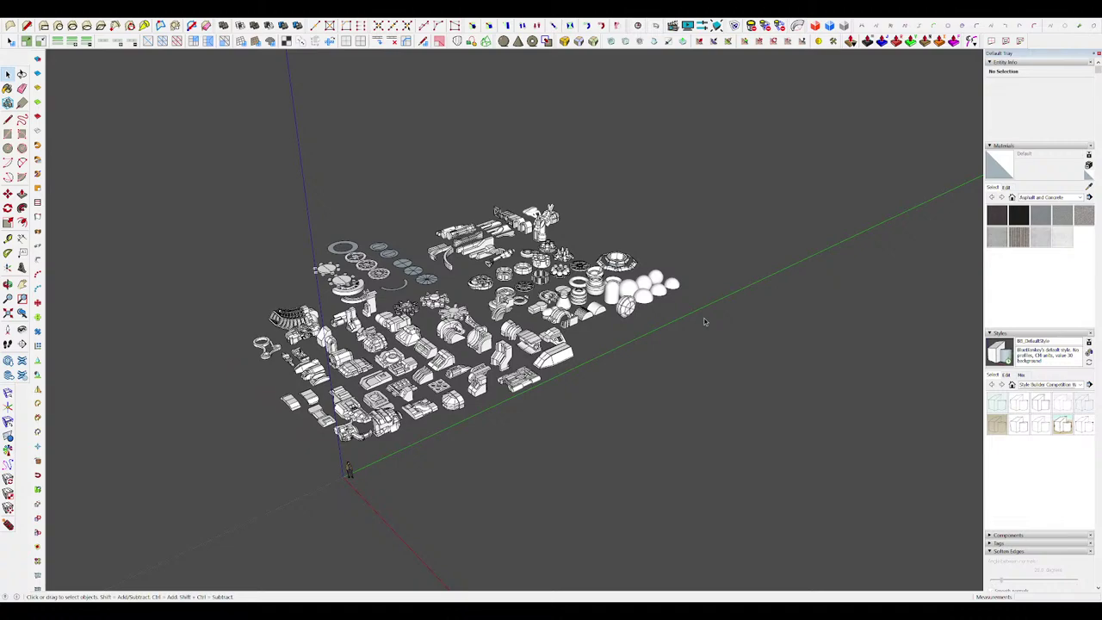
Step: Place the imported mech render image beside the parts kit and scale it to size
{"action": "middle_click_drag", "start_coordinate": [704, 321], "coordinate": [666, 348]}
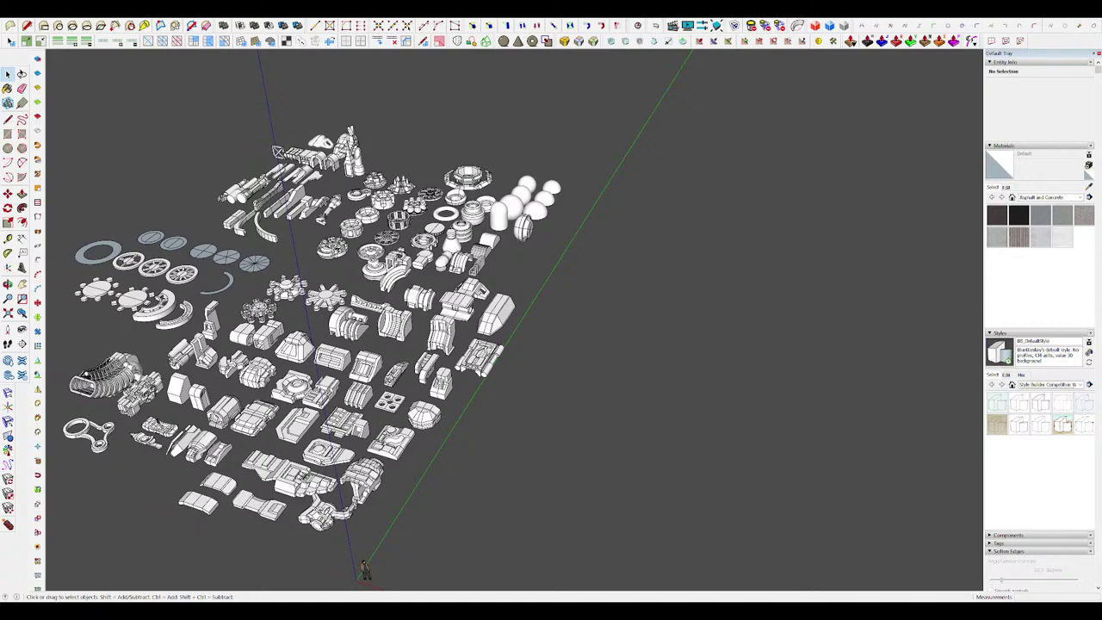
{"action": "left_click", "coordinate": [886, 429]}
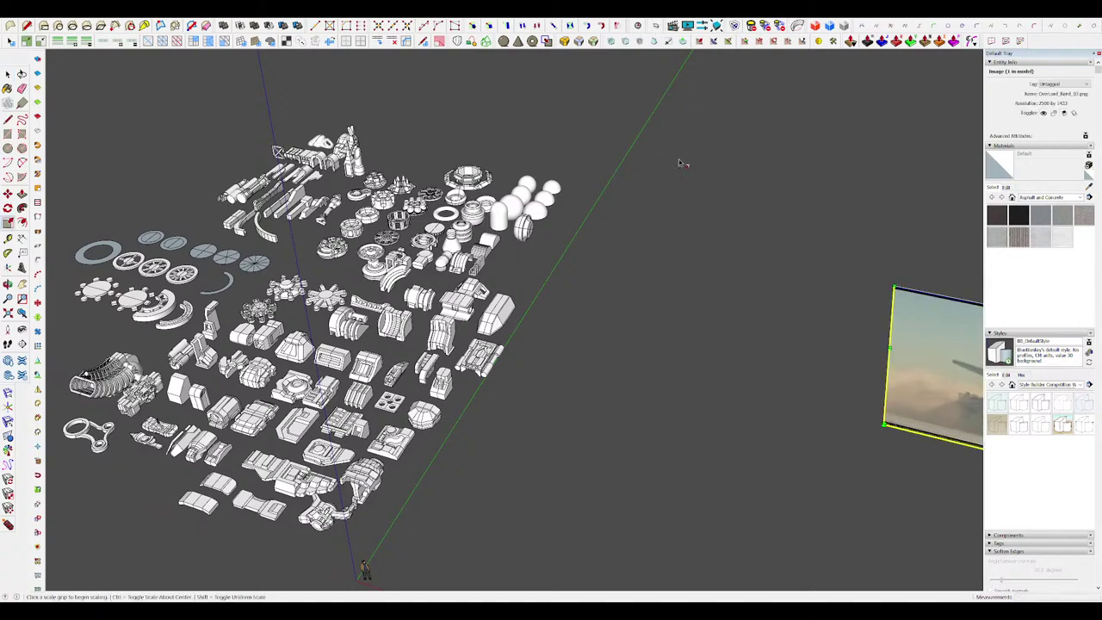
{"action": "middle_click_drag", "start_coordinate": [680, 160], "coordinate": [519, 354]}
{"action": "scroll", "coordinate": [520, 355], "scroll_direction": "down", "scroll_amount": 2}
{"action": "scroll", "coordinate": [520, 354], "scroll_direction": "down", "scroll_amount": 3}
{"action": "key", "text": "m"}
{"action": "left_click", "coordinate": [732, 341]}
{"action": "left_click", "coordinate": [640, 389]}
{"action": "key", "text": "space"}
Step: Look down on the render image from above, then delete the reference image
{"action": "scroll", "coordinate": [645, 389], "scroll_direction": "up", "scroll_amount": 3}
{"action": "middle_click_drag", "start_coordinate": [645, 389], "coordinate": [664, 445]}
{"action": "scroll", "coordinate": [663, 446], "scroll_direction": "up", "scroll_amount": 3}
{"action": "scroll", "coordinate": [685, 335], "scroll_direction": "down", "scroll_amount": 5}
{"action": "scroll", "coordinate": [662, 301], "scroll_direction": "up", "scroll_amount": 6}
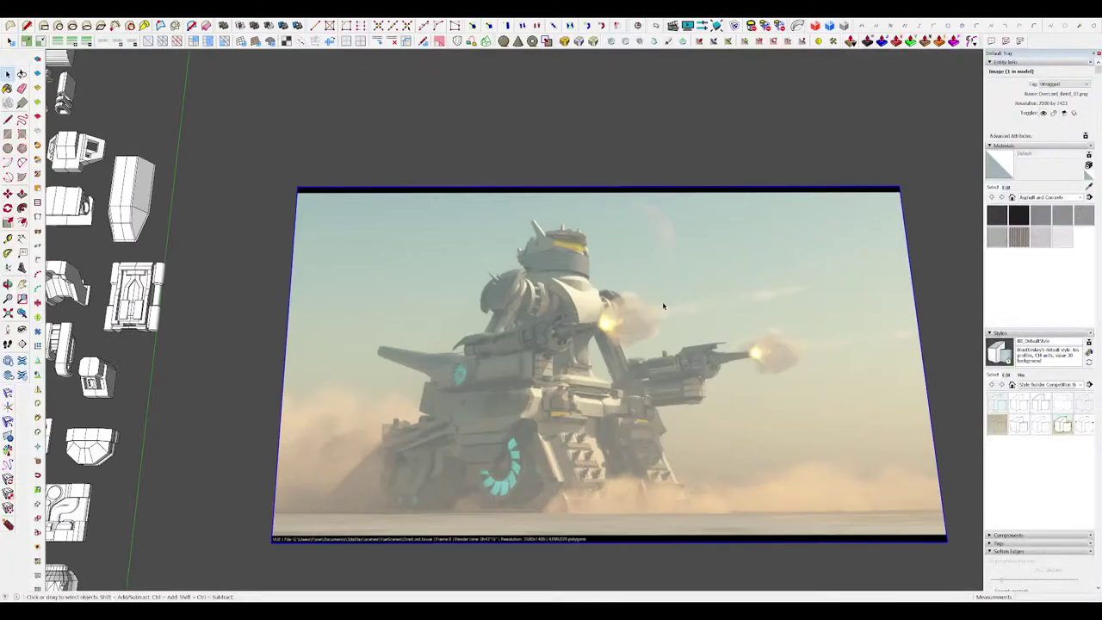
{"action": "scroll", "coordinate": [644, 327], "scroll_direction": "up", "scroll_amount": 3}
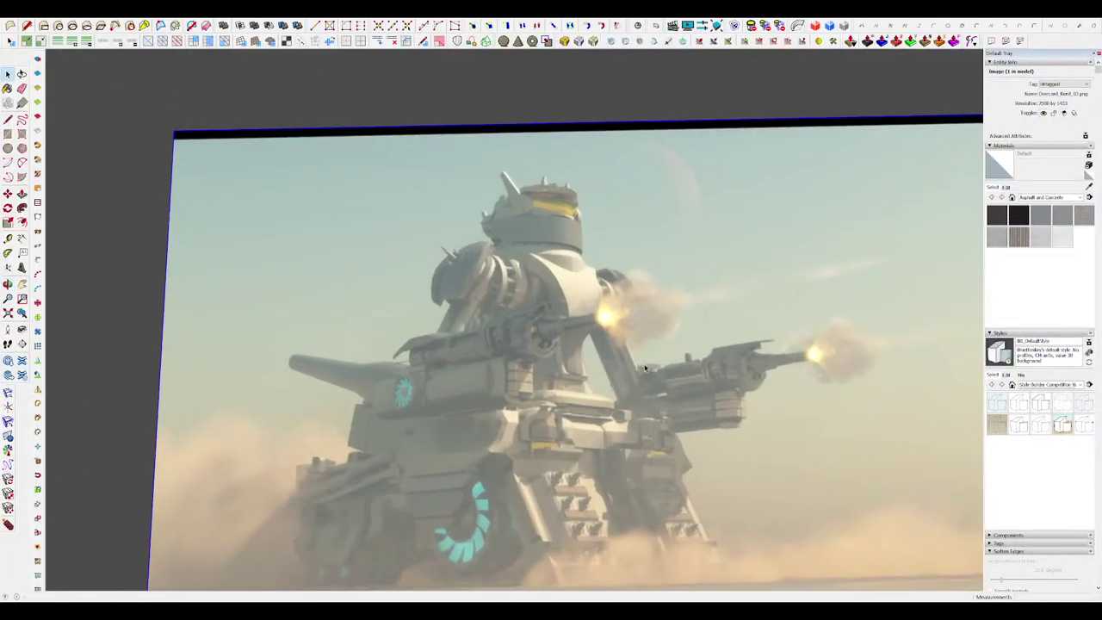
{"action": "scroll", "coordinate": [643, 366], "scroll_direction": "up", "scroll_amount": 1}
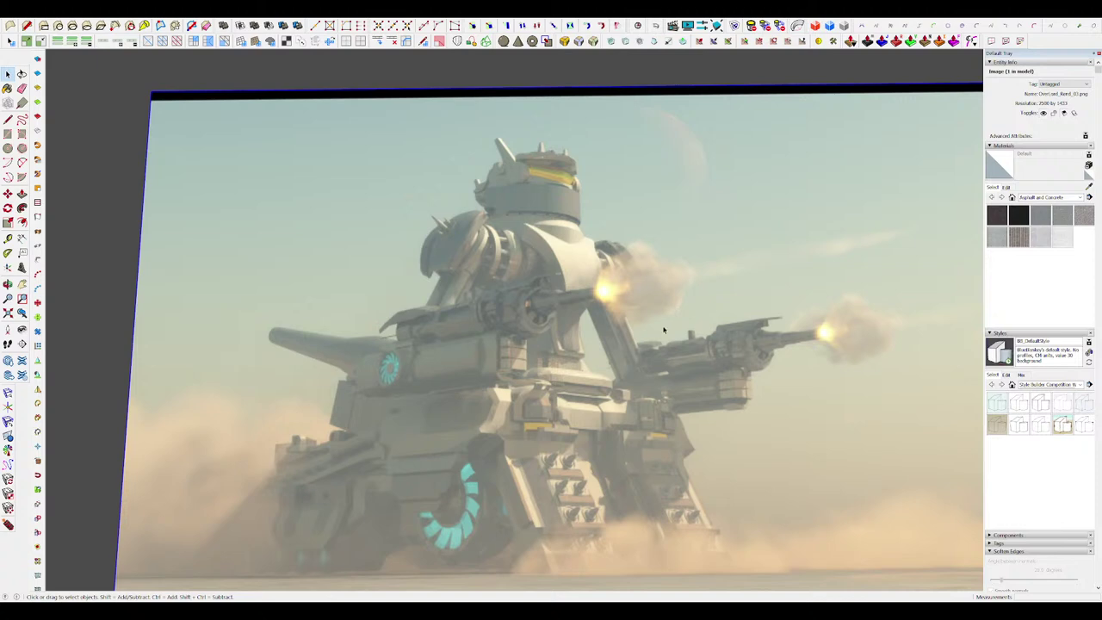
{"action": "scroll", "coordinate": [662, 330], "scroll_direction": "down", "scroll_amount": 5}
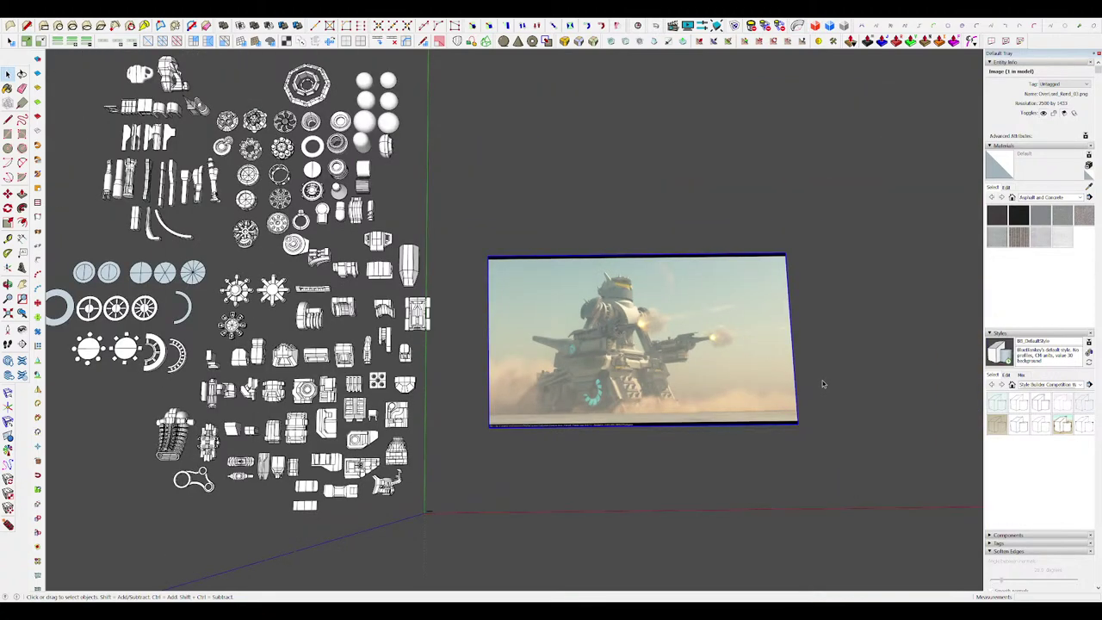
{"action": "scroll", "coordinate": [725, 389], "scroll_direction": "up", "scroll_amount": 2}
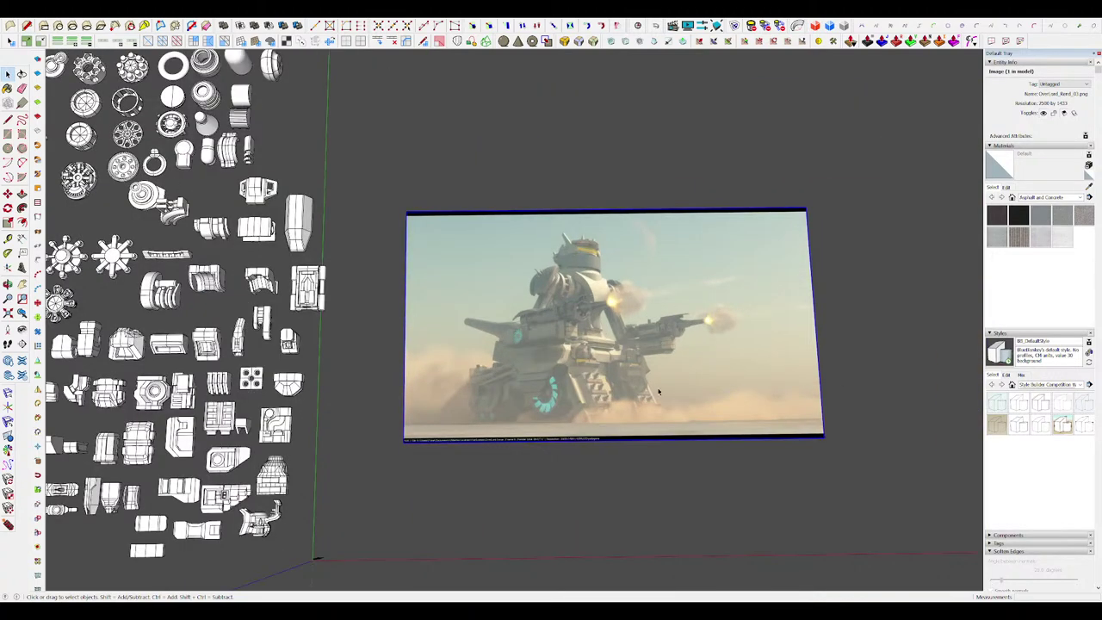
{"action": "mouse_move", "coordinate": [716, 384]}
{"action": "middle_mouse_down"}
{"action": "mouse_move", "coordinate": [777, 418]}
{"action": "mouse_move", "coordinate": [647, 289]}
{"action": "mouse_move", "coordinate": [796, 357]}
{"action": "mouse_move", "coordinate": [803, 288]}
{"action": "middle_mouse_up"}
{"action": "key", "text": "Delete"}
Step: Orbit and zoom around the parts kit to a new angle on the arch parts
{"action": "scroll", "coordinate": [648, 291], "scroll_direction": "down", "scroll_amount": 3}
{"action": "scroll", "coordinate": [803, 289], "scroll_direction": "up", "scroll_amount": 3}
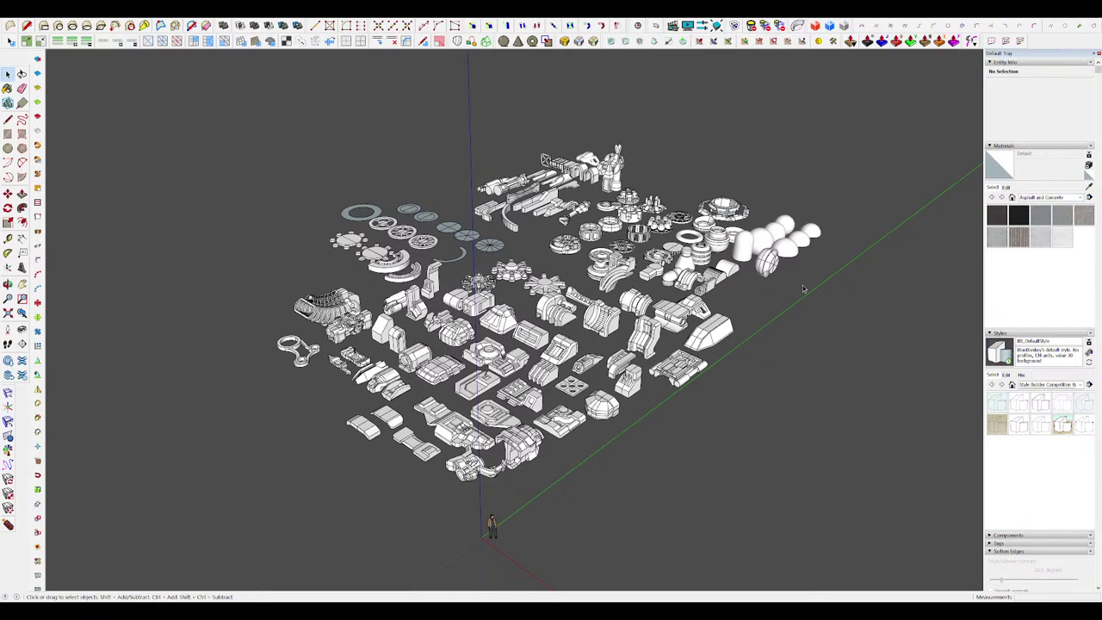
{"action": "middle_click_drag", "start_coordinate": [741, 321], "coordinate": [719, 356]}
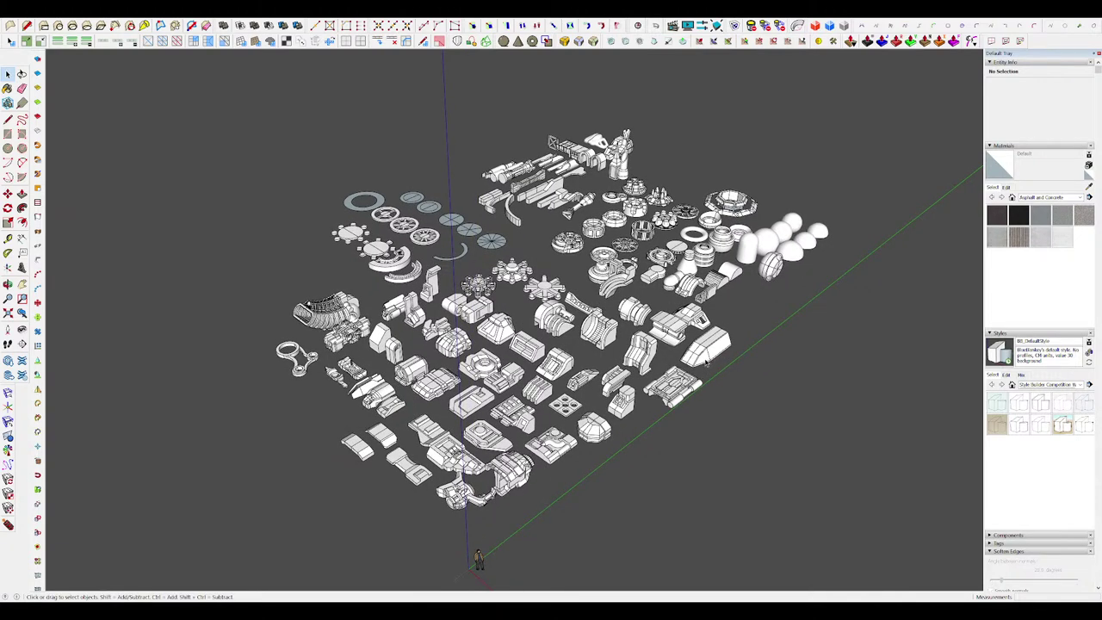
{"action": "mouse_move", "coordinate": [708, 364]}
{"action": "middle_mouse_down"}
{"action": "mouse_move", "coordinate": [684, 335]}
{"action": "mouse_move", "coordinate": [695, 346]}
{"action": "middle_mouse_up"}
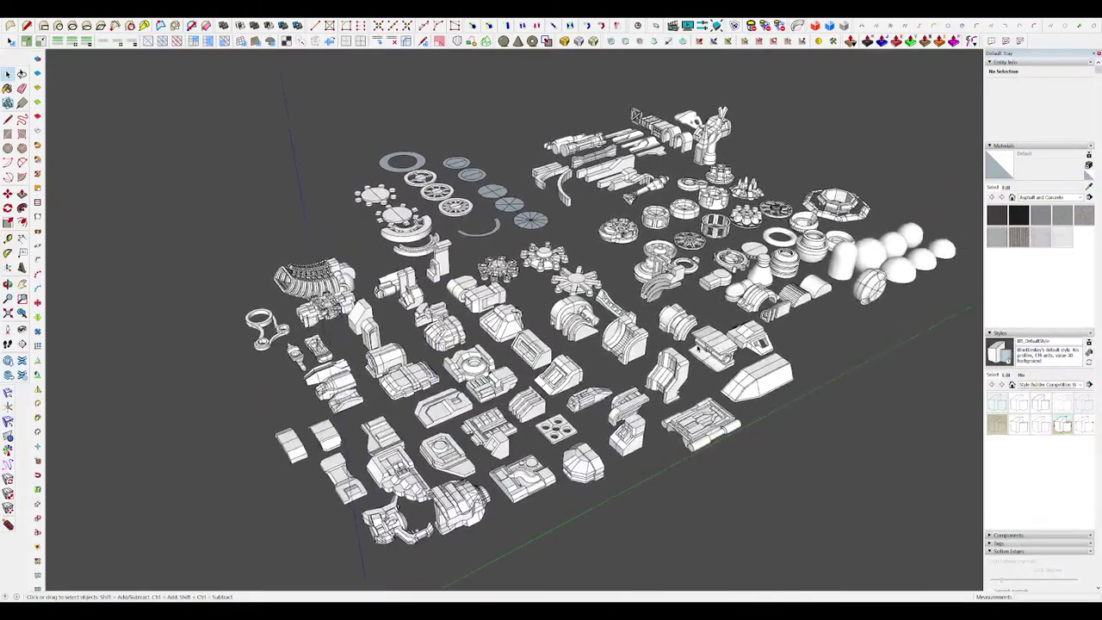
{"action": "middle_click_drag", "start_coordinate": [630, 345], "coordinate": [776, 358]}
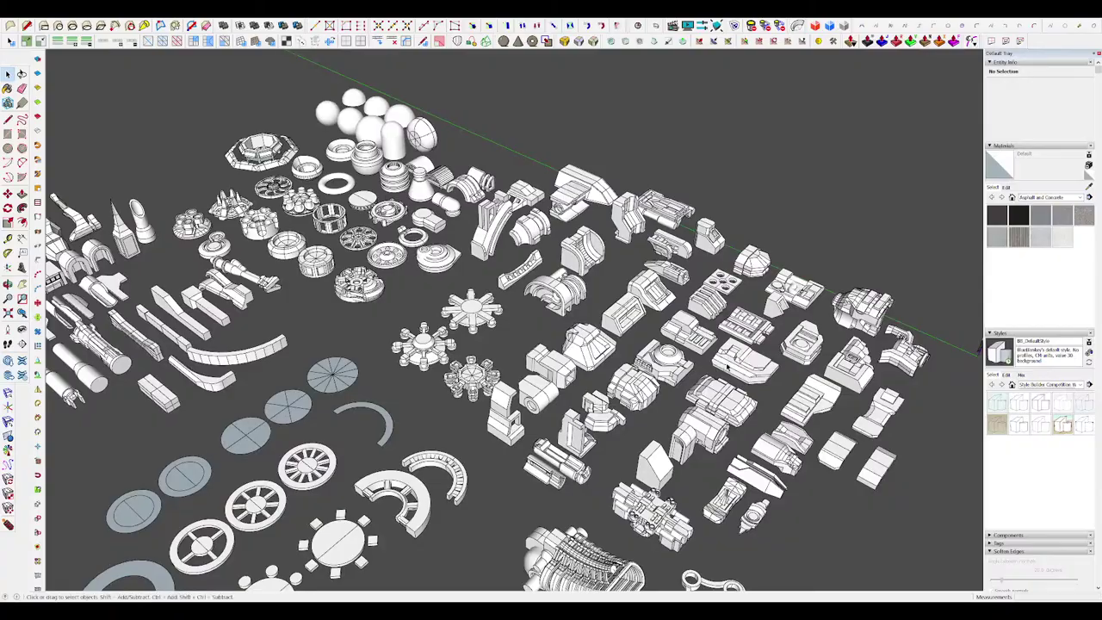
{"action": "mouse_move", "coordinate": [725, 367]}
{"action": "middle_mouse_down"}
{"action": "mouse_move", "coordinate": [746, 351]}
{"action": "mouse_move", "coordinate": [546, 232]}
{"action": "mouse_move", "coordinate": [592, 266]}
{"action": "middle_mouse_up"}
{"action": "scroll", "coordinate": [746, 351], "scroll_direction": "up", "scroll_amount": 1}
{"action": "scroll", "coordinate": [590, 267], "scroll_direction": "up", "scroll_amount": 6}
{"action": "scroll", "coordinate": [615, 279], "scroll_direction": "up", "scroll_amount": 2}
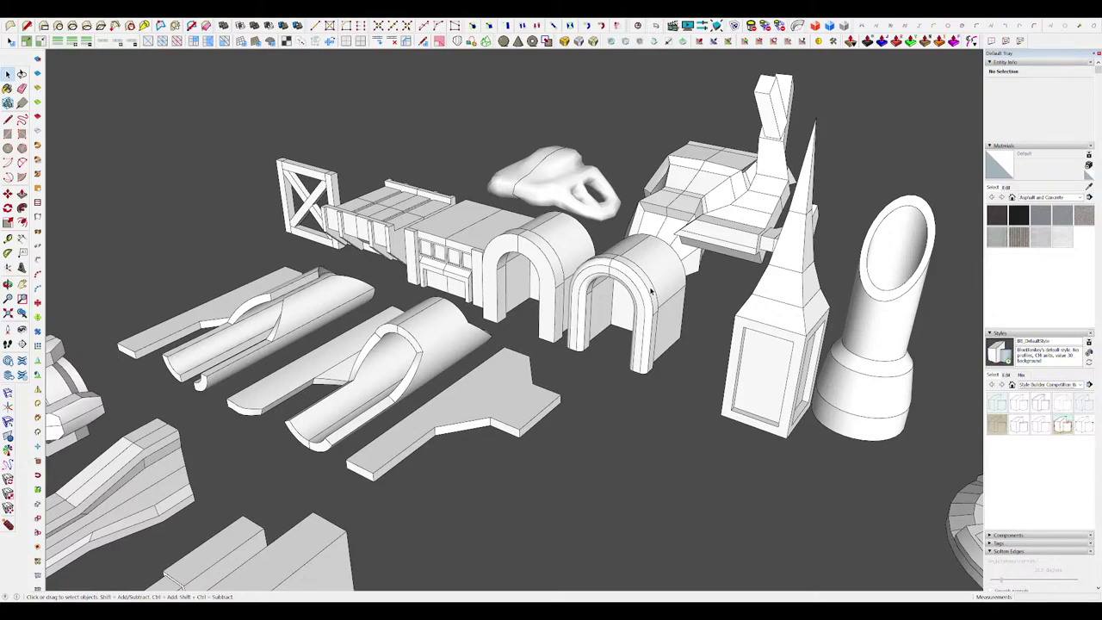
{"action": "scroll", "coordinate": [651, 290], "scroll_direction": "down", "scroll_amount": 2}
{"action": "mouse_move", "coordinate": [651, 290]}
{"action": "middle_mouse_down"}
{"action": "mouse_move", "coordinate": [612, 282]}
{"action": "mouse_move", "coordinate": [570, 308]}
{"action": "mouse_move", "coordinate": [637, 313]}
{"action": "mouse_move", "coordinate": [774, 380]}
{"action": "middle_mouse_up"}
{"action": "scroll", "coordinate": [612, 282], "scroll_direction": "up", "scroll_amount": 2}
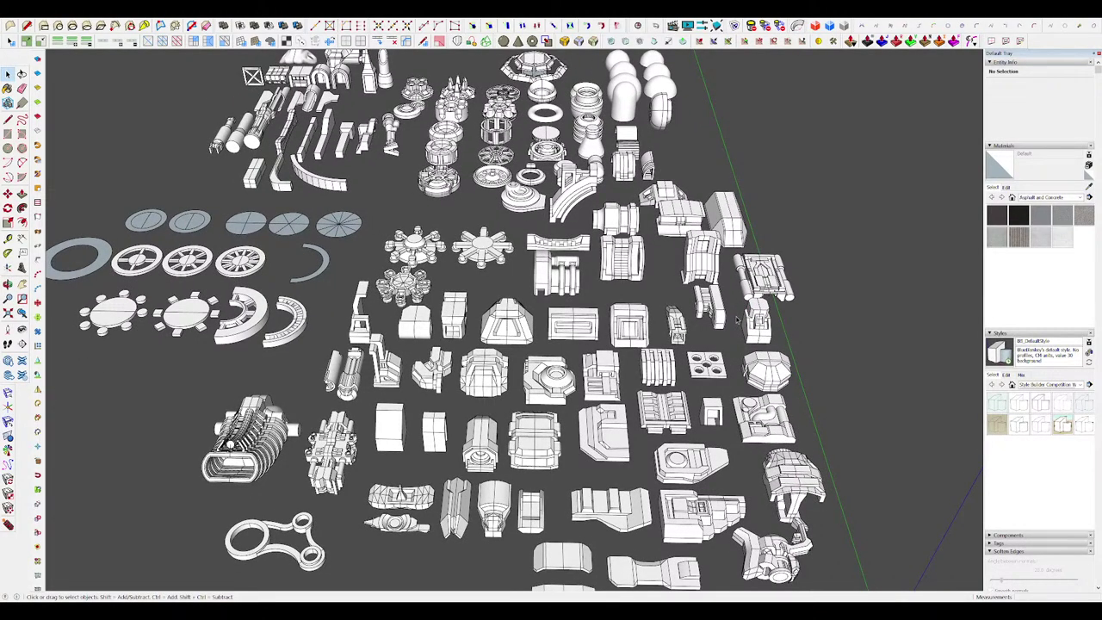
Step: Tilt and orbit to lower and steeper angles over the parts layout
{"action": "middle_click_drag", "start_coordinate": [733, 334], "coordinate": [723, 356]}
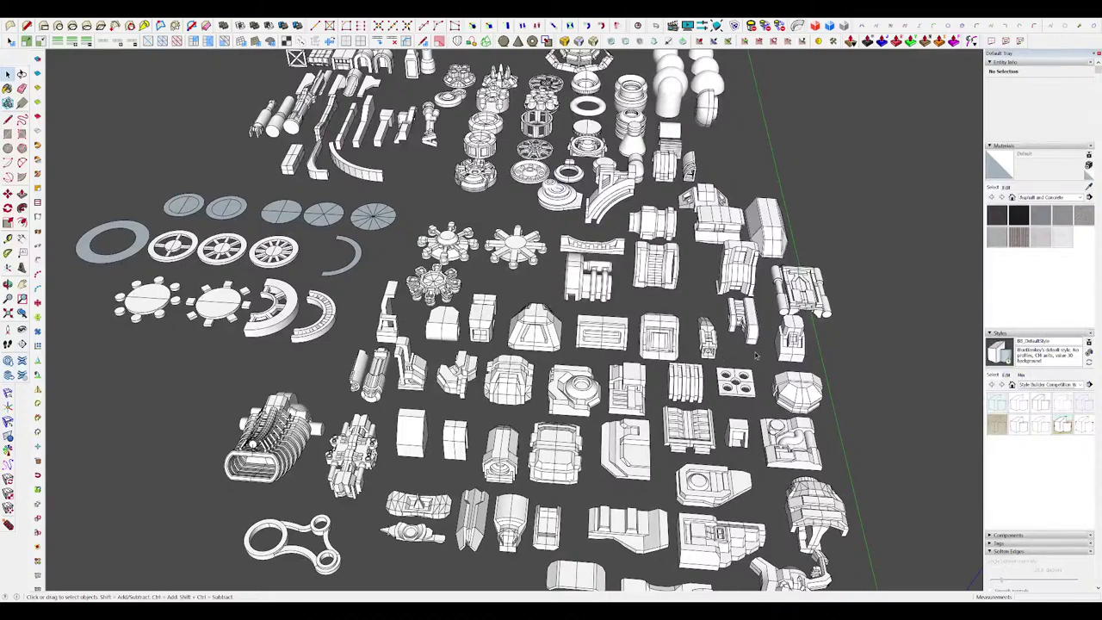
{"action": "middle_click_drag", "start_coordinate": [801, 363], "coordinate": [652, 295]}
{"action": "scroll", "coordinate": [652, 296], "scroll_direction": "up", "scroll_amount": 2}
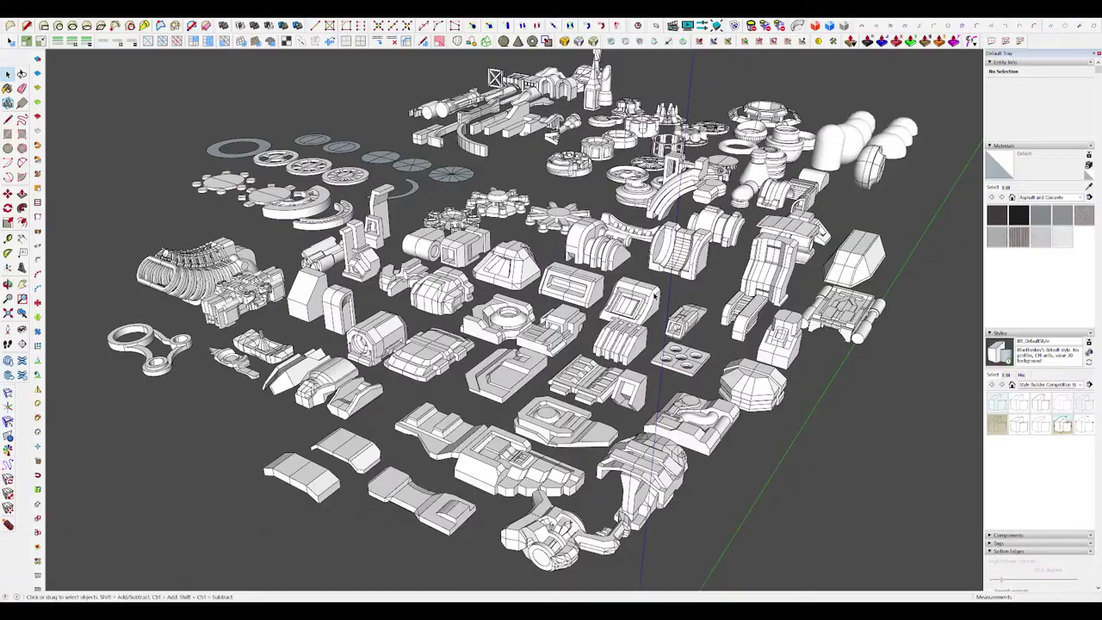
{"action": "middle_click_drag", "start_coordinate": [718, 284], "coordinate": [970, 193]}
{"action": "middle_click_drag", "start_coordinate": [732, 374], "coordinate": [610, 423]}
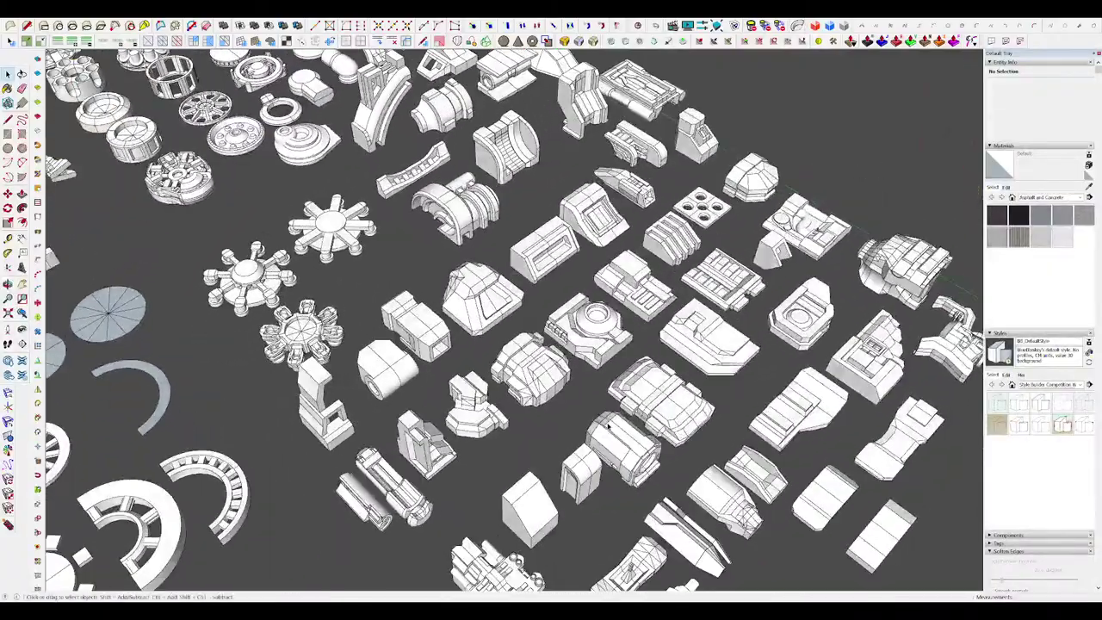
{"action": "middle_click_drag", "start_coordinate": [771, 351], "coordinate": [766, 359]}
{"action": "scroll", "coordinate": [766, 361], "scroll_direction": "down", "scroll_amount": 6}
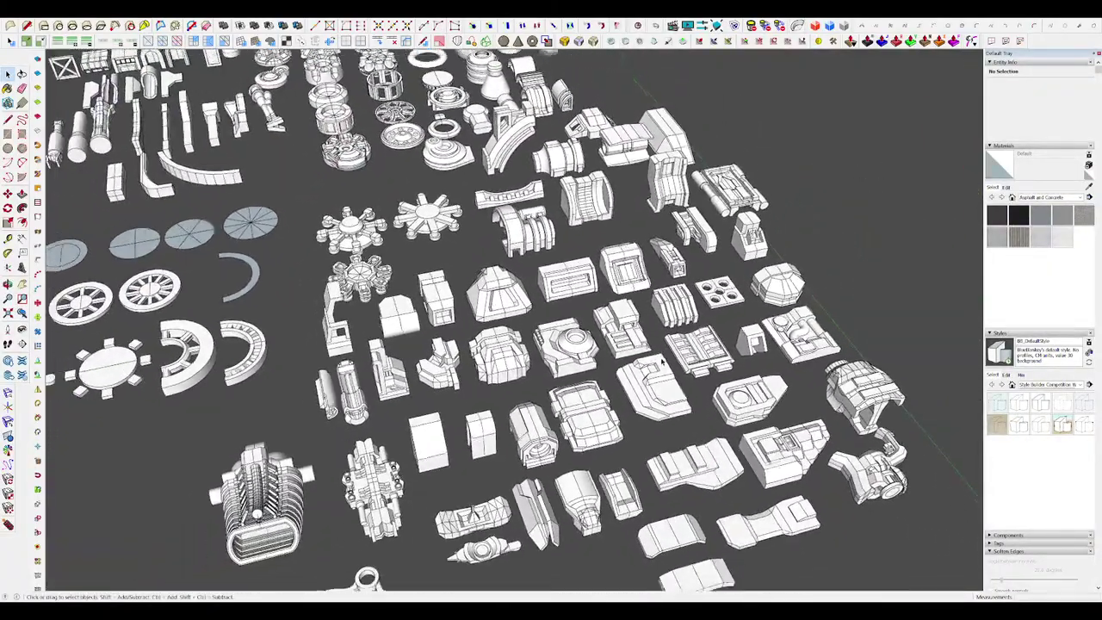
Step: Rotate the view so the part rows run diagonally, and zoom in closer
{"action": "middle_click_drag", "start_coordinate": [662, 362], "coordinate": [539, 216]}
{"action": "scroll", "coordinate": [841, 367], "scroll_direction": "up", "scroll_amount": 1}
{"action": "scroll", "coordinate": [668, 307], "scroll_direction": "up", "scroll_amount": 5}
{"action": "mouse_move", "coordinate": [554, 259]}
{"action": "middle_mouse_down"}
{"action": "mouse_move", "coordinate": [548, 293]}
{"action": "mouse_move", "coordinate": [572, 305]}
{"action": "mouse_move", "coordinate": [492, 250]}
{"action": "mouse_move", "coordinate": [509, 219]}
{"action": "mouse_move", "coordinate": [571, 256]}
{"action": "mouse_move", "coordinate": [638, 271]}
{"action": "mouse_move", "coordinate": [551, 273]}
{"action": "middle_mouse_up"}
{"action": "scroll", "coordinate": [549, 293], "scroll_direction": "up", "scroll_amount": 3}
{"action": "scroll", "coordinate": [536, 287], "scroll_direction": "up", "scroll_amount": 1}
{"action": "scroll", "coordinate": [510, 219], "scroll_direction": "up", "scroll_amount": 2}
{"action": "scroll", "coordinate": [637, 271], "scroll_direction": "down", "scroll_amount": 2}
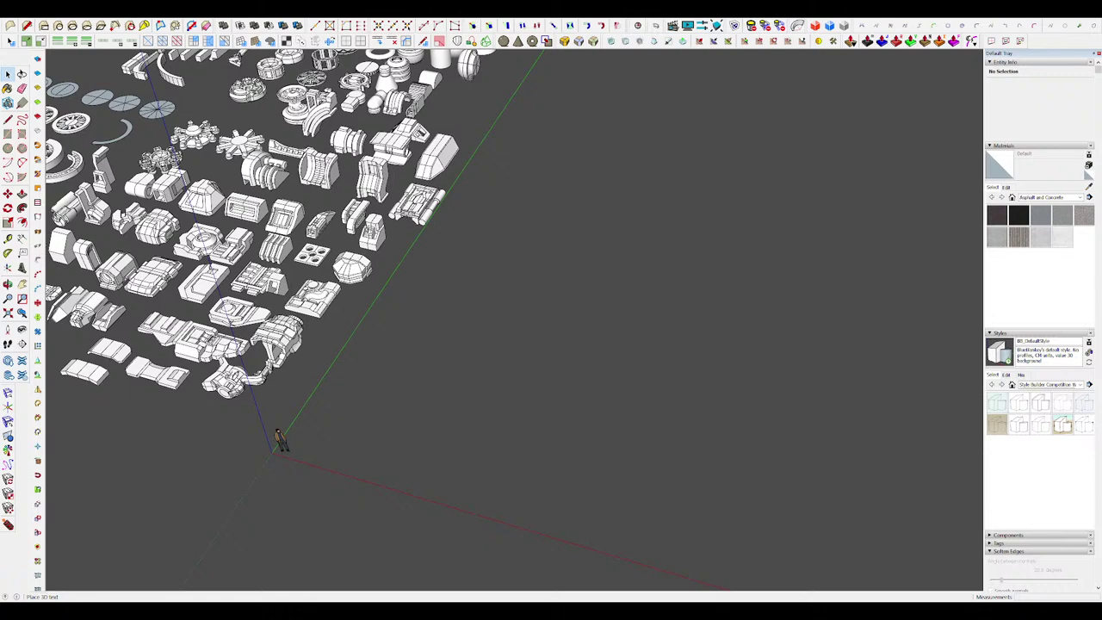
Step: Place the Frooty, Scooty, Spooky, Groovy 3D text beside the parts kit
{"action": "left_click", "coordinate": [575, 384]}
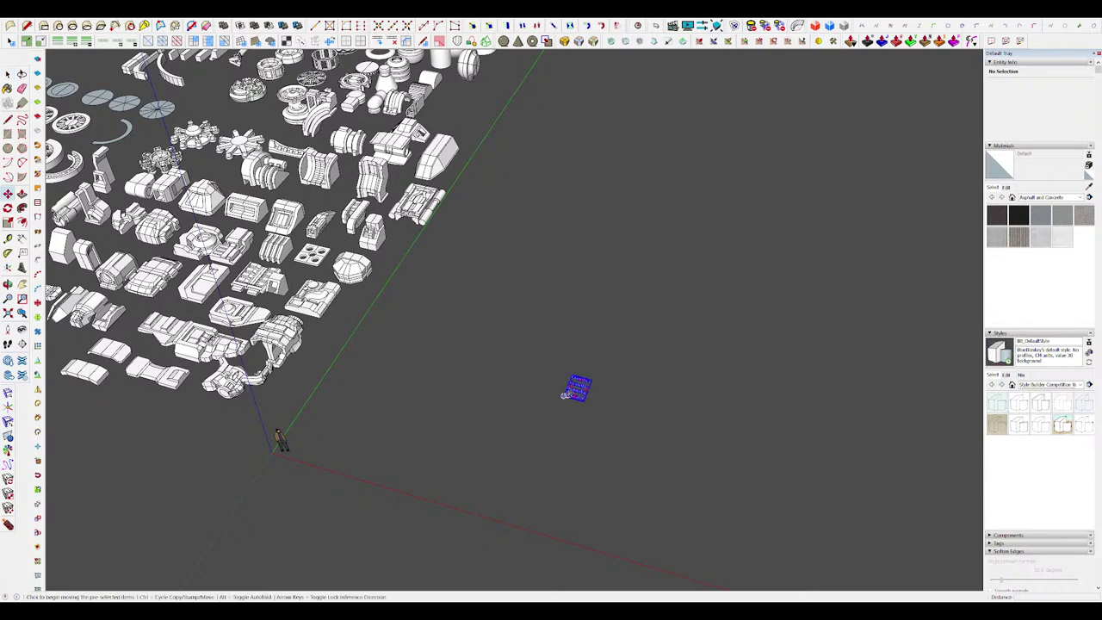
{"action": "scroll", "coordinate": [712, 368], "scroll_direction": "up", "scroll_amount": 6}
{"action": "middle_click_drag", "start_coordinate": [713, 365], "coordinate": [736, 404]}
{"action": "left_click", "coordinate": [737, 404]}
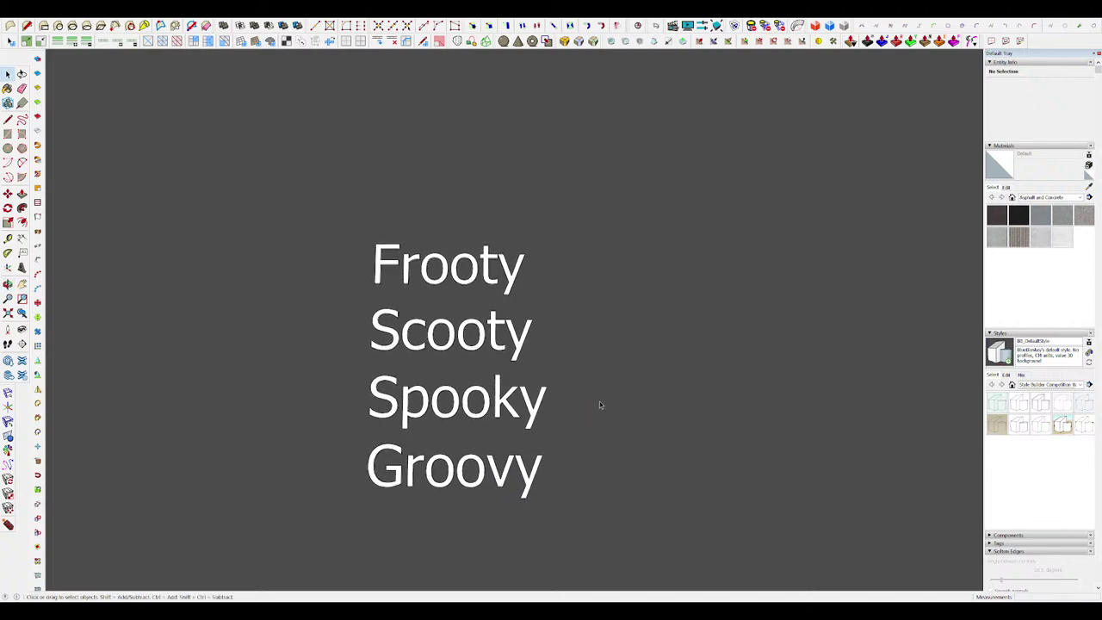
Step: Draw a white panel behind Scooty with a smaller inner rectangle on it
{"action": "key", "text": "r"}
{"action": "left_click", "coordinate": [361, 306]}
{"action": "left_click", "coordinate": [778, 361]}
{"action": "key", "text": "space"}
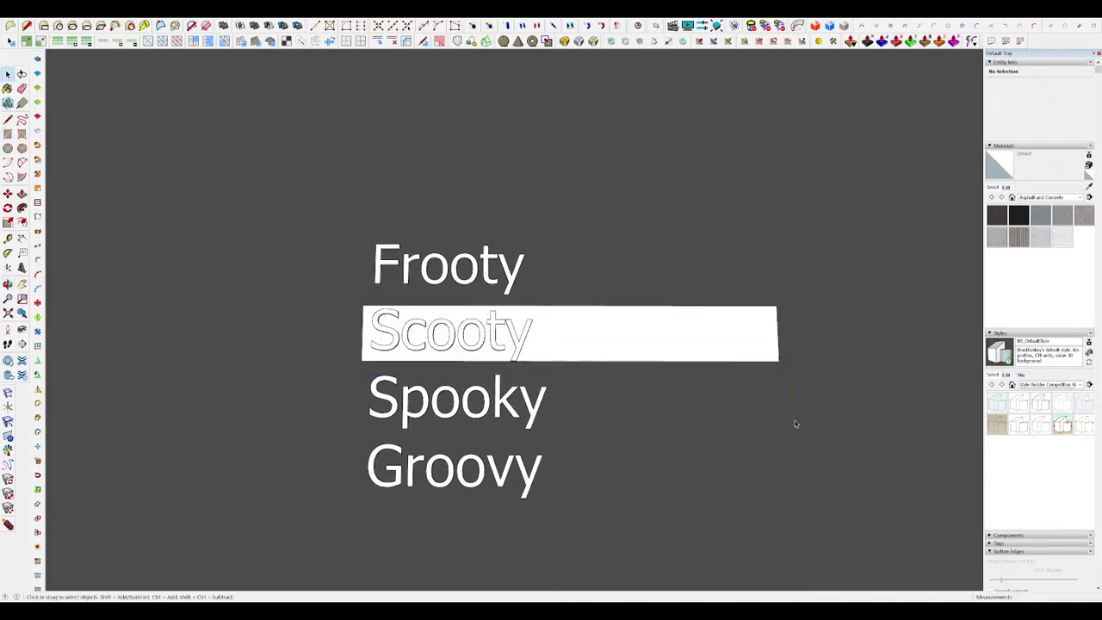
{"action": "key", "text": "r"}
{"action": "left_click", "coordinate": [603, 310]}
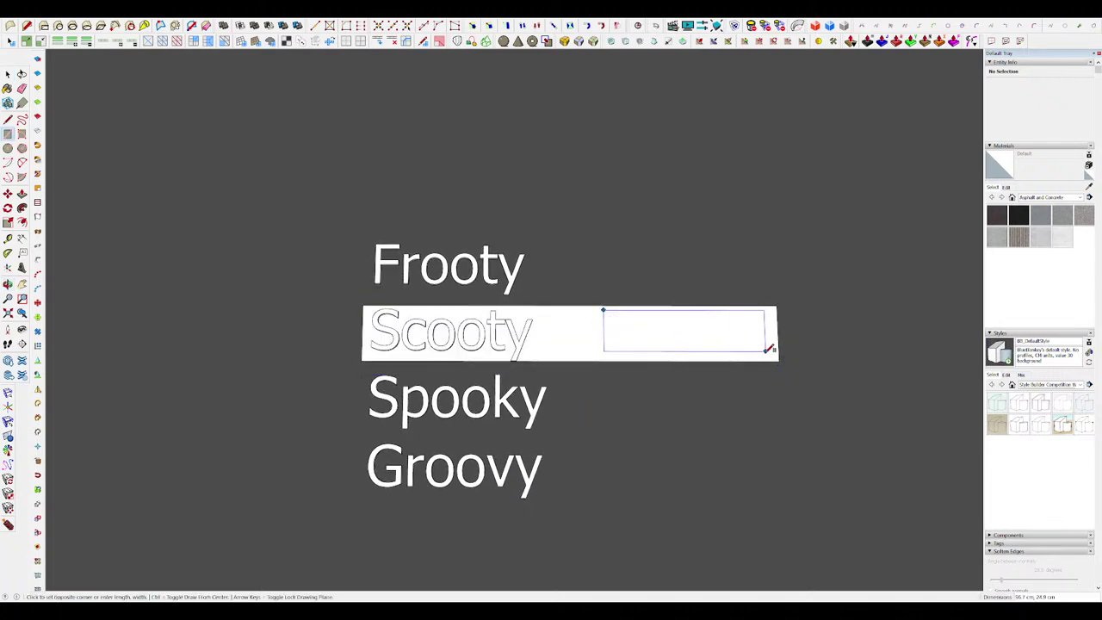
{"action": "left_click", "coordinate": [756, 355]}
{"action": "key", "text": "space"}
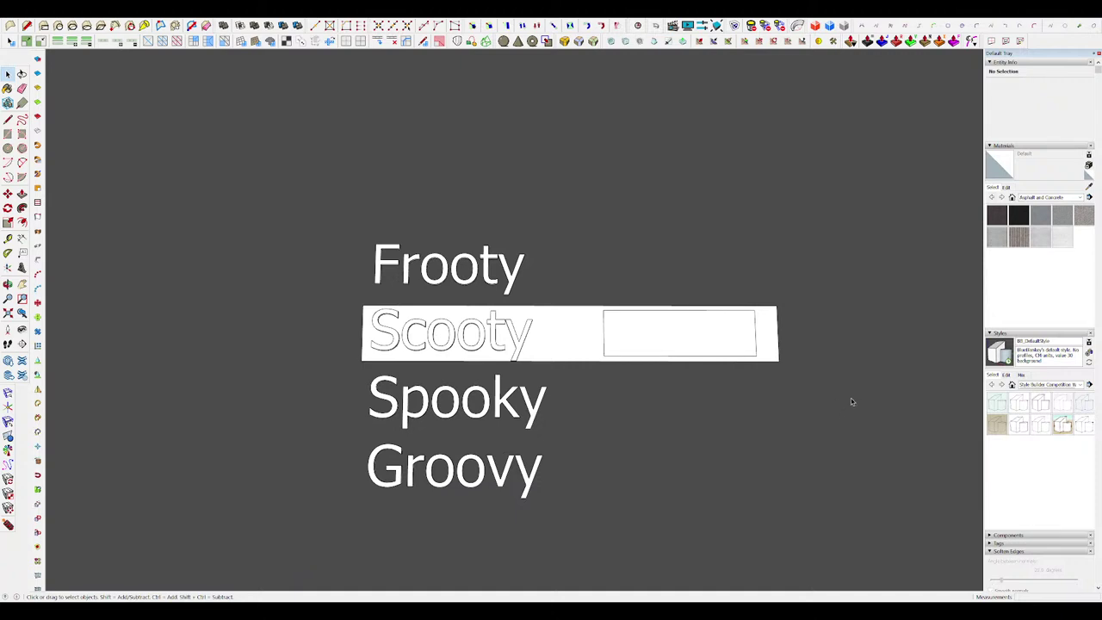
Step: Draw white rectangles beside Frooty, Spooky and Groovy
{"action": "key", "text": "r"}
{"action": "left_click", "coordinate": [540, 248]}
{"action": "left_click", "coordinate": [698, 299]}
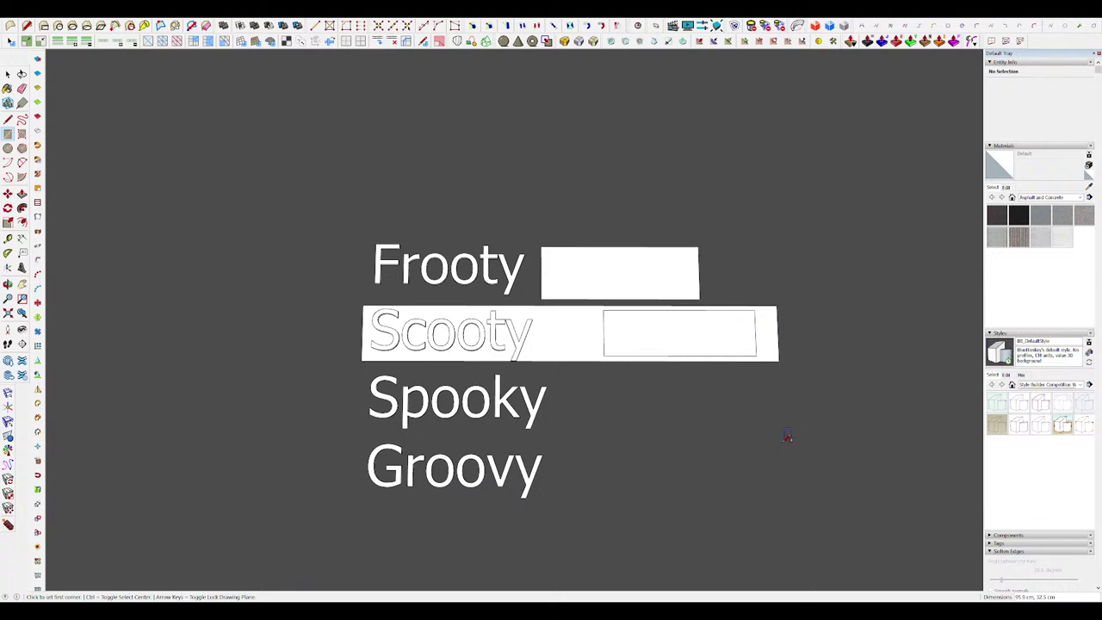
{"action": "left_click", "coordinate": [725, 435]}
{"action": "left_click", "coordinate": [719, 508]}
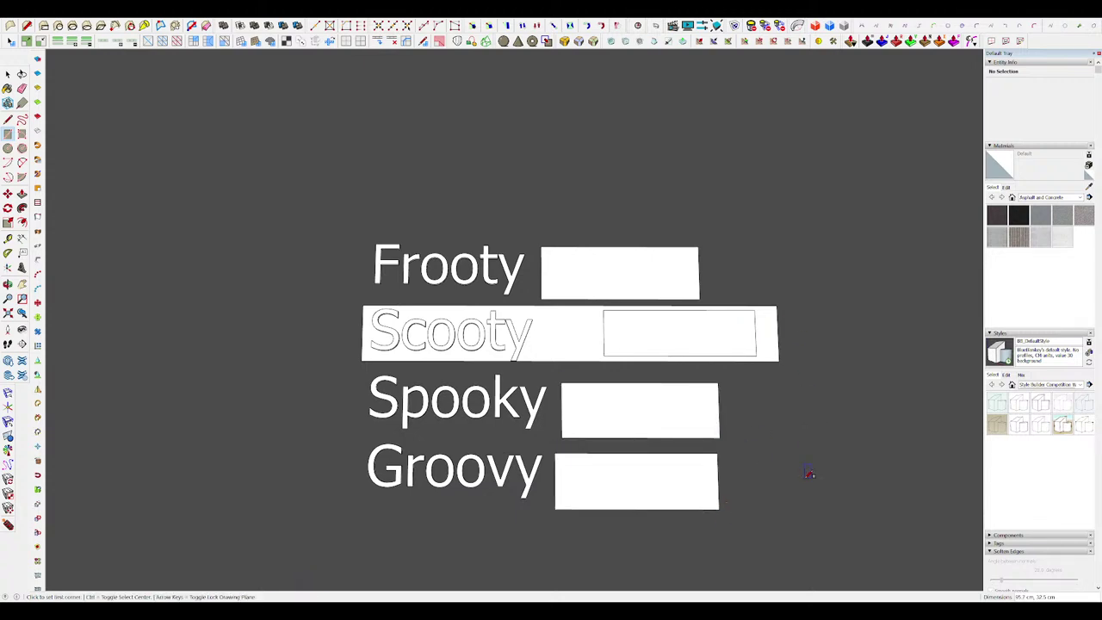
{"action": "scroll", "coordinate": [726, 389], "scroll_direction": "down", "scroll_amount": 3}
{"action": "mouse_move", "coordinate": [745, 443]}
{"action": "middle_mouse_down"}
{"action": "mouse_move", "coordinate": [760, 430]}
{"action": "mouse_move", "coordinate": [811, 448]}
{"action": "middle_mouse_up"}
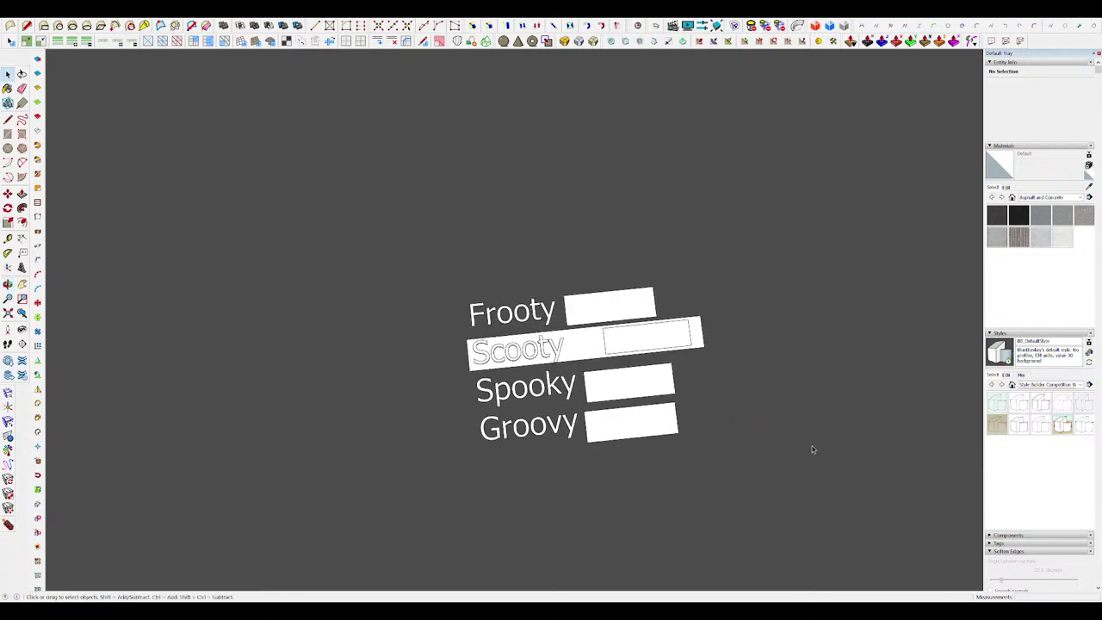
Step: Delete all four labels and their rectangles, then zoom extents to frame the kit
{"action": "left_click", "coordinate": [599, 353]}
{"action": "middle_click_drag", "start_coordinate": [599, 352], "coordinate": [821, 504]}
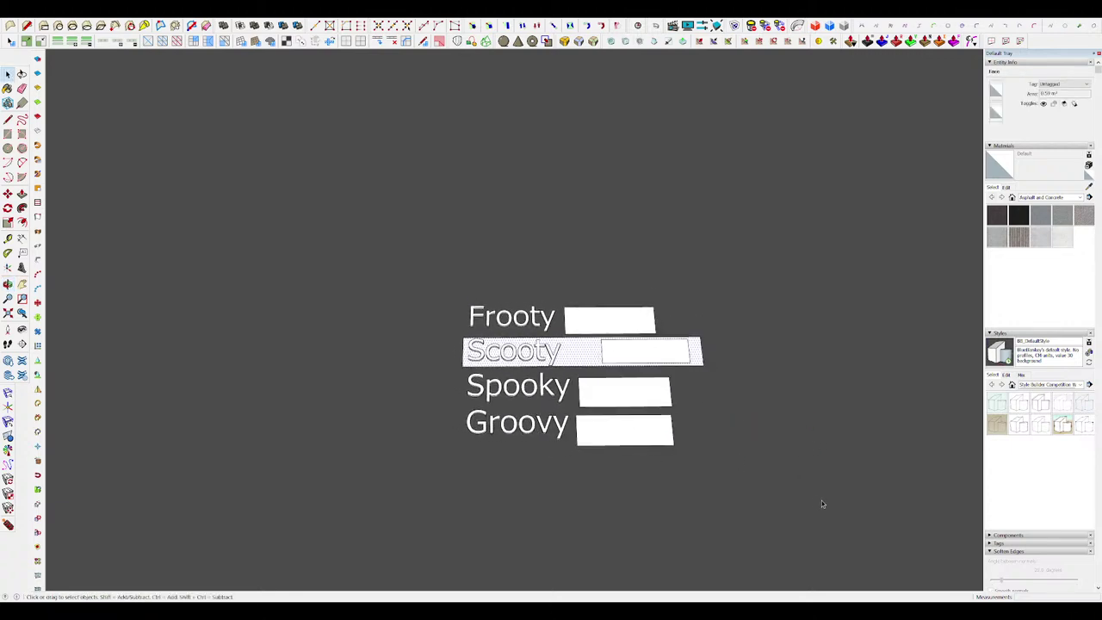
{"action": "left_click_drag", "start_coordinate": [806, 499], "coordinate": [477, 264]}
{"action": "key", "text": "Delete"}
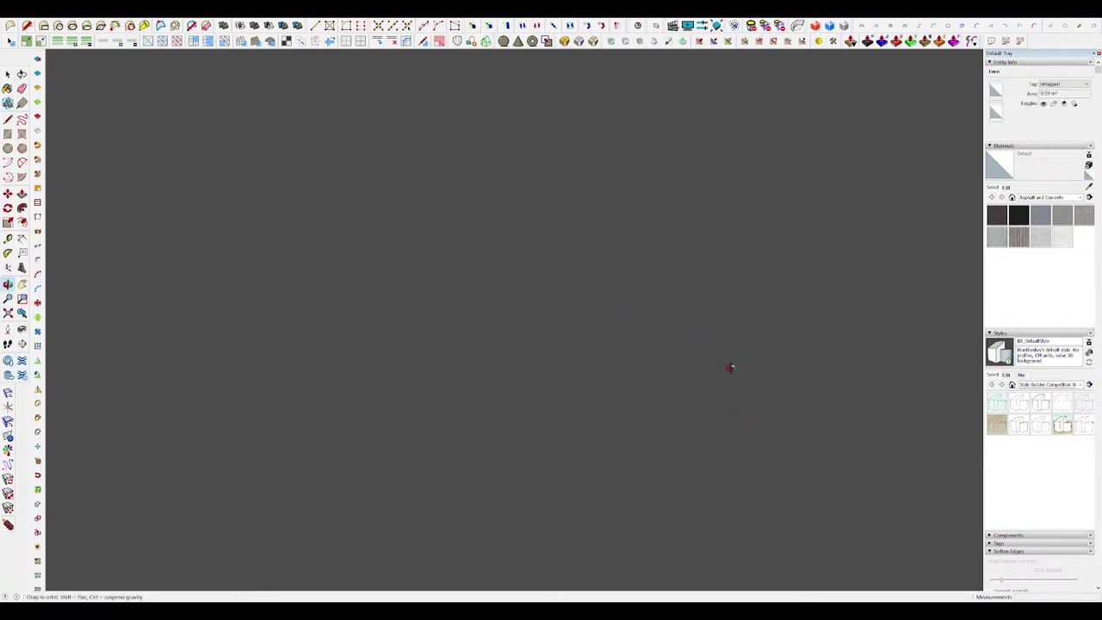
{"action": "key", "text": "shift+z"}
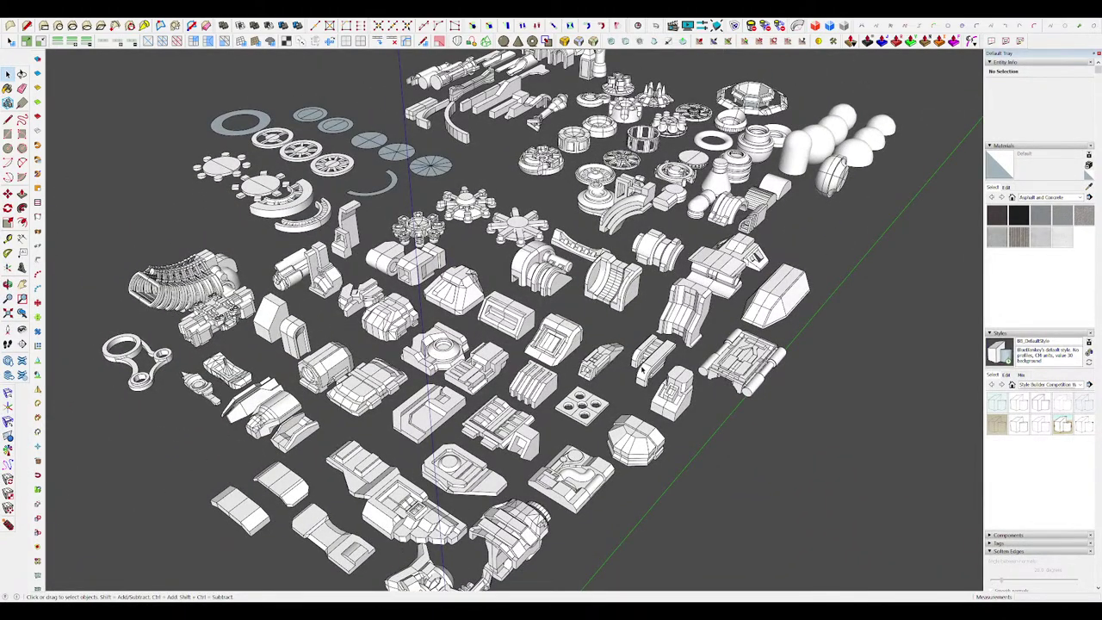
{"action": "middle_click_drag", "start_coordinate": [642, 370], "coordinate": [638, 420]}
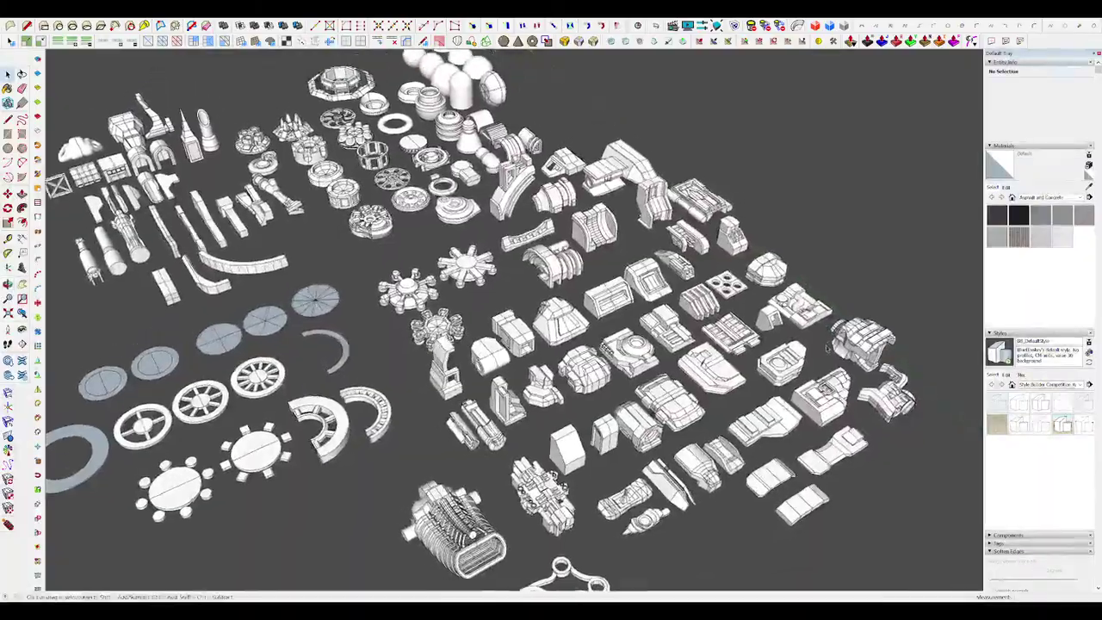
{"action": "middle_click_drag", "start_coordinate": [970, 348], "coordinate": [832, 164]}
{"action": "middle_click_drag", "start_coordinate": [697, 352], "coordinate": [779, 347]}
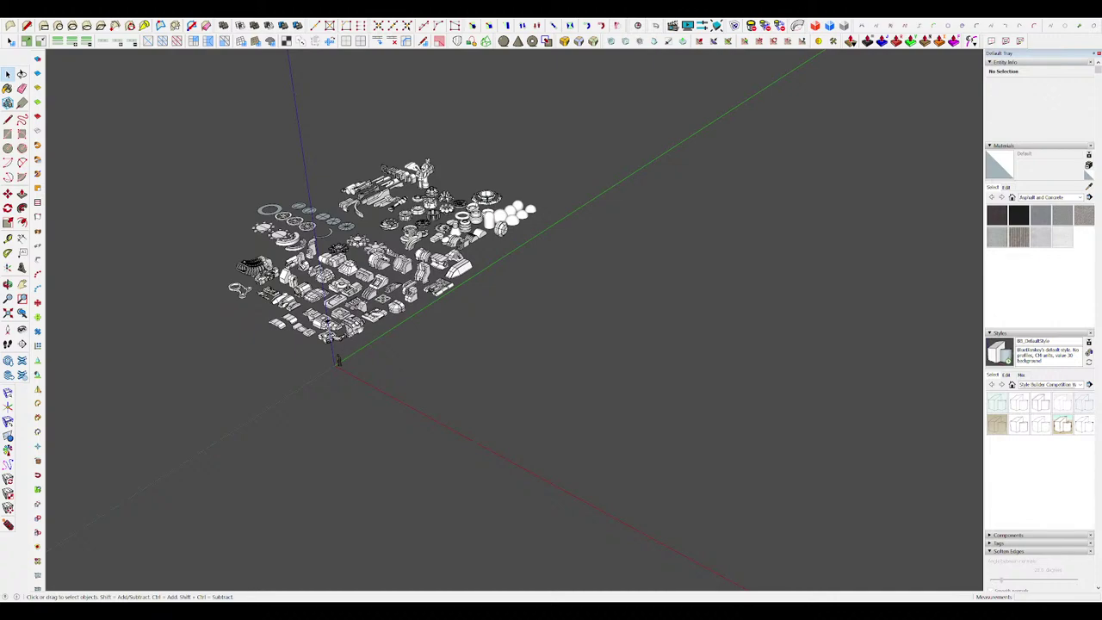
{"action": "middle_click_drag", "start_coordinate": [539, 372], "coordinate": [465, 353]}
{"action": "scroll", "coordinate": [465, 353], "scroll_direction": "up", "scroll_amount": 3}
{"action": "middle_click_drag", "start_coordinate": [534, 353], "coordinate": [551, 336]}
{"action": "scroll", "coordinate": [551, 336], "scroll_direction": "down", "scroll_amount": 3}
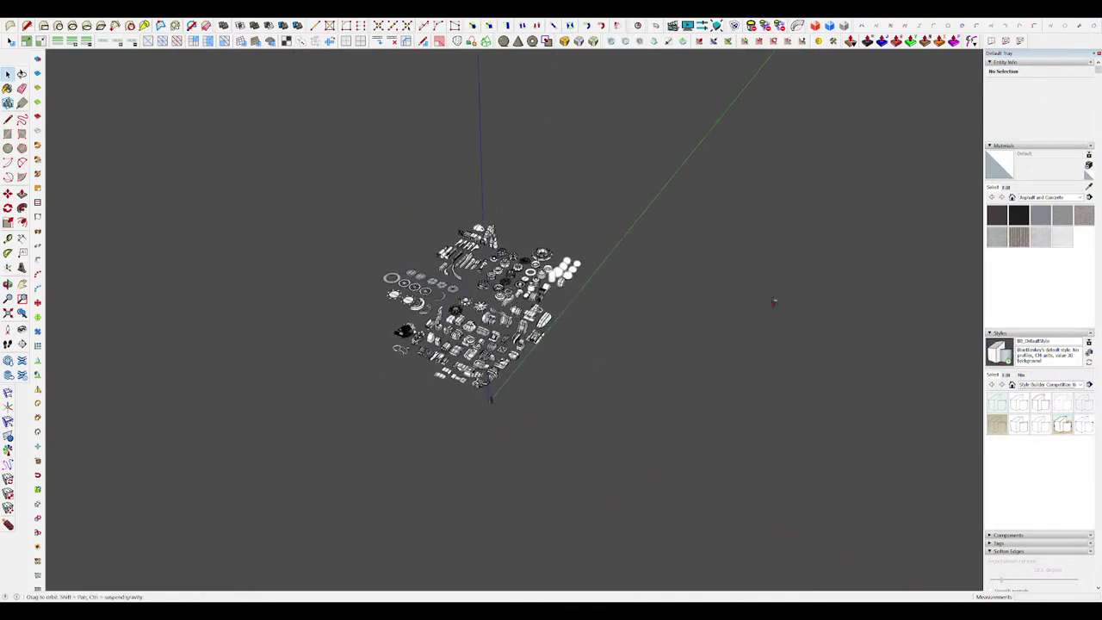
{"action": "scroll", "coordinate": [465, 362], "scroll_direction": "up", "scroll_amount": 5}
{"action": "middle_click_drag", "start_coordinate": [464, 362], "coordinate": [516, 521]}
{"action": "scroll", "coordinate": [517, 521], "scroll_direction": "up", "scroll_amount": 5}
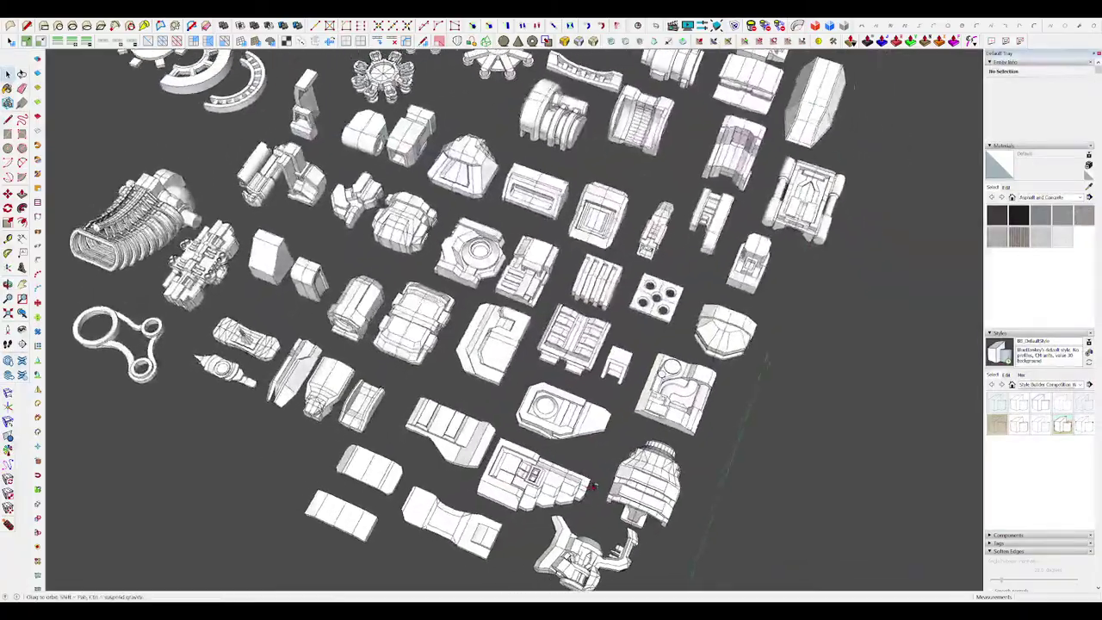
{"action": "middle_click_drag", "start_coordinate": [698, 411], "coordinate": [636, 413]}
{"action": "scroll", "coordinate": [637, 413], "scroll_direction": "down", "scroll_amount": 6}
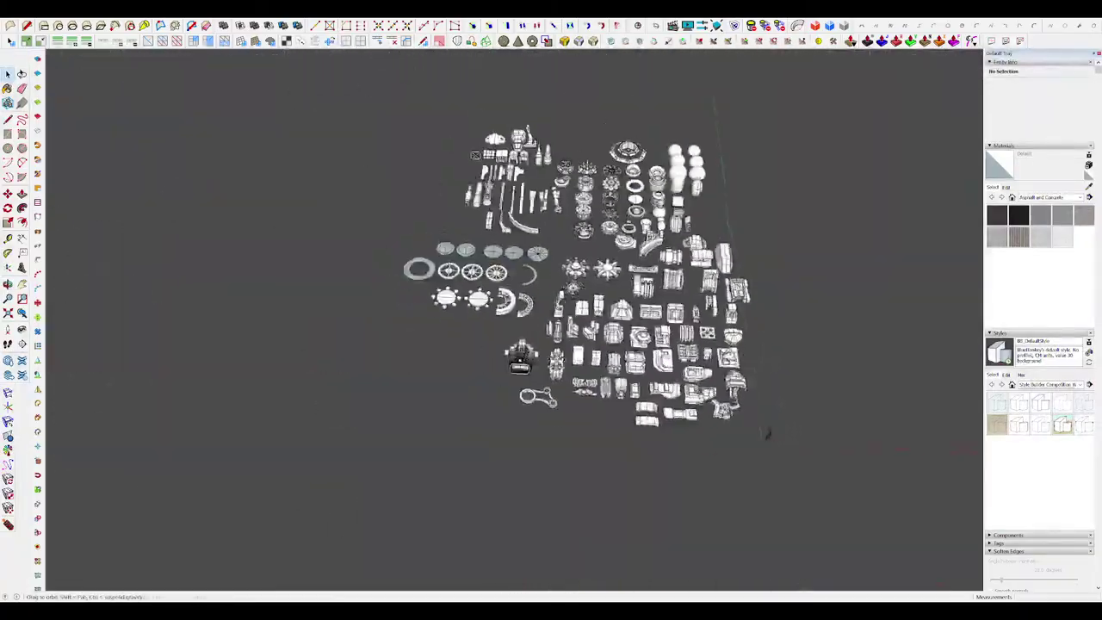
{"action": "scroll", "coordinate": [501, 390], "scroll_direction": "up", "scroll_amount": 6}
{"action": "middle_click_drag", "start_coordinate": [502, 390], "coordinate": [537, 448]}
Step: Copy the ribbed engine part out of the kit into open space
{"action": "left_click_drag", "start_coordinate": [527, 229], "coordinate": [633, 383]}
{"action": "middle_click_drag", "start_coordinate": [619, 370], "coordinate": [455, 253]}
{"action": "scroll", "coordinate": [454, 253], "scroll_direction": "down", "scroll_amount": 5}
{"action": "key", "text": "m"}
{"action": "key", "text": "ctrl"}
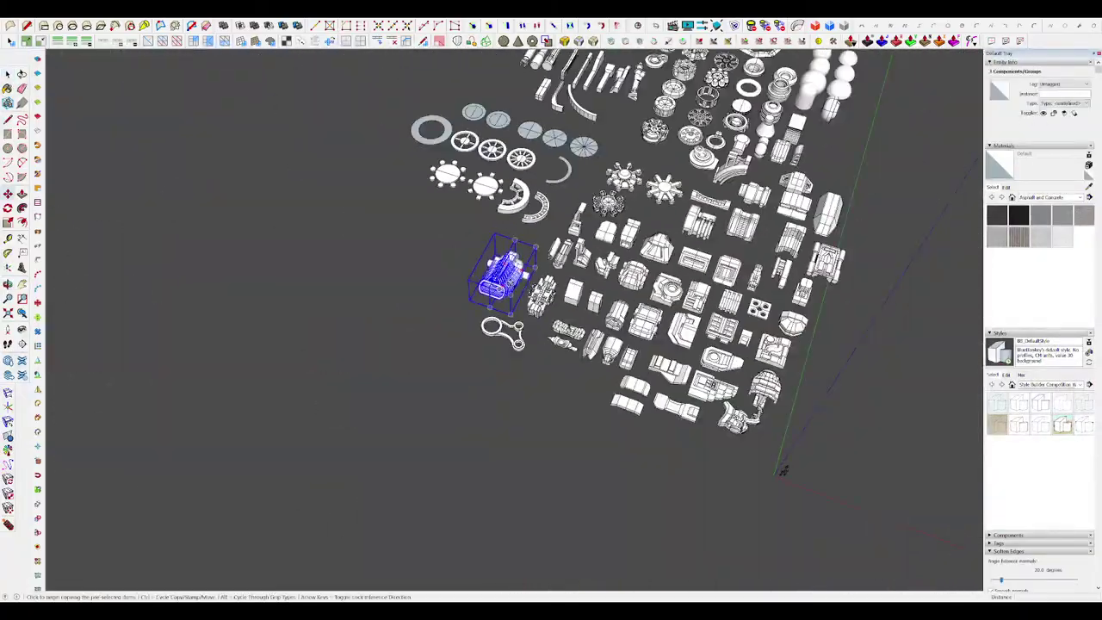
{"action": "left_click", "coordinate": [510, 280]}
{"action": "scroll", "coordinate": [501, 275], "scroll_direction": "down", "scroll_amount": 4}
{"action": "scroll", "coordinate": [642, 307], "scroll_direction": "up", "scroll_amount": 2}
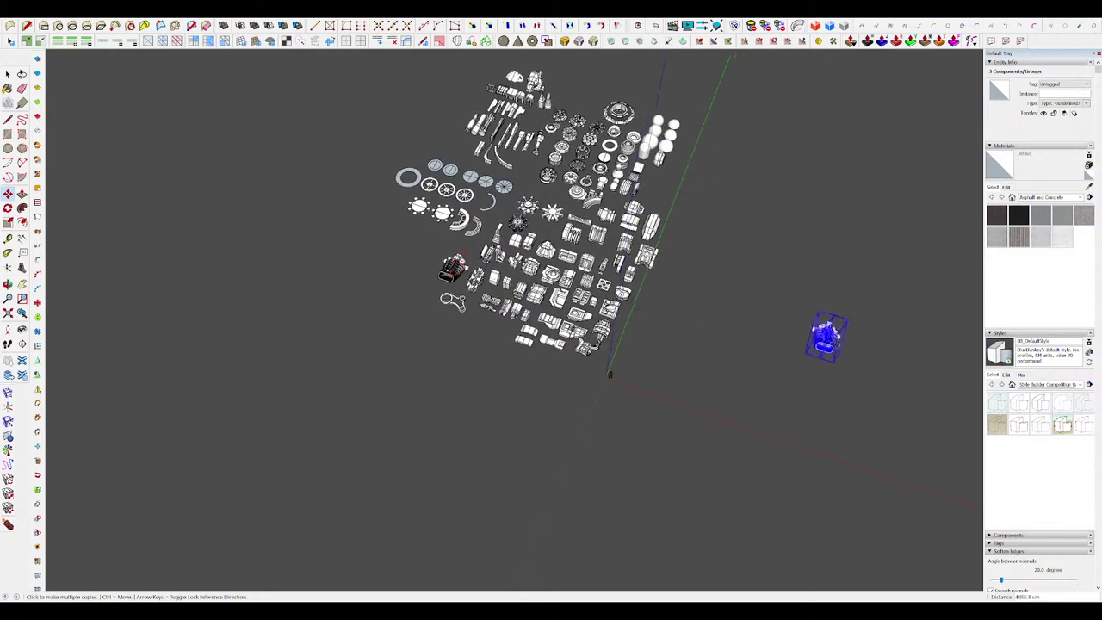
{"action": "key", "text": "space"}
{"action": "scroll", "coordinate": [452, 291], "scroll_direction": "up", "scroll_amount": 7}
Step: Copy the link bracket from the kit and place it next to the engine
{"action": "left_click", "coordinate": [507, 349]}
{"action": "scroll", "coordinate": [487, 329], "scroll_direction": "down", "scroll_amount": 4}
{"action": "key", "text": "m"}
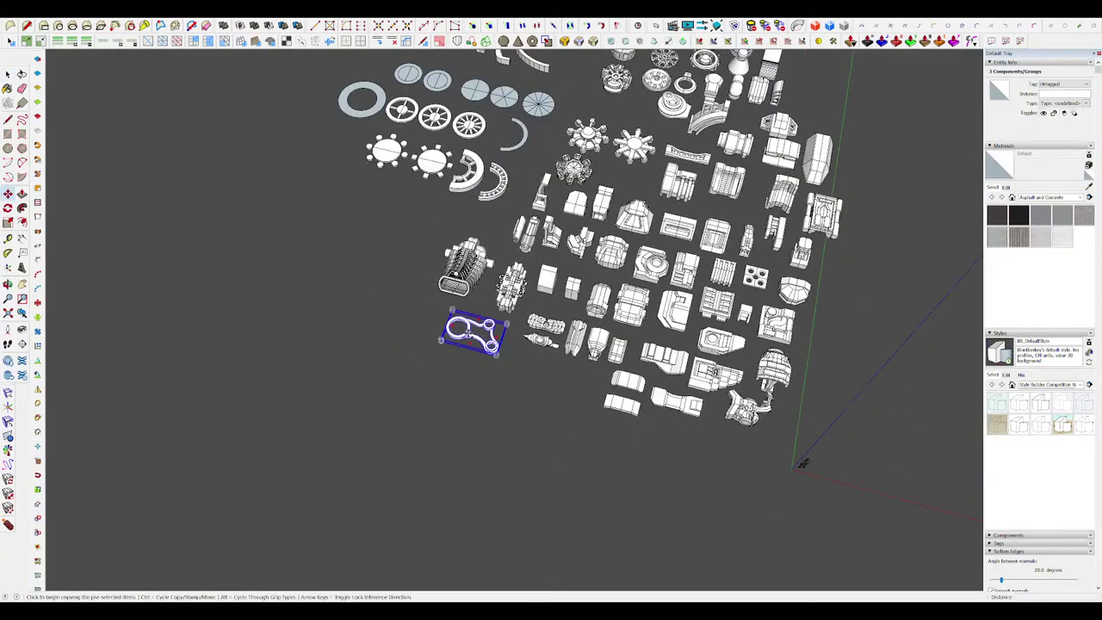
{"action": "key", "text": "ctrl"}
{"action": "left_click", "coordinate": [456, 326]}
{"action": "scroll", "coordinate": [456, 325], "scroll_direction": "down", "scroll_amount": 4}
{"action": "left_click", "coordinate": [785, 381]}
{"action": "scroll", "coordinate": [678, 296], "scroll_direction": "up", "scroll_amount": 5}
{"action": "key", "text": "space"}
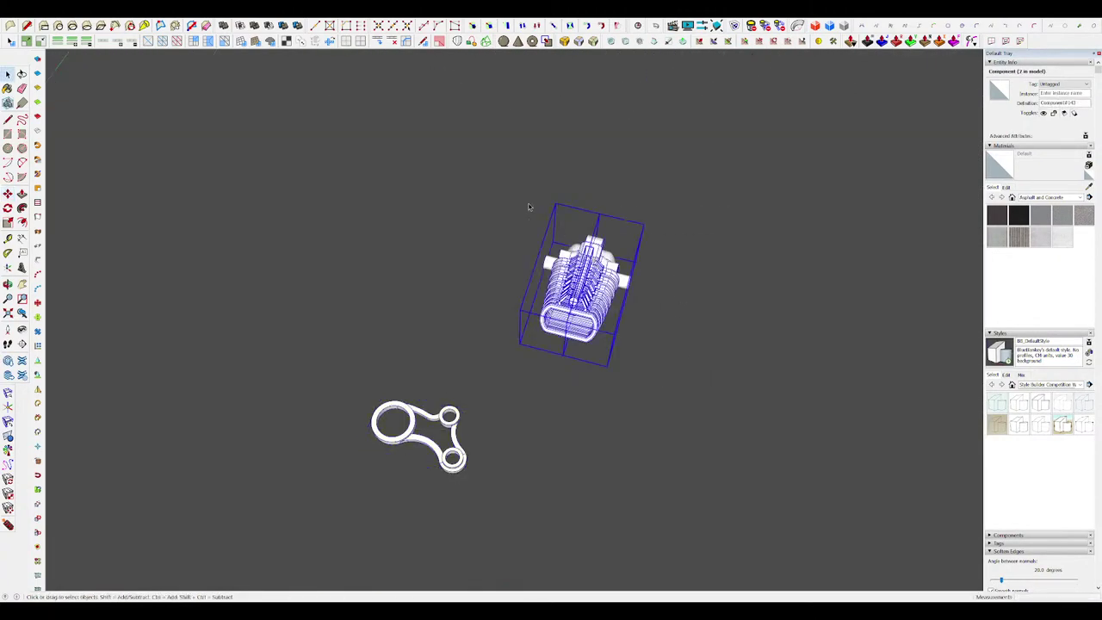
{"action": "scroll", "coordinate": [599, 219], "scroll_direction": "down", "scroll_amount": 3}
Step: Scale the engine copy up uniformly and reposition it
{"action": "key", "text": "s"}
{"action": "left_click", "coordinate": [644, 182]}
{"action": "middle_click_drag", "start_coordinate": [644, 184], "coordinate": [738, 259]}
{"action": "key", "text": "m"}
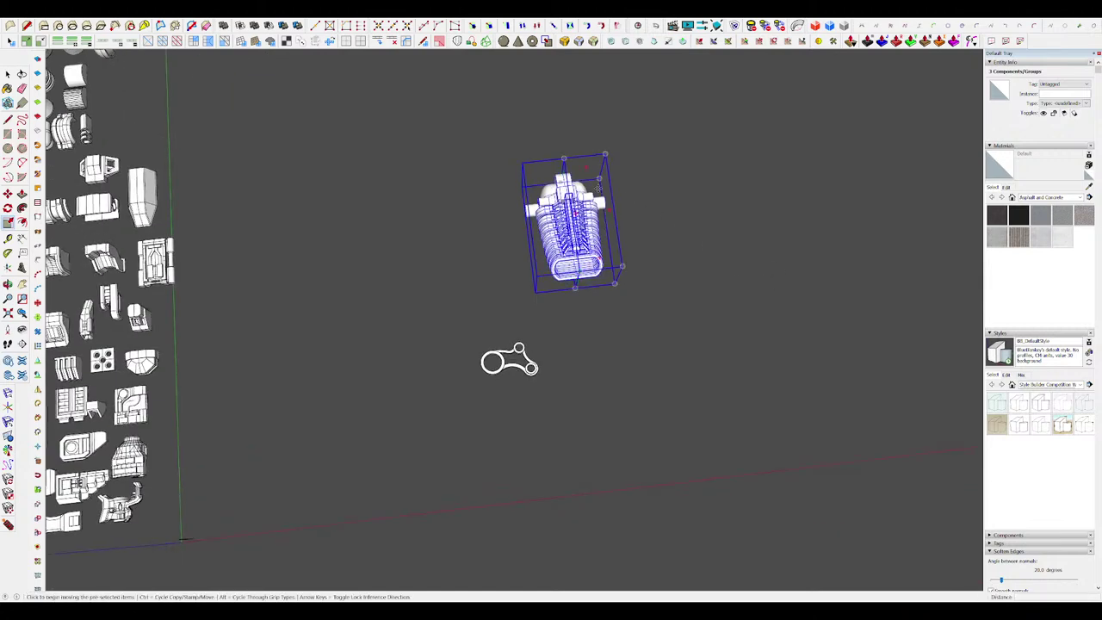
{"action": "middle_click_drag", "start_coordinate": [657, 222], "coordinate": [632, 215]}
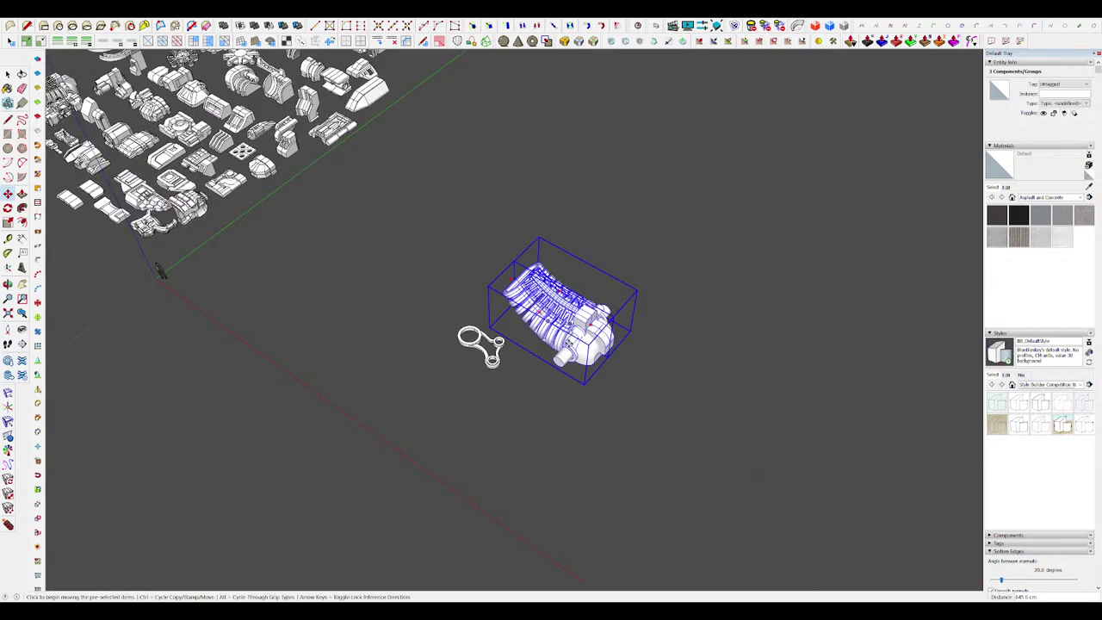
{"action": "scroll", "coordinate": [598, 351], "scroll_direction": "down", "scroll_amount": 4}
{"action": "scroll", "coordinate": [593, 350], "scroll_direction": "up", "scroll_amount": 6}
{"action": "middle_click_drag", "start_coordinate": [594, 349], "coordinate": [565, 318]}
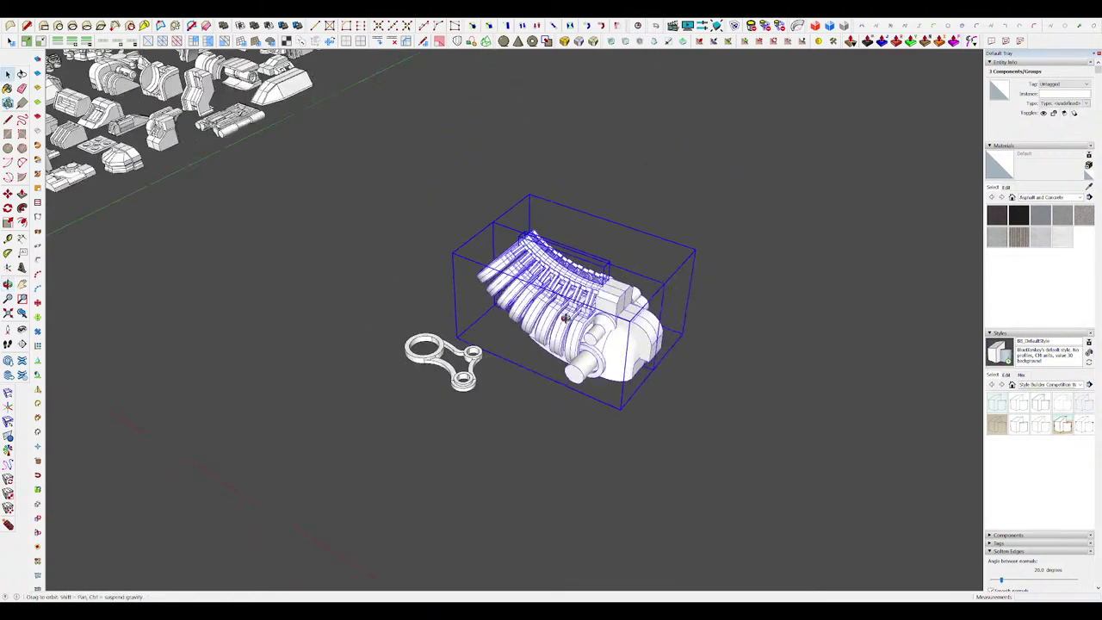
{"action": "scroll", "coordinate": [565, 319], "scroll_direction": "up", "scroll_amount": 3}
Step: Clear the selection and double-click the engine to edit its group
{"action": "left_click", "coordinate": [885, 344]}
{"action": "middle_click_drag", "start_coordinate": [634, 418], "coordinate": [784, 477]}
{"action": "middle_click_drag", "start_coordinate": [729, 391], "coordinate": [662, 462]}
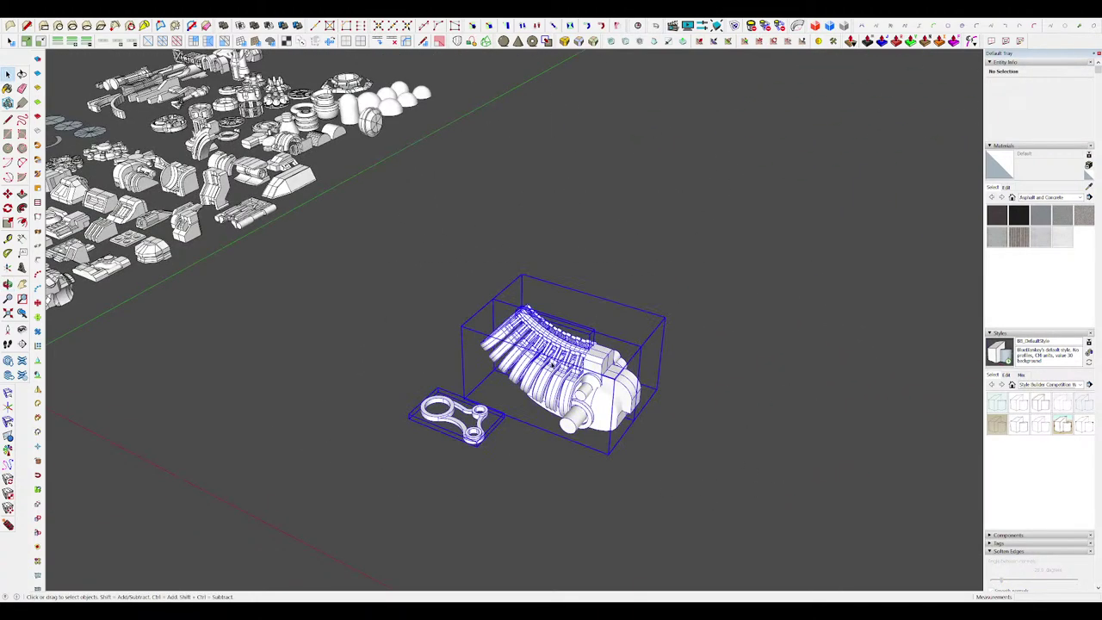
{"action": "double_click", "coordinate": [560, 379]}
{"action": "middle_click_drag", "start_coordinate": [560, 379], "coordinate": [564, 351]}
{"action": "scroll", "coordinate": [742, 295], "scroll_direction": "up", "scroll_amount": 5}
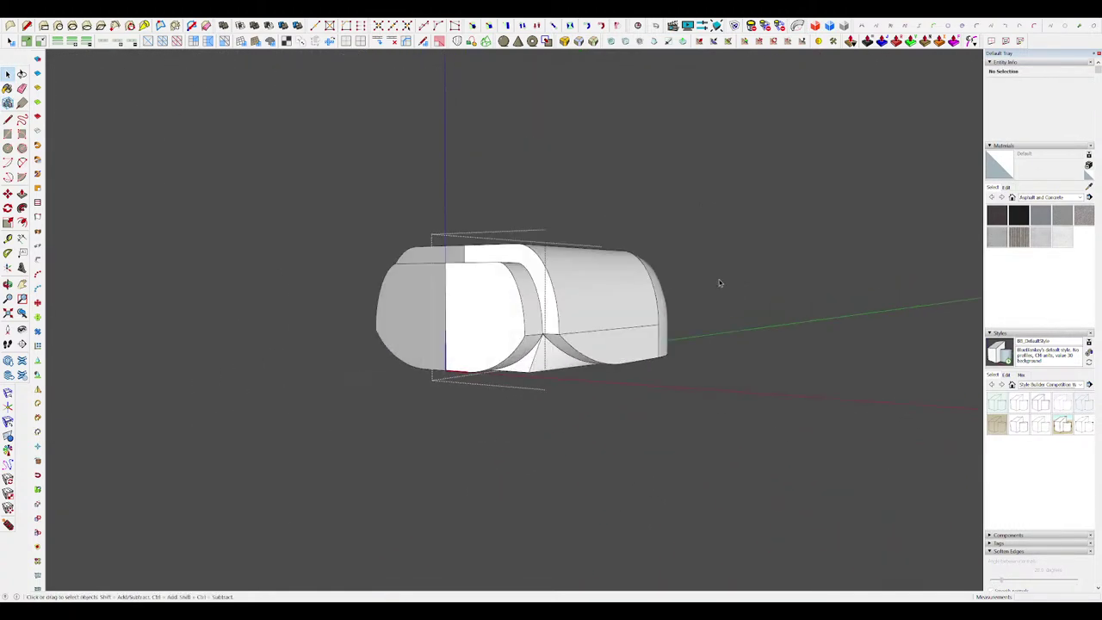
Step: Select the curved bottom arc and adjoining bottom edges of the capsule housing
{"action": "scroll", "coordinate": [605, 347], "scroll_direction": "up", "scroll_amount": 3}
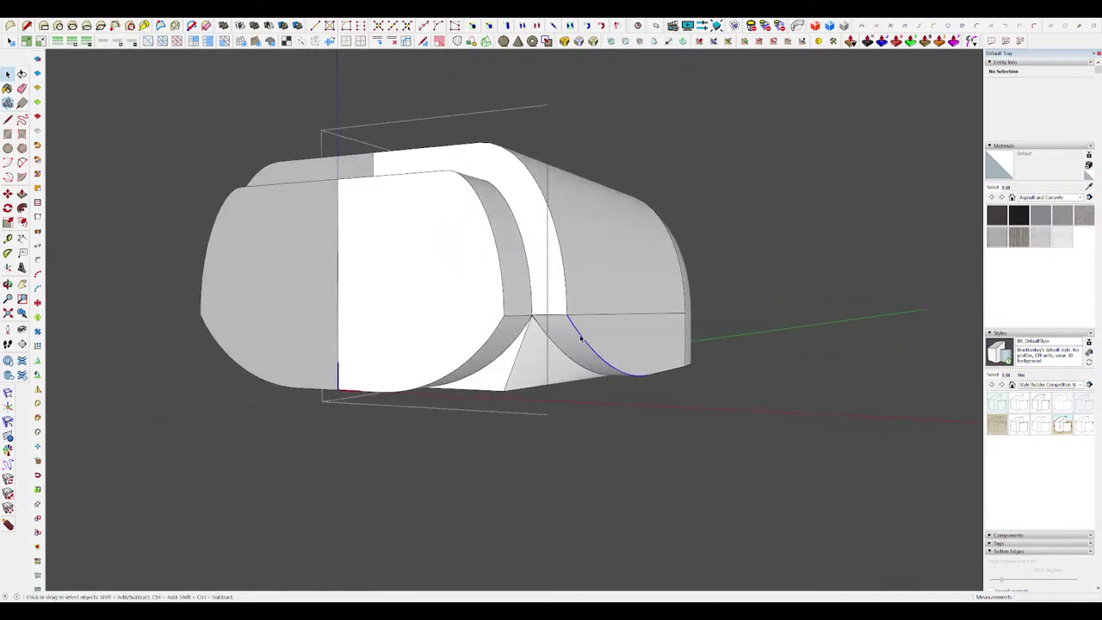
{"action": "left_click", "coordinate": [581, 338]}
{"action": "middle_click_drag", "start_coordinate": [581, 339], "coordinate": [185, 322]}
{"action": "left_click", "coordinate": [522, 345], "text": "shift"}
{"action": "middle_click_drag", "start_coordinate": [619, 334], "coordinate": [631, 318]}
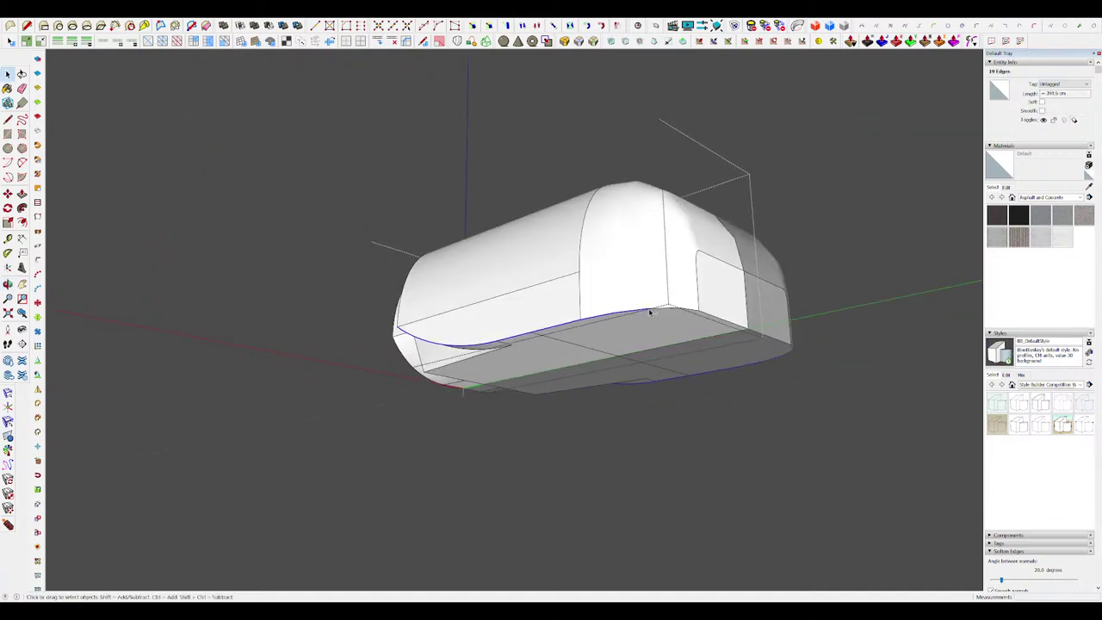
{"action": "left_click", "coordinate": [708, 315], "text": "shift"}
Step: Orbit and zoom toward the housing's front and right side
{"action": "middle_click_drag", "start_coordinate": [707, 317], "coordinate": [796, 339]}
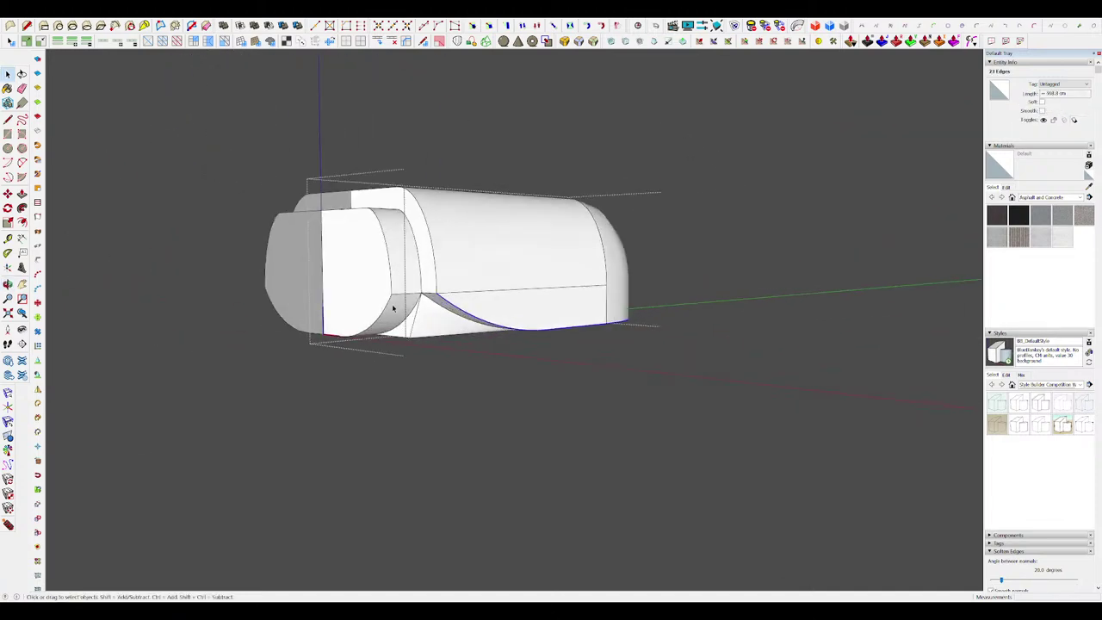
{"action": "scroll", "coordinate": [394, 307], "scroll_direction": "up", "scroll_amount": 3}
{"action": "middle_click_drag", "start_coordinate": [393, 307], "coordinate": [373, 256]}
{"action": "scroll", "coordinate": [373, 256], "scroll_direction": "down", "scroll_amount": 2}
{"action": "scroll", "coordinate": [372, 257], "scroll_direction": "up", "scroll_amount": 2}
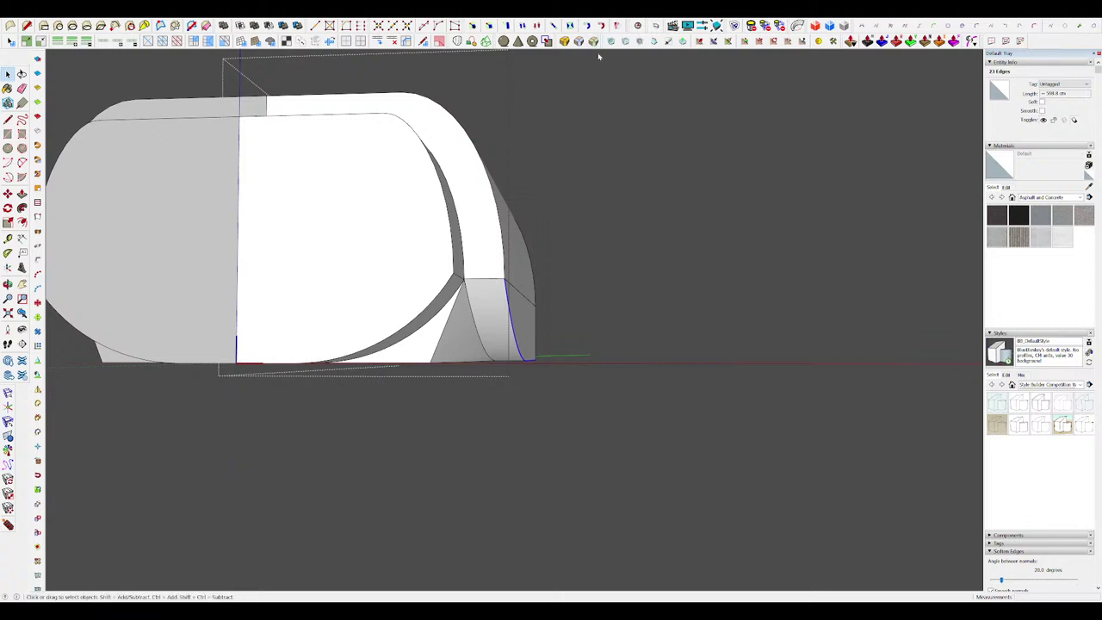
{"action": "scroll", "coordinate": [627, 294], "scroll_direction": "down", "scroll_amount": 3}
{"action": "scroll", "coordinate": [526, 280], "scroll_direction": "up", "scroll_amount": 3}
{"action": "middle_click_drag", "start_coordinate": [484, 250], "coordinate": [439, 245]}
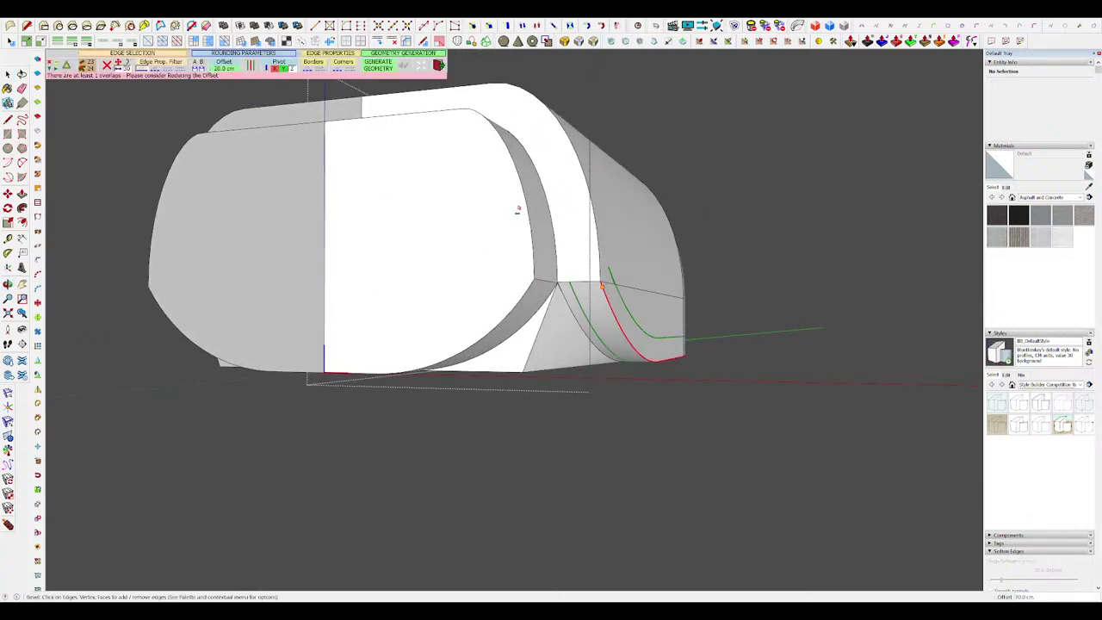
Step: Generate the bevel on the housing's curved bottom edges and erase the side edge at its end
{"action": "mouse_move", "coordinate": [518, 209]}
{"action": "middle_mouse_down"}
{"action": "mouse_move", "coordinate": [609, 277]}
{"action": "mouse_move", "coordinate": [560, 266]}
{"action": "mouse_move", "coordinate": [641, 281]}
{"action": "mouse_move", "coordinate": [640, 260]}
{"action": "mouse_move", "coordinate": [617, 260]}
{"action": "mouse_move", "coordinate": [641, 267]}
{"action": "middle_mouse_up"}
{"action": "key", "text": "Return"}
{"action": "key", "text": "e"}
{"action": "scroll", "coordinate": [622, 289], "scroll_direction": "up", "scroll_amount": 3}
{"action": "left_click", "coordinate": [580, 281]}
Step: Erase the stray edge beside the notch at the bevel's end
{"action": "scroll", "coordinate": [513, 255], "scroll_direction": "up", "scroll_amount": 3}
{"action": "key", "text": "l"}
{"action": "scroll", "coordinate": [647, 283], "scroll_direction": "down", "scroll_amount": 2}
{"action": "key", "text": "space"}
{"action": "scroll", "coordinate": [640, 292], "scroll_direction": "up", "scroll_amount": 3}
{"action": "key", "text": "e"}
{"action": "left_click", "coordinate": [635, 288]}
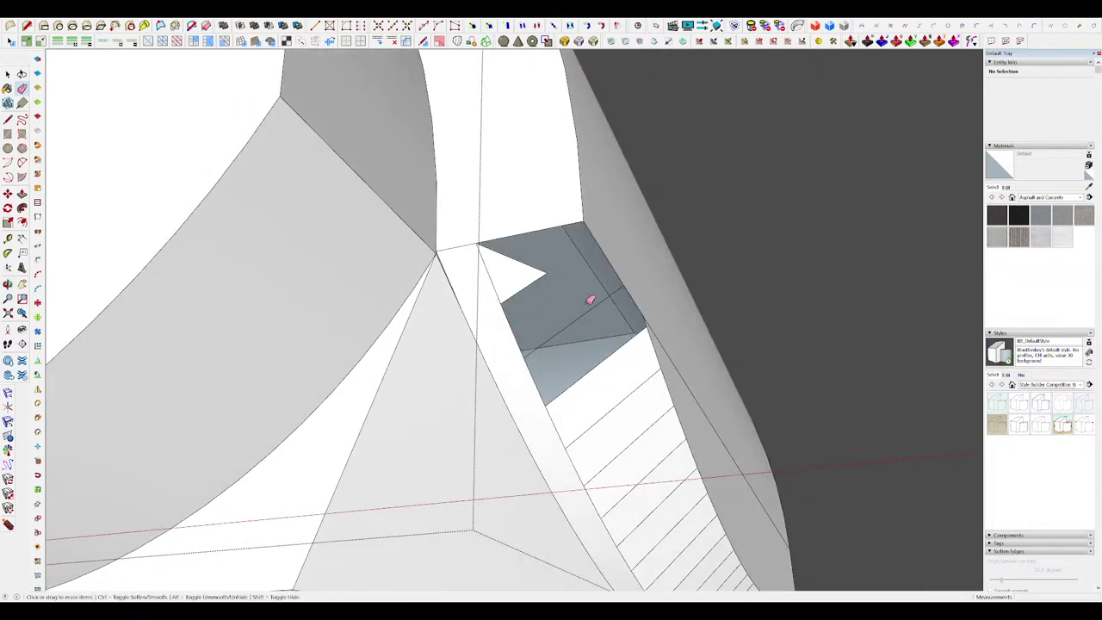
Step: Orbit to a low angle around the notch to check its faces close
{"action": "middle_click_drag", "start_coordinate": [590, 300], "coordinate": [610, 300]}
{"action": "scroll", "coordinate": [602, 310], "scroll_direction": "up", "scroll_amount": 5}
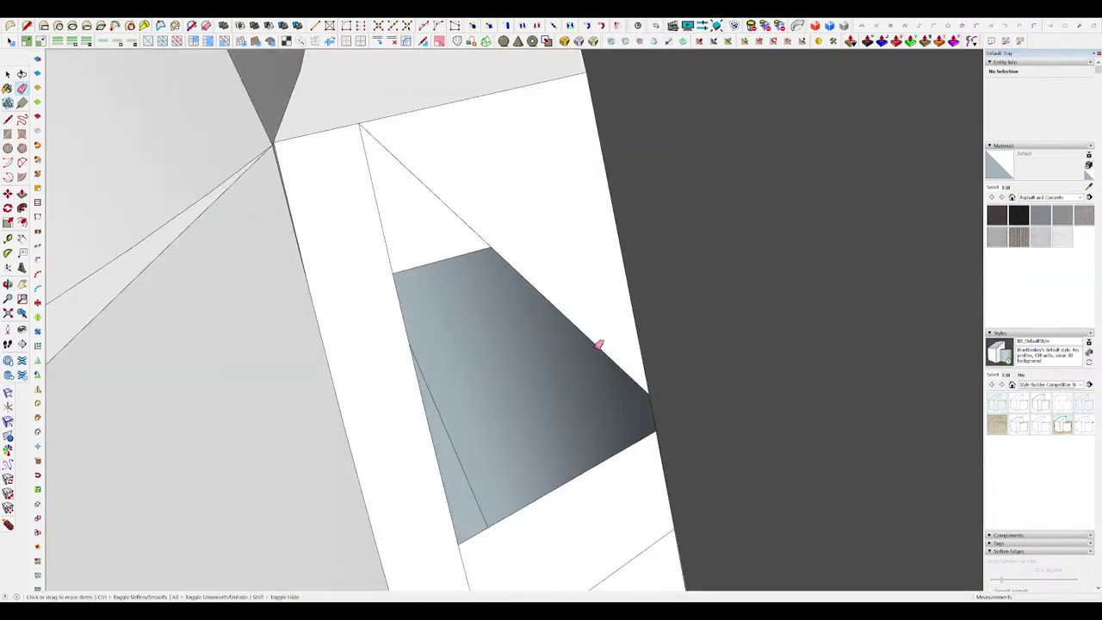
{"action": "scroll", "coordinate": [591, 342], "scroll_direction": "down", "scroll_amount": 3}
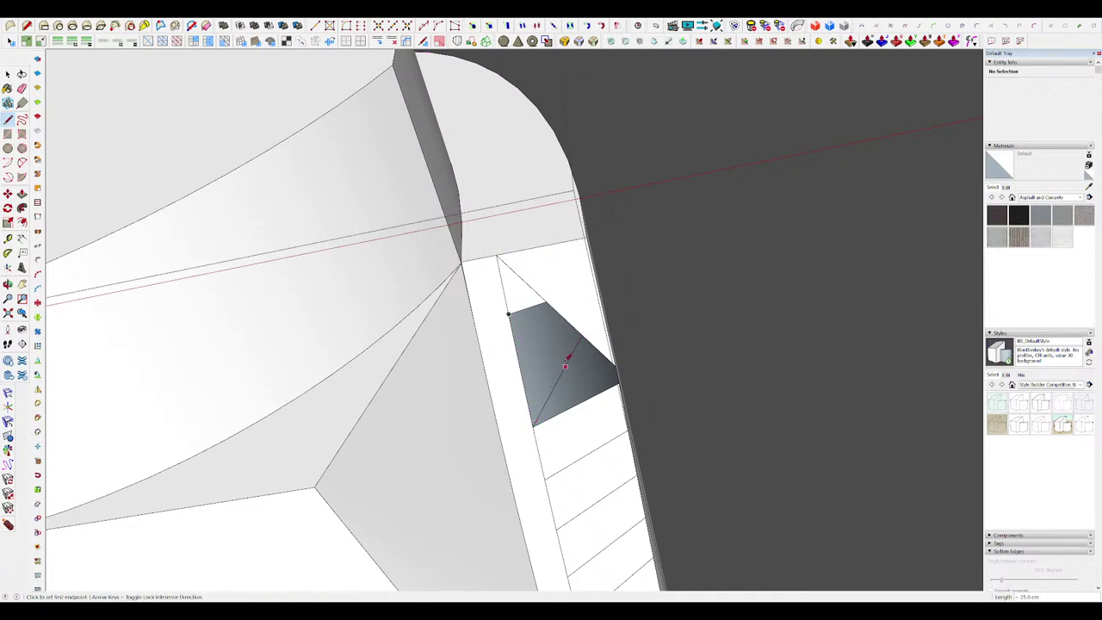
{"action": "mouse_move", "coordinate": [563, 328]}
{"action": "middle_mouse_down"}
{"action": "mouse_move", "coordinate": [591, 349]}
{"action": "mouse_move", "coordinate": [557, 376]}
{"action": "middle_mouse_up"}
{"action": "scroll", "coordinate": [556, 378], "scroll_direction": "up", "scroll_amount": 4}
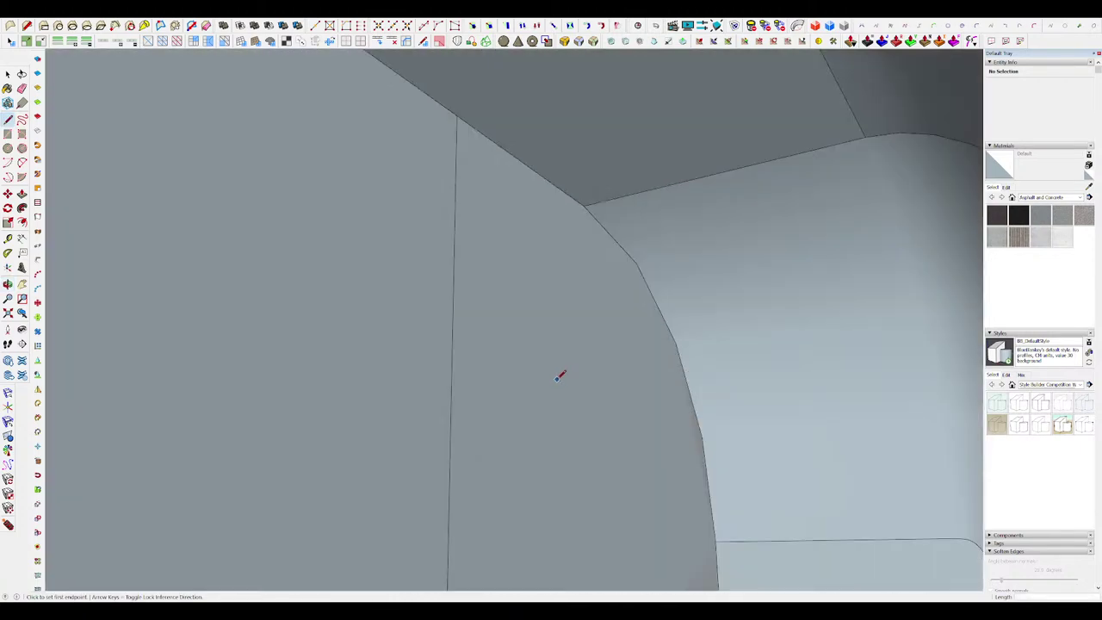
{"action": "scroll", "coordinate": [556, 375], "scroll_direction": "down", "scroll_amount": 4}
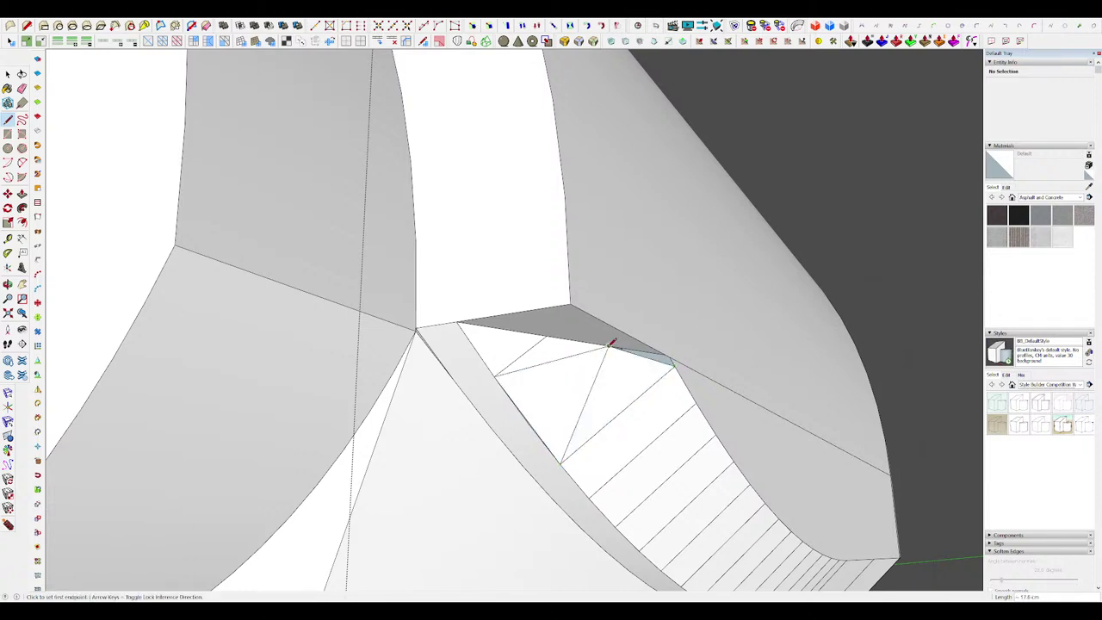
{"action": "middle_click_drag", "start_coordinate": [610, 342], "coordinate": [665, 349]}
{"action": "scroll", "coordinate": [673, 341], "scroll_direction": "down", "scroll_amount": 8}
{"action": "key", "text": "space"}
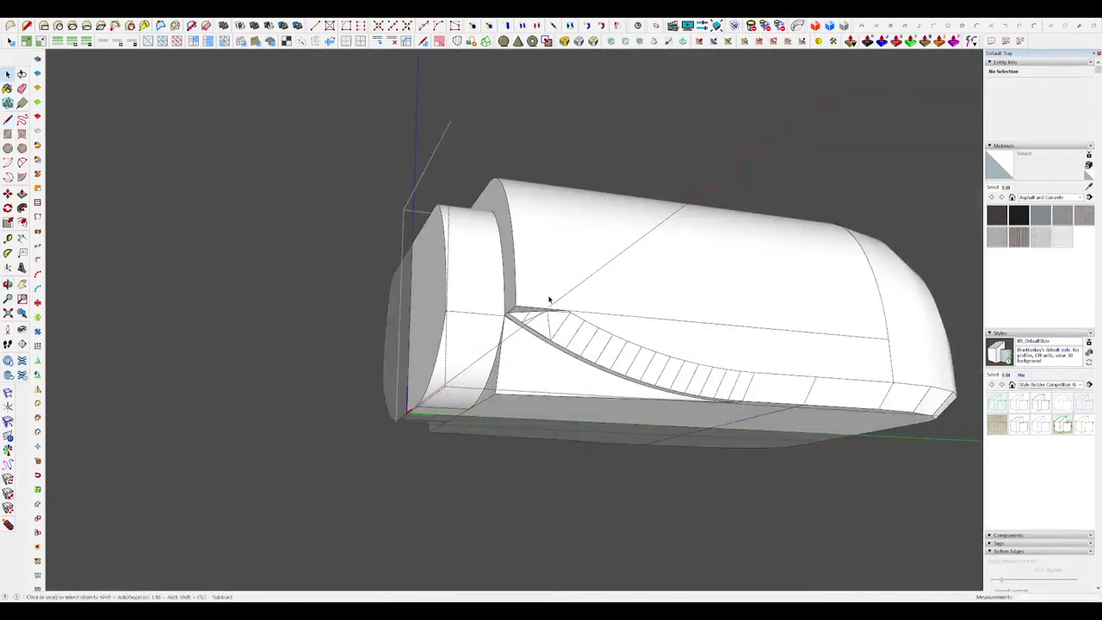
Step: Orbit around the ribbed assembly to review the finished bevel strip
{"action": "middle_click_drag", "start_coordinate": [551, 300], "coordinate": [457, 317]}
{"action": "scroll", "coordinate": [706, 275], "scroll_direction": "up", "scroll_amount": 2}
{"action": "middle_click_drag", "start_coordinate": [757, 288], "coordinate": [654, 241]}
{"action": "scroll", "coordinate": [492, 433], "scroll_direction": "up", "scroll_amount": 5}
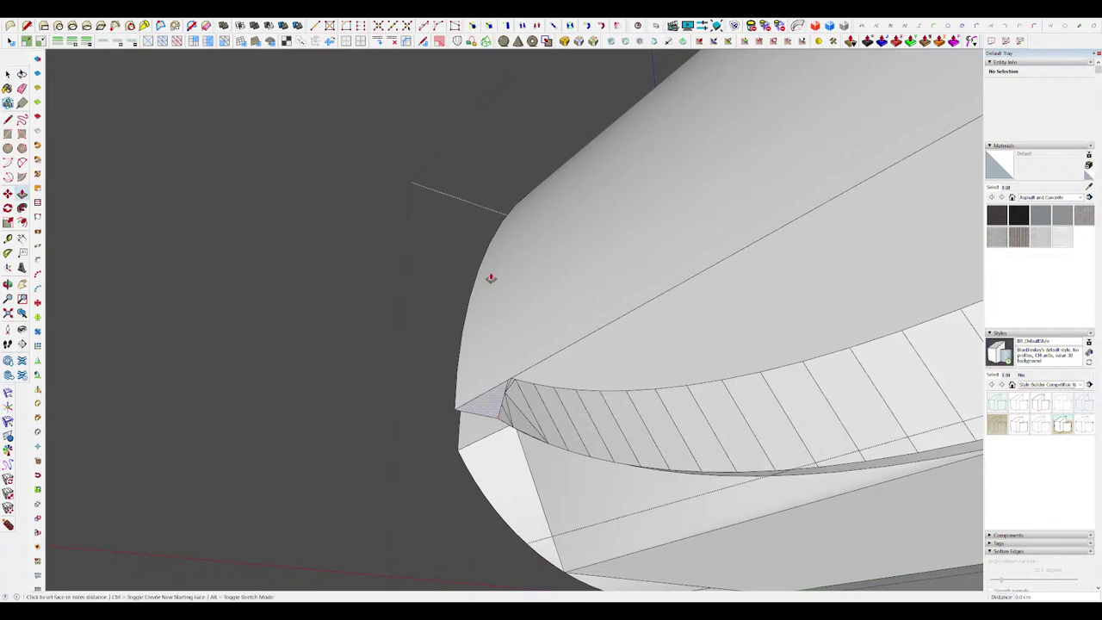
{"action": "scroll", "coordinate": [490, 279], "scroll_direction": "down", "scroll_amount": 5}
{"action": "mouse_move", "coordinate": [490, 279]}
{"action": "middle_mouse_down"}
{"action": "mouse_move", "coordinate": [632, 369]}
{"action": "mouse_move", "coordinate": [632, 316]}
{"action": "mouse_move", "coordinate": [652, 341]}
{"action": "mouse_move", "coordinate": [632, 301]}
{"action": "middle_mouse_up"}
{"action": "key", "text": "Escape"}
{"action": "scroll", "coordinate": [637, 357], "scroll_direction": "down", "scroll_amount": 5}
{"action": "scroll", "coordinate": [632, 316], "scroll_direction": "up", "scroll_amount": 7}
{"action": "key", "text": "p"}
{"action": "scroll", "coordinate": [607, 346], "scroll_direction": "up", "scroll_amount": 5}
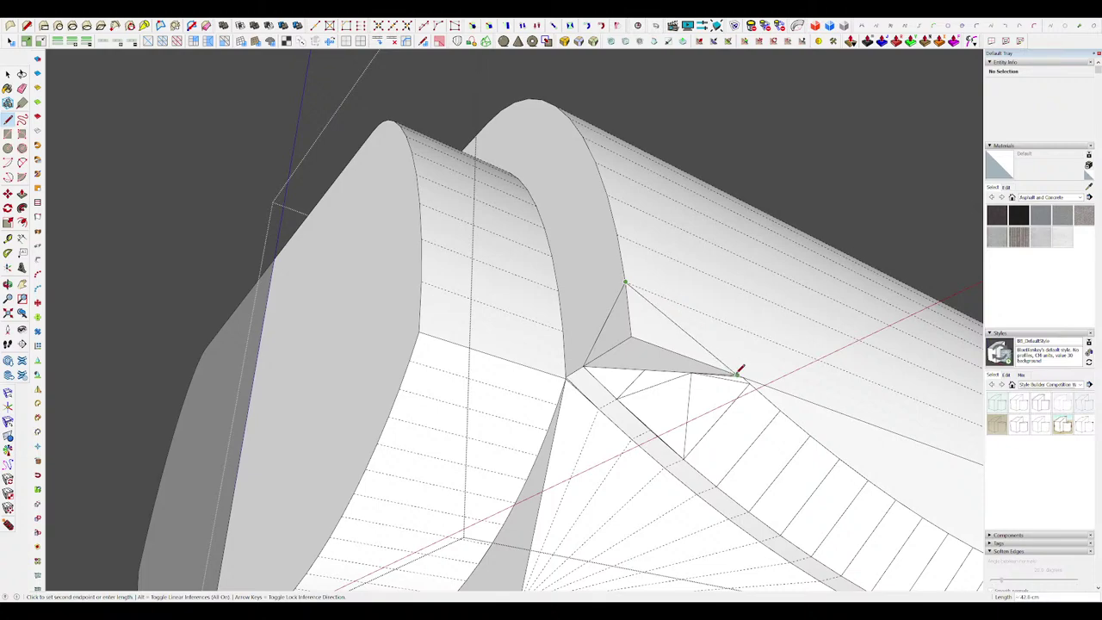
{"action": "scroll", "coordinate": [634, 337], "scroll_direction": "down", "scroll_amount": 10}
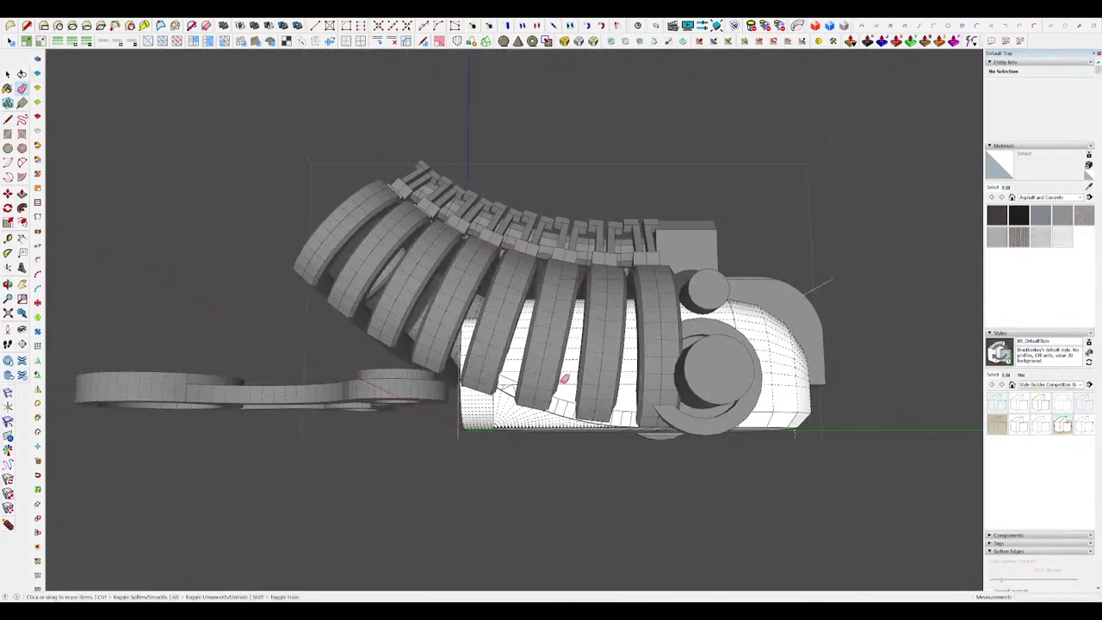
Step: Close the nested groups being edited and orbit around the engine
{"action": "middle_click_drag", "start_coordinate": [529, 396], "coordinate": [439, 447]}
{"action": "scroll", "coordinate": [551, 435], "scroll_direction": "down", "scroll_amount": 4}
{"action": "key", "text": "space"}
{"action": "left_click", "coordinate": [713, 437]}
{"action": "left_click", "coordinate": [713, 437]}
{"action": "middle_click_drag", "start_coordinate": [713, 437], "coordinate": [725, 419]}
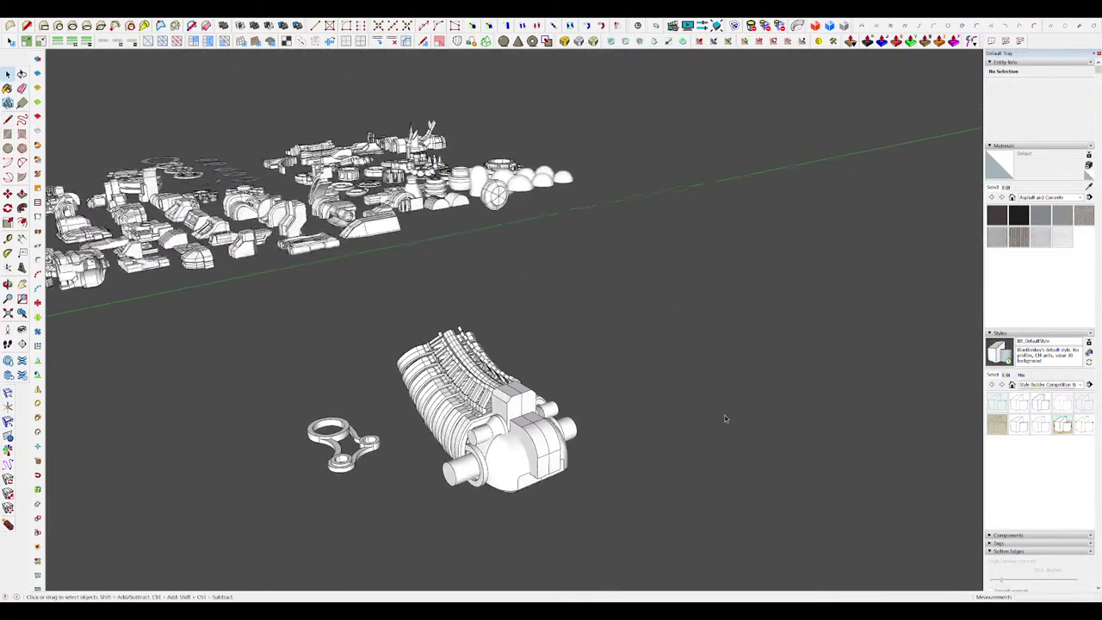
{"action": "scroll", "coordinate": [585, 422], "scroll_direction": "up", "scroll_amount": 5}
{"action": "middle_click_drag", "start_coordinate": [637, 411], "coordinate": [585, 393]}
{"action": "scroll", "coordinate": [585, 394], "scroll_direction": "up", "scroll_amount": 4}
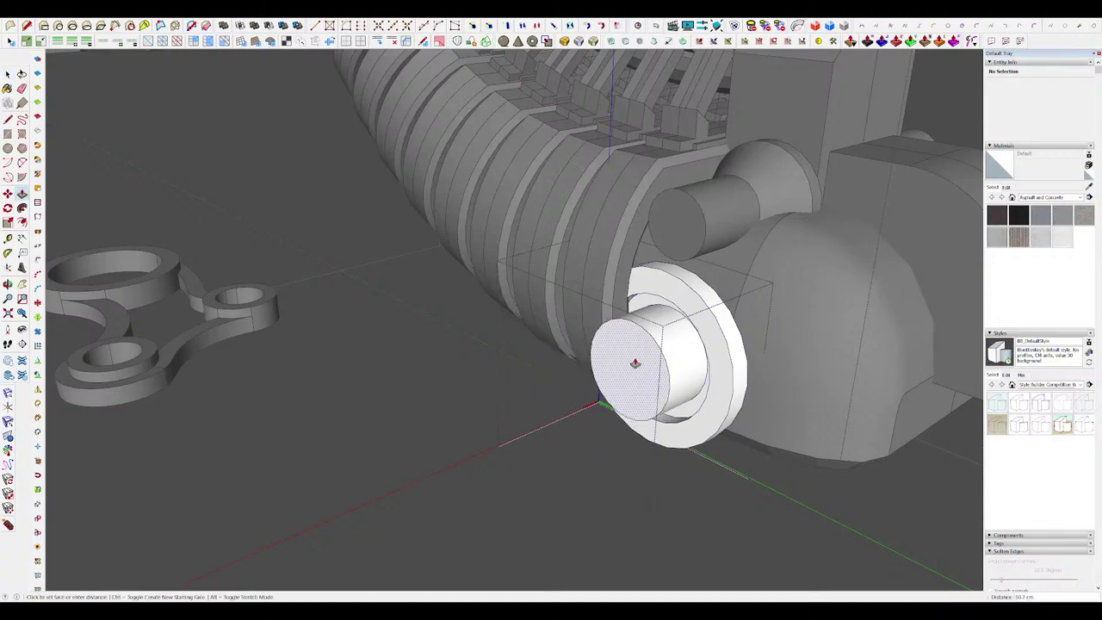
Step: Finish pushing out the cylinder end and briefly hide the rest of the model to inspect it
{"action": "left_click", "coordinate": [635, 363]}
{"action": "scroll", "coordinate": [635, 363], "scroll_direction": "down", "scroll_amount": 3}
{"action": "middle_click_drag", "start_coordinate": [636, 364], "coordinate": [594, 251]}
{"action": "key", "text": "space"}
{"action": "key", "text": "i"}
{"action": "scroll", "coordinate": [539, 293], "scroll_direction": "up", "scroll_amount": 4}
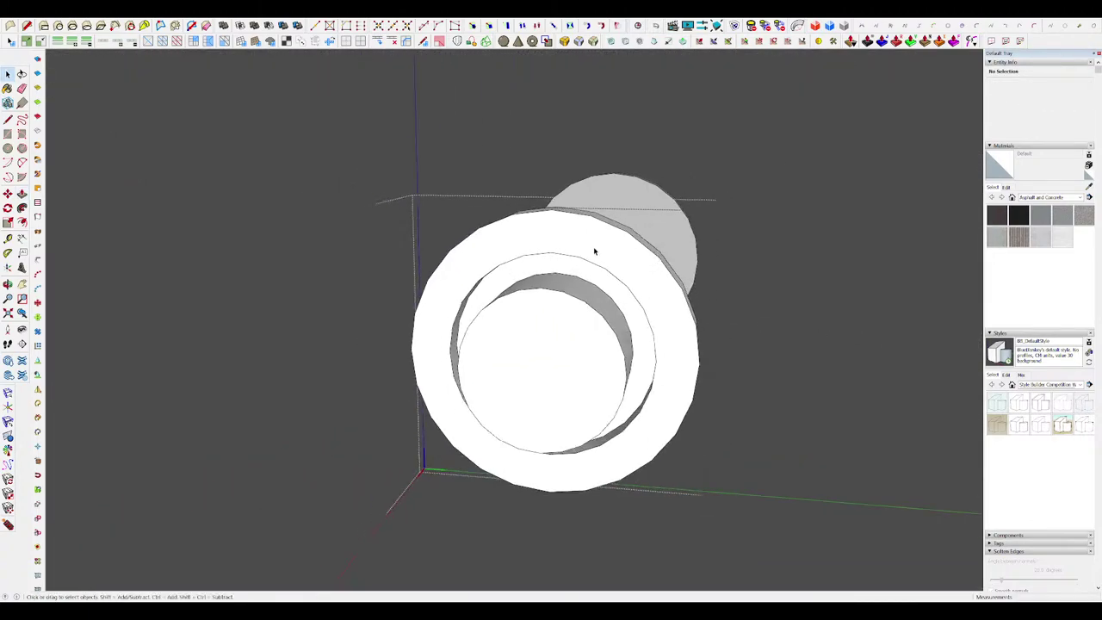
{"action": "scroll", "coordinate": [605, 251], "scroll_direction": "down", "scroll_amount": 2}
{"action": "key", "text": "i"}
Step: Close the open group and select the end cylinder group
{"action": "left_click", "coordinate": [740, 374]}
{"action": "left_click", "coordinate": [615, 366]}
{"action": "mouse_move", "coordinate": [615, 366]}
{"action": "middle_mouse_down"}
{"action": "mouse_move", "coordinate": [410, 406]}
{"action": "mouse_move", "coordinate": [563, 387]}
{"action": "middle_mouse_up"}
{"action": "scroll", "coordinate": [410, 406], "scroll_direction": "down", "scroll_amount": 5}
{"action": "scroll", "coordinate": [665, 310], "scroll_direction": "up", "scroll_amount": 3}
{"action": "middle_click_drag", "start_coordinate": [626, 317], "coordinate": [706, 308]}
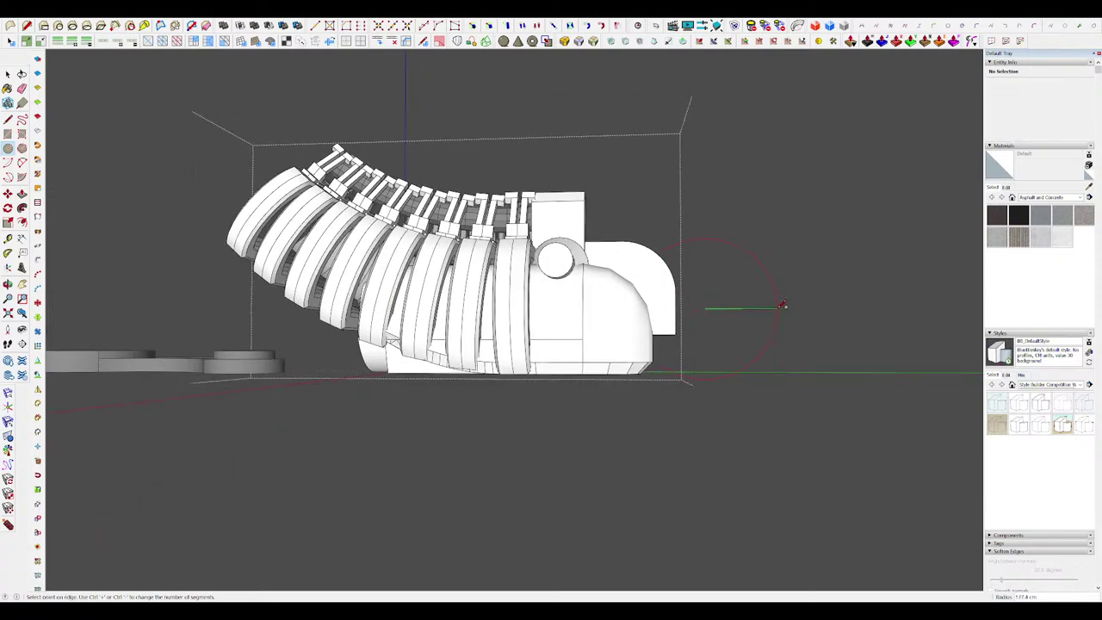
Step: Draw a circle beside the engine's end, extrude it into a disc and make it a component
{"action": "left_click", "coordinate": [781, 304]}
{"action": "middle_click_drag", "start_coordinate": [781, 304], "coordinate": [571, 418]}
{"action": "key", "text": "p"}
{"action": "left_click_drag", "start_coordinate": [723, 344], "coordinate": [718, 342]}
{"action": "key", "text": "space"}
{"action": "triple_click", "coordinate": [718, 342]}
{"action": "middle_click_drag", "start_coordinate": [718, 342], "coordinate": [772, 349]}
{"action": "scroll", "coordinate": [772, 349], "scroll_direction": "down", "scroll_amount": 4}
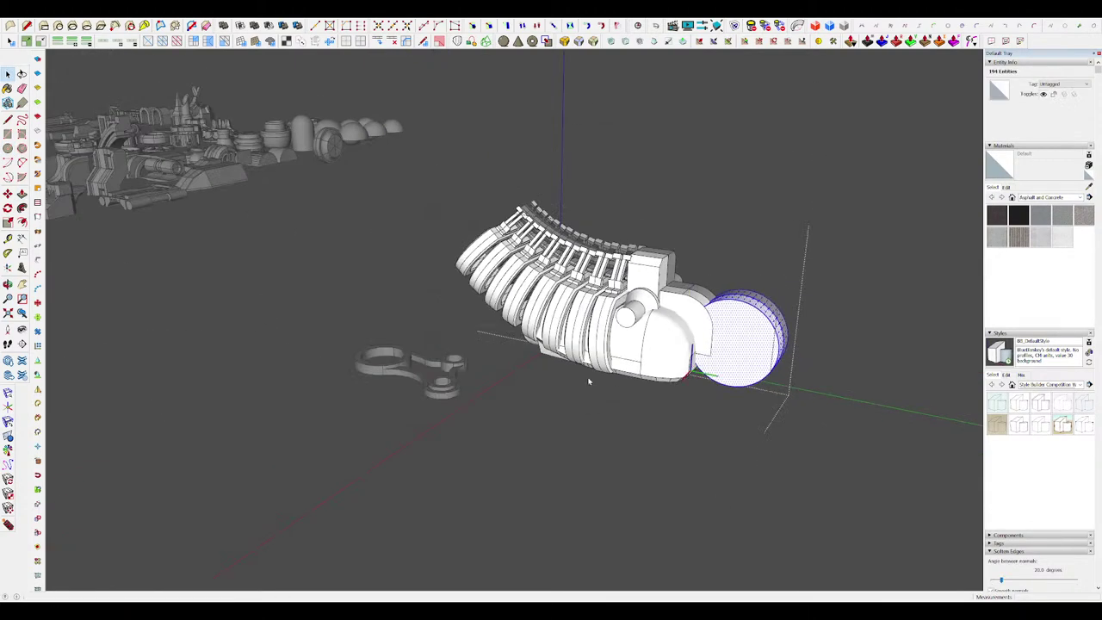
{"action": "key", "text": "g"}
{"action": "middle_click_drag", "start_coordinate": [573, 401], "coordinate": [637, 333]}
{"action": "scroll", "coordinate": [732, 344], "scroll_direction": "up", "scroll_amount": 3}
Step: Move the disc against the engine's end
{"action": "key", "text": "m"}
{"action": "left_click", "coordinate": [758, 445]}
{"action": "left_click", "coordinate": [592, 469]}
{"action": "scroll", "coordinate": [639, 333], "scroll_direction": "up", "scroll_amount": 4}
Step: Inside the disc component, offset an inner circle on its face
{"action": "key", "text": "space"}
{"action": "double_click", "coordinate": [704, 289]}
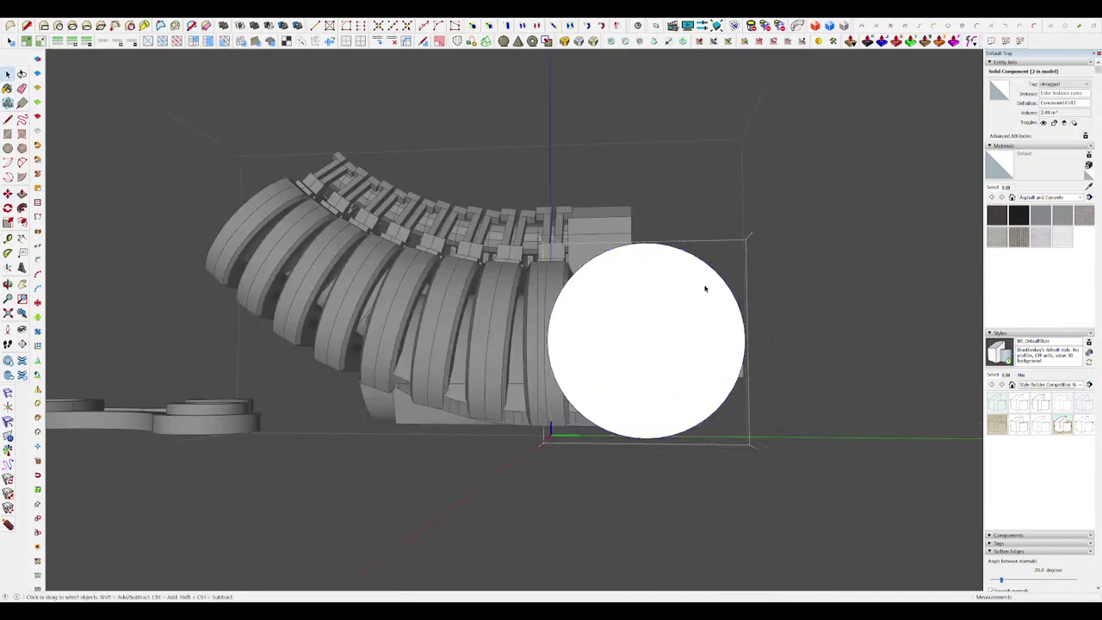
{"action": "key", "text": "f"}
{"action": "left_click_drag", "start_coordinate": [706, 288], "coordinate": [675, 301]}
{"action": "middle_click_drag", "start_coordinate": [675, 301], "coordinate": [582, 391]}
{"action": "key", "text": "p"}
{"action": "left_click_drag", "start_coordinate": [582, 391], "coordinate": [555, 401]}
{"action": "middle_click_drag", "start_coordinate": [555, 401], "coordinate": [589, 405]}
{"action": "scroll", "coordinate": [592, 387], "scroll_direction": "up", "scroll_amount": 2}
{"action": "key", "text": "ctrl+z"}
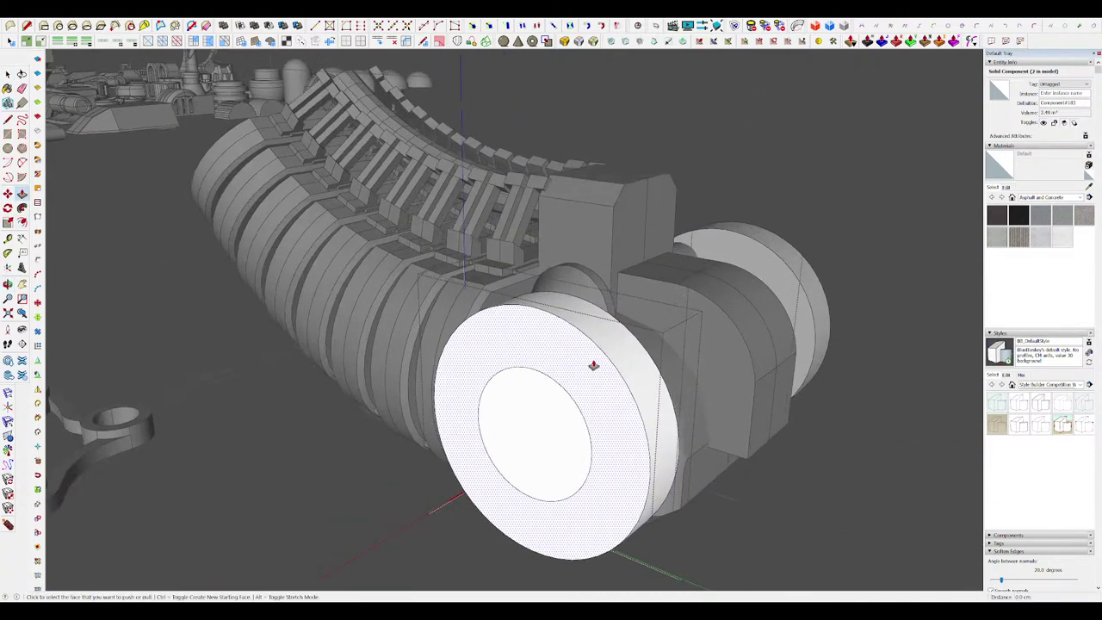
{"action": "key", "text": "space"}
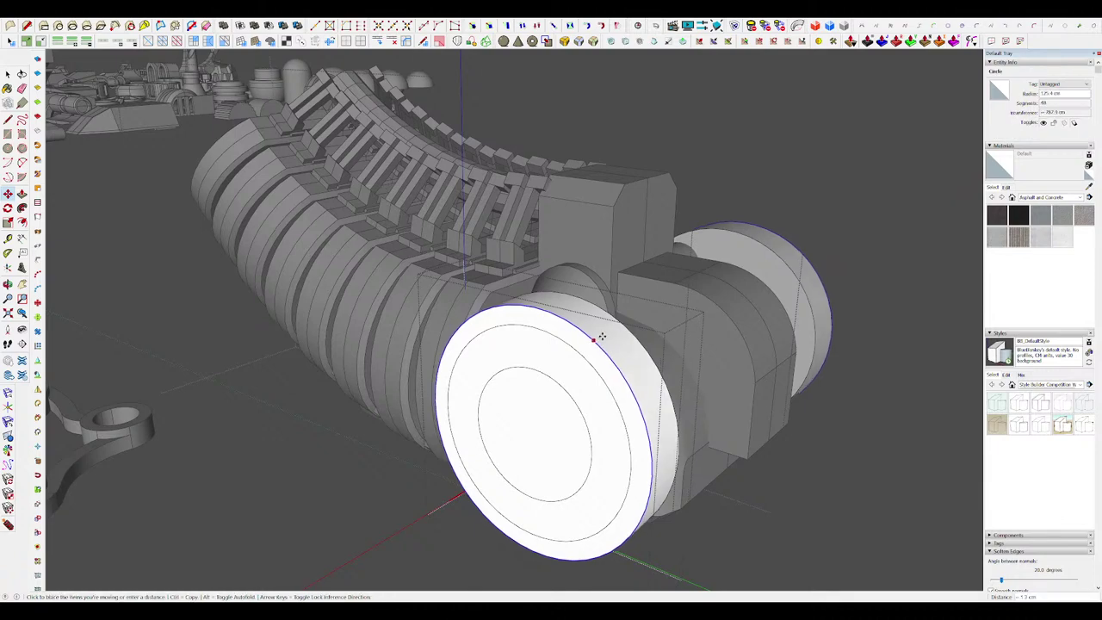
{"action": "left_click", "coordinate": [605, 332]}
{"action": "scroll", "coordinate": [604, 334], "scroll_direction": "down", "scroll_amount": 4}
{"action": "scroll", "coordinate": [576, 365], "scroll_direction": "up", "scroll_amount": 5}
Step: Push the inner circle face through the disc to open it into a ring
{"action": "key", "text": "p"}
{"action": "left_click", "coordinate": [578, 368]}
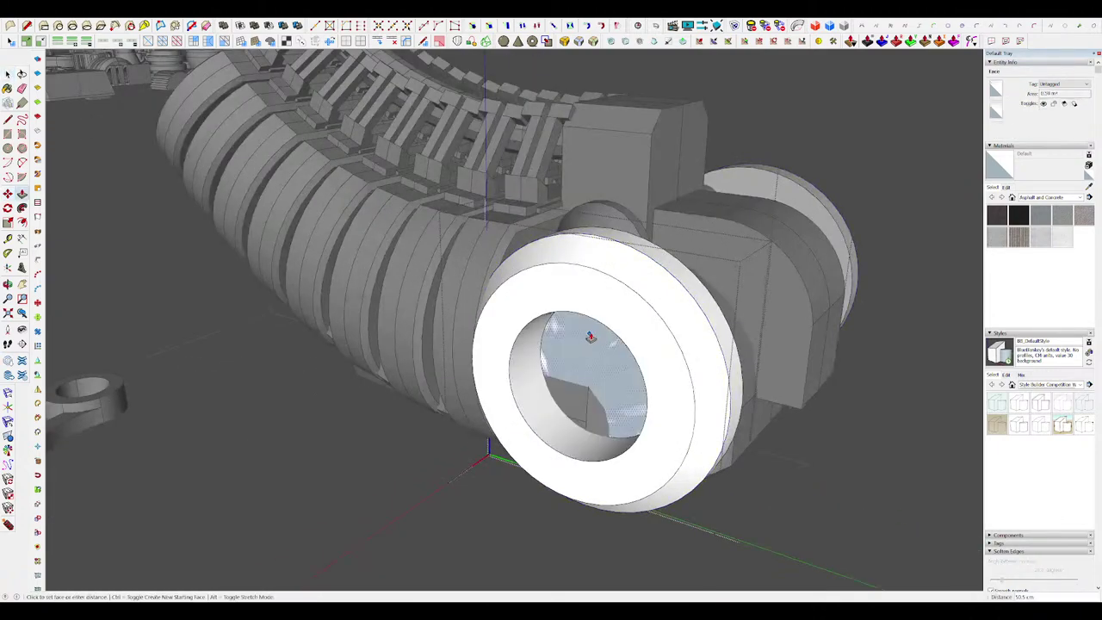
{"action": "left_click", "coordinate": [589, 337]}
{"action": "scroll", "coordinate": [594, 334], "scroll_direction": "down", "scroll_amount": 5}
{"action": "key", "text": "space"}
{"action": "left_click", "coordinate": [720, 393]}
{"action": "scroll", "coordinate": [612, 353], "scroll_direction": "up", "scroll_amount": 4}
Step: Draw a small rectangle inside the top of the ring
{"action": "left_click", "coordinate": [609, 347]}
{"action": "scroll", "coordinate": [610, 347], "scroll_direction": "down", "scroll_amount": 4}
{"action": "middle_click_drag", "start_coordinate": [609, 347], "coordinate": [790, 187]}
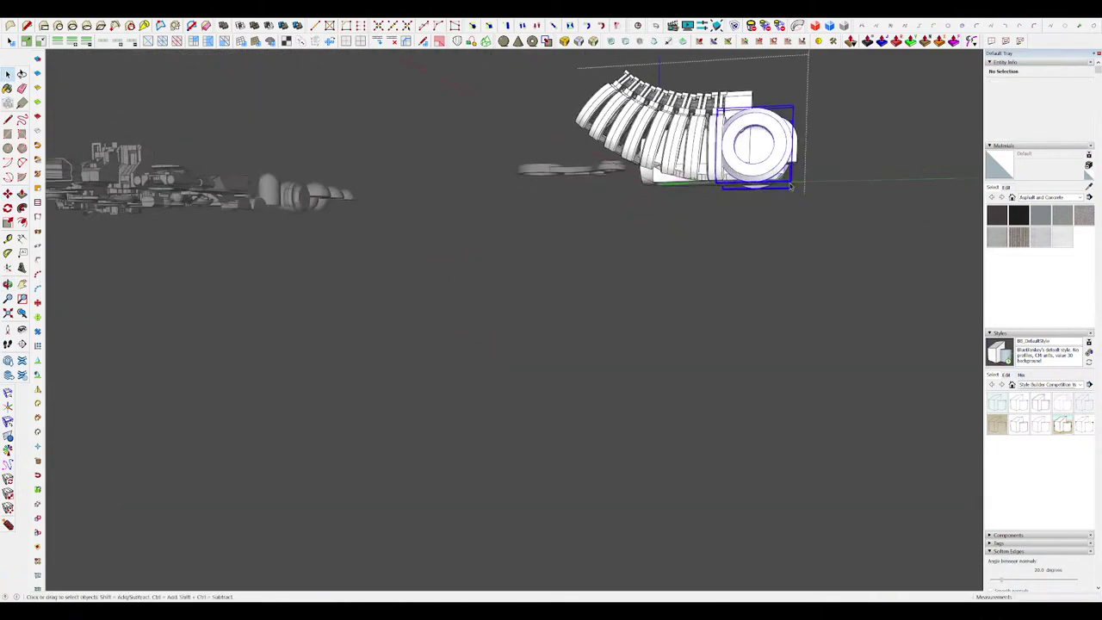
{"action": "left_click", "coordinate": [790, 186]}
{"action": "scroll", "coordinate": [790, 186], "scroll_direction": "up", "scroll_amount": 6}
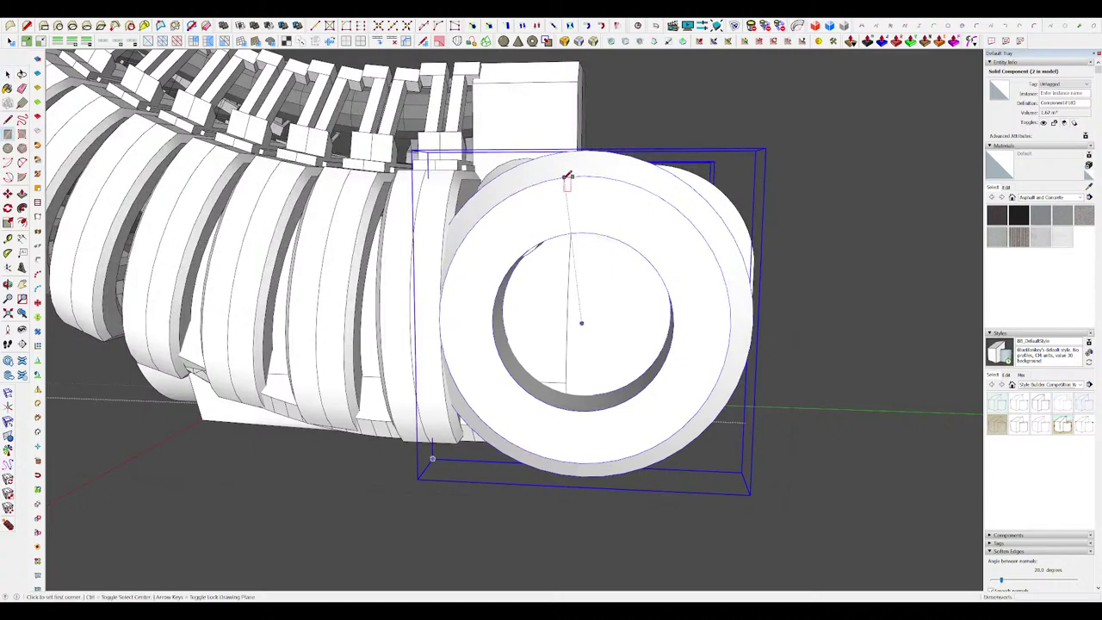
{"action": "left_click", "coordinate": [606, 235]}
{"action": "middle_click_drag", "start_coordinate": [606, 234], "coordinate": [518, 250]}
Step: Push/Pull the rectangle into a small block and close the component
{"action": "key", "text": "space"}
{"action": "left_click", "coordinate": [520, 250]}
{"action": "key", "text": "p"}
{"action": "left_click_drag", "start_coordinate": [526, 241], "coordinate": [541, 231]}
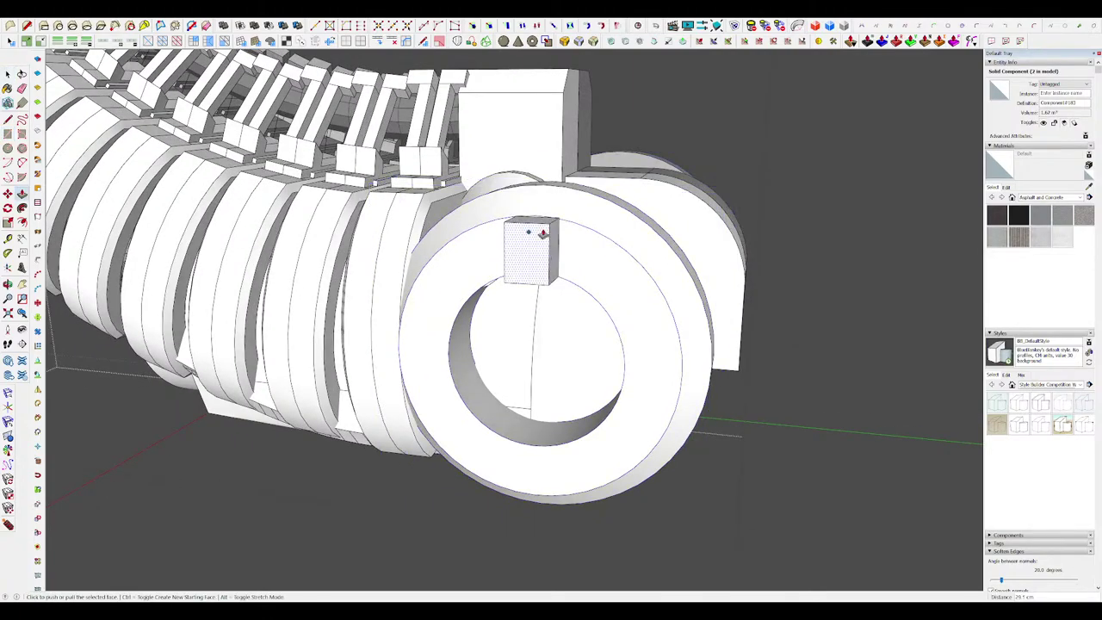
{"action": "scroll", "coordinate": [586, 301], "scroll_direction": "down", "scroll_amount": 7}
{"action": "left_click", "coordinate": [696, 344]}
{"action": "middle_click_drag", "start_coordinate": [696, 344], "coordinate": [628, 346]}
{"action": "middle_click_drag", "start_coordinate": [284, 262], "coordinate": [448, 284]}
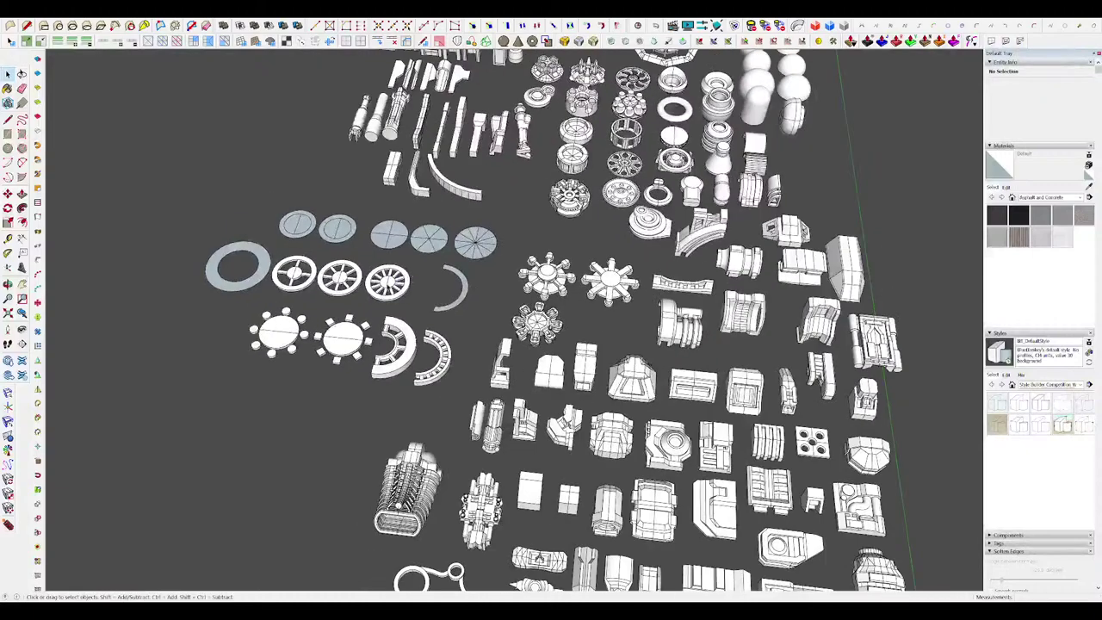
Step: Copy the spoked wheel out of the parts library with a Ctrl move
{"action": "left_click", "coordinate": [385, 282]}
{"action": "scroll", "coordinate": [380, 277], "scroll_direction": "down", "scroll_amount": 3}
{"action": "key", "text": "m"}
{"action": "scroll", "coordinate": [376, 275], "scroll_direction": "down", "scroll_amount": 3}
{"action": "key", "text": "ctrl"}
{"action": "left_click", "coordinate": [376, 276]}
{"action": "scroll", "coordinate": [625, 343], "scroll_direction": "up", "scroll_amount": 5}
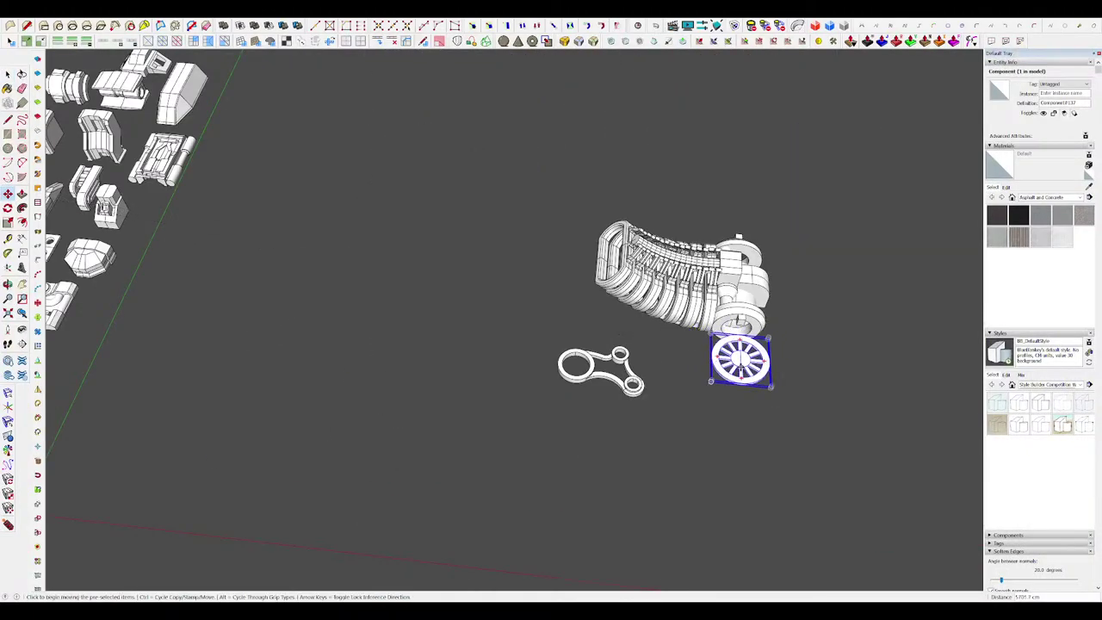
{"action": "scroll", "coordinate": [740, 359], "scroll_direction": "up", "scroll_amount": 5}
Step: Make the wheel copy's rim and hub a component and delete it, keeping only the spokes
{"action": "key", "text": "space"}
{"action": "double_click", "coordinate": [741, 414]}
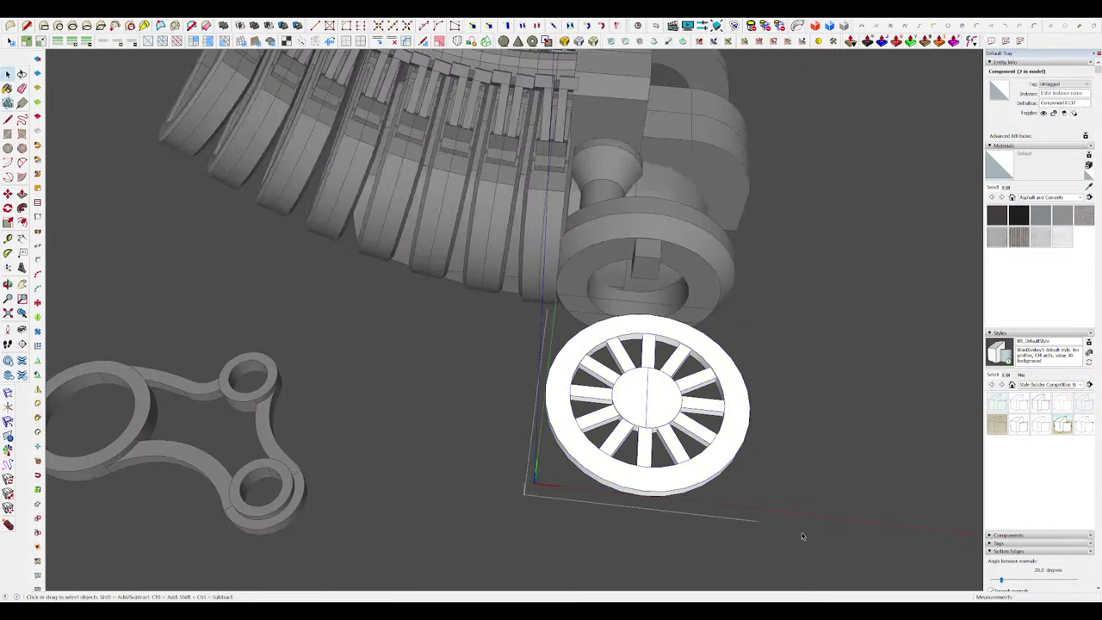
{"action": "left_click_drag", "start_coordinate": [801, 533], "coordinate": [472, 256]}
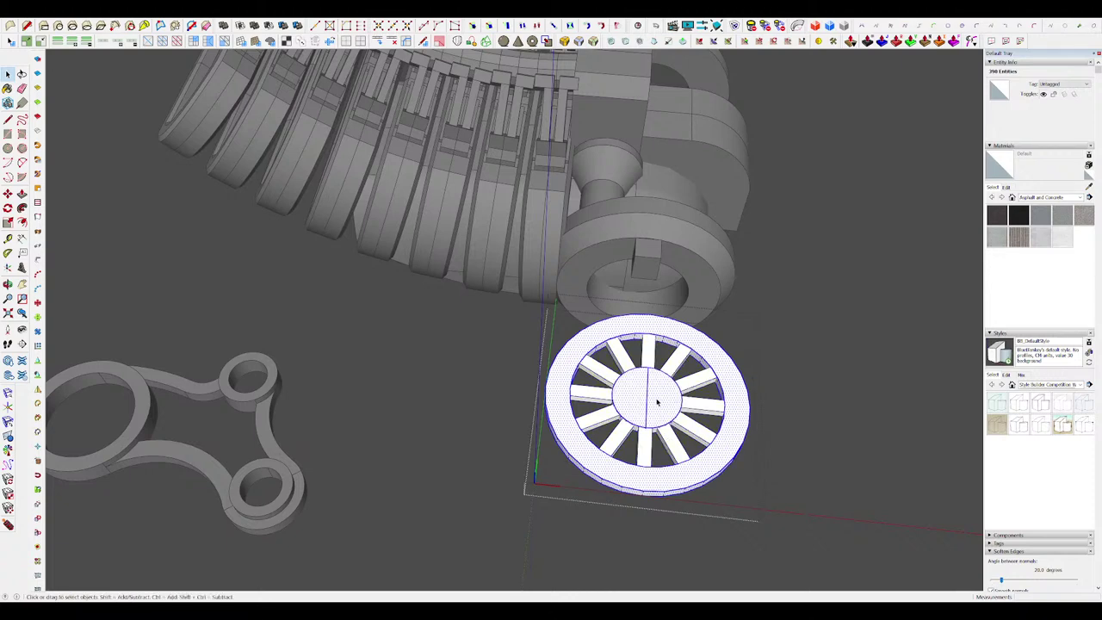
{"action": "key", "text": "g"}
{"action": "scroll", "coordinate": [646, 394], "scroll_direction": "up", "scroll_amount": 4}
{"action": "middle_click_drag", "start_coordinate": [647, 392], "coordinate": [679, 408]}
{"action": "middle_click_drag", "start_coordinate": [567, 311], "coordinate": [580, 264]}
{"action": "key", "text": "Delete"}
{"action": "scroll", "coordinate": [598, 349], "scroll_direction": "down", "scroll_amount": 3}
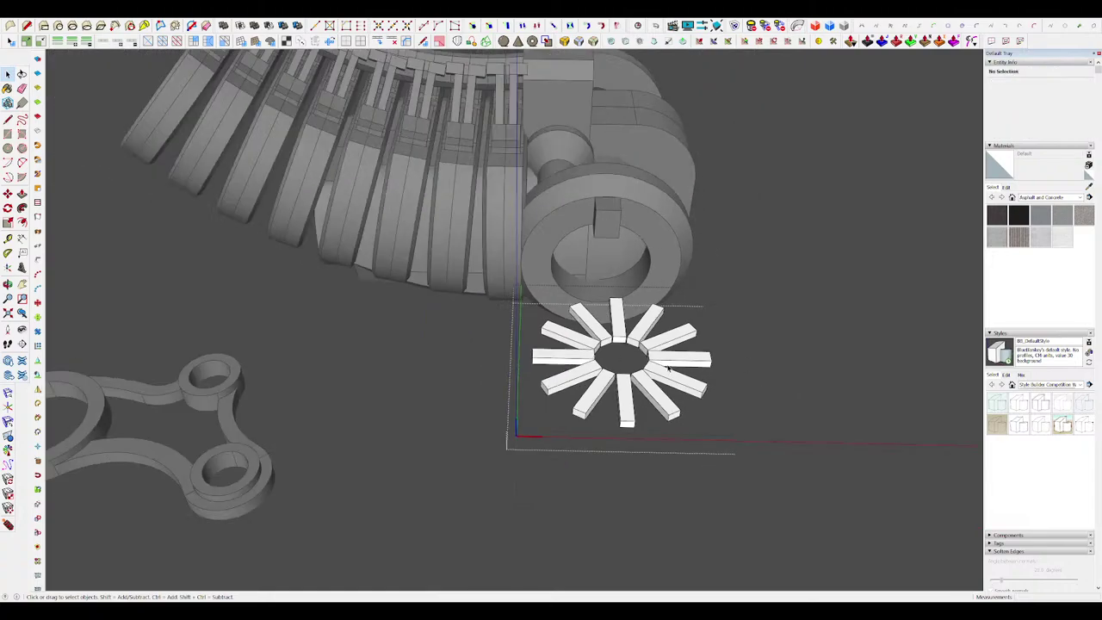
{"action": "left_click", "coordinate": [482, 439]}
Step: Rotate the spokes component to stand upright
{"action": "middle_click_drag", "start_coordinate": [499, 422], "coordinate": [265, 254]}
{"action": "left_click", "coordinate": [534, 333]}
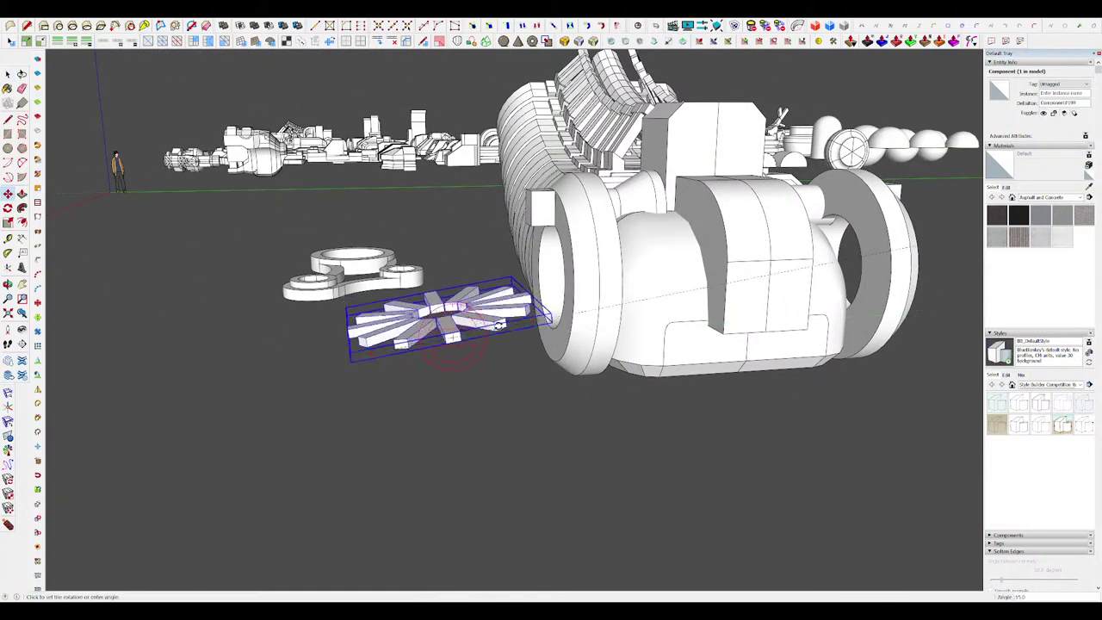
{"action": "left_click", "coordinate": [454, 325]}
{"action": "middle_click_drag", "start_coordinate": [453, 324], "coordinate": [676, 341]}
{"action": "scroll", "coordinate": [672, 334], "scroll_direction": "down", "scroll_amount": 5}
{"action": "scroll", "coordinate": [809, 340], "scroll_direction": "up", "scroll_amount": 6}
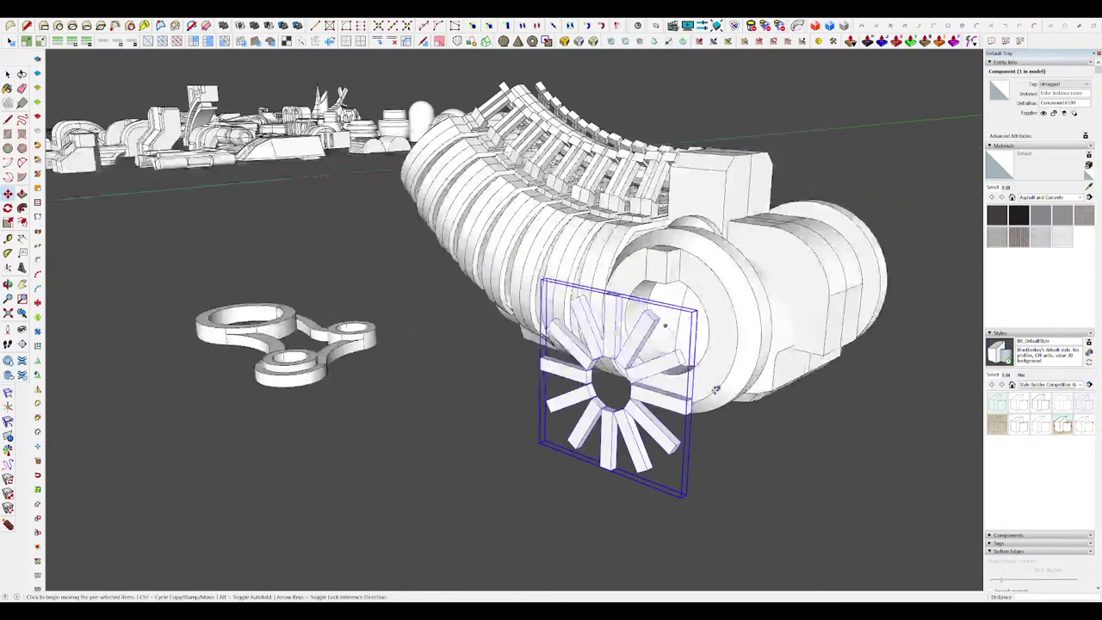
Step: Move the upright spokes into the hollow end ring's opening
{"action": "middle_click_drag", "start_coordinate": [715, 388], "coordinate": [750, 416]}
{"action": "scroll", "coordinate": [726, 276], "scroll_direction": "up", "scroll_amount": 3}
{"action": "left_click", "coordinate": [699, 283]}
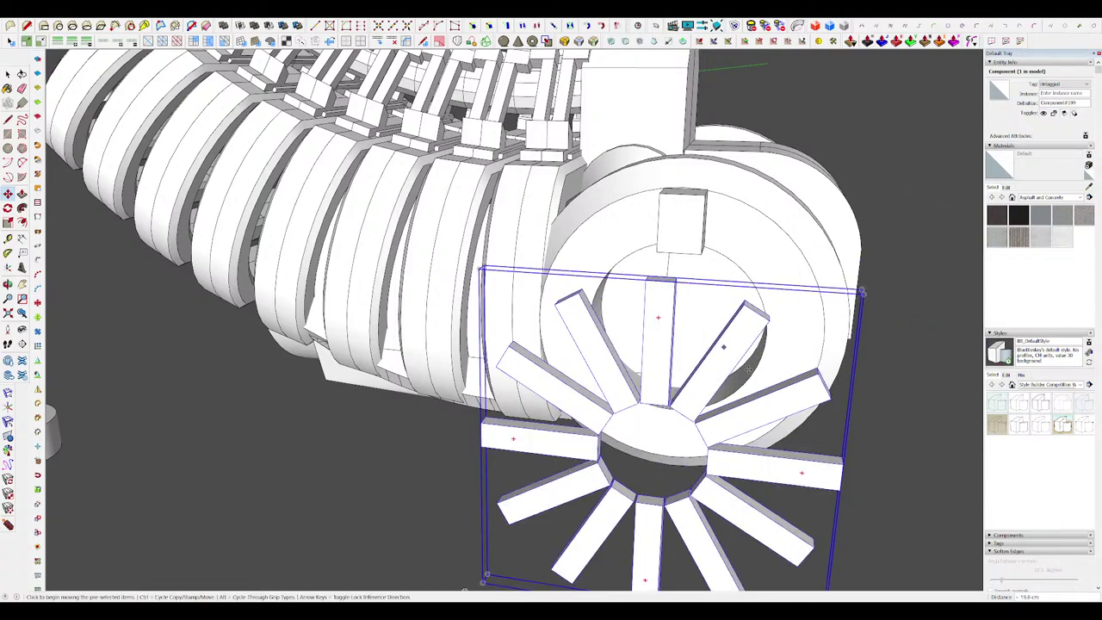
{"action": "left_click", "coordinate": [842, 484]}
{"action": "middle_click_drag", "start_coordinate": [842, 484], "coordinate": [782, 373]}
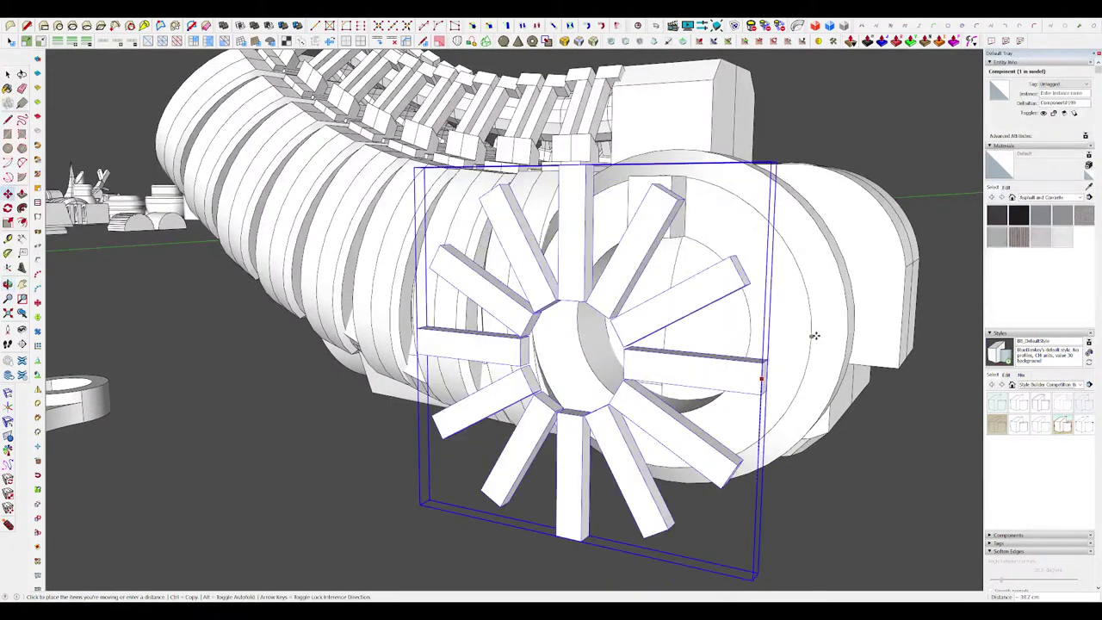
{"action": "left_click", "coordinate": [584, 344]}
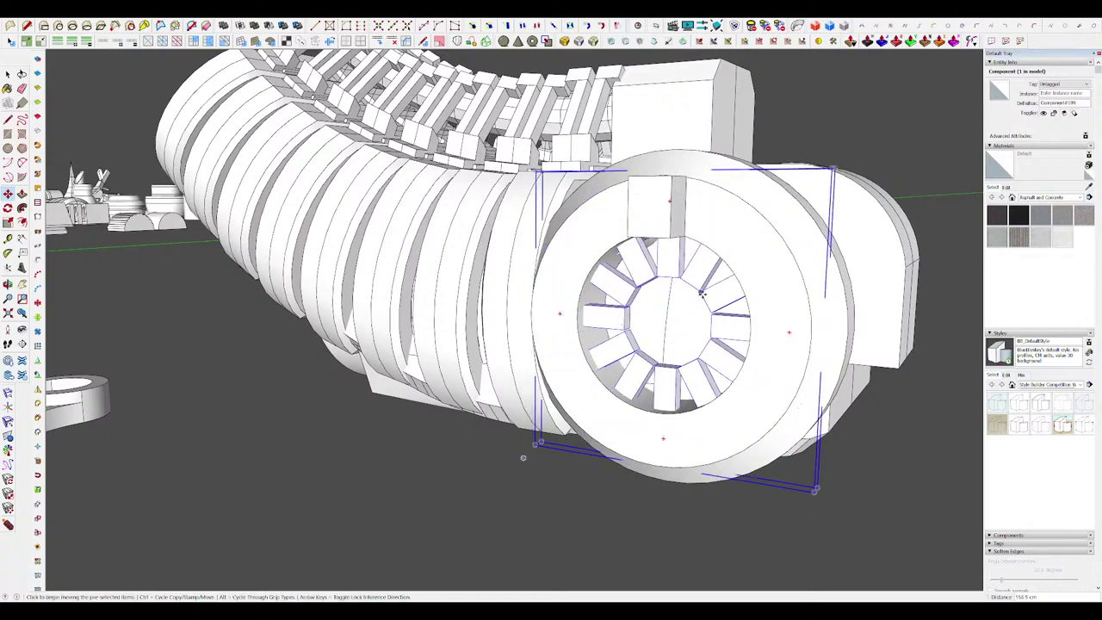
{"action": "middle_click_drag", "start_coordinate": [701, 293], "coordinate": [623, 344]}
{"action": "key", "text": "space"}
Step: Open a single spoke inside the spokes component and push/pull its end face
{"action": "double_click", "coordinate": [629, 339]}
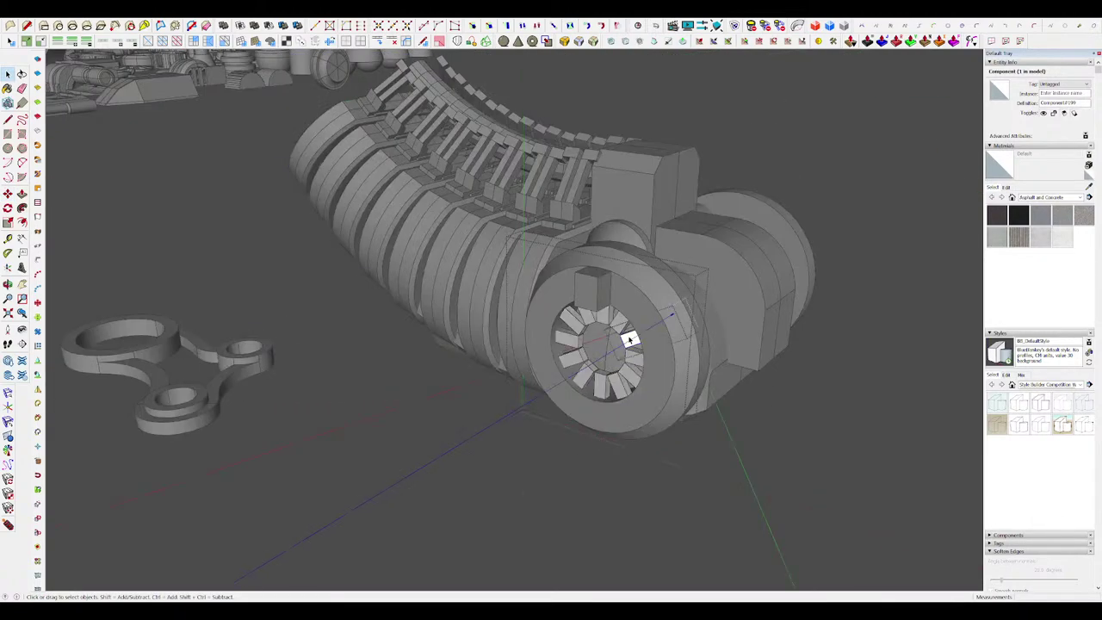
{"action": "scroll", "coordinate": [630, 339], "scroll_direction": "up", "scroll_amount": 5}
{"action": "double_click", "coordinate": [667, 331]}
{"action": "key", "text": "p"}
{"action": "left_click", "coordinate": [715, 317]}
{"action": "middle_click_drag", "start_coordinate": [739, 329], "coordinate": [733, 310]}
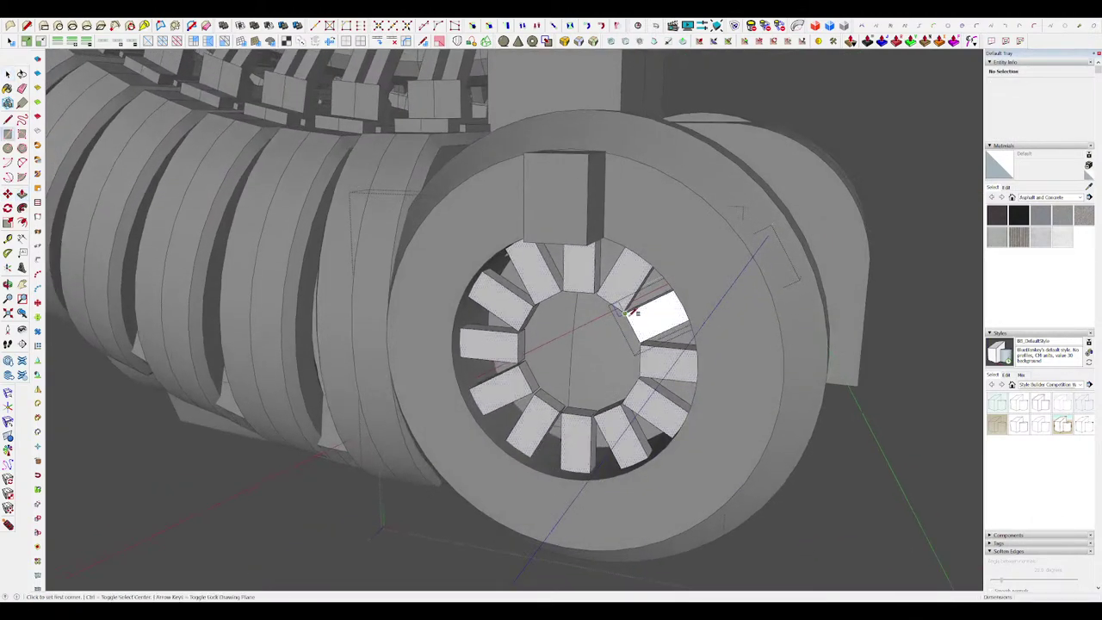
{"action": "middle_click_drag", "start_coordinate": [634, 310], "coordinate": [802, 361]}
{"action": "scroll", "coordinate": [701, 256], "scroll_direction": "down", "scroll_amount": 5}
{"action": "key", "text": "space"}
{"action": "left_click", "coordinate": [801, 335]}
{"action": "left_click", "coordinate": [802, 361]}
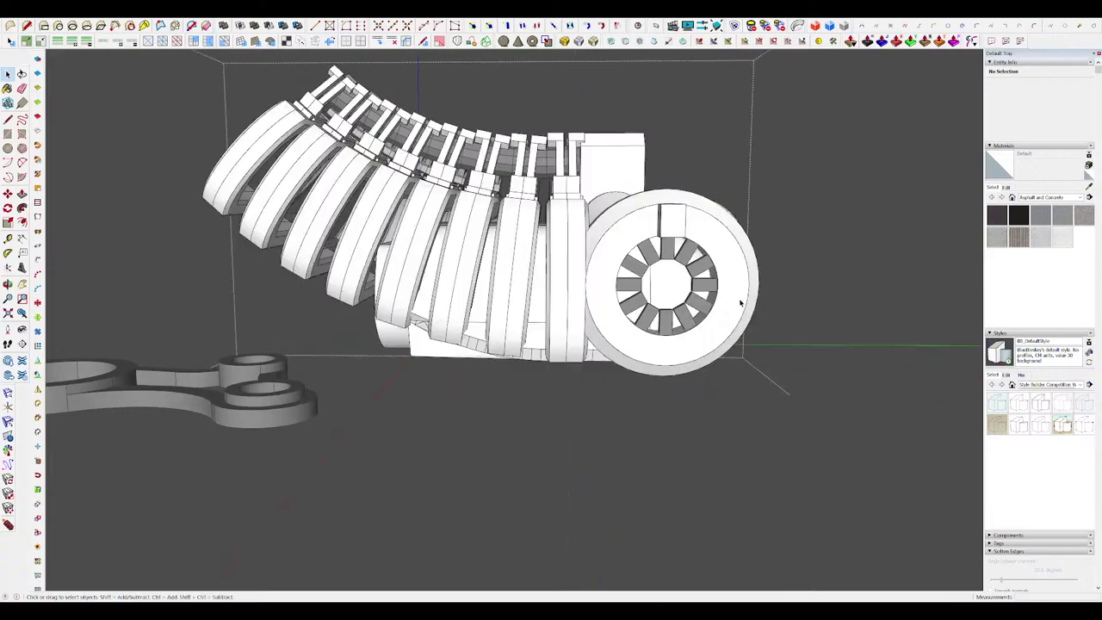
Step: Close the outer machine group after orbiting around the model
{"action": "scroll", "coordinate": [740, 302], "scroll_direction": "up", "scroll_amount": 4}
{"action": "middle_click_drag", "start_coordinate": [740, 302], "coordinate": [590, 388]}
{"action": "scroll", "coordinate": [602, 383], "scroll_direction": "down", "scroll_amount": 5}
{"action": "left_click", "coordinate": [792, 383]}
{"action": "scroll", "coordinate": [793, 381], "scroll_direction": "down", "scroll_amount": 3}
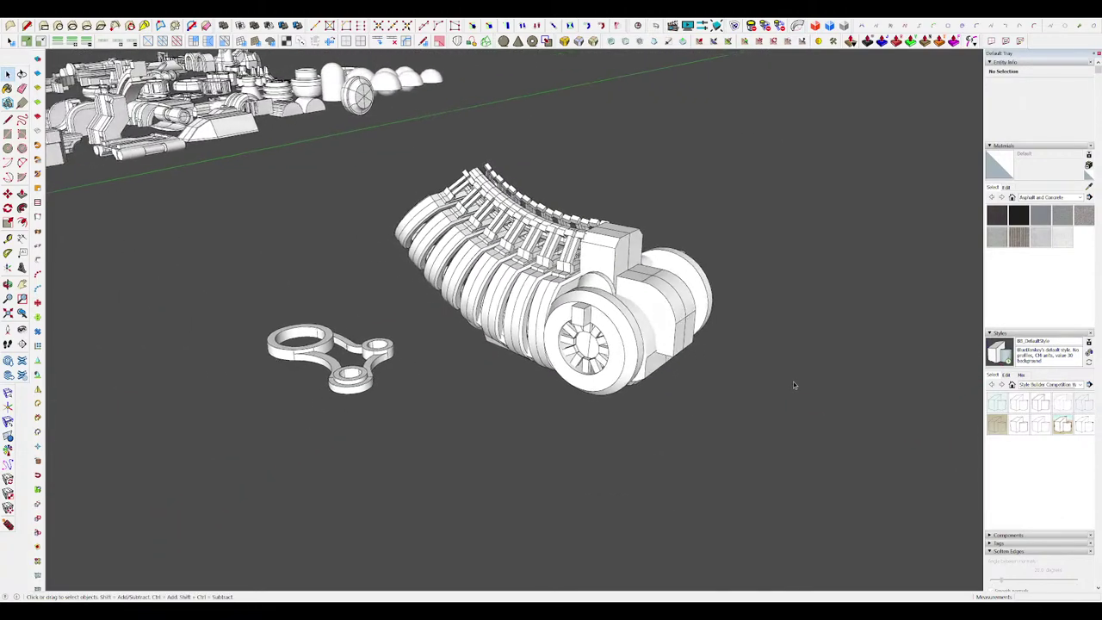
{"action": "scroll", "coordinate": [700, 360], "scroll_direction": "up", "scroll_amount": 4}
Step: Reopen the spokes component and push/pull the spoke ends longer toward the ring
{"action": "double_click", "coordinate": [693, 345]}
{"action": "left_click", "coordinate": [694, 342]}
{"action": "scroll", "coordinate": [697, 342], "scroll_direction": "up", "scroll_amount": 3}
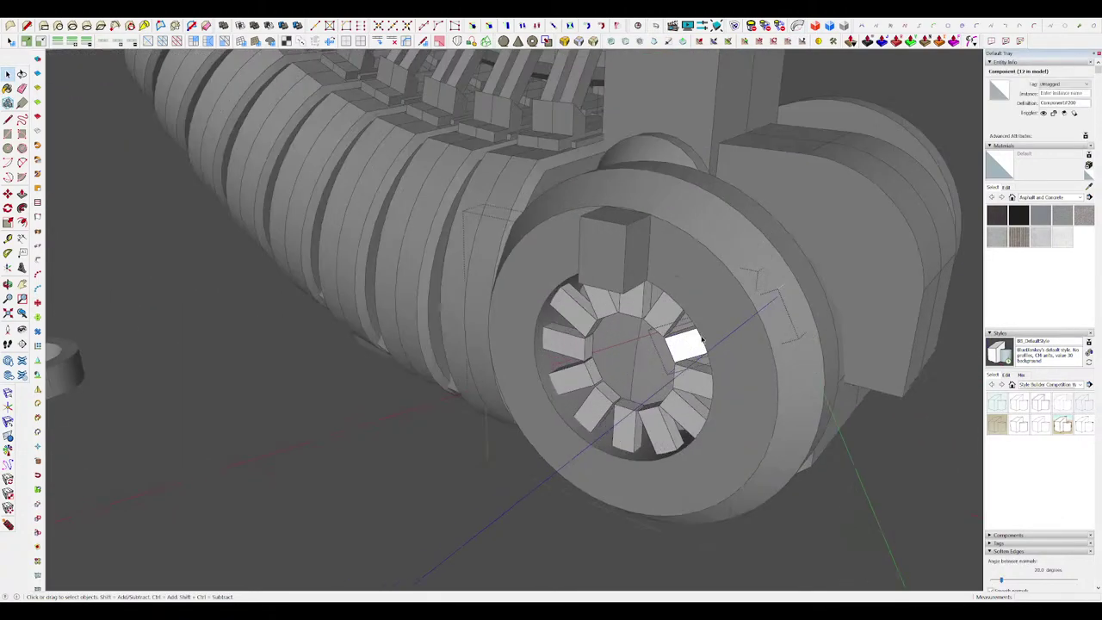
{"action": "key", "text": "h"}
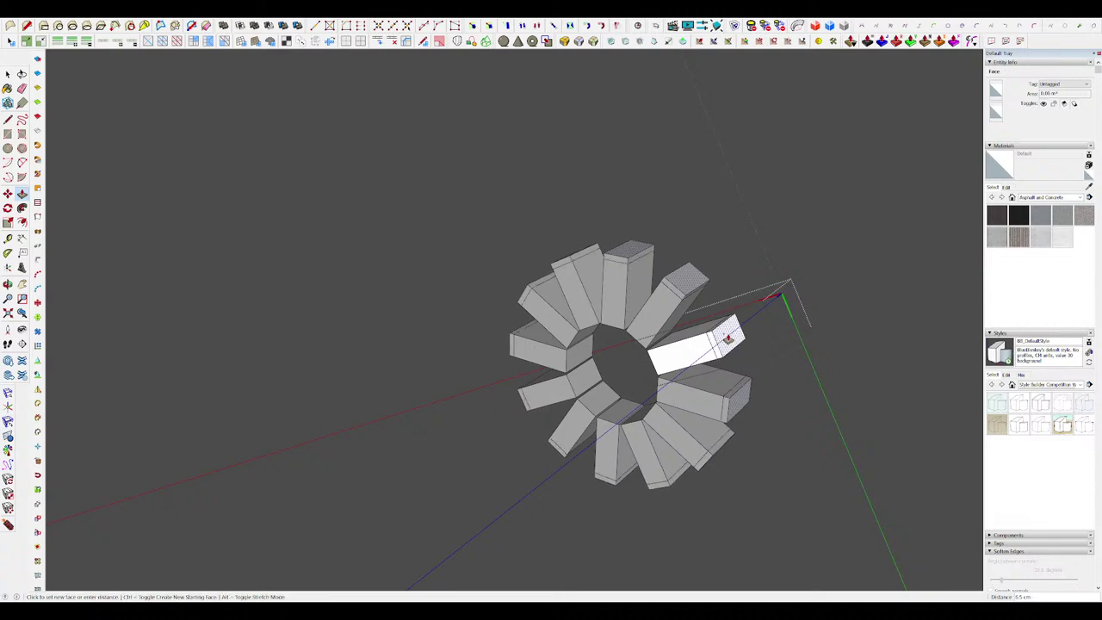
{"action": "left_click", "coordinate": [752, 332]}
{"action": "key", "text": "h"}
{"action": "left_click", "coordinate": [711, 352]}
{"action": "scroll", "coordinate": [718, 346], "scroll_direction": "down", "scroll_amount": 3}
{"action": "scroll", "coordinate": [720, 345], "scroll_direction": "up", "scroll_amount": 5}
{"action": "middle_click_drag", "start_coordinate": [720, 345], "coordinate": [917, 345]}
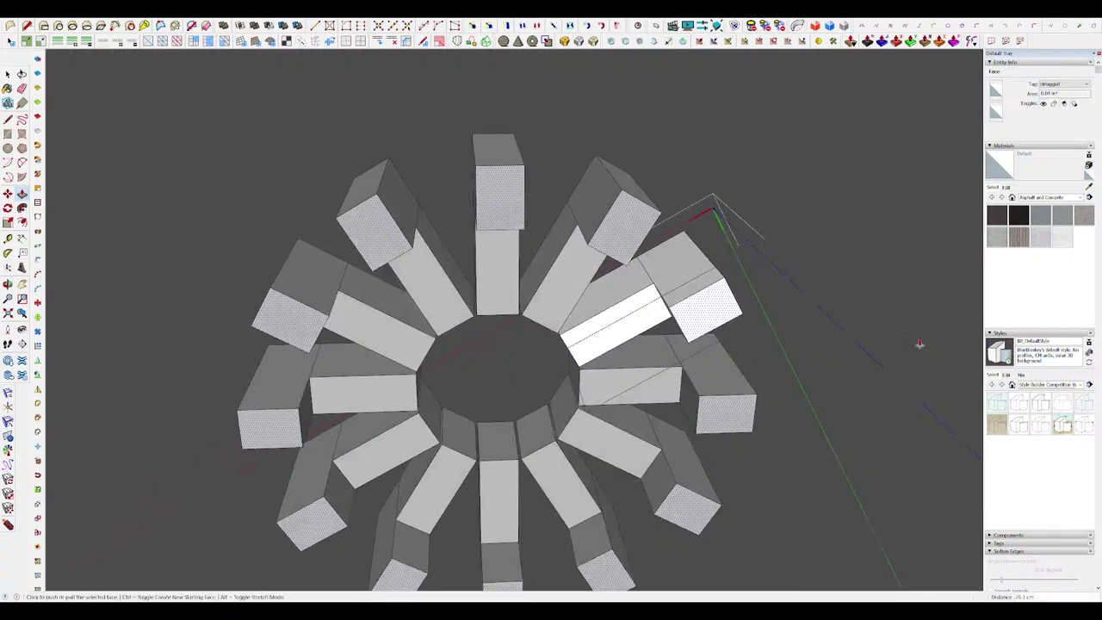
{"action": "scroll", "coordinate": [696, 322], "scroll_direction": "up", "scroll_amount": 3}
{"action": "middle_click_drag", "start_coordinate": [695, 322], "coordinate": [695, 229]}
Step: Pull a small triangular face across a spoke and extend a spoke end face outward
{"action": "key", "text": "l"}
{"action": "key", "text": "p"}
{"action": "left_click", "coordinate": [646, 236]}
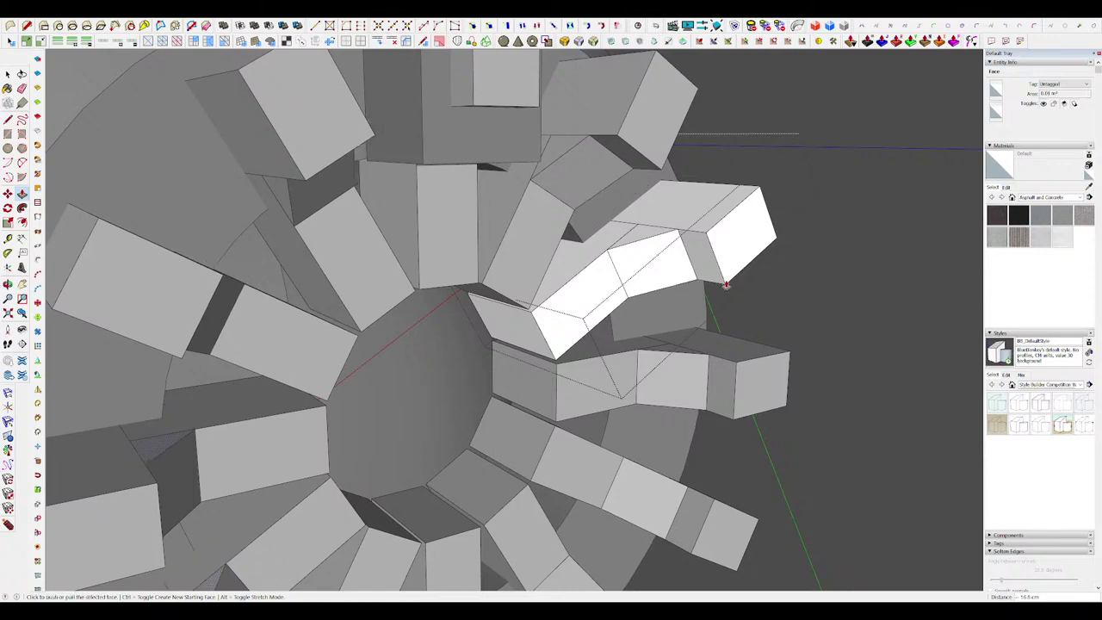
{"action": "middle_click_drag", "start_coordinate": [725, 284], "coordinate": [632, 253]}
{"action": "scroll", "coordinate": [632, 253], "scroll_direction": "down", "scroll_amount": 5}
{"action": "scroll", "coordinate": [677, 237], "scroll_direction": "up", "scroll_amount": 4}
{"action": "left_click", "coordinate": [685, 258]}
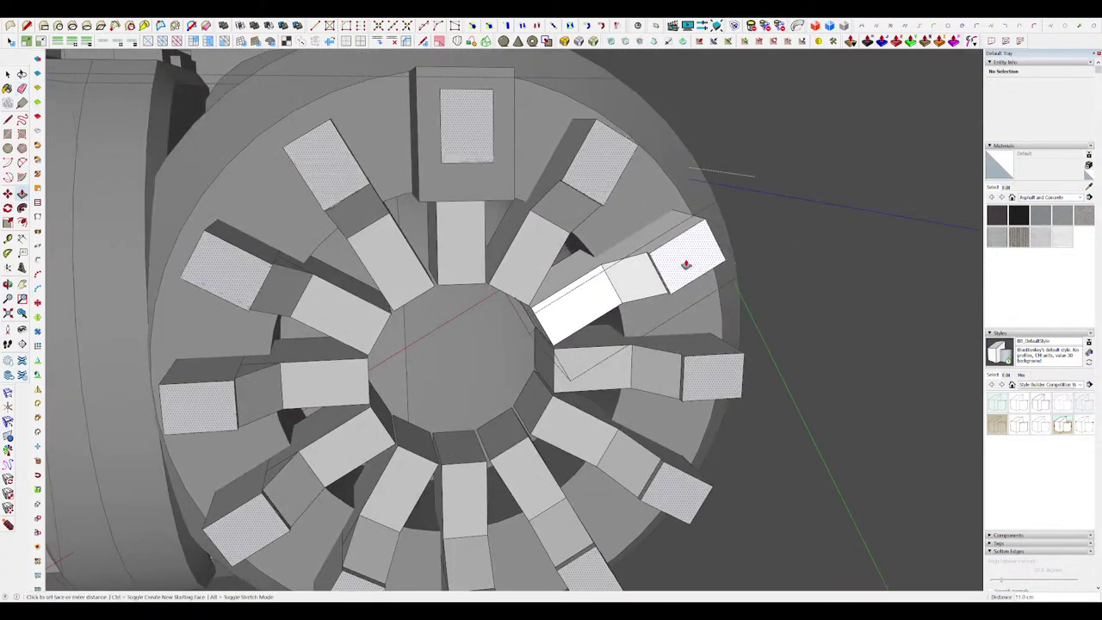
{"action": "scroll", "coordinate": [671, 275], "scroll_direction": "down", "scroll_amount": 3}
{"action": "left_click", "coordinate": [669, 266]}
{"action": "scroll", "coordinate": [652, 301], "scroll_direction": "down", "scroll_amount": 3}
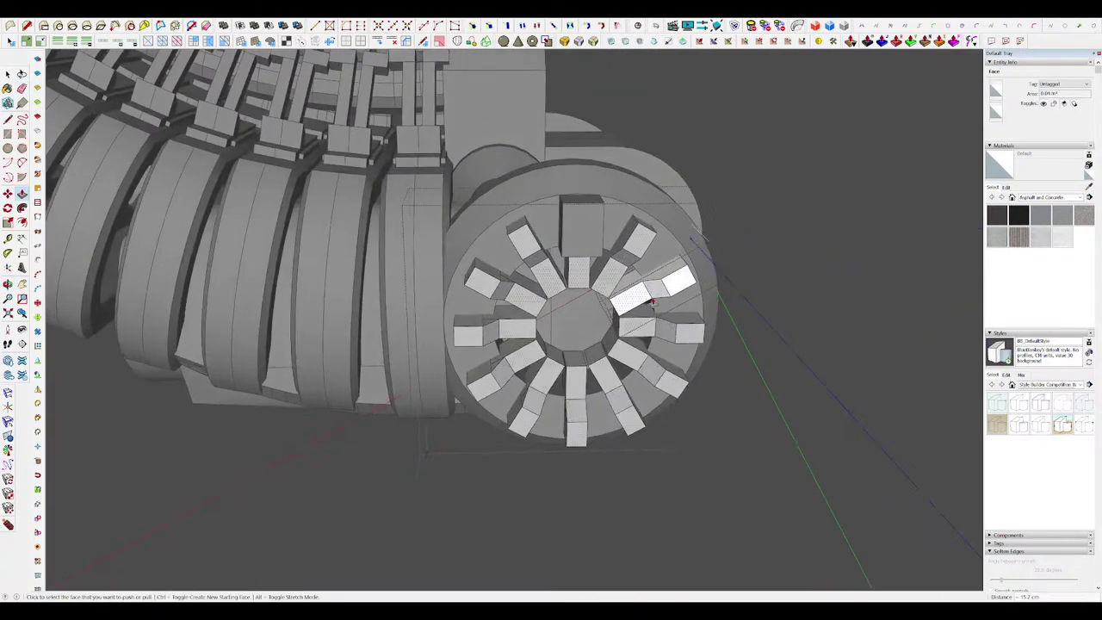
Step: Try further Line and Push/Pull edits on the spoke tips, then exit the nested spoke editing
{"action": "key", "text": "l"}
{"action": "scroll", "coordinate": [652, 301], "scroll_direction": "up", "scroll_amount": 3}
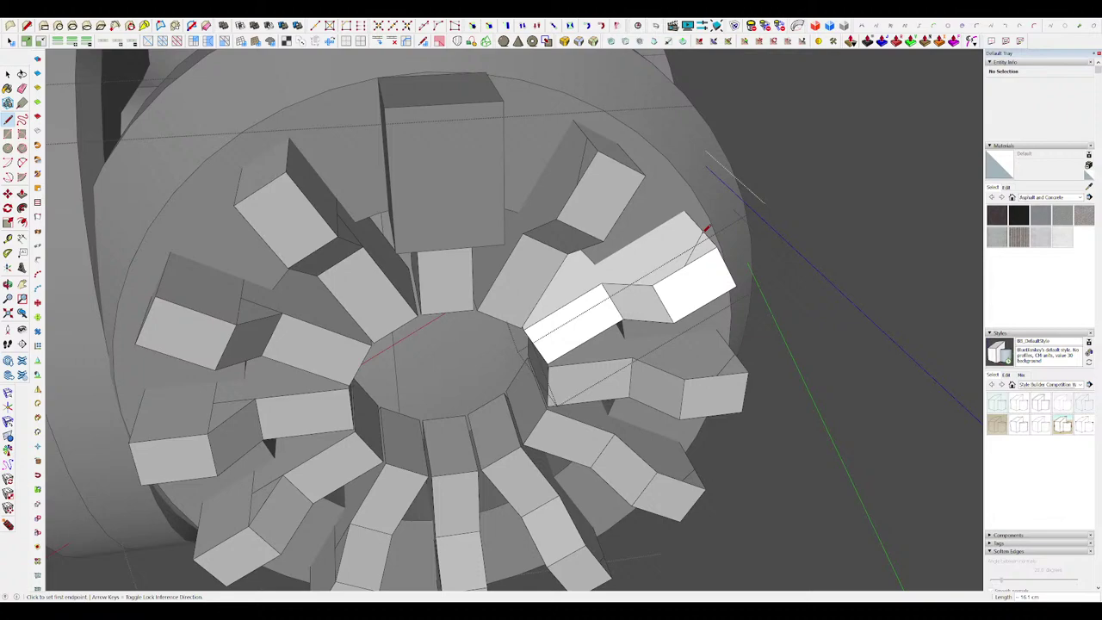
{"action": "key", "text": "p"}
{"action": "scroll", "coordinate": [680, 249], "scroll_direction": "down", "scroll_amount": 5}
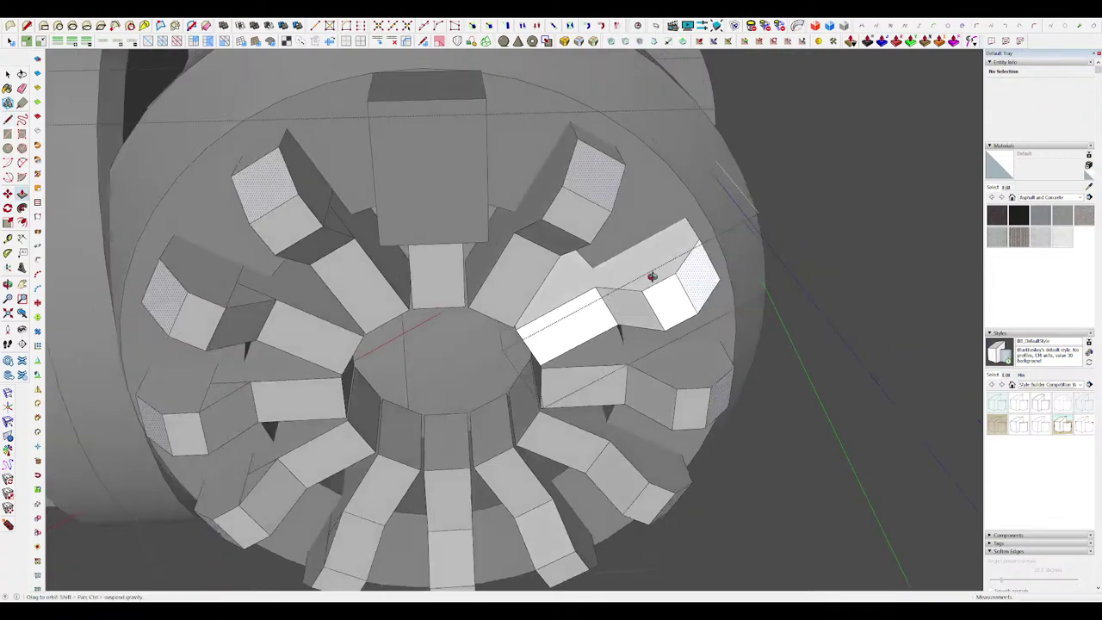
{"action": "scroll", "coordinate": [726, 210], "scroll_direction": "up", "scroll_amount": 3}
{"action": "key", "text": "space"}
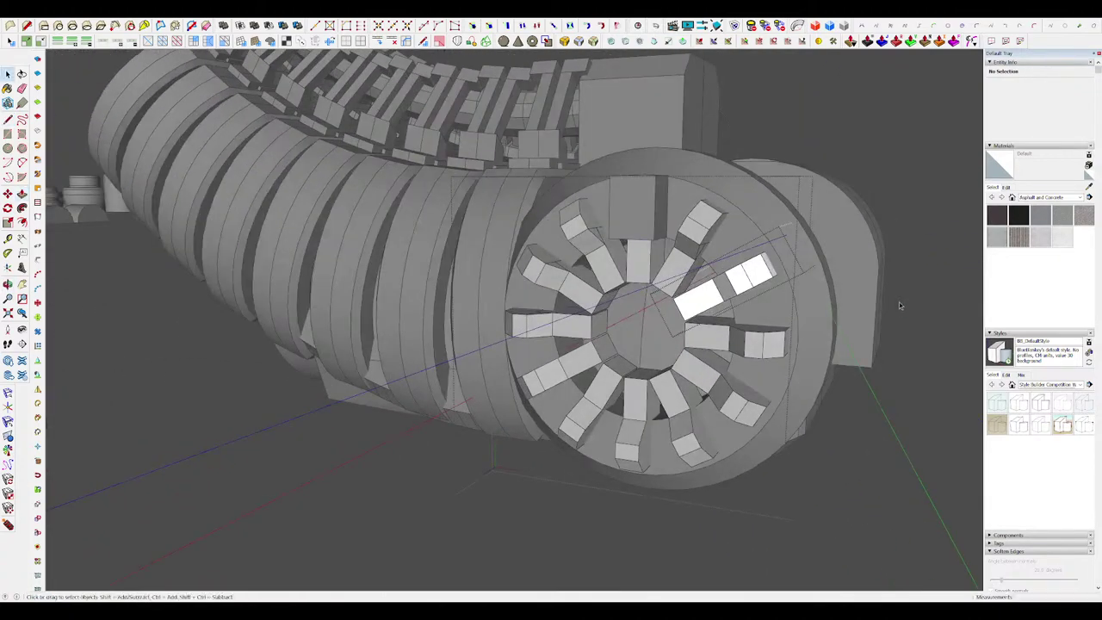
{"action": "left_click", "coordinate": [901, 307]}
{"action": "scroll", "coordinate": [814, 288], "scroll_direction": "down", "scroll_amount": 4}
Step: Exit the wheel group, open the machine component and select the block at the ring's top
{"action": "left_click", "coordinate": [785, 250]}
{"action": "scroll", "coordinate": [671, 228], "scroll_direction": "up", "scroll_amount": 3}
{"action": "left_click", "coordinate": [577, 234]}
{"action": "middle_click_drag", "start_coordinate": [576, 234], "coordinate": [613, 221]}
{"action": "double_click", "coordinate": [608, 192]}
{"action": "middle_click_drag", "start_coordinate": [567, 397], "coordinate": [613, 379]}
{"action": "scroll", "coordinate": [613, 196], "scroll_direction": "up", "scroll_amount": 3}
{"action": "left_click", "coordinate": [663, 189]}
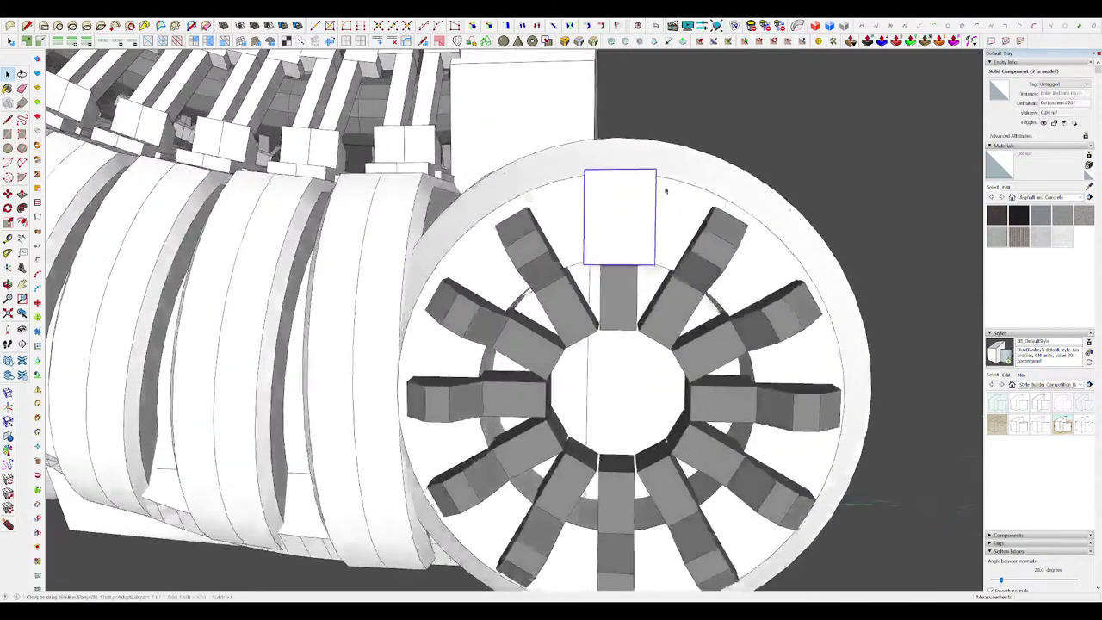
{"action": "scroll", "coordinate": [632, 188], "scroll_direction": "down", "scroll_amount": 4}
{"action": "middle_click_drag", "start_coordinate": [633, 188], "coordinate": [623, 277]}
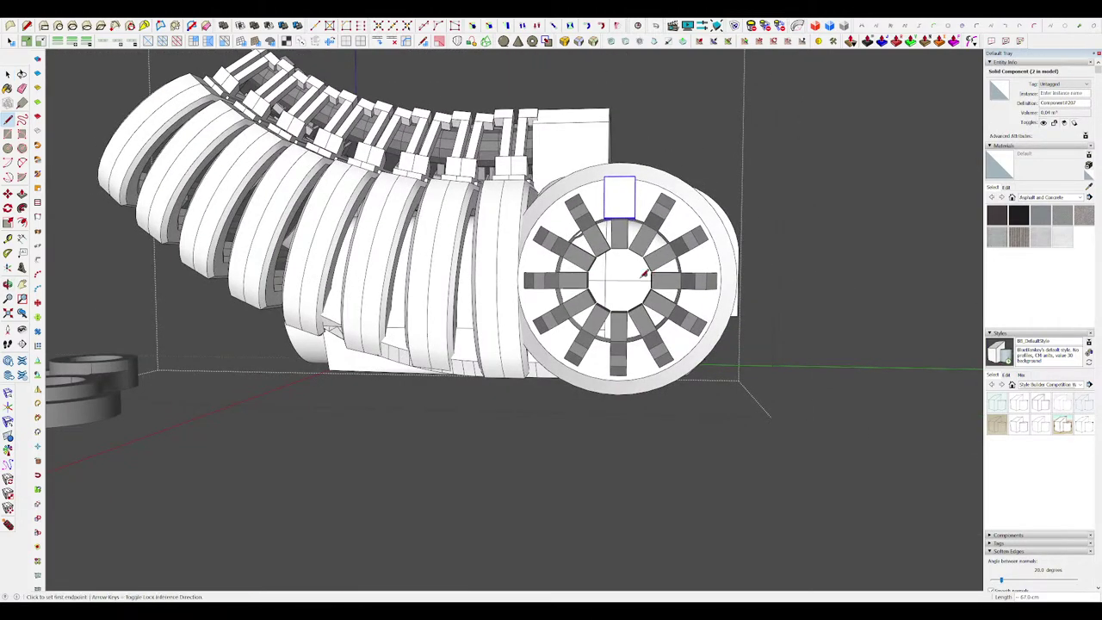
Step: Rotate-copy the block around the hub centre and array it 7x around the ring
{"action": "key", "text": "space"}
{"action": "scroll", "coordinate": [618, 263], "scroll_direction": "up", "scroll_amount": 3}
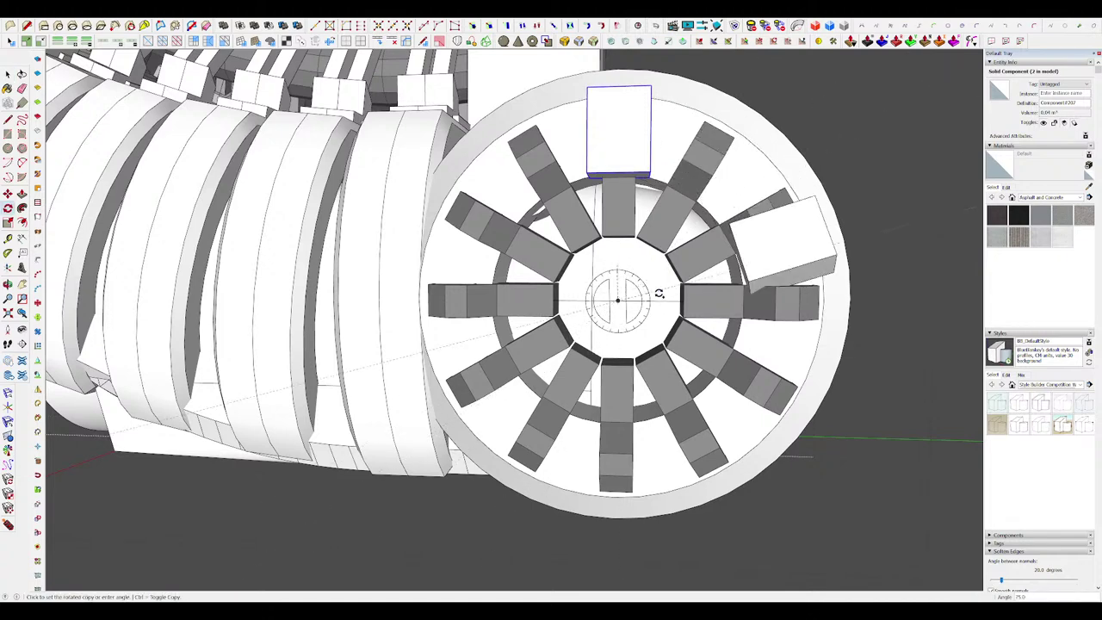
{"action": "middle_click_drag", "start_coordinate": [659, 293], "coordinate": [675, 204]}
{"action": "key", "text": "space"}
{"action": "key", "text": "q"}
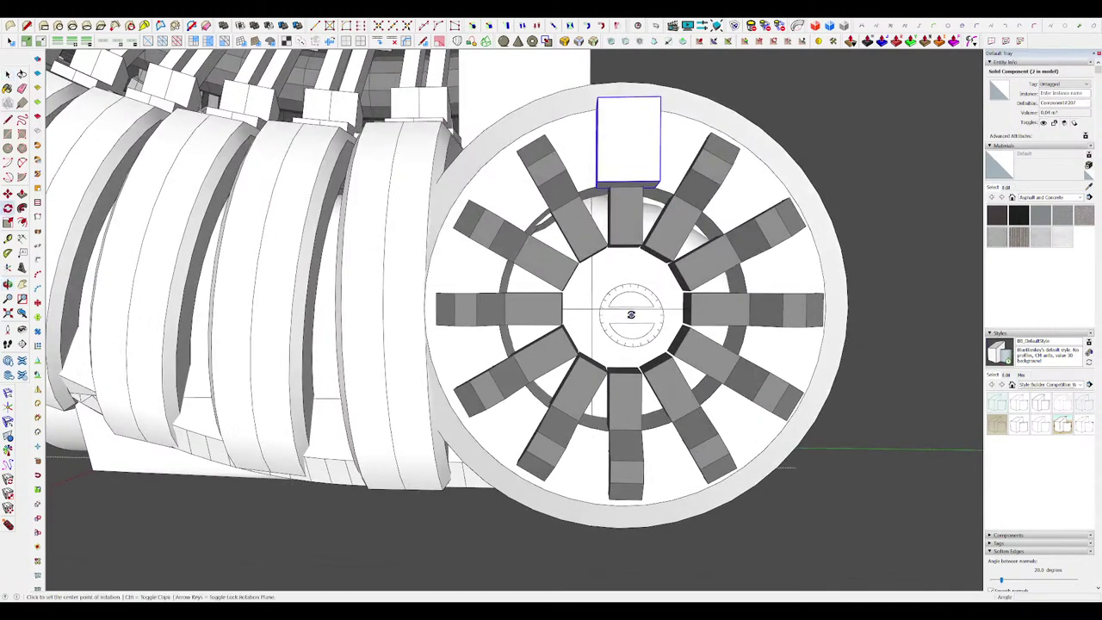
{"action": "left_click", "coordinate": [626, 270]}
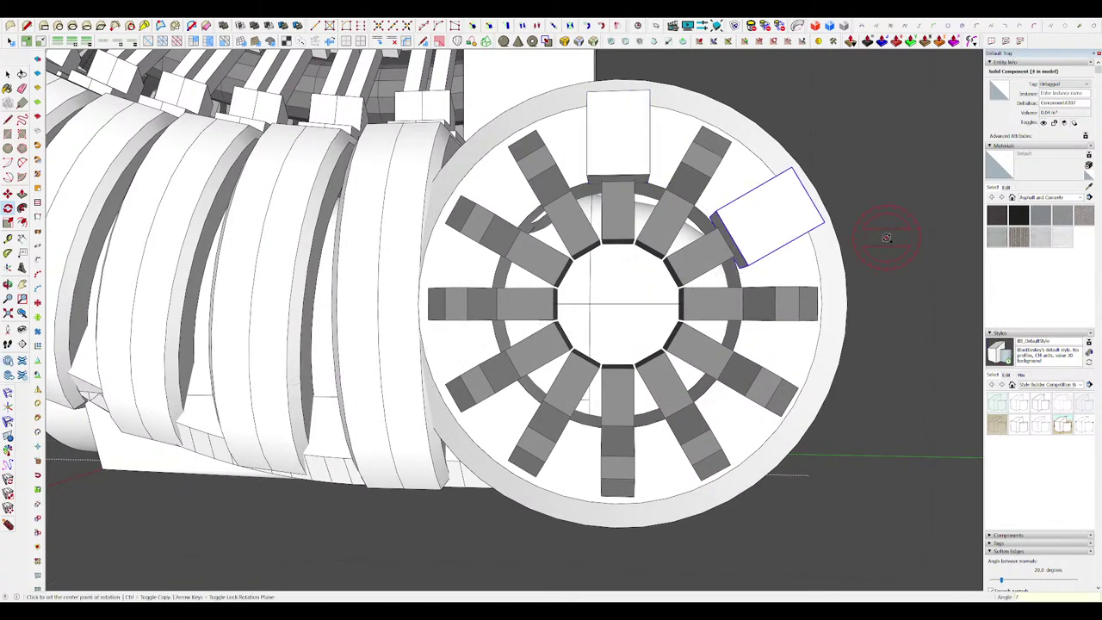
{"action": "key", "text": "Return"}
{"action": "scroll", "coordinate": [710, 254], "scroll_direction": "down", "scroll_amount": 2}
{"action": "key", "text": "space"}
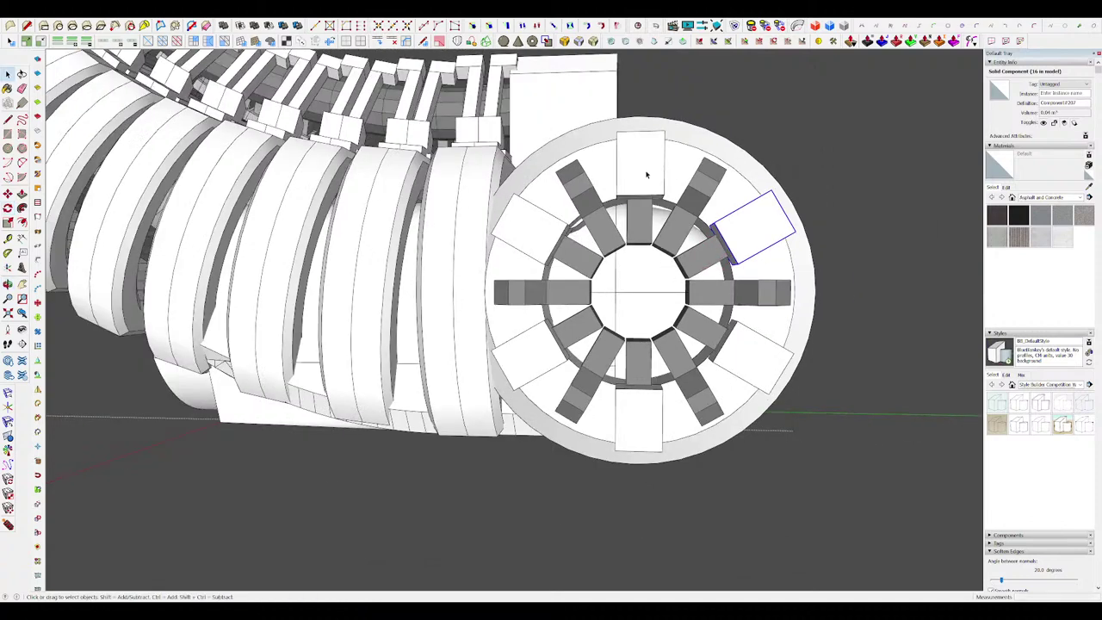
Step: Select the top ring block and open the ring group for editing
{"action": "left_click", "coordinate": [649, 178]}
{"action": "middle_click_drag", "start_coordinate": [650, 178], "coordinate": [468, 263]}
{"action": "scroll", "coordinate": [632, 214], "scroll_direction": "down", "scroll_amount": 5}
{"action": "scroll", "coordinate": [592, 268], "scroll_direction": "up", "scroll_amount": 5}
{"action": "double_click", "coordinate": [600, 220]}
Step: Open the spoke component, isolate it, and erase the unwanted spoke edges
{"action": "scroll", "coordinate": [573, 234], "scroll_direction": "up", "scroll_amount": 4}
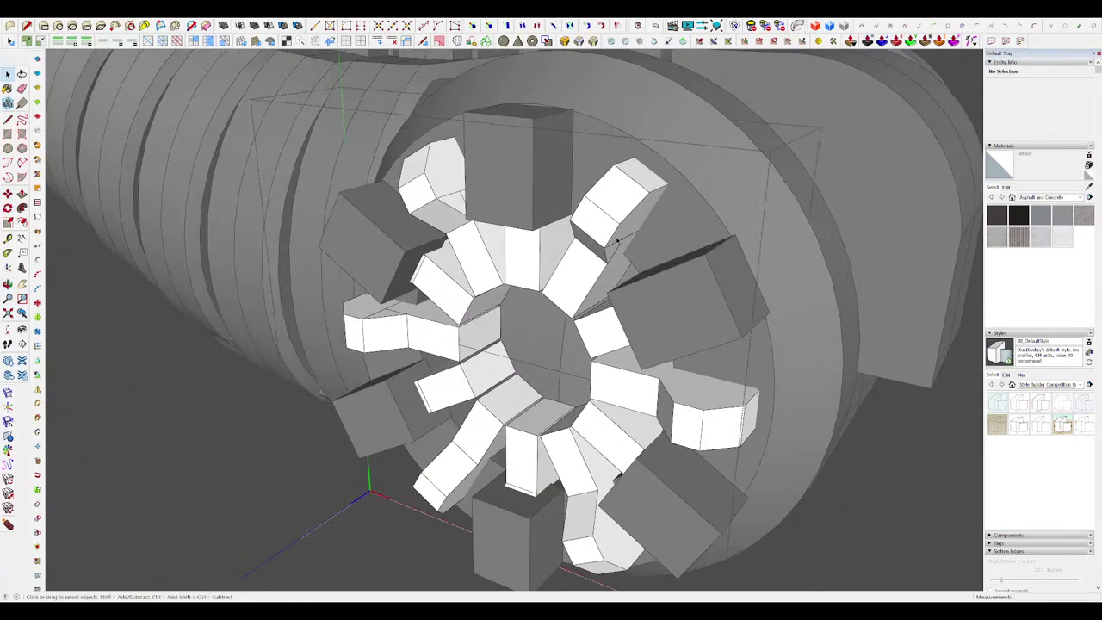
{"action": "double_click", "coordinate": [614, 234]}
{"action": "key", "text": "h"}
{"action": "key", "text": "e"}
{"action": "left_click_drag", "start_coordinate": [628, 237], "coordinate": [629, 235]}
{"action": "middle_click_drag", "start_coordinate": [629, 235], "coordinate": [630, 214]}
{"action": "key", "text": "p"}
{"action": "left_click", "coordinate": [631, 221]}
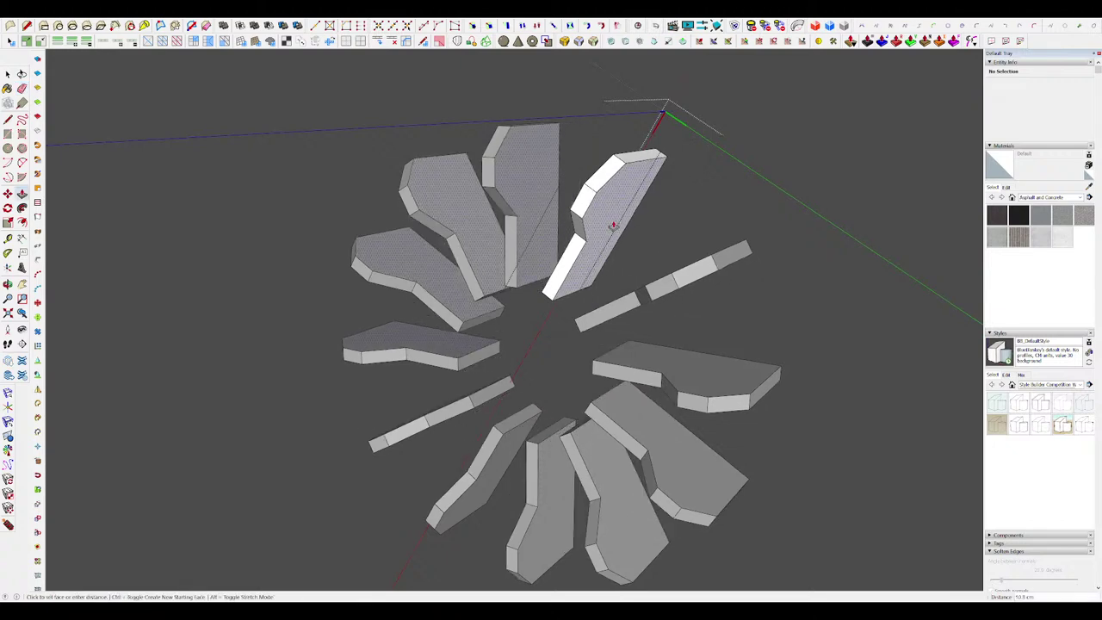
Step: Push/pull the spokes down to half thickness
{"action": "left_click", "coordinate": [605, 212]}
{"action": "key", "text": "ctrl+z"}
{"action": "left_click", "coordinate": [626, 236]}
{"action": "left_click", "coordinate": [600, 209]}
{"action": "key", "text": "space"}
{"action": "left_click", "coordinate": [609, 216]}
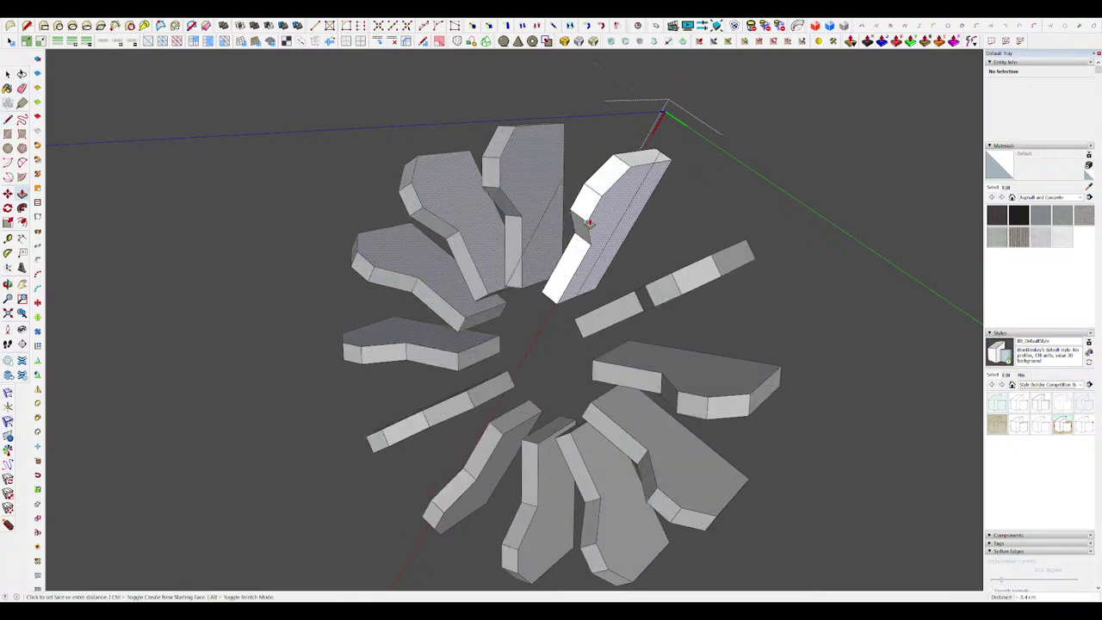
{"action": "middle_click_drag", "start_coordinate": [603, 215], "coordinate": [534, 214]}
Step: Select all the spoke half geometry and turn it into a component
{"action": "triple_click", "coordinate": [599, 216]}
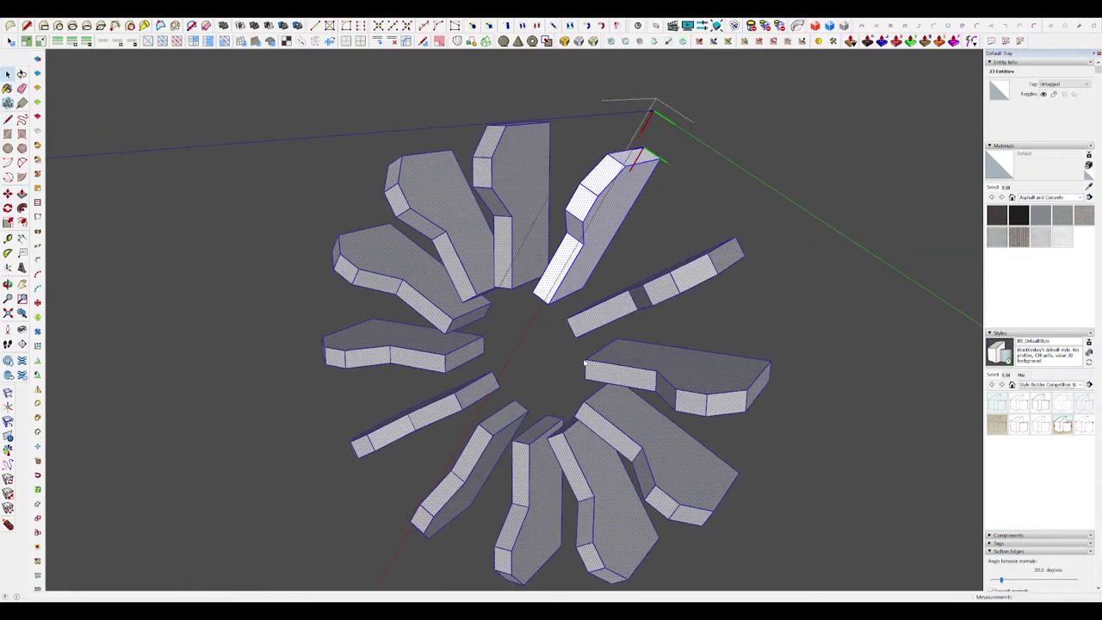
{"action": "left_click", "coordinate": [562, 387]}
{"action": "scroll", "coordinate": [602, 293], "scroll_direction": "down", "scroll_amount": 1}
{"action": "middle_click_drag", "start_coordinate": [604, 279], "coordinate": [663, 238]}
Step: Copy, paste in place and flip the spoke half to mirror it into full spokes
{"action": "key", "text": "ctrl+c"}
{"action": "key", "text": "ctrl+shift+v"}
{"action": "key", "text": "s"}
{"action": "scroll", "coordinate": [553, 203], "scroll_direction": "up", "scroll_amount": 2}
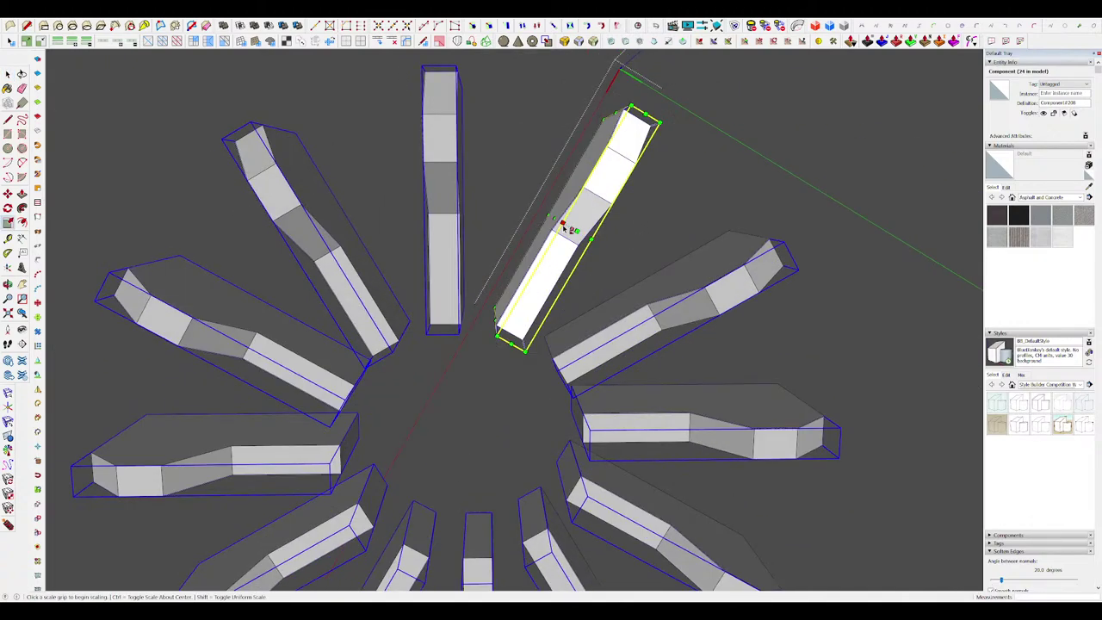
{"action": "middle_click_drag", "start_coordinate": [564, 228], "coordinate": [603, 248]}
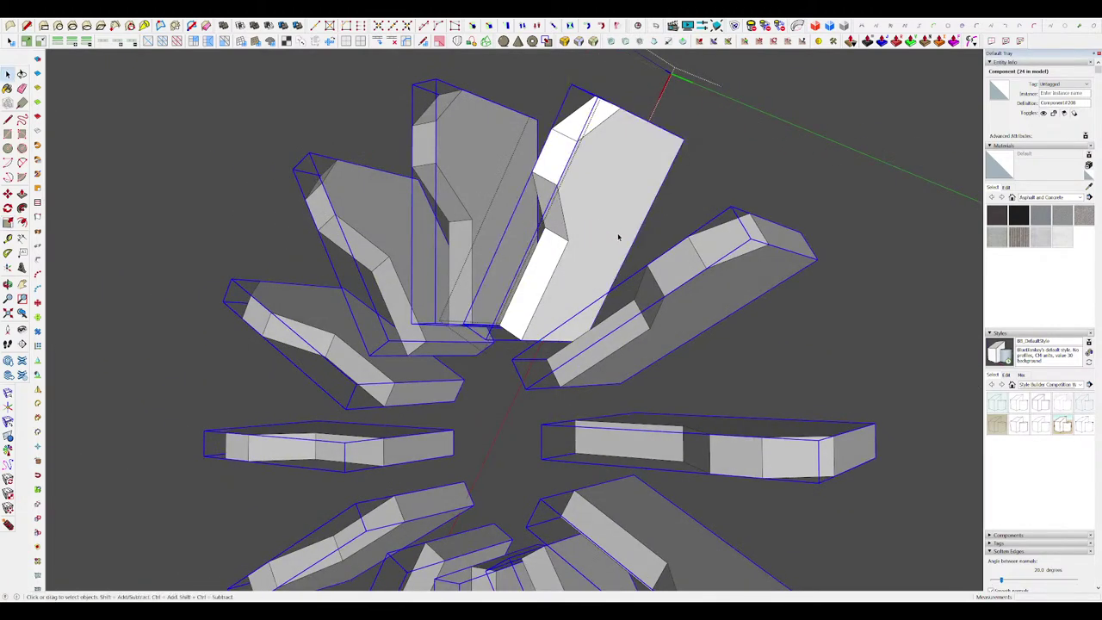
{"action": "key", "text": "Delete"}
{"action": "left_click", "coordinate": [607, 225]}
{"action": "key", "text": "ctrl+z"}
{"action": "left_click_drag", "start_coordinate": [607, 224], "coordinate": [612, 204]}
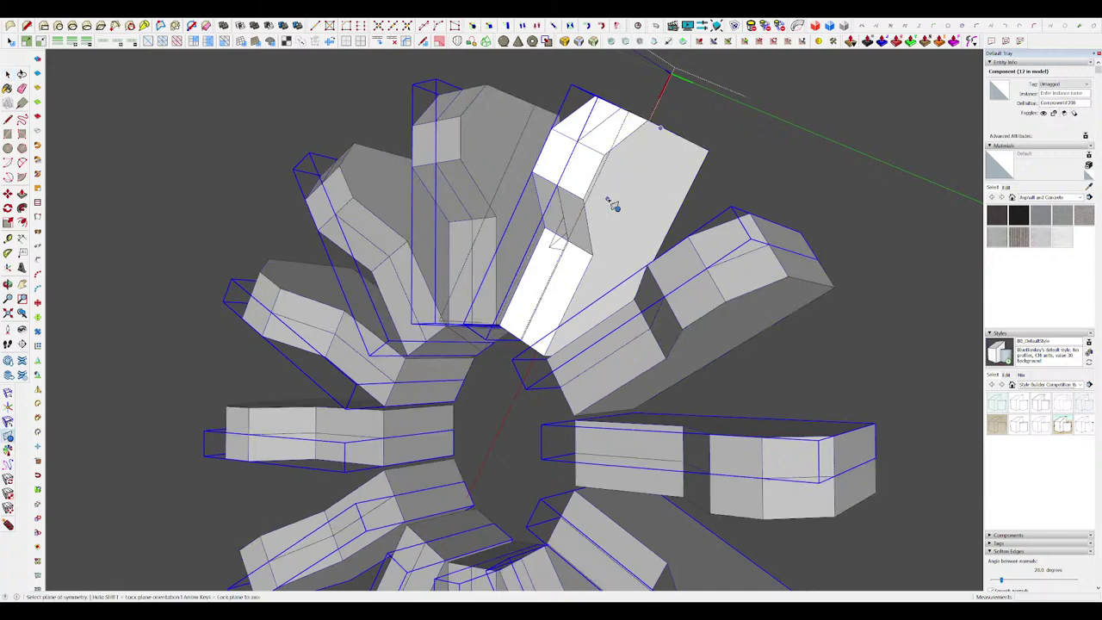
{"action": "middle_click_drag", "start_coordinate": [612, 204], "coordinate": [546, 224]}
{"action": "key", "text": "h"}
{"action": "scroll", "coordinate": [634, 211], "scroll_direction": "down", "scroll_amount": 4}
{"action": "scroll", "coordinate": [633, 214], "scroll_direction": "up", "scroll_amount": 3}
Step: Open a spoke half and pull its side face outward
{"action": "double_click", "coordinate": [632, 213]}
{"action": "key", "text": "h"}
{"action": "scroll", "coordinate": [546, 224], "scroll_direction": "up", "scroll_amount": 2}
{"action": "key", "text": "f"}
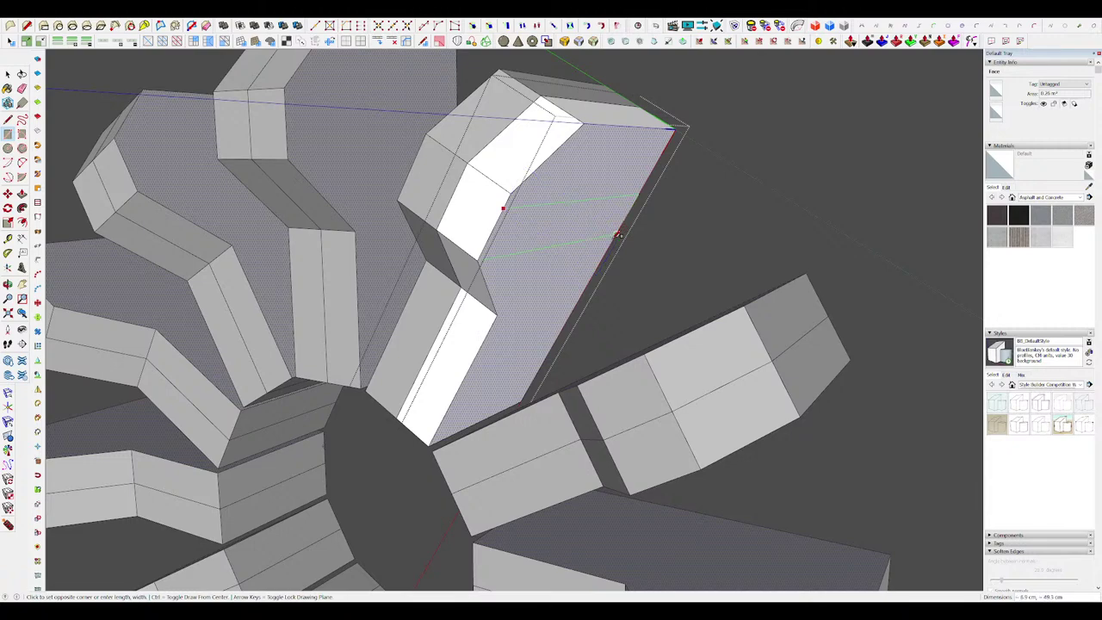
{"action": "key", "text": "p"}
{"action": "left_click", "coordinate": [539, 233]}
{"action": "key", "text": "h"}
{"action": "middle_click_drag", "start_coordinate": [546, 247], "coordinate": [550, 138]}
{"action": "key", "text": "Escape"}
Step: Push the notch face 4.0 cm to form T-shaped notched spoke tips
{"action": "scroll", "coordinate": [559, 152], "scroll_direction": "up", "scroll_amount": 3}
{"action": "left_click", "coordinate": [522, 147]}
{"action": "scroll", "coordinate": [551, 181], "scroll_direction": "down", "scroll_amount": 4}
{"action": "left_click", "coordinate": [576, 211]}
{"action": "key", "text": "h"}
{"action": "scroll", "coordinate": [573, 213], "scroll_direction": "up", "scroll_amount": 2}
{"action": "mouse_move", "coordinate": [576, 212]}
{"action": "middle_mouse_down"}
{"action": "mouse_move", "coordinate": [551, 220]}
{"action": "mouse_move", "coordinate": [583, 211]}
{"action": "mouse_move", "coordinate": [658, 152]}
{"action": "mouse_move", "coordinate": [637, 168]}
{"action": "middle_mouse_up"}
{"action": "scroll", "coordinate": [559, 222], "scroll_direction": "down", "scroll_amount": 4}
{"action": "key", "text": "h"}
{"action": "scroll", "coordinate": [582, 211], "scroll_direction": "up", "scroll_amount": 4}
Step: Select the spoke's two side faces and offset them with JointPushPull to cut grooves
{"action": "key", "text": "h"}
{"action": "scroll", "coordinate": [617, 190], "scroll_direction": "up", "scroll_amount": 3}
{"action": "key", "text": "l"}
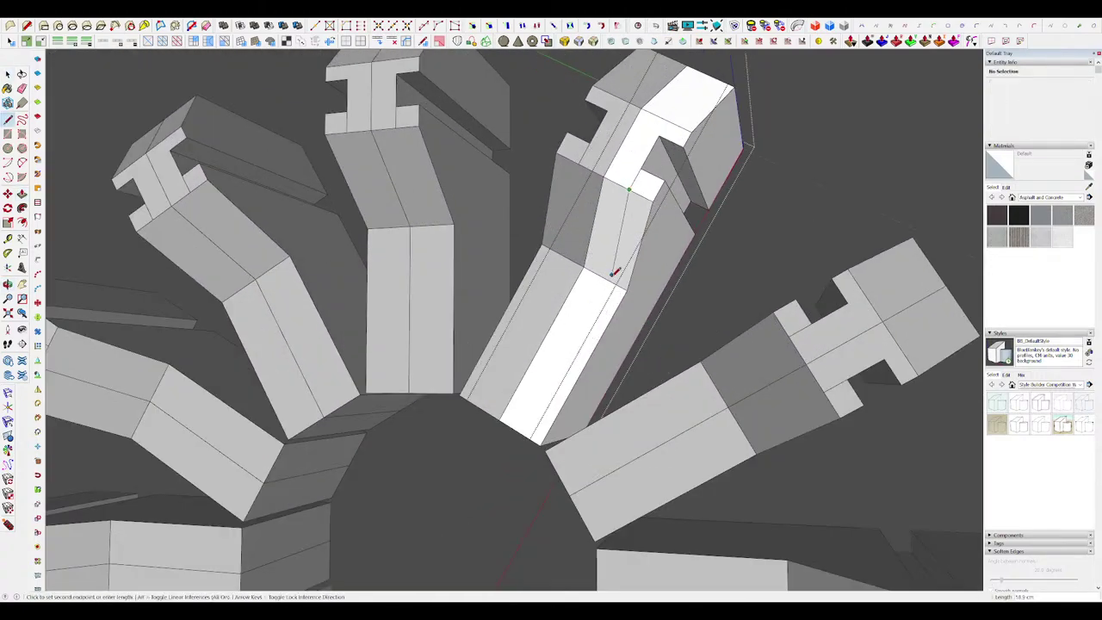
{"action": "middle_click_drag", "start_coordinate": [539, 414], "coordinate": [582, 315]}
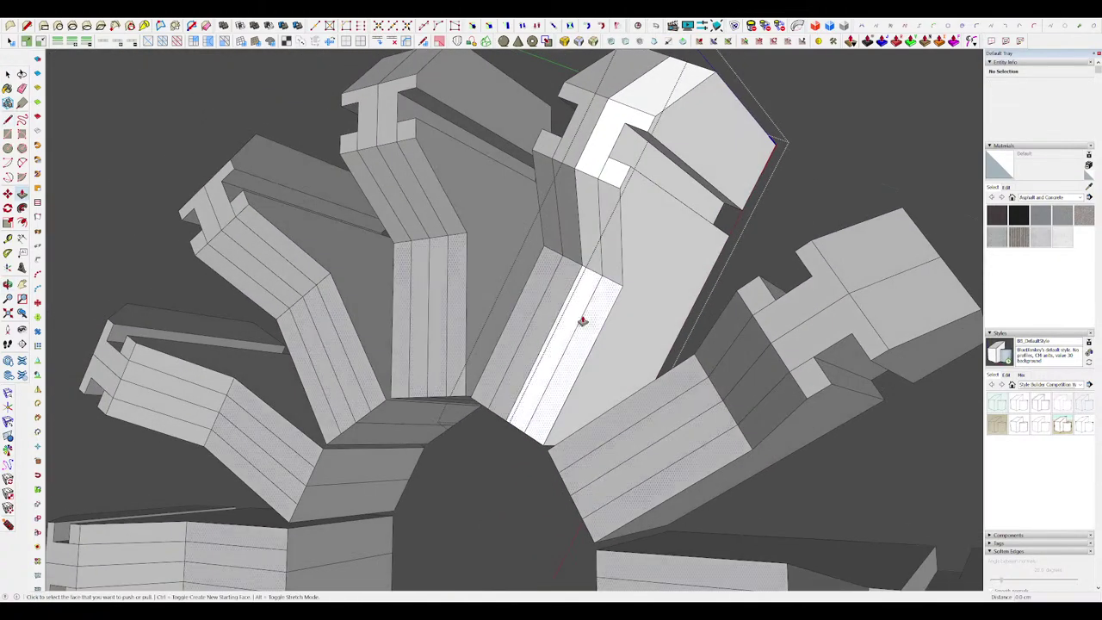
{"action": "key", "text": "space"}
{"action": "middle_click_drag", "start_coordinate": [628, 275], "coordinate": [607, 281]}
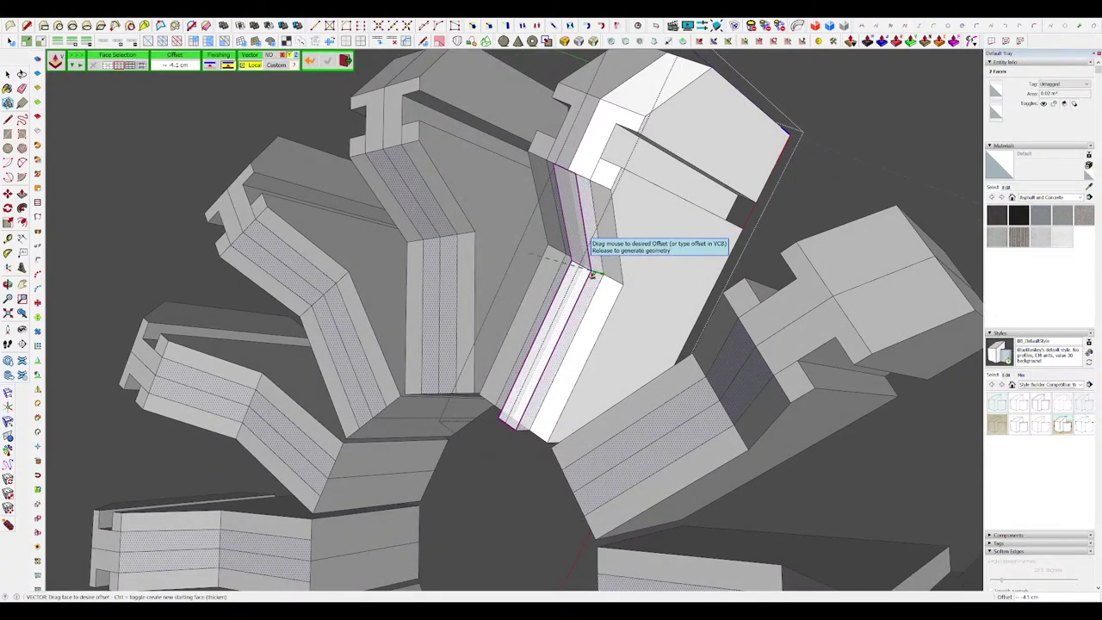
{"action": "scroll", "coordinate": [580, 268], "scroll_direction": "down", "scroll_amount": 2}
{"action": "key", "text": "space"}
{"action": "middle_click_drag", "start_coordinate": [570, 271], "coordinate": [548, 238]}
{"action": "scroll", "coordinate": [544, 235], "scroll_direction": "up", "scroll_amount": 1}
{"action": "key", "text": "p"}
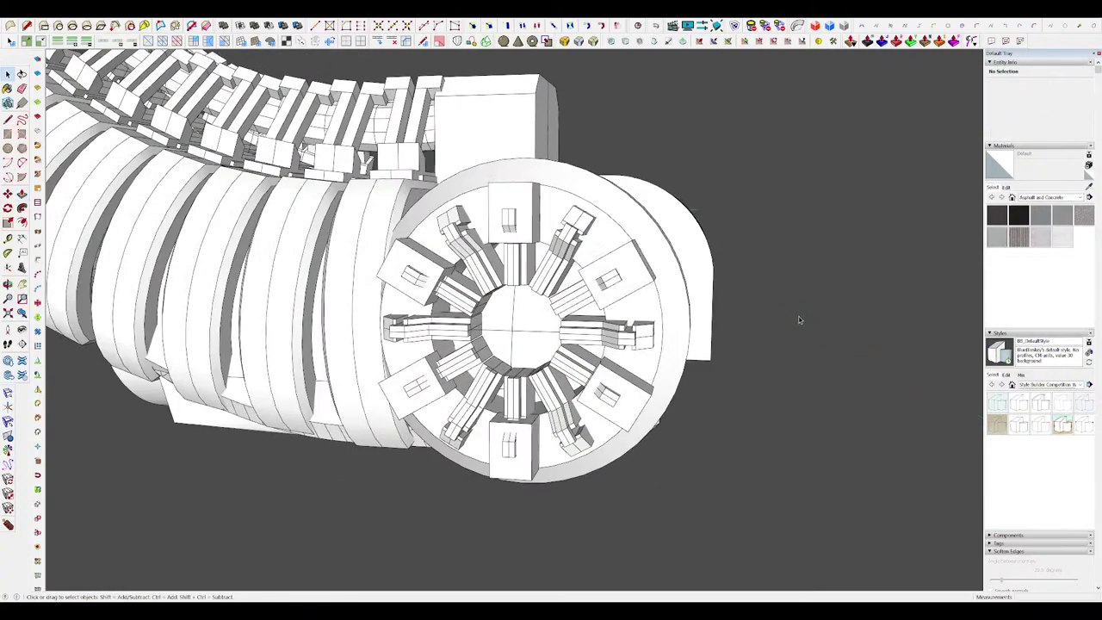
Step: Push the top rim box in halfway, make it a component and mirror it into a full box
{"action": "scroll", "coordinate": [800, 319], "scroll_direction": "down", "scroll_amount": 4}
{"action": "middle_click_drag", "start_coordinate": [799, 319], "coordinate": [782, 318]}
{"action": "scroll", "coordinate": [605, 238], "scroll_direction": "up", "scroll_amount": 4}
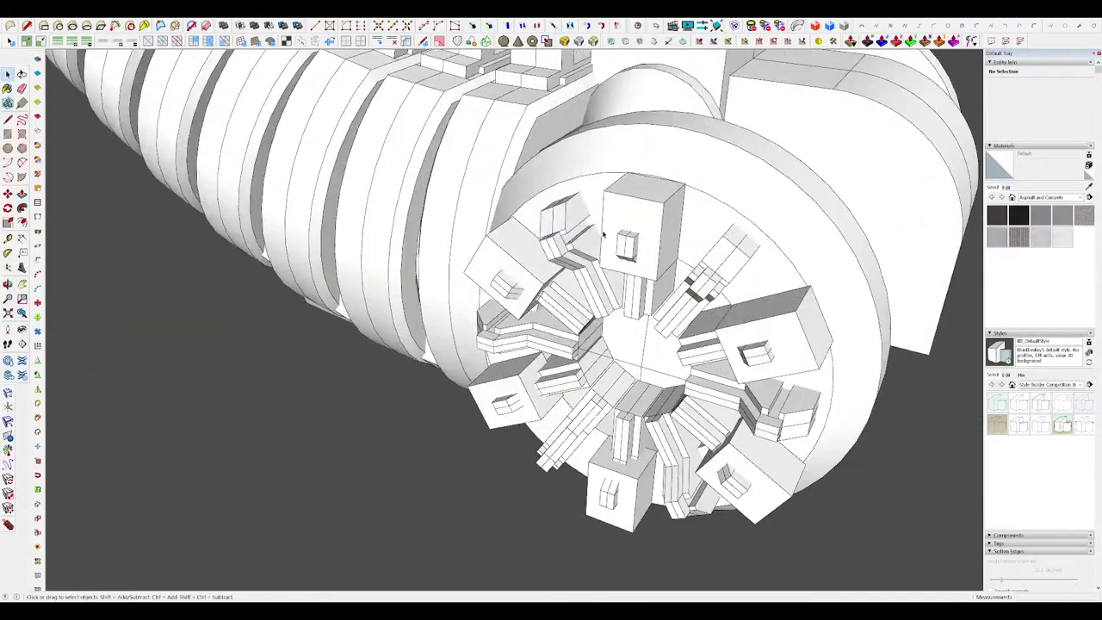
{"action": "middle_click_drag", "start_coordinate": [605, 239], "coordinate": [642, 252]}
{"action": "double_click", "coordinate": [636, 229]}
{"action": "key", "text": "p"}
{"action": "left_click", "coordinate": [644, 250]}
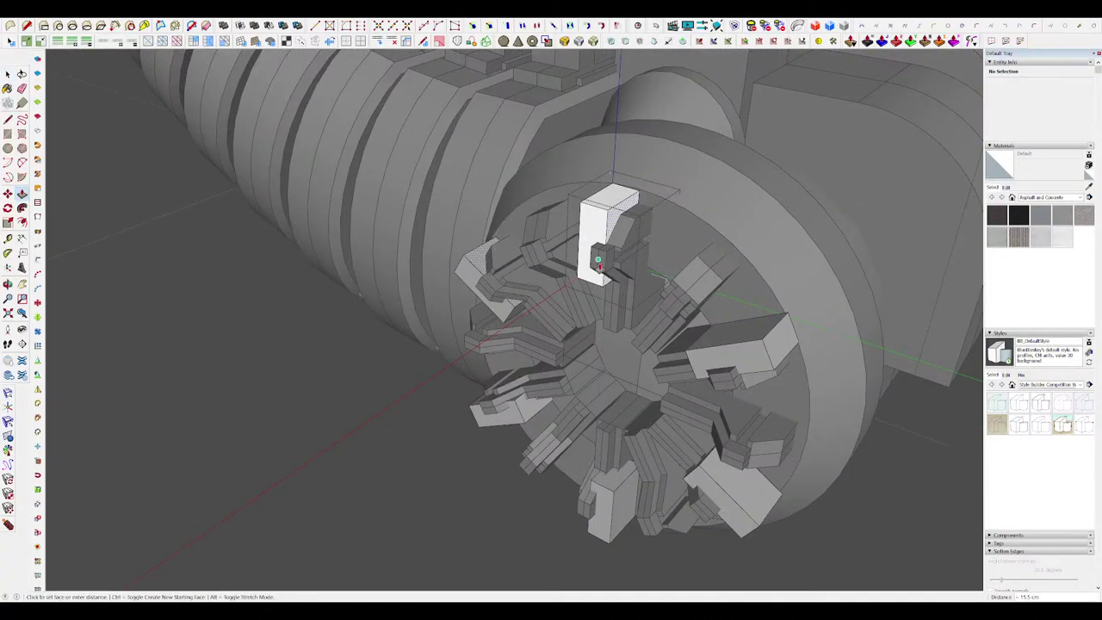
{"action": "left_click", "coordinate": [564, 396]}
{"action": "scroll", "coordinate": [609, 204], "scroll_direction": "up", "scroll_amount": 3}
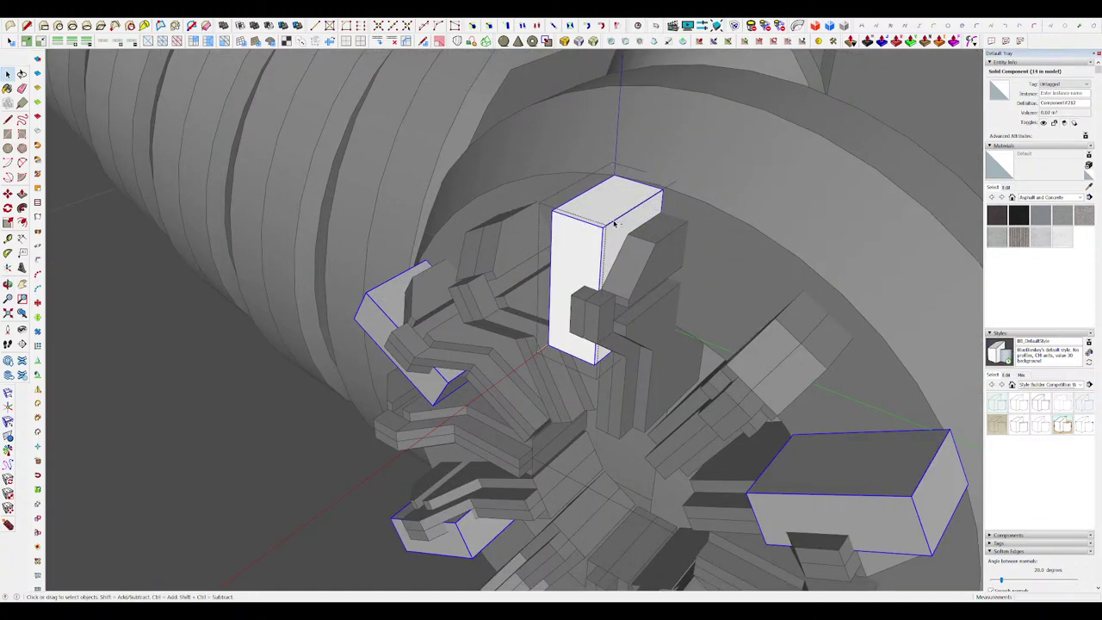
{"action": "key", "text": "shift+m"}
{"action": "left_click", "coordinate": [619, 237]}
Step: Raise the mirrored block to a taller column height
{"action": "key", "text": "space"}
{"action": "scroll", "coordinate": [642, 240], "scroll_direction": "down", "scroll_amount": 4}
{"action": "double_click", "coordinate": [647, 240]}
{"action": "scroll", "coordinate": [656, 241], "scroll_direction": "up", "scroll_amount": 3}
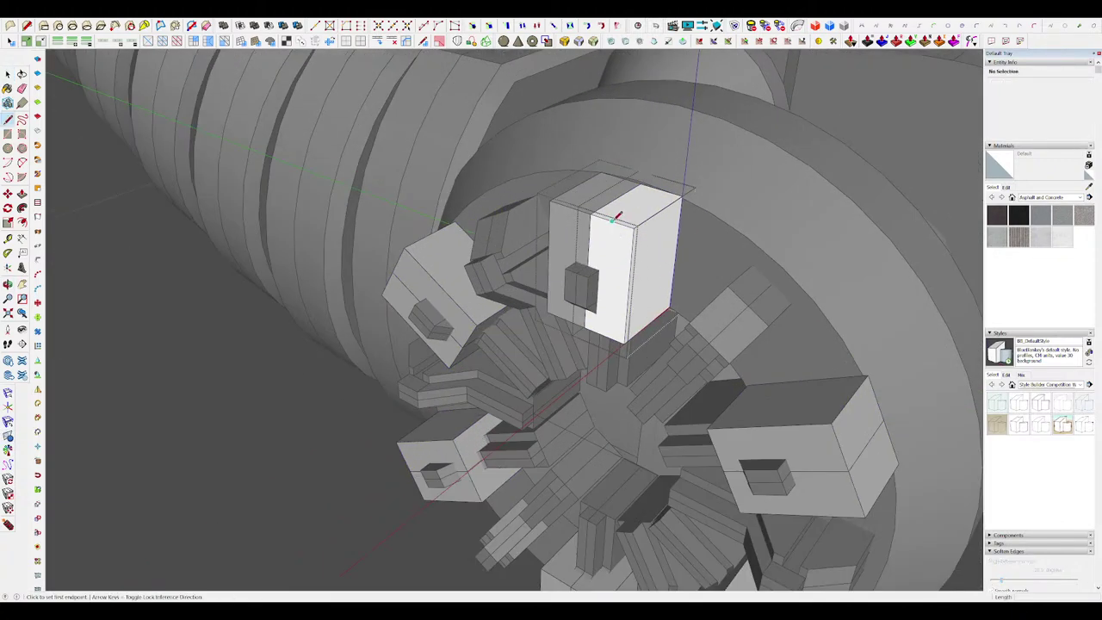
{"action": "key", "text": "p"}
{"action": "scroll", "coordinate": [647, 213], "scroll_direction": "down", "scroll_amount": 5}
{"action": "scroll", "coordinate": [546, 248], "scroll_direction": "up", "scroll_amount": 6}
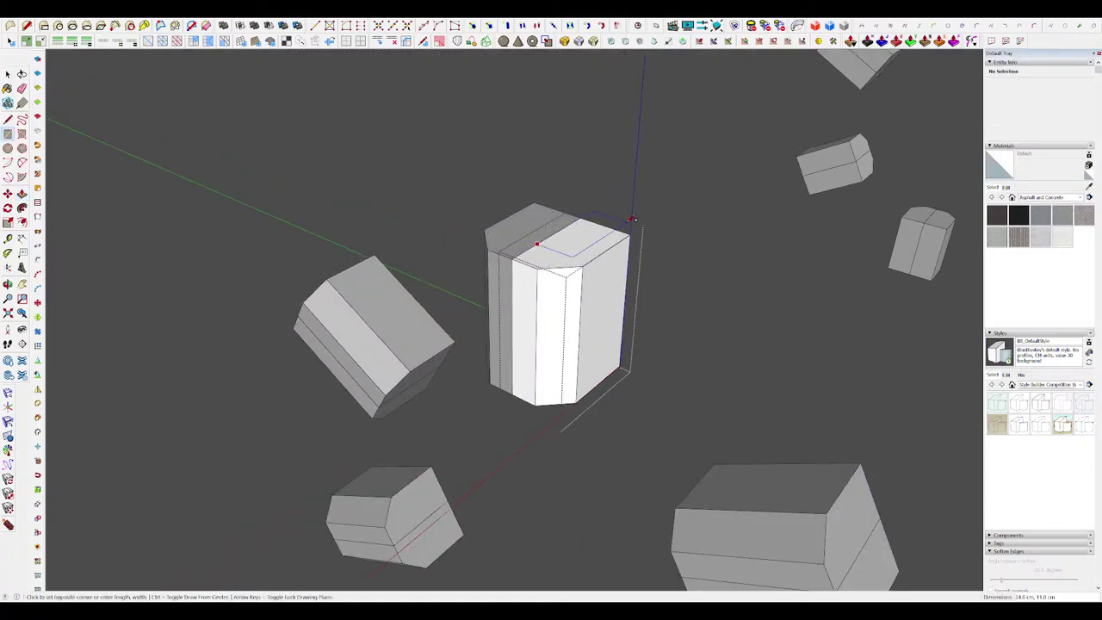
{"action": "left_click", "coordinate": [617, 227]}
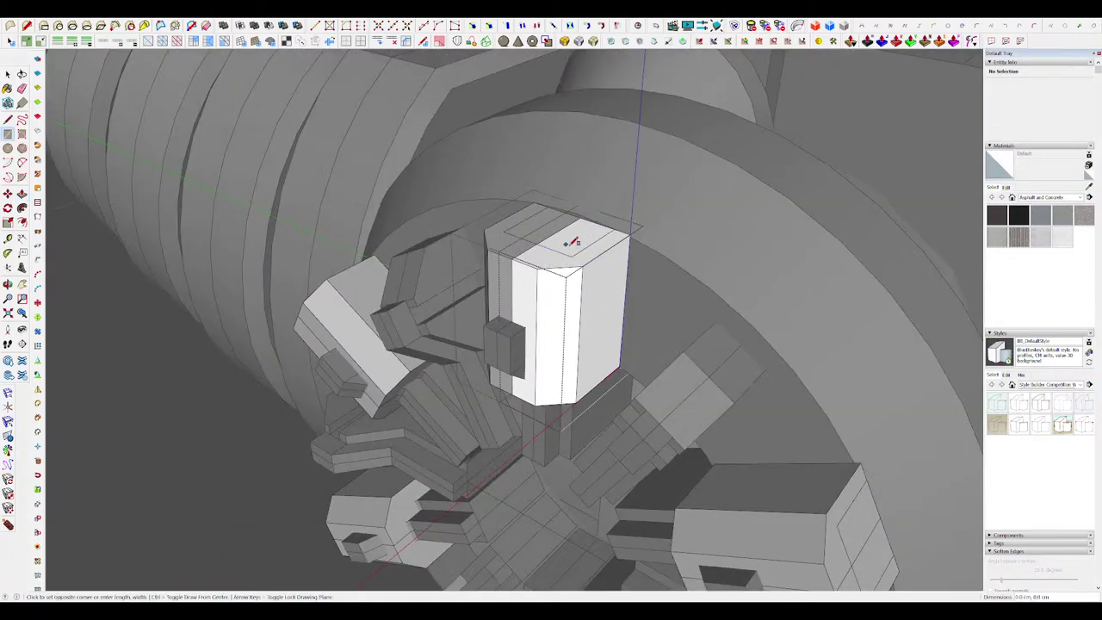
{"action": "left_click", "coordinate": [590, 162]}
{"action": "scroll", "coordinate": [602, 167], "scroll_direction": "down", "scroll_amount": 5}
{"action": "scroll", "coordinate": [617, 174], "scroll_direction": "up", "scroll_amount": 5}
Step: Draw a small rectangle on the column and pull it out 41.6 cm as a raised detail
{"action": "key", "text": "r"}
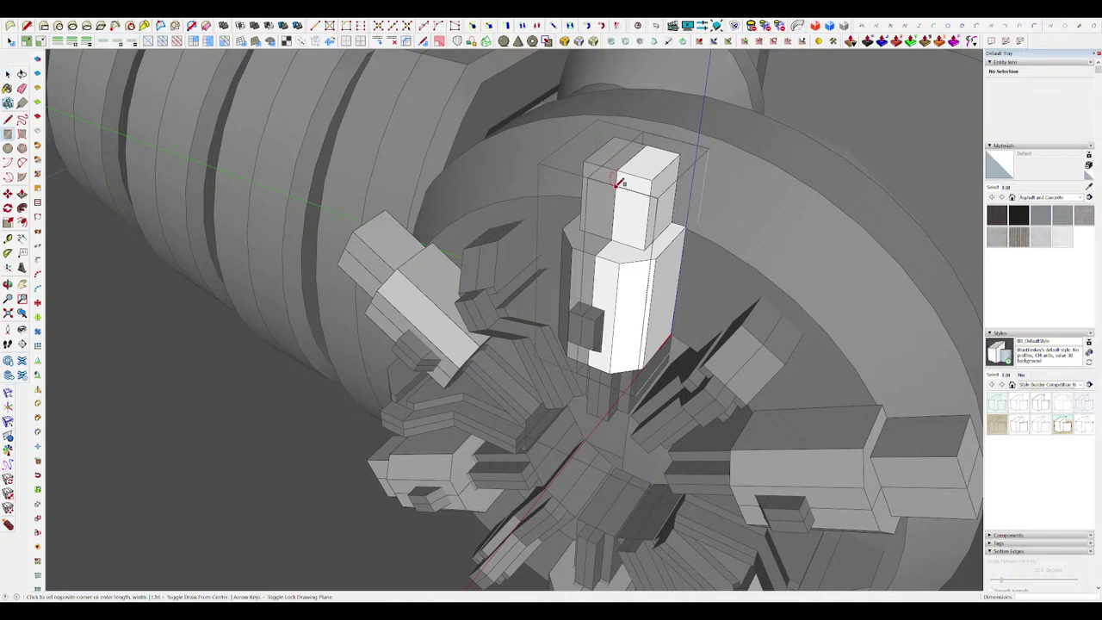
{"action": "scroll", "coordinate": [639, 224], "scroll_direction": "up", "scroll_amount": 1}
{"action": "left_click", "coordinate": [629, 243]}
{"action": "scroll", "coordinate": [624, 245], "scroll_direction": "up", "scroll_amount": 3}
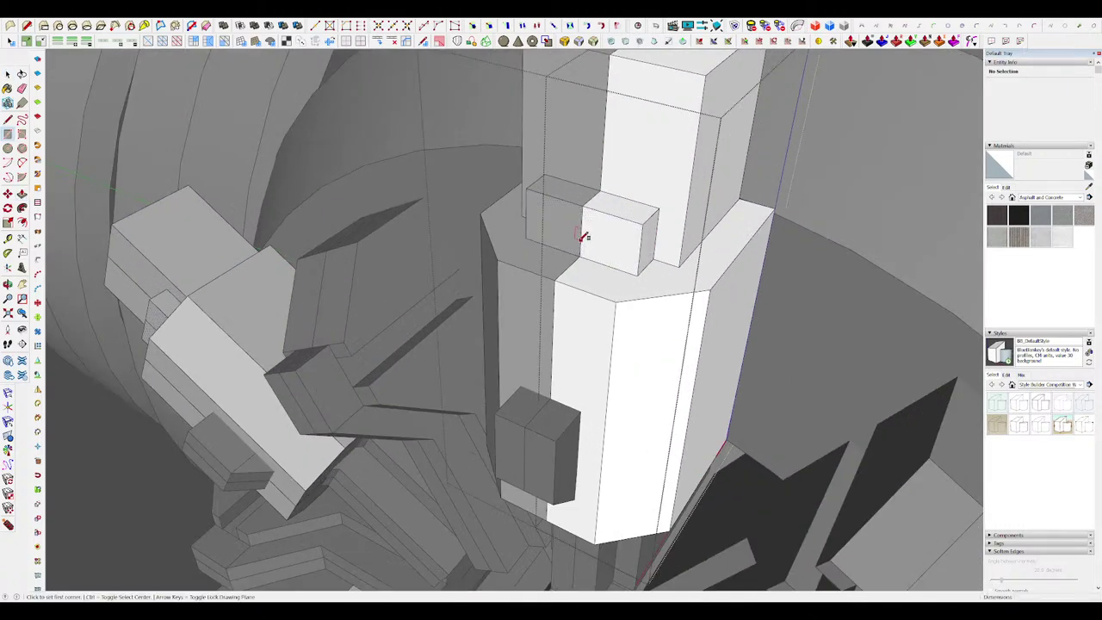
{"action": "scroll", "coordinate": [570, 280], "scroll_direction": "down", "scroll_amount": 6}
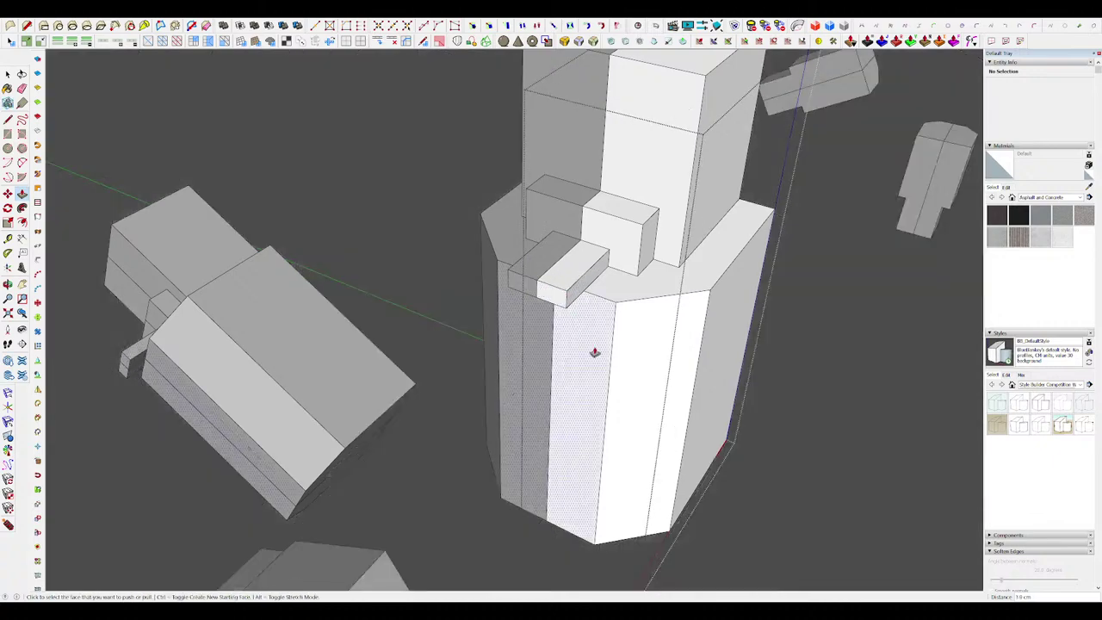
{"action": "left_click", "coordinate": [642, 506]}
{"action": "middle_click_drag", "start_coordinate": [655, 250], "coordinate": [629, 370]}
{"action": "scroll", "coordinate": [613, 357], "scroll_direction": "down", "scroll_amount": 5}
{"action": "scroll", "coordinate": [602, 370], "scroll_direction": "up", "scroll_amount": 5}
{"action": "left_click", "coordinate": [550, 336]}
Step: Push the column's base faces, stepping one in by 2.7 cm
{"action": "scroll", "coordinate": [600, 247], "scroll_direction": "down", "scroll_amount": 5}
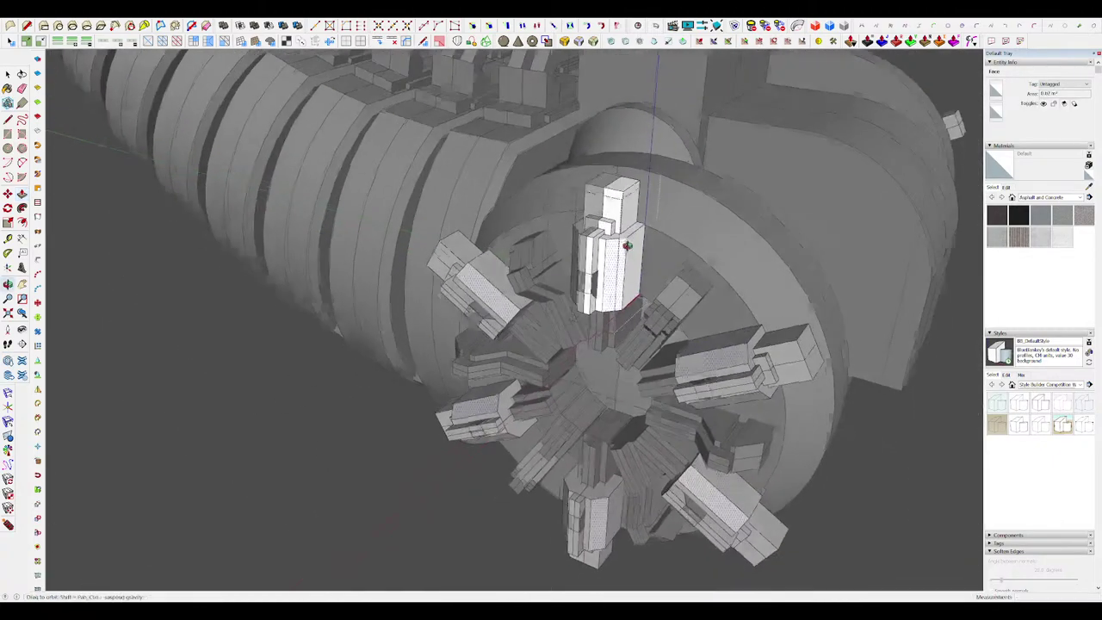
{"action": "middle_click_drag", "start_coordinate": [622, 239], "coordinate": [691, 154]}
{"action": "scroll", "coordinate": [593, 229], "scroll_direction": "up", "scroll_amount": 5}
{"action": "scroll", "coordinate": [657, 210], "scroll_direction": "up", "scroll_amount": 8}
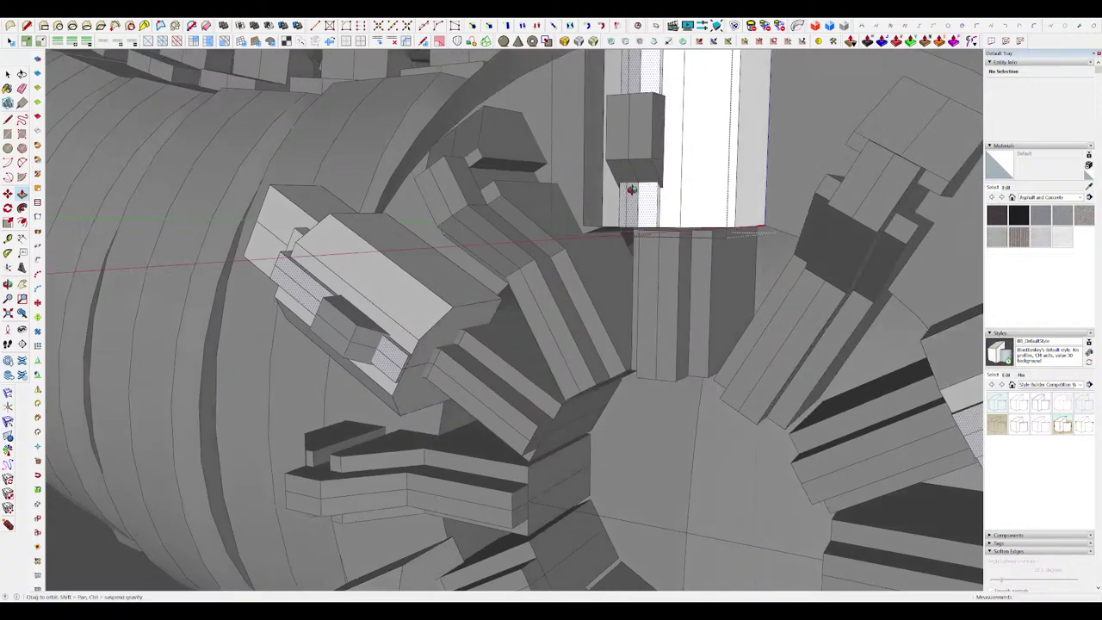
{"action": "left_click", "coordinate": [627, 252]}
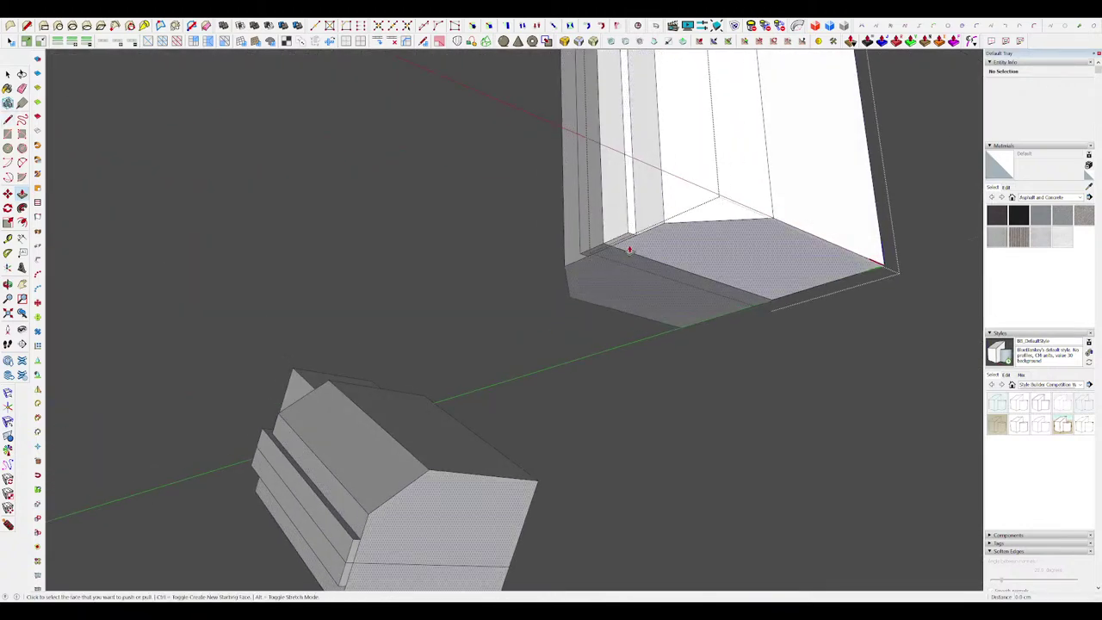
{"action": "left_click", "coordinate": [627, 266]}
{"action": "middle_click_drag", "start_coordinate": [627, 265], "coordinate": [526, 246]}
{"action": "scroll", "coordinate": [525, 246], "scroll_direction": "up", "scroll_amount": 8}
Step: Add a small foot piece extending across the column base and set its depth and length
{"action": "left_click", "coordinate": [597, 264]}
{"action": "left_click", "coordinate": [615, 244]}
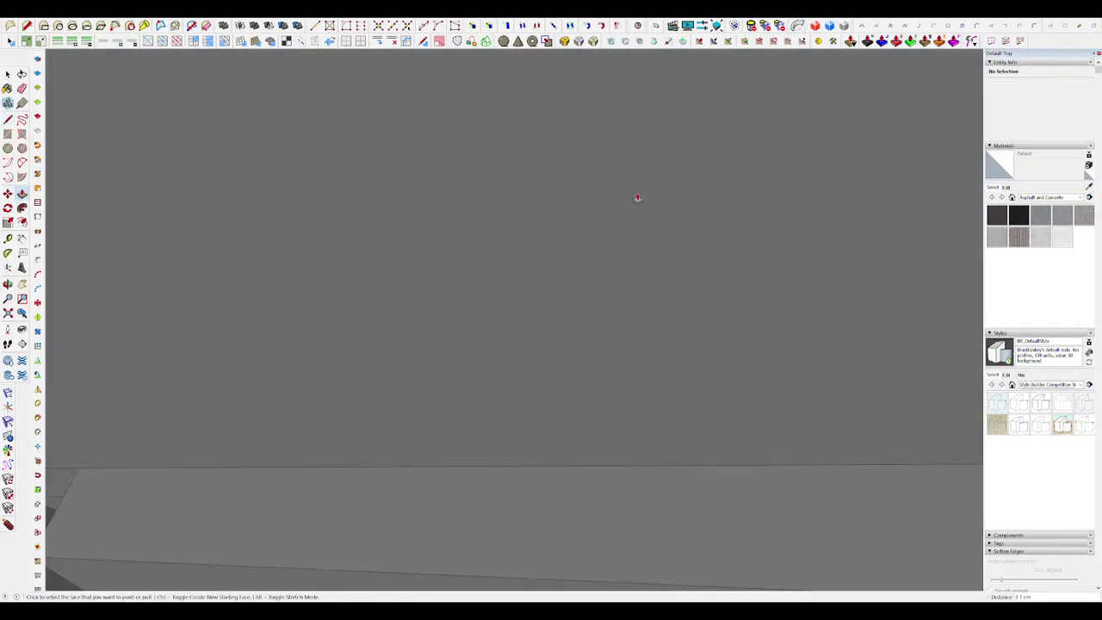
{"action": "scroll", "coordinate": [639, 200], "scroll_direction": "down", "scroll_amount": 10}
{"action": "scroll", "coordinate": [637, 305], "scroll_direction": "down", "scroll_amount": 3}
{"action": "scroll", "coordinate": [637, 238], "scroll_direction": "up", "scroll_amount": 5}
{"action": "middle_click_drag", "start_coordinate": [637, 238], "coordinate": [672, 207]}
{"action": "left_click", "coordinate": [597, 299]}
{"action": "scroll", "coordinate": [595, 301], "scroll_direction": "down", "scroll_amount": 5}
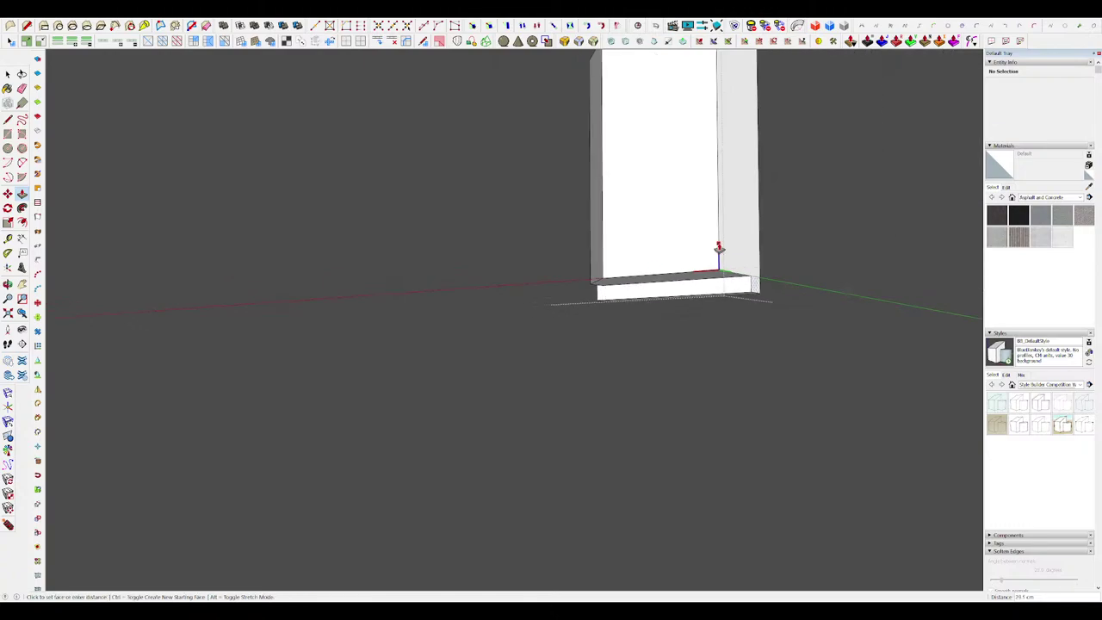
{"action": "left_click", "coordinate": [718, 246]}
{"action": "middle_click_drag", "start_coordinate": [718, 246], "coordinate": [628, 224]}
Step: Close the edited rim block and deselect everything to view the whole engine
{"action": "scroll", "coordinate": [627, 224], "scroll_direction": "down", "scroll_amount": 6}
{"action": "key", "text": "space"}
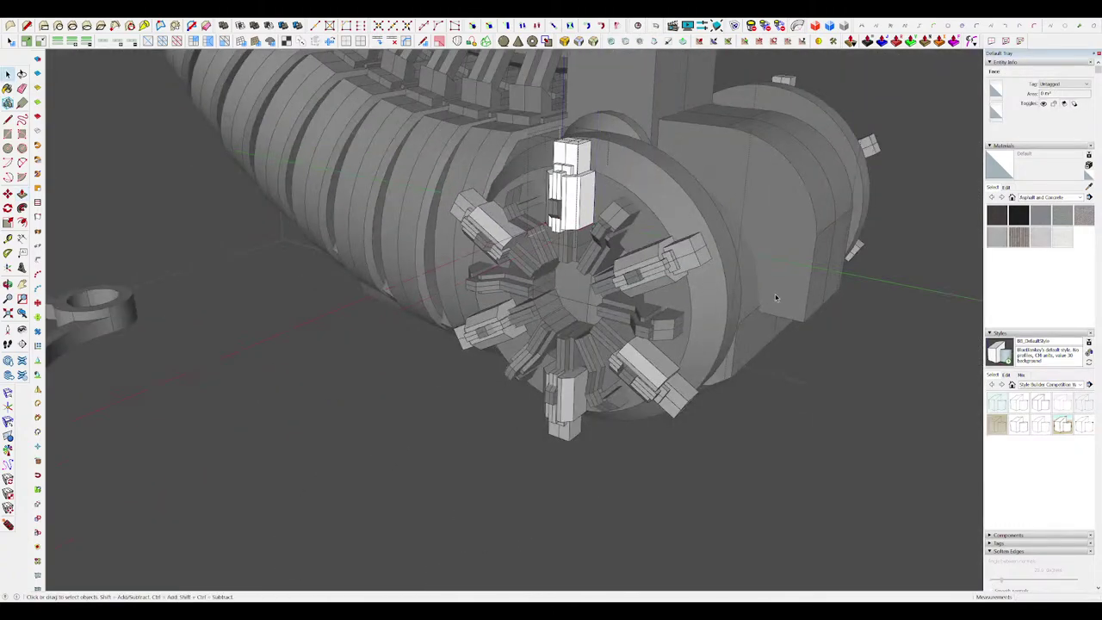
{"action": "left_click", "coordinate": [843, 300]}
{"action": "left_click", "coordinate": [755, 318]}
{"action": "left_click", "coordinate": [872, 353]}
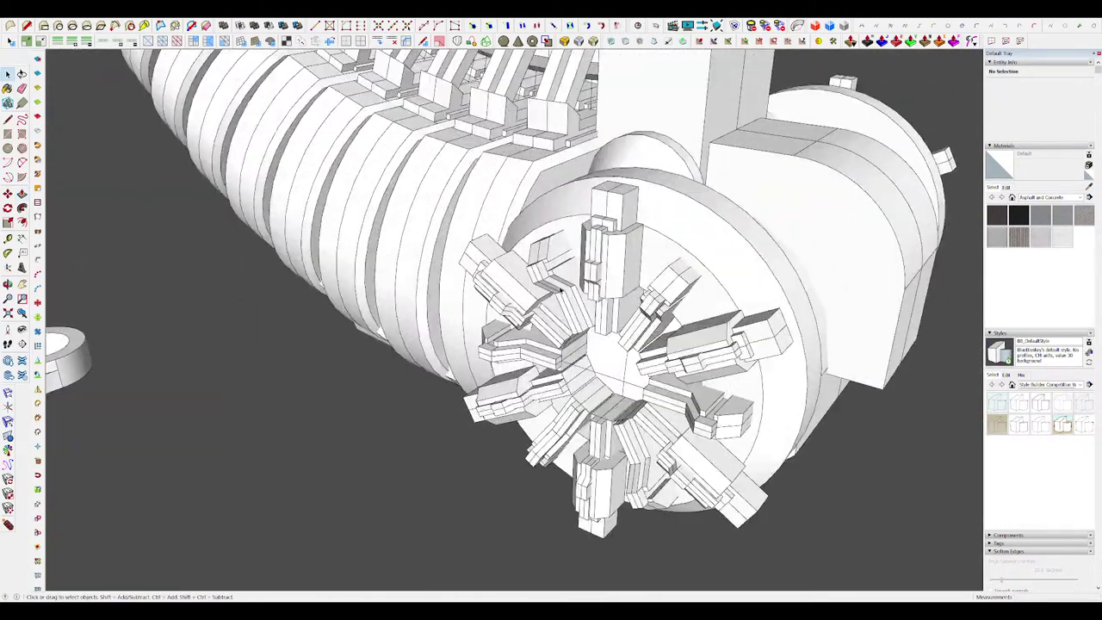
{"action": "middle_click_drag", "start_coordinate": [714, 301], "coordinate": [855, 208]}
Step: Open the hub ring for editing and hide the rest of the model
{"action": "double_click", "coordinate": [627, 280]}
{"action": "scroll", "coordinate": [627, 280], "scroll_direction": "up", "scroll_amount": 4}
{"action": "scroll", "coordinate": [740, 215], "scroll_direction": "down", "scroll_amount": 3}
{"action": "middle_click_drag", "start_coordinate": [671, 226], "coordinate": [727, 233]}
{"action": "left_click", "coordinate": [727, 233]}
{"action": "double_click", "coordinate": [728, 233]}
{"action": "left_click", "coordinate": [723, 232]}
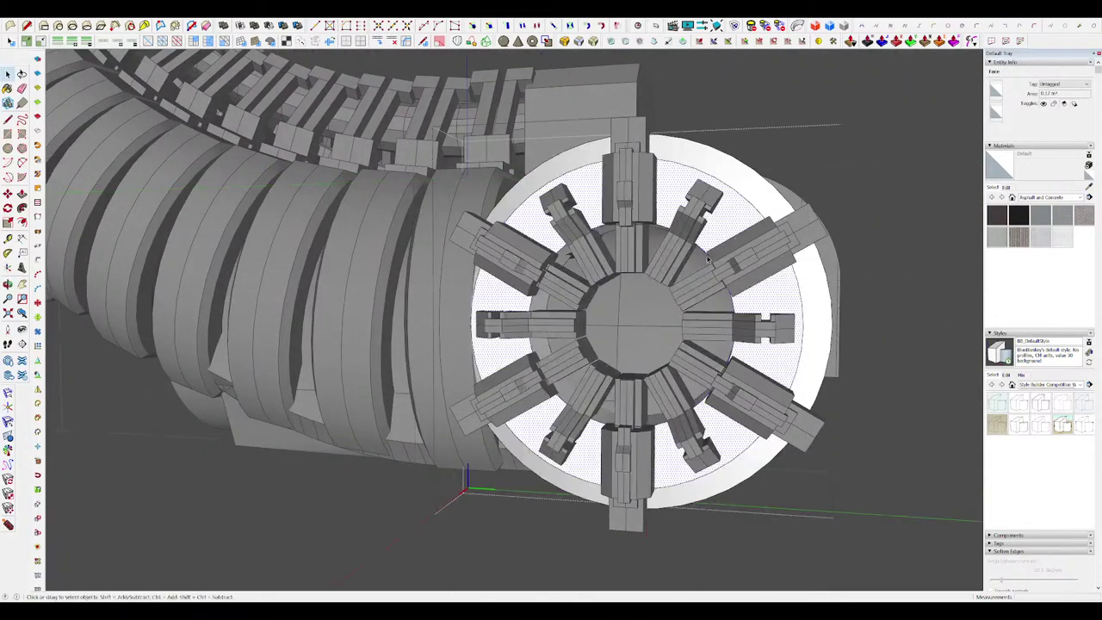
{"action": "key", "text": "h"}
{"action": "scroll", "coordinate": [708, 243], "scroll_direction": "up", "scroll_amount": 2}
Step: Pull the hub ring's inner face to reshape it
{"action": "key", "text": "f"}
{"action": "key", "text": "space"}
{"action": "middle_click_drag", "start_coordinate": [674, 258], "coordinate": [630, 300]}
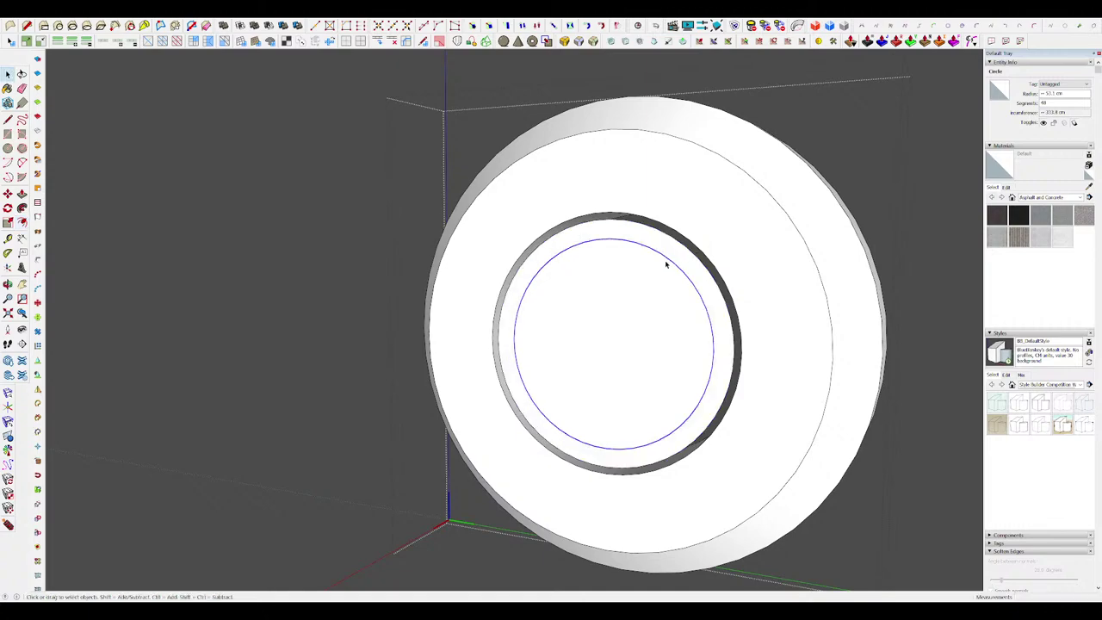
{"action": "left_click", "coordinate": [625, 258]}
{"action": "scroll", "coordinate": [640, 268], "scroll_direction": "down", "scroll_amount": 3}
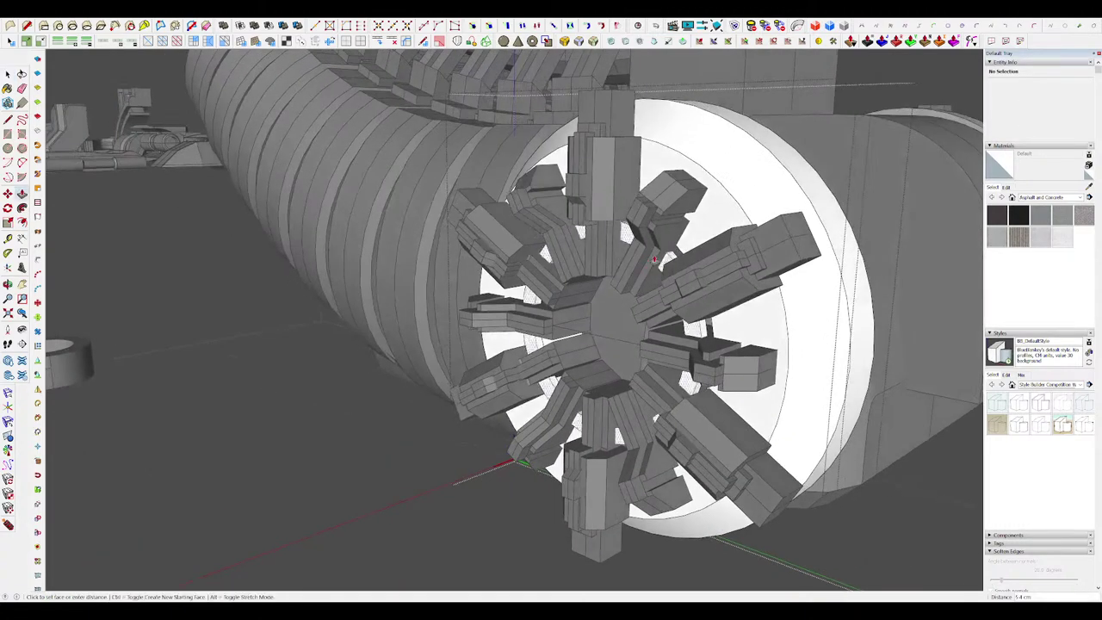
{"action": "left_click", "coordinate": [654, 259]}
{"action": "middle_click_drag", "start_coordinate": [654, 259], "coordinate": [617, 242]}
{"action": "scroll", "coordinate": [646, 232], "scroll_direction": "up", "scroll_amount": 2}
Step: Inside the arm component, move the arm's side face further left to widen it
{"action": "key", "text": "space"}
{"action": "double_click", "coordinate": [637, 237]}
{"action": "double_click", "coordinate": [583, 222]}
{"action": "left_click", "coordinate": [582, 221]}
{"action": "scroll", "coordinate": [582, 221], "scroll_direction": "up", "scroll_amount": 3}
{"action": "key", "text": "m"}
{"action": "left_click", "coordinate": [556, 192]}
{"action": "left_click", "coordinate": [529, 190]}
{"action": "scroll", "coordinate": [654, 246], "scroll_direction": "down", "scroll_amount": 4}
{"action": "key", "text": "space"}
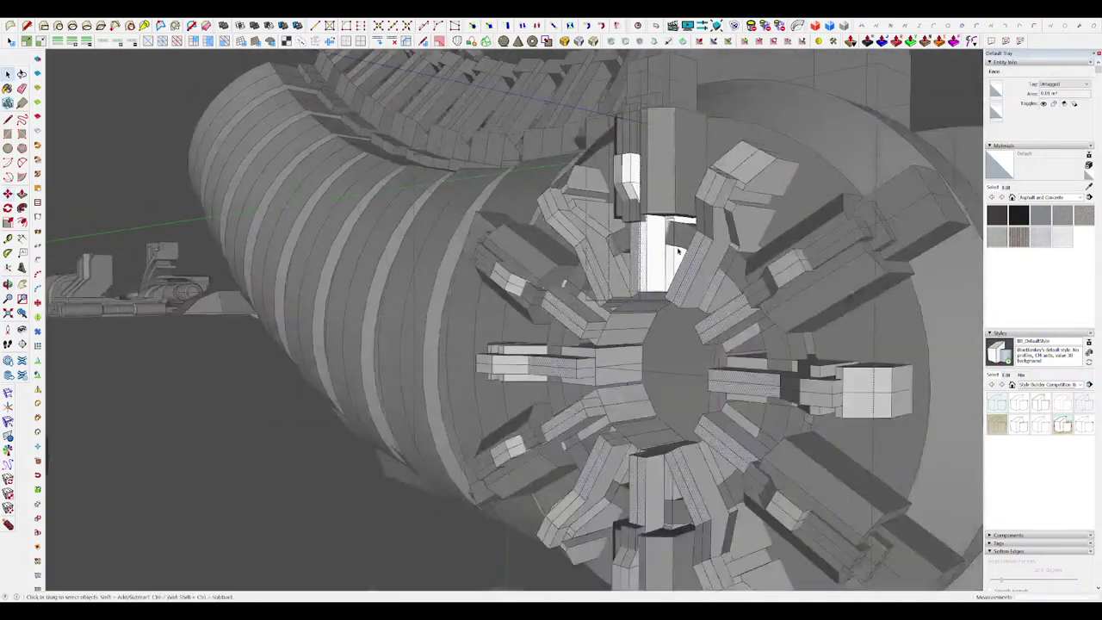
{"action": "scroll", "coordinate": [663, 256], "scroll_direction": "up", "scroll_amount": 3}
{"action": "key", "text": "m"}
{"action": "left_click", "coordinate": [661, 259]}
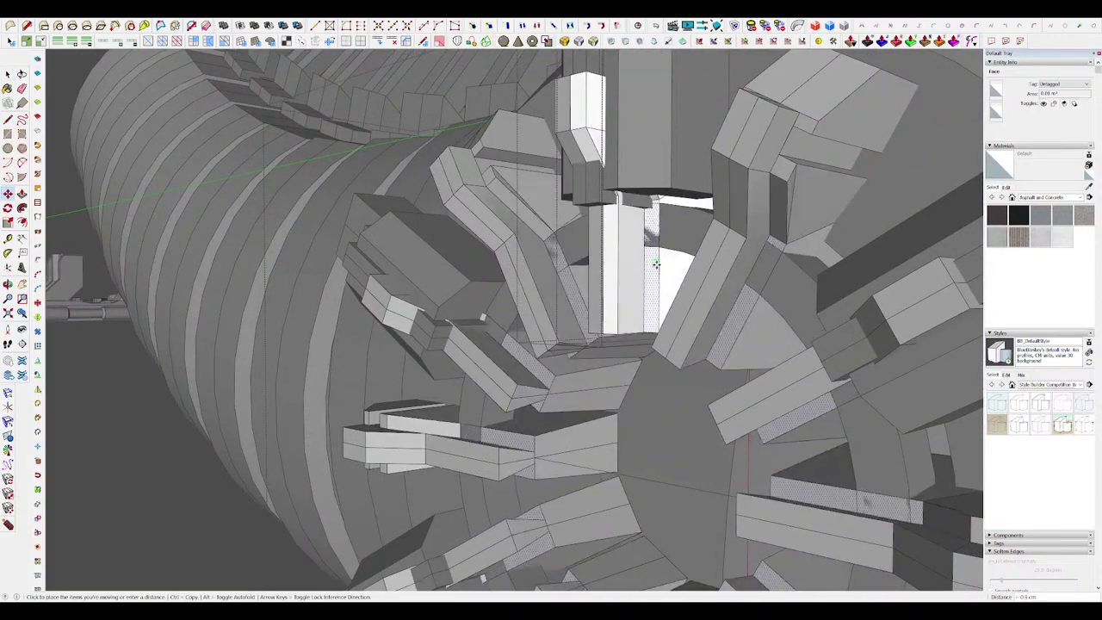
Step: Exit the nested arm groups and clear the selection
{"action": "mouse_move", "coordinate": [654, 265]}
{"action": "middle_mouse_down"}
{"action": "mouse_move", "coordinate": [642, 266]}
{"action": "mouse_move", "coordinate": [647, 253]}
{"action": "mouse_move", "coordinate": [671, 278]}
{"action": "middle_mouse_up"}
{"action": "scroll", "coordinate": [672, 278], "scroll_direction": "down", "scroll_amount": 8}
{"action": "key", "text": "space"}
{"action": "left_click", "coordinate": [915, 333]}
{"action": "middle_click_drag", "start_coordinate": [758, 295], "coordinate": [839, 323]}
{"action": "left_click", "coordinate": [914, 333]}
Step: Pull a spoke's side face outward so every spoke becomes wider
{"action": "middle_click_drag", "start_coordinate": [647, 303], "coordinate": [641, 308]}
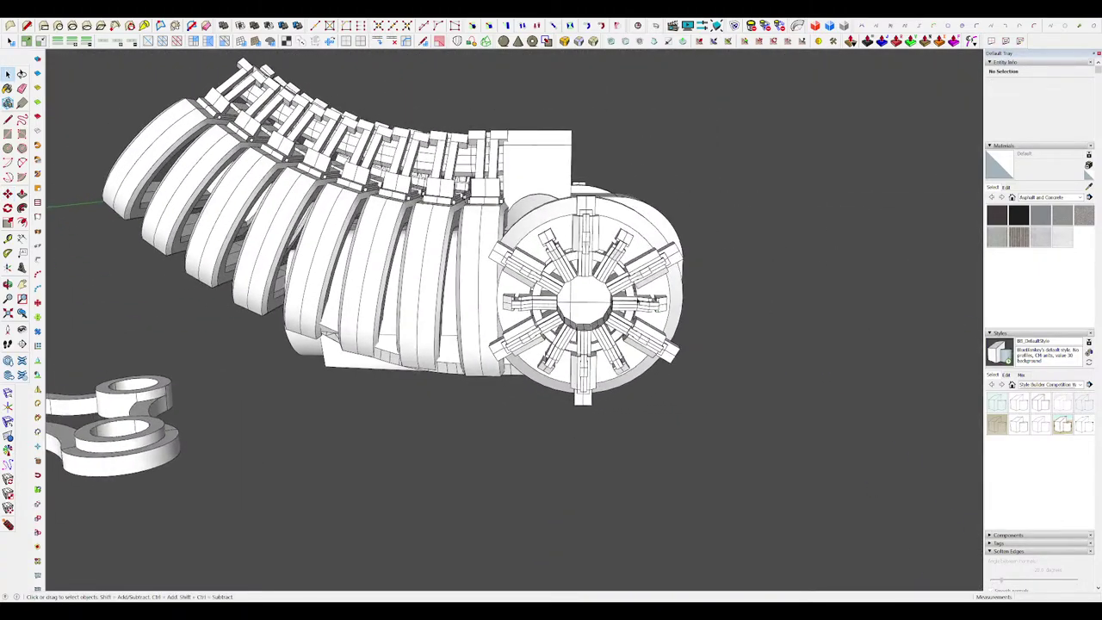
{"action": "scroll", "coordinate": [595, 268], "scroll_direction": "up", "scroll_amount": 4}
{"action": "double_click", "coordinate": [595, 272]}
{"action": "double_click", "coordinate": [595, 272]}
{"action": "scroll", "coordinate": [595, 272], "scroll_direction": "up", "scroll_amount": 5}
{"action": "left_click", "coordinate": [595, 272]}
{"action": "middle_click_drag", "start_coordinate": [594, 272], "coordinate": [539, 319]}
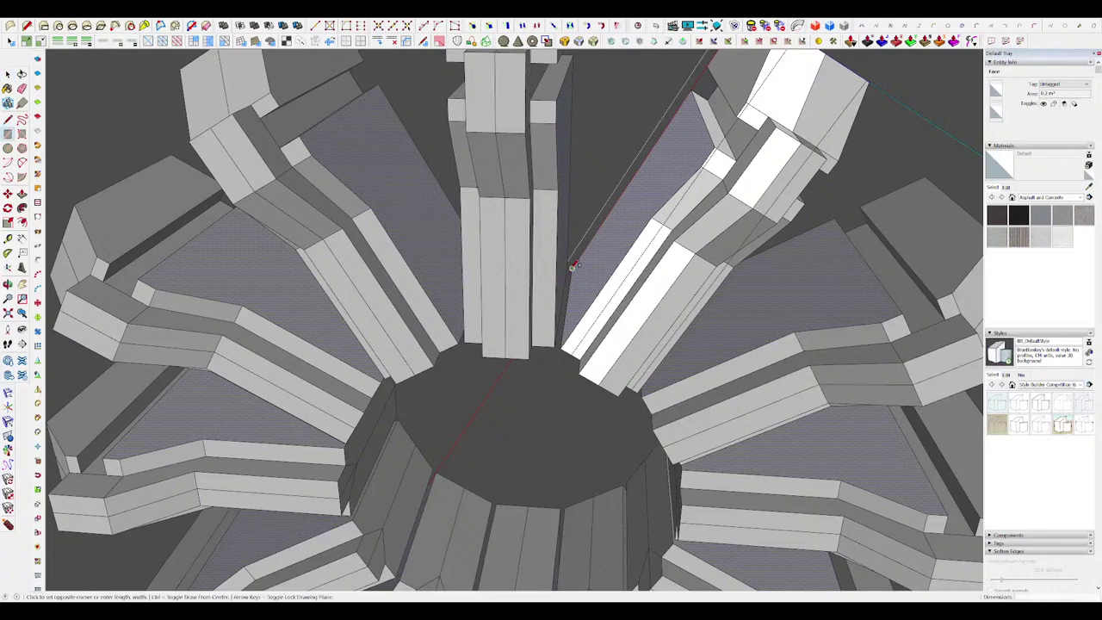
{"action": "left_click_drag", "start_coordinate": [599, 266], "coordinate": [583, 272]}
Step: Draw lines to fill the gap between neighbouring spokes
{"action": "key", "text": "l"}
{"action": "middle_click_drag", "start_coordinate": [582, 272], "coordinate": [580, 286]}
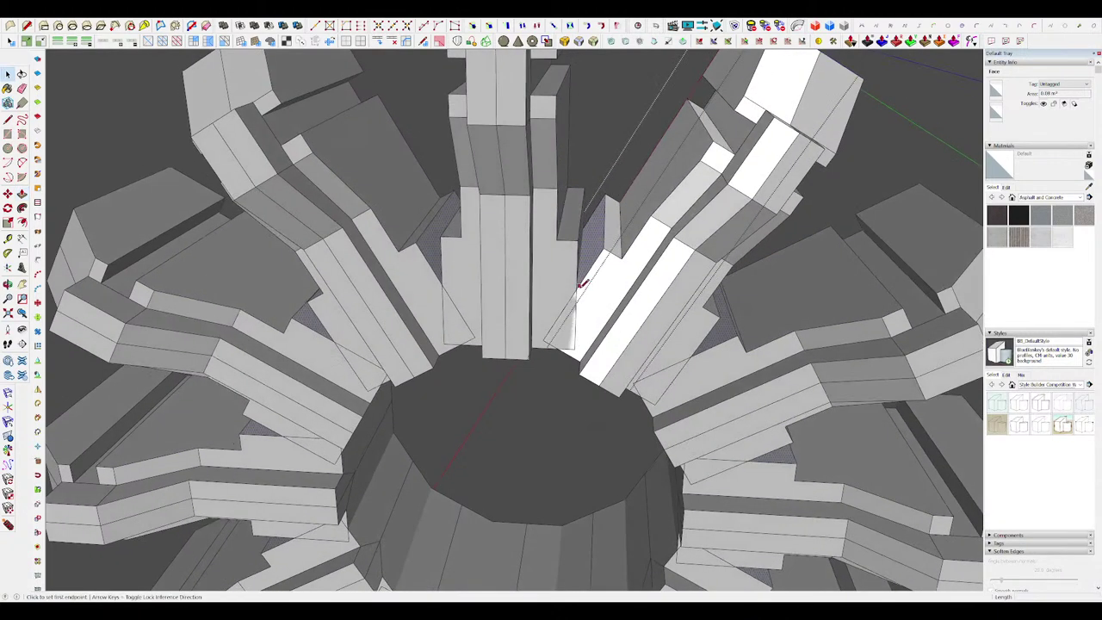
{"action": "scroll", "coordinate": [568, 345], "scroll_direction": "up", "scroll_amount": 2}
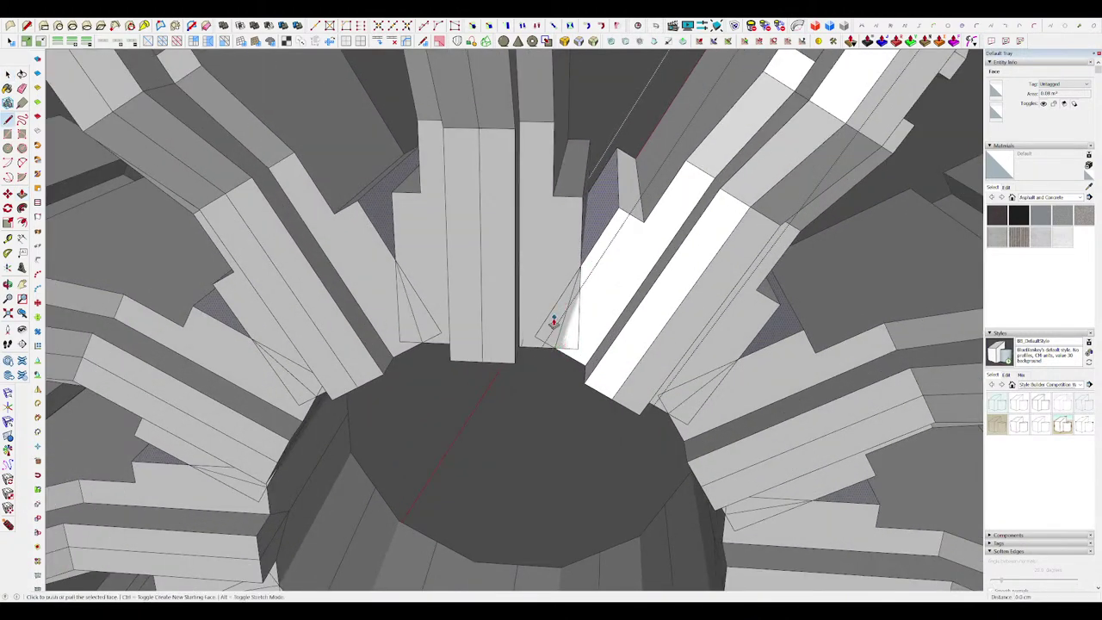
{"action": "left_click", "coordinate": [553, 321]}
{"action": "key", "text": "Escape"}
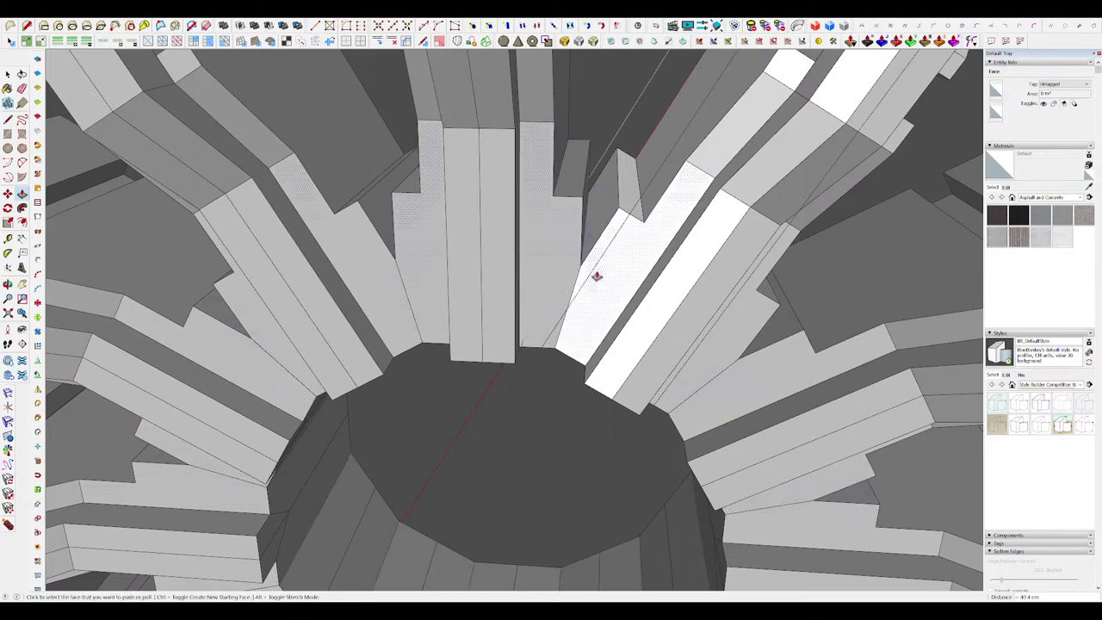
{"action": "scroll", "coordinate": [596, 275], "scroll_direction": "down", "scroll_amount": 5}
{"action": "scroll", "coordinate": [567, 281], "scroll_direction": "up", "scroll_amount": 5}
{"action": "key", "text": "l"}
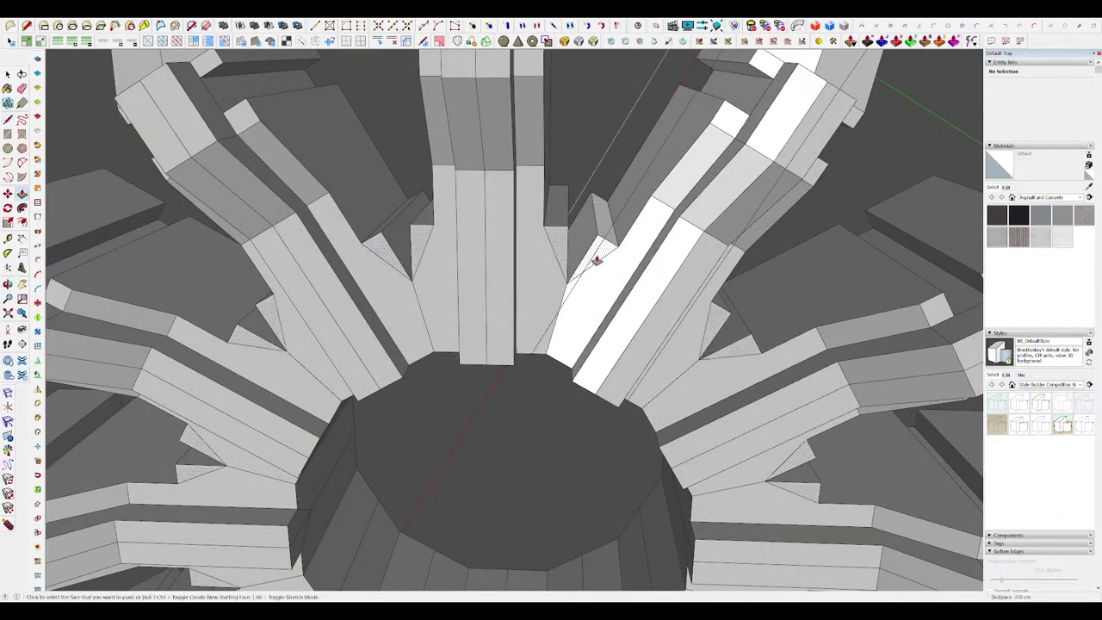
{"action": "scroll", "coordinate": [596, 260], "scroll_direction": "down", "scroll_amount": 10}
{"action": "key", "text": "space"}
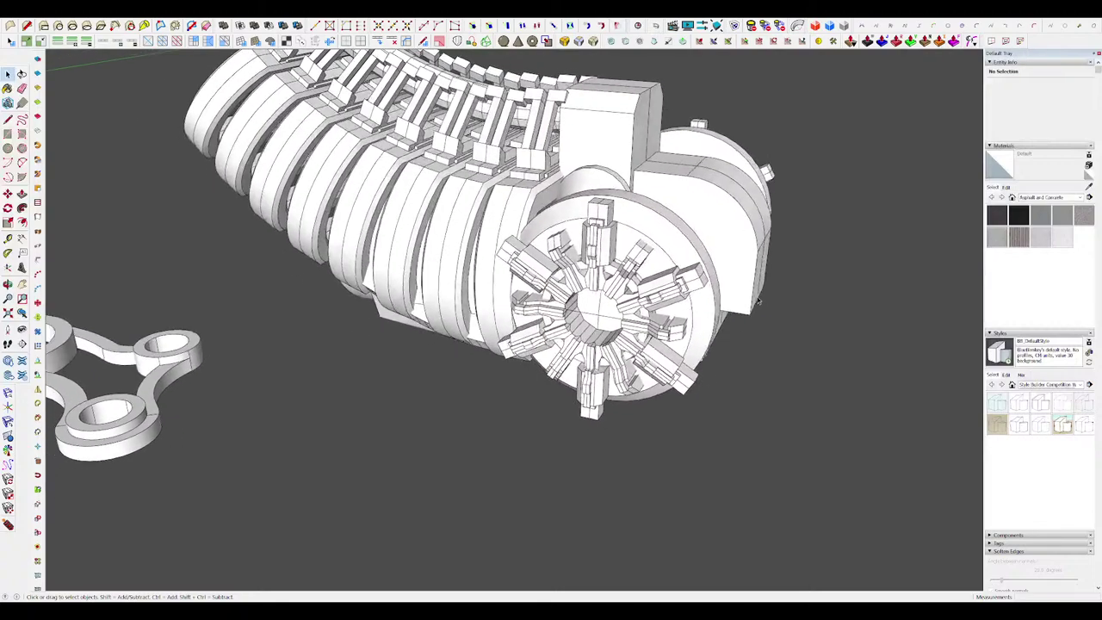
Step: Offset the spoke-end block's face and extend flaps on all spoke blocks by 18.7 cm
{"action": "scroll", "coordinate": [654, 280], "scroll_direction": "up", "scroll_amount": 4}
{"action": "double_click", "coordinate": [676, 287]}
{"action": "left_click", "coordinate": [673, 286]}
{"action": "scroll", "coordinate": [672, 281], "scroll_direction": "up", "scroll_amount": 2}
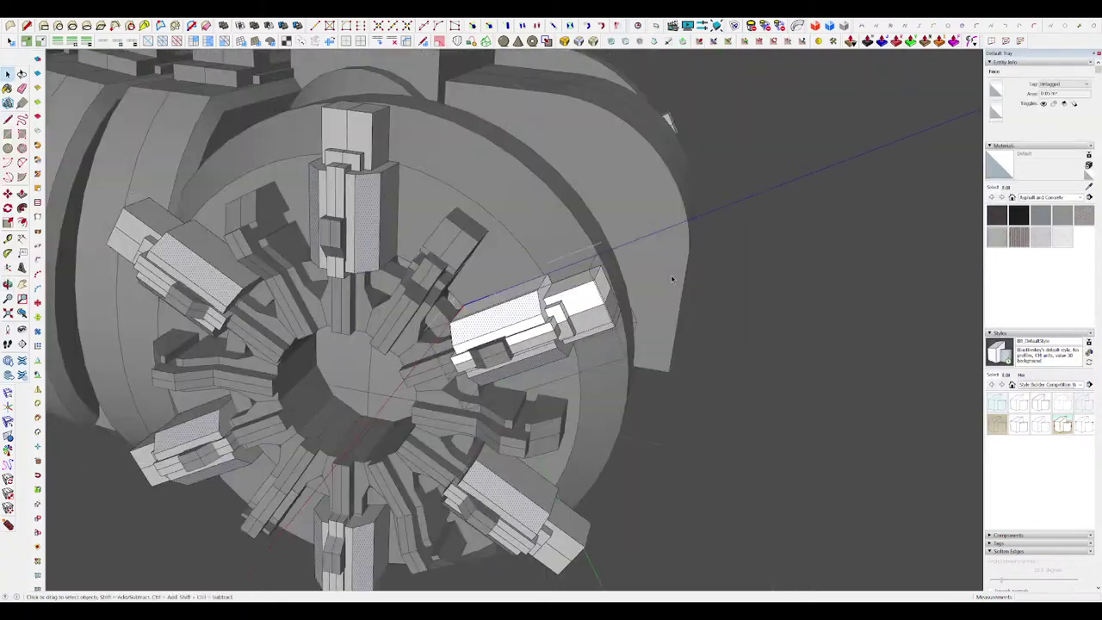
{"action": "key", "text": "f"}
{"action": "key", "text": "space"}
{"action": "scroll", "coordinate": [545, 299], "scroll_direction": "down", "scroll_amount": 5}
{"action": "middle_click_drag", "start_coordinate": [545, 299], "coordinate": [358, 310]}
{"action": "scroll", "coordinate": [618, 275], "scroll_direction": "up", "scroll_amount": 3}
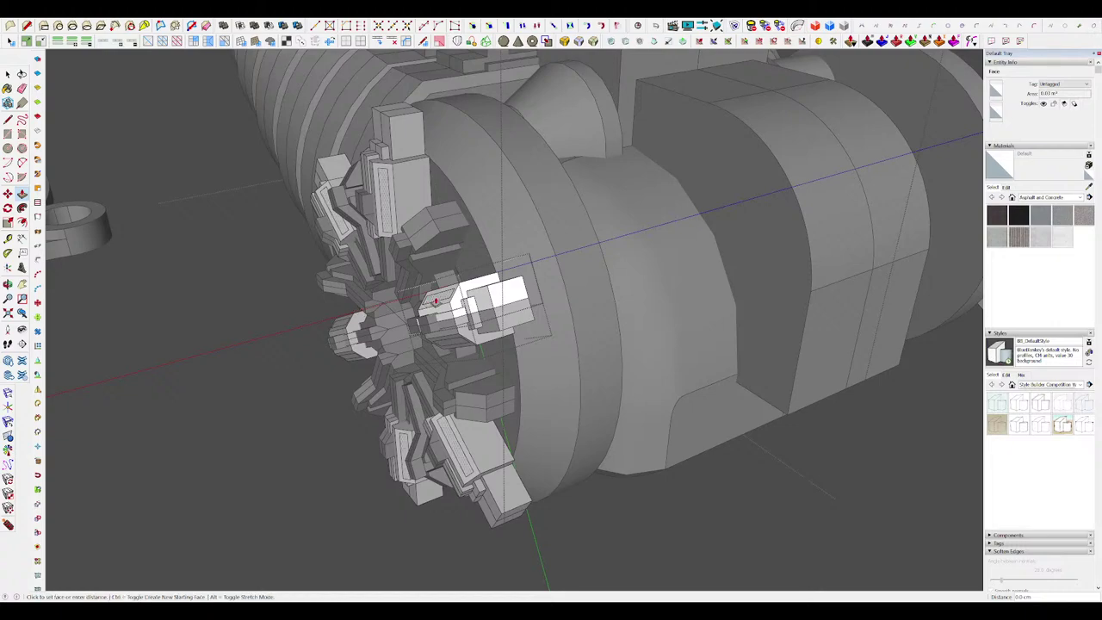
{"action": "left_click", "coordinate": [423, 291]}
{"action": "middle_click_drag", "start_coordinate": [423, 290], "coordinate": [455, 312]}
{"action": "scroll", "coordinate": [787, 275], "scroll_direction": "down", "scroll_amount": 3}
{"action": "scroll", "coordinate": [585, 313], "scroll_direction": "up", "scroll_amount": 2}
{"action": "scroll", "coordinate": [580, 303], "scroll_direction": "up", "scroll_amount": 3}
Step: Move the flap's end face outward
{"action": "key", "text": "space"}
{"action": "scroll", "coordinate": [582, 302], "scroll_direction": "down", "scroll_amount": 3}
{"action": "scroll", "coordinate": [487, 306], "scroll_direction": "up", "scroll_amount": 2}
{"action": "left_click", "coordinate": [488, 305]}
{"action": "key", "text": "m"}
{"action": "left_click", "coordinate": [489, 304]}
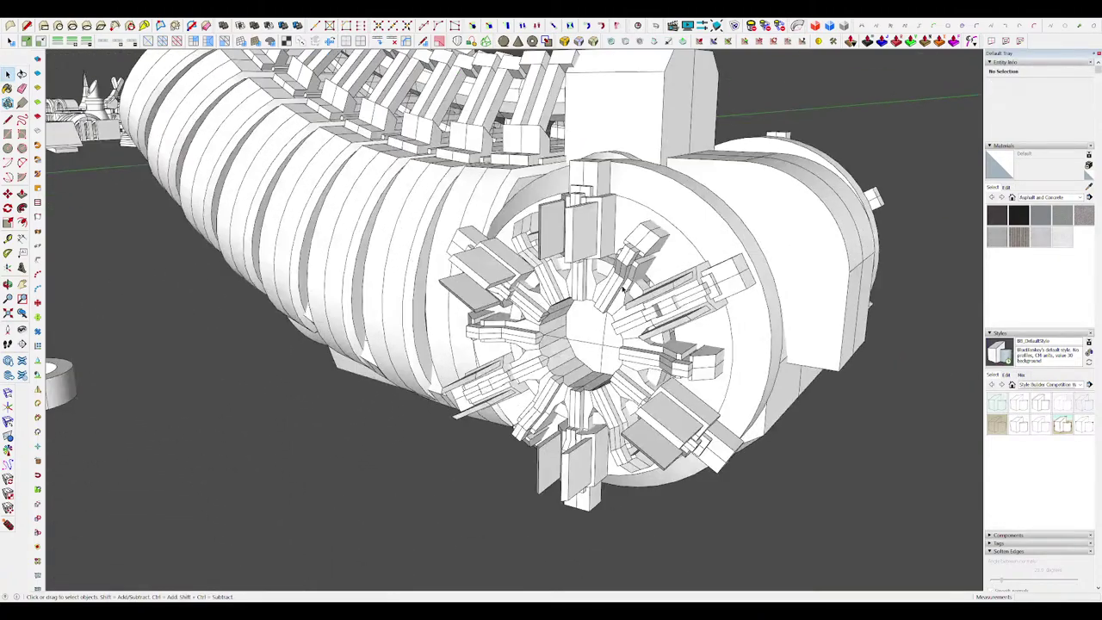
Step: Isolate the spoke-end component and draw a circle on the block's face
{"action": "double_click", "coordinate": [623, 290]}
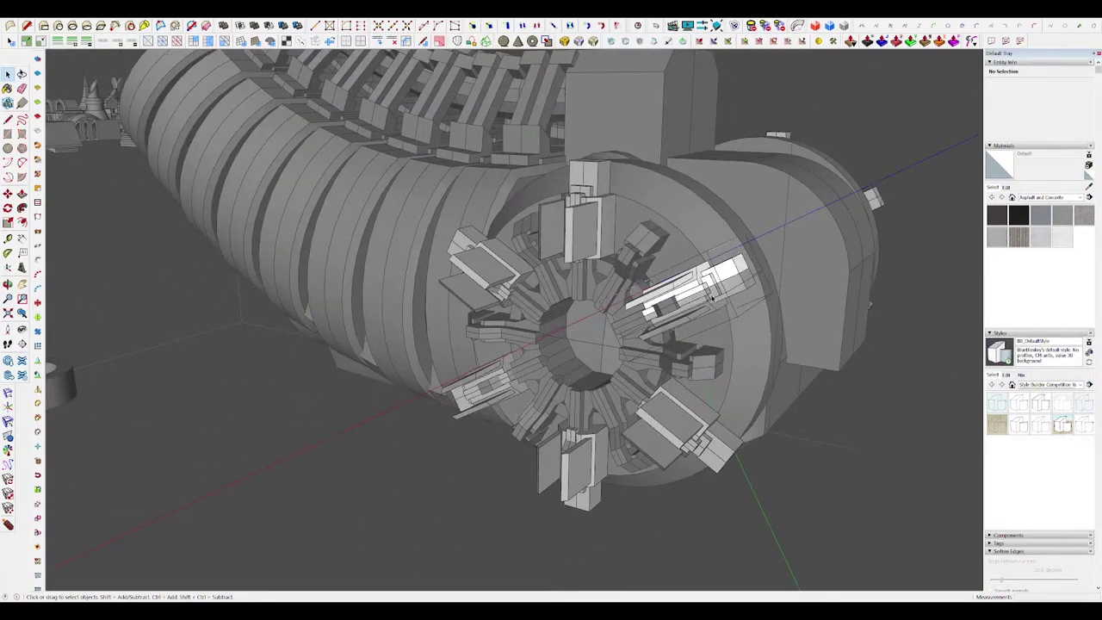
{"action": "left_click", "coordinate": [829, 393]}
{"action": "scroll", "coordinate": [707, 295], "scroll_direction": "up", "scroll_amount": 3}
{"action": "left_click", "coordinate": [713, 297]}
{"action": "middle_click_drag", "start_coordinate": [713, 297], "coordinate": [400, 385]}
{"action": "double_click", "coordinate": [701, 297]}
{"action": "key", "text": "i"}
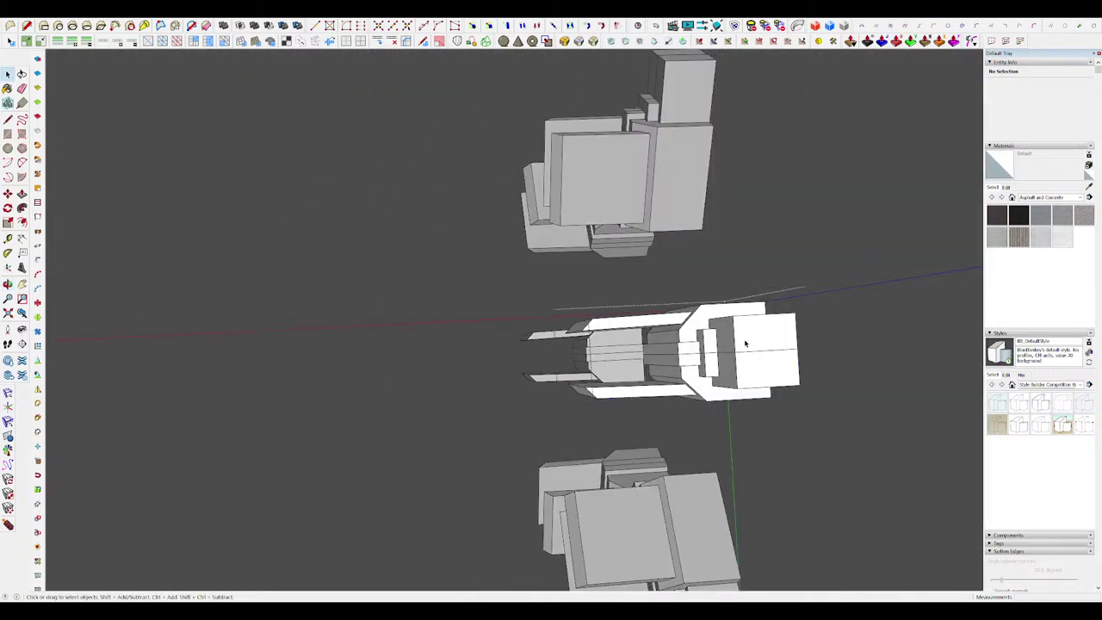
{"action": "key", "text": "c"}
{"action": "middle_click_drag", "start_coordinate": [721, 362], "coordinate": [730, 374]}
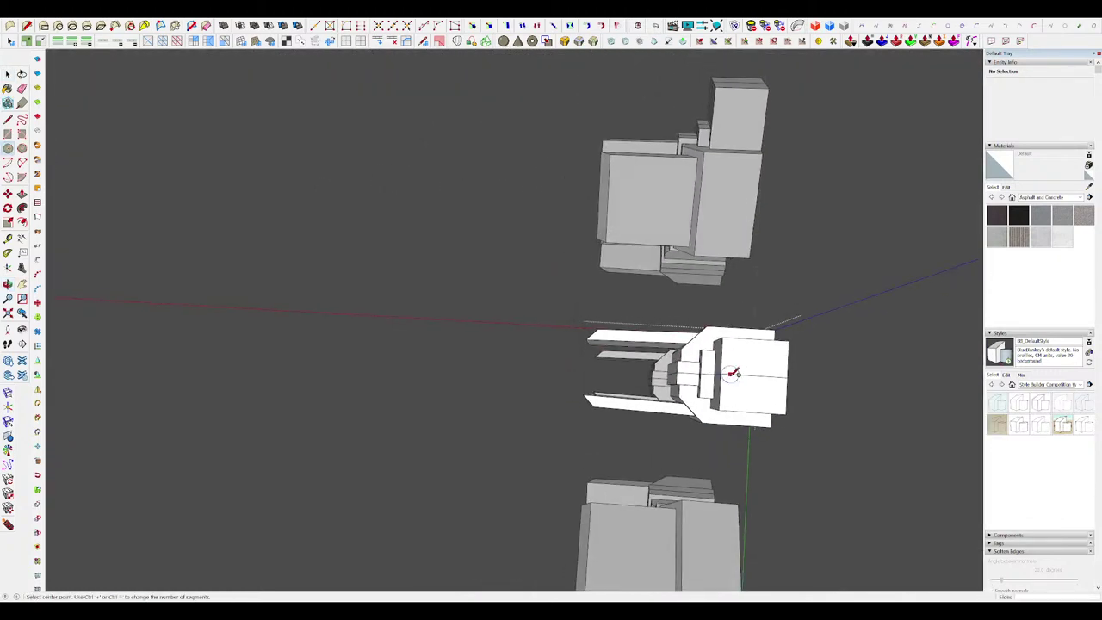
{"action": "scroll", "coordinate": [627, 371], "scroll_direction": "up", "scroll_amount": 2}
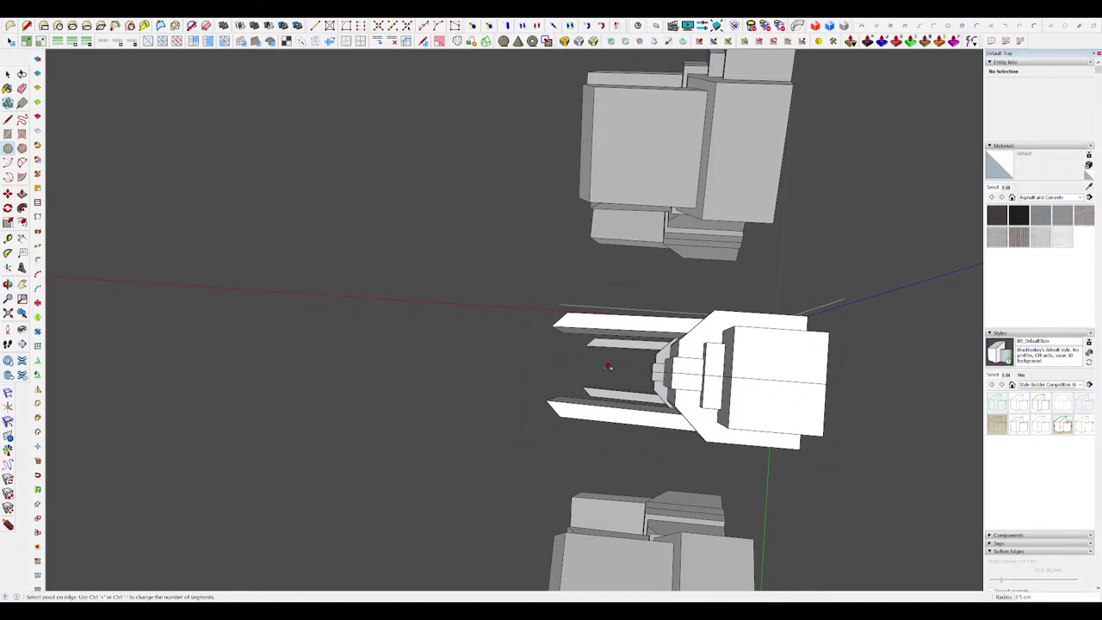
{"action": "left_click", "coordinate": [551, 365]}
Step: Push/Pull the circle into a cylinder and select the whole cylinder
{"action": "middle_click_drag", "start_coordinate": [550, 365], "coordinate": [619, 338]}
{"action": "key", "text": "p"}
{"action": "left_click_drag", "start_coordinate": [619, 338], "coordinate": [711, 324]}
{"action": "key", "text": "space"}
{"action": "triple_click", "coordinate": [699, 327]}
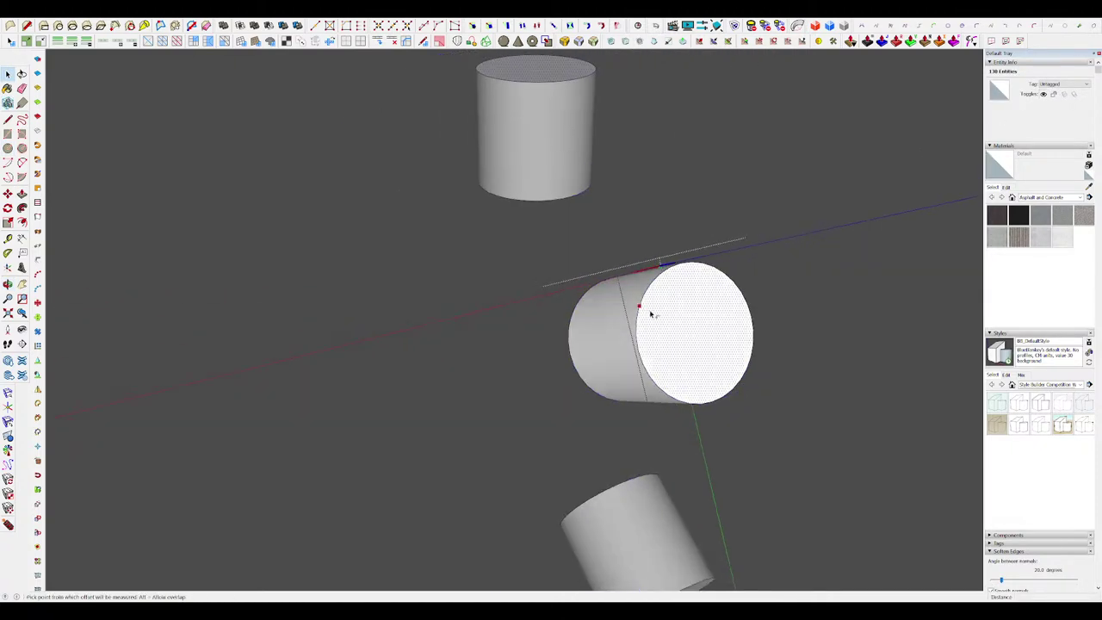
Step: With the full model shown, push the outer cylinder shells back
{"action": "key", "text": "Escape"}
{"action": "key", "text": "p"}
{"action": "left_click_drag", "start_coordinate": [647, 333], "coordinate": [584, 334]}
{"action": "scroll", "coordinate": [686, 335], "scroll_direction": "down", "scroll_amount": 4}
{"action": "middle_click_drag", "start_coordinate": [686, 335], "coordinate": [732, 228]}
{"action": "middle_click_drag", "start_coordinate": [680, 267], "coordinate": [680, 284]}
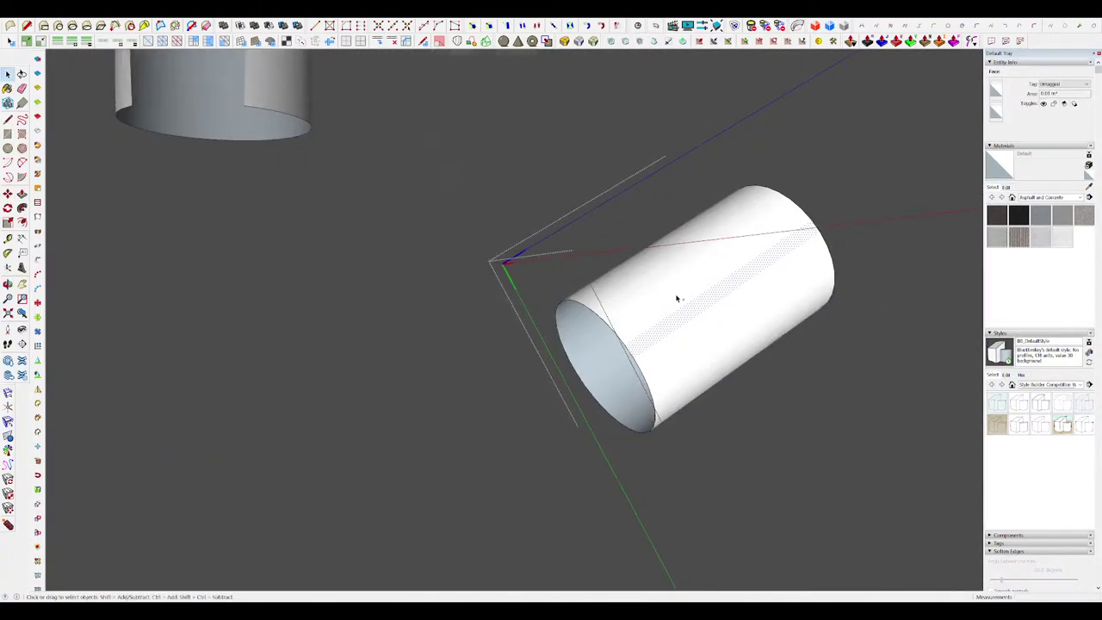
Step: Cap the cylinder end with a line and exit the nested group editing
{"action": "key", "text": "l"}
{"action": "middle_click_drag", "start_coordinate": [676, 298], "coordinate": [552, 326]}
{"action": "left_click", "coordinate": [621, 332]}
{"action": "scroll", "coordinate": [621, 332], "scroll_direction": "down", "scroll_amount": 3}
{"action": "left_click", "coordinate": [800, 367]}
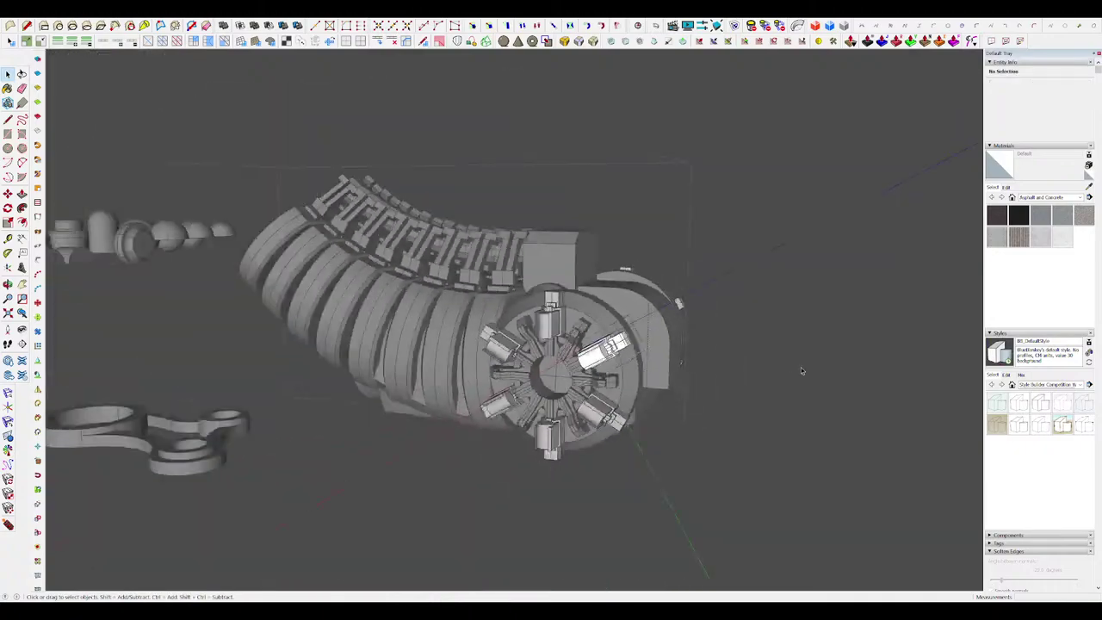
{"action": "left_click", "coordinate": [801, 367]}
{"action": "middle_click_drag", "start_coordinate": [651, 359], "coordinate": [762, 403]}
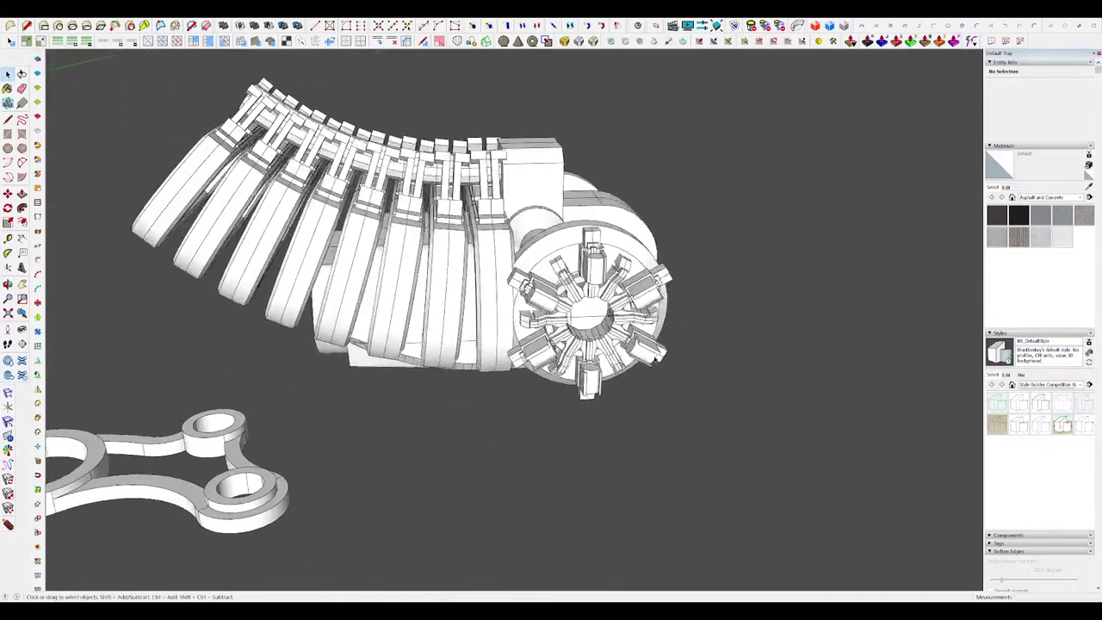
{"action": "scroll", "coordinate": [620, 327], "scroll_direction": "up", "scroll_amount": 2}
{"action": "middle_click_drag", "start_coordinate": [620, 327], "coordinate": [602, 259]}
{"action": "scroll", "coordinate": [600, 240], "scroll_direction": "down", "scroll_amount": 3}
{"action": "key", "text": "c"}
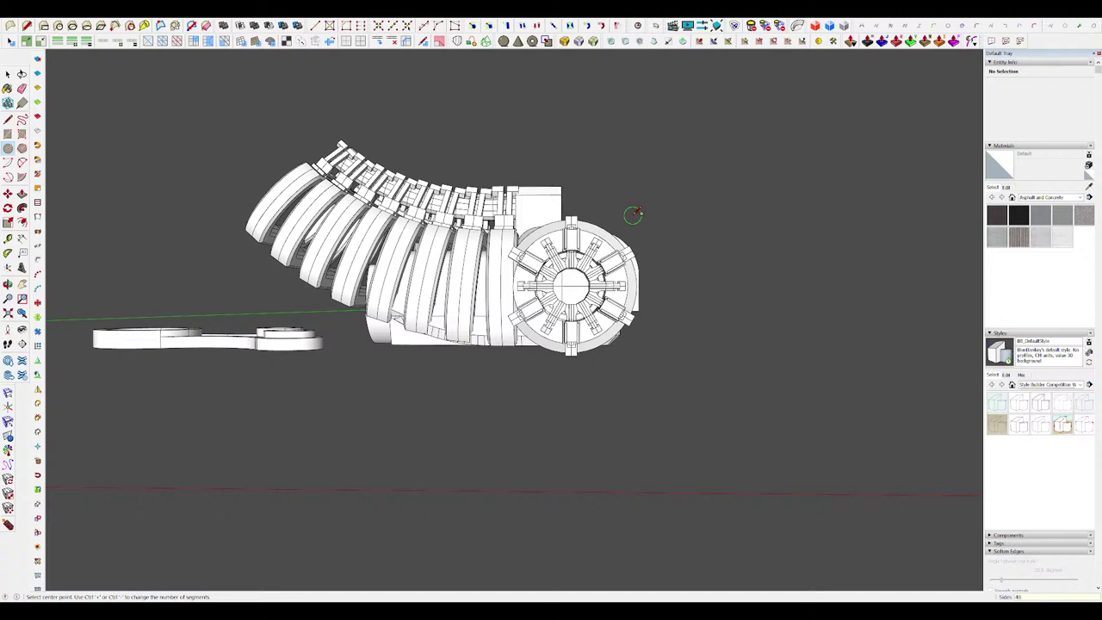
Step: Draw a circle near the hub, pull it into a cylinder, and make it a component
{"action": "left_click", "coordinate": [669, 216]}
{"action": "middle_click_drag", "start_coordinate": [671, 215], "coordinate": [636, 250]}
{"action": "key", "text": "p"}
{"action": "left_click_drag", "start_coordinate": [661, 224], "coordinate": [669, 222]}
{"action": "key", "text": "space"}
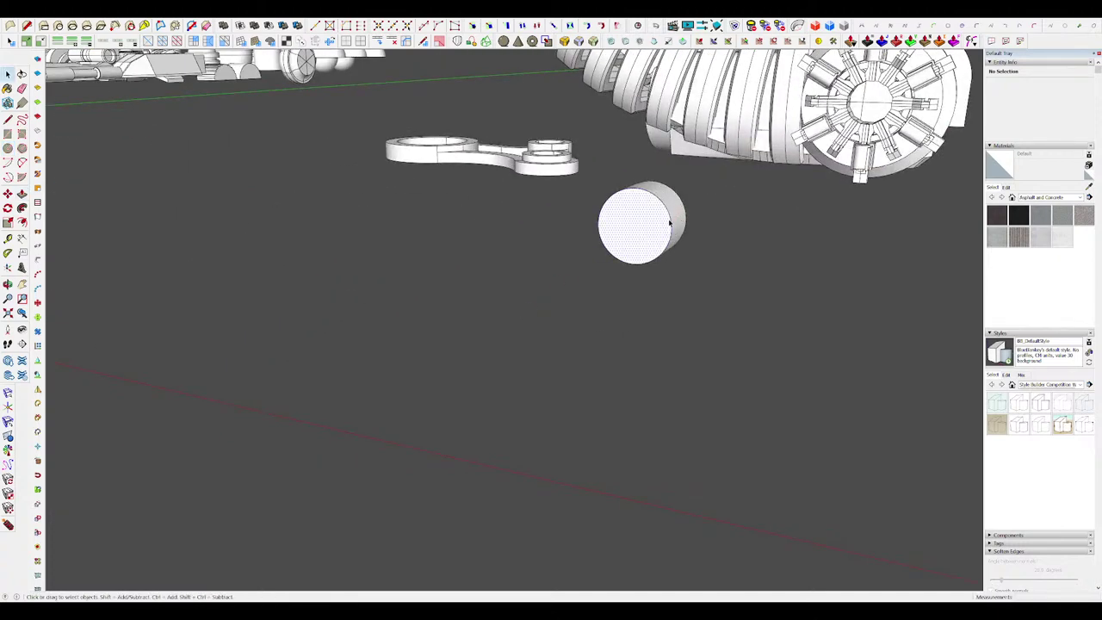
{"action": "triple_click", "coordinate": [667, 222]}
{"action": "scroll", "coordinate": [550, 341], "scroll_direction": "down", "scroll_amount": 5}
{"action": "middle_click_drag", "start_coordinate": [591, 368], "coordinate": [612, 422]}
{"action": "key", "text": "g"}
{"action": "key", "text": "Return"}
{"action": "key", "text": "m"}
Step: Move the cylinder component onto the engine just above the fan
{"action": "scroll", "coordinate": [603, 364], "scroll_direction": "down", "scroll_amount": 5}
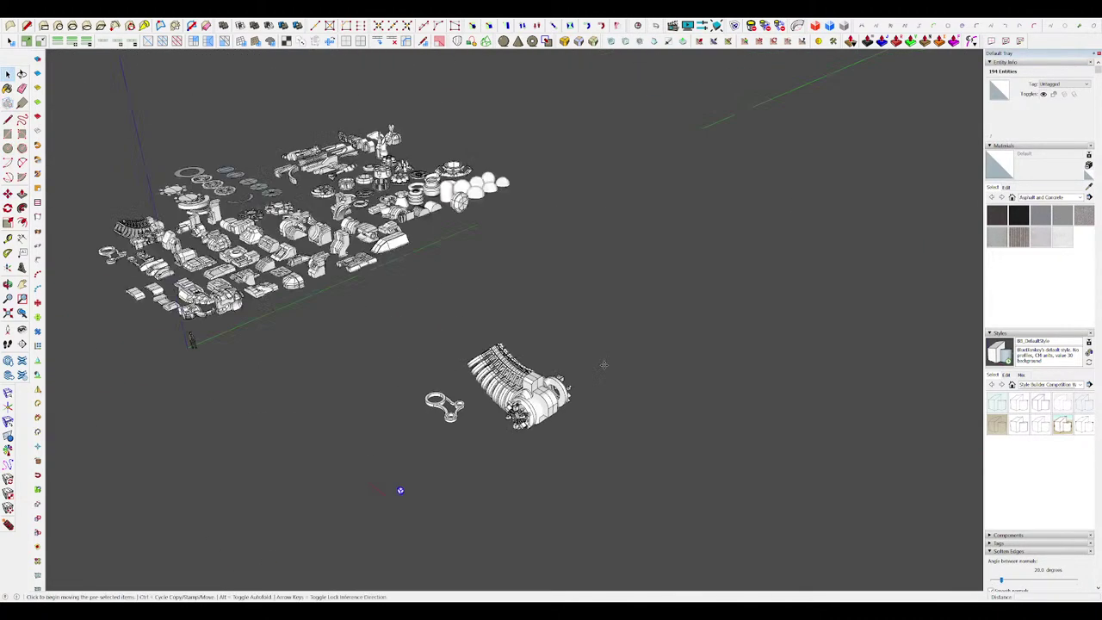
{"action": "scroll", "coordinate": [413, 481], "scroll_direction": "up", "scroll_amount": 4}
{"action": "left_click", "coordinate": [377, 515]}
{"action": "scroll", "coordinate": [611, 344], "scroll_direction": "up", "scroll_amount": 4}
{"action": "left_click", "coordinate": [610, 373]}
{"action": "mouse_move", "coordinate": [609, 373]}
{"action": "middle_mouse_down"}
{"action": "mouse_move", "coordinate": [649, 346]}
{"action": "mouse_move", "coordinate": [553, 407]}
{"action": "mouse_move", "coordinate": [850, 274]}
{"action": "mouse_move", "coordinate": [635, 244]}
{"action": "mouse_move", "coordinate": [637, 334]}
{"action": "mouse_move", "coordinate": [623, 329]}
{"action": "mouse_move", "coordinate": [607, 354]}
{"action": "middle_mouse_up"}
{"action": "left_click", "coordinate": [549, 403]}
{"action": "scroll", "coordinate": [632, 243], "scroll_direction": "up", "scroll_amount": 5}
{"action": "scroll", "coordinate": [637, 334], "scroll_direction": "down", "scroll_amount": 6}
{"action": "left_click", "coordinate": [659, 306]}
Step: Reposition the cylinder slightly further left beside the housing block
{"action": "key", "text": "m"}
{"action": "scroll", "coordinate": [635, 326], "scroll_direction": "up", "scroll_amount": 4}
{"action": "left_click", "coordinate": [656, 317]}
{"action": "left_click", "coordinate": [634, 319]}
{"action": "left_click", "coordinate": [627, 335]}
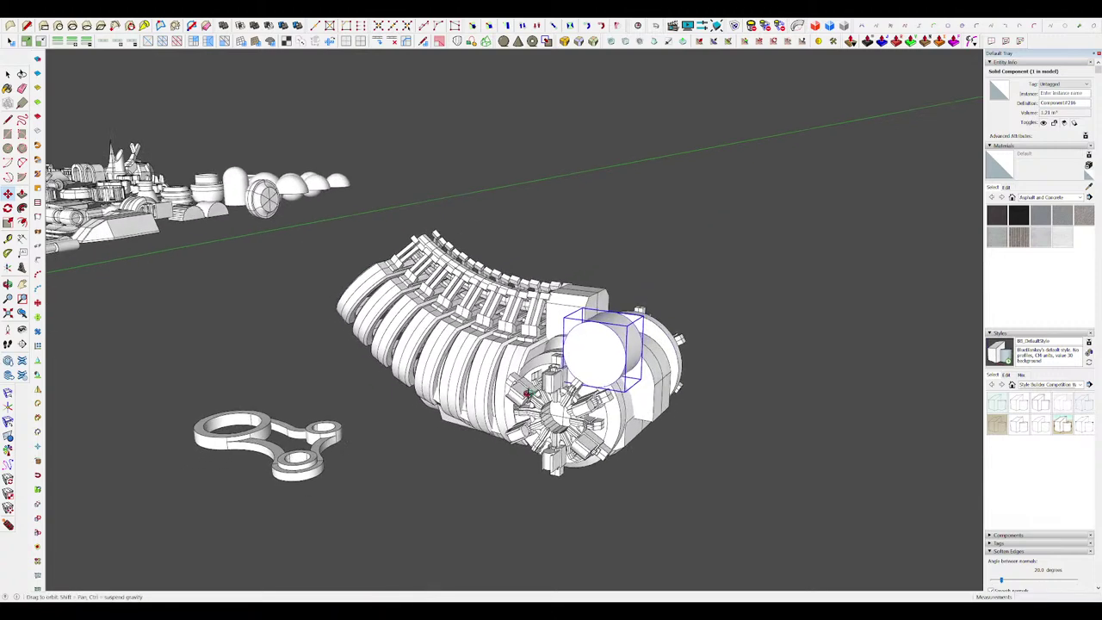
{"action": "scroll", "coordinate": [610, 353], "scroll_direction": "up", "scroll_amount": 5}
Step: Inset a smaller circle on the cylinder's end face and pull the inner face outward
{"action": "key", "text": "space"}
{"action": "double_click", "coordinate": [606, 341]}
{"action": "key", "text": "f"}
{"action": "left_click", "coordinate": [601, 312]}
{"action": "left_click", "coordinate": [590, 325]}
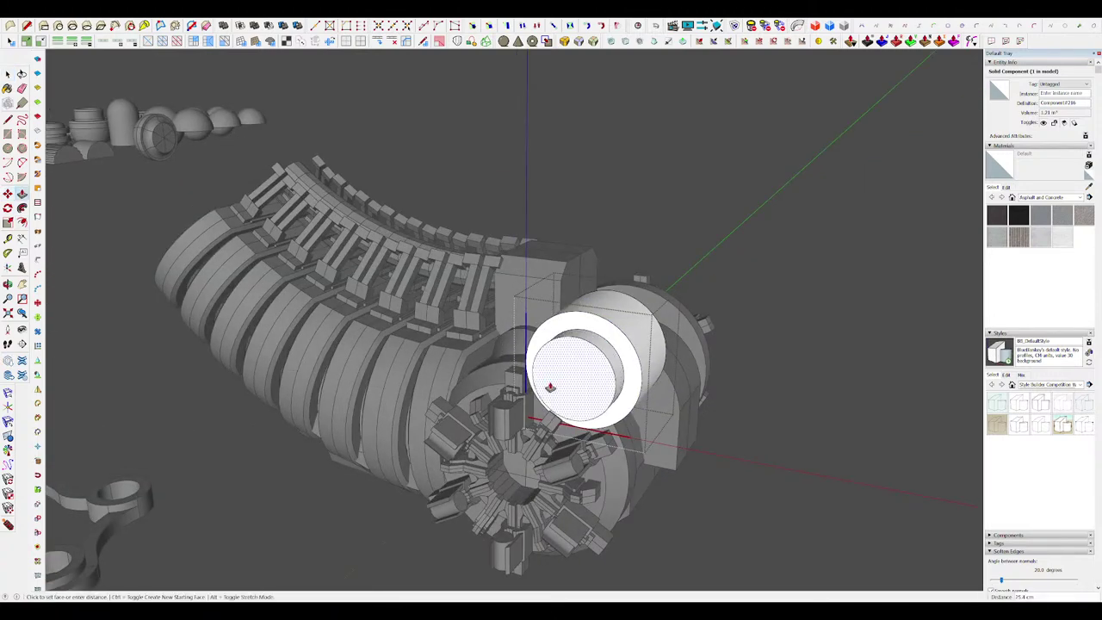
{"action": "key", "text": "m"}
{"action": "left_click", "coordinate": [585, 364]}
{"action": "middle_click_drag", "start_coordinate": [584, 364], "coordinate": [640, 361]}
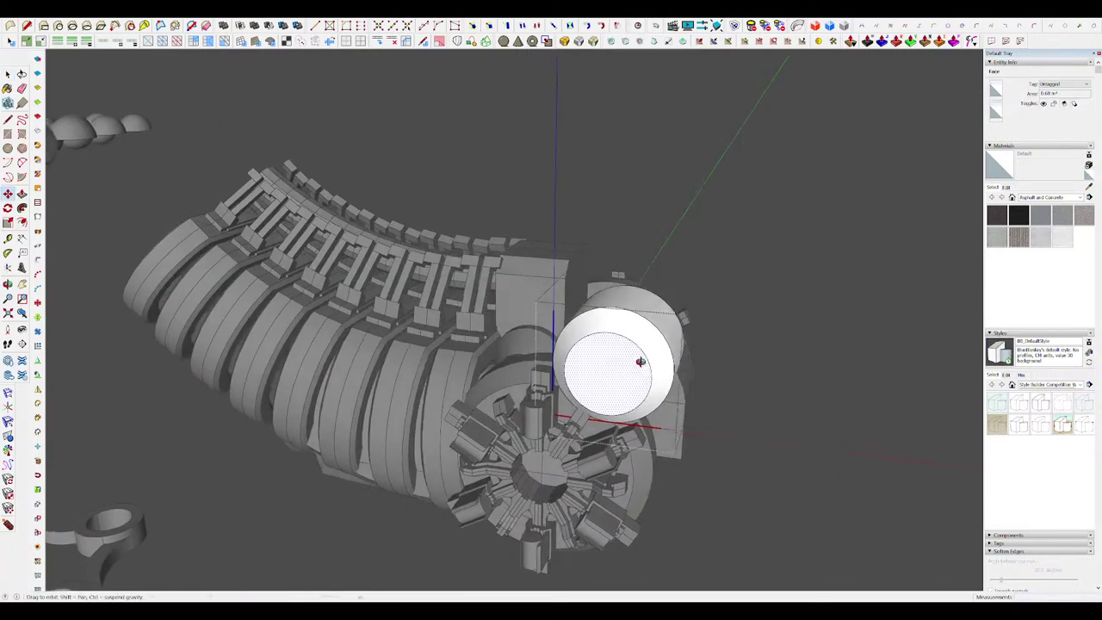
{"action": "scroll", "coordinate": [642, 360], "scroll_direction": "down", "scroll_amount": 5}
{"action": "key", "text": "space"}
{"action": "middle_click_drag", "start_coordinate": [691, 336], "coordinate": [775, 369]}
{"action": "left_click", "coordinate": [782, 370]}
Step: Open the nested hub arm component and select a face on the arm
{"action": "scroll", "coordinate": [762, 371], "scroll_direction": "up", "scroll_amount": 2}
{"action": "middle_click_drag", "start_coordinate": [689, 357], "coordinate": [581, 301]}
{"action": "scroll", "coordinate": [619, 319], "scroll_direction": "up", "scroll_amount": 4}
{"action": "left_click", "coordinate": [594, 306]}
{"action": "scroll", "coordinate": [568, 320], "scroll_direction": "up", "scroll_amount": 5}
{"action": "left_click", "coordinate": [565, 320]}
Step: Push/Pull the upper fan arm's end block out toward the ring
{"action": "key", "text": "p"}
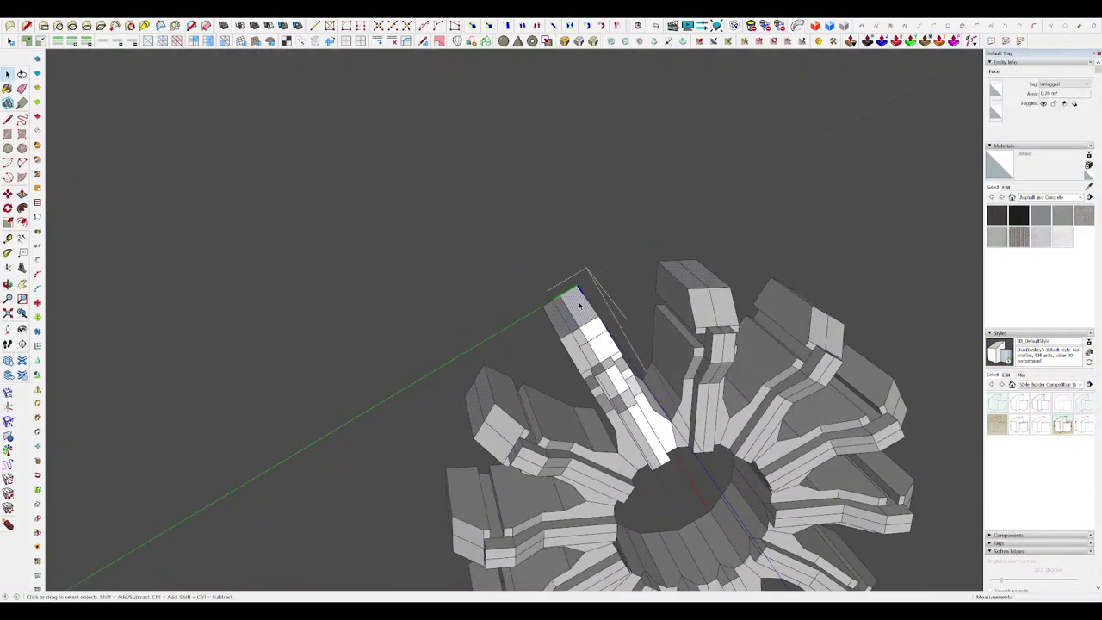
{"action": "scroll", "coordinate": [579, 306], "scroll_direction": "down", "scroll_amount": 8}
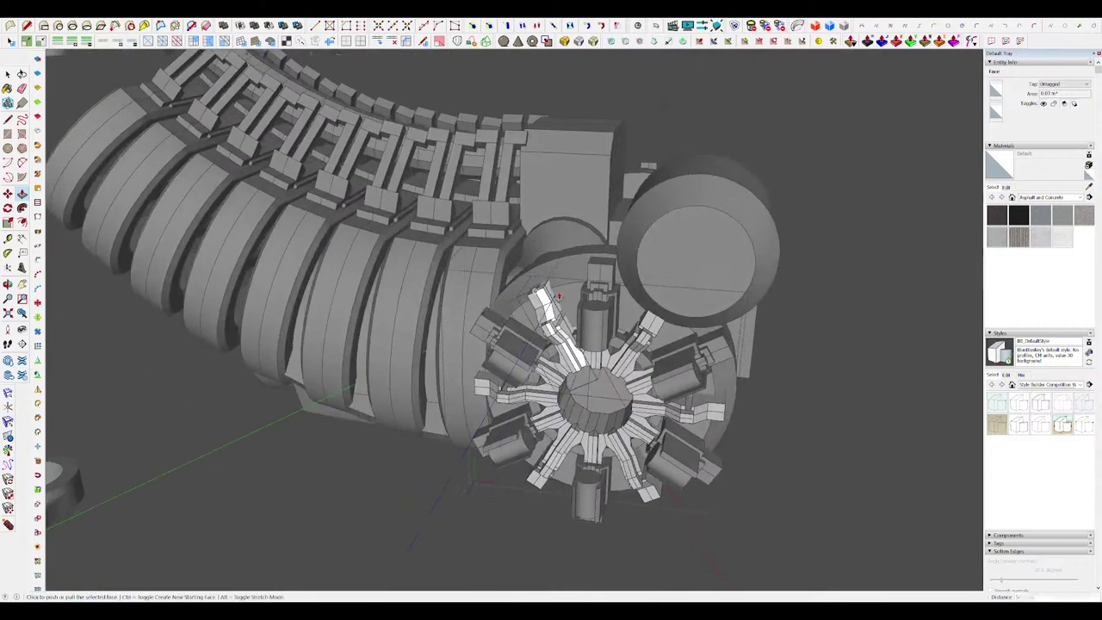
{"action": "scroll", "coordinate": [557, 297], "scroll_direction": "up", "scroll_amount": 6}
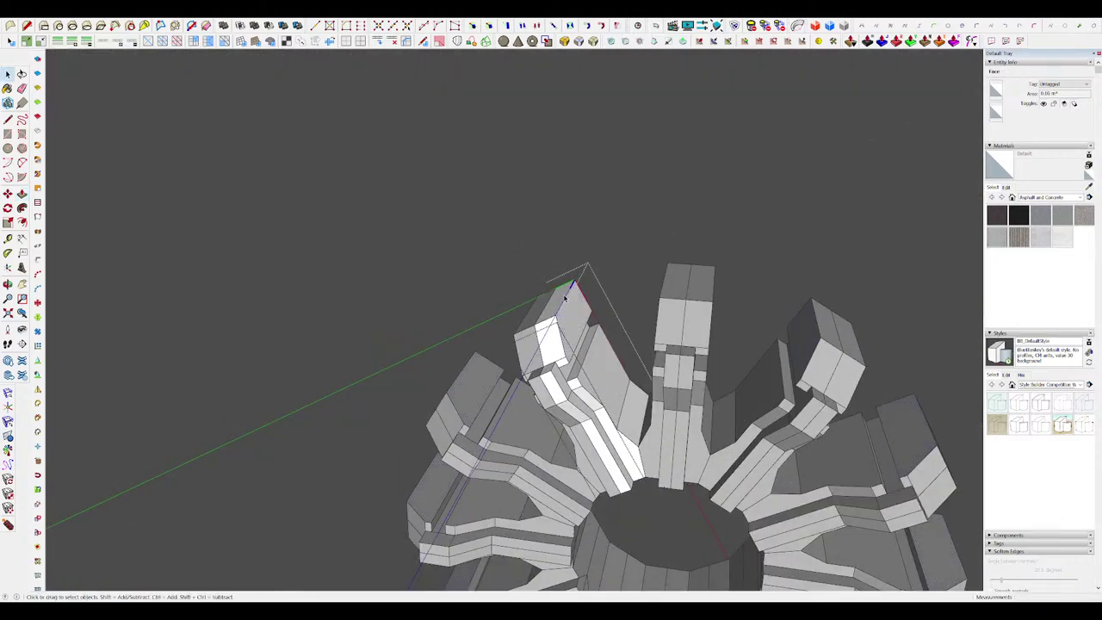
{"action": "key", "text": "p"}
{"action": "scroll", "coordinate": [551, 282], "scroll_direction": "down", "scroll_amount": 4}
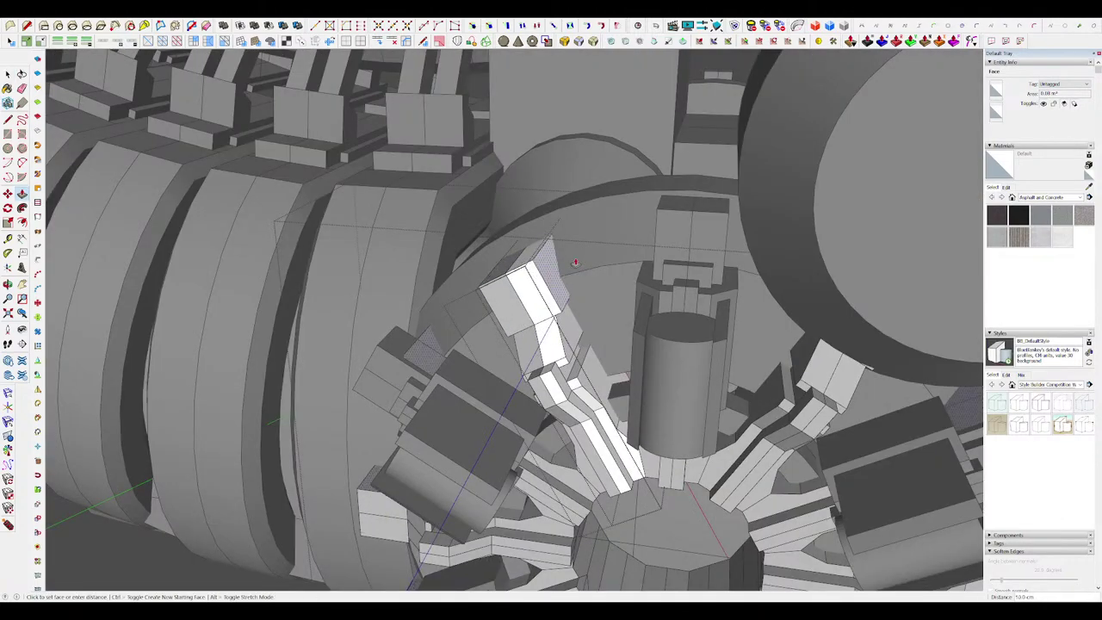
{"action": "scroll", "coordinate": [581, 252], "scroll_direction": "down", "scroll_amount": 2}
{"action": "scroll", "coordinate": [583, 247], "scroll_direction": "up", "scroll_amount": 3}
{"action": "middle_click_drag", "start_coordinate": [583, 247], "coordinate": [638, 257]}
{"action": "left_click", "coordinate": [592, 237]}
{"action": "scroll", "coordinate": [592, 238], "scroll_direction": "down", "scroll_amount": 4}
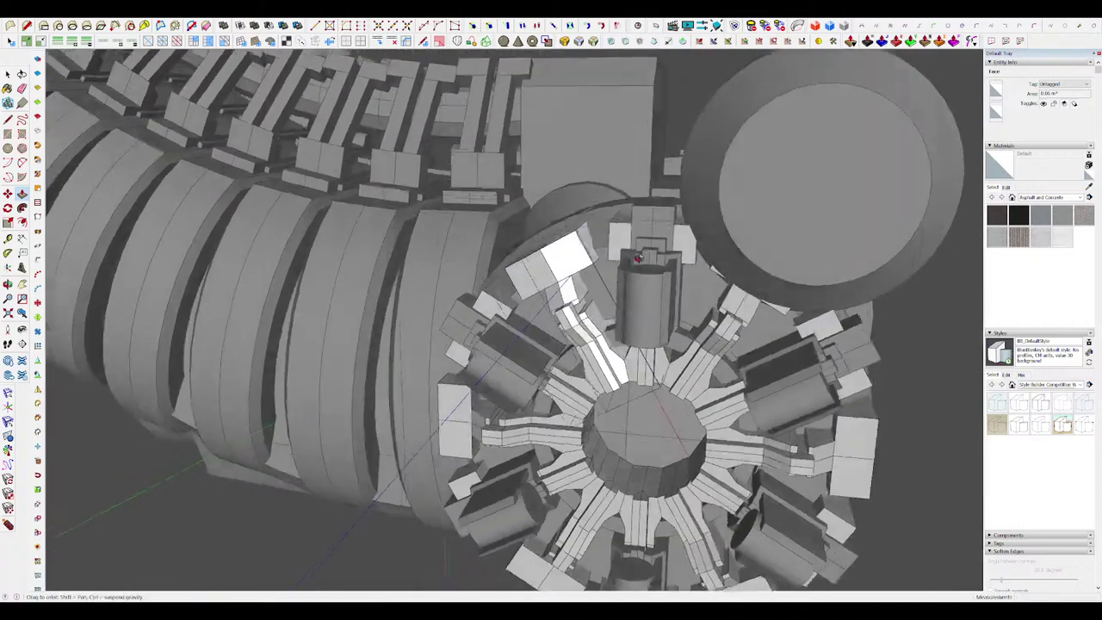
{"action": "scroll", "coordinate": [638, 256], "scroll_direction": "down", "scroll_amount": 5}
{"action": "scroll", "coordinate": [582, 256], "scroll_direction": "up", "scroll_amount": 6}
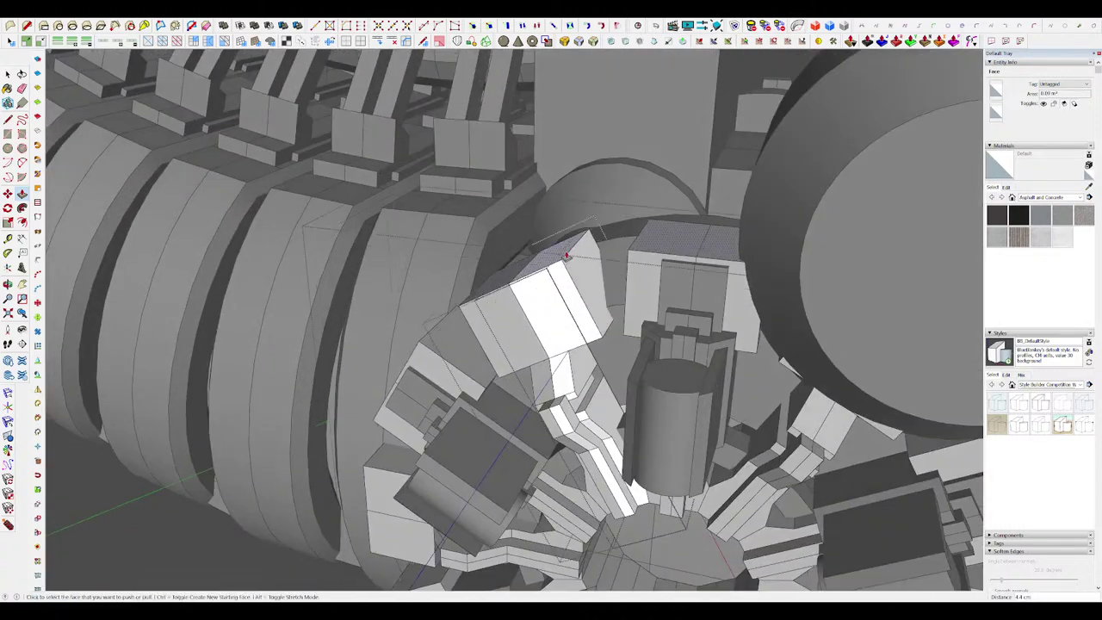
{"action": "scroll", "coordinate": [566, 256], "scroll_direction": "down", "scroll_amount": 5}
{"action": "scroll", "coordinate": [598, 254], "scroll_direction": "up", "scroll_amount": 5}
Step: Step out of the hub's nested groups back to the full model
{"action": "key", "text": "l"}
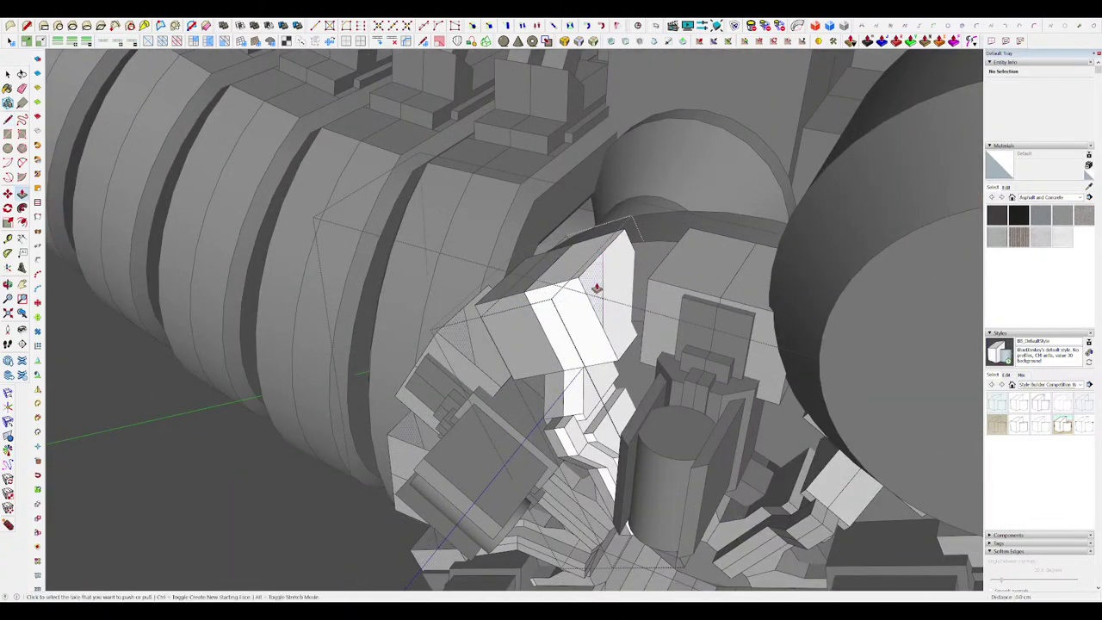
{"action": "middle_click_drag", "start_coordinate": [590, 307], "coordinate": [551, 309]}
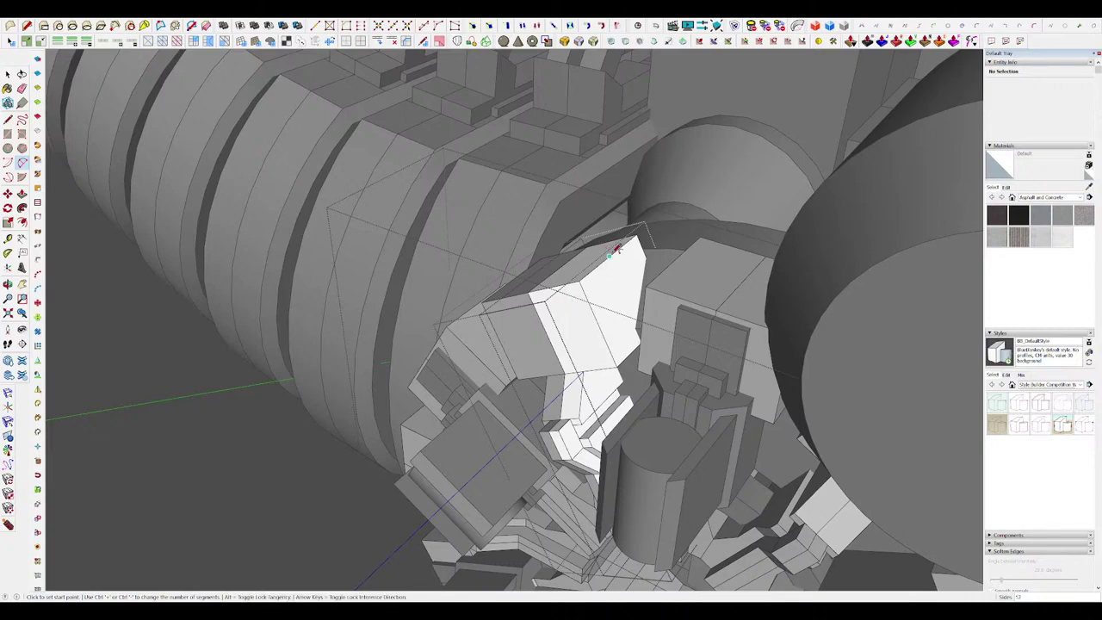
{"action": "key", "text": "p"}
{"action": "scroll", "coordinate": [559, 267], "scroll_direction": "down", "scroll_amount": 5}
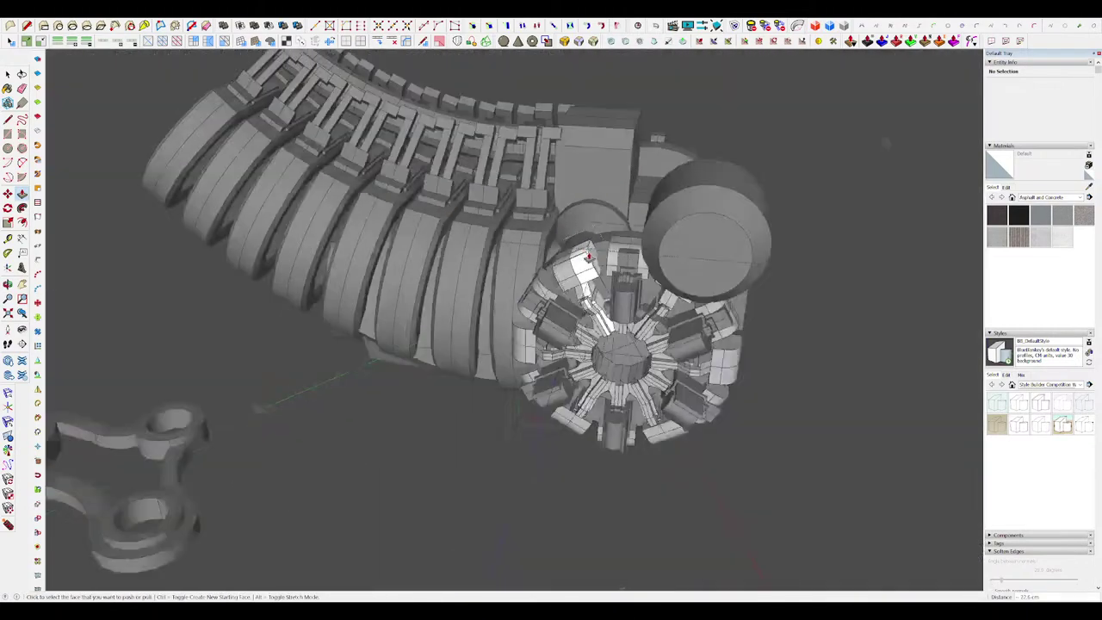
{"action": "middle_click_drag", "start_coordinate": [603, 262], "coordinate": [678, 301]}
{"action": "key", "text": "space"}
{"action": "left_click", "coordinate": [831, 312]}
{"action": "left_click", "coordinate": [826, 314]}
{"action": "scroll", "coordinate": [784, 318], "scroll_direction": "down", "scroll_amount": 5}
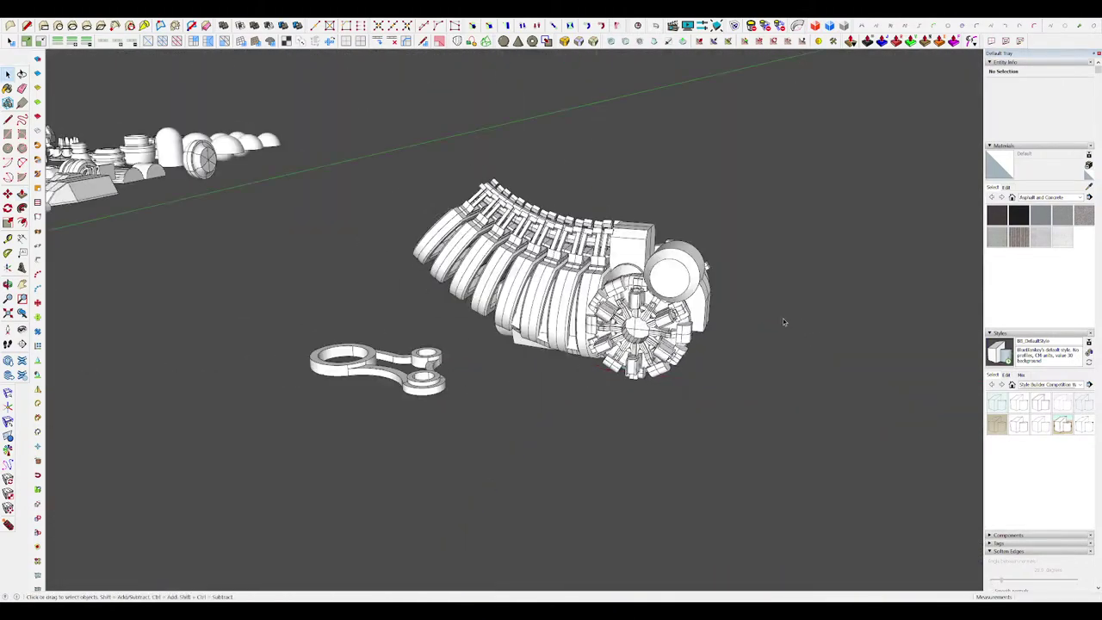
{"action": "scroll", "coordinate": [780, 319], "scroll_direction": "up", "scroll_amount": 10}
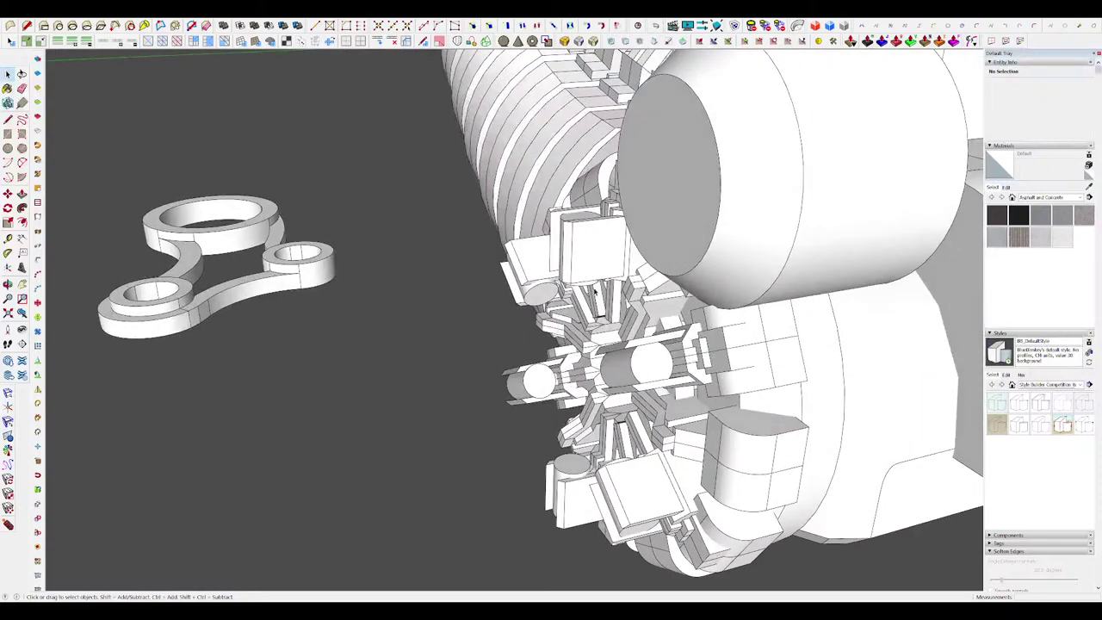
Step: Split the hub block's face with a line and erase the leftover edge below the circle
{"action": "middle_click_drag", "start_coordinate": [780, 319], "coordinate": [569, 195]}
{"action": "key", "text": "l"}
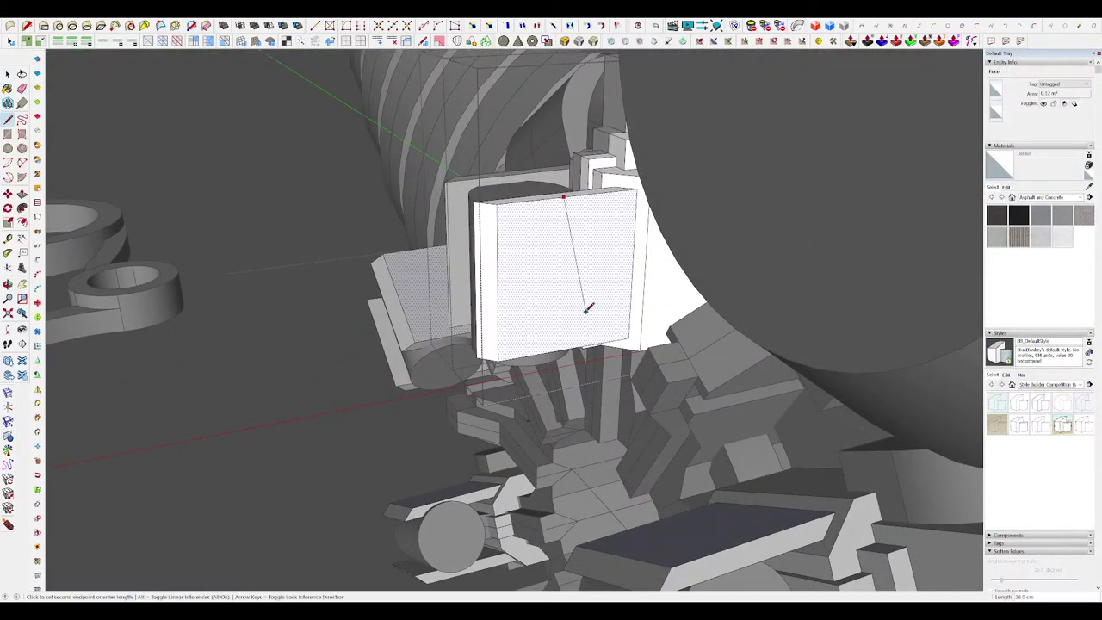
{"action": "left_click", "coordinate": [569, 196]}
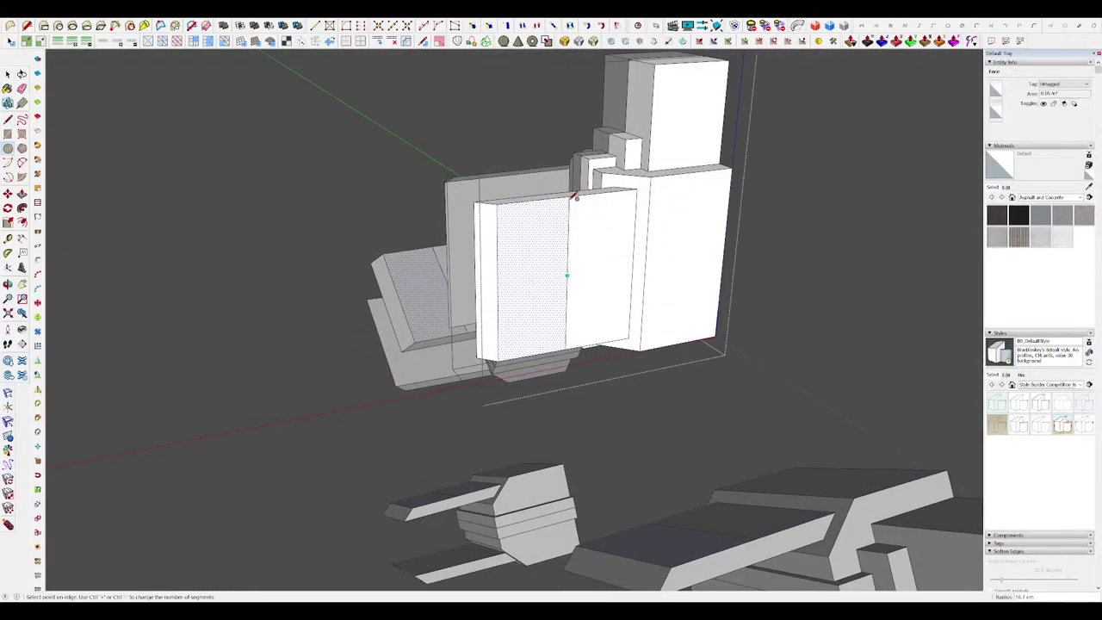
{"action": "left_click", "coordinate": [562, 341]}
{"action": "middle_click_drag", "start_coordinate": [581, 247], "coordinate": [649, 270]}
Step: Extrude the circle into a 5 cm disc and move its front face to bevel the rim
{"action": "key", "text": "p"}
{"action": "double_click", "coordinate": [596, 251]}
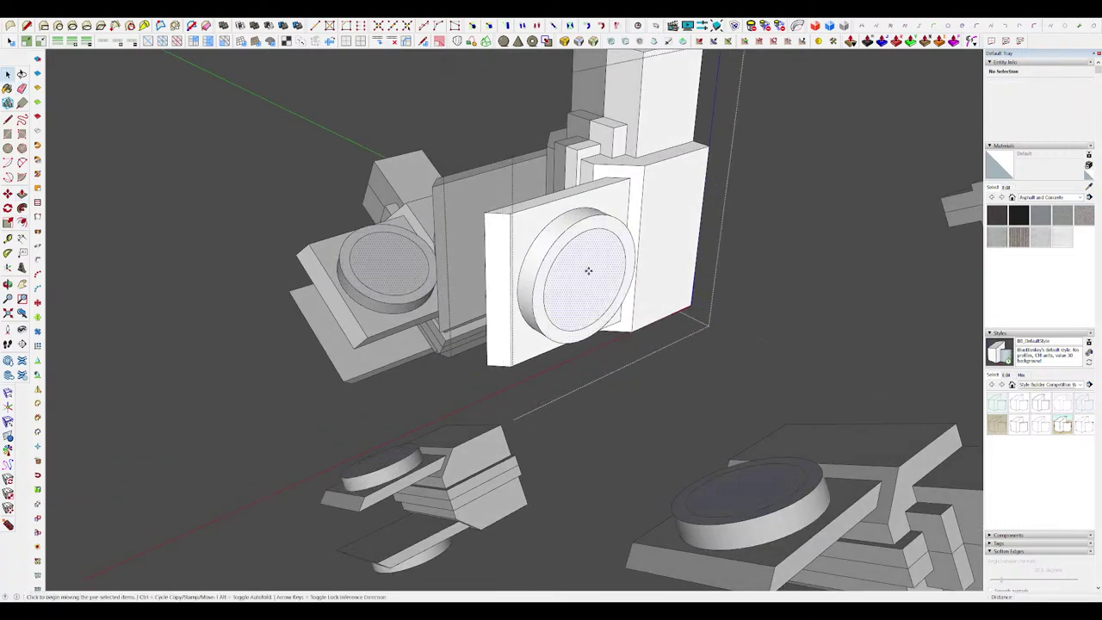
{"action": "left_click", "coordinate": [589, 271]}
{"action": "left_click", "coordinate": [593, 266]}
{"action": "middle_click_drag", "start_coordinate": [593, 265], "coordinate": [685, 245]}
{"action": "scroll", "coordinate": [620, 221], "scroll_direction": "down", "scroll_amount": 3}
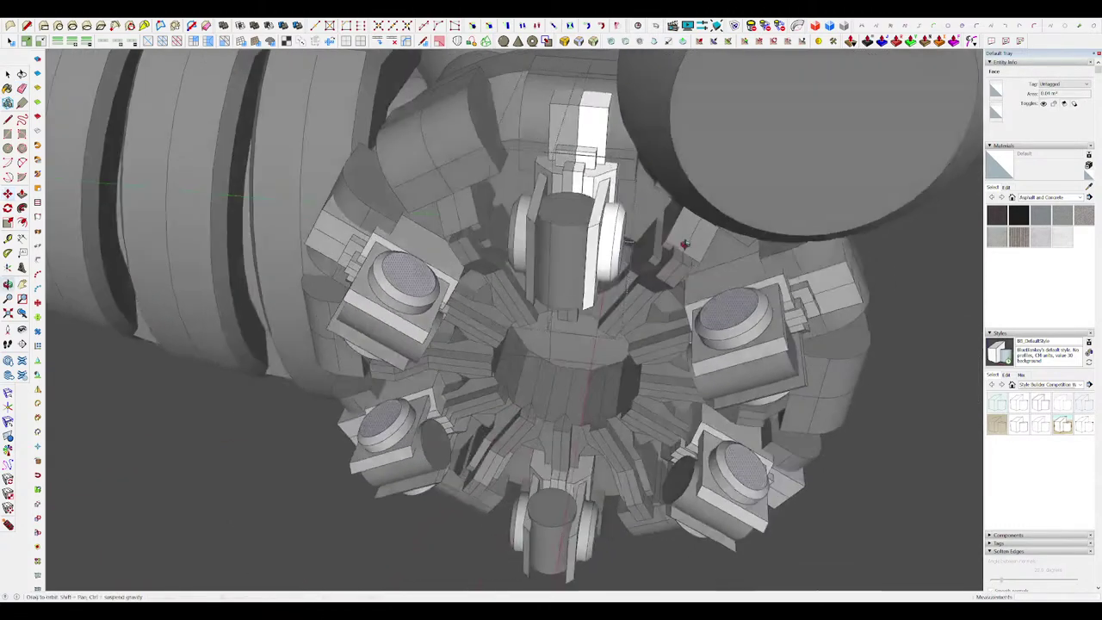
{"action": "scroll", "coordinate": [685, 245], "scroll_direction": "down", "scroll_amount": 6}
Step: Exit the block's nested groups and briefly edit the large cylinder's group
{"action": "left_click", "coordinate": [780, 290]}
{"action": "middle_click_drag", "start_coordinate": [780, 290], "coordinate": [688, 327]}
{"action": "left_click", "coordinate": [819, 301]}
{"action": "double_click", "coordinate": [627, 249]}
{"action": "scroll", "coordinate": [626, 249], "scroll_direction": "up", "scroll_amount": 4}
{"action": "middle_click_drag", "start_coordinate": [626, 249], "coordinate": [719, 200]}
{"action": "scroll", "coordinate": [716, 239], "scroll_direction": "down", "scroll_amount": 4}
{"action": "left_click", "coordinate": [719, 199]}
{"action": "scroll", "coordinate": [589, 201], "scroll_direction": "up", "scroll_amount": 2}
Step: Draw a rectangle on the ring's top, pull it into a box, and make it a component
{"action": "key", "text": "r"}
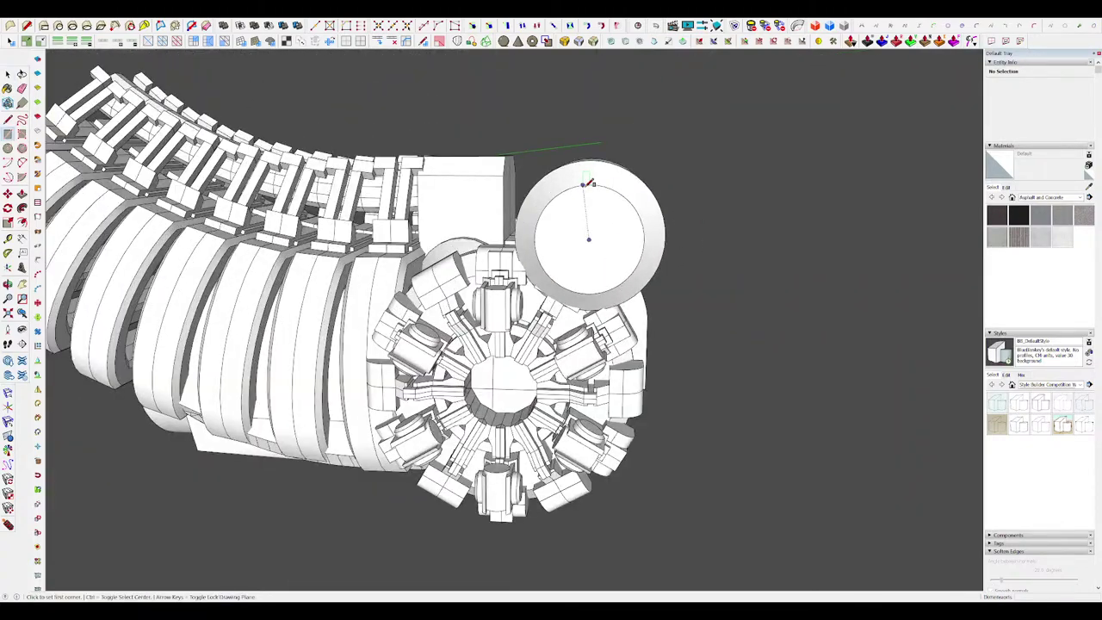
{"action": "left_click", "coordinate": [607, 233]}
{"action": "scroll", "coordinate": [594, 238], "scroll_direction": "up", "scroll_amount": 2}
{"action": "key", "text": "p"}
{"action": "triple_click", "coordinate": [571, 240]}
{"action": "middle_click_drag", "start_coordinate": [571, 240], "coordinate": [568, 329]}
{"action": "key", "text": "g"}
Step: Move the box component up so it sits on the large ring's top
{"action": "scroll", "coordinate": [577, 246], "scroll_direction": "up", "scroll_amount": 3}
{"action": "key", "text": "m"}
{"action": "mouse_move", "coordinate": [568, 208]}
{"action": "middle_mouse_down"}
{"action": "mouse_move", "coordinate": [577, 246]}
{"action": "mouse_move", "coordinate": [556, 204]}
{"action": "middle_mouse_up"}
{"action": "left_click", "coordinate": [588, 172]}
{"action": "left_click", "coordinate": [553, 207]}
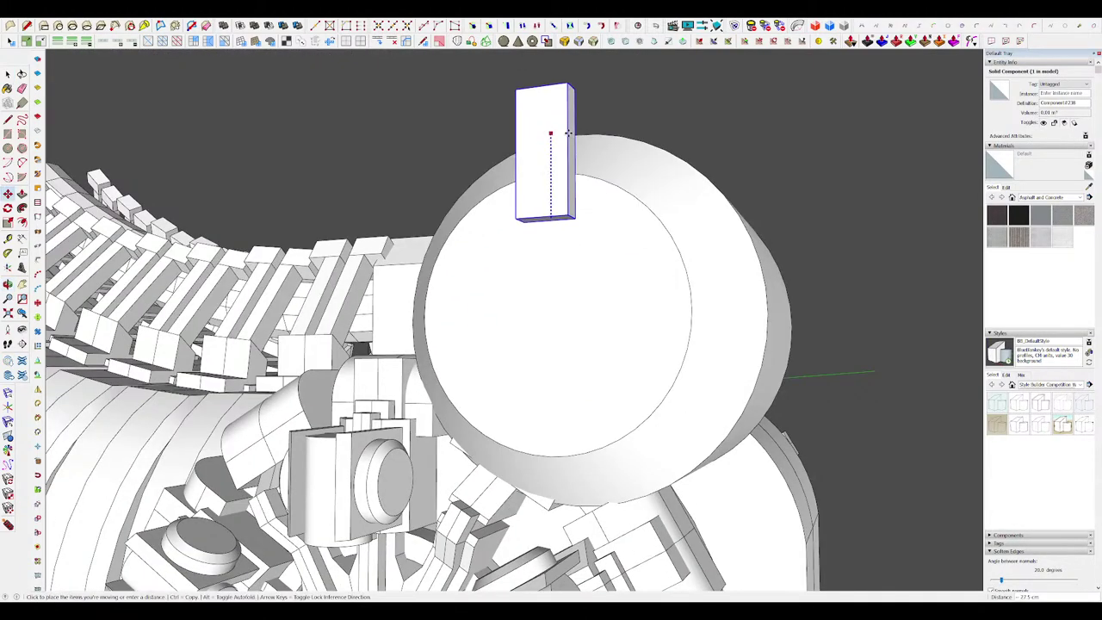
{"action": "left_click", "coordinate": [551, 131]}
{"action": "middle_click_drag", "start_coordinate": [551, 134], "coordinate": [594, 202]}
{"action": "scroll", "coordinate": [601, 211], "scroll_direction": "down", "scroll_amount": 4}
Step: Make a trial rotated copy of the box about the disc centre, then delete it
{"action": "key", "text": "l"}
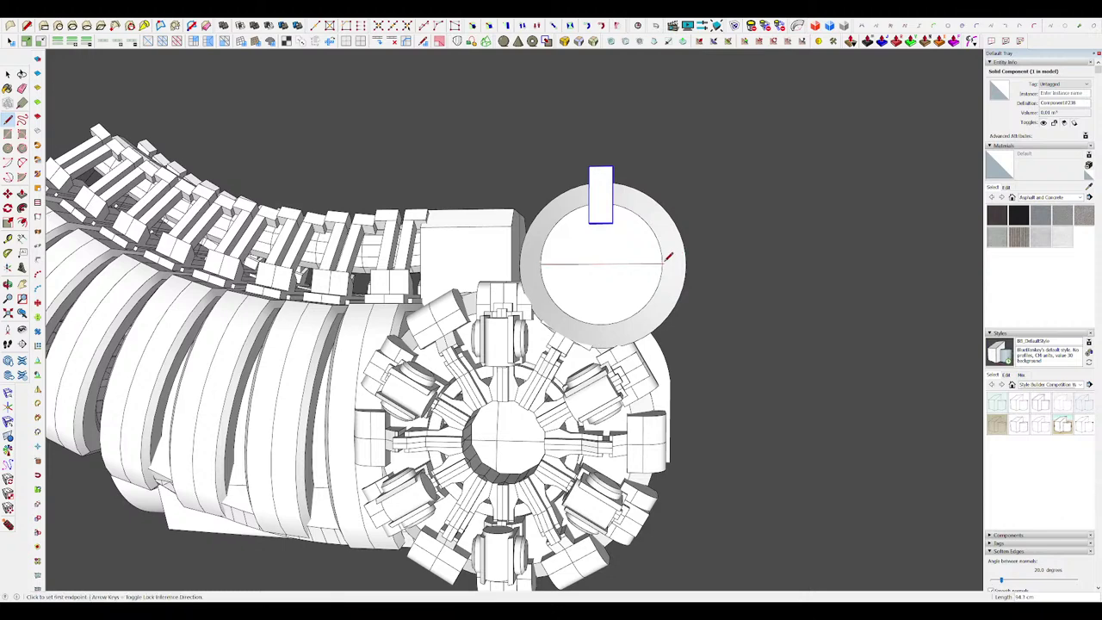
{"action": "scroll", "coordinate": [668, 257], "scroll_direction": "up", "scroll_amount": 5}
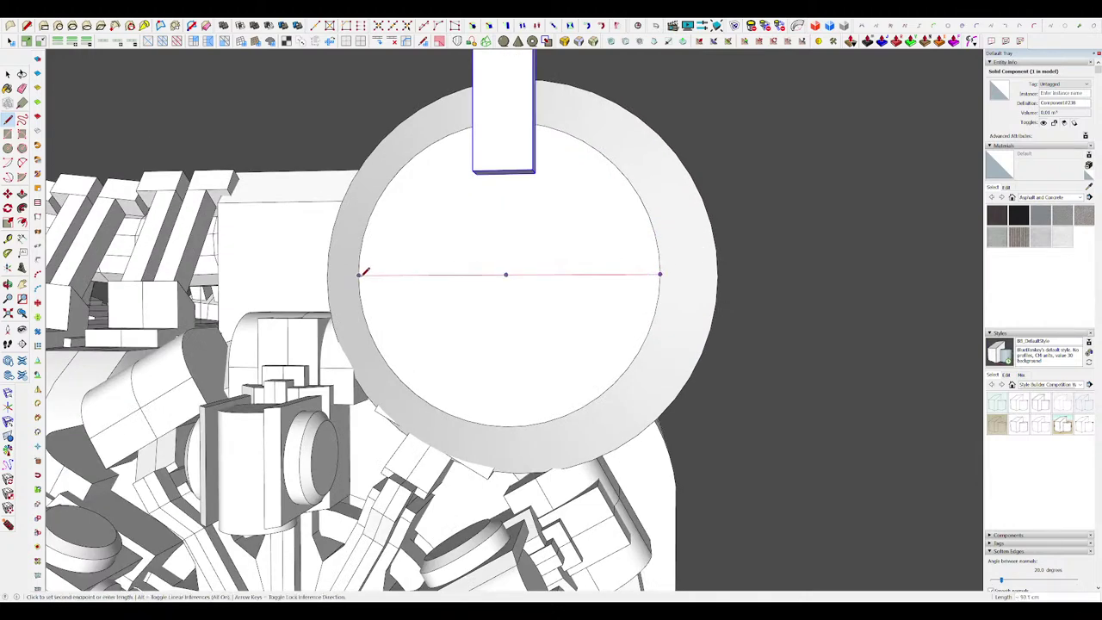
{"action": "left_click", "coordinate": [506, 276]}
{"action": "left_click", "coordinate": [506, 231]}
{"action": "key", "text": "ctrl"}
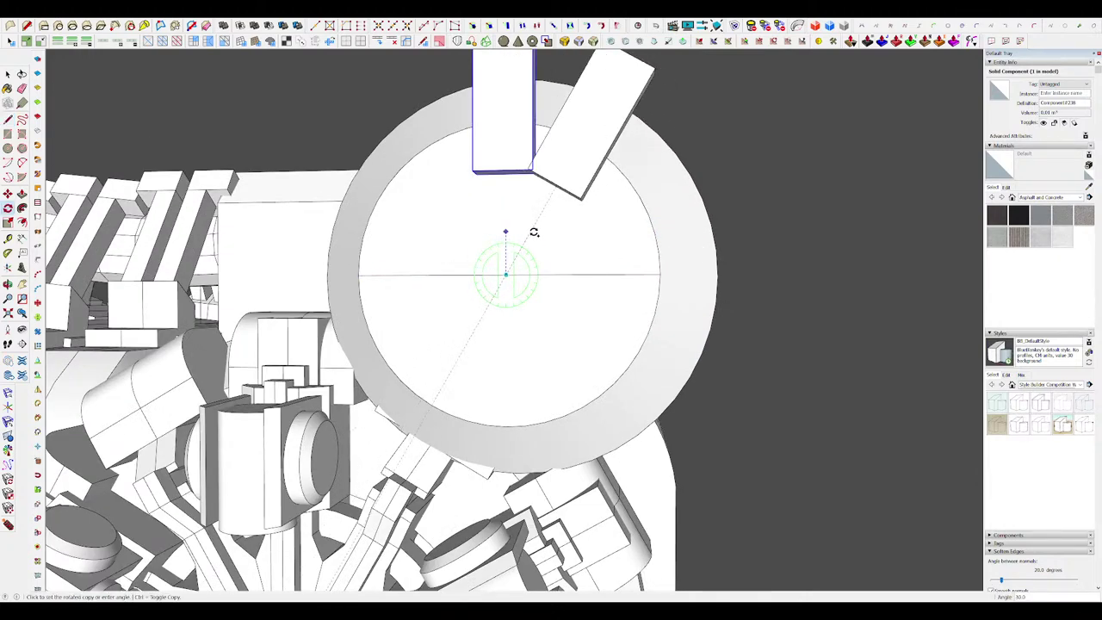
{"action": "left_click", "coordinate": [533, 231]}
{"action": "scroll", "coordinate": [608, 268], "scroll_direction": "down", "scroll_amount": 4}
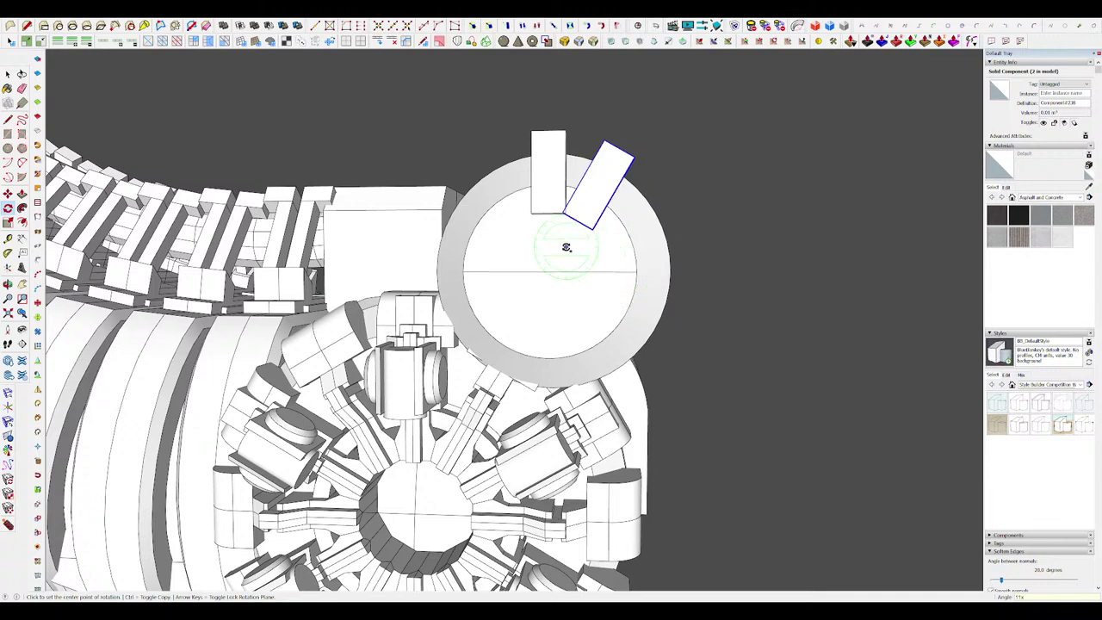
{"action": "middle_click_drag", "start_coordinate": [560, 254], "coordinate": [514, 310]}
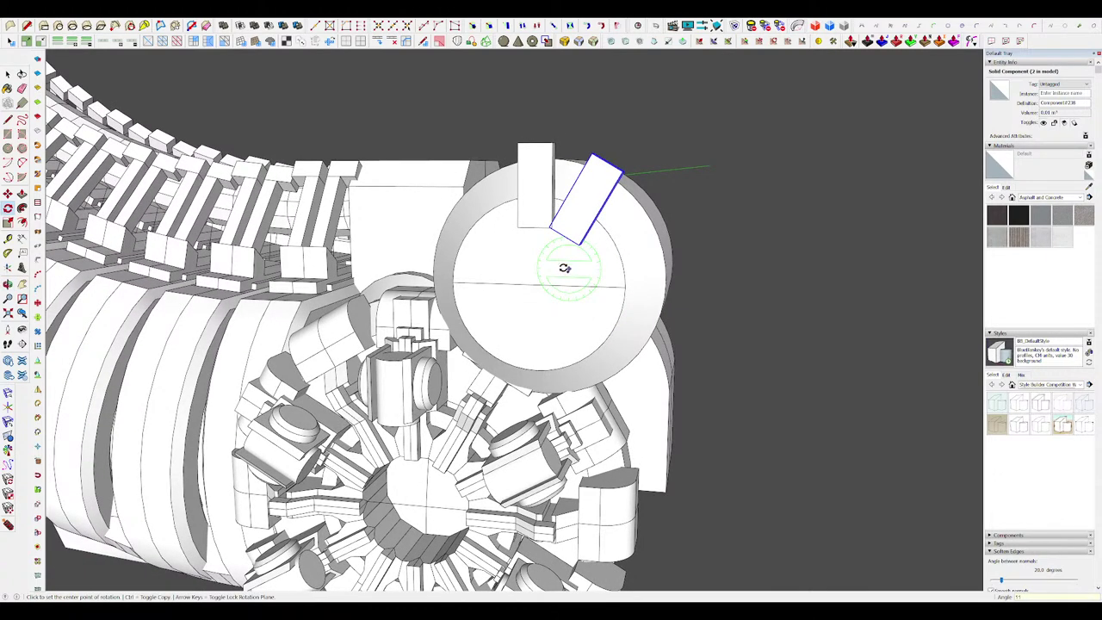
{"action": "key", "text": "space"}
{"action": "mouse_move", "coordinate": [551, 228]}
{"action": "middle_mouse_down"}
{"action": "mouse_move", "coordinate": [585, 226]}
{"action": "mouse_move", "coordinate": [553, 258]}
{"action": "mouse_move", "coordinate": [544, 239]}
{"action": "mouse_move", "coordinate": [560, 246]}
{"action": "middle_mouse_up"}
{"action": "key", "text": "Delete"}
Step: Select the original box, make another rotated copy, and delete that copy too
{"action": "left_click", "coordinate": [535, 219]}
{"action": "key", "text": "q"}
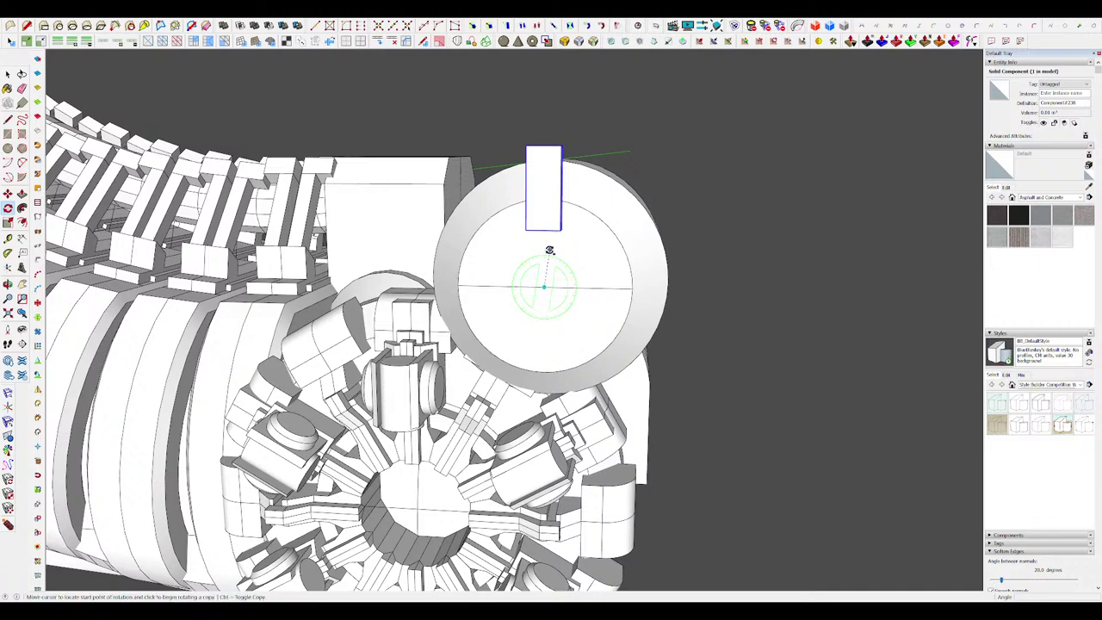
{"action": "left_click", "coordinate": [549, 249]}
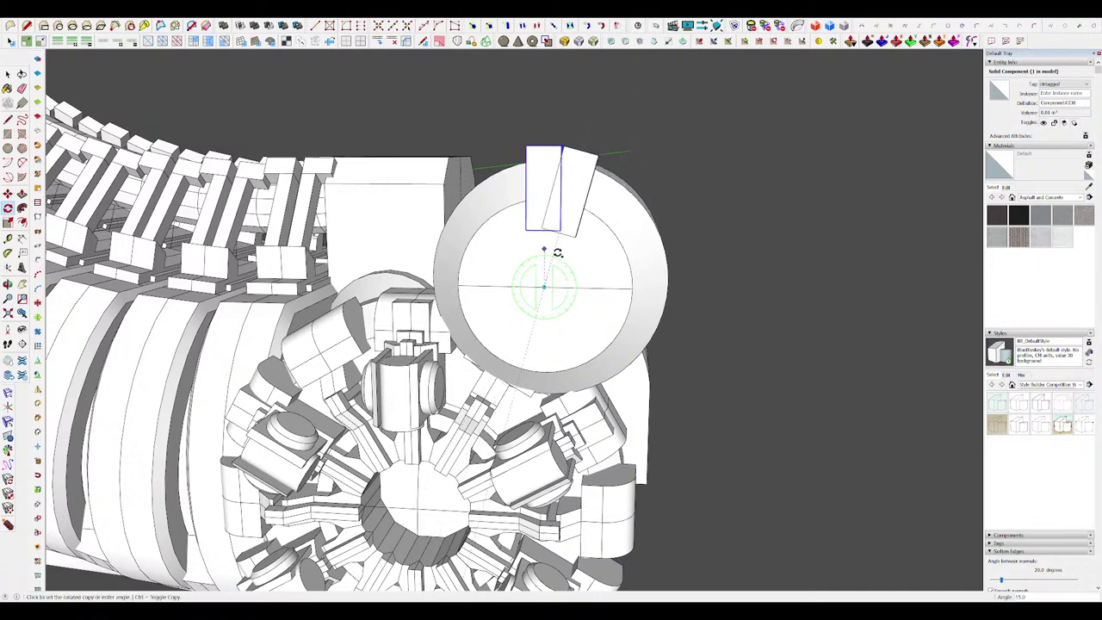
{"action": "left_click", "coordinate": [555, 252]}
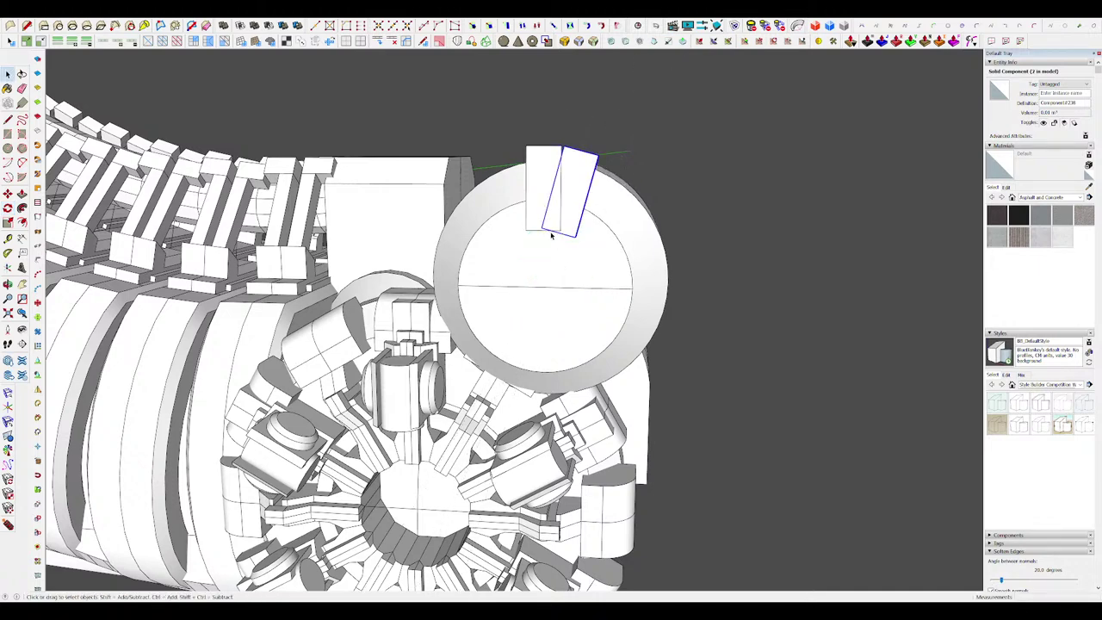
{"action": "middle_click_drag", "start_coordinate": [552, 235], "coordinate": [563, 250]}
{"action": "key", "text": "Delete"}
{"action": "scroll", "coordinate": [573, 233], "scroll_direction": "down", "scroll_amount": 3}
Step: Rotate-copy the box as an array around the ring for twelve blades in total
{"action": "left_click", "coordinate": [568, 231]}
{"action": "scroll", "coordinate": [561, 239], "scroll_direction": "up", "scroll_amount": 2}
{"action": "key", "text": "q"}
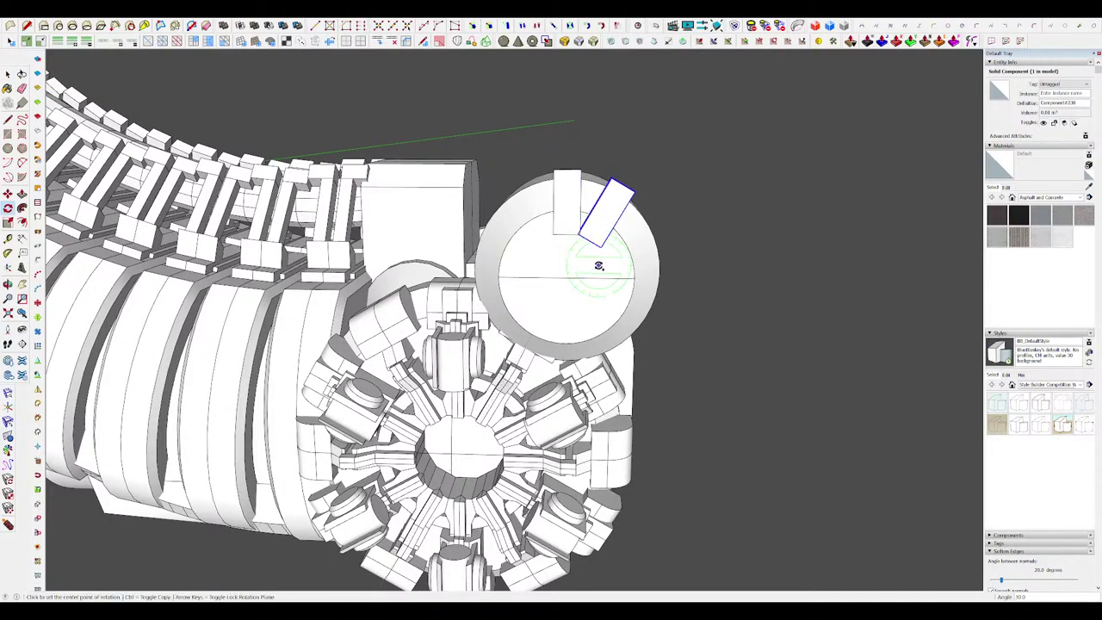
{"action": "key", "text": "Return"}
{"action": "middle_click_drag", "start_coordinate": [599, 265], "coordinate": [491, 303]}
{"action": "key", "text": "space"}
{"action": "scroll", "coordinate": [603, 303], "scroll_direction": "down", "scroll_amount": 7}
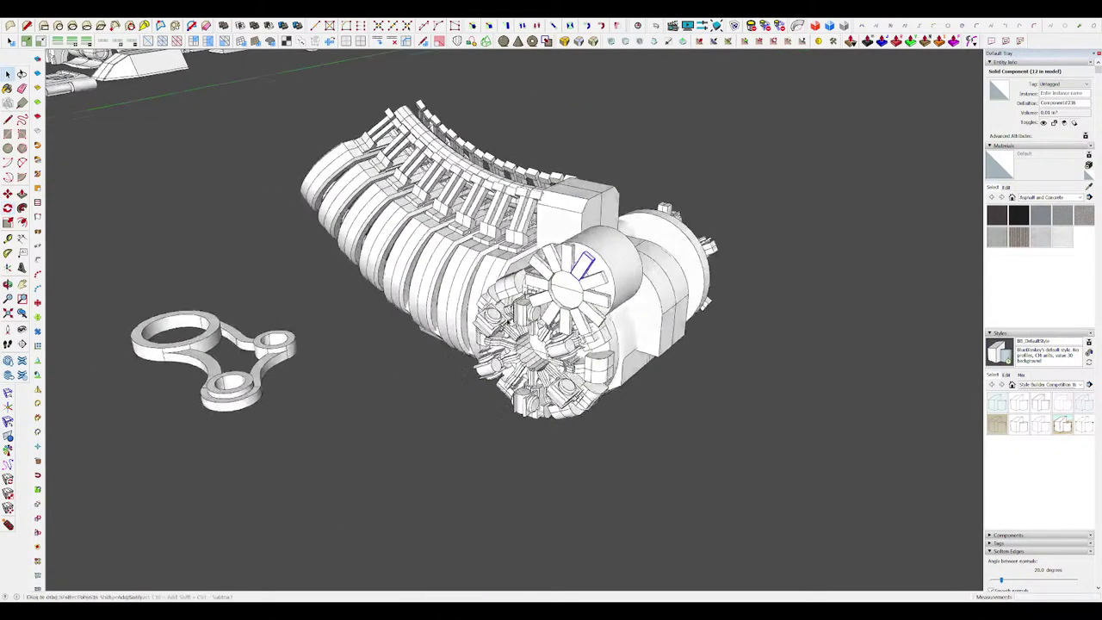
{"action": "left_click", "coordinate": [788, 334]}
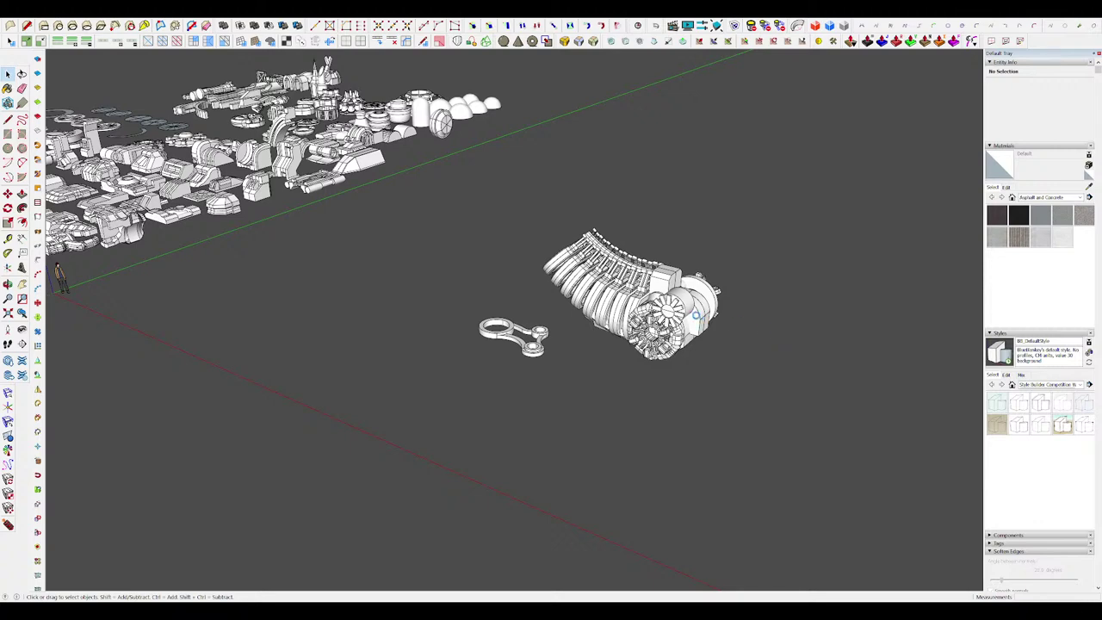
{"action": "scroll", "coordinate": [695, 315], "scroll_direction": "up", "scroll_amount": 6}
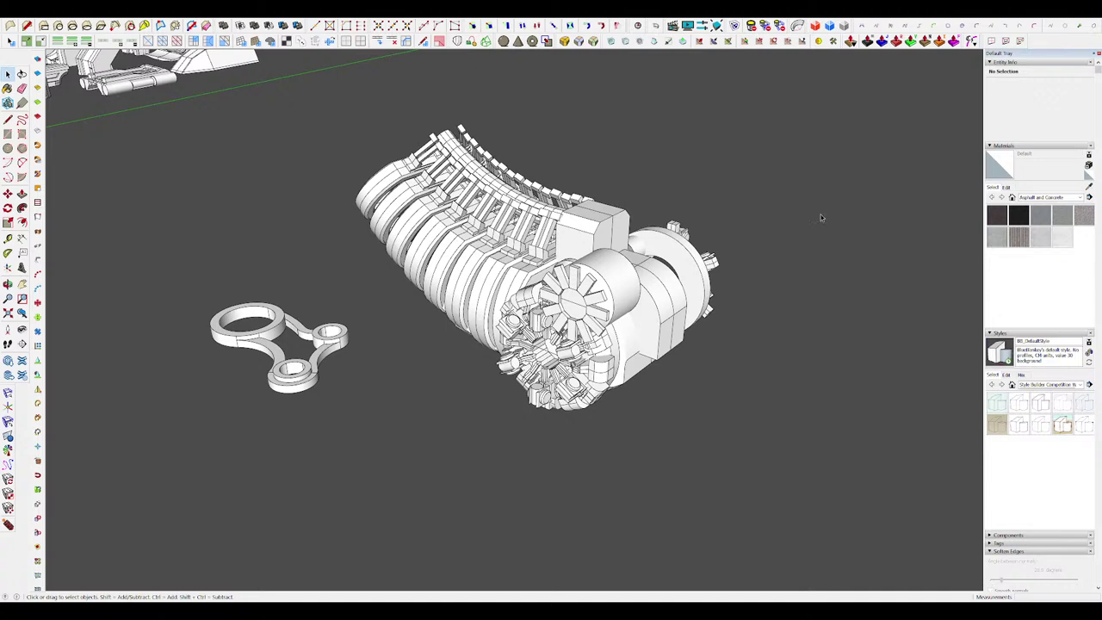
{"action": "middle_click_drag", "start_coordinate": [821, 217], "coordinate": [592, 282]}
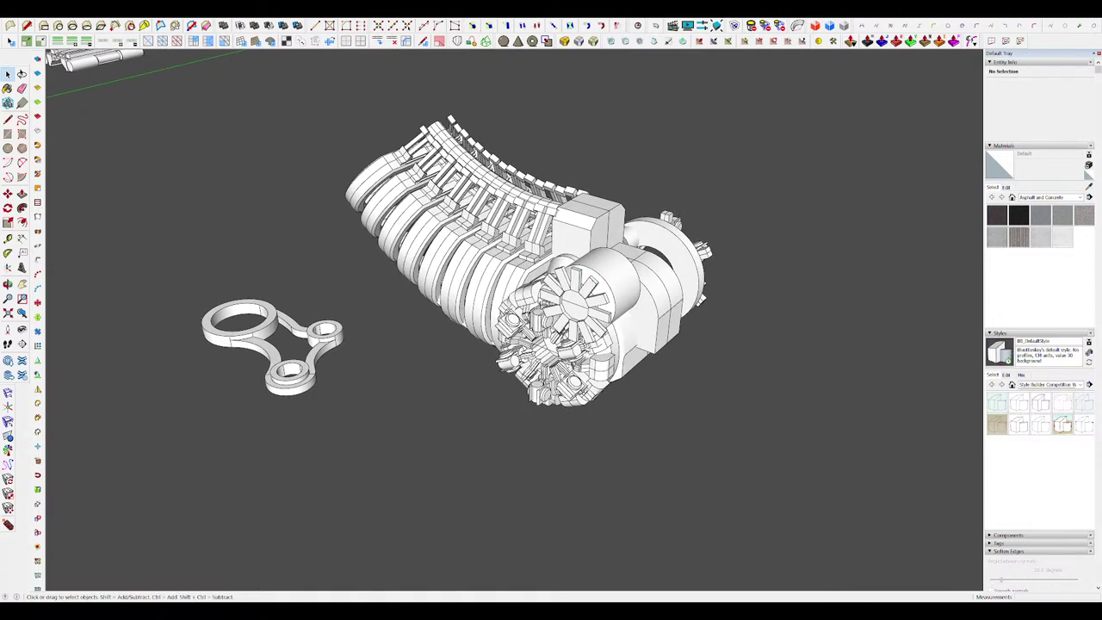
{"action": "scroll", "coordinate": [568, 370], "scroll_direction": "down", "scroll_amount": 5}
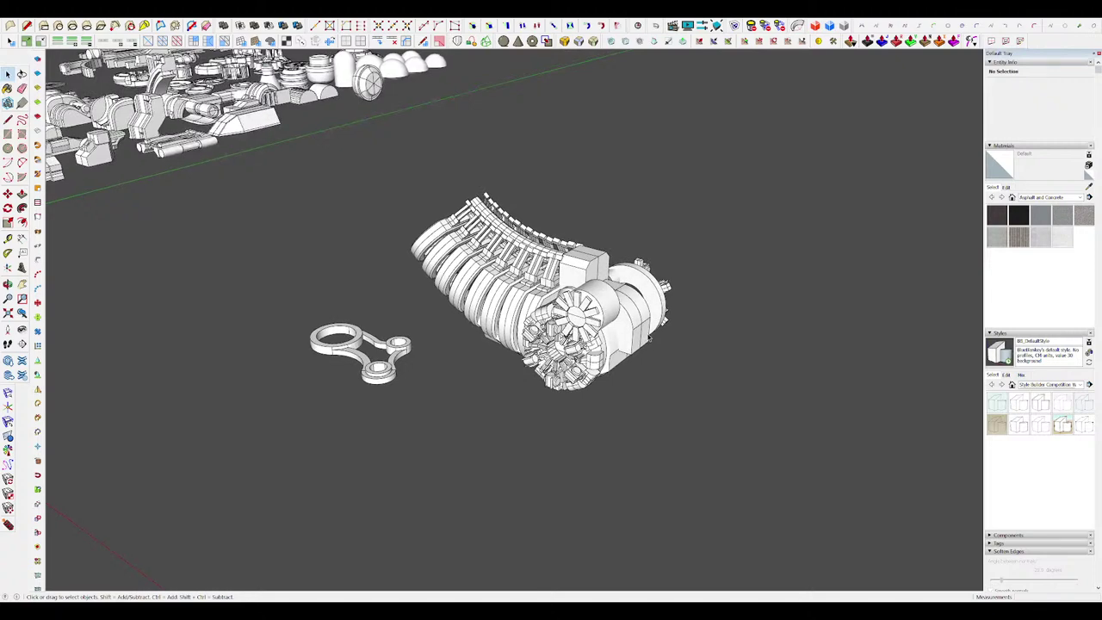
{"action": "middle_click_drag", "start_coordinate": [635, 316], "coordinate": [642, 334]}
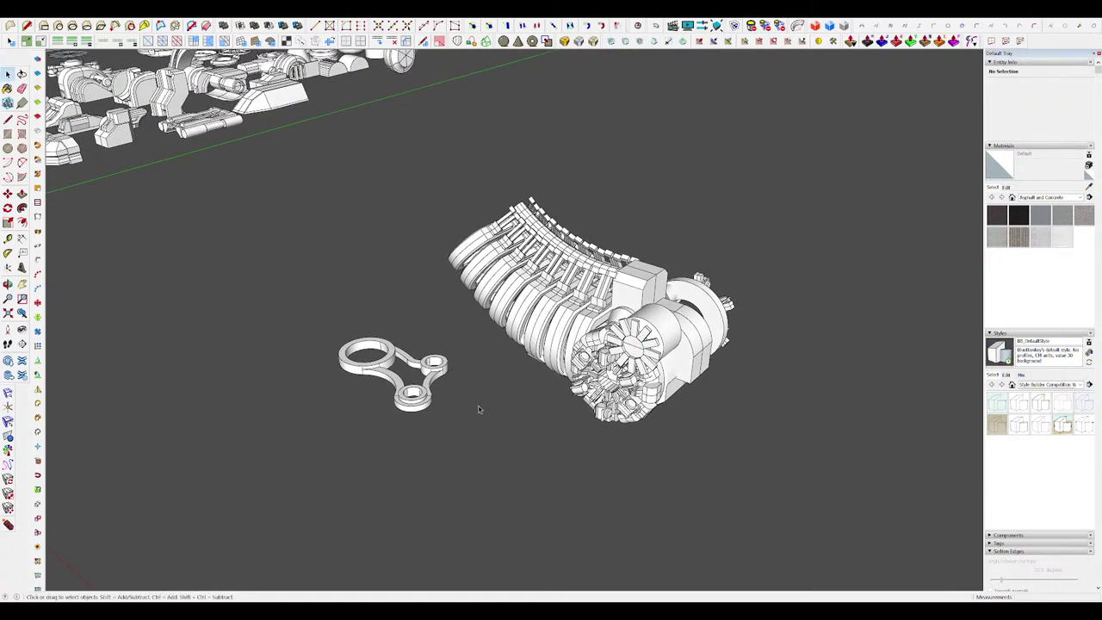
{"action": "mouse_move", "coordinate": [456, 366]}
{"action": "middle_mouse_down"}
{"action": "mouse_move", "coordinate": [461, 379]}
{"action": "mouse_move", "coordinate": [484, 375]}
{"action": "mouse_move", "coordinate": [509, 344]}
{"action": "mouse_move", "coordinate": [473, 381]}
{"action": "mouse_move", "coordinate": [635, 340]}
{"action": "middle_mouse_up"}
{"action": "scroll", "coordinate": [471, 384], "scroll_direction": "up", "scroll_amount": 3}
{"action": "scroll", "coordinate": [473, 384], "scroll_direction": "down", "scroll_amount": 6}
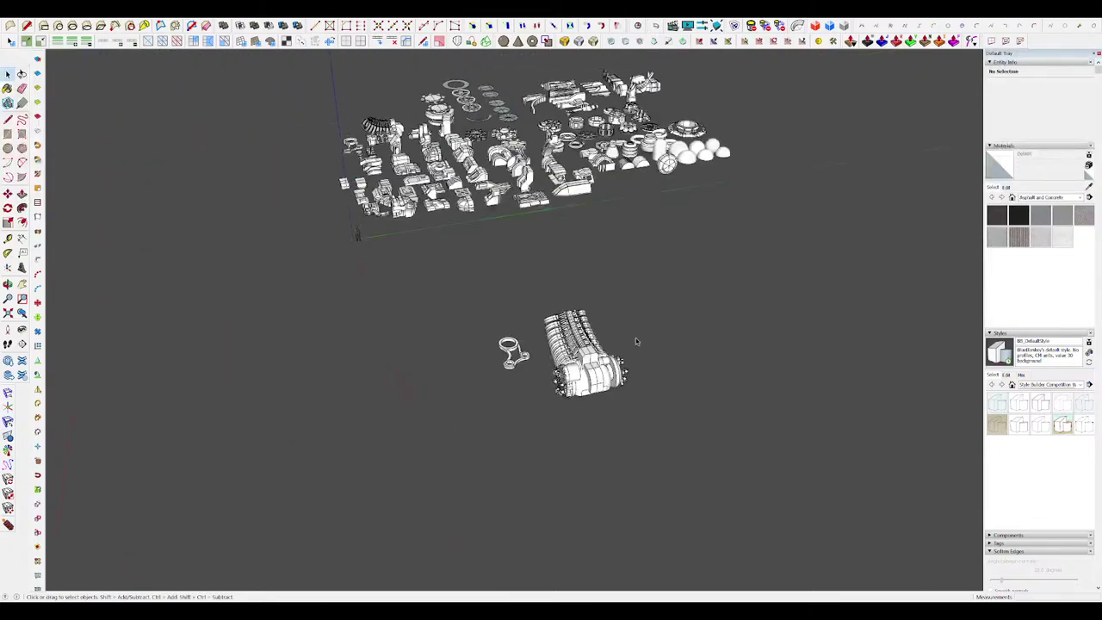
{"action": "scroll", "coordinate": [559, 349], "scroll_direction": "up", "scroll_amount": 5}
{"action": "scroll", "coordinate": [530, 374], "scroll_direction": "up", "scroll_amount": 4}
Step: Select the three-ring link arm and shift it to the right
{"action": "left_click", "coordinate": [552, 386]}
{"action": "middle_click_drag", "start_coordinate": [553, 388], "coordinate": [723, 457]}
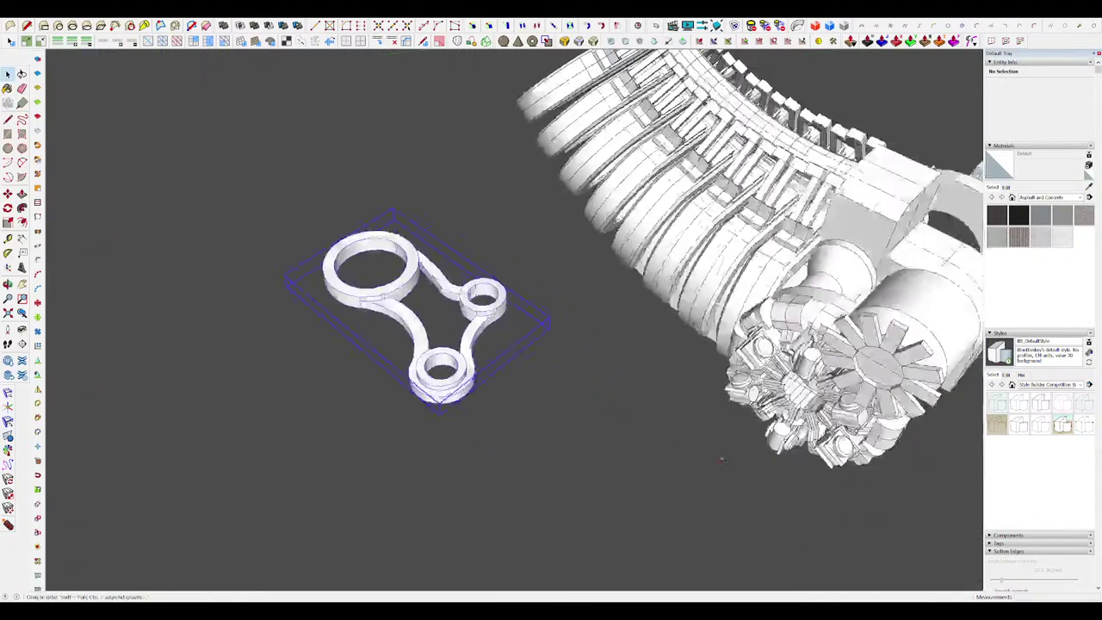
{"action": "scroll", "coordinate": [602, 387], "scroll_direction": "down", "scroll_amount": 5}
{"action": "middle_click_drag", "start_coordinate": [594, 378], "coordinate": [696, 425]}
{"action": "scroll", "coordinate": [620, 366], "scroll_direction": "up", "scroll_amount": 5}
{"action": "middle_click_drag", "start_coordinate": [622, 368], "coordinate": [719, 421]}
{"action": "key", "text": "m"}
{"action": "left_click_drag", "start_coordinate": [517, 344], "coordinate": [700, 377]}
Step: Rotate the link arm slightly clockwise, then turn it to stand upright
{"action": "middle_click_drag", "start_coordinate": [594, 361], "coordinate": [686, 252]}
{"action": "left_click", "coordinate": [621, 288]}
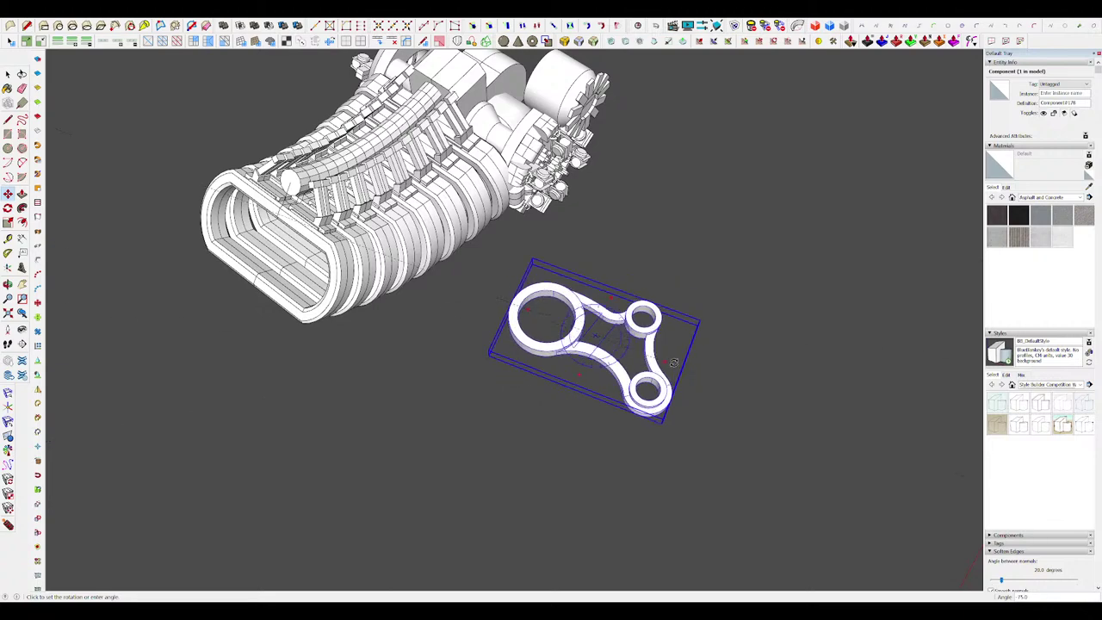
{"action": "middle_click_drag", "start_coordinate": [671, 368], "coordinate": [554, 392]}
{"action": "left_click", "coordinate": [594, 420]}
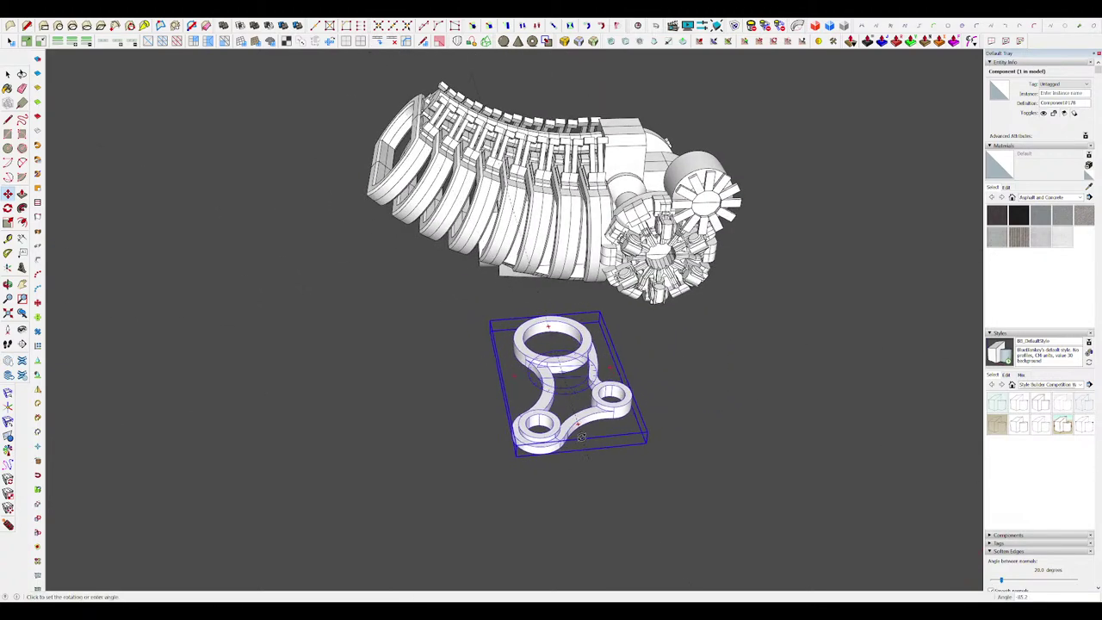
{"action": "left_click", "coordinate": [572, 433]}
{"action": "middle_click_drag", "start_coordinate": [573, 433], "coordinate": [588, 367]}
{"action": "left_click", "coordinate": [597, 376]}
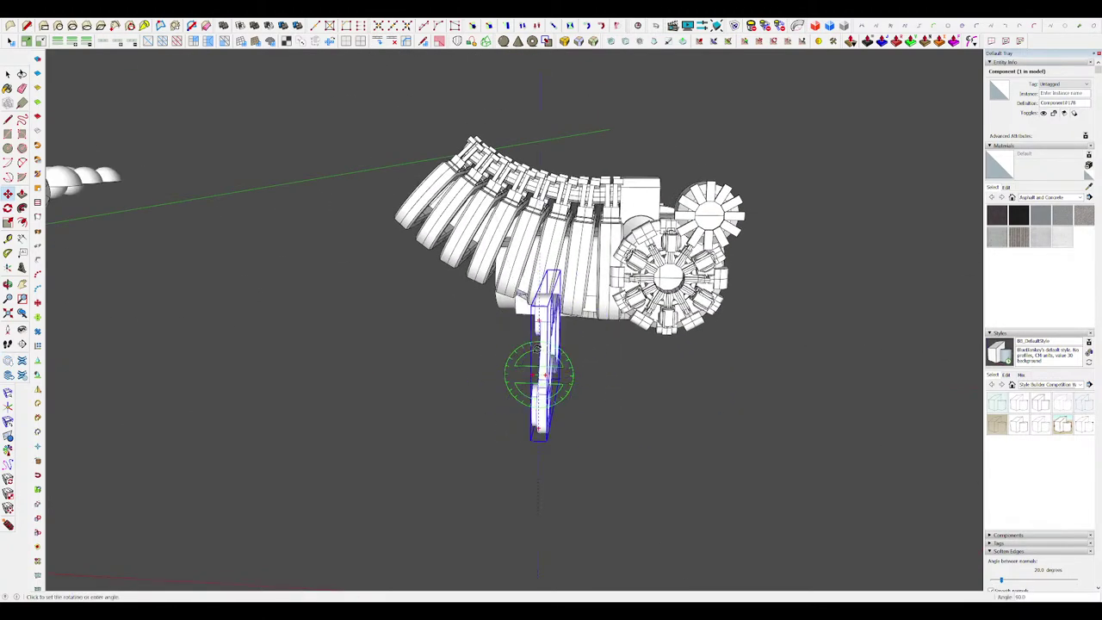
{"action": "left_click", "coordinate": [539, 215]}
{"action": "middle_click_drag", "start_coordinate": [539, 250], "coordinate": [433, 373]}
{"action": "scroll", "coordinate": [507, 352], "scroll_direction": "down", "scroll_amount": 4}
{"action": "middle_click_drag", "start_coordinate": [516, 348], "coordinate": [731, 317]}
Step: Mirror the linkage across a picked plane with Shift+M, then clear the selection
{"action": "middle_click_drag", "start_coordinate": [516, 370], "coordinate": [689, 362]}
{"action": "scroll", "coordinate": [652, 342], "scroll_direction": "up", "scroll_amount": 5}
{"action": "middle_click_drag", "start_coordinate": [627, 335], "coordinate": [361, 336]}
{"action": "key", "text": "shift+m"}
{"action": "left_click", "coordinate": [548, 351]}
{"action": "middle_click_drag", "start_coordinate": [551, 350], "coordinate": [703, 342]}
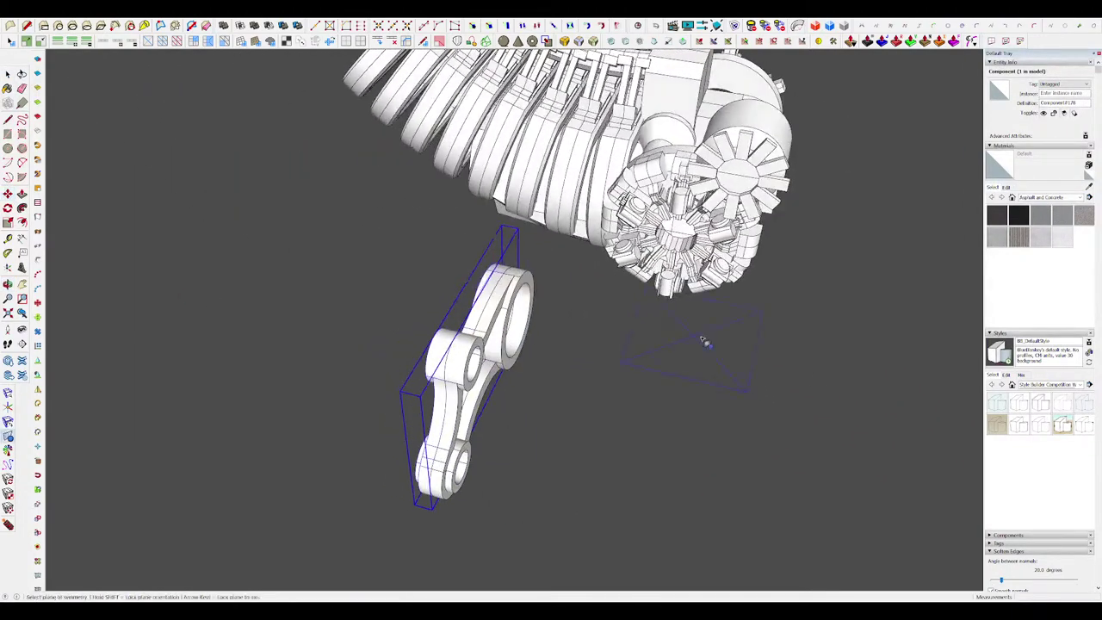
{"action": "key", "text": "space"}
{"action": "left_click", "coordinate": [623, 294]}
{"action": "scroll", "coordinate": [623, 295], "scroll_direction": "down", "scroll_amount": 5}
{"action": "middle_click_drag", "start_coordinate": [623, 293], "coordinate": [551, 287]}
Step: Open the linkage group, select all its geometry and make it a component
{"action": "scroll", "coordinate": [514, 275], "scroll_direction": "up", "scroll_amount": 5}
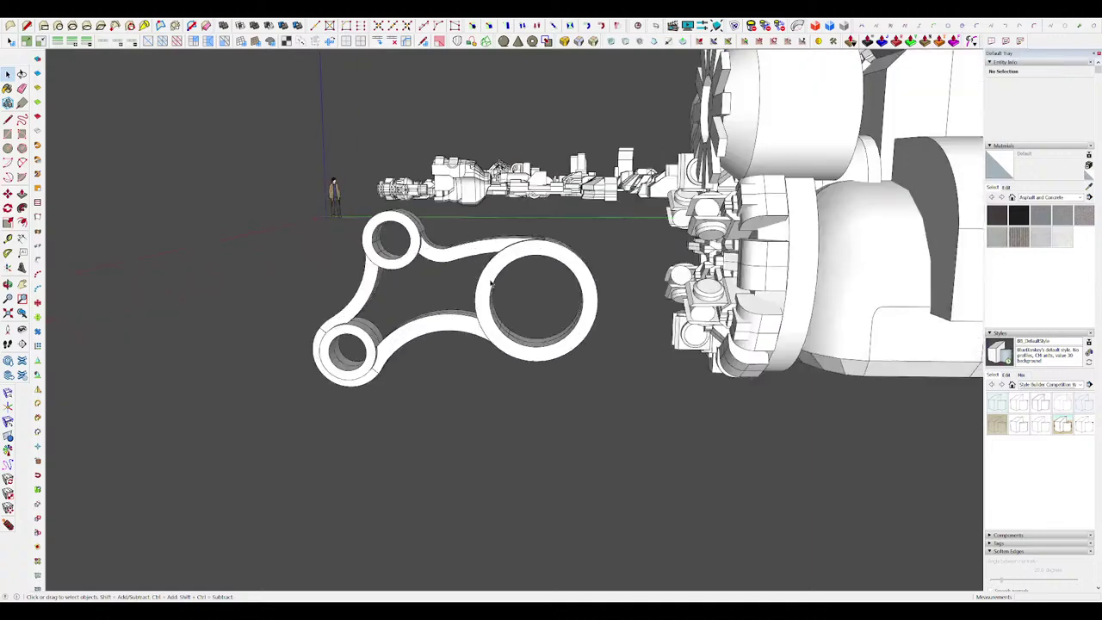
{"action": "double_click", "coordinate": [515, 277]}
{"action": "scroll", "coordinate": [526, 272], "scroll_direction": "up", "scroll_amount": 4}
{"action": "scroll", "coordinate": [524, 281], "scroll_direction": "down", "scroll_amount": 5}
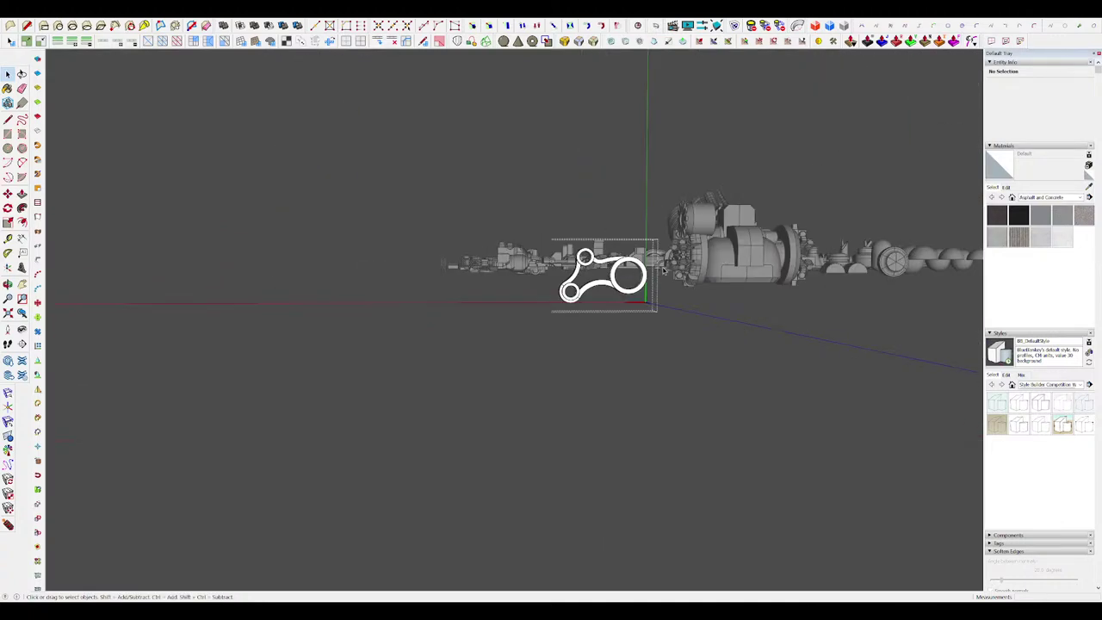
{"action": "scroll", "coordinate": [520, 263], "scroll_direction": "up", "scroll_amount": 6}
{"action": "triple_click", "coordinate": [519, 263]}
{"action": "scroll", "coordinate": [519, 263], "scroll_direction": "down", "scroll_amount": 8}
{"action": "middle_click_drag", "start_coordinate": [560, 261], "coordinate": [661, 257]}
{"action": "scroll", "coordinate": [661, 256], "scroll_direction": "up", "scroll_amount": 3}
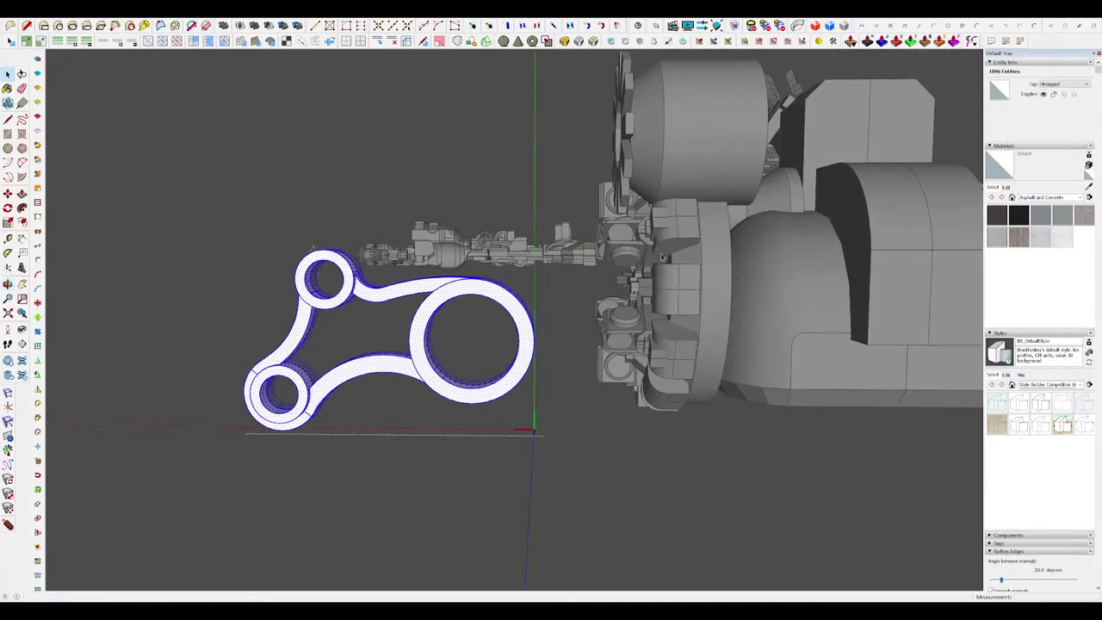
{"action": "key", "text": "g"}
{"action": "key", "text": "Return"}
{"action": "middle_click_drag", "start_coordinate": [601, 278], "coordinate": [618, 276]}
{"action": "scroll", "coordinate": [620, 276], "scroll_direction": "down", "scroll_amount": 6}
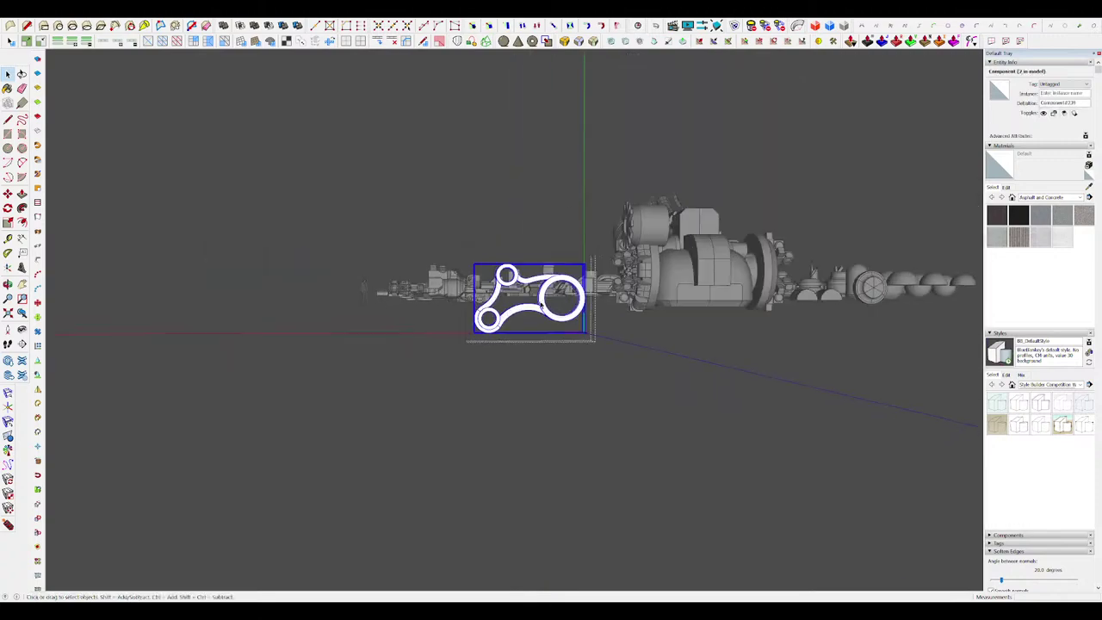
{"action": "scroll", "coordinate": [606, 286], "scroll_direction": "up", "scroll_amount": 5}
{"action": "scroll", "coordinate": [594, 289], "scroll_direction": "down", "scroll_amount": 5}
{"action": "scroll", "coordinate": [529, 291], "scroll_direction": "up", "scroll_amount": 6}
{"action": "scroll", "coordinate": [529, 291], "scroll_direction": "up", "scroll_amount": 6}
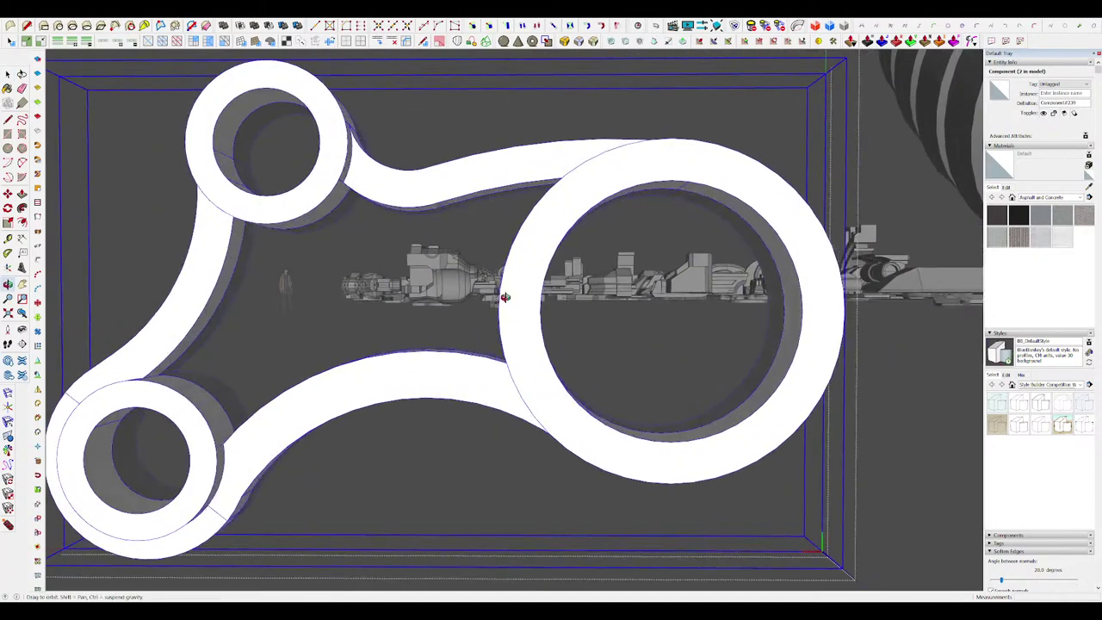
Step: Draw a circle inside the large ring and push/pull it into a cylinder
{"action": "key", "text": "c"}
{"action": "left_click", "coordinate": [712, 339]}
{"action": "middle_click_drag", "start_coordinate": [699, 339], "coordinate": [593, 360]}
{"action": "key", "text": "p"}
{"action": "scroll", "coordinate": [634, 356], "scroll_direction": "down", "scroll_amount": 4}
{"action": "left_click", "coordinate": [632, 358]}
{"action": "middle_click_drag", "start_coordinate": [637, 281], "coordinate": [571, 265]}
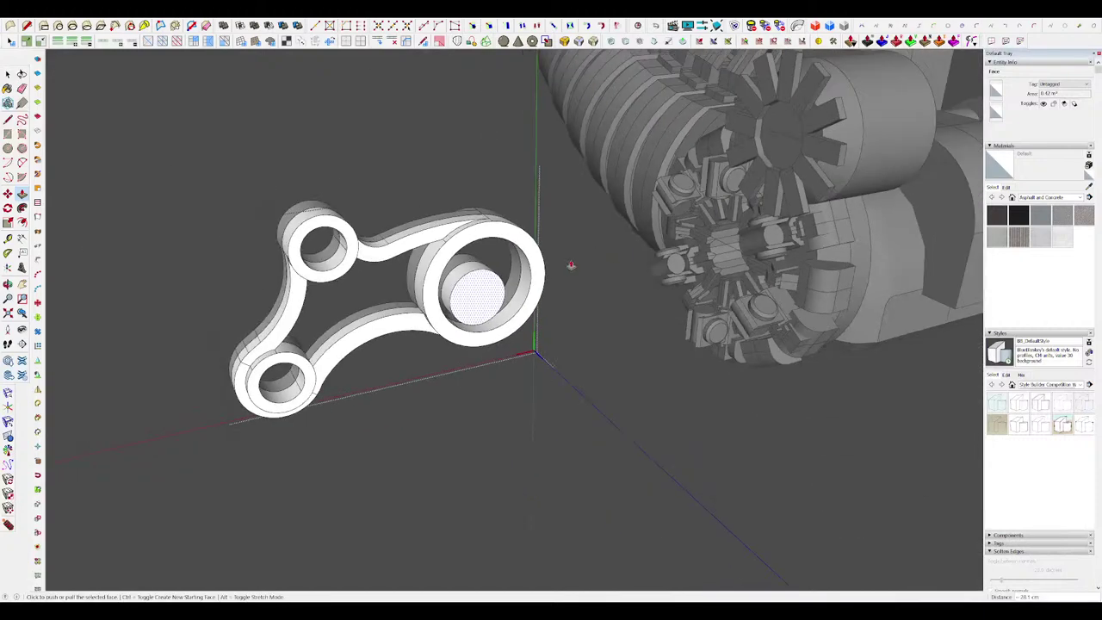
{"action": "middle_click_drag", "start_coordinate": [468, 278], "coordinate": [427, 284]}
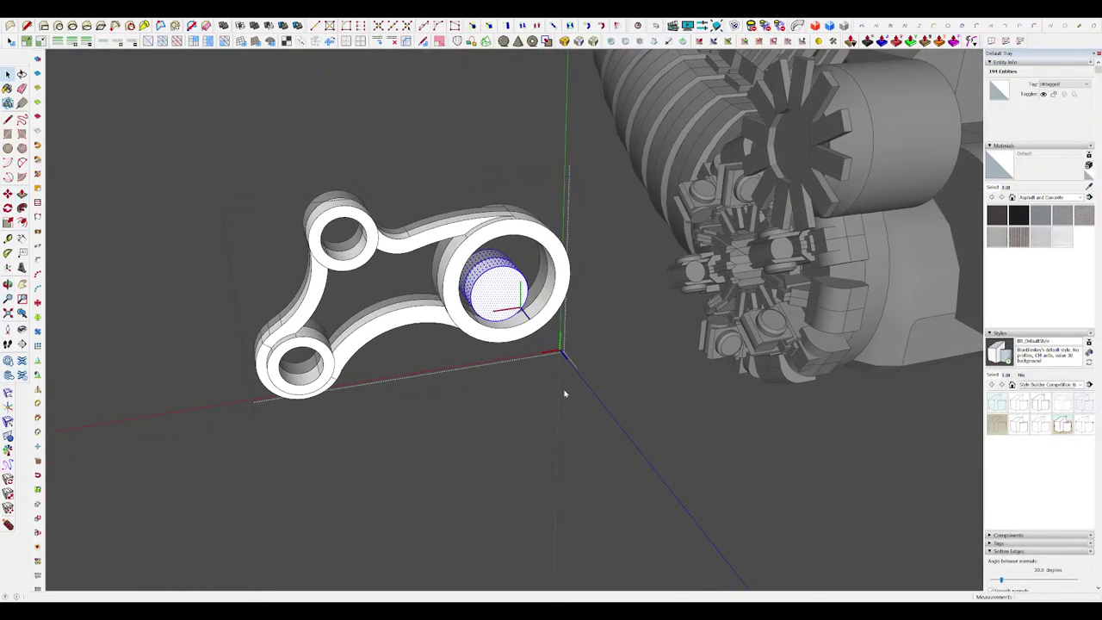
{"action": "key", "text": "Return"}
Step: Move the cylinder outward through the large ring
{"action": "middle_click_drag", "start_coordinate": [566, 393], "coordinate": [453, 239]}
{"action": "scroll", "coordinate": [508, 331], "scroll_direction": "up", "scroll_amount": 5}
{"action": "left_click", "coordinate": [448, 282]}
{"action": "scroll", "coordinate": [449, 282], "scroll_direction": "down", "scroll_amount": 4}
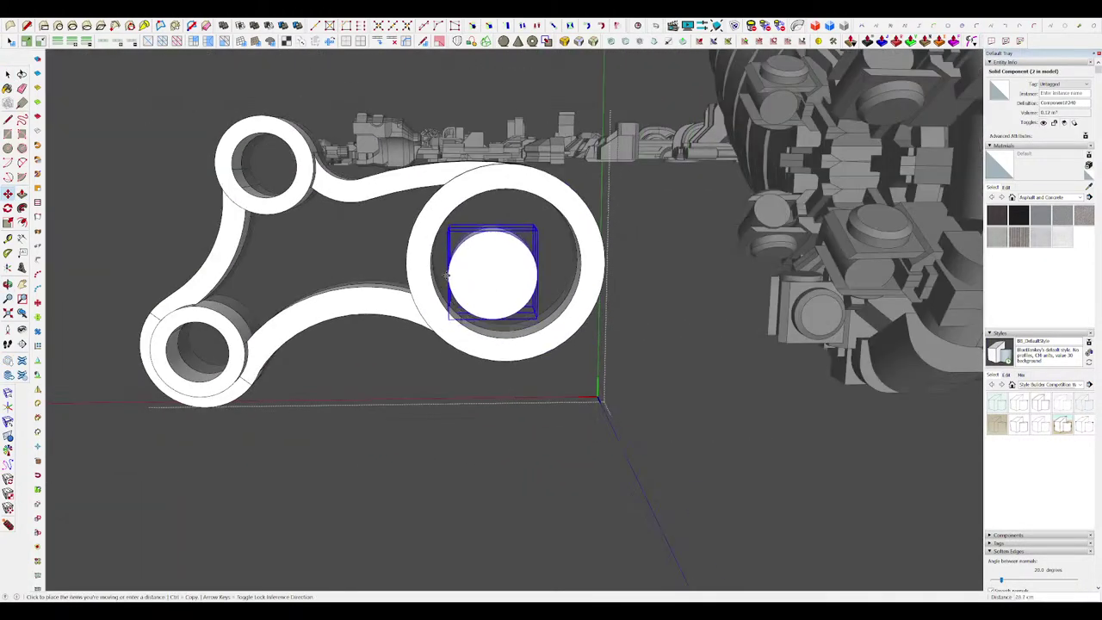
{"action": "key", "text": "Escape"}
{"action": "middle_click_drag", "start_coordinate": [429, 272], "coordinate": [462, 256]}
{"action": "left_click", "coordinate": [431, 255]}
{"action": "key", "text": "Escape"}
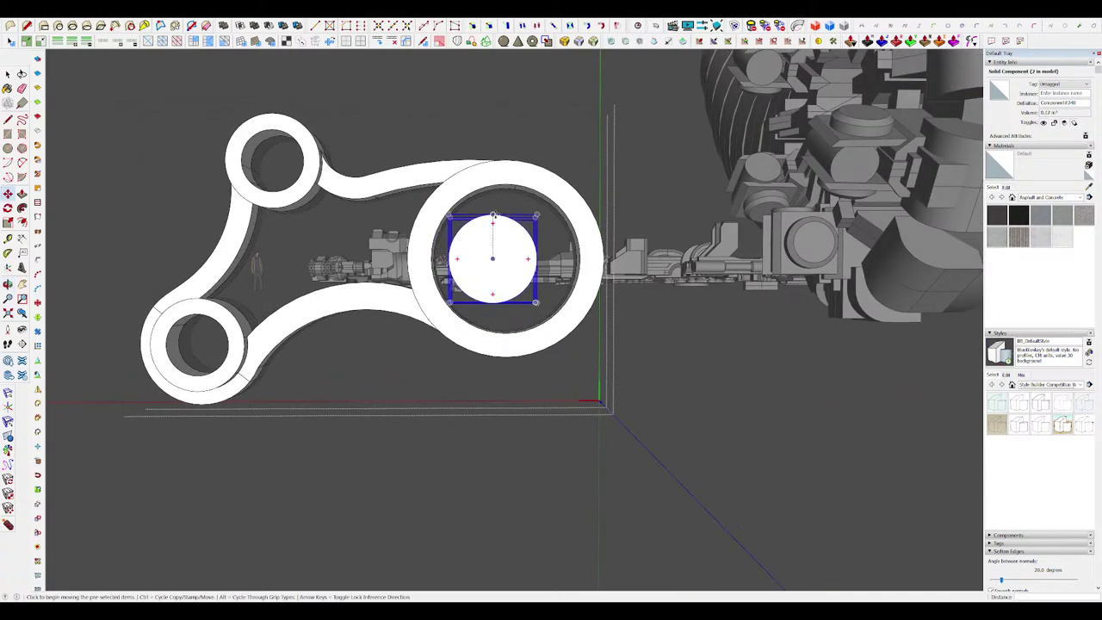
{"action": "left_click", "coordinate": [492, 215]}
{"action": "scroll", "coordinate": [580, 248], "scroll_direction": "down", "scroll_amount": 4}
{"action": "mouse_move", "coordinate": [504, 182]}
{"action": "middle_mouse_down"}
{"action": "mouse_move", "coordinate": [600, 257]}
{"action": "mouse_move", "coordinate": [618, 293]}
{"action": "mouse_move", "coordinate": [625, 233]}
{"action": "middle_mouse_up"}
{"action": "key", "text": "space"}
Step: Offset an outer ring around the cylinder's end face to form a broad flat disc
{"action": "double_click", "coordinate": [583, 254]}
{"action": "scroll", "coordinate": [583, 254], "scroll_direction": "up", "scroll_amount": 4}
{"action": "key", "text": "f"}
{"action": "key", "text": "f"}
{"action": "left_click", "coordinate": [599, 257]}
{"action": "scroll", "coordinate": [600, 258], "scroll_direction": "down", "scroll_amount": 4}
{"action": "scroll", "coordinate": [601, 255], "scroll_direction": "up", "scroll_amount": 4}
{"action": "left_click", "coordinate": [669, 220]}
Step: Push/Pull the ring face out 13 cm and erase the leftover circle edge
{"action": "key", "text": "space"}
{"action": "left_click", "coordinate": [619, 218]}
{"action": "key", "text": "p"}
{"action": "left_click", "coordinate": [616, 219]}
{"action": "left_click", "coordinate": [625, 263]}
{"action": "scroll", "coordinate": [625, 232], "scroll_direction": "down", "scroll_amount": 4}
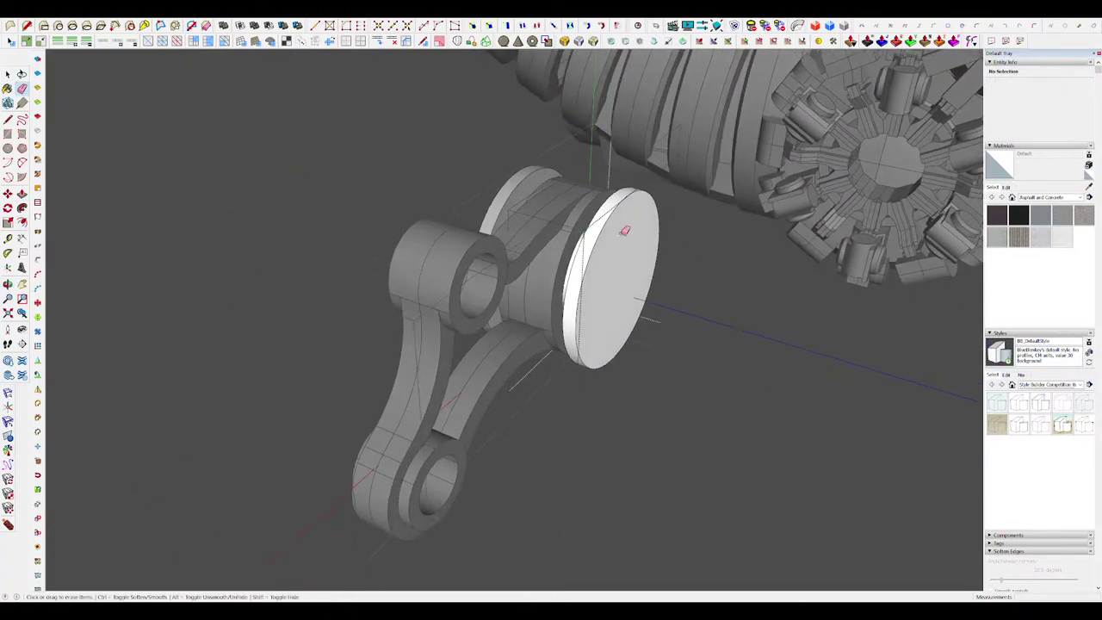
{"action": "scroll", "coordinate": [627, 230], "scroll_direction": "up", "scroll_amount": 4}
Step: Offset the end face outline and move the end face outward to form the wide flange
{"action": "key", "text": "space"}
{"action": "key", "text": "f"}
{"action": "left_click", "coordinate": [645, 207]}
{"action": "left_click", "coordinate": [591, 285]}
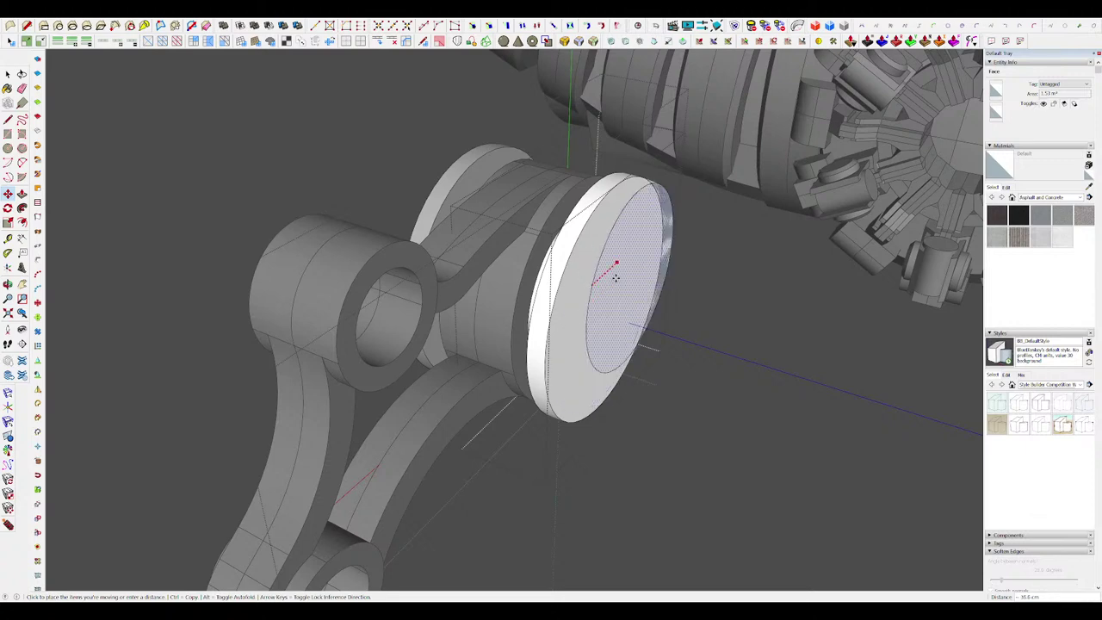
{"action": "left_click", "coordinate": [610, 278]}
{"action": "scroll", "coordinate": [593, 249], "scroll_direction": "down", "scroll_amount": 4}
{"action": "middle_click_drag", "start_coordinate": [594, 245], "coordinate": [604, 258]}
{"action": "scroll", "coordinate": [604, 258], "scroll_direction": "up", "scroll_amount": 4}
{"action": "key", "text": "space"}
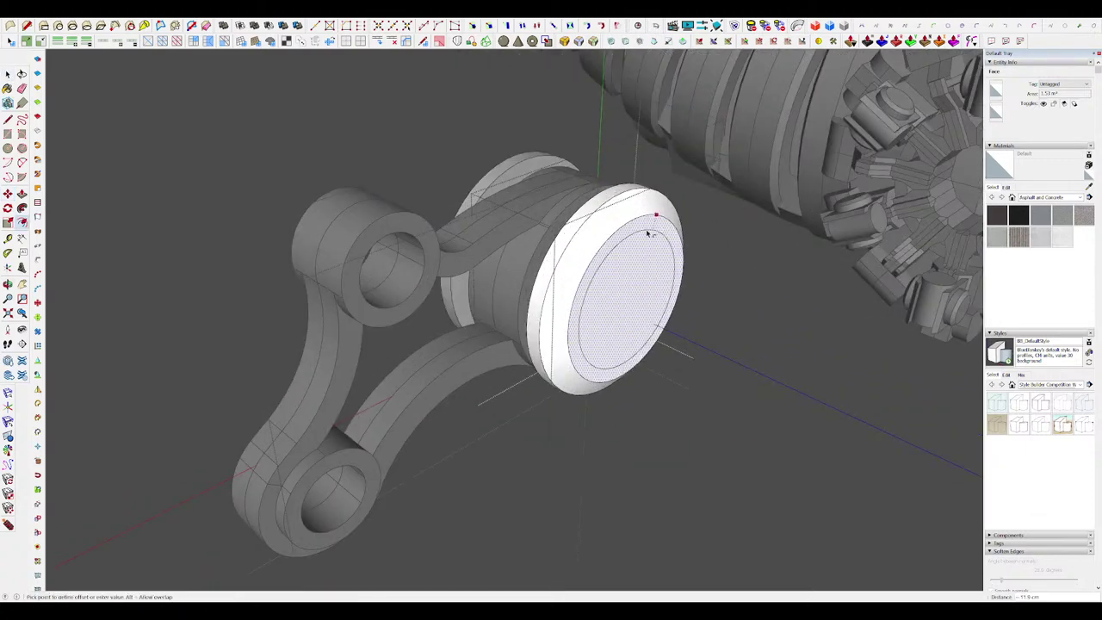
Step: Offset an inner circle onto the cylinder's end face
{"action": "key", "text": "f"}
{"action": "scroll", "coordinate": [633, 259], "scroll_direction": "up", "scroll_amount": 2}
{"action": "left_click", "coordinate": [647, 227]}
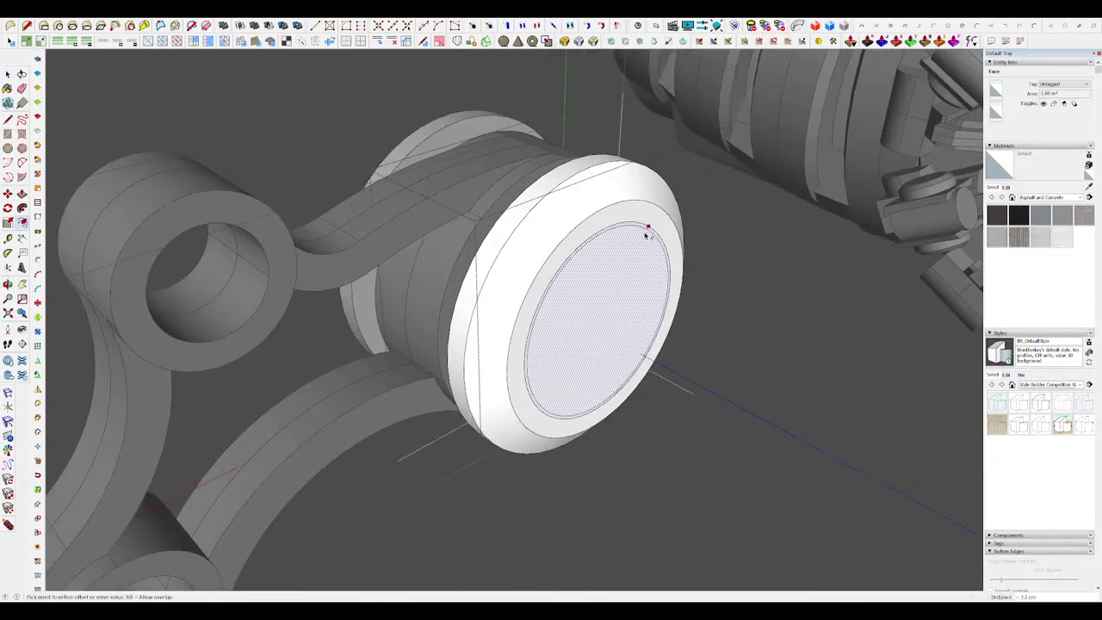
{"action": "scroll", "coordinate": [600, 302], "scroll_direction": "down", "scroll_amount": 2}
{"action": "key", "text": "m"}
{"action": "left_click", "coordinate": [594, 284]}
Step: Inset another circle and push/pull it into the centre hole, then inspect the assembly
{"action": "middle_click_drag", "start_coordinate": [594, 284], "coordinate": [581, 258]}
{"action": "scroll", "coordinate": [607, 288], "scroll_direction": "down", "scroll_amount": 4}
{"action": "scroll", "coordinate": [608, 288], "scroll_direction": "up", "scroll_amount": 4}
{"action": "key", "text": "f"}
{"action": "left_click", "coordinate": [635, 256]}
{"action": "left_click", "coordinate": [628, 265]}
{"action": "key", "text": "p"}
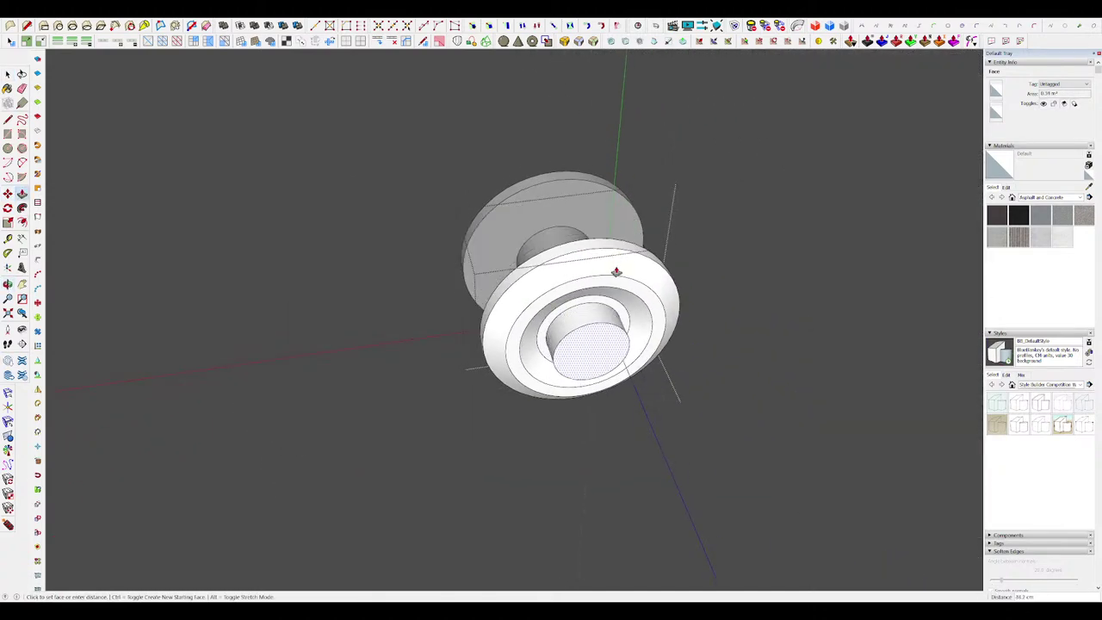
{"action": "middle_click_drag", "start_coordinate": [608, 263], "coordinate": [590, 276]}
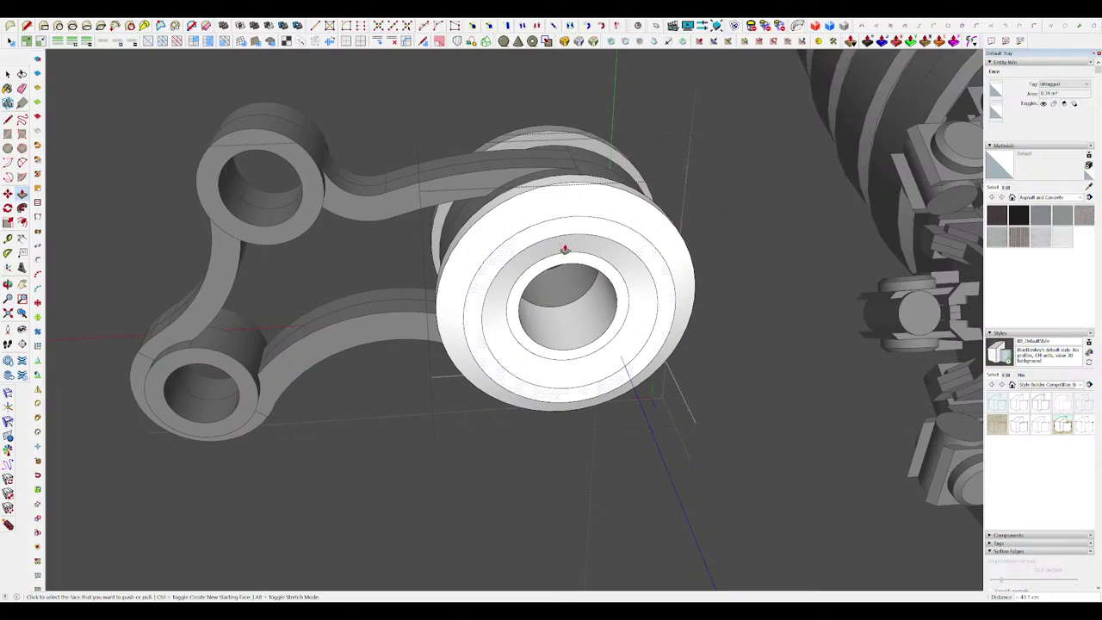
{"action": "scroll", "coordinate": [565, 246], "scroll_direction": "down", "scroll_amount": 8}
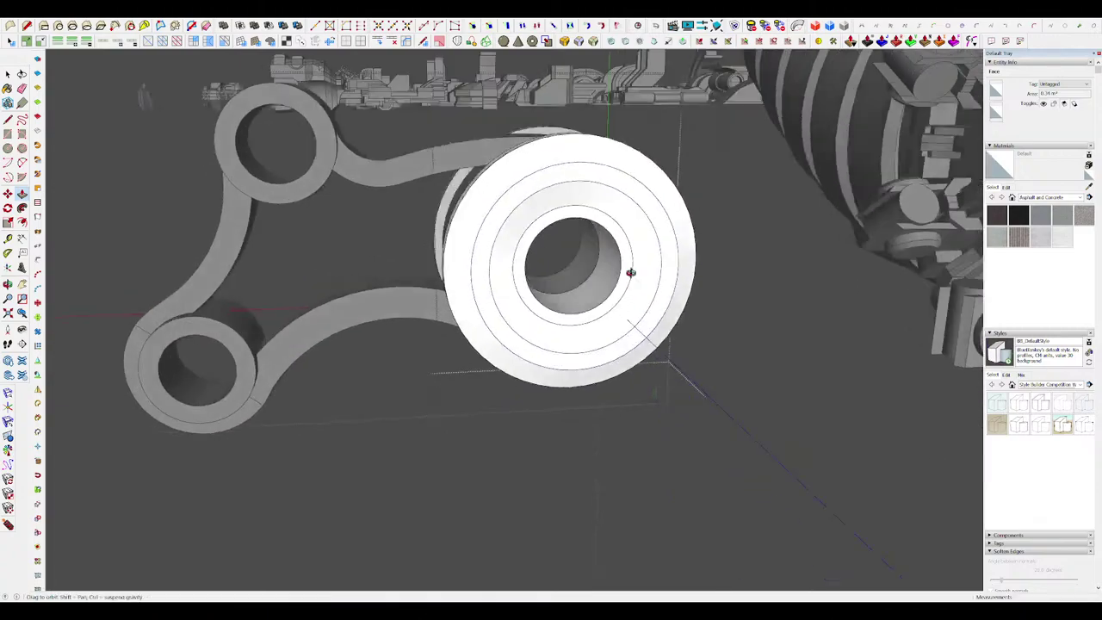
{"action": "scroll", "coordinate": [770, 389], "scroll_direction": "down", "scroll_amount": 4}
{"action": "middle_click_drag", "start_coordinate": [715, 349], "coordinate": [848, 381]}
{"action": "scroll", "coordinate": [727, 370], "scroll_direction": "up", "scroll_amount": 6}
{"action": "scroll", "coordinate": [554, 287], "scroll_direction": "up", "scroll_amount": 10}
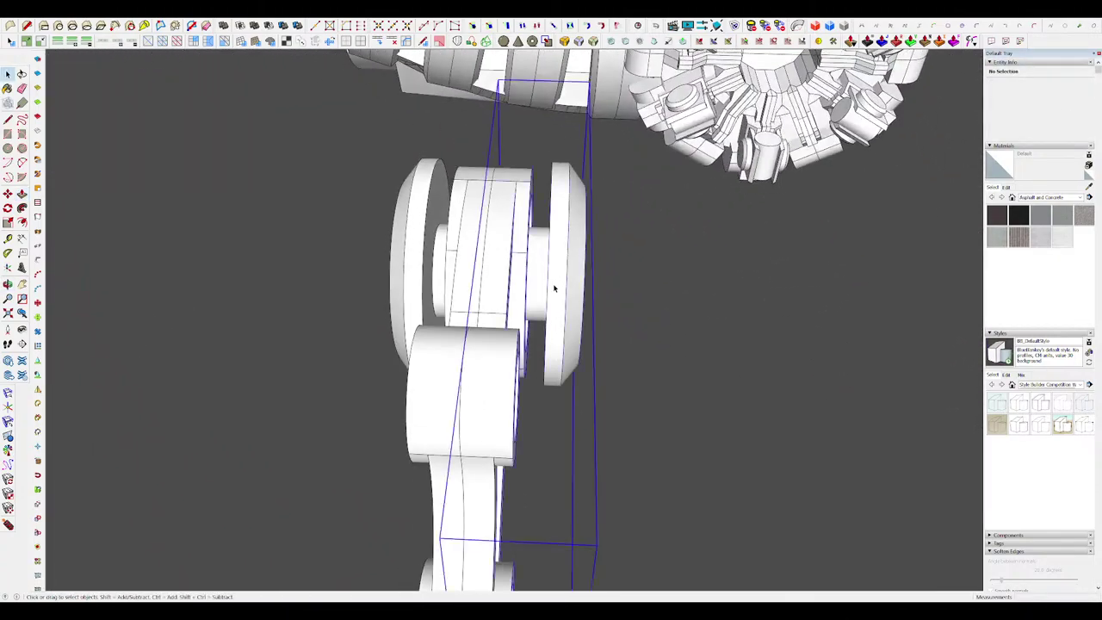
Step: Box-select the flange discs and move them closer against the rod, then exit the group
{"action": "left_click_drag", "start_coordinate": [552, 133], "coordinate": [662, 388]}
{"action": "key", "text": "m"}
{"action": "left_click", "coordinate": [559, 283]}
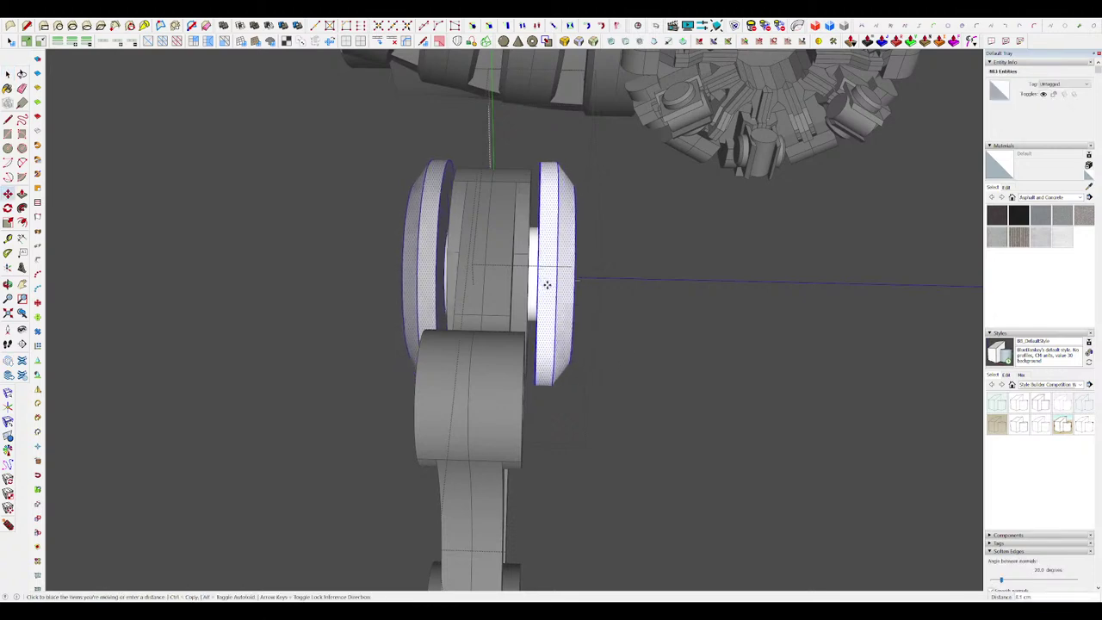
{"action": "left_click", "coordinate": [546, 283]}
{"action": "key", "text": "space"}
{"action": "left_click", "coordinate": [727, 378]}
{"action": "middle_click_drag", "start_coordinate": [727, 377], "coordinate": [607, 297]}
{"action": "scroll", "coordinate": [589, 285], "scroll_direction": "down", "scroll_amount": 2}
Step: Open the disc group in isolation and view it frontally with a changed camera projection
{"action": "double_click", "coordinate": [580, 227]}
{"action": "key", "text": "i"}
{"action": "mouse_move", "coordinate": [580, 226]}
{"action": "middle_mouse_down"}
{"action": "mouse_move", "coordinate": [620, 263]}
{"action": "mouse_move", "coordinate": [669, 280]}
{"action": "mouse_move", "coordinate": [664, 307]}
{"action": "mouse_move", "coordinate": [642, 298]}
{"action": "middle_mouse_up"}
{"action": "scroll", "coordinate": [669, 291], "scroll_direction": "up", "scroll_amount": 3}
{"action": "scroll", "coordinate": [650, 291], "scroll_direction": "down", "scroll_amount": 3}
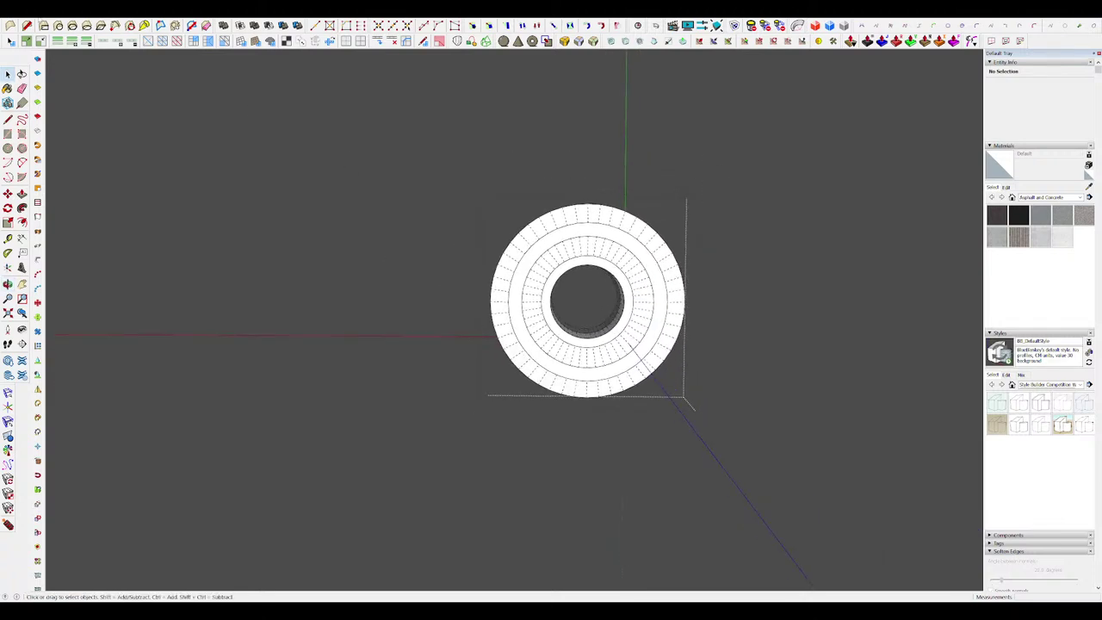
{"action": "left_click", "coordinate": [73, 63]}
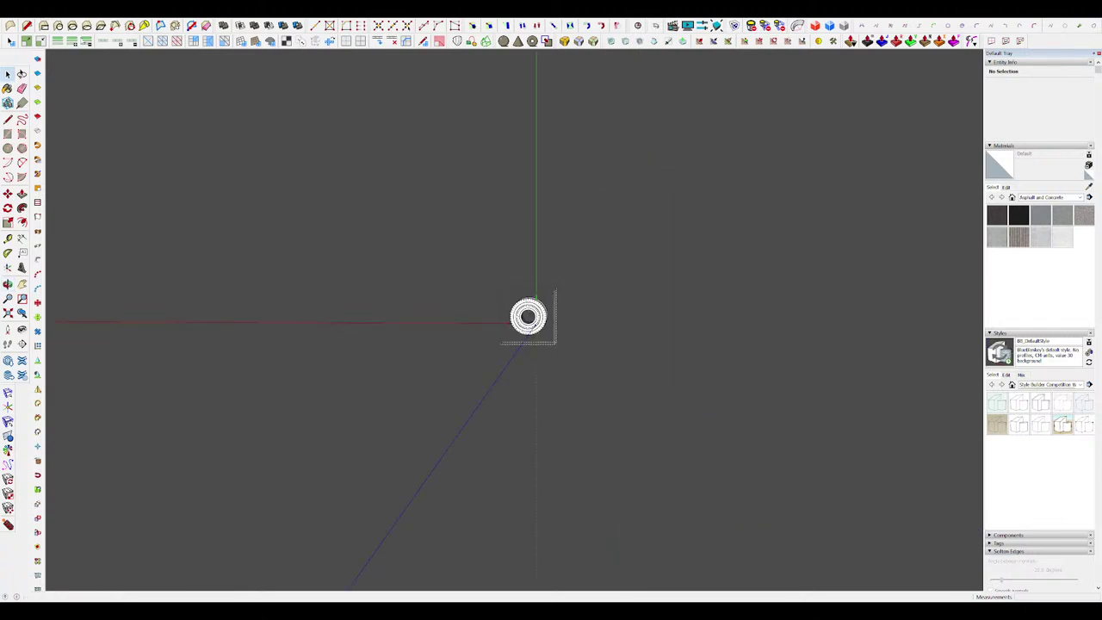
{"action": "middle_click_drag", "start_coordinate": [293, 95], "coordinate": [635, 322]}
Step: Close the disc group, set a front then side standard view, and save Scene 1
{"action": "left_click", "coordinate": [604, 327]}
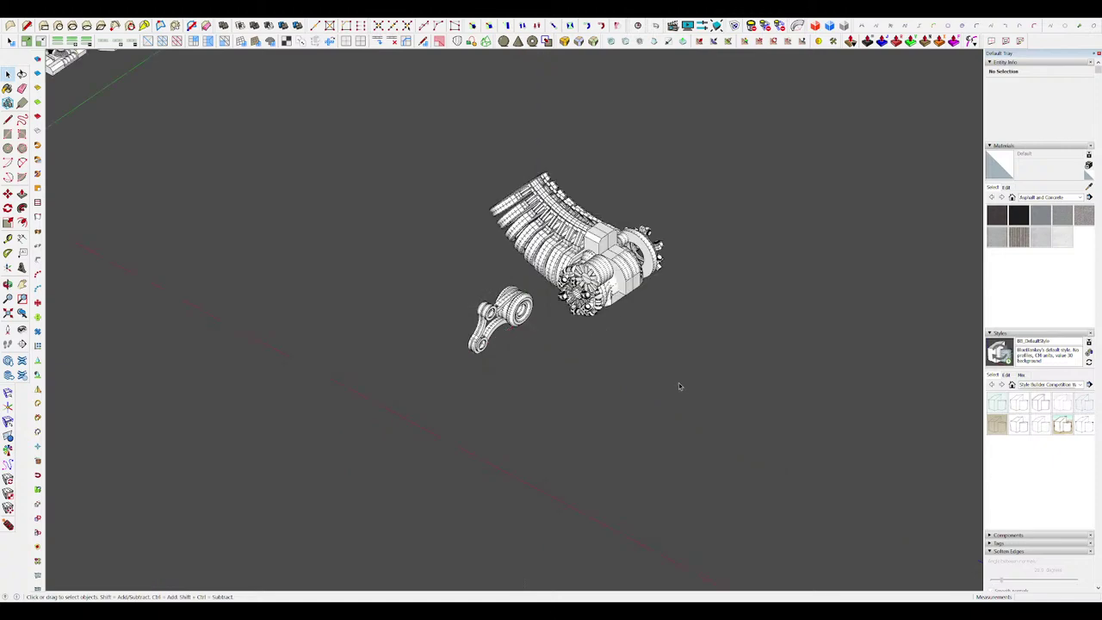
{"action": "middle_click_drag", "start_coordinate": [680, 386], "coordinate": [794, 398]}
{"action": "scroll", "coordinate": [806, 396], "scroll_direction": "down", "scroll_amount": 3}
{"action": "scroll", "coordinate": [790, 398], "scroll_direction": "up", "scroll_amount": 3}
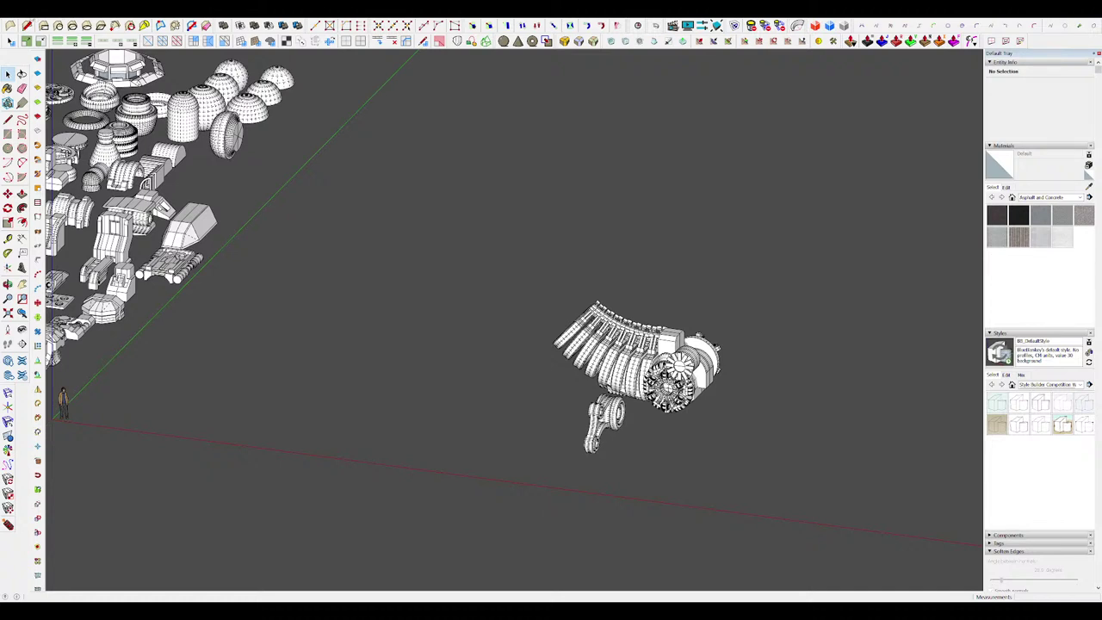
{"action": "left_click", "coordinate": [170, 62]}
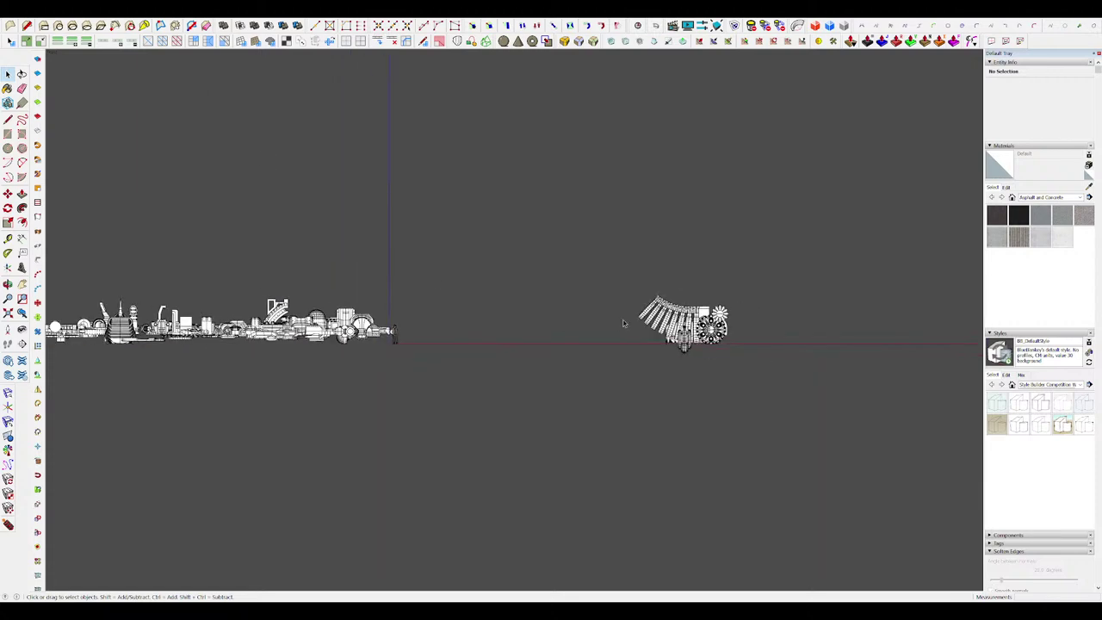
{"action": "scroll", "coordinate": [659, 324], "scroll_direction": "up", "scroll_amount": 5}
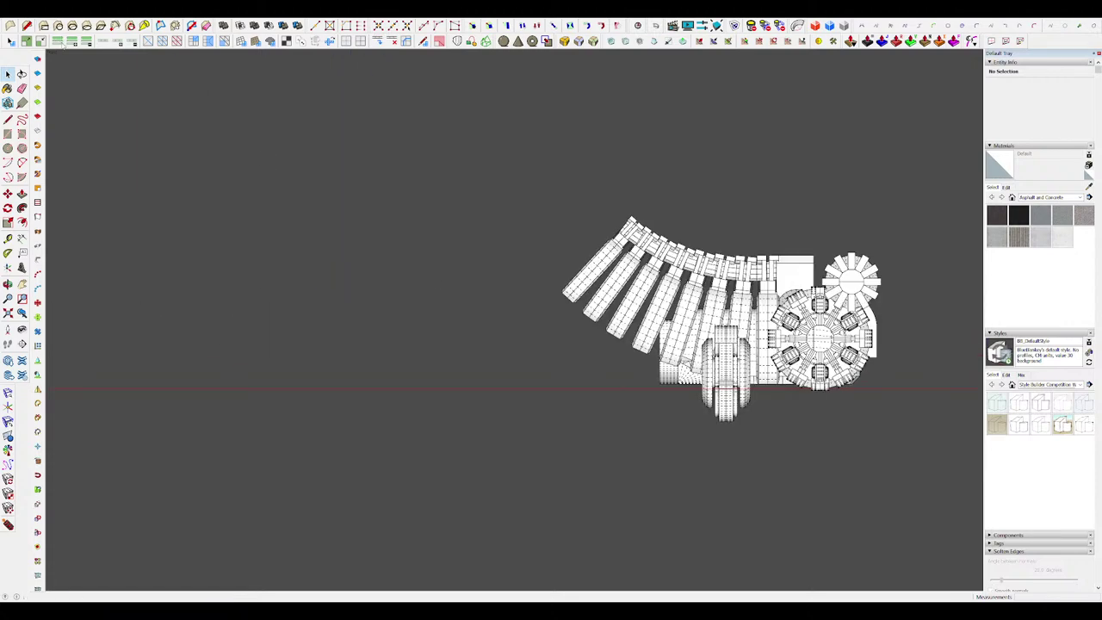
{"action": "left_click", "coordinate": [175, 90]}
{"action": "scroll", "coordinate": [457, 384], "scroll_direction": "up", "scroll_amount": 7}
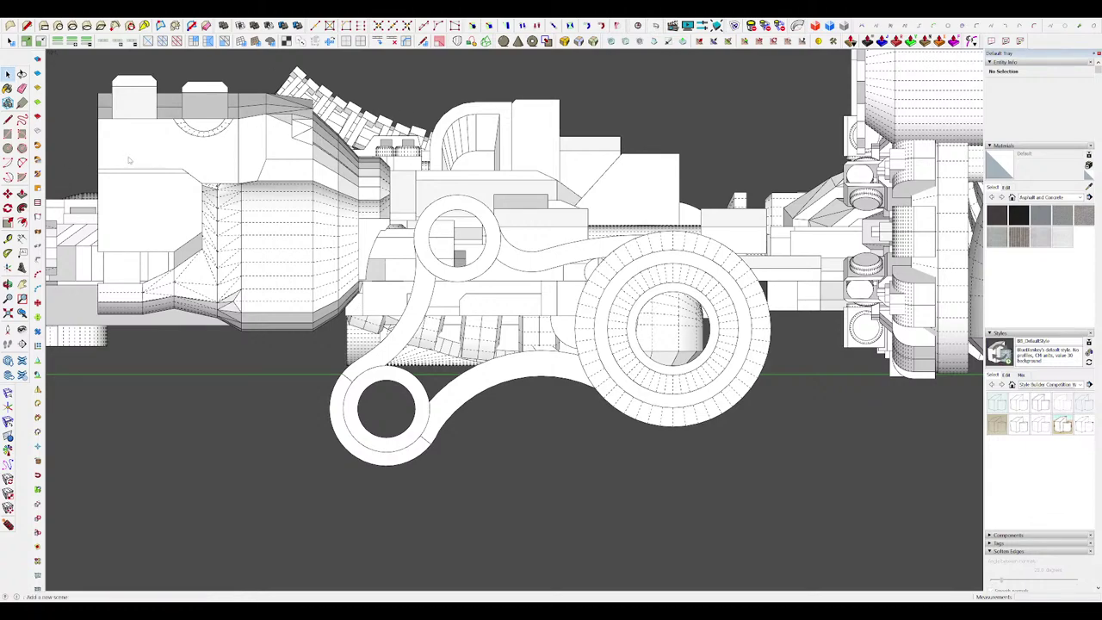
{"action": "left_click", "coordinate": [555, 344]}
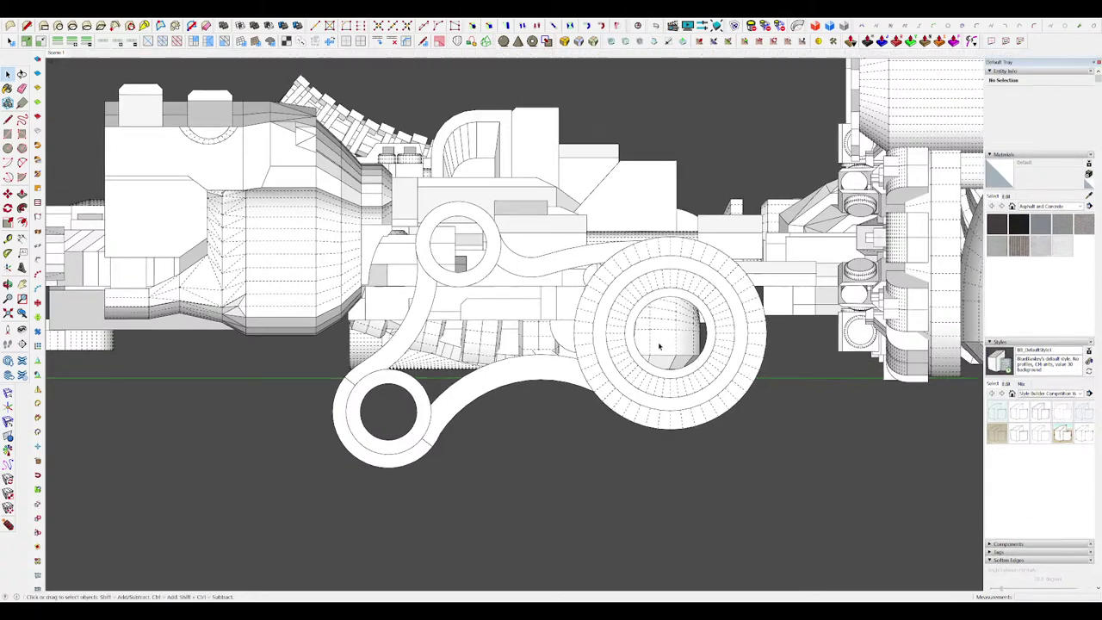
Step: Orbit to an angled perspective view of the engine and linkage and save Scene 2
{"action": "middle_click_drag", "start_coordinate": [659, 346], "coordinate": [742, 342]}
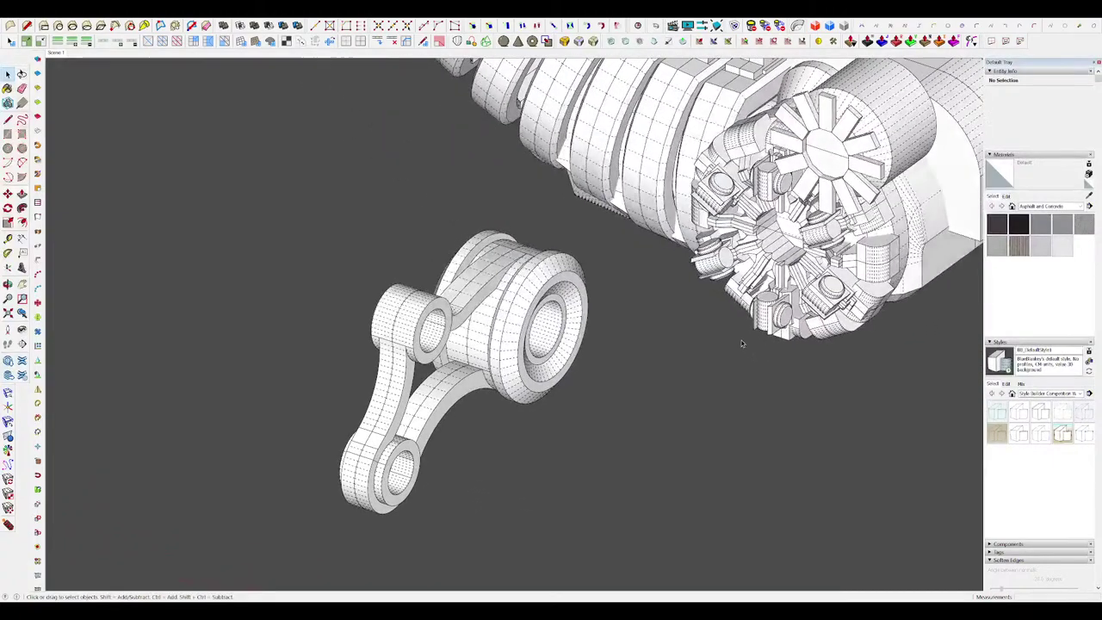
{"action": "left_click", "coordinate": [79, 60]}
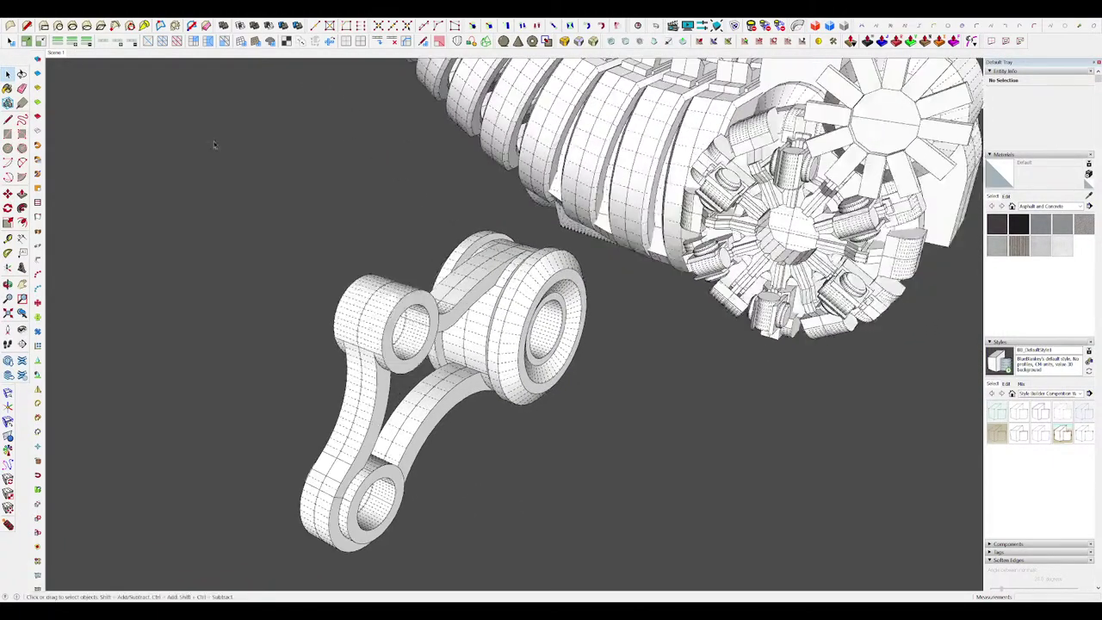
{"action": "scroll", "coordinate": [496, 314], "scroll_direction": "down", "scroll_amount": 3}
{"action": "middle_click_drag", "start_coordinate": [496, 315], "coordinate": [502, 316]}
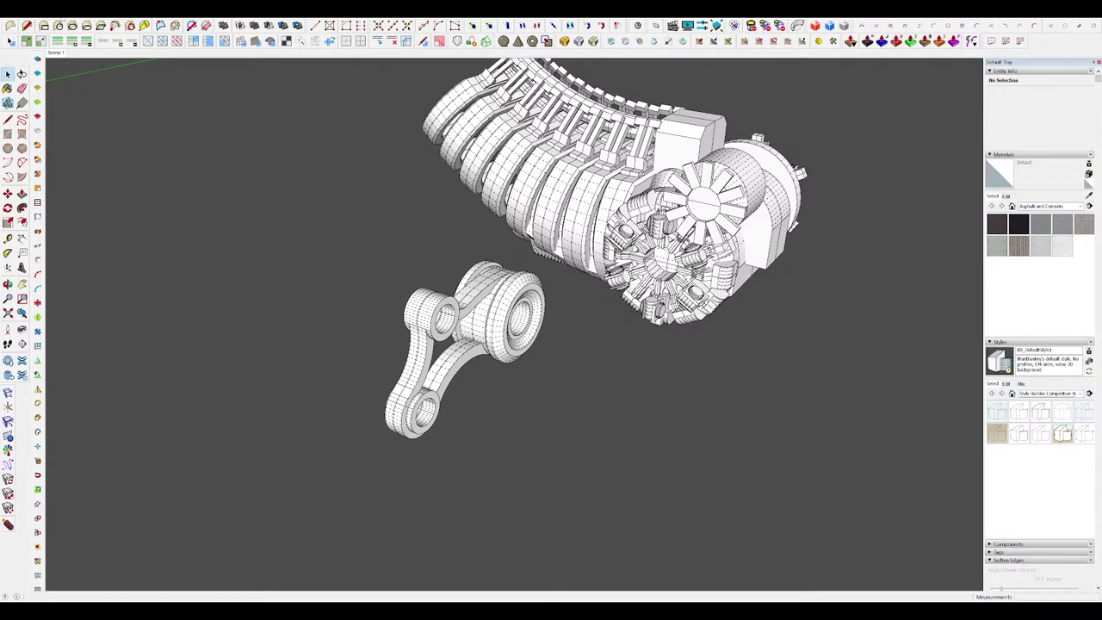
{"action": "left_click", "coordinate": [108, 158]}
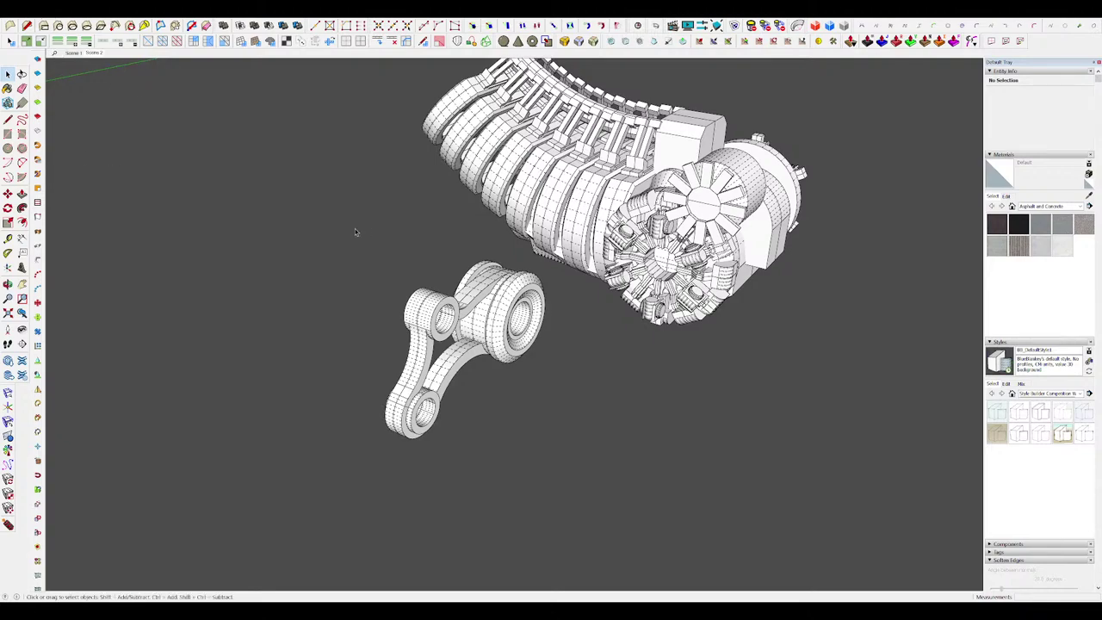
{"action": "left_click", "coordinate": [74, 55]}
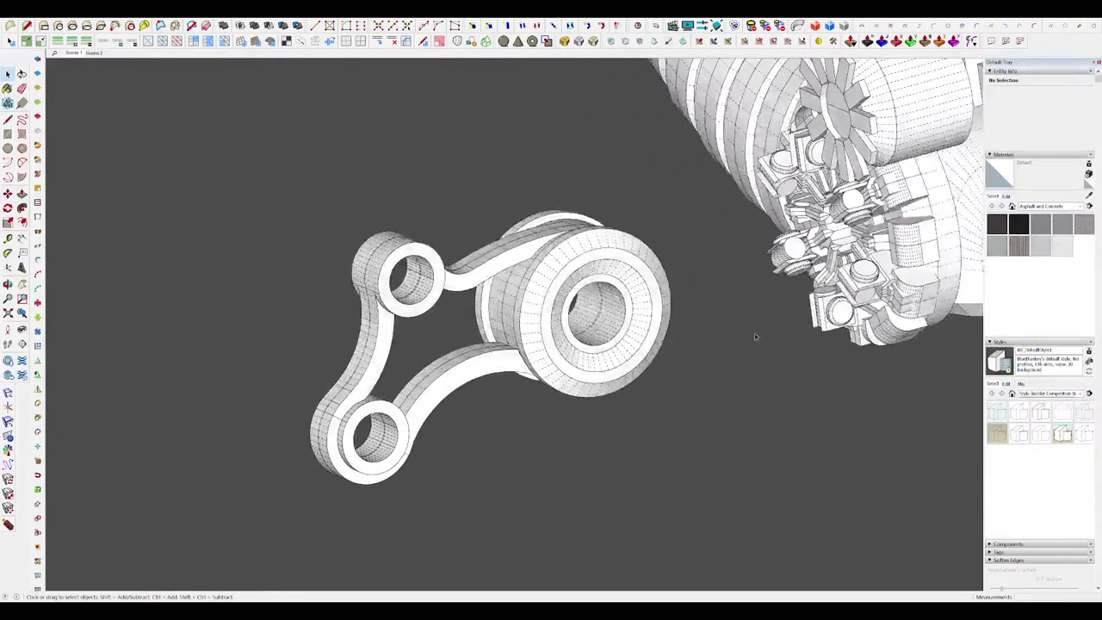
Step: Open the hub and select several of its ring faces and edges, then clear the selection
{"action": "triple_click", "coordinate": [716, 299]}
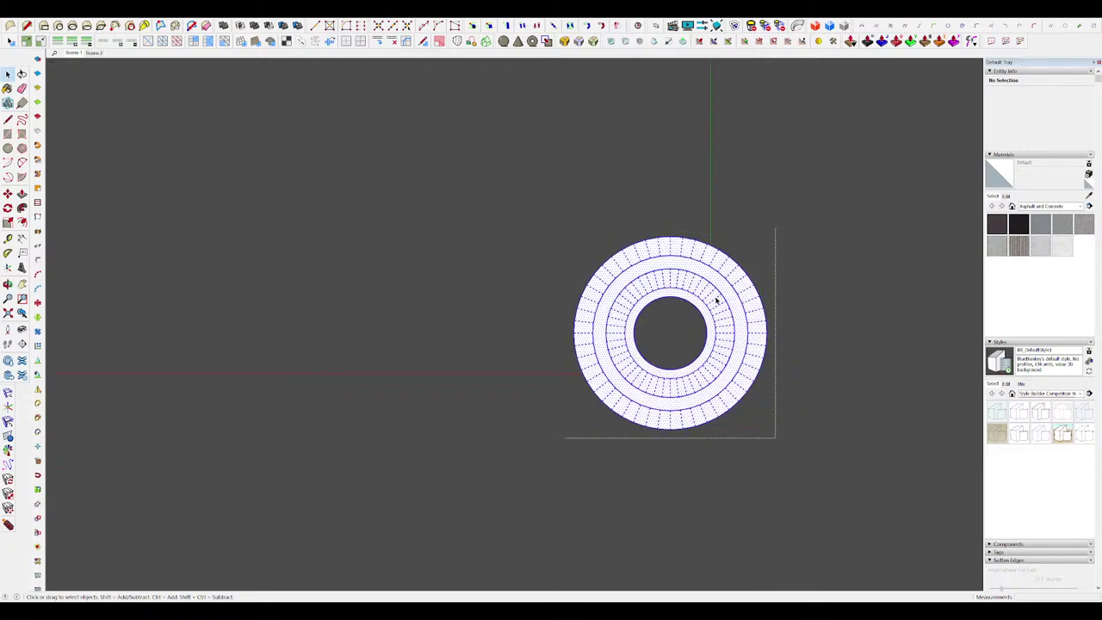
{"action": "scroll", "coordinate": [740, 320], "scroll_direction": "up", "scroll_amount": 2}
{"action": "scroll", "coordinate": [721, 364], "scroll_direction": "down", "scroll_amount": 1}
{"action": "left_click", "coordinate": [725, 379]}
{"action": "left_click", "coordinate": [701, 433]}
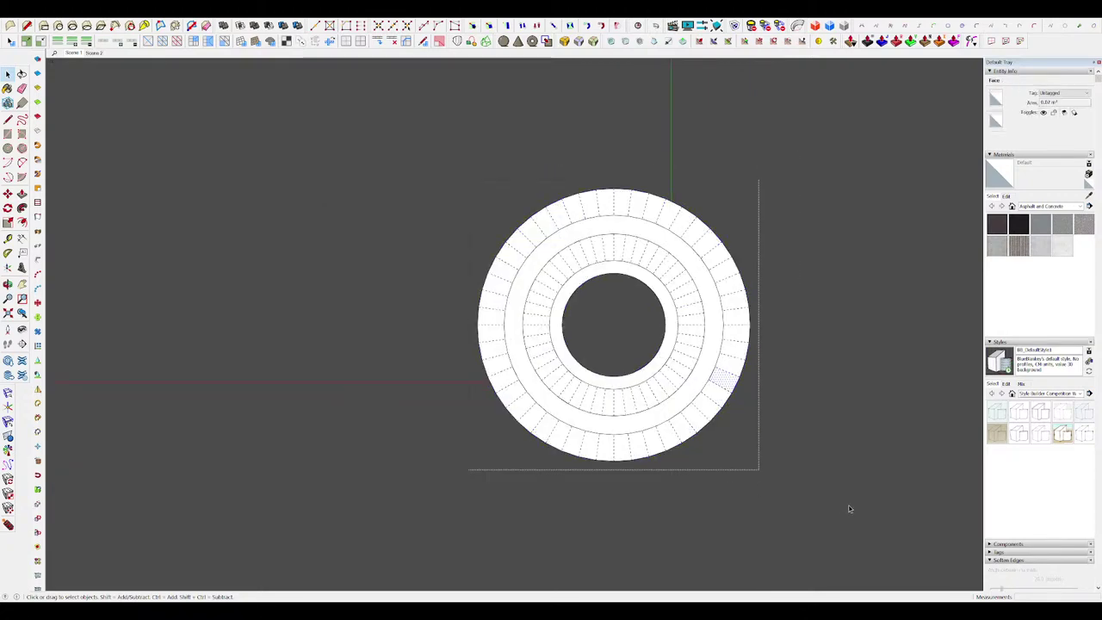
{"action": "left_click_drag", "start_coordinate": [726, 275], "coordinate": [726, 275]}
{"action": "left_click", "coordinate": [697, 369]}
{"action": "left_click", "coordinate": [720, 442]}
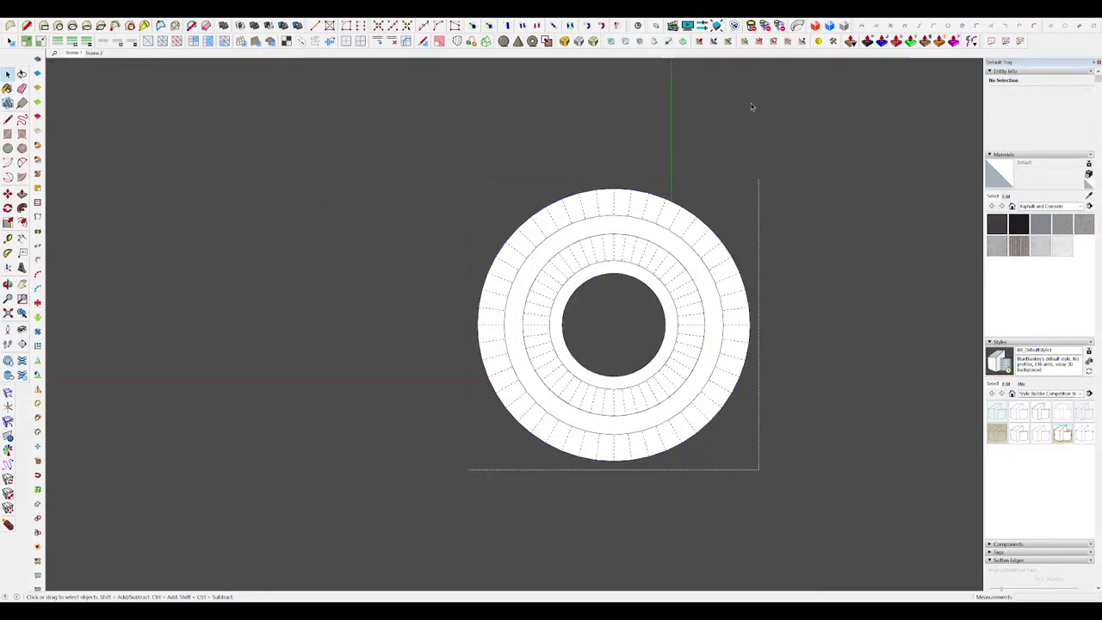
Step: Slice the ring with a vertical cut line running from its top to bottom
{"action": "left_click", "coordinate": [681, 41]}
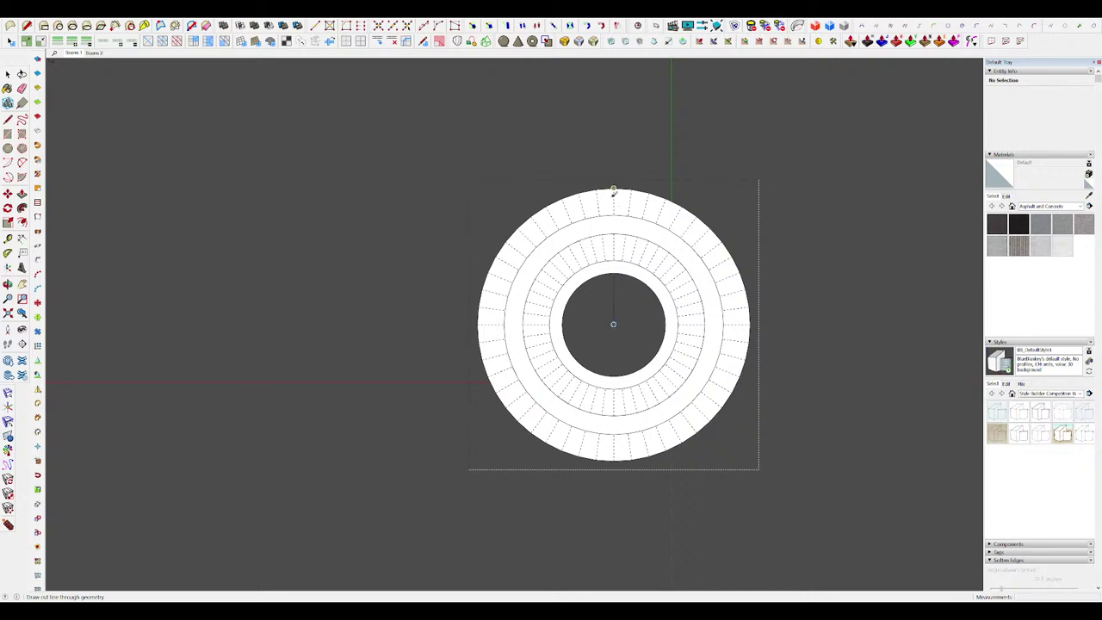
{"action": "left_click", "coordinate": [613, 189]}
{"action": "left_click", "coordinate": [617, 492]}
{"action": "key", "text": "space"}
{"action": "left_click_drag", "start_coordinate": [629, 307], "coordinate": [629, 306]}
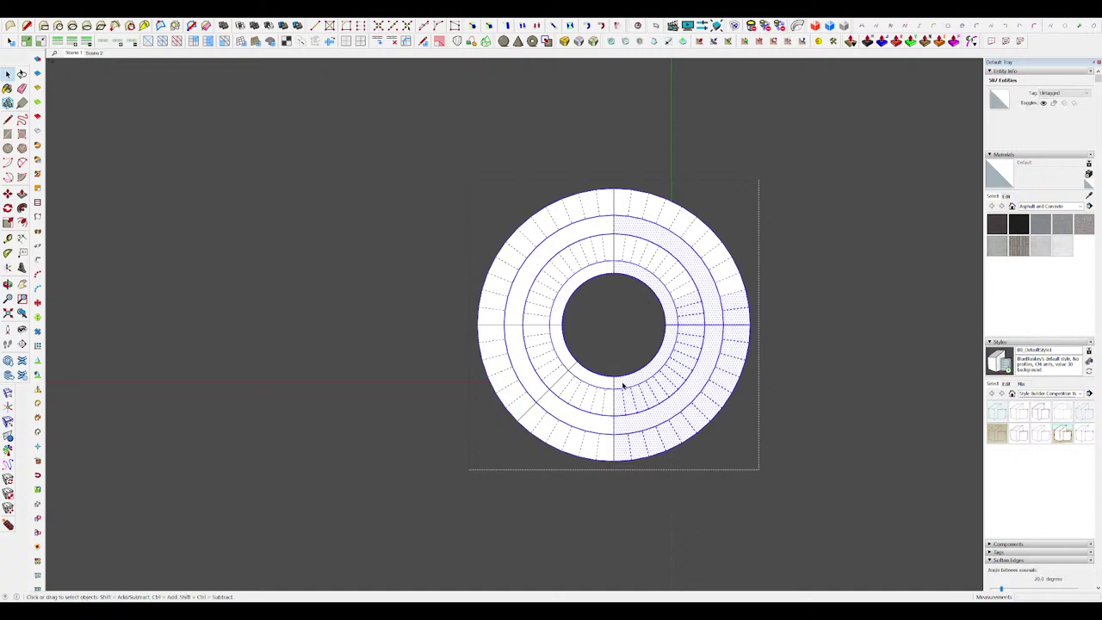
{"action": "middle_click_drag", "start_coordinate": [622, 385], "coordinate": [593, 414]}
{"action": "scroll", "coordinate": [593, 414], "scroll_direction": "up", "scroll_amount": 3}
{"action": "key", "text": "l"}
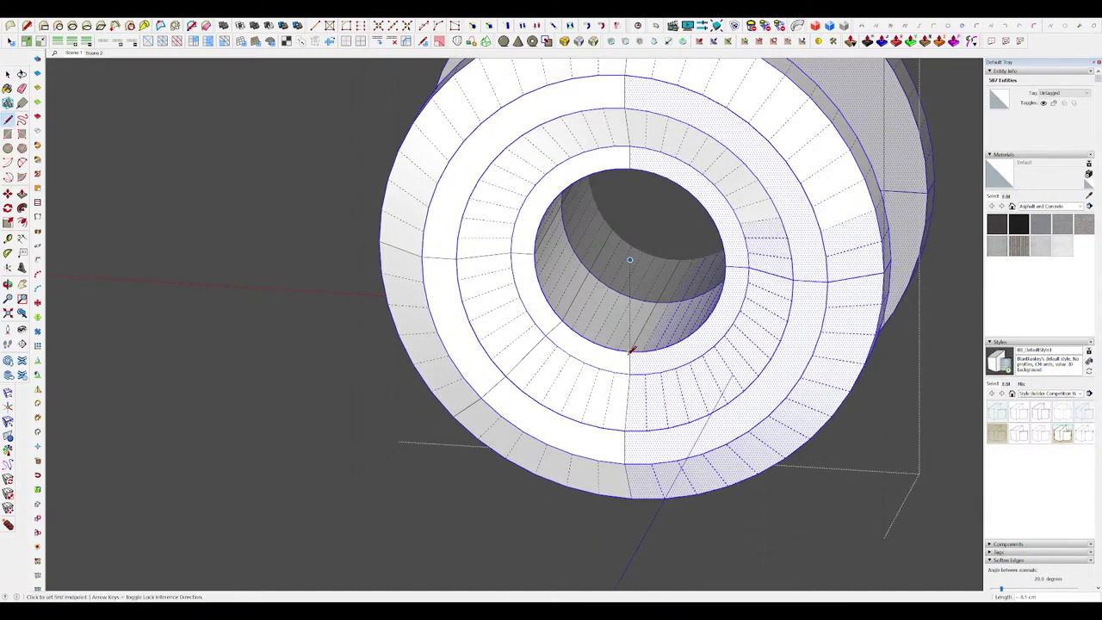
{"action": "left_click", "coordinate": [545, 335]}
{"action": "key", "text": "space"}
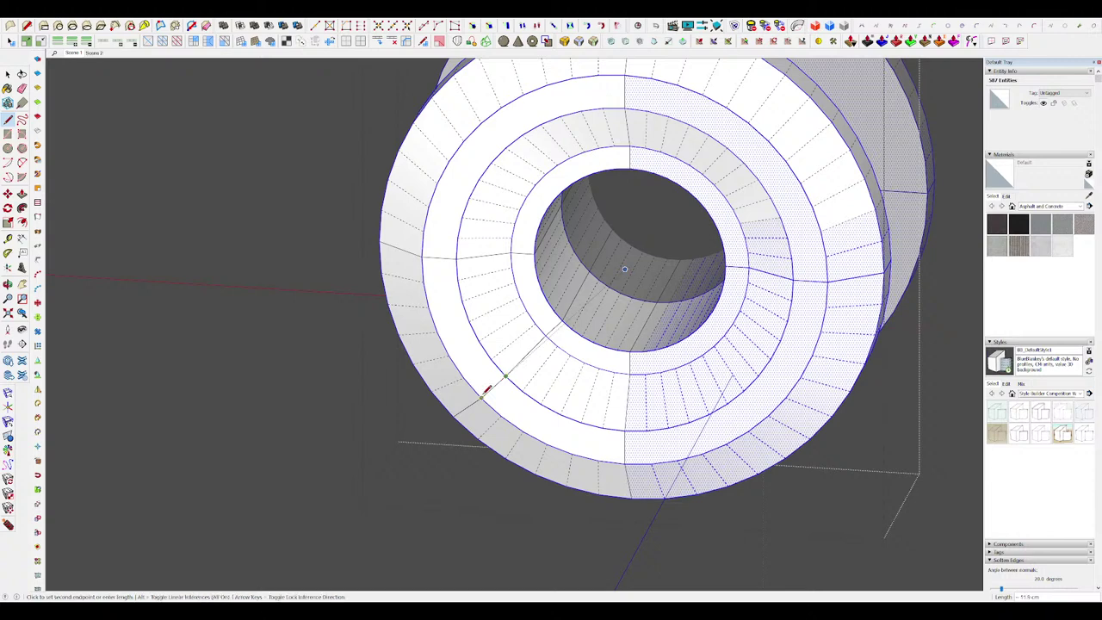
Step: Select and delete the extra ring pieces until one wedge segment remains
{"action": "middle_click_drag", "start_coordinate": [485, 387], "coordinate": [768, 448]}
{"action": "scroll", "coordinate": [767, 449], "scroll_direction": "down", "scroll_amount": 3}
{"action": "triple_click", "coordinate": [692, 346]}
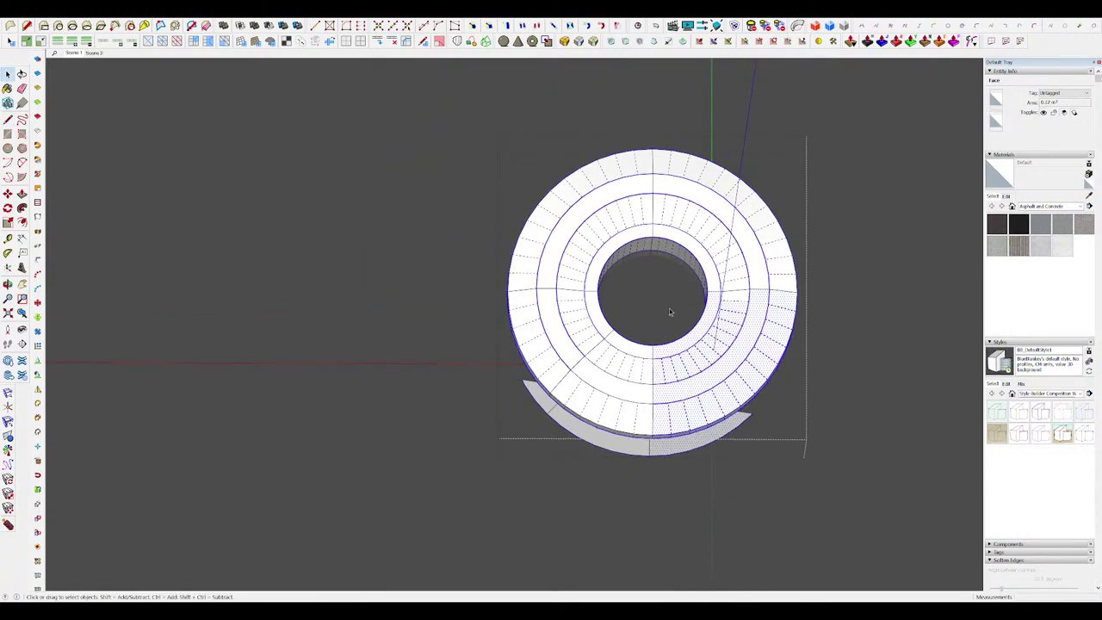
{"action": "key", "text": "Delete"}
{"action": "mouse_move", "coordinate": [691, 373]}
{"action": "middle_mouse_down"}
{"action": "mouse_move", "coordinate": [826, 480]}
{"action": "mouse_move", "coordinate": [682, 388]}
{"action": "middle_mouse_up"}
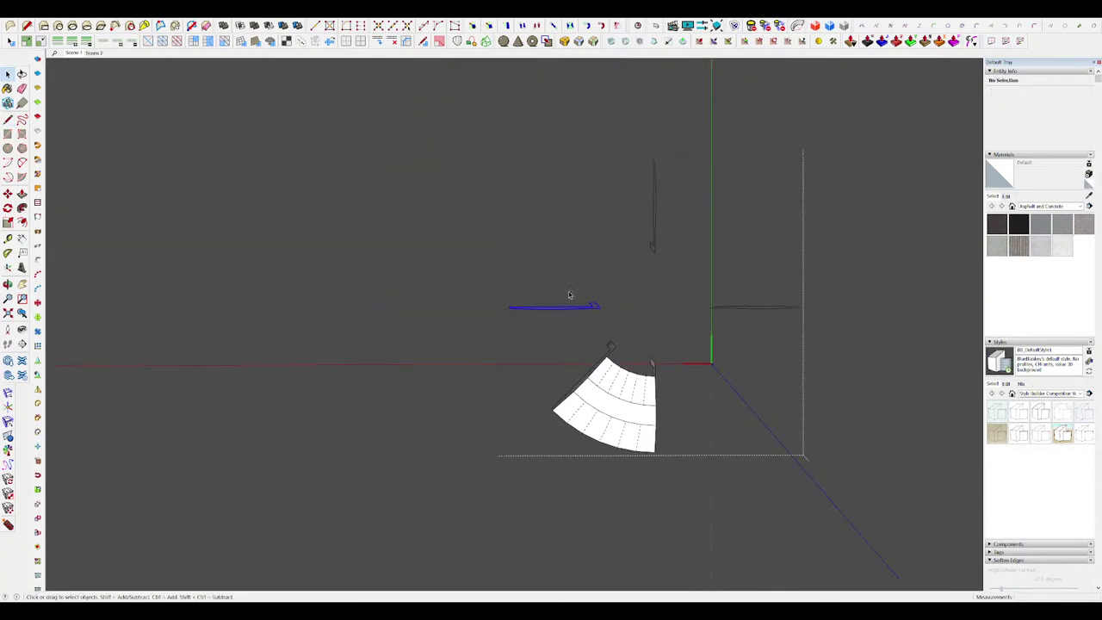
{"action": "key", "text": "Delete"}
{"action": "left_click_drag", "start_coordinate": [679, 291], "coordinate": [589, 114]}
{"action": "key", "text": "Delete"}
{"action": "left_click_drag", "start_coordinate": [816, 335], "coordinate": [686, 268]}
{"action": "key", "text": "Delete"}
Step: Restore the Scene 1 camera view and orbit around the remaining wedge
{"action": "middle_click_drag", "start_coordinate": [699, 344], "coordinate": [631, 420]}
{"action": "scroll", "coordinate": [638, 376], "scroll_direction": "down", "scroll_amount": 2}
{"action": "left_click", "coordinate": [70, 52]}
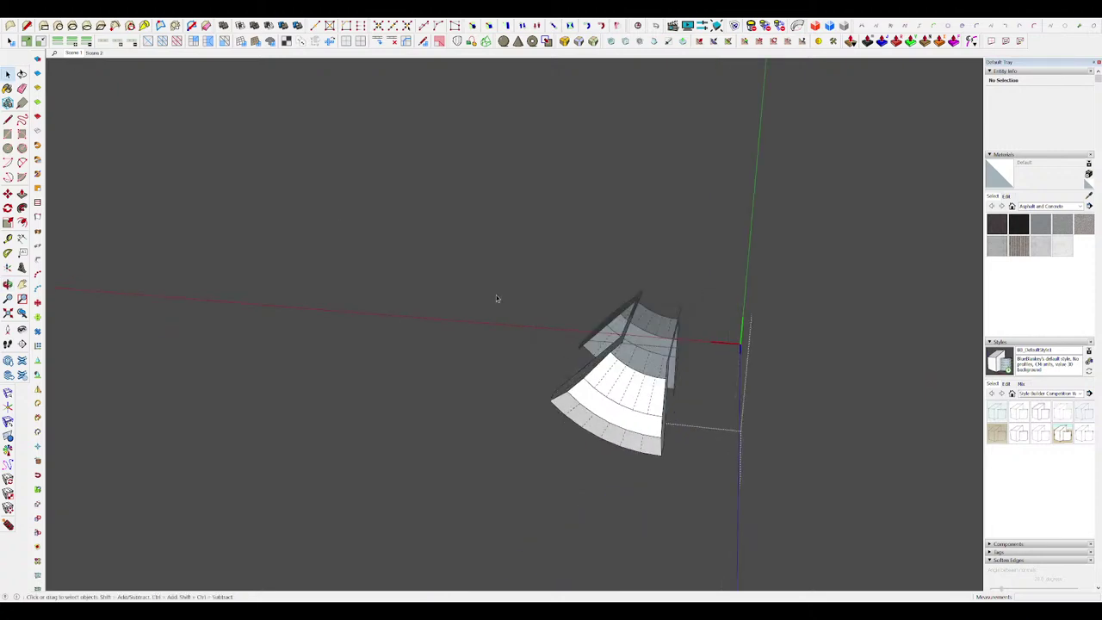
{"action": "middle_click_drag", "start_coordinate": [495, 299], "coordinate": [628, 362]}
Step: Unhide the model, exit the wedge group, and draw a guide line across the ring's opening
{"action": "key", "text": "h"}
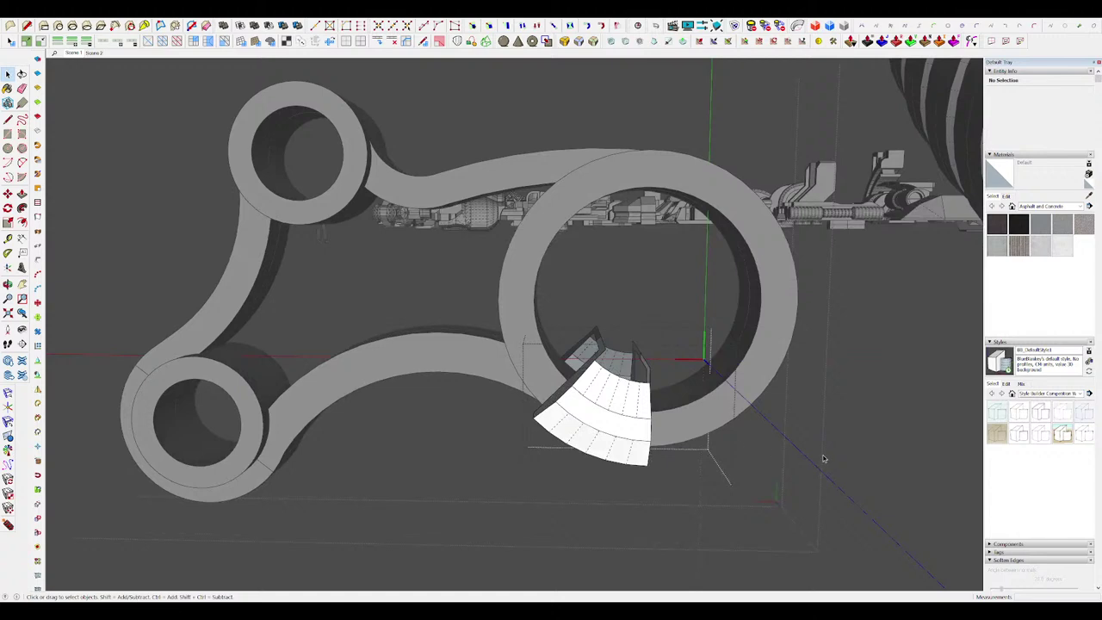
{"action": "left_click", "coordinate": [824, 458]}
{"action": "mouse_move", "coordinate": [551, 303]}
{"action": "middle_mouse_down"}
{"action": "mouse_move", "coordinate": [530, 278]}
{"action": "mouse_move", "coordinate": [524, 301]}
{"action": "middle_mouse_up"}
{"action": "key", "text": "l"}
{"action": "left_click", "coordinate": [532, 293]}
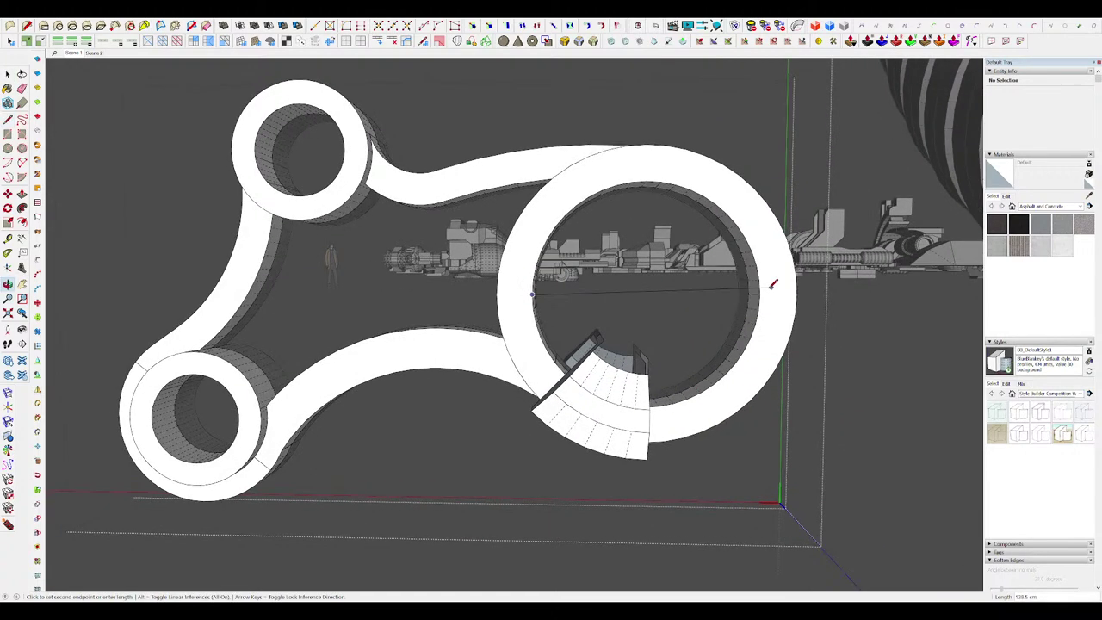
{"action": "left_click", "coordinate": [760, 293]}
Step: Select the wedge and start a Ctrl-copy rotation about the ring's centre, then cancel it
{"action": "middle_click_drag", "start_coordinate": [757, 297], "coordinate": [723, 317]}
{"action": "key", "text": "space"}
{"action": "left_click", "coordinate": [577, 413]}
{"action": "middle_click_drag", "start_coordinate": [577, 414], "coordinate": [564, 353]}
{"action": "key", "text": "q"}
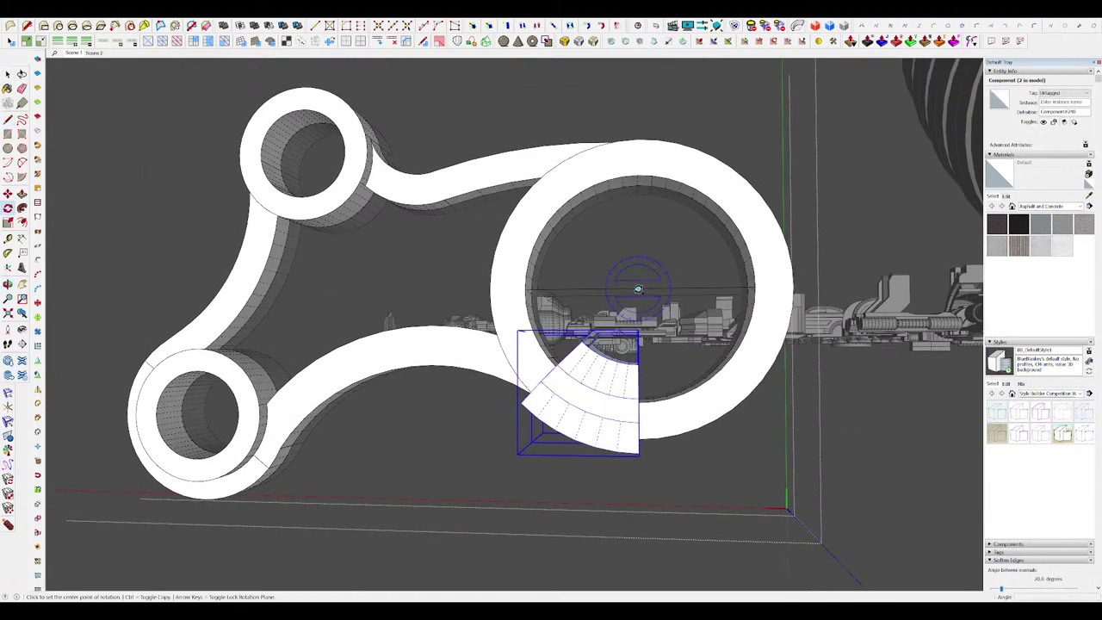
{"action": "left_click", "coordinate": [638, 287]}
{"action": "left_click", "coordinate": [575, 288]}
{"action": "key", "text": "ctrl"}
{"action": "key", "text": "Escape"}
{"action": "scroll", "coordinate": [612, 361], "scroll_direction": "down", "scroll_amount": 3}
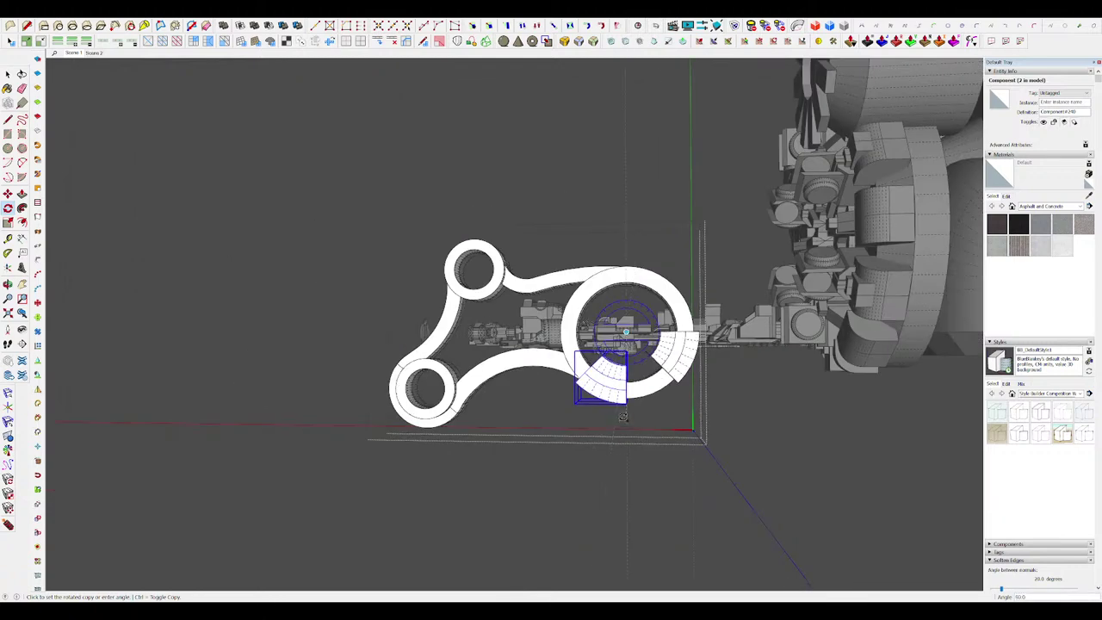
{"action": "scroll", "coordinate": [606, 284], "scroll_direction": "up", "scroll_amount": 6}
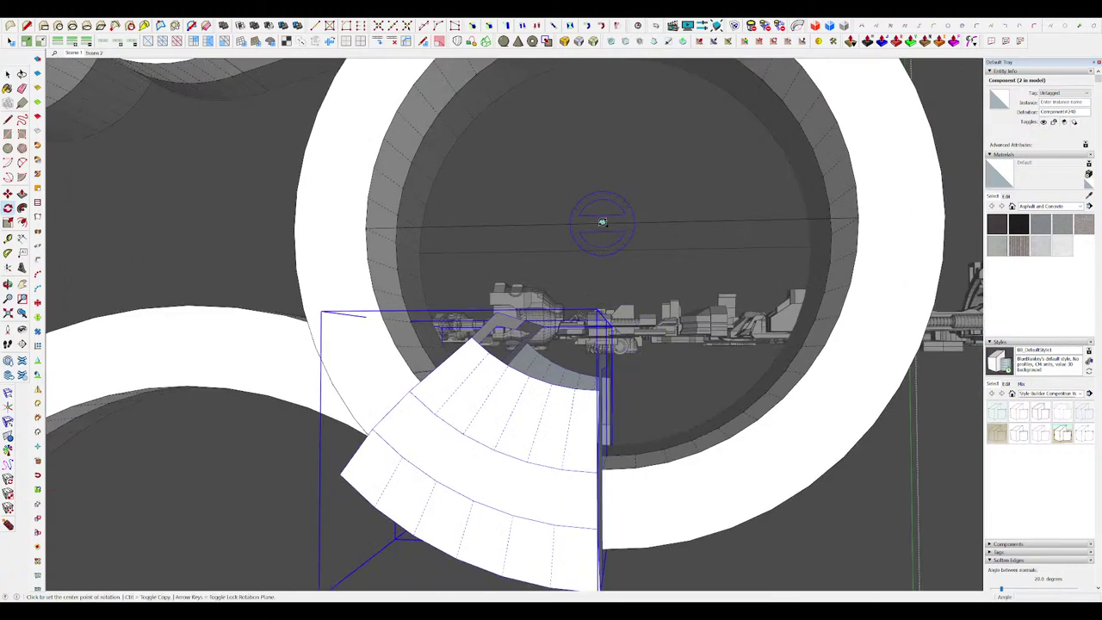
{"action": "scroll", "coordinate": [602, 222], "scroll_direction": "down", "scroll_amount": 3}
Step: Place a wedge copy rotated 45° about the ring's middle, then undo it
{"action": "left_click", "coordinate": [602, 224]}
{"action": "left_click", "coordinate": [601, 345]}
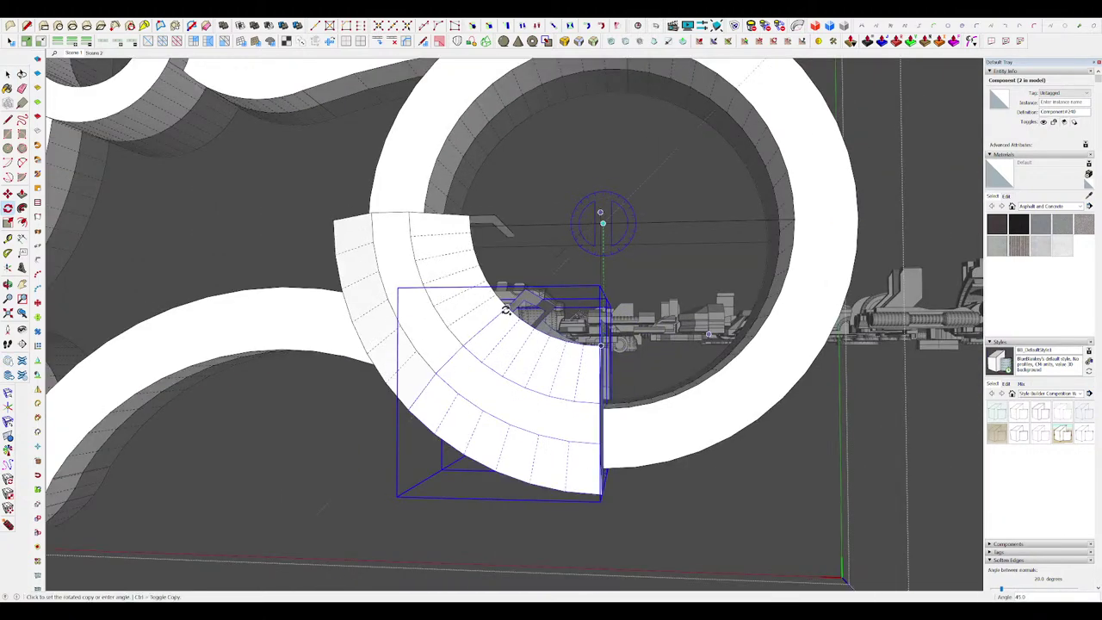
{"action": "left_click", "coordinate": [506, 310]}
{"action": "scroll", "coordinate": [549, 340], "scroll_direction": "down", "scroll_amount": 4}
{"action": "key", "text": "space"}
{"action": "middle_click_drag", "start_coordinate": [553, 347], "coordinate": [553, 359]}
{"action": "scroll", "coordinate": [555, 355], "scroll_direction": "up", "scroll_amount": 2}
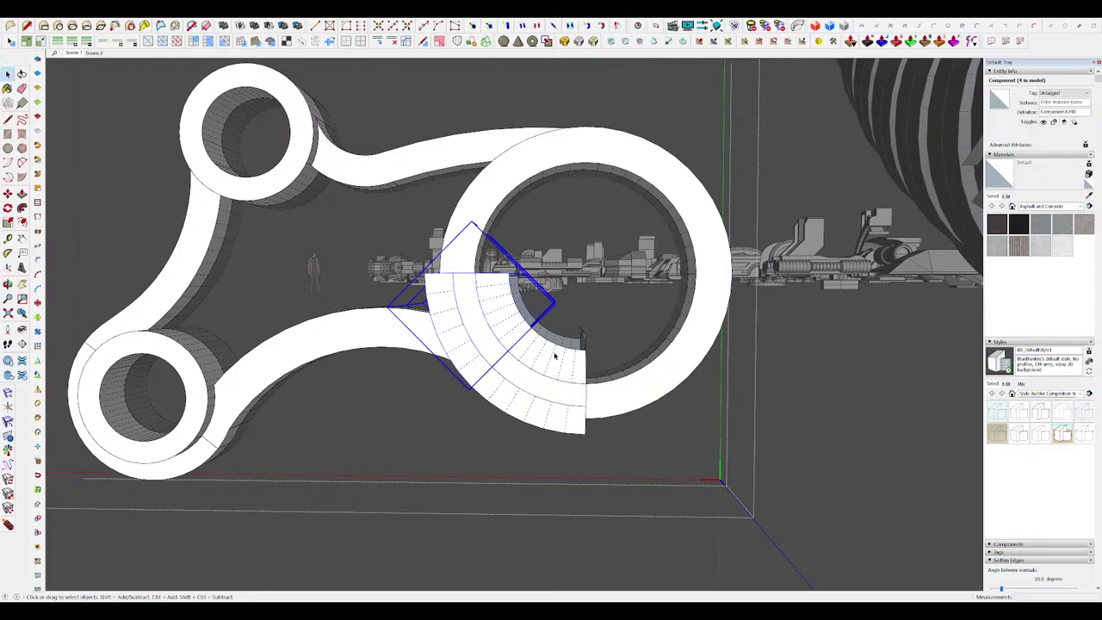
{"action": "scroll", "coordinate": [555, 355], "scroll_direction": "down", "scroll_amount": 3}
{"action": "key", "text": "ctrl+z"}
{"action": "scroll", "coordinate": [510, 339], "scroll_direction": "up", "scroll_amount": 3}
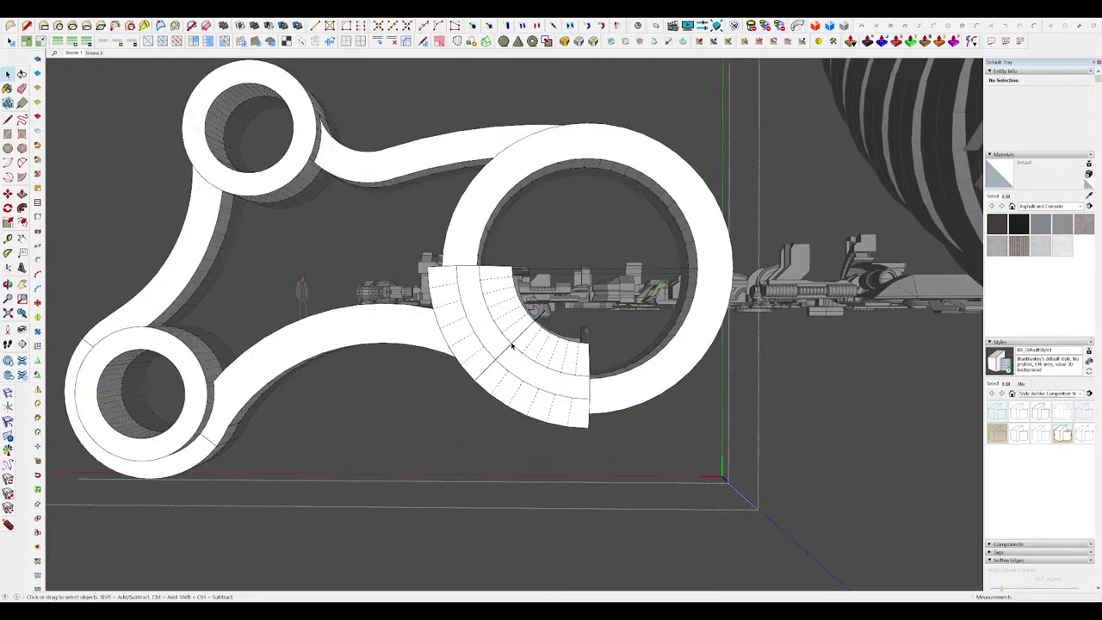
Step: Rotate-copy both wedges 90° about the ring's centre and repeat the copies around the whole ring
{"action": "left_click", "coordinate": [507, 332], "text": "shift"}
{"action": "middle_click_drag", "start_coordinate": [532, 333], "coordinate": [526, 319]}
{"action": "key", "text": "q"}
{"action": "left_click", "coordinate": [586, 264]}
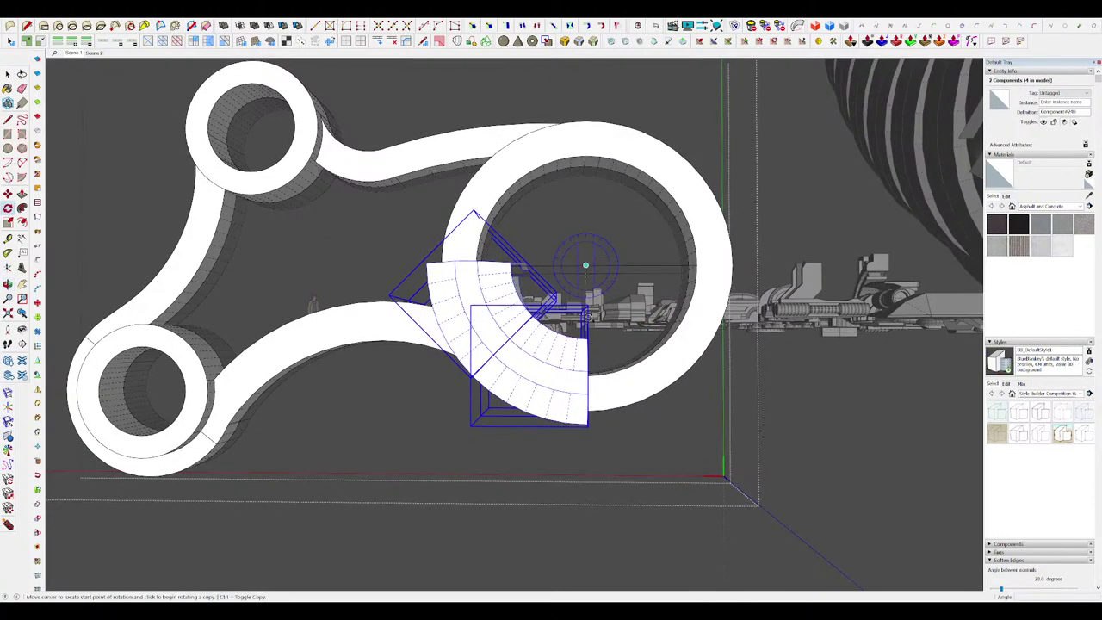
{"action": "key", "text": "ctrl"}
{"action": "left_click", "coordinate": [588, 340]}
{"action": "left_click", "coordinate": [508, 262]}
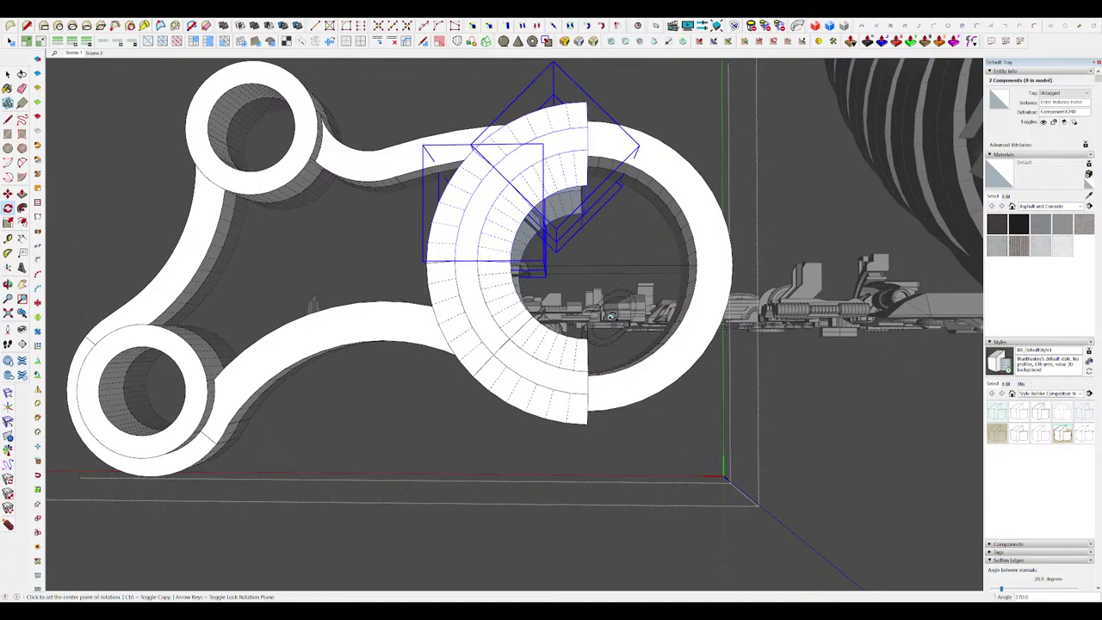
{"action": "key", "text": "Return"}
Step: Delete the lower-right wedge, restoring the lower-left one deleted by mistake
{"action": "middle_click_drag", "start_coordinate": [609, 320], "coordinate": [608, 433], "text": "shift"}
{"action": "key", "text": "space"}
{"action": "left_click", "coordinate": [563, 457]}
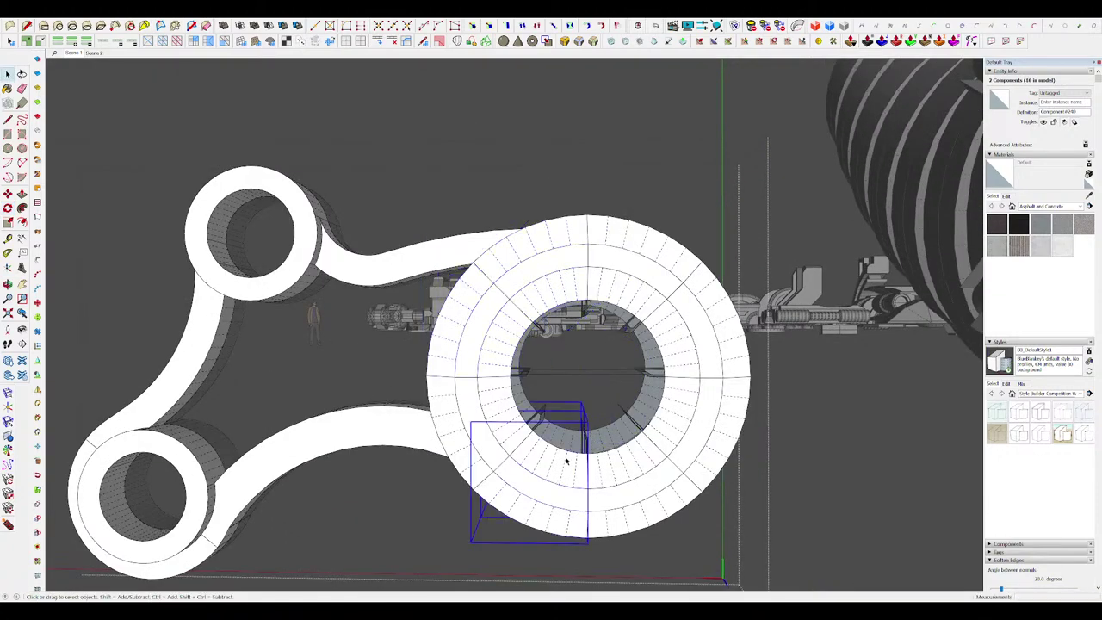
{"action": "key", "text": "Delete"}
{"action": "middle_click_drag", "start_coordinate": [530, 451], "coordinate": [535, 429]}
{"action": "key", "text": "ctrl+z"}
{"action": "left_click", "coordinate": [637, 437]}
{"action": "key", "text": "Delete"}
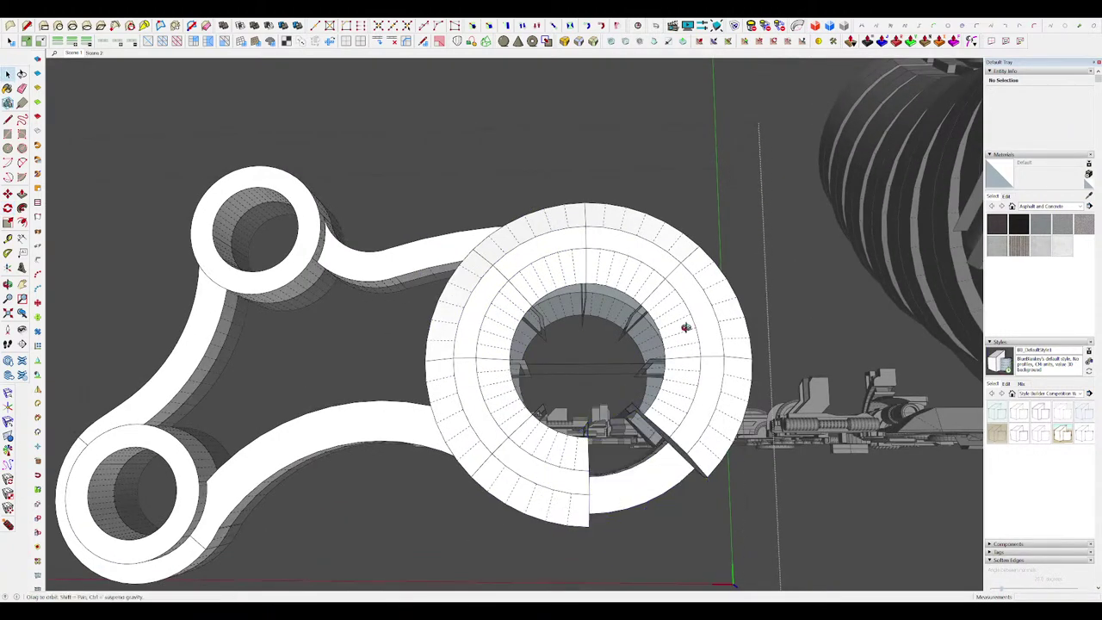
Step: Look down on the ring and hide everything except the edited ring
{"action": "middle_click_drag", "start_coordinate": [686, 327], "coordinate": [697, 355]}
{"action": "scroll", "coordinate": [598, 252], "scroll_direction": "down", "scroll_amount": 4}
{"action": "middle_click_drag", "start_coordinate": [598, 252], "coordinate": [660, 307]}
{"action": "scroll", "coordinate": [628, 379], "scroll_direction": "up", "scroll_amount": 5}
{"action": "key", "text": "shift+h"}
{"action": "scroll", "coordinate": [649, 209], "scroll_direction": "up", "scroll_amount": 3}
Step: Isolate the single wedge segment by hiding the other ring segments, and orbit around it
{"action": "double_click", "coordinate": [594, 204]}
{"action": "key", "text": "shift+h"}
{"action": "key", "text": "shift+j"}
{"action": "scroll", "coordinate": [534, 286], "scroll_direction": "down", "scroll_amount": 3}
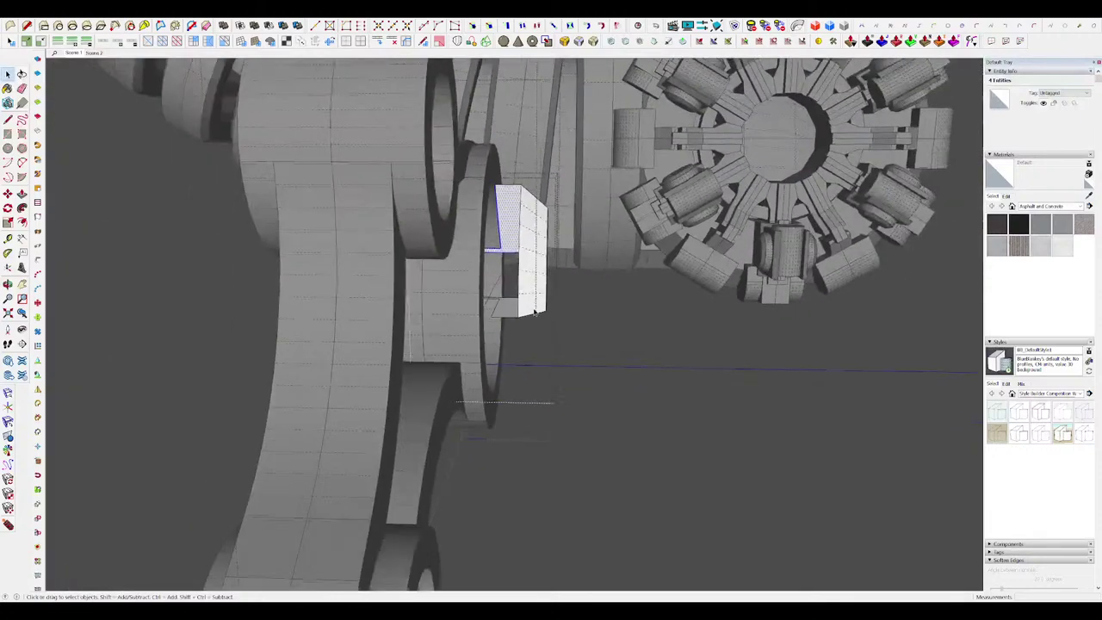
{"action": "key", "text": "shift+h"}
{"action": "scroll", "coordinate": [486, 274], "scroll_direction": "up", "scroll_amount": 1}
{"action": "mouse_move", "coordinate": [485, 273]}
{"action": "middle_mouse_down"}
{"action": "mouse_move", "coordinate": [504, 270]}
{"action": "mouse_move", "coordinate": [514, 227]}
{"action": "mouse_move", "coordinate": [673, 278]}
{"action": "mouse_move", "coordinate": [442, 108]}
{"action": "mouse_move", "coordinate": [546, 336]}
{"action": "mouse_move", "coordinate": [413, 366]}
{"action": "middle_mouse_up"}
{"action": "key", "text": "e"}
{"action": "key", "text": "shift+h"}
{"action": "key", "text": "shift+h"}
{"action": "middle_click_drag", "start_coordinate": [674, 242], "coordinate": [929, 320]}
{"action": "scroll", "coordinate": [713, 270], "scroll_direction": "down", "scroll_amount": 3}
{"action": "middle_click_drag", "start_coordinate": [713, 271], "coordinate": [381, 299]}
{"action": "key", "text": "space"}
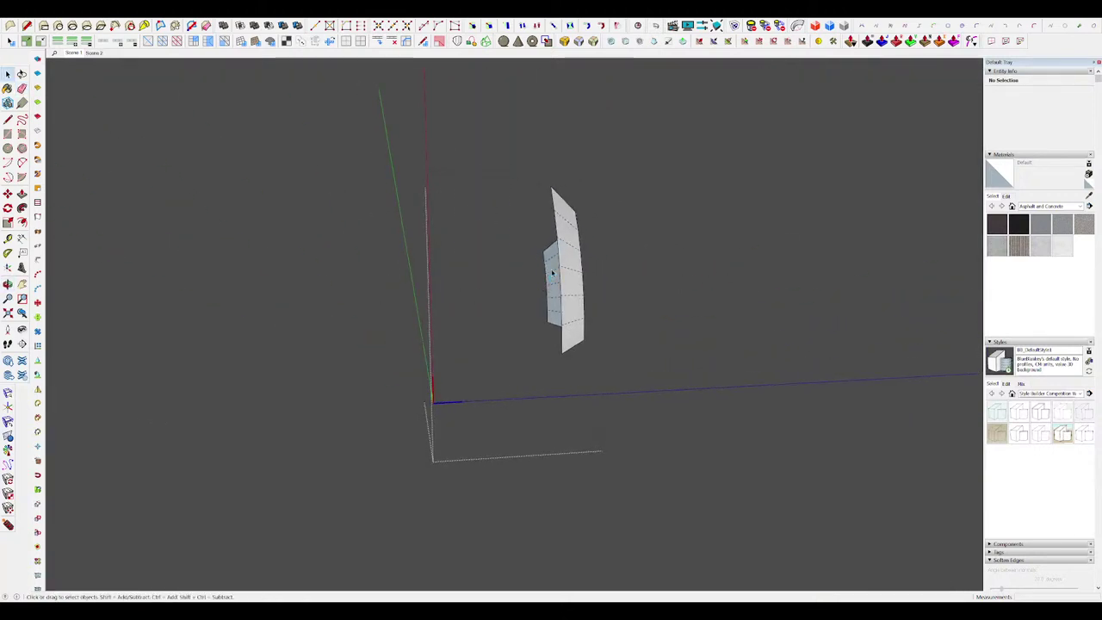
{"action": "scroll", "coordinate": [554, 274], "scroll_direction": "up", "scroll_amount": 2}
Step: Select the wedge's curved edges and stretch them sideways with Vertex Tools
{"action": "left_click", "coordinate": [560, 246]}
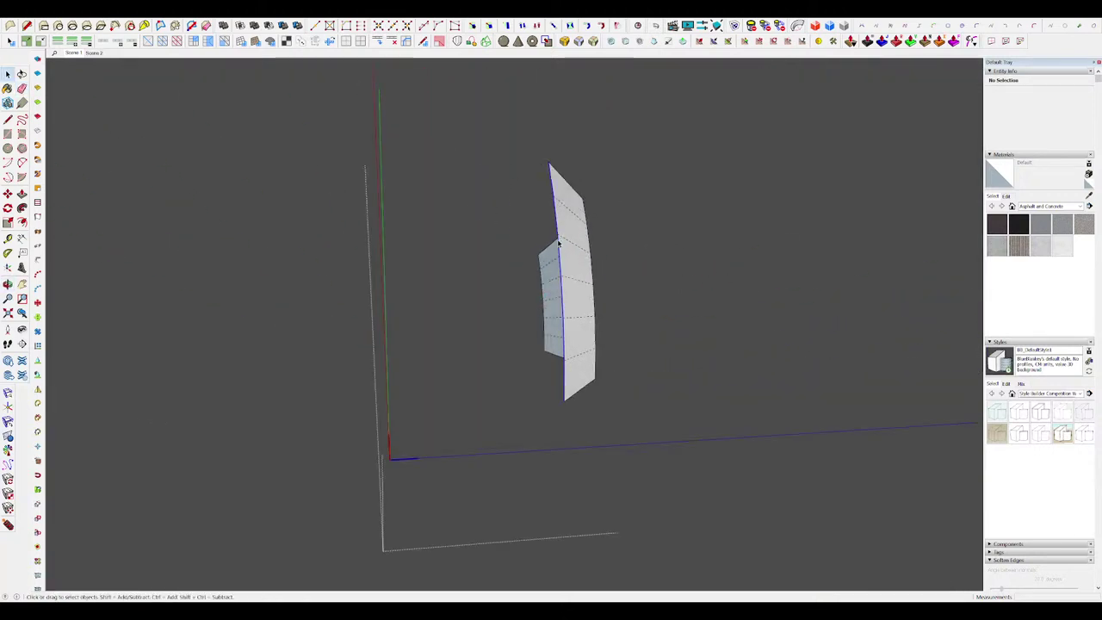
{"action": "left_click", "coordinate": [541, 285], "text": "ctrl"}
{"action": "left_click", "coordinate": [547, 285], "text": "ctrl"}
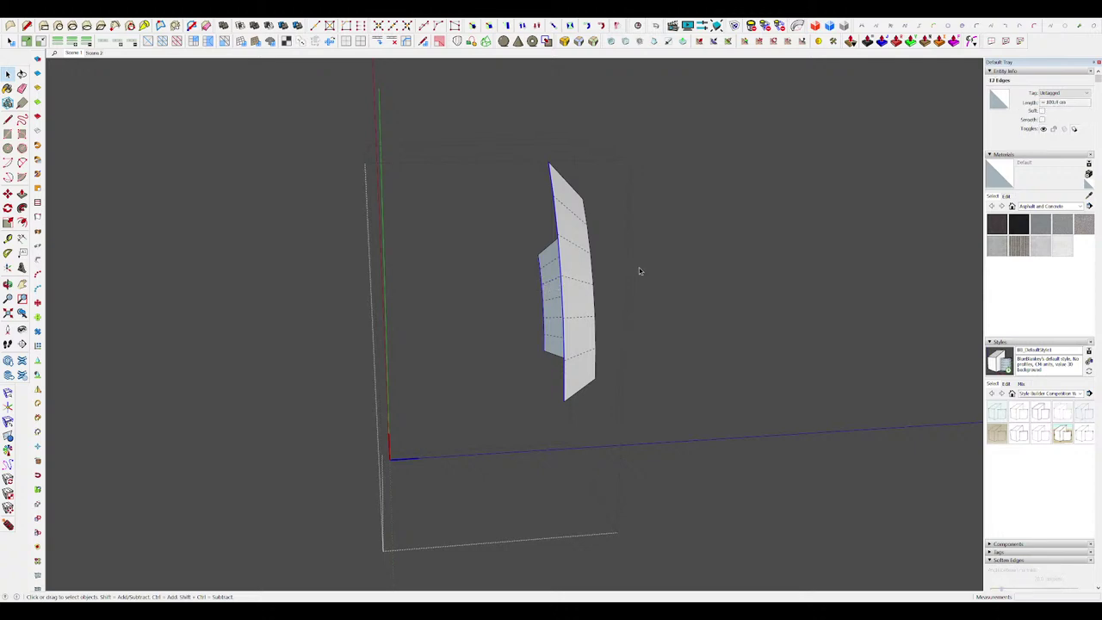
{"action": "key", "text": "v"}
{"action": "middle_click_drag", "start_coordinate": [598, 293], "coordinate": [573, 283]}
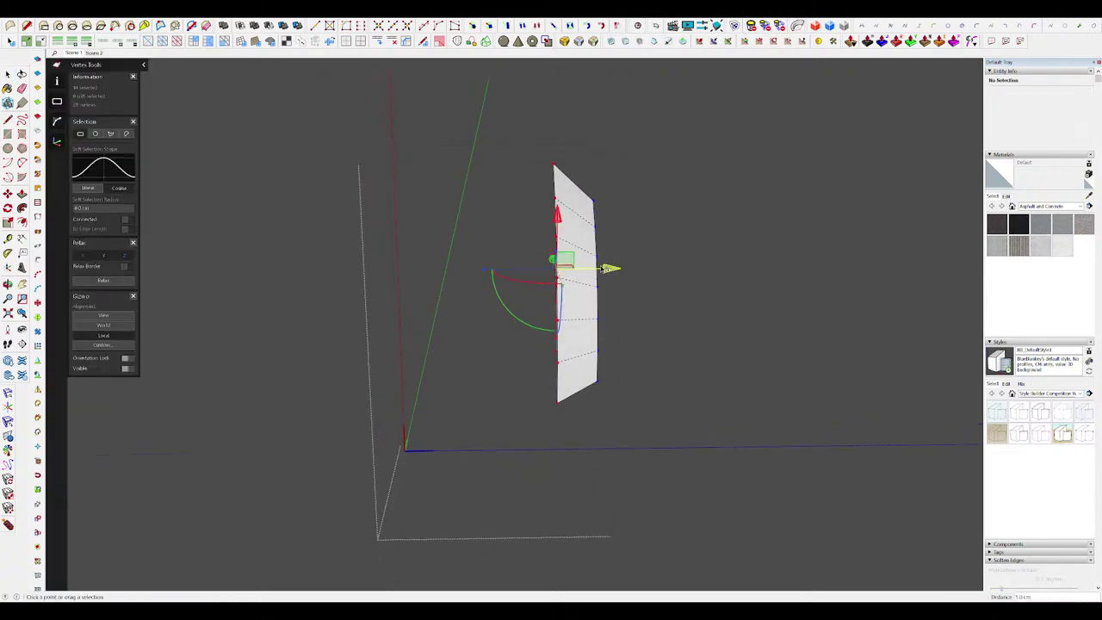
{"action": "left_click_drag", "start_coordinate": [605, 268], "coordinate": [453, 270]}
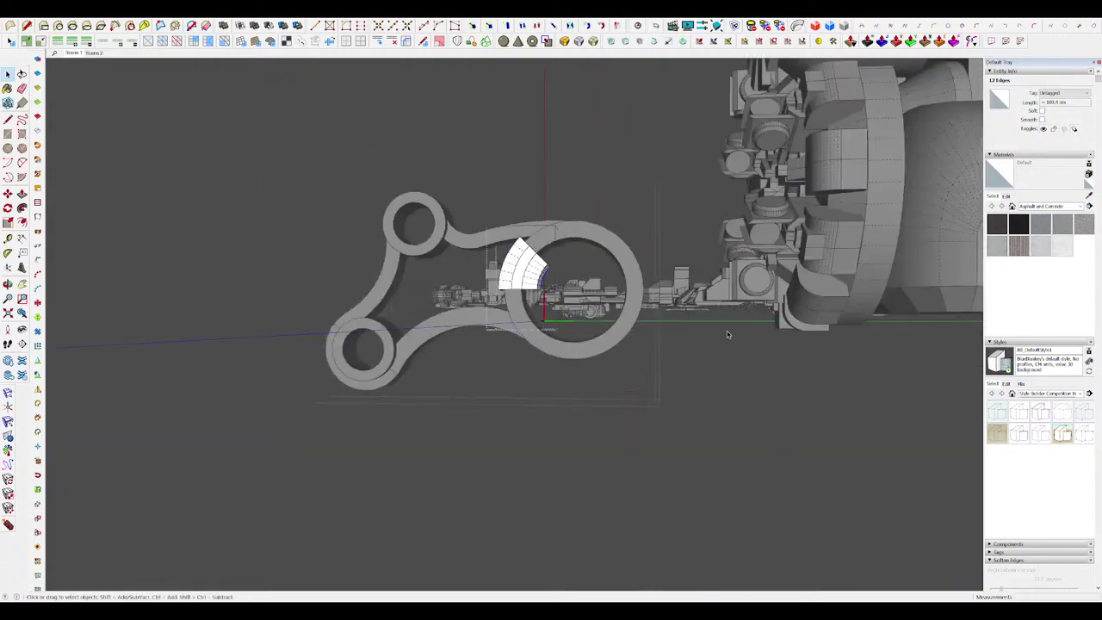
{"action": "left_click", "coordinate": [776, 381]}
{"action": "middle_click_drag", "start_coordinate": [777, 381], "coordinate": [826, 456]}
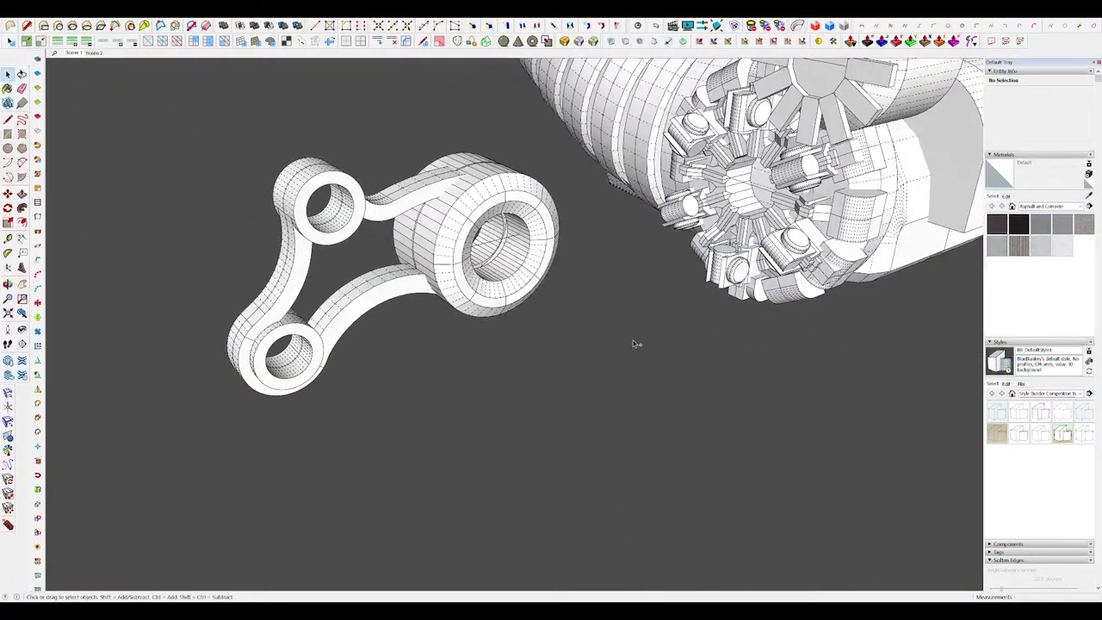
{"action": "scroll", "coordinate": [635, 339], "scroll_direction": "down", "scroll_amount": 4}
{"action": "mouse_move", "coordinate": [637, 342]}
{"action": "middle_mouse_down", "text": "shift"}
{"action": "mouse_move", "coordinate": [698, 421]}
{"action": "mouse_move", "coordinate": [711, 480]}
{"action": "middle_mouse_up", "text": "shift"}
{"action": "scroll", "coordinate": [704, 418], "scroll_direction": "down", "scroll_amount": 2}
{"action": "scroll", "coordinate": [688, 344], "scroll_direction": "down", "scroll_amount": 2}
{"action": "middle_click_drag", "start_coordinate": [684, 340], "coordinate": [632, 408]}
{"action": "scroll", "coordinate": [633, 409], "scroll_direction": "up", "scroll_amount": 4}
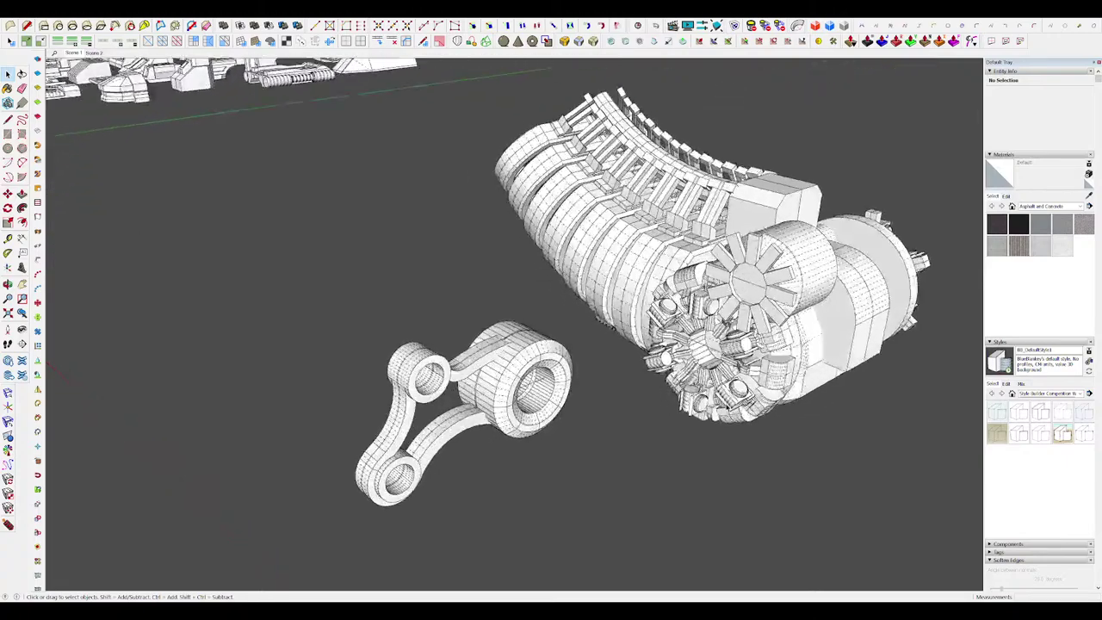
{"action": "mouse_move", "coordinate": [551, 146]}
{"action": "middle_mouse_down", "text": "shift"}
{"action": "mouse_move", "coordinate": [732, 401]}
{"action": "mouse_move", "coordinate": [670, 394]}
{"action": "mouse_move", "coordinate": [695, 421]}
{"action": "mouse_move", "coordinate": [691, 406]}
{"action": "middle_mouse_up", "text": "shift"}
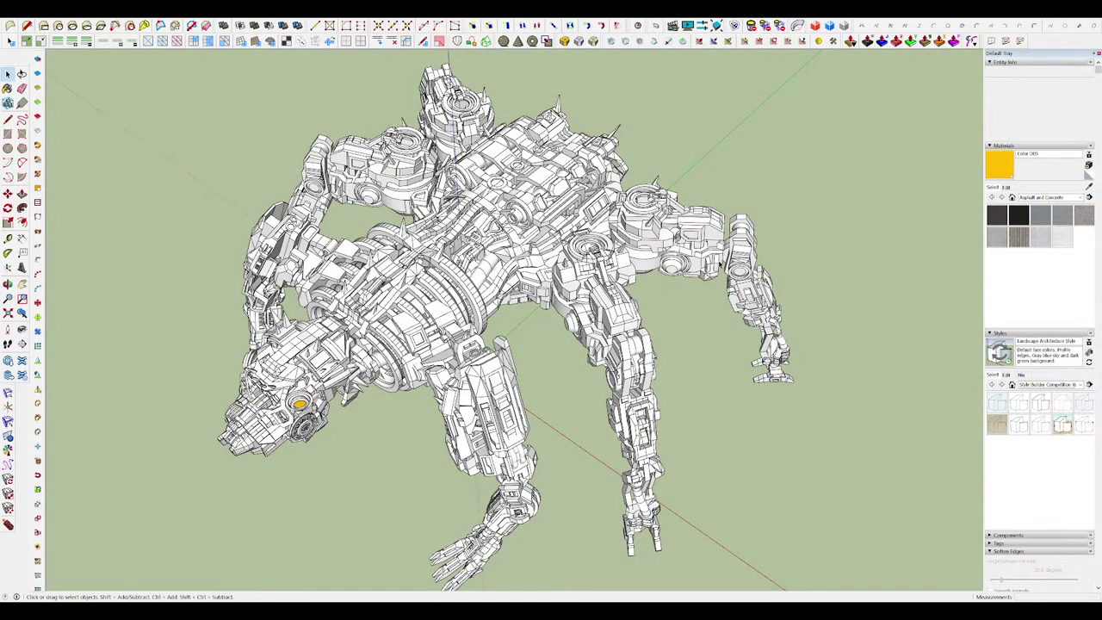
Step: Orbit so the robot faces the viewer, then orbit the spider on its web from above
{"action": "scroll", "coordinate": [721, 263], "scroll_direction": "down", "scroll_amount": 3}
{"action": "middle_click_drag", "start_coordinate": [721, 264], "coordinate": [805, 245]}
{"action": "scroll", "coordinate": [505, 276], "scroll_direction": "up", "scroll_amount": 2}
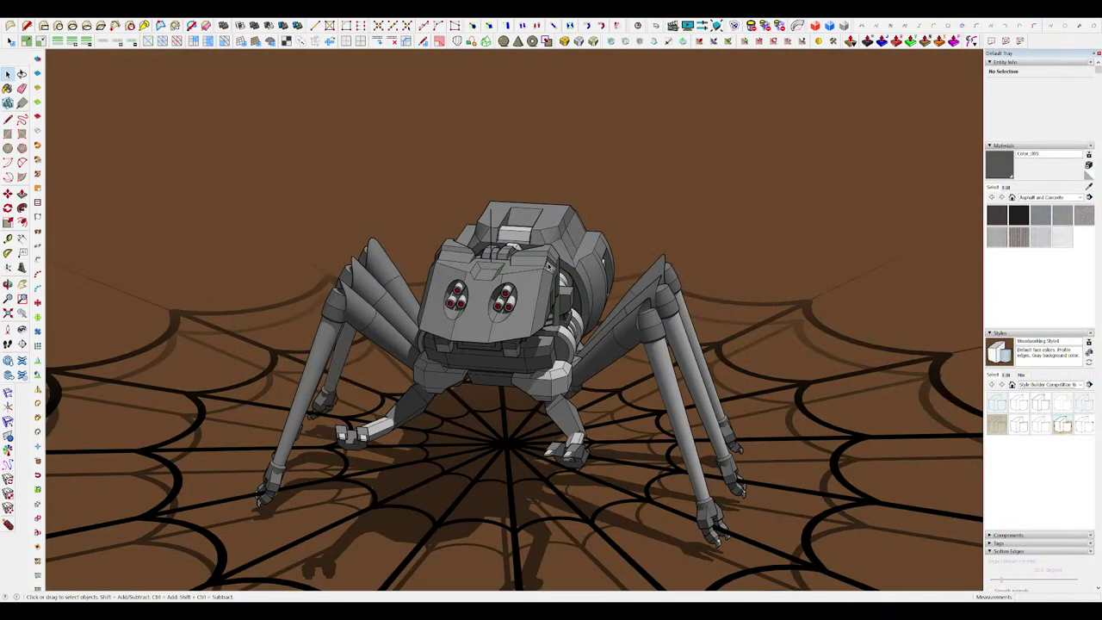
{"action": "middle_click_drag", "start_coordinate": [550, 266], "coordinate": [678, 347]}
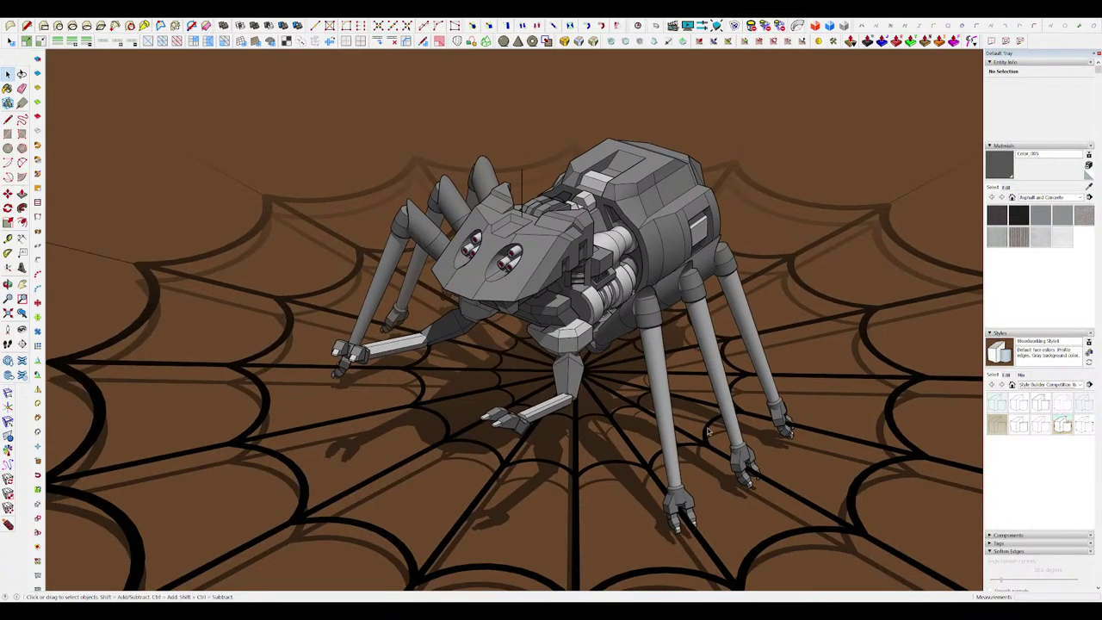
{"action": "middle_click_drag", "start_coordinate": [713, 428], "coordinate": [761, 447]}
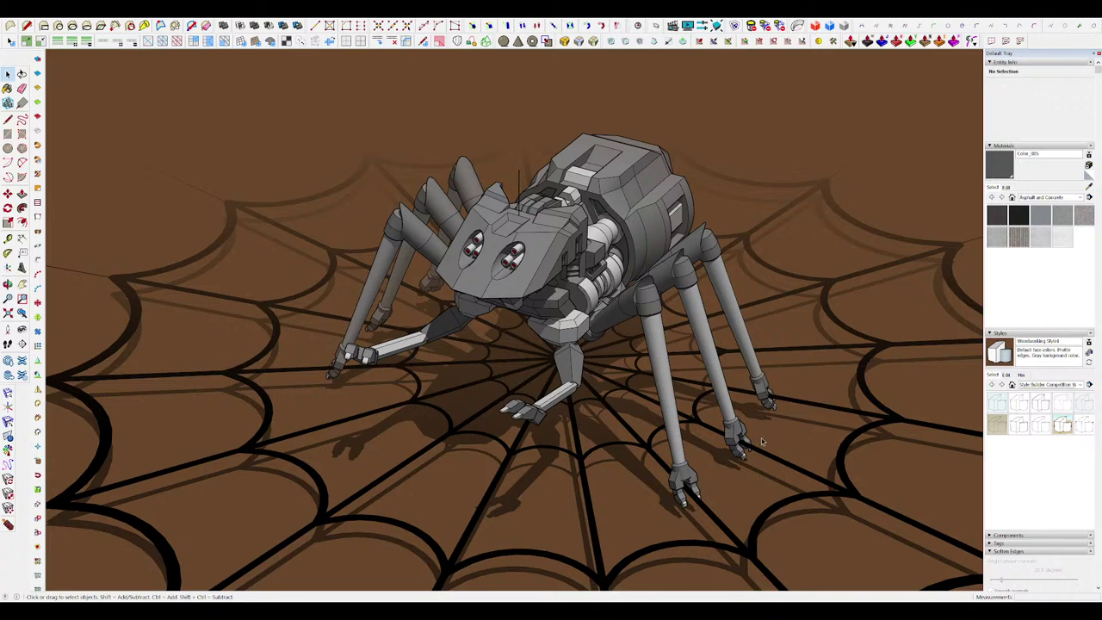
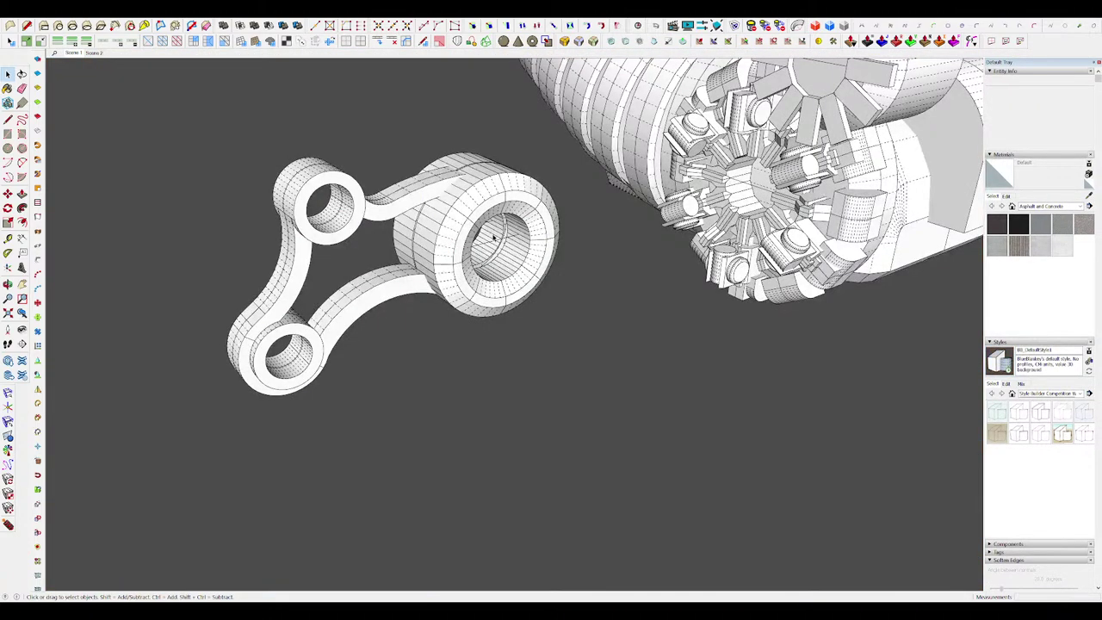
Step: Select the 12 edges at the ring segment's end
{"action": "scroll", "coordinate": [364, 172], "scroll_direction": "down", "scroll_amount": 2}
{"action": "scroll", "coordinate": [639, 266], "scroll_direction": "up", "scroll_amount": 6}
{"action": "mouse_move", "coordinate": [640, 266]}
{"action": "middle_mouse_down"}
{"action": "mouse_move", "coordinate": [622, 308]}
{"action": "mouse_move", "coordinate": [719, 304]}
{"action": "mouse_move", "coordinate": [691, 298]}
{"action": "middle_mouse_up"}
{"action": "left_click_drag", "start_coordinate": [478, 201], "coordinate": [555, 394]}
{"action": "middle_click_drag", "start_coordinate": [555, 394], "coordinate": [341, 325]}
{"action": "scroll", "coordinate": [809, 377], "scroll_direction": "up", "scroll_amount": 2}
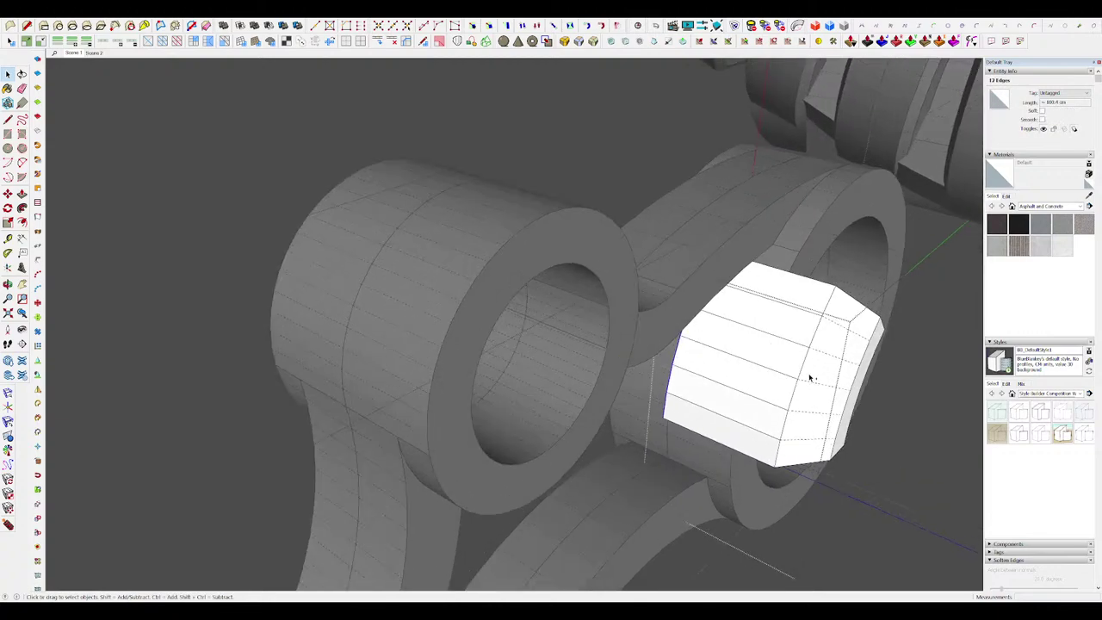
{"action": "middle_click_drag", "start_coordinate": [680, 413], "coordinate": [715, 376]}
{"action": "scroll", "coordinate": [715, 376], "scroll_direction": "up", "scroll_amount": 3}
Step: Move the selected end edges along a locked axis to a new position
{"action": "key", "text": "m"}
{"action": "left_click", "coordinate": [685, 355]}
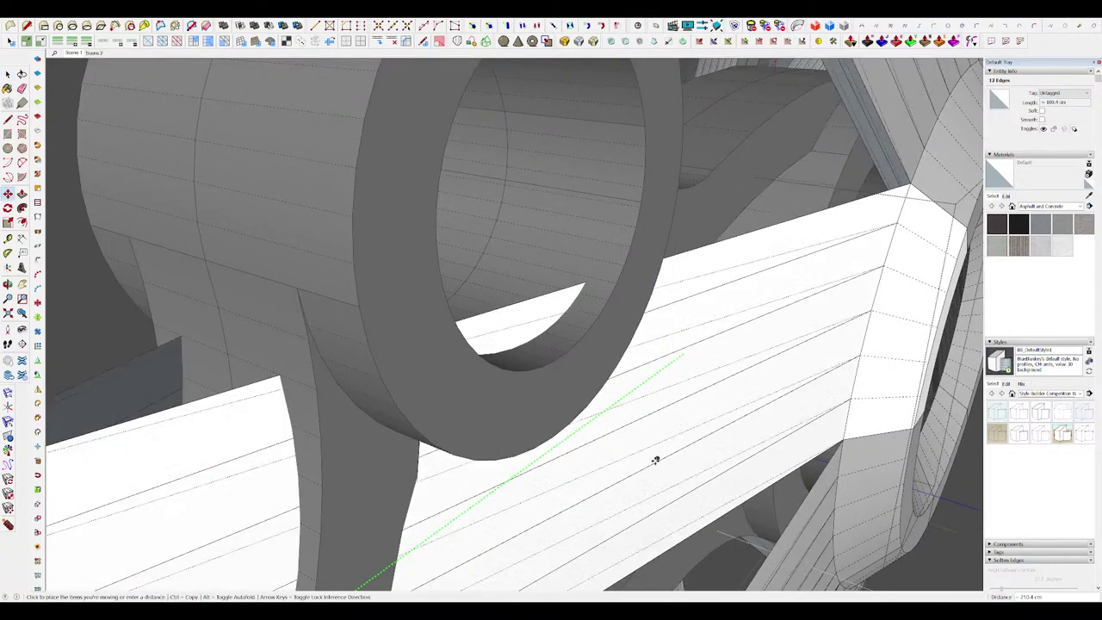
{"action": "key", "text": "Right"}
{"action": "key", "text": "Left"}
{"action": "key", "text": "Up"}
{"action": "left_click", "coordinate": [646, 472]}
{"action": "middle_click_drag", "start_coordinate": [646, 472], "coordinate": [598, 329]}
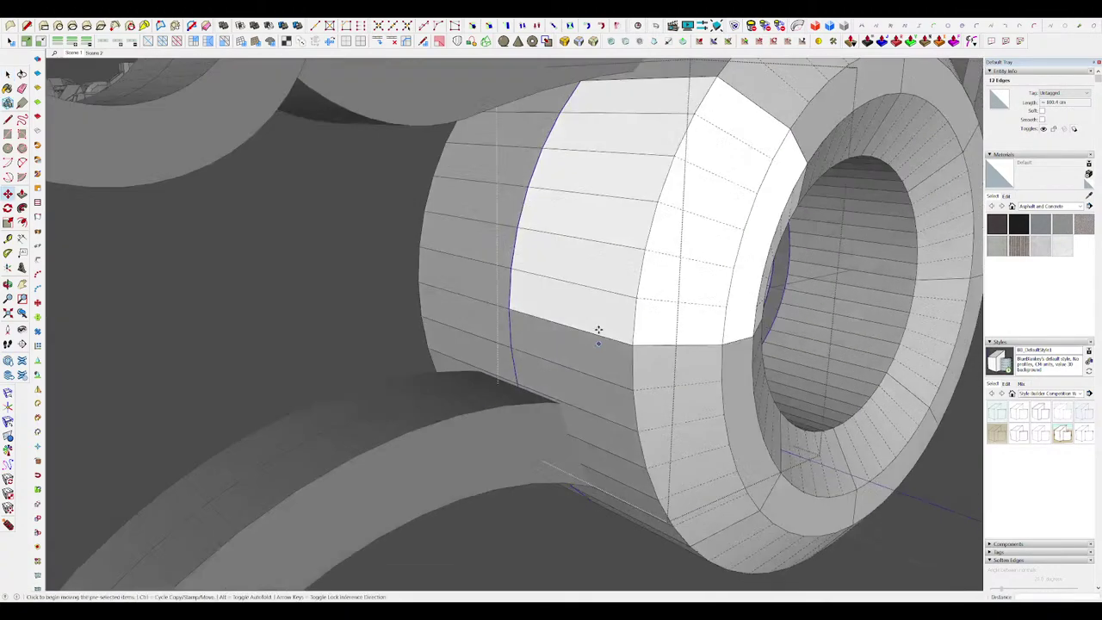
{"action": "key", "text": "space"}
Step: Isolate the ring segment, show the other segments again, and set the edges at the corner
{"action": "scroll", "coordinate": [598, 329], "scroll_direction": "down", "scroll_amount": 5}
{"action": "middle_click_drag", "start_coordinate": [667, 311], "coordinate": [441, 299]}
{"action": "key", "text": "i"}
{"action": "scroll", "coordinate": [592, 290], "scroll_direction": "up", "scroll_amount": 2}
{"action": "key", "text": "j"}
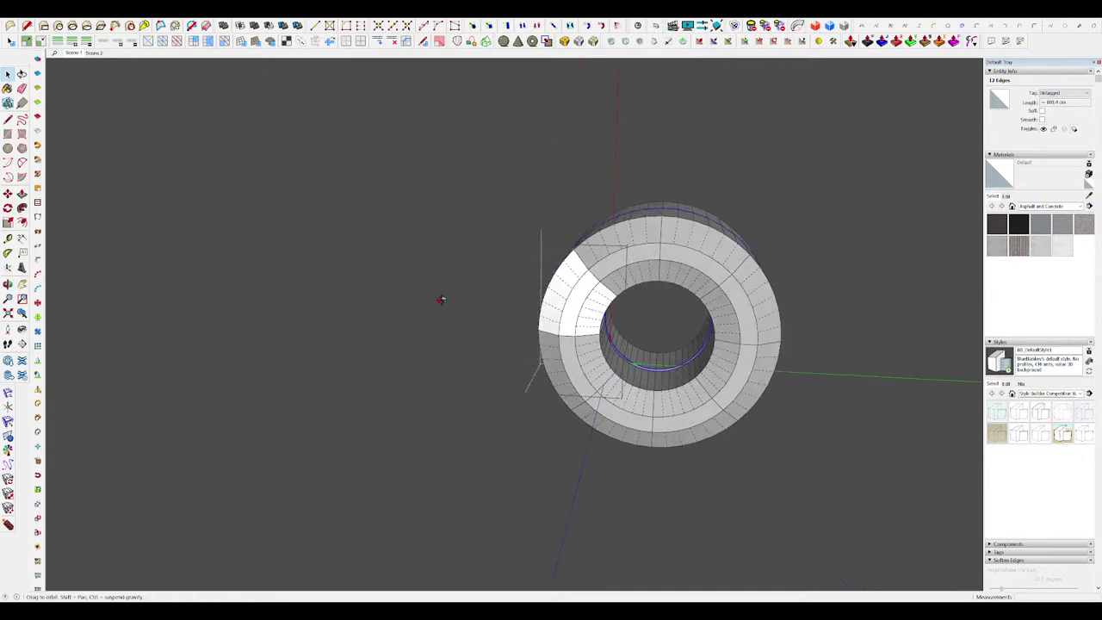
{"action": "scroll", "coordinate": [627, 344], "scroll_direction": "up", "scroll_amount": 10}
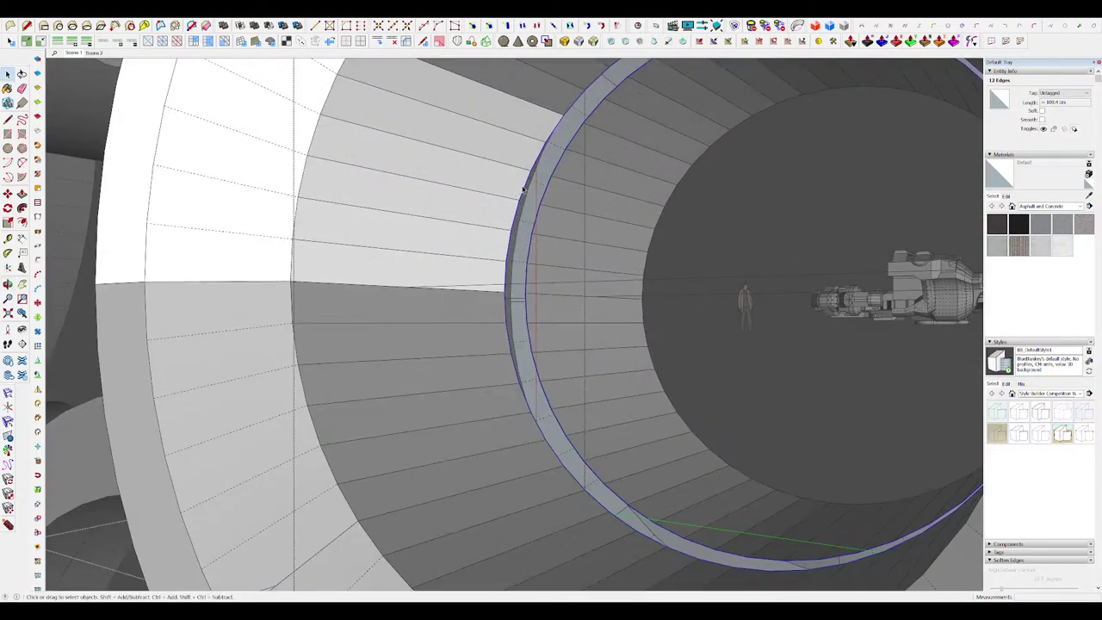
{"action": "scroll", "coordinate": [523, 198], "scroll_direction": "down", "scroll_amount": 6}
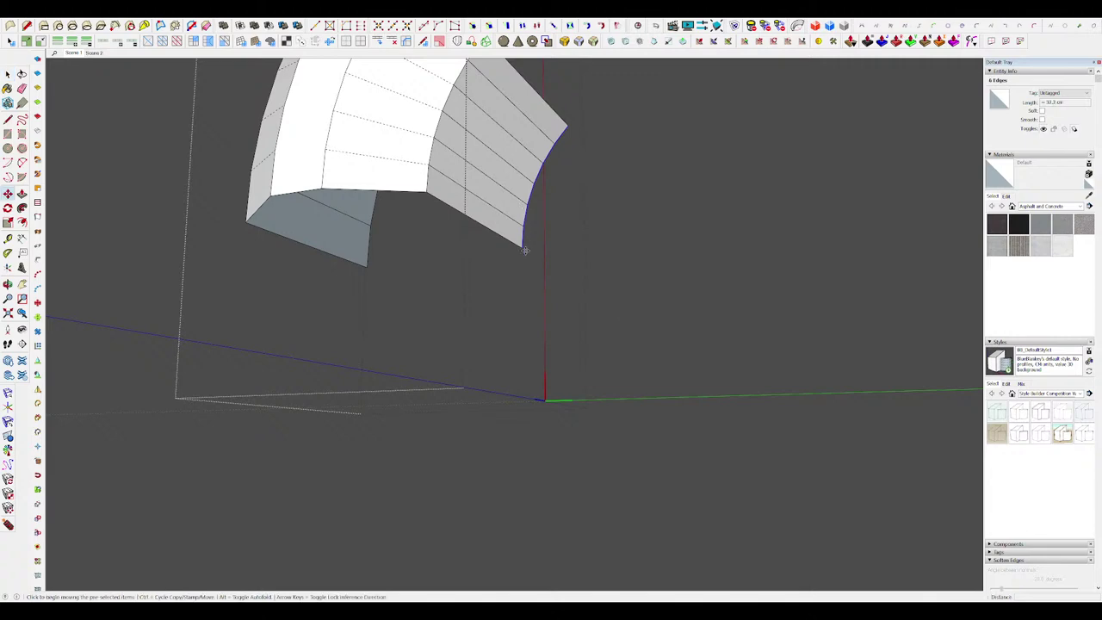
{"action": "left_click", "coordinate": [367, 266]}
{"action": "middle_click_drag", "start_coordinate": [366, 267], "coordinate": [511, 273]}
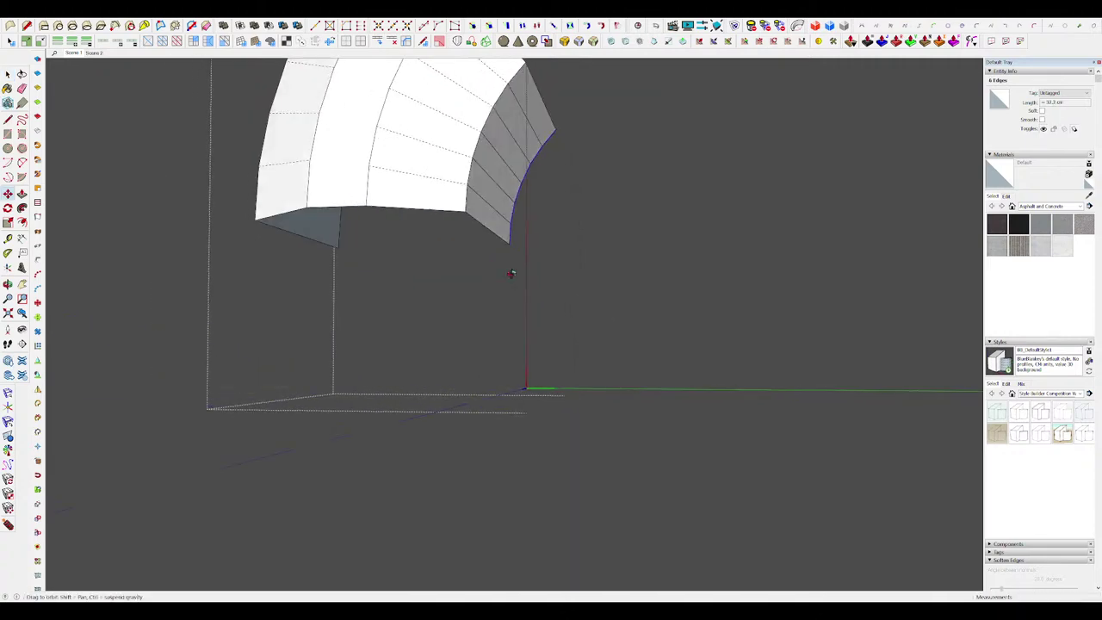
{"action": "scroll", "coordinate": [508, 250], "scroll_direction": "down", "scroll_amount": 3}
Step: Show the hidden model and exit the ring segment and parent linkage groups
{"action": "key", "text": "i"}
{"action": "middle_click_drag", "start_coordinate": [504, 224], "coordinate": [724, 353]}
{"action": "scroll", "coordinate": [530, 251], "scroll_direction": "down", "scroll_amount": 4}
{"action": "key", "text": "space"}
{"action": "left_click", "coordinate": [724, 352]}
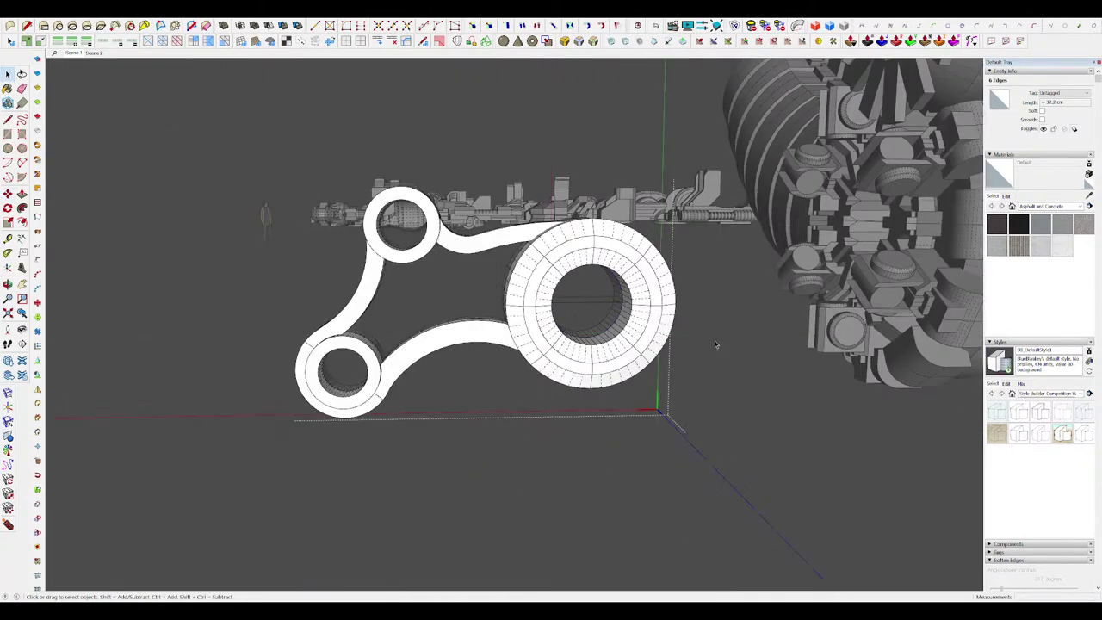
{"action": "scroll", "coordinate": [588, 251], "scroll_direction": "down", "scroll_amount": 5}
{"action": "middle_click_drag", "start_coordinate": [587, 252], "coordinate": [679, 305]}
{"action": "left_click", "coordinate": [664, 341]}
Step: Open the linkage's ring segment for editing and hide the other segments
{"action": "scroll", "coordinate": [635, 260], "scroll_direction": "up", "scroll_amount": 6}
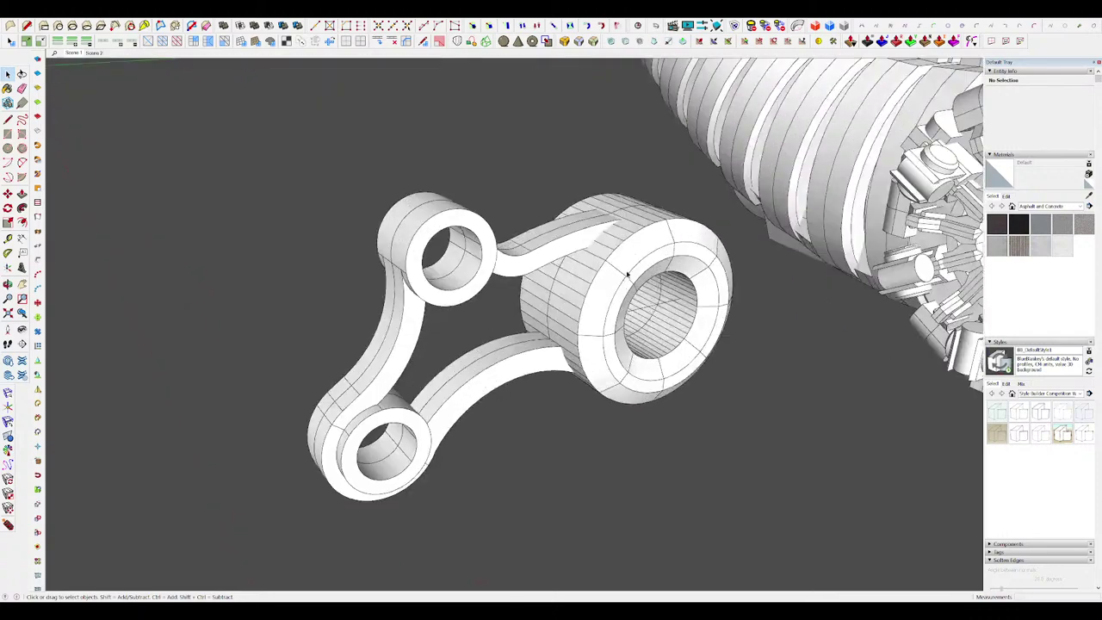
{"action": "left_click", "coordinate": [641, 289]}
{"action": "middle_click_drag", "start_coordinate": [627, 273], "coordinate": [564, 224]}
{"action": "double_click", "coordinate": [632, 250]}
{"action": "double_click", "coordinate": [631, 250]}
{"action": "middle_click_drag", "start_coordinate": [632, 250], "coordinate": [587, 226]}
{"action": "key", "text": "i"}
{"action": "scroll", "coordinate": [607, 239], "scroll_direction": "up", "scroll_amount": 3}
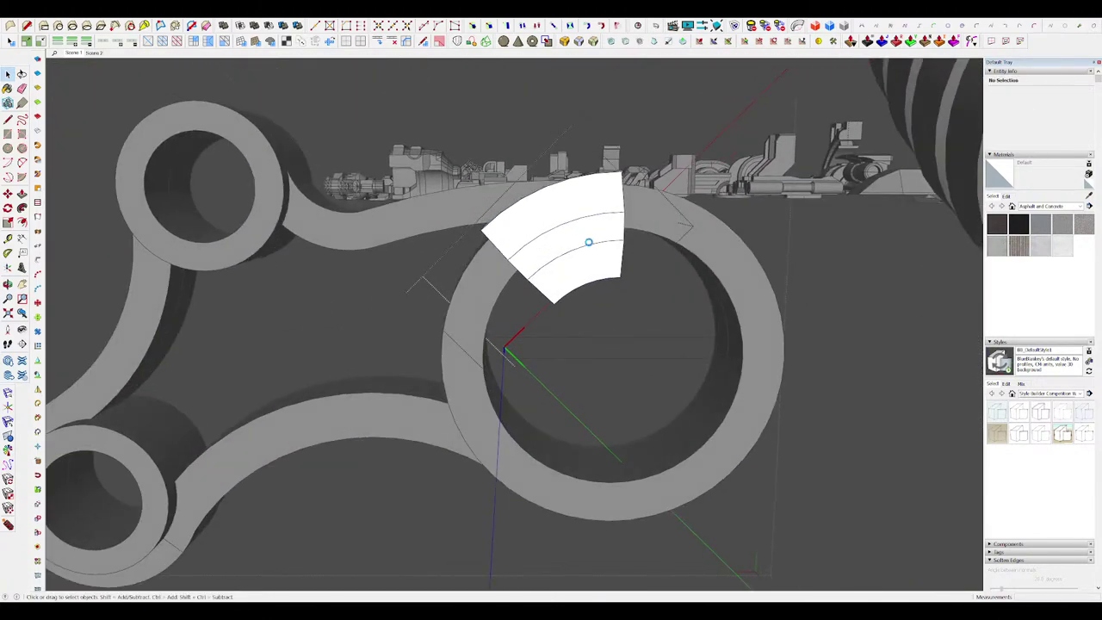
{"action": "scroll", "coordinate": [583, 247], "scroll_direction": "up", "scroll_amount": 3}
Step: Draw a guide line across the arc face and a circle centred on it
{"action": "key", "text": "c"}
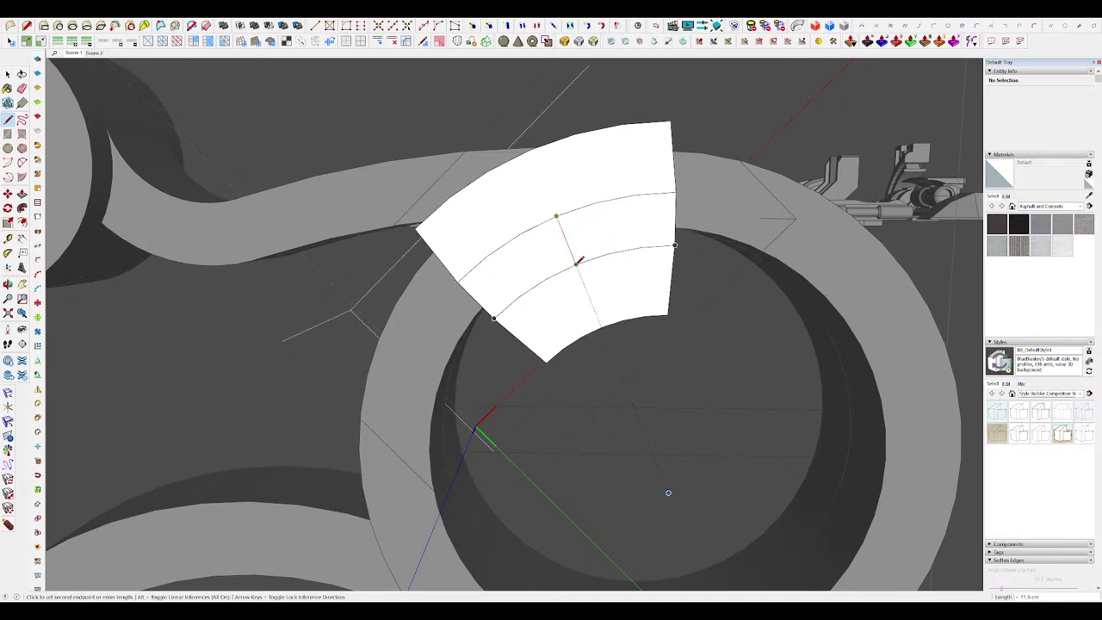
{"action": "left_click", "coordinate": [576, 264]}
{"action": "middle_click_drag", "start_coordinate": [577, 264], "coordinate": [553, 196]}
{"action": "key", "text": "c"}
{"action": "left_click", "coordinate": [567, 238]}
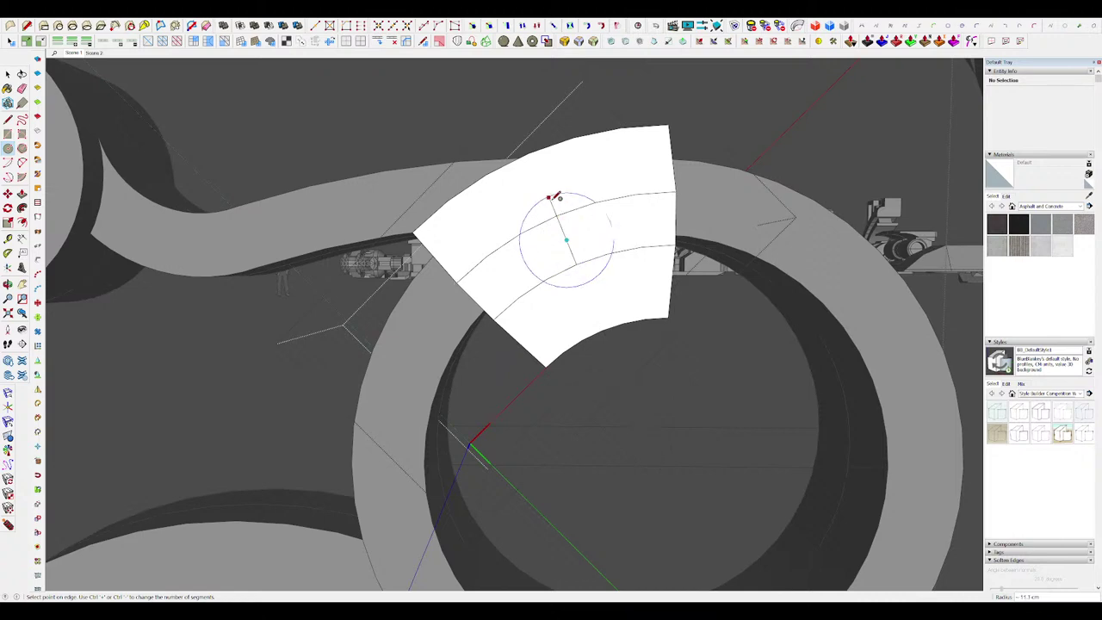
{"action": "left_click", "coordinate": [543, 180]}
{"action": "middle_click_drag", "start_coordinate": [543, 180], "coordinate": [699, 280]}
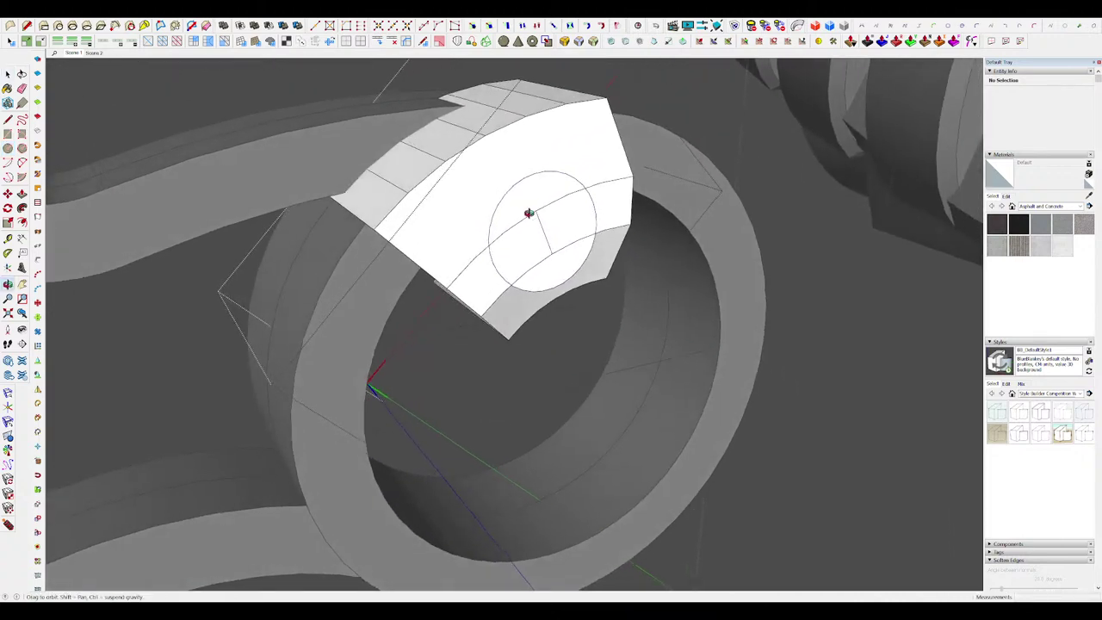
Step: Push/pull the circle face into a separate disc beside the curved block
{"action": "key", "text": "p"}
{"action": "middle_click_drag", "start_coordinate": [528, 214], "coordinate": [412, 185]}
{"action": "left_click", "coordinate": [531, 208]}
{"action": "key", "text": "shift+h"}
{"action": "key", "text": "space"}
{"action": "scroll", "coordinate": [557, 241], "scroll_direction": "down", "scroll_amount": 2}
{"action": "middle_click_drag", "start_coordinate": [560, 242], "coordinate": [699, 304]}
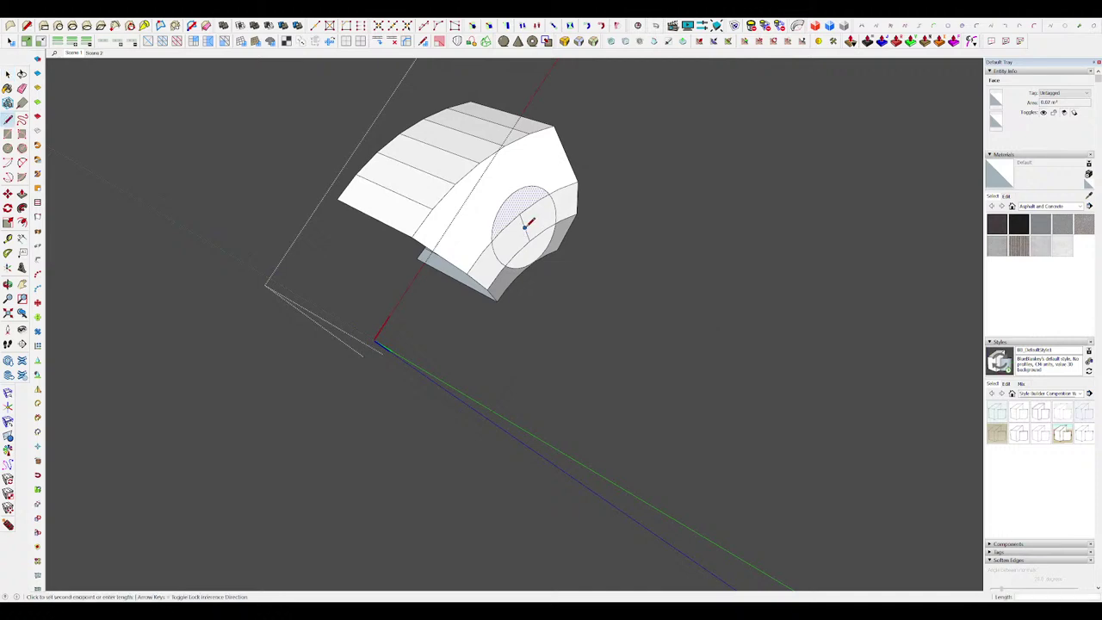
Step: Draw a line across the disc's diameter
{"action": "middle_click_drag", "start_coordinate": [530, 221], "coordinate": [594, 241]}
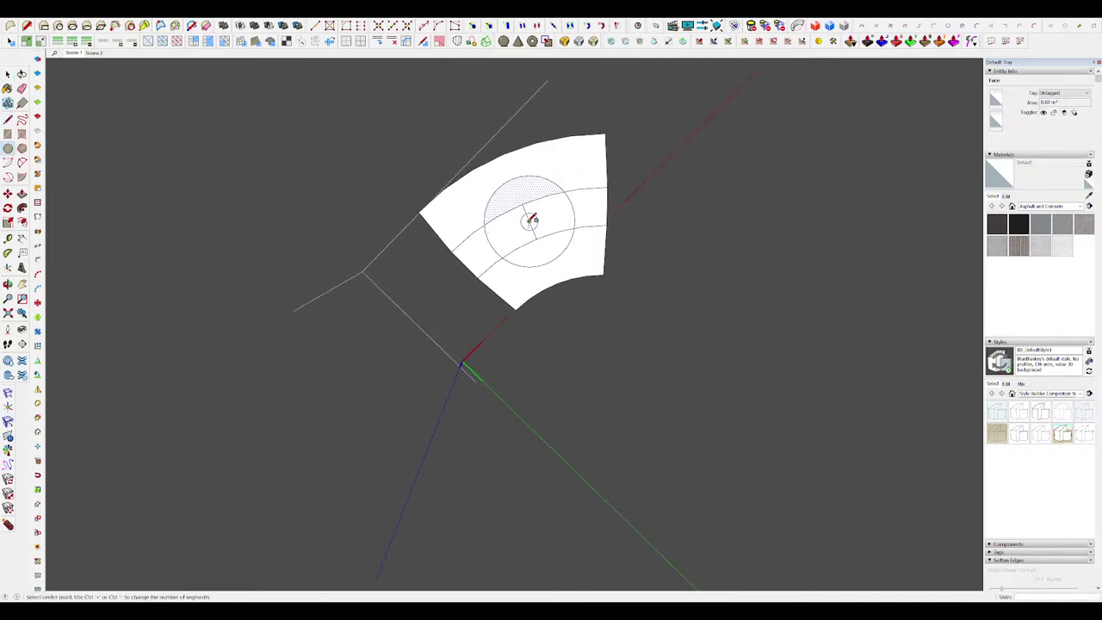
{"action": "scroll", "coordinate": [513, 176], "scroll_direction": "up", "scroll_amount": 2}
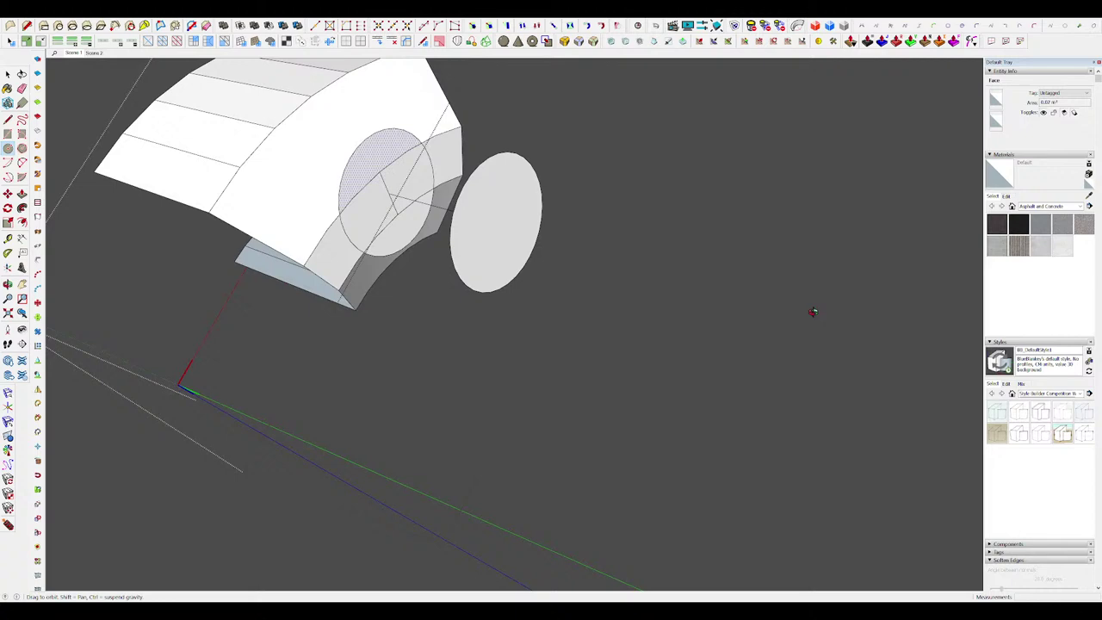
{"action": "mouse_move", "coordinate": [812, 309]}
{"action": "middle_mouse_down"}
{"action": "mouse_move", "coordinate": [487, 221]}
{"action": "mouse_move", "coordinate": [912, 263]}
{"action": "mouse_move", "coordinate": [547, 165]}
{"action": "middle_mouse_up"}
{"action": "key", "text": "e"}
{"action": "left_click", "coordinate": [557, 295]}
{"action": "key", "text": "space"}
{"action": "middle_click_drag", "start_coordinate": [556, 294], "coordinate": [599, 265]}
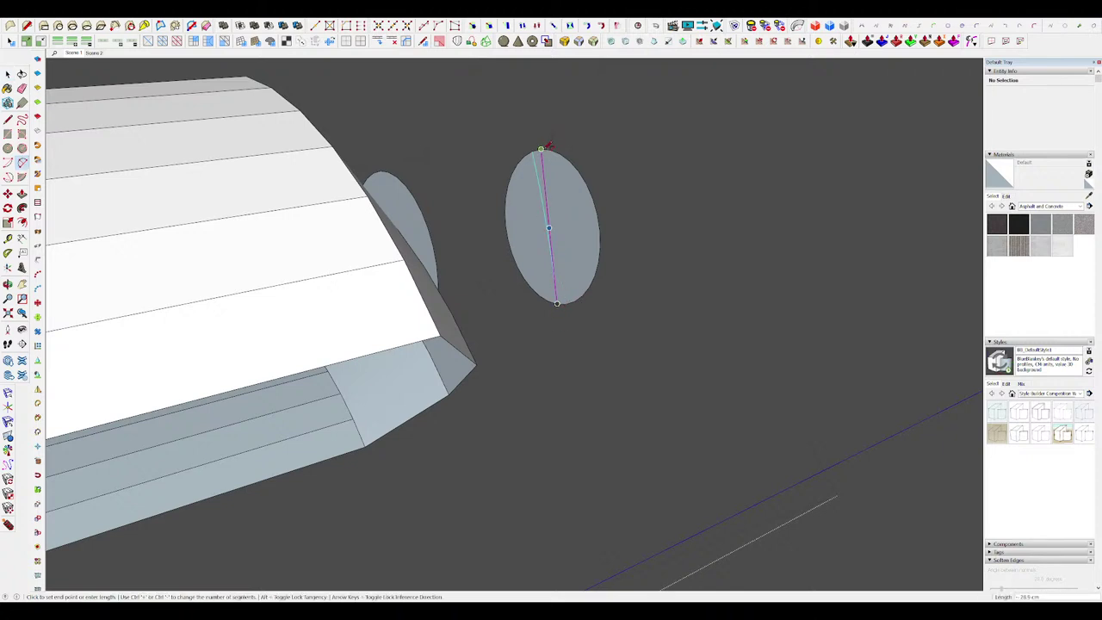
Step: Draw an arc on the disc to form a half-disc face and erase the diameter line
{"action": "scroll", "coordinate": [544, 161], "scroll_direction": "up", "scroll_amount": 2}
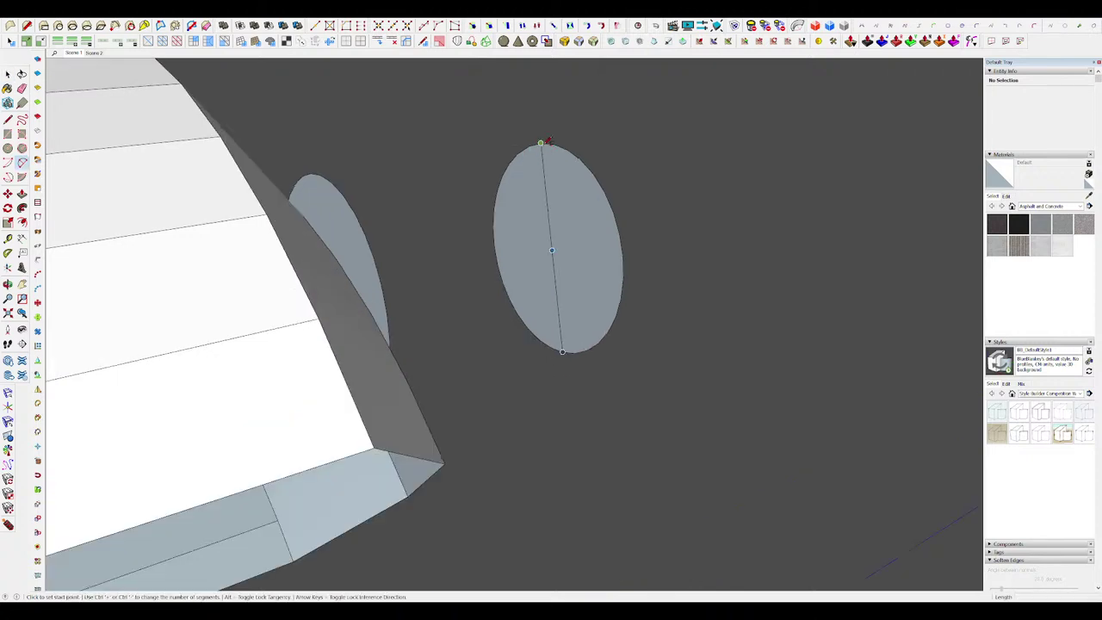
{"action": "left_click", "coordinate": [564, 348]}
{"action": "mouse_move", "coordinate": [564, 349]}
{"action": "middle_mouse_down"}
{"action": "mouse_move", "coordinate": [399, 263]}
{"action": "mouse_move", "coordinate": [492, 252]}
{"action": "mouse_move", "coordinate": [610, 300]}
{"action": "mouse_move", "coordinate": [686, 419]}
{"action": "mouse_move", "coordinate": [702, 415]}
{"action": "middle_mouse_up"}
{"action": "left_click", "coordinate": [485, 256]}
{"action": "key", "text": "space"}
{"action": "left_click", "coordinate": [625, 331]}
Step: Spin the half-disc into a hemisphere with Follow Me and make it a component
{"action": "key", "text": "ctrl"}
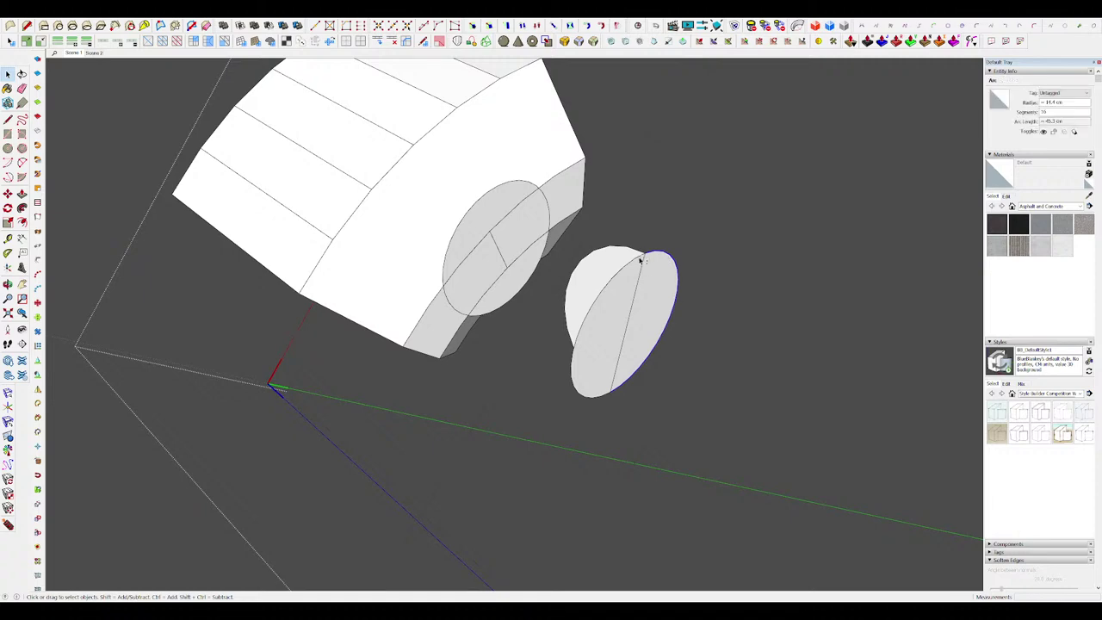
{"action": "middle_click_drag", "start_coordinate": [631, 271], "coordinate": [617, 258]}
{"action": "key", "text": "shift+f"}
{"action": "left_click", "coordinate": [617, 259]}
{"action": "middle_click_drag", "start_coordinate": [654, 301], "coordinate": [445, 250]}
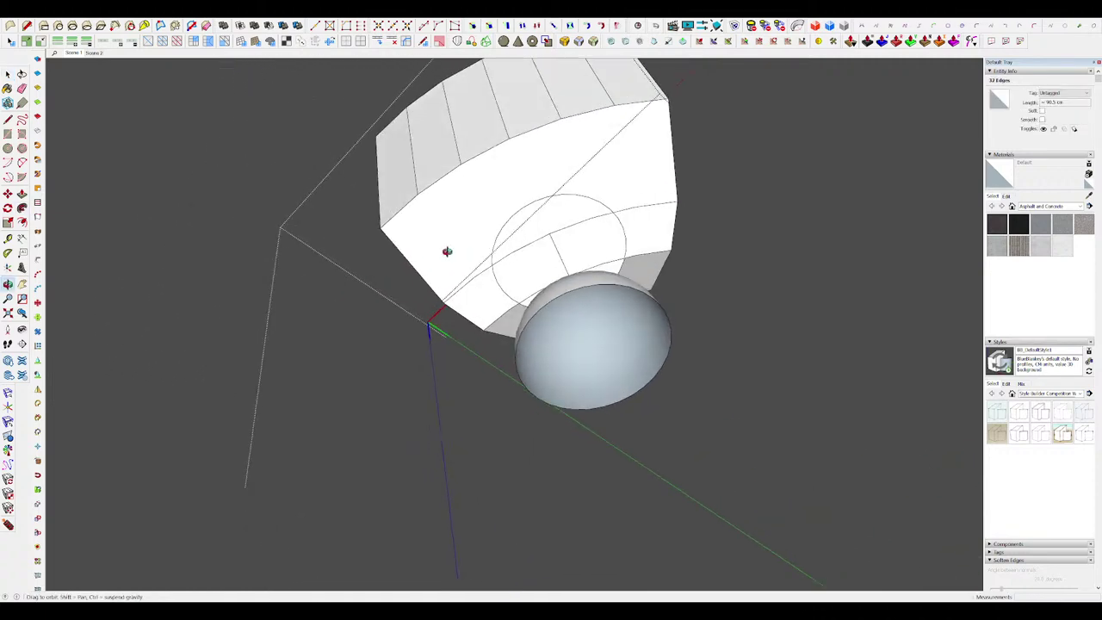
{"action": "key", "text": "space"}
{"action": "triple_click", "coordinate": [596, 352]}
{"action": "middle_click_drag", "start_coordinate": [595, 353], "coordinate": [634, 375]}
{"action": "key", "text": "Escape"}
Step: Move the hemisphere into the circle and scale it to fit
{"action": "scroll", "coordinate": [612, 388], "scroll_direction": "up", "scroll_amount": 2}
{"action": "left_click", "coordinate": [626, 314]}
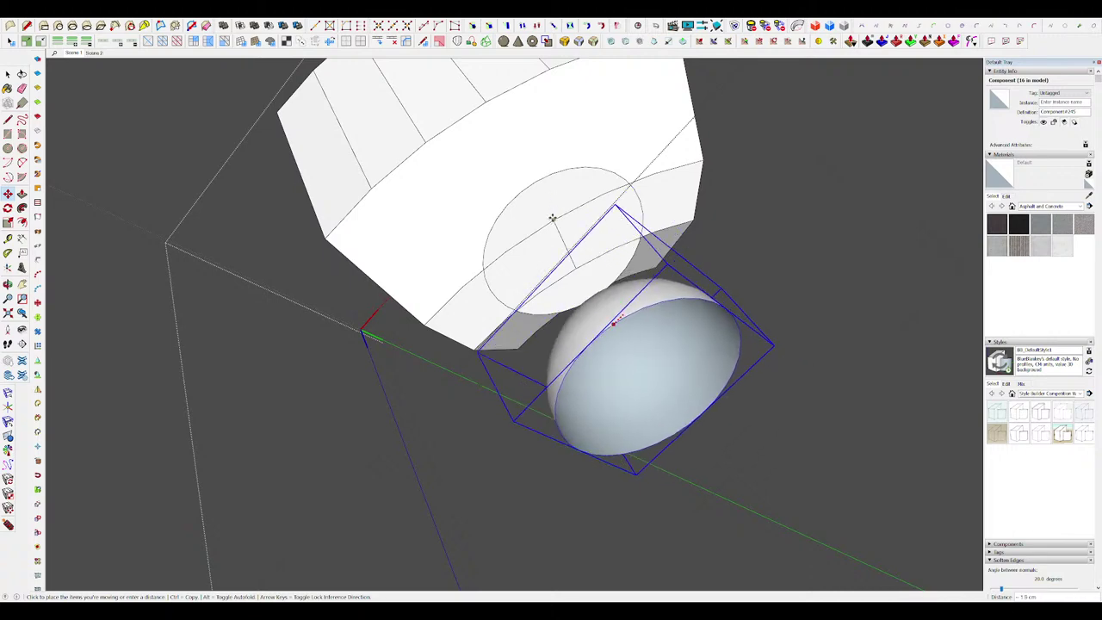
{"action": "middle_click_drag", "start_coordinate": [574, 234], "coordinate": [566, 228]}
{"action": "key", "text": "space"}
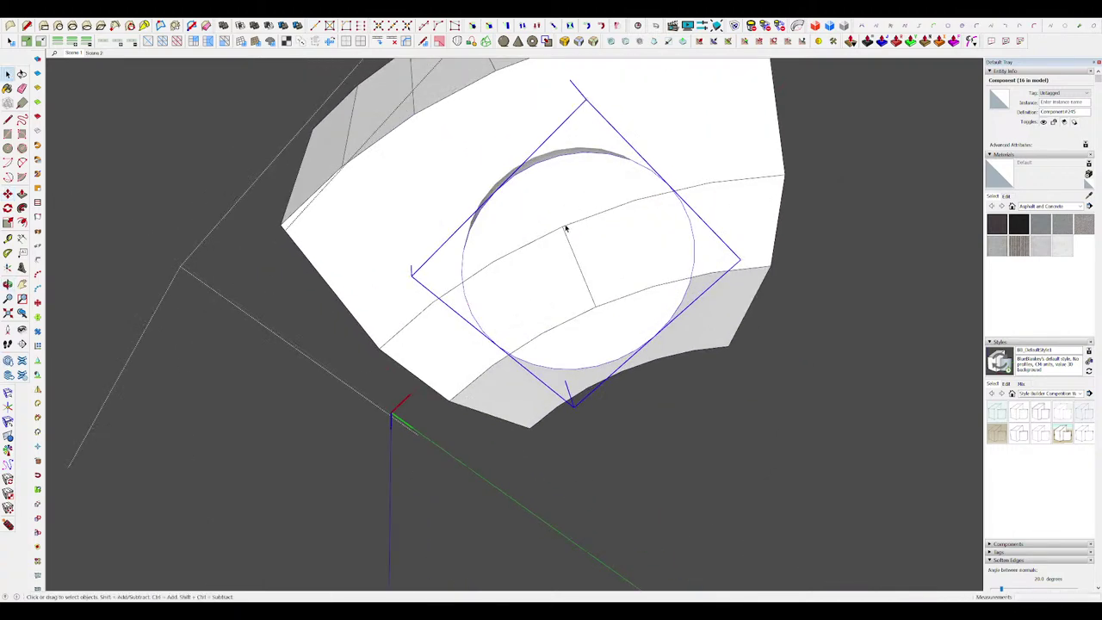
{"action": "left_click", "coordinate": [541, 189]}
{"action": "middle_click_drag", "start_coordinate": [540, 189], "coordinate": [576, 201]}
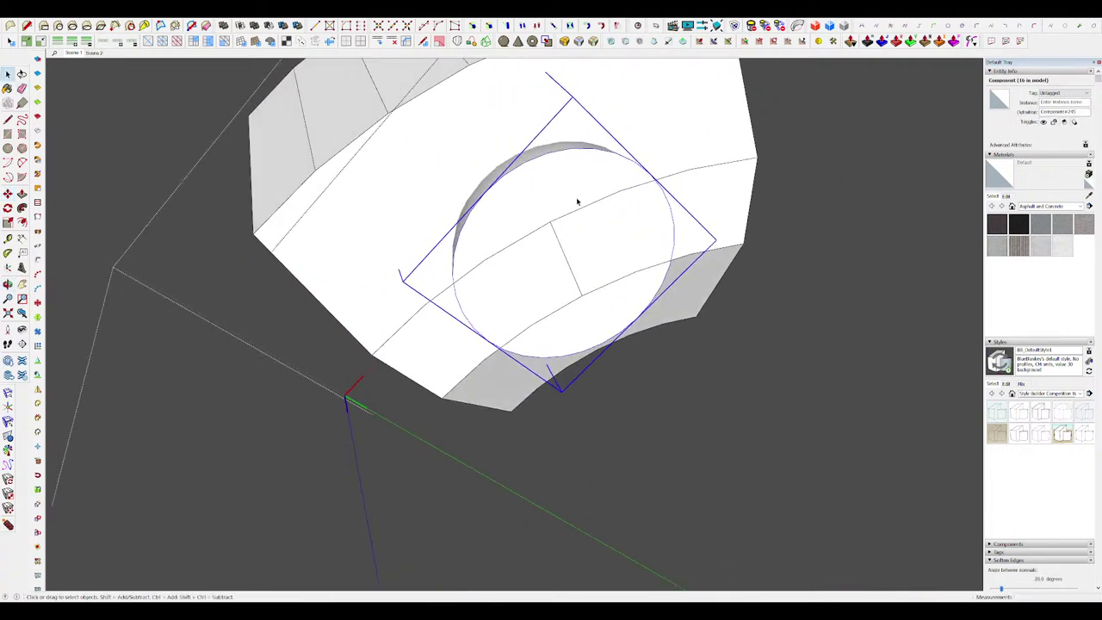
{"action": "middle_click_drag", "start_coordinate": [583, 346], "coordinate": [539, 351]}
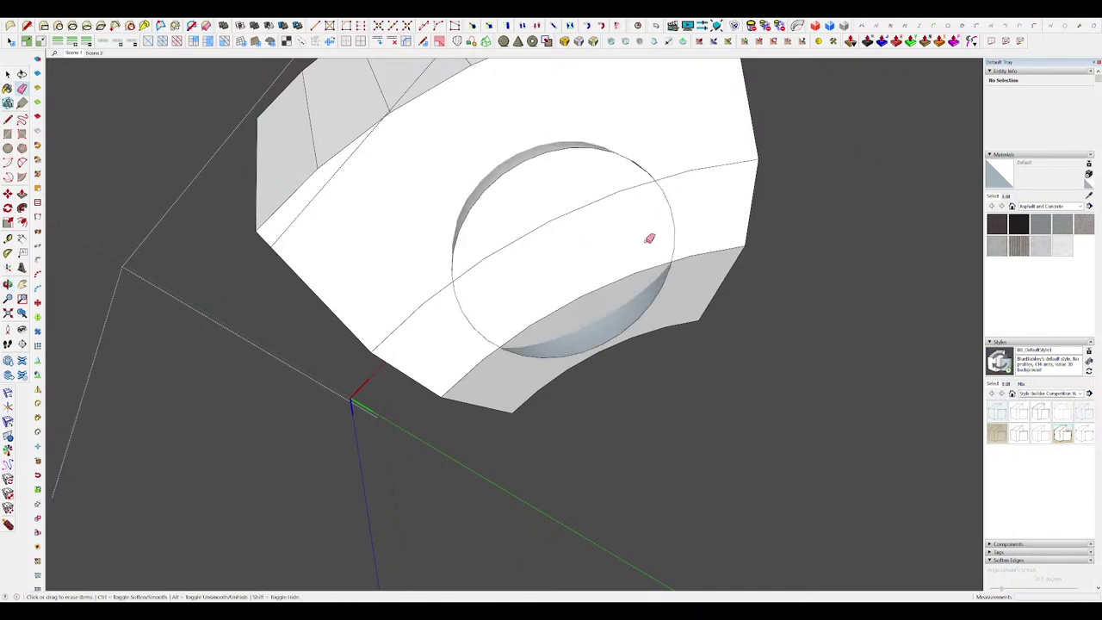
{"action": "mouse_move", "coordinate": [650, 238]}
{"action": "middle_mouse_down"}
{"action": "mouse_move", "coordinate": [676, 246]}
{"action": "mouse_move", "coordinate": [534, 162]}
{"action": "mouse_move", "coordinate": [576, 199]}
{"action": "mouse_move", "coordinate": [549, 200]}
{"action": "mouse_move", "coordinate": [591, 227]}
{"action": "mouse_move", "coordinate": [551, 209]}
{"action": "mouse_move", "coordinate": [560, 205]}
{"action": "mouse_move", "coordinate": [430, 184]}
{"action": "mouse_move", "coordinate": [482, 158]}
{"action": "mouse_move", "coordinate": [597, 281]}
{"action": "mouse_move", "coordinate": [550, 257]}
{"action": "mouse_move", "coordinate": [554, 295]}
{"action": "mouse_move", "coordinate": [511, 287]}
{"action": "mouse_move", "coordinate": [548, 251]}
{"action": "mouse_move", "coordinate": [598, 286]}
{"action": "mouse_move", "coordinate": [546, 278]}
{"action": "mouse_move", "coordinate": [499, 220]}
{"action": "middle_mouse_up"}
{"action": "left_click", "coordinate": [556, 208]}
{"action": "scroll", "coordinate": [481, 158], "scroll_direction": "down", "scroll_amount": 2}
{"action": "key", "text": "space"}
Step: Erase the leftover circle edge around the dome and exit to view the studded ring
{"action": "left_click", "coordinate": [525, 221]}
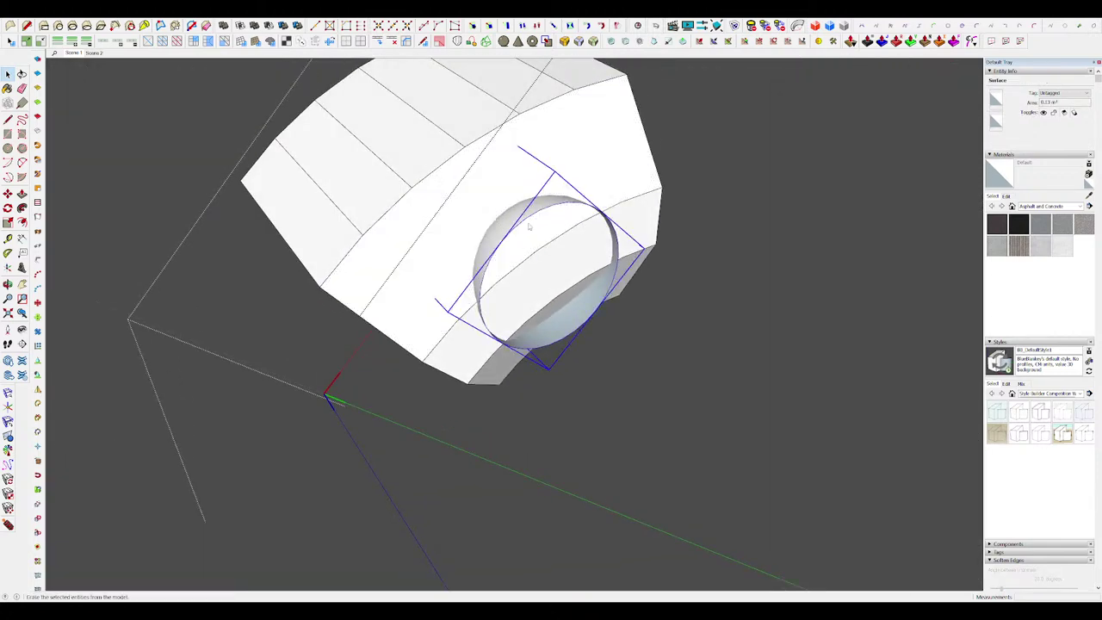
{"action": "middle_click_drag", "start_coordinate": [552, 271], "coordinate": [524, 253]}
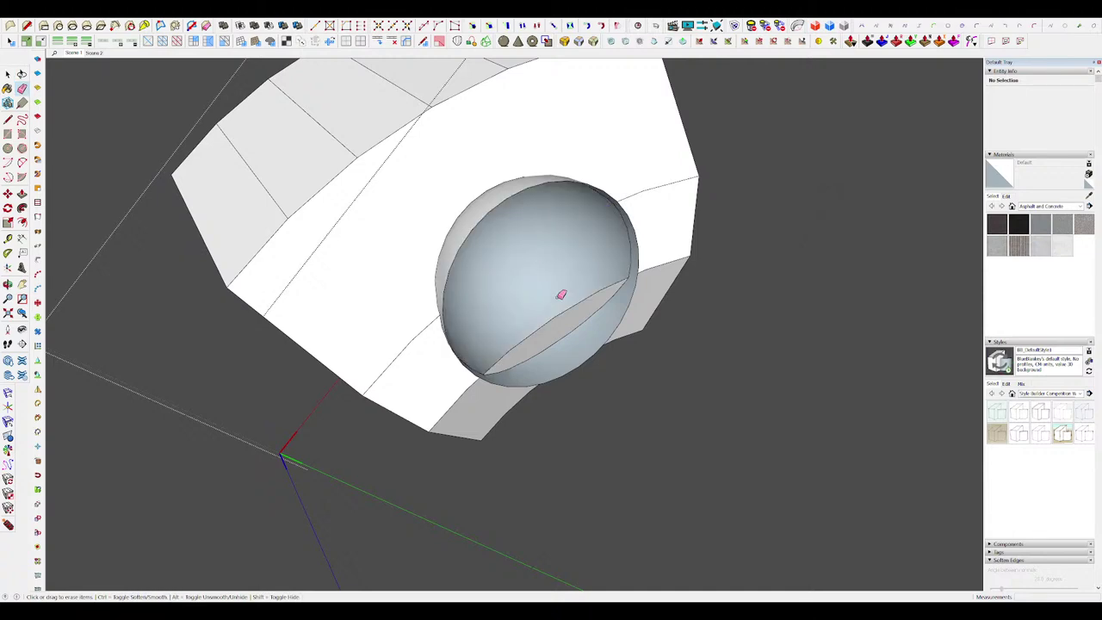
{"action": "middle_click_drag", "start_coordinate": [560, 295], "coordinate": [529, 235]}
{"action": "triple_click", "coordinate": [614, 348]}
{"action": "left_click", "coordinate": [614, 343]}
{"action": "key", "text": "Delete"}
{"action": "left_click", "coordinate": [529, 236]}
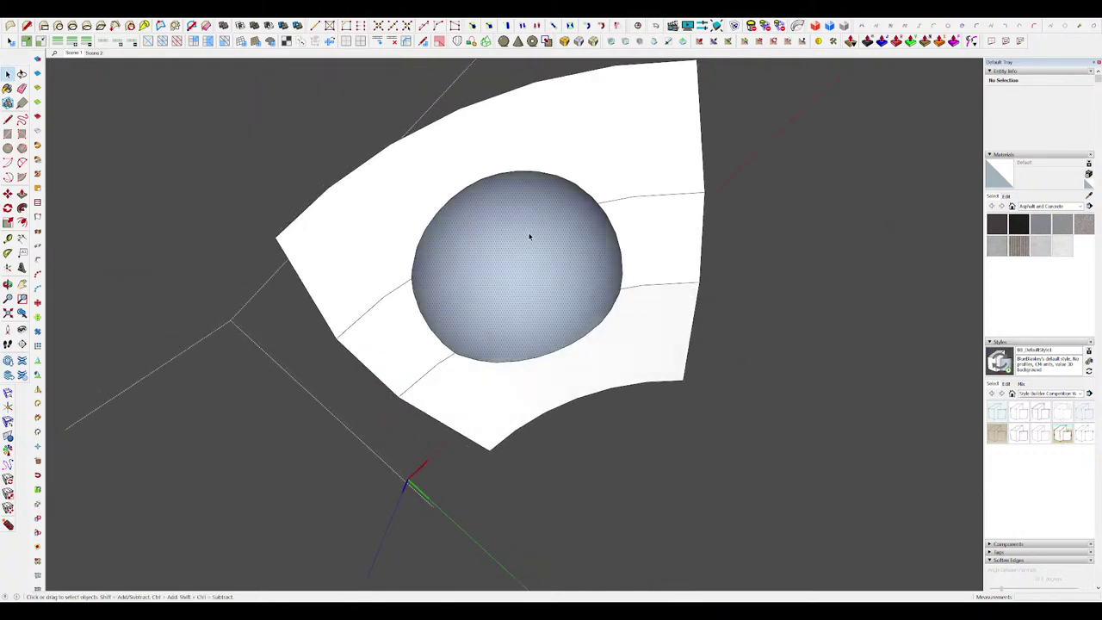
{"action": "scroll", "coordinate": [519, 241], "scroll_direction": "down", "scroll_amount": 4}
{"action": "key", "text": "shift+r"}
{"action": "left_click", "coordinate": [683, 285]}
{"action": "scroll", "coordinate": [671, 280], "scroll_direction": "down", "scroll_amount": 4}
{"action": "middle_click_drag", "start_coordinate": [642, 267], "coordinate": [680, 289]}
Step: Step out of the ring segment and orbit the engine into view
{"action": "scroll", "coordinate": [693, 297], "scroll_direction": "down", "scroll_amount": 2}
{"action": "left_click", "coordinate": [708, 302]}
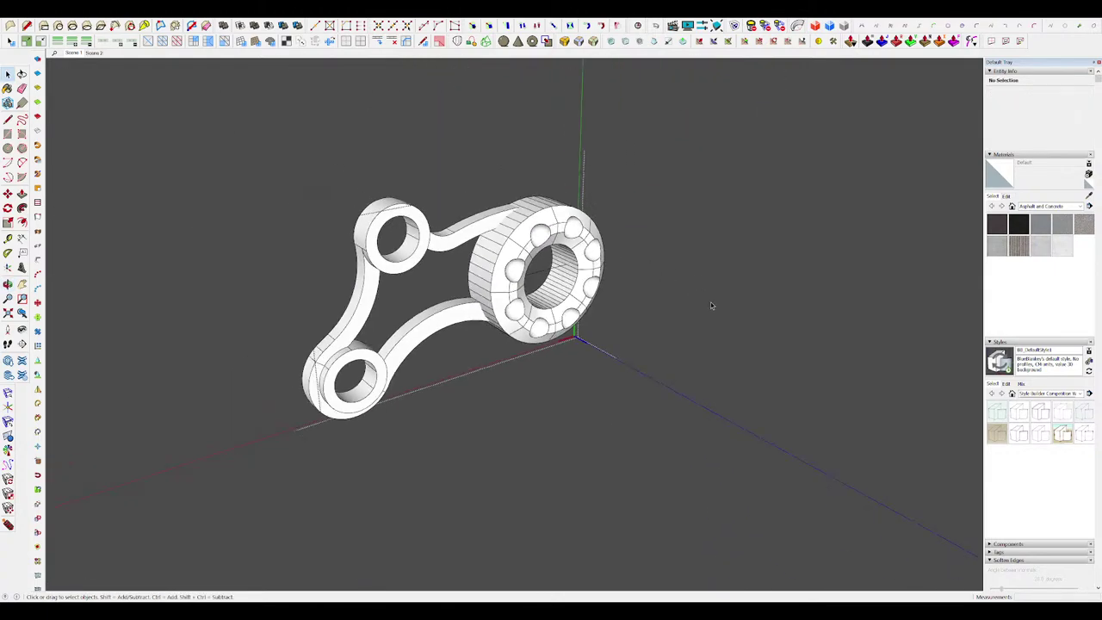
{"action": "left_click", "coordinate": [708, 302]}
{"action": "scroll", "coordinate": [564, 239], "scroll_direction": "up", "scroll_amount": 5}
{"action": "middle_click_drag", "start_coordinate": [564, 238], "coordinate": [370, 187]}
{"action": "double_click", "coordinate": [372, 186]}
{"action": "scroll", "coordinate": [388, 185], "scroll_direction": "up", "scroll_amount": 4}
{"action": "scroll", "coordinate": [529, 204], "scroll_direction": "down", "scroll_amount": 12}
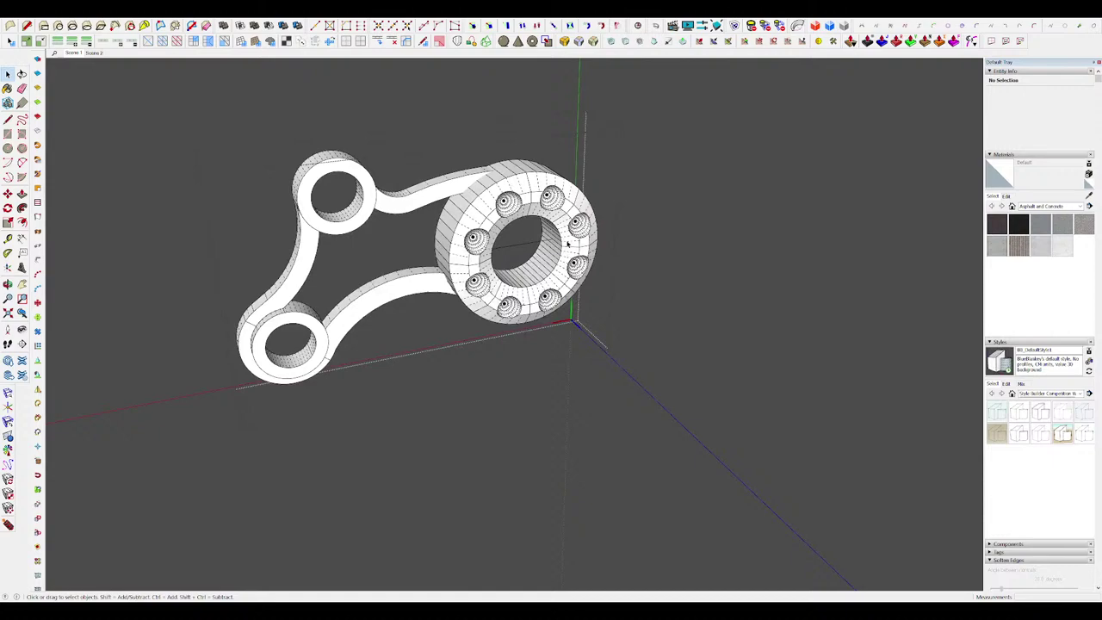
{"action": "middle_click_drag", "start_coordinate": [567, 245], "coordinate": [598, 269]}
{"action": "scroll", "coordinate": [594, 280], "scroll_direction": "down", "scroll_amount": 5}
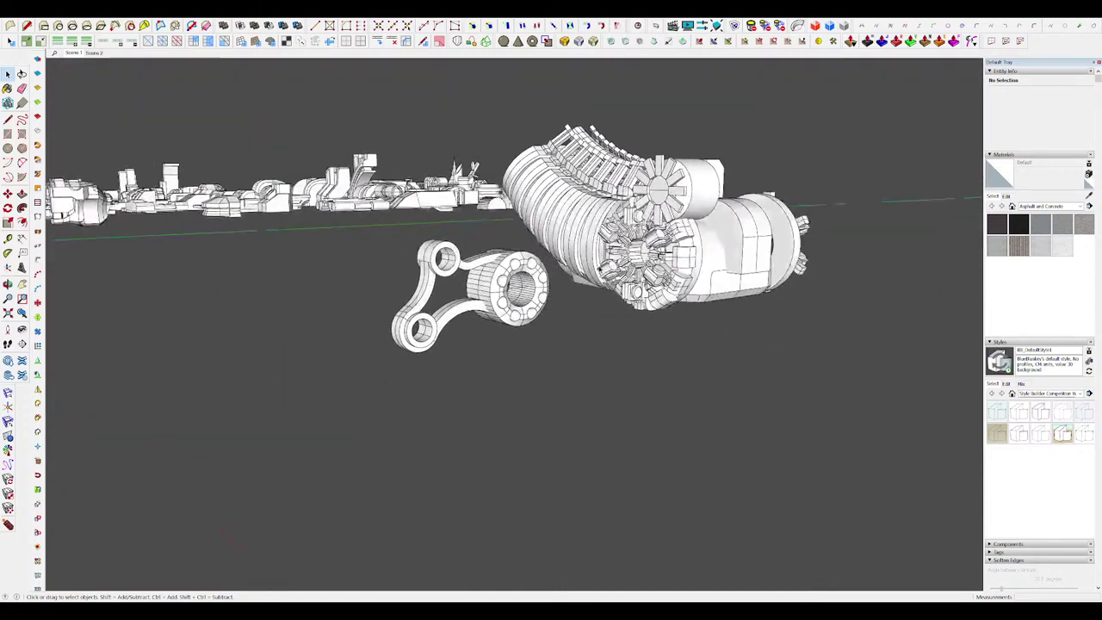
{"action": "scroll", "coordinate": [516, 284], "scroll_direction": "up", "scroll_amount": 2}
Step: Open the linkage's bearing segment and select the bevelled bearing ring
{"action": "double_click", "coordinate": [516, 279]}
{"action": "scroll", "coordinate": [521, 265], "scroll_direction": "up", "scroll_amount": 4}
{"action": "double_click", "coordinate": [526, 265]}
{"action": "middle_click_drag", "start_coordinate": [526, 265], "coordinate": [605, 300]}
{"action": "scroll", "coordinate": [504, 275], "scroll_direction": "up", "scroll_amount": 4}
{"action": "key", "text": "j"}
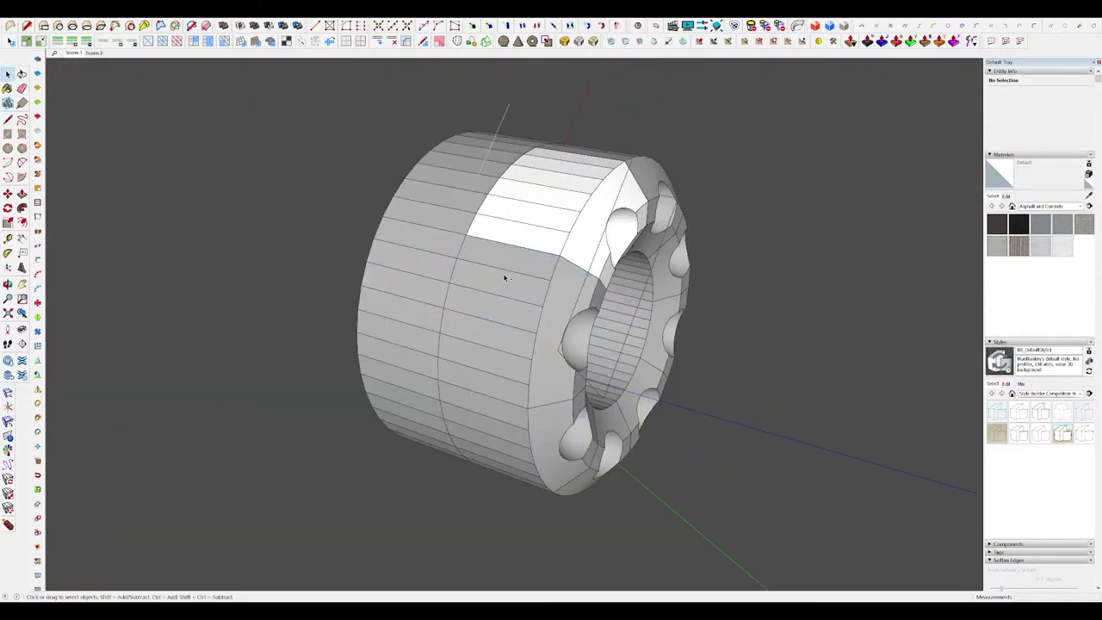
{"action": "middle_click_drag", "start_coordinate": [504, 276], "coordinate": [613, 297]}
{"action": "key", "text": "i"}
{"action": "middle_click_drag", "start_coordinate": [422, 214], "coordinate": [472, 203]}
{"action": "left_click_drag", "start_coordinate": [484, 205], "coordinate": [602, 574]}
{"action": "middle_click_drag", "start_coordinate": [594, 482], "coordinate": [403, 389]}
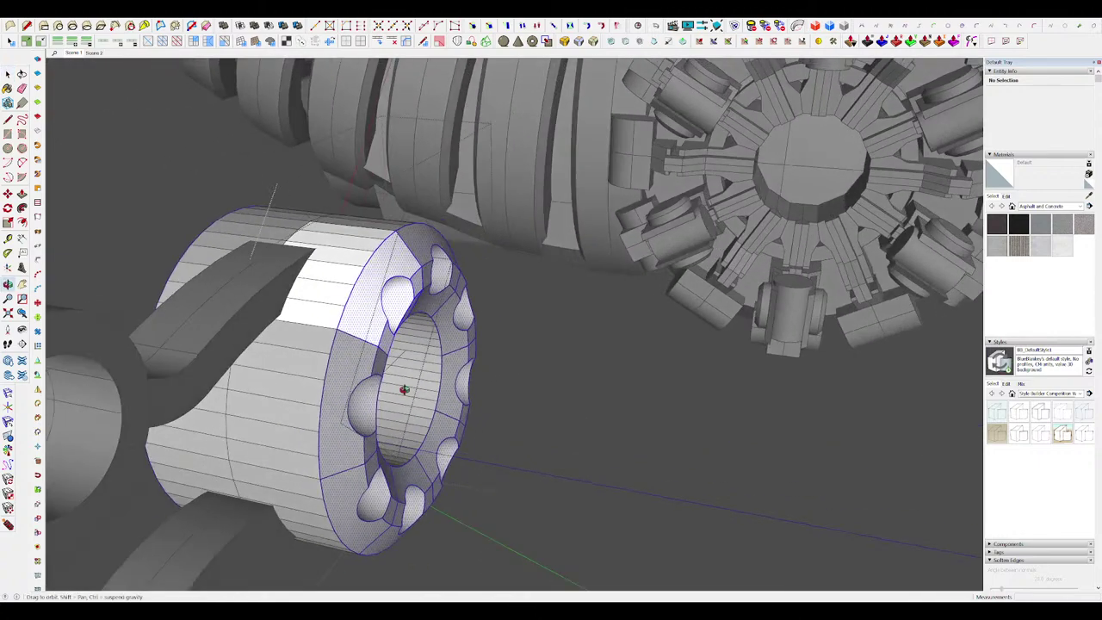
{"action": "scroll", "coordinate": [421, 288], "scroll_direction": "up", "scroll_amount": 4}
Step: Move the bevelled bearing ring to its new position
{"action": "key", "text": "m"}
{"action": "scroll", "coordinate": [430, 279], "scroll_direction": "down", "scroll_amount": 2}
{"action": "scroll", "coordinate": [439, 280], "scroll_direction": "up", "scroll_amount": 4}
{"action": "left_click", "coordinate": [437, 284]}
{"action": "scroll", "coordinate": [432, 290], "scroll_direction": "down", "scroll_amount": 2}
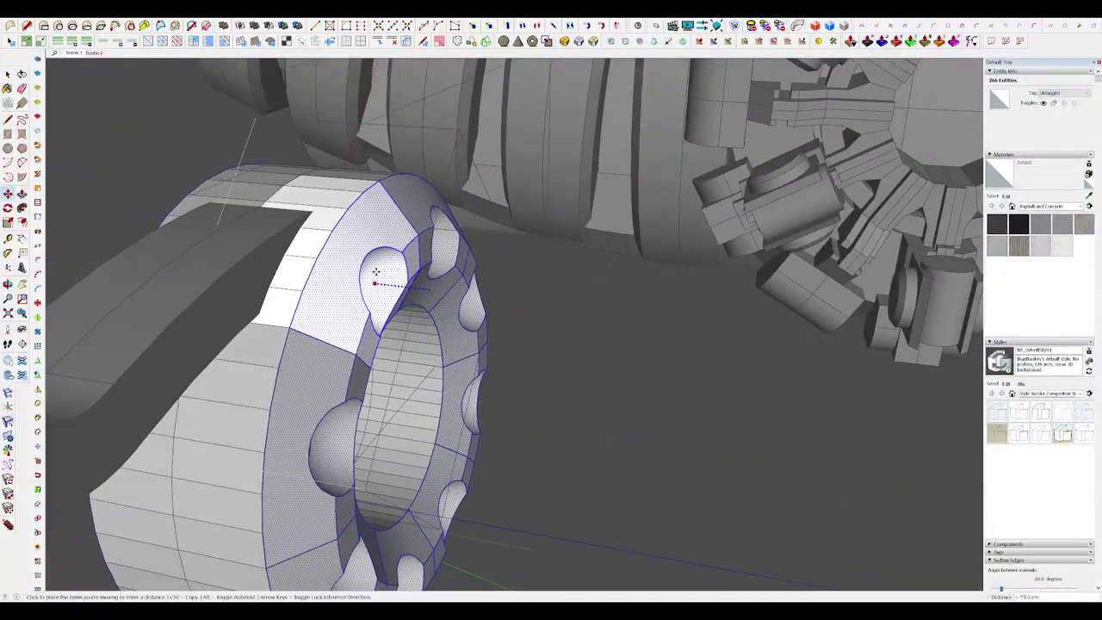
{"action": "middle_click_drag", "start_coordinate": [374, 281], "coordinate": [525, 271]}
{"action": "left_click", "coordinate": [524, 271]}
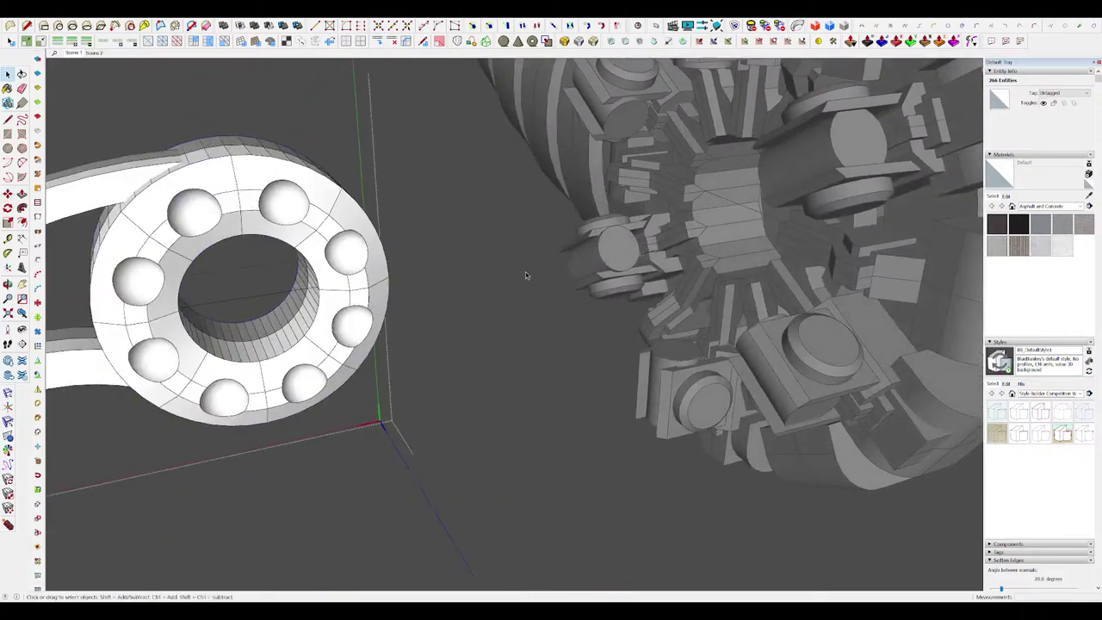
{"action": "scroll", "coordinate": [525, 271], "scroll_direction": "down", "scroll_amount": 3}
Step: Exit the linkage group and orbit down around the engine's spoked hub
{"action": "left_click", "coordinate": [668, 307]}
{"action": "scroll", "coordinate": [668, 307], "scroll_direction": "down", "scroll_amount": 3}
{"action": "middle_click_drag", "start_coordinate": [668, 307], "coordinate": [588, 344]}
{"action": "scroll", "coordinate": [611, 314], "scroll_direction": "down", "scroll_amount": 4}
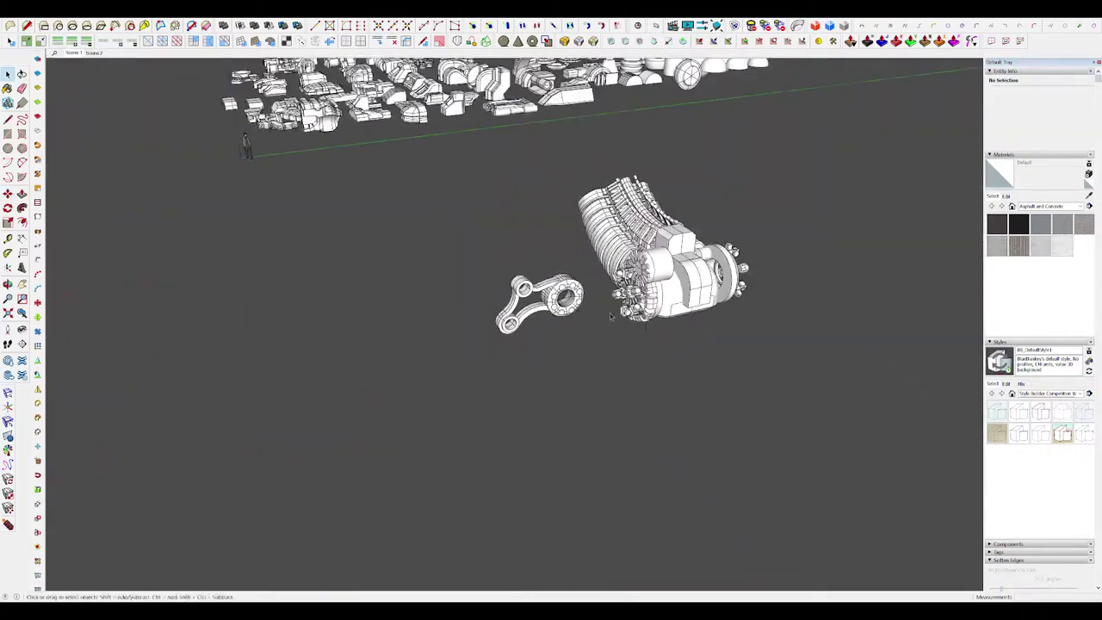
{"action": "scroll", "coordinate": [637, 301], "scroll_direction": "up", "scroll_amount": 2}
{"action": "middle_click_drag", "start_coordinate": [551, 297], "coordinate": [426, 313]}
{"action": "scroll", "coordinate": [658, 267], "scroll_direction": "up", "scroll_amount": 3}
Step: Inside a prong component, extrude the prong's semicircular end by 17.4 cm
{"action": "scroll", "coordinate": [627, 280], "scroll_direction": "up", "scroll_amount": 4}
{"action": "double_click", "coordinate": [627, 279]}
{"action": "left_click", "coordinate": [618, 280]}
{"action": "key", "text": "r"}
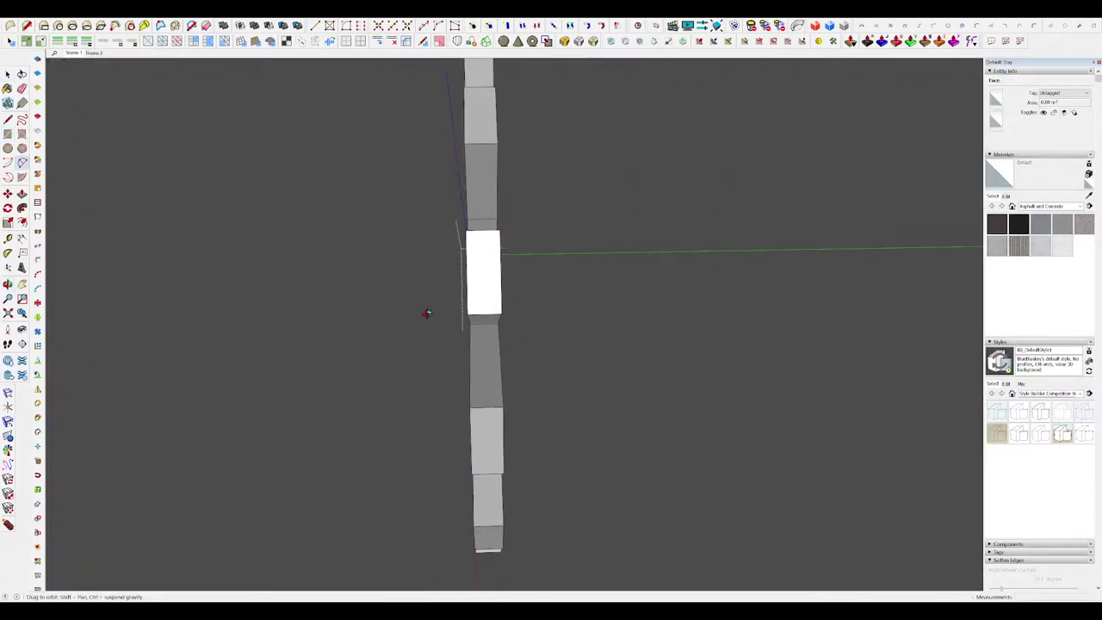
{"action": "middle_click_drag", "start_coordinate": [437, 260], "coordinate": [560, 280]}
{"action": "key", "text": "p"}
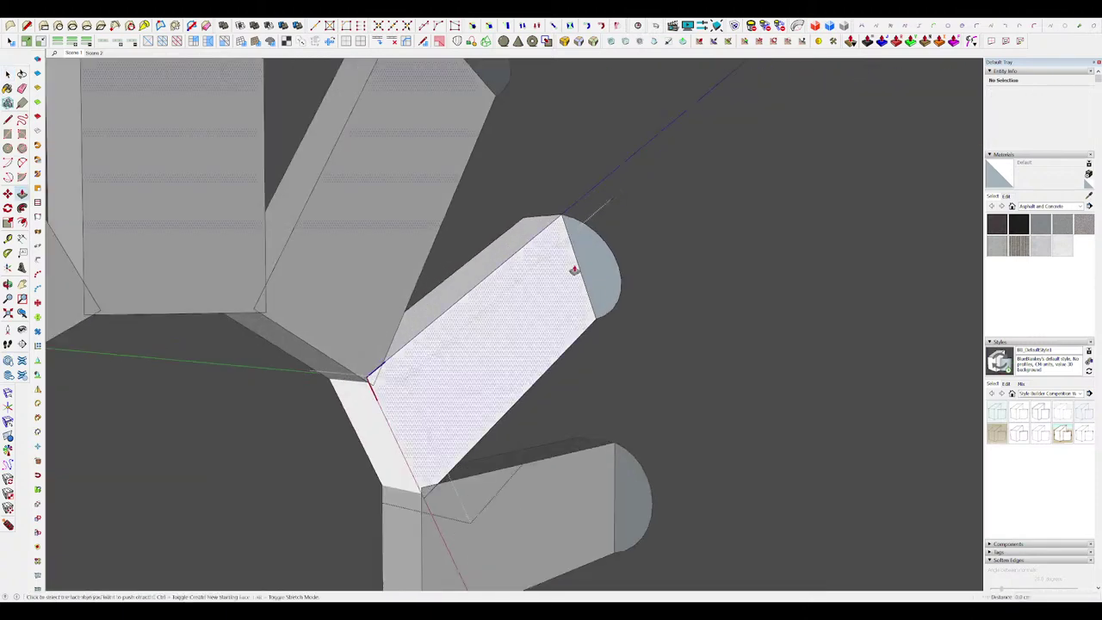
{"action": "left_click", "coordinate": [589, 268]}
{"action": "mouse_move", "coordinate": [380, 447]}
{"action": "middle_mouse_down"}
{"action": "mouse_move", "coordinate": [416, 403]}
{"action": "mouse_move", "coordinate": [492, 370]}
{"action": "mouse_move", "coordinate": [519, 433]}
{"action": "mouse_move", "coordinate": [457, 352]}
{"action": "middle_mouse_up"}
{"action": "left_click", "coordinate": [384, 448]}
{"action": "scroll", "coordinate": [384, 448], "scroll_direction": "up", "scroll_amount": 4}
Step: Erase the edge between the prong's rectangle and its semicircular end
{"action": "key", "text": "e"}
{"action": "left_click_drag", "start_coordinate": [465, 352], "coordinate": [492, 349]}
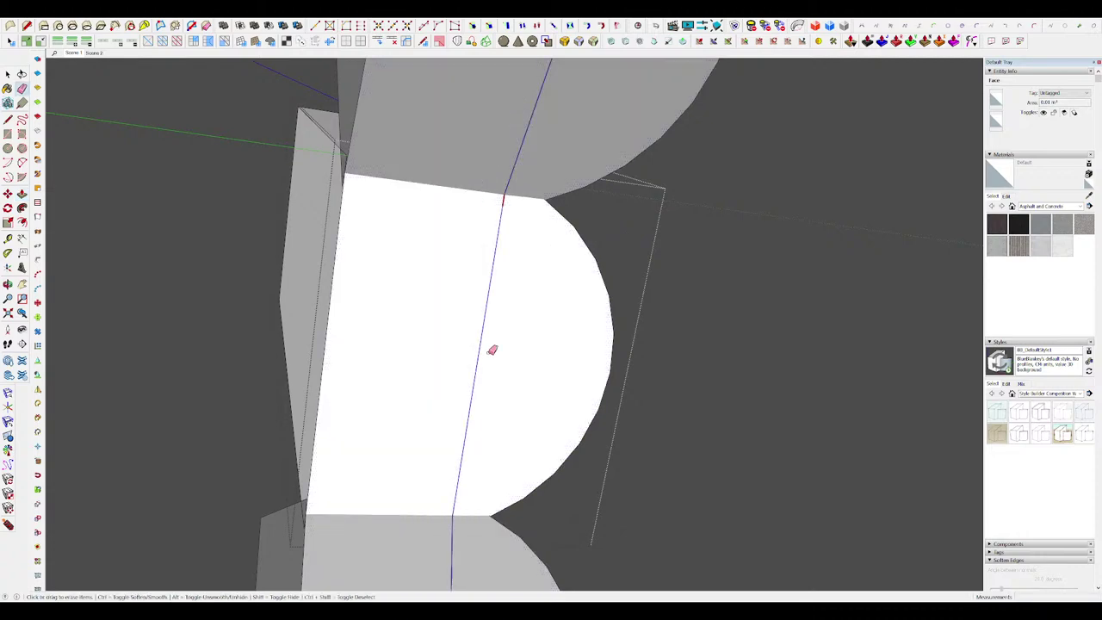
{"action": "middle_click_drag", "start_coordinate": [491, 350], "coordinate": [373, 378]}
{"action": "scroll", "coordinate": [568, 303], "scroll_direction": "down", "scroll_amount": 6}
{"action": "scroll", "coordinate": [587, 292], "scroll_direction": "down", "scroll_amount": 6}
{"action": "key", "text": "space"}
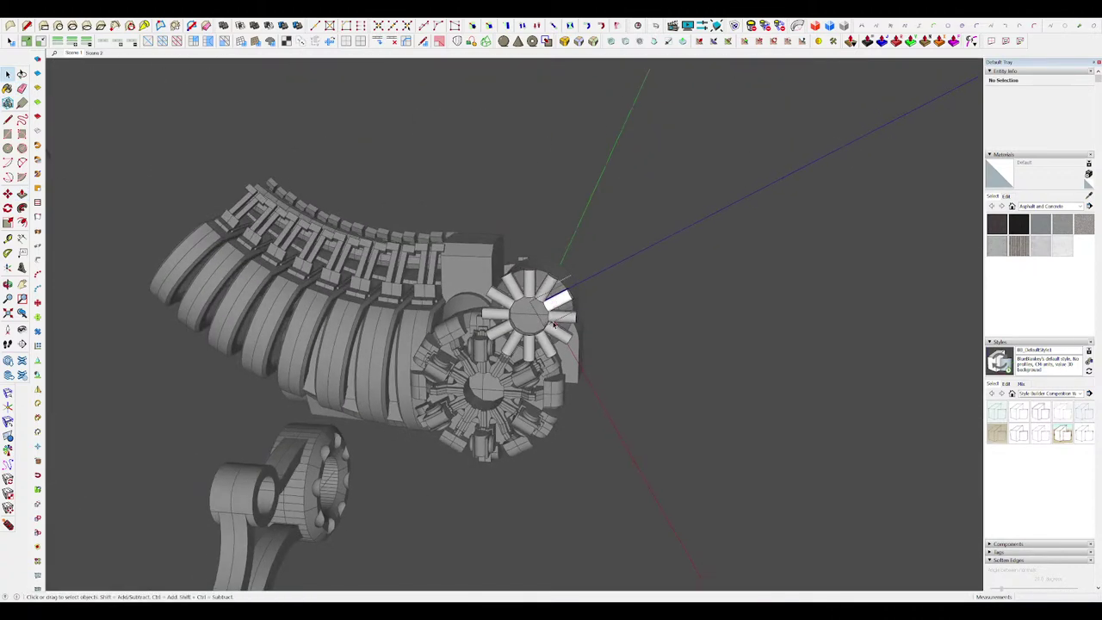
{"action": "scroll", "coordinate": [555, 301], "scroll_direction": "up", "scroll_amount": 10}
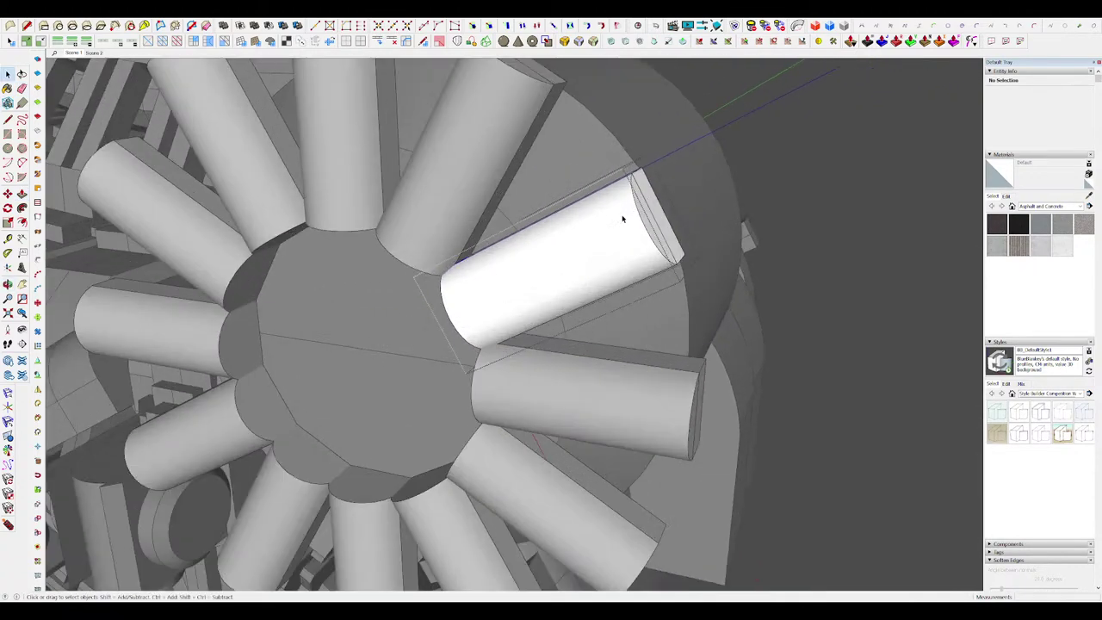
Step: Erase the prong's tip edges and push the tip face inward
{"action": "middle_click_drag", "start_coordinate": [622, 218], "coordinate": [607, 231]}
{"action": "key", "text": "e"}
{"action": "left_click", "coordinate": [612, 230]}
{"action": "scroll", "coordinate": [614, 230], "scroll_direction": "down", "scroll_amount": 3}
{"action": "key", "text": "space"}
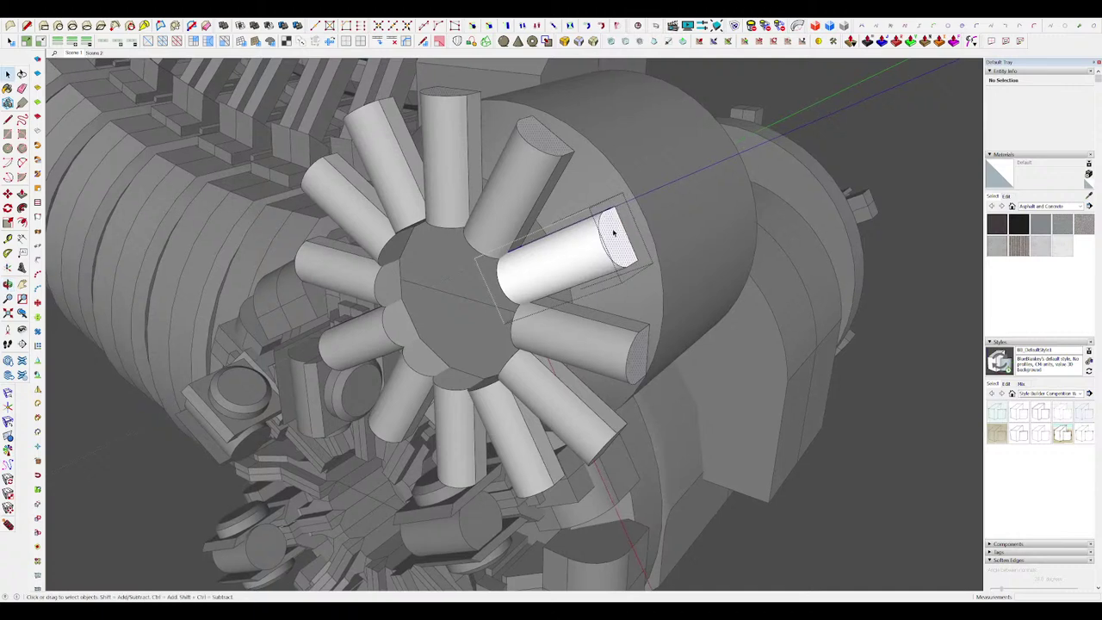
{"action": "key", "text": "p"}
{"action": "left_click", "coordinate": [608, 231]}
{"action": "scroll", "coordinate": [551, 266], "scroll_direction": "up", "scroll_amount": 3}
Step: Shrink the prong's tip face so the prong tapers
{"action": "middle_click_drag", "start_coordinate": [563, 253], "coordinate": [548, 268]}
{"action": "key", "text": "p"}
{"action": "scroll", "coordinate": [553, 273], "scroll_direction": "down", "scroll_amount": 3}
{"action": "left_click", "coordinate": [553, 274]}
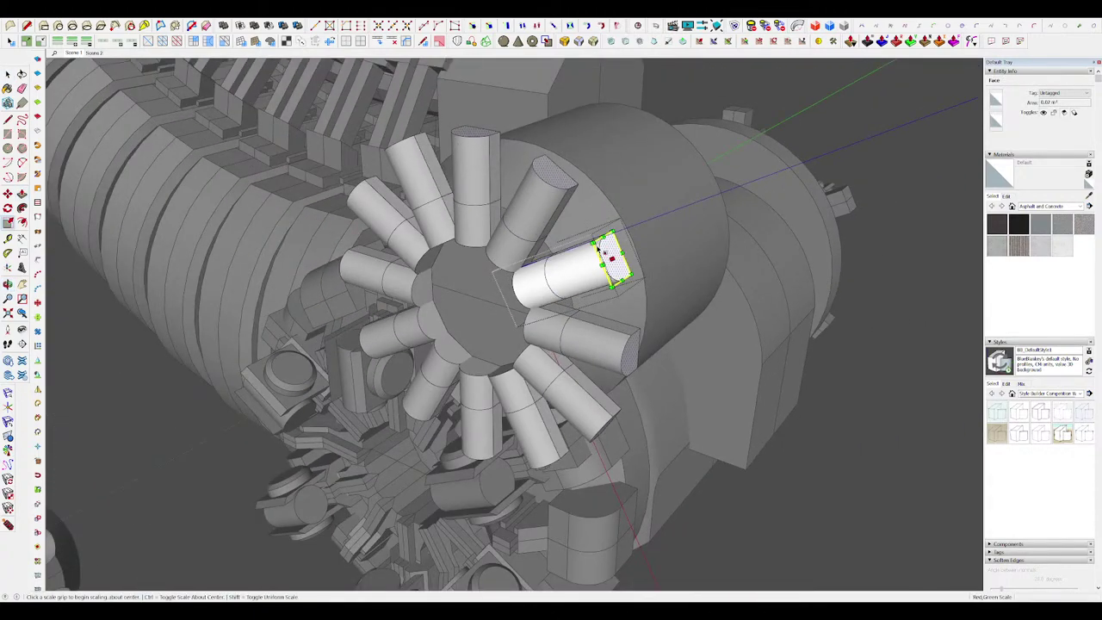
{"action": "key", "text": "p"}
{"action": "scroll", "coordinate": [613, 266], "scroll_direction": "down", "scroll_amount": 6}
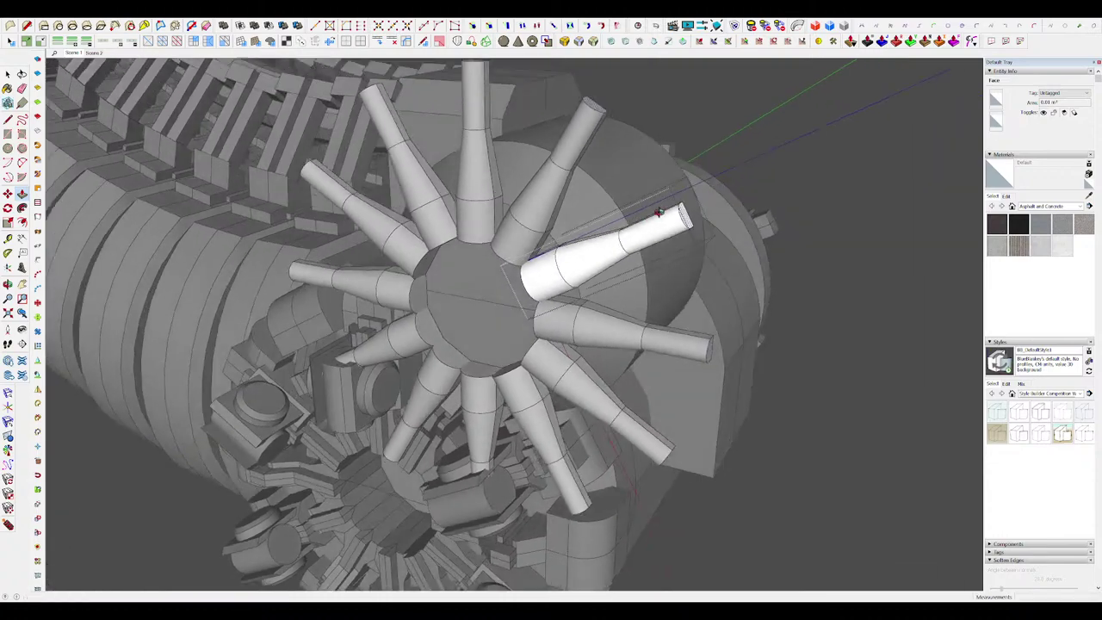
{"action": "middle_click_drag", "start_coordinate": [619, 307], "coordinate": [690, 299]}
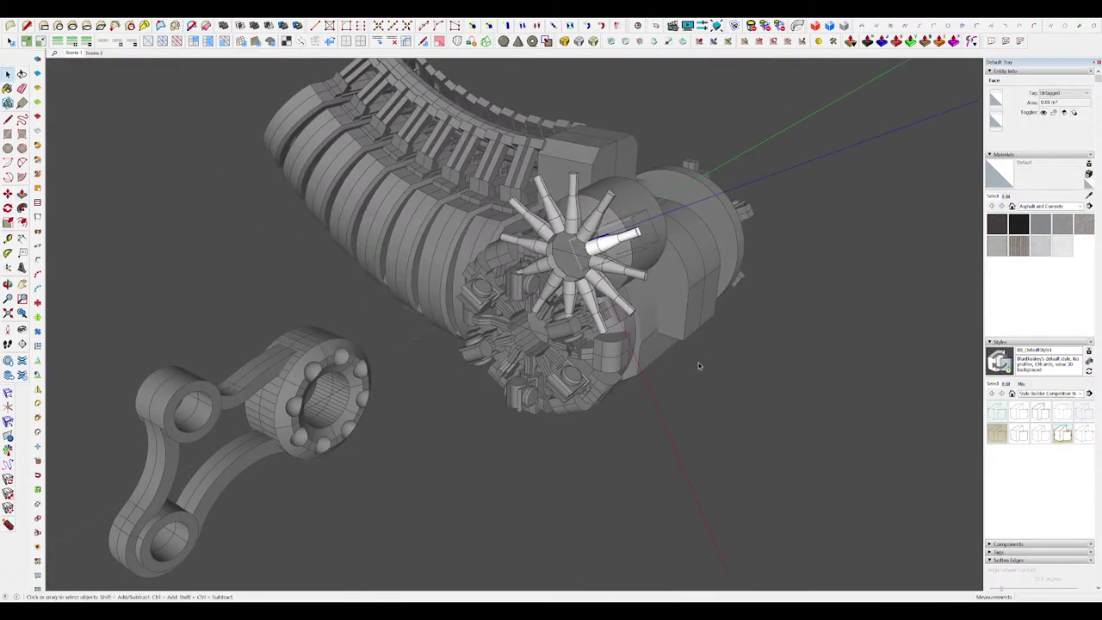
Step: Move the prong end faces and stretch the elbow outward to bend the prongs
{"action": "left_click", "coordinate": [718, 383]}
{"action": "scroll", "coordinate": [728, 379], "scroll_direction": "down", "scroll_amount": 2}
{"action": "scroll", "coordinate": [736, 377], "scroll_direction": "up", "scroll_amount": 2}
{"action": "middle_click_drag", "start_coordinate": [602, 348], "coordinate": [716, 326]}
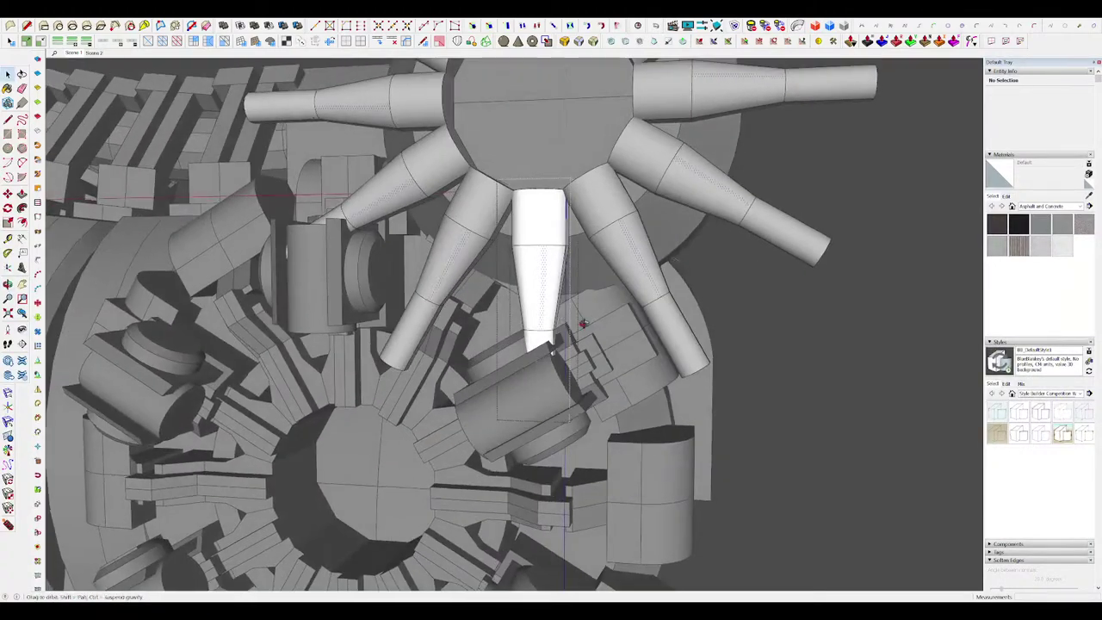
{"action": "key", "text": "m"}
{"action": "left_click", "coordinate": [545, 322]}
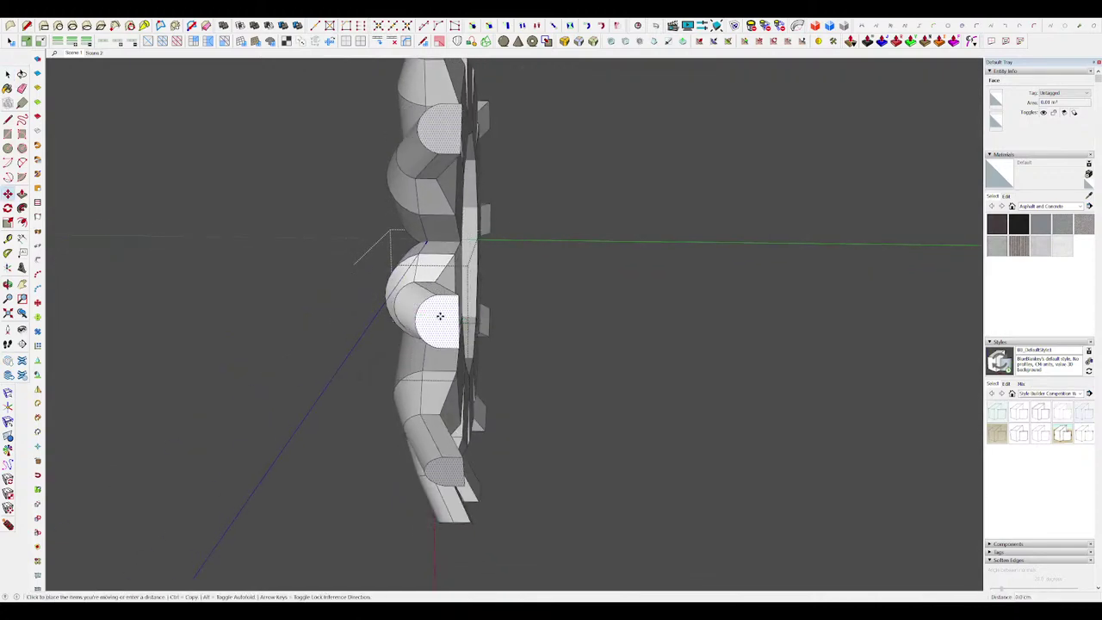
{"action": "left_click", "coordinate": [485, 313]}
{"action": "mouse_move", "coordinate": [484, 314]}
{"action": "middle_mouse_down"}
{"action": "mouse_move", "coordinate": [642, 316]}
{"action": "mouse_move", "coordinate": [479, 311]}
{"action": "middle_mouse_up"}
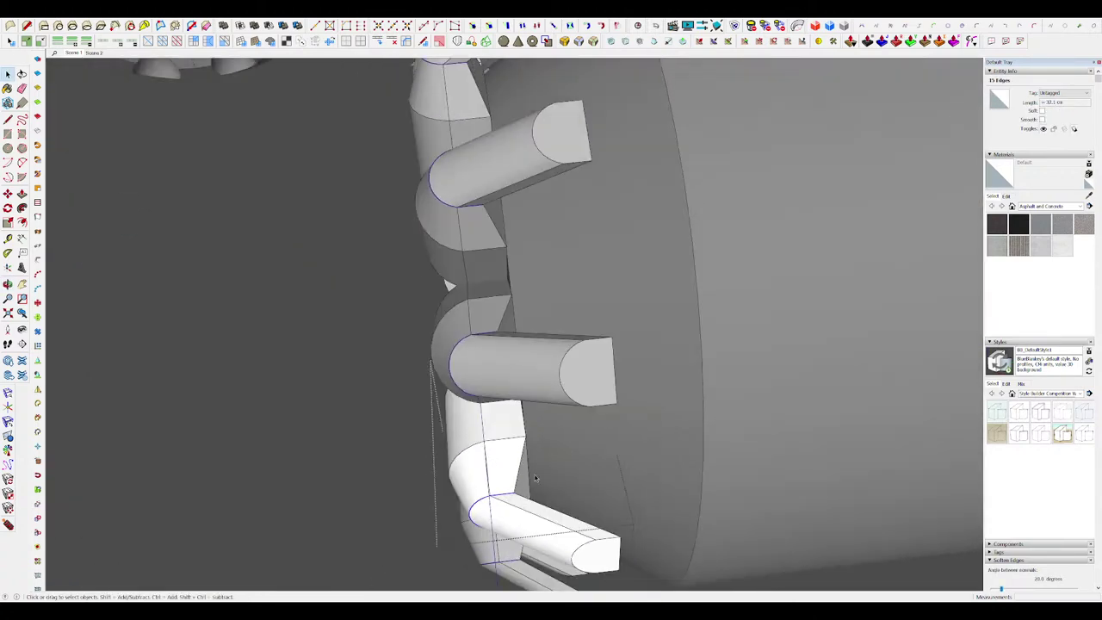
{"action": "left_click", "coordinate": [512, 514]}
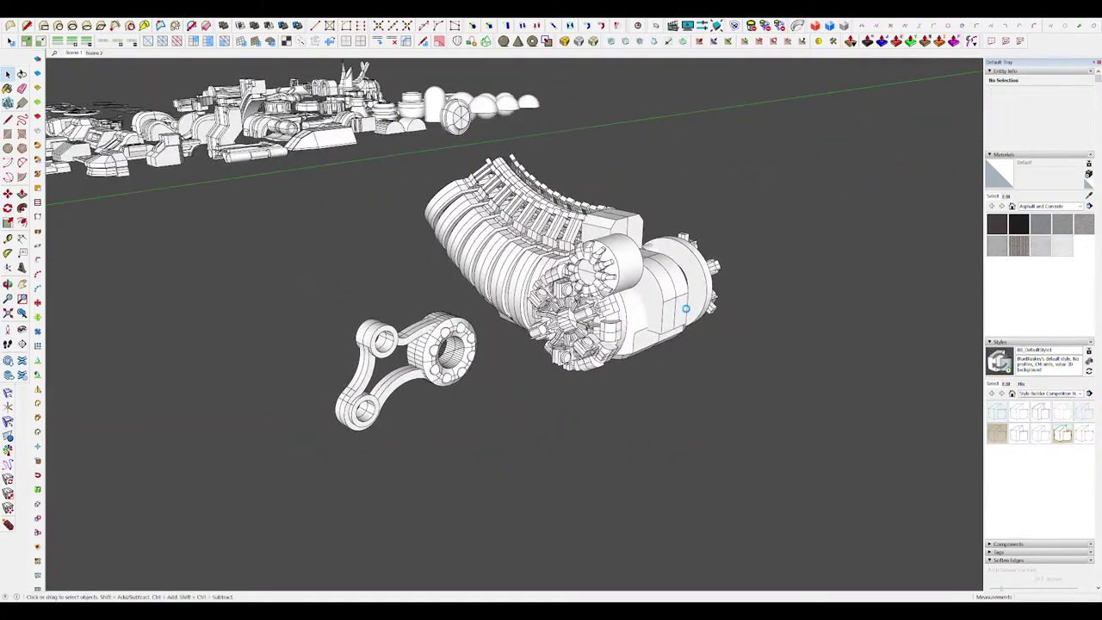
{"action": "scroll", "coordinate": [622, 248], "scroll_direction": "up", "scroll_amount": 2}
Step: Open the nested prong group and hide the rest of the model to isolate it
{"action": "scroll", "coordinate": [622, 247], "scroll_direction": "up", "scroll_amount": 2}
{"action": "double_click", "coordinate": [578, 260]}
{"action": "scroll", "coordinate": [577, 263], "scroll_direction": "up", "scroll_amount": 4}
{"action": "left_click", "coordinate": [576, 264]}
{"action": "scroll", "coordinate": [574, 272], "scroll_direction": "up", "scroll_amount": 3}
{"action": "double_click", "coordinate": [574, 274]}
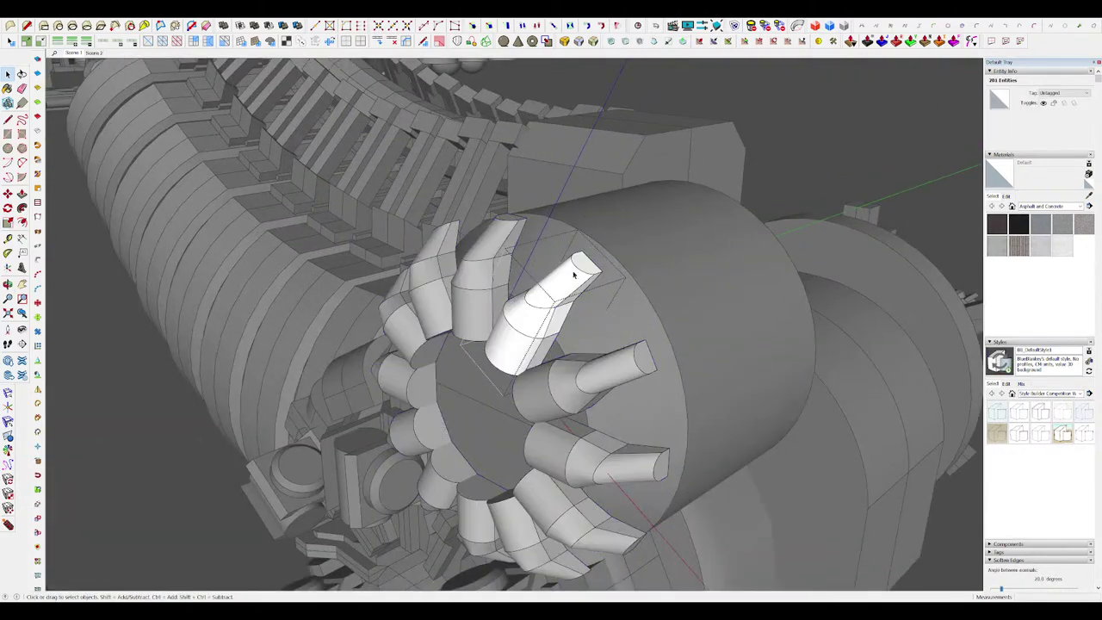
{"action": "key", "text": "h"}
{"action": "middle_click_drag", "start_coordinate": [574, 274], "coordinate": [620, 274]}
{"action": "scroll", "coordinate": [618, 270], "scroll_direction": "up", "scroll_amount": 3}
Step: Draw a rectangle on the prong top and extrude it into a box
{"action": "left_click", "coordinate": [711, 188]}
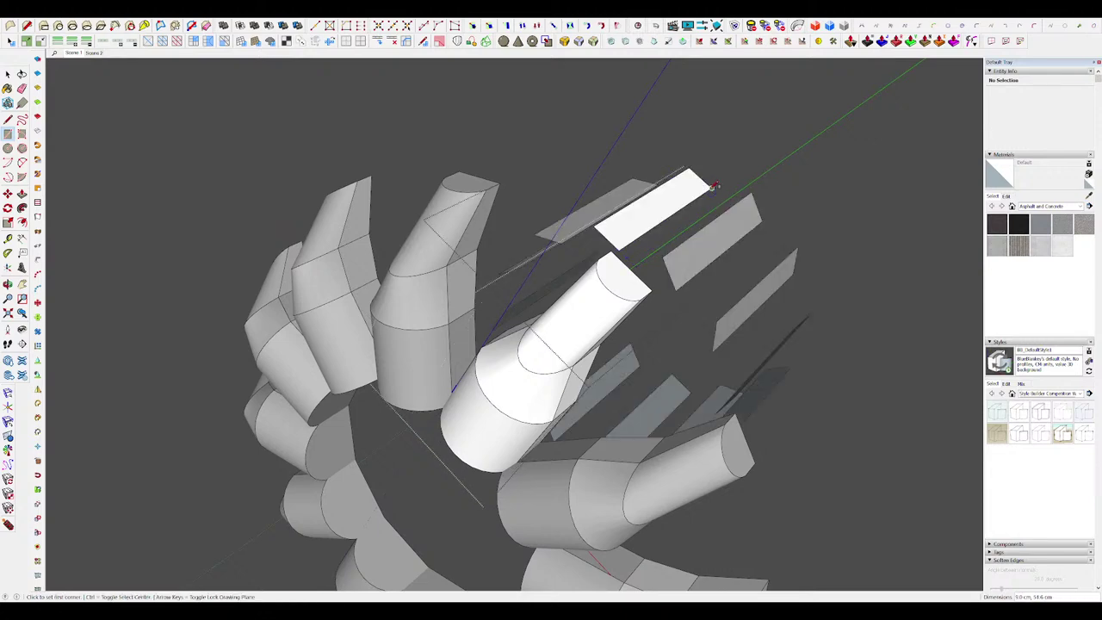
{"action": "key", "text": "p"}
{"action": "left_click", "coordinate": [656, 206]}
{"action": "left_click", "coordinate": [651, 194]}
{"action": "key", "text": "space"}
{"action": "scroll", "coordinate": [630, 218], "scroll_direction": "down", "scroll_amount": 3}
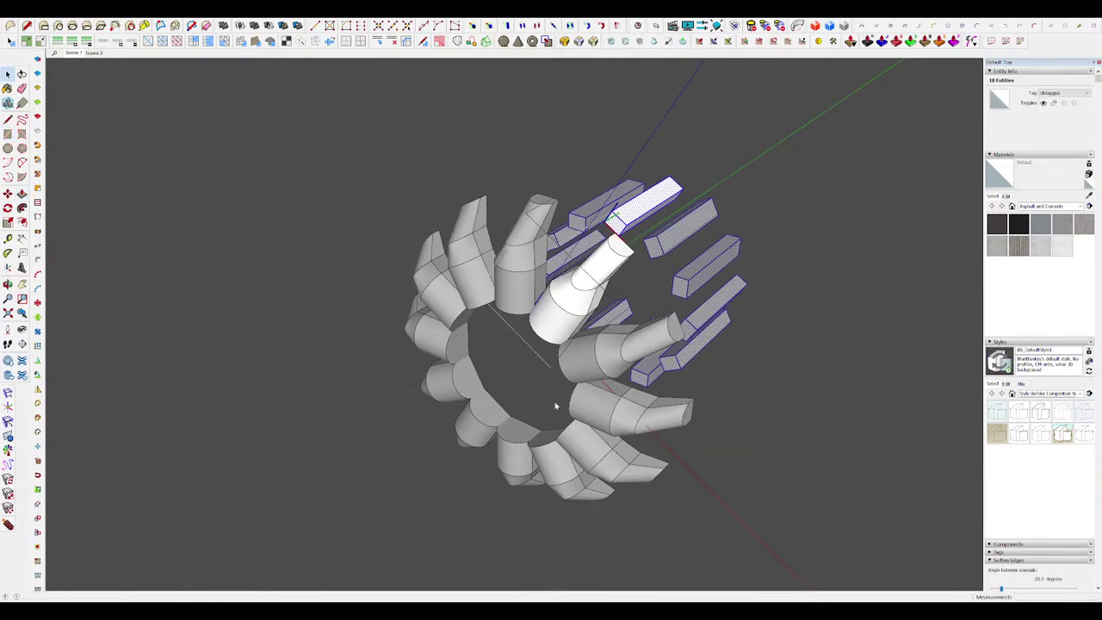
Step: Make the box a component and move it onto the prong top
{"action": "key", "text": "g"}
{"action": "key", "text": "Return"}
{"action": "scroll", "coordinate": [612, 250], "scroll_direction": "up", "scroll_amount": 3}
{"action": "key", "text": "m"}
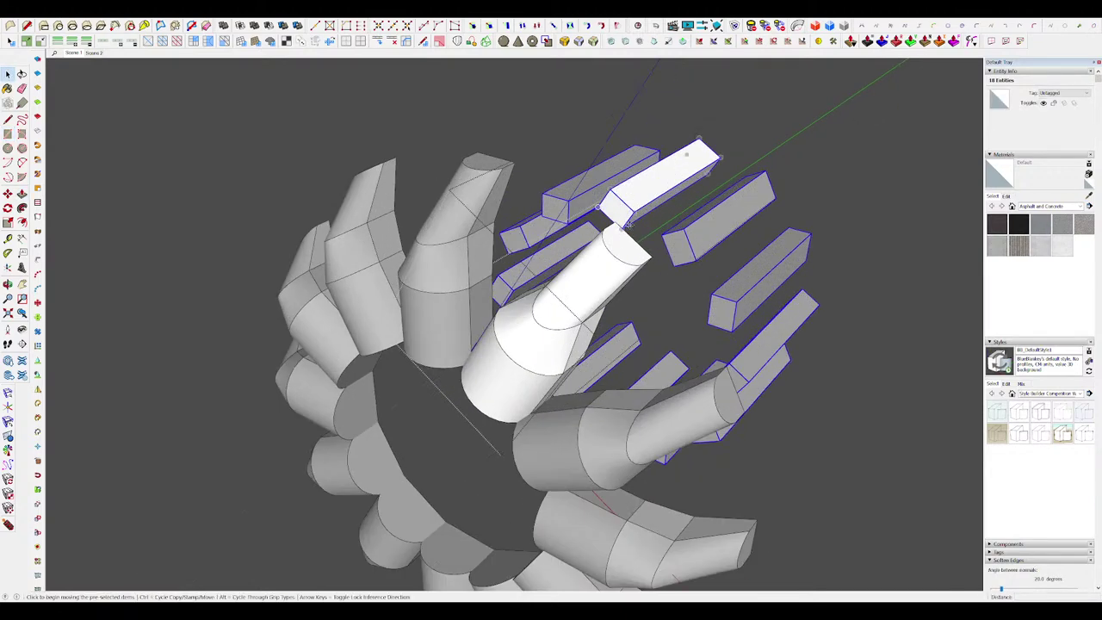
{"action": "scroll", "coordinate": [619, 212], "scroll_direction": "up", "scroll_amount": 3}
{"action": "left_click", "coordinate": [630, 222]}
{"action": "left_click", "coordinate": [637, 246]}
{"action": "scroll", "coordinate": [636, 246], "scroll_direction": "down", "scroll_amount": 5}
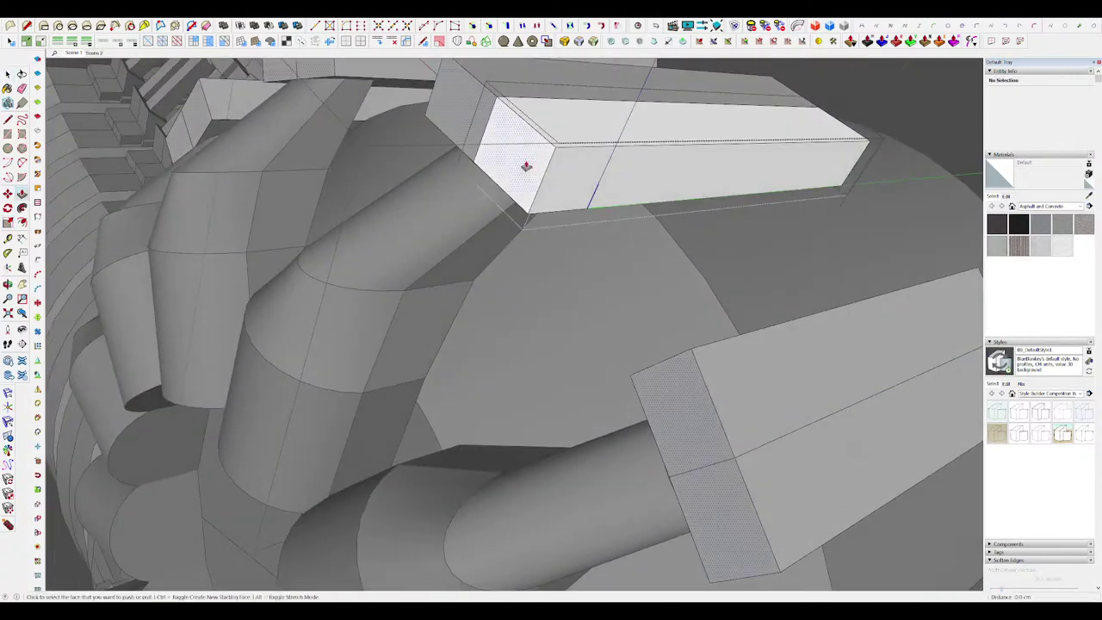
Step: Lengthen the block by pulling its end outward, then exit the group
{"action": "left_click_drag", "start_coordinate": [526, 166], "coordinate": [505, 175]}
{"action": "key", "text": "space"}
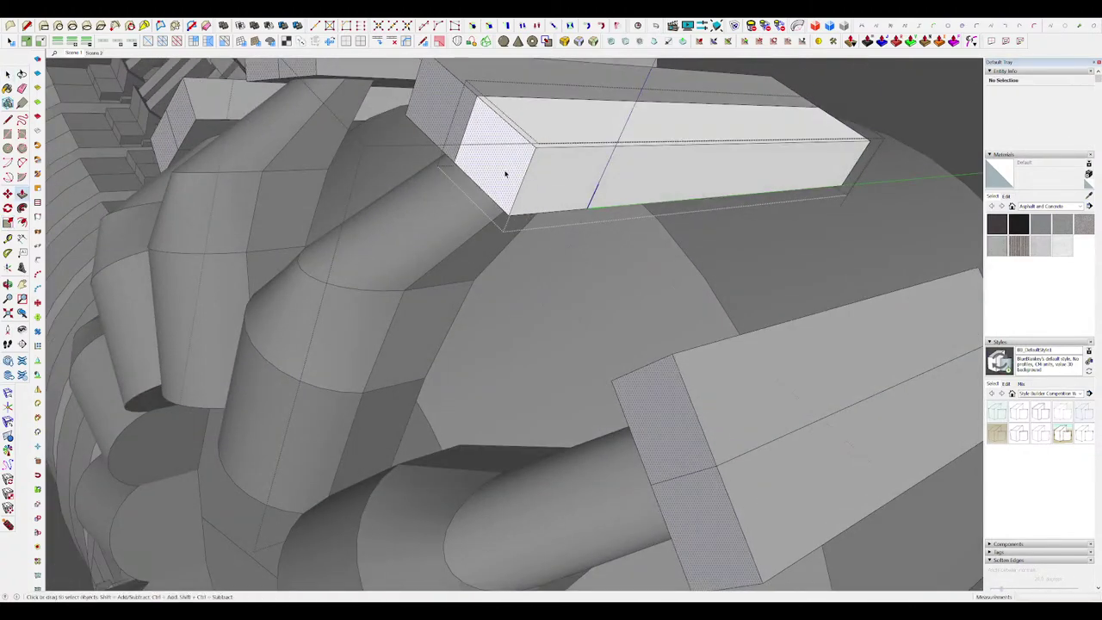
{"action": "key", "text": "a"}
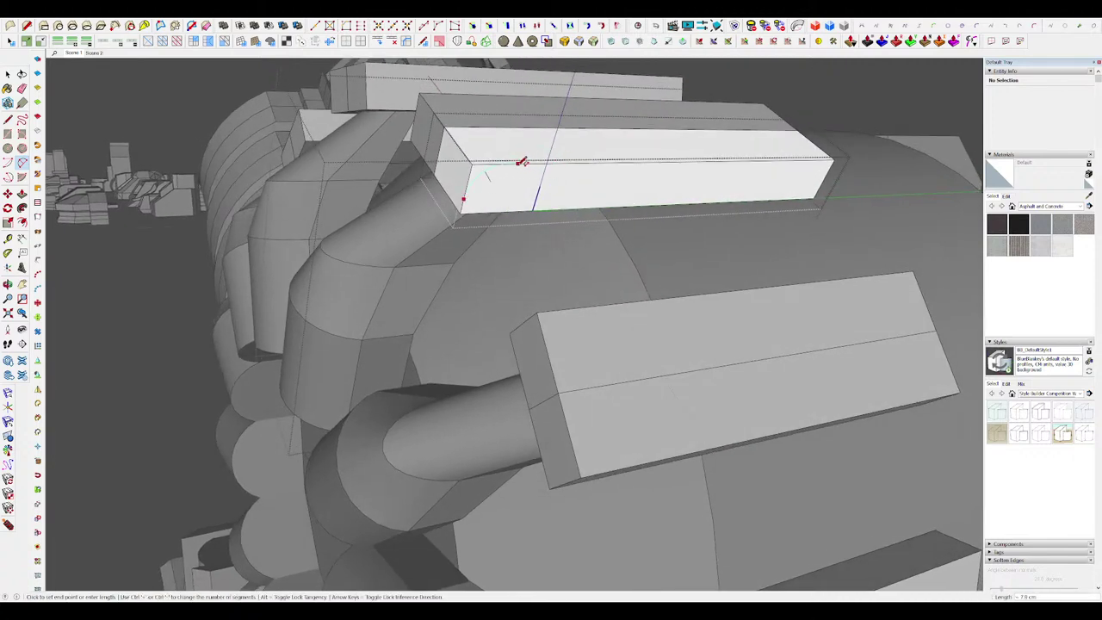
{"action": "key", "text": "space"}
{"action": "scroll", "coordinate": [499, 175], "scroll_direction": "down", "scroll_amount": 6}
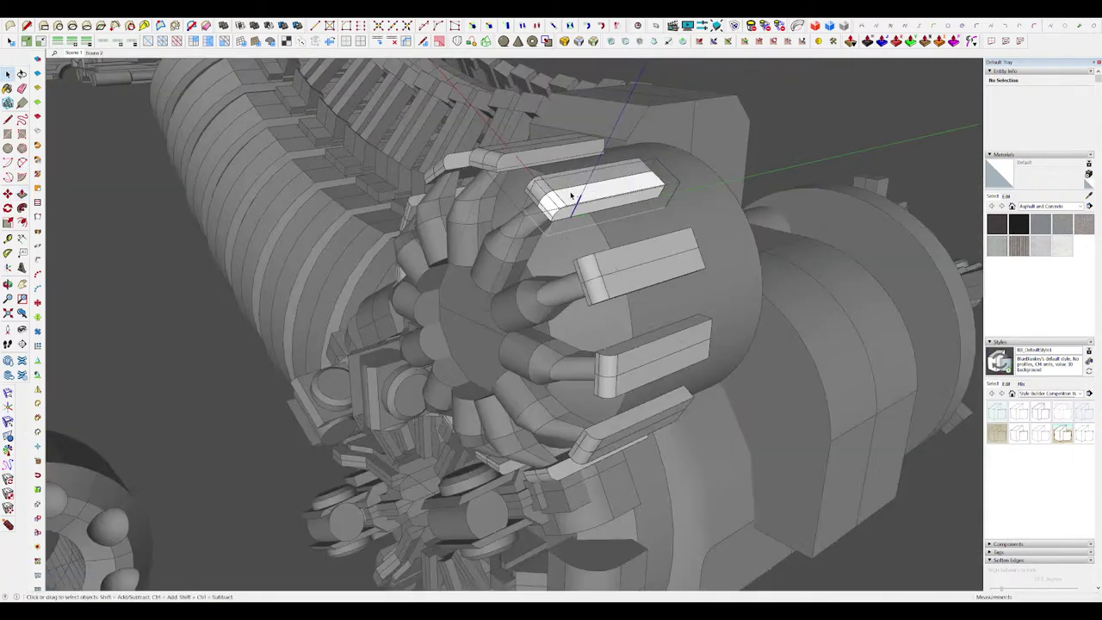
{"action": "scroll", "coordinate": [570, 193], "scroll_direction": "down", "scroll_amount": 8}
{"action": "left_click", "coordinate": [817, 306]}
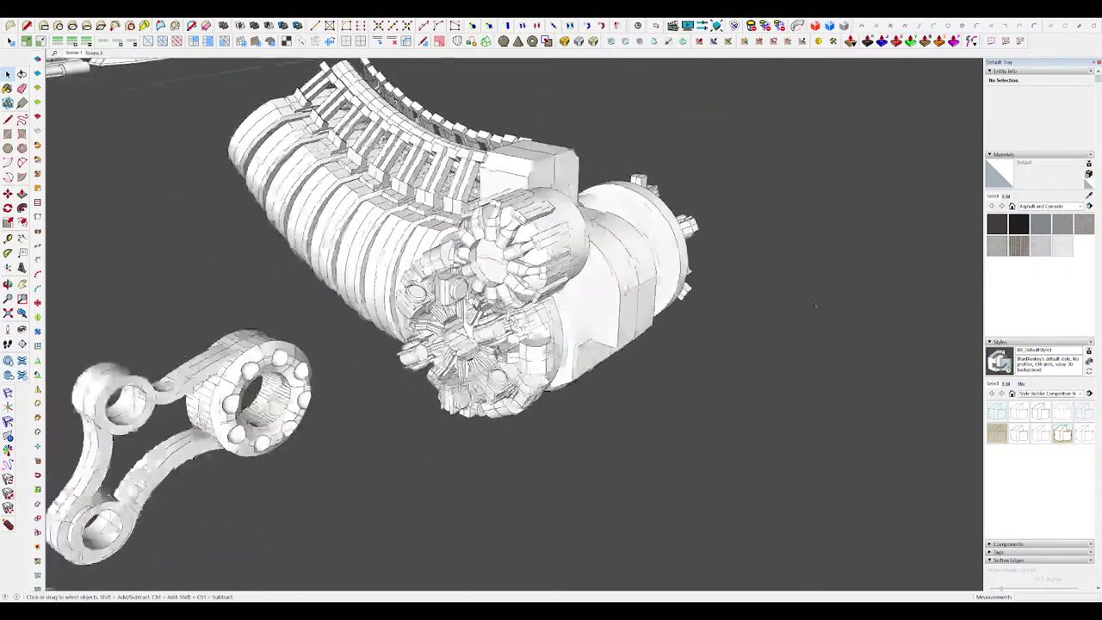
{"action": "scroll", "coordinate": [833, 308], "scroll_direction": "down", "scroll_amount": 4}
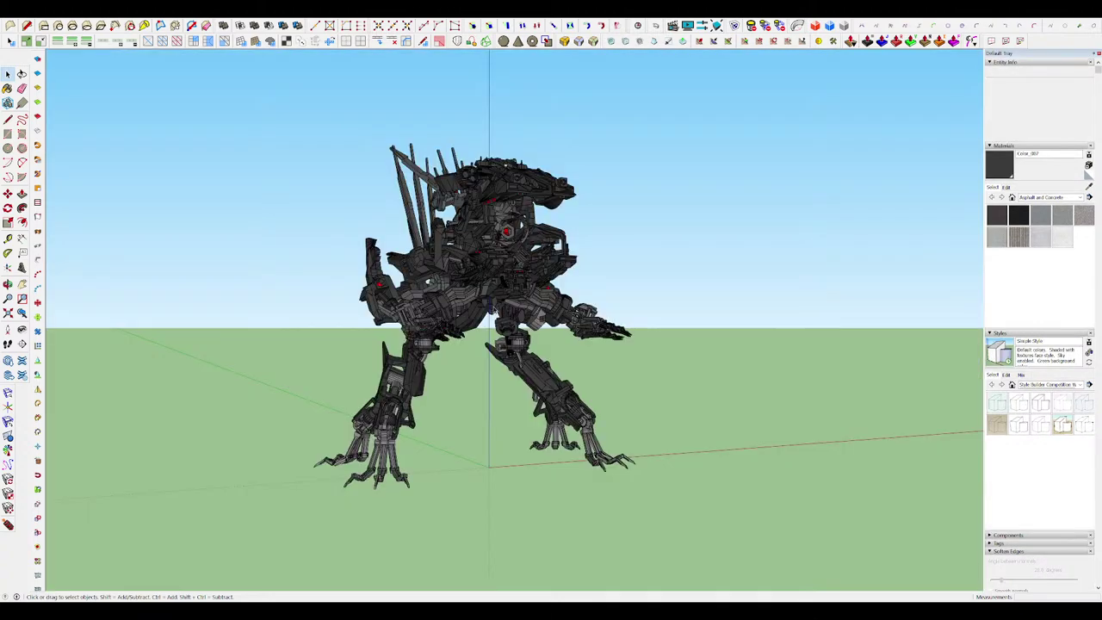
Step: Zoom in and orbit around the reference mech robot to view it from the side
{"action": "scroll", "coordinate": [494, 329], "scroll_direction": "up", "scroll_amount": 4}
{"action": "middle_click_drag", "start_coordinate": [494, 329], "coordinate": [551, 320]}
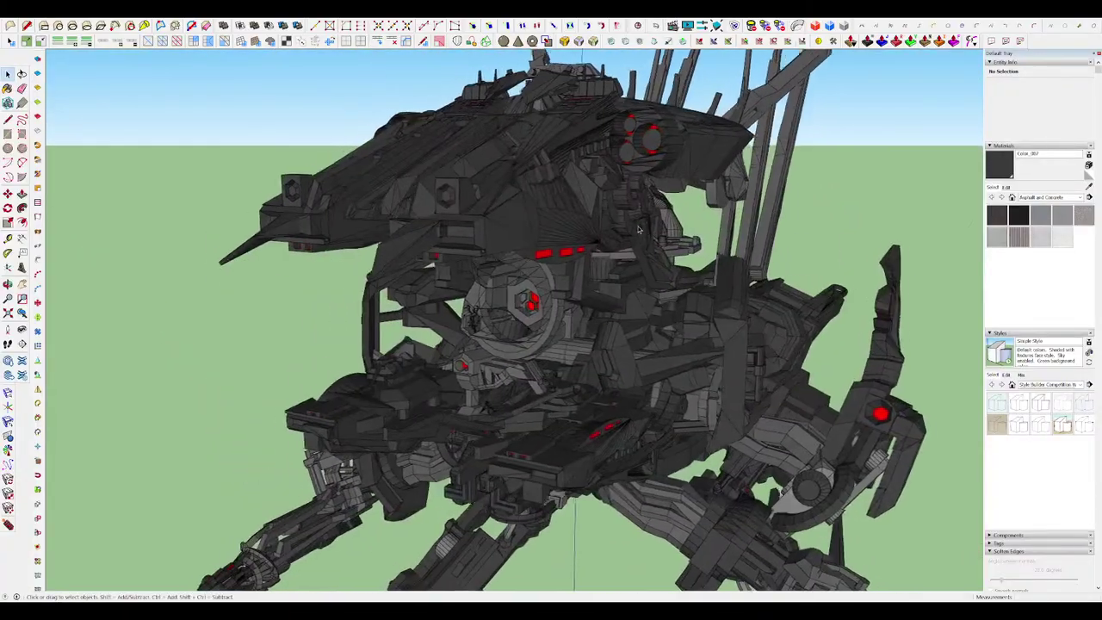
{"action": "middle_click_drag", "start_coordinate": [691, 314], "coordinate": [585, 239]}
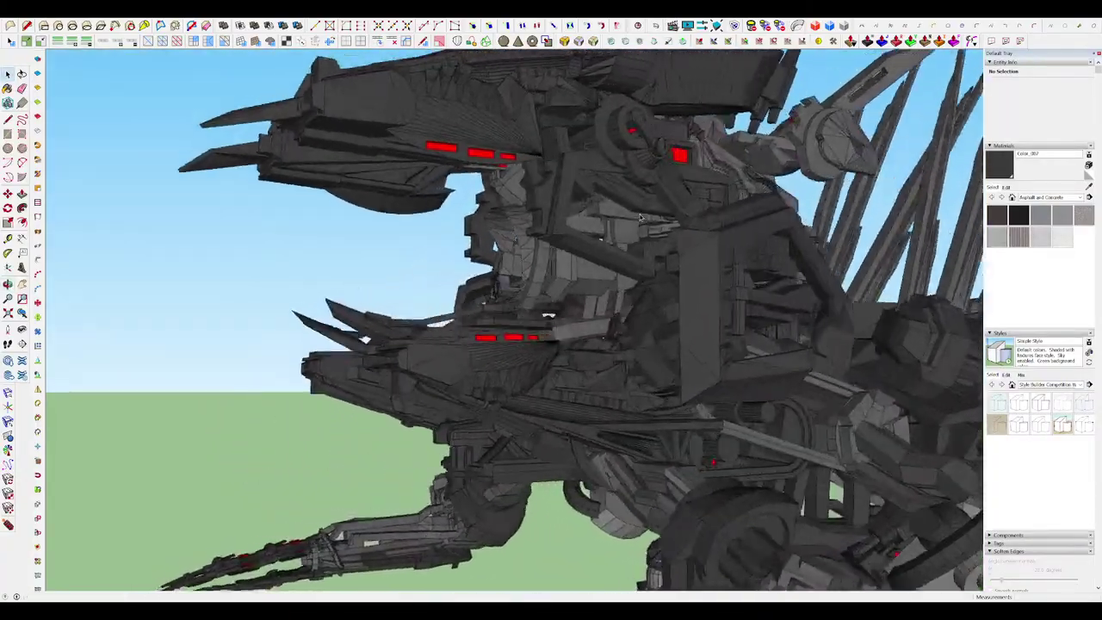
{"action": "mouse_move", "coordinate": [749, 280]}
{"action": "middle_mouse_down"}
{"action": "mouse_move", "coordinate": [593, 296]}
{"action": "mouse_move", "coordinate": [532, 382]}
{"action": "mouse_move", "coordinate": [568, 329]}
{"action": "mouse_move", "coordinate": [510, 328]}
{"action": "middle_mouse_up"}
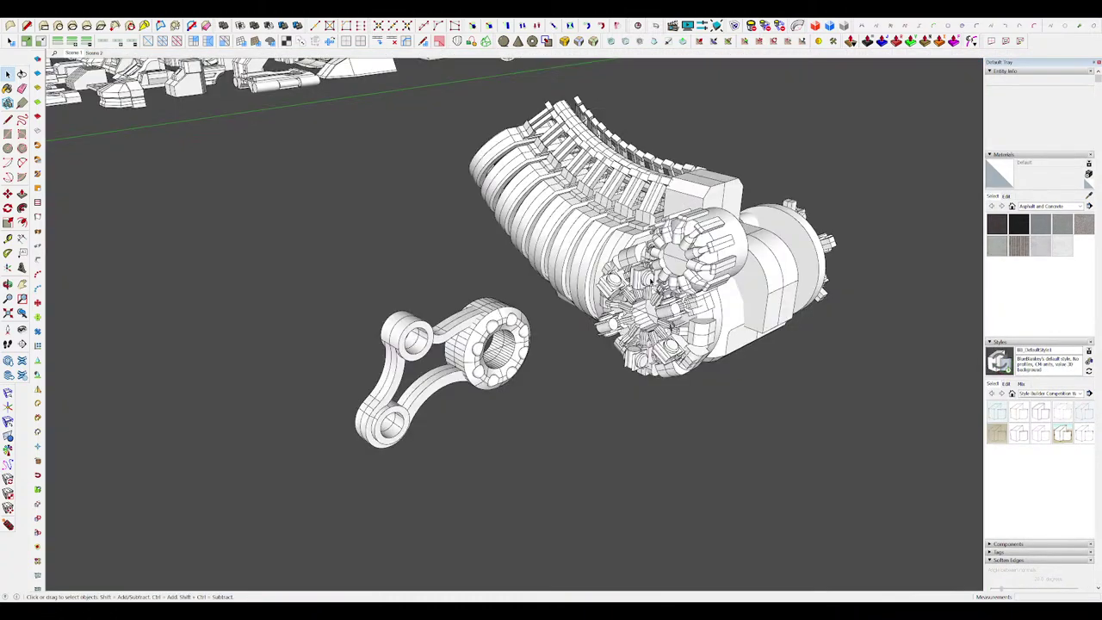
Step: Open the nested linkage bracket group and hide the rest of the model to isolate it
{"action": "left_click", "coordinate": [506, 327]}
{"action": "middle_click_drag", "start_coordinate": [505, 327], "coordinate": [486, 362]}
{"action": "scroll", "coordinate": [457, 376], "scroll_direction": "up", "scroll_amount": 5}
{"action": "double_click", "coordinate": [541, 276]}
{"action": "middle_click_drag", "start_coordinate": [538, 274], "coordinate": [447, 253]}
{"action": "scroll", "coordinate": [516, 276], "scroll_direction": "up", "scroll_amount": 3}
{"action": "double_click", "coordinate": [586, 281]}
{"action": "key", "text": "ctrl+a"}
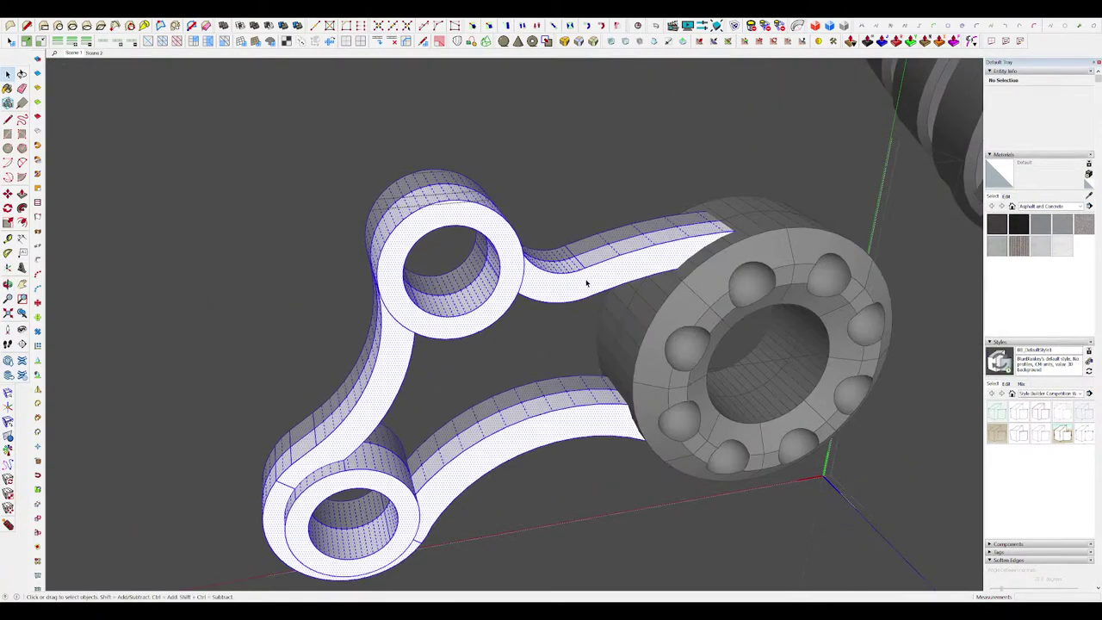
{"action": "key", "text": "h"}
{"action": "mouse_move", "coordinate": [586, 281]}
{"action": "middle_mouse_down"}
{"action": "mouse_move", "coordinate": [602, 272]}
{"action": "mouse_move", "coordinate": [574, 291]}
{"action": "mouse_move", "coordinate": [594, 275]}
{"action": "middle_mouse_up"}
Step: Push/Pull a bracket face out 6.5 cm to thicken it
{"action": "left_click", "coordinate": [600, 276]}
{"action": "scroll", "coordinate": [591, 276], "scroll_direction": "down", "scroll_amount": 5}
{"action": "key", "text": "h"}
{"action": "scroll", "coordinate": [574, 291], "scroll_direction": "up", "scroll_amount": 5}
{"action": "key", "text": "p"}
{"action": "left_click", "coordinate": [574, 292]}
{"action": "scroll", "coordinate": [578, 285], "scroll_direction": "down", "scroll_amount": 4}
{"action": "scroll", "coordinate": [578, 285], "scroll_direction": "up", "scroll_amount": 4}
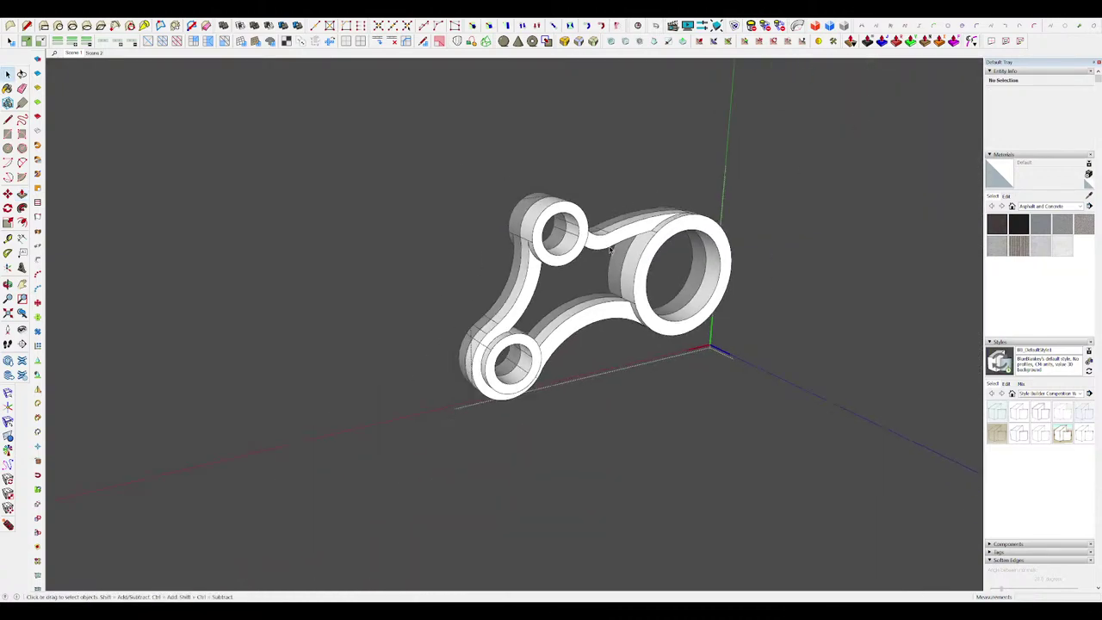
Step: Inspect the rod and lower arm face, then exit editing to view the bearing
{"action": "middle_click_drag", "start_coordinate": [610, 250], "coordinate": [596, 288]}
{"action": "scroll", "coordinate": [596, 307], "scroll_direction": "up", "scroll_amount": 4}
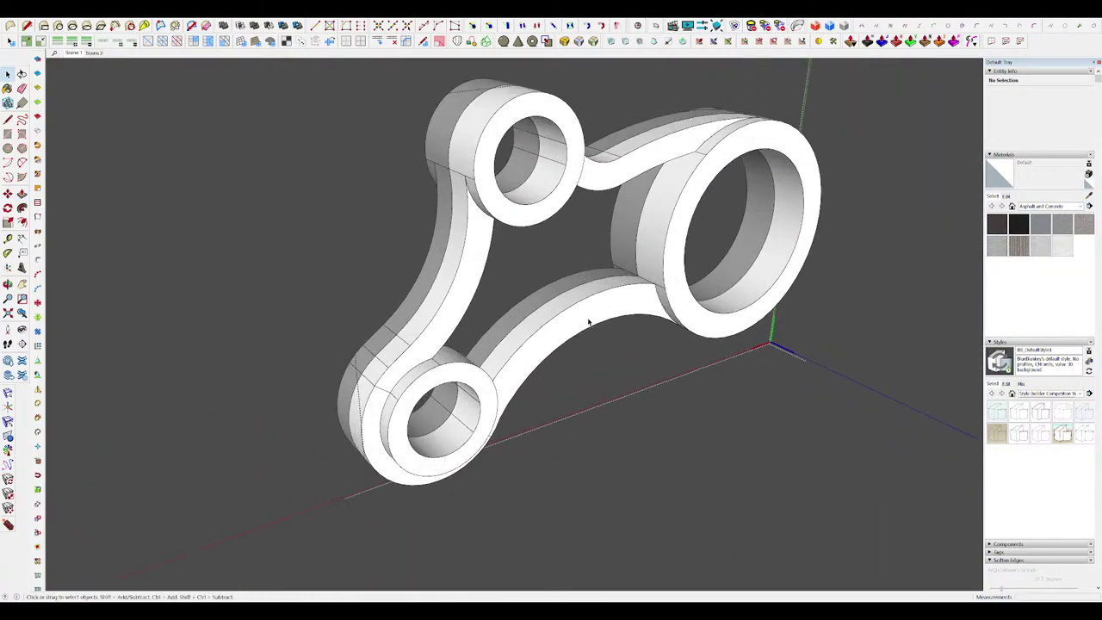
{"action": "left_click", "coordinate": [592, 318]}
{"action": "scroll", "coordinate": [641, 265], "scroll_direction": "down", "scroll_amount": 2}
{"action": "middle_click_drag", "start_coordinate": [646, 262], "coordinate": [662, 251]}
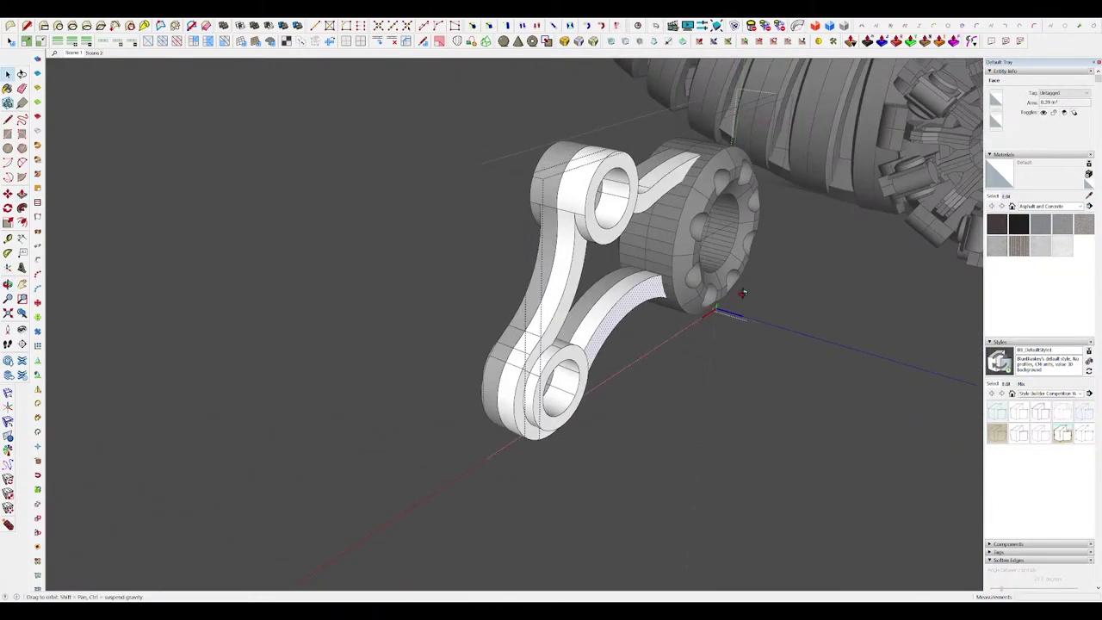
{"action": "middle_click_drag", "start_coordinate": [662, 250], "coordinate": [603, 267]}
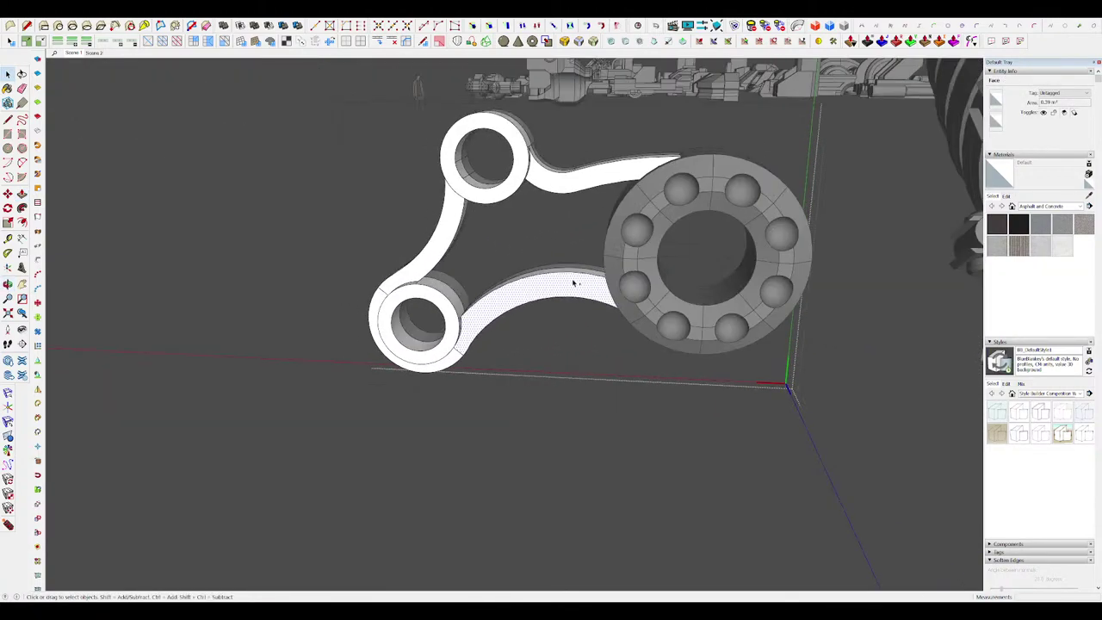
{"action": "left_click", "coordinate": [668, 359]}
{"action": "middle_click_drag", "start_coordinate": [668, 359], "coordinate": [451, 221]}
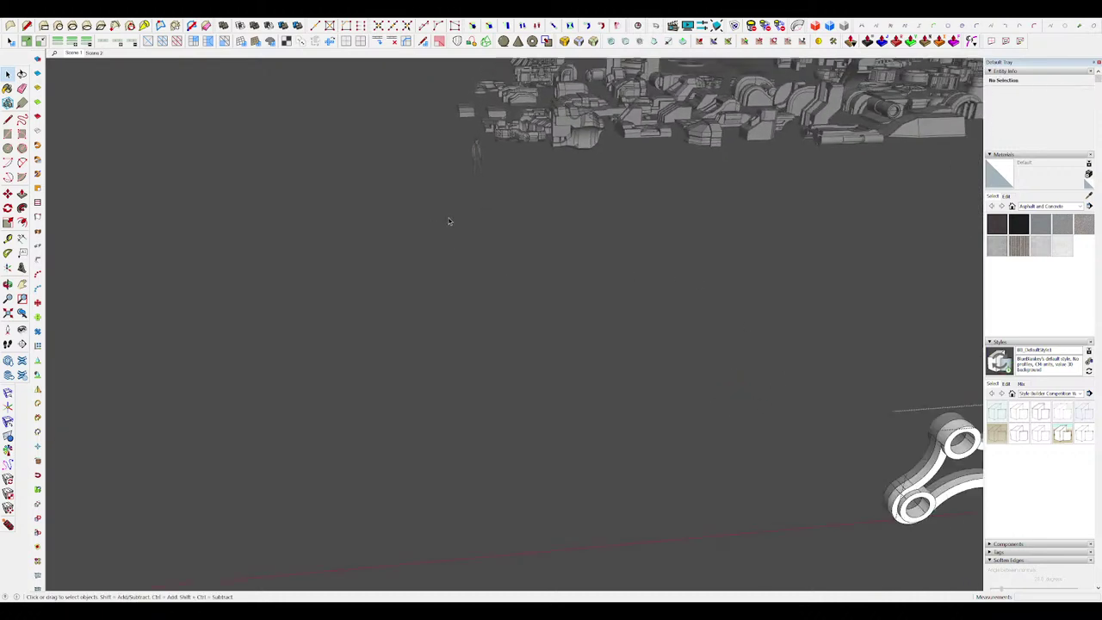
{"action": "scroll", "coordinate": [450, 221], "scroll_direction": "down", "scroll_amount": 4}
{"action": "scroll", "coordinate": [497, 263], "scroll_direction": "up", "scroll_amount": 5}
Step: Group the bearing parts and scale the bearing down to 0.70
{"action": "left_click", "coordinate": [498, 262]}
{"action": "scroll", "coordinate": [497, 262], "scroll_direction": "up", "scroll_amount": 3}
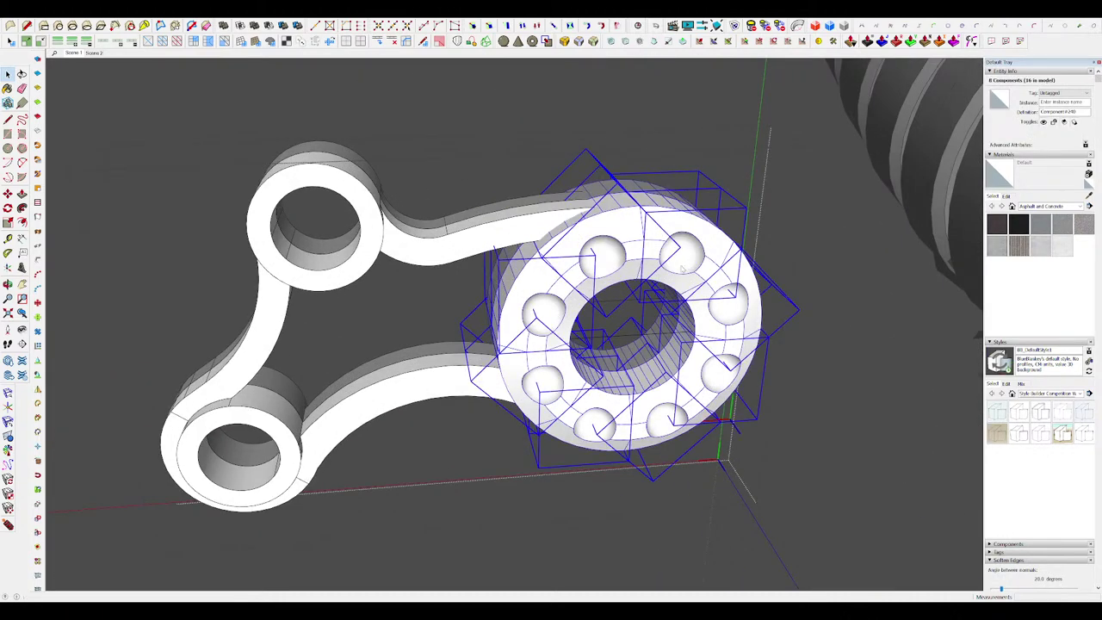
{"action": "key", "text": "g"}
{"action": "middle_click_drag", "start_coordinate": [571, 393], "coordinate": [609, 395]}
{"action": "key", "text": "s"}
{"action": "left_click_drag", "start_coordinate": [500, 508], "coordinate": [583, 363]}
Step: Move the bearing along the red axis so it sits concentric inside the bracket's large ring
{"action": "middle_click_drag", "start_coordinate": [583, 363], "coordinate": [599, 211]}
{"action": "key", "text": "m"}
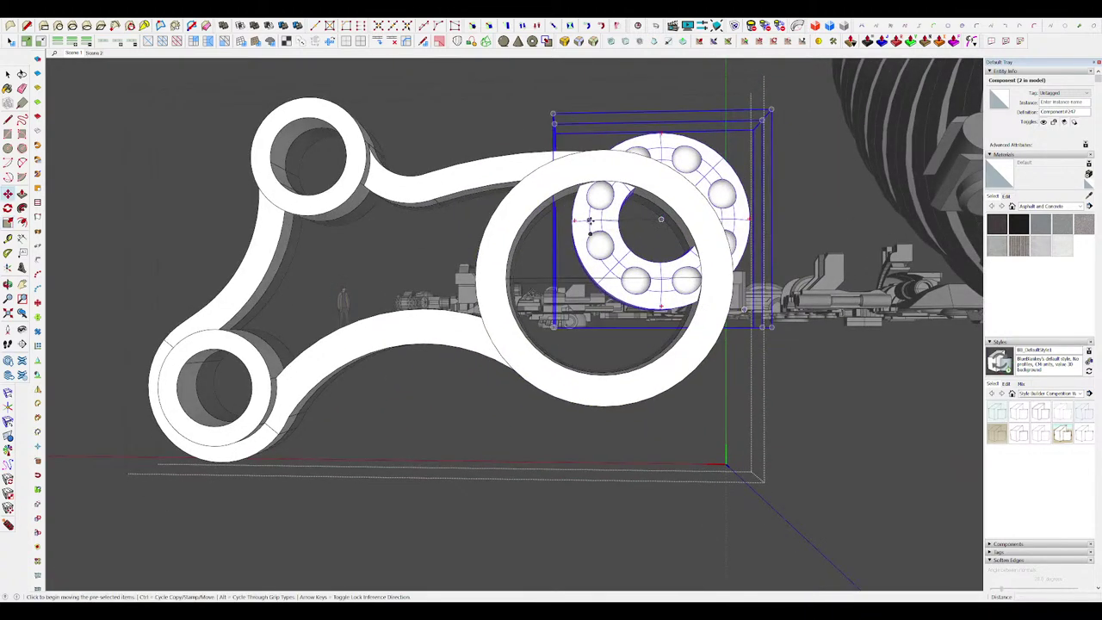
{"action": "left_click", "coordinate": [590, 221]}
{"action": "left_click", "coordinate": [507, 277]}
{"action": "middle_click_drag", "start_coordinate": [507, 278], "coordinate": [667, 252]}
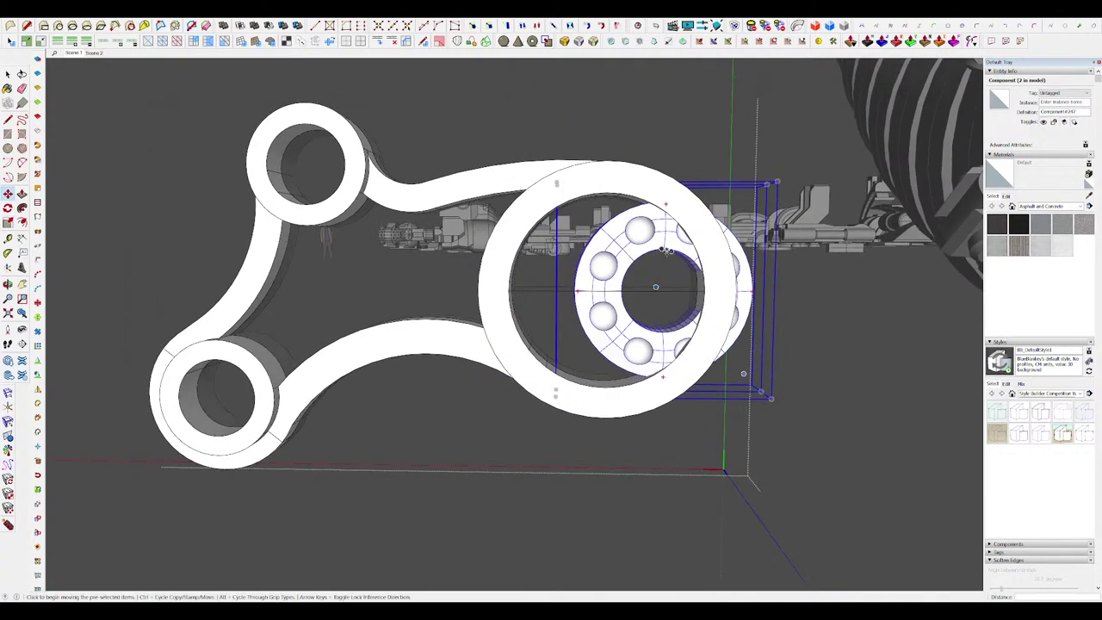
{"action": "left_click", "coordinate": [665, 234]}
{"action": "key", "text": "Right"}
{"action": "left_click", "coordinate": [606, 187]}
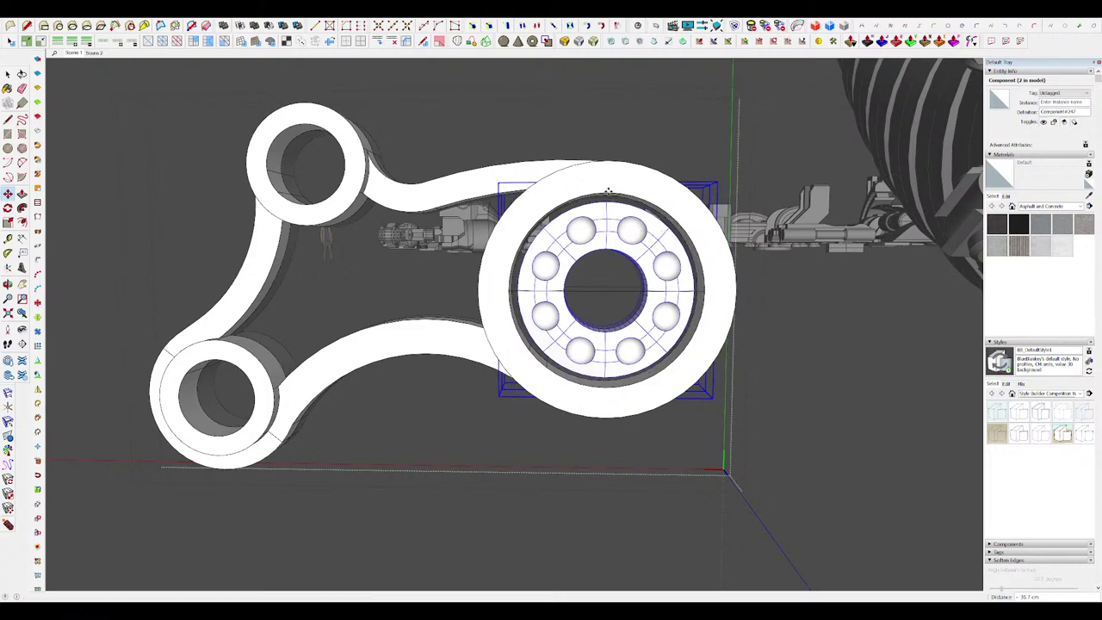
{"action": "middle_click_drag", "start_coordinate": [607, 187], "coordinate": [589, 236]}
{"action": "scroll", "coordinate": [589, 237], "scroll_direction": "down", "scroll_amount": 4}
Step: Exit the component, zoom in on the bearing, and undo an accidental erase
{"action": "key", "text": "space"}
{"action": "left_click", "coordinate": [730, 349]}
{"action": "middle_click_drag", "start_coordinate": [730, 350], "coordinate": [615, 294]}
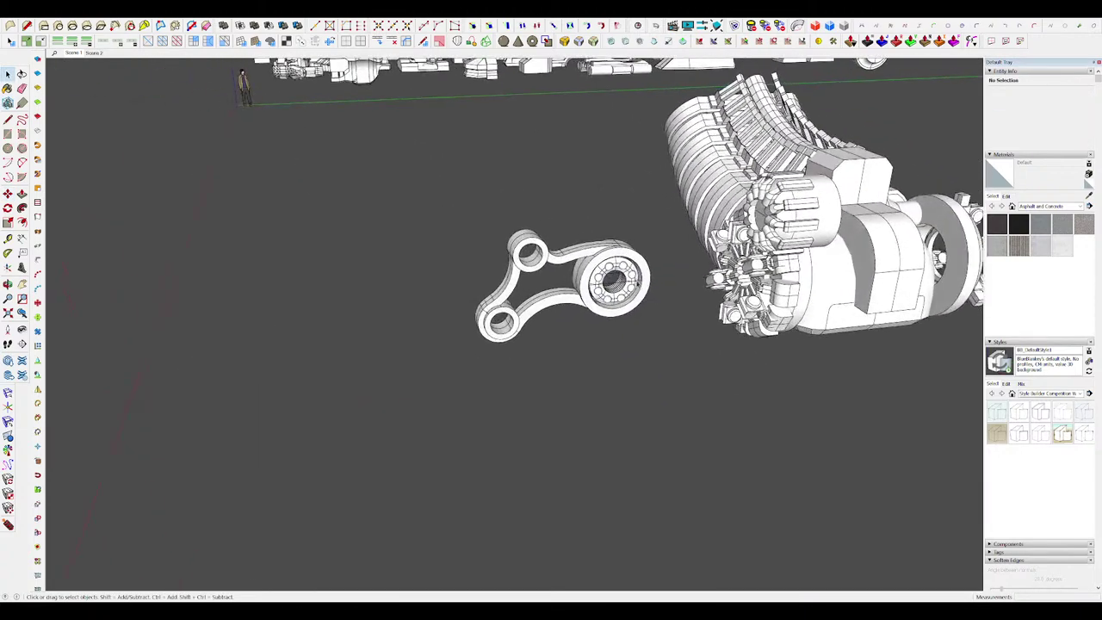
{"action": "scroll", "coordinate": [611, 300], "scroll_direction": "up", "scroll_amount": 6}
{"action": "scroll", "coordinate": [609, 301], "scroll_direction": "up", "scroll_amount": 2}
{"action": "key", "text": "e"}
{"action": "left_click", "coordinate": [727, 245]}
{"action": "key", "text": "ctrl+z"}
{"action": "key", "text": "space"}
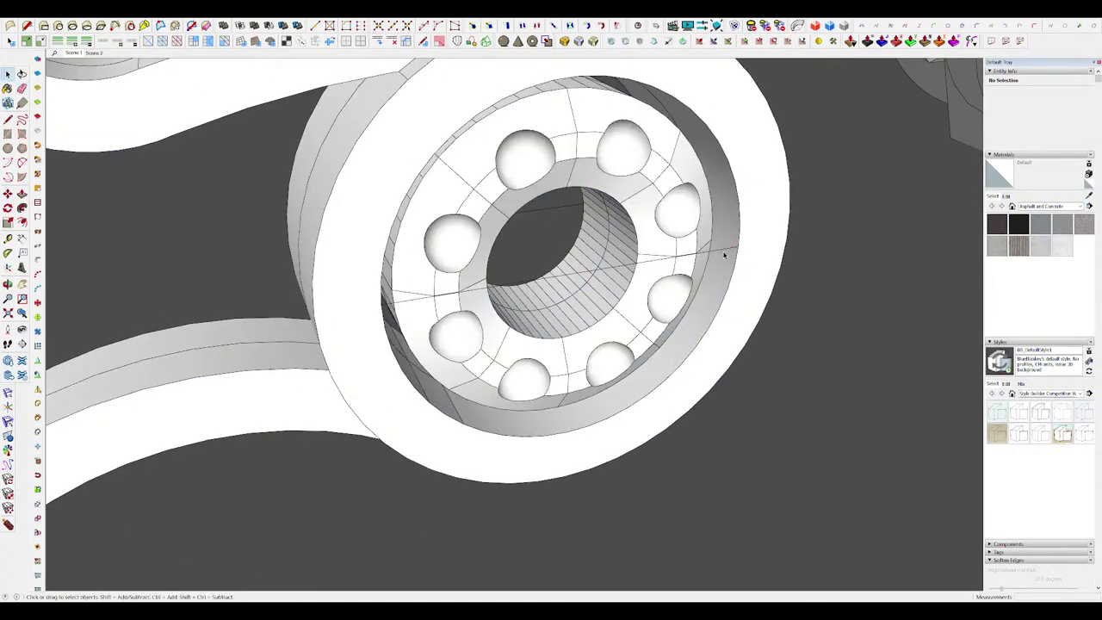
Step: Erase the stray edge inside the bearing's front component and close it
{"action": "double_click", "coordinate": [722, 250]}
{"action": "key", "text": "e"}
{"action": "left_click", "coordinate": [724, 249]}
{"action": "scroll", "coordinate": [726, 261], "scroll_direction": "down", "scroll_amount": 5}
{"action": "key", "text": "space"}
{"action": "left_click", "coordinate": [835, 347]}
Step: Check the arm placement and bring the engine into view
{"action": "mouse_move", "coordinate": [836, 347]}
{"action": "middle_mouse_down"}
{"action": "mouse_move", "coordinate": [625, 167]}
{"action": "mouse_move", "coordinate": [619, 219]}
{"action": "mouse_move", "coordinate": [656, 301]}
{"action": "mouse_move", "coordinate": [675, 295]}
{"action": "middle_mouse_up"}
{"action": "scroll", "coordinate": [667, 277], "scroll_direction": "up", "scroll_amount": 5}
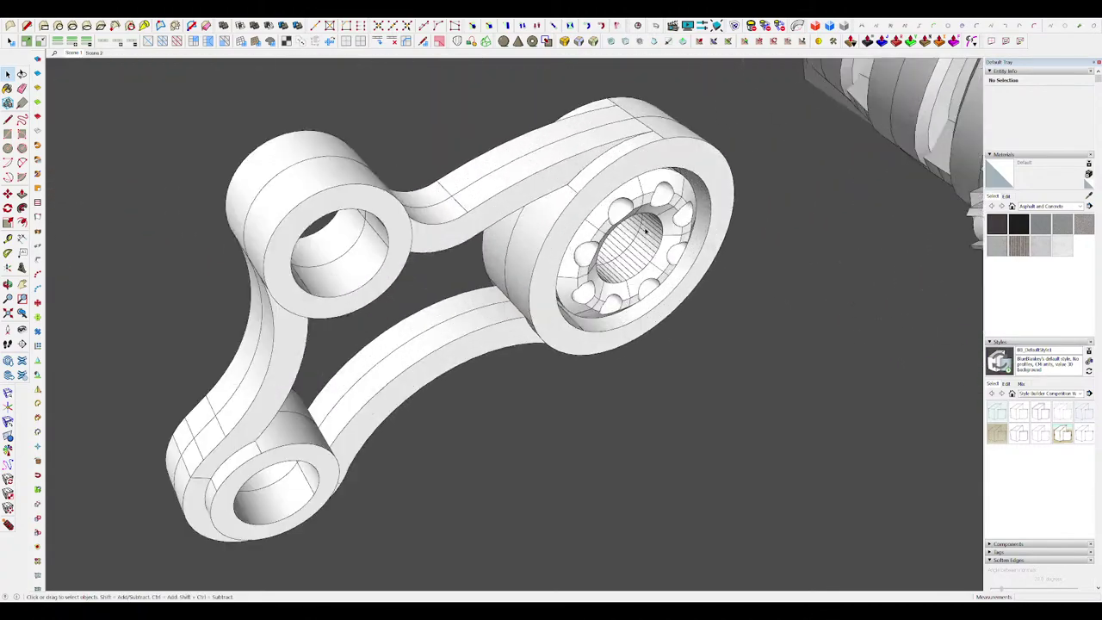
{"action": "left_click", "coordinate": [670, 257]}
{"action": "scroll", "coordinate": [670, 257], "scroll_direction": "down", "scroll_amount": 5}
{"action": "left_click", "coordinate": [741, 304]}
{"action": "mouse_move", "coordinate": [741, 304]}
{"action": "middle_mouse_down"}
{"action": "mouse_move", "coordinate": [680, 320]}
{"action": "mouse_move", "coordinate": [719, 302]}
{"action": "middle_mouse_up"}
{"action": "scroll", "coordinate": [732, 303], "scroll_direction": "down", "scroll_amount": 3}
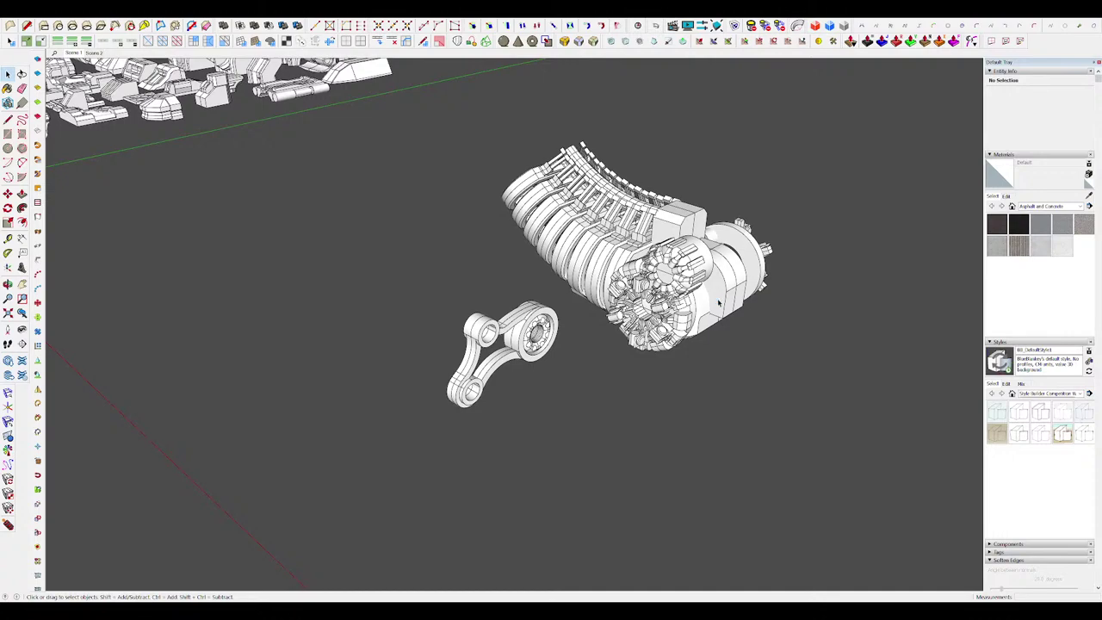
Step: Open the radial engine group and orbit toward its round end disc
{"action": "scroll", "coordinate": [718, 300], "scroll_direction": "up", "scroll_amount": 5}
{"action": "scroll", "coordinate": [591, 251], "scroll_direction": "up", "scroll_amount": 2}
{"action": "middle_click_drag", "start_coordinate": [592, 242], "coordinate": [587, 258]}
{"action": "double_click", "coordinate": [587, 258]}
{"action": "left_click", "coordinate": [586, 258]}
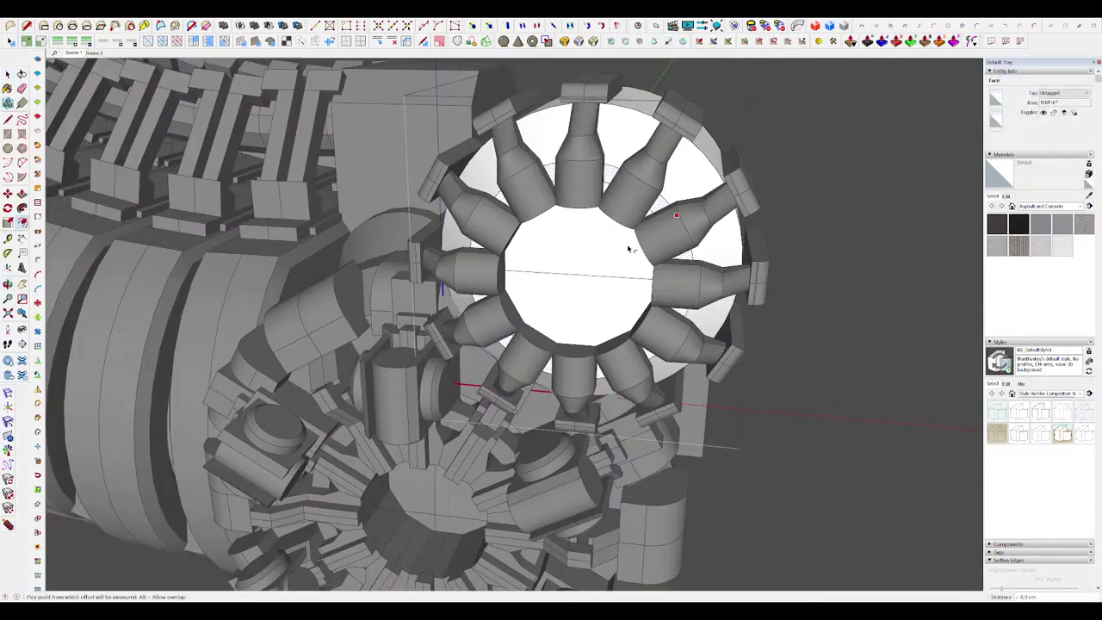
{"action": "key", "text": "p"}
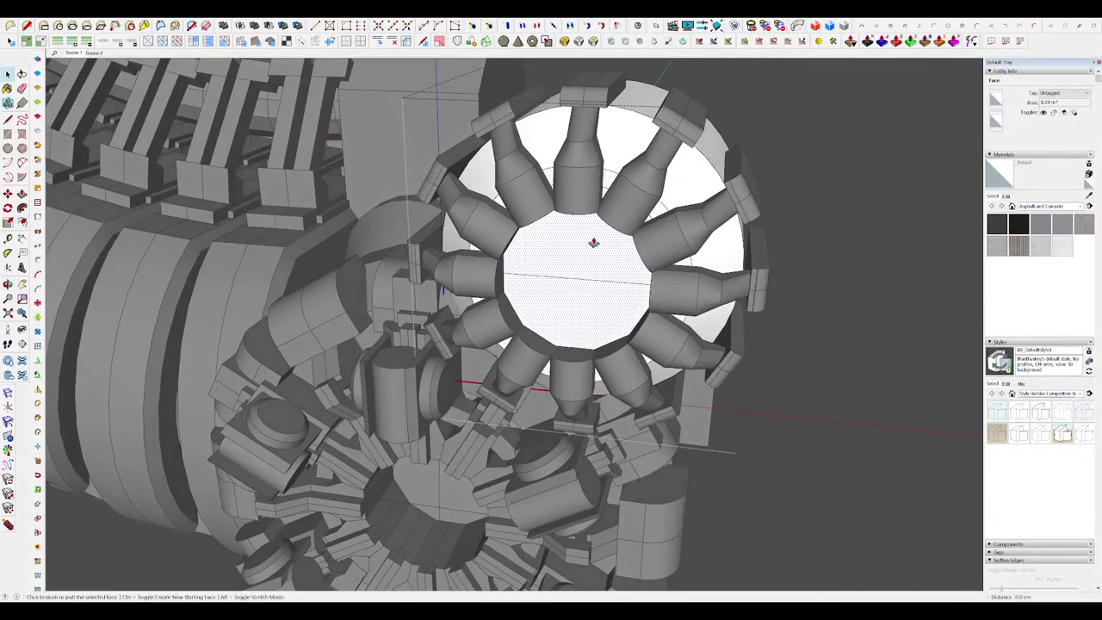
{"action": "key", "text": "space"}
{"action": "scroll", "coordinate": [724, 284], "scroll_direction": "down", "scroll_amount": 10}
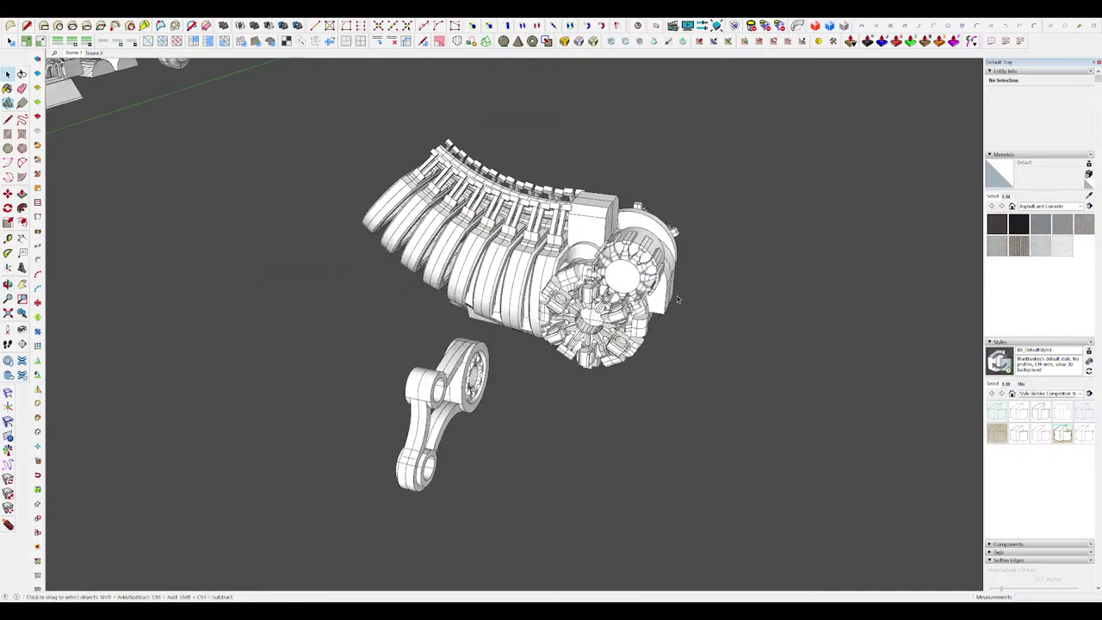
{"action": "middle_click_drag", "start_coordinate": [628, 301], "coordinate": [689, 294]}
{"action": "scroll", "coordinate": [573, 239], "scroll_direction": "up", "scroll_amount": 4}
{"action": "middle_click_drag", "start_coordinate": [574, 239], "coordinate": [534, 226]}
Step: Inside the end disc group, draw a rectangle from the disc centre and extrude it into a cube
{"action": "double_click", "coordinate": [622, 223]}
{"action": "scroll", "coordinate": [651, 234], "scroll_direction": "up", "scroll_amount": 4}
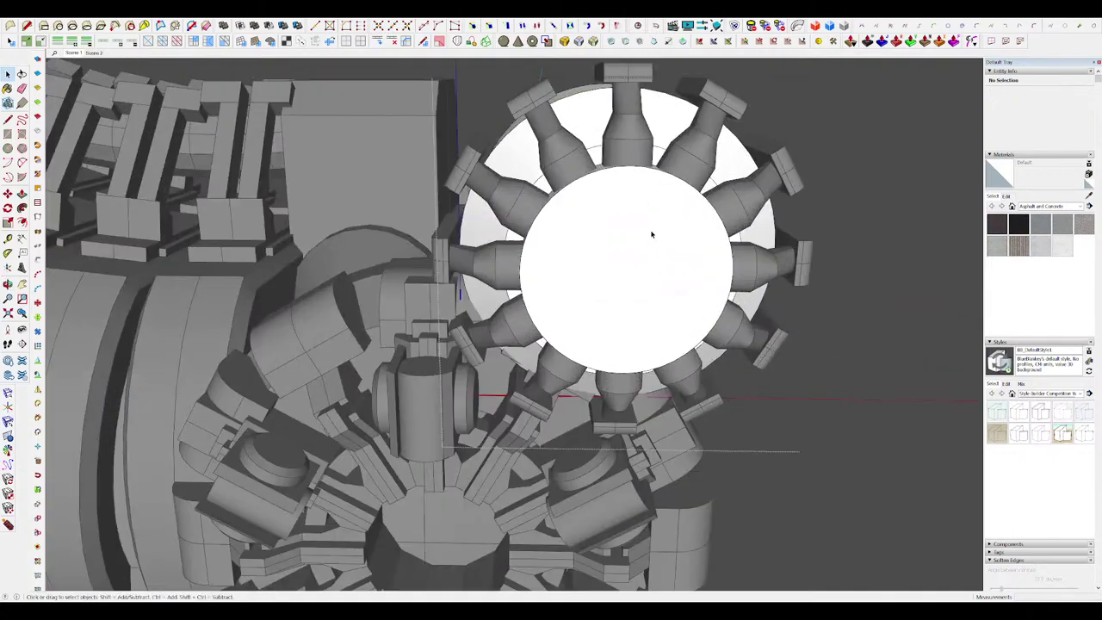
{"action": "scroll", "coordinate": [651, 235], "scroll_direction": "down", "scroll_amount": 5}
{"action": "left_click", "coordinate": [617, 222]}
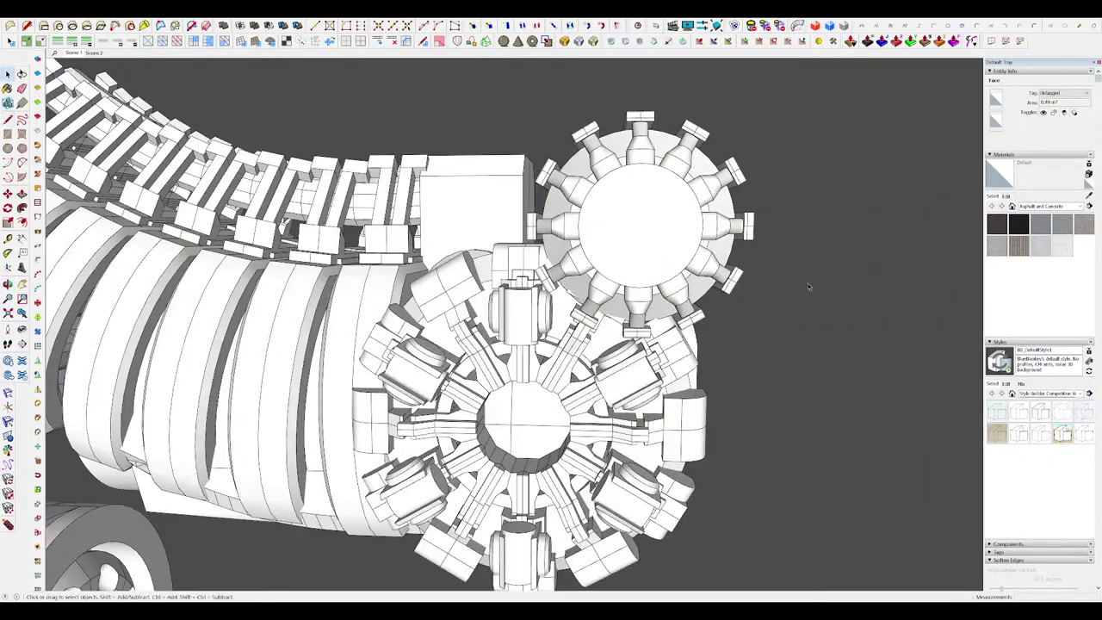
{"action": "left_click", "coordinate": [608, 198]}
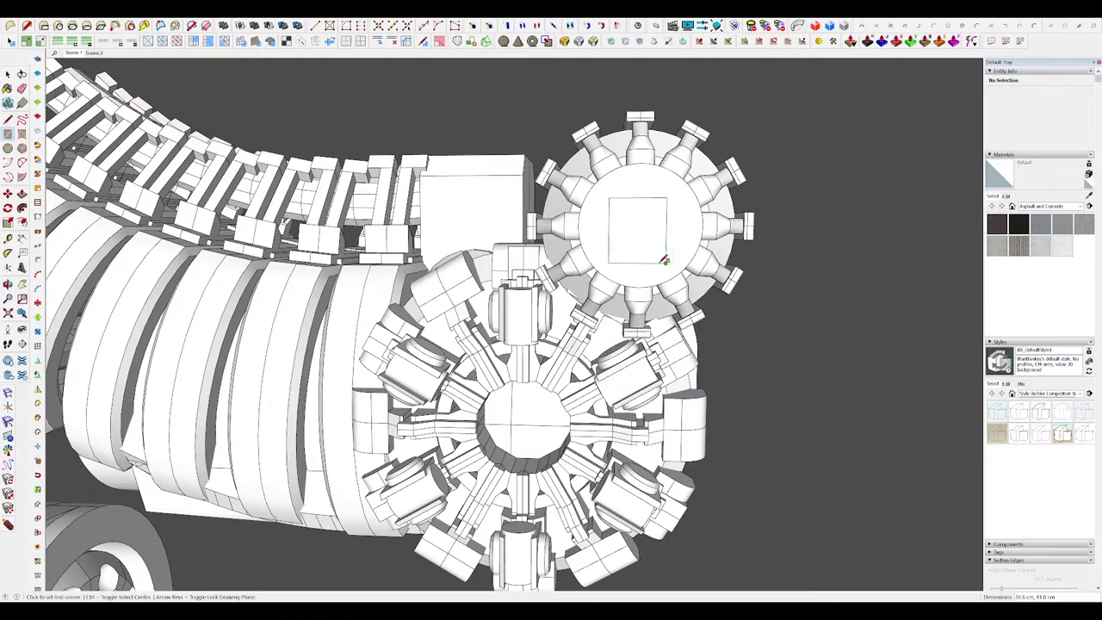
{"action": "left_click", "coordinate": [664, 260]}
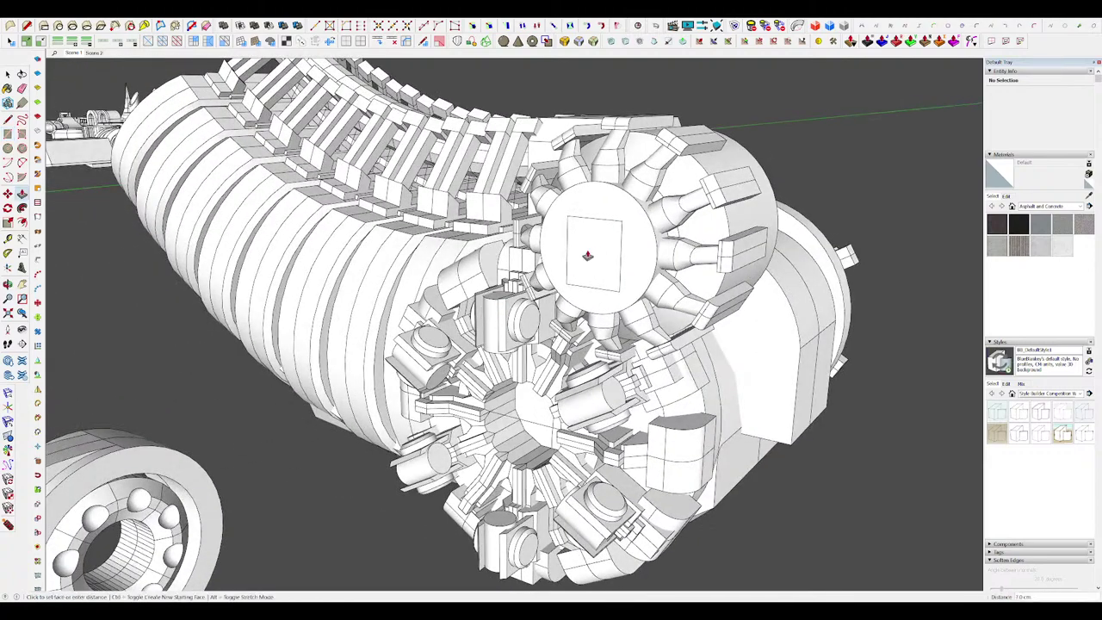
{"action": "left_click_drag", "start_coordinate": [609, 265], "coordinate": [531, 312]}
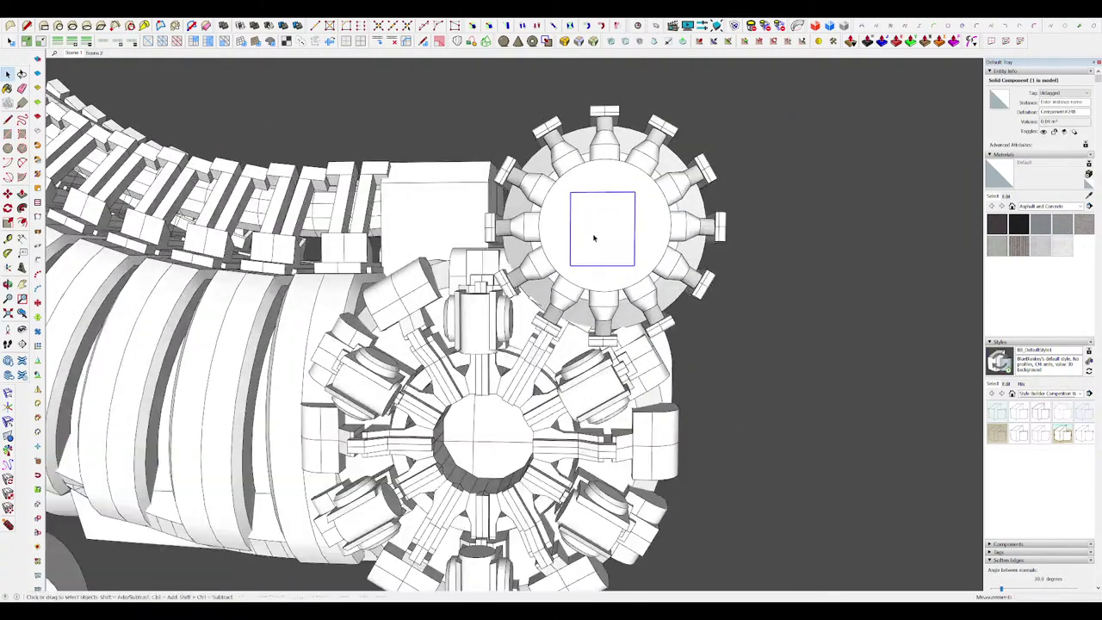
{"action": "key", "text": "q"}
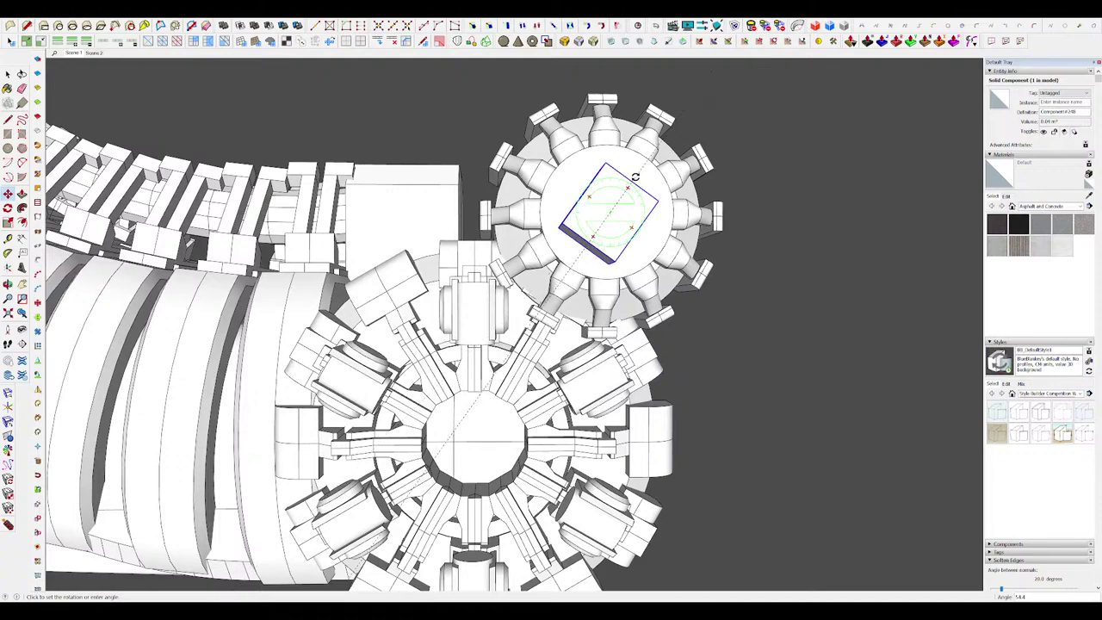
{"action": "mouse_move", "coordinate": [632, 174]}
{"action": "middle_mouse_down"}
{"action": "mouse_move", "coordinate": [585, 149]}
{"action": "mouse_move", "coordinate": [651, 212]}
{"action": "mouse_move", "coordinate": [634, 238]}
{"action": "middle_mouse_up"}
Step: Select the whole cube and make it a solid component
{"action": "key", "text": "space"}
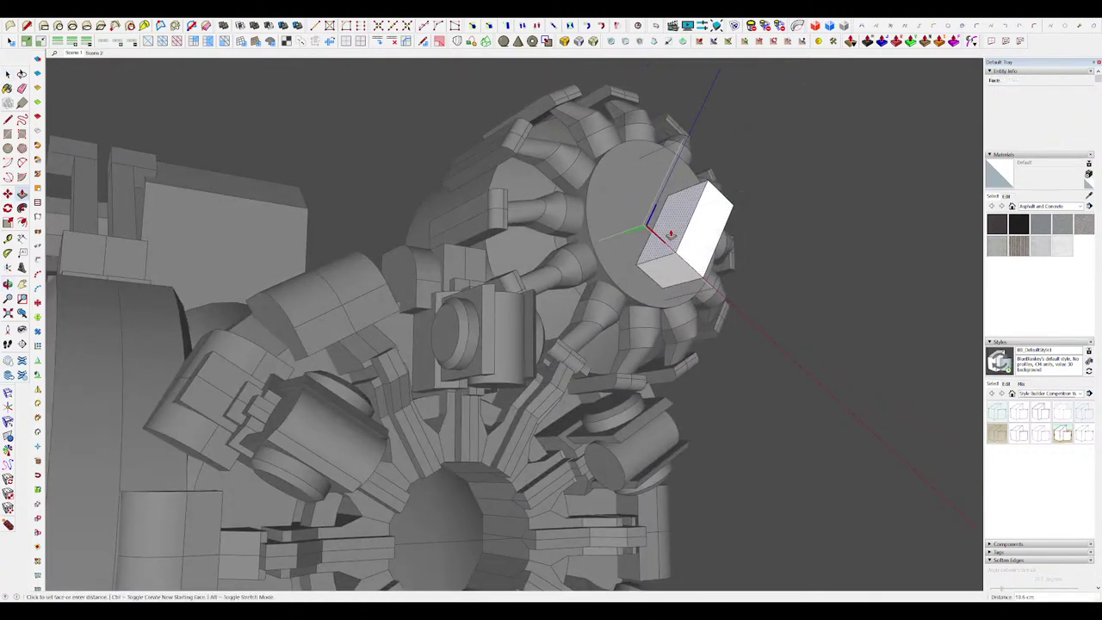
{"action": "left_click", "coordinate": [671, 232]}
{"action": "triple_click", "coordinate": [671, 232]}
{"action": "scroll", "coordinate": [667, 241], "scroll_direction": "up", "scroll_amount": 4}
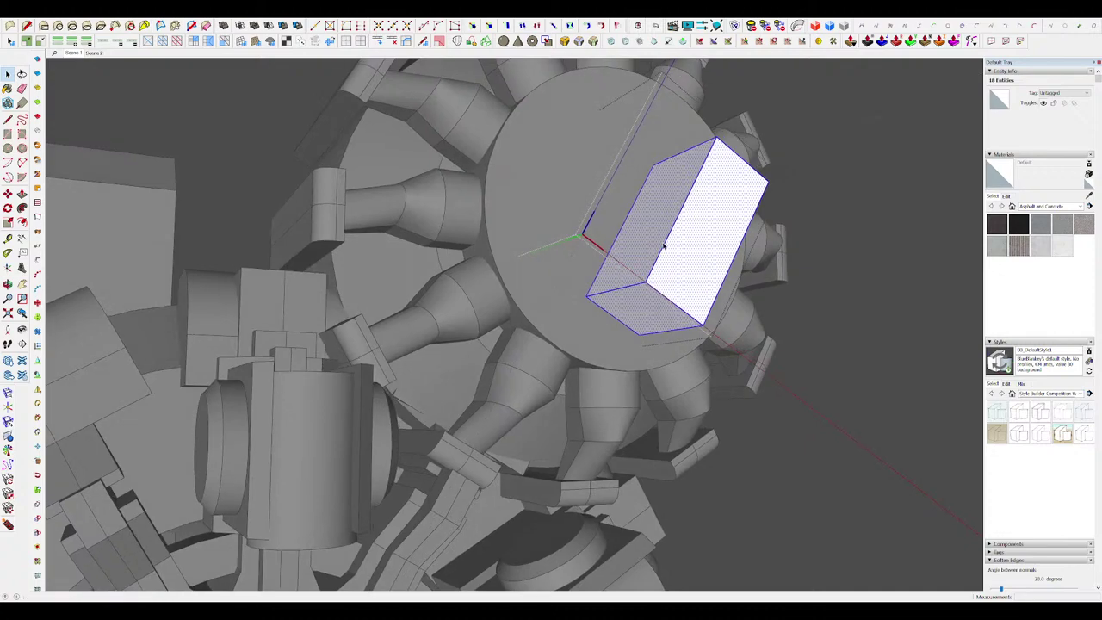
{"action": "key", "text": "g"}
{"action": "scroll", "coordinate": [568, 389], "scroll_direction": "down", "scroll_amount": 4}
{"action": "middle_click_drag", "start_coordinate": [568, 389], "coordinate": [568, 268]}
Step: Finish mirroring the block copy and open the left block component for editing
{"action": "left_click", "coordinate": [592, 203]}
{"action": "middle_click_drag", "start_coordinate": [592, 203], "coordinate": [675, 176]}
{"action": "key", "text": "space"}
{"action": "double_click", "coordinate": [645, 211]}
{"action": "middle_click_drag", "start_coordinate": [645, 211], "coordinate": [660, 204]}
Step: Draw a rectangle on the block's lower face
{"action": "key", "text": "r"}
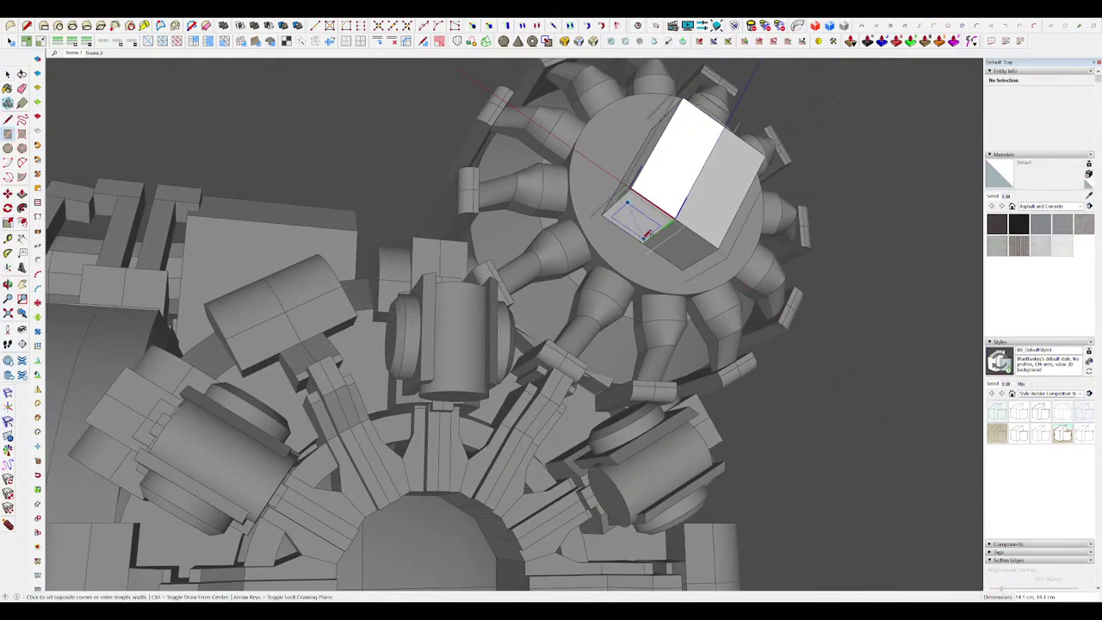
{"action": "left_click", "coordinate": [642, 242]}
{"action": "scroll", "coordinate": [642, 242], "scroll_direction": "down", "scroll_amount": 3}
{"action": "middle_click_drag", "start_coordinate": [689, 177], "coordinate": [643, 210]}
Step: Draw a corner line on the block and push that corner away along its length
{"action": "key", "text": "p"}
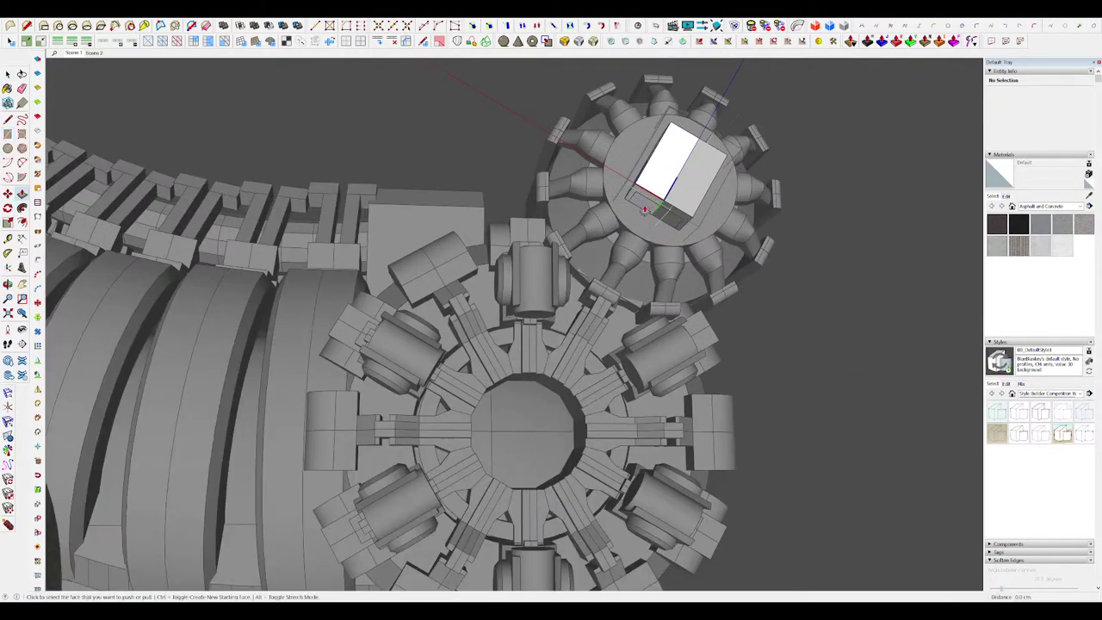
{"action": "scroll", "coordinate": [602, 312], "scroll_direction": "down", "scroll_amount": 4}
{"action": "middle_click_drag", "start_coordinate": [607, 313], "coordinate": [686, 419]}
{"action": "scroll", "coordinate": [659, 228], "scroll_direction": "up", "scroll_amount": 4}
{"action": "middle_click_drag", "start_coordinate": [660, 228], "coordinate": [576, 155]}
{"action": "scroll", "coordinate": [637, 233], "scroll_direction": "up", "scroll_amount": 4}
{"action": "left_click", "coordinate": [702, 196]}
{"action": "key", "text": "p"}
{"action": "left_click", "coordinate": [678, 179]}
{"action": "left_click", "coordinate": [763, 69]}
{"action": "scroll", "coordinate": [671, 184], "scroll_direction": "down", "scroll_amount": 4}
{"action": "scroll", "coordinate": [635, 241], "scroll_direction": "up", "scroll_amount": 5}
Step: Cut a strip 0.5 cm deep into the box top as a recessed channel
{"action": "left_click", "coordinate": [614, 241]}
{"action": "scroll", "coordinate": [617, 244], "scroll_direction": "down", "scroll_amount": 3}
{"action": "key", "text": "p"}
{"action": "scroll", "coordinate": [628, 220], "scroll_direction": "up", "scroll_amount": 3}
{"action": "left_click", "coordinate": [631, 239]}
{"action": "left_click", "coordinate": [574, 154]}
{"action": "scroll", "coordinate": [616, 148], "scroll_direction": "down", "scroll_amount": 4}
{"action": "scroll", "coordinate": [616, 148], "scroll_direction": "up", "scroll_amount": 4}
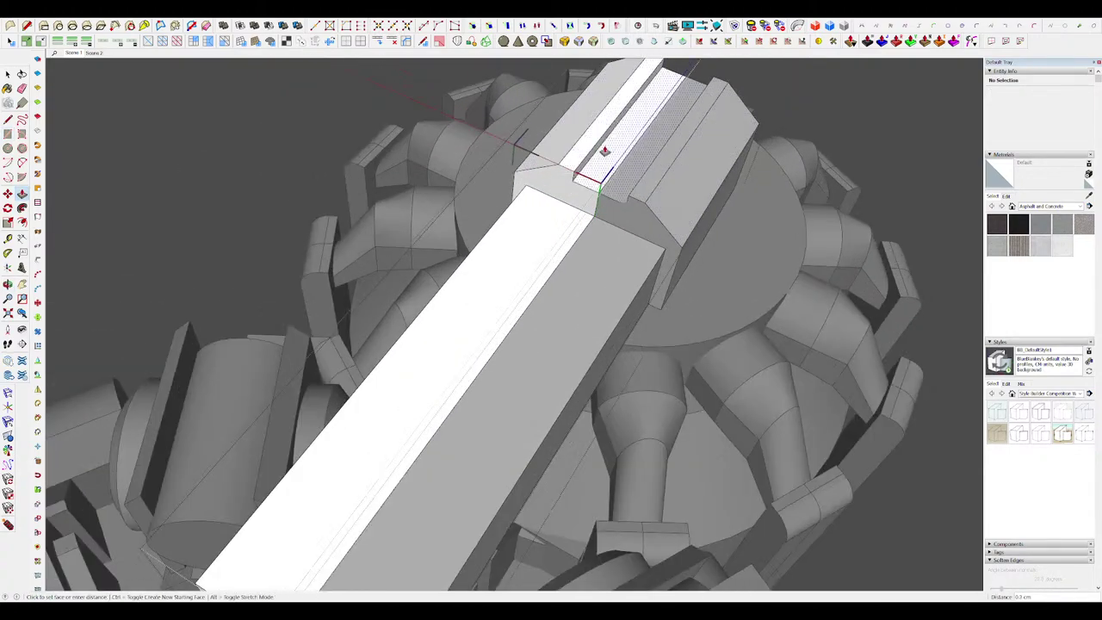
Step: Hide the rest of the model and draw a line across the box's end face
{"action": "left_click", "coordinate": [593, 157]}
{"action": "scroll", "coordinate": [592, 158], "scroll_direction": "down", "scroll_amount": 4}
{"action": "key", "text": "h"}
{"action": "scroll", "coordinate": [605, 227], "scroll_direction": "up", "scroll_amount": 3}
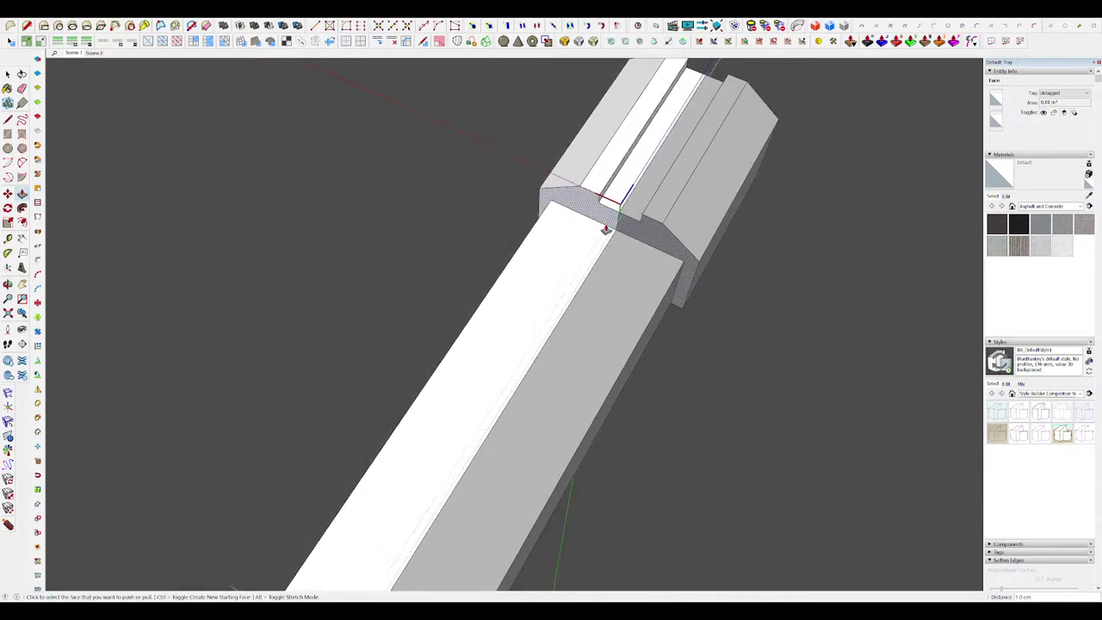
{"action": "key", "text": "l"}
{"action": "left_click", "coordinate": [602, 204]}
{"action": "left_click", "coordinate": [568, 186]}
{"action": "scroll", "coordinate": [568, 186], "scroll_direction": "up", "scroll_amount": 2}
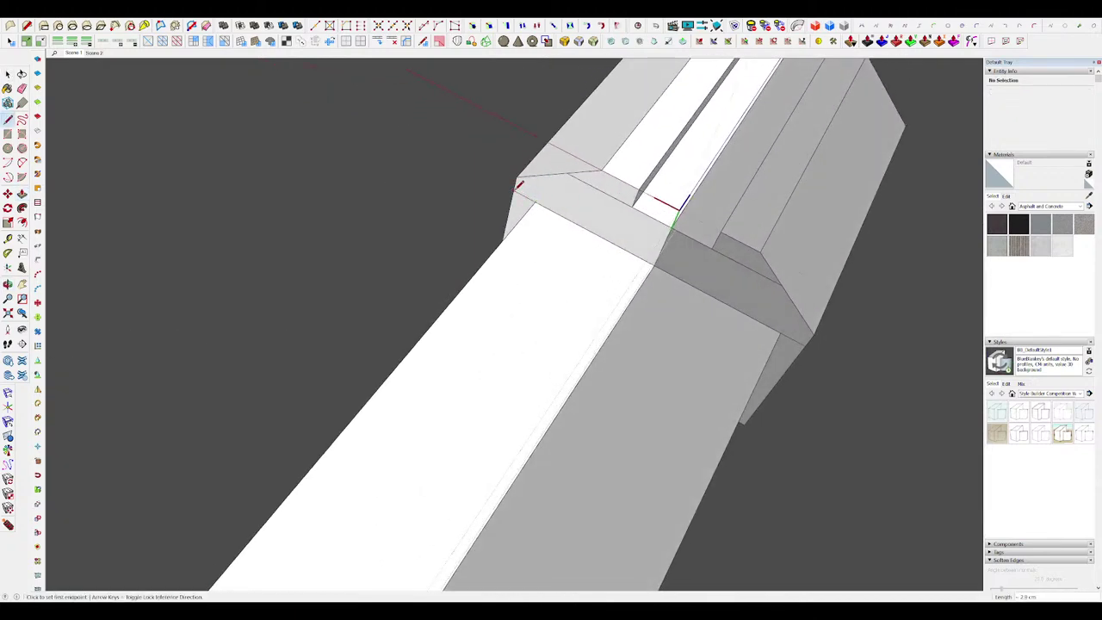
Step: Start a second line on the box end, then cancel it and switch to erasing
{"action": "middle_click_drag", "start_coordinate": [516, 188], "coordinate": [546, 180]}
{"action": "scroll", "coordinate": [603, 202], "scroll_direction": "down", "scroll_amount": 4}
{"action": "key", "text": "p"}
{"action": "left_click_drag", "start_coordinate": [622, 216], "coordinate": [602, 247]}
{"action": "middle_click_drag", "start_coordinate": [603, 248], "coordinate": [629, 273]}
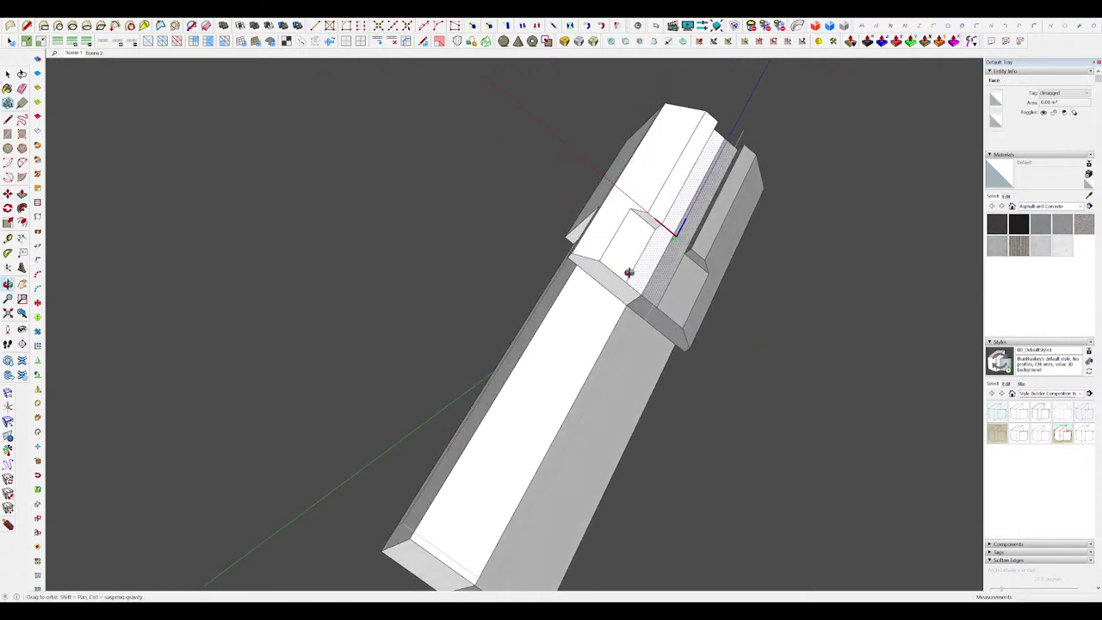
{"action": "scroll", "coordinate": [603, 276], "scroll_direction": "up", "scroll_amount": 3}
{"action": "key", "text": "l"}
{"action": "left_click", "coordinate": [585, 299]}
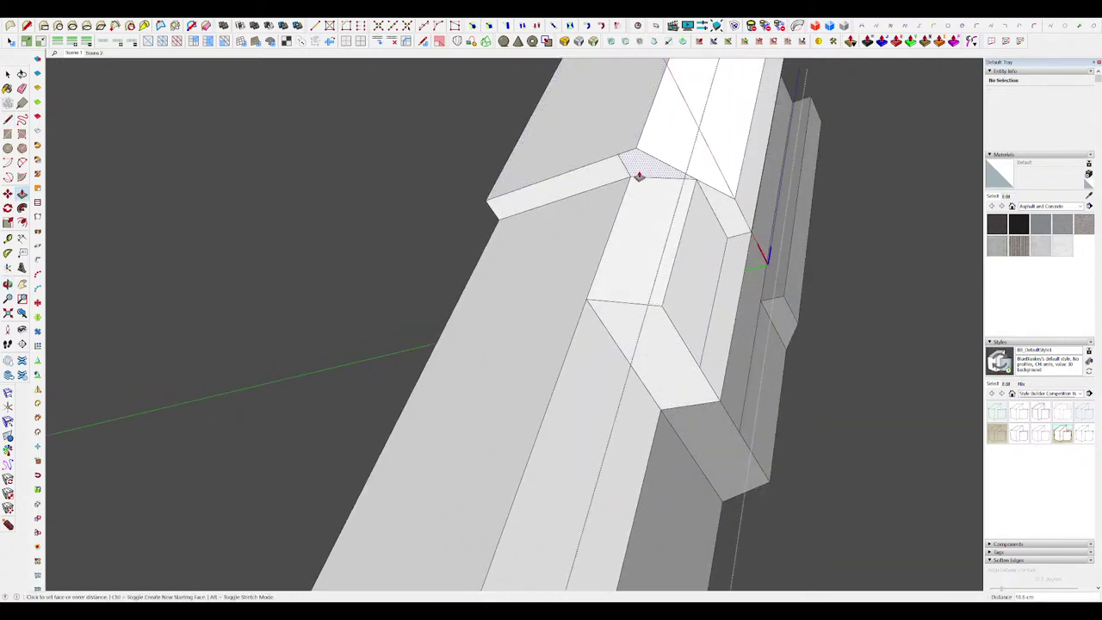
{"action": "middle_click_drag", "start_coordinate": [630, 162], "coordinate": [650, 182]}
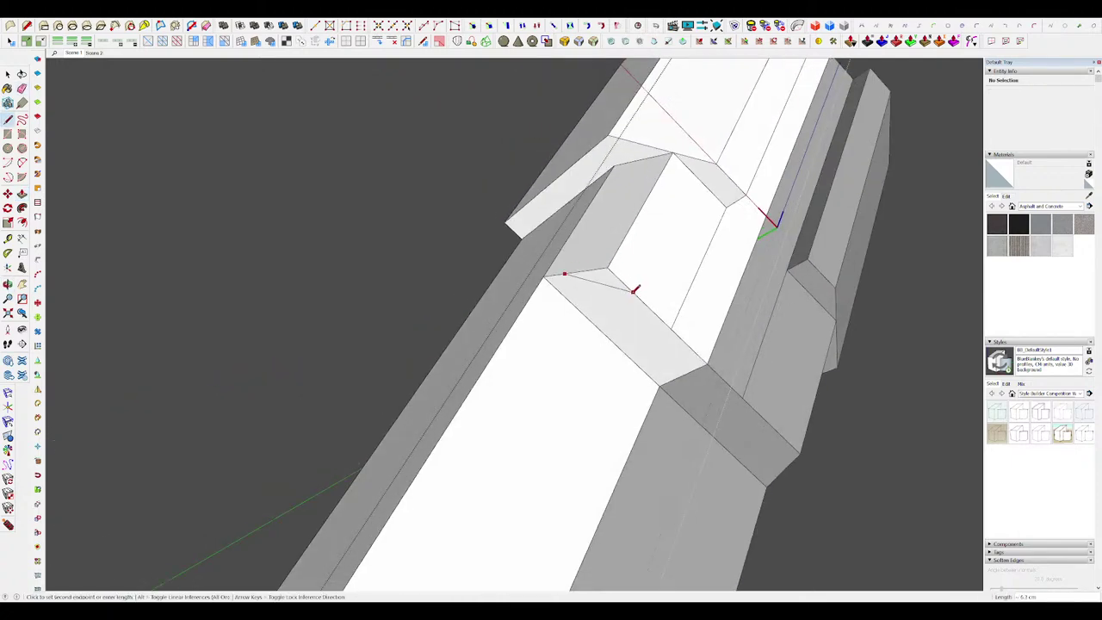
{"action": "key", "text": "e"}
{"action": "scroll", "coordinate": [680, 172], "scroll_direction": "down", "scroll_amount": 3}
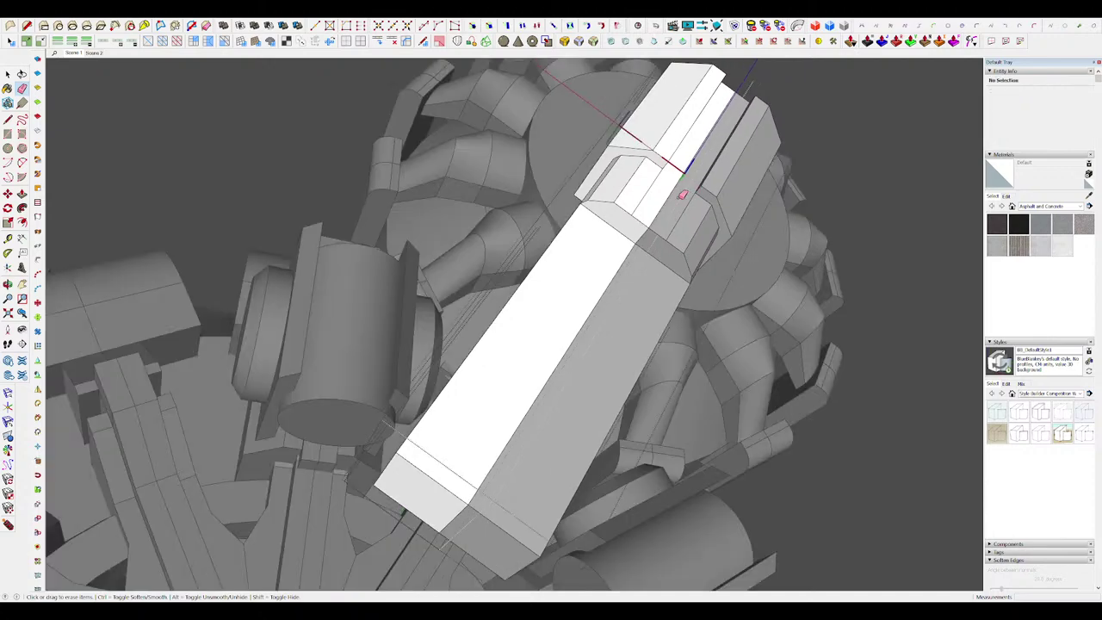
{"action": "scroll", "coordinate": [663, 191], "scroll_direction": "up", "scroll_amount": 5}
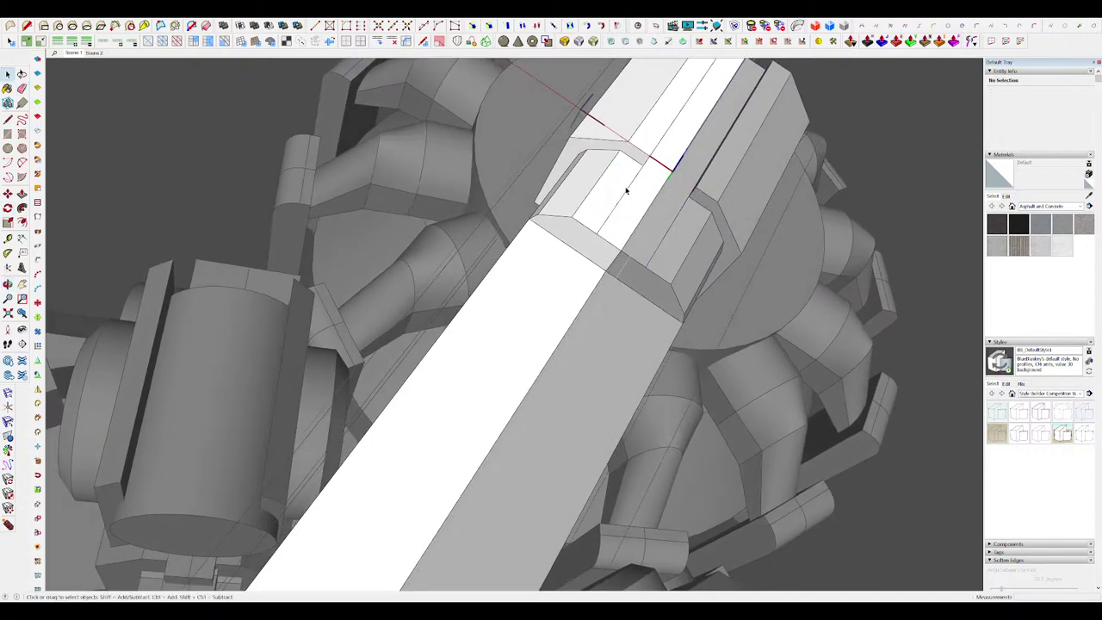
{"action": "scroll", "coordinate": [611, 203], "scroll_direction": "down", "scroll_amount": 2}
Step: Close the box component and look over the whole model
{"action": "middle_click_drag", "start_coordinate": [611, 203], "coordinate": [623, 186]}
{"action": "key", "text": "p"}
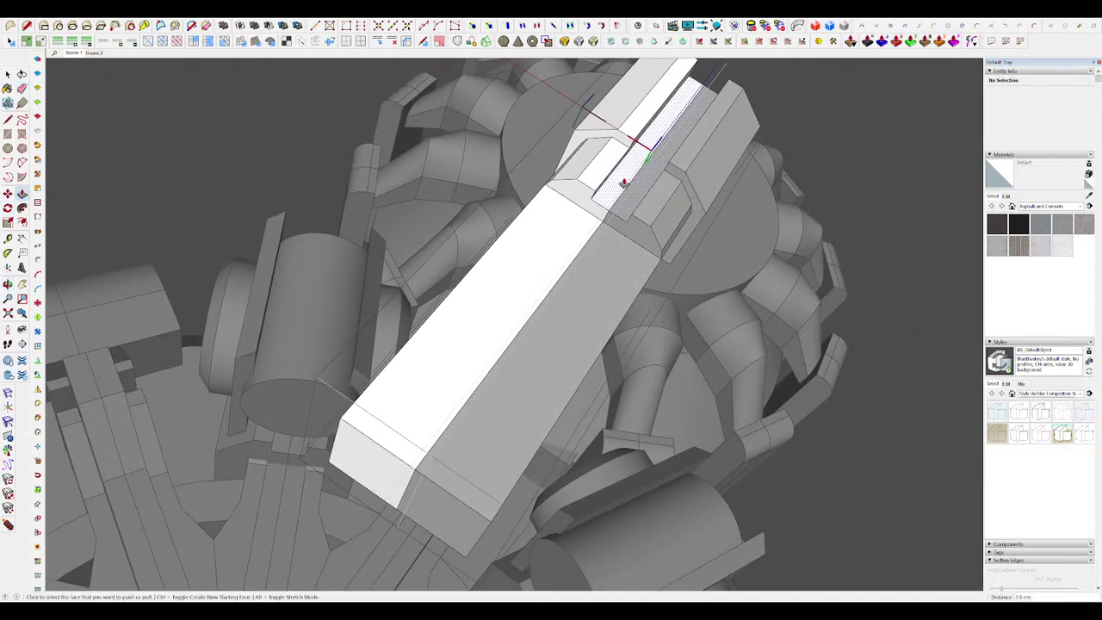
{"action": "scroll", "coordinate": [624, 183], "scroll_direction": "down", "scroll_amount": 5}
{"action": "key", "text": "space"}
{"action": "left_click", "coordinate": [794, 246]}
{"action": "middle_click_drag", "start_coordinate": [795, 247], "coordinate": [742, 340]}
{"action": "scroll", "coordinate": [751, 297], "scroll_direction": "down", "scroll_amount": 3}
{"action": "middle_click_drag", "start_coordinate": [751, 297], "coordinate": [606, 190]}
{"action": "scroll", "coordinate": [675, 232], "scroll_direction": "up", "scroll_amount": 3}
Step: Reopen the box component and commit the extended extrusion on its end
{"action": "double_click", "coordinate": [651, 216]}
{"action": "scroll", "coordinate": [644, 215], "scroll_direction": "up", "scroll_amount": 4}
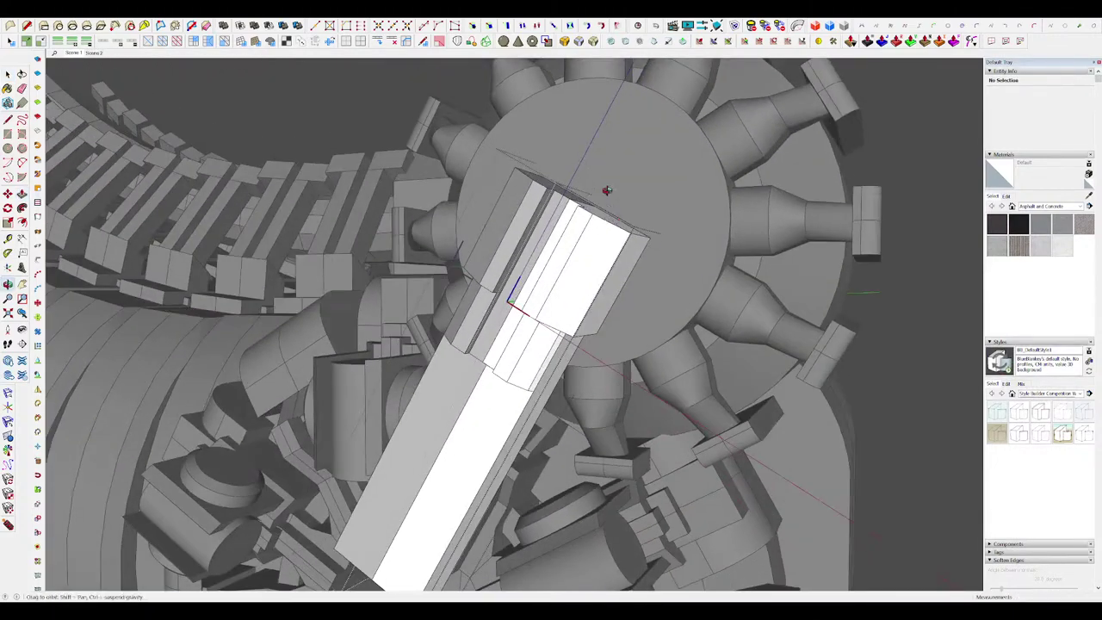
{"action": "left_click", "coordinate": [651, 130]}
{"action": "key", "text": "space"}
{"action": "middle_click_drag", "start_coordinate": [651, 130], "coordinate": [759, 214]}
{"action": "key", "text": "p"}
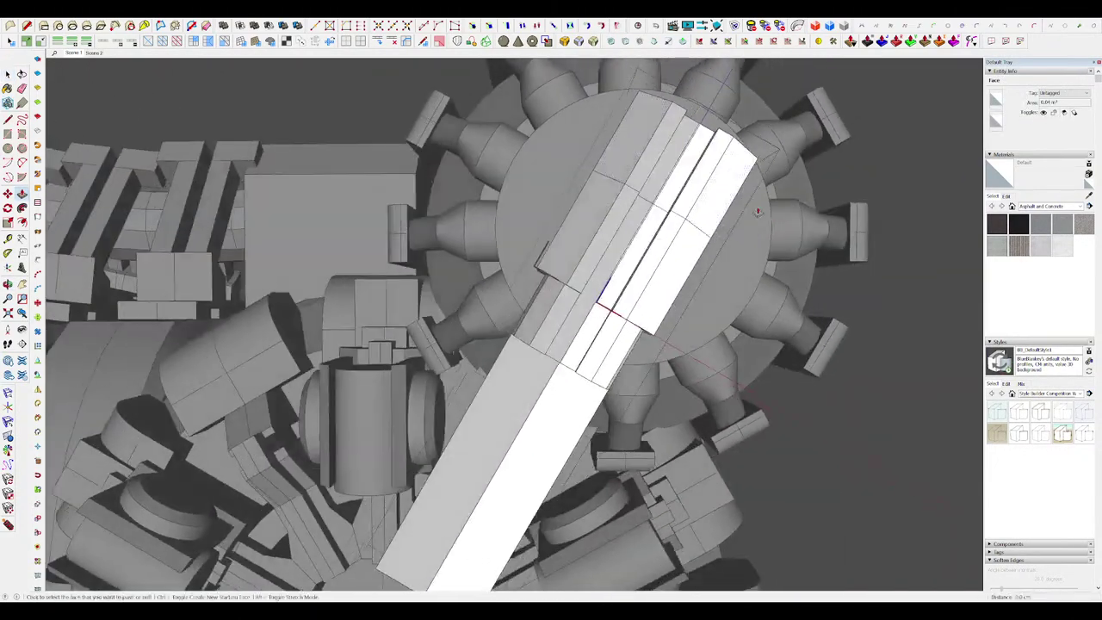
{"action": "scroll", "coordinate": [764, 189], "scroll_direction": "up", "scroll_amount": 3}
{"action": "scroll", "coordinate": [772, 170], "scroll_direction": "up", "scroll_amount": 3}
{"action": "left_click", "coordinate": [625, 238]}
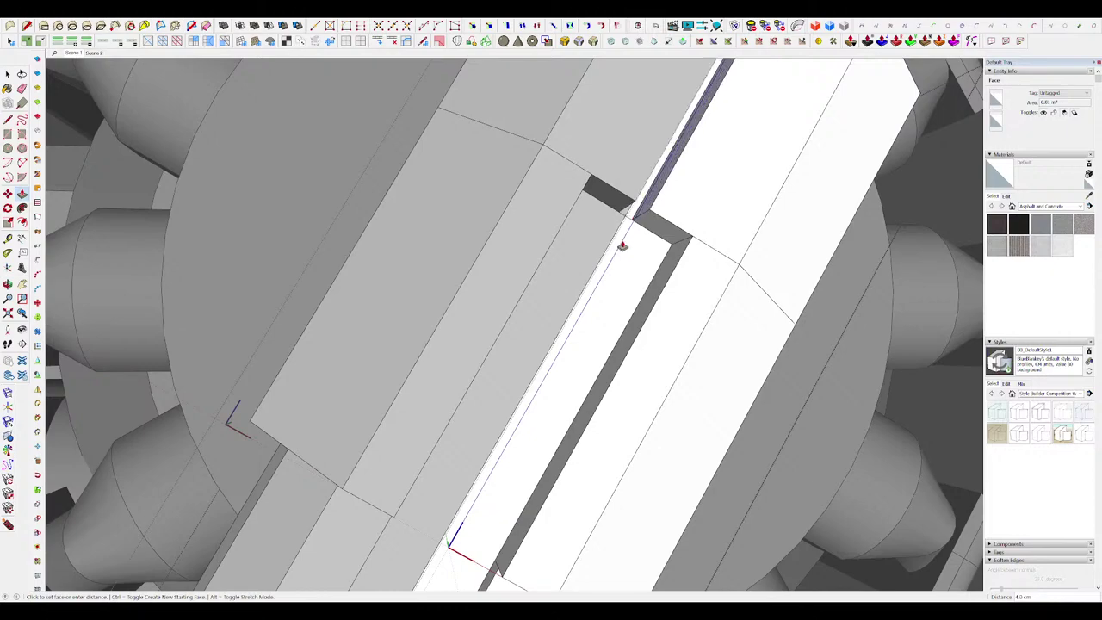
Step: Pull the box's far end face outward to form a stepped collar
{"action": "middle_click_drag", "start_coordinate": [593, 259], "coordinate": [438, 337]}
{"action": "left_click", "coordinate": [586, 204]}
{"action": "scroll", "coordinate": [630, 194], "scroll_direction": "down", "scroll_amount": 4}
{"action": "scroll", "coordinate": [464, 284], "scroll_direction": "up", "scroll_amount": 3}
{"action": "left_click", "coordinate": [498, 250]}
{"action": "left_click", "coordinate": [504, 240]}
{"action": "scroll", "coordinate": [503, 240], "scroll_direction": "down", "scroll_amount": 3}
{"action": "middle_click_drag", "start_coordinate": [505, 240], "coordinate": [639, 207]}
Step: Pull the bevel face and the box's front face outward
{"action": "key", "text": "space"}
{"action": "key", "text": "p"}
{"action": "left_click", "coordinate": [544, 200]}
{"action": "scroll", "coordinate": [645, 162], "scroll_direction": "down", "scroll_amount": 4}
{"action": "scroll", "coordinate": [645, 163], "scroll_direction": "up", "scroll_amount": 4}
{"action": "key", "text": "p"}
{"action": "left_click", "coordinate": [621, 195]}
Step: Select the box's side face and move it
{"action": "left_click", "coordinate": [583, 238]}
{"action": "middle_click_drag", "start_coordinate": [582, 238], "coordinate": [640, 287]}
{"action": "scroll", "coordinate": [618, 253], "scroll_direction": "down", "scroll_amount": 3}
{"action": "key", "text": "space"}
{"action": "left_click", "coordinate": [626, 274]}
{"action": "key", "text": "m"}
Step: Round the block's corner with an arc, creating a curved corner face
{"action": "key", "text": "a"}
{"action": "scroll", "coordinate": [605, 294], "scroll_direction": "up", "scroll_amount": 2}
{"action": "key", "text": "space"}
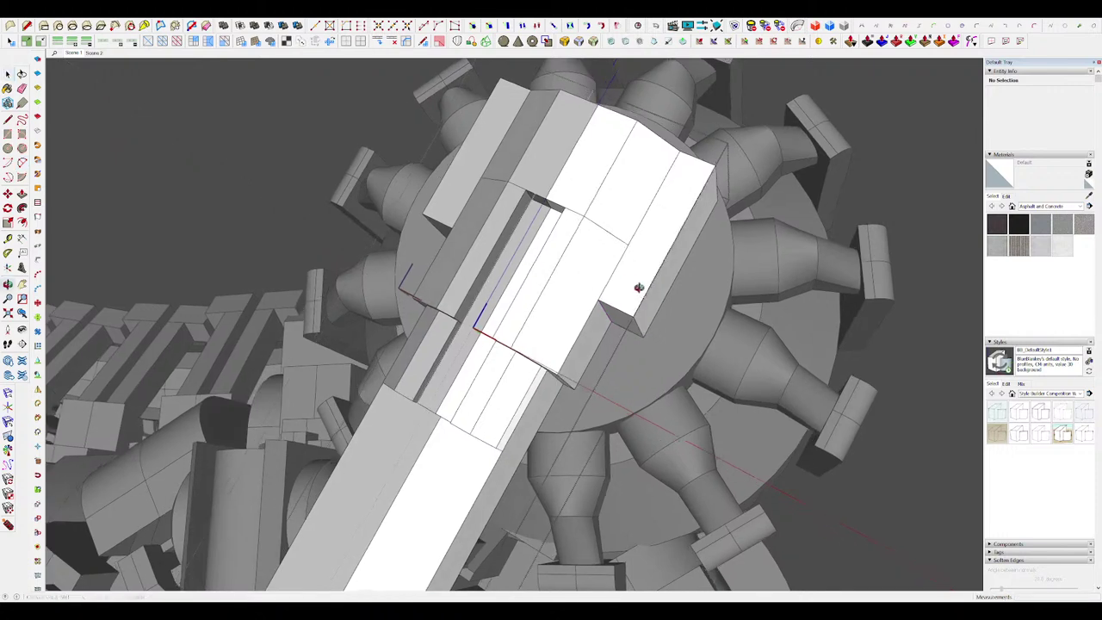
{"action": "scroll", "coordinate": [614, 305], "scroll_direction": "up", "scroll_amount": 2}
{"action": "key", "text": "a"}
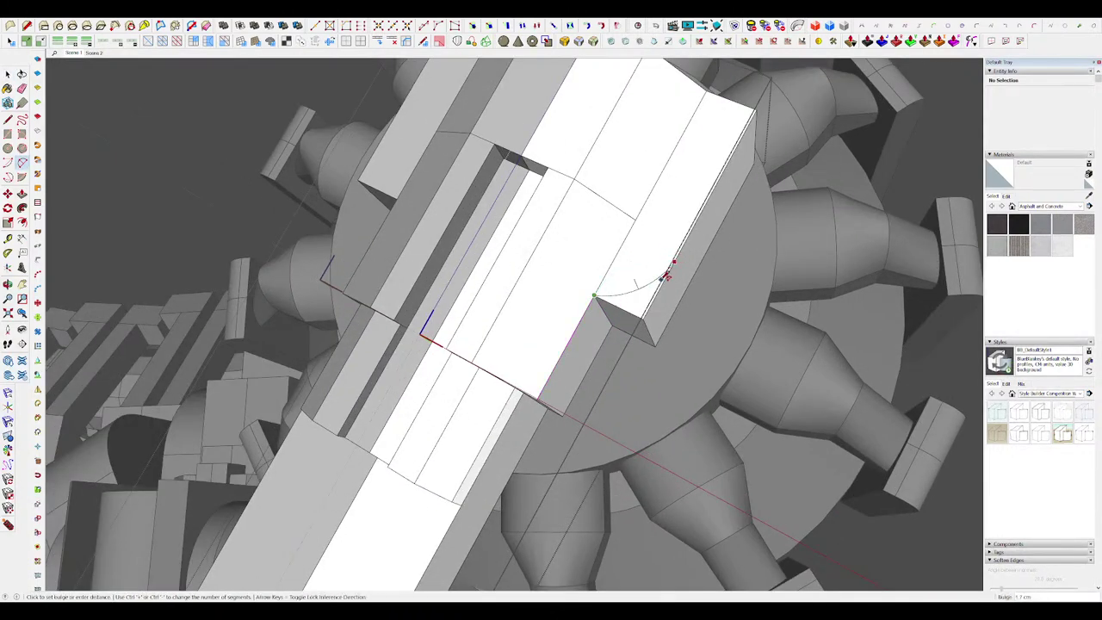
{"action": "scroll", "coordinate": [648, 300], "scroll_direction": "down", "scroll_amount": 3}
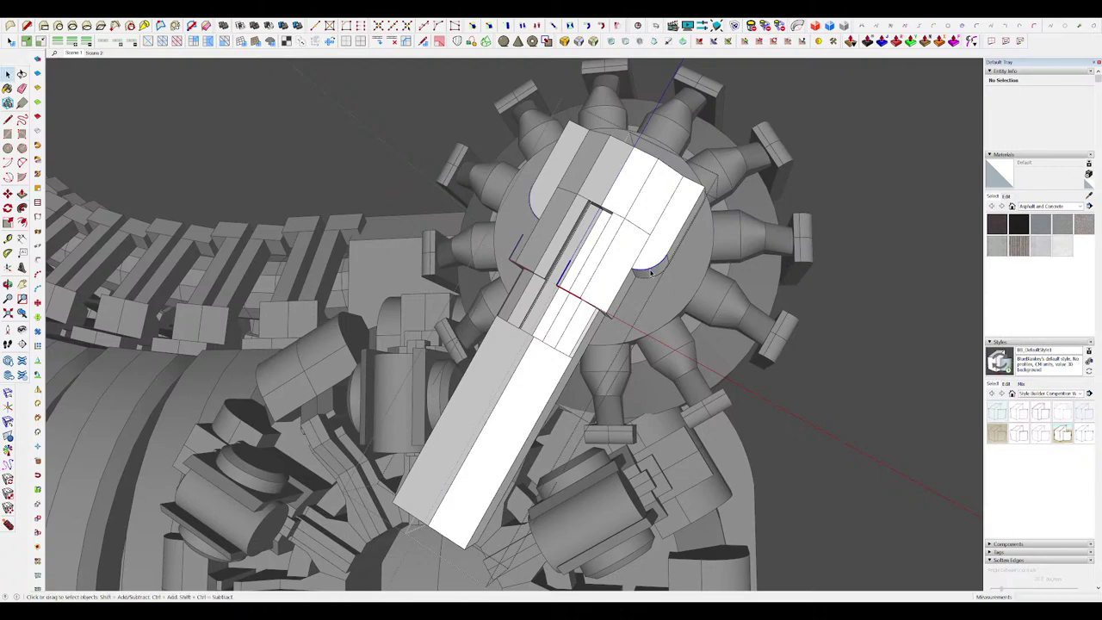
{"action": "scroll", "coordinate": [651, 272], "scroll_direction": "up", "scroll_amount": 3}
{"action": "left_click", "coordinate": [645, 265]}
{"action": "scroll", "coordinate": [688, 269], "scroll_direction": "down", "scroll_amount": 3}
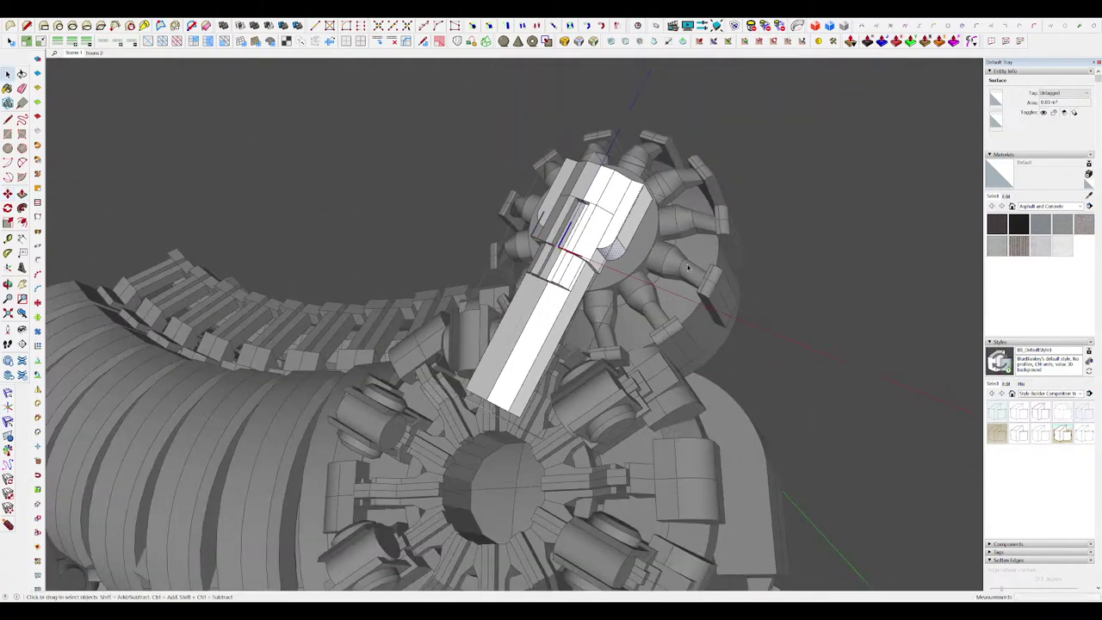
Step: Push the part's end face back to make it shorter
{"action": "middle_click_drag", "start_coordinate": [688, 268], "coordinate": [585, 301]}
{"action": "key", "text": "p"}
{"action": "scroll", "coordinate": [578, 196], "scroll_direction": "up", "scroll_amount": 2}
{"action": "scroll", "coordinate": [499, 172], "scroll_direction": "up", "scroll_amount": 2}
{"action": "left_click", "coordinate": [515, 191]}
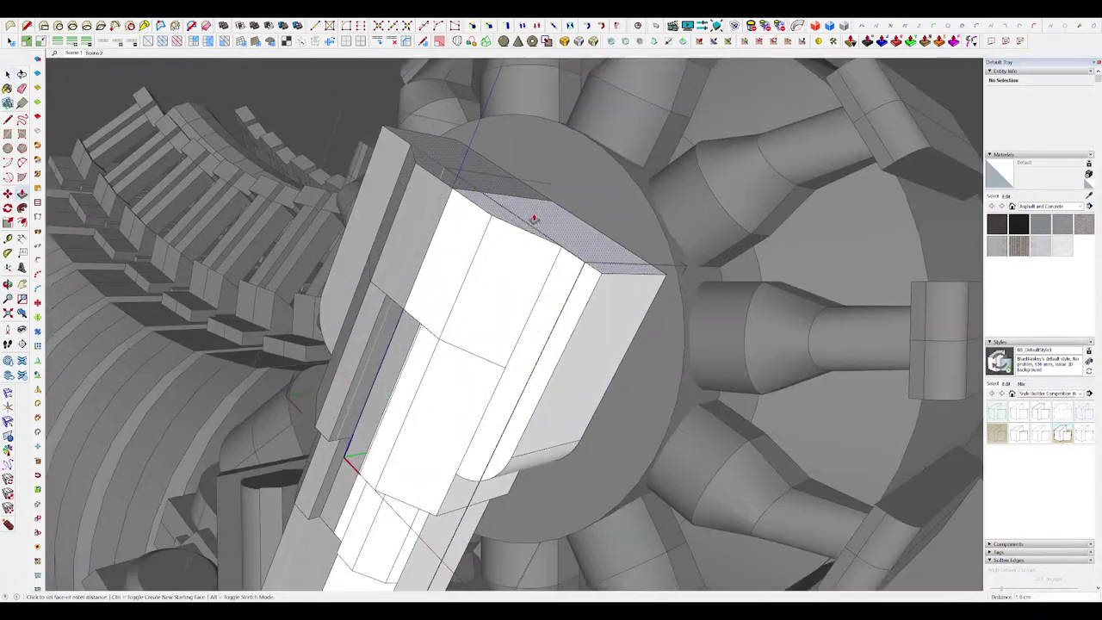
{"action": "left_click", "coordinate": [523, 251]}
{"action": "scroll", "coordinate": [551, 241], "scroll_direction": "down", "scroll_amount": 3}
{"action": "scroll", "coordinate": [570, 245], "scroll_direction": "up", "scroll_amount": 3}
{"action": "middle_click_drag", "start_coordinate": [551, 241], "coordinate": [493, 277]}
Step: Outline a face on the end, erase leftover edges, and raise it into a block
{"action": "key", "text": "r"}
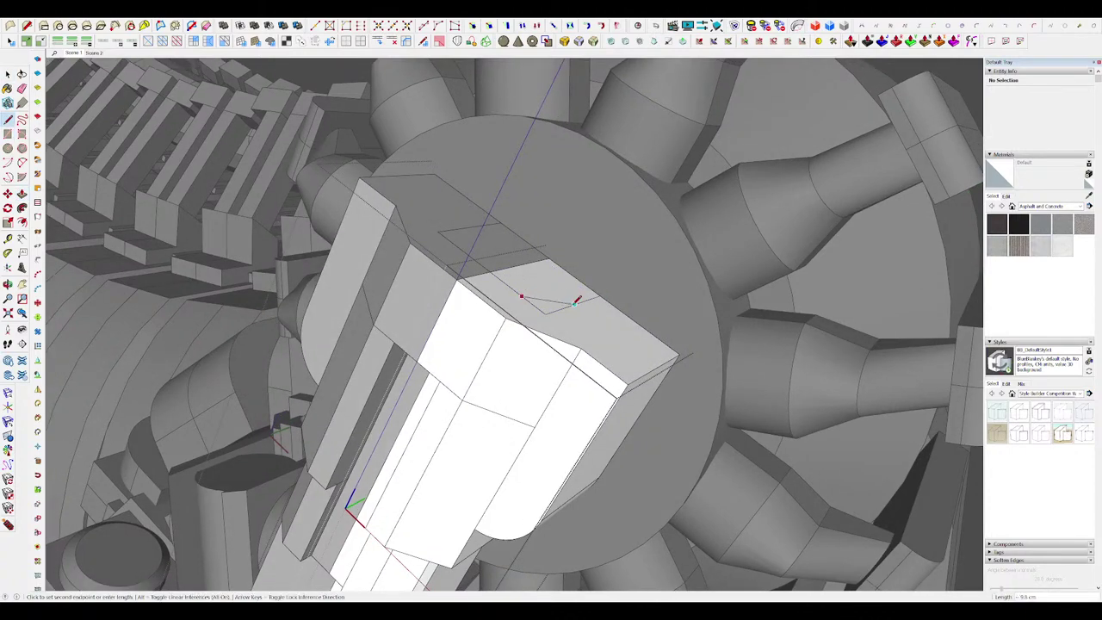
{"action": "left_click_drag", "start_coordinate": [563, 307], "coordinate": [568, 303]}
{"action": "key", "text": "p"}
{"action": "left_click_drag", "start_coordinate": [563, 294], "coordinate": [562, 278]}
{"action": "scroll", "coordinate": [563, 279], "scroll_direction": "down", "scroll_amount": 5}
{"action": "scroll", "coordinate": [573, 273], "scroll_direction": "up", "scroll_amount": 4}
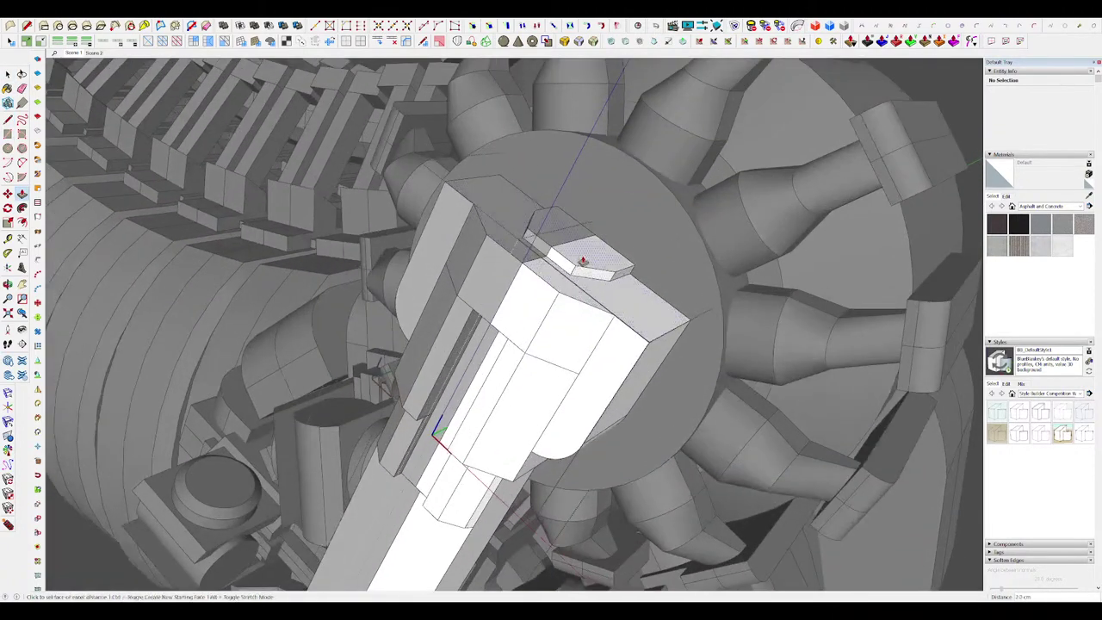
Step: Lift the selected end face out by 3.7 cm
{"action": "key", "text": "space"}
{"action": "scroll", "coordinate": [568, 270], "scroll_direction": "up", "scroll_amount": 5}
{"action": "key", "text": "p"}
{"action": "left_click", "coordinate": [425, 301]}
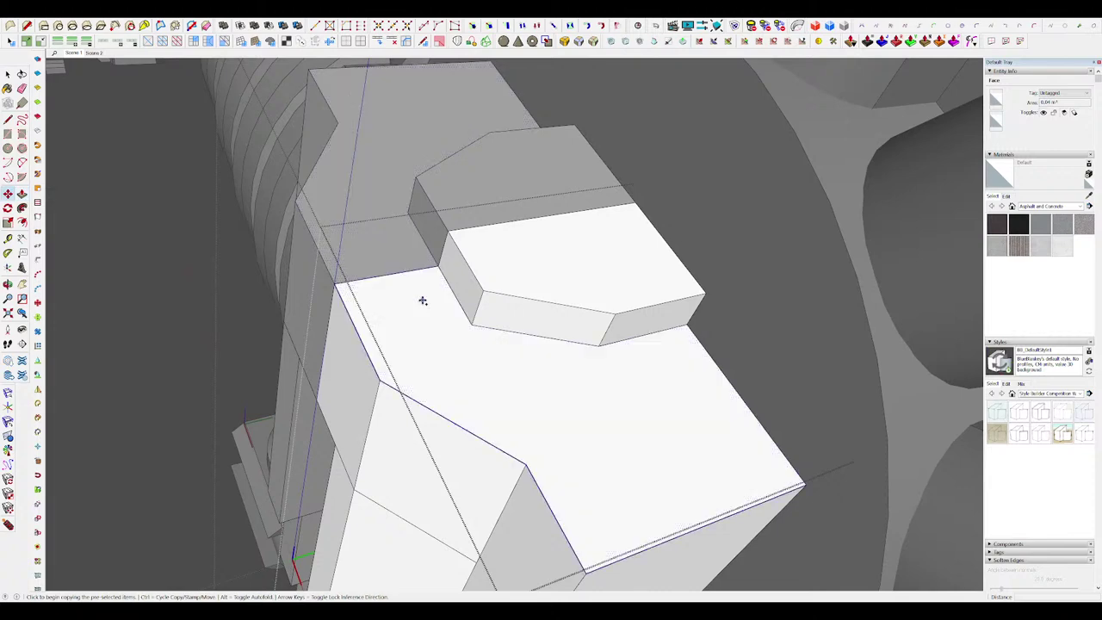
{"action": "scroll", "coordinate": [603, 246], "scroll_direction": "down", "scroll_amount": 5}
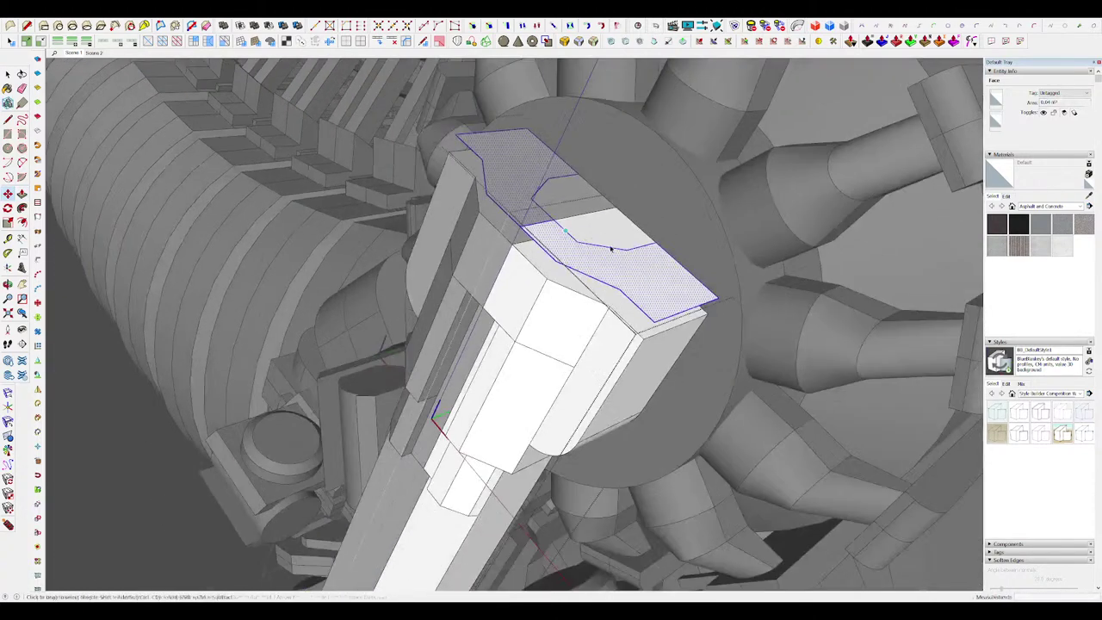
Step: Extrude the end face and pull the recessed hexagonal face flush for the faceted cap
{"action": "key", "text": "p"}
{"action": "left_click_drag", "start_coordinate": [612, 246], "coordinate": [635, 233]}
{"action": "middle_click_drag", "start_coordinate": [634, 233], "coordinate": [576, 253]}
{"action": "left_click_drag", "start_coordinate": [576, 253], "coordinate": [549, 247]}
{"action": "key", "text": "e"}
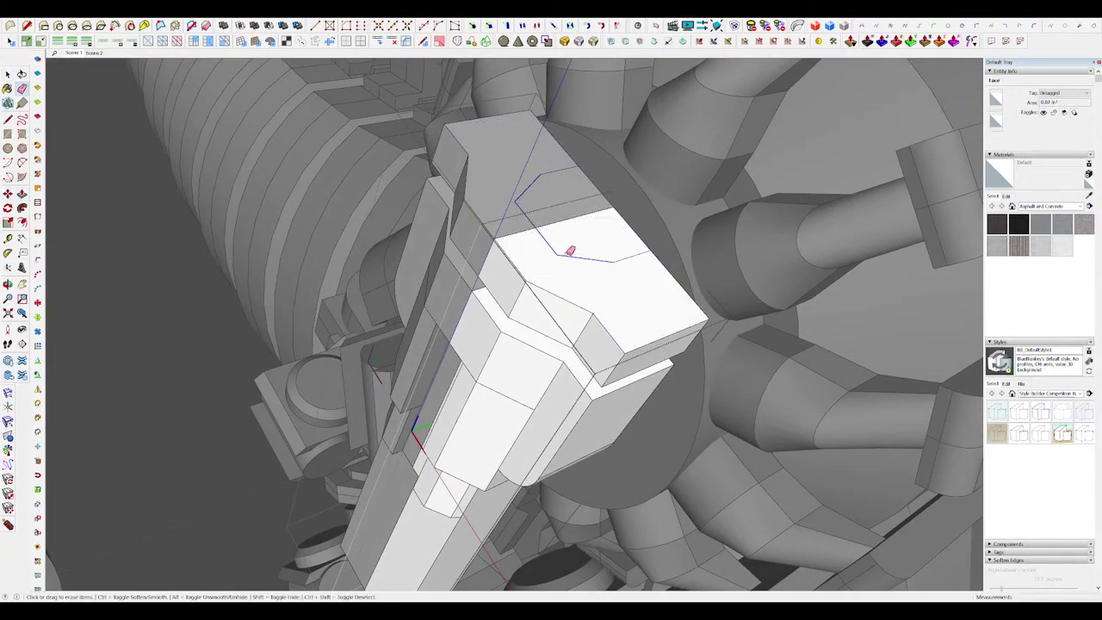
{"action": "mouse_move", "coordinate": [591, 266]}
{"action": "middle_mouse_down"}
{"action": "mouse_move", "coordinate": [668, 255]}
{"action": "mouse_move", "coordinate": [659, 263]}
{"action": "mouse_move", "coordinate": [641, 194]}
{"action": "mouse_move", "coordinate": [602, 202]}
{"action": "middle_mouse_up"}
{"action": "key", "text": "space"}
Step: Hide the surrounding model and draw lines across the arm's end ring to close new faces
{"action": "scroll", "coordinate": [641, 194], "scroll_direction": "down", "scroll_amount": 5}
{"action": "scroll", "coordinate": [637, 197], "scroll_direction": "down", "scroll_amount": 3}
{"action": "scroll", "coordinate": [550, 203], "scroll_direction": "up", "scroll_amount": 5}
{"action": "key", "text": "h"}
{"action": "key", "text": "l"}
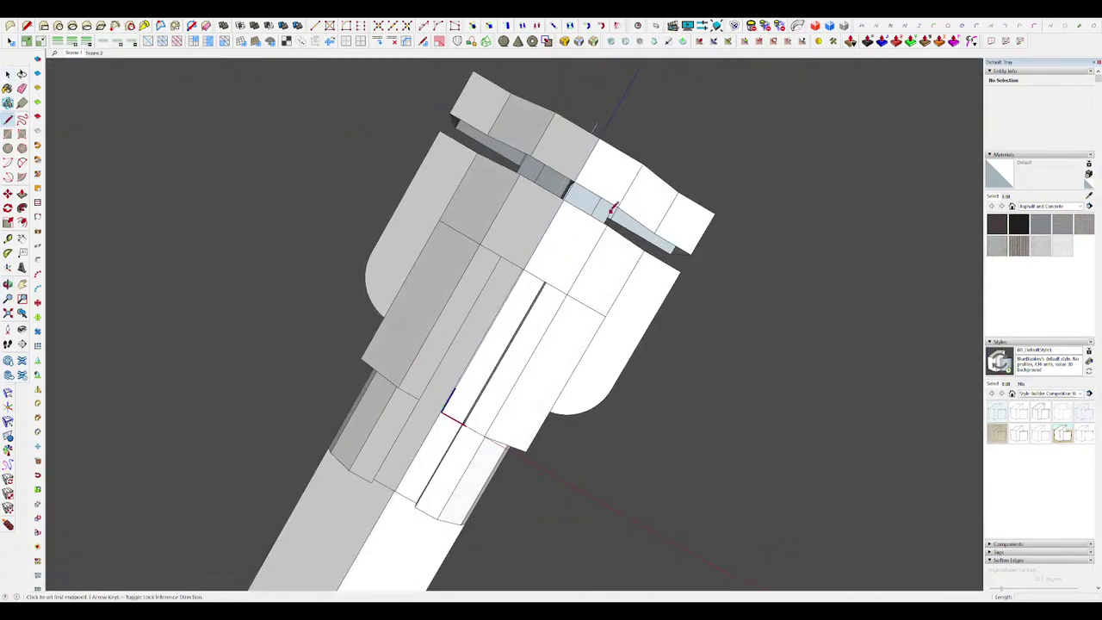
{"action": "left_click", "coordinate": [612, 209]}
{"action": "scroll", "coordinate": [612, 210], "scroll_direction": "up", "scroll_amount": 3}
{"action": "left_click", "coordinate": [648, 221]}
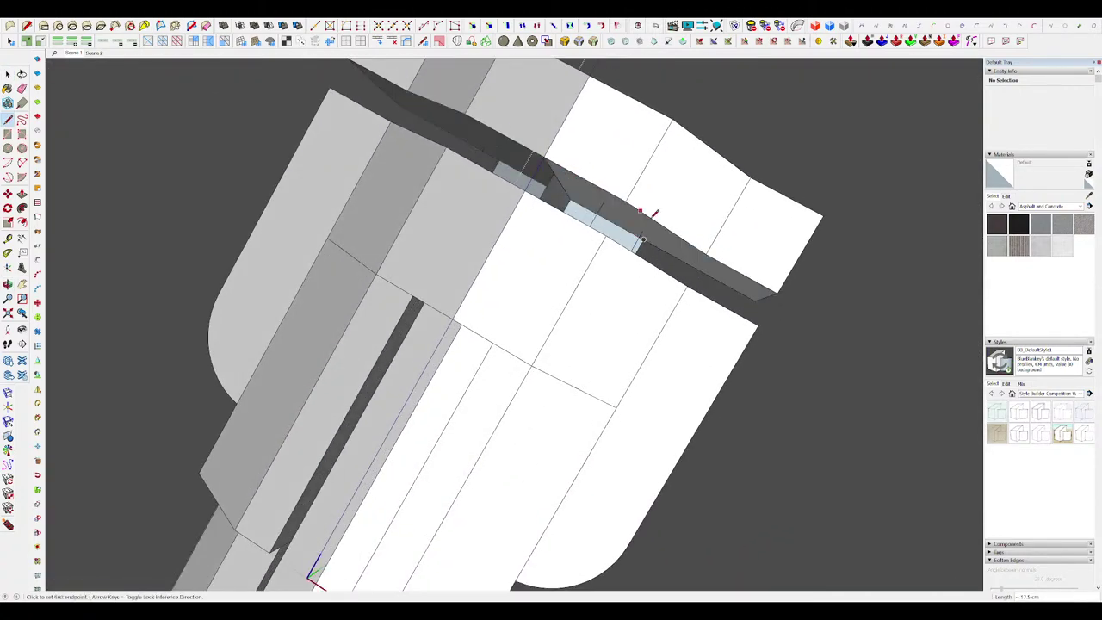
{"action": "scroll", "coordinate": [603, 207], "scroll_direction": "down", "scroll_amount": 5}
{"action": "key", "text": "space"}
{"action": "scroll", "coordinate": [570, 143], "scroll_direction": "up", "scroll_amount": 5}
{"action": "middle_click_drag", "start_coordinate": [565, 199], "coordinate": [619, 186]}
{"action": "left_click", "coordinate": [583, 120]}
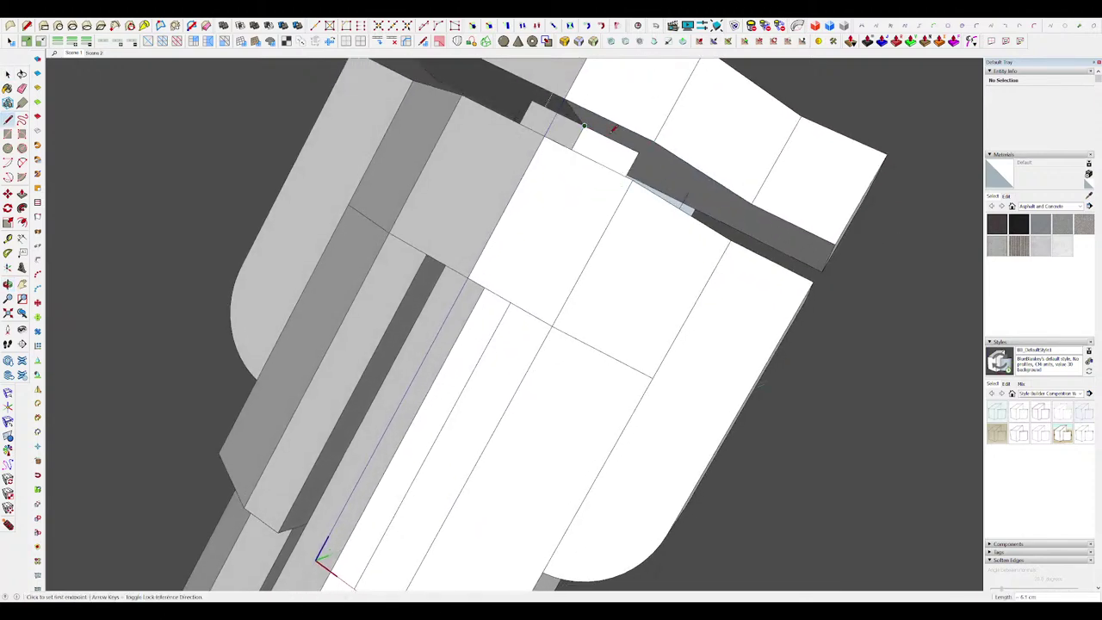
{"action": "scroll", "coordinate": [691, 189], "scroll_direction": "up", "scroll_amount": 3}
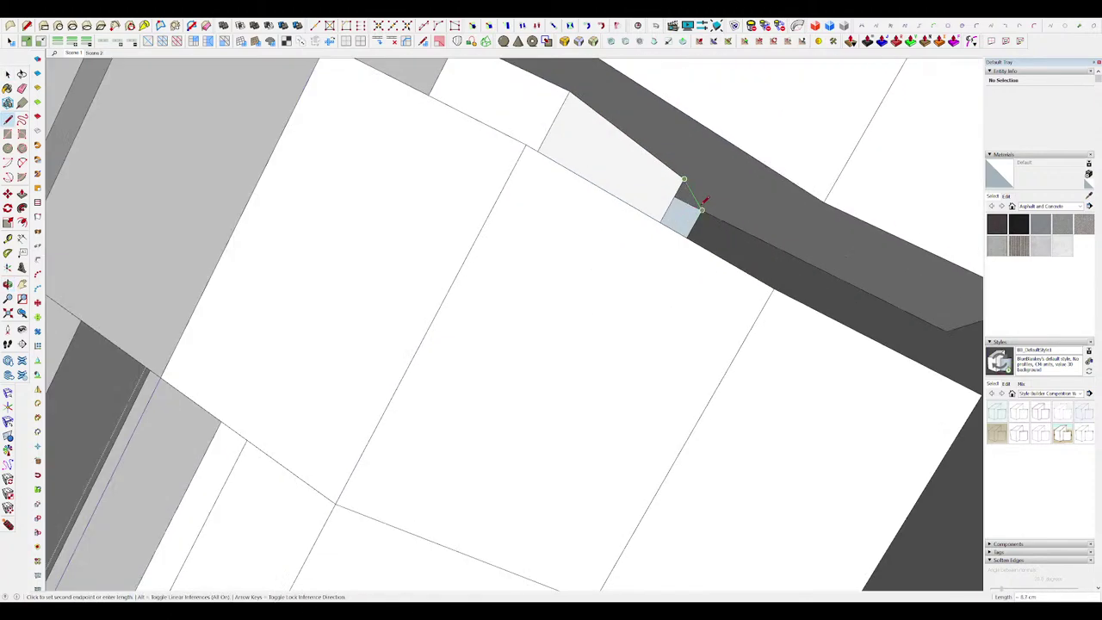
{"action": "key", "text": "space"}
{"action": "scroll", "coordinate": [682, 224], "scroll_direction": "down", "scroll_amount": 6}
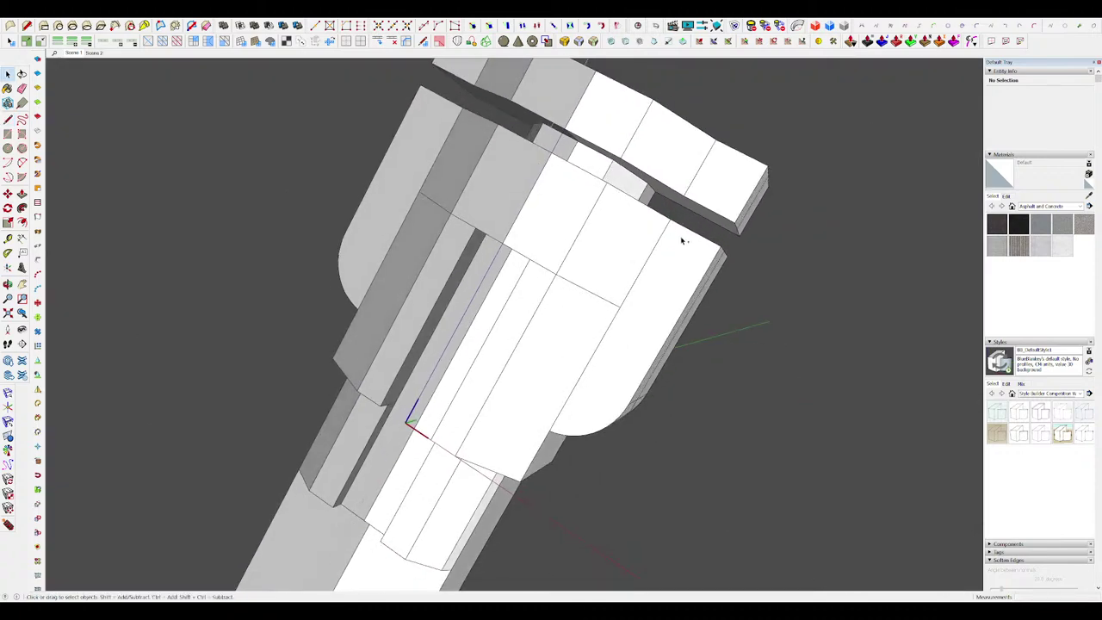
{"action": "scroll", "coordinate": [637, 221], "scroll_direction": "up", "scroll_amount": 6}
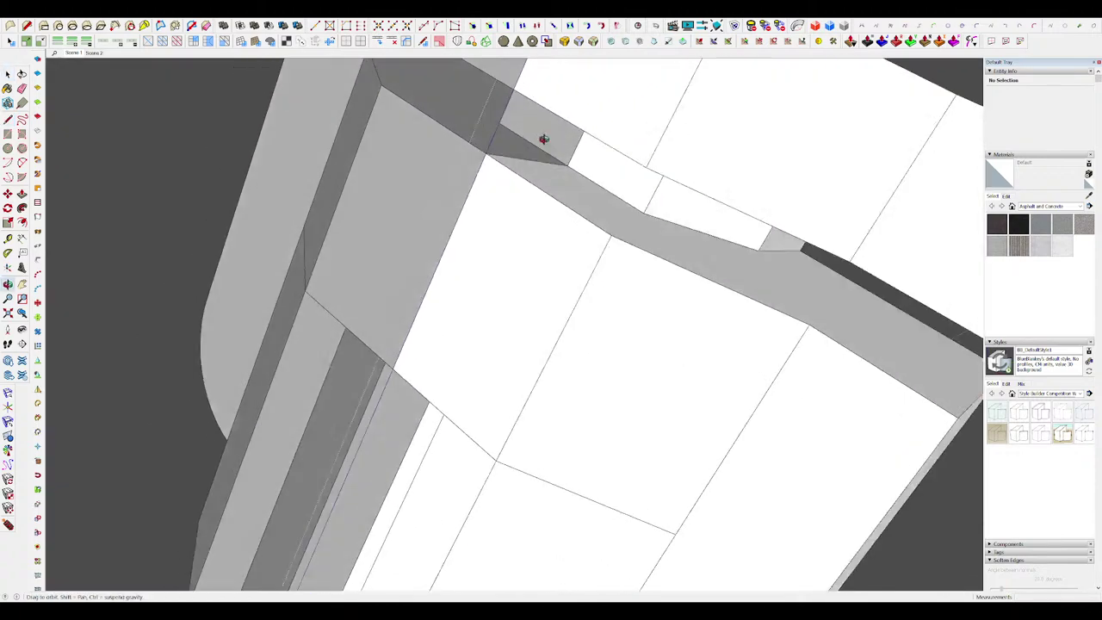
Step: Select the notch edges and apply a 5 cm RoundCorner bevel
{"action": "left_click", "coordinate": [664, 223]}
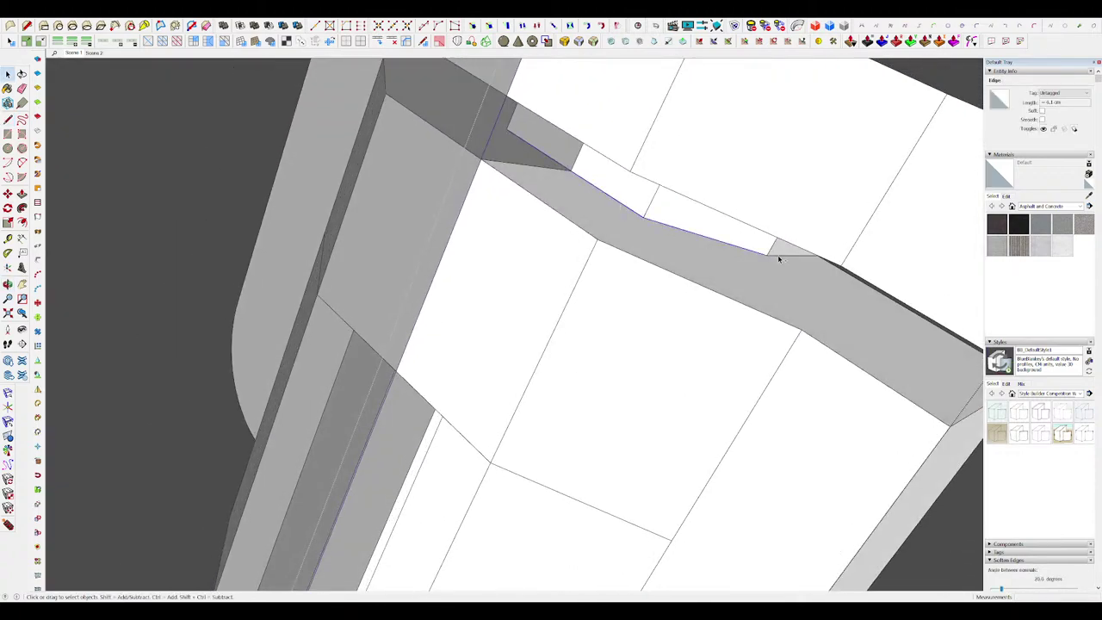
{"action": "middle_click_drag", "start_coordinate": [778, 257], "coordinate": [743, 195]}
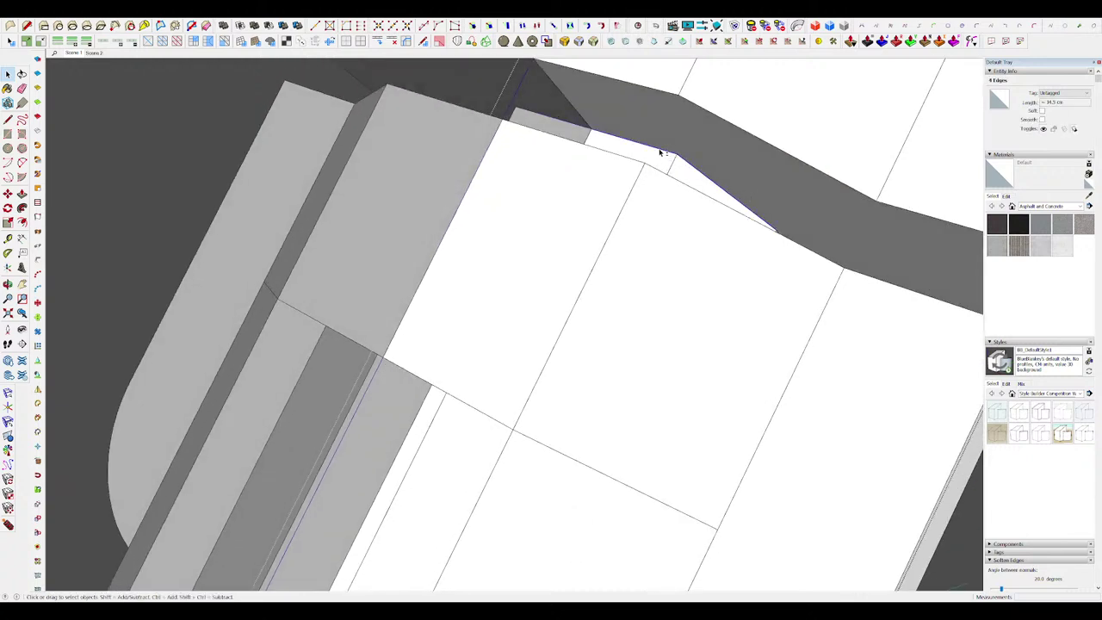
{"action": "middle_click_drag", "start_coordinate": [660, 152], "coordinate": [738, 235]}
{"action": "left_click", "coordinate": [793, 224], "text": "shift"}
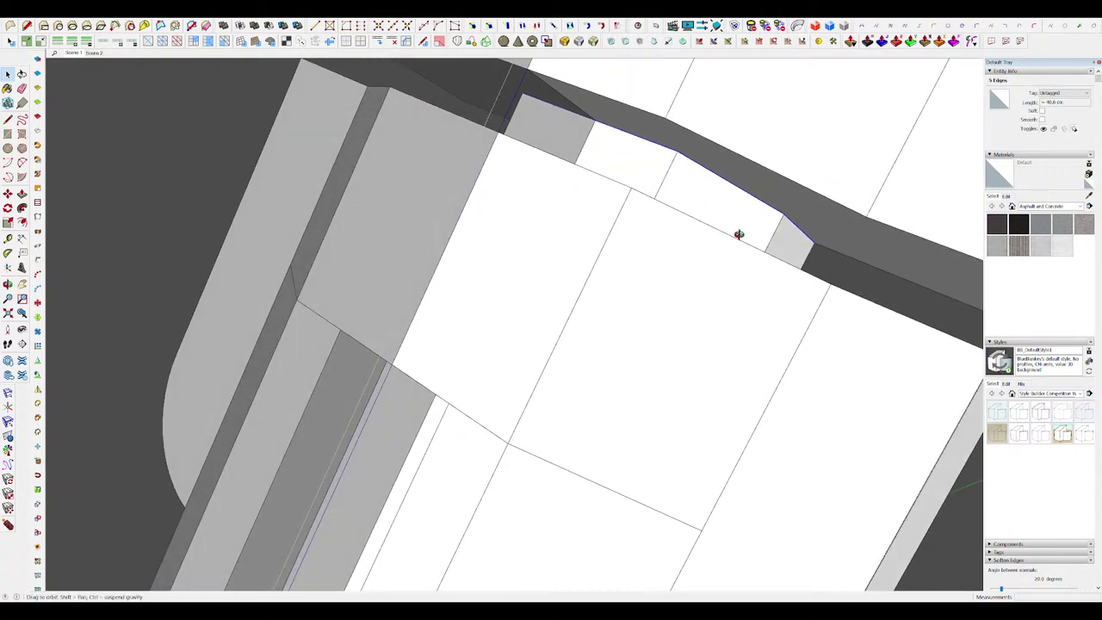
{"action": "left_click", "coordinate": [593, 41]}
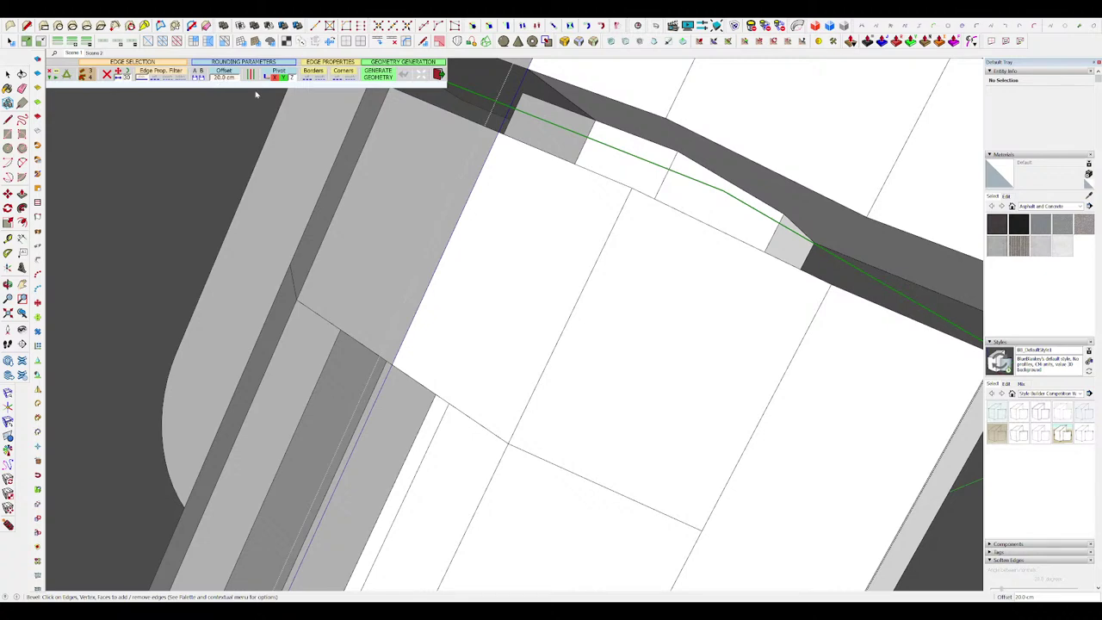
{"action": "type", "text": "5"}
{"action": "key", "text": "Return"}
{"action": "mouse_move", "coordinate": [555, 194]}
{"action": "middle_mouse_down"}
{"action": "mouse_move", "coordinate": [594, 263]}
{"action": "mouse_move", "coordinate": [645, 203]}
{"action": "mouse_move", "coordinate": [649, 171]}
{"action": "middle_mouse_up"}
{"action": "key", "text": "Return"}
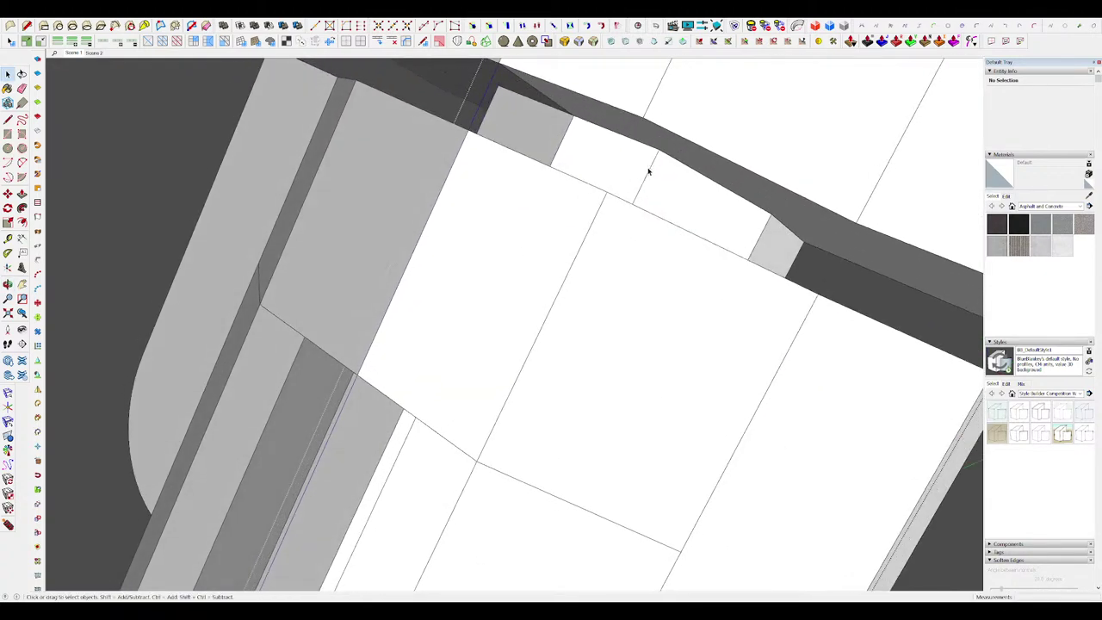
Step: Select the new left-hand bevel faces and apply a second 2 cm bevel
{"action": "double_click", "coordinate": [540, 130]}
{"action": "double_click", "coordinate": [626, 174], "text": "shift"}
{"action": "double_click", "coordinate": [718, 217], "text": "shift"}
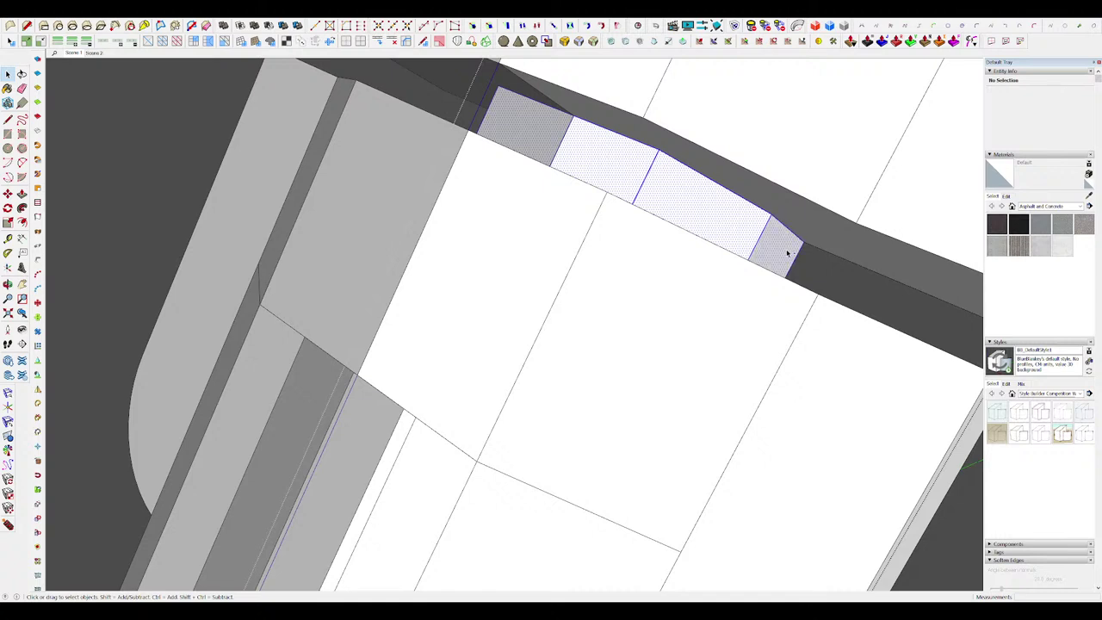
{"action": "middle_click_drag", "start_coordinate": [787, 253], "coordinate": [782, 265]}
{"action": "left_click_drag", "start_coordinate": [783, 265], "coordinate": [737, 237], "text": "shift"}
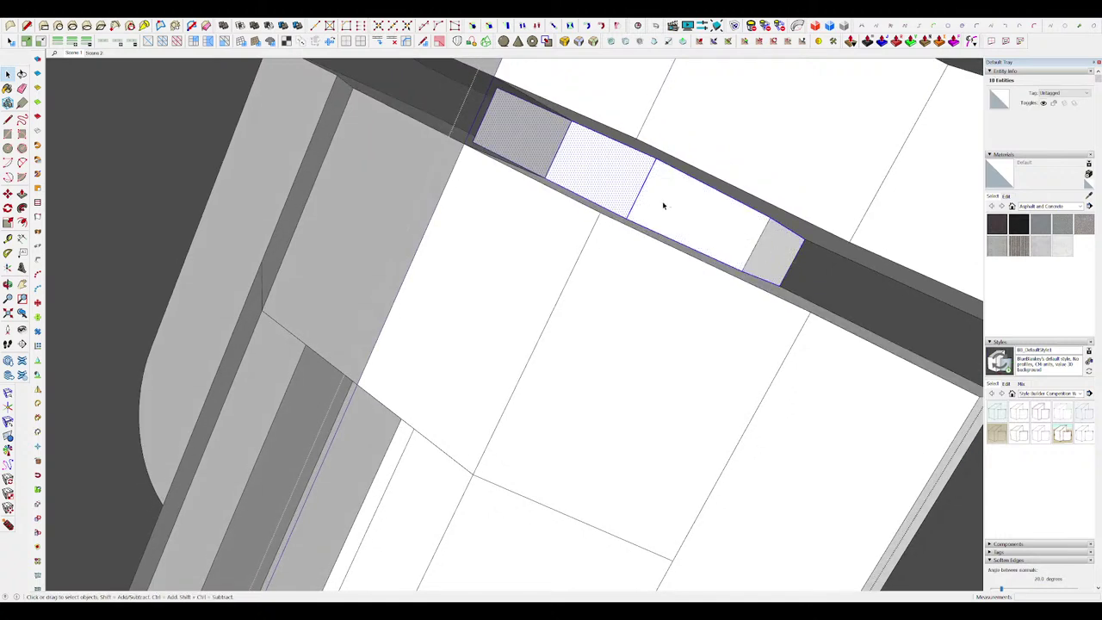
{"action": "left_click", "coordinate": [592, 41]}
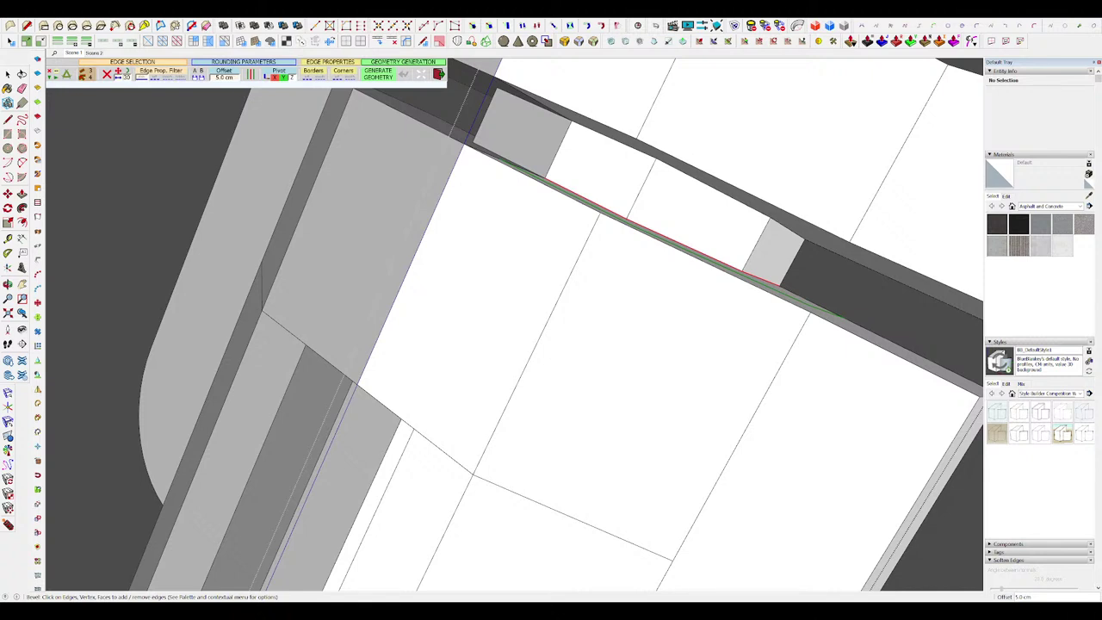
{"action": "type", "text": "2"}
{"action": "key", "text": "Return"}
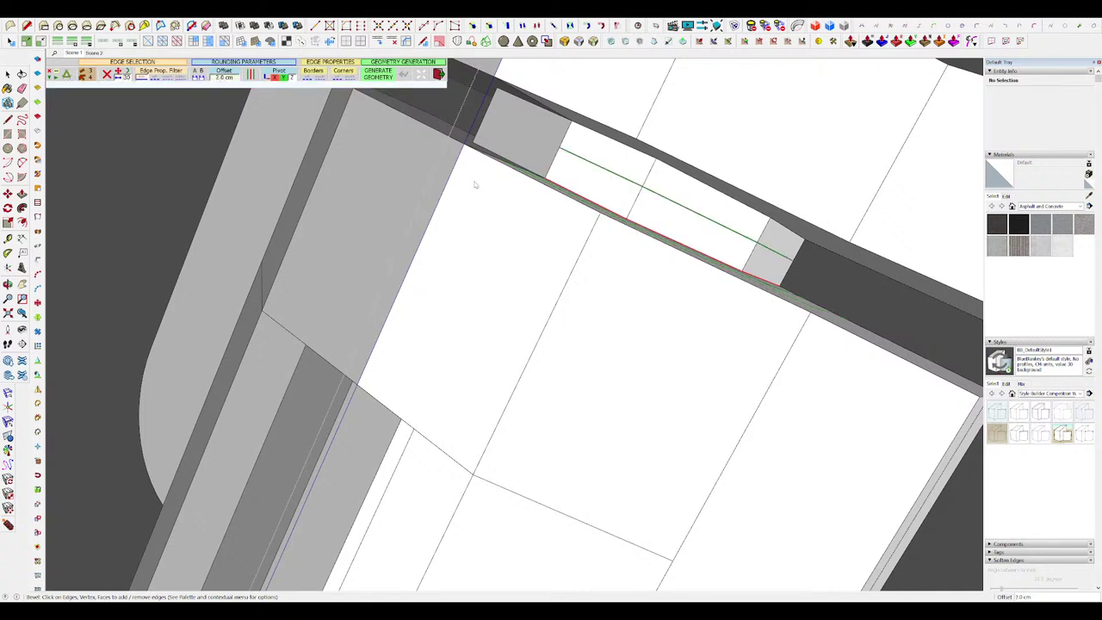
{"action": "key", "text": "Return"}
Step: Bevel the notch's upper inner edge with a 1 cm offset
{"action": "middle_click_drag", "start_coordinate": [609, 235], "coordinate": [632, 199]}
{"action": "key", "text": "space"}
{"action": "left_click", "coordinate": [637, 182]}
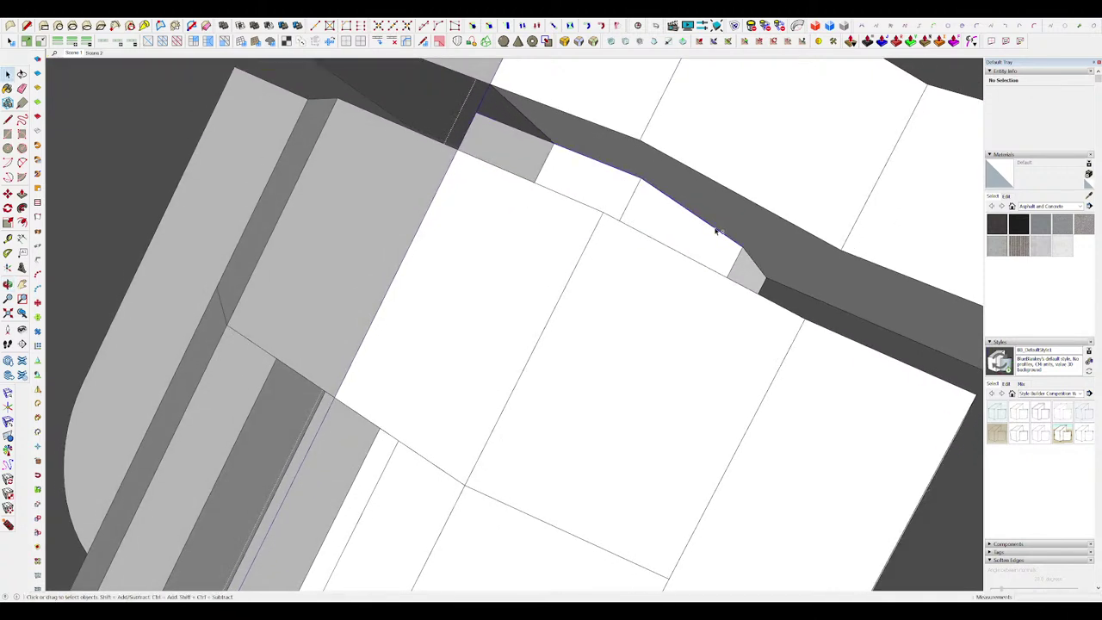
{"action": "left_click", "coordinate": [592, 40]}
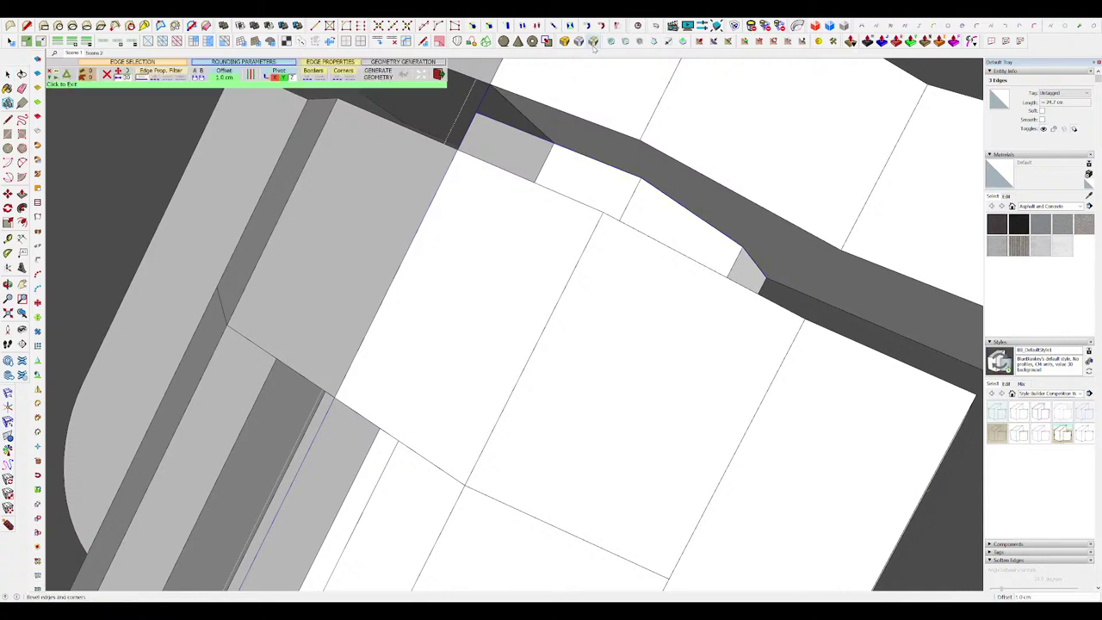
{"action": "type", "text": "1"}
{"action": "key", "text": "Return"}
{"action": "key", "text": "Return"}
{"action": "middle_click_drag", "start_coordinate": [600, 165], "coordinate": [556, 197]}
{"action": "key", "text": "space"}
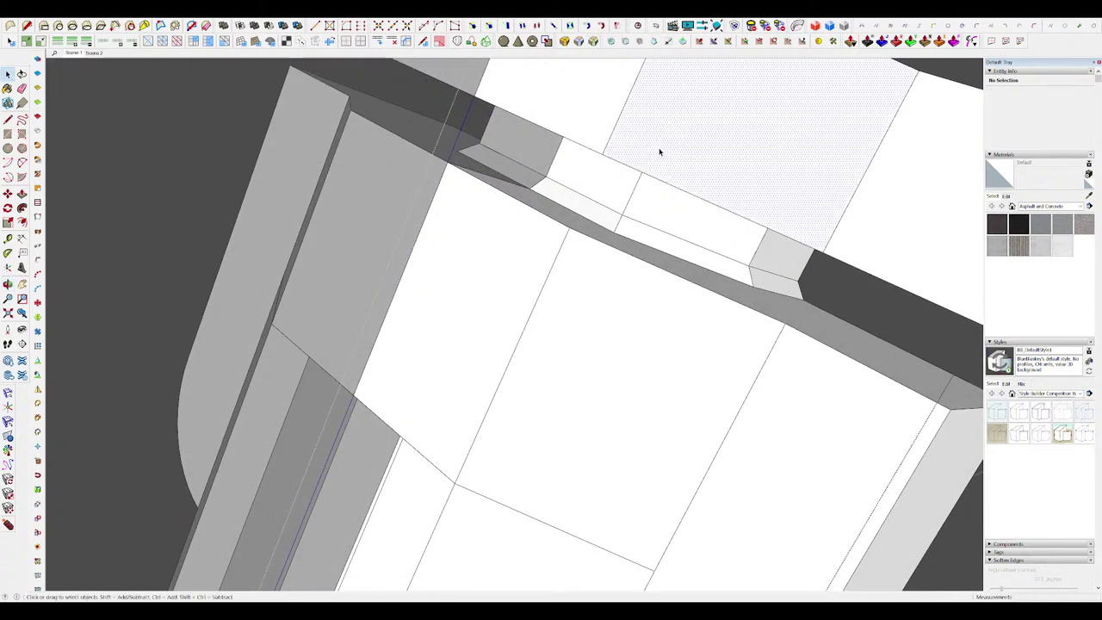
Step: Select a face on the bevelled block and isolate the block from the surrounding model
{"action": "middle_click_drag", "start_coordinate": [656, 150], "coordinate": [713, 107]}
{"action": "scroll", "coordinate": [655, 194], "scroll_direction": "down", "scroll_amount": 4}
{"action": "scroll", "coordinate": [679, 175], "scroll_direction": "up", "scroll_amount": 4}
{"action": "mouse_move", "coordinate": [679, 176]}
{"action": "middle_mouse_down"}
{"action": "mouse_move", "coordinate": [551, 250]}
{"action": "mouse_move", "coordinate": [564, 253]}
{"action": "mouse_move", "coordinate": [531, 255]}
{"action": "mouse_move", "coordinate": [571, 290]}
{"action": "mouse_move", "coordinate": [569, 321]}
{"action": "mouse_move", "coordinate": [607, 336]}
{"action": "mouse_move", "coordinate": [745, 206]}
{"action": "mouse_move", "coordinate": [583, 338]}
{"action": "mouse_move", "coordinate": [702, 451]}
{"action": "middle_mouse_up"}
{"action": "left_click", "coordinate": [552, 250]}
{"action": "scroll", "coordinate": [584, 337], "scroll_direction": "down", "scroll_amount": 8}
{"action": "key", "text": "i"}
{"action": "middle_click_drag", "start_coordinate": [731, 355], "coordinate": [661, 289]}
{"action": "scroll", "coordinate": [660, 285], "scroll_direction": "up", "scroll_amount": 4}
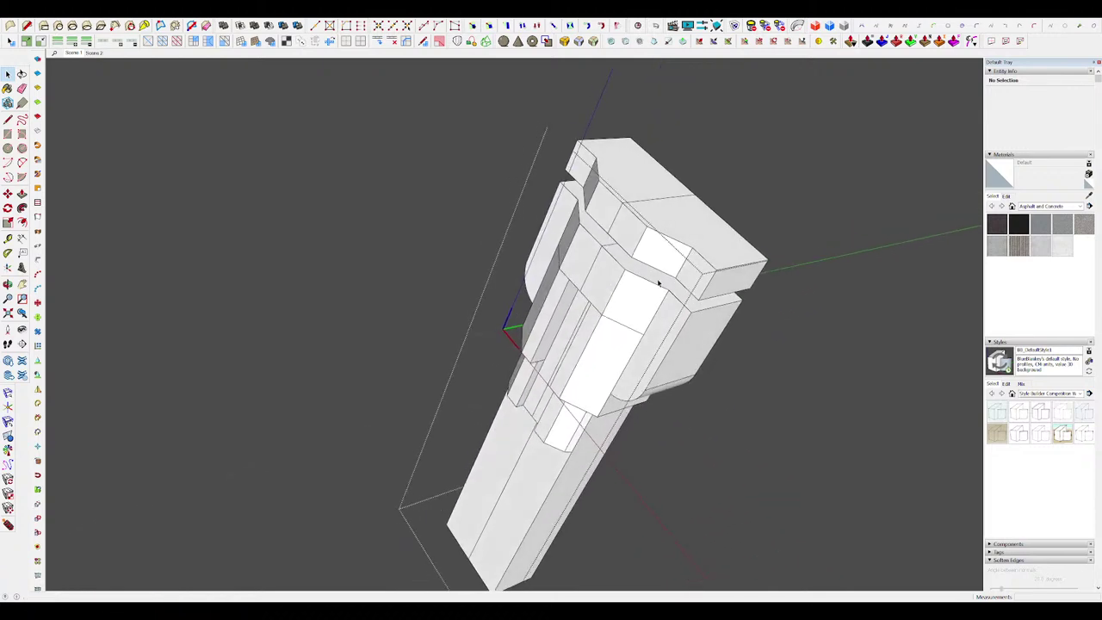
Step: Push the block's end face in to shorten the box and offset an inset on it
{"action": "double_click", "coordinate": [726, 276]}
{"action": "left_click", "coordinate": [730, 284]}
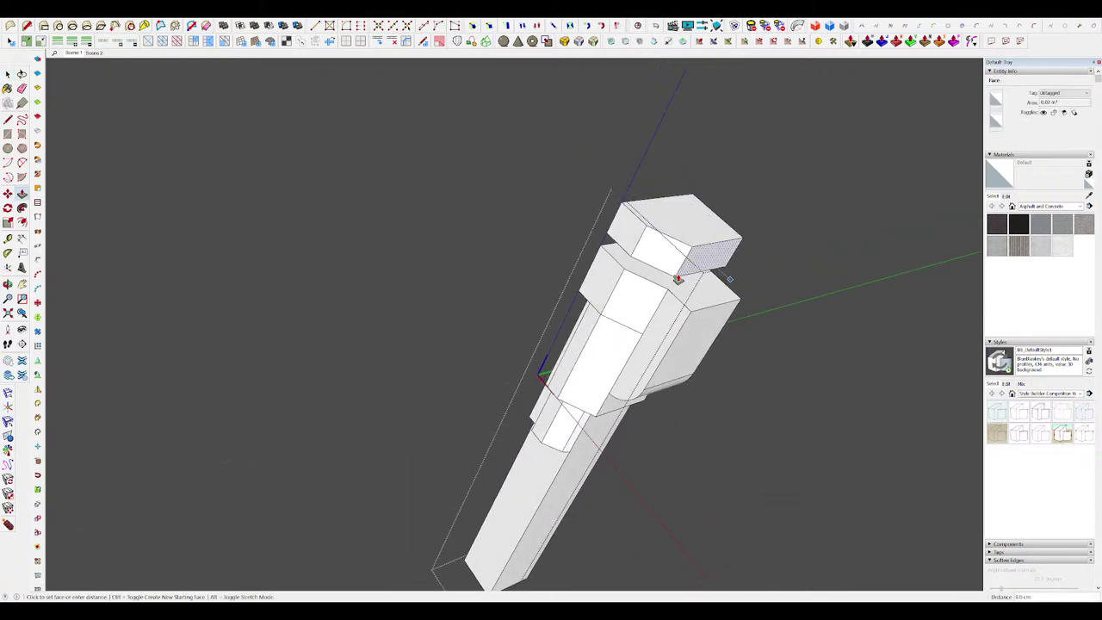
{"action": "left_click", "coordinate": [678, 279]}
{"action": "scroll", "coordinate": [705, 267], "scroll_direction": "up", "scroll_amount": 10}
{"action": "key", "text": "f"}
{"action": "left_click", "coordinate": [747, 199]}
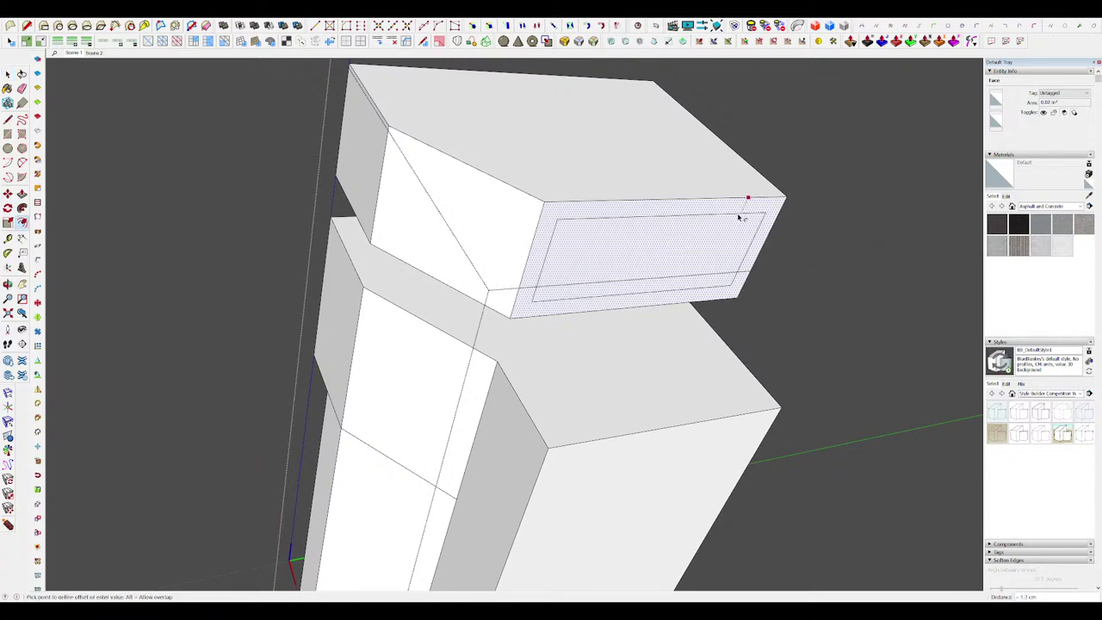
{"action": "left_click", "coordinate": [693, 248]}
Step: Move the end face to start shaping the box's tip
{"action": "mouse_move", "coordinate": [634, 272]}
{"action": "middle_mouse_down"}
{"action": "mouse_move", "coordinate": [746, 266]}
{"action": "mouse_move", "coordinate": [700, 288]}
{"action": "mouse_move", "coordinate": [679, 246]}
{"action": "mouse_move", "coordinate": [593, 330]}
{"action": "mouse_move", "coordinate": [618, 297]}
{"action": "middle_mouse_up"}
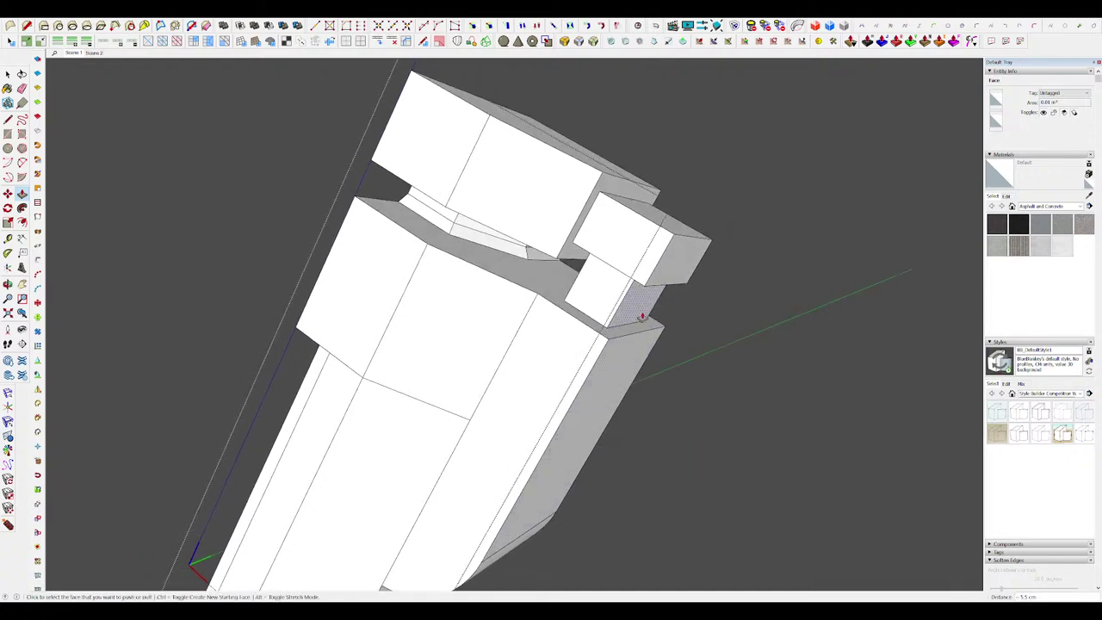
{"action": "key", "text": "a"}
{"action": "scroll", "coordinate": [617, 297], "scroll_direction": "up", "scroll_amount": 4}
{"action": "key", "text": "l"}
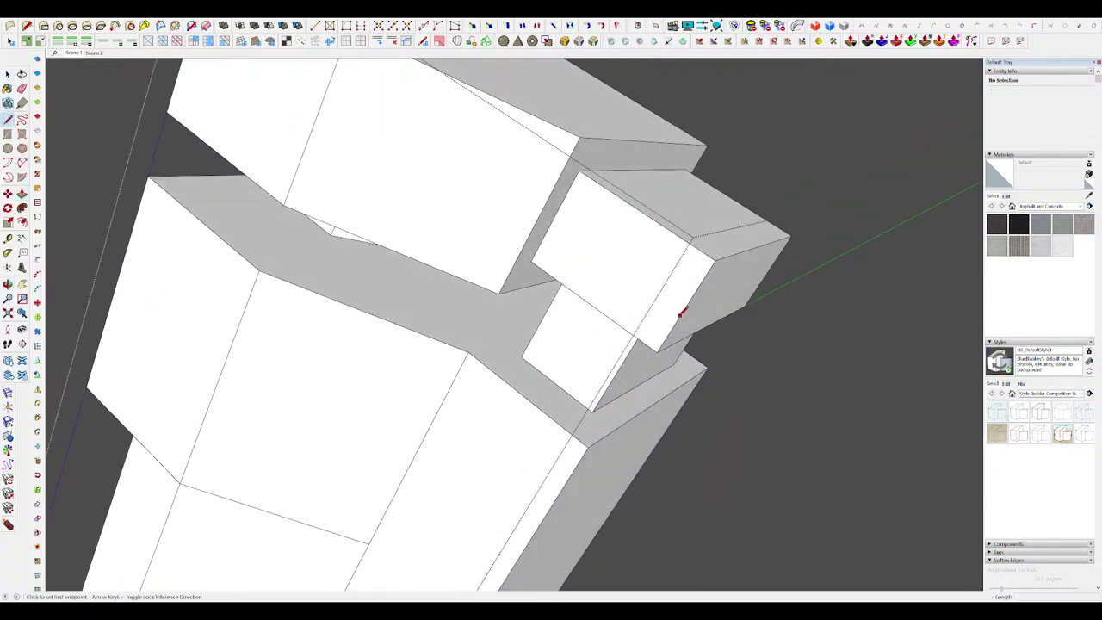
{"action": "mouse_move", "coordinate": [673, 234]}
{"action": "middle_mouse_down"}
{"action": "mouse_move", "coordinate": [626, 261]}
{"action": "mouse_move", "coordinate": [676, 266]}
{"action": "middle_mouse_up"}
{"action": "key", "text": "r"}
{"action": "key", "text": "m"}
{"action": "left_click", "coordinate": [678, 266]}
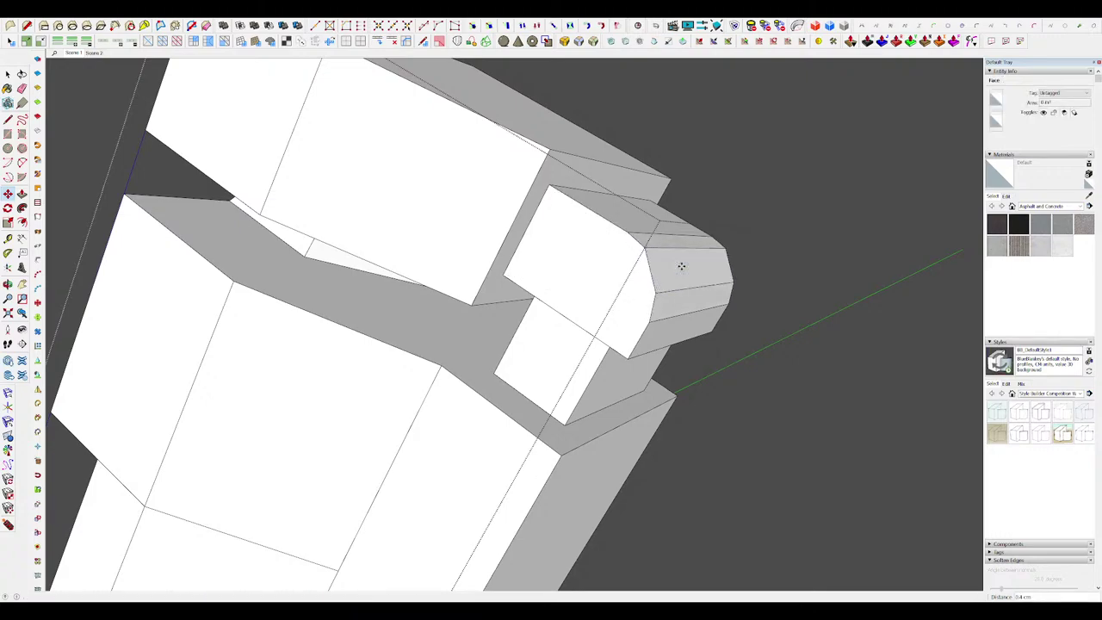
{"action": "middle_click_drag", "start_coordinate": [707, 243], "coordinate": [824, 290]}
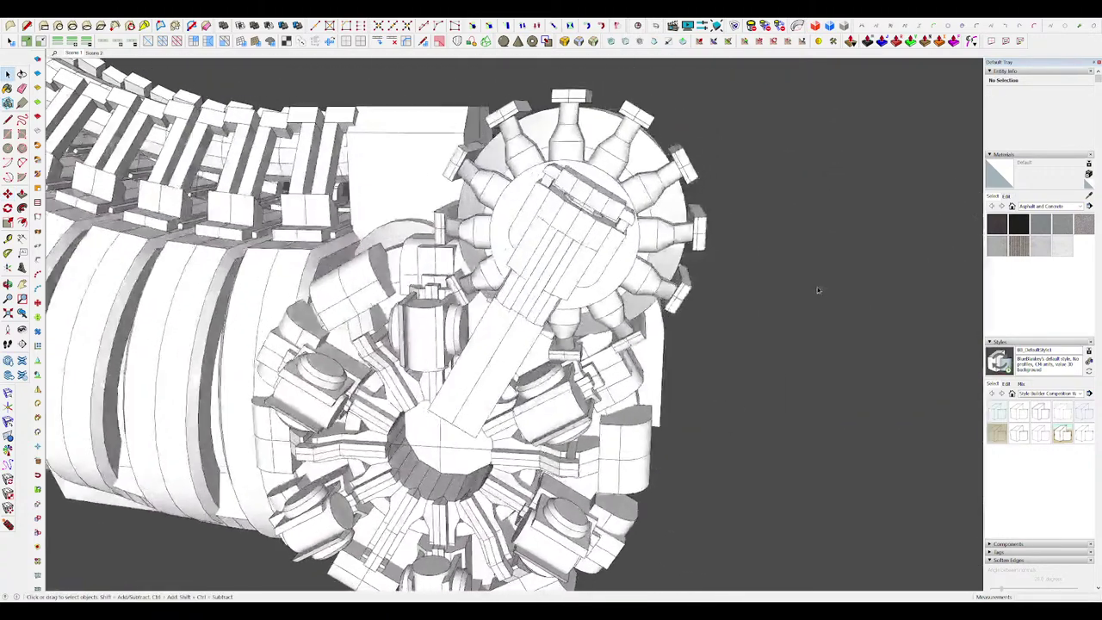
{"action": "mouse_move", "coordinate": [817, 290]}
{"action": "middle_mouse_down"}
{"action": "mouse_move", "coordinate": [636, 274]}
{"action": "mouse_move", "coordinate": [659, 291]}
{"action": "mouse_move", "coordinate": [657, 268]}
{"action": "mouse_move", "coordinate": [856, 241]}
{"action": "mouse_move", "coordinate": [774, 280]}
{"action": "mouse_move", "coordinate": [767, 247]}
{"action": "mouse_move", "coordinate": [728, 266]}
{"action": "mouse_move", "coordinate": [818, 262]}
{"action": "mouse_move", "coordinate": [693, 271]}
{"action": "mouse_move", "coordinate": [704, 289]}
{"action": "middle_mouse_up"}
Step: Undo a trial extrusion and move the block's face 1.9 cm instead
{"action": "left_click", "coordinate": [606, 241]}
{"action": "scroll", "coordinate": [612, 256], "scroll_direction": "up", "scroll_amount": 3}
{"action": "key", "text": "p"}
{"action": "scroll", "coordinate": [643, 288], "scroll_direction": "up", "scroll_amount": 3}
{"action": "left_click", "coordinate": [651, 296]}
{"action": "left_click", "coordinate": [626, 270]}
{"action": "key", "text": "ctrl+z"}
{"action": "key", "text": "space"}
{"action": "left_click", "coordinate": [649, 300]}
{"action": "key", "text": "m"}
{"action": "left_click", "coordinate": [617, 278]}
{"action": "left_click", "coordinate": [620, 267]}
{"action": "key", "text": "space"}
Step: Hide the rest of the model and move the block's side edge further outward
{"action": "key", "text": "h"}
{"action": "scroll", "coordinate": [760, 290], "scroll_direction": "up", "scroll_amount": 5}
{"action": "left_click", "coordinate": [766, 246]}
{"action": "key", "text": "m"}
{"action": "left_click", "coordinate": [766, 246]}
{"action": "left_click", "coordinate": [787, 244]}
{"action": "key", "text": "space"}
{"action": "scroll", "coordinate": [728, 265], "scroll_direction": "down", "scroll_amount": 3}
{"action": "left_click", "coordinate": [740, 276]}
Step: Divide the block's end face with two new lines
{"action": "scroll", "coordinate": [739, 272], "scroll_direction": "down", "scroll_amount": 3}
{"action": "scroll", "coordinate": [819, 262], "scroll_direction": "down", "scroll_amount": 3}
{"action": "scroll", "coordinate": [693, 272], "scroll_direction": "up", "scroll_amount": 8}
{"action": "double_click", "coordinate": [704, 288]}
{"action": "scroll", "coordinate": [725, 291], "scroll_direction": "up", "scroll_amount": 2}
{"action": "key", "text": "l"}
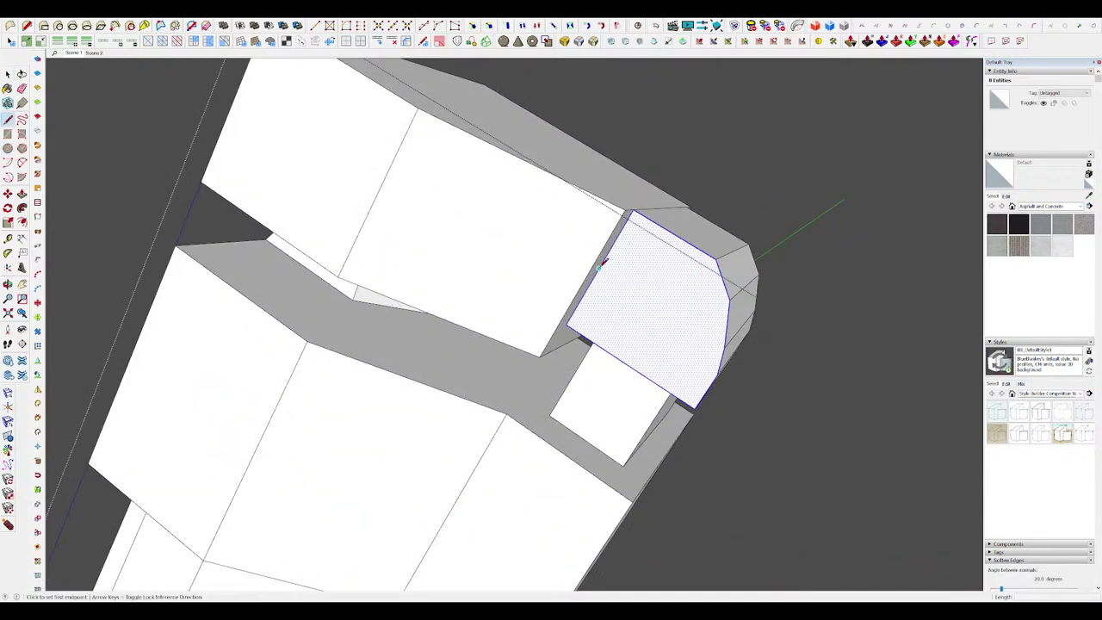
{"action": "left_click", "coordinate": [727, 342]}
{"action": "scroll", "coordinate": [728, 344], "scroll_direction": "up", "scroll_amount": 3}
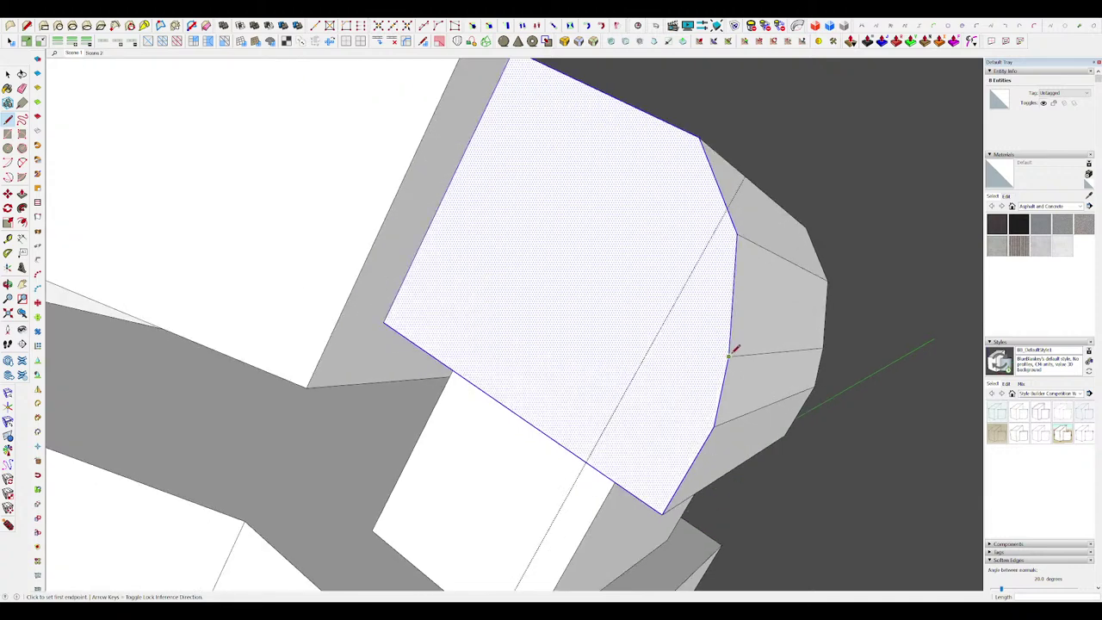
{"action": "left_click", "coordinate": [446, 188]}
{"action": "scroll", "coordinate": [652, 258], "scroll_direction": "down", "scroll_amount": 5}
{"action": "key", "text": "space"}
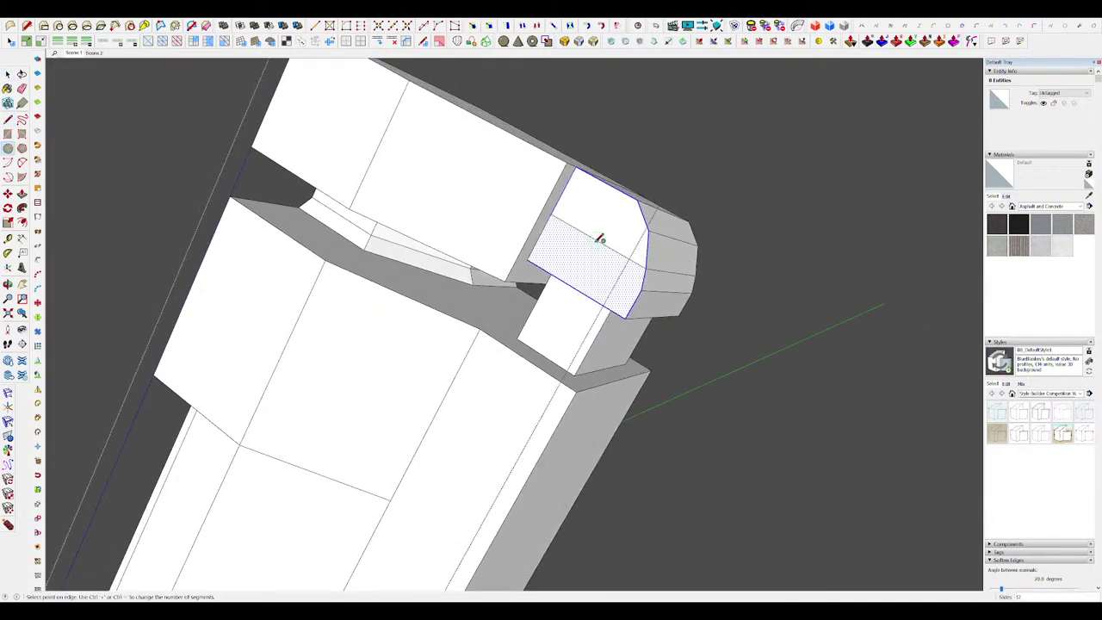
Step: Erase stray edges around the circle and push it in to form the hole
{"action": "key", "text": "e"}
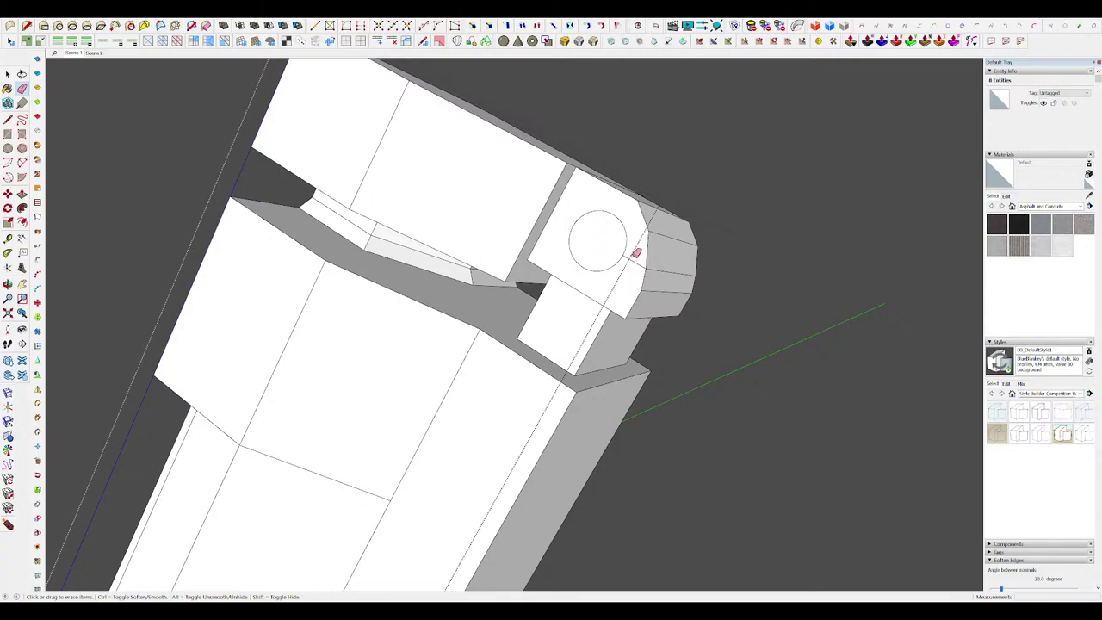
{"action": "key", "text": "p"}
{"action": "middle_click_drag", "start_coordinate": [636, 252], "coordinate": [596, 238]}
{"action": "left_click", "coordinate": [664, 197]}
{"action": "middle_click_drag", "start_coordinate": [664, 196], "coordinate": [754, 287]}
{"action": "scroll", "coordinate": [660, 262], "scroll_direction": "down", "scroll_amount": 5}
{"action": "key", "text": "space"}
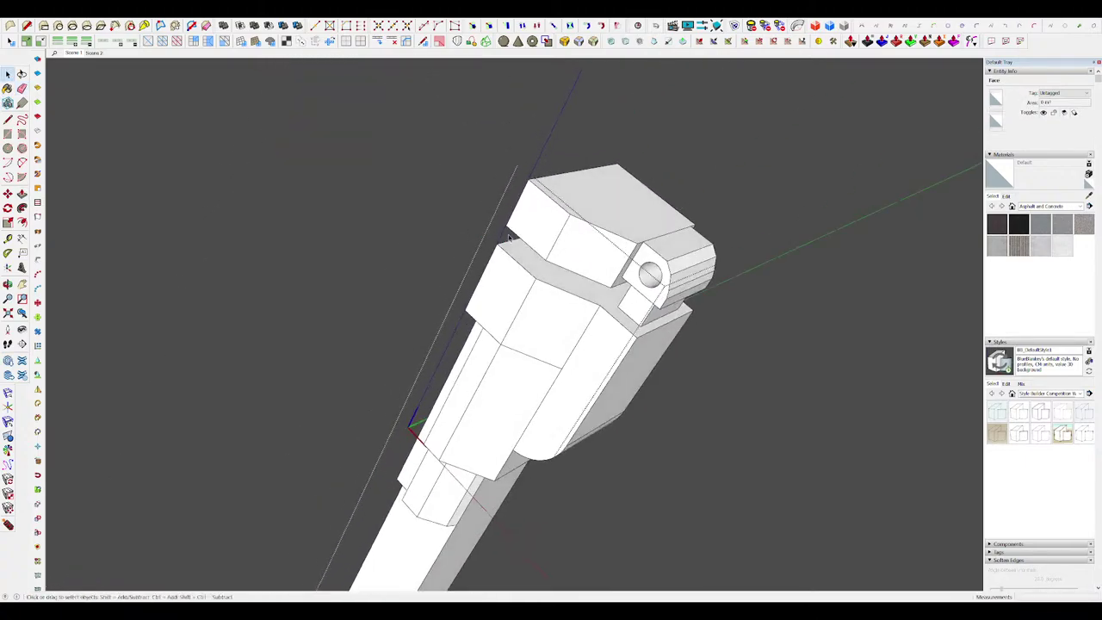
{"action": "scroll", "coordinate": [639, 248], "scroll_direction": "down", "scroll_amount": 4}
Step: Leave the block and open the pillar's nested white plate group for editing, with the rest of the model shown
{"action": "left_click", "coordinate": [818, 272]}
{"action": "scroll", "coordinate": [818, 271], "scroll_direction": "down", "scroll_amount": 3}
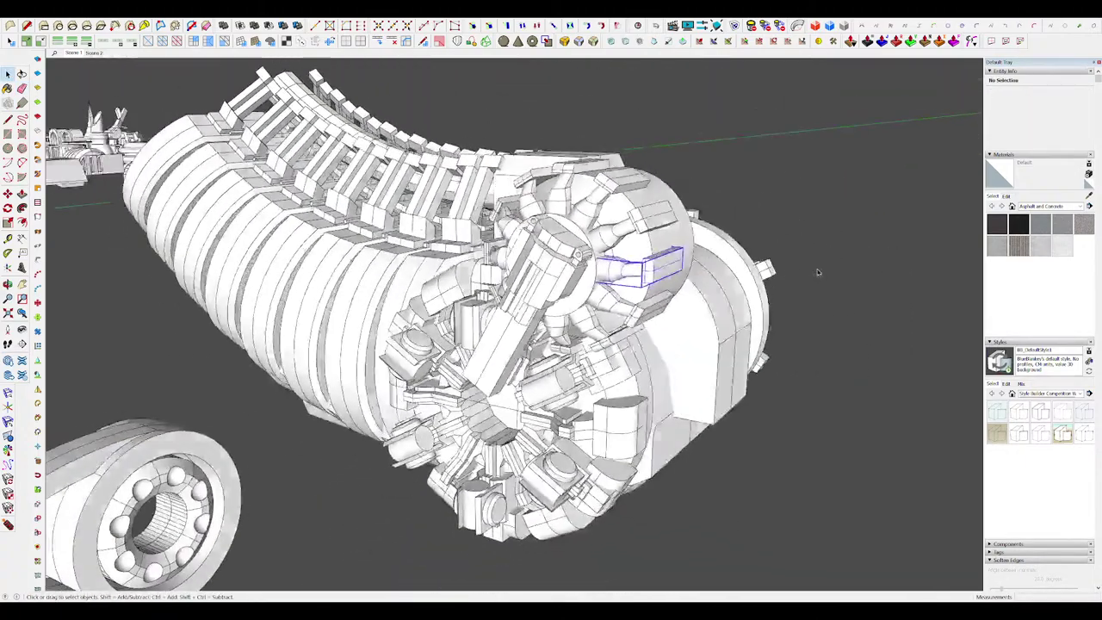
{"action": "left_click", "coordinate": [831, 293]}
{"action": "scroll", "coordinate": [575, 272], "scroll_direction": "up", "scroll_amount": 4}
{"action": "middle_click_drag", "start_coordinate": [575, 273], "coordinate": [610, 229]}
{"action": "double_click", "coordinate": [564, 299]}
{"action": "left_click", "coordinate": [581, 293]}
{"action": "key", "text": "shift+h"}
{"action": "double_click", "coordinate": [582, 293]}
{"action": "scroll", "coordinate": [566, 293], "scroll_direction": "up", "scroll_amount": 3}
Step: Inspect the recessed channel on the white plate from several angles
{"action": "key", "text": "r"}
{"action": "scroll", "coordinate": [620, 228], "scroll_direction": "down", "scroll_amount": 5}
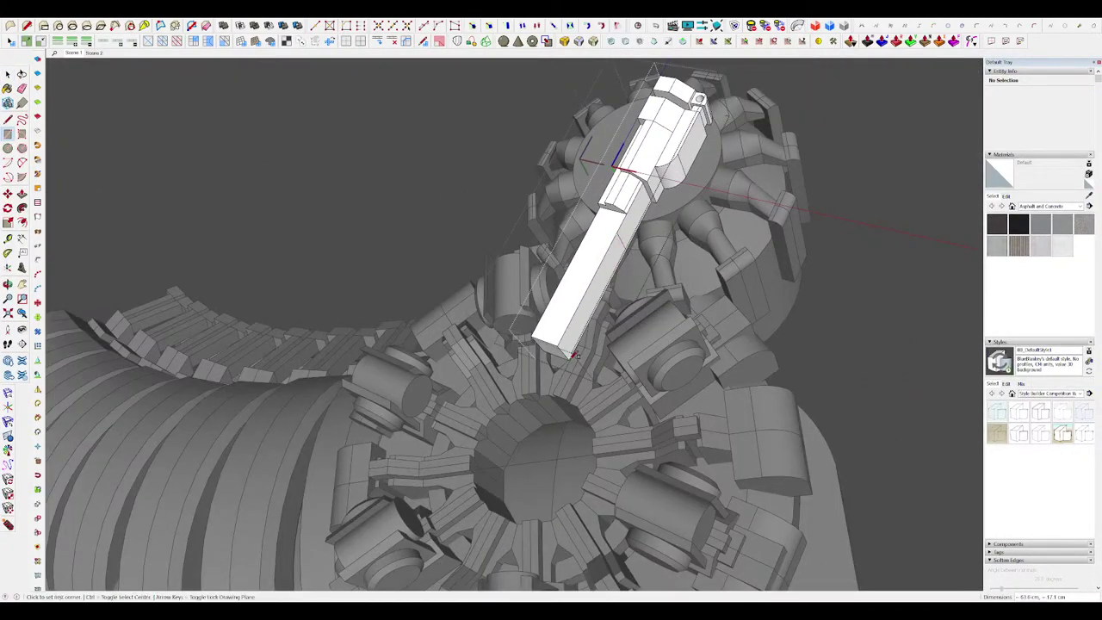
{"action": "middle_click_drag", "start_coordinate": [613, 312], "coordinate": [573, 277]}
{"action": "scroll", "coordinate": [609, 283], "scroll_direction": "up", "scroll_amount": 3}
{"action": "key", "text": "l"}
{"action": "key", "text": "p"}
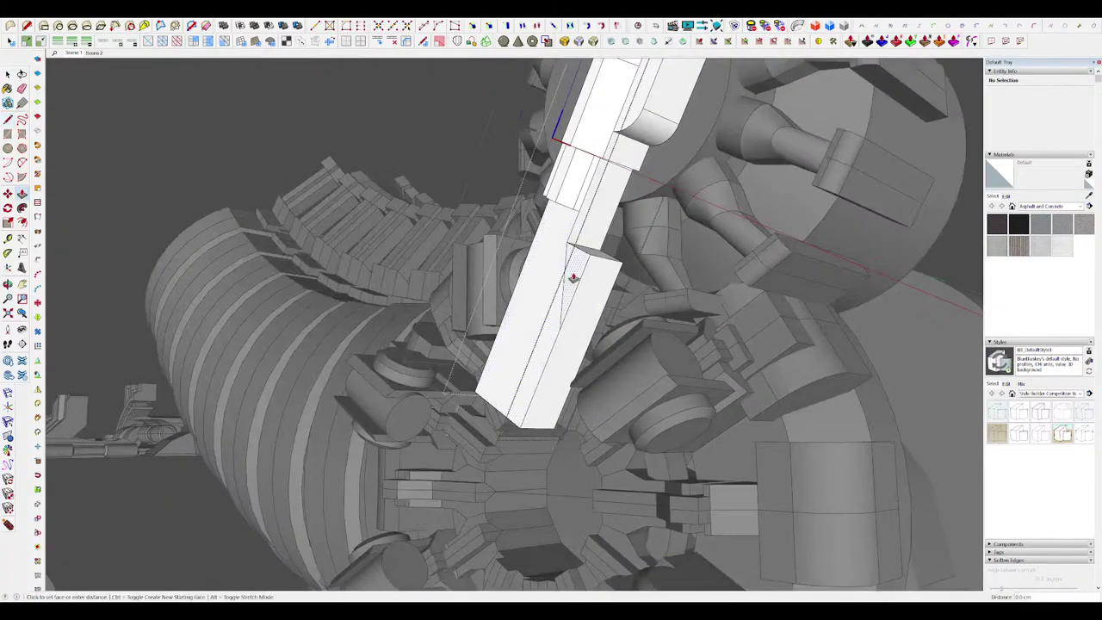
{"action": "middle_click_drag", "start_coordinate": [639, 262], "coordinate": [614, 256]}
{"action": "scroll", "coordinate": [614, 255], "scroll_direction": "down", "scroll_amount": 5}
{"action": "scroll", "coordinate": [624, 258], "scroll_direction": "up", "scroll_amount": 4}
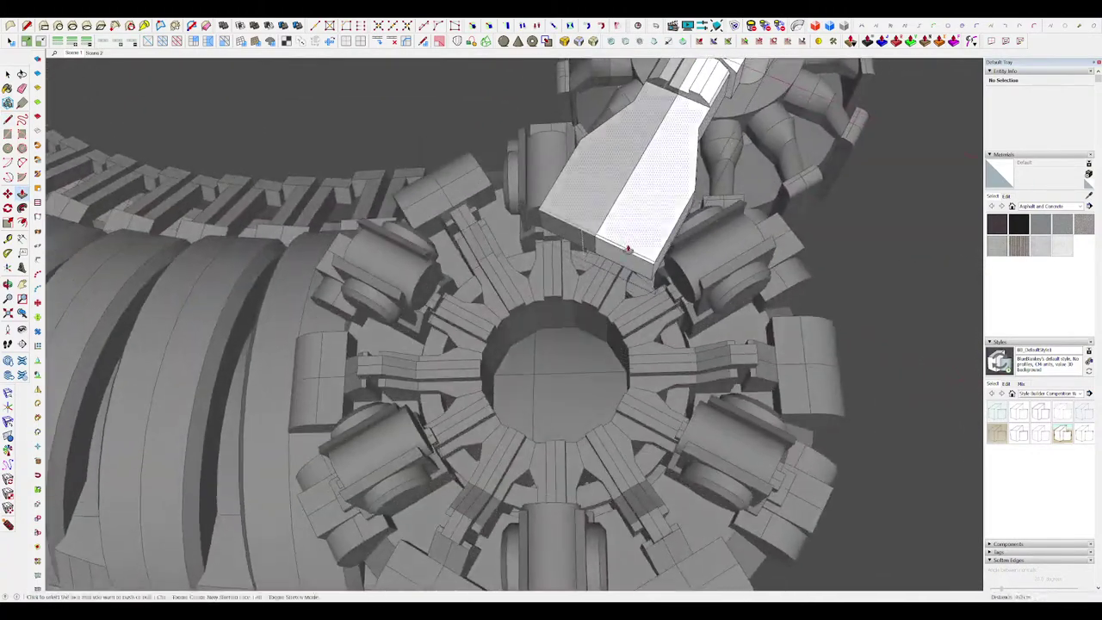
{"action": "middle_click_drag", "start_coordinate": [550, 371], "coordinate": [590, 284]}
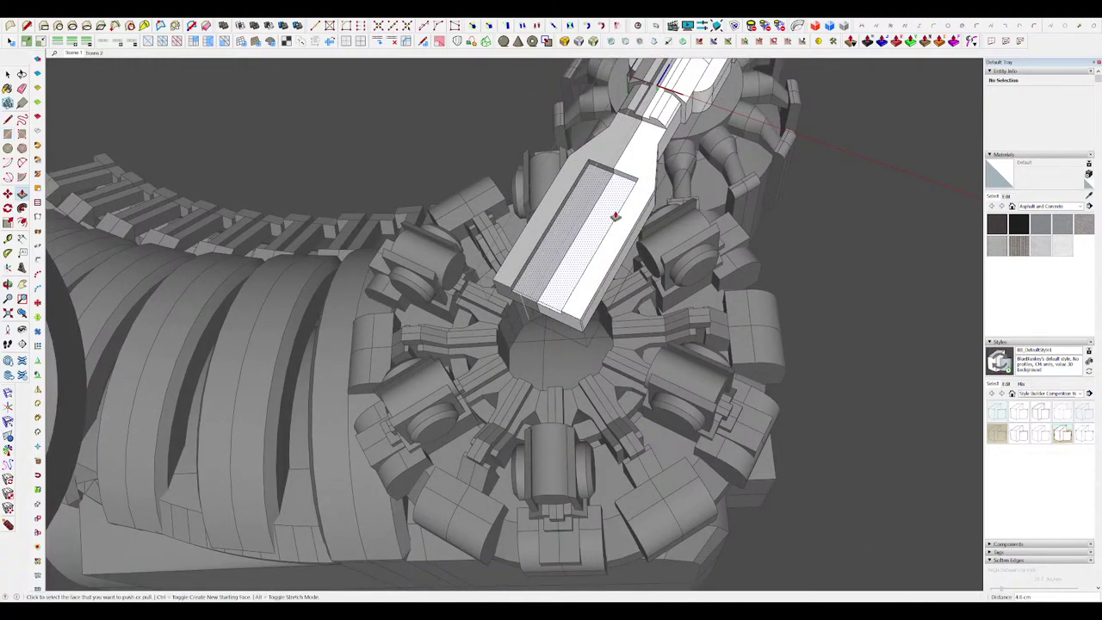
{"action": "scroll", "coordinate": [614, 216], "scroll_direction": "up", "scroll_amount": 3}
{"action": "left_click", "coordinate": [650, 156]}
{"action": "scroll", "coordinate": [680, 284], "scroll_direction": "up", "scroll_amount": 6}
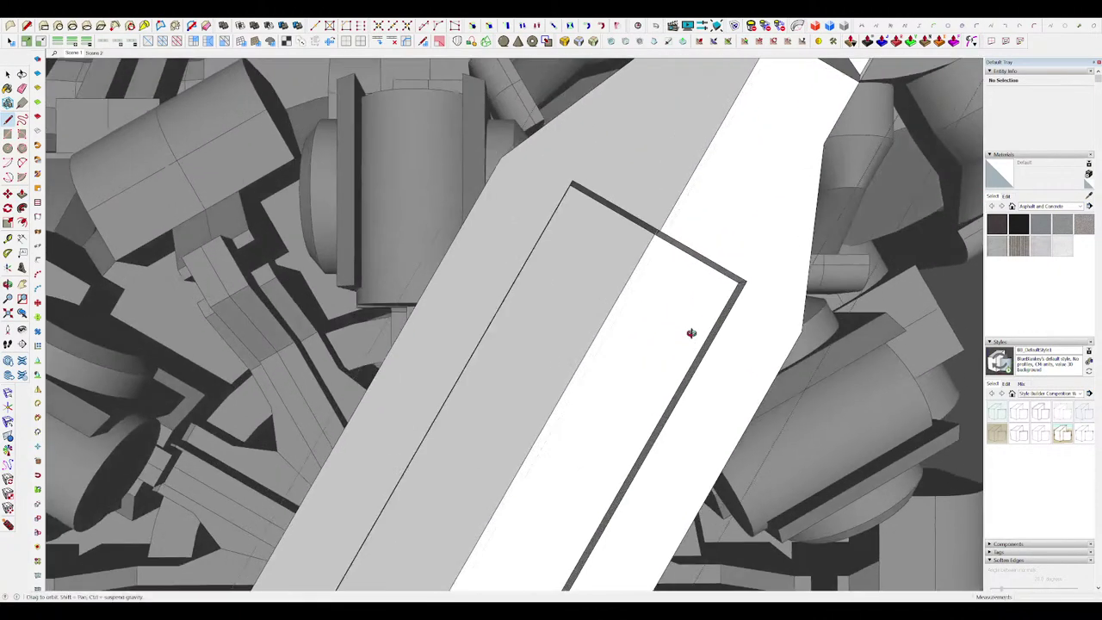
Step: Raise the recess corner triangles flush with the plate using Push/Pull
{"action": "key", "text": "p"}
{"action": "left_click_drag", "start_coordinate": [721, 303], "coordinate": [737, 267]}
{"action": "double_click", "coordinate": [581, 232]}
{"action": "key", "text": "e"}
{"action": "scroll", "coordinate": [637, 215], "scroll_direction": "down", "scroll_amount": 6}
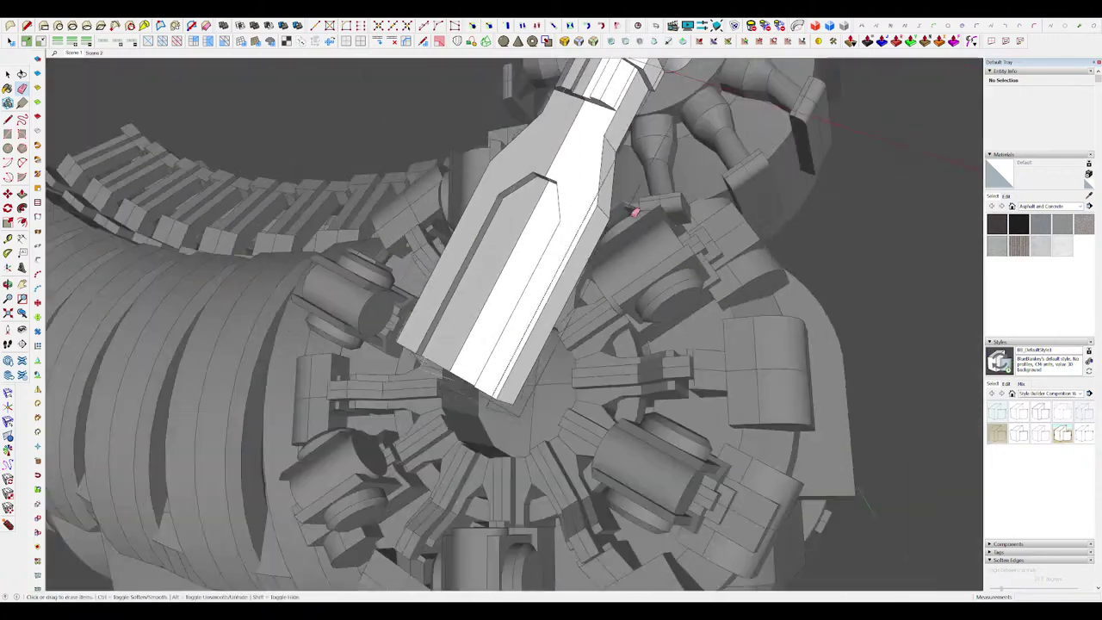
{"action": "scroll", "coordinate": [629, 206], "scroll_direction": "up", "scroll_amount": 3}
{"action": "middle_click_drag", "start_coordinate": [617, 192], "coordinate": [643, 177]}
Step: Push the recess end wall up into the plate's tapered neck
{"action": "key", "text": "p"}
{"action": "left_click_drag", "start_coordinate": [646, 181], "coordinate": [681, 99]}
{"action": "middle_click_drag", "start_coordinate": [650, 185], "coordinate": [620, 224]}
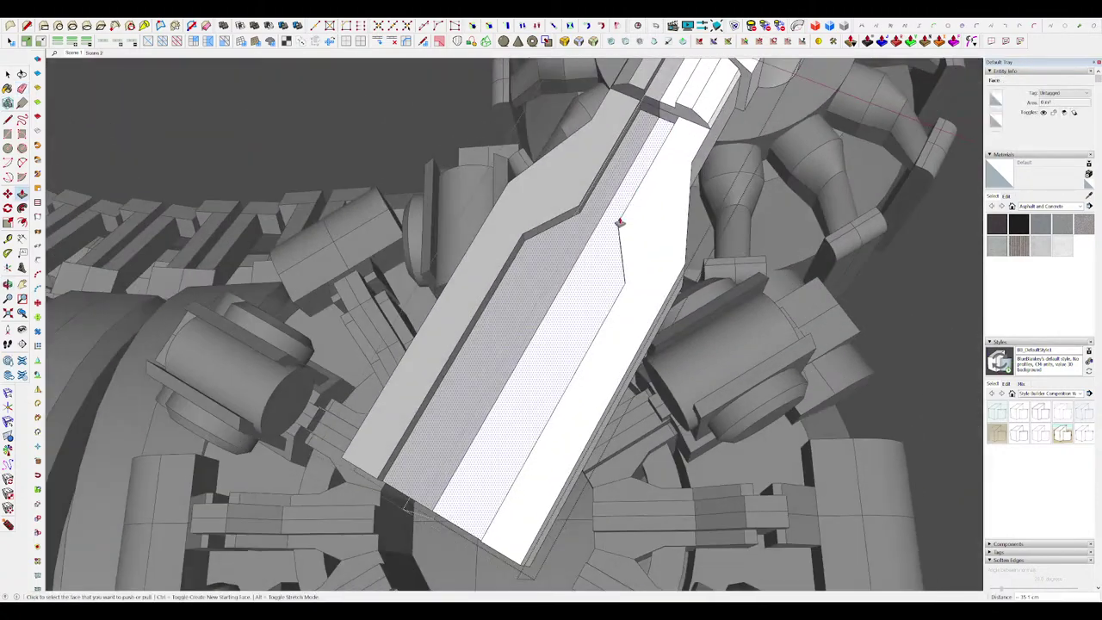
{"action": "scroll", "coordinate": [576, 372], "scroll_direction": "down", "scroll_amount": 5}
{"action": "scroll", "coordinate": [617, 251], "scroll_direction": "down", "scroll_amount": 3}
{"action": "scroll", "coordinate": [617, 251], "scroll_direction": "up", "scroll_amount": 7}
Step: Move the thin end face of the recess into place
{"action": "key", "text": "l"}
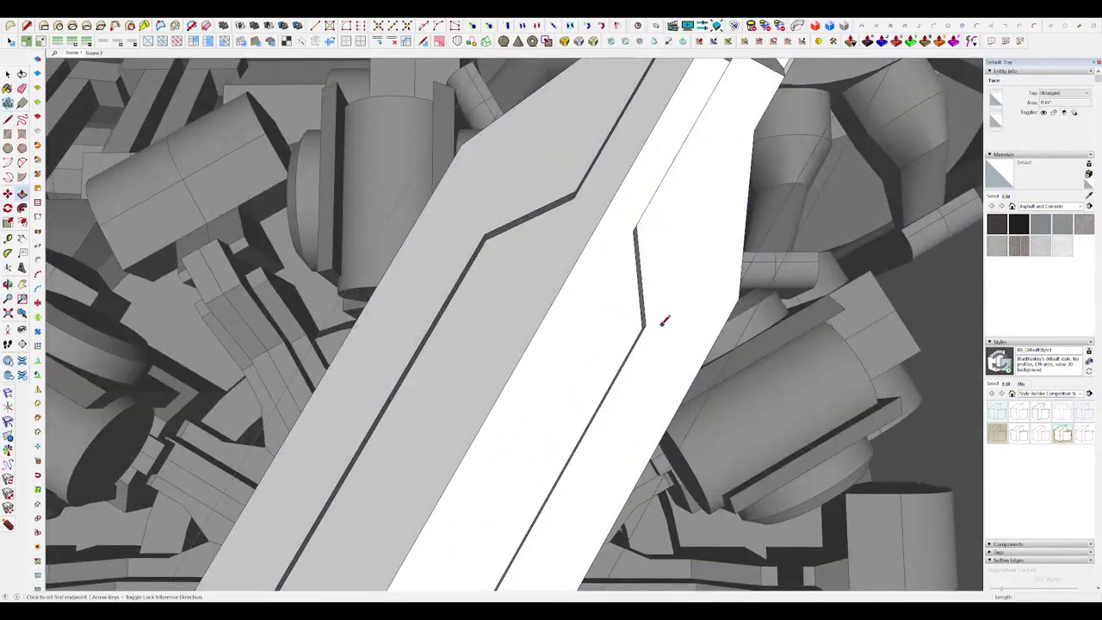
{"action": "scroll", "coordinate": [640, 284], "scroll_direction": "up", "scroll_amount": 2}
{"action": "left_click", "coordinate": [644, 291]}
{"action": "key", "text": "m"}
{"action": "scroll", "coordinate": [647, 308], "scroll_direction": "down", "scroll_amount": 4}
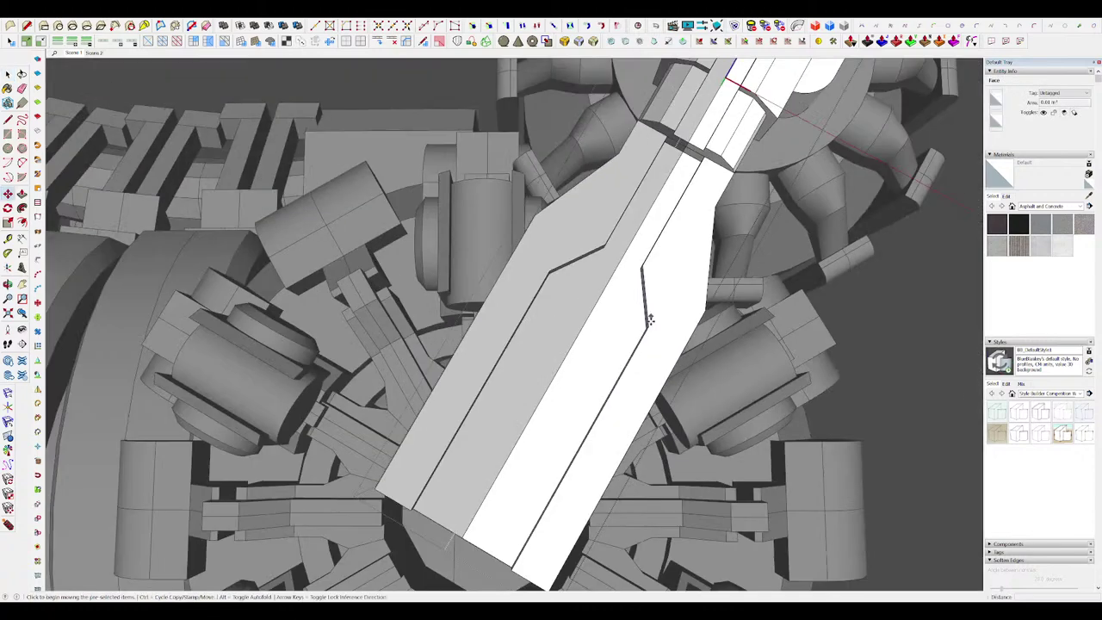
{"action": "left_click", "coordinate": [666, 290]}
{"action": "middle_click_drag", "start_coordinate": [666, 291], "coordinate": [639, 332]}
Step: Hide the rest of the model and view the plate from another angle
{"action": "key", "text": "space"}
{"action": "scroll", "coordinate": [635, 301], "scroll_direction": "up", "scroll_amount": 3}
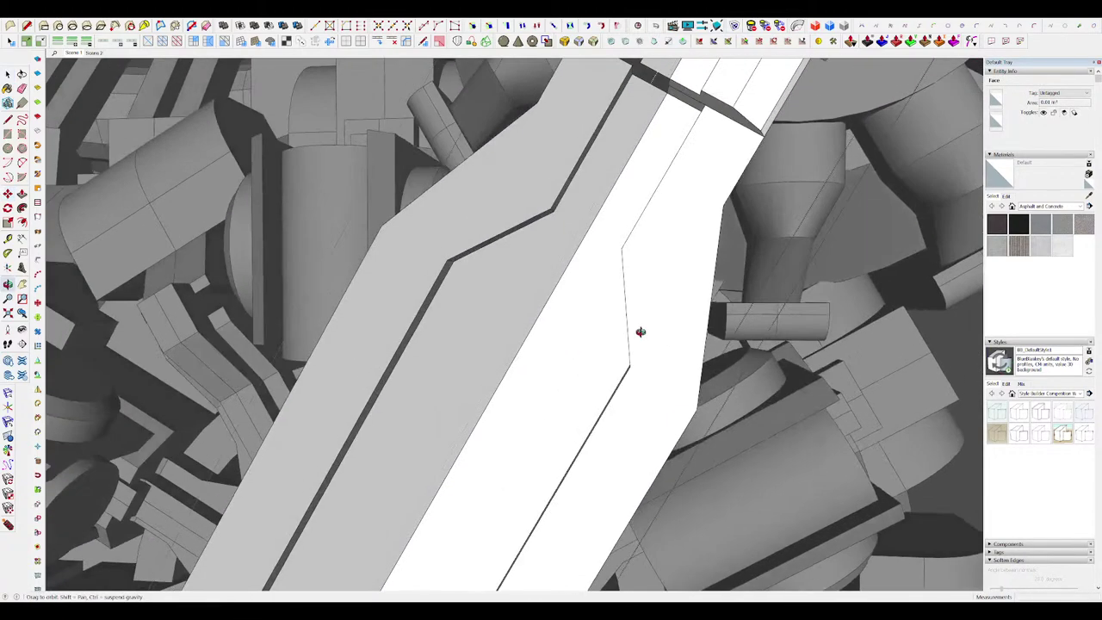
{"action": "key", "text": "h"}
{"action": "scroll", "coordinate": [641, 322], "scroll_direction": "down", "scroll_amount": 3}
{"action": "scroll", "coordinate": [625, 276], "scroll_direction": "up", "scroll_amount": 3}
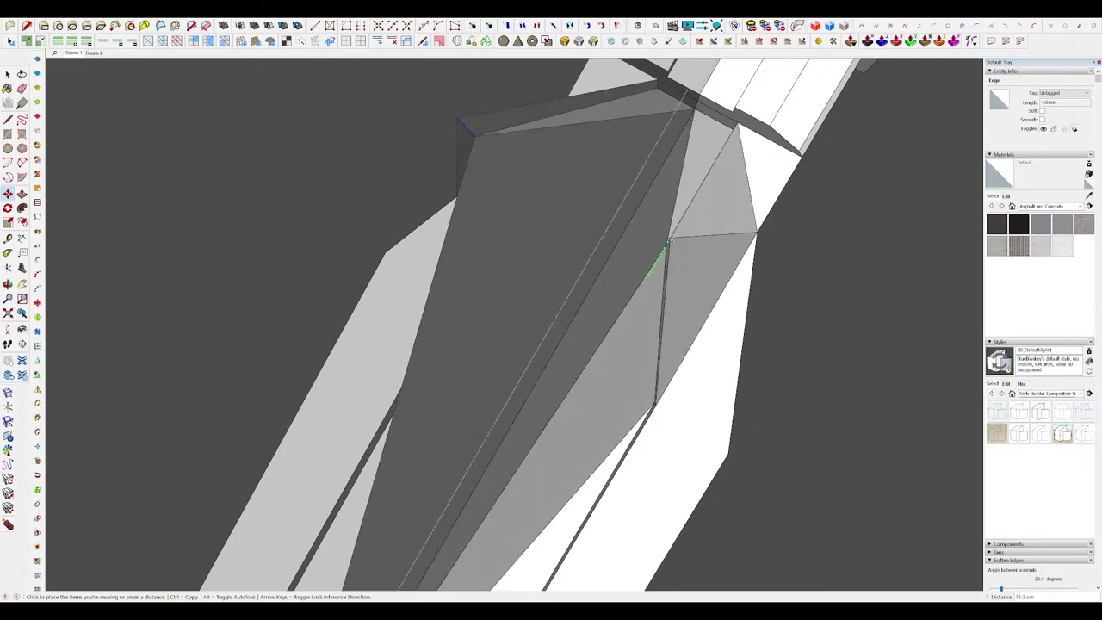
{"action": "key", "text": "space"}
{"action": "scroll", "coordinate": [652, 219], "scroll_direction": "down", "scroll_amount": 10}
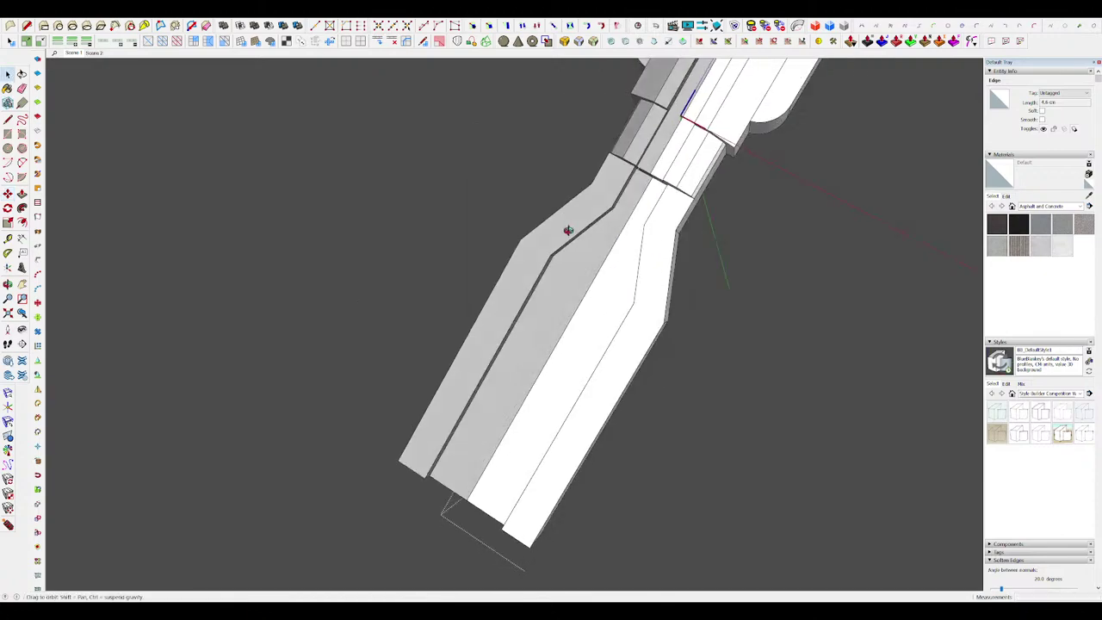
{"action": "middle_click_drag", "start_coordinate": [733, 255], "coordinate": [746, 390]}
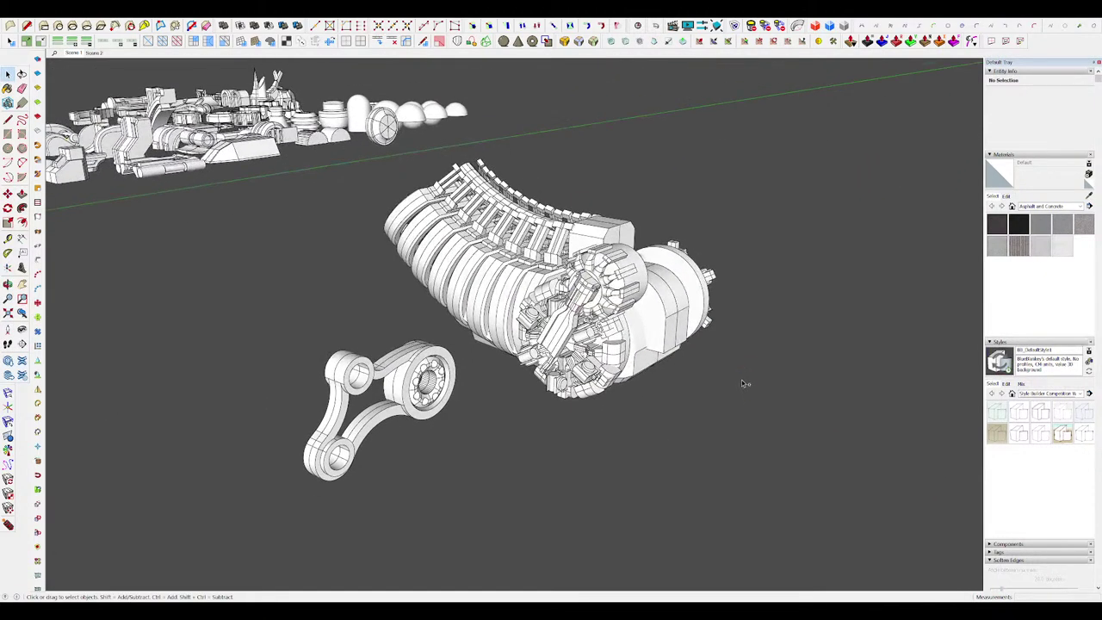
Step: Orbit to a rear top view and open the end cylinder group for editing
{"action": "middle_click_drag", "start_coordinate": [697, 341], "coordinate": [395, 63]}
{"action": "scroll", "coordinate": [553, 298], "scroll_direction": "up", "scroll_amount": 4}
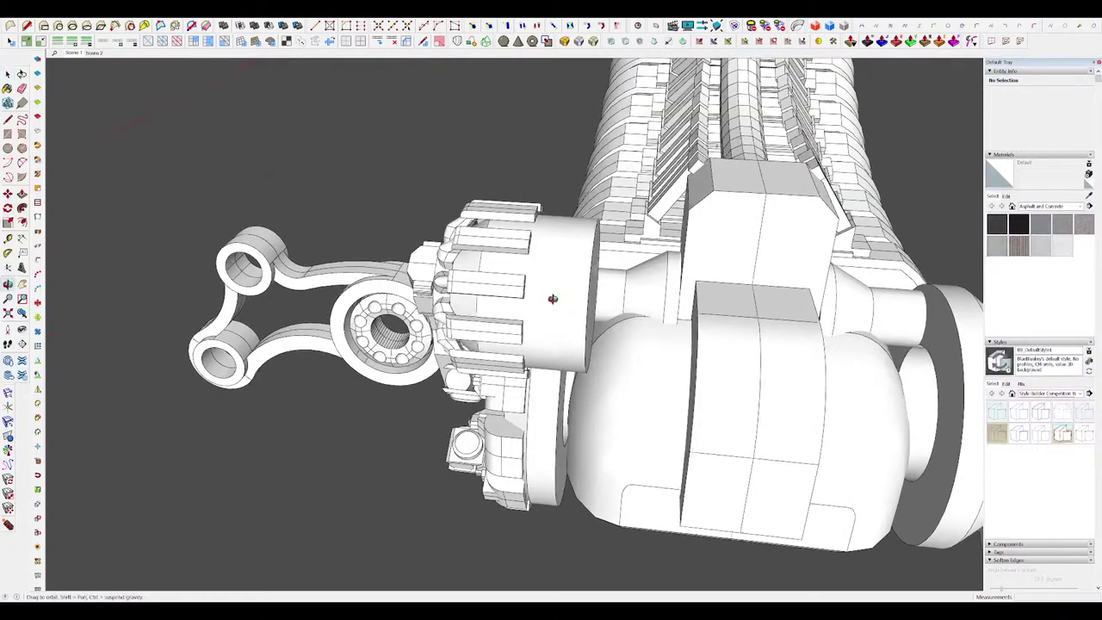
{"action": "left_click", "coordinate": [556, 288]}
{"action": "middle_click_drag", "start_coordinate": [554, 298], "coordinate": [602, 280]}
{"action": "double_click", "coordinate": [555, 280]}
{"action": "left_click", "coordinate": [556, 278]}
Step: Extrude the cylinder's end face 39.5 cm and pull its inner circle outward
{"action": "key", "text": "p"}
{"action": "left_click", "coordinate": [557, 271]}
{"action": "left_click", "coordinate": [511, 227]}
{"action": "scroll", "coordinate": [512, 275], "scroll_direction": "down", "scroll_amount": 4}
{"action": "scroll", "coordinate": [514, 275], "scroll_direction": "up", "scroll_amount": 4}
{"action": "left_click", "coordinate": [523, 250]}
{"action": "key", "text": "p"}
{"action": "left_click", "coordinate": [523, 252]}
{"action": "left_click", "coordinate": [536, 263]}
{"action": "scroll", "coordinate": [575, 244], "scroll_direction": "up", "scroll_amount": 4}
Step: Offset the end circle on the disc and pull the new ring face outward
{"action": "left_click", "coordinate": [606, 279]}
{"action": "scroll", "coordinate": [585, 408], "scroll_direction": "down", "scroll_amount": 5}
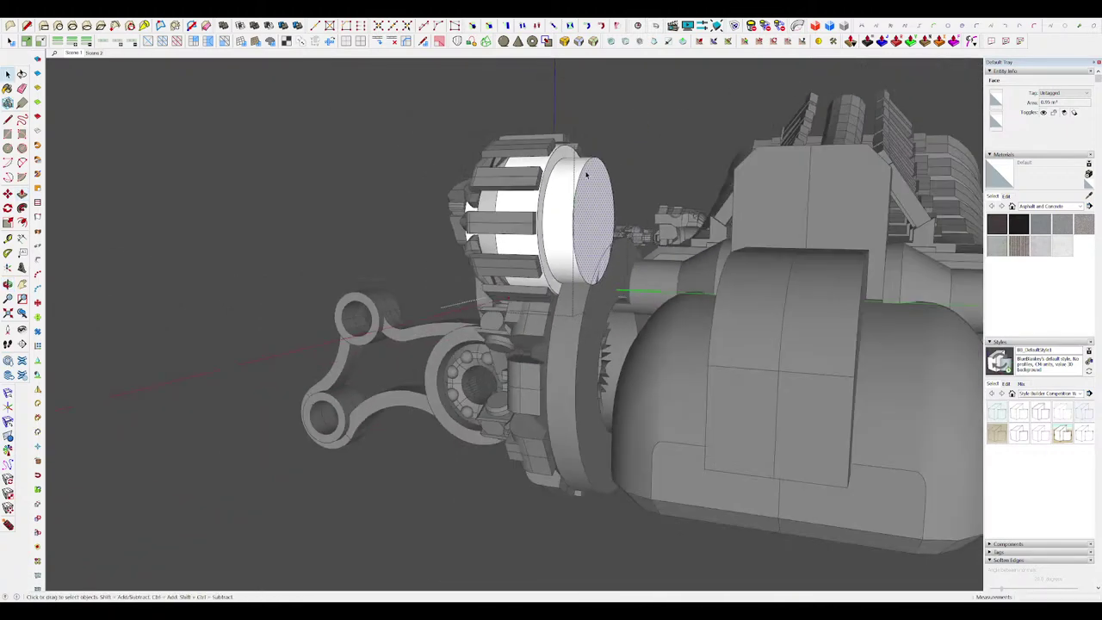
{"action": "key", "text": "f"}
{"action": "scroll", "coordinate": [607, 150], "scroll_direction": "up", "scroll_amount": 5}
{"action": "left_click", "coordinate": [616, 131]}
{"action": "key", "text": "p"}
{"action": "left_click", "coordinate": [593, 146]}
{"action": "left_click", "coordinate": [654, 152]}
{"action": "middle_click_drag", "start_coordinate": [654, 151], "coordinate": [511, 174]}
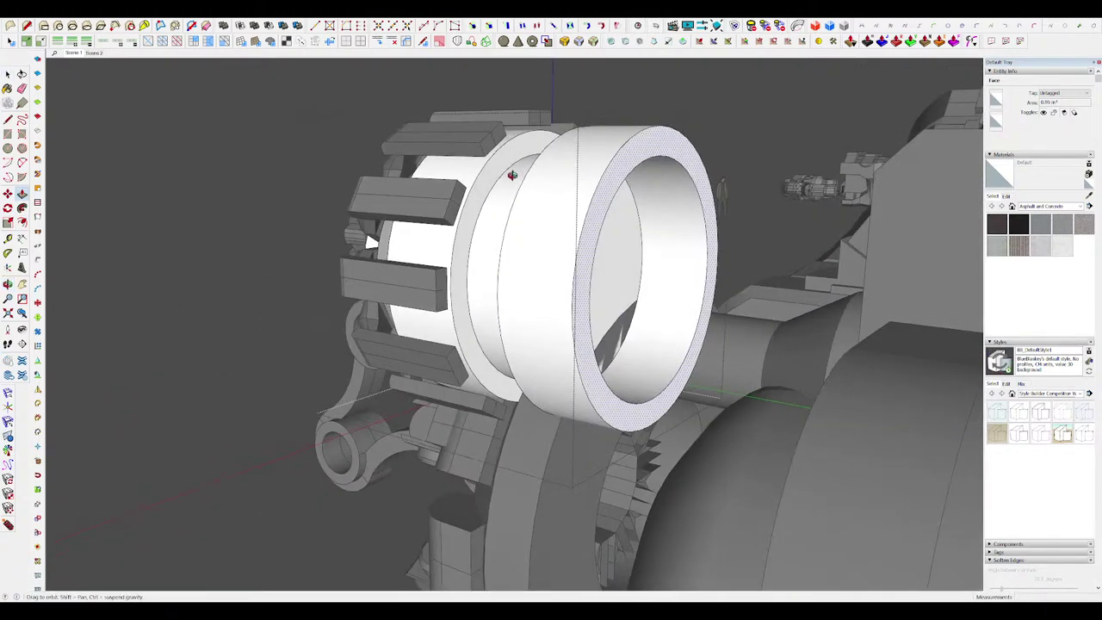
{"action": "scroll", "coordinate": [512, 176], "scroll_direction": "down", "scroll_amount": 2}
{"action": "key", "text": "space"}
Step: Push the recessed centre face flush with the raised ring
{"action": "left_click", "coordinate": [577, 222]}
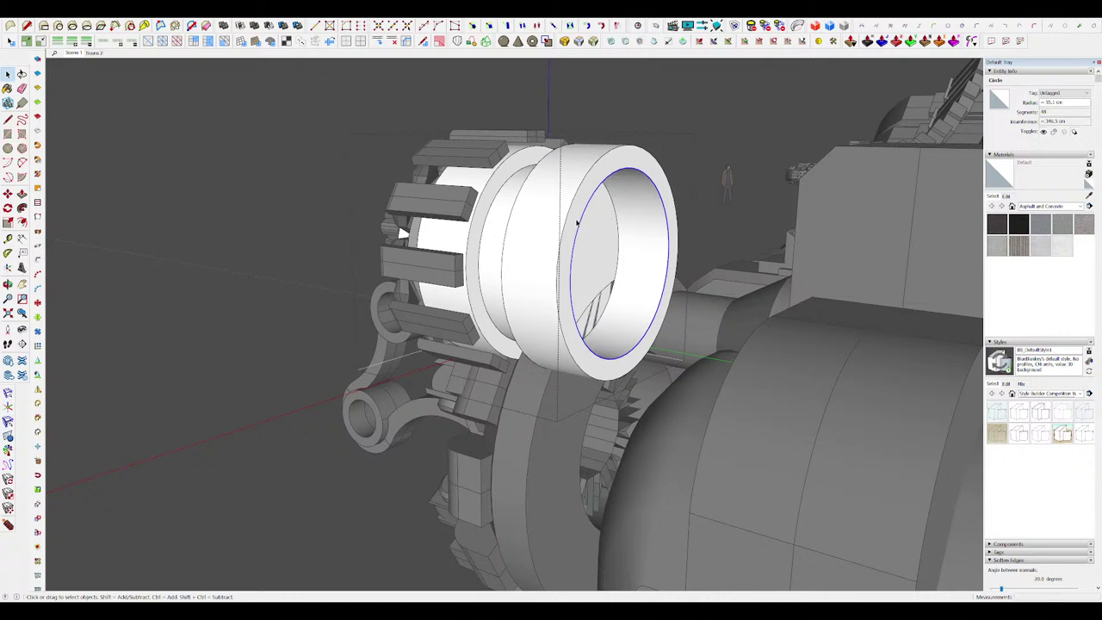
{"action": "middle_click_drag", "start_coordinate": [565, 262], "coordinate": [554, 280]}
{"action": "key", "text": "p"}
{"action": "left_click", "coordinate": [555, 281]}
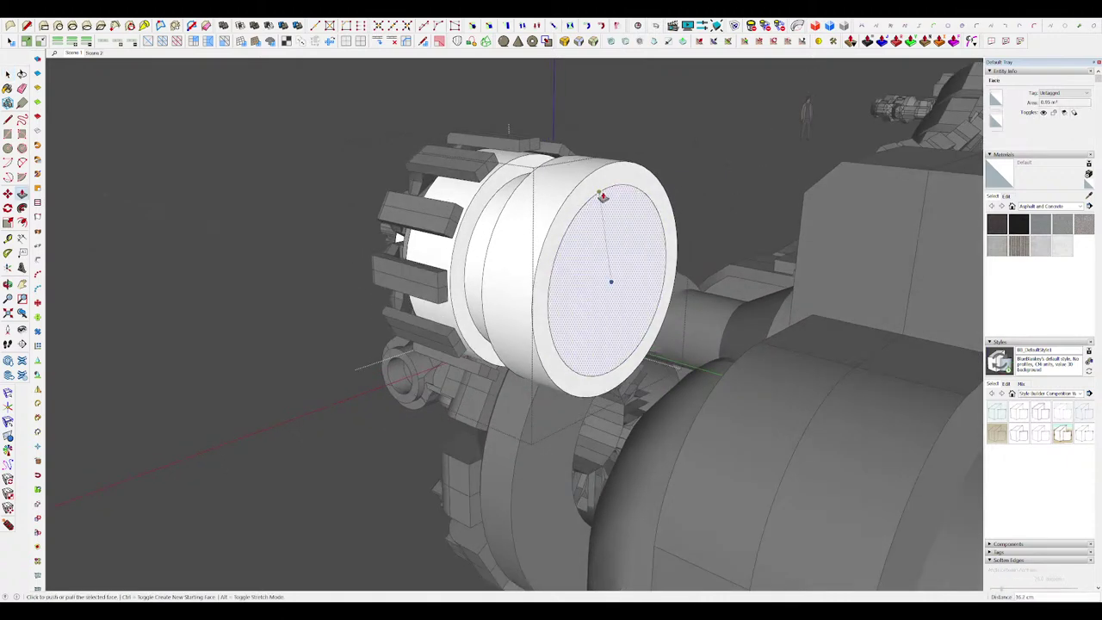
{"action": "left_click", "coordinate": [600, 193]}
{"action": "key", "text": "e"}
{"action": "left_click", "coordinate": [601, 191]}
Step: Select the hub's circular edge and start a bevel on it
{"action": "middle_click_drag", "start_coordinate": [602, 195], "coordinate": [873, 320]}
{"action": "scroll", "coordinate": [625, 230], "scroll_direction": "down", "scroll_amount": 5}
{"action": "scroll", "coordinate": [625, 230], "scroll_direction": "up", "scroll_amount": 5}
{"action": "key", "text": "space"}
{"action": "left_click", "coordinate": [605, 213]}
{"action": "mouse_move", "coordinate": [605, 213]}
{"action": "middle_mouse_down"}
{"action": "mouse_move", "coordinate": [628, 233]}
{"action": "mouse_move", "coordinate": [613, 209]}
{"action": "middle_mouse_up"}
{"action": "key", "text": "b"}
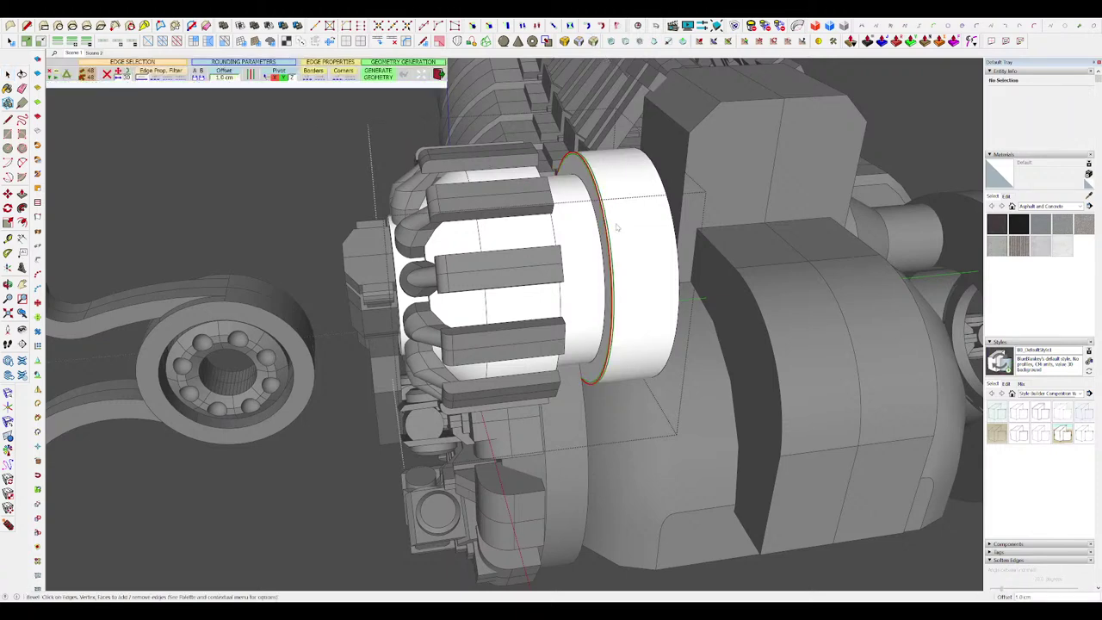
Step: Apply a 5 cm bevel to the hub's circular edge
{"action": "type", "text": "5"}
{"action": "key", "text": "Return"}
{"action": "middle_click_drag", "start_coordinate": [615, 229], "coordinate": [608, 260]}
{"action": "key", "text": "Return"}
{"action": "scroll", "coordinate": [612, 230], "scroll_direction": "down", "scroll_amount": 4}
{"action": "key", "text": "space"}
{"action": "scroll", "coordinate": [551, 211], "scroll_direction": "up", "scroll_amount": 5}
{"action": "scroll", "coordinate": [552, 206], "scroll_direction": "down", "scroll_amount": 3}
{"action": "scroll", "coordinate": [571, 179], "scroll_direction": "up", "scroll_amount": 4}
Step: Reopen the hub group and pull its ring face further out
{"action": "left_click", "coordinate": [583, 179]}
{"action": "scroll", "coordinate": [585, 180], "scroll_direction": "down", "scroll_amount": 3}
{"action": "scroll", "coordinate": [608, 213], "scroll_direction": "down", "scroll_amount": 4}
{"action": "key", "text": "Escape"}
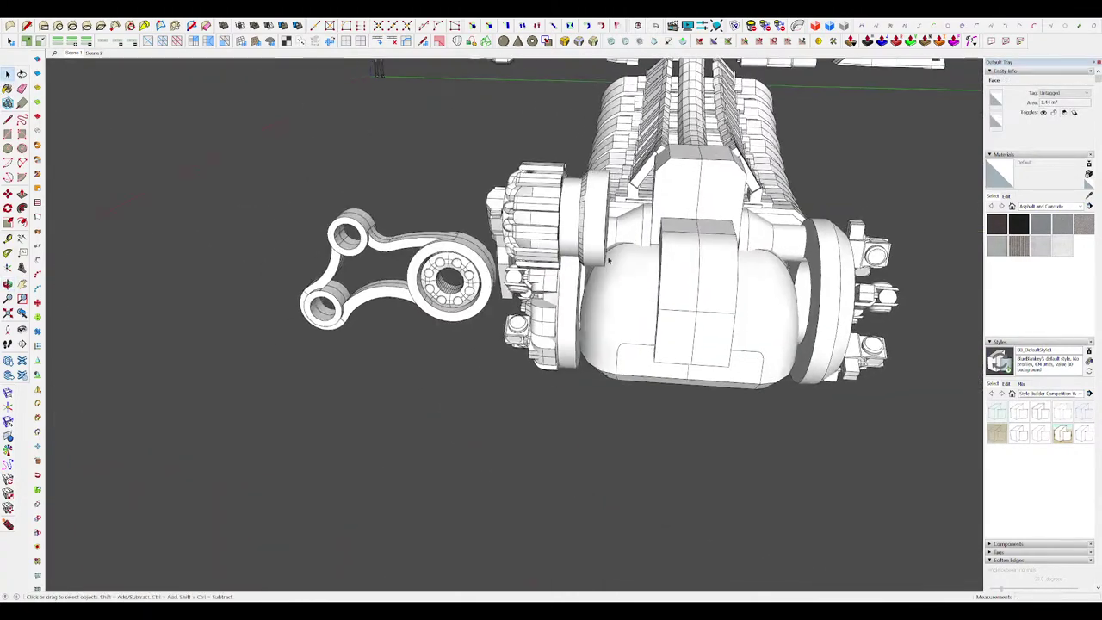
{"action": "scroll", "coordinate": [558, 209], "scroll_direction": "up", "scroll_amount": 6}
{"action": "double_click", "coordinate": [538, 162]}
{"action": "key", "text": "p"}
{"action": "left_click", "coordinate": [552, 158]}
{"action": "left_click", "coordinate": [571, 151]}
{"action": "key", "text": "space"}
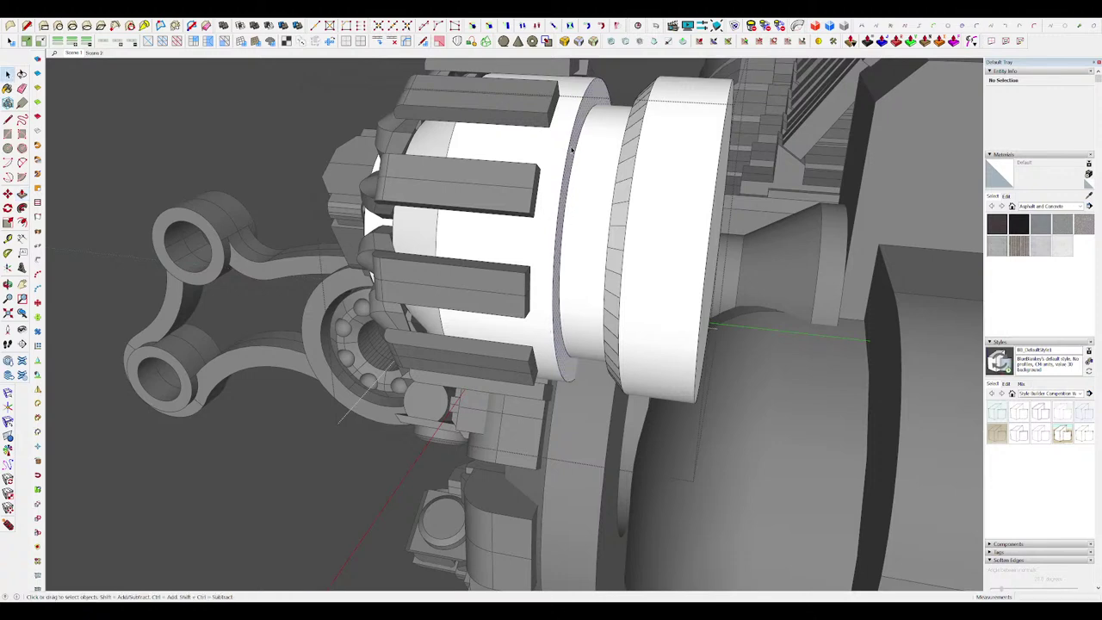
Step: Bevel the disc's rim circle to round it off
{"action": "left_click", "coordinate": [571, 150]}
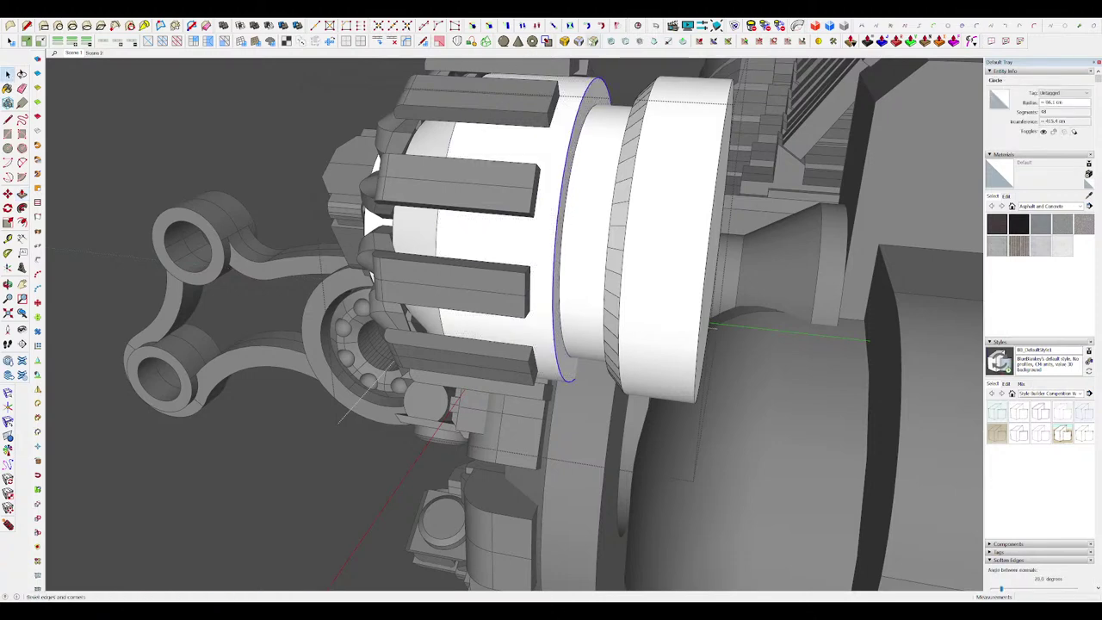
{"action": "left_click", "coordinate": [593, 43]}
{"action": "left_click", "coordinate": [585, 159]}
{"action": "key", "text": "space"}
{"action": "scroll", "coordinate": [586, 164], "scroll_direction": "down", "scroll_amount": 4}
{"action": "middle_click_drag", "start_coordinate": [588, 190], "coordinate": [684, 222]}
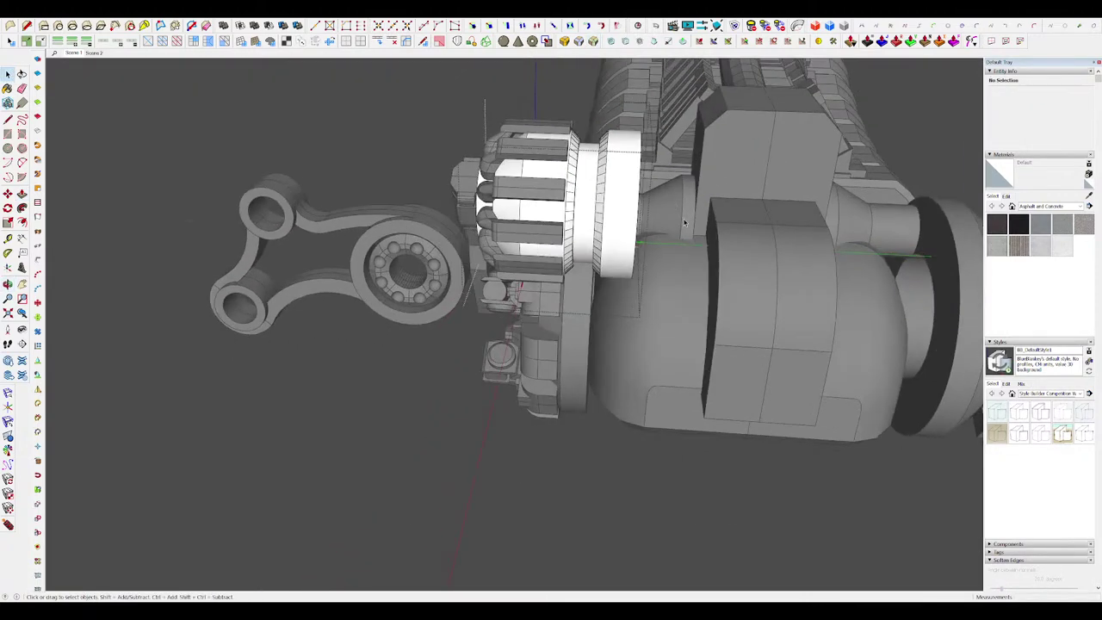
Step: Push/Pull the prong bar ends, shortening two bars and extending the top bar
{"action": "middle_click_drag", "start_coordinate": [524, 185], "coordinate": [499, 200]}
{"action": "left_click", "coordinate": [673, 219]}
{"action": "scroll", "coordinate": [491, 197], "scroll_direction": "up", "scroll_amount": 2}
{"action": "scroll", "coordinate": [490, 198], "scroll_direction": "up", "scroll_amount": 10}
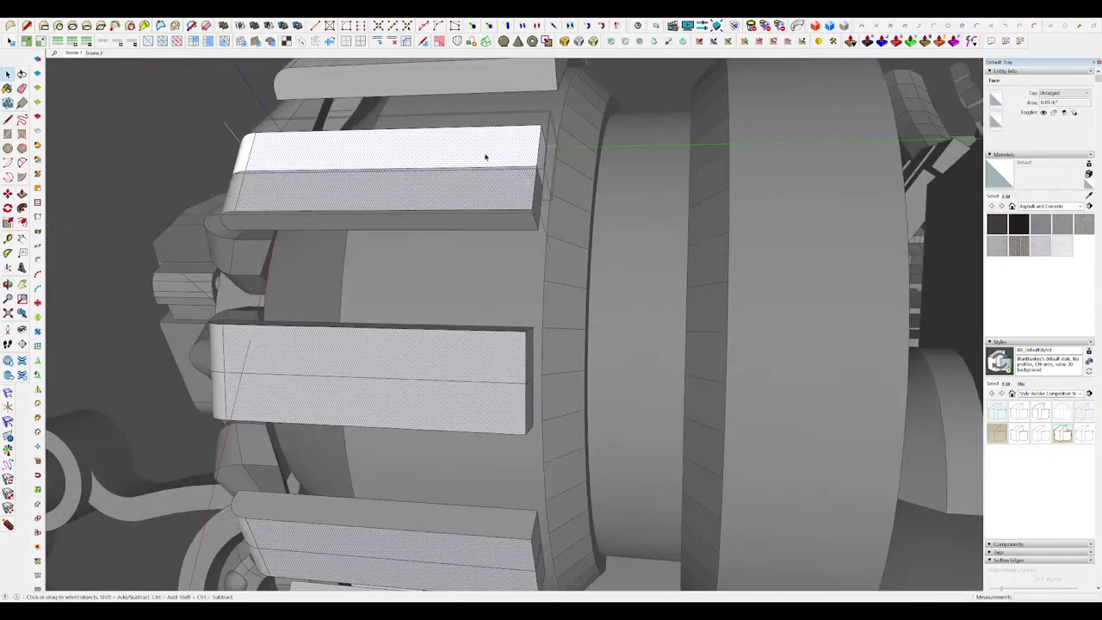
{"action": "left_click", "coordinate": [531, 207]}
{"action": "key", "text": "p"}
{"action": "middle_click_drag", "start_coordinate": [533, 210], "coordinate": [494, 176]}
{"action": "left_click", "coordinate": [506, 172]}
{"action": "left_click", "coordinate": [451, 174]}
{"action": "scroll", "coordinate": [451, 175], "scroll_direction": "down", "scroll_amount": 2}
{"action": "left_click", "coordinate": [451, 175]}
{"action": "left_click", "coordinate": [517, 168]}
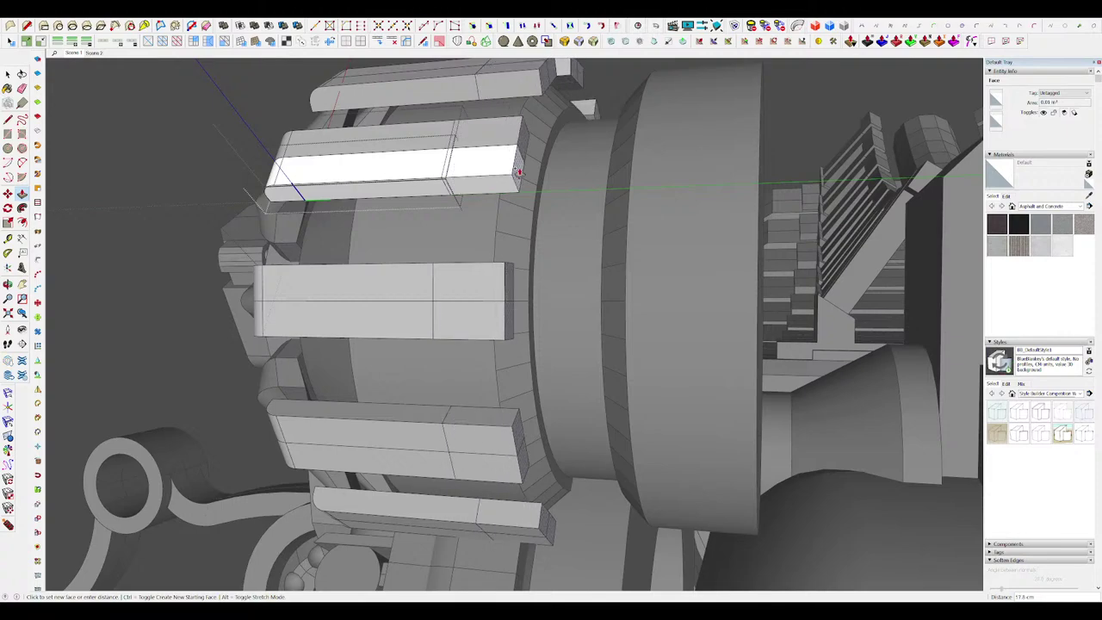
Step: Move the bar ends into angled tips, then exit the bar group
{"action": "key", "text": "m"}
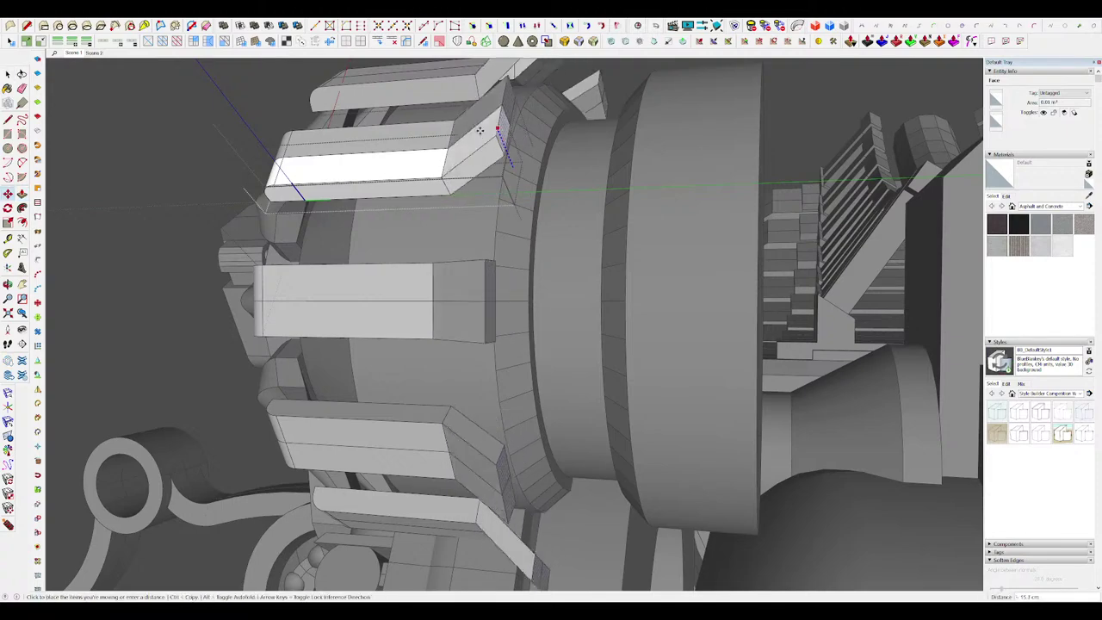
{"action": "left_click", "coordinate": [501, 125]}
{"action": "middle_click_drag", "start_coordinate": [484, 128], "coordinate": [472, 135]}
{"action": "scroll", "coordinate": [480, 134], "scroll_direction": "down", "scroll_amount": 3}
{"action": "key", "text": "p"}
{"action": "left_click", "coordinate": [638, 181]}
{"action": "middle_click_drag", "start_coordinate": [638, 181], "coordinate": [605, 195]}
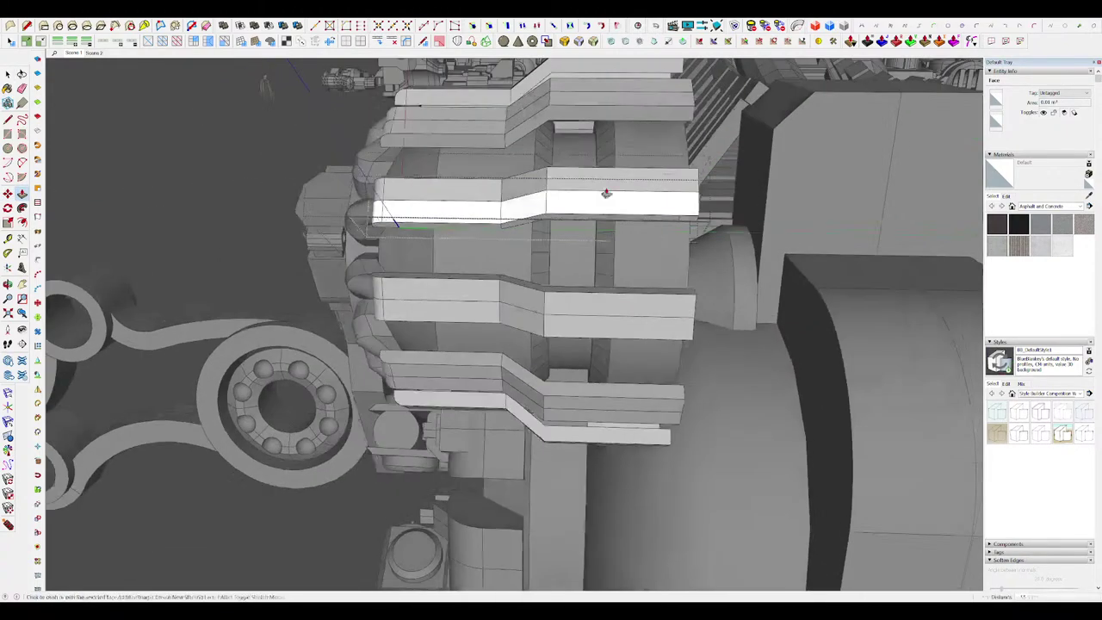
{"action": "key", "text": "space"}
{"action": "key", "text": "Escape"}
{"action": "scroll", "coordinate": [740, 253], "scroll_direction": "down", "scroll_amount": 4}
{"action": "left_click", "coordinate": [914, 339]}
Step: Open the nested clamp component by the end hub and select its geometry
{"action": "middle_click_drag", "start_coordinate": [740, 253], "coordinate": [771, 247]}
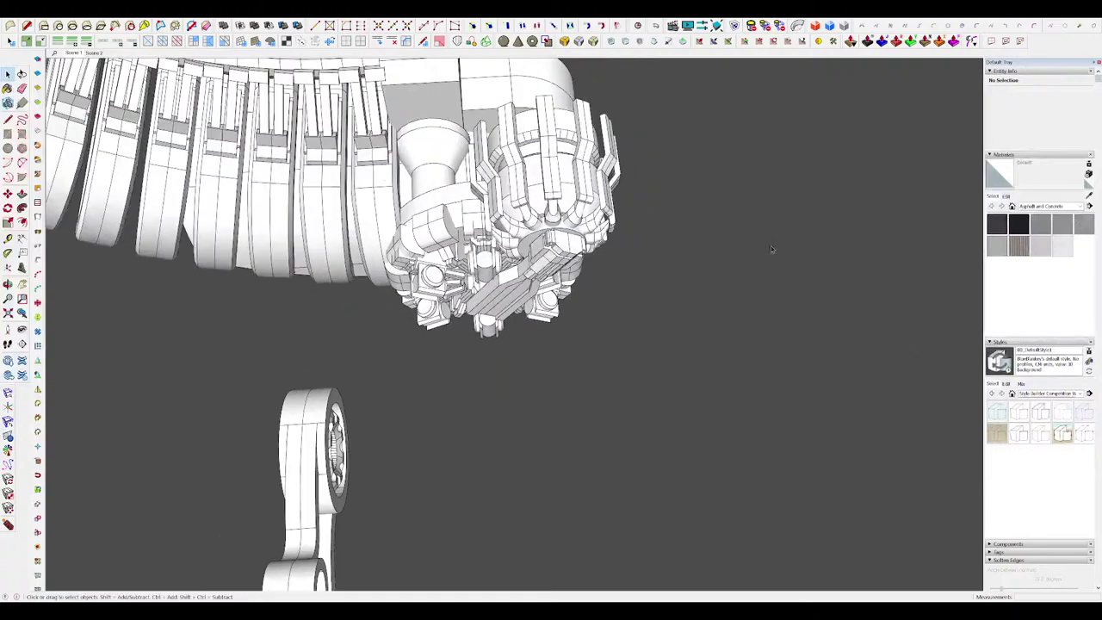
{"action": "scroll", "coordinate": [614, 140], "scroll_direction": "up", "scroll_amount": 6}
{"action": "middle_click_drag", "start_coordinate": [614, 140], "coordinate": [570, 241]}
{"action": "scroll", "coordinate": [594, 249], "scroll_direction": "down", "scroll_amount": 4}
{"action": "scroll", "coordinate": [555, 248], "scroll_direction": "up", "scroll_amount": 4}
{"action": "double_click", "coordinate": [580, 265]}
{"action": "left_click", "coordinate": [578, 263]}
{"action": "double_click", "coordinate": [571, 240]}
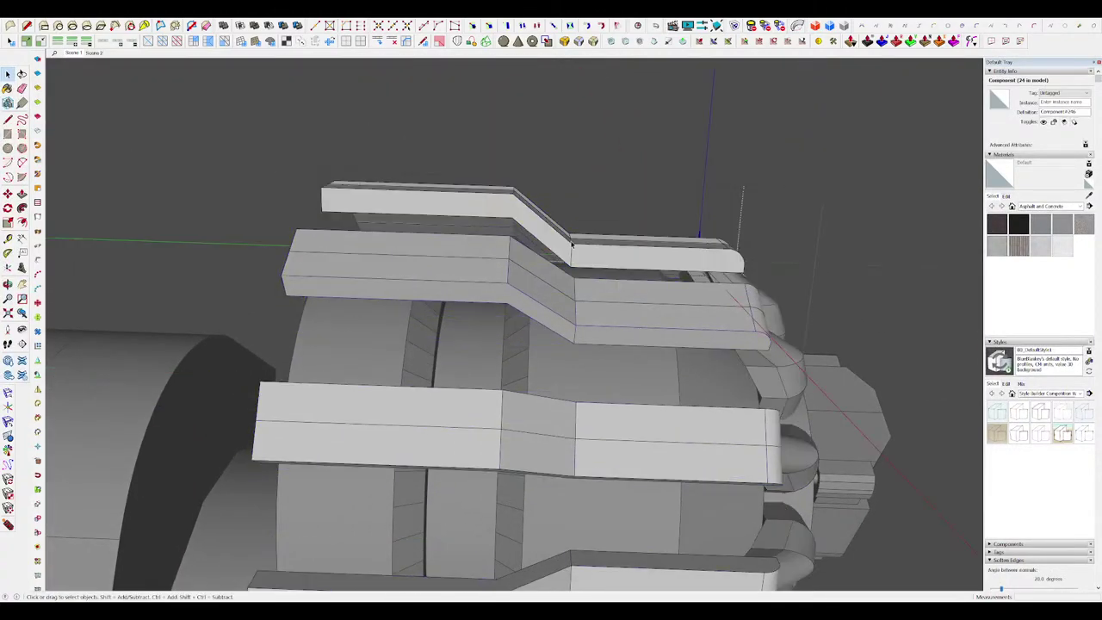
{"action": "double_click", "coordinate": [571, 243]}
{"action": "triple_click", "coordinate": [570, 243]}
Step: Move the clamp's step edges and add a line across the clamp face
{"action": "left_click_drag", "start_coordinate": [552, 211], "coordinate": [605, 290]}
{"action": "key", "text": "m"}
{"action": "left_click", "coordinate": [594, 261]}
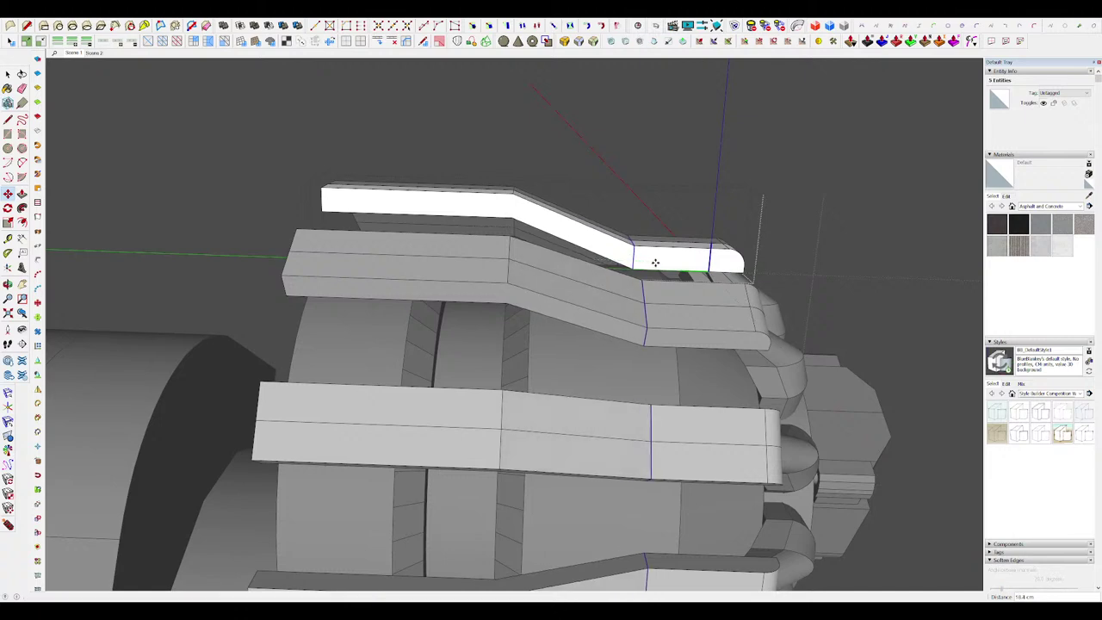
{"action": "key", "text": "space"}
{"action": "mouse_move", "coordinate": [597, 246]}
{"action": "middle_mouse_down"}
{"action": "mouse_move", "coordinate": [571, 241]}
{"action": "mouse_move", "coordinate": [605, 233]}
{"action": "middle_mouse_up"}
{"action": "scroll", "coordinate": [600, 234], "scroll_direction": "up", "scroll_amount": 3}
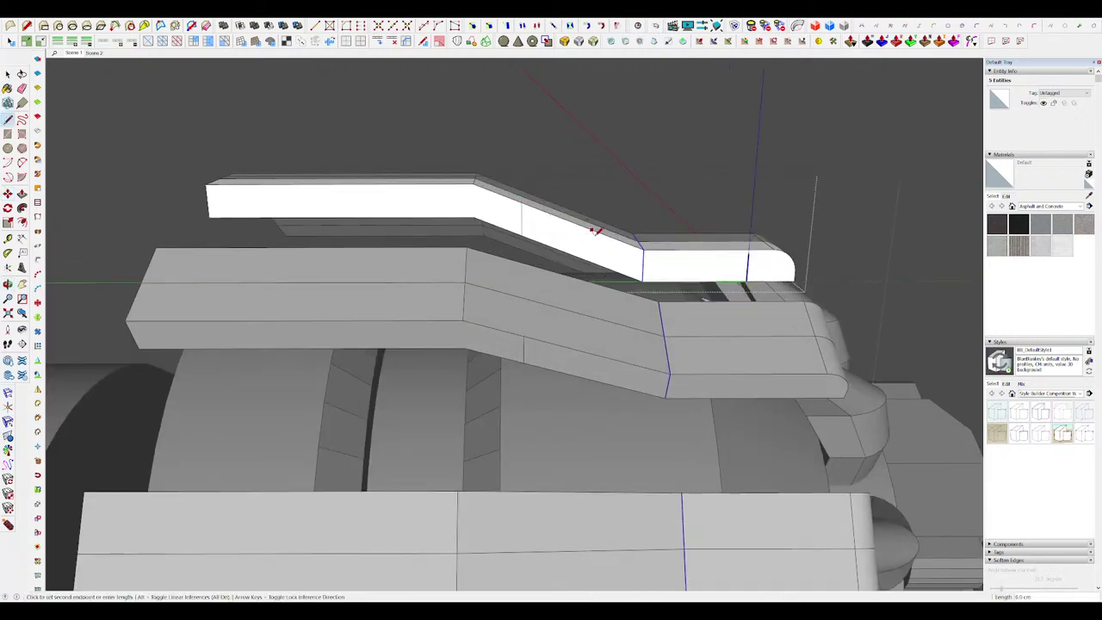
{"action": "left_click", "coordinate": [591, 261]}
{"action": "key", "text": "space"}
{"action": "middle_click_drag", "start_coordinate": [591, 259], "coordinate": [599, 256]}
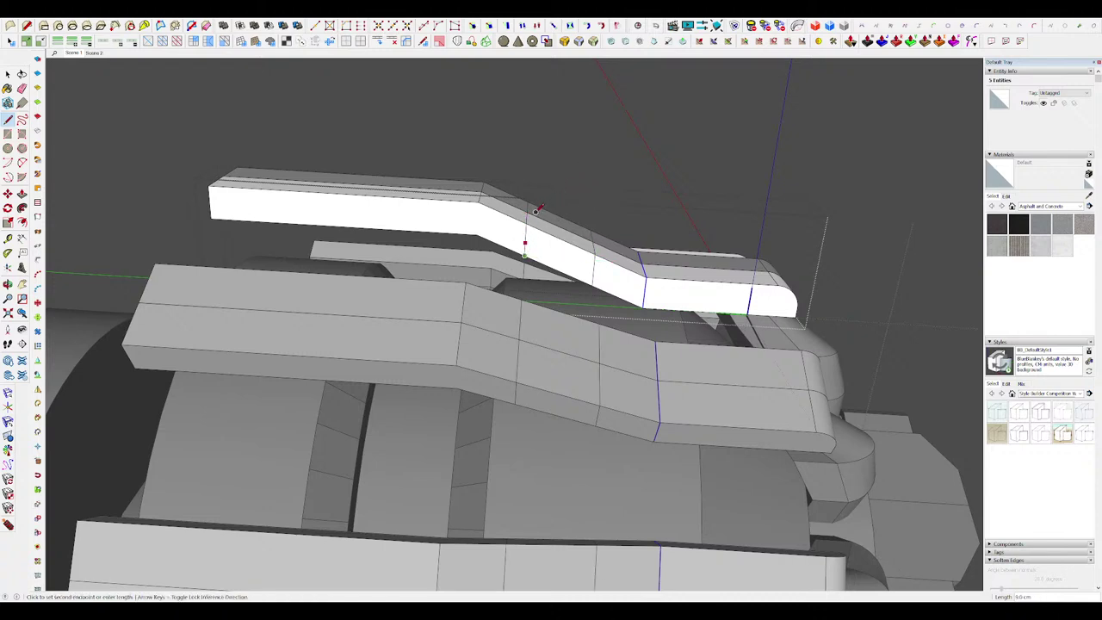
Step: Finish the line on the clamp beam and drop that section slightly lower
{"action": "left_click", "coordinate": [527, 211]}
{"action": "scroll", "coordinate": [613, 284], "scroll_direction": "up", "scroll_amount": 4}
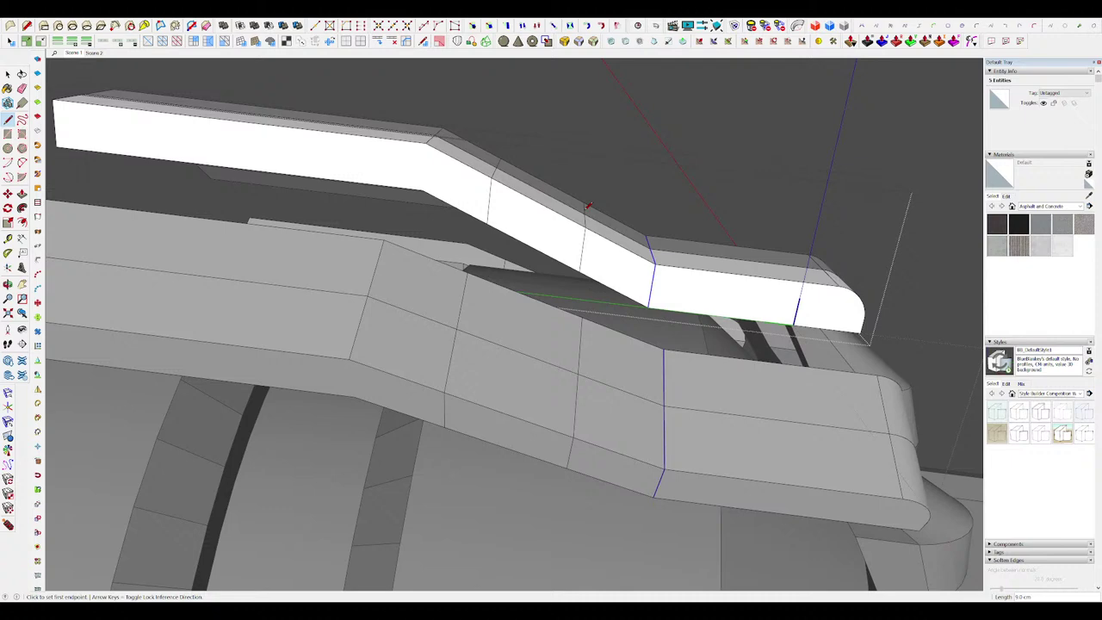
{"action": "mouse_move", "coordinate": [588, 206]}
{"action": "middle_mouse_down"}
{"action": "mouse_move", "coordinate": [504, 143]}
{"action": "mouse_move", "coordinate": [566, 184]}
{"action": "mouse_move", "coordinate": [561, 246]}
{"action": "middle_mouse_up"}
{"action": "key", "text": "m"}
{"action": "left_click", "coordinate": [567, 191]}
{"action": "left_click", "coordinate": [567, 198]}
{"action": "key", "text": "space"}
{"action": "left_click_drag", "start_coordinate": [475, 148], "coordinate": [537, 230]}
{"action": "mouse_move", "coordinate": [538, 230]}
{"action": "middle_mouse_down"}
{"action": "mouse_move", "coordinate": [527, 189]}
{"action": "mouse_move", "coordinate": [502, 162]}
{"action": "mouse_move", "coordinate": [422, 189]}
{"action": "mouse_move", "coordinate": [693, 275]}
{"action": "mouse_move", "coordinate": [516, 233]}
{"action": "mouse_move", "coordinate": [510, 265]}
{"action": "middle_mouse_up"}
{"action": "key", "text": "space"}
{"action": "scroll", "coordinate": [582, 233], "scroll_direction": "down", "scroll_amount": 4}
{"action": "left_click", "coordinate": [692, 274]}
{"action": "scroll", "coordinate": [506, 231], "scroll_direction": "up", "scroll_amount": 4}
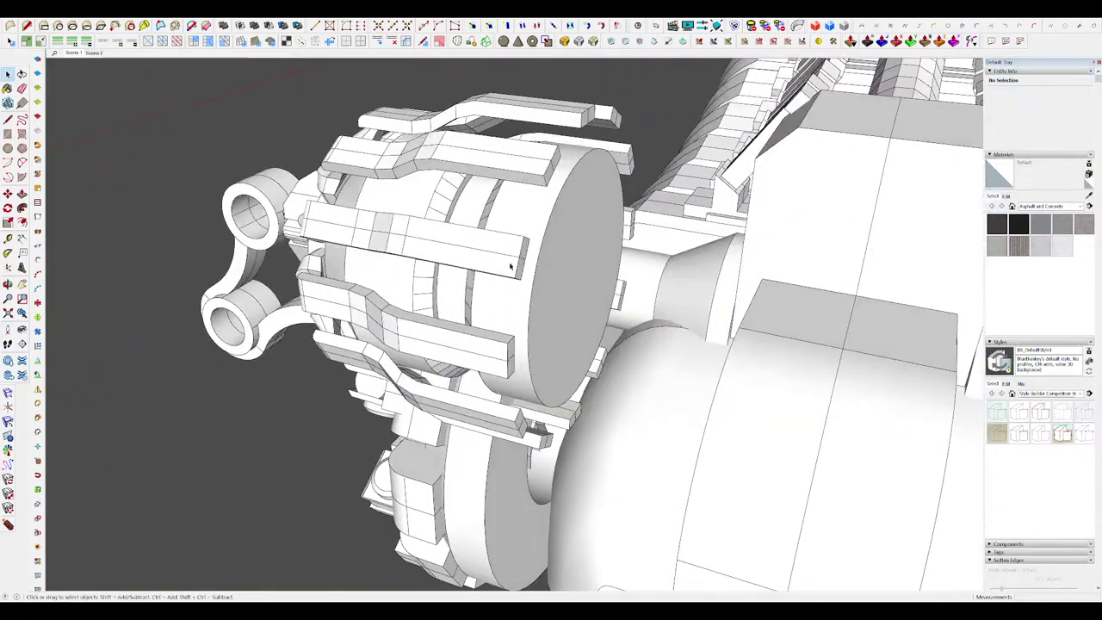
Step: Offset a ring inside the cylinder's end face, extrude it, and push the inner face flush
{"action": "left_click", "coordinate": [577, 228]}
{"action": "middle_click_drag", "start_coordinate": [576, 228], "coordinate": [553, 216]}
{"action": "scroll", "coordinate": [553, 216], "scroll_direction": "up", "scroll_amount": 3}
{"action": "scroll", "coordinate": [553, 216], "scroll_direction": "down", "scroll_amount": 3}
{"action": "key", "text": "f"}
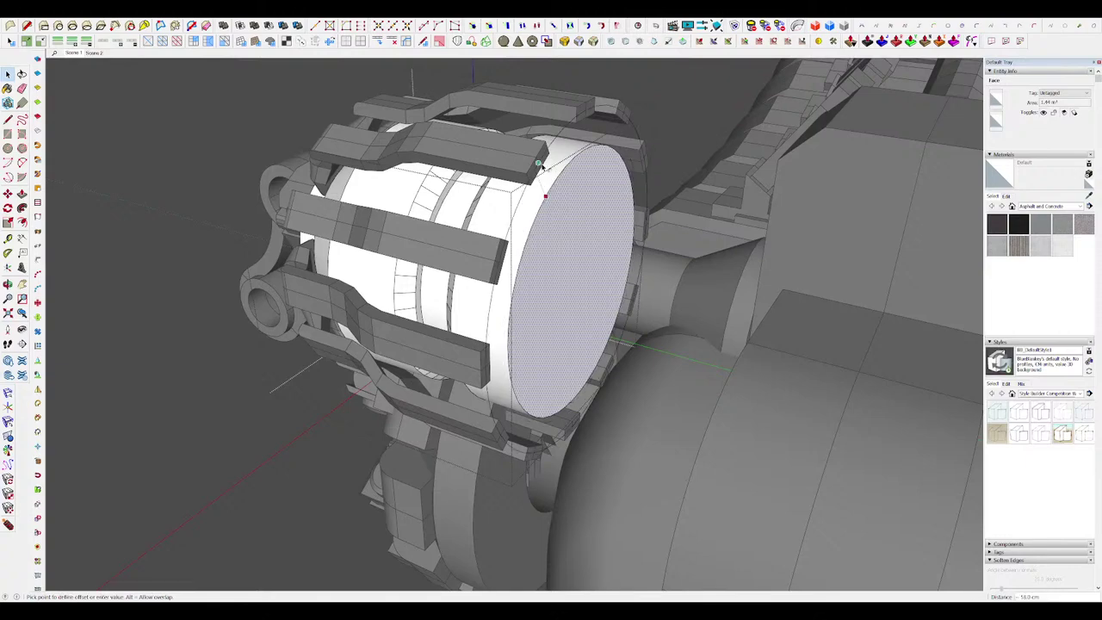
{"action": "left_click", "coordinate": [539, 163]}
{"action": "left_click", "coordinate": [565, 177]}
{"action": "key", "text": "space"}
{"action": "scroll", "coordinate": [565, 213], "scroll_direction": "down", "scroll_amount": 4}
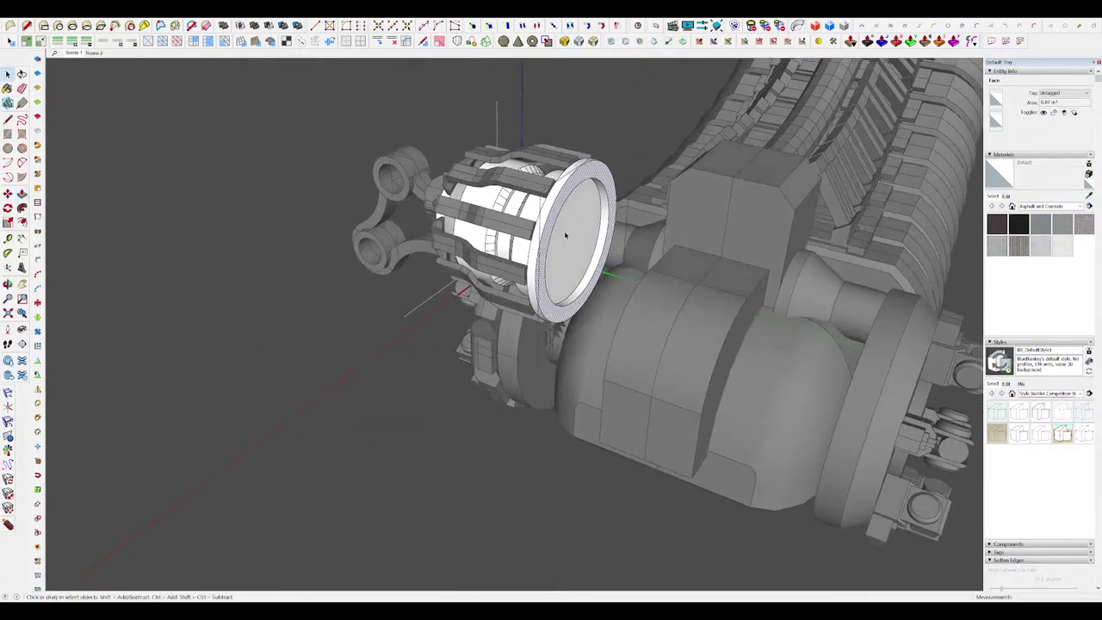
{"action": "left_click", "coordinate": [592, 178]}
Step: Erase leftover edges, Push/Pull the end disc thicker, and close the group
{"action": "key", "text": "e"}
{"action": "scroll", "coordinate": [594, 198], "scroll_direction": "up", "scroll_amount": 4}
{"action": "mouse_move", "coordinate": [594, 197]}
{"action": "middle_mouse_down"}
{"action": "mouse_move", "coordinate": [654, 224]}
{"action": "mouse_move", "coordinate": [701, 201]}
{"action": "mouse_move", "coordinate": [516, 163]}
{"action": "middle_mouse_up"}
{"action": "middle_click_drag", "start_coordinate": [376, 127], "coordinate": [335, 124]}
{"action": "key", "text": "p"}
{"action": "left_click", "coordinate": [637, 156]}
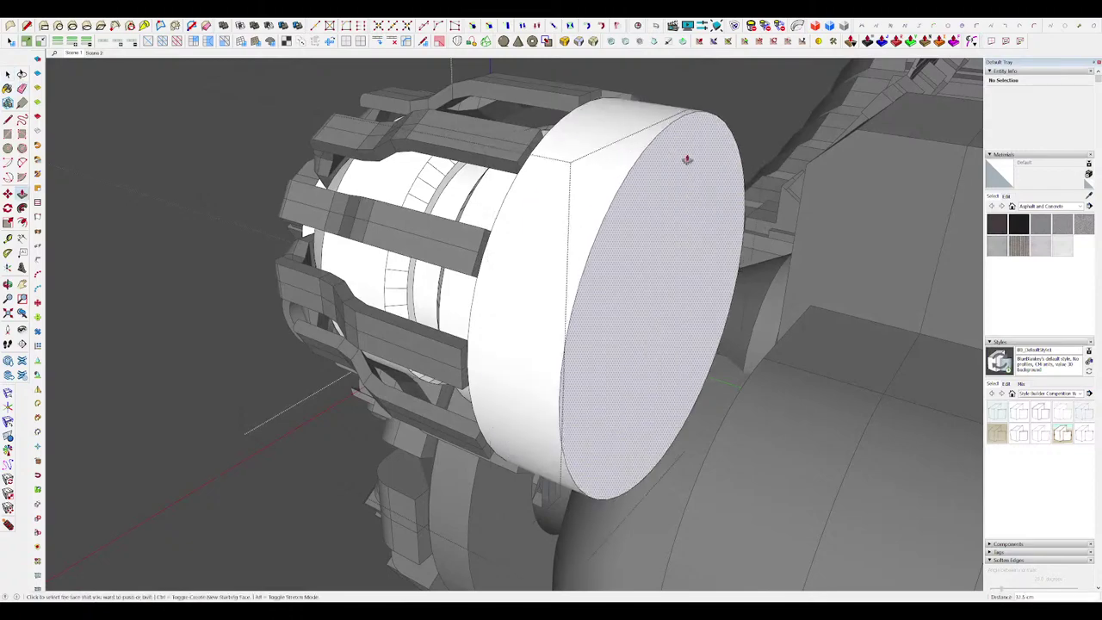
{"action": "left_click", "coordinate": [686, 161]}
{"action": "scroll", "coordinate": [645, 191], "scroll_direction": "down", "scroll_amount": 6}
{"action": "key", "text": "space"}
{"action": "middle_click_drag", "start_coordinate": [645, 191], "coordinate": [789, 340]}
{"action": "left_click", "coordinate": [721, 327]}
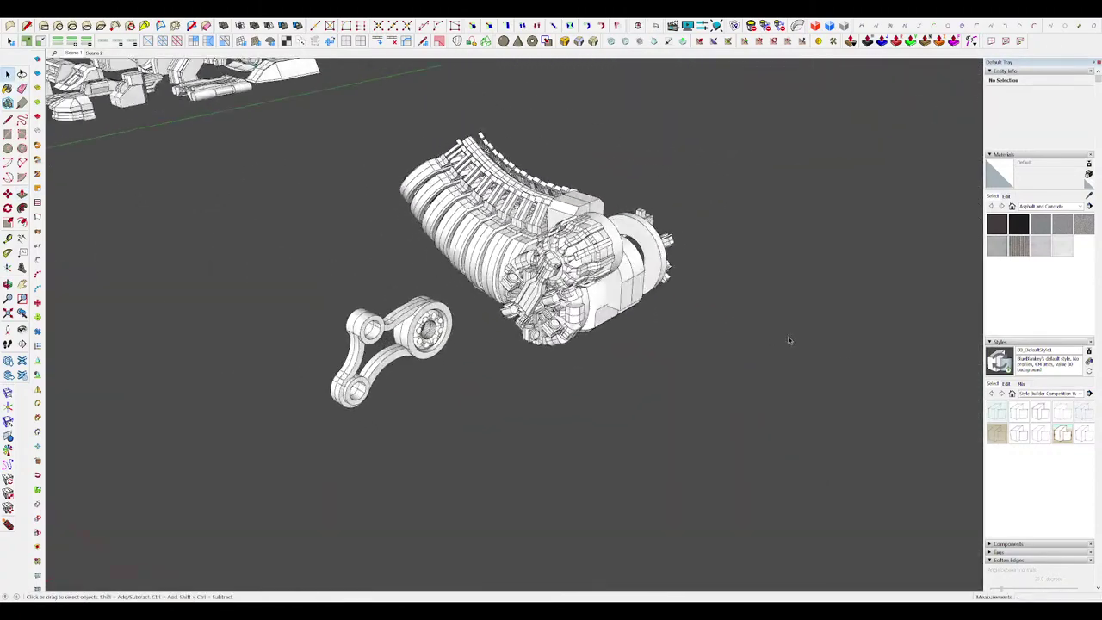
Step: Open the prong strip component and extend its bar end using a rectangle and Push/Pull
{"action": "scroll", "coordinate": [581, 254], "scroll_direction": "up", "scroll_amount": 7}
{"action": "middle_click_drag", "start_coordinate": [634, 234], "coordinate": [626, 290]}
{"action": "double_click", "coordinate": [624, 255]}
{"action": "left_click", "coordinate": [625, 291]}
{"action": "key", "text": "r"}
{"action": "scroll", "coordinate": [618, 288], "scroll_direction": "up", "scroll_amount": 4}
{"action": "left_click", "coordinate": [617, 289]}
{"action": "key", "text": "p"}
{"action": "left_click", "coordinate": [677, 268]}
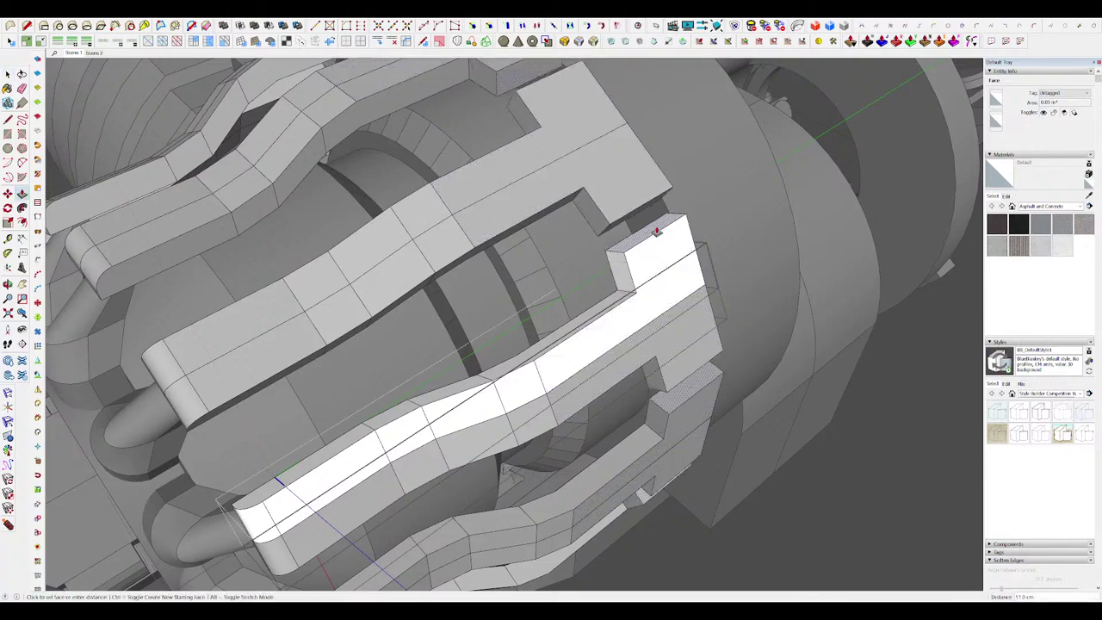
{"action": "scroll", "coordinate": [649, 228], "scroll_direction": "up", "scroll_amount": 6}
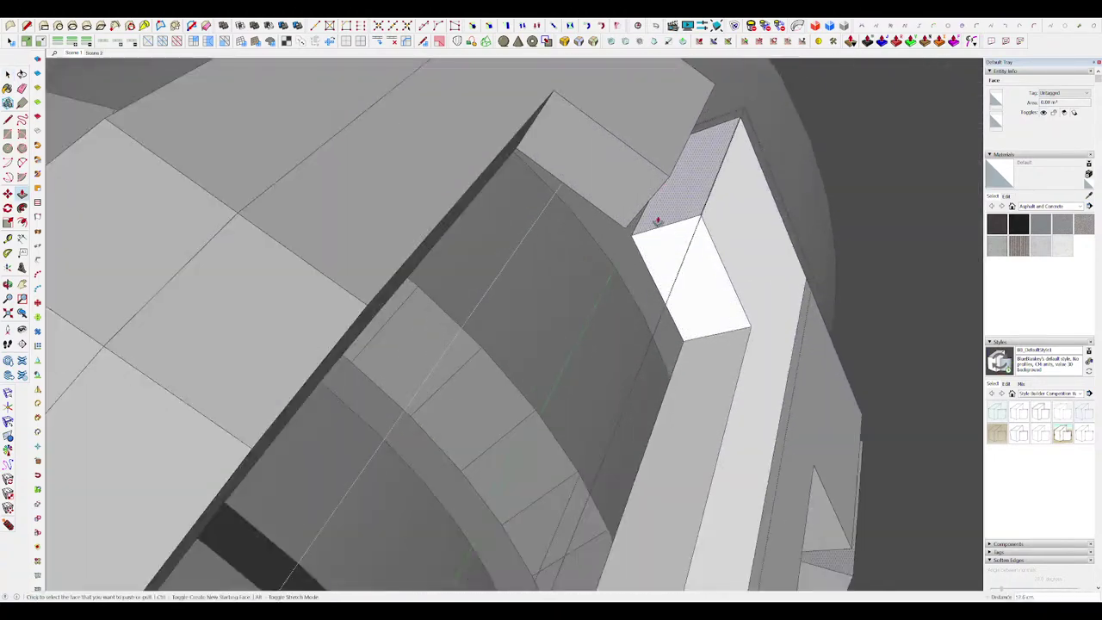
{"action": "left_click", "coordinate": [622, 212]}
{"action": "scroll", "coordinate": [660, 231], "scroll_direction": "down", "scroll_amount": 2}
{"action": "scroll", "coordinate": [662, 226], "scroll_direction": "up", "scroll_amount": 7}
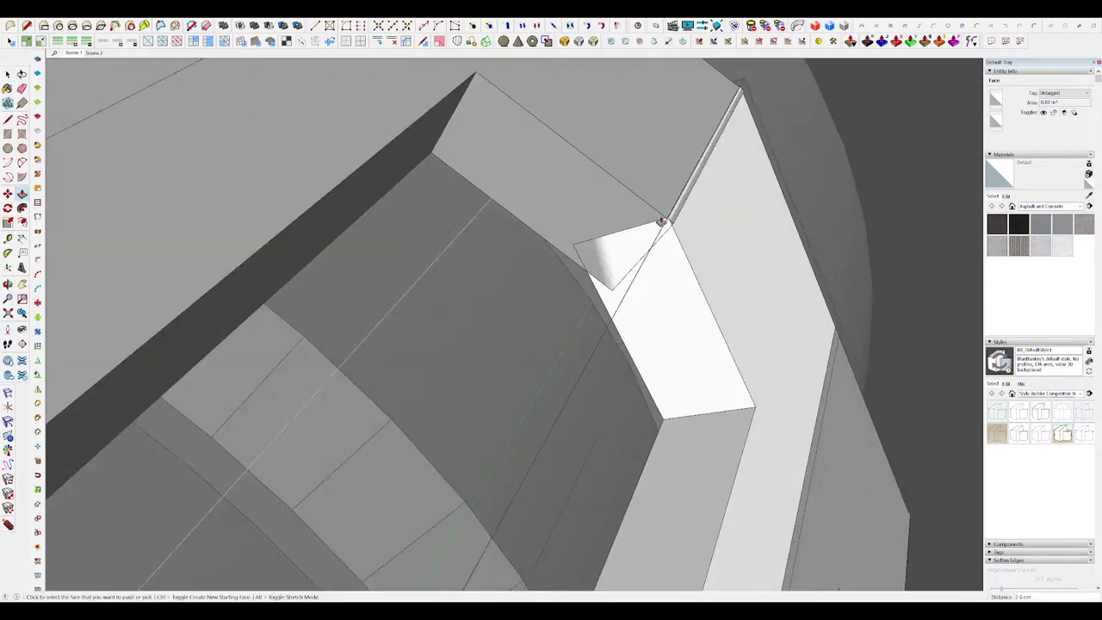
Step: Move the prong's top face further outward and close the component
{"action": "key", "text": "space"}
{"action": "scroll", "coordinate": [685, 221], "scroll_direction": "down", "scroll_amount": 2}
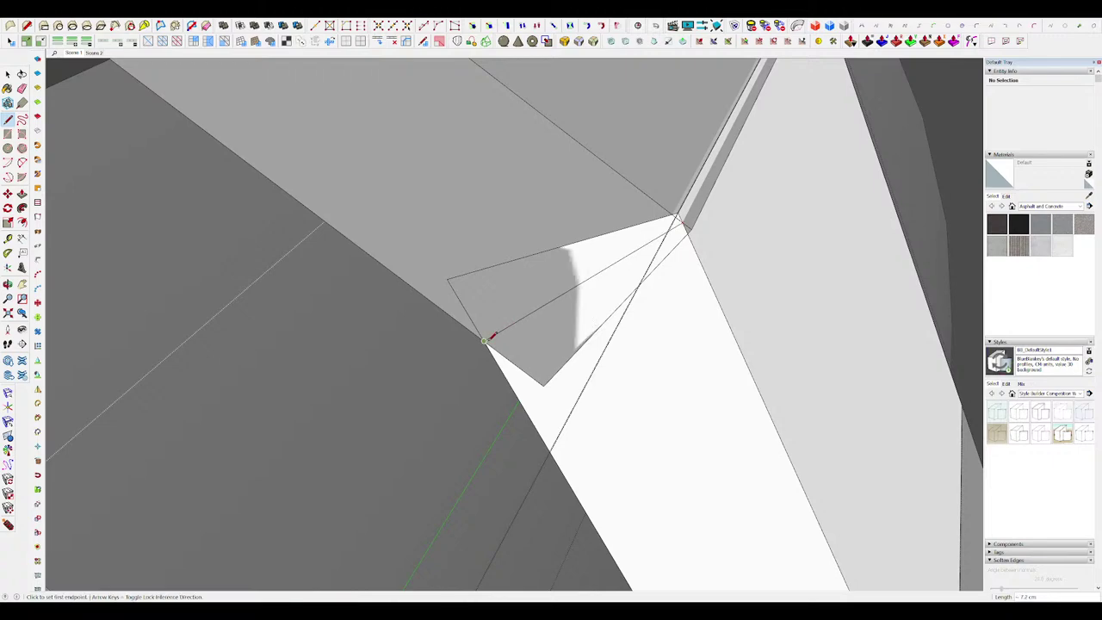
{"action": "scroll", "coordinate": [588, 325], "scroll_direction": "down", "scroll_amount": 4}
{"action": "key", "text": "alt+h"}
{"action": "key", "text": "space"}
{"action": "scroll", "coordinate": [617, 241], "scroll_direction": "down", "scroll_amount": 10}
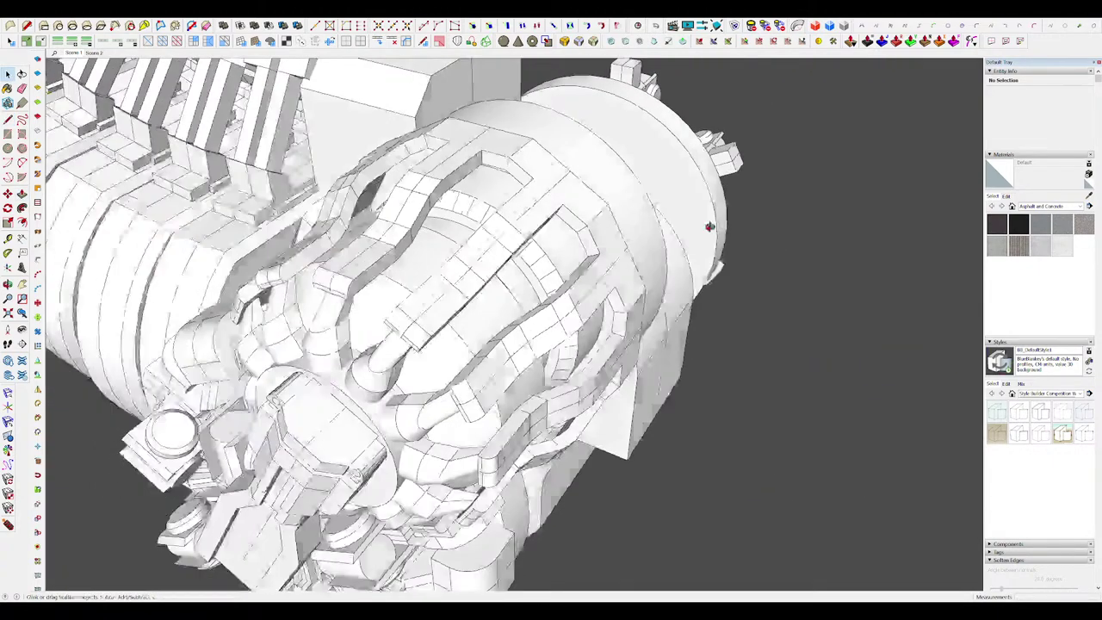
{"action": "middle_click_drag", "start_coordinate": [708, 227], "coordinate": [672, 250]}
{"action": "scroll", "coordinate": [641, 182], "scroll_direction": "up", "scroll_amount": 10}
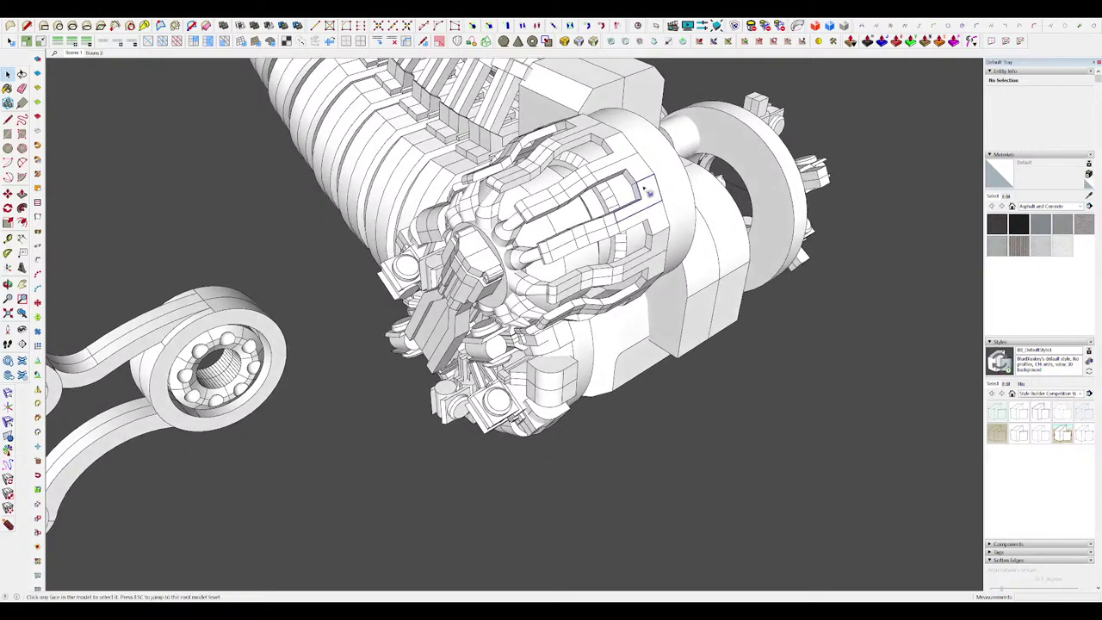
{"action": "key", "text": "p"}
{"action": "key", "text": "space"}
{"action": "scroll", "coordinate": [571, 191], "scroll_direction": "down", "scroll_amount": 10}
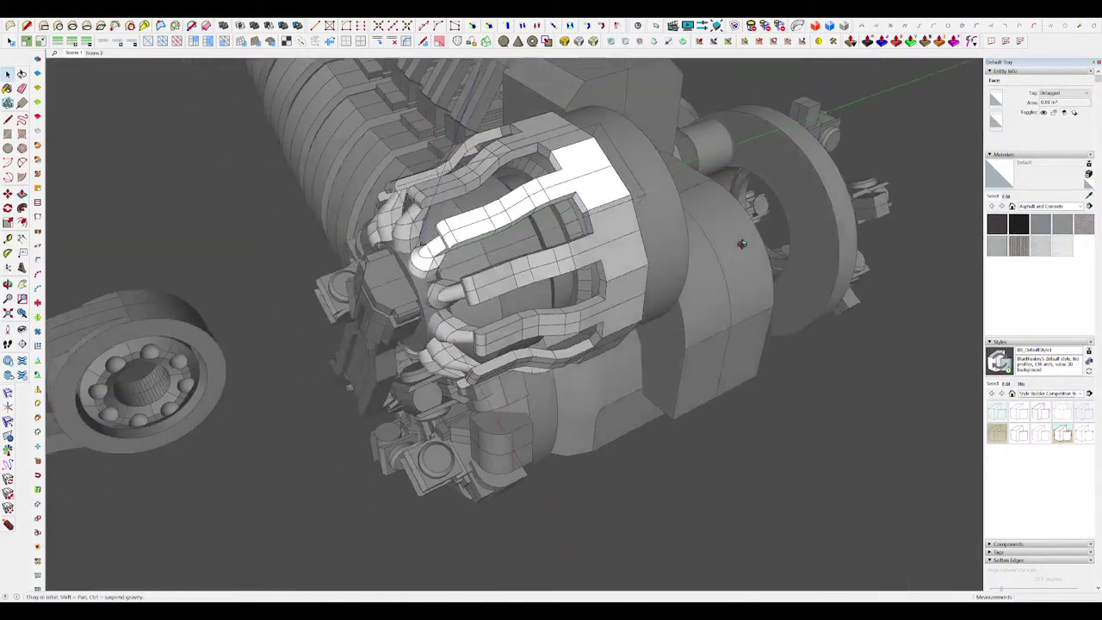
{"action": "scroll", "coordinate": [610, 215], "scroll_direction": "up", "scroll_amount": 5}
{"action": "left_click", "coordinate": [692, 230]}
{"action": "scroll", "coordinate": [688, 231], "scroll_direction": "up", "scroll_amount": 5}
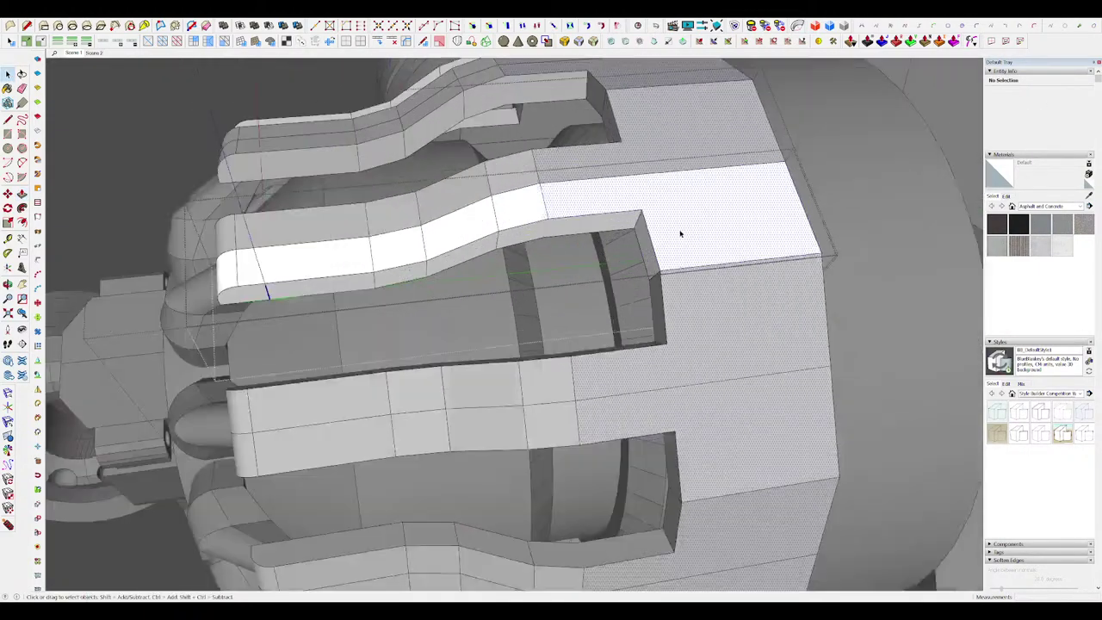
{"action": "key", "text": "m"}
{"action": "left_click", "coordinate": [707, 217]}
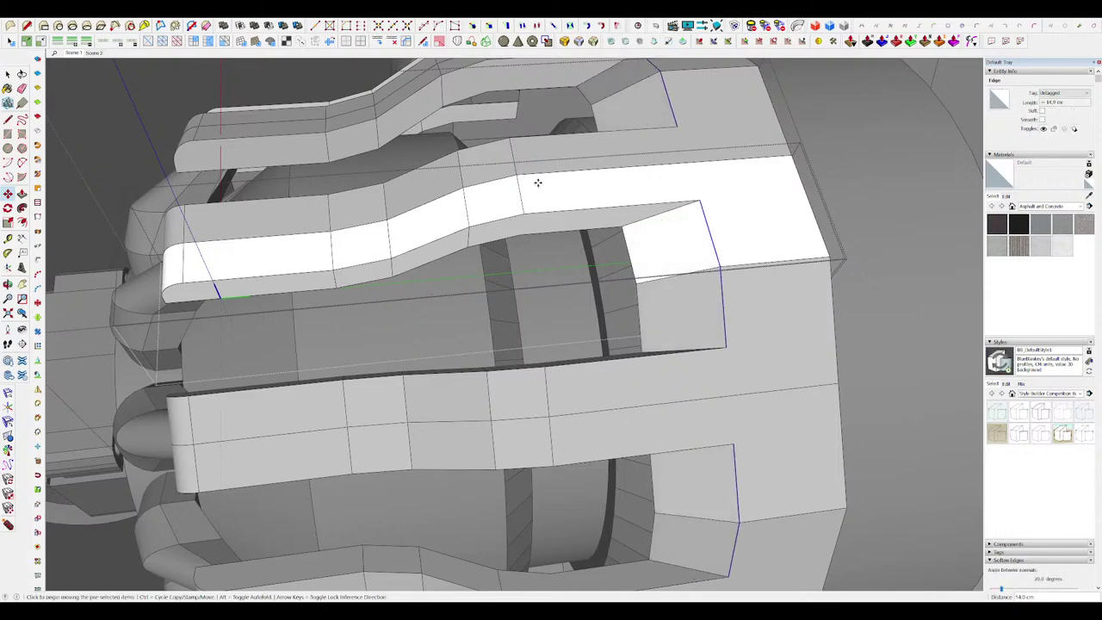
{"action": "key", "text": "space"}
{"action": "scroll", "coordinate": [539, 181], "scroll_direction": "down", "scroll_amount": 7}
{"action": "left_click", "coordinate": [773, 251]}
Step: Draw a rectangle on the prong's end face and pull it out into a tab
{"action": "middle_click_drag", "start_coordinate": [773, 250], "coordinate": [681, 301]}
{"action": "scroll", "coordinate": [804, 280], "scroll_direction": "down", "scroll_amount": 2}
{"action": "scroll", "coordinate": [680, 299], "scroll_direction": "up", "scroll_amount": 8}
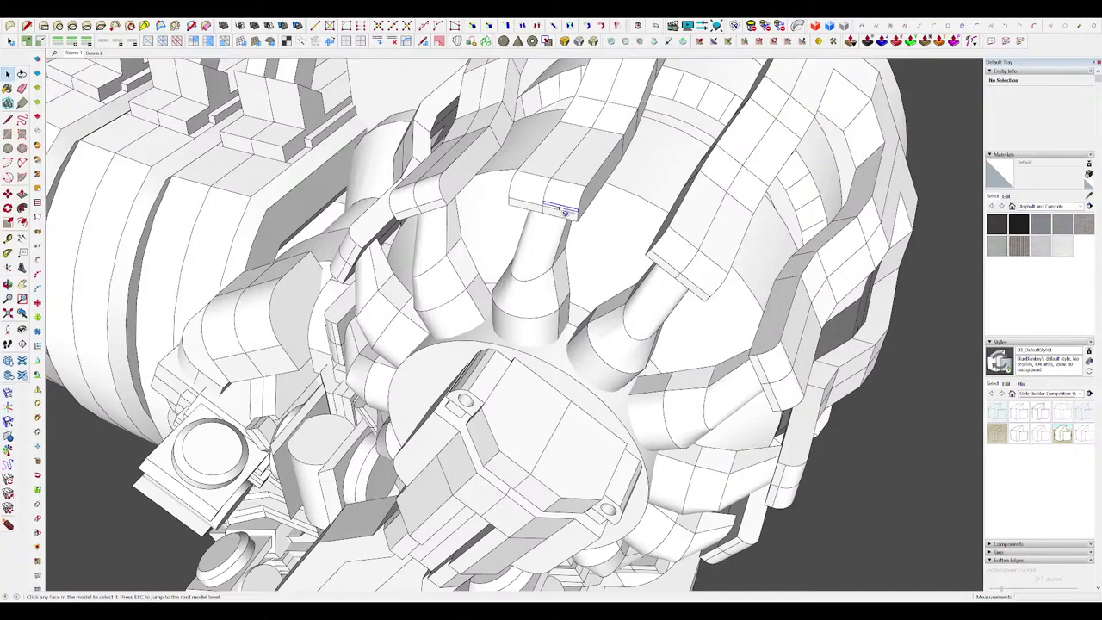
{"action": "left_click", "coordinate": [559, 208]}
{"action": "scroll", "coordinate": [551, 210], "scroll_direction": "up", "scroll_amount": 4}
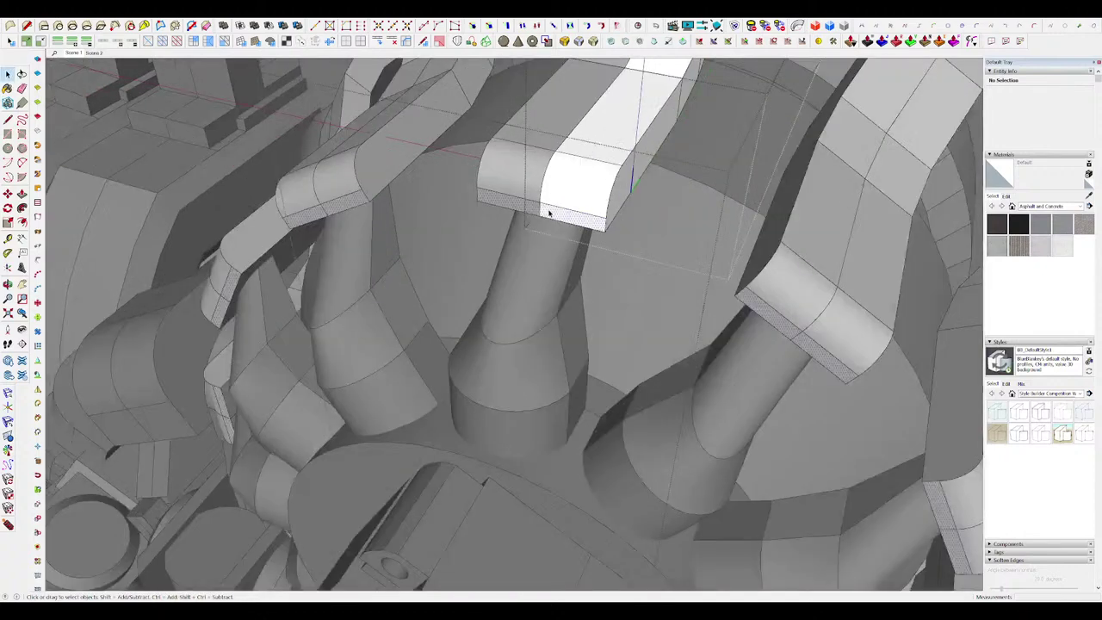
{"action": "key", "text": "r"}
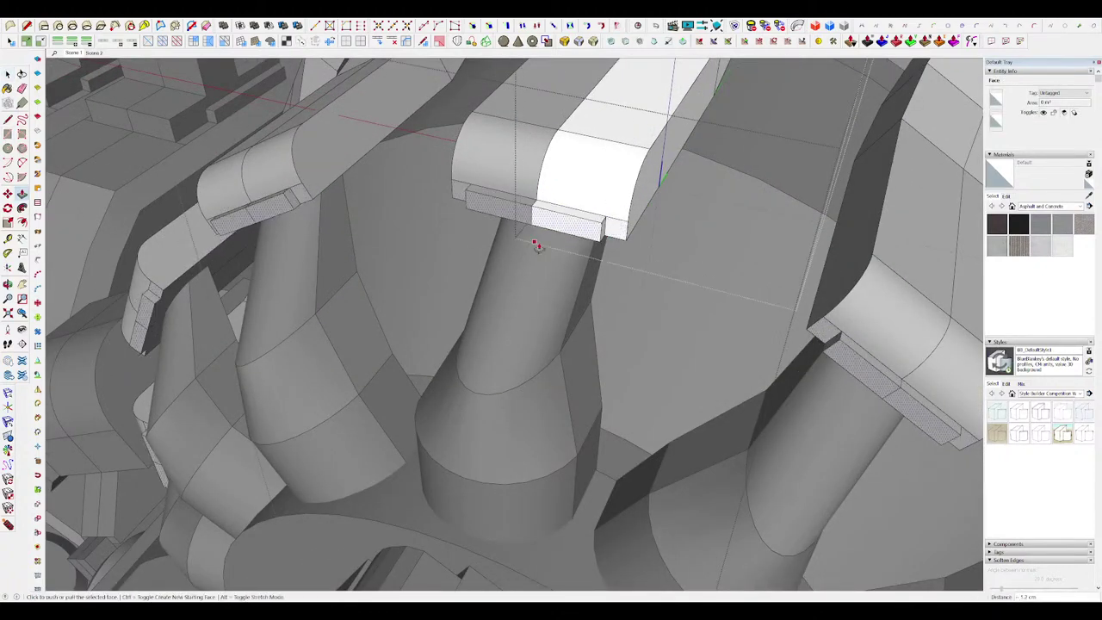
{"action": "middle_click_drag", "start_coordinate": [536, 245], "coordinate": [536, 255]}
{"action": "scroll", "coordinate": [532, 275], "scroll_direction": "up", "scroll_amount": 6}
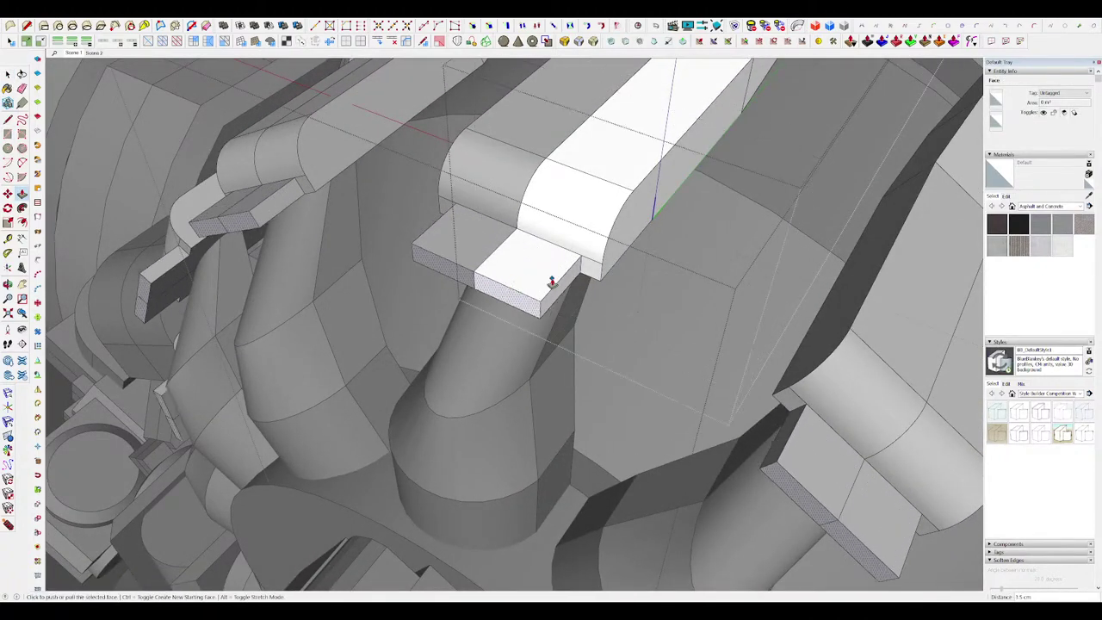
{"action": "key", "text": "space"}
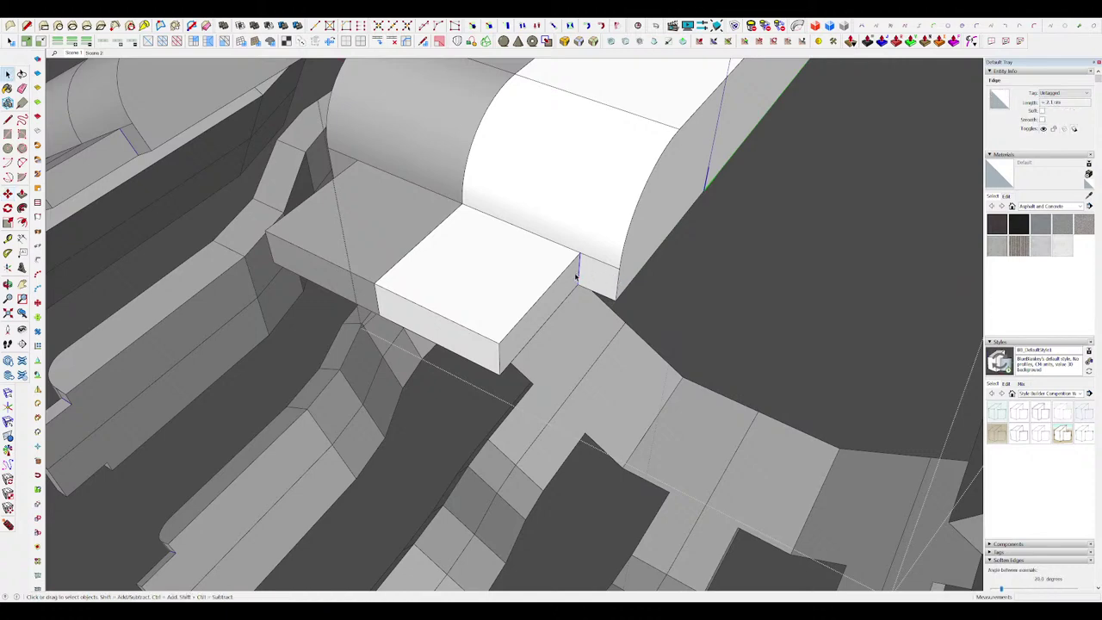
Step: Move the tab's end face toward the cylinder and shift its edges to chamfer the tip
{"action": "key", "text": "m"}
{"action": "left_click", "coordinate": [580, 286]}
{"action": "left_click", "coordinate": [617, 300]}
{"action": "scroll", "coordinate": [597, 243], "scroll_direction": "down", "scroll_amount": 4}
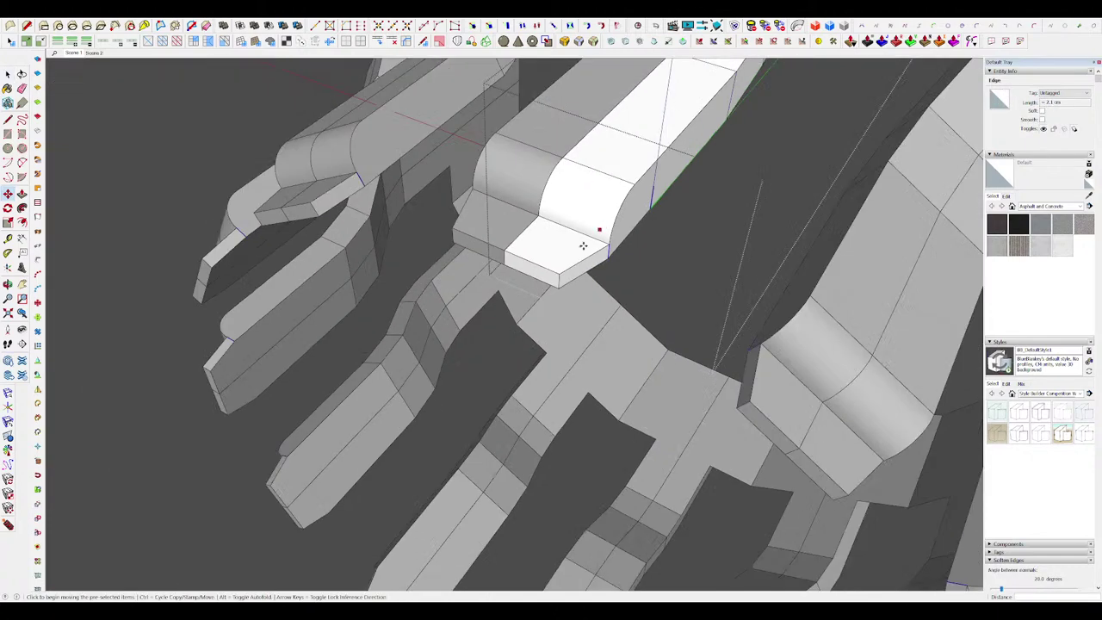
{"action": "middle_click_drag", "start_coordinate": [582, 244], "coordinate": [563, 251]}
{"action": "scroll", "coordinate": [563, 251], "scroll_direction": "up", "scroll_amount": 3}
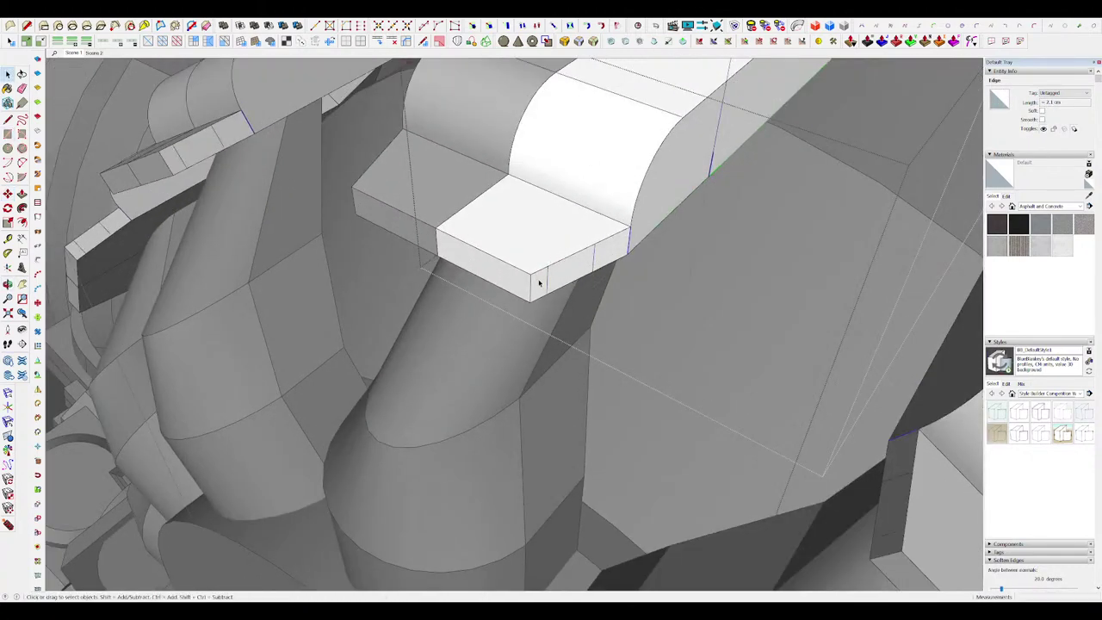
{"action": "key", "text": "m"}
{"action": "left_click", "coordinate": [546, 280]}
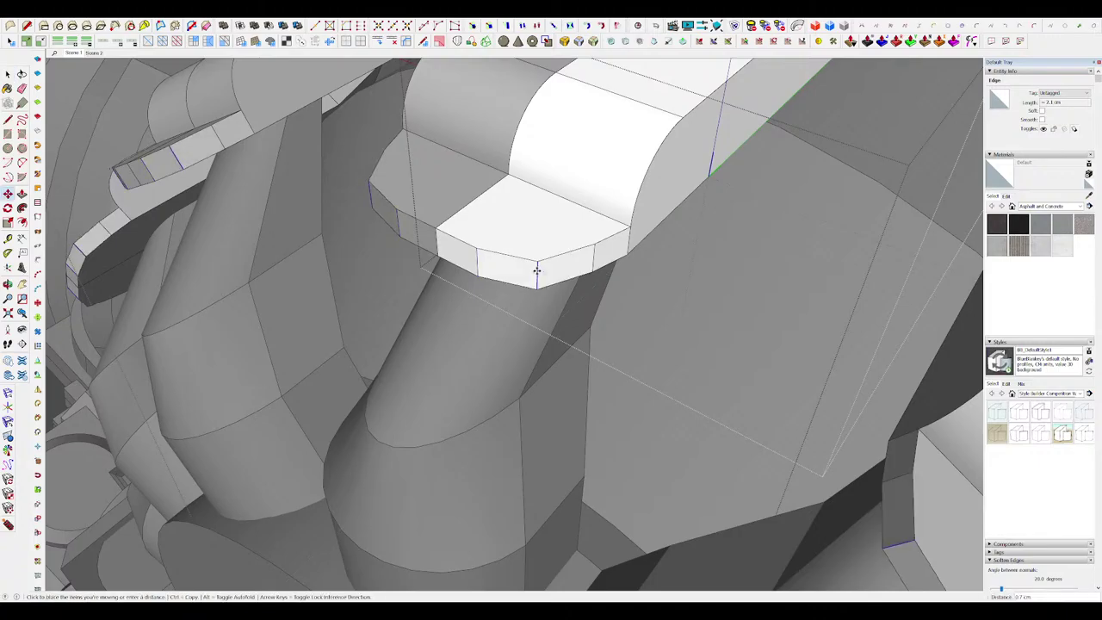
{"action": "key", "text": "space"}
{"action": "scroll", "coordinate": [527, 264], "scroll_direction": "down", "scroll_amount": 4}
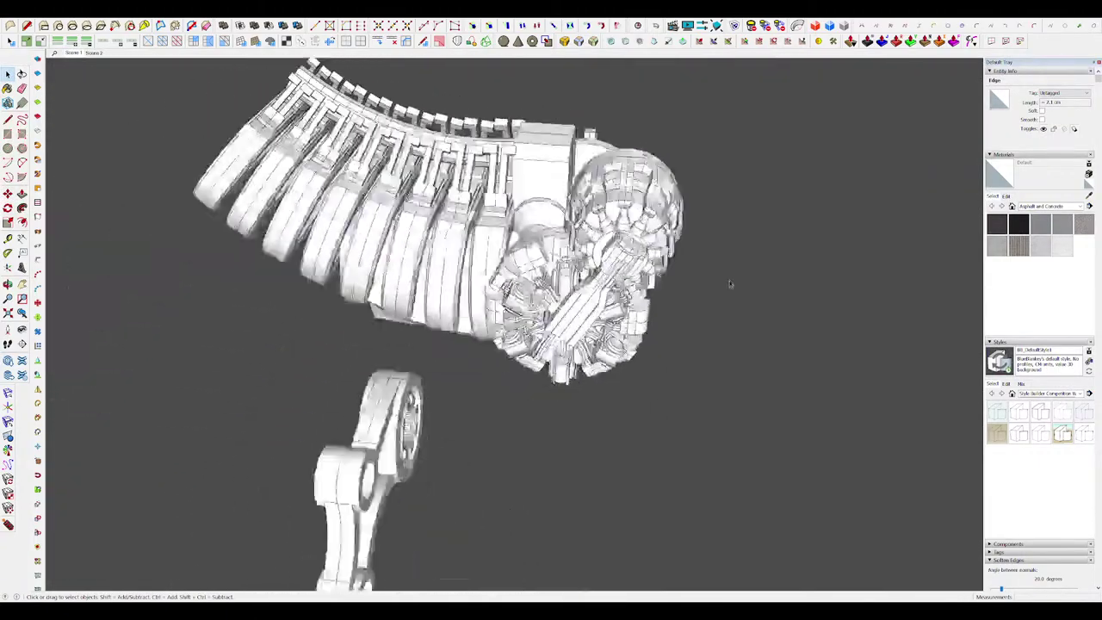
Step: Select the whole bottle-shaped pipe beneath the prong and make it its own group
{"action": "left_click", "coordinate": [730, 284]}
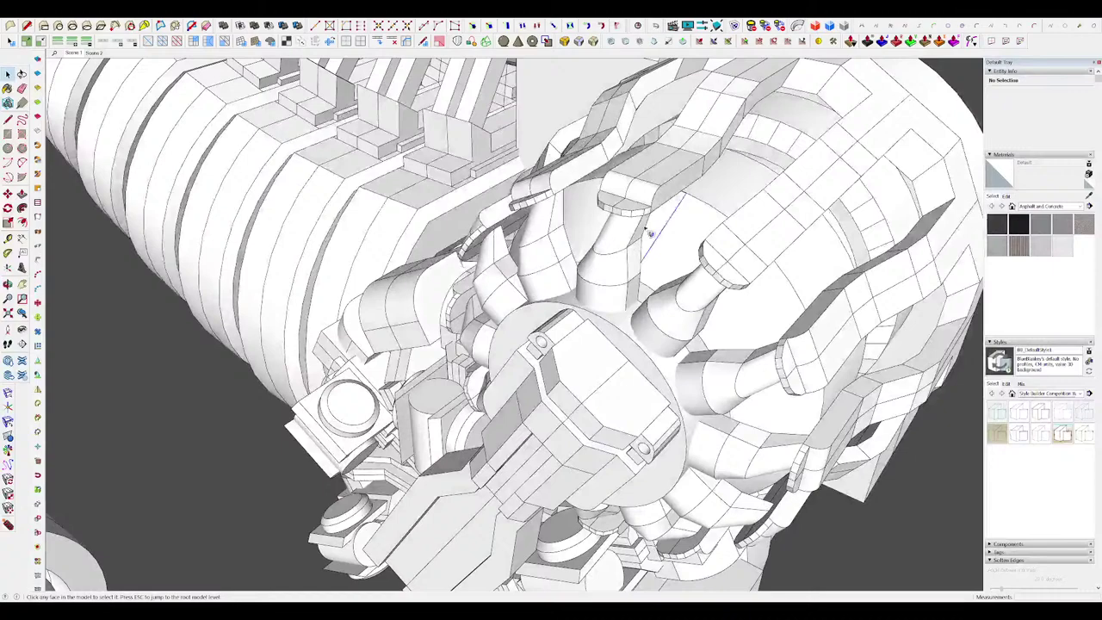
{"action": "left_click", "coordinate": [645, 229]}
{"action": "scroll", "coordinate": [639, 225], "scroll_direction": "up", "scroll_amount": 4}
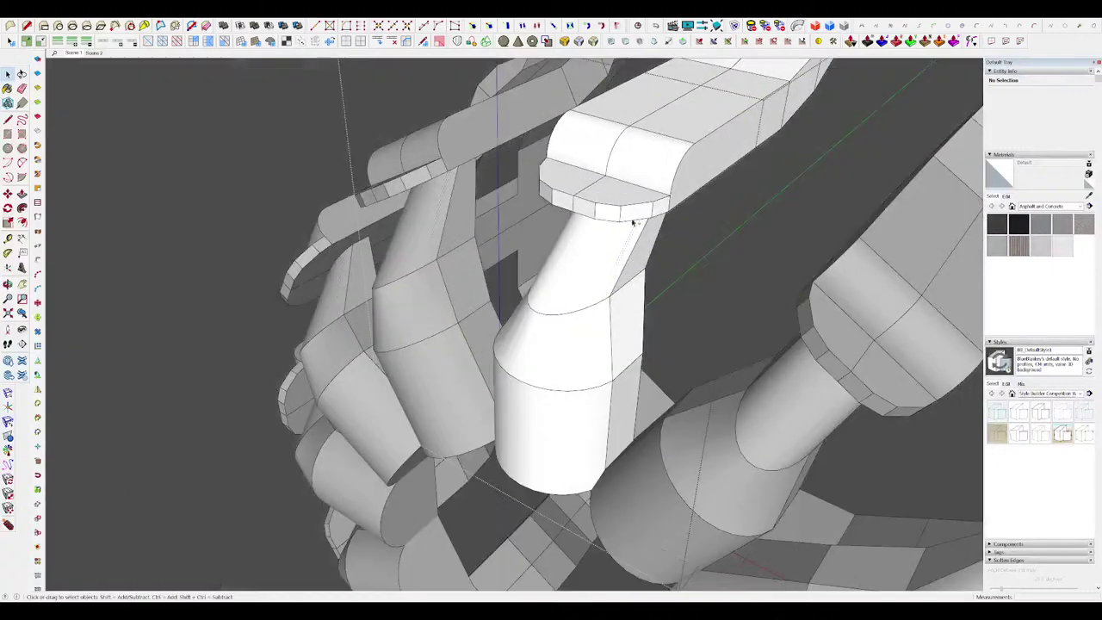
{"action": "middle_click_drag", "start_coordinate": [631, 221], "coordinate": [610, 219]}
{"action": "double_click", "coordinate": [614, 184]}
{"action": "key", "text": "Escape"}
{"action": "triple_click", "coordinate": [600, 267]}
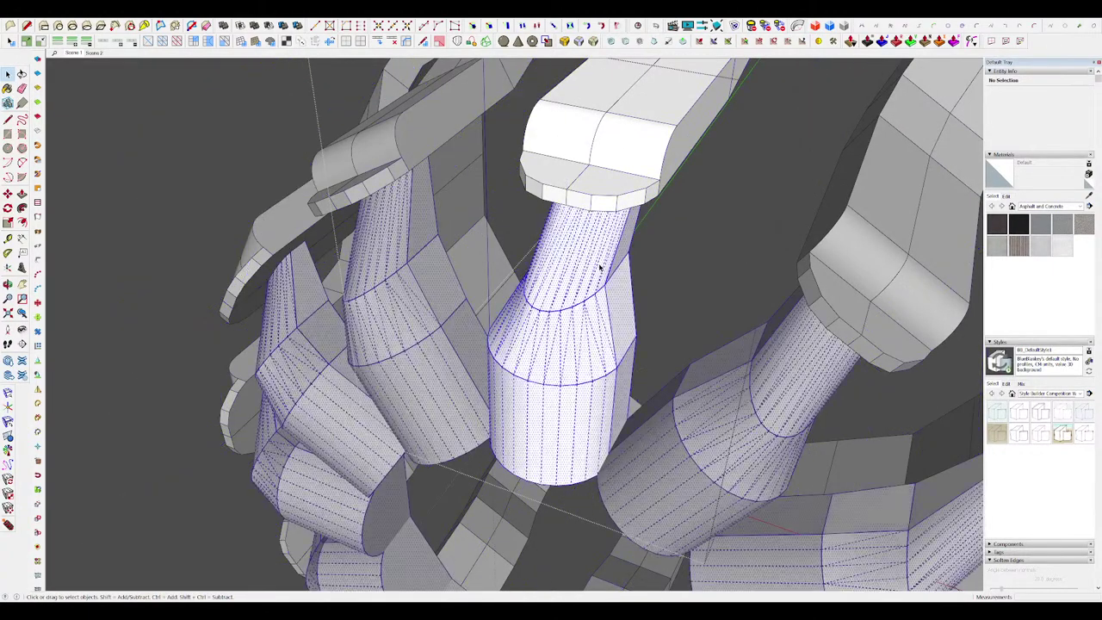
{"action": "key", "text": "ctrl+g"}
Step: Inside the new group, scale the neck ring edges uniformly about their center
{"action": "double_click", "coordinate": [584, 317]}
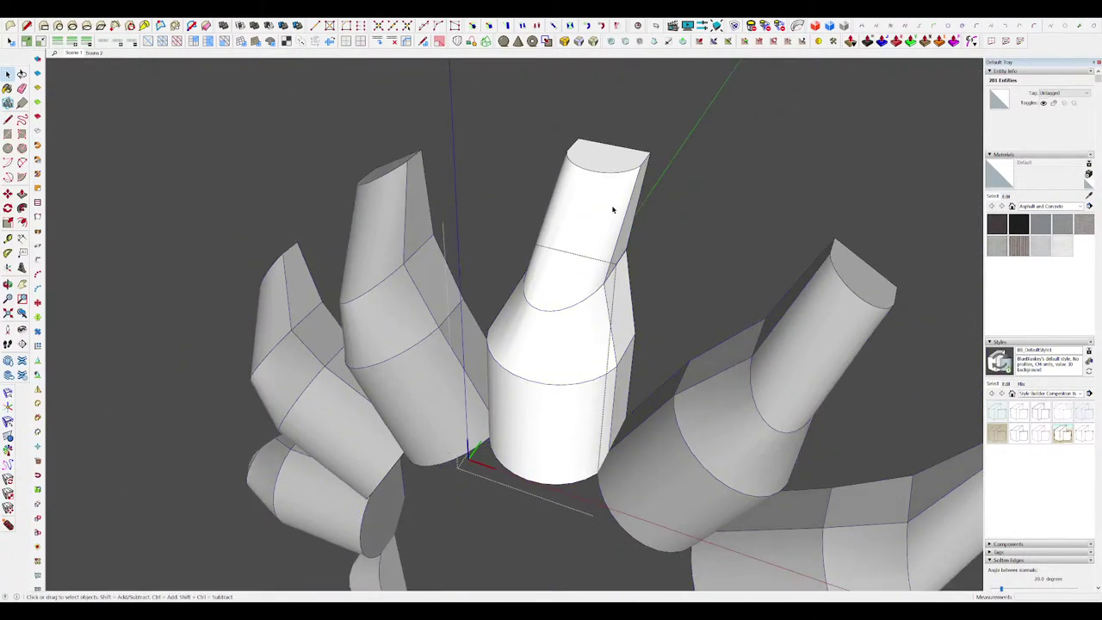
{"action": "middle_click_drag", "start_coordinate": [631, 178], "coordinate": [630, 214]}
{"action": "left_click_drag", "start_coordinate": [518, 192], "coordinate": [642, 240]}
{"action": "middle_click_drag", "start_coordinate": [628, 240], "coordinate": [612, 297]}
{"action": "key", "text": "s"}
{"action": "left_click_drag", "start_coordinate": [615, 246], "coordinate": [618, 249], "text": "ctrl"}
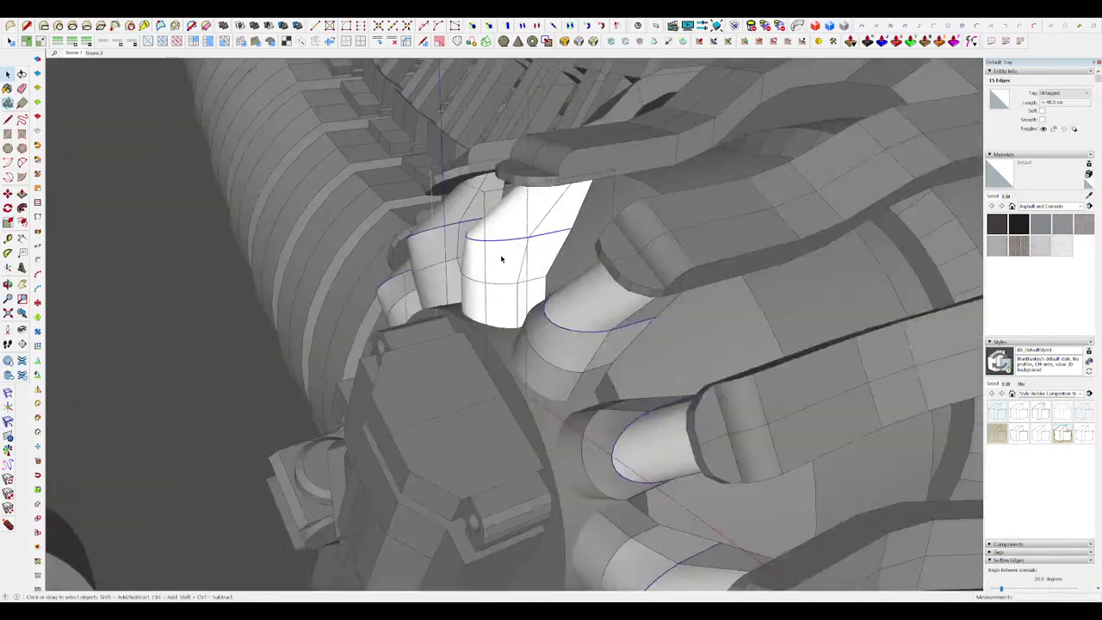
{"action": "middle_click_drag", "start_coordinate": [501, 256], "coordinate": [432, 208]}
{"action": "scroll", "coordinate": [432, 208], "scroll_direction": "up", "scroll_amount": 3}
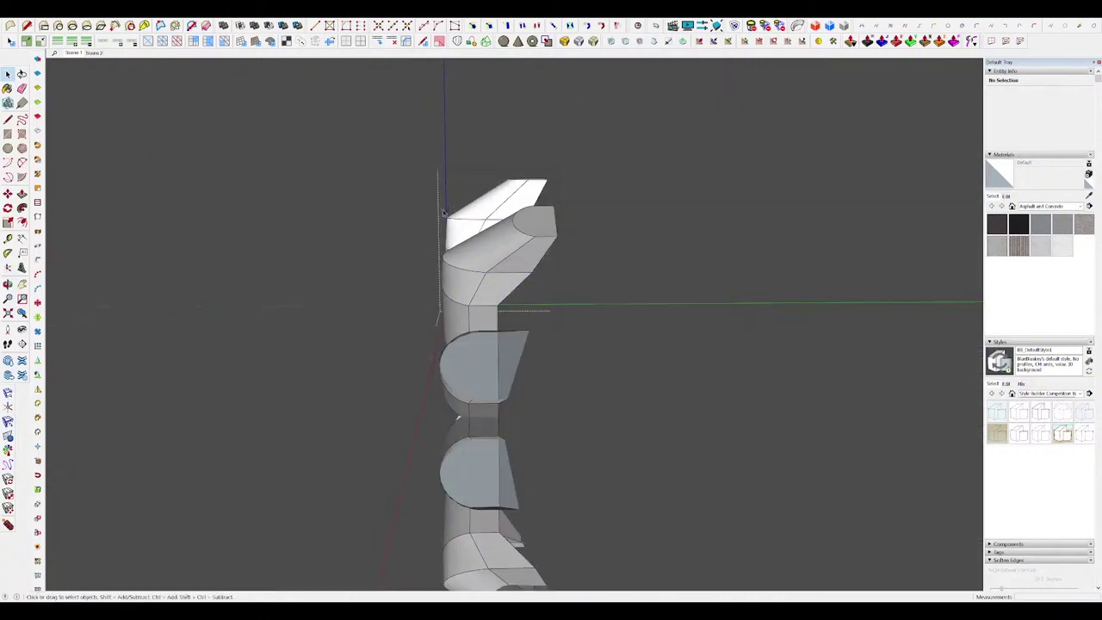
{"action": "scroll", "coordinate": [447, 210], "scroll_direction": "up", "scroll_amount": 3}
{"action": "middle_click_drag", "start_coordinate": [448, 210], "coordinate": [479, 263]}
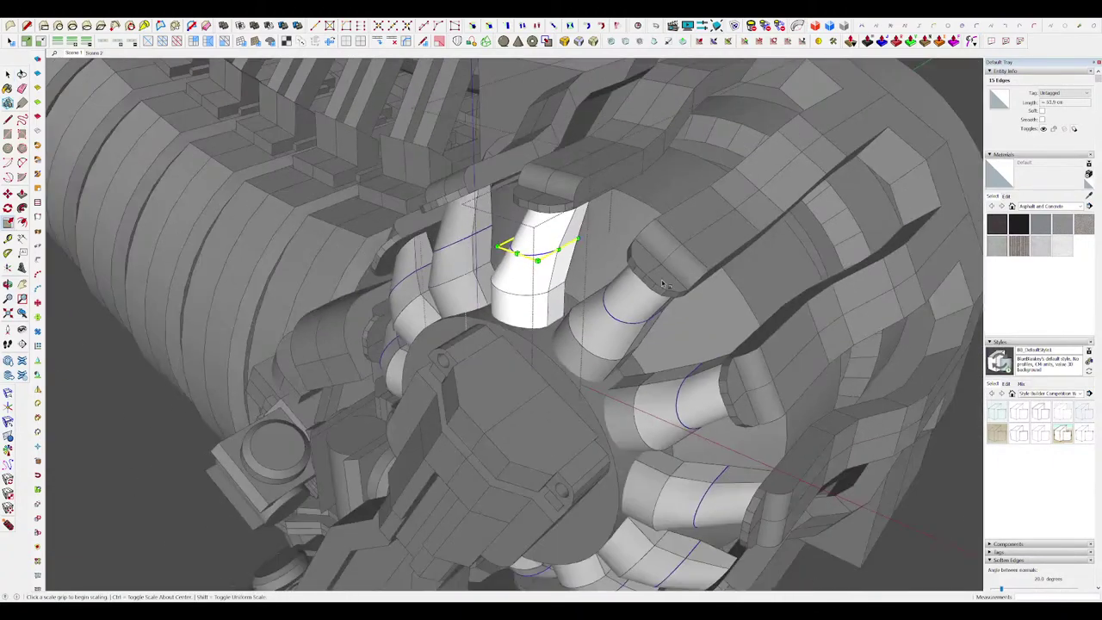
{"action": "middle_click_drag", "start_coordinate": [654, 284], "coordinate": [548, 311]}
{"action": "scroll", "coordinate": [630, 291], "scroll_direction": "down", "scroll_amount": 4}
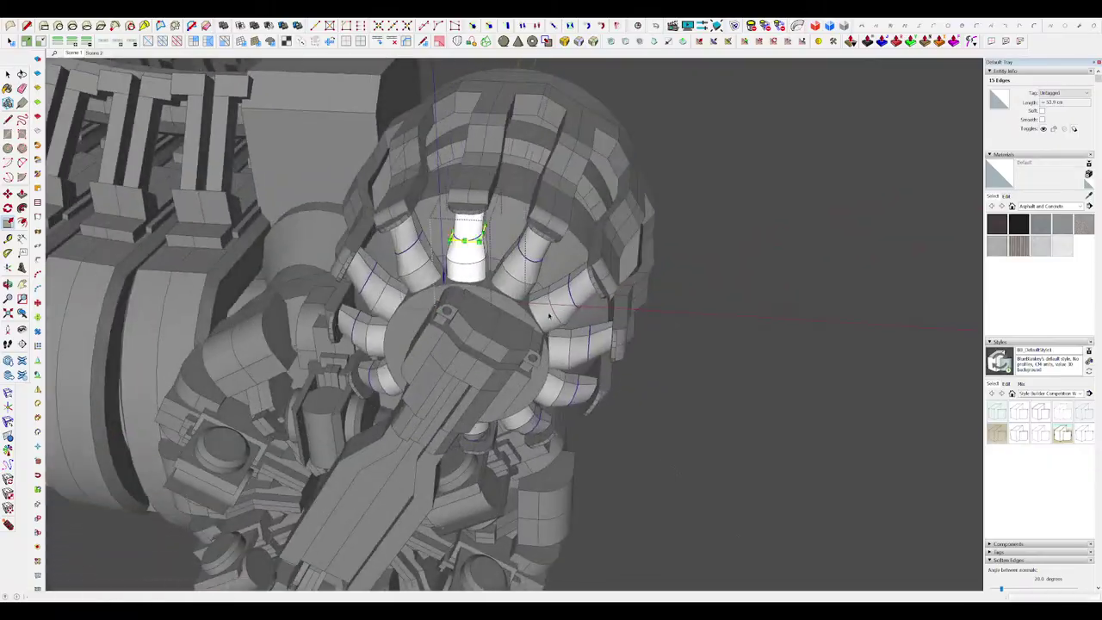
Step: Close the pipe group and look over the engine's domed head
{"action": "key", "text": "space"}
{"action": "left_click", "coordinate": [728, 309]}
{"action": "scroll", "coordinate": [728, 310], "scroll_direction": "down", "scroll_amount": 8}
{"action": "middle_click_drag", "start_coordinate": [728, 309], "coordinate": [748, 316]}
{"action": "scroll", "coordinate": [669, 292], "scroll_direction": "up", "scroll_amount": 6}
{"action": "middle_click_drag", "start_coordinate": [621, 297], "coordinate": [612, 221]}
{"action": "scroll", "coordinate": [656, 307], "scroll_direction": "up", "scroll_amount": 2}
{"action": "scroll", "coordinate": [627, 270], "scroll_direction": "up", "scroll_amount": 4}
{"action": "key", "text": "Escape"}
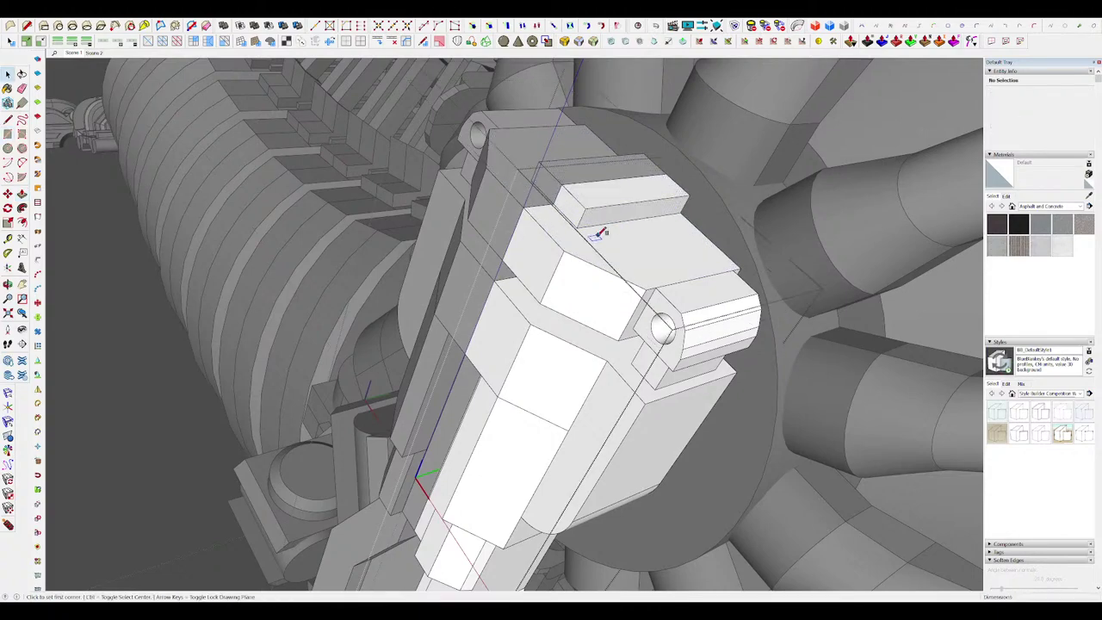
Step: Finish the second slot's extrusion, close the group and clear the selection
{"action": "double_click", "coordinate": [647, 248]}
{"action": "scroll", "coordinate": [610, 209], "scroll_direction": "down", "scroll_amount": 5}
{"action": "key", "text": "space"}
{"action": "key", "text": "Escape"}
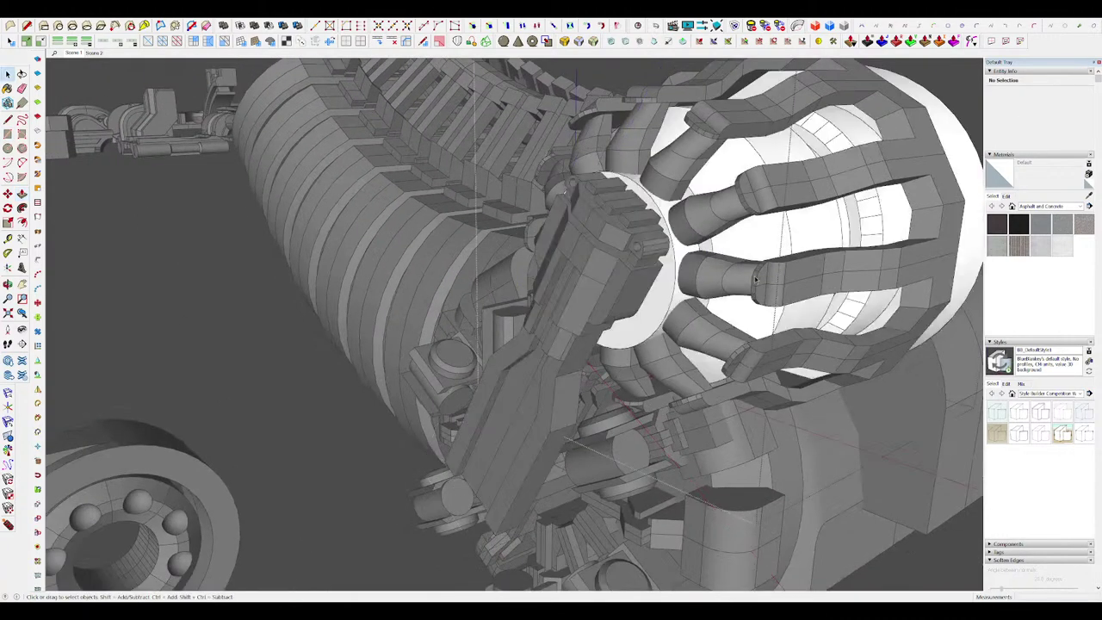
{"action": "scroll", "coordinate": [602, 220], "scroll_direction": "down", "scroll_amount": 3}
{"action": "left_click", "coordinate": [831, 305]}
{"action": "middle_click_drag", "start_coordinate": [831, 305], "coordinate": [887, 303]}
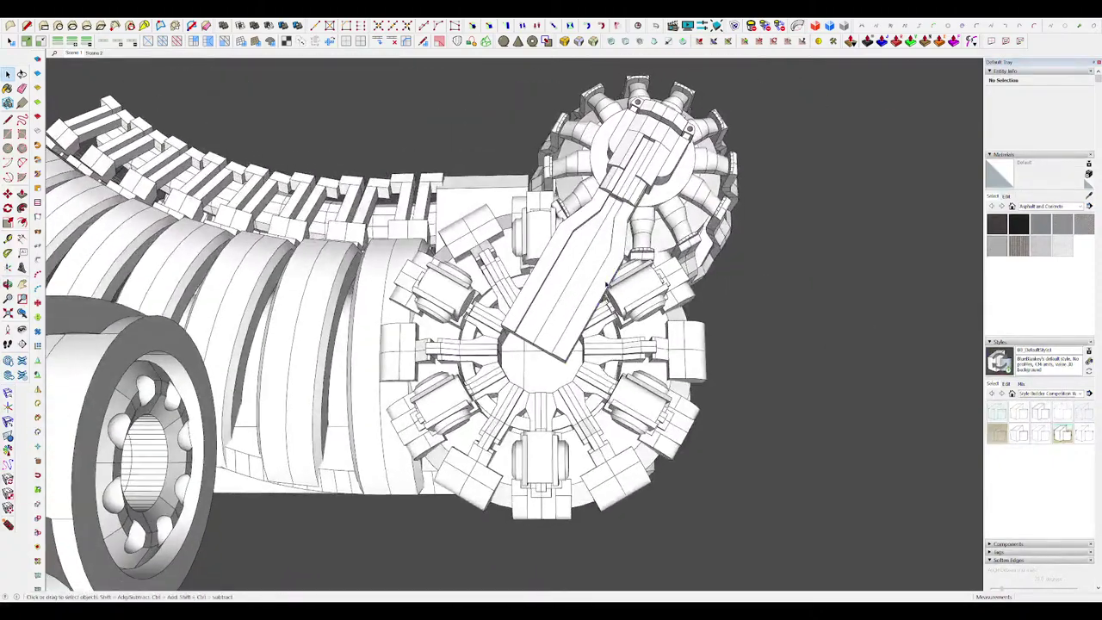
Step: In the arm group, move the rod's end face farther along the rod
{"action": "double_click", "coordinate": [564, 334]}
{"action": "scroll", "coordinate": [561, 337], "scroll_direction": "up", "scroll_amount": 3}
{"action": "left_click", "coordinate": [560, 342]}
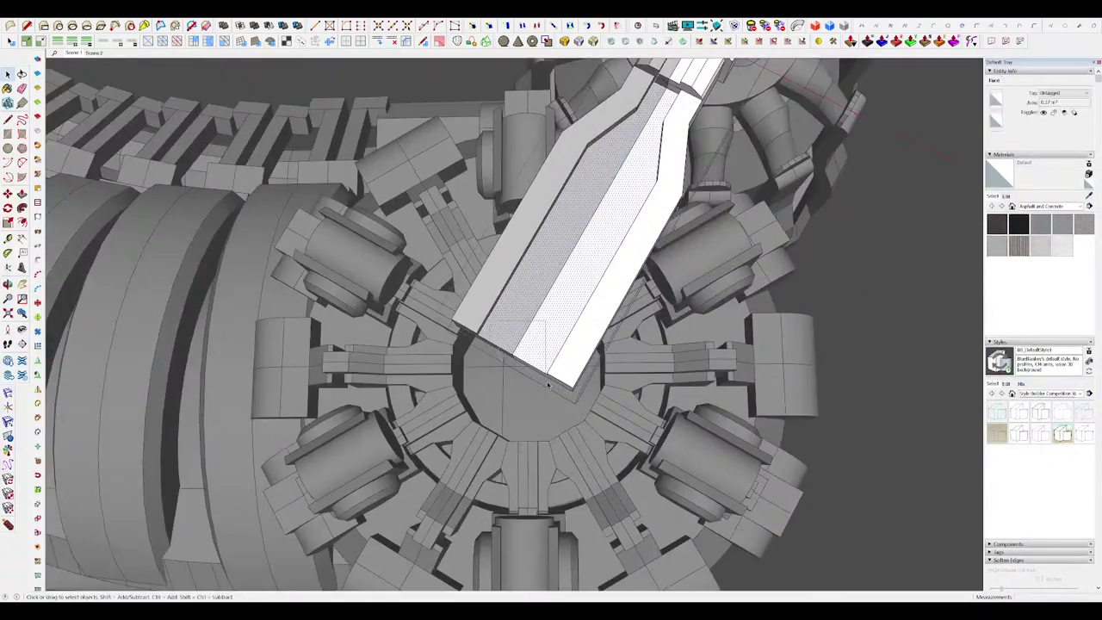
{"action": "double_click", "coordinate": [551, 379]}
{"action": "key", "text": "m"}
{"action": "middle_click_drag", "start_coordinate": [560, 343], "coordinate": [605, 282]}
{"action": "left_click", "coordinate": [571, 389]}
{"action": "scroll", "coordinate": [608, 323], "scroll_direction": "down", "scroll_amount": 2}
Step: Push/Pull both sides of the rod's end block outward to widen it
{"action": "key", "text": "p"}
{"action": "middle_click_drag", "start_coordinate": [561, 335], "coordinate": [504, 243]}
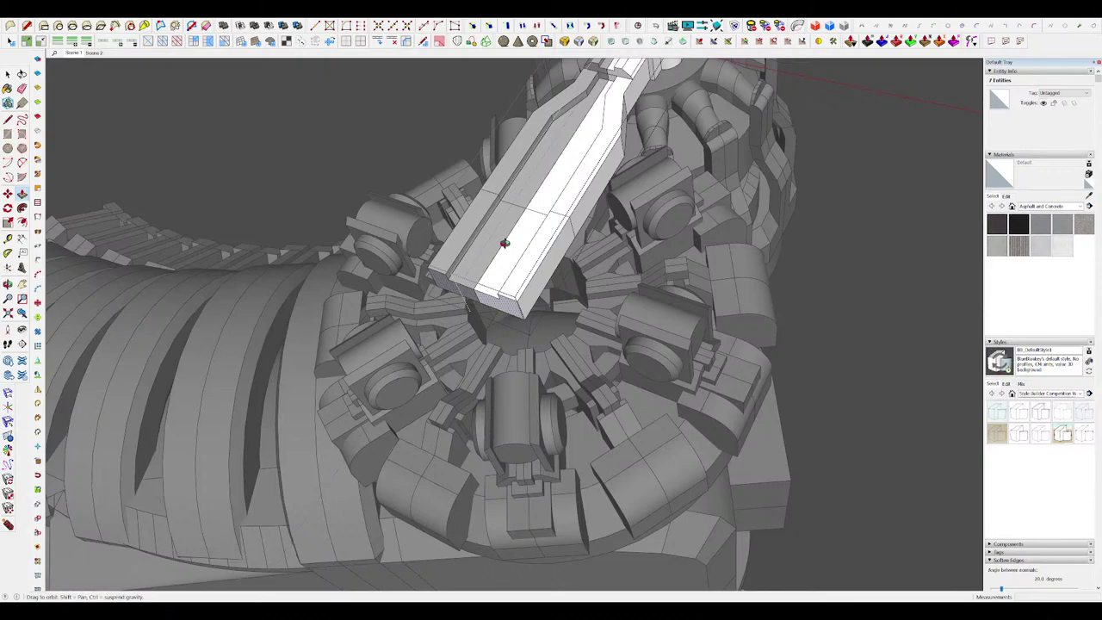
{"action": "left_click", "coordinate": [554, 255]}
{"action": "middle_click_drag", "start_coordinate": [572, 260], "coordinate": [678, 329]}
{"action": "left_click", "coordinate": [615, 330]}
{"action": "key", "text": "space"}
{"action": "scroll", "coordinate": [559, 313], "scroll_direction": "up", "scroll_amount": 4}
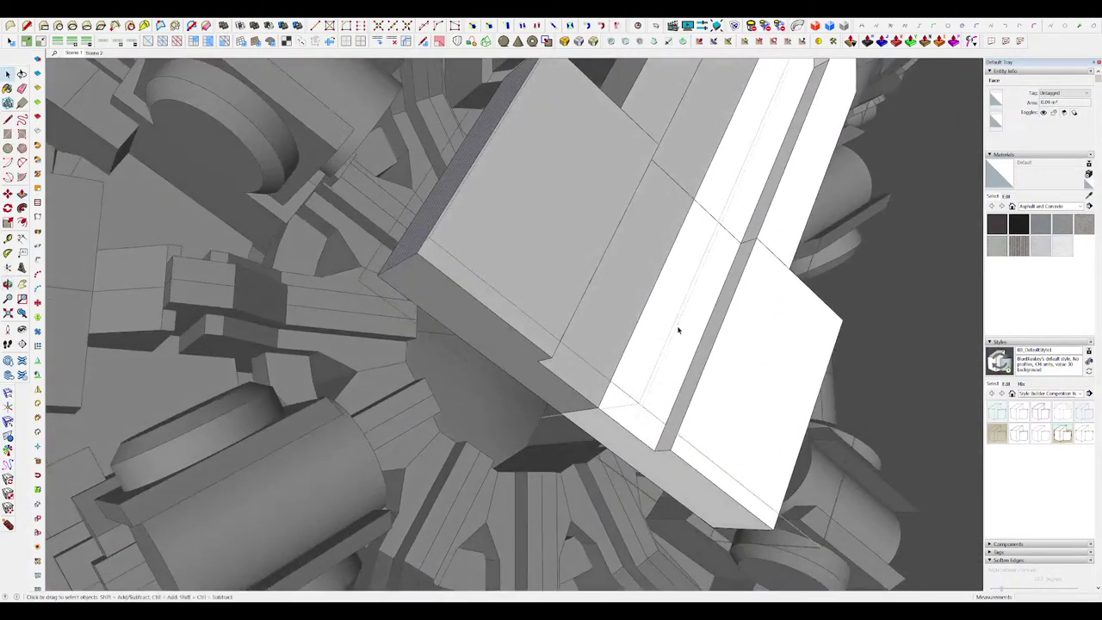
Step: Erase the dividing line across the widened block's face
{"action": "key", "text": "e"}
{"action": "left_click_drag", "start_coordinate": [723, 384], "coordinate": [688, 365]}
{"action": "middle_click_drag", "start_coordinate": [680, 344], "coordinate": [605, 352]}
{"action": "scroll", "coordinate": [658, 323], "scroll_direction": "down", "scroll_amount": 4}
{"action": "key", "text": "ctrl"}
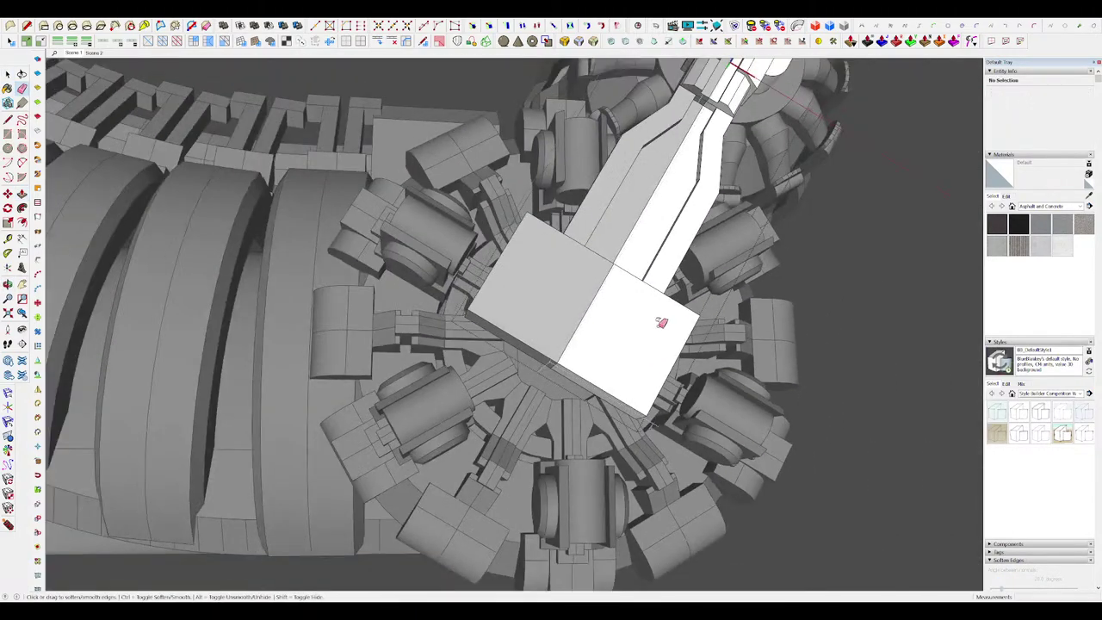
{"action": "middle_click_drag", "start_coordinate": [660, 325], "coordinate": [663, 321]}
Step: Close the arm group and view the whole assembly
{"action": "key", "text": "p"}
{"action": "scroll", "coordinate": [614, 294], "scroll_direction": "up", "scroll_amount": 4}
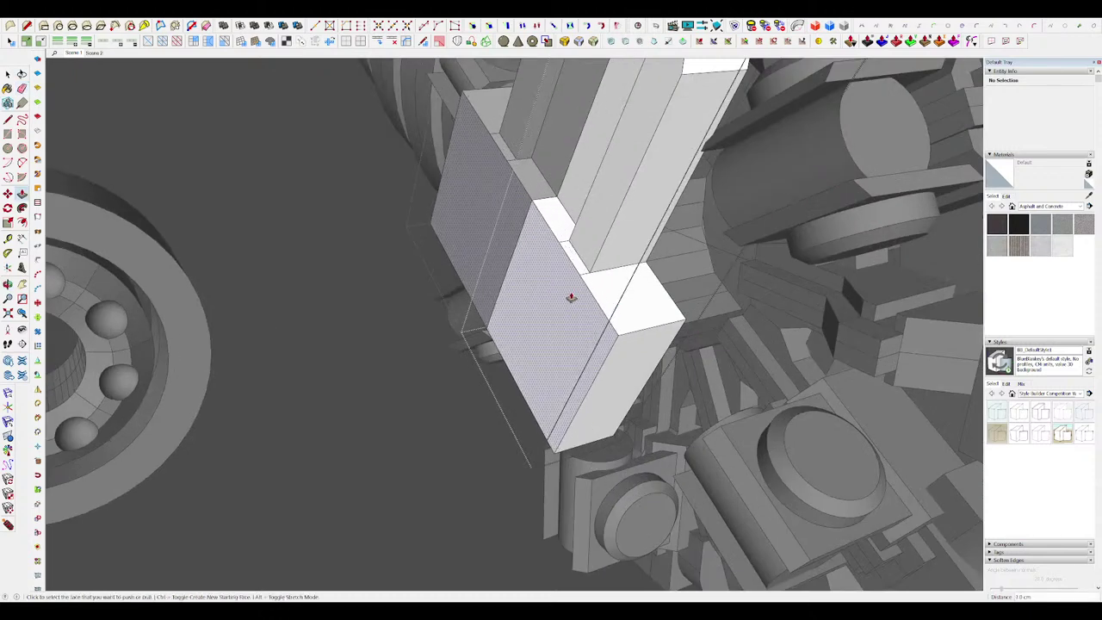
{"action": "scroll", "coordinate": [568, 245], "scroll_direction": "down", "scroll_amount": 3}
{"action": "scroll", "coordinate": [600, 295], "scroll_direction": "up", "scroll_amount": 3}
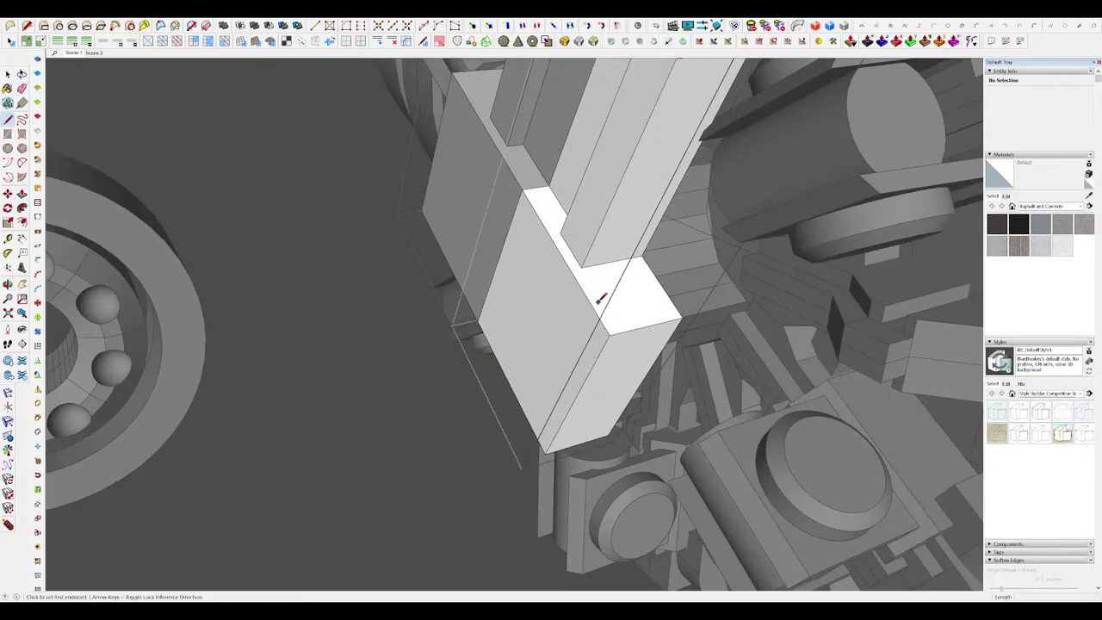
{"action": "middle_click_drag", "start_coordinate": [600, 295], "coordinate": [589, 306]}
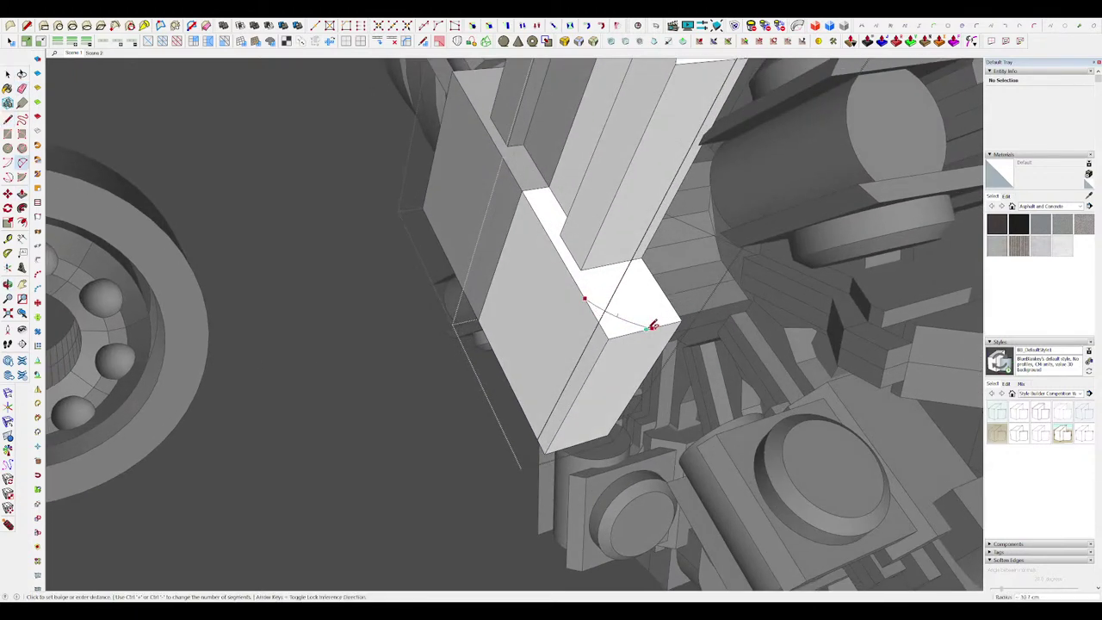
{"action": "scroll", "coordinate": [604, 339], "scroll_direction": "down", "scroll_amount": 3}
{"action": "key", "text": "space"}
{"action": "scroll", "coordinate": [604, 339], "scroll_direction": "down", "scroll_amount": 2}
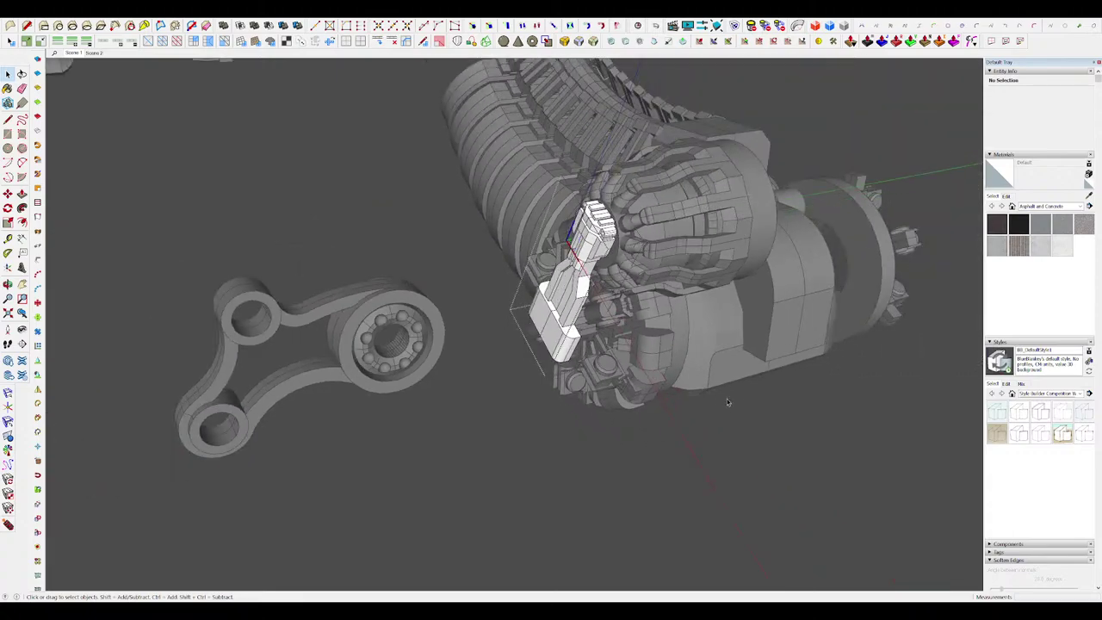
{"action": "left_click", "coordinate": [727, 400]}
{"action": "middle_click_drag", "start_coordinate": [728, 400], "coordinate": [48, 129]}
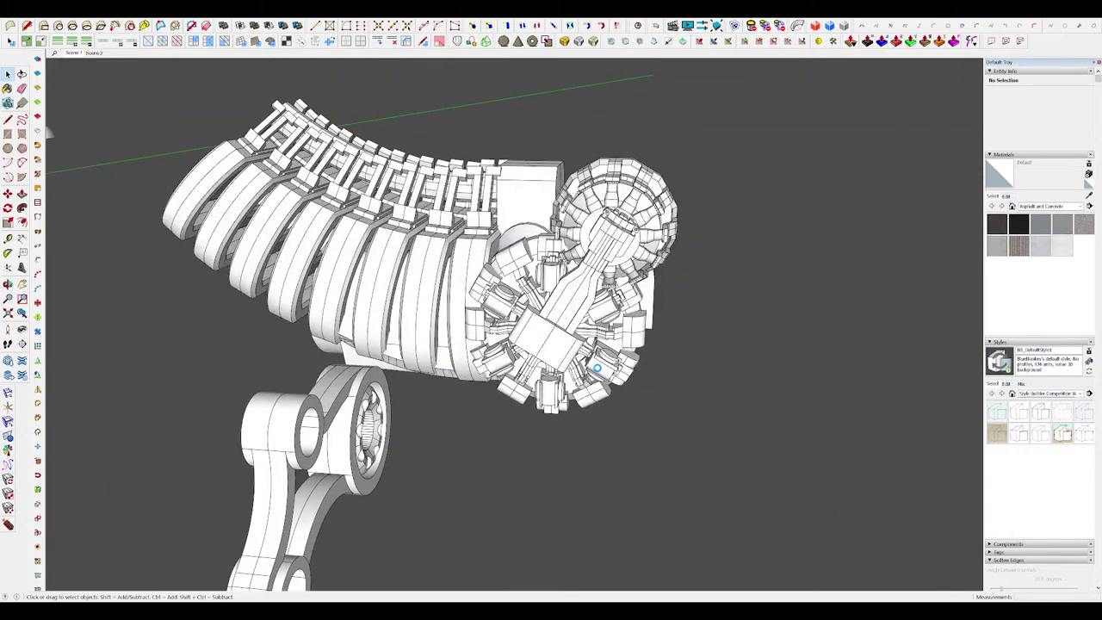
Step: Draw a small rectangle on the bracket block's top face beside the rod
{"action": "middle_click_drag", "start_coordinate": [598, 368], "coordinate": [552, 314]}
{"action": "scroll", "coordinate": [654, 367], "scroll_direction": "up", "scroll_amount": 3}
{"action": "double_click", "coordinate": [562, 308]}
{"action": "scroll", "coordinate": [560, 297], "scroll_direction": "up", "scroll_amount": 3}
{"action": "left_click", "coordinate": [558, 302]}
{"action": "key", "text": "r"}
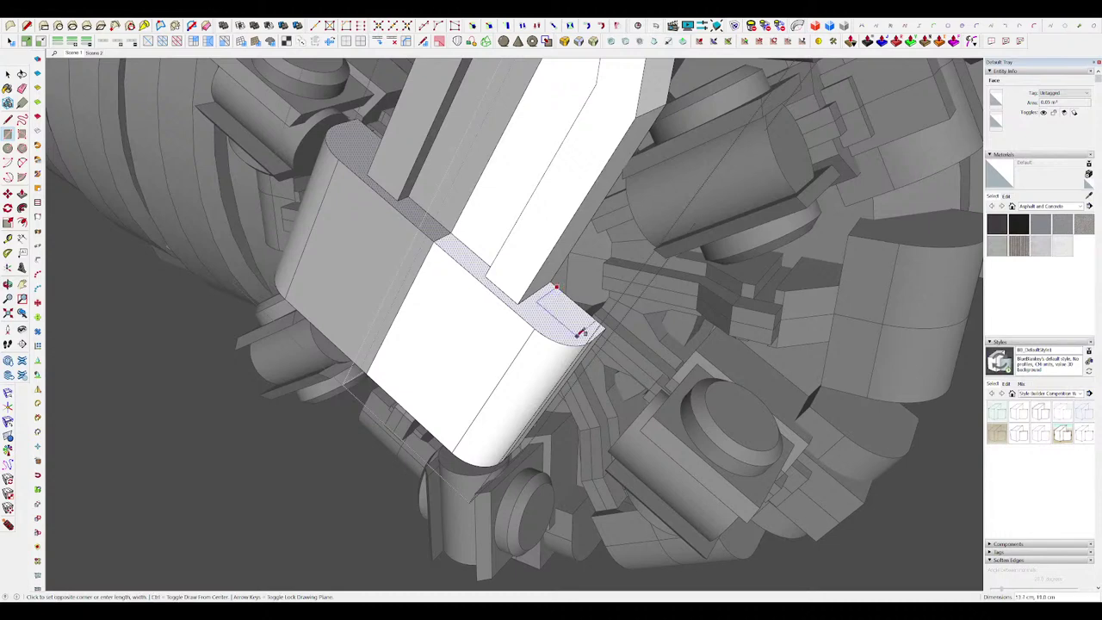
{"action": "middle_click_drag", "start_coordinate": [593, 200], "coordinate": [654, 296]}
Step: Raise the small rectangle into a bar 3.1 cm tall
{"action": "left_click", "coordinate": [611, 256]}
{"action": "key", "text": "space"}
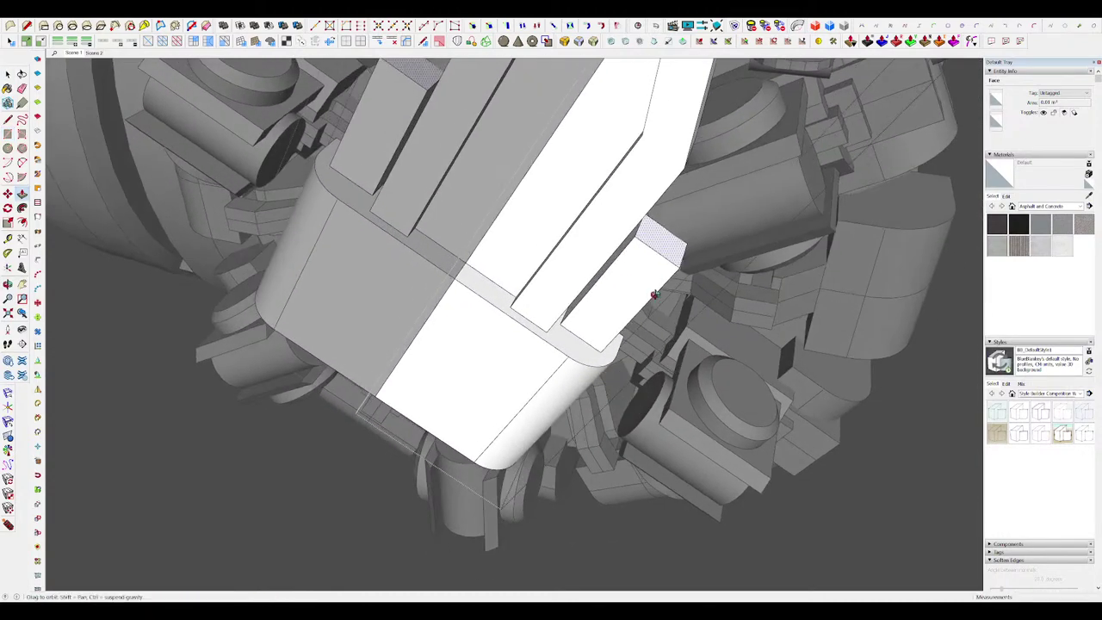
{"action": "left_click", "coordinate": [644, 282]}
{"action": "key", "text": "p"}
{"action": "scroll", "coordinate": [624, 249], "scroll_direction": "up", "scroll_amount": 2}
{"action": "key", "text": "space"}
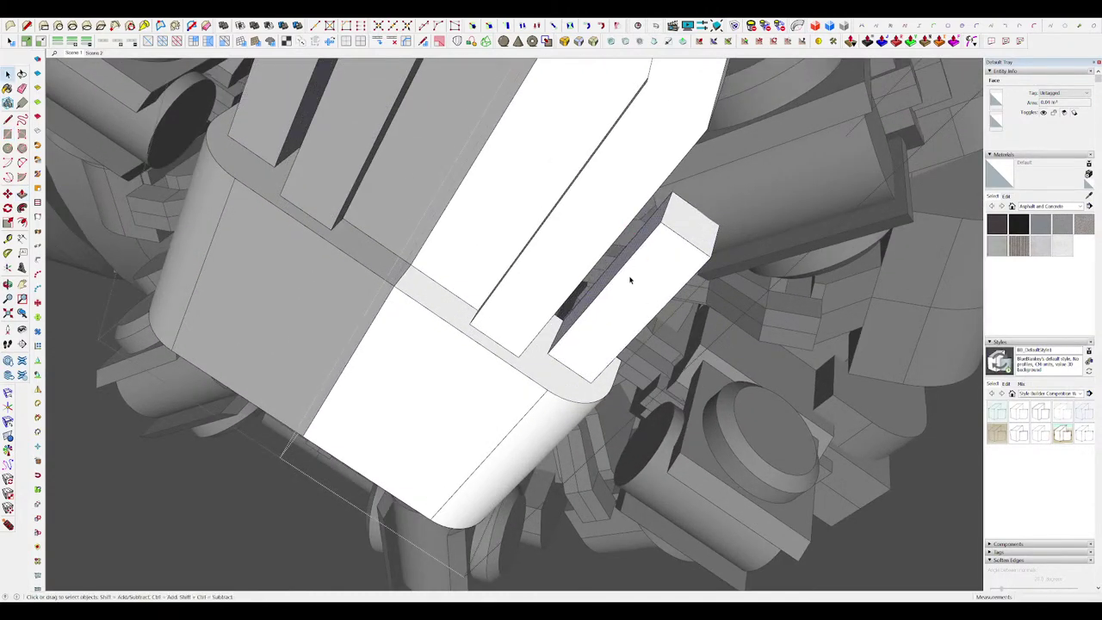
{"action": "left_click", "coordinate": [622, 308]}
{"action": "scroll", "coordinate": [560, 284], "scroll_direction": "down", "scroll_amount": 4}
{"action": "key", "text": "space"}
{"action": "middle_click_drag", "start_coordinate": [622, 308], "coordinate": [585, 244]}
{"action": "scroll", "coordinate": [555, 285], "scroll_direction": "up", "scroll_amount": 4}
Step: Extend the bar further outward and raise it level with its neighbour
{"action": "left_click", "coordinate": [552, 286]}
{"action": "key", "text": "space"}
{"action": "middle_click_drag", "start_coordinate": [555, 174], "coordinate": [599, 265]}
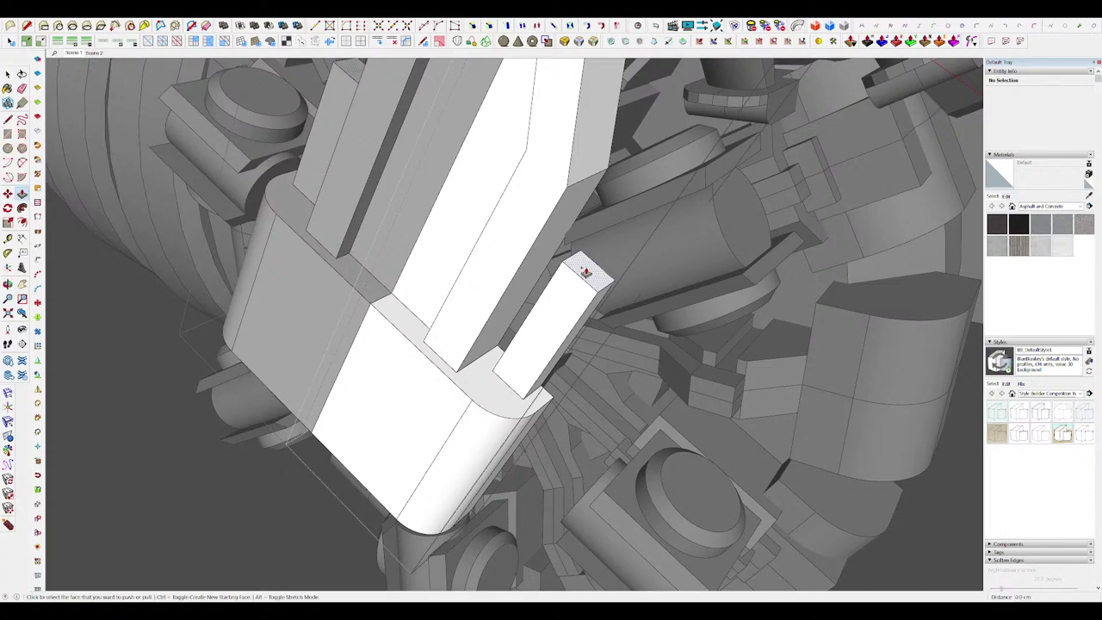
{"action": "left_click", "coordinate": [566, 189]}
{"action": "middle_click_drag", "start_coordinate": [566, 189], "coordinate": [615, 221]}
{"action": "scroll", "coordinate": [665, 212], "scroll_direction": "up", "scroll_amount": 3}
{"action": "key", "text": "space"}
{"action": "left_click", "coordinate": [617, 178]}
{"action": "scroll", "coordinate": [620, 194], "scroll_direction": "down", "scroll_amount": 5}
{"action": "scroll", "coordinate": [627, 209], "scroll_direction": "up", "scroll_amount": 4}
{"action": "key", "text": "space"}
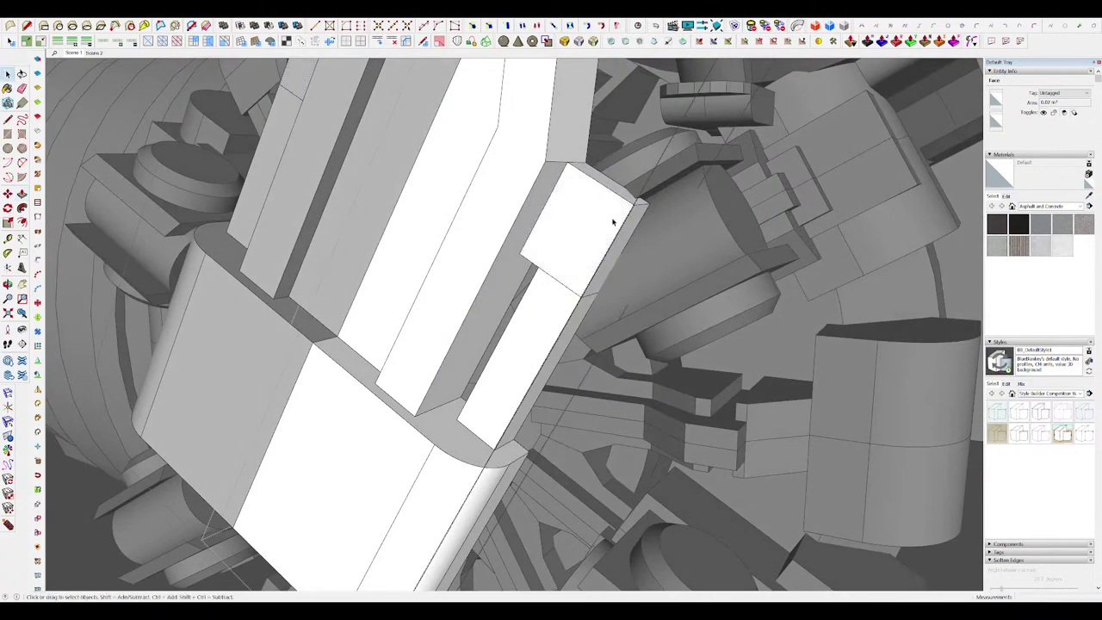
Step: Draw a 2-point arc across the bar's corner and push it away to round it
{"action": "key", "text": "i"}
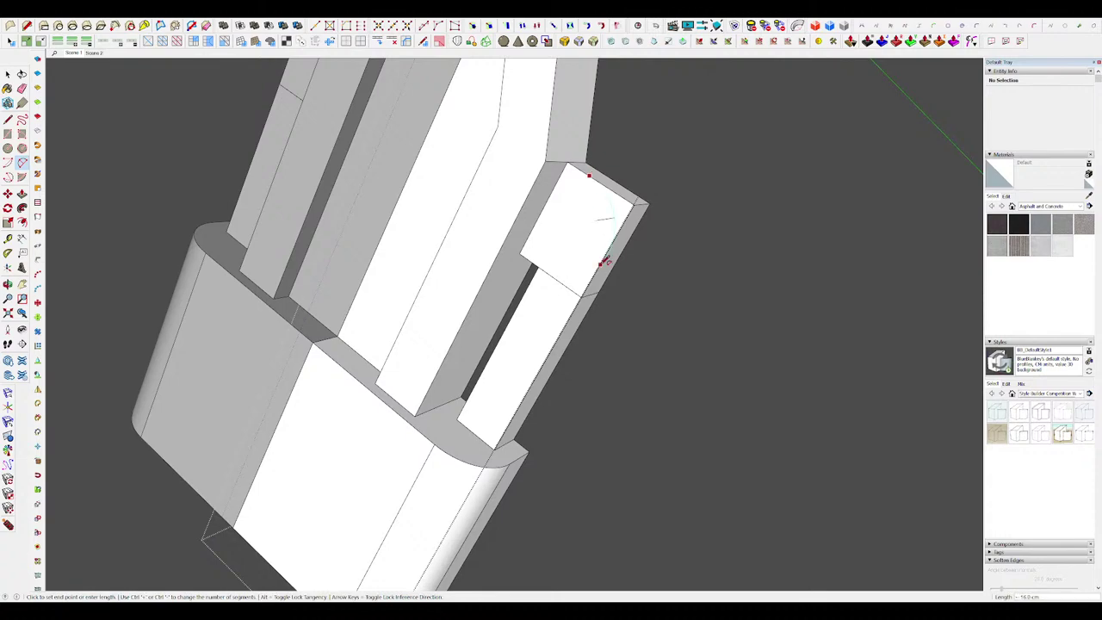
{"action": "left_click", "coordinate": [622, 204]}
{"action": "left_click", "coordinate": [647, 205]}
{"action": "key", "text": "i"}
{"action": "scroll", "coordinate": [721, 211], "scroll_direction": "down", "scroll_amount": 8}
Step: Show the rest of the model again, close the group and view the assembly
{"action": "key", "text": "space"}
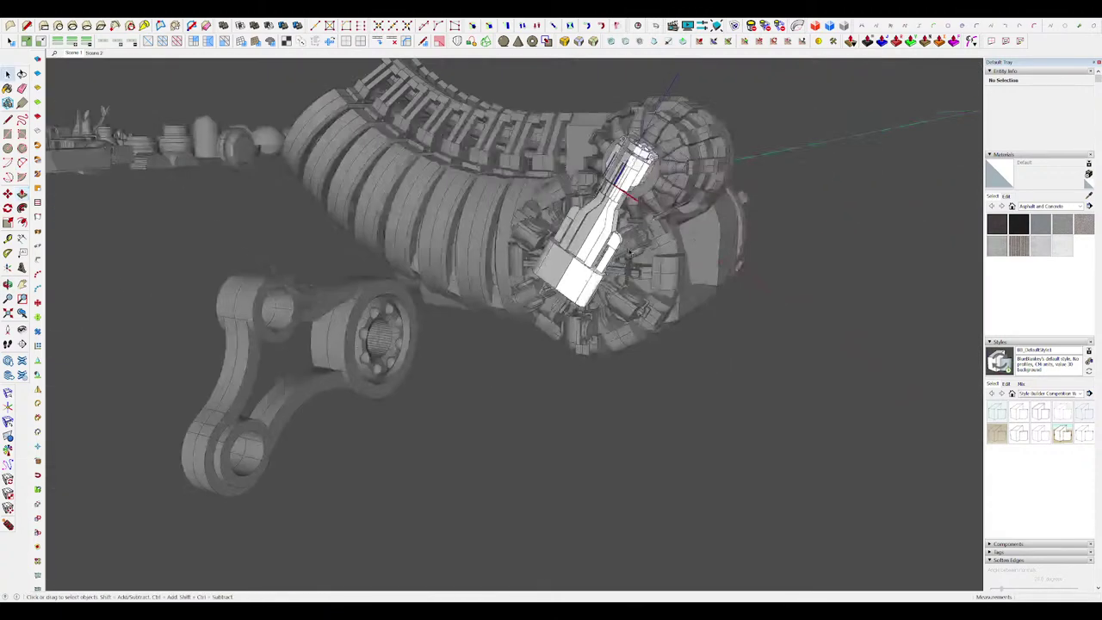
{"action": "mouse_move", "coordinate": [751, 284]}
{"action": "middle_mouse_down"}
{"action": "mouse_move", "coordinate": [767, 329]}
{"action": "mouse_move", "coordinate": [680, 313]}
{"action": "middle_mouse_up"}
{"action": "left_click", "coordinate": [759, 328]}
{"action": "scroll", "coordinate": [755, 322], "scroll_direction": "down", "scroll_amount": 3}
{"action": "scroll", "coordinate": [554, 273], "scroll_direction": "up", "scroll_amount": 5}
{"action": "scroll", "coordinate": [554, 273], "scroll_direction": "down", "scroll_amount": 3}
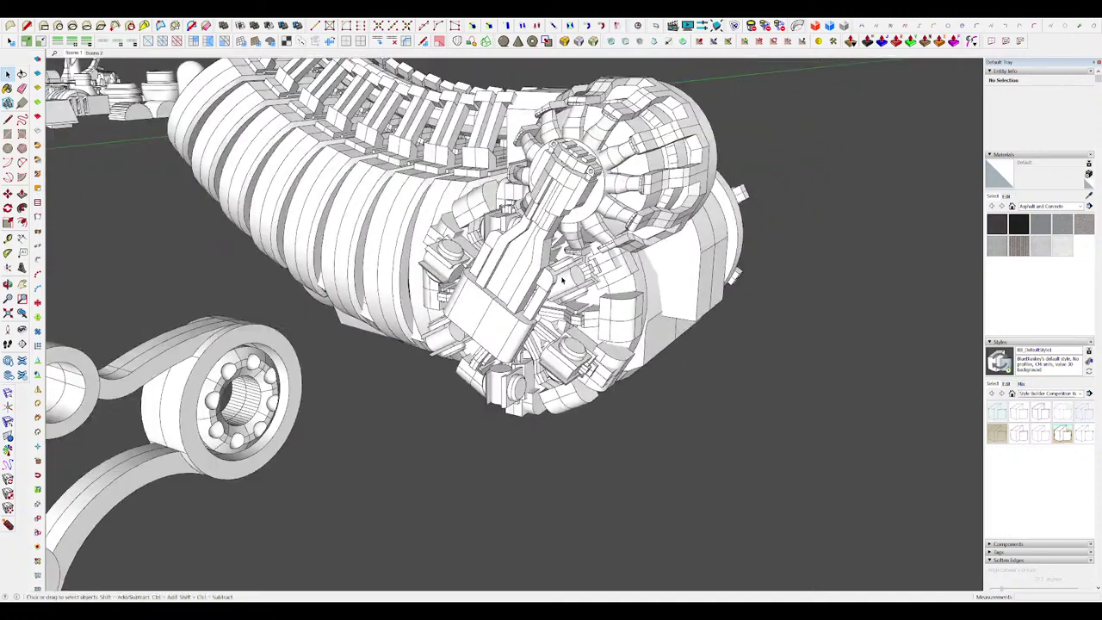
{"action": "scroll", "coordinate": [557, 277], "scroll_direction": "up", "scroll_amount": 5}
Step: Reopen the bracket group in isolation and Push/Pull the rail's side faces
{"action": "double_click", "coordinate": [558, 280]}
{"action": "key", "text": "i"}
{"action": "scroll", "coordinate": [559, 282], "scroll_direction": "up", "scroll_amount": 4}
{"action": "key", "text": "p"}
{"action": "scroll", "coordinate": [581, 294], "scroll_direction": "down", "scroll_amount": 3}
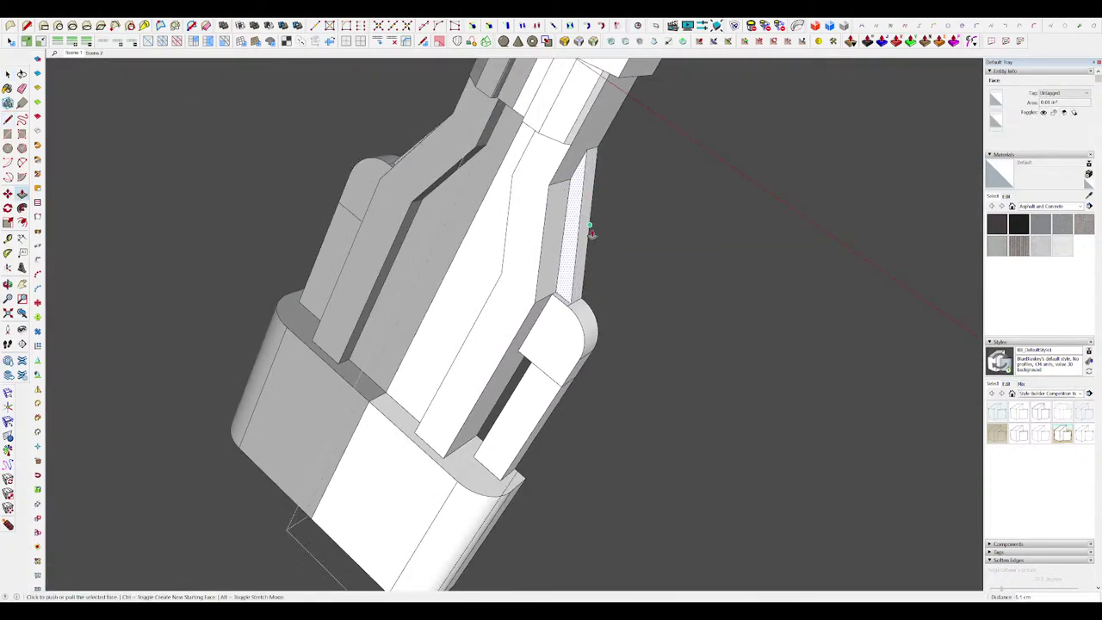
{"action": "scroll", "coordinate": [591, 232], "scroll_direction": "down", "scroll_amount": 2}
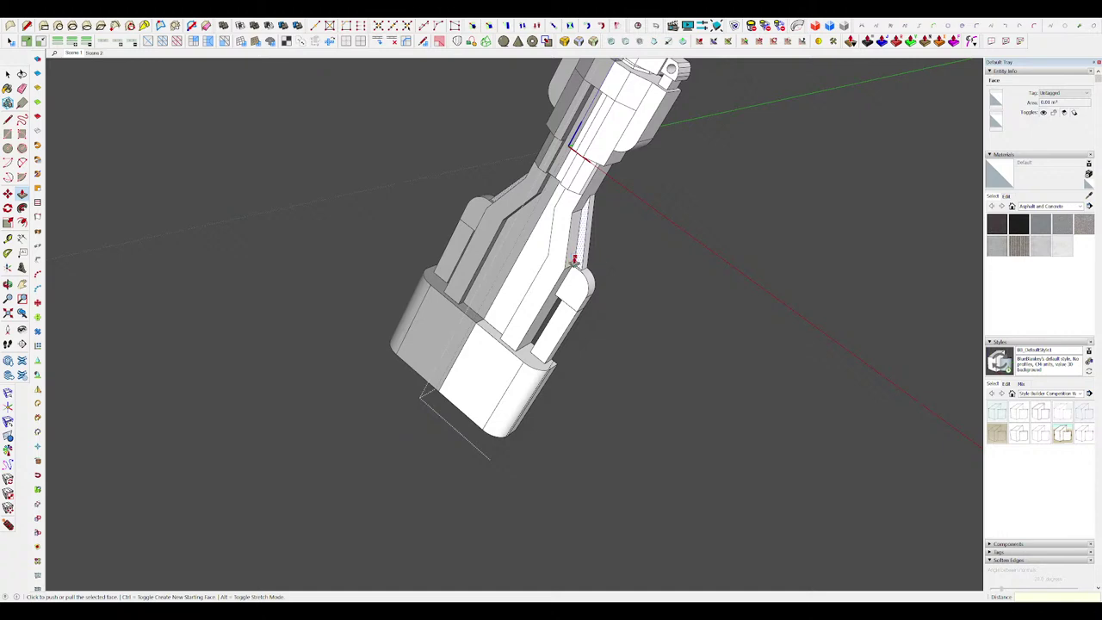
{"action": "scroll", "coordinate": [575, 260], "scroll_direction": "up", "scroll_amount": 4}
{"action": "scroll", "coordinate": [575, 259], "scroll_direction": "down", "scroll_amount": 3}
{"action": "scroll", "coordinate": [576, 260], "scroll_direction": "up", "scroll_amount": 4}
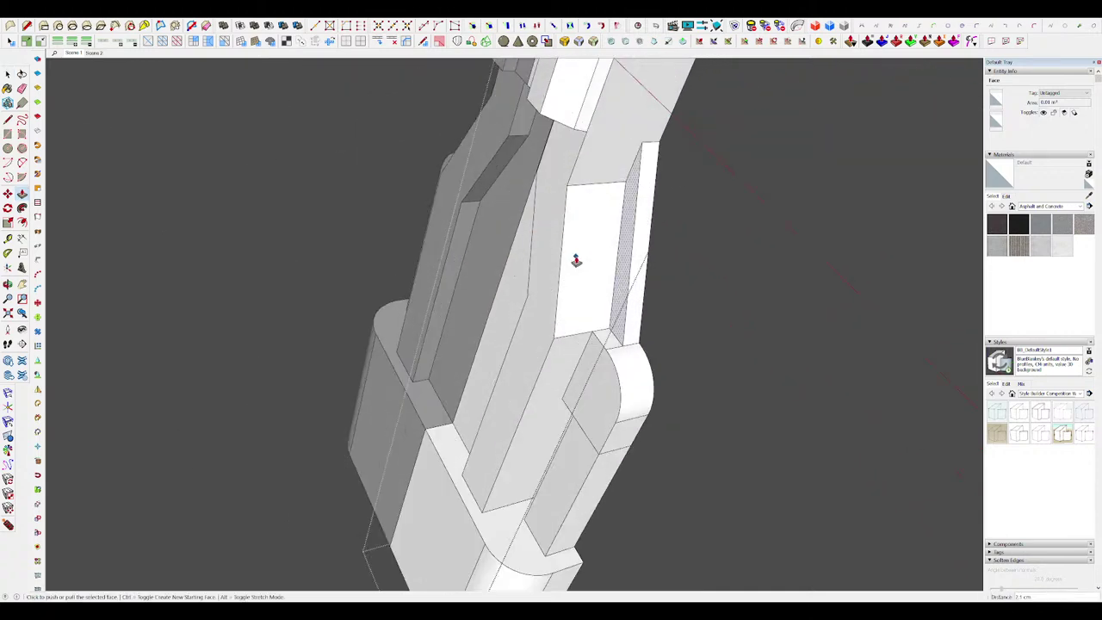
Step: Move and Push/Pull the slim rail so it runs along the plate to its tapered neck
{"action": "key", "text": "m"}
{"action": "scroll", "coordinate": [603, 224], "scroll_direction": "up", "scroll_amount": 6}
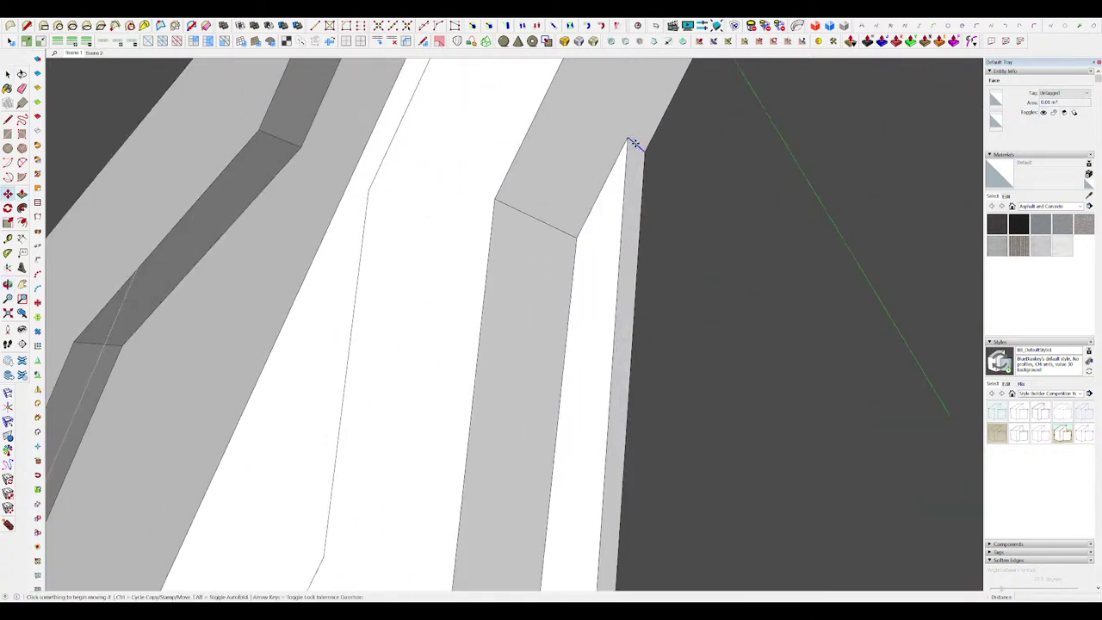
{"action": "scroll", "coordinate": [622, 160], "scroll_direction": "down", "scroll_amount": 5}
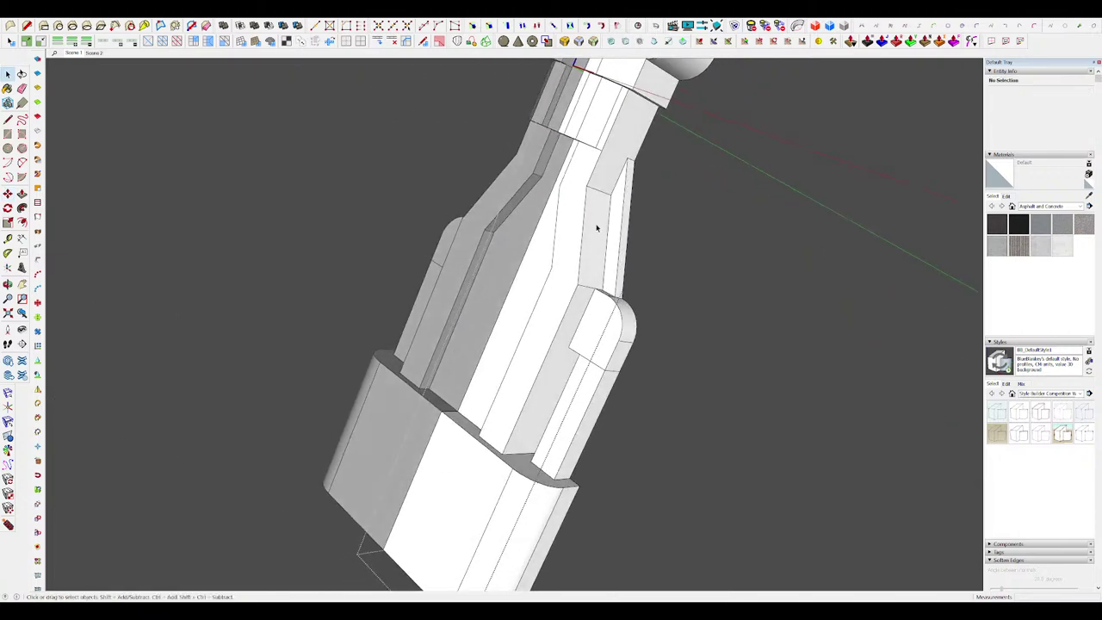
{"action": "scroll", "coordinate": [528, 238], "scroll_direction": "up", "scroll_amount": 5}
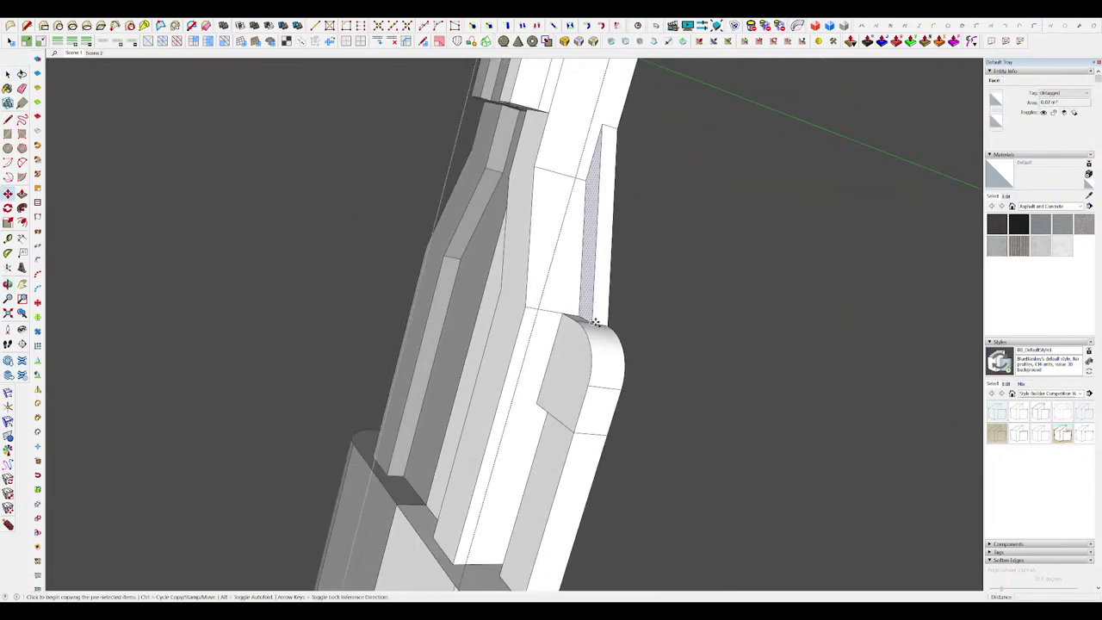
{"action": "scroll", "coordinate": [534, 288], "scroll_direction": "up", "scroll_amount": 1}
{"action": "key", "text": "p"}
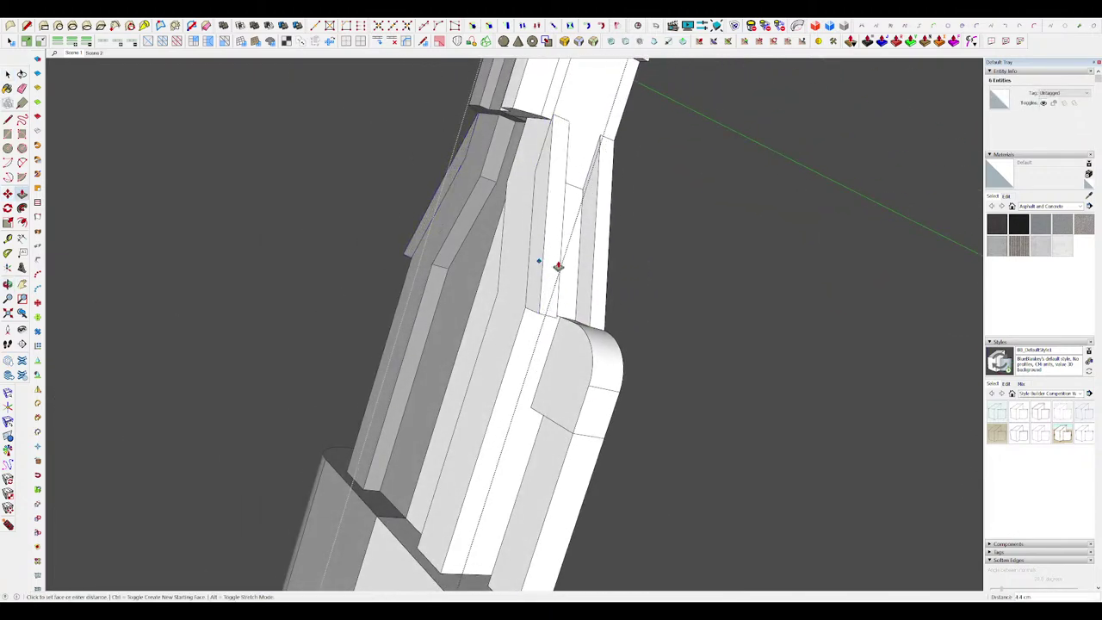
{"action": "middle_click_drag", "start_coordinate": [557, 266], "coordinate": [618, 279]}
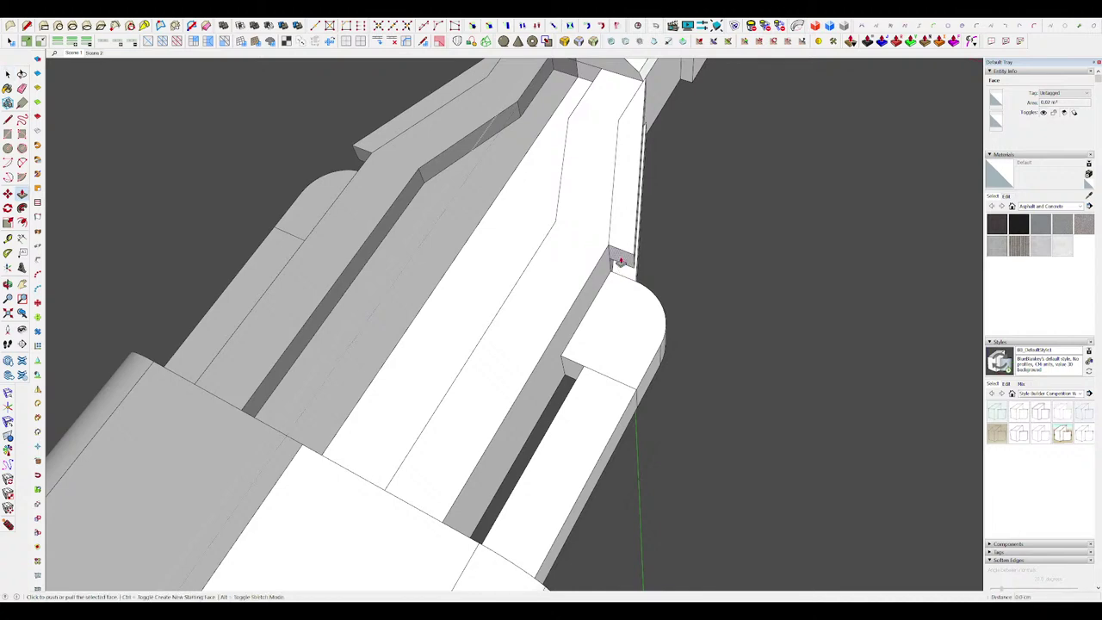
{"action": "scroll", "coordinate": [508, 406], "scroll_direction": "down", "scroll_amount": 5}
{"action": "scroll", "coordinate": [574, 303], "scroll_direction": "up", "scroll_amount": 5}
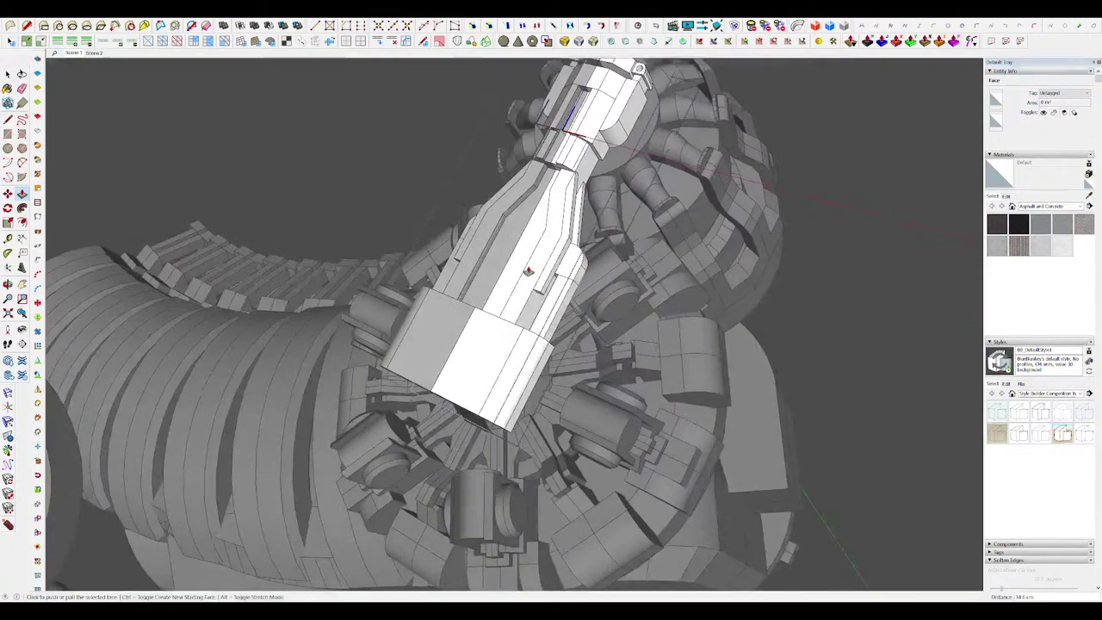
{"action": "scroll", "coordinate": [575, 302], "scroll_direction": "up", "scroll_amount": 3}
{"action": "key", "text": "space"}
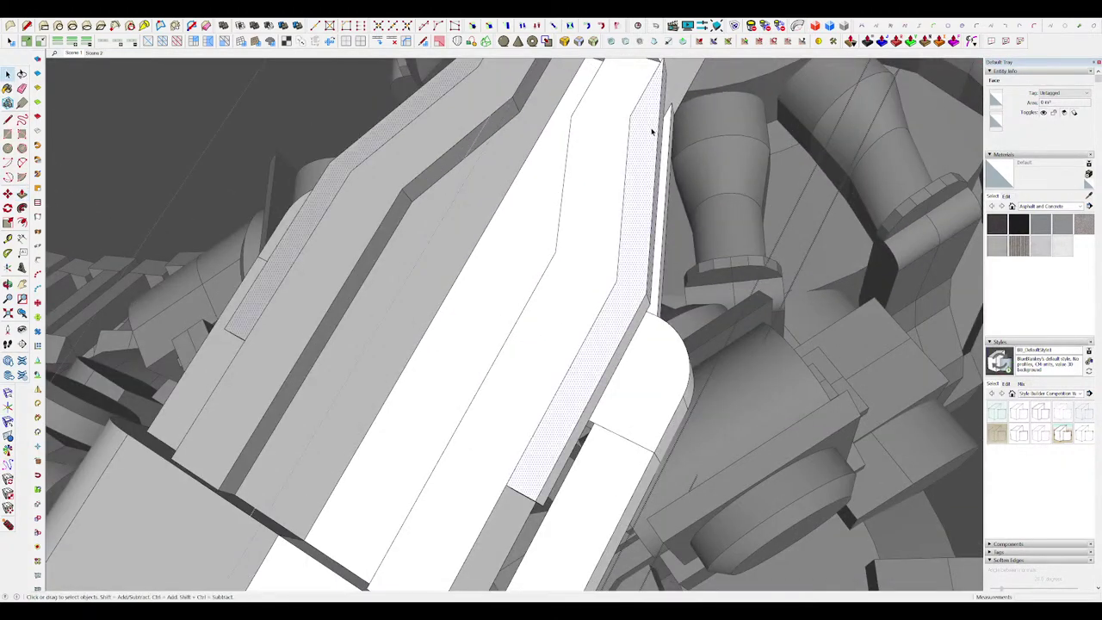
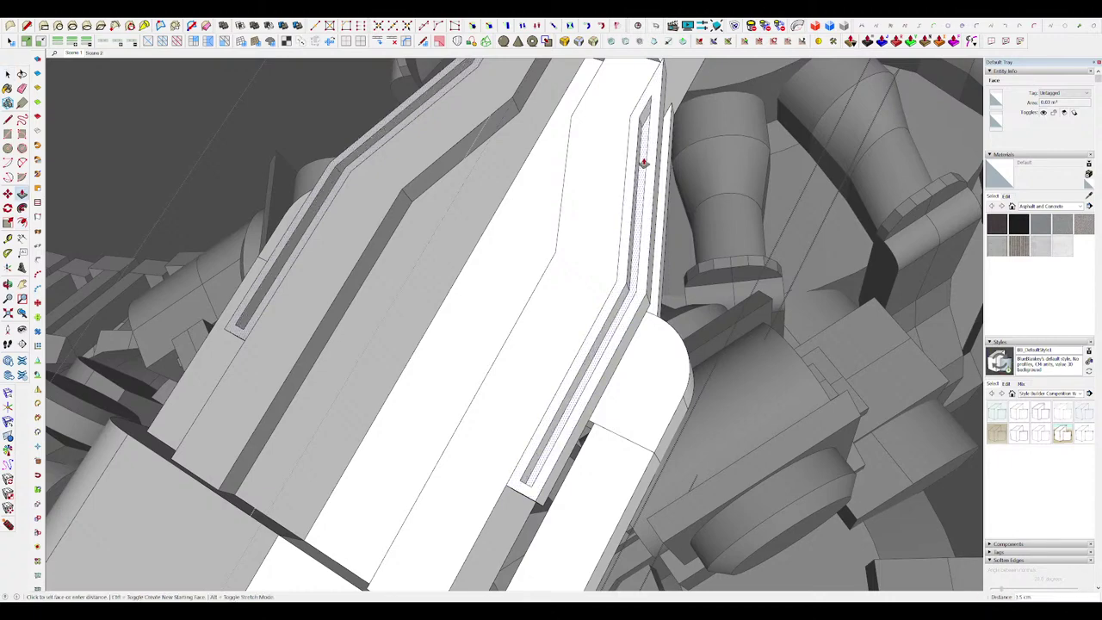
Step: Push/Pull the narrow strip's end face about 22.5 cm along the housing
{"action": "scroll", "coordinate": [646, 233], "scroll_direction": "down", "scroll_amount": 5}
{"action": "scroll", "coordinate": [659, 243], "scroll_direction": "up", "scroll_amount": 6}
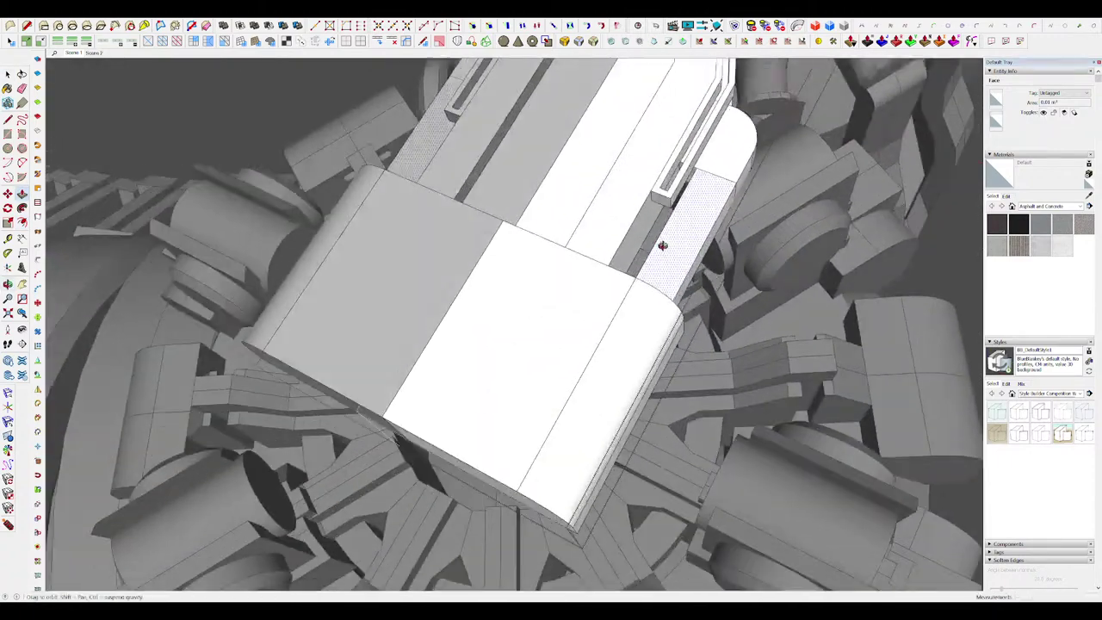
{"action": "middle_click_drag", "start_coordinate": [698, 138], "coordinate": [558, 285]}
{"action": "left_click", "coordinate": [558, 283]}
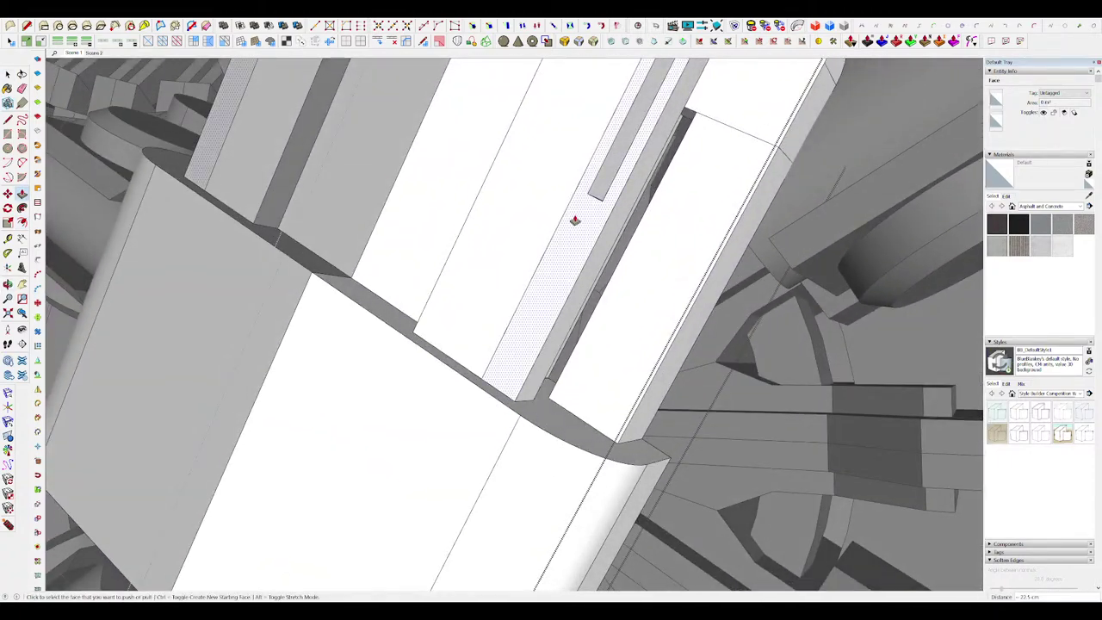
{"action": "left_click", "coordinate": [574, 221]}
{"action": "middle_click_drag", "start_coordinate": [574, 221], "coordinate": [431, 479]}
{"action": "left_click", "coordinate": [433, 524]}
{"action": "scroll", "coordinate": [583, 253], "scroll_direction": "down", "scroll_amount": 7}
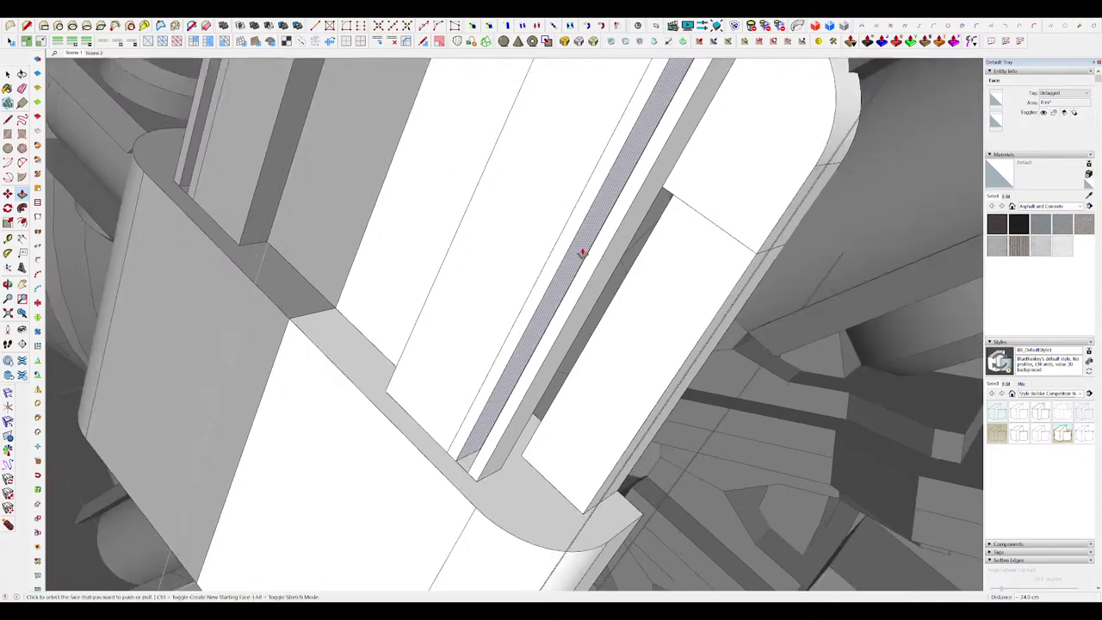
{"action": "key", "text": "space"}
Step: Select the slot faces and Move them down to the housing's rounded lower end
{"action": "scroll", "coordinate": [581, 264], "scroll_direction": "up", "scroll_amount": 4}
{"action": "scroll", "coordinate": [590, 318], "scroll_direction": "down", "scroll_amount": 3}
{"action": "scroll", "coordinate": [595, 303], "scroll_direction": "up", "scroll_amount": 5}
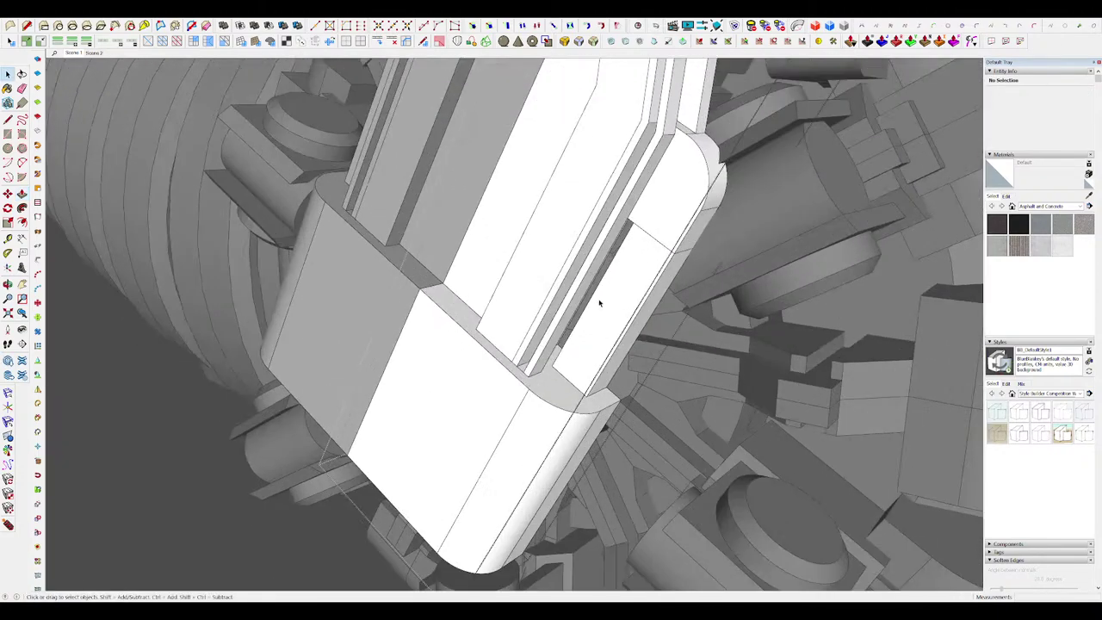
{"action": "scroll", "coordinate": [641, 253], "scroll_direction": "up", "scroll_amount": 6}
{"action": "middle_click_drag", "start_coordinate": [629, 249], "coordinate": [723, 260]}
{"action": "scroll", "coordinate": [654, 260], "scroll_direction": "up", "scroll_amount": 2}
{"action": "left_click", "coordinate": [661, 242]}
{"action": "left_click", "coordinate": [660, 242], "text": "shift"}
{"action": "middle_click_drag", "start_coordinate": [661, 243], "coordinate": [591, 195]}
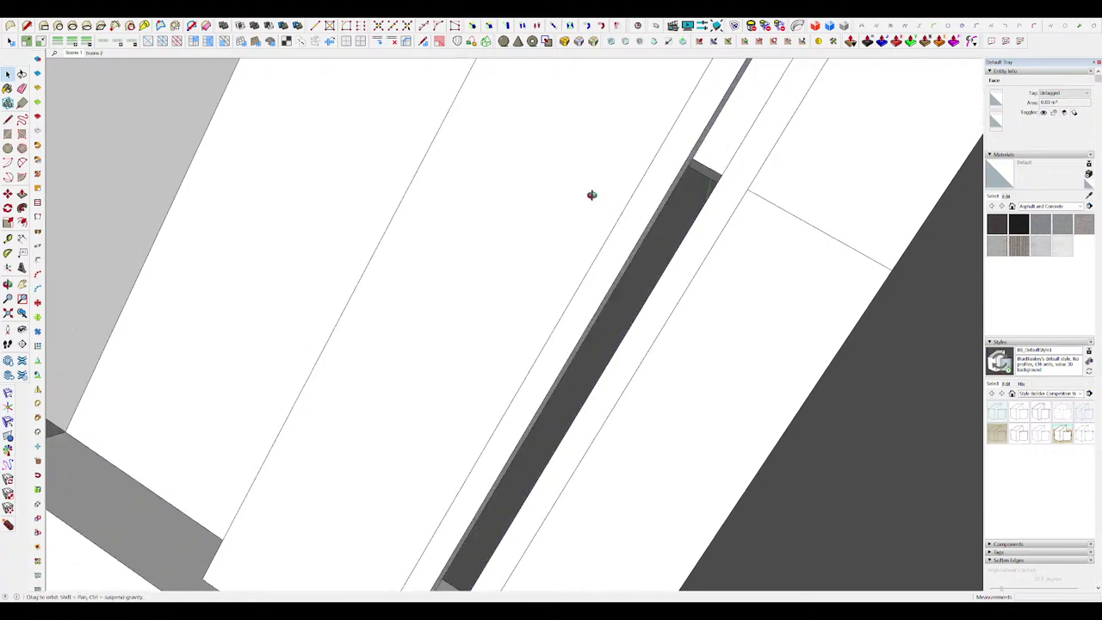
{"action": "scroll", "coordinate": [590, 197], "scroll_direction": "down", "scroll_amount": 7}
{"action": "scroll", "coordinate": [551, 340], "scroll_direction": "up", "scroll_amount": 5}
{"action": "key", "text": "m"}
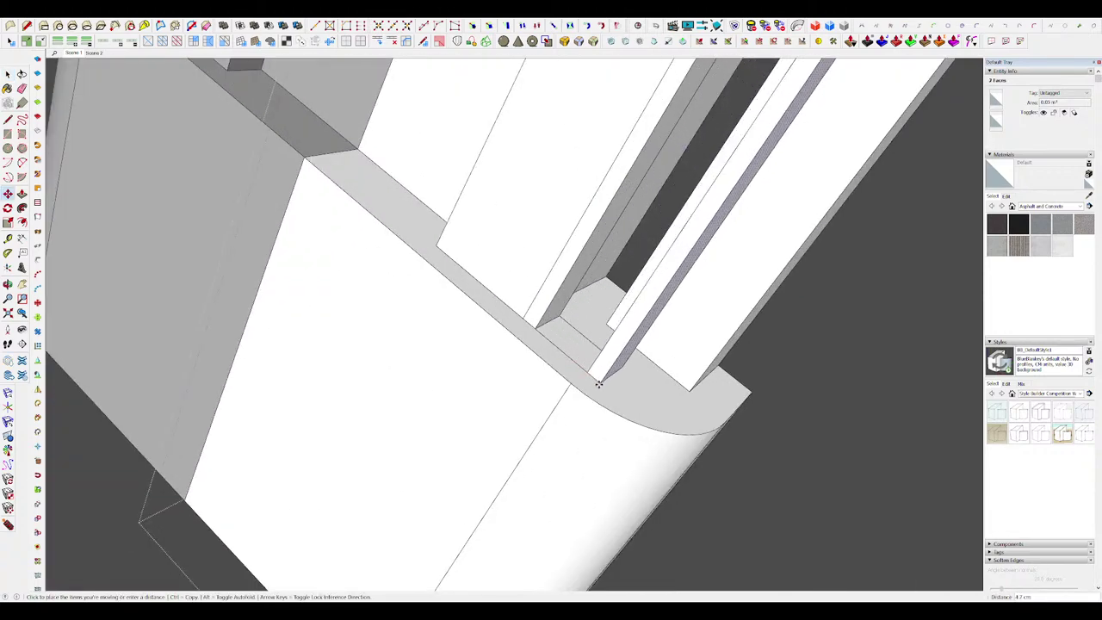
{"action": "scroll", "coordinate": [598, 383], "scroll_direction": "down", "scroll_amount": 5}
{"action": "middle_click_drag", "start_coordinate": [599, 383], "coordinate": [645, 294]}
{"action": "scroll", "coordinate": [579, 248], "scroll_direction": "down", "scroll_amount": 5}
Step: Close the group and orbit the assembly toward the arm's upper housing
{"action": "key", "text": "space"}
{"action": "middle_click_drag", "start_coordinate": [578, 248], "coordinate": [555, 269]}
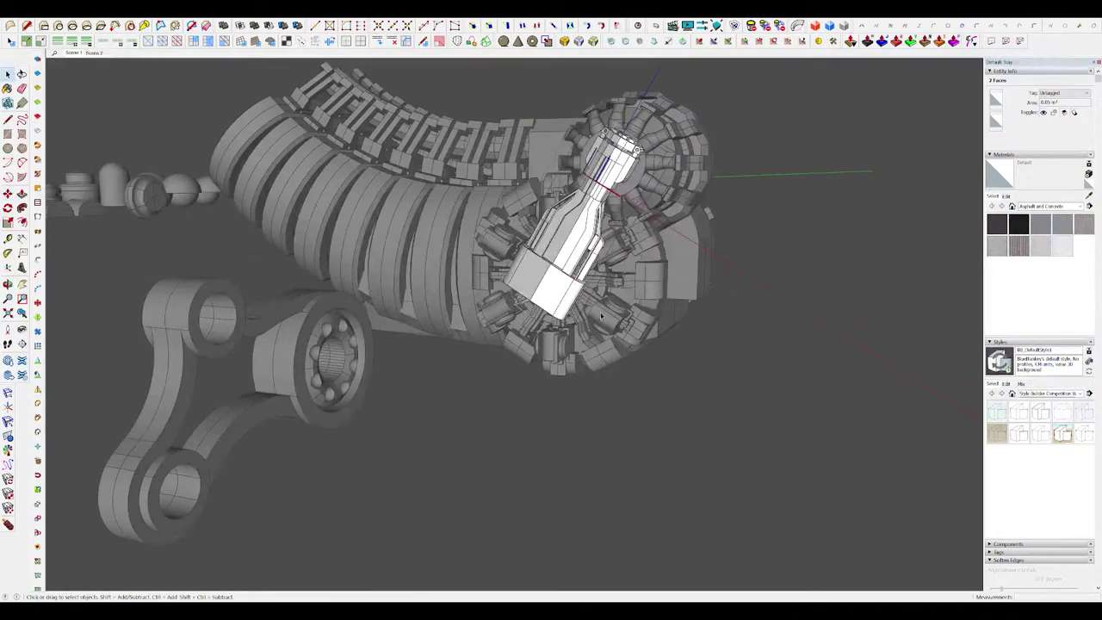
{"action": "left_click", "coordinate": [735, 313]}
{"action": "scroll", "coordinate": [735, 312], "scroll_direction": "down", "scroll_amount": 2}
{"action": "middle_click_drag", "start_coordinate": [847, 305], "coordinate": [554, 238]}
{"action": "scroll", "coordinate": [561, 231], "scroll_direction": "up", "scroll_amount": 4}
{"action": "scroll", "coordinate": [553, 238], "scroll_direction": "up", "scroll_amount": 3}
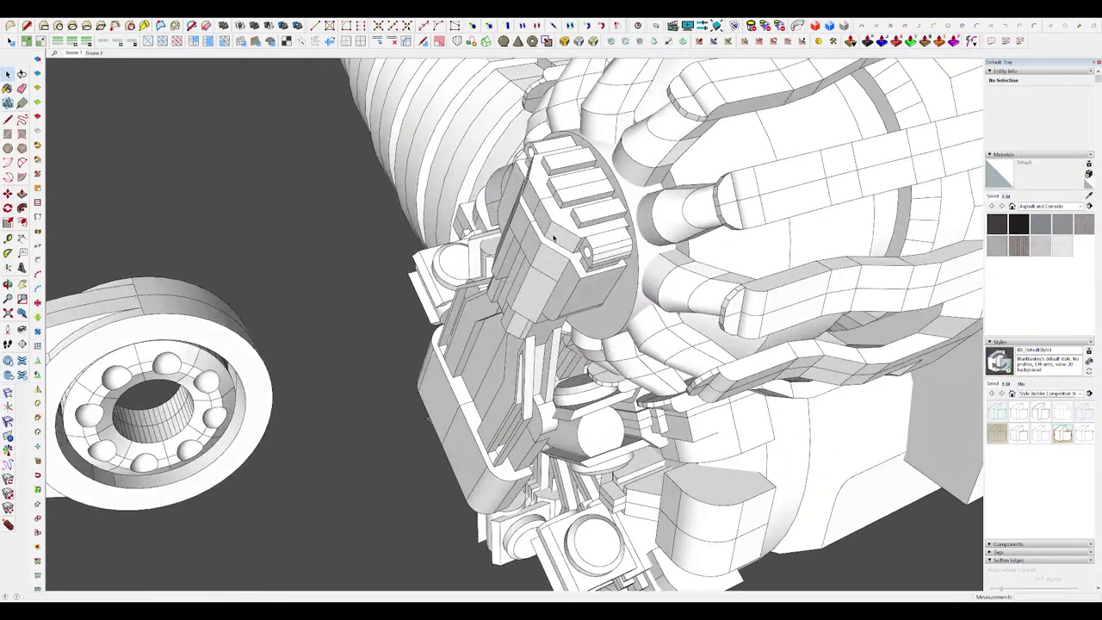
{"action": "scroll", "coordinate": [545, 229], "scroll_direction": "up", "scroll_amount": 3}
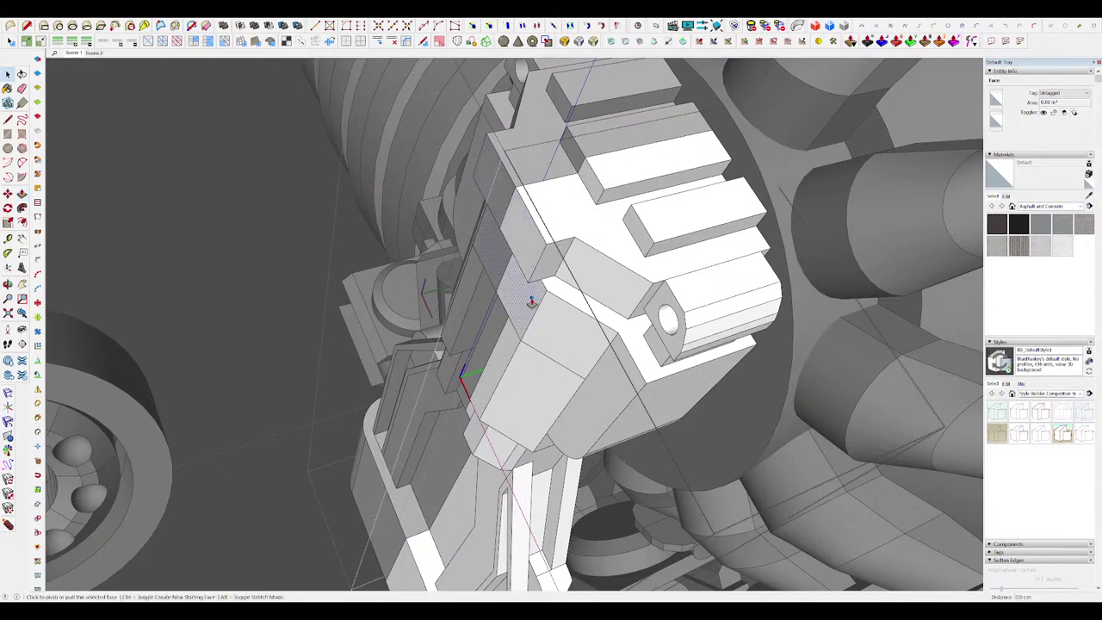
{"action": "middle_click_drag", "start_coordinate": [526, 258], "coordinate": [538, 315]}
{"action": "scroll", "coordinate": [597, 214], "scroll_direction": "down", "scroll_amount": 5}
{"action": "scroll", "coordinate": [625, 191], "scroll_direction": "up", "scroll_amount": 5}
{"action": "key", "text": "l"}
{"action": "key", "text": "l"}
{"action": "scroll", "coordinate": [564, 302], "scroll_direction": "up", "scroll_amount": 2}
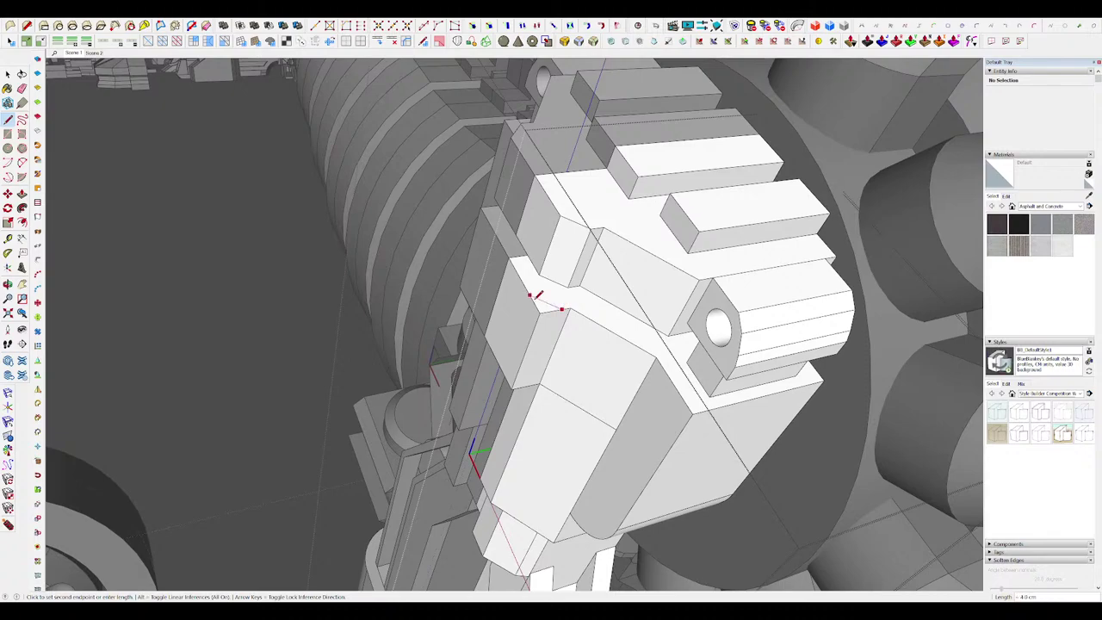
{"action": "scroll", "coordinate": [556, 293], "scroll_direction": "down", "scroll_amount": 5}
{"action": "middle_click_drag", "start_coordinate": [557, 294], "coordinate": [599, 270]}
{"action": "scroll", "coordinate": [599, 270], "scroll_direction": "down", "scroll_amount": 5}
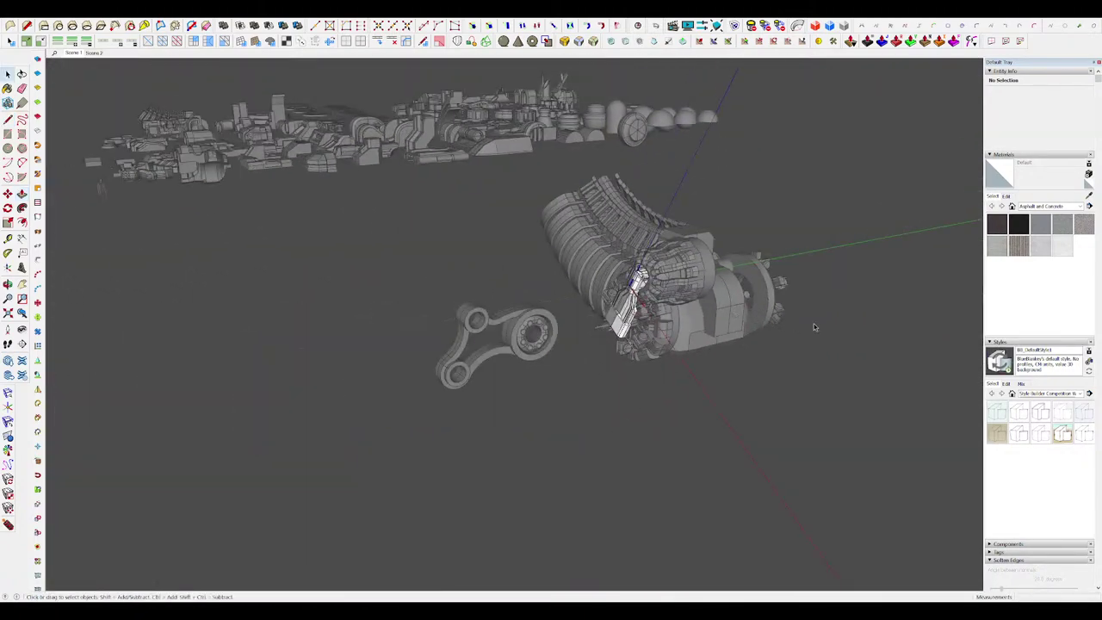
{"action": "scroll", "coordinate": [734, 264], "scroll_direction": "up", "scroll_amount": 10}
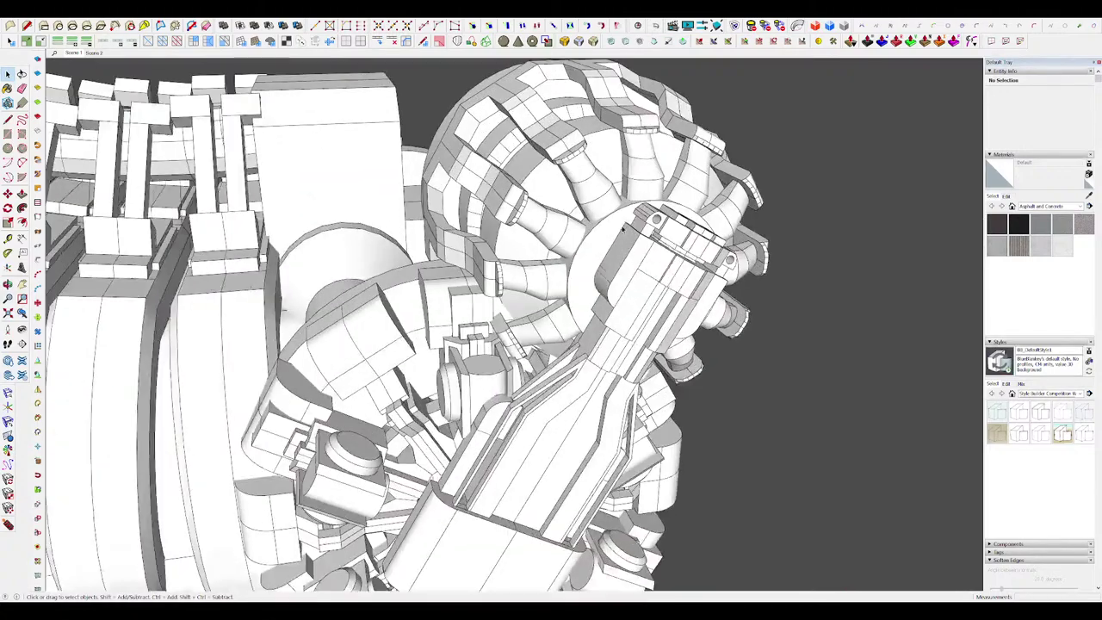
{"action": "middle_click_drag", "start_coordinate": [622, 229], "coordinate": [645, 238]}
{"action": "scroll", "coordinate": [644, 238], "scroll_direction": "down", "scroll_amount": 1}
Step: Inside the arm group, draw a small rectangle on the housing side and pull it into a box
{"action": "double_click", "coordinate": [644, 239]}
{"action": "left_click", "coordinate": [646, 241]}
{"action": "scroll", "coordinate": [646, 241], "scroll_direction": "up", "scroll_amount": 6}
{"action": "key", "text": "r"}
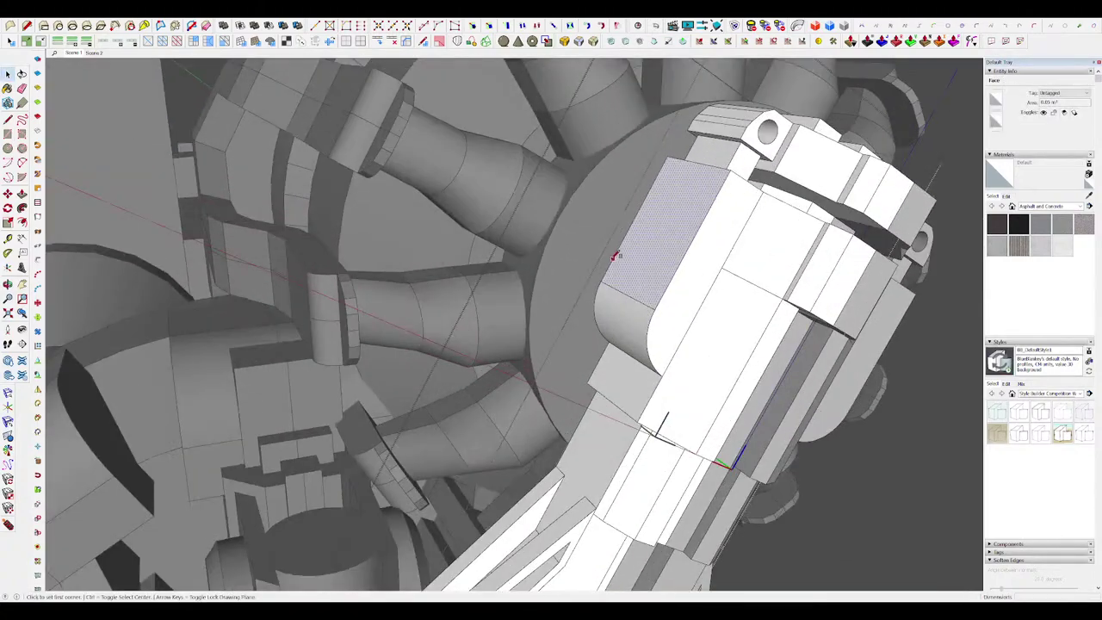
{"action": "left_click", "coordinate": [658, 185]}
{"action": "key", "text": "p"}
{"action": "left_click_drag", "start_coordinate": [658, 185], "coordinate": [611, 182]}
{"action": "middle_click_drag", "start_coordinate": [612, 182], "coordinate": [522, 278]}
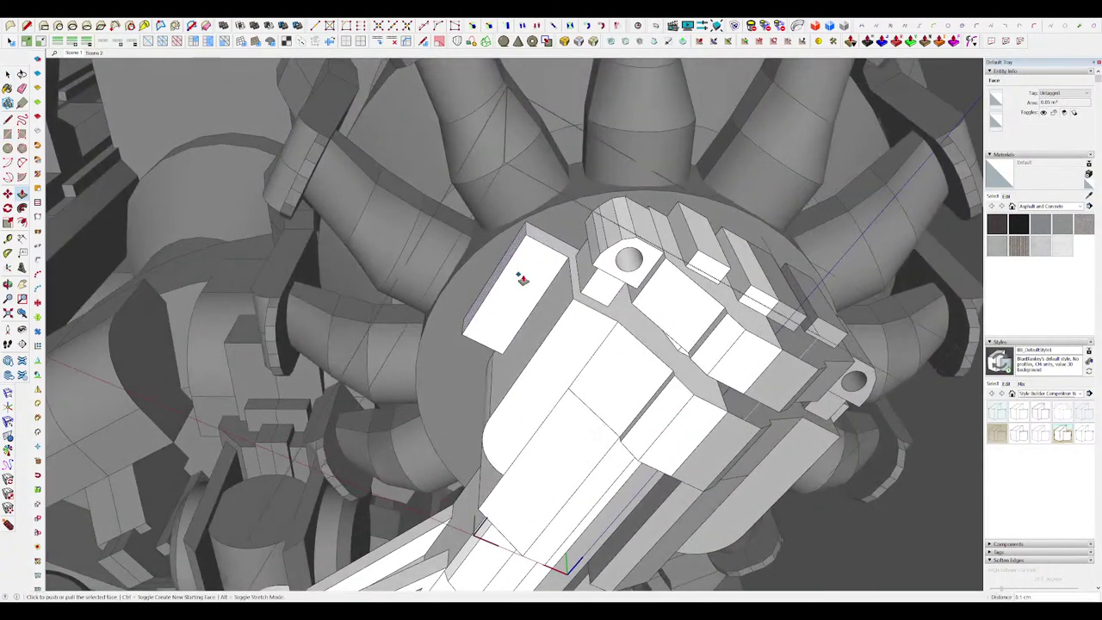
Step: Slant the box's end by pushing the triangular corner flush
{"action": "key", "text": "l"}
{"action": "scroll", "coordinate": [567, 251], "scroll_direction": "down", "scroll_amount": 2}
{"action": "scroll", "coordinate": [570, 249], "scroll_direction": "up", "scroll_amount": 2}
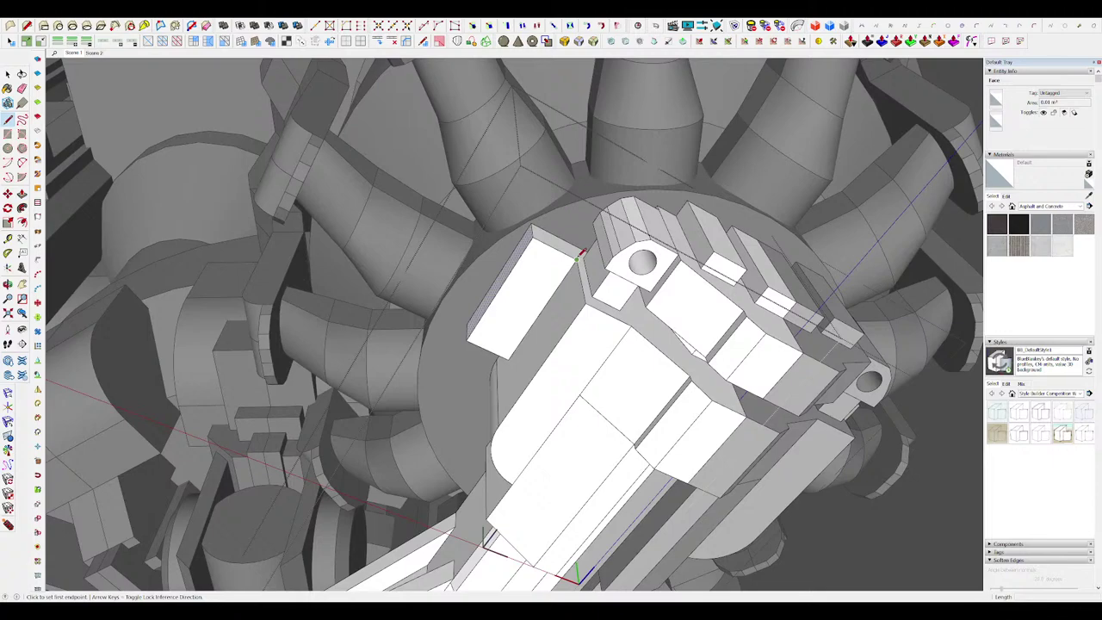
{"action": "left_click_drag", "start_coordinate": [539, 260], "coordinate": [534, 231]}
{"action": "key", "text": "r"}
{"action": "scroll", "coordinate": [528, 251], "scroll_direction": "up", "scroll_amount": 2}
{"action": "left_click", "coordinate": [518, 248]}
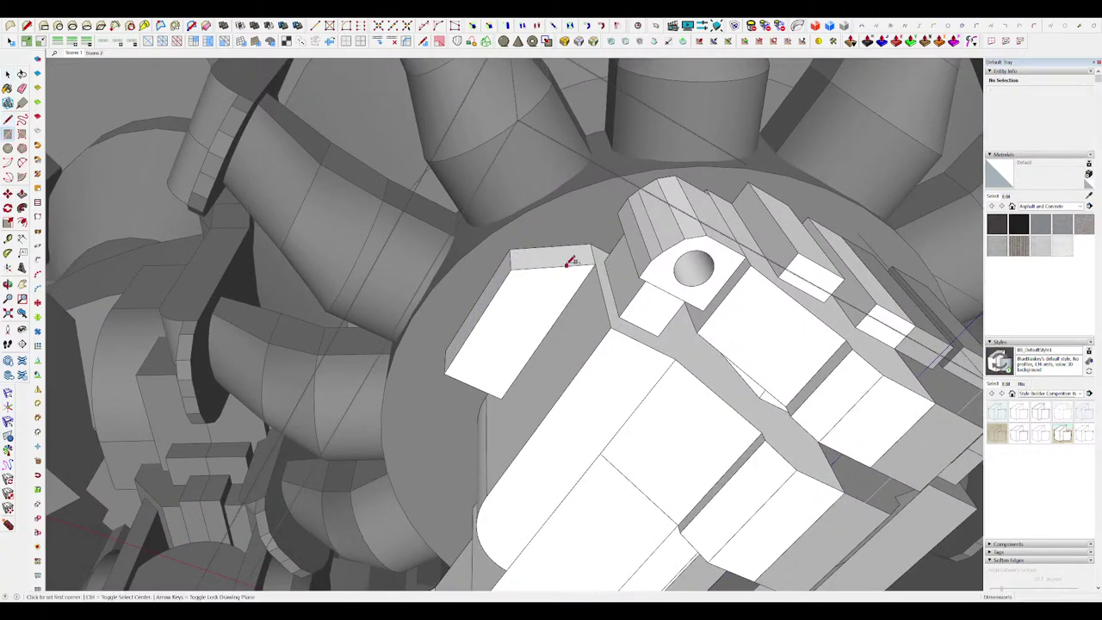
{"action": "left_click", "coordinate": [553, 247]}
{"action": "key", "text": "space"}
{"action": "scroll", "coordinate": [553, 248], "scroll_direction": "down", "scroll_amount": 6}
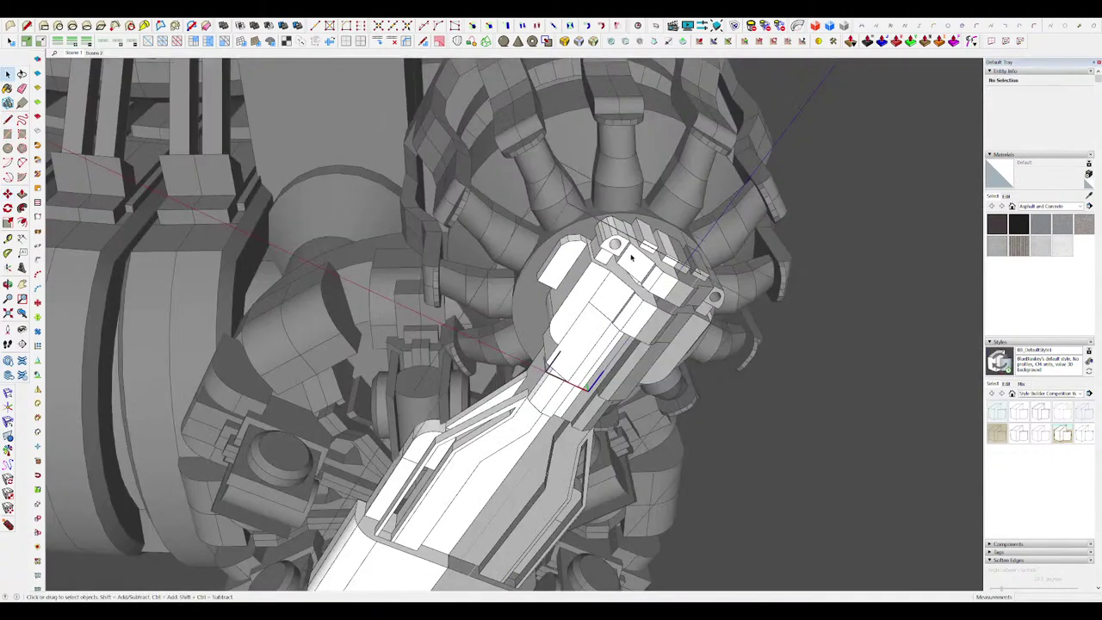
{"action": "middle_click_drag", "start_coordinate": [629, 255], "coordinate": [662, 145]}
{"action": "scroll", "coordinate": [594, 241], "scroll_direction": "up", "scroll_amount": 4}
{"action": "scroll", "coordinate": [662, 142], "scroll_direction": "down", "scroll_amount": 4}
Step: Isolate the arm and orbit to its curved upper end with the recess
{"action": "scroll", "coordinate": [667, 142], "scroll_direction": "up", "scroll_amount": 4}
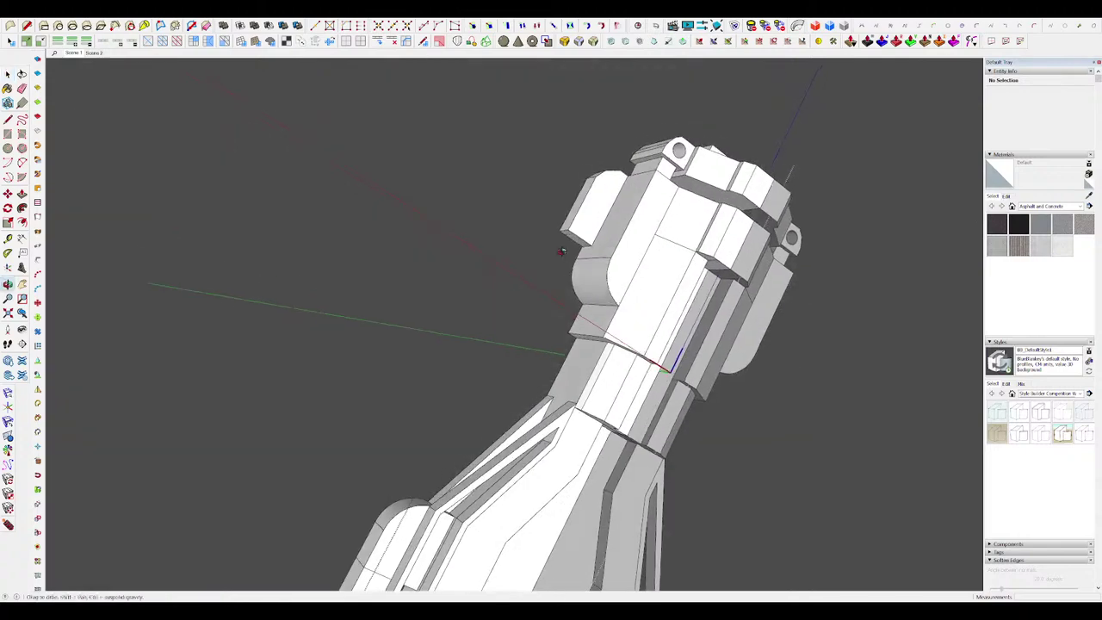
{"action": "scroll", "coordinate": [564, 256], "scroll_direction": "up", "scroll_amount": 2}
{"action": "middle_click_drag", "start_coordinate": [564, 256], "coordinate": [578, 288]}
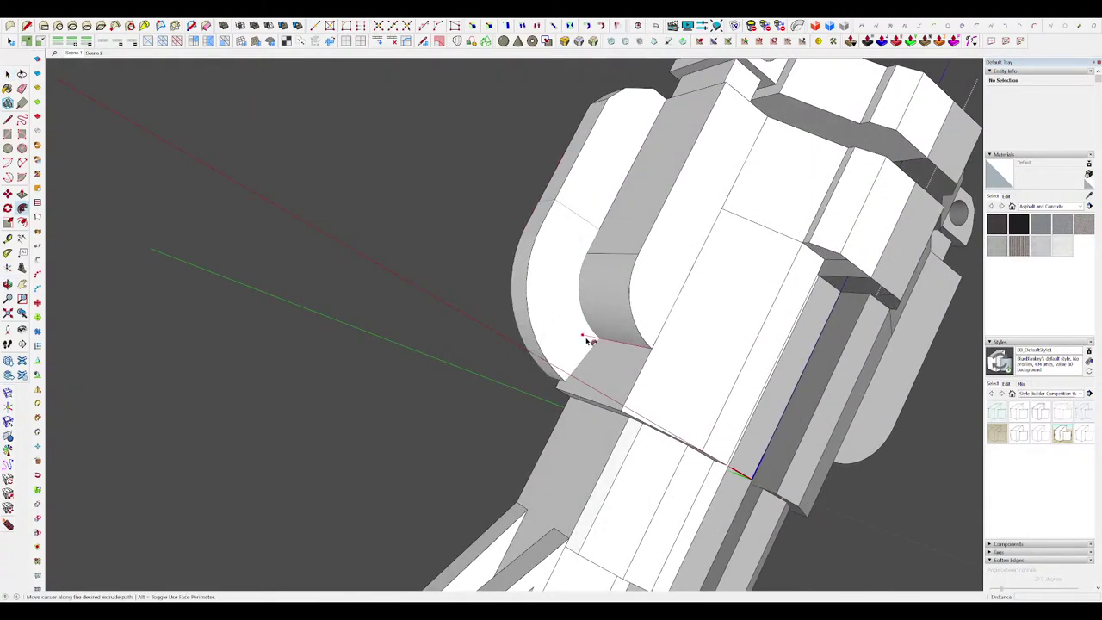
{"action": "key", "text": "p"}
{"action": "middle_click_drag", "start_coordinate": [566, 327], "coordinate": [497, 173]}
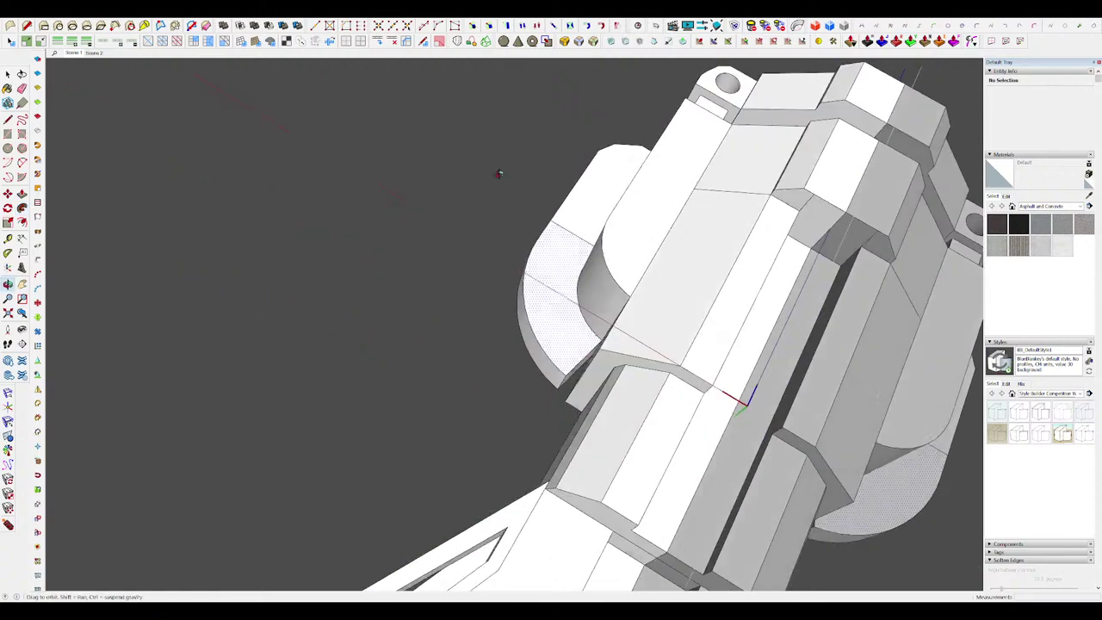
{"action": "scroll", "coordinate": [583, 381], "scroll_direction": "up", "scroll_amount": 4}
{"action": "middle_click_drag", "start_coordinate": [618, 428], "coordinate": [646, 439]}
{"action": "scroll", "coordinate": [578, 320], "scroll_direction": "down", "scroll_amount": 6}
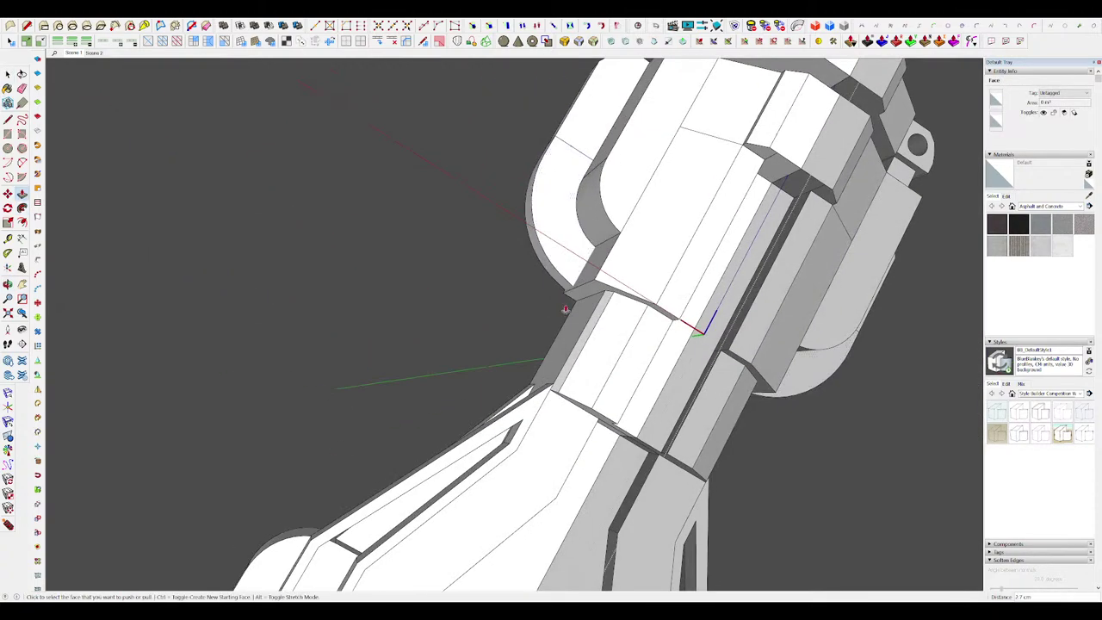
{"action": "key", "text": "space"}
{"action": "key", "text": "h"}
{"action": "left_click", "coordinate": [585, 234]}
{"action": "scroll", "coordinate": [586, 237], "scroll_direction": "down", "scroll_amount": 5}
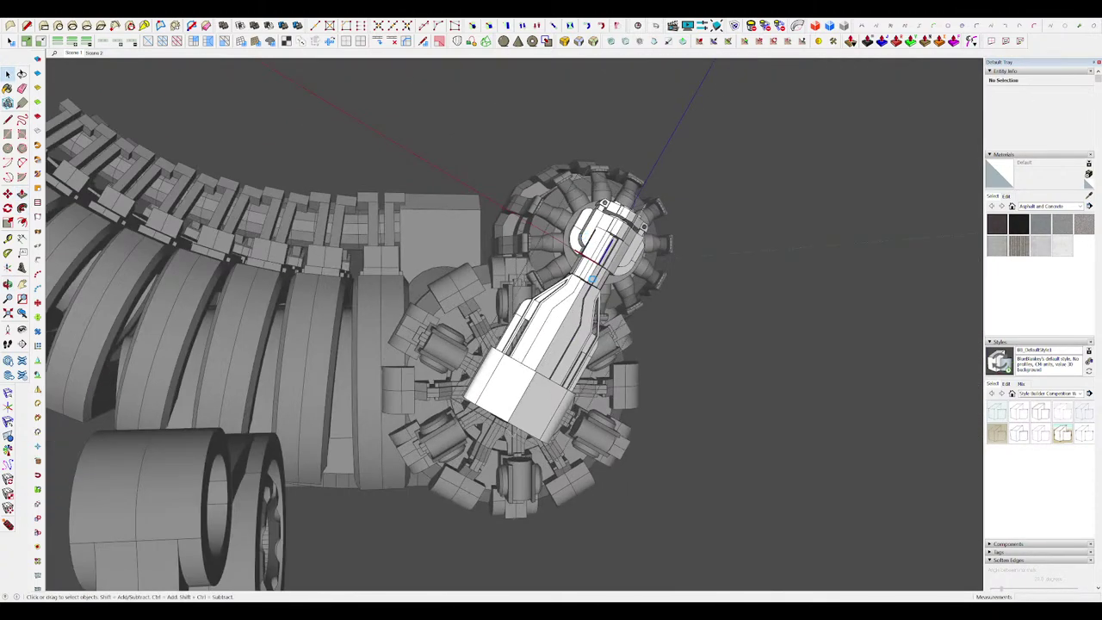
{"action": "middle_click_drag", "start_coordinate": [592, 278], "coordinate": [604, 234]}
{"action": "scroll", "coordinate": [603, 235], "scroll_direction": "up", "scroll_amount": 5}
{"action": "left_click", "coordinate": [604, 211]}
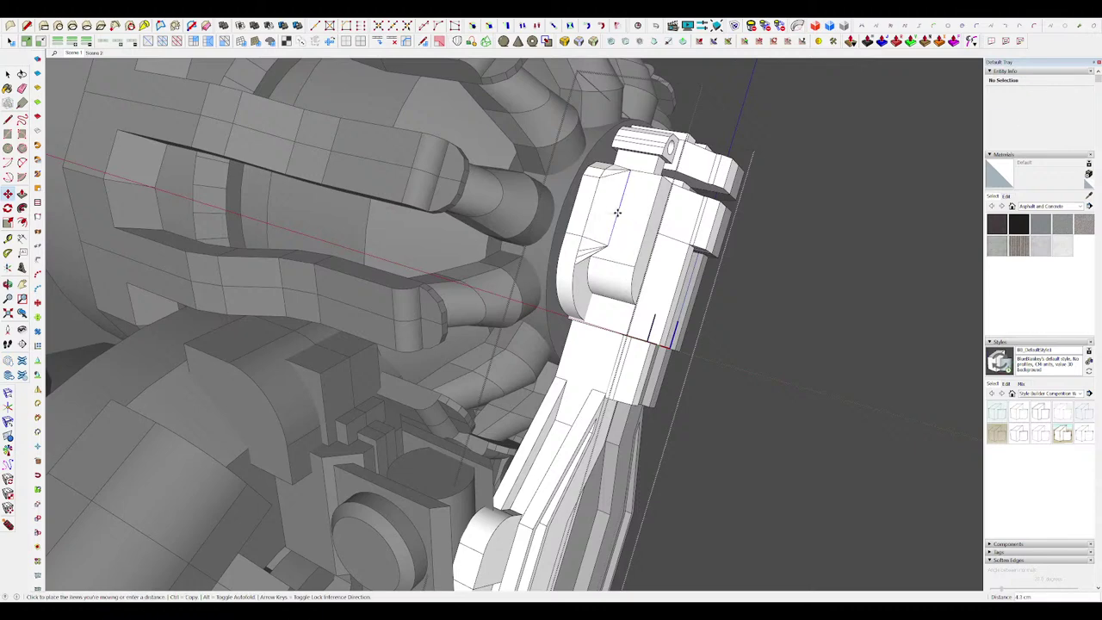
{"action": "scroll", "coordinate": [623, 213], "scroll_direction": "up", "scroll_amount": 3}
{"action": "scroll", "coordinate": [572, 206], "scroll_direction": "up", "scroll_amount": 3}
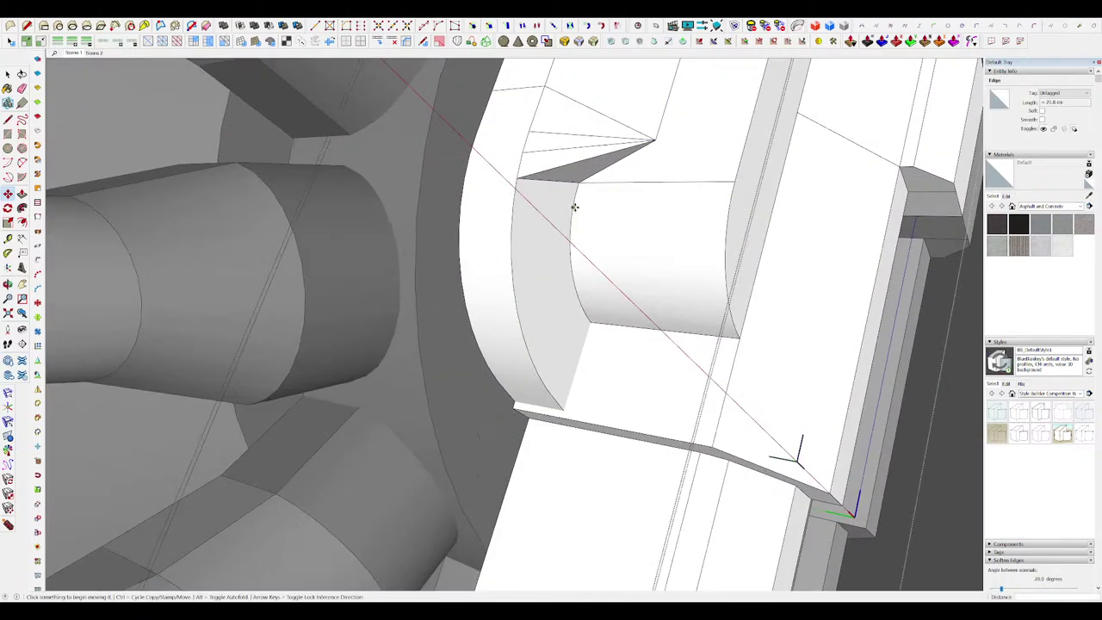
{"action": "middle_click_drag", "start_coordinate": [573, 207], "coordinate": [425, 303]}
{"action": "scroll", "coordinate": [424, 304], "scroll_direction": "down", "scroll_amount": 3}
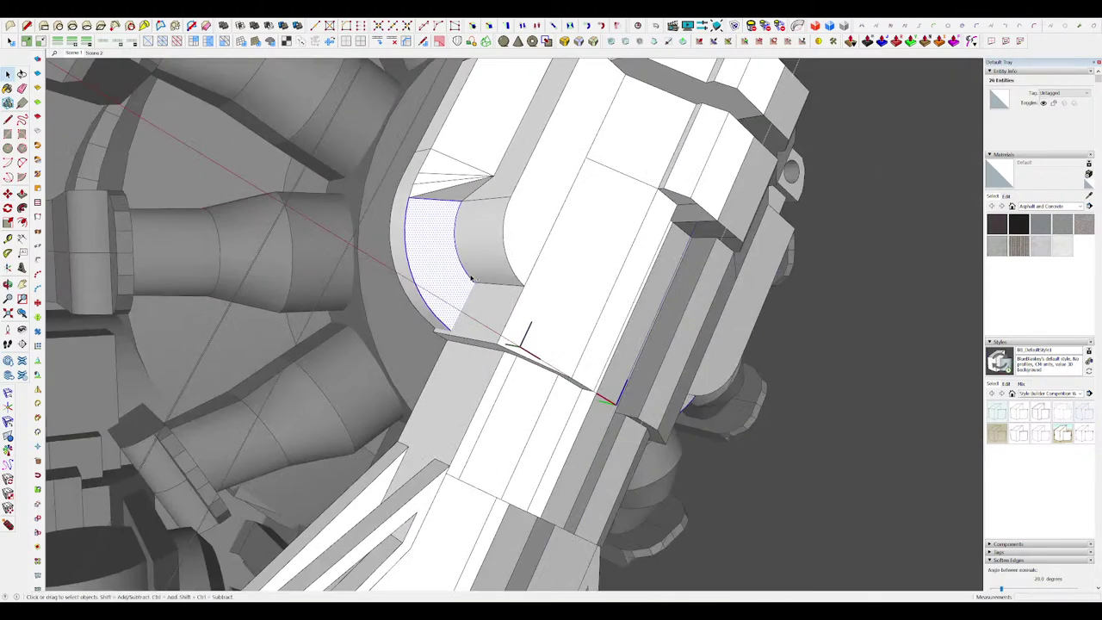
{"action": "key", "text": "h"}
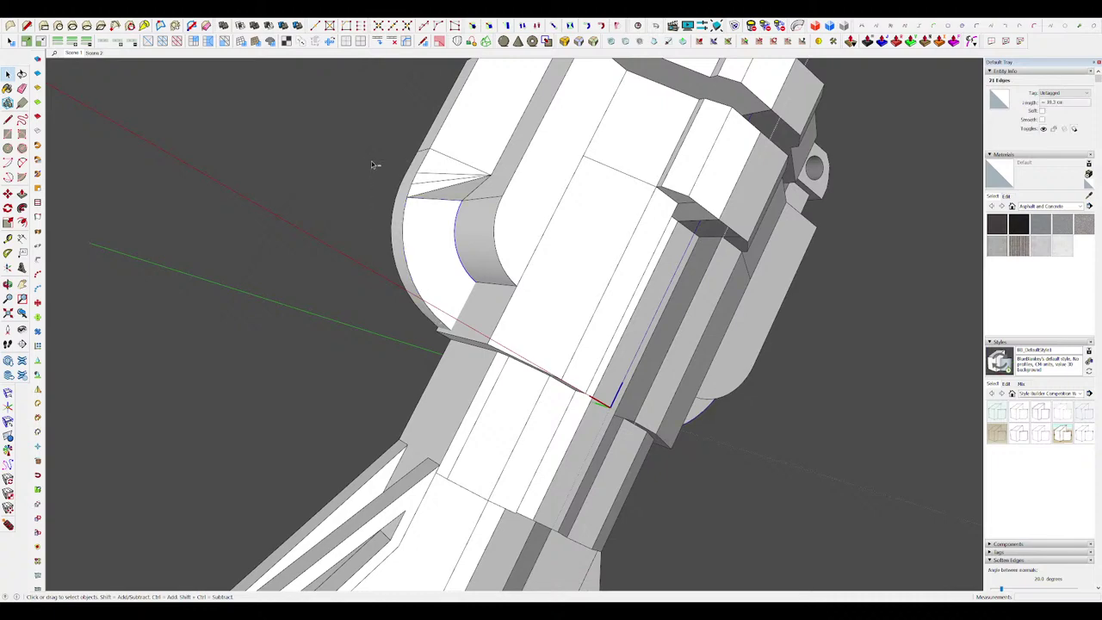
{"action": "scroll", "coordinate": [447, 203], "scroll_direction": "up", "scroll_amount": 4}
Step: Try moving the arc edges and triangulating the curved face, undoing both attempts
{"action": "key", "text": "m"}
{"action": "left_click", "coordinate": [446, 221]}
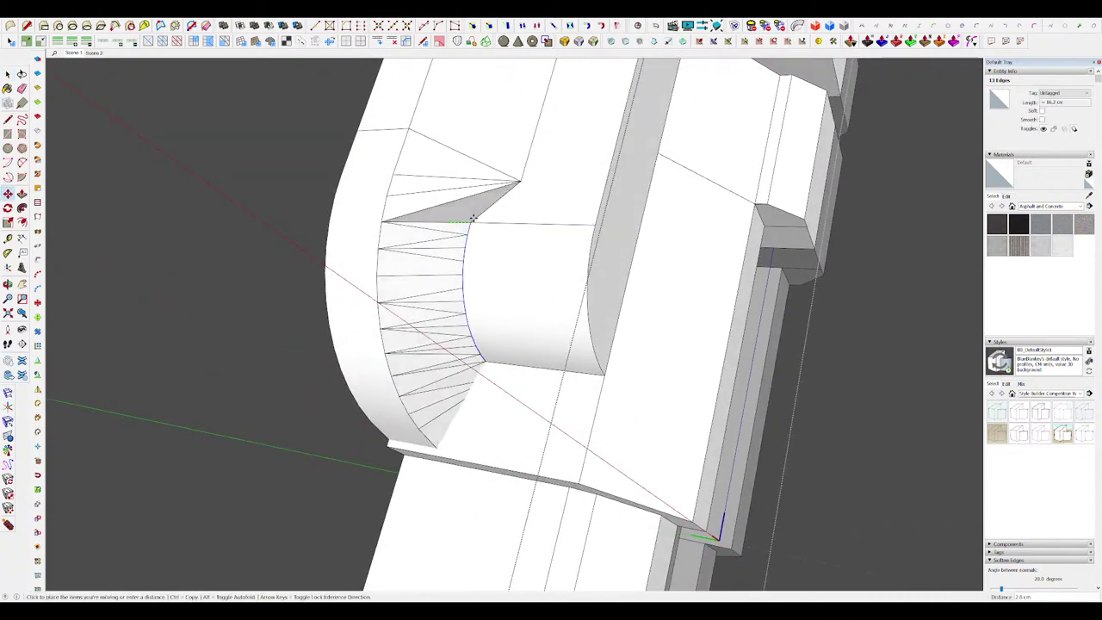
{"action": "left_click", "coordinate": [509, 223]}
{"action": "middle_click_drag", "start_coordinate": [513, 226], "coordinate": [558, 134]}
{"action": "scroll", "coordinate": [568, 237], "scroll_direction": "down", "scroll_amount": 3}
{"action": "scroll", "coordinate": [558, 249], "scroll_direction": "up", "scroll_amount": 3}
{"action": "middle_click_drag", "start_coordinate": [558, 249], "coordinate": [509, 197]}
{"action": "key", "text": "ctrl+z"}
{"action": "key", "text": "space"}
{"action": "left_click", "coordinate": [508, 196]}
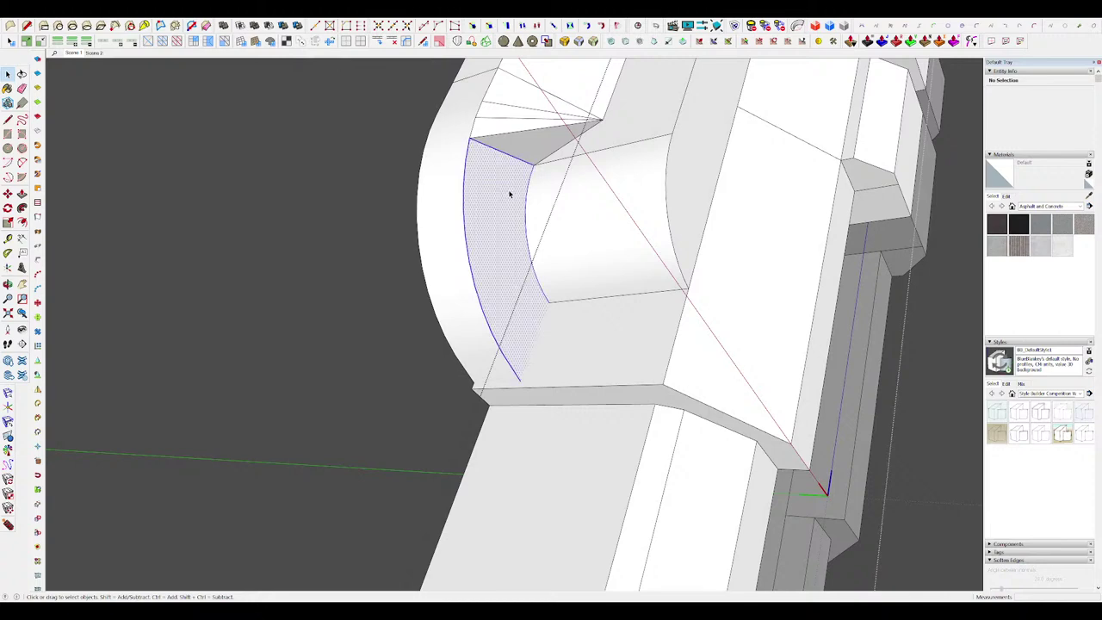
{"action": "middle_click_drag", "start_coordinate": [506, 156], "coordinate": [529, 127]}
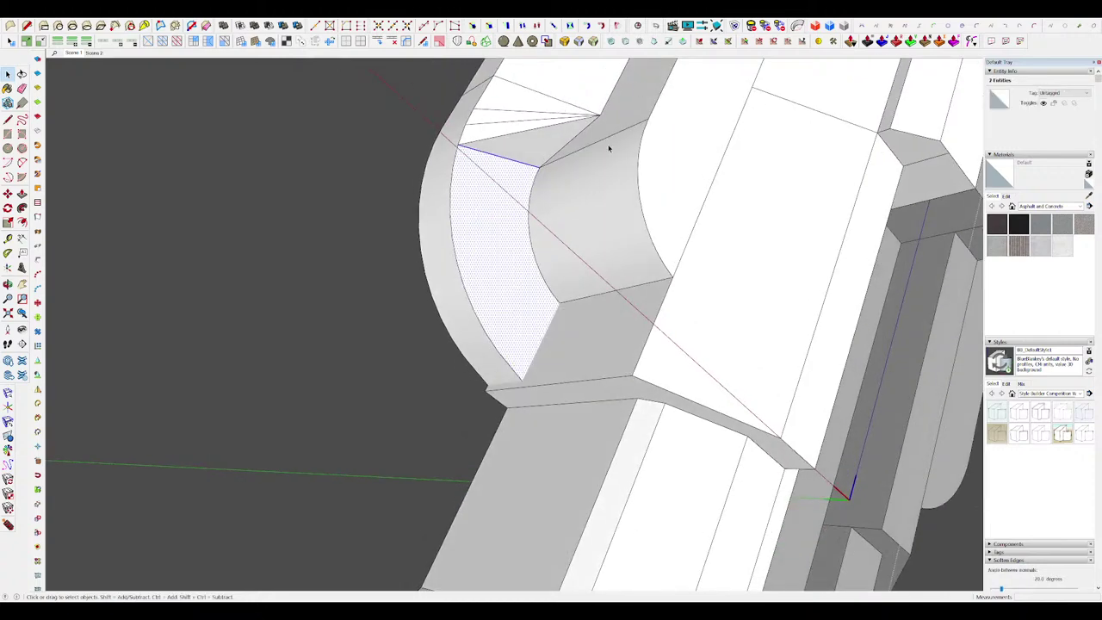
{"action": "left_click", "coordinate": [1019, 41]}
{"action": "middle_click_drag", "start_coordinate": [536, 247], "coordinate": [511, 257]}
{"action": "key", "text": "ctrl+z"}
Step: Split the curved recess faces into strips and soften the strip edges so they merge
{"action": "middle_click_drag", "start_coordinate": [564, 339], "coordinate": [519, 327]}
{"action": "left_click", "coordinate": [530, 340]}
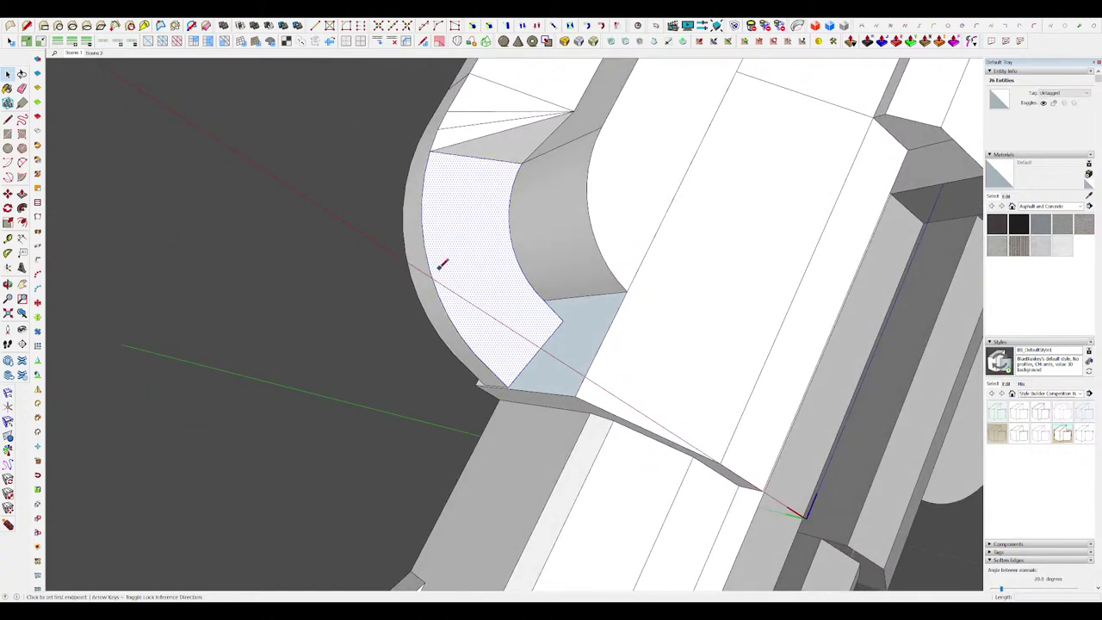
{"action": "left_click", "coordinate": [514, 250]}
{"action": "key", "text": "space"}
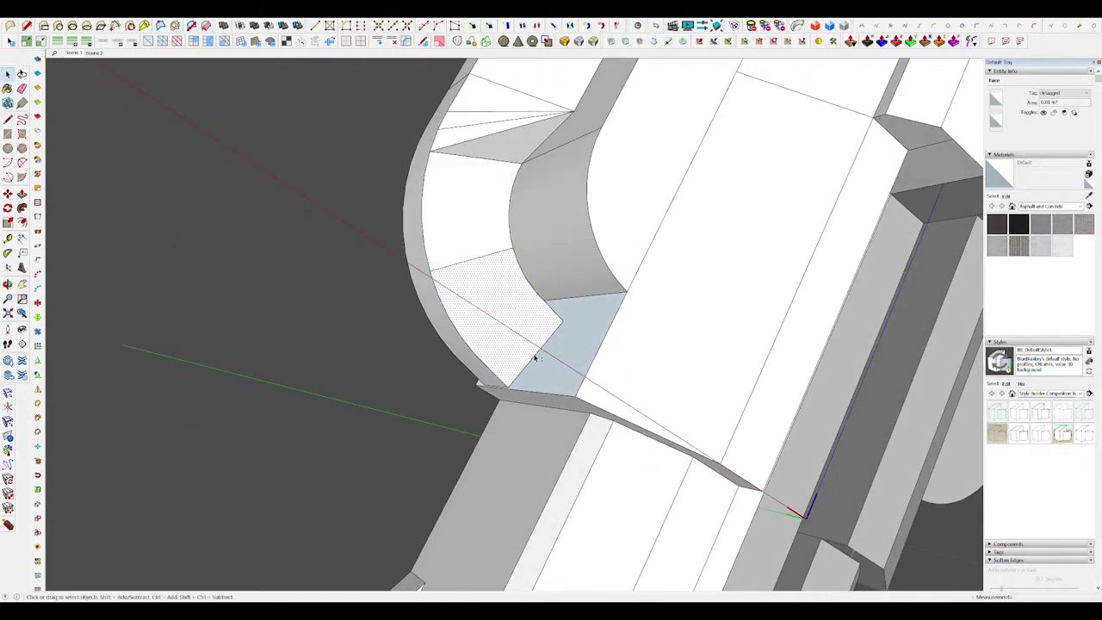
{"action": "left_click", "coordinate": [1020, 41]}
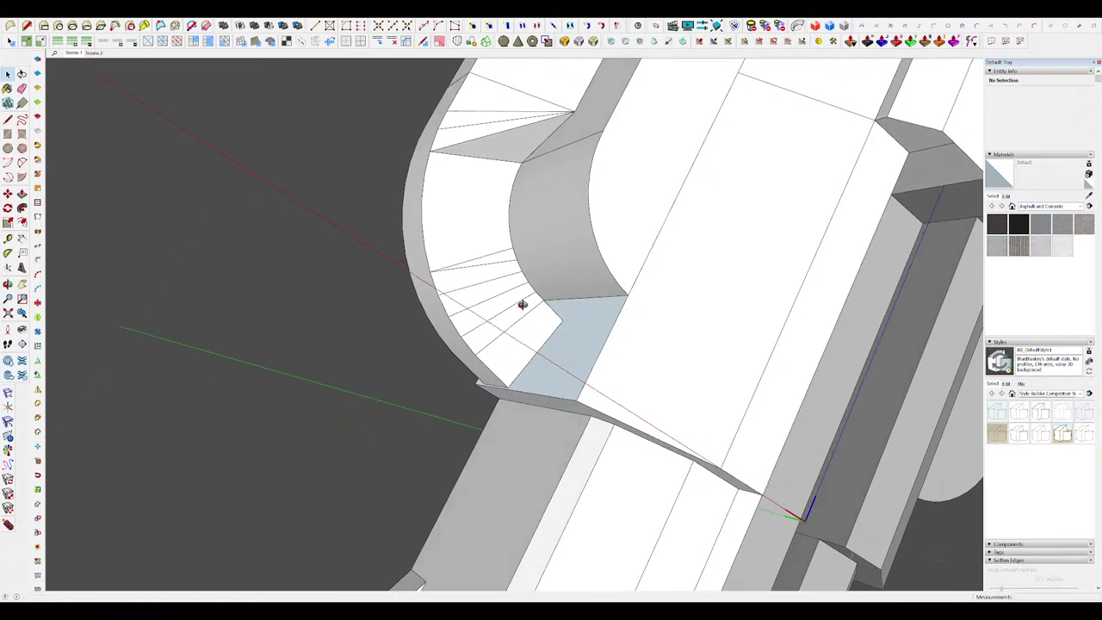
{"action": "left_click", "coordinate": [472, 222]}
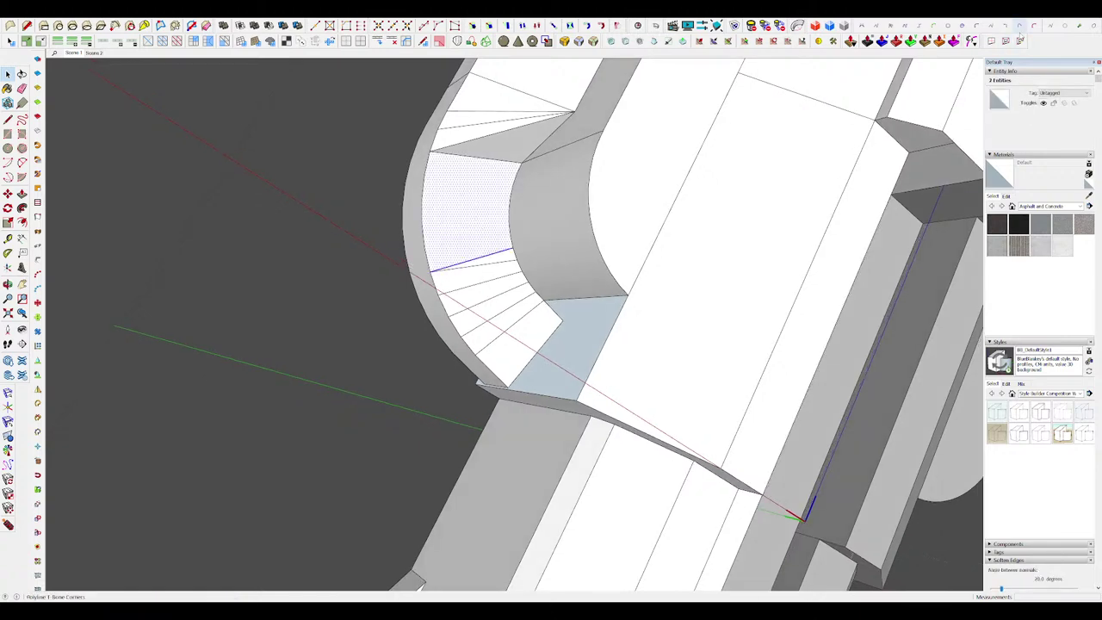
{"action": "left_click", "coordinate": [1020, 40]}
{"action": "middle_click_drag", "start_coordinate": [589, 236], "coordinate": [622, 265]}
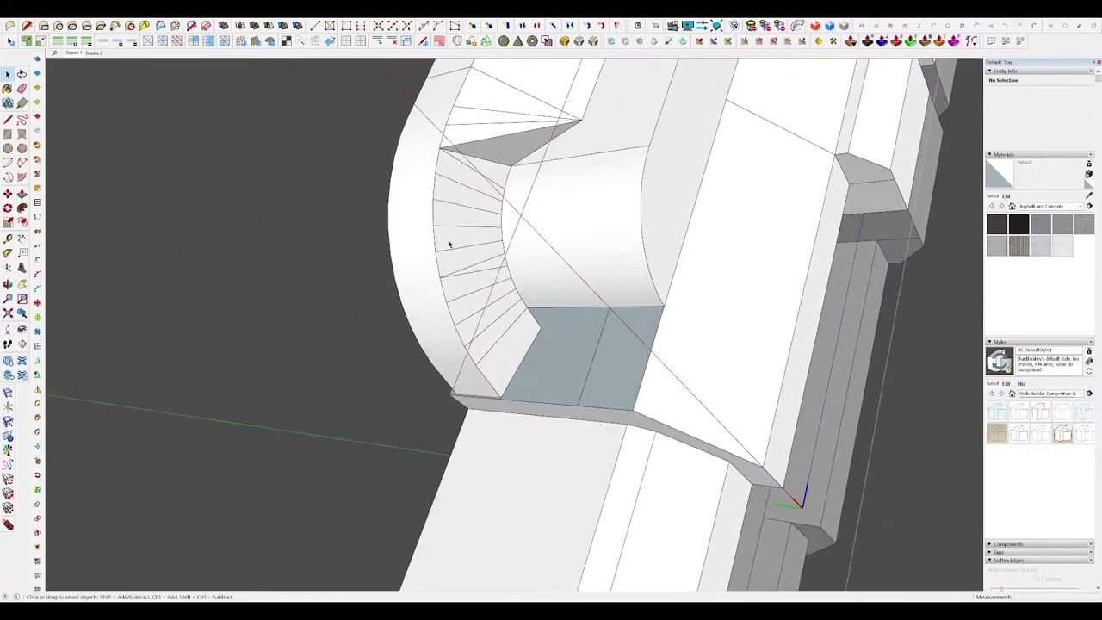
{"action": "middle_click_drag", "start_coordinate": [449, 245], "coordinate": [478, 321]}
{"action": "left_click_drag", "start_coordinate": [513, 332], "coordinate": [487, 221], "text": "ctrl"}
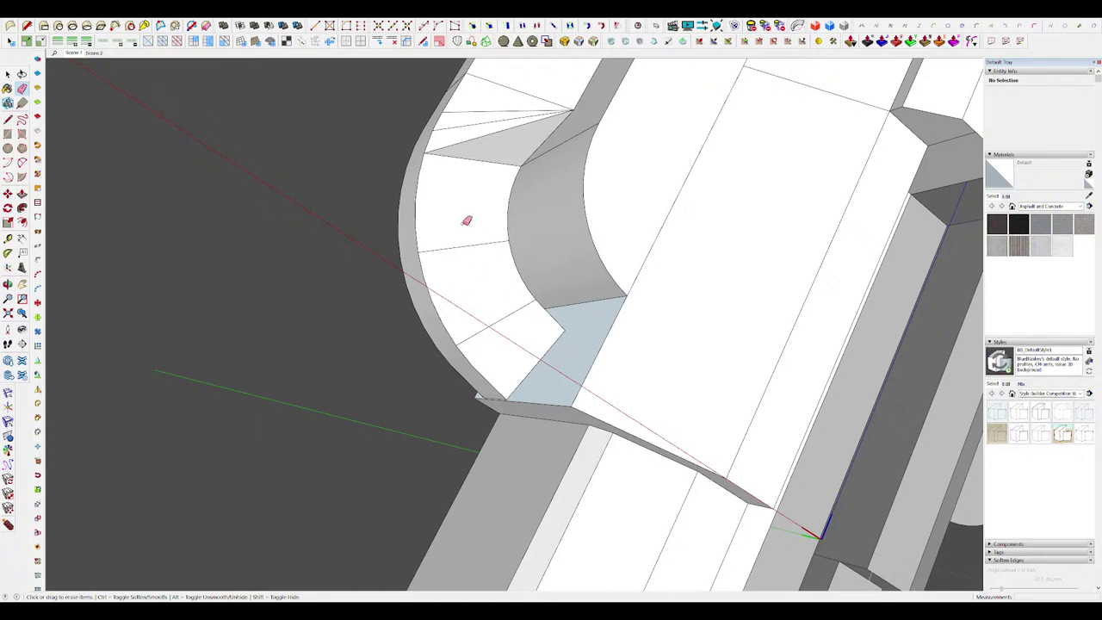
{"action": "left_click_drag", "start_coordinate": [518, 333], "coordinate": [504, 314], "text": "ctrl"}
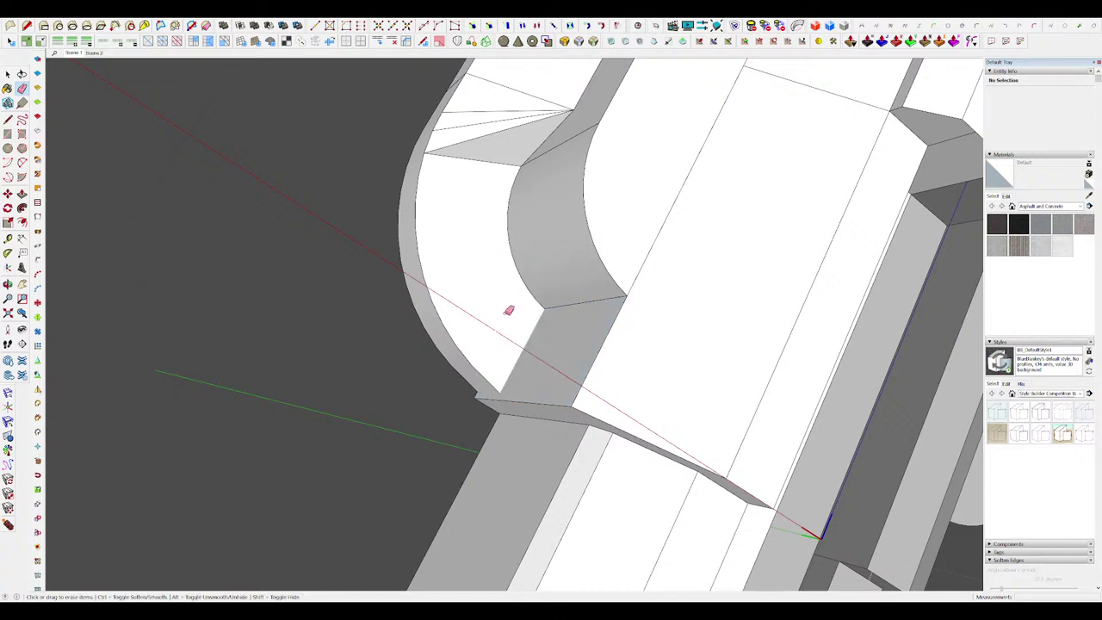
{"action": "middle_click_drag", "start_coordinate": [479, 262], "coordinate": [515, 273]}
Step: Narrow the selection to the inner arc edges and move the arc to the endpoint
{"action": "left_click_drag", "start_coordinate": [498, 411], "coordinate": [411, 307], "text": "shift"}
{"action": "left_click_drag", "start_coordinate": [461, 308], "coordinate": [376, 121], "text": "ctrl+shift"}
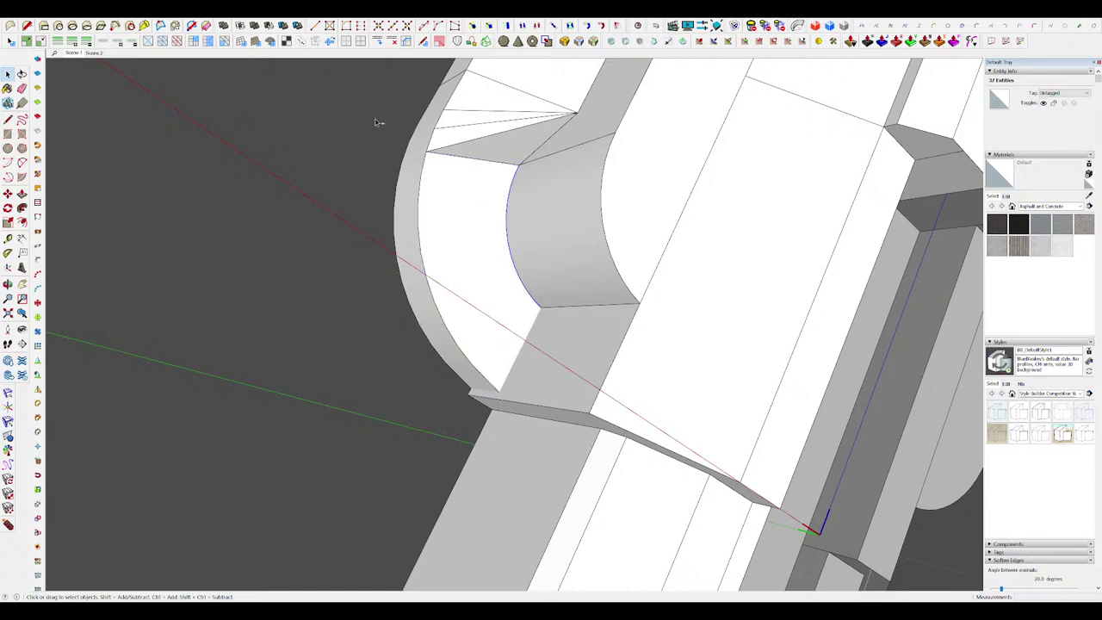
{"action": "middle_click_drag", "start_coordinate": [383, 138], "coordinate": [498, 197]}
{"action": "key", "text": "m"}
{"action": "left_click", "coordinate": [494, 221]}
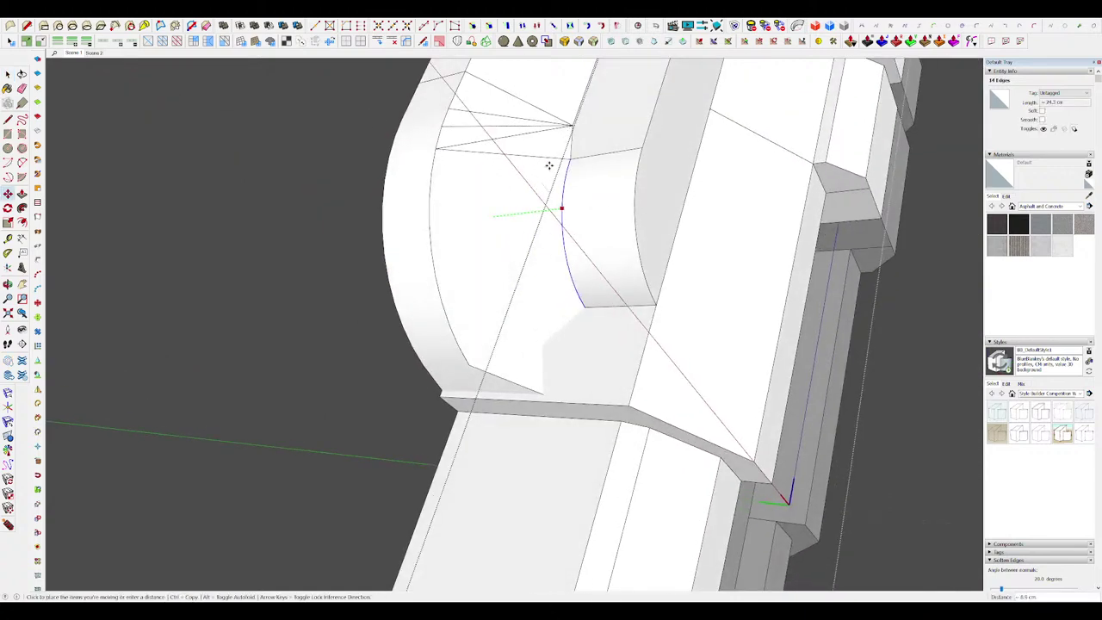
{"action": "left_click", "coordinate": [574, 123]}
{"action": "middle_click_drag", "start_coordinate": [575, 124], "coordinate": [654, 185]}
Step: Move the recess's lower corner point to its new position to taper the face
{"action": "key", "text": "space"}
{"action": "left_click", "coordinate": [581, 377]}
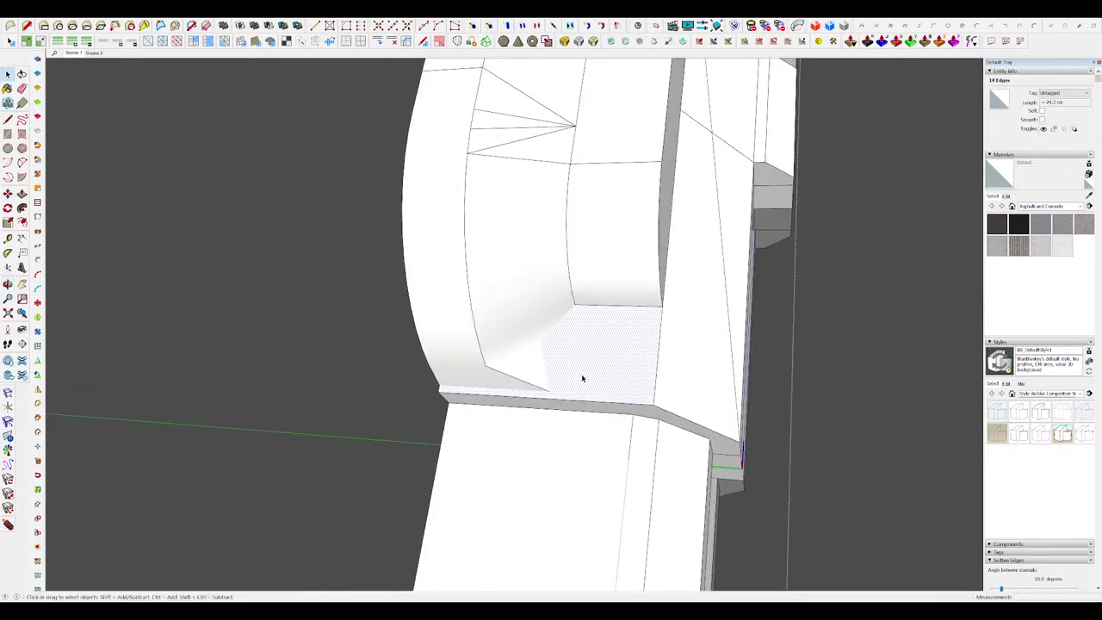
{"action": "left_click", "coordinate": [581, 376]}
{"action": "middle_click_drag", "start_coordinate": [581, 377], "coordinate": [460, 329]}
{"action": "left_click", "coordinate": [565, 395]}
{"action": "left_click", "coordinate": [486, 367]}
{"action": "scroll", "coordinate": [485, 324], "scroll_direction": "down", "scroll_amount": 4}
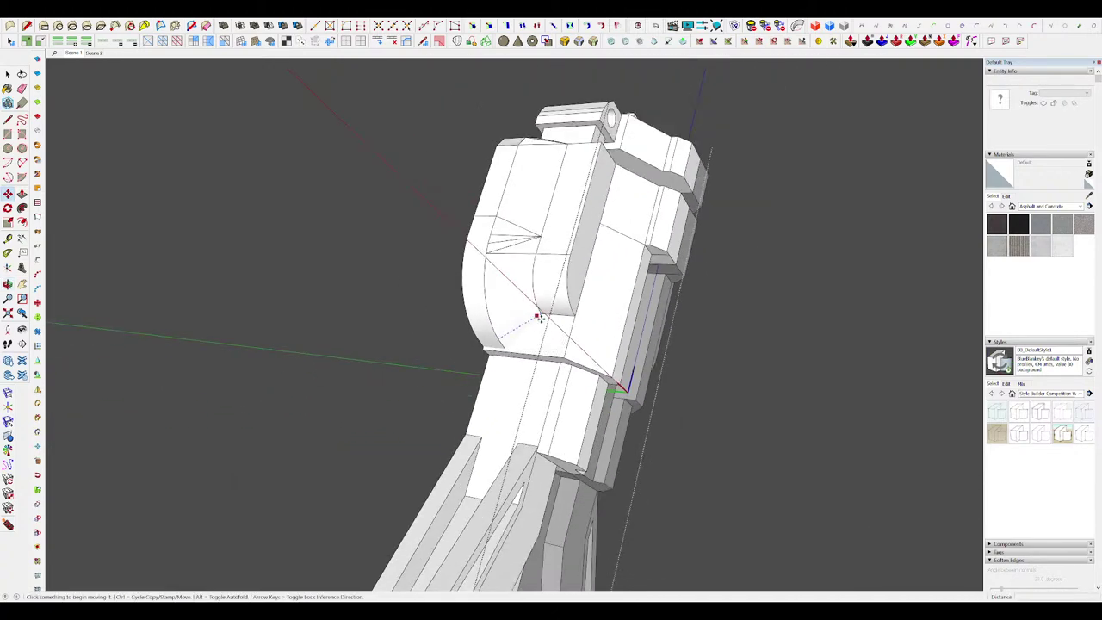
{"action": "middle_click_drag", "start_coordinate": [539, 315], "coordinate": [587, 310]}
{"action": "key", "text": "space"}
{"action": "scroll", "coordinate": [585, 298], "scroll_direction": "up", "scroll_amount": 5}
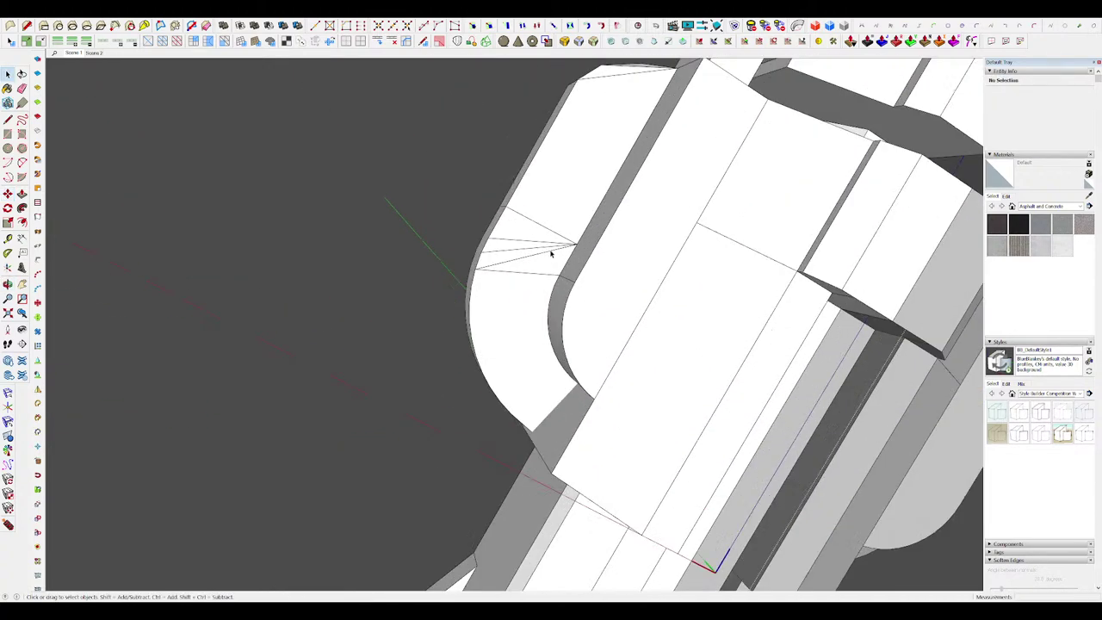
{"action": "scroll", "coordinate": [560, 222], "scroll_direction": "down", "scroll_amount": 10}
Step: Push/Pull the rectangle into a long box and make it a component
{"action": "key", "text": "space"}
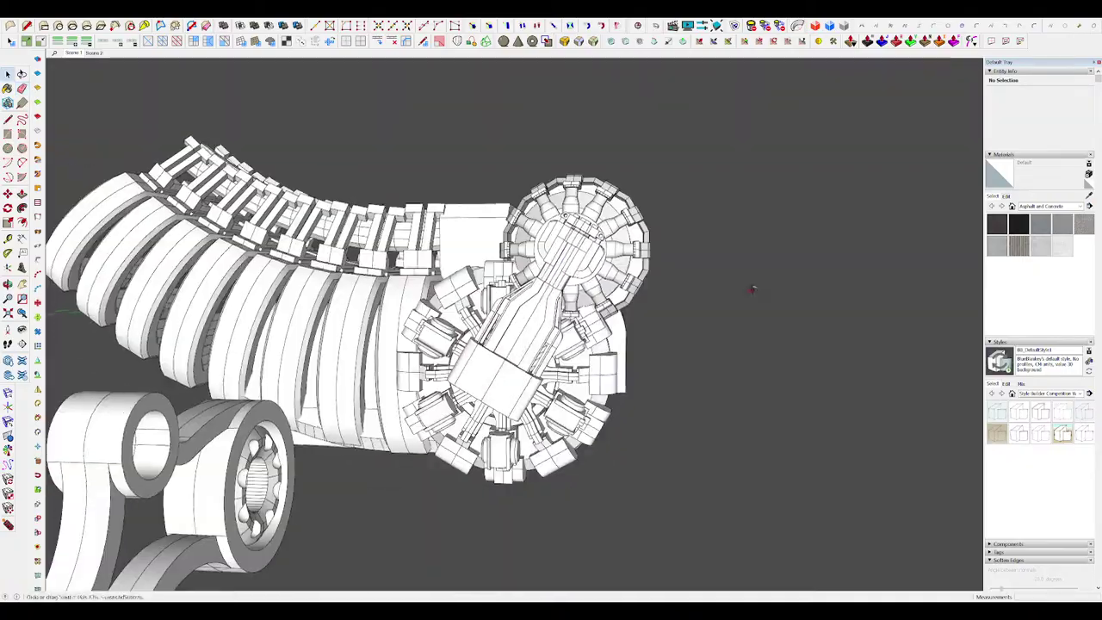
{"action": "middle_click_drag", "start_coordinate": [801, 355], "coordinate": [689, 319]}
{"action": "scroll", "coordinate": [684, 276], "scroll_direction": "down", "scroll_amount": 2}
{"action": "middle_click_drag", "start_coordinate": [671, 275], "coordinate": [506, 323]}
{"action": "key", "text": "p"}
{"action": "middle_click_drag", "start_coordinate": [580, 318], "coordinate": [357, 232]}
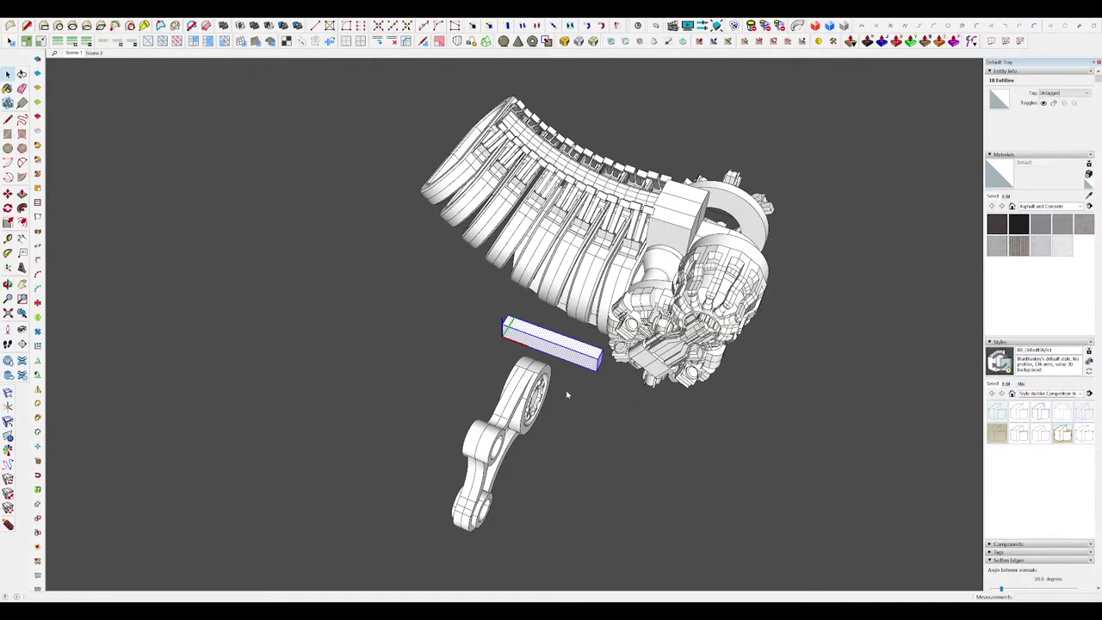
{"action": "key", "text": "Return"}
{"action": "middle_click_drag", "start_coordinate": [566, 394], "coordinate": [507, 349]}
{"action": "scroll", "coordinate": [591, 423], "scroll_direction": "up", "scroll_amount": 4}
Step: Move the box component beside the ribbed arm, next to the crank arm
{"action": "left_click", "coordinate": [606, 391]}
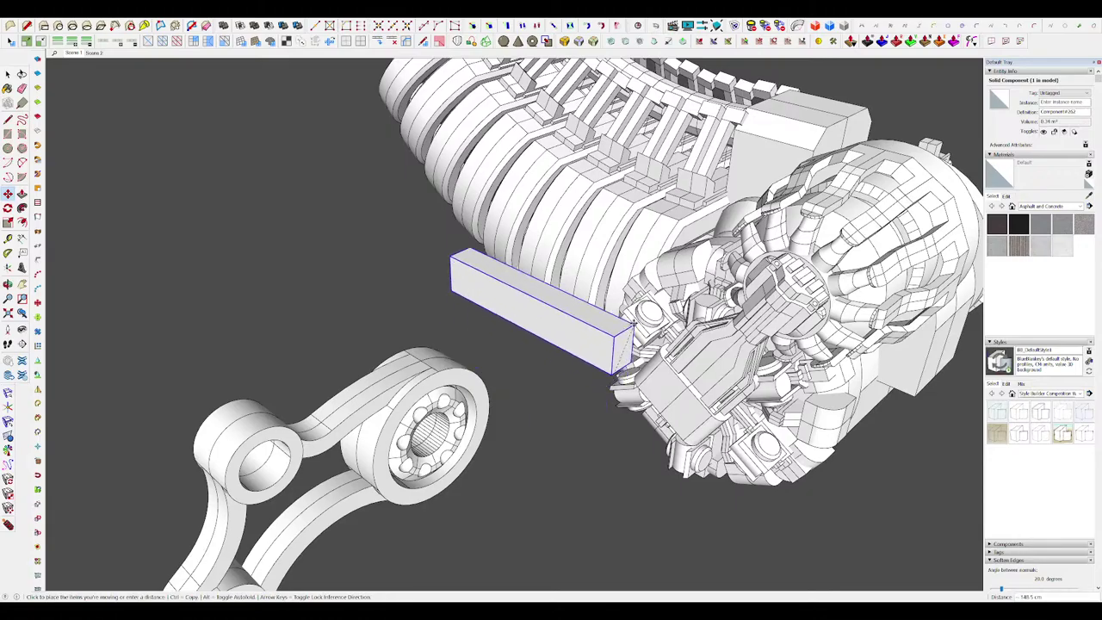
{"action": "middle_click_drag", "start_coordinate": [628, 317], "coordinate": [574, 250]}
{"action": "scroll", "coordinate": [575, 258], "scroll_direction": "down", "scroll_amount": 4}
{"action": "scroll", "coordinate": [571, 288], "scroll_direction": "up", "scroll_amount": 4}
{"action": "middle_click_drag", "start_coordinate": [571, 288], "coordinate": [547, 299]}
{"action": "key", "text": "space"}
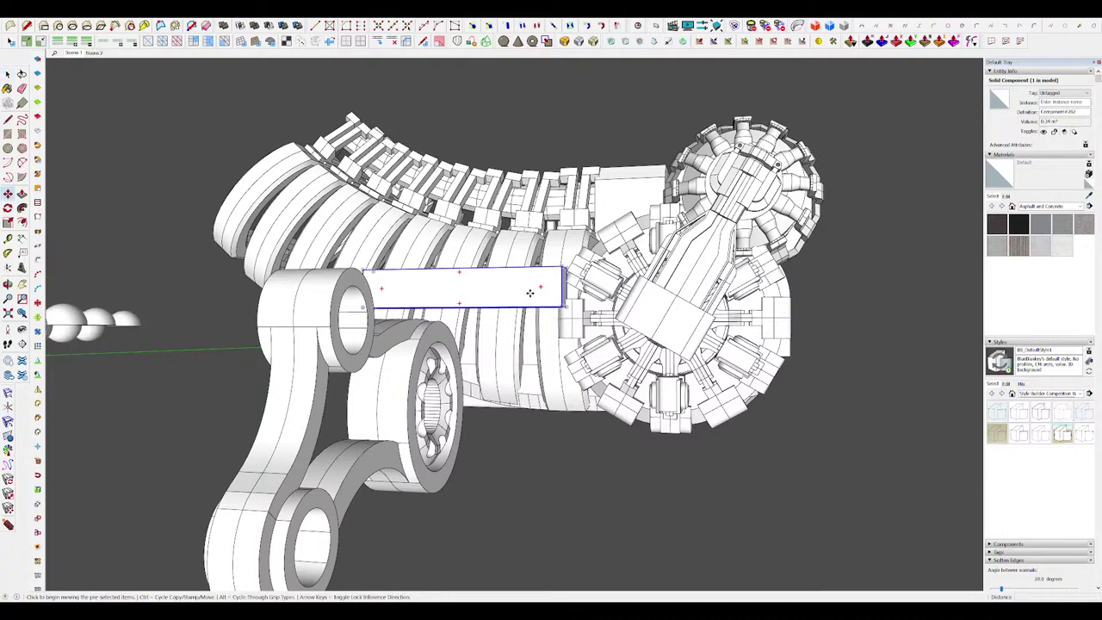
{"action": "middle_click_drag", "start_coordinate": [568, 391], "coordinate": [544, 408]}
{"action": "left_click", "coordinate": [549, 386]}
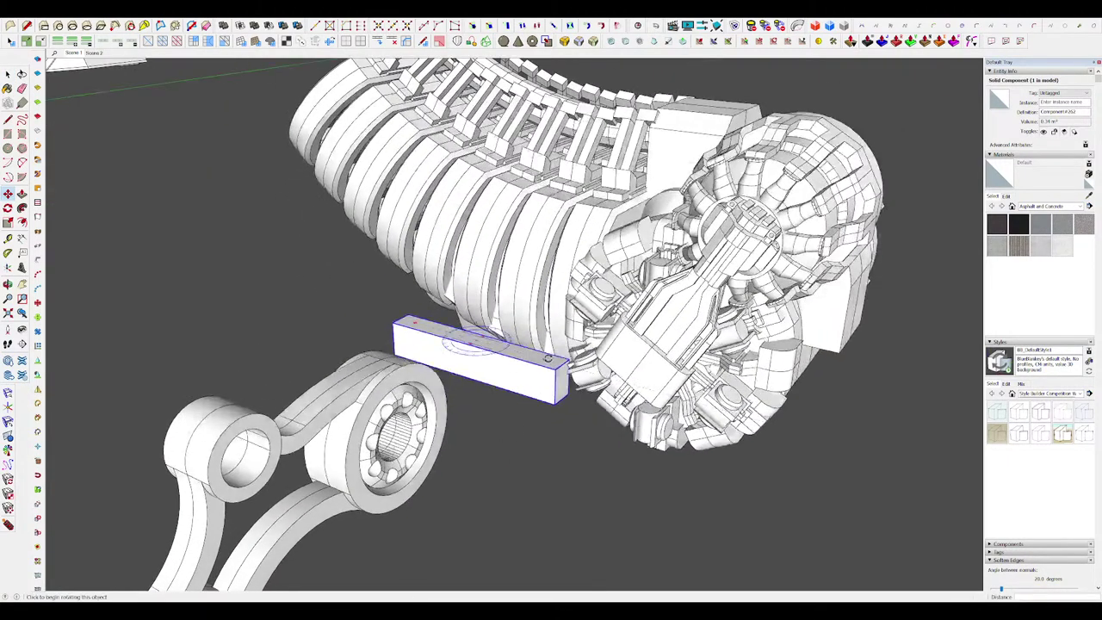
{"action": "scroll", "coordinate": [542, 369], "scroll_direction": "down", "scroll_amount": 3}
{"action": "scroll", "coordinate": [542, 365], "scroll_direction": "up", "scroll_amount": 5}
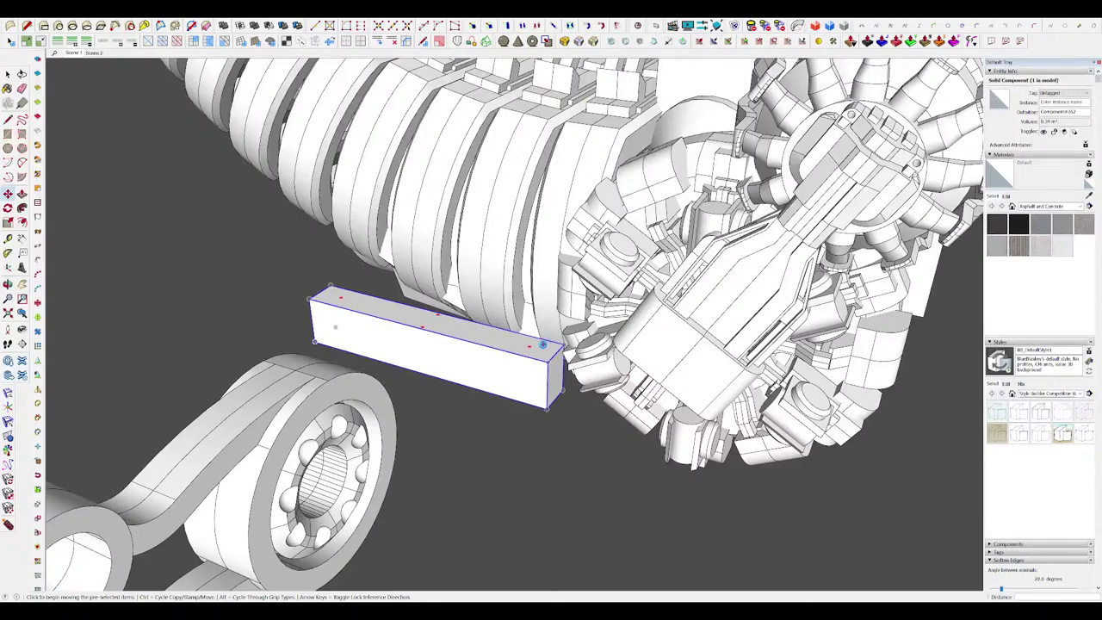
{"action": "scroll", "coordinate": [587, 351], "scroll_direction": "down", "scroll_amount": 4}
{"action": "scroll", "coordinate": [561, 355], "scroll_direction": "up", "scroll_amount": 4}
{"action": "middle_click_drag", "start_coordinate": [546, 403], "coordinate": [614, 449]}
{"action": "scroll", "coordinate": [523, 368], "scroll_direction": "down", "scroll_amount": 2}
Step: Mirror a copy of the box and move the copy up above the original
{"action": "key", "text": "alt+m"}
{"action": "scroll", "coordinate": [619, 347], "scroll_direction": "up", "scroll_amount": 4}
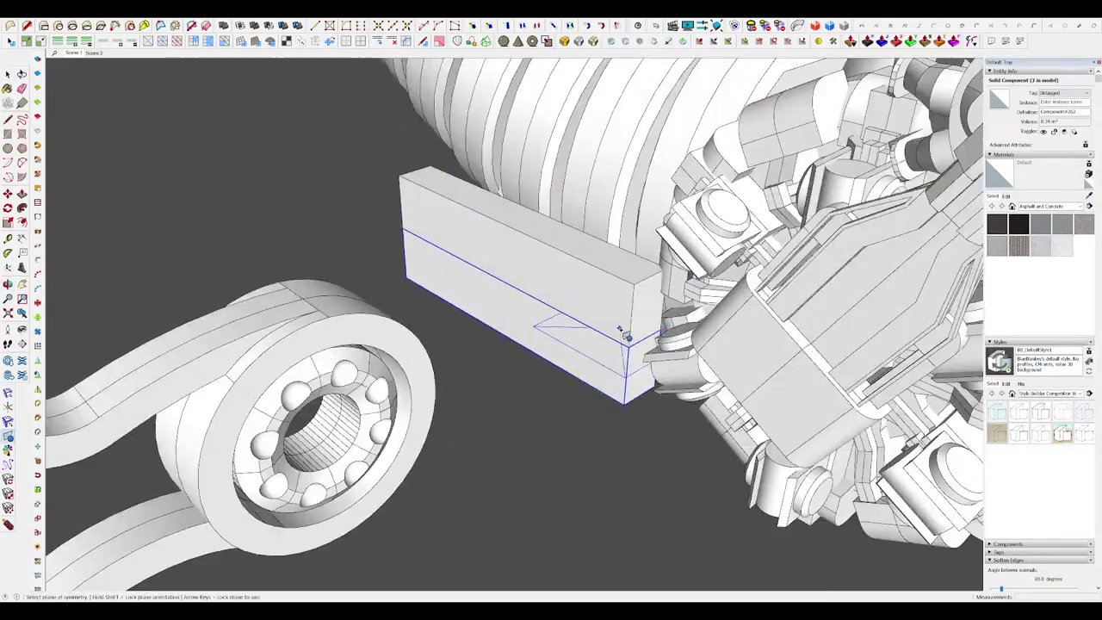
{"action": "middle_click_drag", "start_coordinate": [552, 353], "coordinate": [767, 372]}
{"action": "scroll", "coordinate": [555, 340], "scroll_direction": "down", "scroll_amount": 3}
{"action": "left_click", "coordinate": [568, 333]}
{"action": "key", "text": "m"}
{"action": "left_click", "coordinate": [567, 270]}
{"action": "key", "text": "space"}
Step: Open the lower box component and sketch notch lines on it
{"action": "scroll", "coordinate": [768, 372], "scroll_direction": "down", "scroll_amount": 5}
{"action": "scroll", "coordinate": [765, 374], "scroll_direction": "up", "scroll_amount": 4}
{"action": "middle_click_drag", "start_coordinate": [613, 358], "coordinate": [603, 350]}
{"action": "double_click", "coordinate": [602, 350]}
{"action": "key", "text": "r"}
{"action": "scroll", "coordinate": [506, 359], "scroll_direction": "up", "scroll_amount": 3}
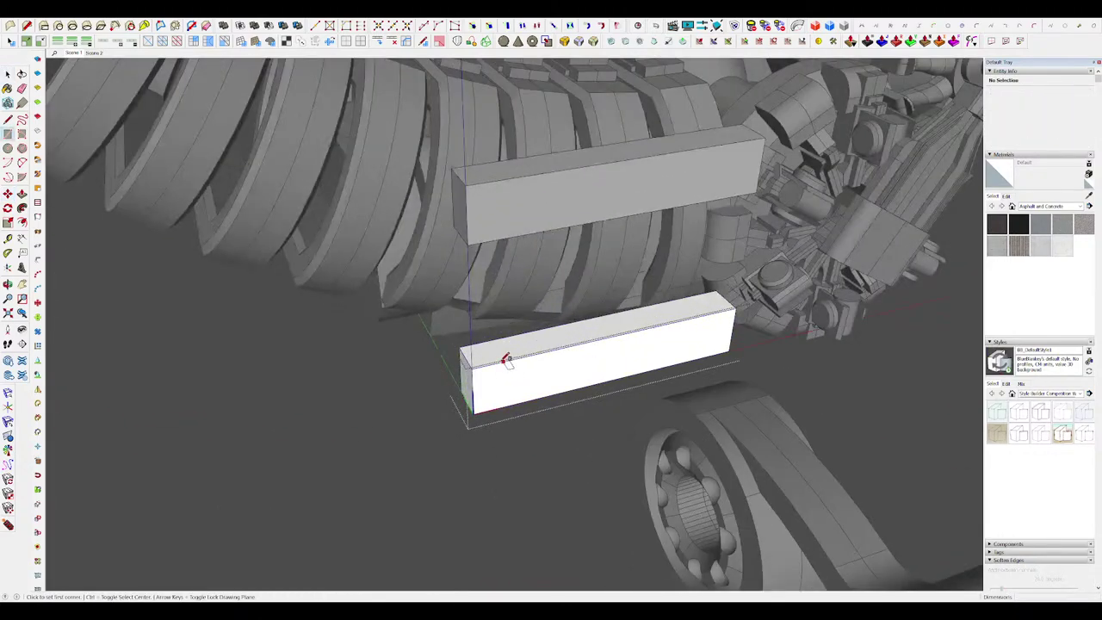
{"action": "middle_click_drag", "start_coordinate": [635, 348], "coordinate": [506, 376]}
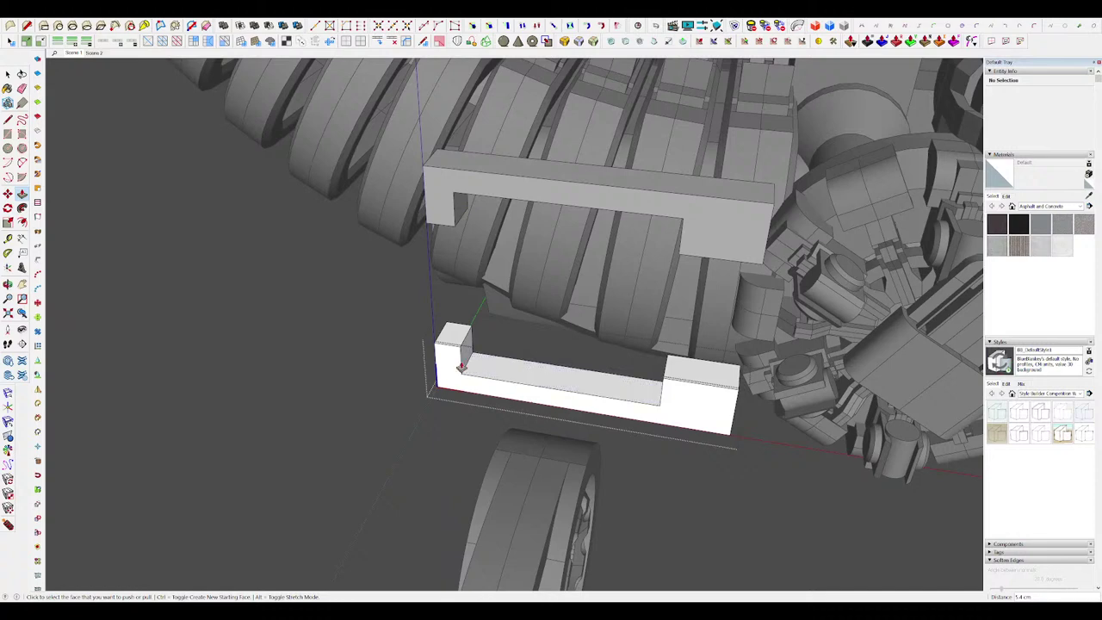
{"action": "scroll", "coordinate": [461, 367], "scroll_direction": "up", "scroll_amount": 2}
{"action": "key", "text": "l"}
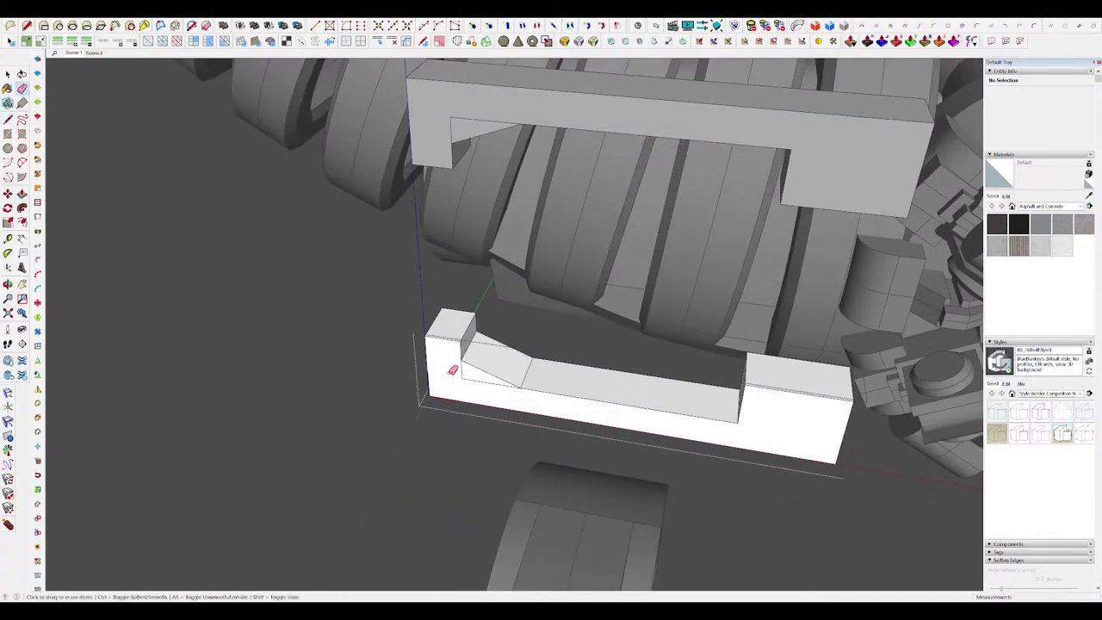
{"action": "middle_click_drag", "start_coordinate": [452, 370], "coordinate": [553, 359]}
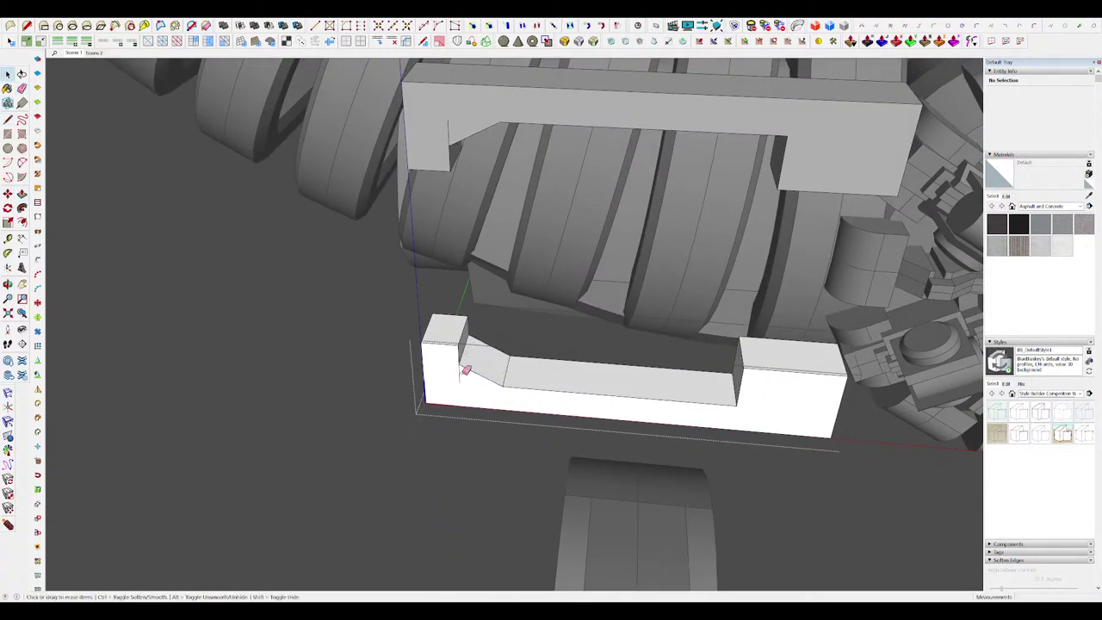
{"action": "middle_click_drag", "start_coordinate": [524, 361], "coordinate": [593, 320]}
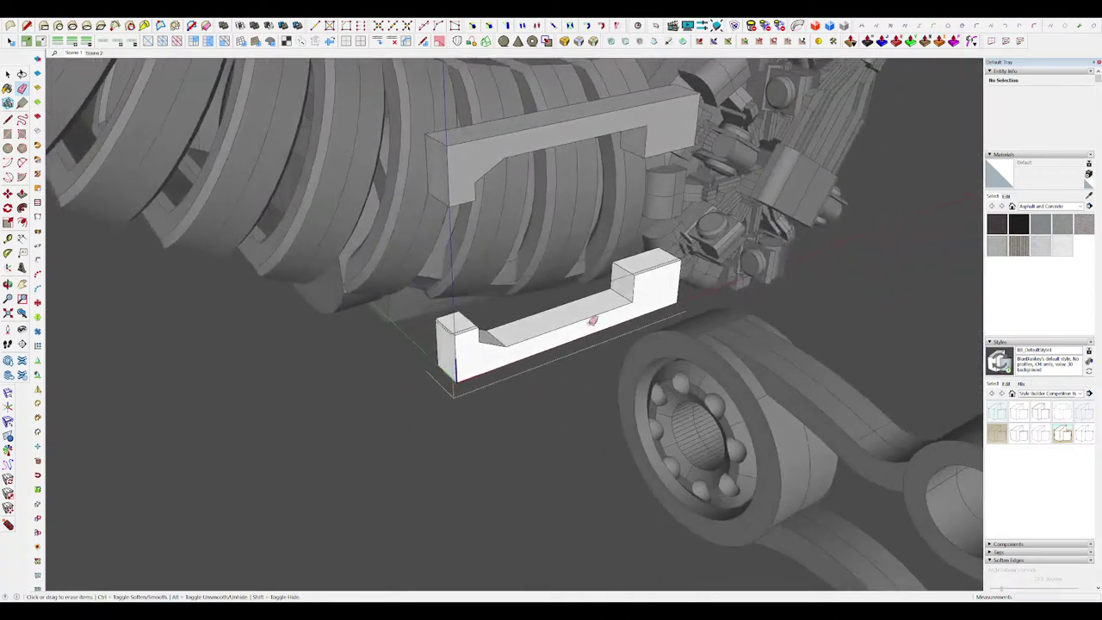
{"action": "scroll", "coordinate": [644, 267], "scroll_direction": "up", "scroll_amount": 5}
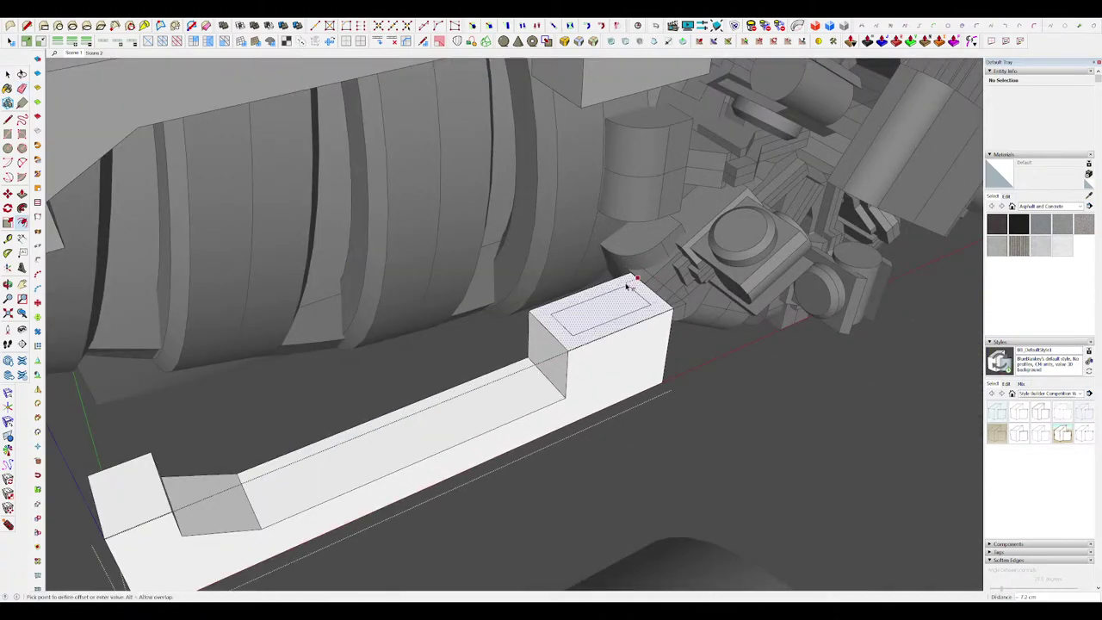
Step: Inset an outline on the box's top face and raise it into an end block
{"action": "left_click", "coordinate": [628, 287]}
{"action": "key", "text": "p"}
{"action": "scroll", "coordinate": [628, 293], "scroll_direction": "down", "scroll_amount": 3}
{"action": "middle_click_drag", "start_coordinate": [609, 257], "coordinate": [644, 312]}
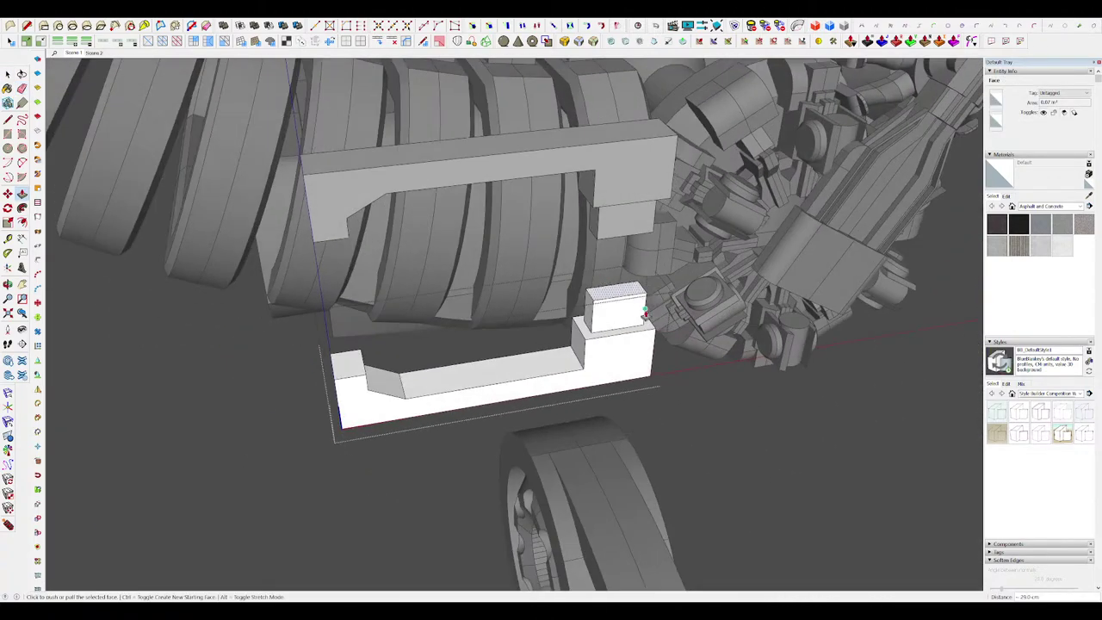
{"action": "left_click", "coordinate": [613, 258]}
{"action": "middle_click_drag", "start_coordinate": [614, 258], "coordinate": [531, 220]}
{"action": "key", "text": "space"}
{"action": "key", "text": "Escape"}
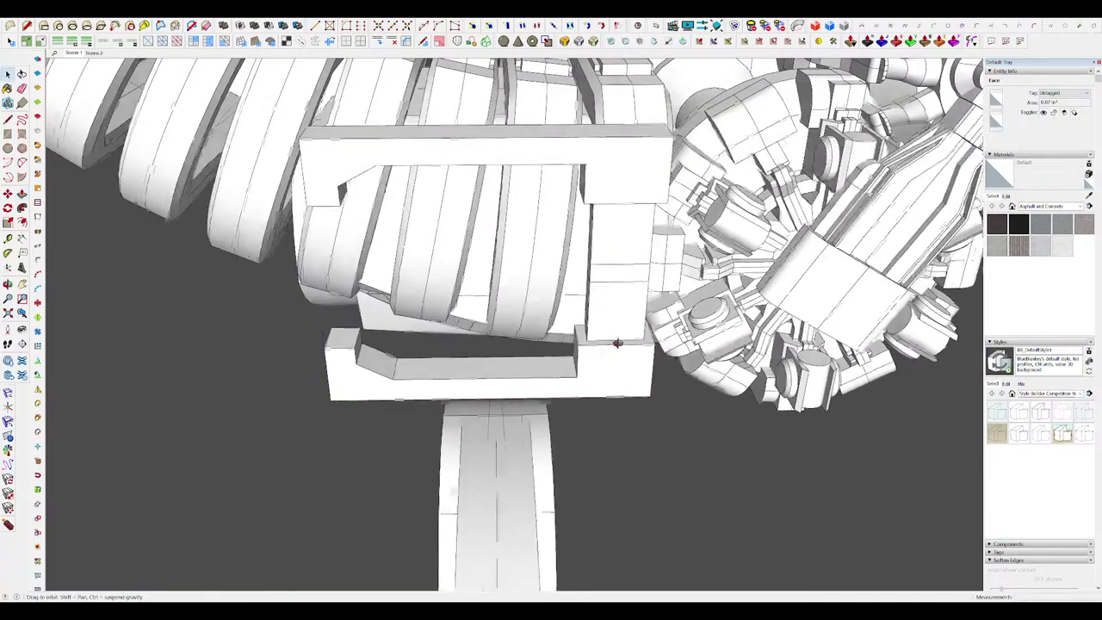
Step: Move the lower bracket onto the pillar's edge line
{"action": "left_click", "coordinate": [617, 341]}
{"action": "middle_click_drag", "start_coordinate": [617, 342], "coordinate": [585, 344]}
{"action": "scroll", "coordinate": [638, 274], "scroll_direction": "up", "scroll_amount": 4}
{"action": "left_click", "coordinate": [654, 279]}
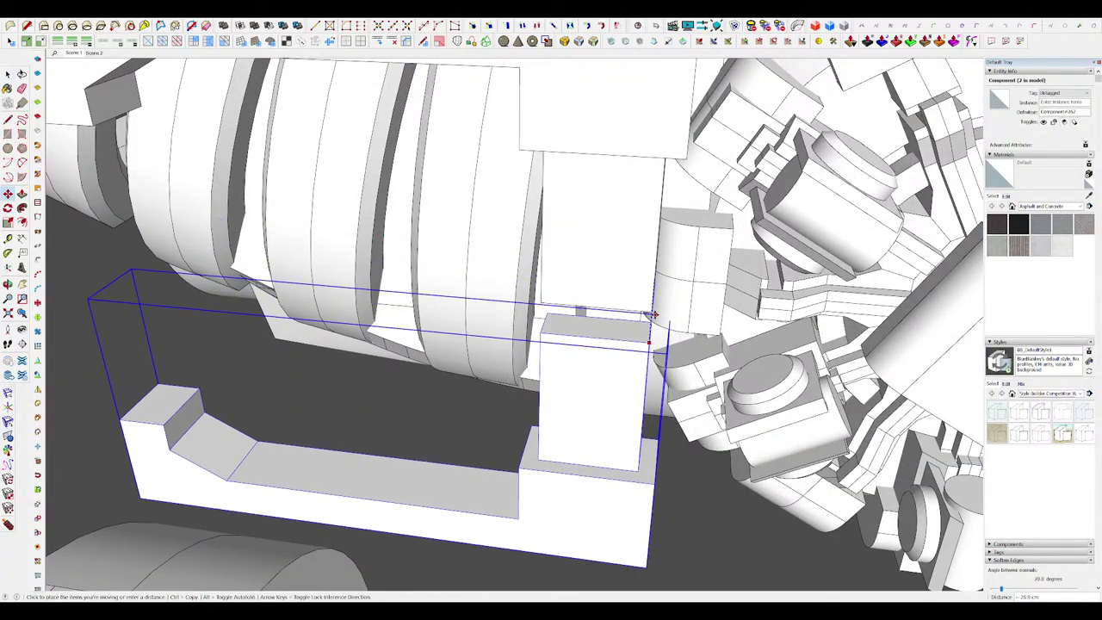
{"action": "left_click", "coordinate": [651, 311]}
{"action": "key", "text": "space"}
{"action": "scroll", "coordinate": [650, 313], "scroll_direction": "down", "scroll_amount": 5}
Step: Shift both brackets together slightly into position
{"action": "left_click", "coordinate": [559, 233], "text": "shift"}
{"action": "middle_click_drag", "start_coordinate": [559, 233], "coordinate": [609, 287]}
{"action": "scroll", "coordinate": [648, 321], "scroll_direction": "up", "scroll_amount": 5}
{"action": "key", "text": "m"}
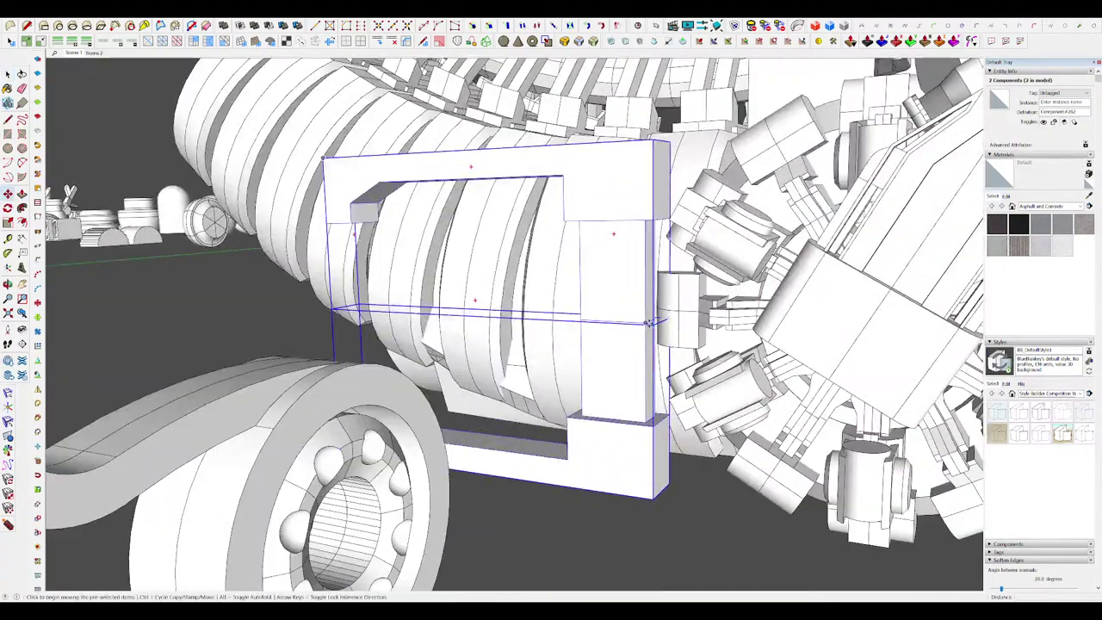
{"action": "left_click", "coordinate": [666, 320]}
{"action": "left_click", "coordinate": [659, 315]}
{"action": "middle_click_drag", "start_coordinate": [658, 315], "coordinate": [783, 498]}
{"action": "key", "text": "space"}
{"action": "scroll", "coordinate": [723, 426], "scroll_direction": "down", "scroll_amount": 6}
Step: Scale the upper bracket shorter about its center
{"action": "left_click", "coordinate": [721, 422]}
{"action": "middle_click_drag", "start_coordinate": [721, 422], "coordinate": [585, 349]}
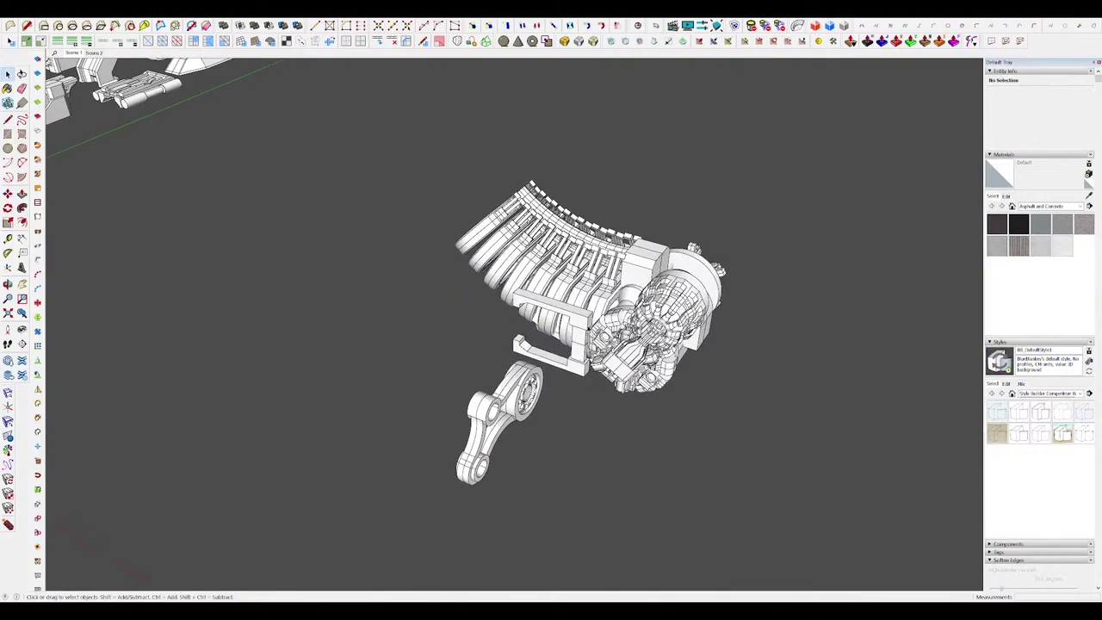
{"action": "scroll", "coordinate": [580, 339], "scroll_direction": "up", "scroll_amount": 4}
{"action": "left_click", "coordinate": [592, 343]}
{"action": "left_click_drag", "start_coordinate": [525, 237], "coordinate": [524, 276], "text": "ctrl"}
{"action": "key", "text": "space"}
{"action": "scroll", "coordinate": [536, 326], "scroll_direction": "down", "scroll_amount": 6}
{"action": "left_click", "coordinate": [688, 534]}
{"action": "middle_click_drag", "start_coordinate": [688, 533], "coordinate": [586, 367]}
Step: Lengthen the angled bracket's end face inside its group
{"action": "scroll", "coordinate": [596, 349], "scroll_direction": "up", "scroll_amount": 4}
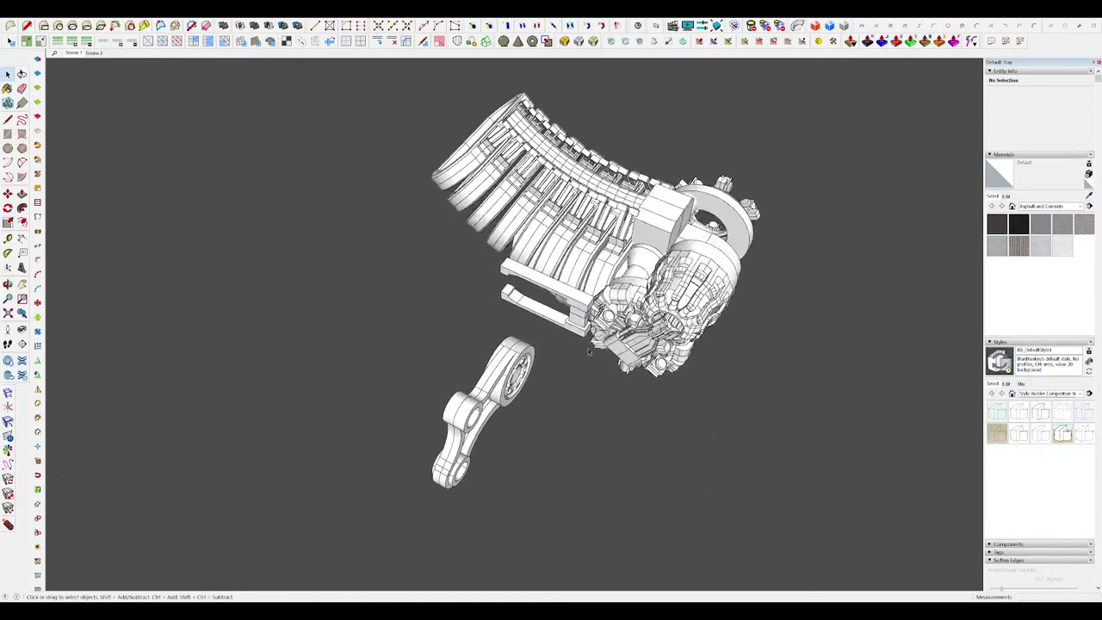
{"action": "double_click", "coordinate": [580, 337]}
{"action": "scroll", "coordinate": [568, 332], "scroll_direction": "up", "scroll_amount": 3}
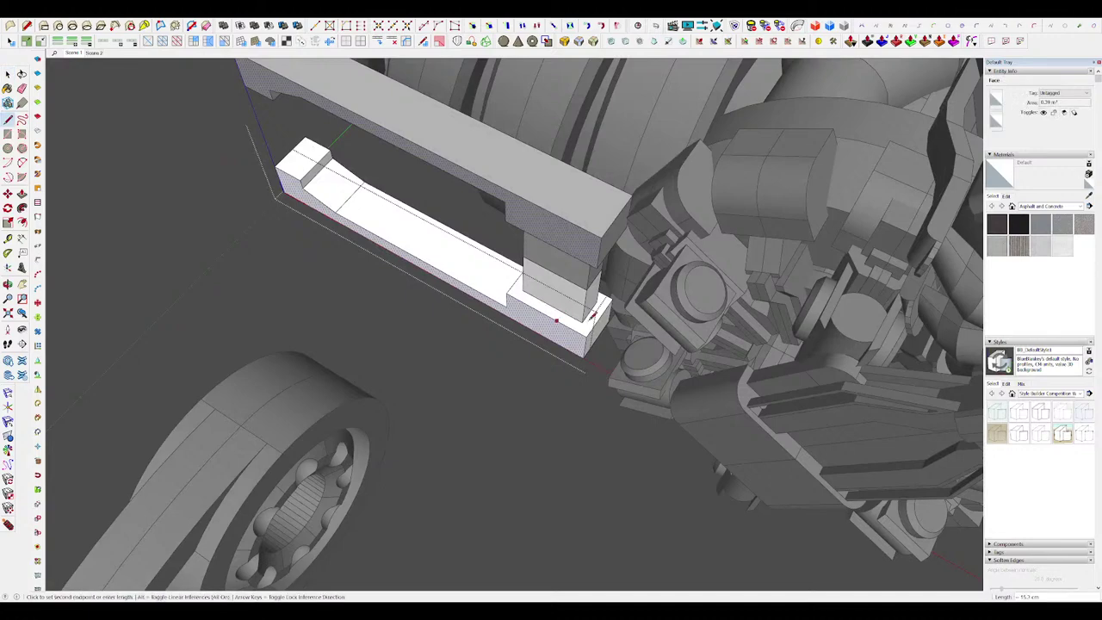
{"action": "scroll", "coordinate": [592, 328], "scroll_direction": "up", "scroll_amount": 2}
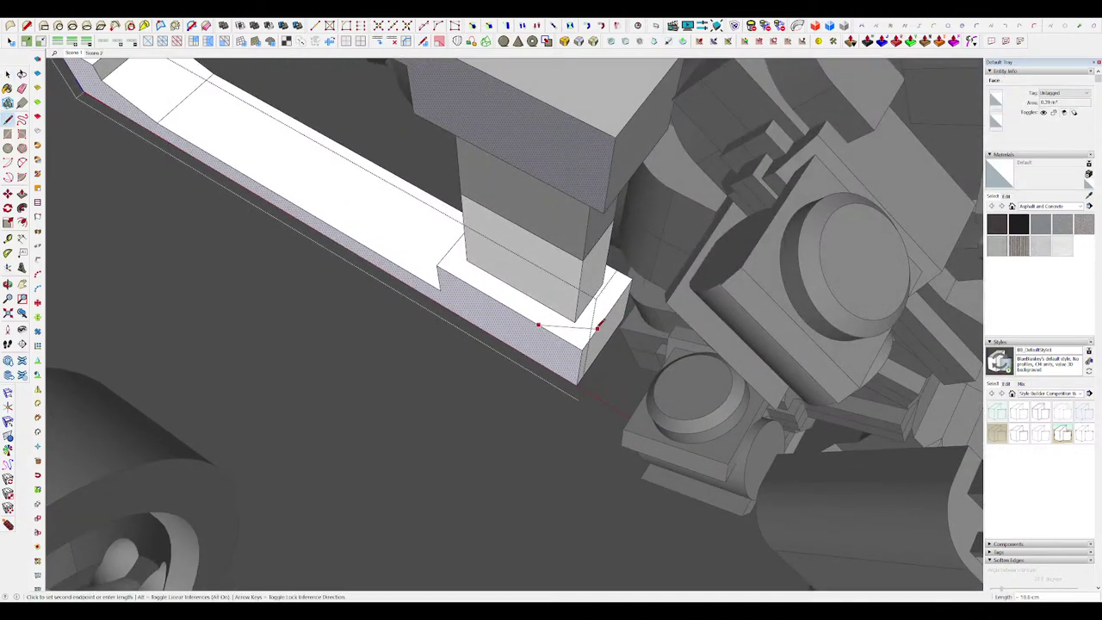
{"action": "scroll", "coordinate": [579, 344], "scroll_direction": "down", "scroll_amount": 5}
{"action": "middle_click_drag", "start_coordinate": [569, 360], "coordinate": [560, 306]}
{"action": "scroll", "coordinate": [559, 306], "scroll_direction": "up", "scroll_amount": 3}
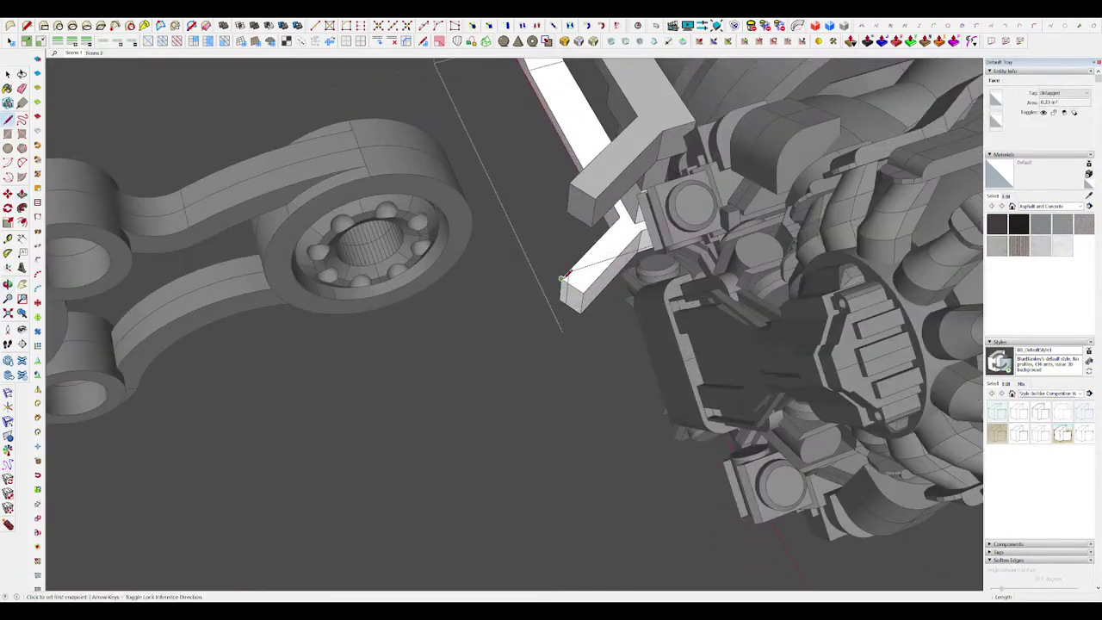
{"action": "middle_click_drag", "start_coordinate": [575, 344], "coordinate": [578, 276]}
{"action": "key", "text": "r"}
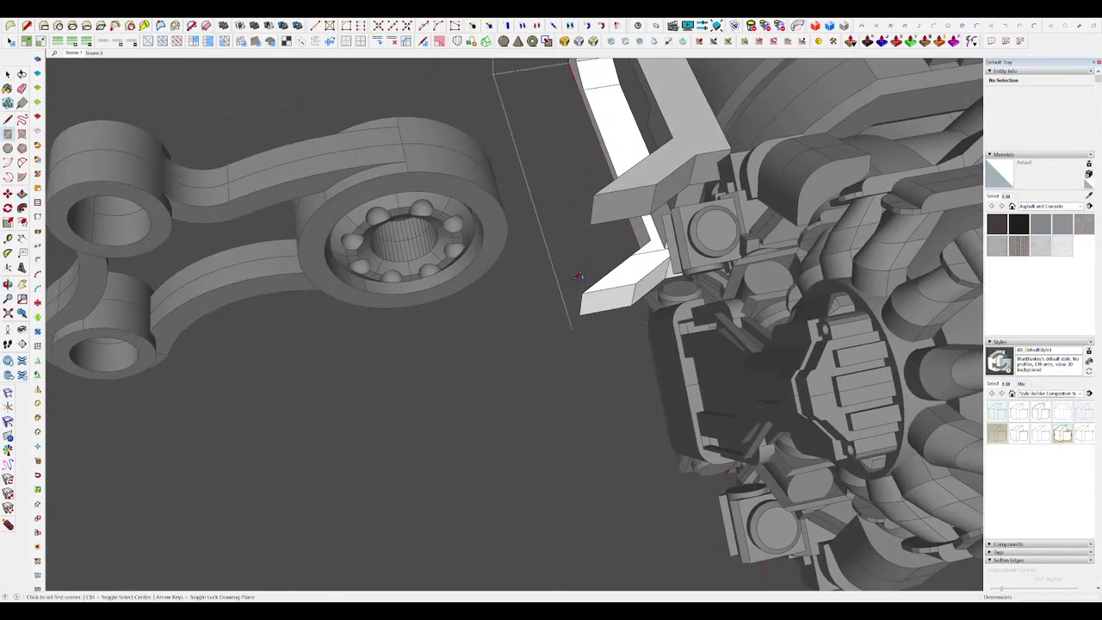
{"action": "left_click", "coordinate": [594, 306]}
{"action": "left_click", "coordinate": [643, 428]}
{"action": "middle_click_drag", "start_coordinate": [644, 429], "coordinate": [673, 368]}
{"action": "scroll", "coordinate": [673, 368], "scroll_direction": "down", "scroll_amount": 4}
{"action": "key", "text": "space"}
{"action": "left_click", "coordinate": [673, 368]}
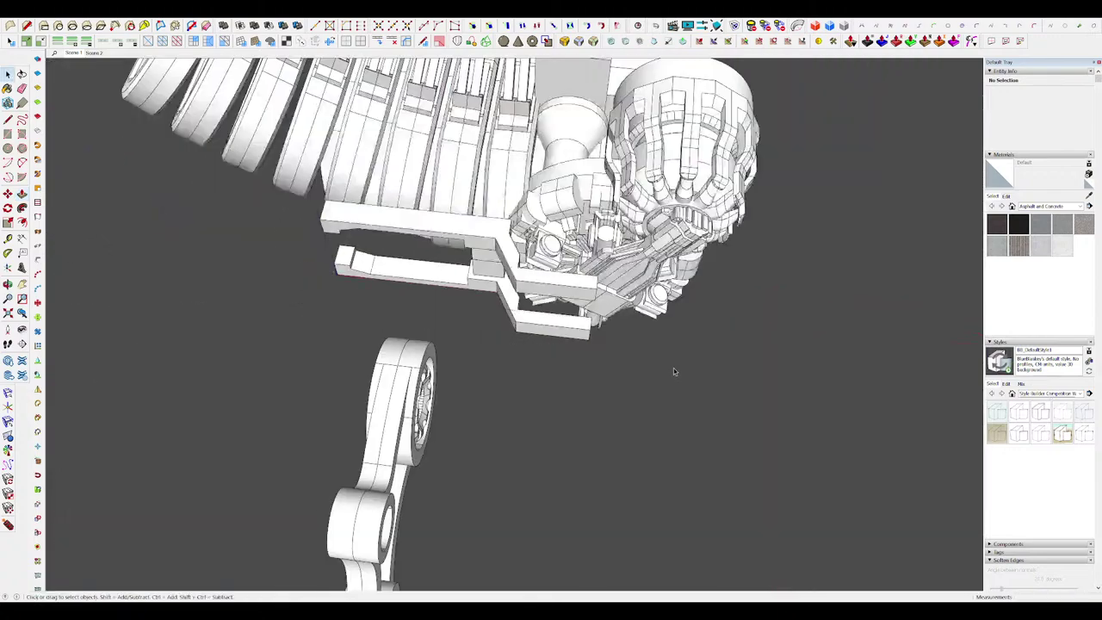
{"action": "scroll", "coordinate": [770, 350], "scroll_direction": "down", "scroll_amount": 5}
{"action": "middle_click_drag", "start_coordinate": [770, 350], "coordinate": [770, 352]}
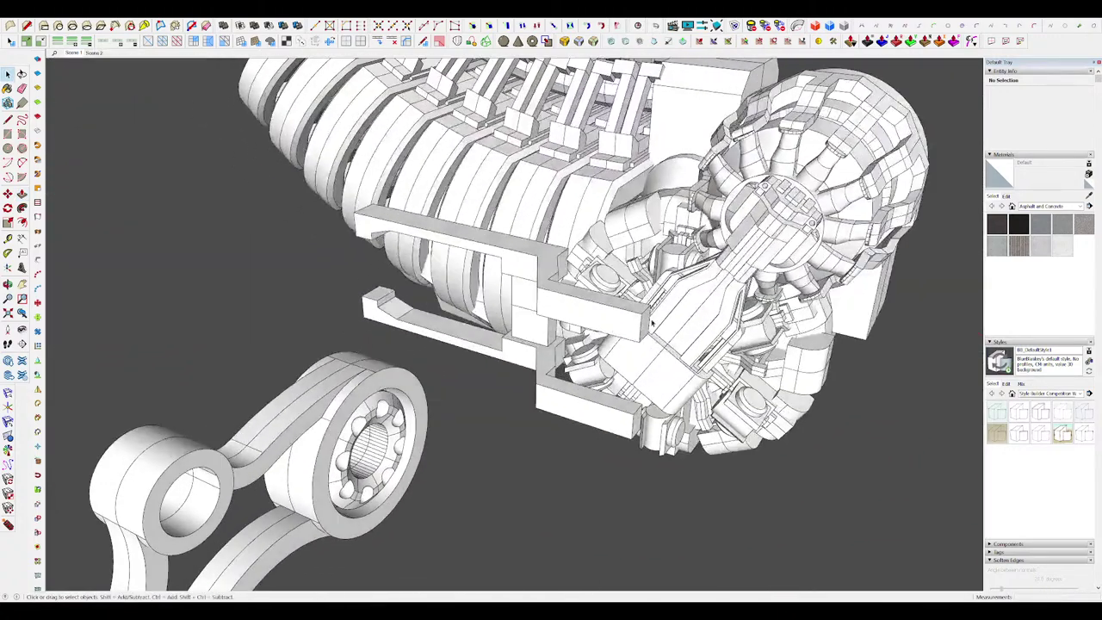
Step: Thin the bracket's arms from below with Push/Pull
{"action": "double_click", "coordinate": [581, 306]}
{"action": "scroll", "coordinate": [548, 295], "scroll_direction": "up", "scroll_amount": 3}
{"action": "key", "text": "p"}
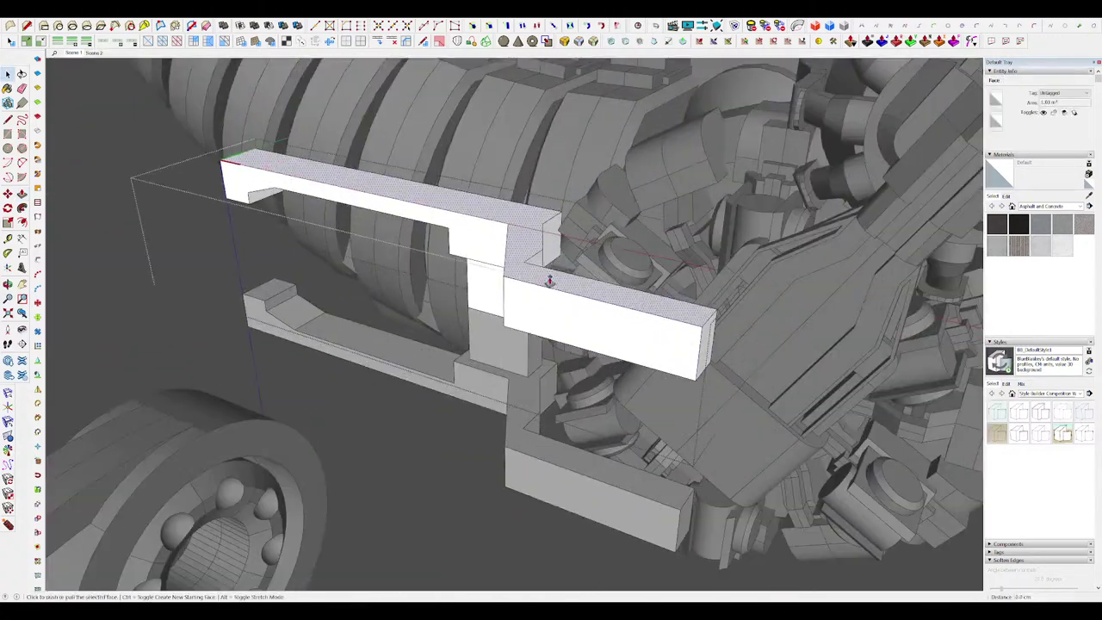
{"action": "left_click", "coordinate": [439, 213]}
{"action": "middle_click_drag", "start_coordinate": [545, 300], "coordinate": [576, 221]}
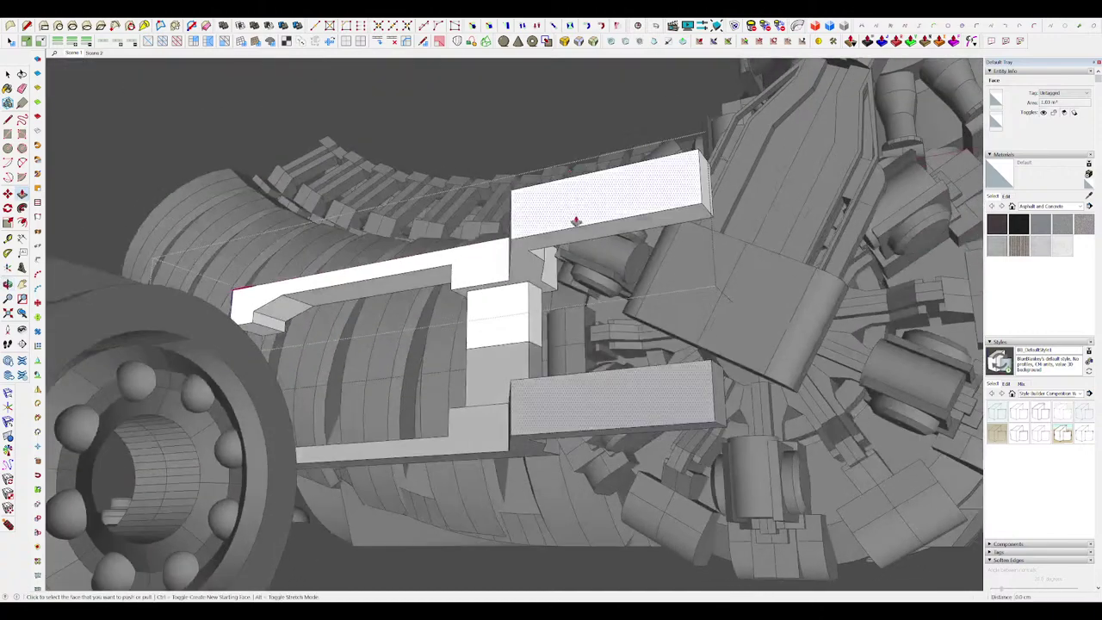
{"action": "key", "text": "i"}
{"action": "key", "text": "l"}
{"action": "left_click", "coordinate": [541, 280]}
{"action": "key", "text": "p"}
{"action": "double_click", "coordinate": [526, 255]}
{"action": "middle_click_drag", "start_coordinate": [525, 256], "coordinate": [508, 214]}
{"action": "scroll", "coordinate": [516, 226], "scroll_direction": "up", "scroll_amount": 3}
Step: Draw a line across the bracket's top face to split it
{"action": "key", "text": "l"}
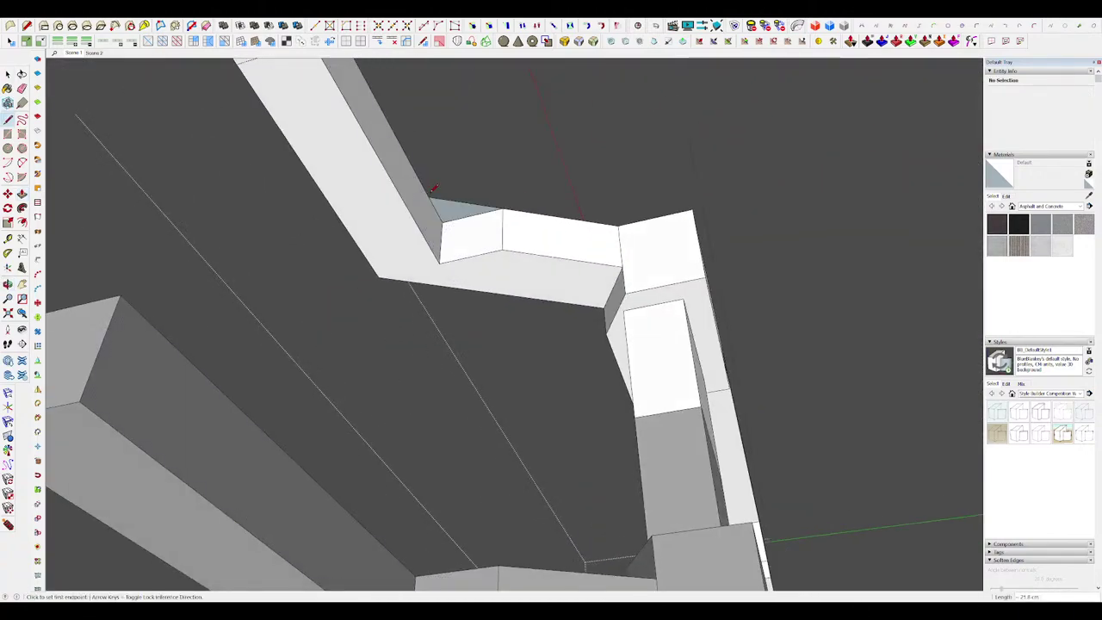
{"action": "middle_click_drag", "start_coordinate": [495, 260], "coordinate": [529, 330]}
{"action": "key", "text": "i"}
{"action": "scroll", "coordinate": [527, 275], "scroll_direction": "down", "scroll_amount": 3}
{"action": "mouse_move", "coordinate": [527, 276]}
{"action": "middle_mouse_down"}
{"action": "mouse_move", "coordinate": [553, 425]}
{"action": "mouse_move", "coordinate": [582, 423]}
{"action": "middle_mouse_up"}
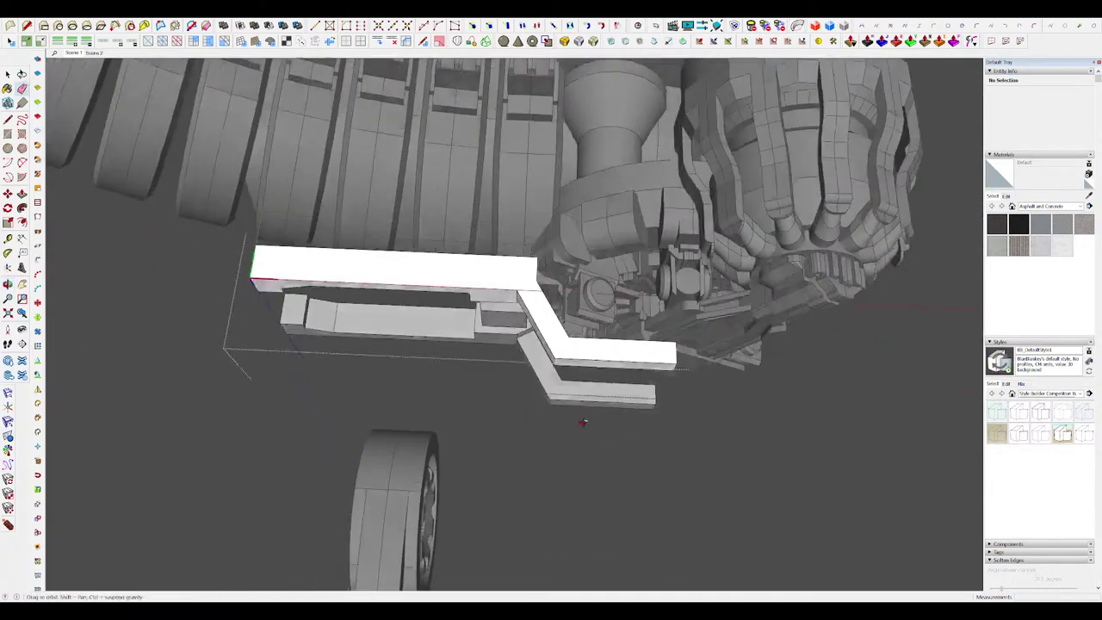
{"action": "scroll", "coordinate": [539, 316], "scroll_direction": "up", "scroll_amount": 5}
{"action": "key", "text": "space"}
{"action": "key", "text": "f"}
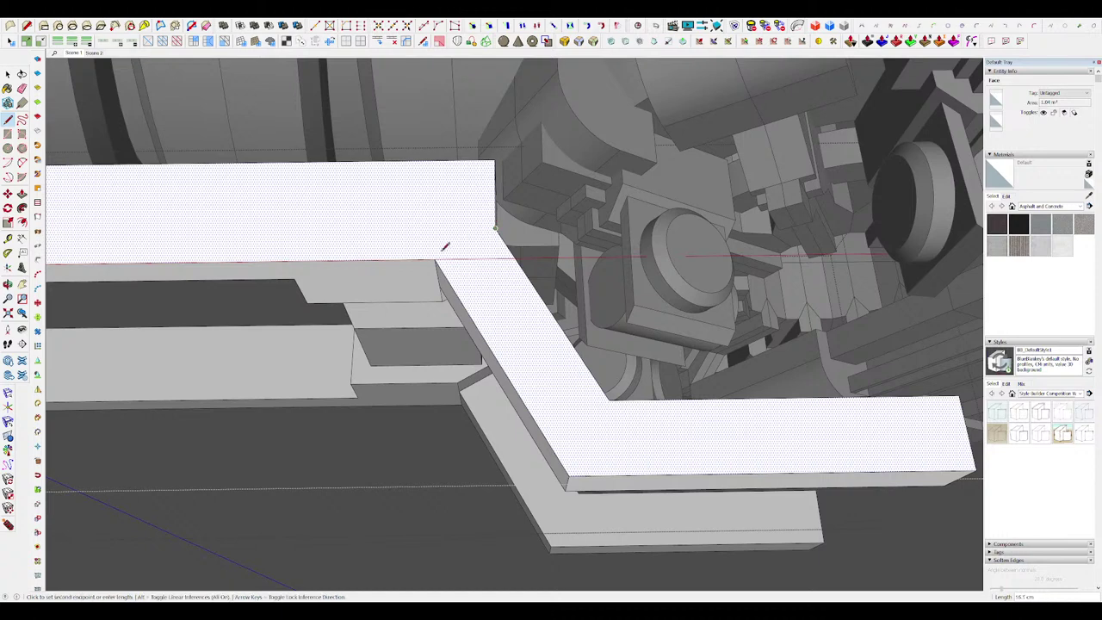
{"action": "left_click", "coordinate": [435, 259]}
{"action": "key", "text": "space"}
{"action": "scroll", "coordinate": [527, 268], "scroll_direction": "down", "scroll_amount": 4}
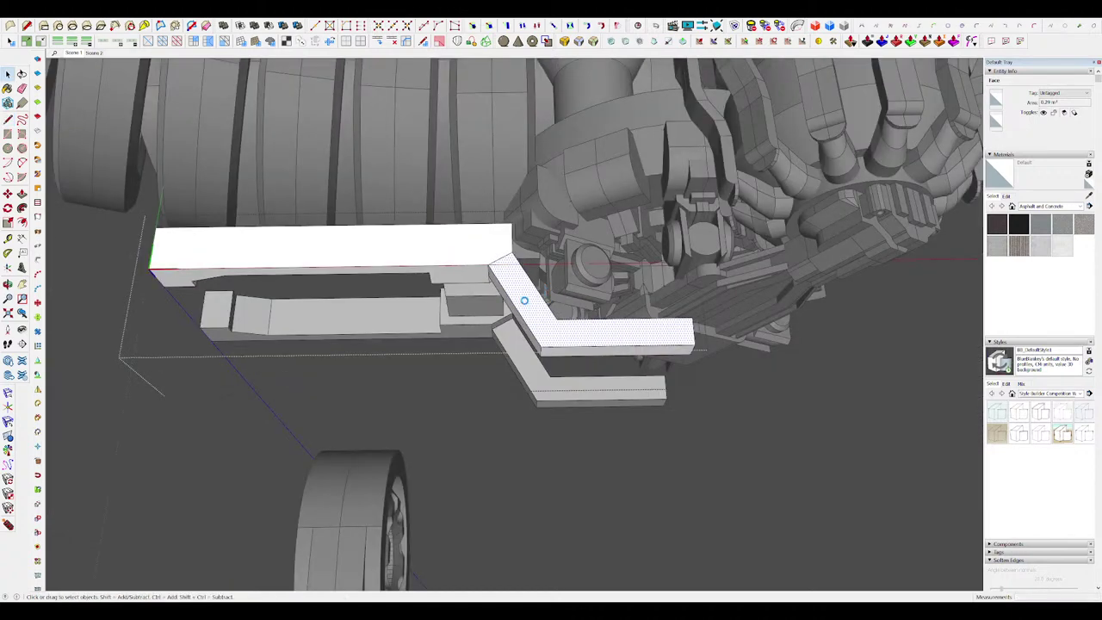
{"action": "scroll", "coordinate": [524, 300], "scroll_direction": "up", "scroll_amount": 3}
Step: Offset an outline inside the bent bar's top and push the rim down
{"action": "left_click", "coordinate": [533, 297]}
{"action": "middle_click_drag", "start_coordinate": [533, 296], "coordinate": [472, 206]}
{"action": "key", "text": "p"}
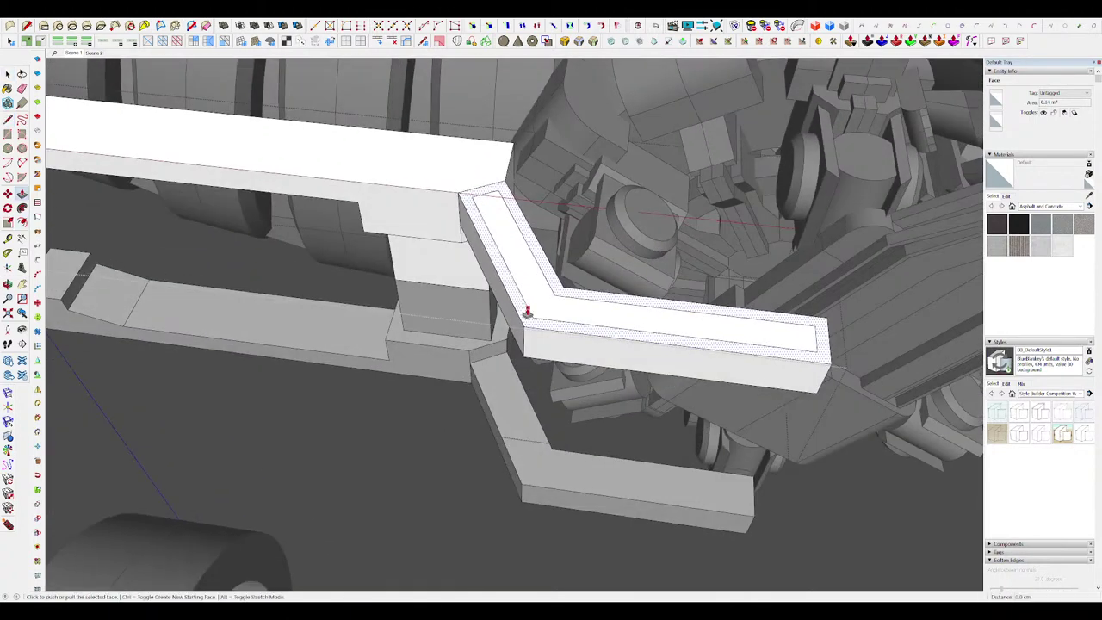
{"action": "left_click", "coordinate": [527, 311]}
{"action": "left_click", "coordinate": [523, 358]}
{"action": "mouse_move", "coordinate": [523, 358]}
{"action": "middle_mouse_down"}
{"action": "mouse_move", "coordinate": [487, 93]}
{"action": "mouse_move", "coordinate": [466, 118]}
{"action": "middle_mouse_up"}
Step: Erase stray edges, close the gap face, and exit the bracket group
{"action": "key", "text": "e"}
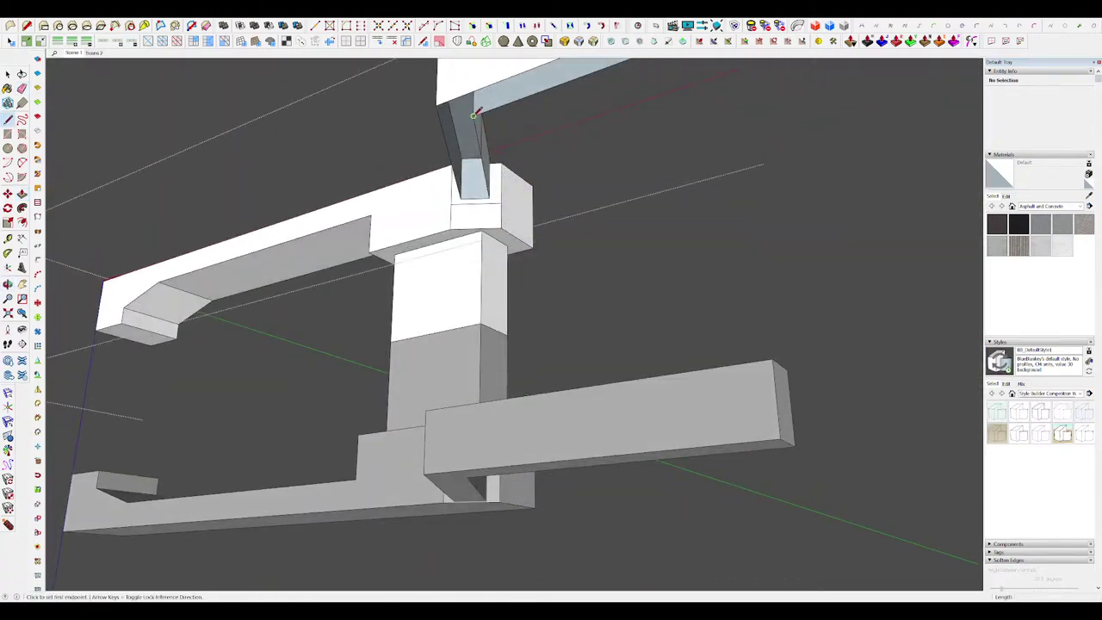
{"action": "left_click", "coordinate": [489, 194]}
{"action": "key", "text": "i"}
{"action": "middle_click_drag", "start_coordinate": [489, 194], "coordinate": [522, 405]}
{"action": "scroll", "coordinate": [522, 405], "scroll_direction": "down", "scroll_amount": 5}
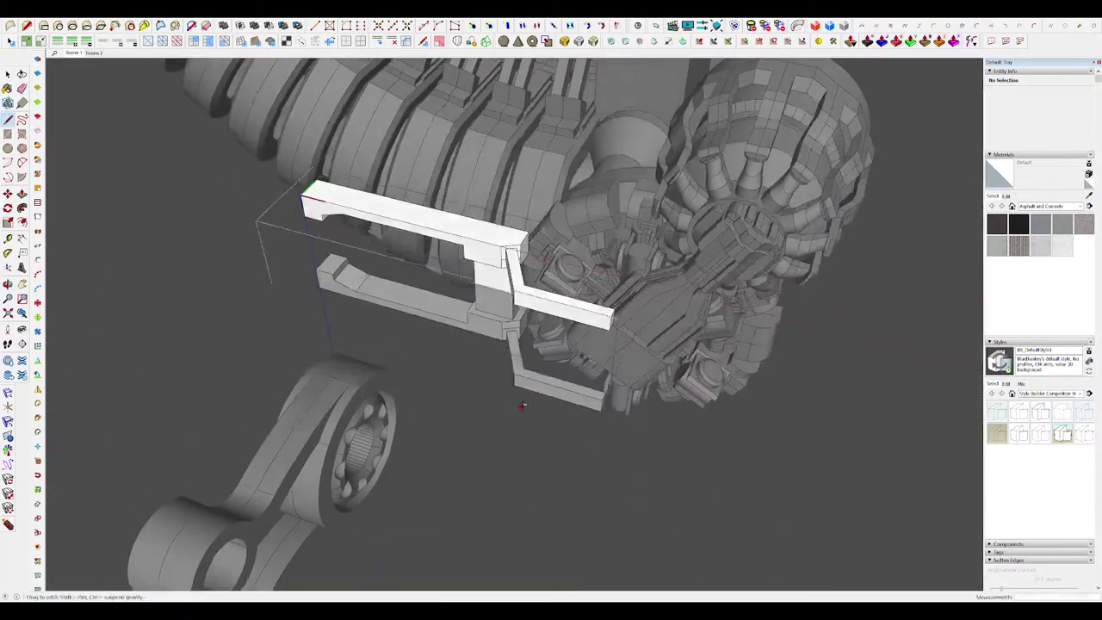
{"action": "key", "text": "space"}
{"action": "left_click", "coordinate": [699, 384]}
{"action": "mouse_move", "coordinate": [594, 245]}
{"action": "middle_mouse_down"}
{"action": "mouse_move", "coordinate": [600, 258]}
{"action": "mouse_move", "coordinate": [609, 238]}
{"action": "mouse_move", "coordinate": [595, 229]}
{"action": "middle_mouse_up"}
Step: Open the rod's end block and extend its end face about 35.8 cm
{"action": "scroll", "coordinate": [610, 238], "scroll_direction": "up", "scroll_amount": 5}
{"action": "scroll", "coordinate": [595, 249], "scroll_direction": "up", "scroll_amount": 5}
{"action": "double_click", "coordinate": [595, 266]}
{"action": "left_click", "coordinate": [595, 268]}
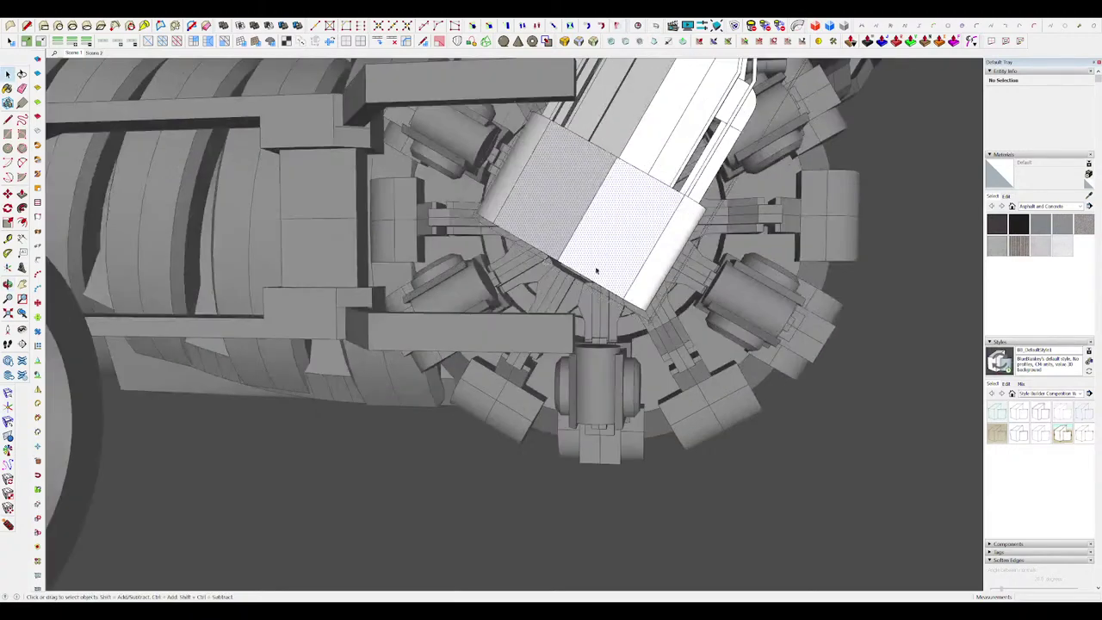
{"action": "middle_click_drag", "start_coordinate": [595, 268], "coordinate": [624, 230]}
{"action": "key", "text": "i"}
{"action": "key", "text": "p"}
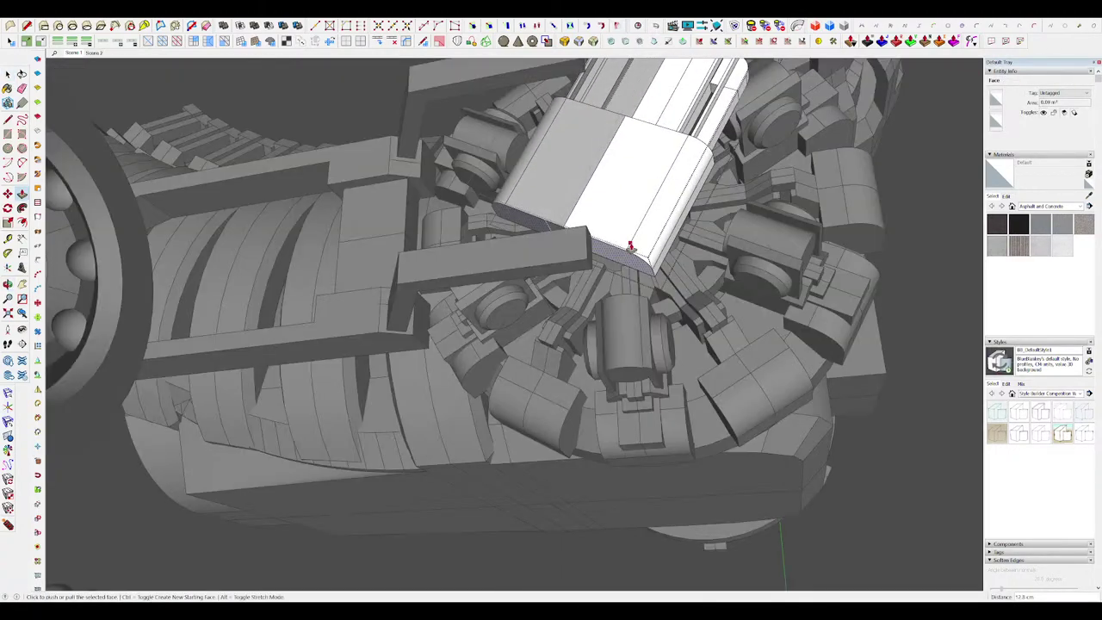
{"action": "middle_click_drag", "start_coordinate": [637, 249], "coordinate": [638, 266]}
{"action": "key", "text": "space"}
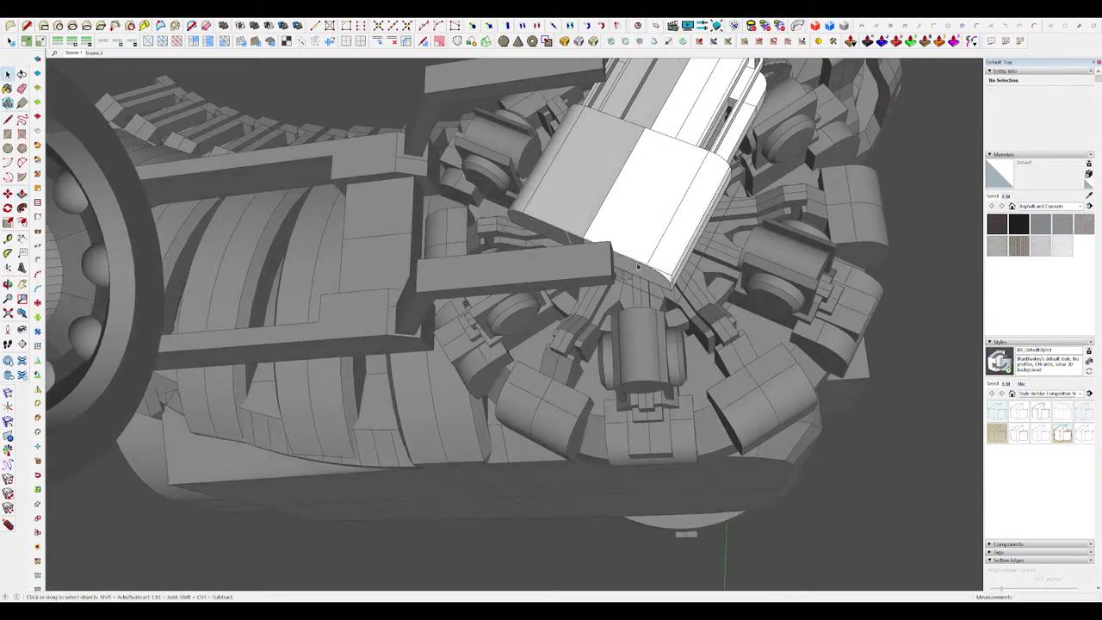
{"action": "left_click", "coordinate": [639, 274]}
{"action": "left_click", "coordinate": [610, 330]}
Step: Draw a line across the lengthened block's end to split its face
{"action": "key", "text": "i"}
{"action": "scroll", "coordinate": [609, 312], "scroll_direction": "up", "scroll_amount": 4}
{"action": "middle_click_drag", "start_coordinate": [609, 312], "coordinate": [734, 284]}
{"action": "key", "text": "l"}
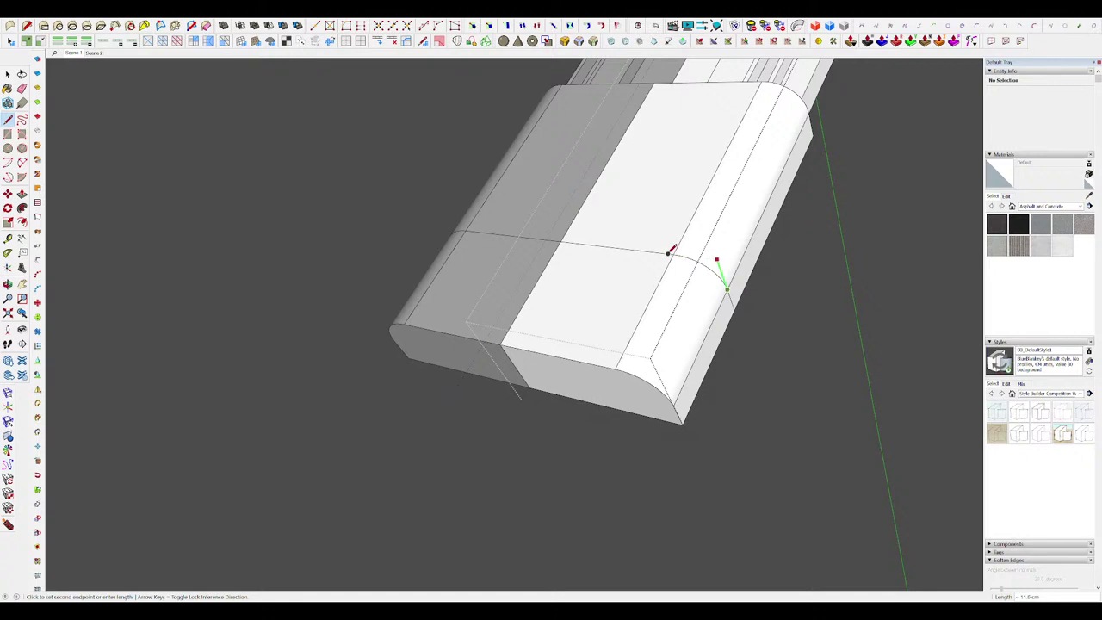
{"action": "middle_click_drag", "start_coordinate": [672, 249], "coordinate": [523, 345]}
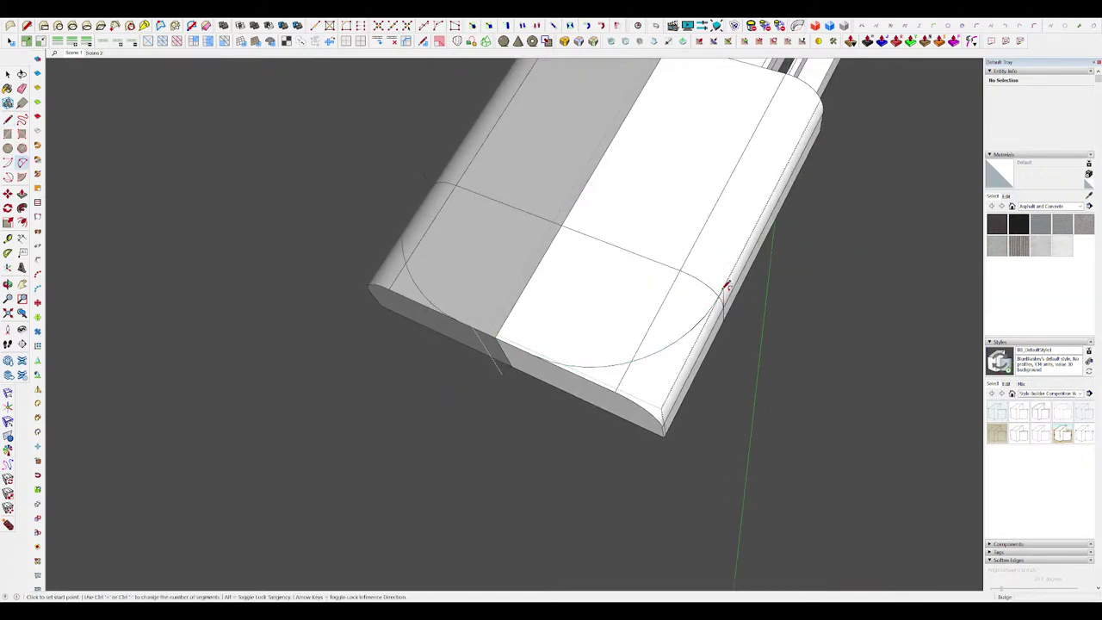
{"action": "middle_click_drag", "start_coordinate": [726, 285], "coordinate": [674, 283]}
{"action": "key", "text": "l"}
{"action": "left_click", "coordinate": [684, 254]}
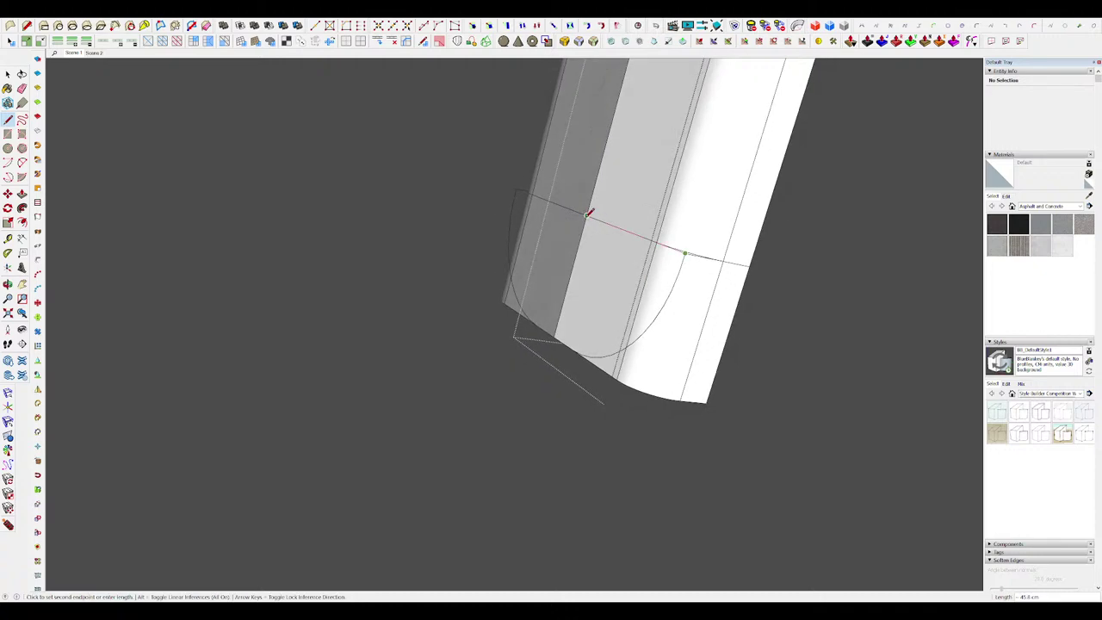
{"action": "left_click", "coordinate": [587, 212]}
{"action": "middle_click_drag", "start_coordinate": [588, 212], "coordinate": [557, 308]}
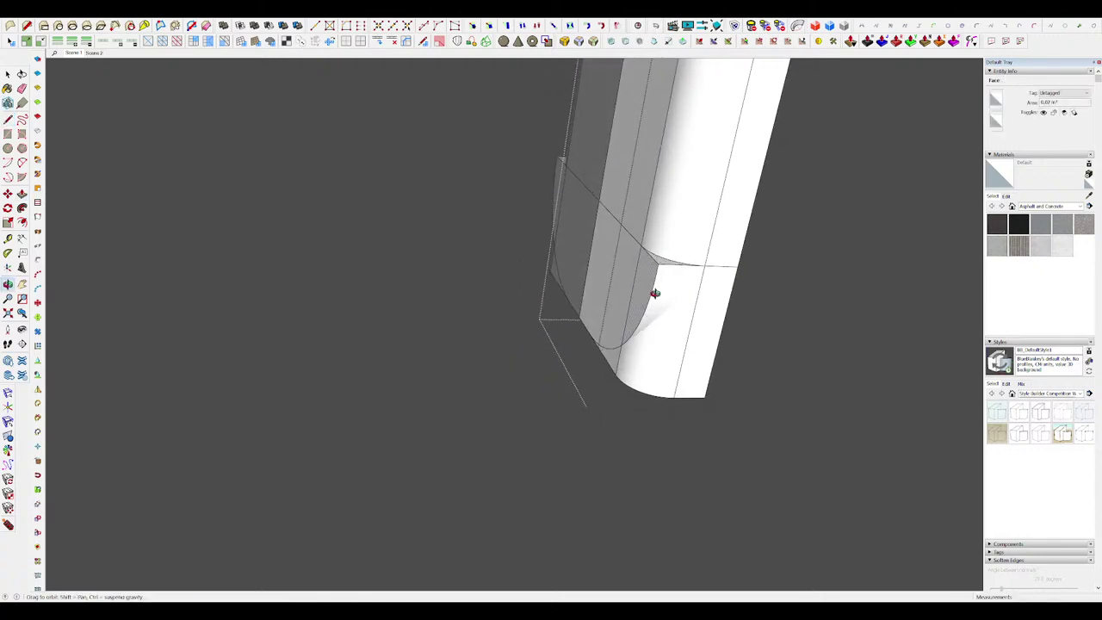
{"action": "middle_click_drag", "start_coordinate": [655, 294], "coordinate": [633, 349]}
Step: Delete the leftover end-corner geometry and select the curved corner wall
{"action": "key", "text": "p"}
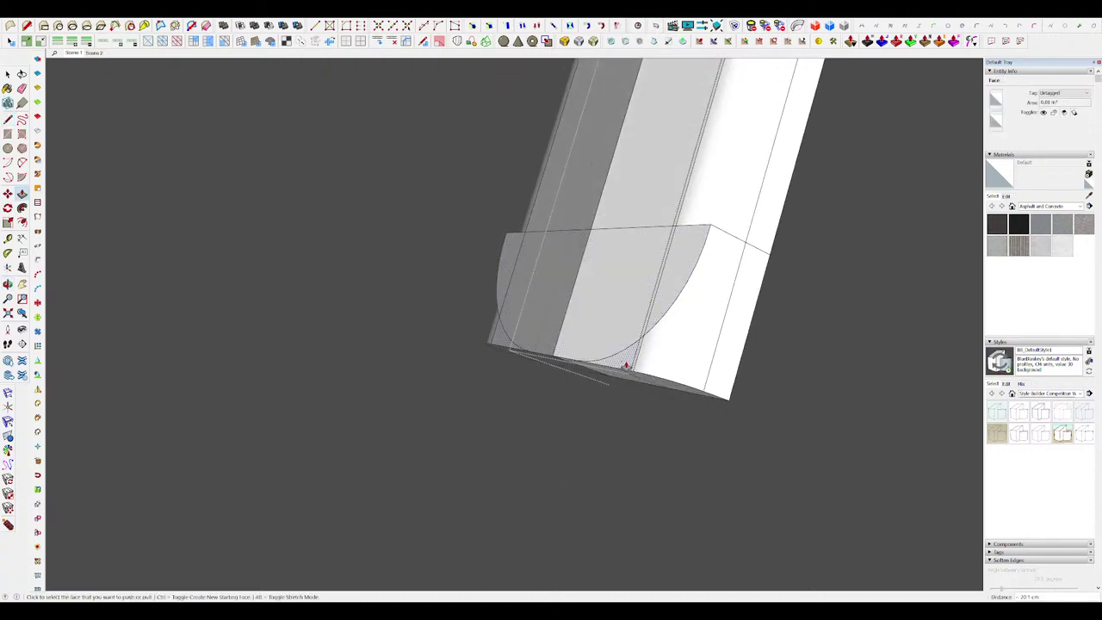
{"action": "key", "text": "space"}
{"action": "middle_click_drag", "start_coordinate": [734, 263], "coordinate": [706, 475]}
{"action": "left_click_drag", "start_coordinate": [723, 482], "coordinate": [621, 391]}
{"action": "key", "text": "Delete"}
{"action": "middle_click_drag", "start_coordinate": [651, 338], "coordinate": [676, 243]}
{"action": "left_click", "coordinate": [706, 337]}
Step: Push the corner ledge face down into a leg
{"action": "key", "text": "p"}
{"action": "left_click", "coordinate": [693, 225]}
{"action": "left_click", "coordinate": [654, 352]}
{"action": "key", "text": "space"}
Step: Erase the leg's front and back faces and leftover corner edges, leaving a rounded tip
{"action": "left_click_drag", "start_coordinate": [758, 401], "coordinate": [622, 230]}
{"action": "key", "text": "i"}
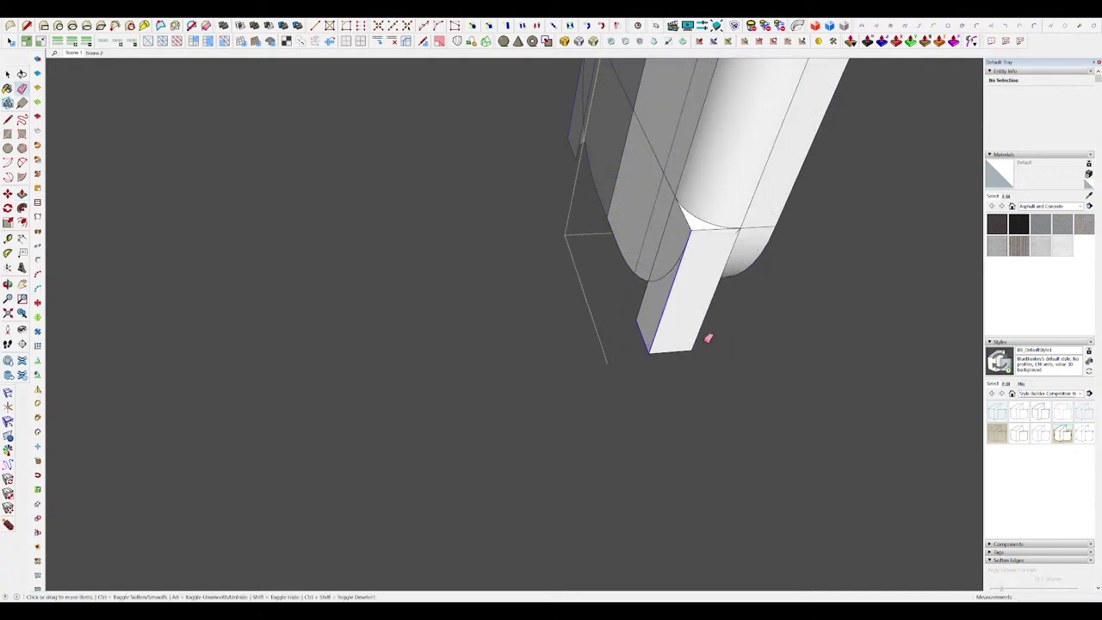
{"action": "left_click_drag", "start_coordinate": [707, 338], "coordinate": [703, 341]}
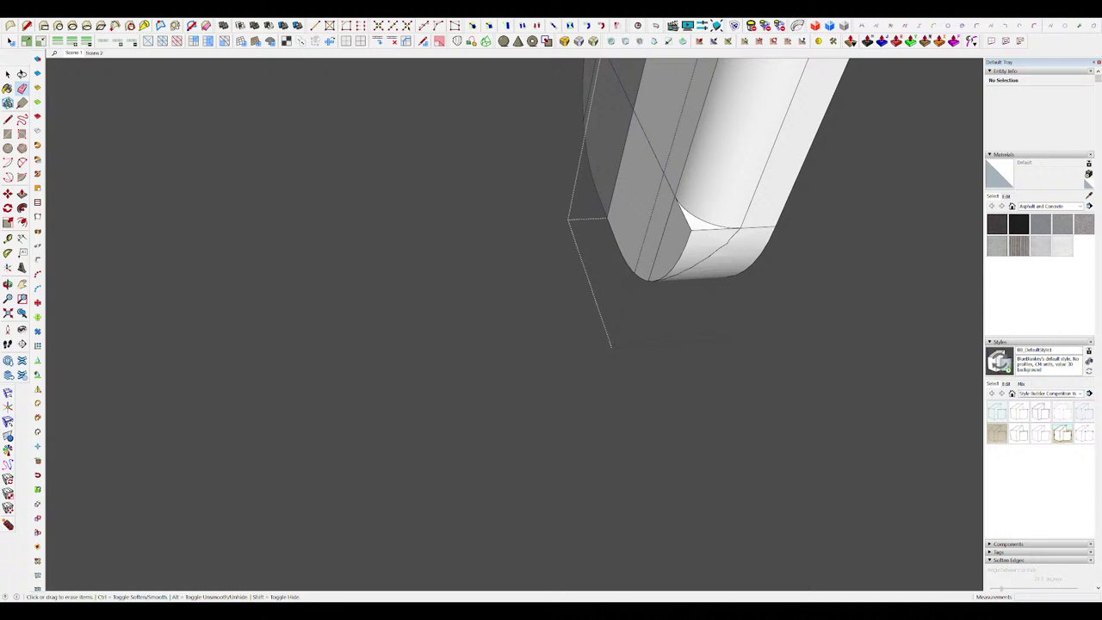
{"action": "middle_click_drag", "start_coordinate": [679, 253], "coordinate": [696, 184]}
{"action": "scroll", "coordinate": [696, 186], "scroll_direction": "up", "scroll_amount": 2}
{"action": "scroll", "coordinate": [676, 263], "scroll_direction": "down", "scroll_amount": 1}
{"action": "scroll", "coordinate": [680, 229], "scroll_direction": "up", "scroll_amount": 2}
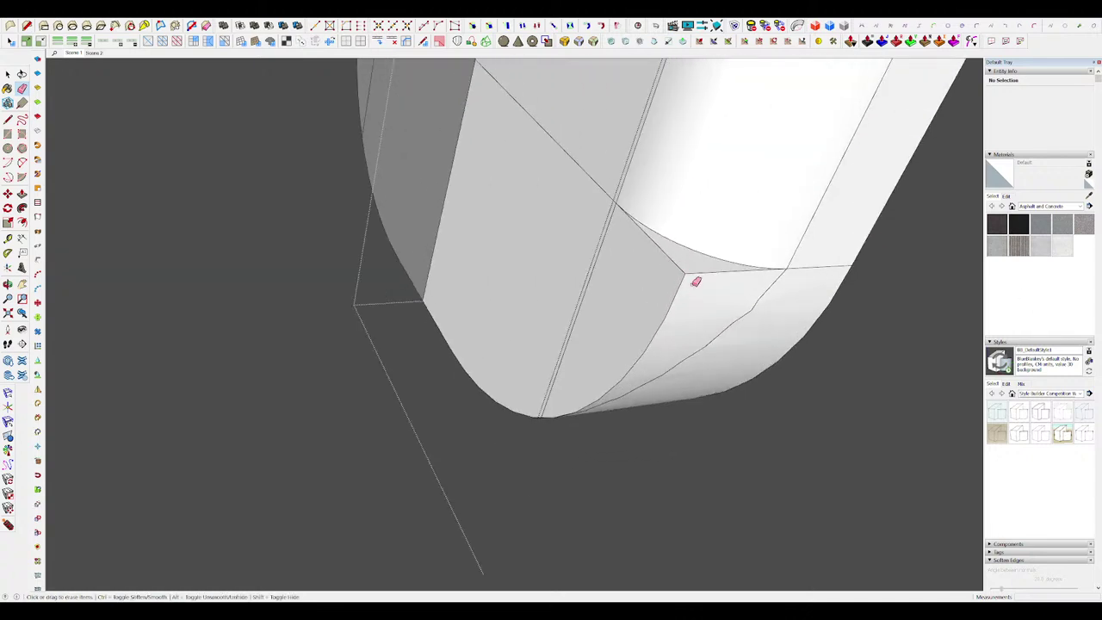
{"action": "left_click_drag", "start_coordinate": [695, 281], "coordinate": [686, 295]}
{"action": "mouse_move", "coordinate": [687, 295]}
{"action": "middle_mouse_down"}
{"action": "mouse_move", "coordinate": [693, 265]}
{"action": "mouse_move", "coordinate": [634, 276]}
{"action": "middle_mouse_up"}
{"action": "scroll", "coordinate": [694, 266], "scroll_direction": "down", "scroll_amount": 2}
{"action": "scroll", "coordinate": [667, 265], "scroll_direction": "down", "scroll_amount": 3}
{"action": "key", "text": "space"}
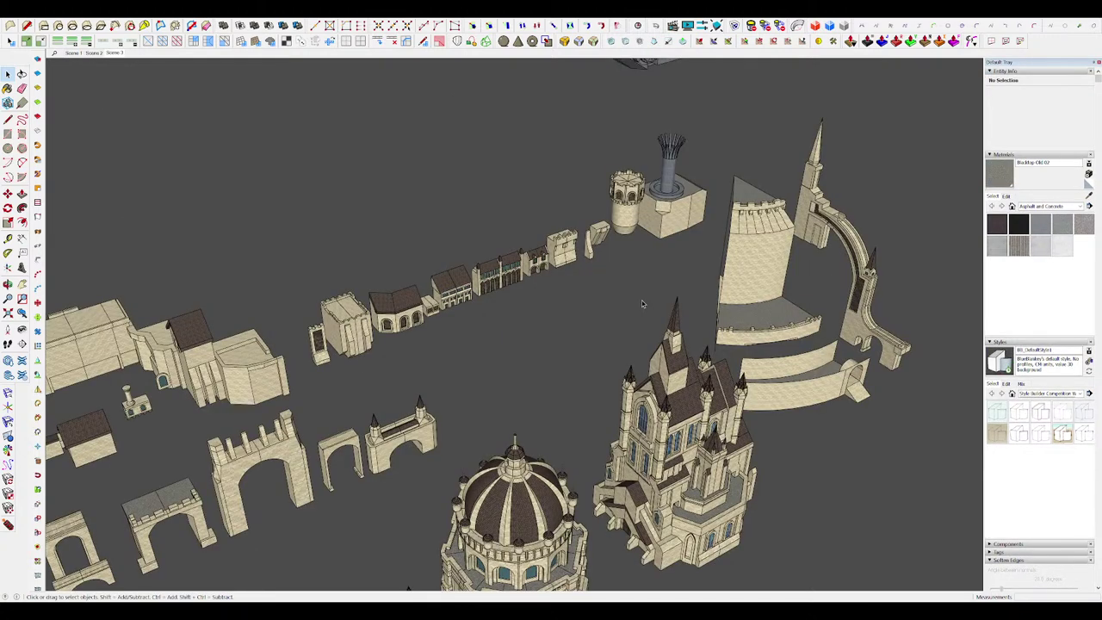
Step: From a top-down view, move the bottom row of castle parts higher up
{"action": "scroll", "coordinate": [643, 303], "scroll_direction": "down", "scroll_amount": 7}
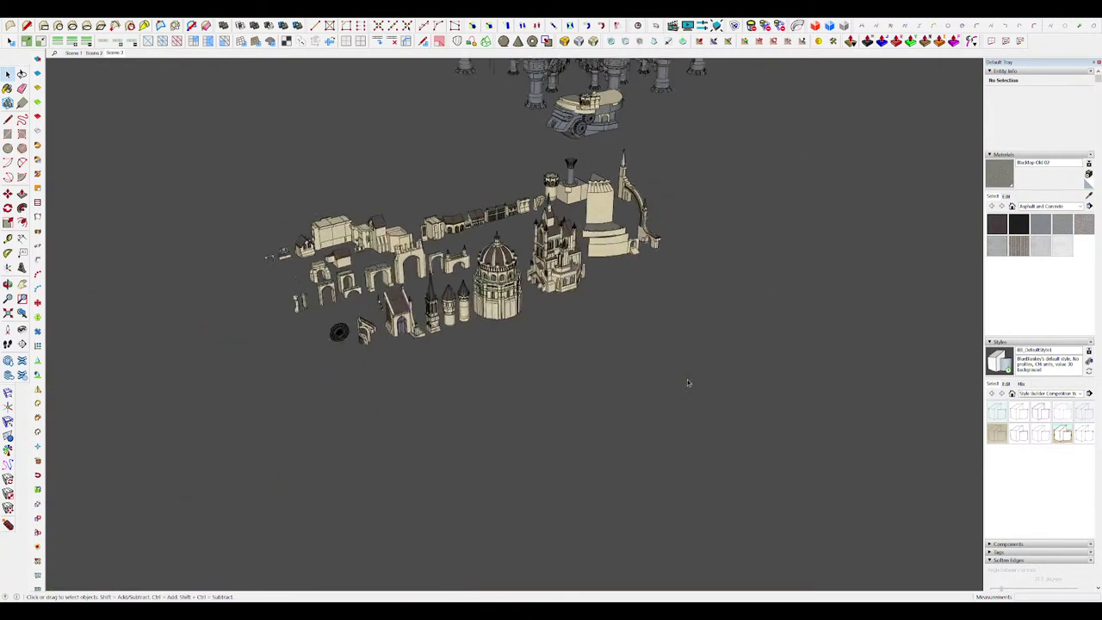
{"action": "mouse_move", "coordinate": [686, 382]}
{"action": "middle_mouse_down"}
{"action": "mouse_move", "coordinate": [687, 373]}
{"action": "mouse_move", "coordinate": [668, 528]}
{"action": "mouse_move", "coordinate": [568, 377]}
{"action": "middle_mouse_up"}
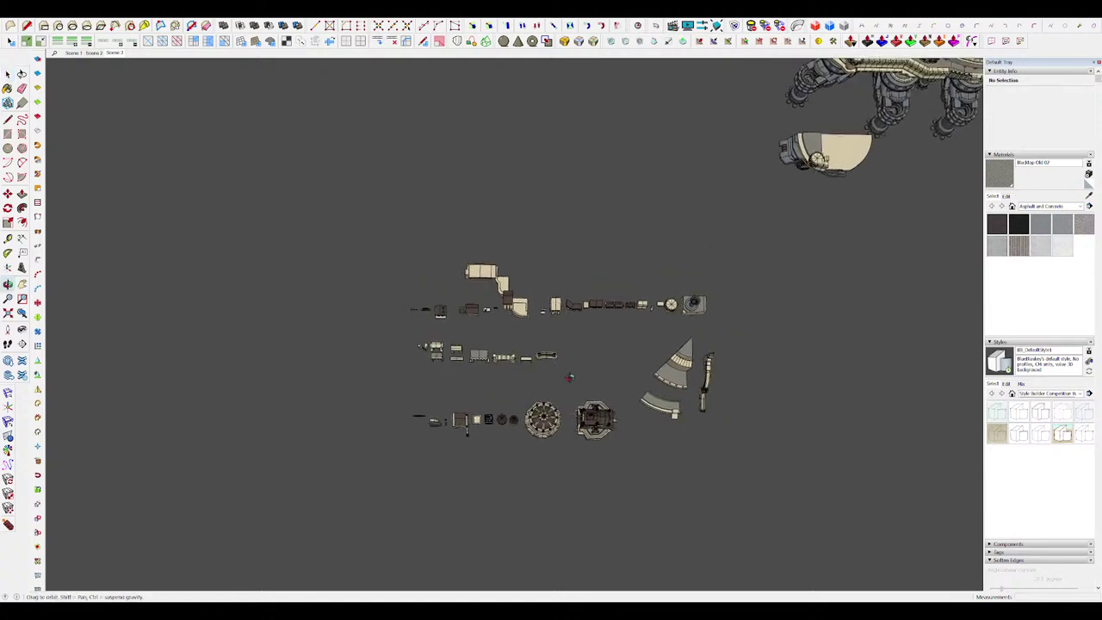
{"action": "left_click_drag", "start_coordinate": [622, 477], "coordinate": [403, 389]}
{"action": "scroll", "coordinate": [493, 419], "scroll_direction": "up", "scroll_amount": 4}
{"action": "key", "text": "m"}
{"action": "left_click", "coordinate": [661, 446]}
{"action": "left_click", "coordinate": [660, 397]}
{"action": "key", "text": "space"}
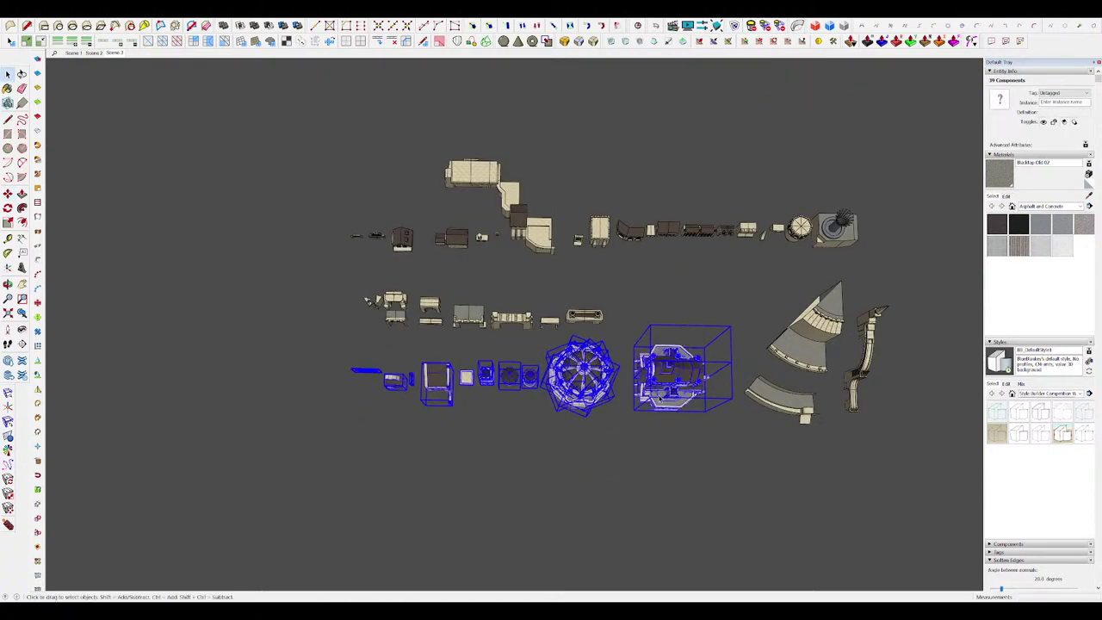
Step: Move the bottom and middle rows together closer to the top row, then deselect
{"action": "scroll", "coordinate": [660, 396], "scroll_direction": "down", "scroll_amount": 4}
{"action": "left_click_drag", "start_coordinate": [669, 440], "coordinate": [462, 328]}
{"action": "scroll", "coordinate": [543, 341], "scroll_direction": "up", "scroll_amount": 4}
{"action": "key", "text": "m"}
{"action": "left_click", "coordinate": [754, 408]}
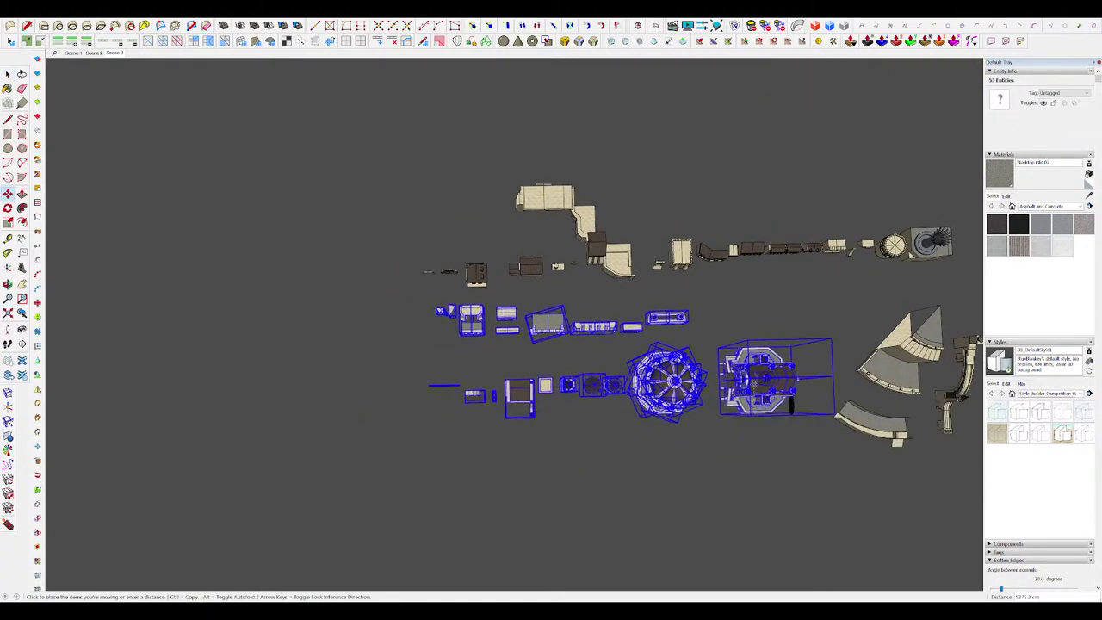
{"action": "left_click", "coordinate": [754, 384]}
{"action": "key", "text": "space"}
{"action": "left_click", "coordinate": [620, 469]}
{"action": "middle_click_drag", "start_coordinate": [619, 470], "coordinate": [689, 344]}
{"action": "scroll", "coordinate": [831, 282], "scroll_direction": "down", "scroll_amount": 2}
{"action": "scroll", "coordinate": [684, 301], "scroll_direction": "up", "scroll_amount": 4}
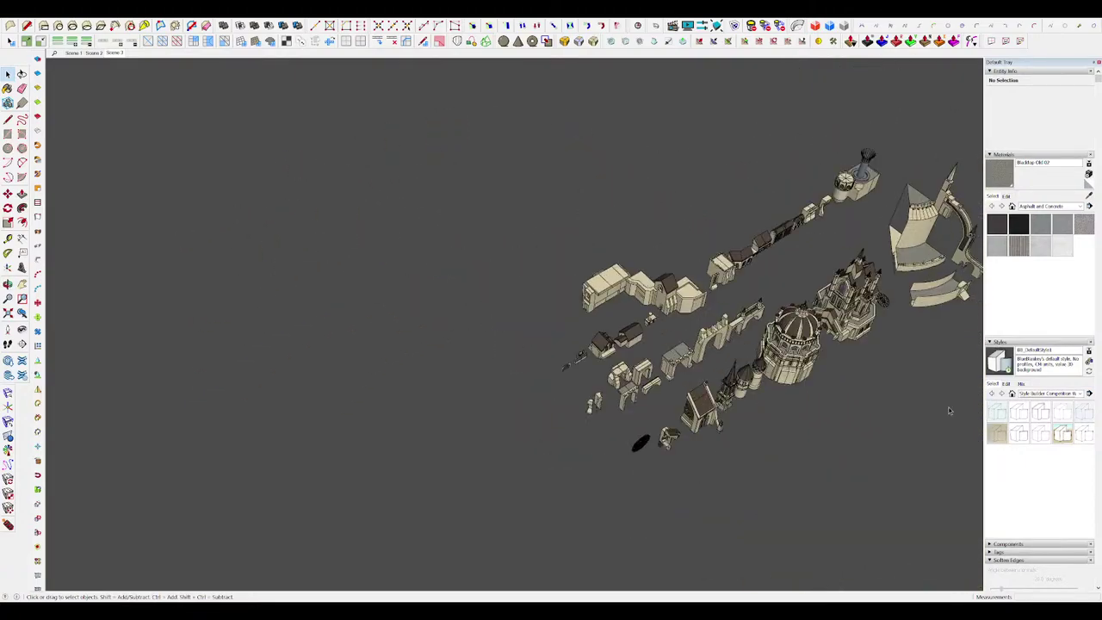
Step: Move the rose window piece further right among the castle kit parts and deselect it
{"action": "scroll", "coordinate": [773, 386], "scroll_direction": "up", "scroll_amount": 4}
{"action": "middle_click_drag", "start_coordinate": [770, 386], "coordinate": [790, 363]}
{"action": "scroll", "coordinate": [704, 420], "scroll_direction": "up", "scroll_amount": 4}
{"action": "middle_click_drag", "start_coordinate": [704, 420], "coordinate": [768, 379]}
{"action": "scroll", "coordinate": [768, 379], "scroll_direction": "up", "scroll_amount": 3}
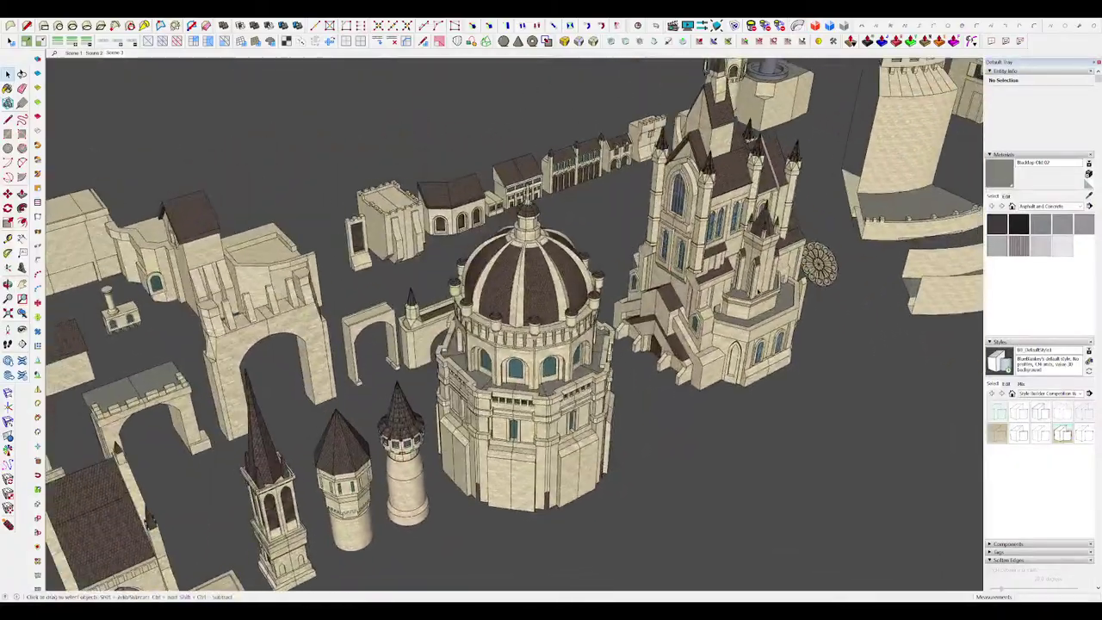
{"action": "middle_click_drag", "start_coordinate": [758, 293], "coordinate": [731, 260]}
{"action": "scroll", "coordinate": [819, 263], "scroll_direction": "up", "scroll_amount": 5}
{"action": "key", "text": "m"}
{"action": "left_click", "coordinate": [826, 277]}
{"action": "left_click", "coordinate": [871, 246]}
{"action": "key", "text": "space"}
{"action": "scroll", "coordinate": [843, 305], "scroll_direction": "down", "scroll_amount": 8}
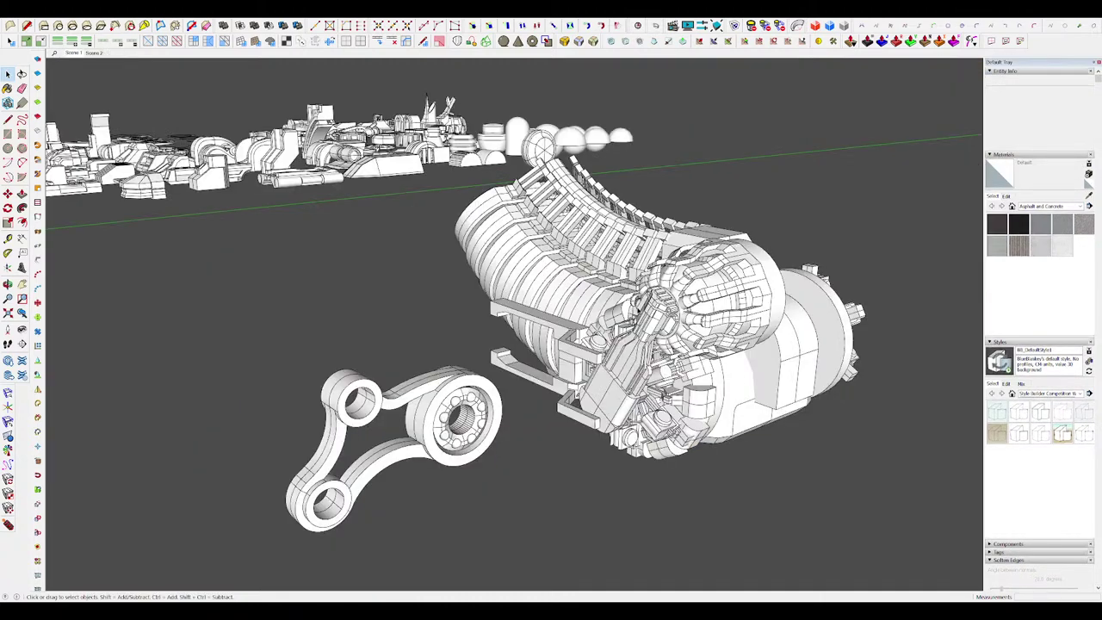
Step: Open the arm's group and draw a rectangle on the side face of its head
{"action": "middle_click_drag", "start_coordinate": [638, 309], "coordinate": [603, 387]}
{"action": "scroll", "coordinate": [603, 284], "scroll_direction": "down", "scroll_amount": 5}
{"action": "middle_click_drag", "start_coordinate": [603, 284], "coordinate": [654, 266]}
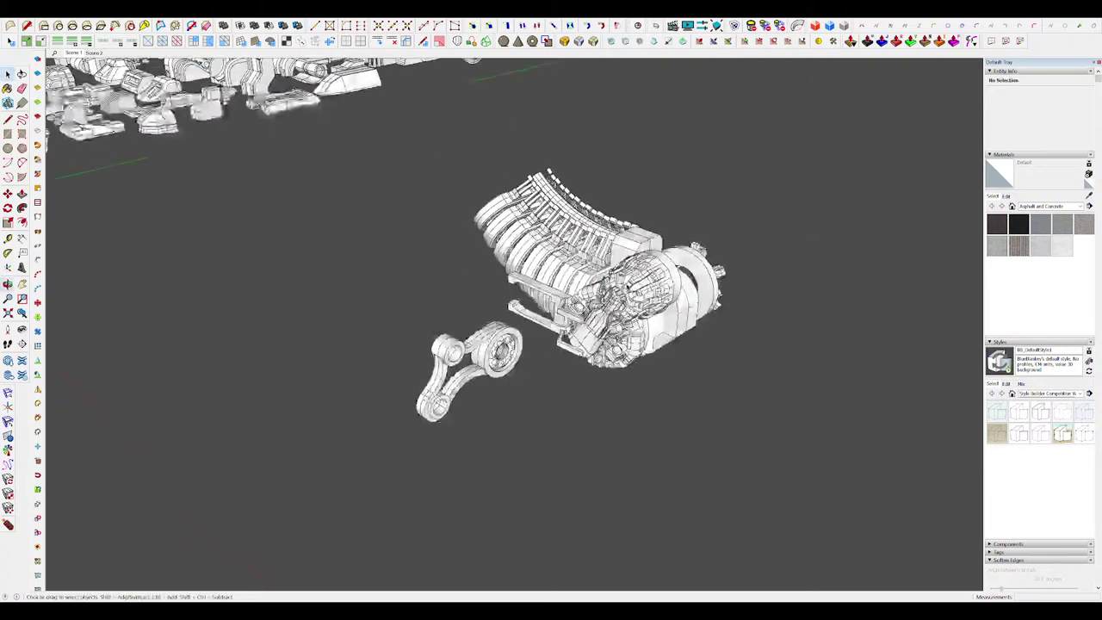
{"action": "scroll", "coordinate": [619, 284], "scroll_direction": "up", "scroll_amount": 7}
{"action": "middle_click_drag", "start_coordinate": [619, 335], "coordinate": [532, 159]}
{"action": "scroll", "coordinate": [627, 278], "scroll_direction": "up", "scroll_amount": 2}
{"action": "left_click", "coordinate": [613, 286]}
{"action": "scroll", "coordinate": [613, 286], "scroll_direction": "up", "scroll_amount": 5}
{"action": "key", "text": "p"}
{"action": "key", "text": "h"}
{"action": "key", "text": "r"}
{"action": "left_click", "coordinate": [526, 278]}
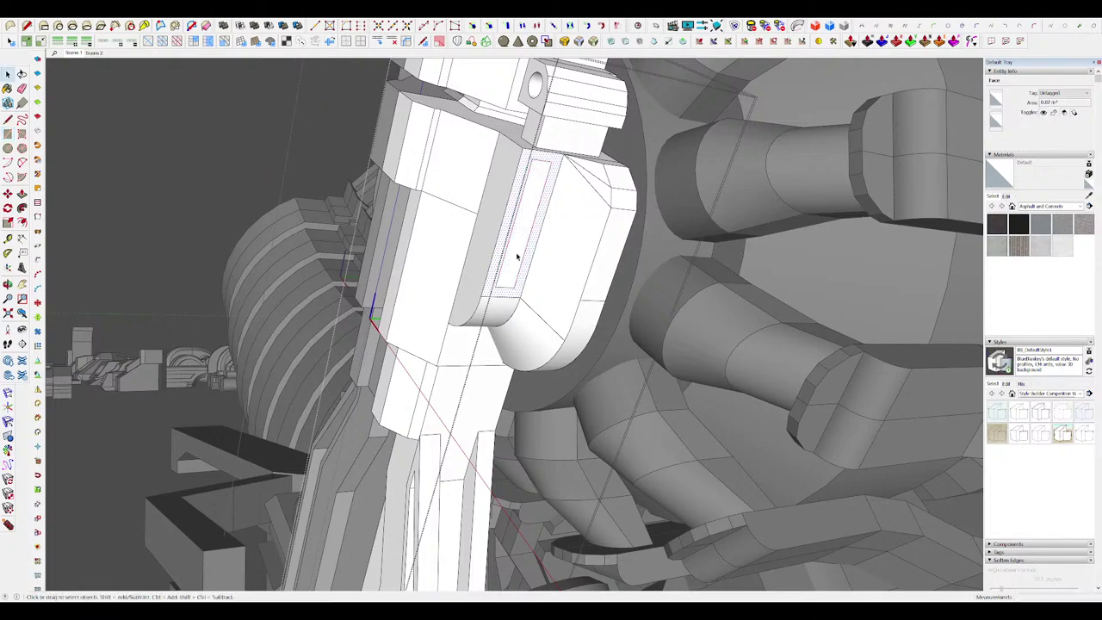
Step: Draw a 2-point arc on the rectangle to round its end
{"action": "key", "text": "p"}
{"action": "middle_click_drag", "start_coordinate": [605, 250], "coordinate": [669, 278]}
{"action": "key", "text": "a"}
{"action": "scroll", "coordinate": [669, 271], "scroll_direction": "up", "scroll_amount": 5}
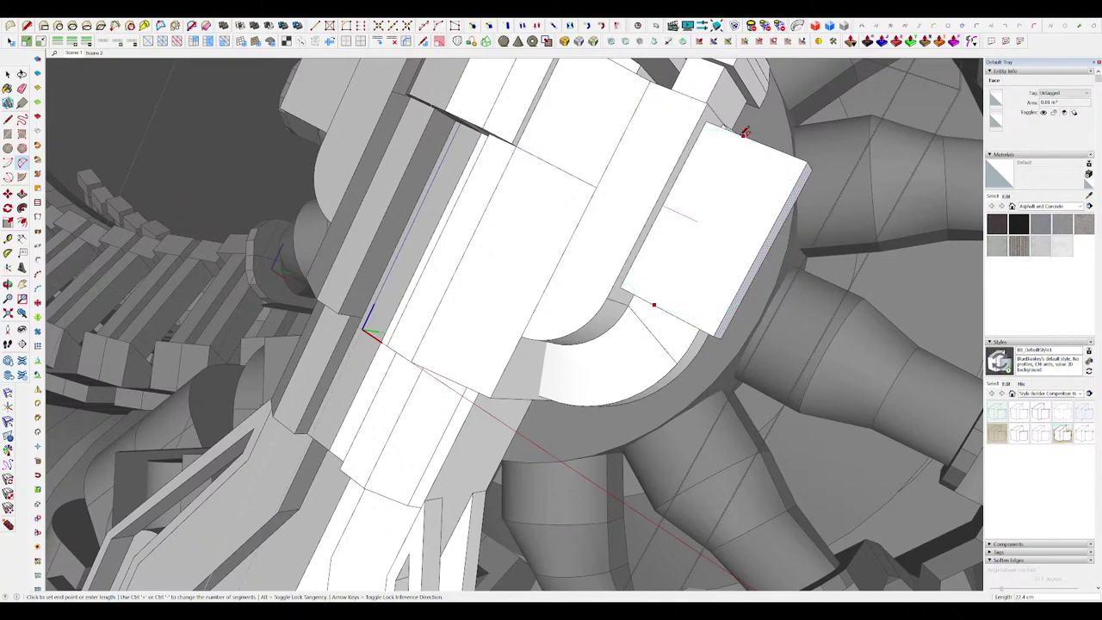
{"action": "left_click", "coordinate": [761, 234]}
Step: Push the rounded face out 3.7 cm to form the lug
{"action": "key", "text": "space"}
{"action": "middle_click_drag", "start_coordinate": [761, 235], "coordinate": [710, 184]}
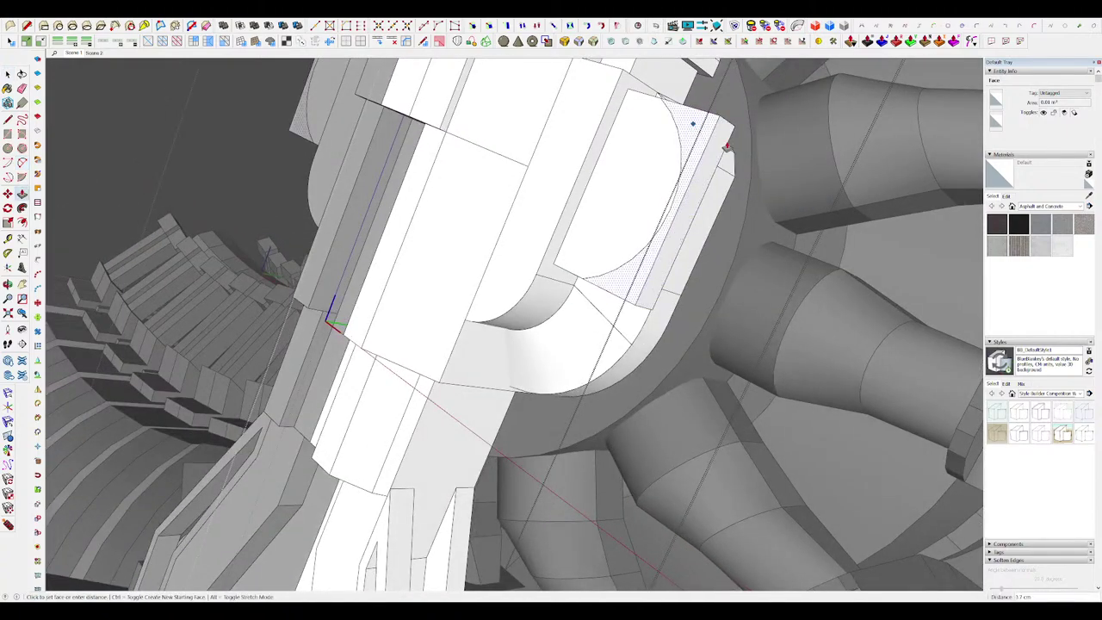
{"action": "left_click", "coordinate": [727, 147]}
{"action": "scroll", "coordinate": [727, 146], "scroll_direction": "down", "scroll_amount": 5}
{"action": "middle_click_drag", "start_coordinate": [727, 147], "coordinate": [644, 198]}
{"action": "scroll", "coordinate": [641, 202], "scroll_direction": "up", "scroll_amount": 4}
{"action": "scroll", "coordinate": [577, 205], "scroll_direction": "down", "scroll_amount": 6}
{"action": "middle_click_drag", "start_coordinate": [578, 205], "coordinate": [609, 362]}
{"action": "scroll", "coordinate": [696, 186], "scroll_direction": "down", "scroll_amount": 2}
{"action": "scroll", "coordinate": [696, 187], "scroll_direction": "down", "scroll_amount": 4}
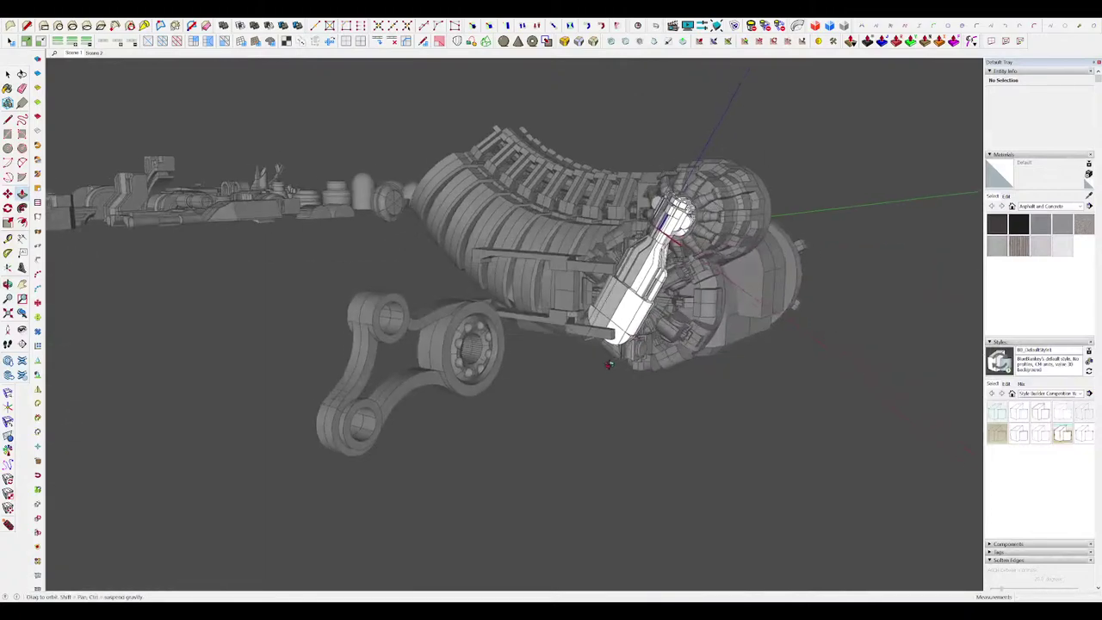
{"action": "scroll", "coordinate": [678, 258], "scroll_direction": "up", "scroll_amount": 8}
Step: Isolate the arm group and inspect the ring lug from behind and front
{"action": "key", "text": "h"}
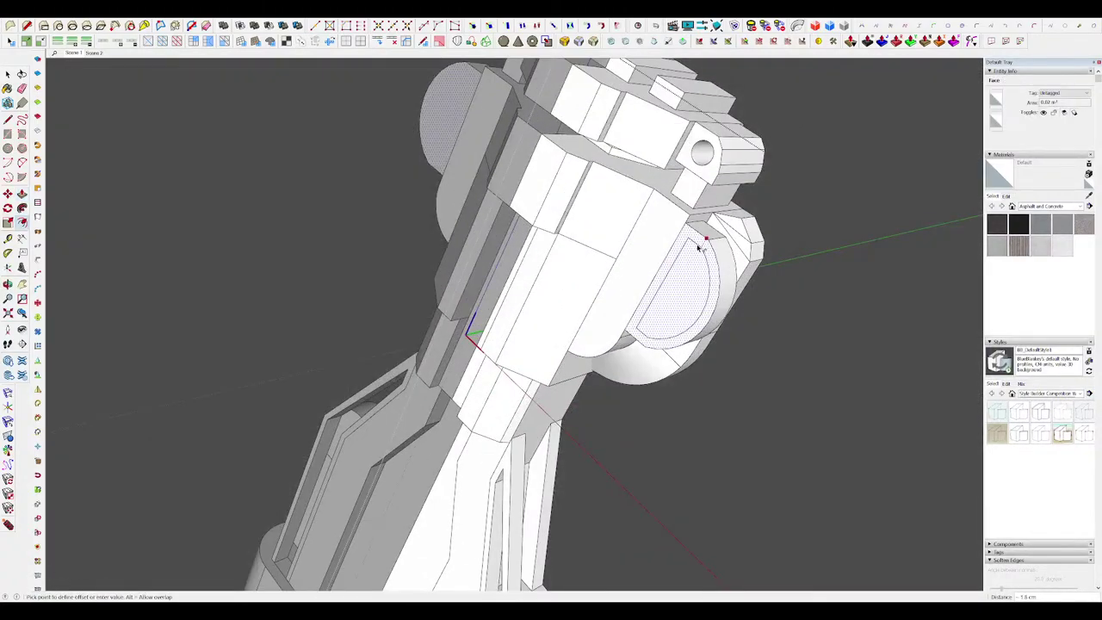
{"action": "scroll", "coordinate": [687, 244], "scroll_direction": "up", "scroll_amount": 4}
{"action": "middle_click_drag", "start_coordinate": [686, 245], "coordinate": [266, 250]}
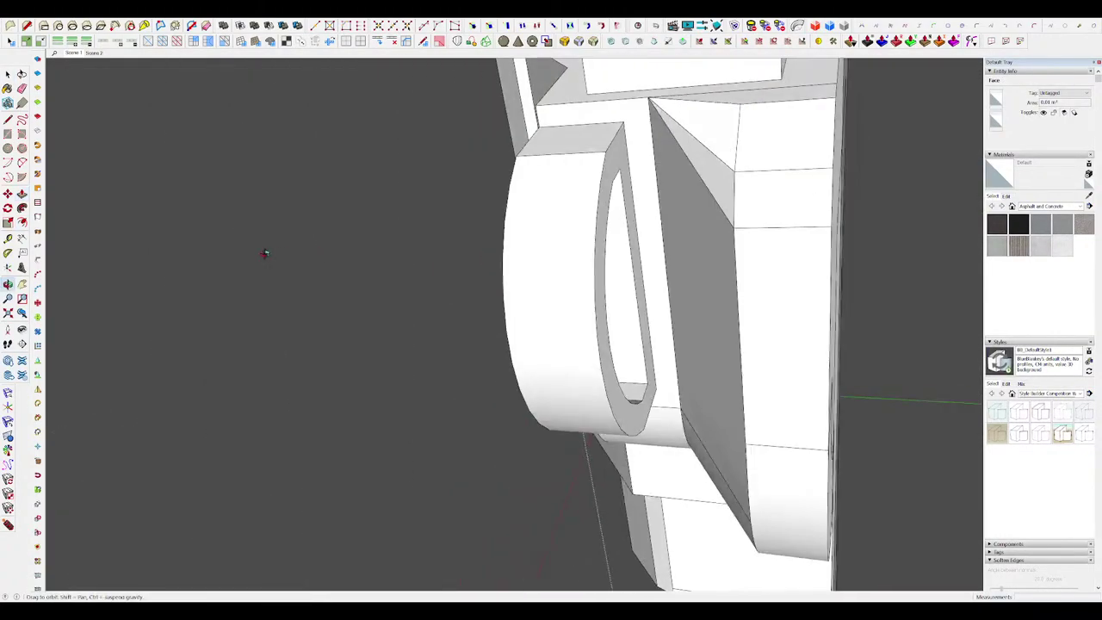
{"action": "key", "text": "space"}
{"action": "left_click", "coordinate": [266, 250]}
{"action": "middle_click_drag", "start_coordinate": [565, 319], "coordinate": [642, 325]}
{"action": "scroll", "coordinate": [642, 324], "scroll_direction": "down", "scroll_amount": 5}
{"action": "key", "text": "p"}
{"action": "scroll", "coordinate": [607, 274], "scroll_direction": "up", "scroll_amount": 2}
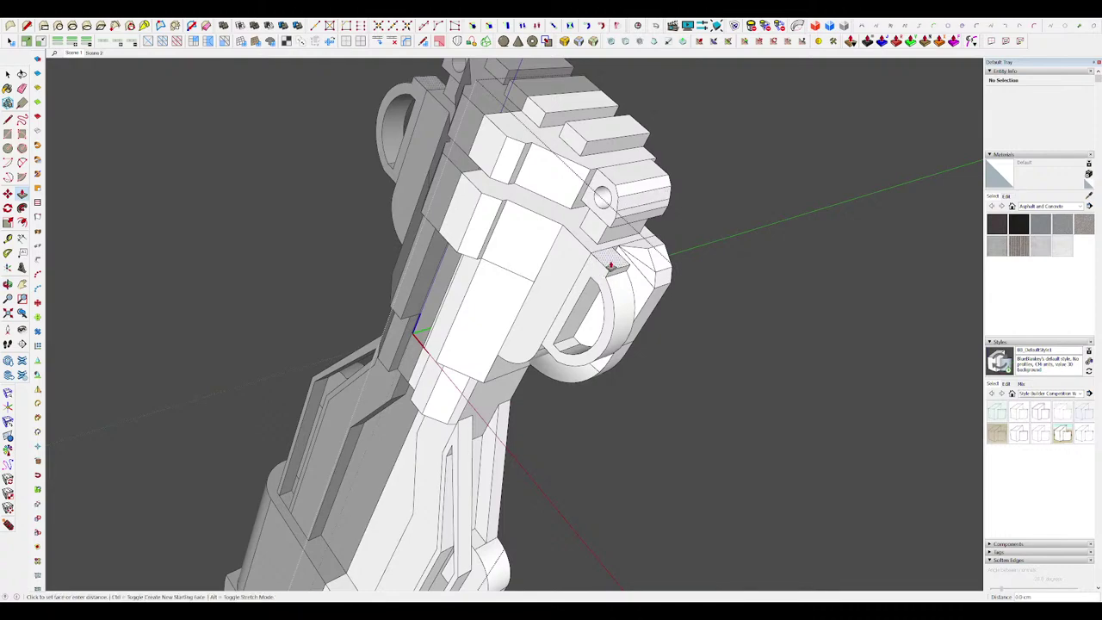
{"action": "middle_click_drag", "start_coordinate": [669, 147], "coordinate": [516, 309]}
Step: Push the face out 10.8 cm and show the rest of the model again
{"action": "key", "text": "Escape"}
{"action": "scroll", "coordinate": [567, 319], "scroll_direction": "up", "scroll_amount": 3}
{"action": "key", "text": "space"}
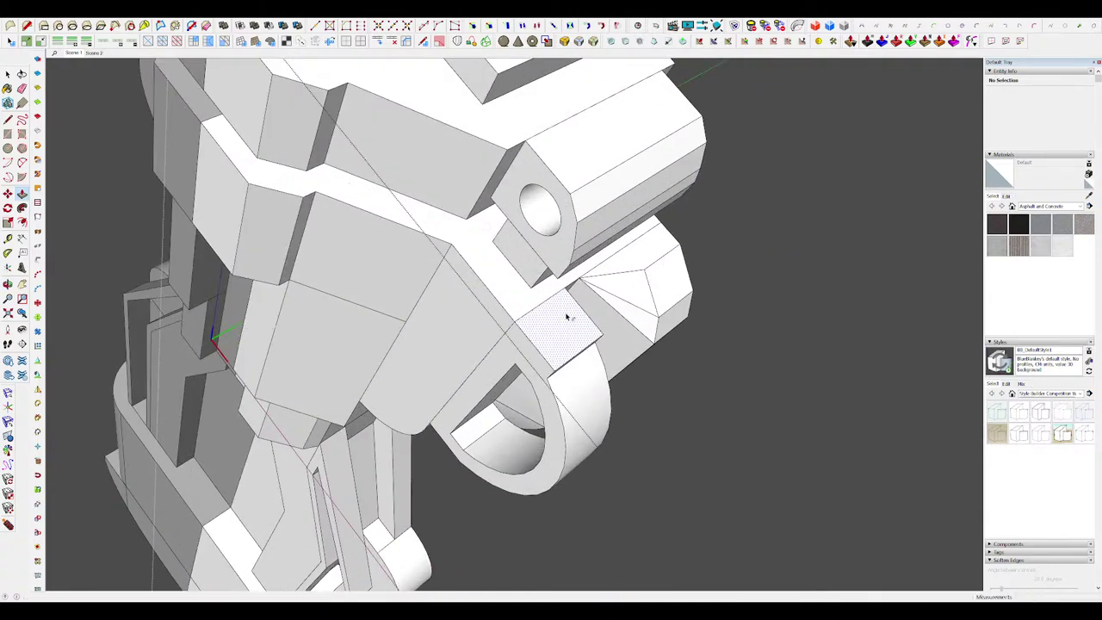
{"action": "scroll", "coordinate": [652, 164], "scroll_direction": "down", "scroll_amount": 4}
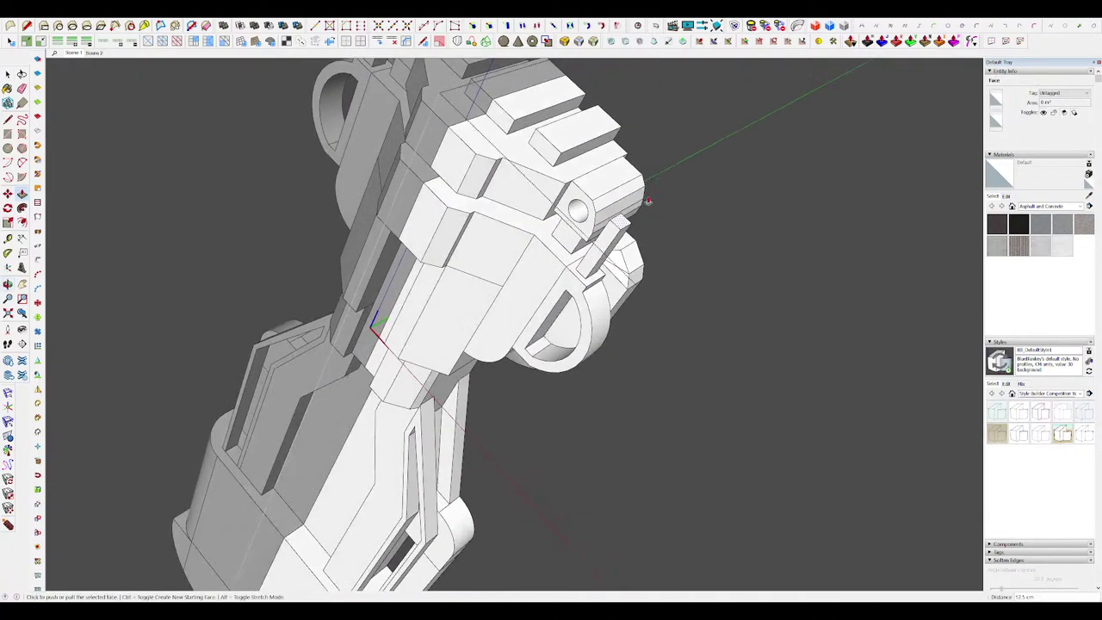
{"action": "left_click", "coordinate": [652, 170]}
{"action": "key", "text": "h"}
{"action": "scroll", "coordinate": [653, 170], "scroll_direction": "down", "scroll_amount": 5}
{"action": "middle_click_drag", "start_coordinate": [652, 170], "coordinate": [917, 339]}
Step: Push the arm bar's end face shorter with Push/Pull
{"action": "scroll", "coordinate": [635, 239], "scroll_direction": "up", "scroll_amount": 5}
{"action": "scroll", "coordinate": [774, 266], "scroll_direction": "down", "scroll_amount": 5}
{"action": "scroll", "coordinate": [787, 252], "scroll_direction": "up", "scroll_amount": 6}
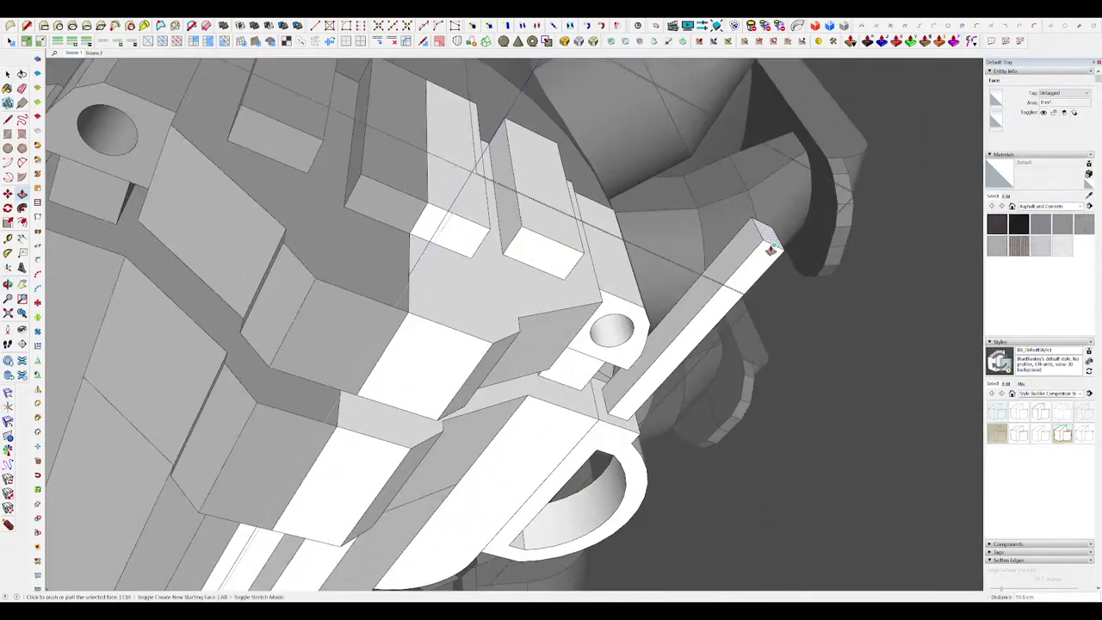
{"action": "left_click", "coordinate": [770, 249]}
{"action": "middle_click_drag", "start_coordinate": [741, 282], "coordinate": [757, 274]}
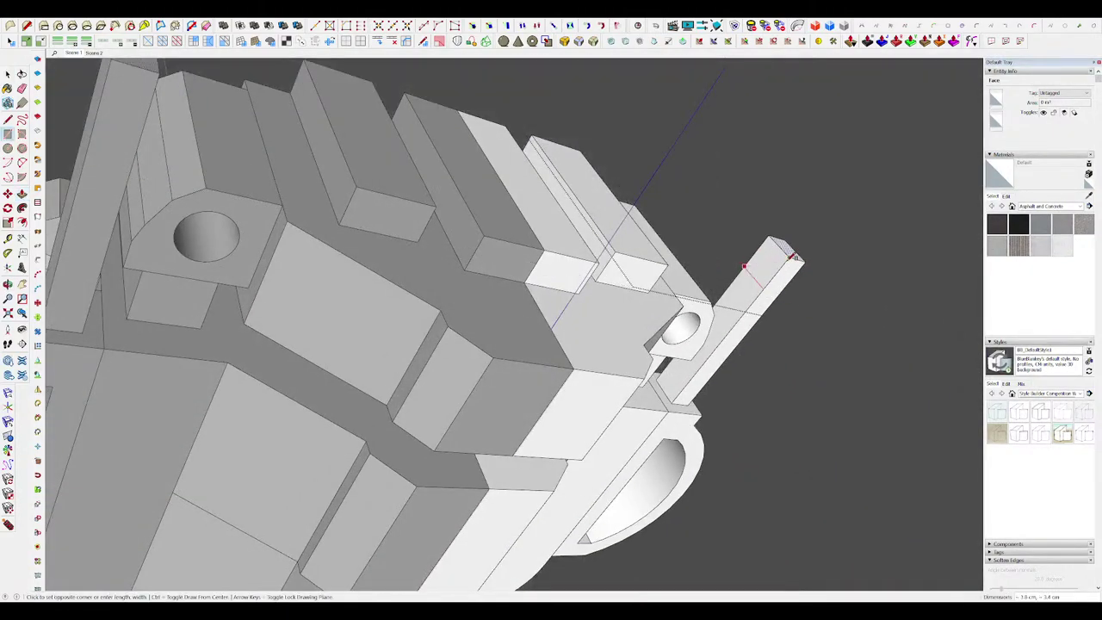
{"action": "key", "text": "p"}
{"action": "left_click", "coordinate": [762, 269]}
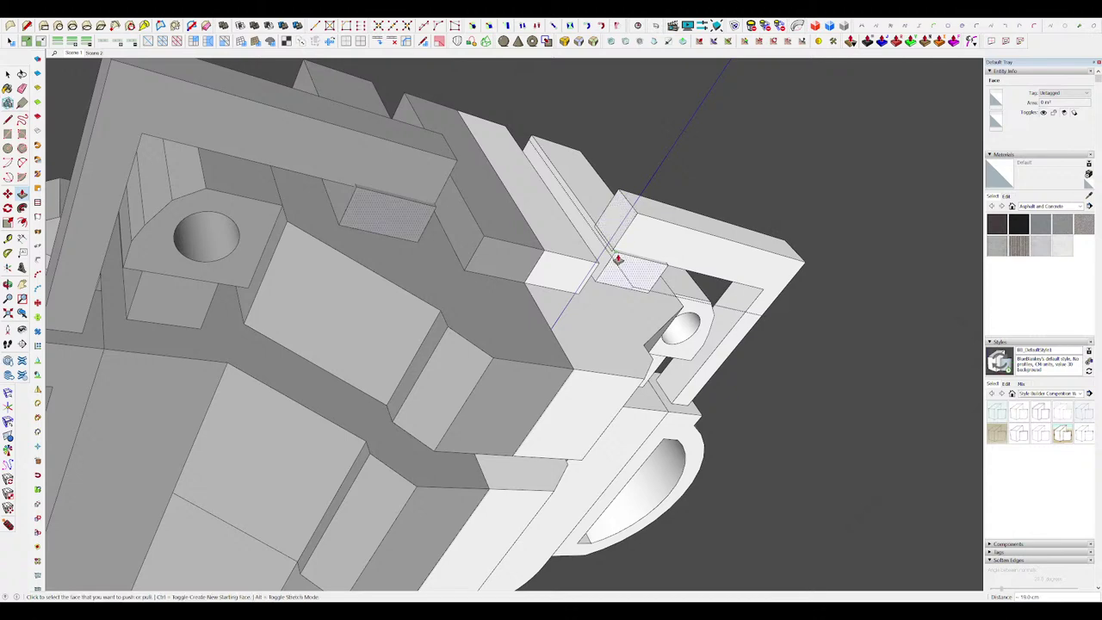
{"action": "scroll", "coordinate": [617, 260], "scroll_direction": "down", "scroll_amount": 6}
{"action": "middle_click_drag", "start_coordinate": [618, 259], "coordinate": [378, 263]}
{"action": "scroll", "coordinate": [632, 305], "scroll_direction": "up", "scroll_amount": 6}
Step: Draw a rectangle on the bracket arm and push it across to the block's edge
{"action": "key", "text": "r"}
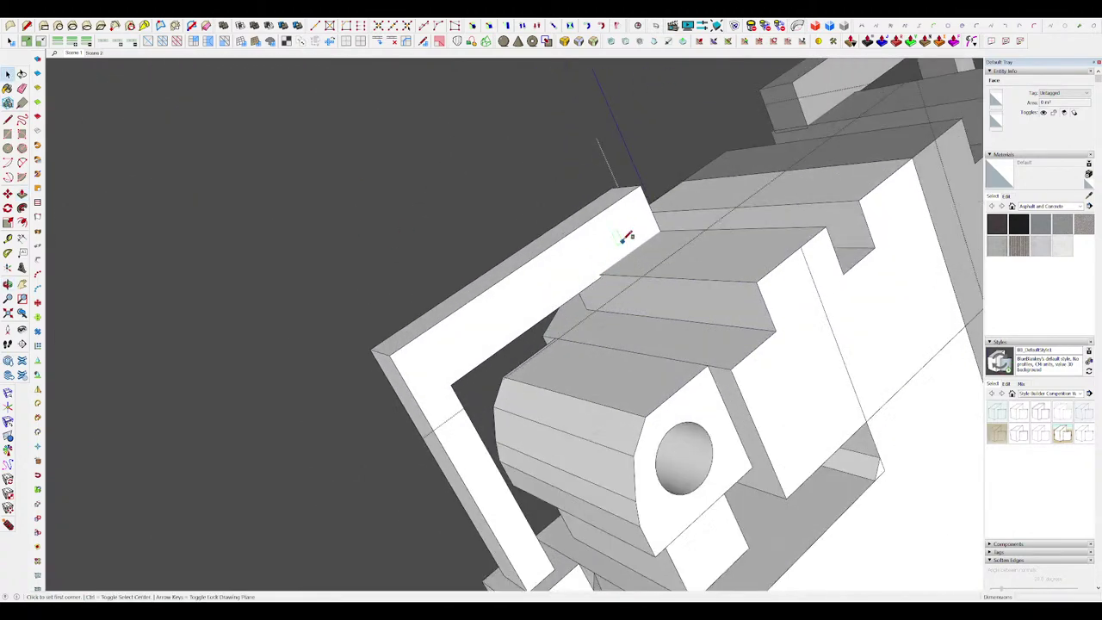
{"action": "left_click", "coordinate": [600, 274]}
{"action": "key", "text": "p"}
{"action": "left_click", "coordinate": [611, 259]}
{"action": "left_click", "coordinate": [771, 273]}
{"action": "key", "text": "space"}
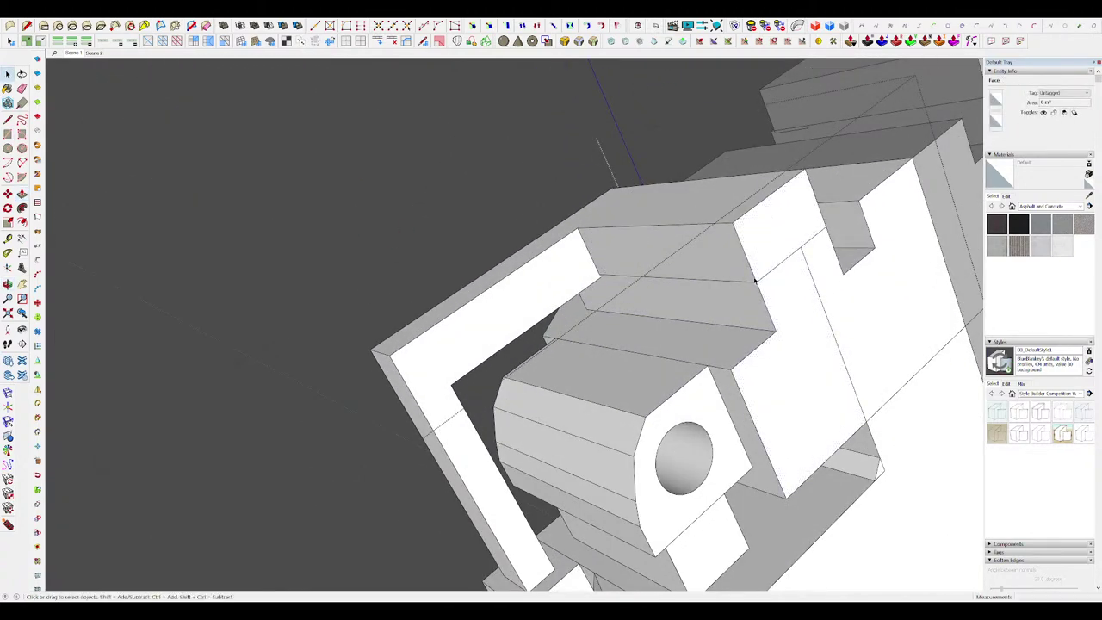
{"action": "middle_click_drag", "start_coordinate": [724, 273], "coordinate": [759, 263]}
Step: Chamfer the bracket's outer corner with a diagonal line and Push/Pull through the triangle
{"action": "key", "text": "l"}
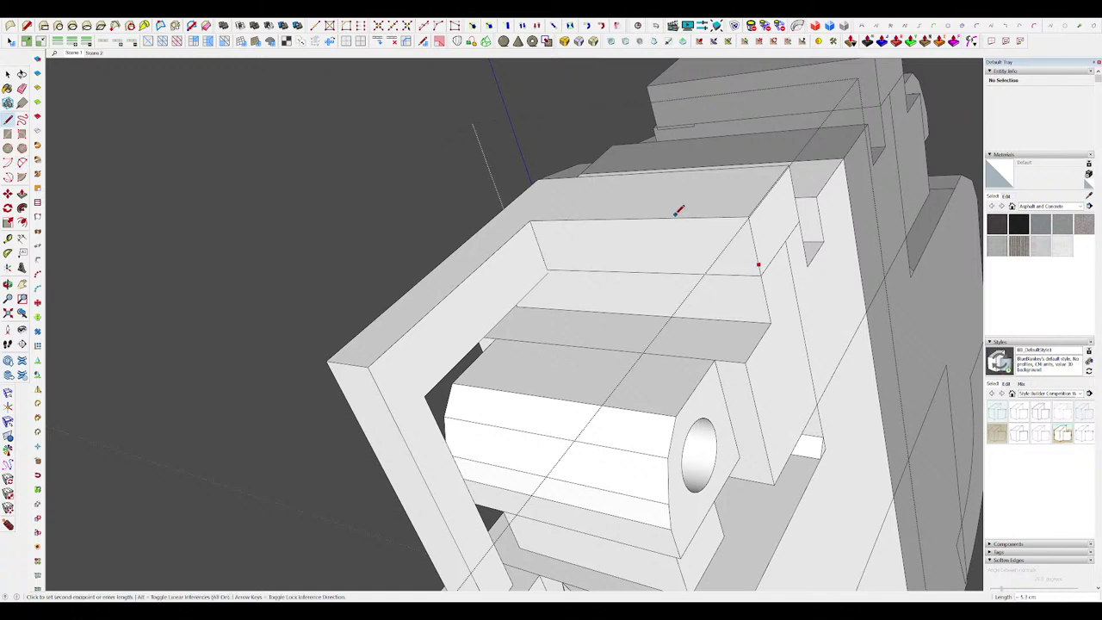
{"action": "left_click", "coordinate": [718, 244]}
{"action": "left_click", "coordinate": [771, 183]}
{"action": "key", "text": "space"}
{"action": "middle_click_drag", "start_coordinate": [744, 219], "coordinate": [733, 232]}
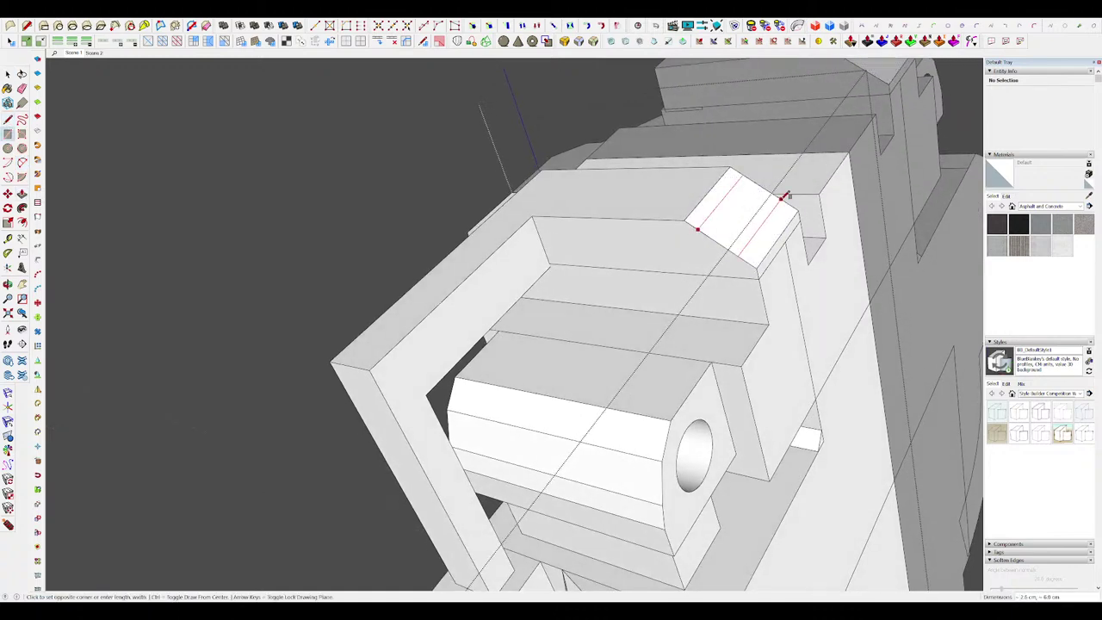
{"action": "left_click", "coordinate": [781, 199]}
Step: Move the middle face to round the corner, then close the arm group
{"action": "key", "text": "m"}
{"action": "middle_click_drag", "start_coordinate": [781, 199], "coordinate": [751, 184]}
{"action": "left_click", "coordinate": [726, 214]}
{"action": "left_click", "coordinate": [745, 214]}
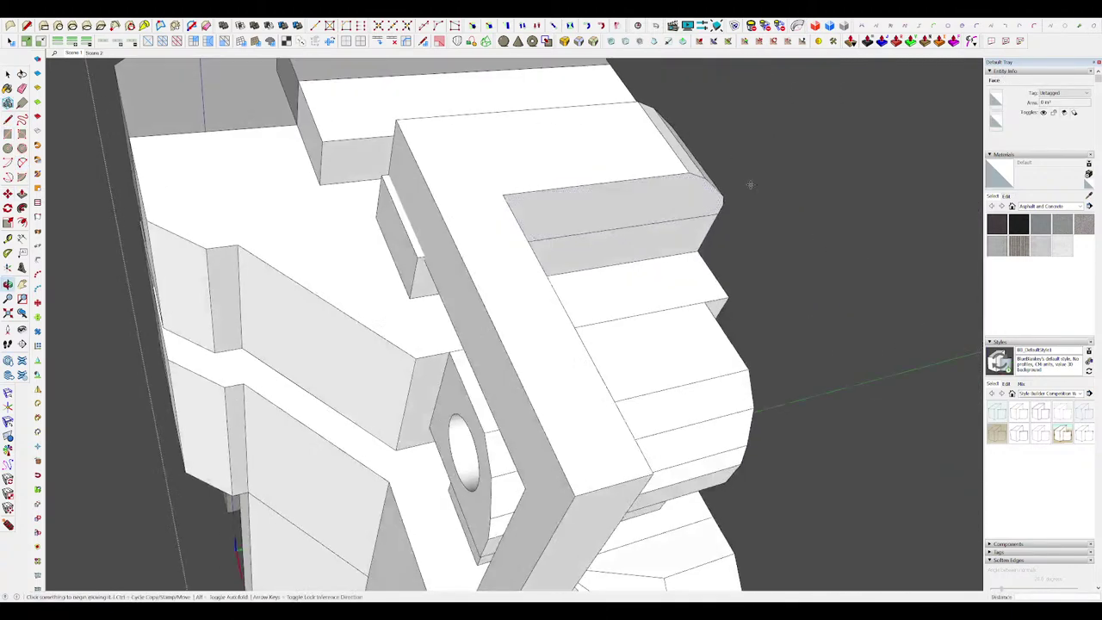
{"action": "scroll", "coordinate": [751, 184], "scroll_direction": "down", "scroll_amount": 7}
{"action": "key", "text": "space"}
{"action": "scroll", "coordinate": [830, 251], "scroll_direction": "down", "scroll_amount": 4}
{"action": "scroll", "coordinate": [830, 251], "scroll_direction": "down", "scroll_amount": 5}
{"action": "left_click", "coordinate": [811, 247]}
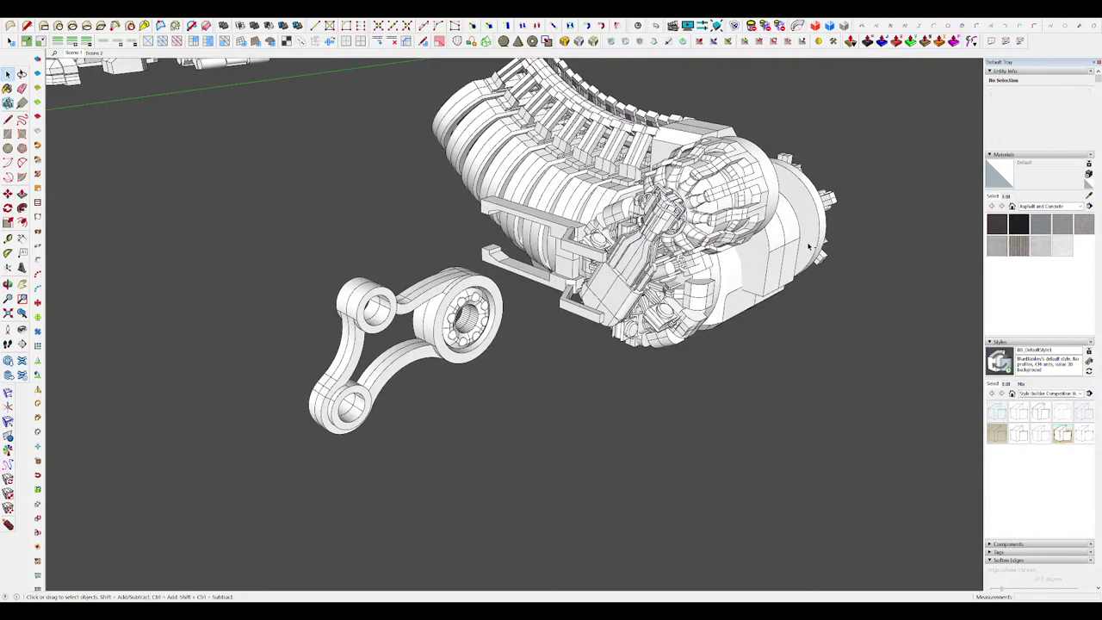
Step: Return to the previous close-up view and open the bracket for editing
{"action": "scroll", "coordinate": [807, 243], "scroll_direction": "up", "scroll_amount": 8}
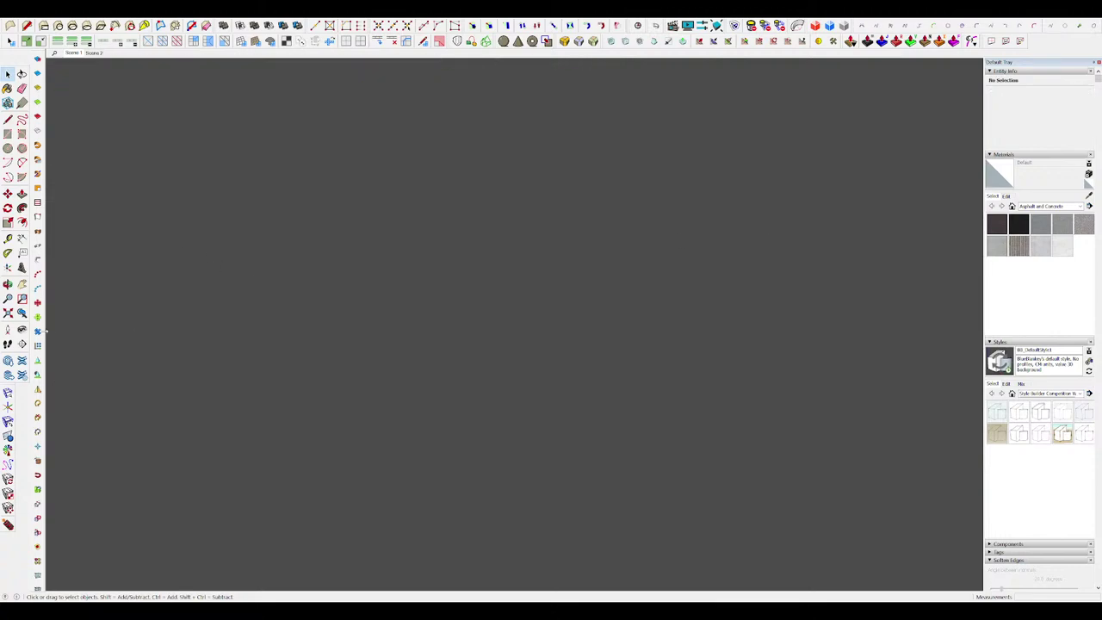
{"action": "left_click", "coordinate": [21, 315]}
{"action": "scroll", "coordinate": [631, 316], "scroll_direction": "down", "scroll_amount": 7}
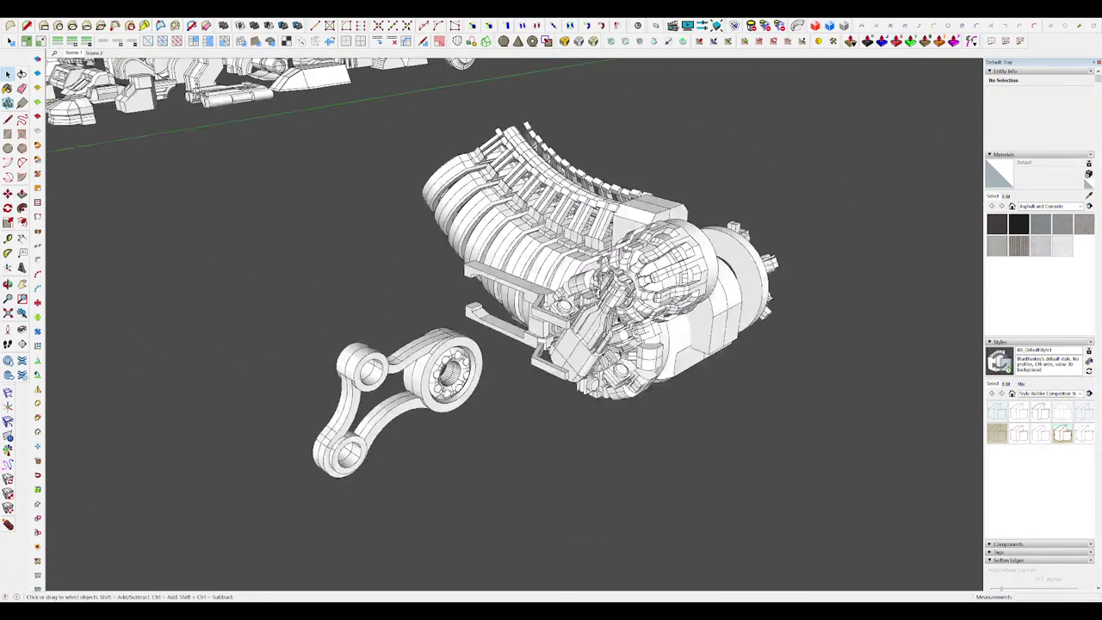
{"action": "middle_click_drag", "start_coordinate": [534, 324], "coordinate": [671, 301]}
{"action": "scroll", "coordinate": [874, 269], "scroll_direction": "up", "scroll_amount": 3}
{"action": "scroll", "coordinate": [654, 284], "scroll_direction": "down", "scroll_amount": 8}
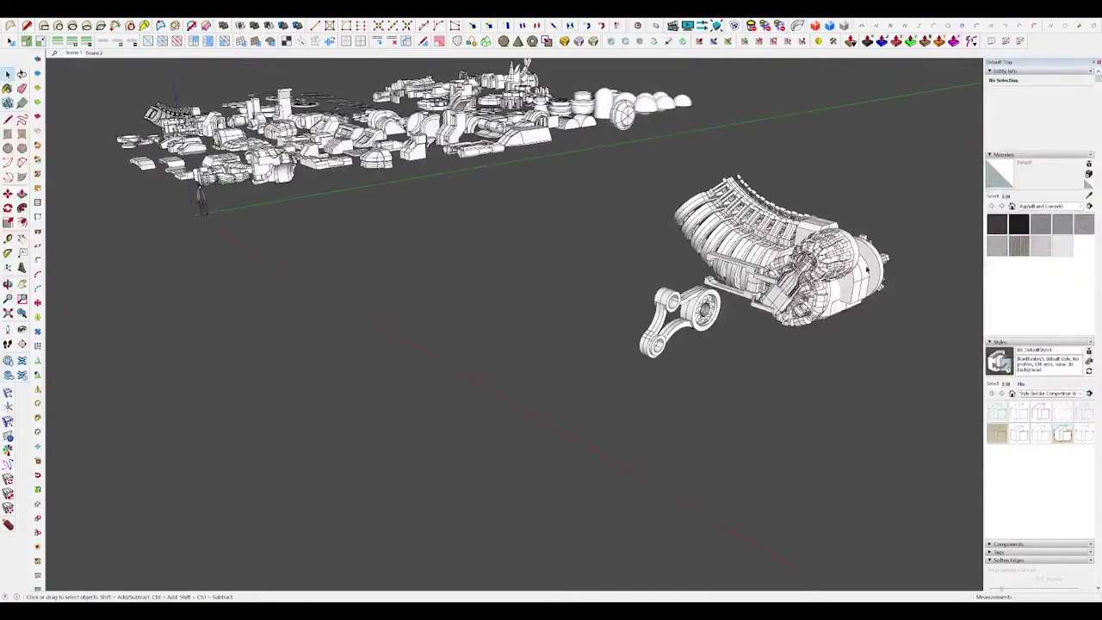
{"action": "scroll", "coordinate": [654, 284], "scroll_direction": "up", "scroll_amount": 4}
{"action": "left_click", "coordinate": [652, 260]}
{"action": "scroll", "coordinate": [652, 260], "scroll_direction": "up", "scroll_amount": 3}
{"action": "middle_click_drag", "start_coordinate": [656, 263], "coordinate": [799, 216]}
{"action": "scroll", "coordinate": [479, 262], "scroll_direction": "up", "scroll_amount": 2}
{"action": "scroll", "coordinate": [487, 260], "scroll_direction": "up", "scroll_amount": 2}
Step: Draw a diagonal line across the bracket from its near corner to the far corner
{"action": "key", "text": "l"}
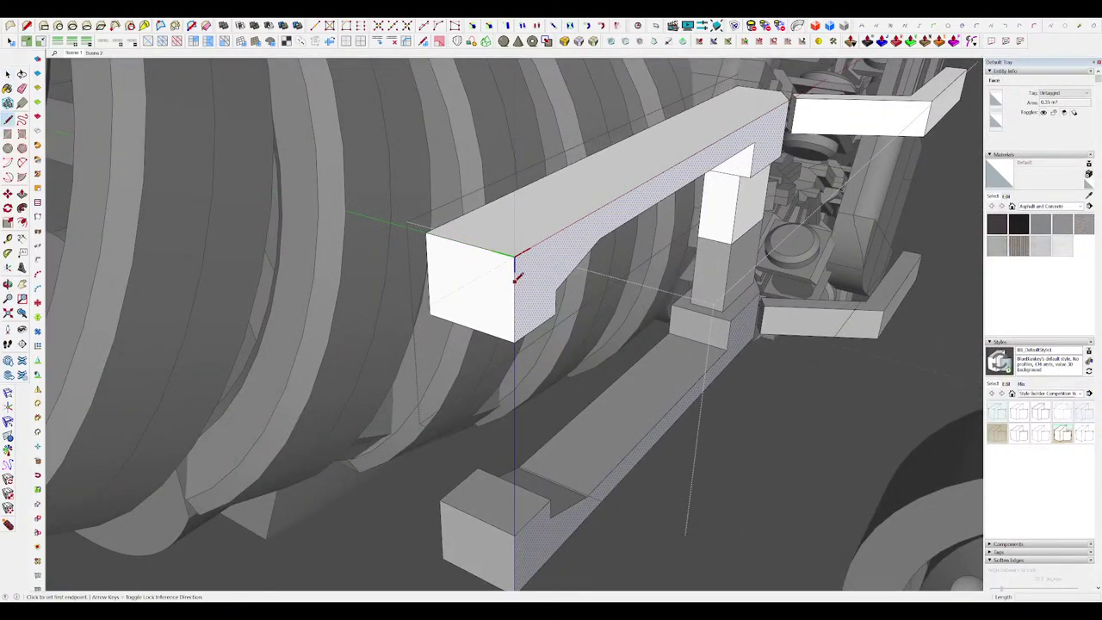
{"action": "left_click", "coordinate": [503, 251]}
{"action": "left_click", "coordinate": [743, 128]}
{"action": "key", "text": "p"}
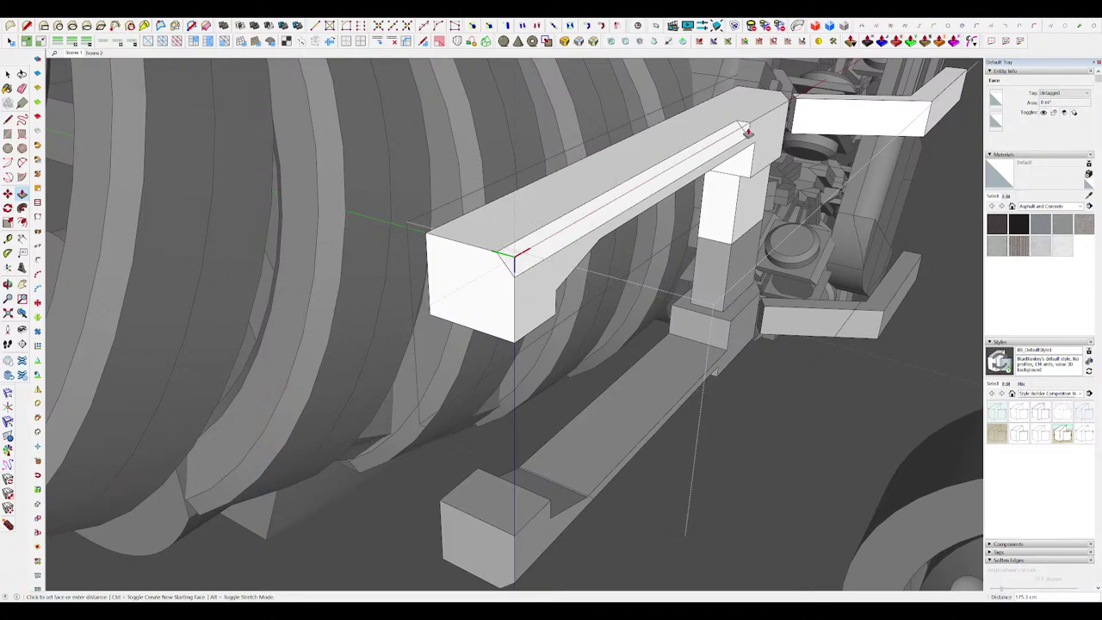
{"action": "scroll", "coordinate": [766, 120], "scroll_direction": "down", "scroll_amount": 5}
{"action": "scroll", "coordinate": [538, 211], "scroll_direction": "up", "scroll_amount": 6}
{"action": "key", "text": "m"}
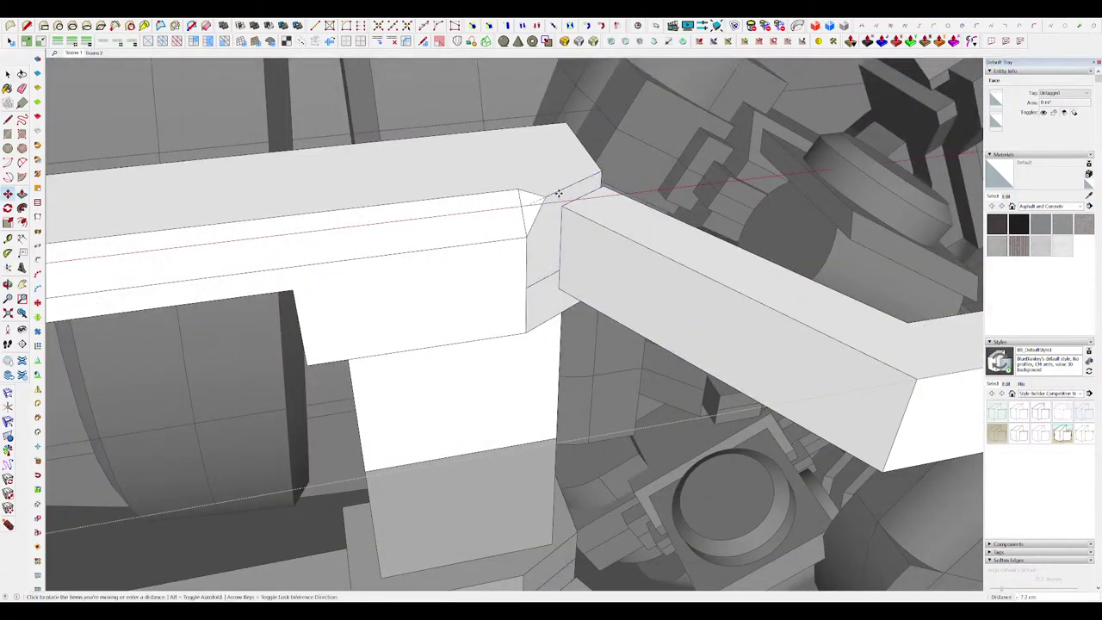
{"action": "scroll", "coordinate": [571, 187], "scroll_direction": "down", "scroll_amount": 6}
{"action": "scroll", "coordinate": [662, 317], "scroll_direction": "up", "scroll_amount": 6}
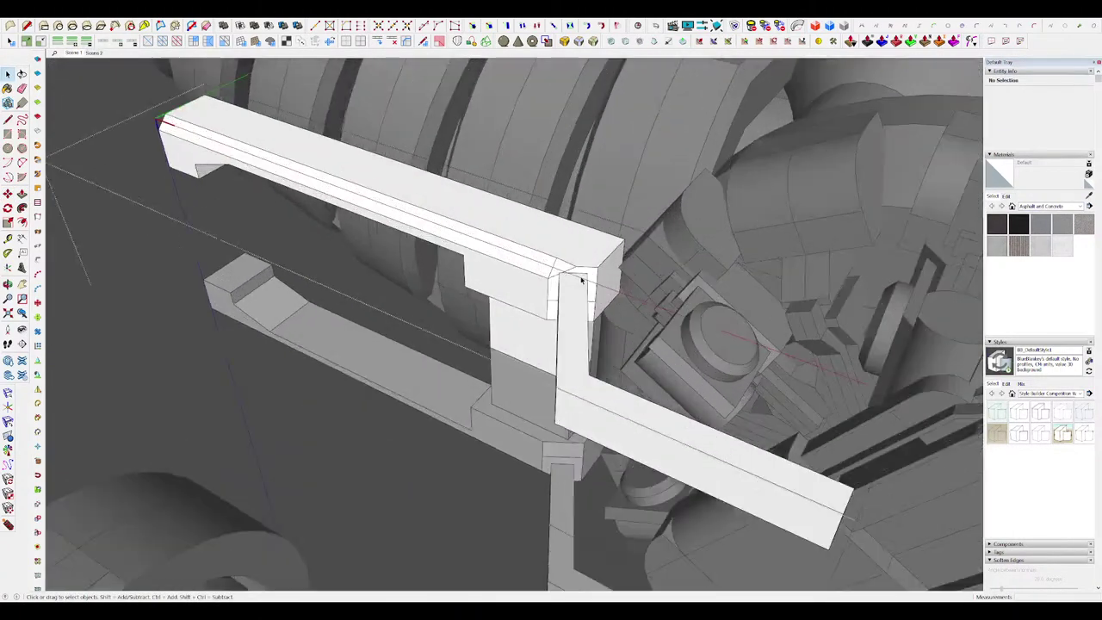
{"action": "key", "text": "space"}
{"action": "scroll", "coordinate": [662, 316], "scroll_direction": "up", "scroll_amount": 4}
{"action": "key", "text": "m"}
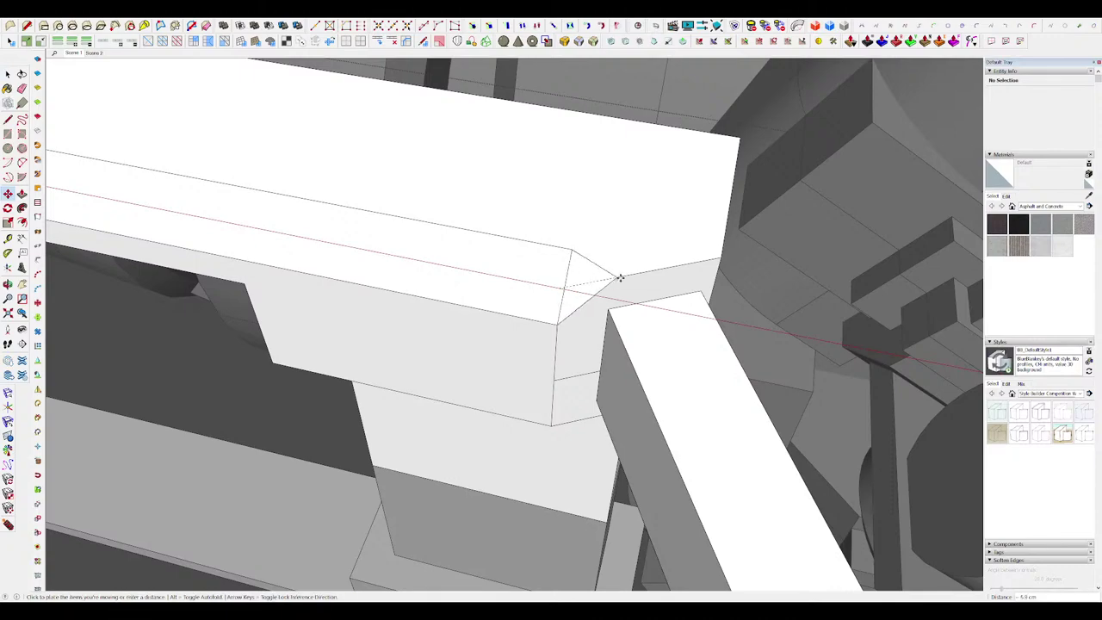
{"action": "middle_click_drag", "start_coordinate": [650, 271], "coordinate": [603, 185]}
{"action": "key", "text": "space"}
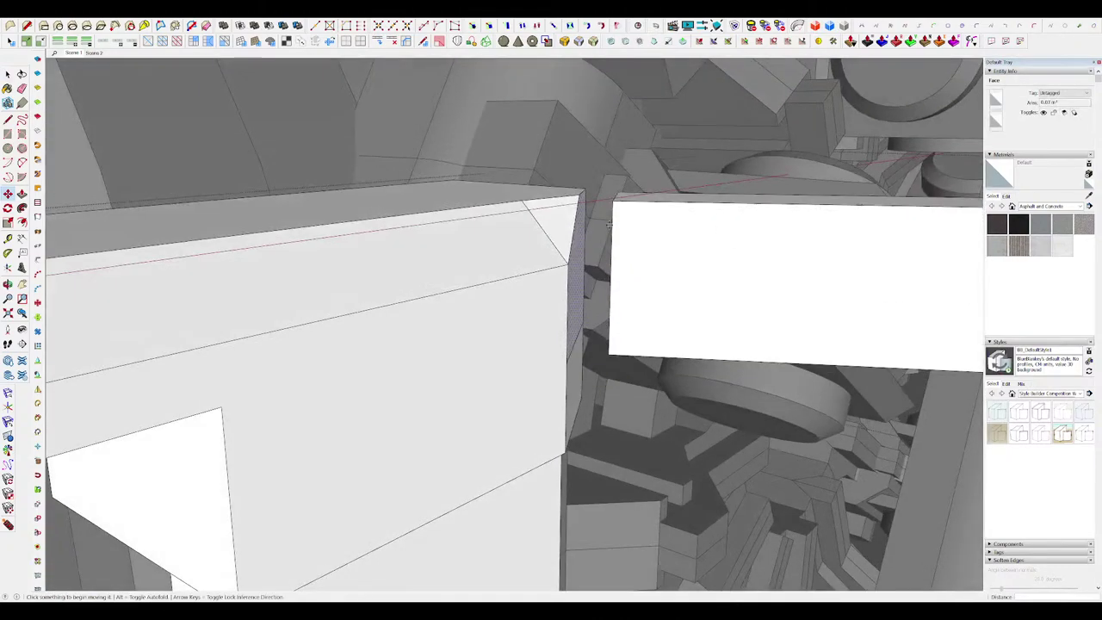
{"action": "scroll", "coordinate": [560, 224], "scroll_direction": "down", "scroll_amount": 4}
Step: Box-select the bracket arm's geometry and move it down
{"action": "key", "text": "m"}
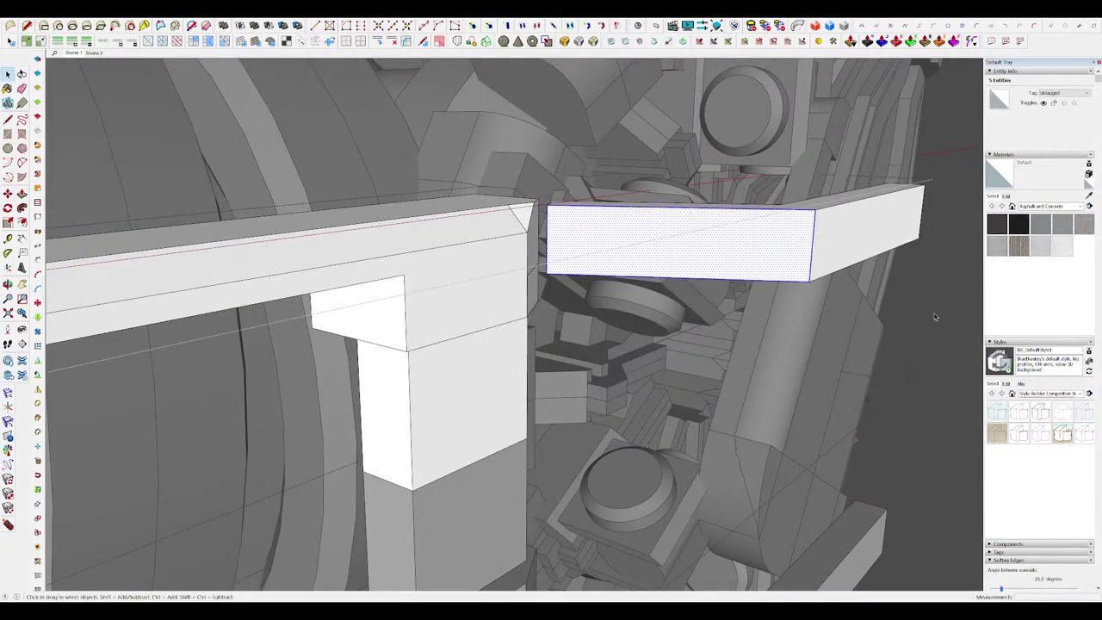
{"action": "left_click_drag", "start_coordinate": [544, 162], "coordinate": [537, 162]}
{"action": "key", "text": "m"}
{"action": "mouse_move", "coordinate": [573, 243]}
{"action": "middle_mouse_down"}
{"action": "mouse_move", "coordinate": [604, 231]}
{"action": "mouse_move", "coordinate": [600, 301]}
{"action": "mouse_move", "coordinate": [672, 319]}
{"action": "mouse_move", "coordinate": [376, 192]}
{"action": "middle_mouse_up"}
{"action": "left_click", "coordinate": [613, 223]}
{"action": "left_click", "coordinate": [614, 256]}
{"action": "key", "text": "space"}
{"action": "scroll", "coordinate": [600, 301], "scroll_direction": "up", "scroll_amount": 4}
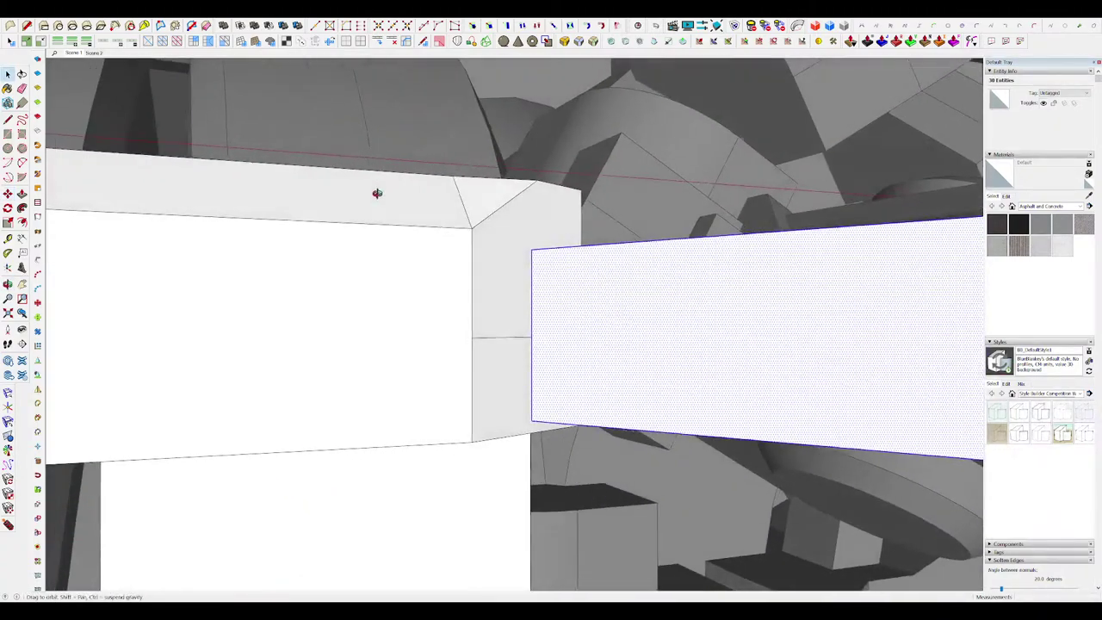
Step: Push/Pull the diagonal beam's face toward the arm
{"action": "middle_click_drag", "start_coordinate": [447, 346], "coordinate": [460, 354]}
{"action": "key", "text": "e"}
{"action": "key", "text": "p"}
{"action": "mouse_move", "coordinate": [513, 331]}
{"action": "middle_mouse_down"}
{"action": "mouse_move", "coordinate": [669, 487]}
{"action": "mouse_move", "coordinate": [524, 327]}
{"action": "middle_mouse_up"}
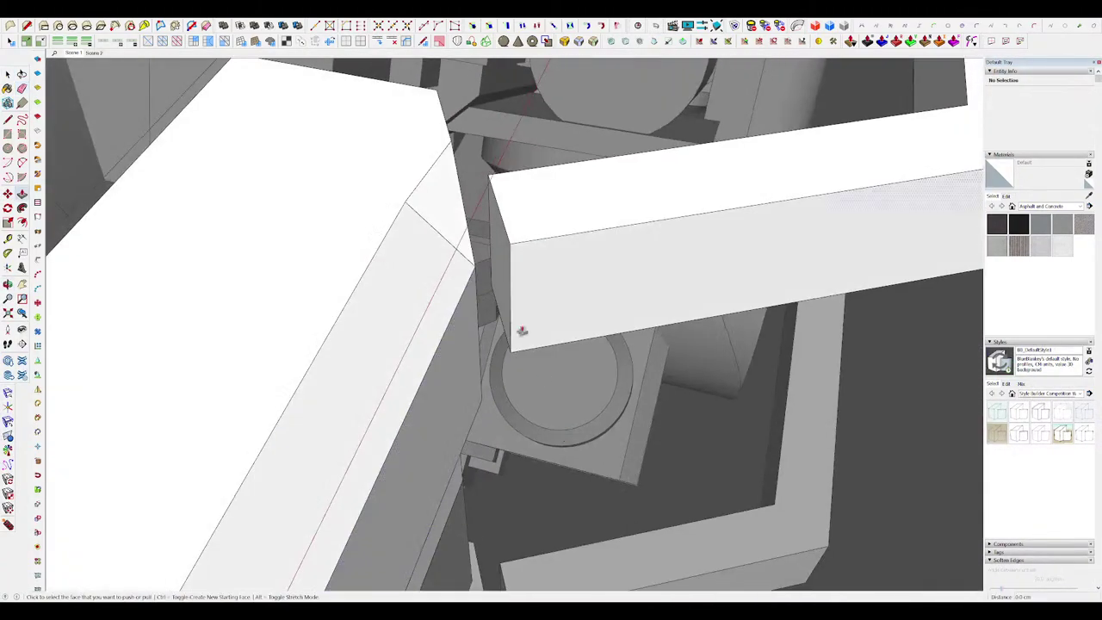
{"action": "scroll", "coordinate": [528, 271], "scroll_direction": "down", "scroll_amount": 3}
{"action": "mouse_move", "coordinate": [529, 272]}
{"action": "middle_mouse_down"}
{"action": "mouse_move", "coordinate": [491, 264]}
{"action": "mouse_move", "coordinate": [533, 257]}
{"action": "mouse_move", "coordinate": [543, 266]}
{"action": "middle_mouse_up"}
{"action": "key", "text": "space"}
{"action": "scroll", "coordinate": [534, 257], "scroll_direction": "down", "scroll_amount": 5}
{"action": "scroll", "coordinate": [541, 262], "scroll_direction": "up", "scroll_amount": 5}
{"action": "key", "text": "r"}
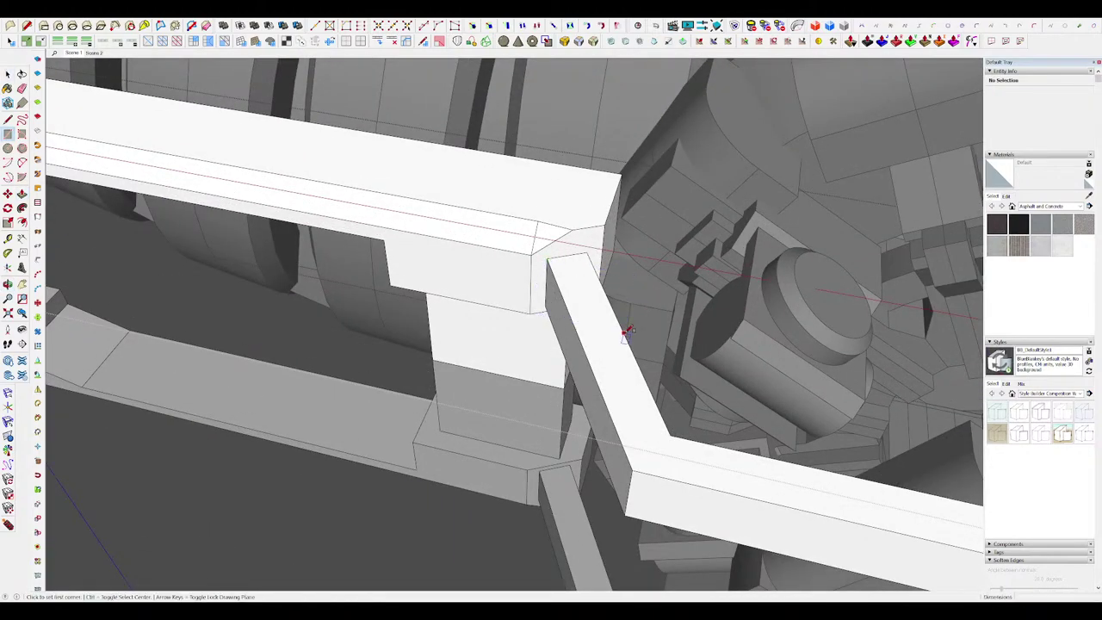
{"action": "key", "text": "p"}
{"action": "middle_click_drag", "start_coordinate": [555, 258], "coordinate": [626, 244]}
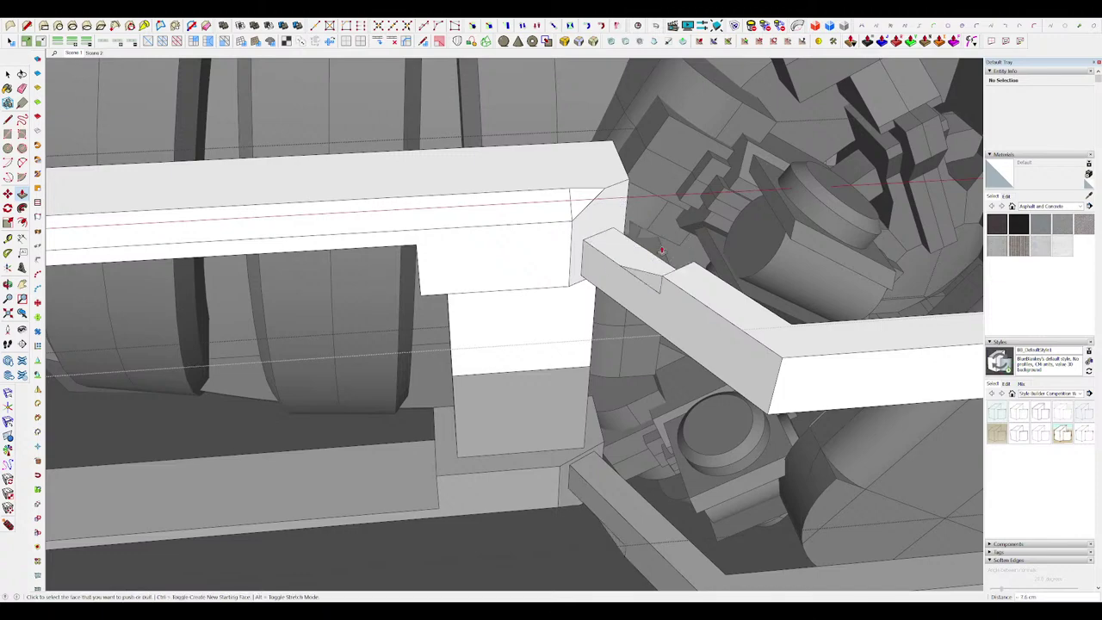
{"action": "left_click", "coordinate": [657, 269]}
{"action": "scroll", "coordinate": [624, 261], "scroll_direction": "down", "scroll_amount": 4}
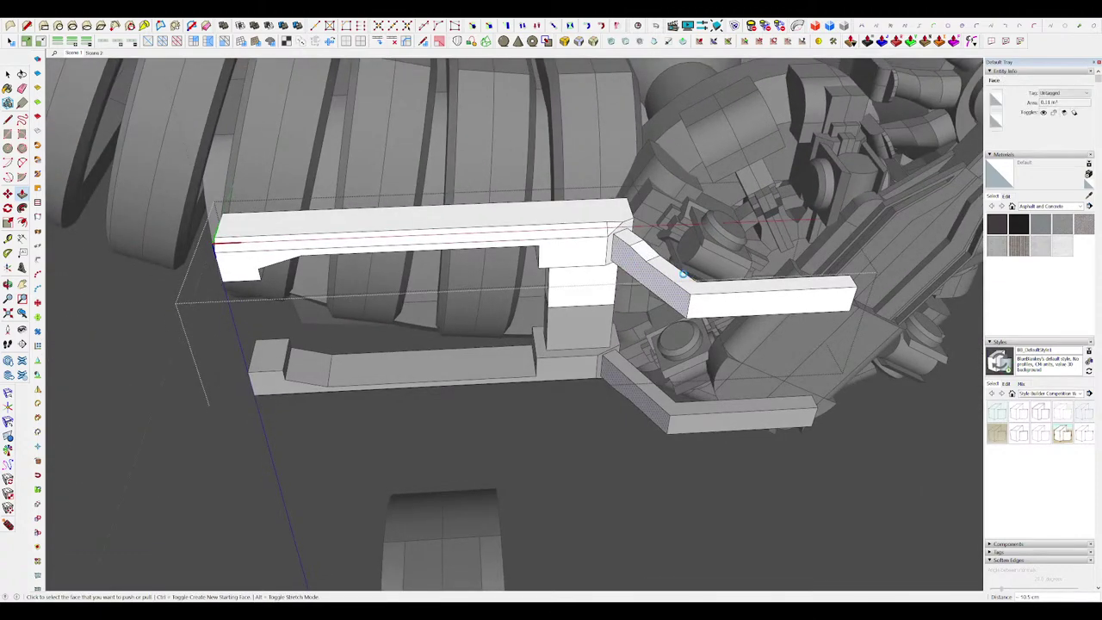
Step: Move the bent arm's face so its end meets the beam junction
{"action": "middle_click_drag", "start_coordinate": [683, 274], "coordinate": [667, 411]}
{"action": "key", "text": "m"}
{"action": "scroll", "coordinate": [590, 238], "scroll_direction": "up", "scroll_amount": 3}
{"action": "left_click", "coordinate": [495, 272]}
{"action": "scroll", "coordinate": [495, 272], "scroll_direction": "down", "scroll_amount": 5}
{"action": "key", "text": "space"}
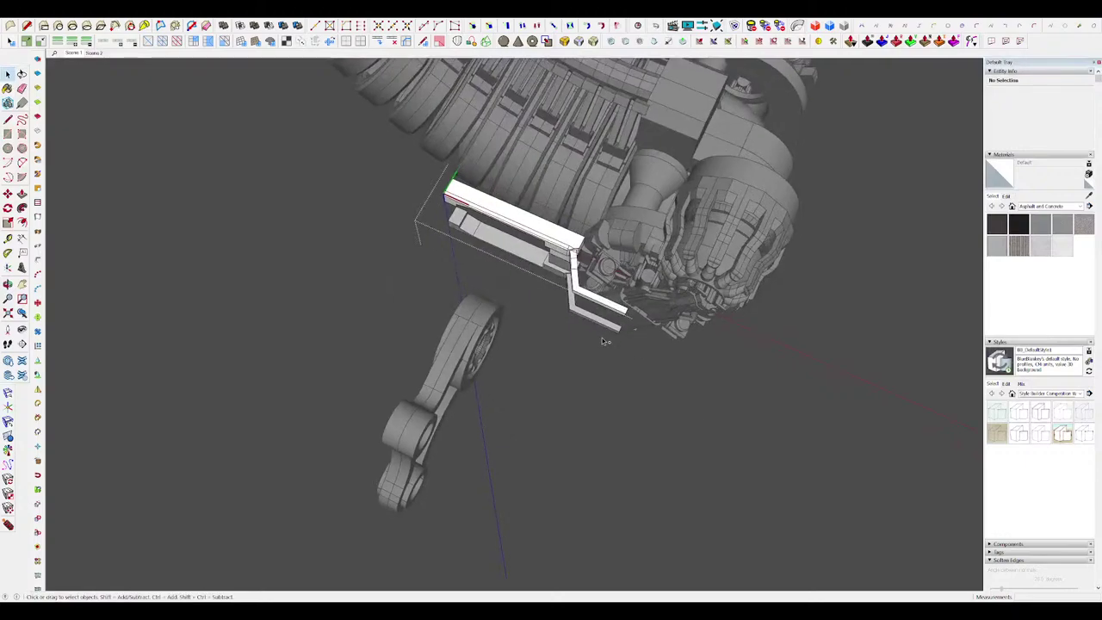
Step: Hide the rest of the model to isolate the bracket's upper beam
{"action": "middle_click_drag", "start_coordinate": [580, 269], "coordinate": [300, 232]}
{"action": "scroll", "coordinate": [667, 346], "scroll_direction": "up", "scroll_amount": 4}
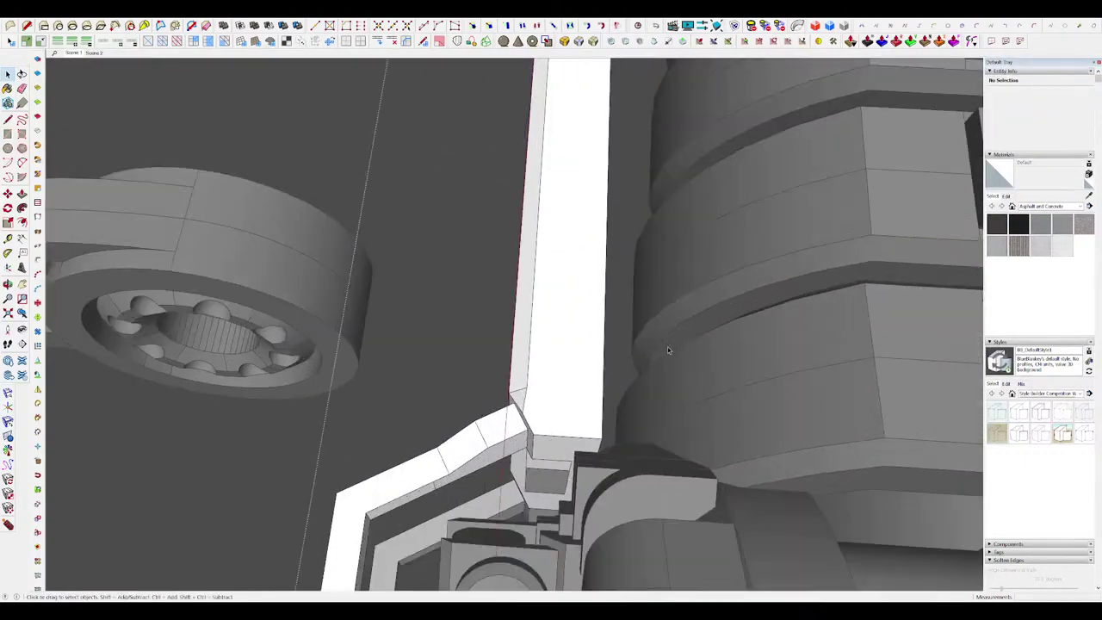
{"action": "middle_click_drag", "start_coordinate": [666, 346], "coordinate": [550, 313]}
{"action": "scroll", "coordinate": [551, 312], "scroll_direction": "down", "scroll_amount": 4}
{"action": "key", "text": "h"}
{"action": "scroll", "coordinate": [551, 312], "scroll_direction": "up", "scroll_amount": 5}
{"action": "scroll", "coordinate": [528, 253], "scroll_direction": "down", "scroll_amount": 2}
{"action": "key", "text": "r"}
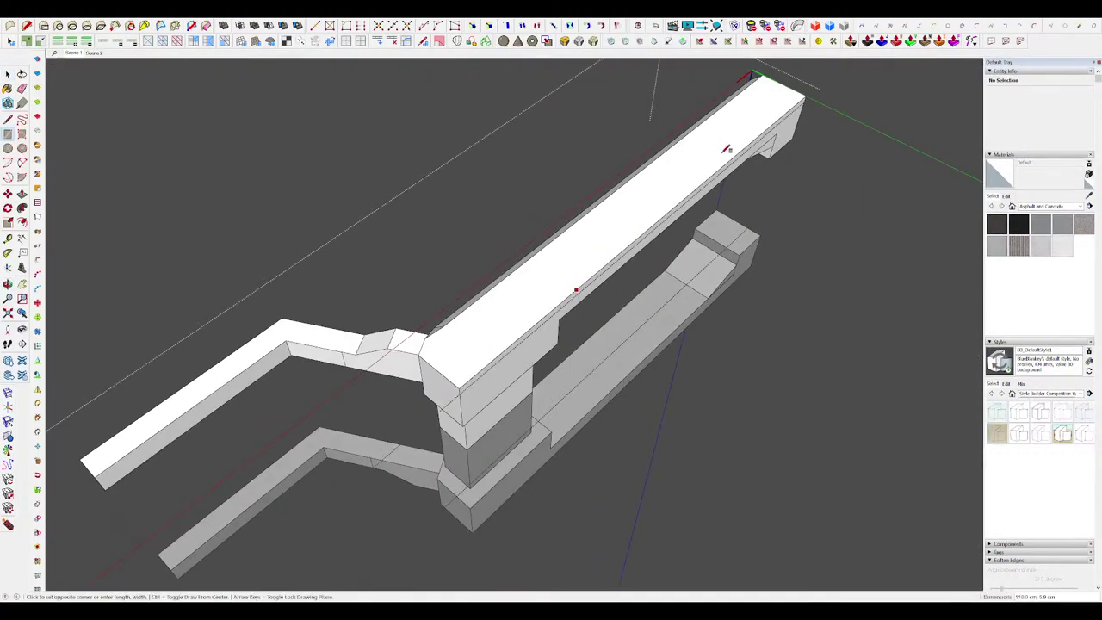
{"action": "scroll", "coordinate": [758, 146], "scroll_direction": "up", "scroll_amount": 5}
{"action": "key", "text": "p"}
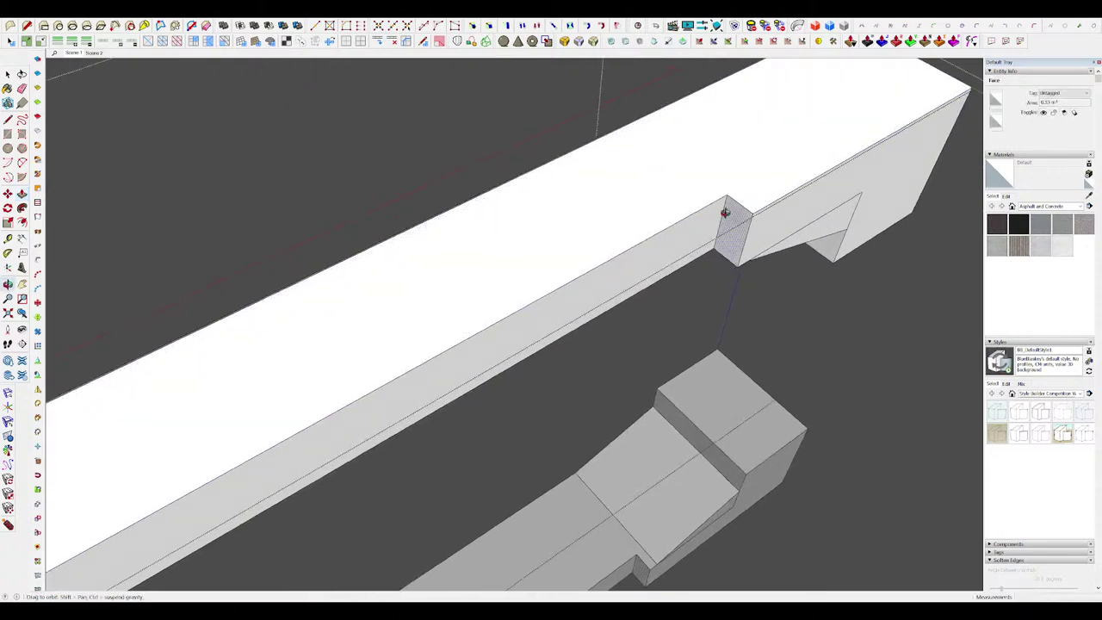
{"action": "scroll", "coordinate": [663, 143], "scroll_direction": "down", "scroll_amount": 5}
{"action": "scroll", "coordinate": [783, 265], "scroll_direction": "up", "scroll_amount": 5}
{"action": "scroll", "coordinate": [788, 241], "scroll_direction": "down", "scroll_amount": 5}
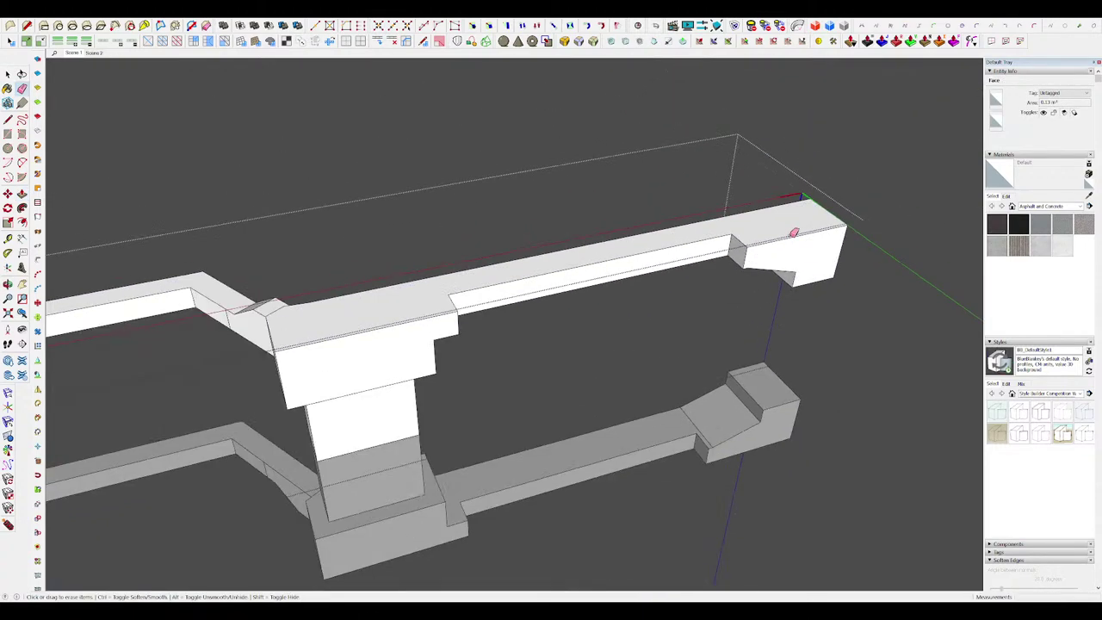
Step: Push/Pull the upper beam's triangular face out to its edge
{"action": "middle_click_drag", "start_coordinate": [791, 234], "coordinate": [521, 221]}
{"action": "scroll", "coordinate": [918, 318], "scroll_direction": "up", "scroll_amount": 6}
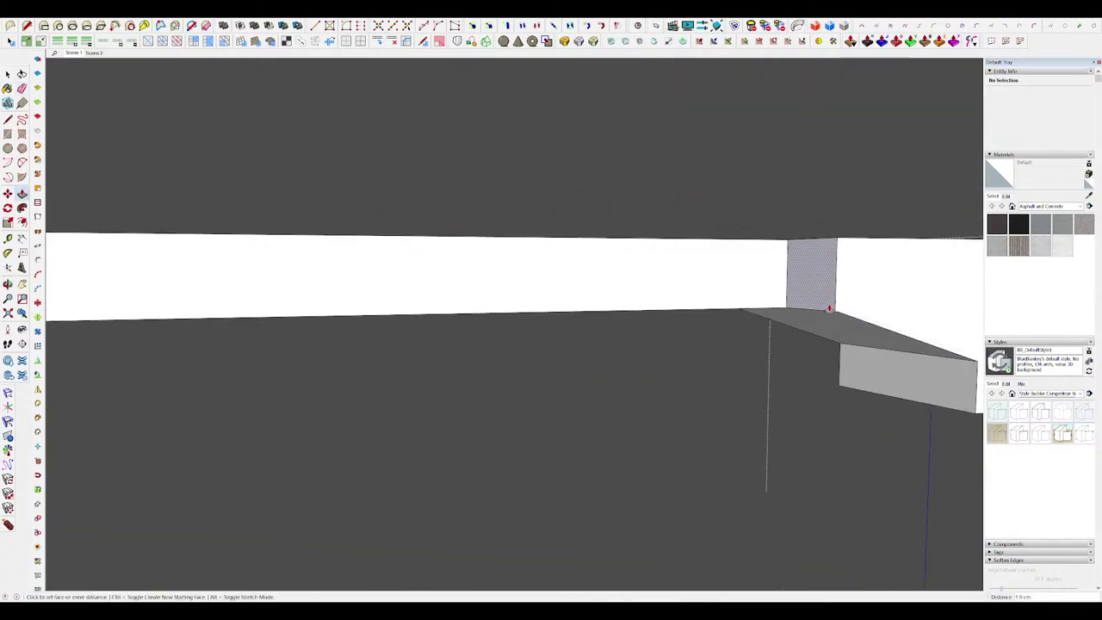
{"action": "scroll", "coordinate": [809, 301], "scroll_direction": "down", "scroll_amount": 8}
{"action": "middle_click_drag", "start_coordinate": [809, 301], "coordinate": [551, 211]}
{"action": "scroll", "coordinate": [526, 307], "scroll_direction": "up", "scroll_amount": 4}
{"action": "scroll", "coordinate": [551, 211], "scroll_direction": "down", "scroll_amount": 4}
{"action": "scroll", "coordinate": [552, 209], "scroll_direction": "up", "scroll_amount": 4}
{"action": "key", "text": "r"}
{"action": "scroll", "coordinate": [714, 168], "scroll_direction": "up", "scroll_amount": 1}
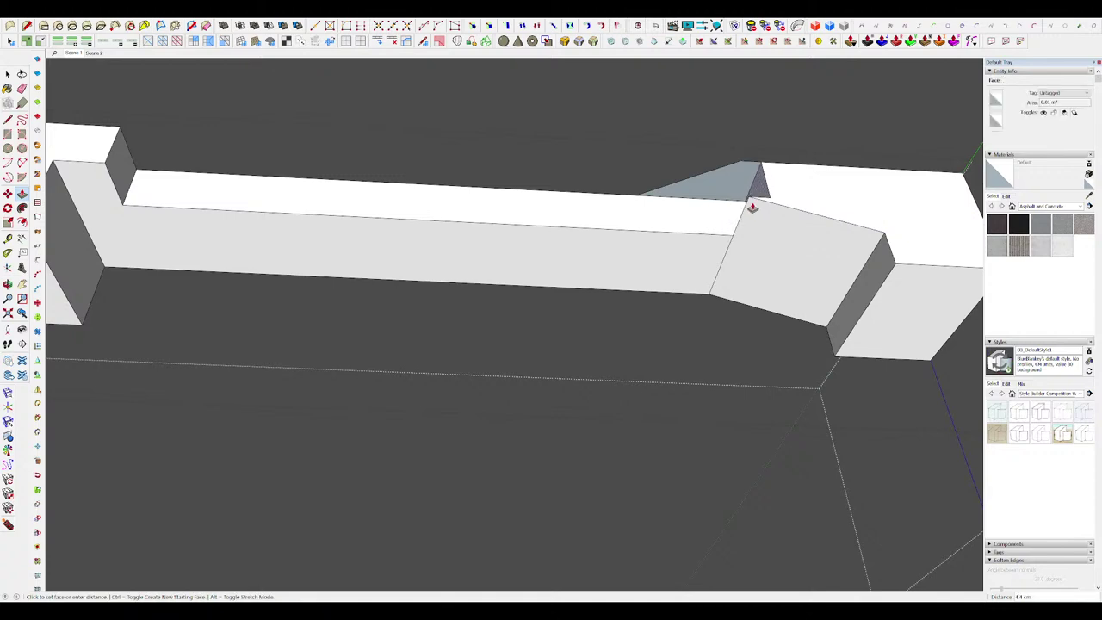
{"action": "left_click", "coordinate": [750, 202]}
{"action": "scroll", "coordinate": [747, 202], "scroll_direction": "down", "scroll_amount": 4}
Step: Move the notch edge to slant the beam's underside
{"action": "middle_click_drag", "start_coordinate": [403, 196], "coordinate": [339, 190]}
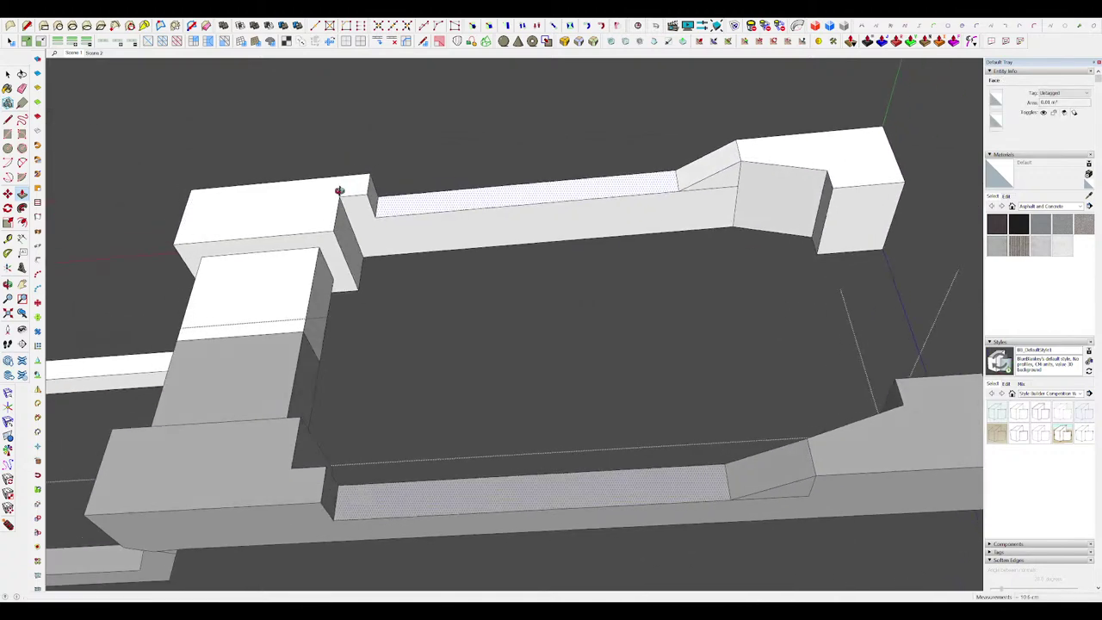
{"action": "left_click", "coordinate": [377, 203]}
{"action": "left_click", "coordinate": [442, 199]}
{"action": "middle_click_drag", "start_coordinate": [444, 199], "coordinate": [569, 238]}
{"action": "key", "text": "space"}
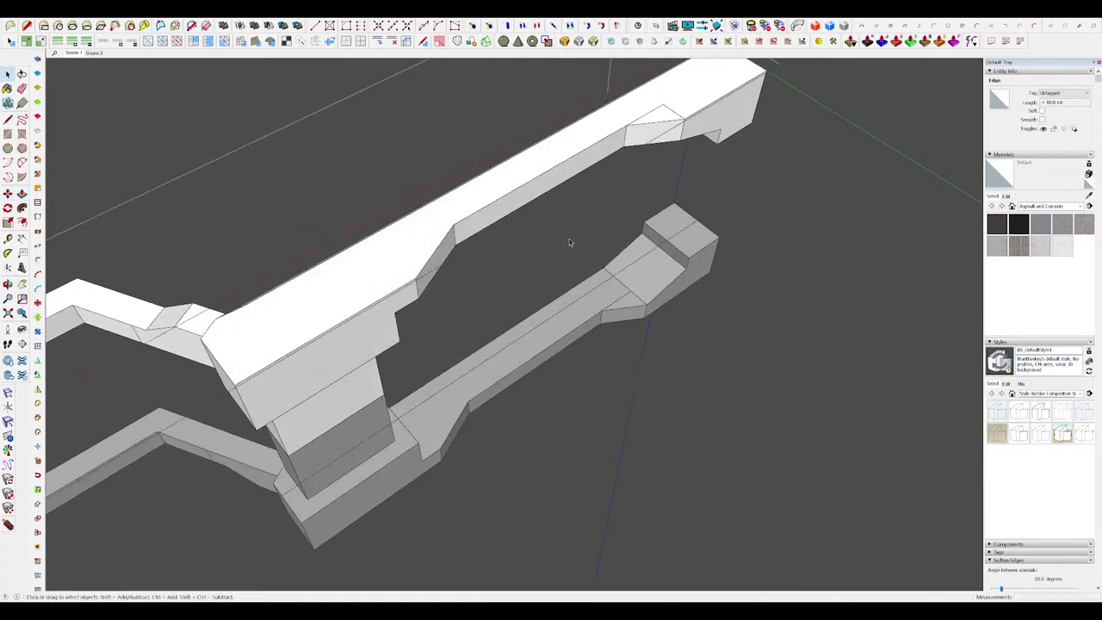
{"action": "left_click", "coordinate": [568, 240]}
Step: Erase the stray leftover edges on the beam's top face
{"action": "middle_click_drag", "start_coordinate": [594, 288], "coordinate": [715, 307]}
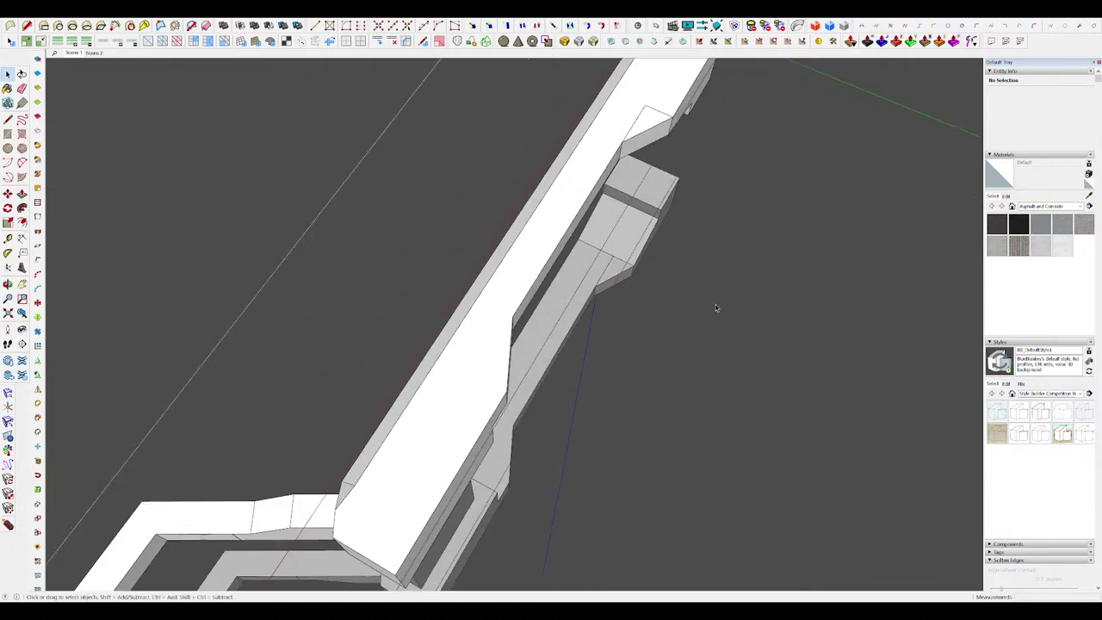
{"action": "scroll", "coordinate": [632, 104], "scroll_direction": "up", "scroll_amount": 3}
{"action": "key", "text": "e"}
{"action": "mouse_move", "coordinate": [645, 133]}
{"action": "left_mouse_down"}
{"action": "mouse_move", "coordinate": [674, 125]}
{"action": "mouse_move", "coordinate": [693, 138]}
{"action": "left_mouse_up"}
{"action": "mouse_move", "coordinate": [697, 142]}
{"action": "middle_mouse_down"}
{"action": "mouse_move", "coordinate": [885, 178]}
{"action": "mouse_move", "coordinate": [747, 241]}
{"action": "mouse_move", "coordinate": [796, 215]}
{"action": "middle_mouse_up"}
{"action": "scroll", "coordinate": [886, 178], "scroll_direction": "down", "scroll_amount": 5}
{"action": "key", "text": "space"}
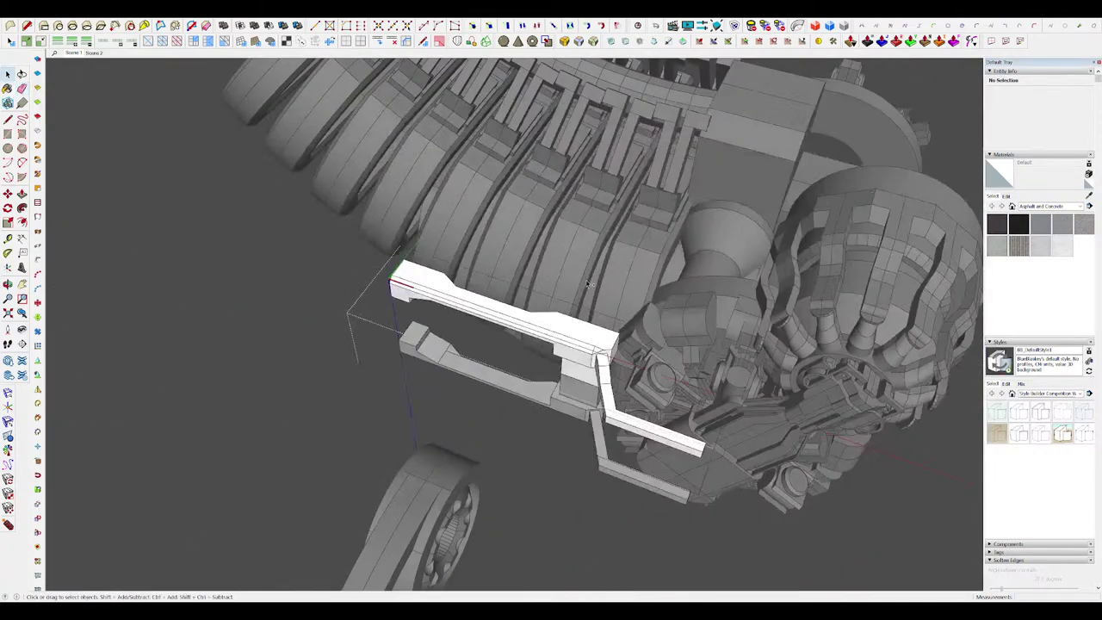
Step: Hide the surrounding model and orbit to a close view of the beams
{"action": "middle_click_drag", "start_coordinate": [591, 284], "coordinate": [641, 250]}
{"action": "scroll", "coordinate": [615, 259], "scroll_direction": "down", "scroll_amount": 4}
{"action": "scroll", "coordinate": [568, 304], "scroll_direction": "up", "scroll_amount": 6}
{"action": "mouse_move", "coordinate": [551, 301]}
{"action": "middle_mouse_down"}
{"action": "mouse_move", "coordinate": [641, 315]}
{"action": "mouse_move", "coordinate": [648, 180]}
{"action": "mouse_move", "coordinate": [676, 170]}
{"action": "middle_mouse_up"}
{"action": "key", "text": "i"}
{"action": "scroll", "coordinate": [511, 239], "scroll_direction": "up", "scroll_amount": 6}
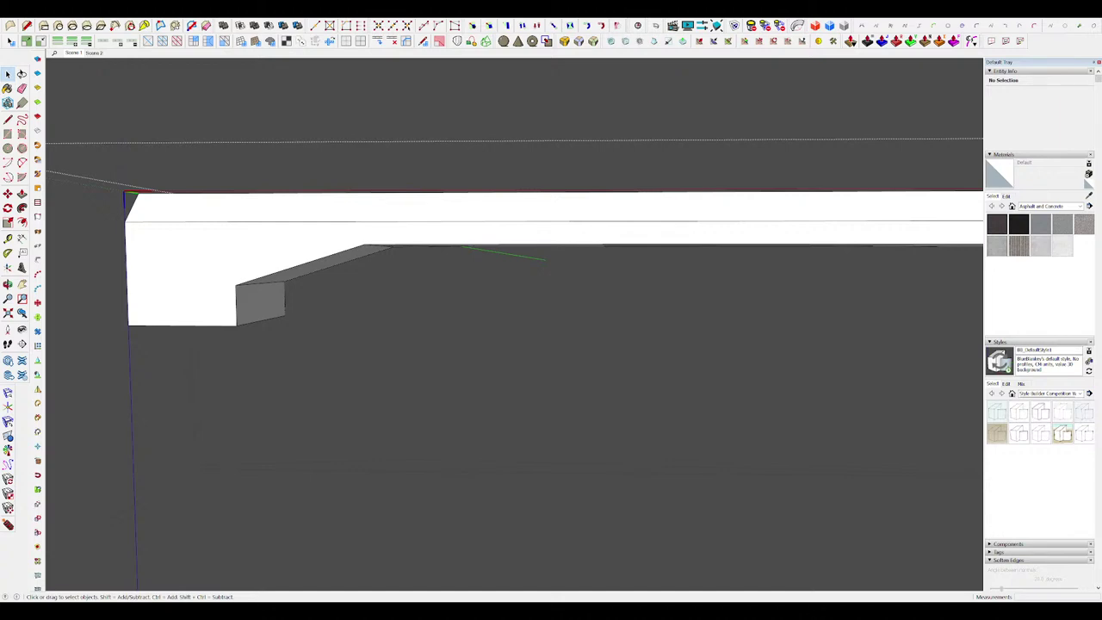
{"action": "scroll", "coordinate": [643, 180], "scroll_direction": "down", "scroll_amount": 5}
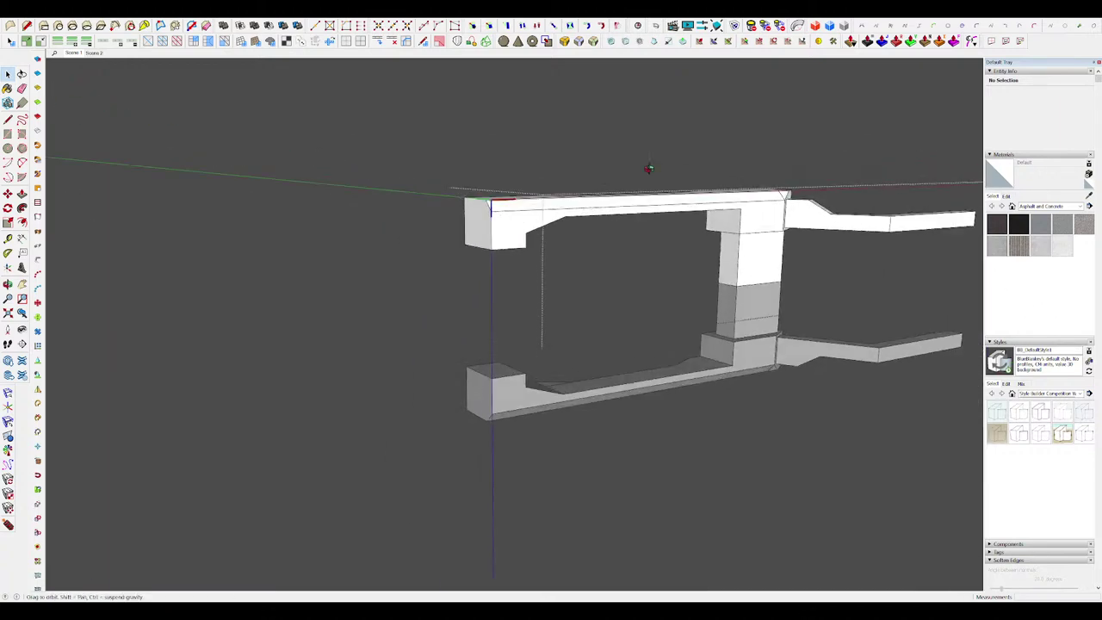
{"action": "middle_click_drag", "start_coordinate": [647, 168], "coordinate": [922, 259]}
{"action": "scroll", "coordinate": [421, 172], "scroll_direction": "up", "scroll_amount": 3}
Step: Pull a small rectangle into a bar under the bracket's top beam, then undo it
{"action": "scroll", "coordinate": [922, 259], "scroll_direction": "down", "scroll_amount": 5}
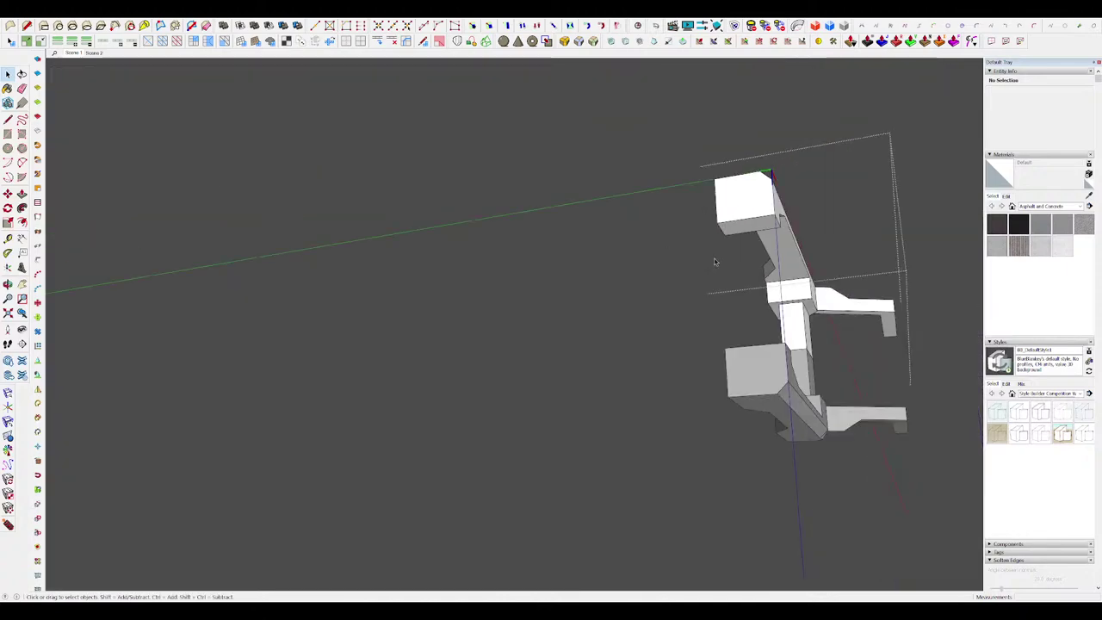
{"action": "scroll", "coordinate": [697, 310], "scroll_direction": "up", "scroll_amount": 6}
{"action": "key", "text": "r"}
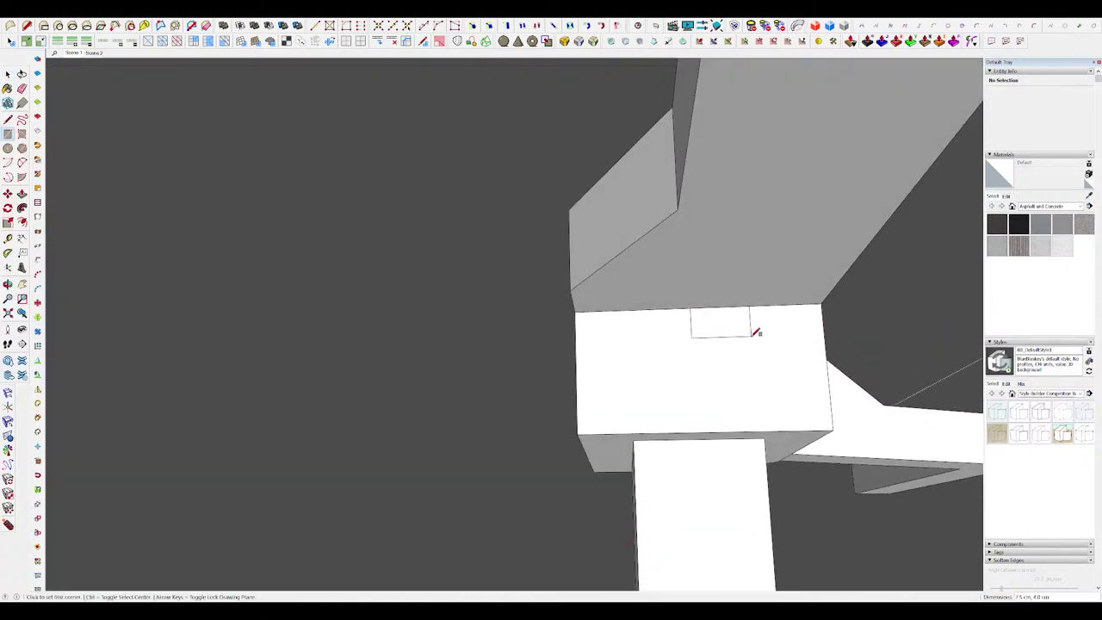
{"action": "scroll", "coordinate": [751, 334], "scroll_direction": "down", "scroll_amount": 3}
{"action": "middle_click_drag", "start_coordinate": [751, 334], "coordinate": [686, 318]}
{"action": "key", "text": "p"}
{"action": "scroll", "coordinate": [693, 308], "scroll_direction": "down", "scroll_amount": 3}
{"action": "left_click", "coordinate": [698, 303]}
{"action": "left_click", "coordinate": [574, 176]}
{"action": "middle_click_drag", "start_coordinate": [574, 177], "coordinate": [565, 206]}
{"action": "key", "text": "ctrl+z"}
Step: Extrude the rectangle into a bar under the beam again and commit it
{"action": "middle_click_drag", "start_coordinate": [680, 271], "coordinate": [490, 241]}
{"action": "left_click", "coordinate": [711, 280]}
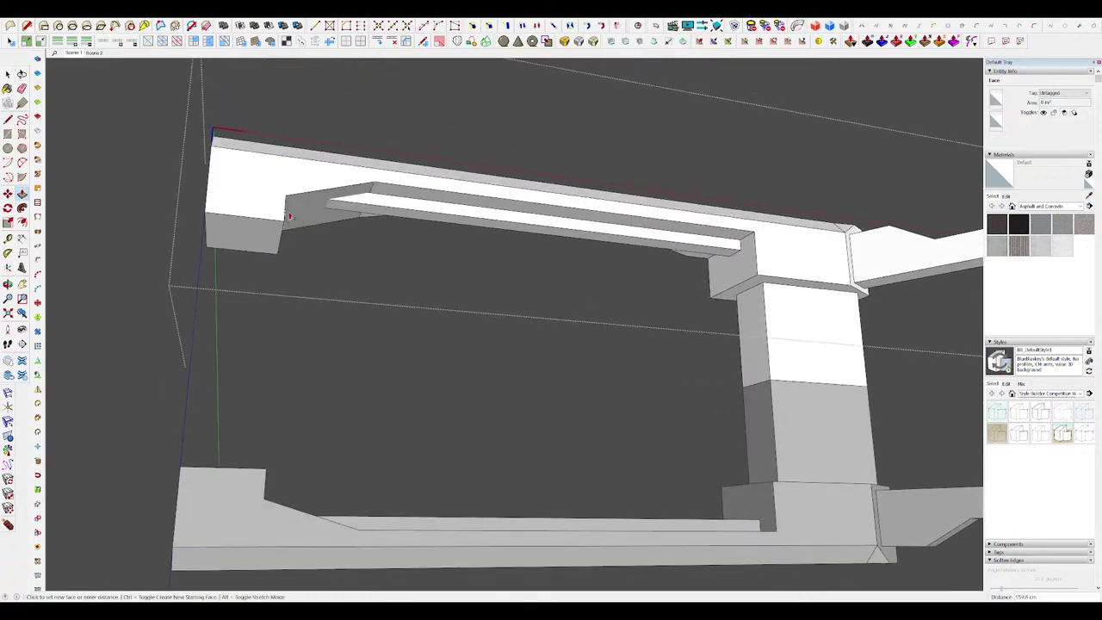
{"action": "middle_click_drag", "start_coordinate": [283, 222], "coordinate": [547, 303]}
{"action": "scroll", "coordinate": [499, 309], "scroll_direction": "up", "scroll_amount": 4}
{"action": "left_click", "coordinate": [525, 316]}
{"action": "scroll", "coordinate": [560, 328], "scroll_direction": "up", "scroll_amount": 2}
Step: Draw a rectangle at the beam joint, extrude it into a rib, and repeat on a rib's side face
{"action": "key", "text": "r"}
{"action": "left_click", "coordinate": [560, 327]}
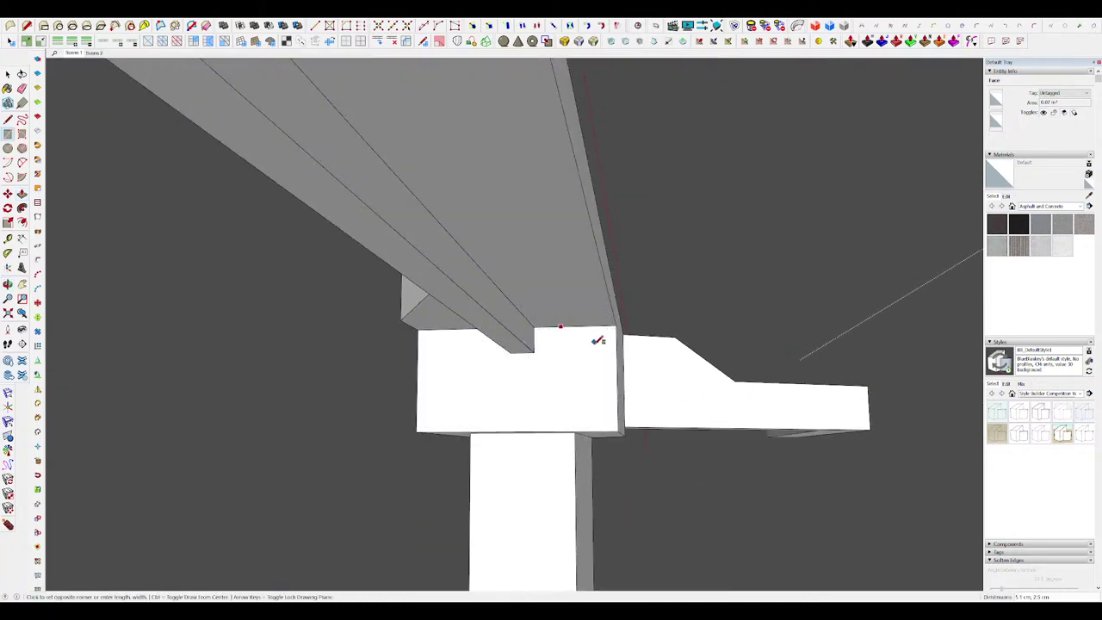
{"action": "left_click", "coordinate": [592, 350]}
{"action": "key", "text": "p"}
{"action": "scroll", "coordinate": [589, 344], "scroll_direction": "down", "scroll_amount": 5}
{"action": "left_click", "coordinate": [575, 317]}
{"action": "middle_click_drag", "start_coordinate": [574, 306], "coordinate": [292, 263]}
{"action": "middle_click_drag", "start_coordinate": [555, 303], "coordinate": [594, 297]}
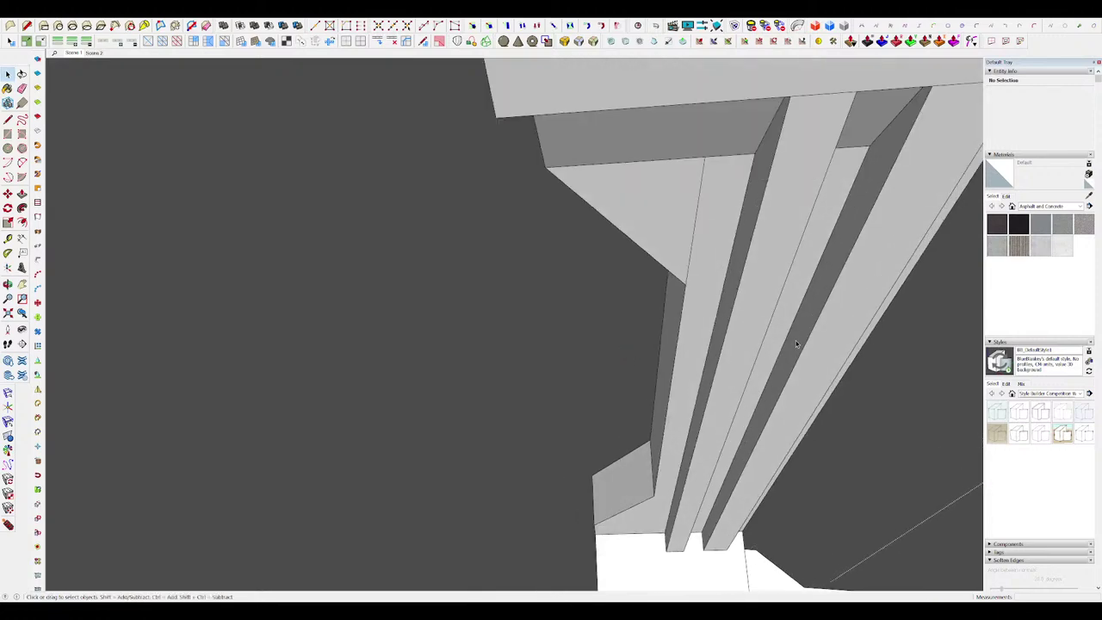
{"action": "key", "text": "p"}
{"action": "double_click", "coordinate": [800, 339]}
{"action": "key", "text": "space"}
{"action": "middle_click_drag", "start_coordinate": [799, 339], "coordinate": [685, 302]}
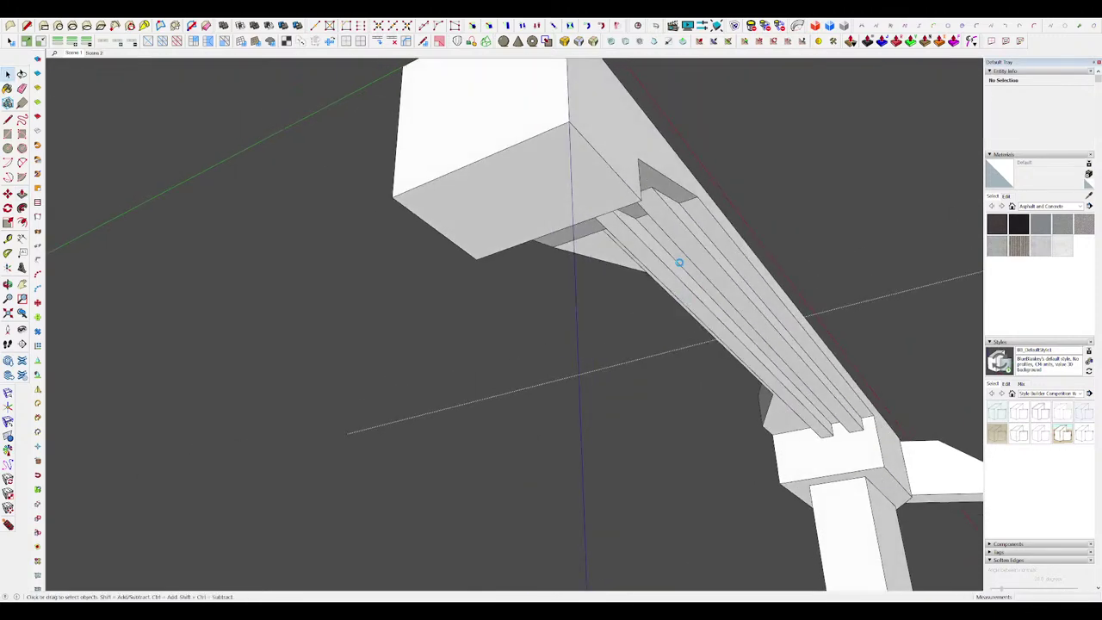
Step: Show the rest of the model again and reorient around the beam end
{"action": "scroll", "coordinate": [679, 263], "scroll_direction": "down", "scroll_amount": 5}
{"action": "middle_click_drag", "start_coordinate": [679, 263], "coordinate": [660, 371]}
{"action": "scroll", "coordinate": [505, 336], "scroll_direction": "down", "scroll_amount": 2}
{"action": "scroll", "coordinate": [686, 360], "scroll_direction": "down", "scroll_amount": 2}
{"action": "key", "text": "i"}
{"action": "key", "text": "i"}
{"action": "scroll", "coordinate": [689, 290], "scroll_direction": "up", "scroll_amount": 6}
{"action": "key", "text": "l"}
{"action": "key", "text": "m"}
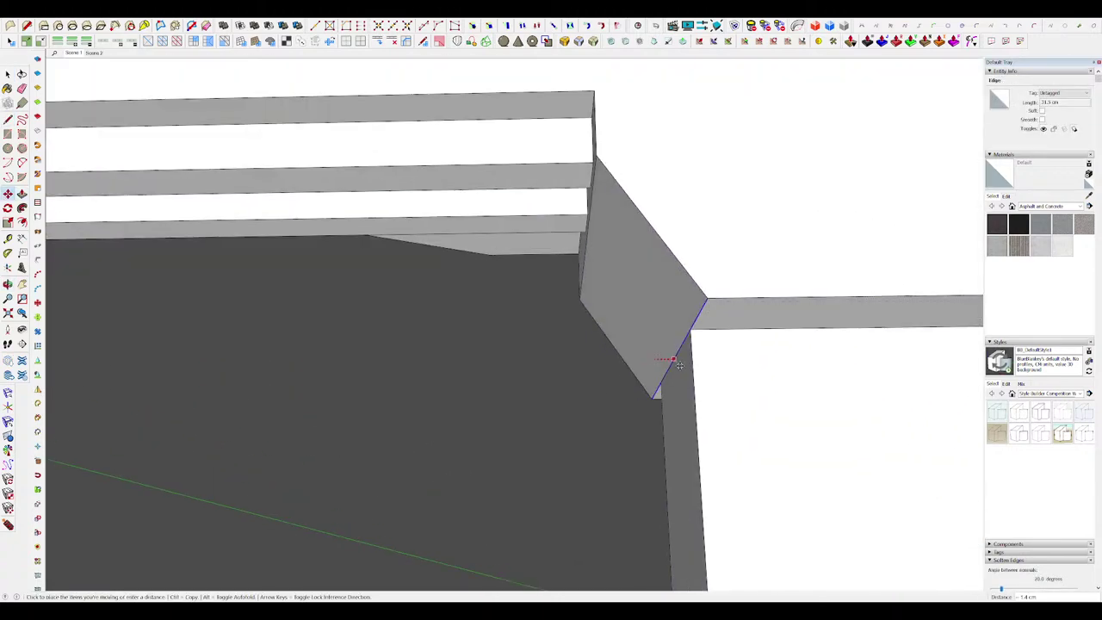
{"action": "scroll", "coordinate": [657, 357], "scroll_direction": "down", "scroll_amount": 10}
{"action": "scroll", "coordinate": [594, 279], "scroll_direction": "up", "scroll_amount": 10}
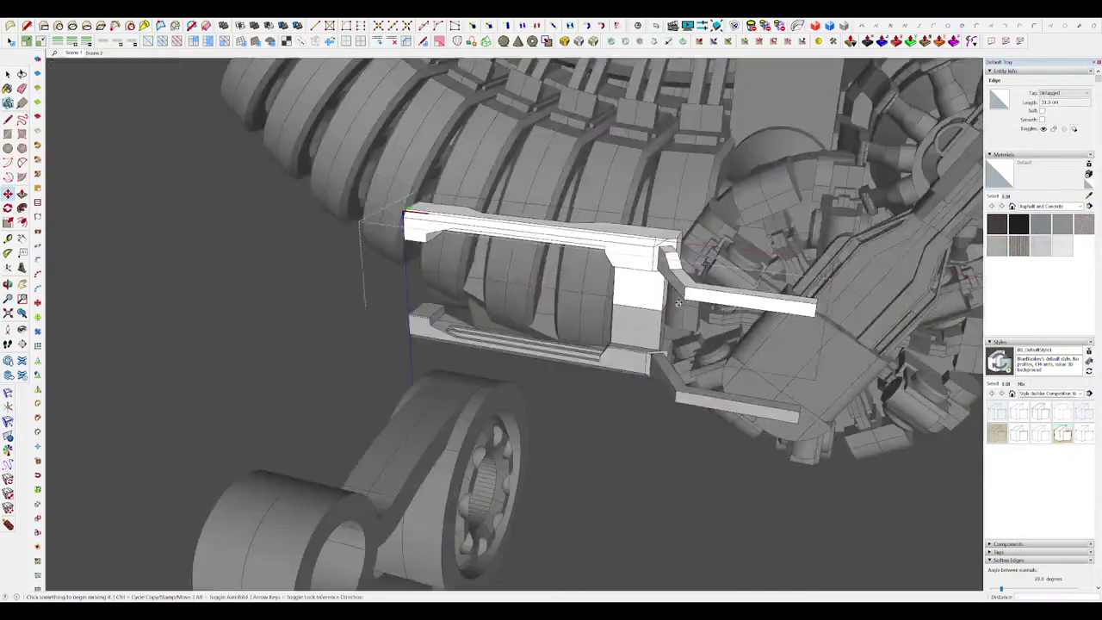
{"action": "key", "text": "p"}
{"action": "middle_click_drag", "start_coordinate": [503, 284], "coordinate": [585, 221]}
{"action": "key", "text": "space"}
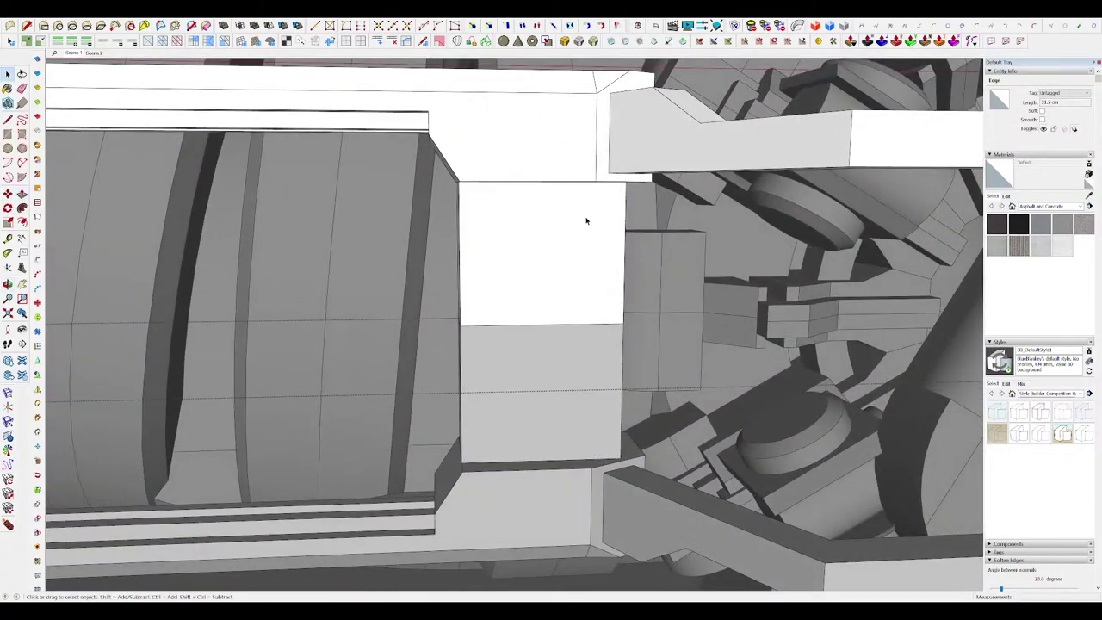
Step: Push the pillar's inner rectangle through to cut an opening in the frame
{"action": "middle_click_drag", "start_coordinate": [589, 320], "coordinate": [457, 313]}
{"action": "key", "text": "p"}
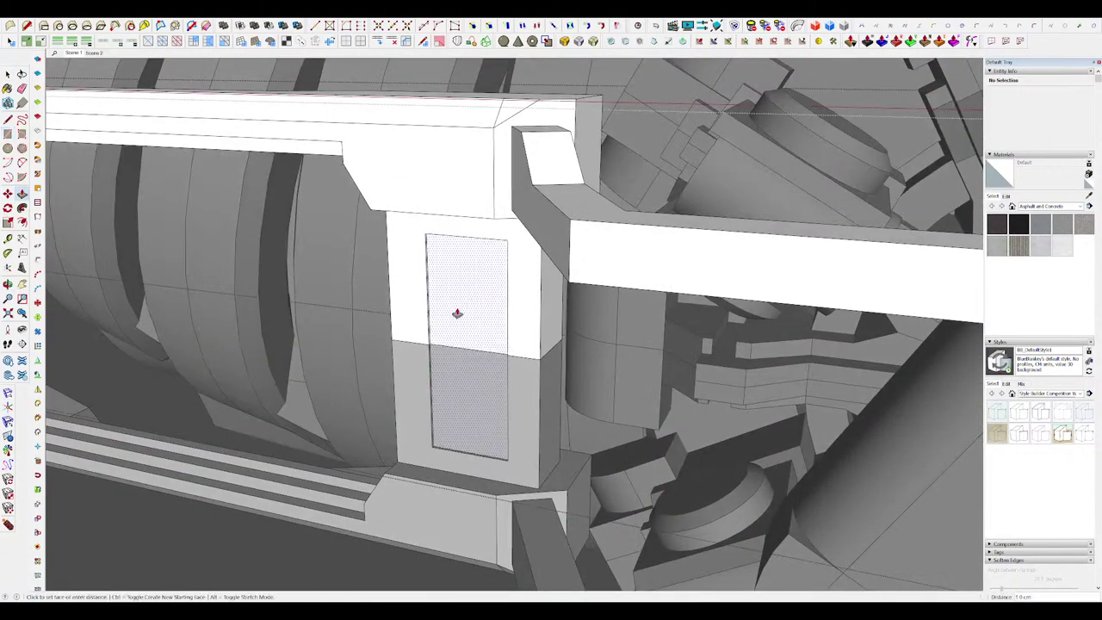
{"action": "left_click", "coordinate": [457, 312]}
{"action": "left_click", "coordinate": [558, 274]}
{"action": "scroll", "coordinate": [558, 274], "scroll_direction": "down", "scroll_amount": 6}
{"action": "scroll", "coordinate": [549, 272], "scroll_direction": "up", "scroll_amount": 6}
{"action": "key", "text": "l"}
{"action": "middle_click_drag", "start_coordinate": [549, 272], "coordinate": [566, 180]}
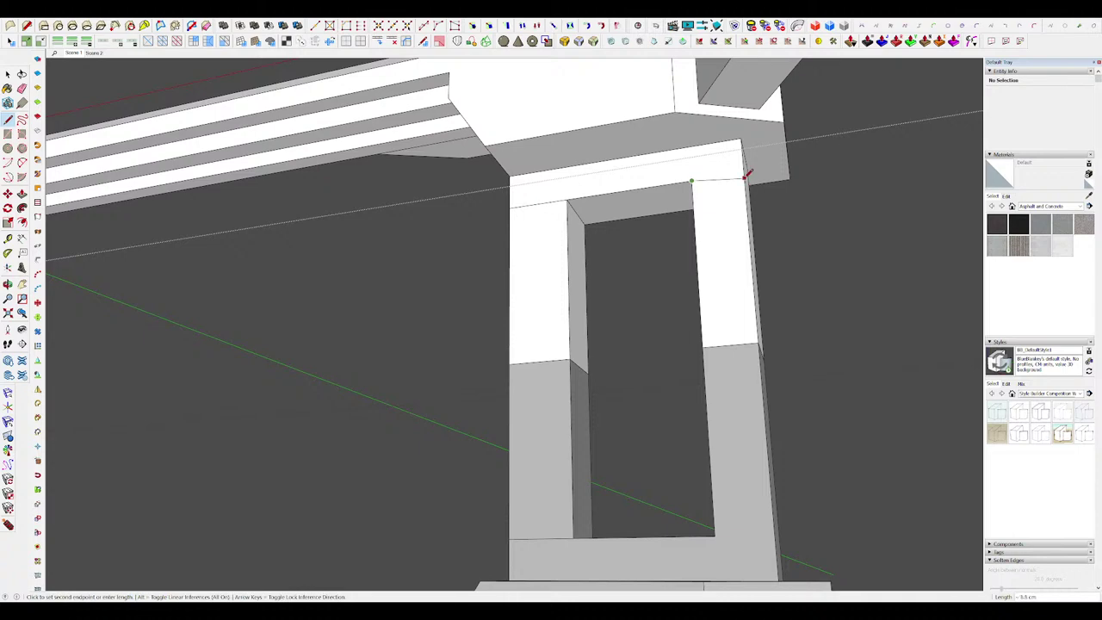
{"action": "mouse_move", "coordinate": [747, 175]}
{"action": "middle_mouse_down"}
{"action": "mouse_move", "coordinate": [662, 167]}
{"action": "mouse_move", "coordinate": [679, 167]}
{"action": "mouse_move", "coordinate": [583, 184]}
{"action": "mouse_move", "coordinate": [593, 179]}
{"action": "middle_mouse_up"}
Step: Draw a rectangle on the beam face from the edge under the beam
{"action": "key", "text": "e"}
{"action": "key", "text": "m"}
{"action": "left_click", "coordinate": [629, 138]}
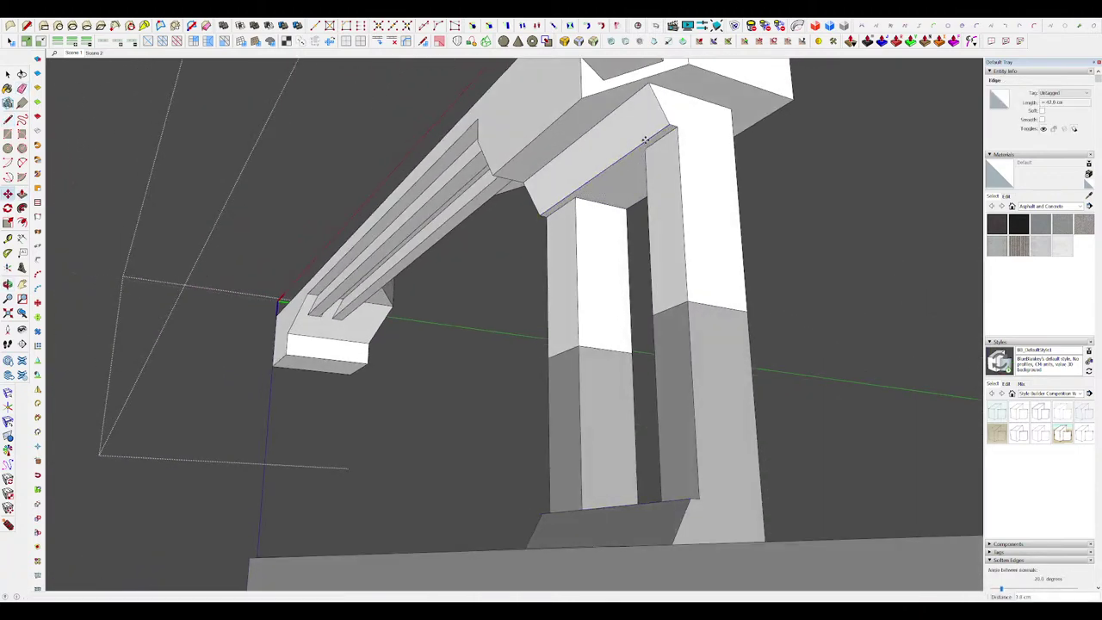
{"action": "key", "text": "r"}
{"action": "middle_click_drag", "start_coordinate": [629, 138], "coordinate": [549, 185]}
{"action": "left_click", "coordinate": [661, 110]}
{"action": "key", "text": "m"}
{"action": "middle_click_drag", "start_coordinate": [661, 109], "coordinate": [558, 201]}
{"action": "scroll", "coordinate": [656, 172], "scroll_direction": "down", "scroll_amount": 6}
{"action": "key", "text": "space"}
{"action": "left_click", "coordinate": [657, 193]}
Step: Extrude the left pillar's face
{"action": "scroll", "coordinate": [657, 193], "scroll_direction": "up", "scroll_amount": 3}
{"action": "scroll", "coordinate": [591, 188], "scroll_direction": "up", "scroll_amount": 4}
{"action": "key", "text": "p"}
{"action": "left_click", "coordinate": [506, 172]}
{"action": "key", "text": "space"}
{"action": "scroll", "coordinate": [548, 178], "scroll_direction": "down", "scroll_amount": 5}
{"action": "left_click", "coordinate": [547, 185]}
{"action": "scroll", "coordinate": [558, 203], "scroll_direction": "up", "scroll_amount": 6}
Step: Repeat the extrusion on the right pillar's inner face and leave the bracket component
{"action": "key", "text": "p"}
{"action": "double_click", "coordinate": [652, 193]}
{"action": "key", "text": "space"}
{"action": "scroll", "coordinate": [651, 195], "scroll_direction": "down", "scroll_amount": 4}
{"action": "middle_click_drag", "start_coordinate": [651, 195], "coordinate": [585, 258]}
{"action": "scroll", "coordinate": [585, 258], "scroll_direction": "down", "scroll_amount": 5}
{"action": "left_click", "coordinate": [629, 398]}
{"action": "mouse_move", "coordinate": [628, 390]}
{"action": "middle_mouse_down"}
{"action": "mouse_move", "coordinate": [646, 357]}
{"action": "mouse_move", "coordinate": [661, 255]}
{"action": "middle_mouse_up"}
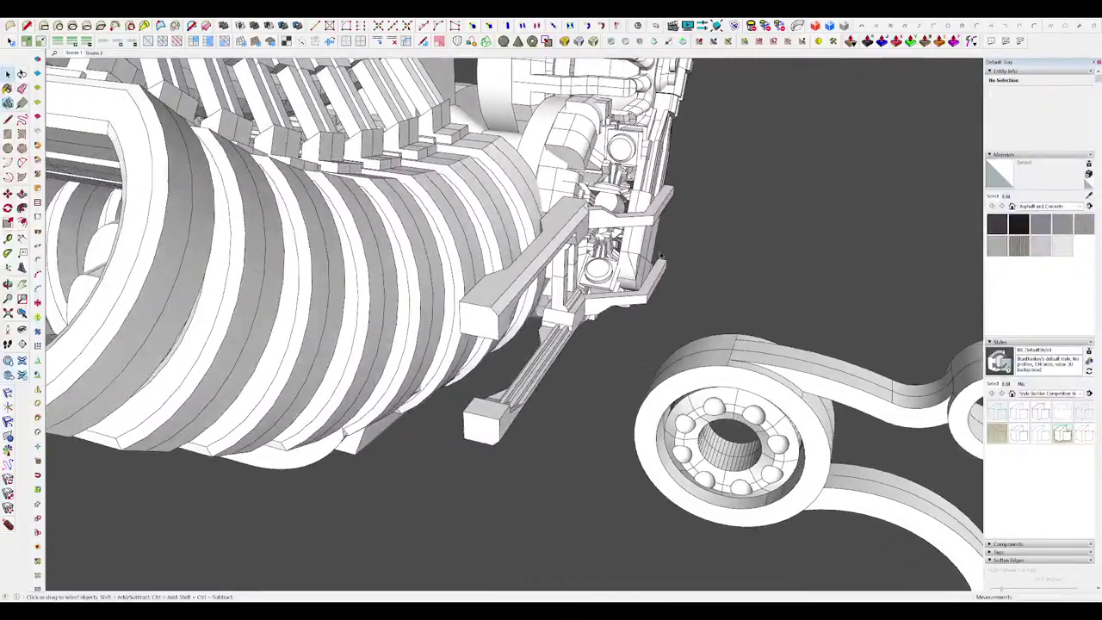
Step: Mark a rectangular panel on the rounded housing face and push it in as a recess
{"action": "middle_click_drag", "start_coordinate": [568, 244], "coordinate": [380, 269]}
{"action": "scroll", "coordinate": [551, 249], "scroll_direction": "down", "scroll_amount": 6}
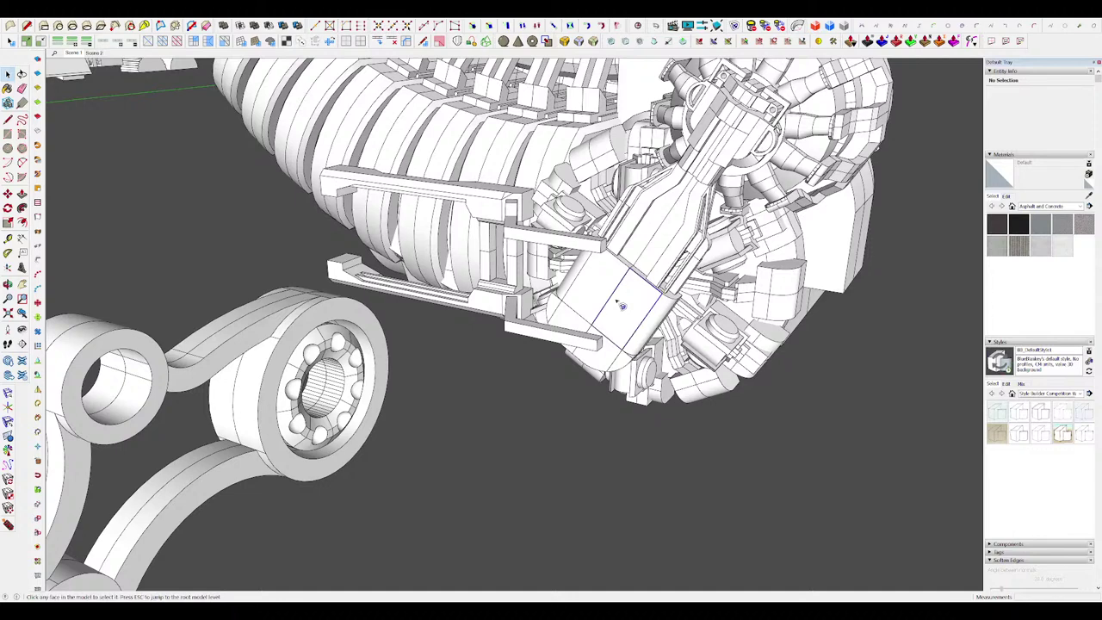
{"action": "left_click", "coordinate": [622, 305]}
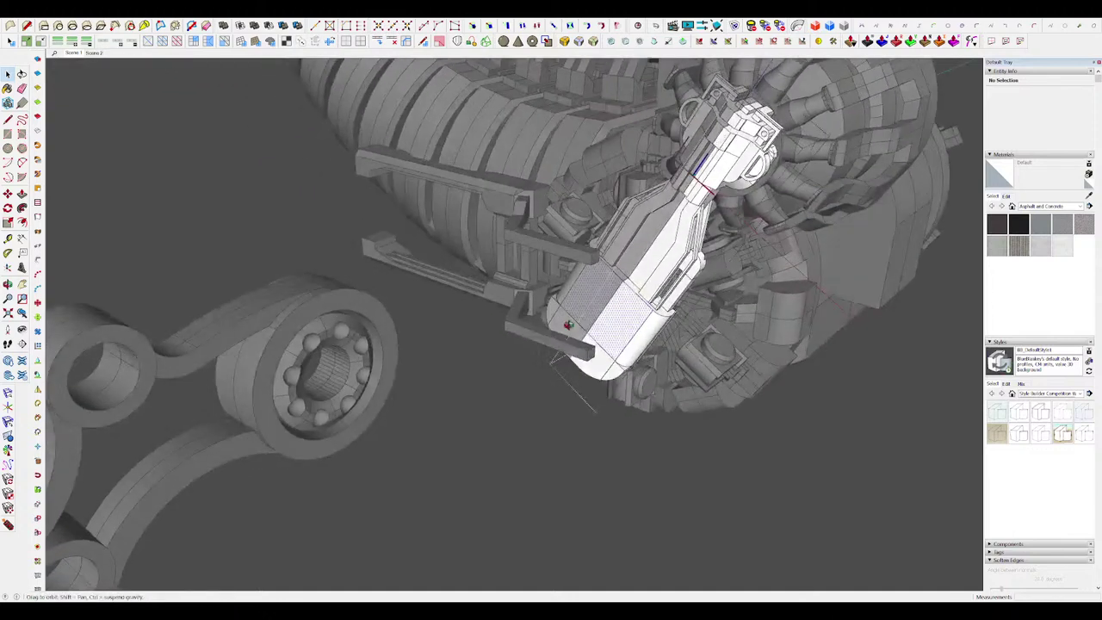
{"action": "left_click", "coordinate": [732, 246]}
{"action": "key", "text": "p"}
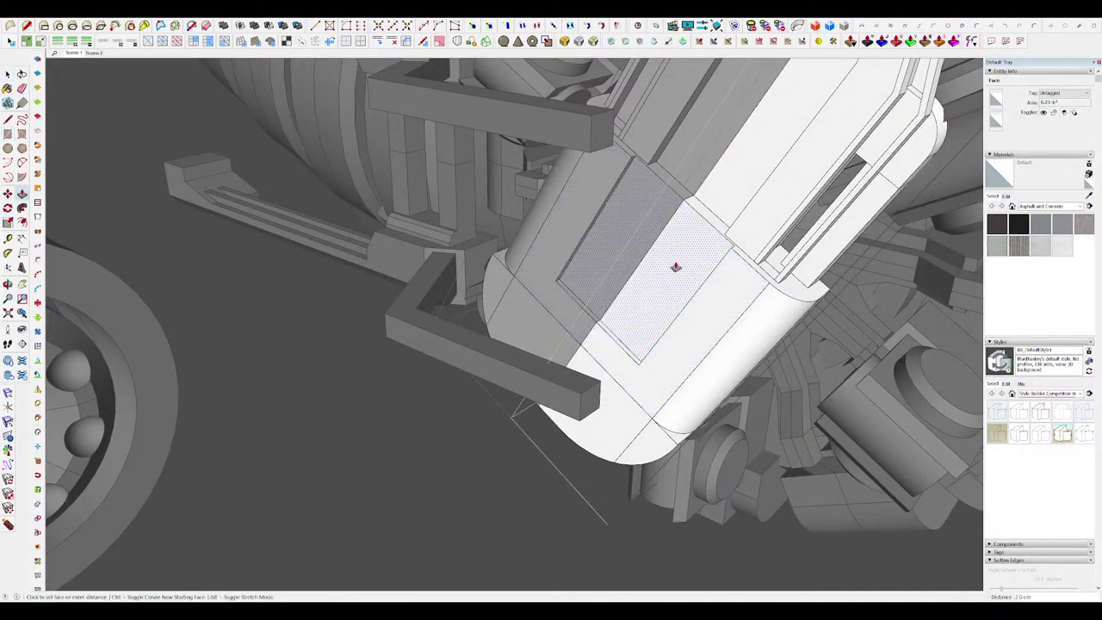
{"action": "left_click", "coordinate": [686, 260]}
{"action": "scroll", "coordinate": [700, 238], "scroll_direction": "down", "scroll_amount": 3}
{"action": "middle_click_drag", "start_coordinate": [700, 239], "coordinate": [648, 290]}
{"action": "scroll", "coordinate": [649, 290], "scroll_direction": "up", "scroll_amount": 4}
Step: Draw a second rectangle splitting the recess face and remove its upper edge
{"action": "key", "text": "space"}
{"action": "left_click", "coordinate": [641, 294]}
{"action": "key", "text": "r"}
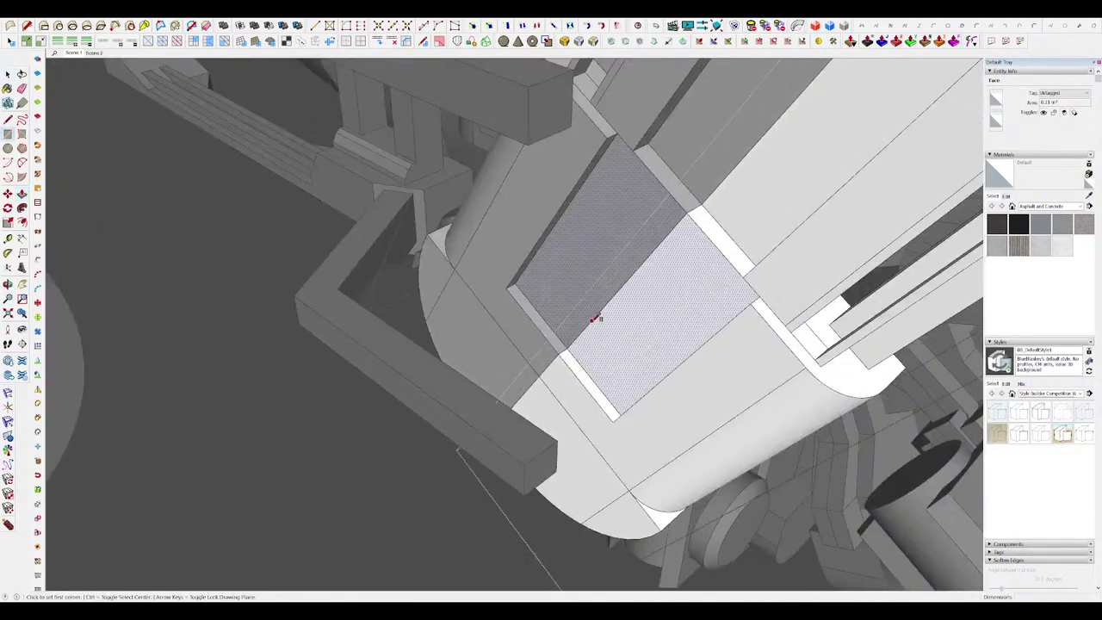
{"action": "left_click", "coordinate": [723, 248]}
{"action": "key", "text": "p"}
{"action": "left_click_drag", "start_coordinate": [717, 213], "coordinate": [701, 220]}
{"action": "scroll", "coordinate": [637, 243], "scroll_direction": "down", "scroll_amount": 4}
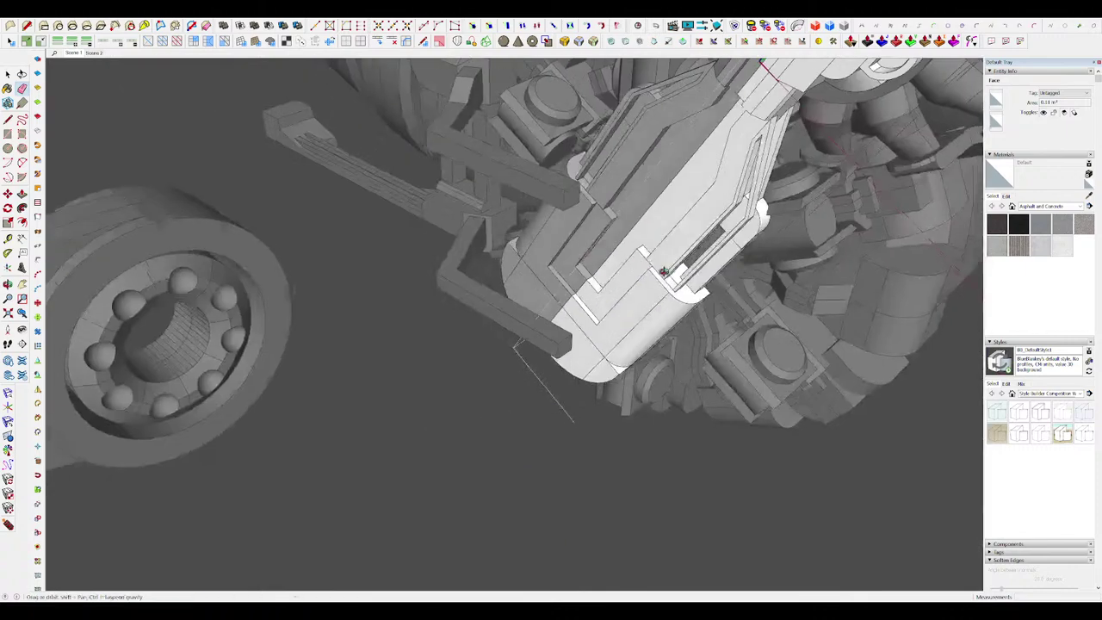
{"action": "middle_click_drag", "start_coordinate": [659, 239], "coordinate": [603, 258]}
{"action": "scroll", "coordinate": [641, 246], "scroll_direction": "up", "scroll_amount": 5}
Step: Push the recess face deeper into the housing and check its depth
{"action": "key", "text": "l"}
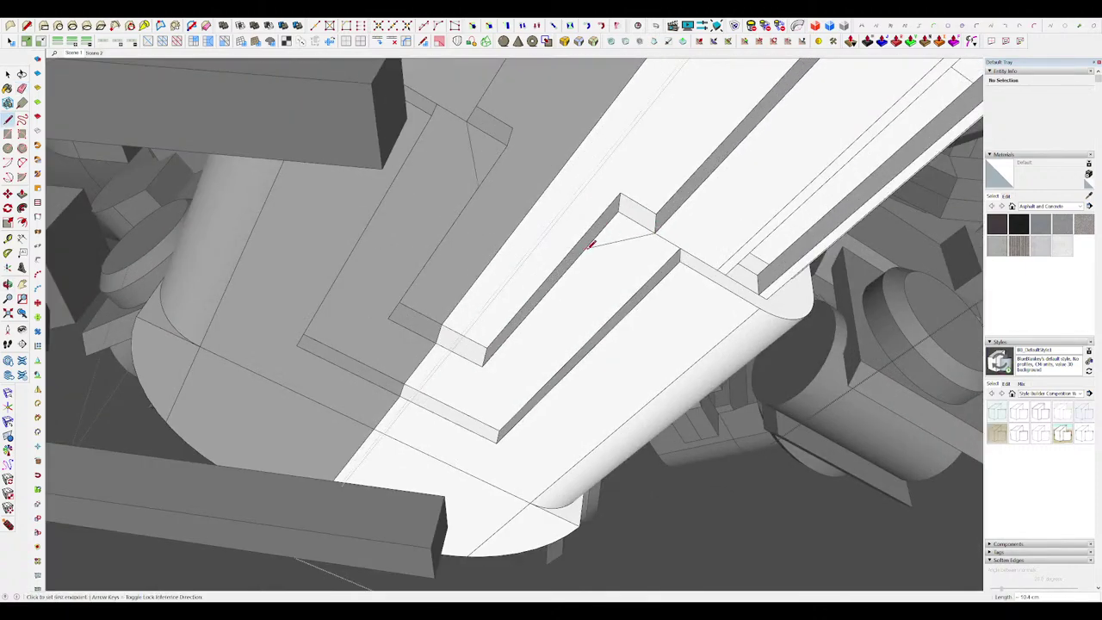
{"action": "left_click", "coordinate": [627, 218]}
{"action": "scroll", "coordinate": [632, 206], "scroll_direction": "down", "scroll_amount": 5}
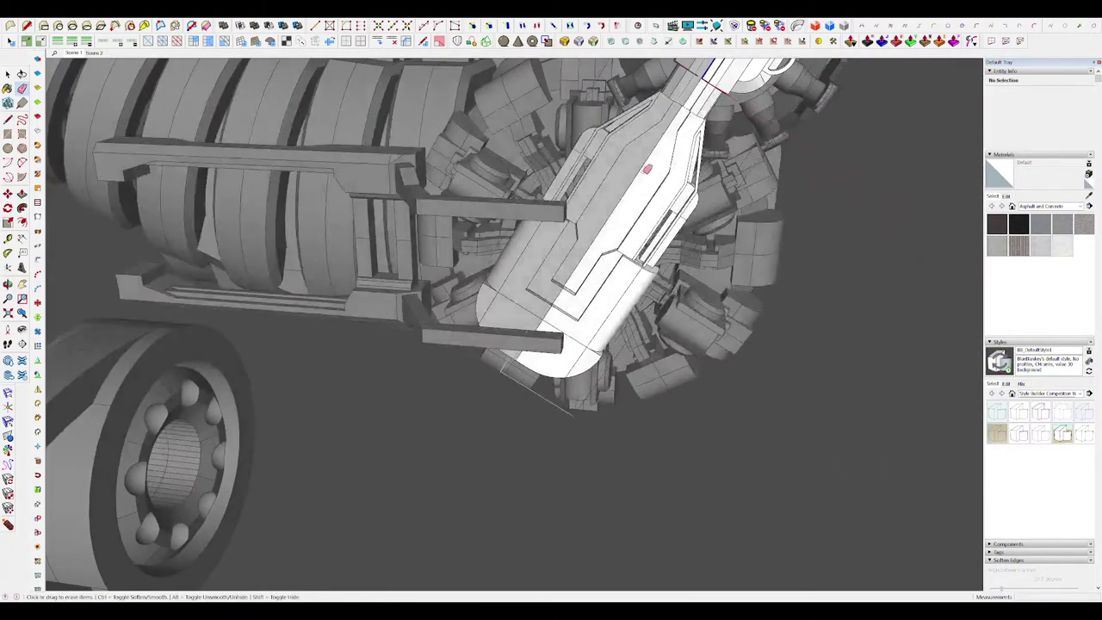
{"action": "middle_click_drag", "start_coordinate": [646, 168], "coordinate": [546, 293]}
{"action": "scroll", "coordinate": [529, 325], "scroll_direction": "up", "scroll_amount": 4}
{"action": "key", "text": "p"}
{"action": "middle_click_drag", "start_coordinate": [532, 373], "coordinate": [632, 339]}
{"action": "left_click", "coordinate": [628, 358]}
{"action": "scroll", "coordinate": [636, 331], "scroll_direction": "down", "scroll_amount": 5}
{"action": "middle_click_drag", "start_coordinate": [684, 190], "coordinate": [522, 327]}
{"action": "scroll", "coordinate": [520, 330], "scroll_direction": "up", "scroll_amount": 4}
{"action": "scroll", "coordinate": [520, 330], "scroll_direction": "up", "scroll_amount": 3}
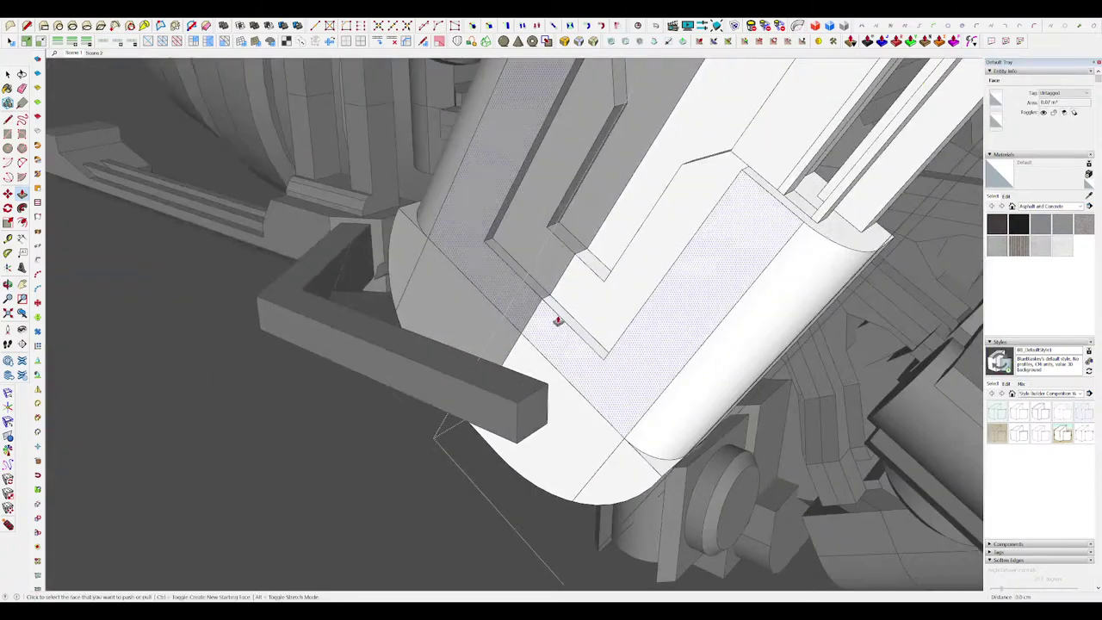
{"action": "middle_click_drag", "start_coordinate": [606, 296], "coordinate": [500, 278]}
{"action": "scroll", "coordinate": [500, 274], "scroll_direction": "up", "scroll_amount": 2}
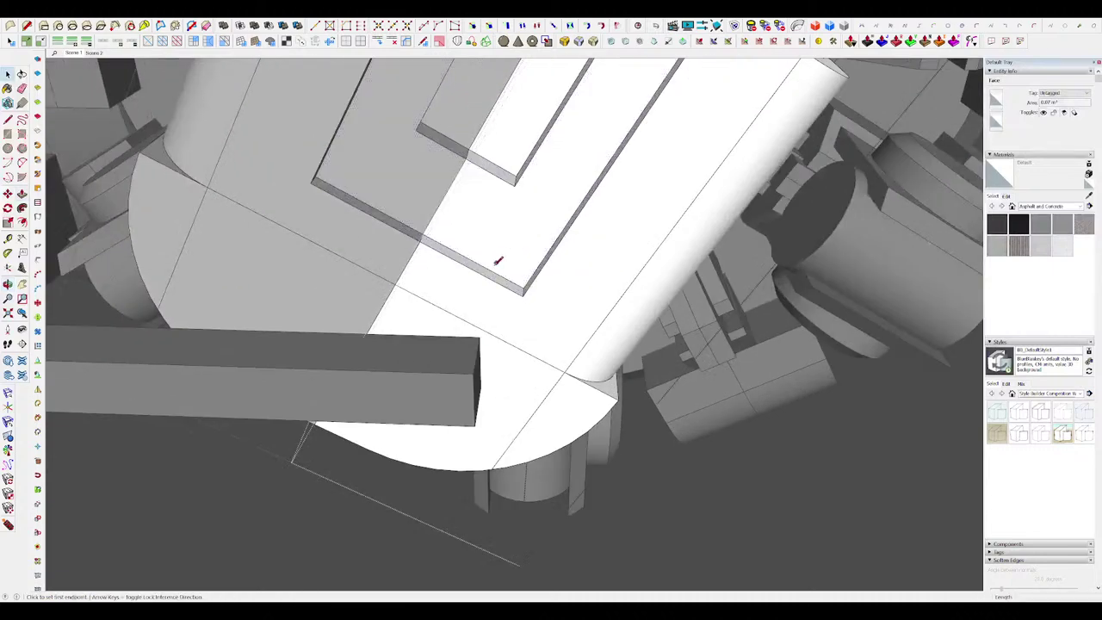
Step: Chamfer two recess corners with diagonal lines and erase the leftover edges
{"action": "left_click", "coordinate": [490, 268]}
{"action": "scroll", "coordinate": [534, 268], "scroll_direction": "up", "scroll_amount": 1}
{"action": "left_click", "coordinate": [577, 279]}
{"action": "key", "text": "p"}
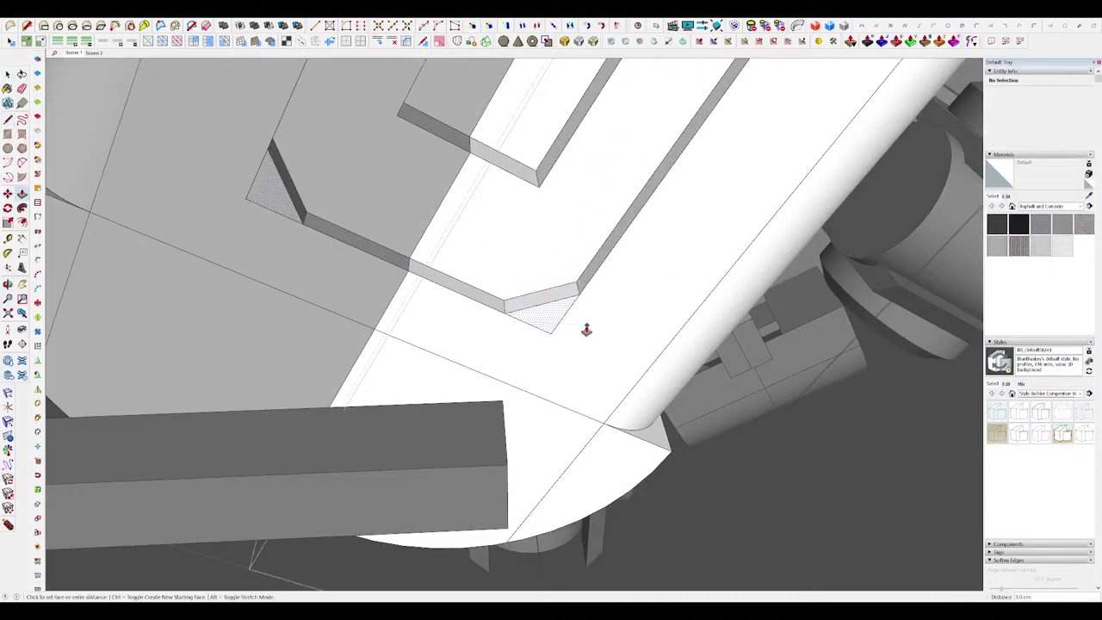
{"action": "scroll", "coordinate": [581, 339], "scroll_direction": "down", "scroll_amount": 5}
{"action": "middle_click_drag", "start_coordinate": [564, 334], "coordinate": [582, 319]}
{"action": "scroll", "coordinate": [580, 315], "scroll_direction": "up", "scroll_amount": 4}
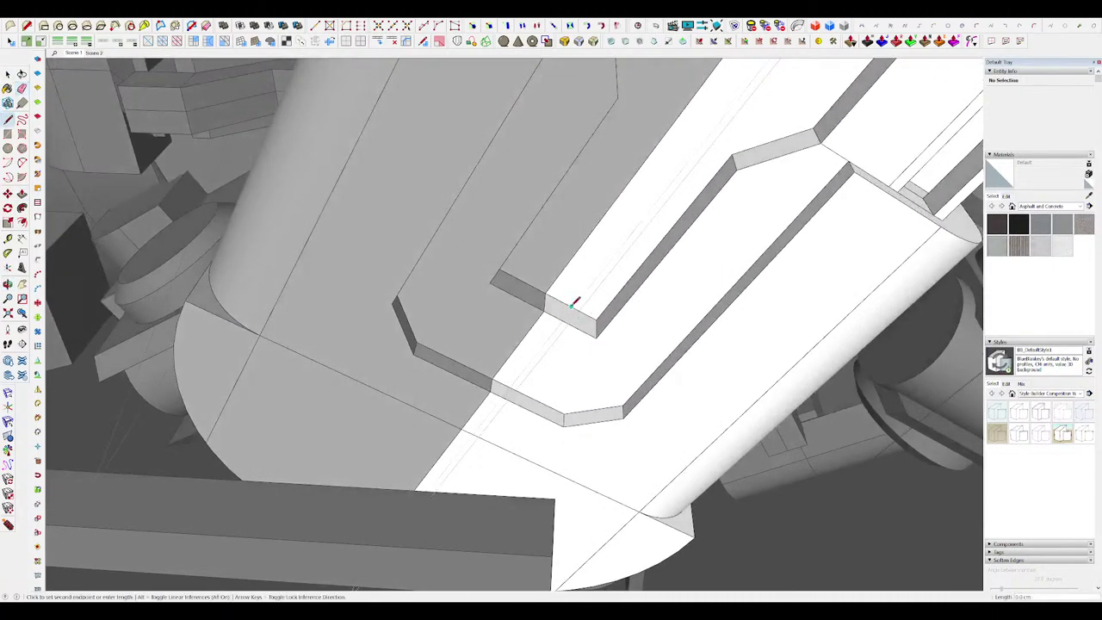
{"action": "left_click", "coordinate": [612, 299]}
{"action": "key", "text": "e"}
{"action": "scroll", "coordinate": [644, 401], "scroll_direction": "down", "scroll_amount": 6}
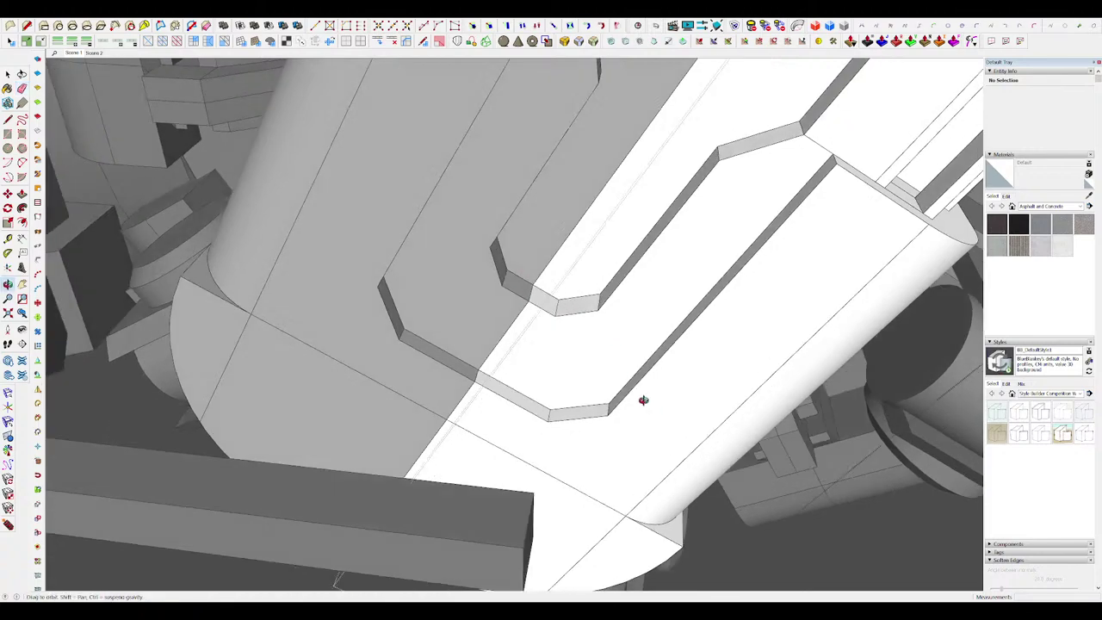
{"action": "key", "text": "space"}
{"action": "mouse_move", "coordinate": [667, 342]}
{"action": "middle_mouse_down"}
{"action": "mouse_move", "coordinate": [635, 380]}
{"action": "mouse_move", "coordinate": [662, 289]}
{"action": "mouse_move", "coordinate": [617, 347]}
{"action": "middle_mouse_up"}
{"action": "scroll", "coordinate": [662, 288], "scroll_direction": "up", "scroll_amount": 4}
Step: Isolate the housing part and draw a rectangular slot strip across the recess
{"action": "key", "text": "i"}
{"action": "scroll", "coordinate": [617, 347], "scroll_direction": "up", "scroll_amount": 5}
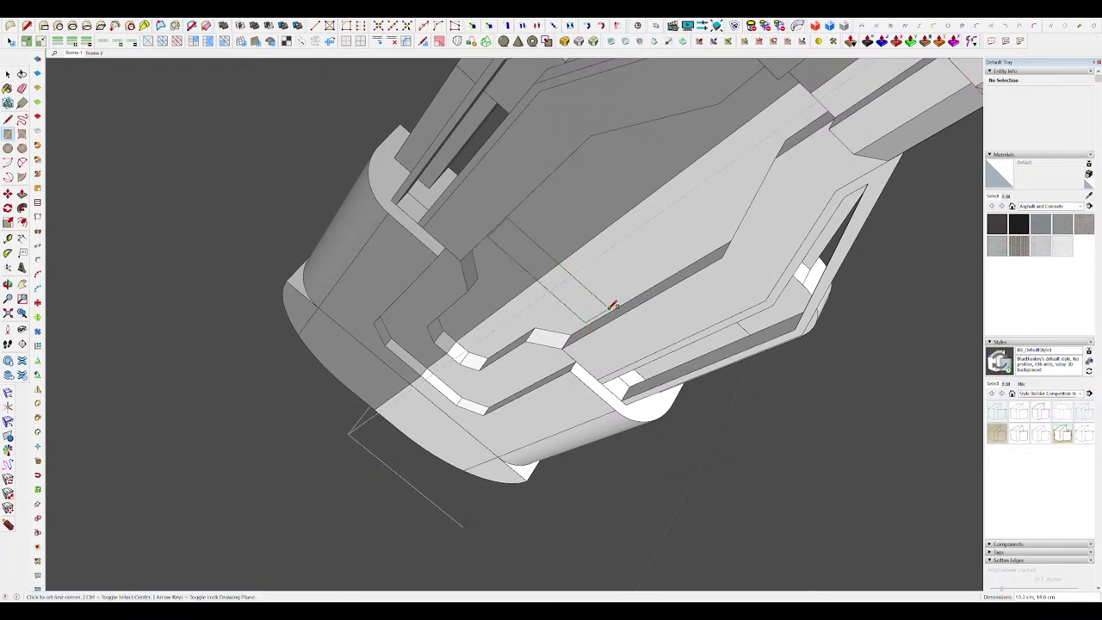
{"action": "middle_click_drag", "start_coordinate": [612, 305], "coordinate": [670, 214]}
{"action": "left_click", "coordinate": [610, 301]}
{"action": "key", "text": "space"}
{"action": "left_click", "coordinate": [564, 289]}
Step: Move-copy the strip face with /3 to fill the gap with evenly spaced strips
{"action": "left_click", "coordinate": [577, 281]}
{"action": "scroll", "coordinate": [579, 277], "scroll_direction": "down", "scroll_amount": 2}
{"action": "scroll", "coordinate": [614, 194], "scroll_direction": "up", "scroll_amount": 1}
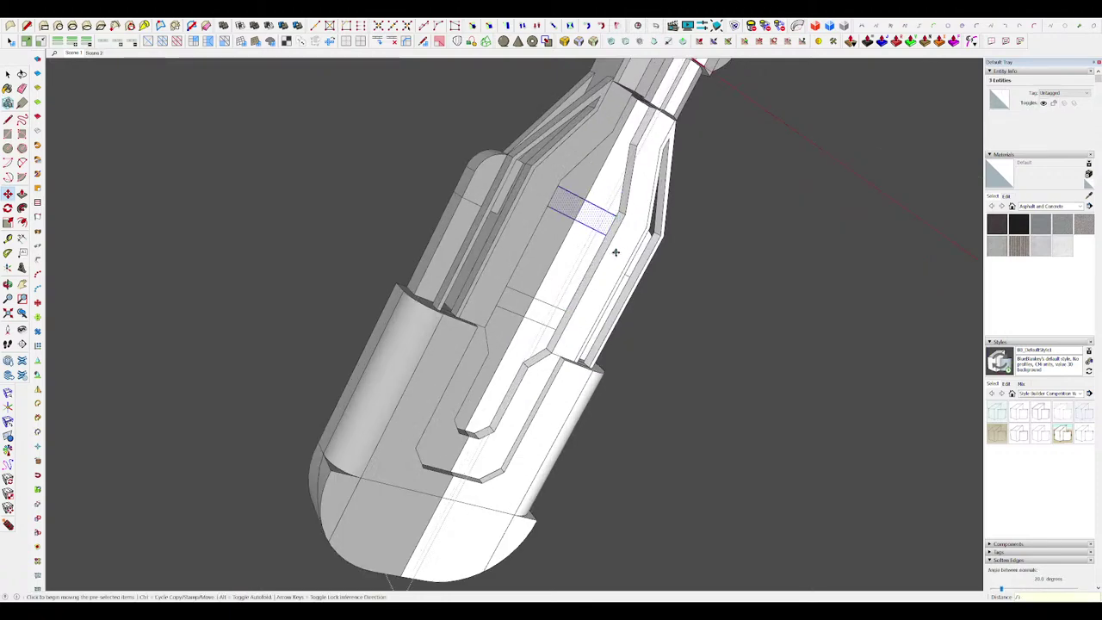
{"action": "key", "text": "Return"}
{"action": "middle_click_drag", "start_coordinate": [615, 252], "coordinate": [574, 382]}
{"action": "scroll", "coordinate": [535, 332], "scroll_direction": "up", "scroll_amount": 2}
Step: Push the strip in 2.0 cm to form a recessed rib
{"action": "key", "text": "p"}
{"action": "scroll", "coordinate": [574, 381], "scroll_direction": "up", "scroll_amount": 2}
{"action": "scroll", "coordinate": [639, 307], "scroll_direction": "down", "scroll_amount": 1}
{"action": "middle_click_drag", "start_coordinate": [641, 309], "coordinate": [621, 283]}
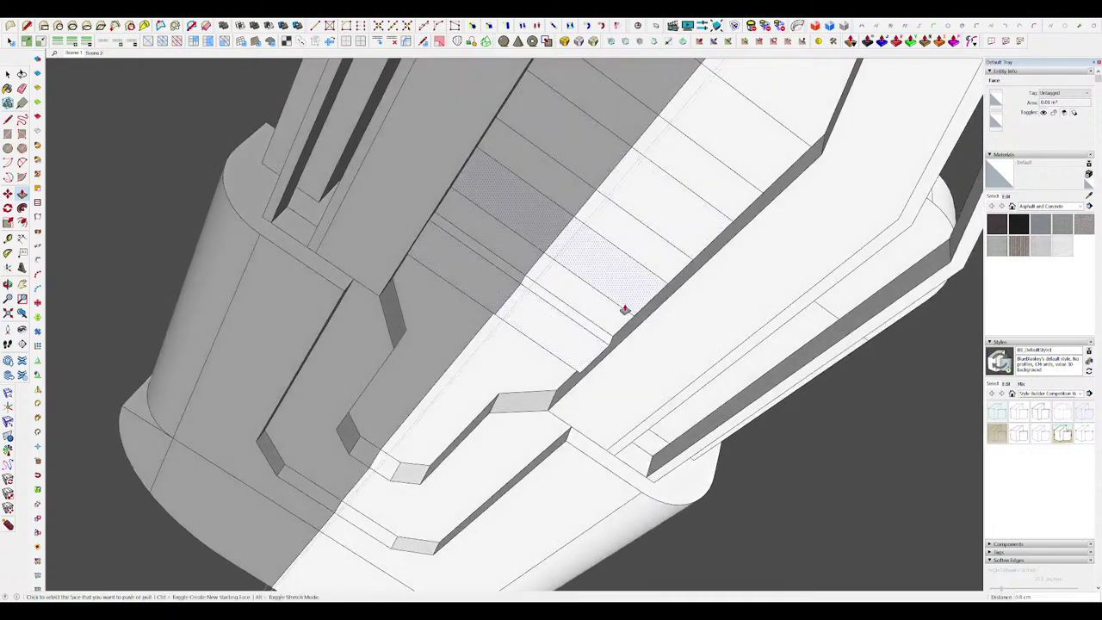
{"action": "middle_click_drag", "start_coordinate": [526, 315], "coordinate": [633, 204]}
{"action": "middle_click_drag", "start_coordinate": [544, 290], "coordinate": [638, 123]}
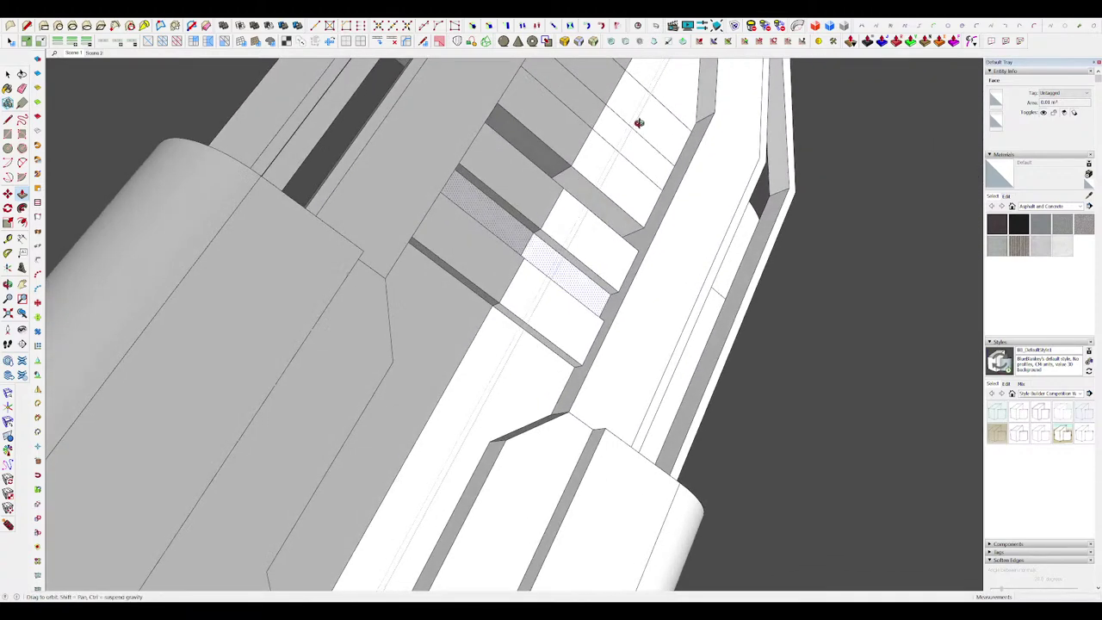
{"action": "left_click", "coordinate": [650, 162]}
{"action": "mouse_move", "coordinate": [630, 179]}
{"action": "middle_mouse_down"}
{"action": "mouse_move", "coordinate": [617, 186]}
{"action": "mouse_move", "coordinate": [629, 189]}
{"action": "middle_mouse_up"}
{"action": "scroll", "coordinate": [620, 290], "scroll_direction": "down", "scroll_amount": 8}
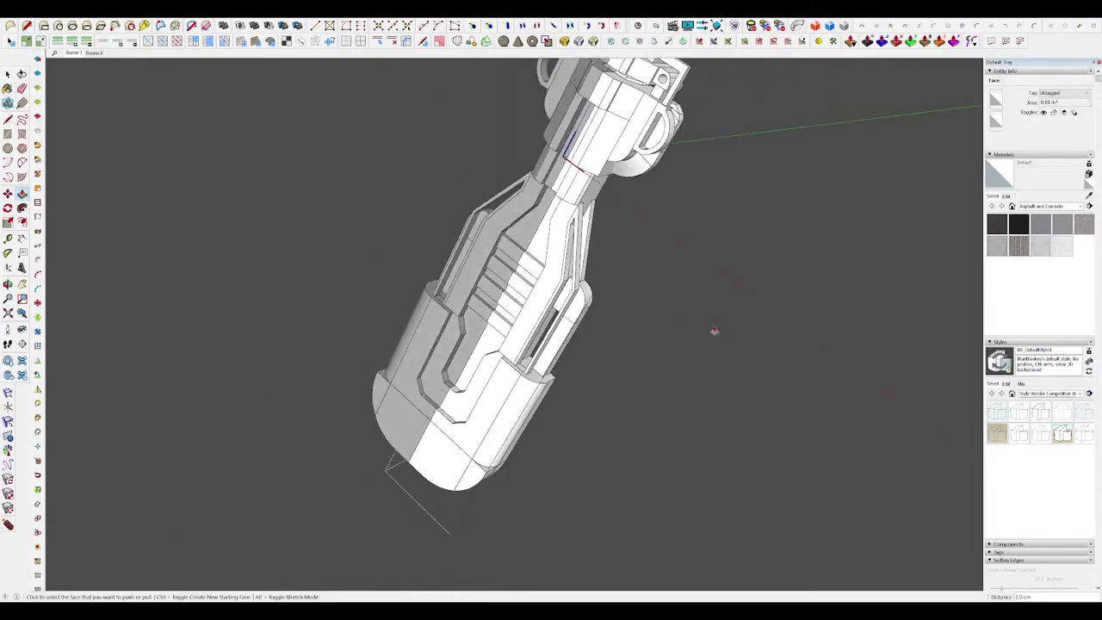
Step: Exit the part and outer group so the full engine assembly shows again
{"action": "key", "text": "space"}
{"action": "left_click", "coordinate": [716, 336]}
{"action": "scroll", "coordinate": [723, 344], "scroll_direction": "down", "scroll_amount": 2}
{"action": "left_click", "coordinate": [742, 375]}
{"action": "scroll", "coordinate": [746, 382], "scroll_direction": "down", "scroll_amount": 5}
{"action": "scroll", "coordinate": [539, 301], "scroll_direction": "up", "scroll_amount": 5}
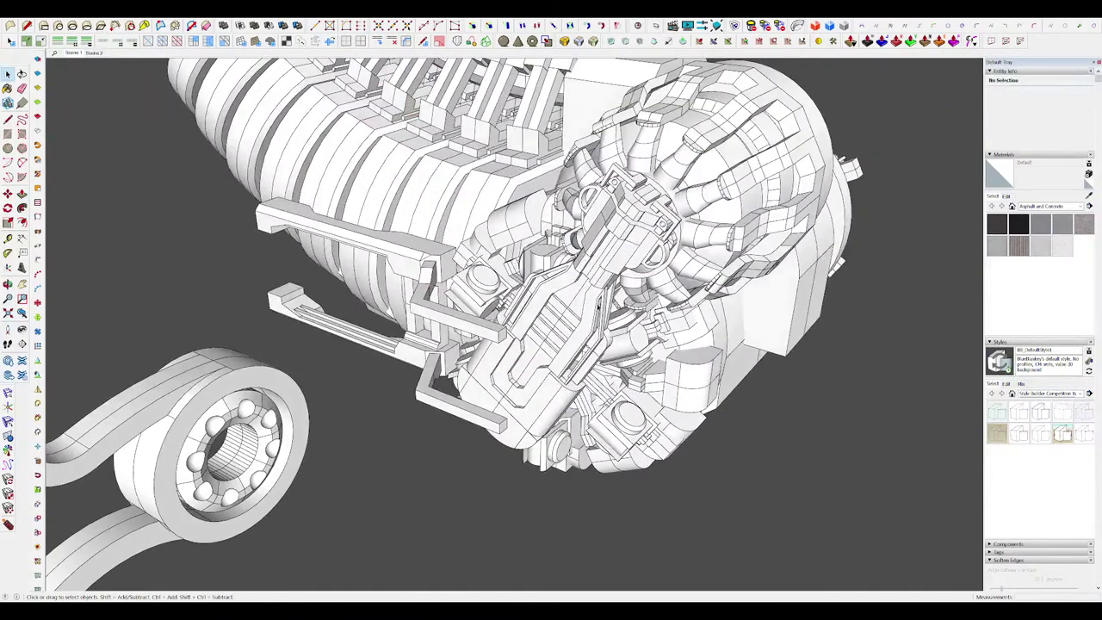
Step: Open the housing part, split its centre face with a line, push it, and close the group
{"action": "left_click", "coordinate": [581, 301]}
{"action": "scroll", "coordinate": [580, 298], "scroll_direction": "up", "scroll_amount": 8}
{"action": "scroll", "coordinate": [672, 221], "scroll_direction": "down", "scroll_amount": 3}
{"action": "mouse_move", "coordinate": [703, 290]}
{"action": "middle_mouse_down"}
{"action": "mouse_move", "coordinate": [656, 210]}
{"action": "mouse_move", "coordinate": [695, 253]}
{"action": "mouse_move", "coordinate": [631, 280]}
{"action": "middle_mouse_up"}
{"action": "left_click", "coordinate": [625, 238]}
{"action": "scroll", "coordinate": [695, 251], "scroll_direction": "up", "scroll_amount": 3}
{"action": "key", "text": "p"}
{"action": "left_click", "coordinate": [597, 380]}
{"action": "middle_click_drag", "start_coordinate": [596, 379], "coordinate": [472, 359]}
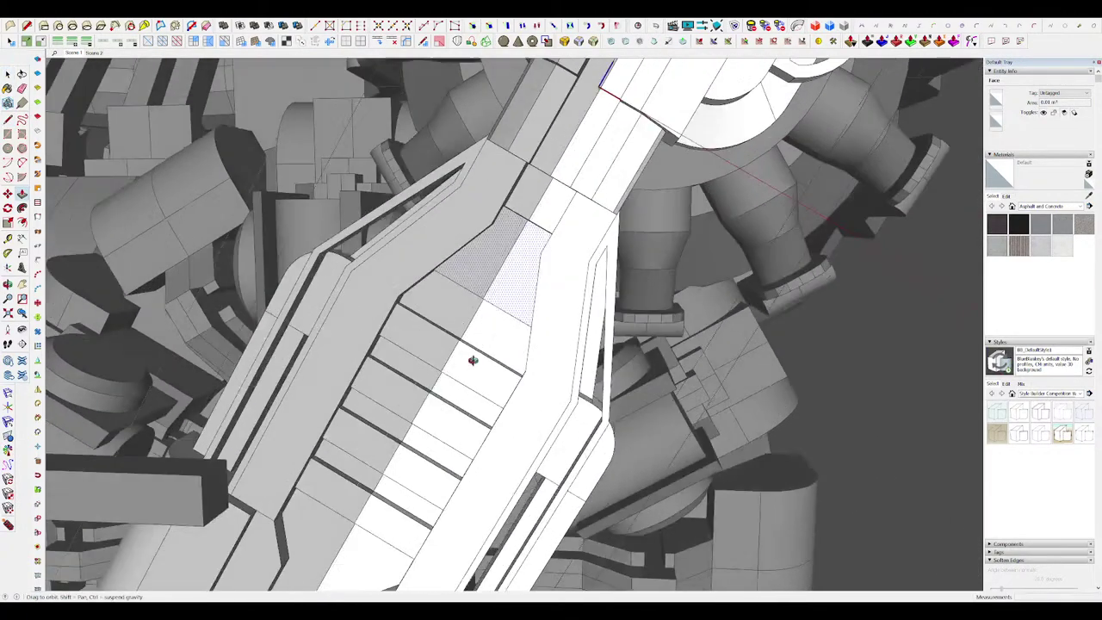
{"action": "key", "text": "space"}
{"action": "scroll", "coordinate": [602, 302], "scroll_direction": "down", "scroll_amount": 8}
{"action": "left_click", "coordinate": [737, 313]}
{"action": "middle_click_drag", "start_coordinate": [737, 312], "coordinate": [594, 301]}
{"action": "scroll", "coordinate": [570, 304], "scroll_direction": "up", "scroll_amount": 7}
{"action": "scroll", "coordinate": [570, 303], "scroll_direction": "up", "scroll_amount": 6}
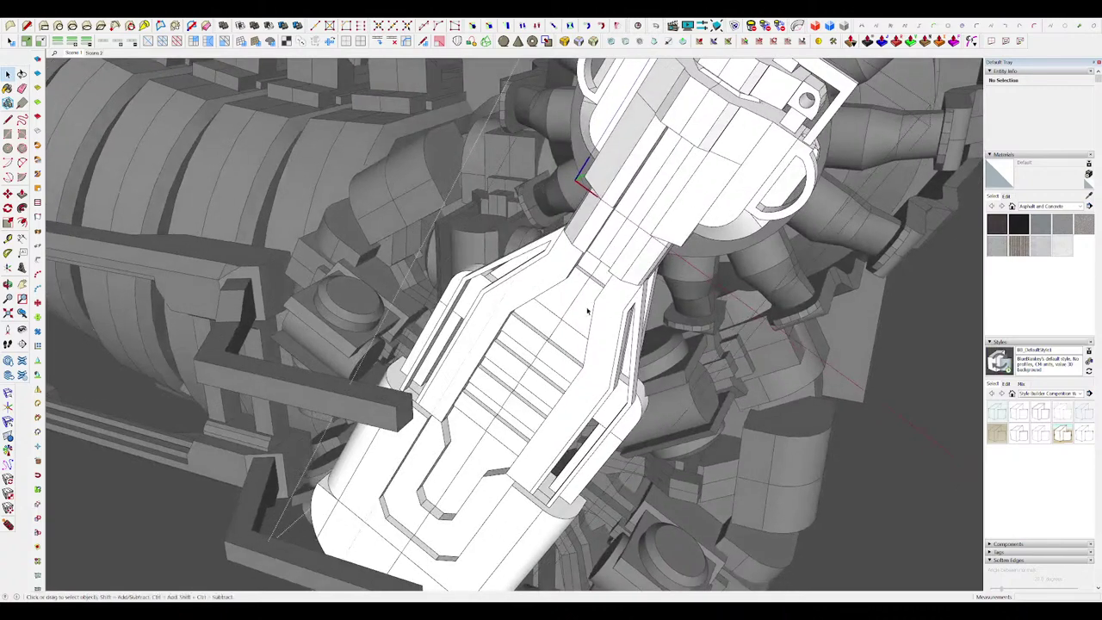
Step: Draw lines on the housing's strip face, then close the edited group
{"action": "left_click", "coordinate": [623, 258]}
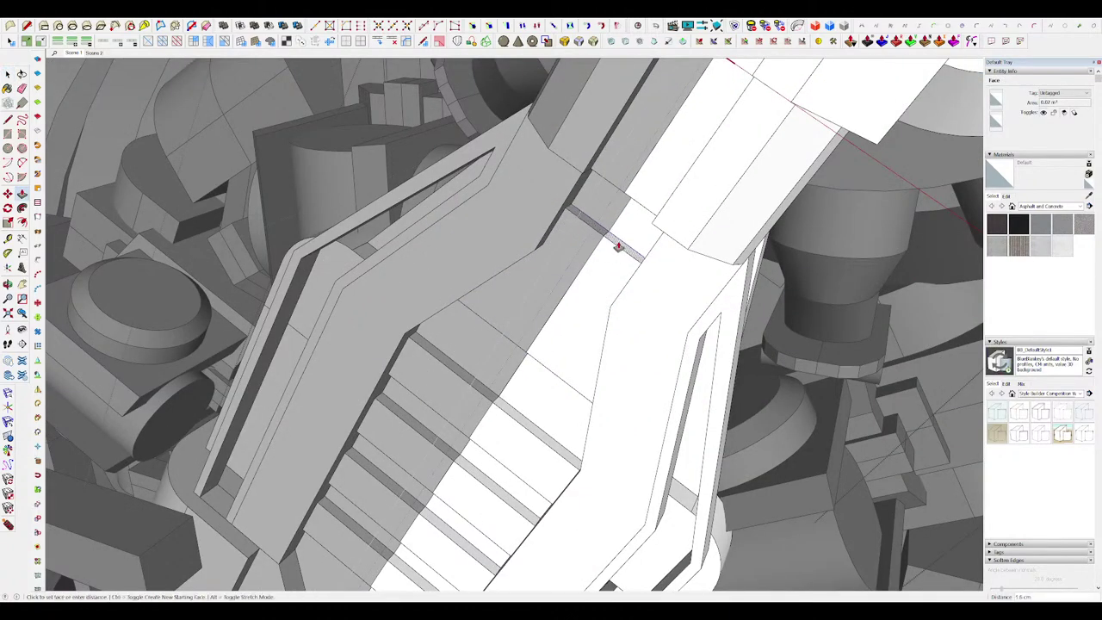
{"action": "mouse_move", "coordinate": [617, 247]}
{"action": "middle_mouse_down"}
{"action": "mouse_move", "coordinate": [656, 221]}
{"action": "mouse_move", "coordinate": [612, 240]}
{"action": "middle_mouse_up"}
{"action": "key", "text": "l"}
{"action": "scroll", "coordinate": [623, 245], "scroll_direction": "up", "scroll_amount": 2}
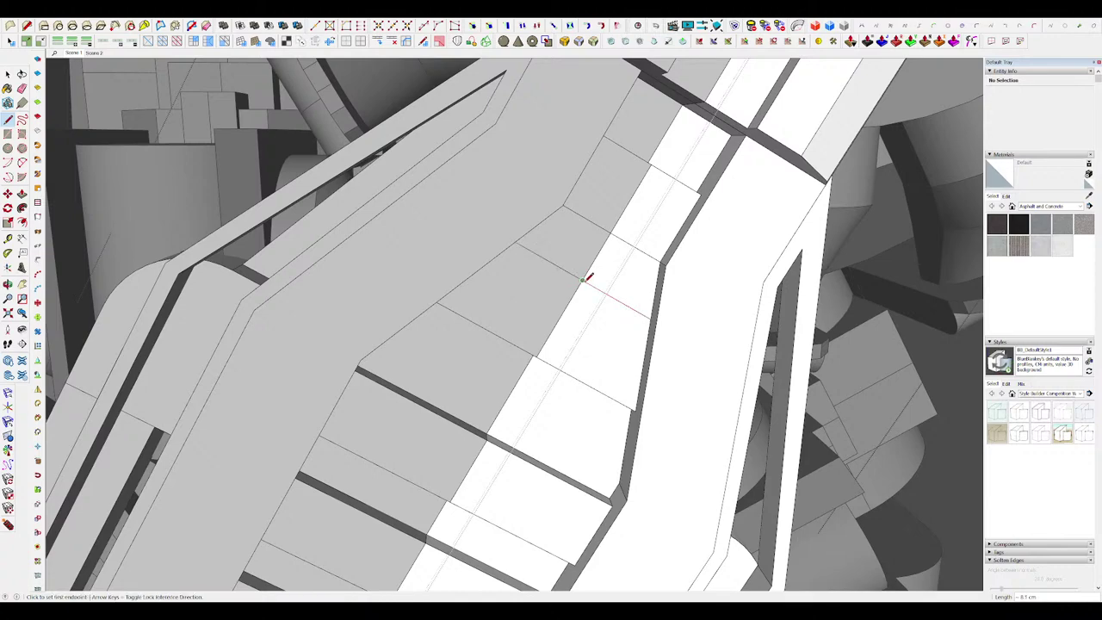
{"action": "key", "text": "space"}
{"action": "scroll", "coordinate": [590, 271], "scroll_direction": "down", "scroll_amount": 5}
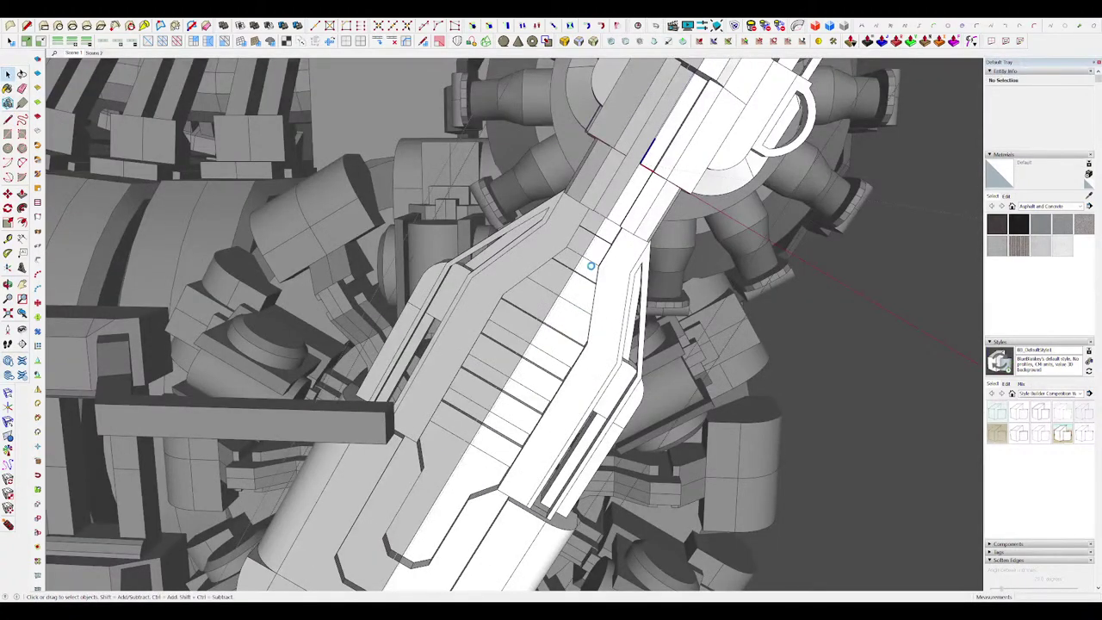
{"action": "scroll", "coordinate": [590, 266], "scroll_direction": "down", "scroll_amount": 6}
{"action": "middle_click_drag", "start_coordinate": [808, 284], "coordinate": [864, 308]}
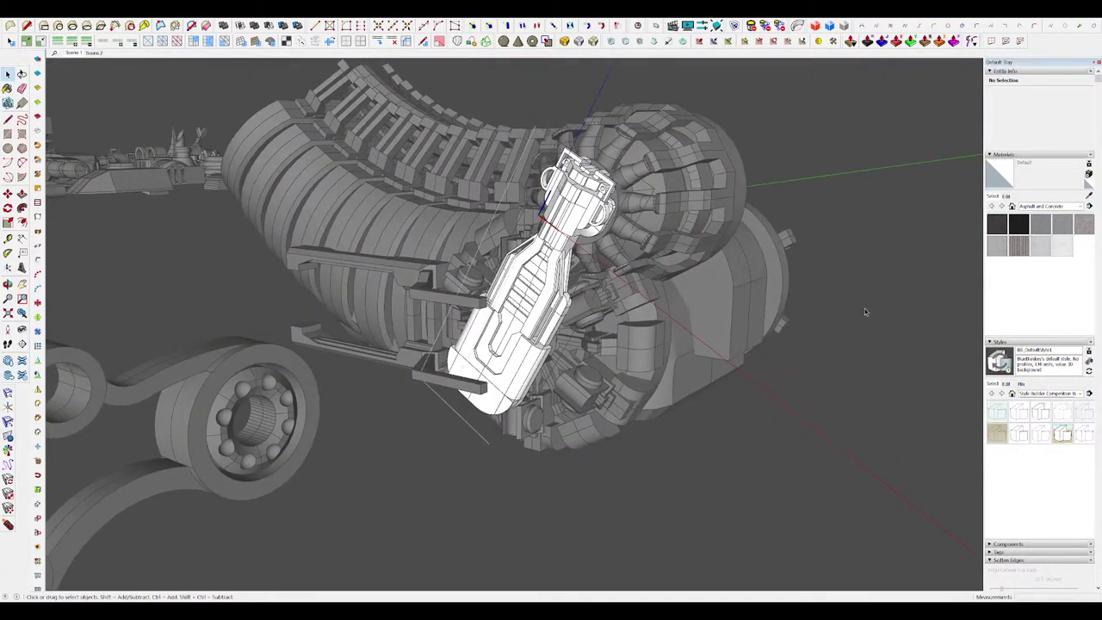
{"action": "left_click", "coordinate": [864, 308]}
{"action": "scroll", "coordinate": [849, 308], "scroll_direction": "up", "scroll_amount": 1}
{"action": "scroll", "coordinate": [607, 327], "scroll_direction": "down", "scroll_amount": 5}
{"action": "middle_click_drag", "start_coordinate": [606, 327], "coordinate": [583, 346]}
{"action": "scroll", "coordinate": [581, 346], "scroll_direction": "up", "scroll_amount": 6}
Step: Offset a face outline on the central housing part and move the side rail faces
{"action": "left_click", "coordinate": [582, 344]}
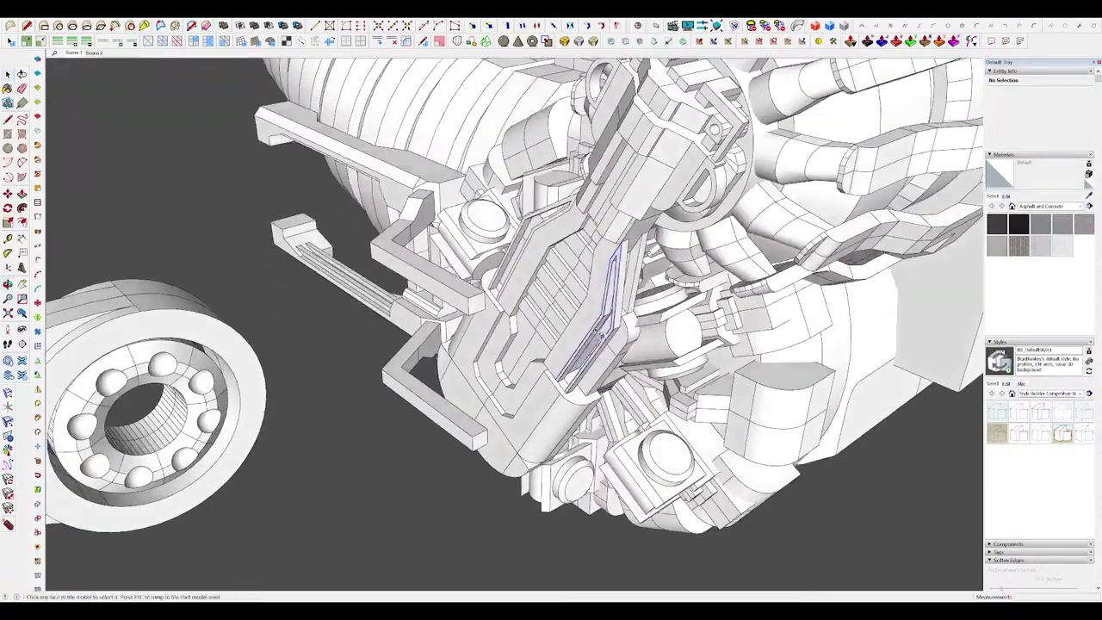
{"action": "scroll", "coordinate": [592, 382], "scroll_direction": "up", "scroll_amount": 5}
{"action": "key", "text": "space"}
{"action": "scroll", "coordinate": [621, 214], "scroll_direction": "up", "scroll_amount": 2}
{"action": "key", "text": "f"}
{"action": "middle_click_drag", "start_coordinate": [603, 250], "coordinate": [576, 288]}
{"action": "scroll", "coordinate": [548, 290], "scroll_direction": "down", "scroll_amount": 5}
{"action": "key", "text": "m"}
{"action": "scroll", "coordinate": [592, 248], "scroll_direction": "up", "scroll_amount": 5}
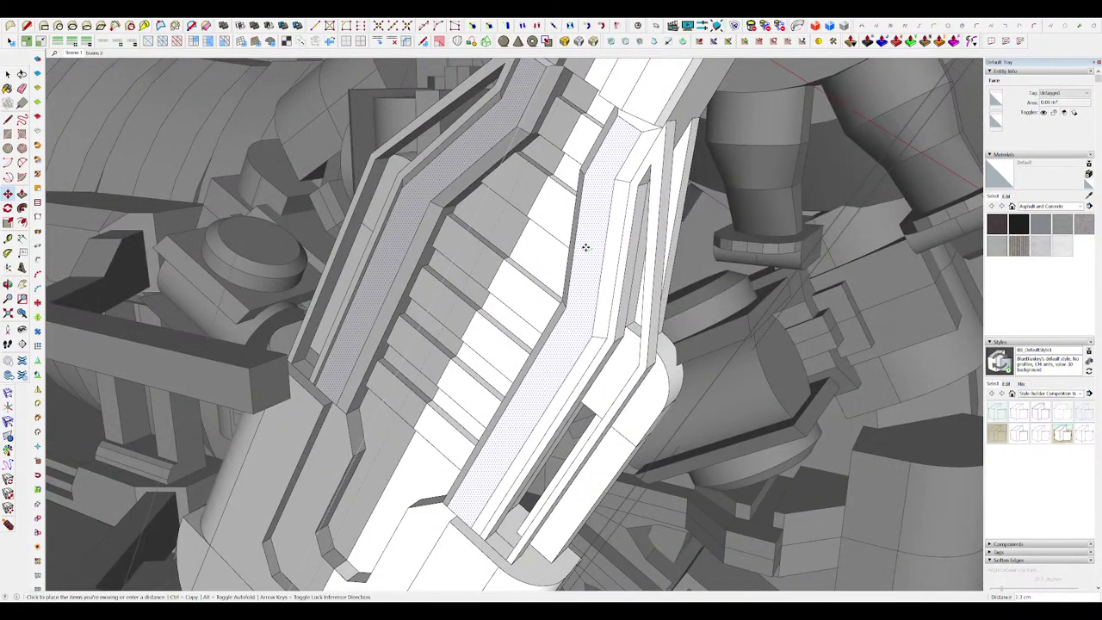
{"action": "left_click", "coordinate": [585, 249]}
{"action": "middle_click_drag", "start_coordinate": [585, 249], "coordinate": [642, 229]}
{"action": "scroll", "coordinate": [605, 315], "scroll_direction": "down", "scroll_amount": 5}
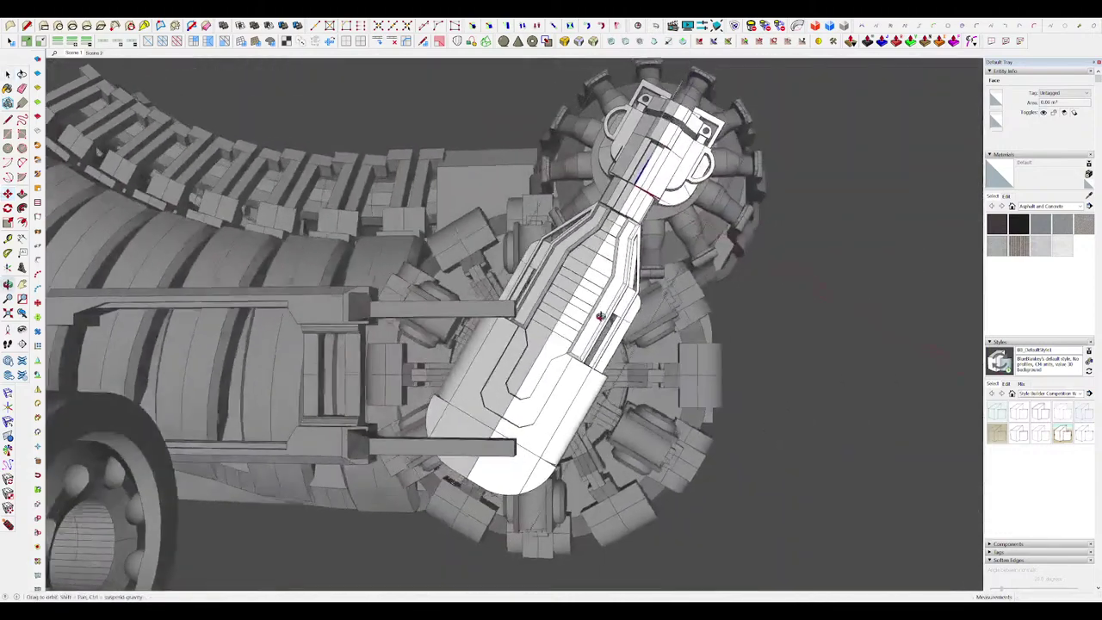
{"action": "scroll", "coordinate": [591, 172], "scroll_direction": "up", "scroll_amount": 3}
Step: Move an edge so it lines up with the housing part
{"action": "key", "text": "space"}
{"action": "middle_click_drag", "start_coordinate": [605, 315], "coordinate": [650, 150]}
{"action": "key", "text": "m"}
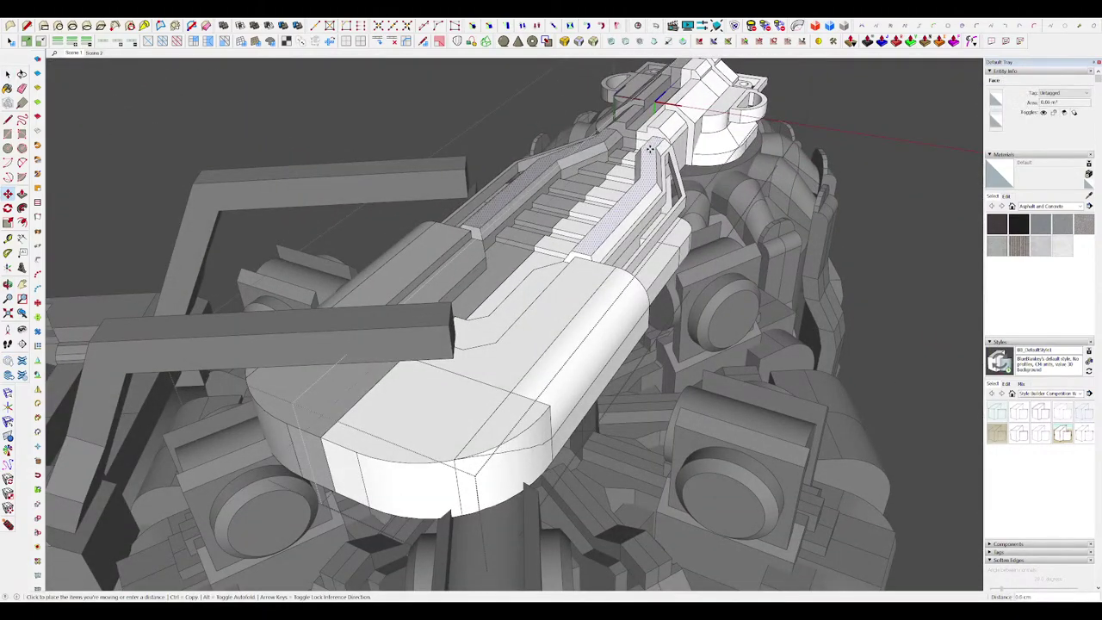
{"action": "scroll", "coordinate": [662, 134], "scroll_direction": "up", "scroll_amount": 5}
{"action": "key", "text": "space"}
{"action": "middle_click_drag", "start_coordinate": [574, 241], "coordinate": [543, 416]}
{"action": "key", "text": "m"}
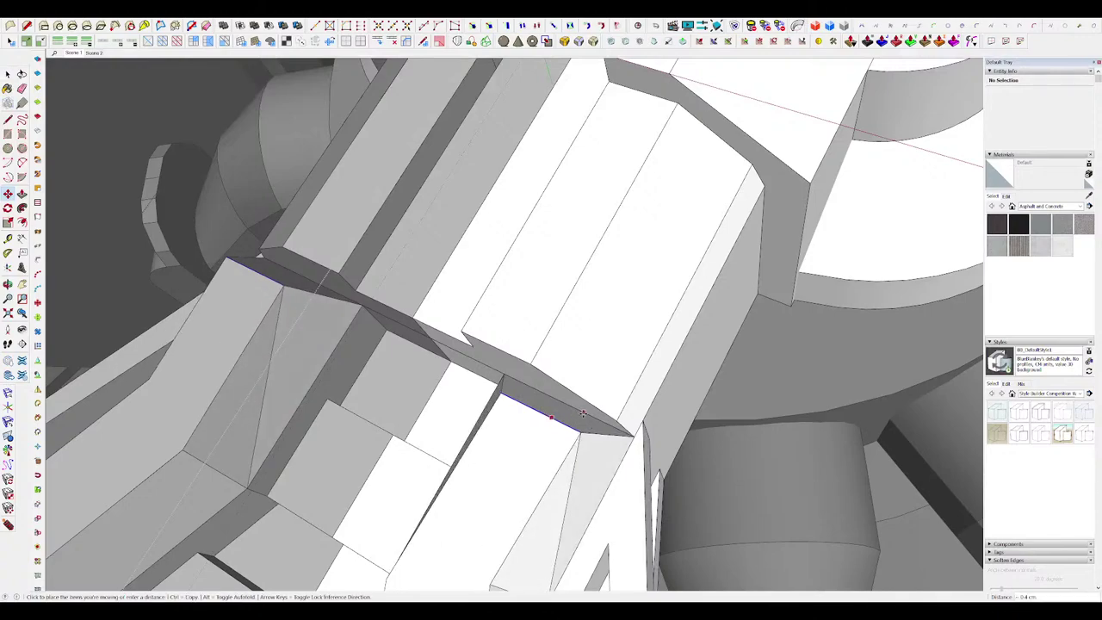
{"action": "left_click", "coordinate": [617, 421]}
{"action": "middle_click_drag", "start_coordinate": [617, 421], "coordinate": [423, 542]}
Step: Push/Pull the face out to 18.6 cm
{"action": "key", "text": "p"}
{"action": "left_click", "coordinate": [531, 432]}
{"action": "middle_click_drag", "start_coordinate": [531, 432], "coordinate": [658, 195]}
{"action": "scroll", "coordinate": [658, 194], "scroll_direction": "down", "scroll_amount": 4}
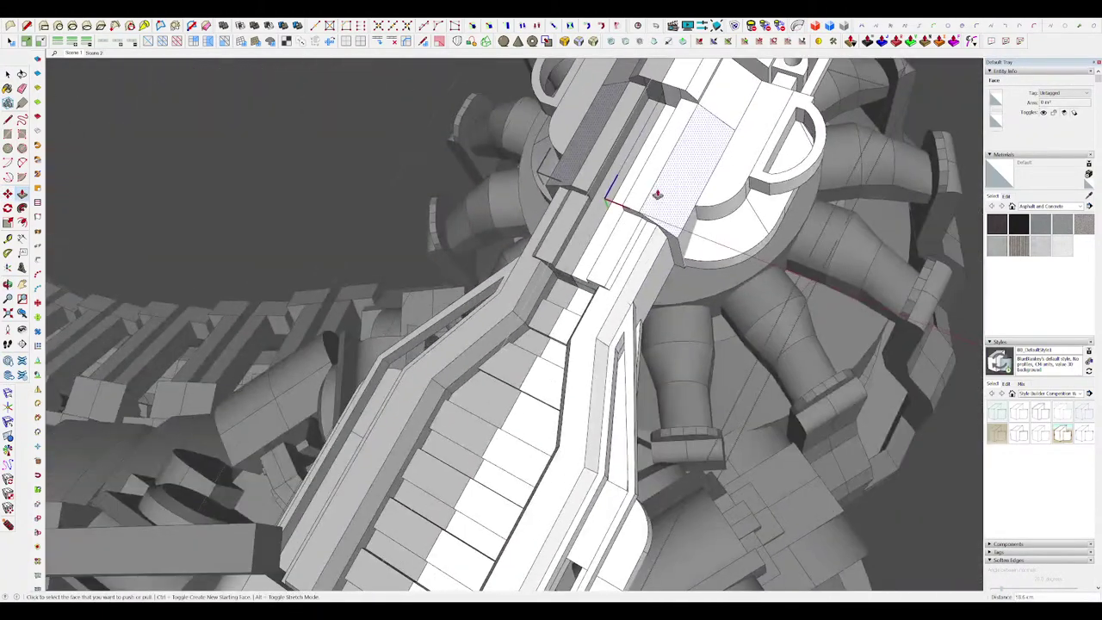
{"action": "scroll", "coordinate": [656, 200], "scroll_direction": "up", "scroll_amount": 5}
Step: Exit the housing group and view the whole assembly
{"action": "key", "text": "l"}
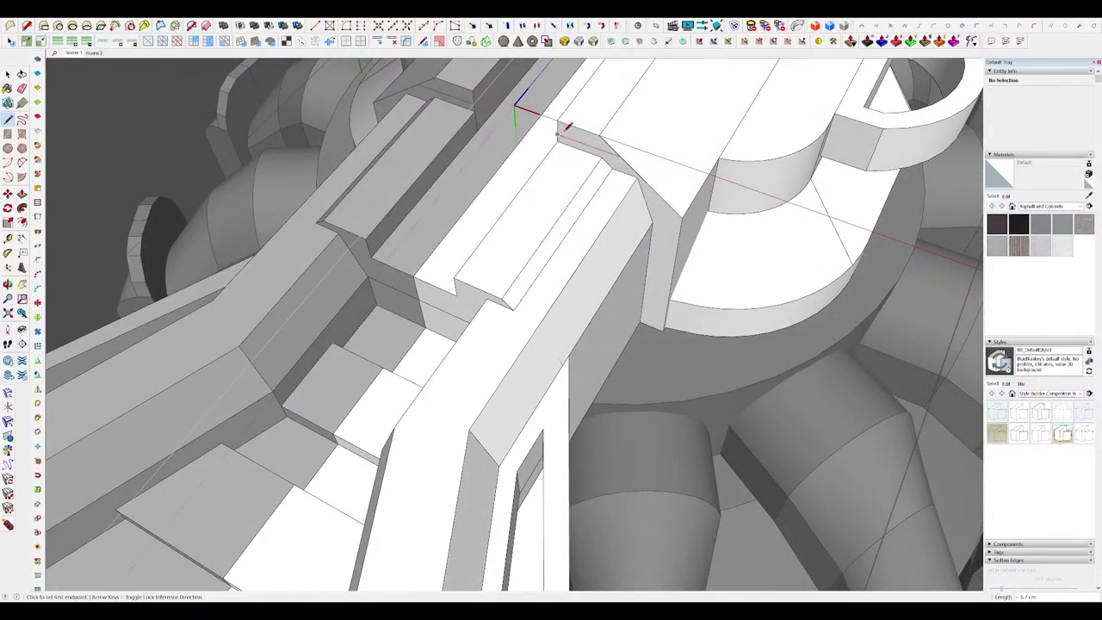
{"action": "scroll", "coordinate": [615, 84], "scroll_direction": "down", "scroll_amount": 5}
{"action": "middle_click_drag", "start_coordinate": [614, 84], "coordinate": [672, 422]}
{"action": "scroll", "coordinate": [595, 238], "scroll_direction": "down", "scroll_amount": 3}
{"action": "key", "text": "space"}
{"action": "scroll", "coordinate": [629, 224], "scroll_direction": "down", "scroll_amount": 3}
{"action": "left_click", "coordinate": [748, 405]}
{"action": "scroll", "coordinate": [749, 405], "scroll_direction": "down", "scroll_amount": 4}
{"action": "scroll", "coordinate": [748, 406], "scroll_direction": "down", "scroll_amount": 3}
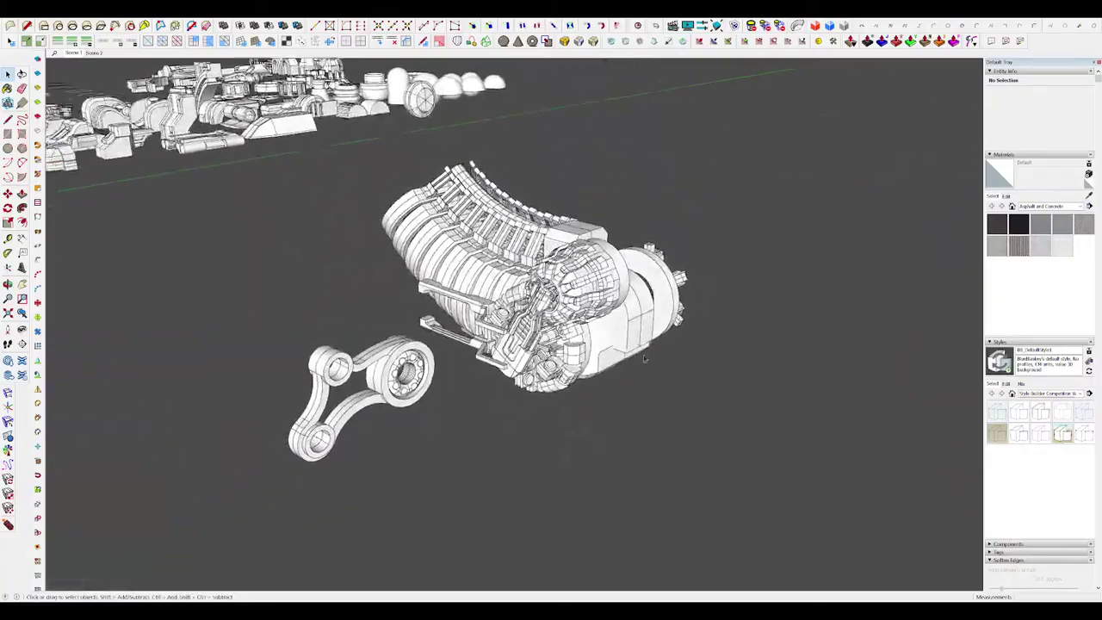
Step: Zoom in on the engine core and briefly open, then close, its group
{"action": "scroll", "coordinate": [540, 308], "scroll_direction": "up", "scroll_amount": 6}
{"action": "middle_click_drag", "start_coordinate": [541, 307], "coordinate": [604, 239]}
{"action": "scroll", "coordinate": [555, 305], "scroll_direction": "up", "scroll_amount": 3}
{"action": "double_click", "coordinate": [604, 240]}
{"action": "left_click", "coordinate": [604, 239]}
{"action": "scroll", "coordinate": [604, 239], "scroll_direction": "down", "scroll_amount": 5}
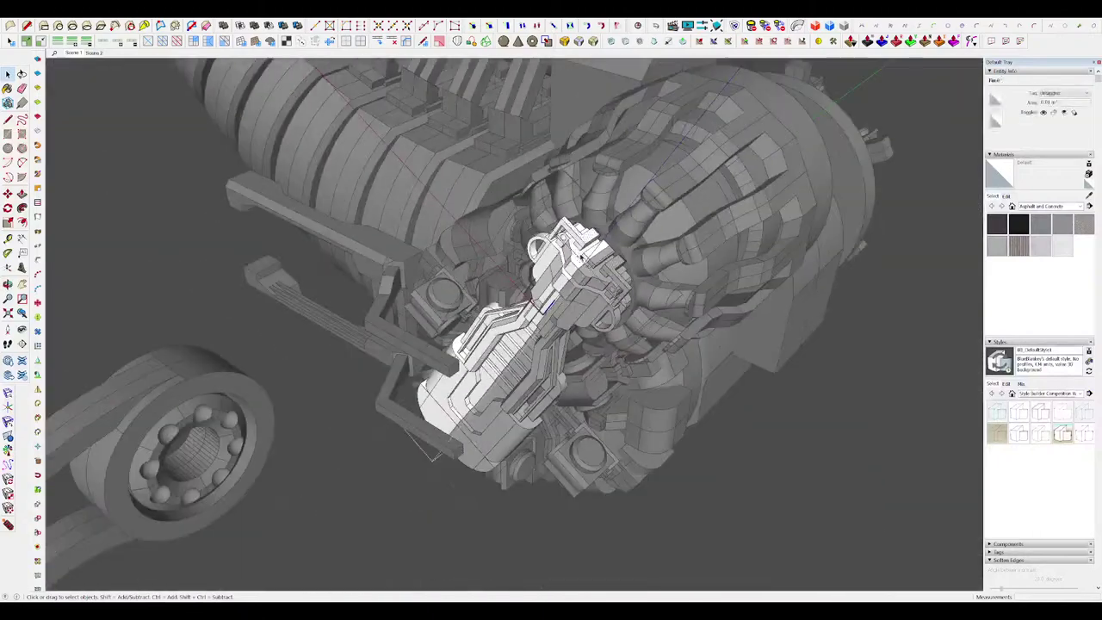
{"action": "scroll", "coordinate": [762, 313], "scroll_direction": "down", "scroll_amount": 3}
{"action": "left_click", "coordinate": [697, 326]}
{"action": "middle_click_drag", "start_coordinate": [697, 327], "coordinate": [711, 317]}
{"action": "scroll", "coordinate": [511, 241], "scroll_direction": "up", "scroll_amount": 3}
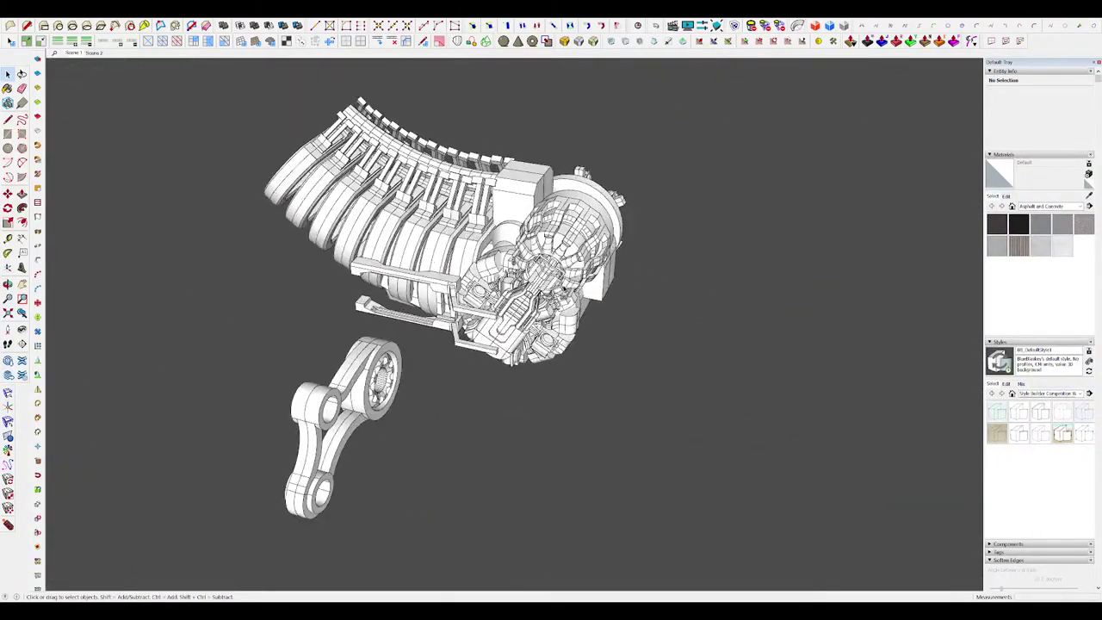
{"action": "middle_click_drag", "start_coordinate": [511, 241], "coordinate": [456, 243]}
Step: Locate and select the inner joint component inside the engine core
{"action": "scroll", "coordinate": [457, 245], "scroll_direction": "up", "scroll_amount": 5}
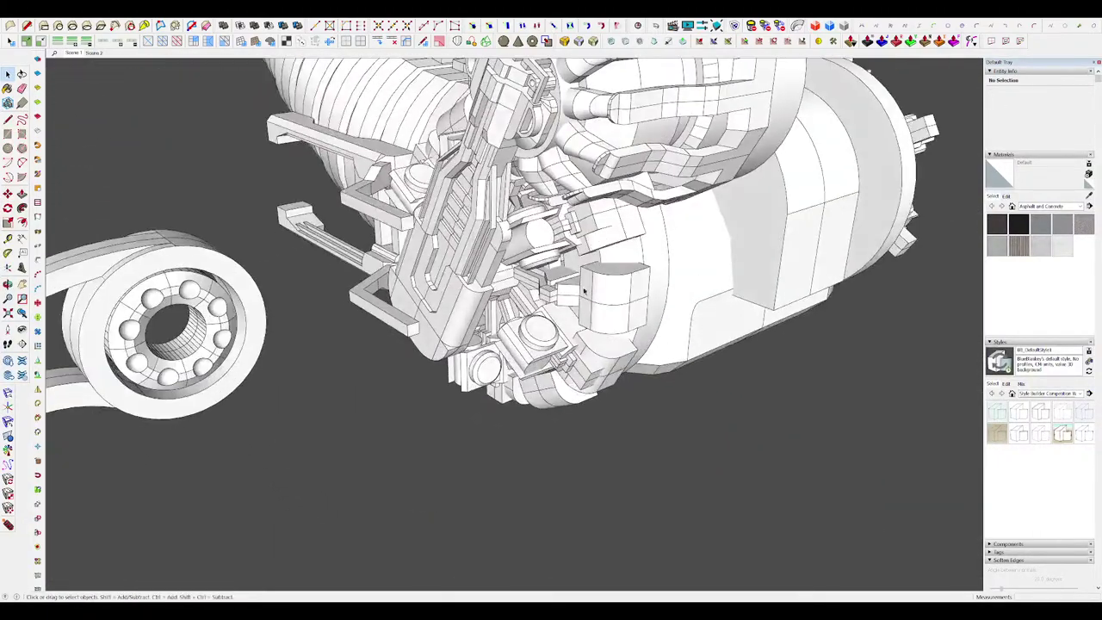
{"action": "scroll", "coordinate": [524, 238], "scroll_direction": "up", "scroll_amount": 3}
{"action": "left_click", "coordinate": [586, 246]}
{"action": "scroll", "coordinate": [583, 281], "scroll_direction": "down", "scroll_amount": 5}
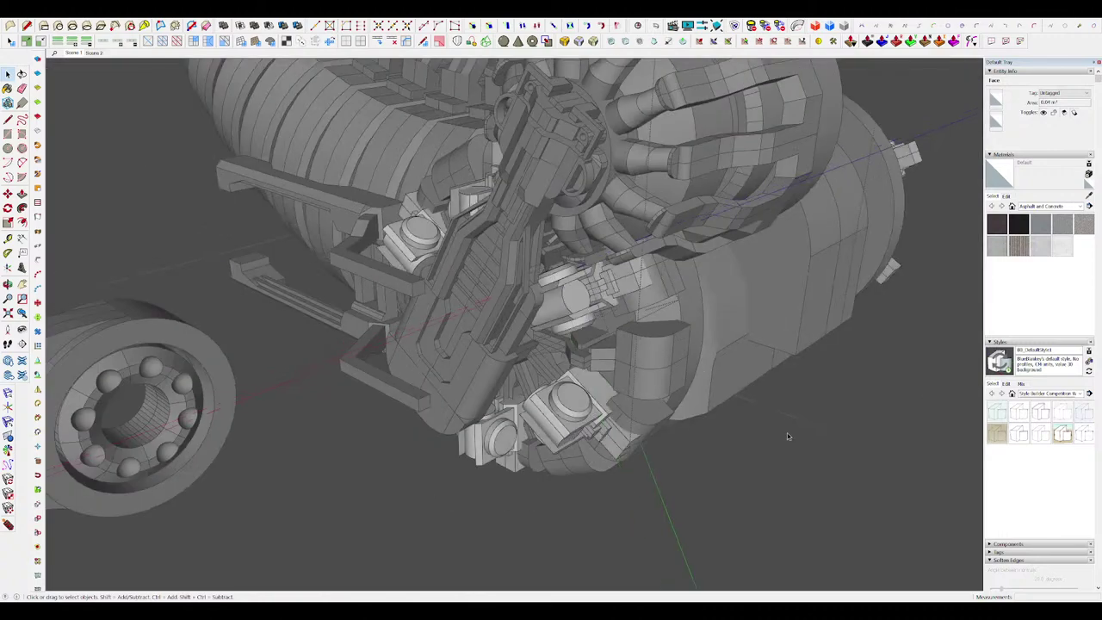
{"action": "left_click", "coordinate": [733, 385]}
{"action": "left_click", "coordinate": [578, 305]}
{"action": "middle_click_drag", "start_coordinate": [578, 305], "coordinate": [581, 271]}
{"action": "double_click", "coordinate": [581, 271]}
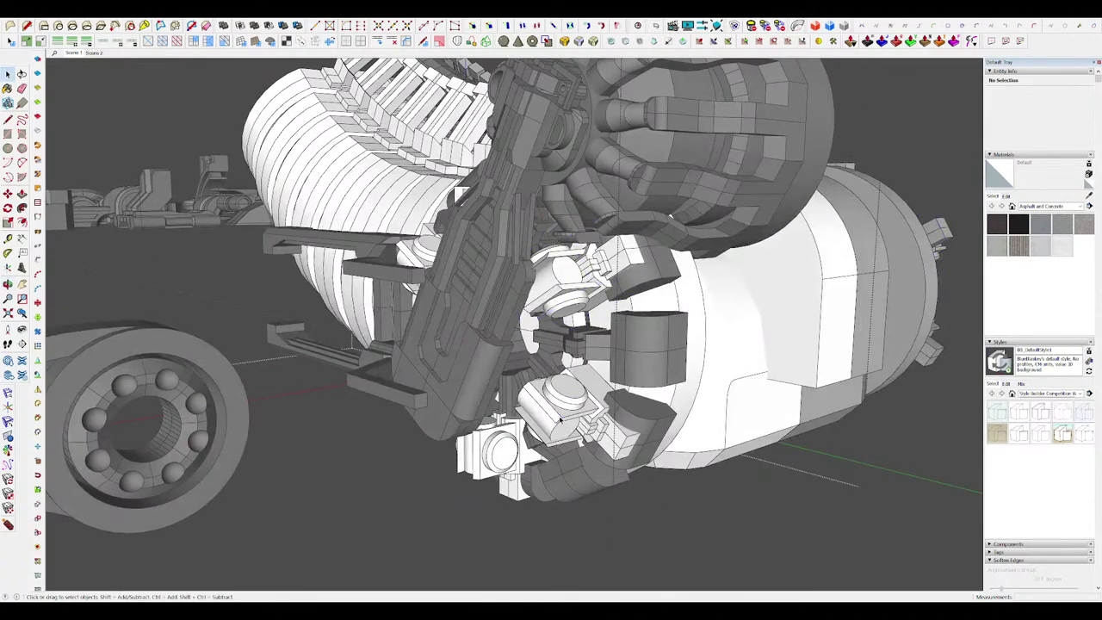
{"action": "middle_click_drag", "start_coordinate": [595, 393], "coordinate": [600, 282]}
Step: Open the joint component and its inner cylinder body for editing
{"action": "double_click", "coordinate": [575, 285]}
{"action": "scroll", "coordinate": [575, 284], "scroll_direction": "up", "scroll_amount": 5}
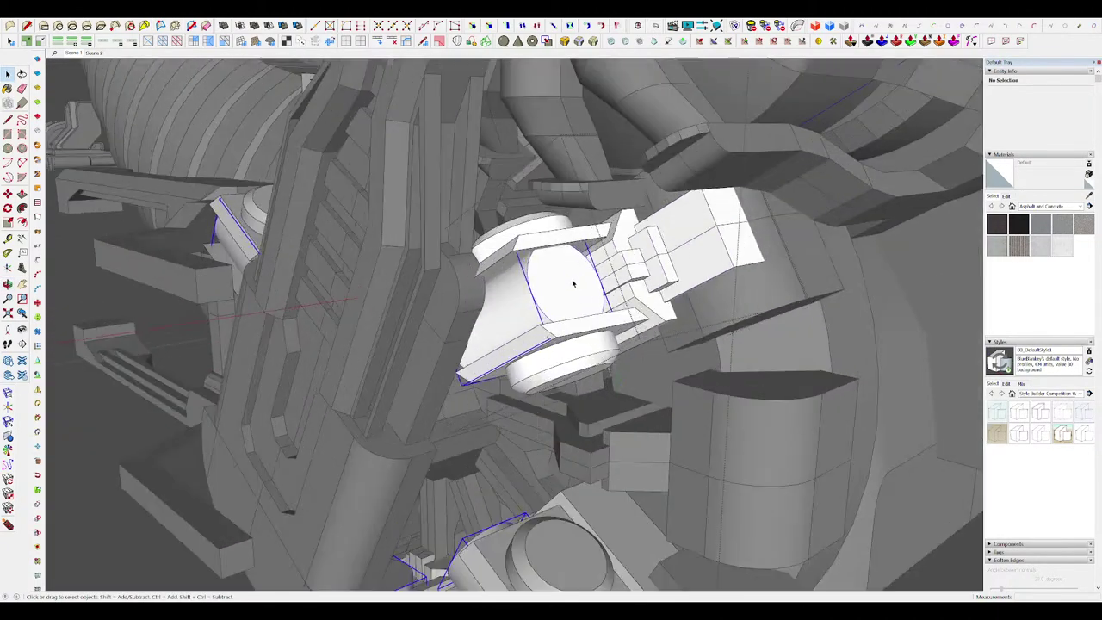
{"action": "double_click", "coordinate": [576, 281]}
{"action": "key", "text": "f"}
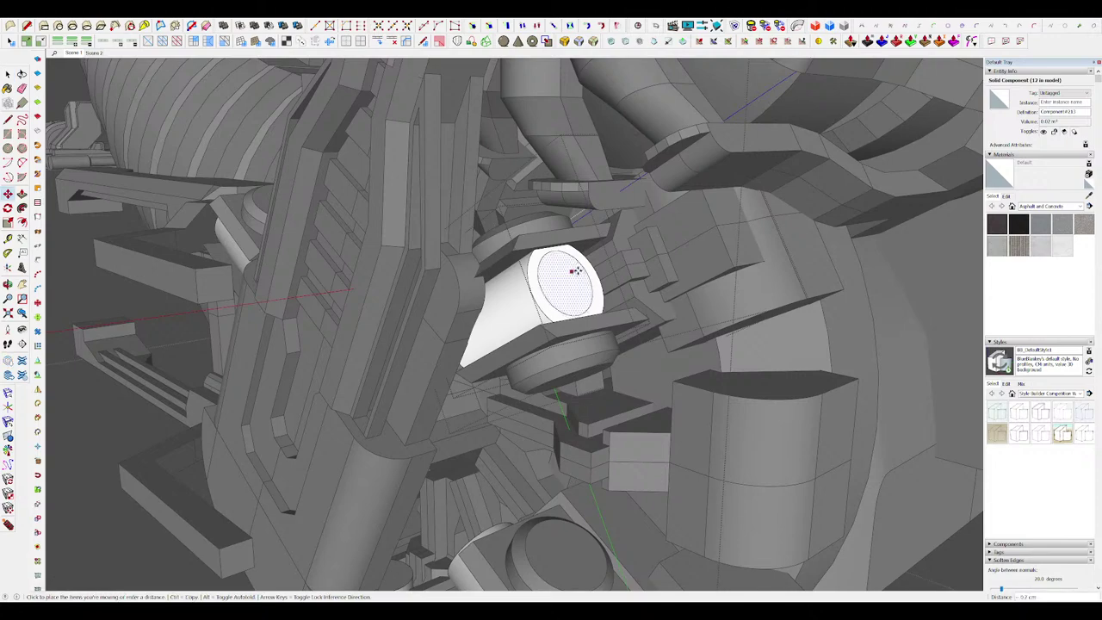
{"action": "scroll", "coordinate": [579, 267], "scroll_direction": "down", "scroll_amount": 5}
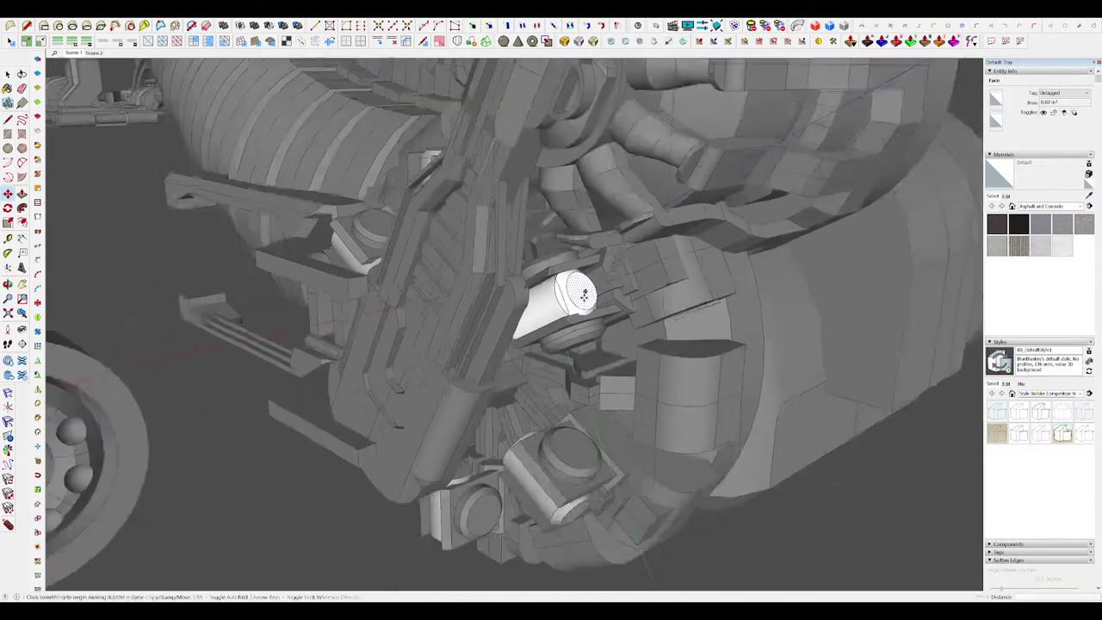
{"action": "middle_click_drag", "start_coordinate": [583, 295], "coordinate": [499, 440]}
Step: Scale the white cylinder pin narrower so it forms a stepped peg
{"action": "key", "text": "m"}
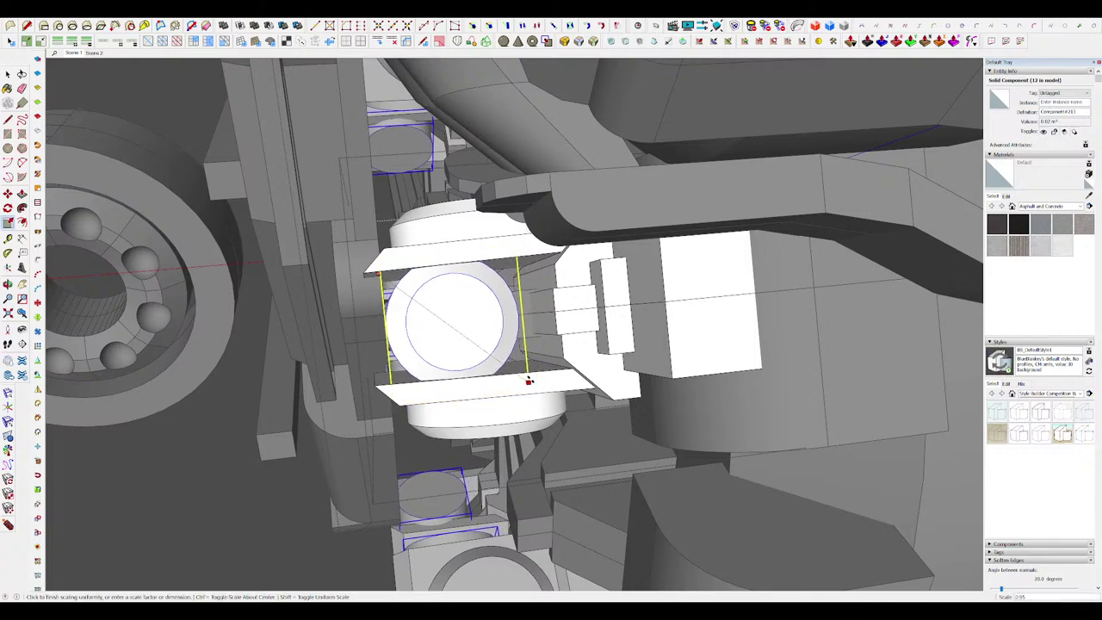
{"action": "left_click", "coordinate": [526, 378]}
{"action": "middle_click_drag", "start_coordinate": [527, 378], "coordinate": [436, 183]}
{"action": "scroll", "coordinate": [583, 278], "scroll_direction": "down", "scroll_amount": 5}
{"action": "key", "text": "p"}
{"action": "scroll", "coordinate": [583, 278], "scroll_direction": "down", "scroll_amount": 8}
{"action": "scroll", "coordinate": [568, 250], "scroll_direction": "up", "scroll_amount": 6}
{"action": "scroll", "coordinate": [495, 228], "scroll_direction": "up", "scroll_amount": 4}
Step: Draw an upward line path starting on top of the stepped cylinder
{"action": "key", "text": "l"}
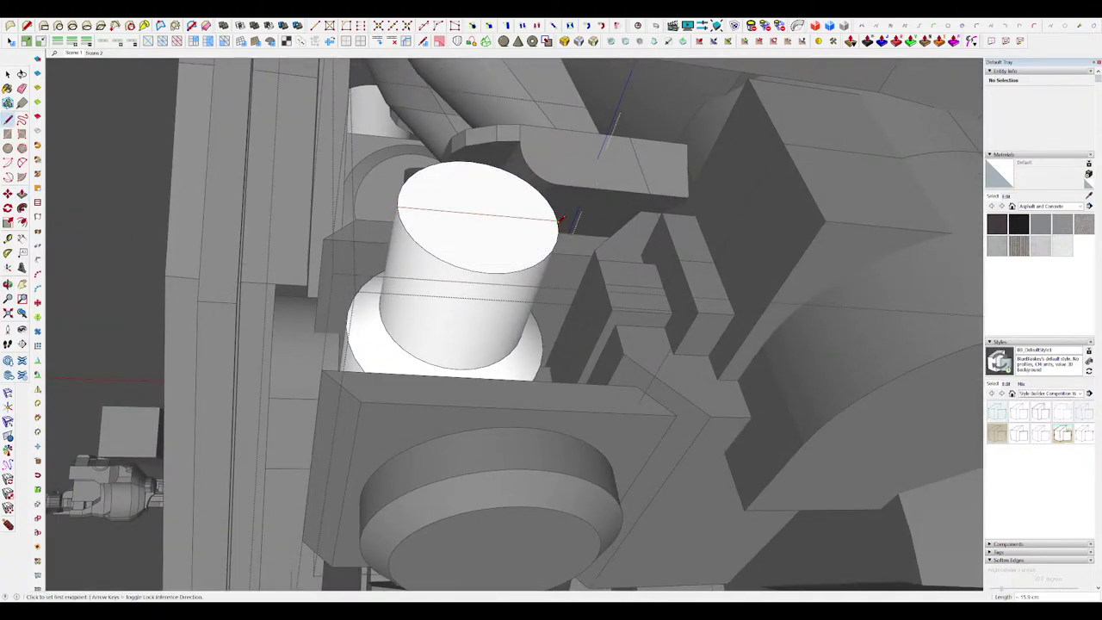
{"action": "middle_click_drag", "start_coordinate": [561, 219], "coordinate": [466, 176]}
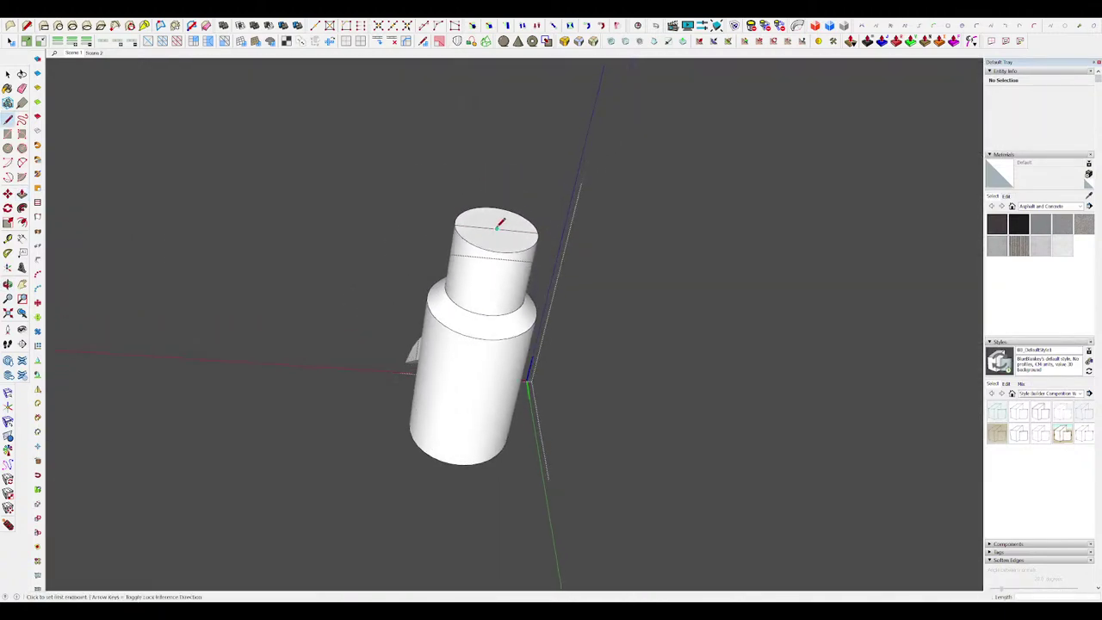
{"action": "left_click", "coordinate": [498, 226]}
{"action": "middle_click_drag", "start_coordinate": [497, 227], "coordinate": [507, 211]}
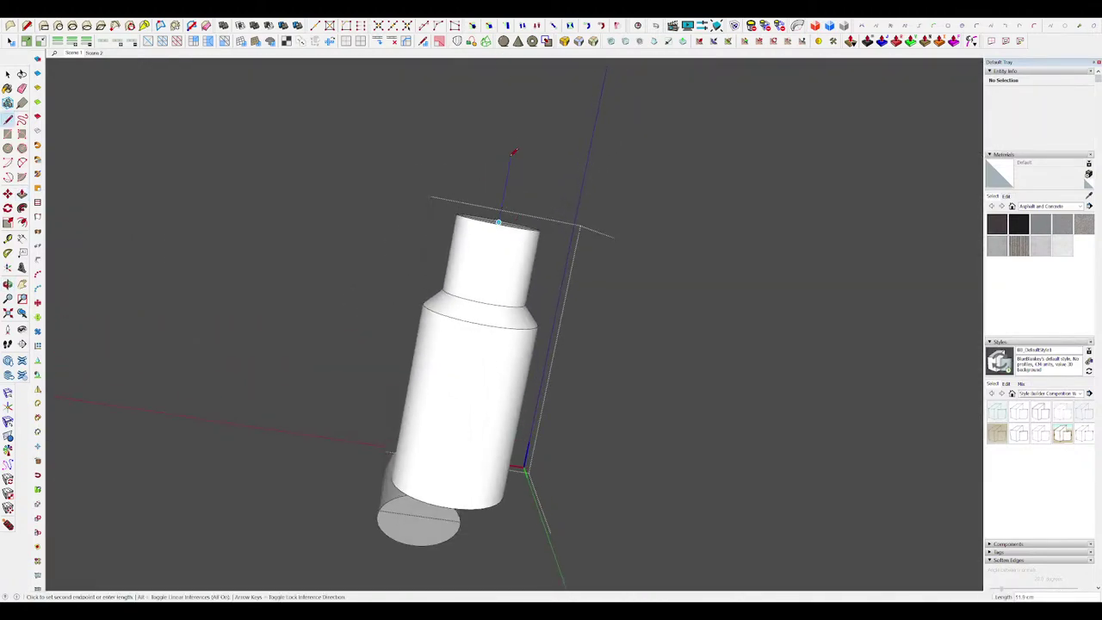
{"action": "left_click", "coordinate": [688, 171]}
{"action": "key", "text": "Escape"}
{"action": "mouse_move", "coordinate": [601, 170]}
{"action": "middle_mouse_down"}
{"action": "mouse_move", "coordinate": [583, 235]}
{"action": "mouse_move", "coordinate": [502, 182]}
{"action": "middle_mouse_up"}
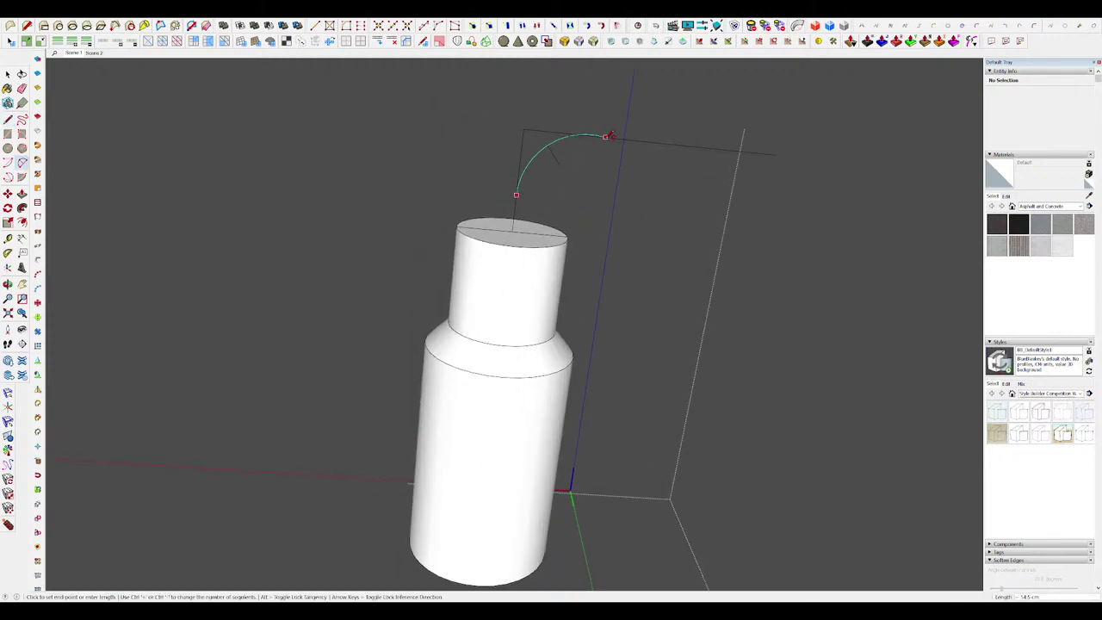
{"action": "middle_click_drag", "start_coordinate": [597, 134], "coordinate": [589, 117]}
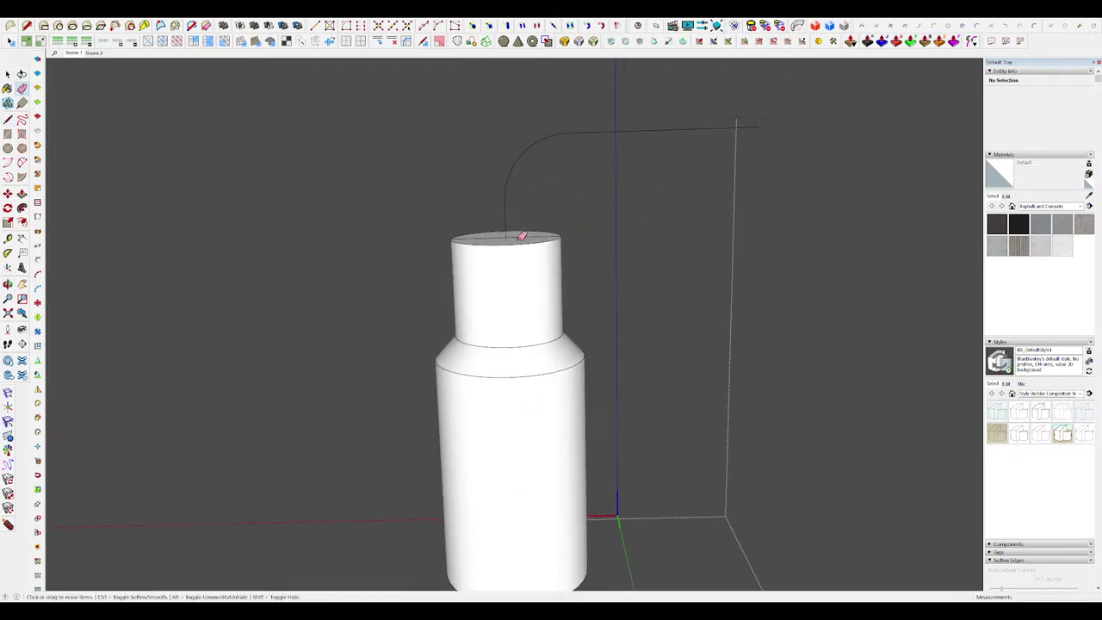
Step: Select the curved path and sweep it into an elbow pipe with Follow Me
{"action": "left_click_drag", "start_coordinate": [581, 196], "coordinate": [473, 124]}
{"action": "middle_click_drag", "start_coordinate": [537, 233], "coordinate": [561, 377]}
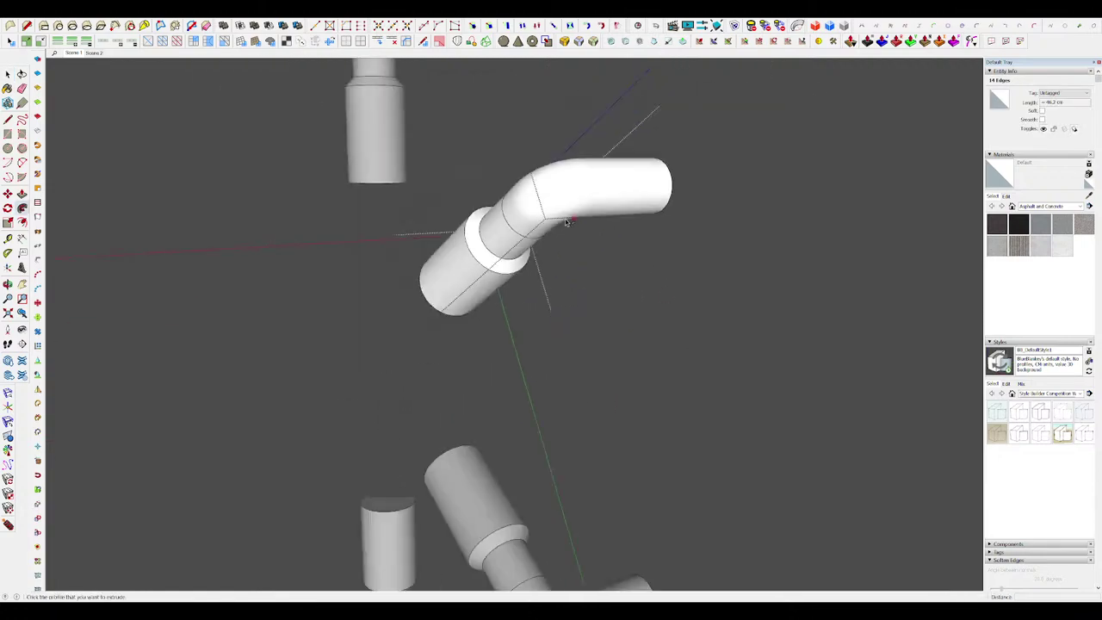
{"action": "middle_click_drag", "start_coordinate": [654, 258], "coordinate": [772, 307]}
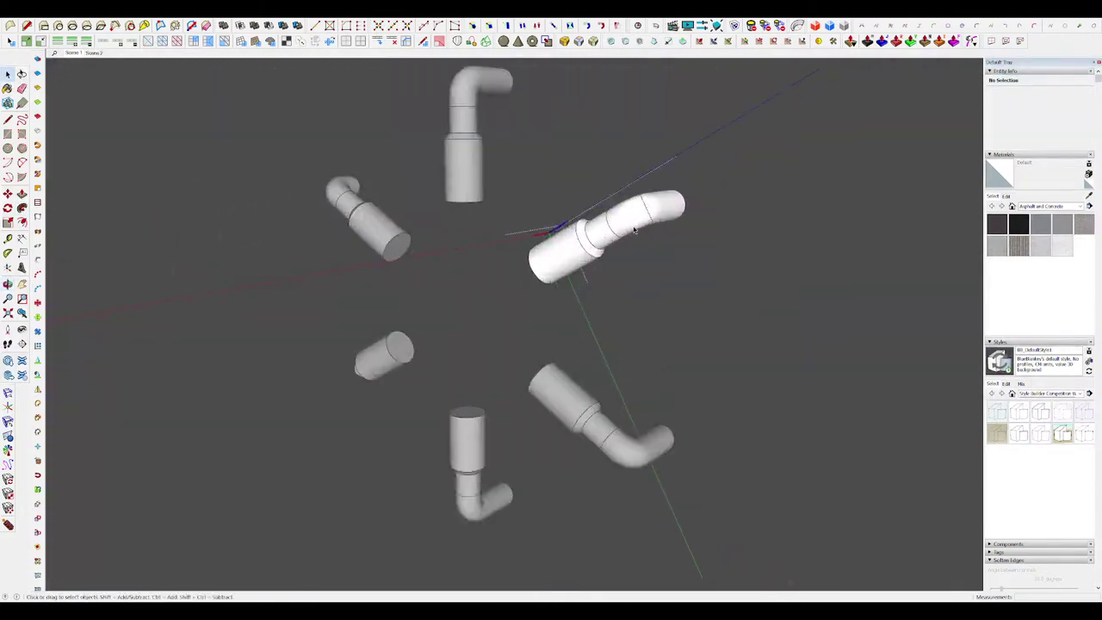
{"action": "middle_click_drag", "start_coordinate": [772, 307], "coordinate": [605, 217]}
{"action": "scroll", "coordinate": [597, 212], "scroll_direction": "up", "scroll_amount": 3}
{"action": "left_click_drag", "start_coordinate": [540, 202], "coordinate": [557, 209]}
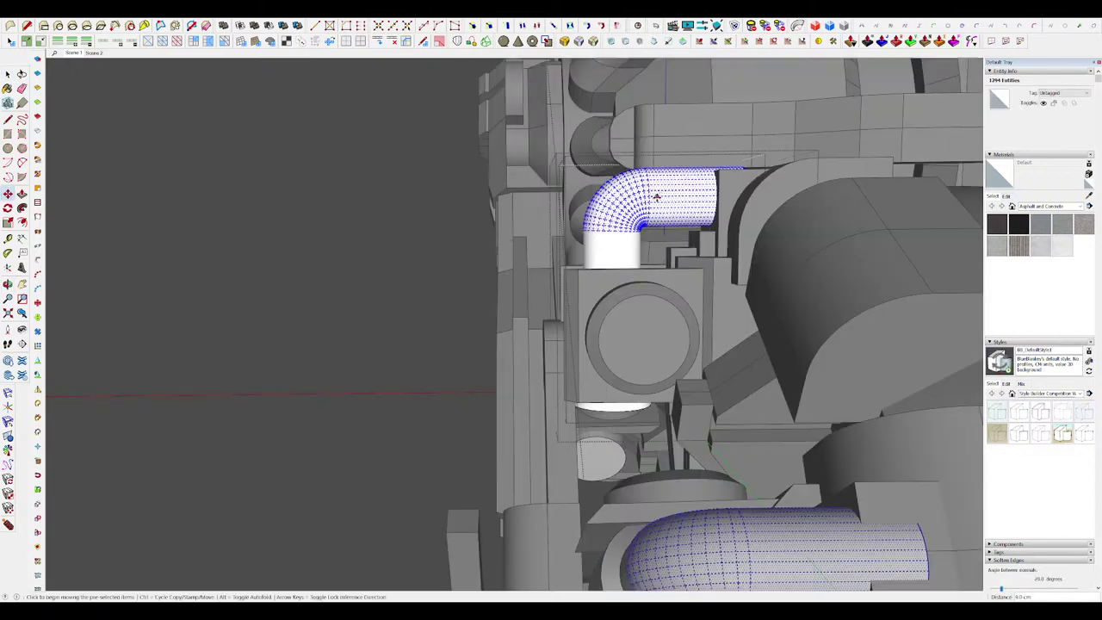
Step: Move the elbow pipe into place inside the arm head's housing
{"action": "middle_click_drag", "start_coordinate": [662, 195], "coordinate": [728, 355]}
{"action": "scroll", "coordinate": [631, 247], "scroll_direction": "up", "scroll_amount": 3}
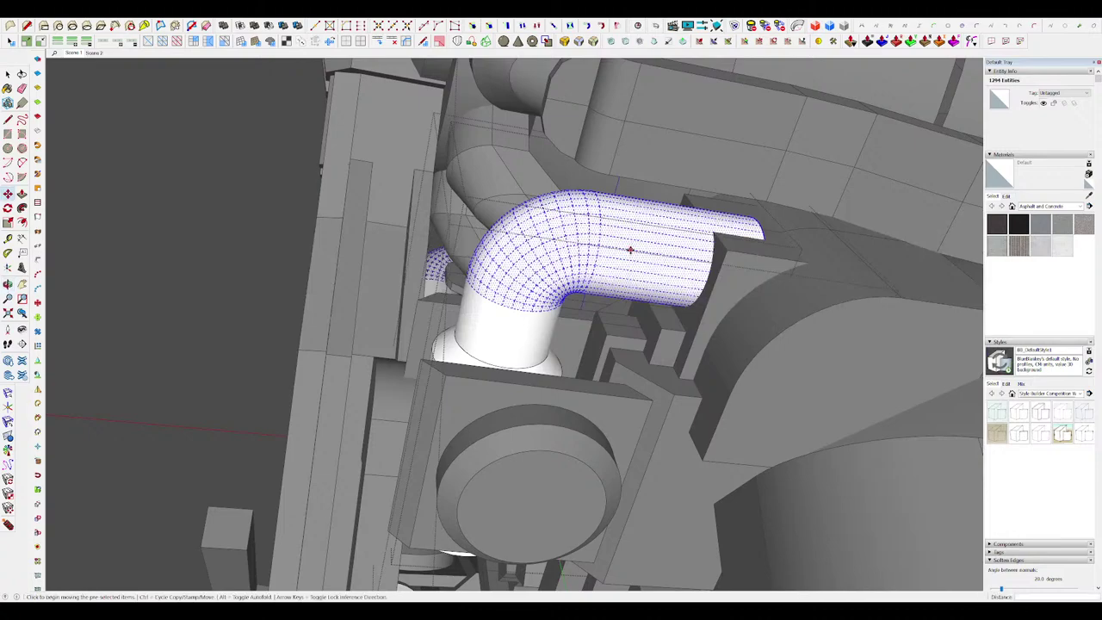
{"action": "left_click", "coordinate": [635, 263]}
{"action": "middle_click_drag", "start_coordinate": [635, 263], "coordinate": [654, 301]}
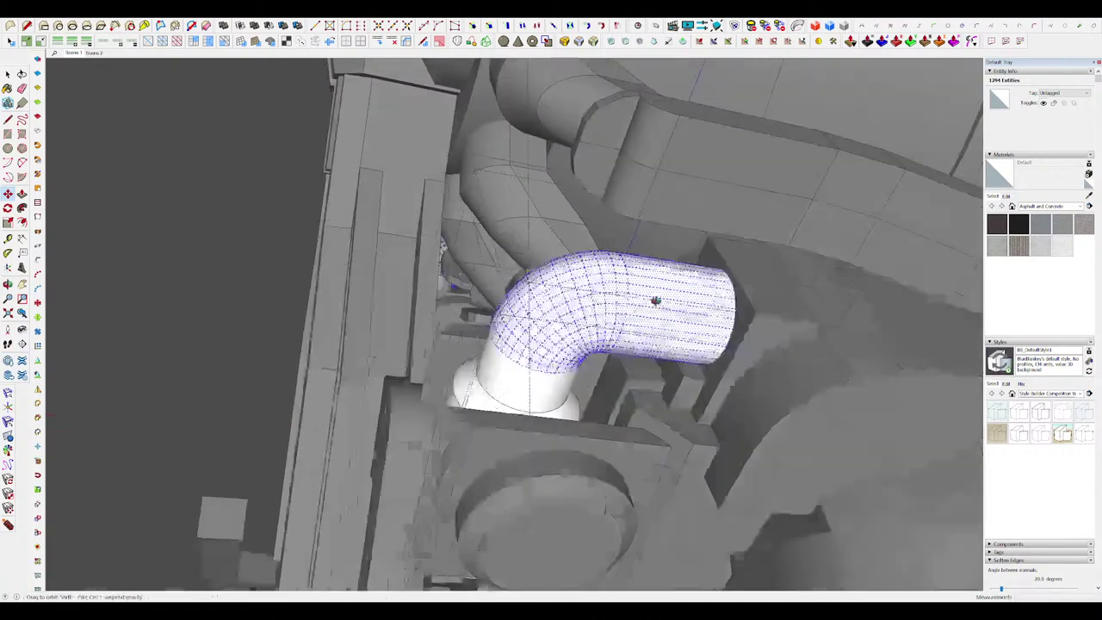
{"action": "scroll", "coordinate": [654, 301], "scroll_direction": "down", "scroll_amount": 5}
Step: Clear the selection and exit the group editing contexts
{"action": "key", "text": "space"}
{"action": "left_click", "coordinate": [774, 396]}
{"action": "scroll", "coordinate": [783, 400], "scroll_direction": "down", "scroll_amount": 4}
{"action": "left_click", "coordinate": [783, 400]}
{"action": "middle_click_drag", "start_coordinate": [783, 400], "coordinate": [805, 411]}
{"action": "left_click", "coordinate": [799, 406]}
{"action": "scroll", "coordinate": [813, 411], "scroll_direction": "down", "scroll_amount": 2}
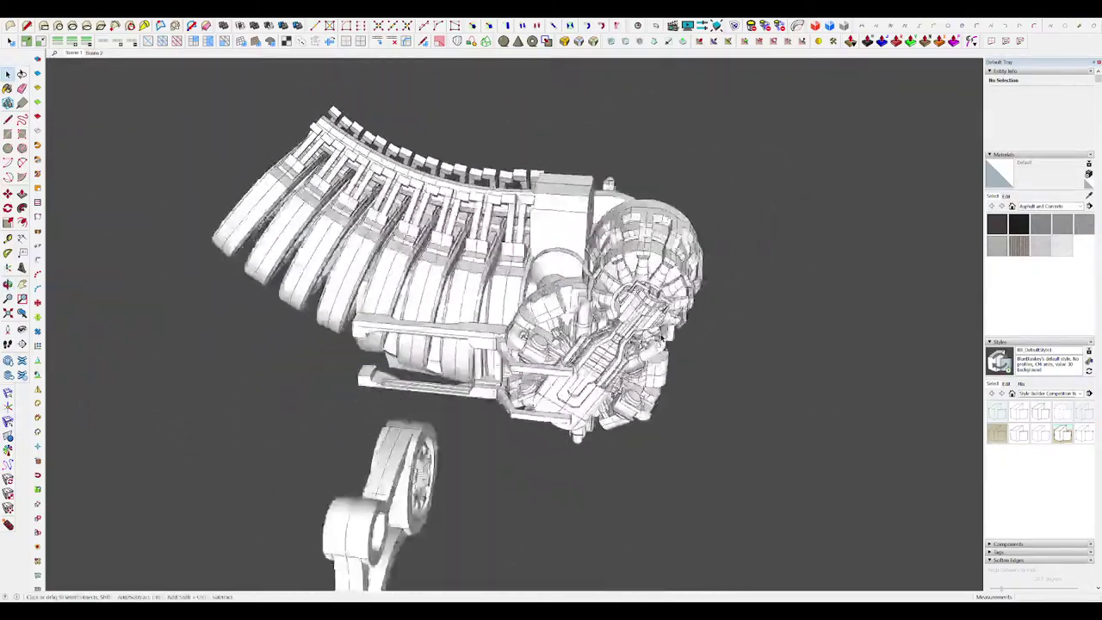
Step: Open the spoked disk group for editing, hiding the rest of the model
{"action": "middle_click_drag", "start_coordinate": [661, 338], "coordinate": [525, 391]}
{"action": "scroll", "coordinate": [527, 391], "scroll_direction": "up", "scroll_amount": 4}
{"action": "double_click", "coordinate": [482, 345]}
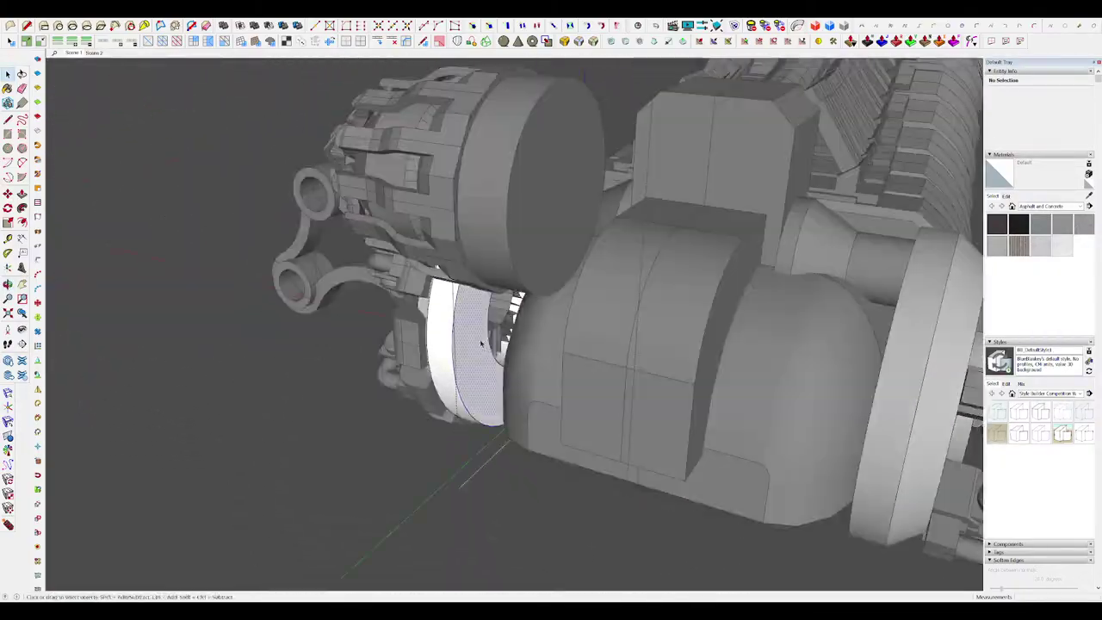
{"action": "left_click", "coordinate": [482, 344]}
{"action": "key", "text": "h"}
{"action": "scroll", "coordinate": [484, 346], "scroll_direction": "up", "scroll_amount": 4}
{"action": "middle_click_drag", "start_coordinate": [483, 346], "coordinate": [571, 356]}
{"action": "key", "text": "h"}
{"action": "scroll", "coordinate": [584, 368], "scroll_direction": "down", "scroll_amount": 1}
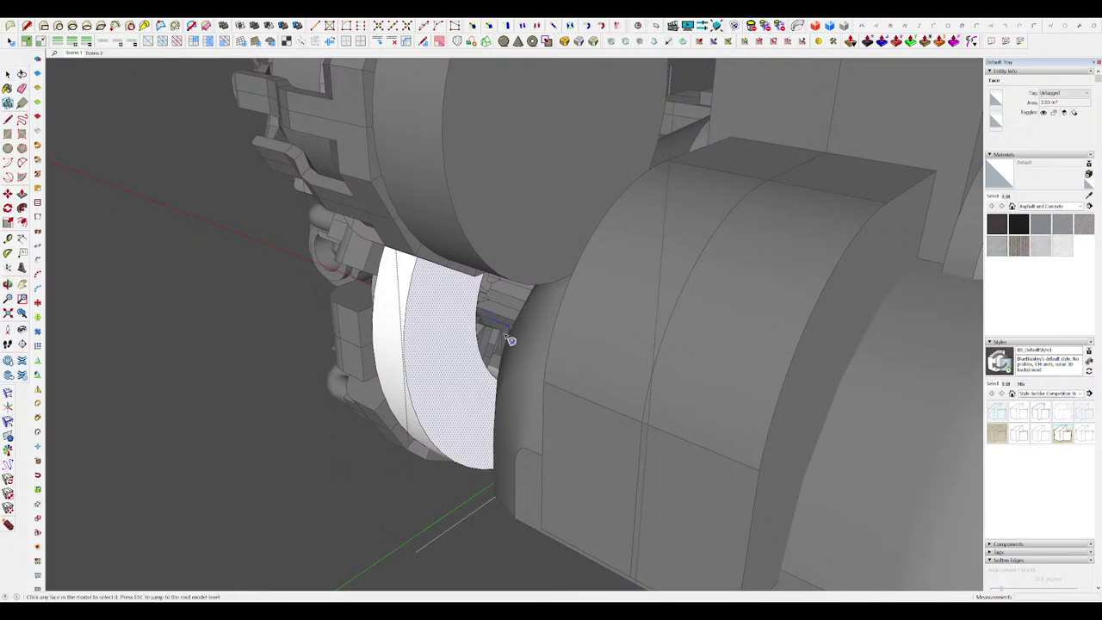
Step: Draw a line to close the spoke outline and erase its stray edges
{"action": "key", "text": "l"}
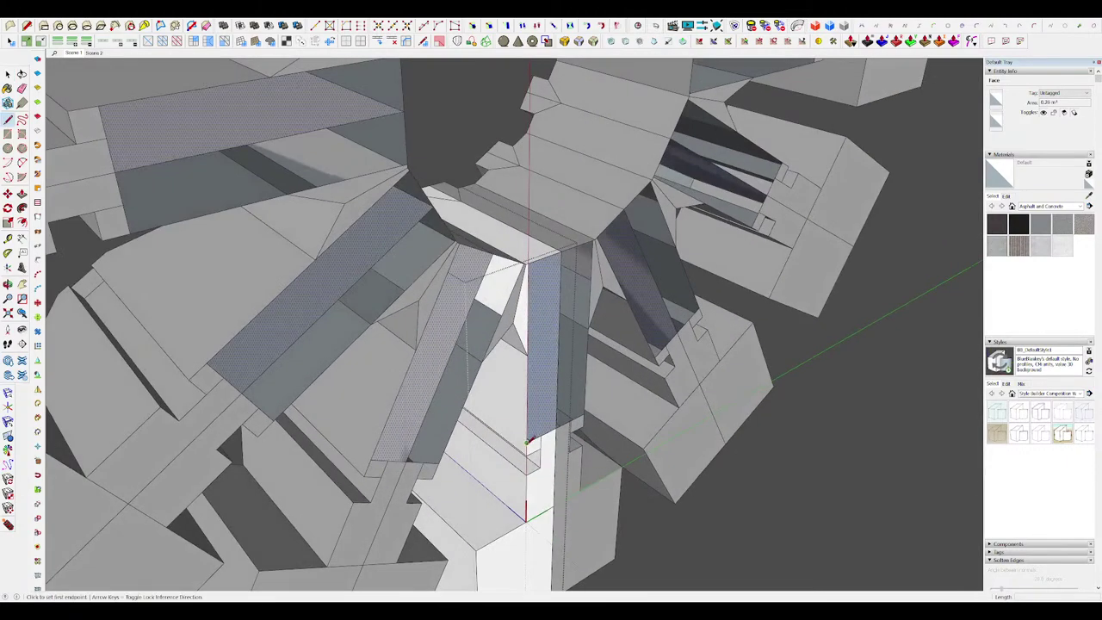
{"action": "left_click", "coordinate": [557, 427]}
{"action": "middle_click_drag", "start_coordinate": [557, 427], "coordinate": [528, 389]}
{"action": "key", "text": "e"}
{"action": "left_click_drag", "start_coordinate": [539, 436], "coordinate": [535, 440]}
{"action": "scroll", "coordinate": [539, 390], "scroll_direction": "down", "scroll_amount": 3}
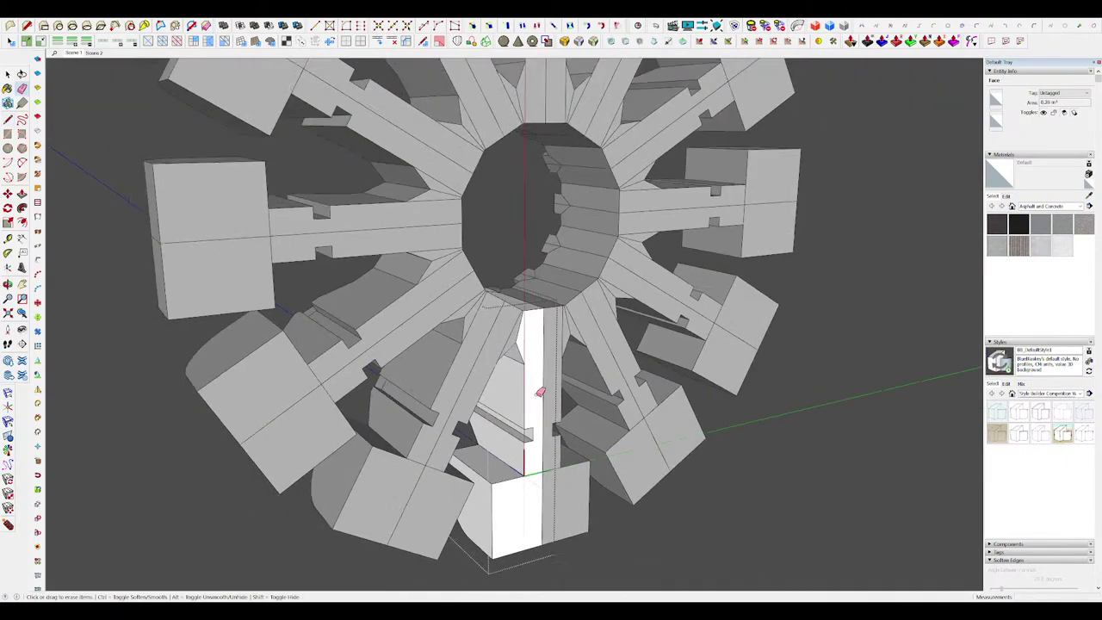
{"action": "middle_click_drag", "start_coordinate": [539, 391], "coordinate": [521, 342]}
{"action": "scroll", "coordinate": [521, 342], "scroll_direction": "up", "scroll_amount": 4}
{"action": "scroll", "coordinate": [573, 306], "scroll_direction": "down", "scroll_amount": 4}
Step: Toggle the surrounding model on and off to check the hub in context
{"action": "key", "text": "h"}
{"action": "mouse_move", "coordinate": [573, 305]}
{"action": "middle_mouse_down"}
{"action": "mouse_move", "coordinate": [692, 390]}
{"action": "mouse_move", "coordinate": [608, 346]}
{"action": "middle_mouse_up"}
{"action": "scroll", "coordinate": [607, 347], "scroll_direction": "down", "scroll_amount": 4}
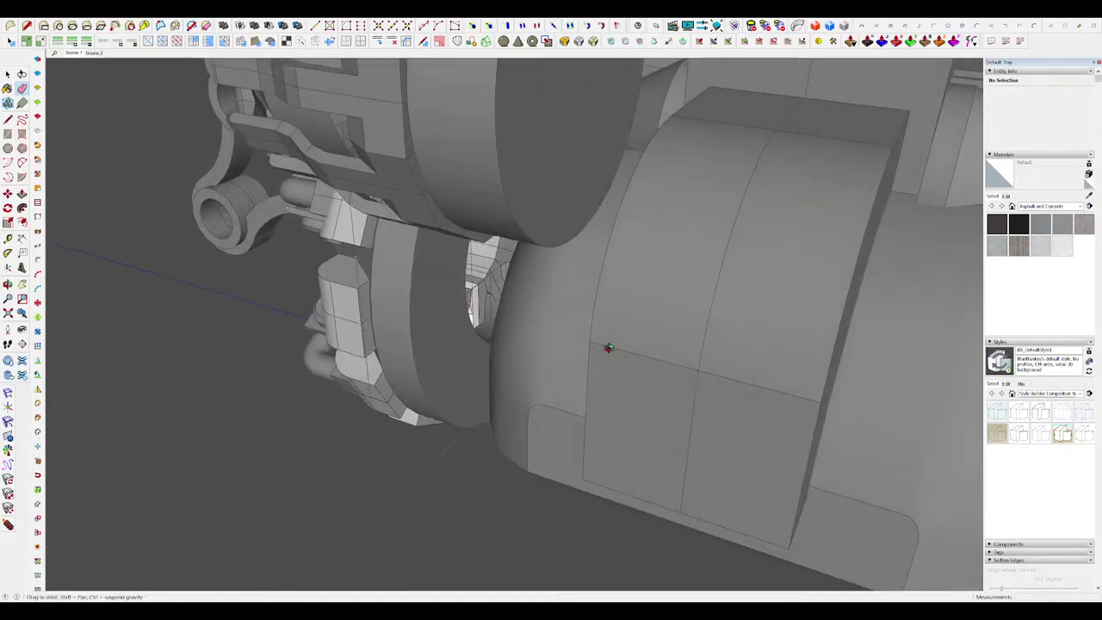
{"action": "key", "text": "h"}
{"action": "scroll", "coordinate": [485, 312], "scroll_direction": "up", "scroll_amount": 4}
Step: Push/pull the spoke face to thicken it
{"action": "key", "text": "p"}
{"action": "scroll", "coordinate": [489, 315], "scroll_direction": "down", "scroll_amount": 3}
{"action": "left_click", "coordinate": [506, 325]}
{"action": "middle_click_drag", "start_coordinate": [507, 323], "coordinate": [447, 303]}
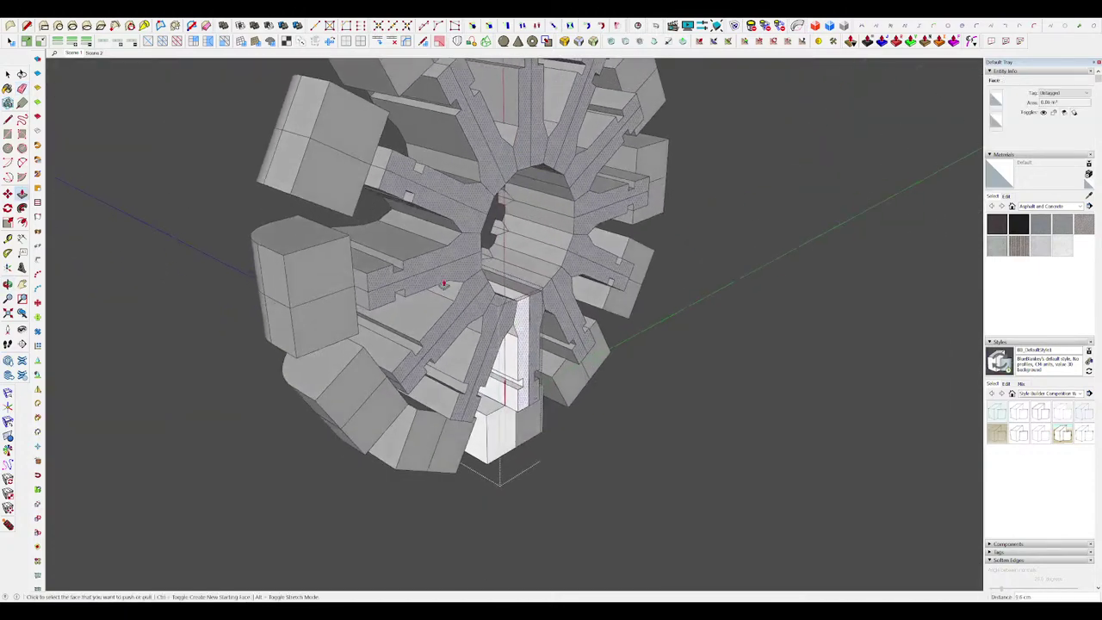
{"action": "scroll", "coordinate": [456, 295], "scroll_direction": "down", "scroll_amount": 3}
{"action": "key", "text": "h"}
{"action": "left_click", "coordinate": [512, 296]}
{"action": "middle_click_drag", "start_coordinate": [514, 302], "coordinate": [614, 307]}
{"action": "scroll", "coordinate": [615, 307], "scroll_direction": "down", "scroll_amount": 3}
{"action": "key", "text": "space"}
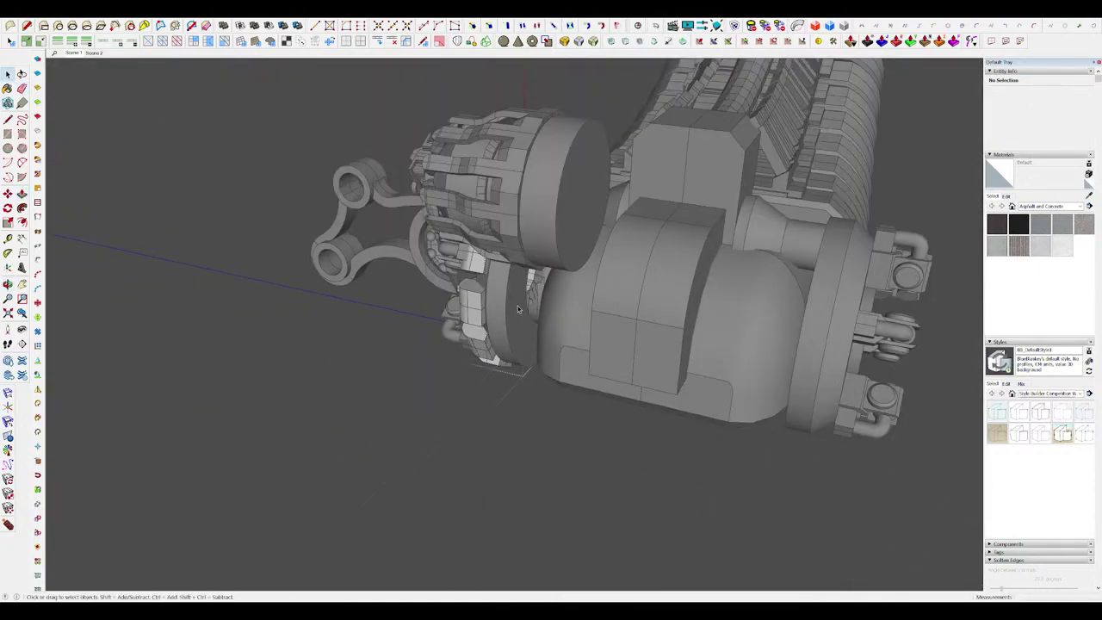
Step: Select the white collar ring's front face and inspect it edge-on
{"action": "middle_click_drag", "start_coordinate": [521, 317], "coordinate": [564, 274]}
{"action": "scroll", "coordinate": [625, 301], "scroll_direction": "down", "scroll_amount": 5}
{"action": "scroll", "coordinate": [596, 355], "scroll_direction": "up", "scroll_amount": 5}
{"action": "middle_click_drag", "start_coordinate": [596, 355], "coordinate": [527, 416]}
{"action": "left_click", "coordinate": [555, 365]}
{"action": "scroll", "coordinate": [558, 413], "scroll_direction": "up", "scroll_amount": 2}
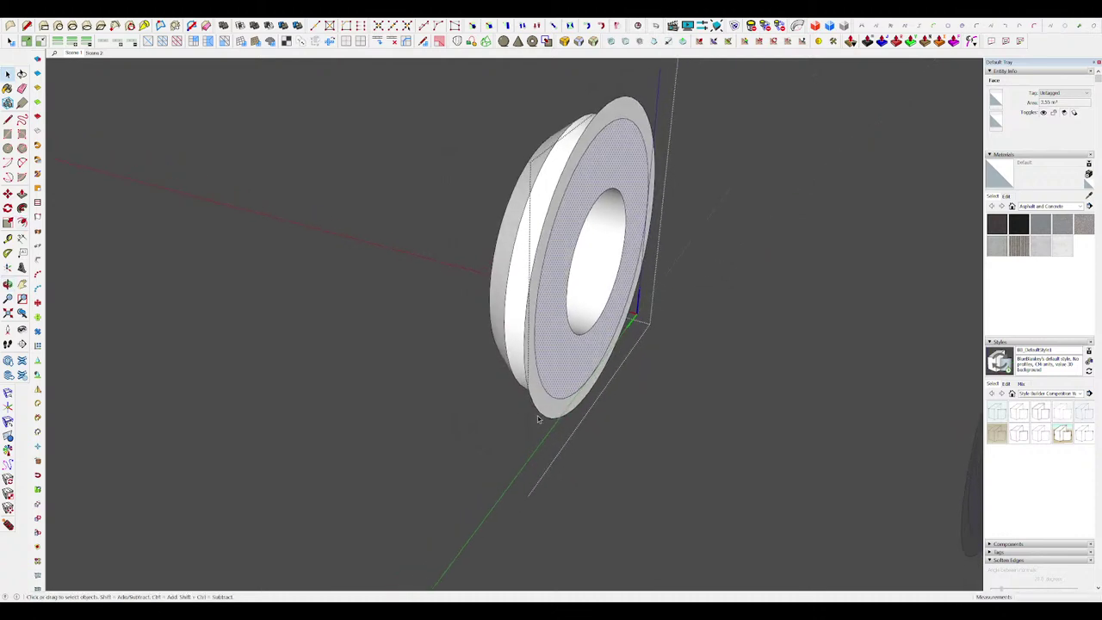
{"action": "middle_click_drag", "start_coordinate": [559, 417], "coordinate": [675, 429]}
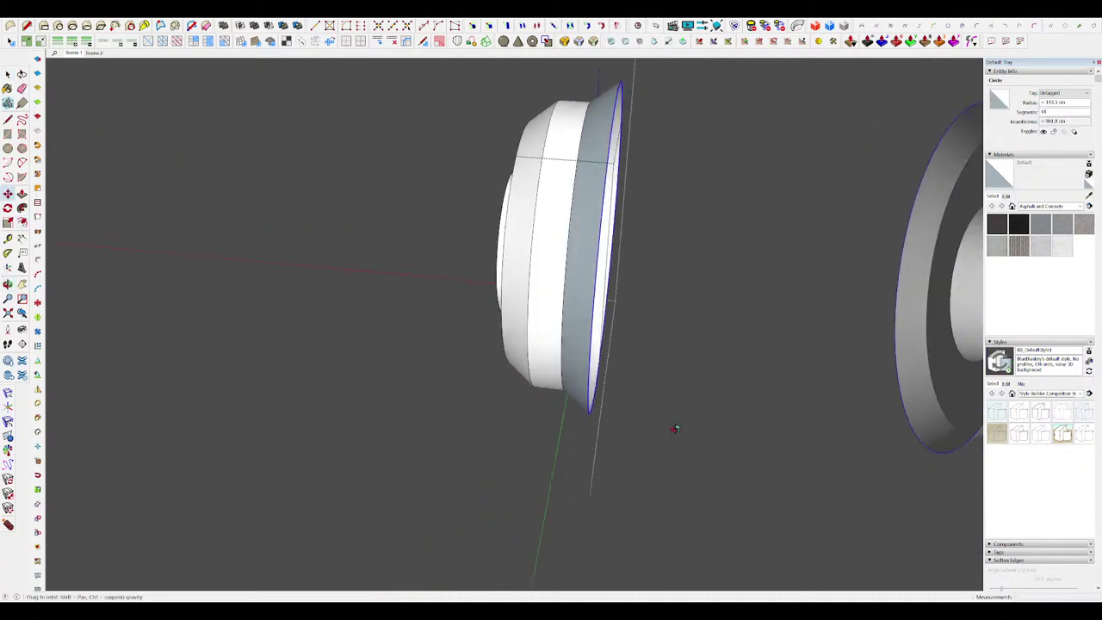
{"action": "middle_click_drag", "start_coordinate": [567, 366], "coordinate": [558, 369]}
{"action": "scroll", "coordinate": [622, 319], "scroll_direction": "down", "scroll_amount": 8}
Step: Push/pull the white ring surface to widen the collar band around the housing
{"action": "left_click", "coordinate": [604, 307]}
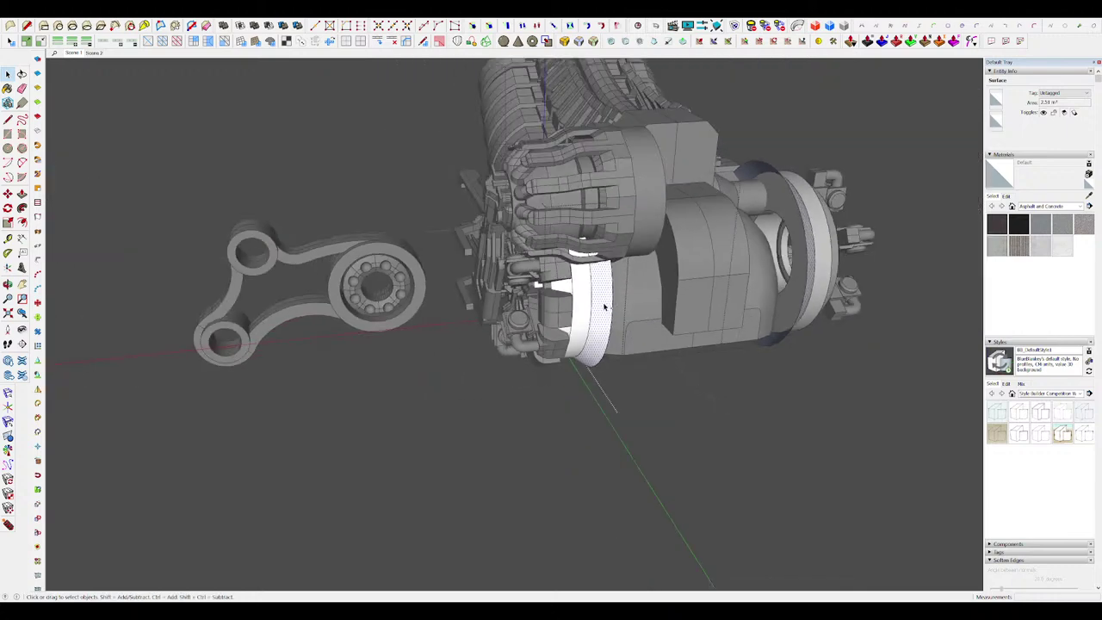
{"action": "scroll", "coordinate": [593, 297], "scroll_direction": "up", "scroll_amount": 2}
{"action": "key", "text": "l"}
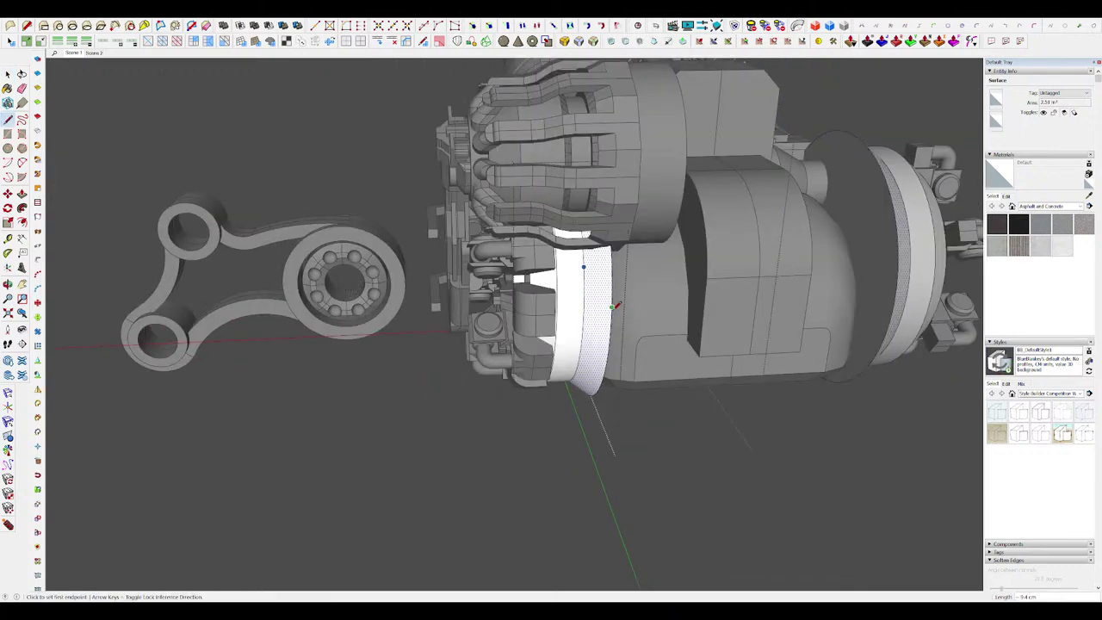
{"action": "key", "text": "p"}
{"action": "middle_click_drag", "start_coordinate": [617, 304], "coordinate": [540, 260]}
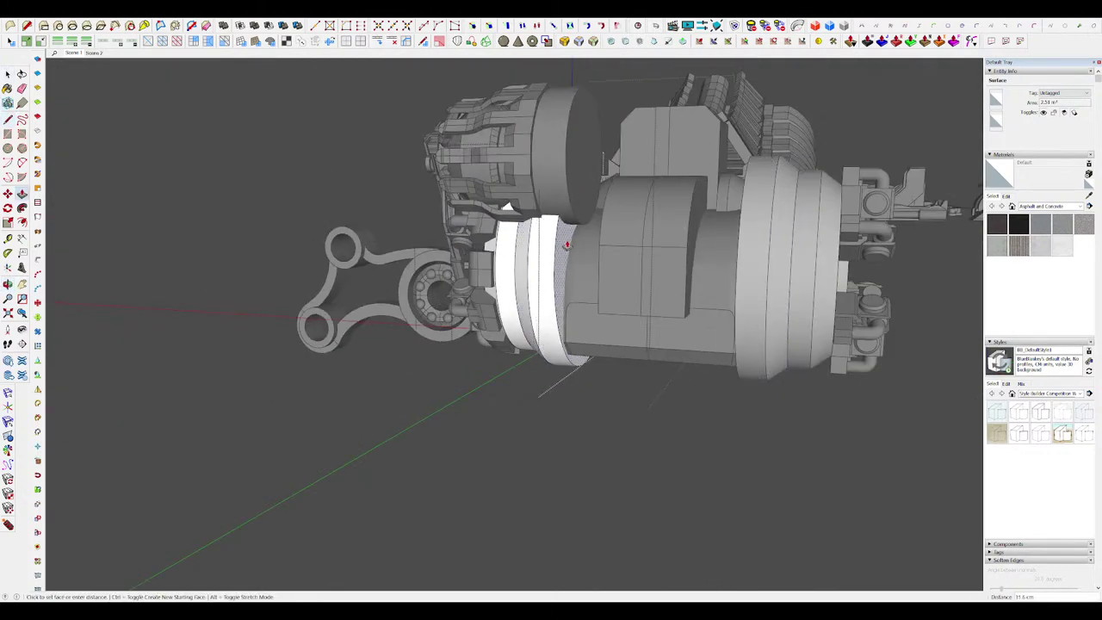
{"action": "middle_click_drag", "start_coordinate": [583, 217], "coordinate": [594, 300]}
{"action": "key", "text": "space"}
Step: Exit the group and select the small hub component, then the long plate component
{"action": "left_click", "coordinate": [721, 307]}
{"action": "scroll", "coordinate": [721, 307], "scroll_direction": "down", "scroll_amount": 2}
{"action": "middle_click_drag", "start_coordinate": [722, 307], "coordinate": [624, 206]}
{"action": "left_click", "coordinate": [594, 282]}
{"action": "scroll", "coordinate": [686, 300], "scroll_direction": "up", "scroll_amount": 3}
{"action": "scroll", "coordinate": [686, 300], "scroll_direction": "up", "scroll_amount": 2}
{"action": "scroll", "coordinate": [566, 323], "scroll_direction": "up", "scroll_amount": 2}
{"action": "left_click", "coordinate": [566, 324]}
{"action": "middle_click_drag", "start_coordinate": [566, 323], "coordinate": [546, 206]}
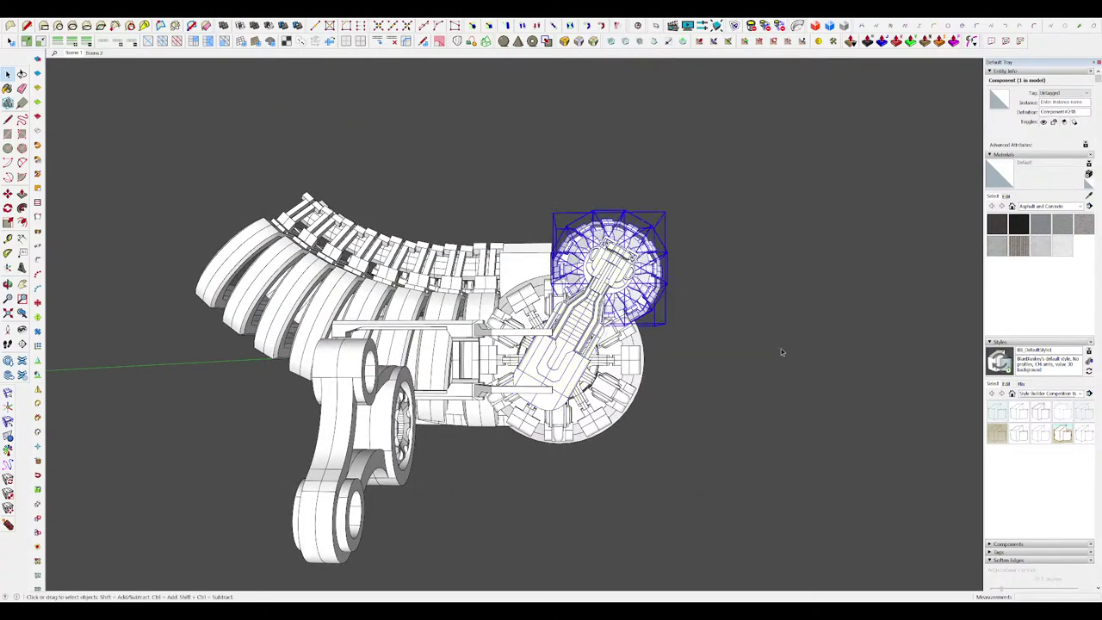
Step: Select the front plate and dome connector components and cut them
{"action": "middle_click_drag", "start_coordinate": [781, 351], "coordinate": [649, 422]}
{"action": "left_click", "coordinate": [632, 275]}
{"action": "middle_click_drag", "start_coordinate": [602, 314], "coordinate": [586, 323]}
{"action": "scroll", "coordinate": [535, 379], "scroll_direction": "up", "scroll_amount": 2}
{"action": "left_click", "coordinate": [536, 393]}
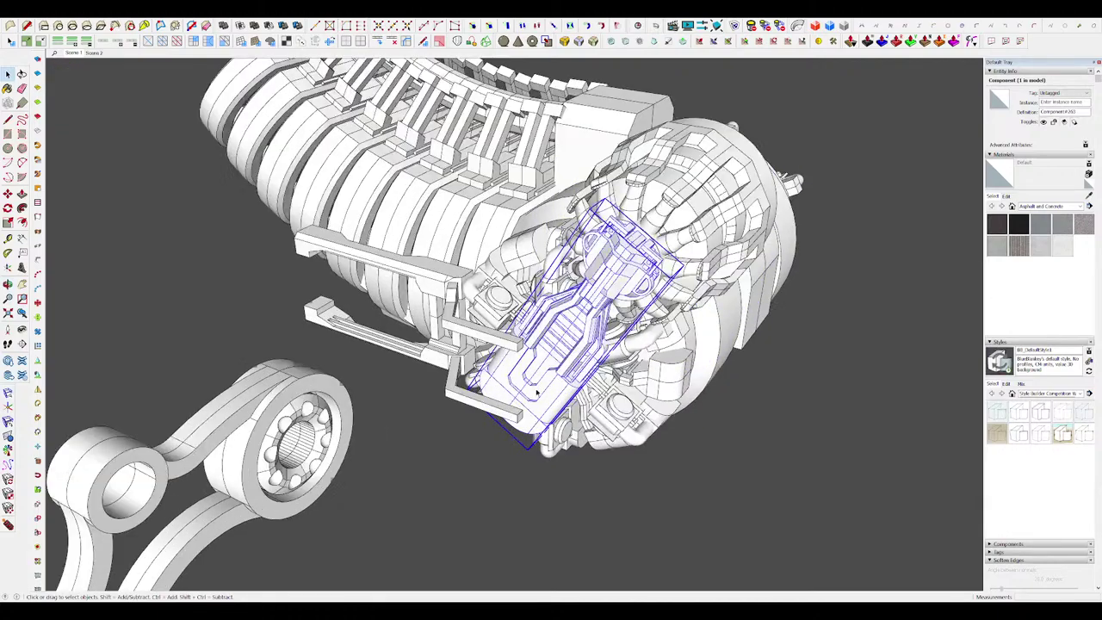
{"action": "middle_click_drag", "start_coordinate": [536, 392], "coordinate": [481, 405]}
{"action": "scroll", "coordinate": [535, 327], "scroll_direction": "down", "scroll_amount": 3}
{"action": "left_click", "coordinate": [627, 329], "text": "shift"}
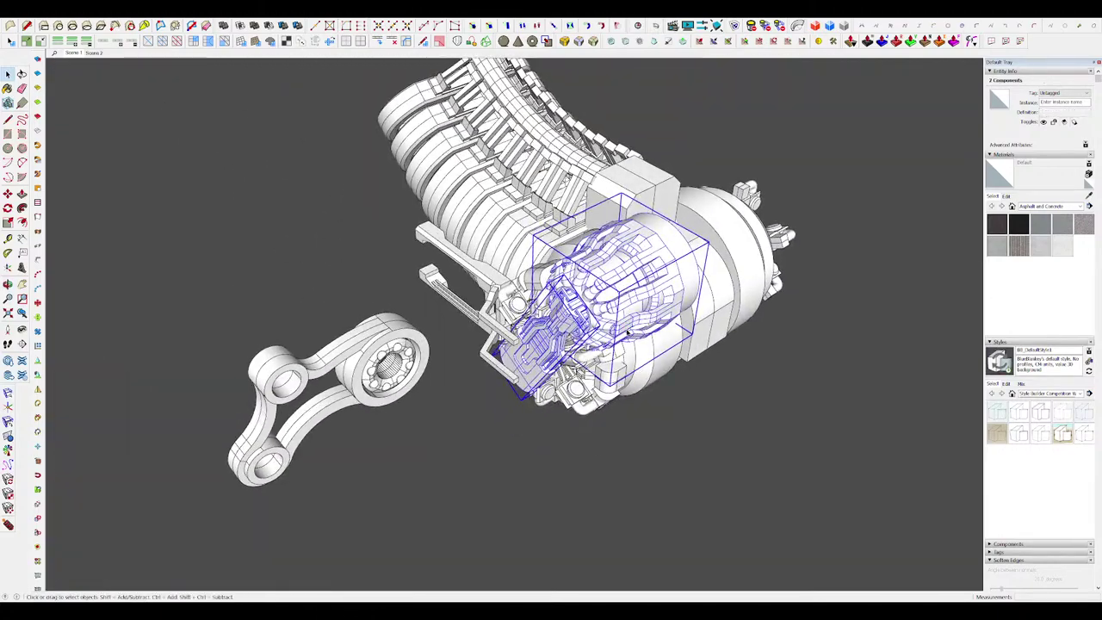
{"action": "key", "text": "ctrl+x"}
Step: Paste the plate and dome in place inside the nested engine group, including its mirrored side
{"action": "double_click", "coordinate": [617, 306]}
{"action": "double_click", "coordinate": [634, 313]}
{"action": "key", "text": "ctrl+shift+v"}
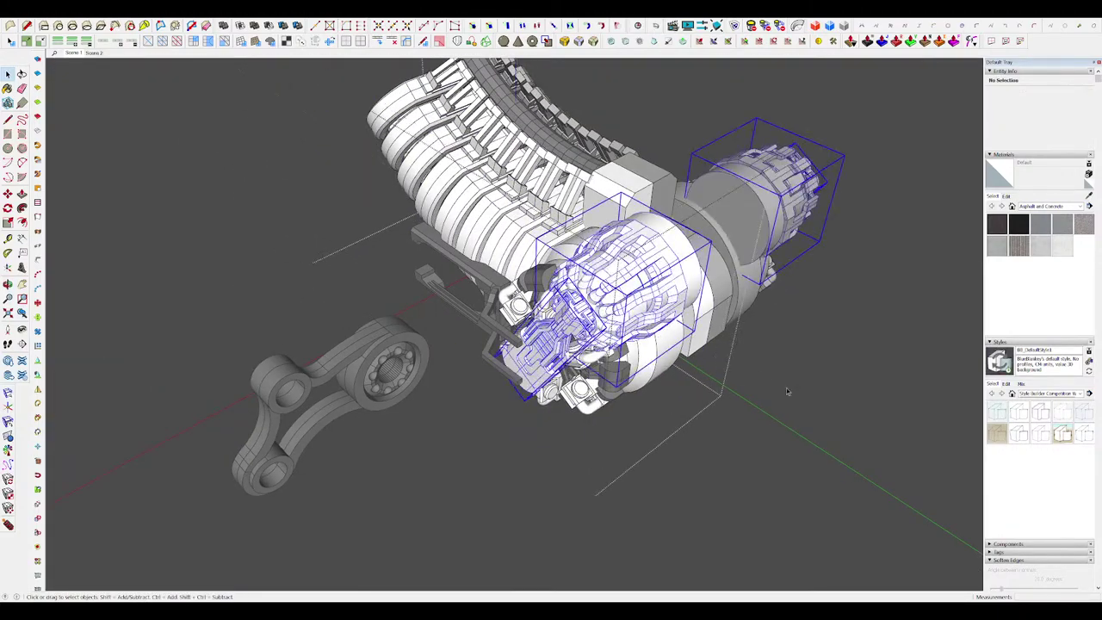
{"action": "double_click", "coordinate": [787, 390]}
{"action": "middle_click_drag", "start_coordinate": [779, 385], "coordinate": [616, 190]}
{"action": "scroll", "coordinate": [693, 378], "scroll_direction": "up", "scroll_amount": 2}
{"action": "scroll", "coordinate": [595, 110], "scroll_direction": "down", "scroll_amount": 3}
{"action": "scroll", "coordinate": [567, 292], "scroll_direction": "down", "scroll_amount": 3}
{"action": "key", "text": "l"}
{"action": "scroll", "coordinate": [566, 282], "scroll_direction": "up", "scroll_amount": 3}
{"action": "key", "text": "space"}
Step: Inside the inner engine group, push the white block's face to a new depth
{"action": "double_click", "coordinate": [565, 280]}
{"action": "double_click", "coordinate": [565, 280]}
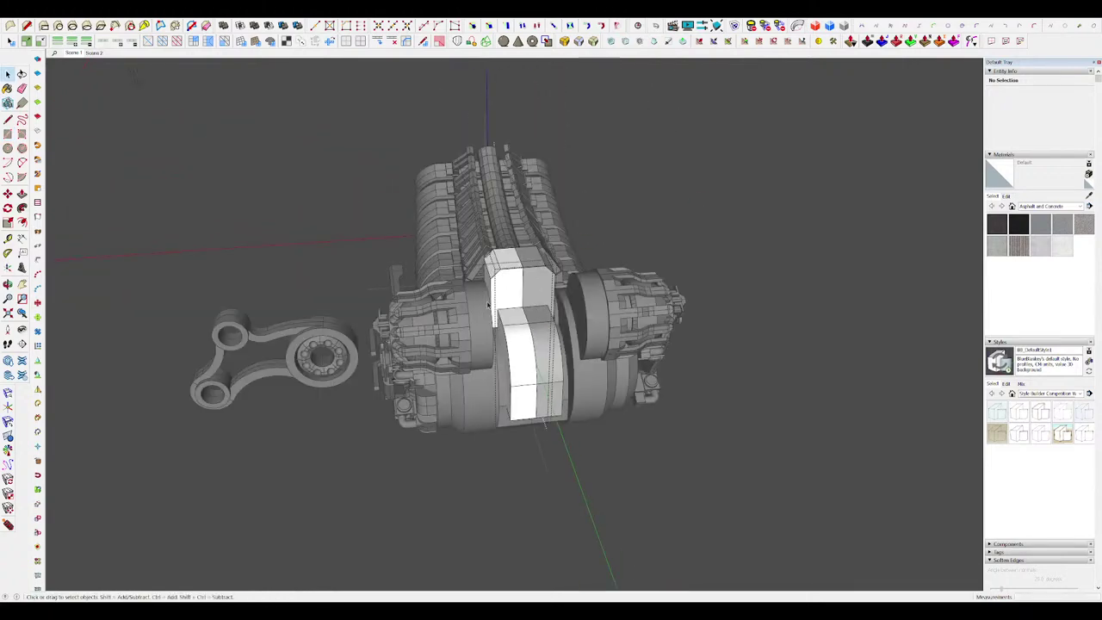
{"action": "scroll", "coordinate": [468, 281], "scroll_direction": "up", "scroll_amount": 3}
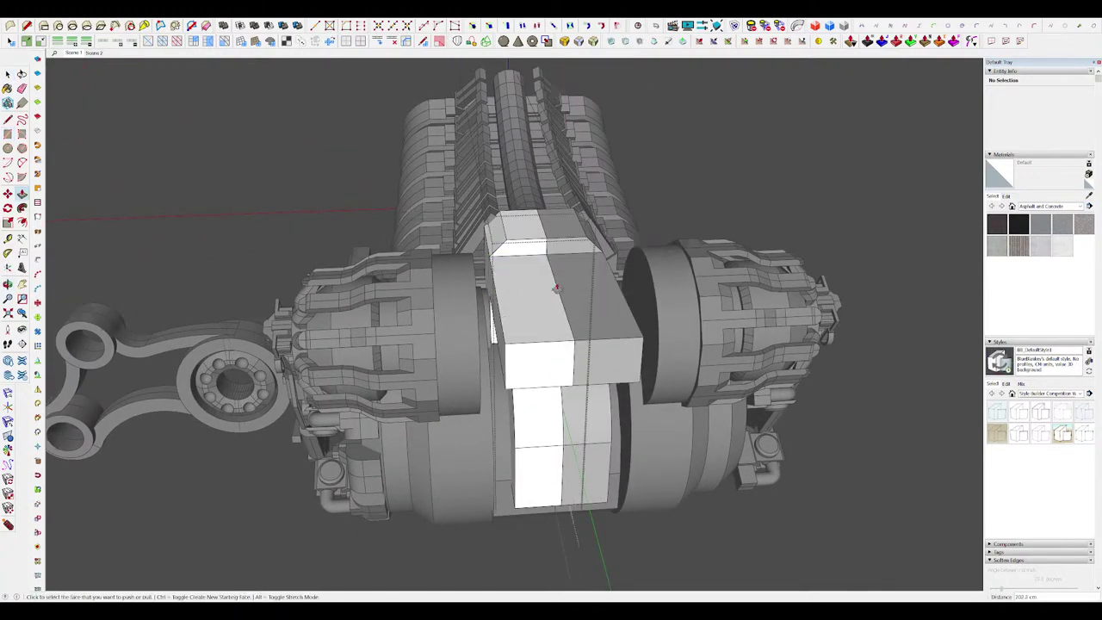
{"action": "middle_click_drag", "start_coordinate": [557, 288], "coordinate": [641, 286]}
{"action": "scroll", "coordinate": [628, 291], "scroll_direction": "down", "scroll_amount": 6}
{"action": "scroll", "coordinate": [637, 297], "scroll_direction": "up", "scroll_amount": 4}
{"action": "left_click_drag", "start_coordinate": [710, 349], "coordinate": [731, 361]}
{"action": "scroll", "coordinate": [624, 288], "scroll_direction": "down", "scroll_amount": 4}
{"action": "scroll", "coordinate": [628, 297], "scroll_direction": "up", "scroll_amount": 5}
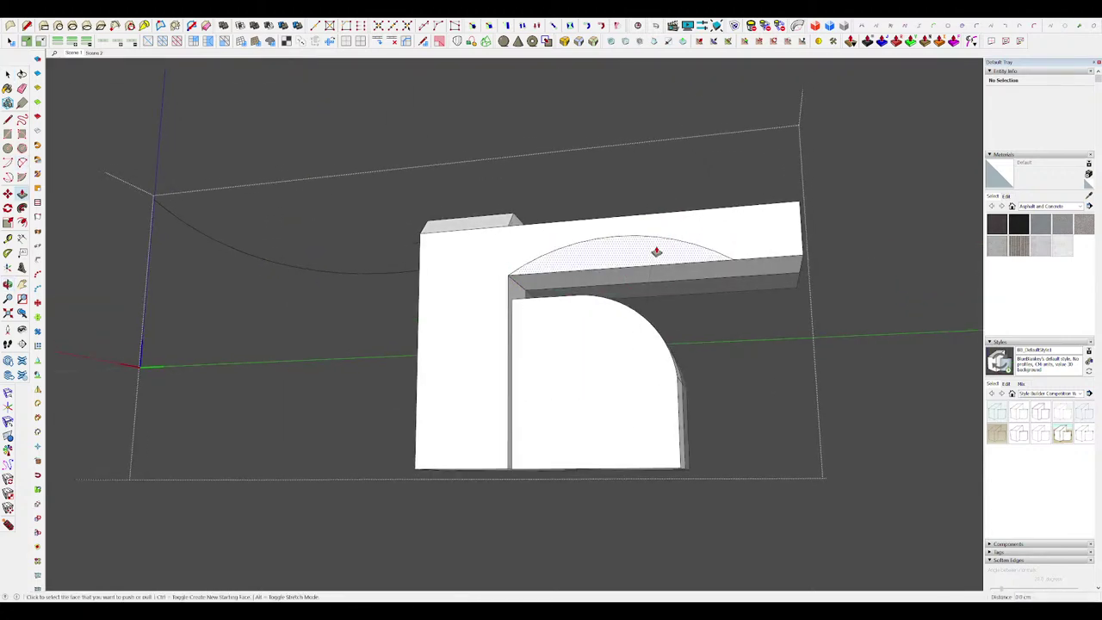
Step: Push/Pull away the end piece of the bracket's arch
{"action": "left_click", "coordinate": [657, 252]}
{"action": "middle_click_drag", "start_coordinate": [657, 253], "coordinate": [556, 302]}
{"action": "scroll", "coordinate": [711, 273], "scroll_direction": "up", "scroll_amount": 5}
{"action": "middle_click_drag", "start_coordinate": [711, 273], "coordinate": [708, 289]}
{"action": "key", "text": "l"}
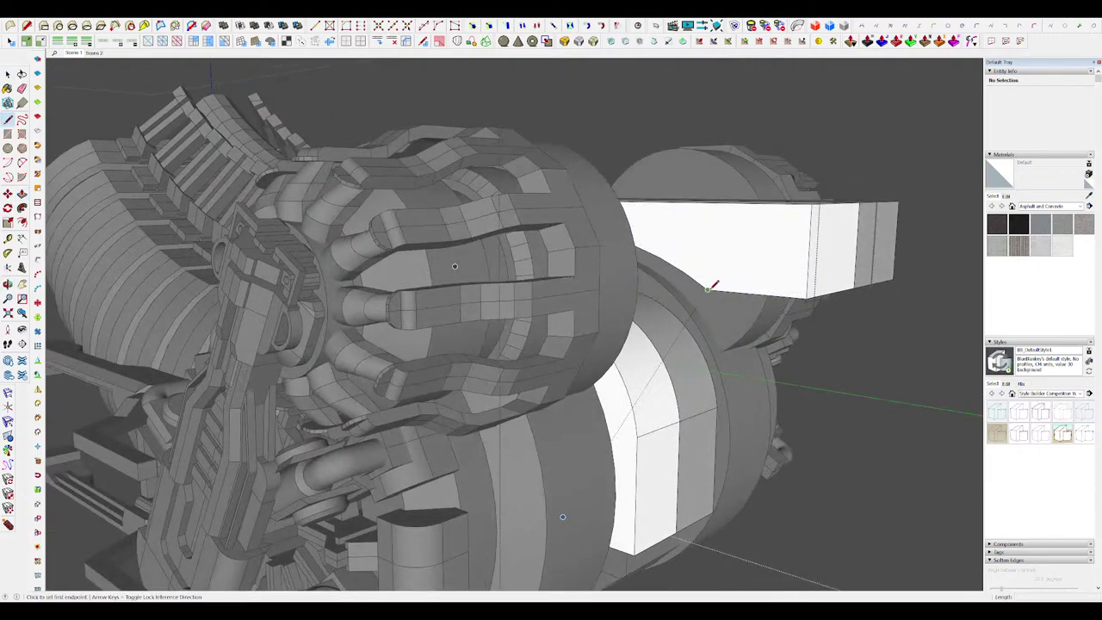
{"action": "left_click", "coordinate": [834, 267]}
{"action": "scroll", "coordinate": [835, 267], "scroll_direction": "down", "scroll_amount": 5}
{"action": "middle_click_drag", "start_coordinate": [835, 267], "coordinate": [730, 253]}
{"action": "scroll", "coordinate": [730, 255], "scroll_direction": "up", "scroll_amount": 3}
{"action": "key", "text": "l"}
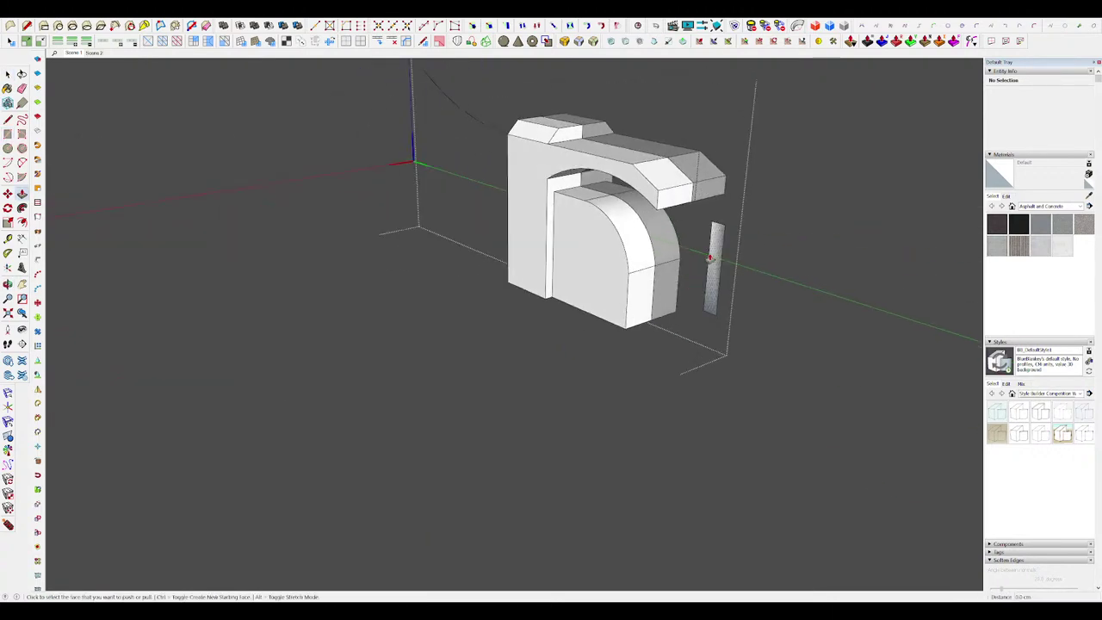
Step: Move the thin column into the arch opening
{"action": "triple_click", "coordinate": [710, 255]}
{"action": "middle_click_drag", "start_coordinate": [710, 255], "coordinate": [648, 280]}
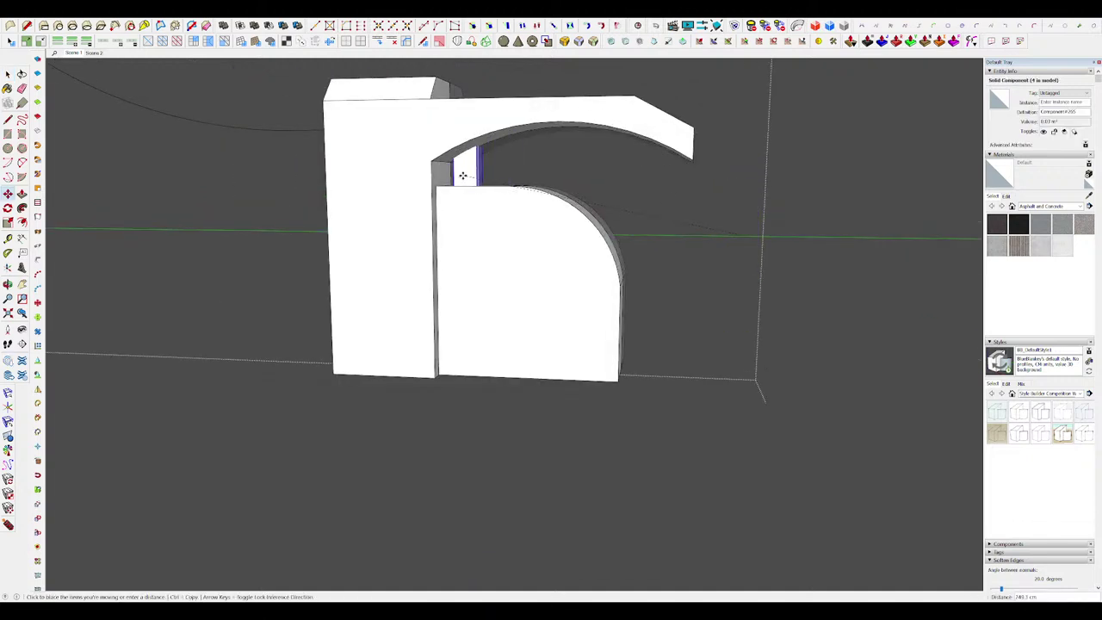
{"action": "left_click", "coordinate": [463, 176]}
{"action": "middle_click_drag", "start_coordinate": [463, 175], "coordinate": [510, 256]}
Step: Scale the column wider beneath the arch
{"action": "key", "text": "s"}
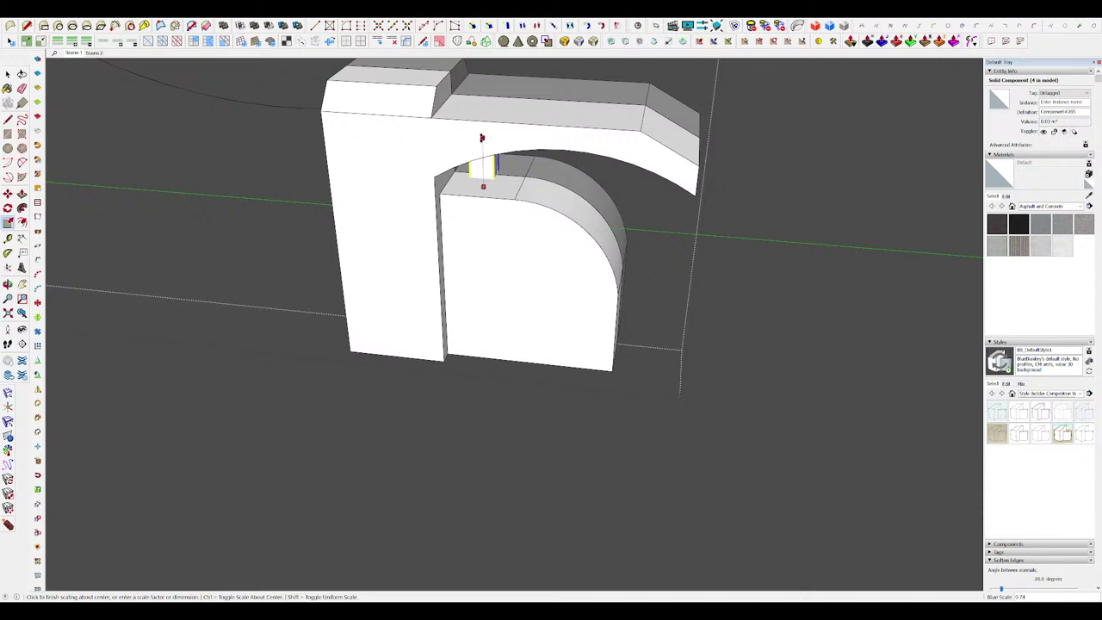
{"action": "middle_click_drag", "start_coordinate": [469, 154], "coordinate": [462, 206]}
{"action": "scroll", "coordinate": [493, 118], "scroll_direction": "up", "scroll_amount": 4}
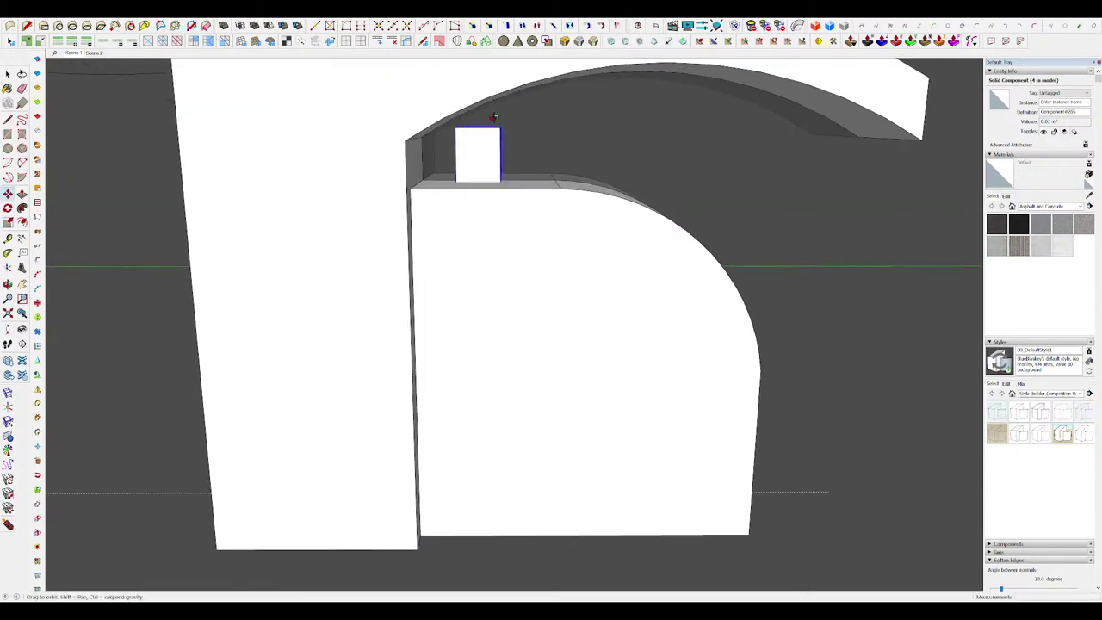
{"action": "middle_click_drag", "start_coordinate": [506, 113], "coordinate": [482, 155]}
{"action": "scroll", "coordinate": [516, 145], "scroll_direction": "down", "scroll_amount": 3}
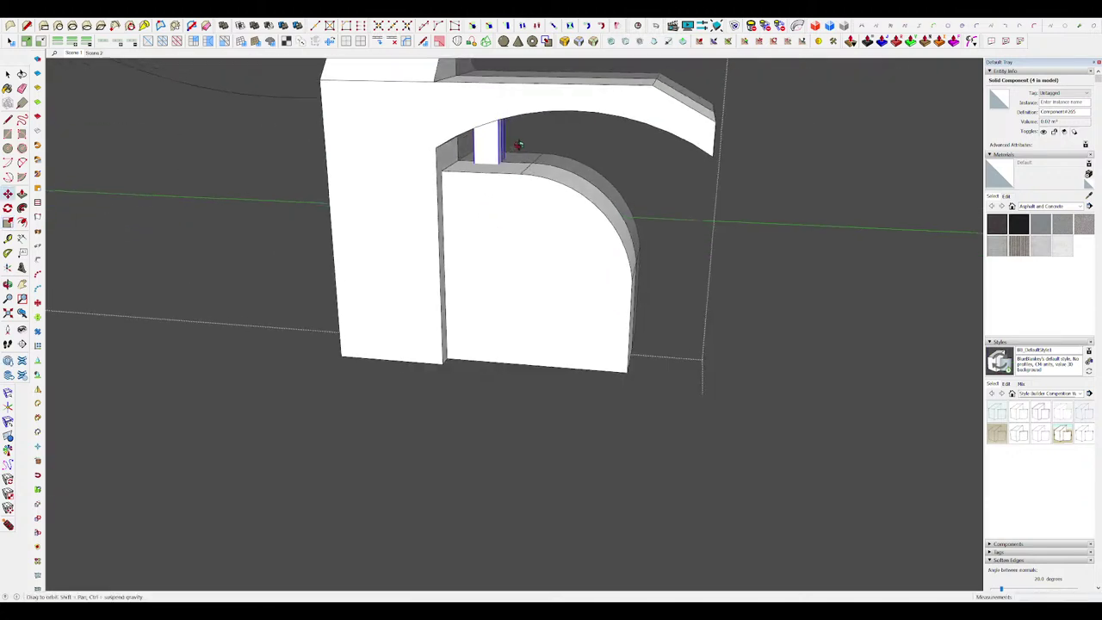
{"action": "scroll", "coordinate": [514, 138], "scroll_direction": "up", "scroll_amount": 2}
{"action": "scroll", "coordinate": [475, 141], "scroll_direction": "down", "scroll_amount": 3}
{"action": "mouse_move", "coordinate": [452, 192]}
{"action": "middle_mouse_down"}
{"action": "mouse_move", "coordinate": [391, 175]}
{"action": "mouse_move", "coordinate": [489, 140]}
{"action": "mouse_move", "coordinate": [528, 255]}
{"action": "middle_mouse_up"}
{"action": "scroll", "coordinate": [568, 241], "scroll_direction": "down", "scroll_amount": 3}
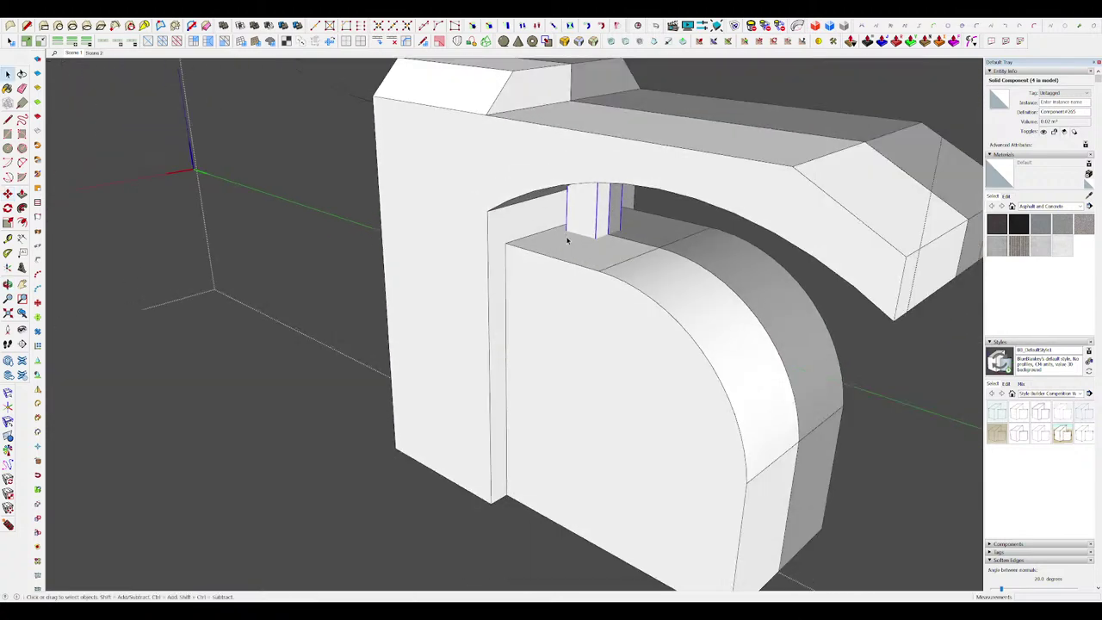
{"action": "middle_click_drag", "start_coordinate": [568, 241], "coordinate": [589, 261]}
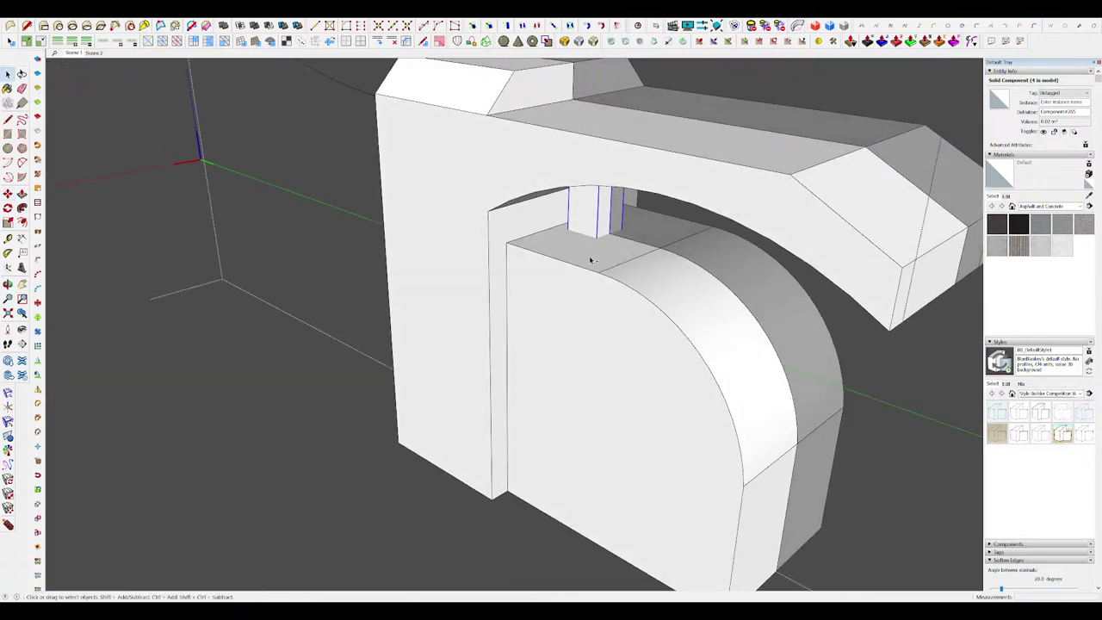
{"action": "scroll", "coordinate": [590, 255], "scroll_direction": "down", "scroll_amount": 3}
{"action": "scroll", "coordinate": [590, 258], "scroll_direction": "up", "scroll_amount": 6}
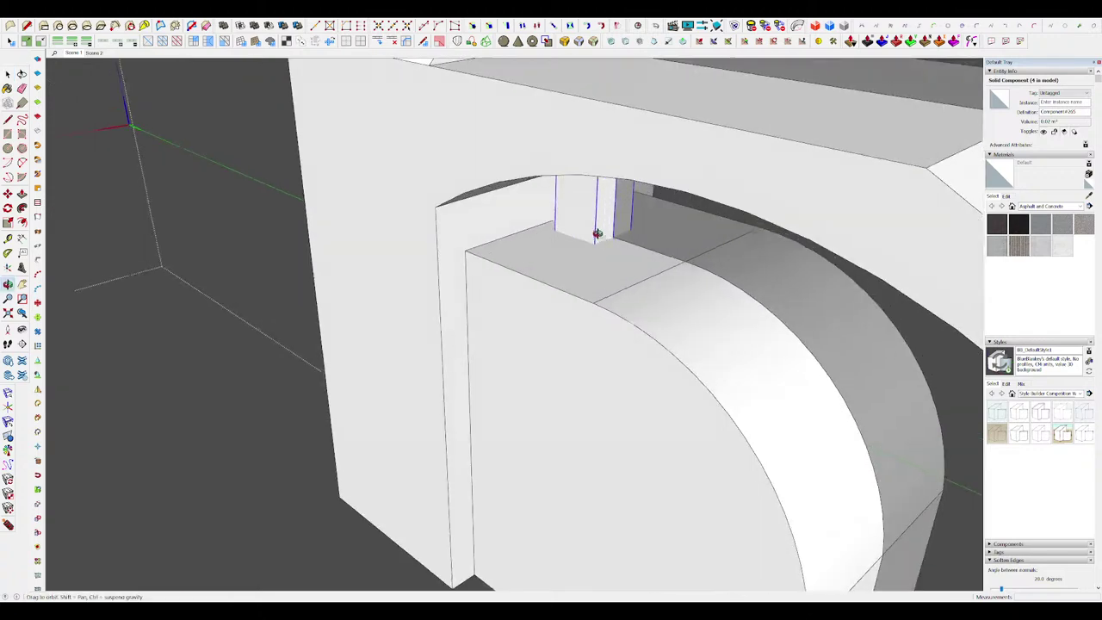
{"action": "key", "text": "s"}
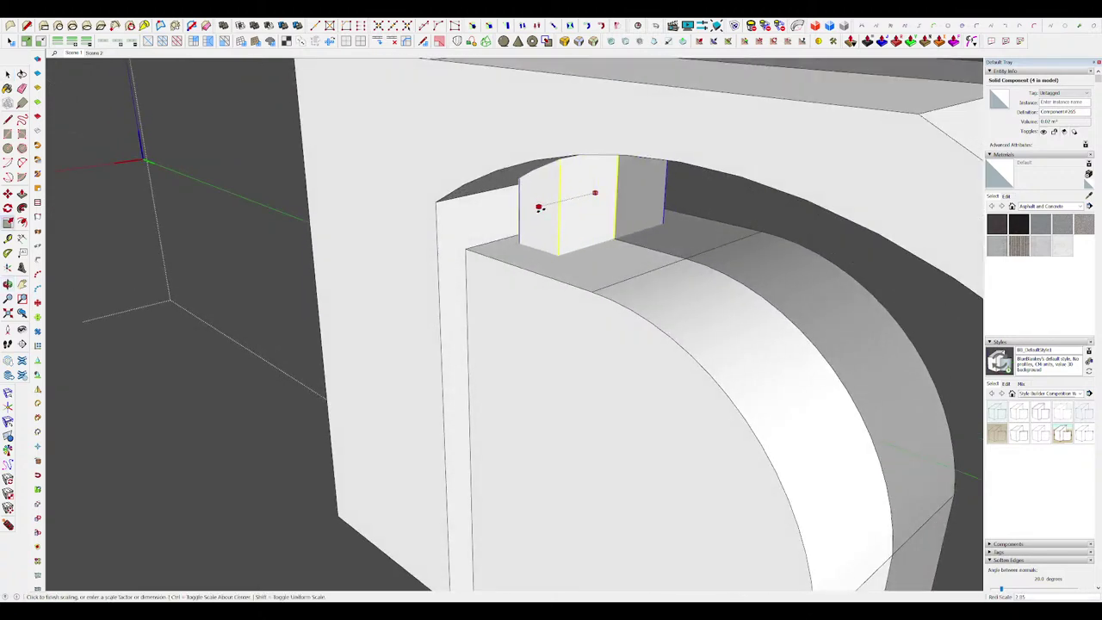
{"action": "left_click", "coordinate": [540, 209]}
{"action": "key", "text": "space"}
Step: Ctrl-Move copies of the column along the opening, undoing overlapping copies
{"action": "middle_click_drag", "start_coordinate": [575, 227], "coordinate": [606, 188]}
{"action": "scroll", "coordinate": [605, 214], "scroll_direction": "down", "scroll_amount": 4}
{"action": "scroll", "coordinate": [606, 189], "scroll_direction": "up", "scroll_amount": 2}
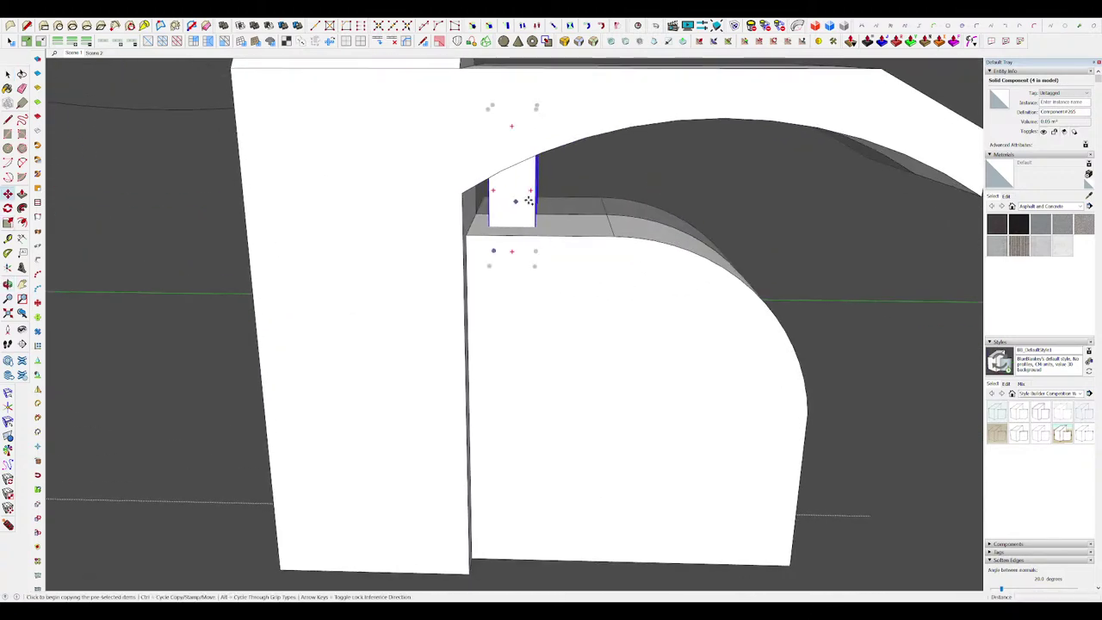
{"action": "left_click", "coordinate": [529, 201]}
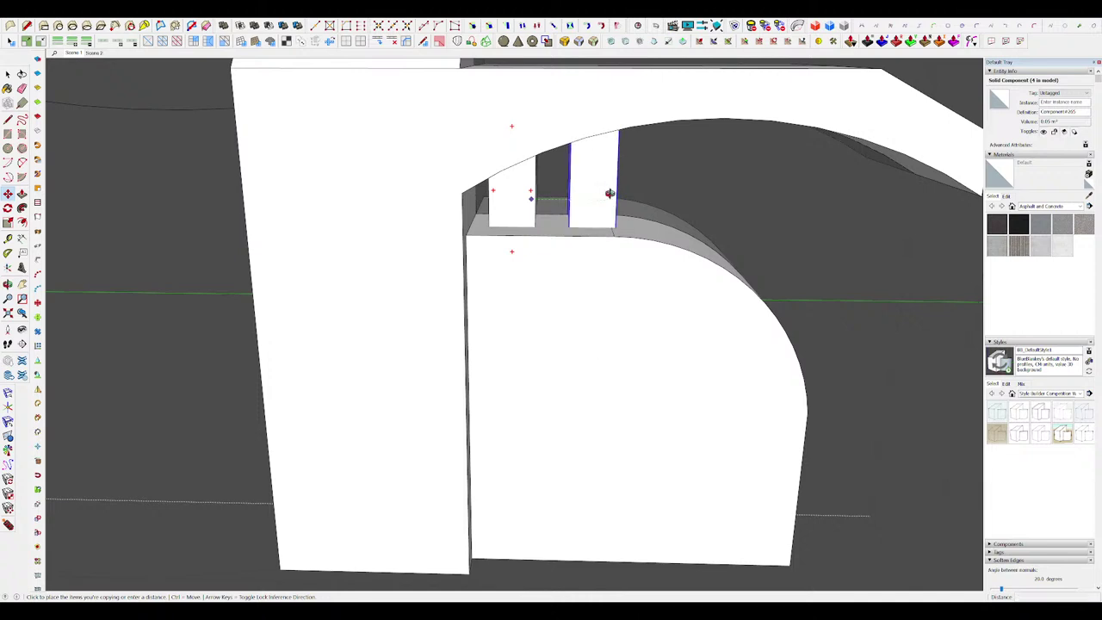
{"action": "middle_click_drag", "start_coordinate": [609, 193], "coordinate": [602, 200]}
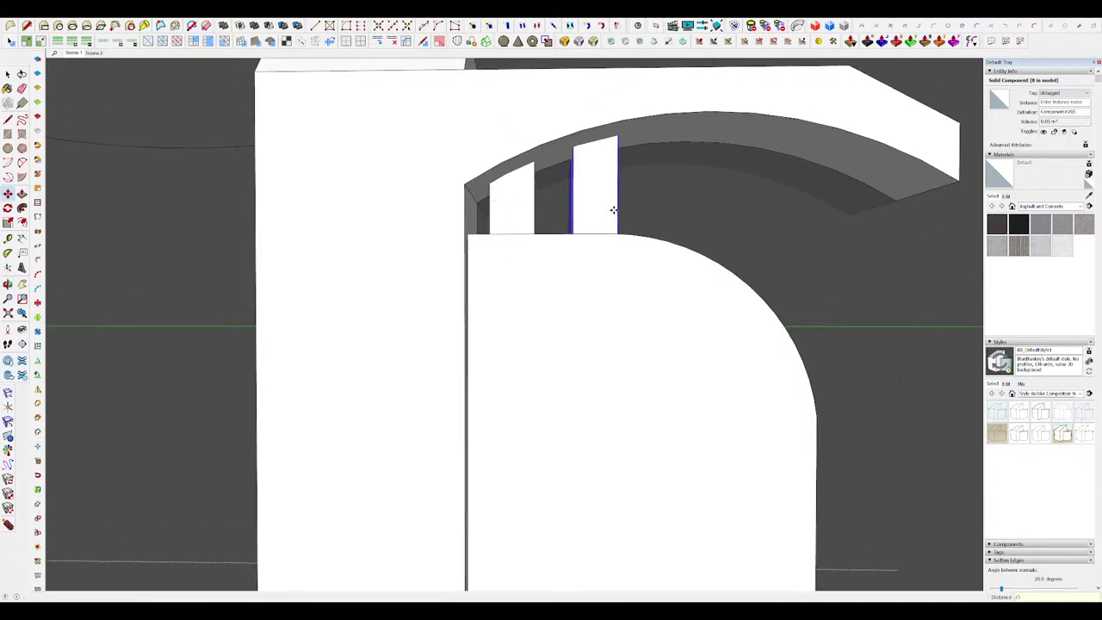
{"action": "key", "text": "ctrl+z"}
{"action": "middle_click_drag", "start_coordinate": [615, 214], "coordinate": [585, 229]}
{"action": "key", "text": "m"}
{"action": "middle_click_drag", "start_coordinate": [522, 203], "coordinate": [539, 206]}
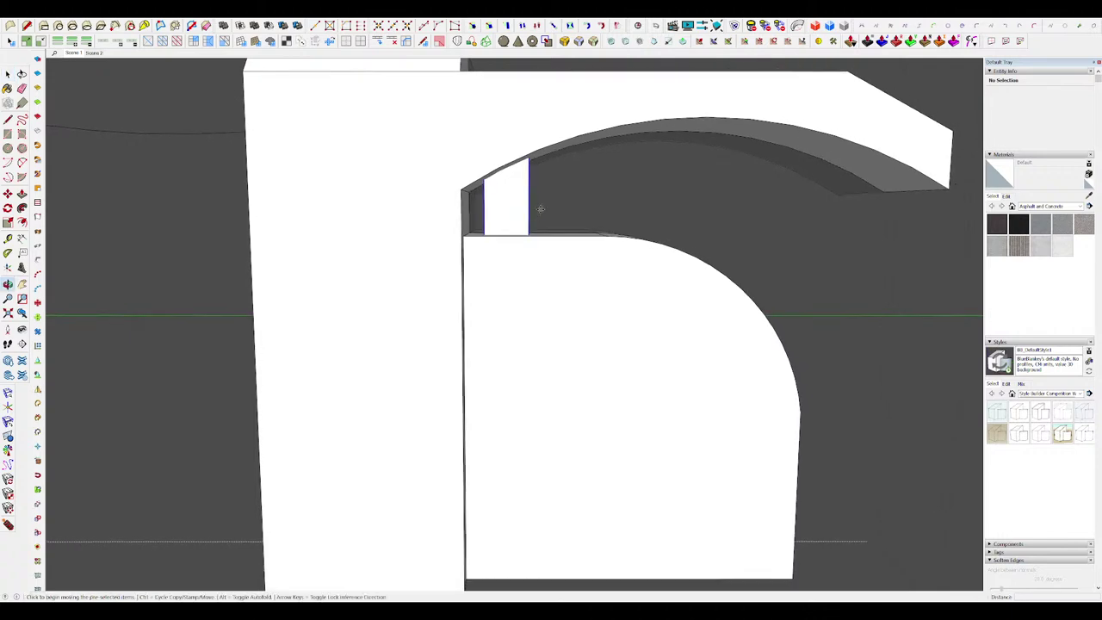
{"action": "key", "text": "ctrl"}
{"action": "left_click", "coordinate": [510, 202]}
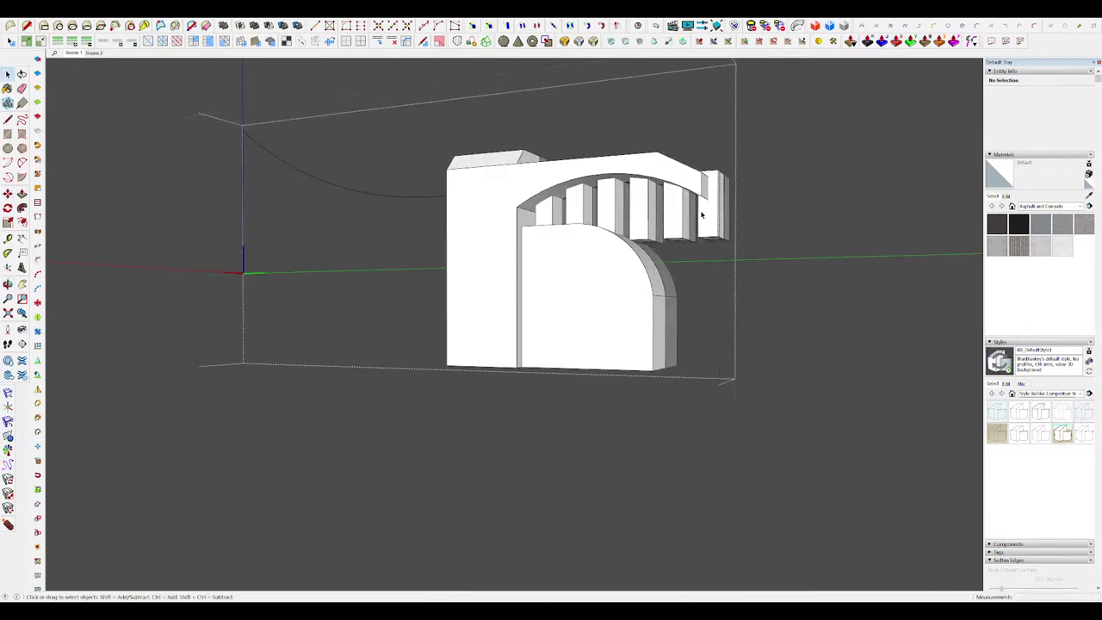
{"action": "scroll", "coordinate": [701, 215], "scroll_direction": "up", "scroll_amount": 5}
{"action": "key", "text": "m"}
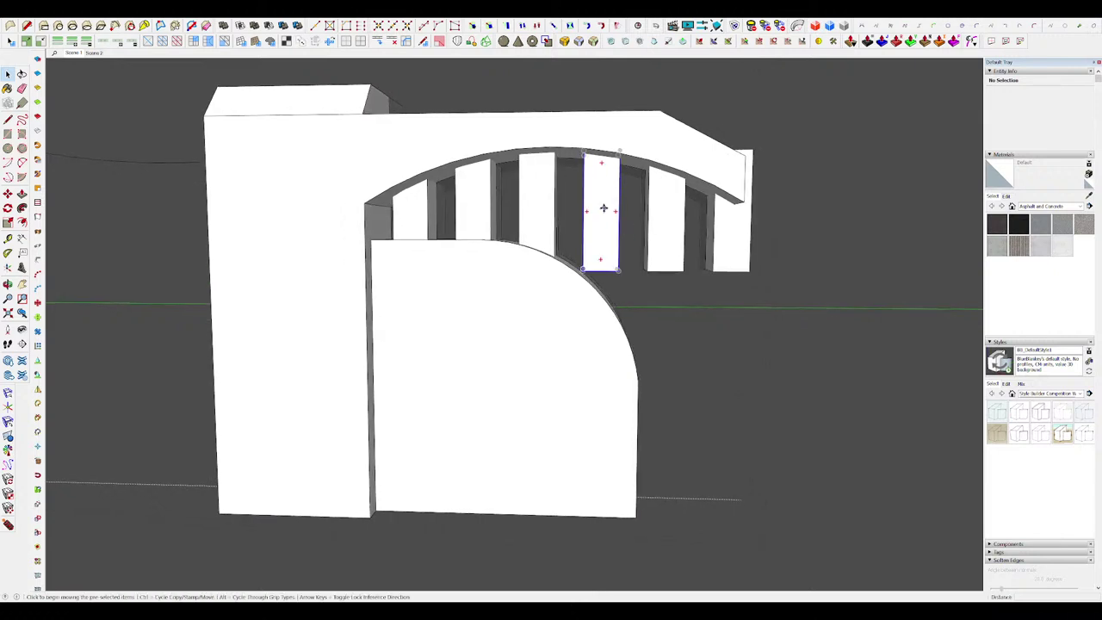
{"action": "left_click", "coordinate": [605, 271]}
Step: Scale one column taller so it reaches the arch's curved underside
{"action": "middle_click_drag", "start_coordinate": [605, 274], "coordinate": [597, 306]}
{"action": "key", "text": "s"}
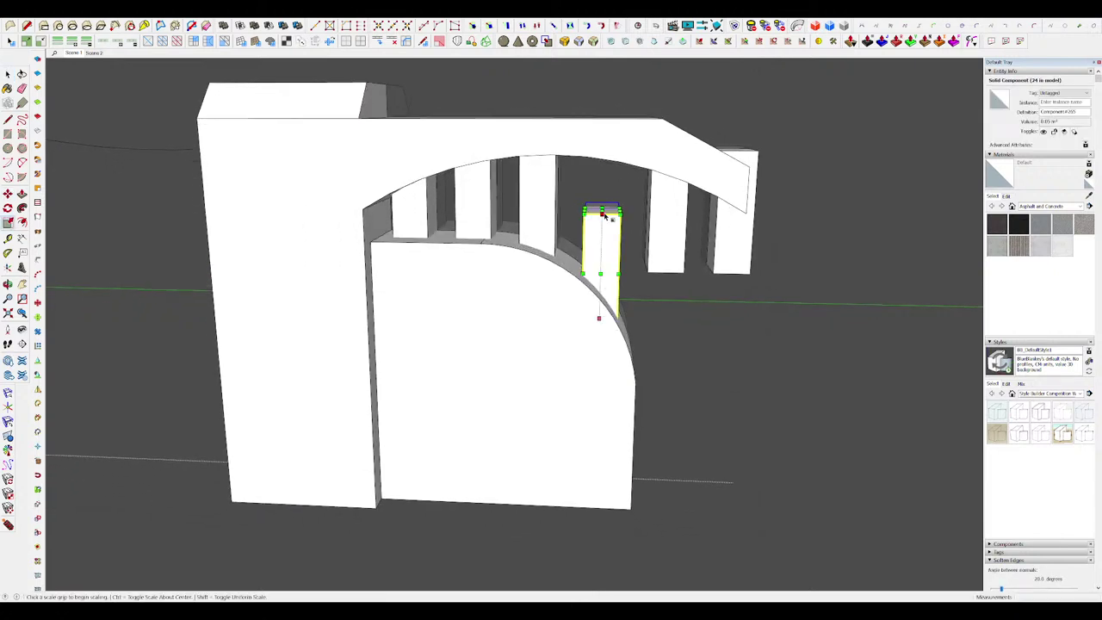
{"action": "middle_click_drag", "start_coordinate": [605, 216], "coordinate": [594, 168]}
{"action": "left_click", "coordinate": [605, 212]}
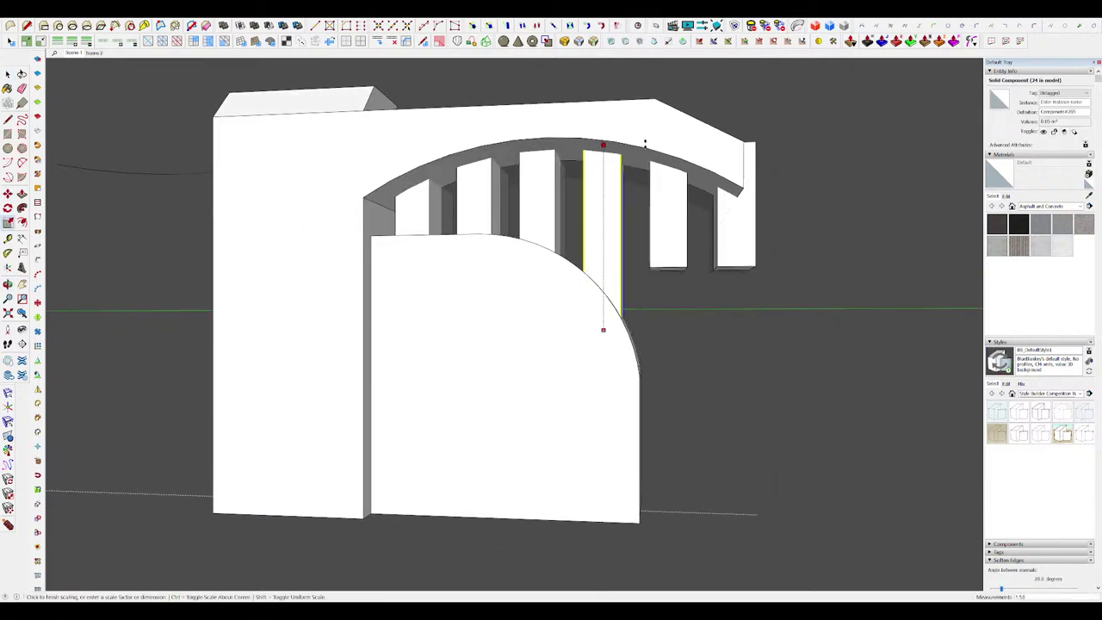
{"action": "left_click", "coordinate": [644, 144]}
Step: Erase the two extra right-hand columns and review the ribbed arch
{"action": "key", "text": "space"}
{"action": "left_click", "coordinate": [668, 207]}
{"action": "left_click", "coordinate": [735, 261], "text": "shift"}
{"action": "key", "text": "Delete"}
{"action": "scroll", "coordinate": [702, 221], "scroll_direction": "down", "scroll_amount": 5}
{"action": "key", "text": "e"}
{"action": "mouse_move", "coordinate": [702, 221]}
{"action": "middle_mouse_down"}
{"action": "mouse_move", "coordinate": [607, 180]}
{"action": "mouse_move", "coordinate": [573, 209]}
{"action": "mouse_move", "coordinate": [536, 285]}
{"action": "middle_mouse_up"}
{"action": "key", "text": "h"}
{"action": "scroll", "coordinate": [597, 192], "scroll_direction": "down", "scroll_amount": 4}
{"action": "key", "text": "h"}
{"action": "scroll", "coordinate": [543, 278], "scroll_direction": "up", "scroll_amount": 5}
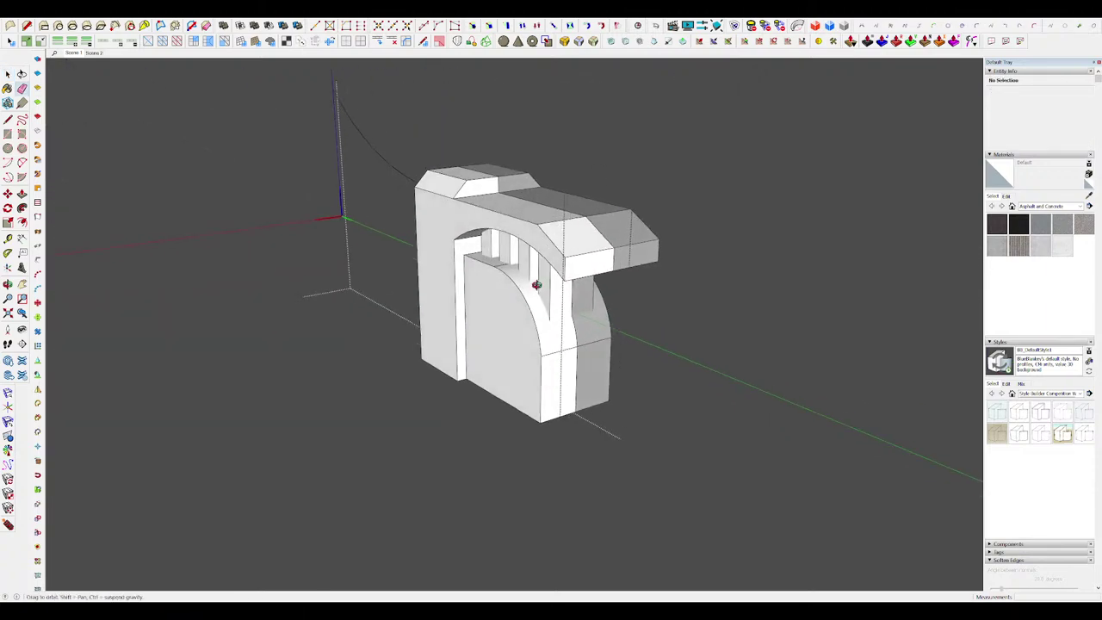
{"action": "left_click_drag", "start_coordinate": [536, 284], "coordinate": [645, 251]}
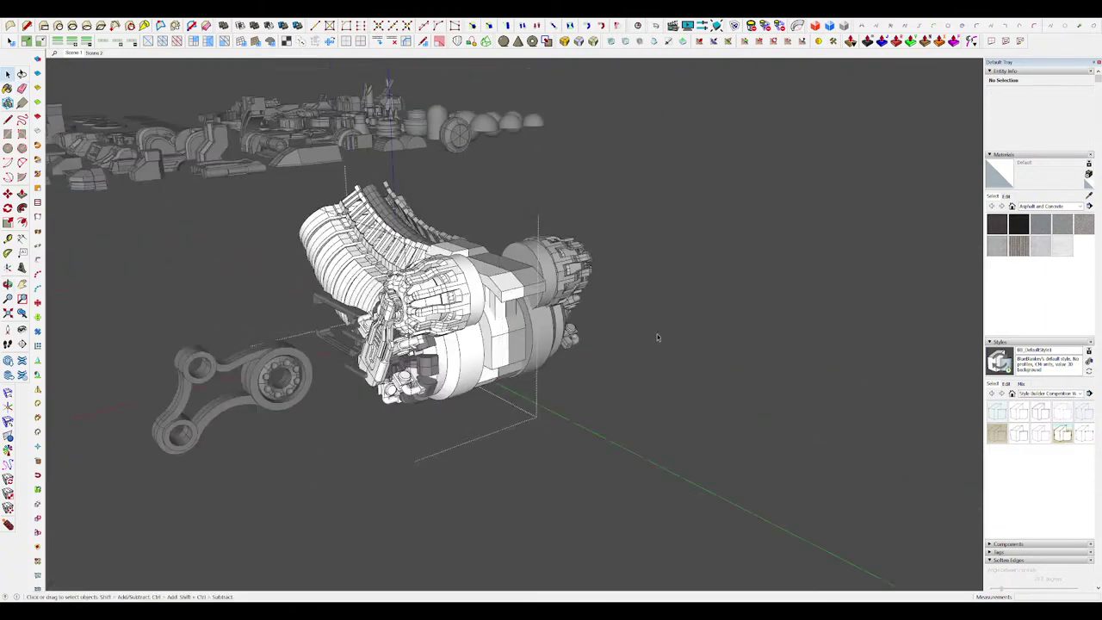
Step: Apply a RoundCorner bevel to the bracket's selected top edge
{"action": "middle_click_drag", "start_coordinate": [657, 337], "coordinate": [550, 324]}
{"action": "scroll", "coordinate": [551, 324], "scroll_direction": "up", "scroll_amount": 4}
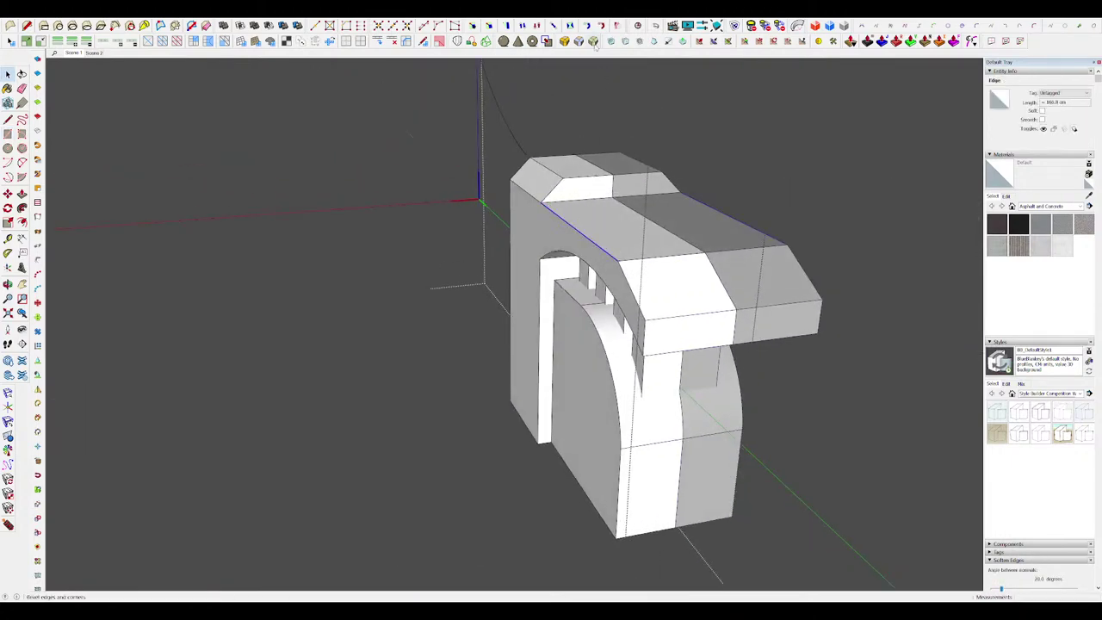
{"action": "left_click", "coordinate": [593, 41]}
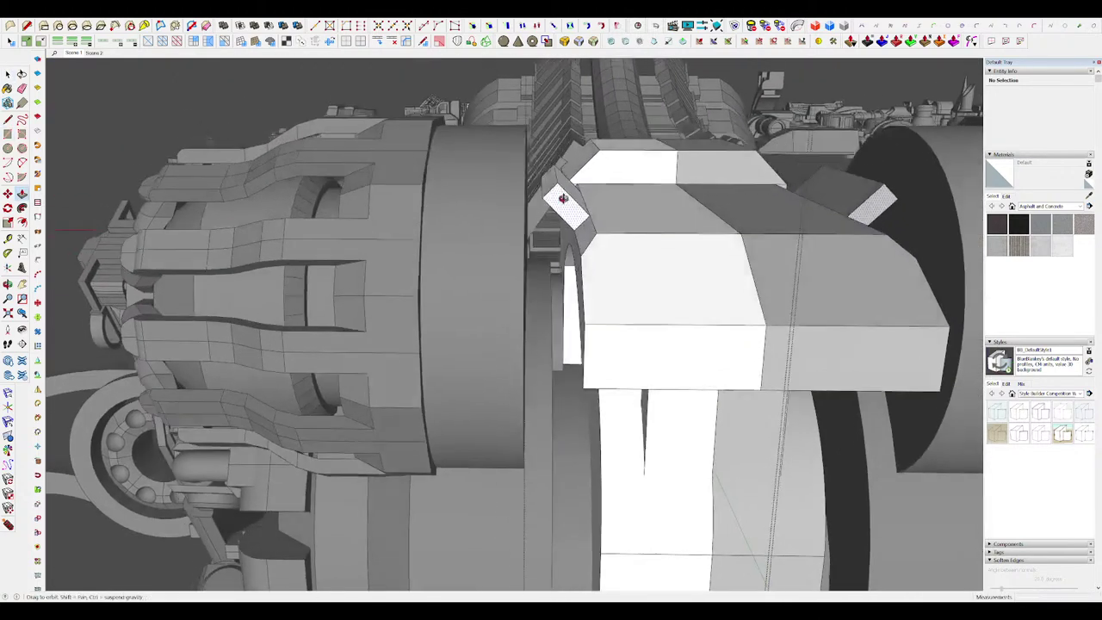
Step: Push/Pull the side faces outward to form the flared fins
{"action": "middle_click_drag", "start_coordinate": [562, 197], "coordinate": [539, 166]}
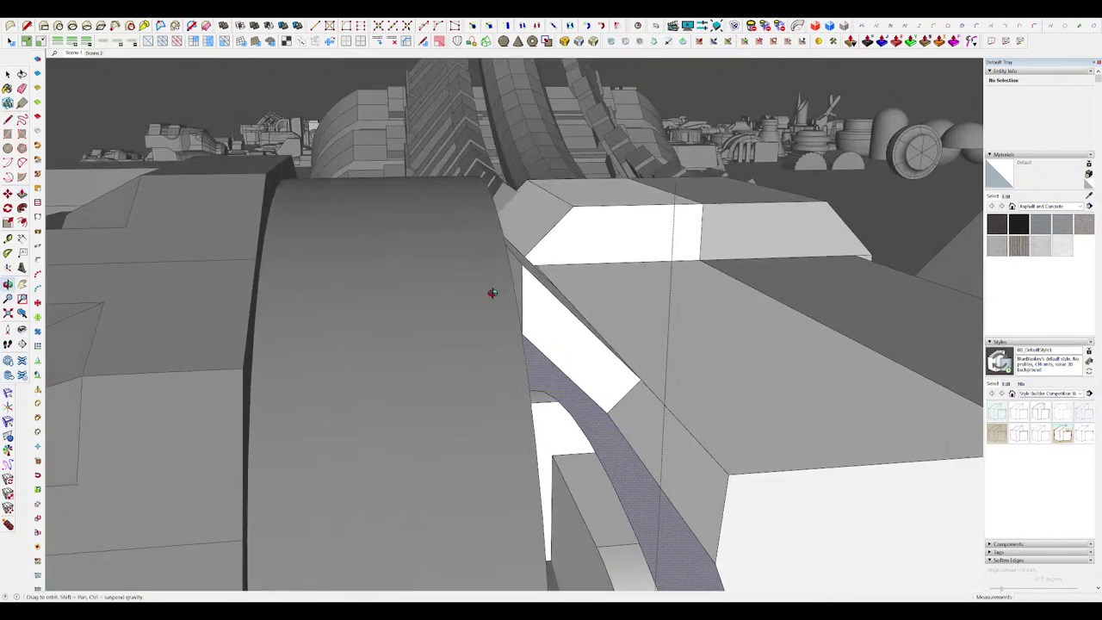
{"action": "left_click", "coordinate": [492, 255]}
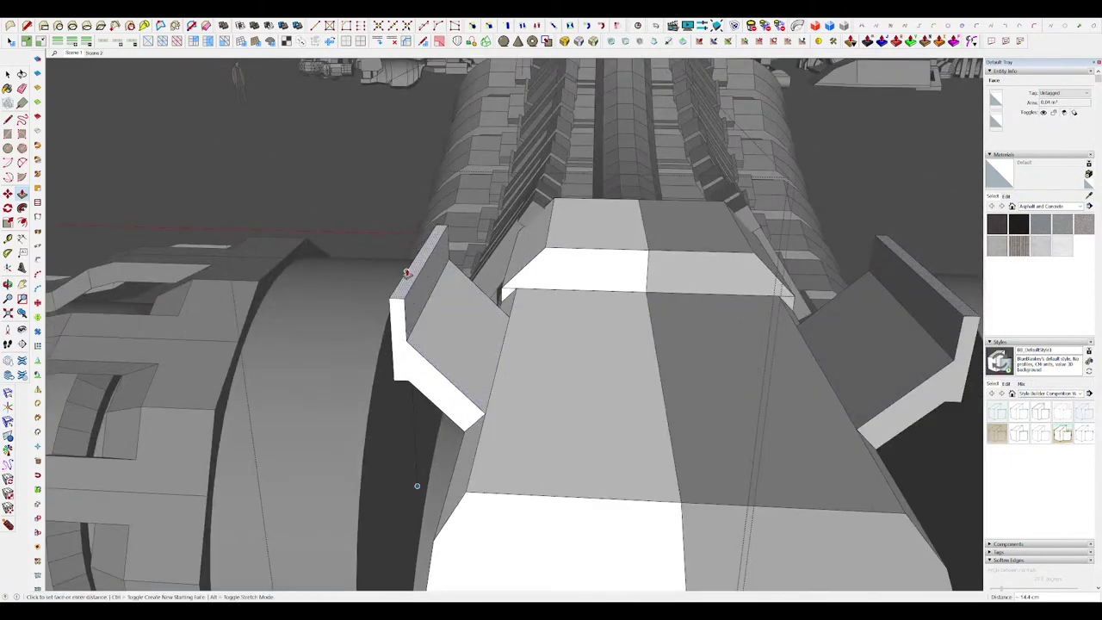
{"action": "middle_click_drag", "start_coordinate": [495, 258], "coordinate": [518, 218]}
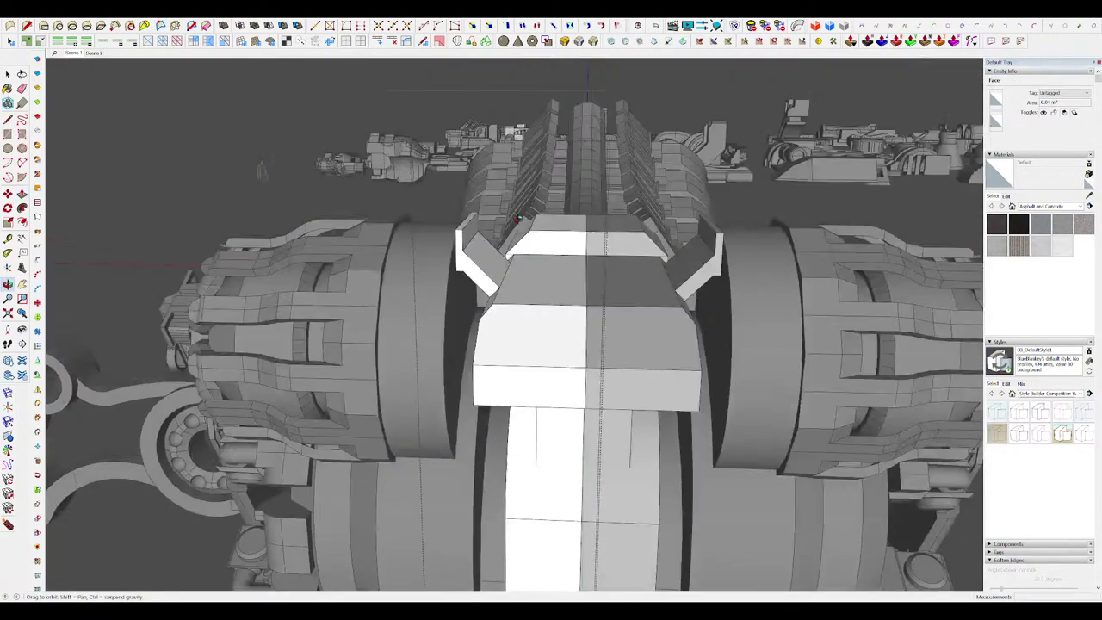
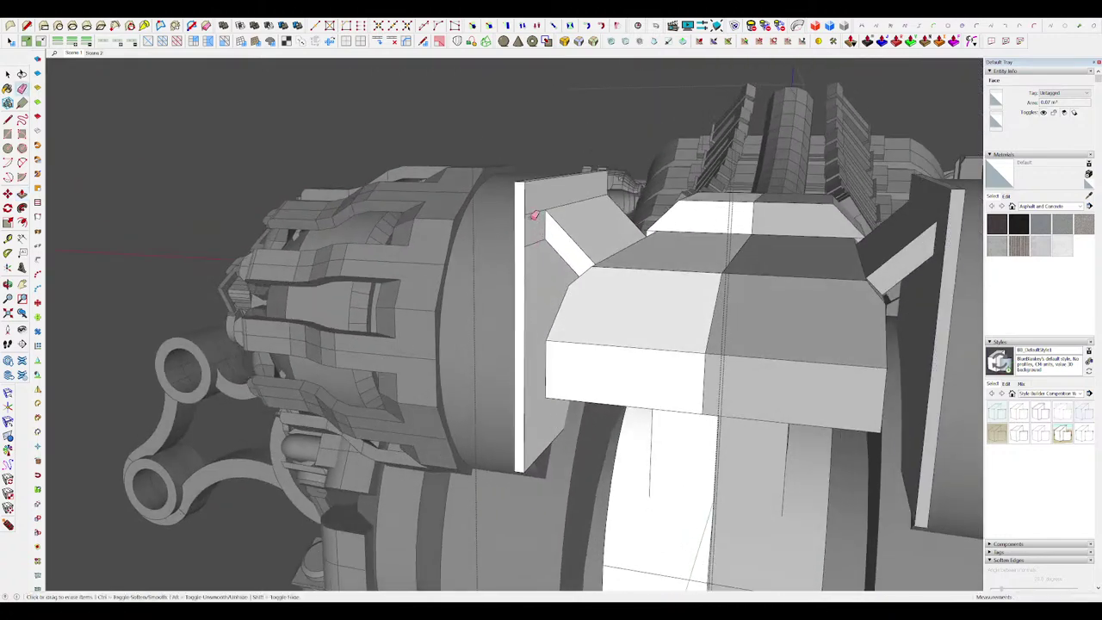
Step: Move the angled bracket face into place beside the arched housing
{"action": "mouse_move", "coordinate": [551, 279]}
{"action": "middle_mouse_down"}
{"action": "mouse_move", "coordinate": [591, 233]}
{"action": "mouse_move", "coordinate": [599, 259]}
{"action": "middle_mouse_up"}
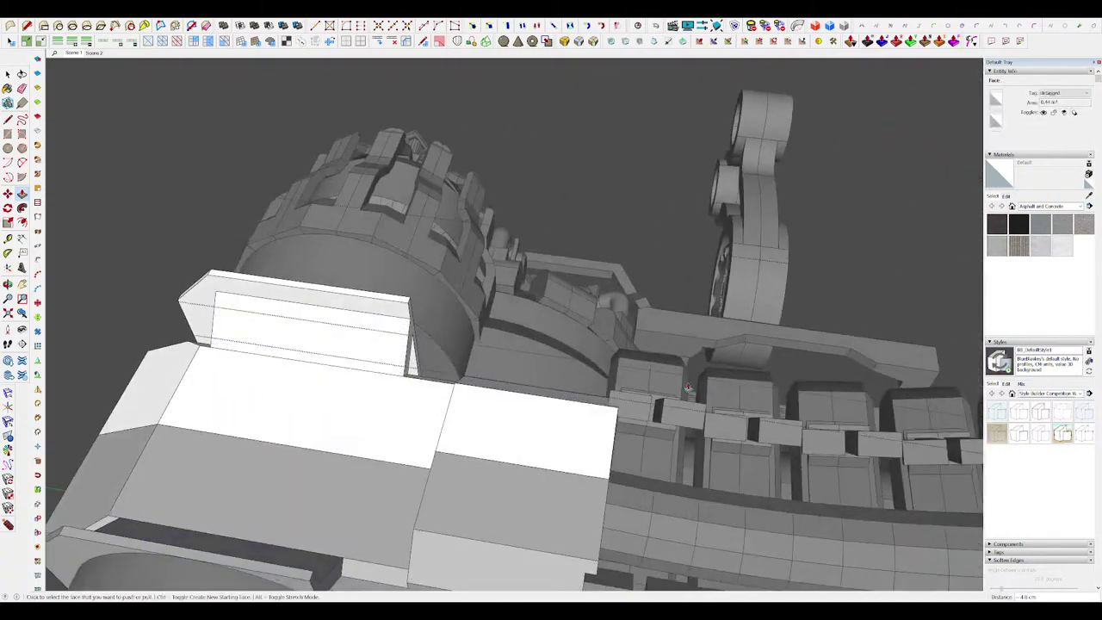
{"action": "scroll", "coordinate": [688, 387], "scroll_direction": "down", "scroll_amount": 5}
{"action": "scroll", "coordinate": [425, 347], "scroll_direction": "up", "scroll_amount": 5}
{"action": "middle_click_drag", "start_coordinate": [425, 347], "coordinate": [622, 373]}
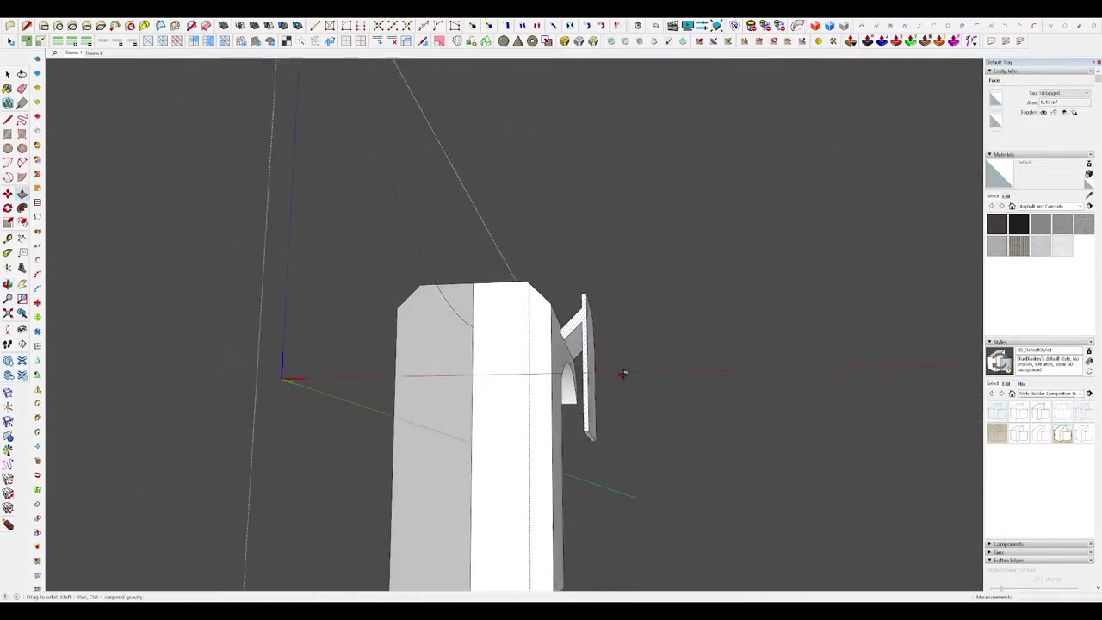
{"action": "scroll", "coordinate": [603, 370], "scroll_direction": "up", "scroll_amount": 6}
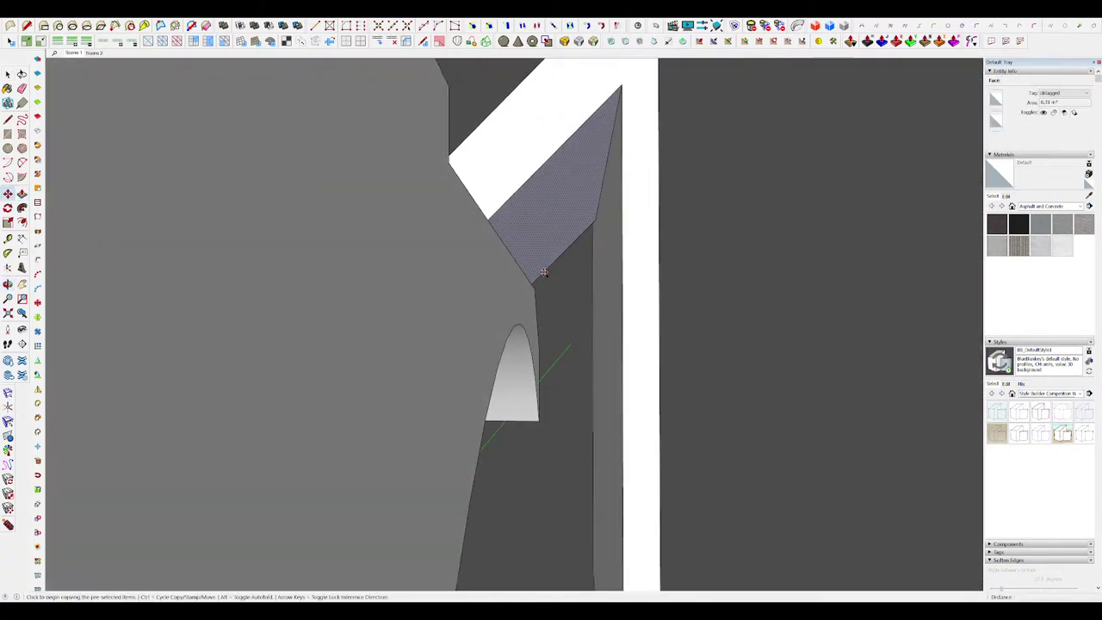
{"action": "left_click", "coordinate": [529, 311]}
{"action": "middle_click_drag", "start_coordinate": [529, 312], "coordinate": [569, 264]}
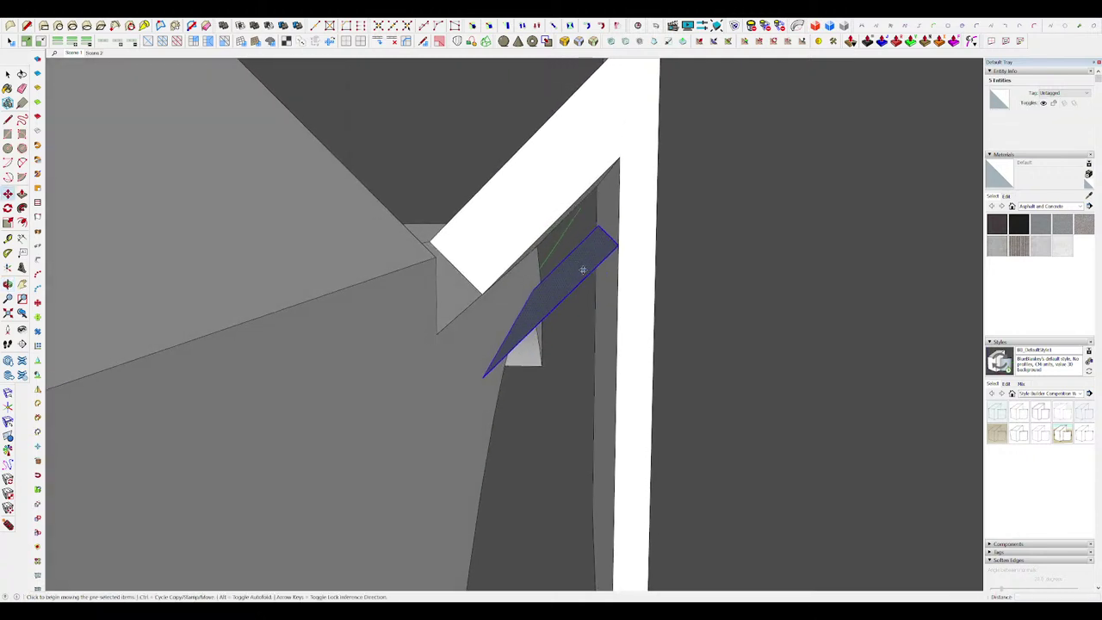
Step: Extrude the bracket face outward with JointPushPull Vector into a solid plate
{"action": "left_click", "coordinate": [910, 40]}
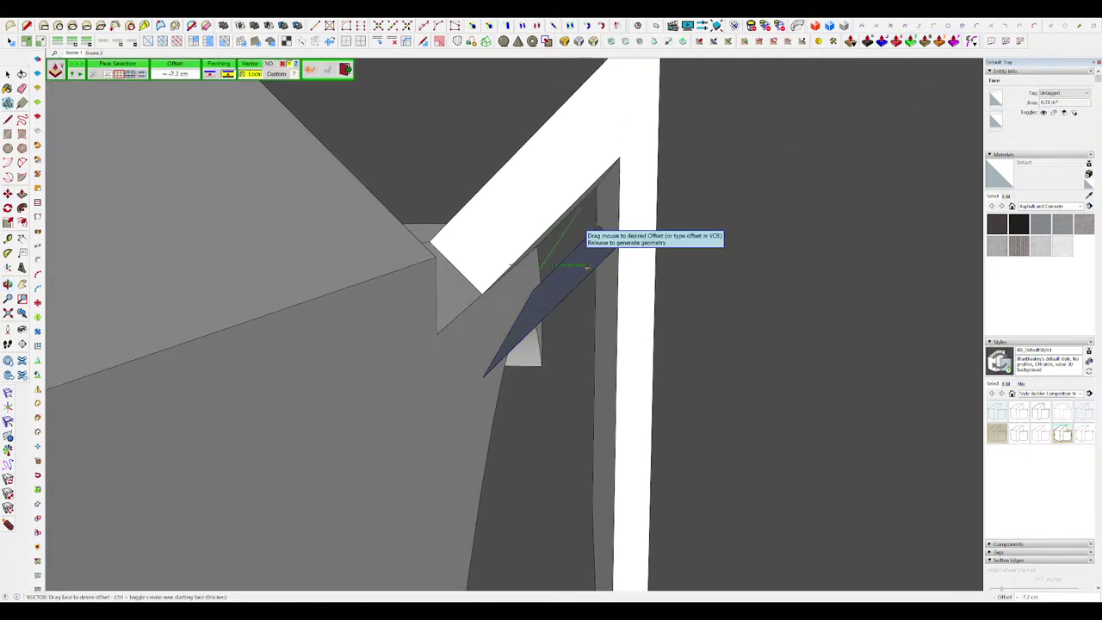
{"action": "left_click_drag", "start_coordinate": [587, 268], "coordinate": [587, 227]}
{"action": "key", "text": "space"}
{"action": "middle_click_drag", "start_coordinate": [656, 264], "coordinate": [209, 303]}
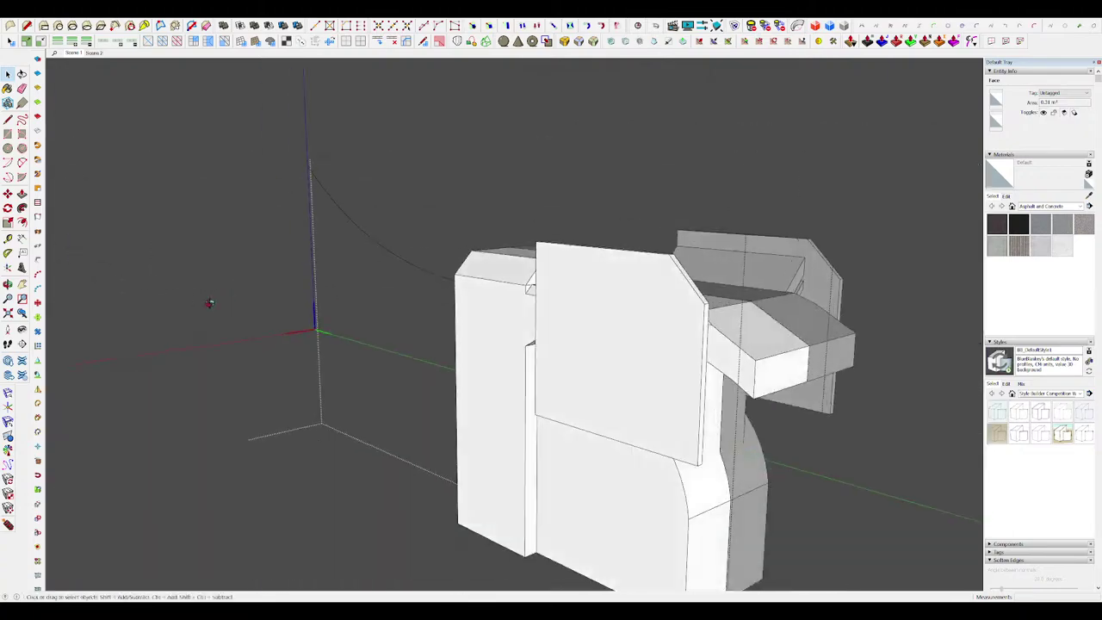
{"action": "scroll", "coordinate": [210, 302], "scroll_direction": "down", "scroll_amount": 10}
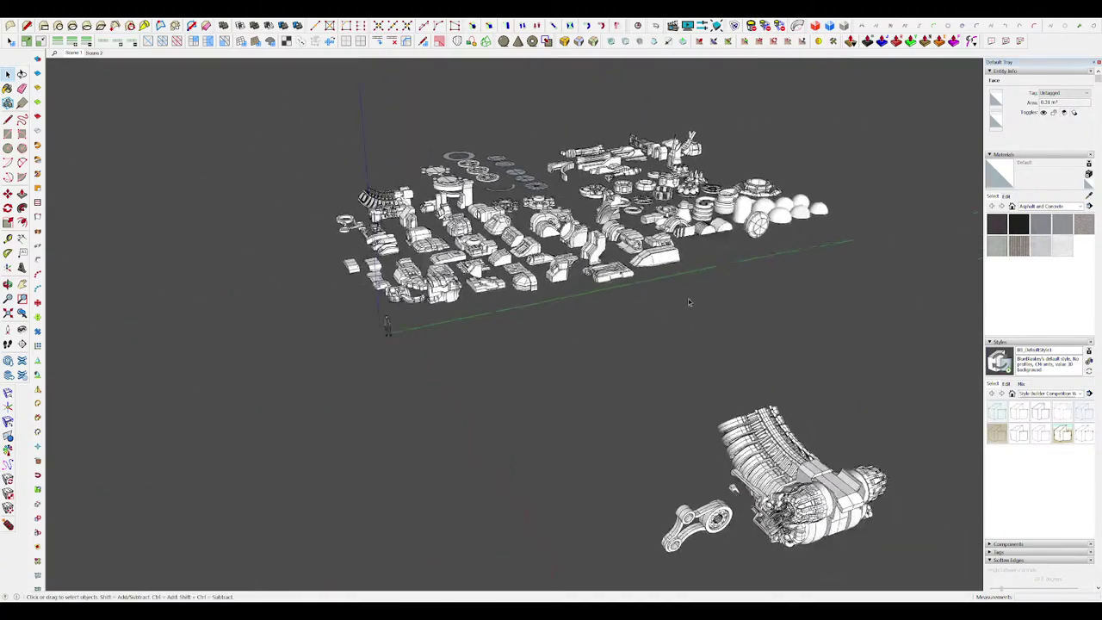
Step: Open the engine body group for editing and hide the rest of the model
{"action": "left_click", "coordinate": [688, 301]}
{"action": "middle_click_drag", "start_coordinate": [852, 486], "coordinate": [688, 302], "text": "shift"}
{"action": "scroll", "coordinate": [688, 301], "scroll_direction": "up", "scroll_amount": 7}
{"action": "middle_click_drag", "start_coordinate": [482, 280], "coordinate": [654, 334]}
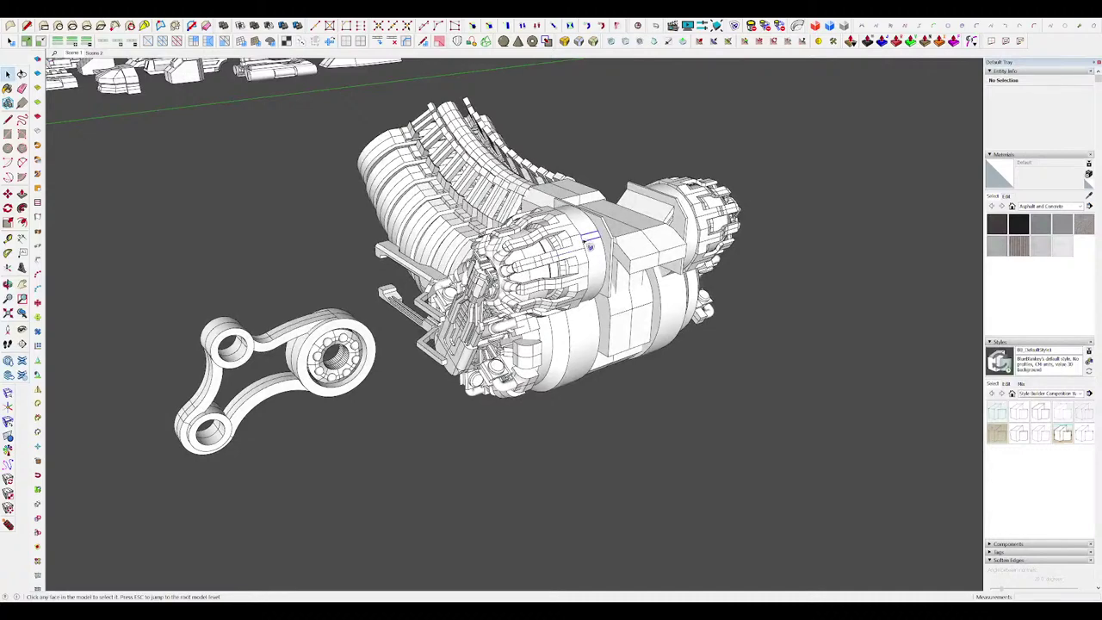
{"action": "left_click", "coordinate": [585, 240]}
{"action": "key", "text": "i"}
{"action": "scroll", "coordinate": [590, 247], "scroll_direction": "up", "scroll_amount": 5}
{"action": "middle_click_drag", "start_coordinate": [590, 246], "coordinate": [688, 282]}
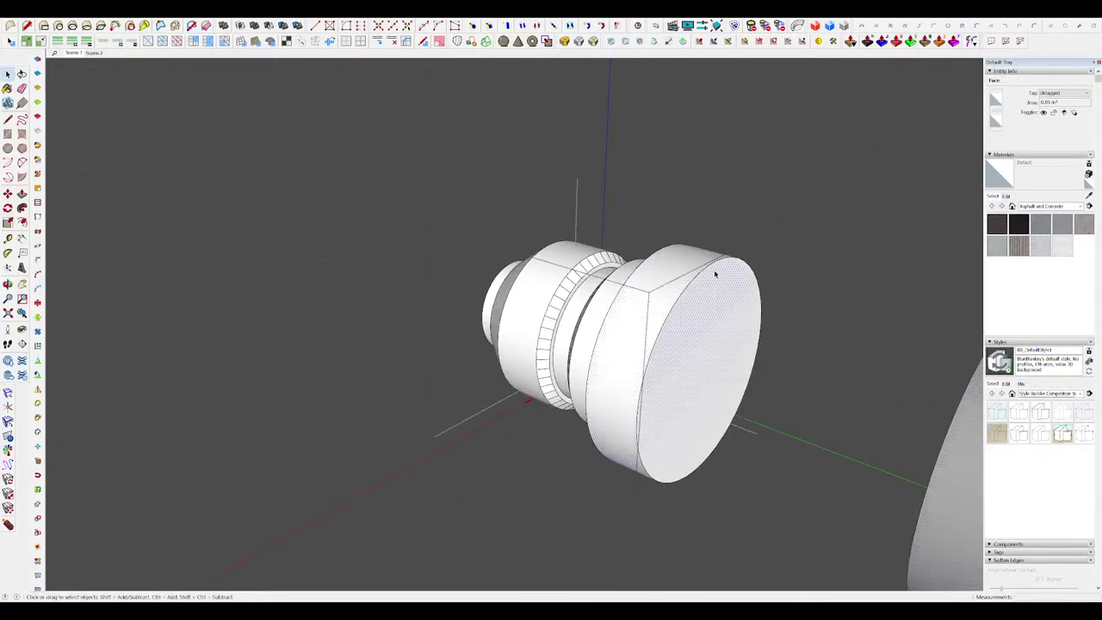
Step: Offset a ring around the round face and push it out 24.2 cm into a thick disc
{"action": "left_click", "coordinate": [757, 232]}
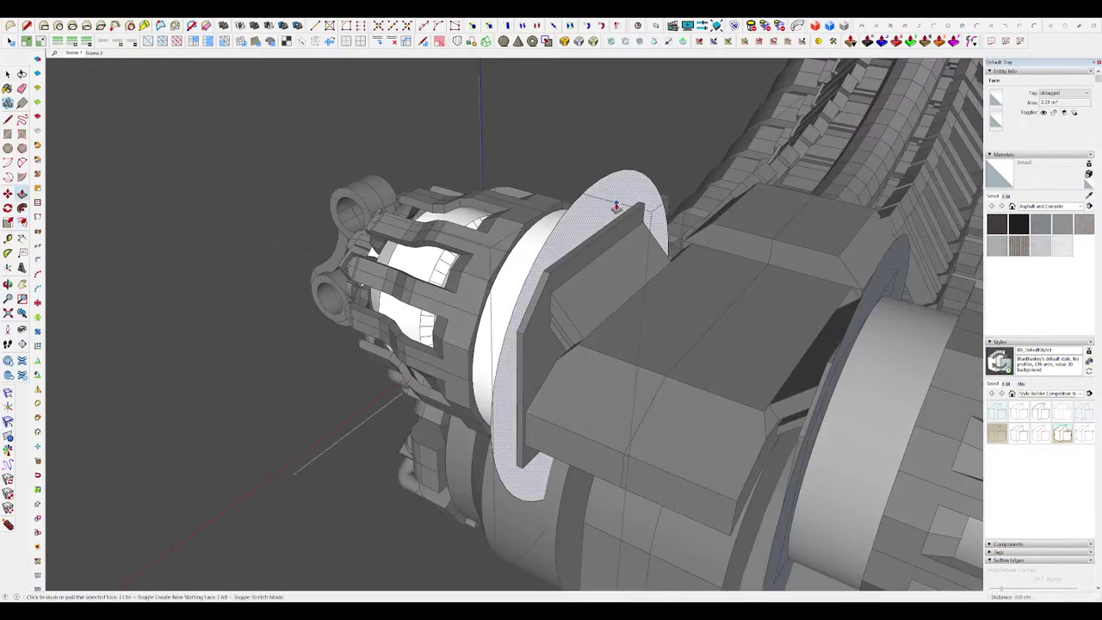
{"action": "left_click", "coordinate": [621, 208]}
{"action": "middle_click_drag", "start_coordinate": [621, 208], "coordinate": [732, 267]}
{"action": "scroll", "coordinate": [625, 277], "scroll_direction": "up", "scroll_amount": 2}
{"action": "middle_click_drag", "start_coordinate": [568, 232], "coordinate": [653, 234]}
{"action": "key", "text": "space"}
{"action": "scroll", "coordinate": [636, 277], "scroll_direction": "down", "scroll_amount": 3}
{"action": "scroll", "coordinate": [654, 233], "scroll_direction": "up", "scroll_amount": 2}
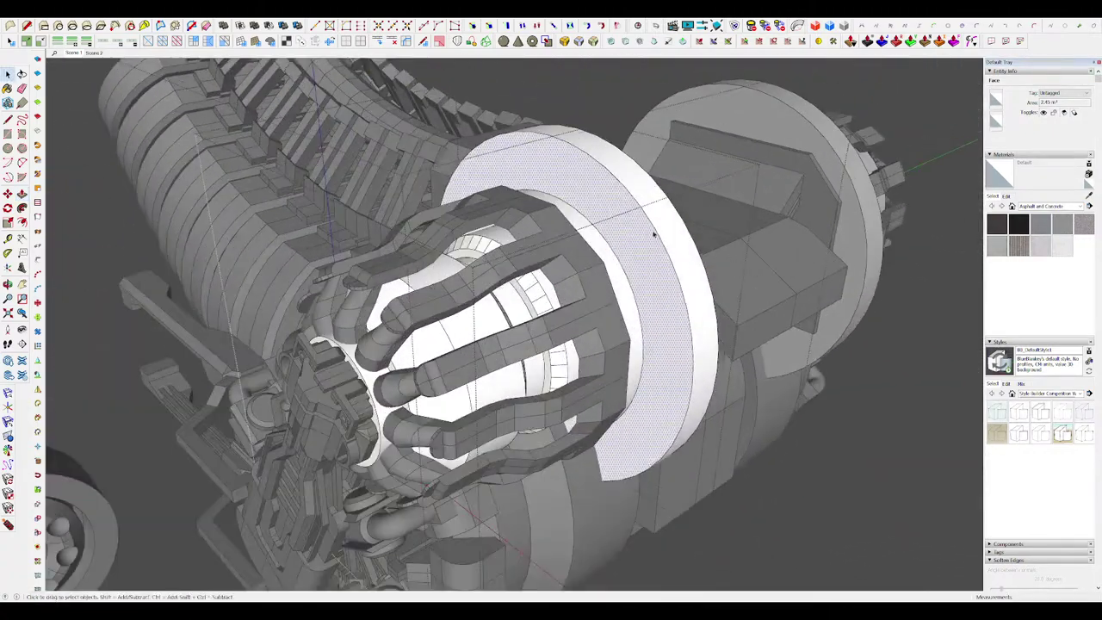
Step: Inset the ring face with an offset and pull it in by 3.6 cm
{"action": "key", "text": "f"}
{"action": "left_click", "coordinate": [644, 212]}
{"action": "key", "text": "space"}
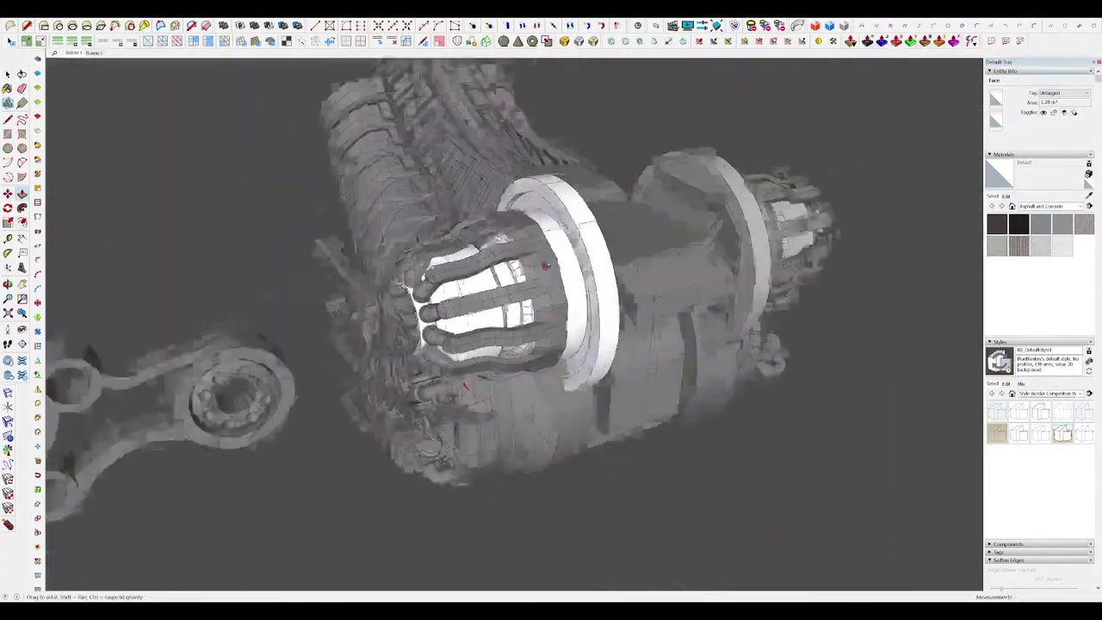
{"action": "scroll", "coordinate": [561, 219], "scroll_direction": "up", "scroll_amount": 4}
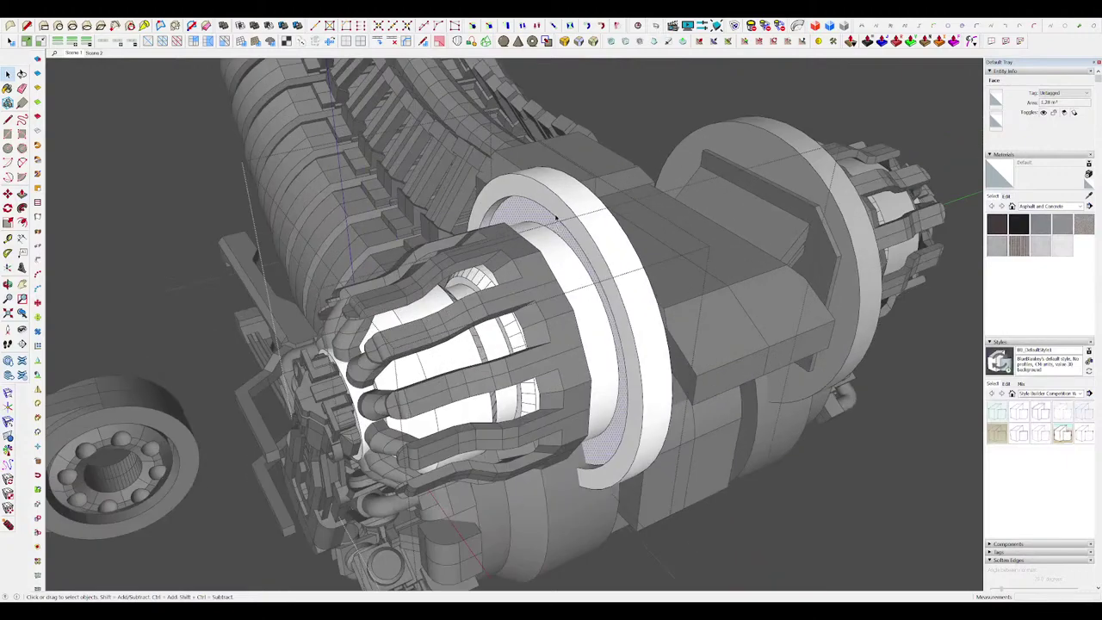
{"action": "key", "text": "p"}
{"action": "left_click", "coordinate": [556, 216]}
{"action": "scroll", "coordinate": [543, 179], "scroll_direction": "up", "scroll_amount": 3}
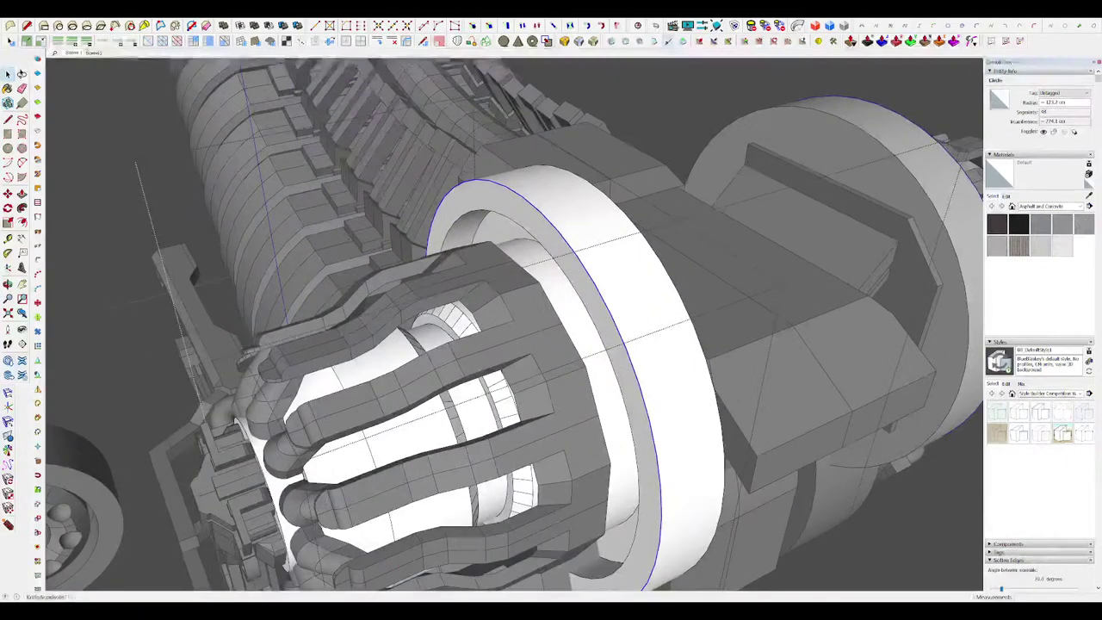
Step: Bevel the ring's circular edge with RoundCorner and review both collar rings
{"action": "left_click", "coordinate": [593, 41]}
{"action": "key", "text": "Return"}
{"action": "scroll", "coordinate": [651, 314], "scroll_direction": "down", "scroll_amount": 6}
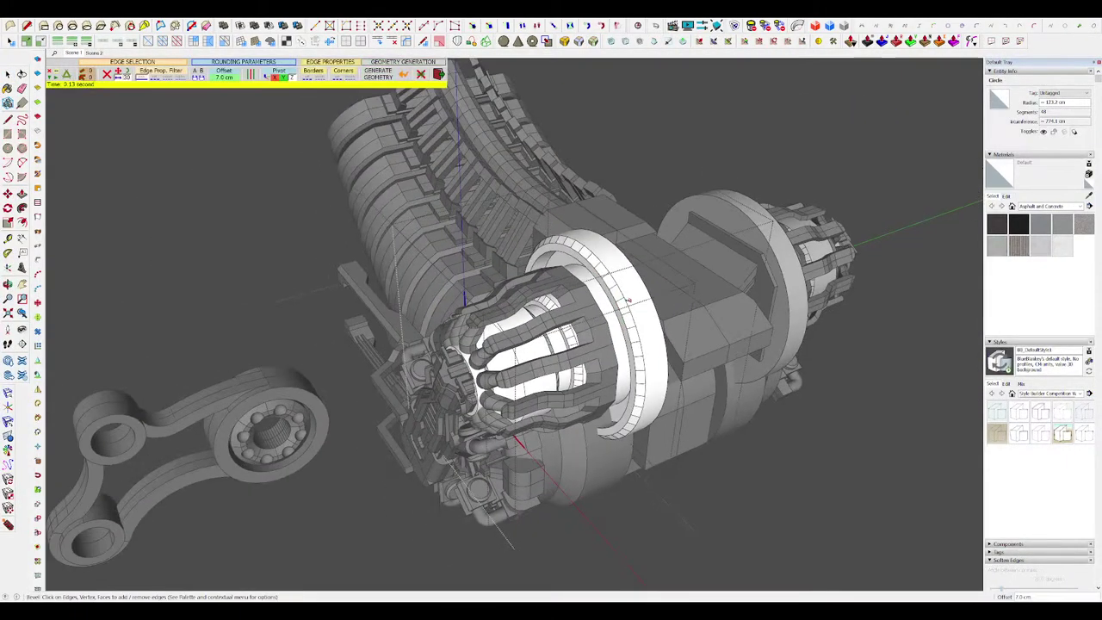
{"action": "key", "text": "space"}
{"action": "scroll", "coordinate": [428, 263], "scroll_direction": "up", "scroll_amount": 3}
{"action": "middle_click_drag", "start_coordinate": [602, 306], "coordinate": [456, 224]}
{"action": "scroll", "coordinate": [455, 225], "scroll_direction": "down", "scroll_amount": 3}
{"action": "scroll", "coordinate": [455, 224], "scroll_direction": "up", "scroll_amount": 3}
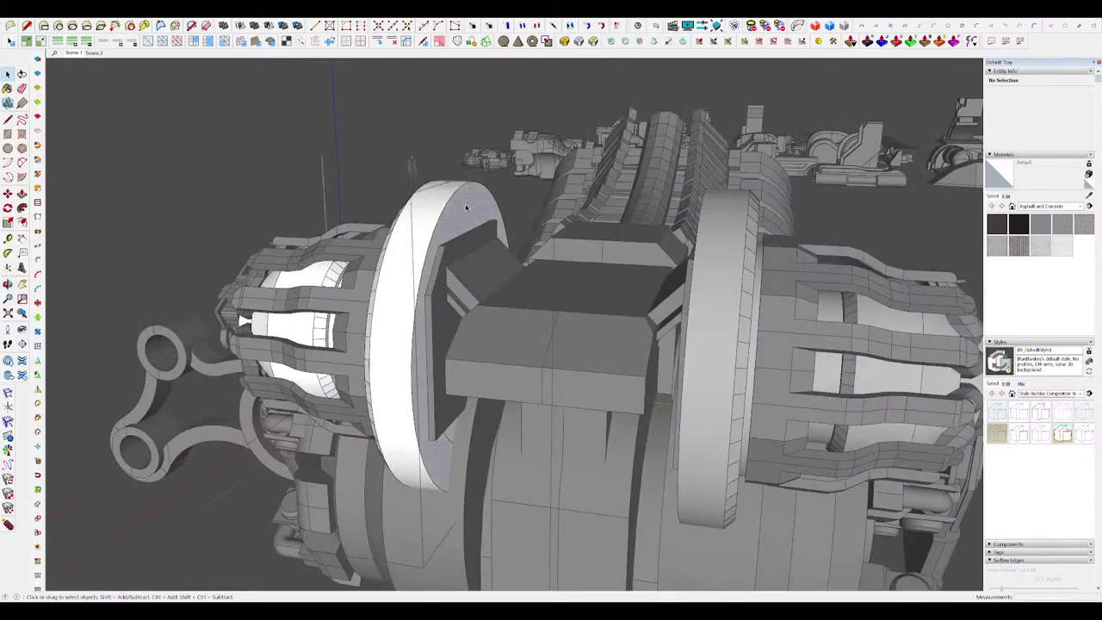
{"action": "scroll", "coordinate": [457, 219], "scroll_direction": "down", "scroll_amount": 5}
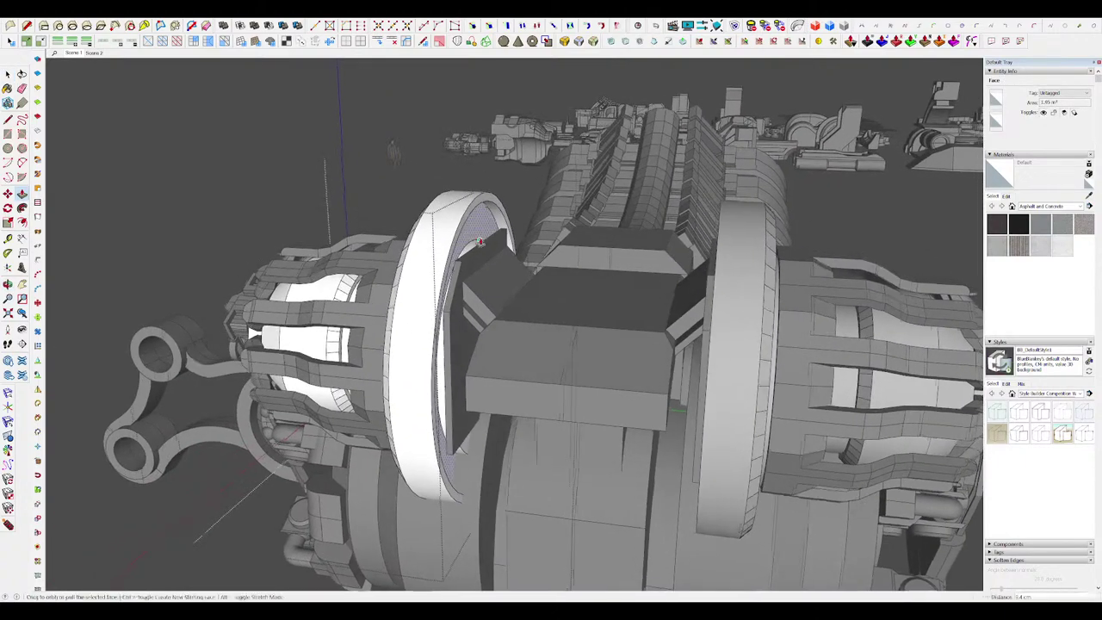
Step: Exit the nested groups back to the full model
{"action": "key", "text": "space"}
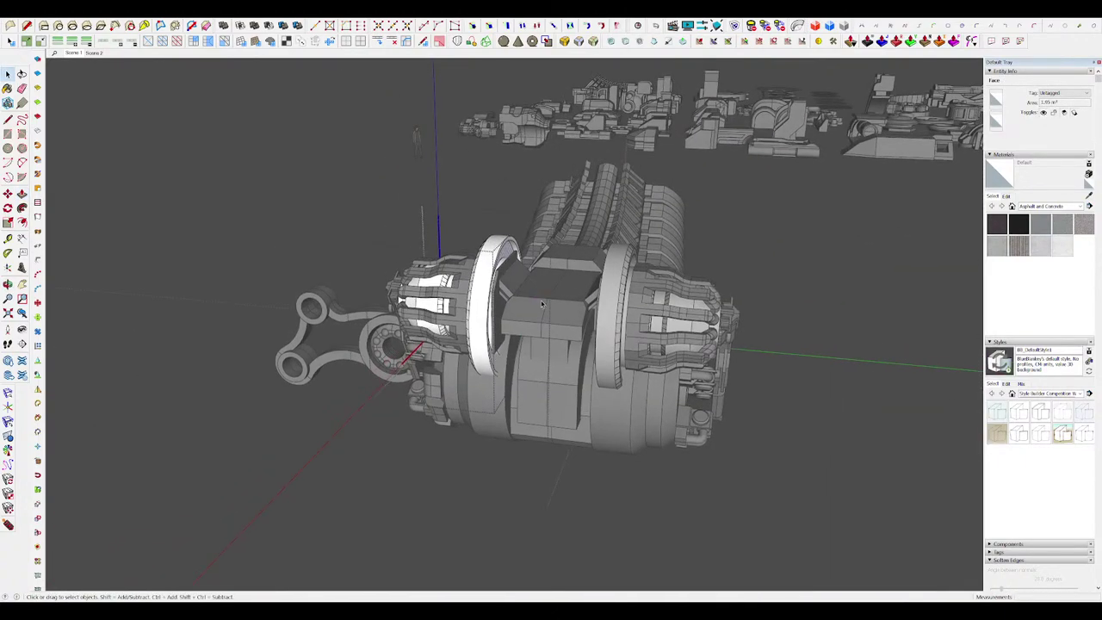
{"action": "left_click", "coordinate": [694, 350]}
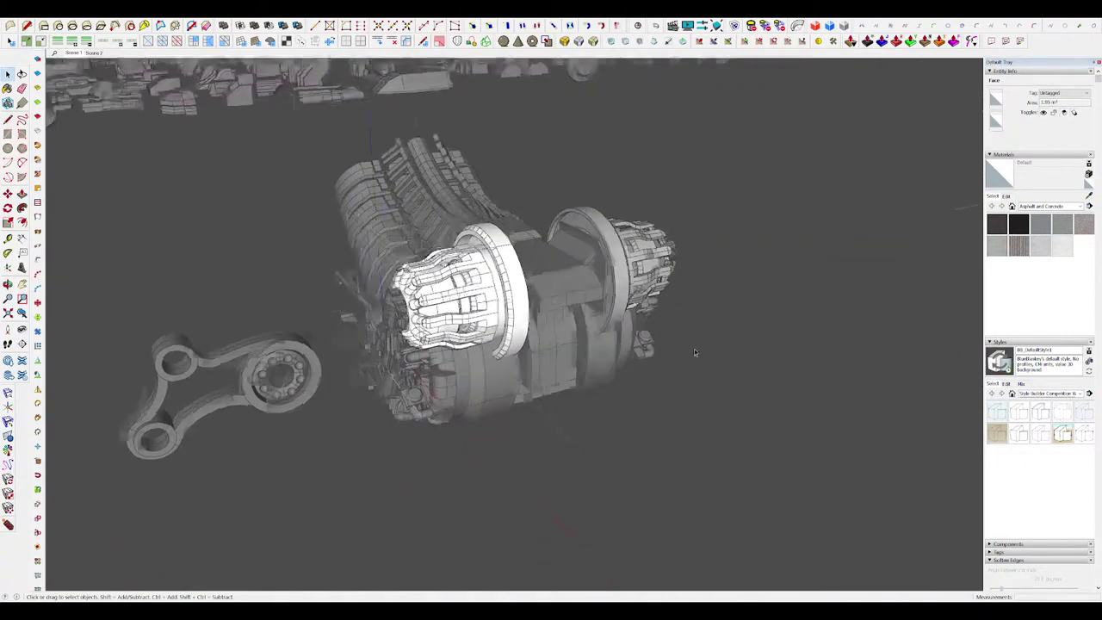
{"action": "left_click", "coordinate": [709, 358]}
{"action": "left_click", "coordinate": [789, 385]}
Step: Orbit to the end-cap housing and select the half-arm finger component
{"action": "middle_click_drag", "start_coordinate": [789, 384], "coordinate": [873, 398]}
{"action": "scroll", "coordinate": [568, 256], "scroll_direction": "up", "scroll_amount": 3}
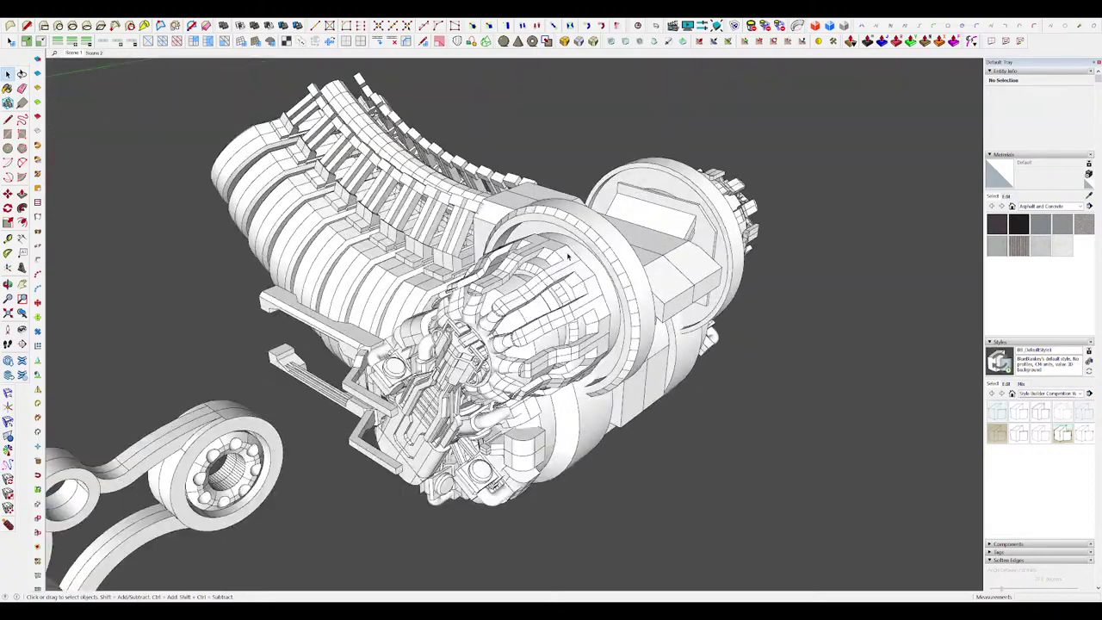
{"action": "middle_click_drag", "start_coordinate": [568, 256], "coordinate": [743, 304]}
{"action": "scroll", "coordinate": [593, 267], "scroll_direction": "up", "scroll_amount": 3}
{"action": "left_click", "coordinate": [603, 236]}
{"action": "scroll", "coordinate": [608, 245], "scroll_direction": "up", "scroll_amount": 4}
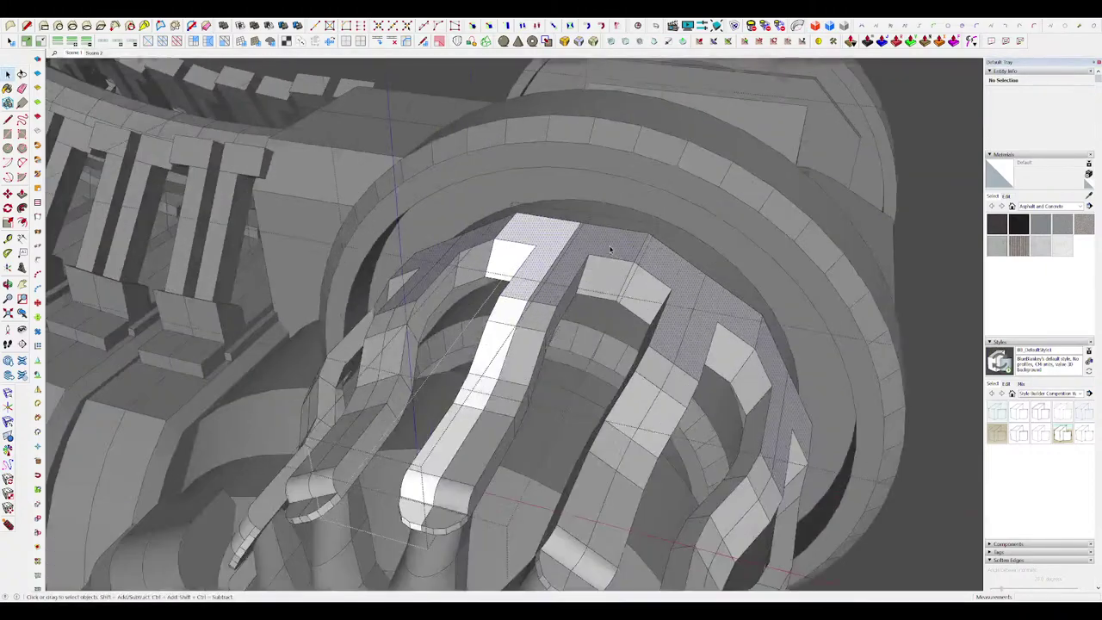
{"action": "middle_click_drag", "start_coordinate": [610, 248], "coordinate": [659, 190]}
{"action": "scroll", "coordinate": [659, 190], "scroll_direction": "down", "scroll_amount": 3}
{"action": "middle_click_drag", "start_coordinate": [709, 269], "coordinate": [711, 236]}
{"action": "scroll", "coordinate": [711, 236], "scroll_direction": "up", "scroll_amount": 3}
{"action": "left_click", "coordinate": [711, 236]}
{"action": "scroll", "coordinate": [591, 212], "scroll_direction": "up", "scroll_amount": 2}
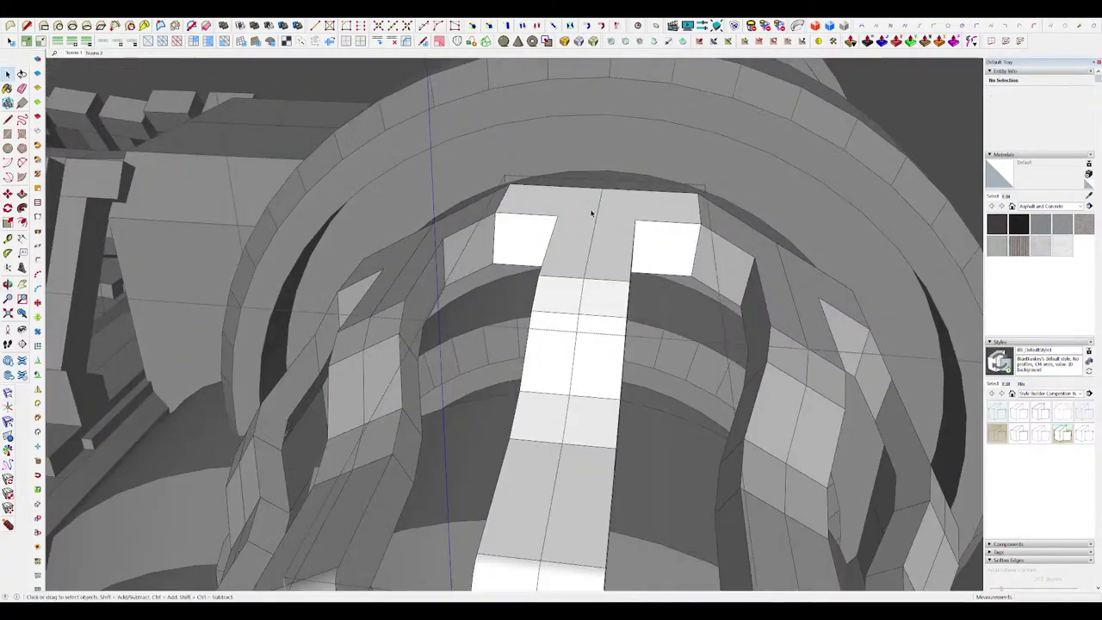
Step: Draw a new rectangular face on top of the finger
{"action": "left_click", "coordinate": [590, 212]}
{"action": "scroll", "coordinate": [590, 212], "scroll_direction": "down", "scroll_amount": 3}
{"action": "key", "text": "i"}
{"action": "middle_click_drag", "start_coordinate": [590, 211], "coordinate": [489, 186]}
{"action": "scroll", "coordinate": [577, 188], "scroll_direction": "up", "scroll_amount": 3}
{"action": "key", "text": "r"}
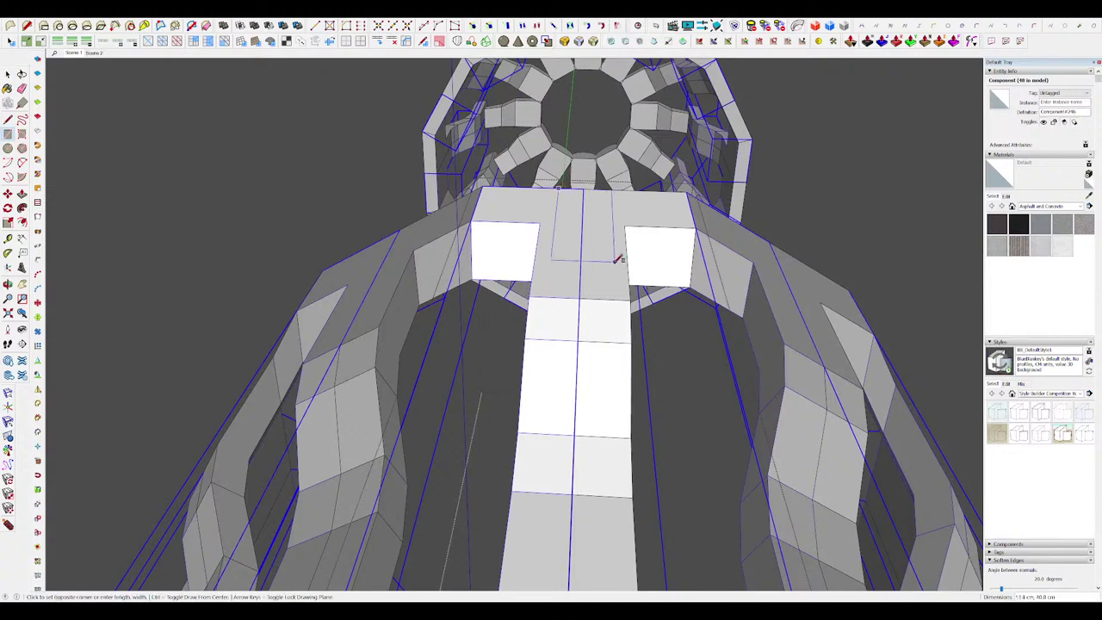
{"action": "left_click", "coordinate": [633, 259]}
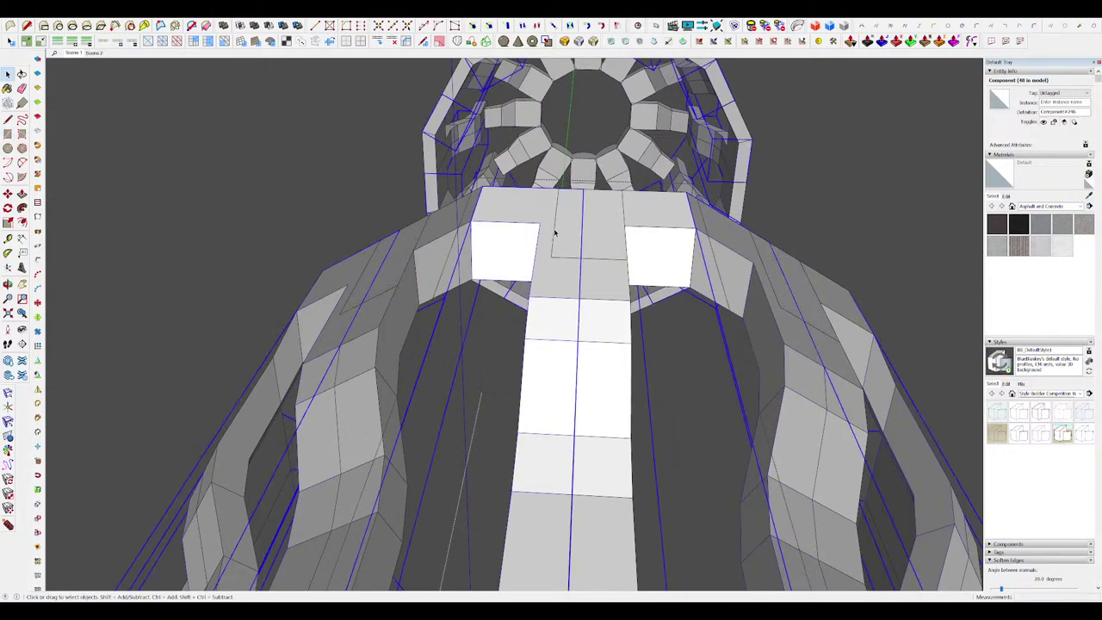
Step: Open the nested finger component and extrude the new face into a 12.9 cm box
{"action": "key", "text": "m"}
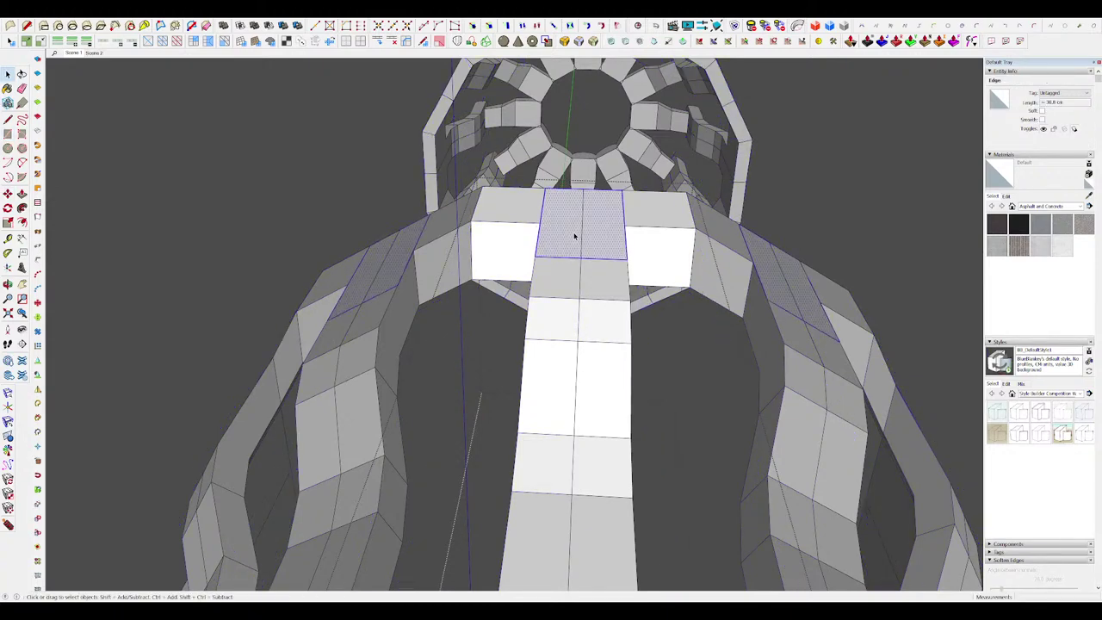
{"action": "scroll", "coordinate": [567, 395], "scroll_direction": "down", "scroll_amount": 4}
{"action": "middle_click_drag", "start_coordinate": [567, 395], "coordinate": [578, 269]}
{"action": "key", "text": "i"}
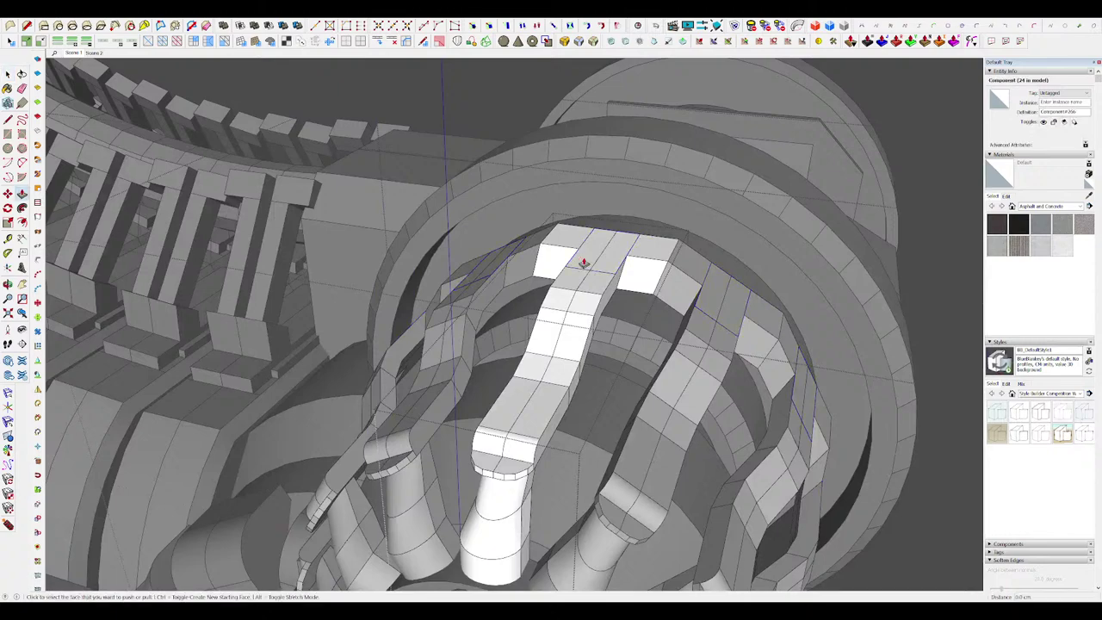
{"action": "key", "text": "space"}
{"action": "double_click", "coordinate": [594, 252]}
{"action": "left_click", "coordinate": [556, 212]}
{"action": "scroll", "coordinate": [557, 212], "scroll_direction": "down", "scroll_amount": 5}
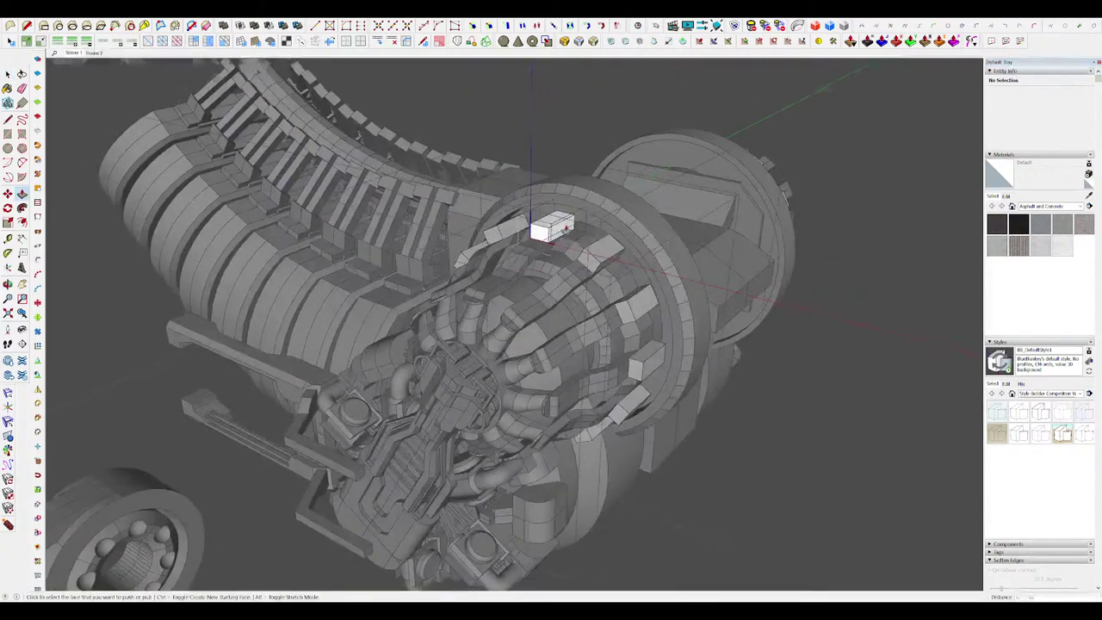
{"action": "scroll", "coordinate": [554, 225], "scroll_direction": "up", "scroll_amount": 4}
{"action": "middle_click_drag", "start_coordinate": [554, 226], "coordinate": [381, 148]}
{"action": "scroll", "coordinate": [655, 231], "scroll_direction": "up", "scroll_amount": 5}
Step: Start extruding the box's exposed end face from a low angle
{"action": "middle_click_drag", "start_coordinate": [683, 229], "coordinate": [433, 207]}
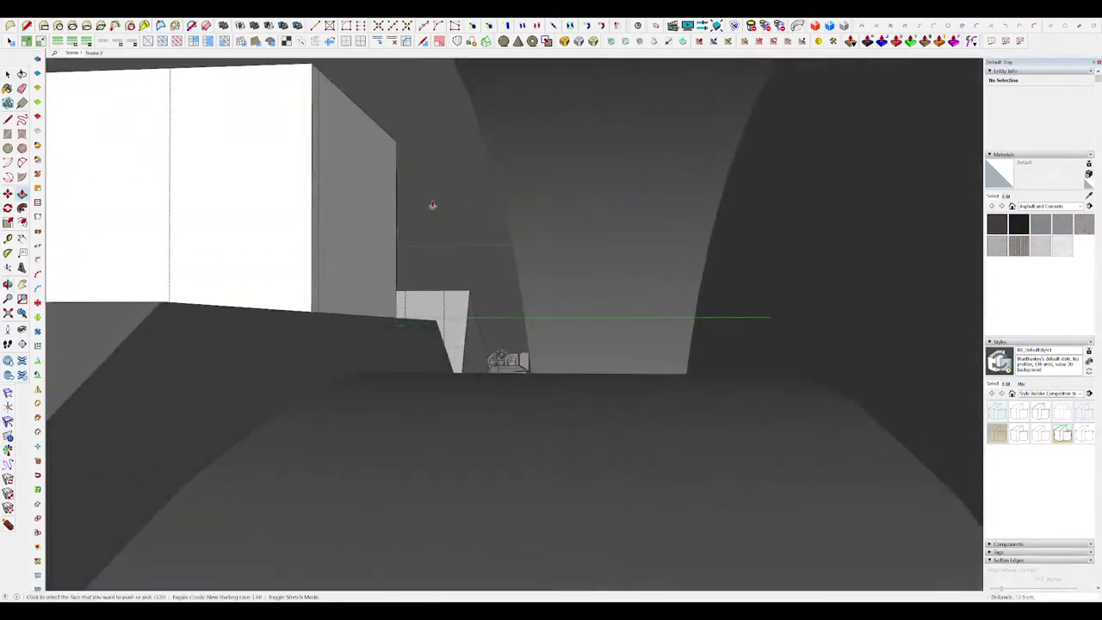
{"action": "left_click", "coordinate": [370, 200]}
{"action": "scroll", "coordinate": [831, 322], "scroll_direction": "down", "scroll_amount": 6}
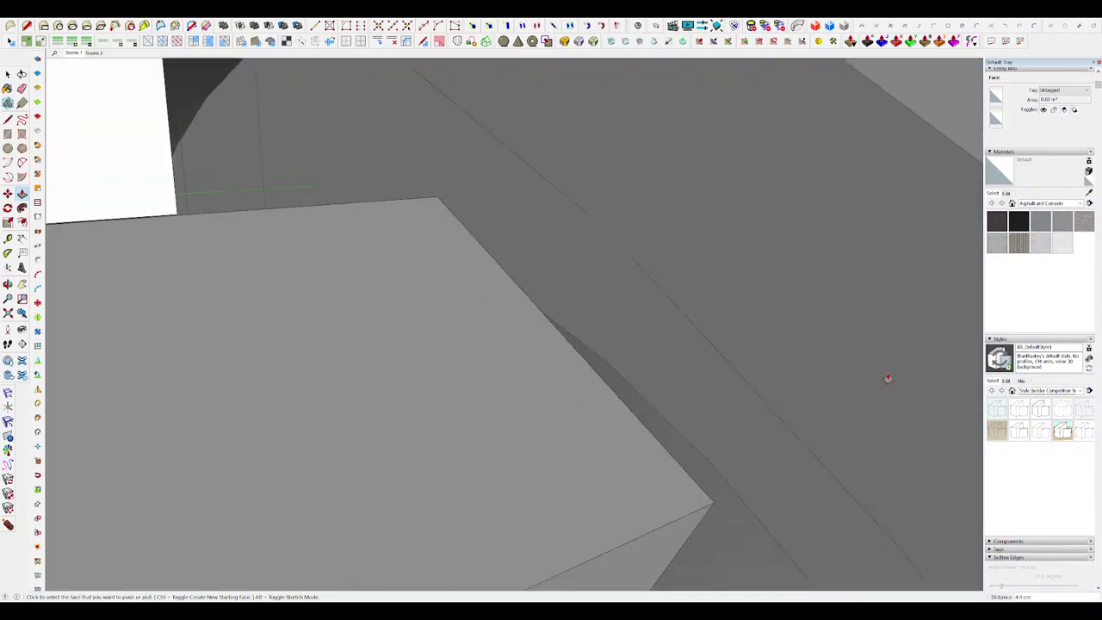
{"action": "scroll", "coordinate": [383, 209], "scroll_direction": "up", "scroll_amount": 3}
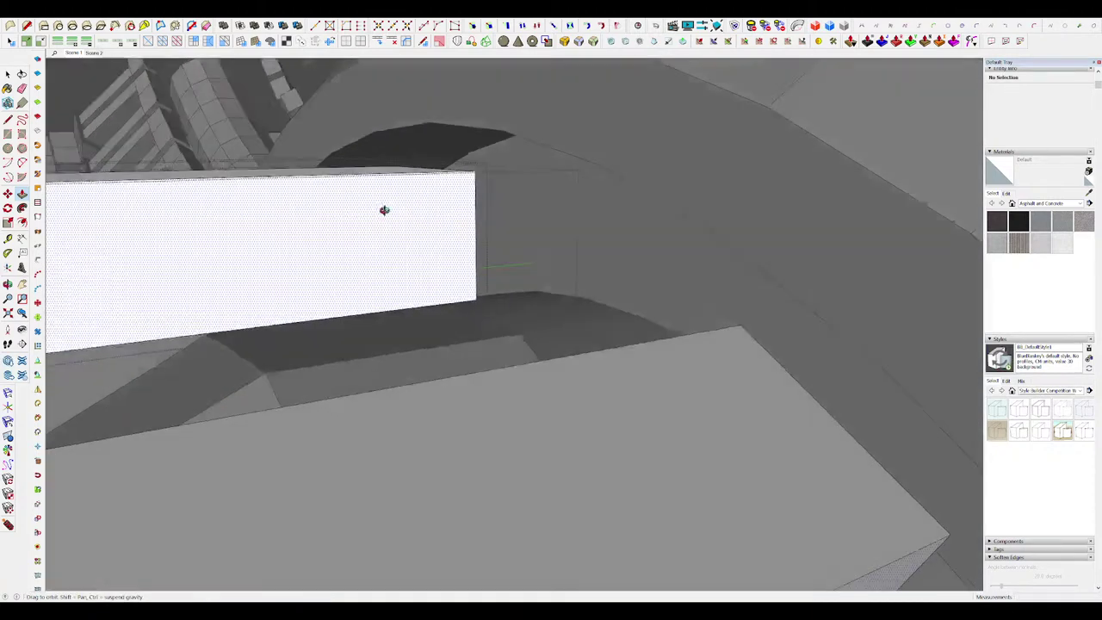
Step: Select the edges at the box's right end and move them to reshape it
{"action": "middle_click_drag", "start_coordinate": [384, 209], "coordinate": [324, 187]}
{"action": "key", "text": "space"}
{"action": "left_click_drag", "start_coordinate": [401, 106], "coordinate": [630, 386]}
{"action": "middle_click_drag", "start_coordinate": [524, 267], "coordinate": [608, 360]}
{"action": "scroll", "coordinate": [607, 362], "scroll_direction": "down", "scroll_amount": 3}
{"action": "key", "text": "m"}
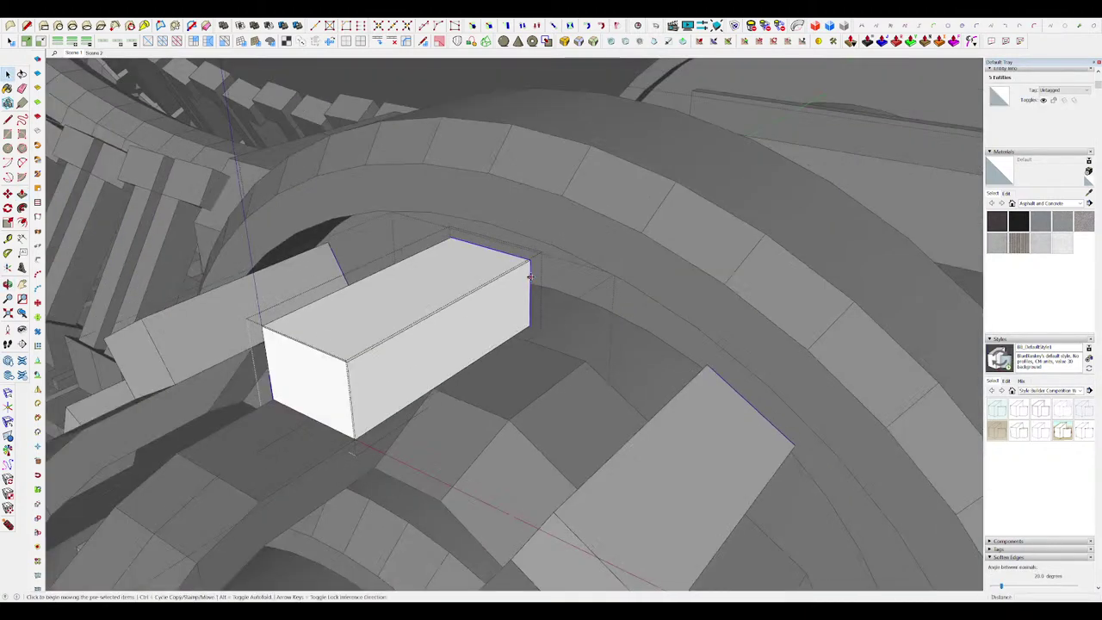
{"action": "left_click", "coordinate": [530, 265]}
{"action": "middle_click_drag", "start_coordinate": [529, 265], "coordinate": [615, 215]}
{"action": "left_click", "coordinate": [588, 273]}
{"action": "scroll", "coordinate": [587, 273], "scroll_direction": "down", "scroll_amount": 4}
{"action": "middle_click_drag", "start_coordinate": [588, 273], "coordinate": [534, 223]}
{"action": "scroll", "coordinate": [645, 282], "scroll_direction": "down", "scroll_amount": 4}
{"action": "key", "text": "space"}
Step: Push the white box's front face out to lengthen the box
{"action": "scroll", "coordinate": [578, 231], "scroll_direction": "up", "scroll_amount": 3}
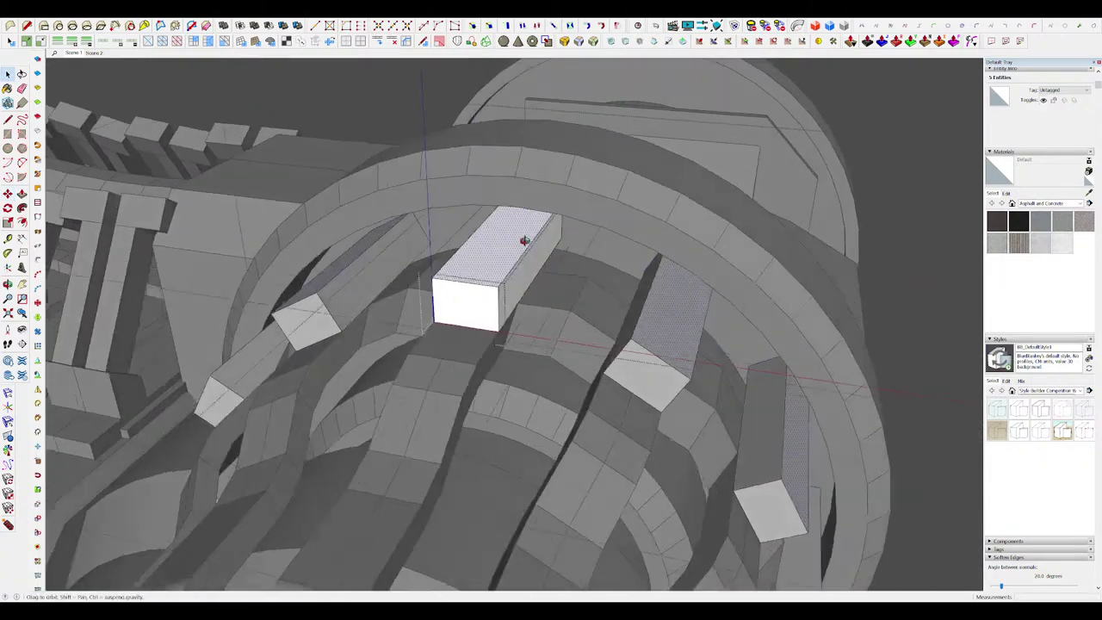
{"action": "key", "text": "p"}
{"action": "key", "text": "space"}
{"action": "scroll", "coordinate": [508, 212], "scroll_direction": "down", "scroll_amount": 6}
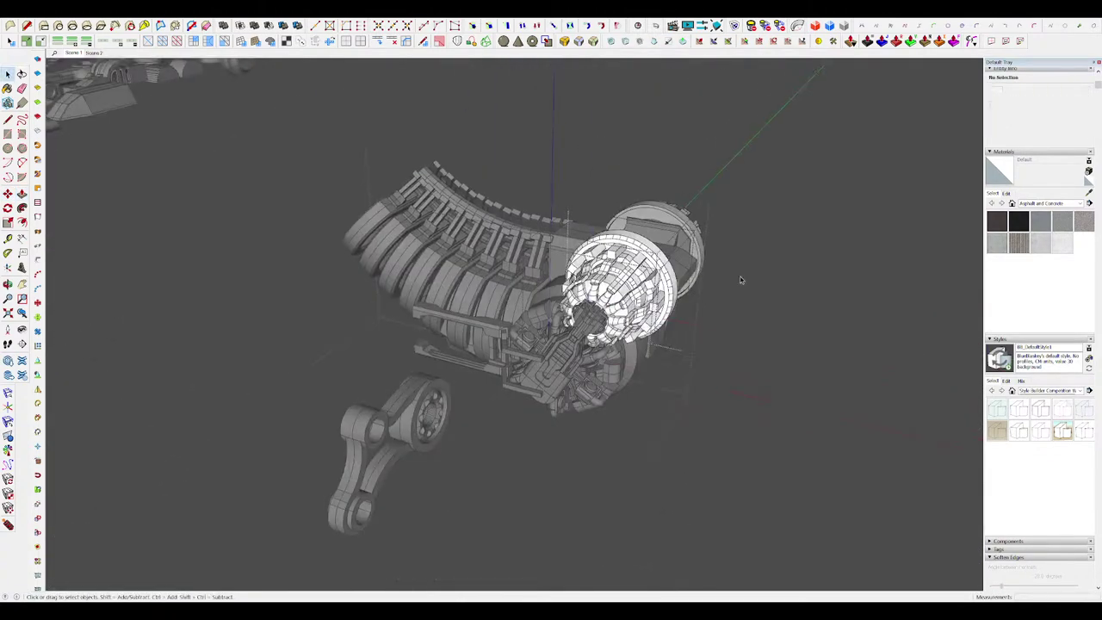
{"action": "scroll", "coordinate": [660, 231], "scroll_direction": "up", "scroll_amount": 5}
{"action": "left_click", "coordinate": [641, 231]}
{"action": "scroll", "coordinate": [654, 232], "scroll_direction": "up", "scroll_amount": 5}
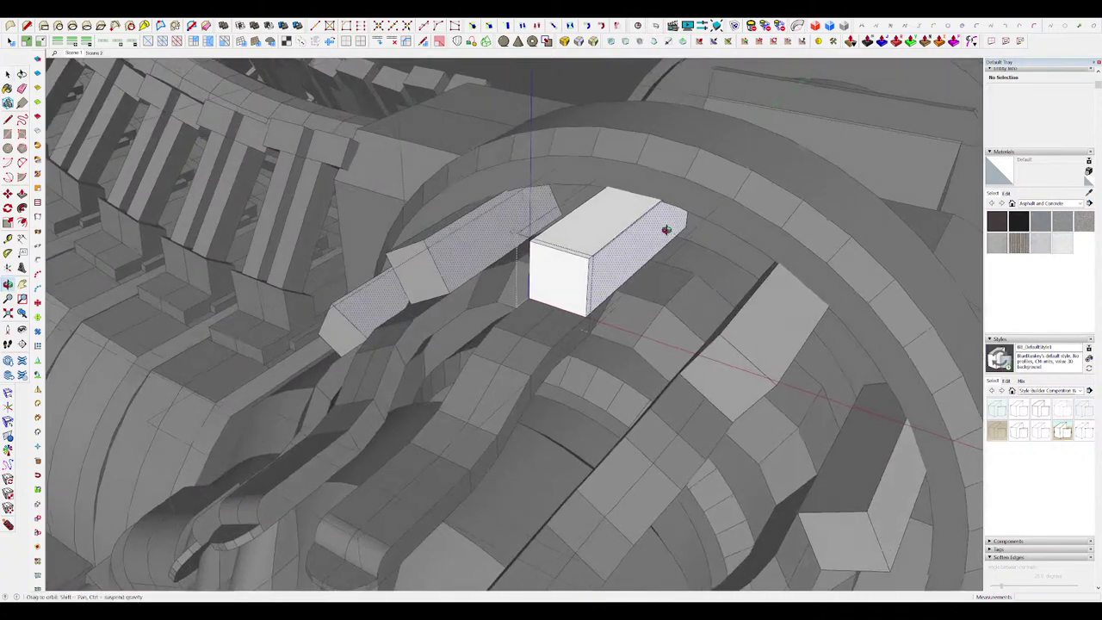
{"action": "middle_click_drag", "start_coordinate": [663, 233], "coordinate": [687, 154]}
{"action": "scroll", "coordinate": [613, 181], "scroll_direction": "down", "scroll_amount": 10}
{"action": "scroll", "coordinate": [697, 168], "scroll_direction": "up", "scroll_amount": 8}
{"action": "scroll", "coordinate": [676, 230], "scroll_direction": "down", "scroll_amount": 2}
{"action": "middle_click_drag", "start_coordinate": [676, 230], "coordinate": [758, 215]}
{"action": "scroll", "coordinate": [663, 214], "scroll_direction": "down", "scroll_amount": 5}
{"action": "scroll", "coordinate": [602, 185], "scroll_direction": "up", "scroll_amount": 5}
{"action": "key", "text": "p"}
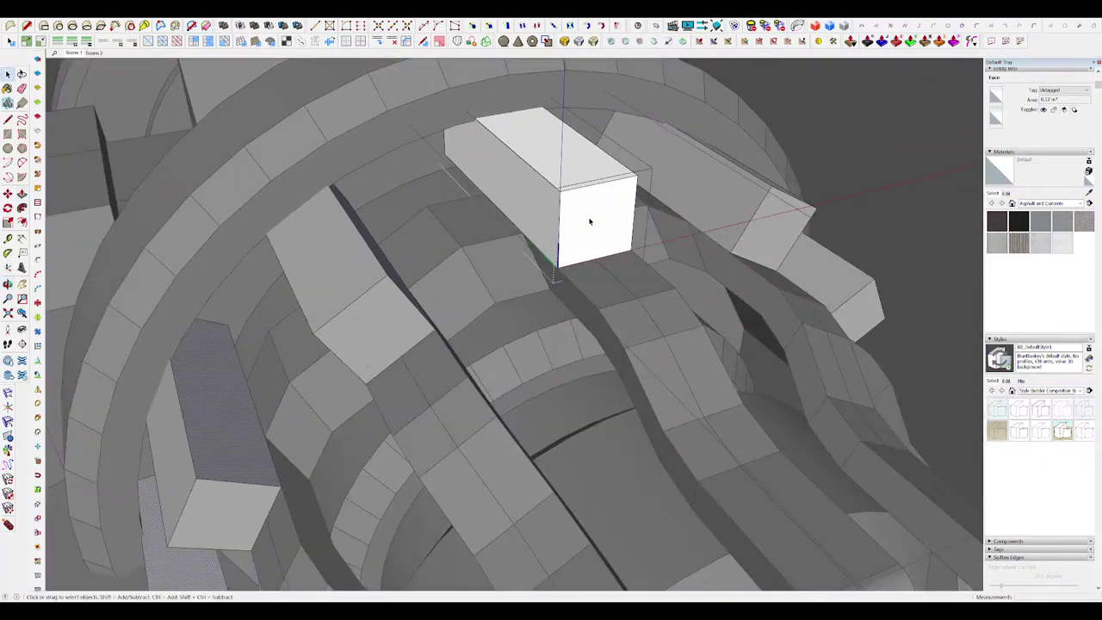
{"action": "key", "text": "p"}
{"action": "left_click", "coordinate": [590, 222]}
{"action": "left_click", "coordinate": [583, 235]}
{"action": "scroll", "coordinate": [568, 228], "scroll_direction": "down", "scroll_amount": 5}
{"action": "key", "text": "space"}
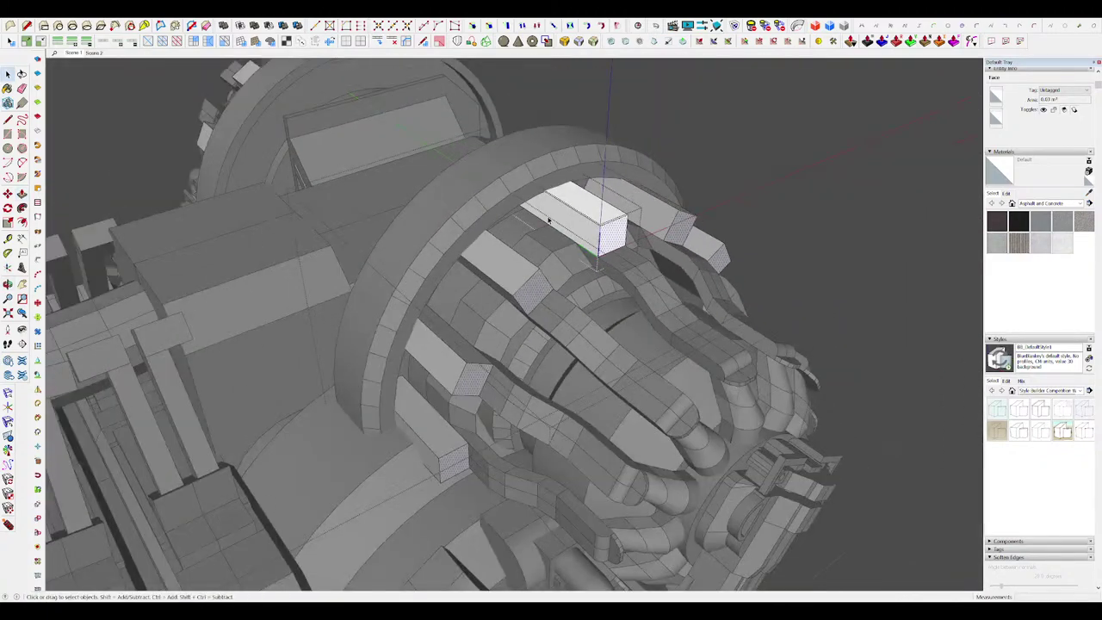
Step: Pull the box's side face to widen it leftward
{"action": "middle_click_drag", "start_coordinate": [506, 231], "coordinate": [502, 204]}
{"action": "scroll", "coordinate": [540, 241], "scroll_direction": "up", "scroll_amount": 2}
{"action": "scroll", "coordinate": [502, 204], "scroll_direction": "up", "scroll_amount": 5}
{"action": "scroll", "coordinate": [502, 204], "scroll_direction": "down", "scroll_amount": 5}
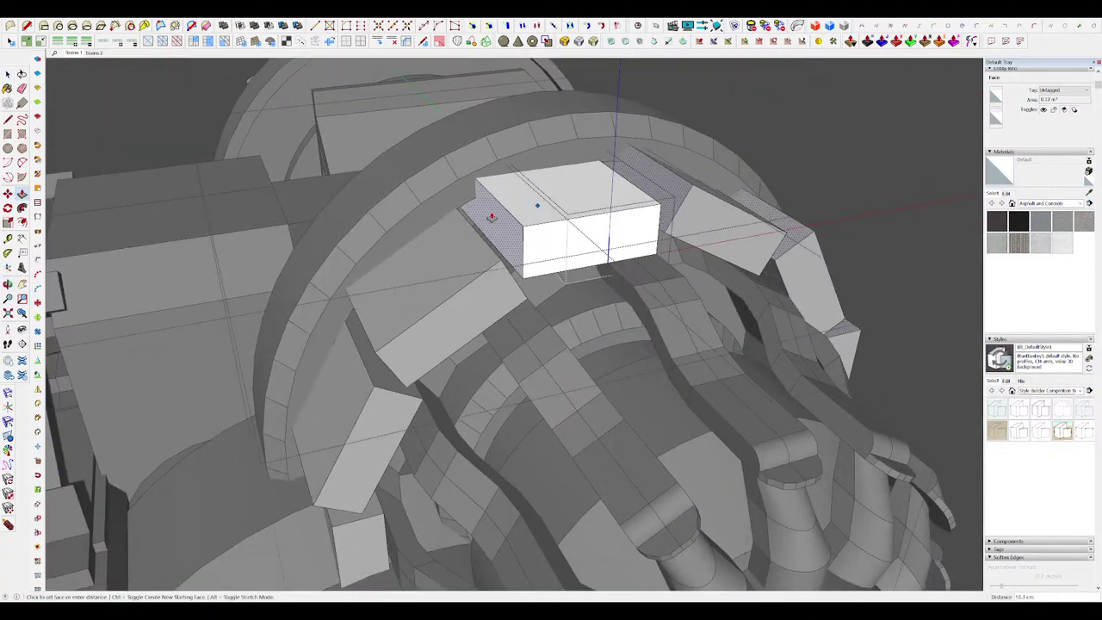
{"action": "left_click", "coordinate": [490, 206]}
{"action": "key", "text": "space"}
Step: Hide the rest of the model and move an edge to reshape the box
{"action": "key", "text": "h"}
{"action": "key", "text": "r"}
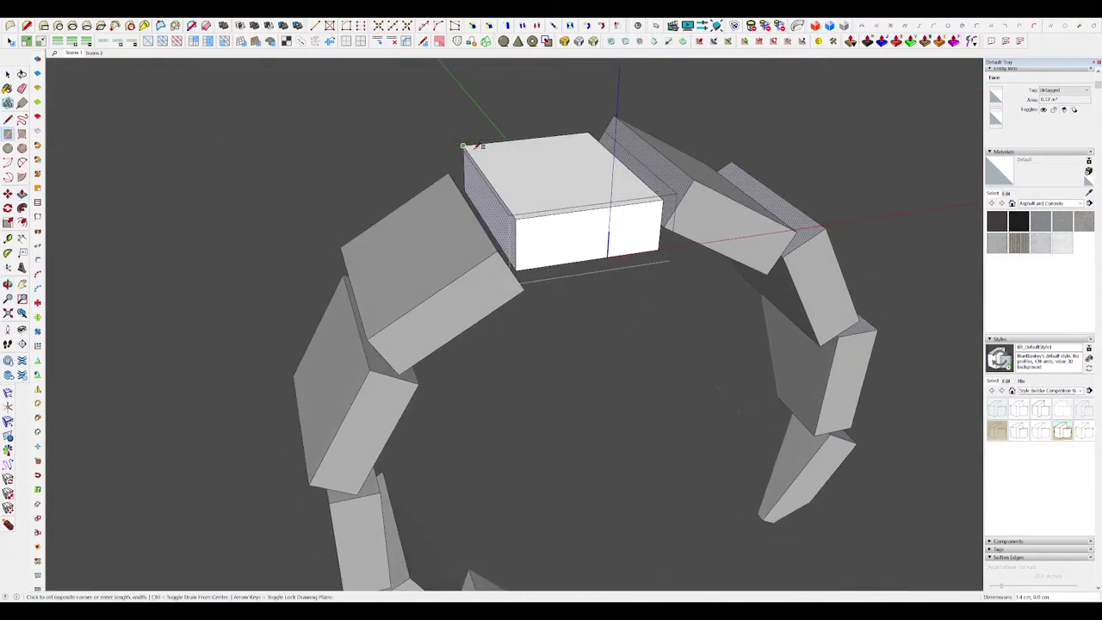
{"action": "key", "text": "space"}
{"action": "key", "text": "m"}
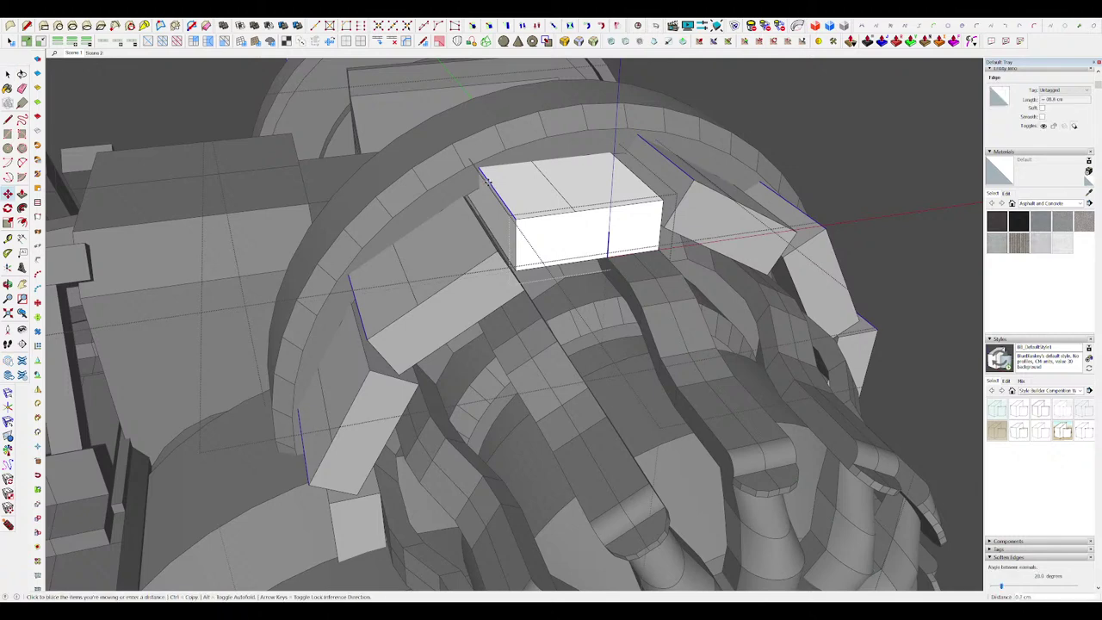
{"action": "left_click", "coordinate": [492, 203]}
{"action": "scroll", "coordinate": [492, 203], "scroll_direction": "down", "scroll_amount": 6}
{"action": "middle_click_drag", "start_coordinate": [492, 203], "coordinate": [559, 155]}
{"action": "key", "text": "h"}
{"action": "scroll", "coordinate": [561, 203], "scroll_direction": "up", "scroll_amount": 5}
Step: Remove the ring segment's lower front strip by pushing it away
{"action": "key", "text": "l"}
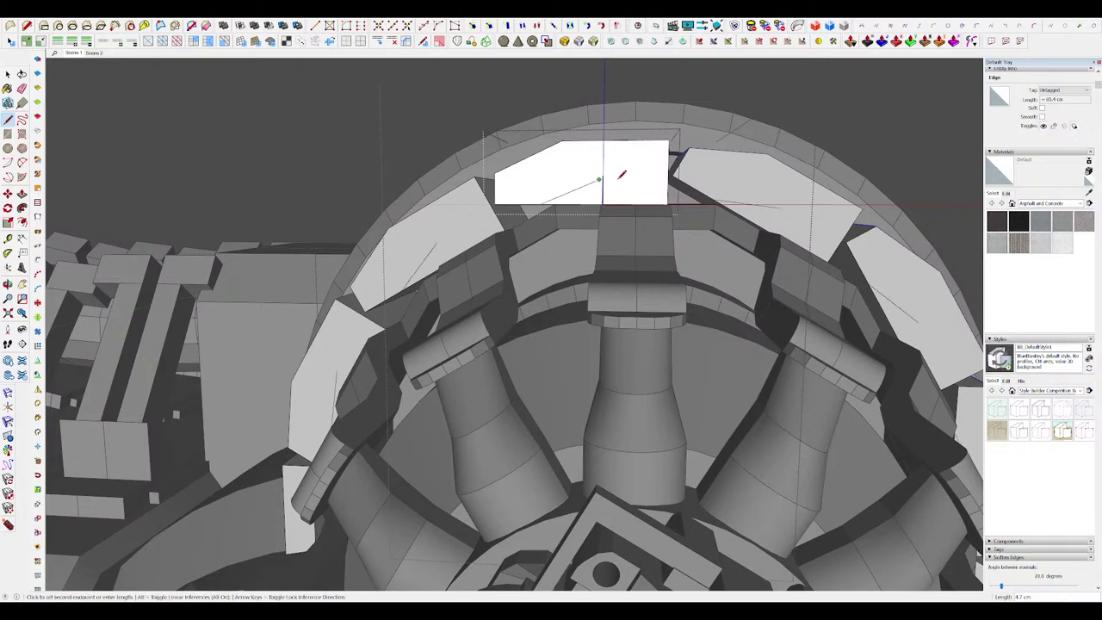
{"action": "middle_click_drag", "start_coordinate": [667, 172], "coordinate": [413, 193]}
{"action": "left_click", "coordinate": [343, 200]}
{"action": "left_click", "coordinate": [387, 223]}
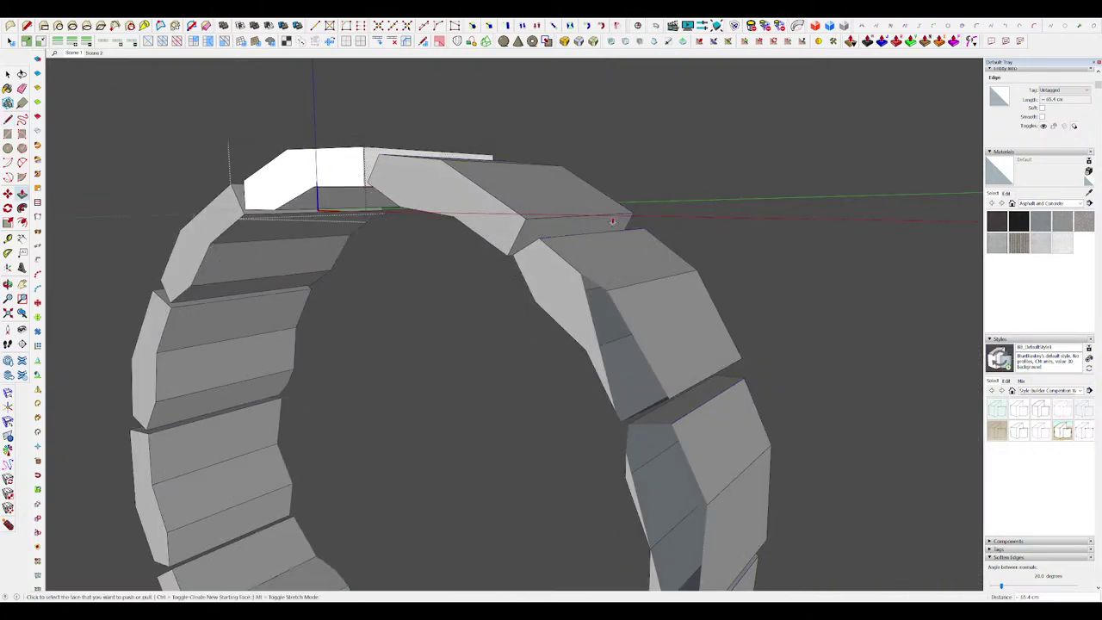
{"action": "key", "text": "h"}
{"action": "scroll", "coordinate": [467, 221], "scroll_direction": "down", "scroll_amount": 8}
Step: Cut slots through the ring segments
{"action": "mouse_move", "coordinate": [468, 221]}
{"action": "middle_mouse_down"}
{"action": "mouse_move", "coordinate": [563, 221]}
{"action": "mouse_move", "coordinate": [824, 297]}
{"action": "mouse_move", "coordinate": [601, 254]}
{"action": "middle_mouse_up"}
{"action": "scroll", "coordinate": [562, 221], "scroll_direction": "up", "scroll_amount": 5}
{"action": "scroll", "coordinate": [824, 297], "scroll_direction": "down", "scroll_amount": 5}
{"action": "scroll", "coordinate": [601, 254], "scroll_direction": "up", "scroll_amount": 3}
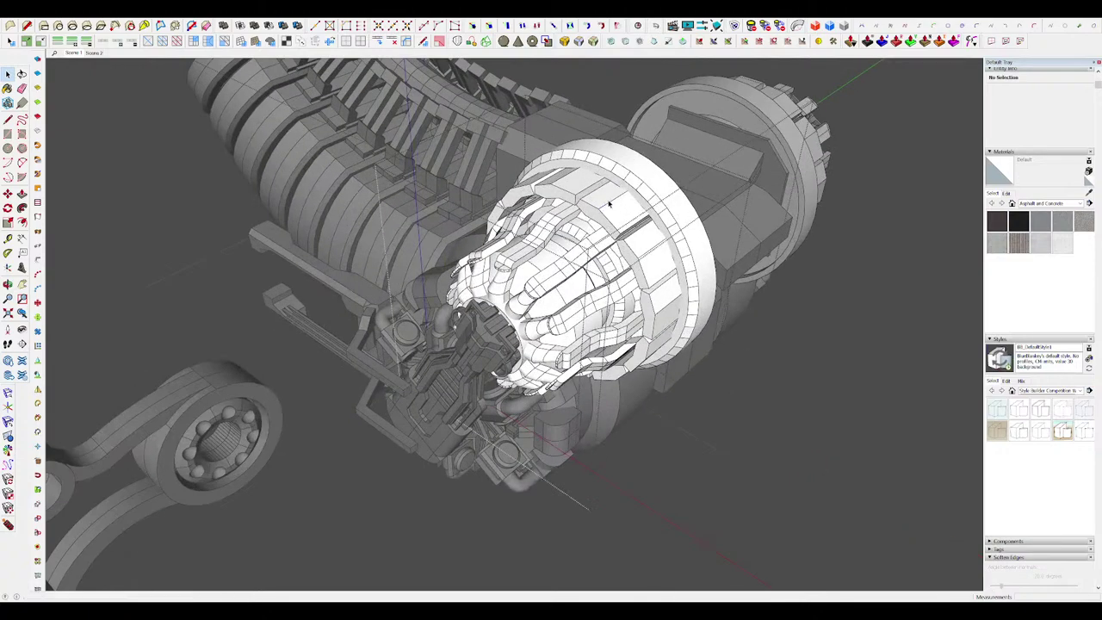
{"action": "left_click", "coordinate": [602, 232]}
{"action": "scroll", "coordinate": [603, 236], "scroll_direction": "up", "scroll_amount": 4}
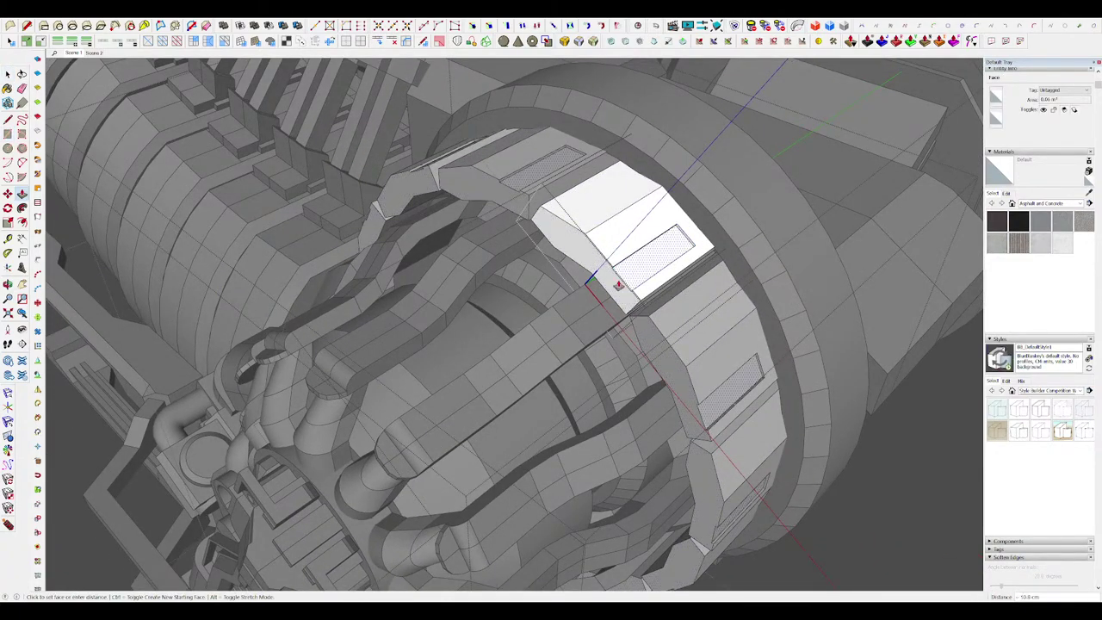
{"action": "left_click", "coordinate": [618, 285]}
{"action": "scroll", "coordinate": [618, 285], "scroll_direction": "down", "scroll_amount": 5}
{"action": "middle_click_drag", "start_coordinate": [618, 285], "coordinate": [659, 291]}
{"action": "scroll", "coordinate": [660, 291], "scroll_direction": "up", "scroll_amount": 5}
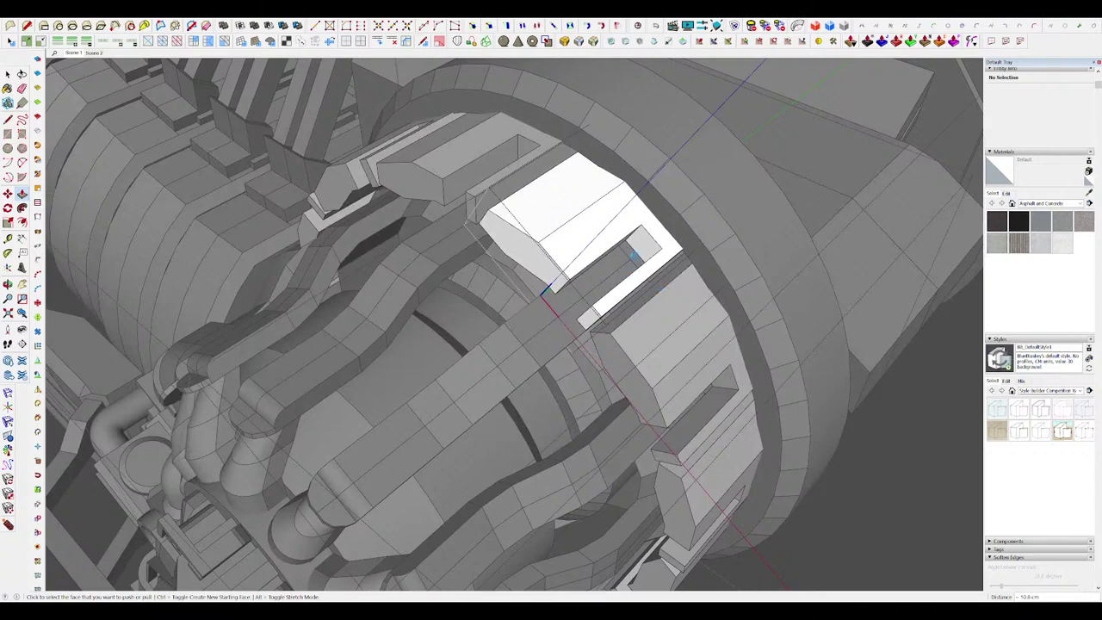
{"action": "scroll", "coordinate": [633, 256], "scroll_direction": "up", "scroll_amount": 5}
{"action": "key", "text": "space"}
Step: Draw a rectangle inside the slot and extrude it 2.0 cm along the slot
{"action": "middle_click_drag", "start_coordinate": [627, 172], "coordinate": [620, 211]}
{"action": "left_click", "coordinate": [632, 227]}
{"action": "key", "text": "p"}
{"action": "left_click", "coordinate": [620, 212]}
{"action": "left_click", "coordinate": [482, 295]}
{"action": "middle_click_drag", "start_coordinate": [482, 295], "coordinate": [560, 281]}
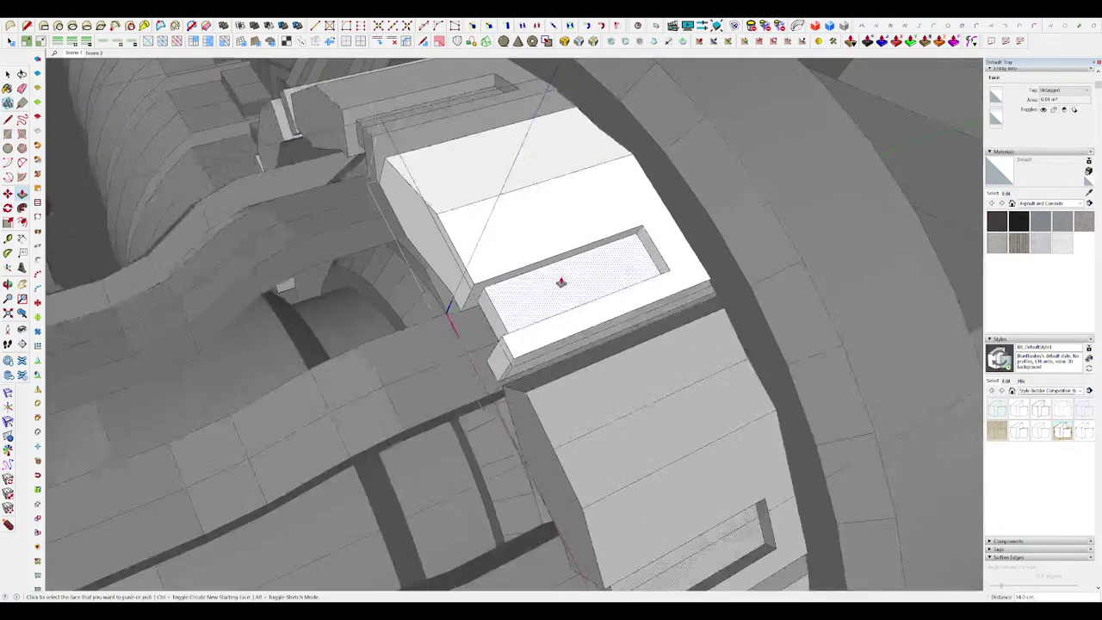
{"action": "scroll", "coordinate": [495, 332], "scroll_direction": "up", "scroll_amount": 2}
{"action": "left_click", "coordinate": [491, 342]}
{"action": "mouse_move", "coordinate": [541, 339]}
{"action": "middle_mouse_down"}
{"action": "mouse_move", "coordinate": [656, 268]}
{"action": "mouse_move", "coordinate": [623, 305]}
{"action": "mouse_move", "coordinate": [655, 267]}
{"action": "mouse_move", "coordinate": [541, 315]}
{"action": "mouse_move", "coordinate": [750, 202]}
{"action": "mouse_move", "coordinate": [691, 216]}
{"action": "mouse_move", "coordinate": [519, 338]}
{"action": "mouse_move", "coordinate": [501, 288]}
{"action": "middle_mouse_up"}
{"action": "scroll", "coordinate": [622, 305], "scroll_direction": "up", "scroll_amount": 2}
Step: Isolate the block from the surrounding model and select its face head-on
{"action": "key", "text": "i"}
{"action": "scroll", "coordinate": [519, 338], "scroll_direction": "down", "scroll_amount": 8}
{"action": "scroll", "coordinate": [580, 280], "scroll_direction": "up", "scroll_amount": 6}
{"action": "key", "text": "l"}
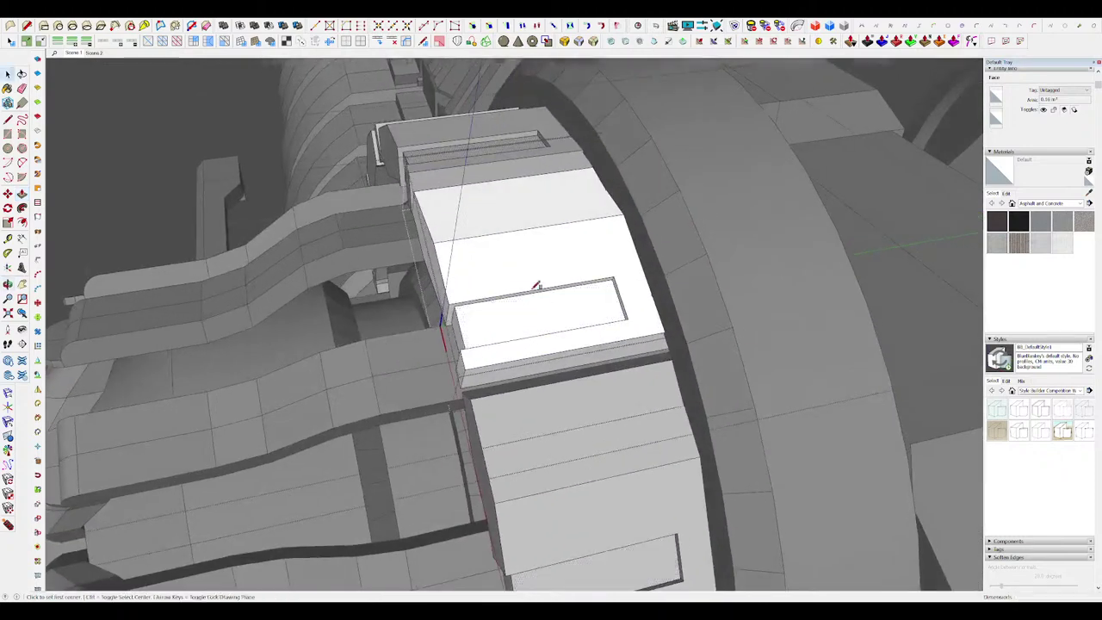
{"action": "scroll", "coordinate": [536, 285], "scroll_direction": "up", "scroll_amount": 2}
{"action": "key", "text": "r"}
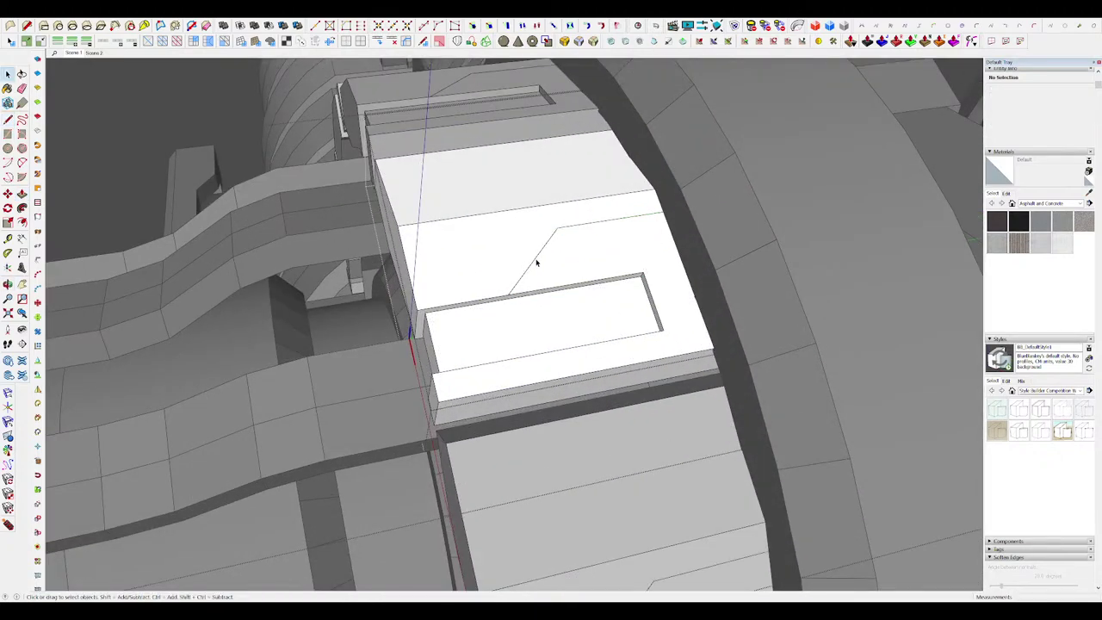
{"action": "key", "text": "e"}
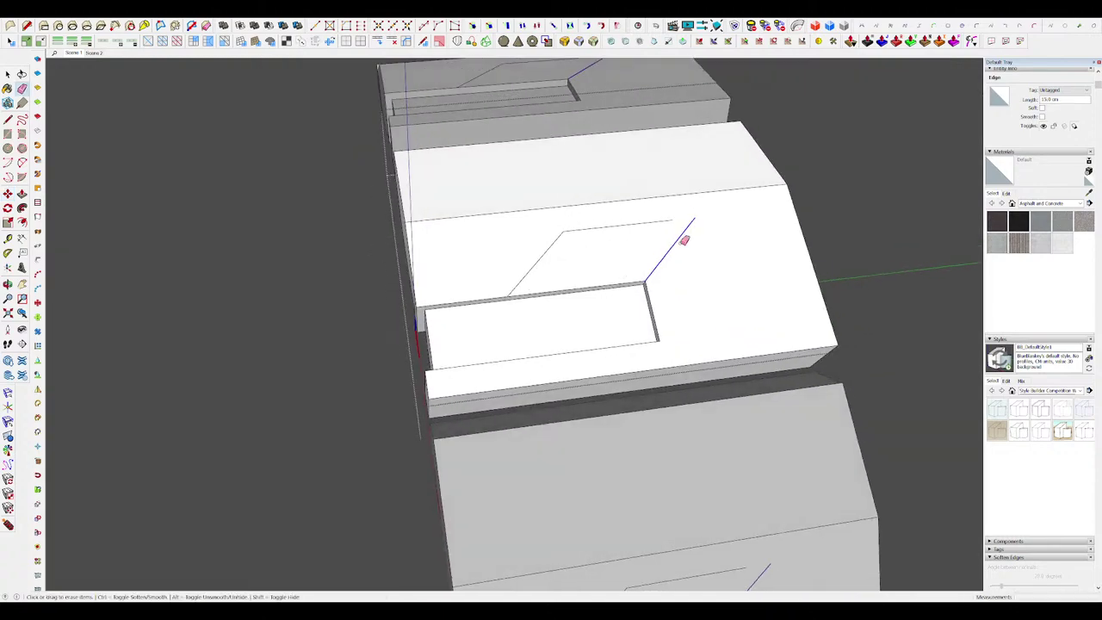
{"action": "key", "text": "p"}
{"action": "scroll", "coordinate": [616, 260], "scroll_direction": "down", "scroll_amount": 3}
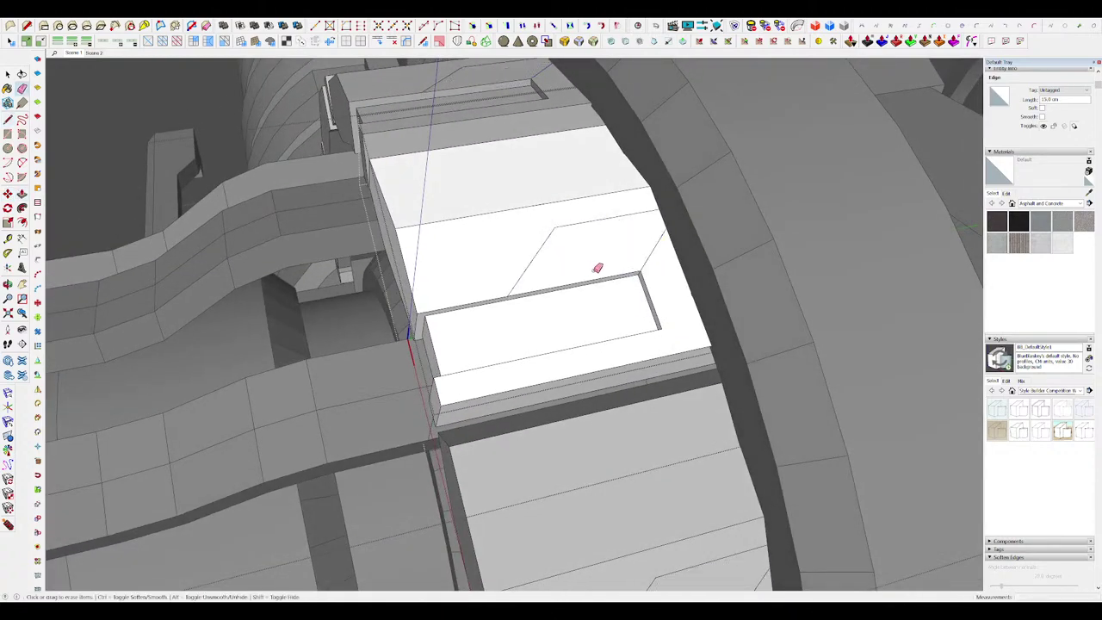
{"action": "scroll", "coordinate": [575, 267], "scroll_direction": "down", "scroll_amount": 5}
{"action": "scroll", "coordinate": [577, 278], "scroll_direction": "up", "scroll_amount": 4}
{"action": "left_click", "coordinate": [578, 276]}
{"action": "mouse_move", "coordinate": [597, 305]}
{"action": "middle_mouse_down"}
{"action": "mouse_move", "coordinate": [577, 278]}
{"action": "mouse_move", "coordinate": [666, 246]}
{"action": "middle_mouse_up"}
{"action": "scroll", "coordinate": [609, 270], "scroll_direction": "up", "scroll_amount": 3}
Step: Outline a small area on the block face and push it in as a recess to the right edge
{"action": "key", "text": "l"}
{"action": "left_click", "coordinate": [594, 264]}
{"action": "left_click", "coordinate": [633, 261]}
{"action": "key", "text": "p"}
{"action": "left_click", "coordinate": [594, 222]}
{"action": "key", "text": "e"}
{"action": "left_click", "coordinate": [581, 226]}
{"action": "key", "text": "p"}
{"action": "left_click", "coordinate": [601, 214]}
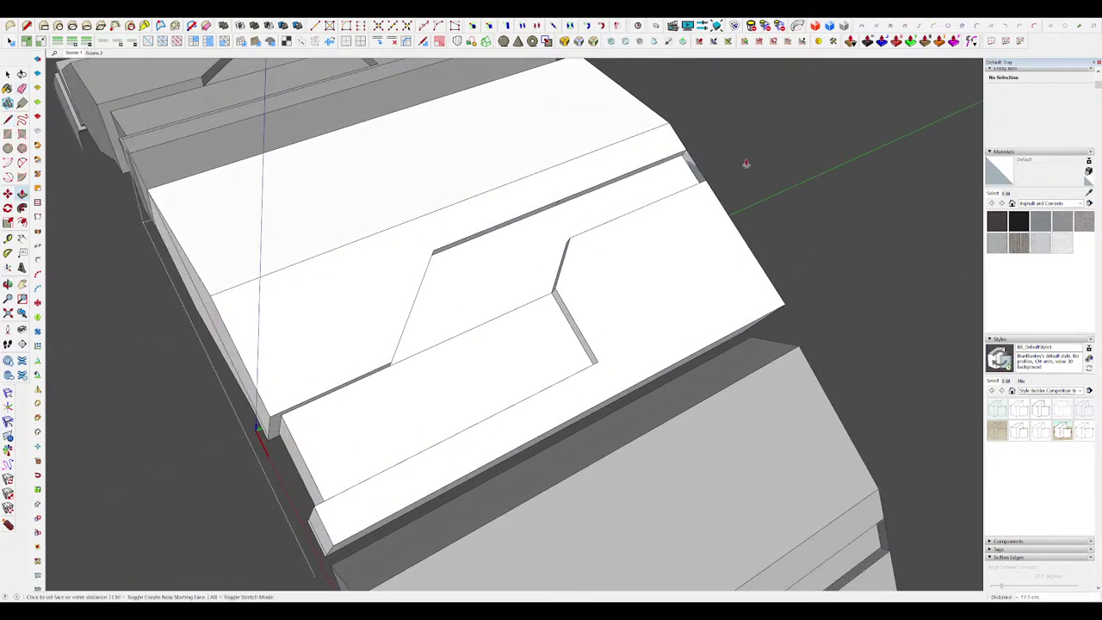
Step: Hide the surroundings and start a new rectangle on the panel's lower strip
{"action": "key", "text": "Page_Up"}
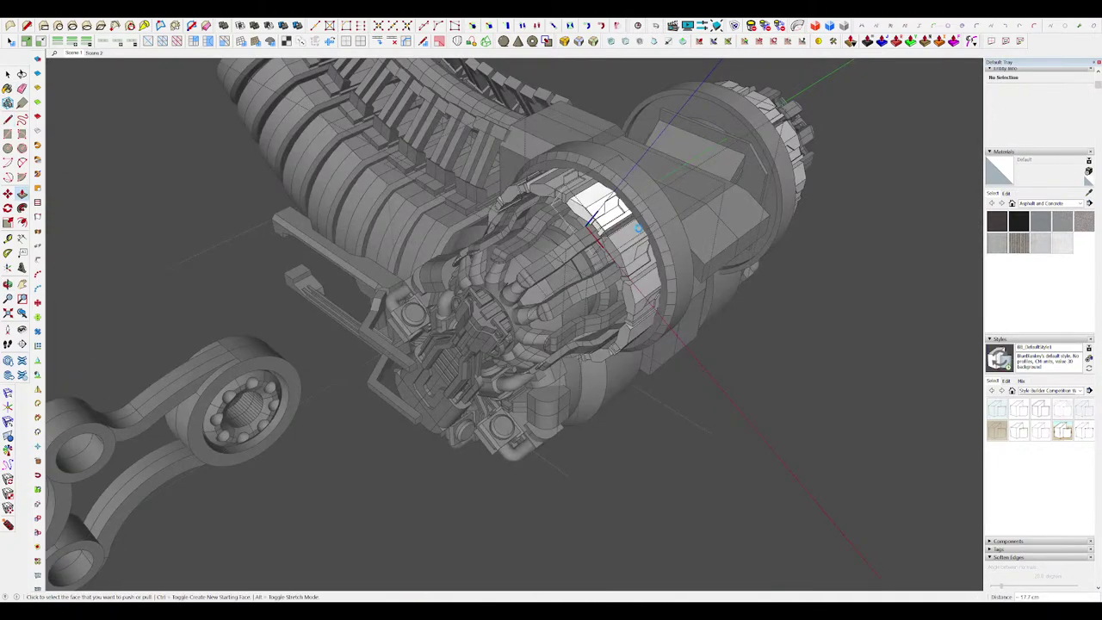
{"action": "key", "text": "h"}
{"action": "middle_click_drag", "start_coordinate": [631, 215], "coordinate": [534, 263]}
{"action": "scroll", "coordinate": [594, 223], "scroll_direction": "up", "scroll_amount": 6}
{"action": "scroll", "coordinate": [607, 230], "scroll_direction": "up", "scroll_amount": 5}
{"action": "key", "text": "r"}
{"action": "scroll", "coordinate": [593, 236], "scroll_direction": "down", "scroll_amount": 4}
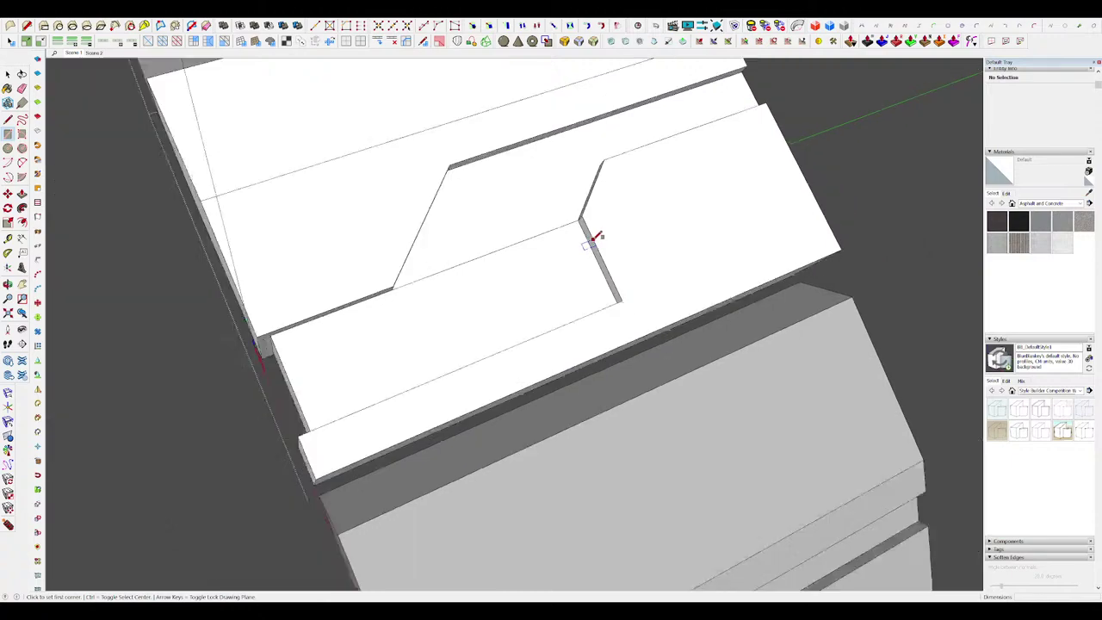
{"action": "left_click", "coordinate": [593, 240]}
{"action": "key", "text": "h"}
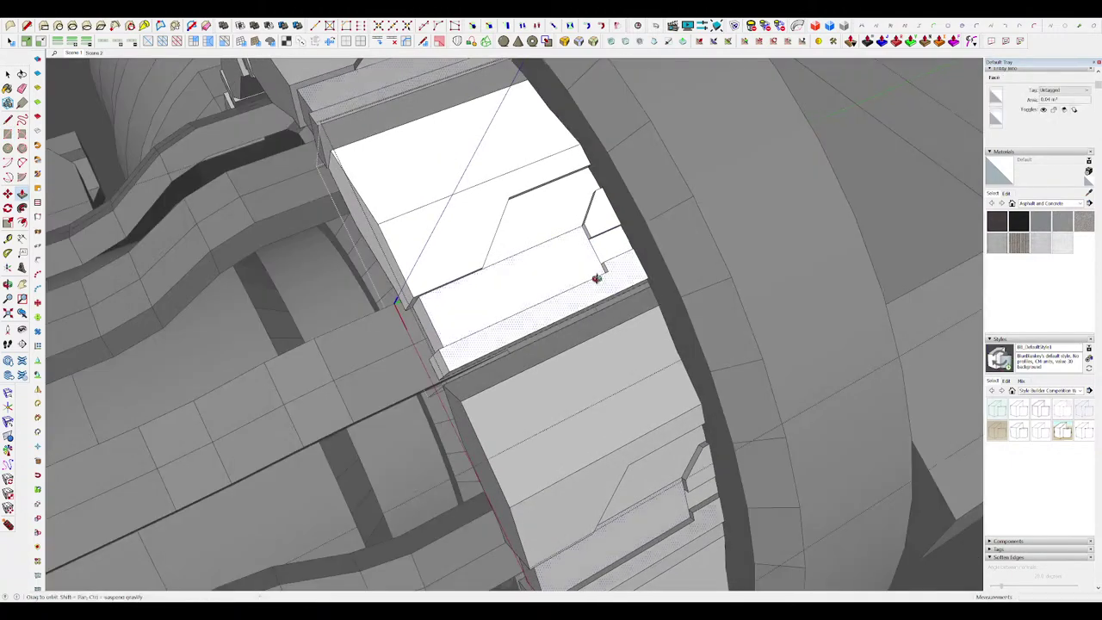
{"action": "scroll", "coordinate": [597, 269], "scroll_direction": "up", "scroll_amount": 3}
{"action": "middle_click_drag", "start_coordinate": [600, 258], "coordinate": [568, 269]}
{"action": "scroll", "coordinate": [583, 255], "scroll_direction": "up", "scroll_amount": 4}
Step: Push the grey side face in flush with the upper corner
{"action": "left_click", "coordinate": [561, 243]}
{"action": "left_click", "coordinate": [543, 212]}
{"action": "scroll", "coordinate": [593, 254], "scroll_direction": "down", "scroll_amount": 8}
{"action": "scroll", "coordinate": [582, 285], "scroll_direction": "up", "scroll_amount": 4}
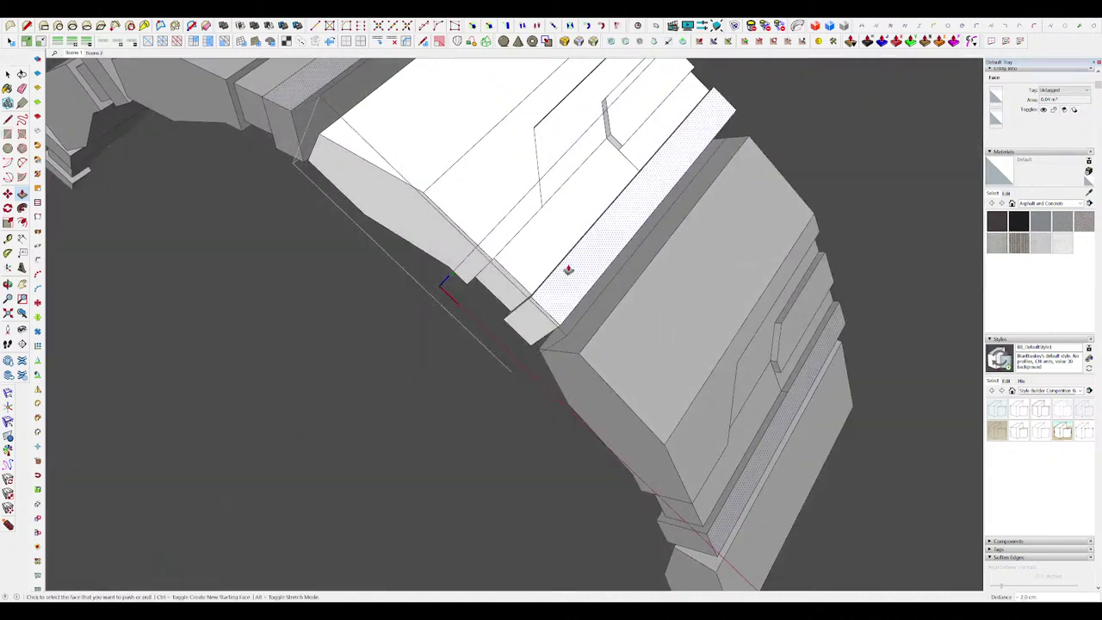
{"action": "scroll", "coordinate": [653, 189], "scroll_direction": "up", "scroll_amount": 3}
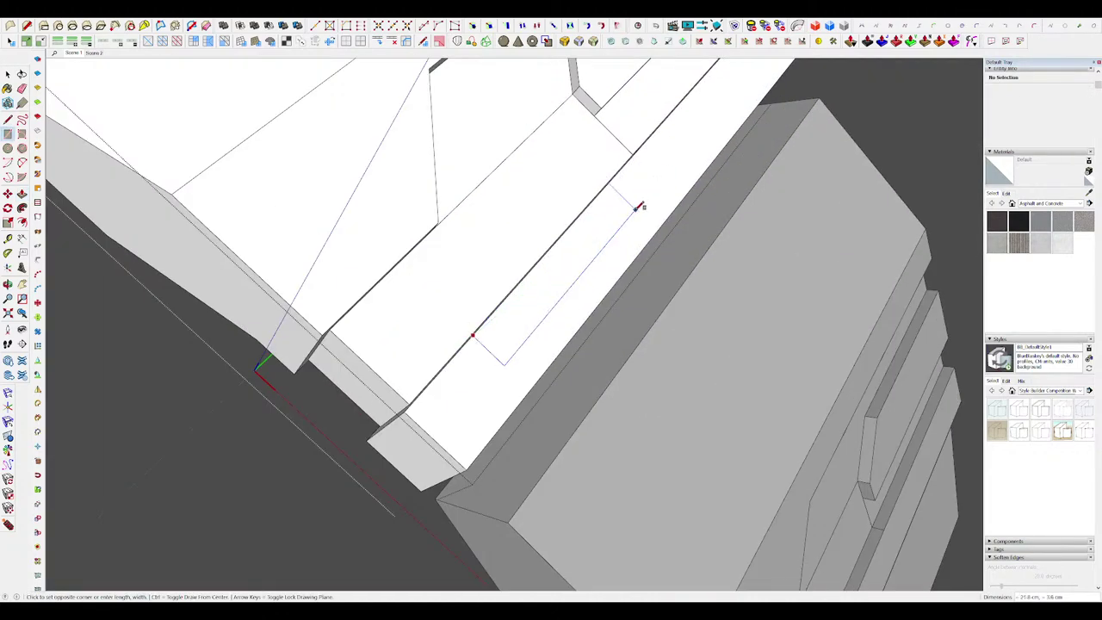
{"action": "scroll", "coordinate": [538, 230], "scroll_direction": "down", "scroll_amount": 10}
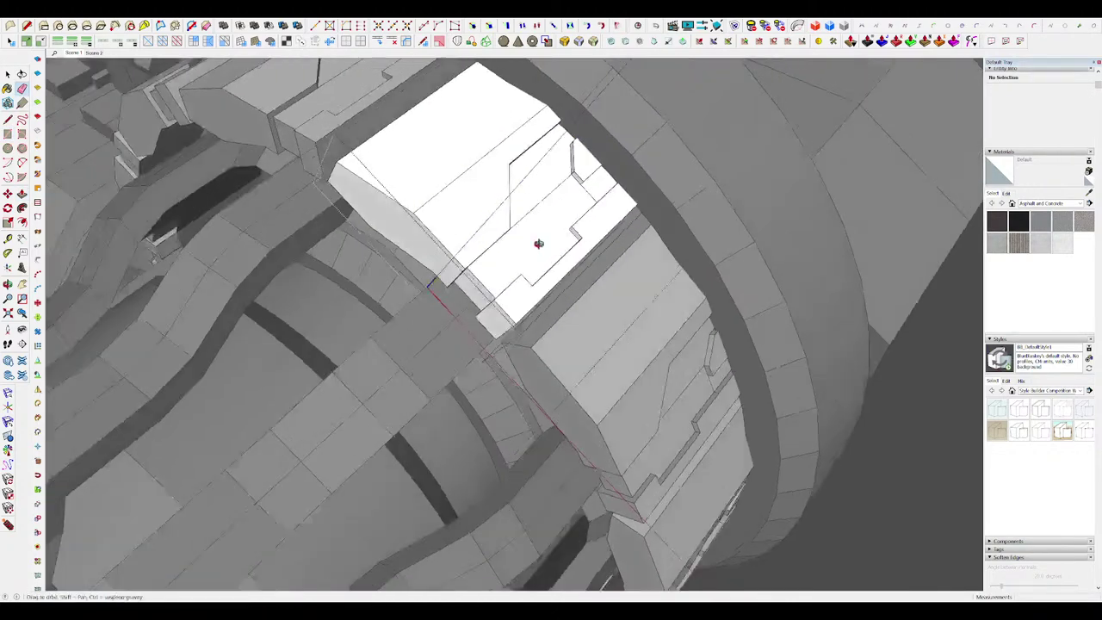
{"action": "key", "text": "p"}
{"action": "scroll", "coordinate": [582, 247], "scroll_direction": "up", "scroll_amount": 10}
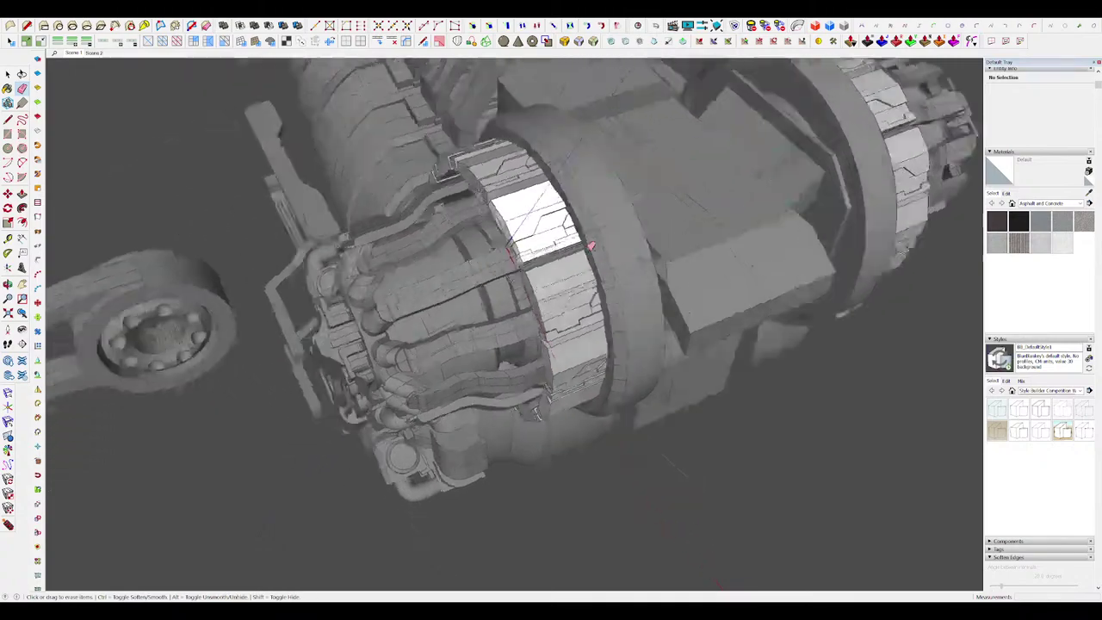
{"action": "scroll", "coordinate": [735, 290], "scroll_direction": "down", "scroll_amount": 3}
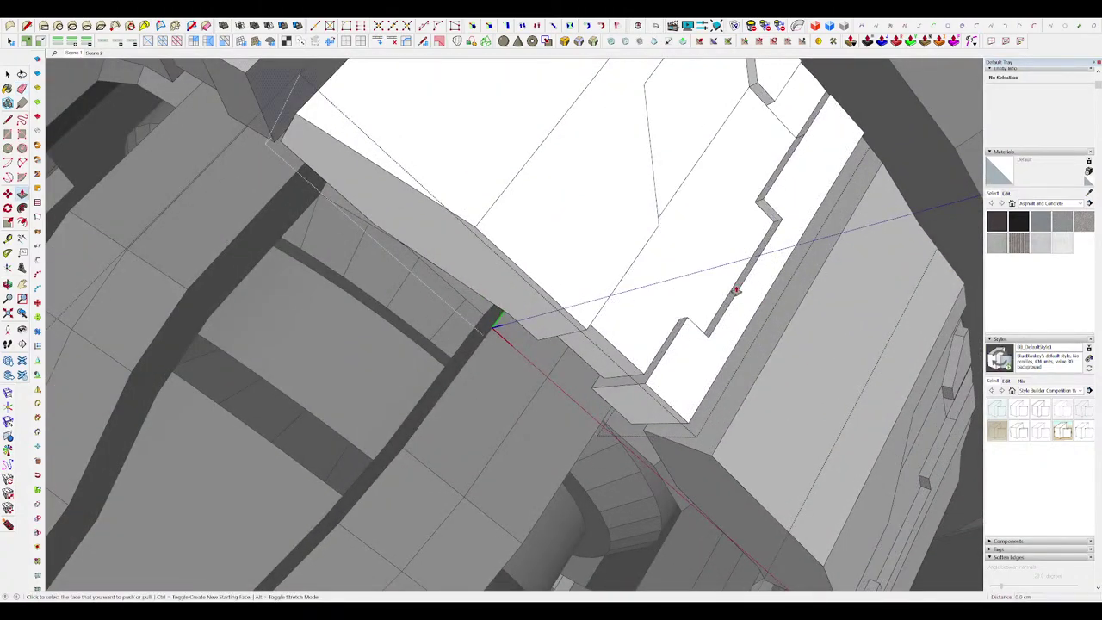
{"action": "key", "text": "space"}
{"action": "scroll", "coordinate": [576, 358], "scroll_direction": "down", "scroll_amount": 3}
{"action": "middle_click_drag", "start_coordinate": [577, 358], "coordinate": [656, 290]}
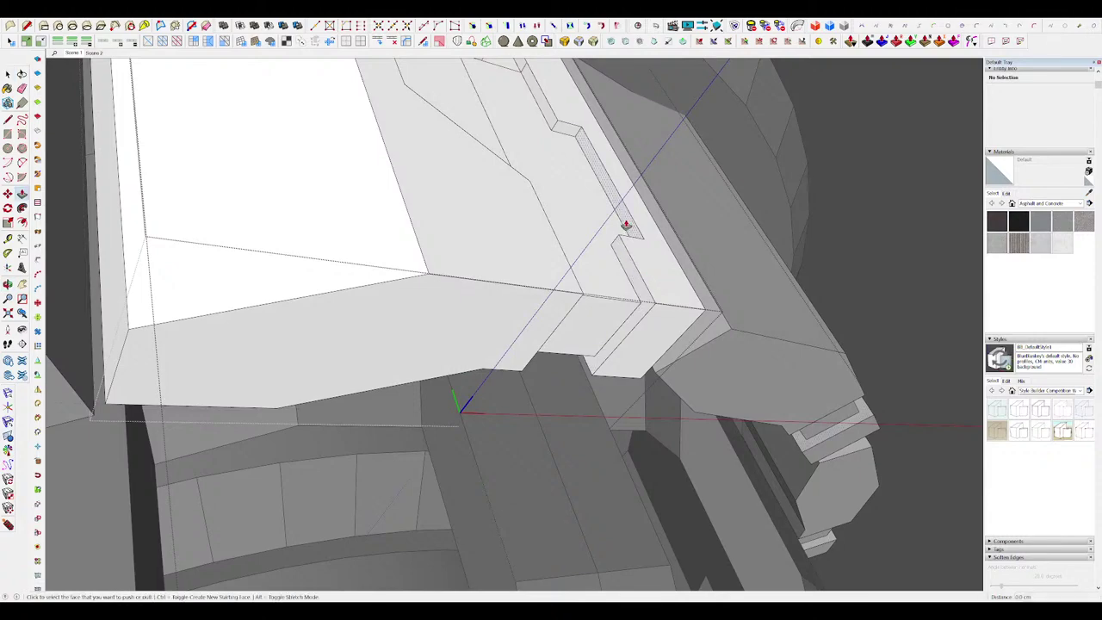
{"action": "middle_click_drag", "start_coordinate": [626, 225], "coordinate": [477, 327]}
{"action": "left_click", "coordinate": [605, 191]}
Step: Shorten the raised block by 10.5 cm, then orbit out to view the whole arm
{"action": "scroll", "coordinate": [600, 327], "scroll_direction": "down", "scroll_amount": 5}
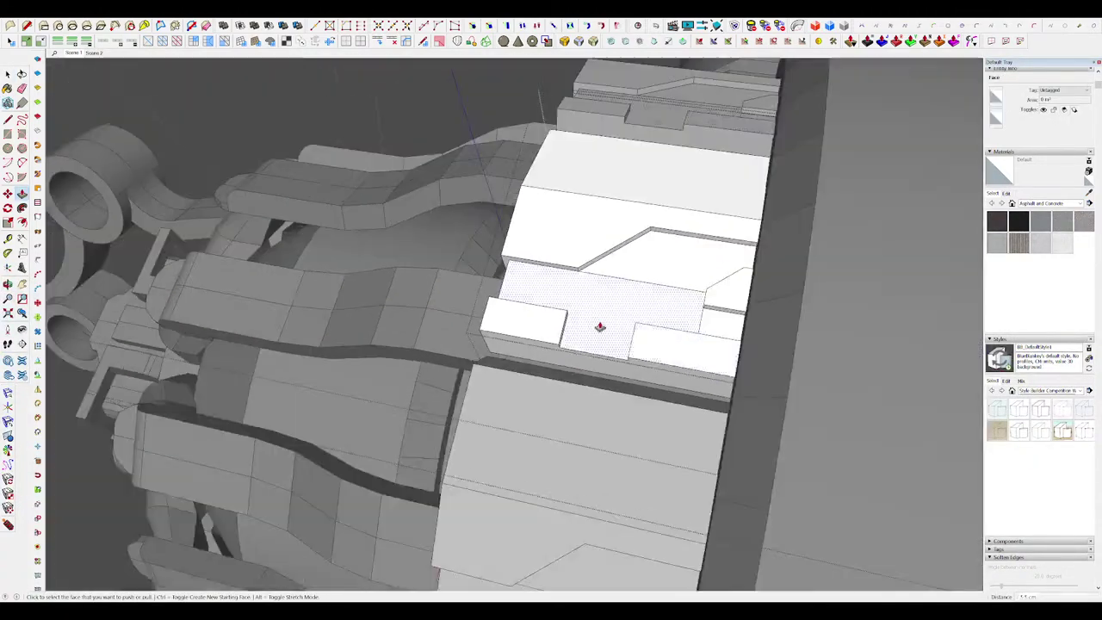
{"action": "middle_click_drag", "start_coordinate": [600, 327], "coordinate": [740, 278]}
{"action": "scroll", "coordinate": [711, 355], "scroll_direction": "up", "scroll_amount": 4}
{"action": "scroll", "coordinate": [714, 349], "scroll_direction": "down", "scroll_amount": 3}
{"action": "scroll", "coordinate": [740, 278], "scroll_direction": "down", "scroll_amount": 6}
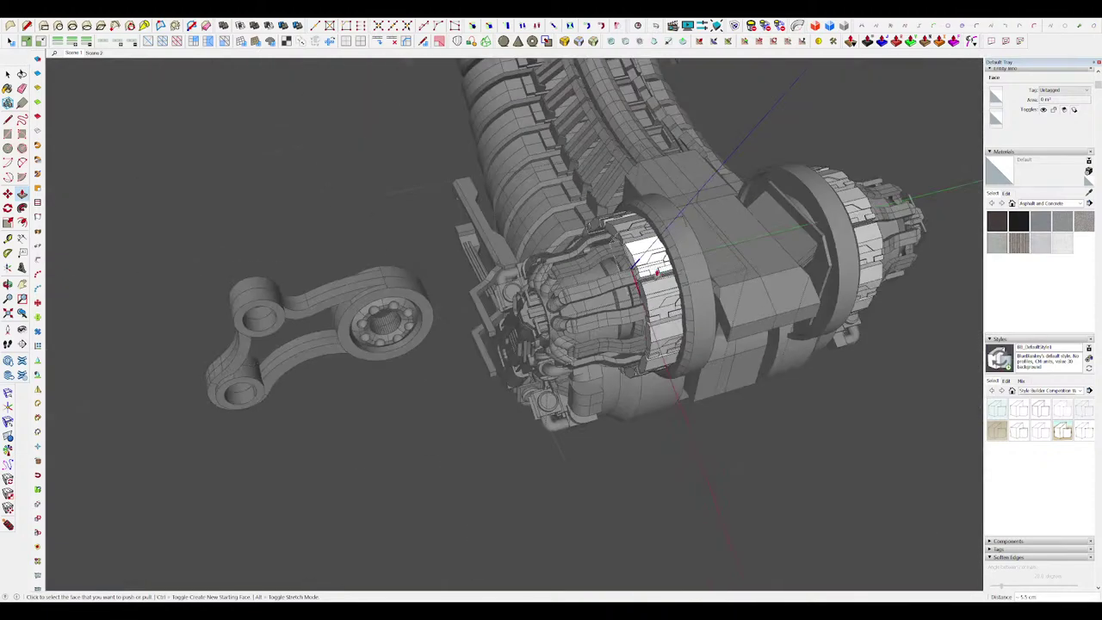
{"action": "scroll", "coordinate": [659, 269], "scroll_direction": "up", "scroll_amount": 8}
{"action": "left_click", "coordinate": [591, 360]}
{"action": "left_click", "coordinate": [660, 259]}
{"action": "scroll", "coordinate": [637, 253], "scroll_direction": "down", "scroll_amount": 8}
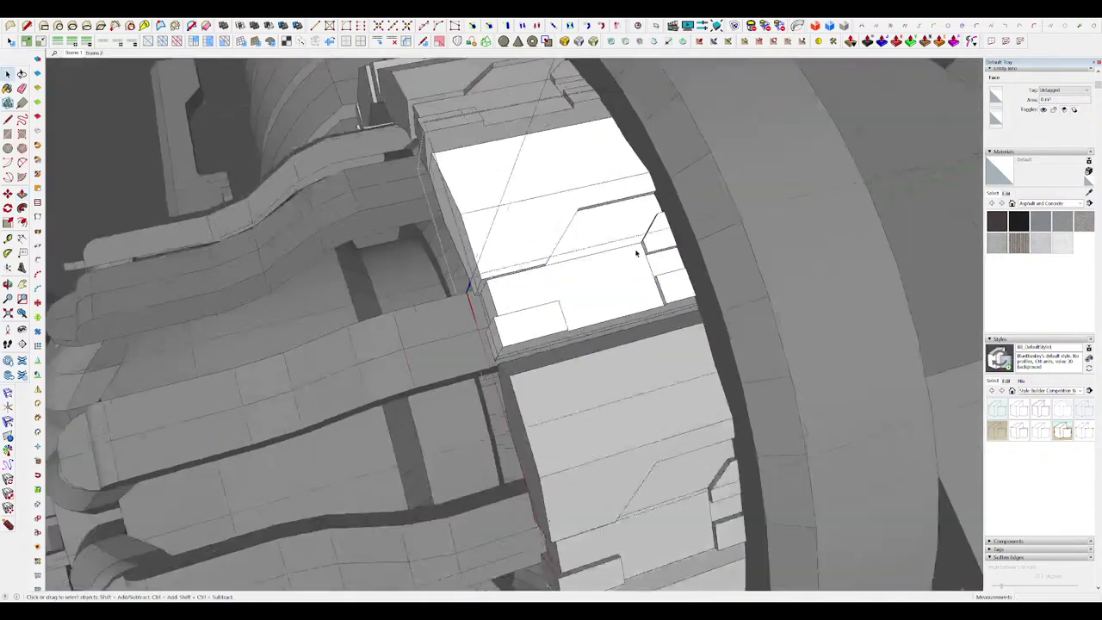
{"action": "key", "text": "space"}
{"action": "middle_click_drag", "start_coordinate": [691, 290], "coordinate": [539, 287]}
{"action": "scroll", "coordinate": [538, 287], "scroll_direction": "down", "scroll_amount": 4}
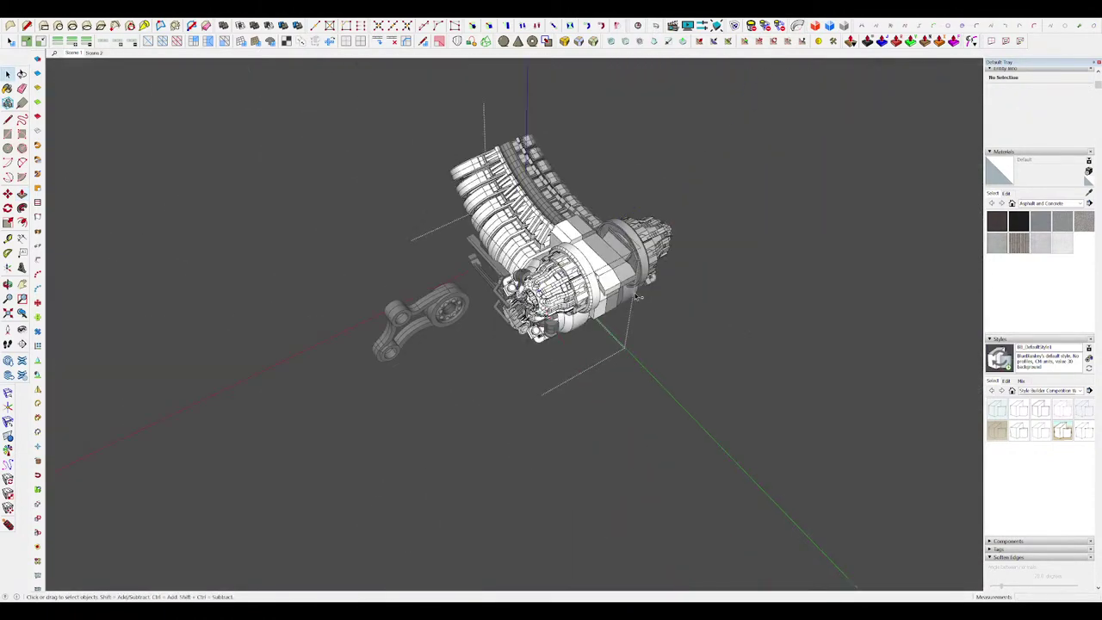
Step: Close the housing group and orbit to a higher view of the model
{"action": "left_click", "coordinate": [761, 311]}
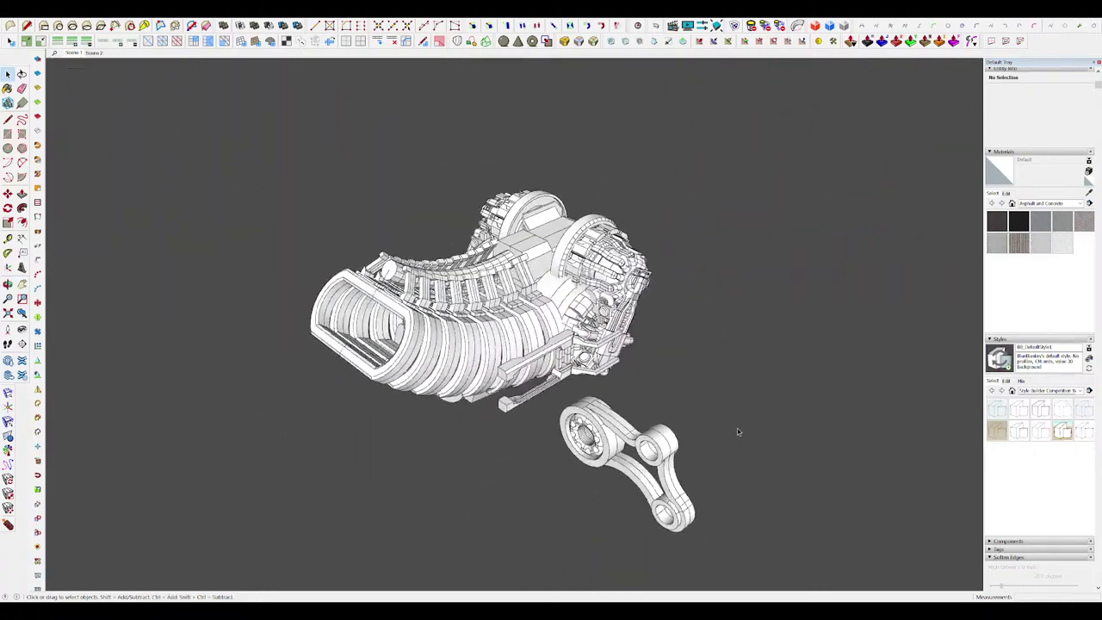
{"action": "middle_click_drag", "start_coordinate": [702, 297], "coordinate": [709, 329]}
{"action": "key", "text": "Page_Down"}
{"action": "scroll", "coordinate": [708, 330], "scroll_direction": "down", "scroll_amount": 4}
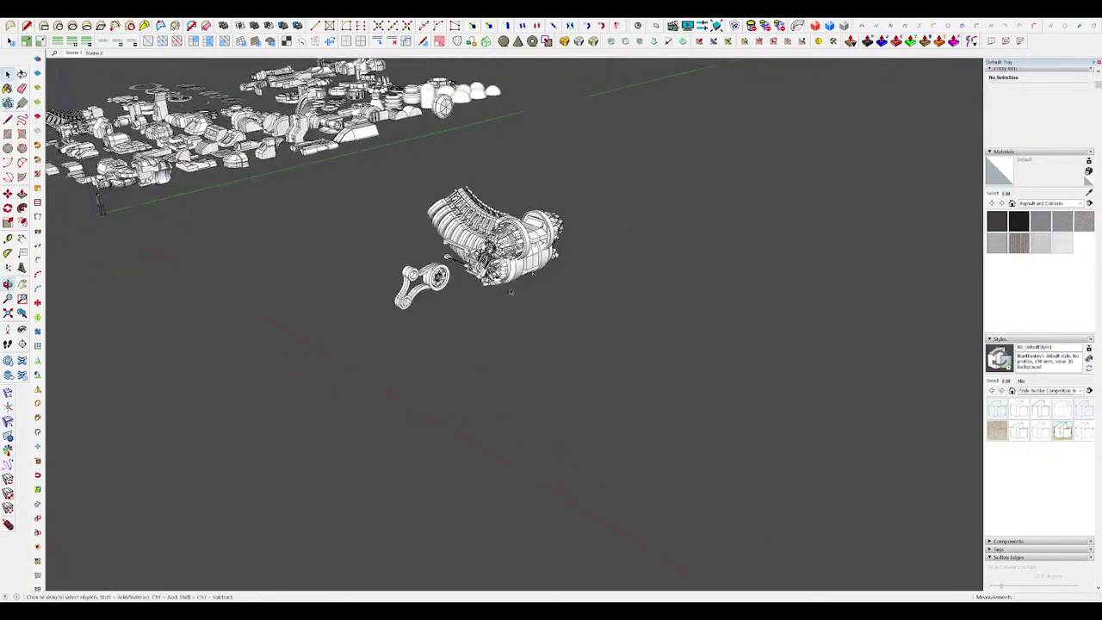
{"action": "scroll", "coordinate": [602, 361], "scroll_direction": "up", "scroll_amount": 4}
Step: Select both parts of the lever
{"action": "left_click", "coordinate": [608, 368]}
{"action": "middle_click_drag", "start_coordinate": [607, 368], "coordinate": [667, 370]}
{"action": "scroll", "coordinate": [726, 430], "scroll_direction": "down", "scroll_amount": 4}
{"action": "scroll", "coordinate": [726, 435], "scroll_direction": "up", "scroll_amount": 4}
{"action": "left_click", "coordinate": [625, 341], "text": "shift"}
{"action": "scroll", "coordinate": [625, 345], "scroll_direction": "up", "scroll_amount": 3}
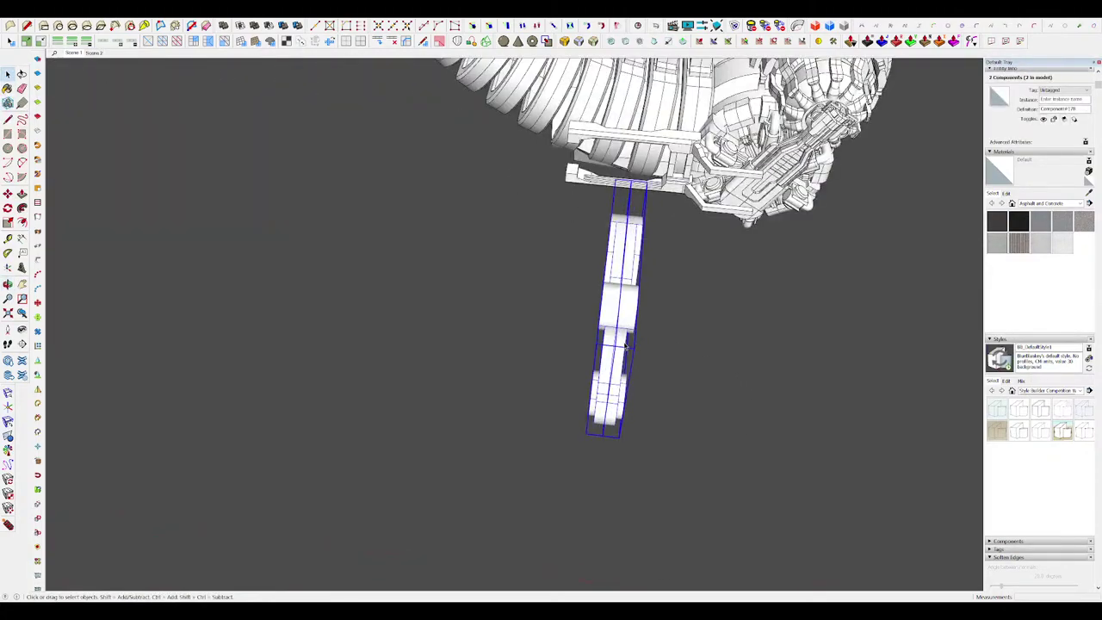
Step: Pick up the selected lever with Move from a low side angle
{"action": "key", "text": "m"}
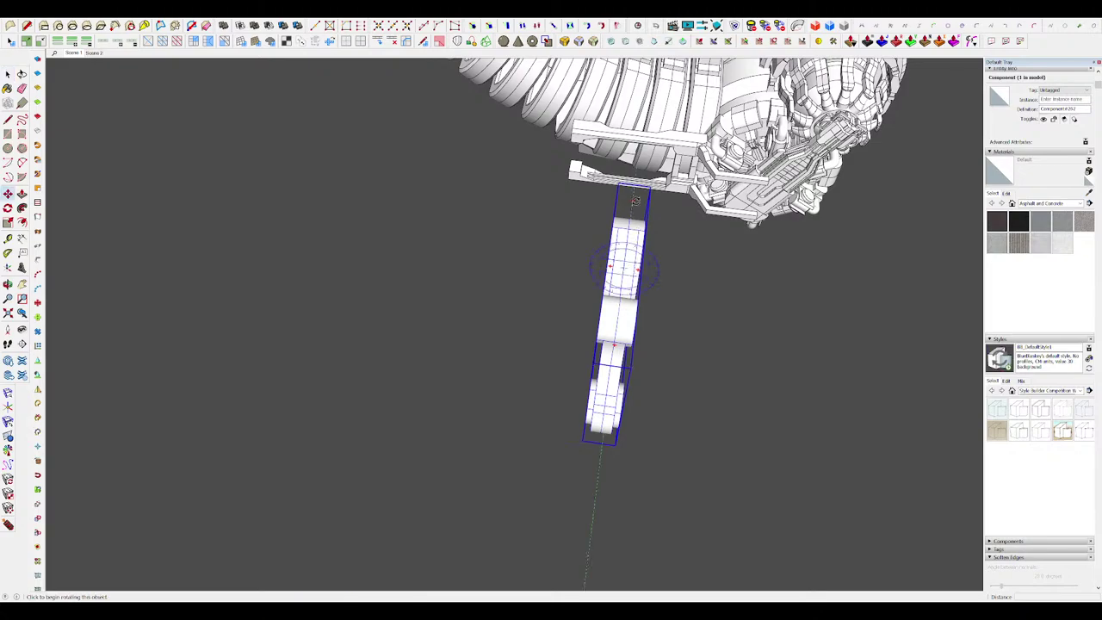
{"action": "left_click", "coordinate": [635, 199]}
{"action": "middle_click_drag", "start_coordinate": [592, 402], "coordinate": [895, 370]}
{"action": "key", "text": "space"}
{"action": "key", "text": "m"}
{"action": "left_click", "coordinate": [644, 218]}
{"action": "middle_click_drag", "start_coordinate": [644, 200], "coordinate": [839, 421]}
Step: Shrink the lever uniformly with Scale
{"action": "key", "text": "s"}
{"action": "scroll", "coordinate": [551, 344], "scroll_direction": "down", "scroll_amount": 4}
{"action": "scroll", "coordinate": [684, 424], "scroll_direction": "up", "scroll_amount": 2}
{"action": "key", "text": "space"}
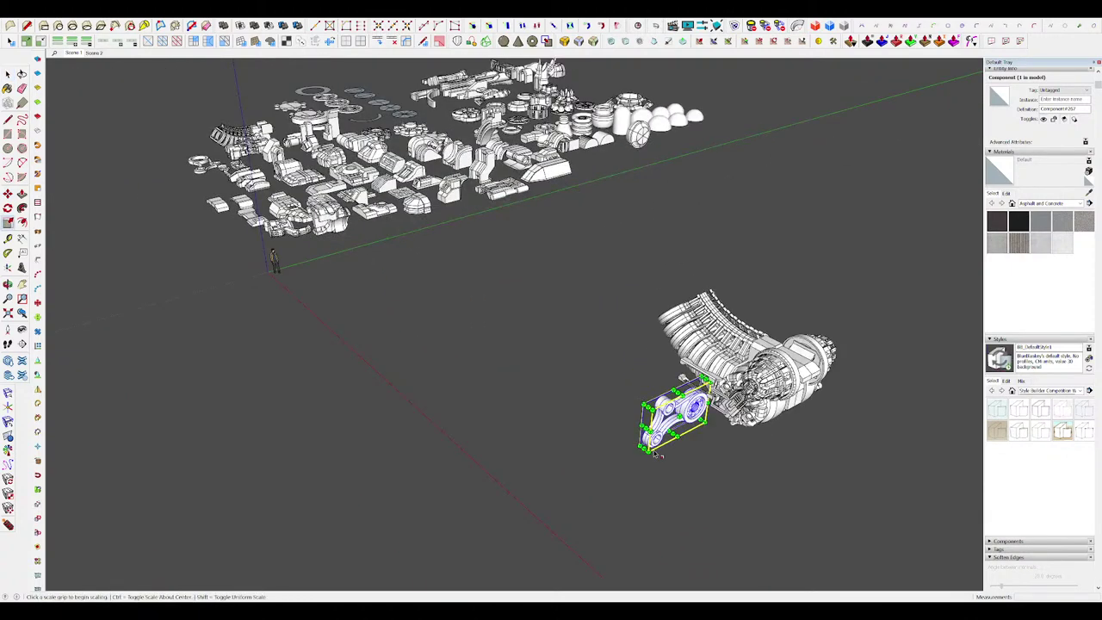
{"action": "left_click", "coordinate": [640, 470]}
{"action": "middle_click_drag", "start_coordinate": [640, 469], "coordinate": [651, 413]}
{"action": "scroll", "coordinate": [607, 303], "scroll_direction": "up", "scroll_amount": 4}
Step: Move the shrunken lever so it hangs straight beneath the arm as a finger
{"action": "key", "text": "m"}
{"action": "middle_click_drag", "start_coordinate": [592, 298], "coordinate": [675, 405]}
{"action": "scroll", "coordinate": [555, 319], "scroll_direction": "up", "scroll_amount": 4}
{"action": "left_click", "coordinate": [559, 320]}
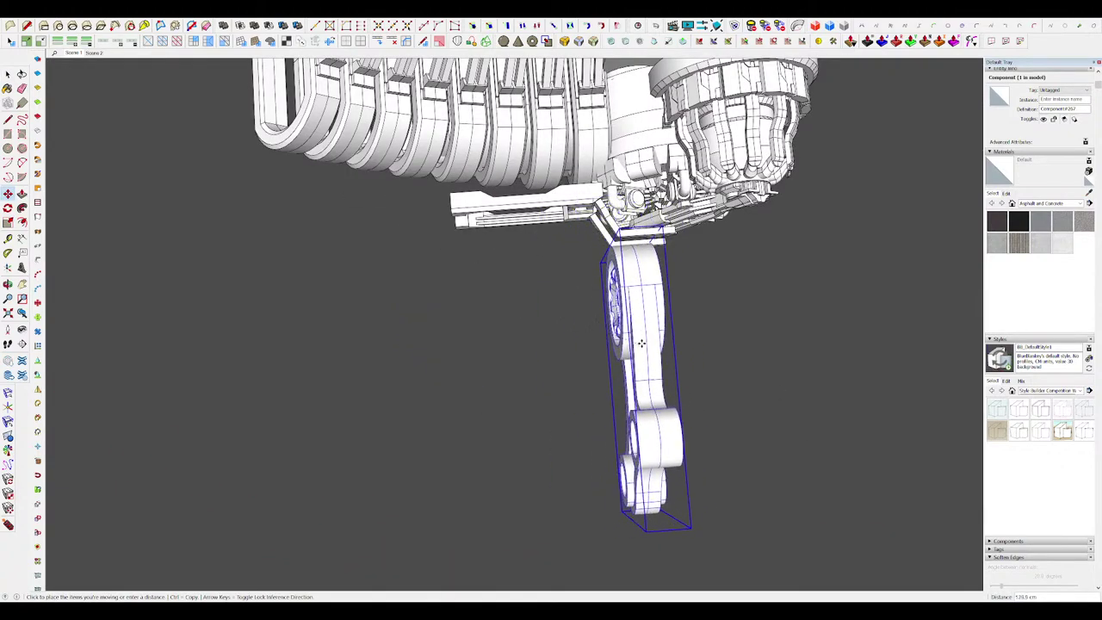
{"action": "key", "text": "space"}
{"action": "scroll", "coordinate": [603, 318], "scroll_direction": "down", "scroll_amount": 4}
{"action": "scroll", "coordinate": [601, 319], "scroll_direction": "up", "scroll_amount": 4}
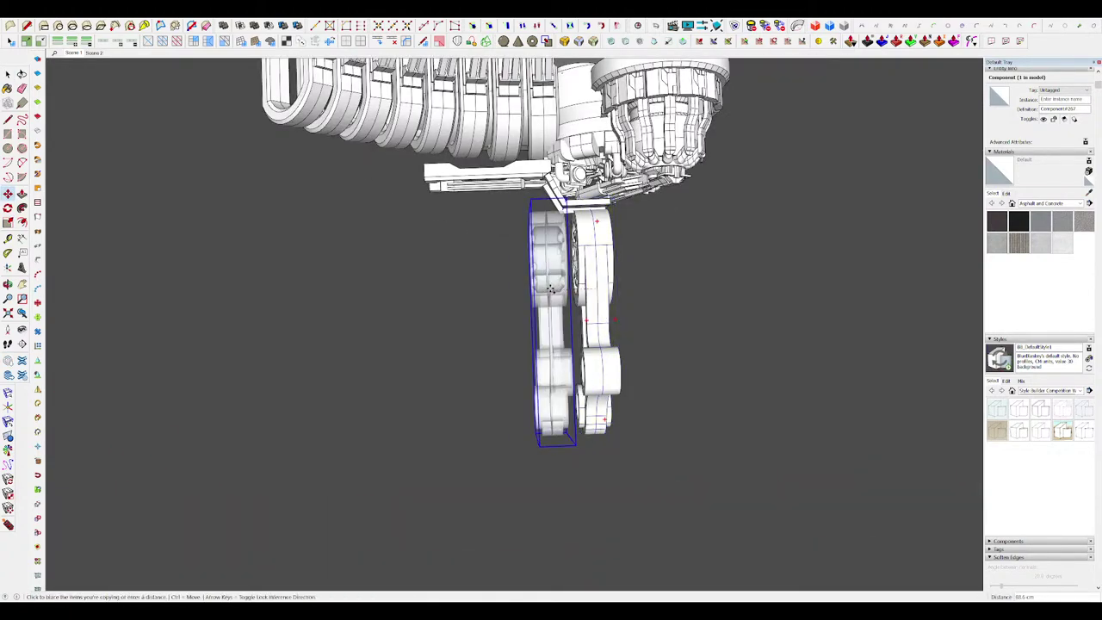
Step: Rotate the second finger so it angles slightly outward beside the first
{"action": "middle_click_drag", "start_coordinate": [530, 290], "coordinate": [531, 325]}
{"action": "key", "text": "q"}
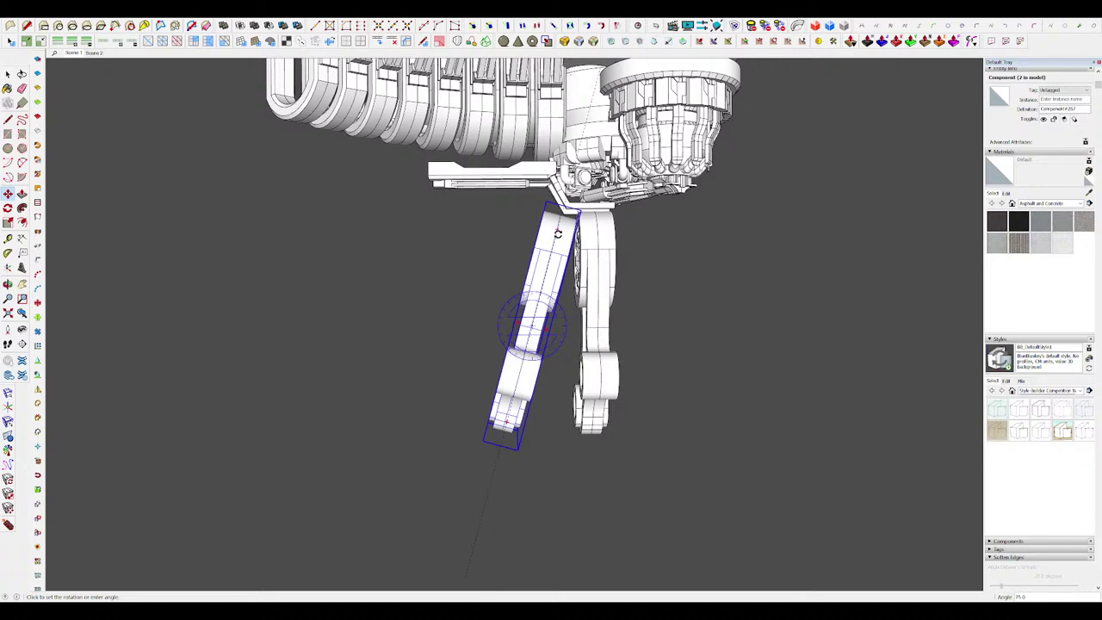
{"action": "key", "text": "space"}
{"action": "scroll", "coordinate": [570, 328], "scroll_direction": "down", "scroll_amount": 3}
Step: Copy the pair of fingers to the right with Ctrl+Move
{"action": "left_click", "coordinate": [583, 328], "text": "shift"}
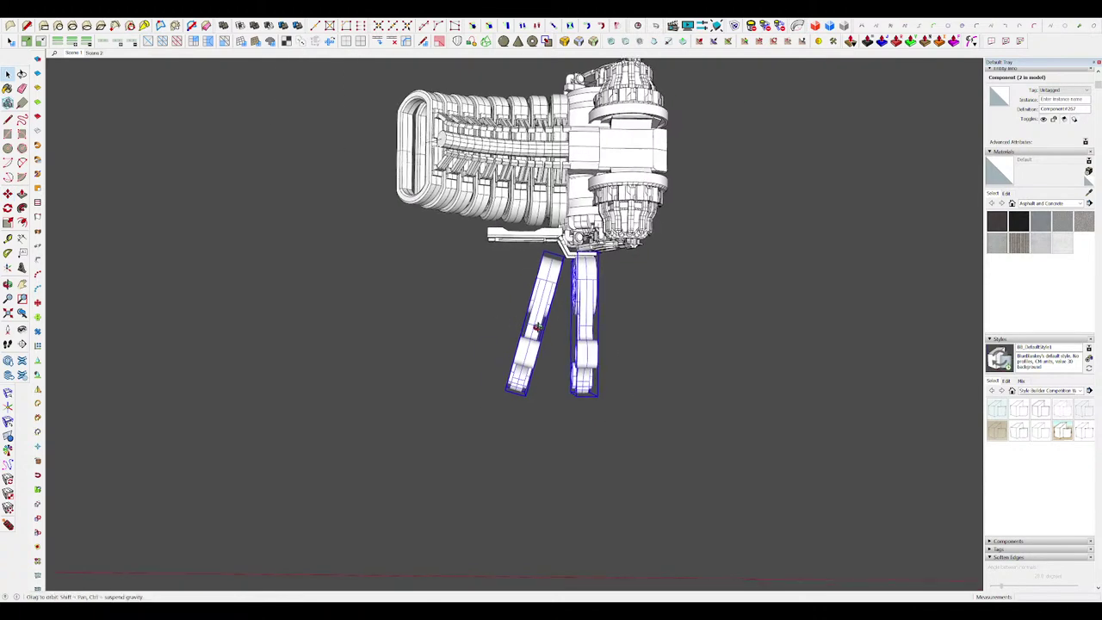
{"action": "key", "text": "m"}
{"action": "left_click", "coordinate": [533, 326]}
{"action": "key", "text": "ctrl"}
{"action": "left_click", "coordinate": [633, 327]}
{"action": "scroll", "coordinate": [628, 310], "scroll_direction": "up", "scroll_amount": 4}
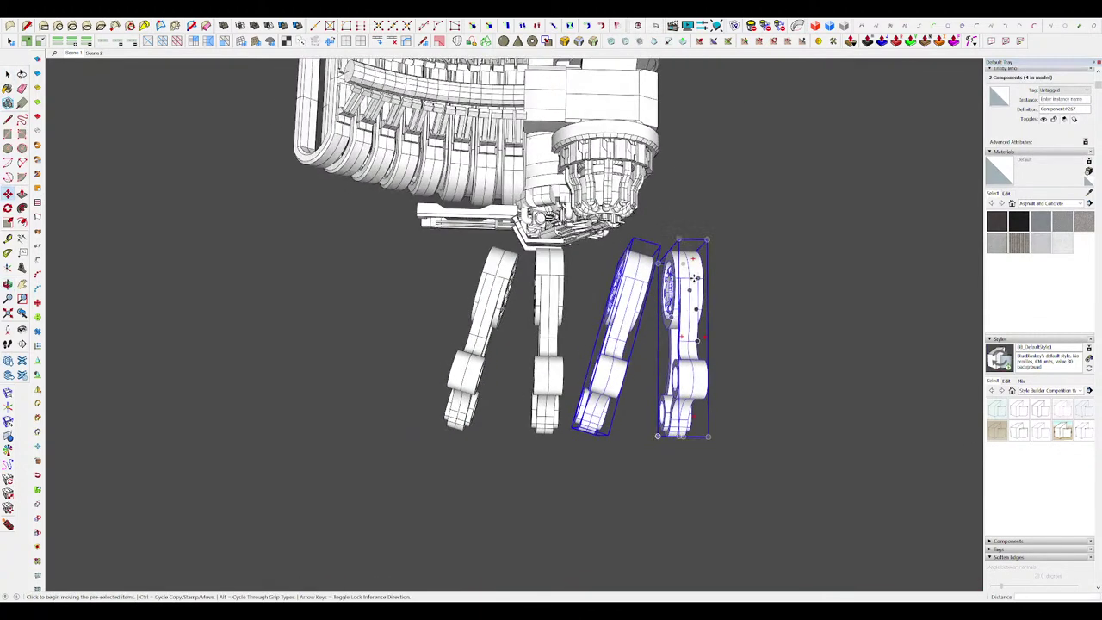
{"action": "key", "text": "space"}
{"action": "scroll", "coordinate": [615, 292], "scroll_direction": "up", "scroll_amount": 2}
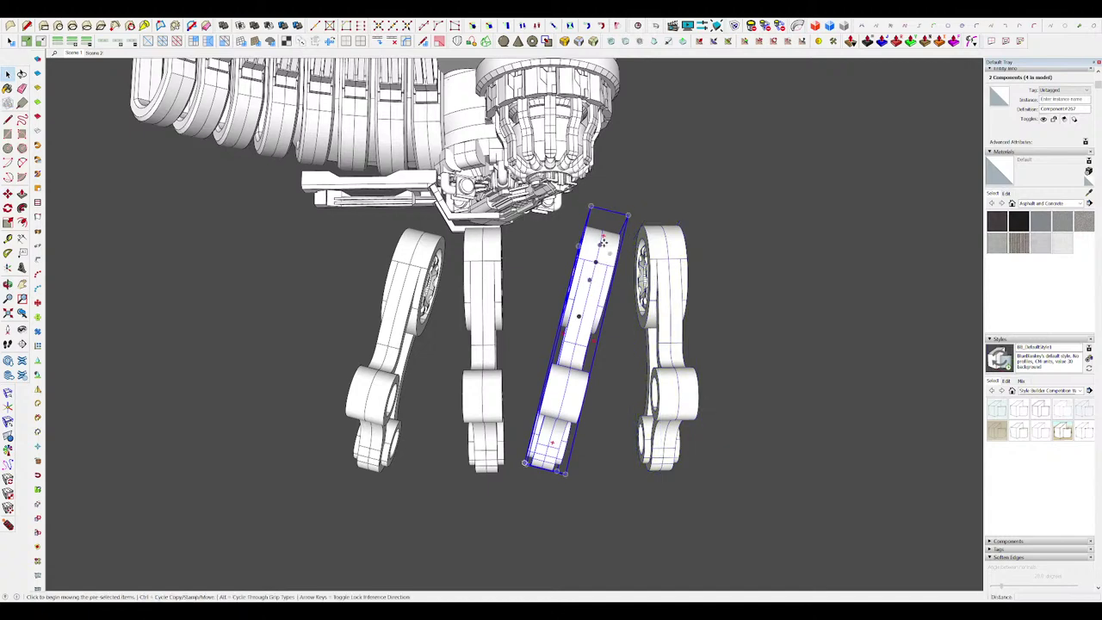
Step: Box-select two fingers and place mirrored copies of them
{"action": "middle_click_drag", "start_coordinate": [549, 252], "coordinate": [572, 291]}
{"action": "key", "text": "m"}
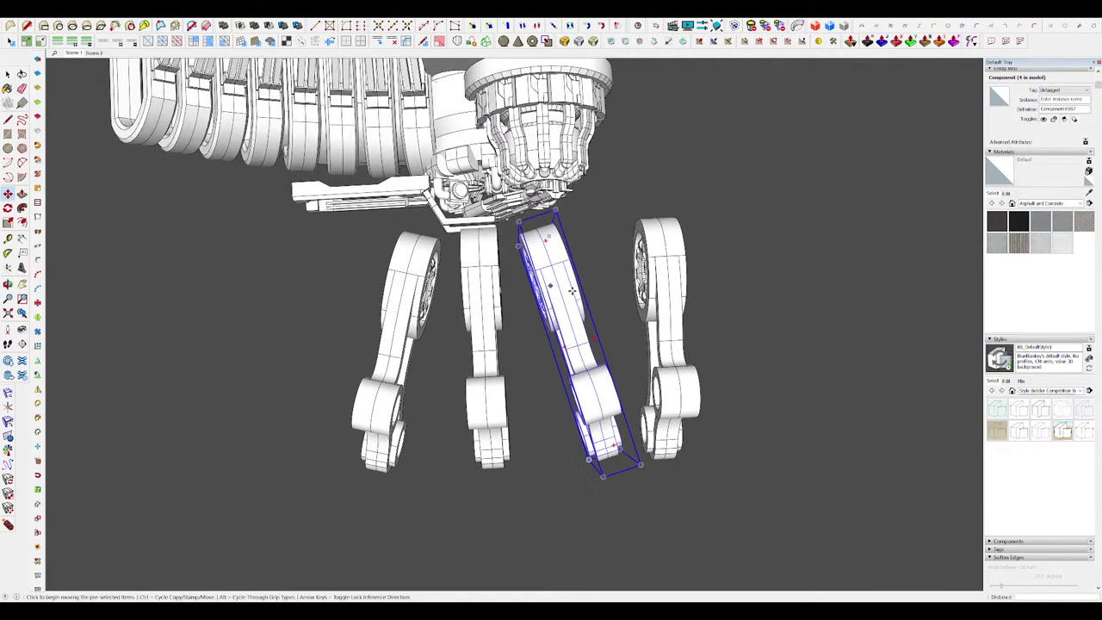
{"action": "scroll", "coordinate": [573, 288], "scroll_direction": "down", "scroll_amount": 4}
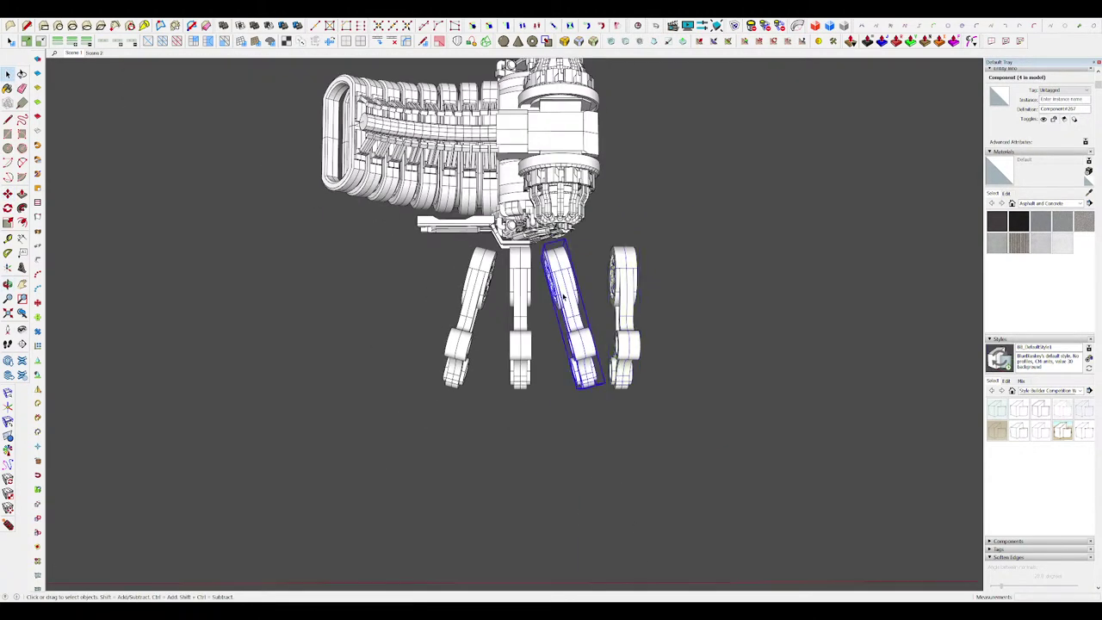
{"action": "mouse_move", "coordinate": [624, 283]}
{"action": "middle_mouse_down"}
{"action": "mouse_move", "coordinate": [622, 299]}
{"action": "mouse_move", "coordinate": [631, 298]}
{"action": "middle_mouse_up"}
{"action": "left_click_drag", "start_coordinate": [674, 330], "coordinate": [558, 261]}
{"action": "middle_click_drag", "start_coordinate": [558, 262], "coordinate": [280, 133]}
{"action": "middle_click_drag", "start_coordinate": [787, 430], "coordinate": [647, 368]}
{"action": "left_click", "coordinate": [604, 326]}
{"action": "key", "text": "space"}
Step: Delete the two extra fingers and place the moved ones
{"action": "scroll", "coordinate": [647, 368], "scroll_direction": "up", "scroll_amount": 2}
{"action": "scroll", "coordinate": [647, 369], "scroll_direction": "down", "scroll_amount": 2}
{"action": "key", "text": "Delete"}
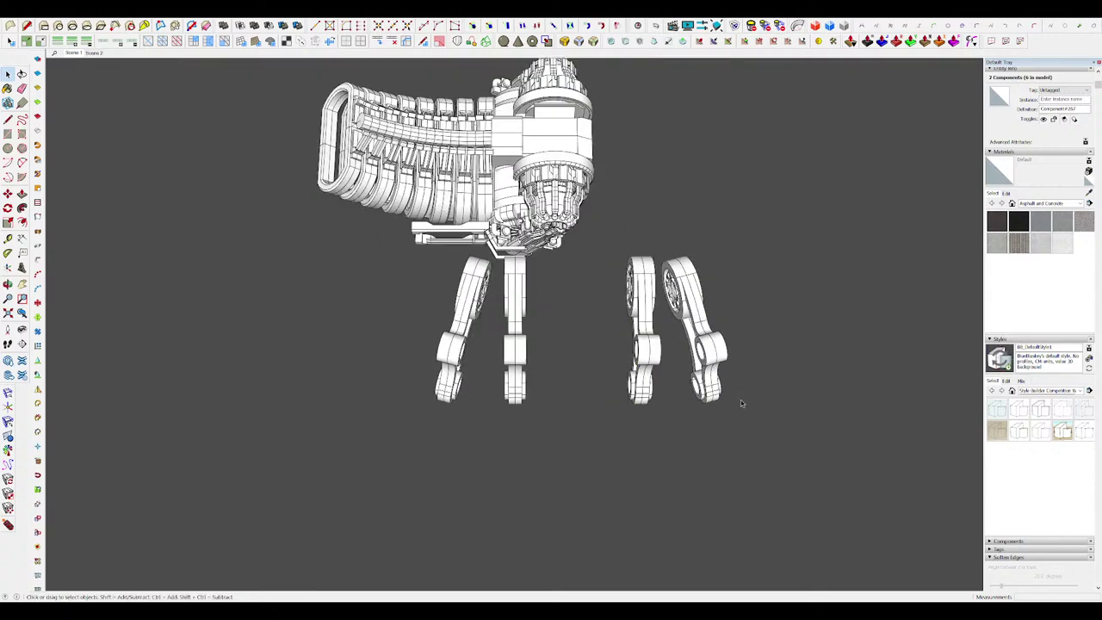
{"action": "left_click", "coordinate": [561, 281]}
Step: Box-select all four fingers, reposition them beneath the arm, and clear the selection
{"action": "middle_click_drag", "start_coordinate": [561, 282], "coordinate": [224, 206]}
{"action": "key", "text": "space"}
{"action": "left_click_drag", "start_coordinate": [597, 477], "coordinate": [440, 241]}
{"action": "middle_click_drag", "start_coordinate": [440, 241], "coordinate": [374, 190]}
{"action": "key", "text": "m"}
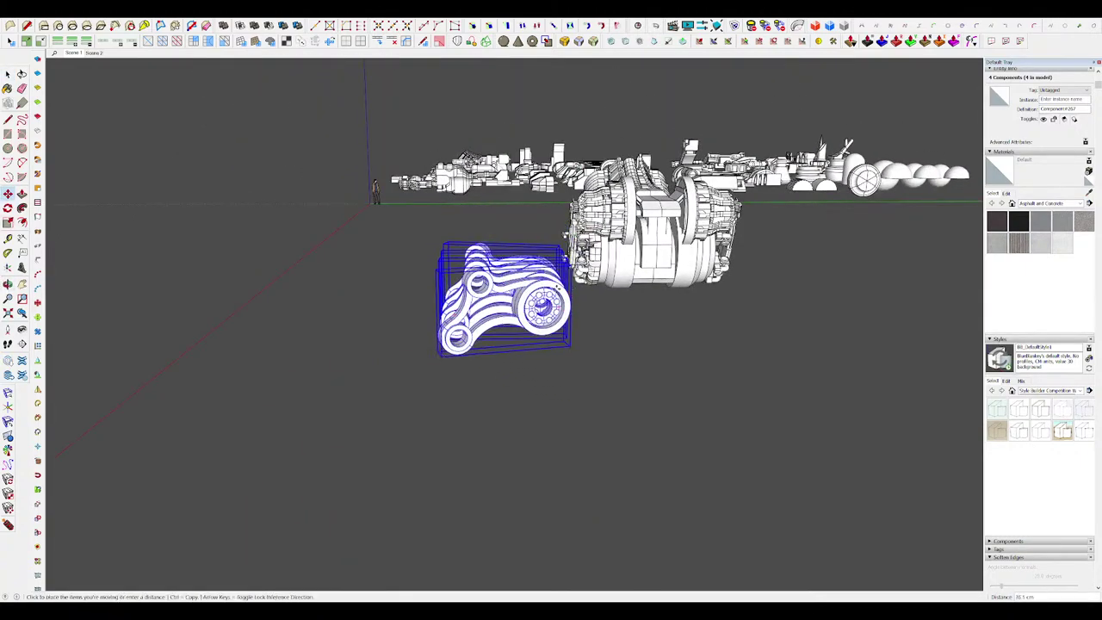
{"action": "middle_click_drag", "start_coordinate": [579, 293], "coordinate": [728, 368]}
{"action": "key", "text": "space"}
{"action": "left_click", "coordinate": [762, 401]}
Step: Box-select the four fingers and scale them down uniformly
{"action": "scroll", "coordinate": [680, 465], "scroll_direction": "up", "scroll_amount": 2}
{"action": "left_click_drag", "start_coordinate": [667, 481], "coordinate": [545, 405]}
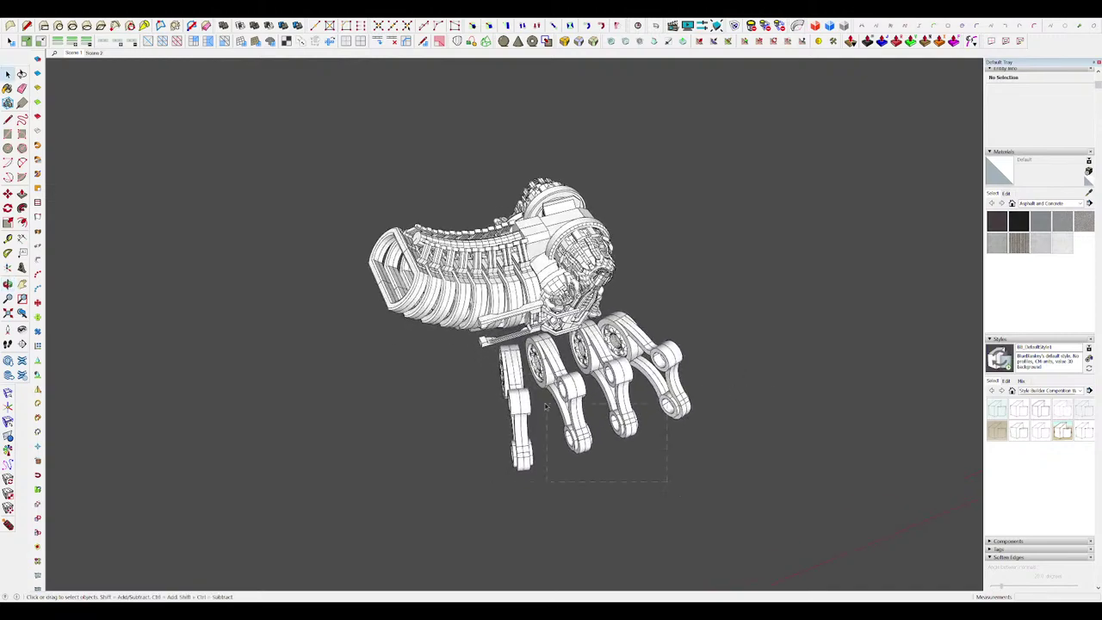
{"action": "left_click_drag", "start_coordinate": [648, 389], "coordinate": [650, 393]}
{"action": "key", "text": "s"}
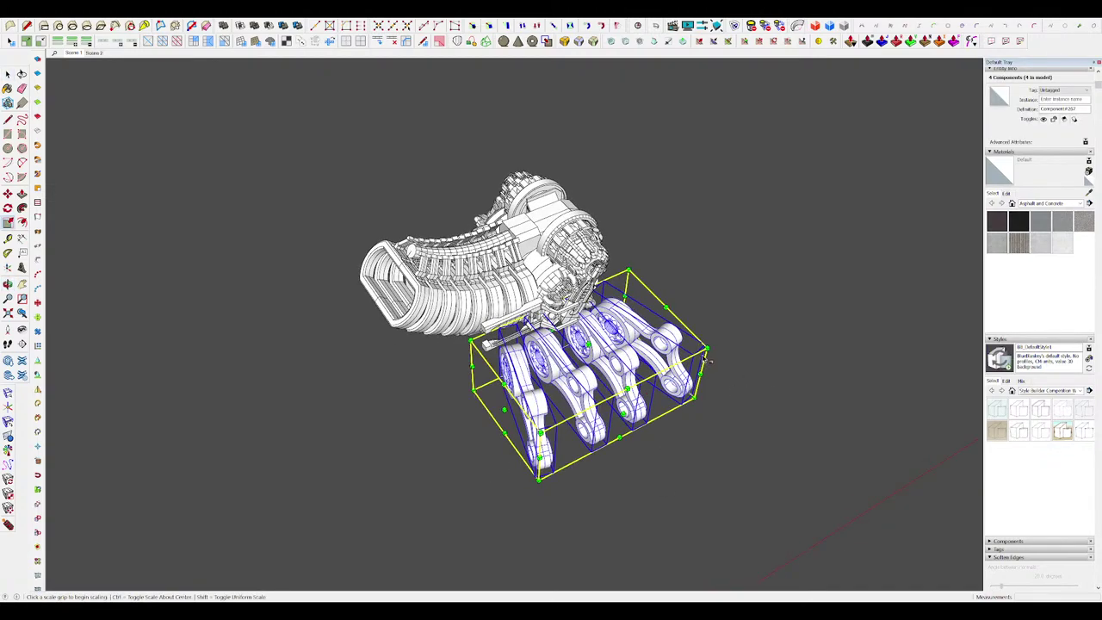
{"action": "left_click", "coordinate": [705, 359]}
{"action": "left_click", "coordinate": [671, 354]}
{"action": "middle_click_drag", "start_coordinate": [671, 355], "coordinate": [534, 353]}
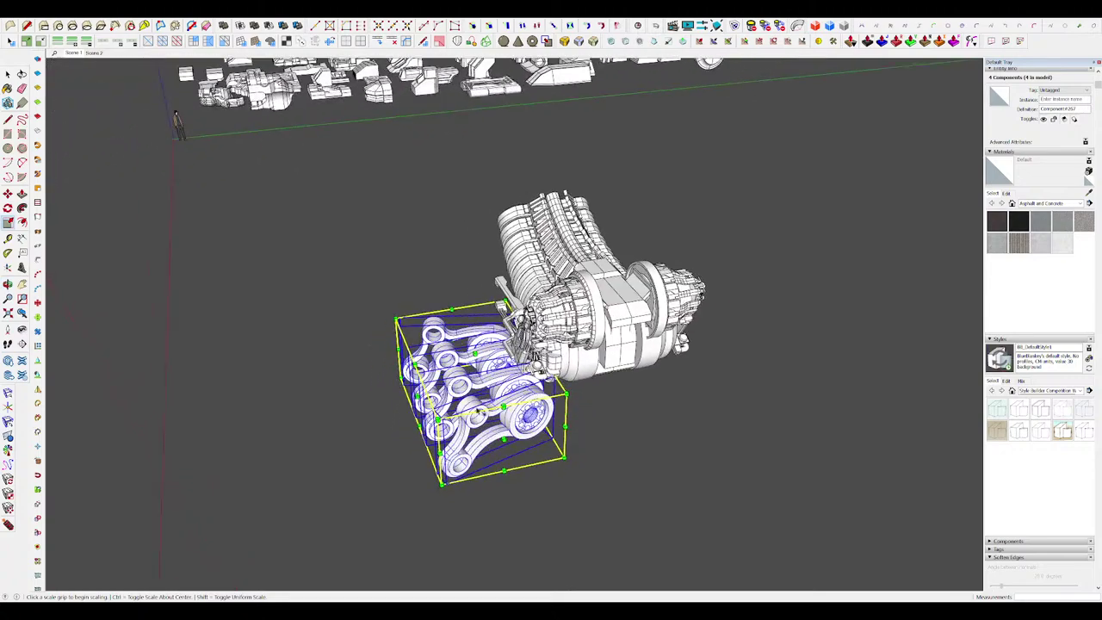
{"action": "left_click", "coordinate": [409, 325]}
{"action": "middle_click_drag", "start_coordinate": [411, 325], "coordinate": [378, 241]}
Step: Nudge the four fingers slightly right, then remove them from view with Ctrl+X
{"action": "key", "text": "m"}
{"action": "left_click", "coordinate": [523, 372]}
{"action": "left_click", "coordinate": [529, 370]}
{"action": "key", "text": "space"}
{"action": "middle_click_drag", "start_coordinate": [529, 371], "coordinate": [602, 469]}
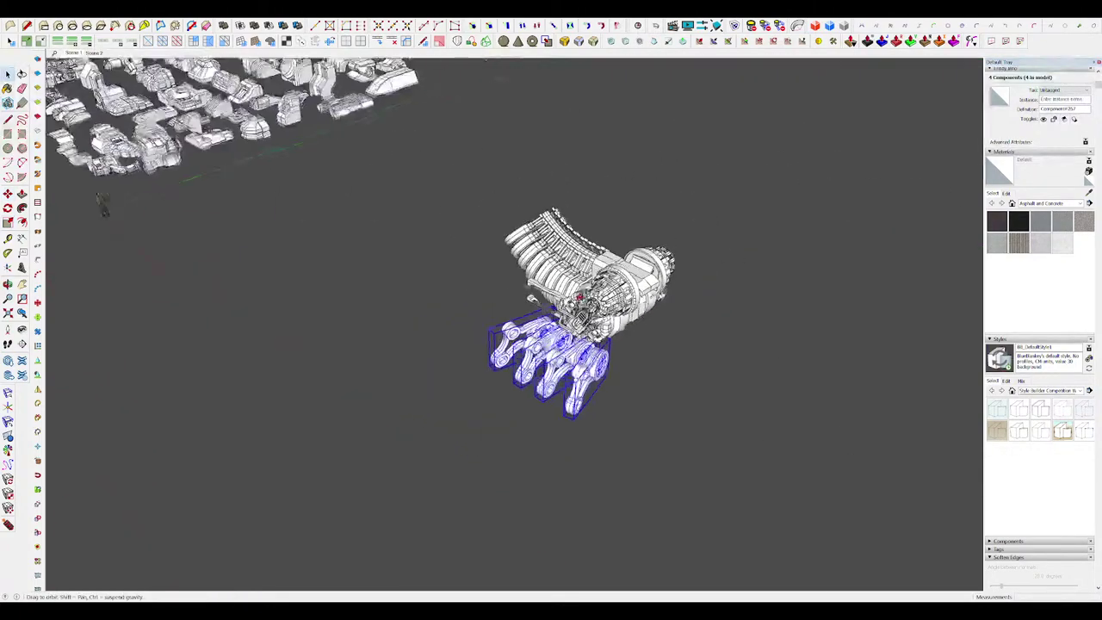
{"action": "scroll", "coordinate": [586, 370], "scroll_direction": "up", "scroll_amount": 2}
{"action": "middle_click_drag", "start_coordinate": [585, 370], "coordinate": [572, 362]}
{"action": "key", "text": "ctrl+x"}
Step: Open the arm body group for editing and recentre the view on the arm
{"action": "double_click", "coordinate": [599, 344]}
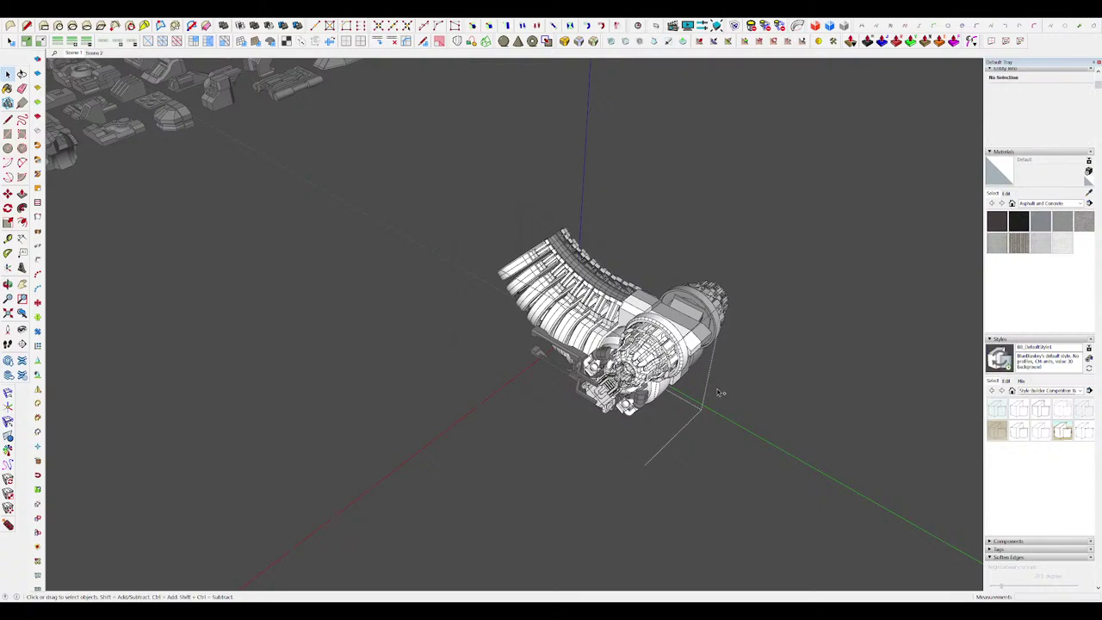
{"action": "middle_click_drag", "start_coordinate": [720, 392], "coordinate": [589, 393]}
{"action": "key", "text": "m"}
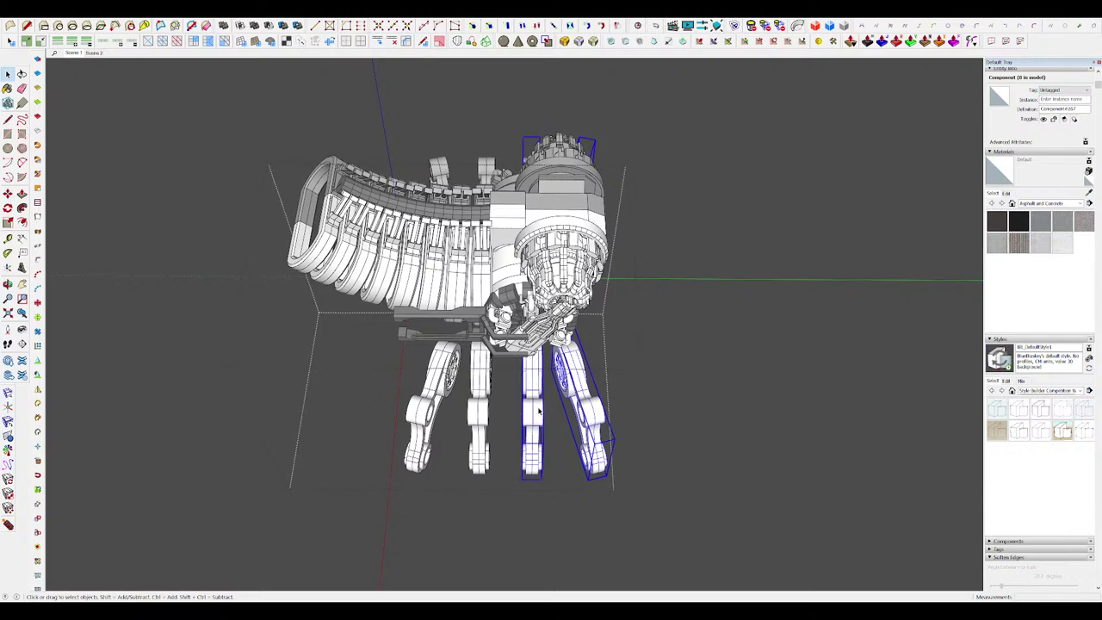
{"action": "key", "text": "space"}
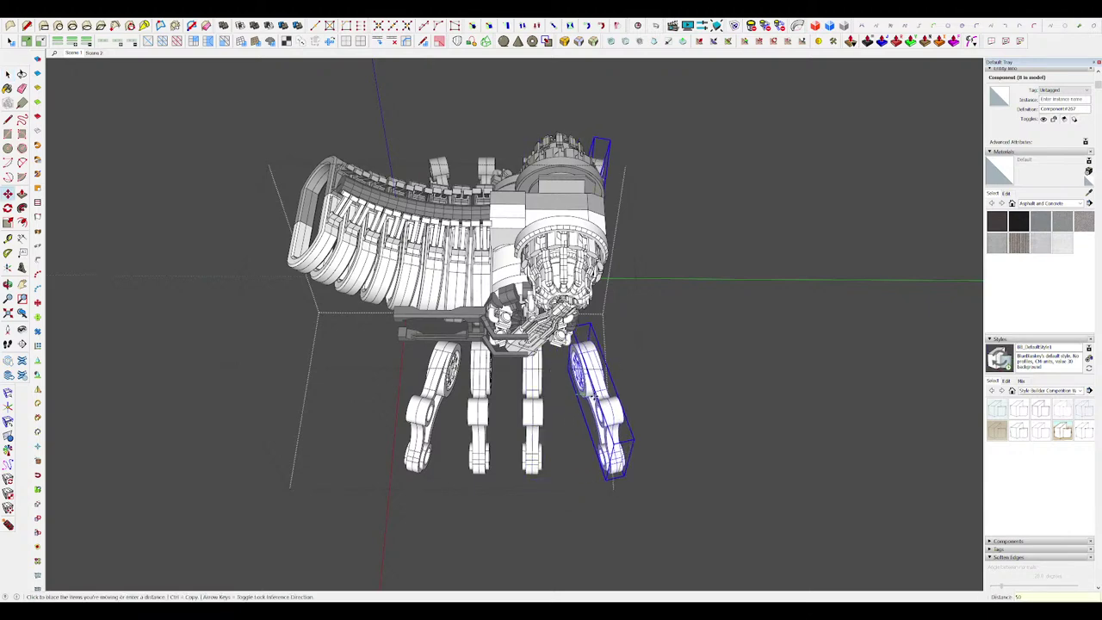
{"action": "middle_click_drag", "start_coordinate": [317, 406], "coordinate": [433, 406], "text": "shift"}
{"action": "scroll", "coordinate": [433, 406], "scroll_direction": "down", "scroll_amount": 1}
{"action": "key", "text": "space"}
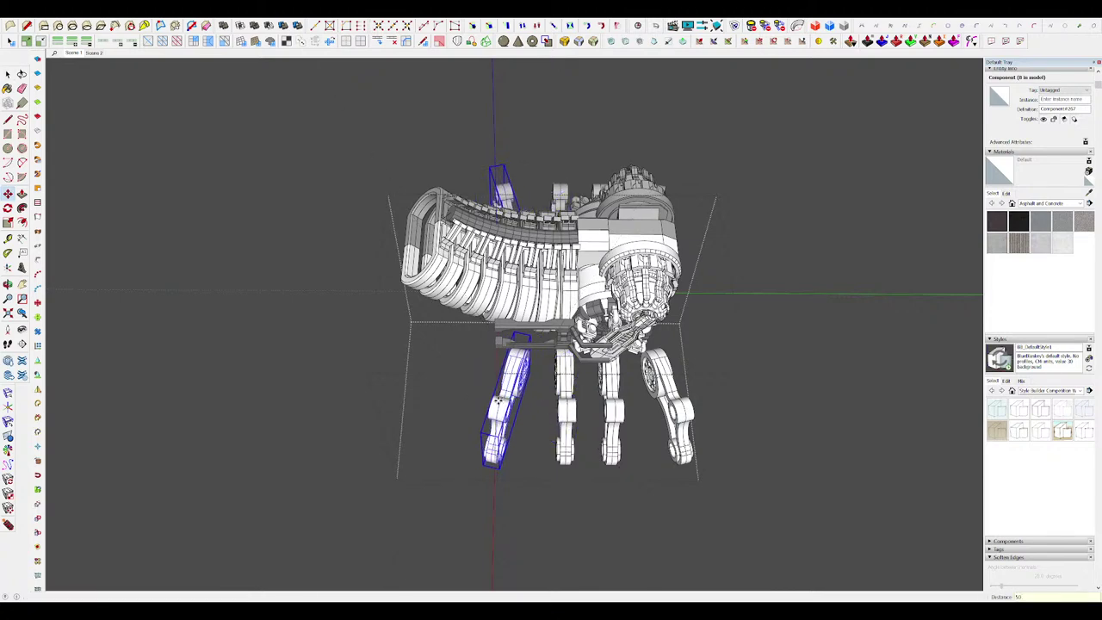
{"action": "scroll", "coordinate": [497, 402], "scroll_direction": "up", "scroll_amount": 2}
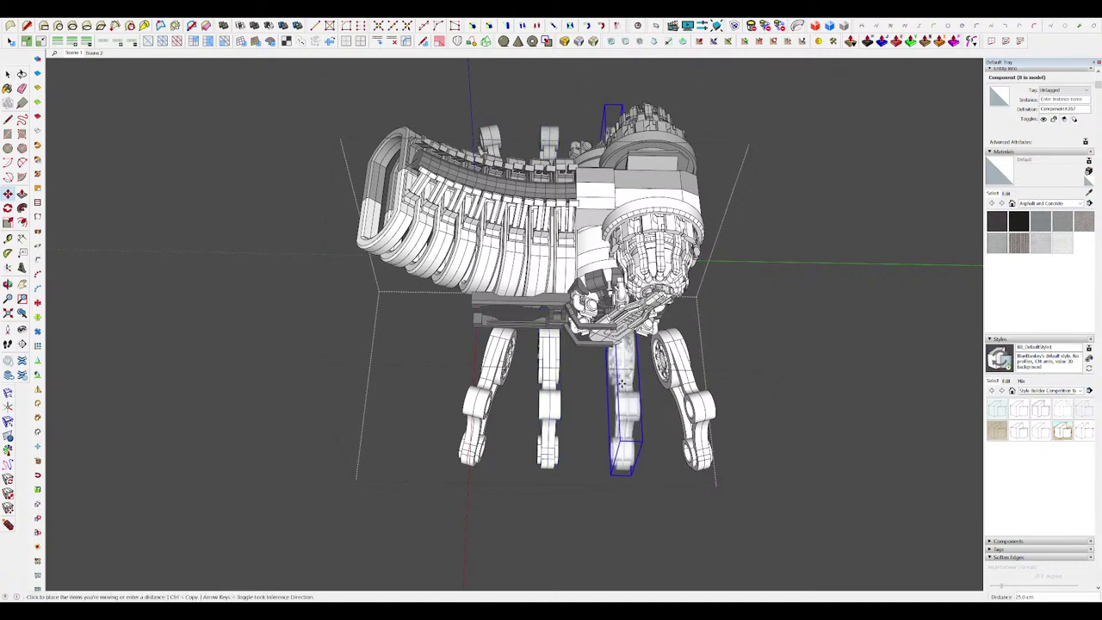
{"action": "key", "text": "space"}
{"action": "scroll", "coordinate": [631, 387], "scroll_direction": "down", "scroll_amount": 3}
Step: Close the group and extrude the box outward from the arm's end to full length
{"action": "middle_click_drag", "start_coordinate": [630, 388], "coordinate": [508, 370]}
{"action": "left_click", "coordinate": [689, 435]}
{"action": "middle_click_drag", "start_coordinate": [688, 436], "coordinate": [590, 414]}
{"action": "left_click", "coordinate": [722, 369]}
{"action": "middle_click_drag", "start_coordinate": [722, 368], "coordinate": [698, 370]}
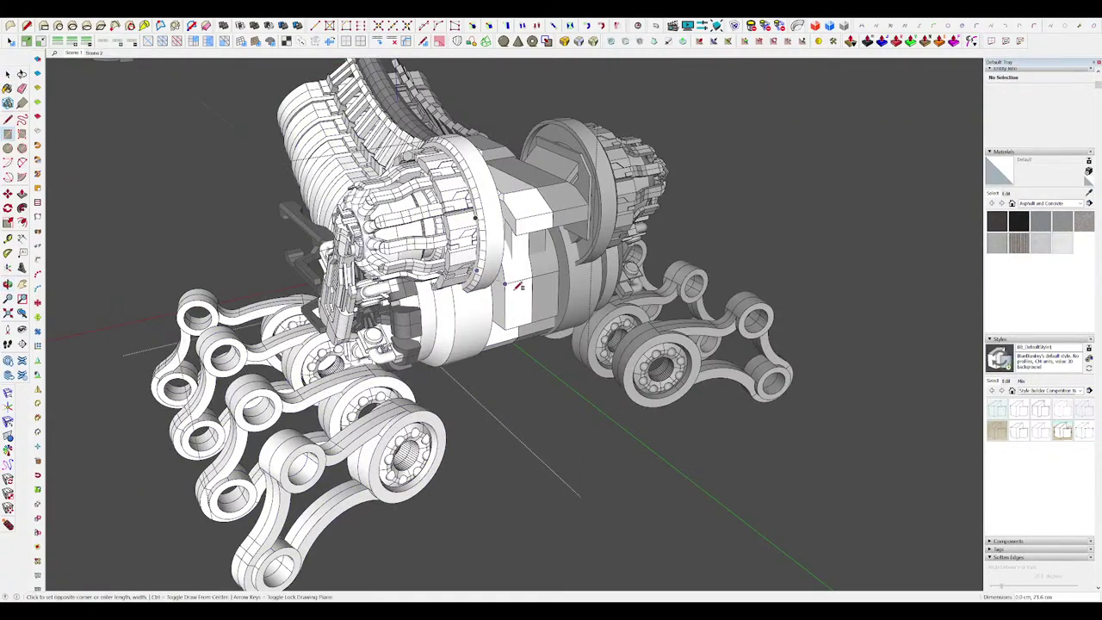
{"action": "left_click", "coordinate": [621, 378]}
{"action": "scroll", "coordinate": [621, 378], "scroll_direction": "down", "scroll_amount": 5}
Step: Turn the box into a component and open it for editing with the rest hidden
{"action": "key", "text": "space"}
{"action": "left_click", "coordinate": [654, 336]}
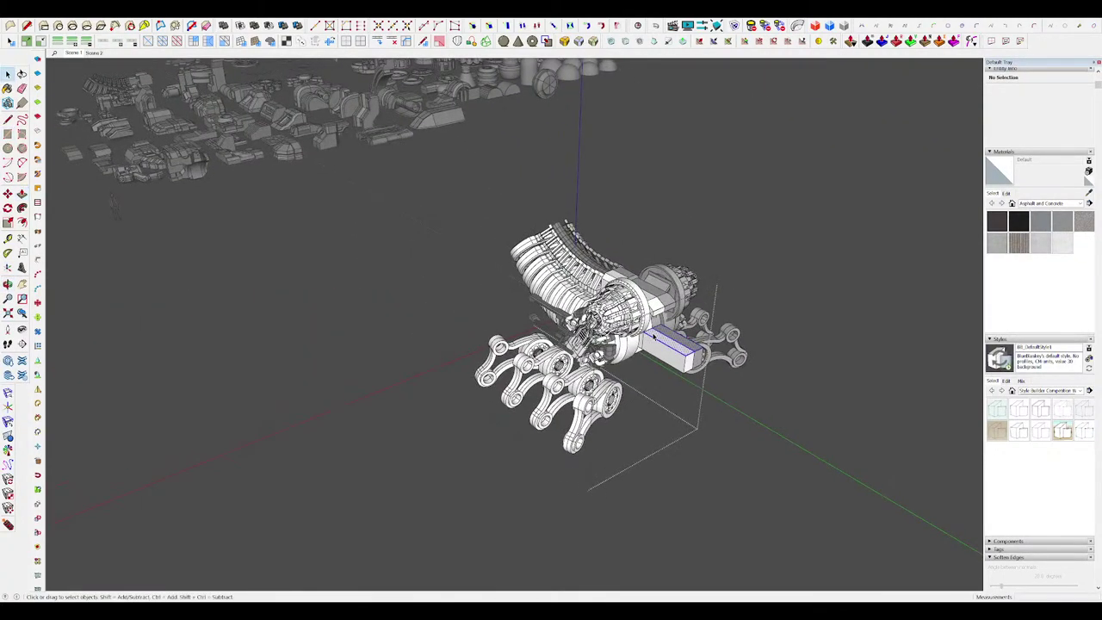
{"action": "key", "text": "Return"}
{"action": "scroll", "coordinate": [670, 347], "scroll_direction": "up", "scroll_amount": 5}
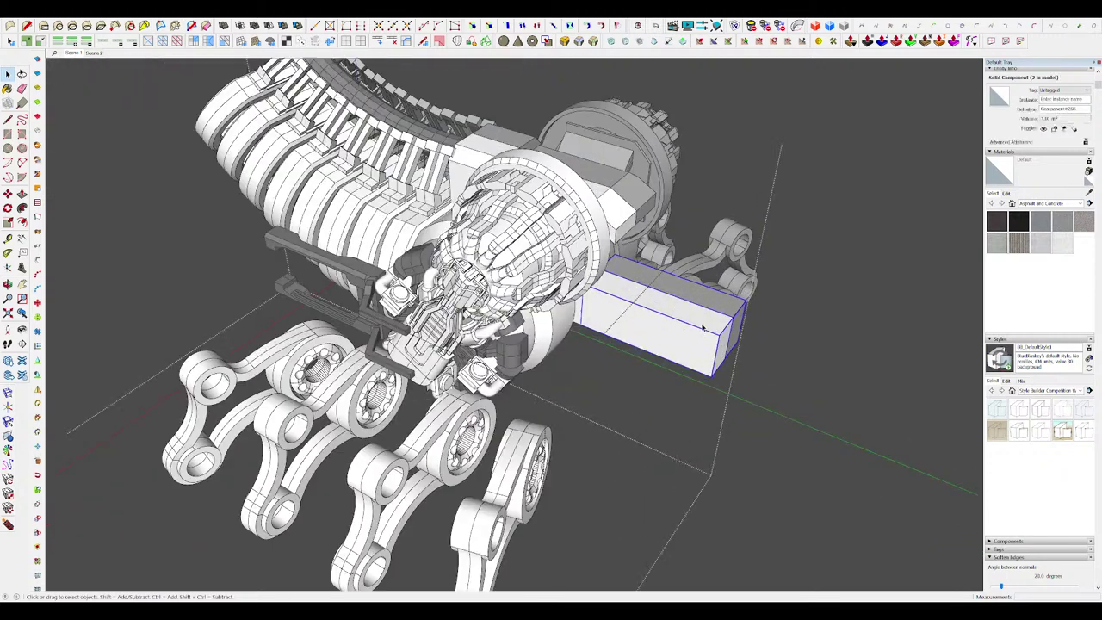
{"action": "double_click", "coordinate": [705, 327]}
{"action": "middle_click_drag", "start_coordinate": [706, 327], "coordinate": [682, 326]}
{"action": "key", "text": "h"}
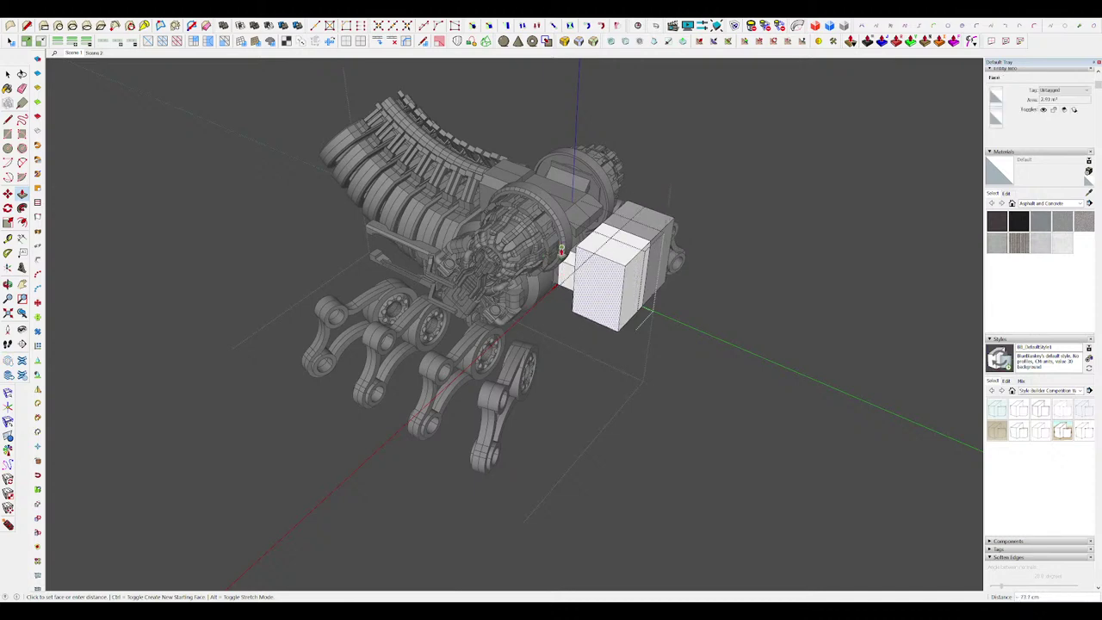
Step: Push/Pull away the box's corner to leave a quarter-round arched top
{"action": "left_click", "coordinate": [561, 250]}
{"action": "scroll", "coordinate": [561, 251], "scroll_direction": "down", "scroll_amount": 4}
{"action": "scroll", "coordinate": [592, 267], "scroll_direction": "up", "scroll_amount": 5}
{"action": "middle_click_drag", "start_coordinate": [591, 283], "coordinate": [605, 280]}
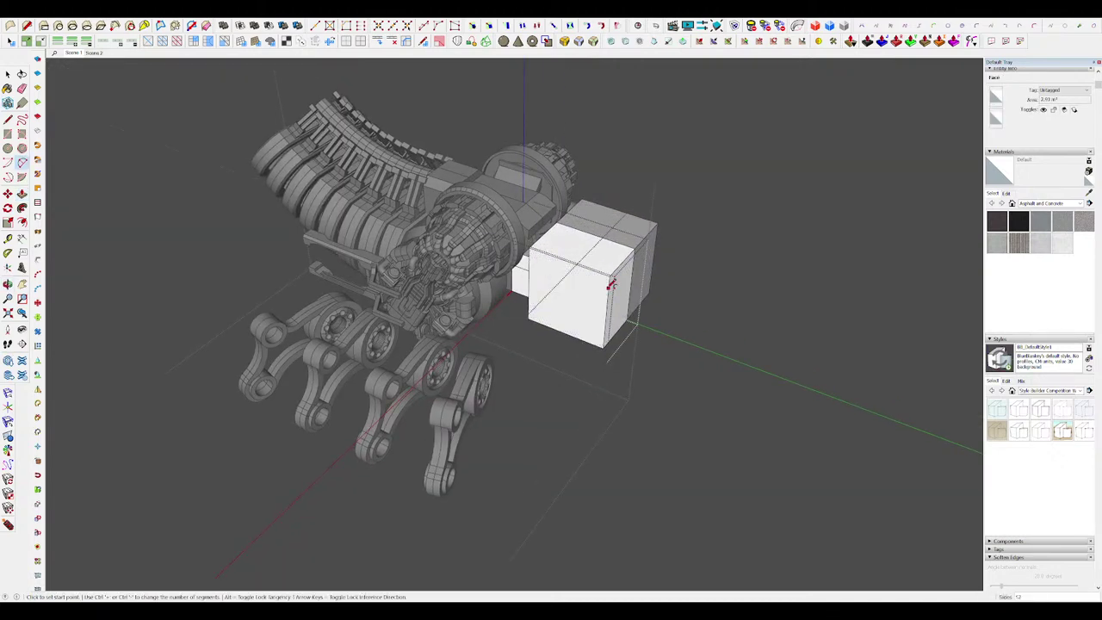
{"action": "scroll", "coordinate": [610, 284], "scroll_direction": "up", "scroll_amount": 2}
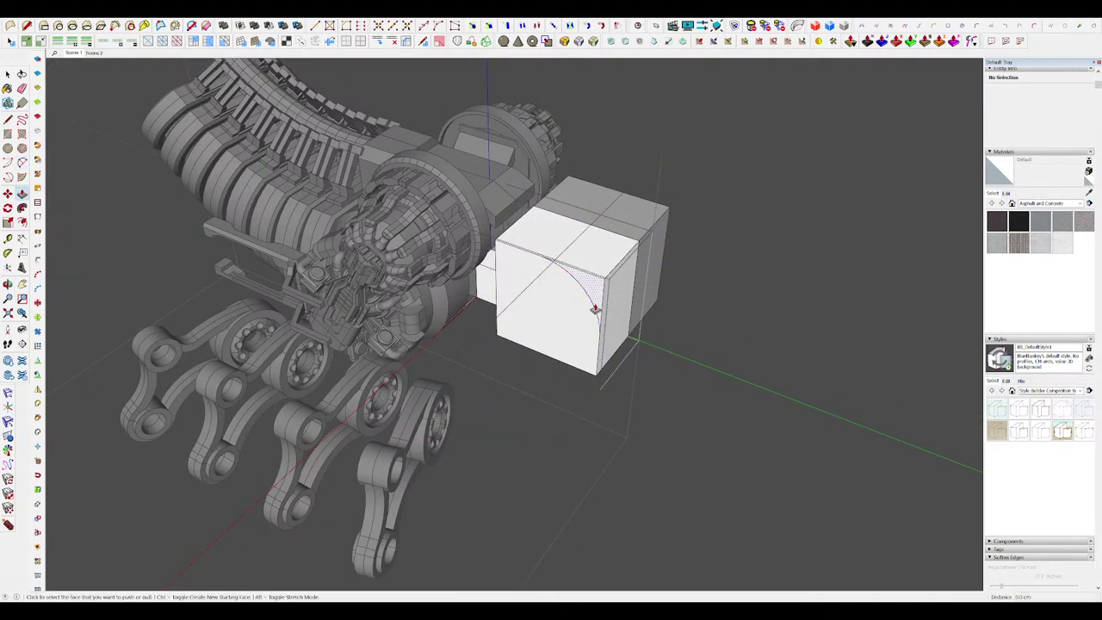
{"action": "scroll", "coordinate": [594, 310], "scroll_direction": "down", "scroll_amount": 5}
{"action": "middle_click_drag", "start_coordinate": [594, 310], "coordinate": [482, 178]}
{"action": "scroll", "coordinate": [585, 281], "scroll_direction": "up", "scroll_amount": 5}
Step: Hide the surrounding mech model and select the curved edges around the arch
{"action": "key", "text": "space"}
{"action": "key", "text": "h"}
{"action": "scroll", "coordinate": [566, 258], "scroll_direction": "up", "scroll_amount": 2}
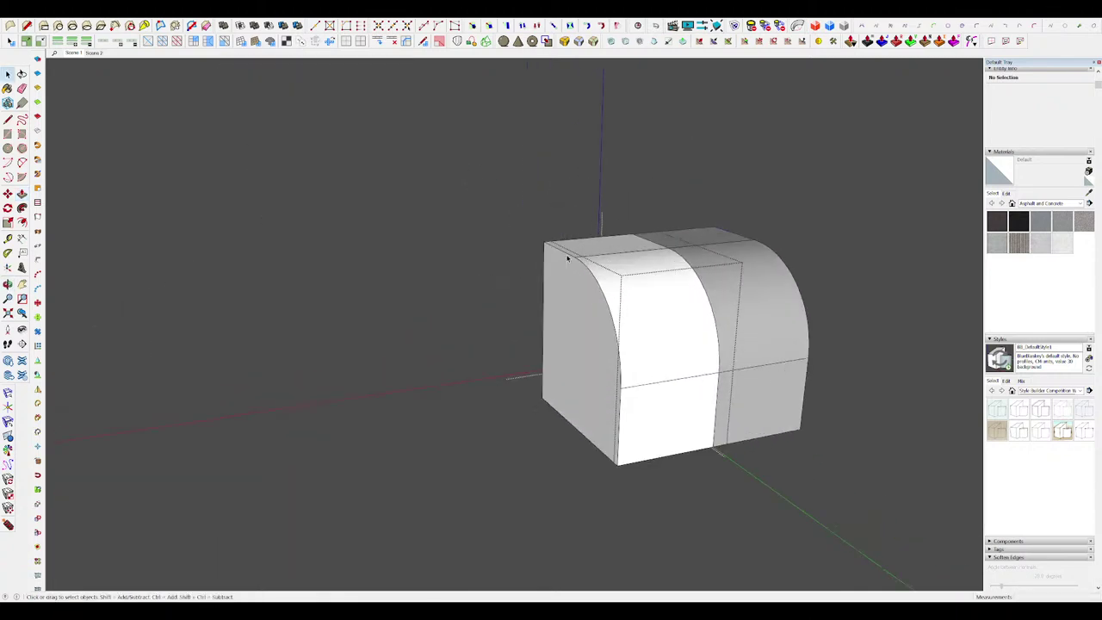
{"action": "scroll", "coordinate": [620, 394], "scroll_direction": "down", "scroll_amount": 2}
{"action": "middle_click_drag", "start_coordinate": [622, 394], "coordinate": [666, 408]}
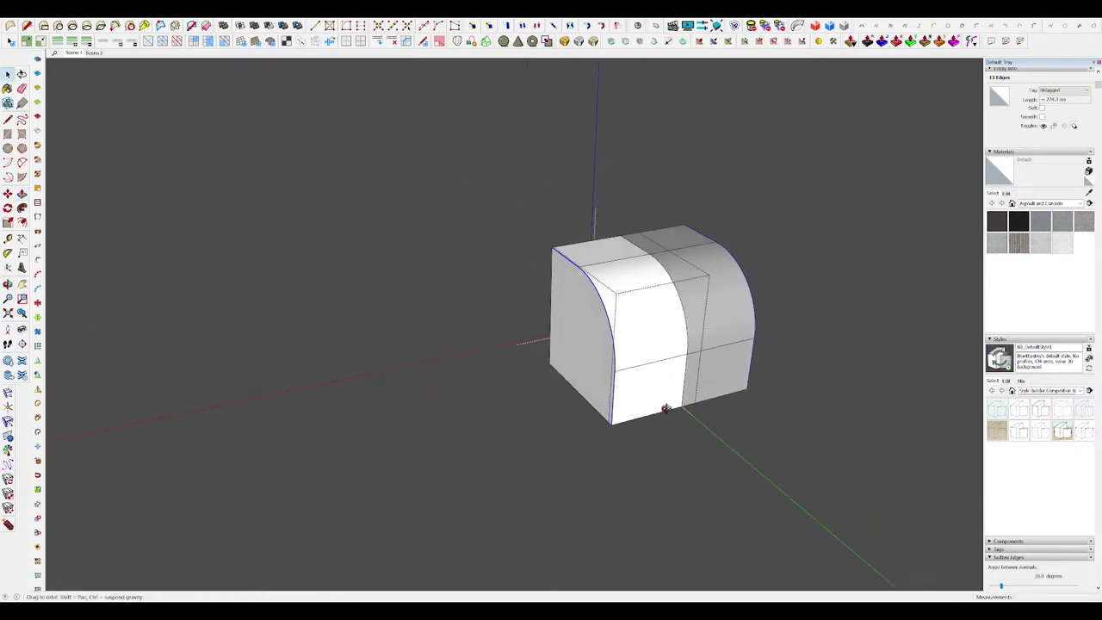
{"action": "scroll", "coordinate": [654, 303], "scroll_direction": "up", "scroll_amount": 2}
{"action": "middle_click_drag", "start_coordinate": [654, 301], "coordinate": [667, 312]}
Step: Round the arched housing's curved edges with a 60 cm offset
{"action": "left_click", "coordinate": [564, 42]}
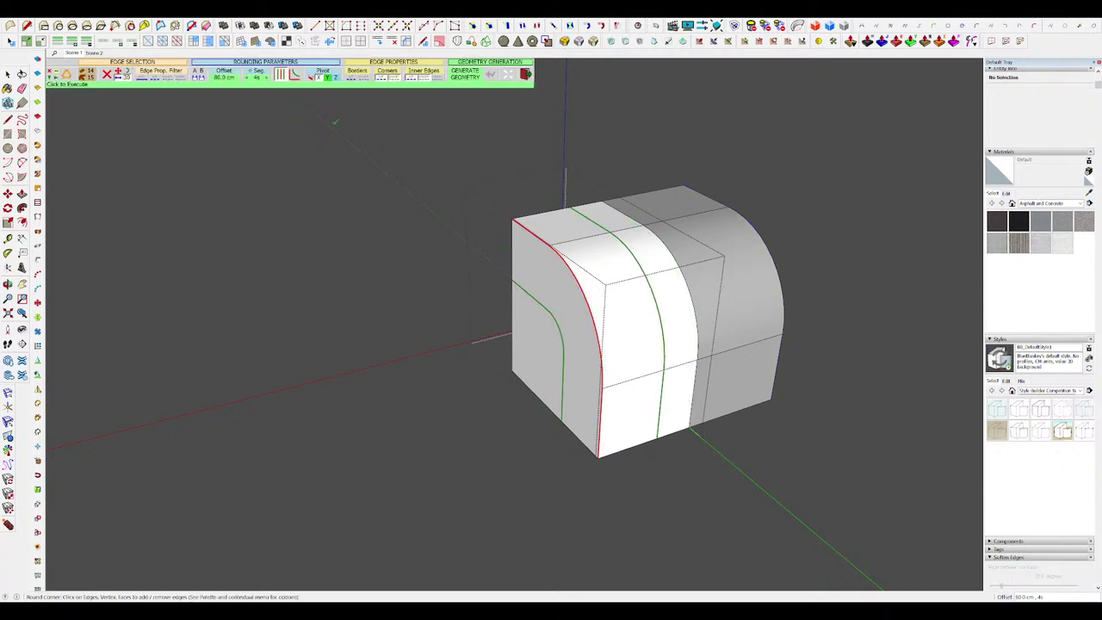
{"action": "type", "text": "60"}
{"action": "key", "text": "Return"}
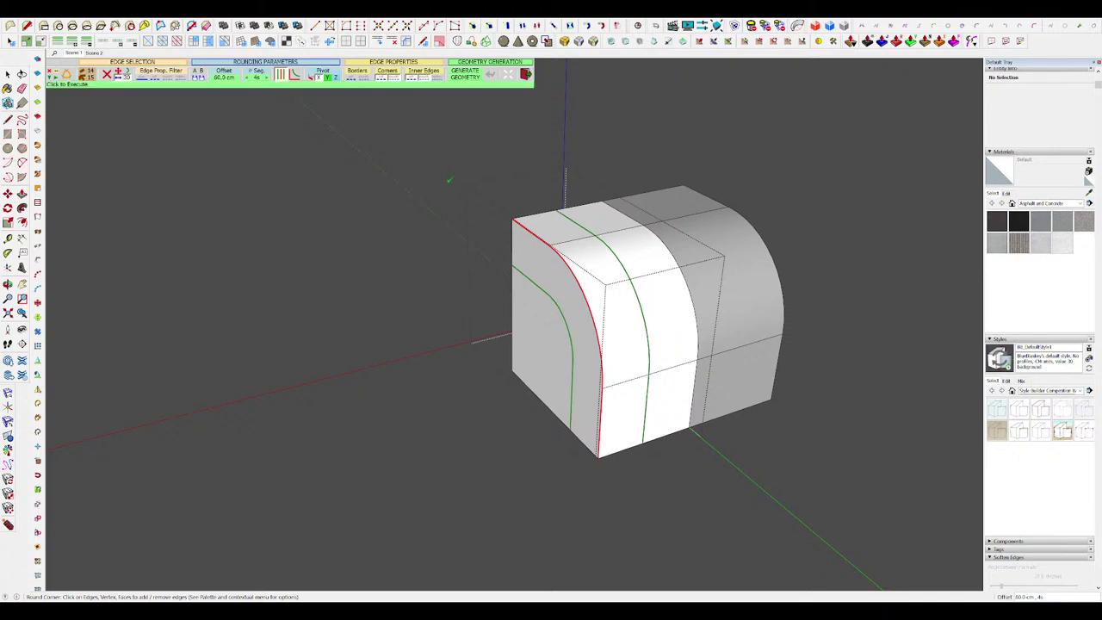
{"action": "scroll", "coordinate": [607, 281], "scroll_direction": "down", "scroll_amount": 5}
{"action": "key", "text": "space"}
{"action": "mouse_move", "coordinate": [656, 303]}
{"action": "middle_mouse_down"}
{"action": "mouse_move", "coordinate": [607, 280]}
{"action": "mouse_move", "coordinate": [605, 294]}
{"action": "mouse_move", "coordinate": [858, 366]}
{"action": "middle_mouse_up"}
Step: Erase stray edges and isolate the housing to inspect the rounded corners and front block
{"action": "key", "text": "e"}
{"action": "key", "text": "i"}
{"action": "scroll", "coordinate": [605, 294], "scroll_direction": "up", "scroll_amount": 2}
{"action": "scroll", "coordinate": [695, 278], "scroll_direction": "up", "scroll_amount": 3}
{"action": "key", "text": "i"}
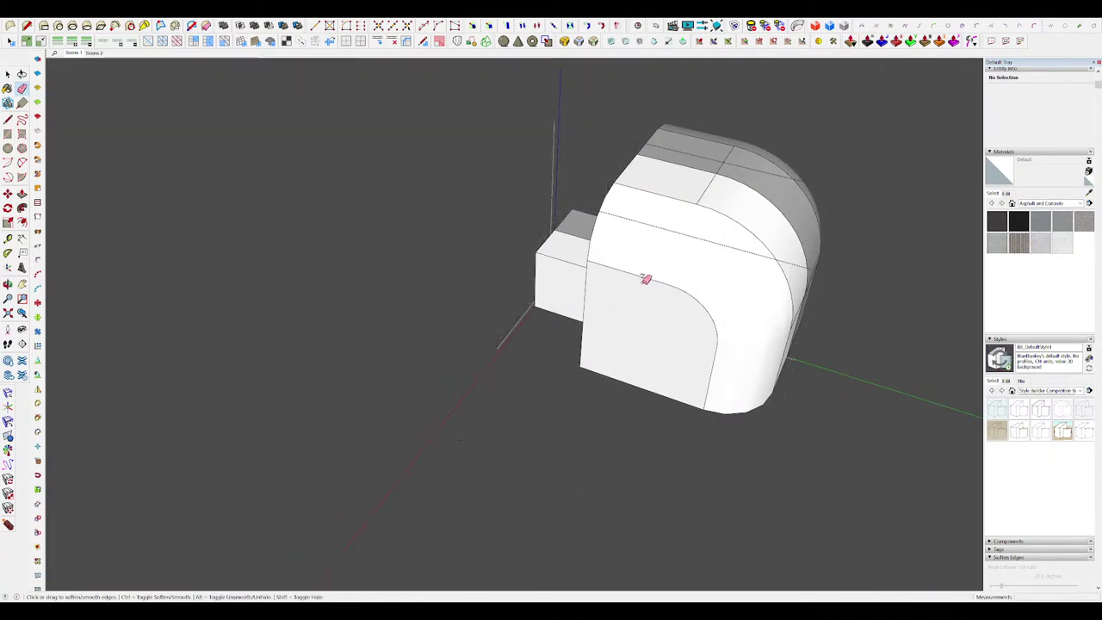
{"action": "middle_click_drag", "start_coordinate": [646, 278], "coordinate": [496, 182]}
{"action": "scroll", "coordinate": [585, 336], "scroll_direction": "up", "scroll_amount": 3}
{"action": "middle_click_drag", "start_coordinate": [585, 336], "coordinate": [627, 189]}
{"action": "scroll", "coordinate": [681, 300], "scroll_direction": "down", "scroll_amount": 4}
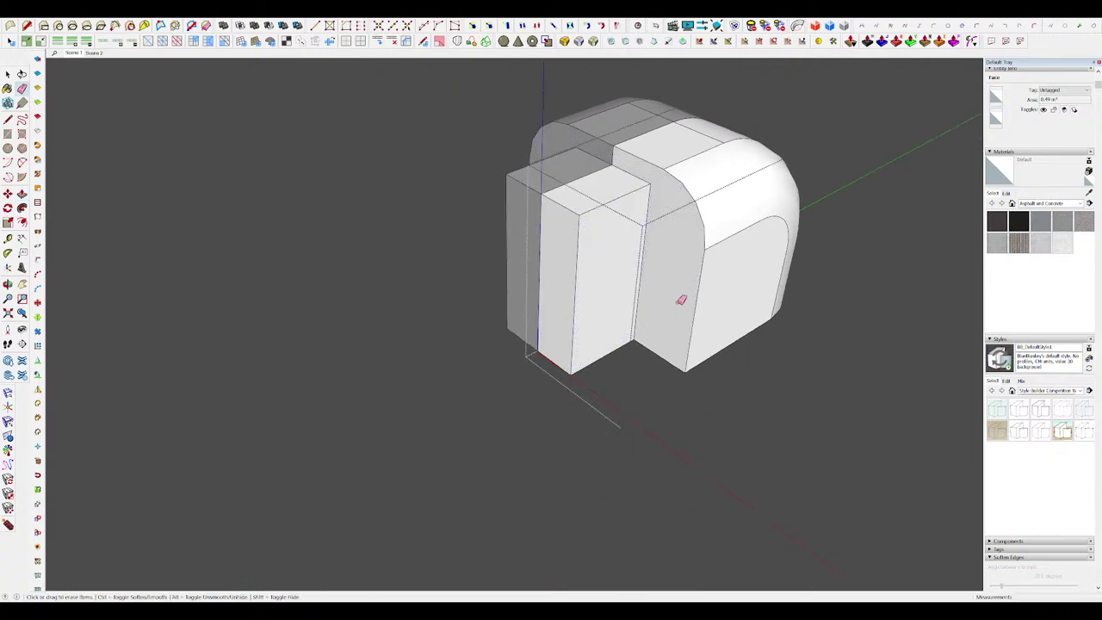
{"action": "middle_click_drag", "start_coordinate": [637, 274], "coordinate": [627, 244]}
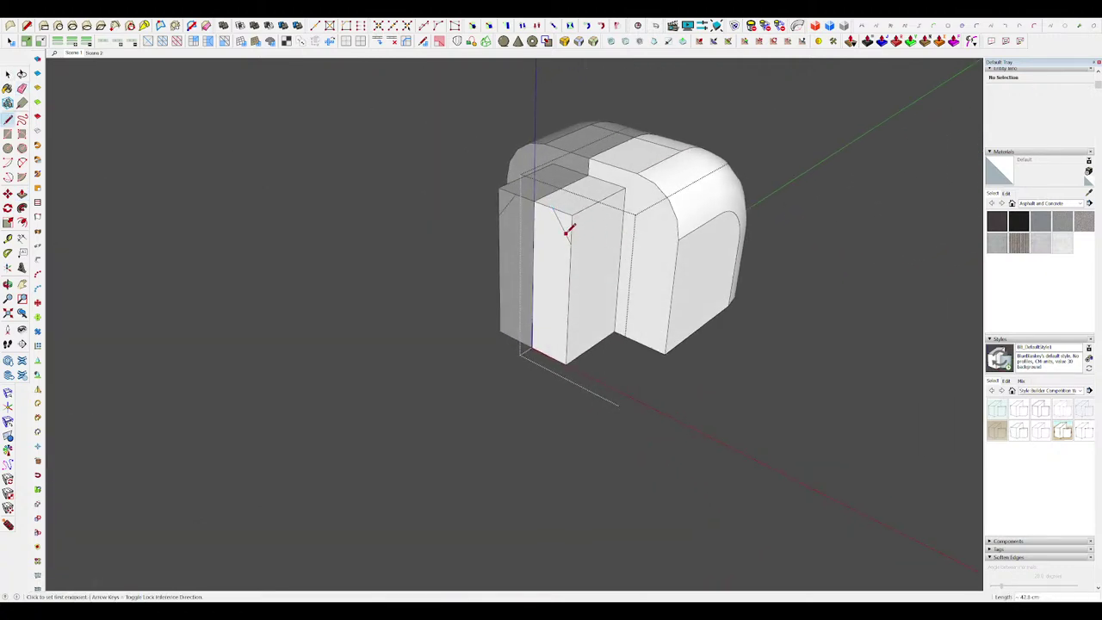
{"action": "middle_click_drag", "start_coordinate": [626, 174], "coordinate": [662, 253]}
{"action": "scroll", "coordinate": [594, 226], "scroll_direction": "down", "scroll_amount": 3}
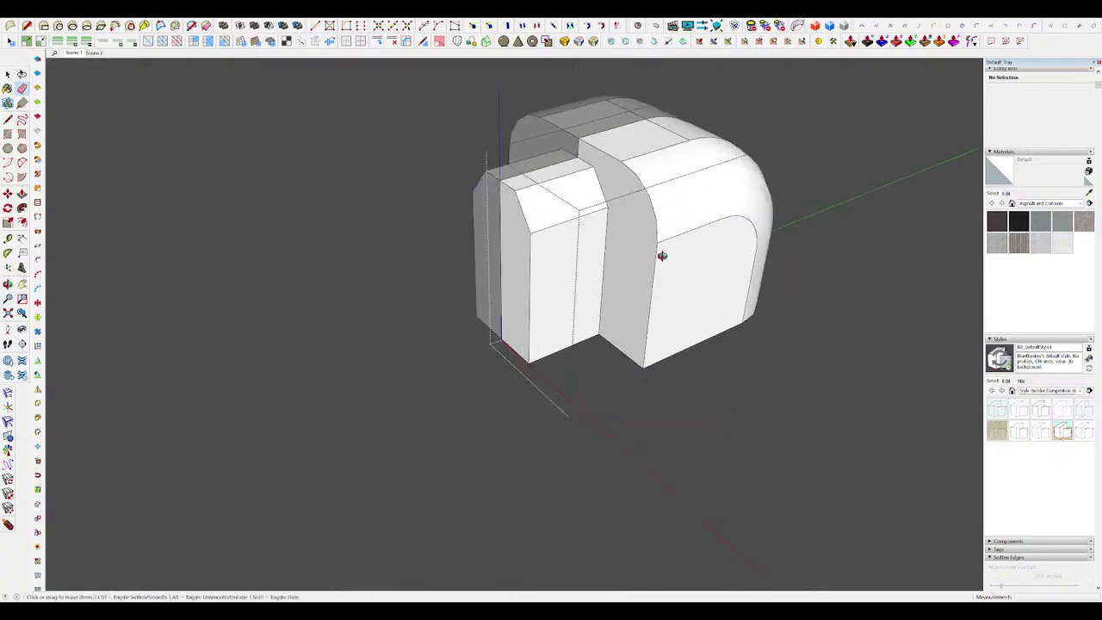
{"action": "scroll", "coordinate": [662, 253], "scroll_direction": "up", "scroll_amount": 2}
Step: Select the chamfer edge with its faces and move them to chamfer the front block's corner
{"action": "key", "text": "space"}
{"action": "left_click", "coordinate": [495, 212]}
{"action": "double_click", "coordinate": [495, 212]}
{"action": "middle_click_drag", "start_coordinate": [495, 212], "coordinate": [509, 238]}
{"action": "key", "text": "m"}
{"action": "left_click", "coordinate": [509, 304]}
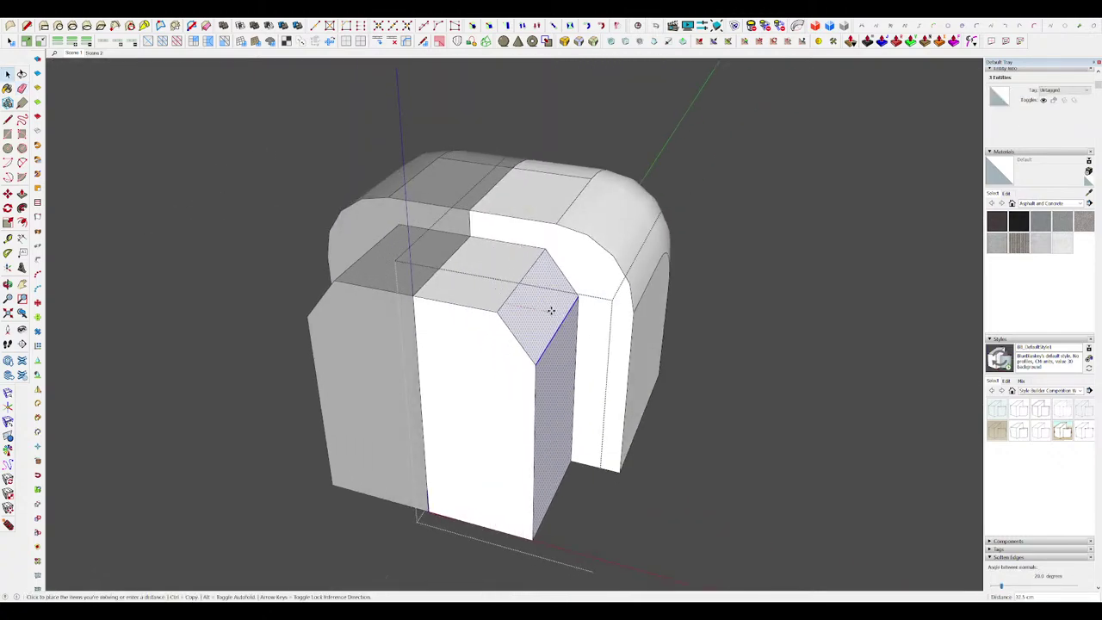
{"action": "left_click", "coordinate": [587, 319]}
Step: Close the housing's editing and orbit out to view the whole mech
{"action": "middle_click_drag", "start_coordinate": [587, 318], "coordinate": [225, 360]}
{"action": "scroll", "coordinate": [250, 354], "scroll_direction": "down", "scroll_amount": 6}
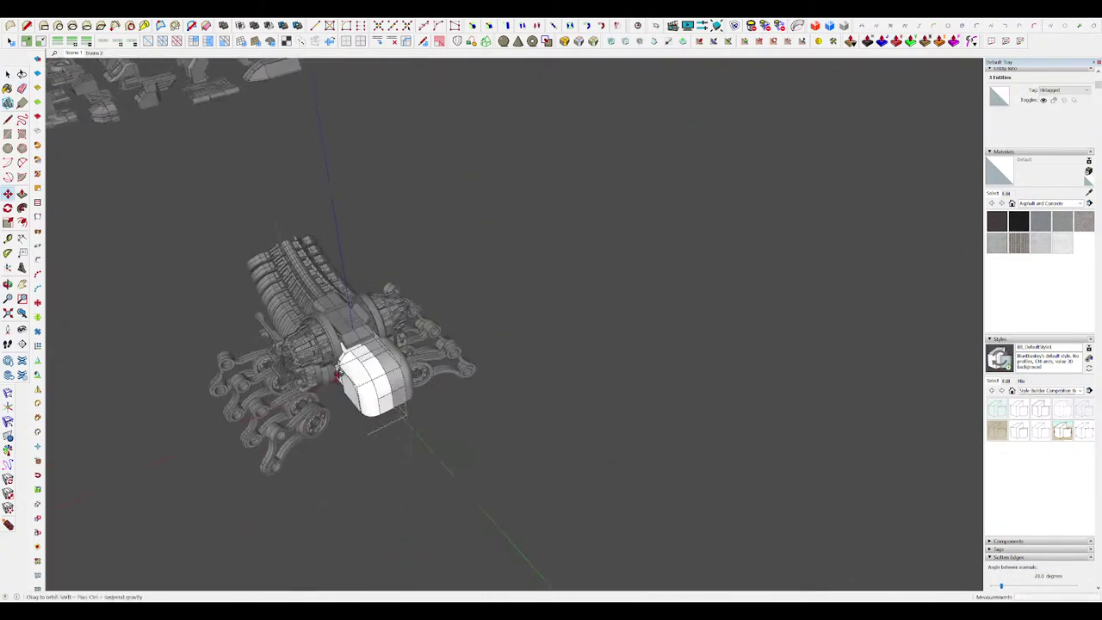
{"action": "scroll", "coordinate": [676, 330], "scroll_direction": "down", "scroll_amount": 3}
{"action": "key", "text": "space"}
{"action": "double_click", "coordinate": [675, 330]}
{"action": "scroll", "coordinate": [550, 344], "scroll_direction": "up", "scroll_amount": 3}
{"action": "middle_click_drag", "start_coordinate": [544, 342], "coordinate": [689, 334]}
{"action": "scroll", "coordinate": [554, 332], "scroll_direction": "up", "scroll_amount": 5}
Step: Open the thin bracket group, isolate it and select its geometry
{"action": "middle_click_drag", "start_coordinate": [520, 334], "coordinate": [583, 276]}
{"action": "double_click", "coordinate": [510, 324]}
{"action": "scroll", "coordinate": [511, 324], "scroll_direction": "up", "scroll_amount": 5}
{"action": "left_click", "coordinate": [527, 330]}
{"action": "key", "text": "h"}
{"action": "scroll", "coordinate": [534, 333], "scroll_direction": "down", "scroll_amount": 3}
{"action": "triple_click", "coordinate": [584, 287]}
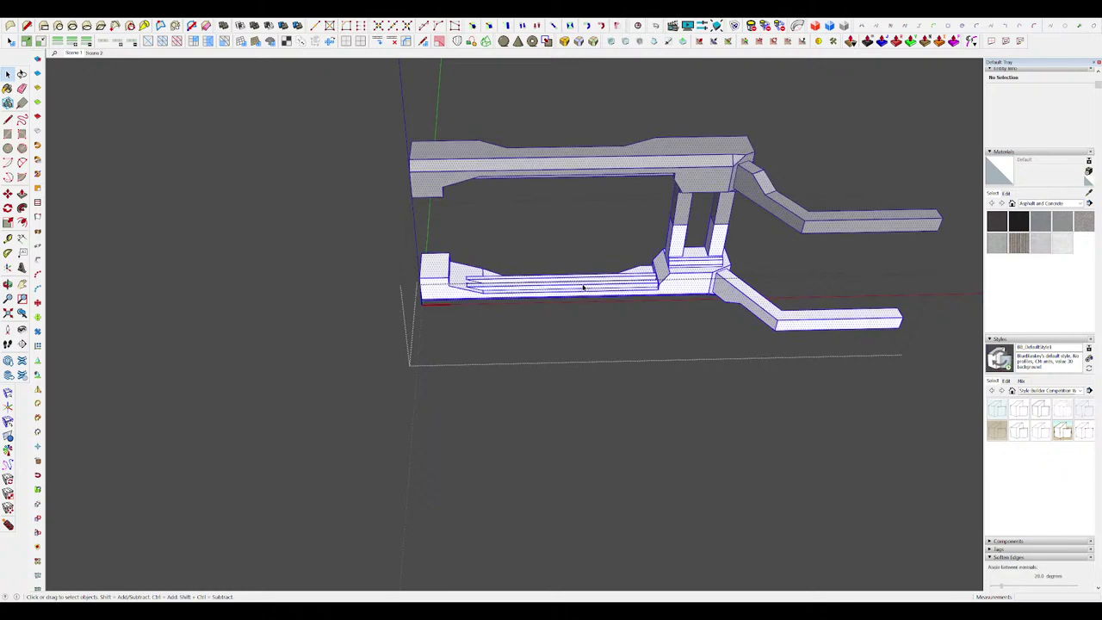
{"action": "left_click", "coordinate": [561, 386]}
{"action": "scroll", "coordinate": [521, 250], "scroll_direction": "up", "scroll_amount": 4}
{"action": "middle_click_drag", "start_coordinate": [519, 237], "coordinate": [484, 277]}
Step: Draw a rectangle on the bracket and extrude it
{"action": "key", "text": "r"}
{"action": "left_click", "coordinate": [495, 303]}
{"action": "key", "text": "p"}
{"action": "scroll", "coordinate": [492, 292], "scroll_direction": "down", "scroll_amount": 3}
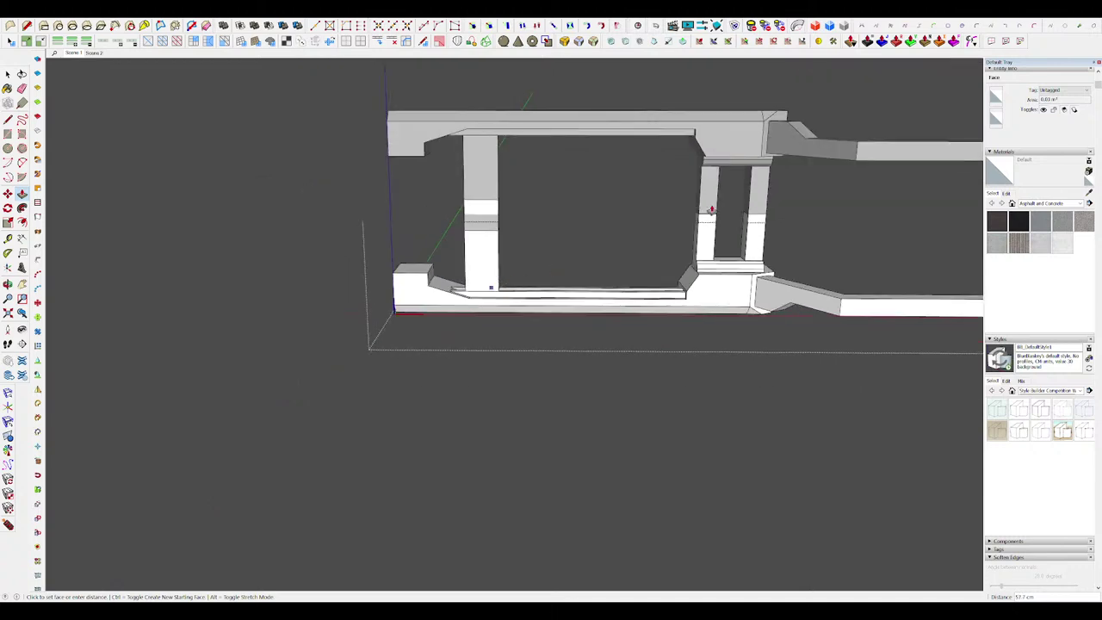
{"action": "key", "text": "space"}
{"action": "middle_click_drag", "start_coordinate": [705, 220], "coordinate": [568, 249]}
{"action": "scroll", "coordinate": [516, 250], "scroll_direction": "up", "scroll_amount": 4}
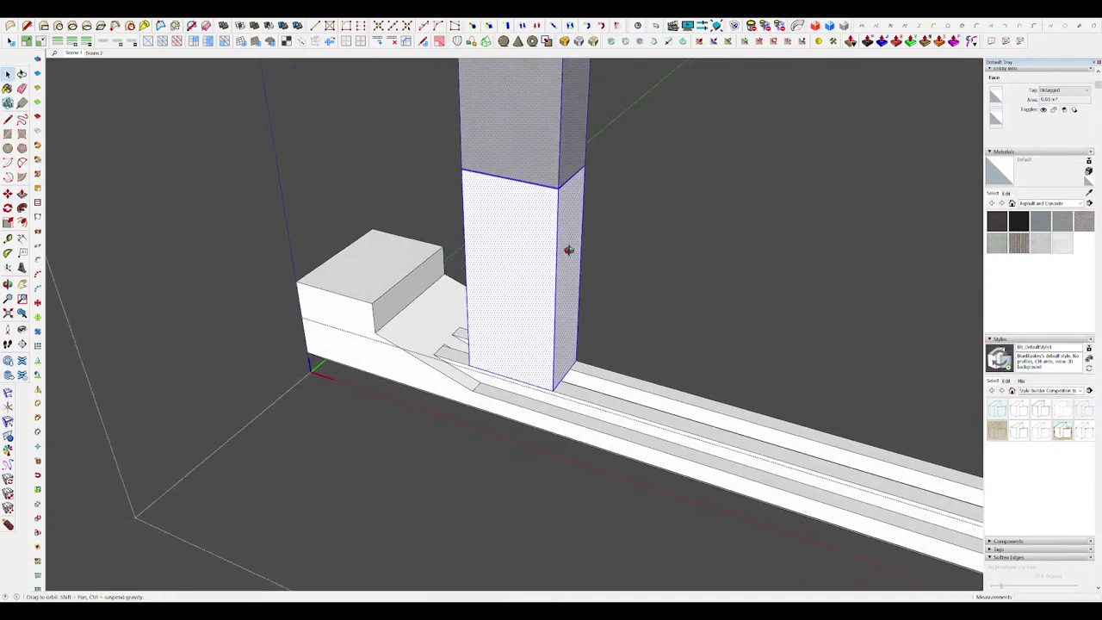
Step: Make the selected column a component and close the bracket editing to show the full model
{"action": "key", "text": "Return"}
{"action": "middle_click_drag", "start_coordinate": [565, 396], "coordinate": [634, 229]}
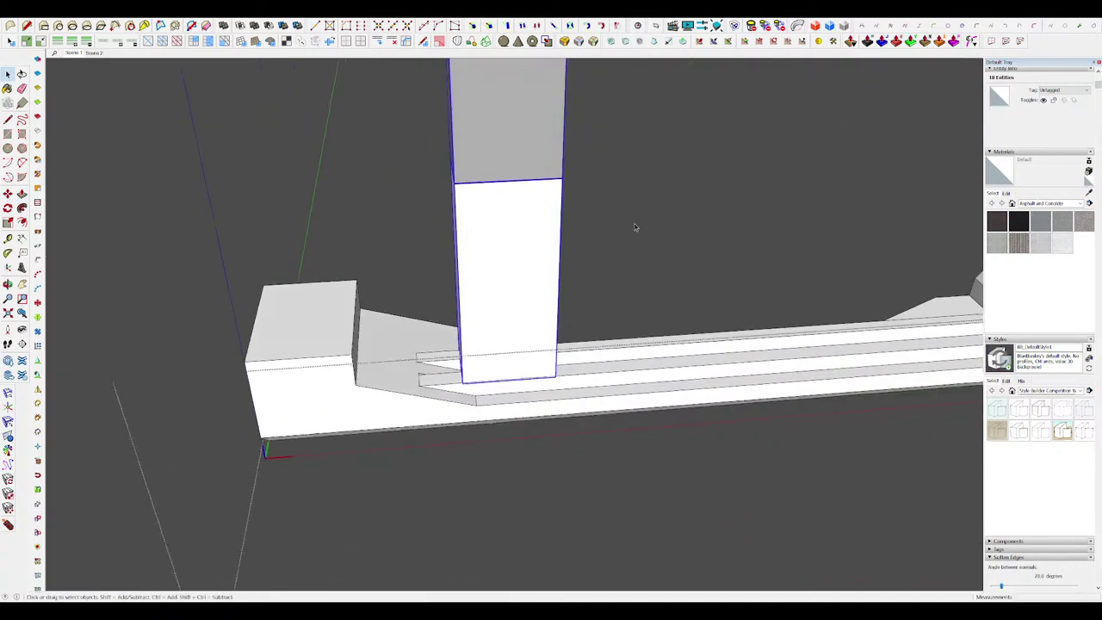
{"action": "scroll", "coordinate": [467, 253], "scroll_direction": "up", "scroll_amount": 4}
{"action": "middle_click_drag", "start_coordinate": [468, 253], "coordinate": [491, 250]}
{"action": "scroll", "coordinate": [490, 249], "scroll_direction": "down", "scroll_amount": 4}
{"action": "left_click", "coordinate": [615, 329]}
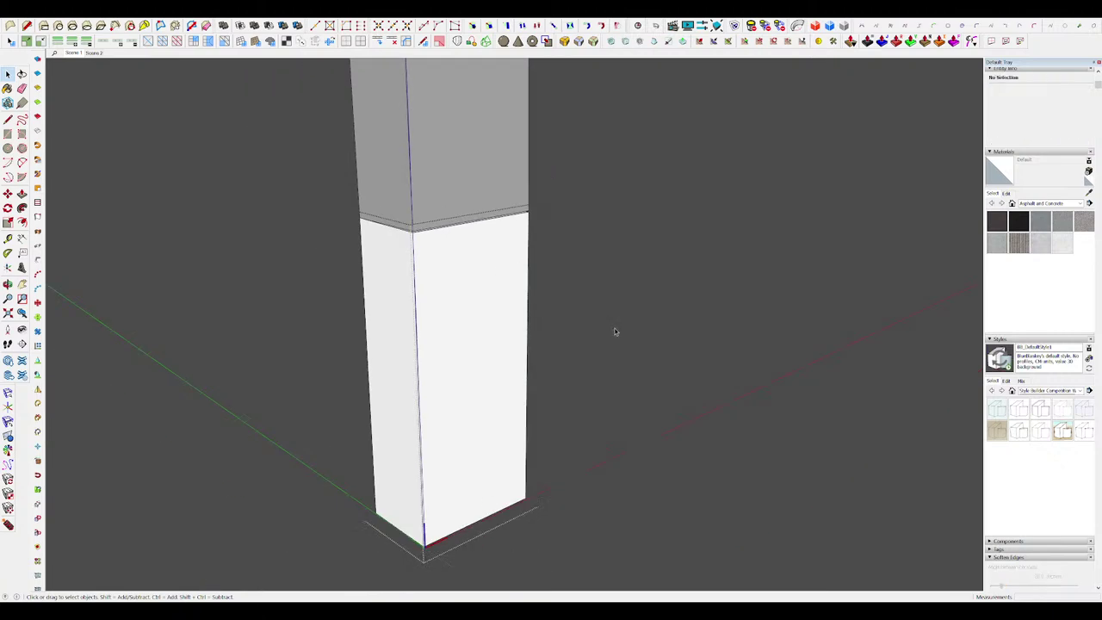
{"action": "left_click", "coordinate": [614, 330]}
{"action": "middle_click_drag", "start_coordinate": [609, 324], "coordinate": [510, 231]}
{"action": "left_click", "coordinate": [638, 230]}
Step: Open the left column and select its box's top rim
{"action": "scroll", "coordinate": [796, 196], "scroll_direction": "up", "scroll_amount": 5}
{"action": "middle_click_drag", "start_coordinate": [796, 196], "coordinate": [760, 241]}
{"action": "scroll", "coordinate": [807, 241], "scroll_direction": "down", "scroll_amount": 5}
{"action": "scroll", "coordinate": [775, 302], "scroll_direction": "down", "scroll_amount": 5}
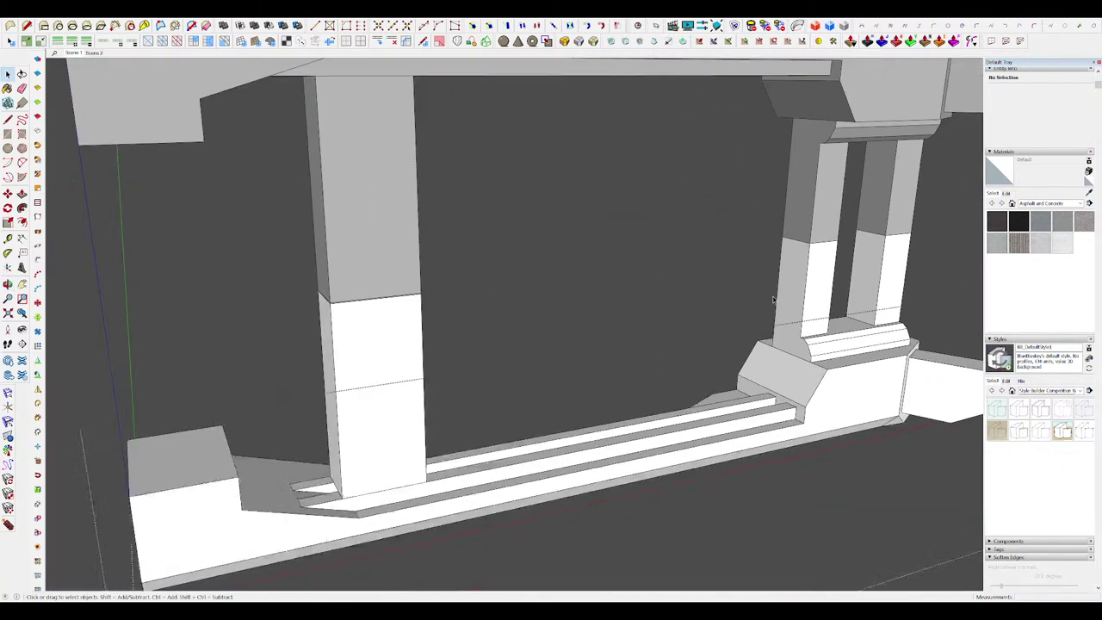
{"action": "scroll", "coordinate": [560, 325], "scroll_direction": "up", "scroll_amount": 3}
{"action": "double_click", "coordinate": [547, 334]}
{"action": "middle_click_drag", "start_coordinate": [616, 317], "coordinate": [659, 310]}
{"action": "left_click_drag", "start_coordinate": [465, 248], "coordinate": [659, 317]}
{"action": "middle_click_drag", "start_coordinate": [659, 317], "coordinate": [716, 310]}
{"action": "scroll", "coordinate": [713, 316], "scroll_direction": "up", "scroll_amount": 3}
{"action": "middle_click_drag", "start_coordinate": [710, 315], "coordinate": [666, 373]}
{"action": "left_click", "coordinate": [663, 373]}
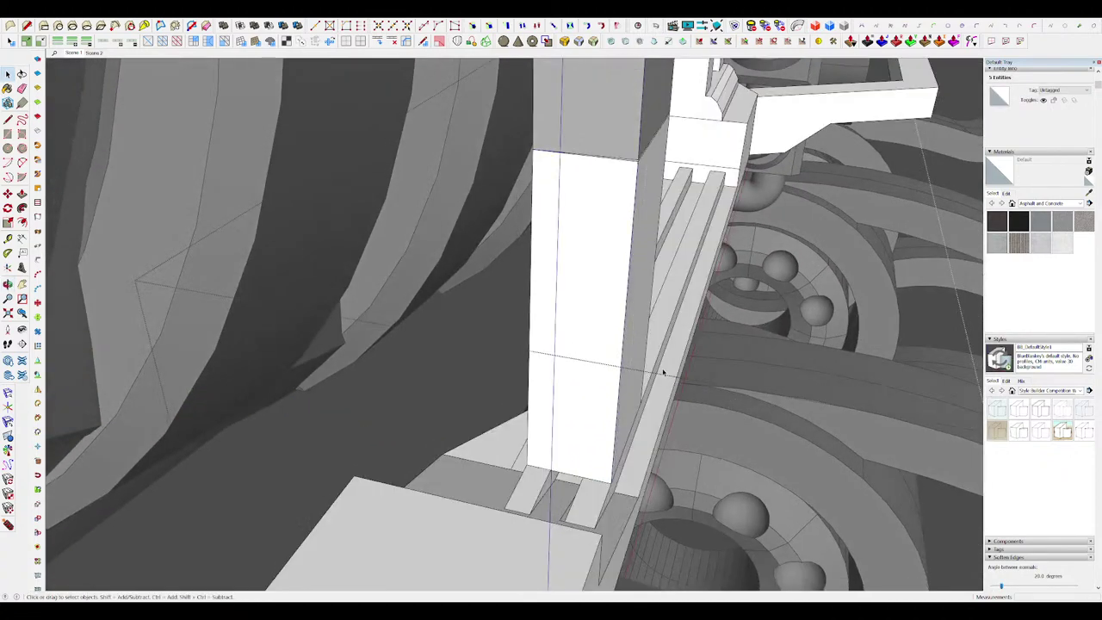
Step: Delete the column from the bracket frame
{"action": "left_click", "coordinate": [577, 354]}
{"action": "key", "text": "Delete"}
{"action": "scroll", "coordinate": [579, 354], "scroll_direction": "down", "scroll_amount": 3}
{"action": "middle_click_drag", "start_coordinate": [579, 353], "coordinate": [688, 379]}
{"action": "key", "text": "i"}
Step: Draw a rectangle for the new post and extrude it into a 21 cm box
{"action": "key", "text": "r"}
{"action": "left_click", "coordinate": [721, 432]}
{"action": "key", "text": "p"}
{"action": "left_click_drag", "start_coordinate": [703, 417], "coordinate": [680, 365]}
{"action": "middle_click_drag", "start_coordinate": [680, 365], "coordinate": [721, 407]}
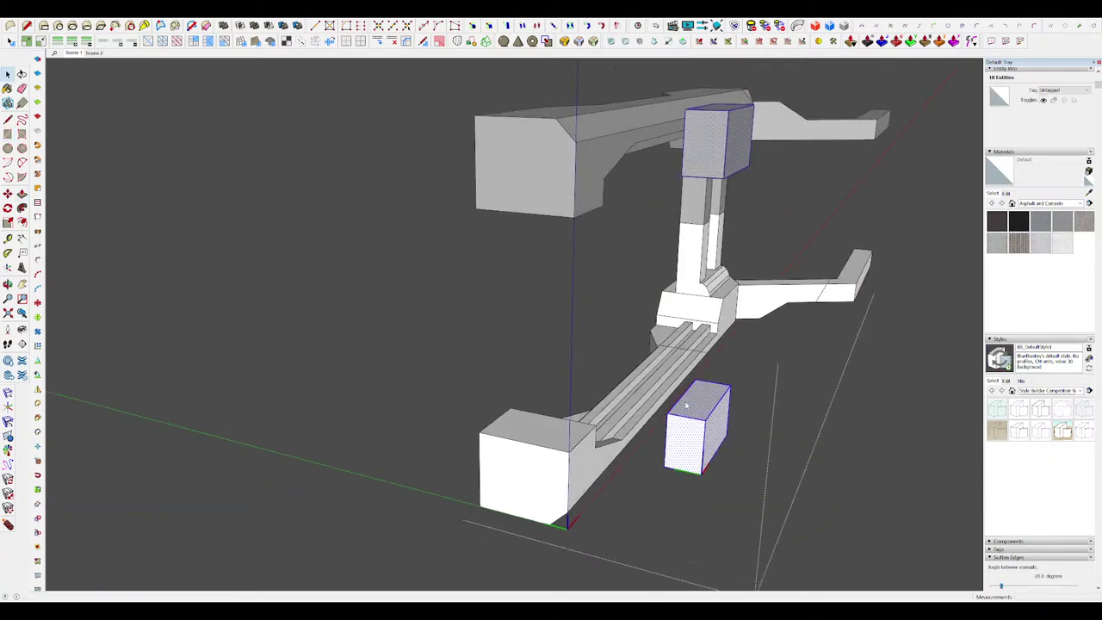
Step: Group the box and stretch its top upward into a tall post
{"action": "key", "text": "ctrl+g"}
{"action": "double_click", "coordinate": [693, 419]}
{"action": "key", "text": "p"}
{"action": "key", "text": "e"}
{"action": "key", "text": "i"}
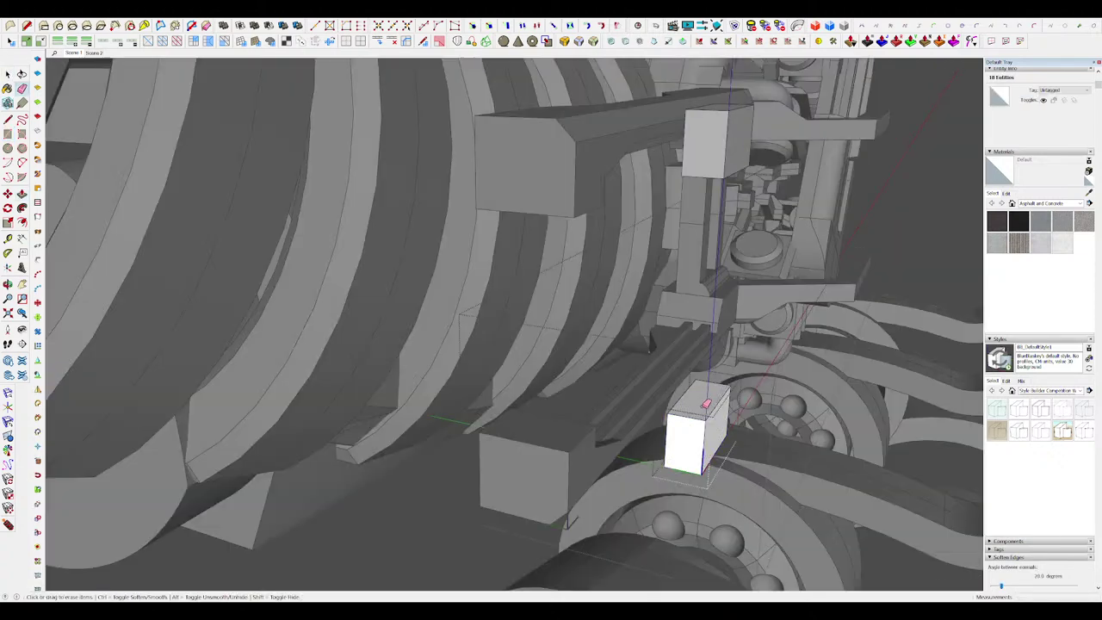
{"action": "left_click", "coordinate": [700, 399]}
{"action": "middle_click_drag", "start_coordinate": [713, 221], "coordinate": [783, 228]}
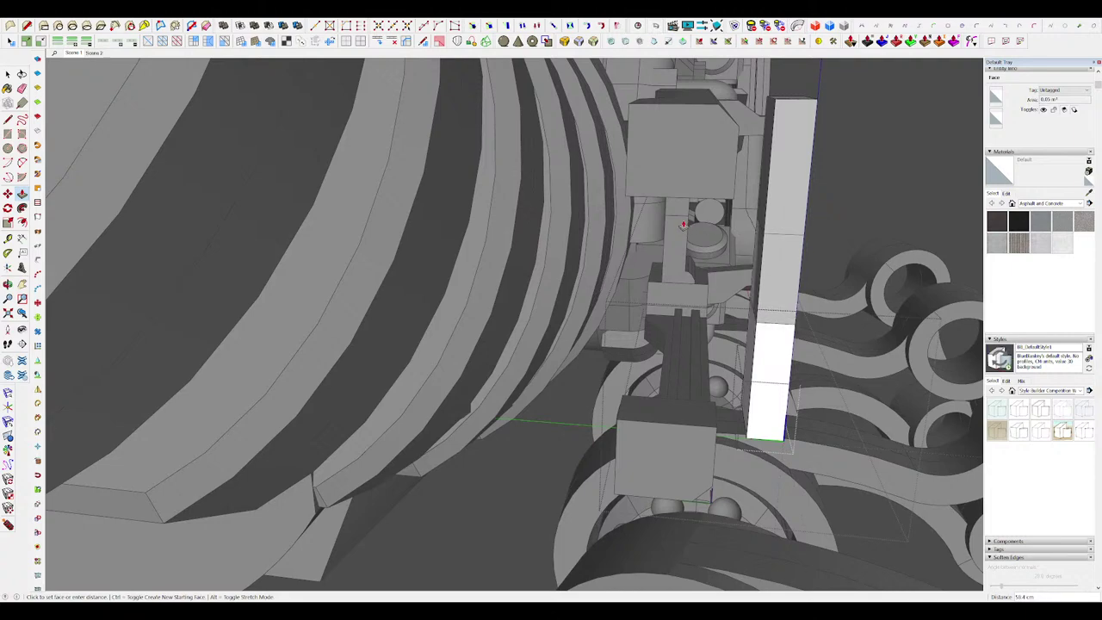
{"action": "middle_click_drag", "start_coordinate": [683, 222], "coordinate": [541, 366]}
Step: Exit the post's editing and select the new post
{"action": "scroll", "coordinate": [551, 304], "scroll_direction": "down", "scroll_amount": 4}
{"action": "middle_click_drag", "start_coordinate": [551, 303], "coordinate": [743, 302]}
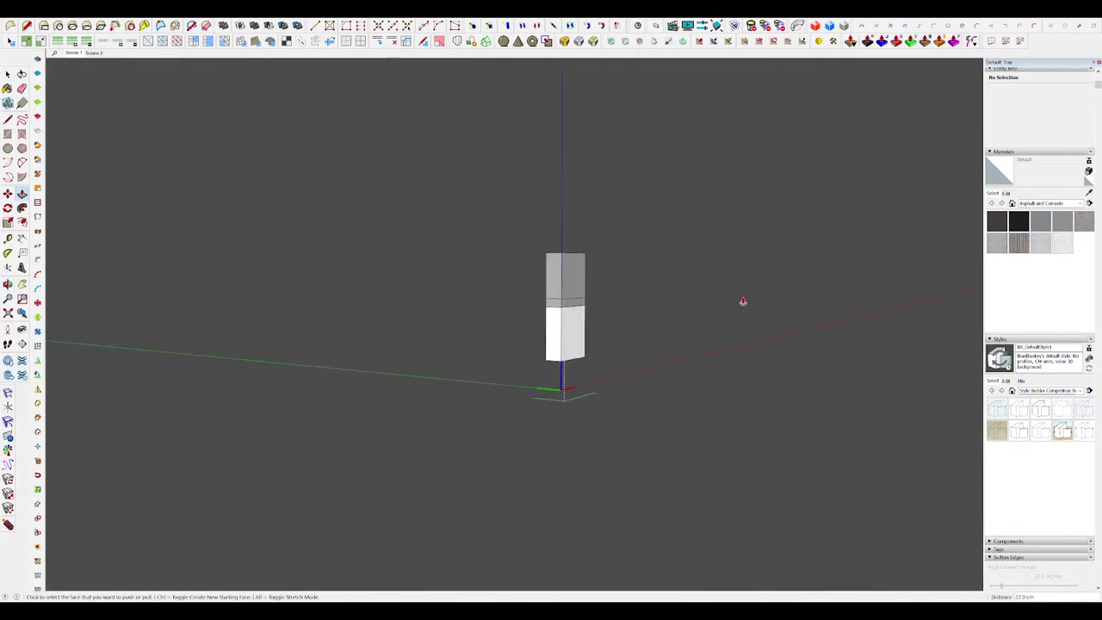
{"action": "key", "text": "space"}
{"action": "left_click", "coordinate": [742, 302]}
{"action": "scroll", "coordinate": [521, 353], "scroll_direction": "up", "scroll_amount": 4}
{"action": "middle_click_drag", "start_coordinate": [531, 368], "coordinate": [568, 377]}
{"action": "left_click", "coordinate": [620, 345]}
{"action": "middle_click_drag", "start_coordinate": [621, 346], "coordinate": [683, 423]}
Step: Move the post along the green axis into the bracket frame
{"action": "key", "text": "m"}
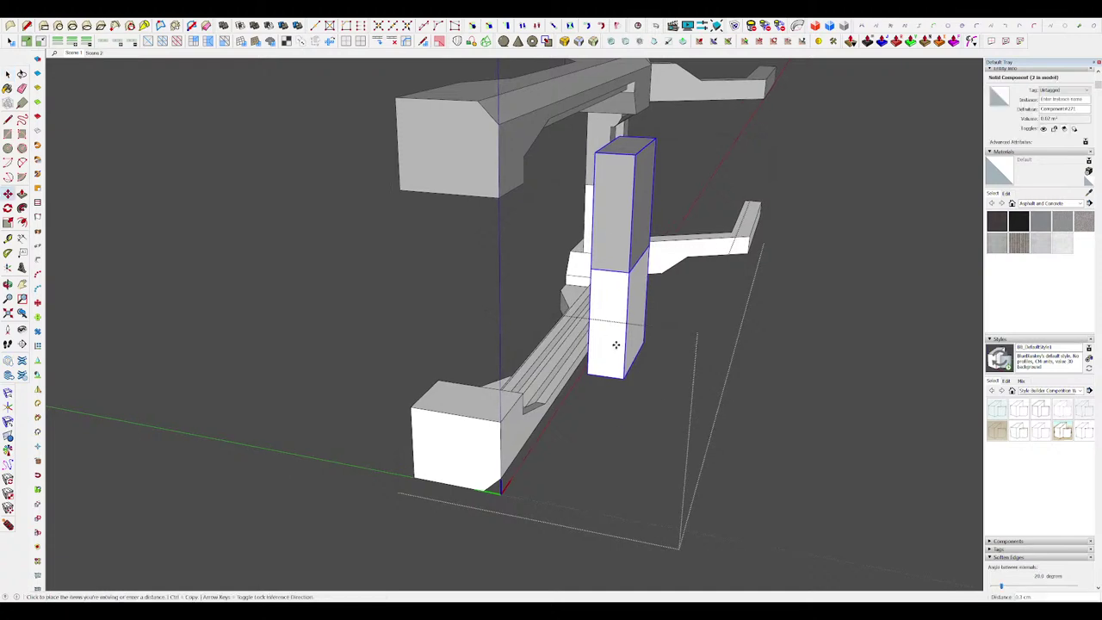
{"action": "left_click", "coordinate": [615, 345]}
{"action": "left_click", "coordinate": [527, 330]}
{"action": "middle_click_drag", "start_coordinate": [526, 330], "coordinate": [129, 241]}
{"action": "left_click", "coordinate": [574, 332]}
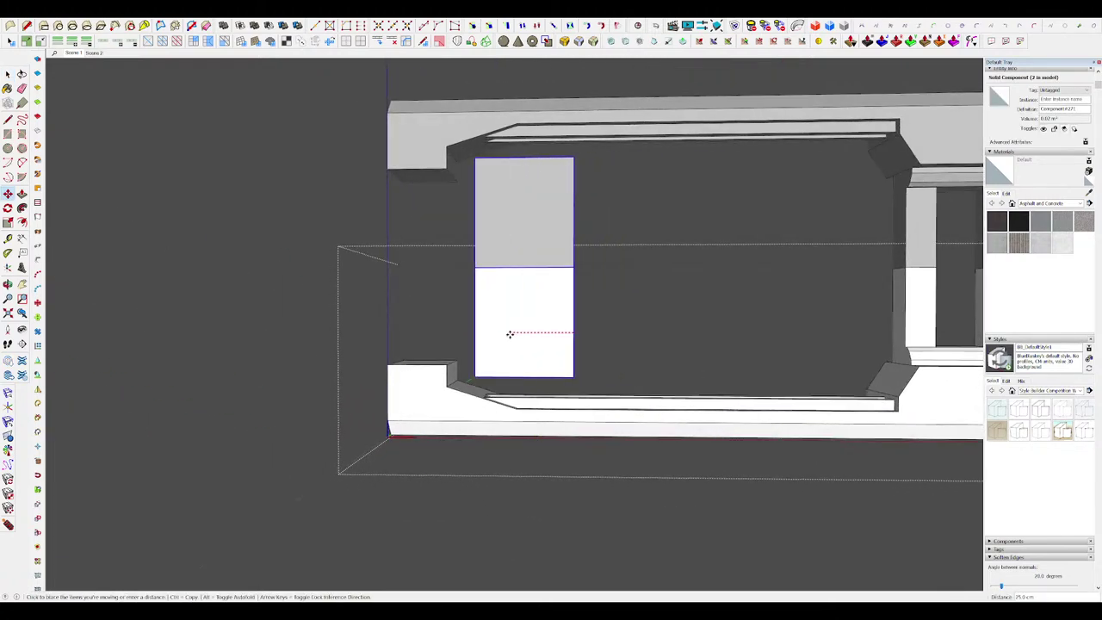
{"action": "left_click", "coordinate": [503, 334]}
{"action": "middle_click_drag", "start_coordinate": [504, 333], "coordinate": [557, 522]}
Step: Push/pull the post's faces, extending the bottom 12 cm and the sides up to the notch
{"action": "key", "text": "space"}
{"action": "double_click", "coordinate": [502, 364]}
{"action": "key", "text": "p"}
{"action": "left_click", "coordinate": [543, 380]}
{"action": "scroll", "coordinate": [543, 383], "scroll_direction": "up", "scroll_amount": 2}
{"action": "left_click", "coordinate": [507, 465]}
{"action": "left_click", "coordinate": [392, 473]}
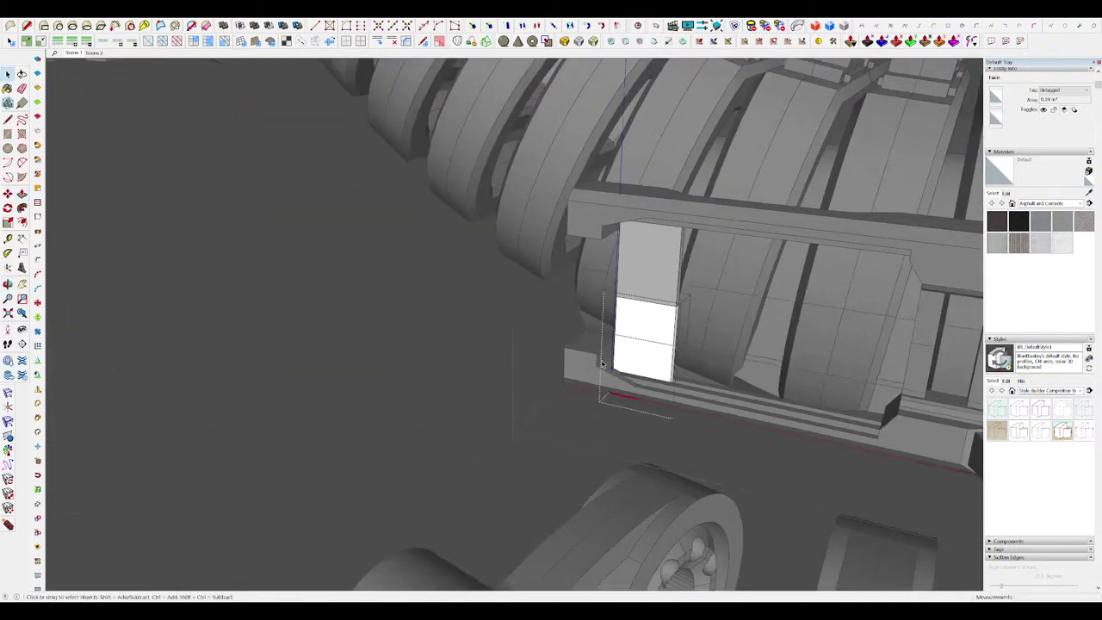
{"action": "left_click", "coordinate": [601, 364]}
{"action": "middle_click_drag", "start_coordinate": [601, 363], "coordinate": [743, 280]}
Step: Copy the white column to the right and divide the spacing to add an evenly spaced middle column
{"action": "scroll", "coordinate": [742, 278], "scroll_direction": "down", "scroll_amount": 4}
{"action": "scroll", "coordinate": [743, 278], "scroll_direction": "up", "scroll_amount": 4}
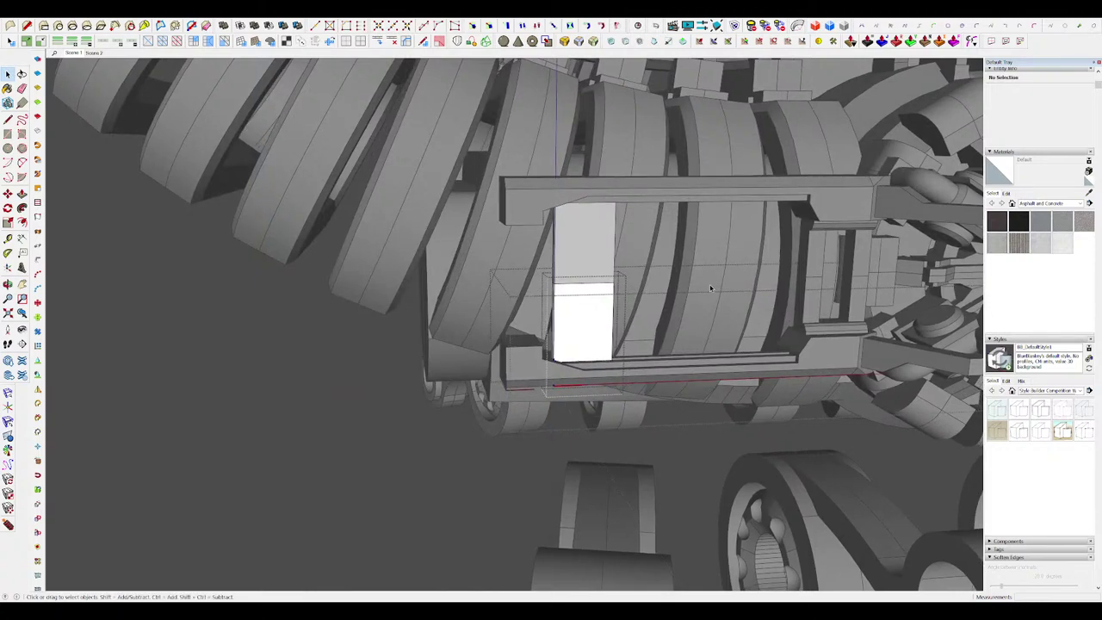
{"action": "scroll", "coordinate": [529, 316], "scroll_direction": "up", "scroll_amount": 2}
{"action": "middle_click_drag", "start_coordinate": [615, 312], "coordinate": [535, 308]}
{"action": "scroll", "coordinate": [526, 306], "scroll_direction": "down", "scroll_amount": 6}
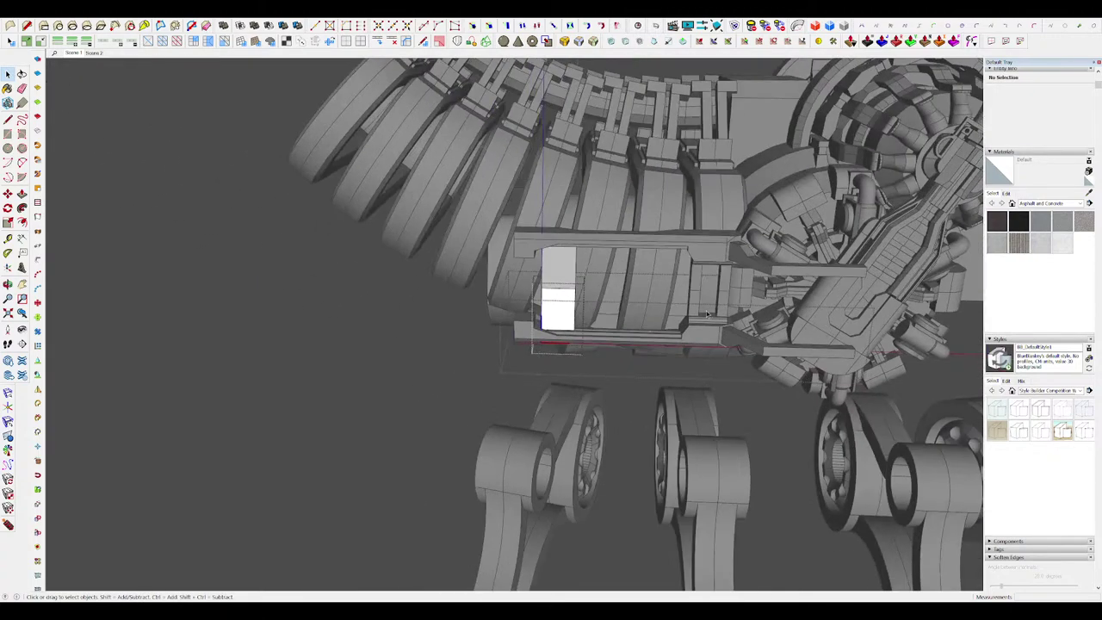
{"action": "scroll", "coordinate": [671, 310], "scroll_direction": "up", "scroll_amount": 5}
{"action": "key", "text": "m"}
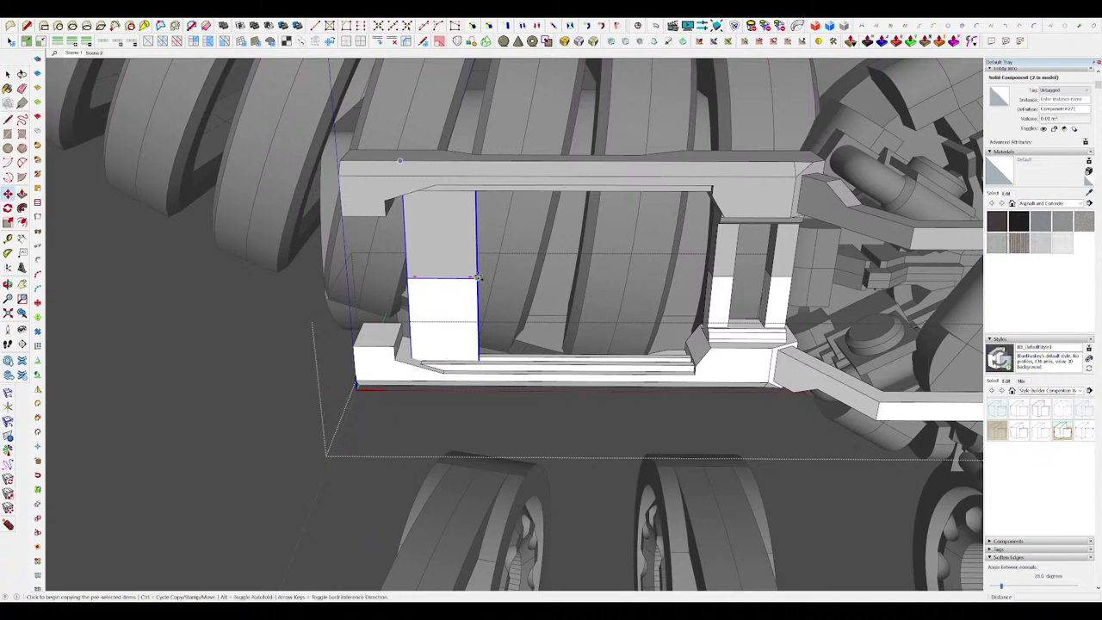
{"action": "left_click", "coordinate": [478, 277]}
{"action": "scroll", "coordinate": [477, 277], "scroll_direction": "up", "scroll_amount": 4}
{"action": "scroll", "coordinate": [479, 284], "scroll_direction": "down", "scroll_amount": 5}
{"action": "scroll", "coordinate": [713, 368], "scroll_direction": "up", "scroll_amount": 3}
{"action": "left_click", "coordinate": [704, 377]}
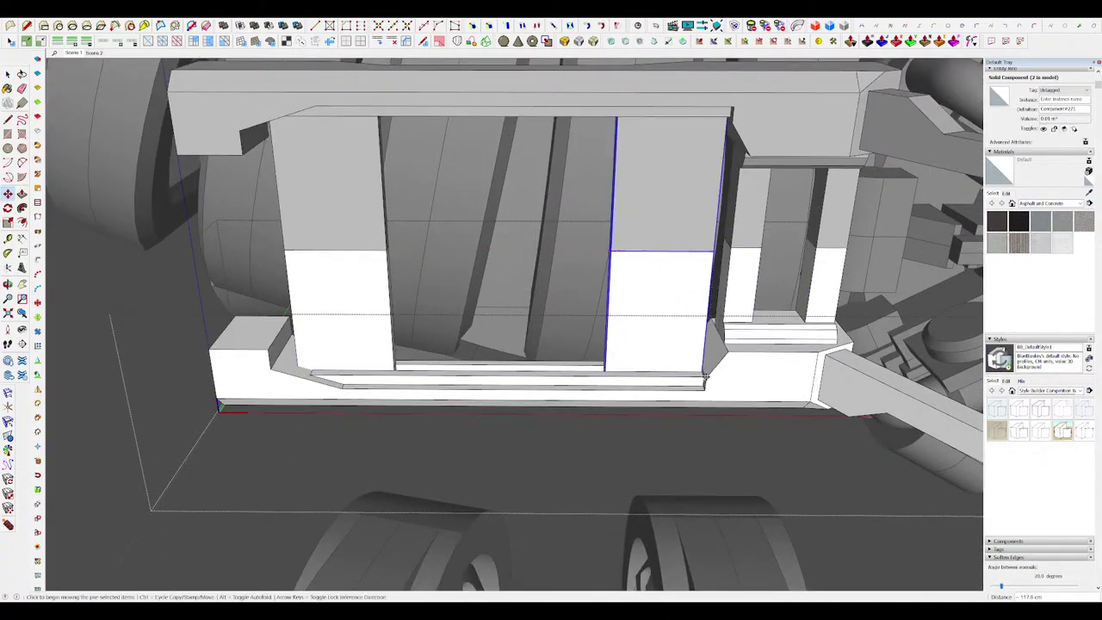
{"action": "key", "text": "Return"}
{"action": "scroll", "coordinate": [544, 283], "scroll_direction": "down", "scroll_amount": 9}
Step: Recess the third column's inner panel inward to form an inset panel
{"action": "key", "text": "space"}
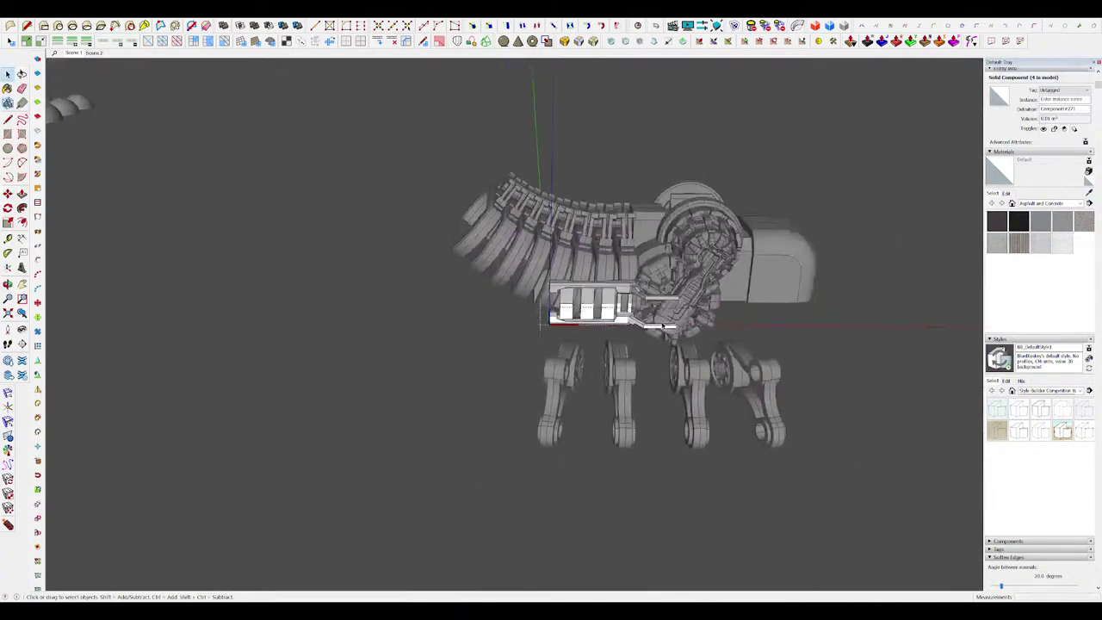
{"action": "middle_click_drag", "start_coordinate": [593, 302], "coordinate": [731, 345]}
{"action": "left_click", "coordinate": [855, 378]}
{"action": "scroll", "coordinate": [625, 266], "scroll_direction": "up", "scroll_amount": 5}
{"action": "scroll", "coordinate": [611, 278], "scroll_direction": "up", "scroll_amount": 2}
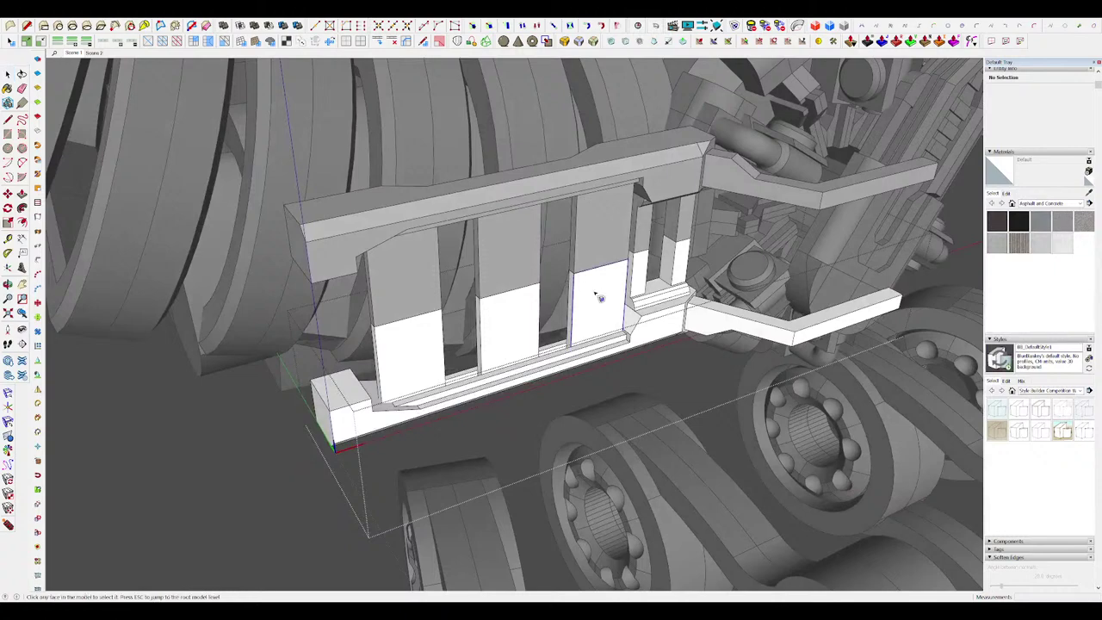
{"action": "scroll", "coordinate": [598, 297], "scroll_direction": "up", "scroll_amount": 3}
{"action": "left_click", "coordinate": [570, 286]}
{"action": "scroll", "coordinate": [594, 276], "scroll_direction": "up", "scroll_amount": 2}
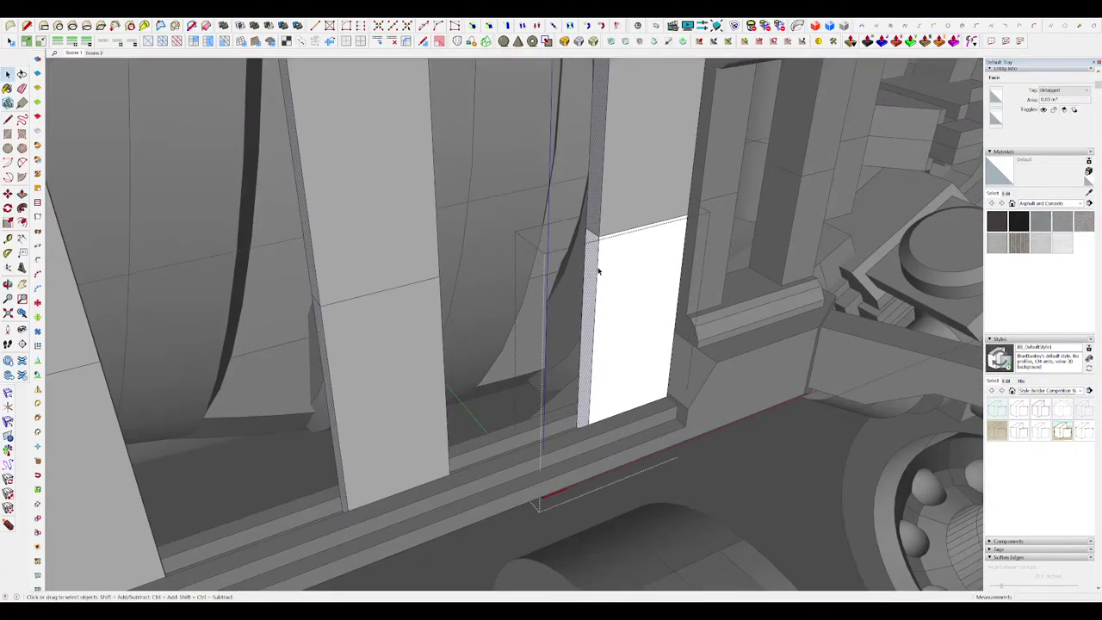
{"action": "key", "text": "p"}
{"action": "left_click", "coordinate": [612, 350]}
{"action": "scroll", "coordinate": [589, 281], "scroll_direction": "down", "scroll_amount": 6}
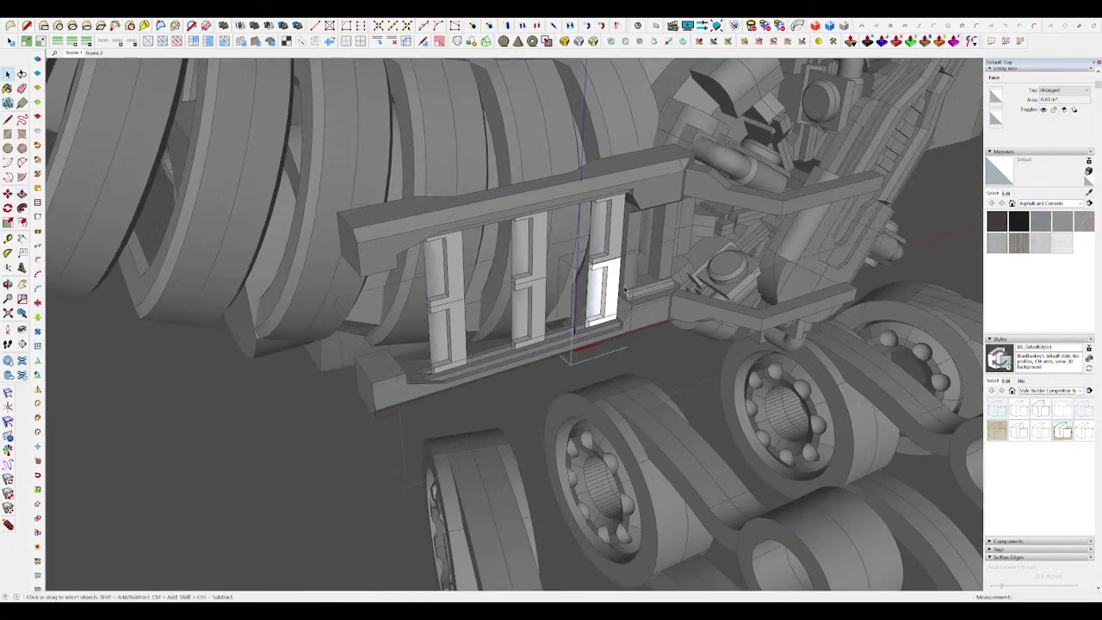
Step: Review the recessed column panels from the front, then exit the column component
{"action": "key", "text": "space"}
{"action": "middle_click_drag", "start_coordinate": [590, 284], "coordinate": [577, 230]}
{"action": "scroll", "coordinate": [591, 265], "scroll_direction": "up", "scroll_amount": 3}
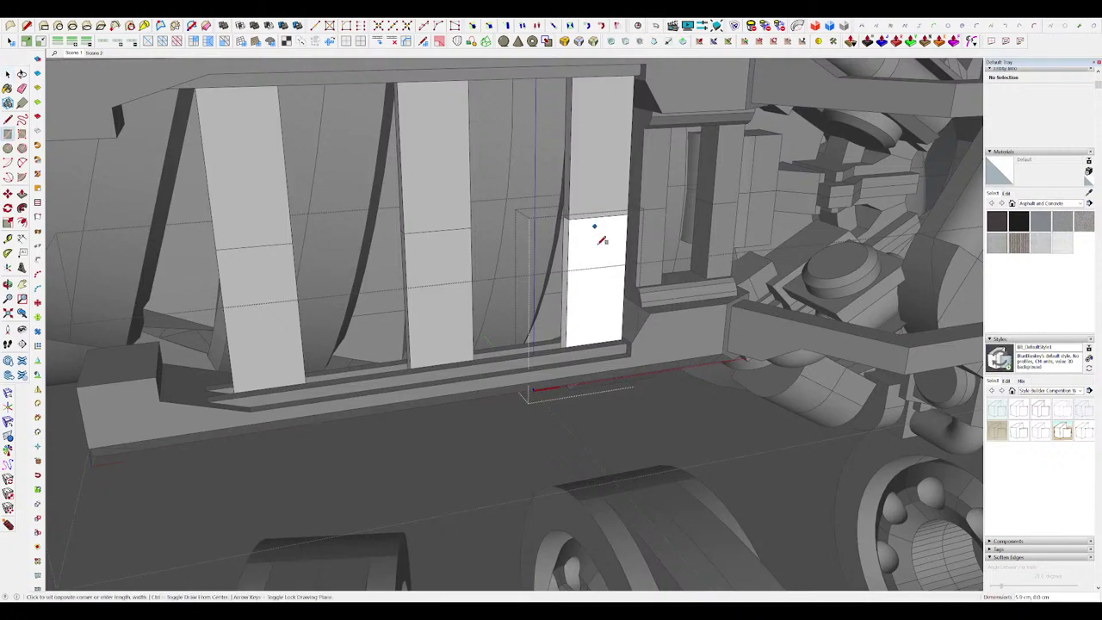
{"action": "key", "text": "space"}
{"action": "scroll", "coordinate": [602, 319], "scroll_direction": "down", "scroll_amount": 4}
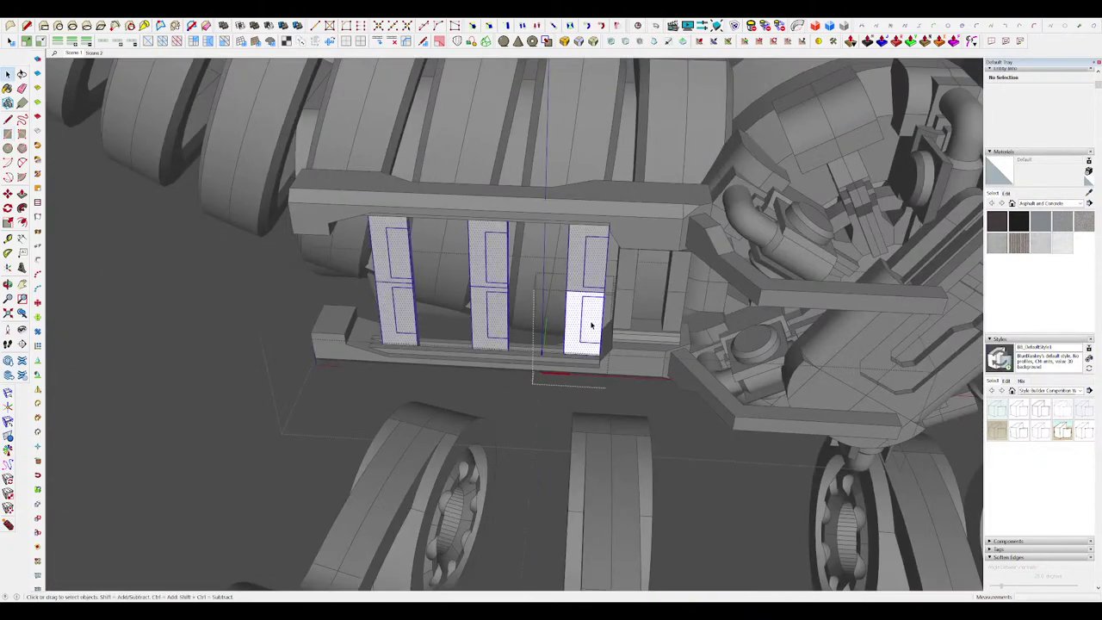
{"action": "scroll", "coordinate": [567, 333], "scroll_direction": "up", "scroll_amount": 6}
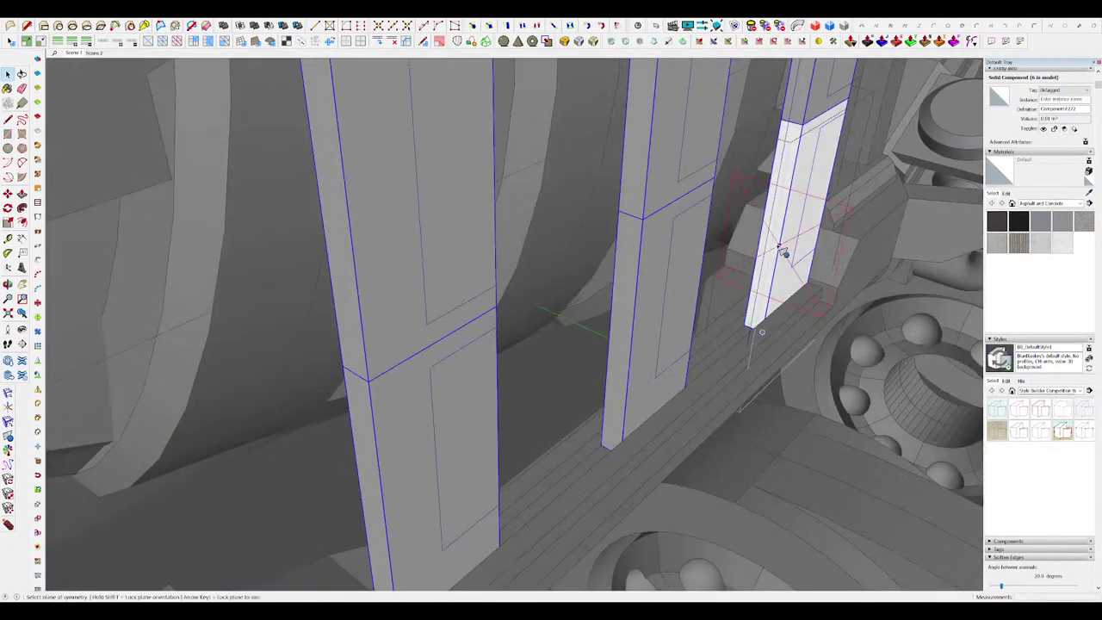
{"action": "middle_click_drag", "start_coordinate": [781, 250], "coordinate": [519, 282]}
{"action": "left_click", "coordinate": [518, 283]}
{"action": "scroll", "coordinate": [551, 288], "scroll_direction": "down", "scroll_amount": 10}
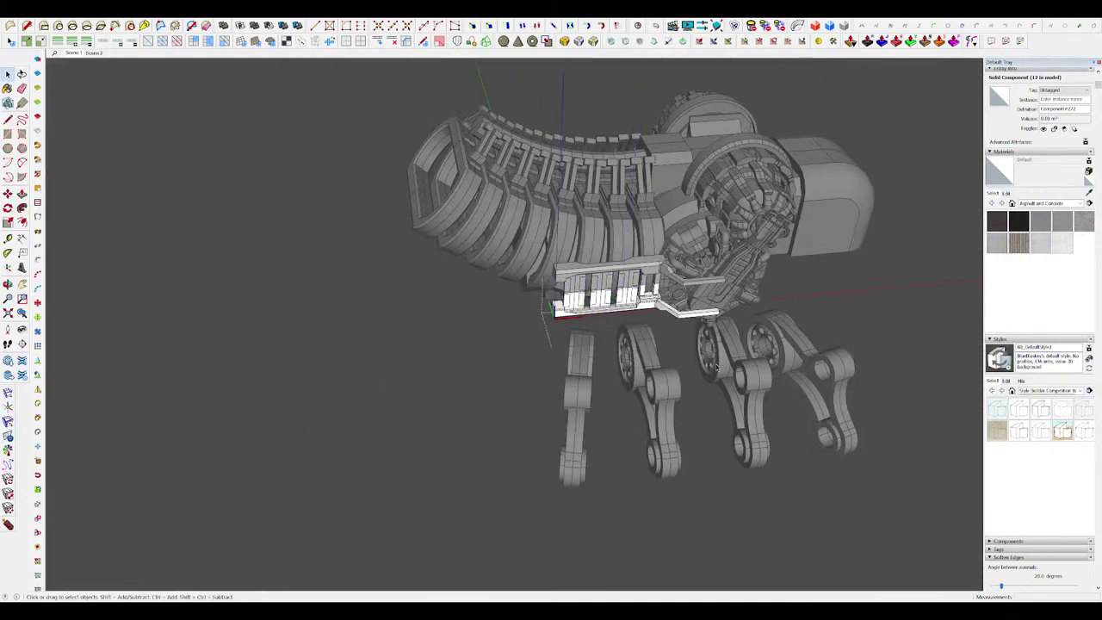
{"action": "left_click", "coordinate": [723, 413]}
{"action": "middle_click_drag", "start_coordinate": [723, 414], "coordinate": [779, 438]}
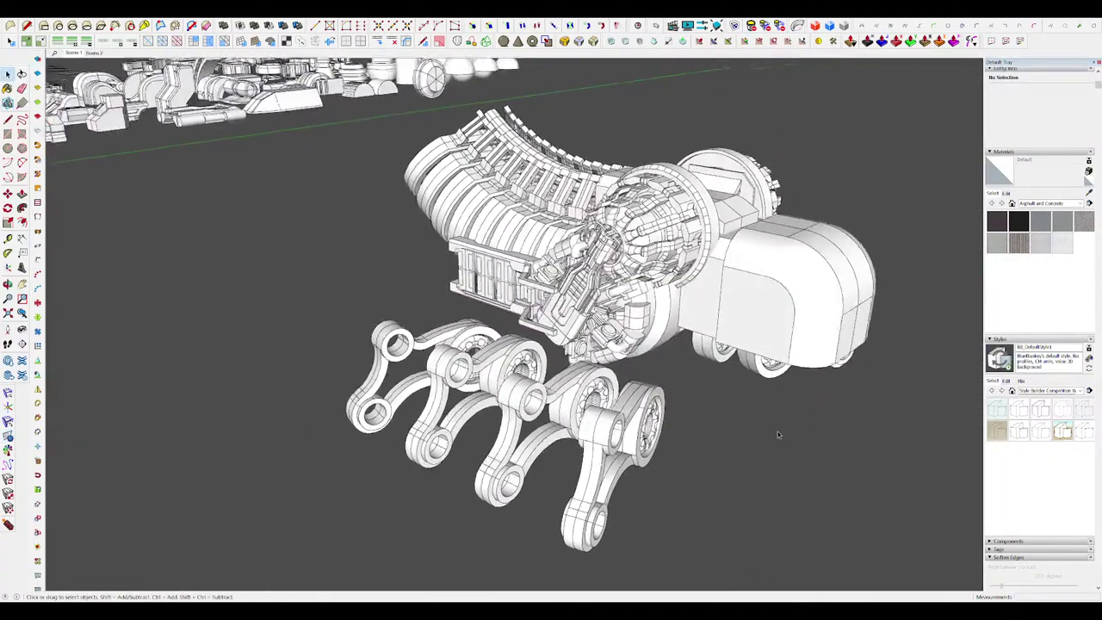
{"action": "middle_click_drag", "start_coordinate": [687, 381], "coordinate": [835, 379]}
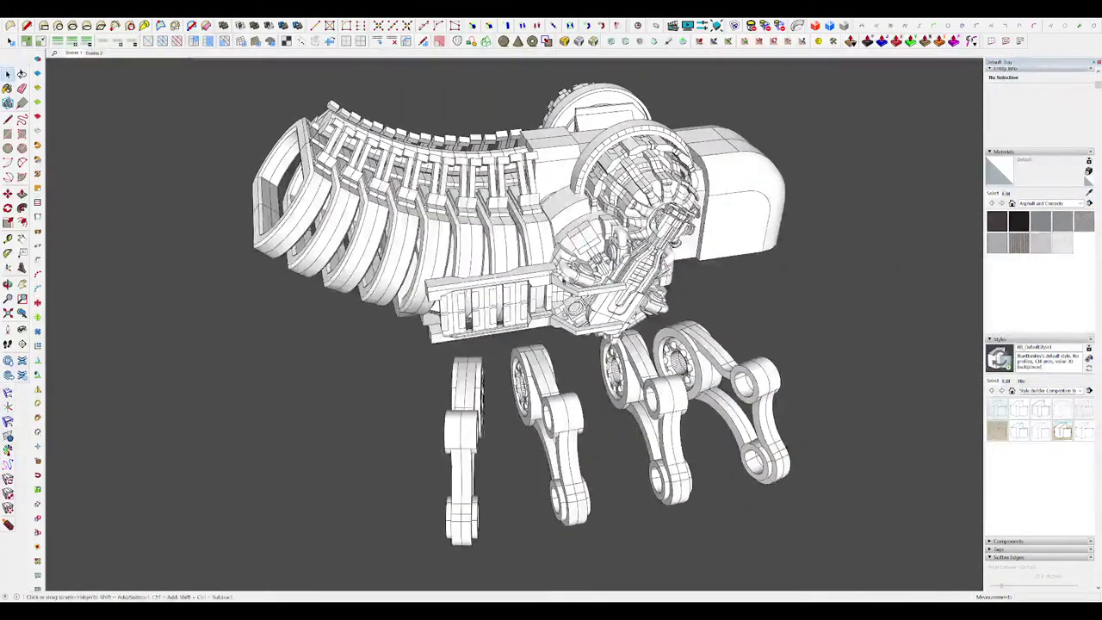
Step: Draw a rectangle on the frame top and raise it about 7.3 cm into a small block
{"action": "double_click", "coordinate": [508, 284]}
{"action": "scroll", "coordinate": [507, 284], "scroll_direction": "up", "scroll_amount": 4}
{"action": "key", "text": "Escape"}
{"action": "middle_click_drag", "start_coordinate": [555, 284], "coordinate": [488, 278]}
{"action": "key", "text": "r"}
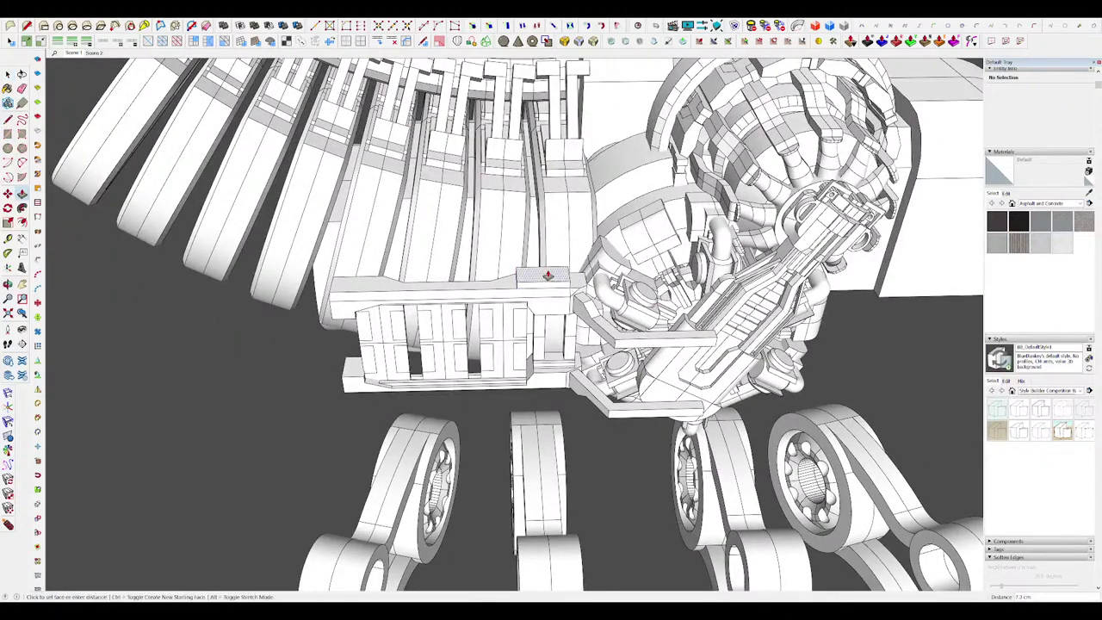
{"action": "scroll", "coordinate": [589, 277], "scroll_direction": "down", "scroll_amount": 3}
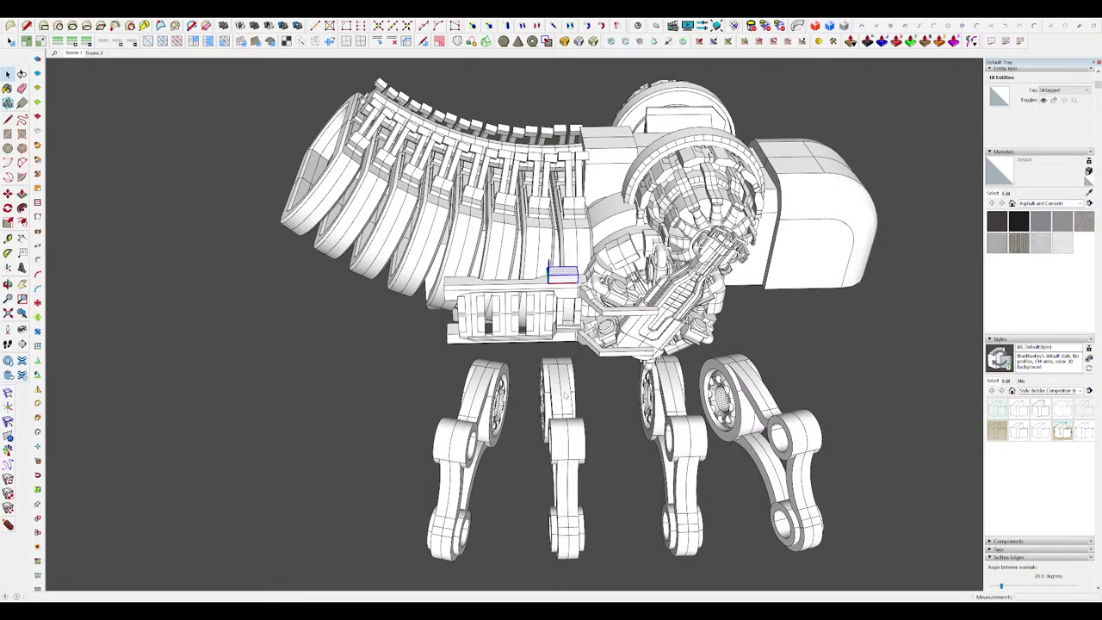
Step: Make the box a component and cut away its corner along a diagonal to form a slope
{"action": "key", "text": "g"}
{"action": "middle_click_drag", "start_coordinate": [566, 395], "coordinate": [521, 451]}
{"action": "scroll", "coordinate": [560, 292], "scroll_direction": "up", "scroll_amount": 3}
{"action": "double_click", "coordinate": [568, 267]}
{"action": "scroll", "coordinate": [568, 268], "scroll_direction": "up", "scroll_amount": 3}
{"action": "key", "text": "l"}
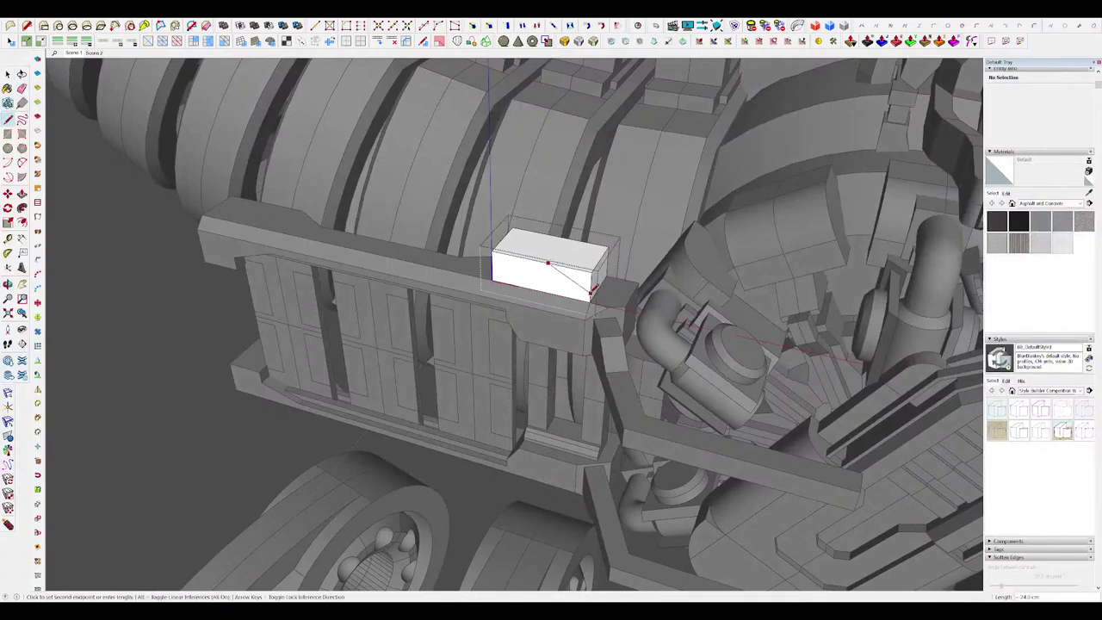
{"action": "left_click", "coordinate": [634, 232]}
{"action": "scroll", "coordinate": [624, 239], "scroll_direction": "down", "scroll_amount": 4}
{"action": "middle_click_drag", "start_coordinate": [620, 240], "coordinate": [580, 268]}
{"action": "scroll", "coordinate": [570, 280], "scroll_direction": "up", "scroll_amount": 3}
{"action": "left_click", "coordinate": [551, 269]}
{"action": "scroll", "coordinate": [579, 225], "scroll_direction": "down", "scroll_amount": 2}
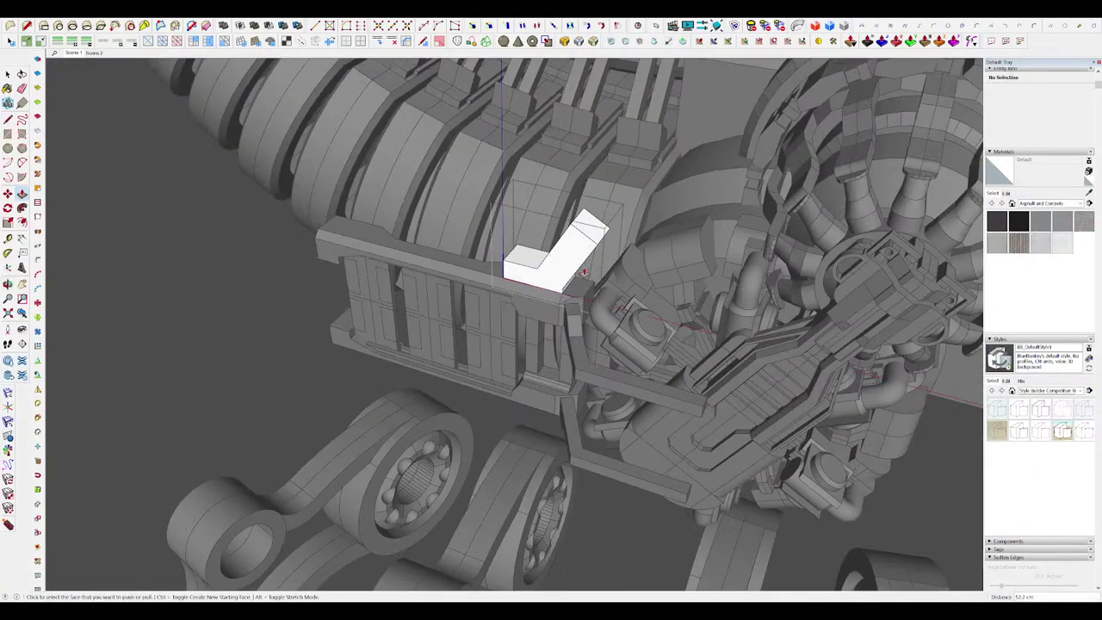
Step: Offset an outline on the sloped face and extrude the inner face into an arm
{"action": "key", "text": "Escape"}
{"action": "scroll", "coordinate": [562, 260], "scroll_direction": "up", "scroll_amount": 5}
{"action": "left_click", "coordinate": [549, 276]}
{"action": "key", "text": "p"}
{"action": "scroll", "coordinate": [547, 283], "scroll_direction": "down", "scroll_amount": 4}
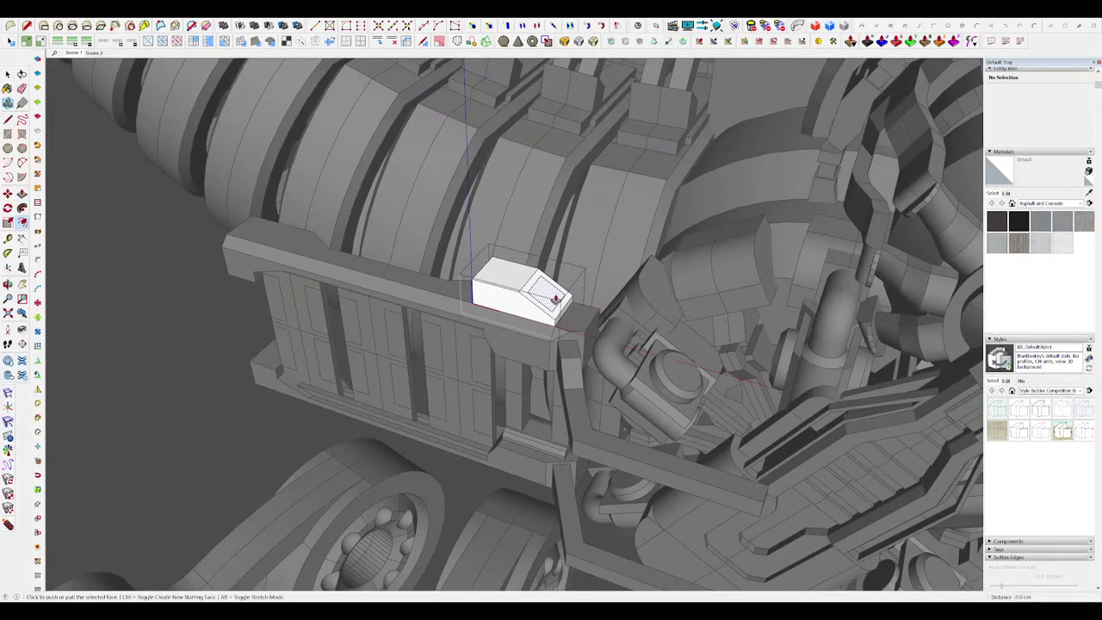
{"action": "left_click", "coordinate": [585, 262]}
{"action": "scroll", "coordinate": [564, 288], "scroll_direction": "down", "scroll_amount": 4}
{"action": "middle_click_drag", "start_coordinate": [563, 289], "coordinate": [592, 229]}
{"action": "scroll", "coordinate": [592, 229], "scroll_direction": "up", "scroll_amount": 4}
Step: Split the arm face with a diagonal line and select its upper portion
{"action": "key", "text": "l"}
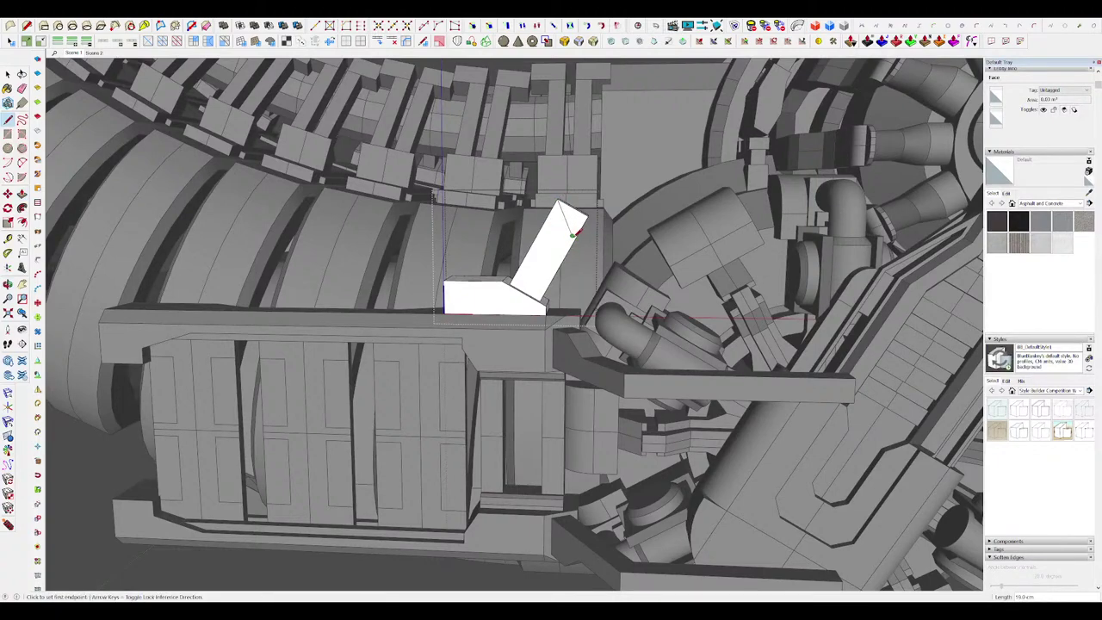
{"action": "left_click", "coordinate": [553, 208]}
{"action": "key", "text": "p"}
{"action": "middle_click_drag", "start_coordinate": [592, 197], "coordinate": [571, 216]}
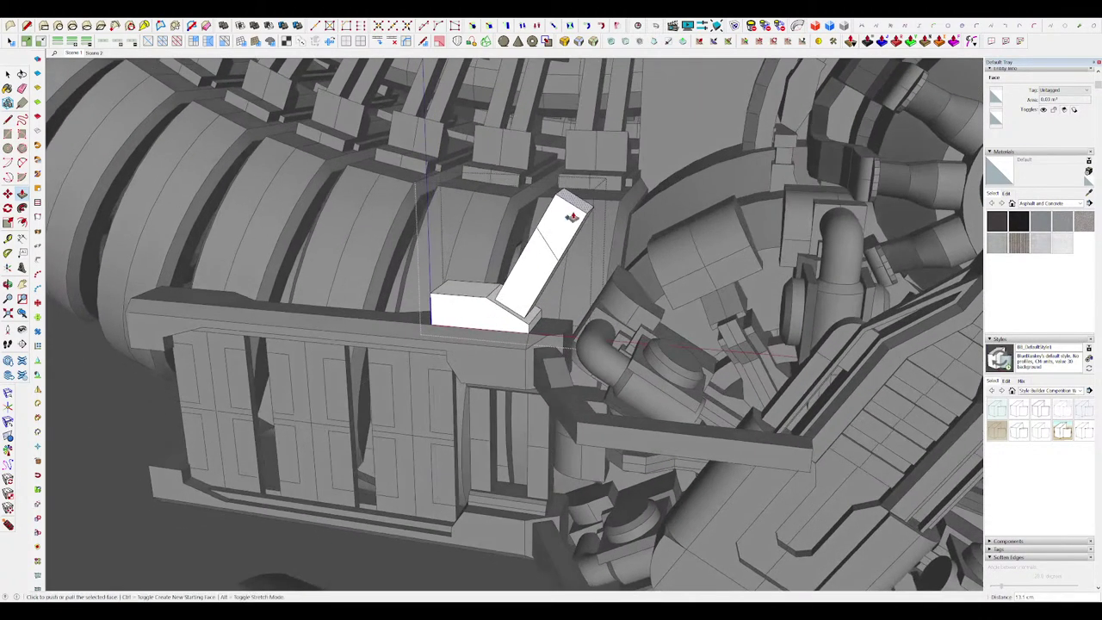
{"action": "scroll", "coordinate": [568, 216], "scroll_direction": "up", "scroll_amount": 4}
{"action": "key", "text": "space"}
{"action": "left_click", "coordinate": [535, 279]}
{"action": "scroll", "coordinate": [564, 236], "scroll_direction": "down", "scroll_amount": 10}
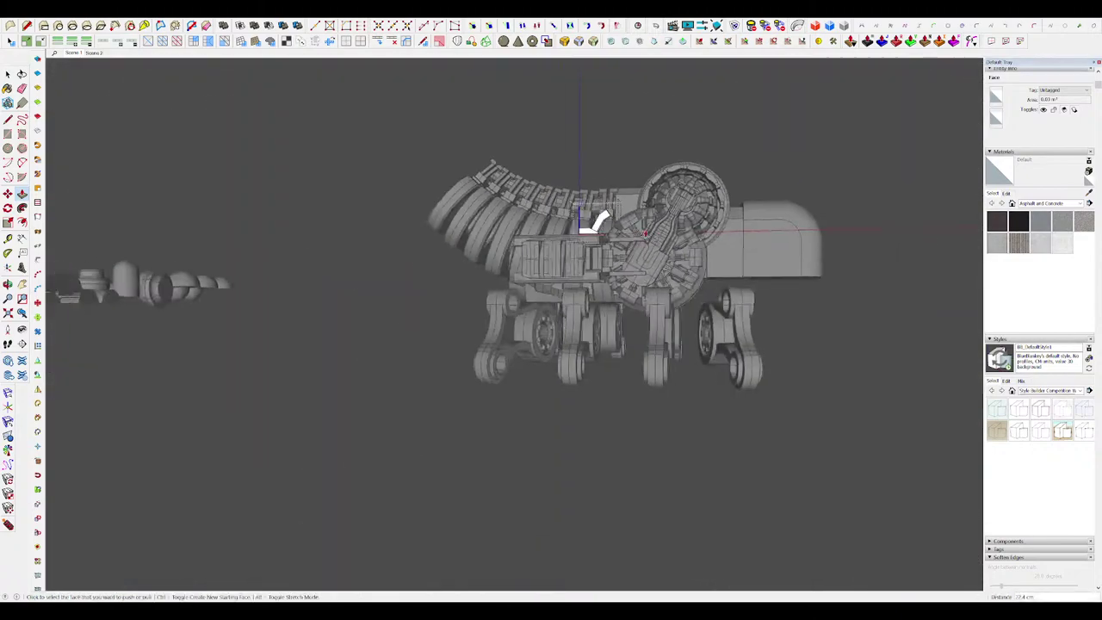
Step: Rotate the arm's end face to bend the upper segment into a kinked lever shape
{"action": "middle_click_drag", "start_coordinate": [564, 237], "coordinate": [674, 327]}
{"action": "scroll", "coordinate": [594, 233], "scroll_direction": "up", "scroll_amount": 10}
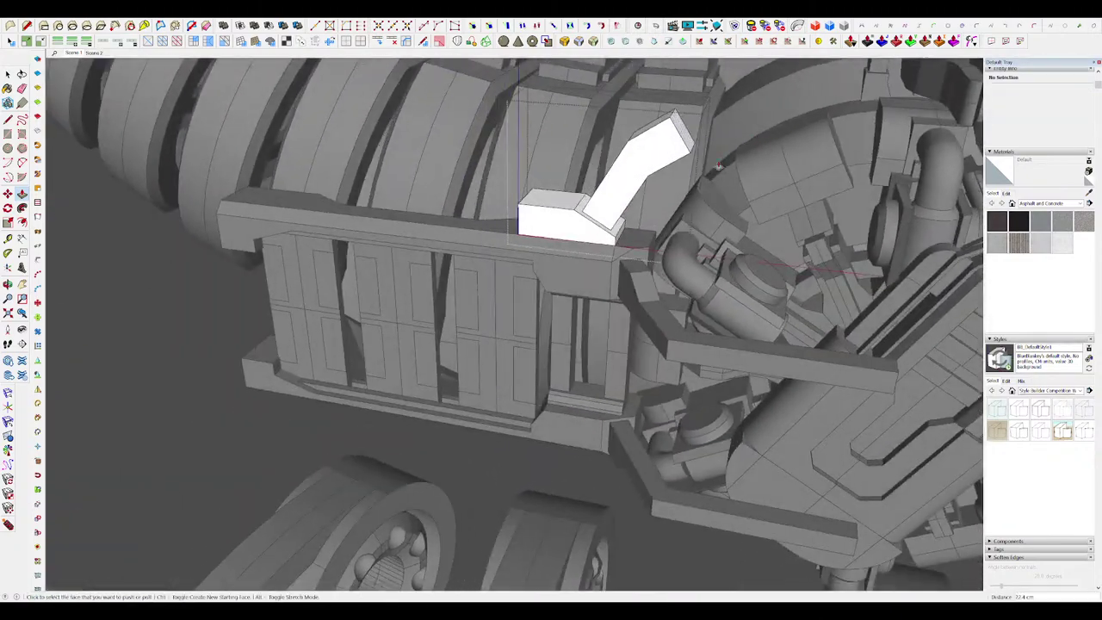
{"action": "key", "text": "p"}
{"action": "middle_click_drag", "start_coordinate": [601, 161], "coordinate": [615, 194]}
{"action": "key", "text": "space"}
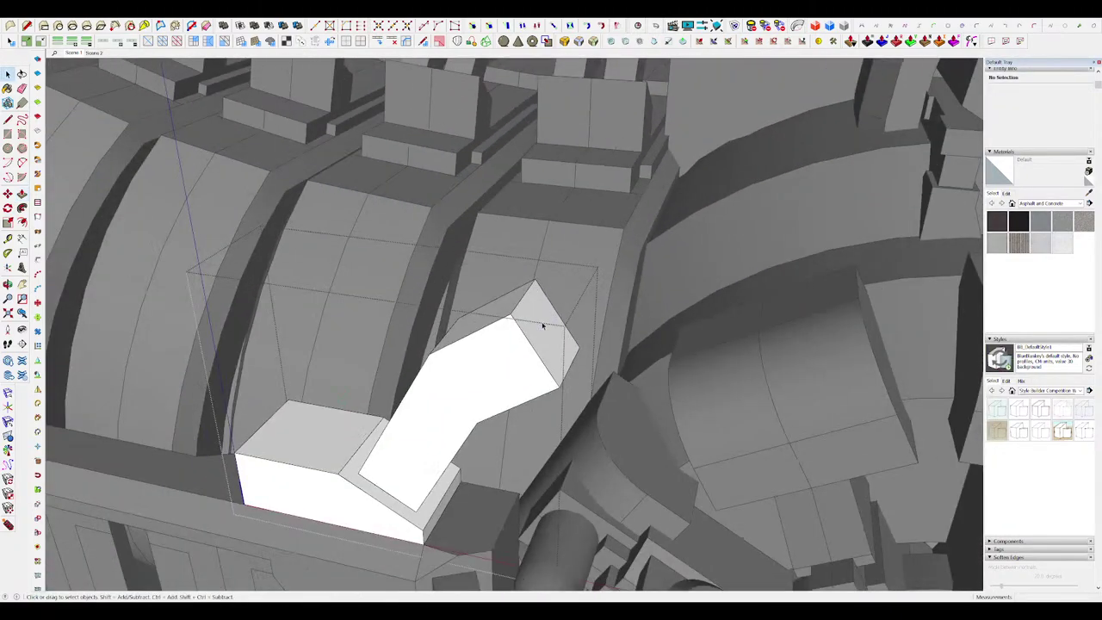
{"action": "left_click", "coordinate": [544, 325]}
{"action": "middle_click_drag", "start_coordinate": [546, 325], "coordinate": [593, 268]}
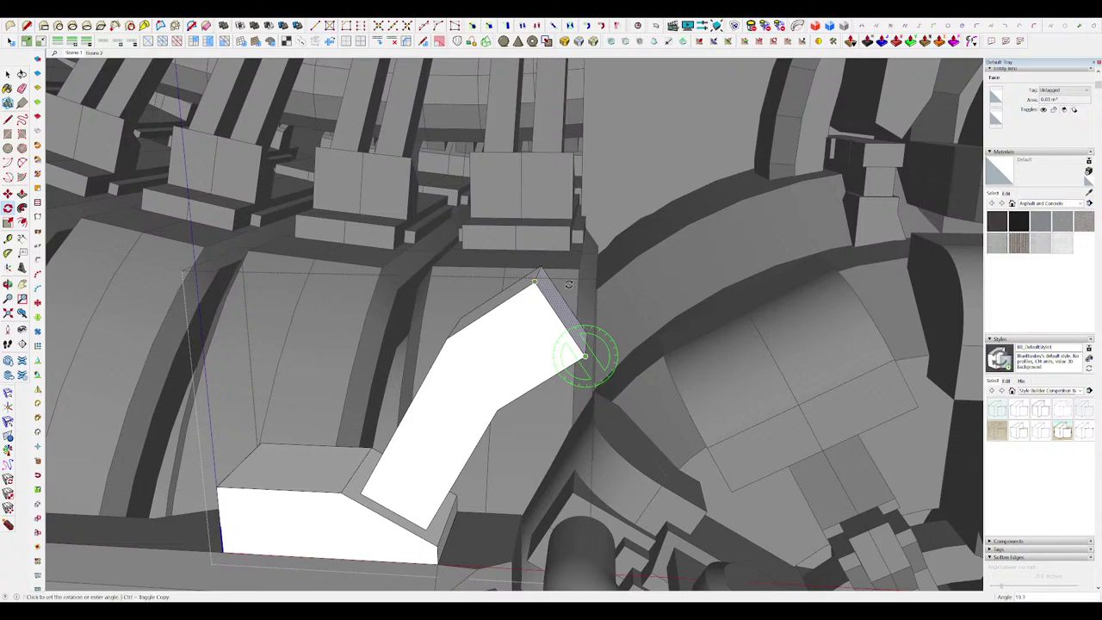
{"action": "left_click", "coordinate": [584, 293]}
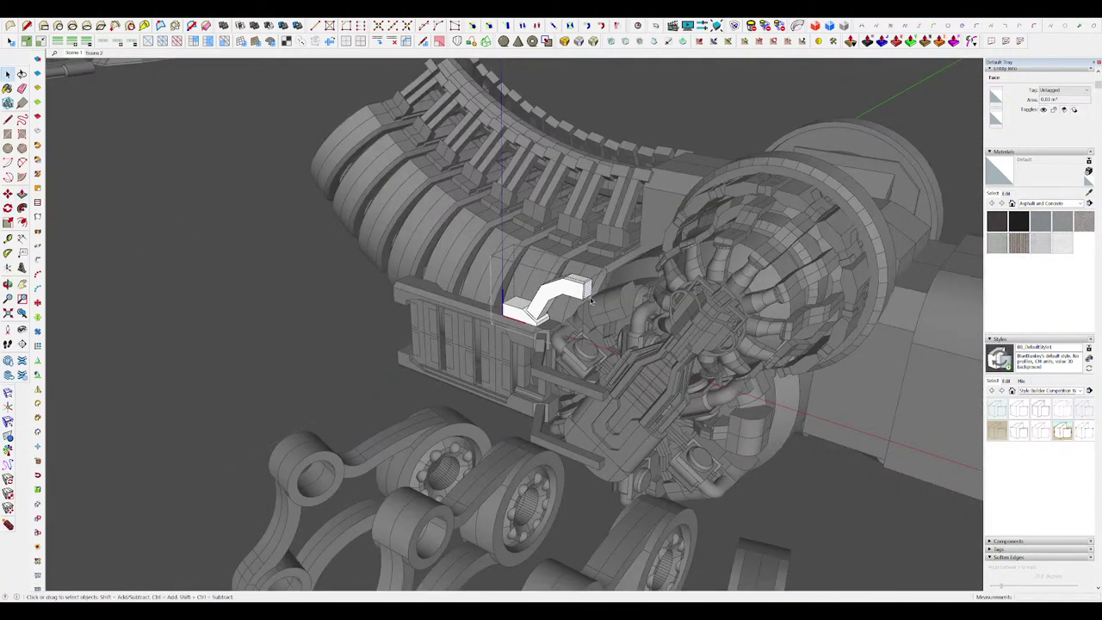
Step: Narrow the white bar of the bracket with Push/Pull
{"action": "triple_click", "coordinate": [591, 297]}
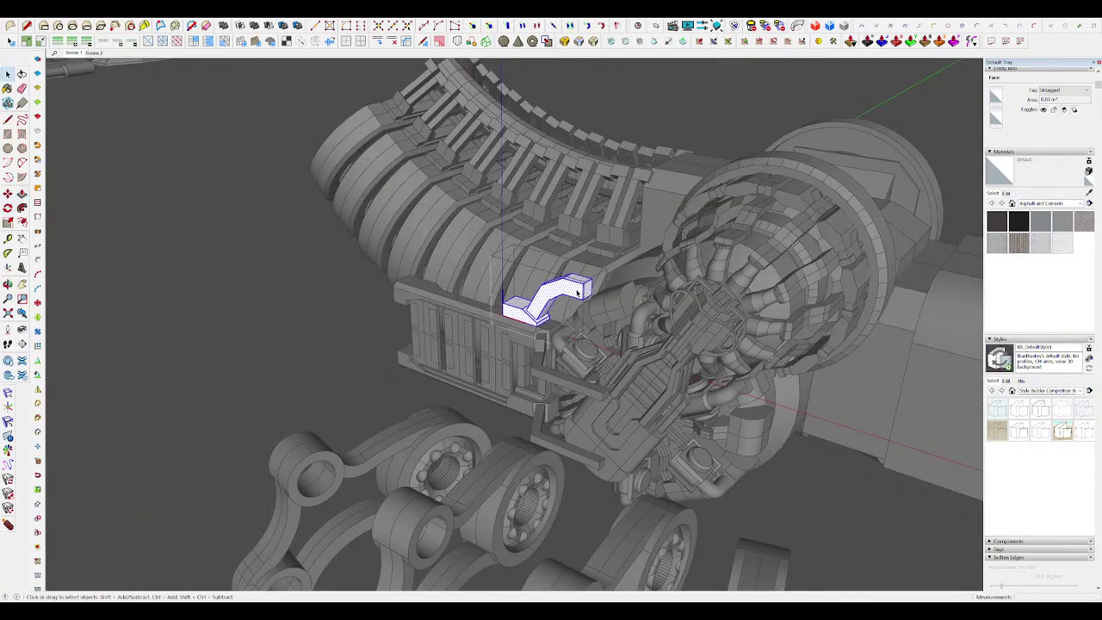
{"action": "scroll", "coordinate": [585, 294], "scroll_direction": "down", "scroll_amount": 3}
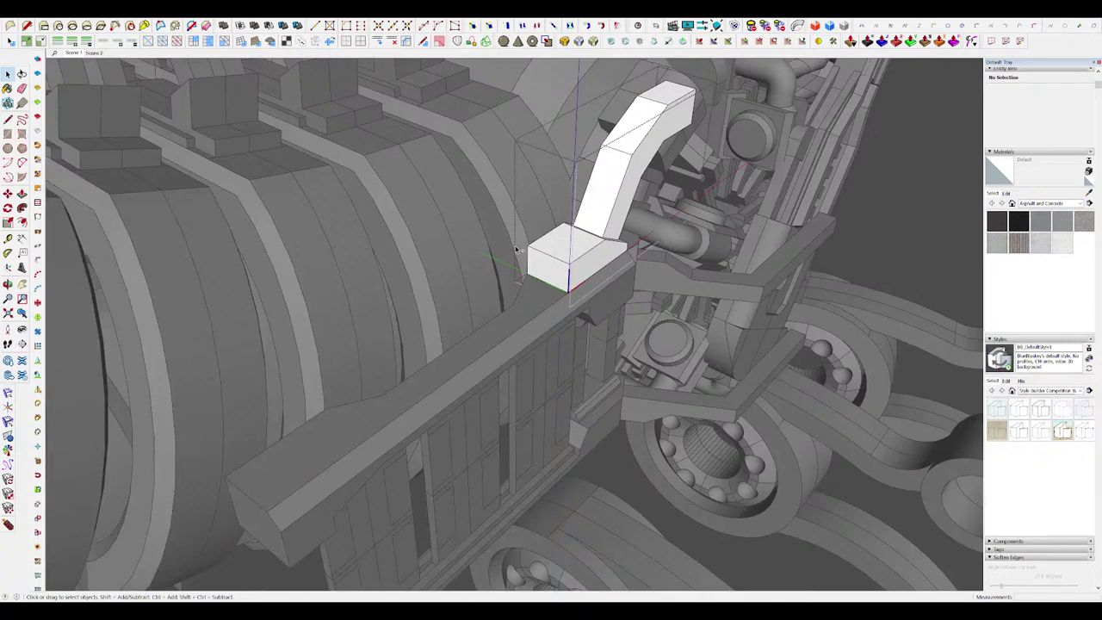
{"action": "left_click", "coordinate": [535, 254]}
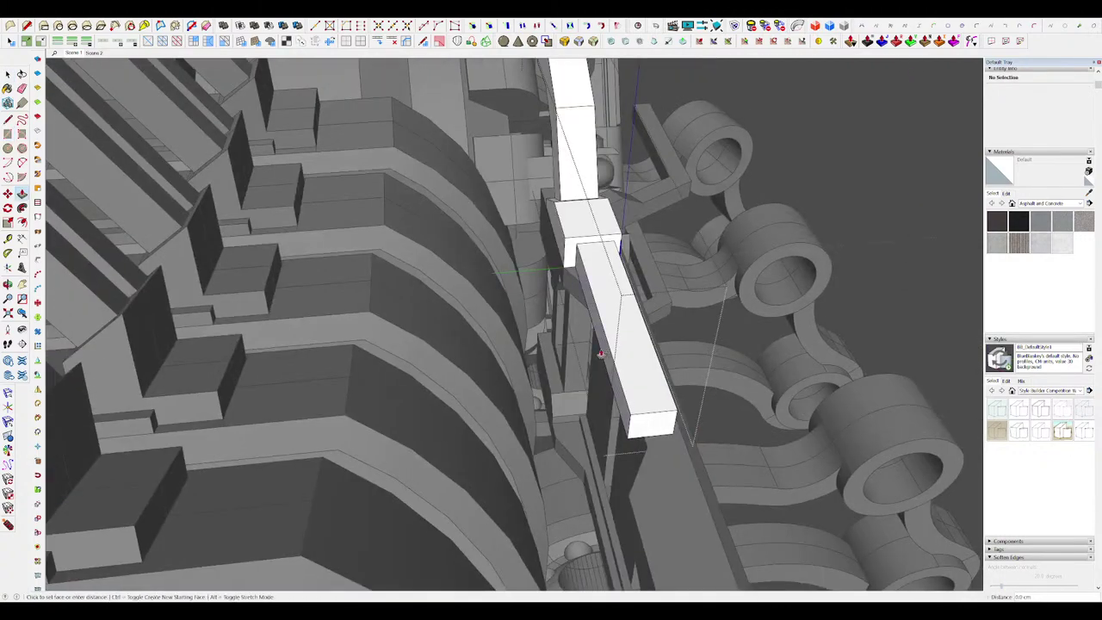
{"action": "left_click", "coordinate": [621, 351]}
{"action": "middle_click_drag", "start_coordinate": [620, 351], "coordinate": [584, 336]}
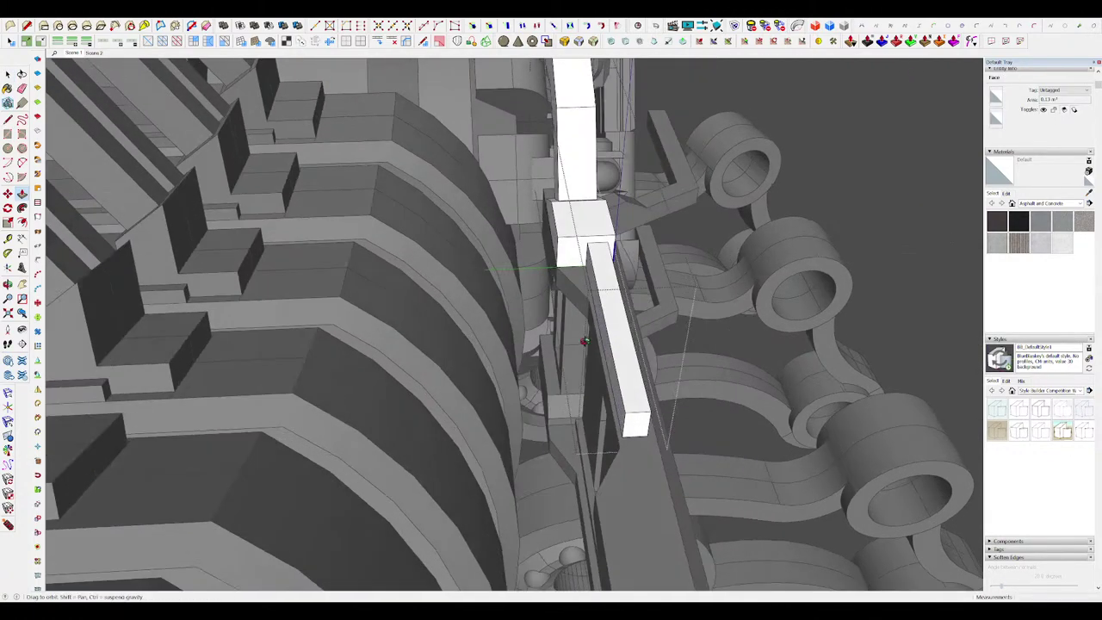
{"action": "scroll", "coordinate": [589, 310], "scroll_direction": "up", "scroll_amount": 5}
Step: Pull the triangular side face of the bracket into a wedge
{"action": "key", "text": "l"}
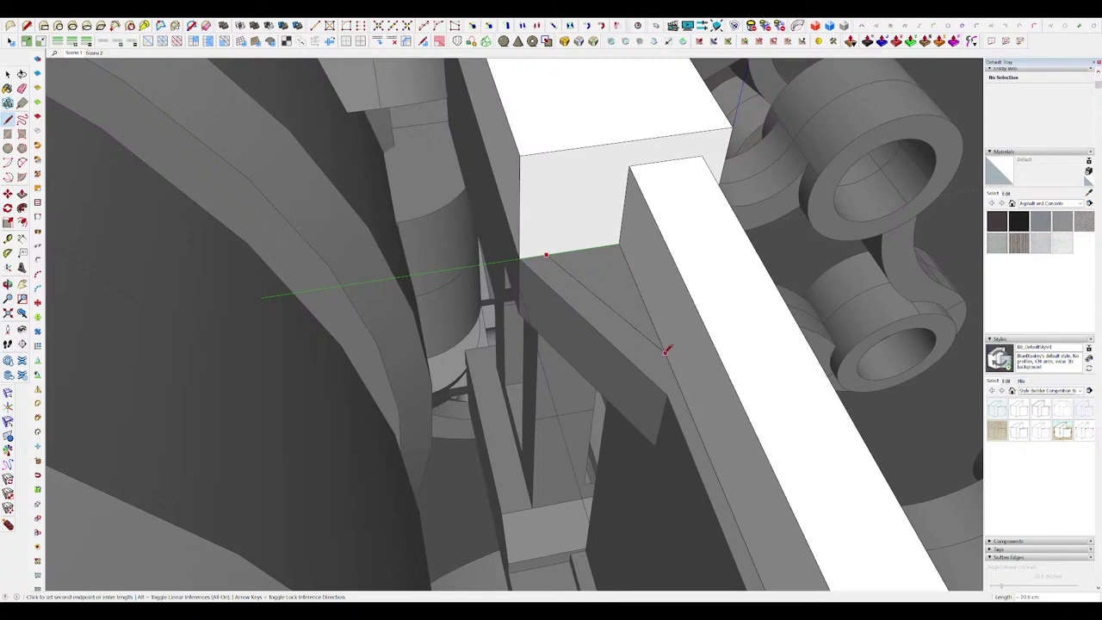
{"action": "key", "text": "p"}
{"action": "left_click", "coordinate": [658, 327]}
{"action": "scroll", "coordinate": [630, 219], "scroll_direction": "down", "scroll_amount": 5}
{"action": "middle_click_drag", "start_coordinate": [631, 219], "coordinate": [575, 246]}
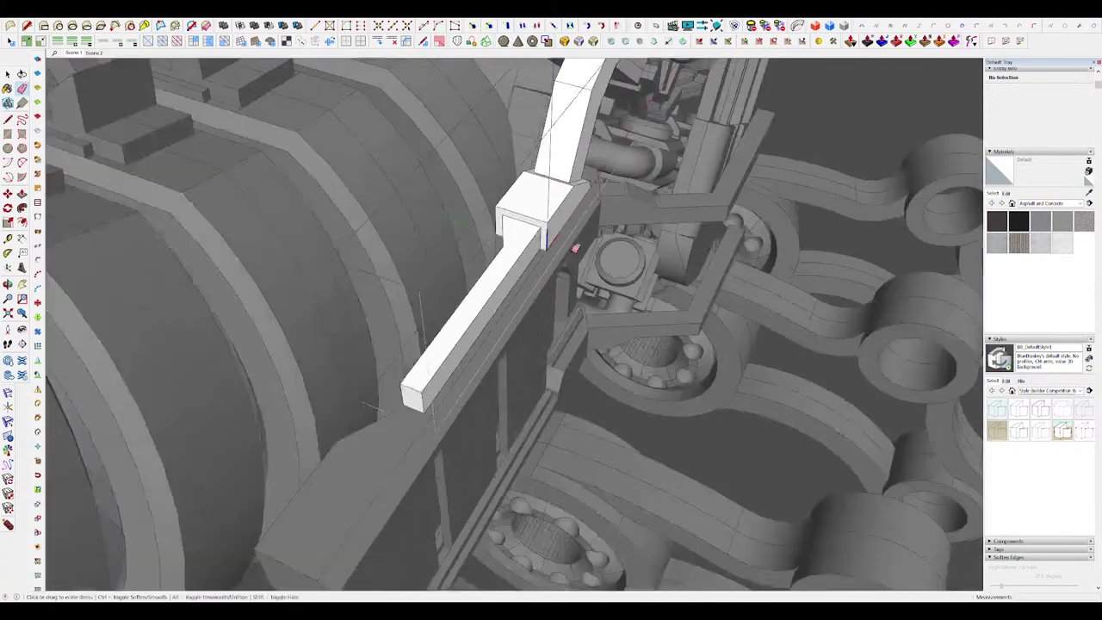
{"action": "scroll", "coordinate": [585, 258], "scroll_direction": "down", "scroll_amount": 2}
Step: Chamfer the bracket joint and erase the leftover edges
{"action": "key", "text": "ctrl"}
{"action": "middle_click_drag", "start_coordinate": [679, 261], "coordinate": [541, 228]}
{"action": "scroll", "coordinate": [541, 228], "scroll_direction": "up", "scroll_amount": 4}
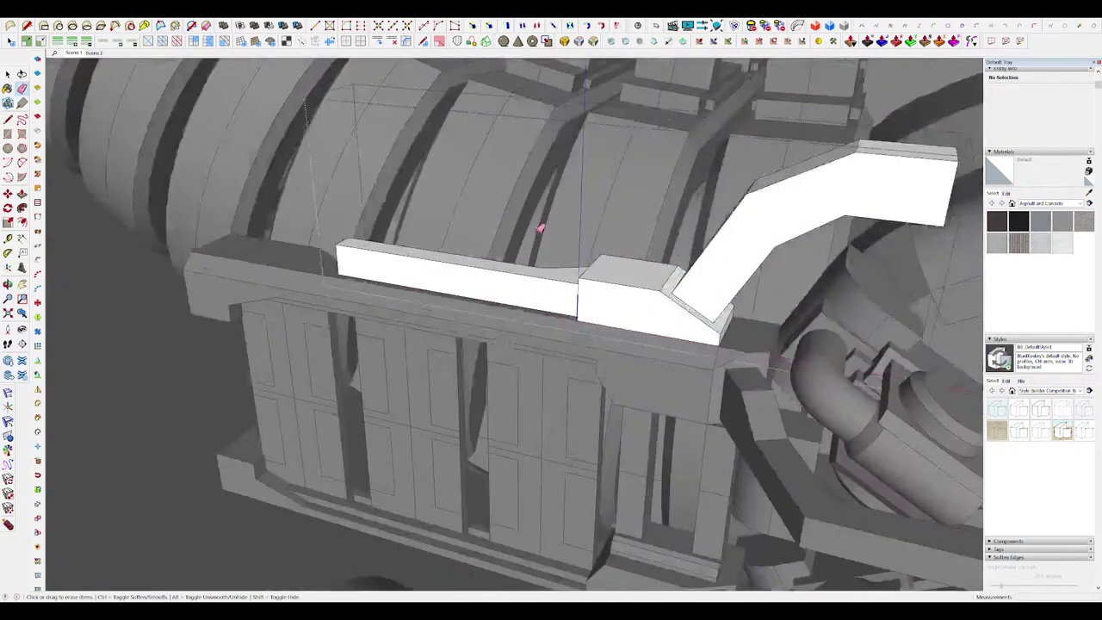
{"action": "scroll", "coordinate": [610, 295], "scroll_direction": "up", "scroll_amount": 2}
{"action": "key", "text": "r"}
{"action": "middle_click_drag", "start_coordinate": [610, 295], "coordinate": [648, 296]}
{"action": "scroll", "coordinate": [662, 298], "scroll_direction": "down", "scroll_amount": 4}
{"action": "scroll", "coordinate": [648, 296], "scroll_direction": "up", "scroll_amount": 4}
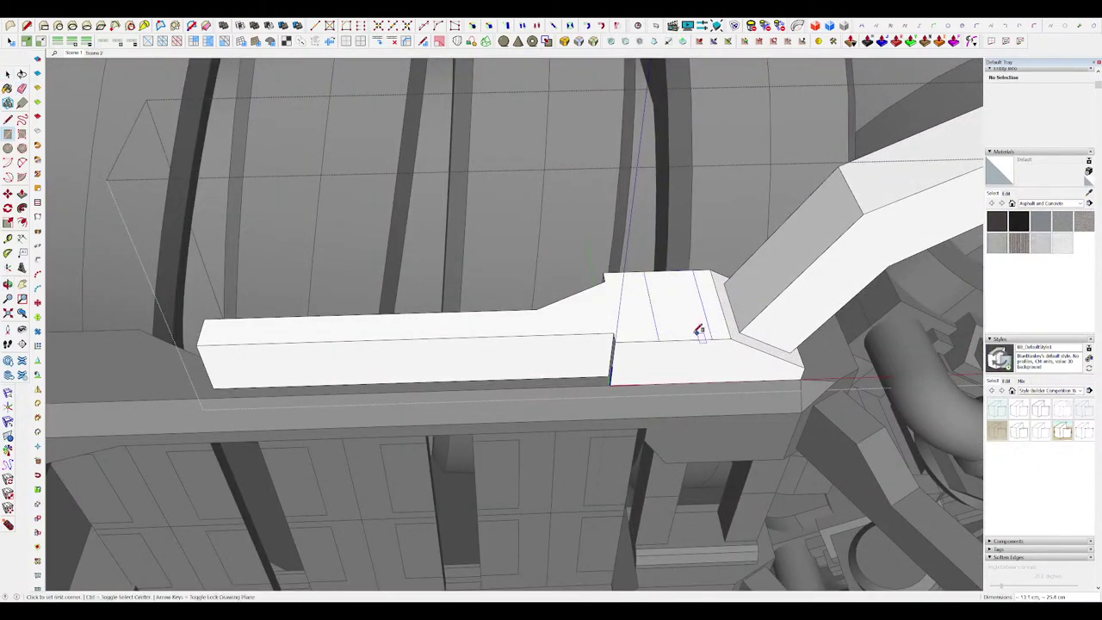
{"action": "key", "text": "p"}
{"action": "middle_click_drag", "start_coordinate": [698, 331], "coordinate": [670, 290]}
{"action": "scroll", "coordinate": [670, 290], "scroll_direction": "up", "scroll_amount": 3}
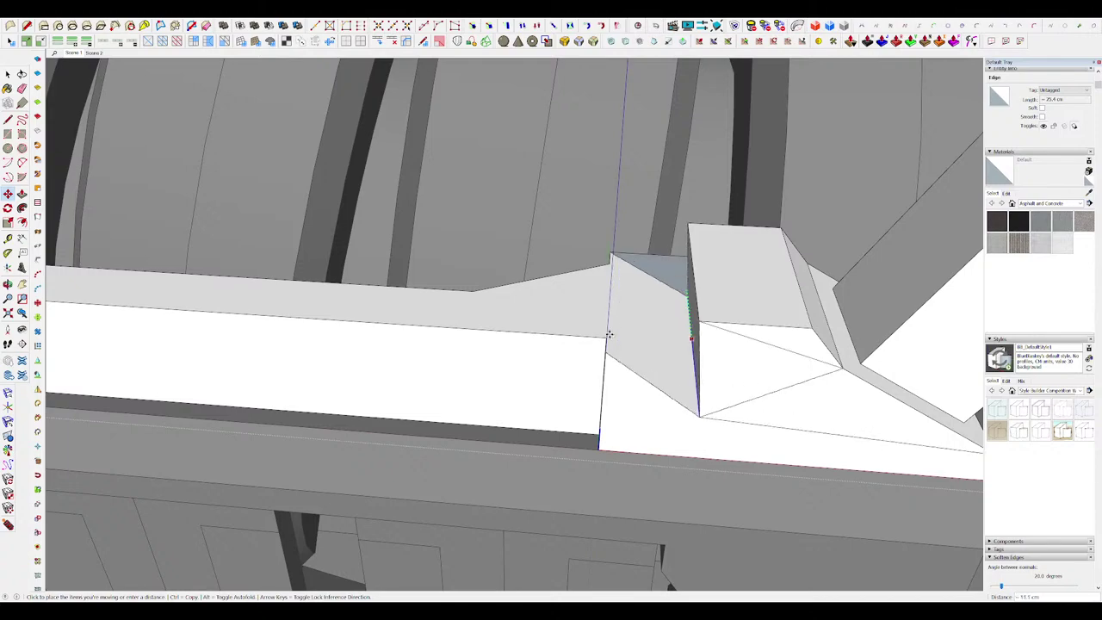
{"action": "key", "text": "e"}
{"action": "scroll", "coordinate": [605, 336], "scroll_direction": "down", "scroll_amount": 4}
{"action": "scroll", "coordinate": [632, 317], "scroll_direction": "up", "scroll_amount": 2}
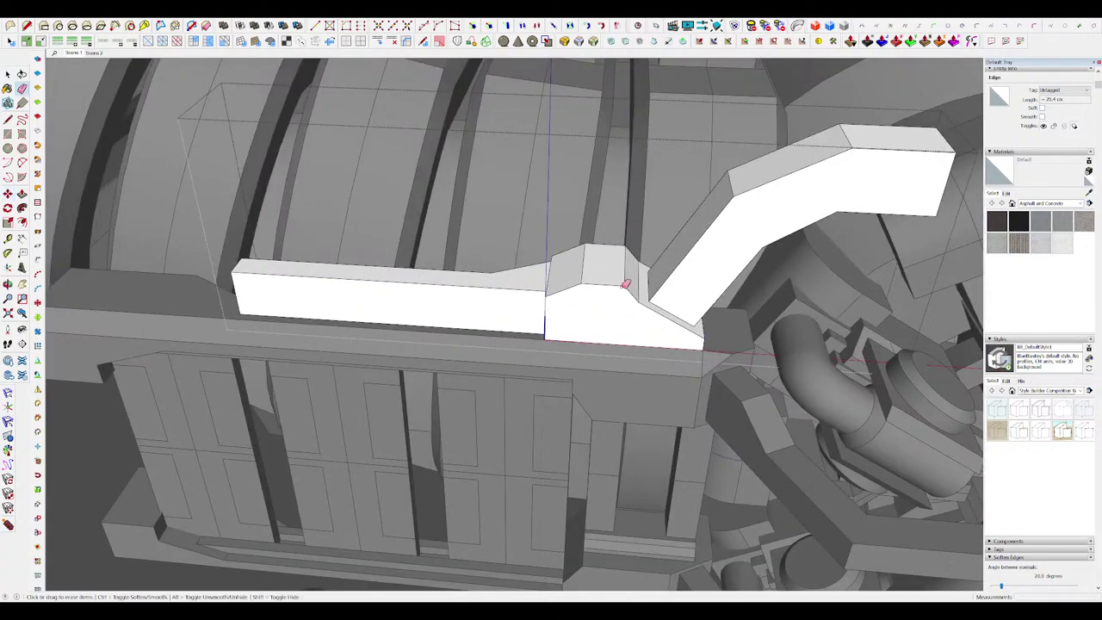
{"action": "scroll", "coordinate": [625, 284], "scroll_direction": "down", "scroll_amount": 3}
{"action": "scroll", "coordinate": [597, 242], "scroll_direction": "down", "scroll_amount": 5}
{"action": "middle_click_drag", "start_coordinate": [590, 245], "coordinate": [603, 217]}
{"action": "scroll", "coordinate": [615, 236], "scroll_direction": "up", "scroll_amount": 5}
{"action": "scroll", "coordinate": [603, 217], "scroll_direction": "up", "scroll_amount": 6}
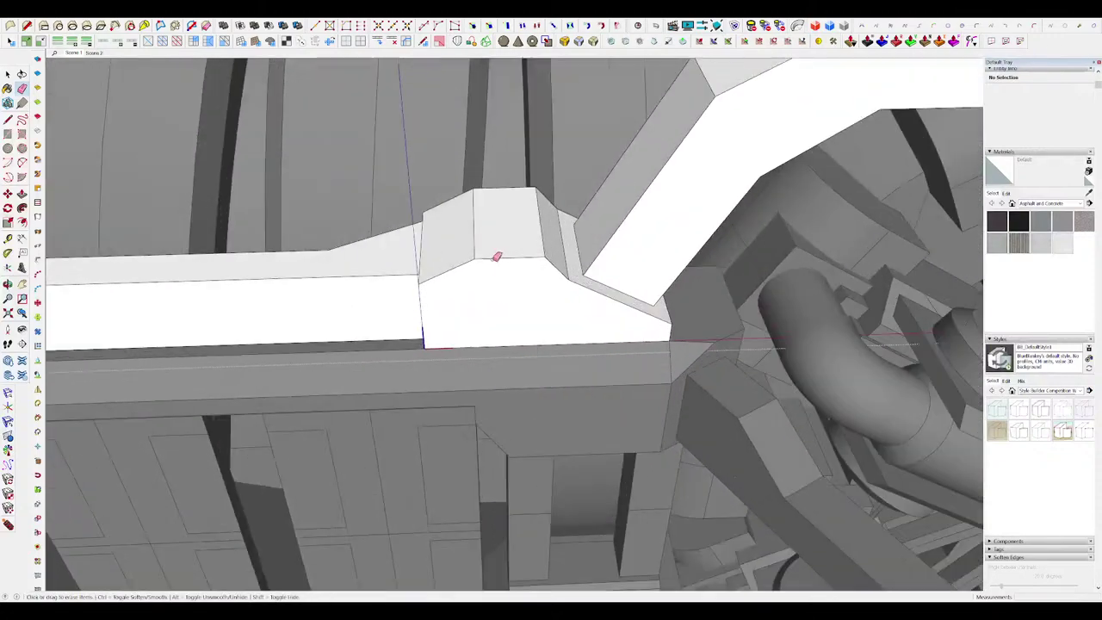
Step: Draw a circle on the bracket's side face and raise it into a round bolt disc
{"action": "key", "text": "c"}
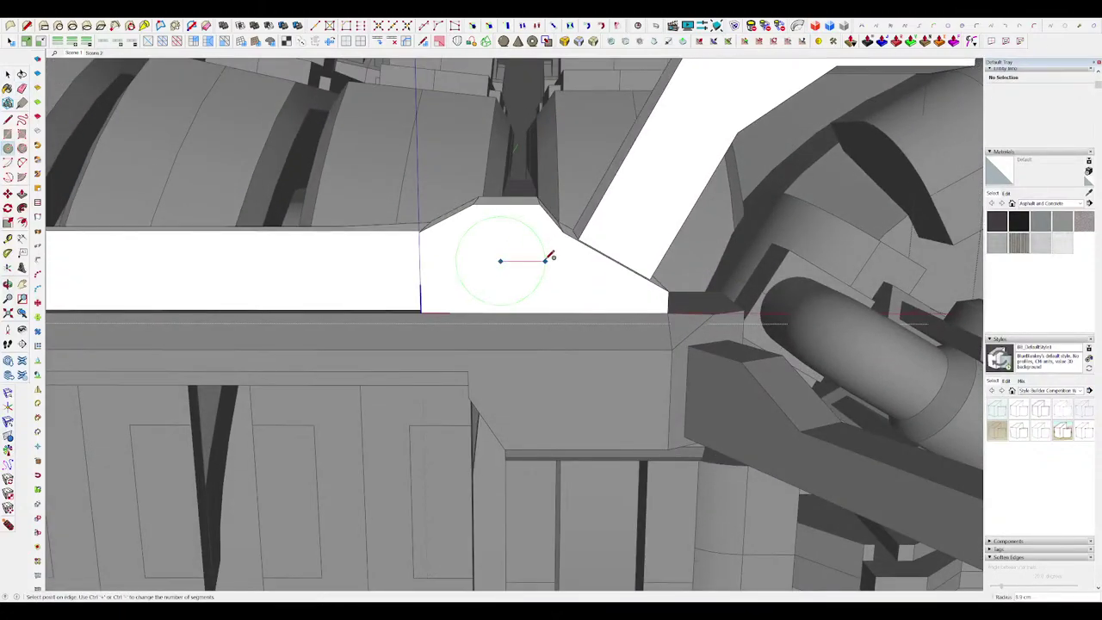
{"action": "left_click", "coordinate": [545, 261]}
{"action": "key", "text": "p"}
{"action": "left_click", "coordinate": [487, 270]}
{"action": "middle_click_drag", "start_coordinate": [496, 285], "coordinate": [573, 268]}
{"action": "left_click", "coordinate": [479, 277]}
Step: Offset an inset ring inside the disc, then exit the nested groups
{"action": "key", "text": "f"}
{"action": "left_click", "coordinate": [596, 226]}
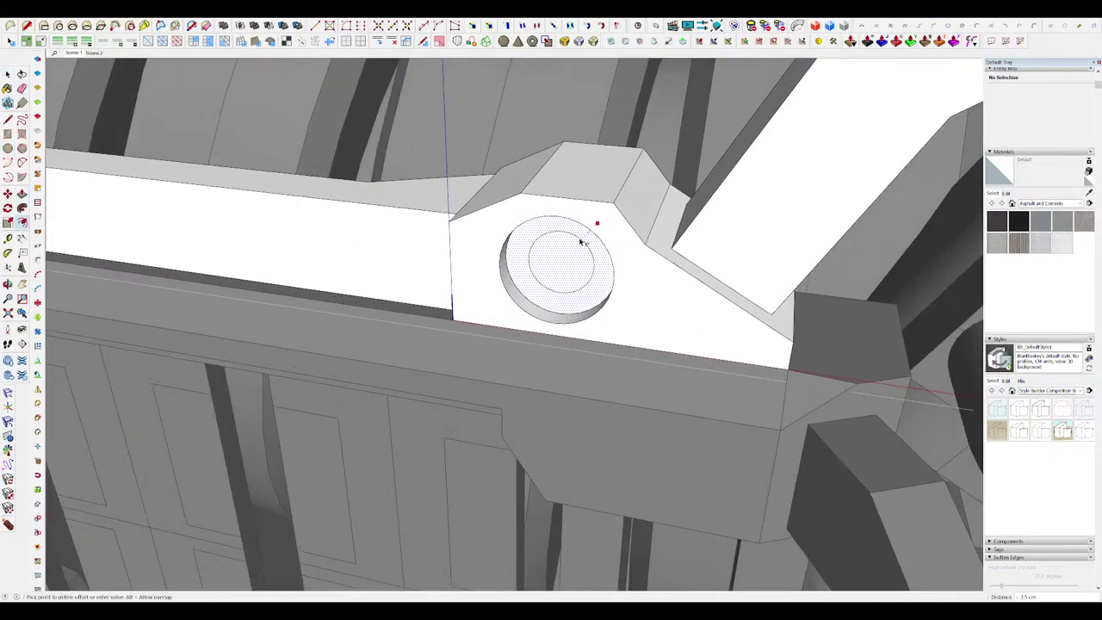
{"action": "scroll", "coordinate": [536, 265], "scroll_direction": "down", "scroll_amount": 8}
{"action": "key", "text": "space"}
{"action": "scroll", "coordinate": [551, 297], "scroll_direction": "down", "scroll_amount": 5}
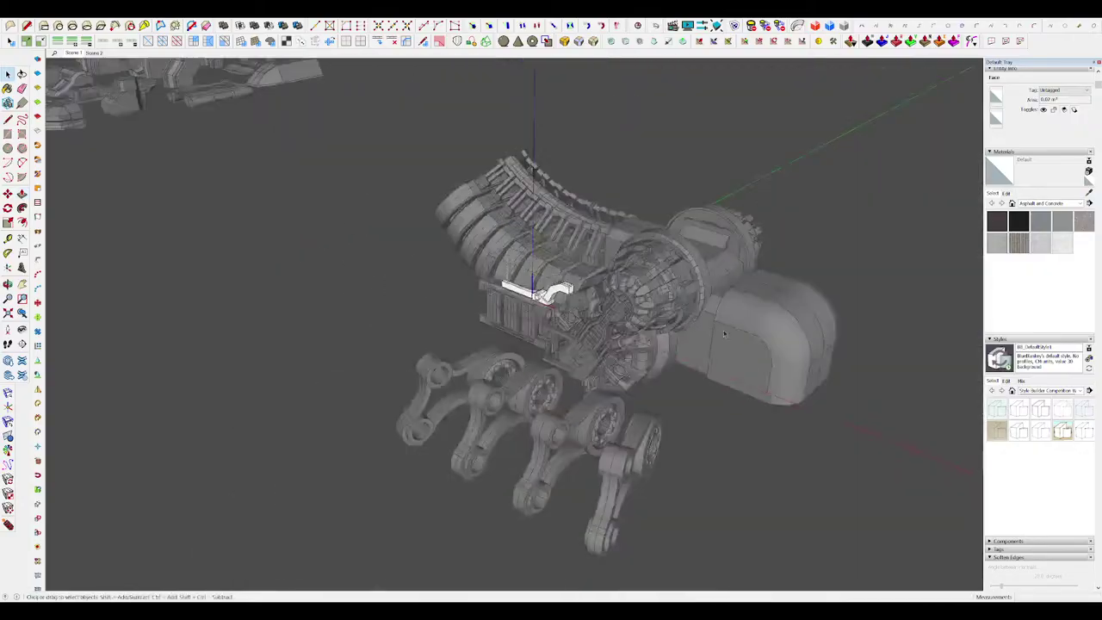
{"action": "left_click", "coordinate": [807, 393]}
{"action": "left_click", "coordinate": [829, 407]}
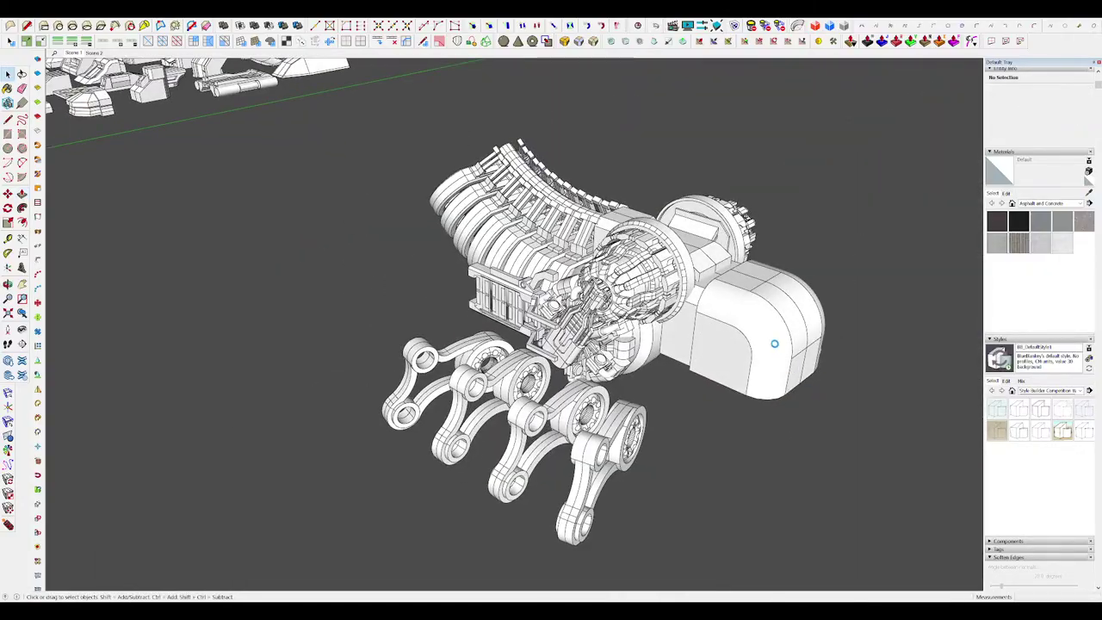
Step: Offset the second bracket's face and push/pull its end face downward
{"action": "middle_click_drag", "start_coordinate": [775, 344], "coordinate": [708, 302]}
{"action": "scroll", "coordinate": [530, 255], "scroll_direction": "up", "scroll_amount": 8}
{"action": "middle_click_drag", "start_coordinate": [531, 255], "coordinate": [548, 260]}
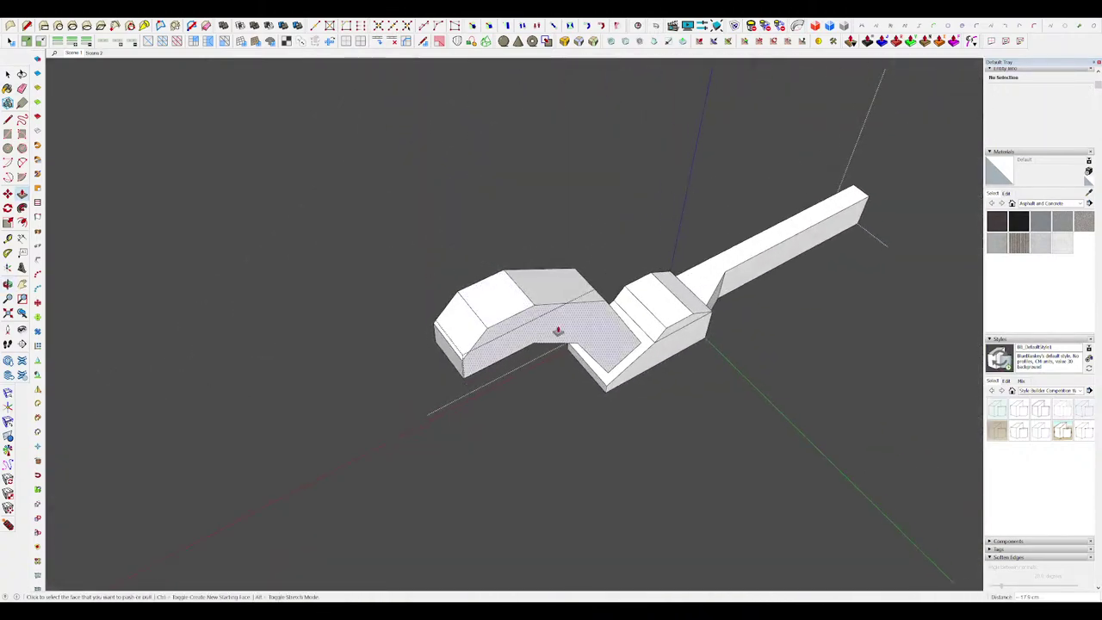
{"action": "key", "text": "l"}
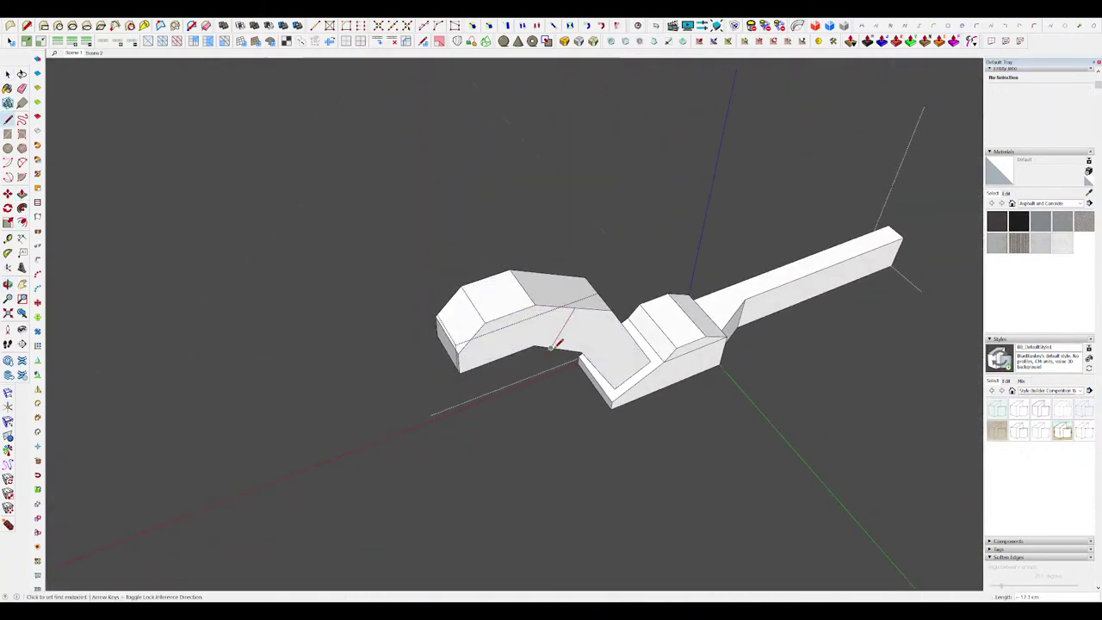
{"action": "key", "text": "f"}
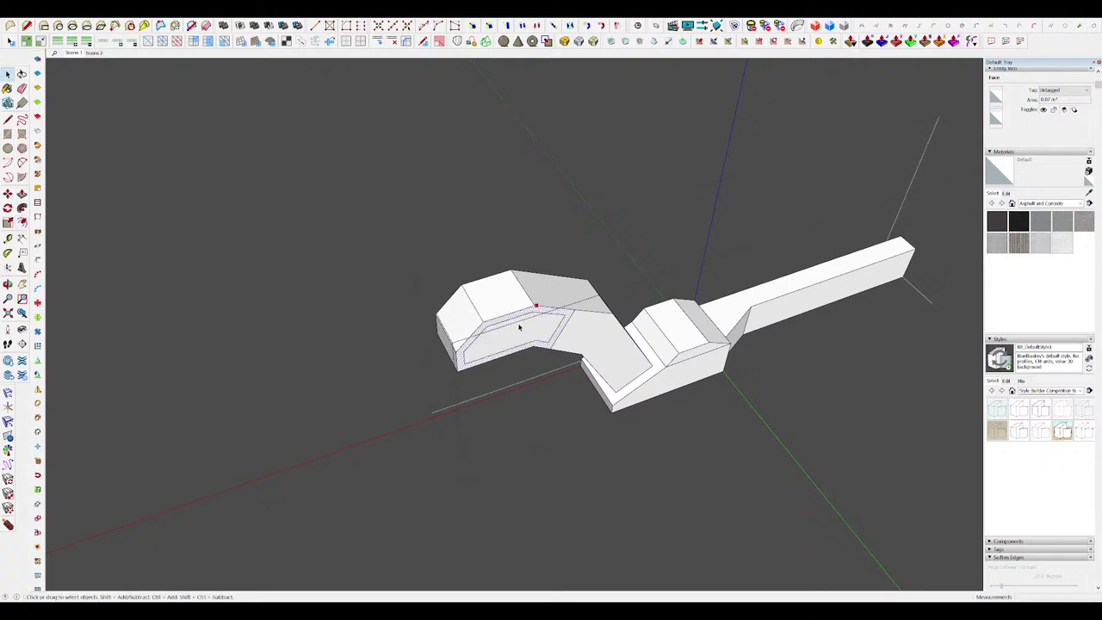
{"action": "key", "text": "p"}
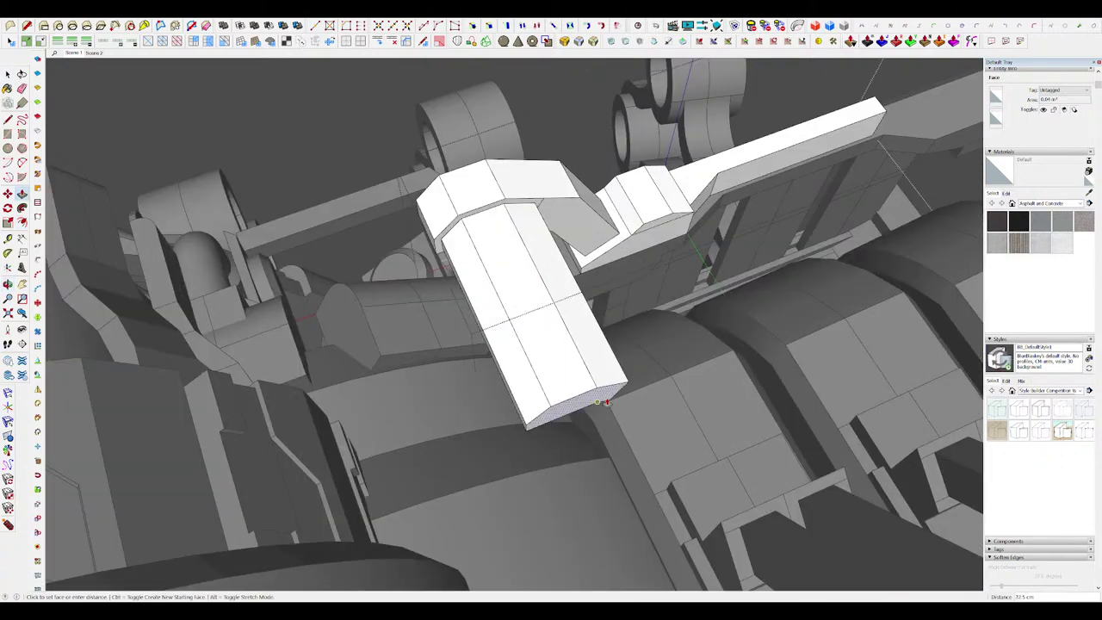
{"action": "left_click", "coordinate": [731, 528]}
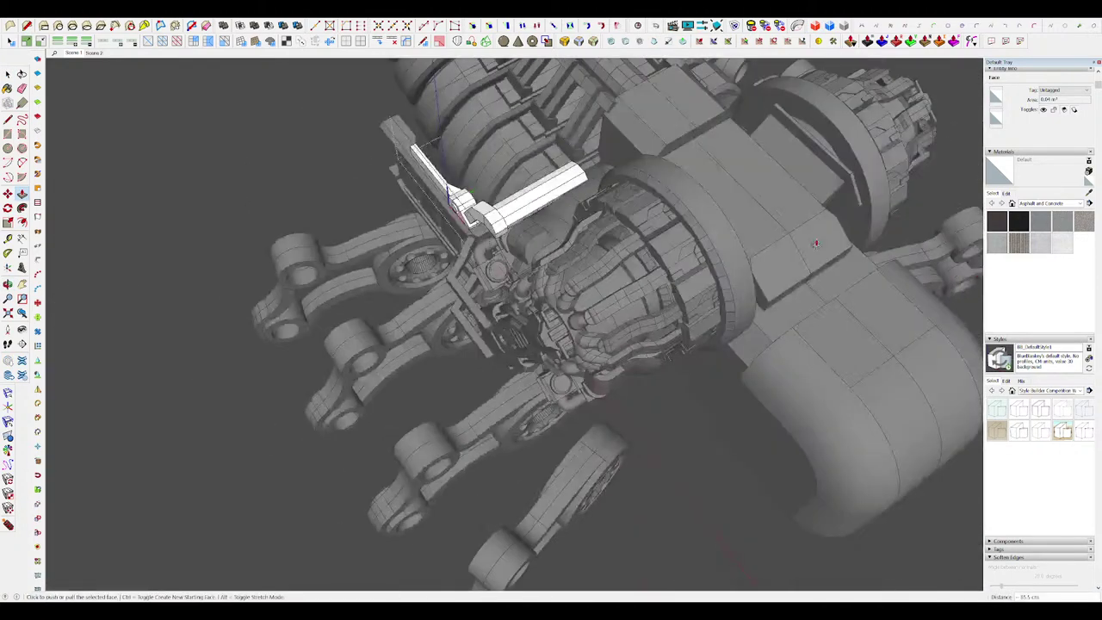
{"action": "key", "text": "space"}
{"action": "middle_click_drag", "start_coordinate": [815, 244], "coordinate": [912, 220]}
{"action": "scroll", "coordinate": [636, 262], "scroll_direction": "down", "scroll_amount": 3}
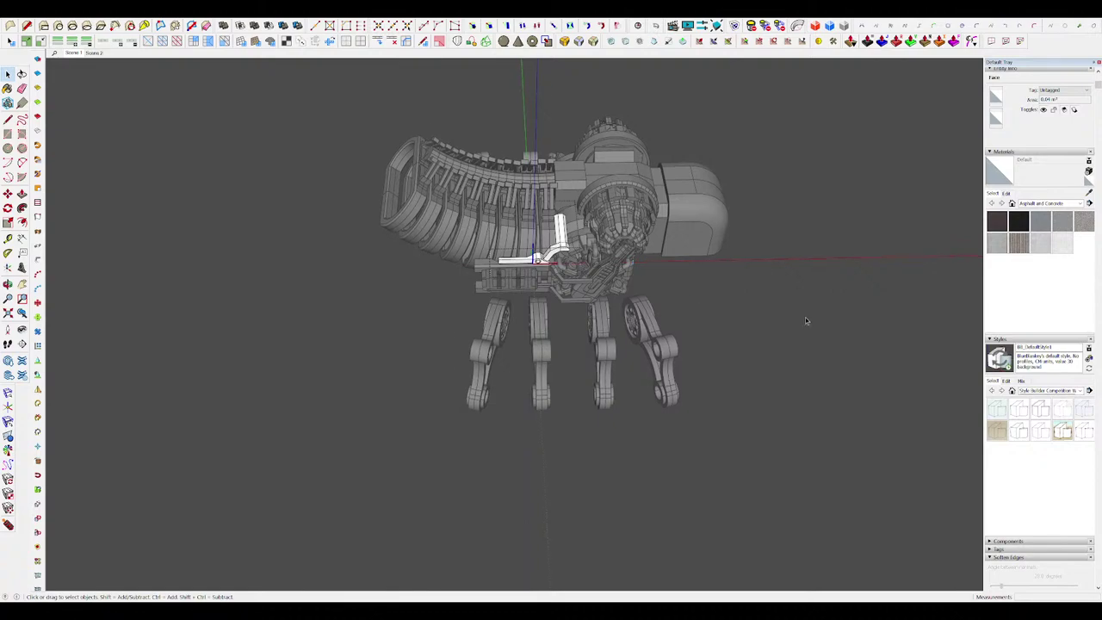
{"action": "middle_click_drag", "start_coordinate": [805, 320], "coordinate": [654, 284]}
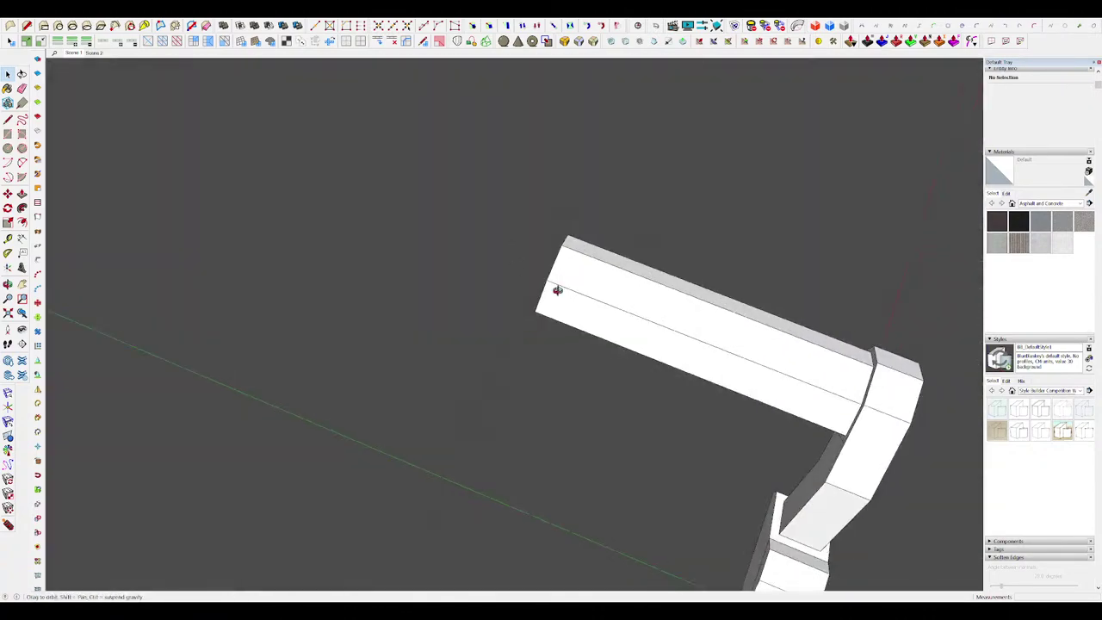
Step: Extrude the arm's end face one more segment and scale it to bevel the knuckle
{"action": "key", "text": "p"}
{"action": "middle_click_drag", "start_coordinate": [556, 290], "coordinate": [519, 283]}
{"action": "key", "text": "space"}
{"action": "scroll", "coordinate": [476, 255], "scroll_direction": "up", "scroll_amount": 3}
{"action": "key", "text": "p"}
{"action": "double_click", "coordinate": [506, 268]}
{"action": "key", "text": "space"}
{"action": "scroll", "coordinate": [506, 268], "scroll_direction": "down", "scroll_amount": 3}
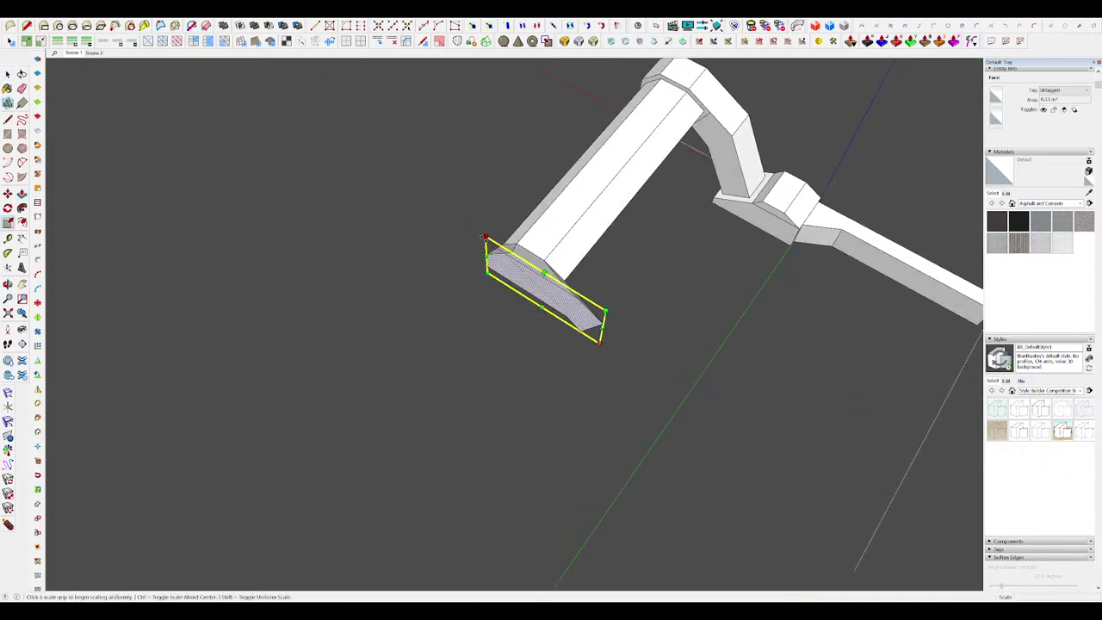
{"action": "left_click", "coordinate": [464, 218]}
{"action": "key", "text": "p"}
{"action": "left_click_drag", "start_coordinate": [487, 253], "coordinate": [462, 276]}
Step: Push/pull the beam's end face out by 53.2 cm
{"action": "key", "text": "h"}
{"action": "middle_click_drag", "start_coordinate": [462, 275], "coordinate": [790, 344]}
{"action": "scroll", "coordinate": [493, 299], "scroll_direction": "down", "scroll_amount": 3}
{"action": "scroll", "coordinate": [627, 337], "scroll_direction": "up", "scroll_amount": 5}
{"action": "key", "text": "p"}
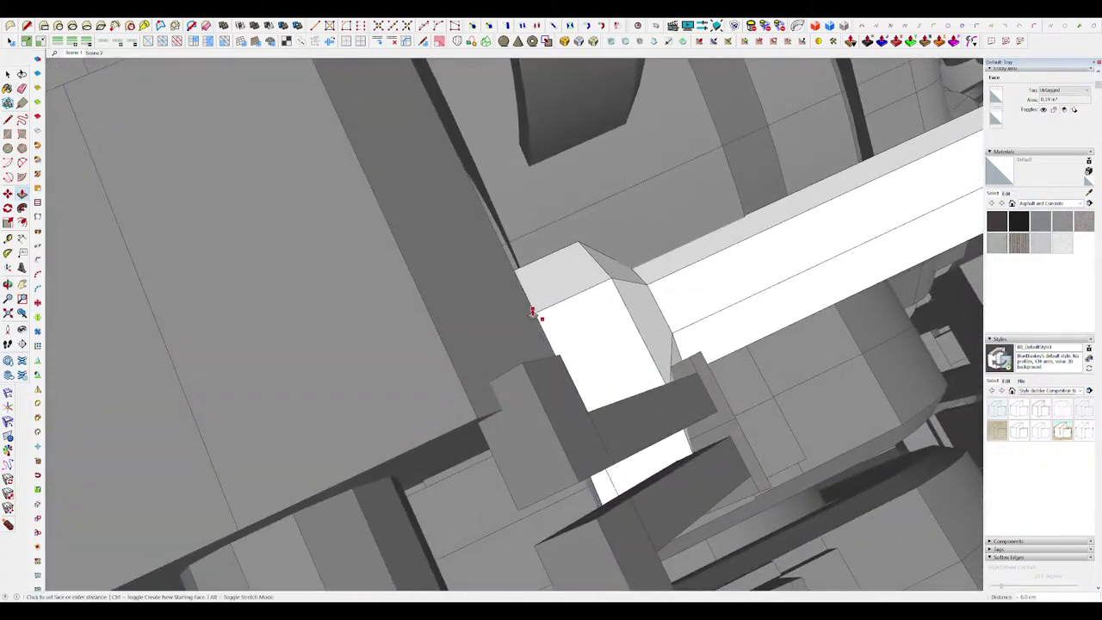
{"action": "left_click", "coordinate": [532, 312]}
{"action": "middle_click_drag", "start_coordinate": [533, 312], "coordinate": [508, 225]}
{"action": "scroll", "coordinate": [371, 239], "scroll_direction": "down", "scroll_amount": 5}
{"action": "scroll", "coordinate": [555, 240], "scroll_direction": "up", "scroll_amount": 5}
{"action": "key", "text": "space"}
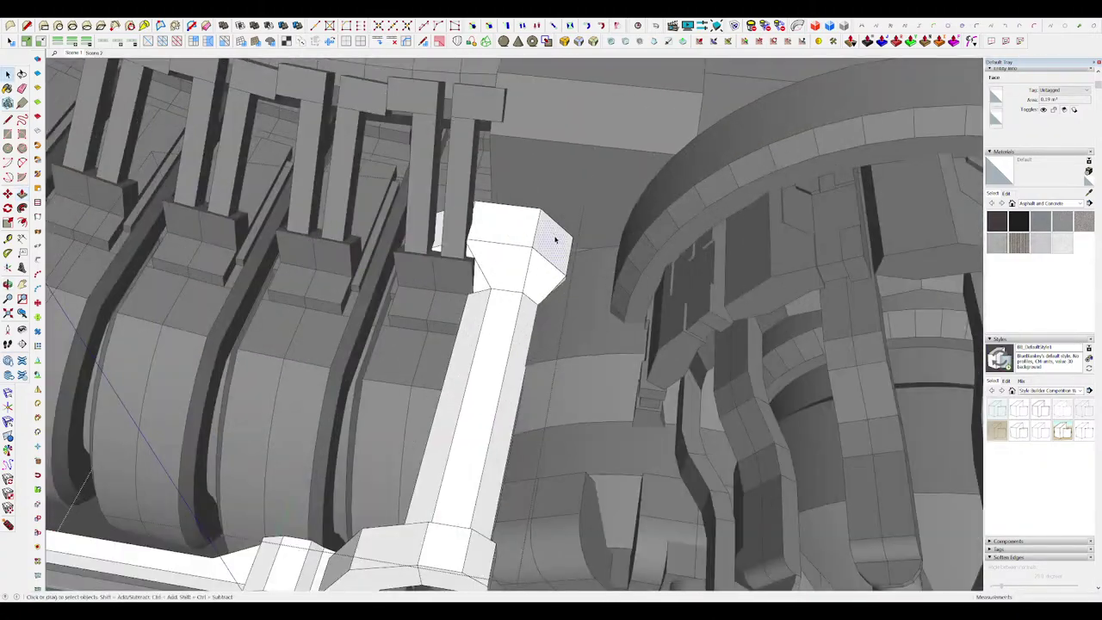
{"action": "key", "text": "p"}
{"action": "left_click_drag", "start_coordinate": [555, 240], "coordinate": [632, 201]}
Step: Draw a line across the beam's edge to split off its end section
{"action": "scroll", "coordinate": [633, 201], "scroll_direction": "down", "scroll_amount": 5}
{"action": "middle_click_drag", "start_coordinate": [633, 202], "coordinate": [514, 249]}
{"action": "scroll", "coordinate": [571, 165], "scroll_direction": "down", "scroll_amount": 2}
{"action": "scroll", "coordinate": [572, 183], "scroll_direction": "up", "scroll_amount": 6}
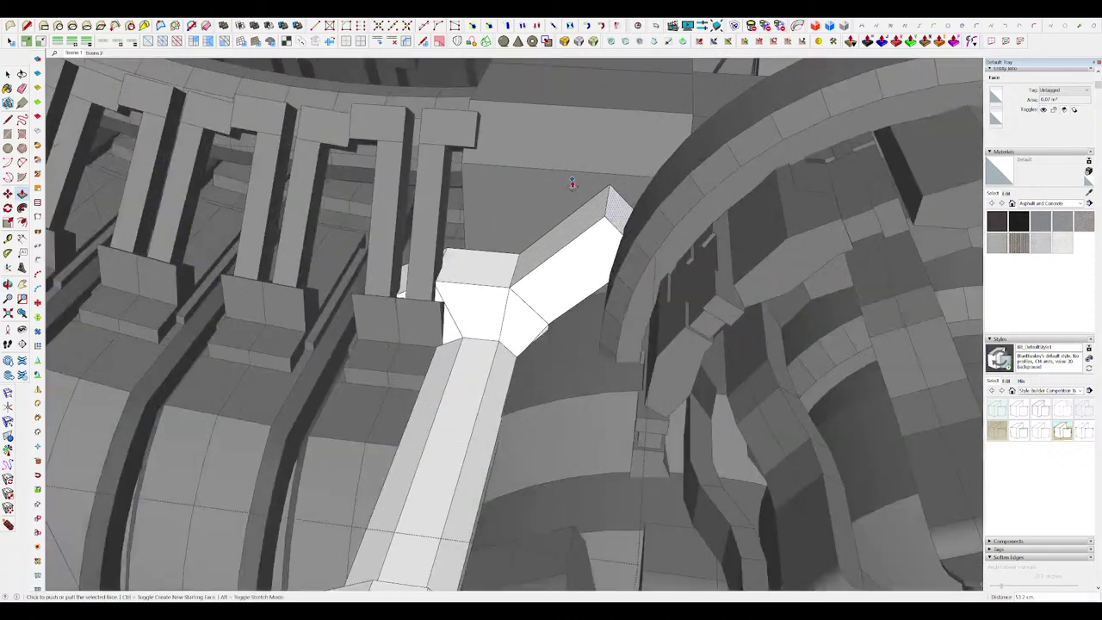
{"action": "key", "text": "space"}
{"action": "key", "text": "l"}
{"action": "key", "text": "h"}
{"action": "left_click", "coordinate": [575, 237]}
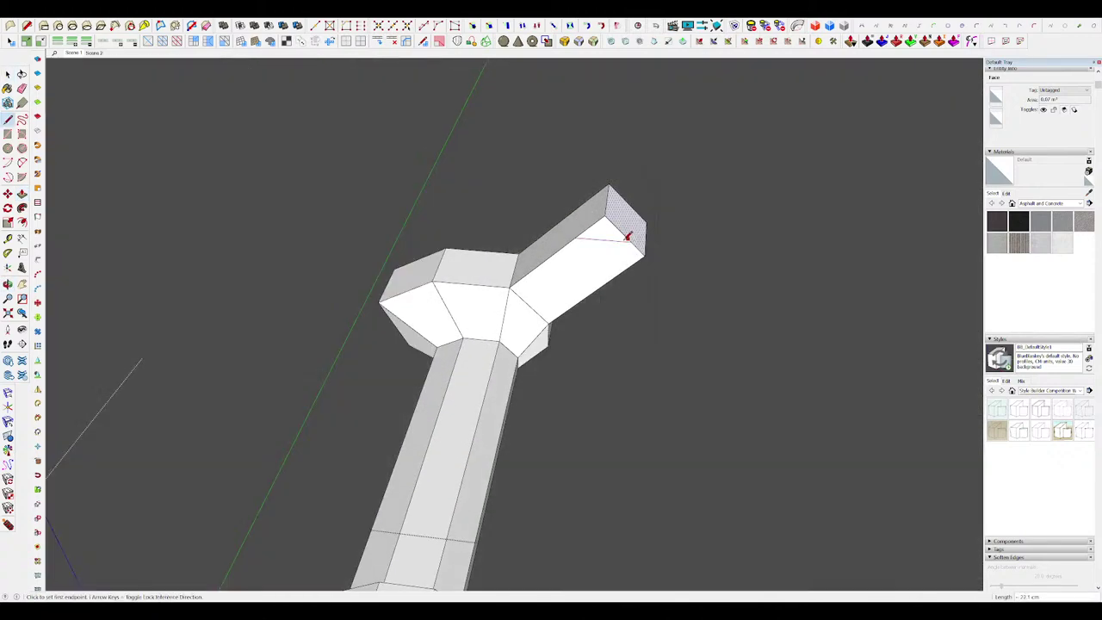
{"action": "left_click", "coordinate": [624, 174]}
Step: Pull the end section upward into an angled segment, then exit the group
{"action": "key", "text": "h"}
{"action": "left_click", "coordinate": [615, 240]}
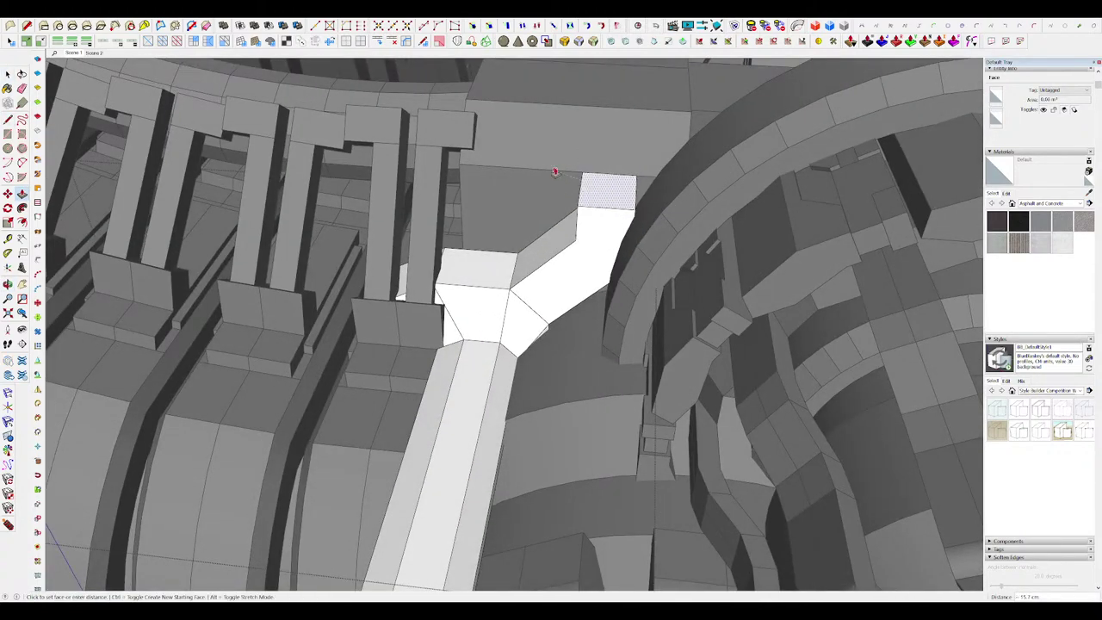
{"action": "left_click", "coordinate": [555, 172]}
{"action": "key", "text": "space"}
{"action": "left_click", "coordinate": [543, 182]}
{"action": "middle_click_drag", "start_coordinate": [545, 218], "coordinate": [549, 220]}
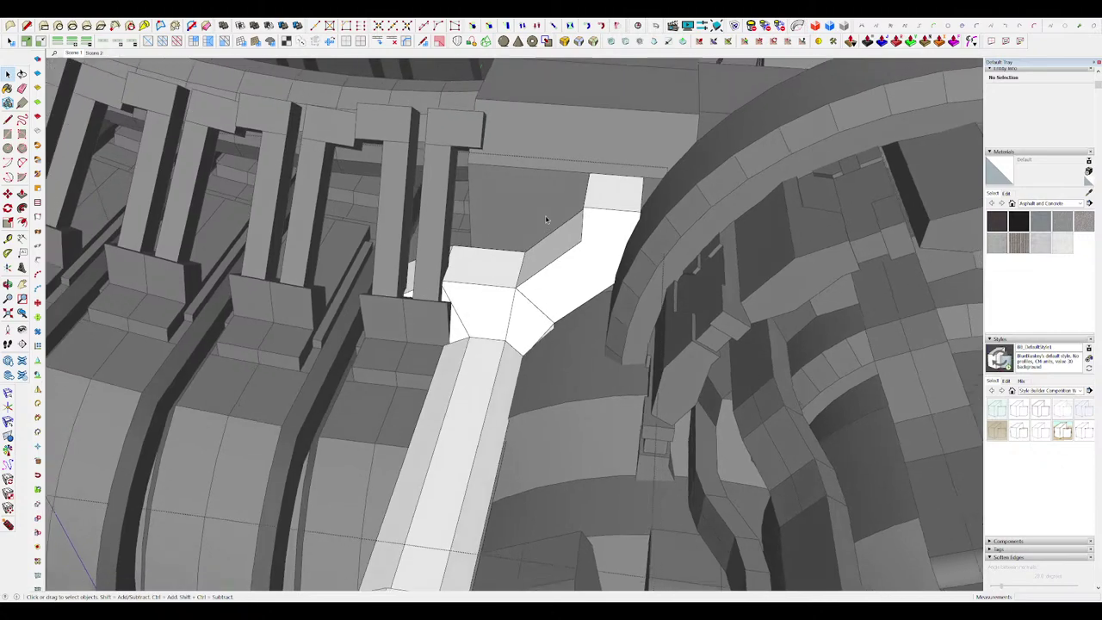
{"action": "scroll", "coordinate": [545, 218], "scroll_direction": "down", "scroll_amount": 10}
{"action": "left_click", "coordinate": [718, 320]}
{"action": "middle_click_drag", "start_coordinate": [718, 319], "coordinate": [769, 339]}
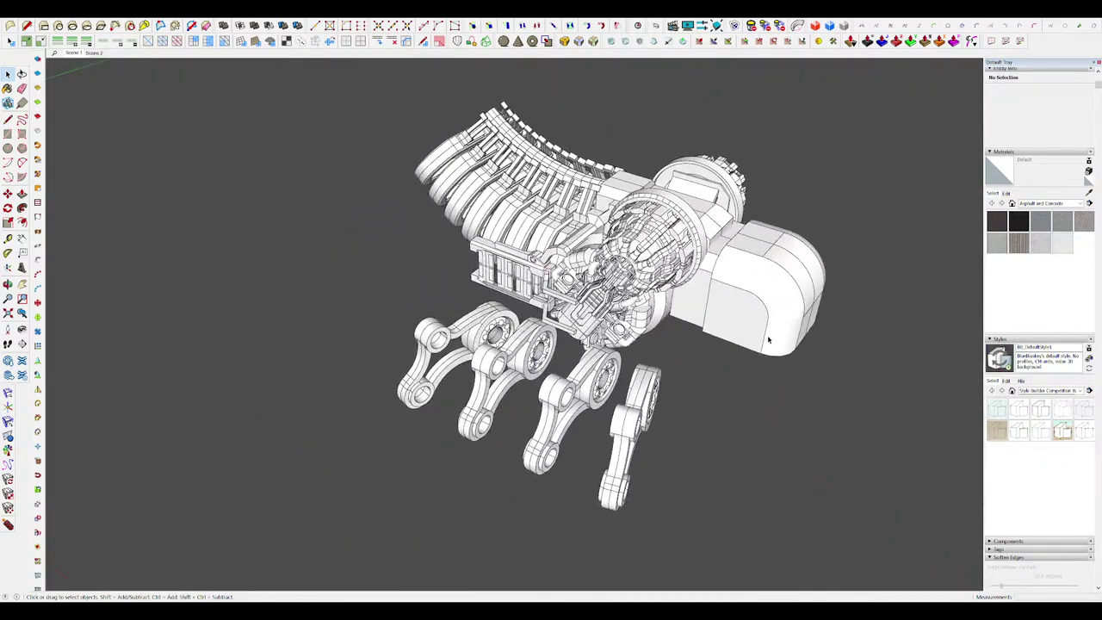
{"action": "key", "text": "Page_Up"}
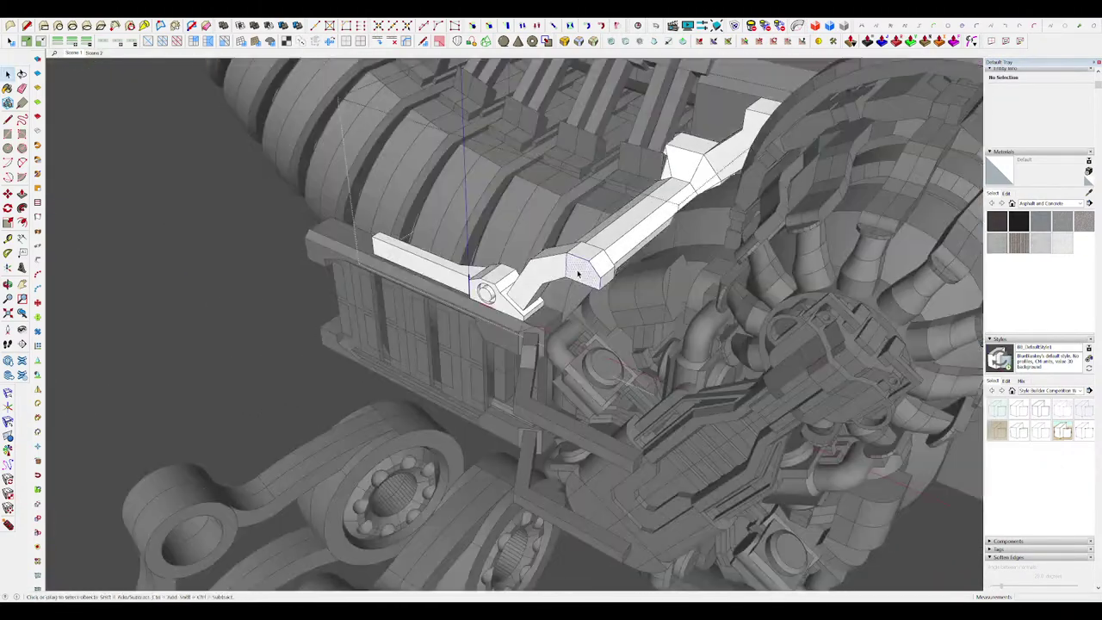
Step: Bevel the selected knuckle edges with RoundCorner Bevel at a 7.0 cm offset
{"action": "key", "text": "h"}
{"action": "scroll", "coordinate": [578, 274], "scroll_direction": "up", "scroll_amount": 5}
{"action": "middle_click_drag", "start_coordinate": [578, 273], "coordinate": [618, 278]}
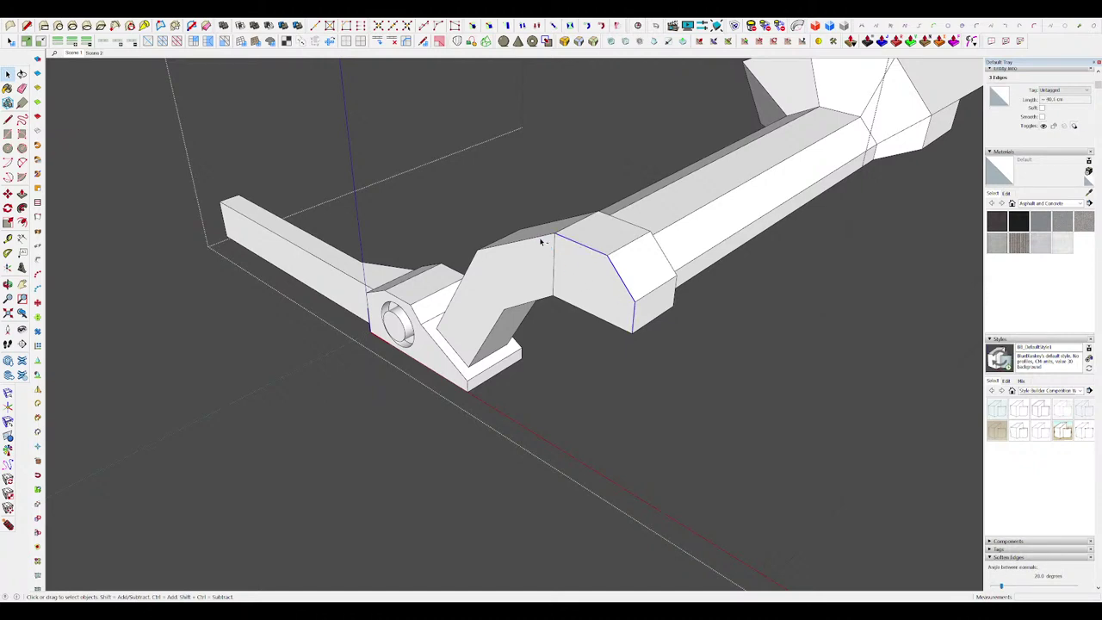
{"action": "middle_click_drag", "start_coordinate": [472, 269], "coordinate": [635, 258]}
{"action": "left_click", "coordinate": [594, 41]}
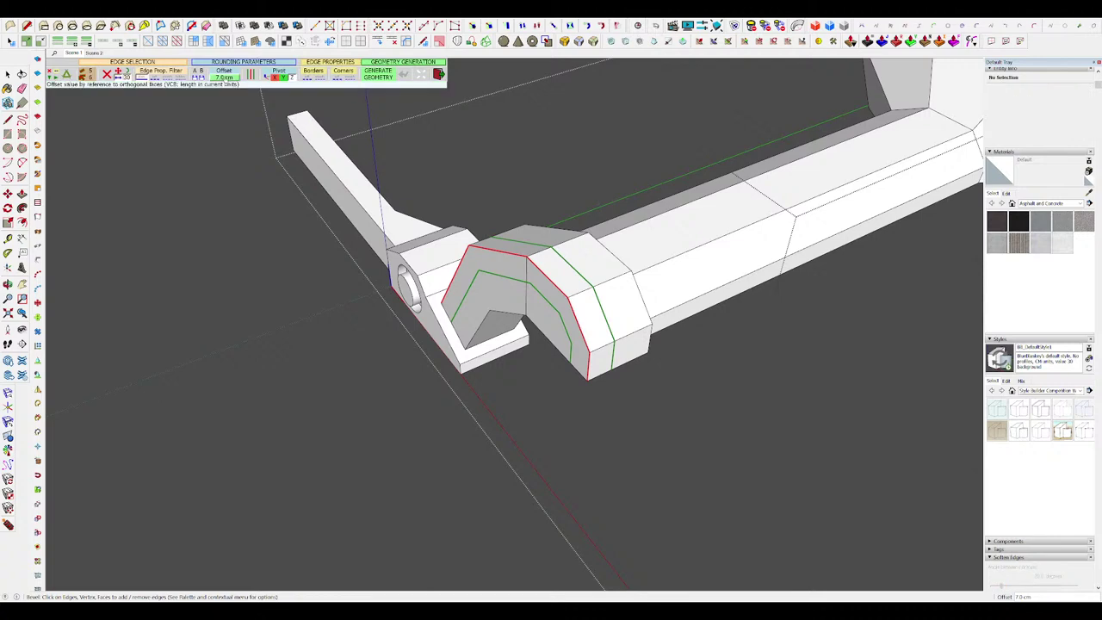
{"action": "key", "text": "Return"}
{"action": "mouse_move", "coordinate": [581, 279]}
{"action": "middle_mouse_down"}
{"action": "mouse_move", "coordinate": [624, 312]}
{"action": "mouse_move", "coordinate": [688, 316]}
{"action": "middle_mouse_up"}
{"action": "key", "text": "e"}
{"action": "scroll", "coordinate": [553, 285], "scroll_direction": "up", "scroll_amount": 2}
{"action": "scroll", "coordinate": [610, 267], "scroll_direction": "down", "scroll_amount": 2}
{"action": "scroll", "coordinate": [610, 264], "scroll_direction": "down", "scroll_amount": 3}
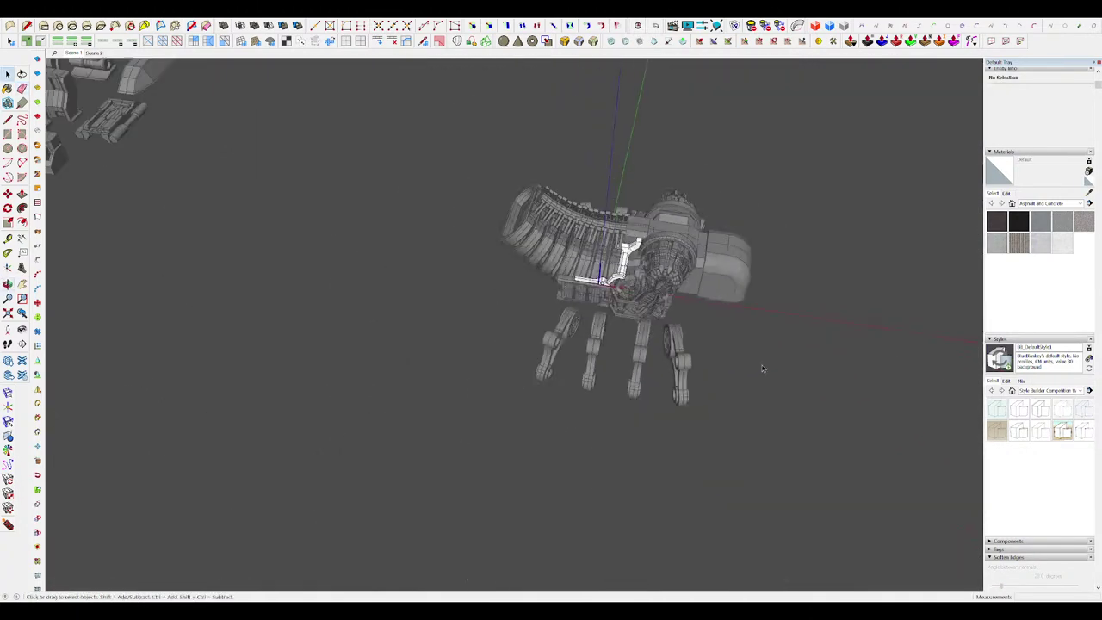
{"action": "scroll", "coordinate": [762, 369], "scroll_direction": "up", "scroll_amount": 3}
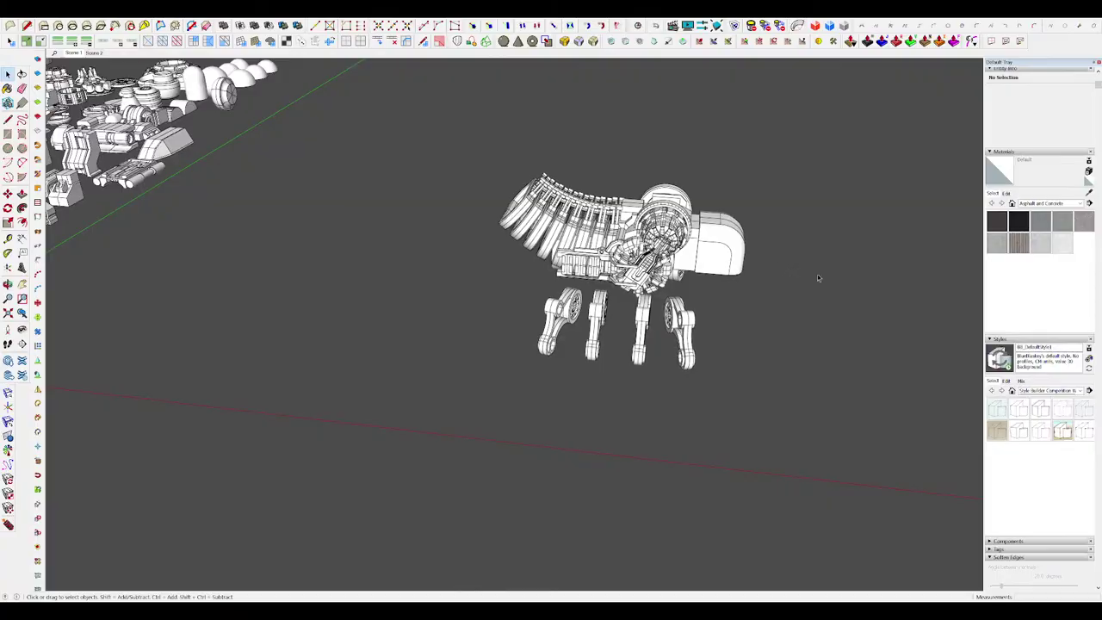
Step: Open the hinge bracket group and erase the stray edge on the arm
{"action": "middle_click_drag", "start_coordinate": [817, 273], "coordinate": [779, 258]}
{"action": "scroll", "coordinate": [697, 258], "scroll_direction": "up", "scroll_amount": 3}
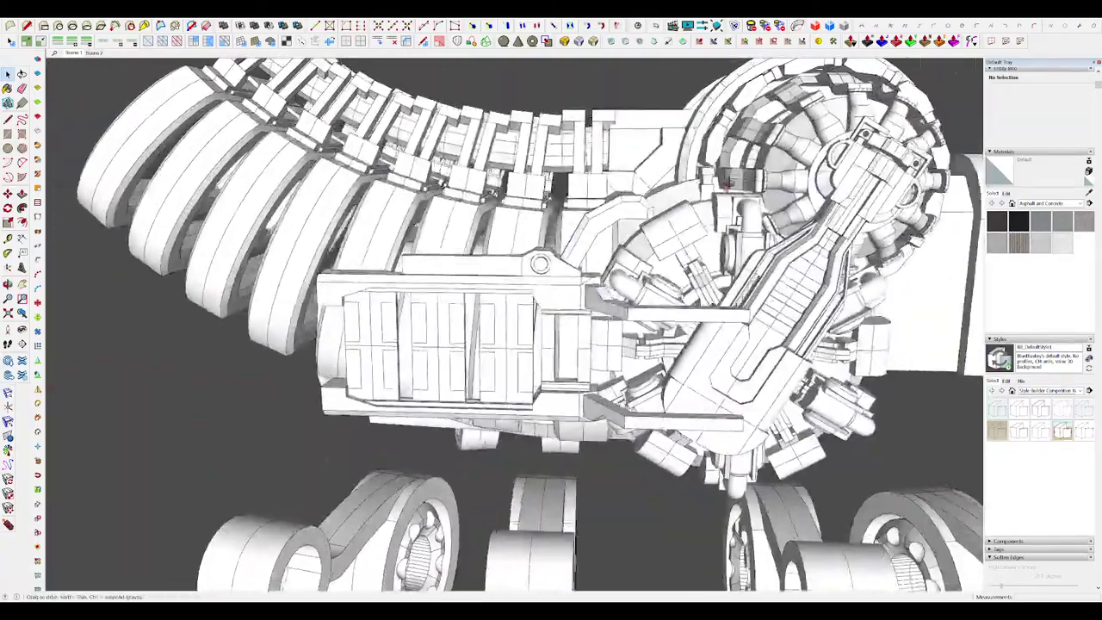
{"action": "scroll", "coordinate": [611, 314], "scroll_direction": "up", "scroll_amount": 5}
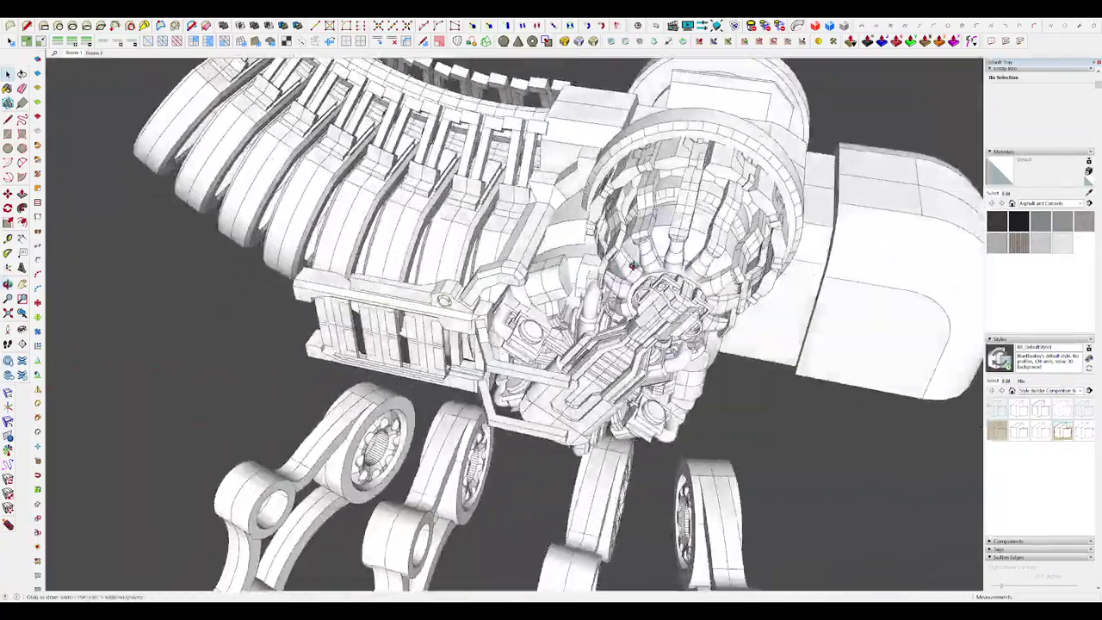
{"action": "mouse_move", "coordinate": [615, 323]}
{"action": "middle_mouse_down"}
{"action": "mouse_move", "coordinate": [809, 218]}
{"action": "mouse_move", "coordinate": [737, 104]}
{"action": "middle_mouse_up"}
{"action": "scroll", "coordinate": [688, 198], "scroll_direction": "down", "scroll_amount": 5}
{"action": "mouse_move", "coordinate": [634, 276]}
{"action": "middle_mouse_down"}
{"action": "mouse_move", "coordinate": [530, 336]}
{"action": "mouse_move", "coordinate": [579, 306]}
{"action": "middle_mouse_up"}
{"action": "scroll", "coordinate": [555, 315], "scroll_direction": "up", "scroll_amount": 4}
{"action": "scroll", "coordinate": [576, 306], "scroll_direction": "up", "scroll_amount": 4}
{"action": "left_click", "coordinate": [575, 304]}
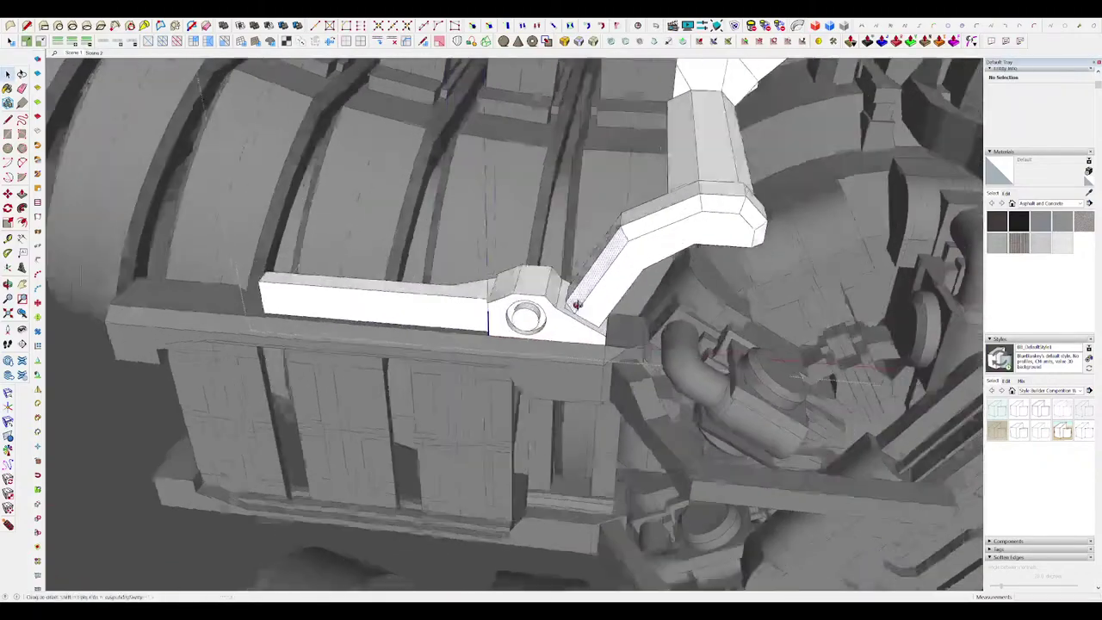
{"action": "key", "text": "e"}
{"action": "scroll", "coordinate": [594, 314], "scroll_direction": "up", "scroll_amount": 5}
{"action": "left_click_drag", "start_coordinate": [559, 296], "coordinate": [588, 298]}
Step: Push/pull the arm's side face and reposition an edge beside the hinge
{"action": "scroll", "coordinate": [587, 298], "scroll_direction": "down", "scroll_amount": 5}
{"action": "middle_click_drag", "start_coordinate": [587, 293], "coordinate": [597, 266]}
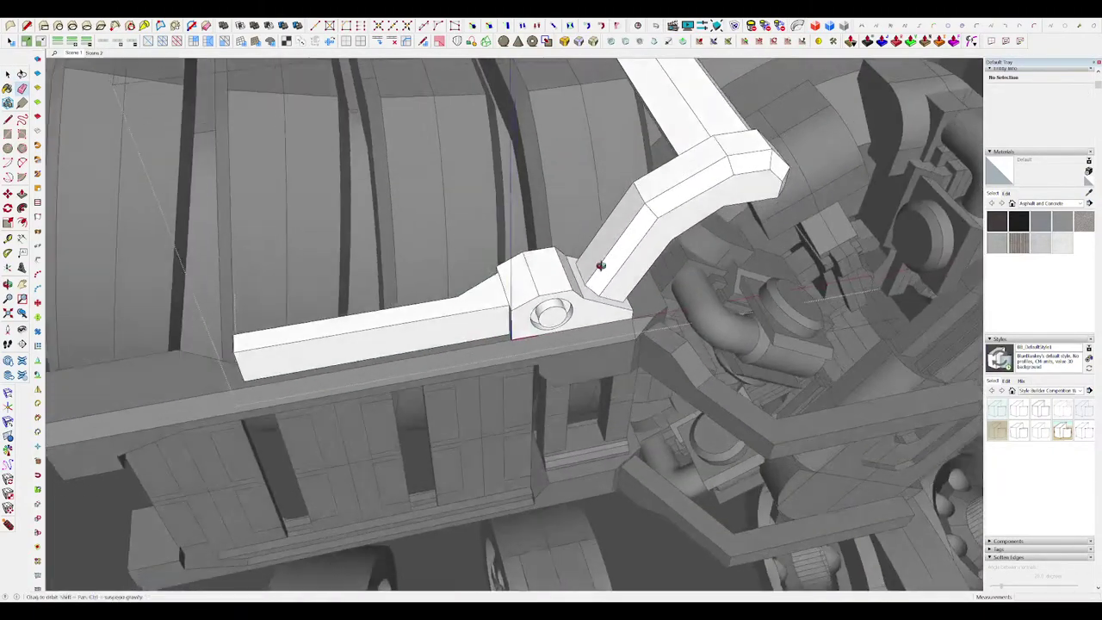
{"action": "scroll", "coordinate": [598, 263], "scroll_direction": "up", "scroll_amount": 4}
{"action": "key", "text": "p"}
{"action": "left_click_drag", "start_coordinate": [594, 246], "coordinate": [568, 242]}
{"action": "middle_click_drag", "start_coordinate": [568, 243], "coordinate": [562, 242]}
{"action": "scroll", "coordinate": [561, 241], "scroll_direction": "down", "scroll_amount": 3}
{"action": "key", "text": "p"}
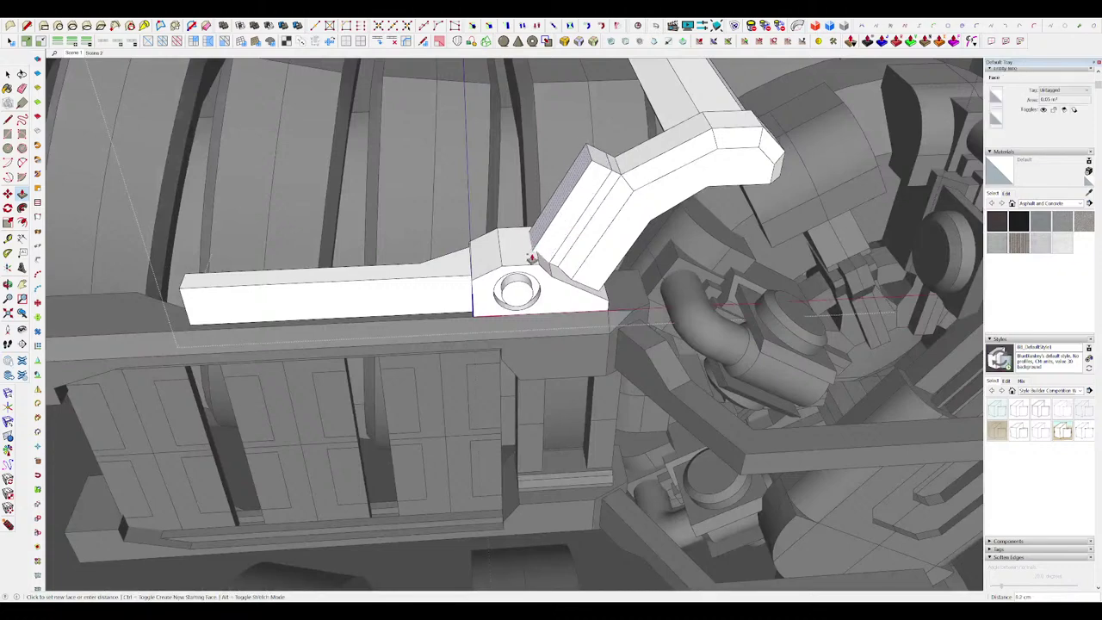
{"action": "scroll", "coordinate": [533, 264], "scroll_direction": "down", "scroll_amount": 5}
{"action": "scroll", "coordinate": [565, 283], "scroll_direction": "up", "scroll_amount": 5}
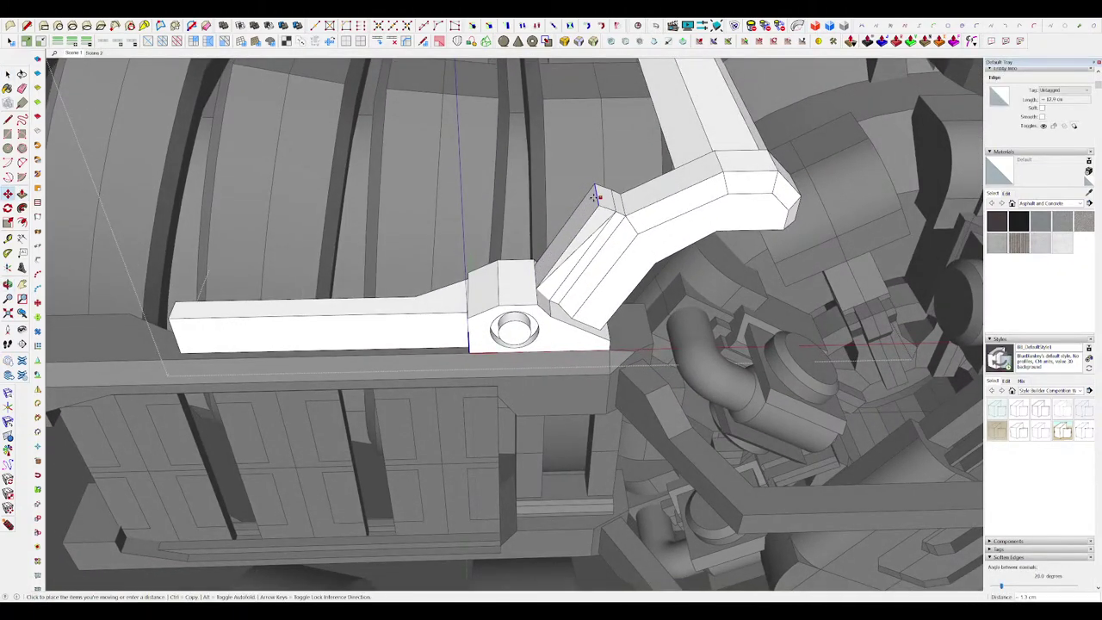
{"action": "left_click", "coordinate": [535, 287]}
{"action": "scroll", "coordinate": [535, 287], "scroll_direction": "down", "scroll_amount": 4}
{"action": "middle_click_drag", "start_coordinate": [535, 287], "coordinate": [685, 280]}
Step: Extrude the box face leftward to form the upright plate
{"action": "key", "text": "p"}
{"action": "left_click", "coordinate": [565, 249]}
{"action": "left_click", "coordinate": [551, 274]}
{"action": "scroll", "coordinate": [558, 277], "scroll_direction": "down", "scroll_amount": 5}
{"action": "scroll", "coordinate": [555, 237], "scroll_direction": "up", "scroll_amount": 5}
{"action": "middle_click_drag", "start_coordinate": [524, 229], "coordinate": [661, 188]}
{"action": "scroll", "coordinate": [641, 251], "scroll_direction": "down", "scroll_amount": 5}
{"action": "scroll", "coordinate": [654, 250], "scroll_direction": "up", "scroll_amount": 5}
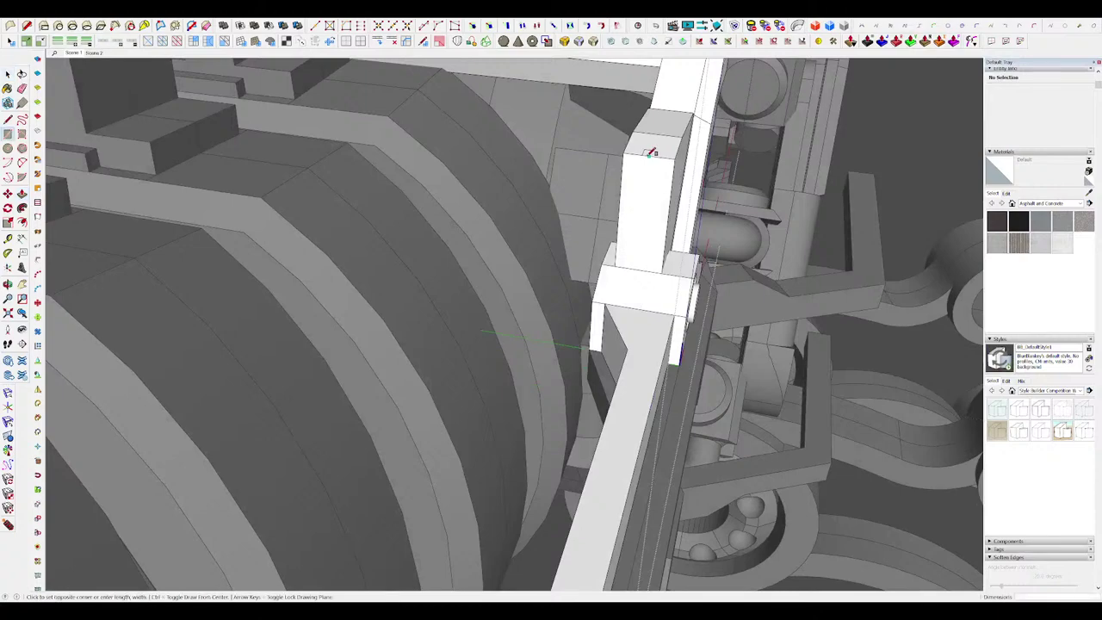
{"action": "left_click", "coordinate": [631, 390]}
{"action": "middle_click_drag", "start_coordinate": [630, 389], "coordinate": [613, 445]}
Step: Move the plate's face outward and extrude its end 50.6 cm
{"action": "key", "text": "m"}
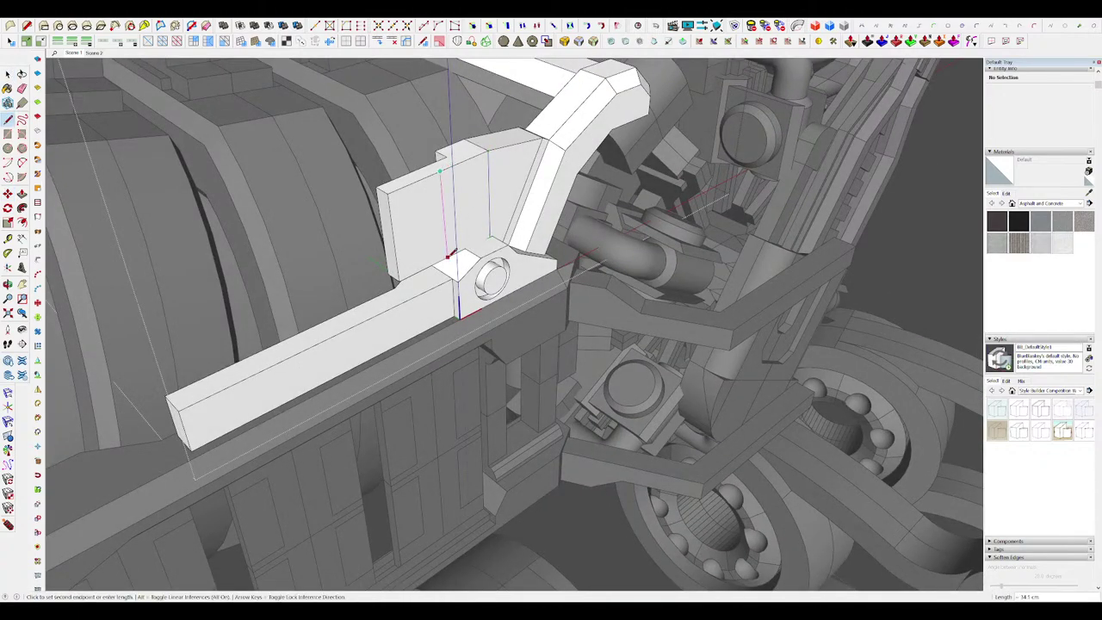
{"action": "middle_click_drag", "start_coordinate": [449, 254], "coordinate": [629, 285]}
{"action": "key", "text": "p"}
{"action": "left_click_drag", "start_coordinate": [629, 285], "coordinate": [594, 366]}
{"action": "middle_click_drag", "start_coordinate": [594, 366], "coordinate": [685, 270]}
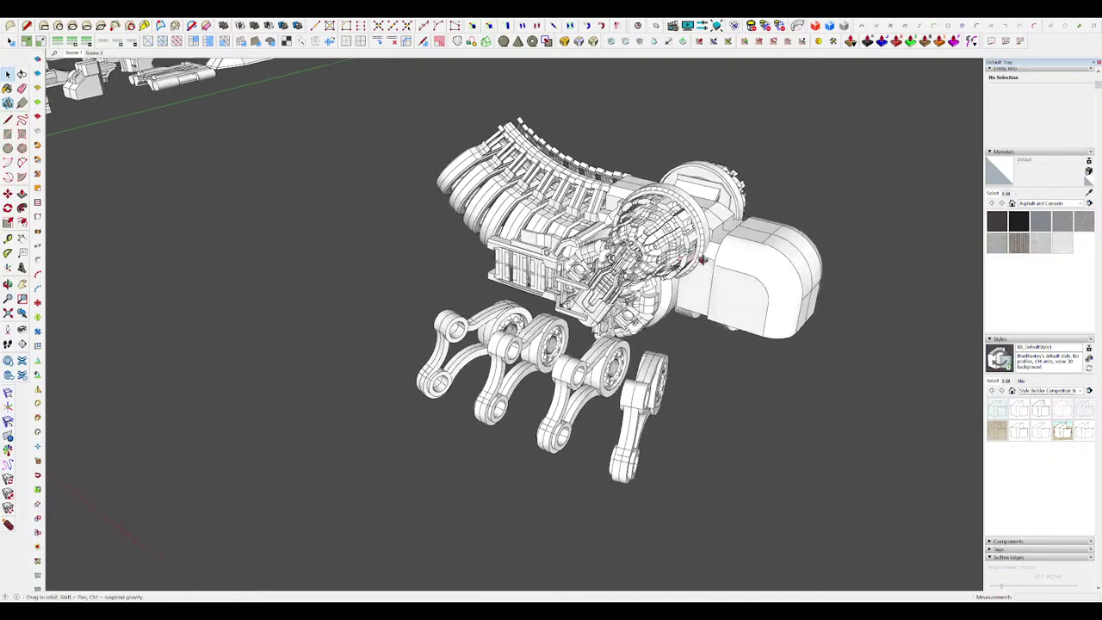
Step: Open the engine component and its nested part, hiding the rest of the model
{"action": "middle_click_drag", "start_coordinate": [708, 264], "coordinate": [597, 329]}
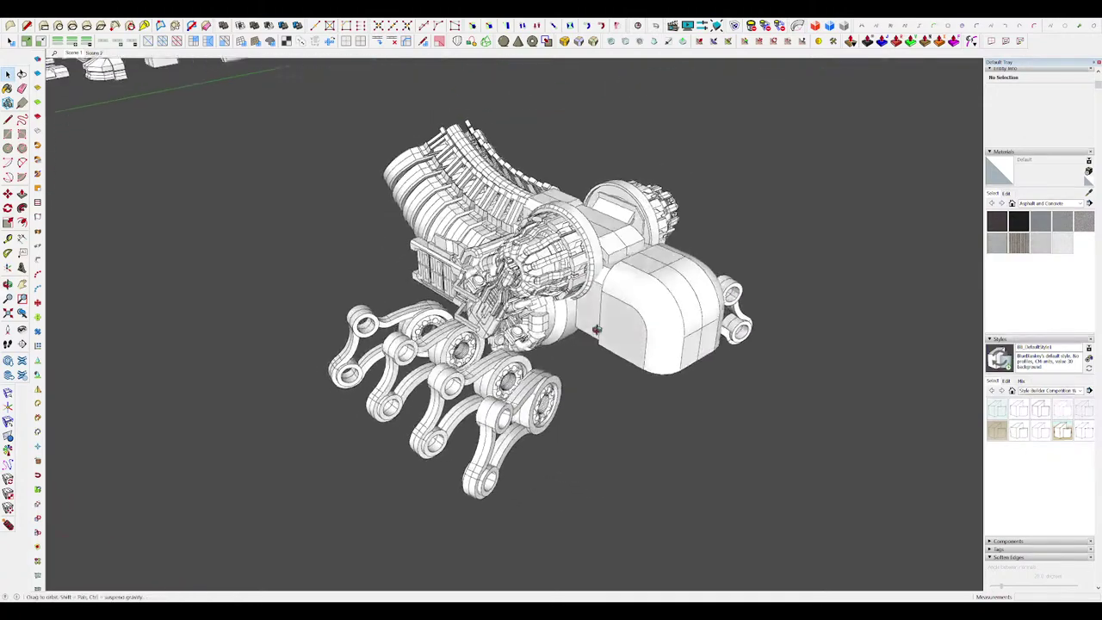
{"action": "scroll", "coordinate": [574, 256], "scroll_direction": "up", "scroll_amount": 3}
{"action": "double_click", "coordinate": [574, 256]}
{"action": "double_click", "coordinate": [574, 255]}
{"action": "key", "text": "h"}
{"action": "key", "text": "h"}
{"action": "key", "text": "h"}
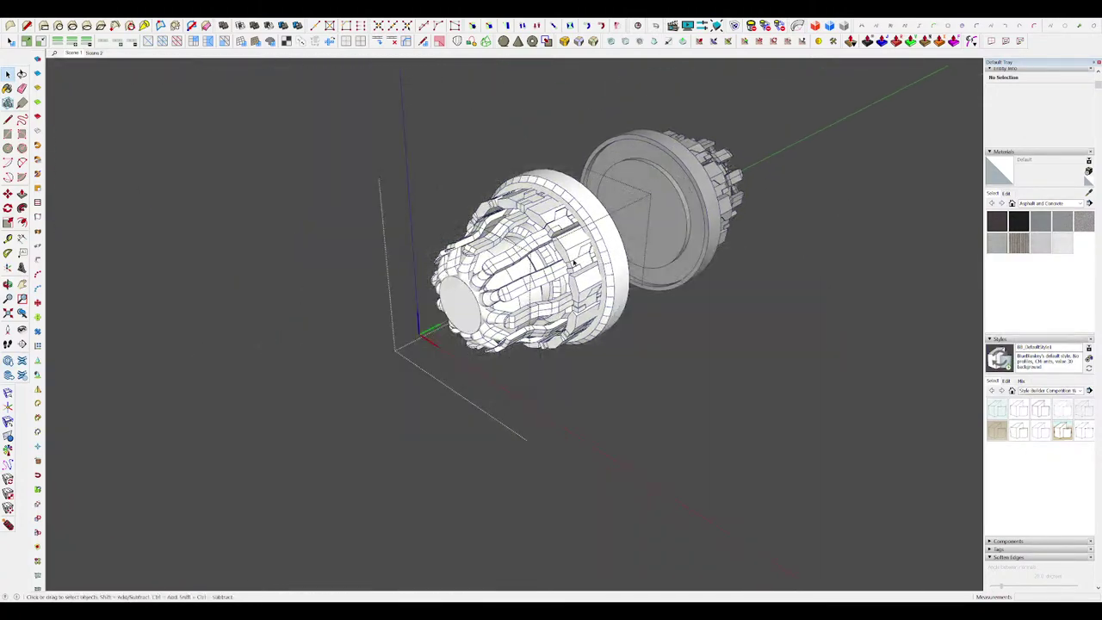
{"action": "middle_click_drag", "start_coordinate": [574, 257], "coordinate": [540, 209]}
{"action": "scroll", "coordinate": [539, 208], "scroll_direction": "down", "scroll_amount": 3}
{"action": "key", "text": "r"}
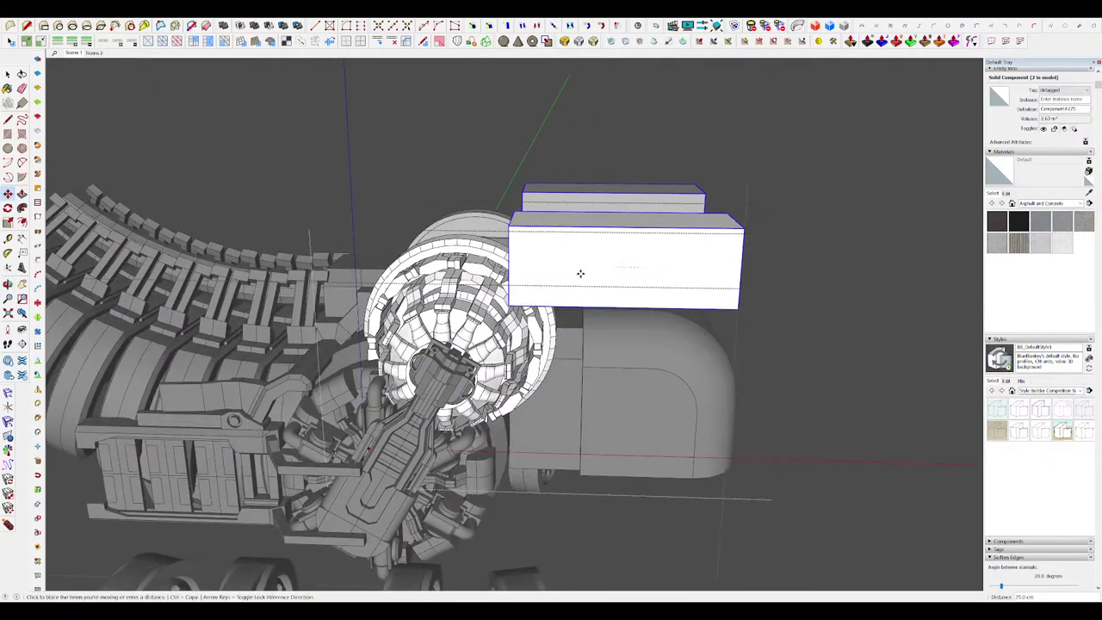
Step: Move the two boxes above the turbine, then step out and open one box's group
{"action": "left_click", "coordinate": [626, 268]}
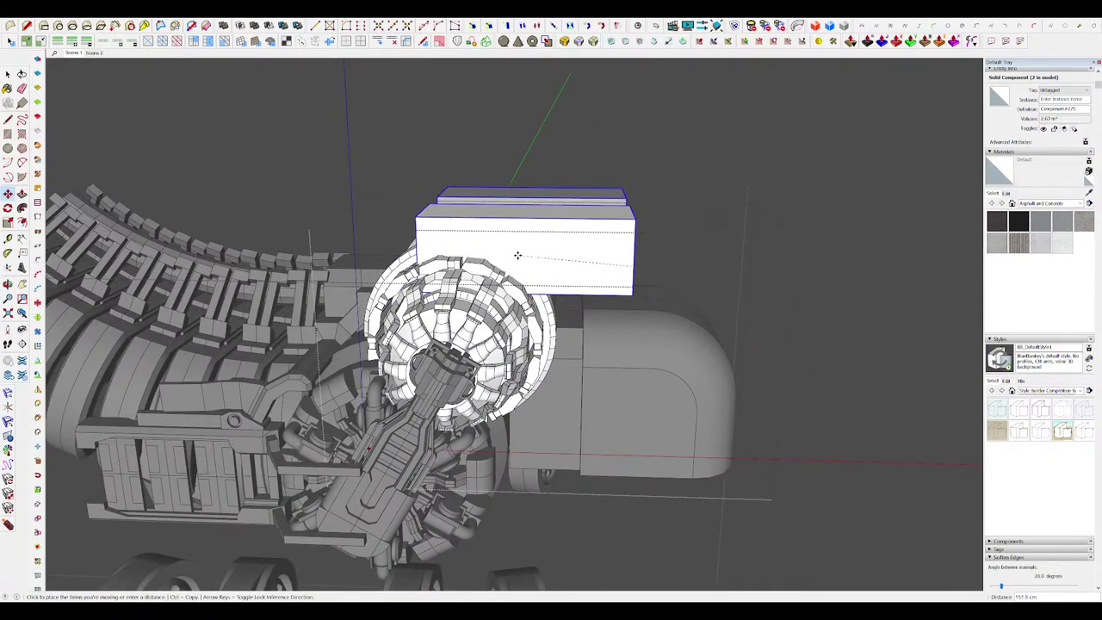
{"action": "left_click", "coordinate": [567, 268]}
{"action": "key", "text": "space"}
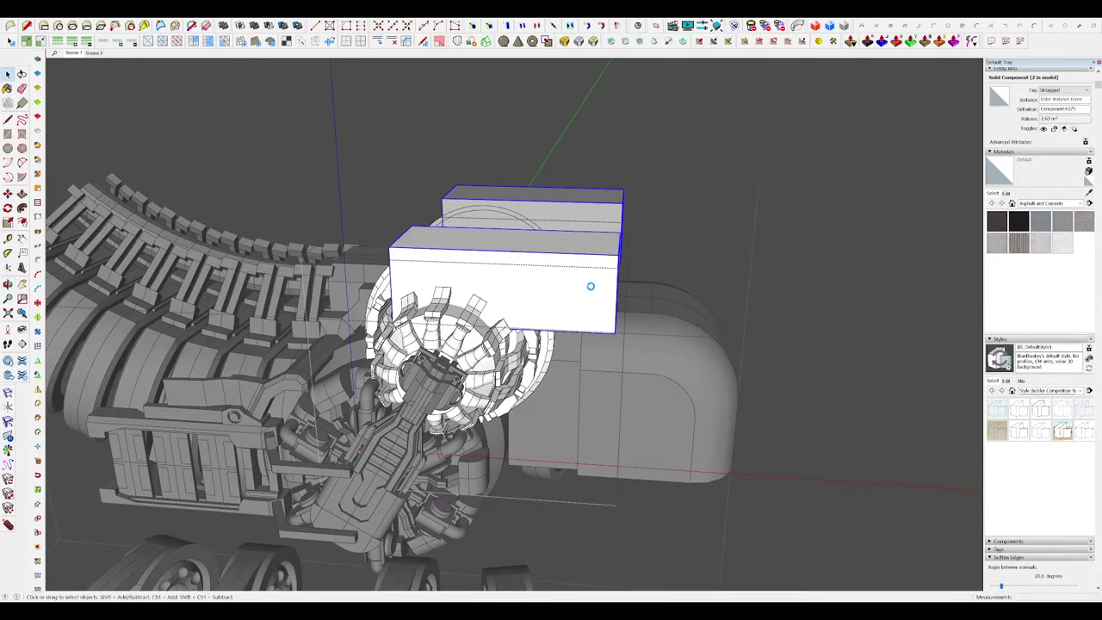
{"action": "middle_click_drag", "start_coordinate": [475, 500], "coordinate": [422, 504]}
{"action": "key", "text": "Escape"}
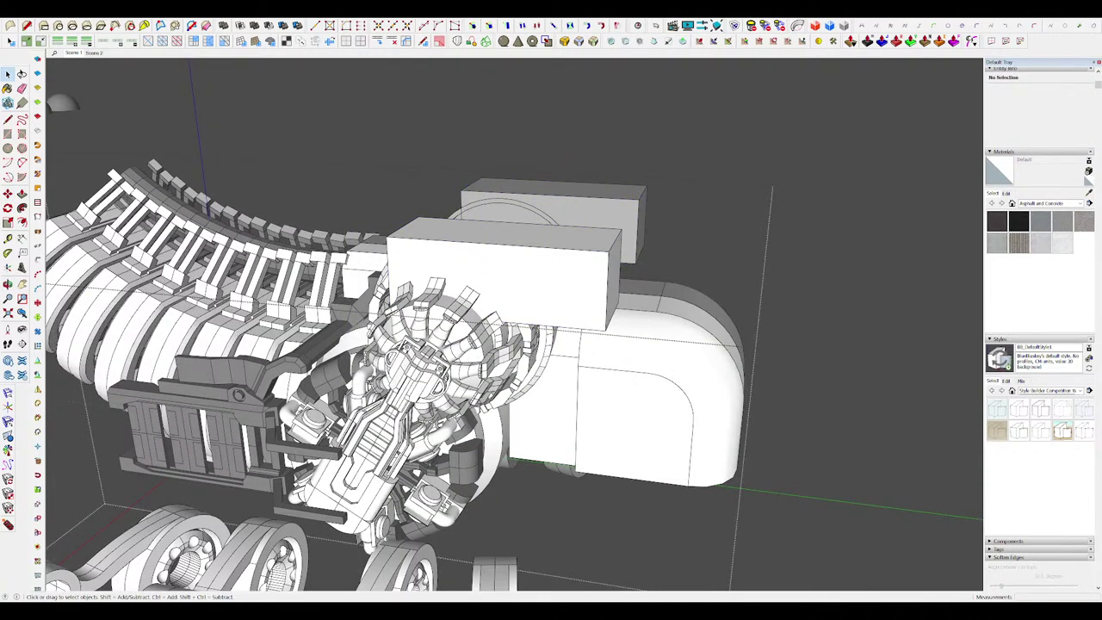
{"action": "middle_click_drag", "start_coordinate": [662, 227], "coordinate": [561, 275]}
{"action": "key", "text": "space"}
{"action": "double_click", "coordinate": [570, 276]}
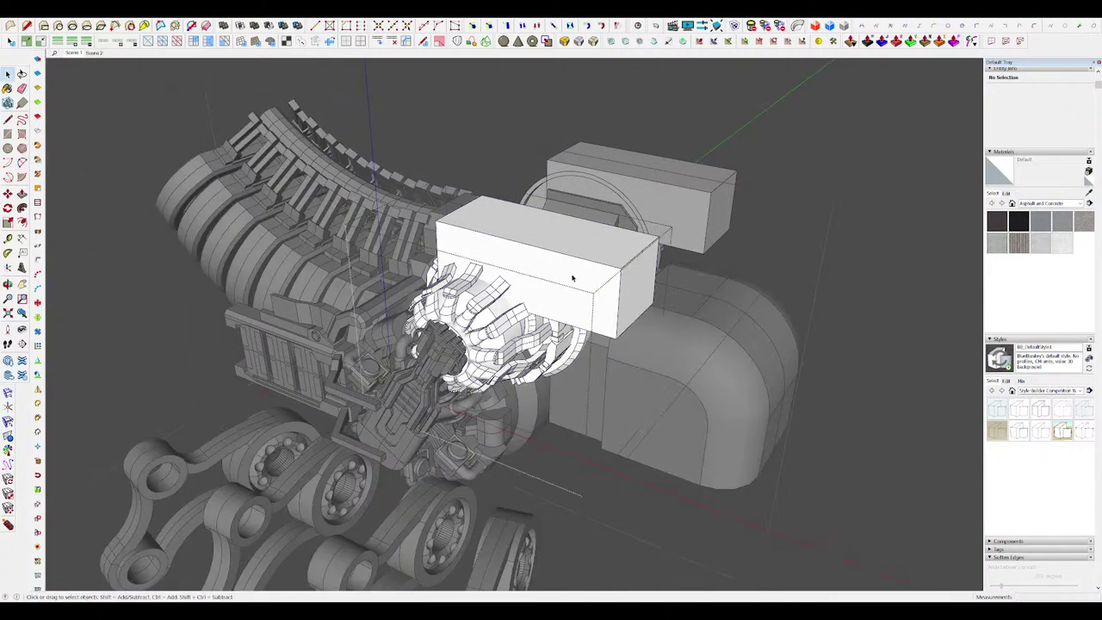
{"action": "scroll", "coordinate": [568, 279], "scroll_direction": "down", "scroll_amount": 3}
Step: Draw an arc across the box face and push the part outside it away to round the end
{"action": "scroll", "coordinate": [571, 295], "scroll_direction": "up", "scroll_amount": 3}
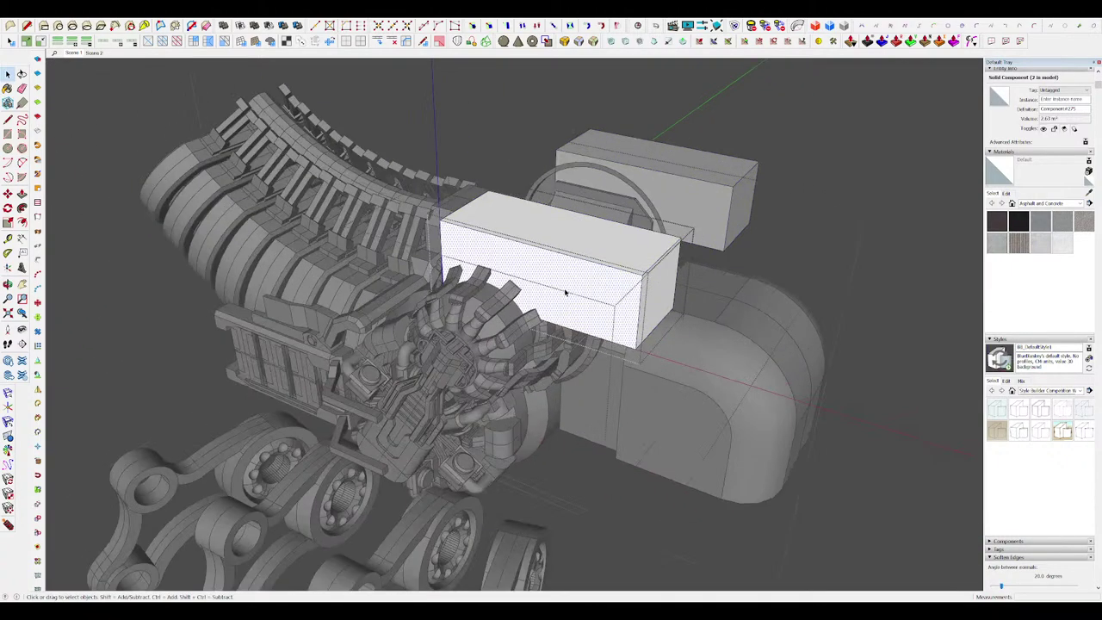
{"action": "left_click", "coordinate": [575, 294]}
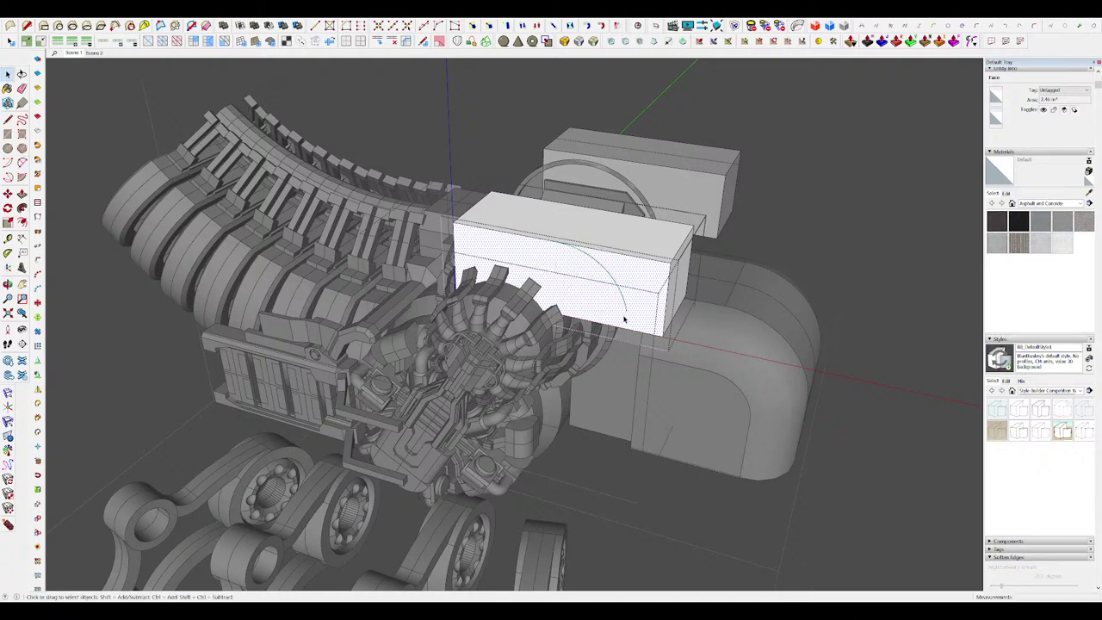
{"action": "left_click", "coordinate": [628, 313]}
{"action": "key", "text": "p"}
{"action": "scroll", "coordinate": [629, 319], "scroll_direction": "up", "scroll_amount": 4}
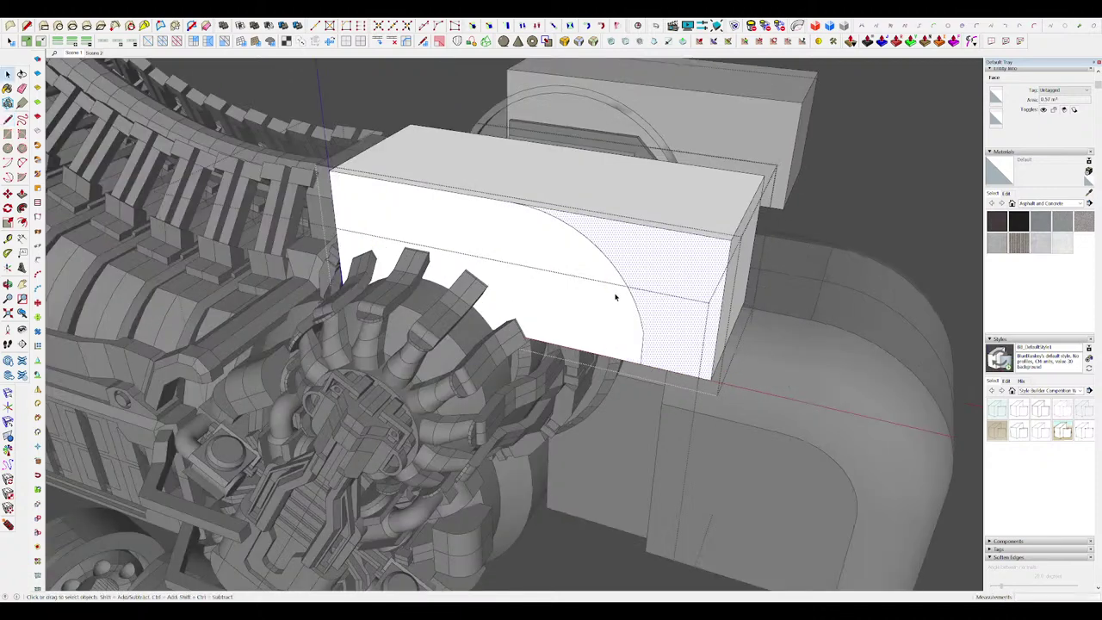
{"action": "left_click", "coordinate": [659, 238]}
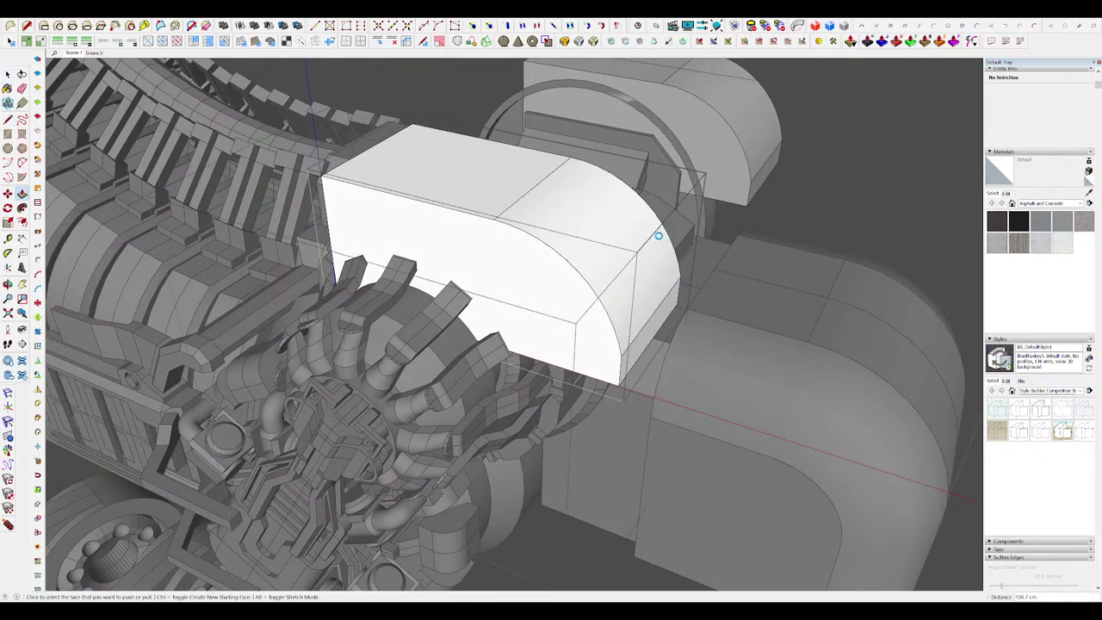
{"action": "scroll", "coordinate": [658, 240], "scroll_direction": "down", "scroll_amount": 5}
{"action": "middle_click_drag", "start_coordinate": [714, 267], "coordinate": [679, 276]}
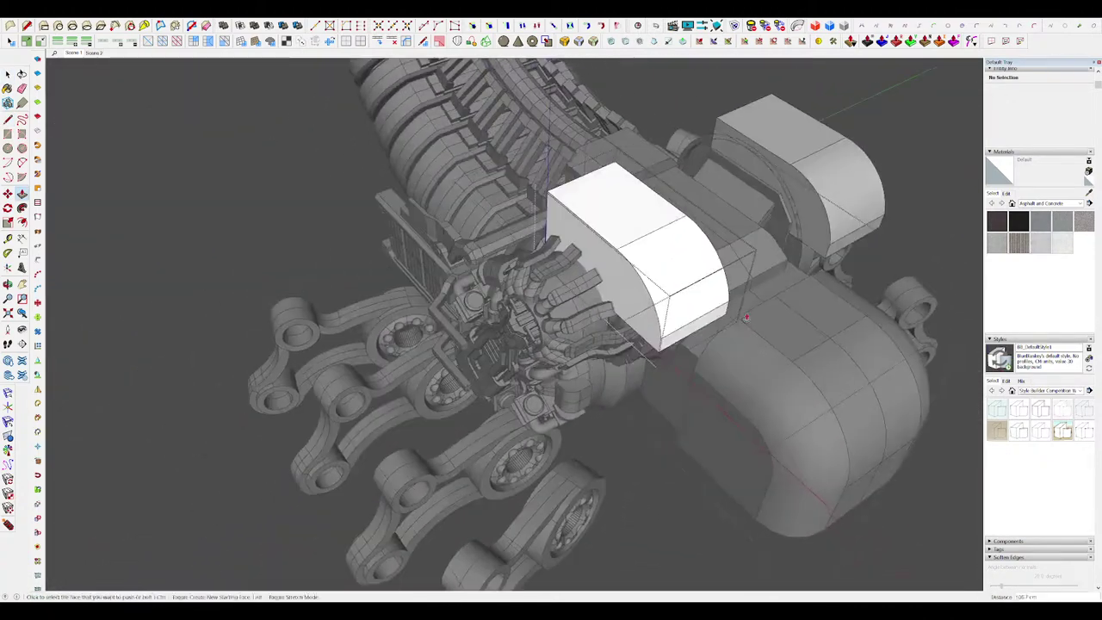
{"action": "scroll", "coordinate": [671, 250], "scroll_direction": "up", "scroll_amount": 4}
{"action": "key", "text": "space"}
{"action": "middle_click_drag", "start_coordinate": [585, 279], "coordinate": [620, 259]}
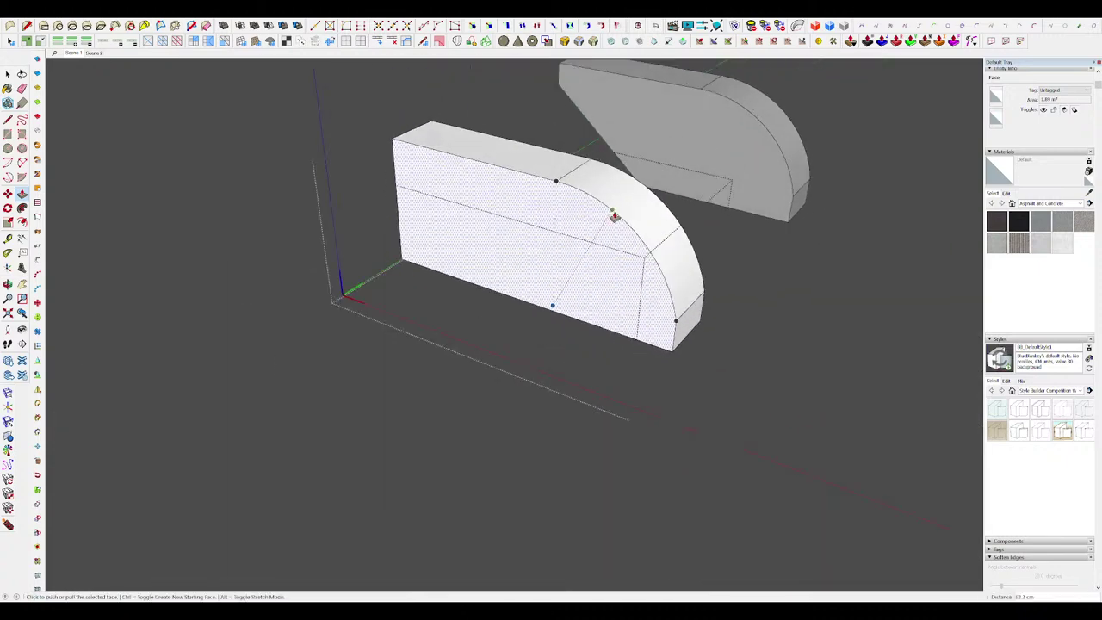
{"action": "scroll", "coordinate": [614, 216], "scroll_direction": "up", "scroll_amount": 2}
Step: Reopen the curved box group and offset its face outline inward
{"action": "key", "text": "f"}
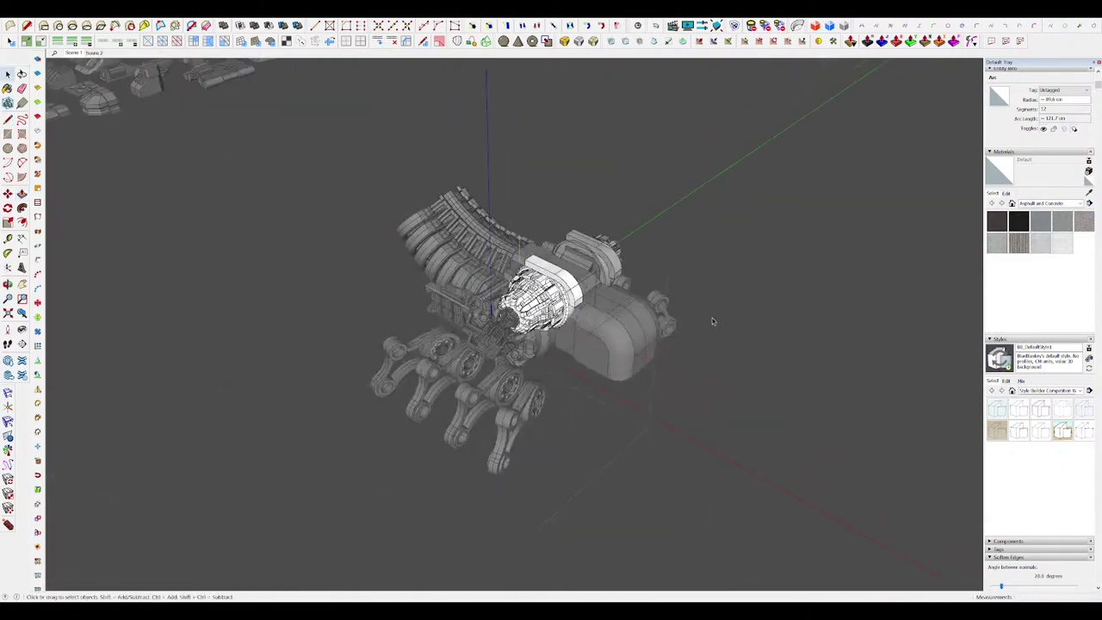
{"action": "left_click", "coordinate": [732, 339]}
{"action": "middle_click_drag", "start_coordinate": [713, 321], "coordinate": [621, 240]}
{"action": "scroll", "coordinate": [623, 302], "scroll_direction": "up", "scroll_amount": 5}
{"action": "key", "text": "q"}
{"action": "left_click", "coordinate": [596, 276]}
{"action": "left_click", "coordinate": [594, 253]}
{"action": "scroll", "coordinate": [594, 253], "scroll_direction": "up", "scroll_amount": 3}
{"action": "left_click", "coordinate": [610, 222]}
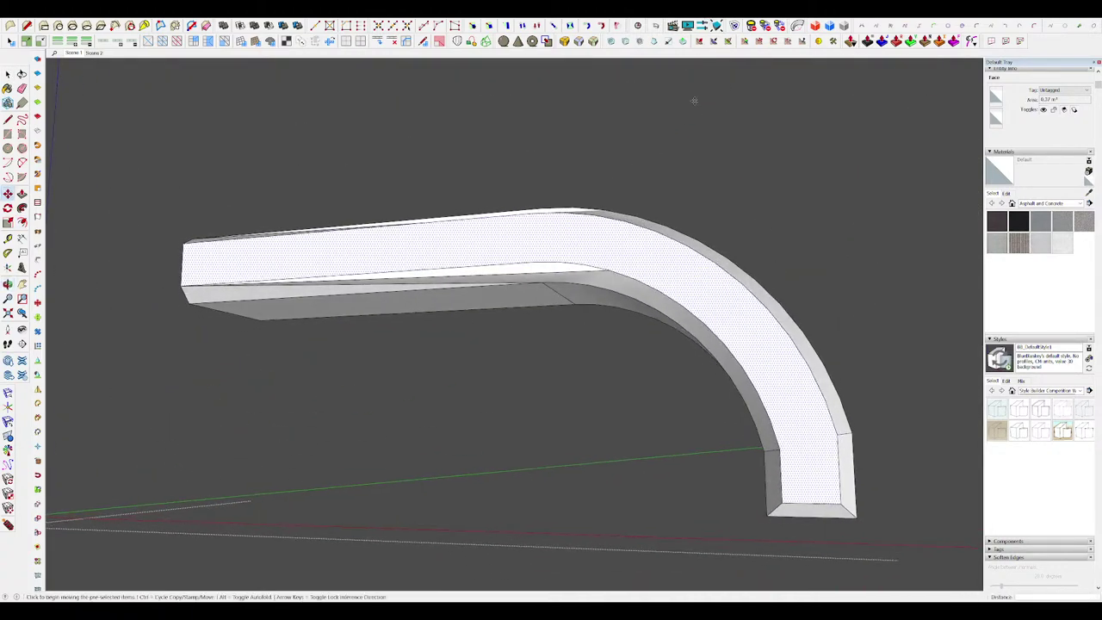
Step: Draw a line across the curved strip's top face to split it
{"action": "middle_click_drag", "start_coordinate": [694, 101], "coordinate": [652, 287]}
{"action": "key", "text": "l"}
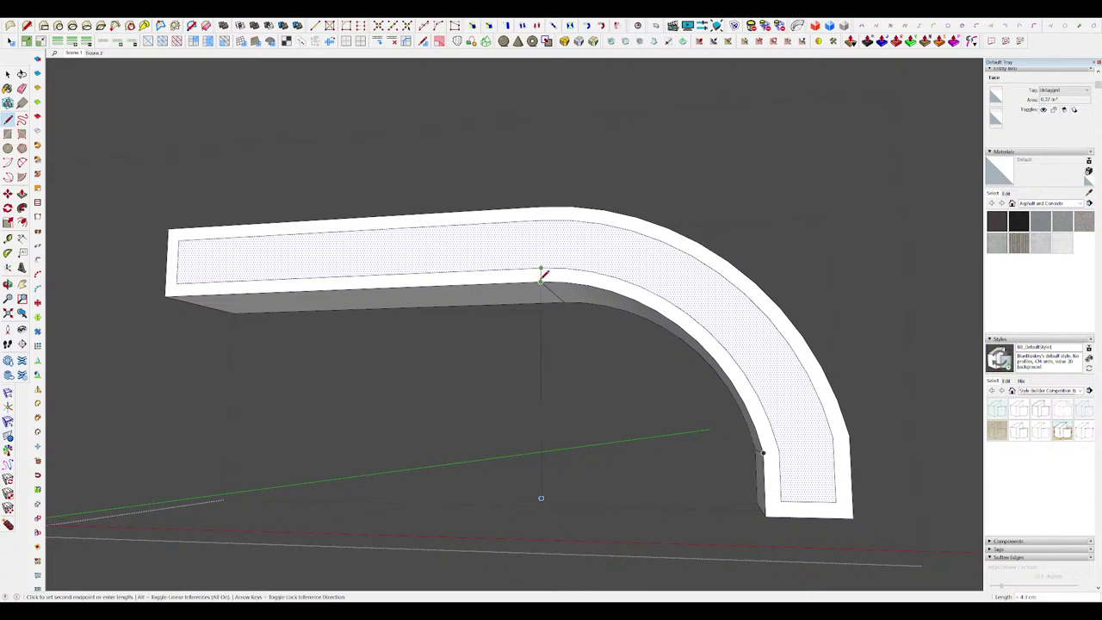
{"action": "scroll", "coordinate": [549, 212], "scroll_direction": "up", "scroll_amount": 3}
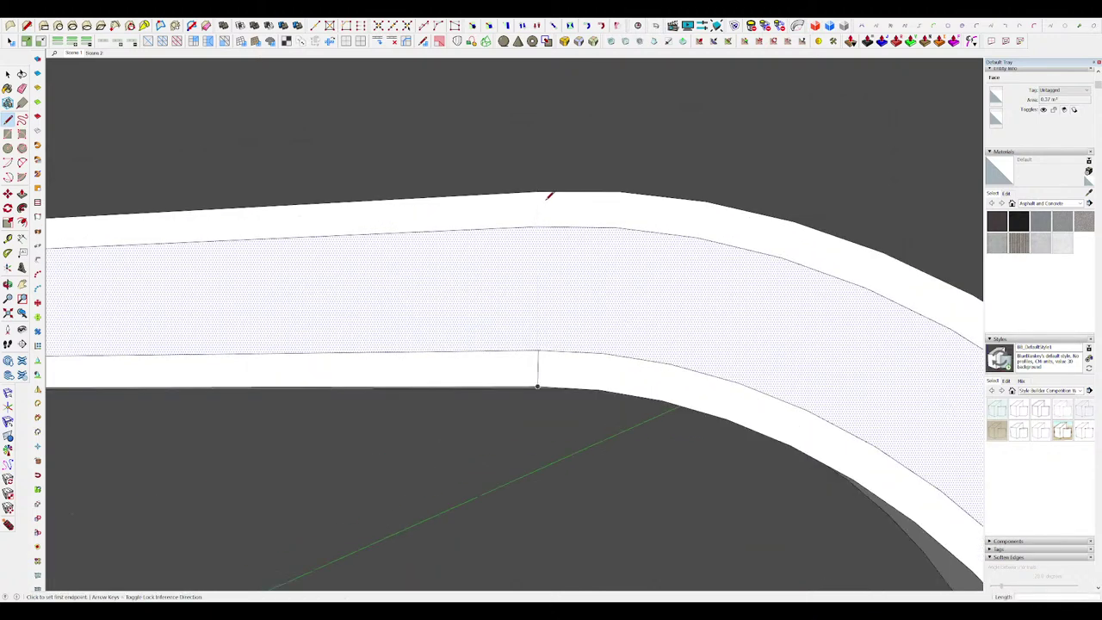
{"action": "left_click", "coordinate": [536, 226]}
{"action": "key", "text": "space"}
{"action": "scroll", "coordinate": [607, 243], "scroll_direction": "down", "scroll_amount": 4}
{"action": "middle_click_drag", "start_coordinate": [647, 279], "coordinate": [689, 295]}
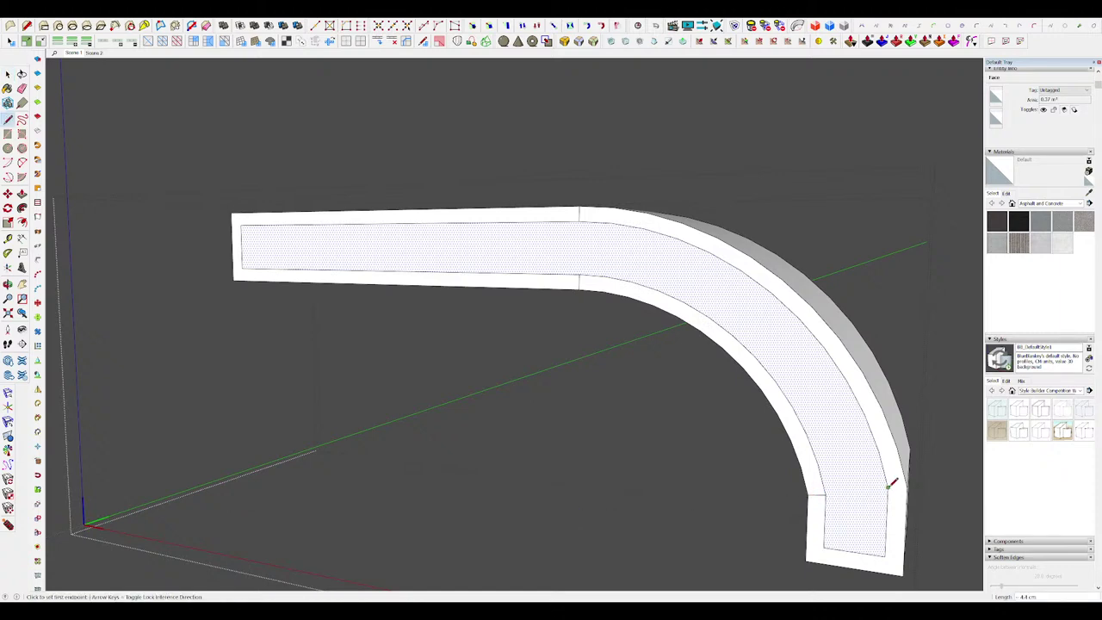
{"action": "key", "text": "space"}
{"action": "scroll", "coordinate": [848, 419], "scroll_direction": "up", "scroll_amount": 3}
{"action": "middle_click_drag", "start_coordinate": [796, 234], "coordinate": [777, 265]}
Step: Chamfer the outer curved face into quad segments with SplitSausage
{"action": "left_click", "coordinate": [767, 247]}
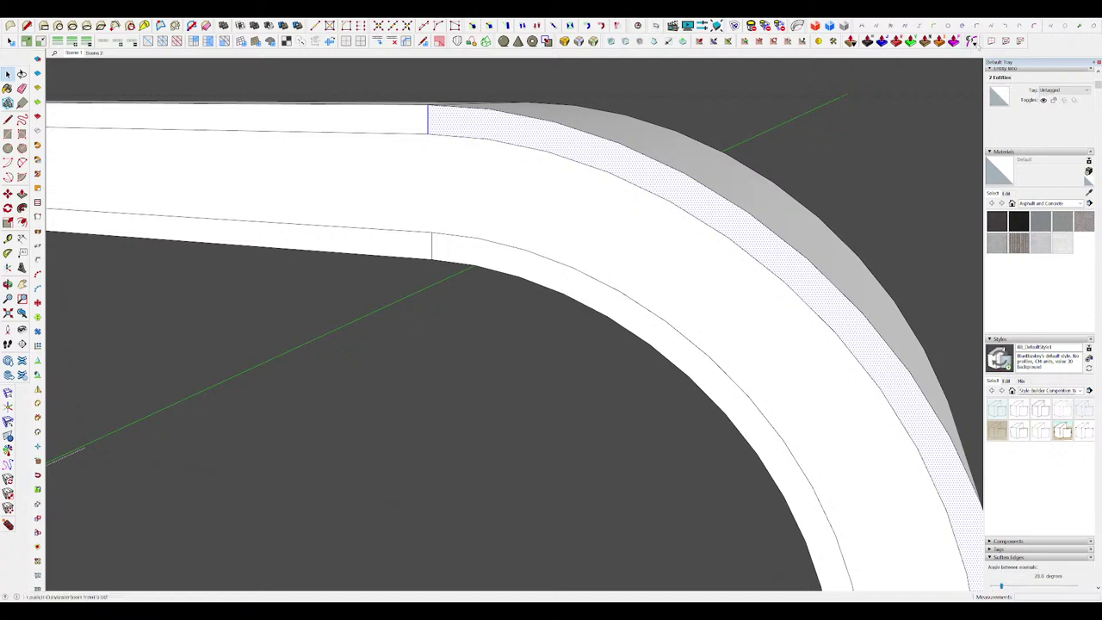
{"action": "scroll", "coordinate": [488, 175], "scroll_direction": "down", "scroll_amount": 5}
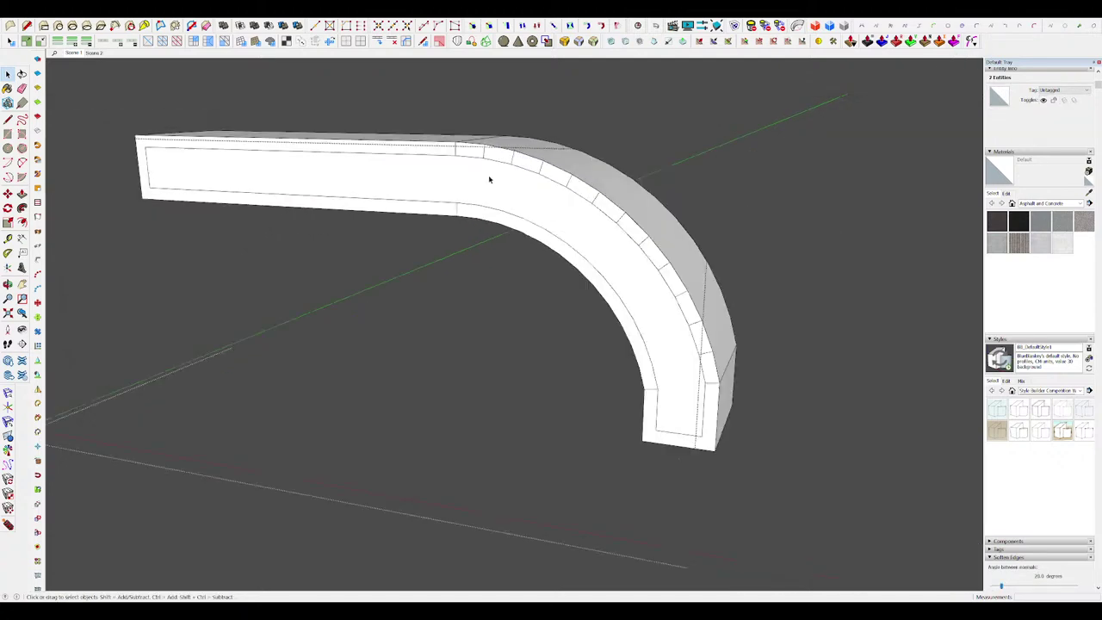
{"action": "scroll", "coordinate": [633, 335], "scroll_direction": "up", "scroll_amount": 3}
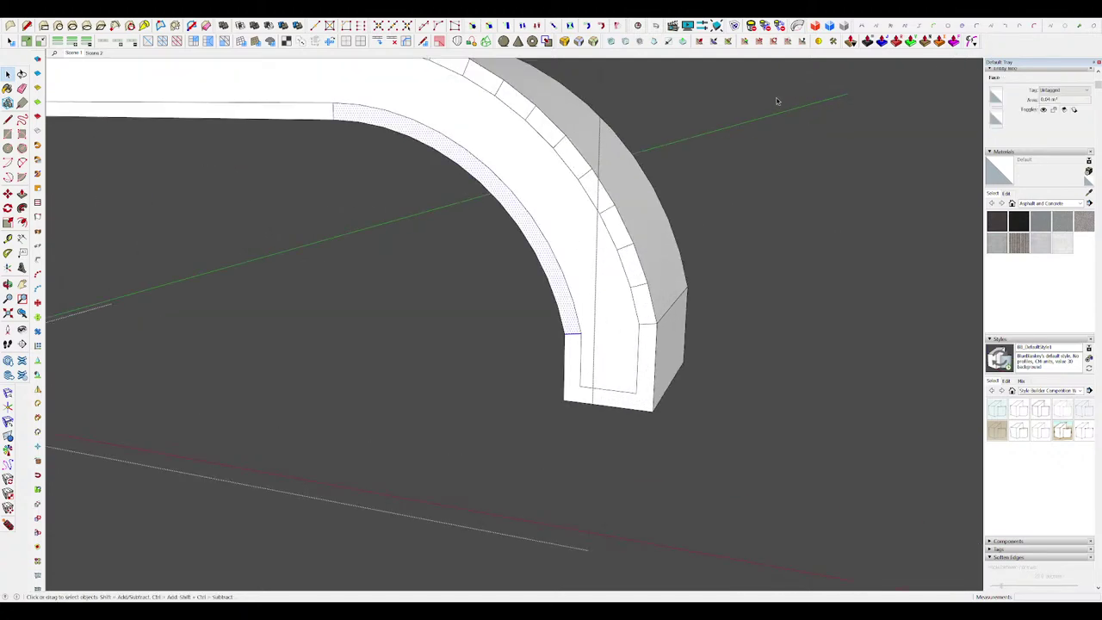
{"action": "scroll", "coordinate": [634, 309], "scroll_direction": "down", "scroll_amount": 5}
Step: Move the strip's inner face outward
{"action": "mouse_move", "coordinate": [635, 309]}
{"action": "middle_mouse_down"}
{"action": "mouse_move", "coordinate": [556, 238]}
{"action": "mouse_move", "coordinate": [586, 224]}
{"action": "mouse_move", "coordinate": [573, 214]}
{"action": "mouse_move", "coordinate": [607, 245]}
{"action": "mouse_move", "coordinate": [565, 173]}
{"action": "mouse_move", "coordinate": [616, 211]}
{"action": "mouse_move", "coordinate": [694, 222]}
{"action": "mouse_move", "coordinate": [654, 302]}
{"action": "middle_mouse_up"}
{"action": "left_click", "coordinate": [585, 224]}
{"action": "key", "text": "m"}
{"action": "left_click", "coordinate": [573, 214]}
{"action": "left_click", "coordinate": [557, 223]}
{"action": "key", "text": "i"}
Step: Lower the end edge 4.3 cm and erase the stray edge at the bottom tip
{"action": "key", "text": "i"}
{"action": "left_click", "coordinate": [693, 221]}
{"action": "key", "text": "m"}
{"action": "left_click", "coordinate": [611, 195]}
{"action": "left_click", "coordinate": [656, 222]}
{"action": "left_click", "coordinate": [628, 222]}
{"action": "scroll", "coordinate": [628, 222], "scroll_direction": "down", "scroll_amount": 4}
{"action": "key", "text": "i"}
{"action": "scroll", "coordinate": [468, 172], "scroll_direction": "up", "scroll_amount": 3}
Step: Shift the arm's end edge further left and close the edited group
{"action": "mouse_move", "coordinate": [467, 173]}
{"action": "middle_mouse_down"}
{"action": "mouse_move", "coordinate": [600, 288]}
{"action": "mouse_move", "coordinate": [482, 241]}
{"action": "middle_mouse_up"}
{"action": "scroll", "coordinate": [570, 324], "scroll_direction": "up", "scroll_amount": 3}
{"action": "key", "text": "m"}
{"action": "left_click", "coordinate": [576, 303]}
{"action": "left_click", "coordinate": [562, 302]}
{"action": "scroll", "coordinate": [561, 236], "scroll_direction": "down", "scroll_amount": 5}
{"action": "key", "text": "space"}
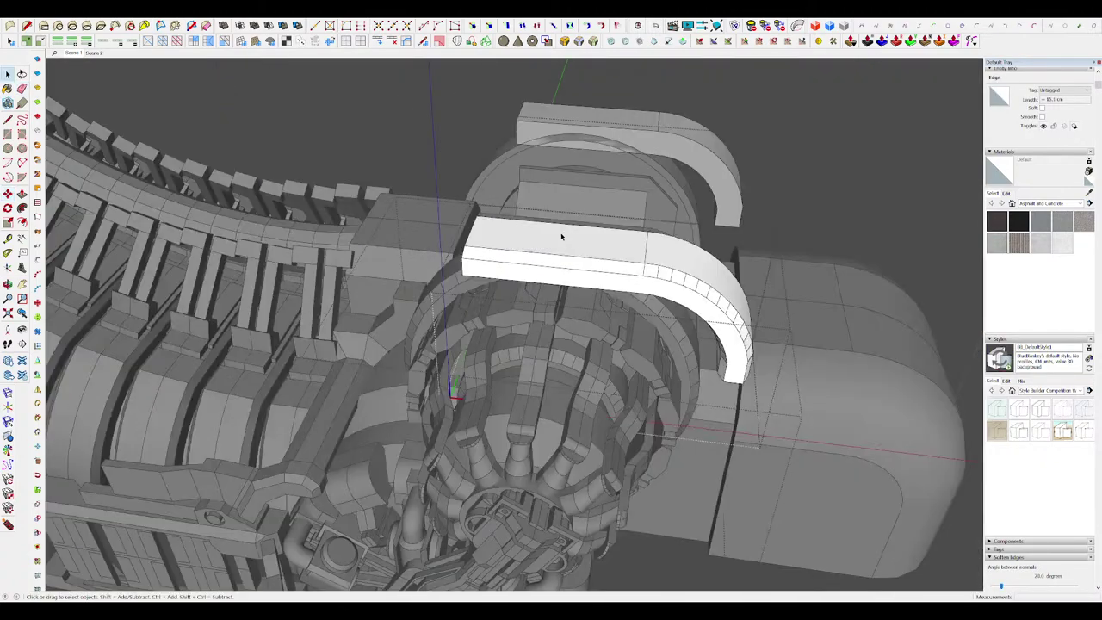
{"action": "middle_click_drag", "start_coordinate": [561, 237], "coordinate": [688, 284]}
{"action": "scroll", "coordinate": [526, 231], "scroll_direction": "down", "scroll_amount": 6}
{"action": "left_click", "coordinate": [775, 293]}
{"action": "scroll", "coordinate": [775, 293], "scroll_direction": "down", "scroll_amount": 3}
{"action": "scroll", "coordinate": [682, 282], "scroll_direction": "up", "scroll_amount": 5}
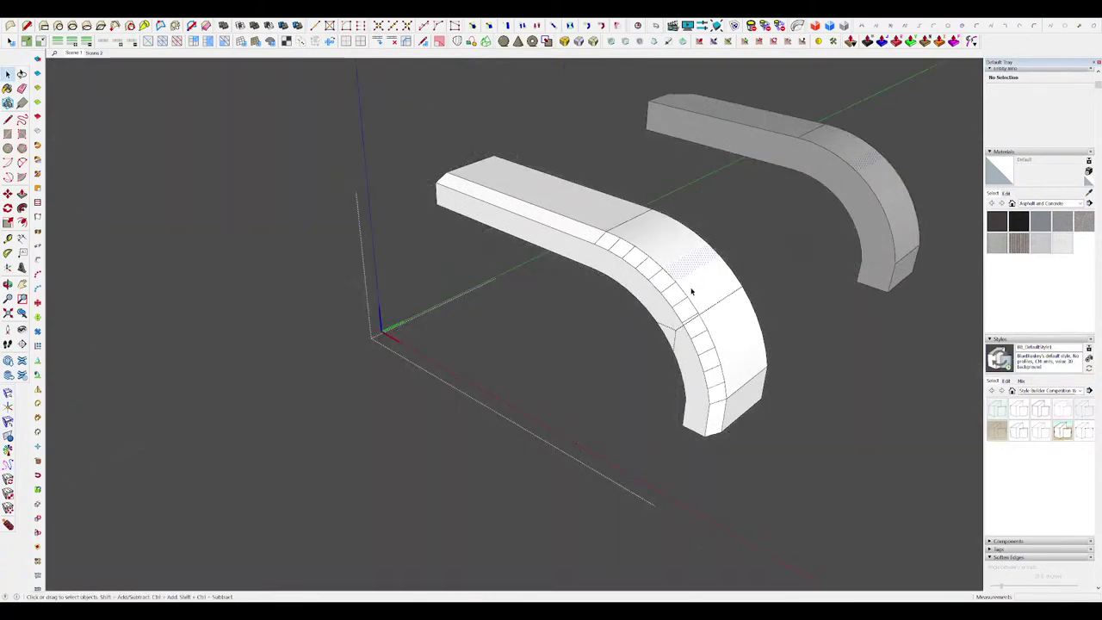
{"action": "scroll", "coordinate": [691, 292], "scroll_direction": "up", "scroll_amount": 3}
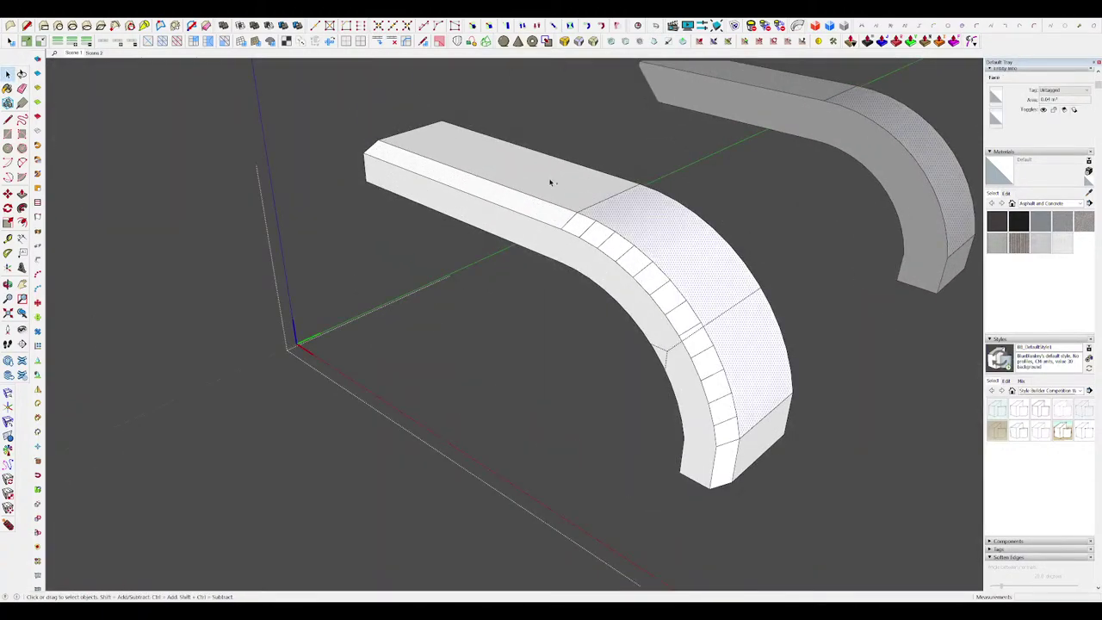
Step: Soften the chamfer's cross edges with Ctrl+Eraser
{"action": "mouse_move", "coordinate": [551, 180]}
{"action": "middle_mouse_down"}
{"action": "mouse_move", "coordinate": [536, 147]}
{"action": "mouse_move", "coordinate": [524, 190]}
{"action": "mouse_move", "coordinate": [689, 307]}
{"action": "mouse_move", "coordinate": [698, 447]}
{"action": "middle_mouse_up"}
{"action": "key", "text": "e"}
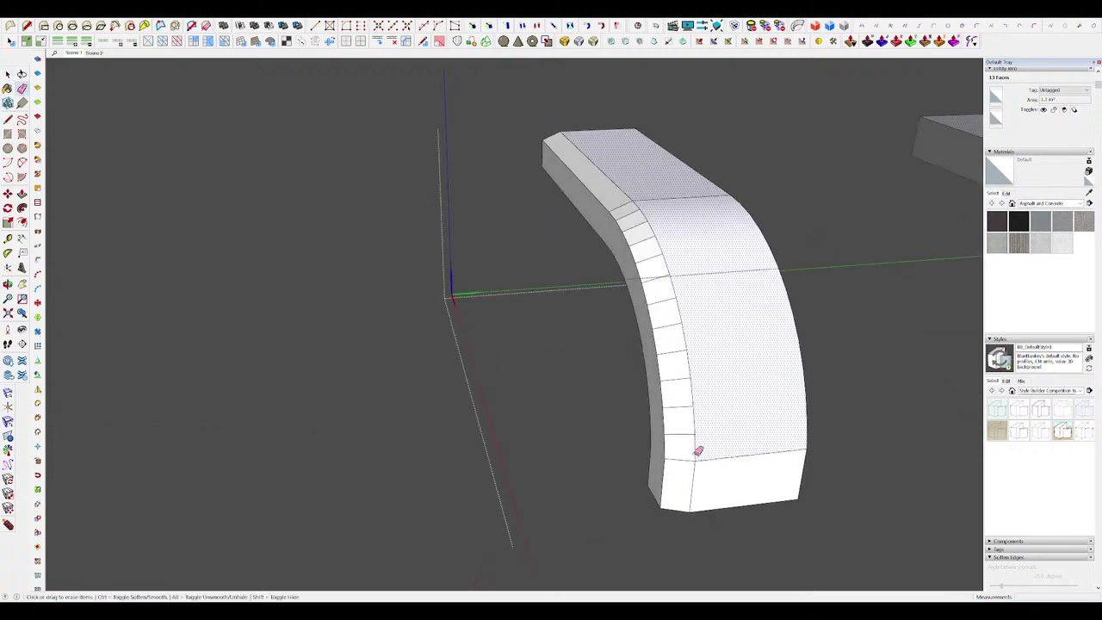
{"action": "left_click_drag", "start_coordinate": [688, 466], "coordinate": [657, 292], "text": "ctrl"}
{"action": "left_click_drag", "start_coordinate": [689, 434], "coordinate": [685, 391], "text": "ctrl"}
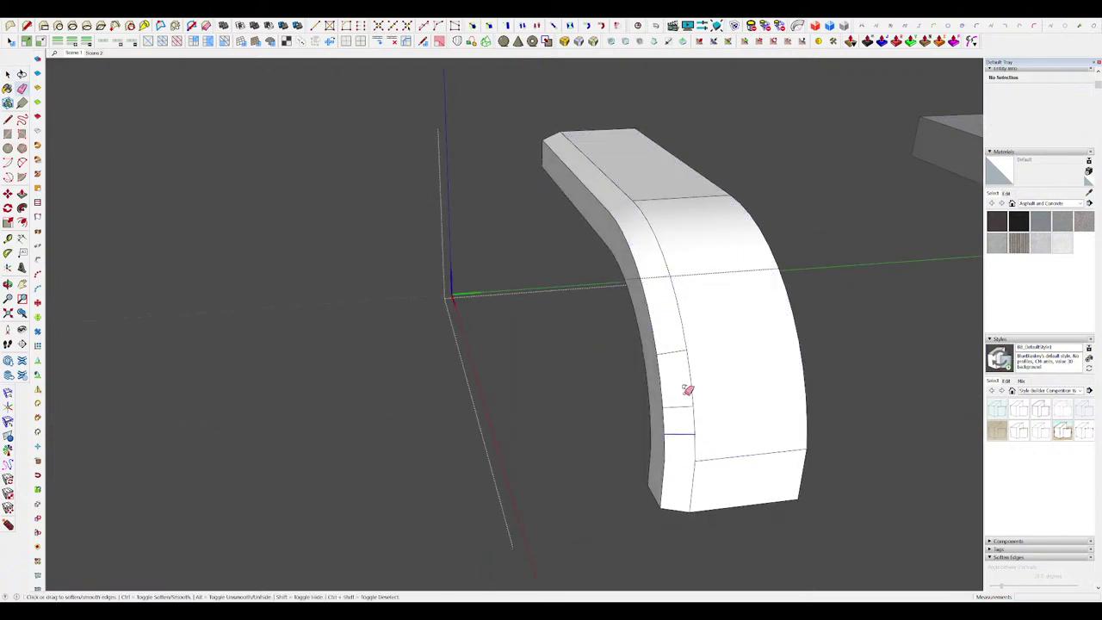
{"action": "key", "text": "space"}
Step: Select the band's curved, top and chamfer faces and scale them narrower from the side
{"action": "left_click", "coordinate": [707, 290]}
{"action": "left_click", "coordinate": [654, 172], "text": "shift"}
{"action": "left_click", "coordinate": [625, 206], "text": "shift"}
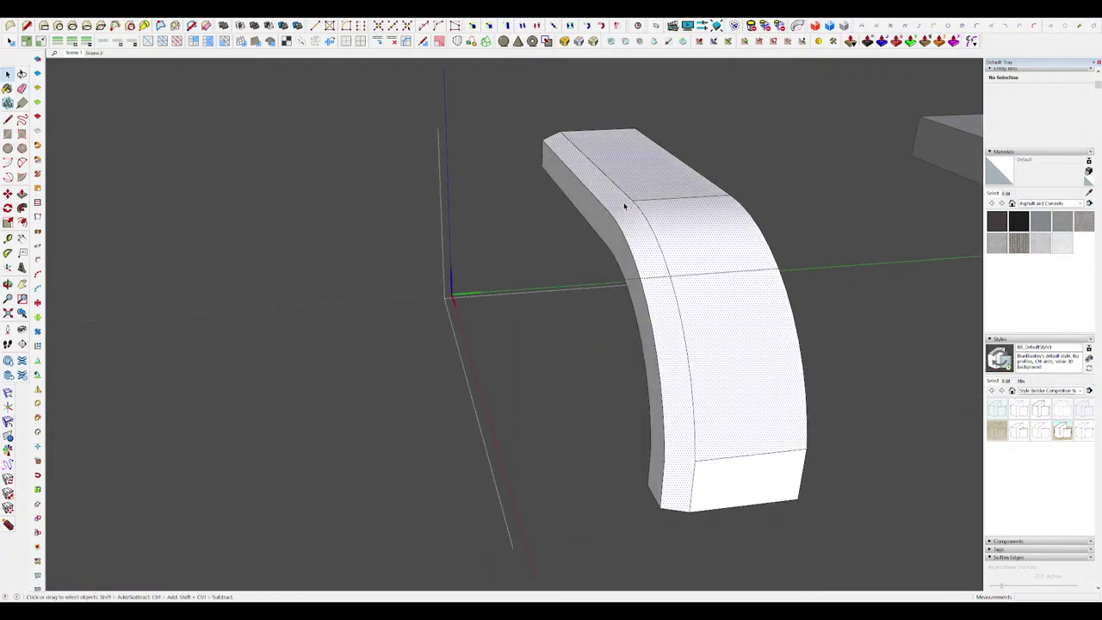
{"action": "middle_click_drag", "start_coordinate": [732, 476], "coordinate": [700, 310]}
{"action": "key", "text": "s"}
{"action": "middle_click_drag", "start_coordinate": [754, 199], "coordinate": [790, 247]}
{"action": "key", "text": "space"}
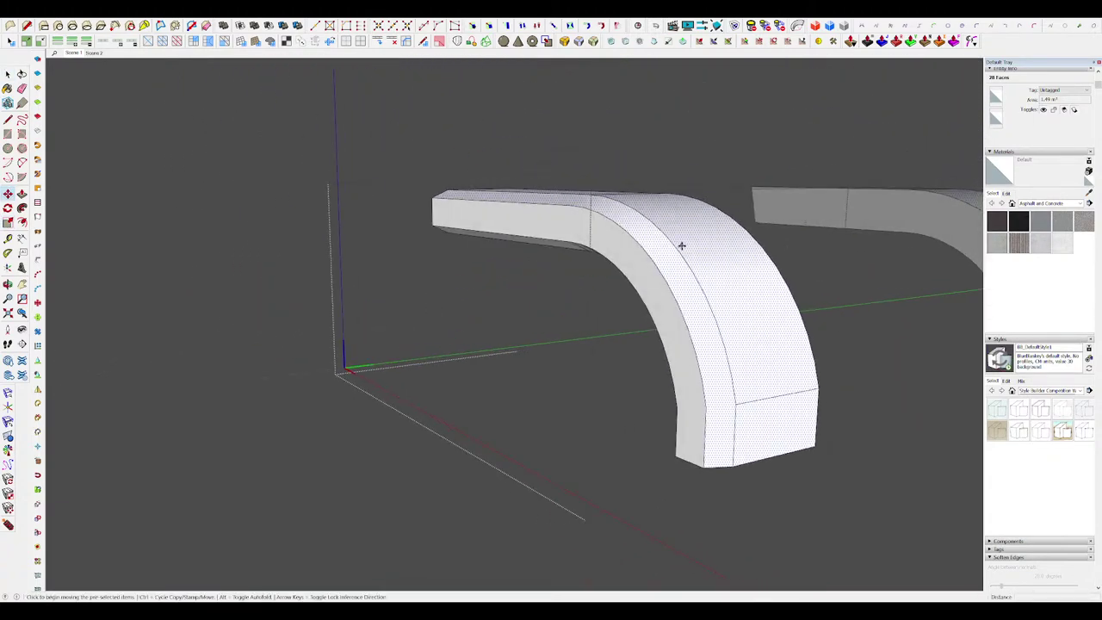
{"action": "middle_click_drag", "start_coordinate": [663, 231], "coordinate": [777, 353]}
{"action": "key", "text": "s"}
{"action": "left_click_drag", "start_coordinate": [755, 323], "coordinate": [739, 319]}
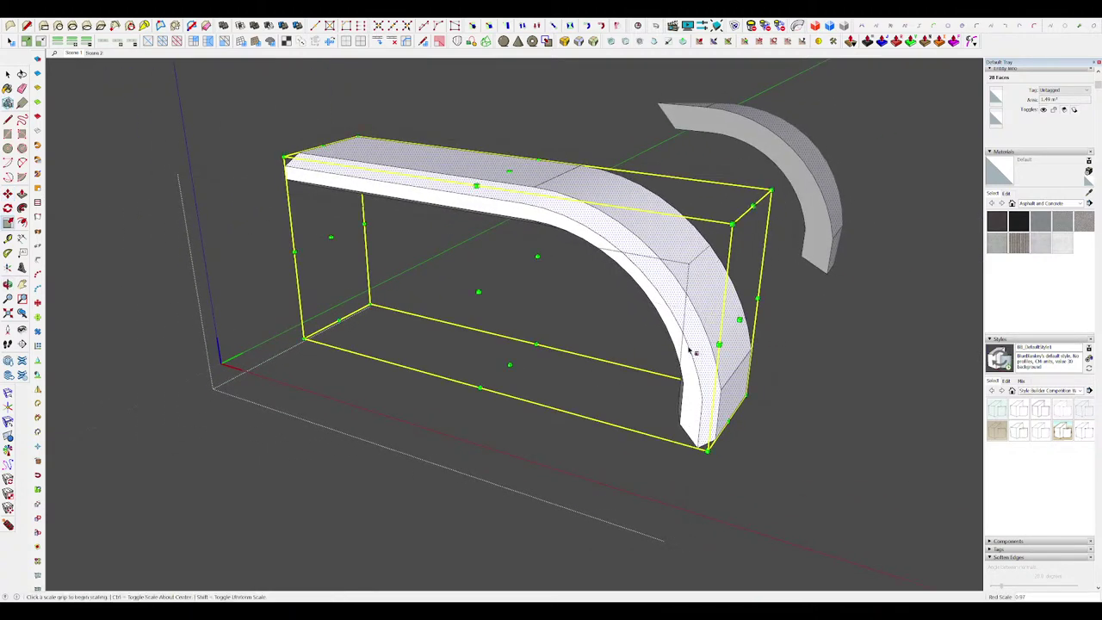
Step: Move the curved band up onto the end-cap housing
{"action": "mouse_move", "coordinate": [694, 351]}
{"action": "middle_mouse_down"}
{"action": "mouse_move", "coordinate": [680, 335]}
{"action": "mouse_move", "coordinate": [672, 362]}
{"action": "mouse_move", "coordinate": [680, 344]}
{"action": "middle_mouse_up"}
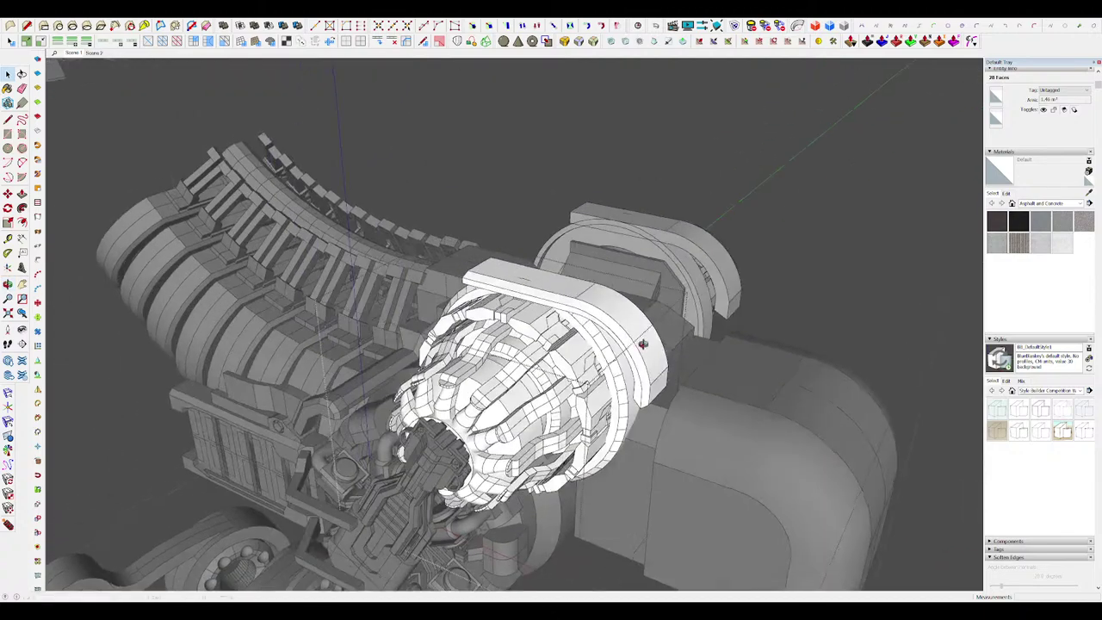
{"action": "left_click", "coordinate": [588, 304]}
{"action": "key", "text": "m"}
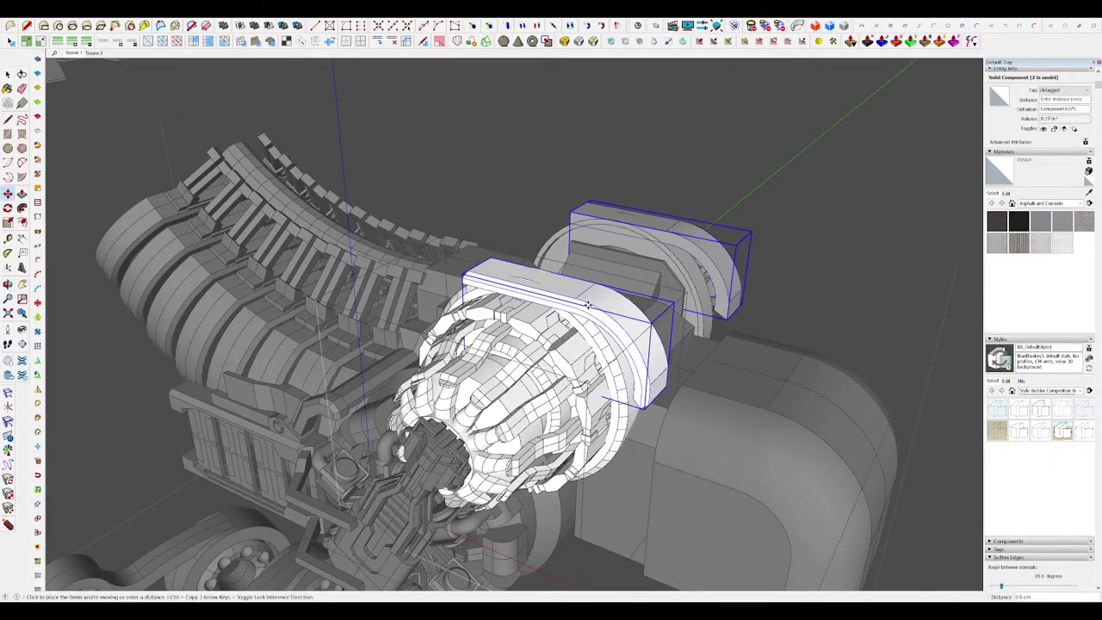
{"action": "left_click", "coordinate": [587, 296]}
{"action": "key", "text": "space"}
{"action": "middle_click_drag", "start_coordinate": [588, 295], "coordinate": [626, 313]}
Step: Open the arched cover for editing and Push/Pull it wider
{"action": "double_click", "coordinate": [559, 289]}
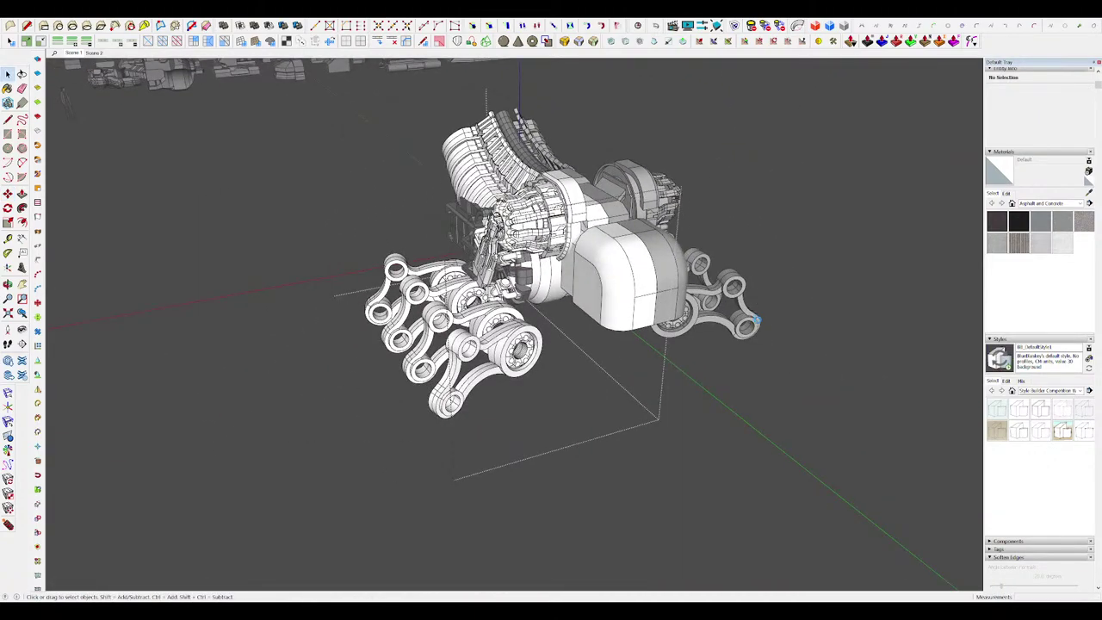
{"action": "scroll", "coordinate": [604, 241], "scroll_direction": "up", "scroll_amount": 8}
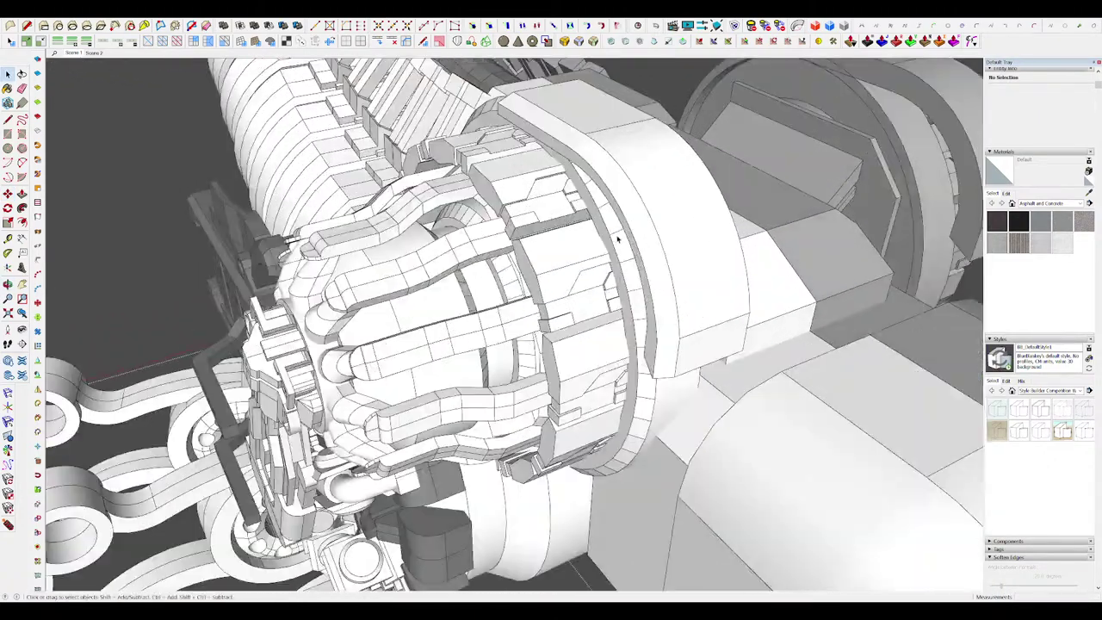
{"action": "double_click", "coordinate": [629, 214]}
{"action": "left_click", "coordinate": [566, 187]}
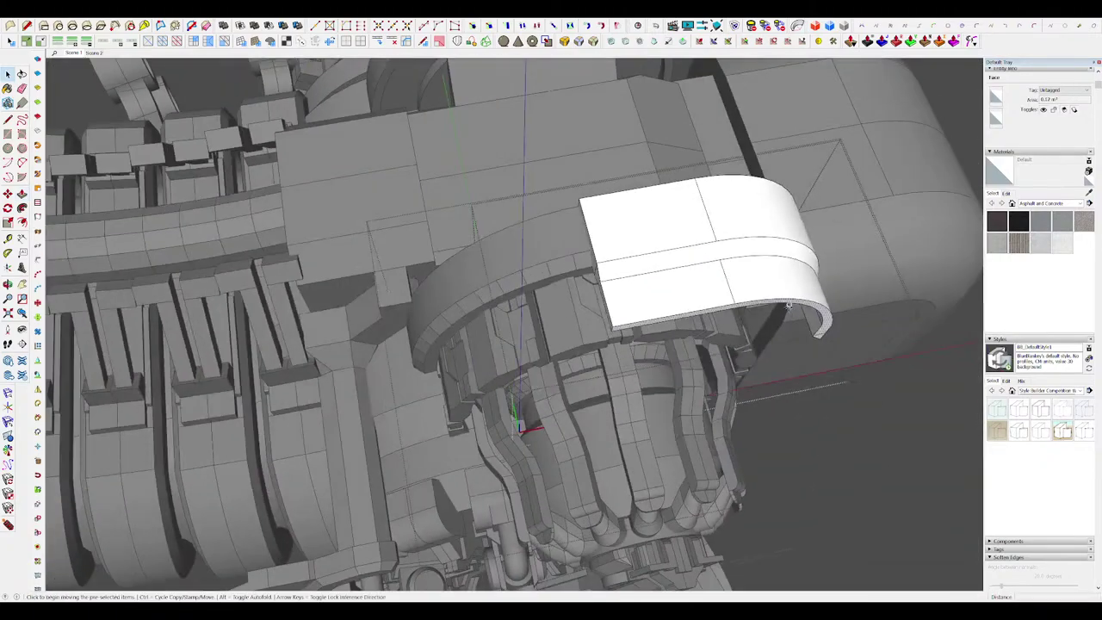
Step: Move one face of the arched cover to a new position
{"action": "key", "text": "m"}
{"action": "left_click", "coordinate": [674, 465]}
{"action": "left_click", "coordinate": [792, 322]}
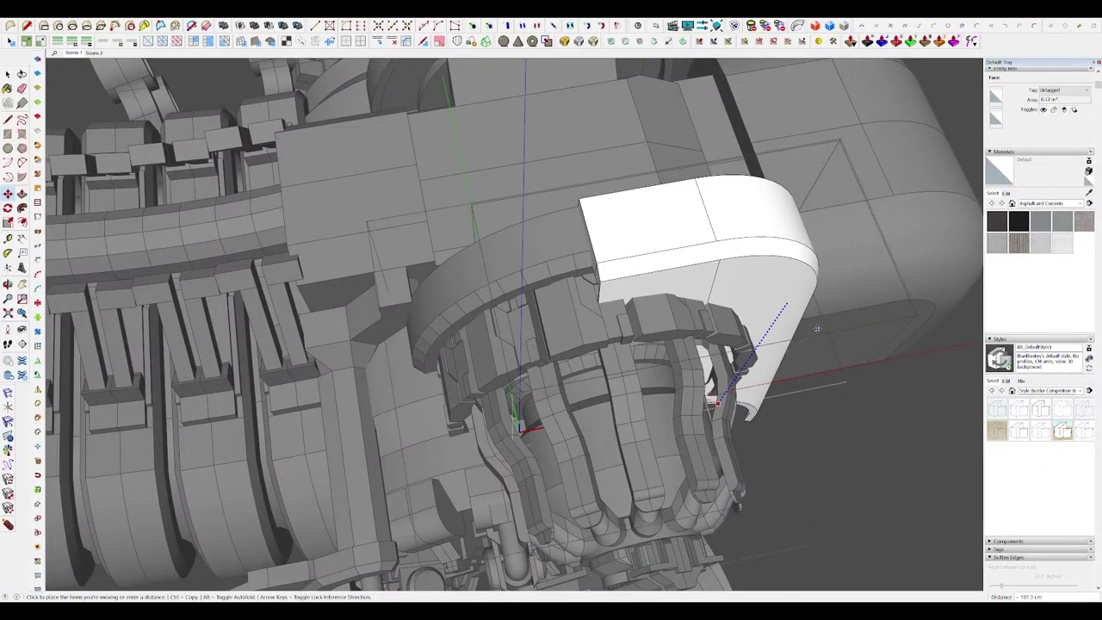
{"action": "middle_click_drag", "start_coordinate": [793, 321], "coordinate": [966, 315]}
{"action": "key", "text": "space"}
{"action": "scroll", "coordinate": [764, 275], "scroll_direction": "up", "scroll_amount": 5}
{"action": "scroll", "coordinate": [764, 276], "scroll_direction": "down", "scroll_amount": 5}
Step: Reposition a second face of the arched cover
{"action": "middle_click_drag", "start_coordinate": [764, 275], "coordinate": [495, 396]}
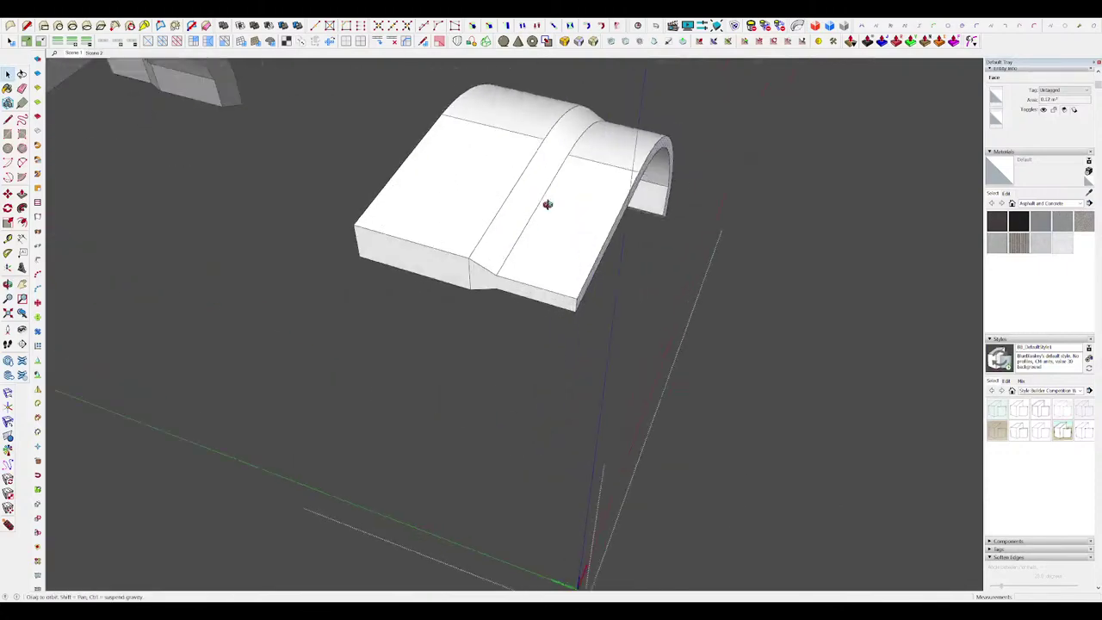
{"action": "key", "text": "m"}
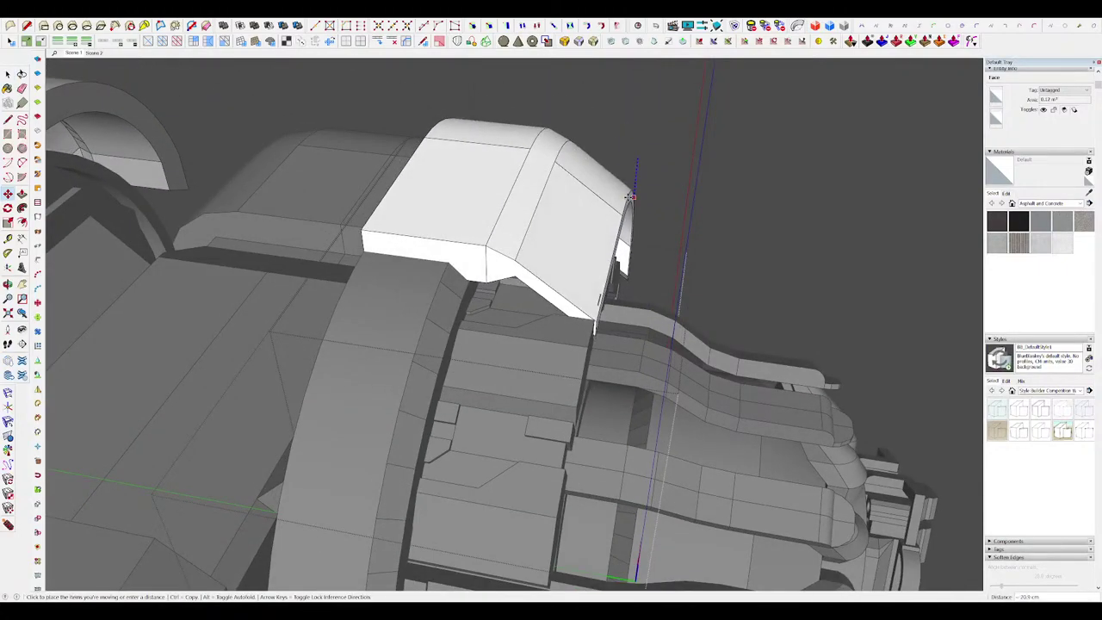
{"action": "left_click", "coordinate": [629, 194]}
{"action": "middle_click_drag", "start_coordinate": [629, 194], "coordinate": [711, 246]}
{"action": "scroll", "coordinate": [510, 249], "scroll_direction": "down", "scroll_amount": 4}
{"action": "scroll", "coordinate": [708, 284], "scroll_direction": "down", "scroll_amount": 3}
{"action": "key", "text": "space"}
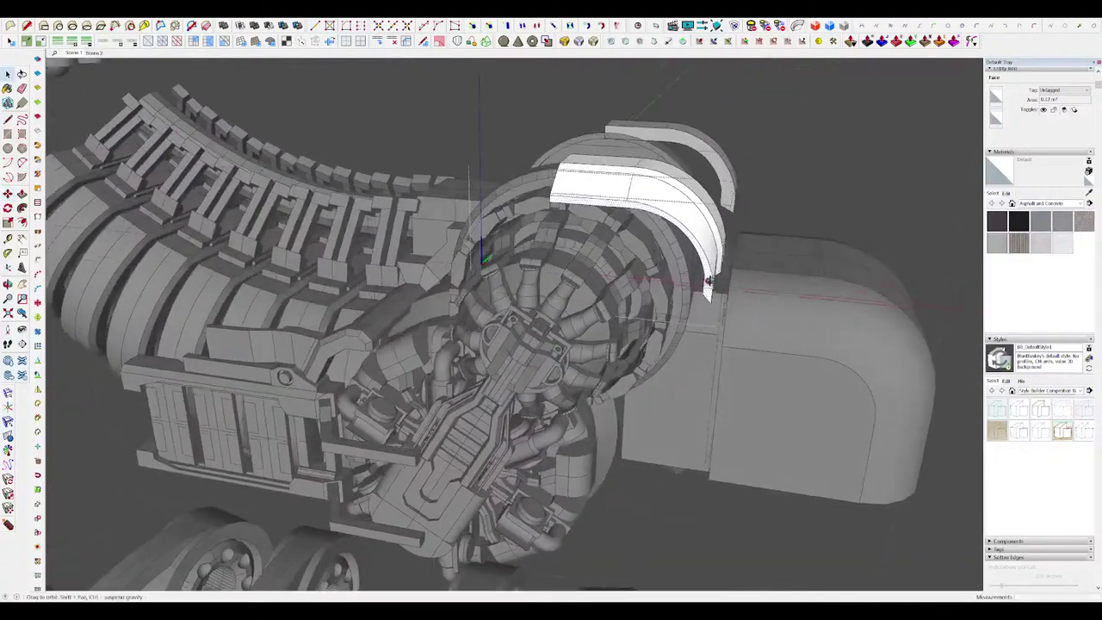
{"action": "scroll", "coordinate": [708, 288], "scroll_direction": "up", "scroll_amount": 4}
{"action": "middle_click_drag", "start_coordinate": [708, 287], "coordinate": [709, 266]}
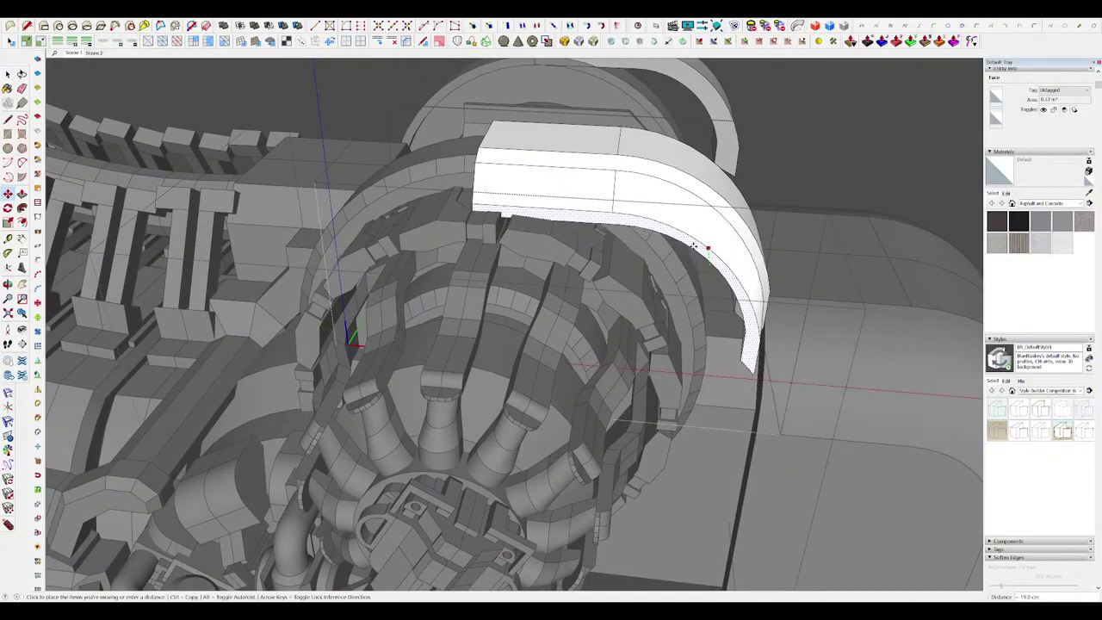
Step: Shift the arched cover further left along the red axis
{"action": "left_click", "coordinate": [710, 262]}
{"action": "left_click", "coordinate": [645, 223]}
{"action": "key", "text": "space"}
{"action": "middle_click_drag", "start_coordinate": [645, 223], "coordinate": [779, 225]}
{"action": "scroll", "coordinate": [632, 256], "scroll_direction": "down", "scroll_amount": 5}
{"action": "scroll", "coordinate": [752, 286], "scroll_direction": "down", "scroll_amount": 2}
Step: Close the component and its enclosing groups to return to the whole model
{"action": "left_click", "coordinate": [752, 286]}
{"action": "left_click", "coordinate": [754, 288]}
{"action": "scroll", "coordinate": [782, 296], "scroll_direction": "down", "scroll_amount": 2}
{"action": "left_click", "coordinate": [795, 295]}
{"action": "scroll", "coordinate": [801, 258], "scroll_direction": "up", "scroll_amount": 5}
{"action": "scroll", "coordinate": [693, 249], "scroll_direction": "down", "scroll_amount": 2}
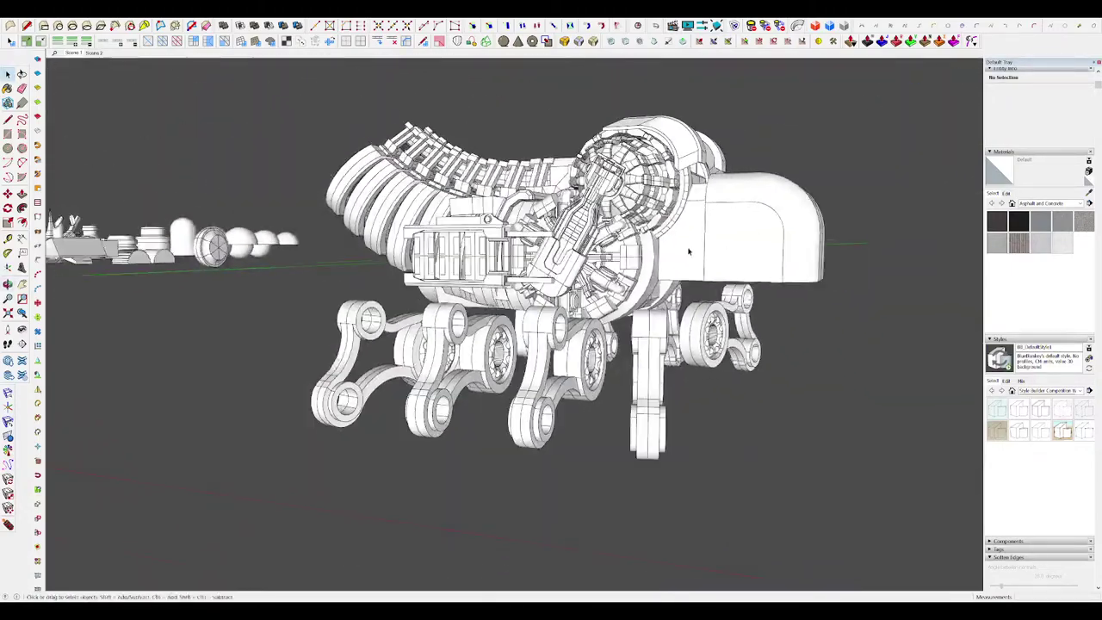
{"action": "middle_click_drag", "start_coordinate": [689, 248], "coordinate": [636, 204]}
Step: Open the nested head groups down to the fender part and select its side face
{"action": "double_click", "coordinate": [680, 255]}
{"action": "double_click", "coordinate": [681, 255]}
{"action": "left_click", "coordinate": [681, 256]}
{"action": "scroll", "coordinate": [575, 248], "scroll_direction": "up", "scroll_amount": 3}
{"action": "left_click", "coordinate": [592, 231]}
{"action": "scroll", "coordinate": [679, 285], "scroll_direction": "up", "scroll_amount": 3}
{"action": "scroll", "coordinate": [637, 203], "scroll_direction": "down", "scroll_amount": 3}
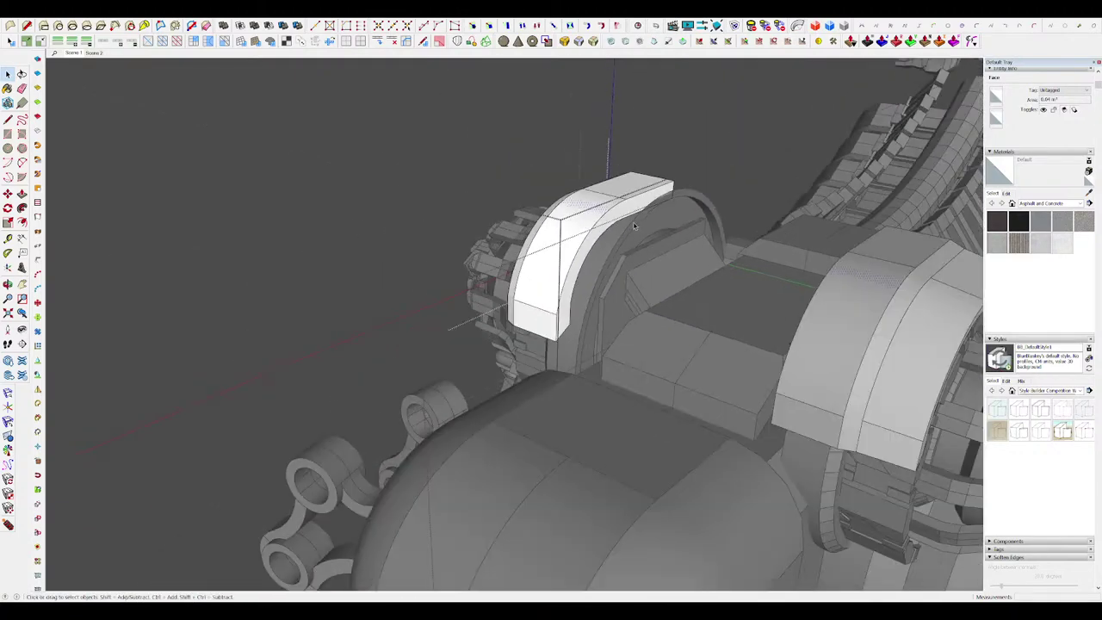
{"action": "scroll", "coordinate": [637, 203], "scroll_direction": "up", "scroll_amount": 3}
{"action": "left_click", "coordinate": [636, 204]}
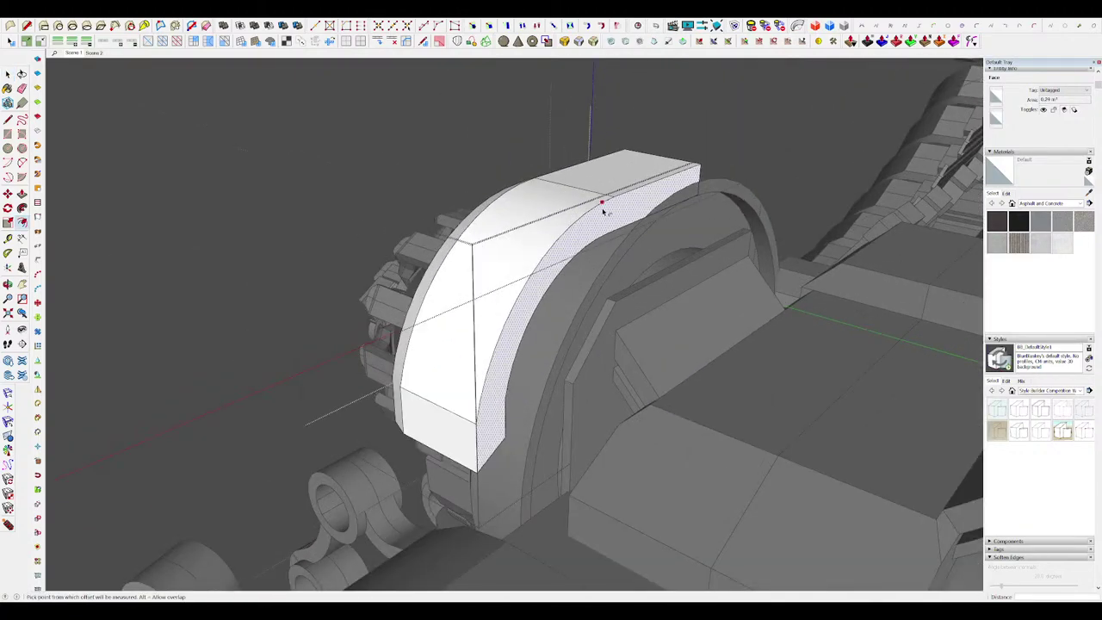
Step: Push/Pull the fender side face outward, then back inward to narrow the strip
{"action": "key", "text": "p"}
{"action": "left_click_drag", "start_coordinate": [609, 218], "coordinate": [681, 221]}
{"action": "scroll", "coordinate": [617, 232], "scroll_direction": "down", "scroll_amount": 4}
{"action": "middle_click_drag", "start_coordinate": [681, 221], "coordinate": [483, 127]}
{"action": "key", "text": "space"}
{"action": "scroll", "coordinate": [628, 231], "scroll_direction": "up", "scroll_amount": 4}
{"action": "key", "text": "p"}
{"action": "left_click_drag", "start_coordinate": [483, 127], "coordinate": [466, 112]}
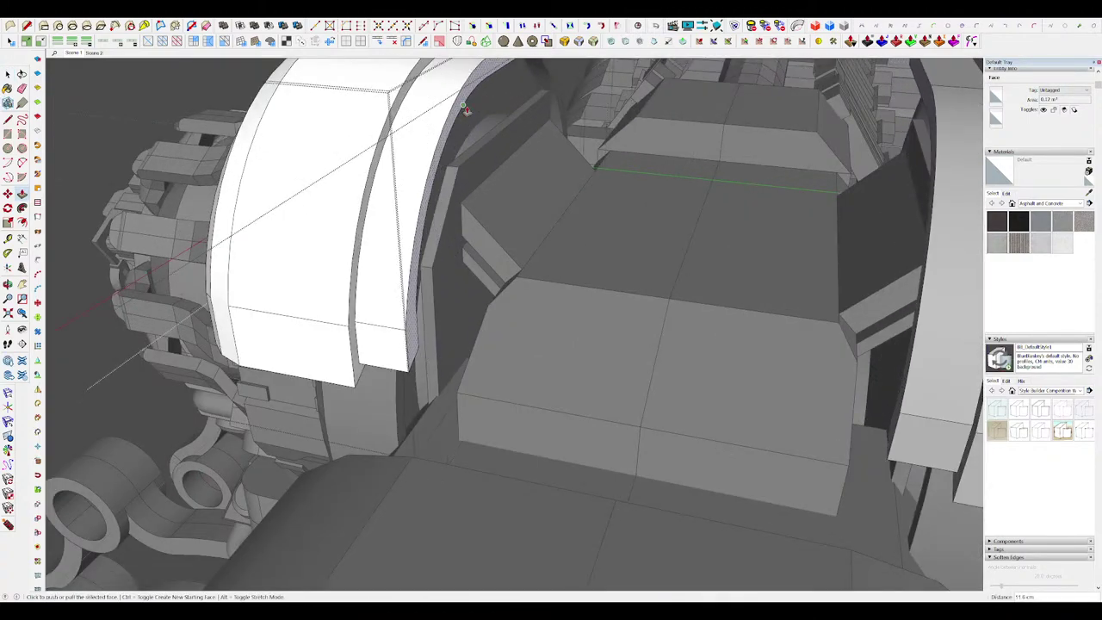
{"action": "middle_click_drag", "start_coordinate": [466, 112], "coordinate": [558, 125]}
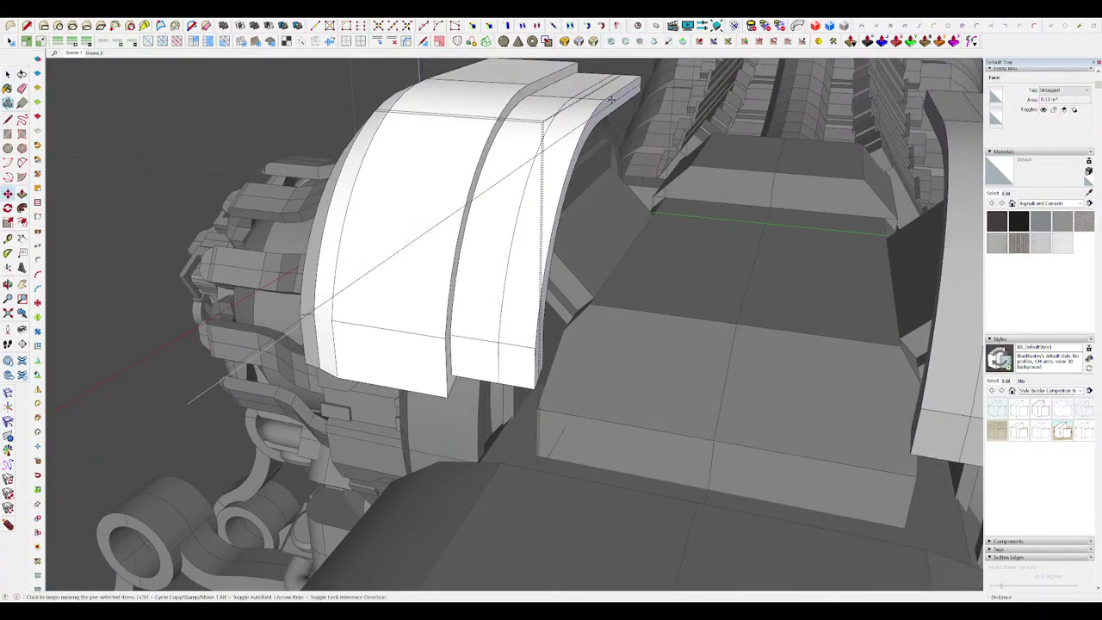
Step: Push the fender face further out to finish its new depth
{"action": "left_click", "coordinate": [611, 100]}
{"action": "middle_click_drag", "start_coordinate": [588, 129], "coordinate": [564, 202]}
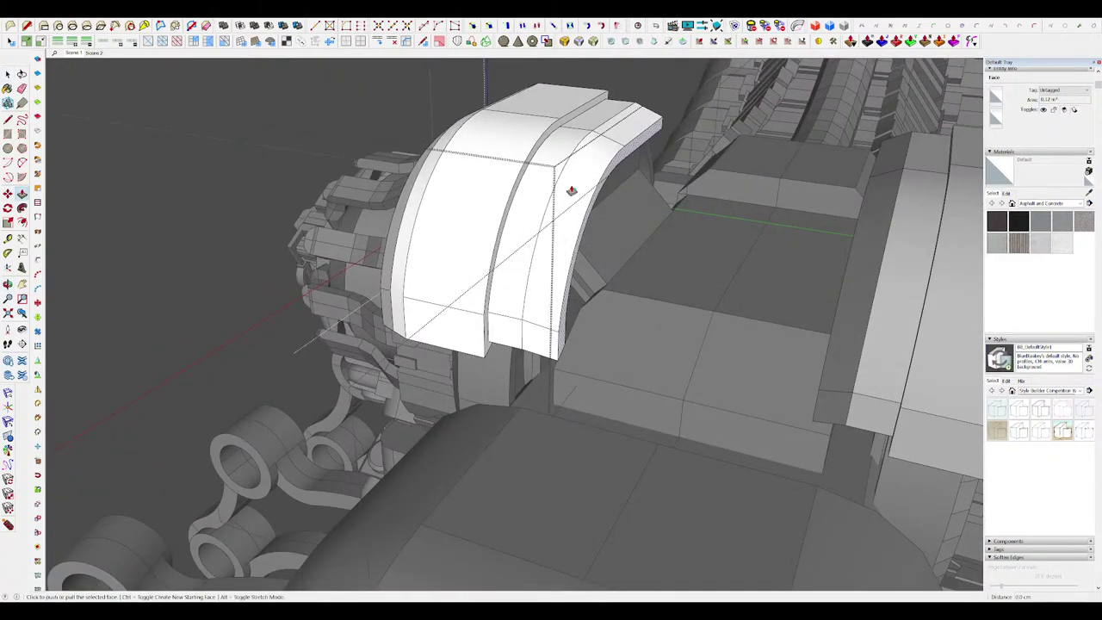
{"action": "left_click", "coordinate": [639, 168]}
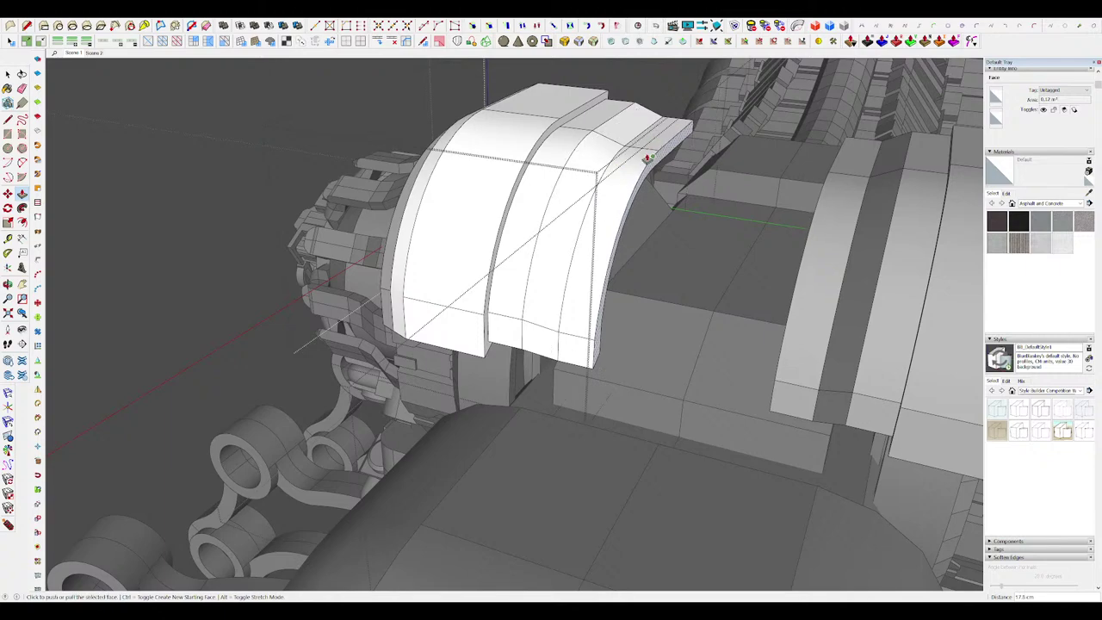
{"action": "middle_click_drag", "start_coordinate": [640, 168], "coordinate": [465, 226]}
{"action": "scroll", "coordinate": [539, 204], "scroll_direction": "down", "scroll_amount": 4}
{"action": "scroll", "coordinate": [537, 202], "scroll_direction": "up", "scroll_amount": 7}
Step: Move the fender's side face lower on the fender
{"action": "key", "text": "space"}
{"action": "scroll", "coordinate": [499, 180], "scroll_direction": "down", "scroll_amount": 4}
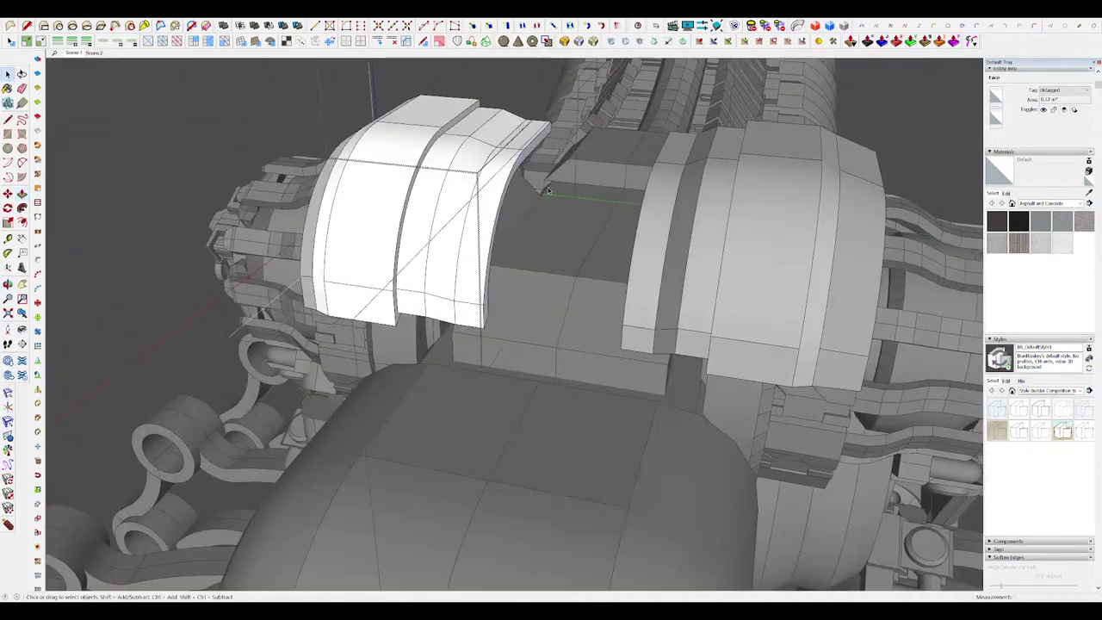
{"action": "scroll", "coordinate": [516, 164], "scroll_direction": "up", "scroll_amount": 3}
{"action": "key", "text": "m"}
{"action": "left_click", "coordinate": [532, 143]}
{"action": "left_click", "coordinate": [525, 161]}
{"action": "middle_click_drag", "start_coordinate": [526, 161], "coordinate": [571, 250]}
{"action": "scroll", "coordinate": [571, 252], "scroll_direction": "down", "scroll_amount": 7}
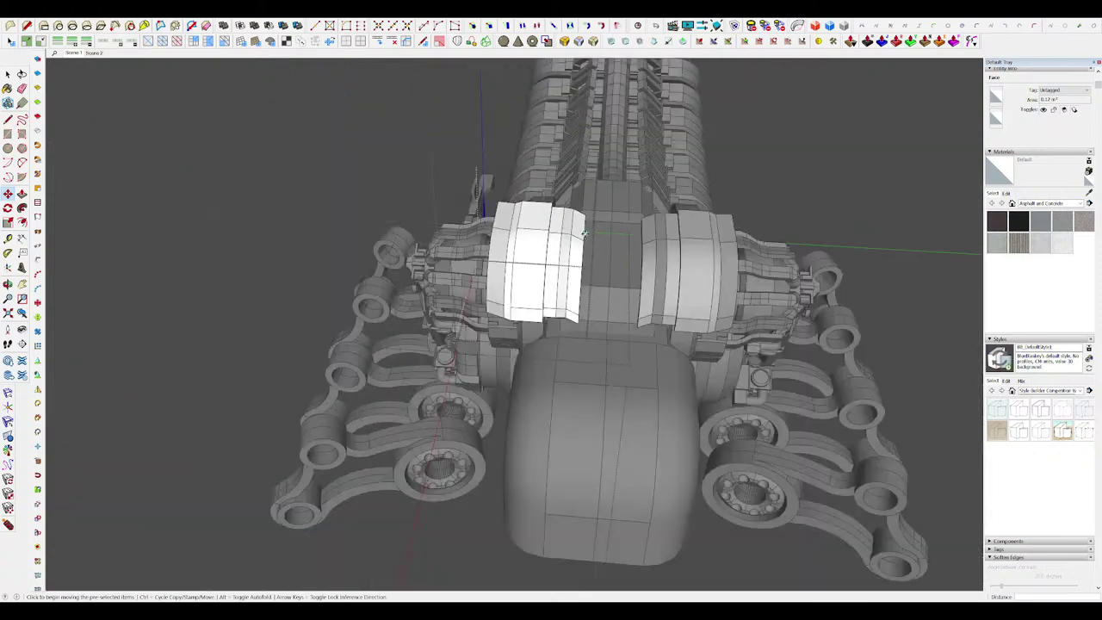
{"action": "scroll", "coordinate": [573, 256], "scroll_direction": "up", "scroll_amount": 4}
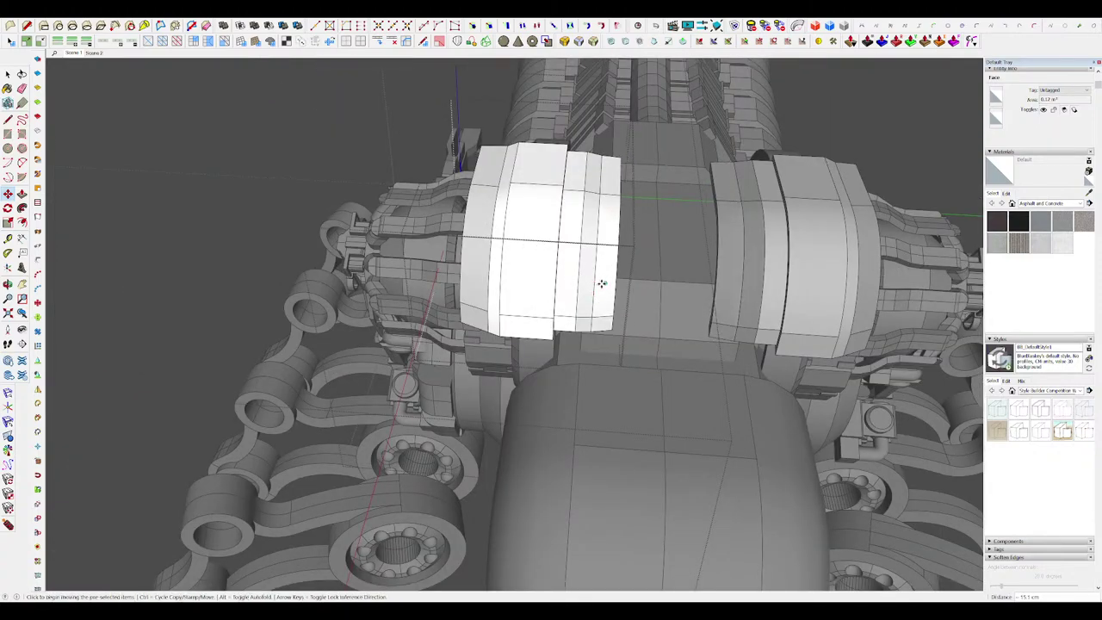
Step: Close the nested group edits back to the top level of the model
{"action": "key", "text": "space"}
{"action": "scroll", "coordinate": [601, 283], "scroll_direction": "down", "scroll_amount": 7}
{"action": "middle_click_drag", "start_coordinate": [602, 283], "coordinate": [813, 277]}
{"action": "left_click", "coordinate": [817, 276]}
{"action": "left_click", "coordinate": [815, 273]}
{"action": "left_click", "coordinate": [813, 272]}
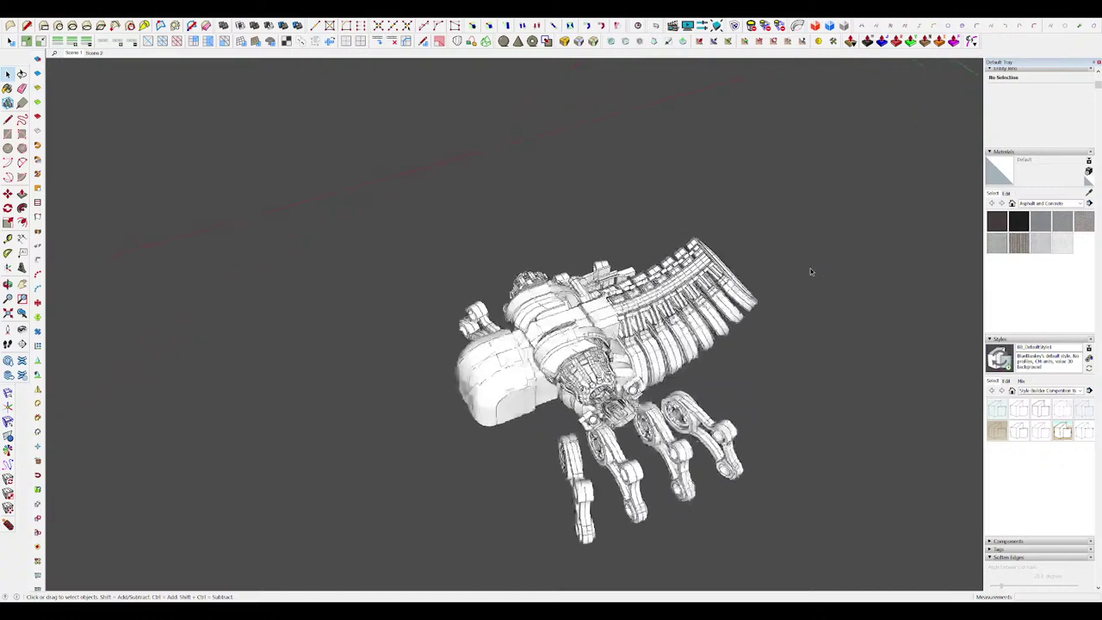
Step: Select a face on the fender piece and reposition it
{"action": "scroll", "coordinate": [575, 343], "scroll_direction": "up", "scroll_amount": 5}
{"action": "middle_click_drag", "start_coordinate": [583, 303], "coordinate": [632, 325]}
{"action": "scroll", "coordinate": [668, 318], "scroll_direction": "up", "scroll_amount": 5}
{"action": "left_click", "coordinate": [674, 299]}
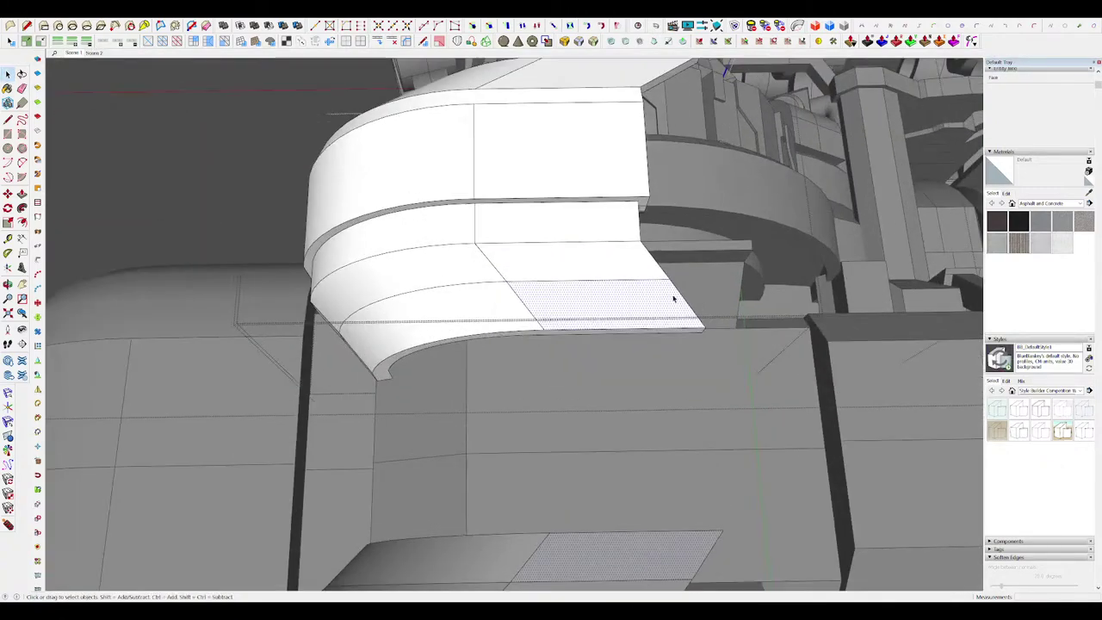
{"action": "left_click", "coordinate": [638, 242]}
{"action": "mouse_move", "coordinate": [638, 241]}
{"action": "middle_mouse_down"}
{"action": "mouse_move", "coordinate": [646, 275]}
{"action": "mouse_move", "coordinate": [347, 141]}
{"action": "middle_mouse_up"}
Step: Erase stray fender edges with the rest of the model hidden, then adjust faces with Push/Pull
{"action": "key", "text": "e"}
{"action": "scroll", "coordinate": [556, 138], "scroll_direction": "down", "scroll_amount": 3}
{"action": "scroll", "coordinate": [556, 138], "scroll_direction": "up", "scroll_amount": 4}
{"action": "middle_click_drag", "start_coordinate": [556, 137], "coordinate": [544, 198]}
{"action": "key", "text": "i"}
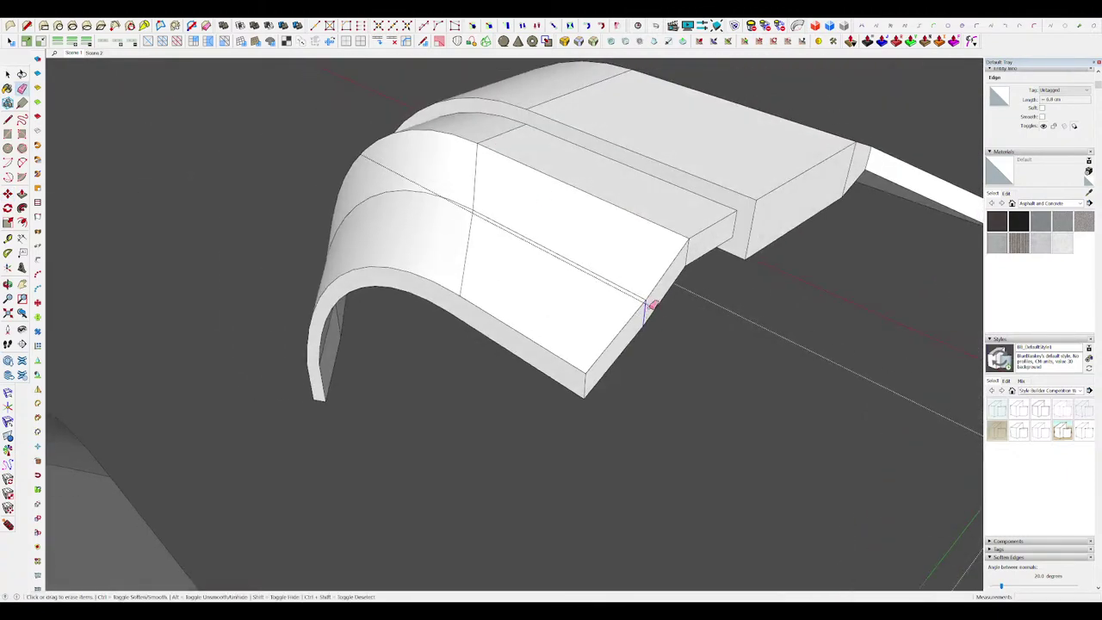
{"action": "key", "text": "p"}
{"action": "scroll", "coordinate": [674, 253], "scroll_direction": "down", "scroll_amount": 3}
{"action": "key", "text": "i"}
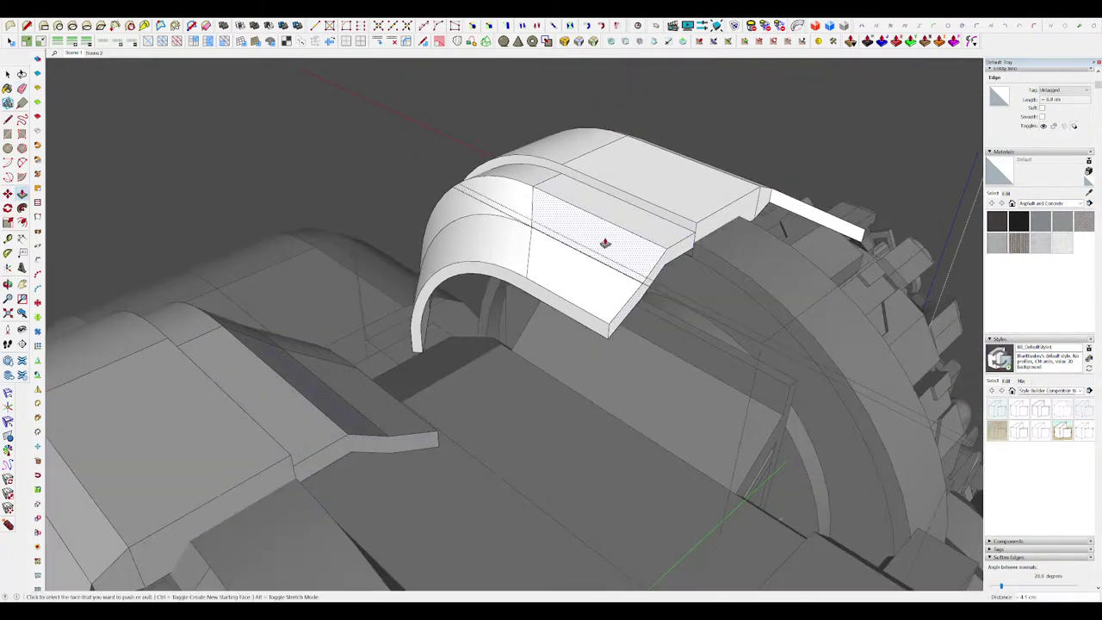
{"action": "middle_click_drag", "start_coordinate": [606, 235], "coordinate": [694, 269]}
{"action": "scroll", "coordinate": [604, 243], "scroll_direction": "down", "scroll_amount": 7}
Step: Exit all group editing levels and orbit around the whole mech scene
{"action": "key", "text": "space"}
{"action": "left_click", "coordinate": [752, 320]}
{"action": "left_click", "coordinate": [752, 319]}
{"action": "left_click", "coordinate": [829, 352]}
{"action": "scroll", "coordinate": [818, 342], "scroll_direction": "down", "scroll_amount": 4}
{"action": "middle_click_drag", "start_coordinate": [775, 310], "coordinate": [714, 162]}
{"action": "scroll", "coordinate": [718, 223], "scroll_direction": "up", "scroll_amount": 6}
{"action": "scroll", "coordinate": [719, 233], "scroll_direction": "down", "scroll_amount": 7}
{"action": "middle_click_drag", "start_coordinate": [720, 233], "coordinate": [611, 303]}
{"action": "scroll", "coordinate": [717, 209], "scroll_direction": "up", "scroll_amount": 3}
Step: In the end-cap casing group, draw a circle at the lower corner, erase its outer arc, and recess the quarter face
{"action": "double_click", "coordinate": [705, 209]}
{"action": "left_click", "coordinate": [701, 209]}
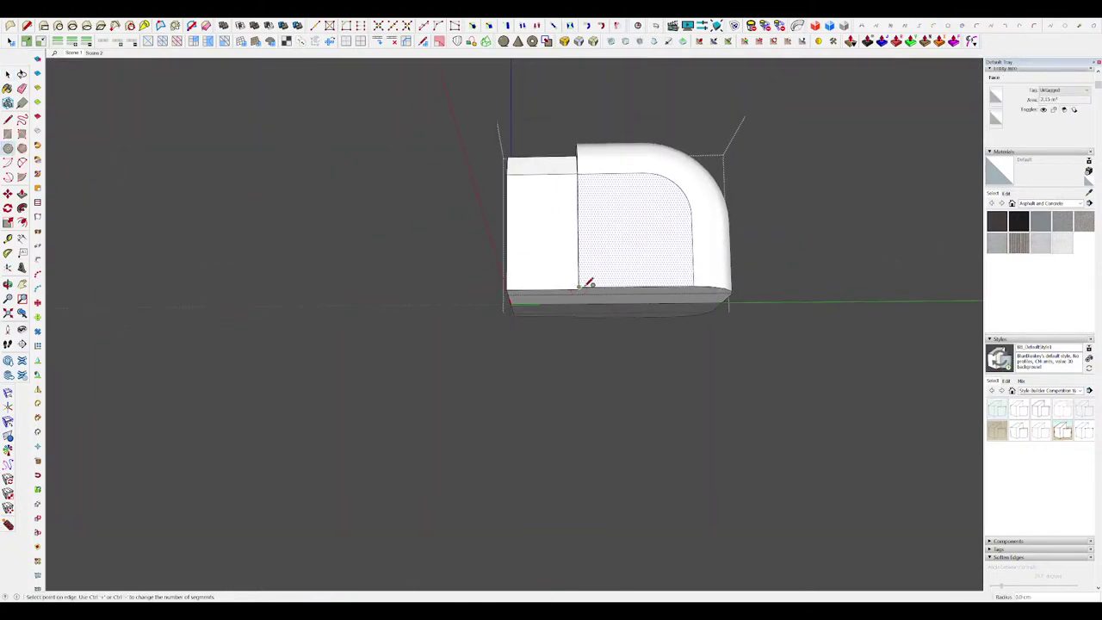
{"action": "left_click", "coordinate": [656, 286]}
{"action": "key", "text": "e"}
{"action": "left_click_drag", "start_coordinate": [660, 346], "coordinate": [629, 344]}
{"action": "mouse_move", "coordinate": [630, 258]}
{"action": "middle_mouse_down"}
{"action": "mouse_move", "coordinate": [594, 192]}
{"action": "mouse_move", "coordinate": [598, 167]}
{"action": "middle_mouse_up"}
{"action": "key", "text": "p"}
{"action": "left_click_drag", "start_coordinate": [604, 267], "coordinate": [615, 300]}
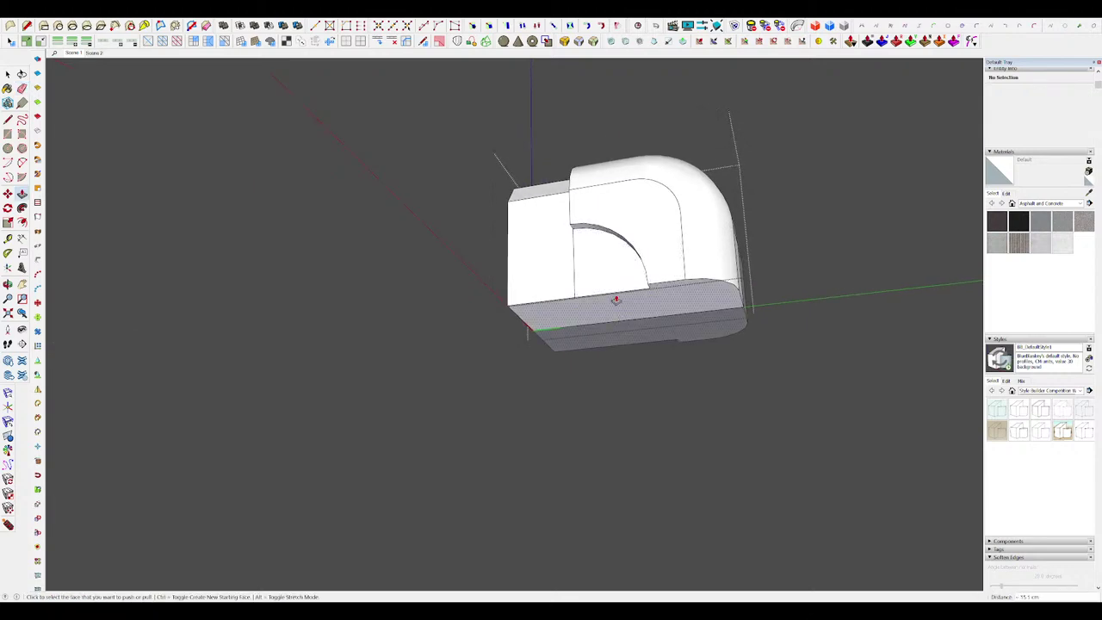
Step: Erase the lower circle arc and push both quarter faces to the same depth
{"action": "key", "text": "c"}
{"action": "middle_click_drag", "start_coordinate": [574, 296], "coordinate": [573, 331]}
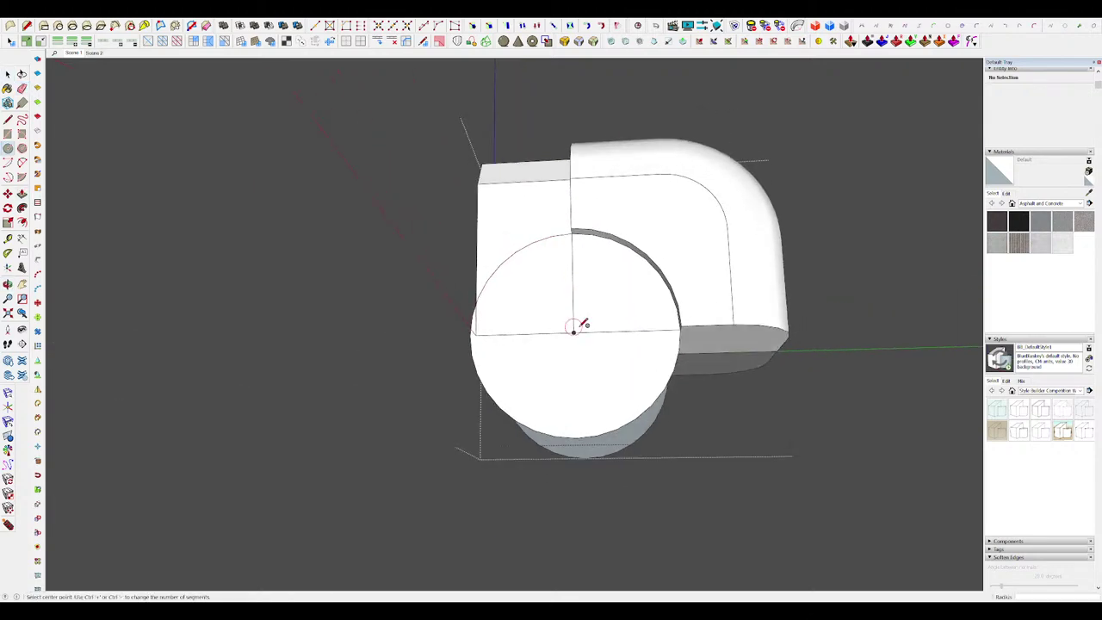
{"action": "left_click_drag", "start_coordinate": [501, 387], "coordinate": [481, 397]}
{"action": "middle_click_drag", "start_coordinate": [546, 373], "coordinate": [531, 280]}
{"action": "key", "text": "p"}
{"action": "left_click_drag", "start_coordinate": [528, 256], "coordinate": [552, 289]}
{"action": "key", "text": "e"}
{"action": "left_click_drag", "start_coordinate": [557, 286], "coordinate": [590, 285]}
Step: Push the arch face through the casing to cut the opening
{"action": "key", "text": "i"}
{"action": "middle_click_drag", "start_coordinate": [590, 285], "coordinate": [594, 232]}
{"action": "scroll", "coordinate": [593, 258], "scroll_direction": "down", "scroll_amount": 5}
{"action": "scroll", "coordinate": [592, 241], "scroll_direction": "up", "scroll_amount": 4}
{"action": "key", "text": "p"}
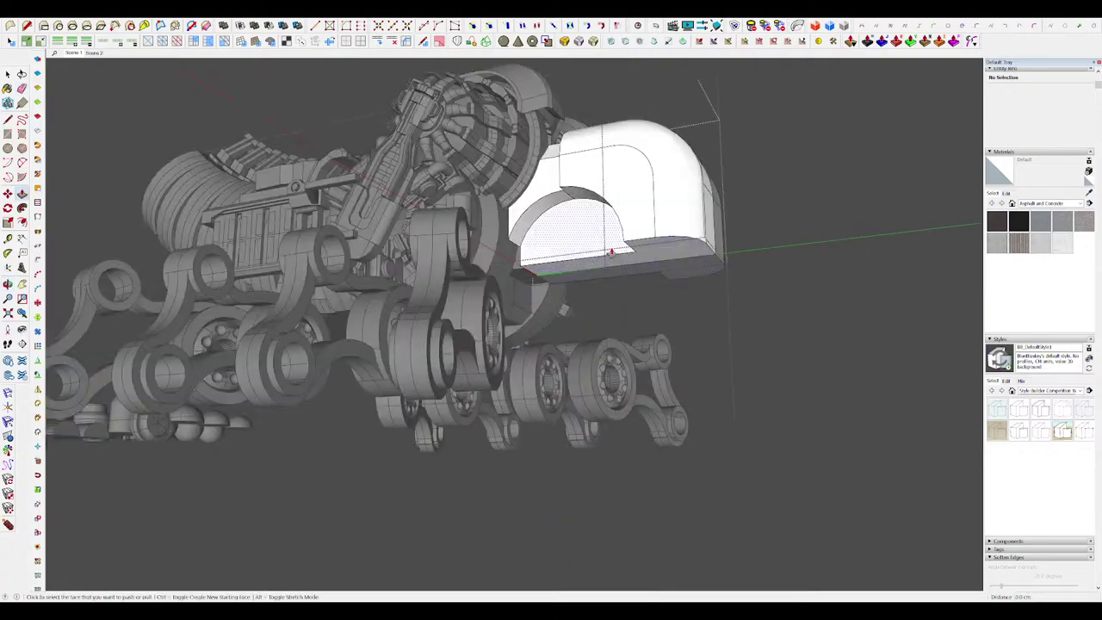
{"action": "left_click_drag", "start_coordinate": [612, 249], "coordinate": [602, 228]}
{"action": "middle_click_drag", "start_coordinate": [602, 227], "coordinate": [674, 399]}
Step: Close the casing group and orbit around the full mech arm to review it
{"action": "key", "text": "space"}
{"action": "scroll", "coordinate": [763, 364], "scroll_direction": "down", "scroll_amount": 6}
{"action": "scroll", "coordinate": [632, 344], "scroll_direction": "down", "scroll_amount": 2}
{"action": "left_click", "coordinate": [632, 343]}
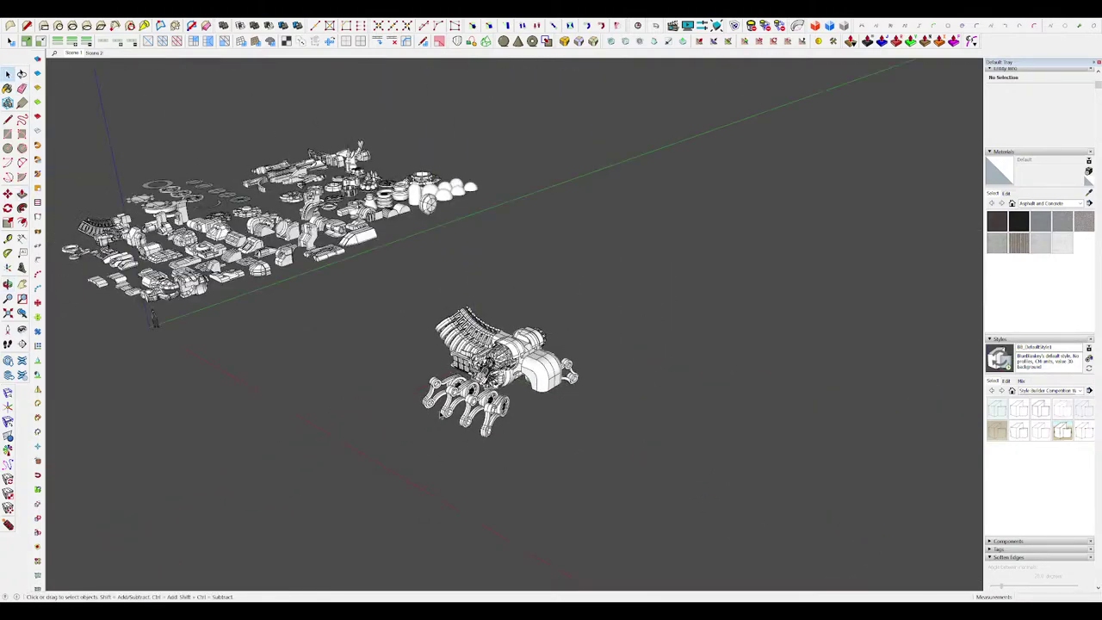
{"action": "scroll", "coordinate": [475, 401], "scroll_direction": "up", "scroll_amount": 5}
{"action": "middle_click_drag", "start_coordinate": [679, 340], "coordinate": [680, 207]}
{"action": "scroll", "coordinate": [669, 253], "scroll_direction": "down", "scroll_amount": 3}
{"action": "scroll", "coordinate": [659, 275], "scroll_direction": "down", "scroll_amount": 3}
{"action": "scroll", "coordinate": [693, 342], "scroll_direction": "up", "scroll_amount": 4}
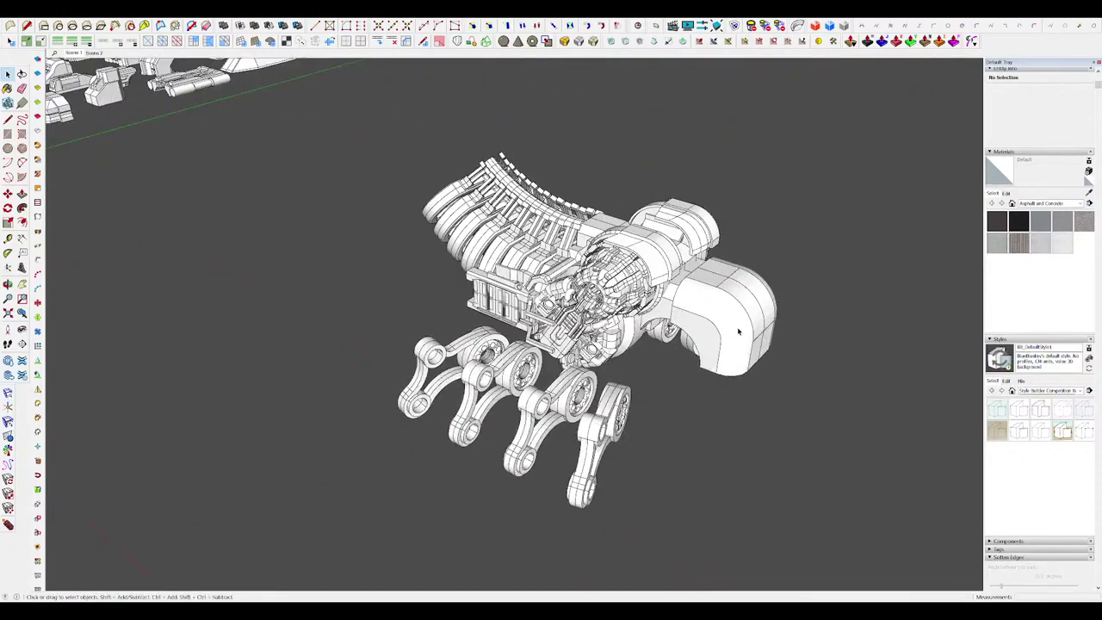
{"action": "scroll", "coordinate": [575, 282], "scroll_direction": "down", "scroll_amount": 2}
{"action": "scroll", "coordinate": [750, 269], "scroll_direction": "up", "scroll_amount": 5}
{"action": "mouse_move", "coordinate": [750, 269]}
{"action": "middle_mouse_down"}
{"action": "mouse_move", "coordinate": [585, 278]}
{"action": "mouse_move", "coordinate": [654, 247]}
{"action": "mouse_move", "coordinate": [579, 272]}
{"action": "mouse_move", "coordinate": [664, 239]}
{"action": "mouse_move", "coordinate": [633, 250]}
{"action": "middle_mouse_up"}
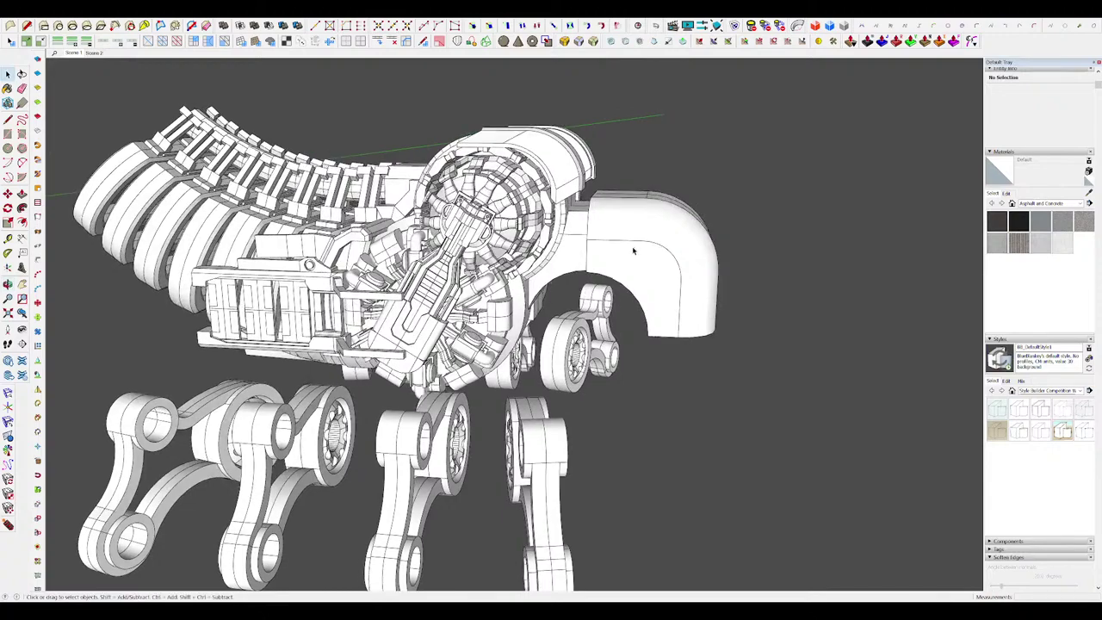
Step: Open the end-cap housing component for editing from inside the arm group
{"action": "double_click", "coordinate": [594, 257]}
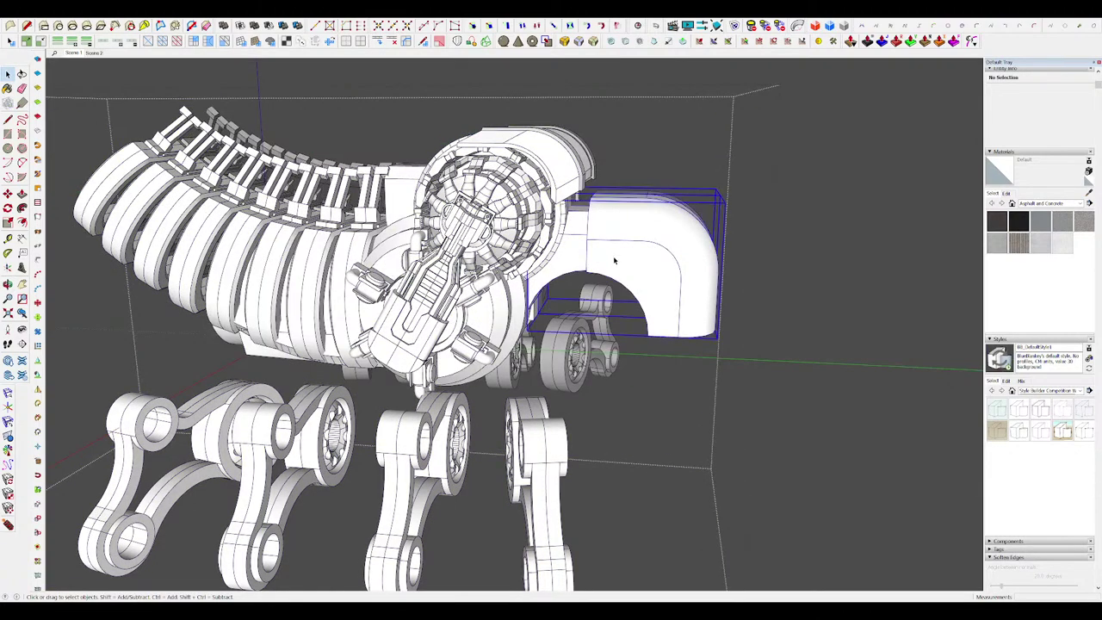
{"action": "double_click", "coordinate": [614, 260]}
{"action": "triple_click", "coordinate": [614, 260]}
{"action": "middle_click_drag", "start_coordinate": [615, 260], "coordinate": [635, 238]}
{"action": "left_click", "coordinate": [780, 347]}
{"action": "middle_click_drag", "start_coordinate": [647, 309], "coordinate": [620, 292]}
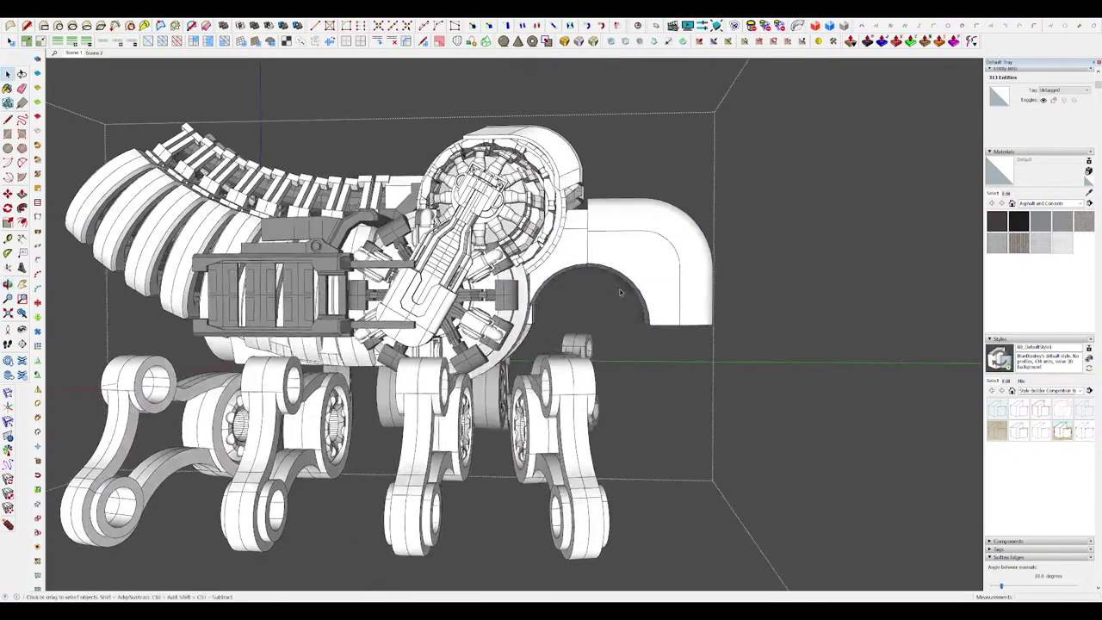
{"action": "scroll", "coordinate": [620, 293], "scroll_direction": "up", "scroll_amount": 3}
{"action": "left_click", "coordinate": [662, 251]}
{"action": "scroll", "coordinate": [663, 253], "scroll_direction": "down", "scroll_amount": 3}
{"action": "double_click", "coordinate": [663, 253]}
{"action": "middle_click_drag", "start_coordinate": [664, 253], "coordinate": [640, 262]}
Step: Try a circle at the arch's base, then undo it and close the housing
{"action": "key", "text": "h"}
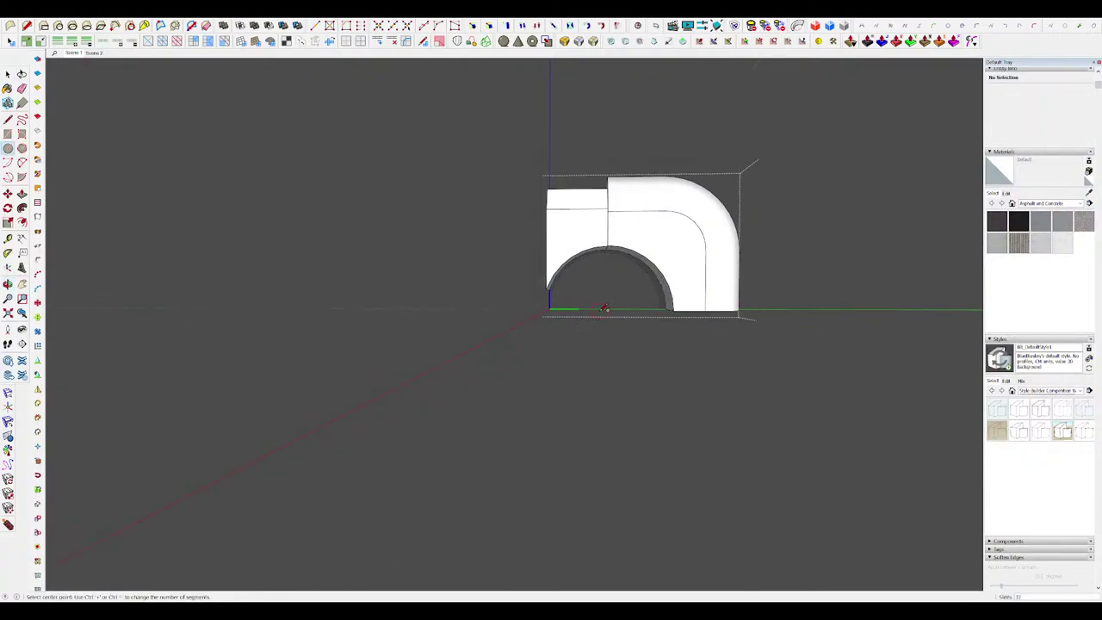
{"action": "left_click", "coordinate": [647, 314]}
{"action": "key", "text": "h"}
{"action": "middle_click_drag", "start_coordinate": [647, 314], "coordinate": [579, 377]}
{"action": "scroll", "coordinate": [614, 248], "scroll_direction": "down", "scroll_amount": 4}
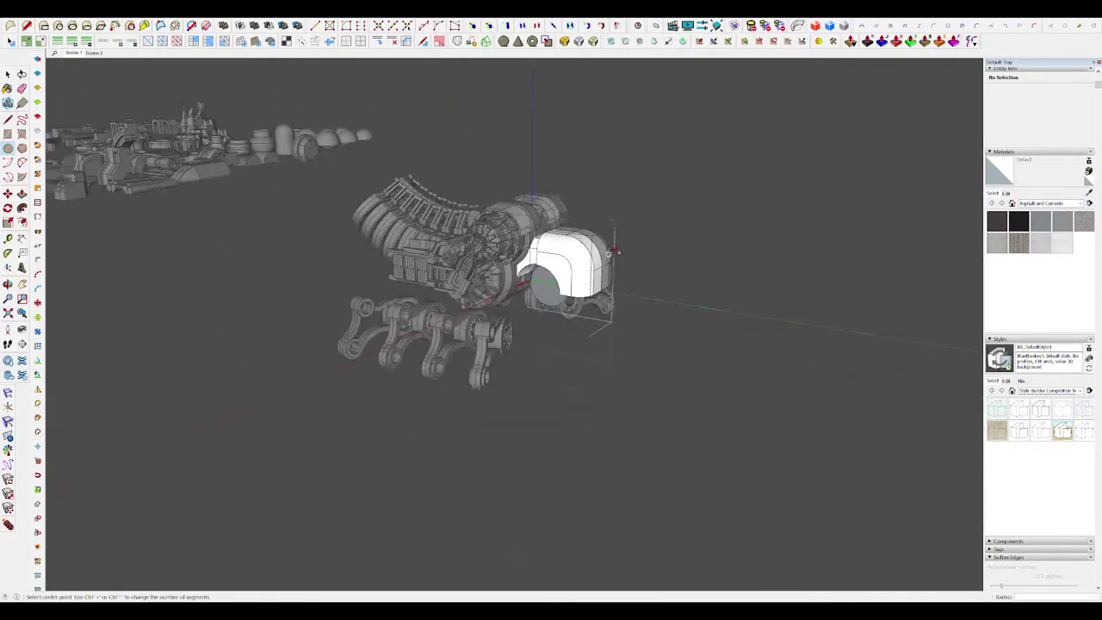
{"action": "scroll", "coordinate": [579, 256], "scroll_direction": "up", "scroll_amount": 5}
{"action": "scroll", "coordinate": [580, 255], "scroll_direction": "up", "scroll_amount": 4}
{"action": "middle_click_drag", "start_coordinate": [585, 257], "coordinate": [738, 207]}
{"action": "key", "text": "ctrl+z"}
{"action": "key", "text": "space"}
{"action": "key", "text": "Escape"}
Step: Undo the old arch trim and draw a larger circle with its outer arc erased
{"action": "double_click", "coordinate": [664, 185]}
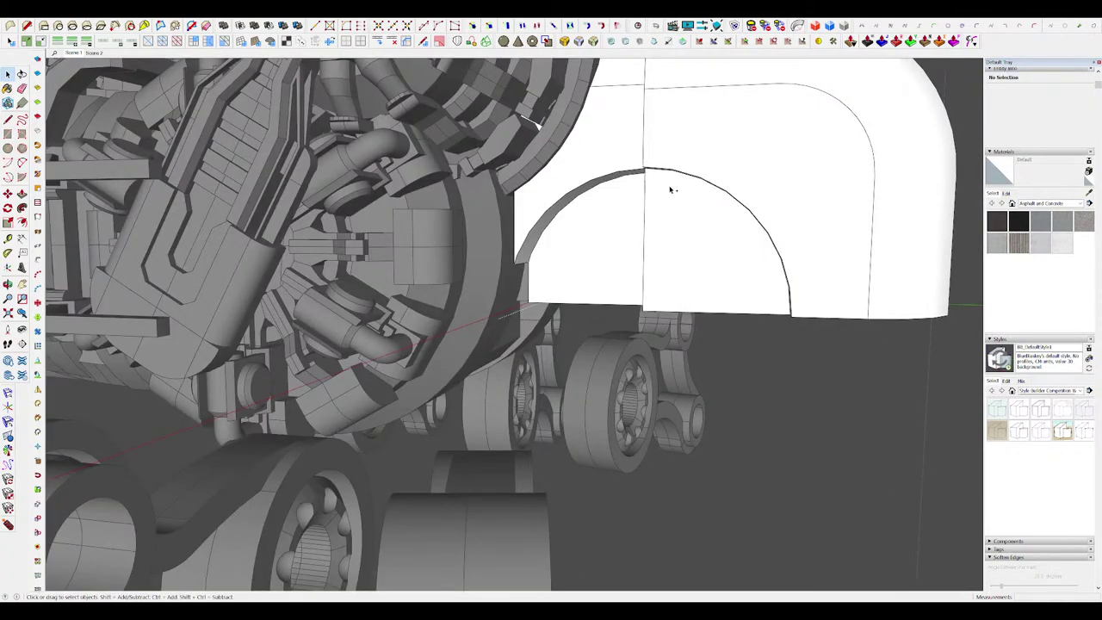
{"action": "middle_click_drag", "start_coordinate": [671, 189], "coordinate": [720, 167]}
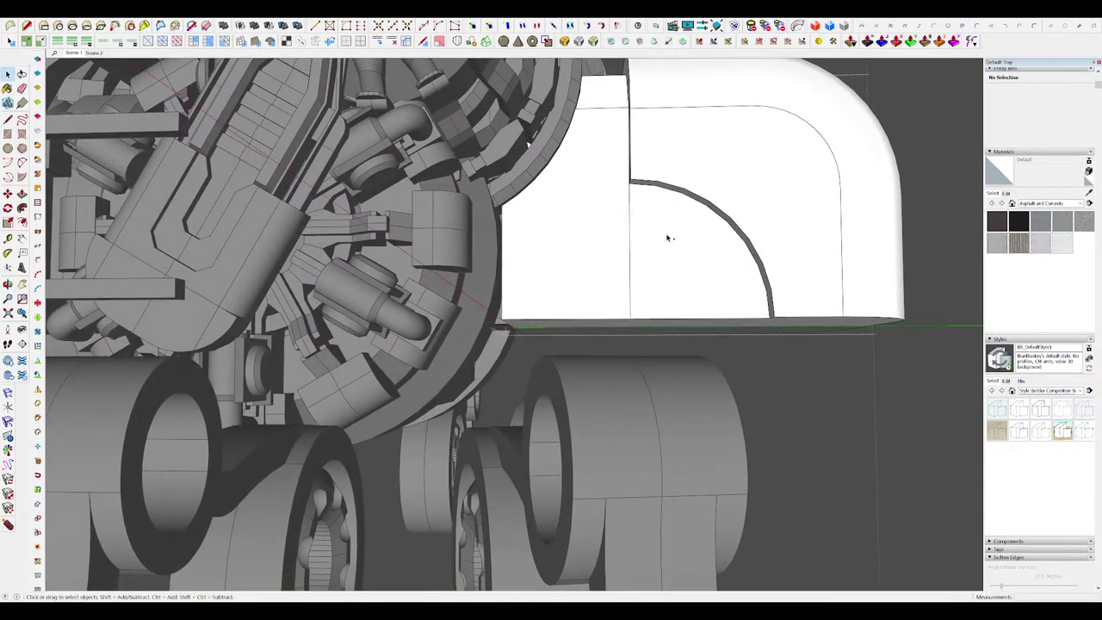
{"action": "key", "text": "ctrl+z"}
{"action": "key", "text": "ctrl+z"}
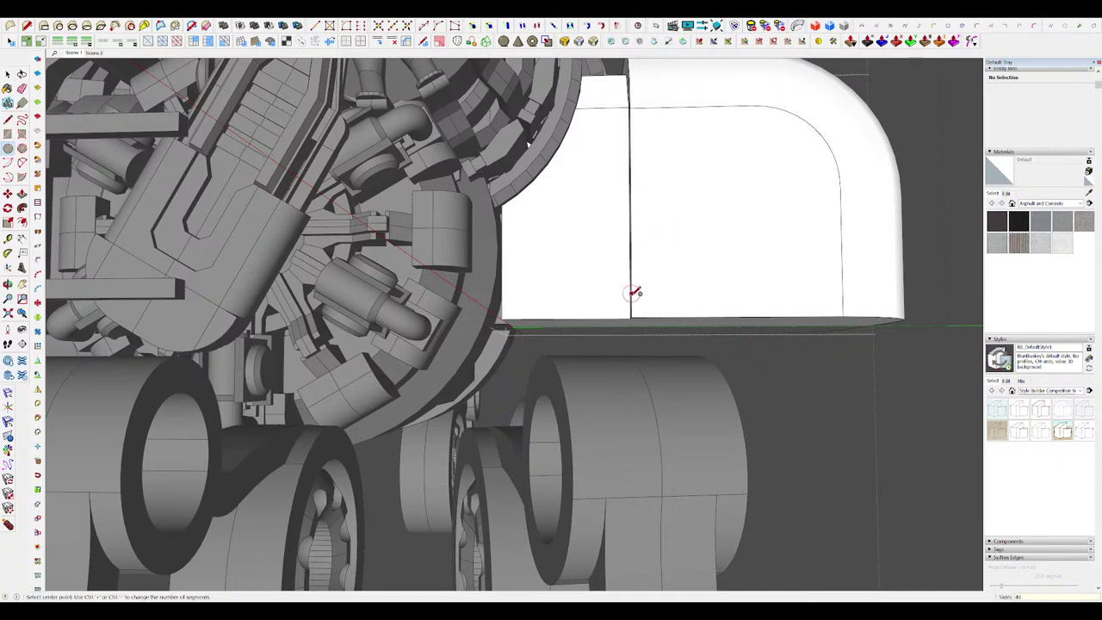
{"action": "left_click", "coordinate": [631, 186]}
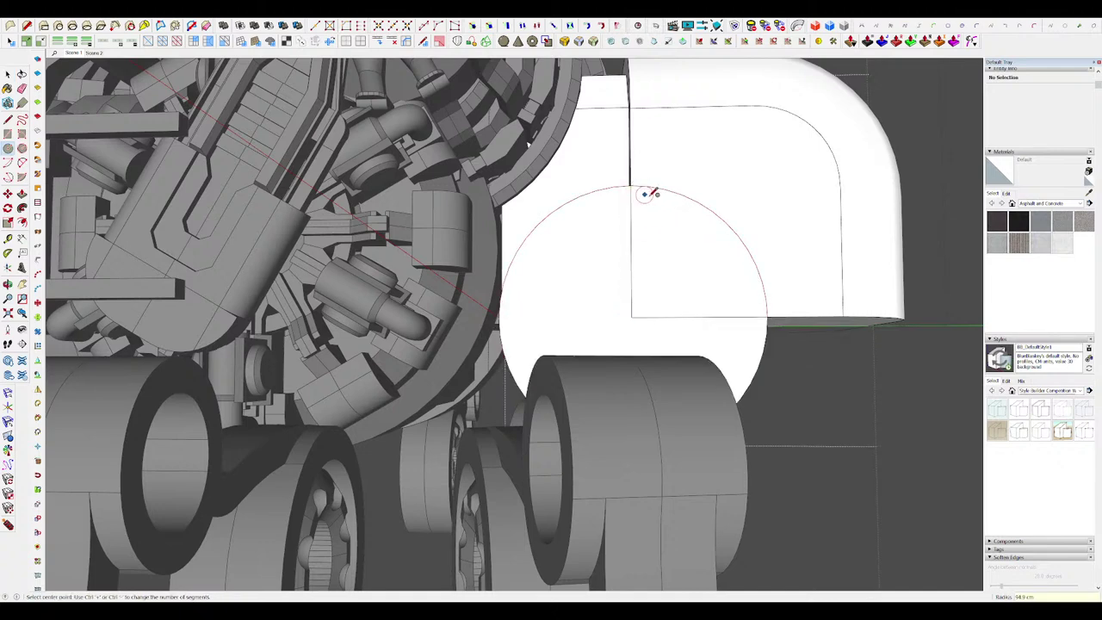
{"action": "middle_click_drag", "start_coordinate": [651, 193], "coordinate": [680, 215]}
{"action": "key", "text": "e"}
{"action": "left_click_drag", "start_coordinate": [686, 342], "coordinate": [677, 458]}
{"action": "middle_click_drag", "start_coordinate": [671, 456], "coordinate": [652, 360]}
Step: Push the quarter face in 15.1 cm, then push a half-circle through to hollow a tunnel
{"action": "key", "text": "p"}
{"action": "left_click_drag", "start_coordinate": [684, 283], "coordinate": [668, 304]}
{"action": "mouse_move", "coordinate": [668, 304]}
{"action": "middle_mouse_down"}
{"action": "mouse_move", "coordinate": [659, 310]}
{"action": "mouse_move", "coordinate": [642, 286]}
{"action": "mouse_move", "coordinate": [651, 236]}
{"action": "mouse_move", "coordinate": [662, 305]}
{"action": "middle_mouse_up"}
{"action": "key", "text": "c"}
{"action": "left_click", "coordinate": [641, 209]}
{"action": "mouse_move", "coordinate": [551, 404]}
{"action": "middle_mouse_down"}
{"action": "mouse_move", "coordinate": [619, 304]}
{"action": "mouse_move", "coordinate": [644, 307]}
{"action": "middle_mouse_up"}
{"action": "key", "text": "p"}
{"action": "left_click_drag", "start_coordinate": [659, 327], "coordinate": [664, 295]}
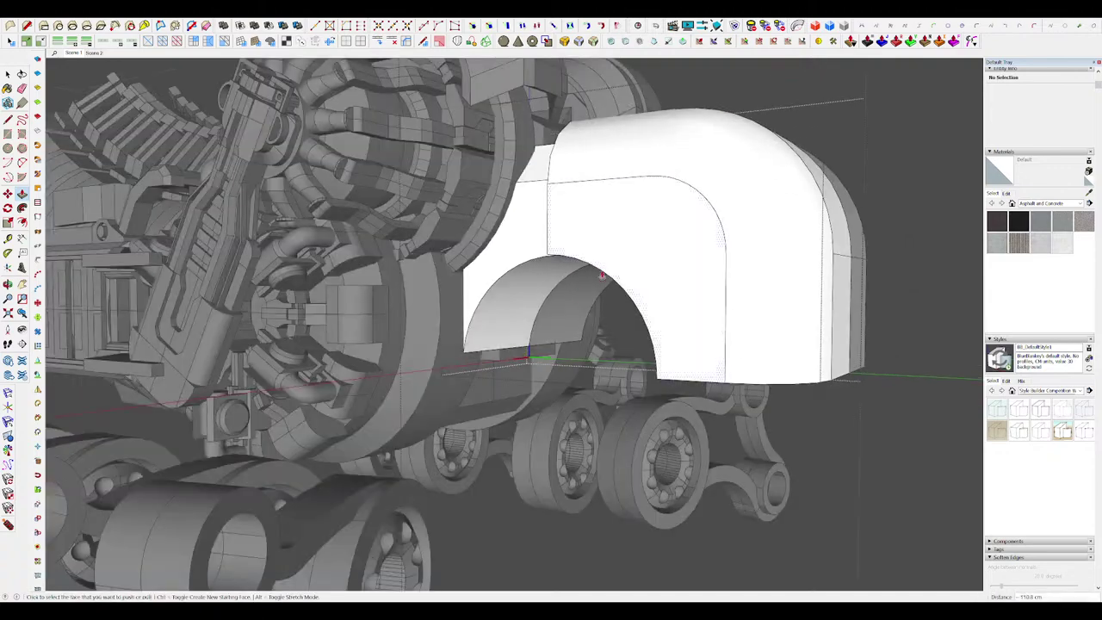
Step: Back in the whole model, select the arch's curved front face and start RoundCorner beveling
{"action": "scroll", "coordinate": [594, 286], "scroll_direction": "up", "scroll_amount": 5}
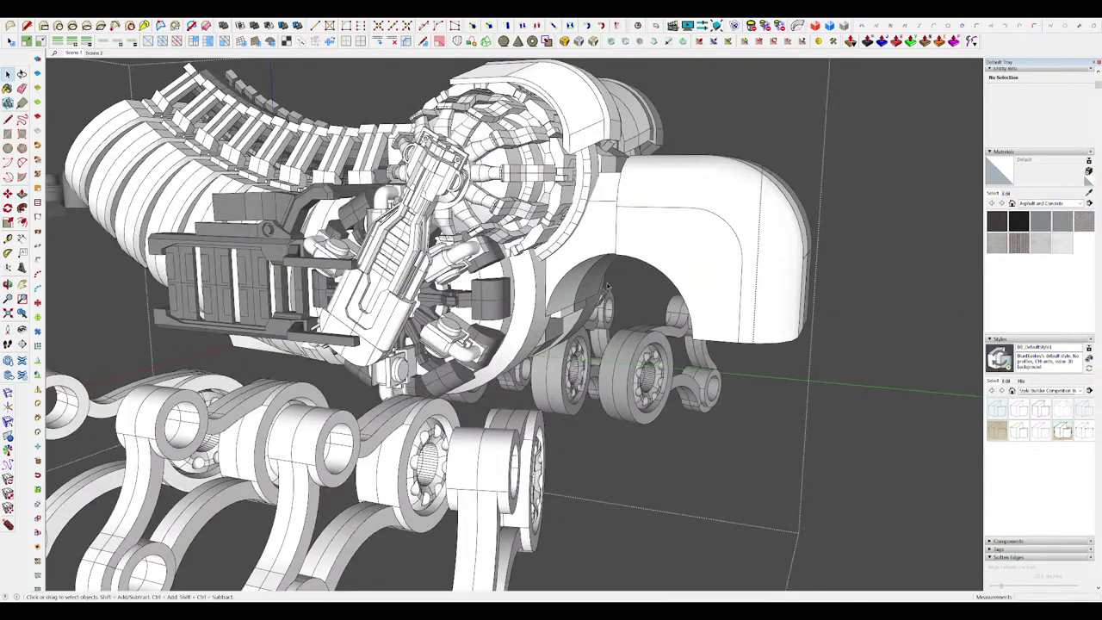
{"action": "double_click", "coordinate": [651, 255]}
{"action": "double_click", "coordinate": [640, 244]}
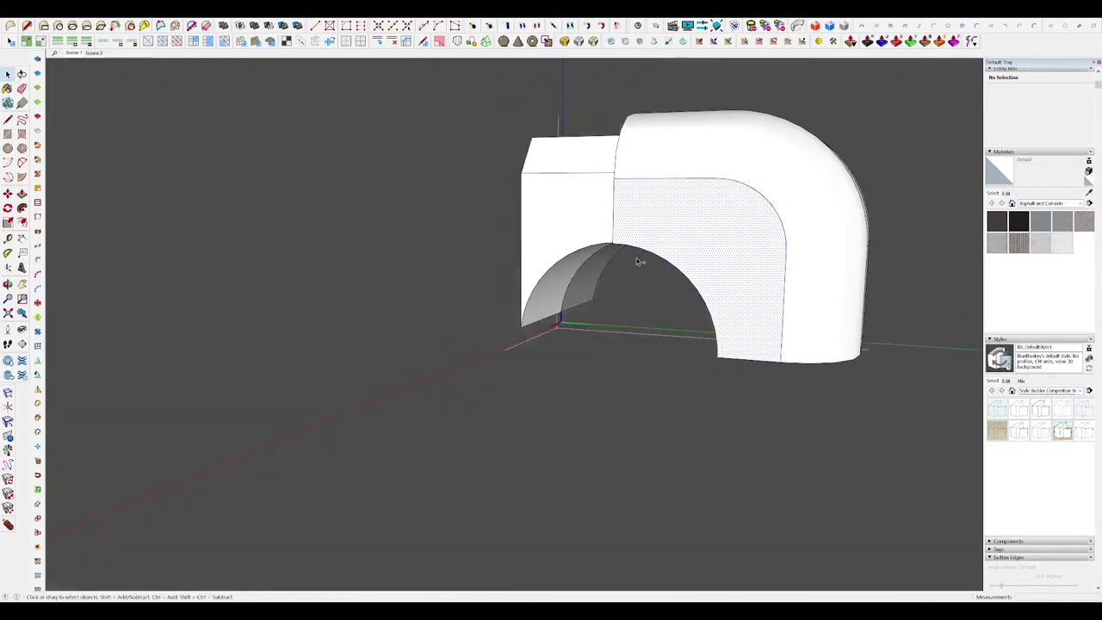
{"action": "scroll", "coordinate": [620, 249], "scroll_direction": "up", "scroll_amount": 5}
{"action": "left_click", "coordinate": [641, 202]}
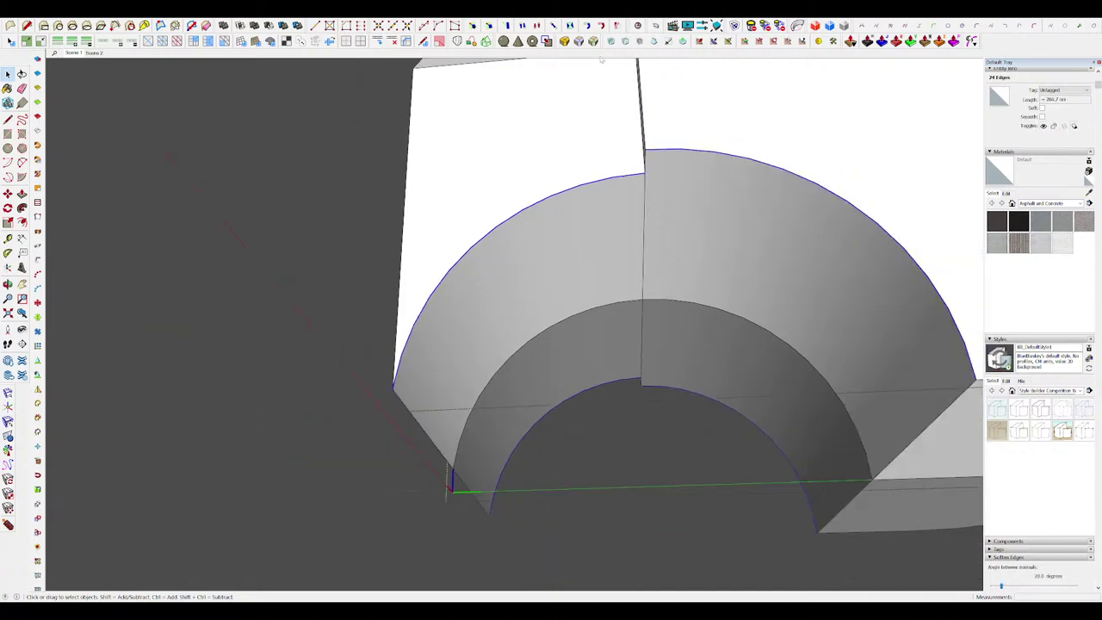
{"action": "left_click", "coordinate": [593, 43]}
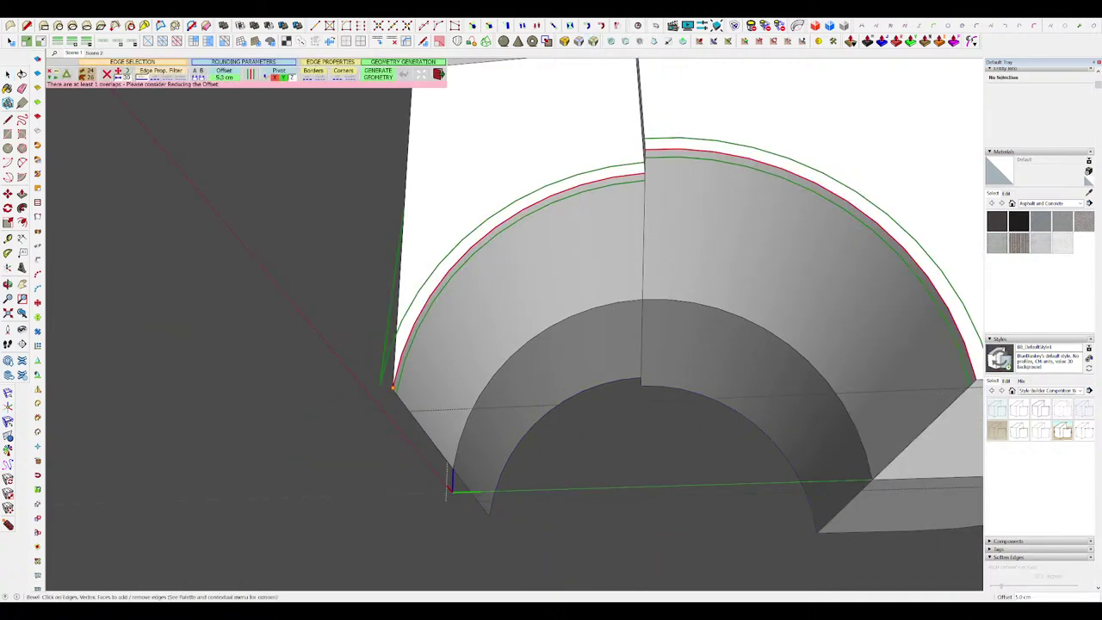
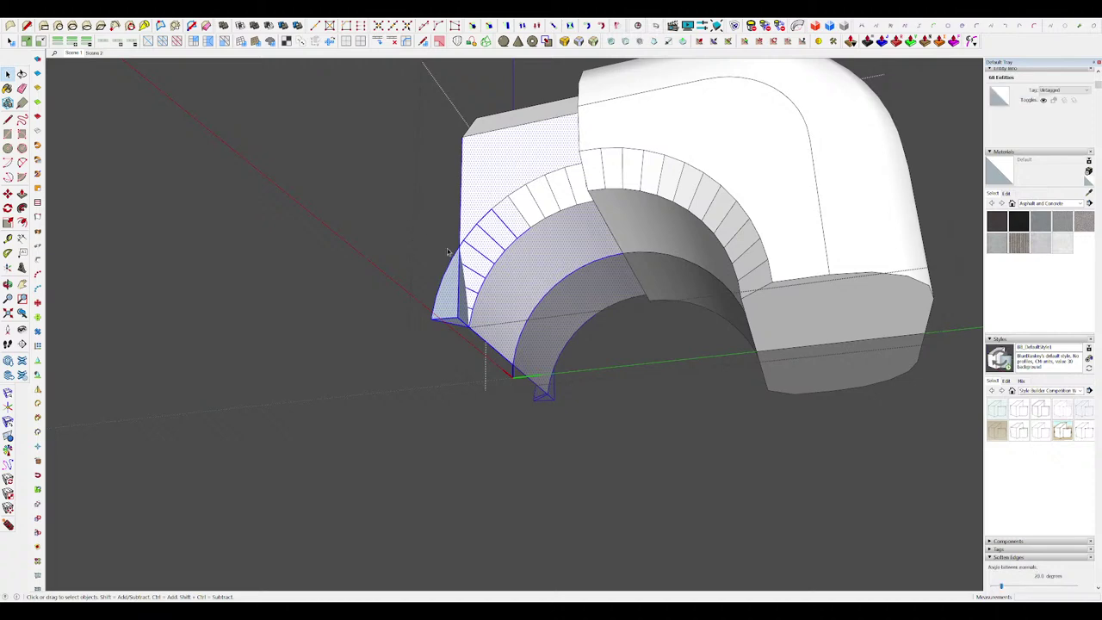
Step: Clear the selection on the arch bracket and close its group to view the whole mech
{"action": "left_click", "coordinate": [448, 250]}
{"action": "scroll", "coordinate": [441, 304], "scroll_direction": "up", "scroll_amount": 2}
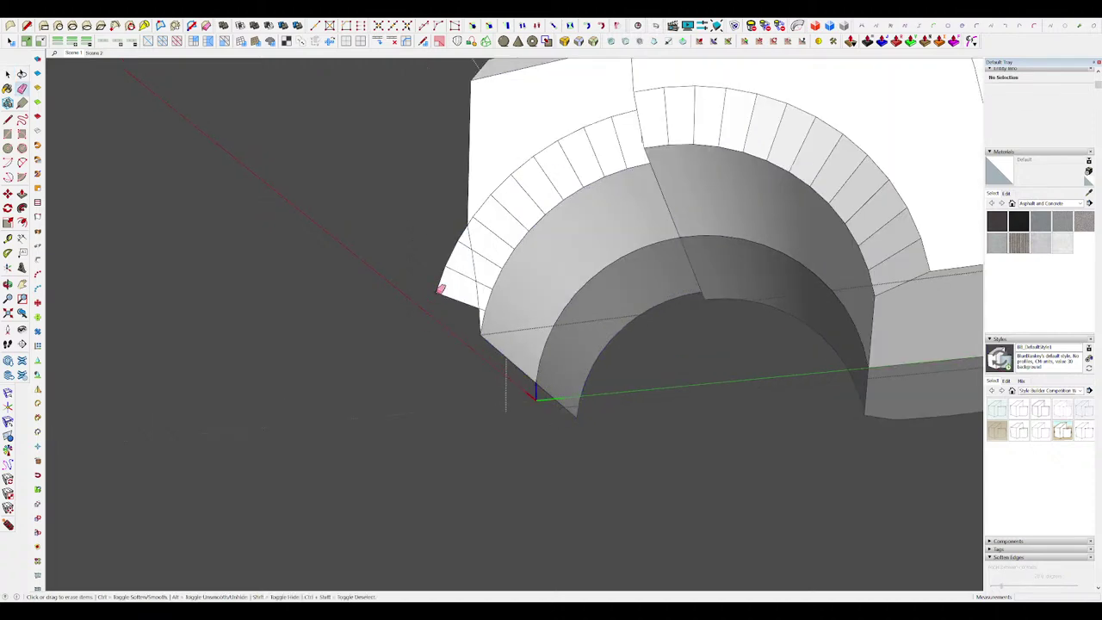
{"action": "scroll", "coordinate": [462, 233], "scroll_direction": "down", "scroll_amount": 5}
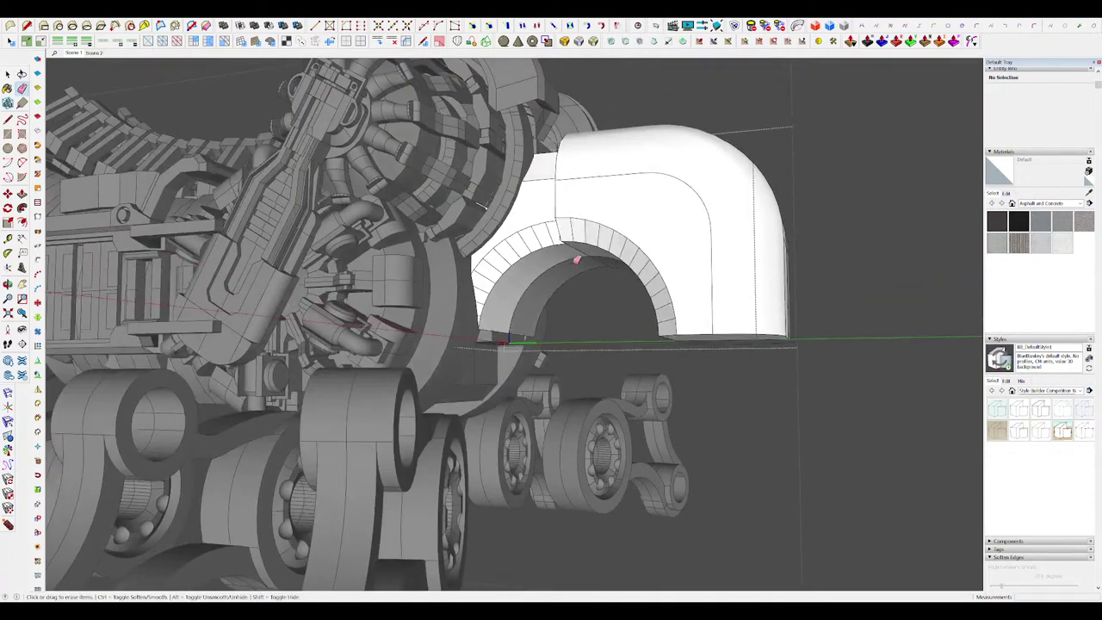
{"action": "scroll", "coordinate": [579, 281], "scroll_direction": "up", "scroll_amount": 3}
{"action": "key", "text": "space"}
{"action": "middle_click_drag", "start_coordinate": [578, 278], "coordinate": [658, 327]}
{"action": "left_click", "coordinate": [740, 417]}
Step: Open the arch bracket group, select its front strip and vertical edge, and isolate it
{"action": "left_click", "coordinate": [596, 343]}
{"action": "scroll", "coordinate": [594, 342], "scroll_direction": "up", "scroll_amount": 5}
{"action": "left_click", "coordinate": [538, 320]}
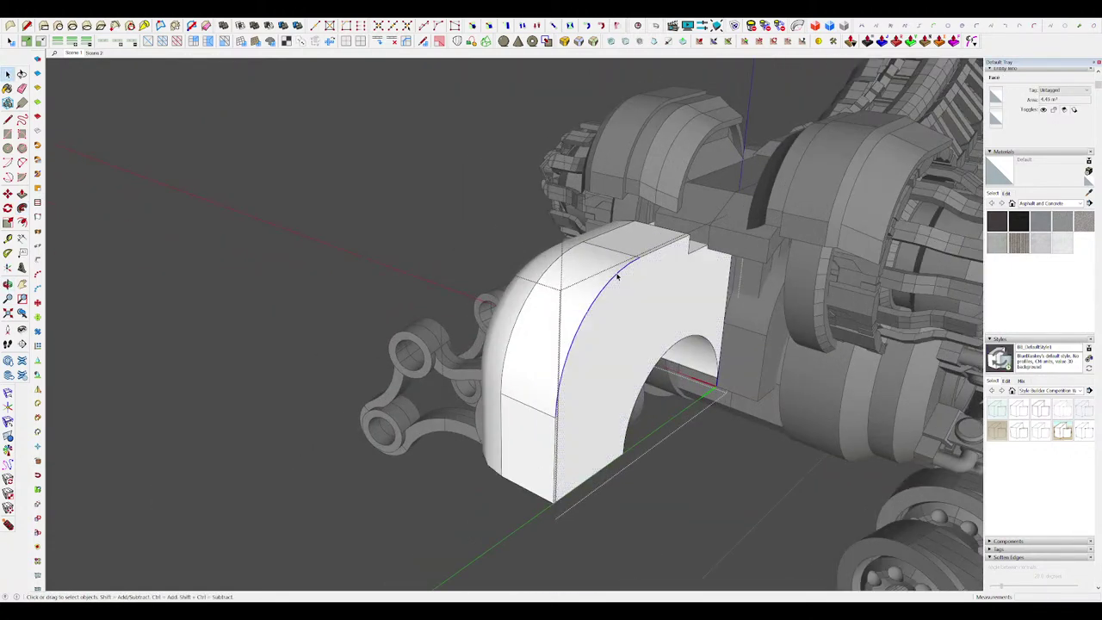
{"action": "left_click", "coordinate": [556, 425], "text": "ctrl"}
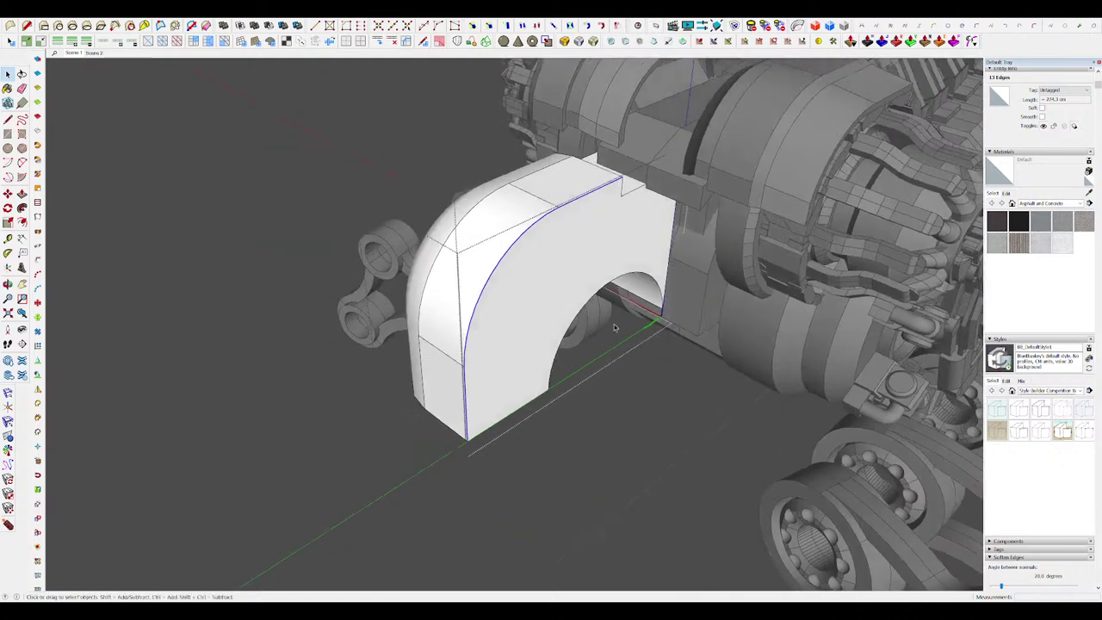
{"action": "scroll", "coordinate": [610, 154], "scroll_direction": "up", "scroll_amount": 3}
{"action": "key", "text": "f"}
{"action": "key", "text": "space"}
{"action": "middle_click_drag", "start_coordinate": [623, 177], "coordinate": [565, 203]}
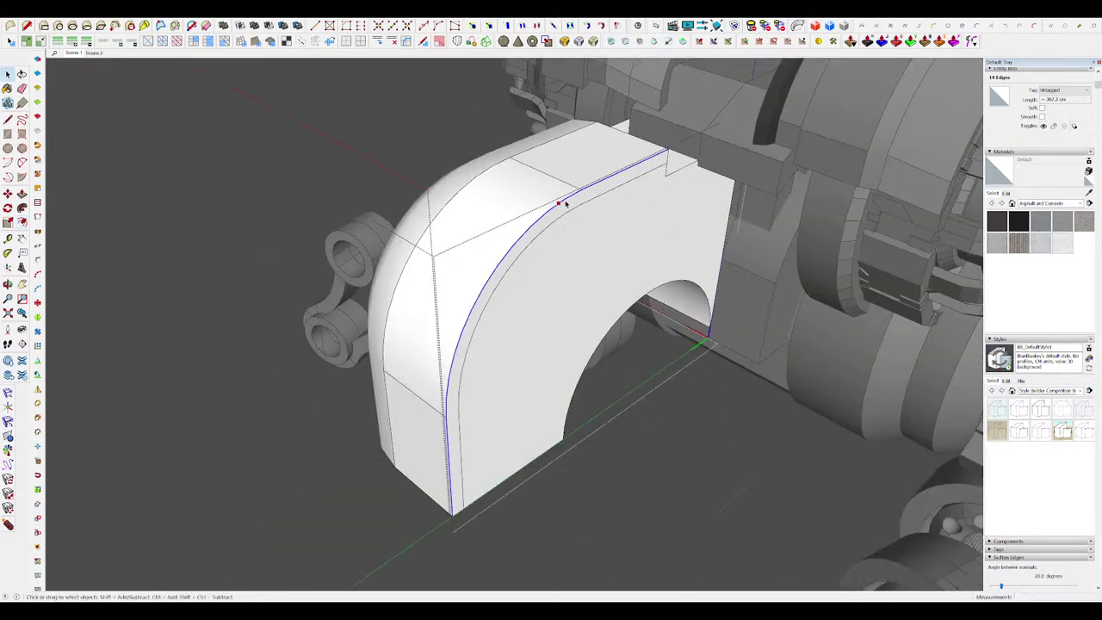
{"action": "key", "text": "i"}
{"action": "scroll", "coordinate": [585, 238], "scroll_direction": "down", "scroll_amount": 4}
{"action": "key", "text": "j"}
{"action": "middle_click_drag", "start_coordinate": [430, 271], "coordinate": [528, 247]}
{"action": "scroll", "coordinate": [485, 308], "scroll_direction": "up", "scroll_amount": 4}
Step: Move the selected edges into a groove, erase its ridge edge, and redraw a closing line
{"action": "key", "text": "space"}
{"action": "scroll", "coordinate": [528, 247], "scroll_direction": "down", "scroll_amount": 3}
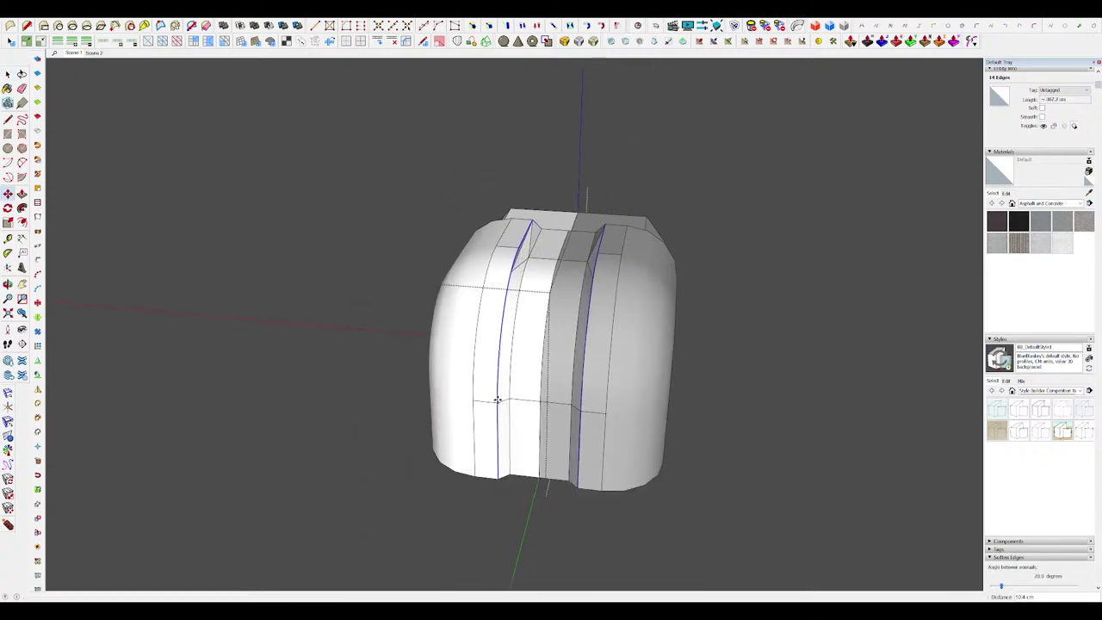
{"action": "mouse_move", "coordinate": [497, 399]}
{"action": "middle_mouse_down"}
{"action": "mouse_move", "coordinate": [555, 391]}
{"action": "mouse_move", "coordinate": [465, 302]}
{"action": "middle_mouse_up"}
{"action": "scroll", "coordinate": [431, 249], "scroll_direction": "up", "scroll_amount": 4}
{"action": "middle_click_drag", "start_coordinate": [448, 233], "coordinate": [423, 249]}
{"action": "key", "text": "e"}
{"action": "scroll", "coordinate": [437, 247], "scroll_direction": "up", "scroll_amount": 3}
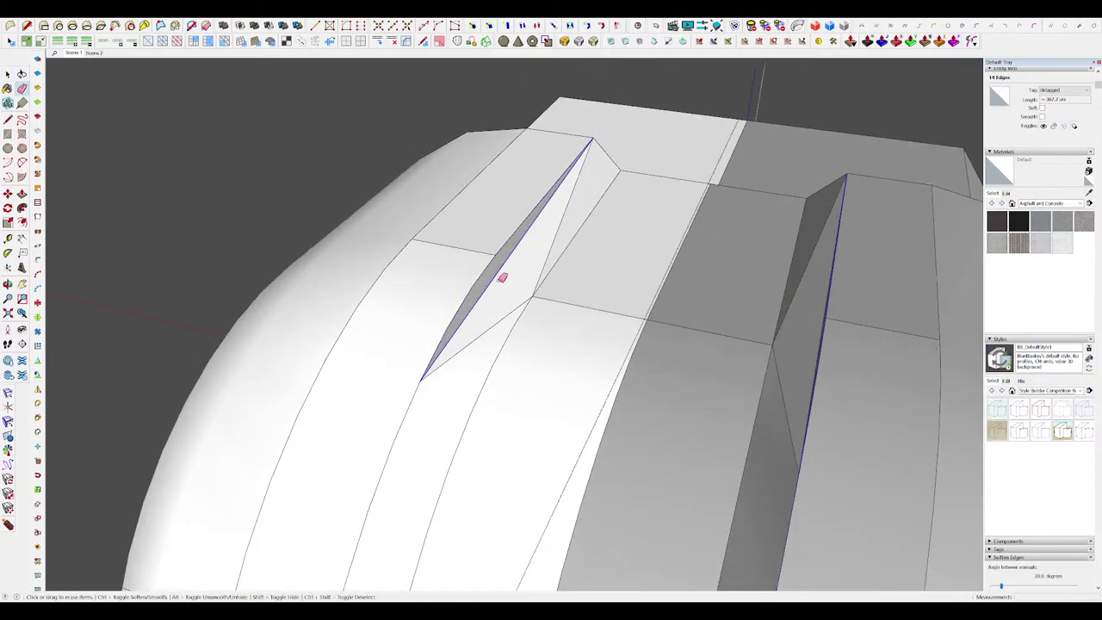
{"action": "left_click", "coordinate": [498, 275]}
{"action": "key", "text": "l"}
{"action": "left_click", "coordinate": [495, 254]}
{"action": "left_click", "coordinate": [533, 295]}
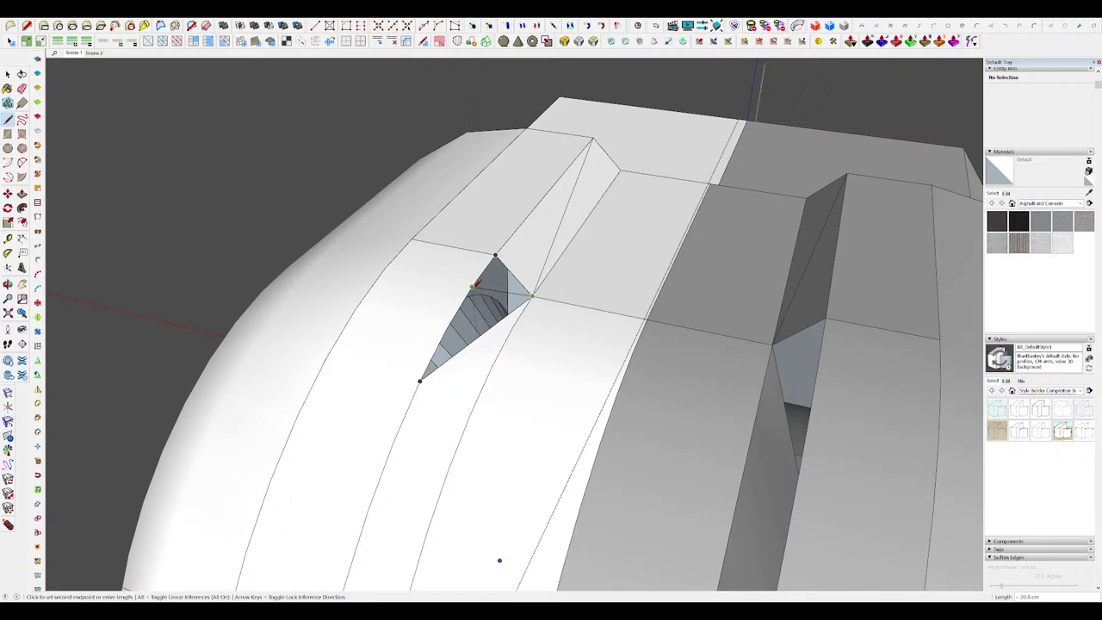
Step: Erase the stray diagonal edges across the bracket's curved top
{"action": "middle_click_drag", "start_coordinate": [533, 294], "coordinate": [485, 347]}
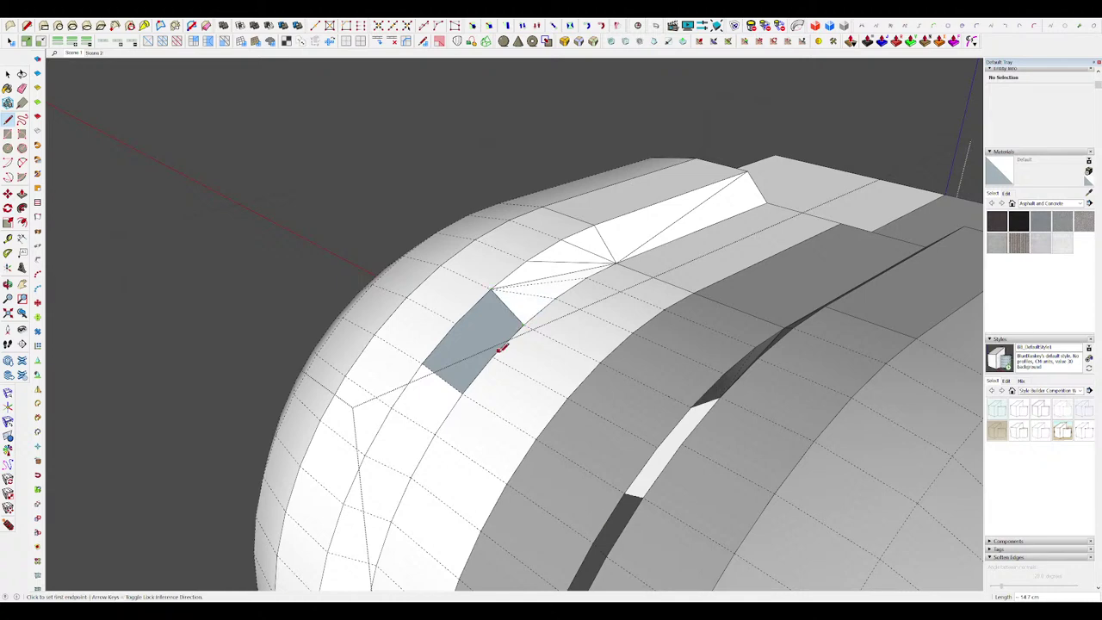
{"action": "key", "text": "e"}
{"action": "mouse_move", "coordinate": [461, 317]}
{"action": "middle_mouse_down"}
{"action": "mouse_move", "coordinate": [528, 342]}
{"action": "mouse_move", "coordinate": [543, 282]}
{"action": "middle_mouse_up"}
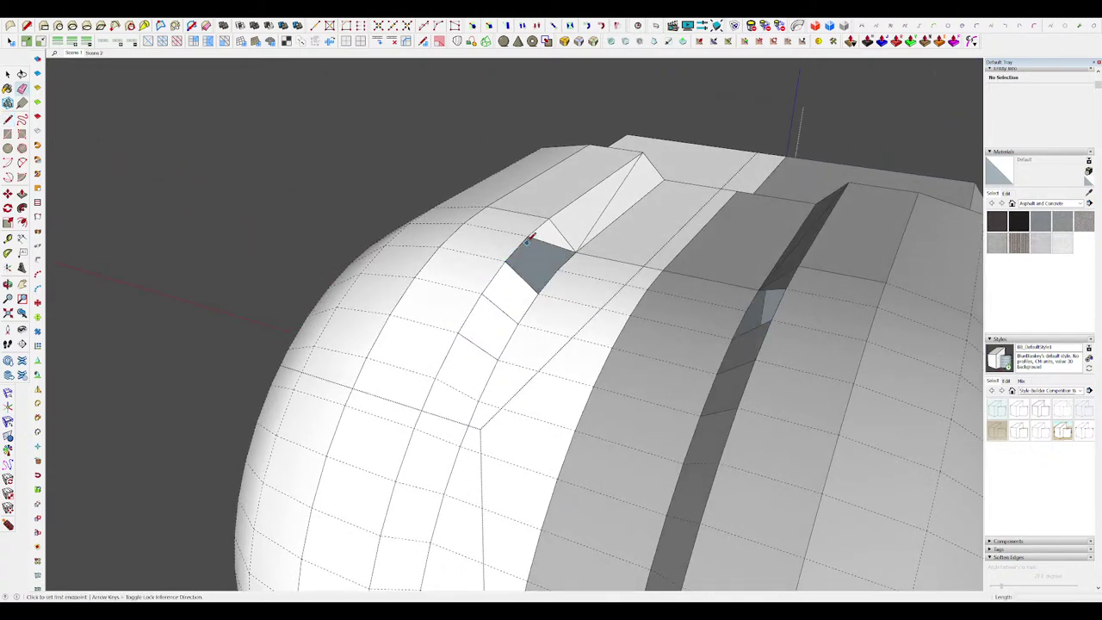
{"action": "key", "text": "space"}
{"action": "mouse_move", "coordinate": [566, 502]}
{"action": "middle_mouse_down"}
{"action": "mouse_move", "coordinate": [610, 302]}
{"action": "mouse_move", "coordinate": [602, 286]}
{"action": "mouse_move", "coordinate": [531, 258]}
{"action": "middle_mouse_up"}
{"action": "key", "text": "e"}
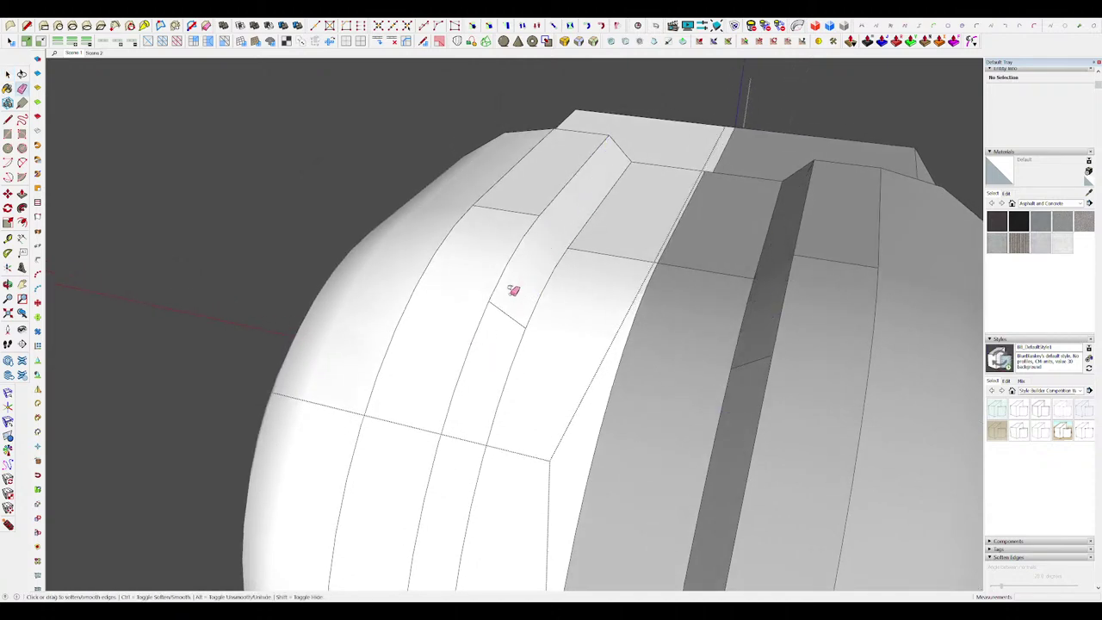
{"action": "scroll", "coordinate": [589, 299], "scroll_direction": "down", "scroll_amount": 3}
{"action": "middle_click_drag", "start_coordinate": [589, 299], "coordinate": [749, 330]}
{"action": "scroll", "coordinate": [632, 297], "scroll_direction": "down", "scroll_amount": 1}
{"action": "scroll", "coordinate": [632, 298], "scroll_direction": "down", "scroll_amount": 2}
{"action": "middle_click_drag", "start_coordinate": [632, 298], "coordinate": [606, 336]}
Step: Close the bracket group and the outer group to view the full mech
{"action": "key", "text": "space"}
{"action": "left_click", "coordinate": [735, 396]}
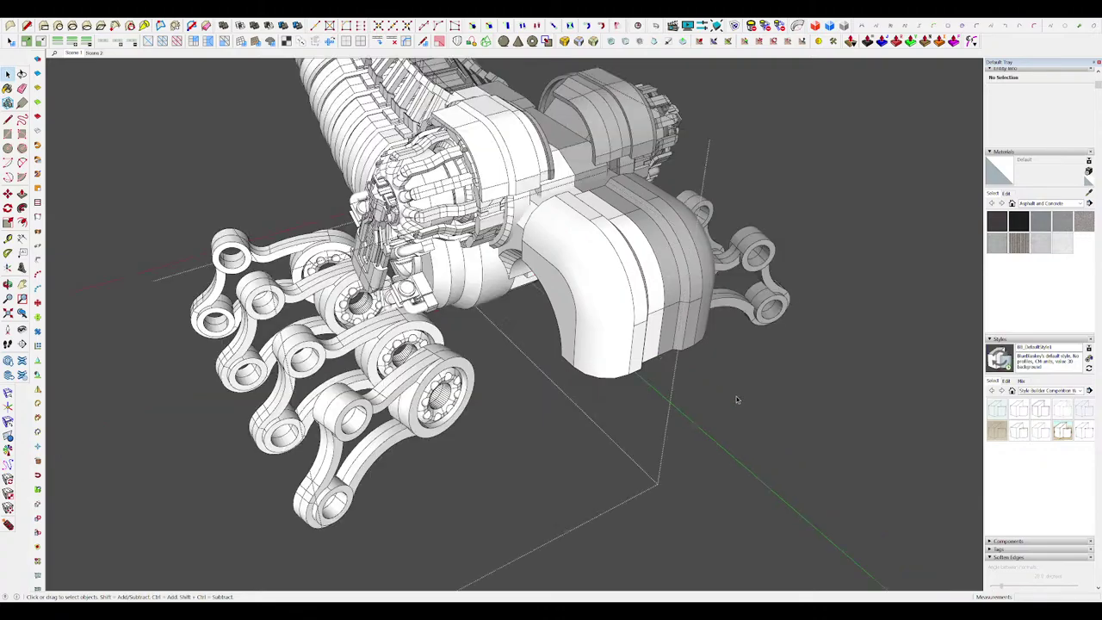
{"action": "left_click", "coordinate": [736, 396]}
{"action": "scroll", "coordinate": [738, 395], "scroll_direction": "down", "scroll_amount": 4}
{"action": "middle_click_drag", "start_coordinate": [738, 393], "coordinate": [721, 385]}
Step: Open the bent arm piece's group and select its front face
{"action": "scroll", "coordinate": [516, 308], "scroll_direction": "up", "scroll_amount": 6}
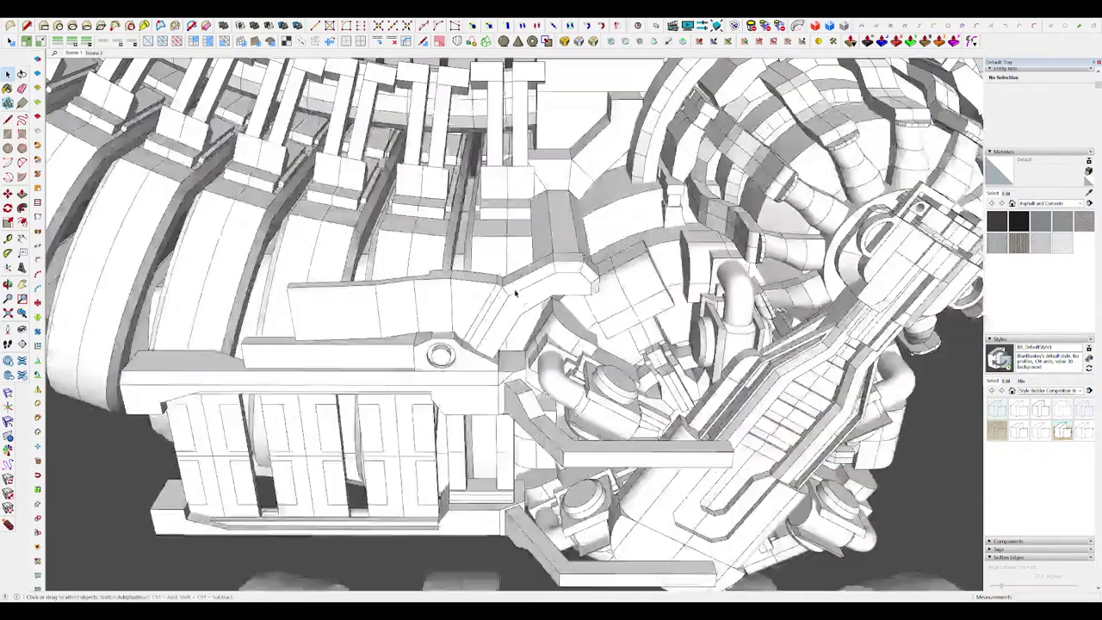
{"action": "middle_click_drag", "start_coordinate": [515, 295], "coordinate": [589, 308]}
{"action": "double_click", "coordinate": [575, 278]}
{"action": "scroll", "coordinate": [575, 278], "scroll_direction": "up", "scroll_amount": 4}
{"action": "left_click", "coordinate": [578, 281]}
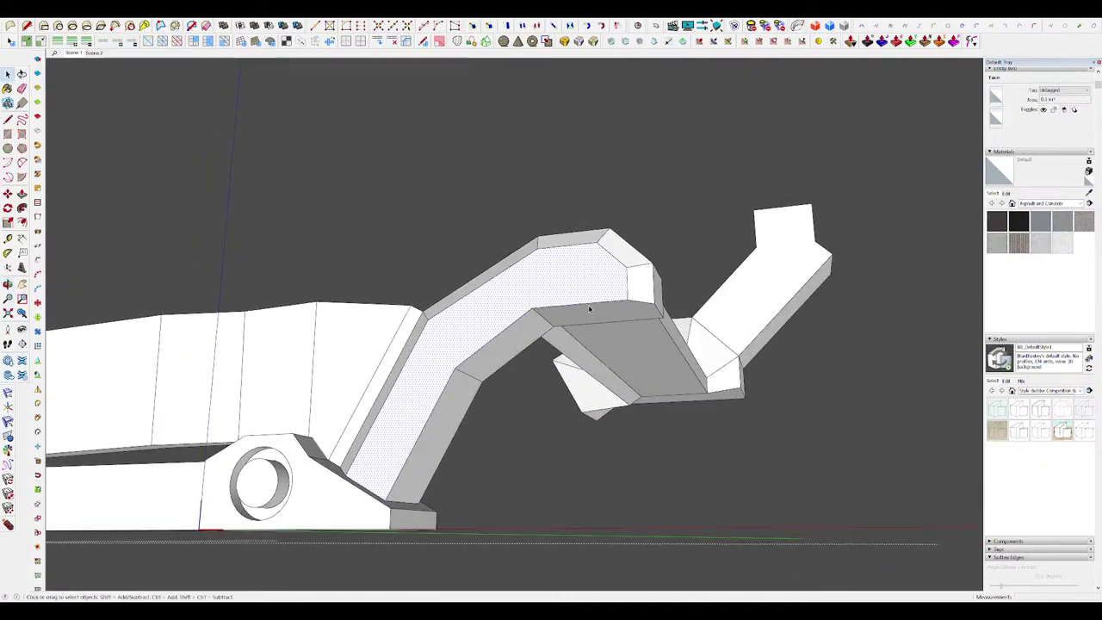
{"action": "mouse_move", "coordinate": [608, 350]}
{"action": "middle_mouse_down"}
{"action": "mouse_move", "coordinate": [600, 287]}
{"action": "mouse_move", "coordinate": [641, 264]}
{"action": "mouse_move", "coordinate": [573, 297]}
{"action": "mouse_move", "coordinate": [570, 327]}
{"action": "mouse_move", "coordinate": [595, 253]}
{"action": "middle_mouse_up"}
Step: Push/Pull the small underside faces of the bent piece out into a bar
{"action": "key", "text": "p"}
{"action": "left_click", "coordinate": [622, 283]}
{"action": "left_click", "coordinate": [608, 305]}
{"action": "scroll", "coordinate": [572, 331], "scroll_direction": "down", "scroll_amount": 6}
{"action": "scroll", "coordinate": [570, 332], "scroll_direction": "up", "scroll_amount": 5}
{"action": "scroll", "coordinate": [571, 331], "scroll_direction": "up", "scroll_amount": 5}
{"action": "scroll", "coordinate": [598, 249], "scroll_direction": "down", "scroll_amount": 2}
{"action": "key", "text": "space"}
{"action": "key", "text": "l"}
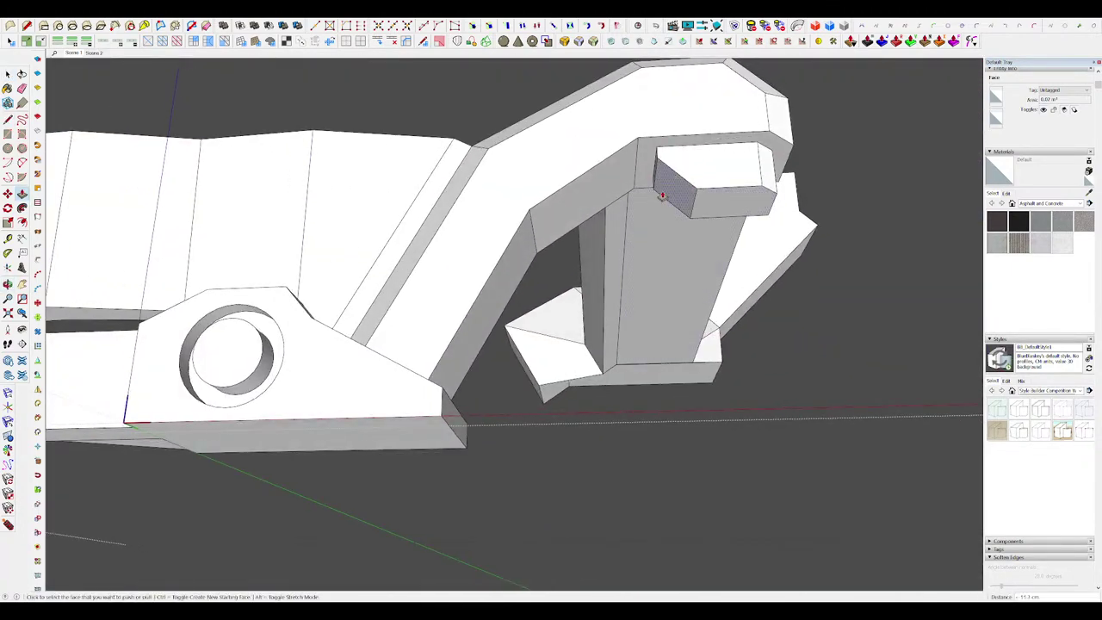
{"action": "left_click", "coordinate": [662, 196]}
{"action": "left_click", "coordinate": [494, 367]}
{"action": "middle_click_drag", "start_coordinate": [499, 366], "coordinate": [491, 371]}
Step: Move the bar's end face toward the lower left to set the strut's angle and length
{"action": "key", "text": "m"}
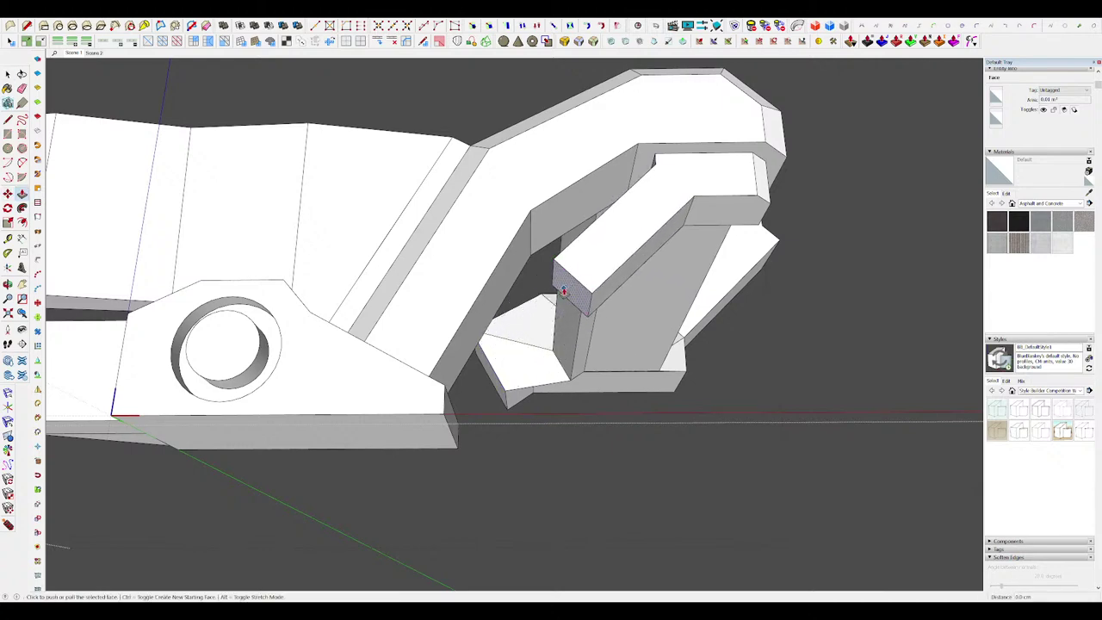
{"action": "left_click", "coordinate": [564, 290]}
{"action": "left_click", "coordinate": [476, 389]}
{"action": "middle_click_drag", "start_coordinate": [479, 383], "coordinate": [510, 378]}
{"action": "scroll", "coordinate": [511, 394], "scroll_direction": "down", "scroll_amount": 3}
{"action": "key", "text": "i"}
{"action": "middle_click_drag", "start_coordinate": [515, 334], "coordinate": [520, 339]}
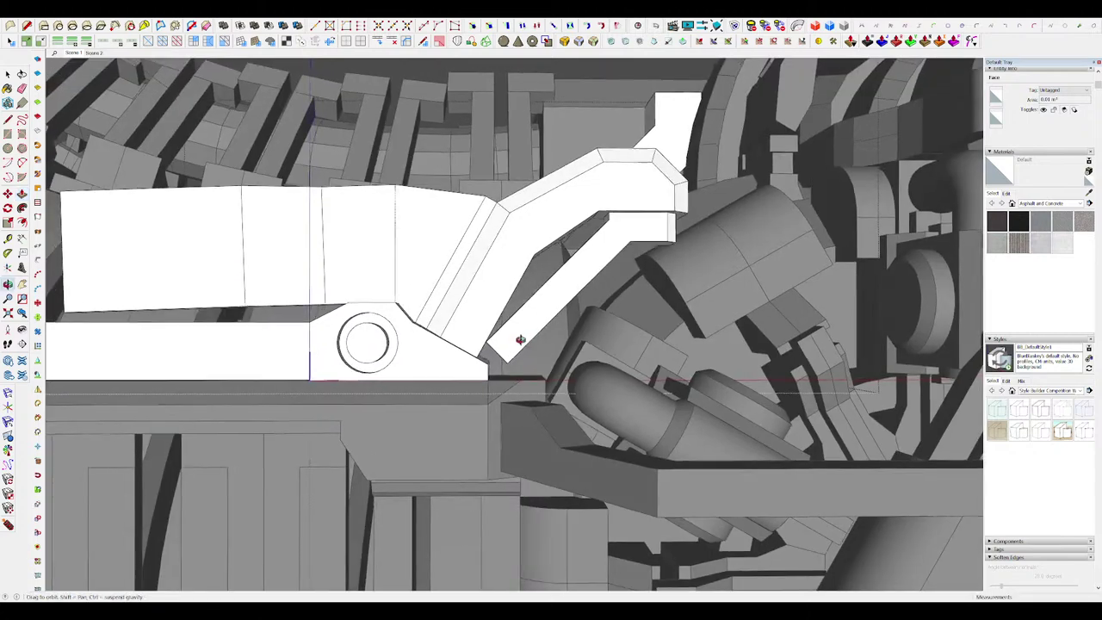
{"action": "scroll", "coordinate": [520, 340], "scroll_direction": "up", "scroll_amount": 4}
{"action": "key", "text": "p"}
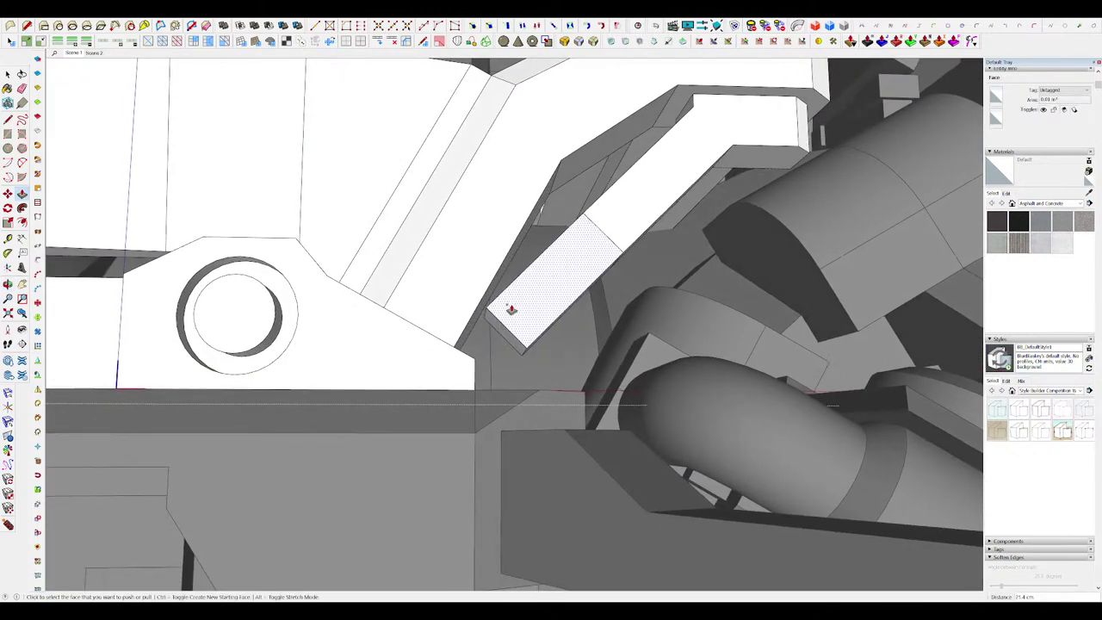
{"action": "key", "text": "space"}
{"action": "left_click", "coordinate": [500, 331]}
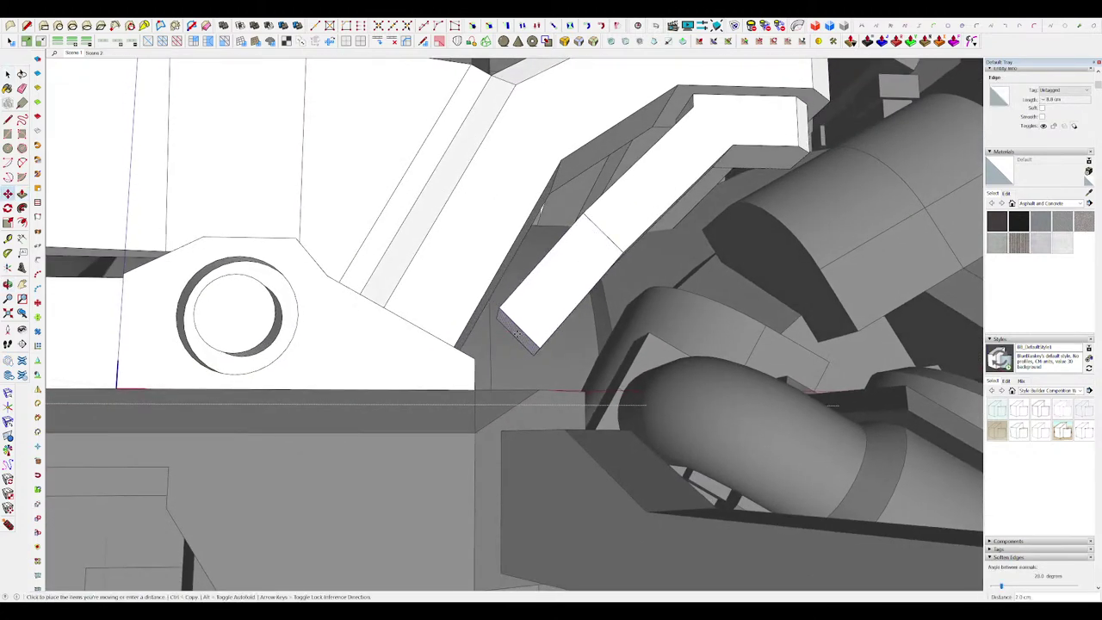
{"action": "key", "text": "space"}
{"action": "key", "text": "i"}
{"action": "key", "text": "m"}
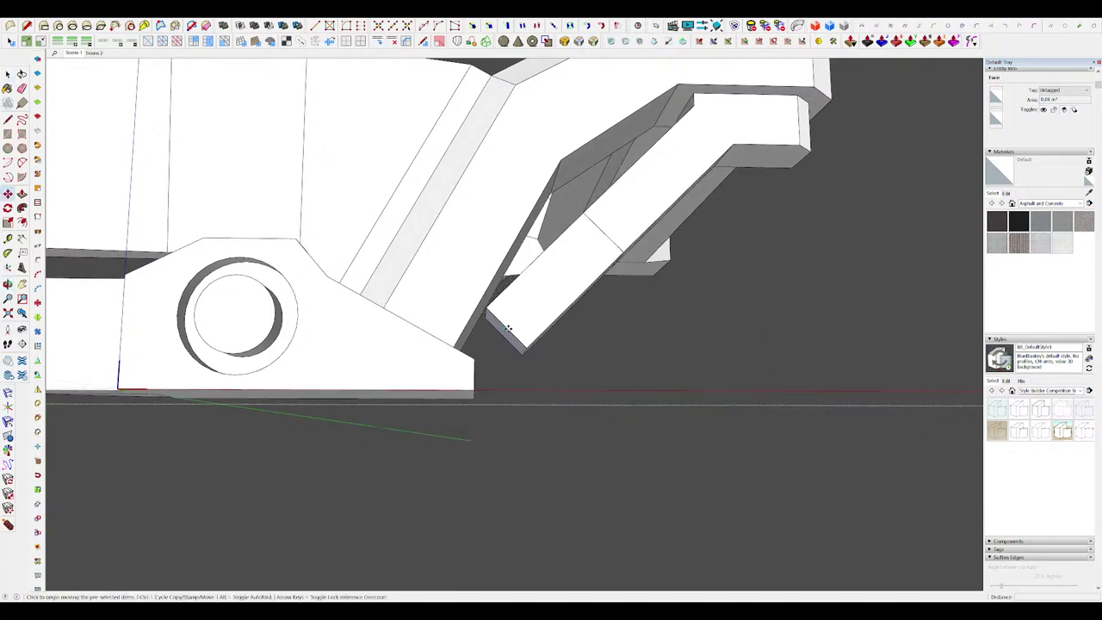
{"action": "left_click", "coordinate": [553, 337]}
{"action": "middle_click_drag", "start_coordinate": [552, 337], "coordinate": [524, 364]}
Step: Bevel the strut's selected edges with RoundCorner
{"action": "key", "text": "i"}
{"action": "scroll", "coordinate": [573, 266], "scroll_direction": "down", "scroll_amount": 4}
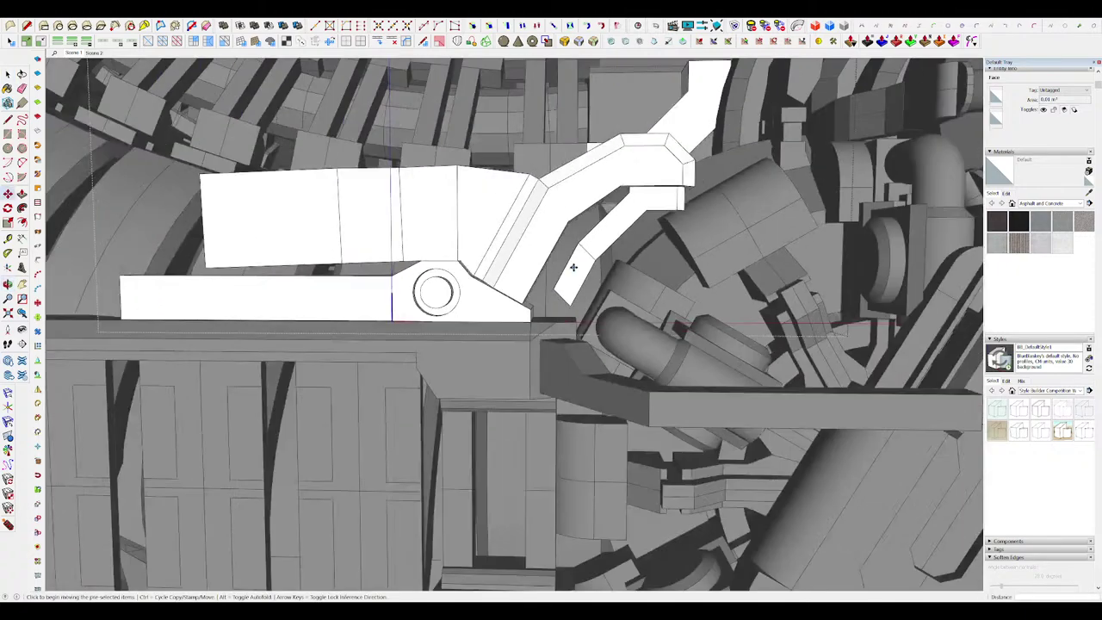
{"action": "middle_click_drag", "start_coordinate": [574, 266], "coordinate": [482, 284]}
{"action": "scroll", "coordinate": [553, 324], "scroll_direction": "down", "scroll_amount": 5}
{"action": "key", "text": "i"}
{"action": "scroll", "coordinate": [516, 335], "scroll_direction": "up", "scroll_amount": 7}
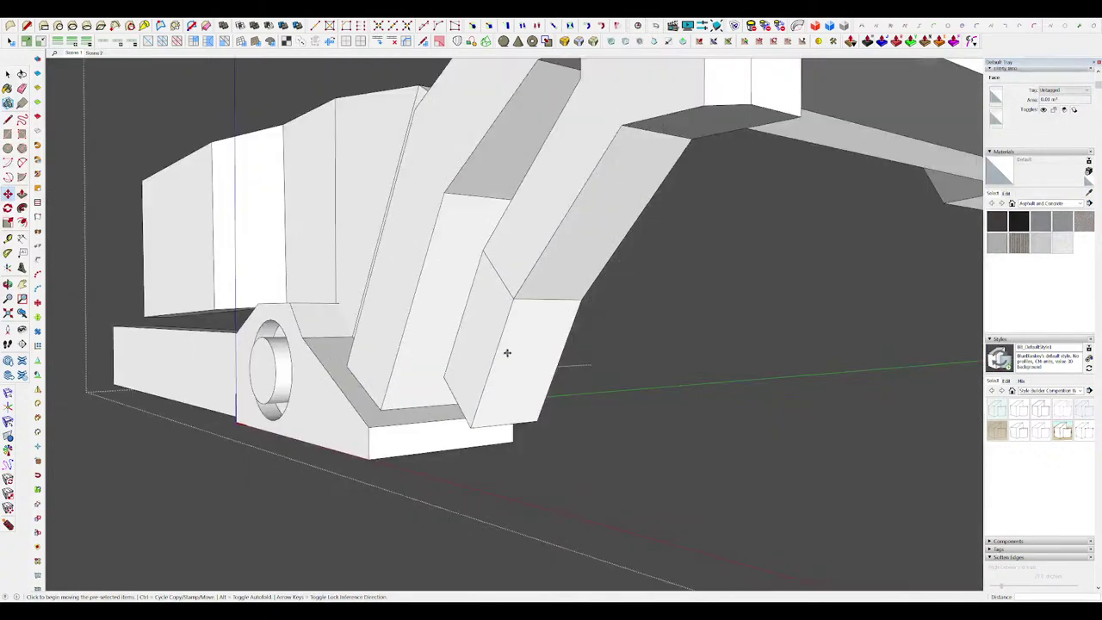
{"action": "middle_click_drag", "start_coordinate": [507, 352], "coordinate": [642, 223]}
{"action": "scroll", "coordinate": [559, 301], "scroll_direction": "up", "scroll_amount": 5}
{"action": "middle_click_drag", "start_coordinate": [559, 301], "coordinate": [644, 271]}
{"action": "key", "text": "space"}
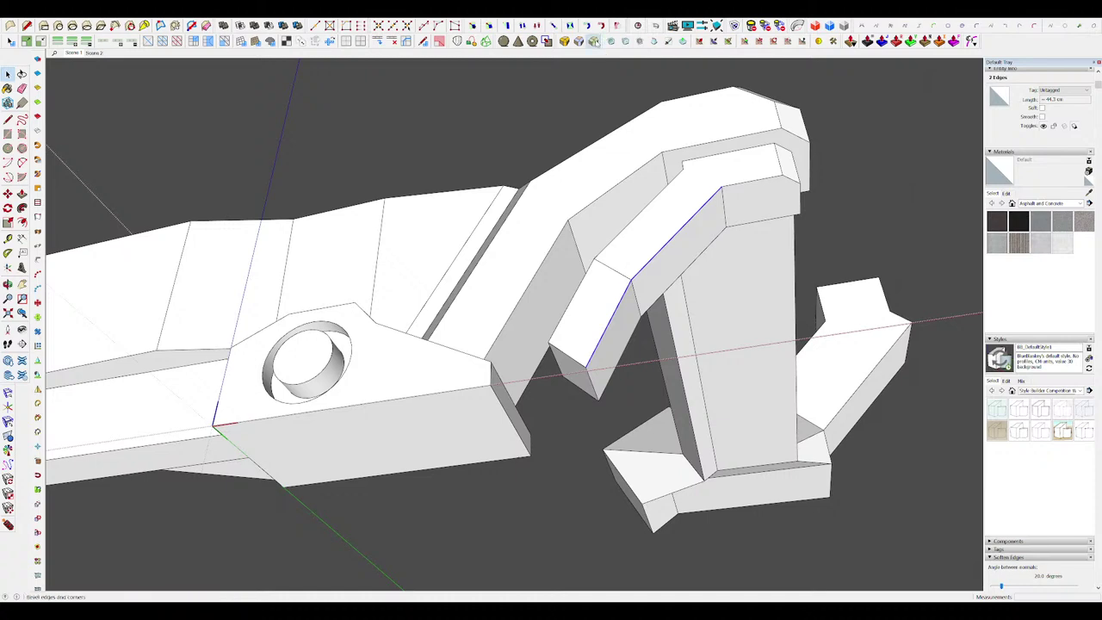
{"action": "left_click", "coordinate": [593, 42]}
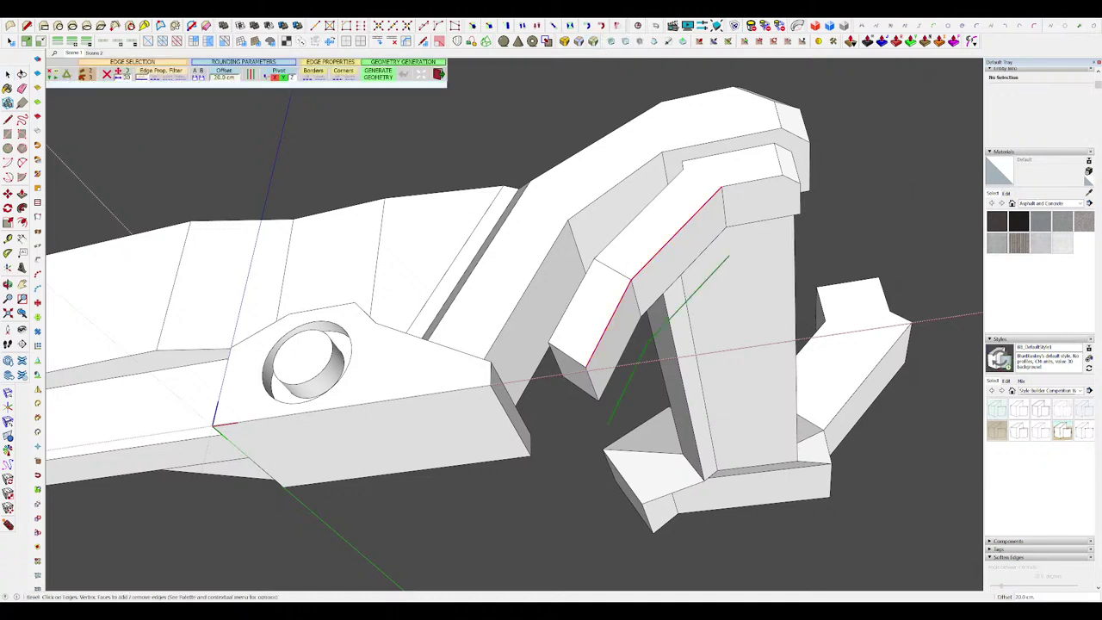
{"action": "left_click", "coordinate": [467, 219]}
{"action": "key", "text": "space"}
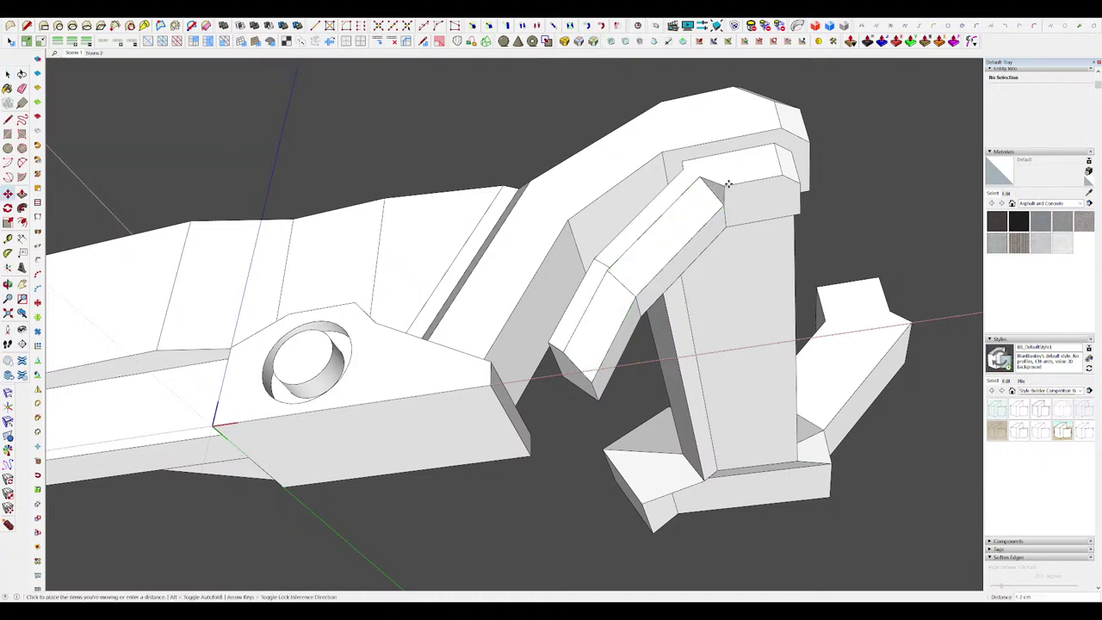
Step: Extend the lower arm's end face 18.3 cm and the arm's end face 7.3 cm
{"action": "middle_click_drag", "start_coordinate": [782, 177], "coordinate": [674, 310]}
{"action": "key", "text": "shift+h"}
{"action": "left_click", "coordinate": [635, 343]}
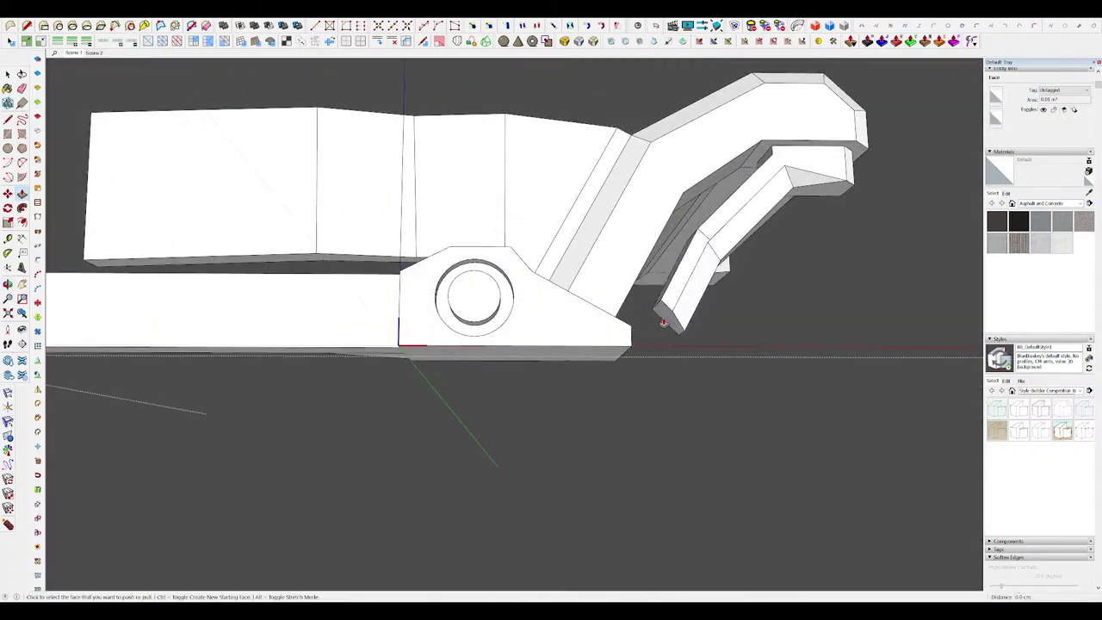
{"action": "left_click", "coordinate": [625, 309]}
{"action": "key", "text": "space"}
{"action": "key", "text": "shift+h"}
{"action": "scroll", "coordinate": [516, 361], "scroll_direction": "down", "scroll_amount": 10}
{"action": "scroll", "coordinate": [546, 308], "scroll_direction": "up", "scroll_amount": 10}
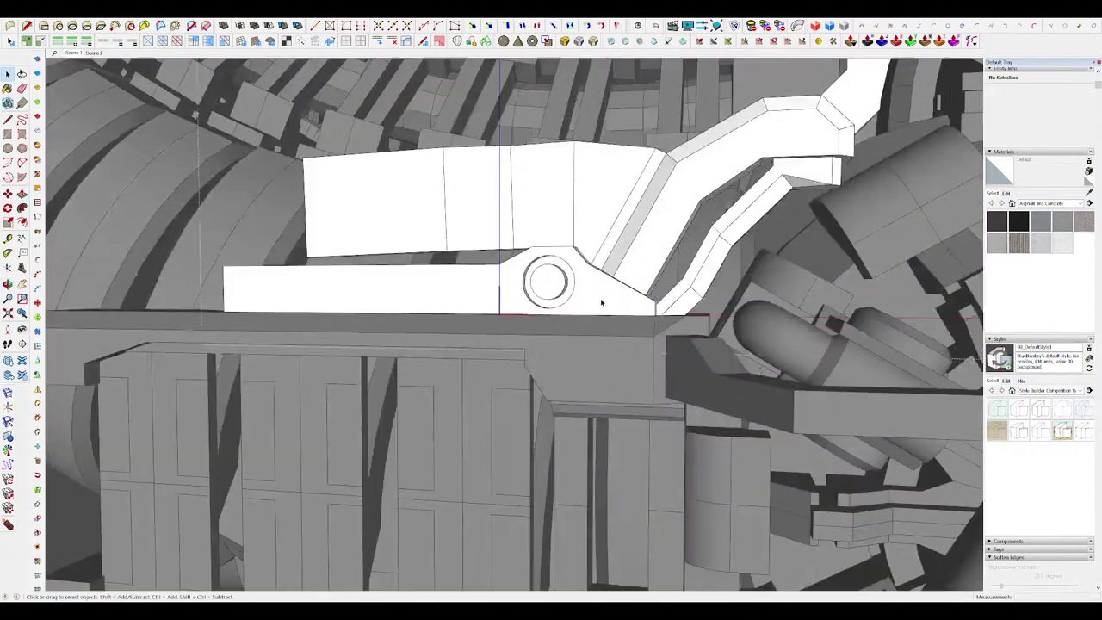
{"action": "middle_click_drag", "start_coordinate": [599, 301], "coordinate": [607, 250]}
{"action": "key", "text": "shift+h"}
{"action": "key", "text": "p"}
{"action": "left_click", "coordinate": [651, 258]}
{"action": "left_click", "coordinate": [665, 280]}
{"action": "mouse_move", "coordinate": [666, 280]}
{"action": "middle_mouse_down"}
{"action": "mouse_move", "coordinate": [664, 308]}
{"action": "mouse_move", "coordinate": [673, 288]}
{"action": "middle_mouse_up"}
{"action": "key", "text": "shift+h"}
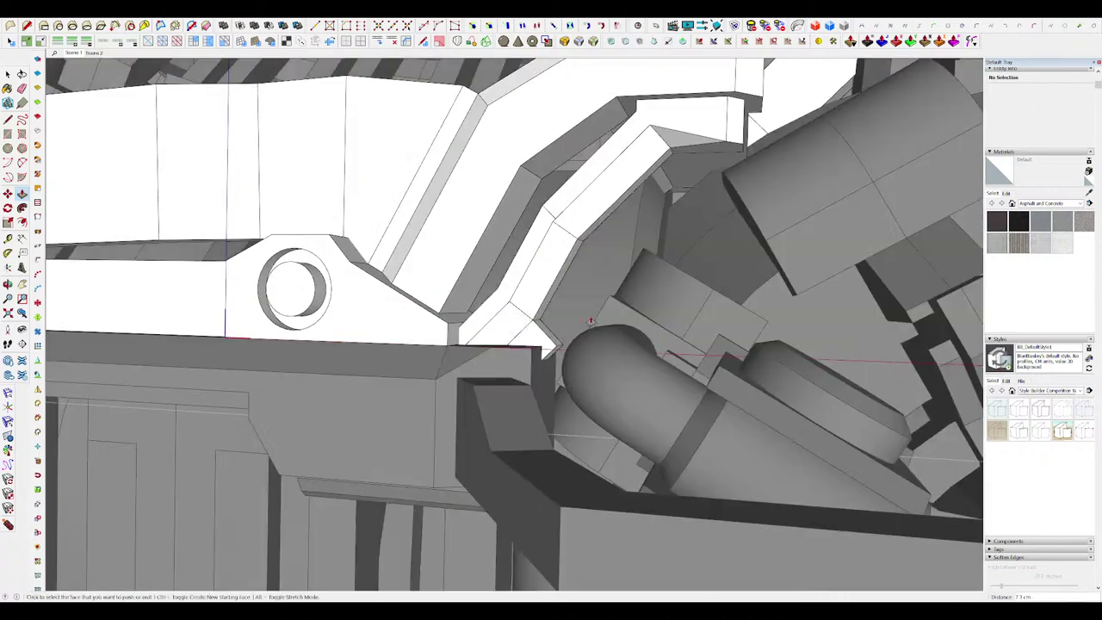
{"action": "scroll", "coordinate": [550, 342], "scroll_direction": "up", "scroll_amount": 4}
Step: Draw a diagonal line across the arm end's corner, push the triangle away, and close the group
{"action": "key", "text": "l"}
{"action": "left_click", "coordinate": [523, 285]}
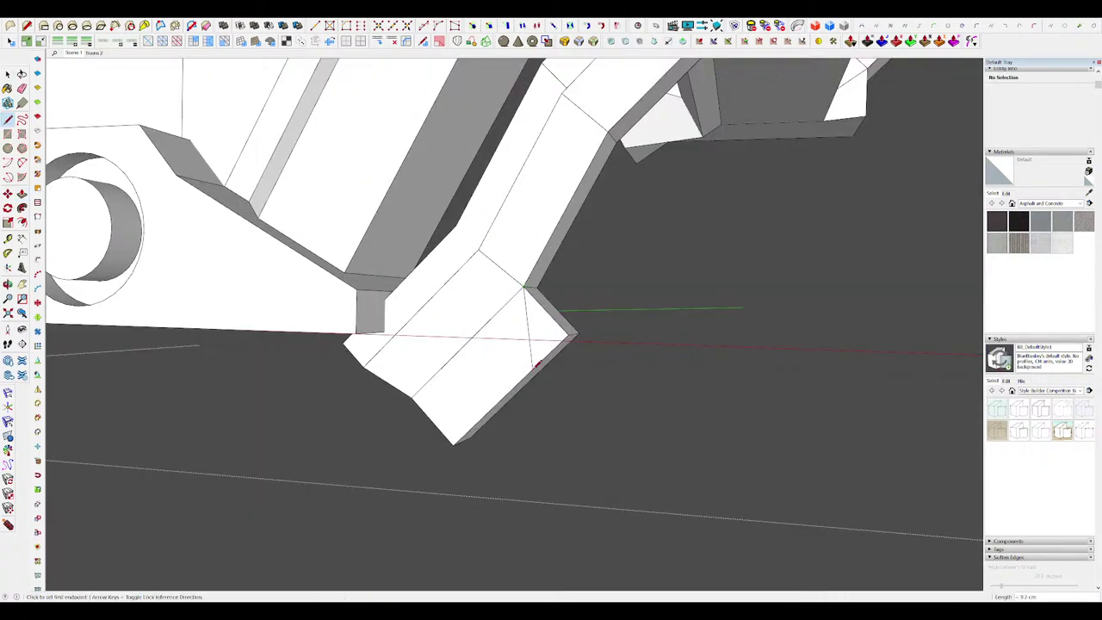
{"action": "left_click", "coordinate": [534, 367]}
{"action": "key", "text": "p"}
{"action": "left_click", "coordinate": [541, 331]}
{"action": "key", "text": "shift+h"}
{"action": "middle_click_drag", "start_coordinate": [536, 320], "coordinate": [517, 314]}
{"action": "key", "text": "space"}
{"action": "scroll", "coordinate": [515, 313], "scroll_direction": "down", "scroll_amount": 10}
{"action": "mouse_move", "coordinate": [611, 341]}
{"action": "middle_mouse_down"}
{"action": "mouse_move", "coordinate": [644, 353]}
{"action": "mouse_move", "coordinate": [695, 401]}
{"action": "middle_mouse_up"}
{"action": "key", "text": "Escape"}
{"action": "scroll", "coordinate": [696, 397], "scroll_direction": "up", "scroll_amount": 3}
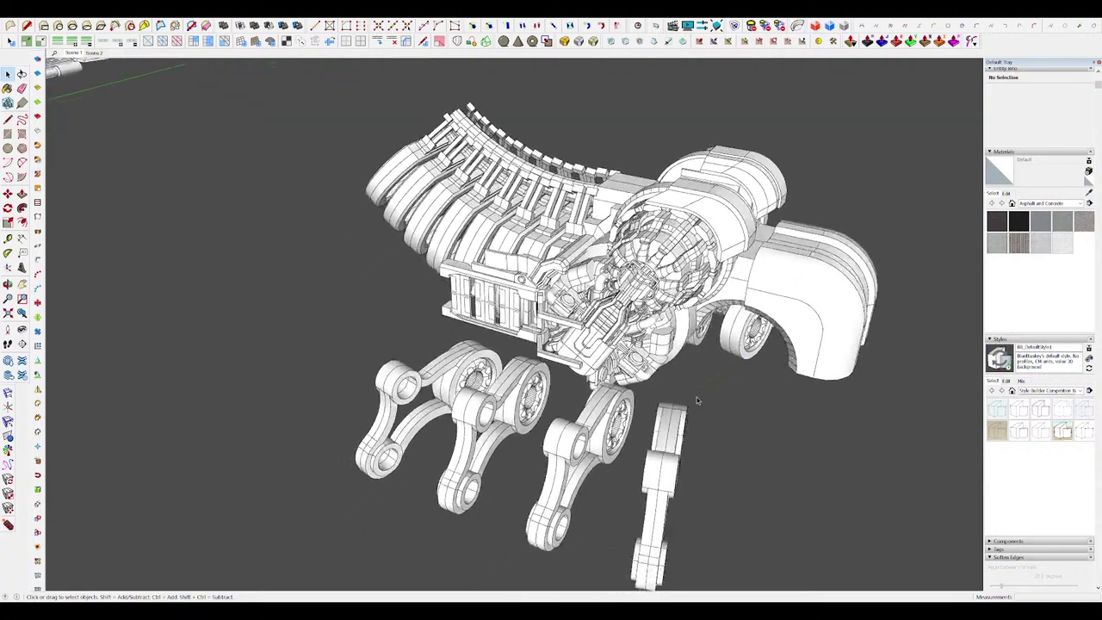
{"action": "scroll", "coordinate": [696, 397], "scroll_direction": "up", "scroll_amount": 5}
Step: Isolate the bar's nested group and draw an edge joining the two bars' ends
{"action": "left_click", "coordinate": [581, 287]}
{"action": "middle_click_drag", "start_coordinate": [581, 288], "coordinate": [577, 334]}
{"action": "key", "text": "shift+h"}
{"action": "scroll", "coordinate": [592, 256], "scroll_direction": "up", "scroll_amount": 3}
{"action": "left_click", "coordinate": [602, 261]}
{"action": "scroll", "coordinate": [605, 256], "scroll_direction": "down", "scroll_amount": 3}
{"action": "left_click", "coordinate": [634, 394]}
{"action": "middle_click_drag", "start_coordinate": [516, 387], "coordinate": [447, 344]}
Step: Draw a full circle centred on the bar's corner at the bracket end
{"action": "key", "text": "c"}
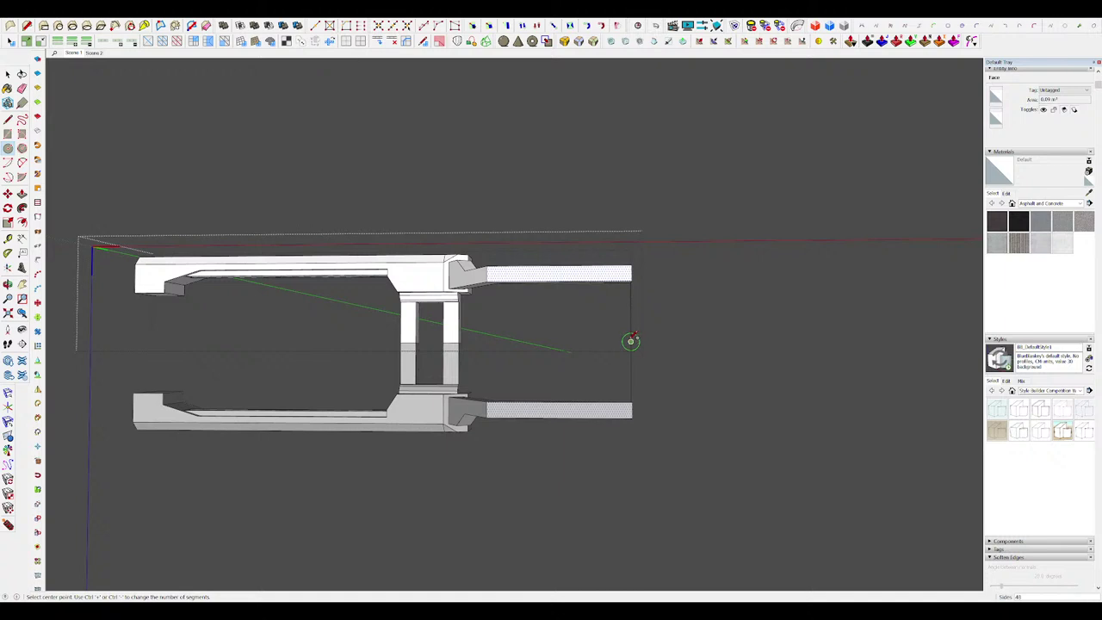
{"action": "left_click", "coordinate": [630, 341]}
{"action": "scroll", "coordinate": [574, 336], "scroll_direction": "up", "scroll_amount": 2}
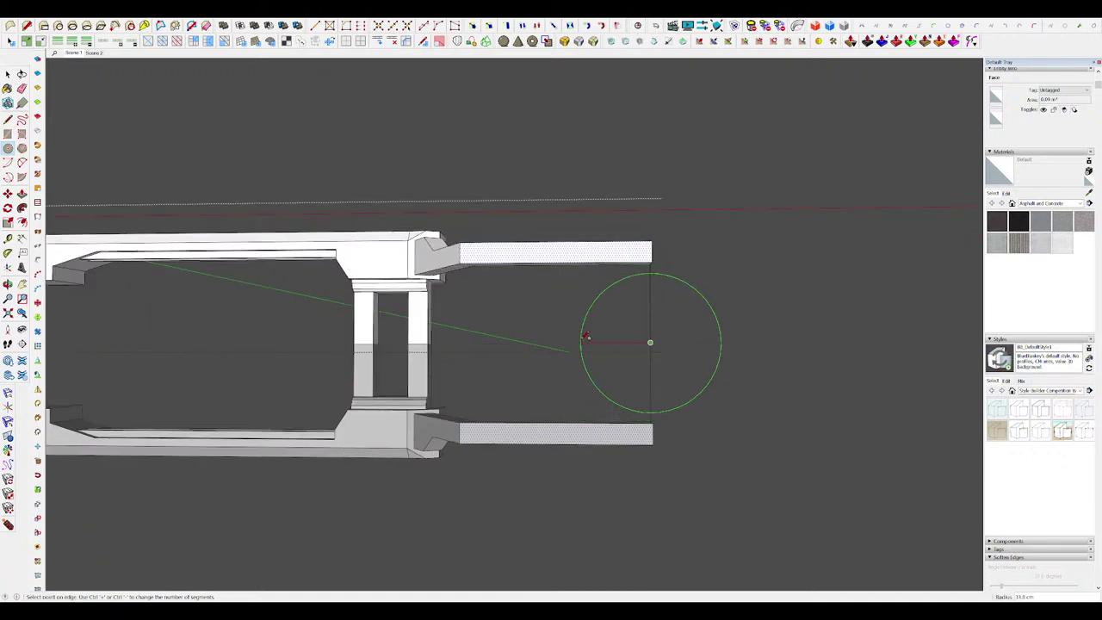
{"action": "left_click", "coordinate": [585, 335]}
{"action": "mouse_move", "coordinate": [587, 337]}
{"action": "middle_mouse_down"}
{"action": "mouse_move", "coordinate": [642, 360]}
{"action": "mouse_move", "coordinate": [649, 319]}
{"action": "mouse_move", "coordinate": [711, 290]}
{"action": "middle_mouse_up"}
{"action": "key", "text": "e"}
{"action": "key", "text": "e"}
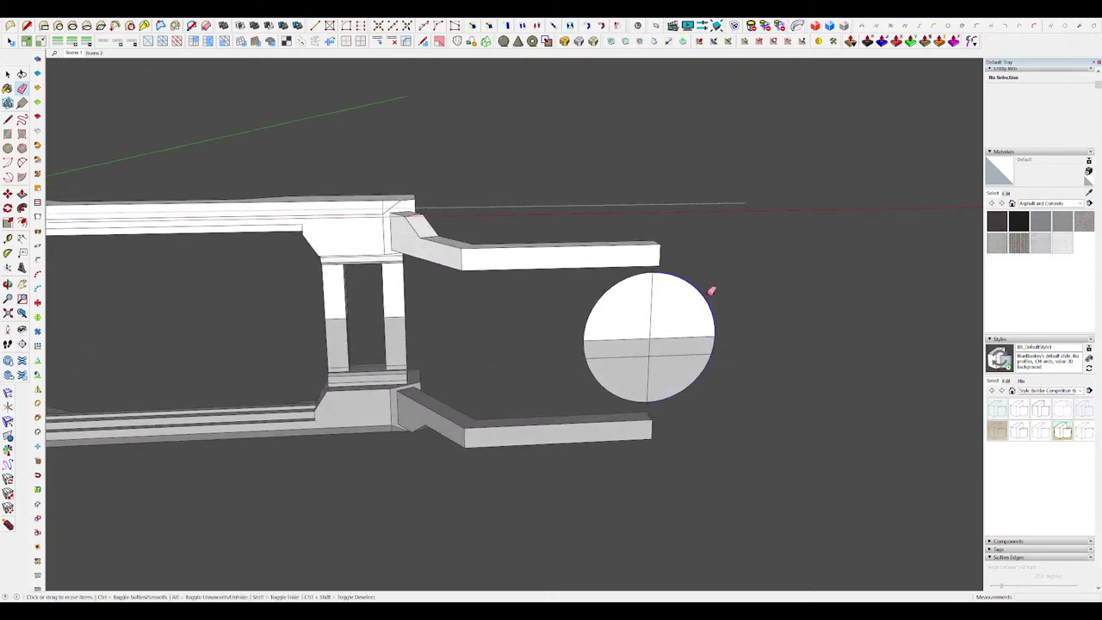
{"action": "left_click_drag", "start_coordinate": [711, 290], "coordinate": [699, 340]}
{"action": "key", "text": "h"}
{"action": "scroll", "coordinate": [634, 326], "scroll_direction": "down", "scroll_amount": 2}
{"action": "mouse_move", "coordinate": [632, 326]}
{"action": "middle_mouse_down"}
{"action": "mouse_move", "coordinate": [617, 315]}
{"action": "mouse_move", "coordinate": [634, 310]}
{"action": "mouse_move", "coordinate": [637, 337]}
{"action": "mouse_move", "coordinate": [670, 303]}
{"action": "middle_mouse_up"}
{"action": "scroll", "coordinate": [643, 319], "scroll_direction": "up", "scroll_amount": 3}
{"action": "key", "text": "ctrl+z"}
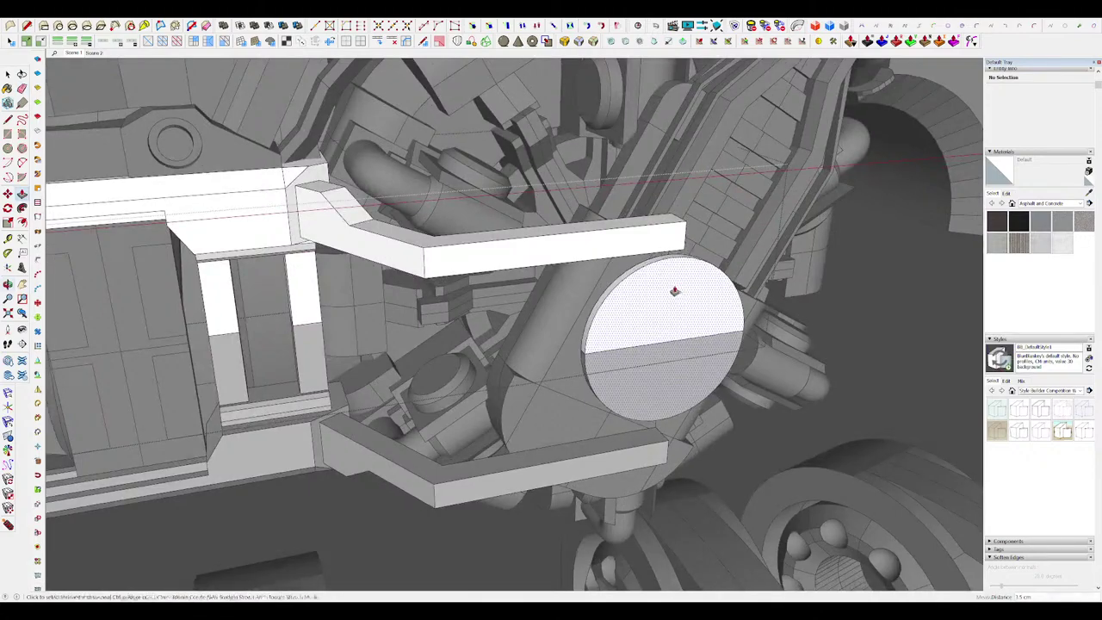
{"action": "middle_click_drag", "start_coordinate": [669, 288], "coordinate": [693, 327]}
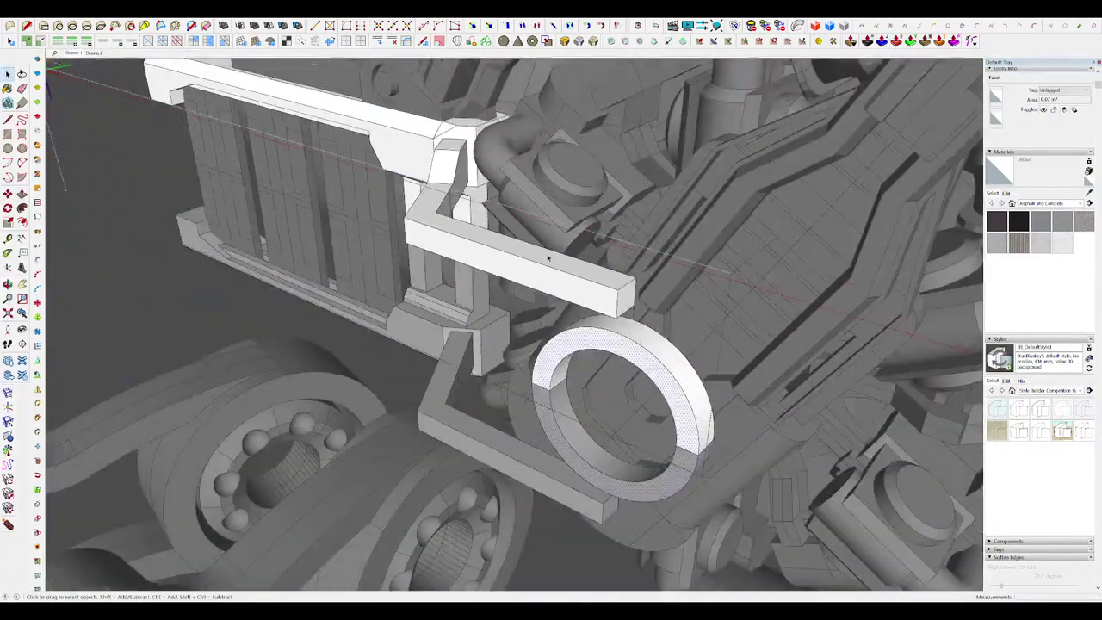
Step: Push the beam's end faces inward to remove the step in the beam
{"action": "left_click_drag", "start_coordinate": [529, 284], "coordinate": [537, 277]}
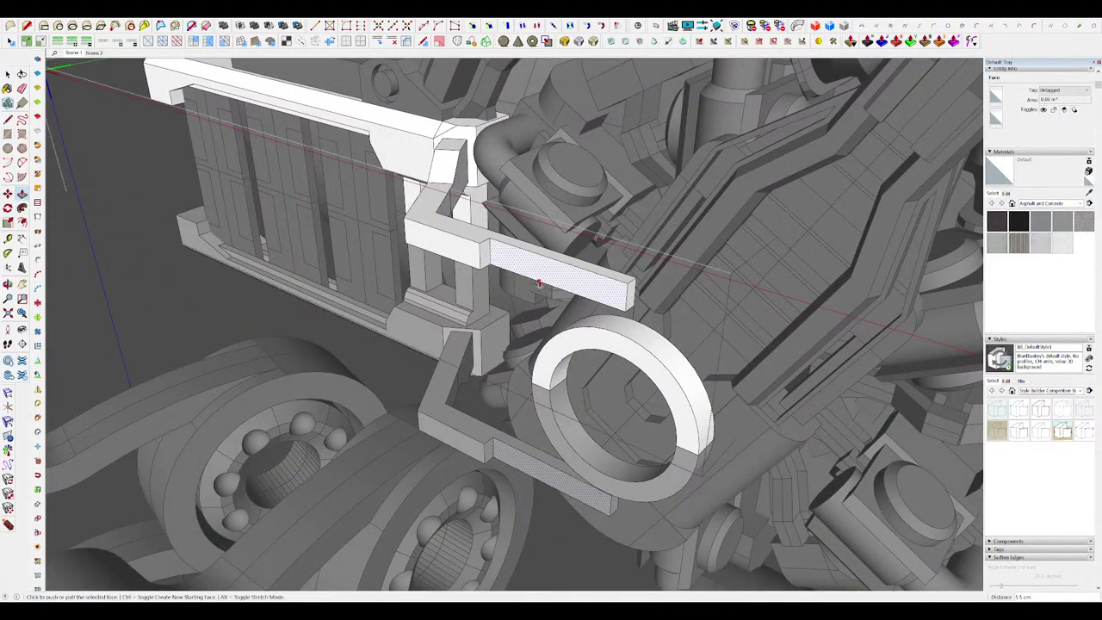
{"action": "middle_click_drag", "start_coordinate": [537, 277], "coordinate": [548, 329]}
{"action": "scroll", "coordinate": [555, 326], "scroll_direction": "up", "scroll_amount": 4}
{"action": "key", "text": "space"}
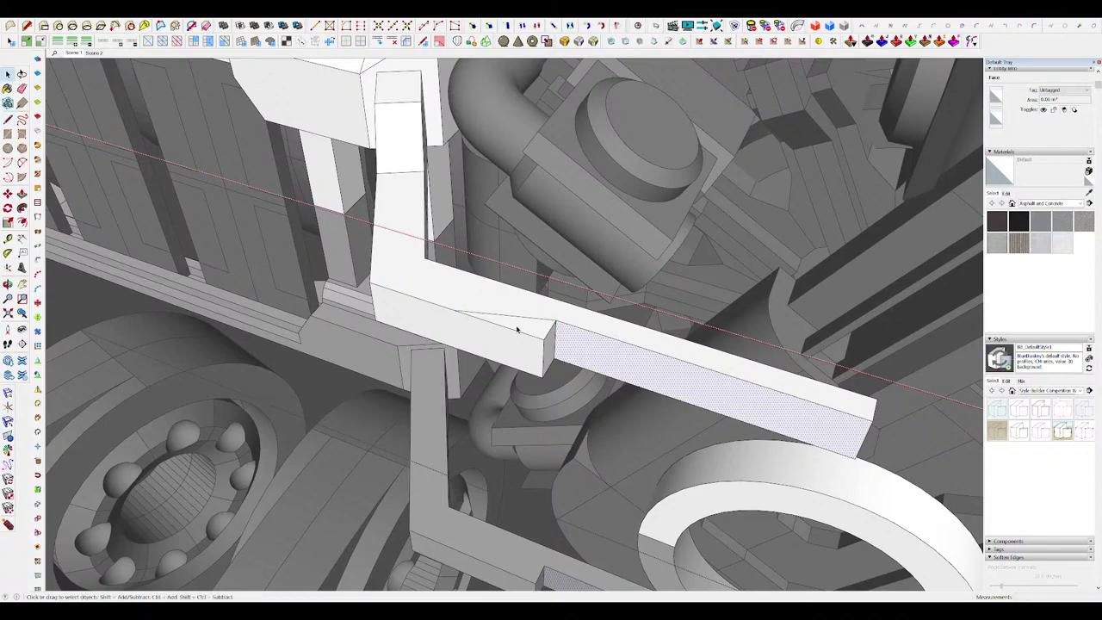
{"action": "left_click", "coordinate": [539, 372]}
{"action": "scroll", "coordinate": [549, 319], "scroll_direction": "down", "scroll_amount": 6}
{"action": "middle_click_drag", "start_coordinate": [549, 319], "coordinate": [518, 468]}
{"action": "scroll", "coordinate": [575, 408], "scroll_direction": "up", "scroll_amount": 4}
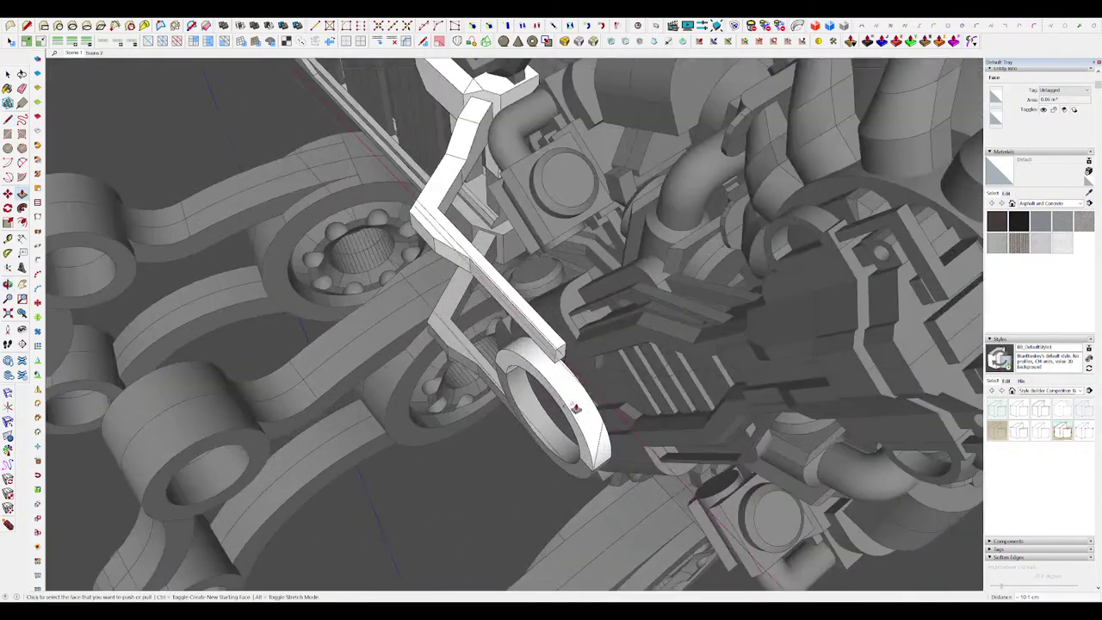
{"action": "middle_click_drag", "start_coordinate": [576, 408], "coordinate": [575, 382]}
{"action": "scroll", "coordinate": [575, 383], "scroll_direction": "up", "scroll_amount": 3}
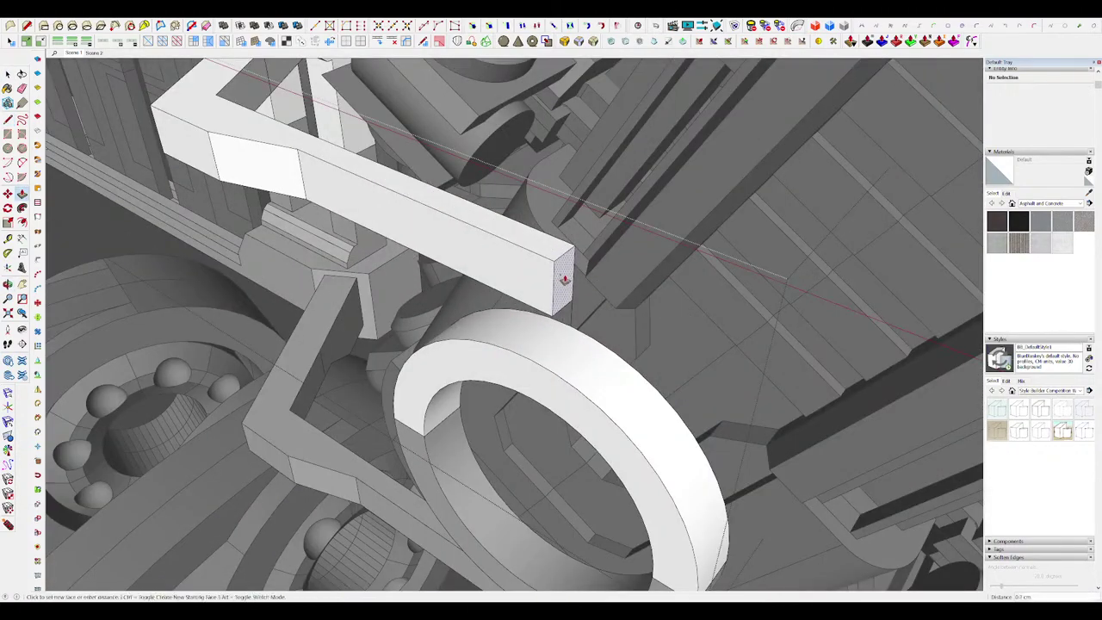
{"action": "scroll", "coordinate": [654, 310], "scroll_direction": "down", "scroll_amount": 5}
{"action": "middle_click_drag", "start_coordinate": [654, 310], "coordinate": [645, 376]}
{"action": "scroll", "coordinate": [702, 278], "scroll_direction": "up", "scroll_amount": 4}
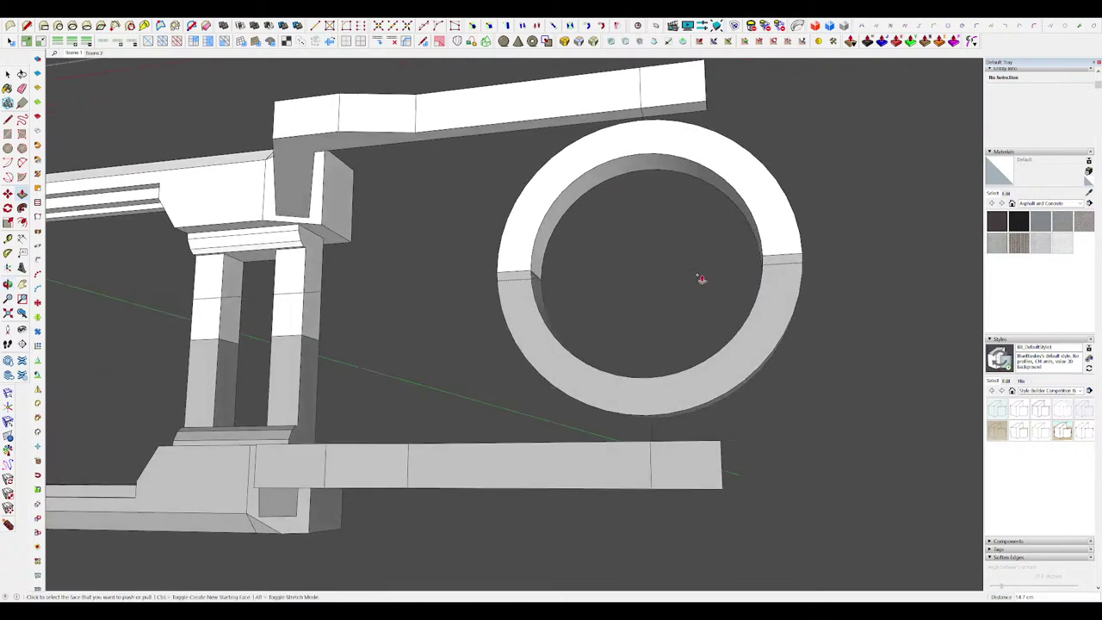
{"action": "scroll", "coordinate": [700, 274], "scroll_direction": "down", "scroll_amount": 5}
{"action": "scroll", "coordinate": [698, 221], "scroll_direction": "up", "scroll_amount": 6}
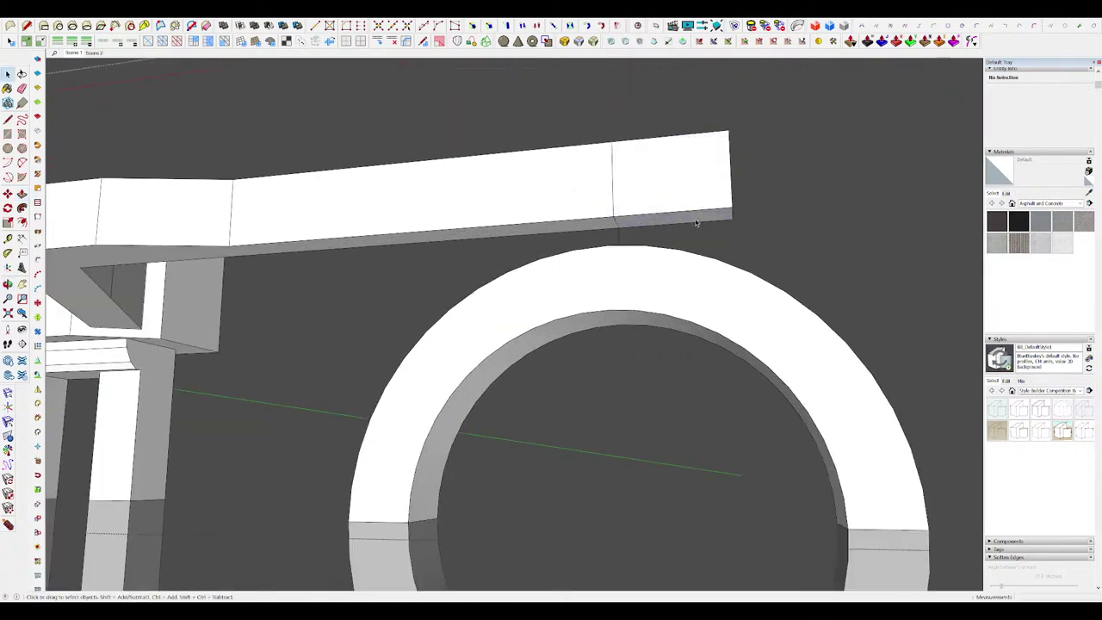
Step: Extrude the beam's bottom face downward until it rests on the ring
{"action": "key", "text": "p"}
{"action": "left_click", "coordinate": [697, 222]}
{"action": "scroll", "coordinate": [717, 293], "scroll_direction": "down", "scroll_amount": 3}
{"action": "middle_click_drag", "start_coordinate": [694, 295], "coordinate": [915, 361]}
{"action": "scroll", "coordinate": [522, 319], "scroll_direction": "down", "scroll_amount": 5}
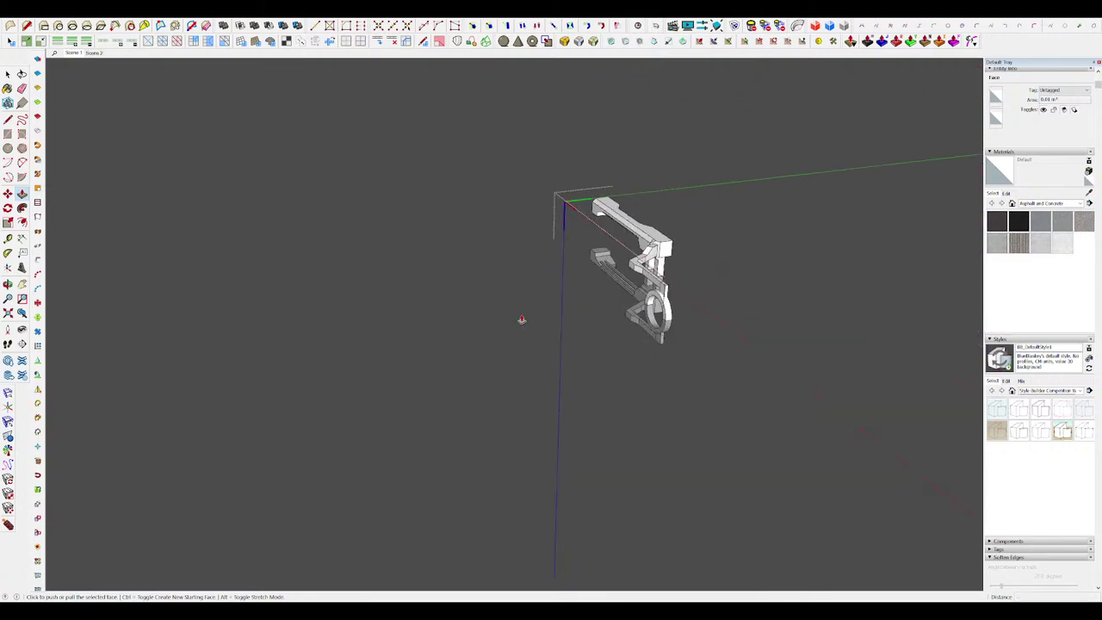
{"action": "scroll", "coordinate": [634, 319], "scroll_direction": "up", "scroll_amount": 8}
{"action": "mouse_move", "coordinate": [634, 319]}
{"action": "middle_mouse_down"}
{"action": "mouse_move", "coordinate": [592, 329]}
{"action": "mouse_move", "coordinate": [628, 337]}
{"action": "middle_mouse_up"}
{"action": "scroll", "coordinate": [628, 336], "scroll_direction": "down", "scroll_amount": 5}
{"action": "scroll", "coordinate": [618, 331], "scroll_direction": "down", "scroll_amount": 4}
{"action": "key", "text": "i"}
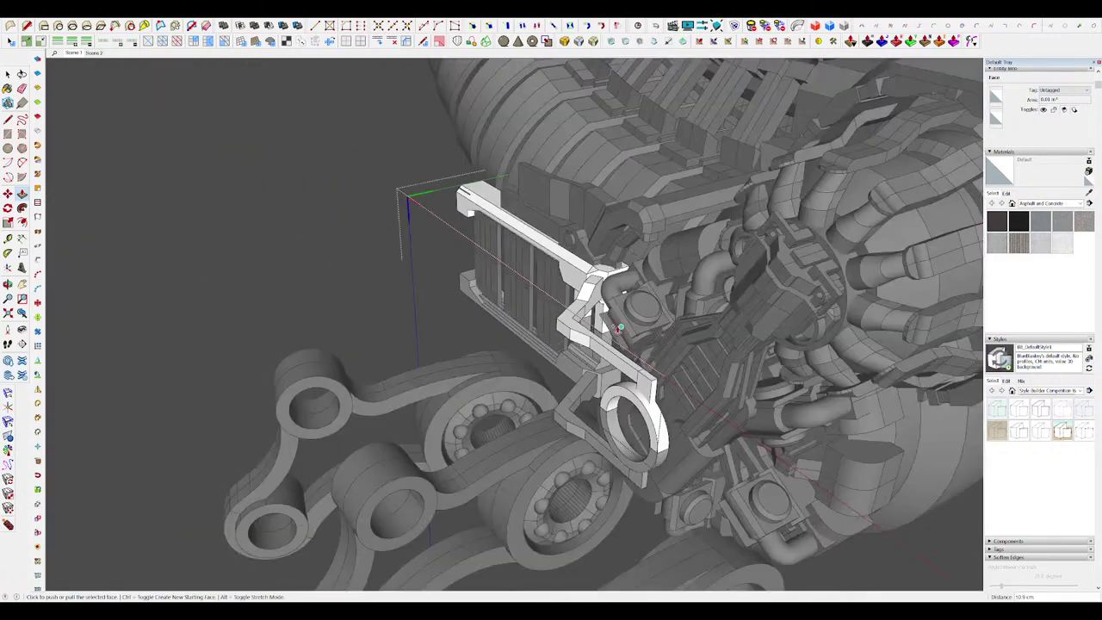
{"action": "scroll", "coordinate": [652, 427], "scroll_direction": "up", "scroll_amount": 4}
{"action": "middle_click_drag", "start_coordinate": [651, 428], "coordinate": [617, 355]}
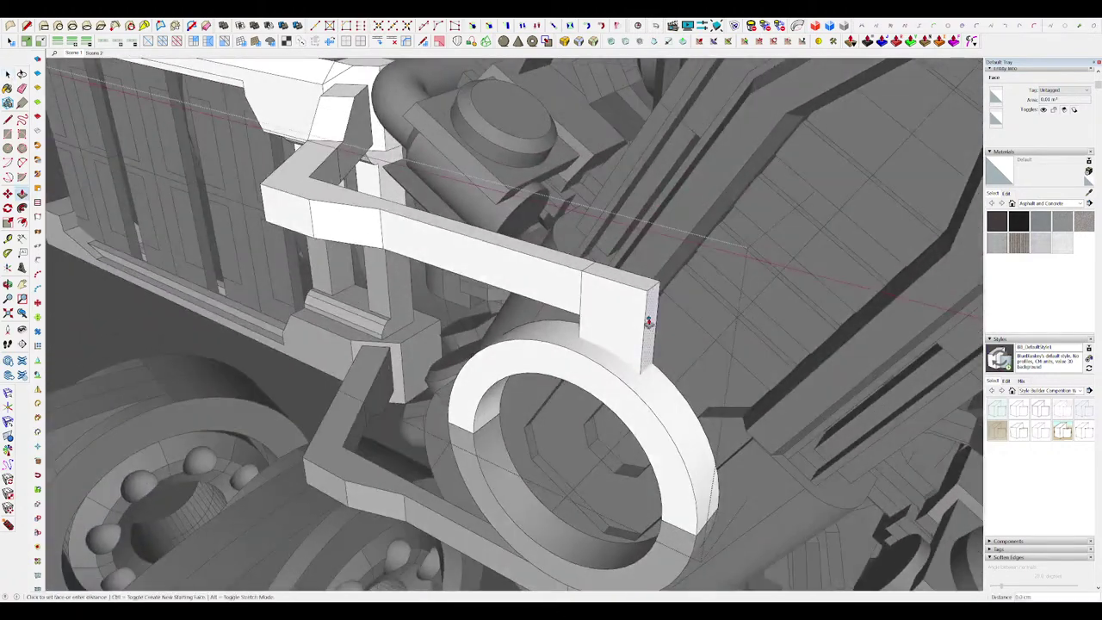
{"action": "left_click", "coordinate": [686, 334]}
{"action": "middle_click_drag", "start_coordinate": [686, 334], "coordinate": [629, 298]}
{"action": "scroll", "coordinate": [627, 298], "scroll_direction": "up", "scroll_amount": 4}
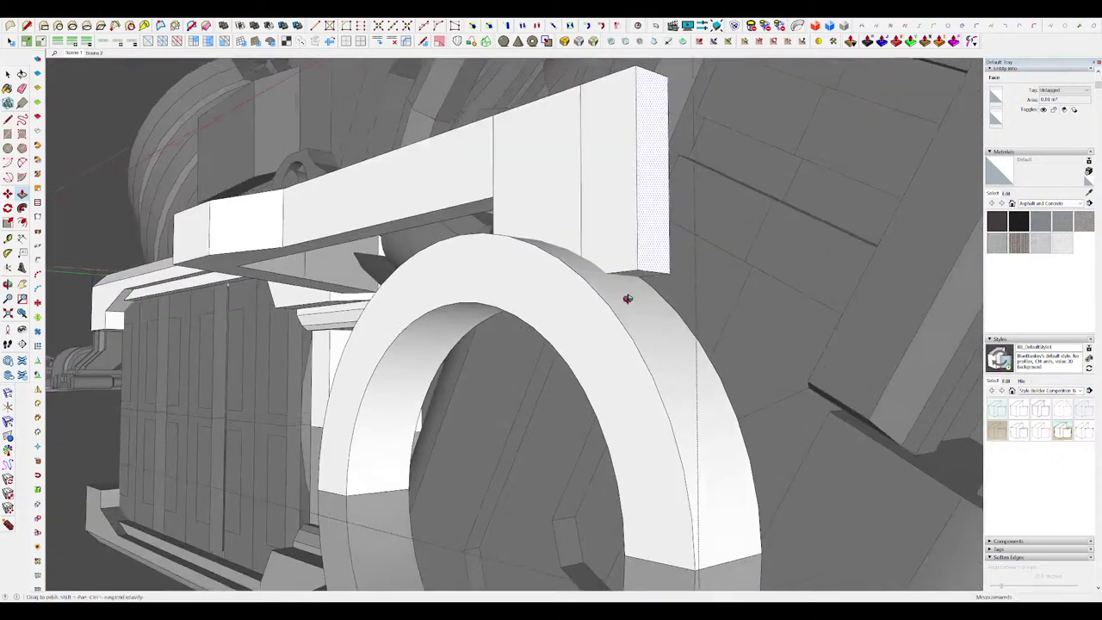
{"action": "middle_click_drag", "start_coordinate": [651, 250], "coordinate": [657, 242]}
{"action": "key", "text": "space"}
Step: Draw a small rectangle on the beam end above the ring and push it in as a pocket
{"action": "key", "text": "e"}
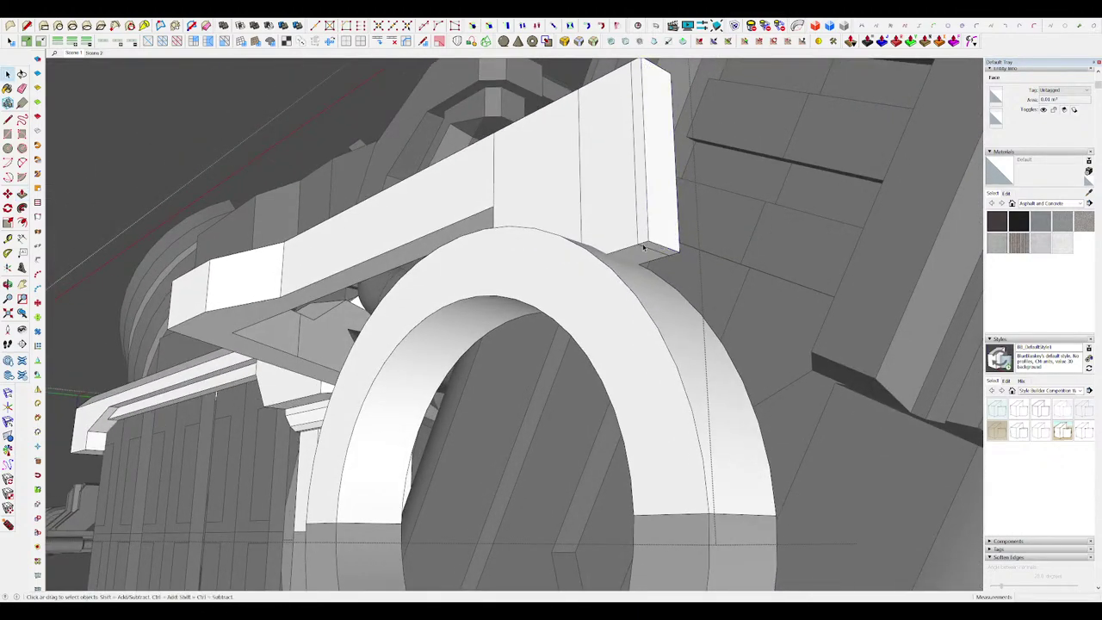
{"action": "key", "text": "e"}
{"action": "mouse_move", "coordinate": [622, 238]}
{"action": "middle_mouse_down"}
{"action": "mouse_move", "coordinate": [593, 234]}
{"action": "mouse_move", "coordinate": [631, 261]}
{"action": "middle_mouse_up"}
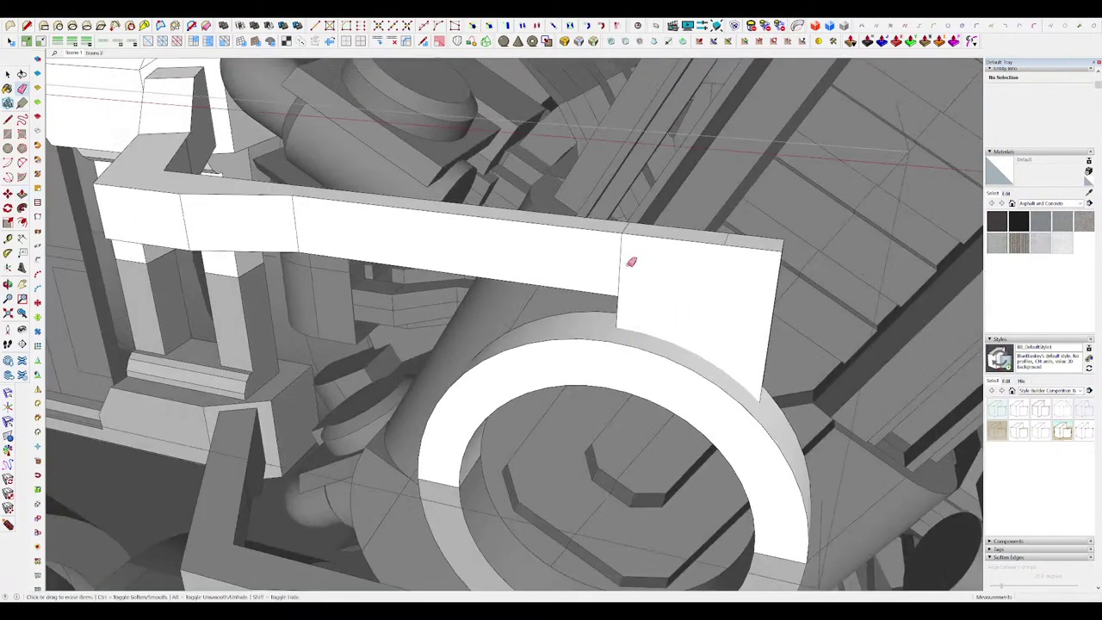
{"action": "left_click", "coordinate": [710, 339]}
{"action": "key", "text": "p"}
{"action": "left_click", "coordinate": [695, 300]}
{"action": "left_click", "coordinate": [695, 300]}
{"action": "scroll", "coordinate": [683, 278], "scroll_direction": "down", "scroll_amount": 4}
{"action": "scroll", "coordinate": [661, 272], "scroll_direction": "up", "scroll_amount": 6}
{"action": "key", "text": "space"}
{"action": "mouse_move", "coordinate": [629, 273]}
{"action": "middle_mouse_down"}
{"action": "mouse_move", "coordinate": [517, 332]}
{"action": "mouse_move", "coordinate": [619, 341]}
{"action": "mouse_move", "coordinate": [688, 367]}
{"action": "mouse_move", "coordinate": [639, 337]}
{"action": "mouse_move", "coordinate": [243, 328]}
{"action": "mouse_move", "coordinate": [315, 359]}
{"action": "mouse_move", "coordinate": [418, 333]}
{"action": "mouse_move", "coordinate": [749, 361]}
{"action": "mouse_move", "coordinate": [759, 191]}
{"action": "mouse_move", "coordinate": [731, 187]}
{"action": "middle_mouse_up"}
Step: Push the square window's face all the way through the beam end
{"action": "scroll", "coordinate": [606, 301], "scroll_direction": "down", "scroll_amount": 5}
{"action": "key", "text": "e"}
{"action": "scroll", "coordinate": [607, 300], "scroll_direction": "up", "scroll_amount": 10}
{"action": "key", "text": "p"}
{"action": "left_click_drag", "start_coordinate": [634, 264], "coordinate": [633, 294]}
{"action": "middle_click_drag", "start_coordinate": [632, 295], "coordinate": [658, 396]}
{"action": "scroll", "coordinate": [623, 361], "scroll_direction": "down", "scroll_amount": 5}
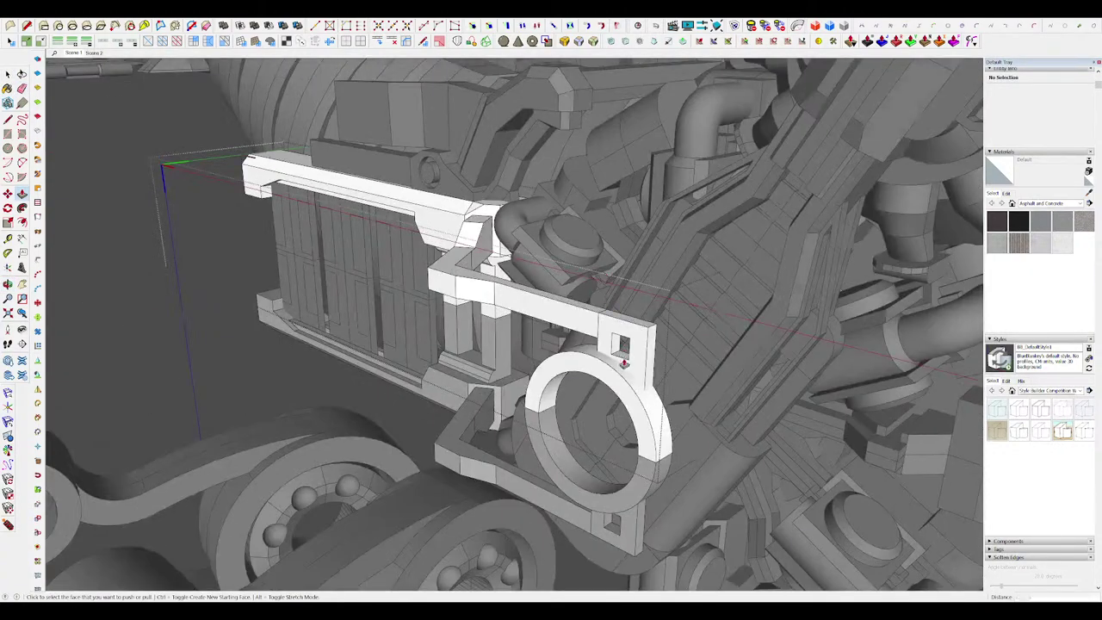
{"action": "scroll", "coordinate": [623, 363], "scroll_direction": "up", "scroll_amount": 3}
{"action": "left_click", "coordinate": [623, 363]}
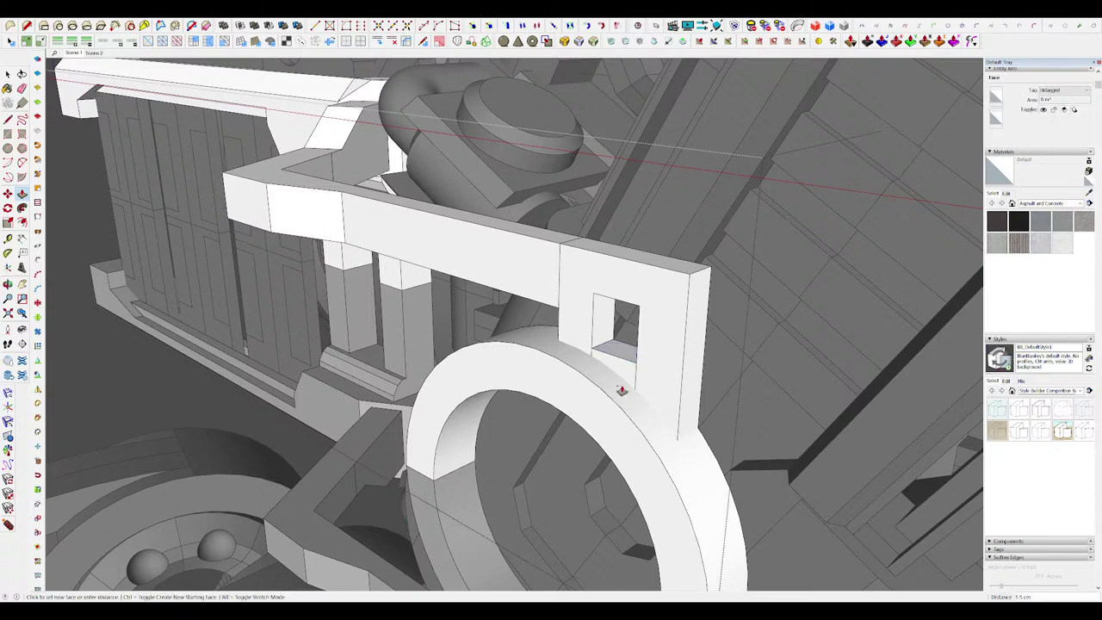
{"action": "scroll", "coordinate": [638, 377], "scroll_direction": "up", "scroll_amount": 3}
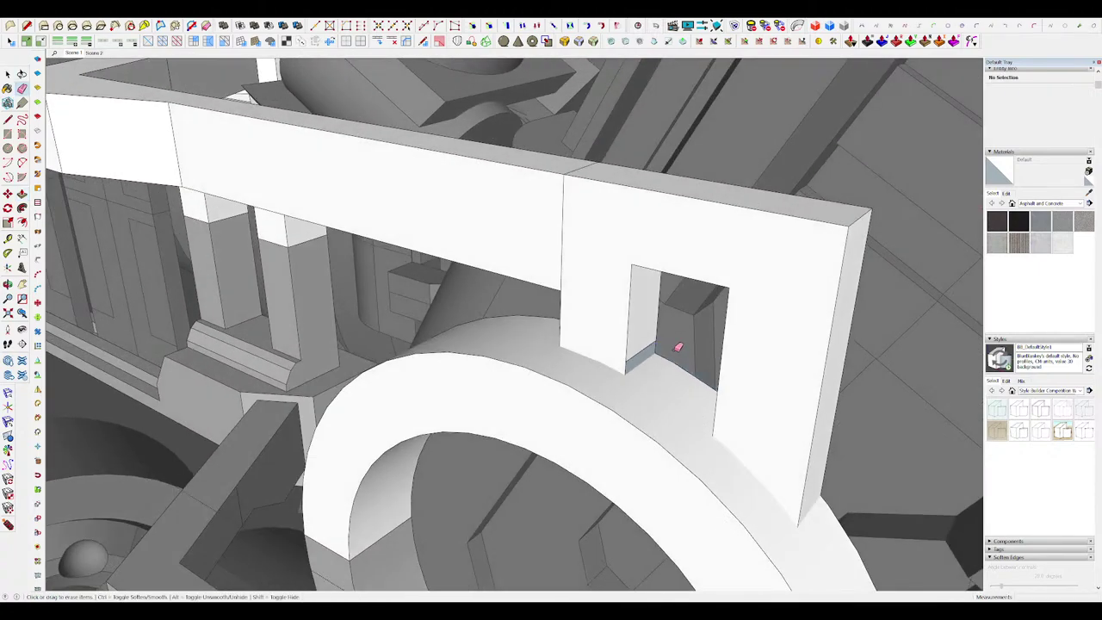
{"action": "mouse_move", "coordinate": [648, 349]}
{"action": "middle_mouse_down"}
{"action": "mouse_move", "coordinate": [933, 399]}
{"action": "mouse_move", "coordinate": [705, 278]}
{"action": "mouse_move", "coordinate": [470, 280]}
{"action": "mouse_move", "coordinate": [263, 266]}
{"action": "middle_mouse_up"}
{"action": "scroll", "coordinate": [764, 306], "scroll_direction": "up", "scroll_amount": 5}
{"action": "scroll", "coordinate": [705, 278], "scroll_direction": "up", "scroll_amount": 3}
Step: Erase the leftover edge inside the window and review the whole model
{"action": "left_click", "coordinate": [733, 254]}
{"action": "scroll", "coordinate": [703, 308], "scroll_direction": "down", "scroll_amount": 7}
{"action": "middle_click_drag", "start_coordinate": [654, 302], "coordinate": [516, 312]}
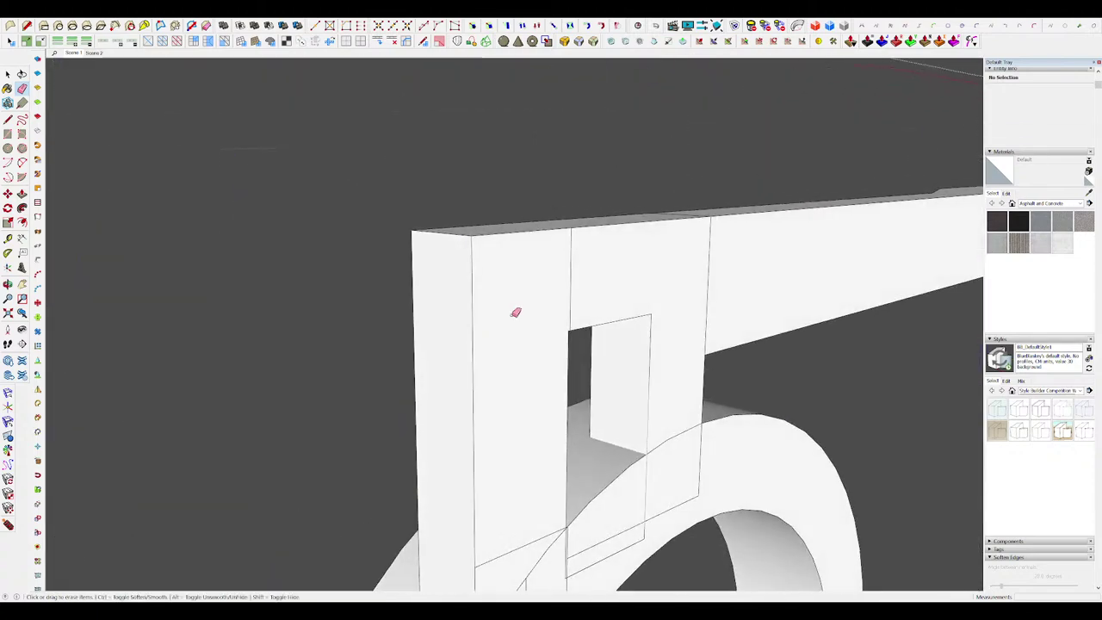
{"action": "scroll", "coordinate": [602, 279], "scroll_direction": "down", "scroll_amount": 2}
{"action": "middle_click_drag", "start_coordinate": [654, 287], "coordinate": [590, 366]}
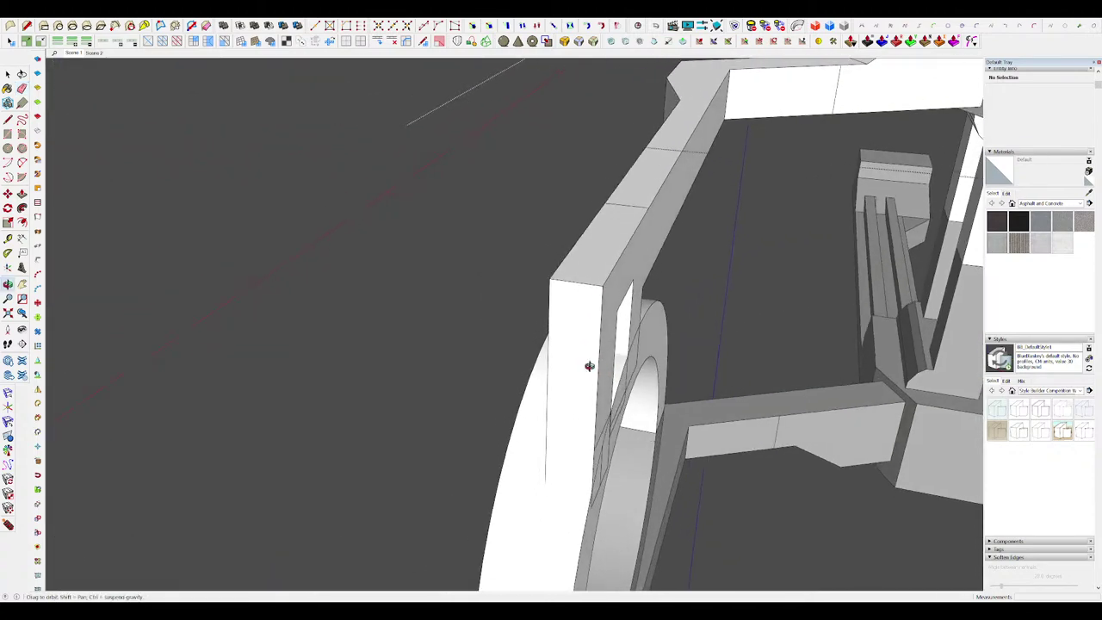
{"action": "scroll", "coordinate": [594, 360], "scroll_direction": "up", "scroll_amount": 4}
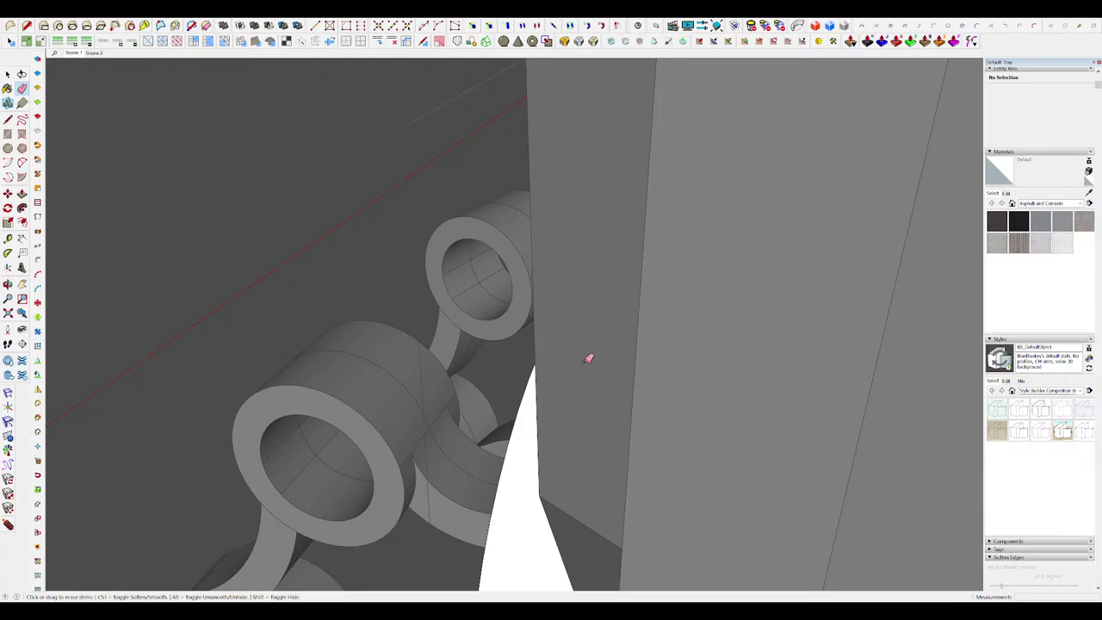
{"action": "scroll", "coordinate": [588, 358], "scroll_direction": "down", "scroll_amount": 8}
{"action": "middle_click_drag", "start_coordinate": [649, 352], "coordinate": [539, 271]}
{"action": "key", "text": "space"}
{"action": "scroll", "coordinate": [527, 265], "scroll_direction": "down", "scroll_amount": 7}
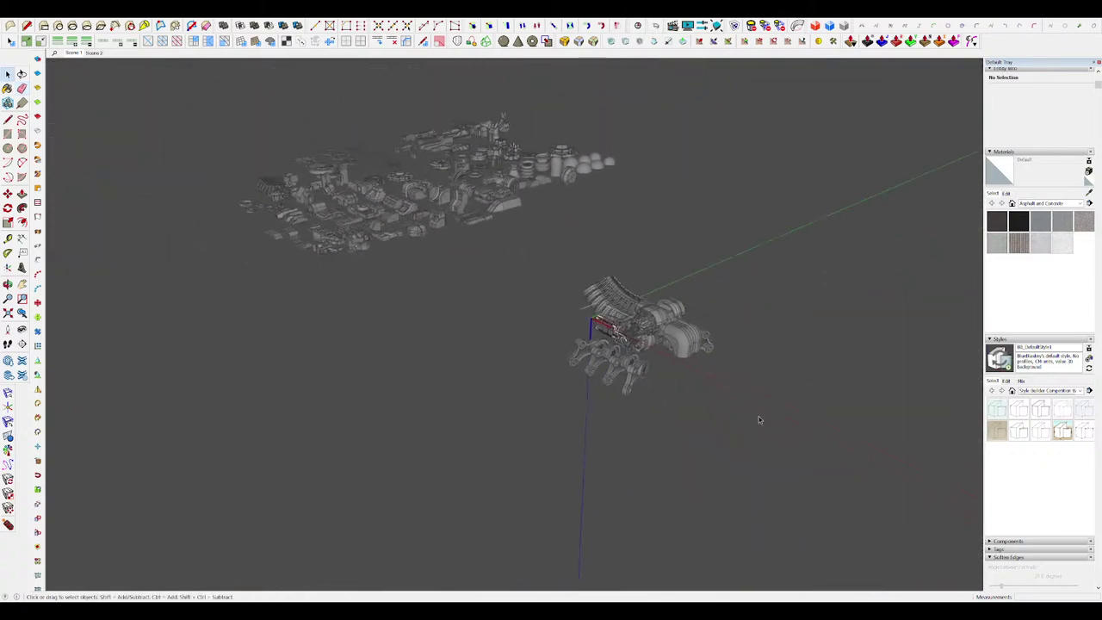
{"action": "scroll", "coordinate": [766, 408], "scroll_direction": "up", "scroll_amount": 4}
Step: Close the bracket group, then open the arm group and hide the rest of the model
{"action": "left_click", "coordinate": [851, 347]}
{"action": "scroll", "coordinate": [865, 330], "scroll_direction": "up", "scroll_amount": 5}
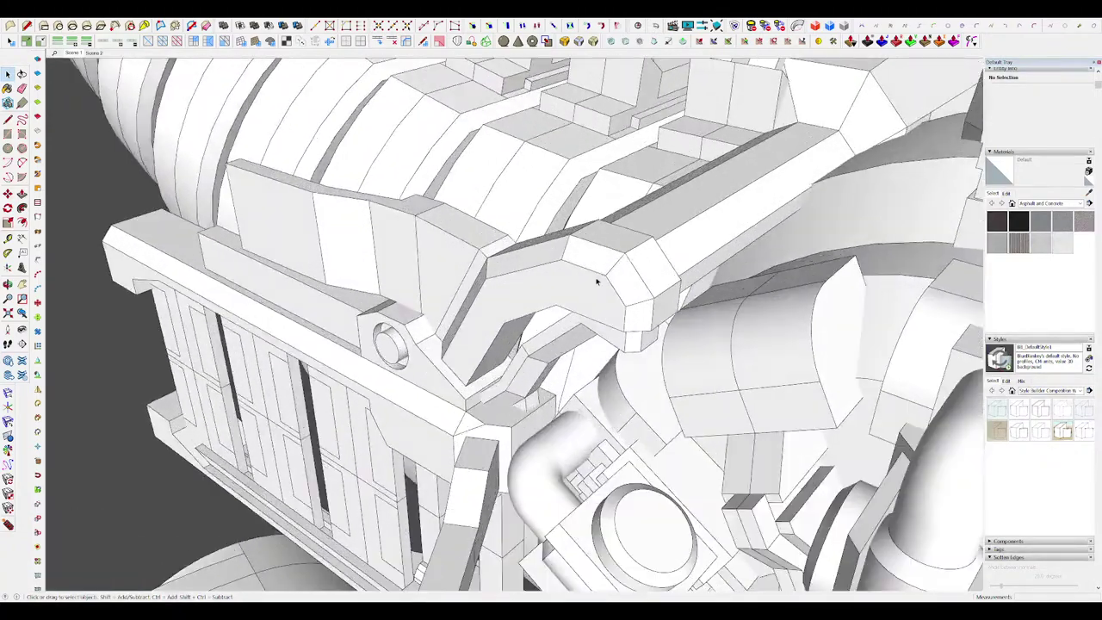
{"action": "double_click", "coordinate": [593, 282]}
{"action": "left_click", "coordinate": [590, 284]}
{"action": "scroll", "coordinate": [590, 285], "scroll_direction": "up", "scroll_amount": 4}
{"action": "left_click", "coordinate": [605, 255]}
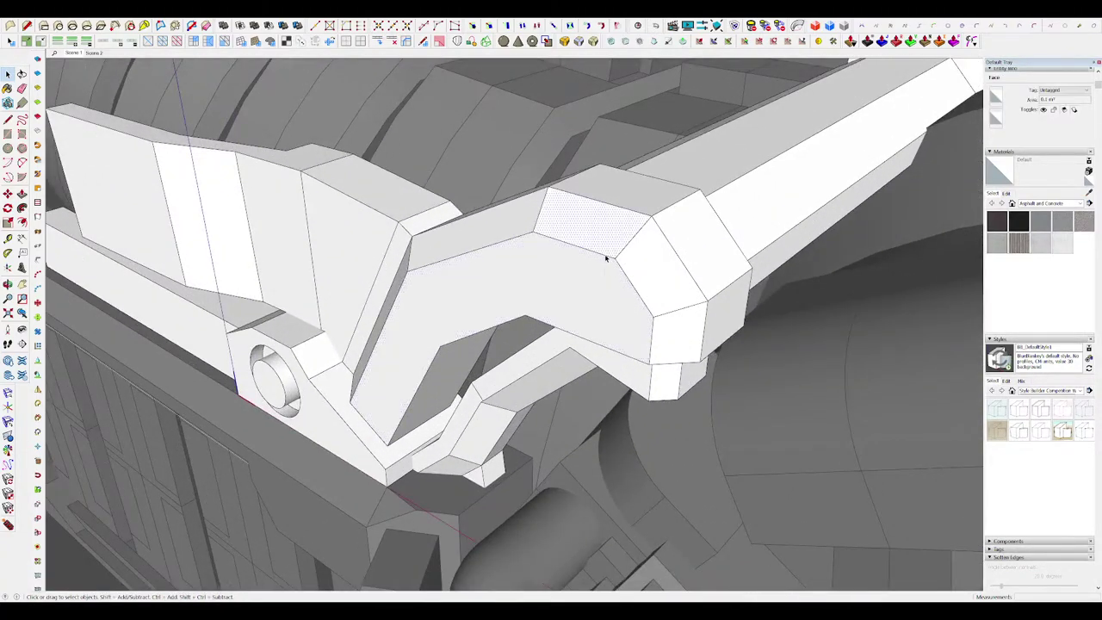
{"action": "key", "text": "space"}
{"action": "key", "text": "h"}
{"action": "middle_click_drag", "start_coordinate": [575, 250], "coordinate": [719, 185]}
{"action": "scroll", "coordinate": [578, 232], "scroll_direction": "down", "scroll_amount": 4}
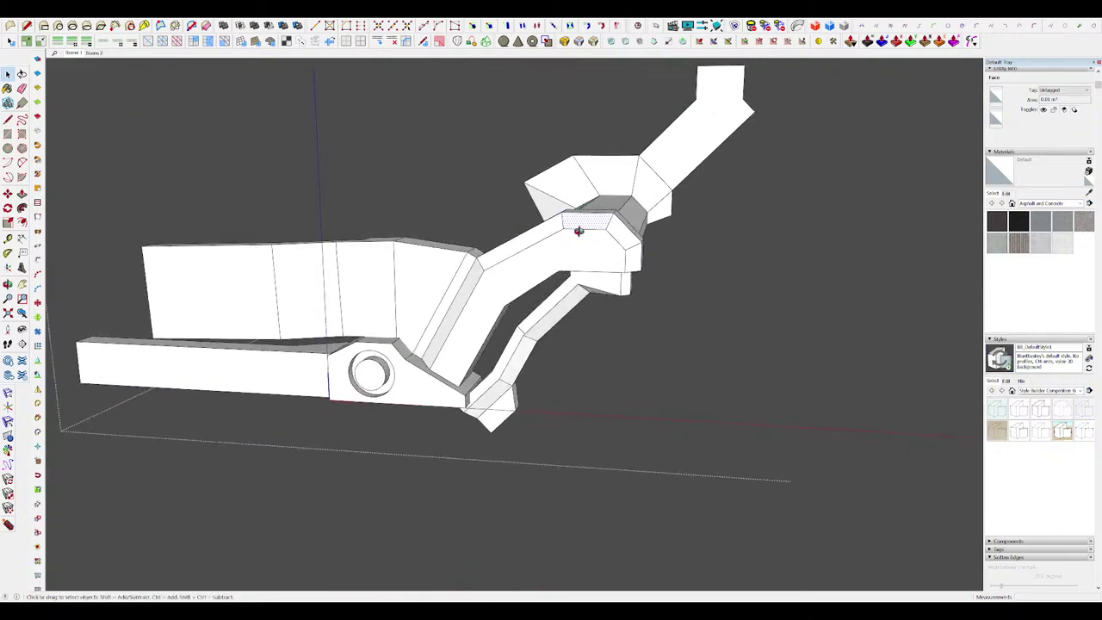
{"action": "scroll", "coordinate": [579, 242], "scroll_direction": "up", "scroll_amount": 3}
Step: Draw a circle on the arm's side and nudge the edge above it slightly higher
{"action": "key", "text": "c"}
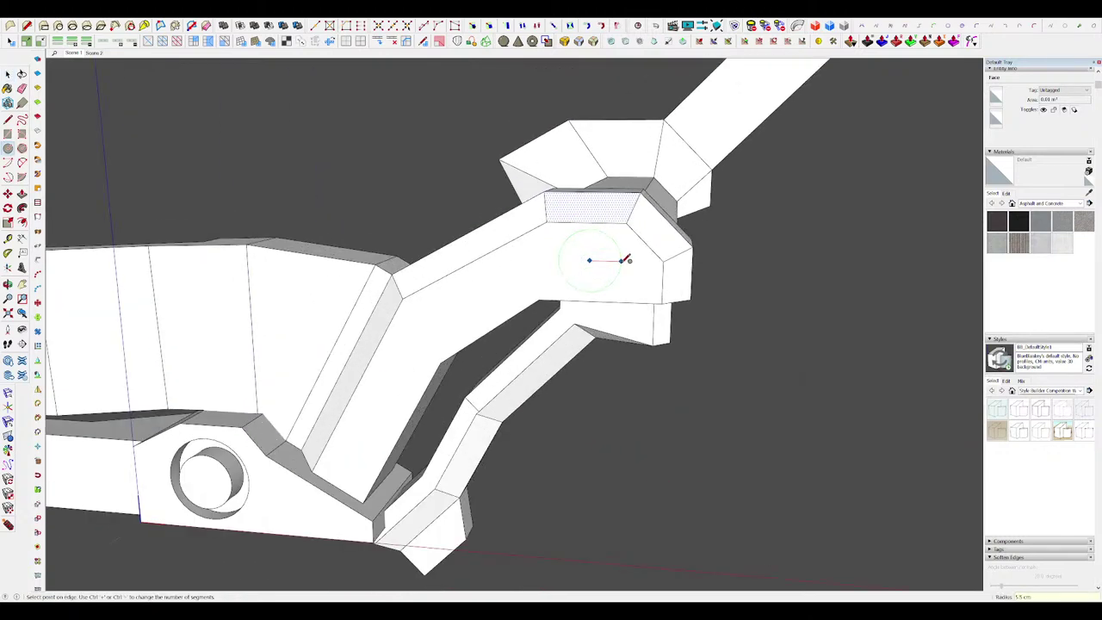
{"action": "left_click", "coordinate": [622, 261]}
{"action": "middle_click_drag", "start_coordinate": [621, 261], "coordinate": [590, 277]}
{"action": "key", "text": "space"}
{"action": "left_click", "coordinate": [609, 225]}
{"action": "key", "text": "m"}
{"action": "left_click", "coordinate": [612, 225]}
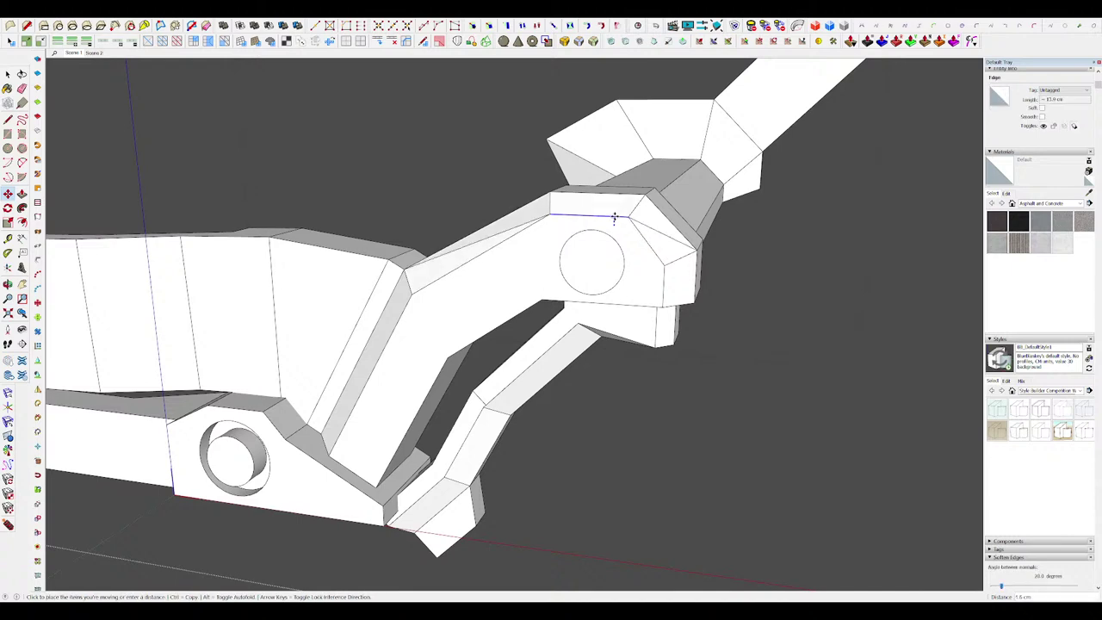
{"action": "left_click", "coordinate": [616, 220]}
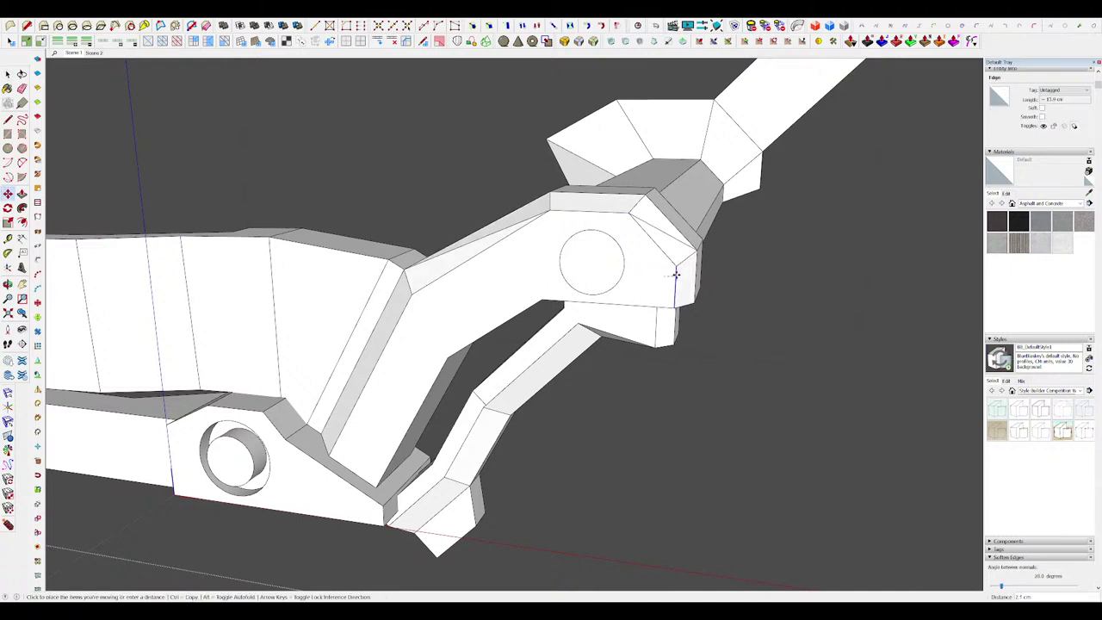
{"action": "mouse_move", "coordinate": [675, 273]}
{"action": "middle_mouse_down"}
{"action": "mouse_move", "coordinate": [649, 290]}
{"action": "mouse_move", "coordinate": [521, 222]}
{"action": "middle_mouse_up"}
{"action": "key", "text": "e"}
{"action": "middle_click_drag", "start_coordinate": [644, 228], "coordinate": [599, 259]}
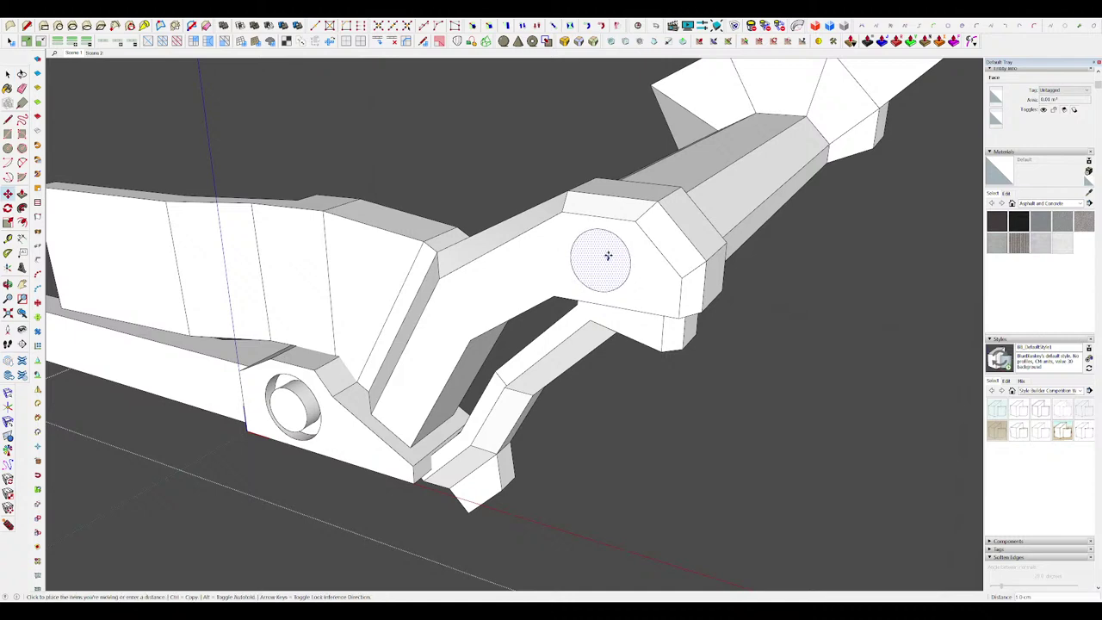
{"action": "middle_click_drag", "start_coordinate": [608, 255], "coordinate": [345, 341]}
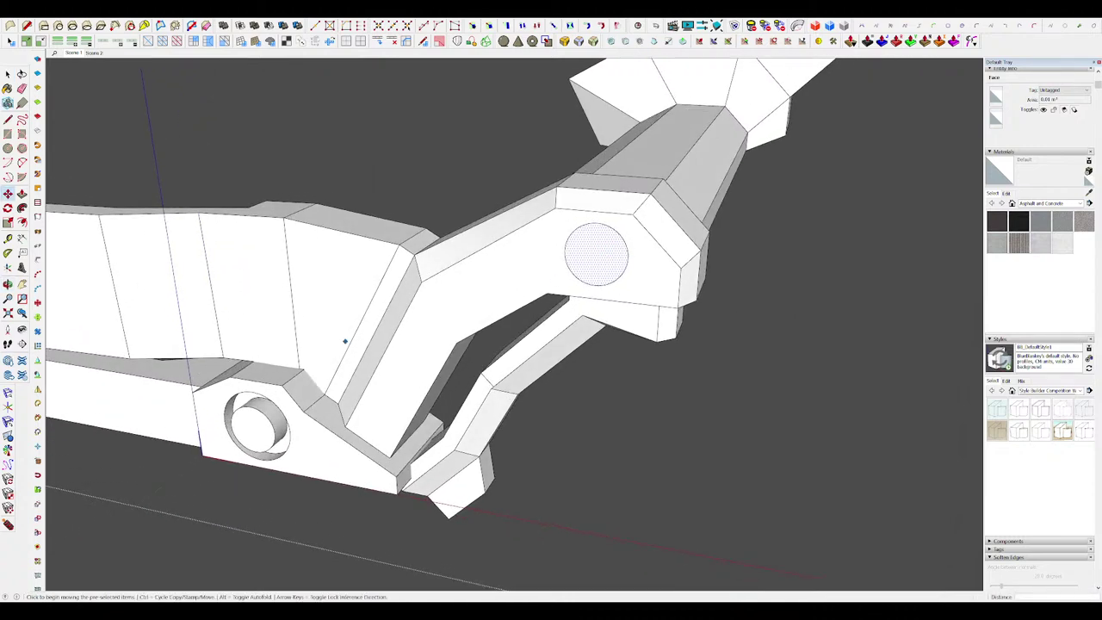
{"action": "scroll", "coordinate": [603, 254], "scroll_direction": "up", "scroll_amount": 4}
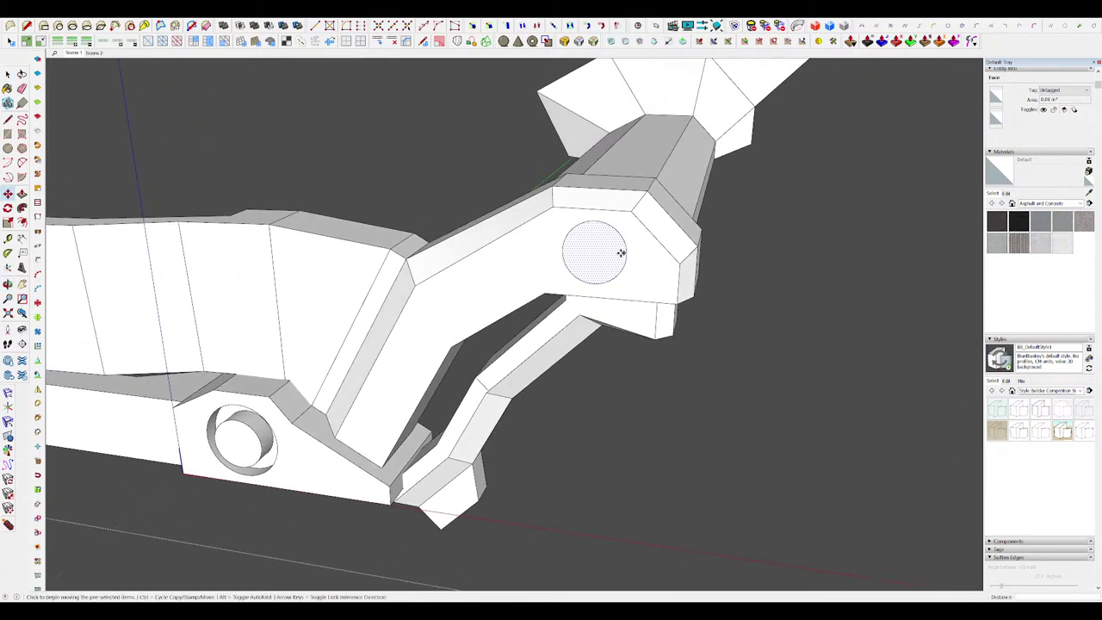
{"action": "middle_click_drag", "start_coordinate": [618, 280], "coordinate": [618, 252]}
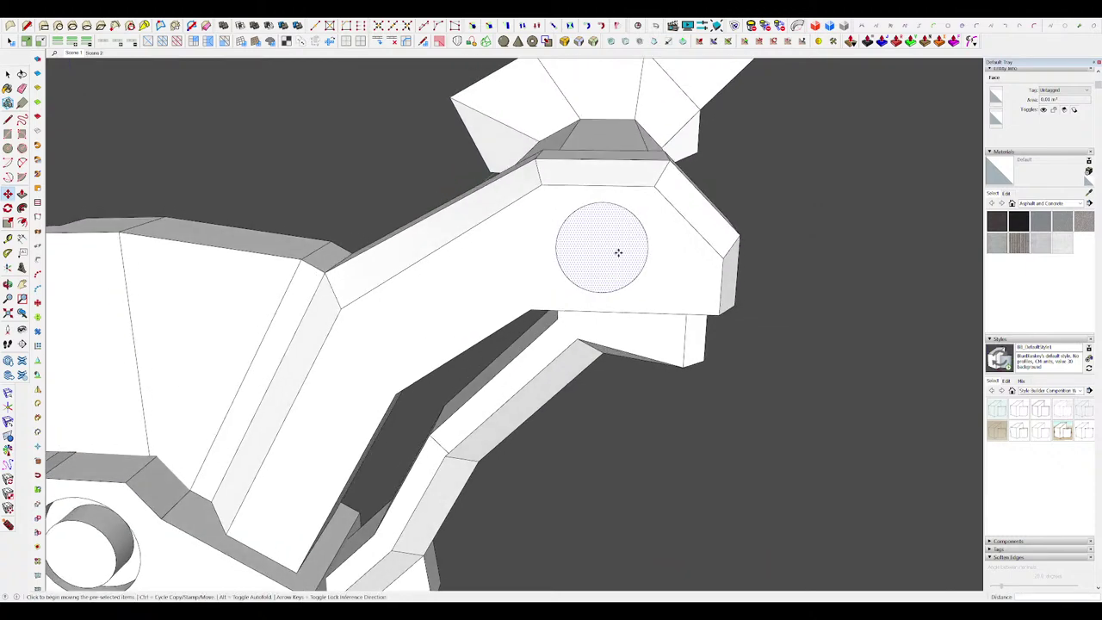
{"action": "scroll", "coordinate": [618, 254], "scroll_direction": "down", "scroll_amount": 3}
{"action": "scroll", "coordinate": [608, 244], "scroll_direction": "up", "scroll_amount": 4}
Step: Scale the joint circle larger and shift it up and left on the face
{"action": "key", "text": "s"}
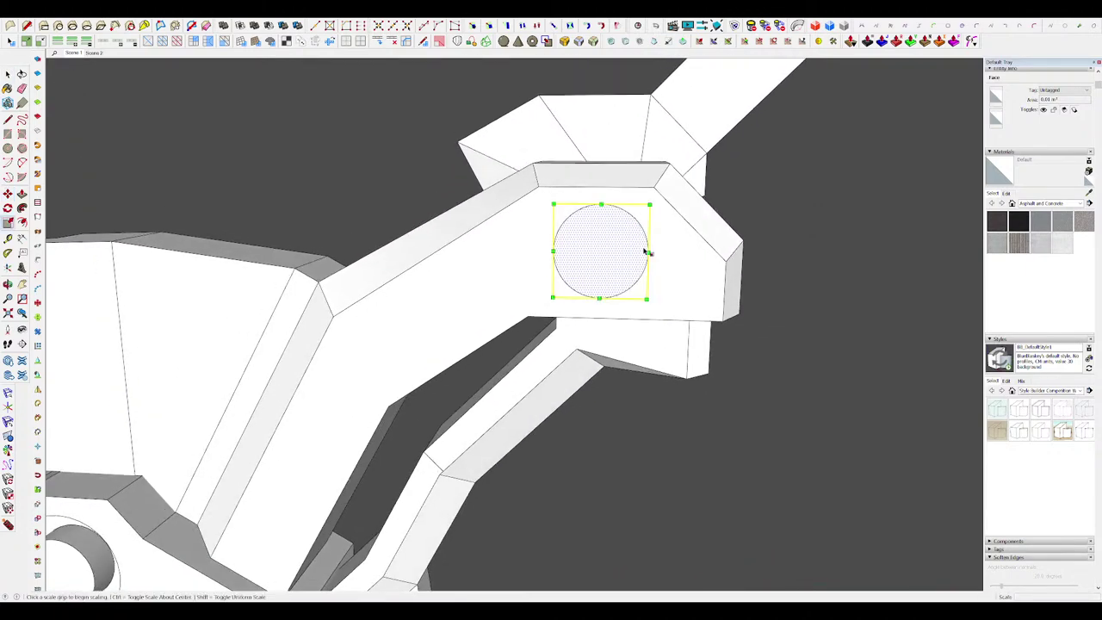
{"action": "left_click_drag", "start_coordinate": [646, 299], "coordinate": [668, 315]}
{"action": "middle_click_drag", "start_coordinate": [662, 305], "coordinate": [645, 280]}
{"action": "key", "text": "m"}
{"action": "left_click_drag", "start_coordinate": [628, 266], "coordinate": [623, 249]}
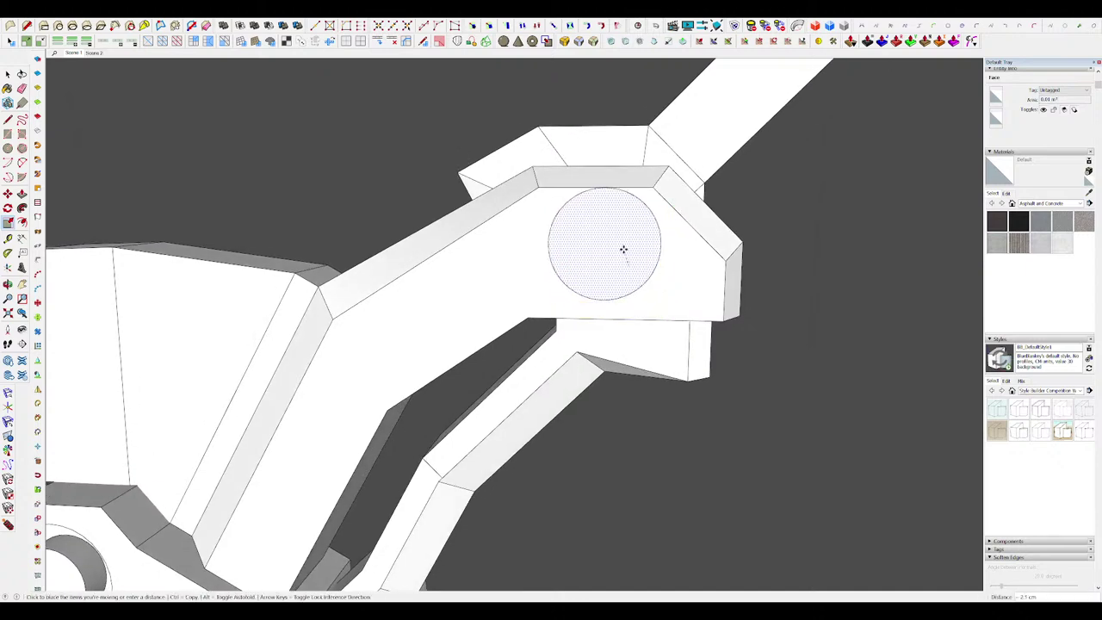
{"action": "scroll", "coordinate": [620, 255], "scroll_direction": "down", "scroll_amount": 2}
{"action": "key", "text": "space"}
{"action": "key", "text": "space"}
{"action": "scroll", "coordinate": [617, 245], "scroll_direction": "up", "scroll_amount": 2}
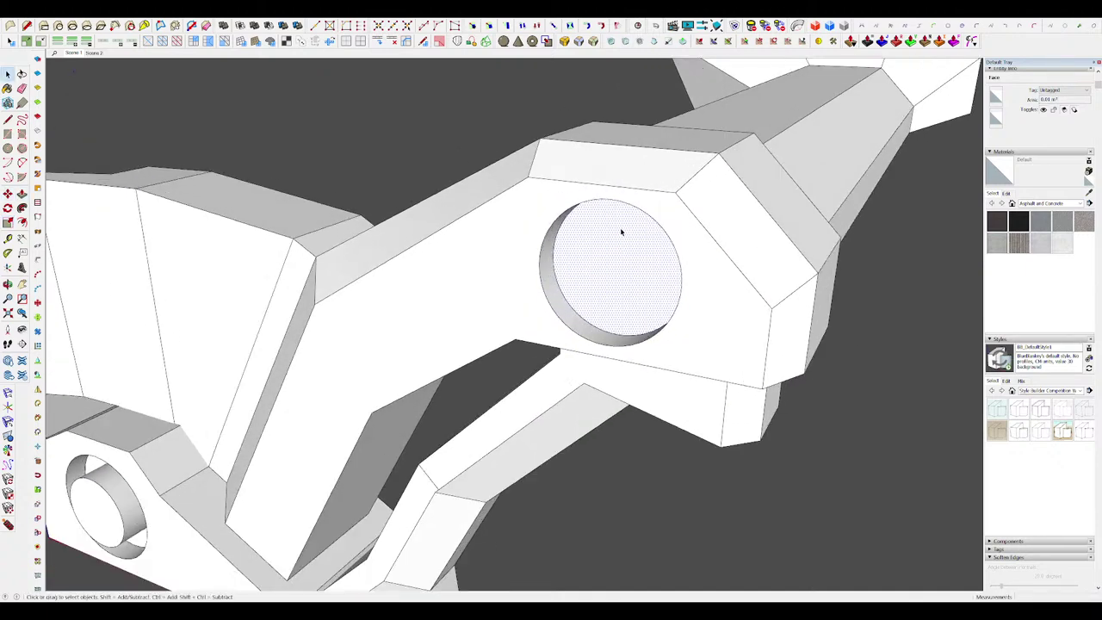
Step: Push the circle inward into a recess and offset a smaller circle inside it
{"action": "middle_click_drag", "start_coordinate": [620, 229], "coordinate": [633, 235]}
{"action": "key", "text": "f"}
{"action": "left_click", "coordinate": [656, 208]}
{"action": "left_click", "coordinate": [644, 225]}
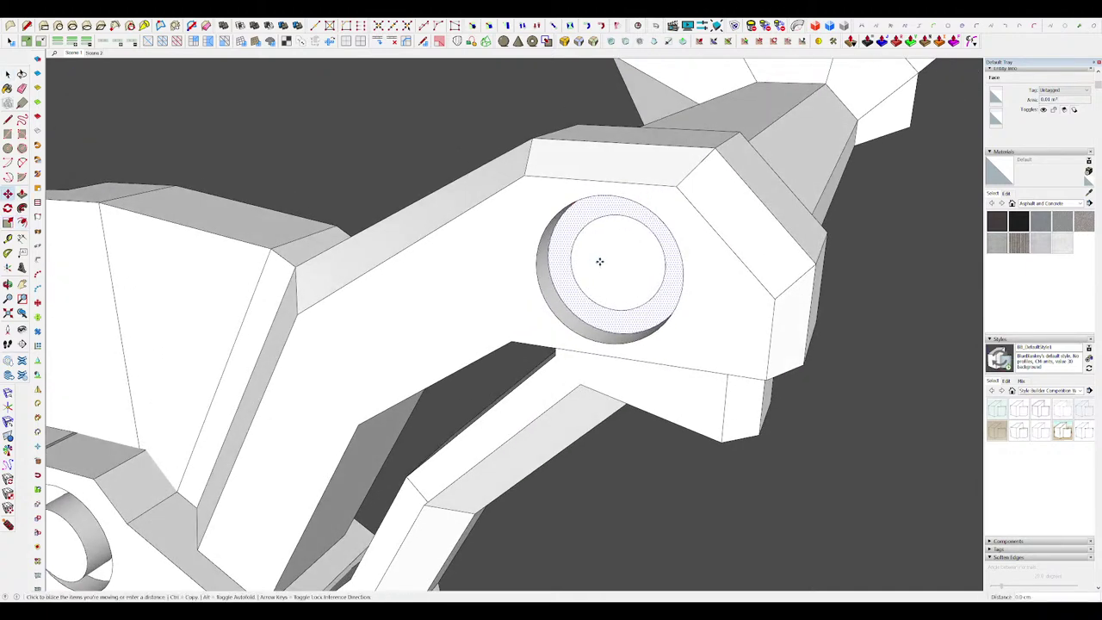
{"action": "key", "text": "space"}
{"action": "left_click", "coordinate": [607, 272]}
Step: Raise the inner circle outward into a round boss protruding from the recess
{"action": "key", "text": "m"}
{"action": "left_click", "coordinate": [608, 272]}
{"action": "left_click", "coordinate": [620, 256]}
{"action": "scroll", "coordinate": [614, 265], "scroll_direction": "down", "scroll_amount": 6}
{"action": "key", "text": "space"}
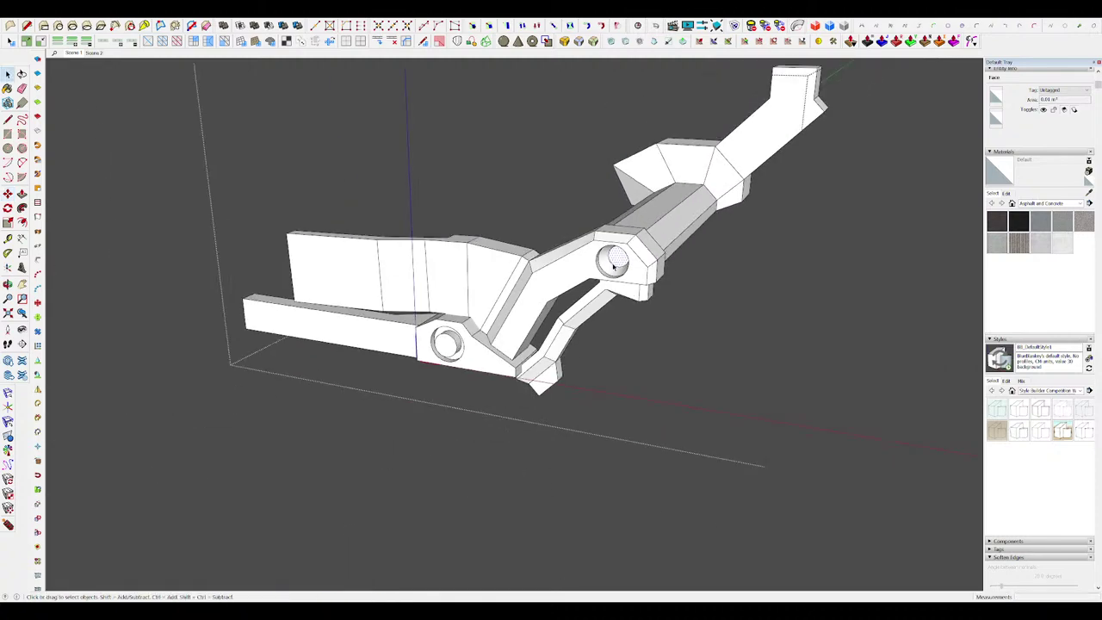
{"action": "middle_click_drag", "start_coordinate": [614, 266], "coordinate": [591, 291]}
{"action": "scroll", "coordinate": [589, 284], "scroll_direction": "down", "scroll_amount": 5}
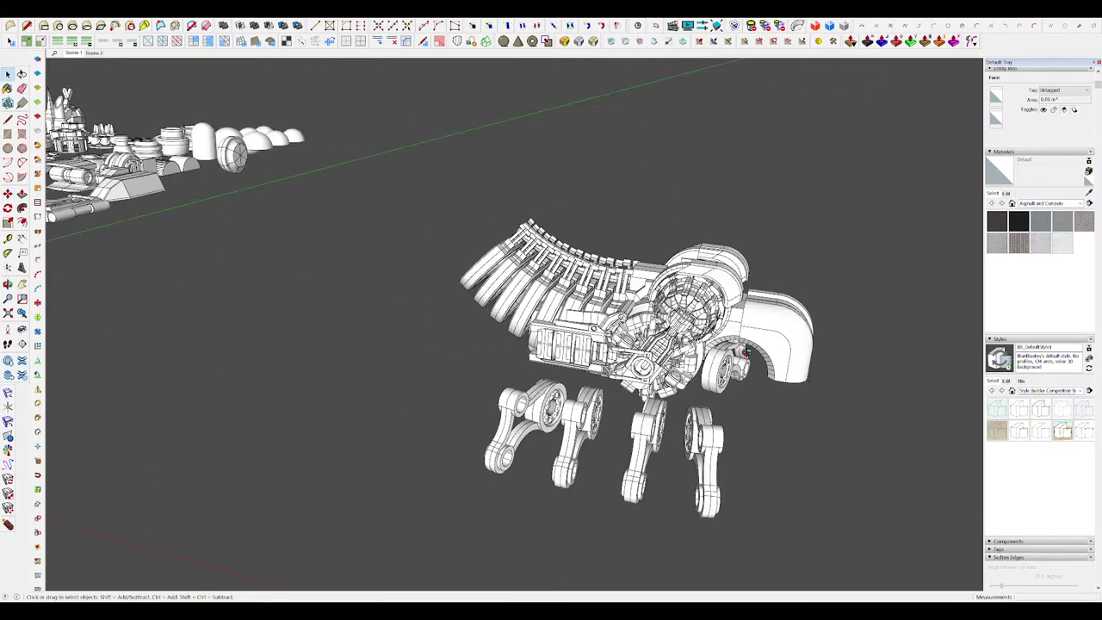
{"action": "scroll", "coordinate": [588, 329], "scroll_direction": "up", "scroll_amount": 5}
{"action": "middle_click_drag", "start_coordinate": [566, 339], "coordinate": [588, 325]}
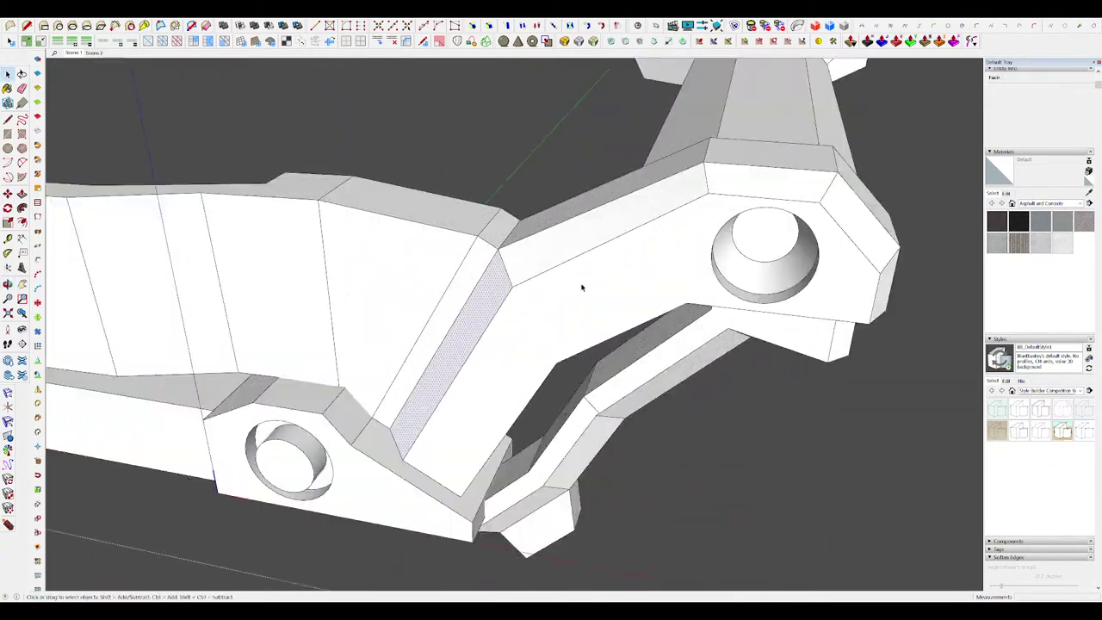
{"action": "left_click", "coordinate": [680, 299]}
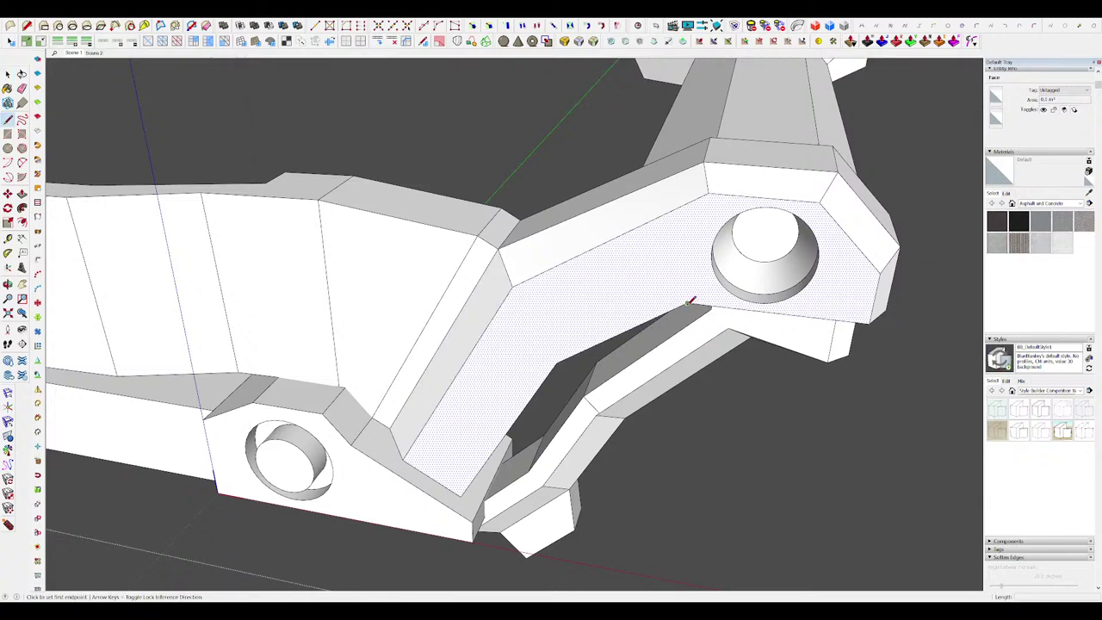
Step: Offset the bracket's diagonal arm face inward and select the resulting inner face
{"action": "key", "text": "f"}
{"action": "scroll", "coordinate": [668, 218], "scroll_direction": "down", "scroll_amount": 5}
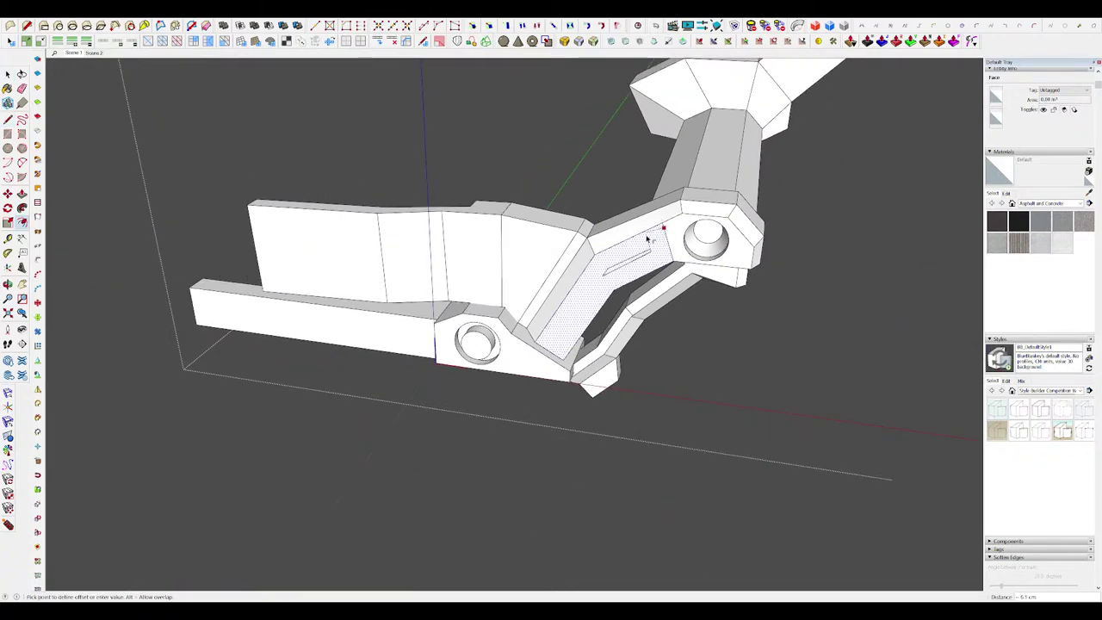
{"action": "scroll", "coordinate": [648, 247], "scroll_direction": "up", "scroll_amount": 4}
{"action": "middle_click_drag", "start_coordinate": [558, 280], "coordinate": [598, 290]}
{"action": "key", "text": "ctrl+z"}
{"action": "left_click", "coordinate": [685, 235]}
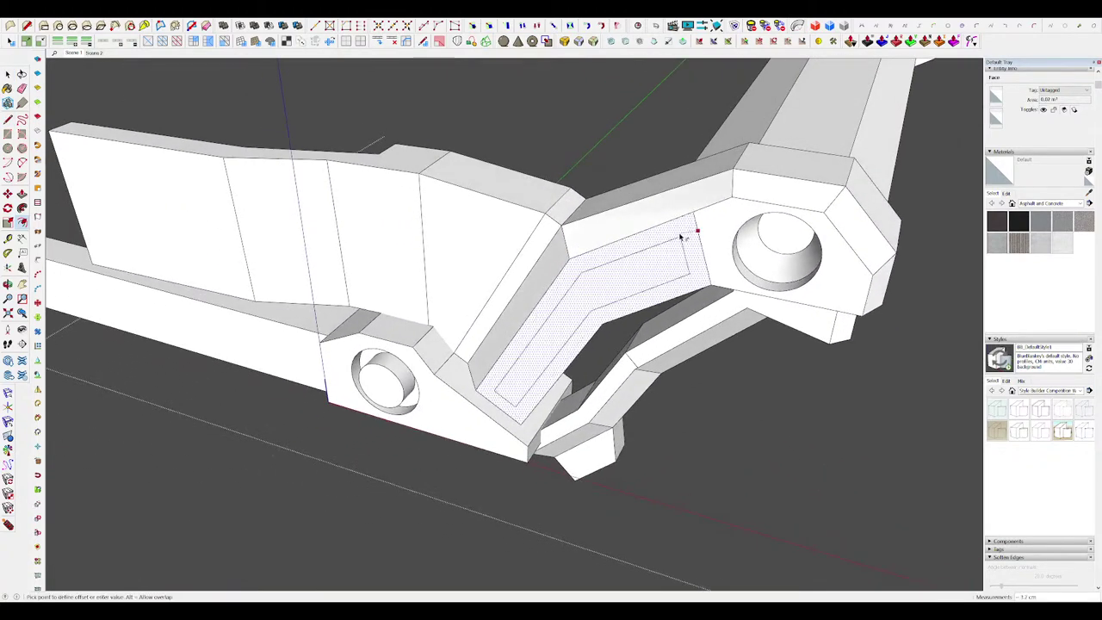
{"action": "left_click", "coordinate": [680, 232]}
{"action": "middle_click_drag", "start_coordinate": [669, 243], "coordinate": [588, 290]}
{"action": "key", "text": "space"}
{"action": "scroll", "coordinate": [549, 345], "scroll_direction": "up", "scroll_amount": 3}
{"action": "scroll", "coordinate": [594, 284], "scroll_direction": "down", "scroll_amount": 3}
{"action": "left_click", "coordinate": [616, 266]}
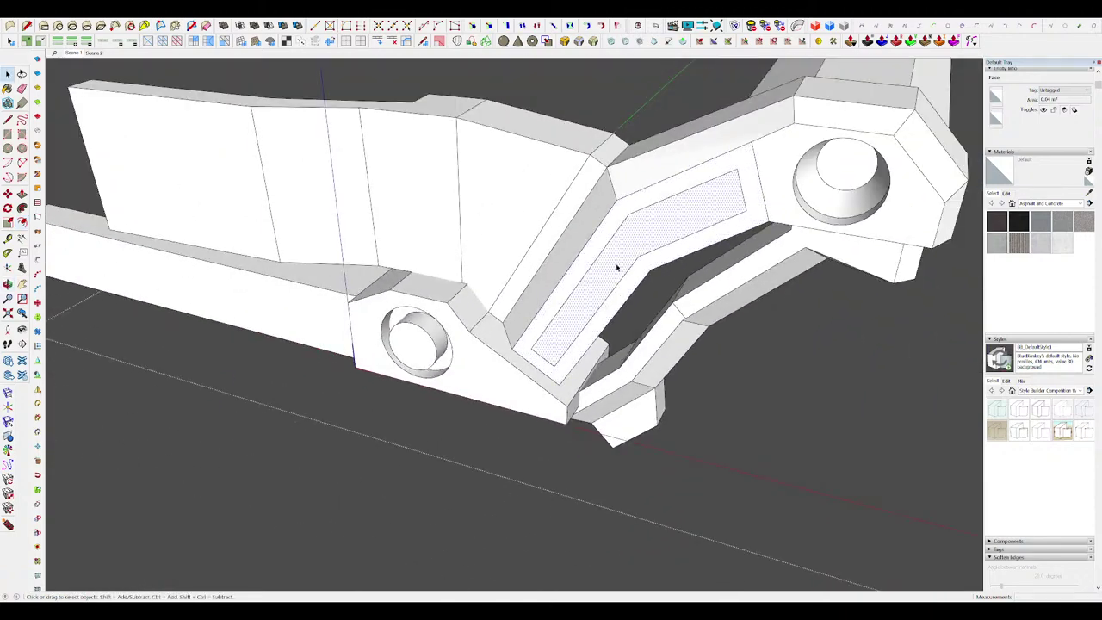
Step: Offset the inner face a second time and push it in to sink a window
{"action": "key", "text": "f"}
{"action": "left_click", "coordinate": [646, 204]}
{"action": "left_click", "coordinate": [639, 209]}
{"action": "middle_click_drag", "start_coordinate": [639, 209], "coordinate": [548, 280]}
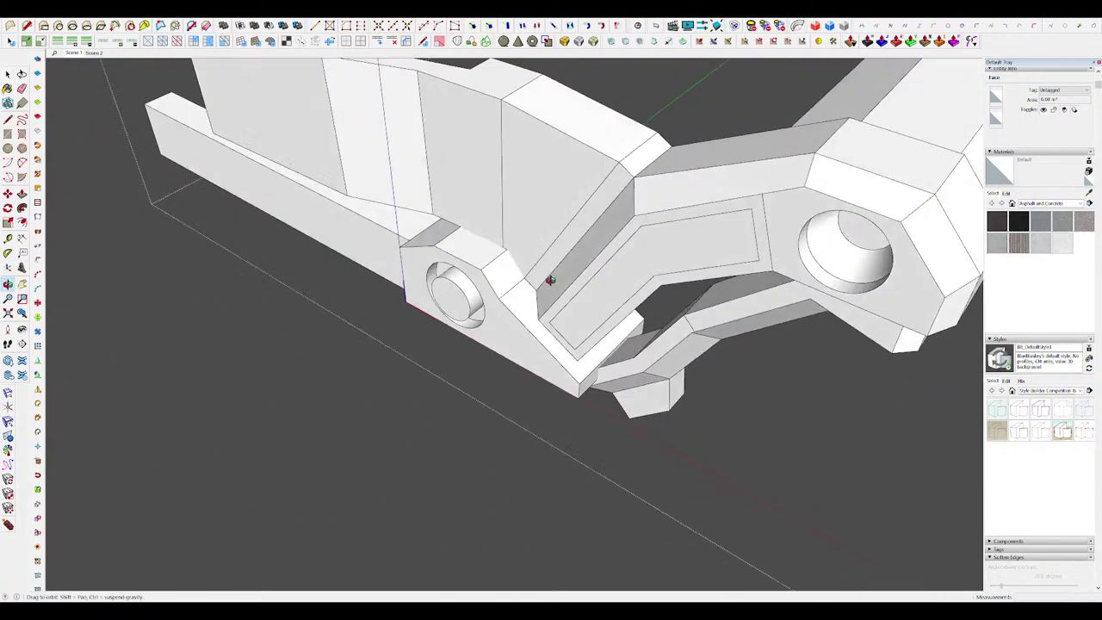
{"action": "key", "text": "p"}
{"action": "left_click", "coordinate": [625, 278]}
{"action": "left_click", "coordinate": [631, 273]}
{"action": "middle_click_drag", "start_coordinate": [631, 273], "coordinate": [648, 135]}
{"action": "scroll", "coordinate": [648, 135], "scroll_direction": "down", "scroll_amount": 5}
{"action": "scroll", "coordinate": [523, 261], "scroll_direction": "up", "scroll_amount": 10}
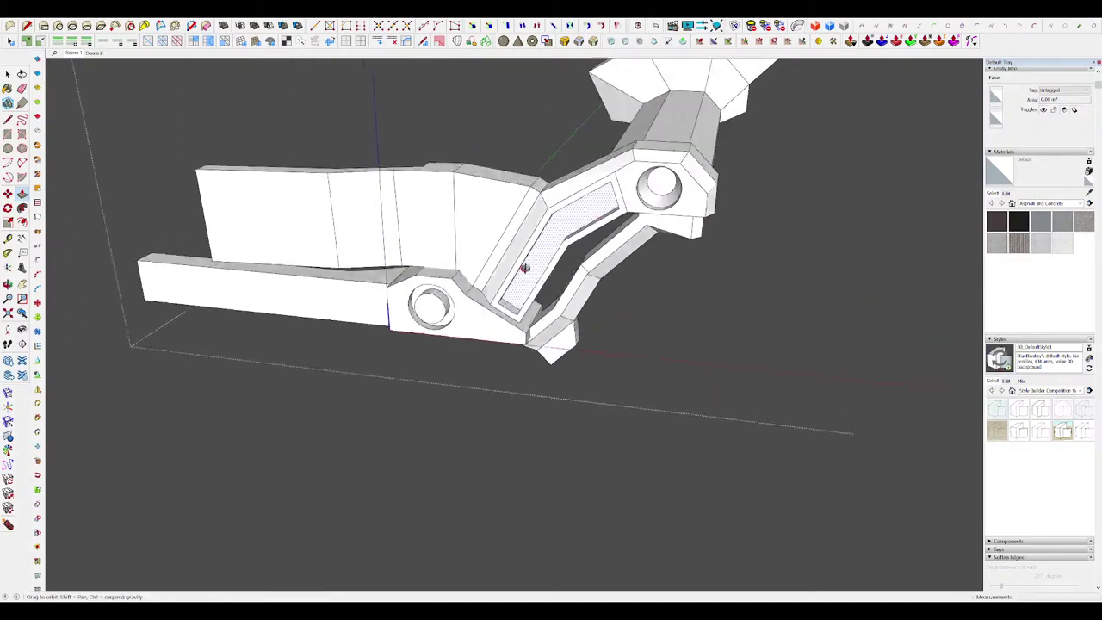
{"action": "scroll", "coordinate": [586, 346], "scroll_direction": "down", "scroll_amount": 10}
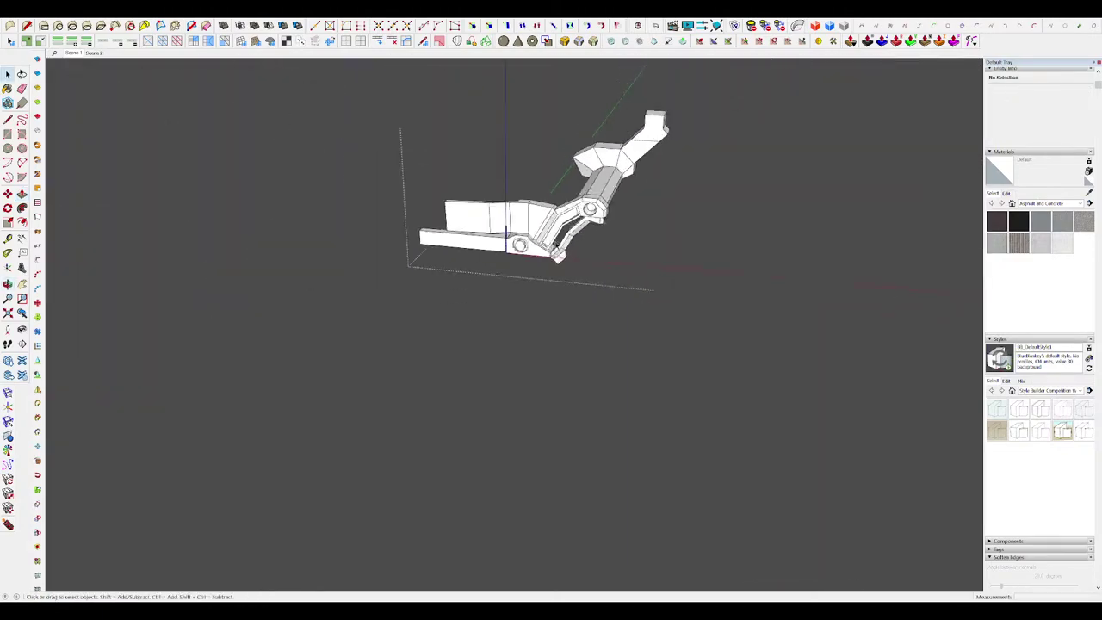
Step: Exit the bracket, briefly open the engine component, then leave it again
{"action": "left_click", "coordinate": [602, 344]}
{"action": "scroll", "coordinate": [620, 327], "scroll_direction": "up", "scroll_amount": 4}
{"action": "middle_click_drag", "start_coordinate": [585, 284], "coordinate": [637, 327]}
{"action": "left_click", "coordinate": [757, 206]}
{"action": "scroll", "coordinate": [603, 318], "scroll_direction": "up", "scroll_amount": 4}
{"action": "scroll", "coordinate": [579, 286], "scroll_direction": "up", "scroll_amount": 2}
{"action": "double_click", "coordinate": [597, 239]}
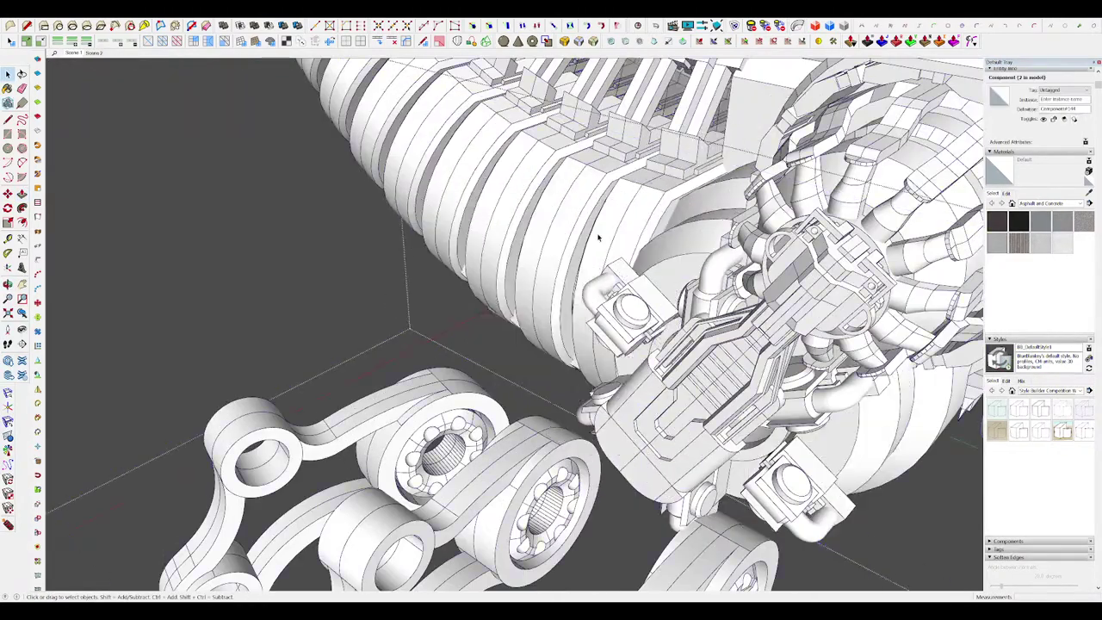
{"action": "scroll", "coordinate": [600, 259], "scroll_direction": "up", "scroll_amount": 2}
{"action": "scroll", "coordinate": [600, 260], "scroll_direction": "down", "scroll_amount": 7}
{"action": "left_click", "coordinate": [444, 547]}
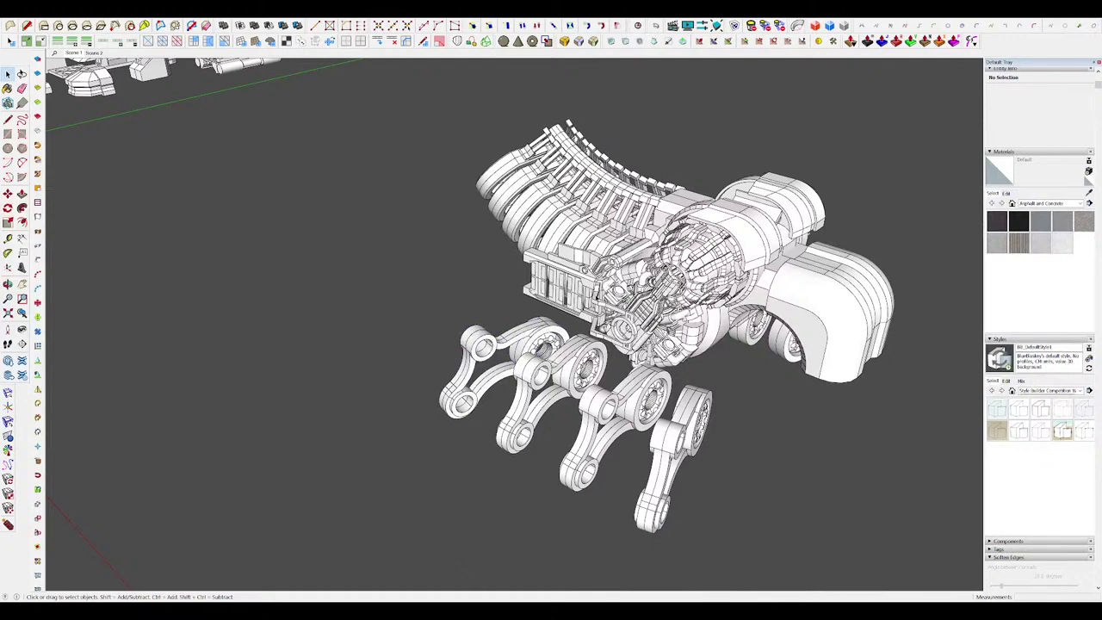
Step: Reopen the bracket component for editing
{"action": "double_click", "coordinate": [609, 262]}
{"action": "left_click", "coordinate": [609, 262]}
{"action": "scroll", "coordinate": [609, 262], "scroll_direction": "up", "scroll_amount": 10}
{"action": "middle_click_drag", "start_coordinate": [580, 280], "coordinate": [572, 323]}
{"action": "double_click", "coordinate": [525, 371]}
Step: Draw a rectangle on the slot wall and extrude it into the first rib step
{"action": "key", "text": "r"}
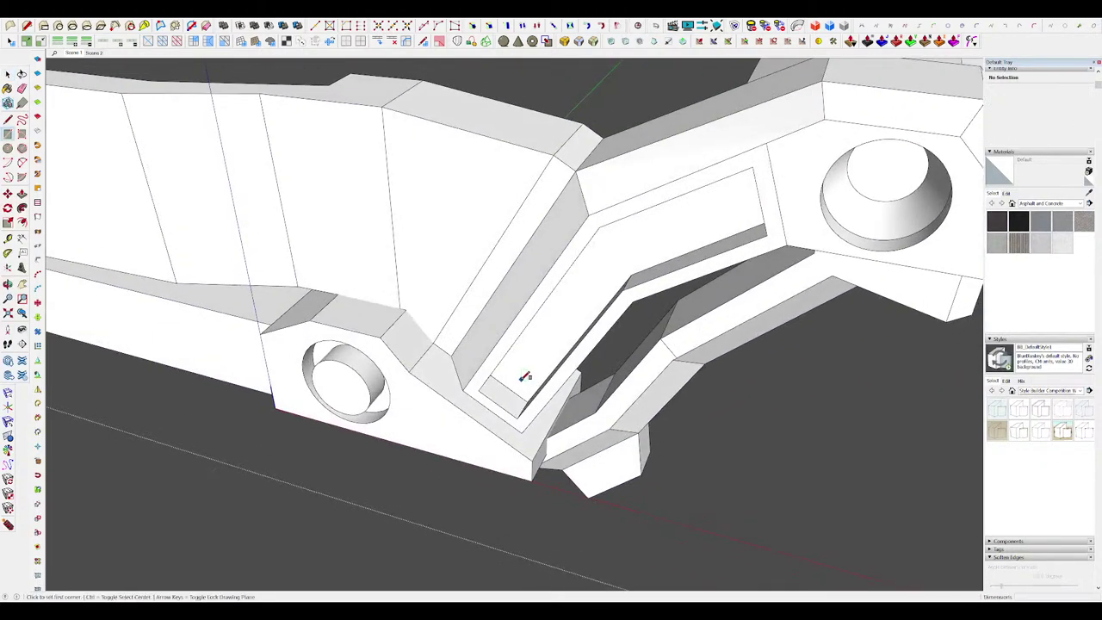
{"action": "middle_click_drag", "start_coordinate": [521, 376], "coordinate": [617, 423]}
{"action": "scroll", "coordinate": [539, 384], "scroll_direction": "up", "scroll_amount": 2}
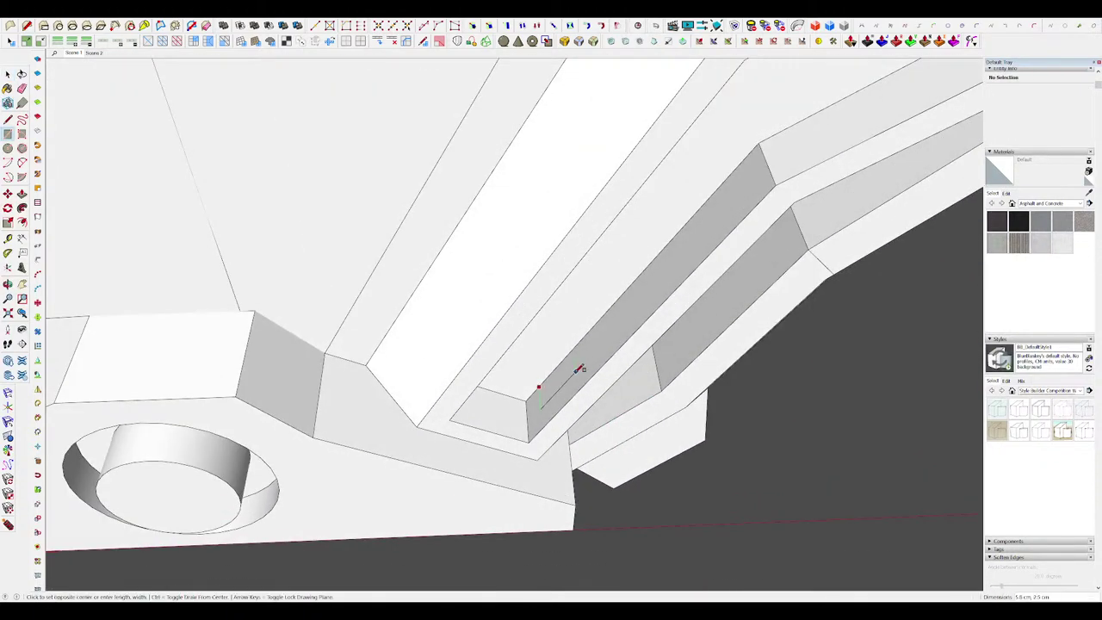
{"action": "left_click", "coordinate": [578, 370]}
{"action": "middle_click_drag", "start_coordinate": [575, 367], "coordinate": [551, 297]}
{"action": "key", "text": "p"}
{"action": "left_click", "coordinate": [554, 386]}
{"action": "left_click", "coordinate": [504, 338]}
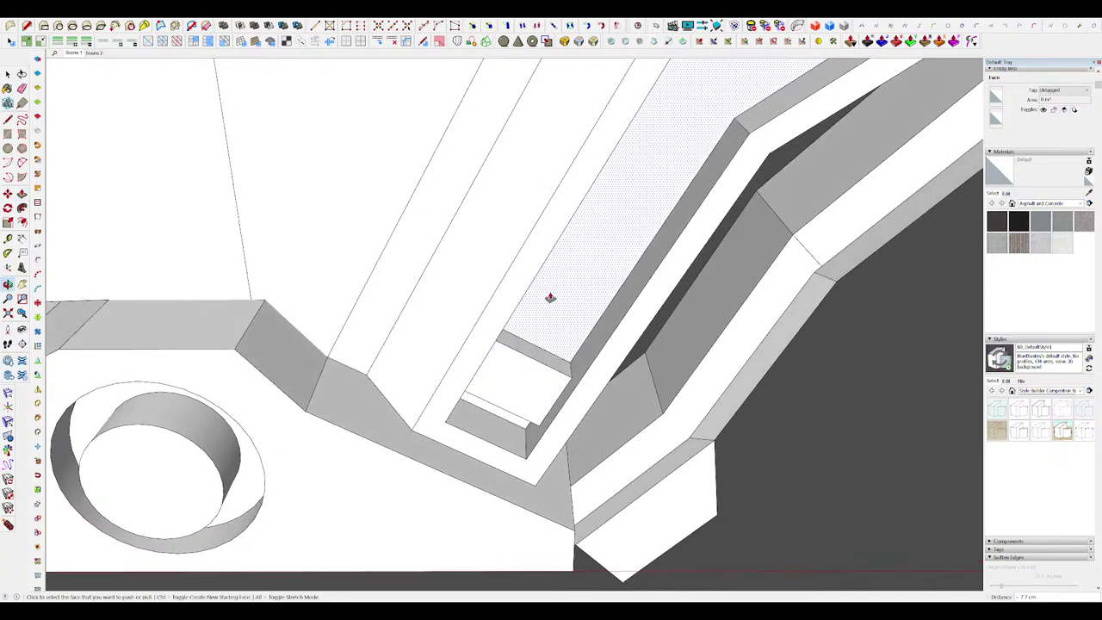
{"action": "scroll", "coordinate": [558, 298], "scroll_direction": "down", "scroll_amount": 3}
Step: Copy the step's top face further along the slot
{"action": "key", "text": "space"}
{"action": "left_click", "coordinate": [536, 344]}
{"action": "middle_click_drag", "start_coordinate": [536, 345], "coordinate": [564, 353]}
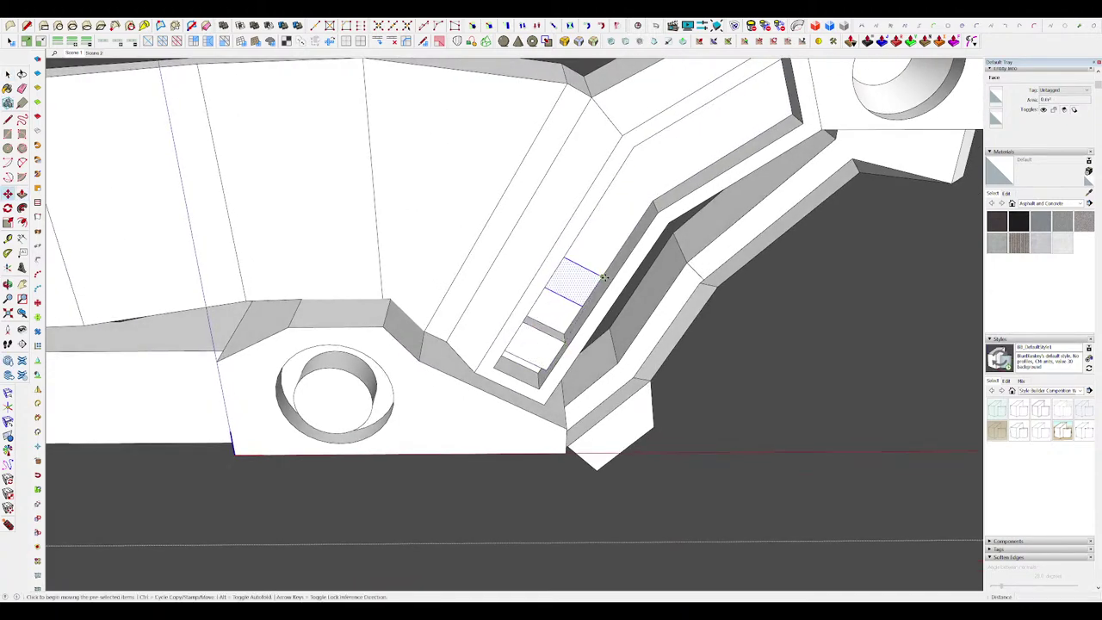
{"action": "left_click", "coordinate": [643, 217]}
{"action": "middle_click_drag", "start_coordinate": [642, 217], "coordinate": [583, 212]}
{"action": "key", "text": "p"}
{"action": "left_click", "coordinate": [556, 281]}
{"action": "middle_click_drag", "start_coordinate": [556, 281], "coordinate": [568, 280]}
{"action": "key", "text": "space"}
{"action": "scroll", "coordinate": [562, 324], "scroll_direction": "up", "scroll_amount": 5}
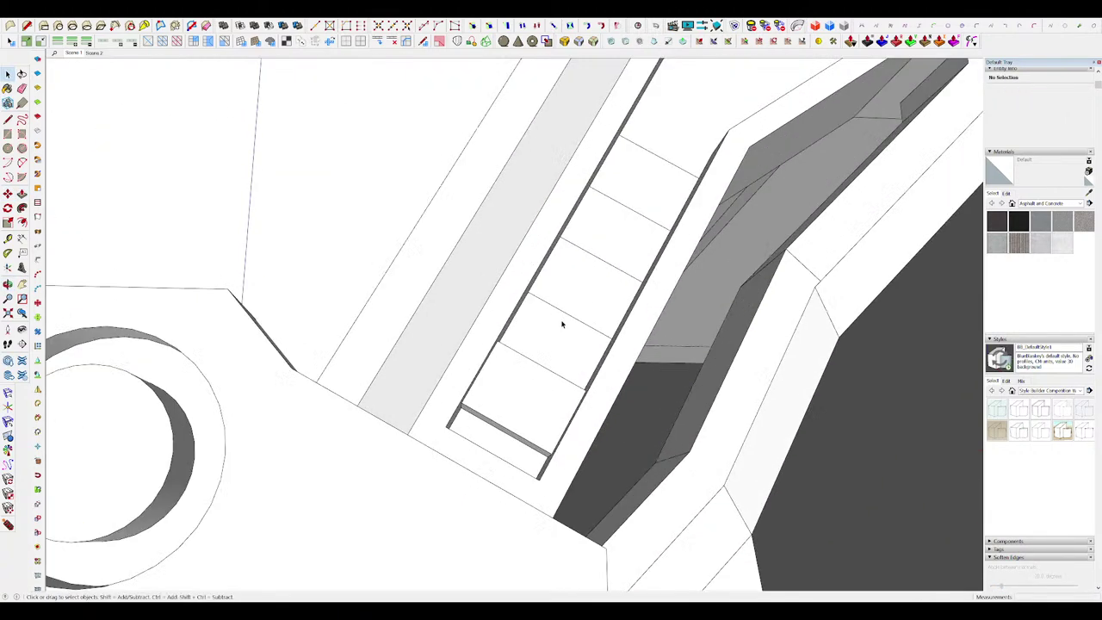
Step: Repeat the same extrusion on the next two step faces
{"action": "key", "text": "p"}
{"action": "middle_click_drag", "start_coordinate": [562, 324], "coordinate": [560, 297]}
{"action": "double_click", "coordinate": [566, 287]}
{"action": "double_click", "coordinate": [632, 203]}
{"action": "scroll", "coordinate": [551, 302], "scroll_direction": "down", "scroll_amount": 5}
{"action": "middle_click_drag", "start_coordinate": [543, 318], "coordinate": [550, 438]}
{"action": "scroll", "coordinate": [562, 239], "scroll_direction": "up", "scroll_amount": 5}
Step: Draw a rectangle and edges across the slot to close a new groove face
{"action": "key", "text": "r"}
{"action": "middle_click_drag", "start_coordinate": [562, 251], "coordinate": [560, 259]}
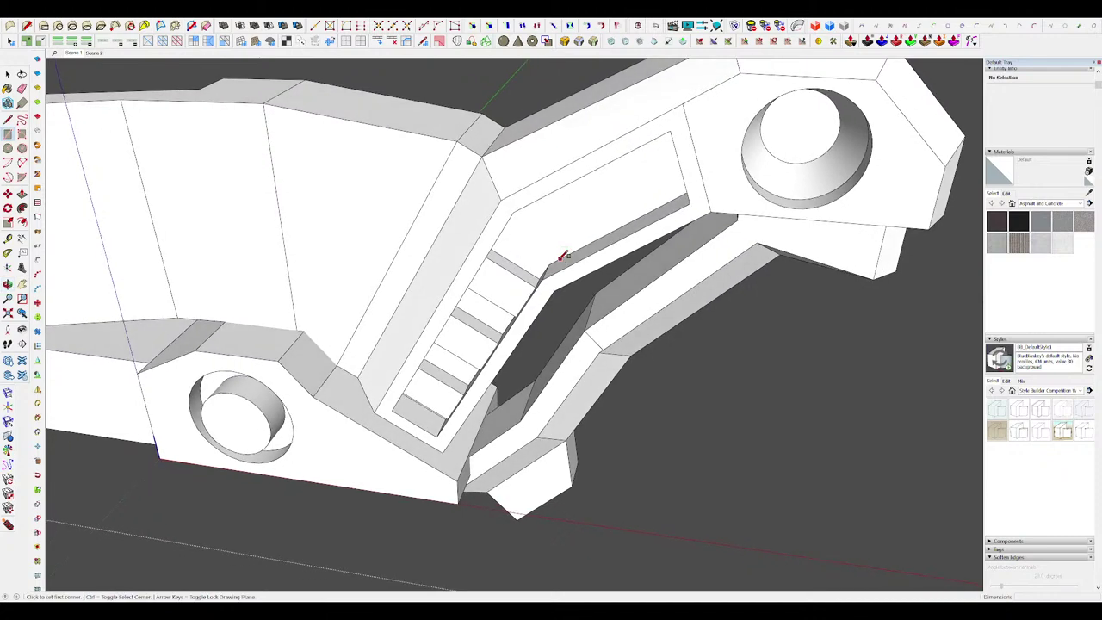
{"action": "left_click", "coordinate": [560, 257]}
{"action": "scroll", "coordinate": [558, 259], "scroll_direction": "up", "scroll_amount": 3}
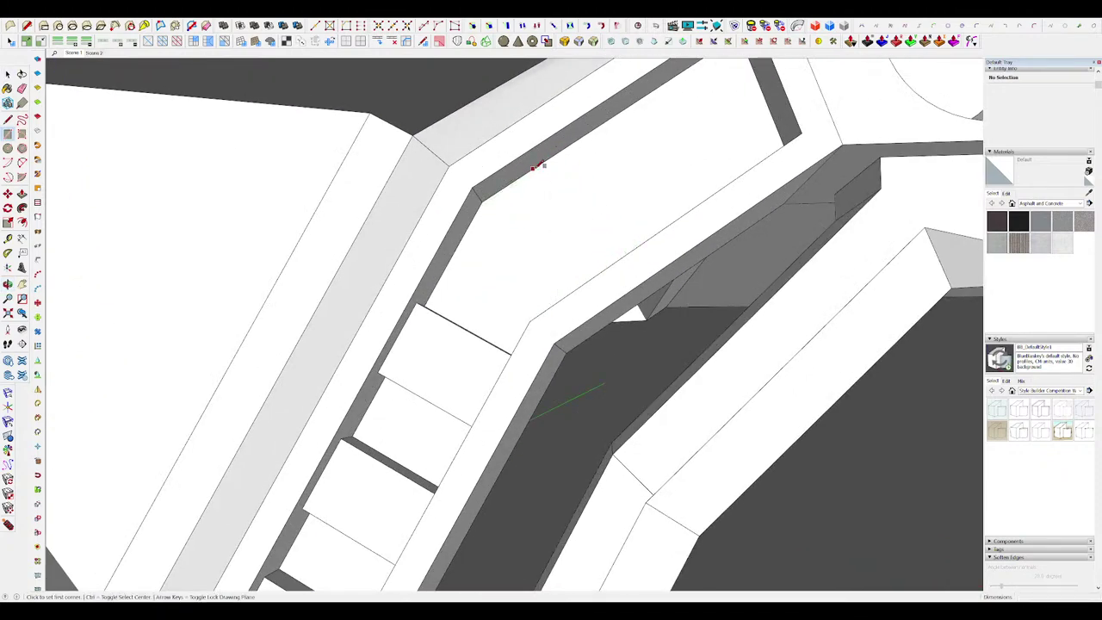
{"action": "left_click", "coordinate": [505, 186]}
{"action": "middle_click_drag", "start_coordinate": [505, 186], "coordinate": [600, 258]}
{"action": "left_click", "coordinate": [576, 289]}
{"action": "left_click", "coordinate": [561, 150]}
{"action": "left_click", "coordinate": [615, 243]}
{"action": "key", "text": "space"}
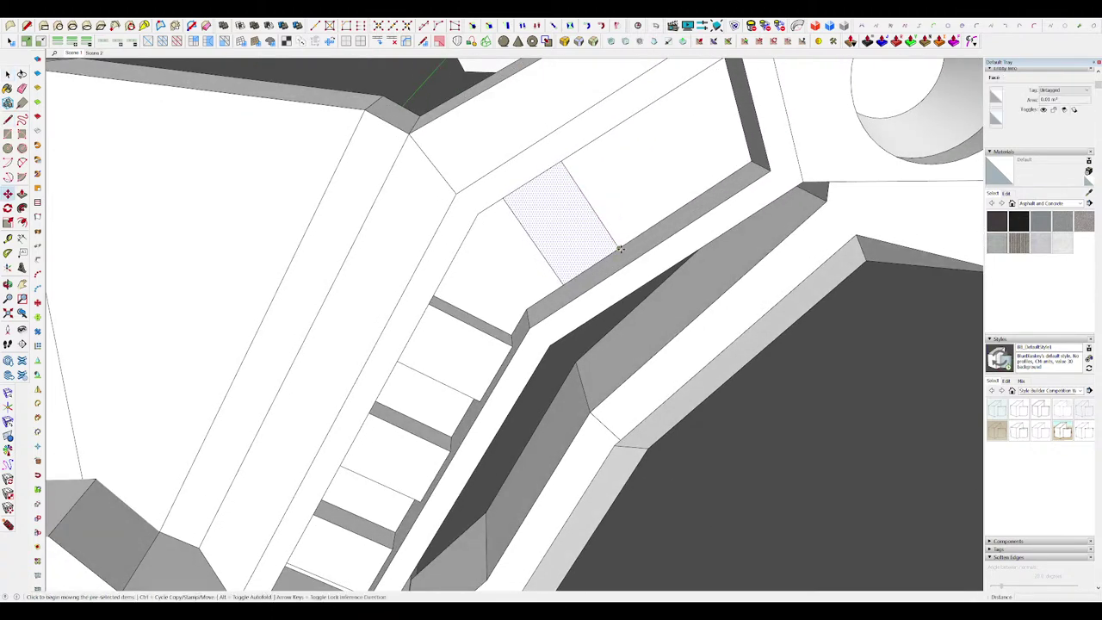
Step: Copy the groove face to the slot's end and extrude it to match the others
{"action": "left_click", "coordinate": [621, 247]}
{"action": "left_click", "coordinate": [719, 182]}
{"action": "middle_click_drag", "start_coordinate": [719, 183], "coordinate": [507, 259]}
{"action": "key", "text": "space"}
{"action": "left_click", "coordinate": [698, 192]}
Step: Extrude the remaining groove faces to the same depth and unhide the rest of the model
{"action": "left_click", "coordinate": [514, 388]}
{"action": "key", "text": "space"}
{"action": "left_click", "coordinate": [593, 246]}
{"action": "key", "text": "p"}
{"action": "left_click", "coordinate": [565, 287]}
{"action": "scroll", "coordinate": [506, 260], "scroll_direction": "down", "scroll_amount": 9}
{"action": "key", "text": "space"}
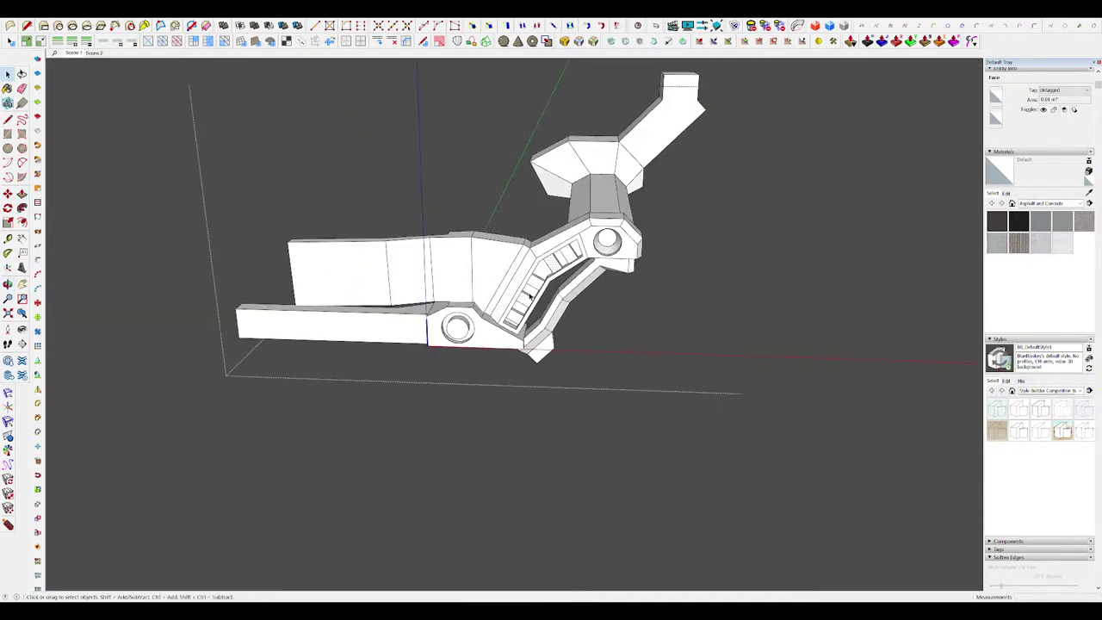
{"action": "key", "text": "i"}
{"action": "scroll", "coordinate": [699, 377], "scroll_direction": "down", "scroll_amount": 7}
{"action": "middle_click_drag", "start_coordinate": [698, 376], "coordinate": [662, 415]}
Step: Close the bracket group and open the strip component on the engine
{"action": "left_click", "coordinate": [662, 422]}
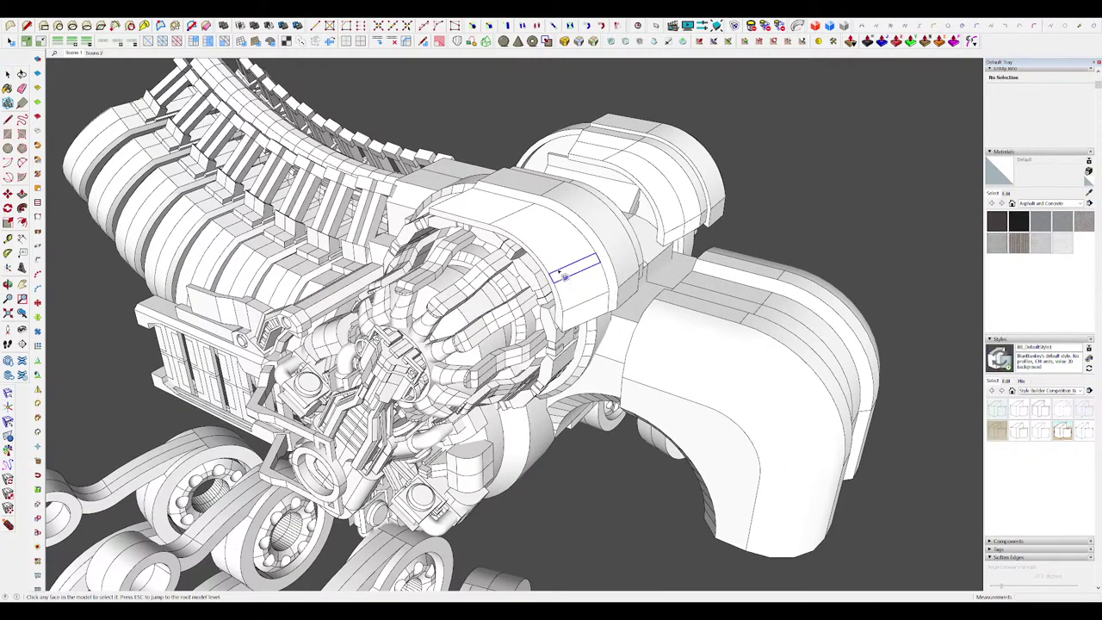
{"action": "left_click", "coordinate": [558, 272]}
{"action": "scroll", "coordinate": [557, 272], "scroll_direction": "up", "scroll_amount": 3}
{"action": "middle_click_drag", "start_coordinate": [557, 272], "coordinate": [628, 111]}
{"action": "key", "text": "h"}
{"action": "key", "text": "h"}
{"action": "middle_click_drag", "start_coordinate": [588, 204], "coordinate": [543, 267]}
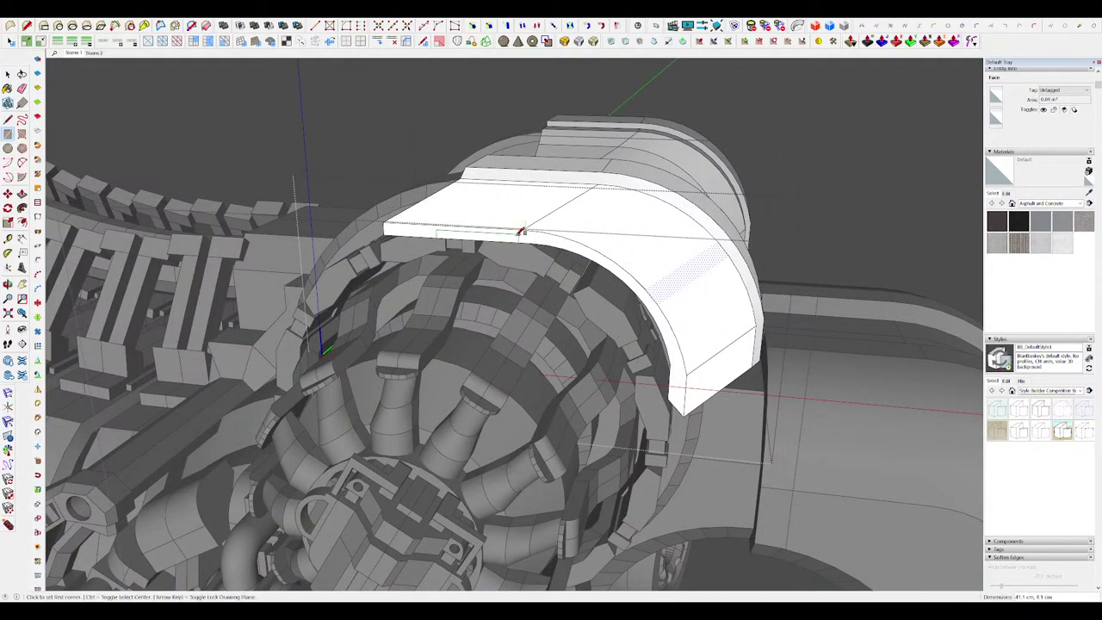
{"action": "scroll", "coordinate": [519, 231], "scroll_direction": "down", "scroll_amount": 4}
{"action": "middle_click_drag", "start_coordinate": [520, 231], "coordinate": [517, 266]}
{"action": "scroll", "coordinate": [516, 265], "scroll_direction": "up", "scroll_amount": 3}
Step: Push/Pull the small slab profile out to its thickness
{"action": "key", "text": "p"}
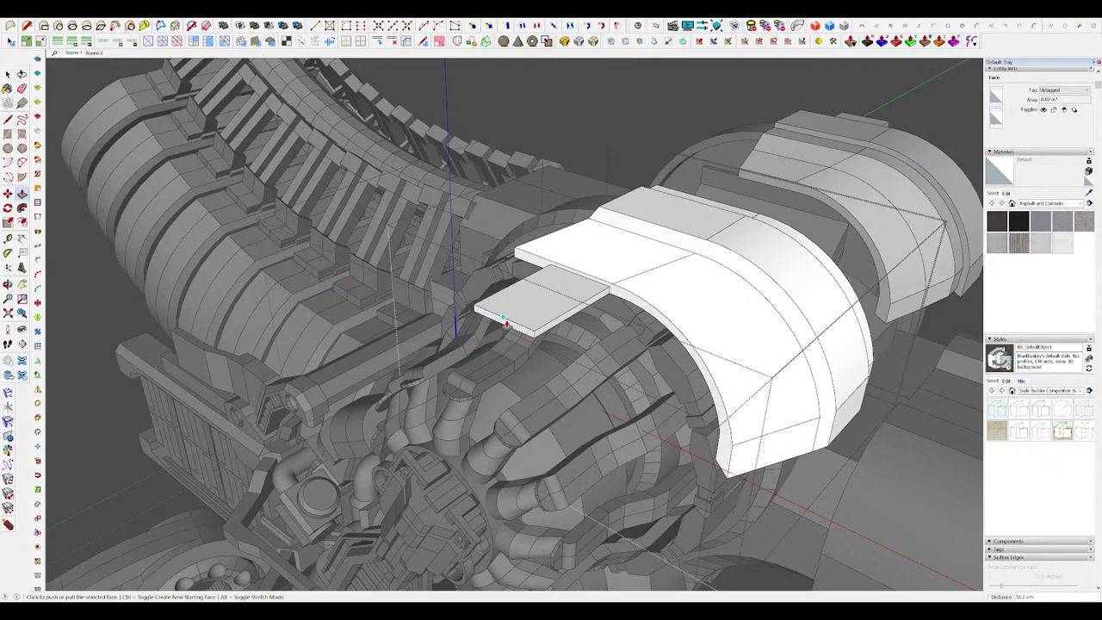
{"action": "scroll", "coordinate": [506, 323], "scroll_direction": "down", "scroll_amount": 2}
{"action": "middle_click_drag", "start_coordinate": [506, 323], "coordinate": [411, 184]}
{"action": "scroll", "coordinate": [411, 184], "scroll_direction": "down", "scroll_amount": 3}
{"action": "key", "text": "m"}
{"action": "scroll", "coordinate": [440, 150], "scroll_direction": "up", "scroll_amount": 4}
{"action": "scroll", "coordinate": [443, 153], "scroll_direction": "up", "scroll_amount": 3}
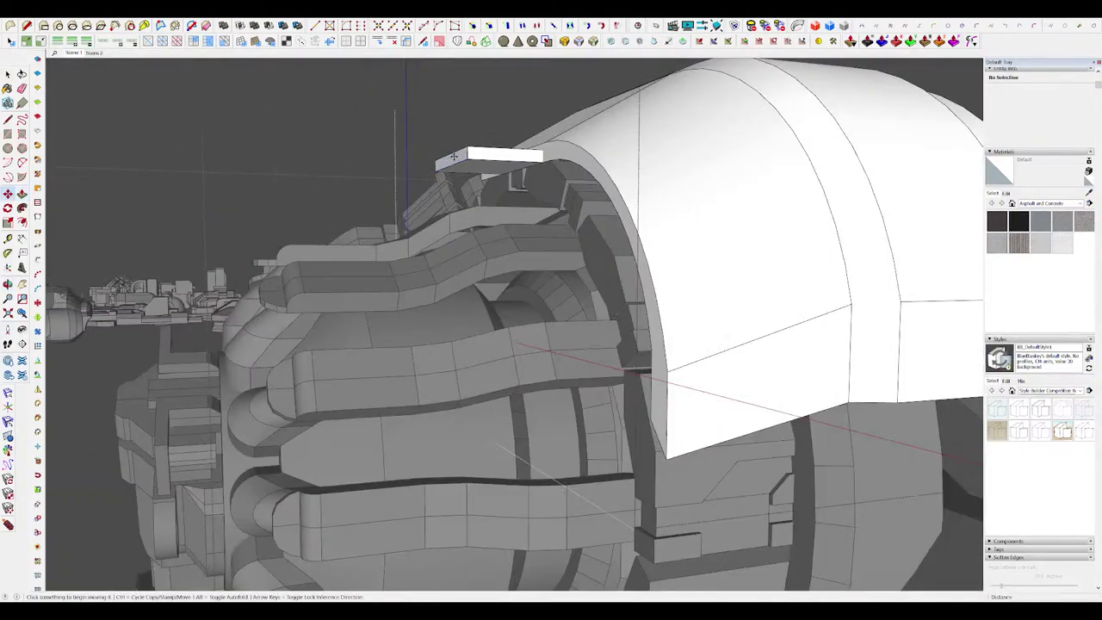
{"action": "left_click", "coordinate": [375, 248]}
Step: Move the box's front face down to its new depth
{"action": "scroll", "coordinate": [499, 177], "scroll_direction": "down", "scroll_amount": 6}
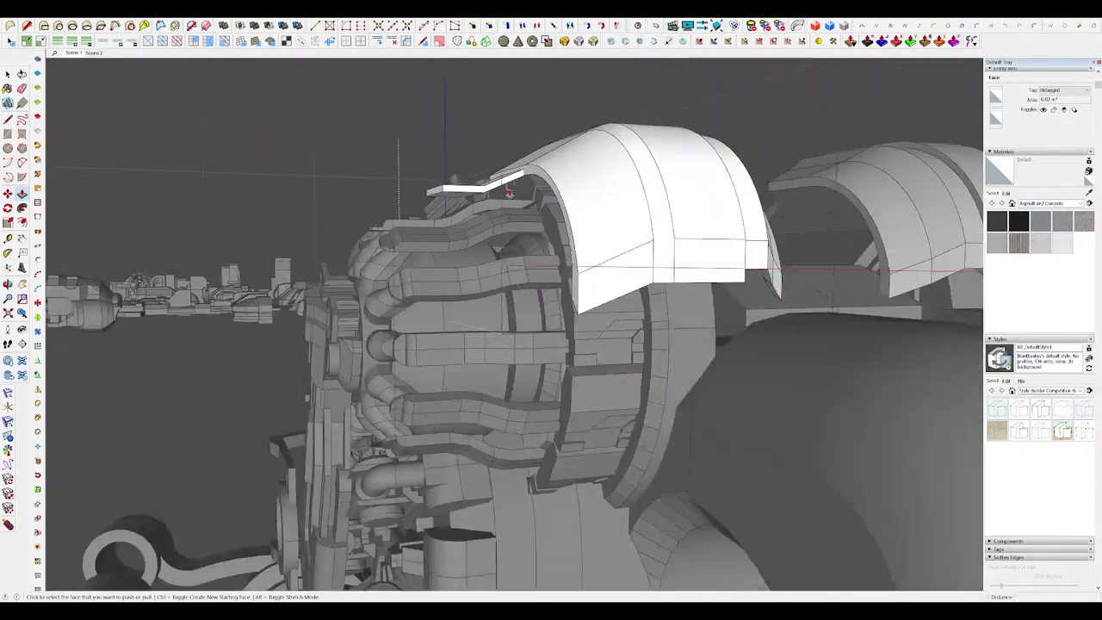
{"action": "mouse_move", "coordinate": [551, 189]}
{"action": "middle_mouse_down"}
{"action": "mouse_move", "coordinate": [646, 262]}
{"action": "mouse_move", "coordinate": [697, 278]}
{"action": "mouse_move", "coordinate": [702, 219]}
{"action": "mouse_move", "coordinate": [561, 209]}
{"action": "middle_mouse_up"}
{"action": "scroll", "coordinate": [698, 278], "scroll_direction": "up", "scroll_amount": 4}
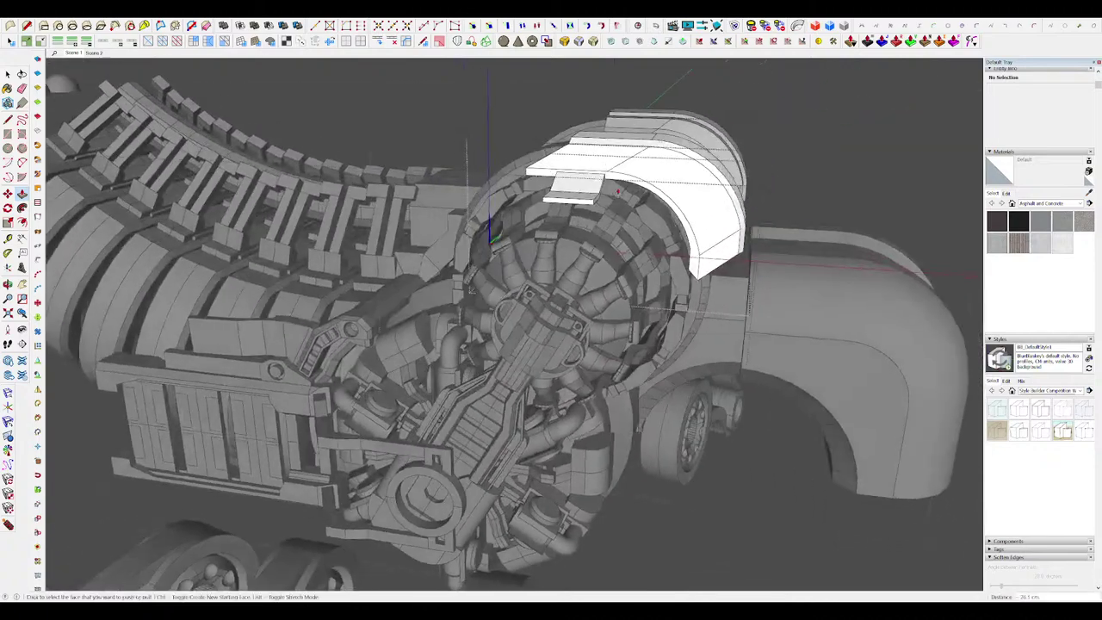
{"action": "scroll", "coordinate": [560, 208], "scroll_direction": "up", "scroll_amount": 3}
{"action": "scroll", "coordinate": [550, 213], "scroll_direction": "up", "scroll_amount": 3}
{"action": "left_click", "coordinate": [548, 215]}
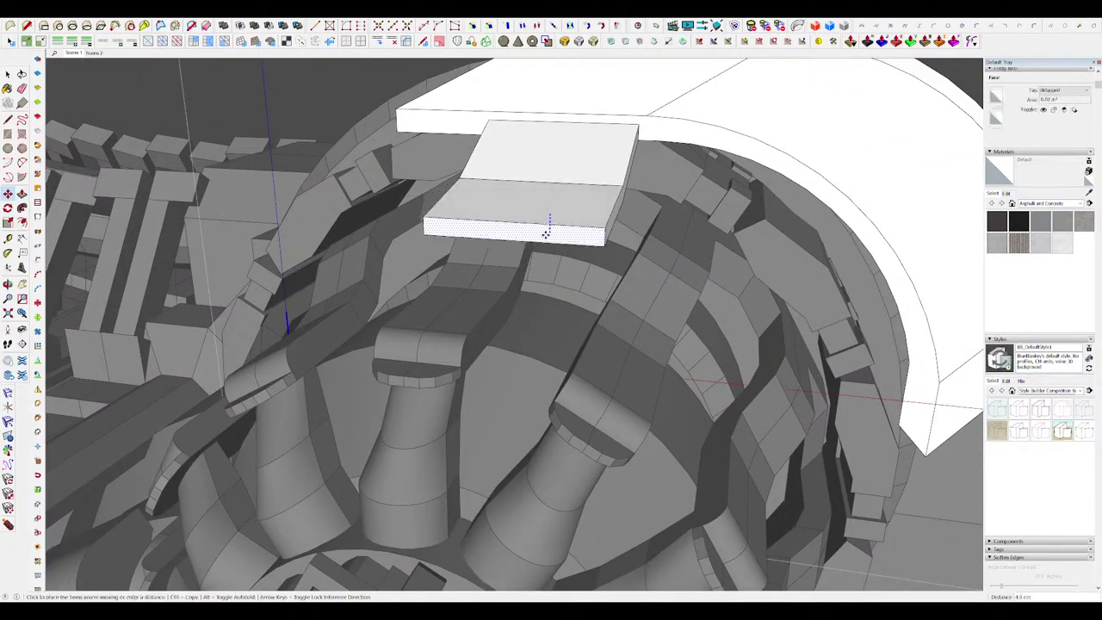
{"action": "left_click", "coordinate": [526, 253]}
Step: Sweep the profile along the arch curve with Follow Me into a curved ledge
{"action": "scroll", "coordinate": [521, 232], "scroll_direction": "down", "scroll_amount": 5}
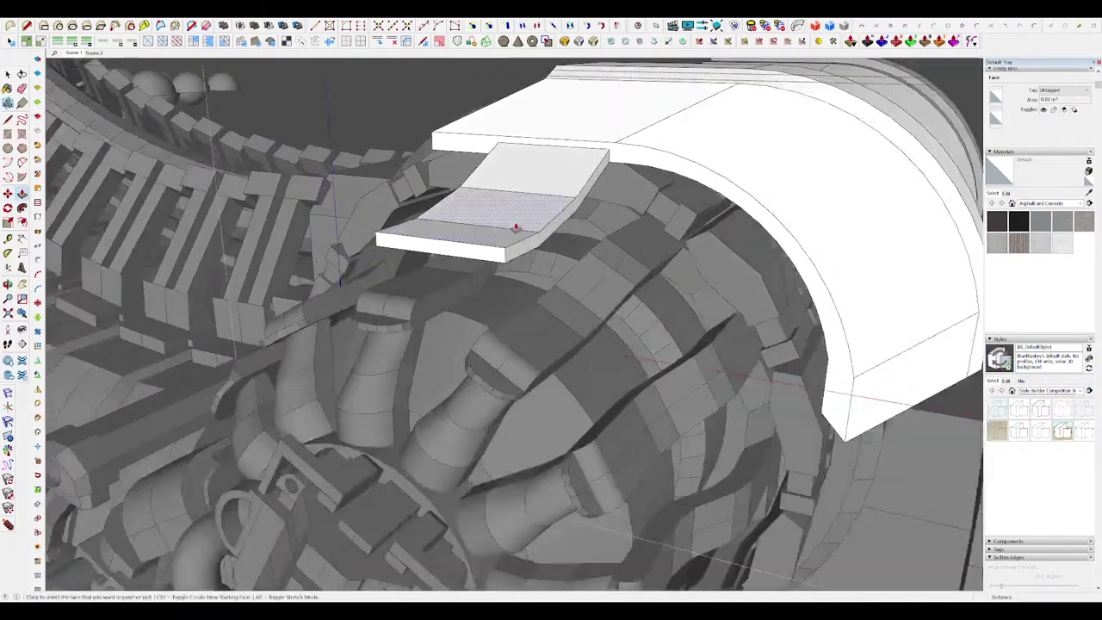
{"action": "middle_click_drag", "start_coordinate": [519, 229], "coordinate": [602, 184]}
{"action": "scroll", "coordinate": [623, 190], "scroll_direction": "up", "scroll_amount": 5}
{"action": "scroll", "coordinate": [607, 184], "scroll_direction": "down", "scroll_amount": 2}
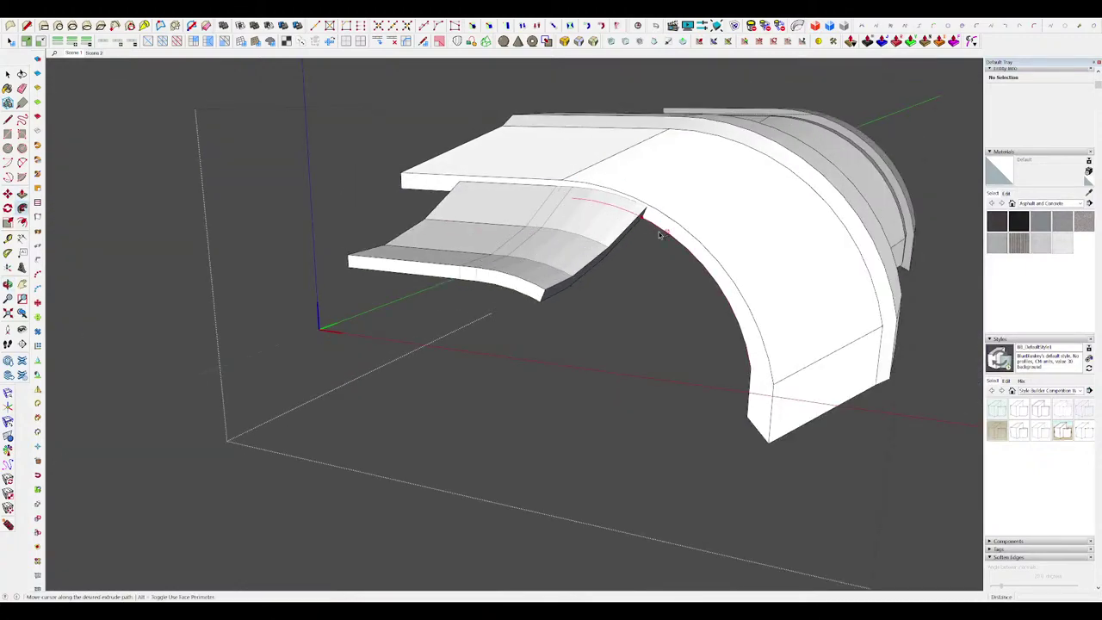
{"action": "left_click", "coordinate": [707, 268]}
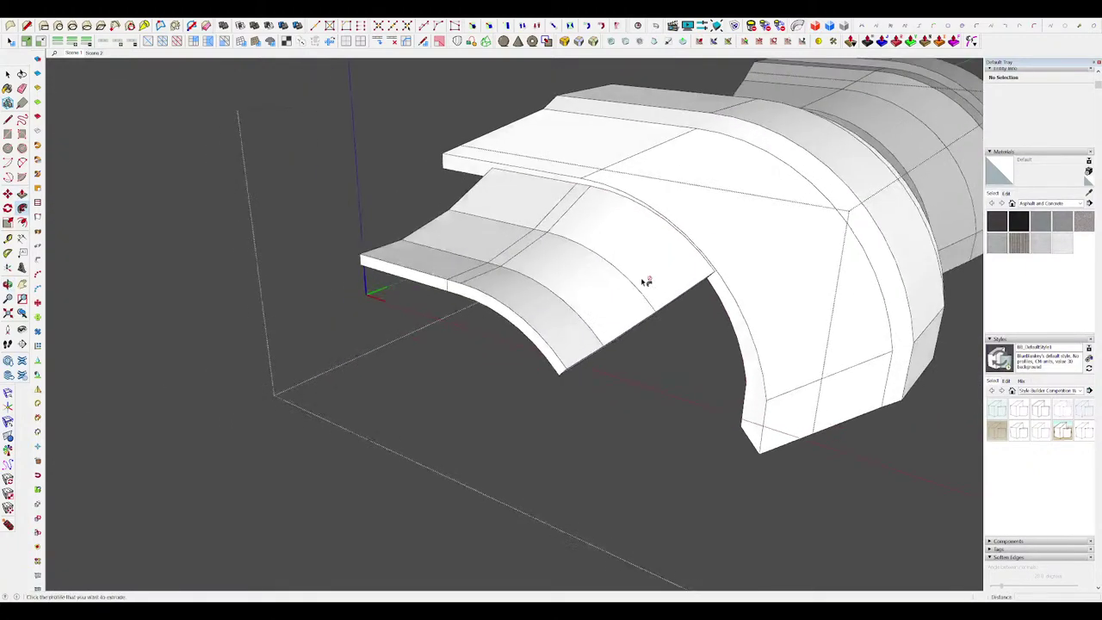
{"action": "scroll", "coordinate": [650, 279], "scroll_direction": "down", "scroll_amount": 8}
{"action": "scroll", "coordinate": [661, 270], "scroll_direction": "up", "scroll_amount": 8}
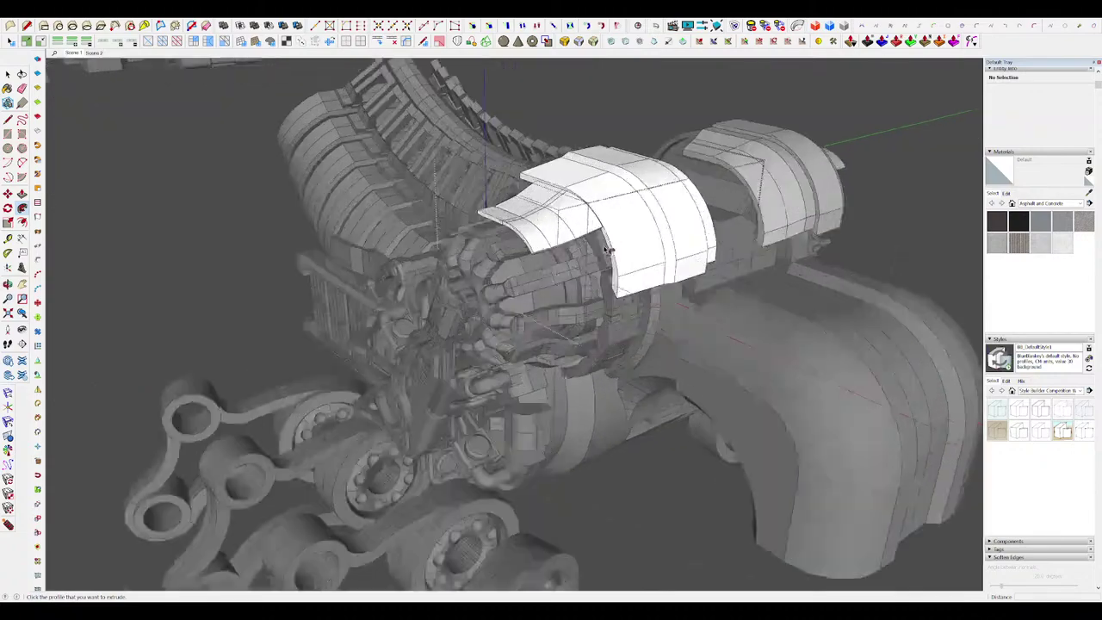
{"action": "middle_click_drag", "start_coordinate": [590, 226], "coordinate": [561, 219]}
Step: Delete the leftover face and stray edges from the arch ledge
{"action": "scroll", "coordinate": [597, 280], "scroll_direction": "down", "scroll_amount": 6}
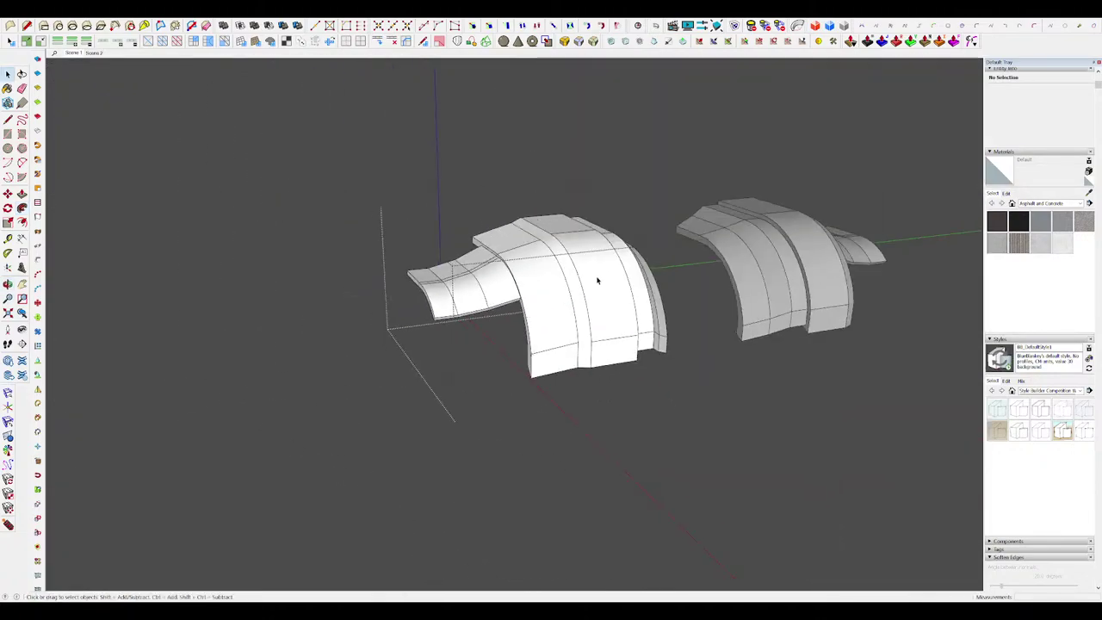
{"action": "left_click", "coordinate": [604, 325]}
{"action": "left_click", "coordinate": [604, 326]}
{"action": "scroll", "coordinate": [604, 326], "scroll_direction": "down", "scroll_amount": 5}
{"action": "mouse_move", "coordinate": [604, 326]}
{"action": "middle_mouse_down"}
{"action": "mouse_move", "coordinate": [760, 355]}
{"action": "mouse_move", "coordinate": [739, 379]}
{"action": "mouse_move", "coordinate": [721, 376]}
{"action": "middle_mouse_up"}
{"action": "scroll", "coordinate": [759, 355], "scroll_direction": "down", "scroll_amount": 3}
{"action": "scroll", "coordinate": [556, 293], "scroll_direction": "up", "scroll_amount": 6}
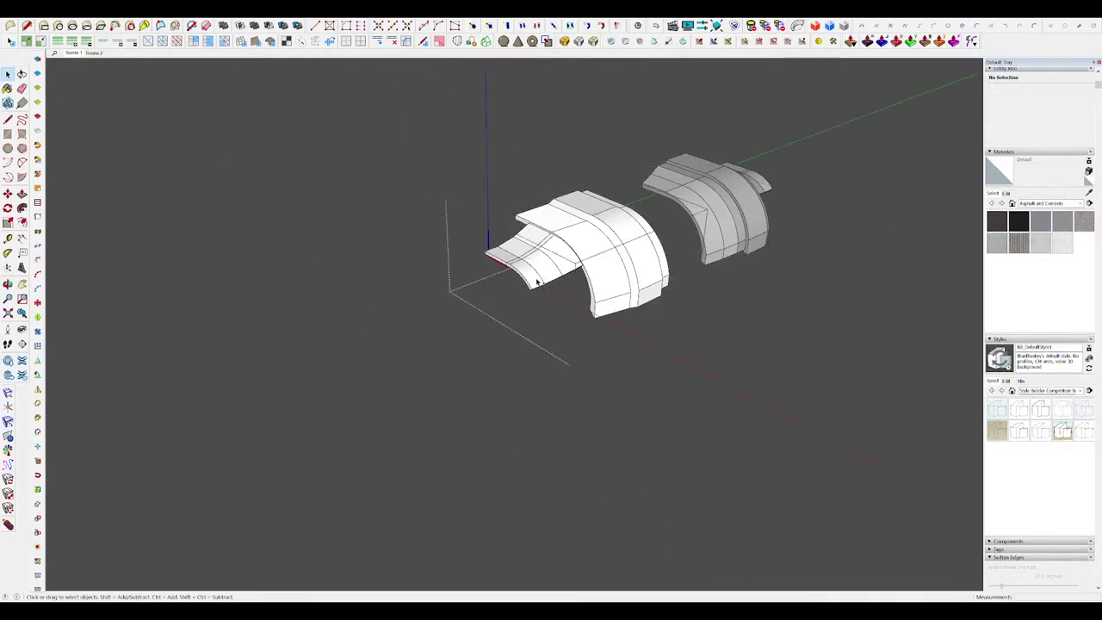
{"action": "scroll", "coordinate": [536, 278], "scroll_direction": "up", "scroll_amount": 5}
{"action": "key", "text": "e"}
{"action": "middle_click_drag", "start_coordinate": [531, 295], "coordinate": [426, 413]}
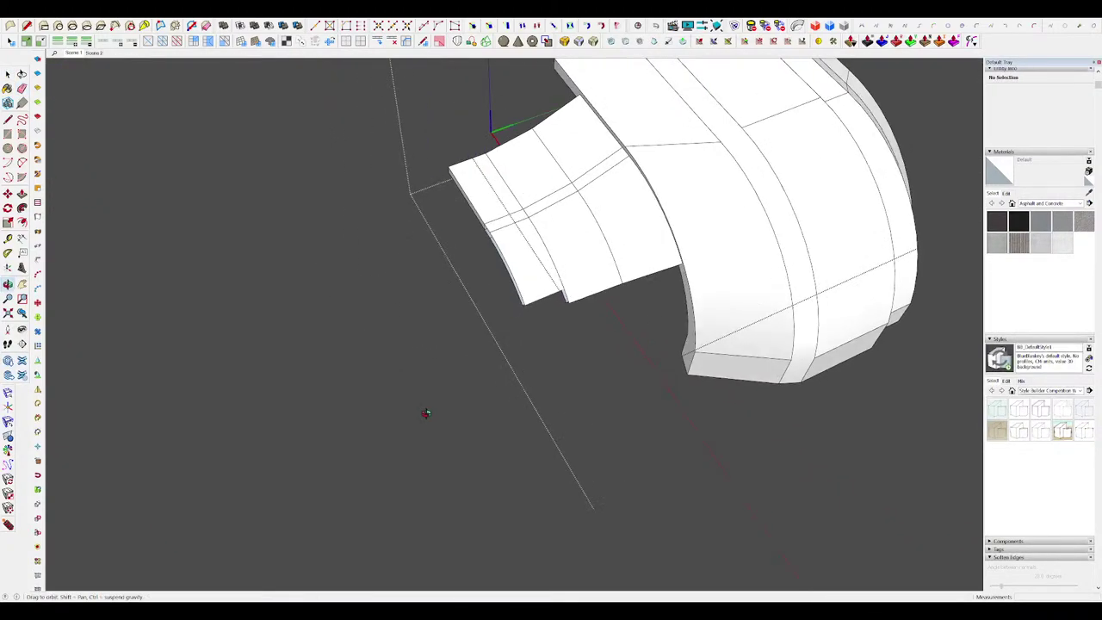
{"action": "key", "text": "Delete"}
Step: Draw a dividing line across the underside of the curved ledge
{"action": "scroll", "coordinate": [506, 221], "scroll_direction": "up", "scroll_amount": 4}
{"action": "scroll", "coordinate": [482, 248], "scroll_direction": "down", "scroll_amount": 1}
{"action": "left_click_drag", "start_coordinate": [481, 272], "coordinate": [463, 249]}
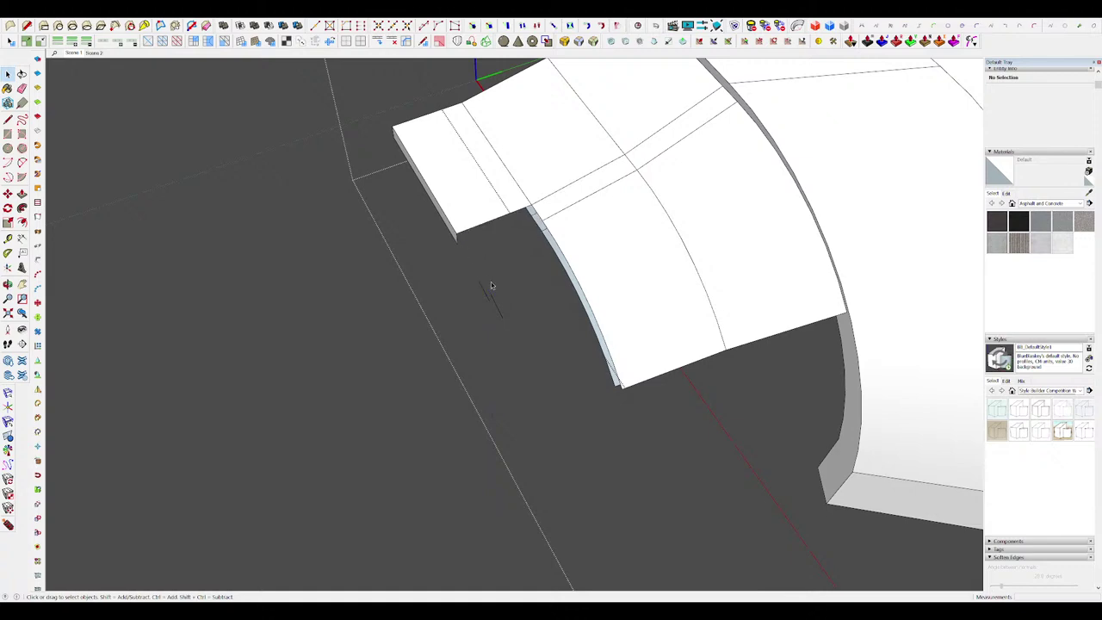
{"action": "mouse_move", "coordinate": [491, 285]}
{"action": "middle_mouse_down"}
{"action": "mouse_move", "coordinate": [482, 295]}
{"action": "mouse_move", "coordinate": [585, 153]}
{"action": "mouse_move", "coordinate": [577, 162]}
{"action": "mouse_move", "coordinate": [642, 104]}
{"action": "mouse_move", "coordinate": [630, 54]}
{"action": "mouse_move", "coordinate": [602, 73]}
{"action": "middle_mouse_up"}
{"action": "scroll", "coordinate": [642, 104], "scroll_direction": "up", "scroll_amount": 2}
{"action": "key", "text": "l"}
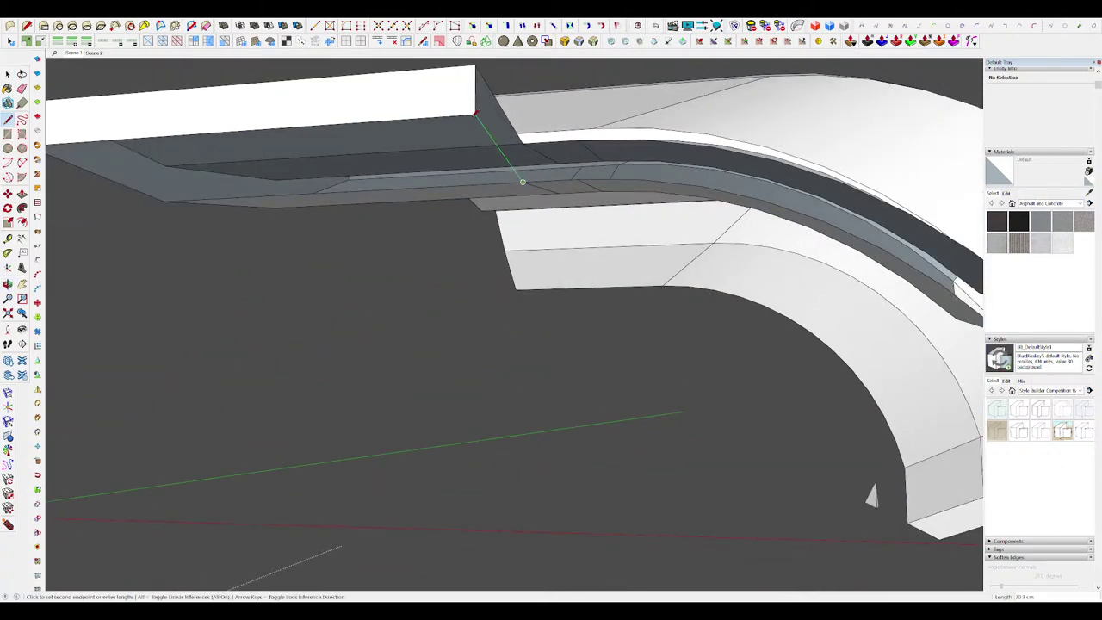
{"action": "left_click", "coordinate": [522, 182]}
Step: Delete the two extra edges on the curved ledge
{"action": "scroll", "coordinate": [577, 157], "scroll_direction": "down", "scroll_amount": 3}
{"action": "mouse_move", "coordinate": [576, 160]}
{"action": "middle_mouse_down"}
{"action": "mouse_move", "coordinate": [556, 211]}
{"action": "mouse_move", "coordinate": [536, 209]}
{"action": "middle_mouse_up"}
{"action": "scroll", "coordinate": [556, 205], "scroll_direction": "down", "scroll_amount": 2}
{"action": "scroll", "coordinate": [524, 298], "scroll_direction": "down", "scroll_amount": 3}
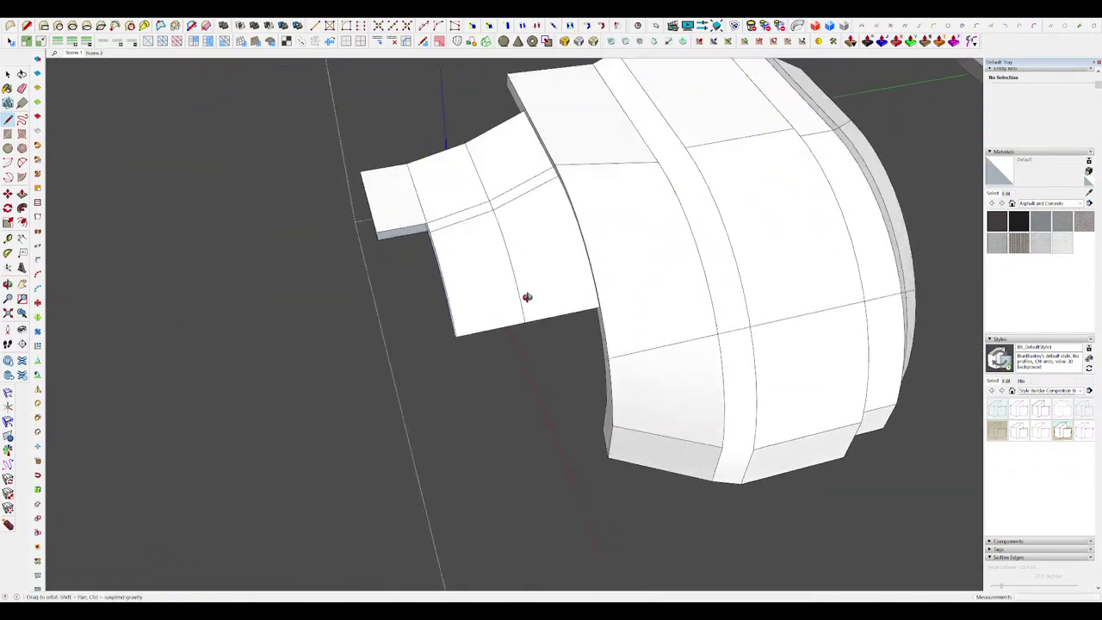
{"action": "middle_click_drag", "start_coordinate": [524, 298], "coordinate": [528, 251]}
{"action": "scroll", "coordinate": [476, 290], "scroll_direction": "up", "scroll_amount": 4}
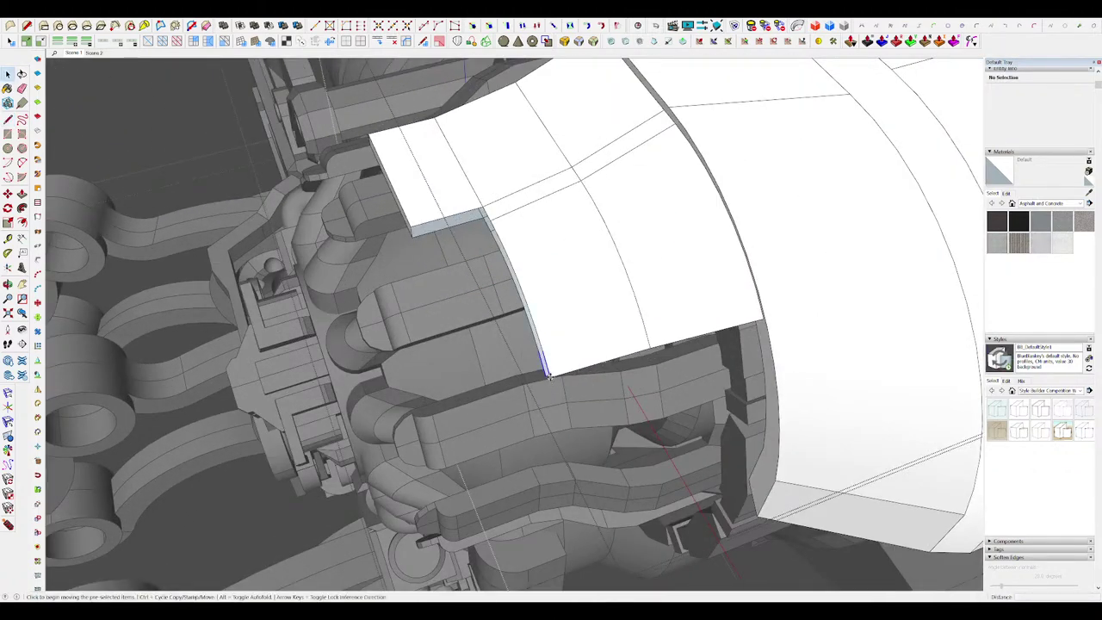
{"action": "key", "text": "Delete"}
{"action": "middle_click_drag", "start_coordinate": [539, 377], "coordinate": [519, 344]}
{"action": "scroll", "coordinate": [564, 268], "scroll_direction": "down", "scroll_amount": 4}
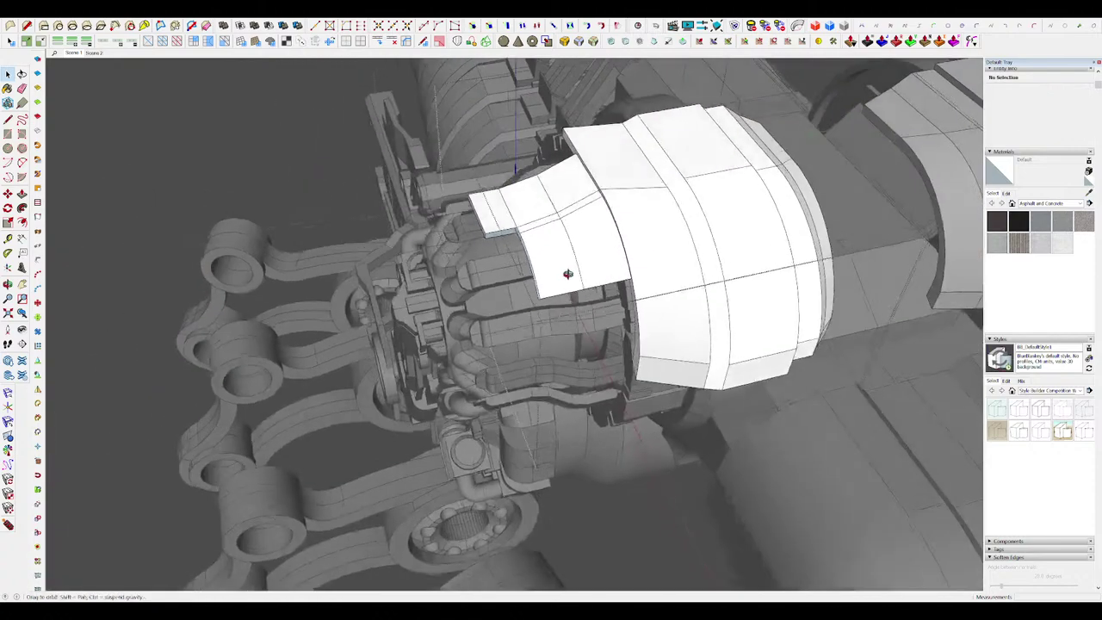
{"action": "scroll", "coordinate": [556, 259], "scroll_direction": "up", "scroll_amount": 3}
Step: Hide the surrounding engine model to isolate the ledge and begin an arc on its top
{"action": "key", "text": "i"}
{"action": "mouse_move", "coordinate": [556, 259]}
{"action": "middle_mouse_down"}
{"action": "mouse_move", "coordinate": [472, 356]}
{"action": "mouse_move", "coordinate": [690, 225]}
{"action": "middle_mouse_up"}
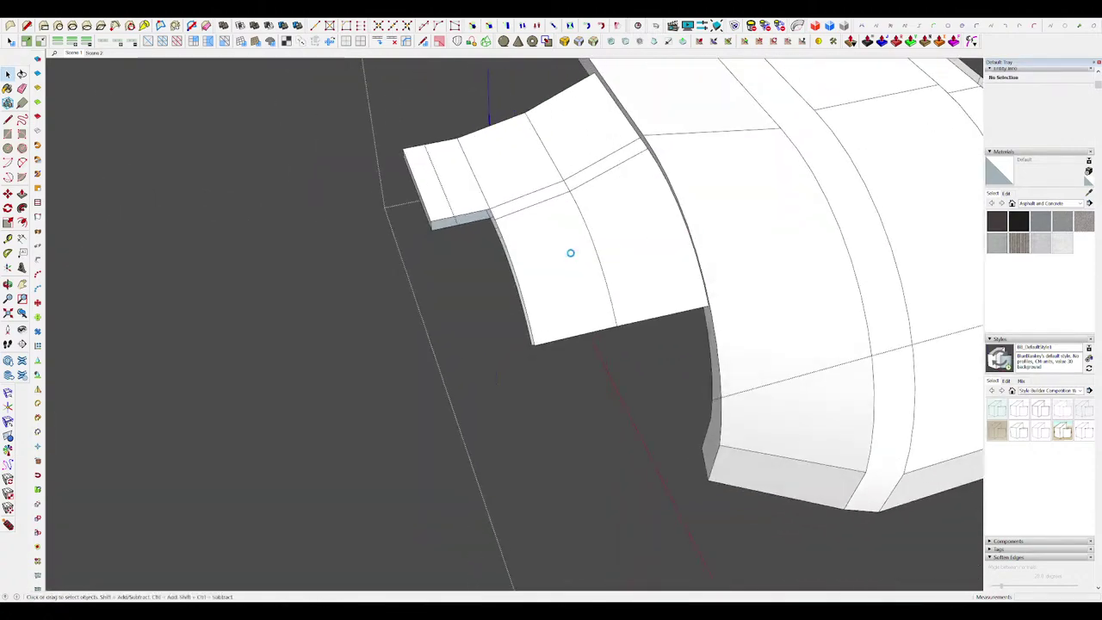
{"action": "scroll", "coordinate": [556, 233], "scroll_direction": "down", "scroll_amount": 3}
{"action": "scroll", "coordinate": [556, 233], "scroll_direction": "up", "scroll_amount": 4}
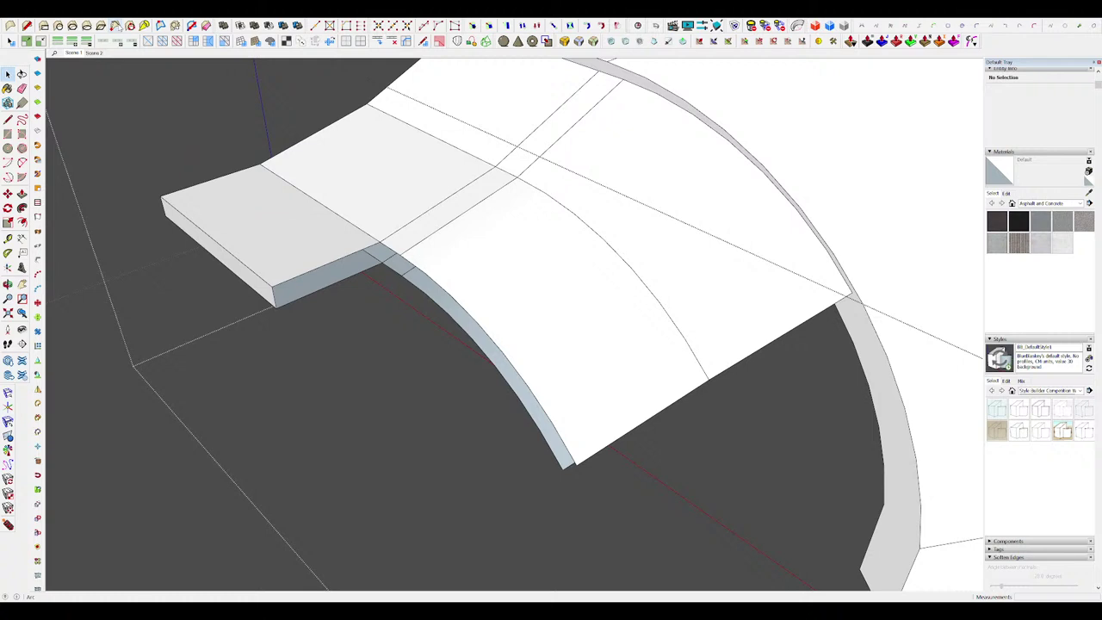
{"action": "key", "text": "a"}
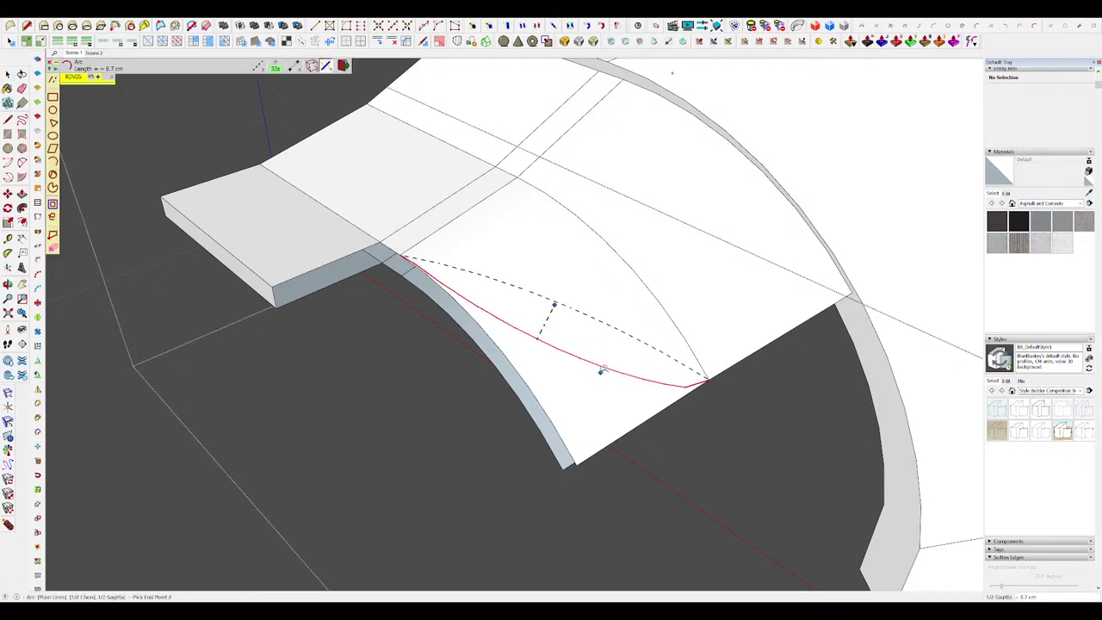
Step: Erase the ledge's bottom edge and delete the selected face and its edges
{"action": "key", "text": "space"}
{"action": "mouse_move", "coordinate": [603, 372]}
{"action": "middle_mouse_down"}
{"action": "mouse_move", "coordinate": [441, 382]}
{"action": "mouse_move", "coordinate": [467, 367]}
{"action": "mouse_move", "coordinate": [591, 384]}
{"action": "middle_mouse_up"}
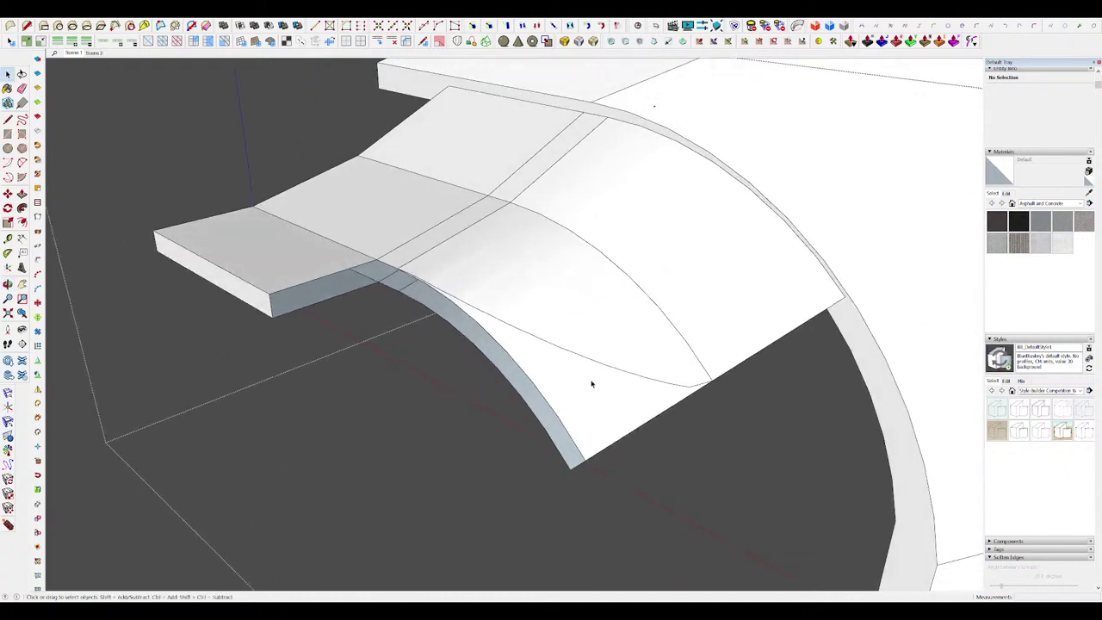
{"action": "left_click_drag", "start_coordinate": [594, 456], "coordinate": [568, 453]}
{"action": "middle_click_drag", "start_coordinate": [568, 453], "coordinate": [551, 461]}
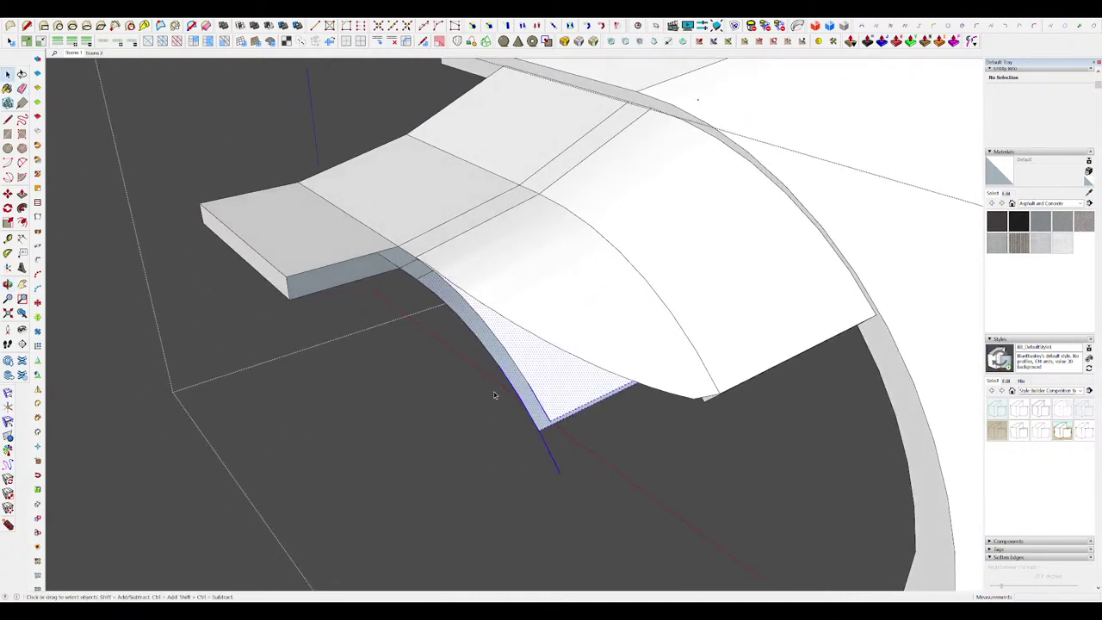
{"action": "middle_click_drag", "start_coordinate": [494, 395], "coordinate": [705, 490]}
{"action": "key", "text": "ctrl+z"}
{"action": "key", "text": "Delete"}
Step: Erase the bottom edge and the upper and lower curved edges on the surface's underside
{"action": "scroll", "coordinate": [451, 339], "scroll_direction": "up", "scroll_amount": 4}
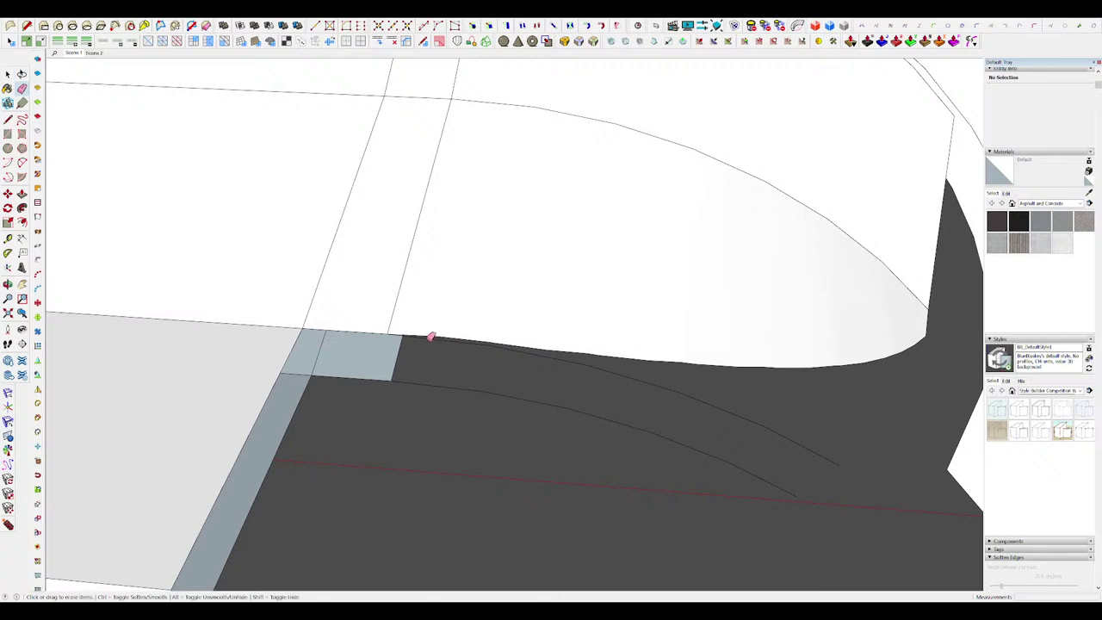
{"action": "left_click_drag", "start_coordinate": [429, 335], "coordinate": [450, 340]}
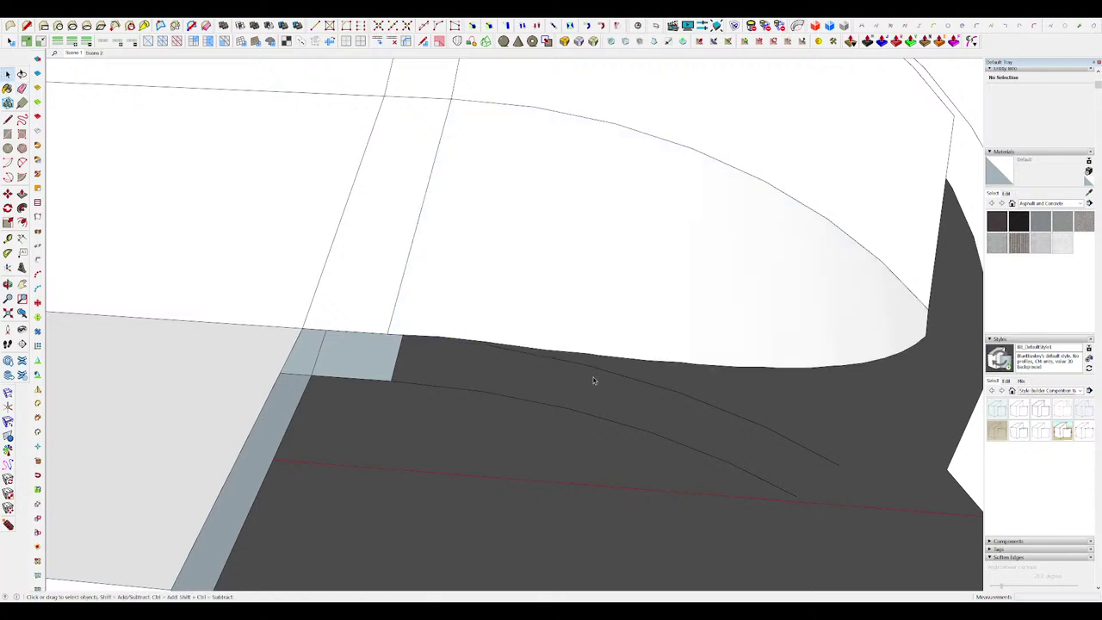
{"action": "left_click_drag", "start_coordinate": [623, 376], "coordinate": [573, 415]}
{"action": "left_click_drag", "start_coordinate": [430, 415], "coordinate": [431, 414]}
{"action": "scroll", "coordinate": [459, 366], "scroll_direction": "down", "scroll_amount": 3}
{"action": "middle_click_drag", "start_coordinate": [460, 367], "coordinate": [433, 396]}
{"action": "scroll", "coordinate": [433, 395], "scroll_direction": "up", "scroll_amount": 3}
{"action": "key", "text": "space"}
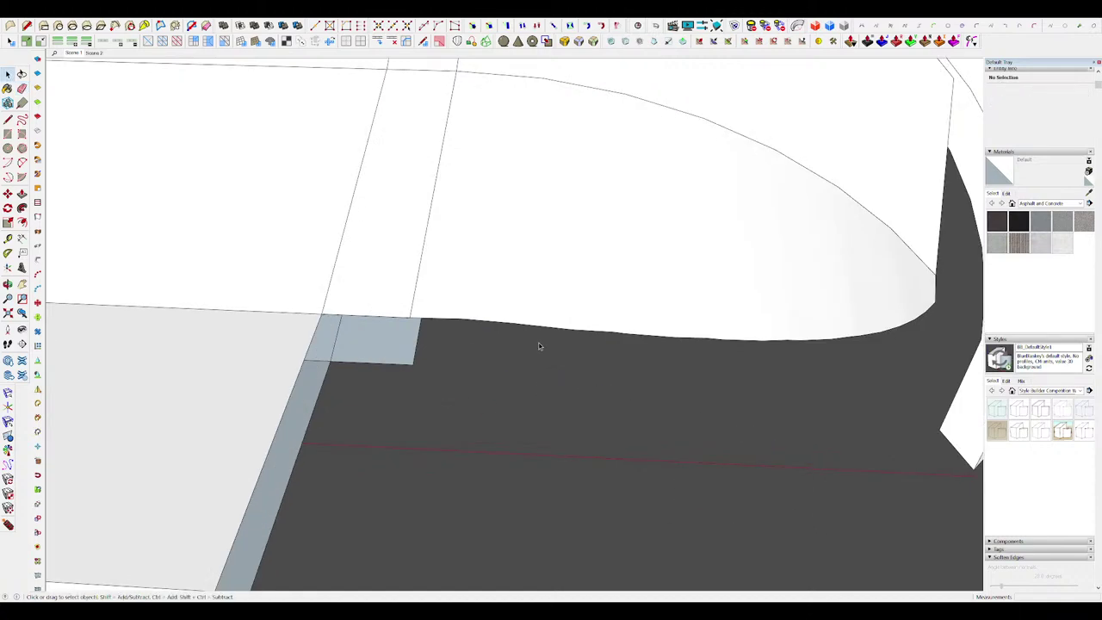
Step: Copy the curved model's bottom surface from its corner with the Move tool
{"action": "middle_click_drag", "start_coordinate": [541, 343], "coordinate": [630, 291]}
{"action": "scroll", "coordinate": [631, 285], "scroll_direction": "down", "scroll_amount": 5}
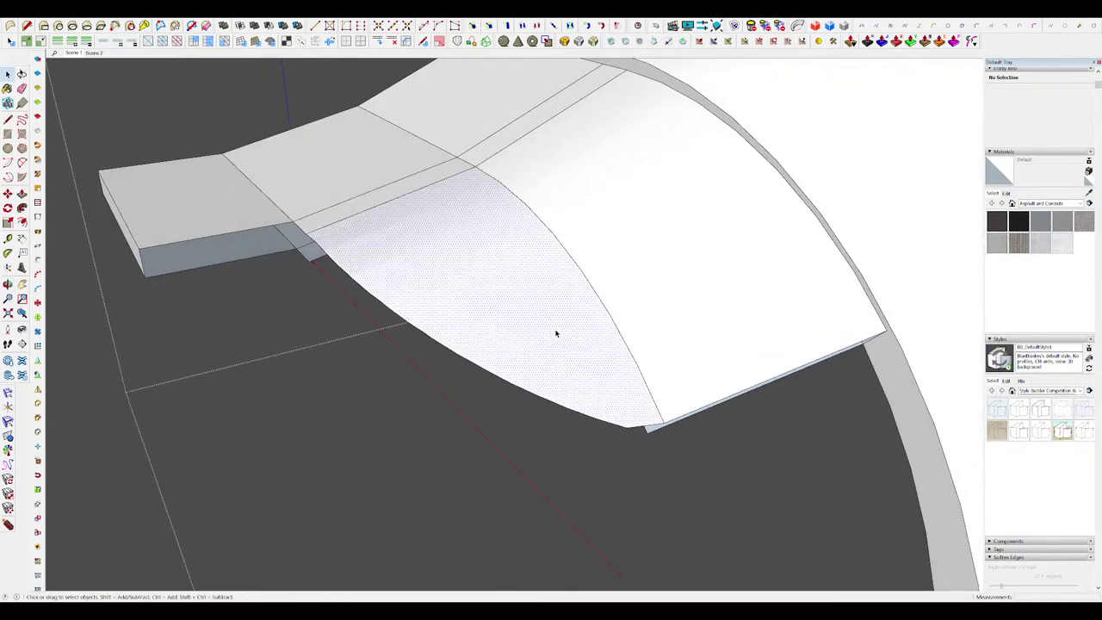
{"action": "scroll", "coordinate": [555, 333], "scroll_direction": "down", "scroll_amount": 3}
{"action": "middle_click_drag", "start_coordinate": [558, 331], "coordinate": [559, 238]}
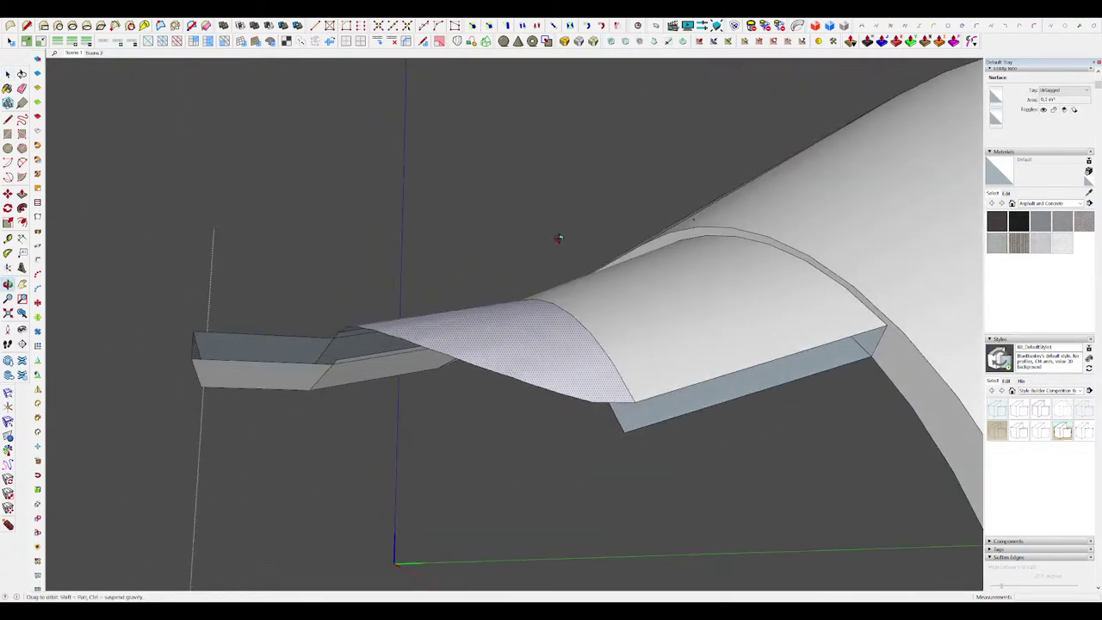
{"action": "middle_click_drag", "start_coordinate": [621, 407], "coordinate": [646, 387]}
{"action": "scroll", "coordinate": [629, 379], "scroll_direction": "up", "scroll_amount": 2}
{"action": "key", "text": "m"}
{"action": "left_click", "coordinate": [642, 377]}
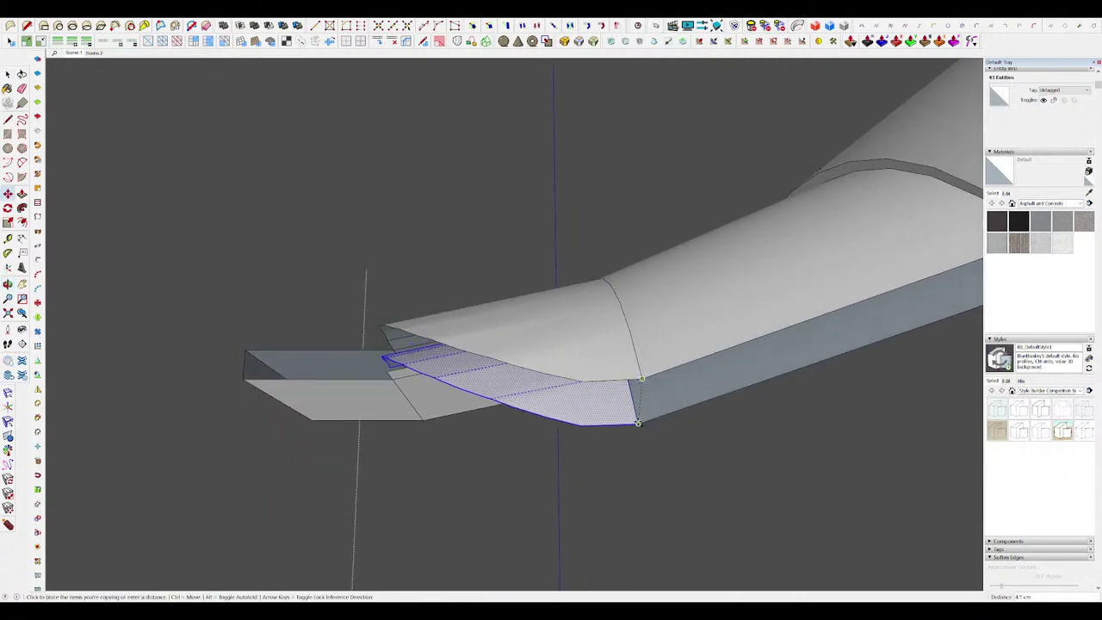
{"action": "left_click", "coordinate": [576, 405]}
{"action": "middle_click_drag", "start_coordinate": [576, 405], "coordinate": [577, 347]}
{"action": "scroll", "coordinate": [479, 356], "scroll_direction": "up", "scroll_amount": 5}
{"action": "scroll", "coordinate": [509, 301], "scroll_direction": "down", "scroll_amount": 4}
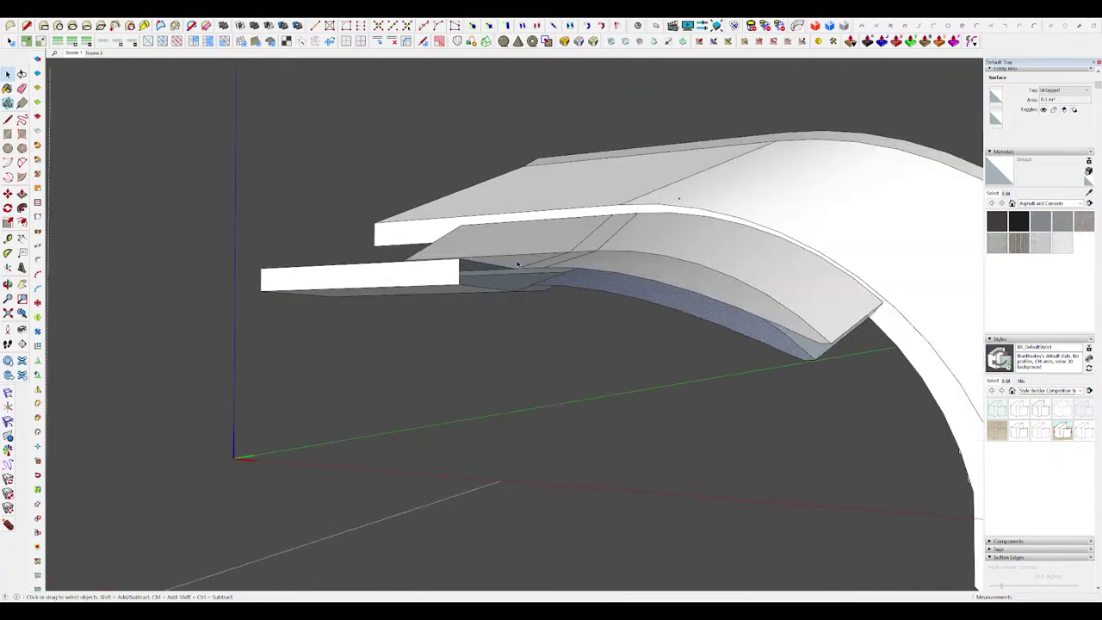
{"action": "scroll", "coordinate": [518, 265], "scroll_direction": "up", "scroll_amount": 3}
{"action": "mouse_move", "coordinate": [517, 265]}
{"action": "middle_mouse_down"}
{"action": "mouse_move", "coordinate": [583, 177]}
{"action": "mouse_move", "coordinate": [698, 250]}
{"action": "middle_mouse_up"}
{"action": "scroll", "coordinate": [637, 255], "scroll_direction": "up", "scroll_amount": 3}
Step: Erase a stray edge on the underside and inspect the curved slab from below
{"action": "key", "text": "e"}
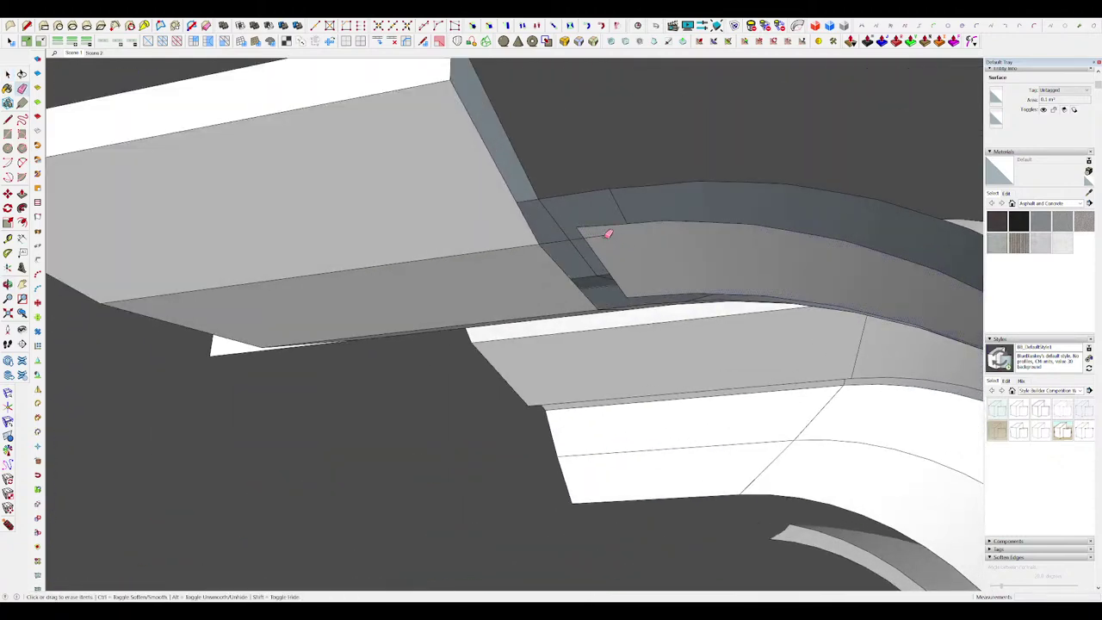
{"action": "left_click", "coordinate": [606, 236]}
{"action": "mouse_move", "coordinate": [615, 244]}
{"action": "middle_mouse_down"}
{"action": "mouse_move", "coordinate": [683, 253]}
{"action": "mouse_move", "coordinate": [683, 305]}
{"action": "mouse_move", "coordinate": [715, 221]}
{"action": "mouse_move", "coordinate": [627, 66]}
{"action": "mouse_move", "coordinate": [741, 529]}
{"action": "mouse_move", "coordinate": [614, 342]}
{"action": "mouse_move", "coordinate": [835, 310]}
{"action": "middle_mouse_up"}
{"action": "scroll", "coordinate": [679, 301], "scroll_direction": "up", "scroll_amount": 4}
{"action": "key", "text": "space"}
{"action": "scroll", "coordinate": [679, 302], "scroll_direction": "down", "scroll_amount": 4}
{"action": "scroll", "coordinate": [835, 310], "scroll_direction": "down", "scroll_amount": 3}
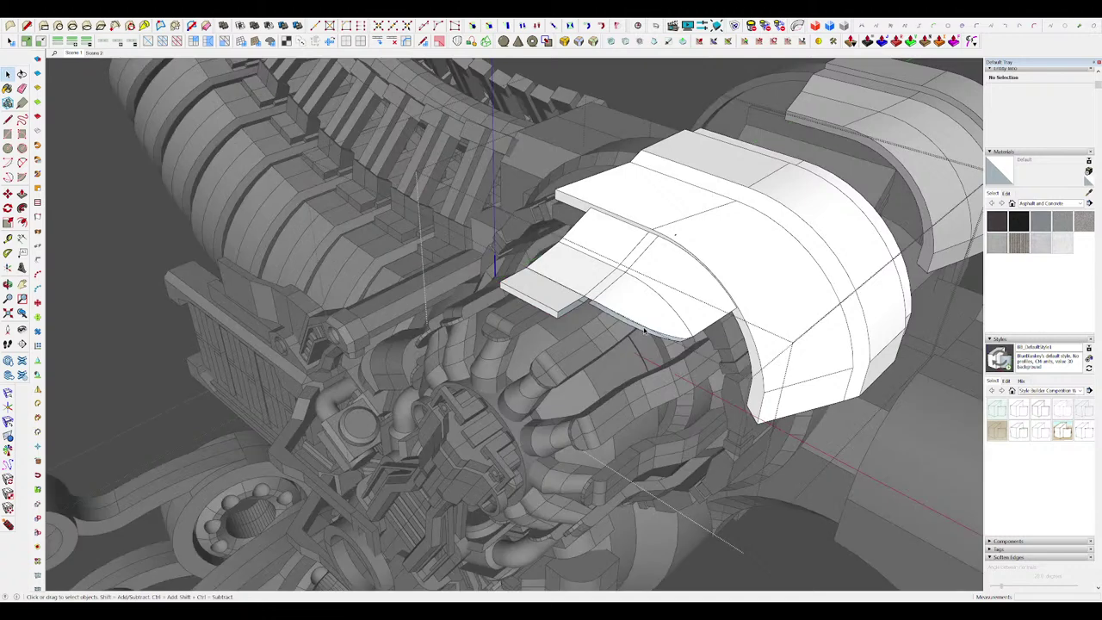
{"action": "scroll", "coordinate": [644, 329], "scroll_direction": "up", "scroll_amount": 2}
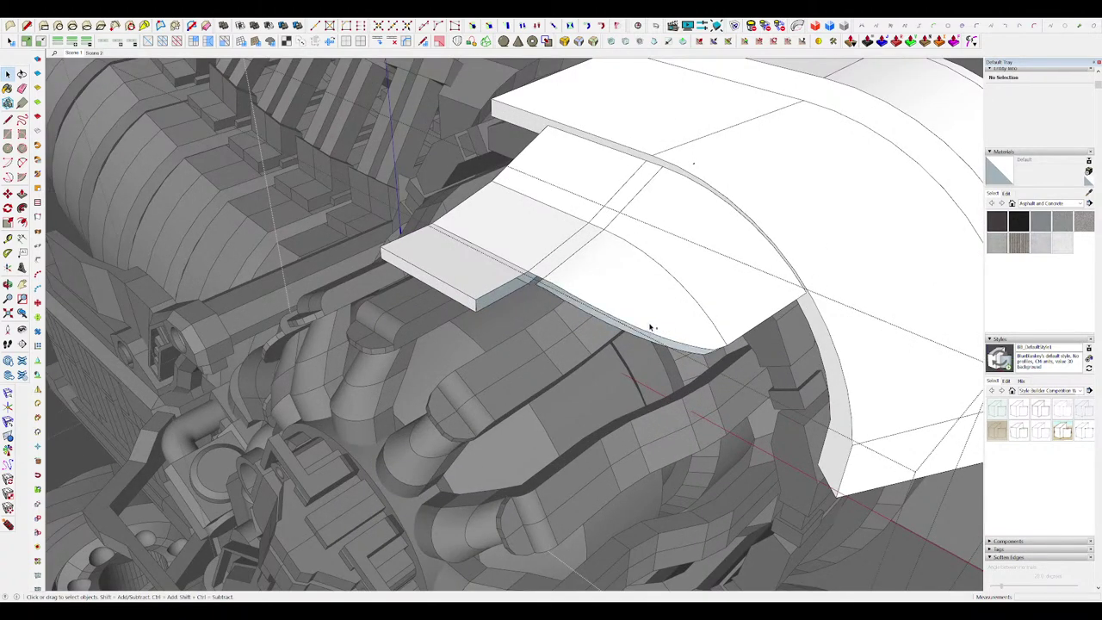
{"action": "middle_click_drag", "start_coordinate": [650, 327], "coordinate": [700, 253]}
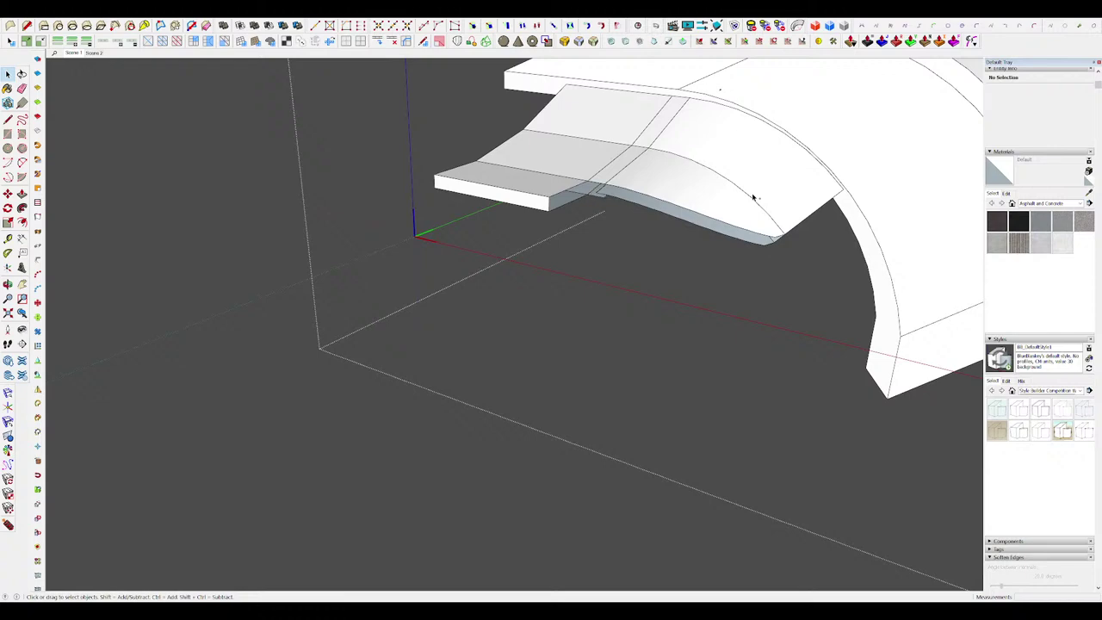
{"action": "scroll", "coordinate": [759, 192], "scroll_direction": "up", "scroll_amount": 3}
{"action": "middle_click_drag", "start_coordinate": [760, 192], "coordinate": [766, 237]}
Step: Thicken the slab's curved underside face by 4 cm with Joint Push Pull
{"action": "left_click", "coordinate": [726, 192]}
{"action": "scroll", "coordinate": [766, 236], "scroll_direction": "up", "scroll_amount": 2}
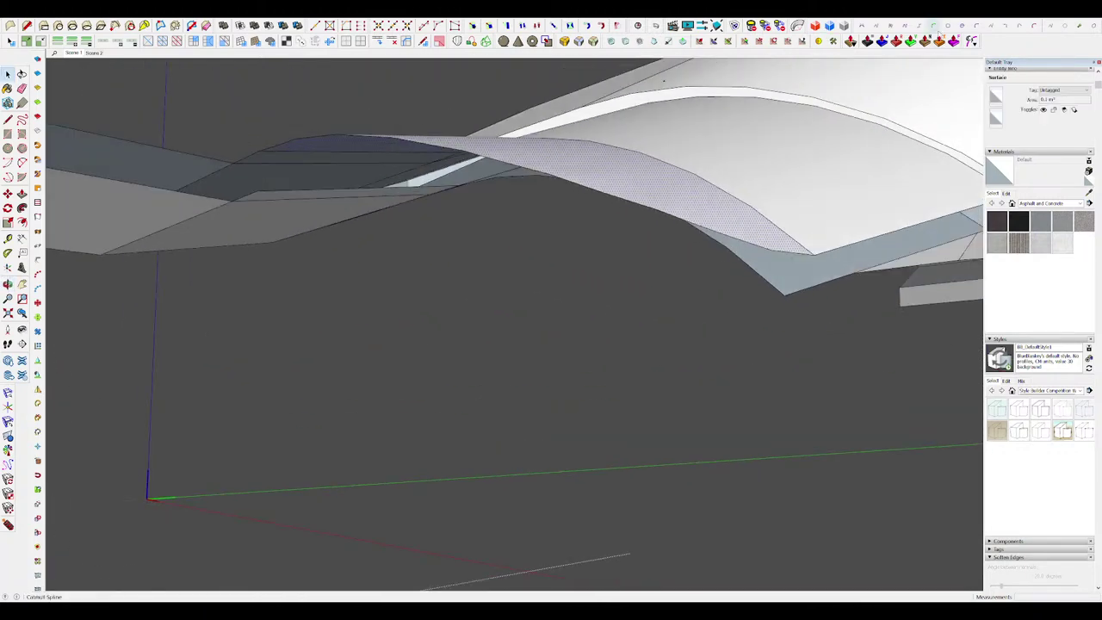
{"action": "left_click", "coordinate": [896, 41]}
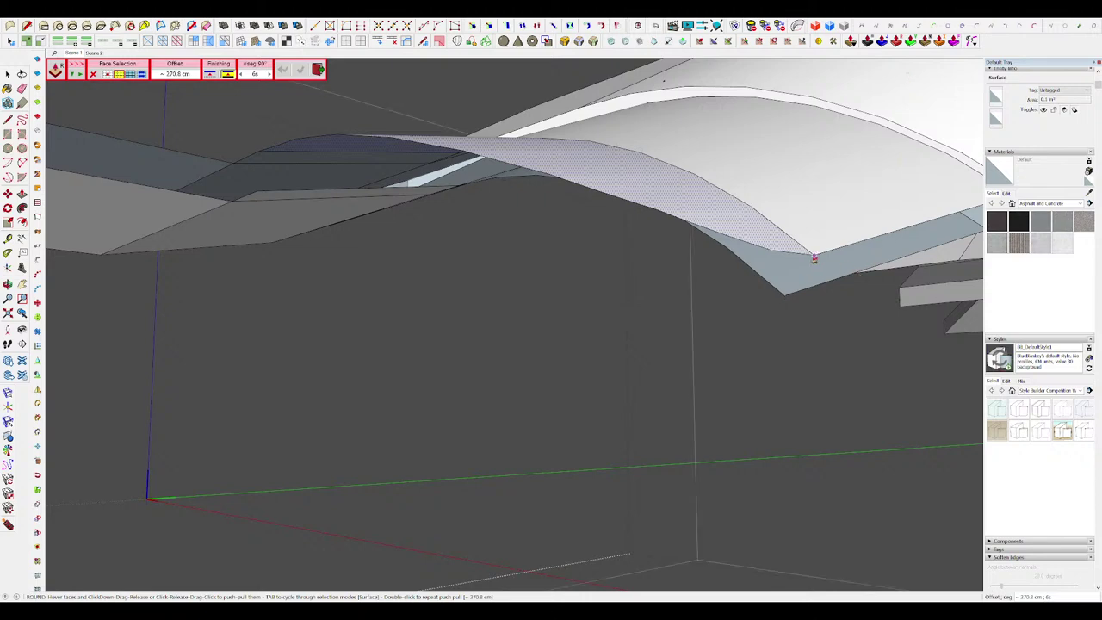
{"action": "left_click", "coordinate": [813, 258]}
{"action": "left_click", "coordinate": [801, 272]}
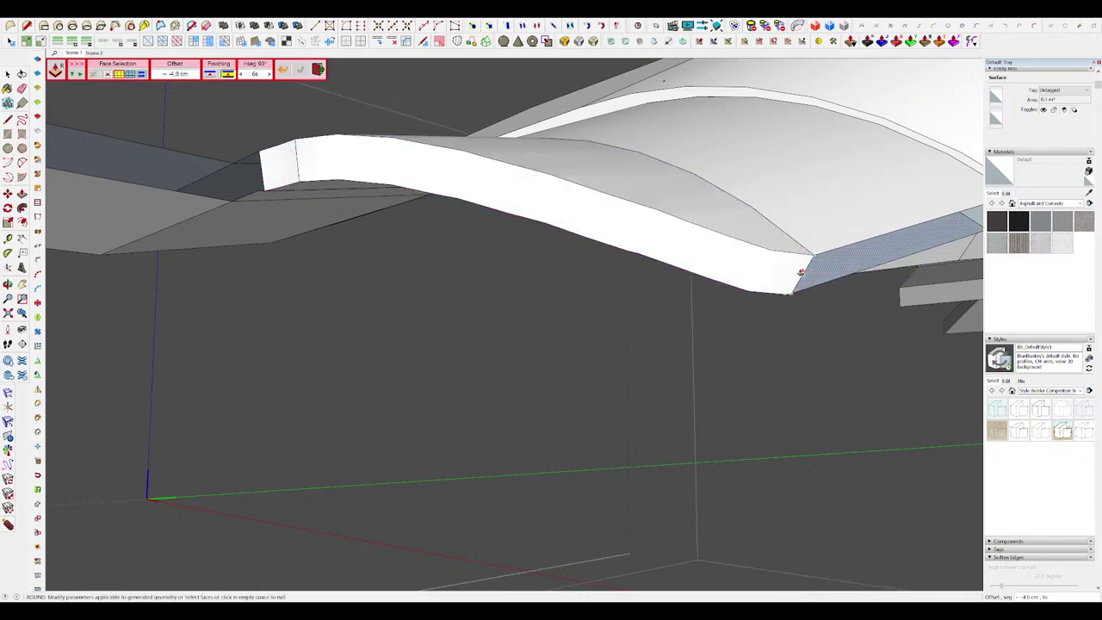
{"action": "middle_click_drag", "start_coordinate": [800, 272], "coordinate": [482, 133]}
{"action": "left_click", "coordinate": [481, 132]}
Step: Delete the leftover inner curved faces of the thickened shell
{"action": "left_click", "coordinate": [802, 219]}
{"action": "middle_click_drag", "start_coordinate": [802, 219], "coordinate": [839, 167]}
{"action": "key", "text": "Delete"}
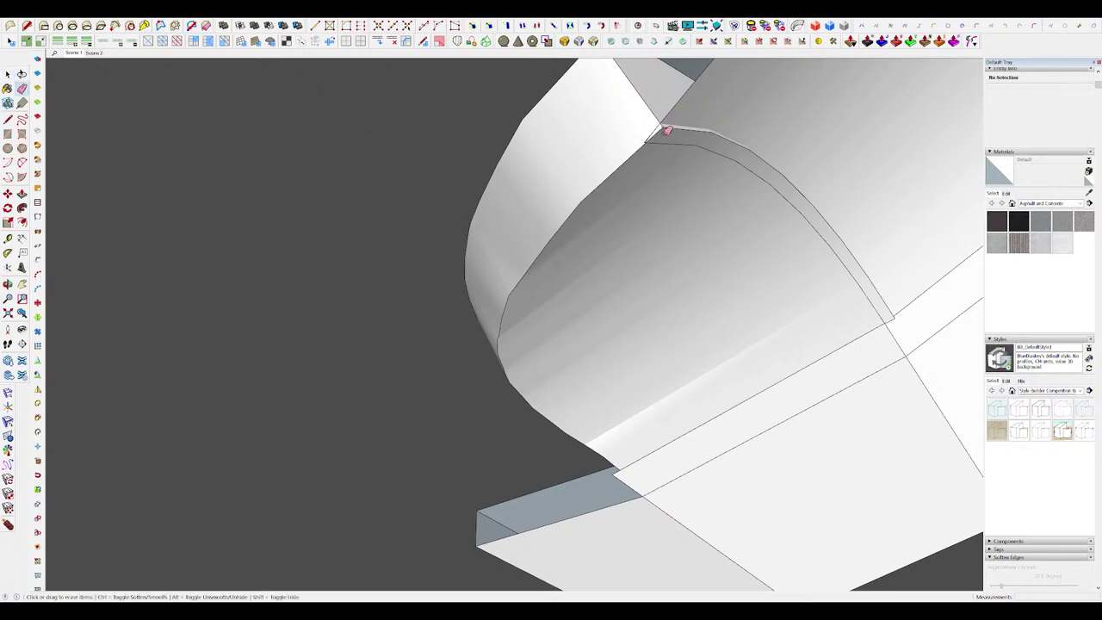
{"action": "left_click_drag", "start_coordinate": [668, 126], "coordinate": [690, 135]}
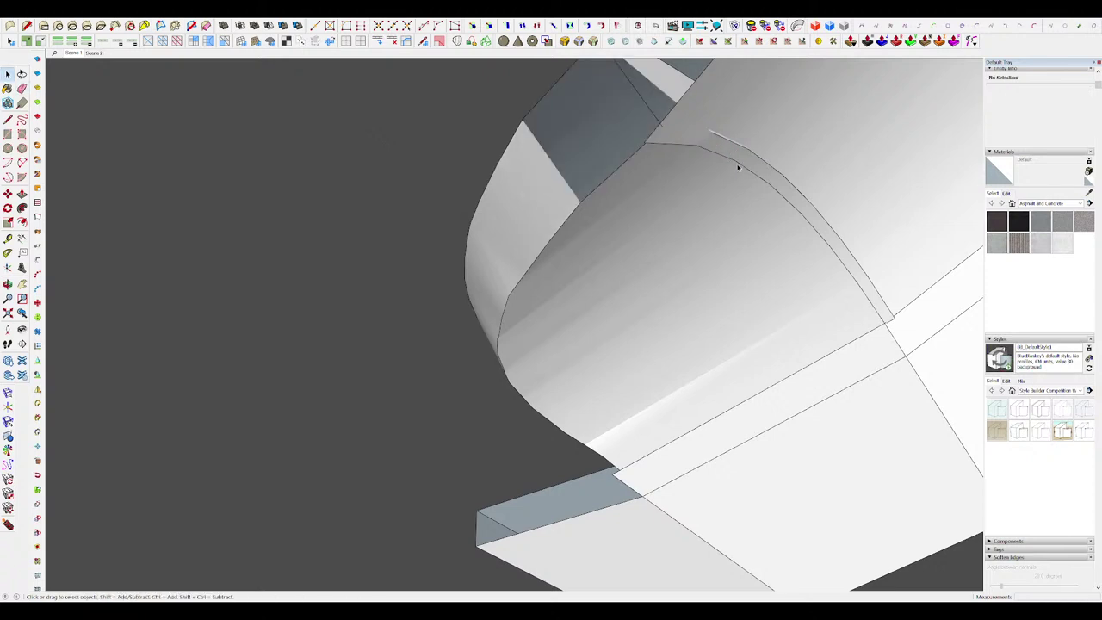
{"action": "key", "text": "ctrl+z"}
{"action": "middle_click_drag", "start_coordinate": [779, 176], "coordinate": [761, 320]}
{"action": "mouse_move", "coordinate": [770, 280]}
{"action": "middle_mouse_down"}
{"action": "mouse_move", "coordinate": [737, 258]}
{"action": "mouse_move", "coordinate": [772, 197]}
{"action": "mouse_move", "coordinate": [630, 320]}
{"action": "mouse_move", "coordinate": [681, 256]}
{"action": "mouse_move", "coordinate": [605, 246]}
{"action": "mouse_move", "coordinate": [700, 192]}
{"action": "mouse_move", "coordinate": [639, 224]}
{"action": "middle_mouse_up"}
{"action": "scroll", "coordinate": [767, 197], "scroll_direction": "up", "scroll_amount": 2}
Step: Copy the bracket's curved face and place the copy on the bracket
{"action": "key", "text": "l"}
{"action": "key", "text": "space"}
{"action": "left_click", "coordinate": [616, 301]}
{"action": "left_click", "coordinate": [618, 377]}
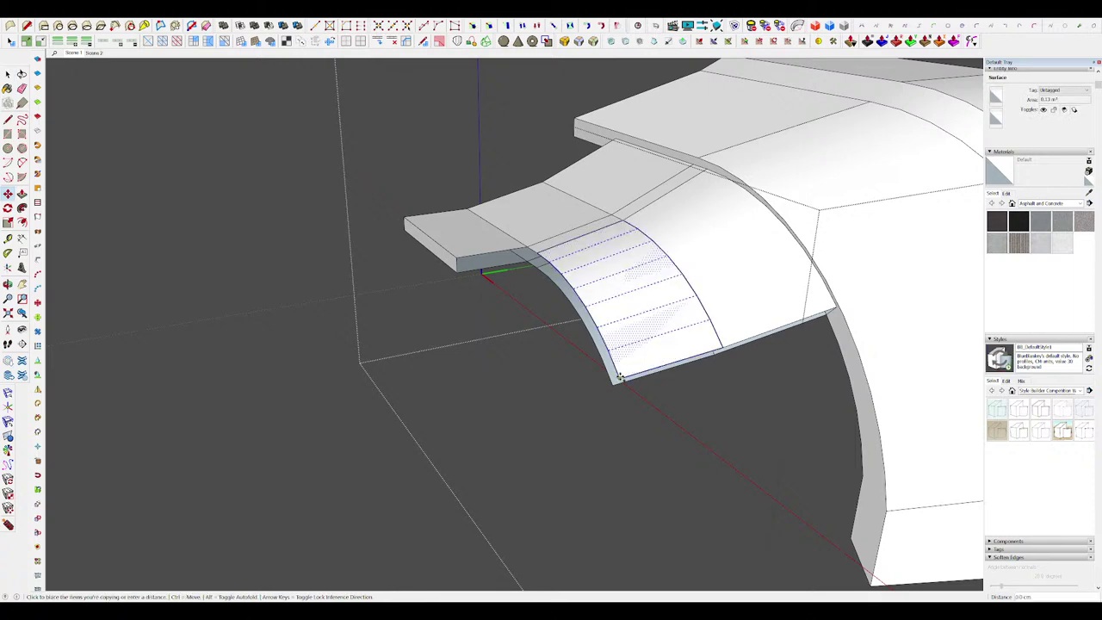
{"action": "middle_click_drag", "start_coordinate": [616, 379], "coordinate": [638, 295]}
{"action": "key", "text": "ctrl+z"}
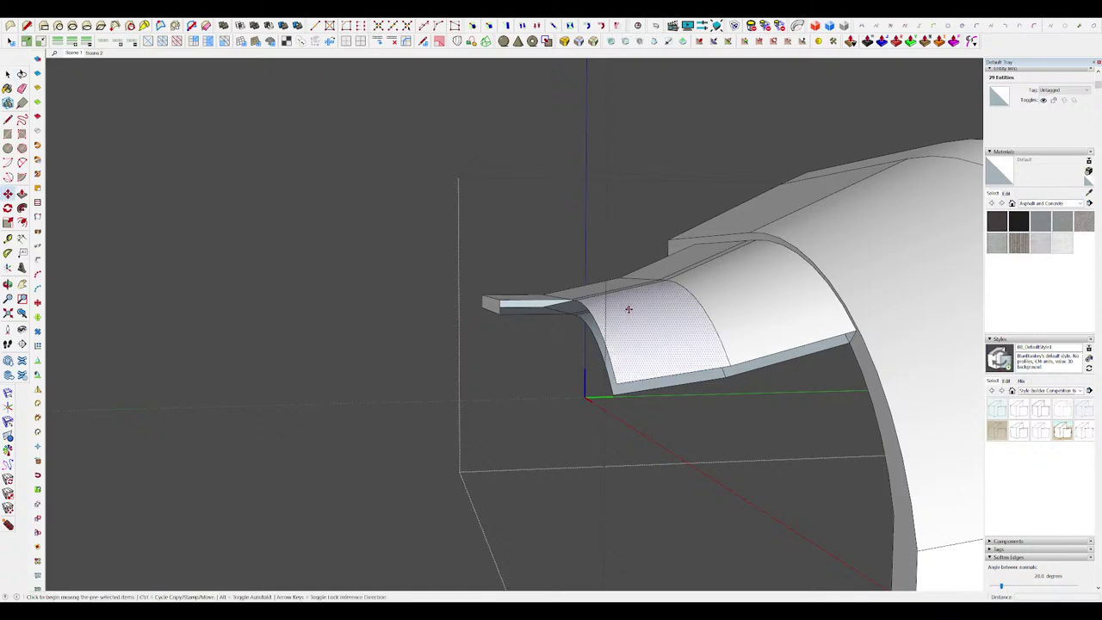
{"action": "middle_click_drag", "start_coordinate": [614, 258], "coordinate": [722, 408]}
{"action": "left_click", "coordinate": [603, 248]}
{"action": "key", "text": "space"}
{"action": "middle_click_drag", "start_coordinate": [693, 333], "coordinate": [714, 275]}
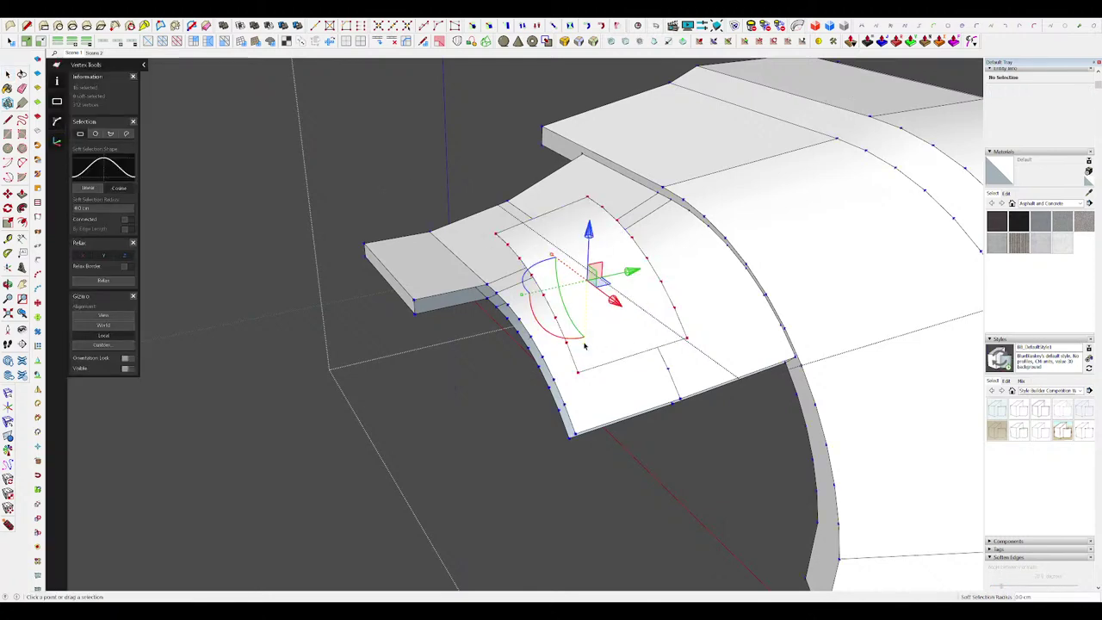
Step: Flatten the copied patch with Vertex Tools scaling and erase its leftover and hidden edges
{"action": "left_click_drag", "start_coordinate": [598, 252], "coordinate": [599, 255]}
{"action": "key", "text": "space"}
{"action": "middle_click_drag", "start_coordinate": [661, 349], "coordinate": [601, 341]}
{"action": "key", "text": "e"}
{"action": "mouse_move", "coordinate": [603, 346]}
{"action": "left_mouse_down"}
{"action": "mouse_move", "coordinate": [558, 251]}
{"action": "mouse_move", "coordinate": [568, 271]}
{"action": "left_mouse_up"}
{"action": "middle_click_drag", "start_coordinate": [569, 272], "coordinate": [590, 308]}
{"action": "key", "text": "alt+h"}
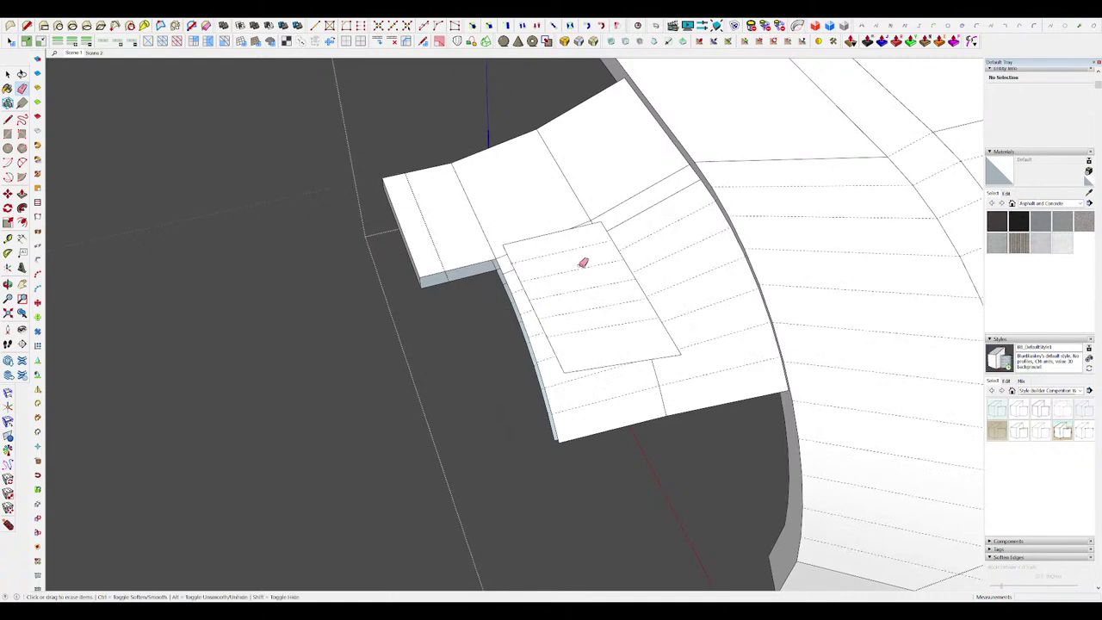
{"action": "left_click_drag", "start_coordinate": [600, 322], "coordinate": [605, 332]}
{"action": "mouse_move", "coordinate": [605, 332]}
{"action": "middle_mouse_down"}
{"action": "mouse_move", "coordinate": [925, 450]}
{"action": "mouse_move", "coordinate": [680, 369]}
{"action": "middle_mouse_up"}
{"action": "scroll", "coordinate": [629, 408], "scroll_direction": "up", "scroll_amount": 2}
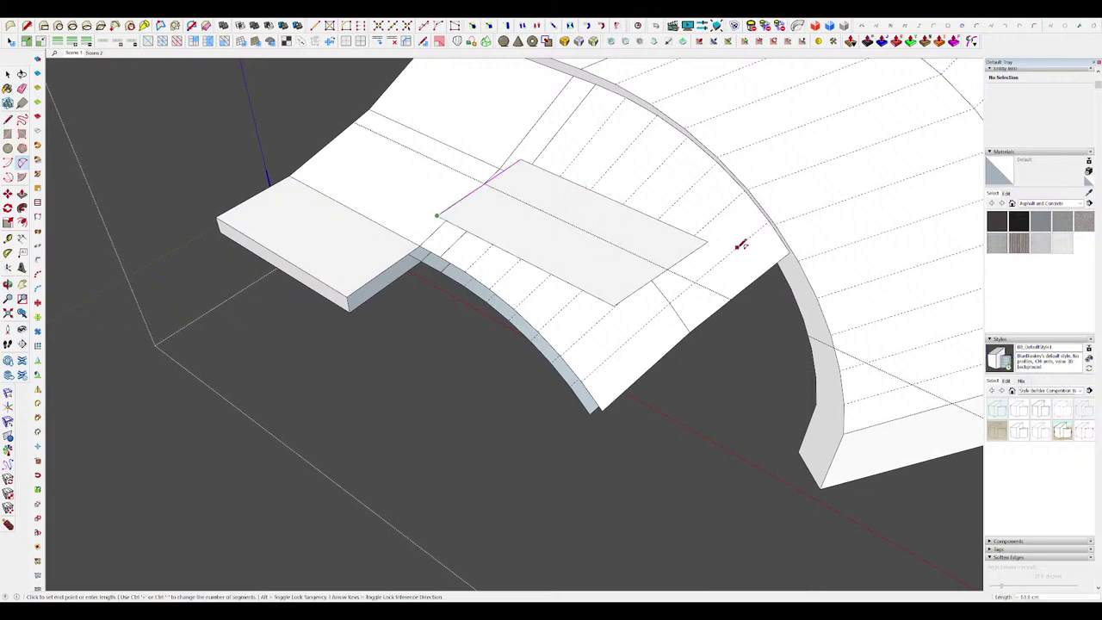
Step: Erase the block's curved corner edge, then undo to keep its curved side face closed
{"action": "mouse_move", "coordinate": [610, 255]}
{"action": "middle_mouse_down"}
{"action": "mouse_move", "coordinate": [595, 300]}
{"action": "mouse_move", "coordinate": [615, 307]}
{"action": "mouse_move", "coordinate": [541, 279]}
{"action": "middle_mouse_up"}
{"action": "key", "text": "e"}
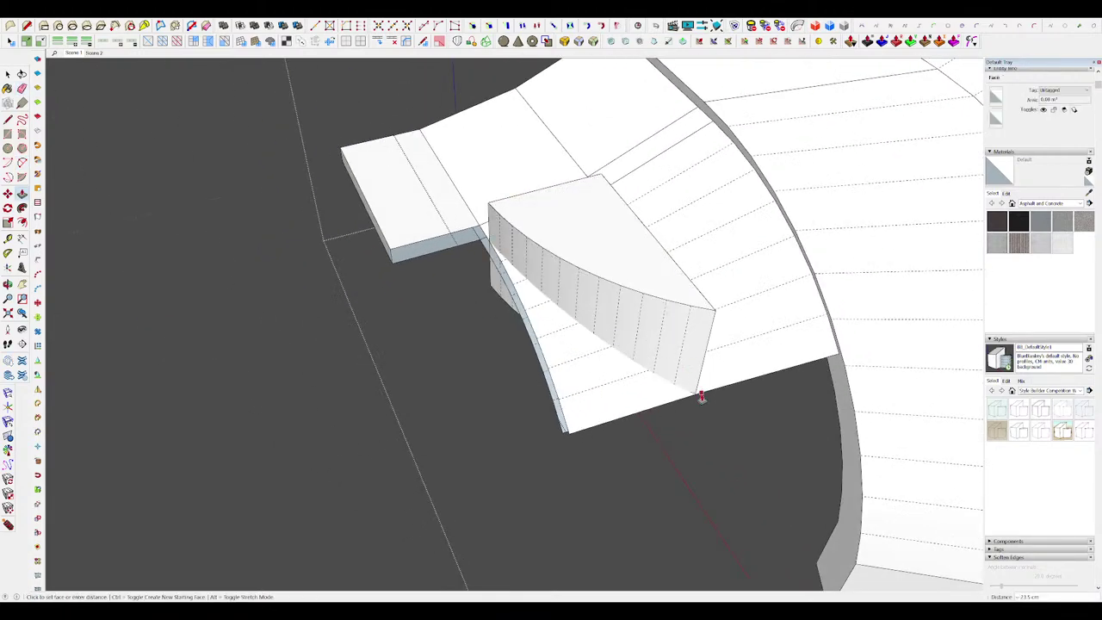
{"action": "middle_click_drag", "start_coordinate": [702, 397], "coordinate": [681, 368]}
{"action": "middle_click_drag", "start_coordinate": [638, 301], "coordinate": [574, 207]}
{"action": "left_click", "coordinate": [735, 256]}
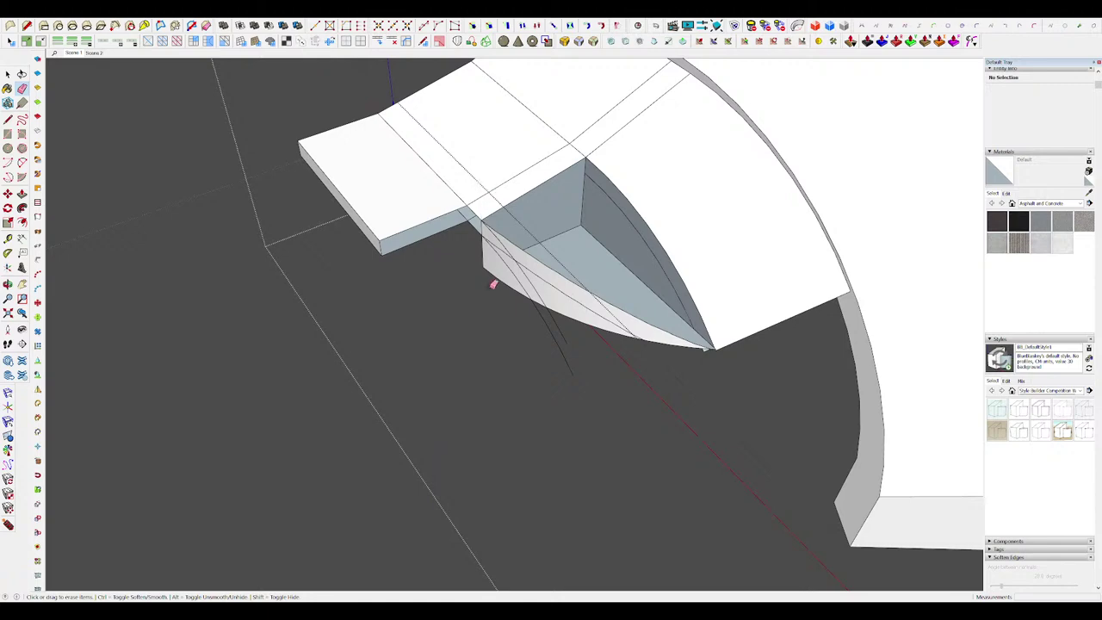
{"action": "mouse_move", "coordinate": [493, 285]}
{"action": "middle_mouse_down"}
{"action": "mouse_move", "coordinate": [568, 298]}
{"action": "mouse_move", "coordinate": [582, 104]}
{"action": "mouse_move", "coordinate": [684, 240]}
{"action": "mouse_move", "coordinate": [608, 255]}
{"action": "mouse_move", "coordinate": [582, 249]}
{"action": "mouse_move", "coordinate": [602, 228]}
{"action": "mouse_move", "coordinate": [584, 134]}
{"action": "middle_mouse_up"}
{"action": "key", "text": "ctrl+z"}
{"action": "key", "text": "space"}
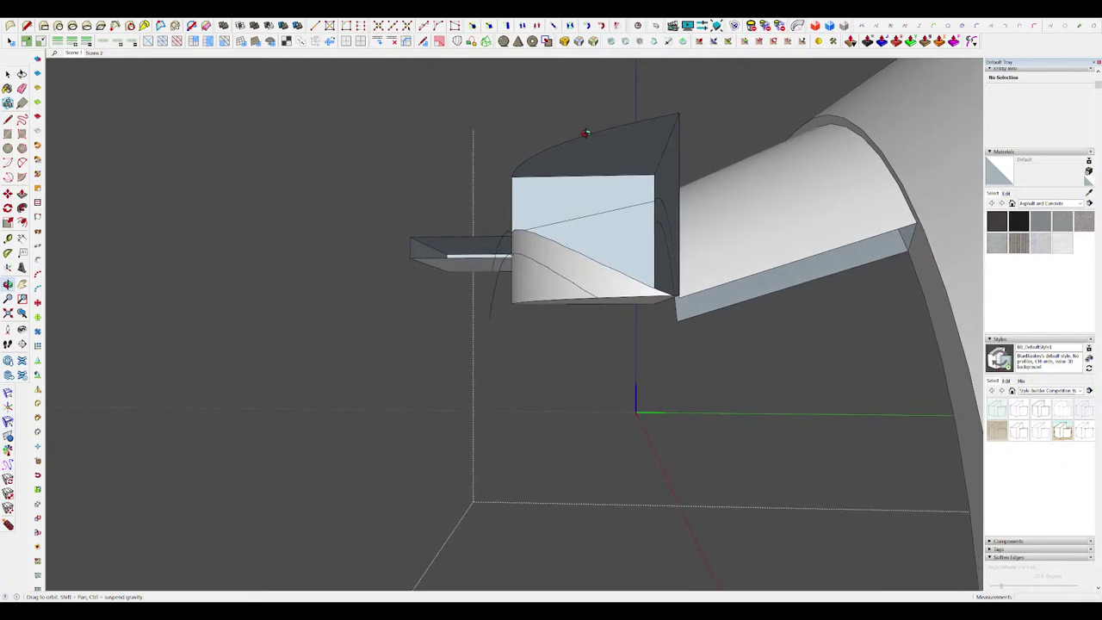
{"action": "mouse_move", "coordinate": [575, 248]}
{"action": "middle_mouse_down"}
{"action": "mouse_move", "coordinate": [559, 359]}
{"action": "mouse_move", "coordinate": [679, 422]}
{"action": "mouse_move", "coordinate": [689, 228]}
{"action": "mouse_move", "coordinate": [578, 246]}
{"action": "mouse_move", "coordinate": [597, 238]}
{"action": "mouse_move", "coordinate": [646, 253]}
{"action": "mouse_move", "coordinate": [619, 232]}
{"action": "mouse_move", "coordinate": [640, 246]}
{"action": "mouse_move", "coordinate": [627, 254]}
{"action": "middle_mouse_up"}
{"action": "key", "text": "ctrl+z"}
Step: Select the block's curved surface and curved vertical face for cleanup
{"action": "key", "text": "space"}
{"action": "left_click", "coordinate": [606, 232]}
{"action": "left_click", "coordinate": [627, 245]}
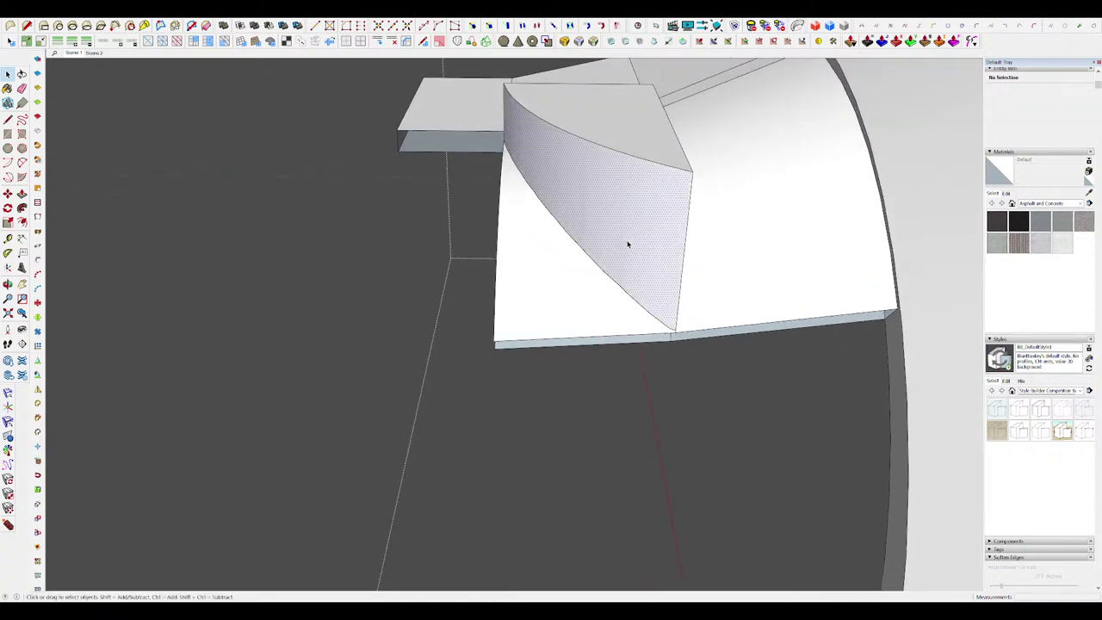
{"action": "key", "text": "e"}
{"action": "middle_click_drag", "start_coordinate": [694, 167], "coordinate": [609, 290]}
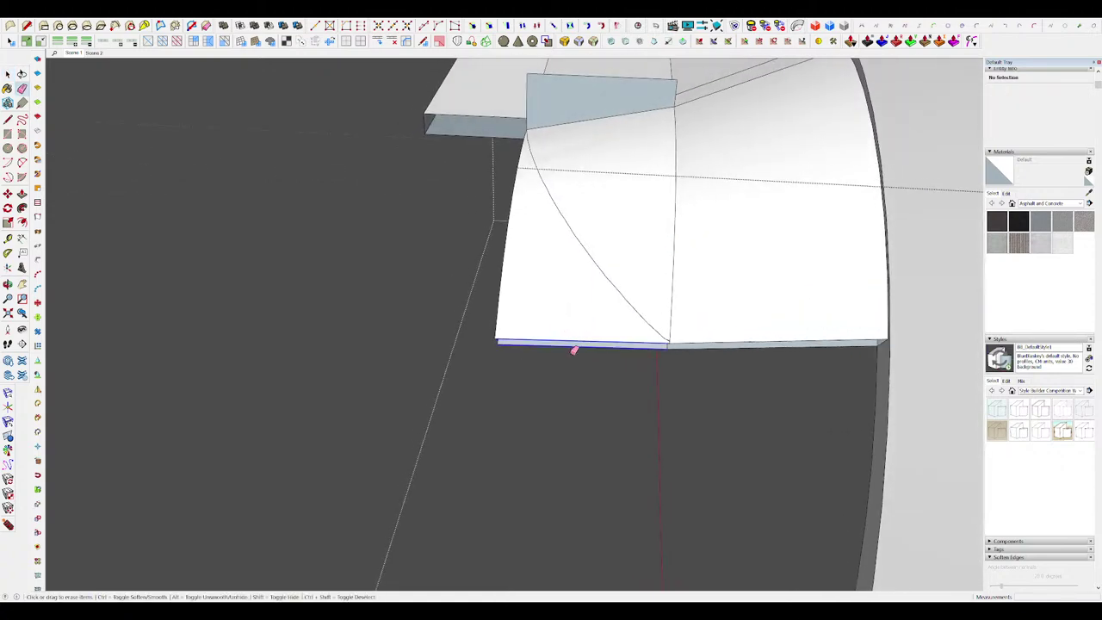
{"action": "middle_click_drag", "start_coordinate": [536, 298], "coordinate": [748, 285]}
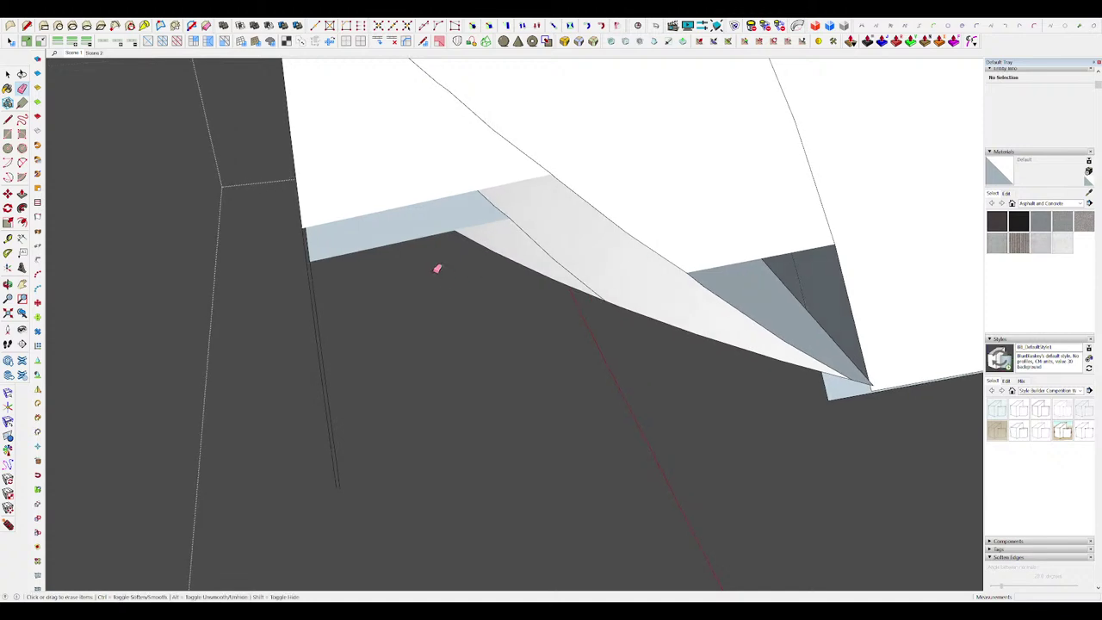
Step: Draw an edge at the block's tip to close the thin gap and erase the stray triangle's edges
{"action": "key", "text": "space"}
{"action": "mouse_move", "coordinate": [386, 203]}
{"action": "middle_mouse_down"}
{"action": "mouse_move", "coordinate": [448, 250]}
{"action": "mouse_move", "coordinate": [611, 311]}
{"action": "middle_mouse_up"}
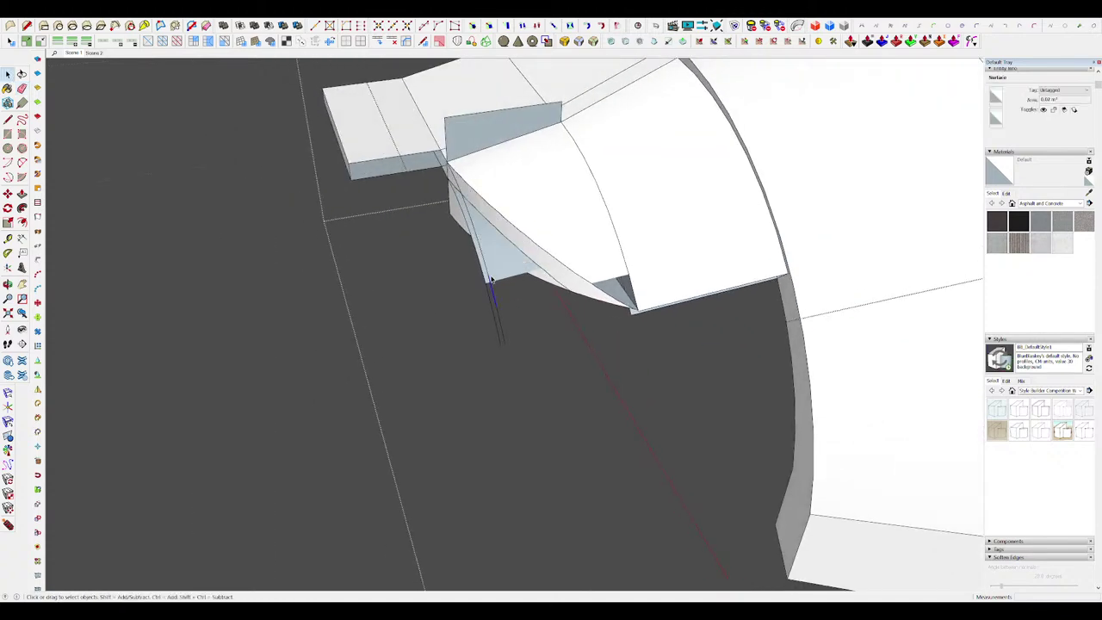
{"action": "middle_click_drag", "start_coordinate": [492, 280], "coordinate": [575, 331]}
{"action": "key", "text": "l"}
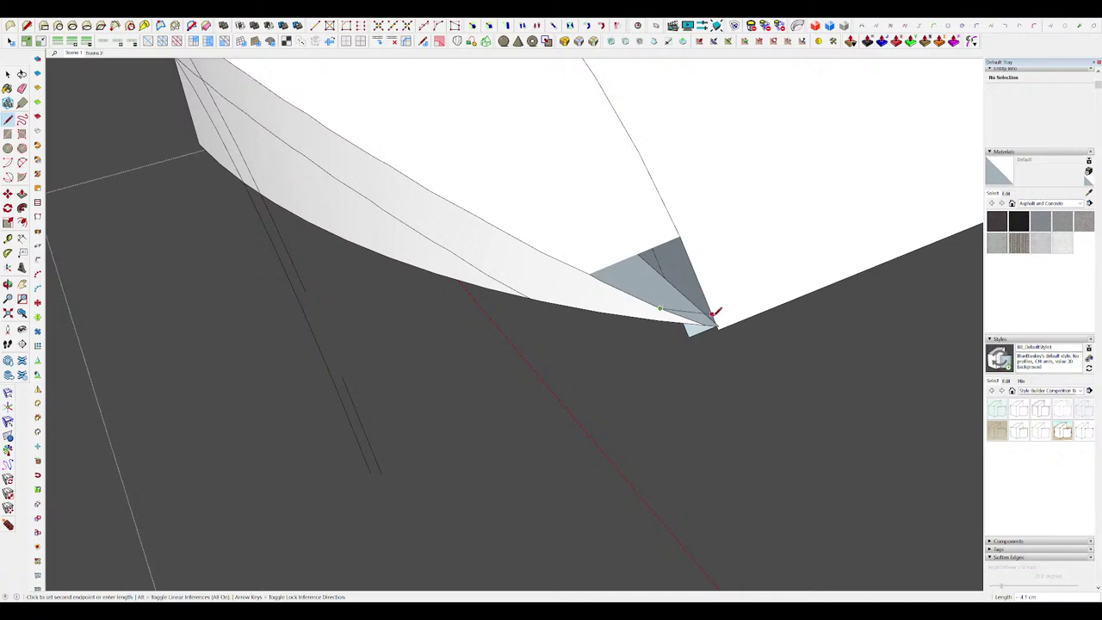
{"action": "left_click", "coordinate": [716, 322]}
{"action": "left_click", "coordinate": [716, 323]}
{"action": "scroll", "coordinate": [718, 325], "scroll_direction": "up", "scroll_amount": 5}
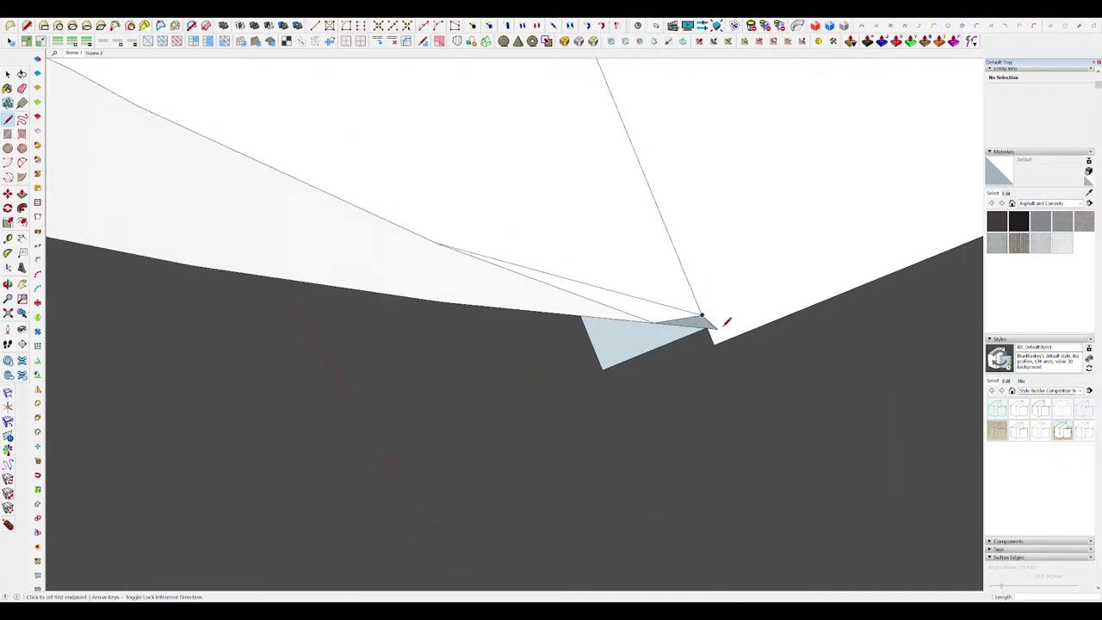
{"action": "left_click_drag", "start_coordinate": [614, 361], "coordinate": [618, 359]}
{"action": "scroll", "coordinate": [700, 319], "scroll_direction": "down", "scroll_amount": 5}
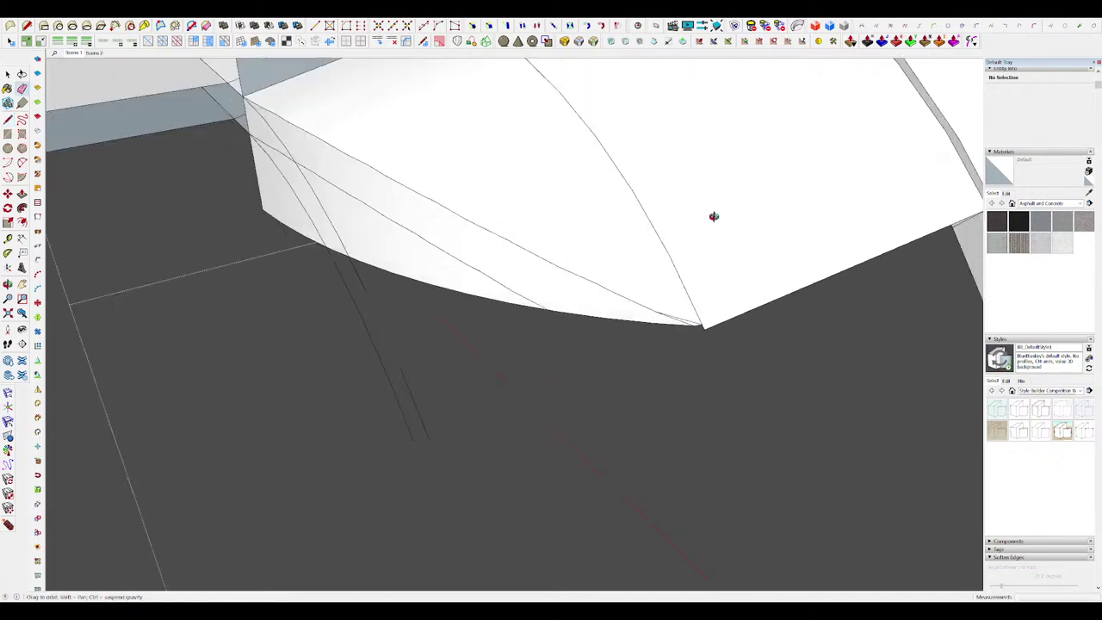
Step: Delete the loose curves trailing beneath the bracket
{"action": "mouse_move", "coordinate": [713, 216]}
{"action": "middle_mouse_down"}
{"action": "mouse_move", "coordinate": [561, 152]}
{"action": "mouse_move", "coordinate": [640, 393]}
{"action": "middle_mouse_up"}
{"action": "scroll", "coordinate": [637, 391], "scroll_direction": "down", "scroll_amount": 3}
{"action": "mouse_move", "coordinate": [344, 344]}
{"action": "middle_mouse_down"}
{"action": "mouse_move", "coordinate": [464, 320]}
{"action": "mouse_move", "coordinate": [448, 184]}
{"action": "middle_mouse_up"}
{"action": "scroll", "coordinate": [406, 260], "scroll_direction": "up", "scroll_amount": 2}
{"action": "scroll", "coordinate": [502, 278], "scroll_direction": "down", "scroll_amount": 3}
{"action": "middle_click_drag", "start_coordinate": [502, 278], "coordinate": [531, 158]}
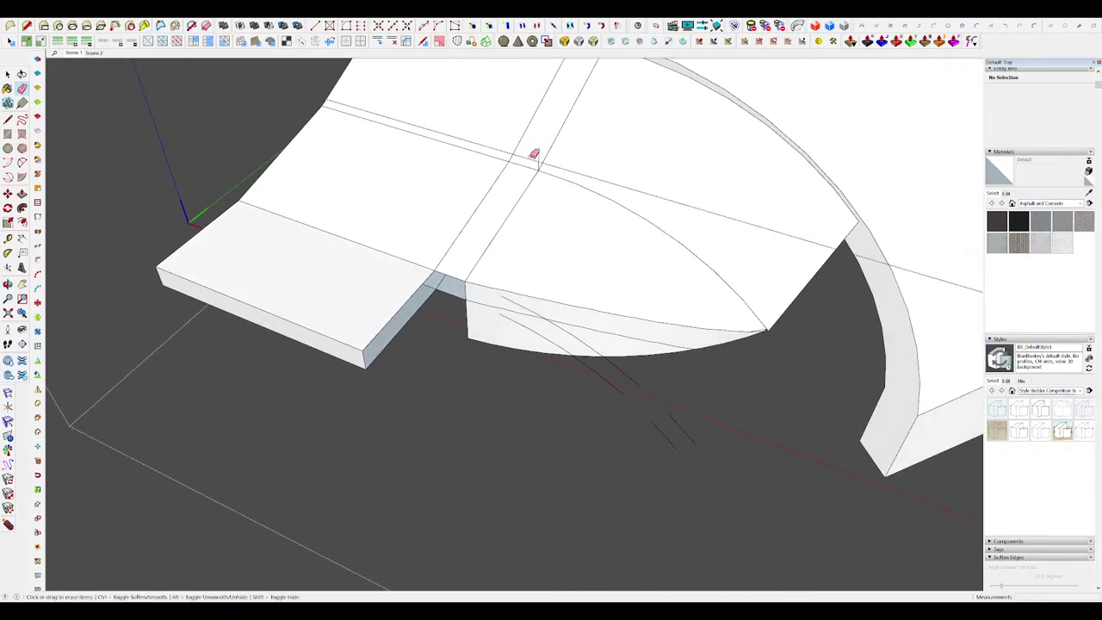
{"action": "middle_click_drag", "start_coordinate": [602, 410], "coordinate": [691, 400]}
{"action": "left_click", "coordinate": [620, 336]}
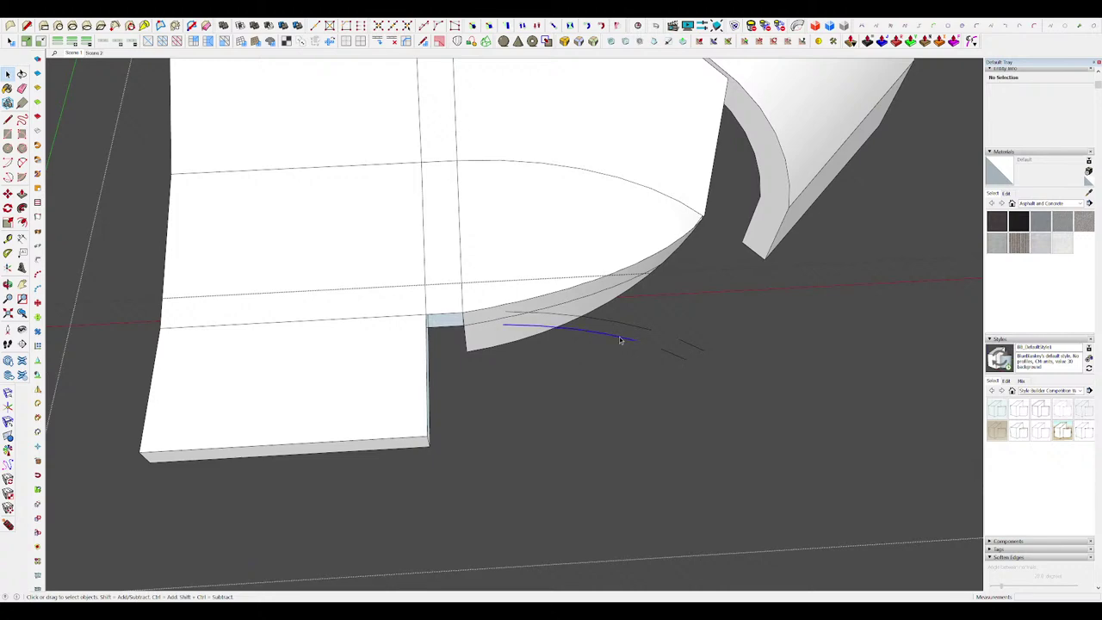
{"action": "key", "text": "Delete"}
{"action": "left_click", "coordinate": [635, 331]}
{"action": "key", "text": "Delete"}
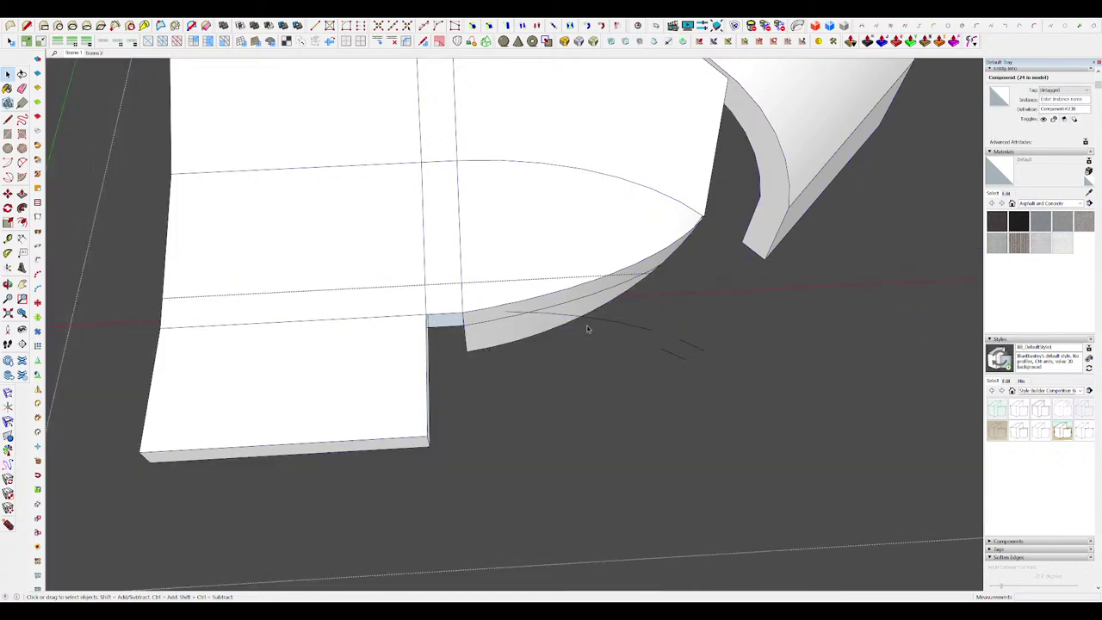
{"action": "mouse_move", "coordinate": [731, 377]}
{"action": "middle_mouse_down"}
{"action": "mouse_move", "coordinate": [517, 281]}
{"action": "mouse_move", "coordinate": [460, 270]}
{"action": "mouse_move", "coordinate": [646, 249]}
{"action": "mouse_move", "coordinate": [646, 408]}
{"action": "mouse_move", "coordinate": [520, 451]}
{"action": "middle_mouse_up"}
Step: Erase the edges on the block's end face, including its bottom edge
{"action": "key", "text": "e"}
{"action": "left_click_drag", "start_coordinate": [520, 451], "coordinate": [552, 455]}
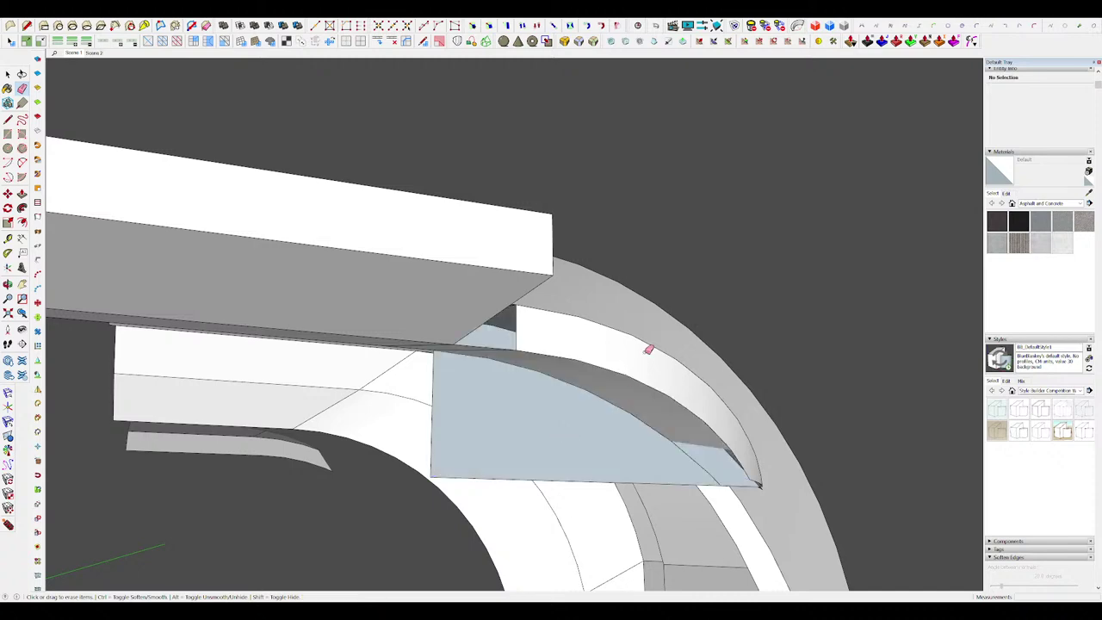
{"action": "scroll", "coordinate": [647, 348], "scroll_direction": "down", "scroll_amount": 3}
{"action": "scroll", "coordinate": [517, 412], "scroll_direction": "up", "scroll_amount": 5}
{"action": "scroll", "coordinate": [561, 401], "scroll_direction": "down", "scroll_amount": 4}
{"action": "left_click", "coordinate": [563, 380]}
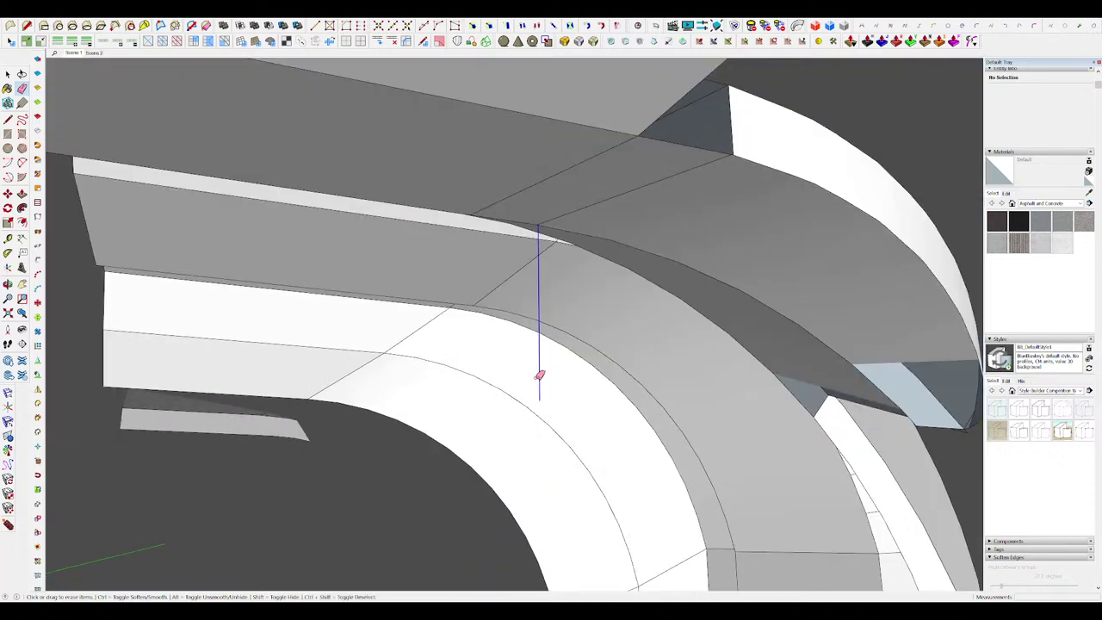
{"action": "scroll", "coordinate": [563, 374], "scroll_direction": "down", "scroll_amount": 4}
{"action": "scroll", "coordinate": [692, 375], "scroll_direction": "up", "scroll_amount": 4}
{"action": "mouse_move", "coordinate": [691, 374]}
{"action": "middle_mouse_down"}
{"action": "mouse_move", "coordinate": [560, 419]}
{"action": "mouse_move", "coordinate": [524, 448]}
{"action": "middle_mouse_up"}
{"action": "scroll", "coordinate": [525, 448], "scroll_direction": "up", "scroll_amount": 3}
Step: Draw an edge that closes the opening on the block's end with a new face
{"action": "left_click", "coordinate": [696, 465]}
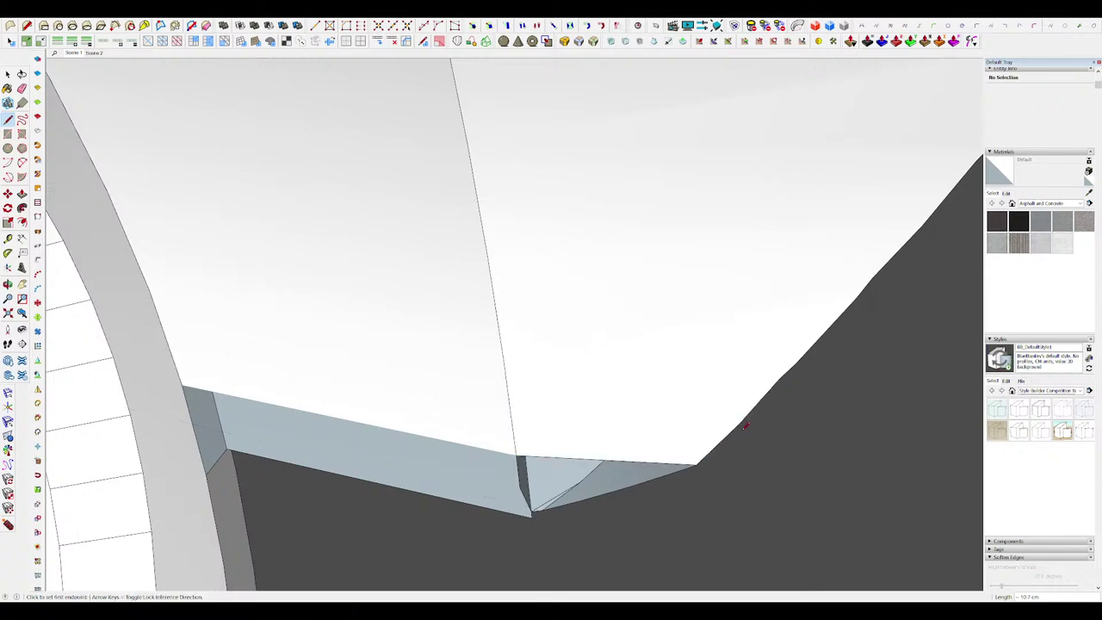
{"action": "scroll", "coordinate": [697, 463], "scroll_direction": "down", "scroll_amount": 4}
{"action": "middle_click_drag", "start_coordinate": [696, 463], "coordinate": [411, 395]}
{"action": "scroll", "coordinate": [647, 372], "scroll_direction": "up", "scroll_amount": 2}
{"action": "middle_click_drag", "start_coordinate": [650, 369], "coordinate": [703, 346]}
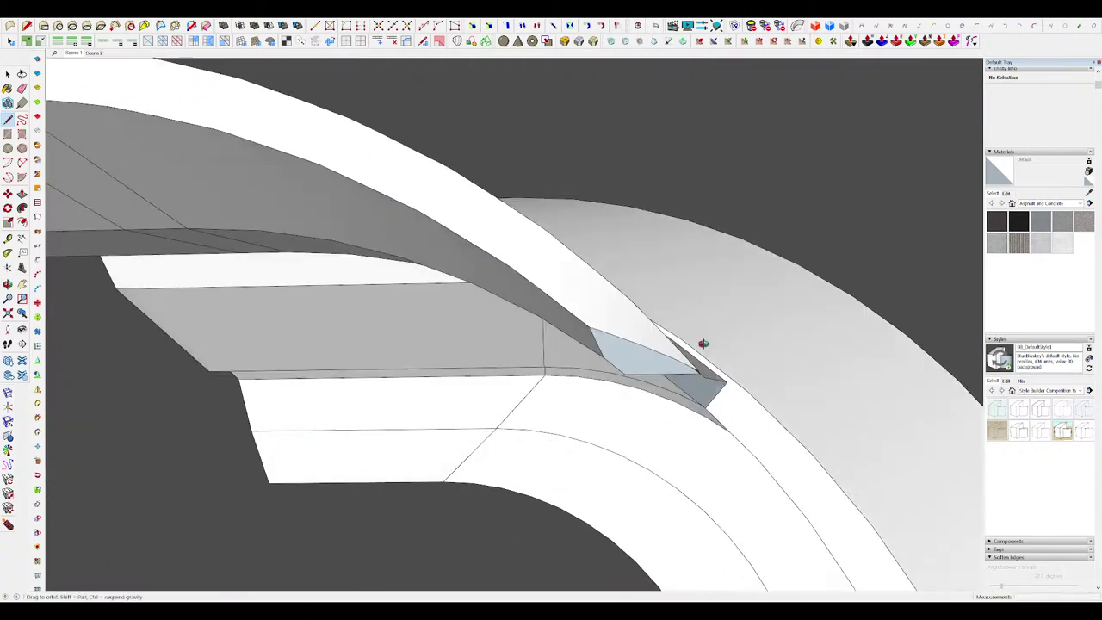
{"action": "scroll", "coordinate": [702, 368], "scroll_direction": "up", "scroll_amount": 3}
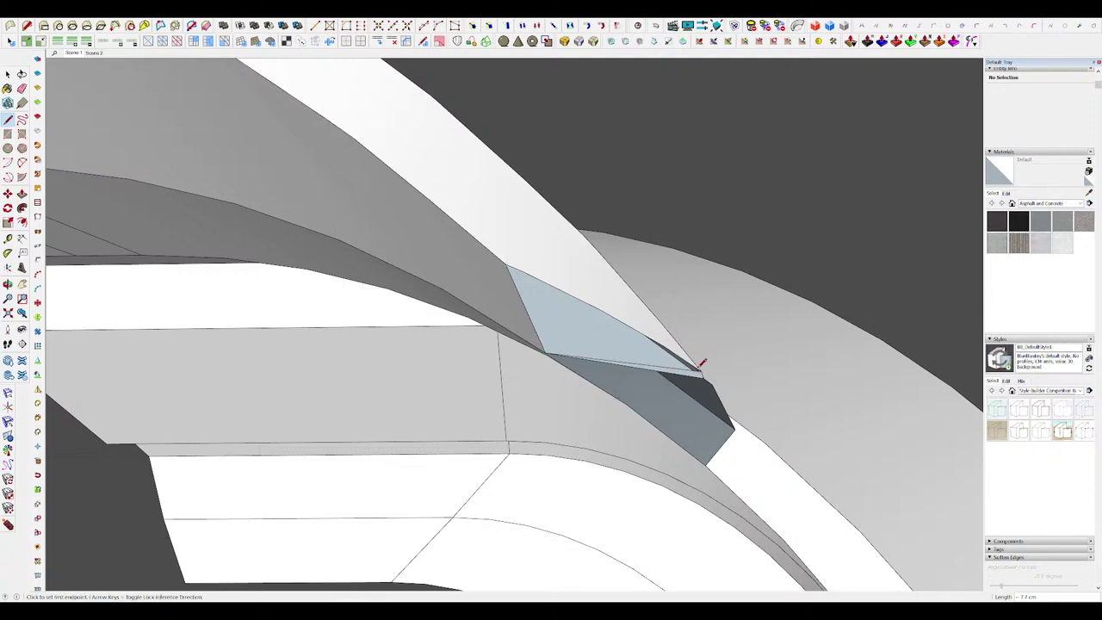
{"action": "middle_click_drag", "start_coordinate": [702, 365], "coordinate": [420, 321]}
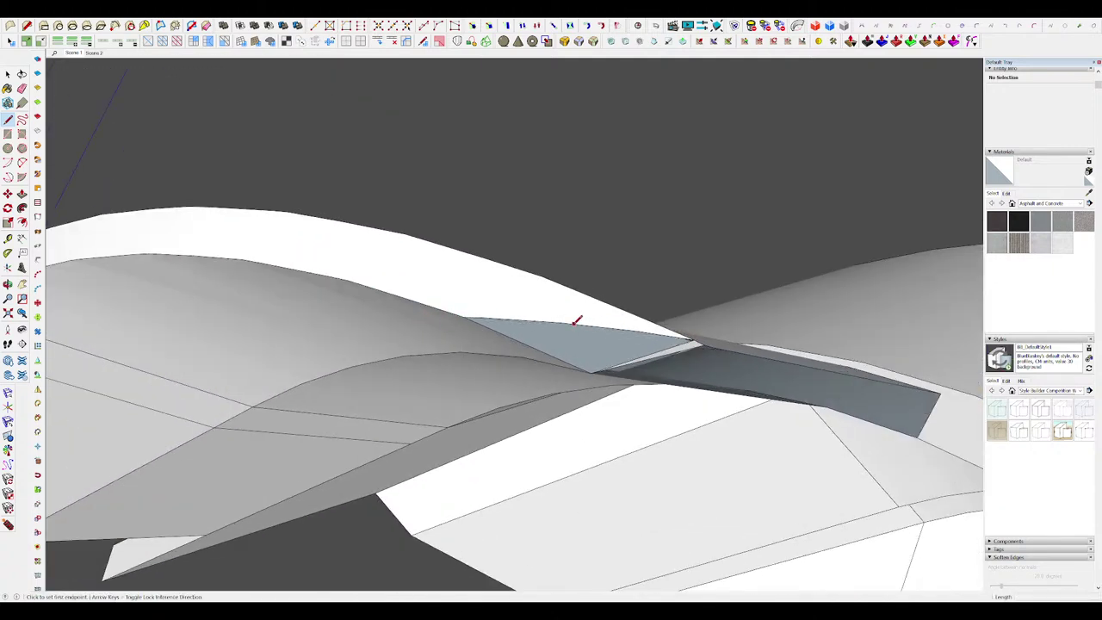
Step: Draw edges from the end face to the tip and across to the channel's corner, sealing it with a face
{"action": "left_click", "coordinate": [628, 329]}
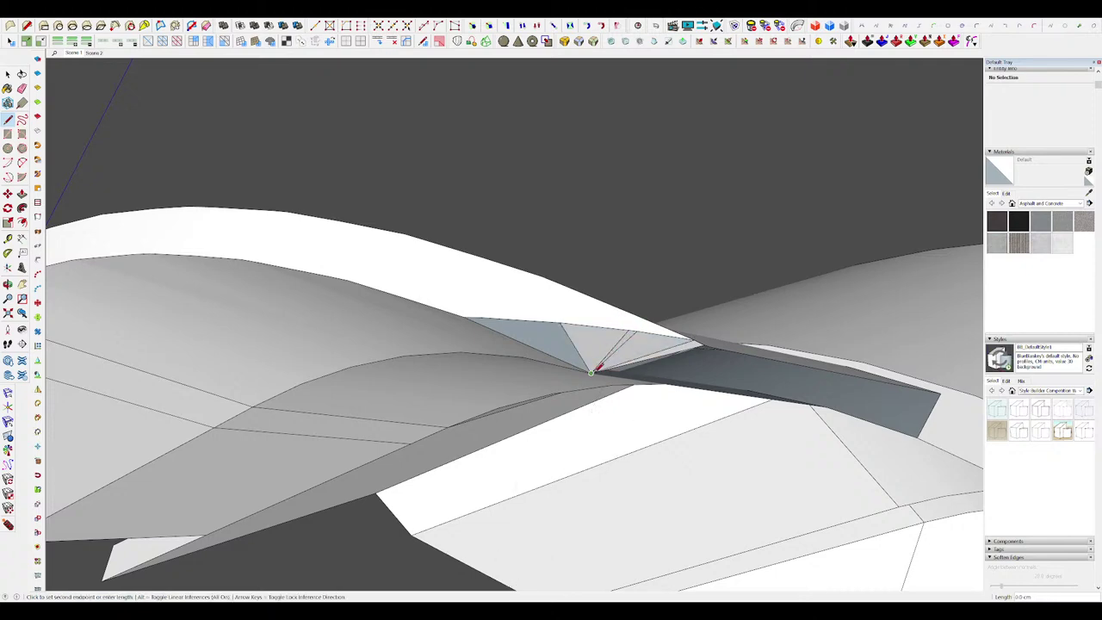
{"action": "left_click", "coordinate": [489, 316]}
{"action": "mouse_move", "coordinate": [499, 312]}
{"action": "middle_mouse_down"}
{"action": "mouse_move", "coordinate": [600, 320]}
{"action": "mouse_move", "coordinate": [674, 229]}
{"action": "mouse_move", "coordinate": [516, 250]}
{"action": "mouse_move", "coordinate": [477, 243]}
{"action": "middle_mouse_up"}
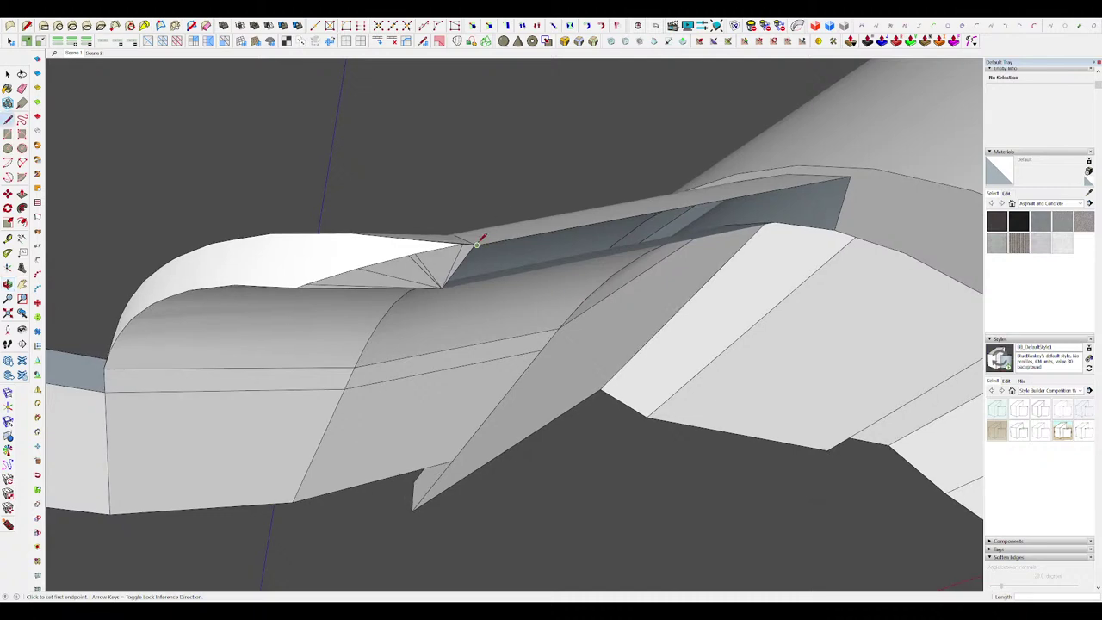
{"action": "scroll", "coordinate": [477, 244], "scroll_direction": "up", "scroll_amount": 3}
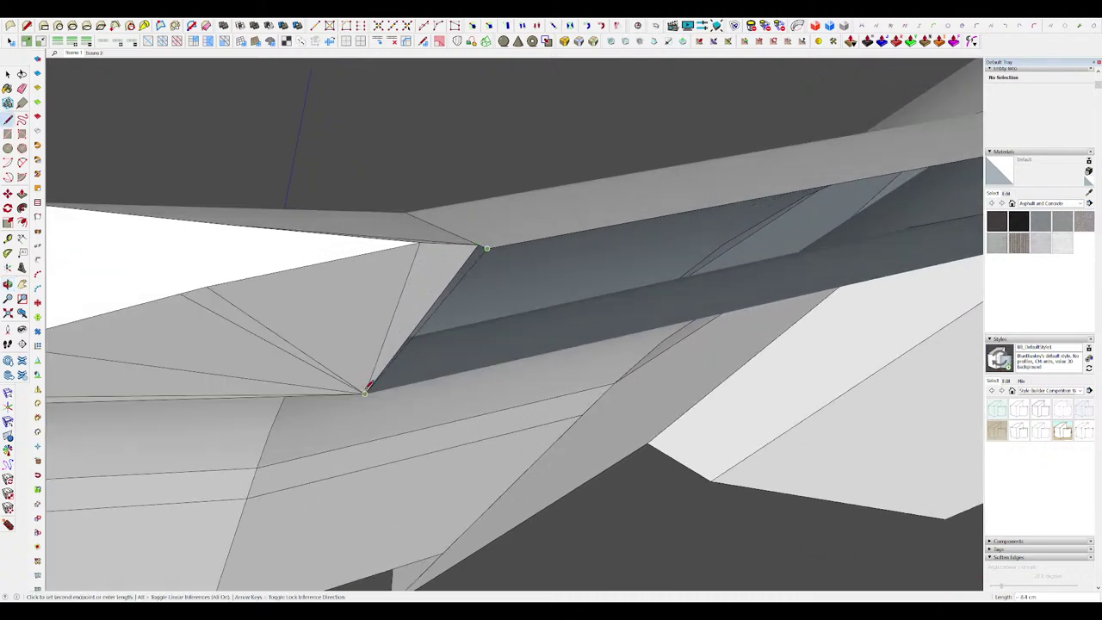
{"action": "left_click", "coordinate": [485, 252]}
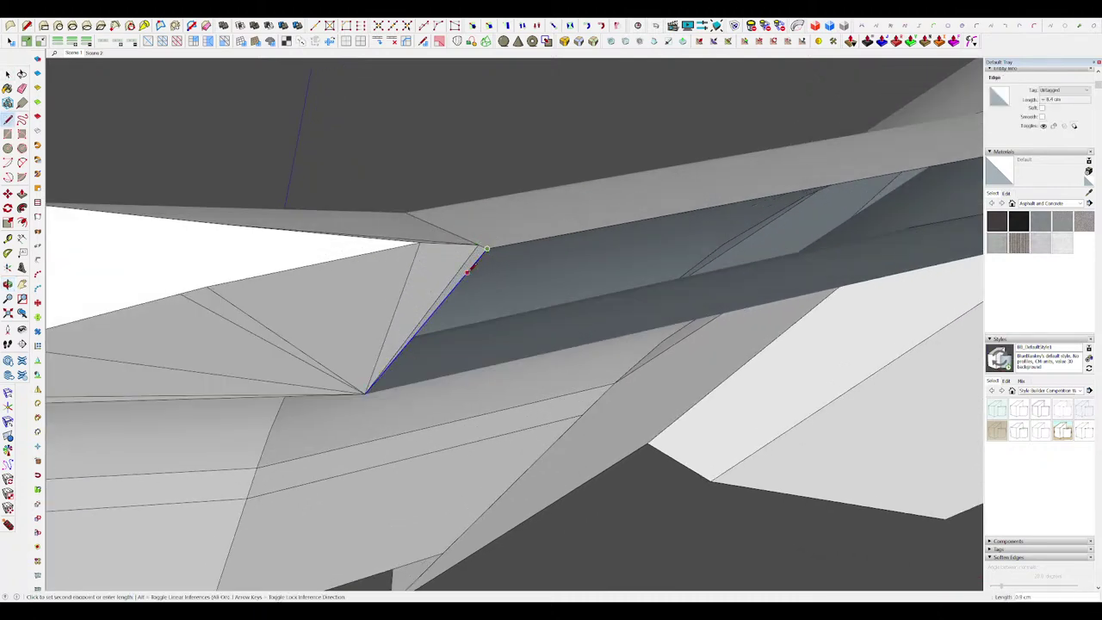
{"action": "middle_click_drag", "start_coordinate": [487, 252], "coordinate": [480, 209]}
{"action": "left_click", "coordinate": [480, 209]}
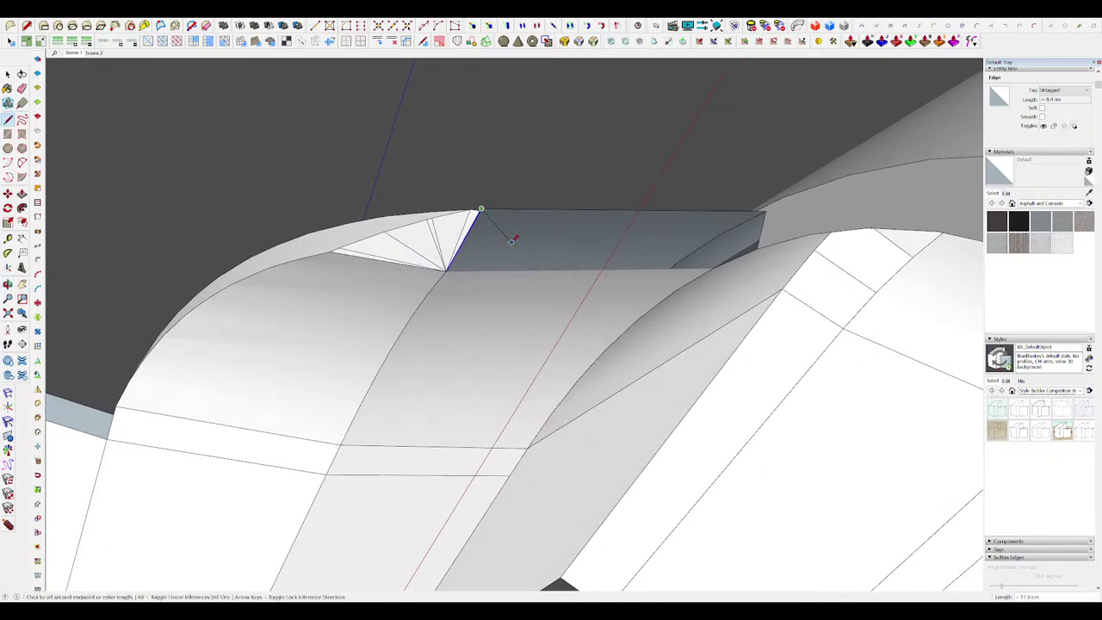
{"action": "left_click", "coordinate": [758, 238]}
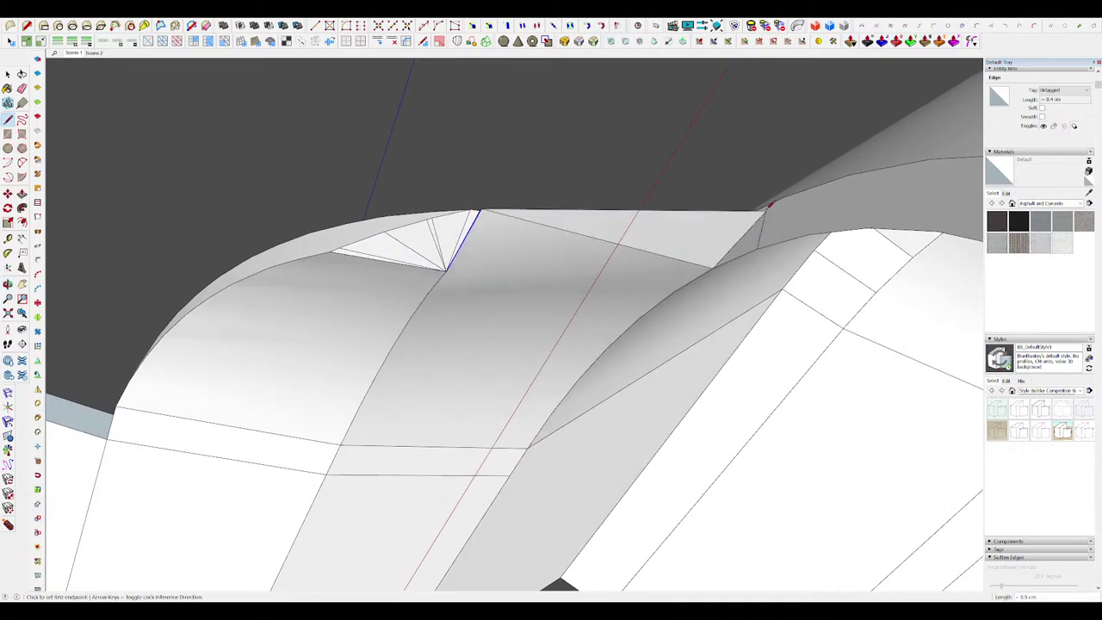
{"action": "middle_click_drag", "start_coordinate": [758, 238], "coordinate": [568, 269]}
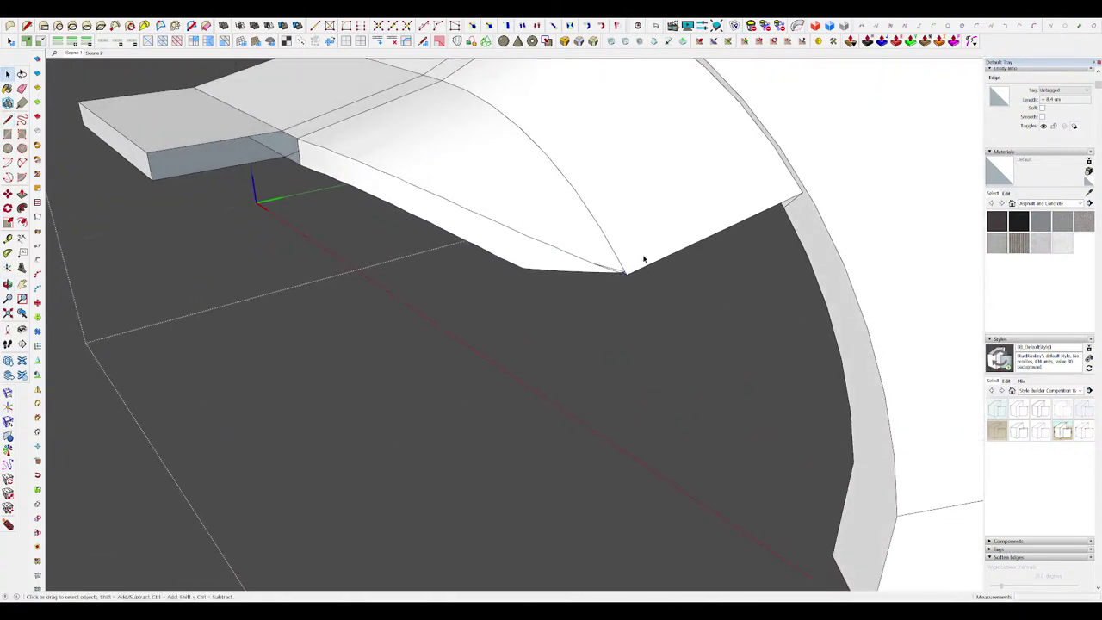
Step: Move the bracket's tip vertex into its adjusted position
{"action": "scroll", "coordinate": [637, 263], "scroll_direction": "up", "scroll_amount": 3}
{"action": "scroll", "coordinate": [613, 284], "scroll_direction": "up", "scroll_amount": 2}
{"action": "key", "text": "m"}
{"action": "left_click", "coordinate": [607, 289]}
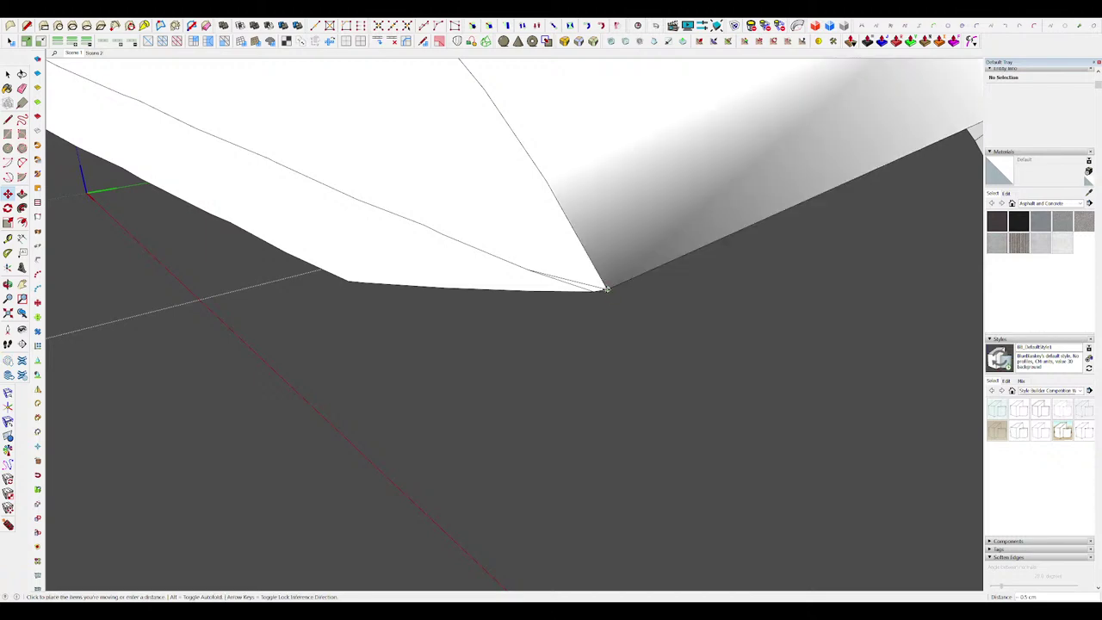
{"action": "left_click", "coordinate": [607, 289]}
{"action": "key", "text": "space"}
{"action": "scroll", "coordinate": [620, 243], "scroll_direction": "down", "scroll_amount": 3}
{"action": "mouse_move", "coordinate": [610, 273]}
{"action": "middle_mouse_down"}
{"action": "mouse_move", "coordinate": [620, 243]}
{"action": "mouse_move", "coordinate": [635, 272]}
{"action": "mouse_move", "coordinate": [645, 143]}
{"action": "mouse_move", "coordinate": [684, 241]}
{"action": "mouse_move", "coordinate": [677, 278]}
{"action": "mouse_move", "coordinate": [450, 236]}
{"action": "mouse_move", "coordinate": [625, 260]}
{"action": "middle_mouse_up"}
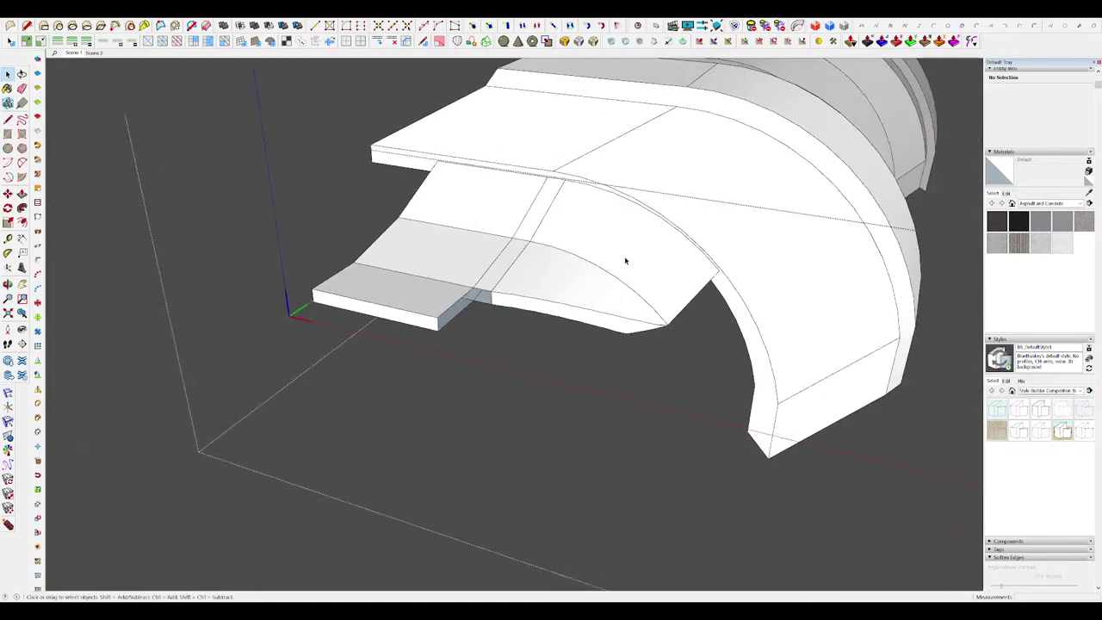
{"action": "scroll", "coordinate": [552, 320], "scroll_direction": "up", "scroll_amount": 5}
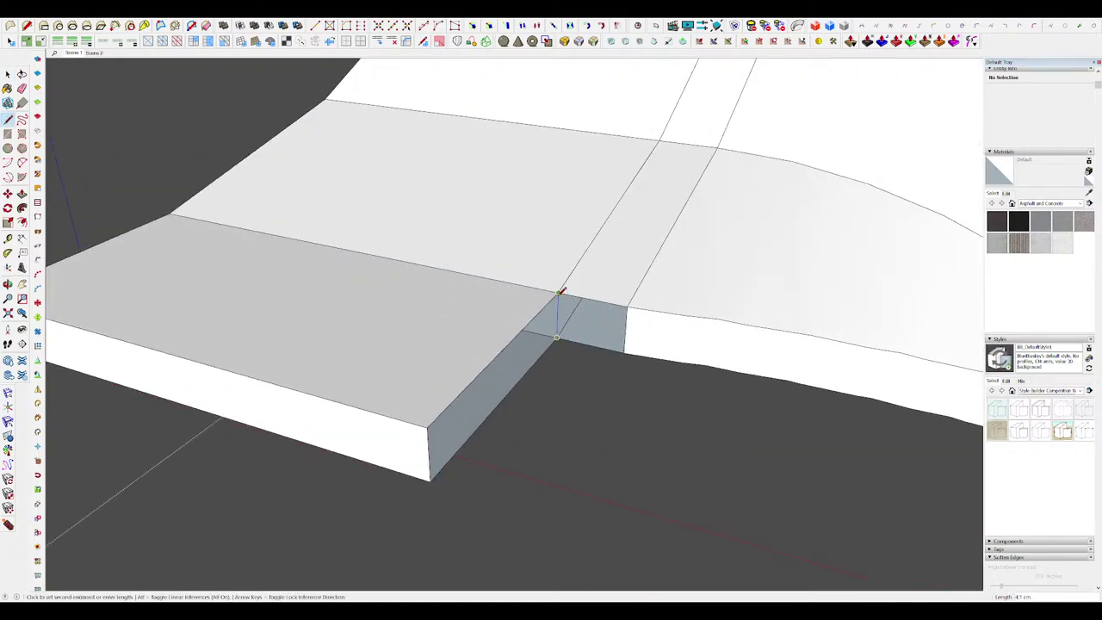
Step: Reposition the slab's edge across the notched corner
{"action": "key", "text": "space"}
{"action": "scroll", "coordinate": [568, 296], "scroll_direction": "down", "scroll_amount": 10}
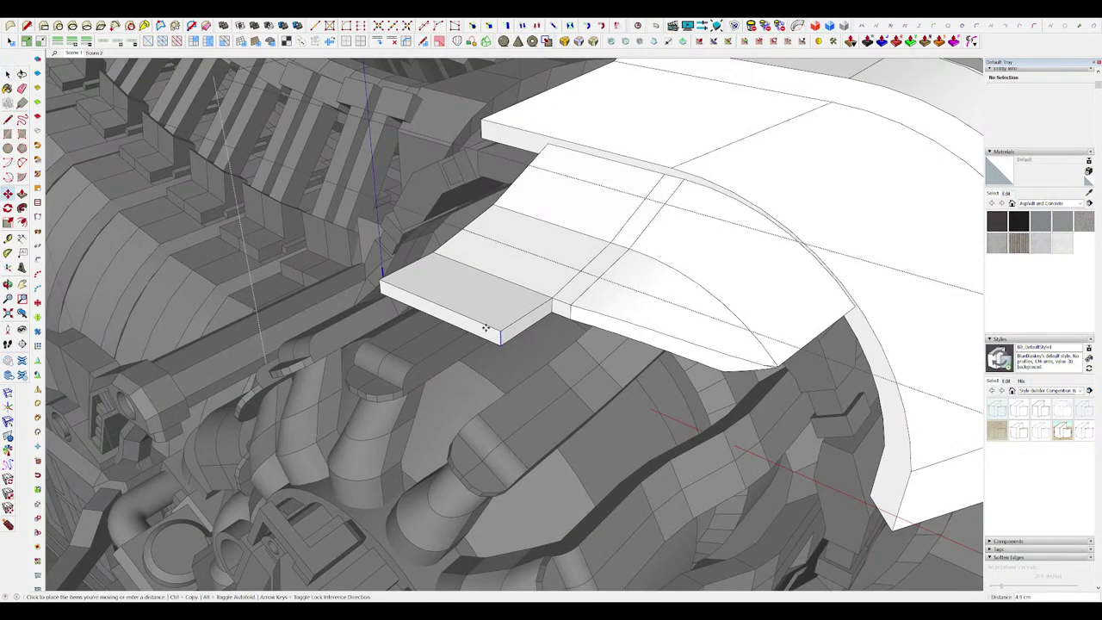
{"action": "left_click", "coordinate": [443, 305]}
{"action": "key", "text": "space"}
{"action": "scroll", "coordinate": [542, 301], "scroll_direction": "down", "scroll_amount": 5}
{"action": "middle_click_drag", "start_coordinate": [542, 301], "coordinate": [627, 362]}
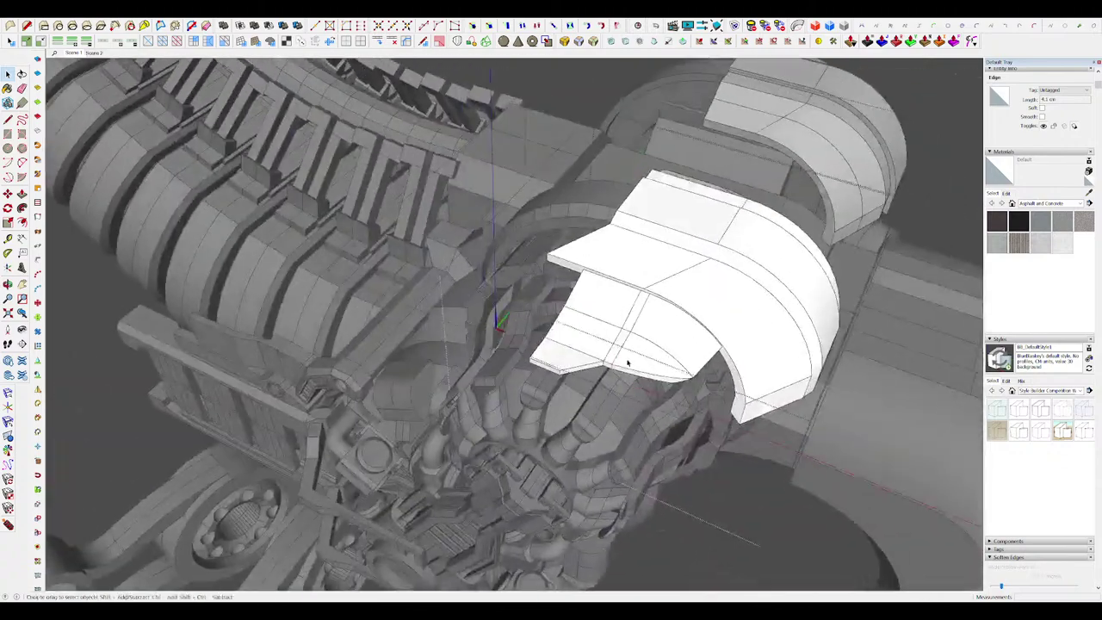
{"action": "scroll", "coordinate": [620, 360], "scroll_direction": "up", "scroll_amount": 4}
Step: Push/Pull the slab's front face out to the second line so it fills full width
{"action": "key", "text": "m"}
{"action": "key", "text": "ctrl+z"}
{"action": "key", "text": "space"}
{"action": "scroll", "coordinate": [613, 360], "scroll_direction": "up", "scroll_amount": 4}
{"action": "key", "text": "p"}
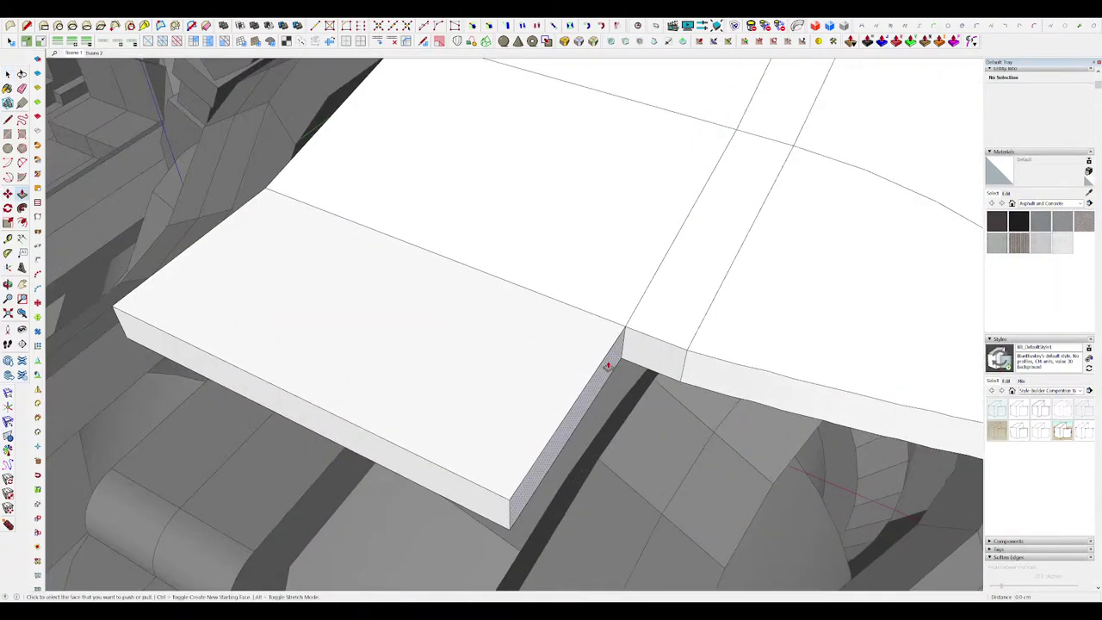
{"action": "left_click", "coordinate": [609, 364]}
{"action": "left_click", "coordinate": [686, 352]}
{"action": "scroll", "coordinate": [612, 319], "scroll_direction": "down", "scroll_amount": 4}
{"action": "middle_click_drag", "start_coordinate": [611, 320], "coordinate": [634, 344]}
{"action": "key", "text": "a"}
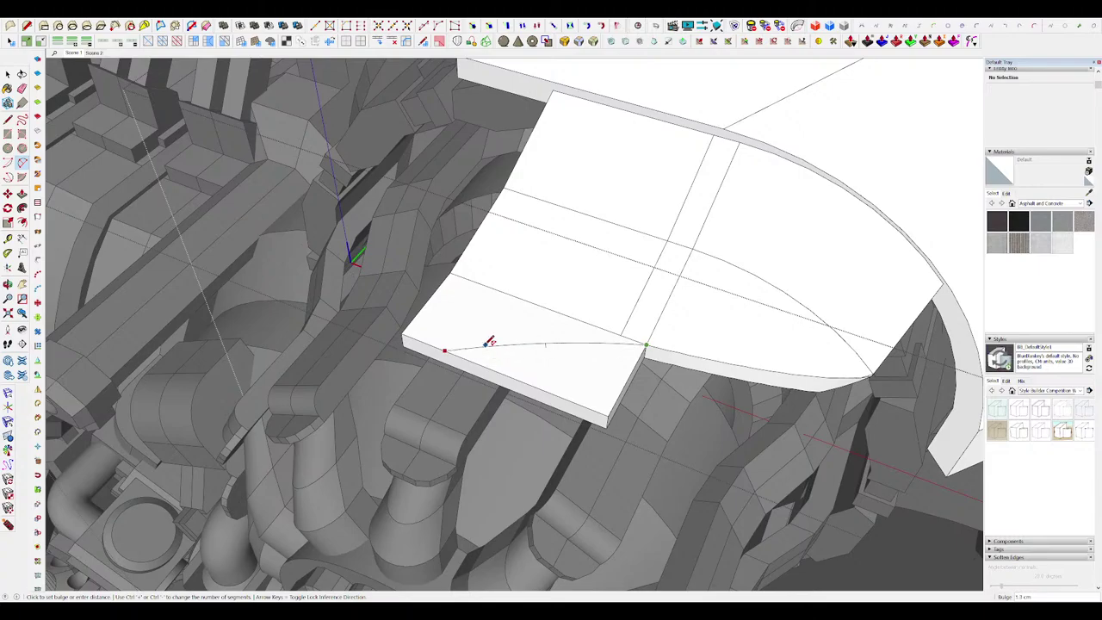
{"action": "key", "text": "space"}
{"action": "scroll", "coordinate": [540, 360], "scroll_direction": "down", "scroll_amount": 10}
Step: Exit the bracket group, then open the bracket shell group and select its face
{"action": "left_click", "coordinate": [720, 257]}
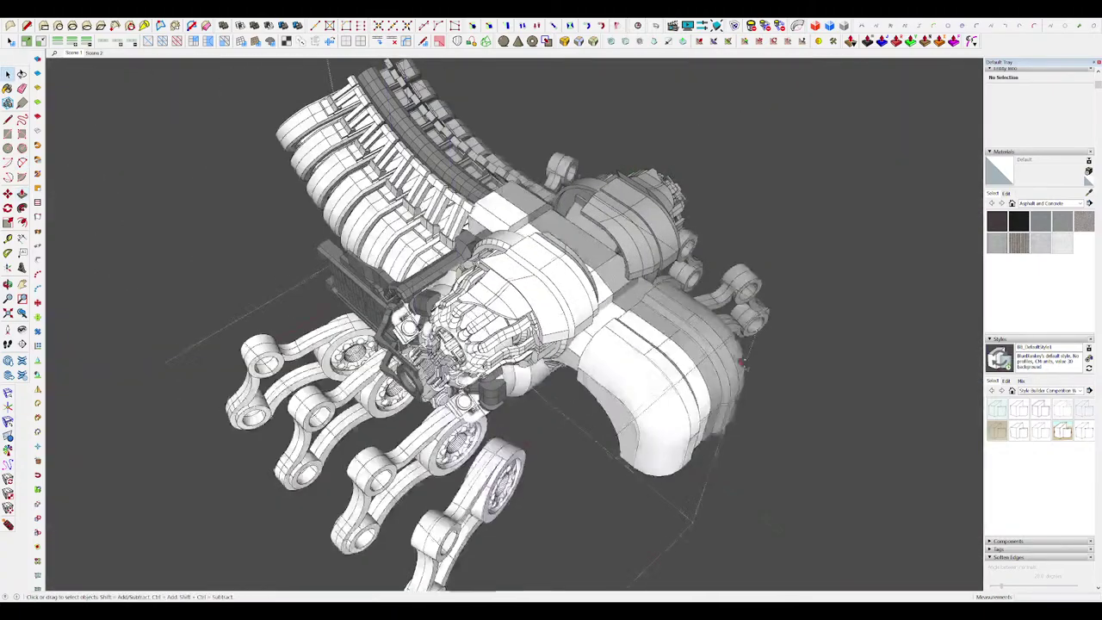
{"action": "middle_click_drag", "start_coordinate": [706, 332], "coordinate": [710, 265]}
{"action": "scroll", "coordinate": [615, 256], "scroll_direction": "up", "scroll_amount": 3}
{"action": "scroll", "coordinate": [615, 256], "scroll_direction": "up", "scroll_amount": 2}
{"action": "middle_click_drag", "start_coordinate": [615, 256], "coordinate": [861, 118]}
{"action": "double_click", "coordinate": [563, 229]}
{"action": "left_click", "coordinate": [563, 229]}
{"action": "scroll", "coordinate": [563, 229], "scroll_direction": "up", "scroll_amount": 4}
{"action": "scroll", "coordinate": [597, 182], "scroll_direction": "down", "scroll_amount": 3}
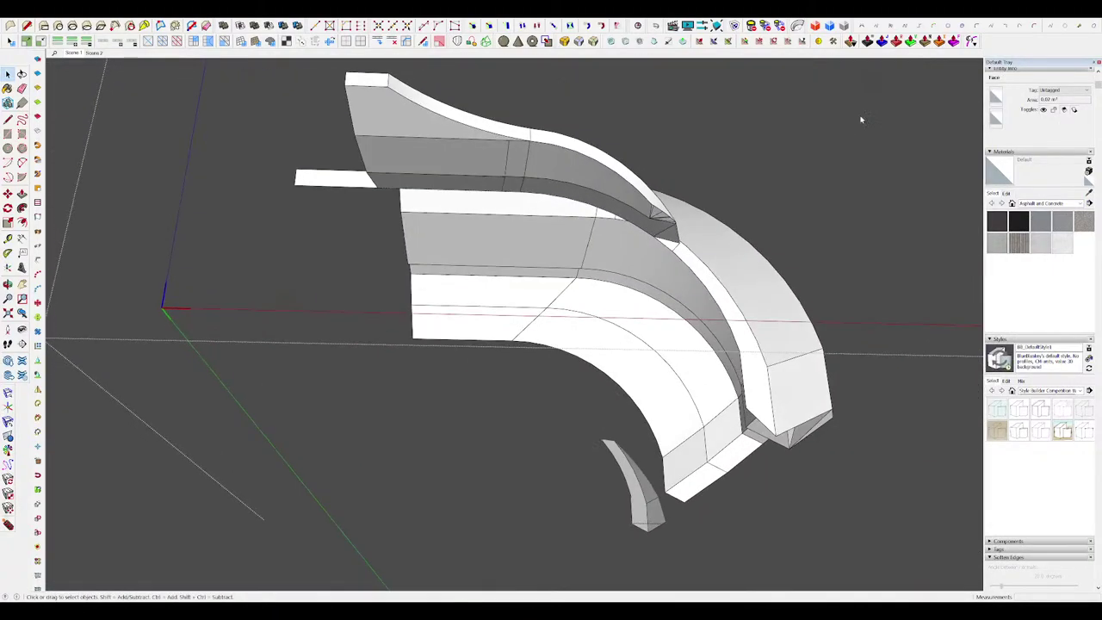
{"action": "scroll", "coordinate": [670, 252], "scroll_direction": "up", "scroll_amount": 3}
{"action": "middle_click_drag", "start_coordinate": [657, 240], "coordinate": [580, 369]}
Step: Push/Pull the shell slab's edge face outward 15.5 cm
{"action": "key", "text": "space"}
{"action": "scroll", "coordinate": [595, 292], "scroll_direction": "down", "scroll_amount": 8}
{"action": "scroll", "coordinate": [577, 311], "scroll_direction": "down", "scroll_amount": 4}
{"action": "scroll", "coordinate": [576, 310], "scroll_direction": "up", "scroll_amount": 8}
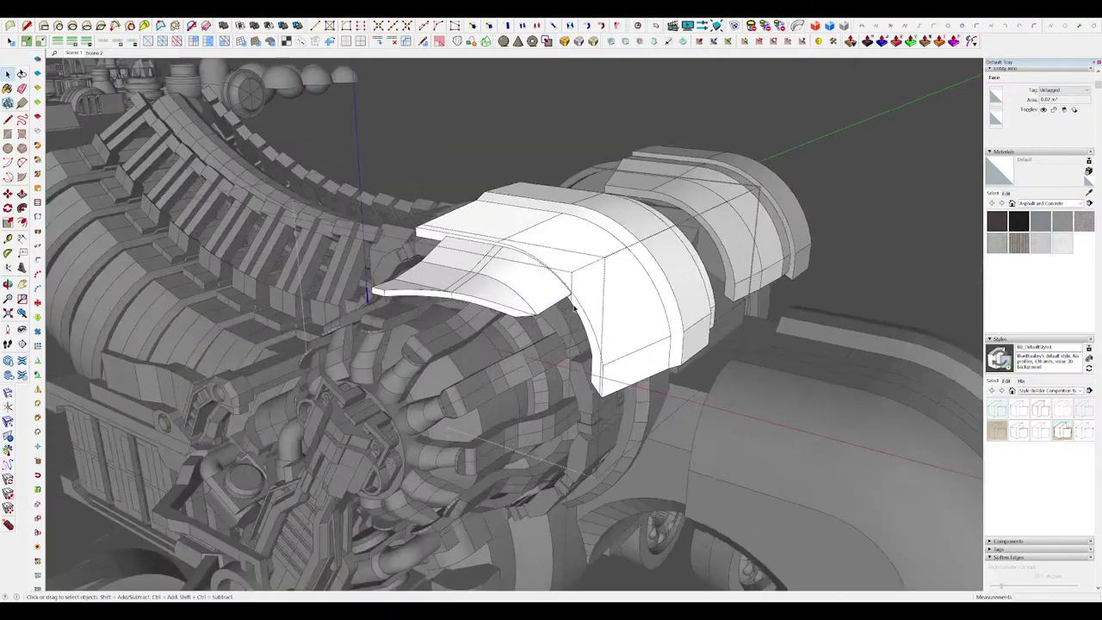
{"action": "key", "text": "p"}
{"action": "left_click", "coordinate": [578, 306]}
{"action": "left_click", "coordinate": [530, 300]}
{"action": "scroll", "coordinate": [551, 293], "scroll_direction": "down", "scroll_amount": 5}
{"action": "key", "text": "space"}
{"action": "middle_click_drag", "start_coordinate": [585, 273], "coordinate": [580, 295]}
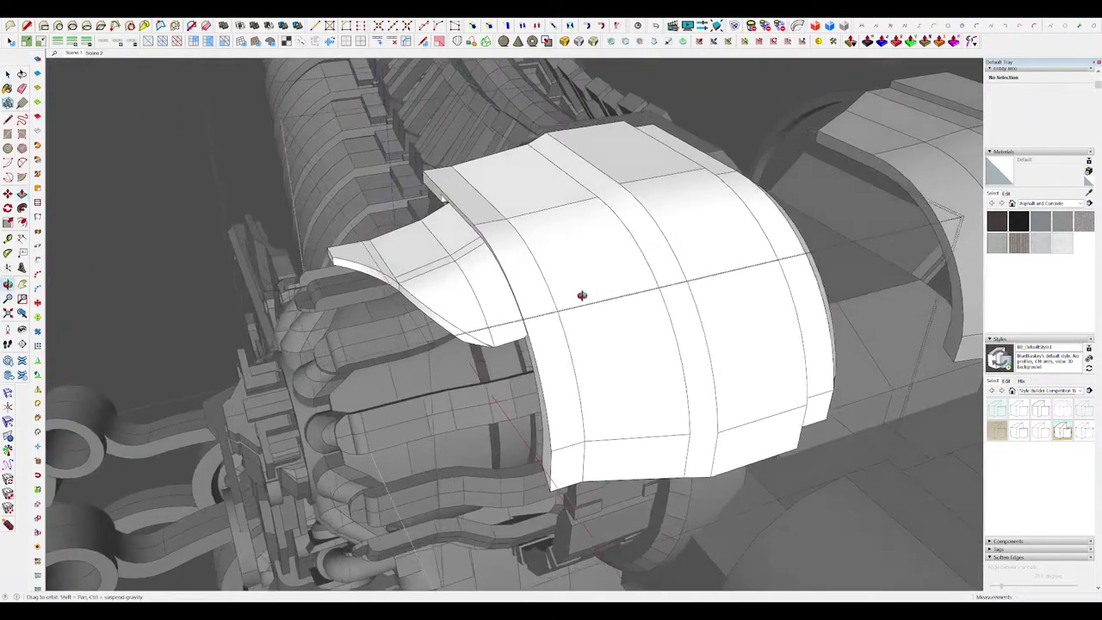
{"action": "scroll", "coordinate": [639, 307], "scroll_direction": "down", "scroll_amount": 7}
Step: Leave the shell group and orbit around to a side view of the arm
{"action": "left_click", "coordinate": [703, 248]}
{"action": "middle_click_drag", "start_coordinate": [703, 249], "coordinate": [730, 287]}
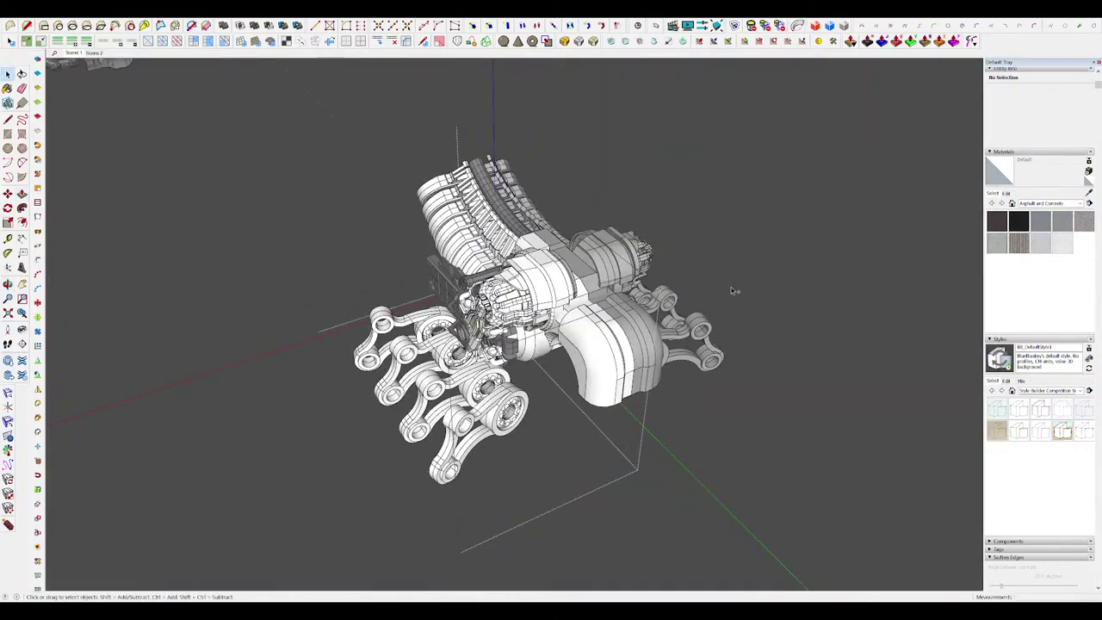
{"action": "scroll", "coordinate": [730, 287], "scroll_direction": "up", "scroll_amount": 3}
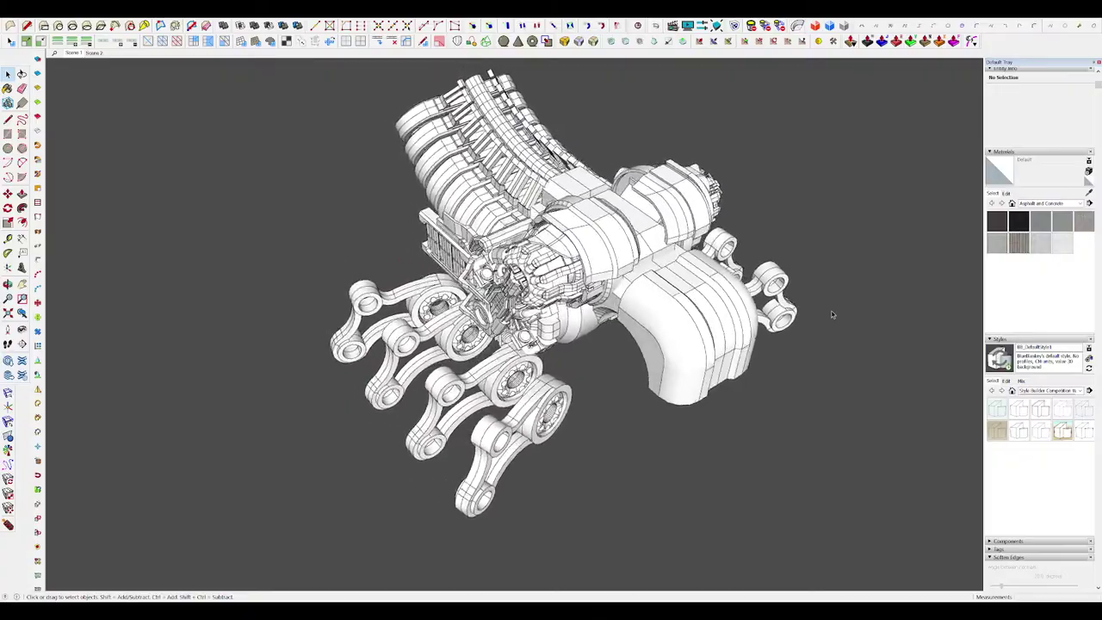
{"action": "middle_click_drag", "start_coordinate": [832, 315], "coordinate": [877, 320]}
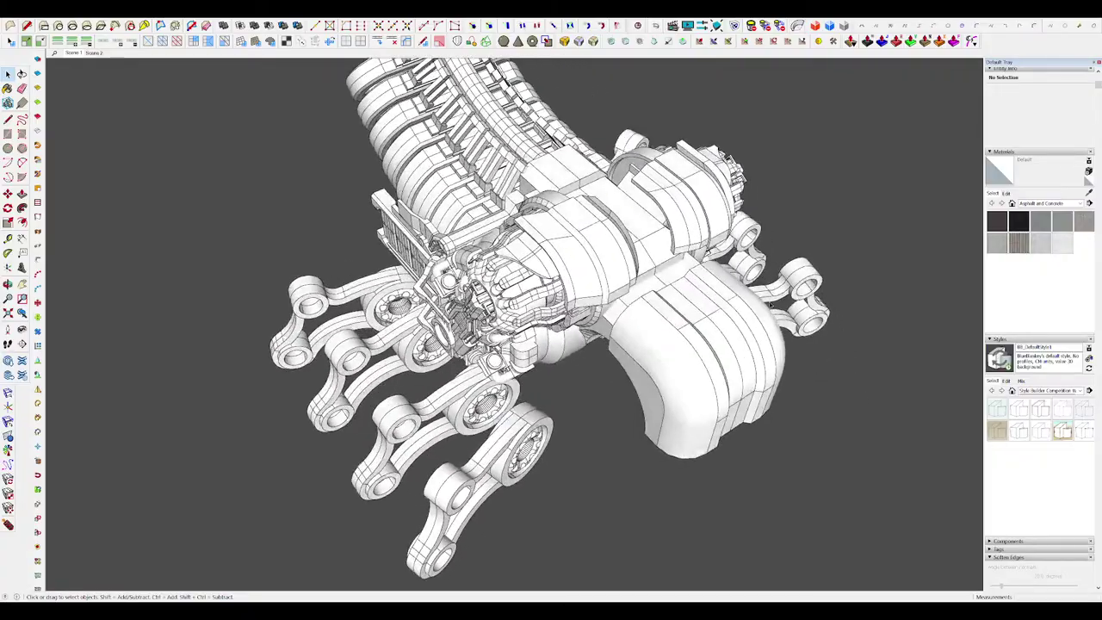
{"action": "scroll", "coordinate": [681, 246], "scroll_direction": "down", "scroll_amount": 3}
{"action": "middle_click_drag", "start_coordinate": [681, 246], "coordinate": [947, 379]}
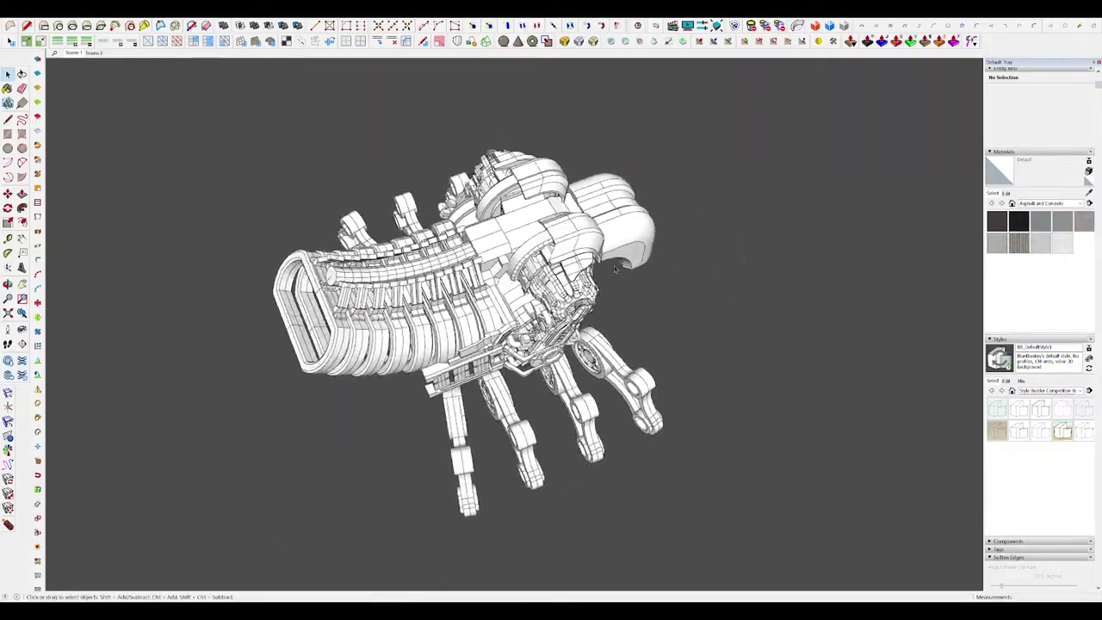
{"action": "scroll", "coordinate": [620, 236], "scroll_direction": "up", "scroll_amount": 5}
{"action": "middle_click_drag", "start_coordinate": [627, 201], "coordinate": [581, 165]}
{"action": "scroll", "coordinate": [558, 226], "scroll_direction": "up", "scroll_amount": 4}
{"action": "scroll", "coordinate": [559, 226], "scroll_direction": "down", "scroll_amount": 1}
Step: In the bracket group, push the underside face flush with the reference edge
{"action": "double_click", "coordinate": [559, 225]}
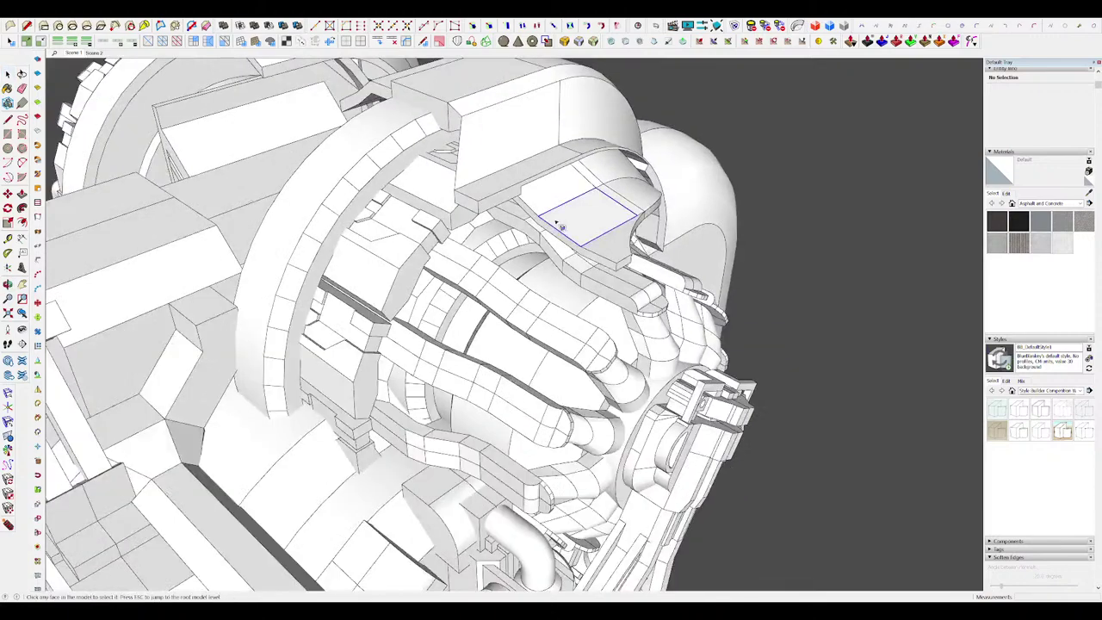
{"action": "left_click", "coordinate": [559, 226]}
{"action": "scroll", "coordinate": [559, 225], "scroll_direction": "up", "scroll_amount": 4}
{"action": "middle_click_drag", "start_coordinate": [558, 226], "coordinate": [626, 223]}
{"action": "key", "text": "p"}
{"action": "scroll", "coordinate": [570, 205], "scroll_direction": "down", "scroll_amount": 6}
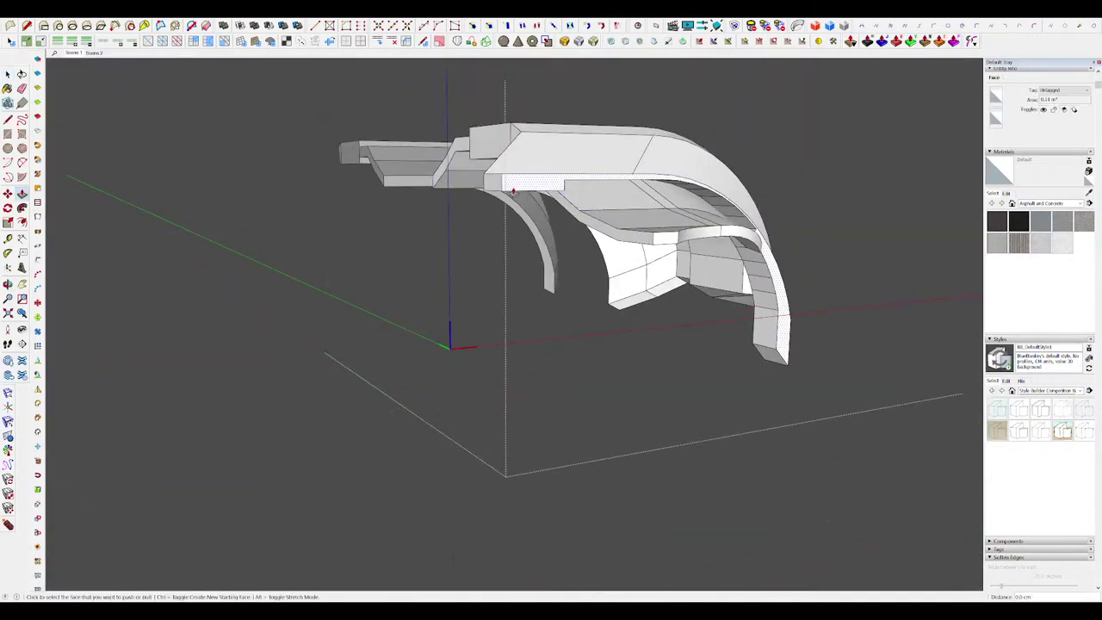
{"action": "key", "text": "p"}
{"action": "left_click", "coordinate": [571, 213]}
{"action": "left_click", "coordinate": [505, 192]}
{"action": "middle_click_drag", "start_coordinate": [504, 192], "coordinate": [334, 329]}
{"action": "key", "text": "h"}
{"action": "scroll", "coordinate": [607, 271], "scroll_direction": "down", "scroll_amount": 5}
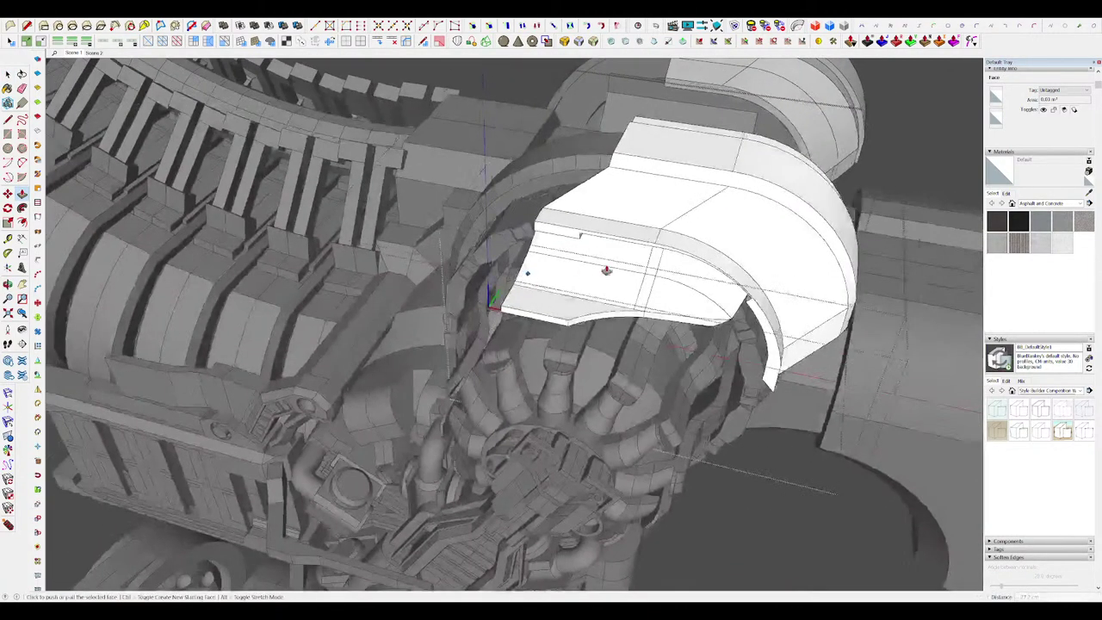
Step: Close the open groups and clear the selection
{"action": "middle_click_drag", "start_coordinate": [608, 270], "coordinate": [639, 239]}
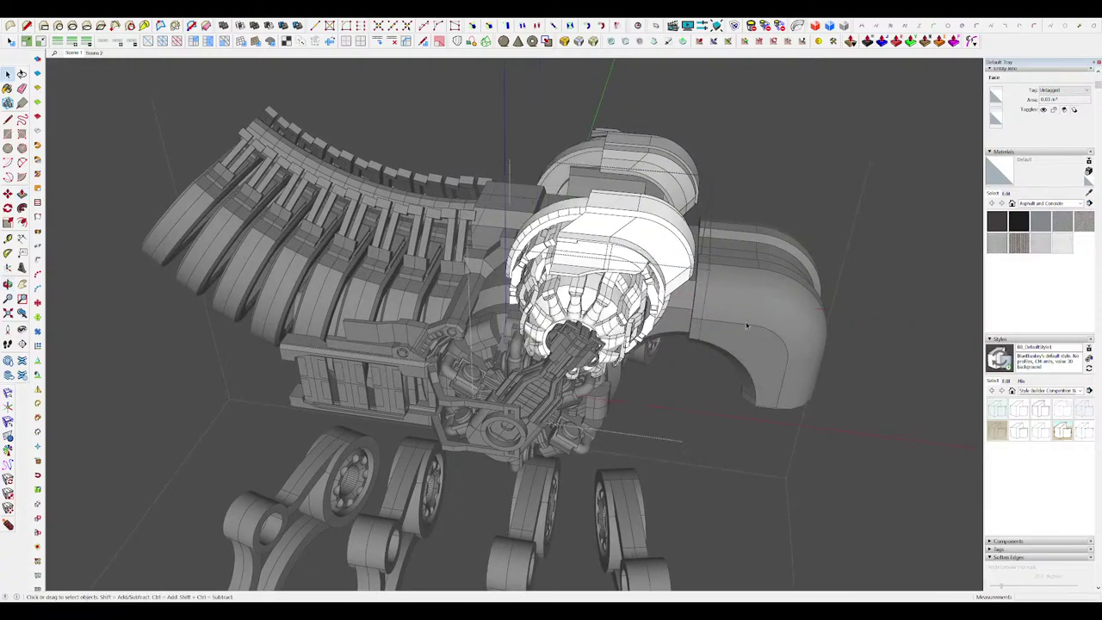
{"action": "scroll", "coordinate": [522, 327], "scroll_direction": "down", "scroll_amount": 5}
{"action": "middle_click_drag", "start_coordinate": [522, 327], "coordinate": [506, 320]}
{"action": "left_click", "coordinate": [748, 360]}
{"action": "left_click", "coordinate": [748, 361]}
{"action": "scroll", "coordinate": [748, 361], "scroll_direction": "up", "scroll_amount": 2}
Step: Draw a circle beneath the arm near the hand
{"action": "scroll", "coordinate": [748, 360], "scroll_direction": "down", "scroll_amount": 2}
{"action": "middle_click_drag", "start_coordinate": [748, 360], "coordinate": [718, 353]}
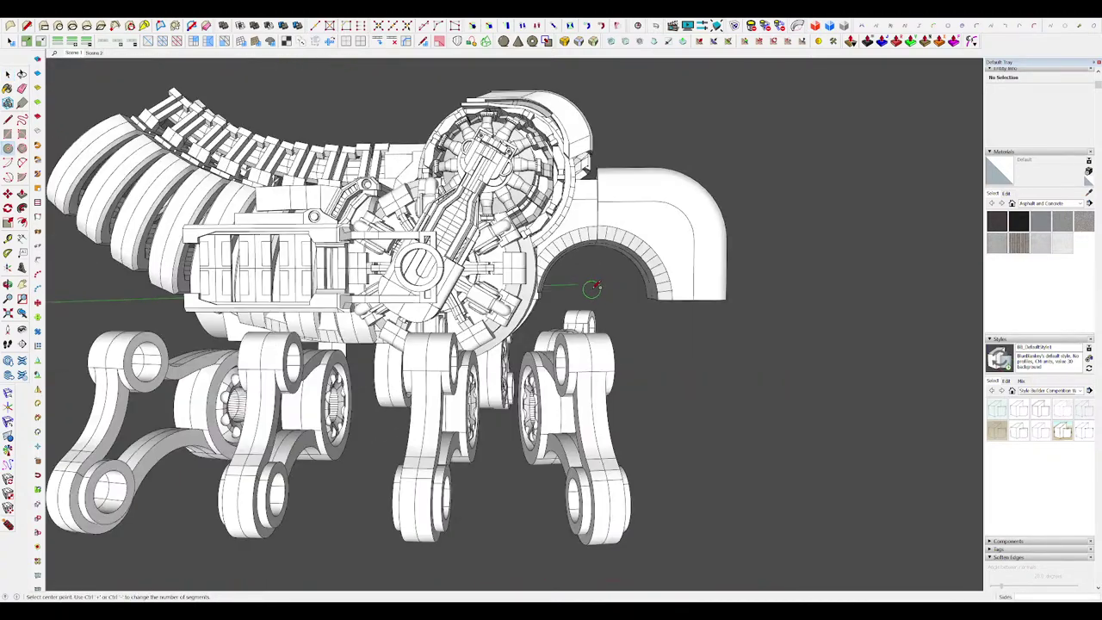
{"action": "left_click", "coordinate": [640, 291]}
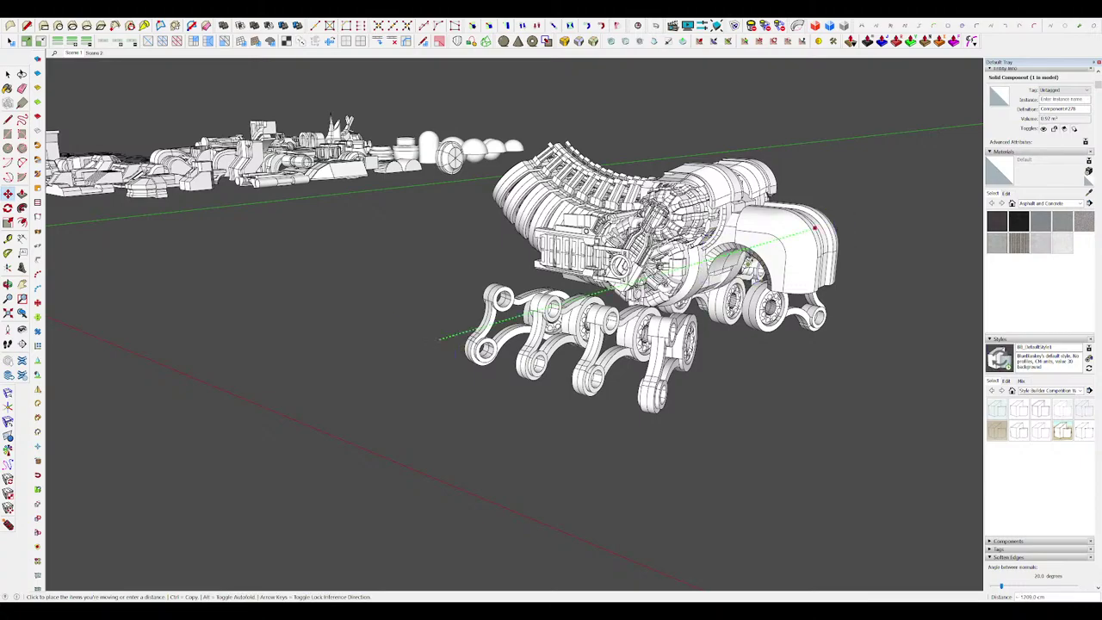
Step: Select all eight arm components and move them 2217.1 cm relative to the parts grid
{"action": "scroll", "coordinate": [753, 254], "scroll_direction": "up", "scroll_amount": 3}
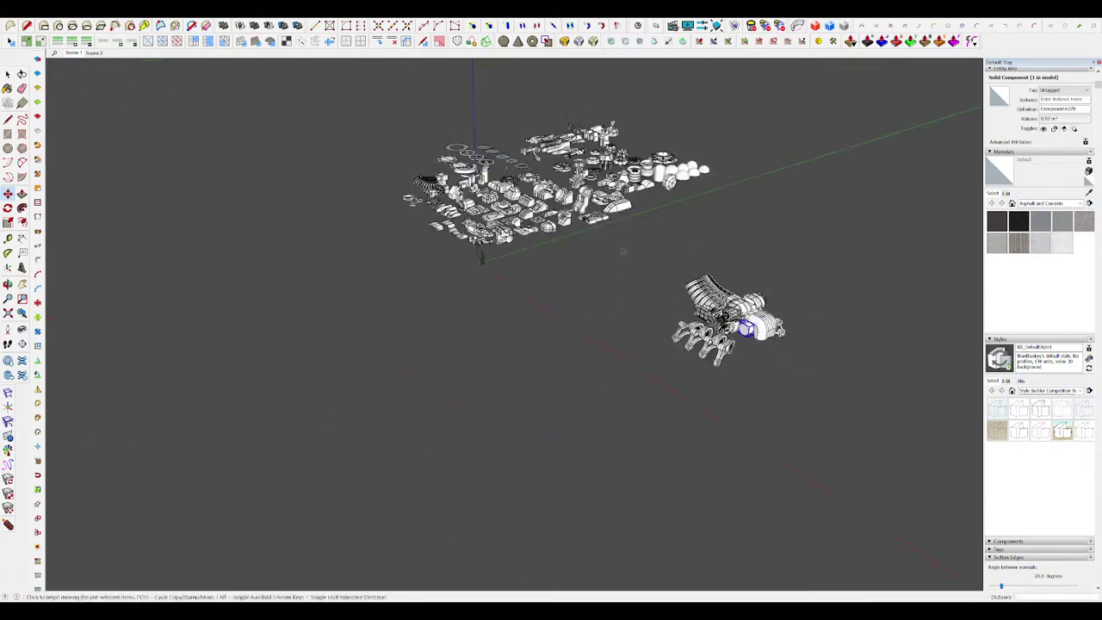
{"action": "middle_click_drag", "start_coordinate": [551, 344], "coordinate": [737, 285]}
{"action": "scroll", "coordinate": [516, 344], "scroll_direction": "down", "scroll_amount": 3}
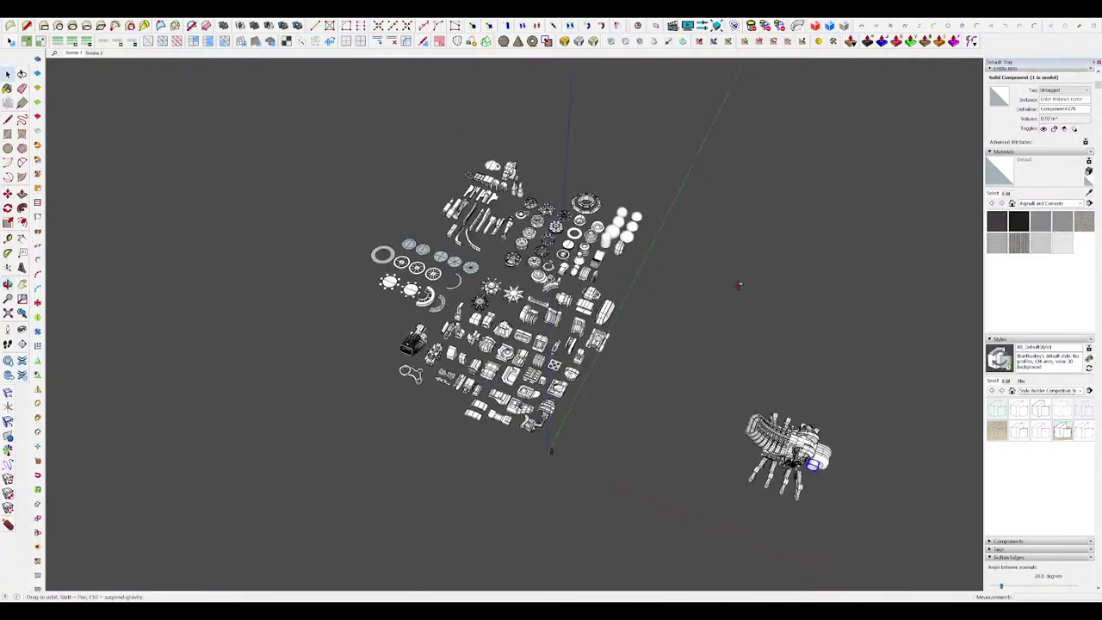
{"action": "scroll", "coordinate": [893, 499], "scroll_direction": "up", "scroll_amount": 5}
{"action": "left_click", "coordinate": [689, 353]}
{"action": "middle_click_drag", "start_coordinate": [800, 335], "coordinate": [857, 374]}
{"action": "scroll", "coordinate": [857, 373], "scroll_direction": "down", "scroll_amount": 2}
{"action": "scroll", "coordinate": [857, 374], "scroll_direction": "down", "scroll_amount": 2}
{"action": "key", "text": "m"}
{"action": "left_click", "coordinate": [845, 430]}
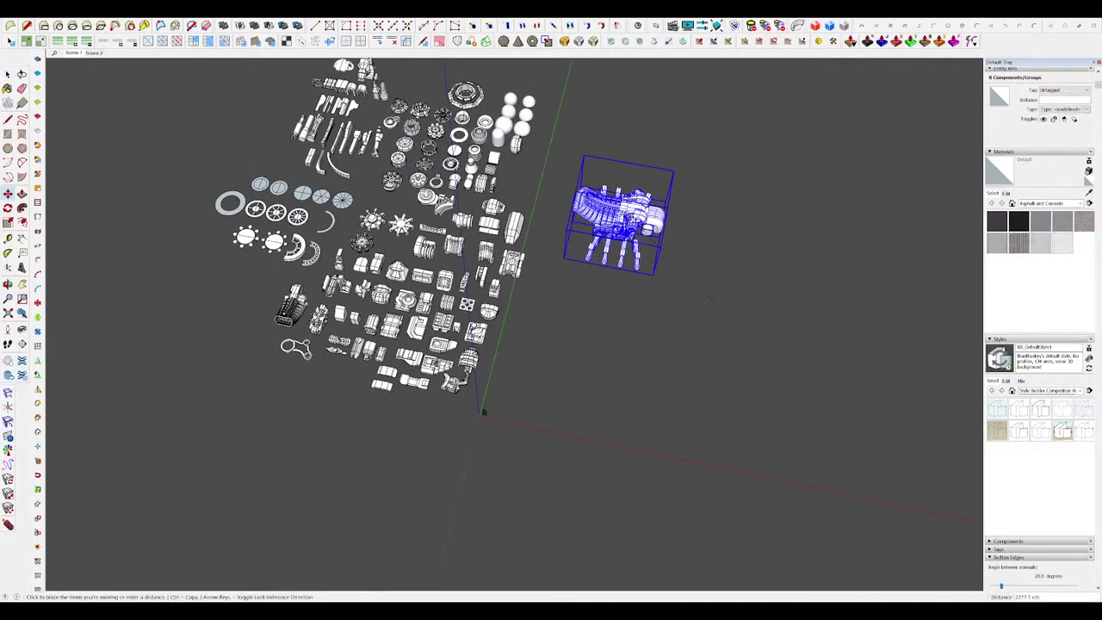
Step: Clear the selection and orbit to a lower view of the relocated arm
{"action": "left_click", "coordinate": [588, 285]}
{"action": "middle_click_drag", "start_coordinate": [589, 284], "coordinate": [517, 209]}
{"action": "scroll", "coordinate": [564, 232], "scroll_direction": "up", "scroll_amount": 3}
{"action": "scroll", "coordinate": [538, 215], "scroll_direction": "up", "scroll_amount": 4}
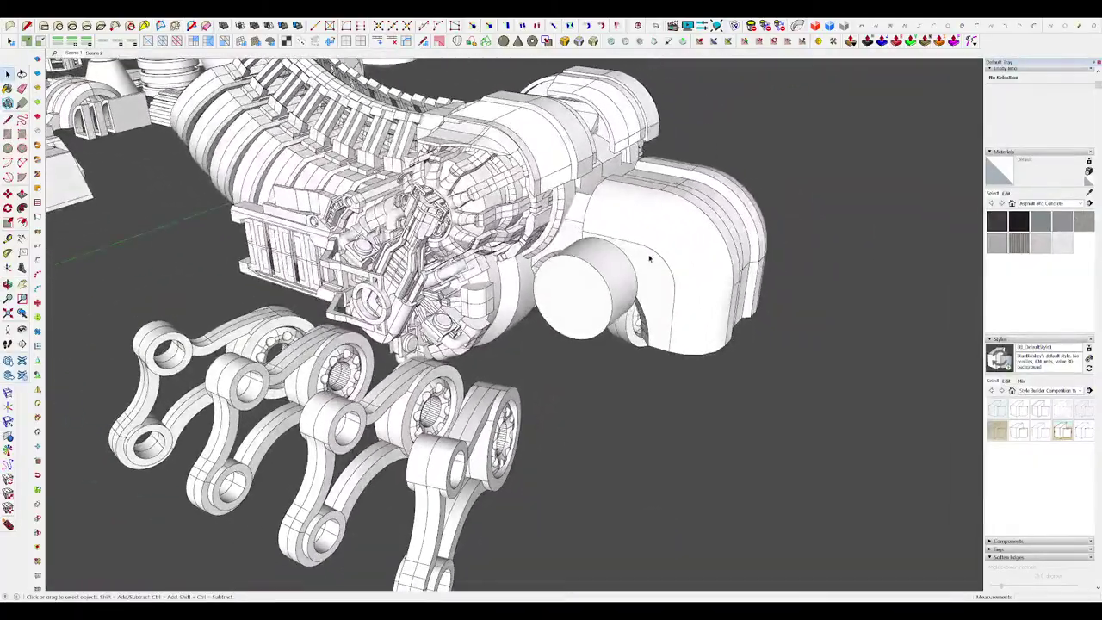
{"action": "middle_click_drag", "start_coordinate": [520, 231], "coordinate": [622, 179]}
{"action": "scroll", "coordinate": [555, 231], "scroll_direction": "up", "scroll_amount": 3}
Step: Move the round cylinder component straight down below the arch
{"action": "left_click", "coordinate": [721, 268]}
{"action": "middle_click_drag", "start_coordinate": [723, 269], "coordinate": [764, 267]}
{"action": "scroll", "coordinate": [693, 237], "scroll_direction": "up", "scroll_amount": 2}
{"action": "key", "text": "m"}
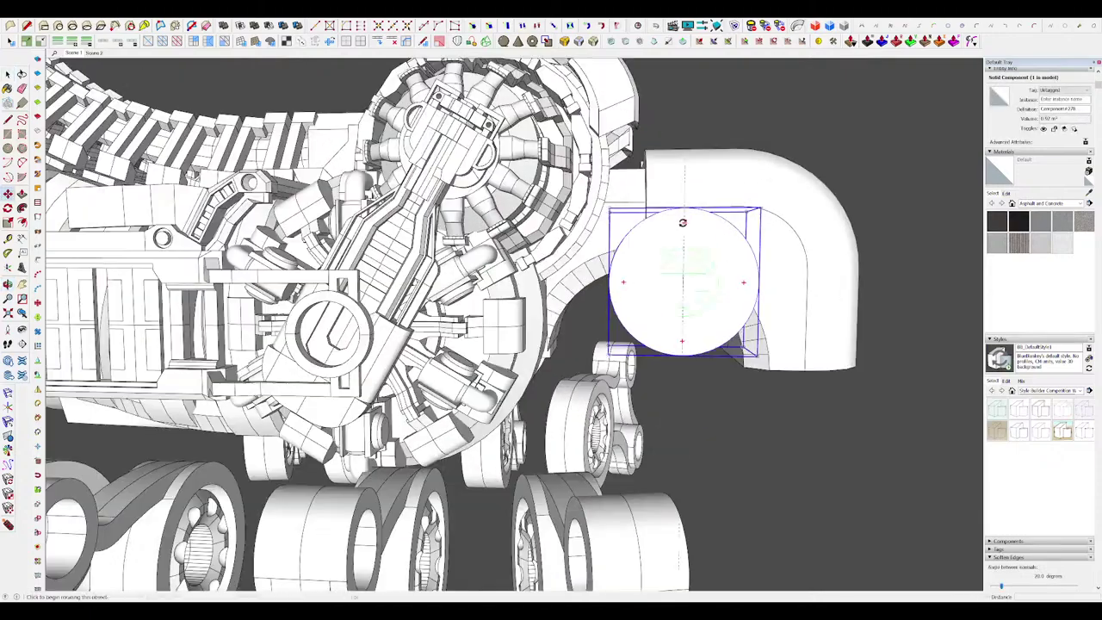
{"action": "left_click", "coordinate": [759, 282]}
{"action": "left_click", "coordinate": [765, 368]}
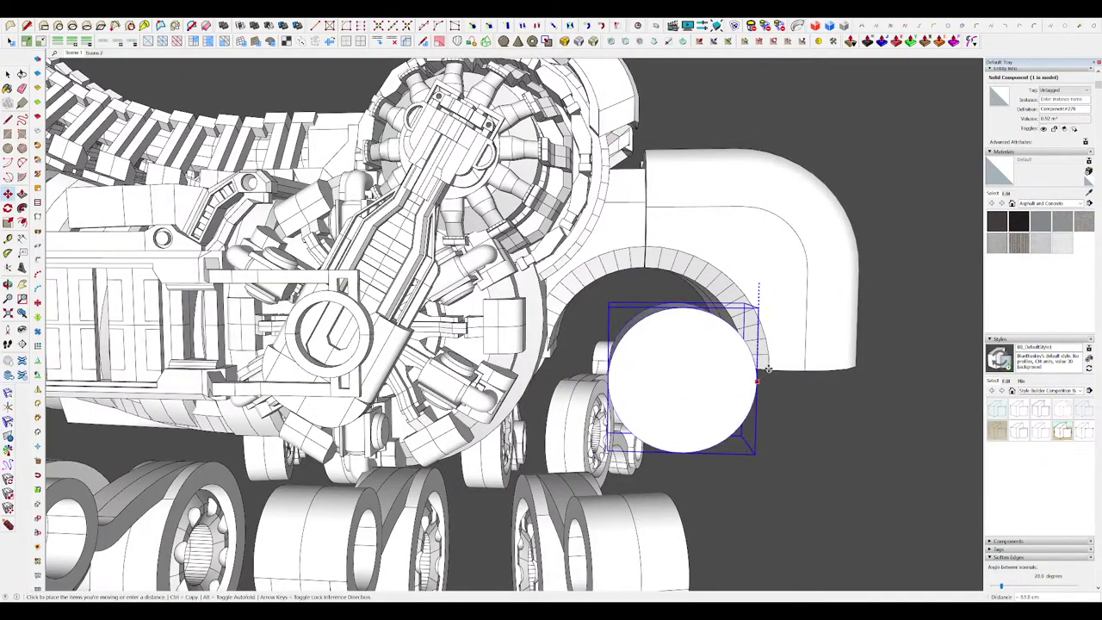
{"action": "middle_click_drag", "start_coordinate": [715, 339], "coordinate": [701, 334]}
Step: Reposition the cylinder so it lines up with the machine under the hook
{"action": "left_click", "coordinate": [678, 314]}
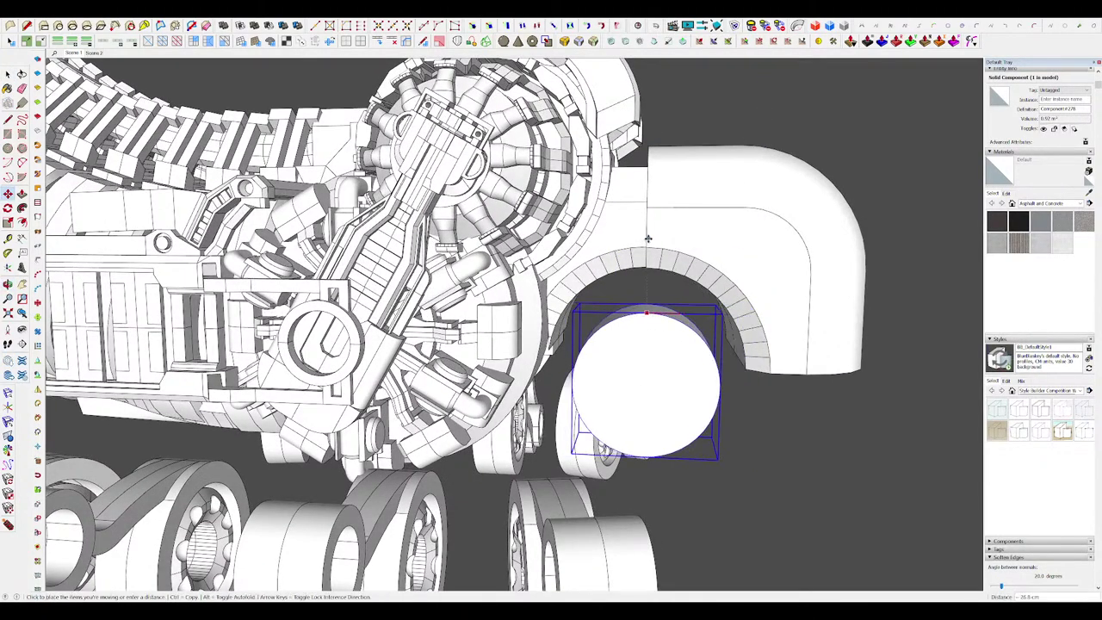
{"action": "left_click", "coordinate": [644, 246]}
{"action": "middle_click_drag", "start_coordinate": [644, 246], "coordinate": [445, 203]}
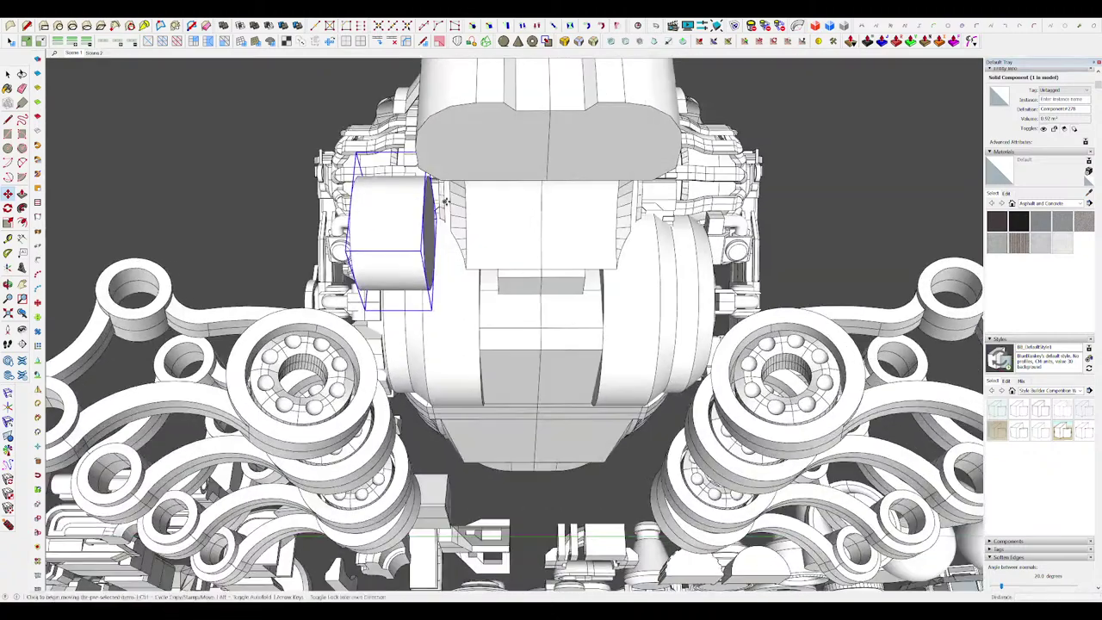
{"action": "left_click", "coordinate": [543, 180]}
{"action": "middle_click_drag", "start_coordinate": [543, 181], "coordinate": [616, 256]}
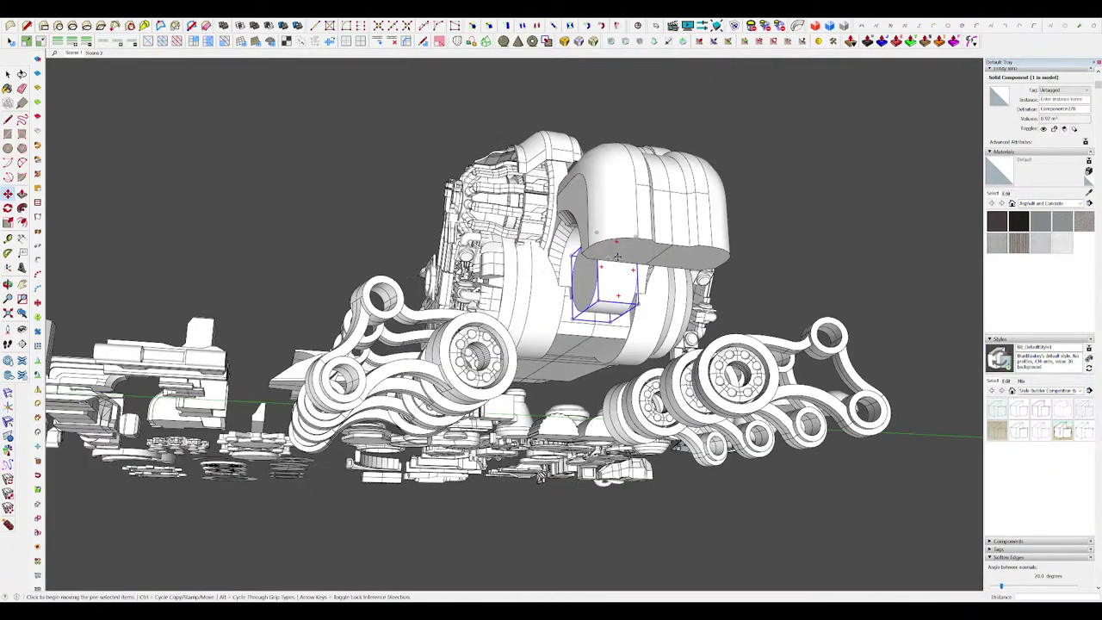
Step: Open the half-machine component to check the cylinder, then exit editing and deselect
{"action": "key", "text": "ctrl+x"}
{"action": "key", "text": "space"}
{"action": "double_click", "coordinate": [594, 286]}
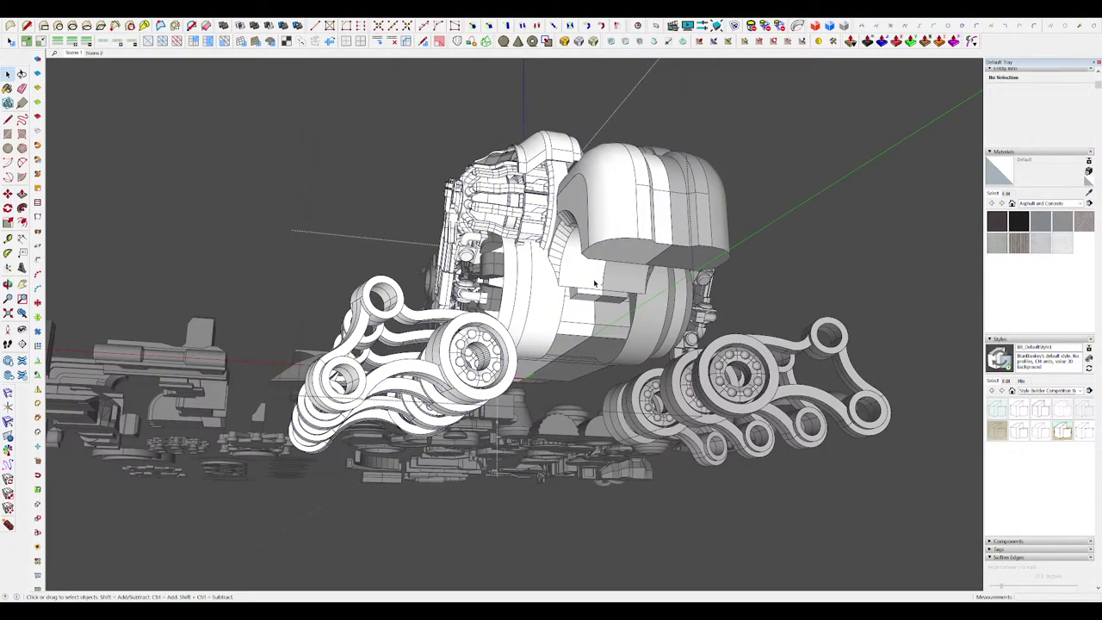
{"action": "key", "text": "ctrl+shift+v"}
{"action": "middle_click_drag", "start_coordinate": [594, 286], "coordinate": [631, 248]}
{"action": "key", "text": "shift+h"}
{"action": "scroll", "coordinate": [637, 319], "scroll_direction": "up", "scroll_amount": 5}
{"action": "scroll", "coordinate": [676, 342], "scroll_direction": "down", "scroll_amount": 8}
{"action": "scroll", "coordinate": [693, 287], "scroll_direction": "up", "scroll_amount": 4}
{"action": "scroll", "coordinate": [693, 287], "scroll_direction": "down", "scroll_amount": 4}
{"action": "scroll", "coordinate": [633, 248], "scroll_direction": "down", "scroll_amount": 5}
{"action": "left_click", "coordinate": [790, 351]}
{"action": "middle_click_drag", "start_coordinate": [790, 351], "coordinate": [724, 437]}
Step: Offset the cylinder's front circle edge to form a bevelled rim
{"action": "scroll", "coordinate": [696, 418], "scroll_direction": "up", "scroll_amount": 1}
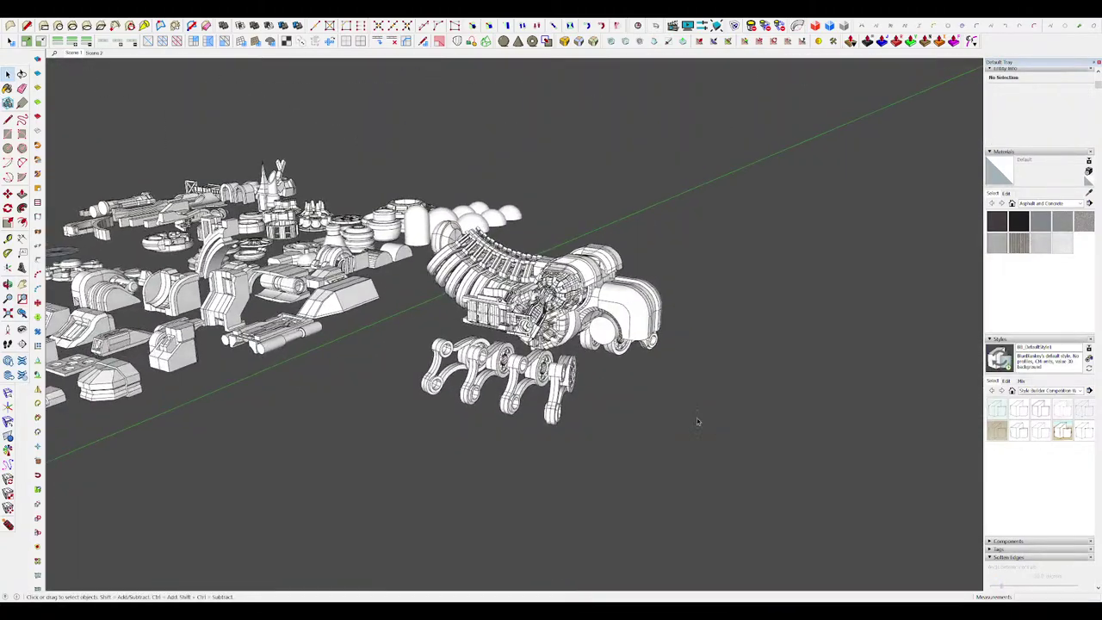
{"action": "scroll", "coordinate": [663, 325], "scroll_direction": "up", "scroll_amount": 3}
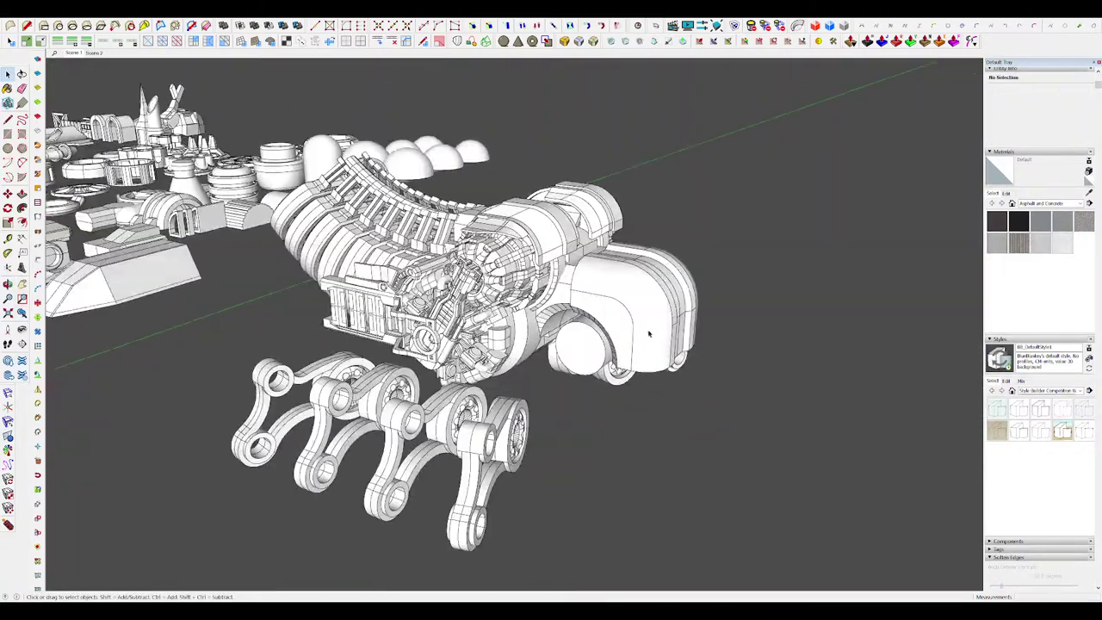
{"action": "key", "text": "space"}
{"action": "left_click", "coordinate": [593, 338]}
{"action": "scroll", "coordinate": [598, 334], "scroll_direction": "up", "scroll_amount": 5}
{"action": "left_click", "coordinate": [603, 324]}
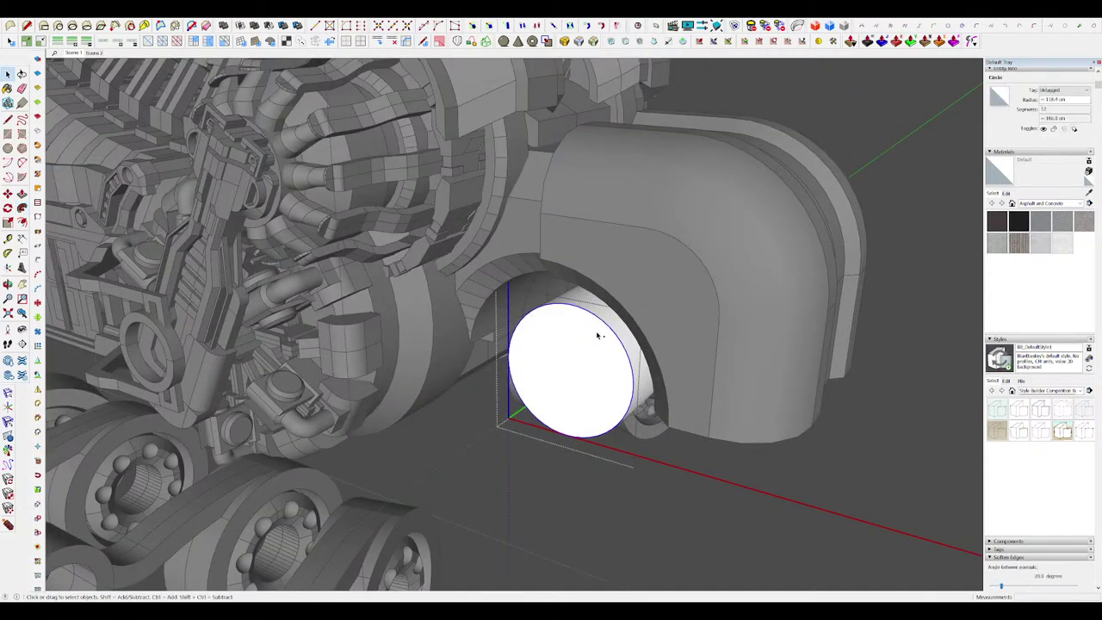
{"action": "scroll", "coordinate": [603, 332], "scroll_direction": "up", "scroll_amount": 2}
{"action": "key", "text": "f"}
{"action": "left_click", "coordinate": [606, 320]}
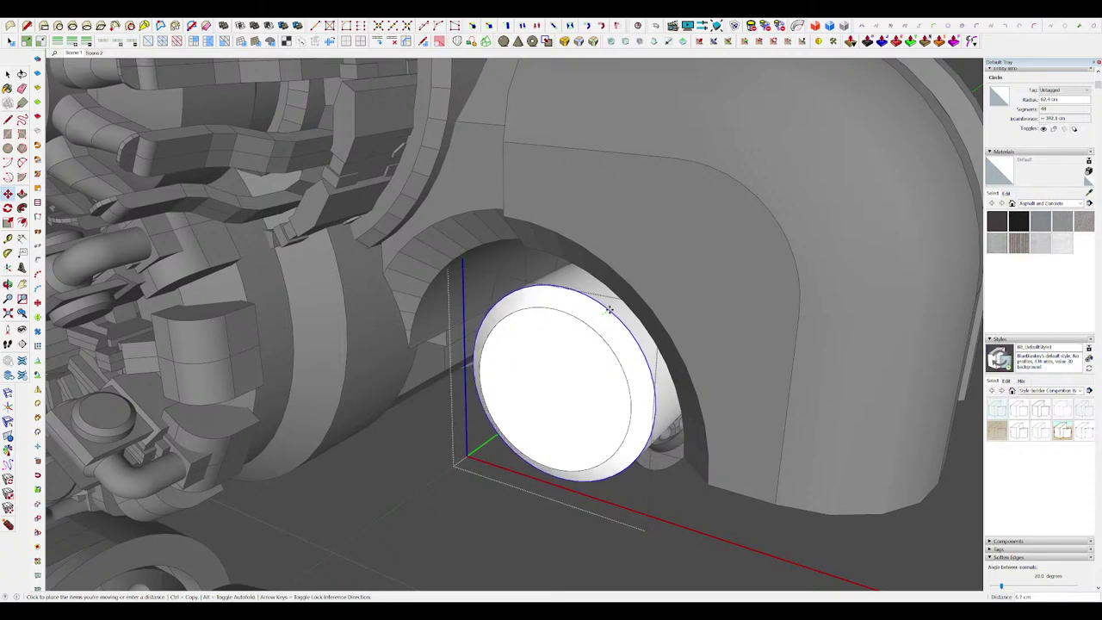
{"action": "left_click", "coordinate": [603, 310]}
Step: Offset the front circle again inward to create an inset inner ring
{"action": "scroll", "coordinate": [602, 310], "scroll_direction": "down", "scroll_amount": 1}
{"action": "key", "text": "space"}
{"action": "left_click", "coordinate": [586, 325]}
{"action": "scroll", "coordinate": [587, 325], "scroll_direction": "up", "scroll_amount": 1}
{"action": "key", "text": "f"}
{"action": "left_click", "coordinate": [585, 325]}
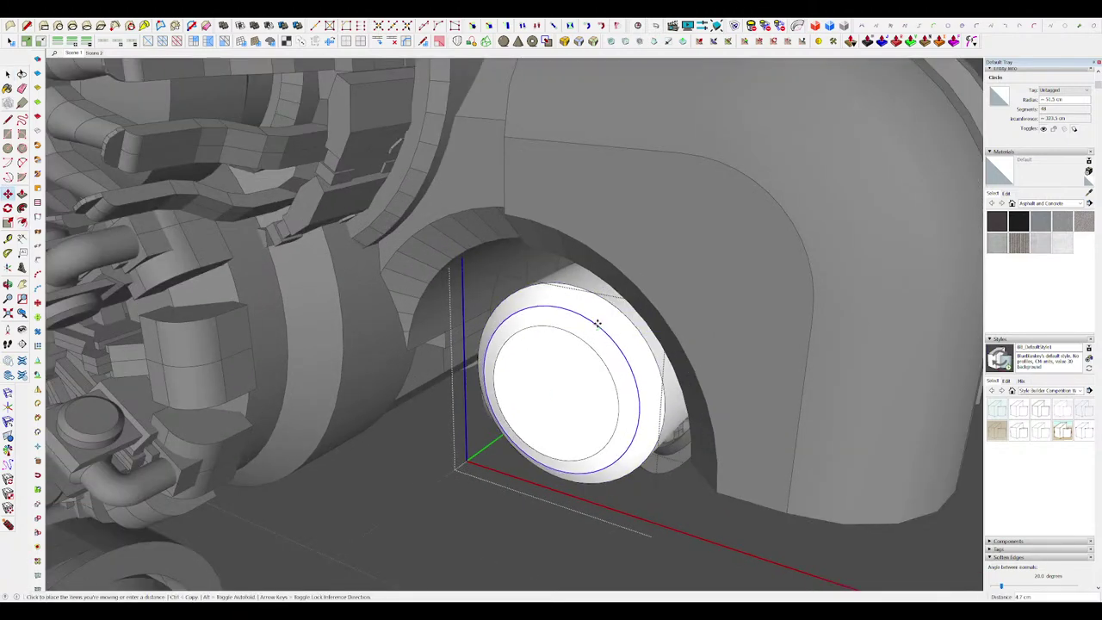
{"action": "scroll", "coordinate": [593, 329], "scroll_direction": "down", "scroll_amount": 6}
{"action": "left_click", "coordinate": [809, 402]}
Step: Exit the nested cylinder group and deselect it by clicking empty space
{"action": "left_click", "coordinate": [809, 402]}
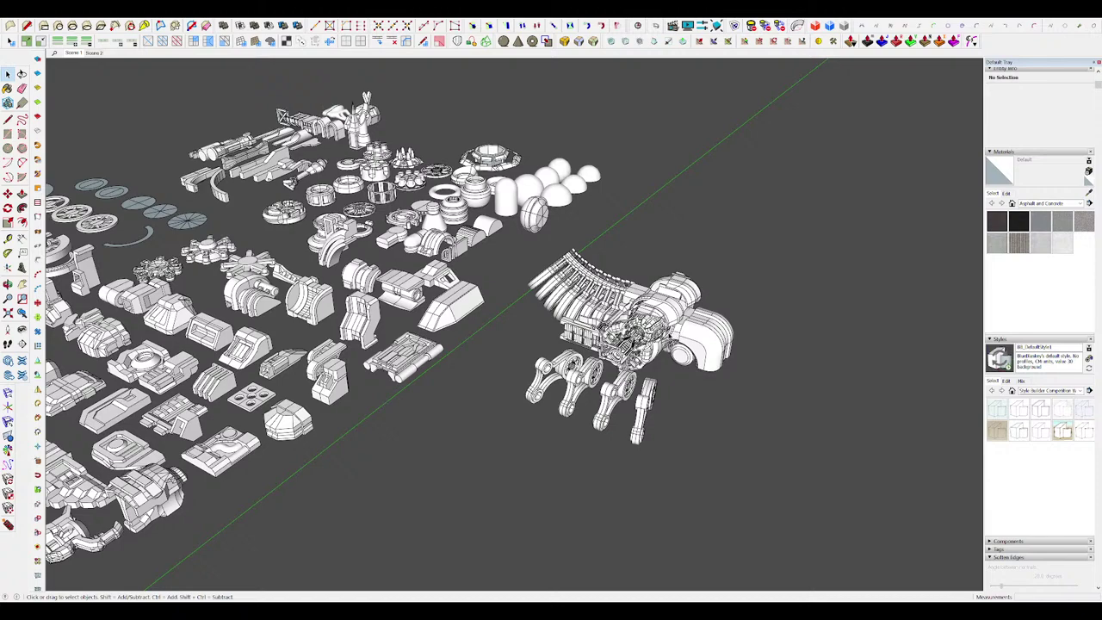
Step: Draw a diagonal across the beam's end face and push/pull the triangular corner away
{"action": "middle_click_drag", "start_coordinate": [698, 341], "coordinate": [748, 380]}
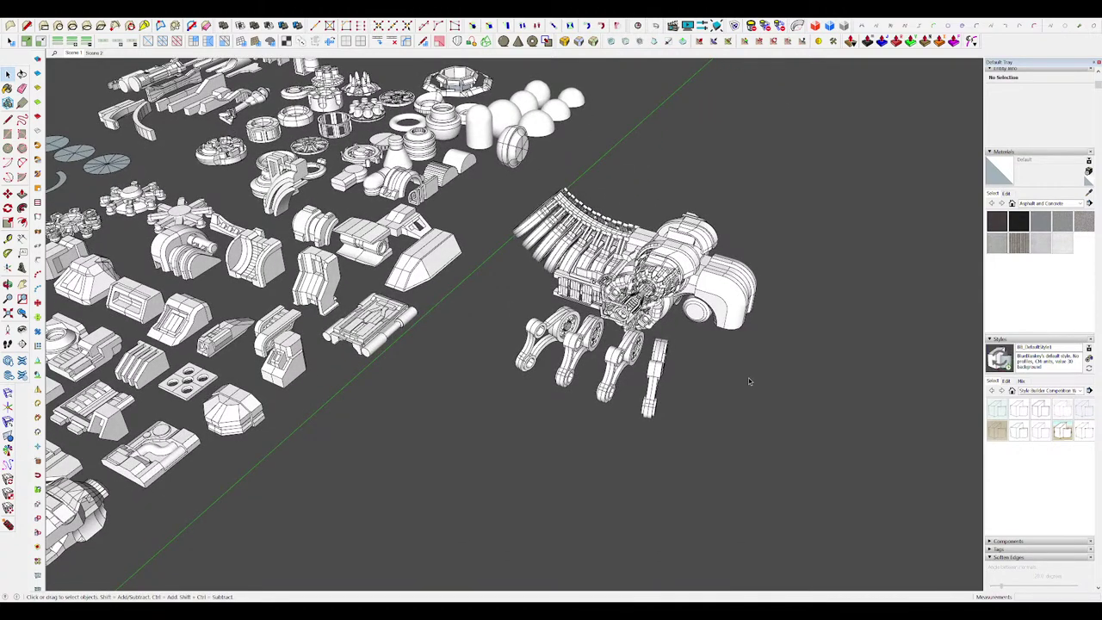
{"action": "scroll", "coordinate": [748, 380], "scroll_direction": "up", "scroll_amount": 1}
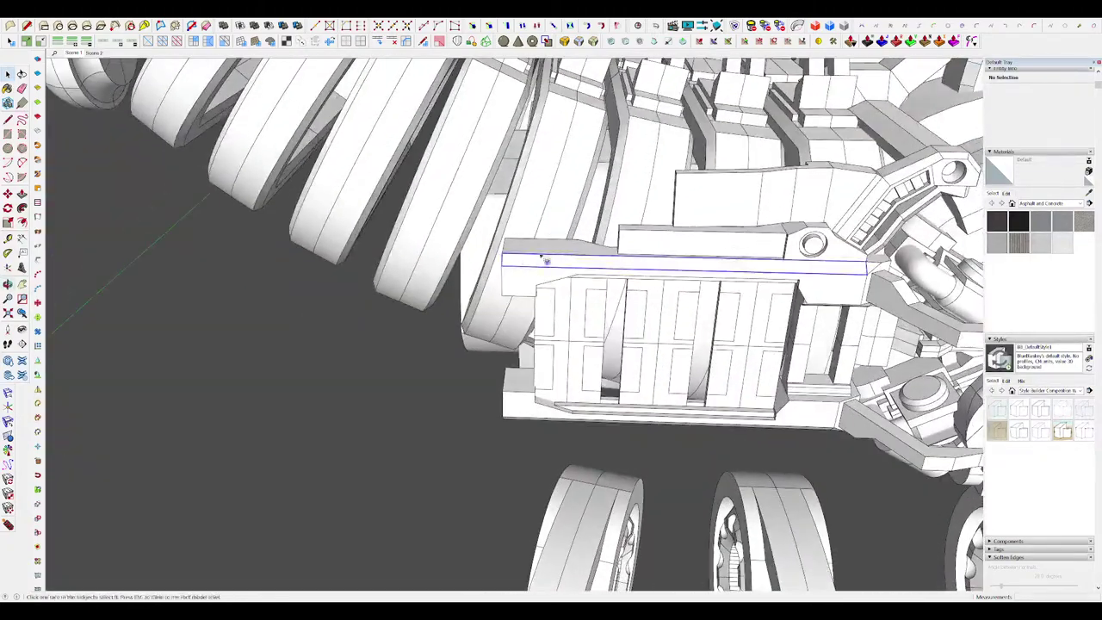
{"action": "left_click", "coordinate": [545, 260]}
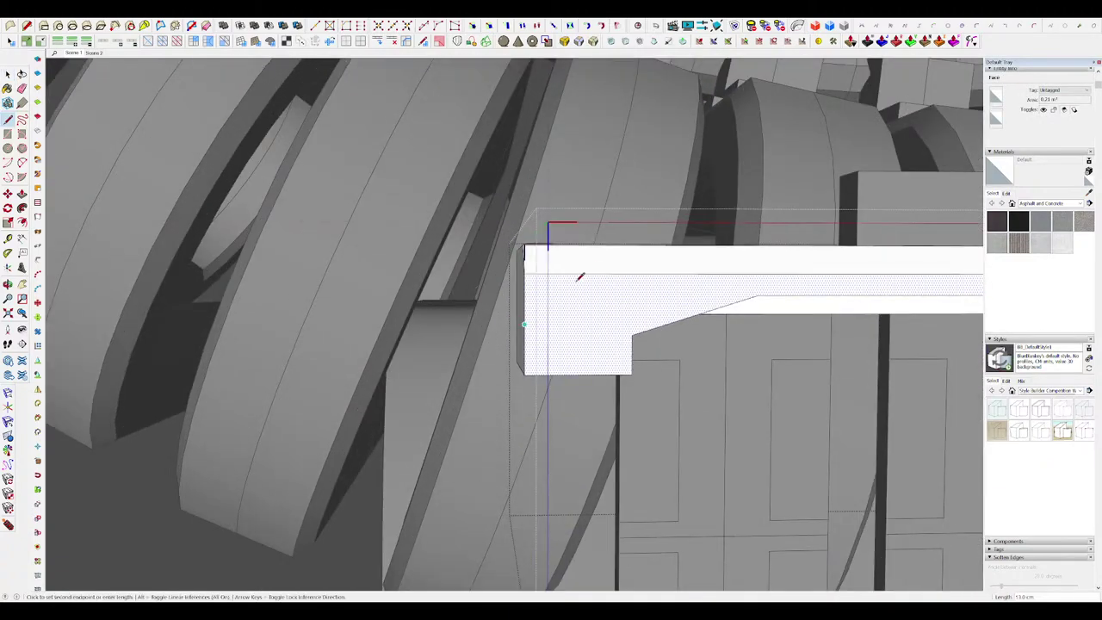
{"action": "left_click", "coordinate": [588, 274]}
{"action": "middle_click_drag", "start_coordinate": [590, 284], "coordinate": [688, 357]}
{"action": "key", "text": "p"}
{"action": "left_click", "coordinate": [560, 306]}
{"action": "left_click", "coordinate": [512, 297]}
Step: Move the beam-end edge to the right to angle the end
{"action": "middle_click_drag", "start_coordinate": [567, 327], "coordinate": [520, 249]}
{"action": "left_click", "coordinate": [512, 259]}
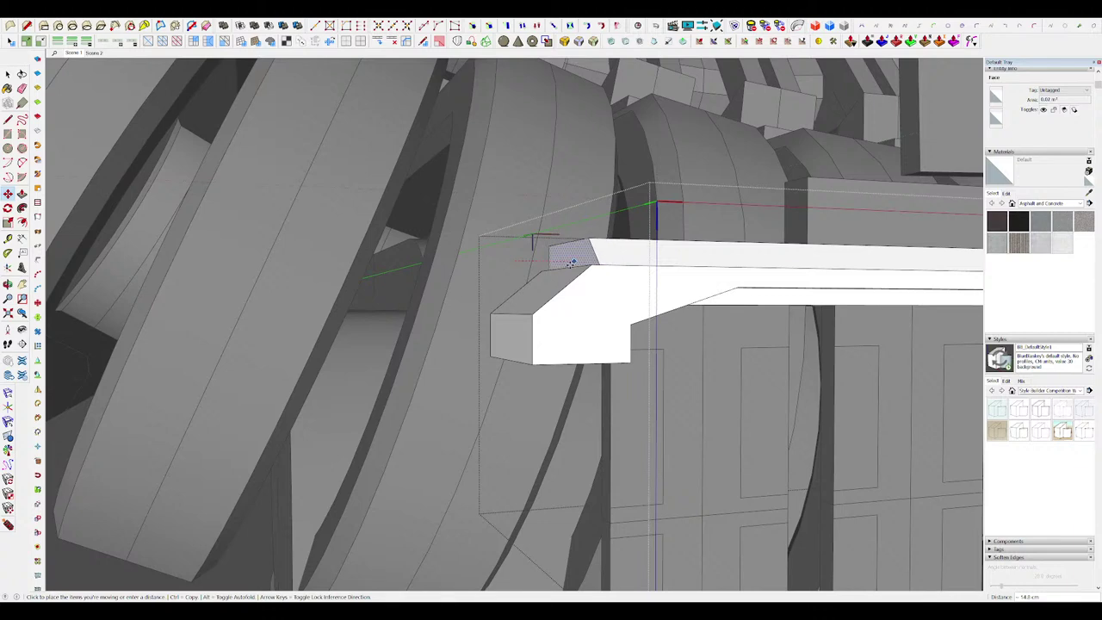
{"action": "middle_click_drag", "start_coordinate": [560, 263], "coordinate": [529, 322]}
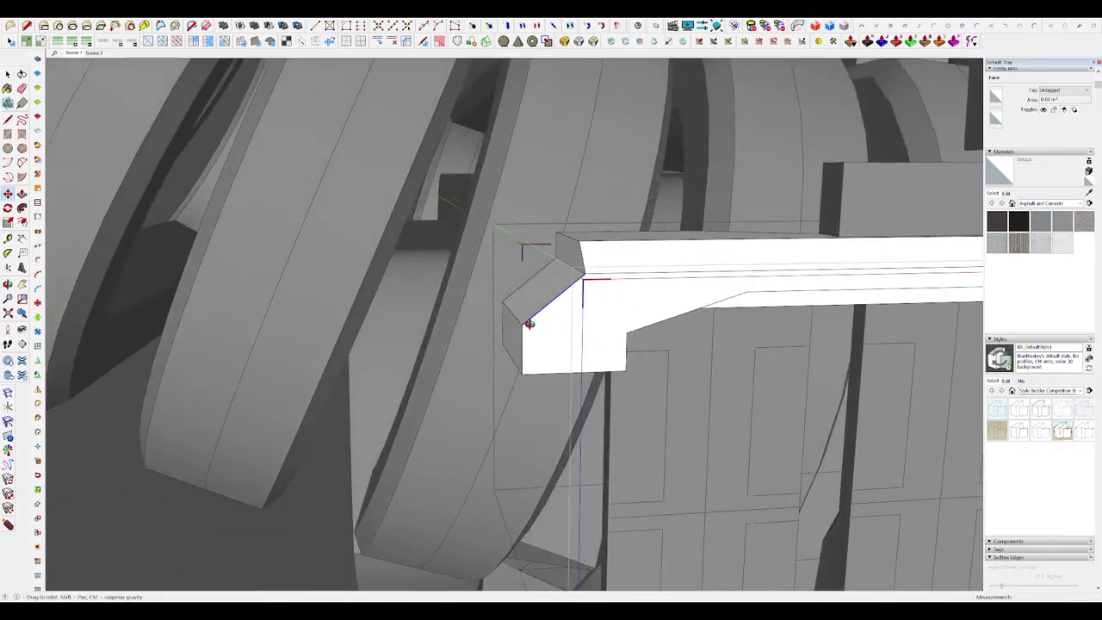
{"action": "left_click", "coordinate": [570, 237]}
{"action": "key", "text": "m"}
{"action": "left_click", "coordinate": [575, 240]}
{"action": "left_click", "coordinate": [609, 239]}
Step: Unhide the rest of the model, exit the nested groups and clear the selection
{"action": "middle_click_drag", "start_coordinate": [602, 239], "coordinate": [554, 274]}
{"action": "scroll", "coordinate": [554, 274], "scroll_direction": "down", "scroll_amount": 4}
{"action": "key", "text": "i"}
{"action": "scroll", "coordinate": [554, 274], "scroll_direction": "down", "scroll_amount": 3}
{"action": "key", "text": "space"}
{"action": "left_click", "coordinate": [501, 334]}
{"action": "scroll", "coordinate": [501, 335], "scroll_direction": "down", "scroll_amount": 3}
{"action": "left_click", "coordinate": [499, 337]}
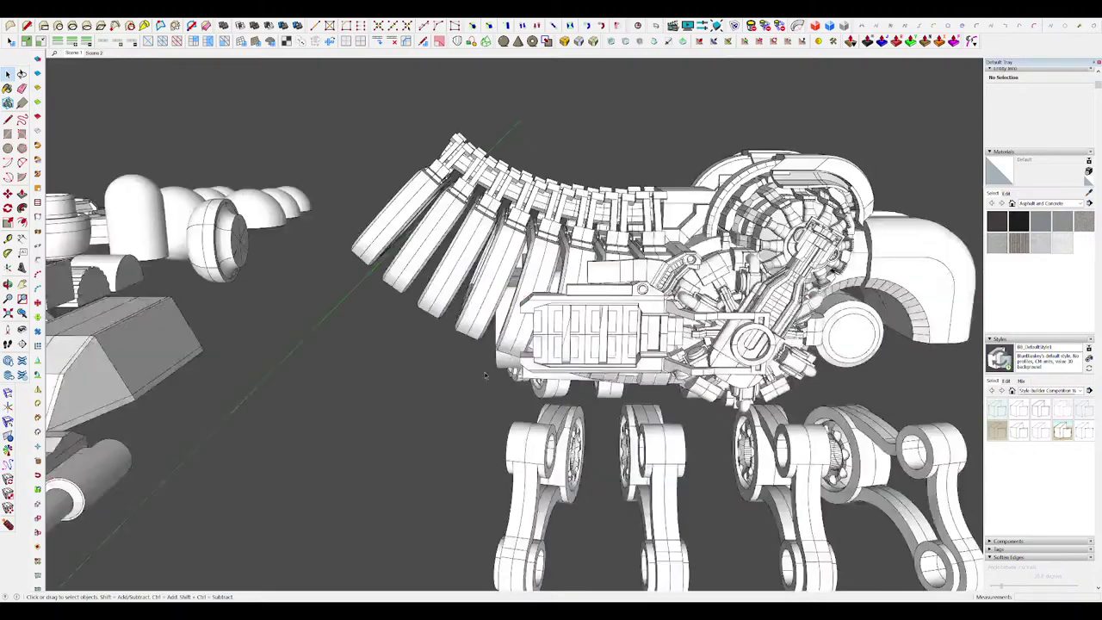
{"action": "scroll", "coordinate": [572, 340], "scroll_direction": "down", "scroll_amount": 3}
{"action": "middle_click_drag", "start_coordinate": [499, 336], "coordinate": [497, 383]}
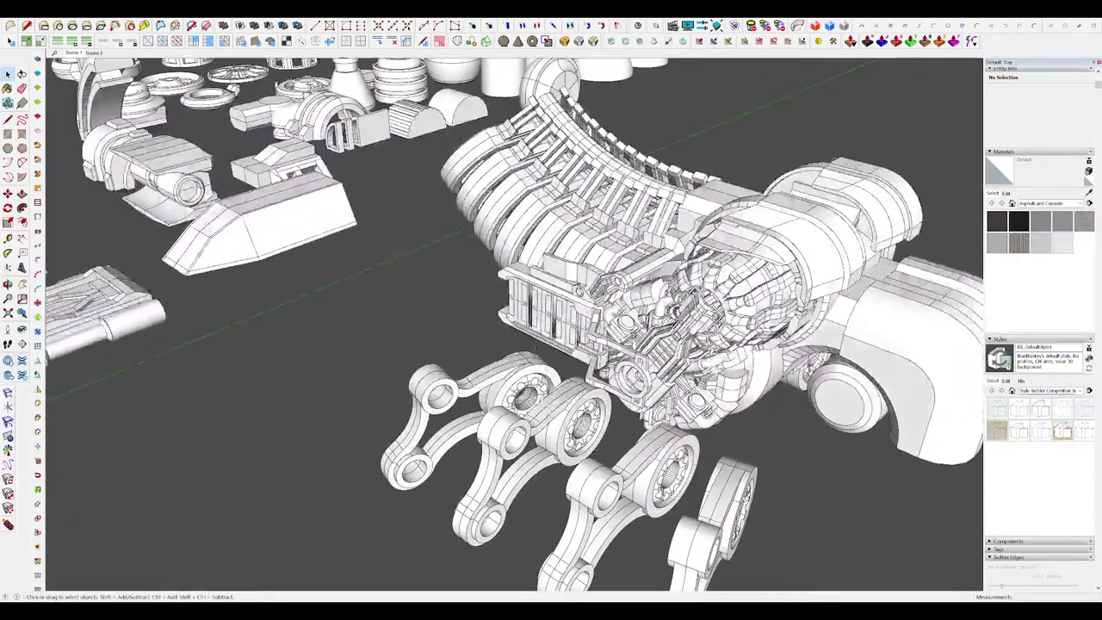
{"action": "scroll", "coordinate": [578, 339], "scroll_direction": "up", "scroll_amount": 7}
Step: Edit the side panel component and push the inset window faces 1.6 cm inward
{"action": "left_click", "coordinate": [579, 356]}
{"action": "double_click", "coordinate": [581, 375]}
{"action": "scroll", "coordinate": [582, 376], "scroll_direction": "up", "scroll_amount": 6}
{"action": "key", "text": "p"}
{"action": "left_click", "coordinate": [583, 377]}
{"action": "left_click", "coordinate": [586, 384]}
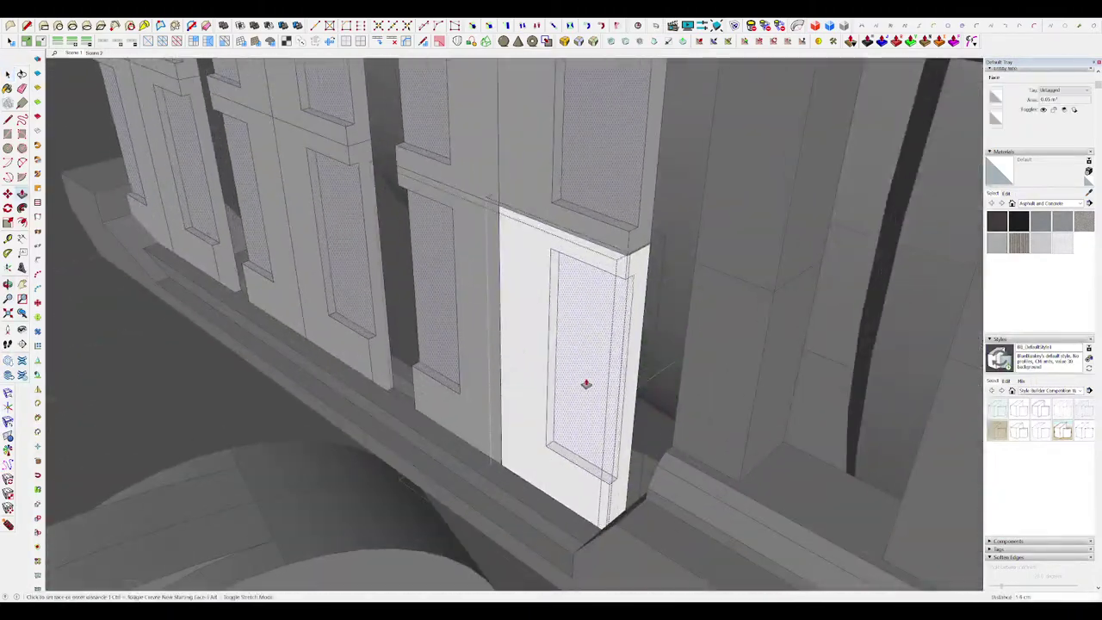
{"action": "scroll", "coordinate": [575, 361], "scroll_direction": "down", "scroll_amount": 5}
Step: Isolate the panel and pull its back face out 3.6 cm
{"action": "key", "text": "i"}
{"action": "scroll", "coordinate": [592, 353], "scroll_direction": "up", "scroll_amount": 5}
{"action": "middle_click_drag", "start_coordinate": [592, 353], "coordinate": [536, 388]}
{"action": "key", "text": "p"}
{"action": "left_click", "coordinate": [574, 350]}
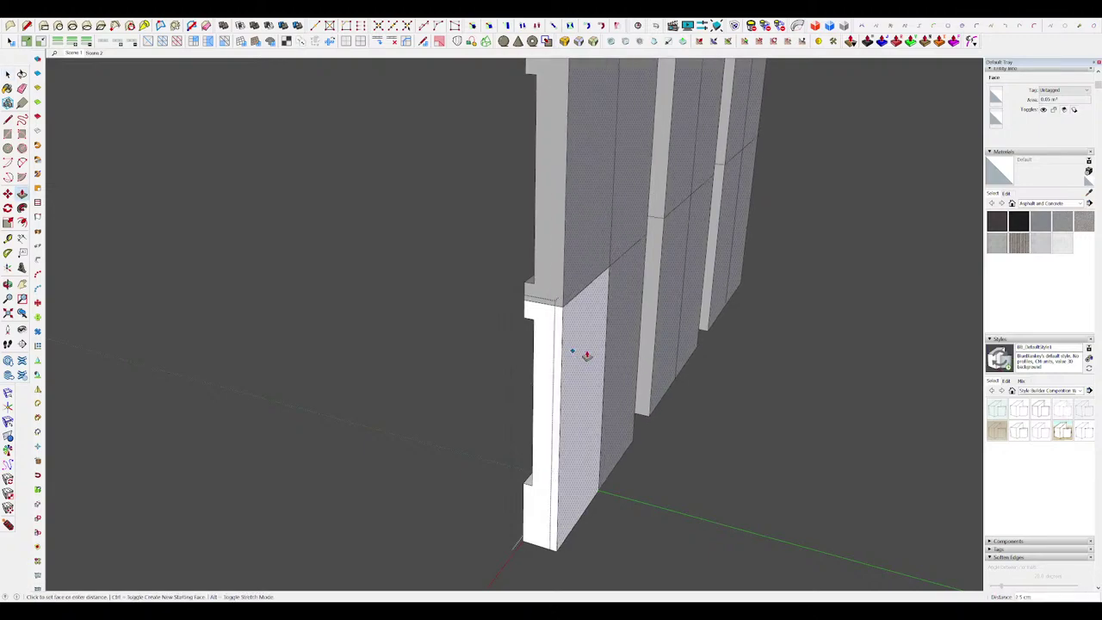
{"action": "left_click", "coordinate": [591, 353]}
Step: Push the inset panel face 2.7 cm inward with the rest of the model shown
{"action": "key", "text": "i"}
{"action": "middle_click_drag", "start_coordinate": [591, 353], "coordinate": [570, 377]}
{"action": "left_click", "coordinate": [577, 394]}
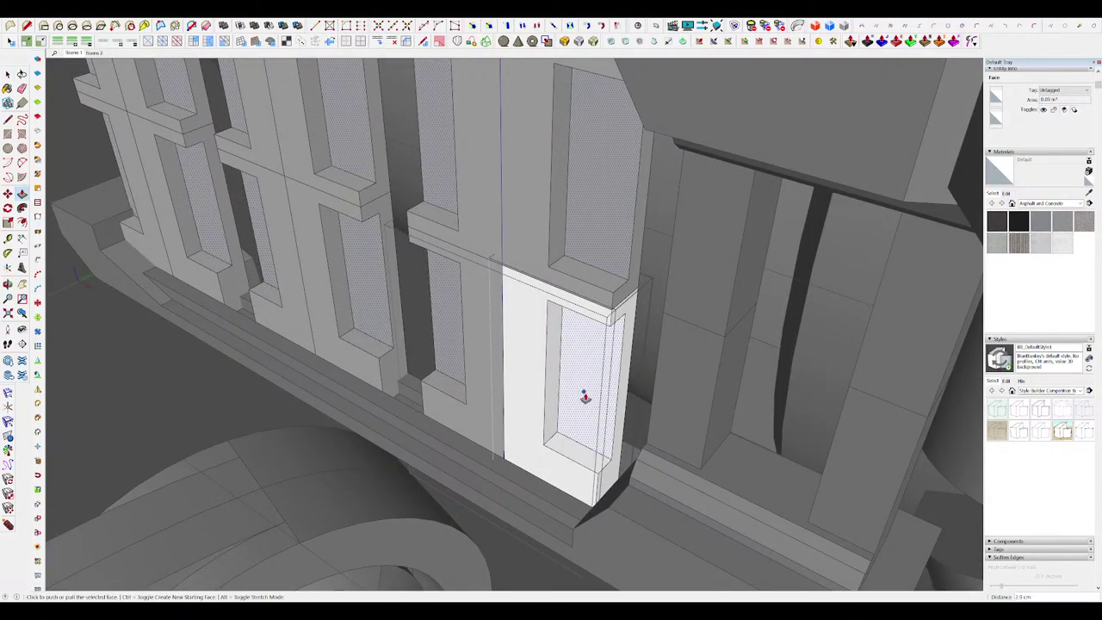
{"action": "left_click", "coordinate": [584, 396]}
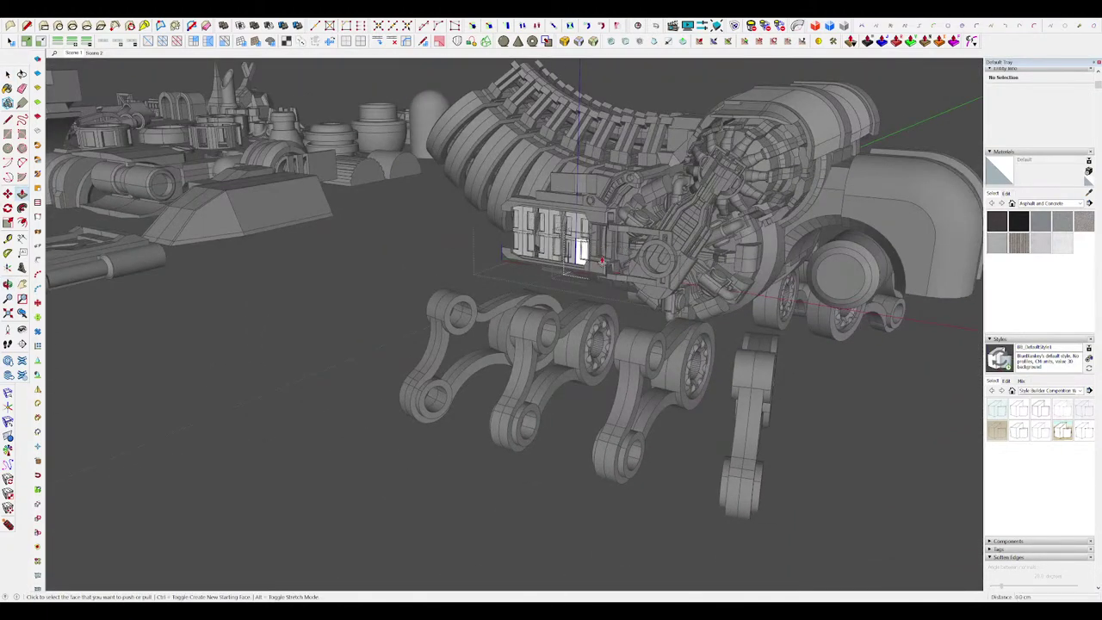
Step: Push the recess face of the white panel down
{"action": "middle_click_drag", "start_coordinate": [602, 260], "coordinate": [579, 297]}
{"action": "key", "text": "space"}
{"action": "scroll", "coordinate": [534, 344], "scroll_direction": "down", "scroll_amount": 4}
{"action": "scroll", "coordinate": [574, 357], "scroll_direction": "up", "scroll_amount": 10}
{"action": "middle_click_drag", "start_coordinate": [578, 349], "coordinate": [588, 150]}
{"action": "scroll", "coordinate": [588, 149], "scroll_direction": "down", "scroll_amount": 5}
{"action": "scroll", "coordinate": [588, 149], "scroll_direction": "up", "scroll_amount": 5}
{"action": "left_click", "coordinate": [590, 194]}
Step: Isolate the panel, start a line at the recess corner, then unhide the model
{"action": "key", "text": "i"}
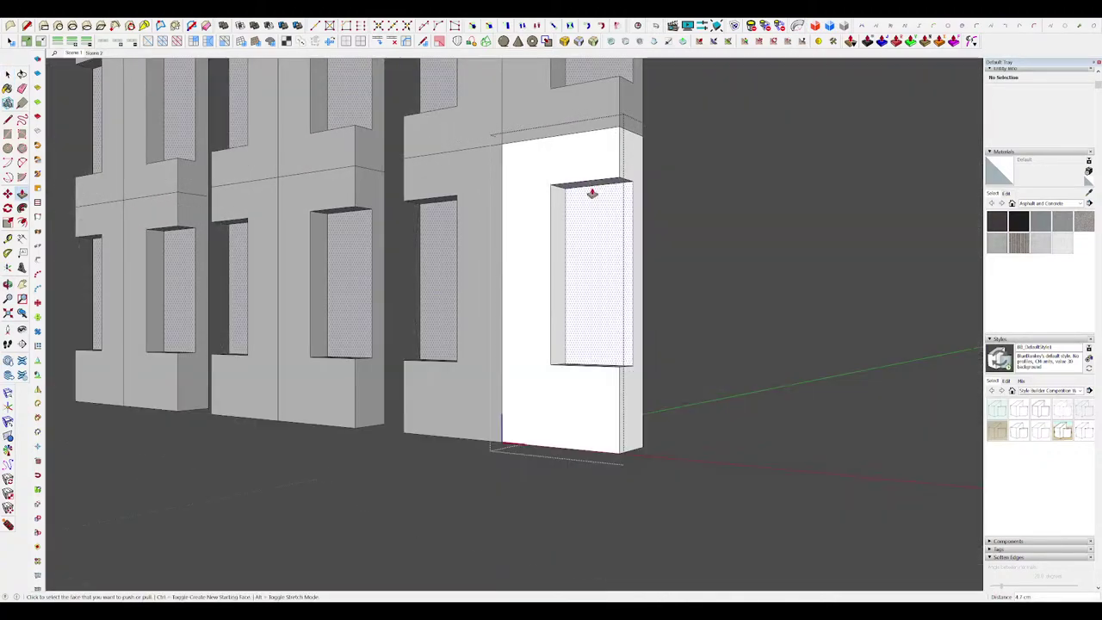
{"action": "middle_click_drag", "start_coordinate": [591, 195], "coordinate": [608, 104]}
{"action": "key", "text": "space"}
{"action": "left_click", "coordinate": [636, 175]}
{"action": "key", "text": "l"}
{"action": "left_click", "coordinate": [637, 178]}
{"action": "mouse_move", "coordinate": [594, 171]}
{"action": "middle_mouse_down"}
{"action": "mouse_move", "coordinate": [627, 123]}
{"action": "mouse_move", "coordinate": [626, 363]}
{"action": "mouse_move", "coordinate": [608, 327]}
{"action": "mouse_move", "coordinate": [593, 352]}
{"action": "middle_mouse_up"}
{"action": "key", "text": "m"}
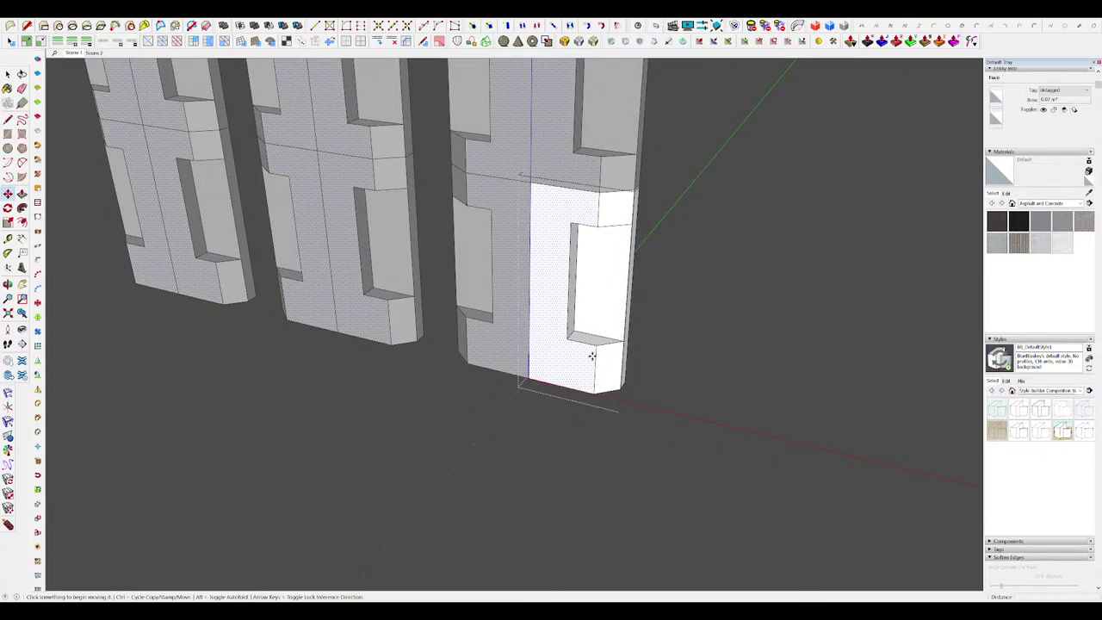
{"action": "key", "text": "space"}
{"action": "scroll", "coordinate": [592, 356], "scroll_direction": "down", "scroll_amount": 6}
{"action": "key", "text": "i"}
{"action": "scroll", "coordinate": [592, 351], "scroll_direction": "down", "scroll_amount": 5}
Step: Exit component editing, draw a rectangle on the bracket beam and extrude it into an upright block
{"action": "left_click", "coordinate": [784, 425]}
{"action": "middle_click_drag", "start_coordinate": [689, 378], "coordinate": [461, 304]}
{"action": "left_click", "coordinate": [784, 425]}
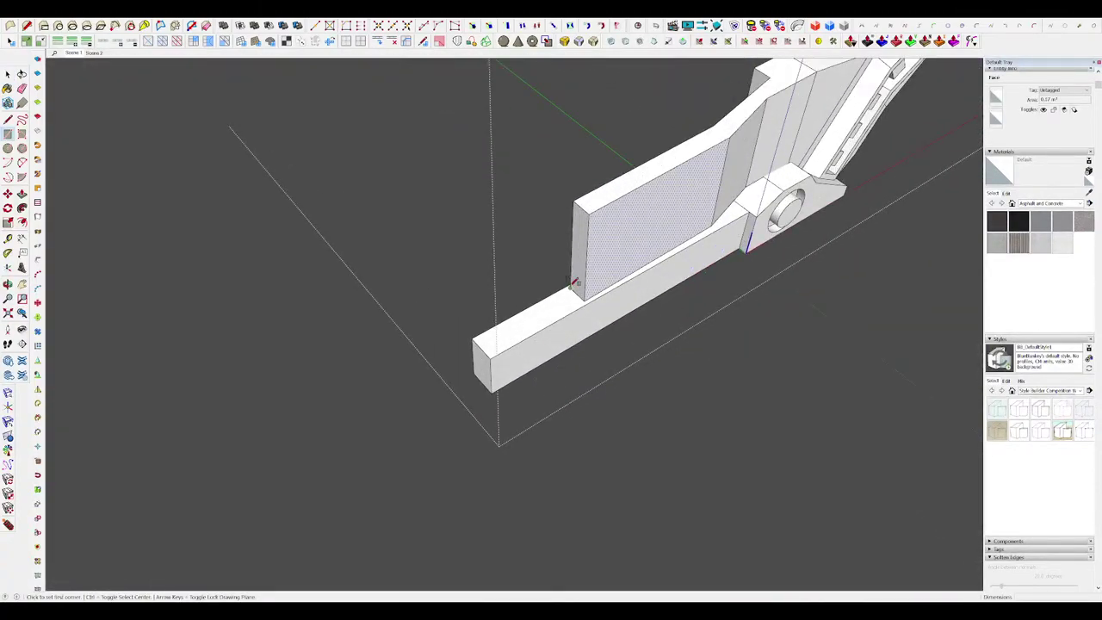
{"action": "left_click", "coordinate": [551, 324]}
{"action": "key", "text": "p"}
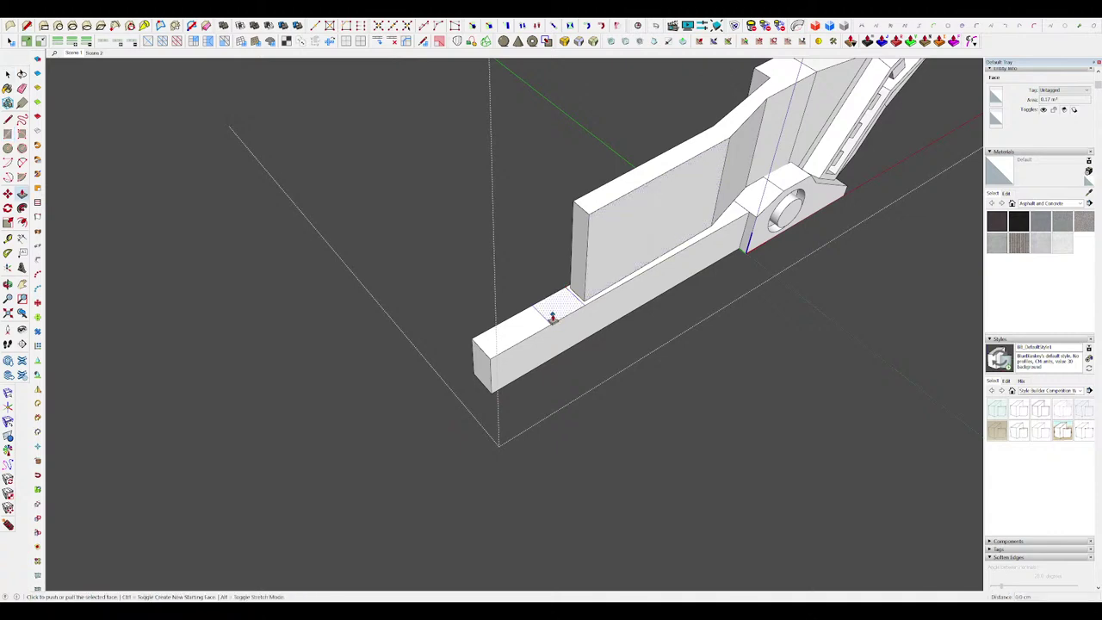
{"action": "left_click", "coordinate": [553, 315]}
{"action": "left_click", "coordinate": [574, 203]}
{"action": "middle_click_drag", "start_coordinate": [574, 203], "coordinate": [327, 161]}
{"action": "scroll", "coordinate": [656, 339], "scroll_direction": "up", "scroll_amount": 4}
{"action": "mouse_move", "coordinate": [656, 342]}
{"action": "middle_mouse_down"}
{"action": "mouse_move", "coordinate": [615, 412]}
{"action": "mouse_move", "coordinate": [593, 342]}
{"action": "middle_mouse_up"}
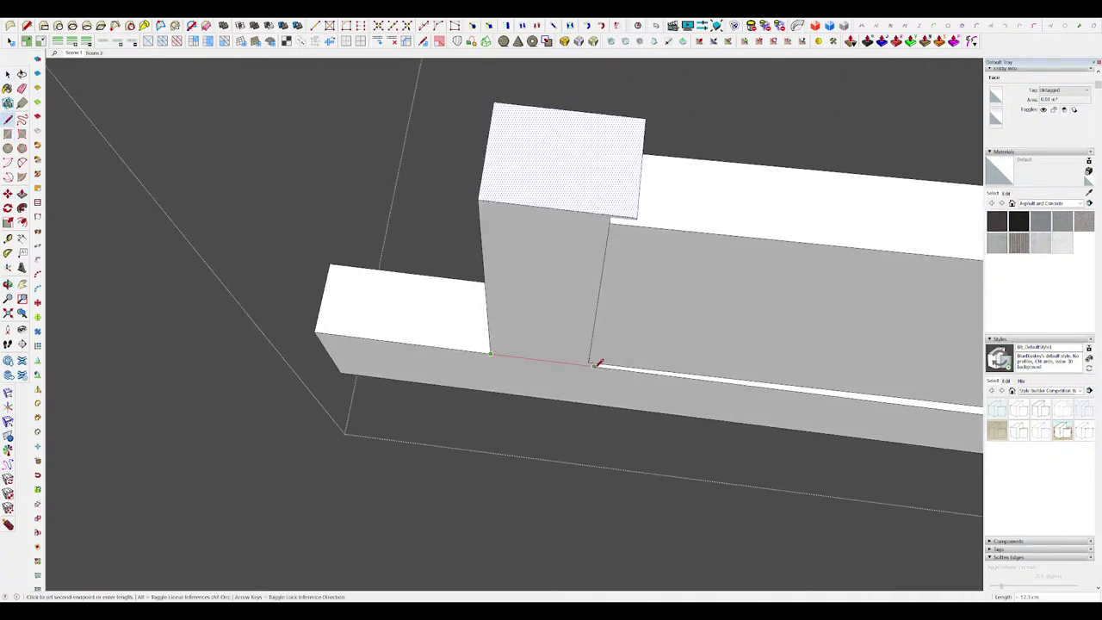
Step: Split the block with a line at its corner and push its side face to form the tall post
{"action": "left_click", "coordinate": [594, 365]}
{"action": "key", "text": "p"}
{"action": "left_click", "coordinate": [566, 285]}
{"action": "key", "text": "ctrl+z"}
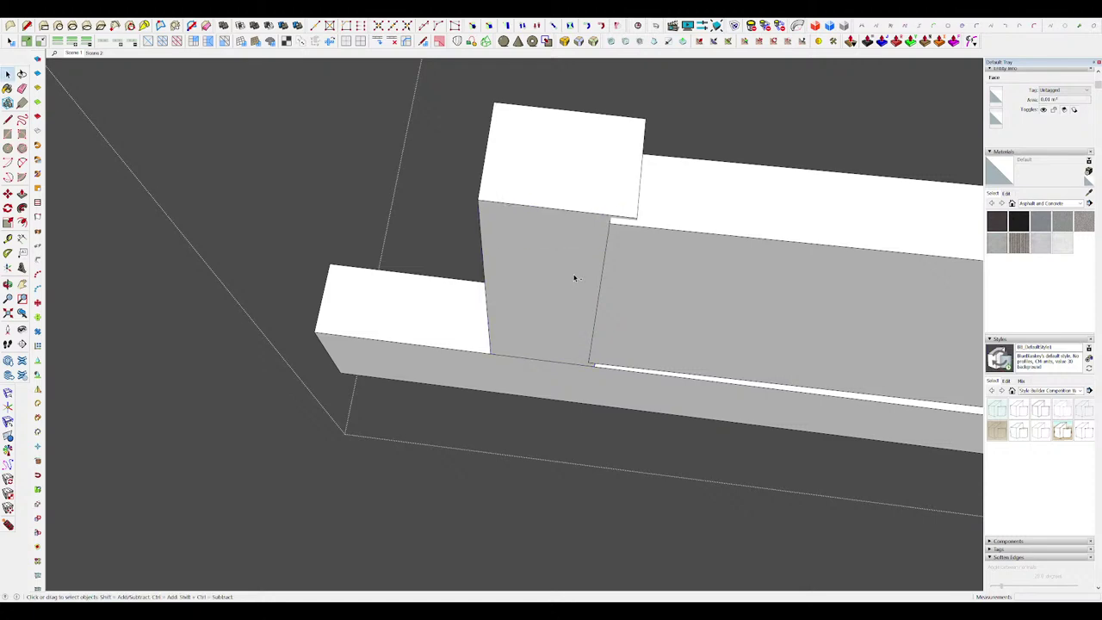
{"action": "key", "text": "p"}
{"action": "left_click", "coordinate": [576, 275]}
{"action": "key", "text": "Escape"}
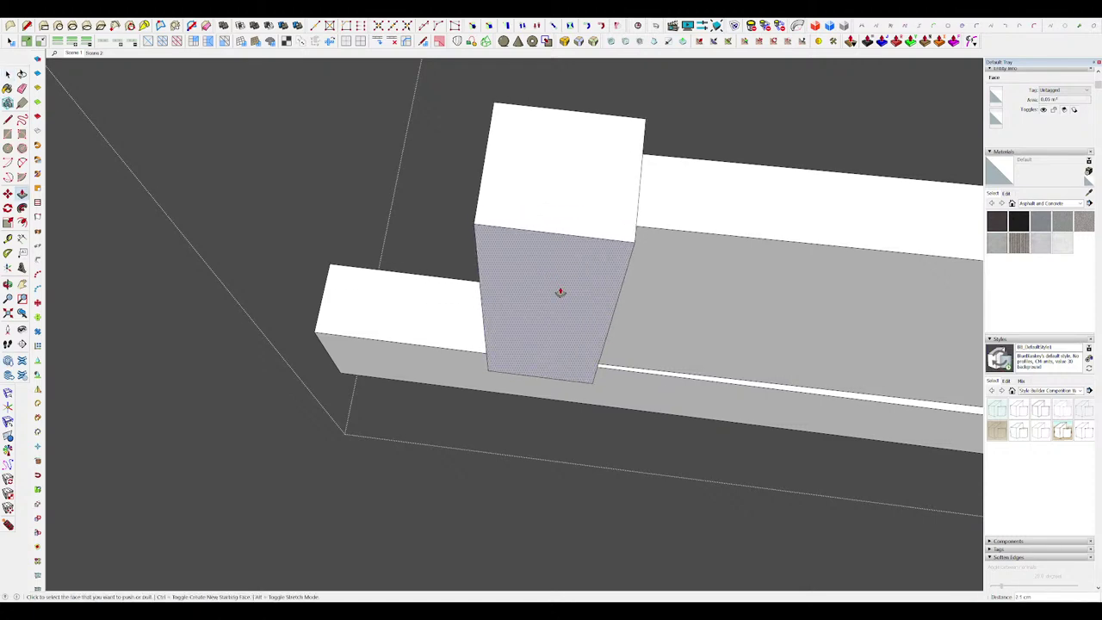
{"action": "middle_click_drag", "start_coordinate": [559, 292], "coordinate": [625, 243]}
{"action": "left_click", "coordinate": [599, 450]}
{"action": "scroll", "coordinate": [625, 243], "scroll_direction": "down", "scroll_amount": 8}
{"action": "key", "text": "space"}
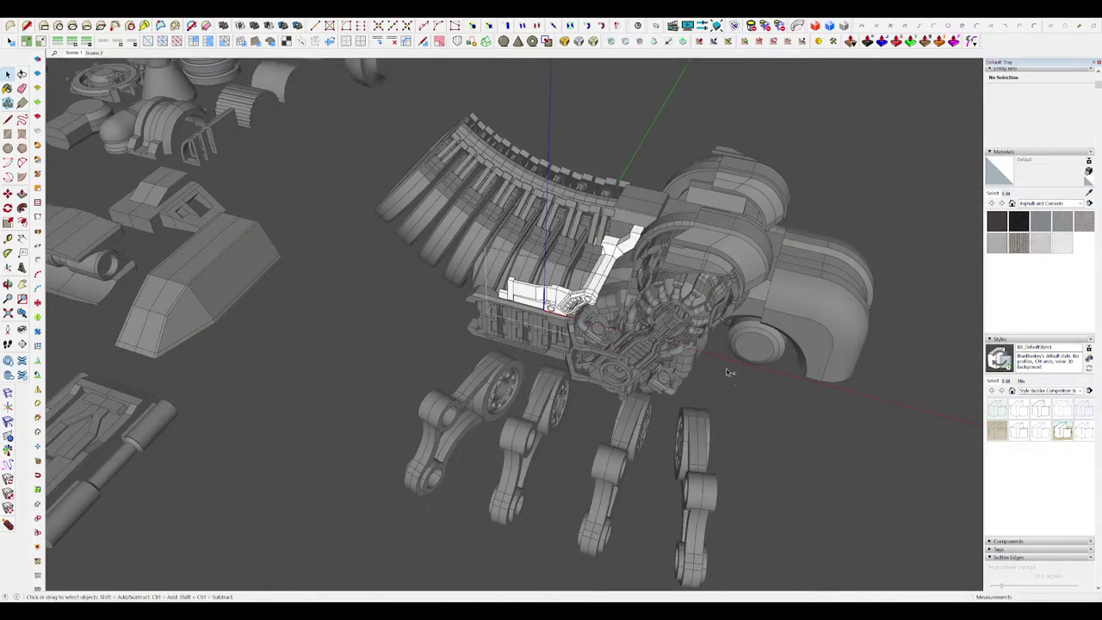
Step: Extend the white box's end face out 31.1 cm, then push it further
{"action": "middle_click_drag", "start_coordinate": [701, 353], "coordinate": [747, 337]}
{"action": "scroll", "coordinate": [585, 312], "scroll_direction": "up", "scroll_amount": 8}
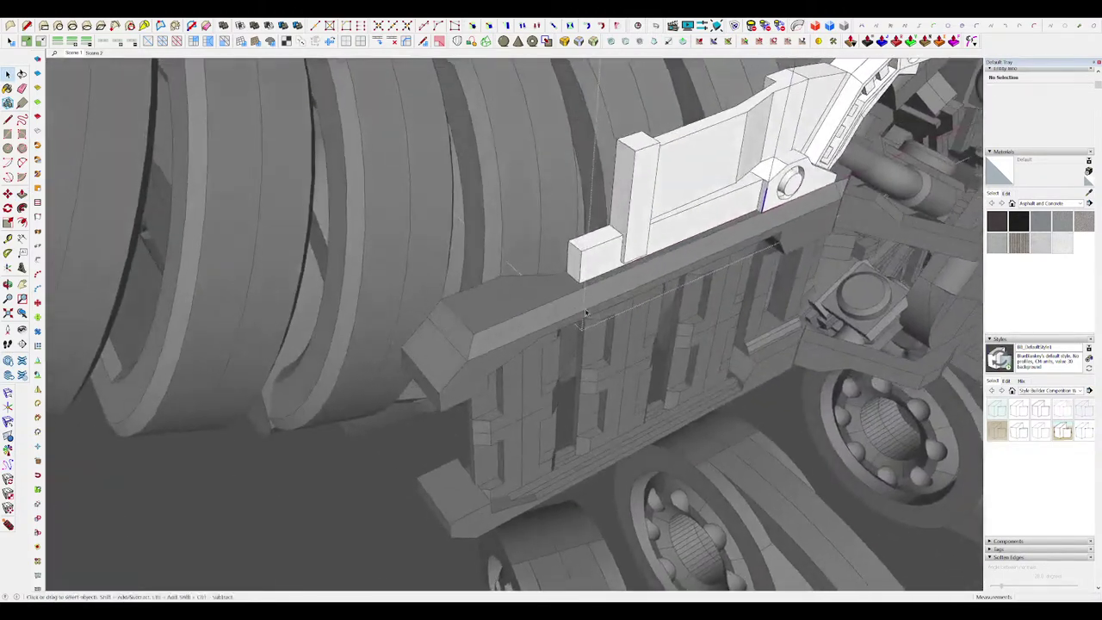
{"action": "key", "text": "p"}
{"action": "left_click", "coordinate": [579, 239]}
{"action": "left_click", "coordinate": [460, 307]}
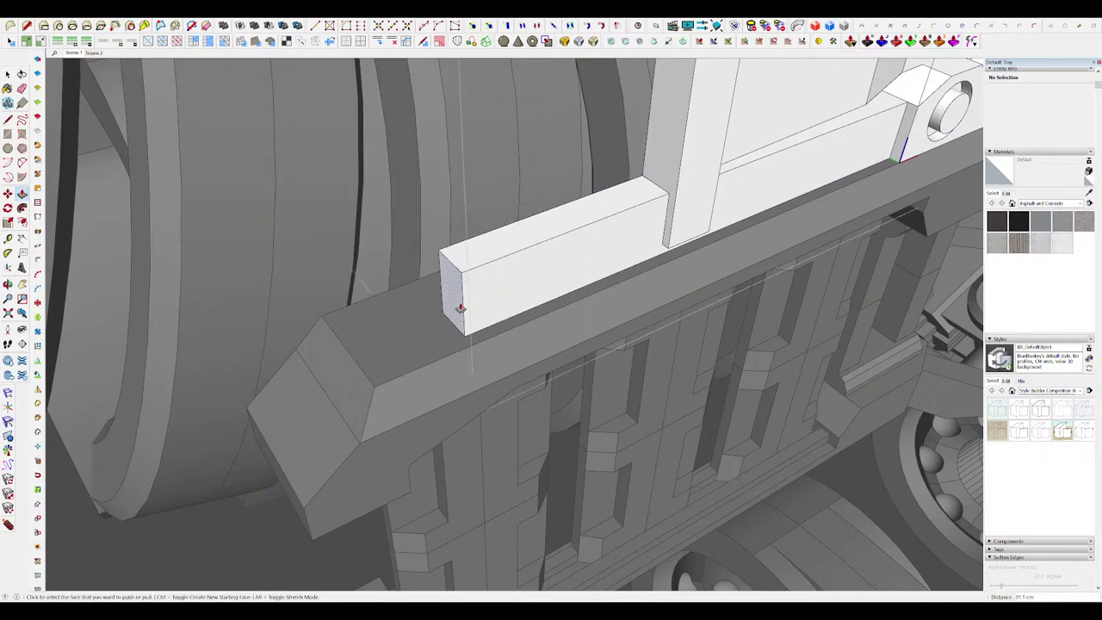
{"action": "scroll", "coordinate": [459, 308], "scroll_direction": "down", "scroll_amount": 6}
{"action": "middle_click_drag", "start_coordinate": [516, 293], "coordinate": [680, 318]}
{"action": "scroll", "coordinate": [589, 293], "scroll_direction": "up", "scroll_amount": 5}
{"action": "left_click", "coordinate": [589, 292]}
{"action": "left_click", "coordinate": [560, 301]}
Step: Raise the box's top, draw an arc across its face and cut away the part above it
{"action": "left_click", "coordinate": [705, 255]}
{"action": "left_click", "coordinate": [726, 187]}
{"action": "middle_click_drag", "start_coordinate": [726, 186], "coordinate": [653, 153]}
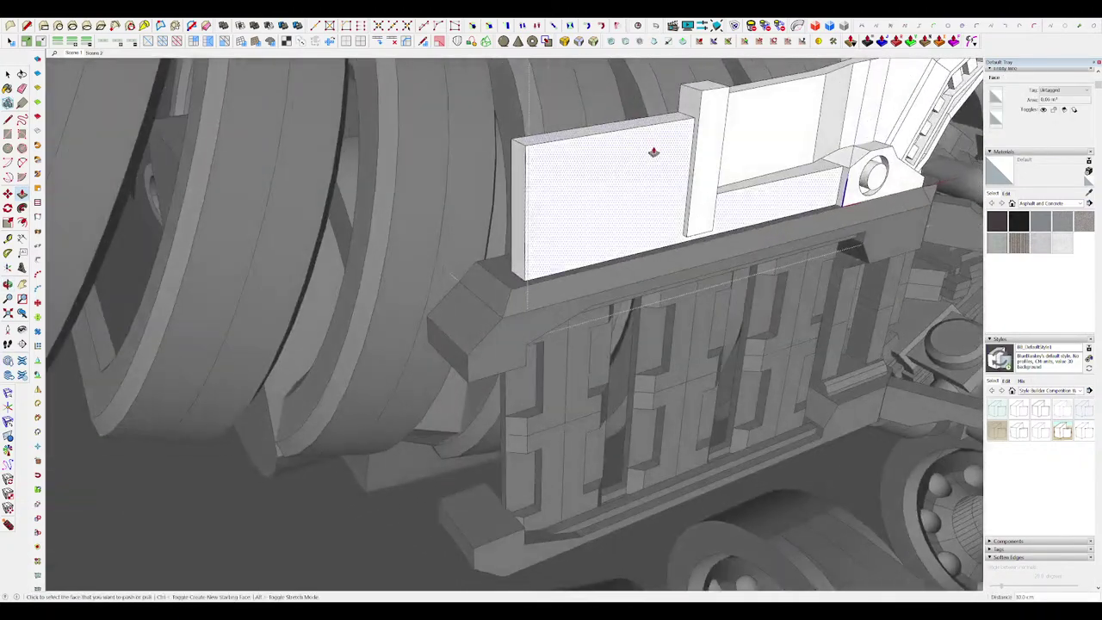
{"action": "key", "text": "a"}
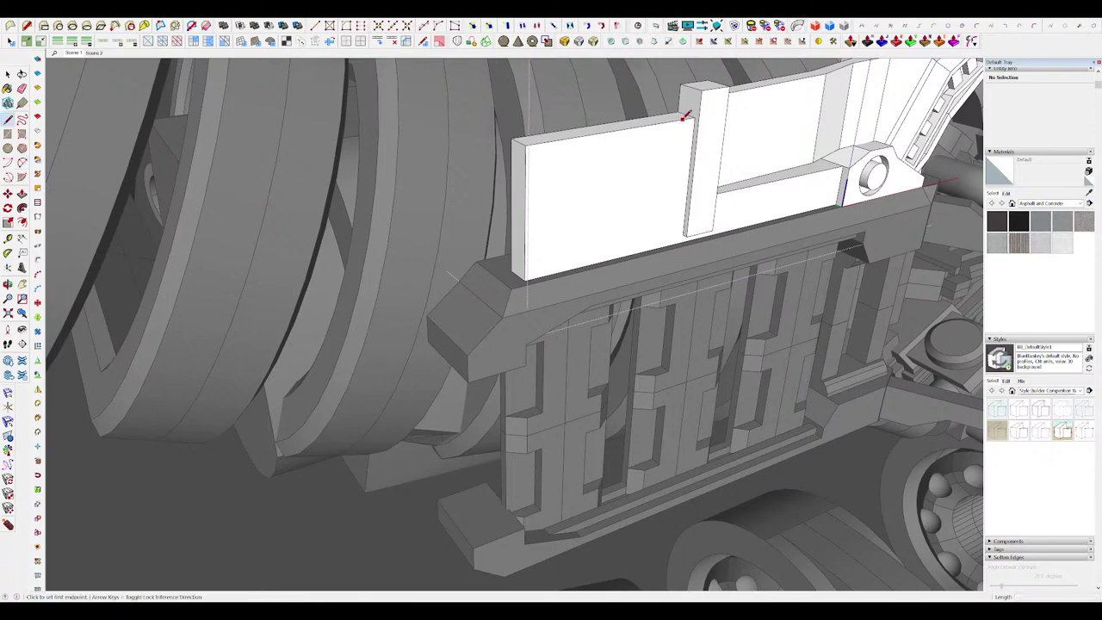
{"action": "left_click", "coordinate": [614, 207]}
{"action": "key", "text": "p"}
{"action": "left_click", "coordinate": [574, 186]}
{"action": "left_click", "coordinate": [514, 171]}
Step: With the rest of the model hidden, raise the curve's end face to post height
{"action": "scroll", "coordinate": [577, 202], "scroll_direction": "down", "scroll_amount": 5}
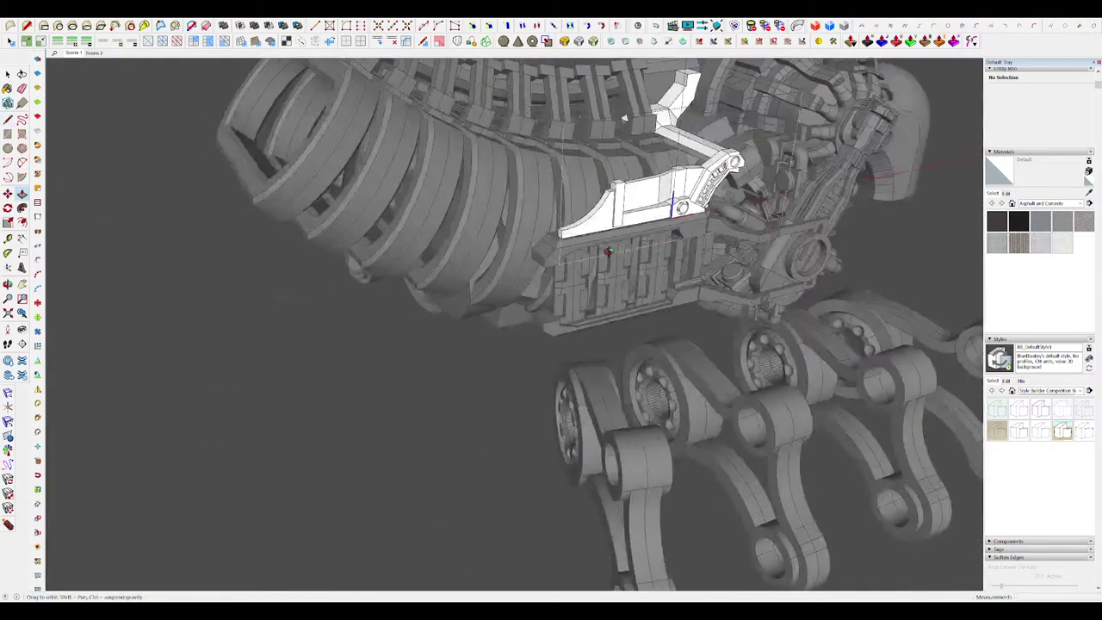
{"action": "middle_click_drag", "start_coordinate": [577, 202], "coordinate": [602, 234]}
{"action": "scroll", "coordinate": [613, 199], "scroll_direction": "up", "scroll_amount": 6}
{"action": "key", "text": "i"}
{"action": "left_click", "coordinate": [661, 201]}
{"action": "left_click", "coordinate": [694, 132]}
{"action": "key", "text": "i"}
{"action": "scroll", "coordinate": [610, 231], "scroll_direction": "down", "scroll_amount": 4}
{"action": "scroll", "coordinate": [534, 280], "scroll_direction": "up", "scroll_amount": 4}
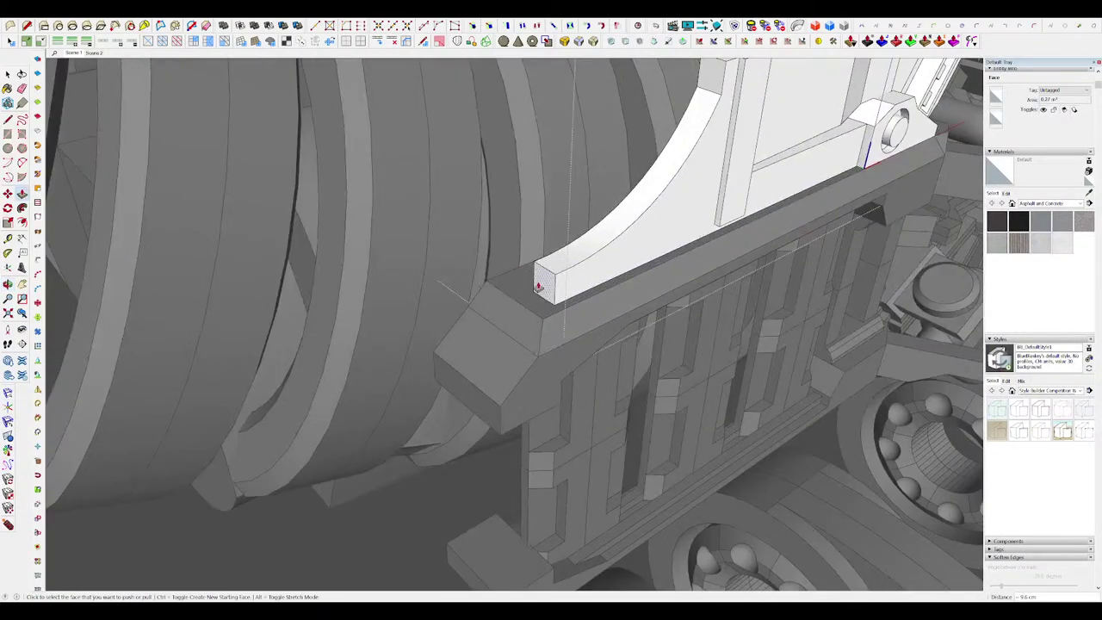
Step: Push the small end face level with the step to form the raised lip at the tip
{"action": "key", "text": "r"}
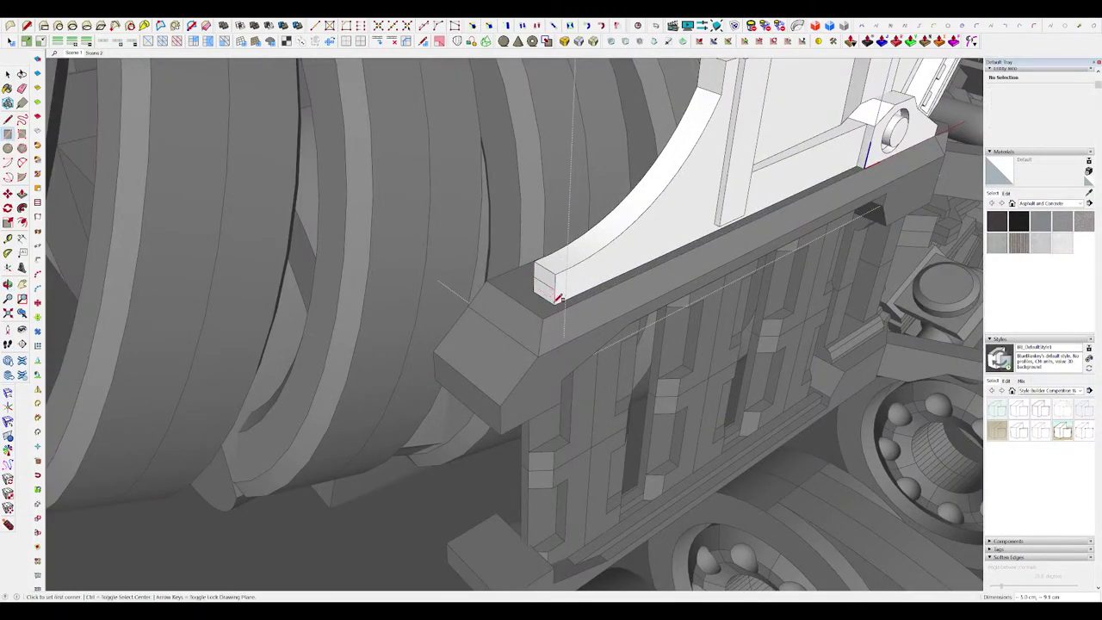
{"action": "left_click", "coordinate": [533, 315]}
{"action": "key", "text": "space"}
{"action": "scroll", "coordinate": [525, 284], "scroll_direction": "up", "scroll_amount": 3}
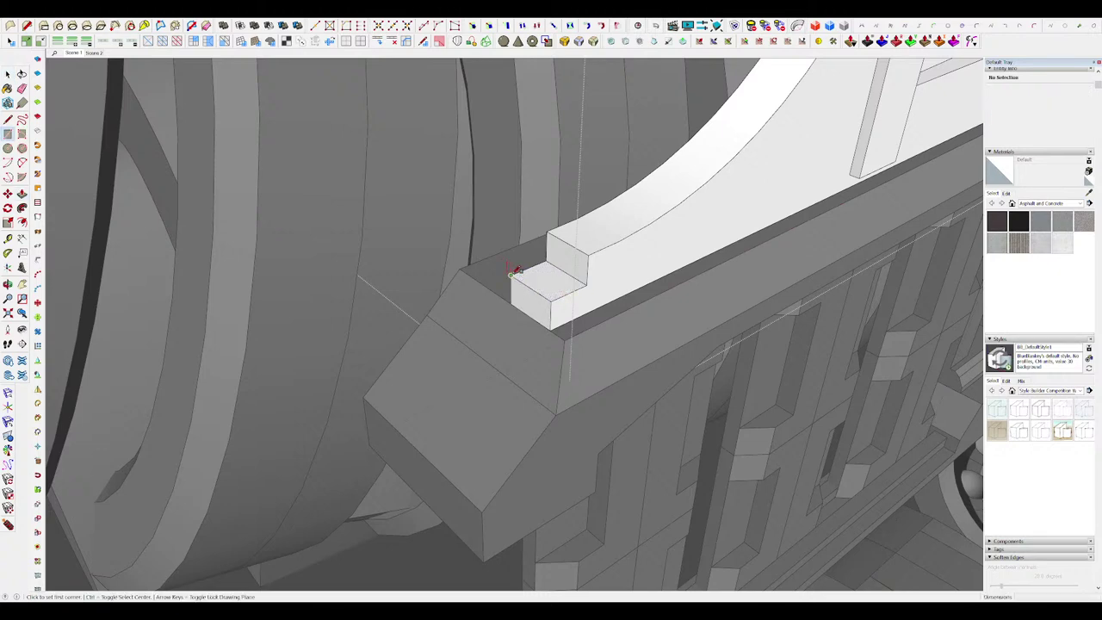
{"action": "left_click", "coordinate": [588, 261]}
{"action": "key", "text": "space"}
{"action": "scroll", "coordinate": [429, 334], "scroll_direction": "down", "scroll_amount": 4}
{"action": "middle_click_drag", "start_coordinate": [429, 334], "coordinate": [508, 340]}
{"action": "scroll", "coordinate": [516, 322], "scroll_direction": "down", "scroll_amount": 6}
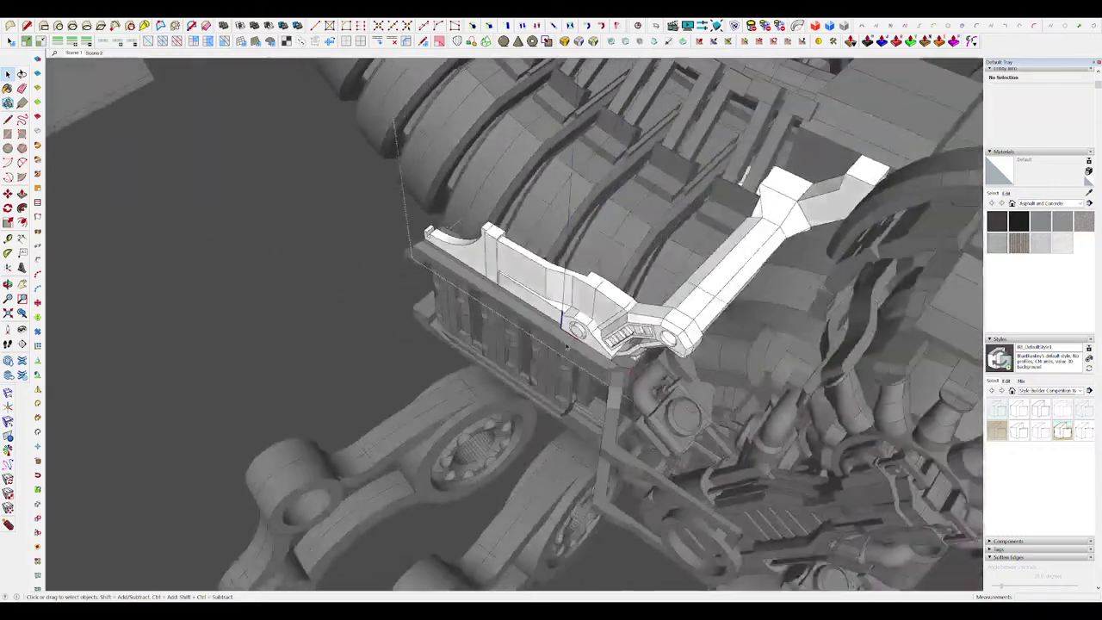
{"action": "scroll", "coordinate": [728, 418], "scroll_direction": "down", "scroll_amount": 3}
Step: Close the bracket group, select the arc edge of the panel and offset it
{"action": "left_click", "coordinate": [762, 421]}
{"action": "middle_click_drag", "start_coordinate": [728, 417], "coordinate": [756, 421]}
{"action": "scroll", "coordinate": [545, 258], "scroll_direction": "up", "scroll_amount": 10}
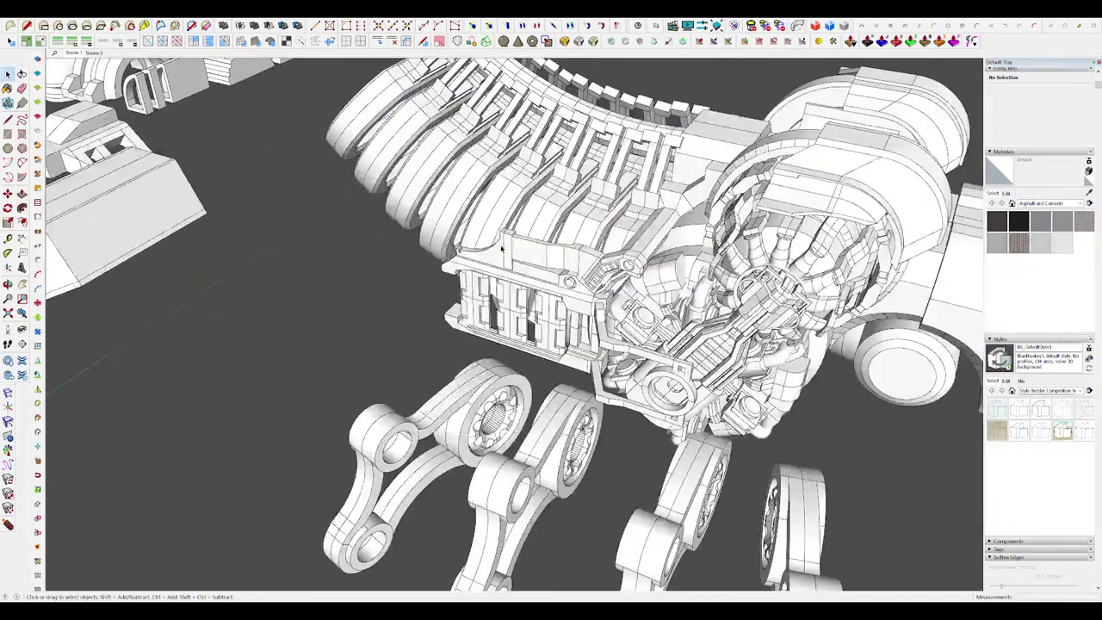
{"action": "scroll", "coordinate": [486, 258], "scroll_direction": "up", "scroll_amount": 4}
{"action": "left_click", "coordinate": [484, 231]}
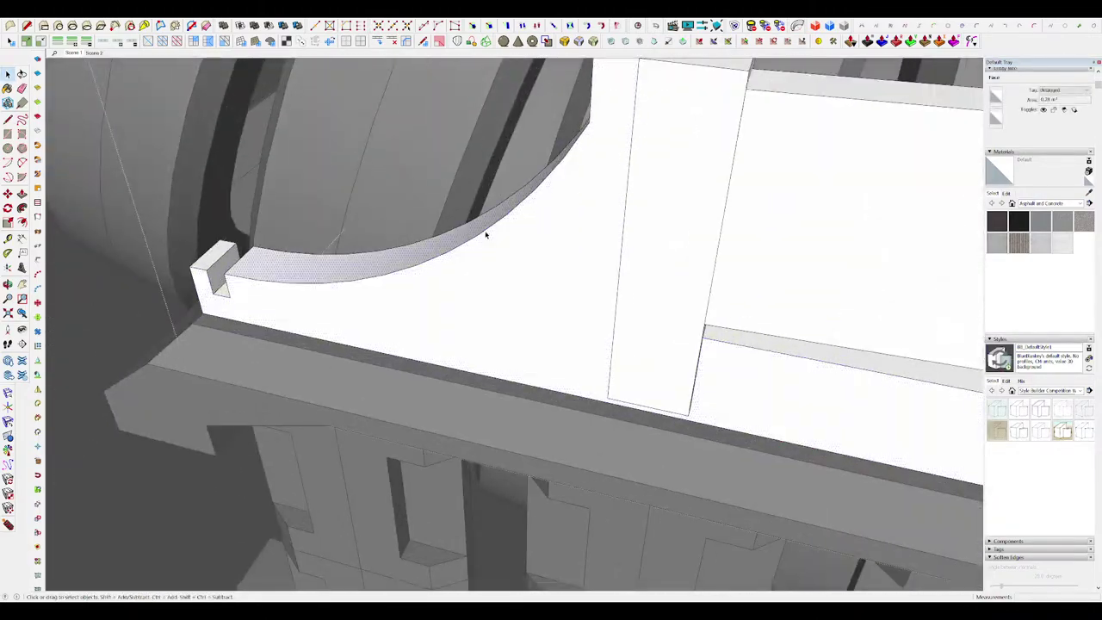
{"action": "left_click", "coordinate": [506, 249]}
{"action": "scroll", "coordinate": [637, 241], "scroll_direction": "down", "scroll_amount": 3}
{"action": "left_click", "coordinate": [549, 230]}
{"action": "key", "text": "f"}
{"action": "left_click", "coordinate": [559, 221]}
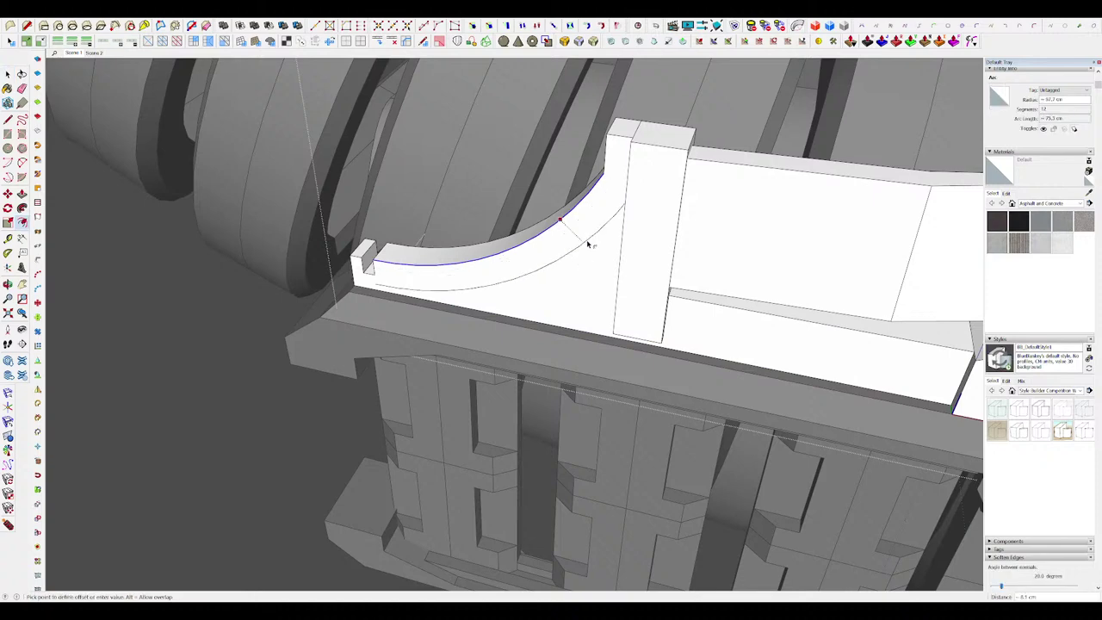
Step: Erase a stray line segment and make another offset copy of the arc
{"action": "mouse_move", "coordinate": [596, 250]}
{"action": "middle_mouse_down"}
{"action": "mouse_move", "coordinate": [418, 283]}
{"action": "mouse_move", "coordinate": [307, 349]}
{"action": "middle_mouse_up"}
{"action": "scroll", "coordinate": [344, 340], "scroll_direction": "up", "scroll_amount": 4}
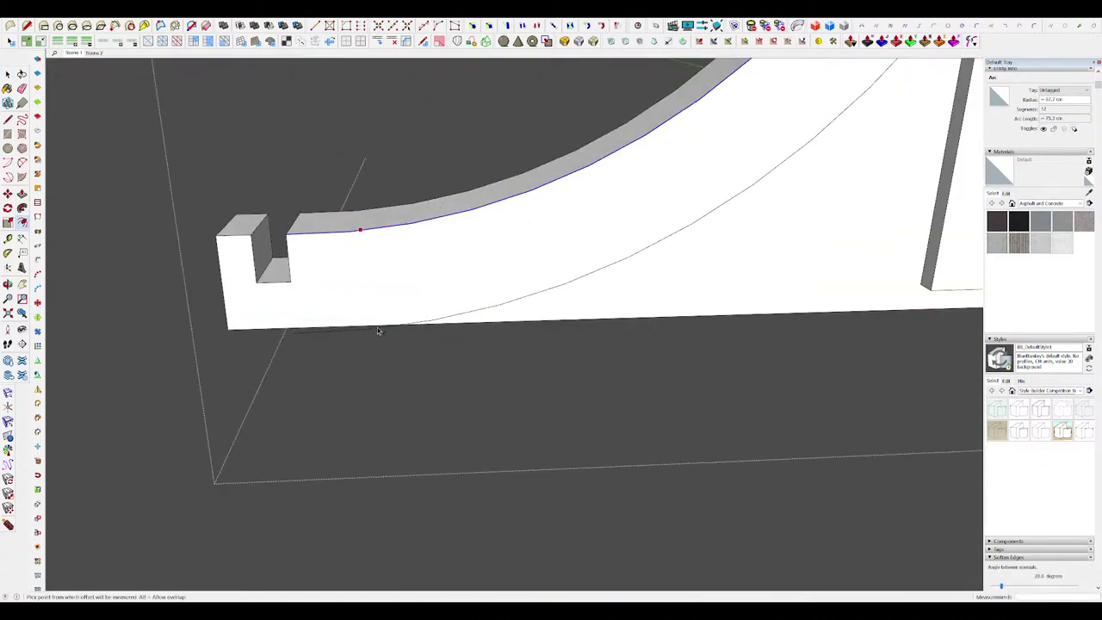
{"action": "left_click", "coordinate": [378, 326]}
{"action": "scroll", "coordinate": [557, 316], "scroll_direction": "down", "scroll_amount": 5}
{"action": "mouse_move", "coordinate": [560, 316]}
{"action": "middle_mouse_down"}
{"action": "mouse_move", "coordinate": [591, 304]}
{"action": "mouse_move", "coordinate": [629, 250]}
{"action": "mouse_move", "coordinate": [504, 370]}
{"action": "mouse_move", "coordinate": [635, 293]}
{"action": "middle_mouse_up"}
{"action": "scroll", "coordinate": [630, 250], "scroll_direction": "up", "scroll_amount": 3}
{"action": "left_click", "coordinate": [622, 289]}
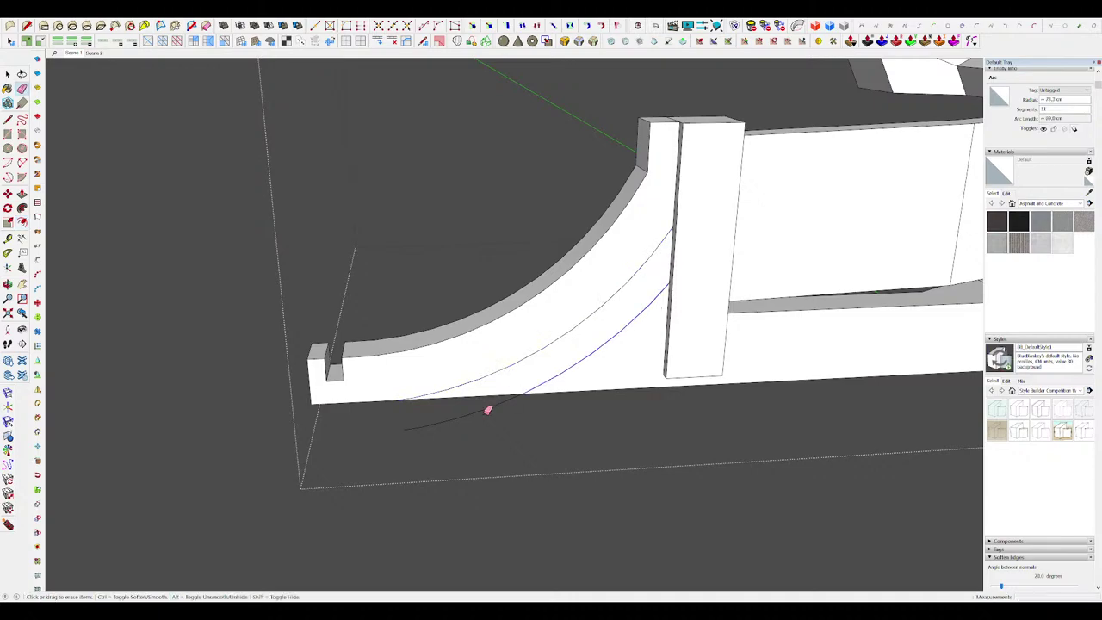
{"action": "key", "text": "p"}
{"action": "mouse_move", "coordinate": [487, 410]}
{"action": "middle_mouse_down"}
{"action": "mouse_move", "coordinate": [602, 298]}
{"action": "mouse_move", "coordinate": [495, 388]}
{"action": "mouse_move", "coordinate": [580, 365]}
{"action": "middle_mouse_up"}
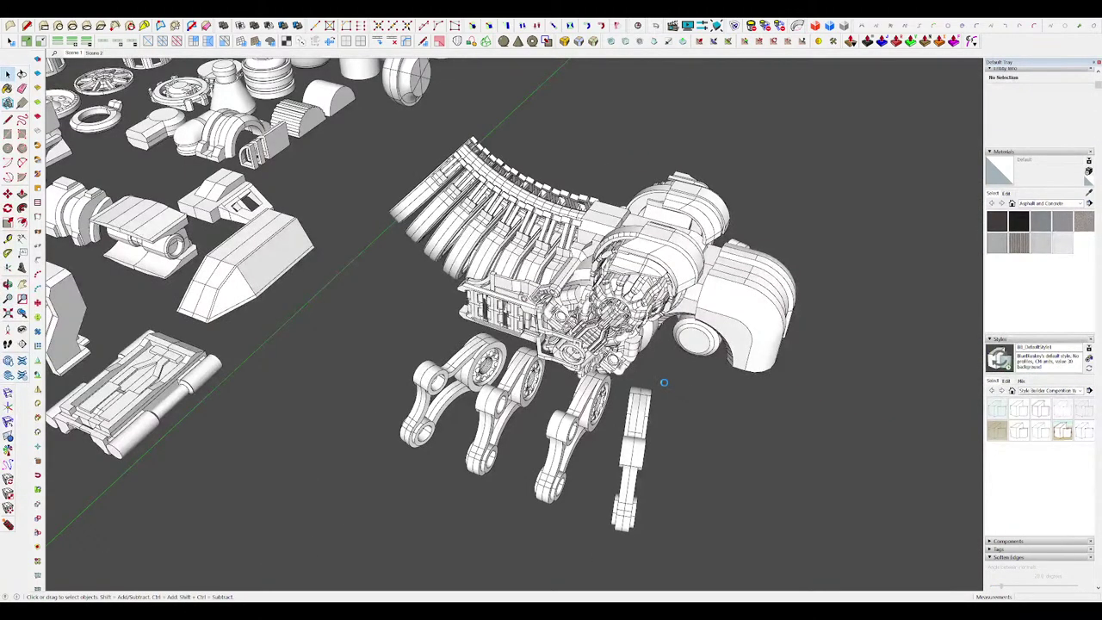
{"action": "middle_click_drag", "start_coordinate": [662, 384], "coordinate": [645, 295]}
{"action": "scroll", "coordinate": [559, 314], "scroll_direction": "up", "scroll_amount": 5}
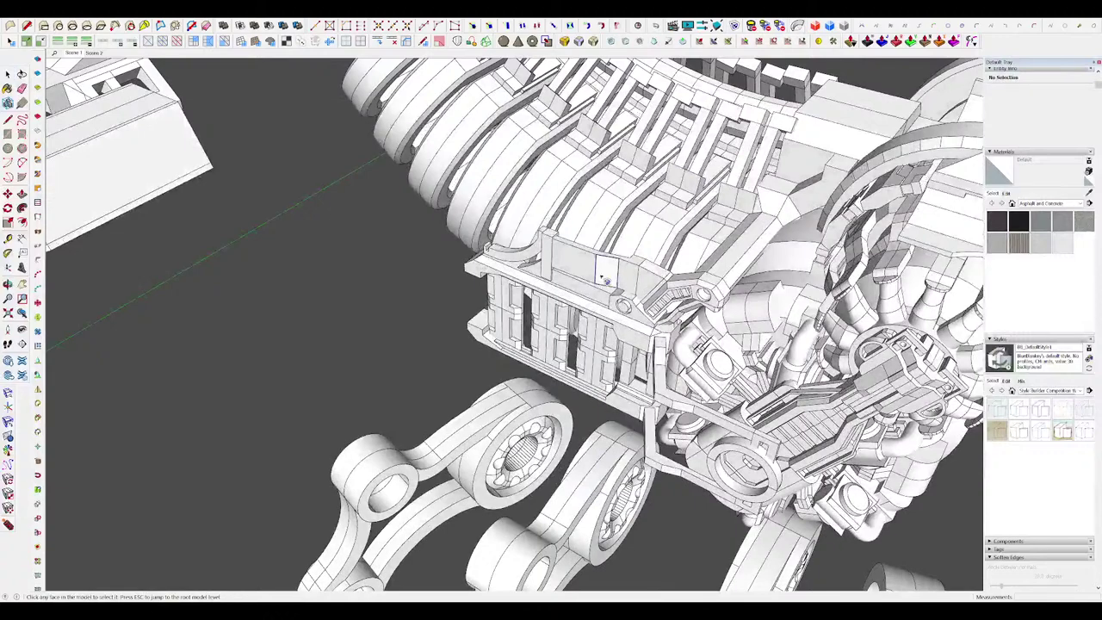
Step: Isolate the bracket panel's group and move its top face lower
{"action": "left_click", "coordinate": [597, 275]}
{"action": "scroll", "coordinate": [605, 269], "scroll_direction": "up", "scroll_amount": 5}
{"action": "key", "text": "i"}
{"action": "middle_click_drag", "start_coordinate": [614, 260], "coordinate": [542, 243]}
{"action": "scroll", "coordinate": [544, 243], "scroll_direction": "up", "scroll_amount": 3}
{"action": "left_click", "coordinate": [563, 232]}
{"action": "scroll", "coordinate": [663, 245], "scroll_direction": "down", "scroll_amount": 2}
{"action": "key", "text": "m"}
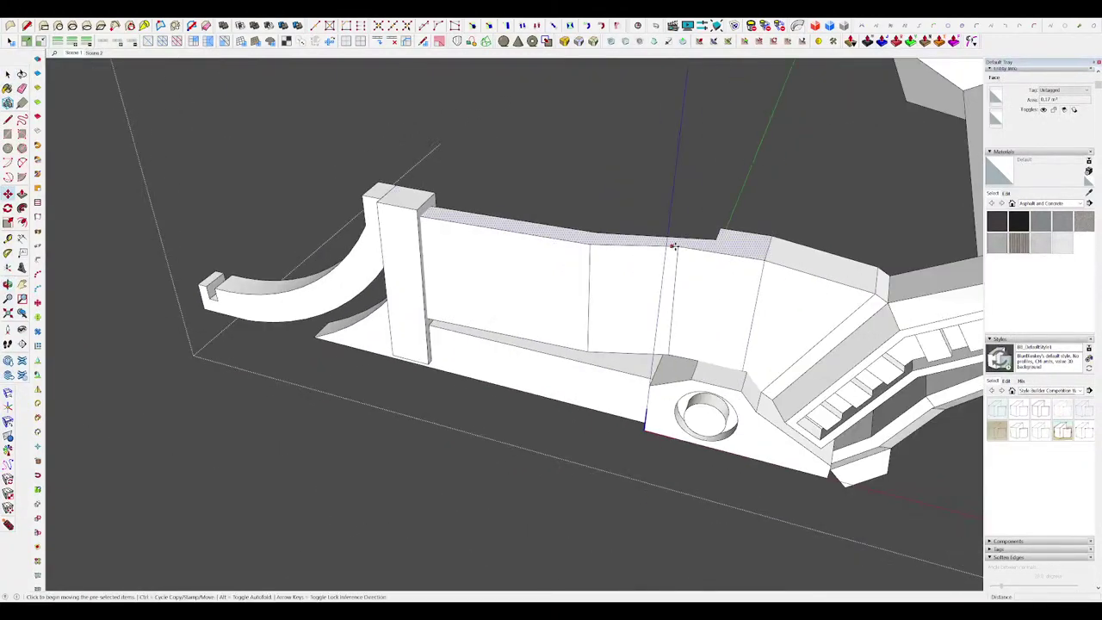
{"action": "left_click", "coordinate": [680, 248]}
{"action": "left_click", "coordinate": [673, 280]}
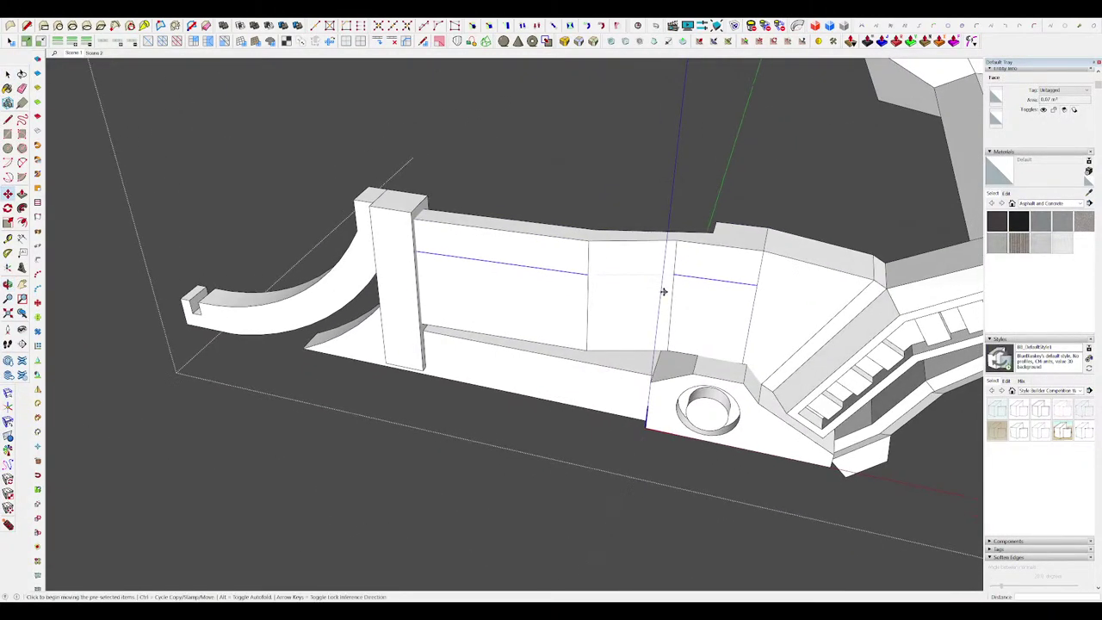
Step: Draw an inset rectangle on the front panel face and push it through to open a window
{"action": "key", "text": "r"}
{"action": "left_click", "coordinate": [557, 245]}
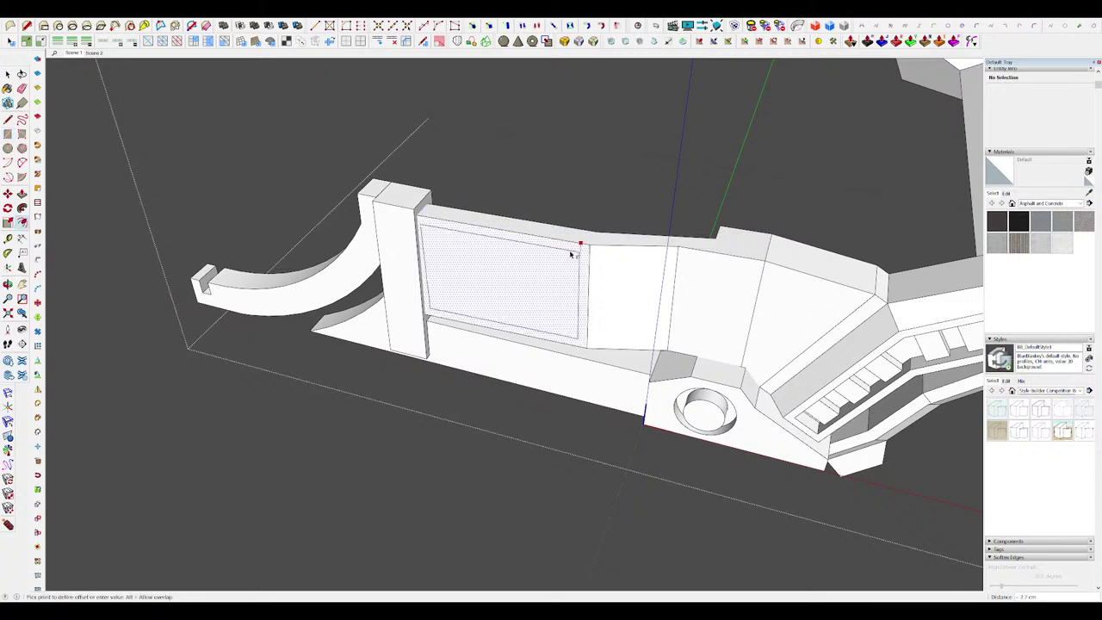
{"action": "left_click", "coordinate": [554, 258]}
{"action": "key", "text": "space"}
{"action": "key", "text": "p"}
{"action": "left_click", "coordinate": [491, 280]}
{"action": "left_click", "coordinate": [489, 273]}
{"action": "scroll", "coordinate": [490, 273], "scroll_direction": "down", "scroll_amount": 4}
{"action": "middle_click_drag", "start_coordinate": [517, 273], "coordinate": [463, 226]}
{"action": "scroll", "coordinate": [578, 283], "scroll_direction": "up", "scroll_amount": 5}
Step: Pull the frame bar inside the window to give it a sloped inner floor
{"action": "key", "text": "i"}
{"action": "scroll", "coordinate": [519, 245], "scroll_direction": "up", "scroll_amount": 5}
{"action": "key", "text": "space"}
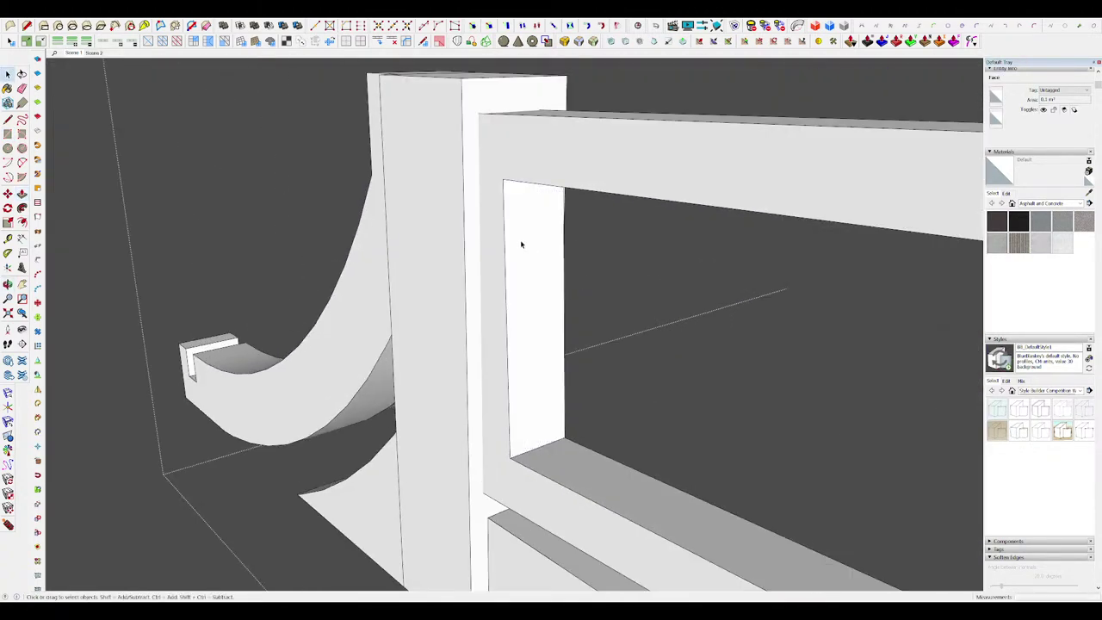
{"action": "scroll", "coordinate": [569, 389], "scroll_direction": "down", "scroll_amount": 5}
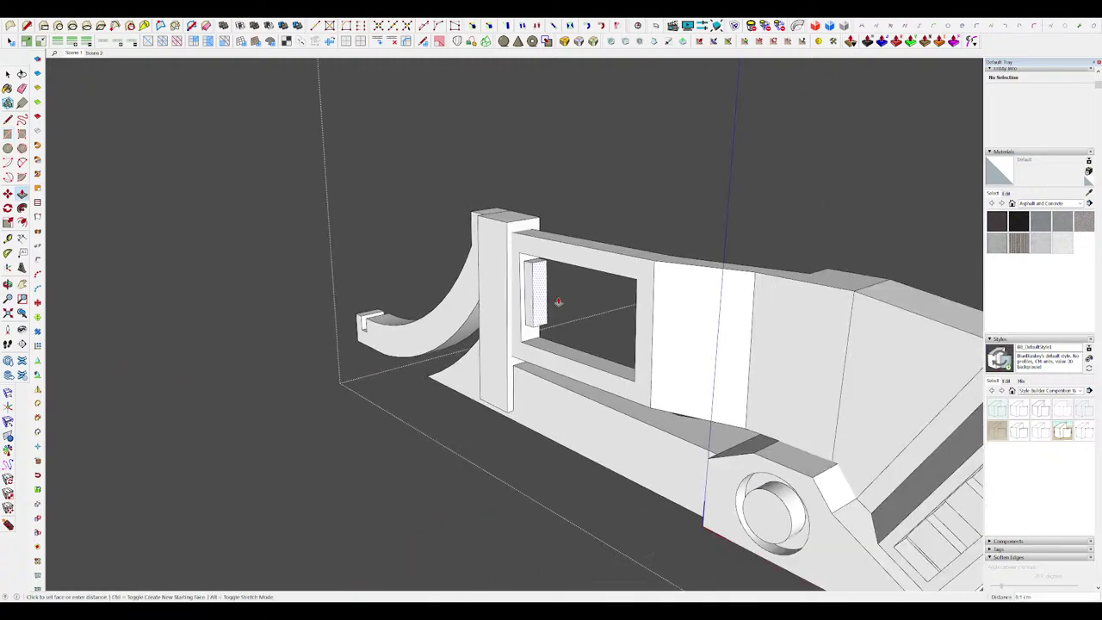
{"action": "left_click", "coordinate": [634, 334]}
{"action": "middle_click_drag", "start_coordinate": [634, 335], "coordinate": [573, 278]}
{"action": "scroll", "coordinate": [577, 280], "scroll_direction": "up", "scroll_amount": 2}
{"action": "key", "text": "p"}
{"action": "left_click", "coordinate": [578, 283]}
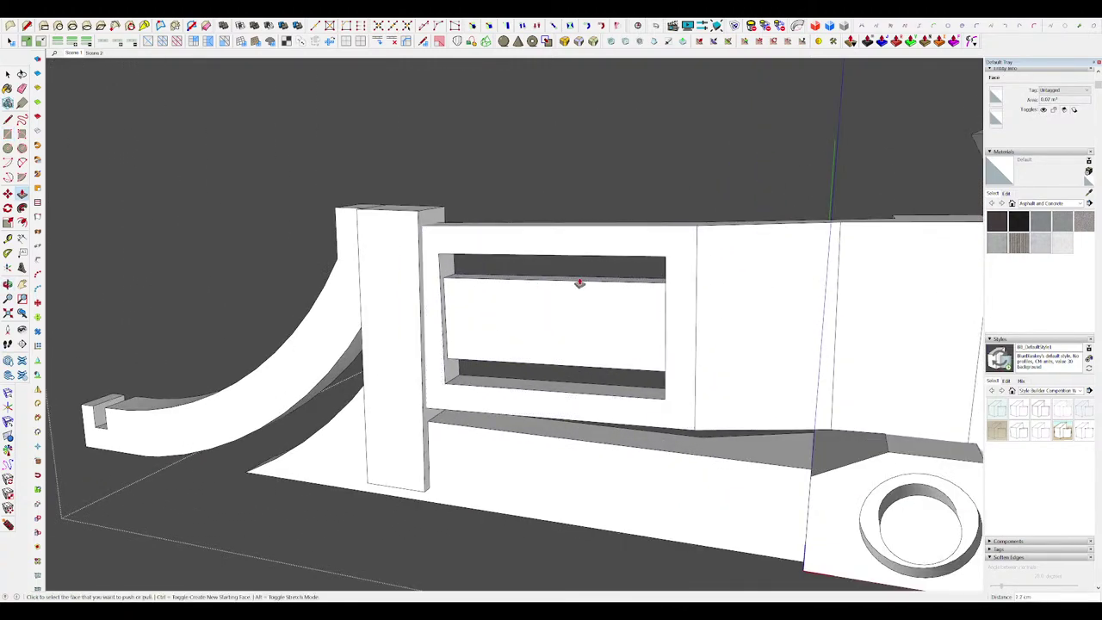
{"action": "key", "text": "i"}
{"action": "scroll", "coordinate": [578, 283], "scroll_direction": "down", "scroll_amount": 8}
{"action": "key", "text": "space"}
{"action": "scroll", "coordinate": [578, 284], "scroll_direction": "down", "scroll_amount": 4}
{"action": "middle_click_drag", "start_coordinate": [577, 283], "coordinate": [617, 353]}
Step: Reopen the window panel's group, outline a middle strip on its top and lower it into a notch
{"action": "left_click", "coordinate": [777, 438]}
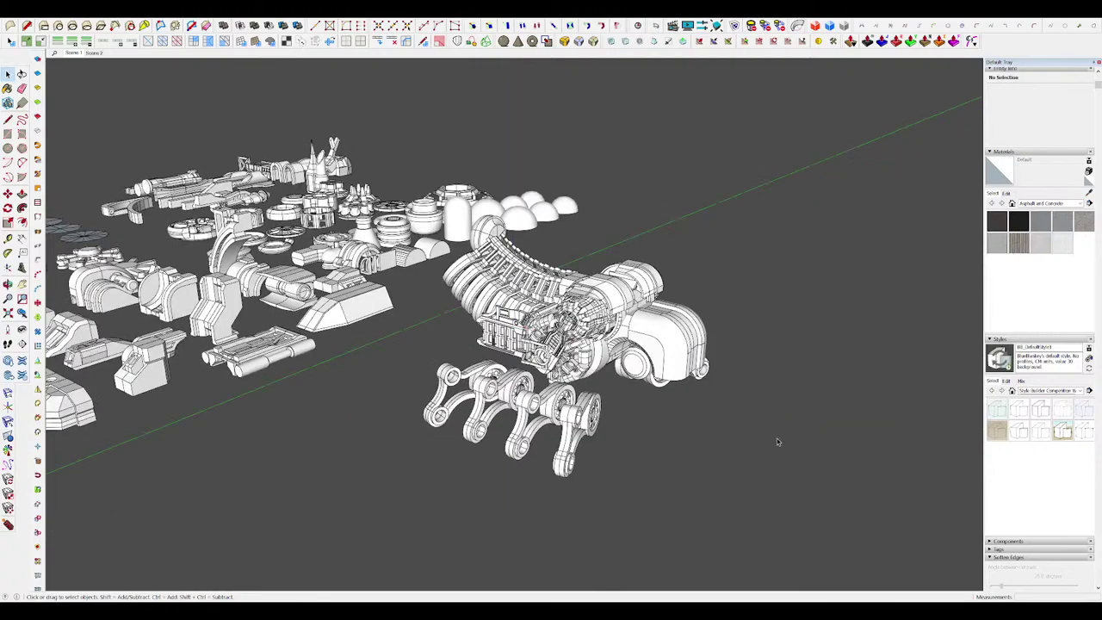
{"action": "middle_click_drag", "start_coordinate": [776, 438], "coordinate": [727, 414]}
{"action": "scroll", "coordinate": [527, 233], "scroll_direction": "up", "scroll_amount": 6}
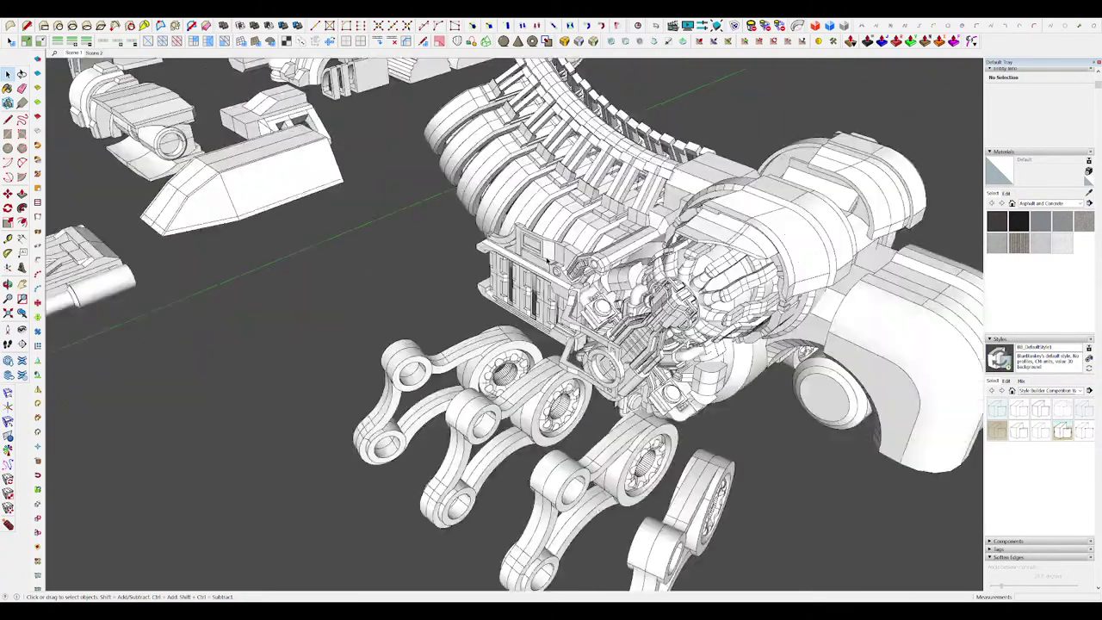
{"action": "left_click", "coordinate": [527, 236]}
{"action": "scroll", "coordinate": [531, 239], "scroll_direction": "up", "scroll_amount": 6}
{"action": "middle_click_drag", "start_coordinate": [534, 238], "coordinate": [688, 201]}
{"action": "scroll", "coordinate": [611, 206], "scroll_direction": "down", "scroll_amount": 4}
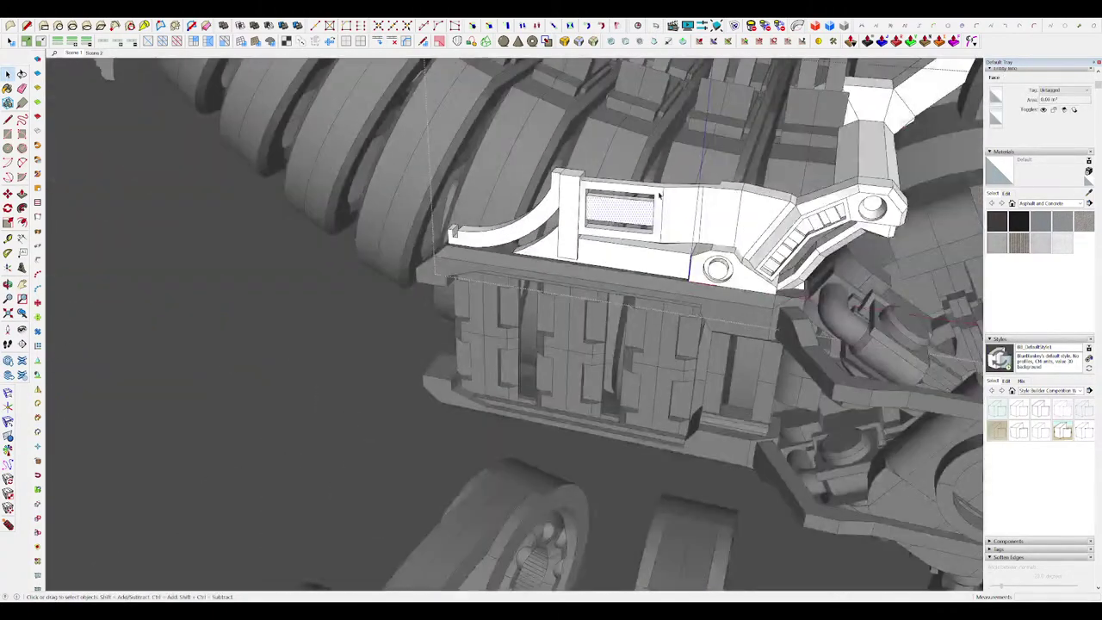
{"action": "scroll", "coordinate": [615, 198], "scroll_direction": "up", "scroll_amount": 6}
{"action": "key", "text": "r"}
{"action": "key", "text": "space"}
{"action": "left_click", "coordinate": [615, 214]}
{"action": "key", "text": "m"}
{"action": "left_click", "coordinate": [614, 215]}
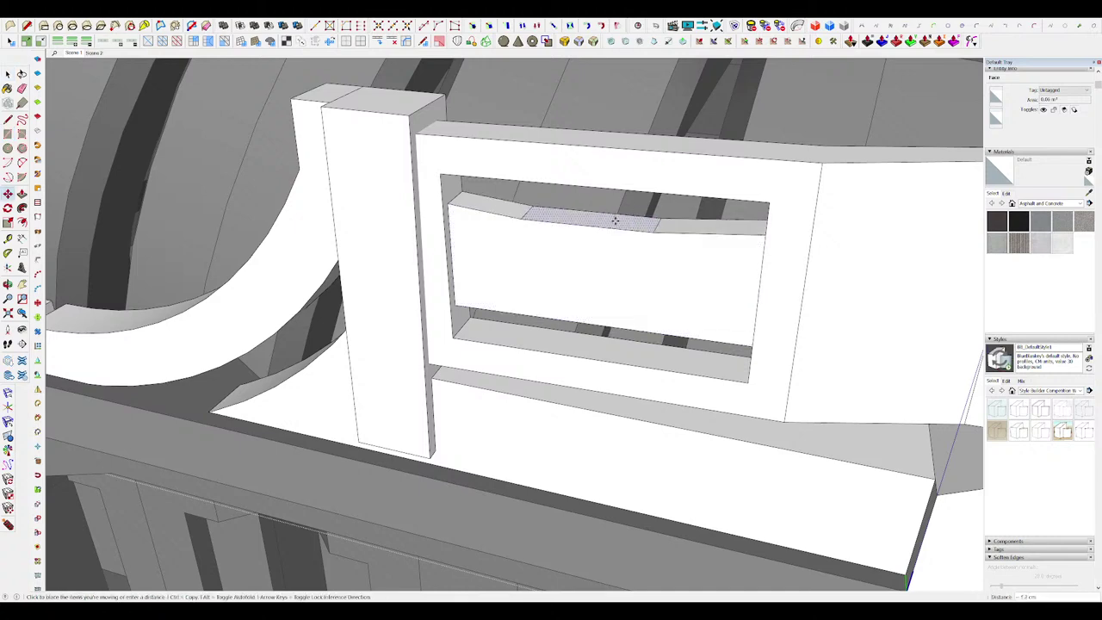
{"action": "left_click", "coordinate": [614, 236]}
{"action": "middle_click_drag", "start_coordinate": [614, 236], "coordinate": [629, 160]}
Step: Zoom out over the whole mech and clean up leftover bracket edges with the Eraser
{"action": "scroll", "coordinate": [635, 146], "scroll_direction": "down", "scroll_amount": 5}
{"action": "scroll", "coordinate": [603, 216], "scroll_direction": "up", "scroll_amount": 5}
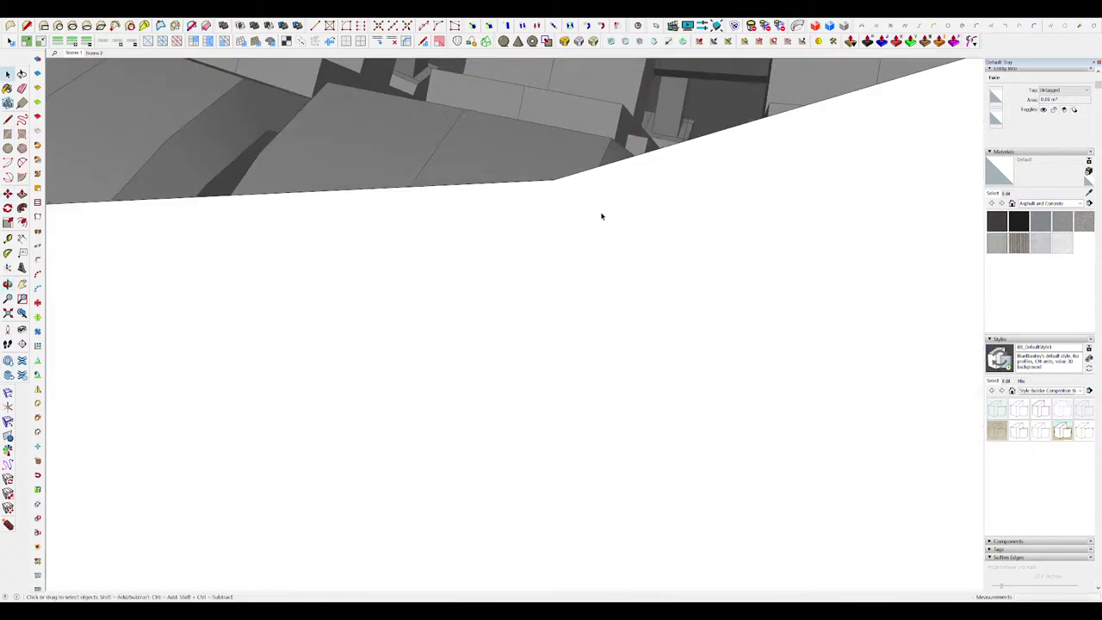
{"action": "scroll", "coordinate": [614, 214], "scroll_direction": "down", "scroll_amount": 4}
{"action": "key", "text": "r"}
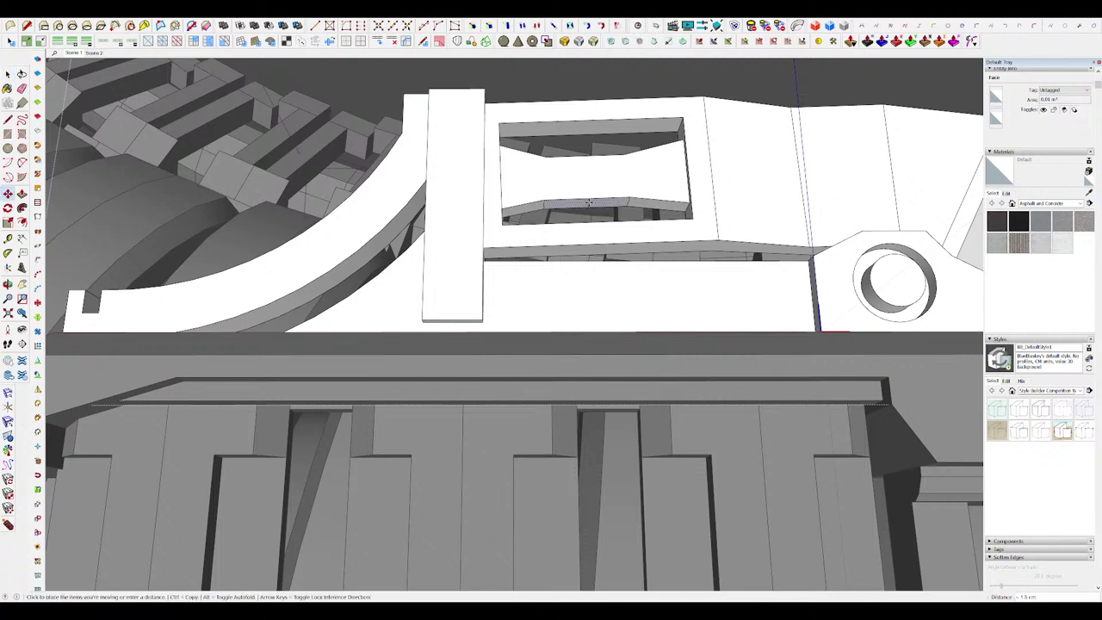
{"action": "scroll", "coordinate": [605, 300], "scroll_direction": "down", "scroll_amount": 9}
{"action": "middle_click_drag", "start_coordinate": [617, 161], "coordinate": [603, 386]}
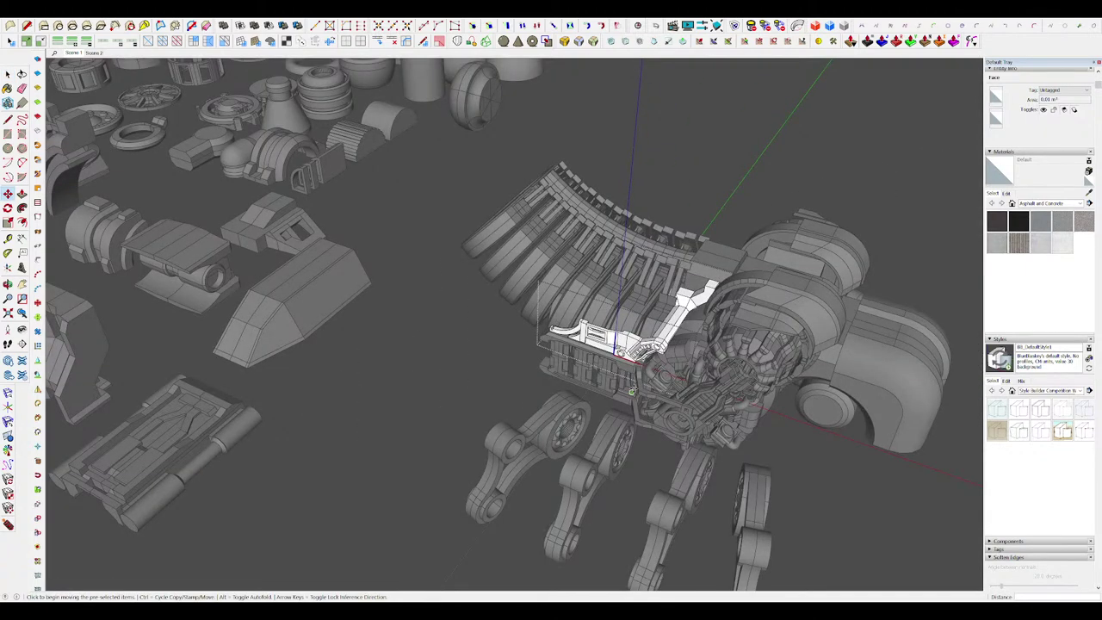
{"action": "scroll", "coordinate": [602, 343], "scroll_direction": "up", "scroll_amount": 5}
{"action": "key", "text": "r"}
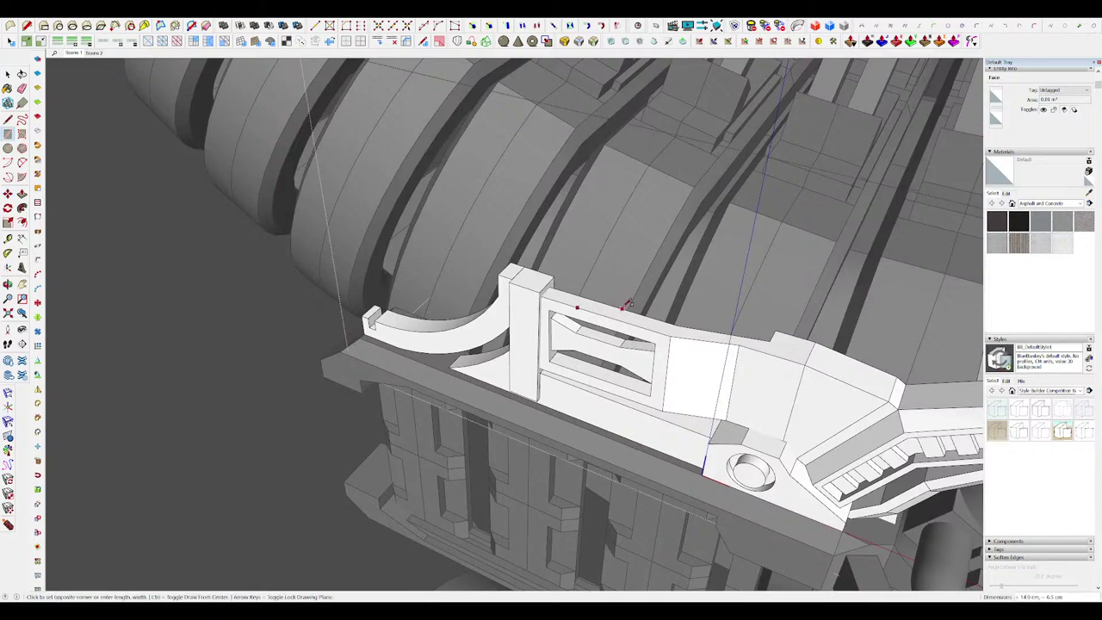
{"action": "key", "text": "e"}
{"action": "scroll", "coordinate": [600, 310], "scroll_direction": "up", "scroll_amount": 3}
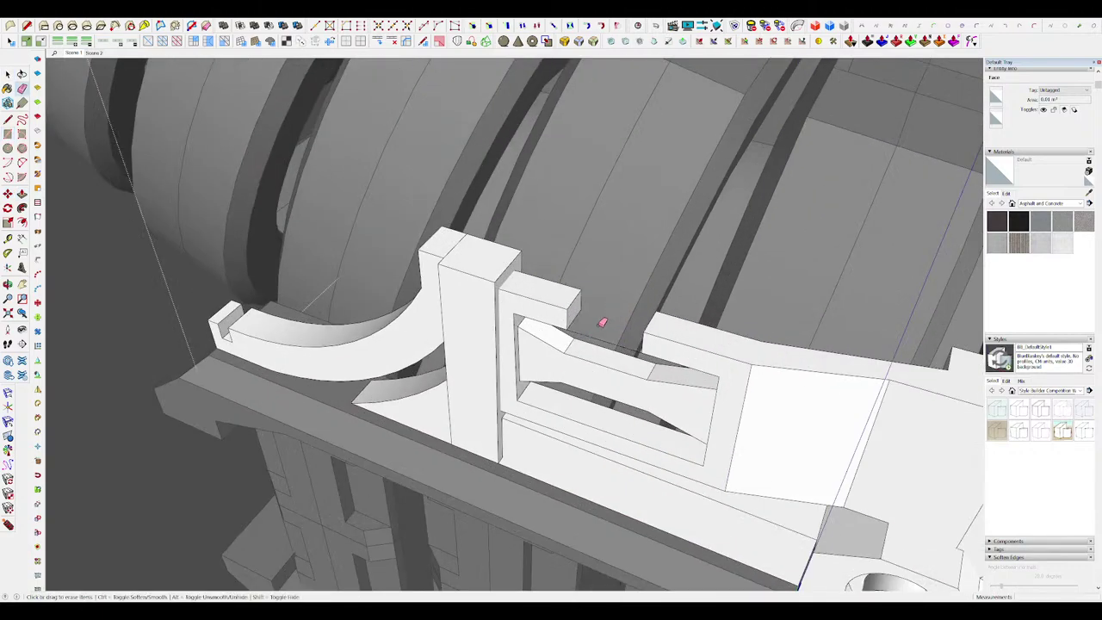
{"action": "scroll", "coordinate": [603, 322], "scroll_direction": "down", "scroll_amount": 10}
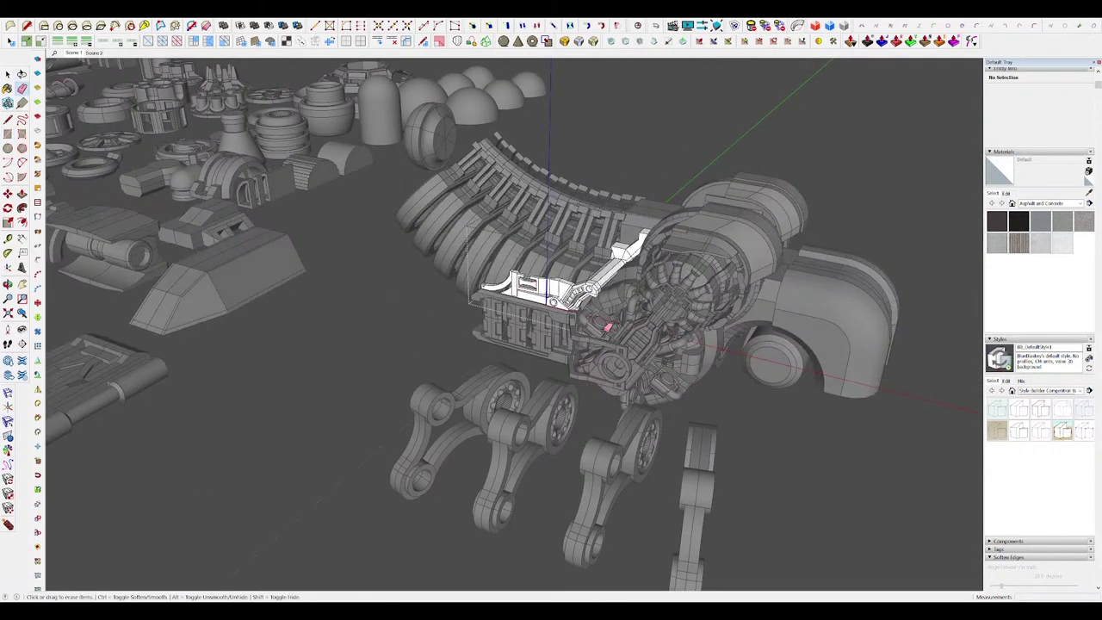
{"action": "scroll", "coordinate": [717, 389], "scroll_direction": "down", "scroll_amount": 6}
Step: Open the arm group for editing
{"action": "middle_click_drag", "start_coordinate": [717, 389], "coordinate": [725, 345]}
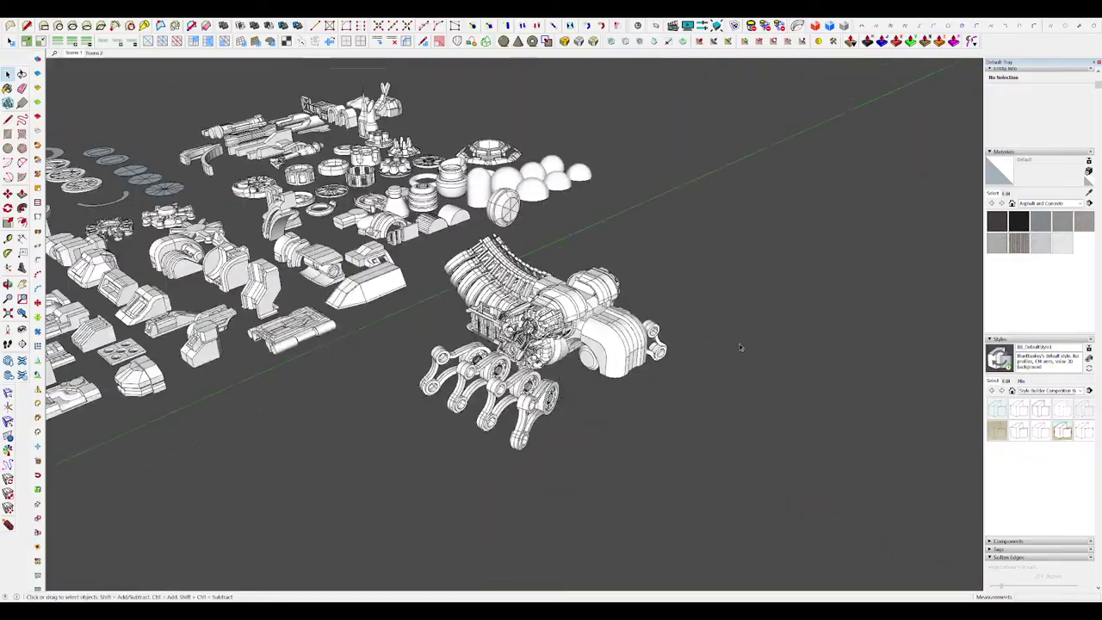
{"action": "scroll", "coordinate": [725, 345], "scroll_direction": "up", "scroll_amount": 4}
{"action": "scroll", "coordinate": [725, 345], "scroll_direction": "up", "scroll_amount": 5}
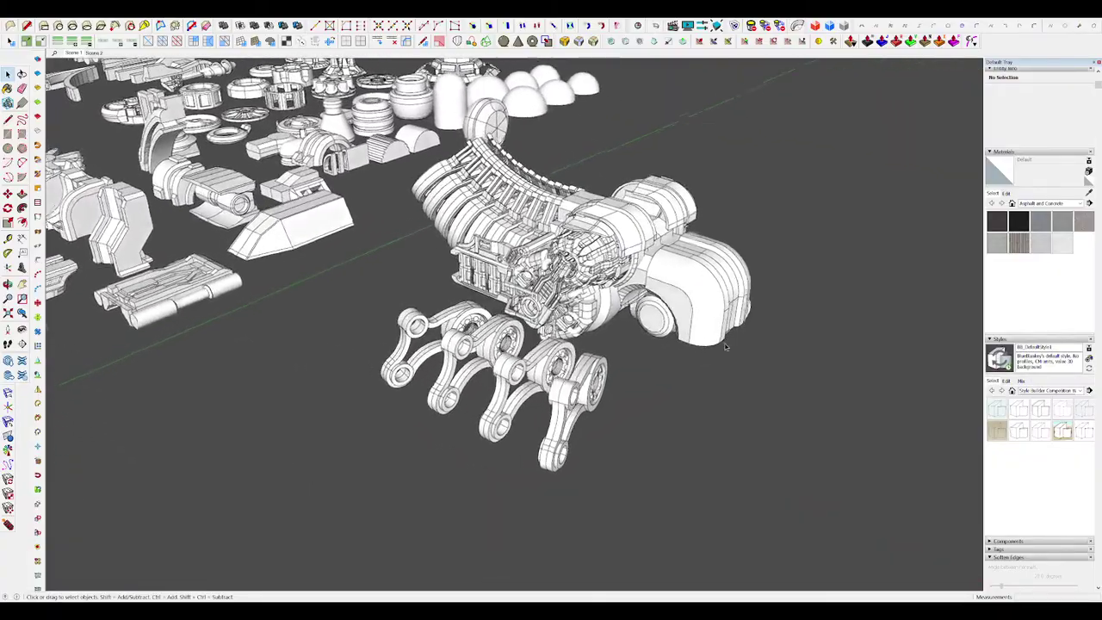
{"action": "middle_click_drag", "start_coordinate": [724, 345], "coordinate": [722, 342]}
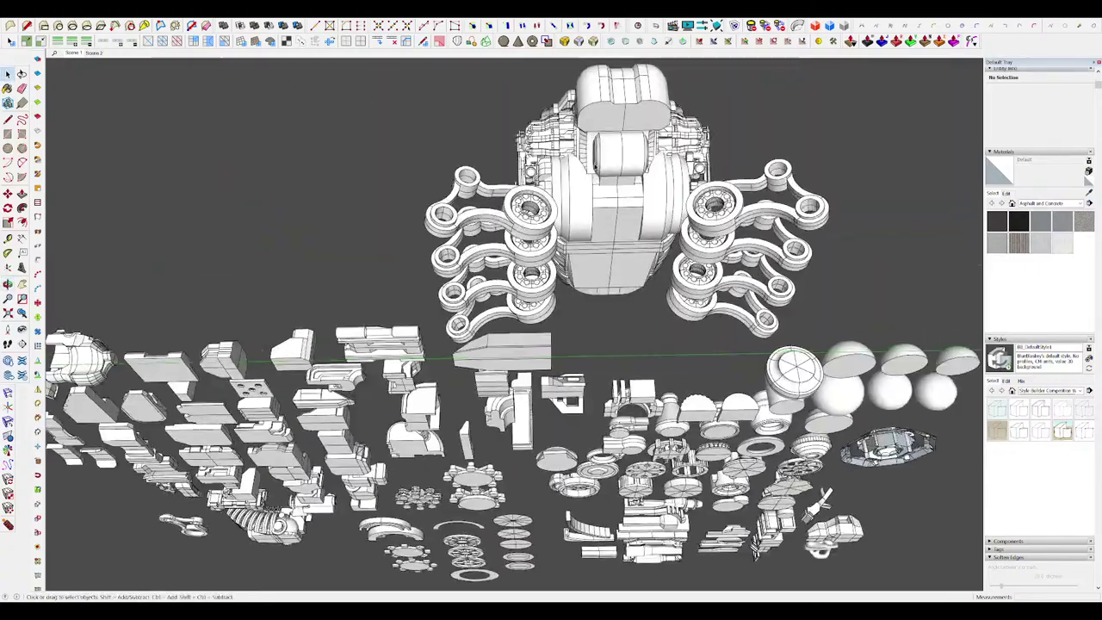
{"action": "scroll", "coordinate": [558, 263], "scroll_direction": "up", "scroll_amount": 4}
{"action": "double_click", "coordinate": [560, 265]}
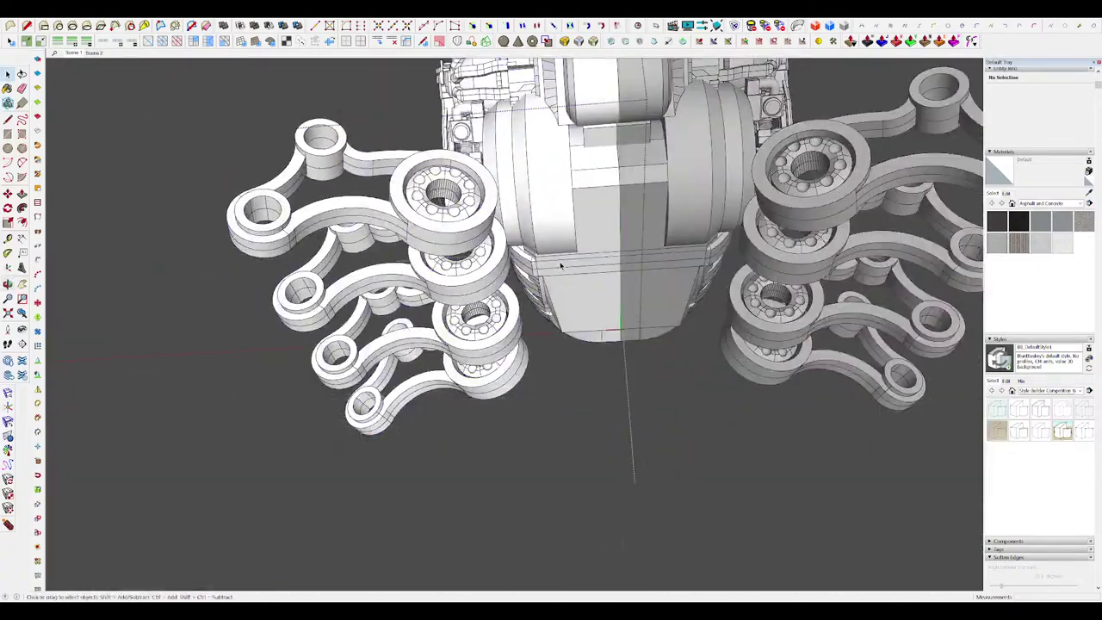
Step: Finish the circle beneath the hand to form the paired cylinders
{"action": "scroll", "coordinate": [561, 264], "scroll_direction": "down", "scroll_amount": 5}
{"action": "scroll", "coordinate": [562, 293], "scroll_direction": "up", "scroll_amount": 4}
{"action": "mouse_move", "coordinate": [562, 297]}
{"action": "middle_mouse_down"}
{"action": "mouse_move", "coordinate": [563, 276]}
{"action": "mouse_move", "coordinate": [548, 290]}
{"action": "mouse_move", "coordinate": [558, 289]}
{"action": "middle_mouse_up"}
{"action": "left_click", "coordinate": [583, 284]}
{"action": "key", "text": "space"}
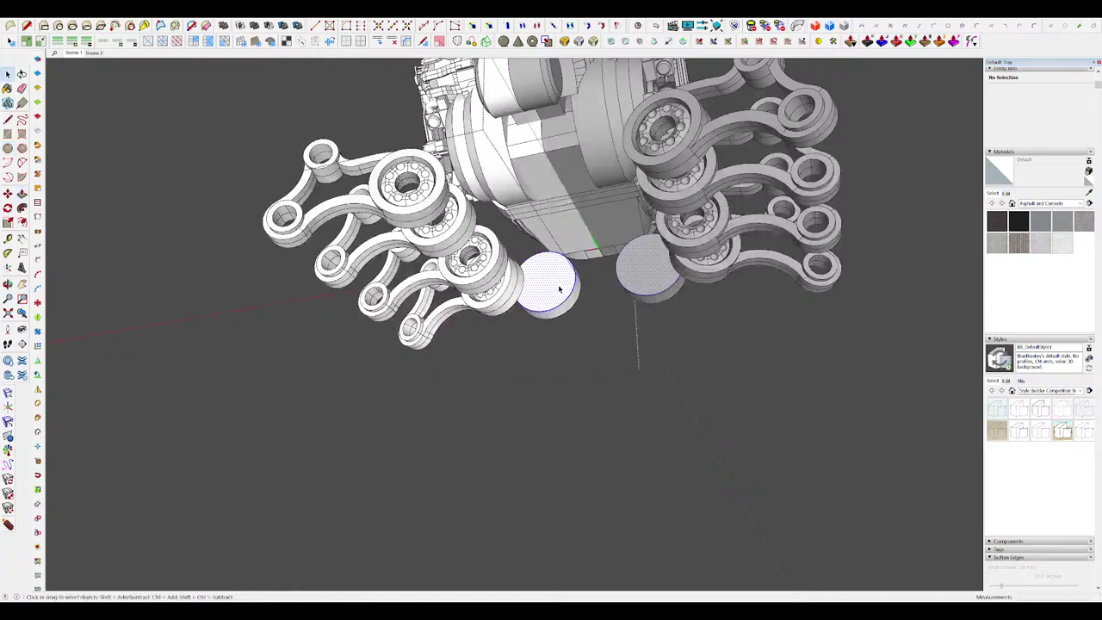
Step: Turn the two cylinders into a component
{"action": "key", "text": "Escape"}
{"action": "middle_click_drag", "start_coordinate": [571, 398], "coordinate": [599, 285]}
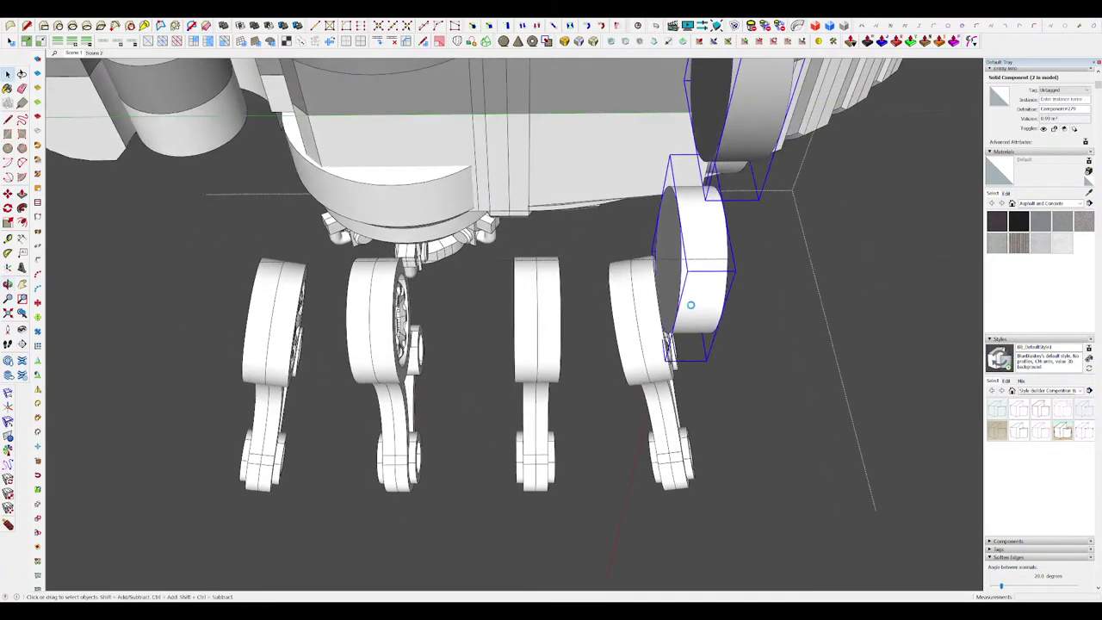
{"action": "middle_click_drag", "start_coordinate": [690, 305], "coordinate": [601, 286]}
Step: Copy the cylinder pair to the neighbouring finger
{"action": "key", "text": "m"}
{"action": "left_click", "coordinate": [618, 285]}
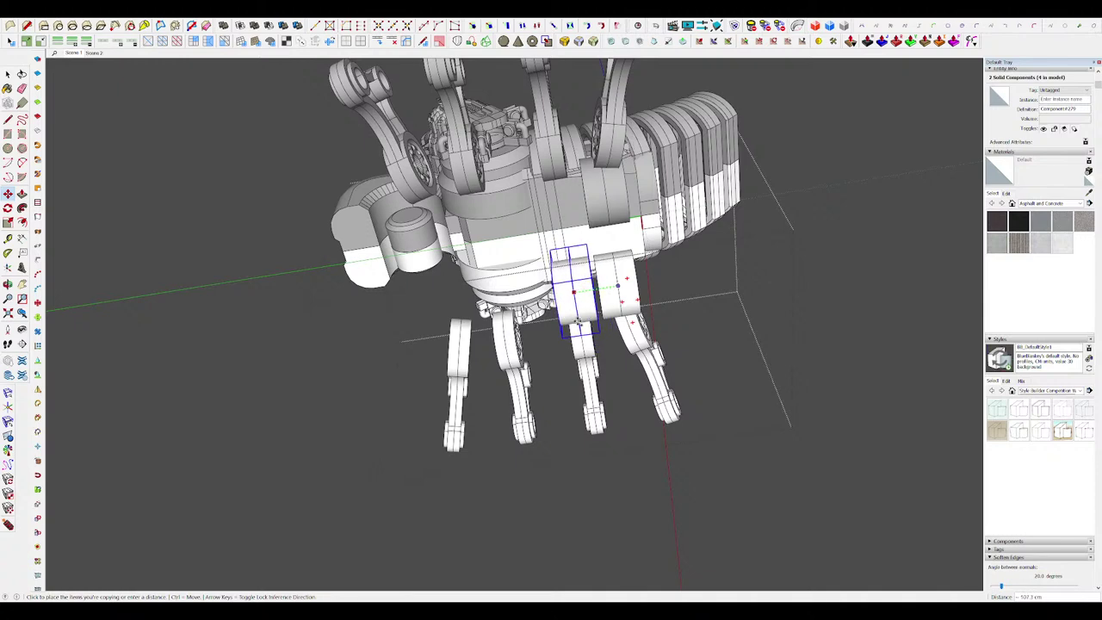
{"action": "left_click", "coordinate": [579, 323]}
{"action": "middle_click_drag", "start_coordinate": [579, 323], "coordinate": [606, 335]}
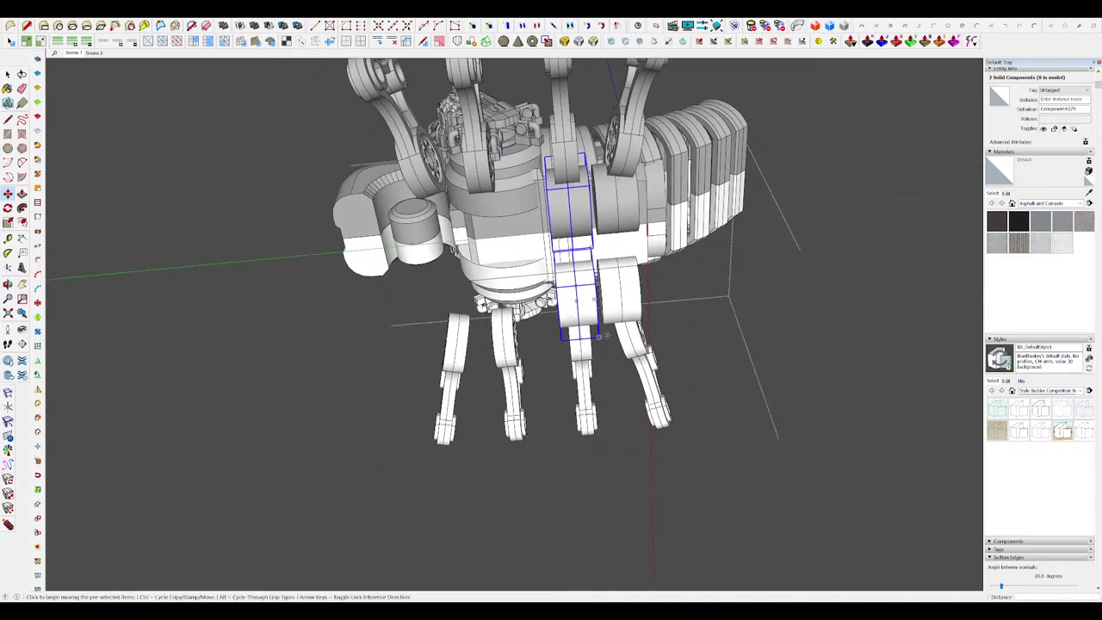
{"action": "middle_click_drag", "start_coordinate": [615, 295], "coordinate": [622, 326]}
{"action": "scroll", "coordinate": [616, 298], "scroll_direction": "up", "scroll_amount": 5}
Step: Select the neighbouring cylinder too and copy them beside the next finger
{"action": "left_click", "coordinate": [636, 298], "text": "shift"}
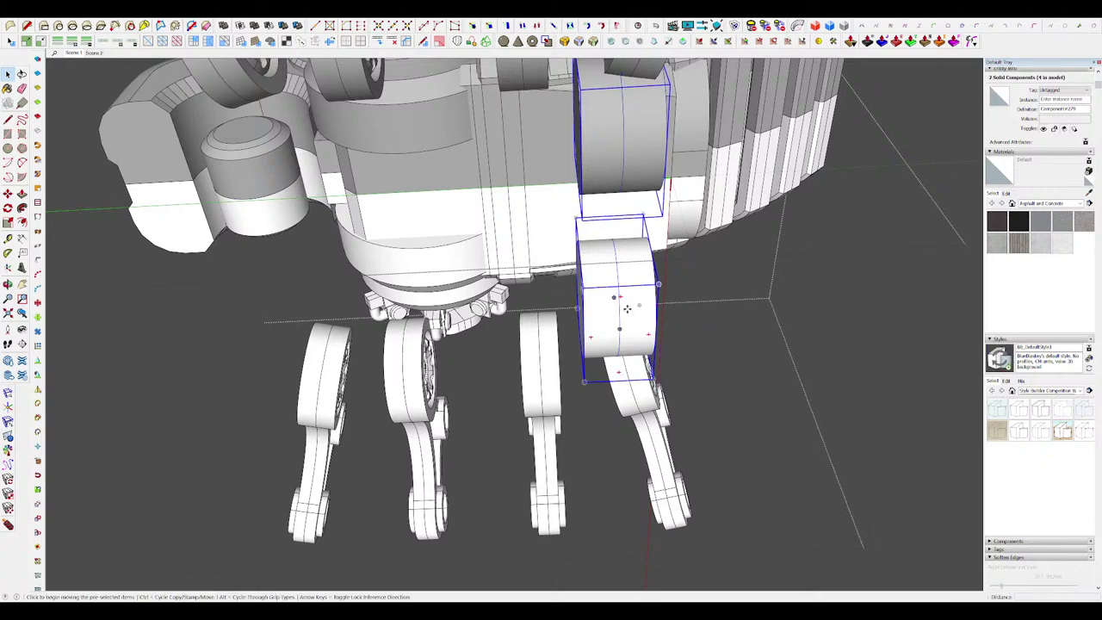
{"action": "left_click", "coordinate": [620, 302]}
{"action": "middle_click_drag", "start_coordinate": [542, 384], "coordinate": [569, 279]}
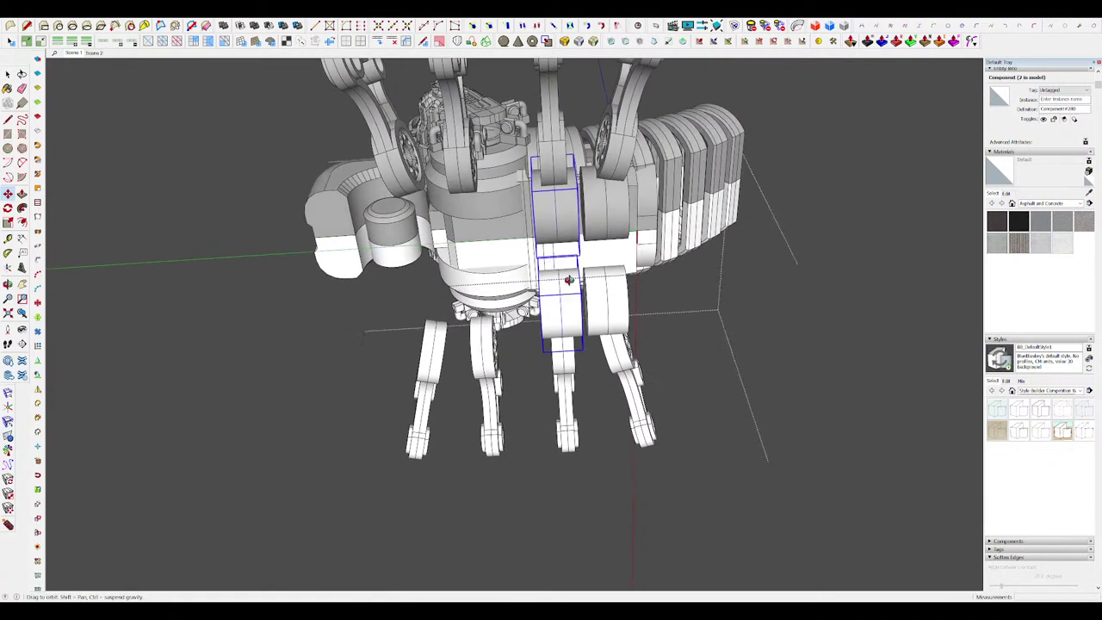
{"action": "left_click", "coordinate": [479, 352]}
{"action": "middle_click_drag", "start_coordinate": [479, 352], "coordinate": [464, 307]}
{"action": "scroll", "coordinate": [430, 316], "scroll_direction": "up", "scroll_amount": 2}
{"action": "key", "text": "space"}
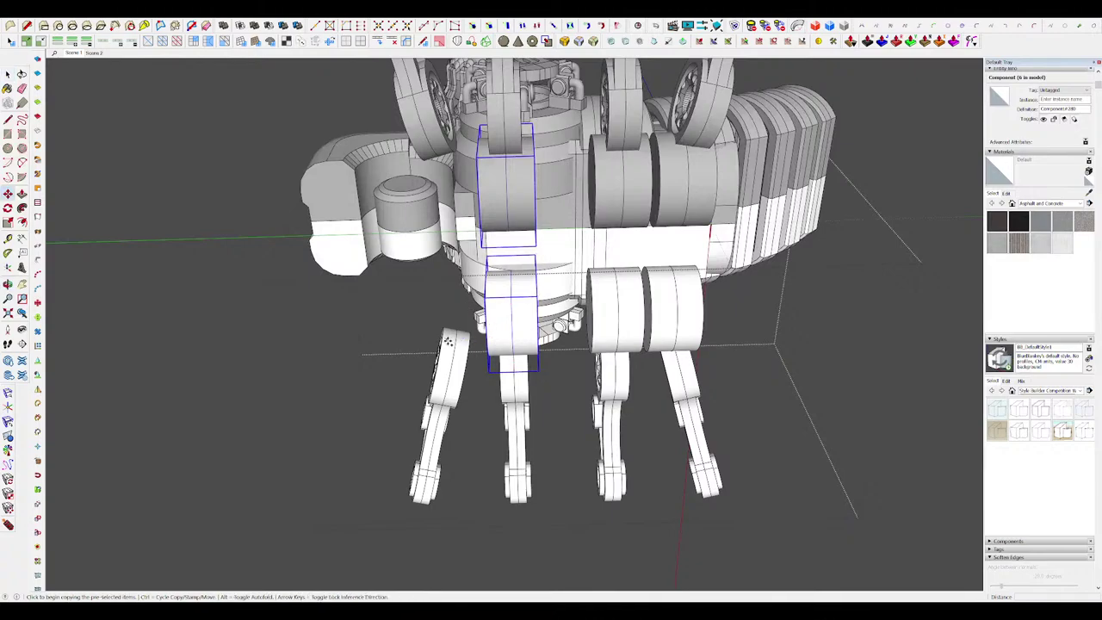
{"action": "scroll", "coordinate": [446, 341], "scroll_direction": "up", "scroll_amount": 2}
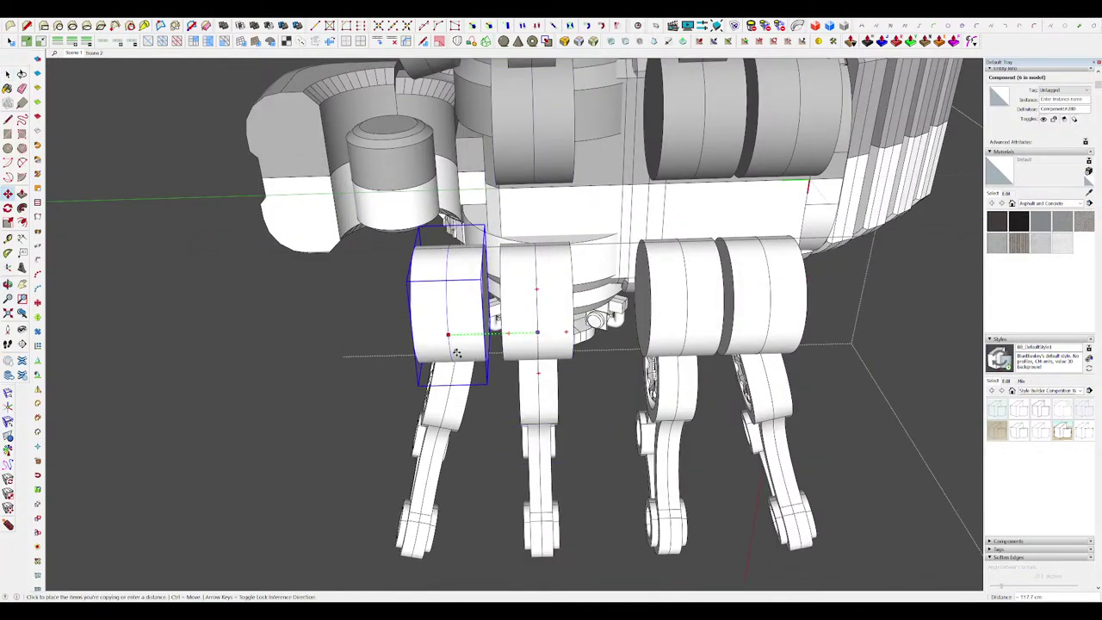
Step: Place another cylinder copy beside the remaining fingers
{"action": "left_click", "coordinate": [455, 362]}
{"action": "scroll", "coordinate": [465, 349], "scroll_direction": "down", "scroll_amount": 3}
{"action": "middle_click_drag", "start_coordinate": [475, 332], "coordinate": [680, 331]}
{"action": "scroll", "coordinate": [619, 344], "scroll_direction": "down", "scroll_amount": 2}
{"action": "key", "text": "space"}
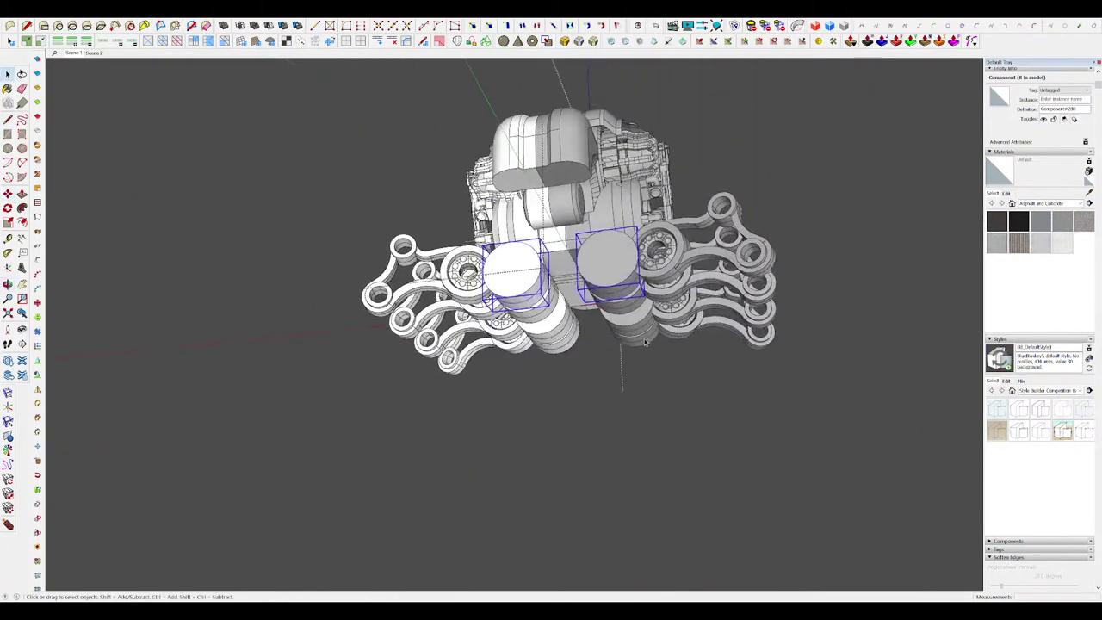
Step: Inspect the eight cylinders from below the hand and toward the arm's end
{"action": "middle_click_drag", "start_coordinate": [525, 370], "coordinate": [516, 263]}
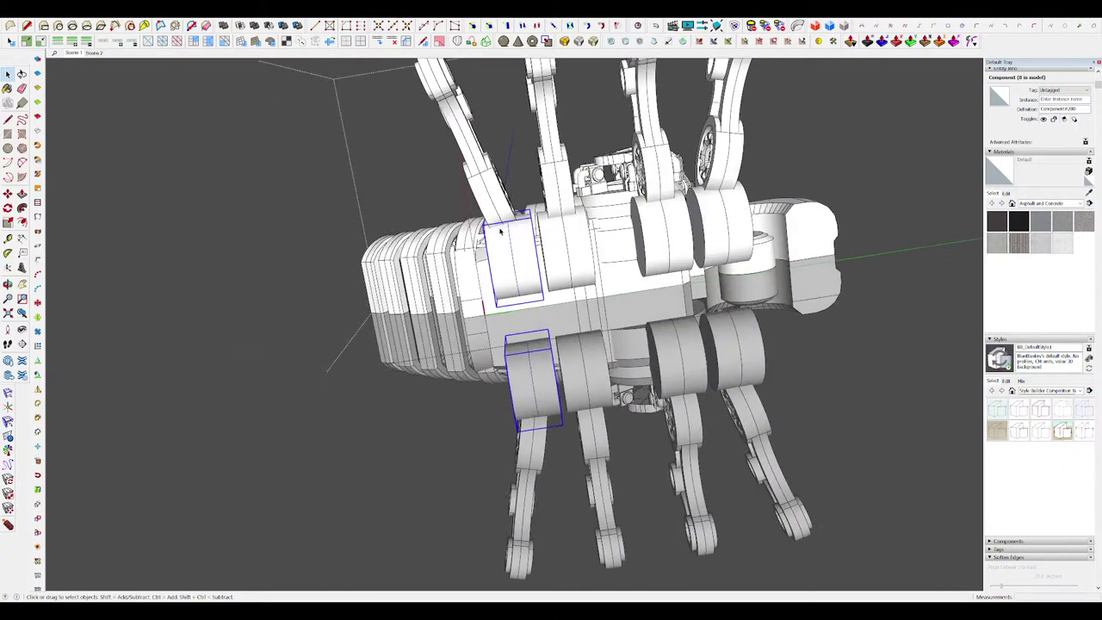
{"action": "scroll", "coordinate": [512, 256], "scroll_direction": "up", "scroll_amount": 3}
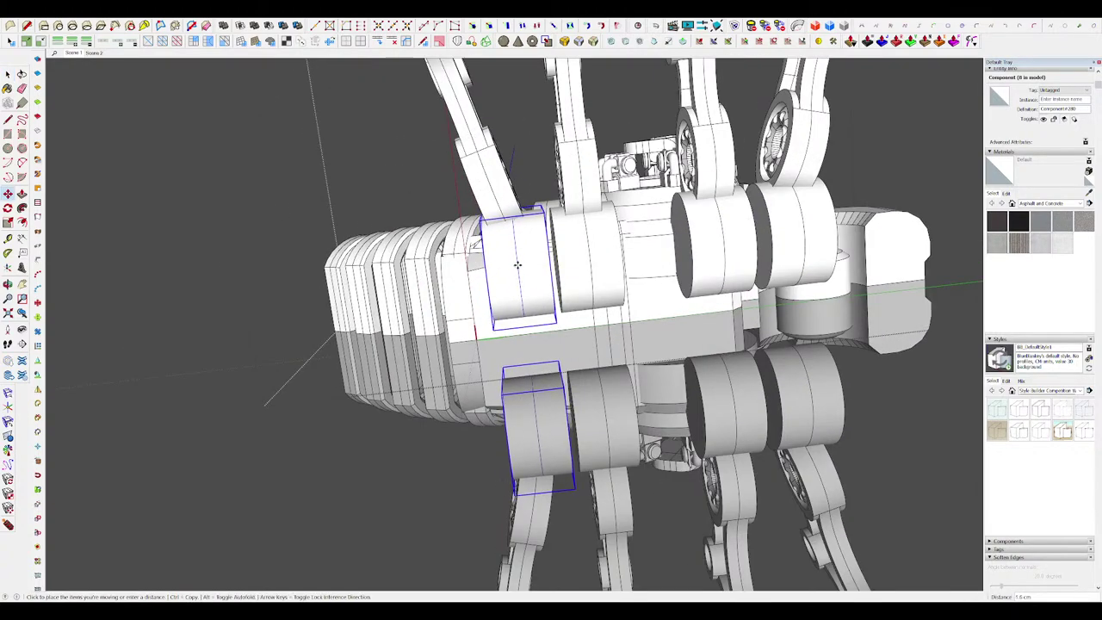
{"action": "middle_click_drag", "start_coordinate": [529, 249], "coordinate": [511, 289]}
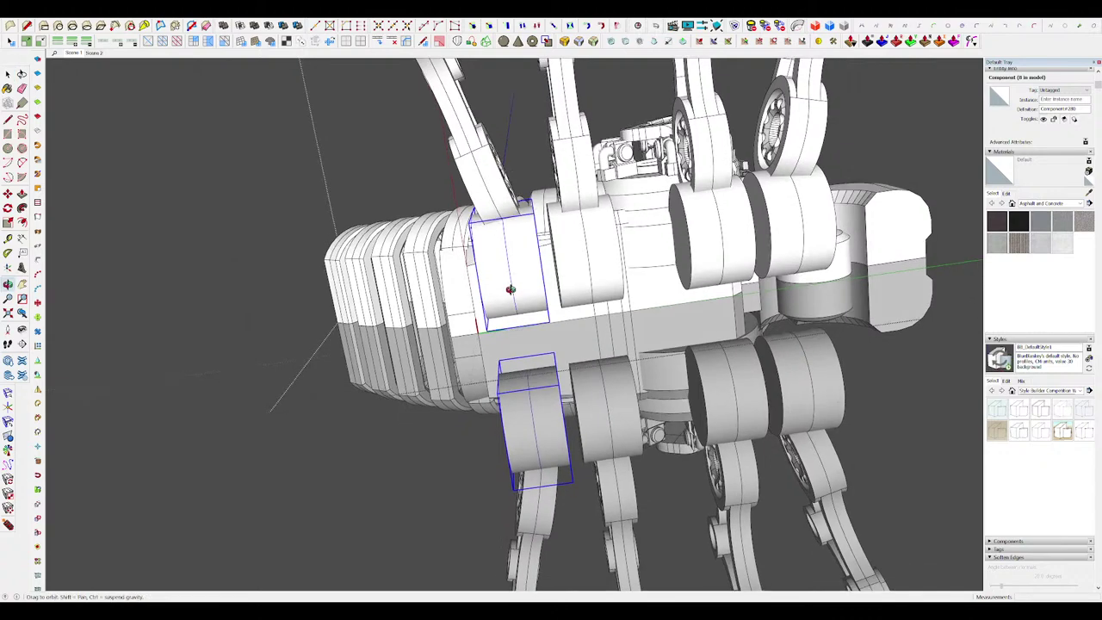
{"action": "scroll", "coordinate": [516, 314], "scroll_direction": "down", "scroll_amount": 4}
{"action": "middle_click_drag", "start_coordinate": [528, 349], "coordinate": [674, 131]}
{"action": "scroll", "coordinate": [582, 245], "scroll_direction": "up", "scroll_amount": 3}
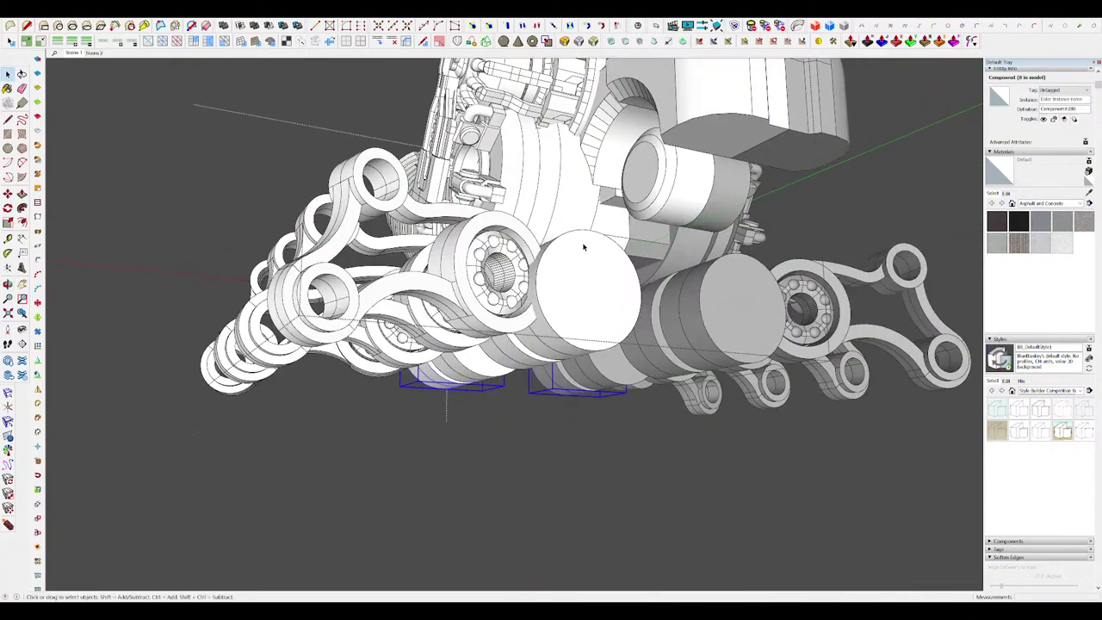
{"action": "mouse_move", "coordinate": [585, 246]}
{"action": "middle_mouse_down"}
{"action": "mouse_move", "coordinate": [605, 253]}
{"action": "mouse_move", "coordinate": [576, 293]}
{"action": "middle_mouse_up"}
{"action": "scroll", "coordinate": [605, 253], "scroll_direction": "down", "scroll_amount": 2}
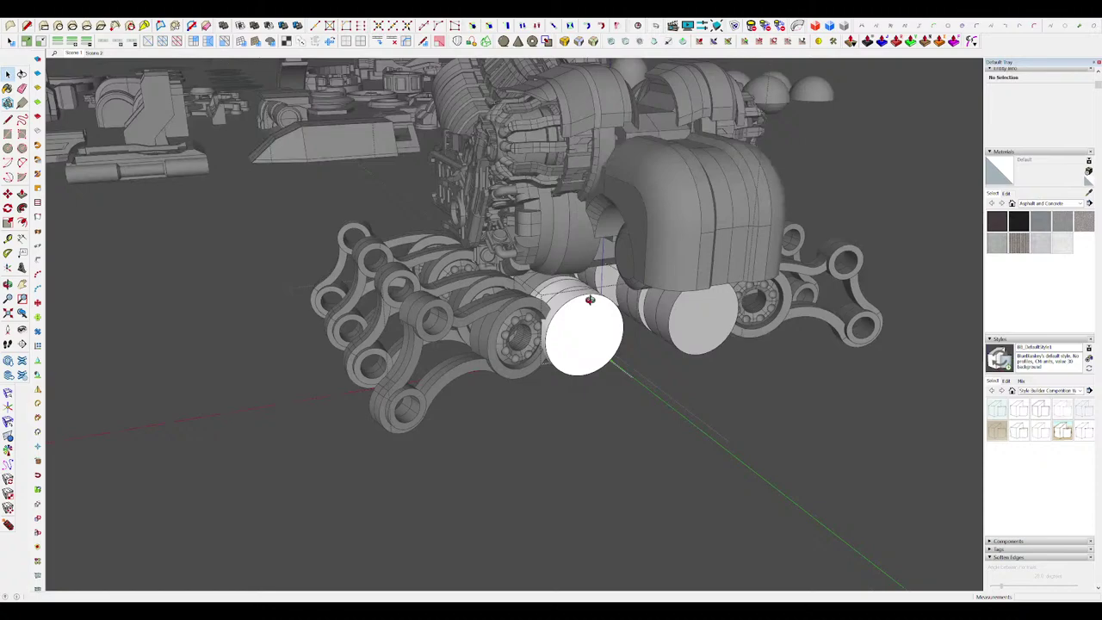
{"action": "middle_click_drag", "start_coordinate": [590, 300], "coordinate": [458, 242]}
{"action": "scroll", "coordinate": [467, 241], "scroll_direction": "up", "scroll_amount": 5}
{"action": "scroll", "coordinate": [467, 241], "scroll_direction": "down", "scroll_amount": 4}
{"action": "scroll", "coordinate": [560, 243], "scroll_direction": "up", "scroll_amount": 4}
{"action": "key", "text": "ctrl+a"}
Step: Open the white cylinder component and paste the copied arc faces onto it
{"action": "double_click", "coordinate": [518, 223]}
{"action": "scroll", "coordinate": [519, 225], "scroll_direction": "down", "scroll_amount": 3}
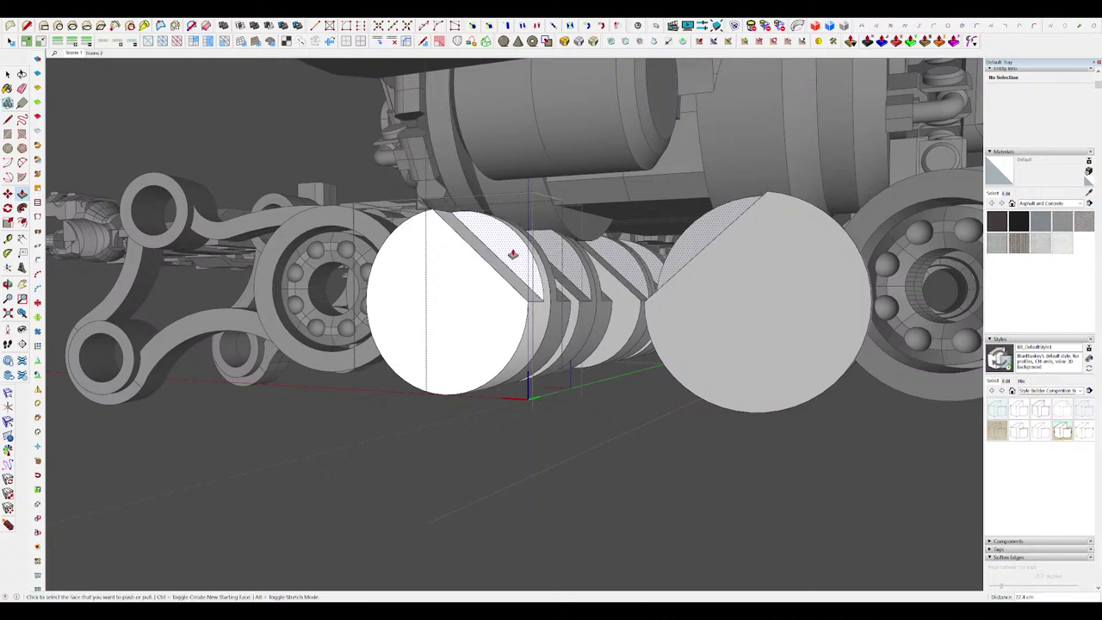
{"action": "scroll", "coordinate": [512, 254], "scroll_direction": "down", "scroll_amount": 3}
{"action": "middle_click_drag", "start_coordinate": [512, 254], "coordinate": [542, 307]}
{"action": "scroll", "coordinate": [545, 285], "scroll_direction": "up", "scroll_amount": 5}
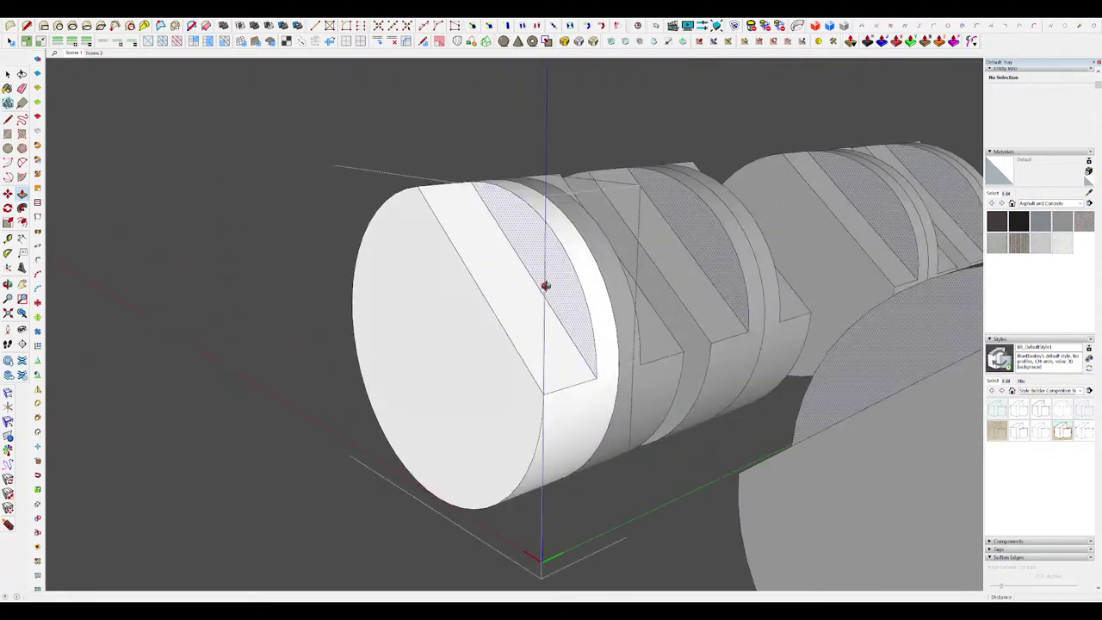
{"action": "scroll", "coordinate": [545, 284], "scroll_direction": "down", "scroll_amount": 4}
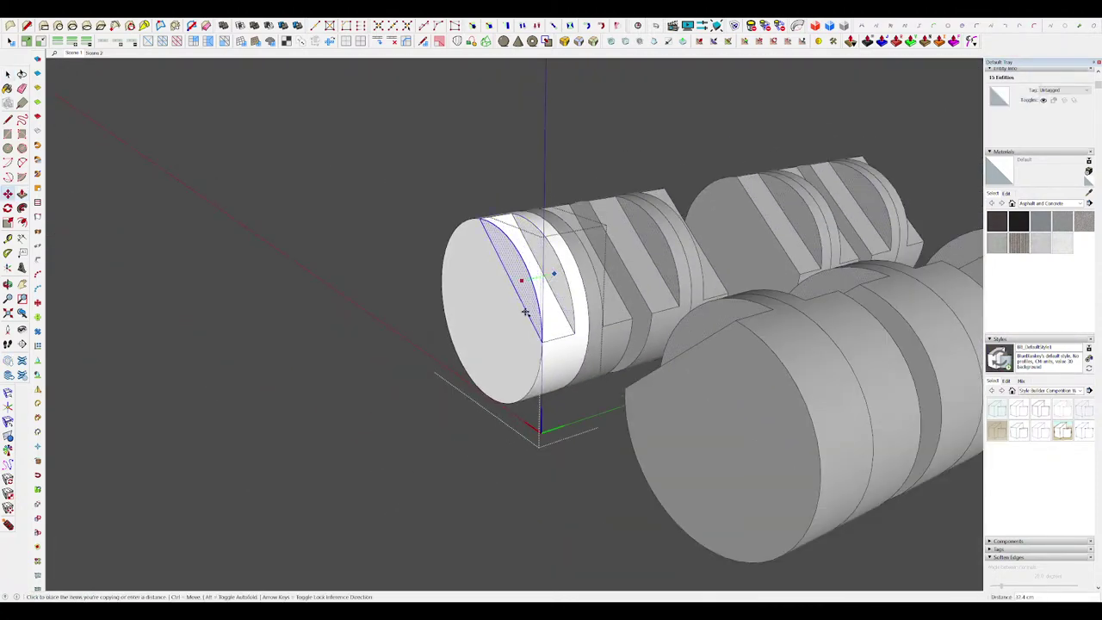
{"action": "left_click", "coordinate": [525, 312]}
{"action": "middle_click_drag", "start_coordinate": [525, 312], "coordinate": [544, 268]}
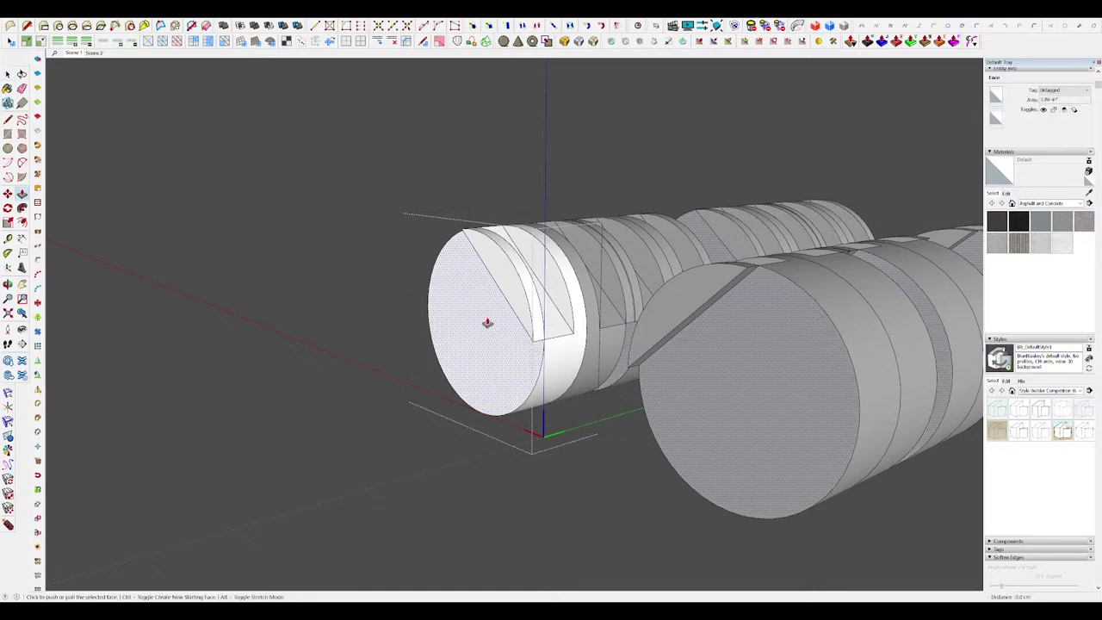
{"action": "middle_click_drag", "start_coordinate": [487, 323], "coordinate": [430, 308]}
Step: Offset an inset outline on the arc face for the slot
{"action": "key", "text": "space"}
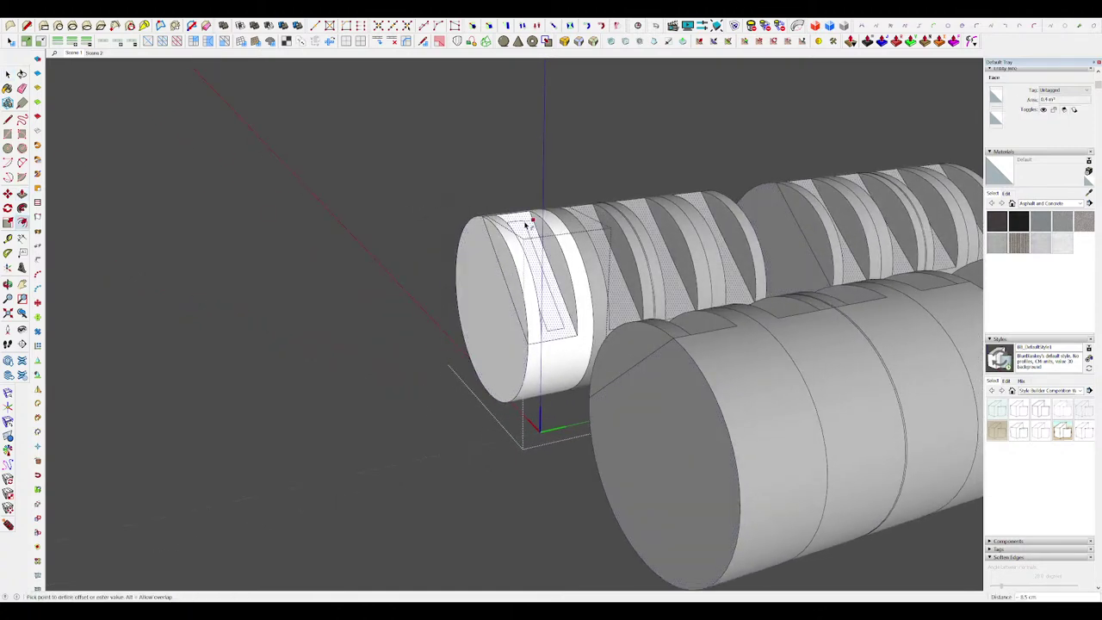
{"action": "left_click", "coordinate": [525, 225]}
{"action": "scroll", "coordinate": [592, 309], "scroll_direction": "down", "scroll_amount": 2}
{"action": "key", "text": "space"}
{"action": "scroll", "coordinate": [568, 291], "scroll_direction": "up", "scroll_amount": 4}
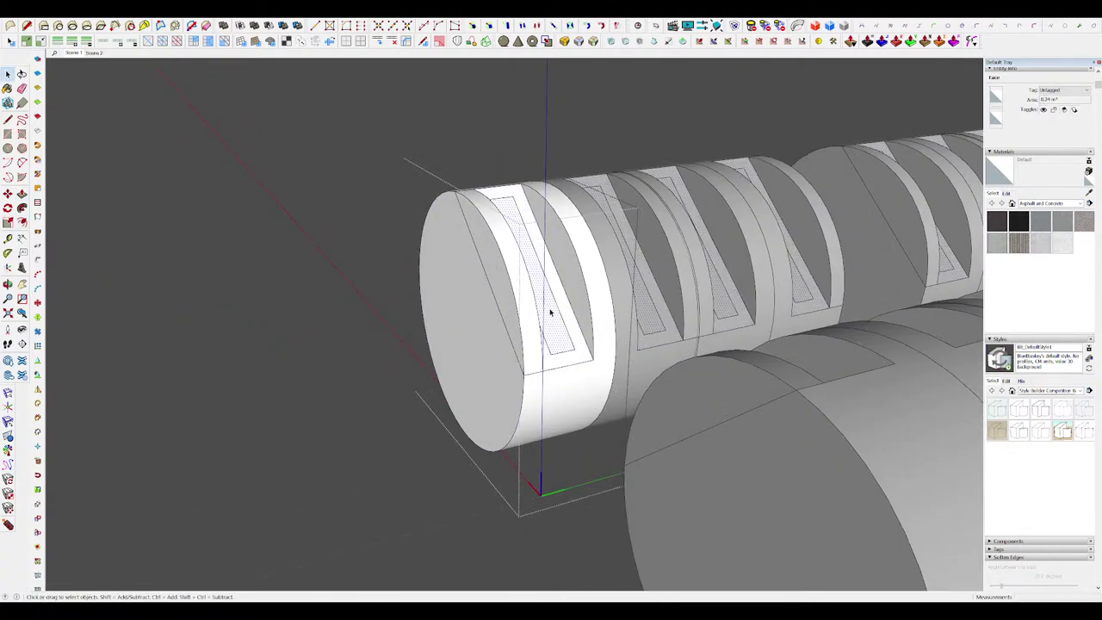
Step: Push the slot face in to cut the diagonal groove
{"action": "key", "text": "p"}
{"action": "left_click", "coordinate": [551, 312]}
{"action": "left_click", "coordinate": [620, 248]}
{"action": "scroll", "coordinate": [602, 251], "scroll_direction": "down", "scroll_amount": 2}
{"action": "middle_click_drag", "start_coordinate": [439, 301], "coordinate": [583, 253]}
Step: Show and re-hide the rest of the model to check the grooves
{"action": "key", "text": "h"}
{"action": "scroll", "coordinate": [582, 253], "scroll_direction": "down", "scroll_amount": 2}
{"action": "scroll", "coordinate": [589, 269], "scroll_direction": "up", "scroll_amount": 3}
{"action": "key", "text": "h"}
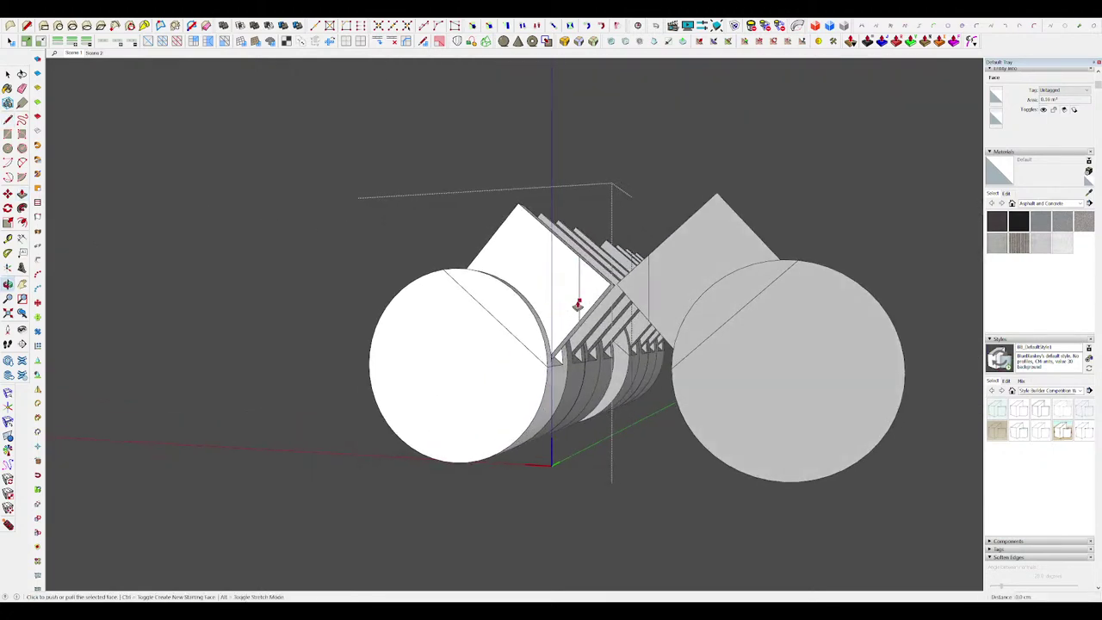
{"action": "scroll", "coordinate": [614, 293], "scroll_direction": "down", "scroll_amount": 3}
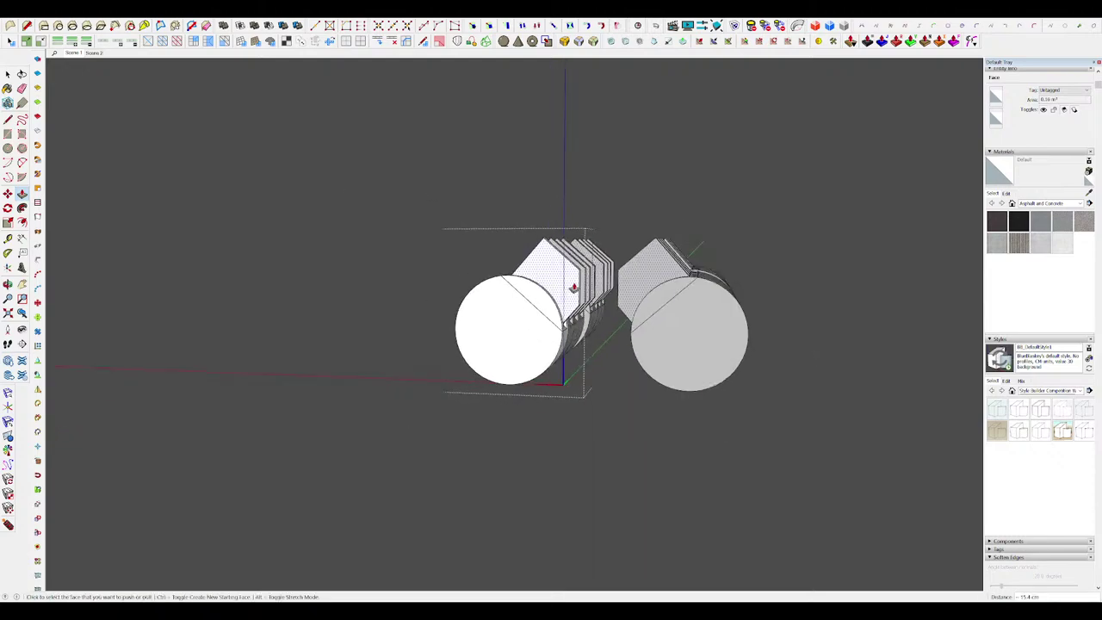
{"action": "middle_click_drag", "start_coordinate": [613, 301], "coordinate": [633, 285]}
Step: Push/Pull the white top face out 52.2 cm
{"action": "key", "text": "l"}
{"action": "left_click", "coordinate": [648, 286]}
{"action": "scroll", "coordinate": [648, 286], "scroll_direction": "down", "scroll_amount": 3}
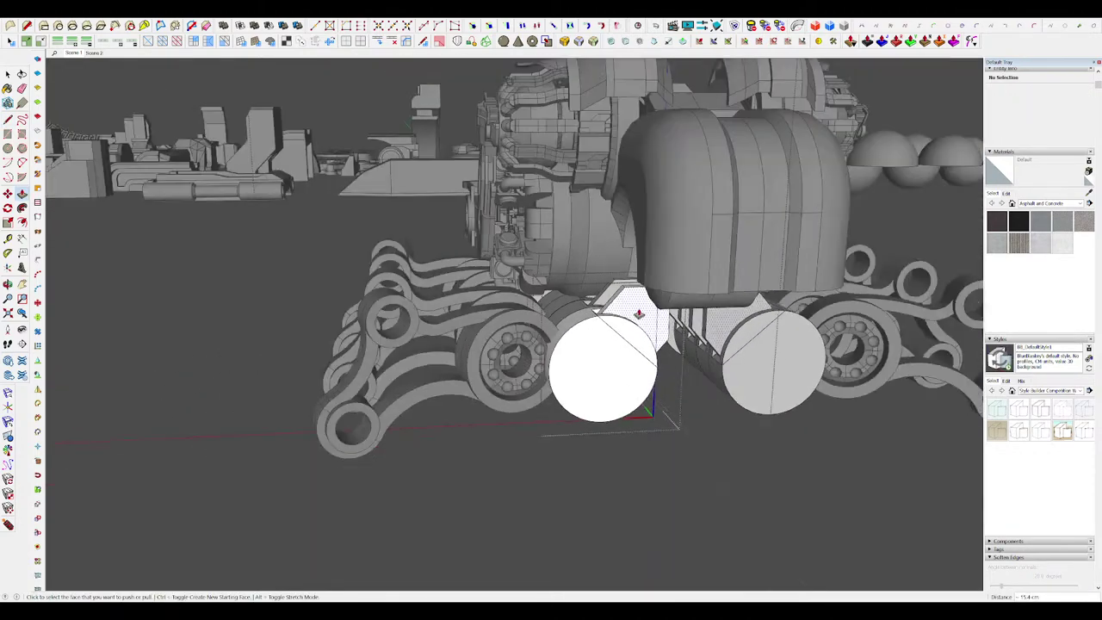
{"action": "scroll", "coordinate": [577, 247], "scroll_direction": "up", "scroll_amount": 4}
{"action": "left_click", "coordinate": [631, 237]}
{"action": "mouse_move", "coordinate": [630, 236]}
{"action": "middle_mouse_down"}
{"action": "mouse_move", "coordinate": [657, 213]}
{"action": "mouse_move", "coordinate": [626, 252]}
{"action": "mouse_move", "coordinate": [637, 254]}
{"action": "middle_mouse_up"}
{"action": "scroll", "coordinate": [601, 231], "scroll_direction": "down", "scroll_amount": 3}
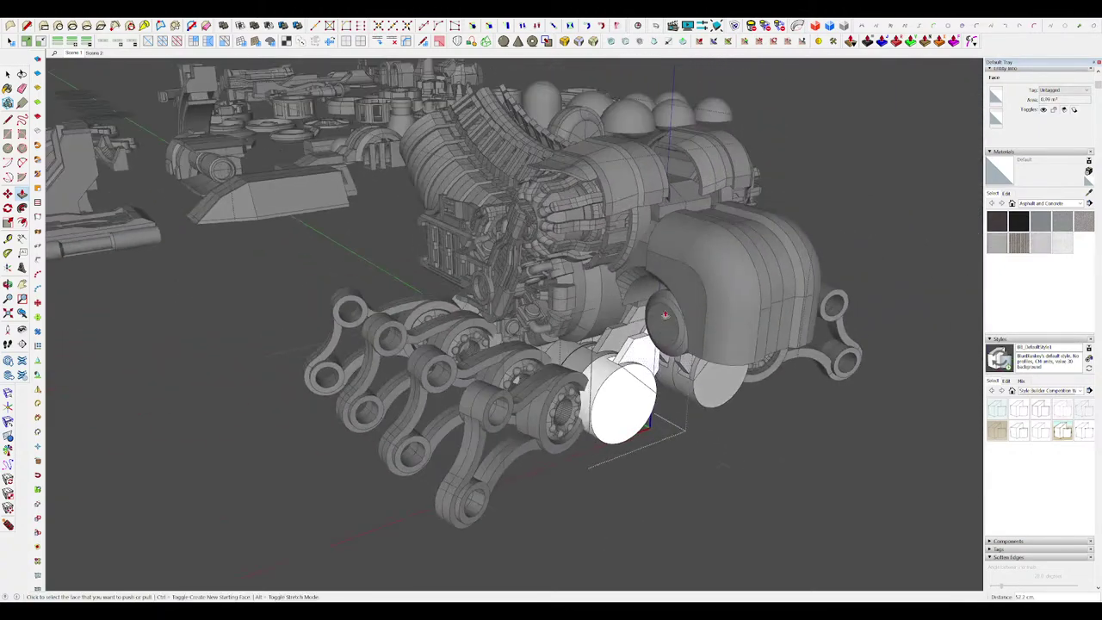
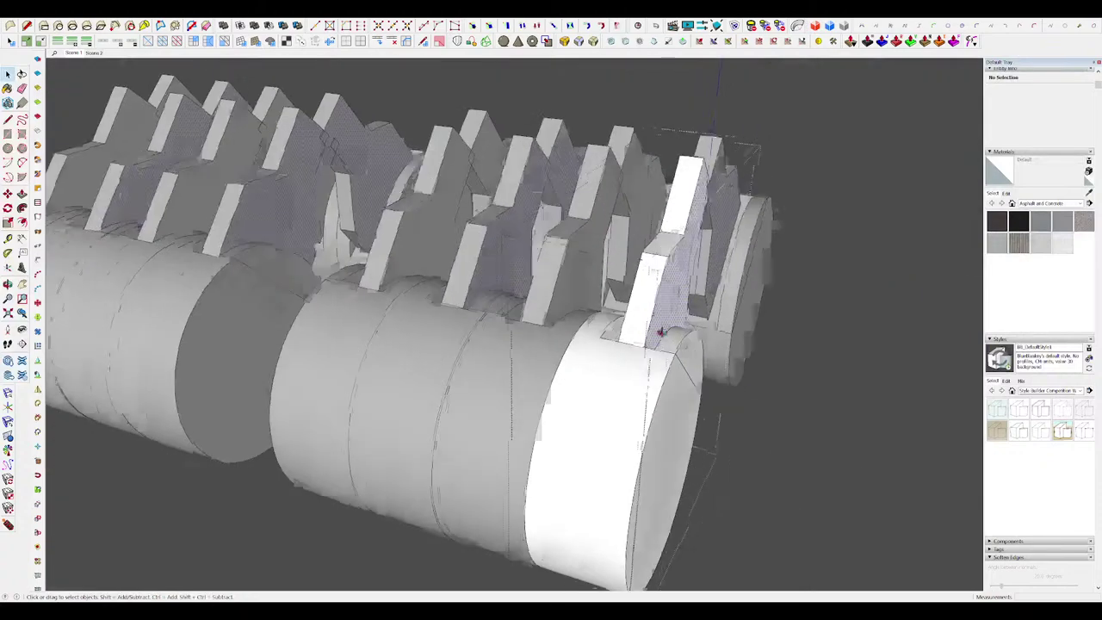
Step: Erase the plate edge to remove the tall plate face
{"action": "middle_click_drag", "start_coordinate": [603, 284], "coordinate": [643, 264]}
{"action": "scroll", "coordinate": [643, 264], "scroll_direction": "up", "scroll_amount": 4}
{"action": "key", "text": "l"}
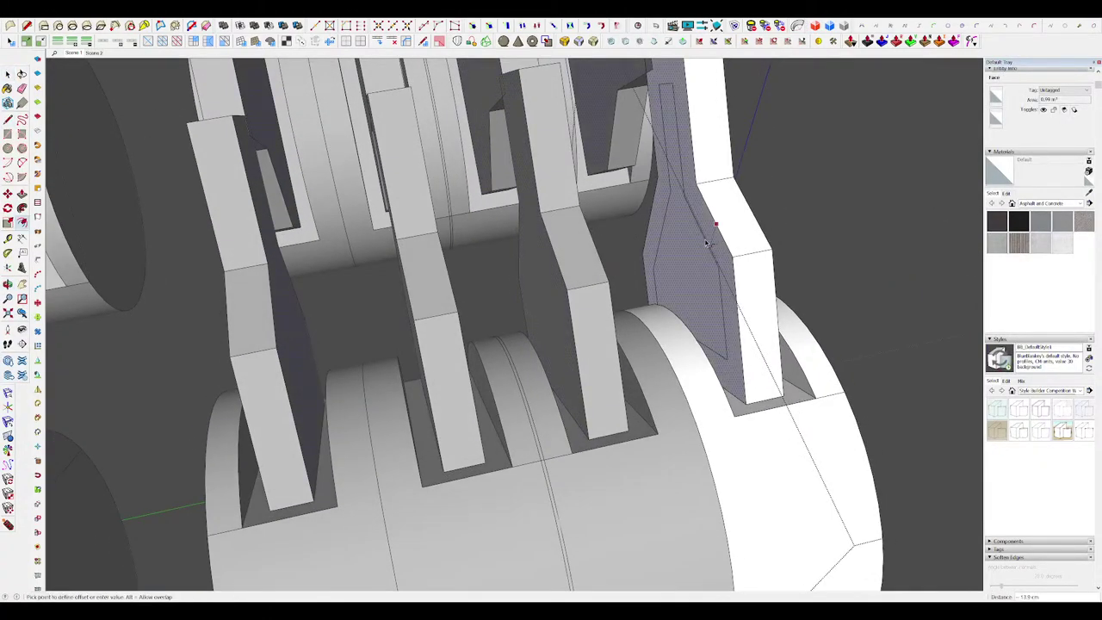
{"action": "left_click", "coordinate": [686, 163]}
{"action": "mouse_move", "coordinate": [664, 241]}
{"action": "middle_mouse_down"}
{"action": "mouse_move", "coordinate": [650, 233]}
{"action": "mouse_move", "coordinate": [655, 327]}
{"action": "middle_mouse_up"}
Step: Push/Pull the plate face out to a thickness of 14.8 cm
{"action": "key", "text": "p"}
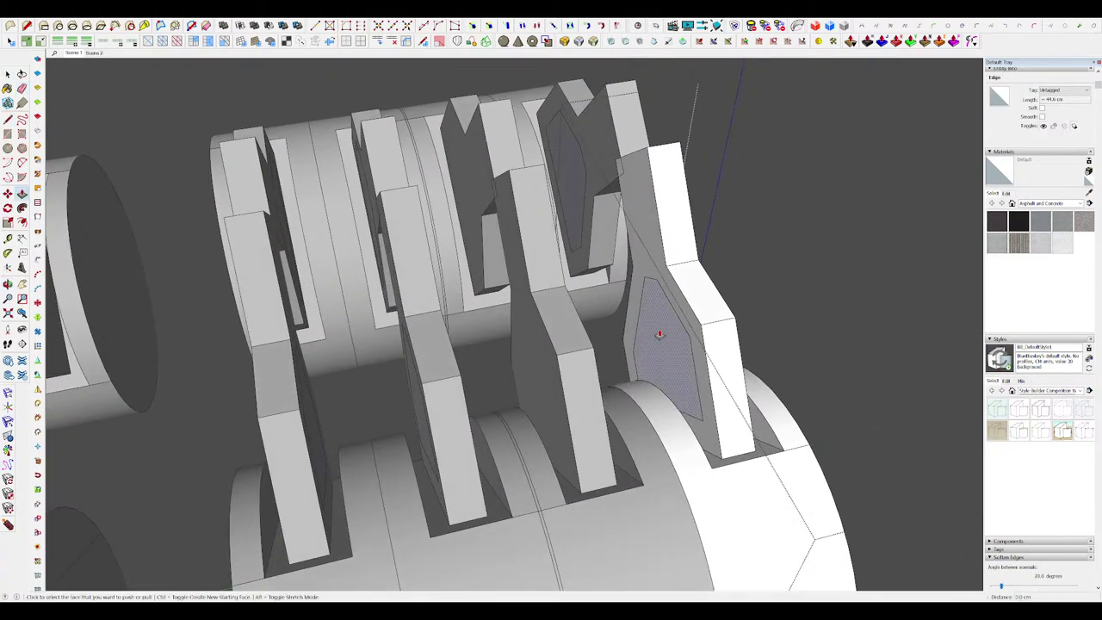
{"action": "left_click", "coordinate": [667, 395]}
{"action": "scroll", "coordinate": [649, 388], "scroll_direction": "up", "scroll_amount": 3}
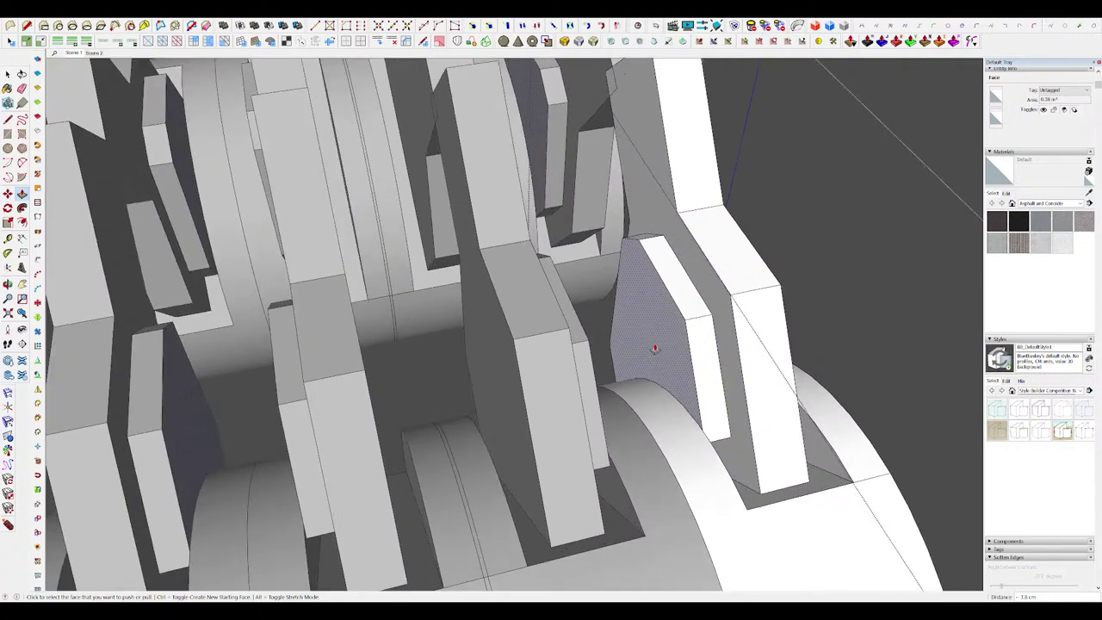
{"action": "left_click", "coordinate": [650, 443]}
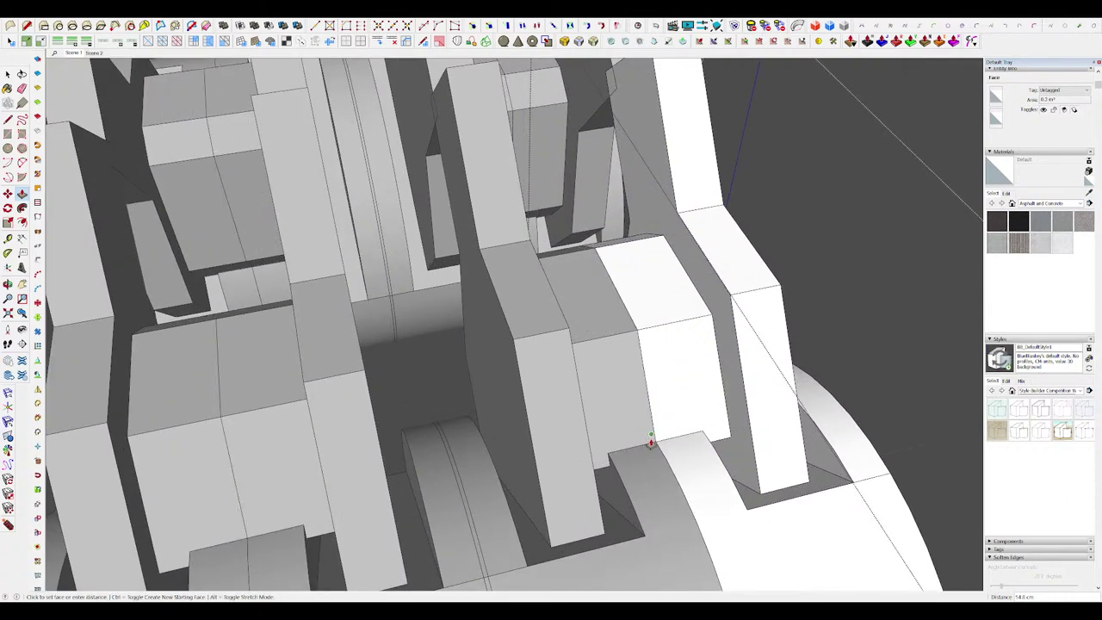
{"action": "scroll", "coordinate": [651, 327], "scroll_direction": "down", "scroll_amount": 4}
Step: Push the small slot face on the plate and inspect the edited plates
{"action": "middle_click_drag", "start_coordinate": [655, 447], "coordinate": [639, 329]}
{"action": "scroll", "coordinate": [652, 327], "scroll_direction": "up", "scroll_amount": 5}
{"action": "scroll", "coordinate": [639, 330], "scroll_direction": "up", "scroll_amount": 2}
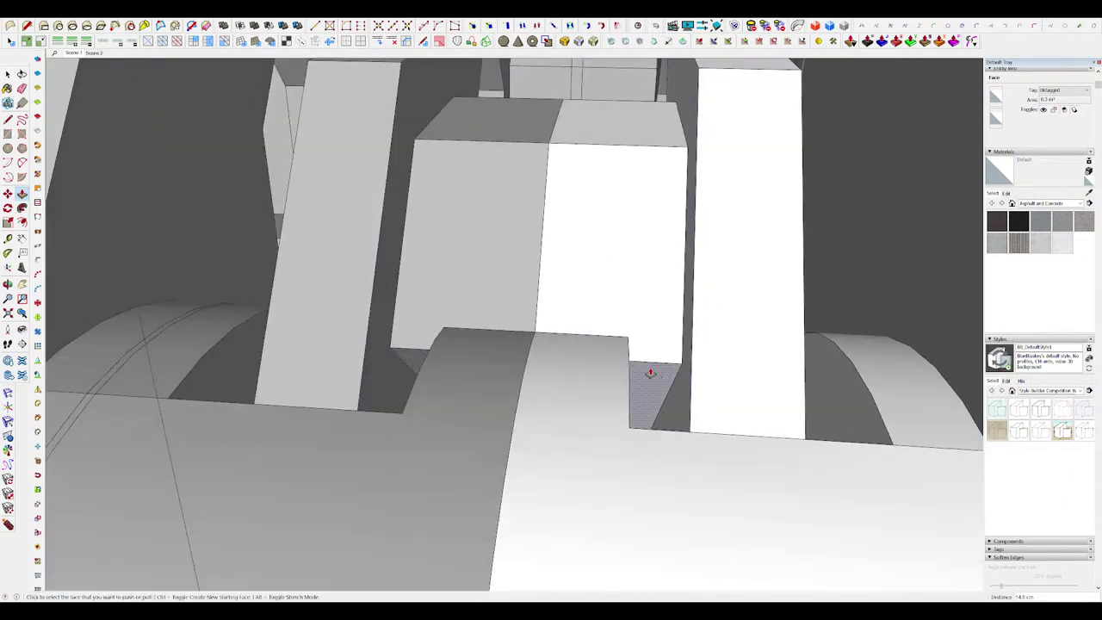
{"action": "left_click", "coordinate": [650, 375]}
{"action": "middle_click_drag", "start_coordinate": [649, 379], "coordinate": [634, 528]}
{"action": "left_click", "coordinate": [651, 474]}
{"action": "key", "text": "space"}
{"action": "scroll", "coordinate": [628, 314], "scroll_direction": "down", "scroll_amount": 4}
{"action": "middle_click_drag", "start_coordinate": [627, 315], "coordinate": [597, 253]}
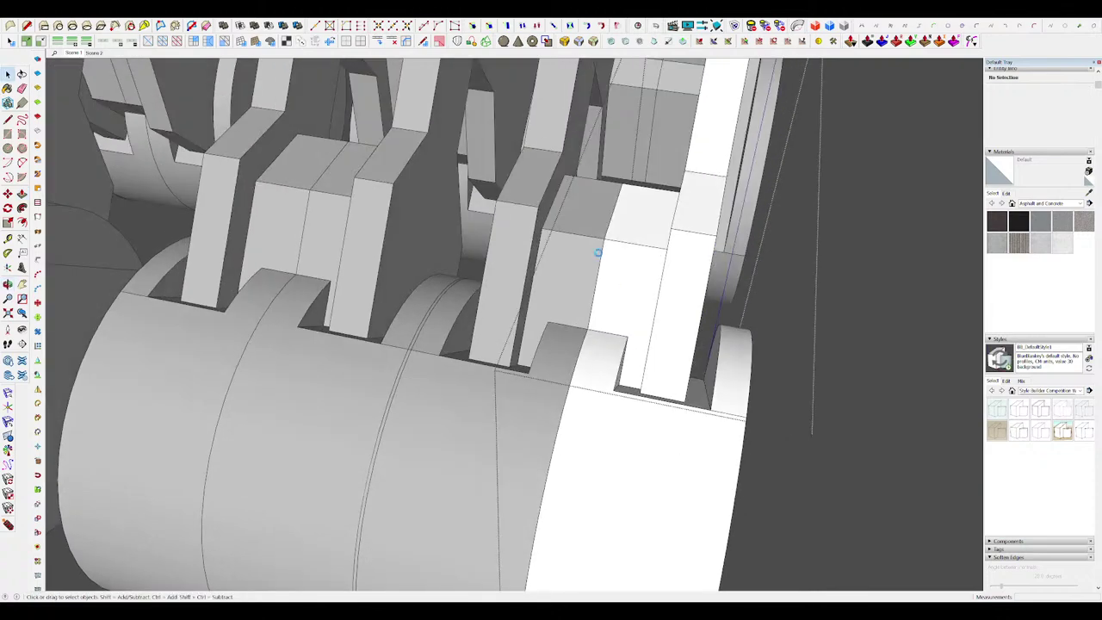
Step: Isolate the housing plate and draw an arc across its face
{"action": "scroll", "coordinate": [597, 251], "scroll_direction": "down", "scroll_amount": 10}
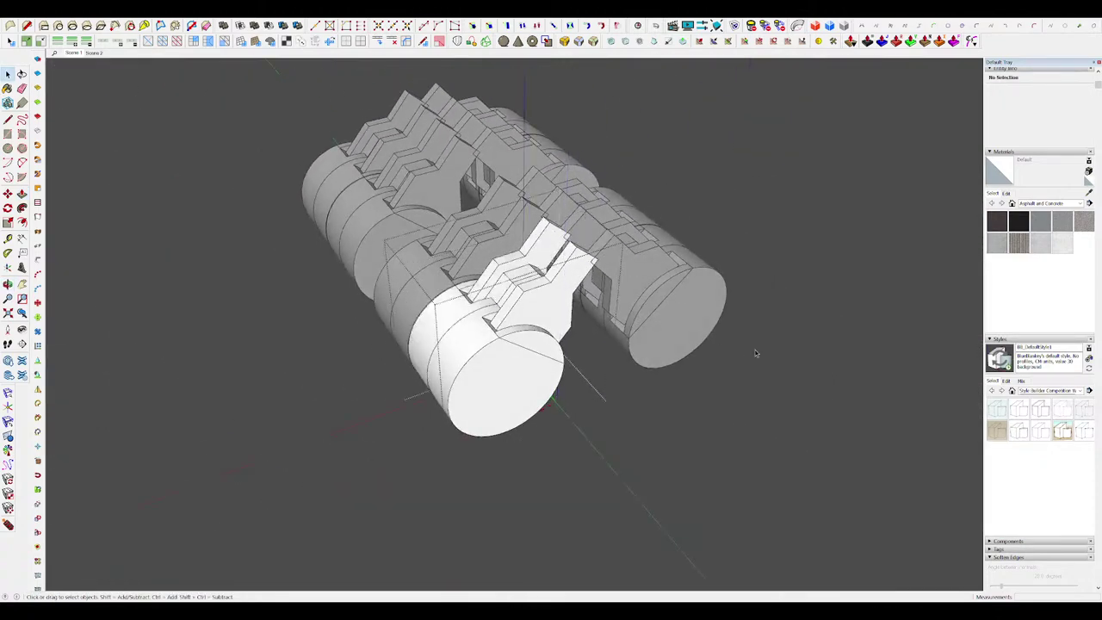
{"action": "middle_click_drag", "start_coordinate": [691, 350], "coordinate": [602, 292]}
{"action": "scroll", "coordinate": [592, 288], "scroll_direction": "up", "scroll_amount": 2}
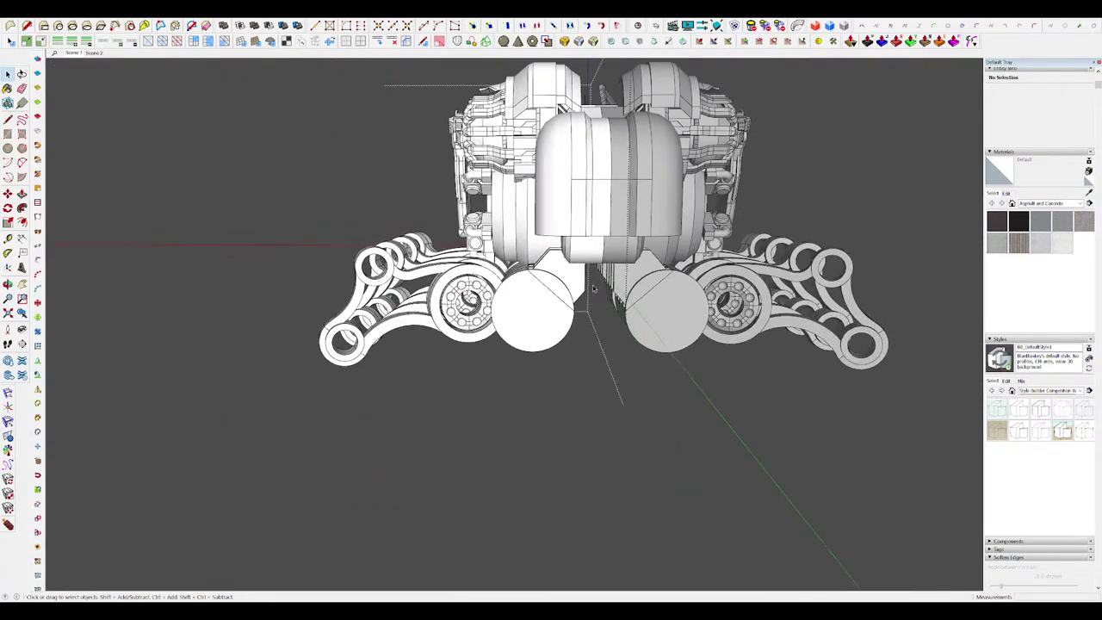
{"action": "left_click", "coordinate": [551, 267]}
{"action": "scroll", "coordinate": [551, 260], "scroll_direction": "up", "scroll_amount": 5}
{"action": "key", "text": "h"}
{"action": "middle_click_drag", "start_coordinate": [551, 260], "coordinate": [615, 331]}
{"action": "scroll", "coordinate": [615, 331], "scroll_direction": "down", "scroll_amount": 2}
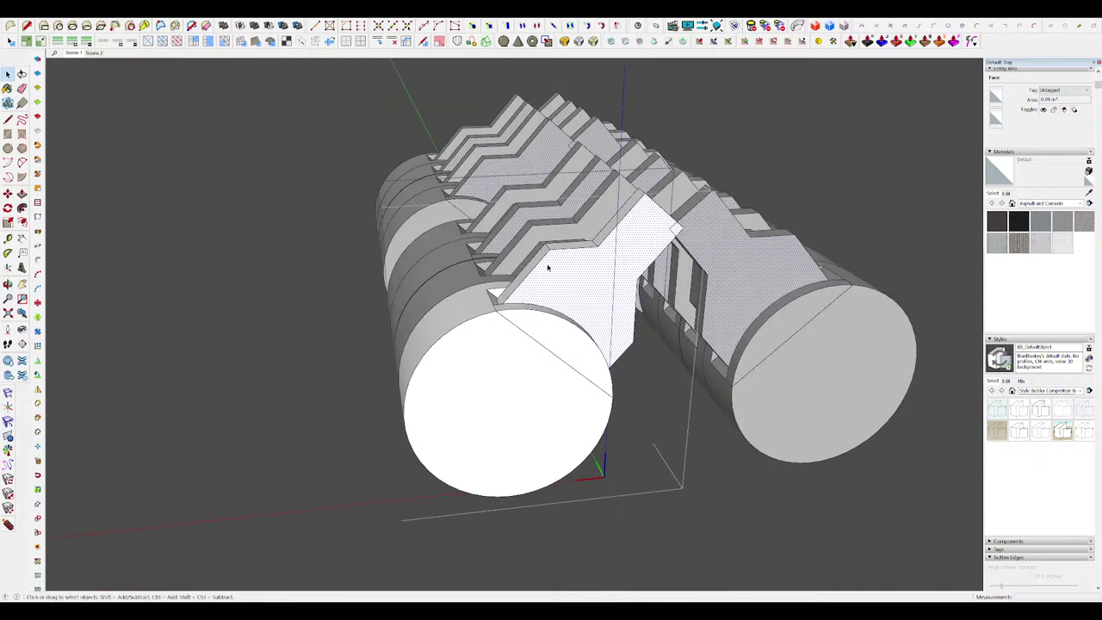
{"action": "scroll", "coordinate": [547, 264], "scroll_direction": "up", "scroll_amount": 2}
{"action": "key", "text": "a"}
{"action": "scroll", "coordinate": [545, 267], "scroll_direction": "up", "scroll_amount": 2}
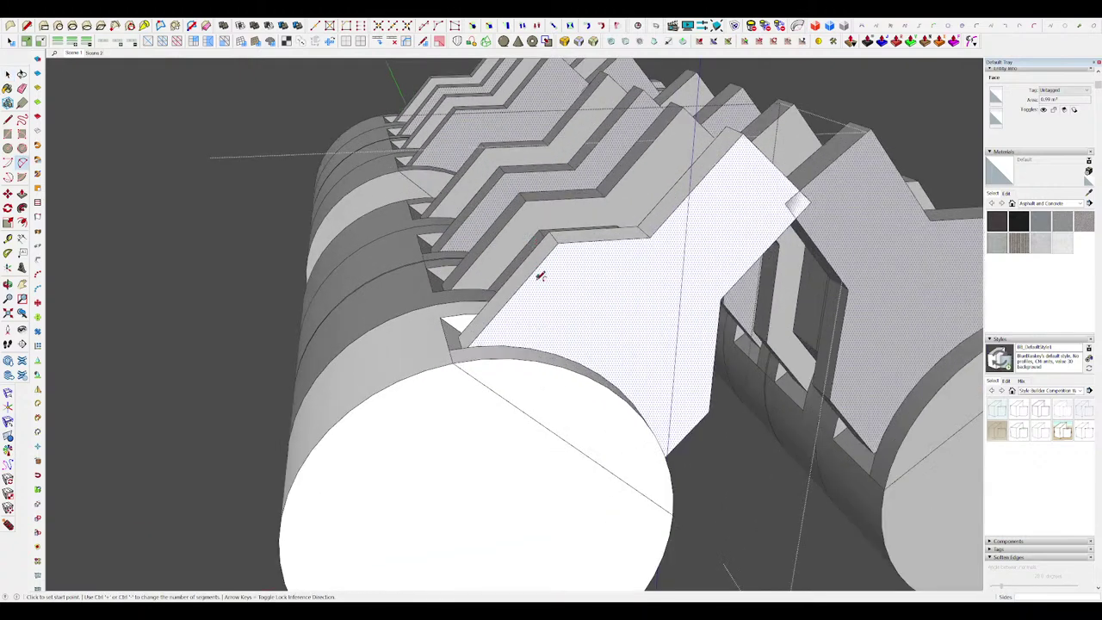
{"action": "left_click", "coordinate": [611, 238]}
{"action": "key", "text": "space"}
Step: Show the whole model again and exit group editing to the top level
{"action": "middle_click_drag", "start_coordinate": [550, 216], "coordinate": [575, 295]}
{"action": "key", "text": "c"}
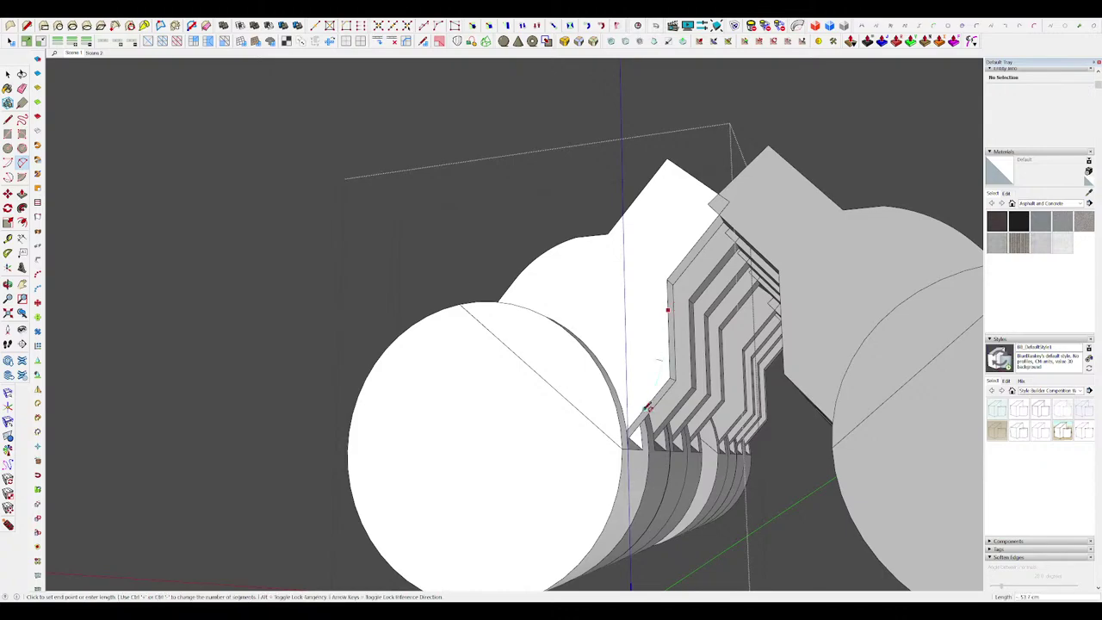
{"action": "middle_click_drag", "start_coordinate": [660, 384], "coordinate": [683, 330]}
{"action": "key", "text": "space"}
{"action": "left_click", "coordinate": [594, 302]}
{"action": "scroll", "coordinate": [595, 302], "scroll_direction": "down", "scroll_amount": 5}
{"action": "left_click", "coordinate": [840, 364]}
{"action": "left_click", "coordinate": [842, 365]}
{"action": "scroll", "coordinate": [683, 330], "scroll_direction": "up", "scroll_amount": 4}
{"action": "scroll", "coordinate": [683, 330], "scroll_direction": "up", "scroll_amount": 8}
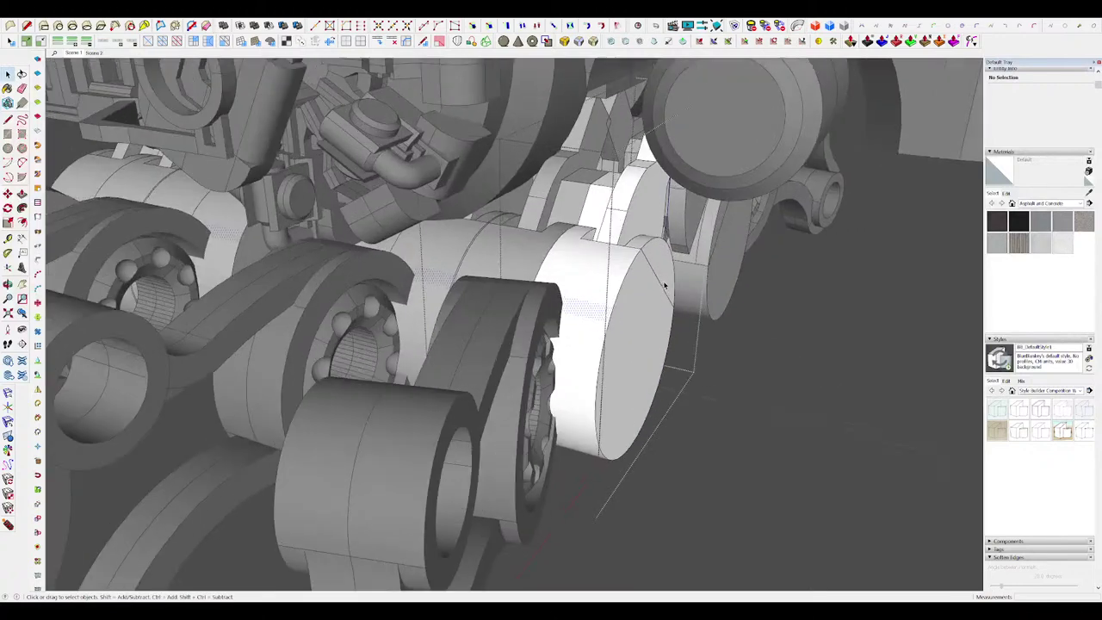
Step: Isolate the edited component and bring the roller end faces into view
{"action": "key", "text": "i"}
{"action": "key", "text": "e"}
{"action": "key", "text": "p"}
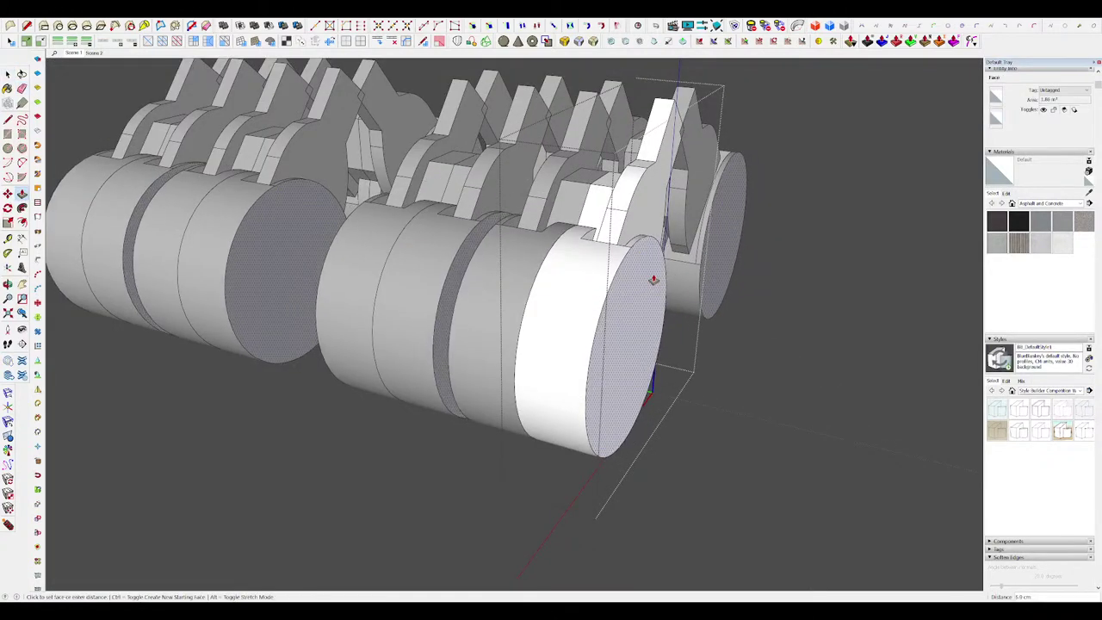
{"action": "middle_click_drag", "start_coordinate": [651, 278], "coordinate": [604, 276]}
{"action": "scroll", "coordinate": [604, 276], "scroll_direction": "down", "scroll_amount": 5}
{"action": "scroll", "coordinate": [602, 284], "scroll_direction": "up", "scroll_amount": 2}
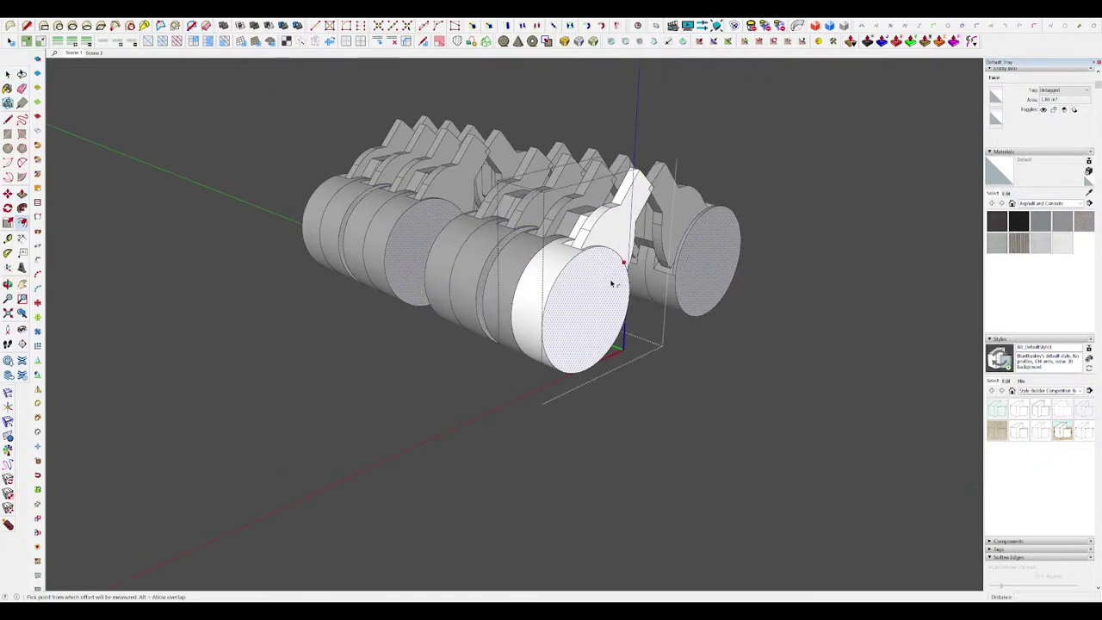
{"action": "scroll", "coordinate": [608, 275], "scroll_direction": "up", "scroll_amount": 4}
{"action": "key", "text": "m"}
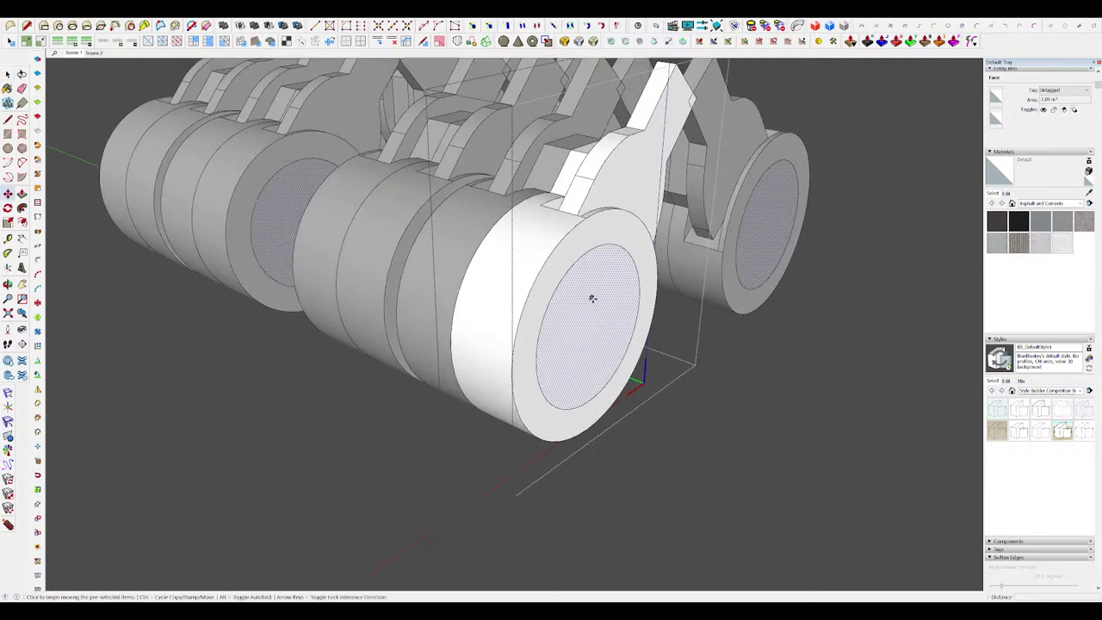
{"action": "middle_click_drag", "start_coordinate": [596, 291], "coordinate": [465, 297]}
{"action": "scroll", "coordinate": [585, 293], "scroll_direction": "down", "scroll_amount": 3}
{"action": "scroll", "coordinate": [596, 296], "scroll_direction": "up", "scroll_amount": 3}
{"action": "key", "text": "space"}
Step: Isolate the crank roller and check its smoothed edges
{"action": "middle_click_drag", "start_coordinate": [596, 296], "coordinate": [554, 286]}
{"action": "left_click", "coordinate": [541, 277]}
{"action": "key", "text": "i"}
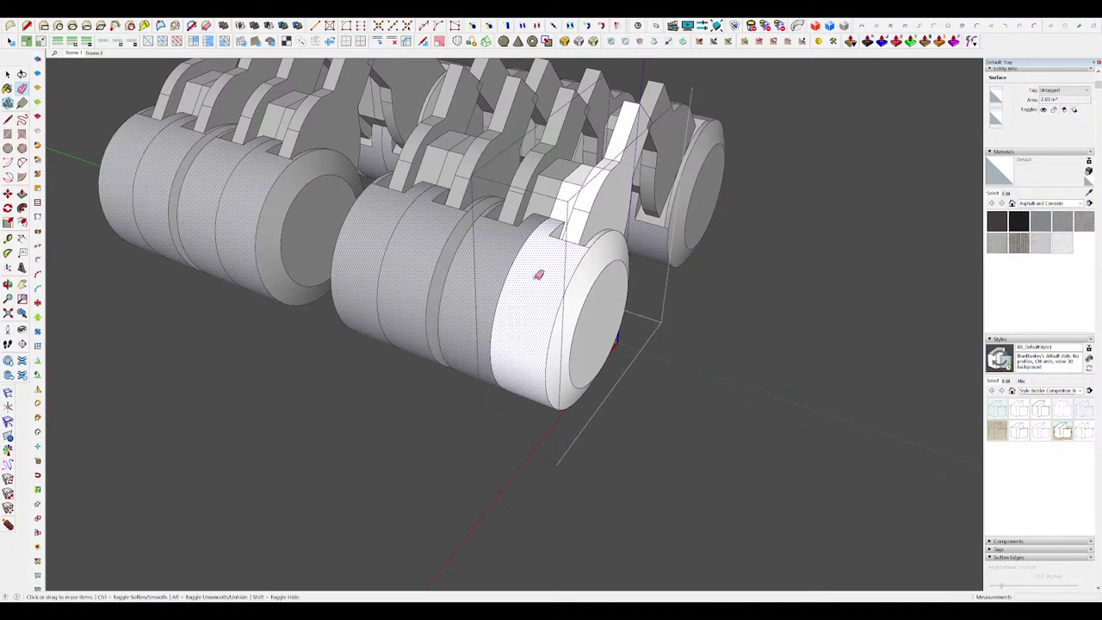
{"action": "middle_click_drag", "start_coordinate": [560, 283], "coordinate": [557, 160]}
{"action": "key", "text": "alt"}
{"action": "key", "text": "space"}
{"action": "middle_click_drag", "start_coordinate": [594, 249], "coordinate": [633, 329]}
{"action": "key", "text": "i"}
{"action": "scroll", "coordinate": [573, 306], "scroll_direction": "down", "scroll_amount": 4}
{"action": "scroll", "coordinate": [516, 257], "scroll_direction": "up", "scroll_amount": 3}
Step: Isolate the roller again and start a rectangle beside its round end face
{"action": "key", "text": "q"}
{"action": "key", "text": "i"}
{"action": "scroll", "coordinate": [521, 266], "scroll_direction": "down", "scroll_amount": 3}
{"action": "left_click", "coordinate": [538, 288]}
{"action": "left_click", "coordinate": [462, 256]}
{"action": "scroll", "coordinate": [450, 257], "scroll_direction": "up", "scroll_amount": 5}
Step: Extrude the rectangle into a box and make it a solid component
{"action": "key", "text": "p"}
{"action": "left_click", "coordinate": [452, 271]}
{"action": "left_click", "coordinate": [470, 293]}
{"action": "scroll", "coordinate": [525, 293], "scroll_direction": "down", "scroll_amount": 3}
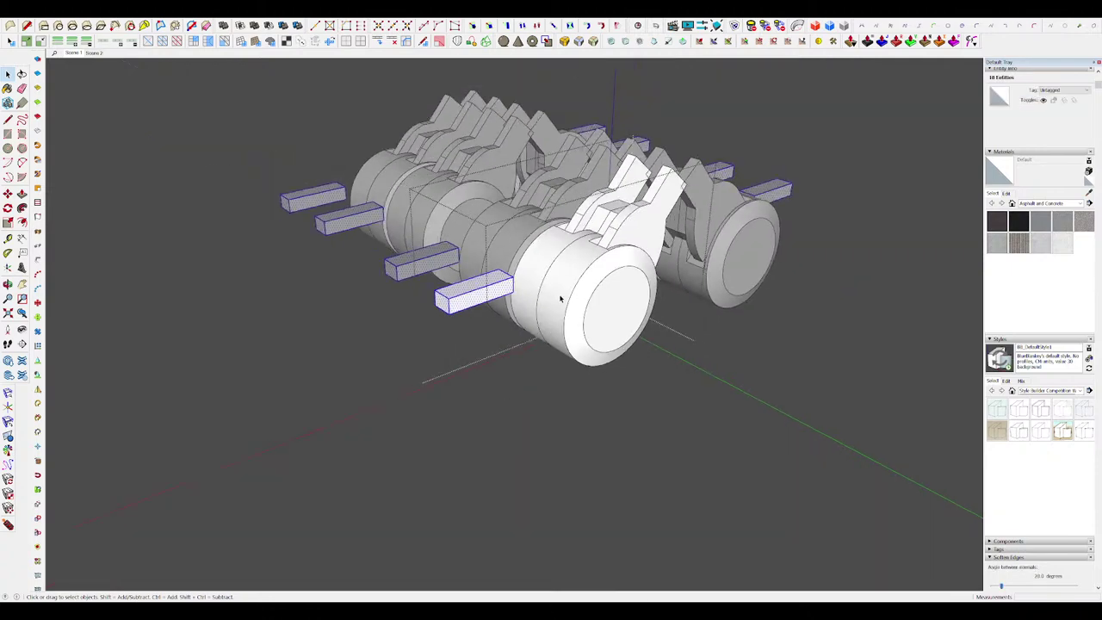
{"action": "key", "text": "Return"}
{"action": "middle_click_drag", "start_coordinate": [540, 376], "coordinate": [439, 379]}
{"action": "scroll", "coordinate": [508, 300], "scroll_direction": "up", "scroll_amount": 4}
Step: Move the bar to a new position in front of the crank
{"action": "key", "text": "m"}
{"action": "left_click", "coordinate": [516, 299]}
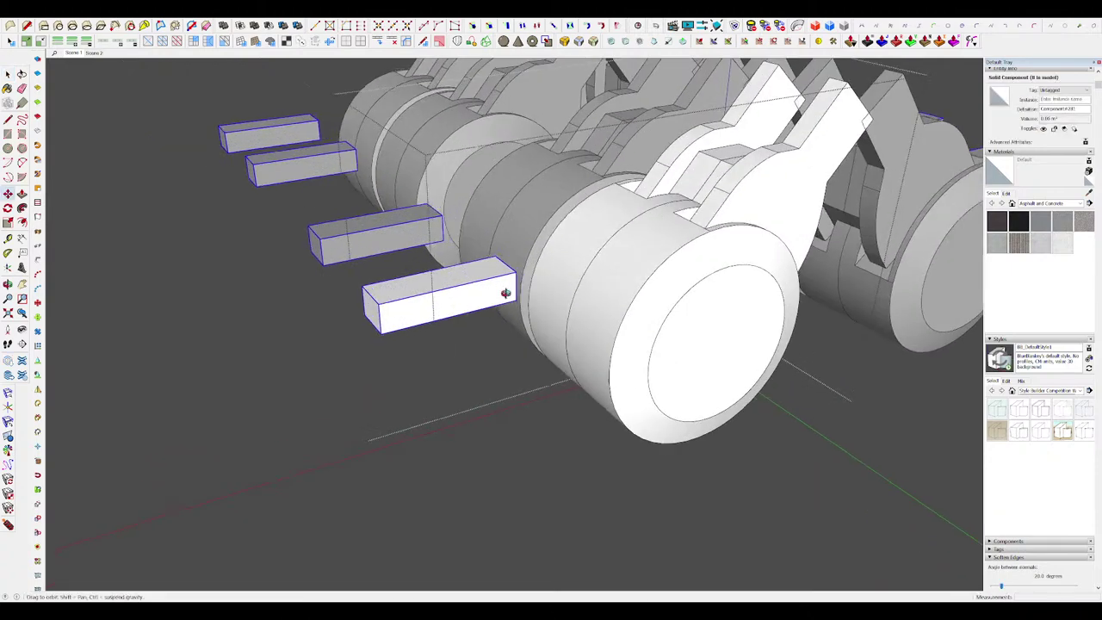
{"action": "middle_click_drag", "start_coordinate": [507, 293], "coordinate": [422, 258]}
{"action": "left_click", "coordinate": [674, 231]}
{"action": "scroll", "coordinate": [674, 231], "scroll_direction": "down", "scroll_amount": 3}
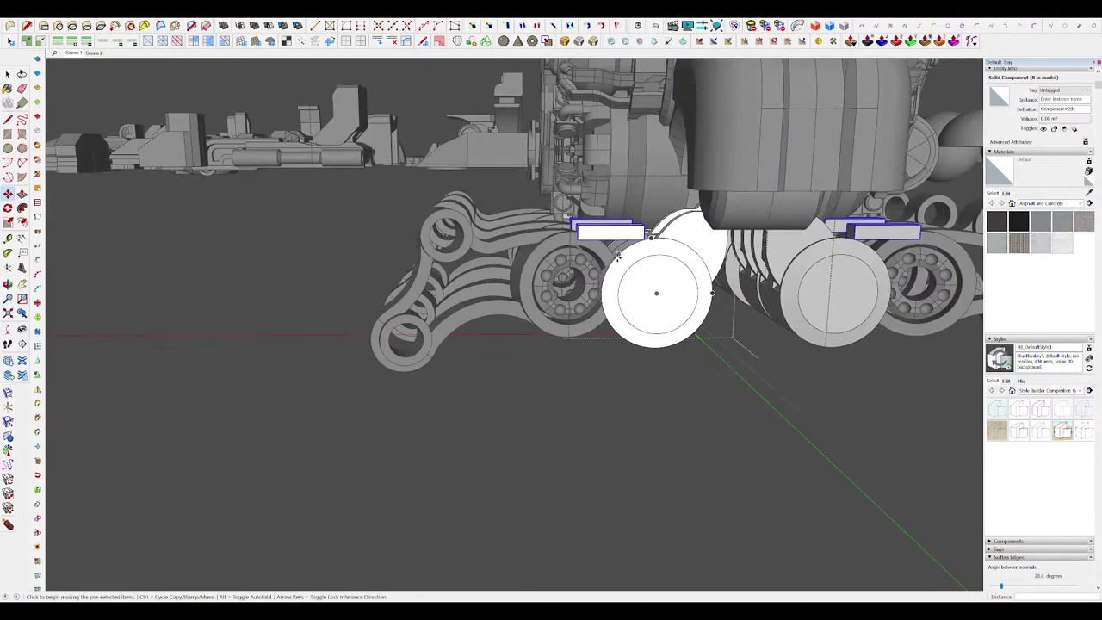
{"action": "scroll", "coordinate": [616, 257], "scroll_direction": "up", "scroll_amount": 5}
Step: Rotate the bar 45°
{"action": "key", "text": "q"}
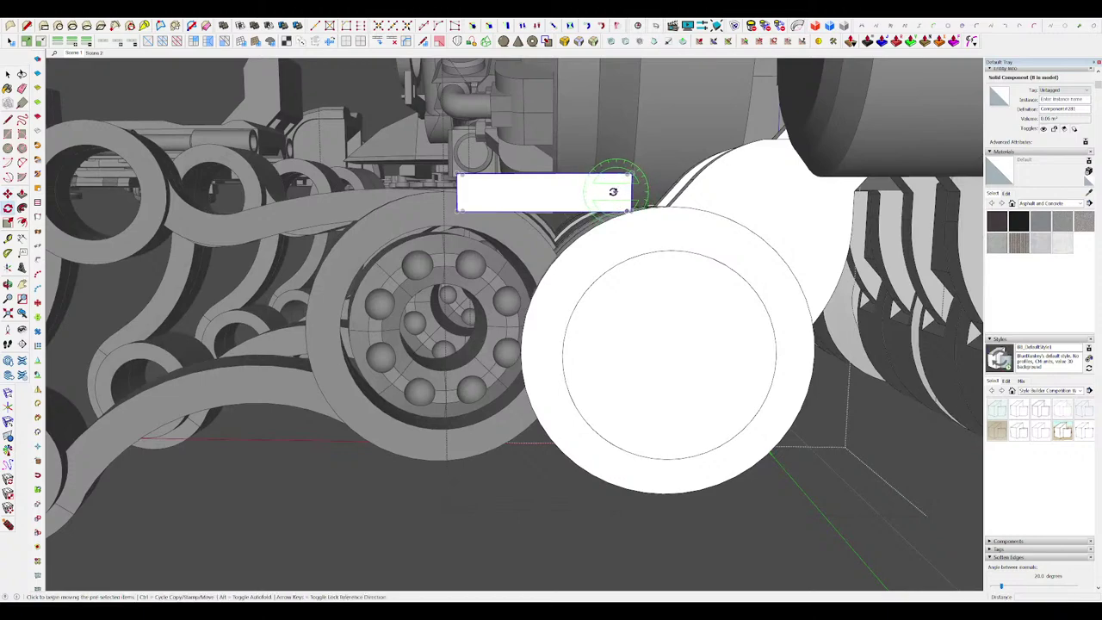
{"action": "left_click", "coordinate": [579, 157]}
{"action": "middle_click_drag", "start_coordinate": [579, 157], "coordinate": [620, 265]}
{"action": "key", "text": "space"}
{"action": "scroll", "coordinate": [605, 258], "scroll_direction": "down", "scroll_amount": 3}
{"action": "scroll", "coordinate": [603, 249], "scroll_direction": "up", "scroll_amount": 4}
Step: Move the tilted bar down until it sits against the white roller
{"action": "key", "text": "m"}
{"action": "left_click", "coordinate": [618, 249]}
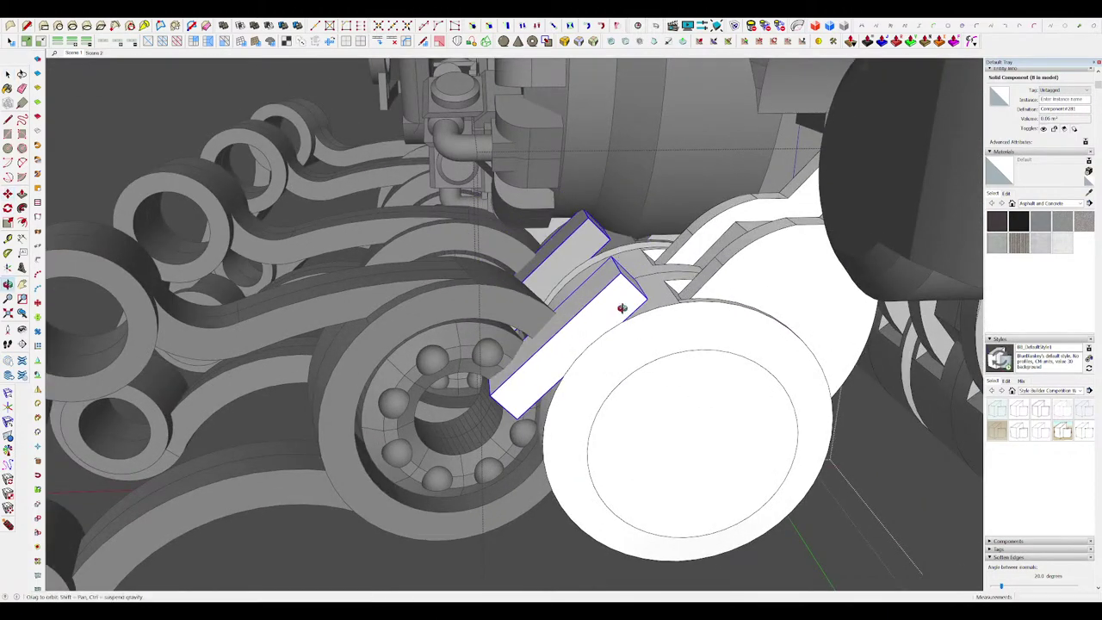
{"action": "left_click", "coordinate": [638, 312]}
{"action": "key", "text": "space"}
{"action": "scroll", "coordinate": [639, 311], "scroll_direction": "down", "scroll_amount": 5}
{"action": "middle_click_drag", "start_coordinate": [638, 312], "coordinate": [895, 405]}
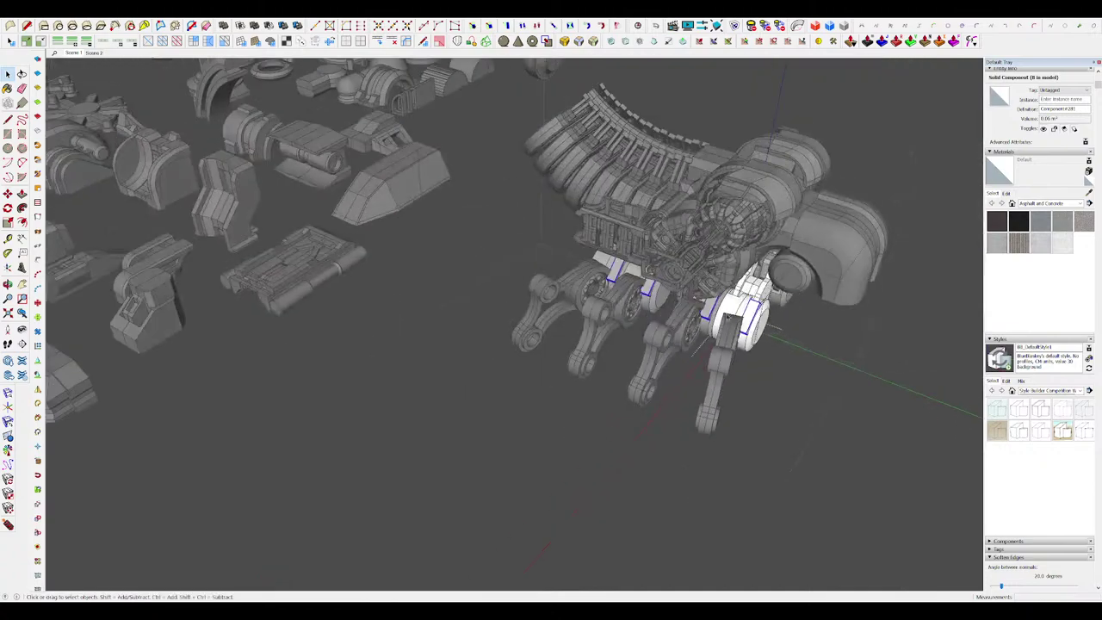
{"action": "scroll", "coordinate": [667, 301], "scroll_direction": "up", "scroll_amount": 5}
{"action": "scroll", "coordinate": [648, 294], "scroll_direction": "down", "scroll_amount": 2}
{"action": "scroll", "coordinate": [704, 310], "scroll_direction": "up", "scroll_amount": 3}
Step: Open the white crank component and select the bar inside it
{"action": "double_click", "coordinate": [687, 317]}
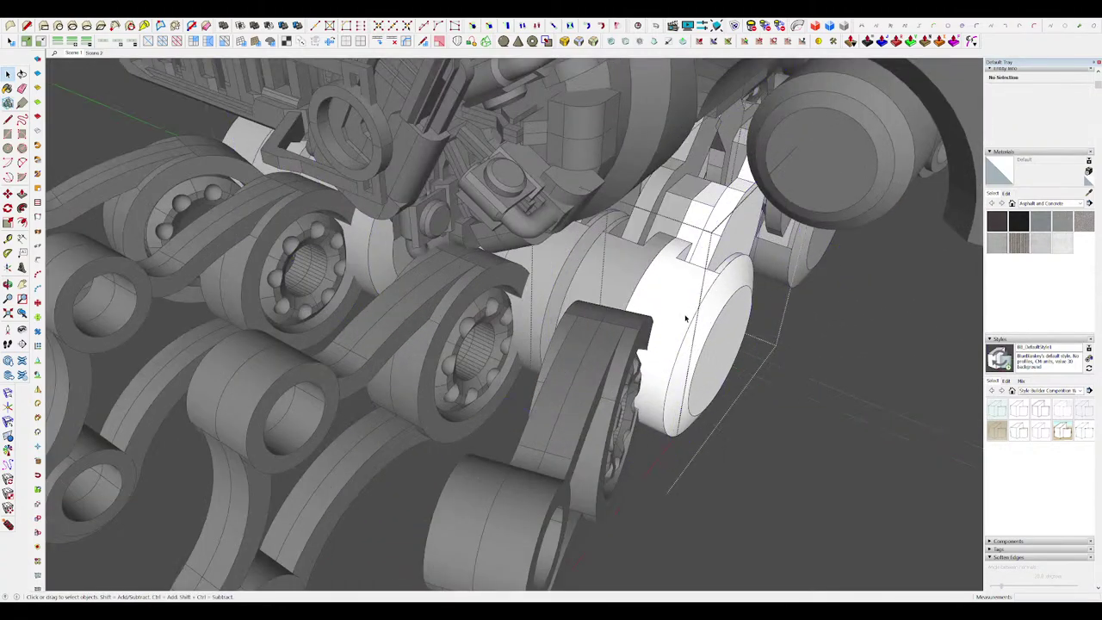
{"action": "mouse_move", "coordinate": [687, 317]}
{"action": "middle_mouse_down"}
{"action": "mouse_move", "coordinate": [629, 310]}
{"action": "mouse_move", "coordinate": [683, 319]}
{"action": "middle_mouse_up"}
{"action": "left_click", "coordinate": [587, 296]}
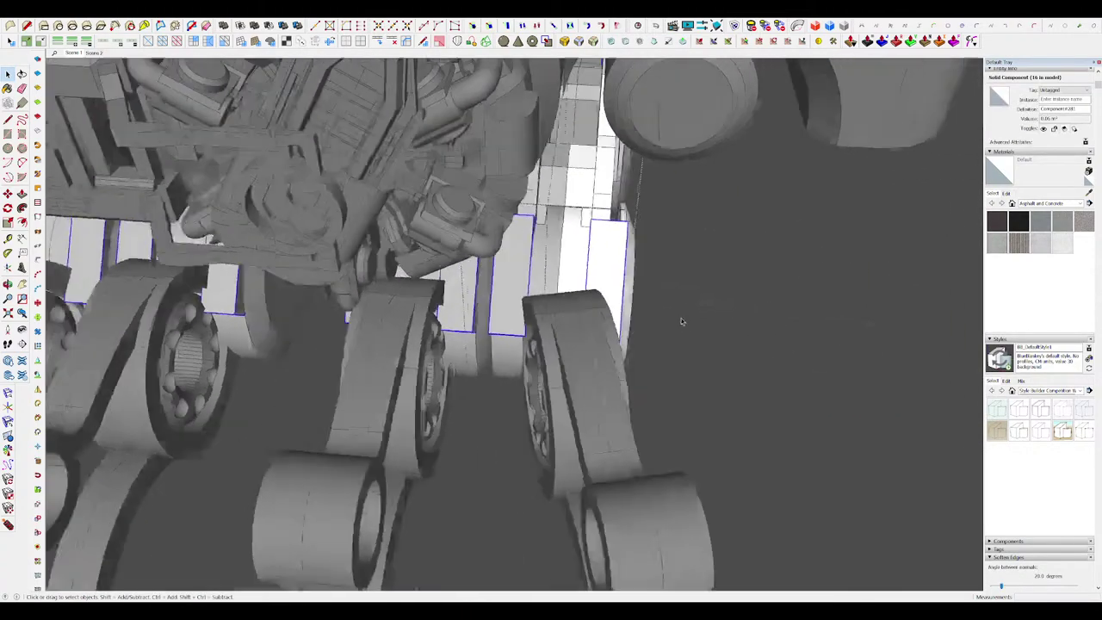
{"action": "scroll", "coordinate": [616, 258], "scroll_direction": "up", "scroll_amount": 4}
{"action": "middle_click_drag", "start_coordinate": [594, 259], "coordinate": [616, 268]}
{"action": "key", "text": "m"}
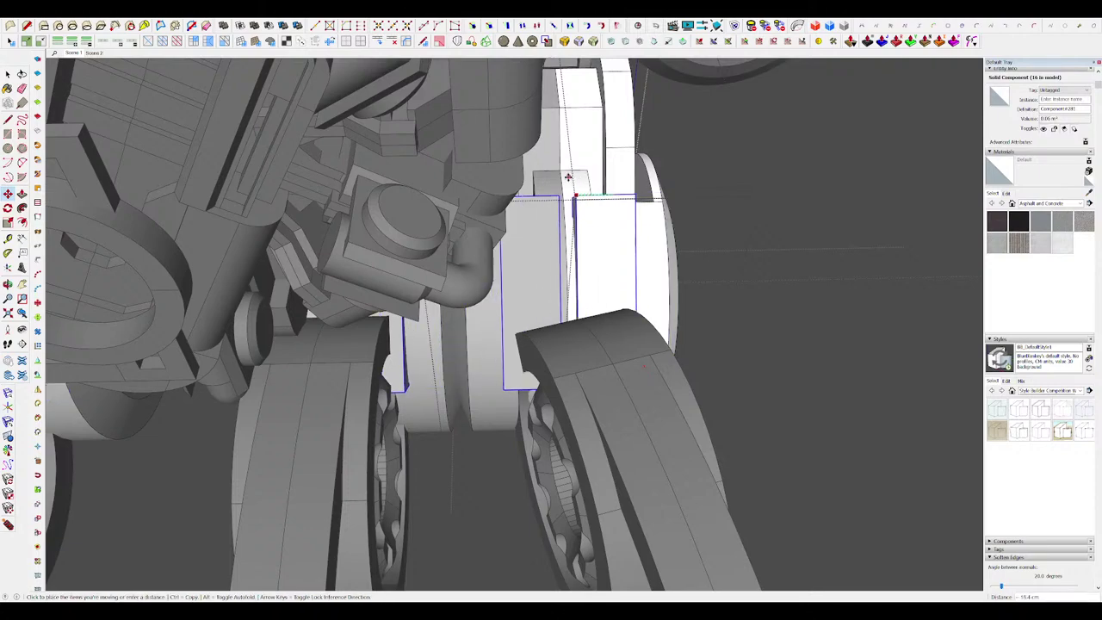
{"action": "key", "text": "space"}
{"action": "scroll", "coordinate": [581, 204], "scroll_direction": "down", "scroll_amount": 4}
{"action": "middle_click_drag", "start_coordinate": [581, 204], "coordinate": [568, 284]}
Step: Edit the boxes inside the white component, then close the crank's editing context
{"action": "double_click", "coordinate": [580, 272]}
{"action": "scroll", "coordinate": [580, 272], "scroll_direction": "up", "scroll_amount": 5}
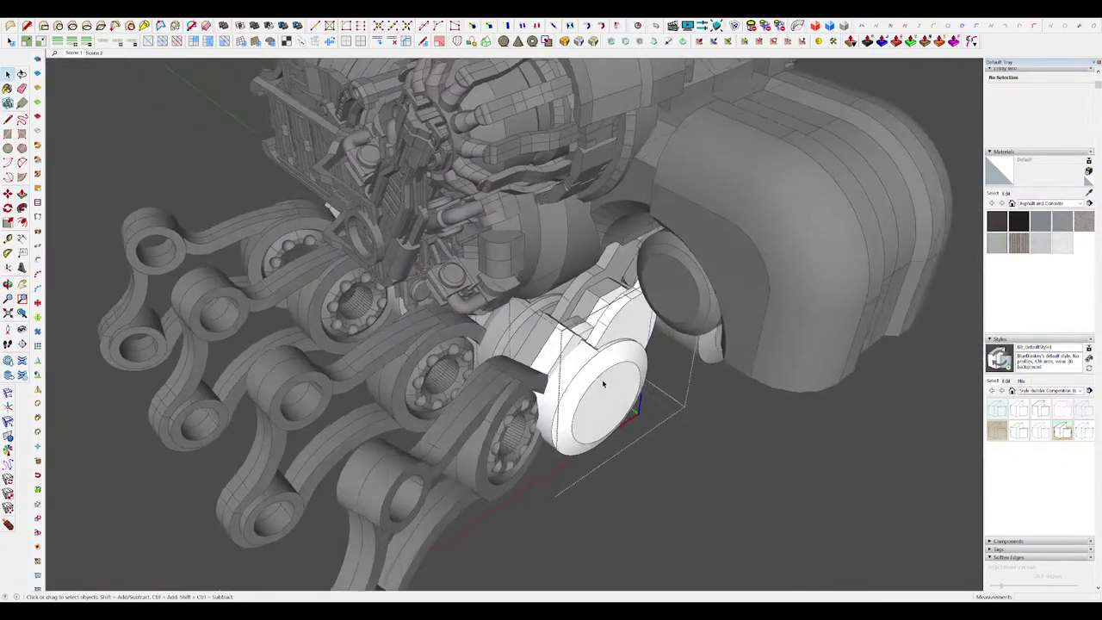
{"action": "scroll", "coordinate": [601, 382], "scroll_direction": "down", "scroll_amount": 3}
{"action": "middle_click_drag", "start_coordinate": [600, 382], "coordinate": [708, 425]}
{"action": "left_click", "coordinate": [702, 425]}
Step: Extend the bar face 10.4 cm
{"action": "scroll", "coordinate": [701, 423], "scroll_direction": "down", "scroll_amount": 3}
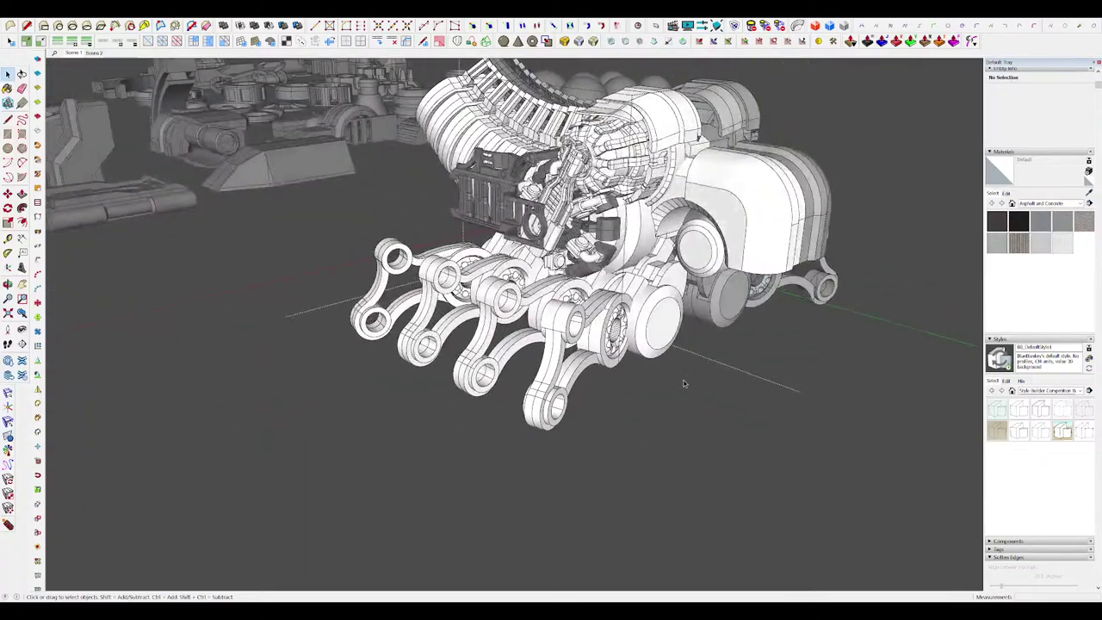
{"action": "scroll", "coordinate": [667, 290], "scroll_direction": "up", "scroll_amount": 2}
{"action": "middle_click_drag", "start_coordinate": [667, 290], "coordinate": [609, 292]}
{"action": "scroll", "coordinate": [608, 293], "scroll_direction": "up", "scroll_amount": 5}
{"action": "key", "text": "d"}
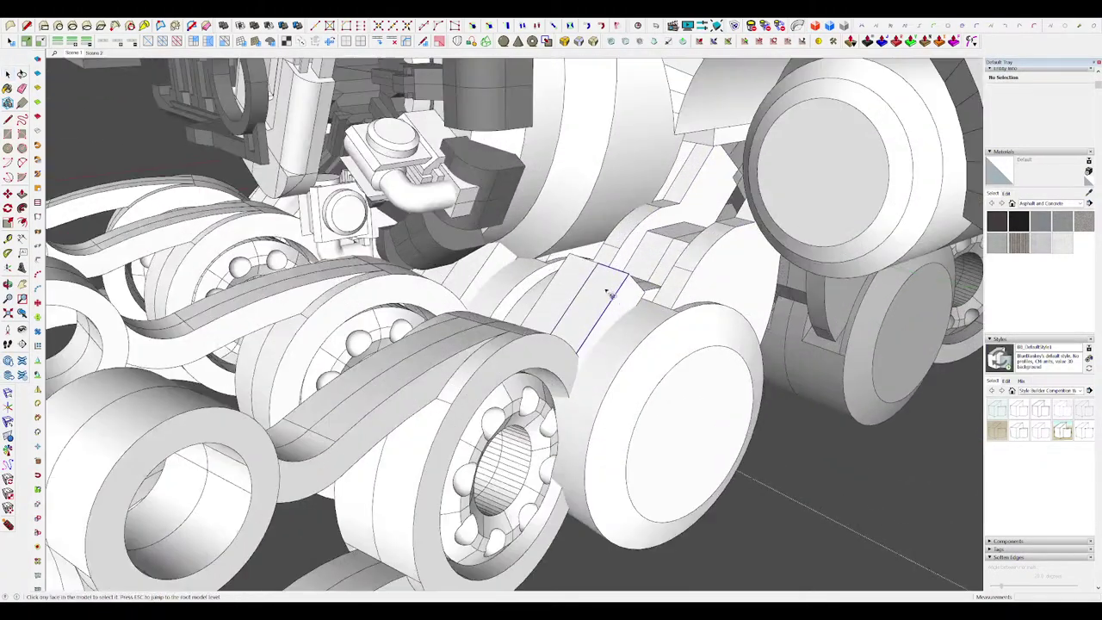
{"action": "left_click", "coordinate": [621, 298]}
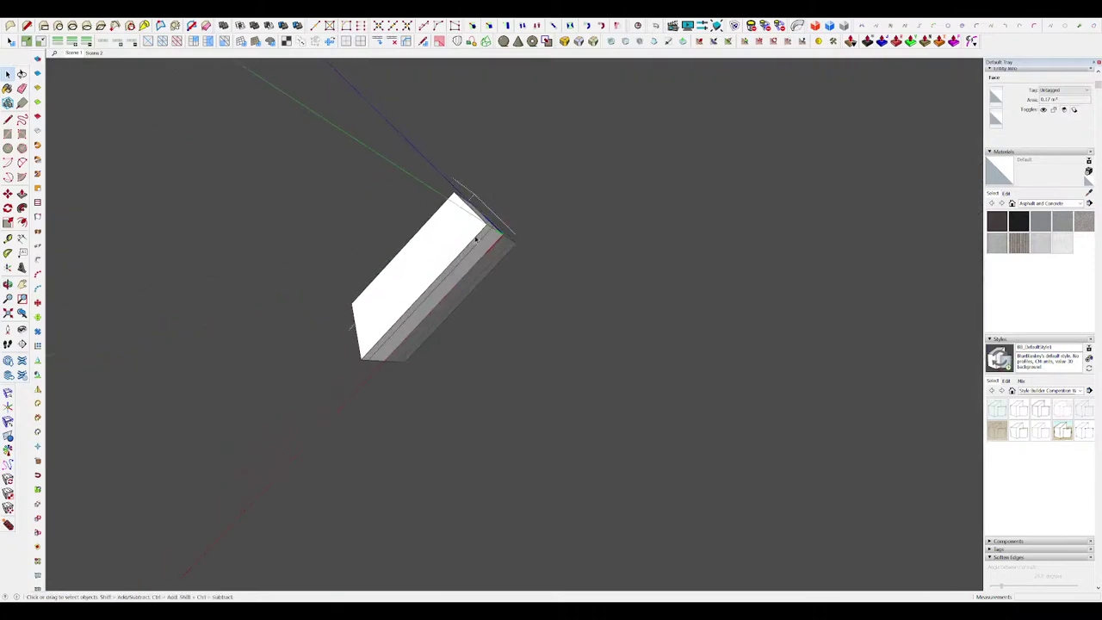
{"action": "key", "text": "h"}
{"action": "middle_click_drag", "start_coordinate": [491, 257], "coordinate": [481, 339]}
{"action": "scroll", "coordinate": [554, 294], "scroll_direction": "down", "scroll_amount": 4}
{"action": "scroll", "coordinate": [550, 314], "scroll_direction": "down", "scroll_amount": 4}
{"action": "left_click", "coordinate": [701, 314]}
{"action": "scroll", "coordinate": [581, 310], "scroll_direction": "up", "scroll_amount": 4}
{"action": "scroll", "coordinate": [525, 339], "scroll_direction": "up", "scroll_amount": 3}
Step: Isolate the block and push away its triangular corner face to form the notch
{"action": "key", "text": "h"}
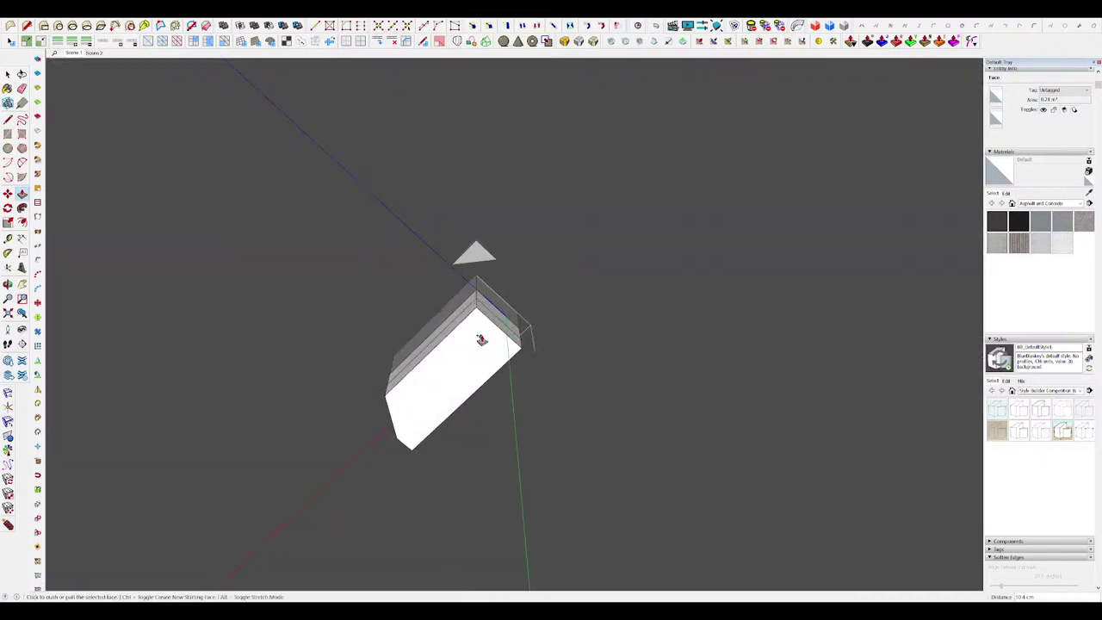
{"action": "left_click", "coordinate": [466, 332]}
{"action": "key", "text": "h"}
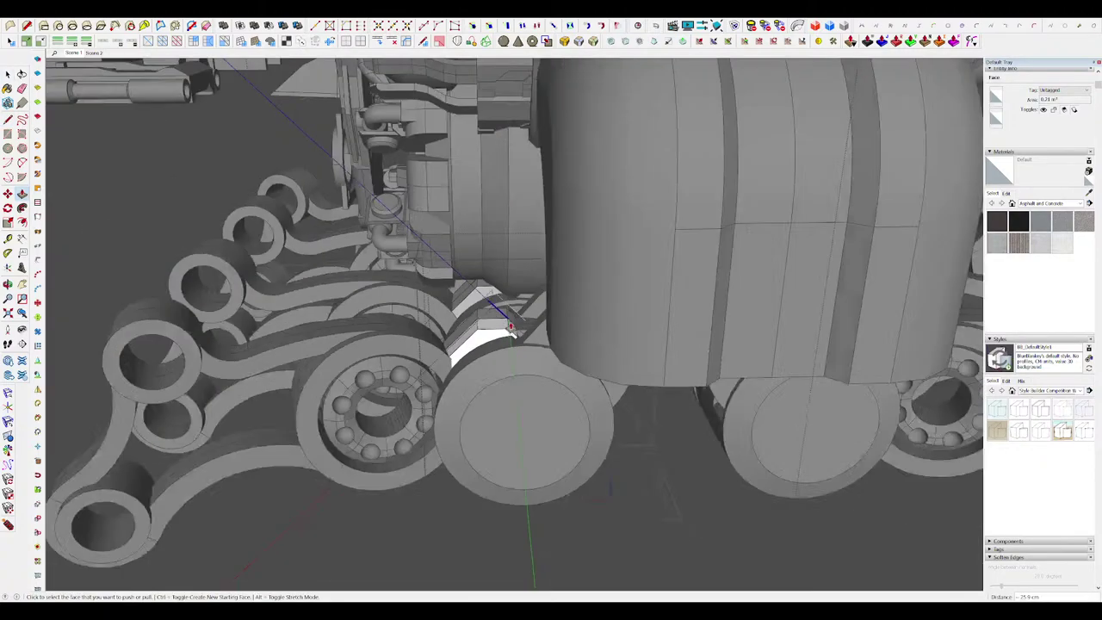
{"action": "scroll", "coordinate": [491, 332], "scroll_direction": "down", "scroll_amount": 6}
{"action": "middle_click_drag", "start_coordinate": [491, 332], "coordinate": [500, 353]}
{"action": "scroll", "coordinate": [508, 336], "scroll_direction": "up", "scroll_amount": 5}
{"action": "key", "text": "h"}
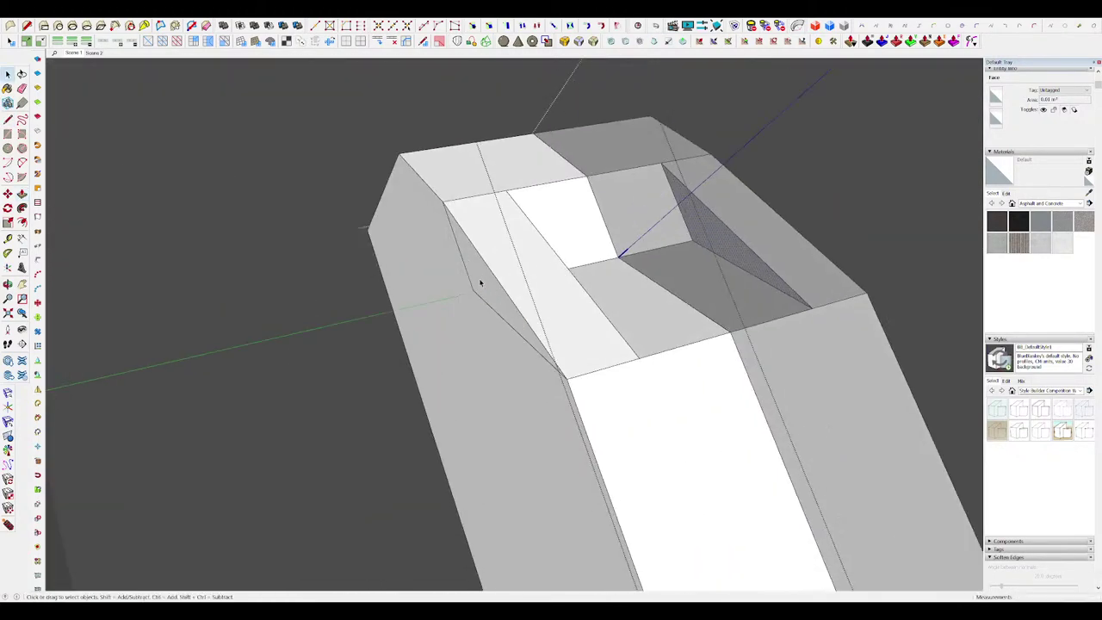
Step: Push the left triangular notch face inward 0.2 cm
{"action": "key", "text": "p"}
{"action": "left_click", "coordinate": [481, 282]}
{"action": "middle_click_drag", "start_coordinate": [503, 275], "coordinate": [575, 308]}
{"action": "scroll", "coordinate": [522, 294], "scroll_direction": "down", "scroll_amount": 4}
{"action": "scroll", "coordinate": [504, 279], "scroll_direction": "up", "scroll_amount": 4}
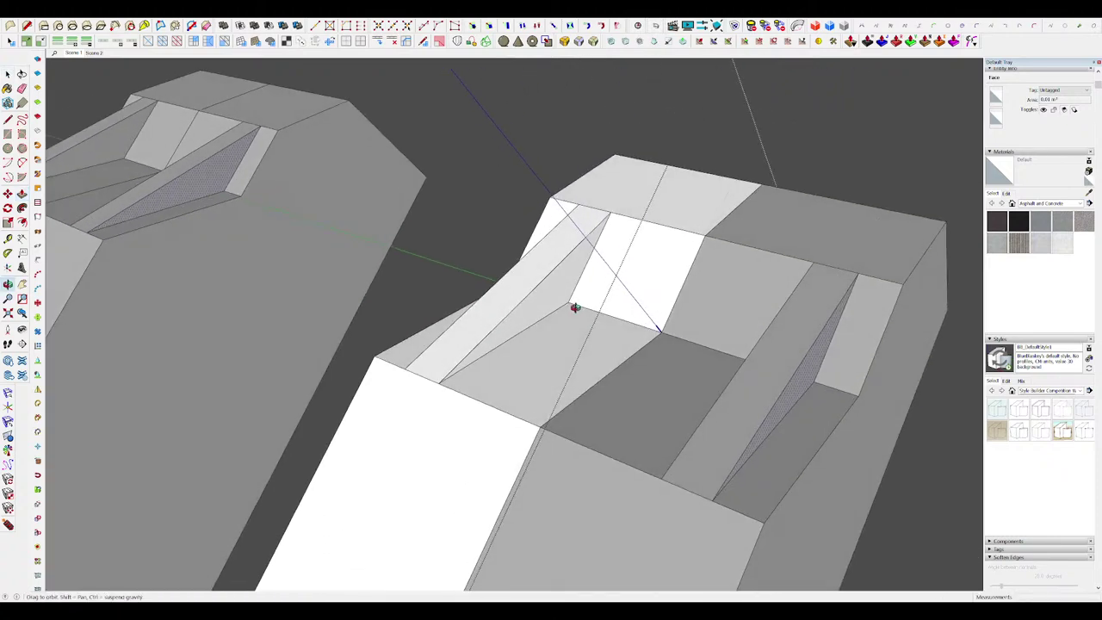
Step: Push the hatched notch face on the other housing inward to match
{"action": "key", "text": "p"}
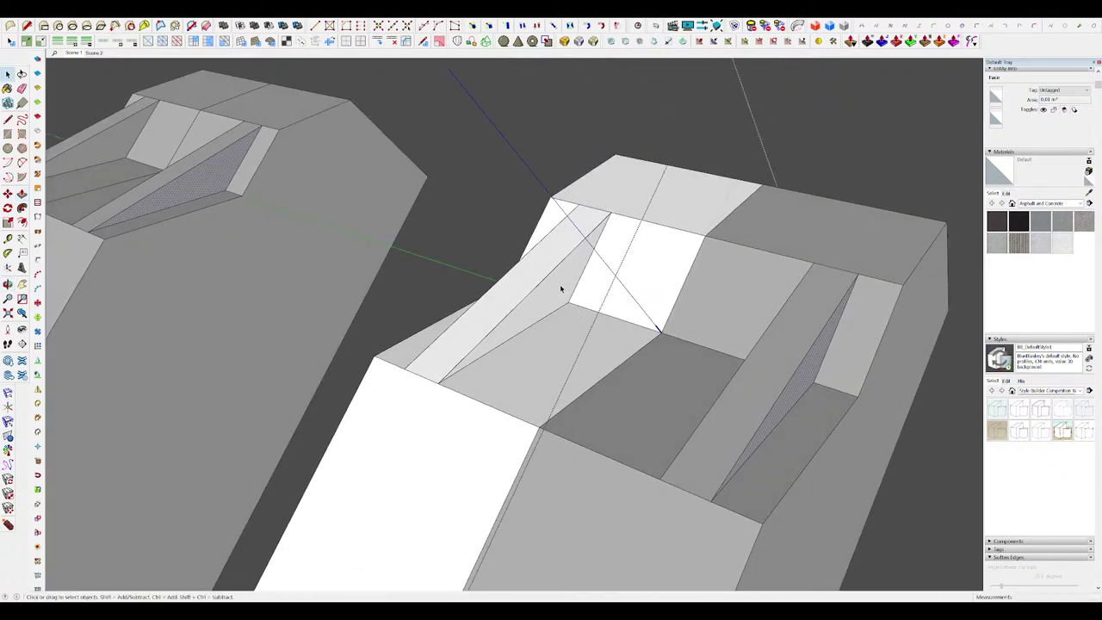
{"action": "left_click", "coordinate": [553, 293]}
{"action": "middle_click_drag", "start_coordinate": [597, 303], "coordinate": [547, 276]}
{"action": "left_click", "coordinate": [548, 252]}
{"action": "scroll", "coordinate": [595, 299], "scroll_direction": "down", "scroll_amount": 5}
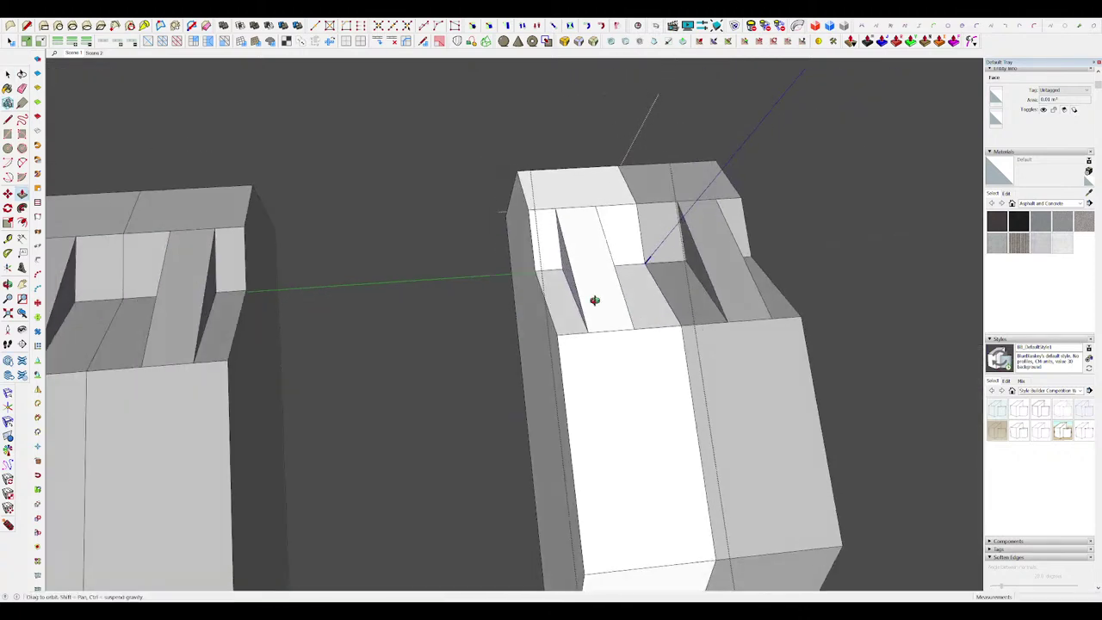
{"action": "key", "text": "i"}
{"action": "mouse_move", "coordinate": [605, 298]}
{"action": "middle_mouse_down"}
{"action": "mouse_move", "coordinate": [647, 313]}
{"action": "mouse_move", "coordinate": [576, 280]}
{"action": "mouse_move", "coordinate": [604, 300]}
{"action": "middle_mouse_up"}
{"action": "key", "text": "i"}
{"action": "scroll", "coordinate": [619, 301], "scroll_direction": "up", "scroll_amount": 2}
{"action": "key", "text": "space"}
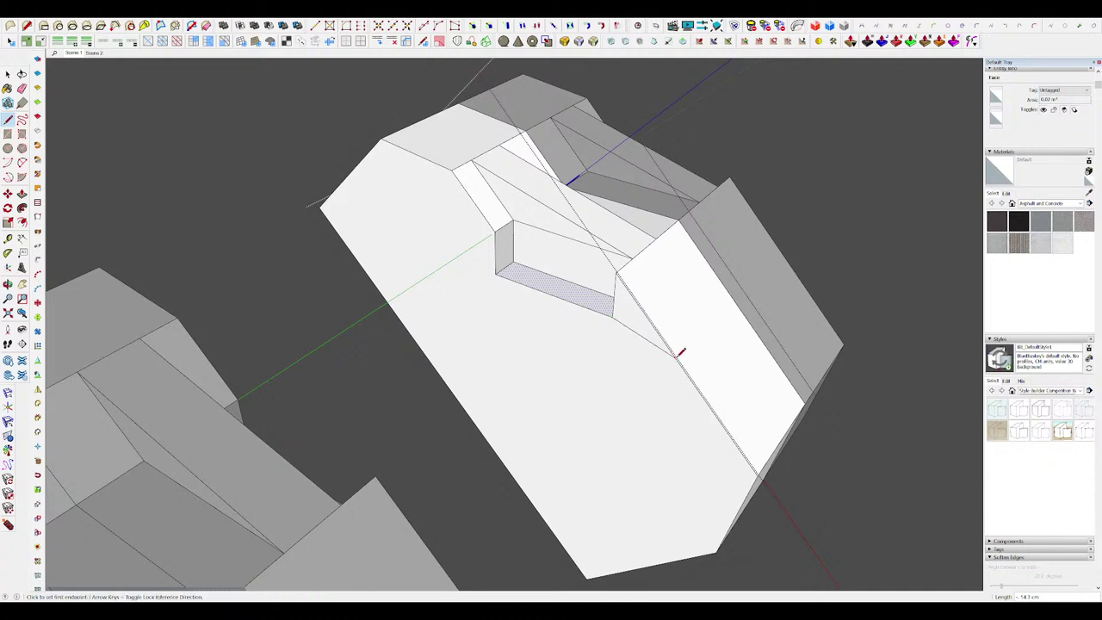
Step: Draw an edge across the right housing's notch to close it off
{"action": "scroll", "coordinate": [566, 233], "scroll_direction": "down", "scroll_amount": 5}
{"action": "key", "text": "i"}
{"action": "middle_click_drag", "start_coordinate": [566, 233], "coordinate": [595, 307]}
{"action": "key", "text": "i"}
{"action": "scroll", "coordinate": [629, 302], "scroll_direction": "up", "scroll_amount": 4}
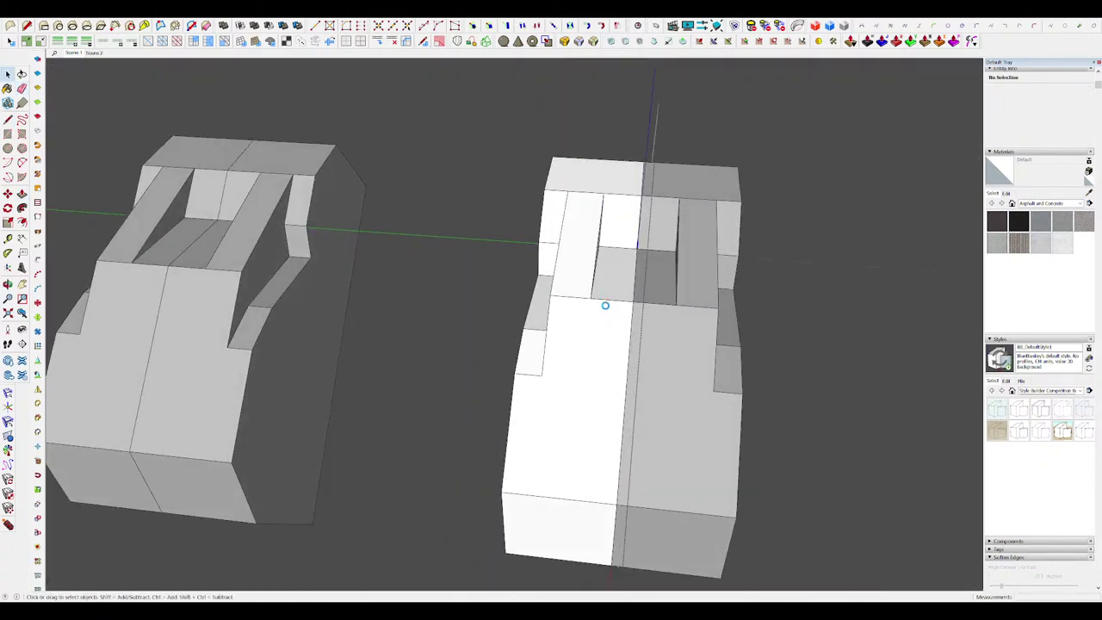
{"action": "mouse_move", "coordinate": [601, 281]}
{"action": "middle_mouse_down"}
{"action": "mouse_move", "coordinate": [603, 300]}
{"action": "mouse_move", "coordinate": [635, 309]}
{"action": "mouse_move", "coordinate": [475, 310]}
{"action": "mouse_move", "coordinate": [465, 292]}
{"action": "middle_mouse_up"}
{"action": "key", "text": "l"}
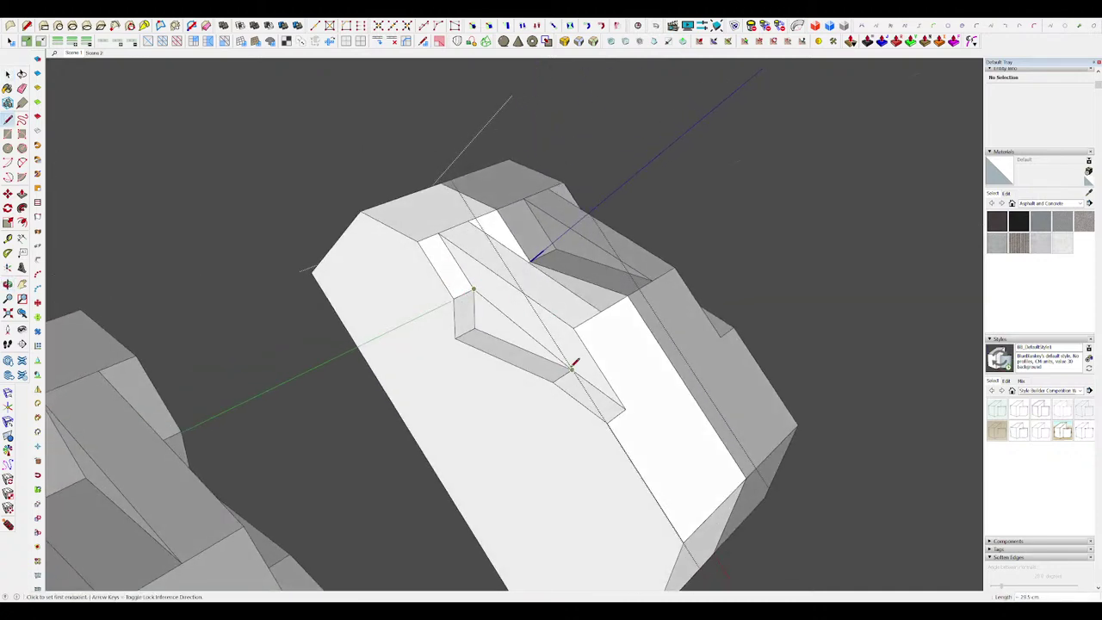
{"action": "left_click", "coordinate": [453, 298]}
{"action": "left_click", "coordinate": [554, 382]}
{"action": "key", "text": "e"}
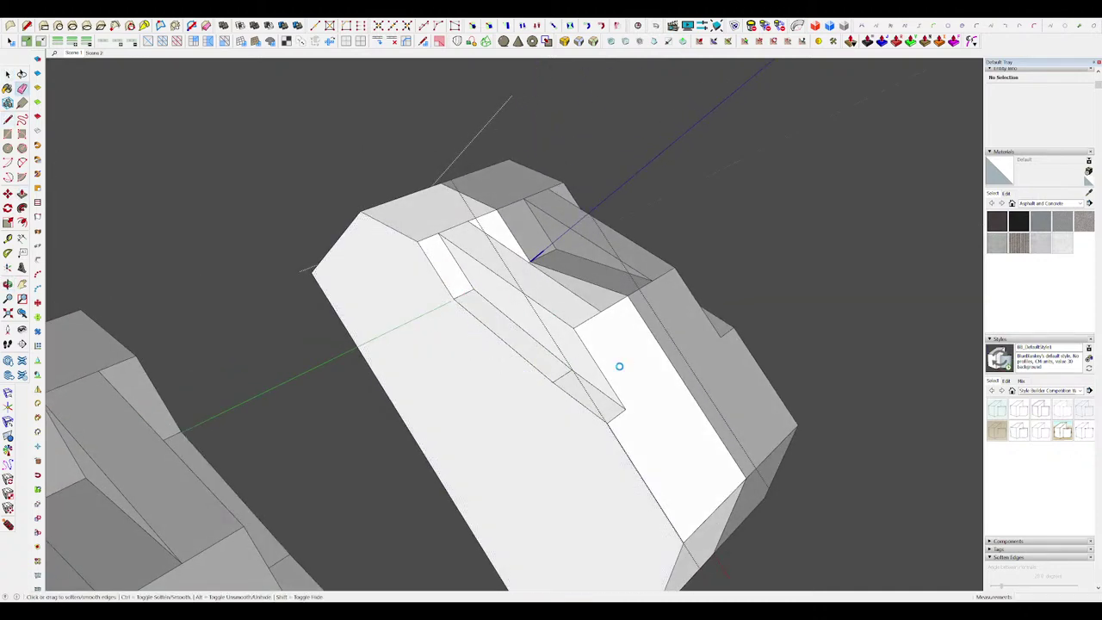
Step: Offset the small top face and raise the pad into a small box
{"action": "scroll", "coordinate": [619, 346], "scroll_direction": "down", "scroll_amount": 6}
{"action": "middle_click_drag", "start_coordinate": [618, 346], "coordinate": [619, 346]}
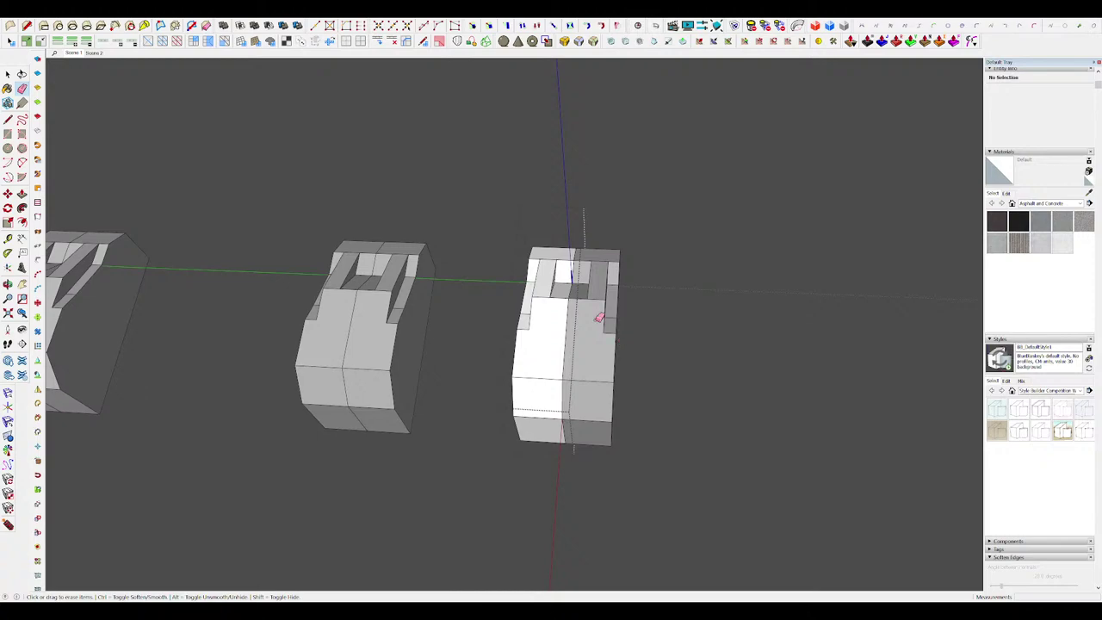
{"action": "scroll", "coordinate": [599, 316], "scroll_direction": "down", "scroll_amount": 10}
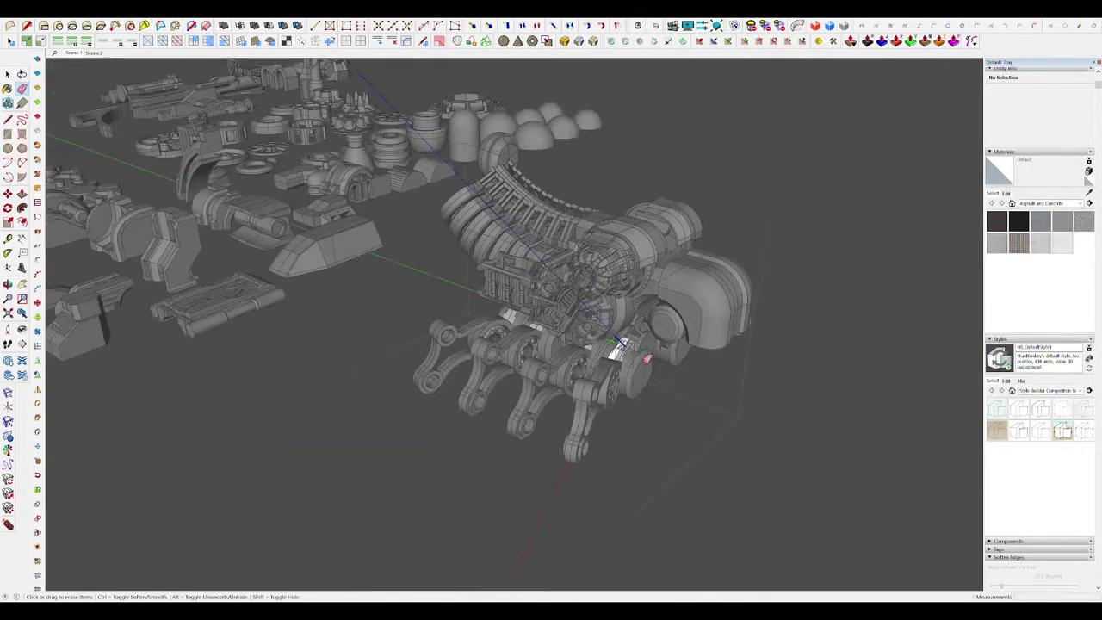
{"action": "scroll", "coordinate": [775, 387], "scroll_direction": "up", "scroll_amount": 10}
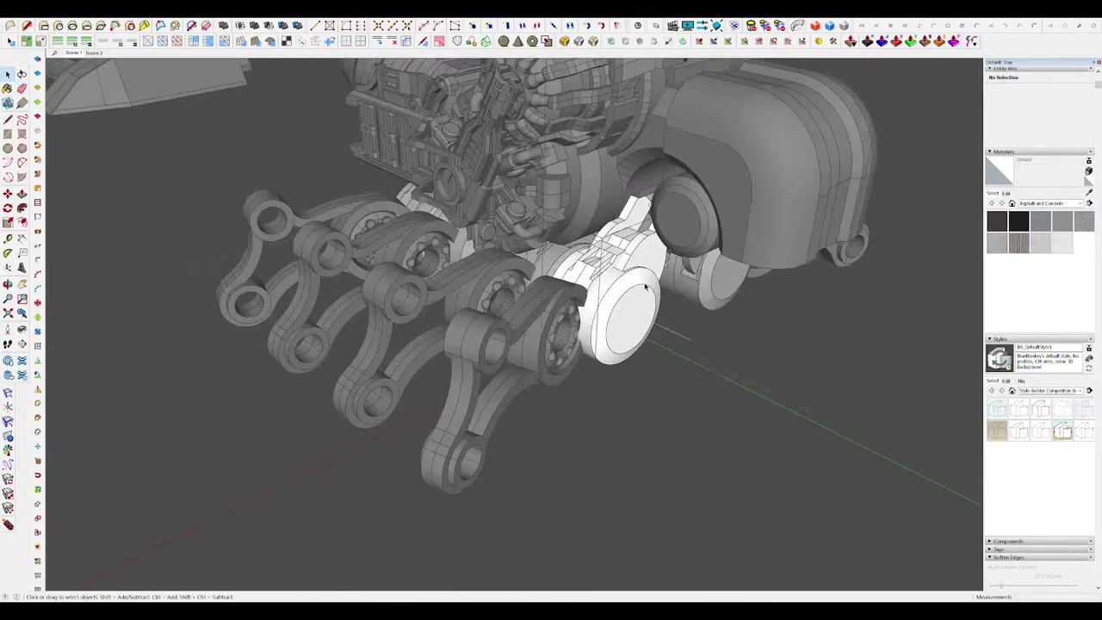
{"action": "scroll", "coordinate": [613, 259], "scroll_direction": "up", "scroll_amount": 3}
{"action": "scroll", "coordinate": [626, 268], "scroll_direction": "up", "scroll_amount": 6}
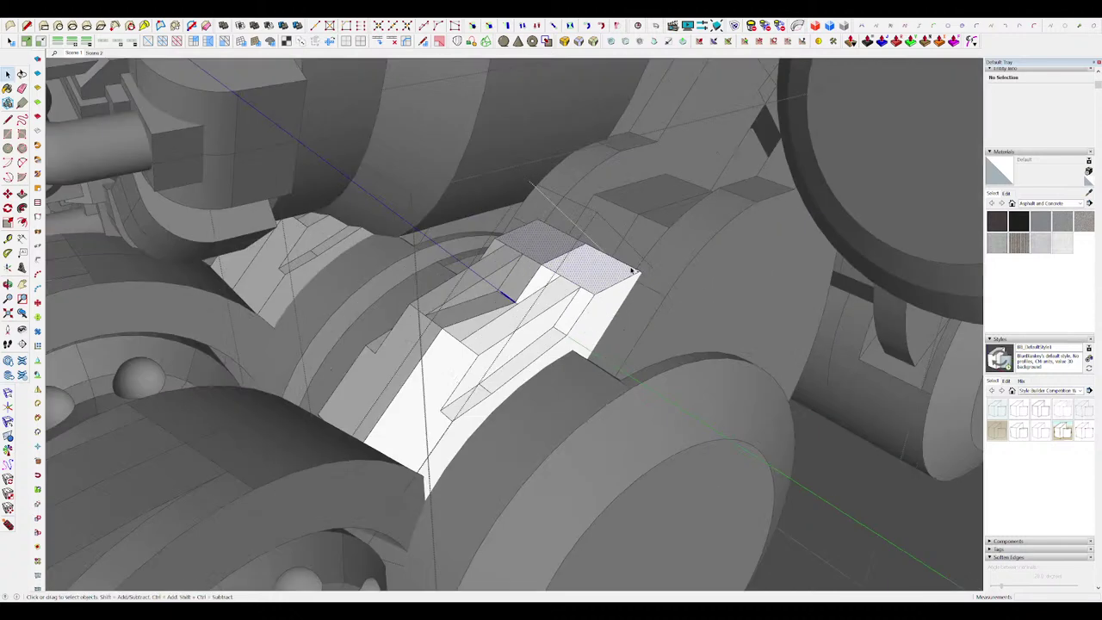
{"action": "left_click", "coordinate": [624, 267]}
{"action": "key", "text": "f"}
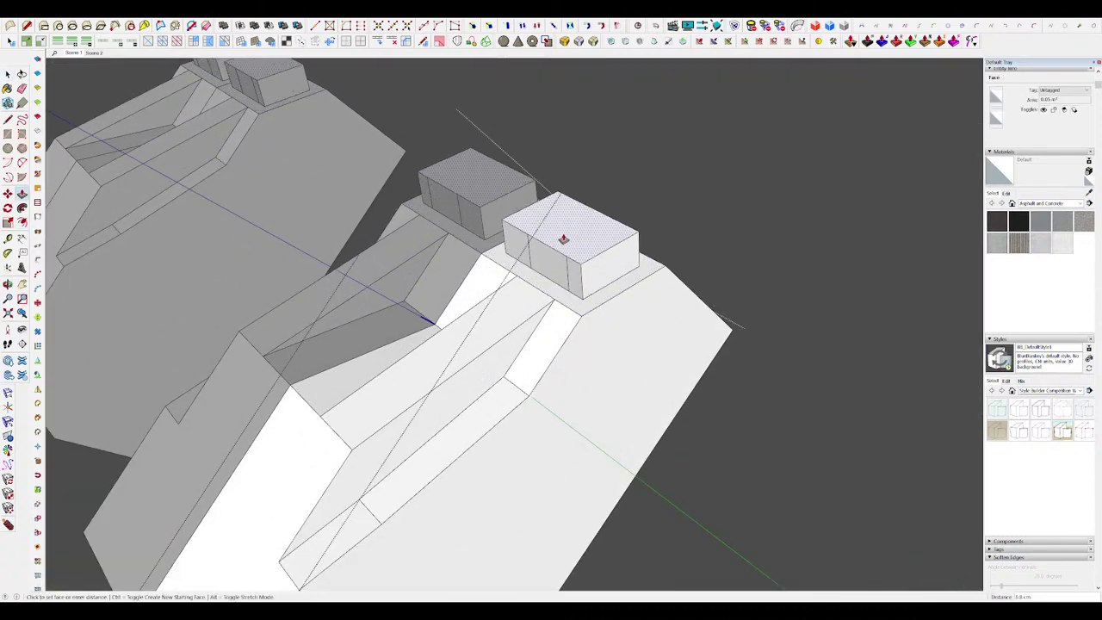
{"action": "mouse_move", "coordinate": [560, 239]}
{"action": "middle_mouse_down"}
{"action": "mouse_move", "coordinate": [499, 238]}
{"action": "mouse_move", "coordinate": [651, 315]}
{"action": "mouse_move", "coordinate": [705, 312]}
{"action": "mouse_move", "coordinate": [665, 326]}
{"action": "middle_mouse_up"}
{"action": "key", "text": "e"}
Step: Draw a path line along the ledge edge to its far corner
{"action": "key", "text": "p"}
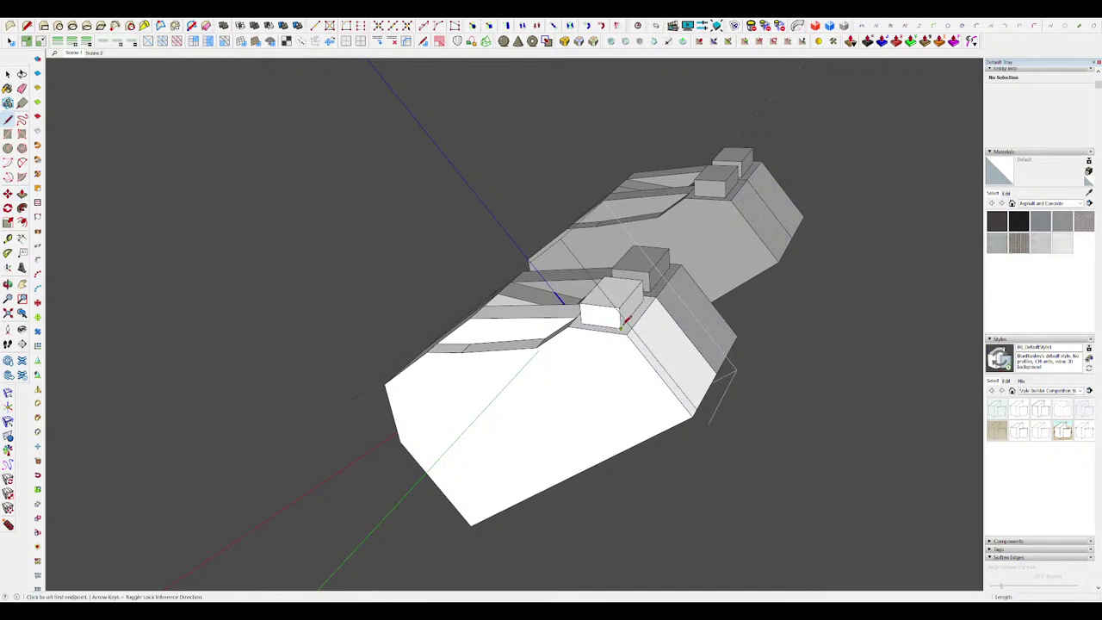
{"action": "left_click", "coordinate": [626, 322]}
{"action": "scroll", "coordinate": [628, 324], "scroll_direction": "up", "scroll_amount": 3}
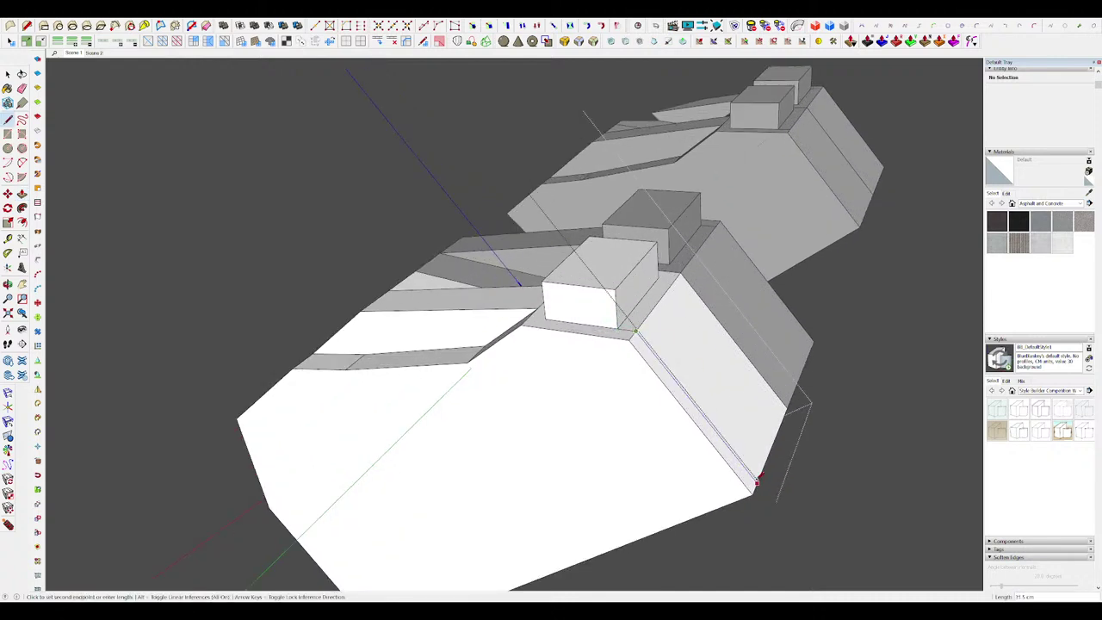
{"action": "left_click", "coordinate": [757, 482]}
{"action": "scroll", "coordinate": [668, 364], "scroll_direction": "down", "scroll_amount": 3}
{"action": "middle_click_drag", "start_coordinate": [668, 364], "coordinate": [647, 363]}
{"action": "scroll", "coordinate": [646, 363], "scroll_direction": "up", "scroll_amount": 2}
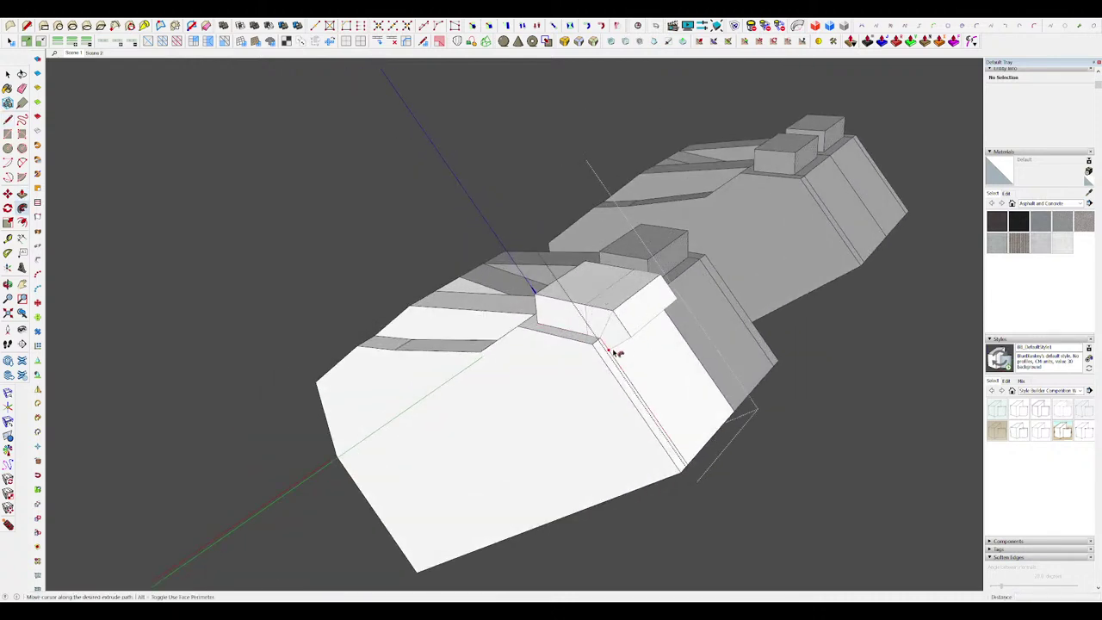
Step: Extrude the box's side face down along the ledge path with Follow Me
{"action": "left_click", "coordinate": [642, 403]}
{"action": "key", "text": "space"}
{"action": "key", "text": "ctrl+z"}
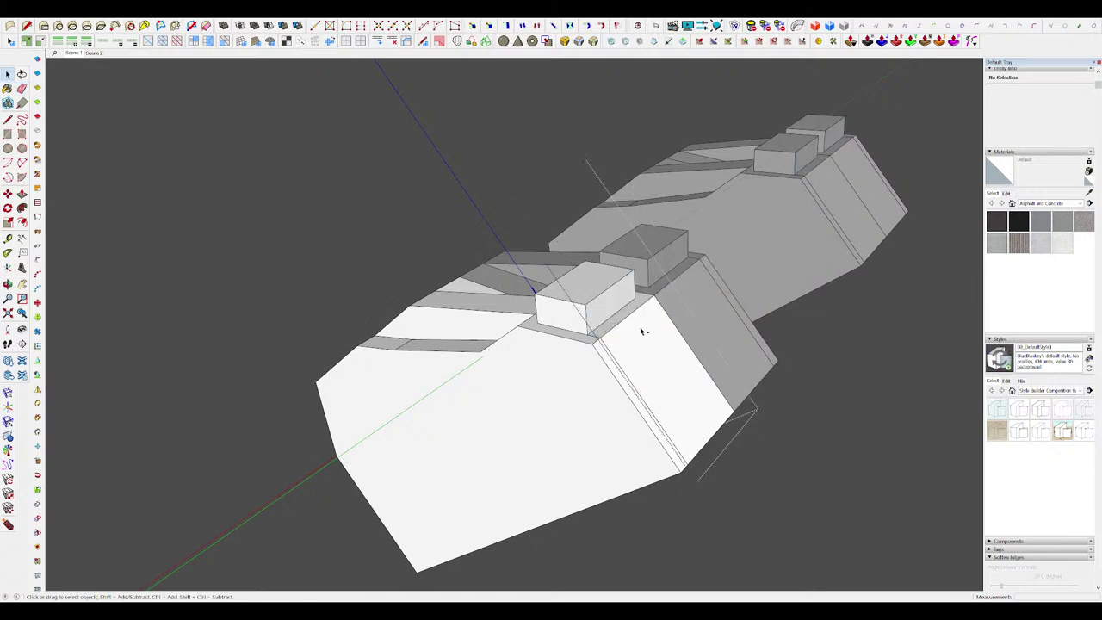
{"action": "left_click", "coordinate": [603, 318]}
{"action": "scroll", "coordinate": [592, 329], "scroll_direction": "up", "scroll_amount": 3}
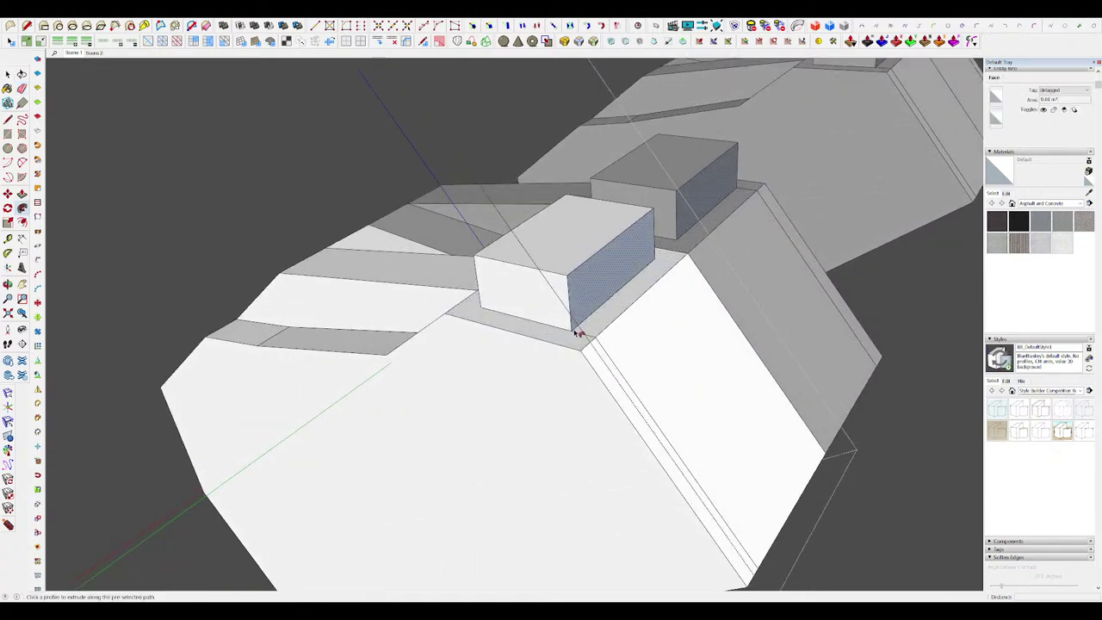
{"action": "key", "text": "ctrl+z"}
{"action": "key", "text": "ctrl+z"}
{"action": "left_click_drag", "start_coordinate": [583, 321], "coordinate": [649, 411]}
Step: Show the surrounding assembly to check the new ledge block in context
{"action": "key", "text": "e"}
{"action": "scroll", "coordinate": [627, 318], "scroll_direction": "down", "scroll_amount": 5}
{"action": "key", "text": "i"}
{"action": "middle_click_drag", "start_coordinate": [628, 318], "coordinate": [610, 287]}
{"action": "key", "text": "i"}
{"action": "scroll", "coordinate": [763, 369], "scroll_direction": "down", "scroll_amount": 3}
{"action": "key", "text": "i"}
{"action": "scroll", "coordinate": [703, 319], "scroll_direction": "up", "scroll_amount": 7}
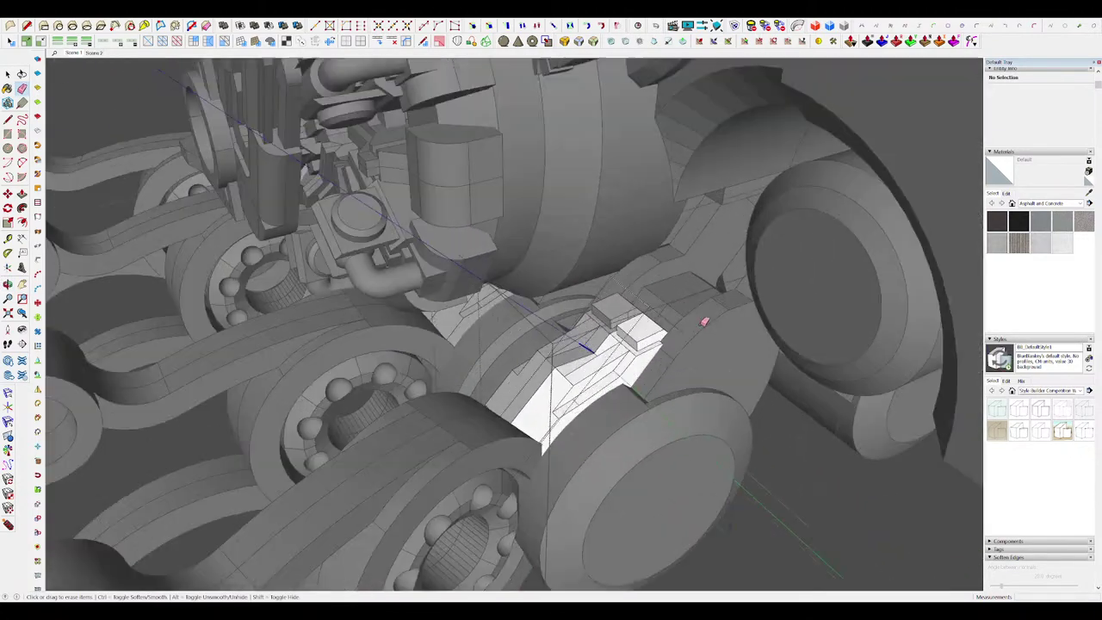
{"action": "scroll", "coordinate": [593, 371], "scroll_direction": "up", "scroll_amount": 6}
Step: Start a line at the new box's front corner
{"action": "key", "text": "p"}
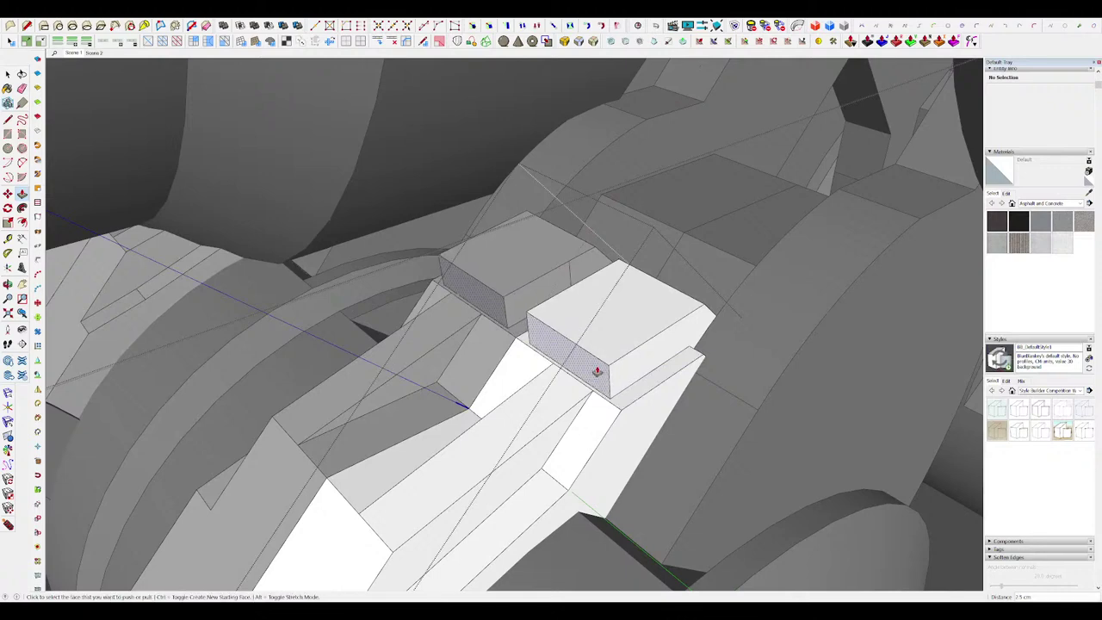
{"action": "key", "text": "l"}
{"action": "left_click", "coordinate": [618, 382]}
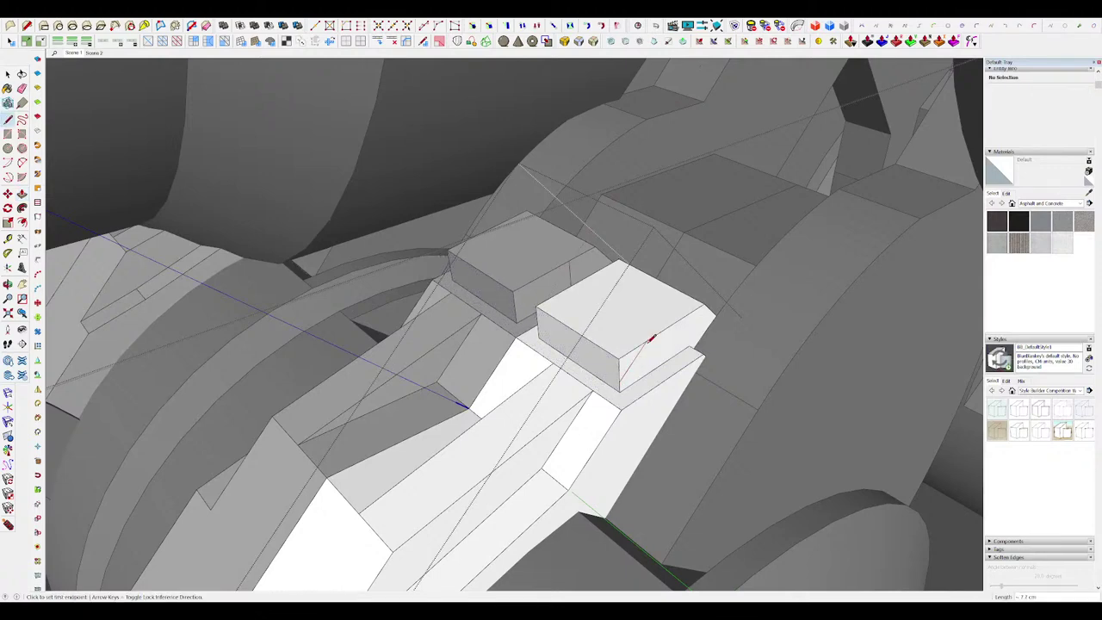
{"action": "key", "text": "space"}
{"action": "scroll", "coordinate": [663, 342], "scroll_direction": "down", "scroll_amount": 15}
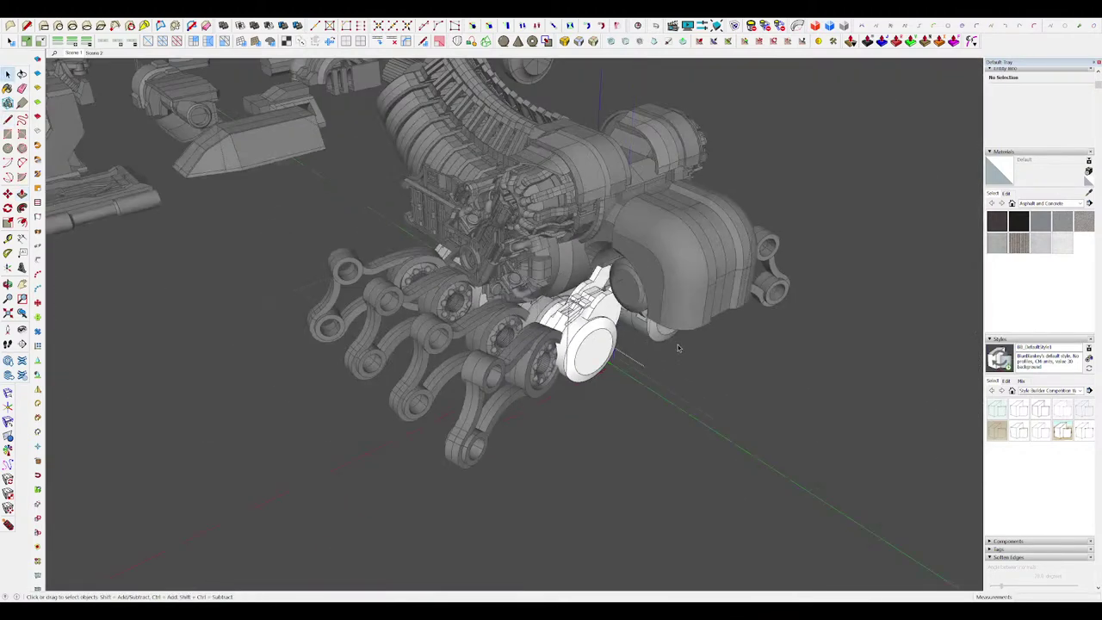
Step: Close the current group and open the nested ledge component, selecting its housing face
{"action": "left_click", "coordinate": [678, 348]}
{"action": "mouse_move", "coordinate": [679, 347]}
{"action": "middle_mouse_down"}
{"action": "mouse_move", "coordinate": [690, 349]}
{"action": "mouse_move", "coordinate": [672, 340]}
{"action": "middle_mouse_up"}
{"action": "scroll", "coordinate": [576, 327], "scroll_direction": "up", "scroll_amount": 8}
{"action": "double_click", "coordinate": [566, 305]}
{"action": "left_click", "coordinate": [565, 304]}
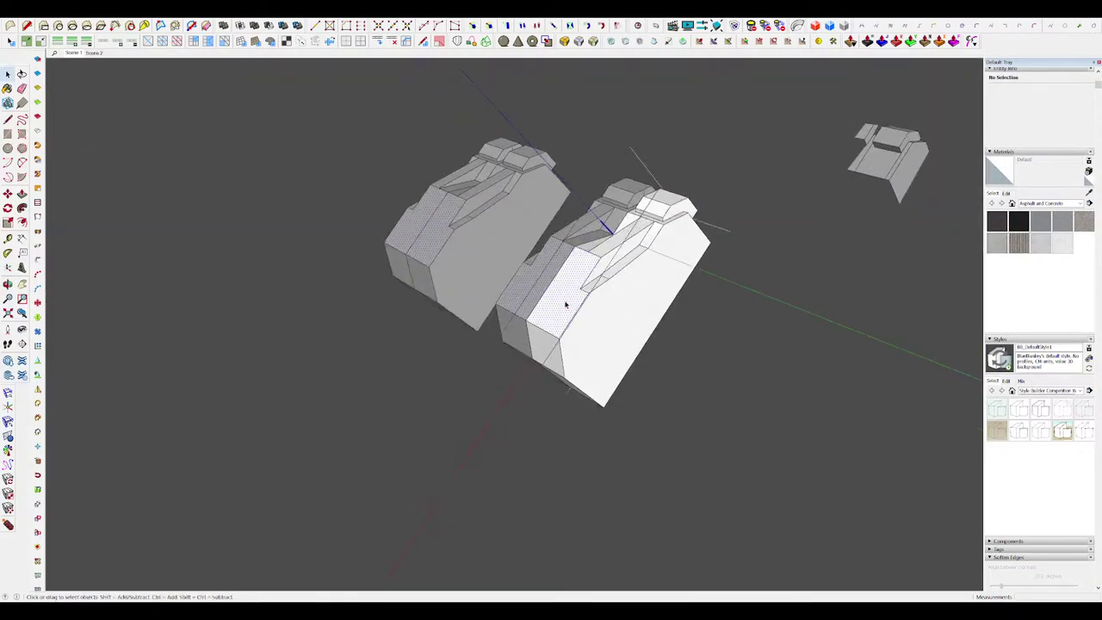
{"action": "left_click", "coordinate": [555, 308]}
{"action": "scroll", "coordinate": [517, 313], "scroll_direction": "up", "scroll_amount": 3}
{"action": "key", "text": "r"}
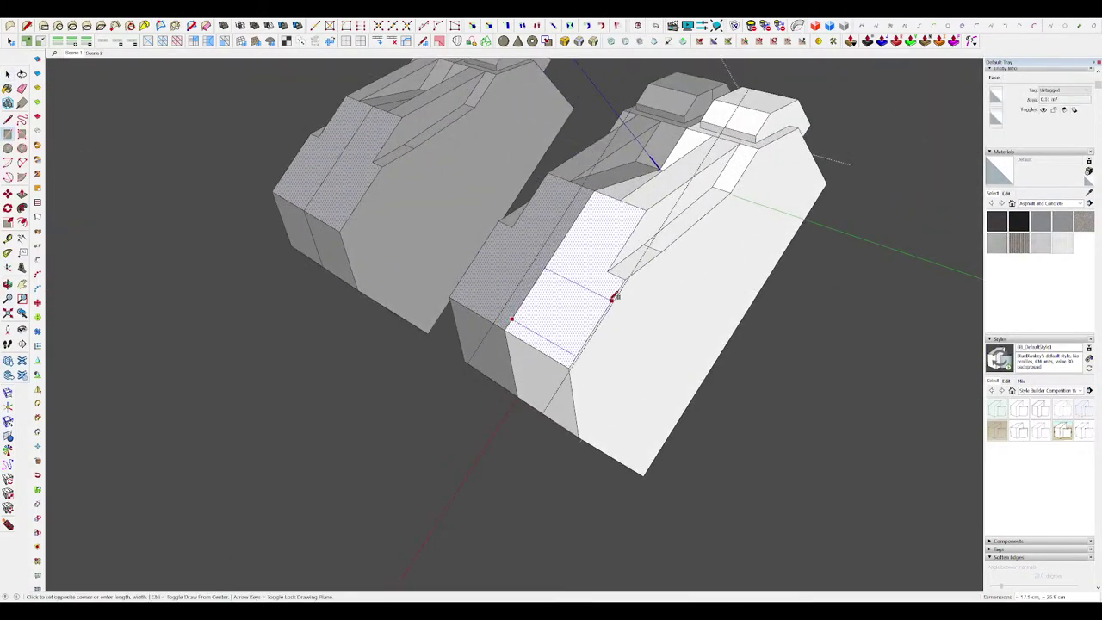
Step: Pull the marked rectangle end face out into a slab
{"action": "key", "text": "p"}
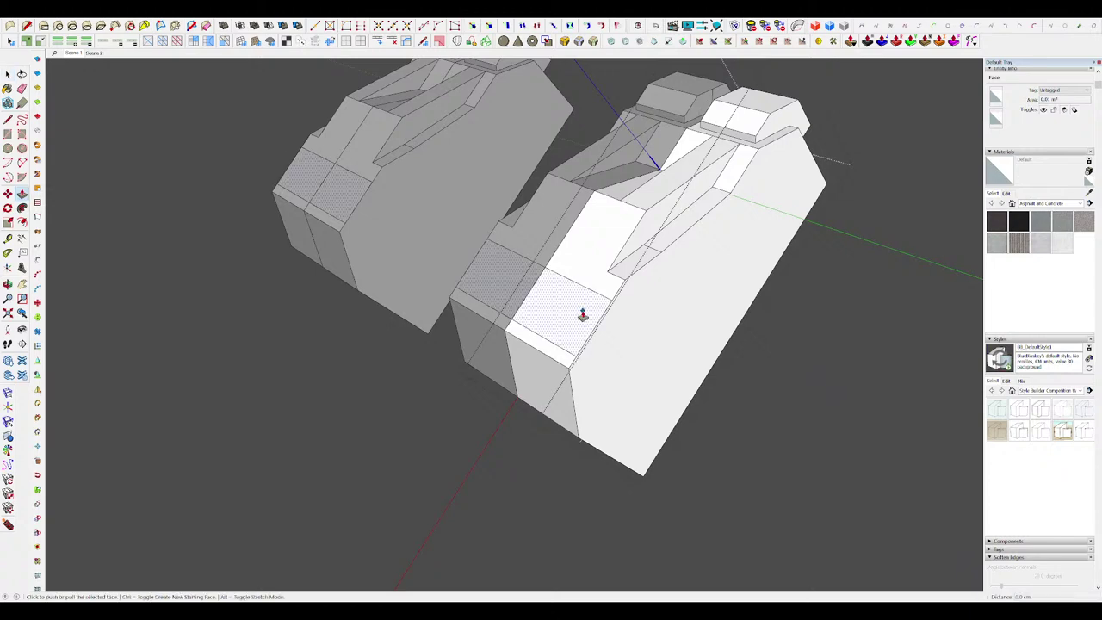
{"action": "left_click", "coordinate": [555, 293]}
{"action": "middle_click_drag", "start_coordinate": [555, 293], "coordinate": [578, 274]}
{"action": "key", "text": "h"}
{"action": "scroll", "coordinate": [582, 301], "scroll_direction": "up", "scroll_amount": 6}
{"action": "key", "text": "space"}
{"action": "key", "text": "p"}
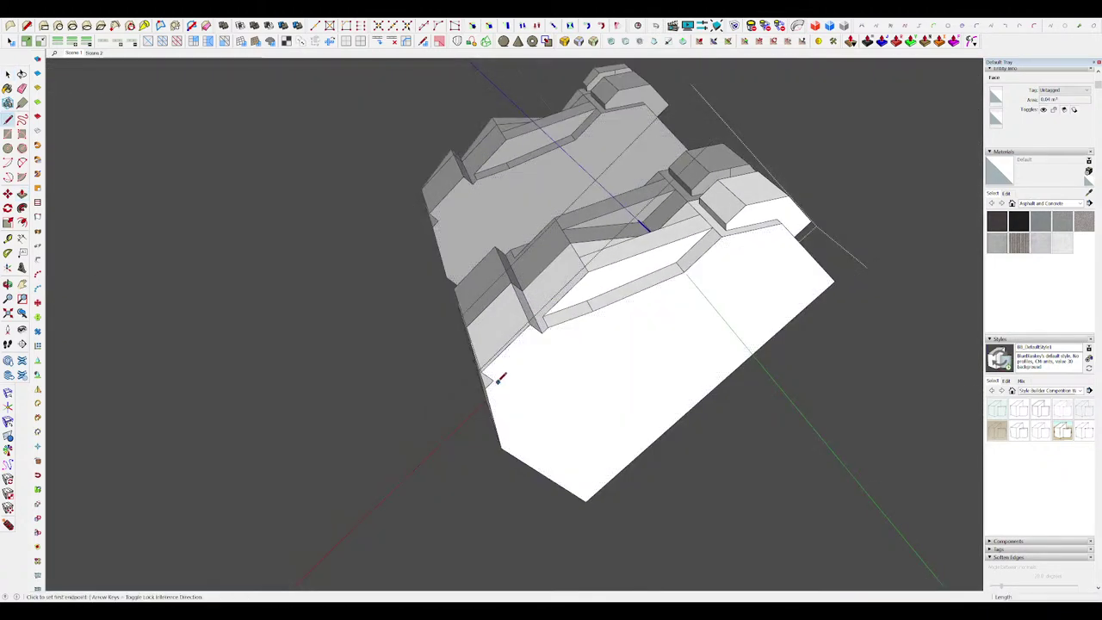
Step: Pull the thin ledge face outward into a raised lip and view the whole robot
{"action": "key", "text": "l"}
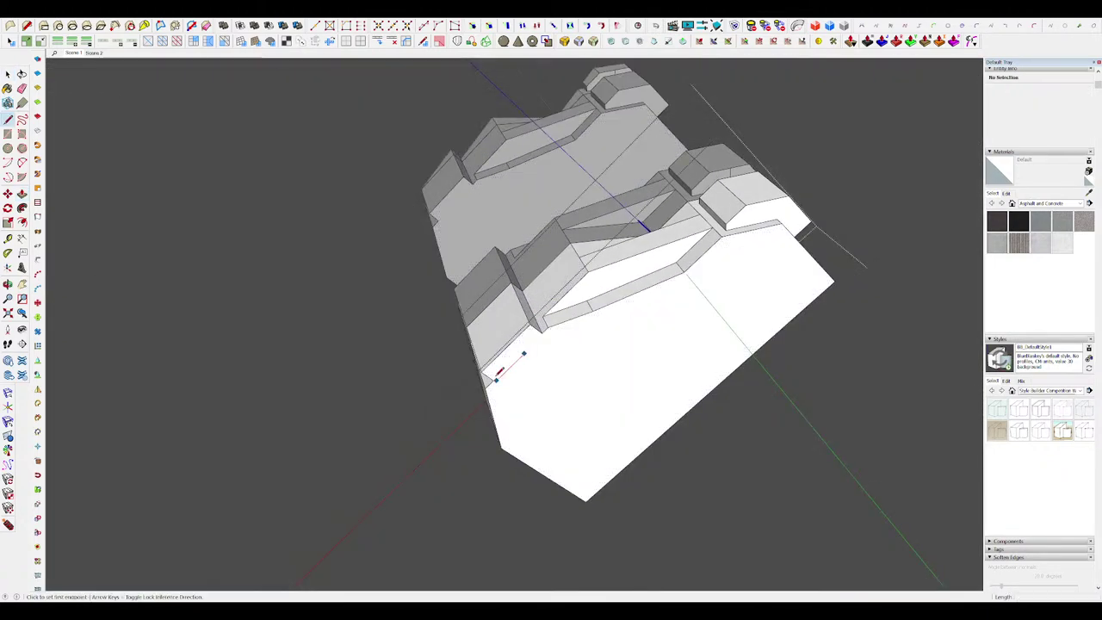
{"action": "middle_click_drag", "start_coordinate": [548, 357], "coordinate": [474, 224]}
{"action": "key", "text": "p"}
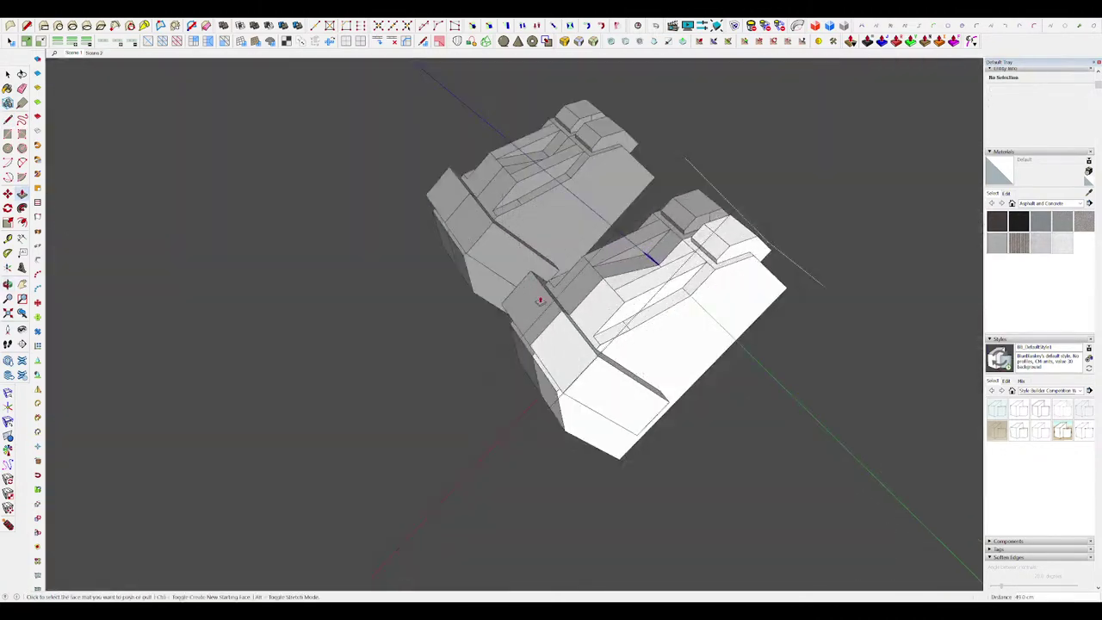
{"action": "scroll", "coordinate": [539, 301], "scroll_direction": "up", "scroll_amount": 3}
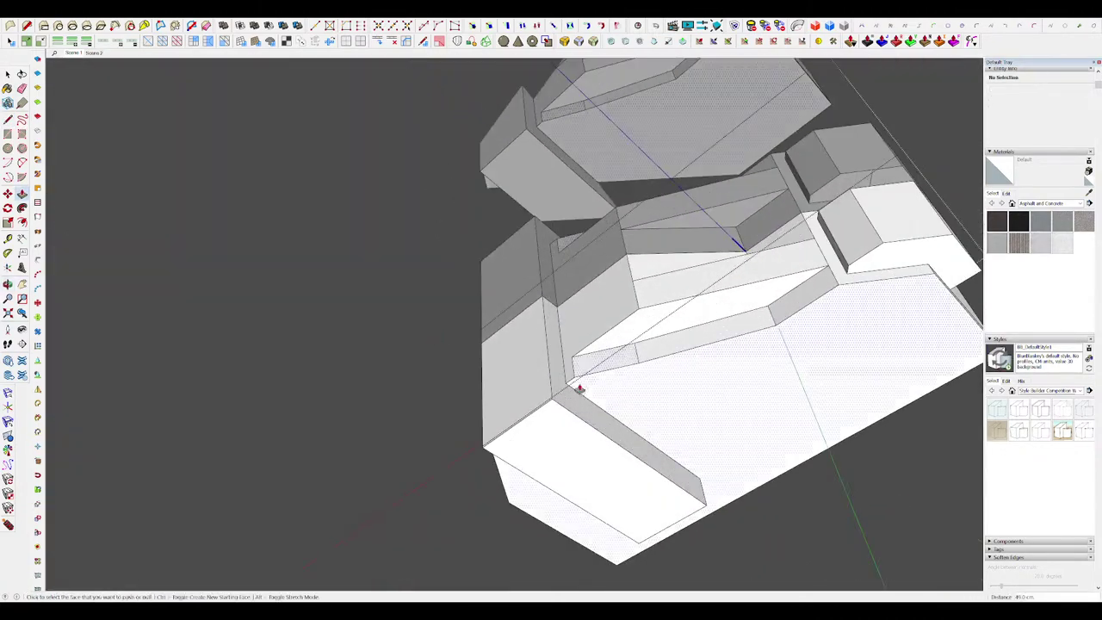
{"action": "left_click", "coordinate": [570, 384]}
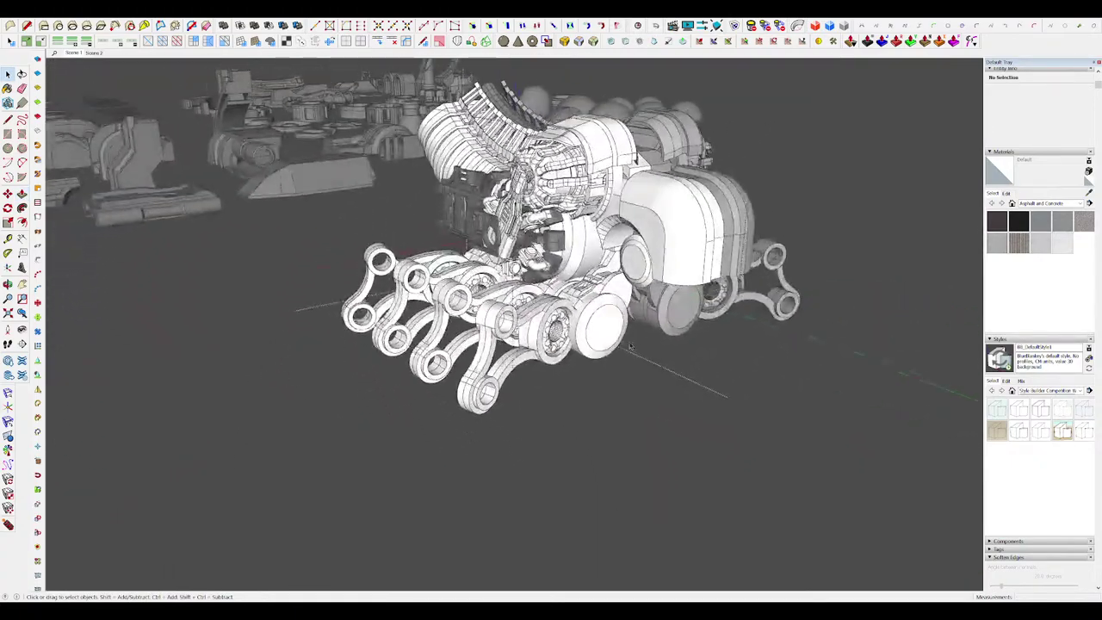
{"action": "middle_click_drag", "start_coordinate": [677, 317], "coordinate": [472, 255]}
Step: Open the cylinder housing group and hide the rest of the model
{"action": "scroll", "coordinate": [497, 190], "scroll_direction": "up", "scroll_amount": 3}
{"action": "double_click", "coordinate": [496, 199]}
{"action": "left_click", "coordinate": [508, 226]}
{"action": "scroll", "coordinate": [457, 232], "scroll_direction": "up", "scroll_amount": 1}
{"action": "key", "text": "i"}
{"action": "scroll", "coordinate": [466, 238], "scroll_direction": "up", "scroll_amount": 2}
Step: Draw a 2 Point Arc across the ring's end face between the inner circle edges
{"action": "key", "text": "a"}
{"action": "left_click", "coordinate": [464, 235]}
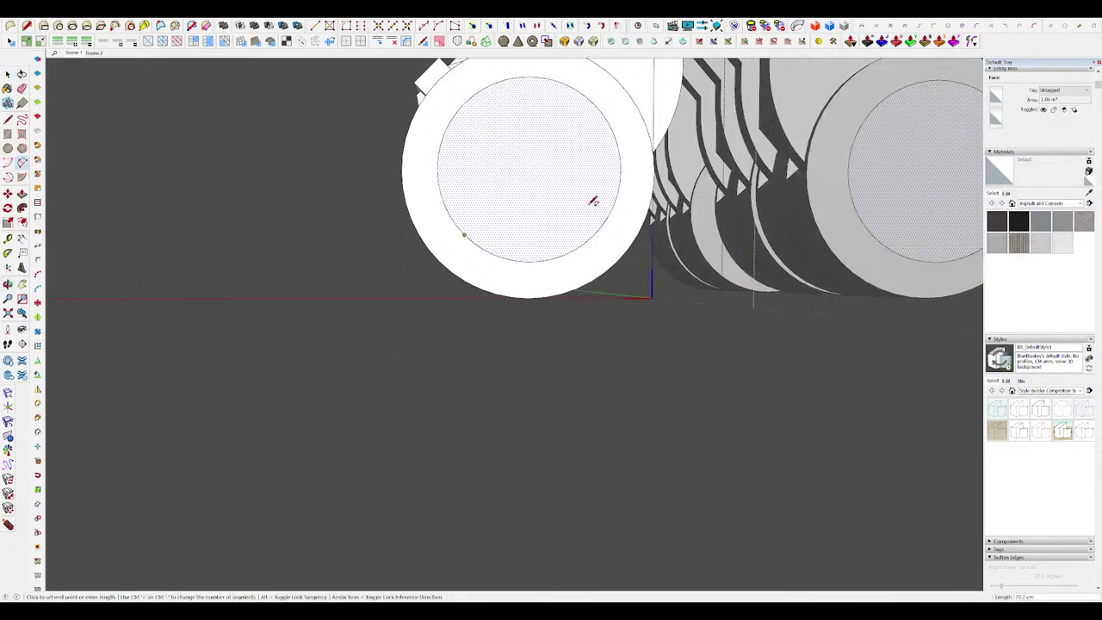
{"action": "key", "text": "space"}
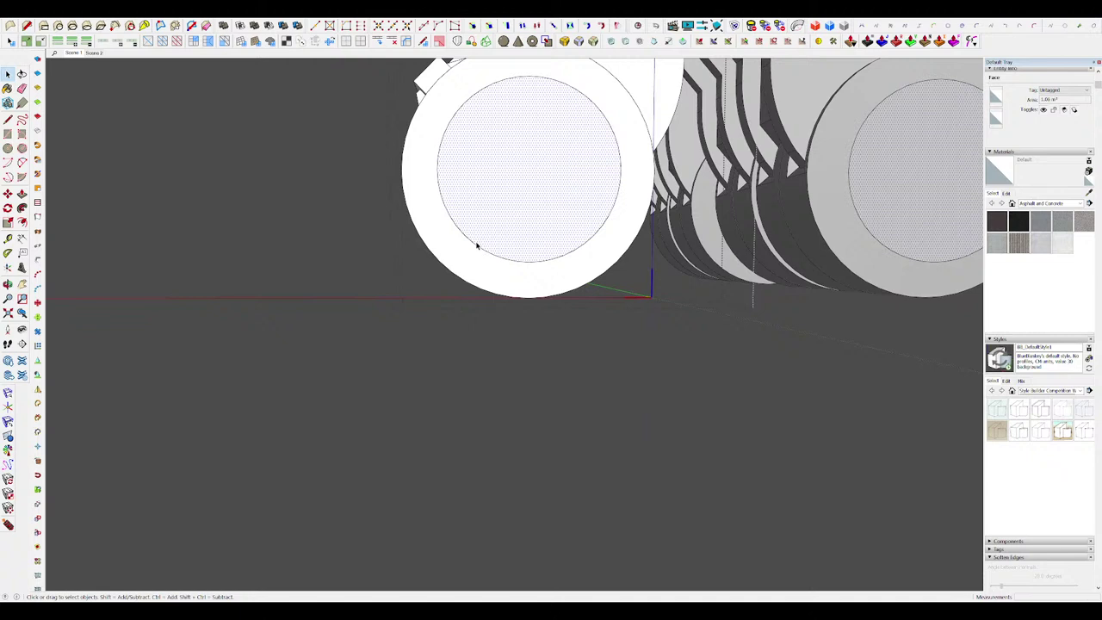
{"action": "key", "text": "a"}
{"action": "left_click", "coordinate": [473, 241]}
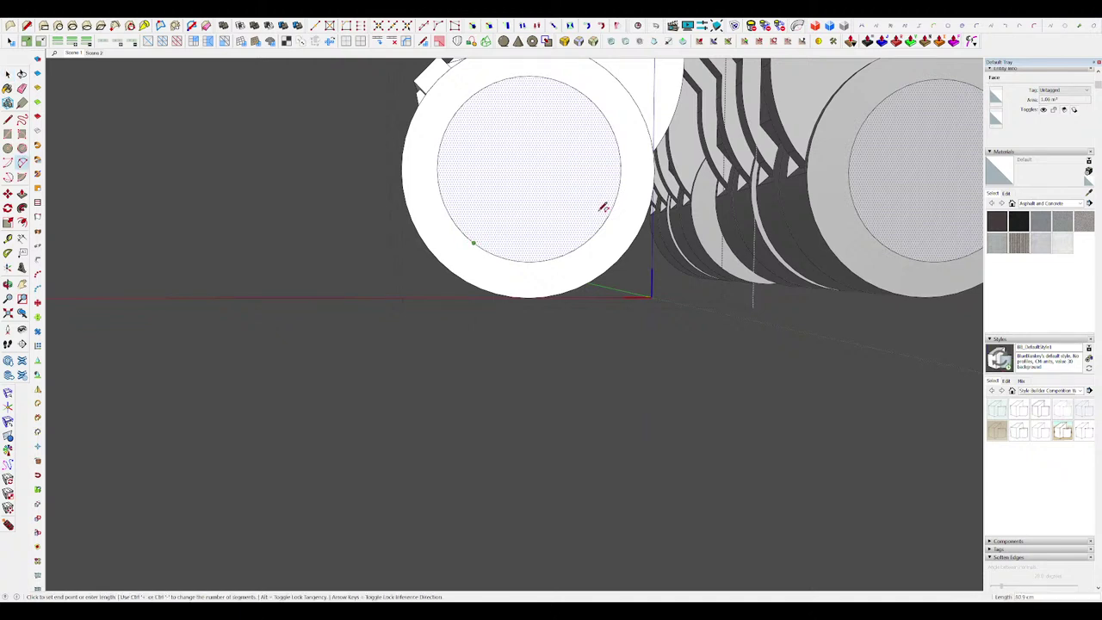
{"action": "left_click", "coordinate": [614, 204]}
{"action": "left_click", "coordinate": [578, 181]}
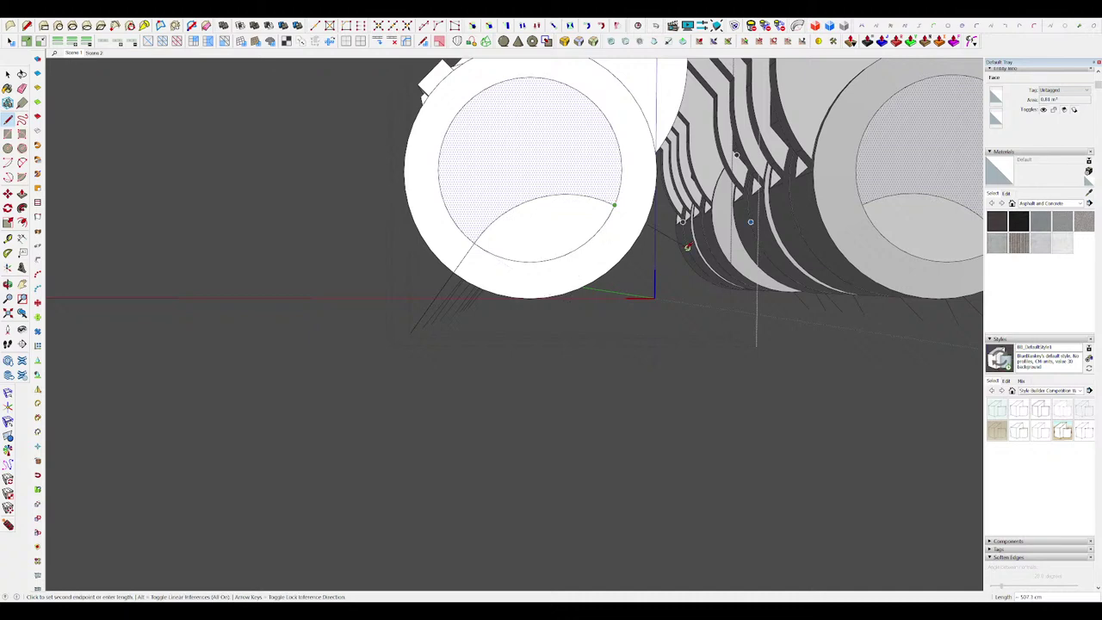
{"action": "key", "text": "space"}
Step: Draw a line from the ring edge down below the ring
{"action": "middle_click_drag", "start_coordinate": [686, 247], "coordinate": [612, 290]}
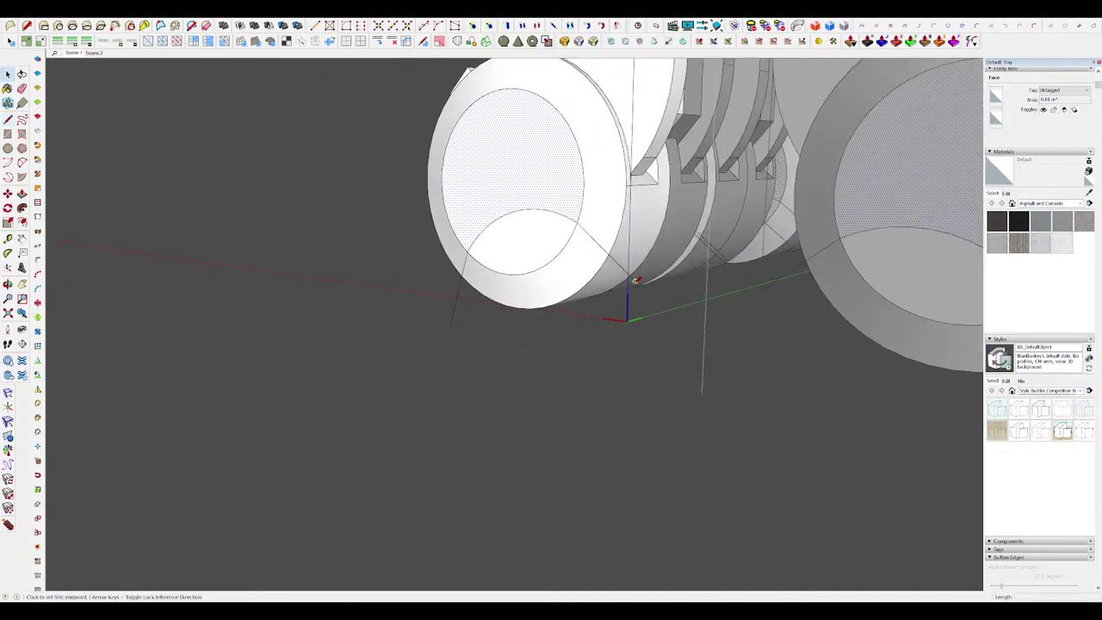
{"action": "left_click", "coordinate": [635, 281]}
{"action": "middle_click_drag", "start_coordinate": [516, 336], "coordinate": [741, 379]}
{"action": "middle_click_drag", "start_coordinate": [435, 297], "coordinate": [520, 301]}
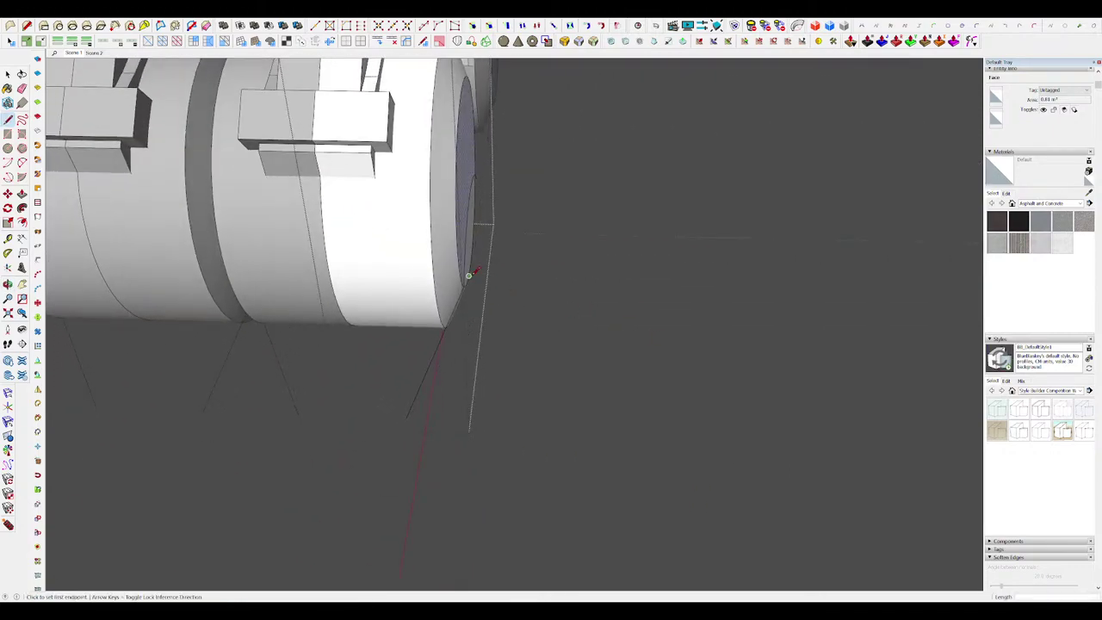
{"action": "middle_click_drag", "start_coordinate": [473, 262], "coordinate": [364, 235]}
{"action": "middle_click_drag", "start_coordinate": [430, 228], "coordinate": [267, 188]}
{"action": "middle_click_drag", "start_coordinate": [602, 271], "coordinate": [560, 321]}
{"action": "left_click", "coordinate": [559, 321]}
{"action": "left_click", "coordinate": [498, 401]}
{"action": "middle_click_drag", "start_coordinate": [635, 298], "coordinate": [608, 335]}
{"action": "middle_click_drag", "start_coordinate": [505, 406], "coordinate": [565, 320]}
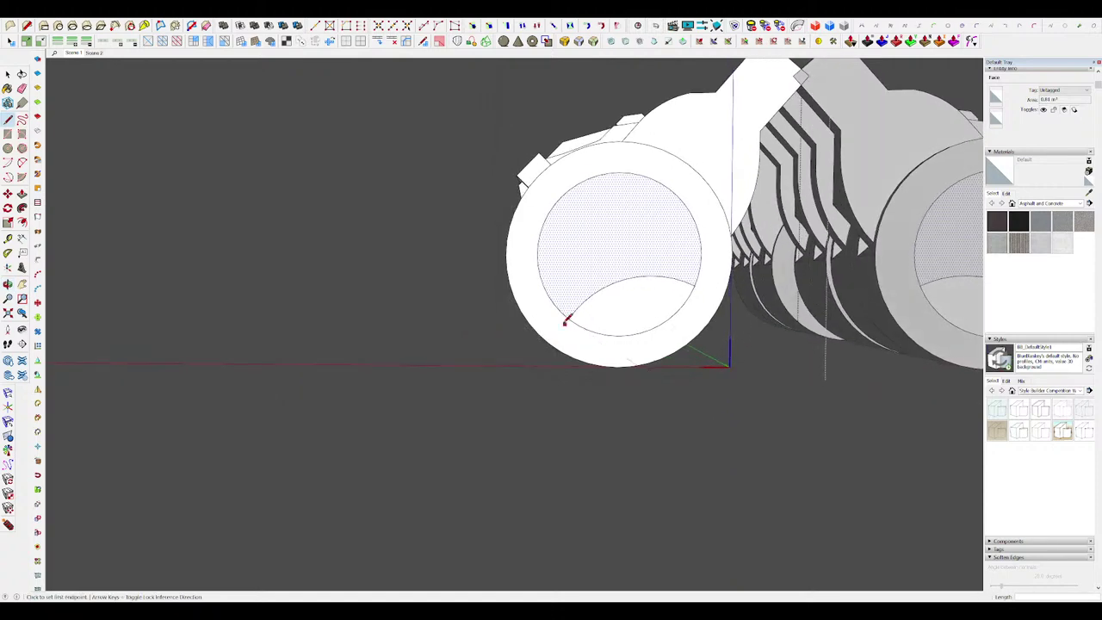
Step: Move the thin line's lower end further down
{"action": "key", "text": "m"}
{"action": "middle_click_drag", "start_coordinate": [507, 379], "coordinate": [563, 360]}
{"action": "key", "text": "space"}
{"action": "left_click", "coordinate": [544, 376]}
{"action": "key", "text": "m"}
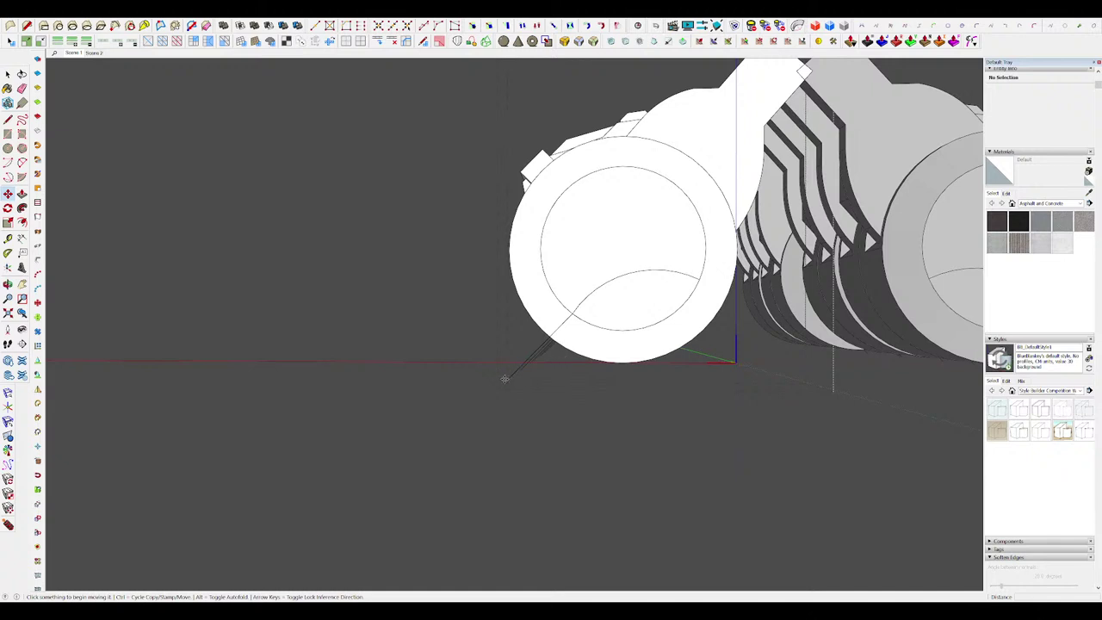
{"action": "left_click", "coordinate": [504, 379]}
{"action": "left_click", "coordinate": [509, 394]}
{"action": "middle_click_drag", "start_coordinate": [701, 277], "coordinate": [704, 316]}
{"action": "scroll", "coordinate": [705, 322], "scroll_direction": "down", "scroll_amount": 1}
Step: Close the outline into a leg face and Push/Pull it 57.3 cm along the cylinders
{"action": "key", "text": "l"}
{"action": "left_click", "coordinate": [701, 290]}
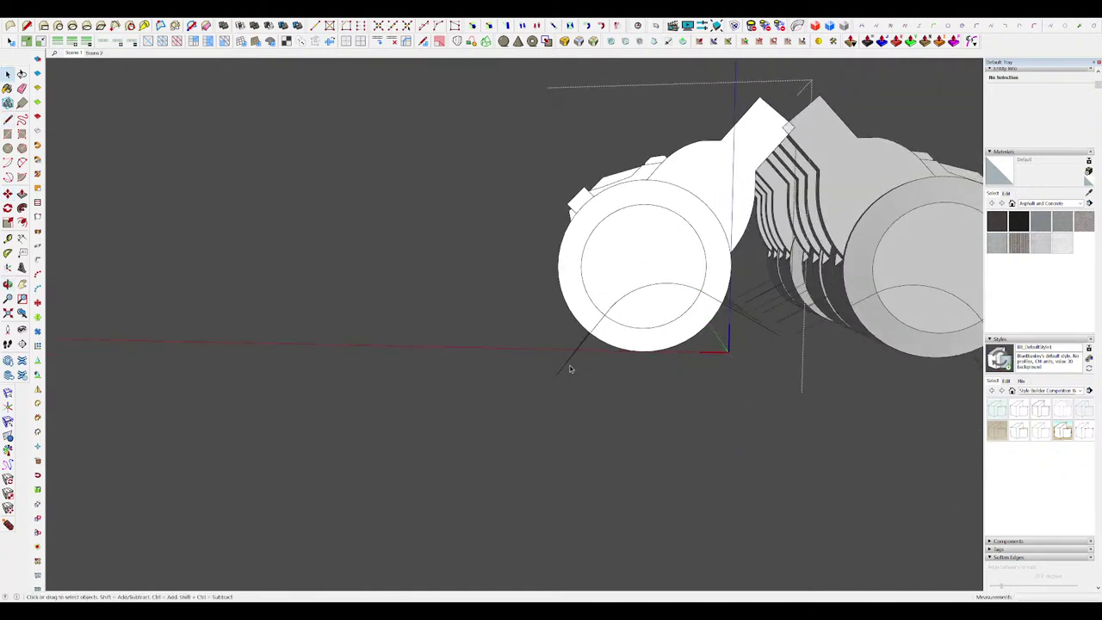
{"action": "left_click", "coordinate": [556, 375]}
{"action": "left_click", "coordinate": [776, 333]}
{"action": "middle_click_drag", "start_coordinate": [559, 366], "coordinate": [831, 387]}
{"action": "key", "text": "p"}
{"action": "left_click", "coordinate": [634, 307]}
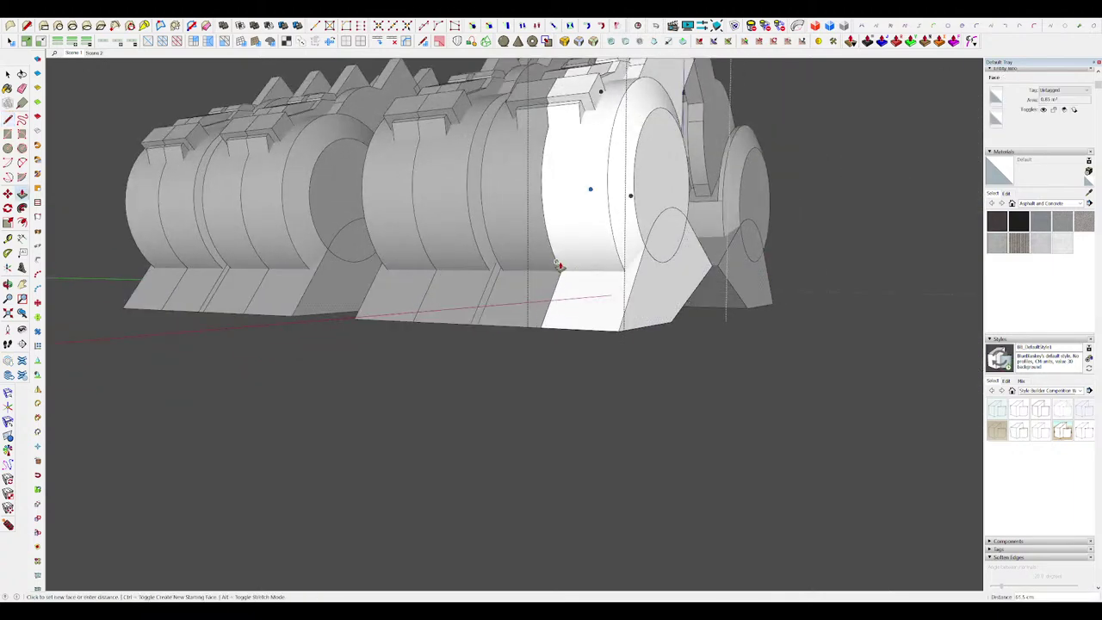
Step: Select and delete the wedge base faces under the round housing
{"action": "key", "text": "space"}
{"action": "mouse_move", "coordinate": [591, 270]}
{"action": "middle_mouse_down"}
{"action": "mouse_move", "coordinate": [648, 300]}
{"action": "mouse_move", "coordinate": [600, 357]}
{"action": "mouse_move", "coordinate": [565, 192]}
{"action": "mouse_move", "coordinate": [728, 295]}
{"action": "mouse_move", "coordinate": [700, 315]}
{"action": "mouse_move", "coordinate": [574, 215]}
{"action": "mouse_move", "coordinate": [617, 216]}
{"action": "mouse_move", "coordinate": [627, 223]}
{"action": "mouse_move", "coordinate": [556, 266]}
{"action": "middle_mouse_up"}
{"action": "key", "text": "e"}
{"action": "key", "text": "ctrl+z"}
{"action": "middle_click_drag", "start_coordinate": [462, 238], "coordinate": [525, 253]}
{"action": "scroll", "coordinate": [525, 253], "scroll_direction": "down", "scroll_amount": 5}
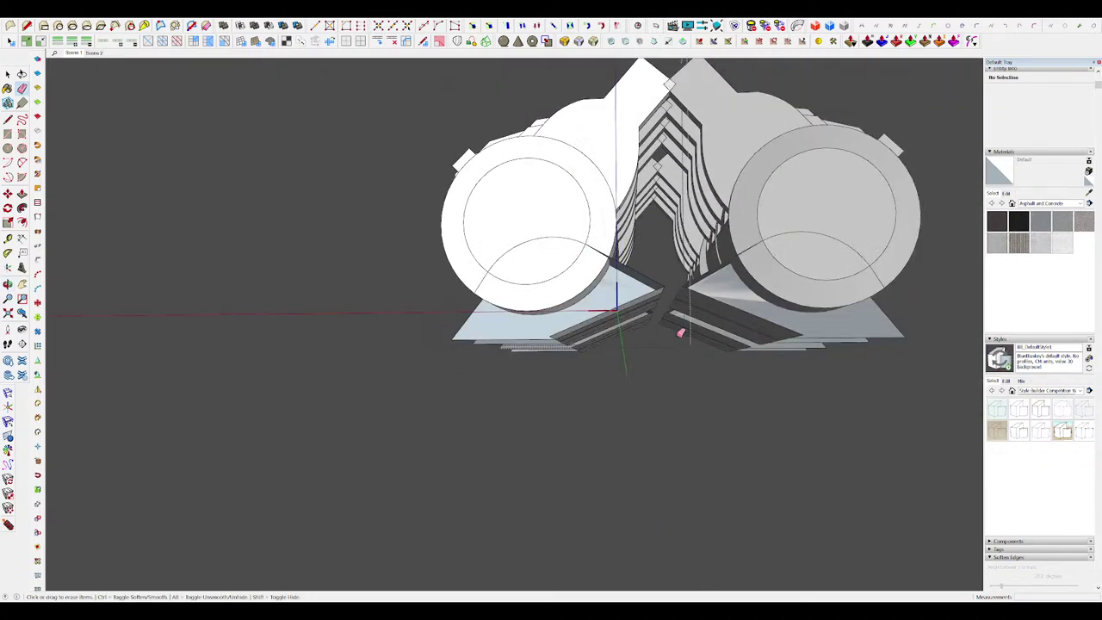
{"action": "scroll", "coordinate": [588, 288], "scroll_direction": "up", "scroll_amount": 2}
{"action": "middle_click_drag", "start_coordinate": [625, 256], "coordinate": [486, 301]}
{"action": "key", "text": "Delete"}
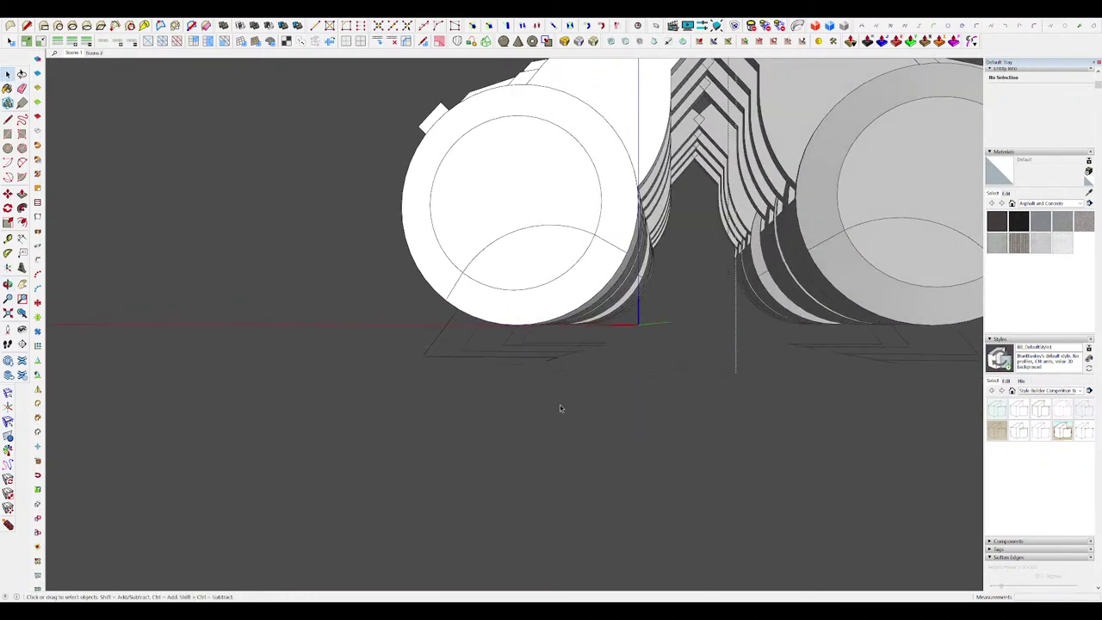
Step: Show hidden geometry to reveal the facets along the cylinder rim
{"action": "left_click_drag", "start_coordinate": [560, 406], "coordinate": [507, 333]}
{"action": "mouse_move", "coordinate": [512, 337]}
{"action": "middle_mouse_down"}
{"action": "mouse_move", "coordinate": [562, 349]}
{"action": "mouse_move", "coordinate": [480, 373]}
{"action": "middle_mouse_up"}
{"action": "mouse_move", "coordinate": [480, 313]}
{"action": "middle_mouse_down"}
{"action": "mouse_move", "coordinate": [517, 276]}
{"action": "mouse_move", "coordinate": [445, 299]}
{"action": "mouse_move", "coordinate": [514, 287]}
{"action": "mouse_move", "coordinate": [445, 294]}
{"action": "middle_mouse_up"}
{"action": "scroll", "coordinate": [444, 291], "scroll_direction": "up", "scroll_amount": 3}
{"action": "key", "text": "alt+h"}
{"action": "mouse_move", "coordinate": [551, 294]}
{"action": "middle_mouse_down"}
{"action": "mouse_move", "coordinate": [565, 296]}
{"action": "mouse_move", "coordinate": [474, 288]}
{"action": "mouse_move", "coordinate": [575, 335]}
{"action": "mouse_move", "coordinate": [563, 313]}
{"action": "mouse_move", "coordinate": [491, 302]}
{"action": "middle_mouse_up"}
{"action": "scroll", "coordinate": [474, 288], "scroll_direction": "up", "scroll_amount": 3}
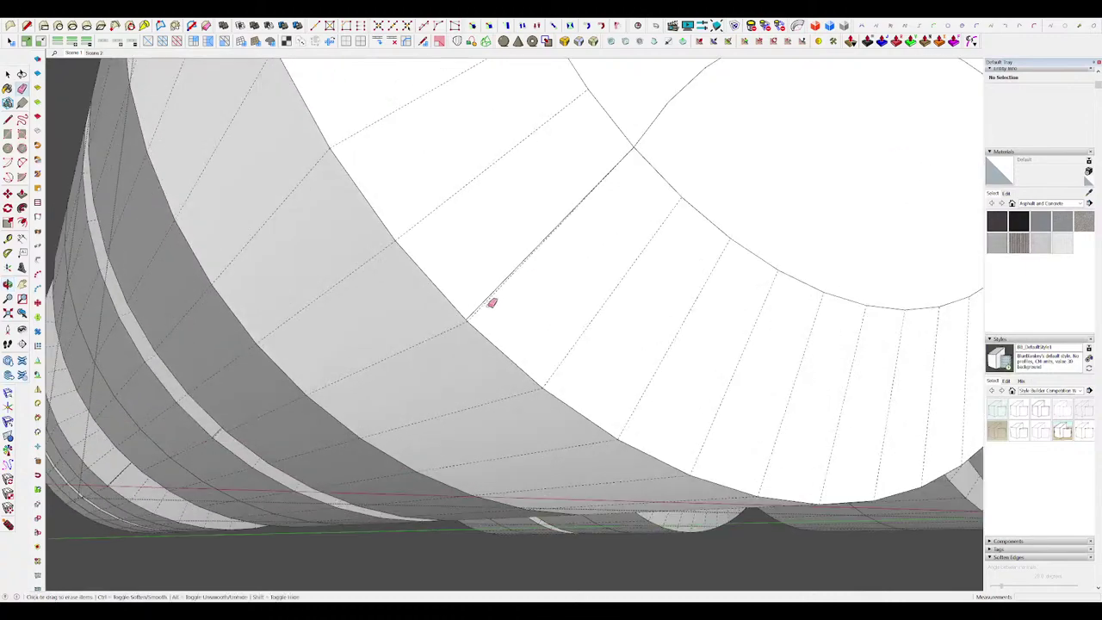
{"action": "scroll", "coordinate": [475, 311], "scroll_direction": "down", "scroll_amount": 8}
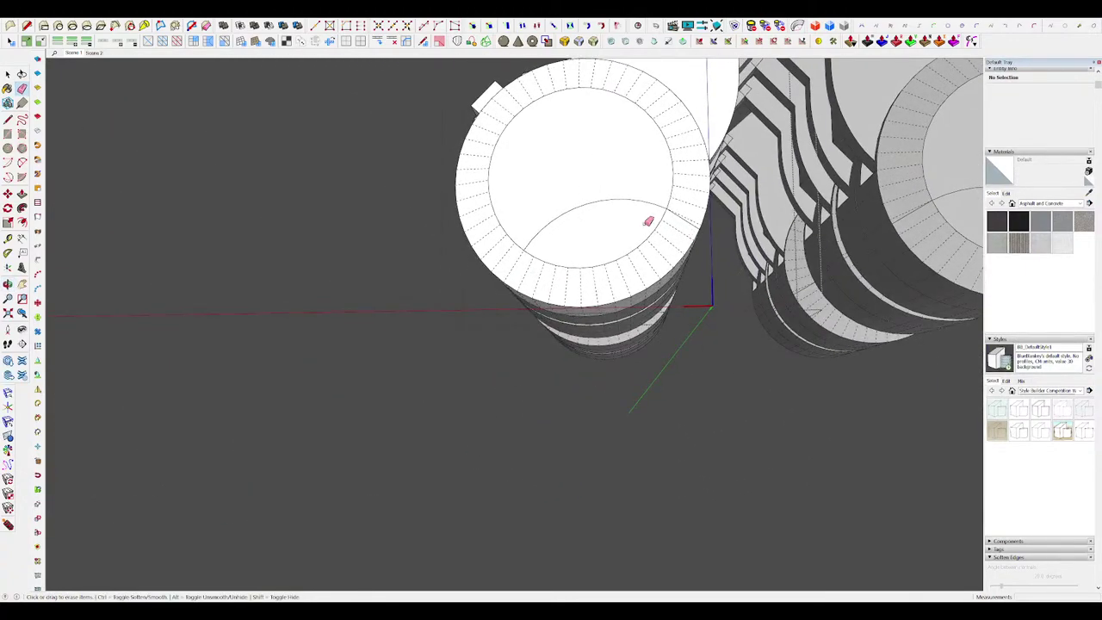
{"action": "scroll", "coordinate": [693, 216], "scroll_direction": "up", "scroll_amount": 5}
{"action": "middle_click_drag", "start_coordinate": [694, 233], "coordinate": [590, 253]}
Step: Try deleting the geometry across the cylinders' lower section, then undo it
{"action": "key", "text": "space"}
{"action": "left_click_drag", "start_coordinate": [524, 349], "coordinate": [423, 271]}
{"action": "key", "text": "Delete"}
{"action": "middle_click_drag", "start_coordinate": [479, 292], "coordinate": [504, 303]}
{"action": "key", "text": "ctrl+z"}
{"action": "key", "text": "e"}
{"action": "mouse_move", "coordinate": [467, 256]}
{"action": "middle_mouse_down"}
{"action": "mouse_move", "coordinate": [475, 268]}
{"action": "mouse_move", "coordinate": [441, 310]}
{"action": "mouse_move", "coordinate": [517, 112]}
{"action": "middle_mouse_up"}
Step: Draw a line across the cylinder wall and erase the wall faces below the arc
{"action": "key", "text": "l"}
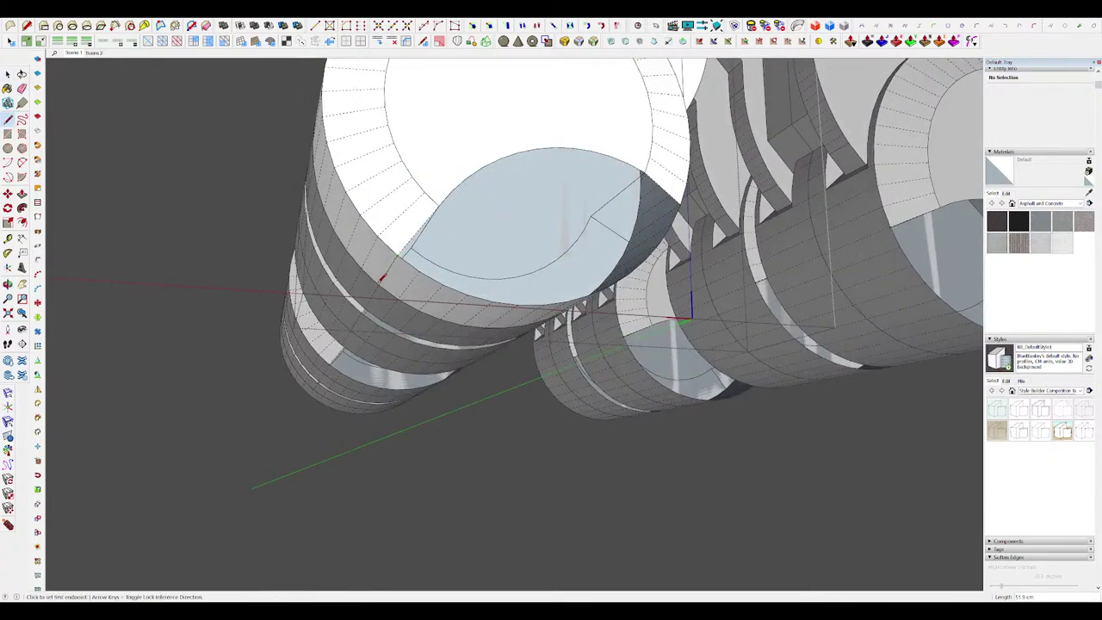
{"action": "mouse_move", "coordinate": [381, 277]}
{"action": "middle_mouse_down"}
{"action": "mouse_move", "coordinate": [456, 234]}
{"action": "mouse_move", "coordinate": [664, 181]}
{"action": "mouse_move", "coordinate": [644, 239]}
{"action": "mouse_move", "coordinate": [618, 257]}
{"action": "mouse_move", "coordinate": [685, 286]}
{"action": "mouse_move", "coordinate": [621, 289]}
{"action": "mouse_move", "coordinate": [565, 253]}
{"action": "mouse_move", "coordinate": [634, 284]}
{"action": "middle_mouse_up"}
{"action": "left_click", "coordinate": [685, 214]}
{"action": "key", "text": "e"}
{"action": "left_click", "coordinate": [614, 259]}
{"action": "left_click", "coordinate": [612, 294]}
Step: Push/Pull the circular inset face, then undo so the circle stays flush
{"action": "scroll", "coordinate": [573, 240], "scroll_direction": "down", "scroll_amount": 5}
{"action": "scroll", "coordinate": [573, 240], "scroll_direction": "up", "scroll_amount": 6}
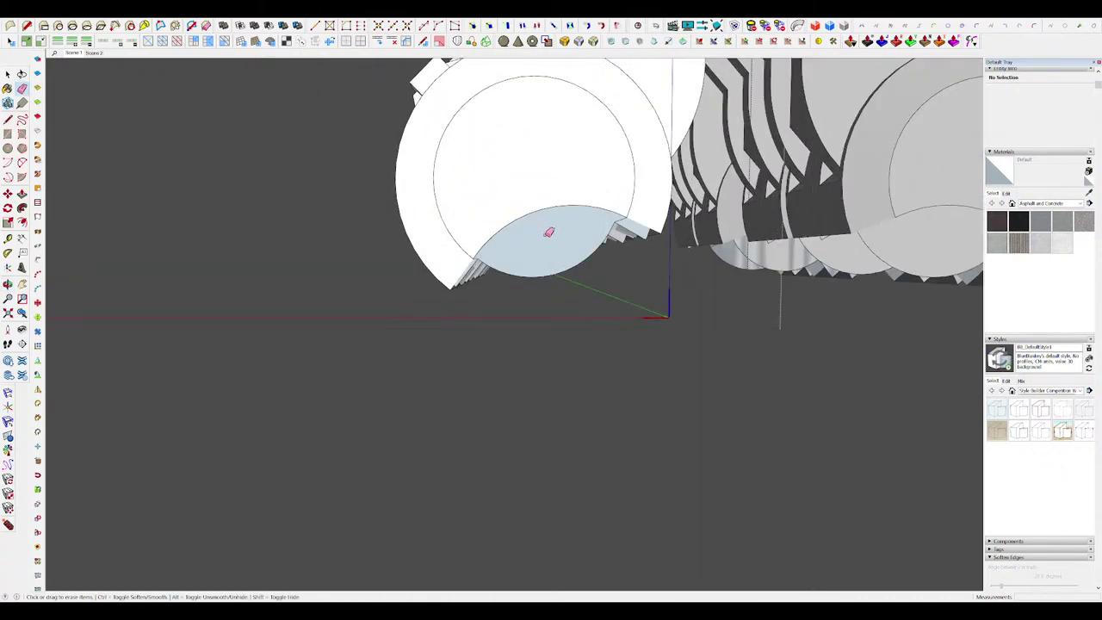
{"action": "key", "text": "space"}
{"action": "left_click", "coordinate": [505, 196]}
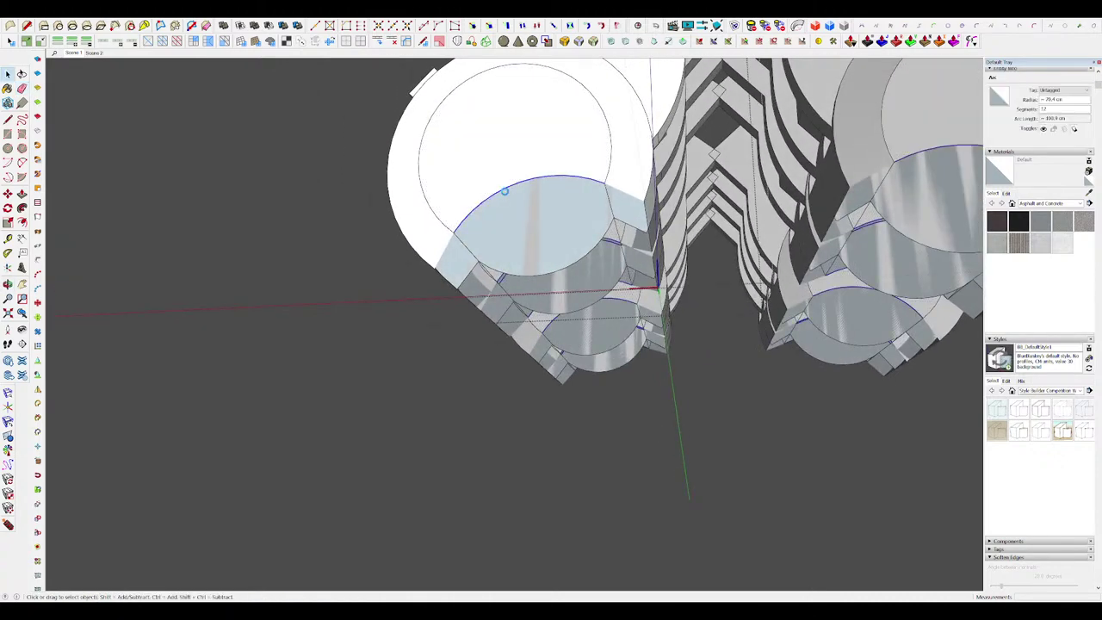
{"action": "scroll", "coordinate": [504, 189], "scroll_direction": "up", "scroll_amount": 3}
{"action": "key", "text": "p"}
{"action": "left_click", "coordinate": [474, 151]}
{"action": "middle_click_drag", "start_coordinate": [523, 160], "coordinate": [696, 432]}
{"action": "key", "text": "ctrl+z"}
Step: Delete the leftover lens-shaped face and orbit to a low view under the legs
{"action": "scroll", "coordinate": [582, 310], "scroll_direction": "down", "scroll_amount": 3}
{"action": "key", "text": "space"}
{"action": "key", "text": "Delete"}
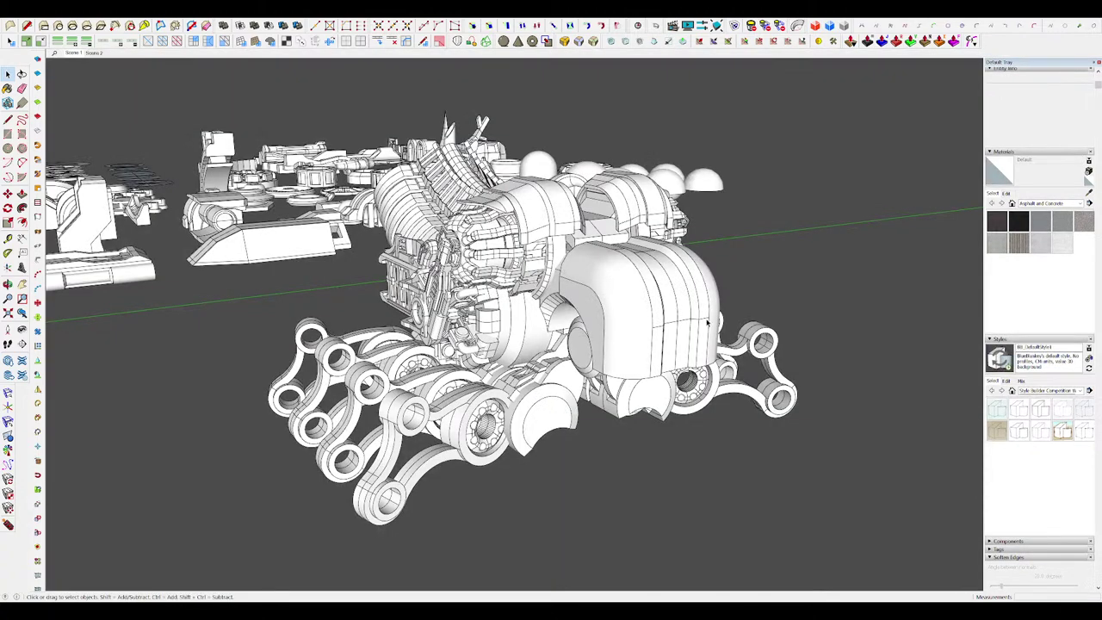
{"action": "scroll", "coordinate": [705, 313], "scroll_direction": "down", "scroll_amount": 1}
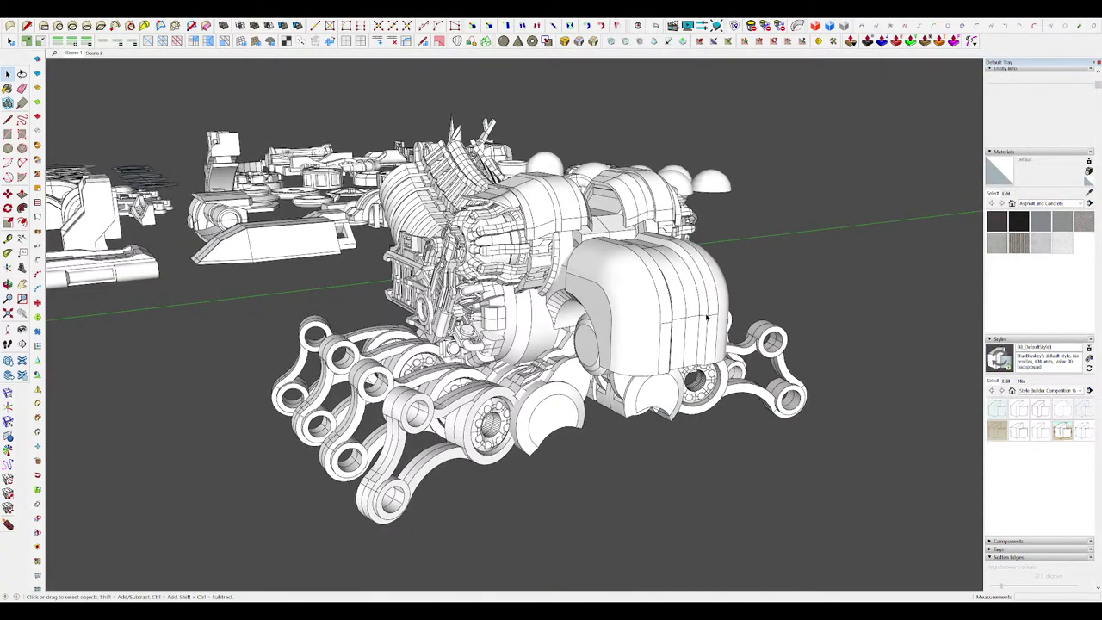
{"action": "middle_click_drag", "start_coordinate": [705, 312], "coordinate": [572, 280]}
{"action": "scroll", "coordinate": [582, 344], "scroll_direction": "up", "scroll_amount": 6}
{"action": "middle_click_drag", "start_coordinate": [582, 335], "coordinate": [577, 284]}
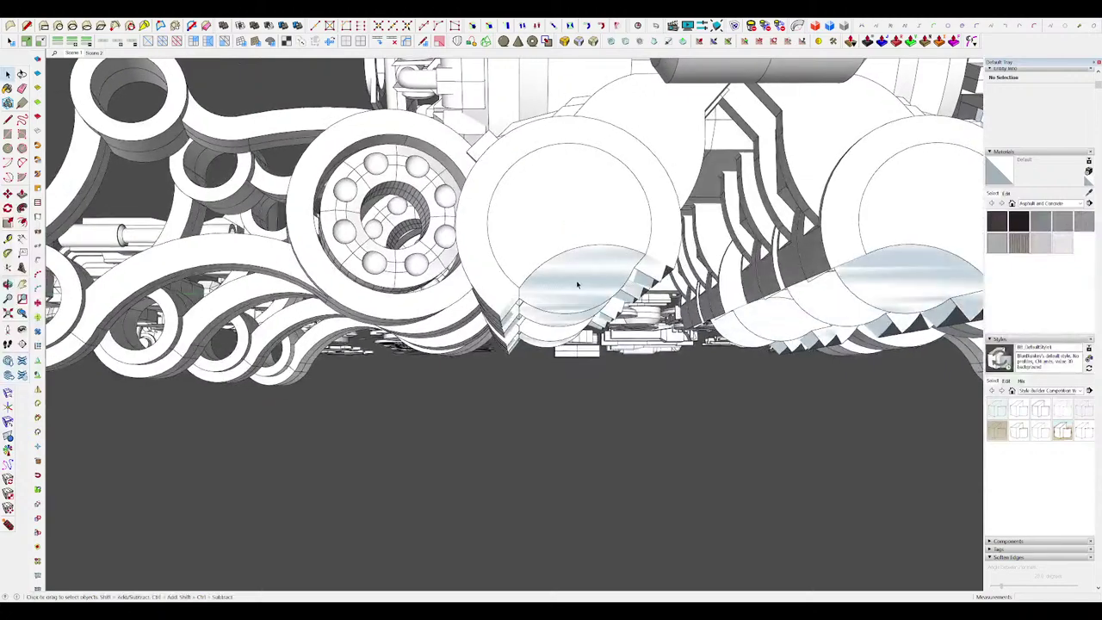
Step: Enter the cylinder group, try erasing the ring's outer arc, undo, and hide the rest of the model
{"action": "left_click", "coordinate": [514, 303]}
{"action": "scroll", "coordinate": [493, 296], "scroll_direction": "up", "scroll_amount": 3}
{"action": "left_click", "coordinate": [502, 327]}
{"action": "mouse_move", "coordinate": [494, 295]}
{"action": "middle_mouse_down"}
{"action": "mouse_move", "coordinate": [501, 327]}
{"action": "mouse_move", "coordinate": [501, 308]}
{"action": "mouse_move", "coordinate": [528, 310]}
{"action": "mouse_move", "coordinate": [531, 349]}
{"action": "mouse_move", "coordinate": [534, 327]}
{"action": "middle_mouse_up"}
{"action": "key", "text": "e"}
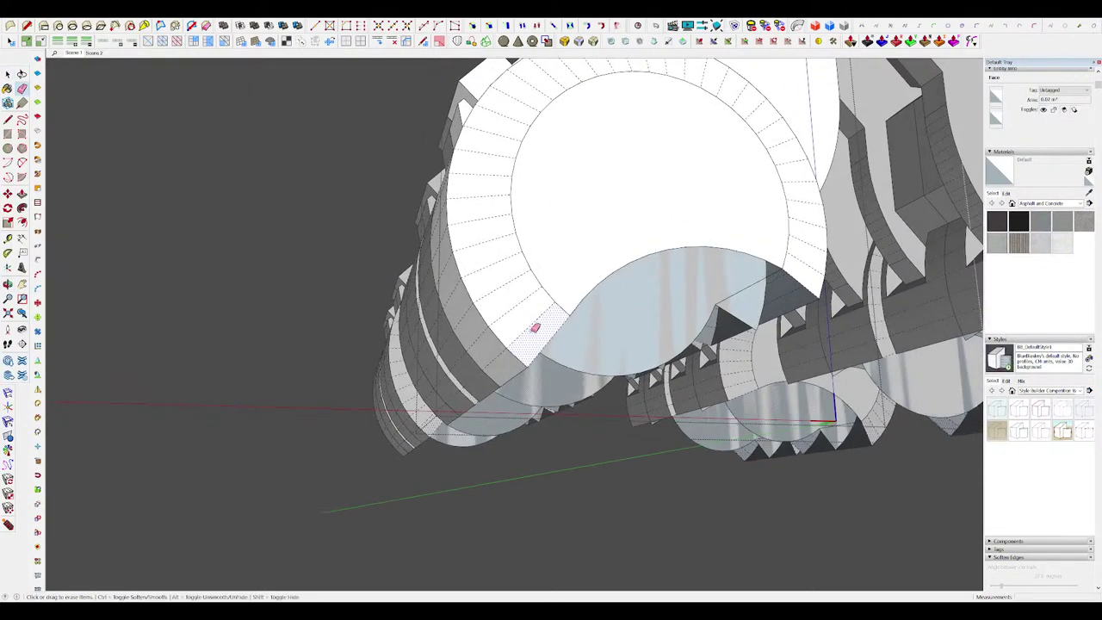
{"action": "left_click_drag", "start_coordinate": [531, 348], "coordinate": [519, 367]}
{"action": "key", "text": "ctrl+z"}
{"action": "key", "text": "h"}
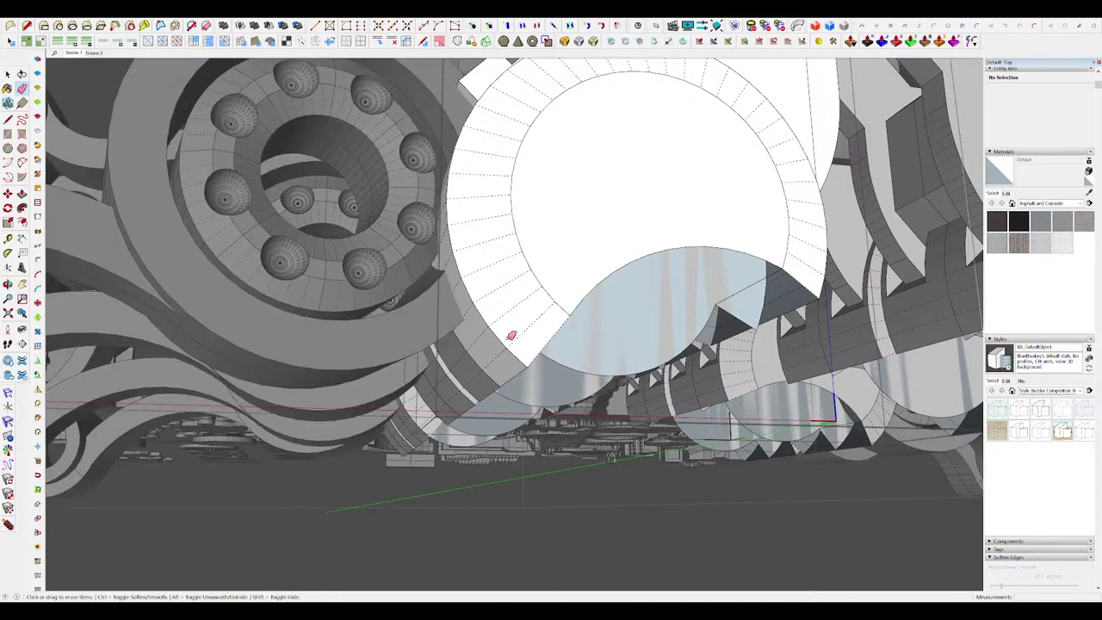
{"action": "middle_click_drag", "start_coordinate": [507, 337], "coordinate": [497, 325]}
{"action": "key", "text": "h"}
Step: Start a line on the ring while toggling the rest of the model's visibility
{"action": "key", "text": "l"}
{"action": "left_click", "coordinate": [456, 333]}
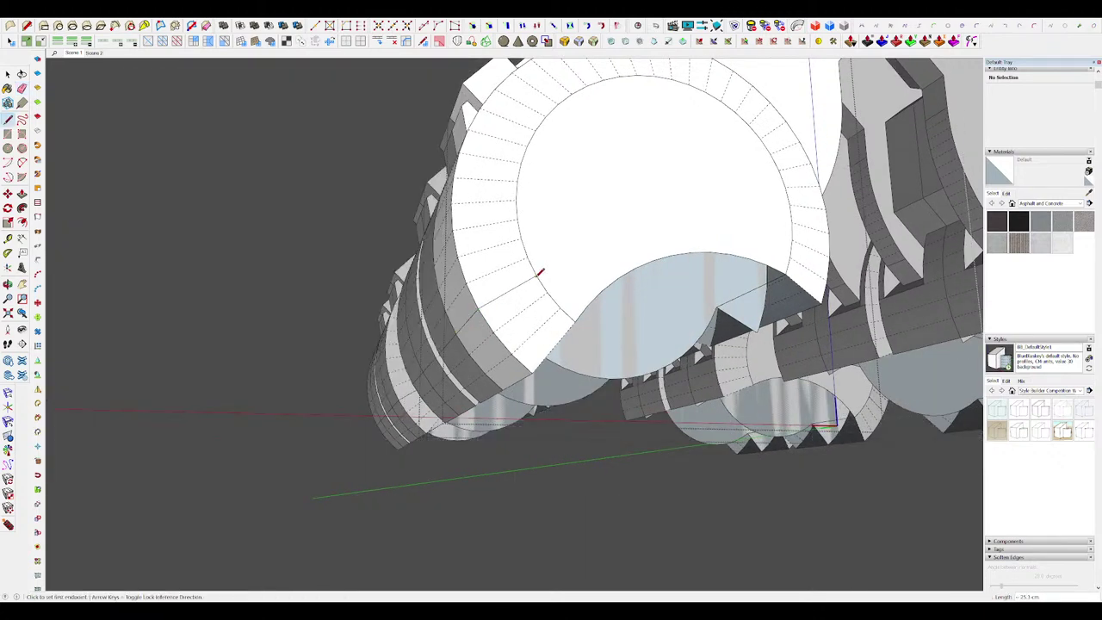
{"action": "middle_click_drag", "start_coordinate": [540, 273], "coordinate": [568, 226]}
{"action": "key", "text": "j"}
{"action": "key", "text": "h"}
{"action": "scroll", "coordinate": [700, 268], "scroll_direction": "up", "scroll_amount": 3}
{"action": "key", "text": "l"}
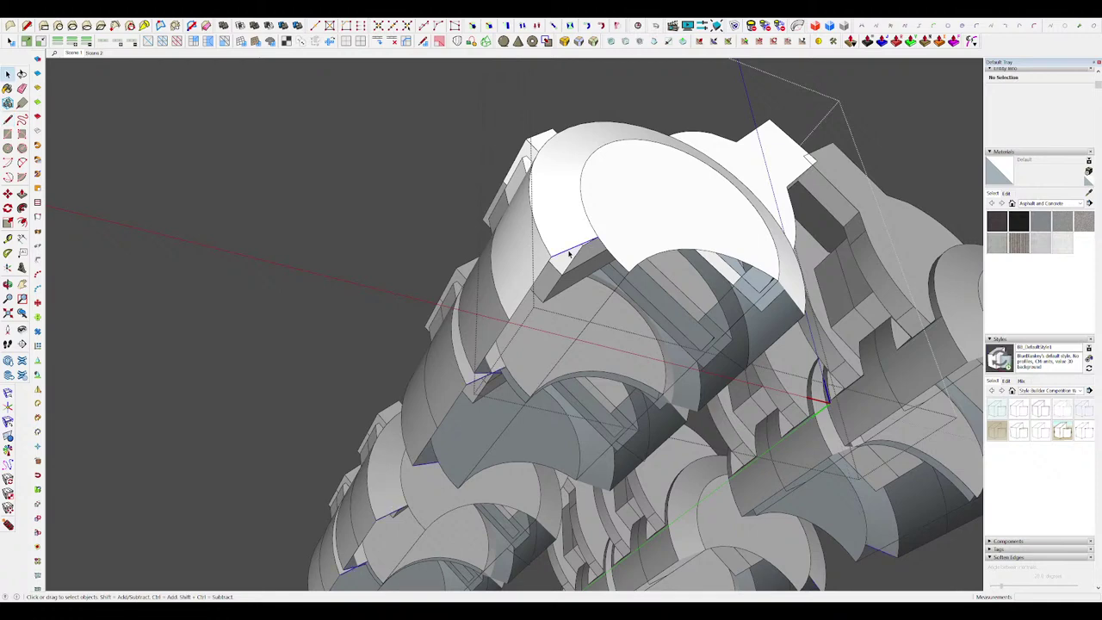
Step: Draw lines from the notch corner across the housing to close a face
{"action": "left_click", "coordinate": [568, 252]}
{"action": "key", "text": "m"}
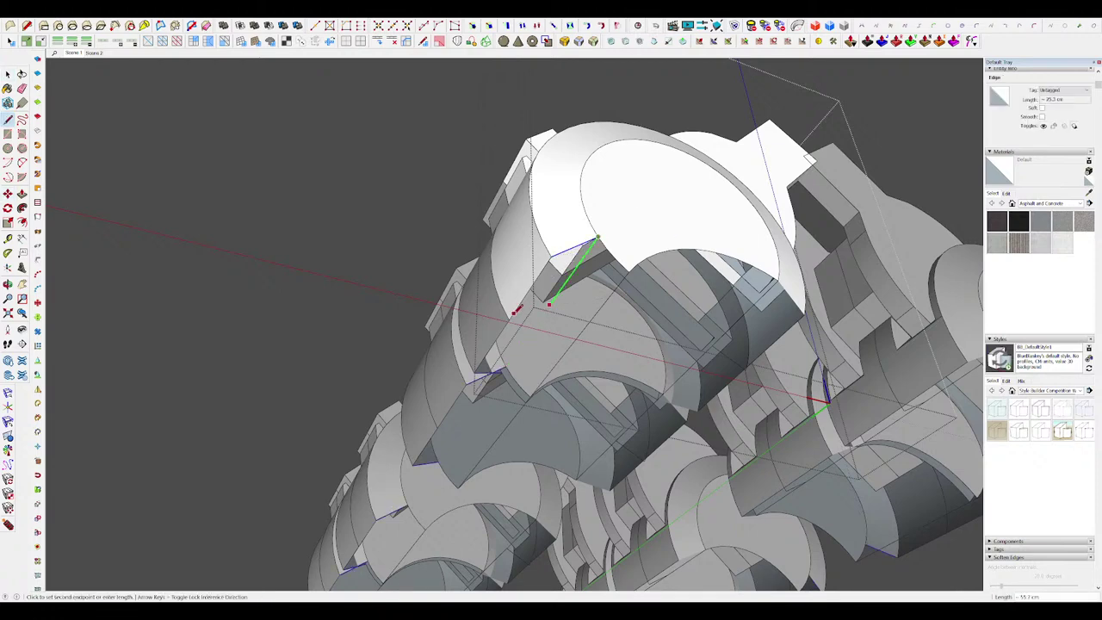
{"action": "left_click", "coordinate": [545, 310]}
{"action": "middle_click_drag", "start_coordinate": [546, 310], "coordinate": [440, 207]}
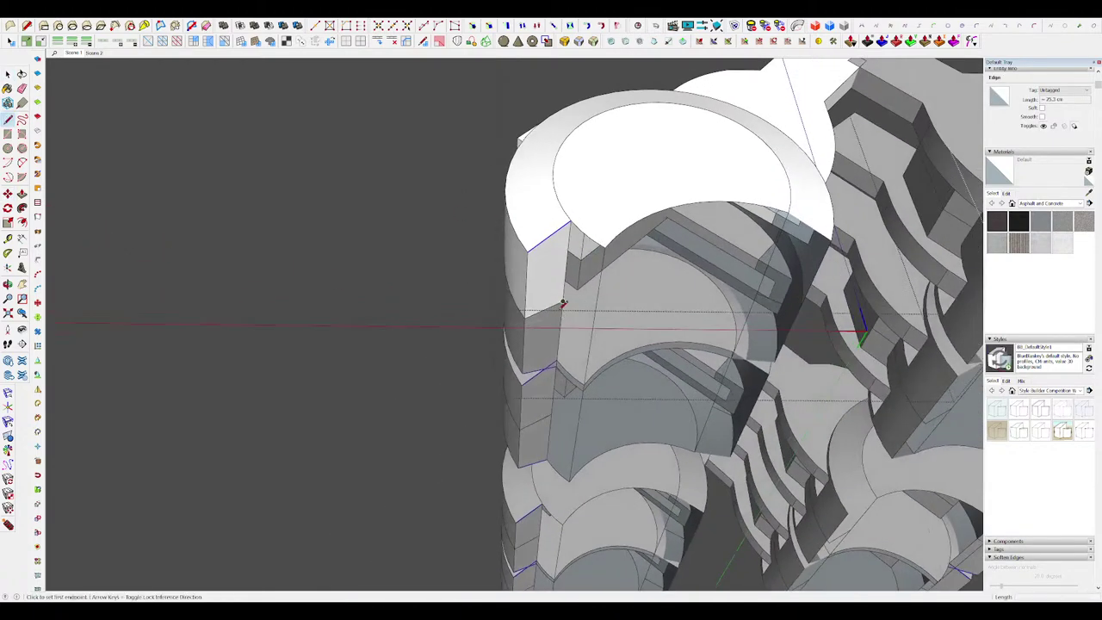
{"action": "left_click", "coordinate": [593, 326]}
{"action": "mouse_move", "coordinate": [593, 326]}
{"action": "middle_mouse_down"}
{"action": "mouse_move", "coordinate": [504, 359]}
{"action": "mouse_move", "coordinate": [563, 370]}
{"action": "middle_mouse_up"}
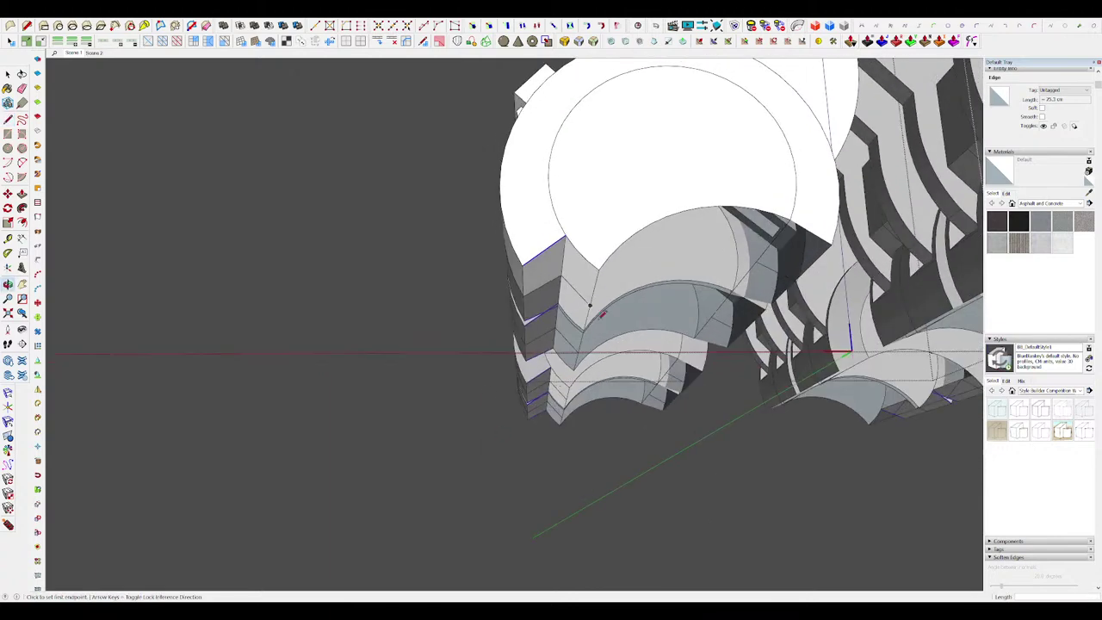
{"action": "scroll", "coordinate": [588, 258], "scroll_direction": "up", "scroll_amount": 3}
Step: Try softening away the curve on the housing with the Eraser, then undo
{"action": "key", "text": "e"}
{"action": "scroll", "coordinate": [572, 265], "scroll_direction": "down", "scroll_amount": 4}
{"action": "key", "text": "ctrl"}
{"action": "middle_click_drag", "start_coordinate": [575, 269], "coordinate": [571, 297]}
{"action": "left_click", "coordinate": [566, 299]}
{"action": "key", "text": "ctrl+z"}
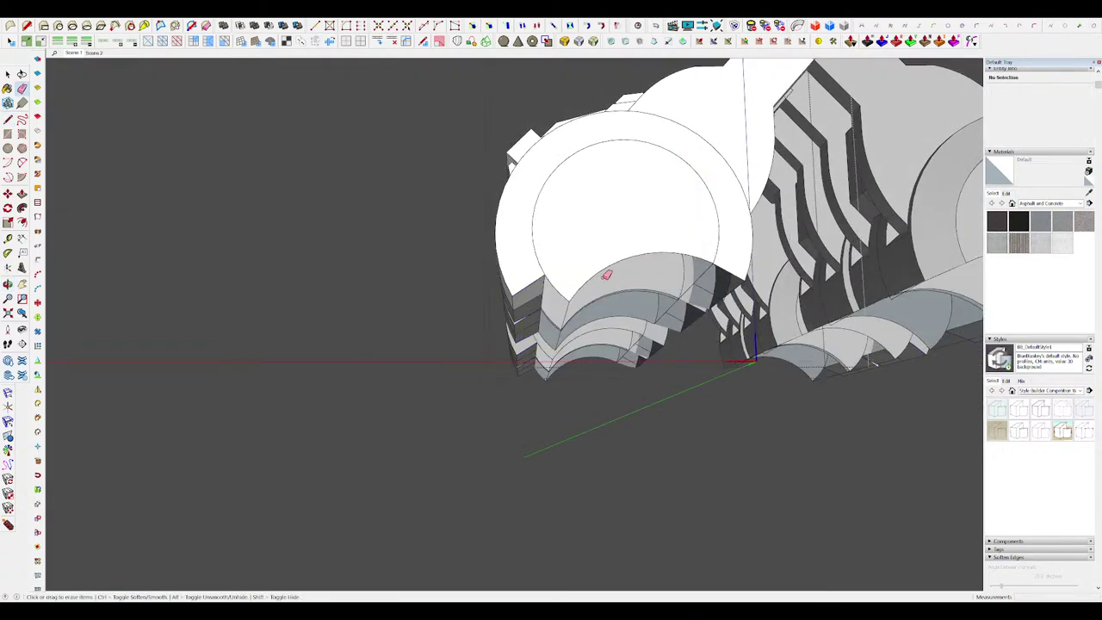
Step: Draw an arc from the circle's lower-left edge to its right edge
{"action": "key", "text": "a"}
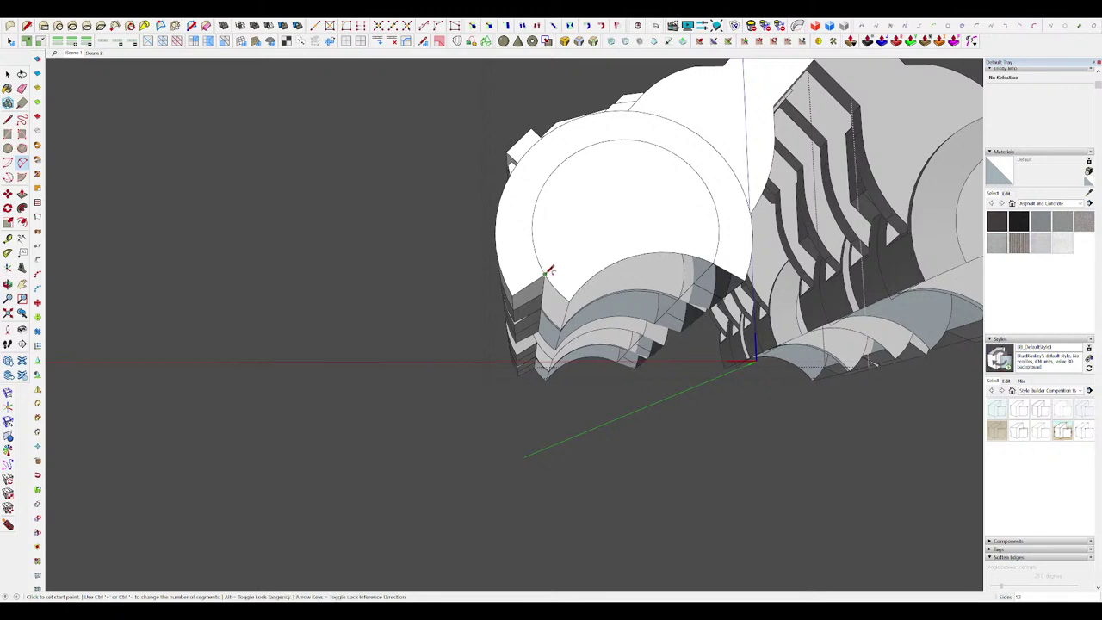
{"action": "left_click", "coordinate": [544, 276]}
{"action": "left_click", "coordinate": [712, 262]}
{"action": "scroll", "coordinate": [650, 244], "scroll_direction": "up", "scroll_amount": 2}
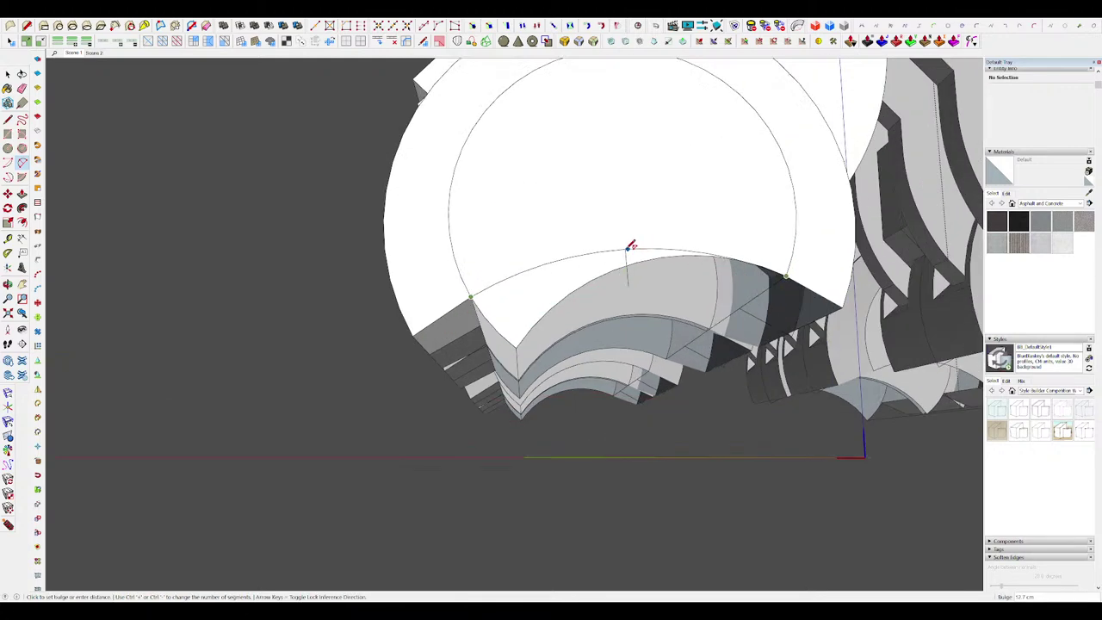
{"action": "left_click", "coordinate": [629, 246]}
Step: Erase the leftover edges beneath the arc
{"action": "key", "text": "e"}
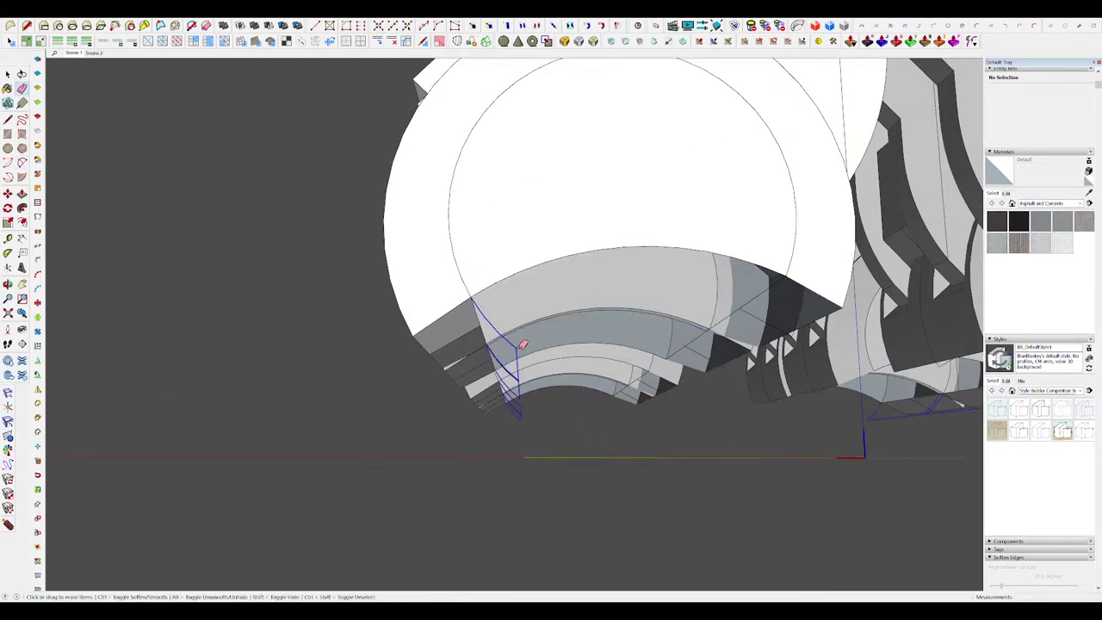
{"action": "mouse_move", "coordinate": [508, 373]}
{"action": "middle_mouse_down"}
{"action": "mouse_move", "coordinate": [608, 201]}
{"action": "mouse_move", "coordinate": [713, 277]}
{"action": "mouse_move", "coordinate": [728, 241]}
{"action": "mouse_move", "coordinate": [531, 244]}
{"action": "mouse_move", "coordinate": [782, 369]}
{"action": "mouse_move", "coordinate": [680, 245]}
{"action": "mouse_move", "coordinate": [555, 215]}
{"action": "mouse_move", "coordinate": [543, 195]}
{"action": "mouse_move", "coordinate": [568, 200]}
{"action": "middle_mouse_up"}
{"action": "key", "text": "space"}
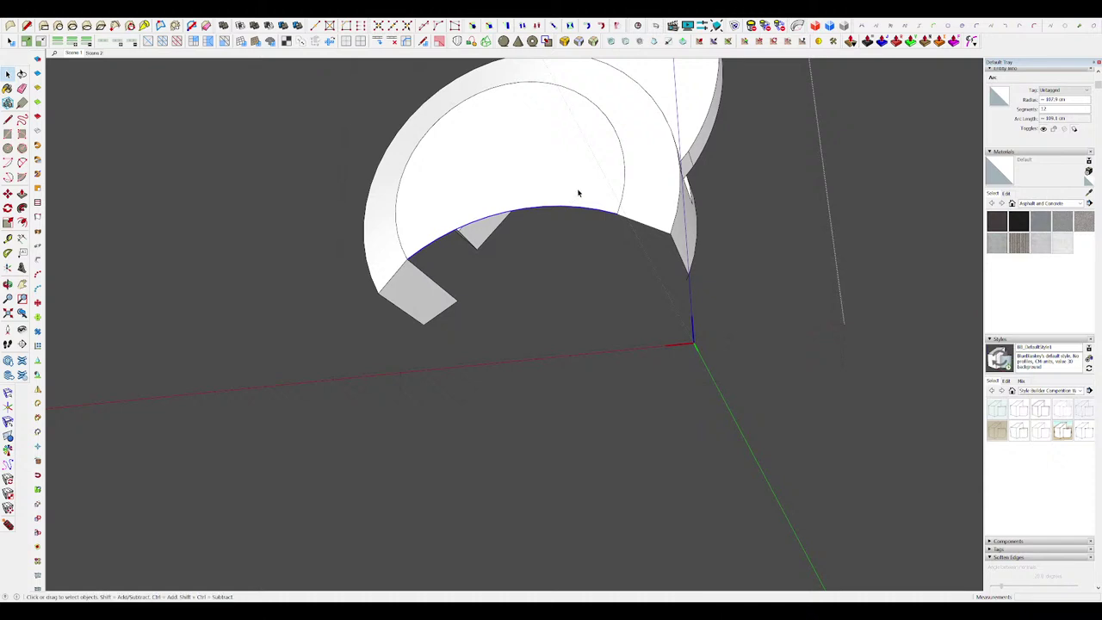
{"action": "scroll", "coordinate": [578, 194], "scroll_direction": "up", "scroll_amount": 3}
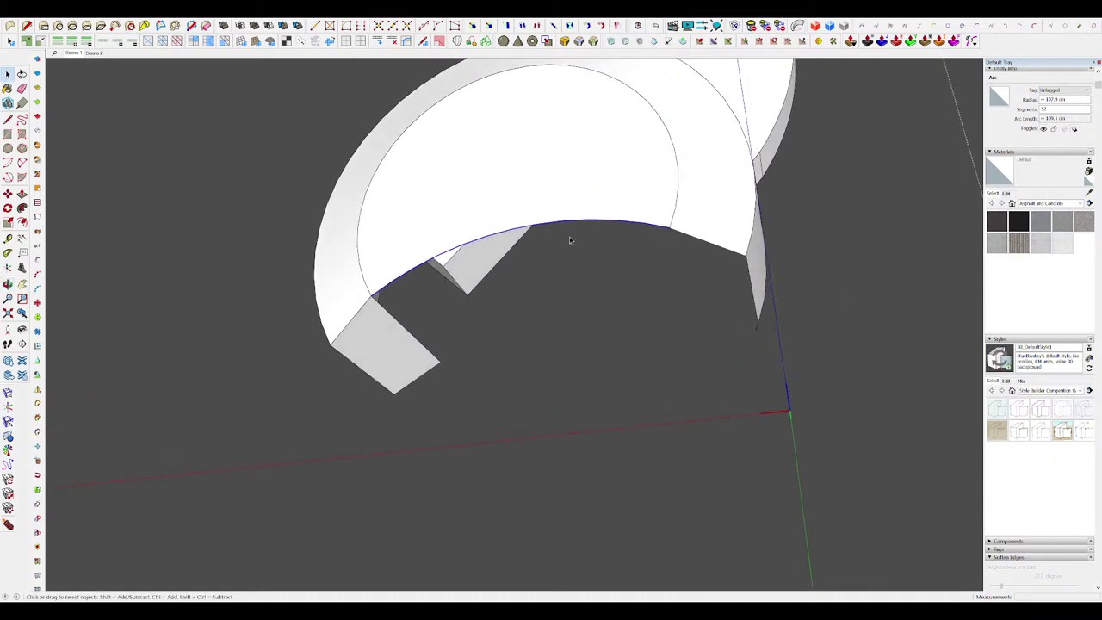
Step: Try shifting the arc's vertices down 14.7 cm, then undo the vertex move
{"action": "key", "text": "v"}
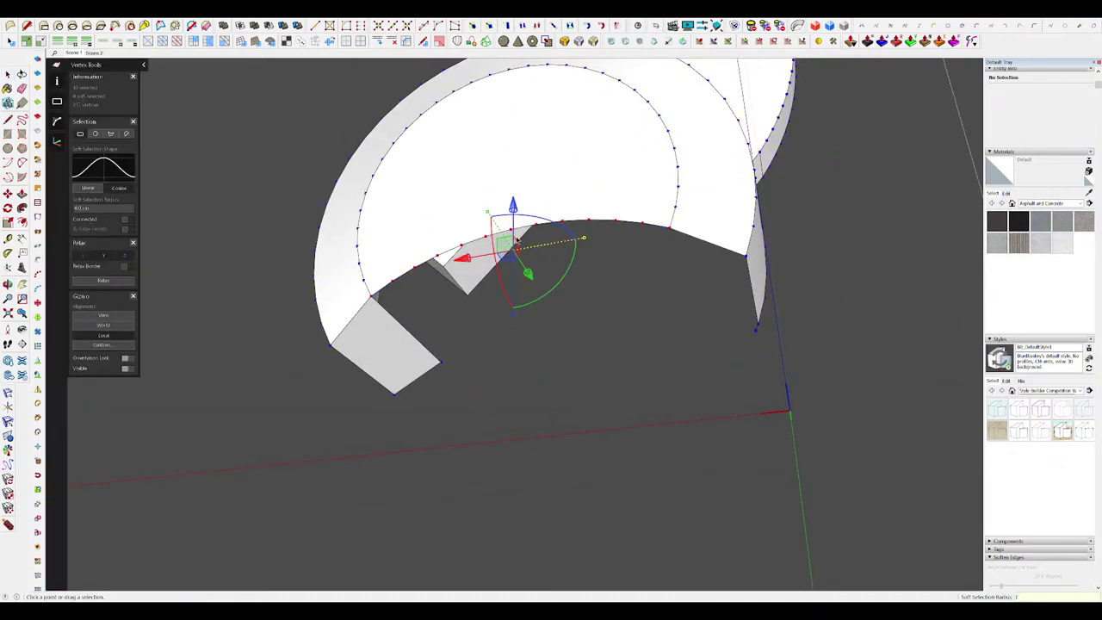
{"action": "left_click_drag", "start_coordinate": [533, 289], "coordinate": [625, 388]}
{"action": "key", "text": "ctrl+z"}
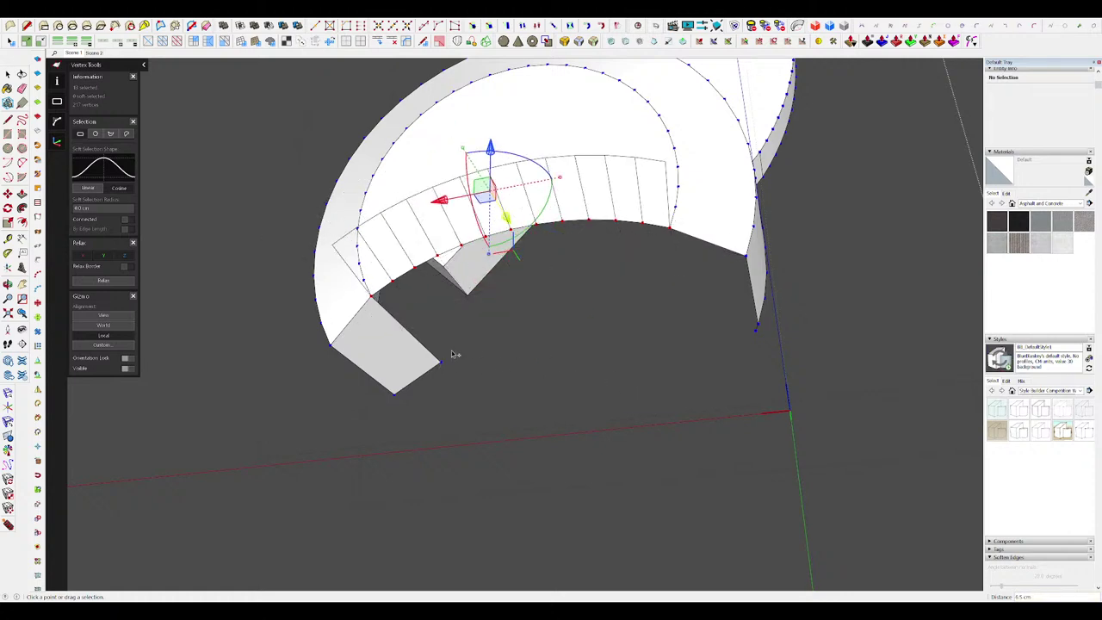
{"action": "key", "text": "m"}
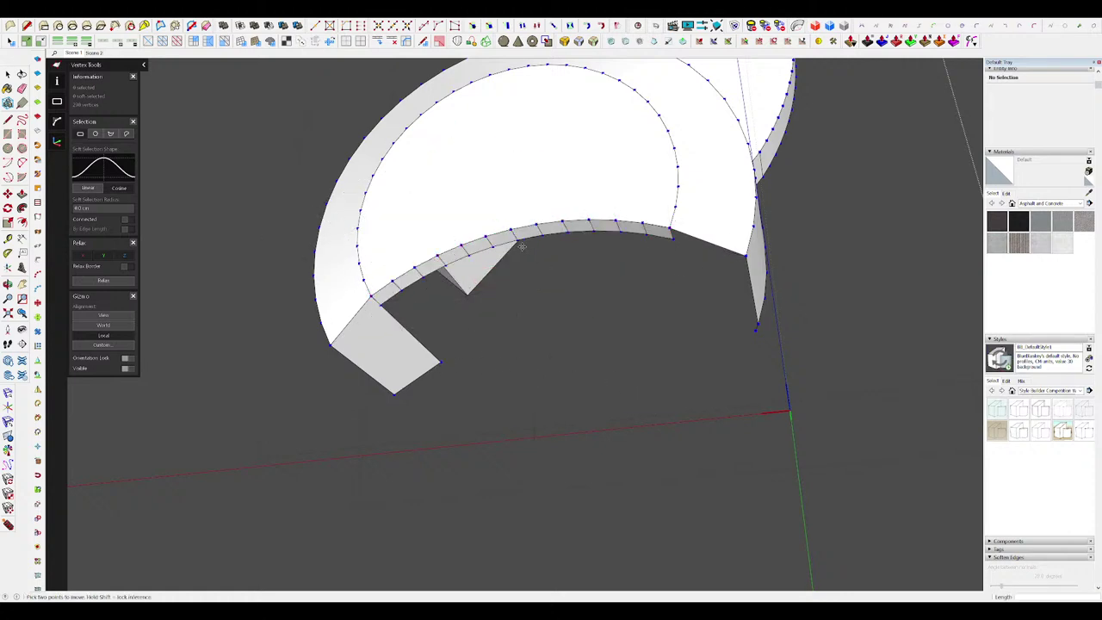
{"action": "middle_click_drag", "start_coordinate": [522, 247], "coordinate": [528, 248]}
{"action": "key", "text": "space"}
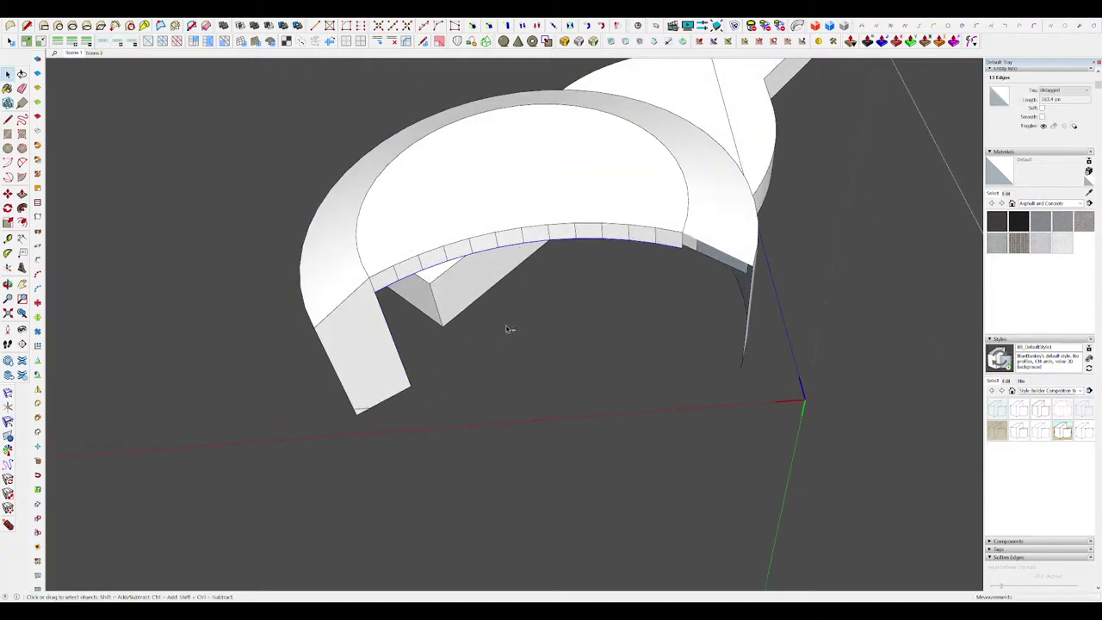
Step: Move the arc edges down to the curved wall's lower corner
{"action": "left_click", "coordinate": [377, 292]}
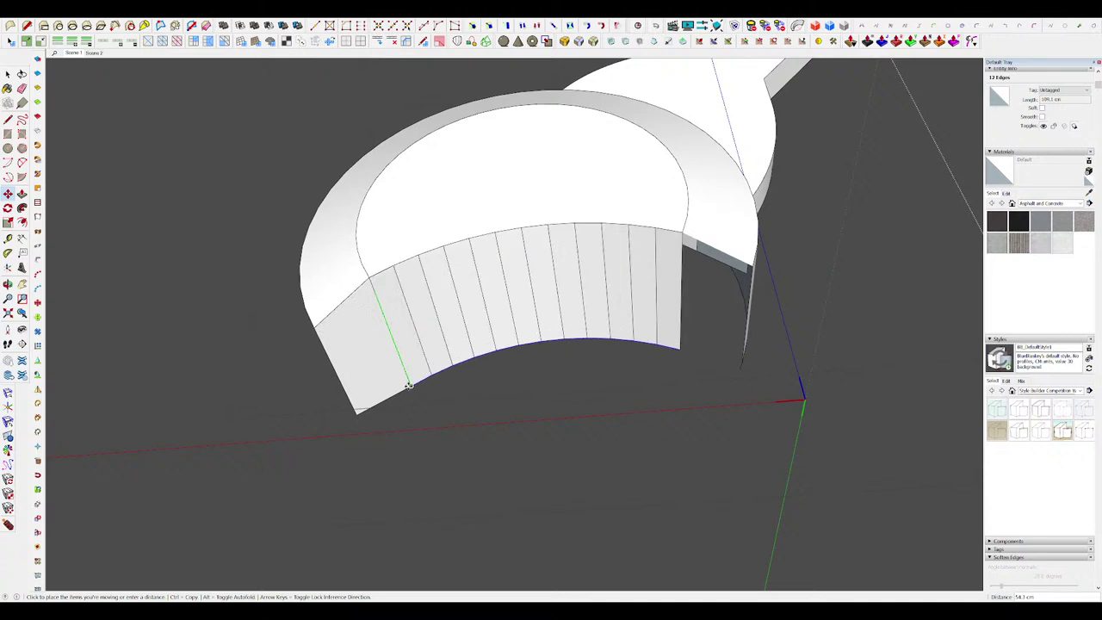
{"action": "left_click", "coordinate": [409, 385]}
{"action": "key", "text": "space"}
{"action": "middle_click_drag", "start_coordinate": [461, 360], "coordinate": [467, 381]}
{"action": "scroll", "coordinate": [486, 297], "scroll_direction": "down", "scroll_amount": 2}
{"action": "middle_click_drag", "start_coordinate": [490, 289], "coordinate": [674, 325]}
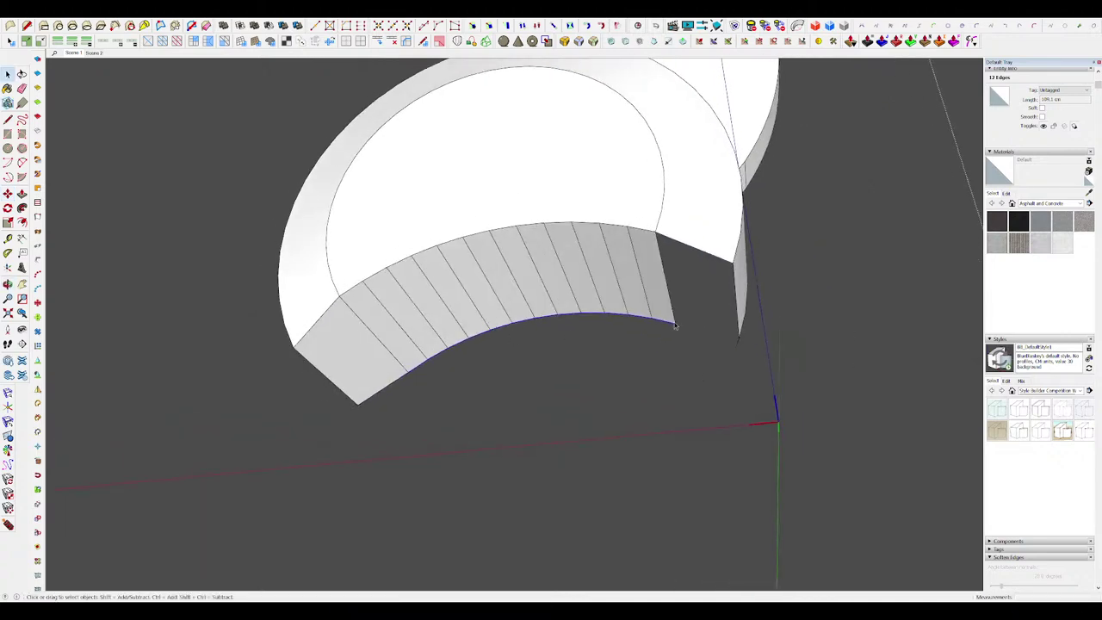
Step: Close the side face with a line and unsmooth an edge on the curved wall
{"action": "left_click", "coordinate": [738, 337]}
{"action": "scroll", "coordinate": [739, 340], "scroll_direction": "up", "scroll_amount": 2}
{"action": "key", "text": "e"}
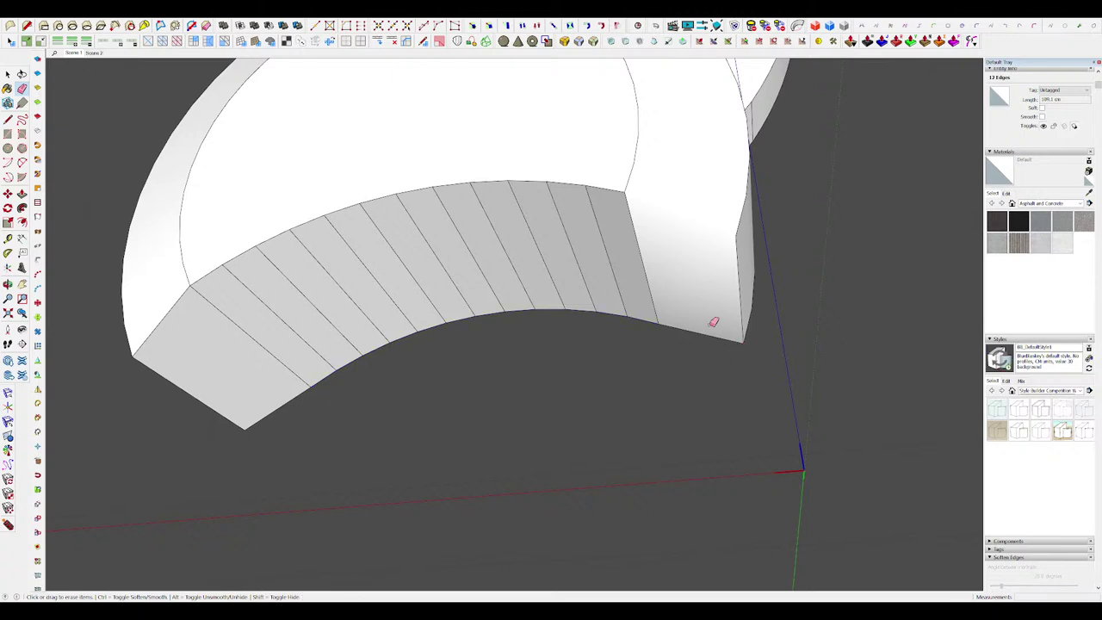
{"action": "middle_click_drag", "start_coordinate": [713, 322], "coordinate": [565, 223]}
{"action": "left_click", "coordinate": [668, 211], "text": "alt"}
{"action": "scroll", "coordinate": [620, 250], "scroll_direction": "down", "scroll_amount": 4}
Step: Show the full model again, exit the group, and enter the white housing group
{"action": "key", "text": "i"}
{"action": "scroll", "coordinate": [568, 227], "scroll_direction": "down", "scroll_amount": 3}
{"action": "key", "text": "alt+h"}
{"action": "key", "text": "space"}
{"action": "left_click", "coordinate": [702, 350]}
{"action": "middle_click_drag", "start_coordinate": [671, 328], "coordinate": [613, 190]}
{"action": "scroll", "coordinate": [594, 249], "scroll_direction": "down", "scroll_amount": 3}
{"action": "scroll", "coordinate": [603, 228], "scroll_direction": "up", "scroll_amount": 3}
{"action": "left_click", "coordinate": [614, 238]}
{"action": "double_click", "coordinate": [613, 237]}
Step: Enlarge the housing's inner face with Scale, then undo the scaling
{"action": "left_click", "coordinate": [611, 232]}
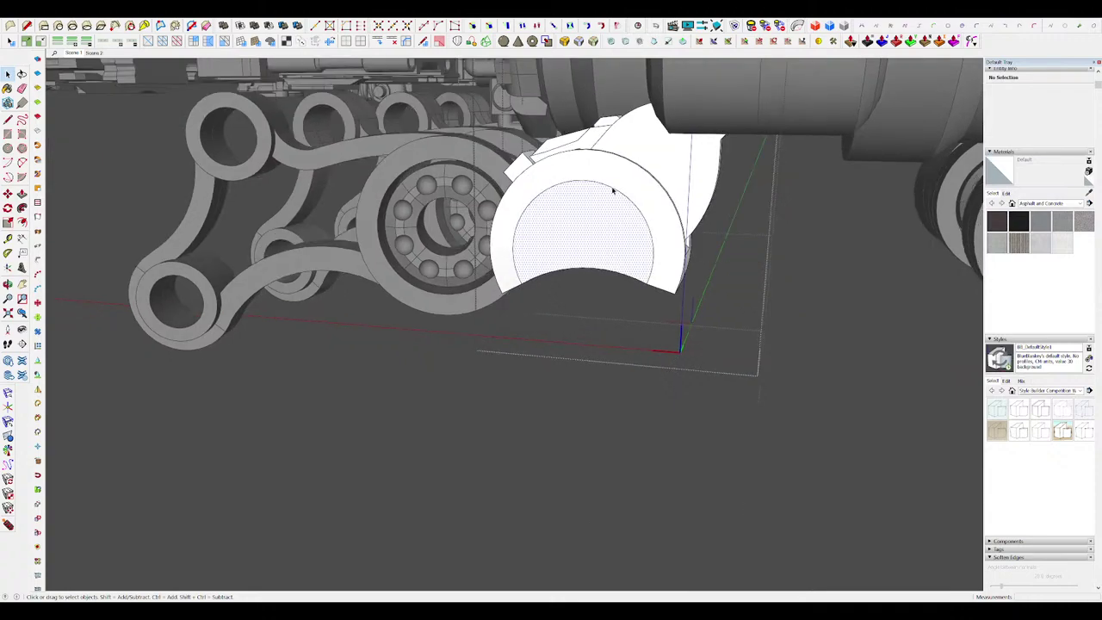
{"action": "key", "text": "s"}
{"action": "left_click_drag", "start_coordinate": [658, 181], "coordinate": [669, 172]}
{"action": "left_click", "coordinate": [669, 172]}
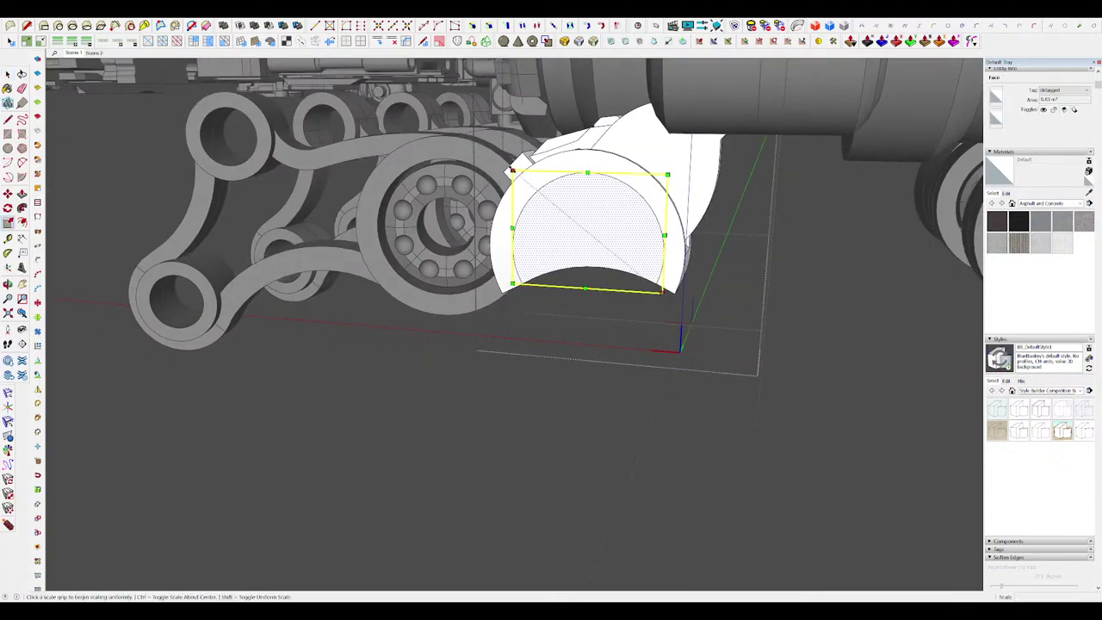
{"action": "middle_click_drag", "start_coordinate": [529, 189], "coordinate": [866, 404]}
{"action": "key", "text": "ctrl+z"}
Step: Close the housing group, clear the selection and move the view toward the hip part
{"action": "key", "text": "space"}
{"action": "key", "text": "i"}
{"action": "scroll", "coordinate": [602, 258], "scroll_direction": "down", "scroll_amount": 3}
{"action": "middle_click_drag", "start_coordinate": [577, 260], "coordinate": [646, 287]}
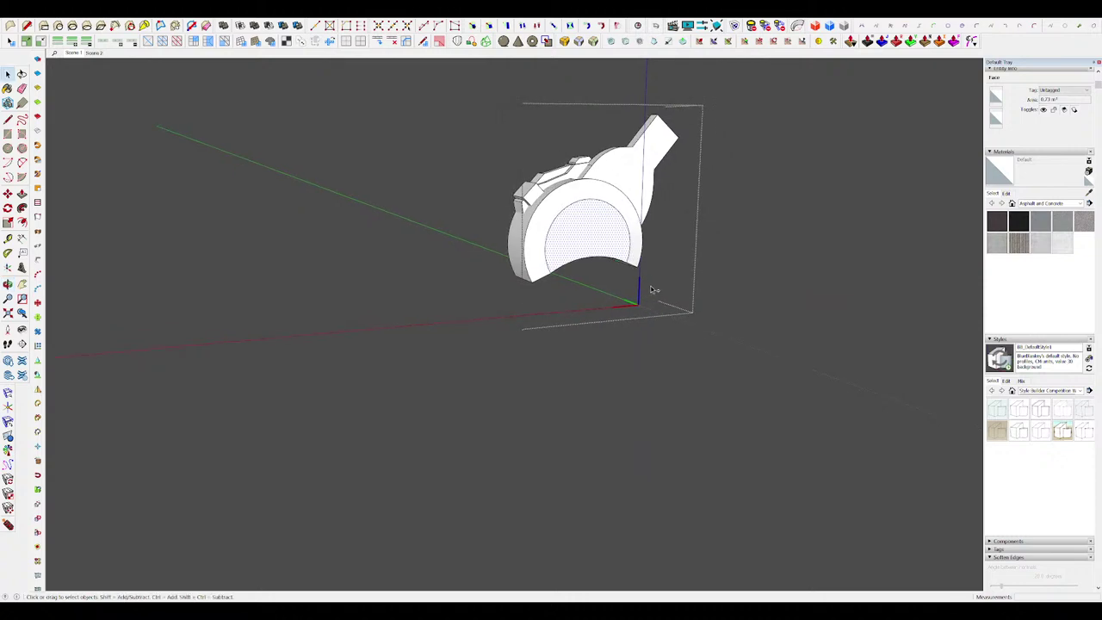
{"action": "left_click", "coordinate": [675, 379]}
{"action": "left_click", "coordinate": [676, 379]}
{"action": "scroll", "coordinate": [676, 379], "scroll_direction": "down", "scroll_amount": 5}
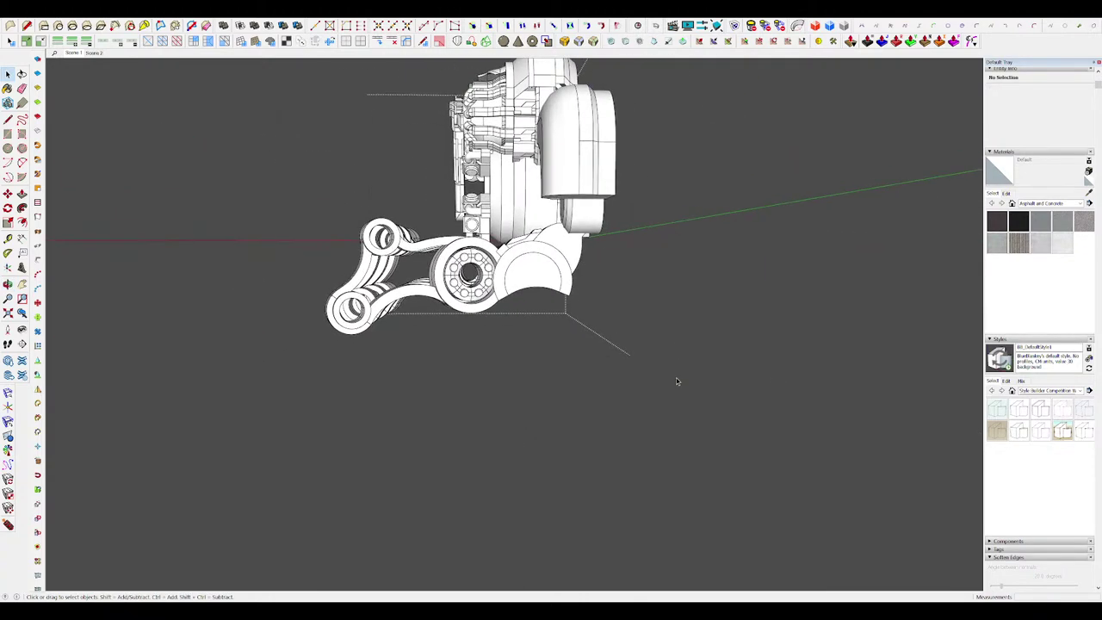
{"action": "middle_click_drag", "start_coordinate": [648, 351], "coordinate": [522, 245]}
{"action": "scroll", "coordinate": [542, 255], "scroll_direction": "up", "scroll_amount": 4}
Step: Open the hip group and extrude its small face into a 25.9 cm box
{"action": "double_click", "coordinate": [591, 304]}
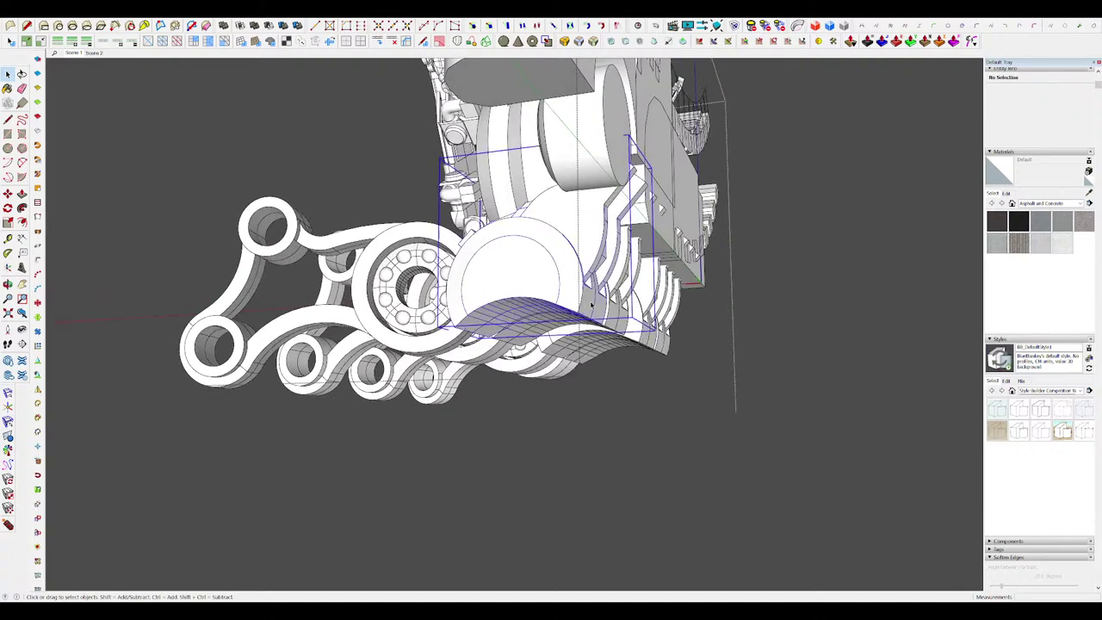
{"action": "key", "text": "Page_Down"}
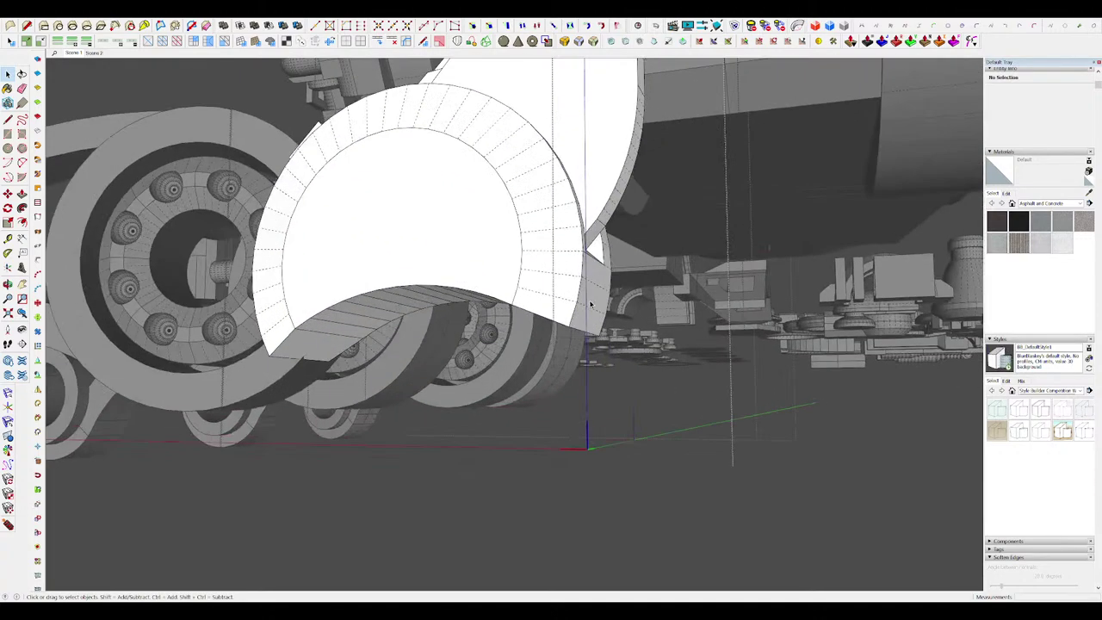
{"action": "scroll", "coordinate": [631, 322], "scroll_direction": "down", "scroll_amount": 3}
{"action": "key", "text": "p"}
{"action": "left_click", "coordinate": [609, 297]}
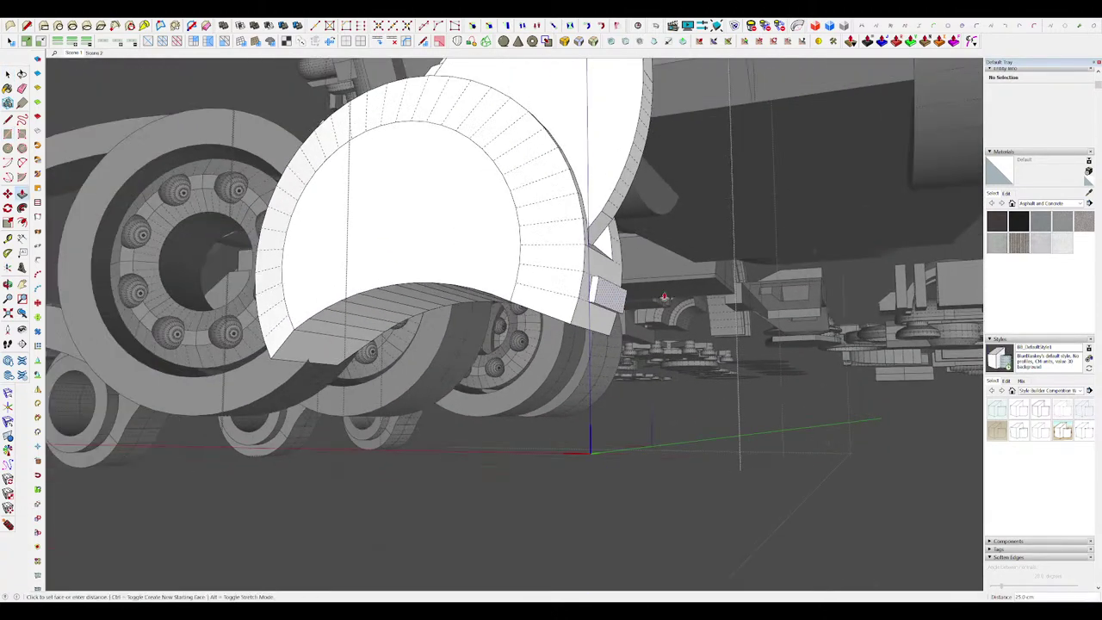
{"action": "left_click", "coordinate": [664, 298]}
{"action": "middle_click_drag", "start_coordinate": [664, 298], "coordinate": [459, 247]}
{"action": "key", "text": "shift+h"}
{"action": "scroll", "coordinate": [538, 257], "scroll_direction": "up", "scroll_amount": 4}
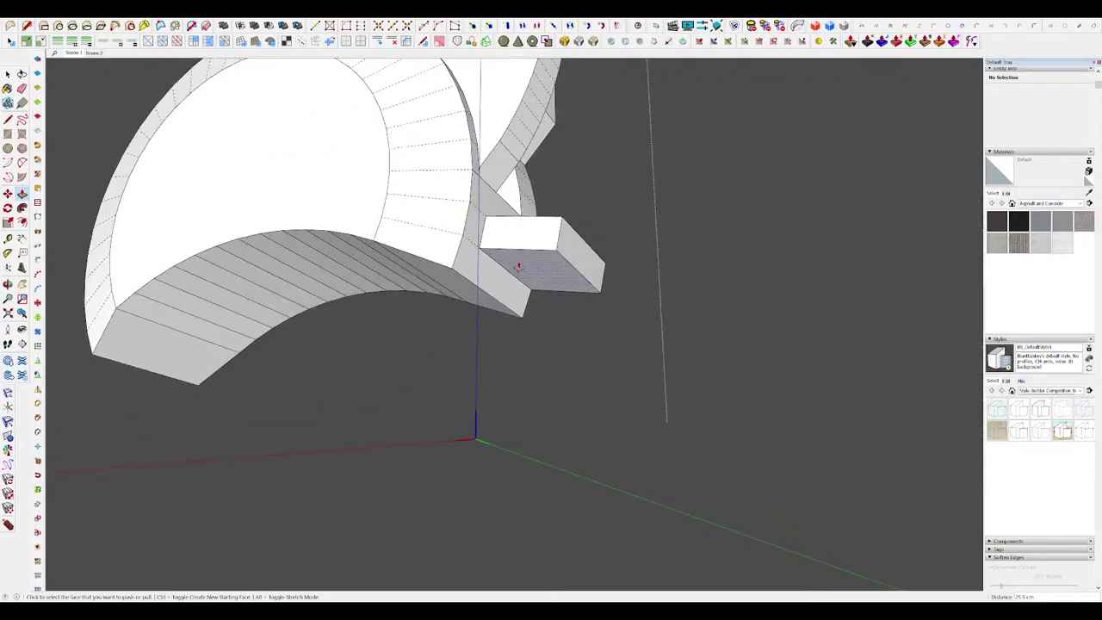
{"action": "middle_click_drag", "start_coordinate": [519, 266], "coordinate": [532, 294]}
{"action": "left_click", "coordinate": [516, 266]}
{"action": "key", "text": "Escape"}
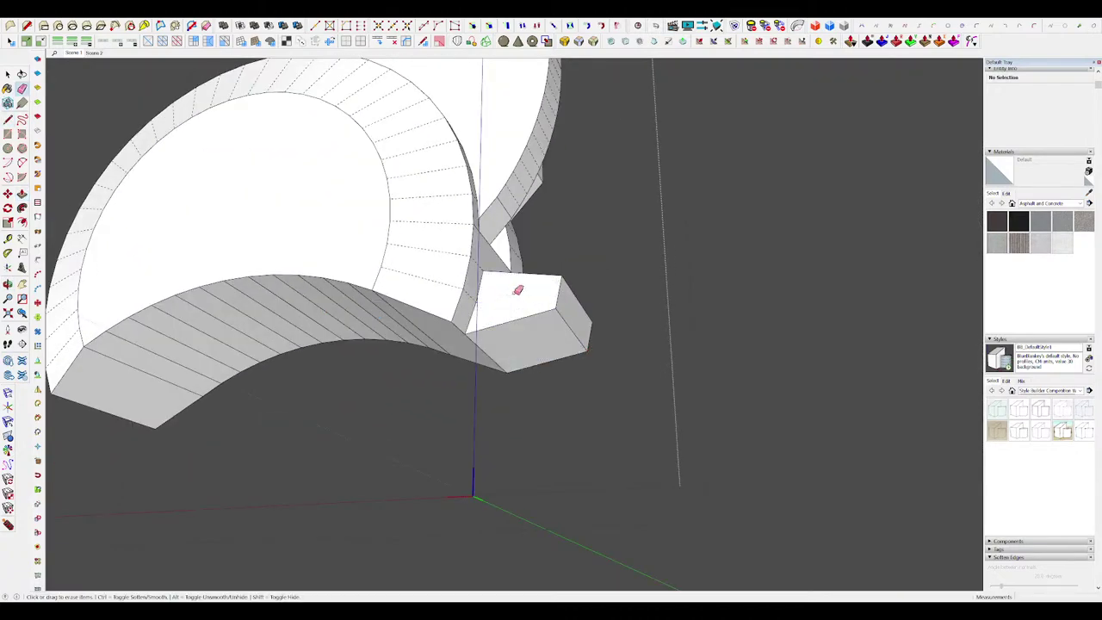
Step: Return to the front view, isolate the hip blocks and view them at an angle
{"action": "key", "text": "Page_Down"}
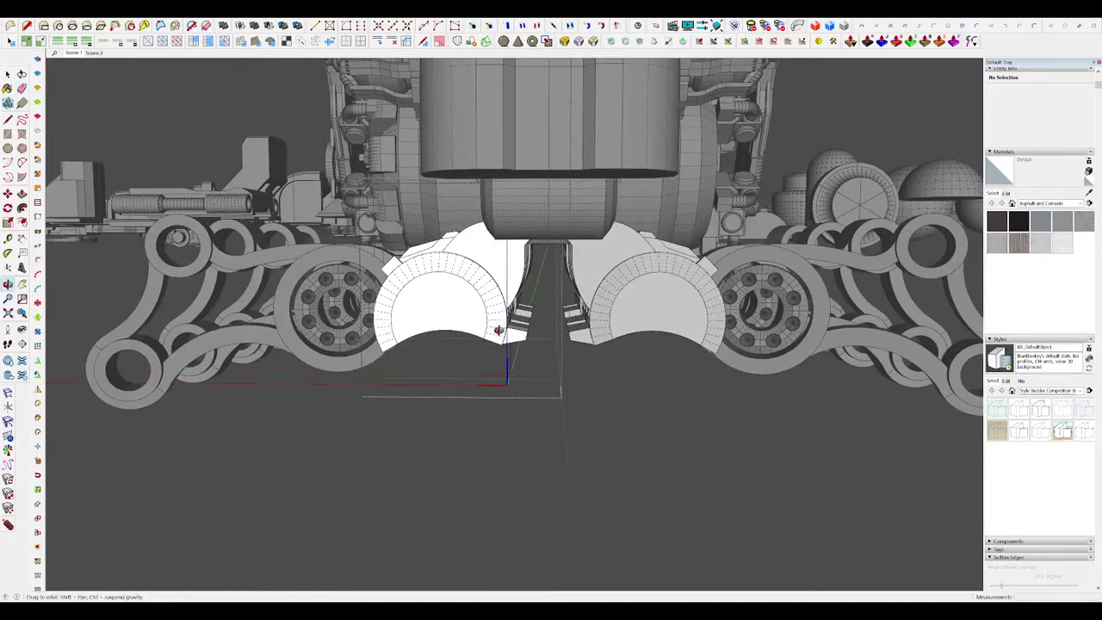
{"action": "key", "text": "shift+h"}
{"action": "scroll", "coordinate": [511, 321], "scroll_direction": "up", "scroll_amount": 4}
{"action": "key", "text": "e"}
{"action": "middle_click_drag", "start_coordinate": [585, 296], "coordinate": [485, 324]}
{"action": "scroll", "coordinate": [547, 310], "scroll_direction": "up", "scroll_amount": 3}
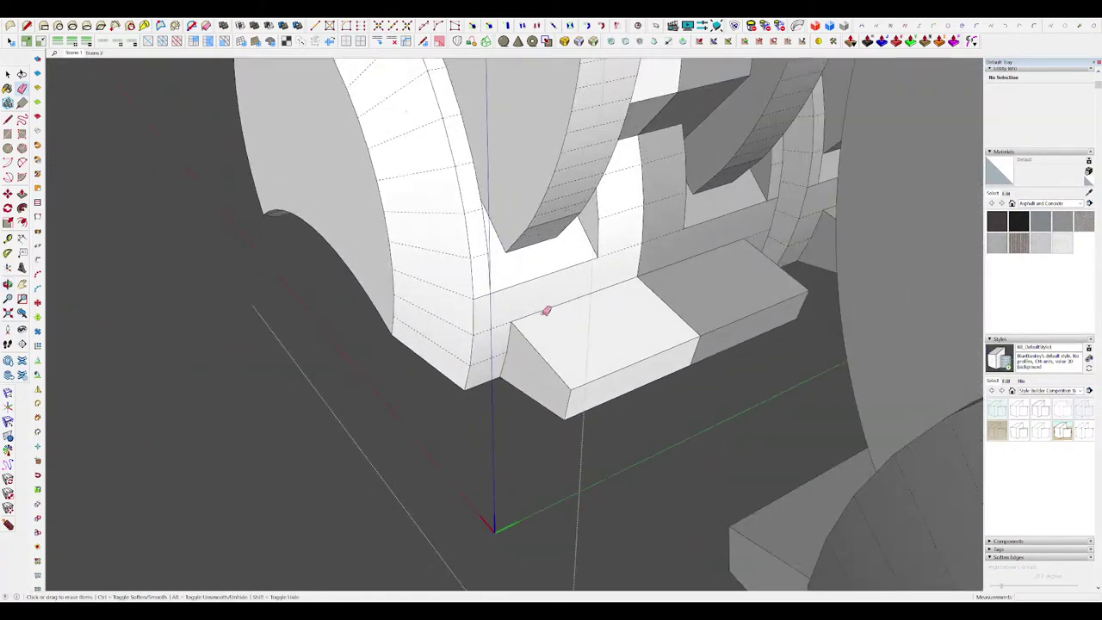
Step: Draw a rectangle on the sloped block and raise it into a 30.0 cm post, lengthened 15.1 cm
{"action": "left_click", "coordinate": [599, 345]}
{"action": "key", "text": "space"}
{"action": "key", "text": "p"}
{"action": "left_click", "coordinate": [564, 330]}
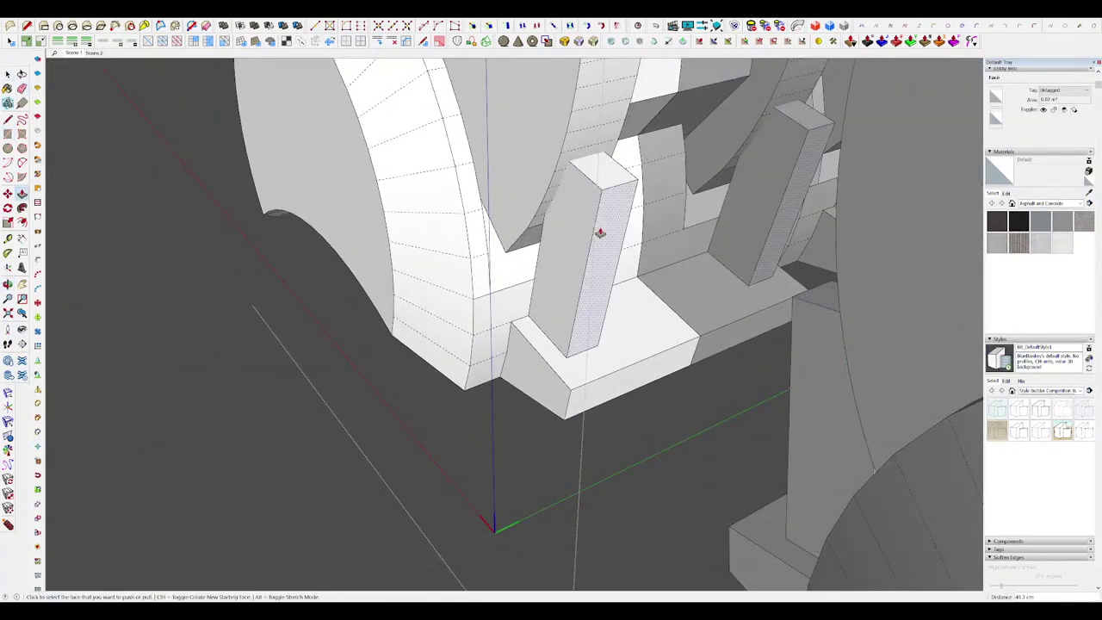
{"action": "scroll", "coordinate": [585, 209], "scroll_direction": "down", "scroll_amount": 3}
{"action": "scroll", "coordinate": [607, 150], "scroll_direction": "up", "scroll_amount": 3}
{"action": "left_click", "coordinate": [593, 115]}
{"action": "scroll", "coordinate": [591, 114], "scroll_direction": "down", "scroll_amount": 3}
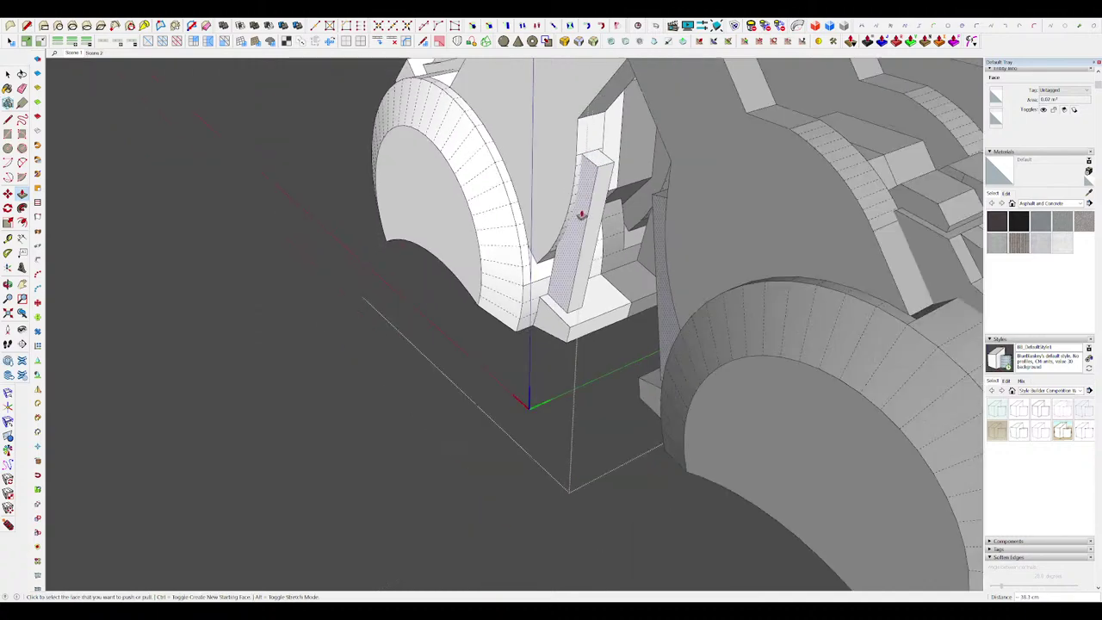
{"action": "middle_click_drag", "start_coordinate": [580, 214], "coordinate": [596, 198]}
{"action": "scroll", "coordinate": [587, 168], "scroll_direction": "up", "scroll_amount": 3}
{"action": "left_click", "coordinate": [577, 157]}
{"action": "scroll", "coordinate": [576, 92], "scroll_direction": "down", "scroll_amount": 5}
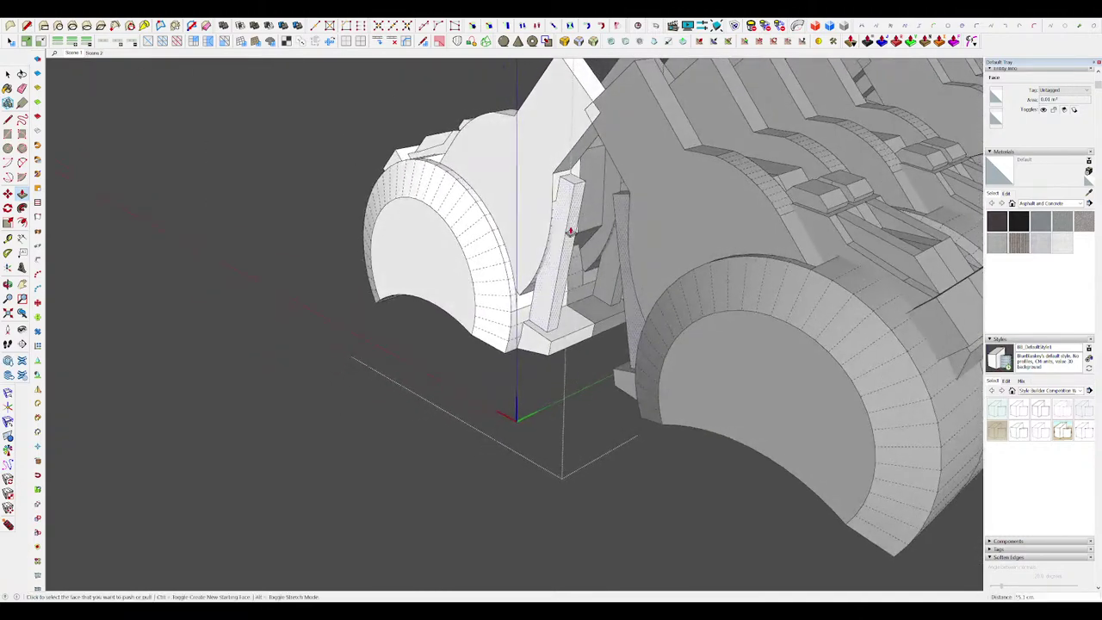
Step: Cut a triangle off the post with a line and push it away 9.5 cm
{"action": "key", "text": "l"}
{"action": "scroll", "coordinate": [568, 223], "scroll_direction": "up", "scroll_amount": 5}
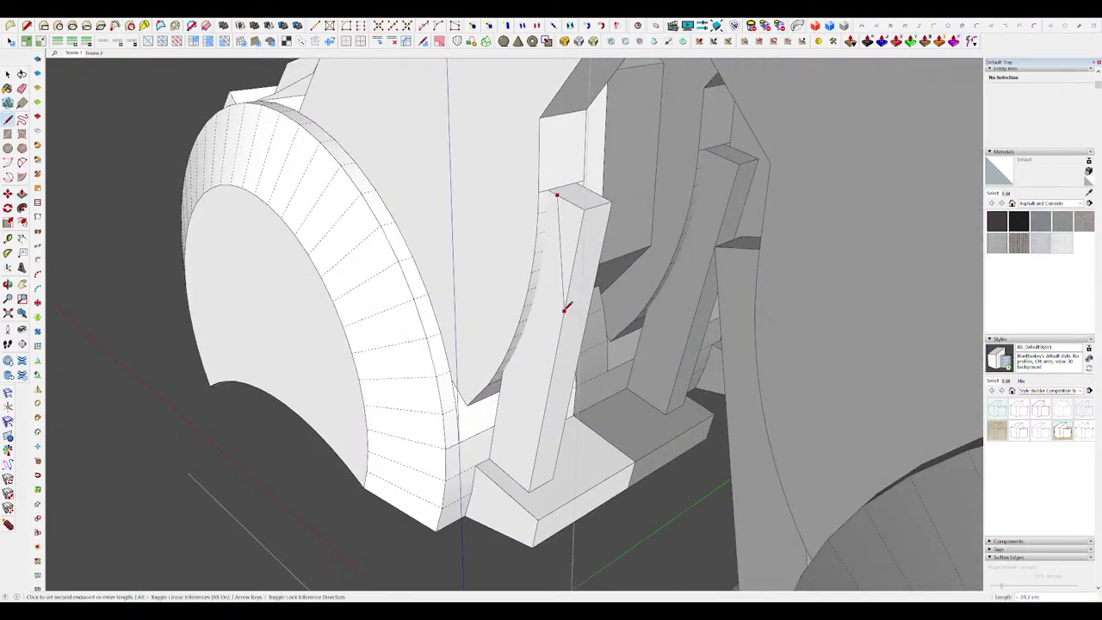
{"action": "left_click", "coordinate": [564, 310]}
{"action": "key", "text": "p"}
{"action": "left_click", "coordinate": [563, 241]}
{"action": "left_click", "coordinate": [565, 232]}
{"action": "scroll", "coordinate": [565, 232], "scroll_direction": "down", "scroll_amount": 5}
{"action": "middle_click_drag", "start_coordinate": [566, 232], "coordinate": [581, 326]}
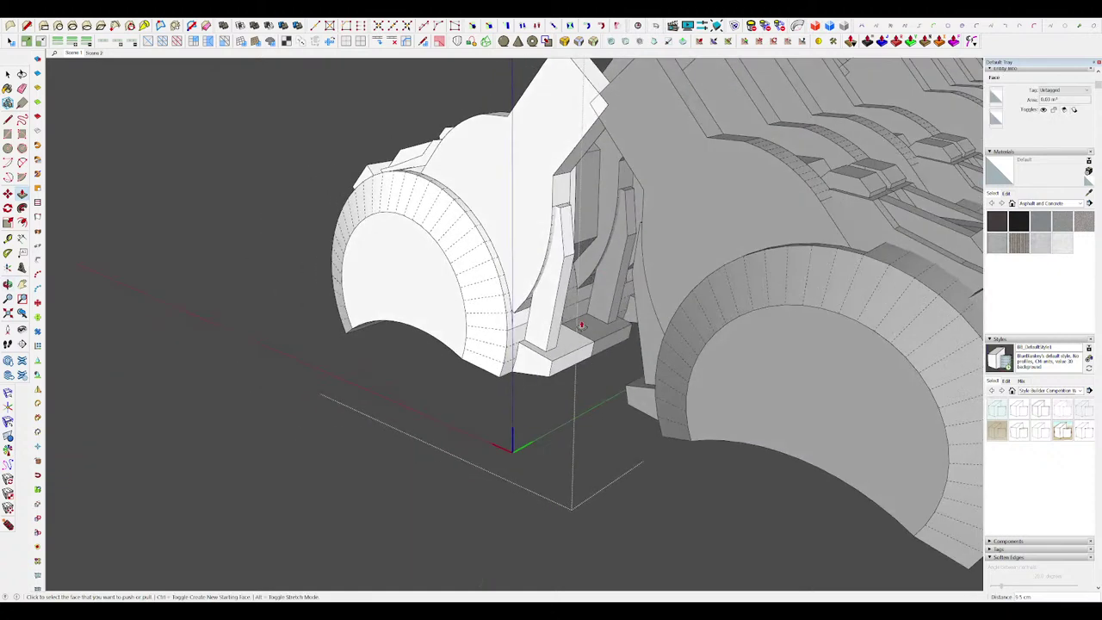
{"action": "scroll", "coordinate": [581, 325], "scroll_direction": "up", "scroll_amount": 2}
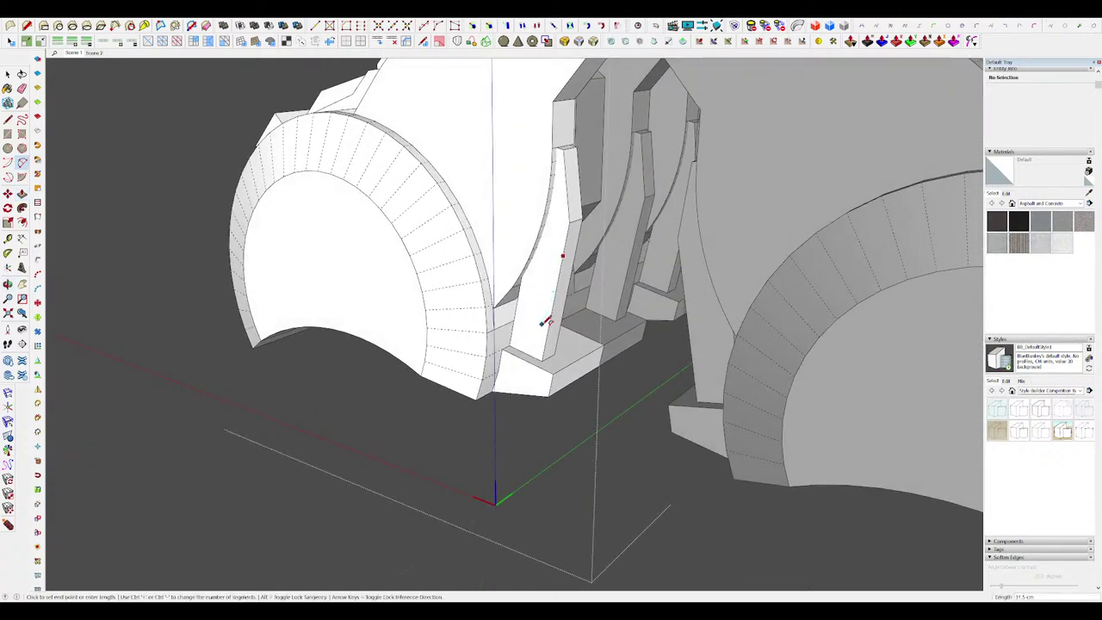
Step: Push the semicircular face fully through the panel and orbit to the front view
{"action": "key", "text": "Escape"}
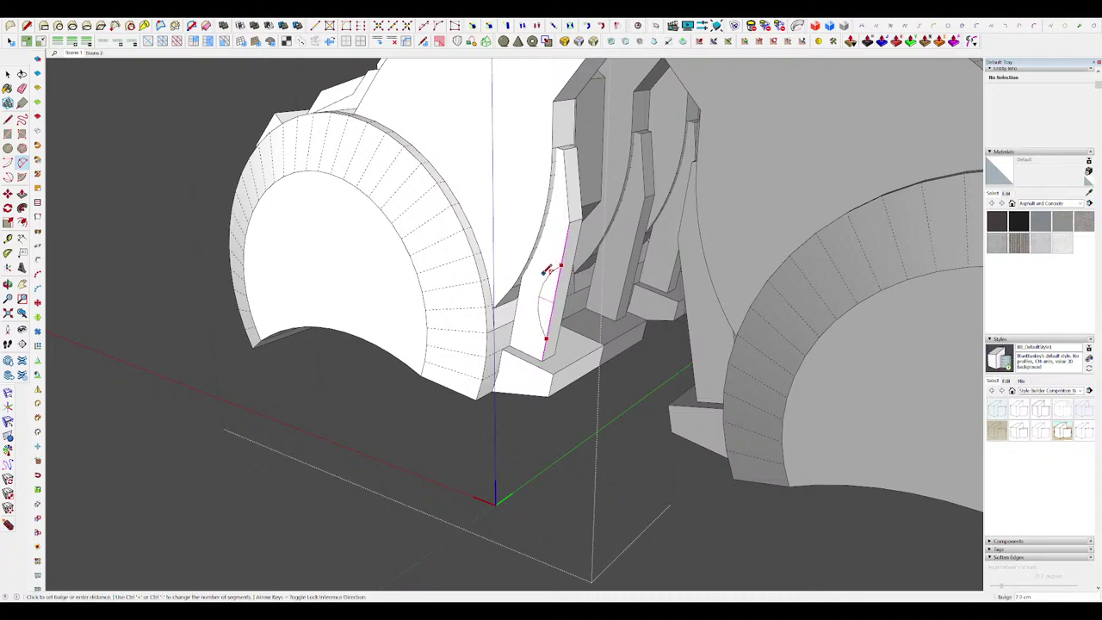
{"action": "left_click", "coordinate": [549, 308]}
{"action": "left_click", "coordinate": [554, 286]}
{"action": "scroll", "coordinate": [554, 284], "scroll_direction": "down", "scroll_amount": 5}
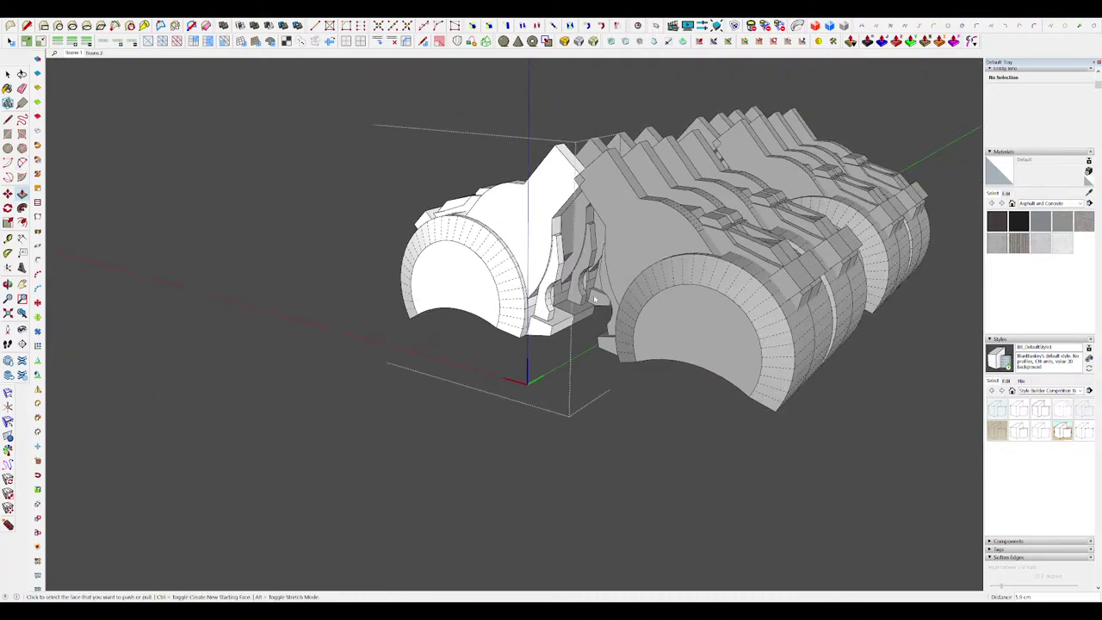
{"action": "key", "text": "space"}
{"action": "middle_click_drag", "start_coordinate": [598, 308], "coordinate": [665, 311]}
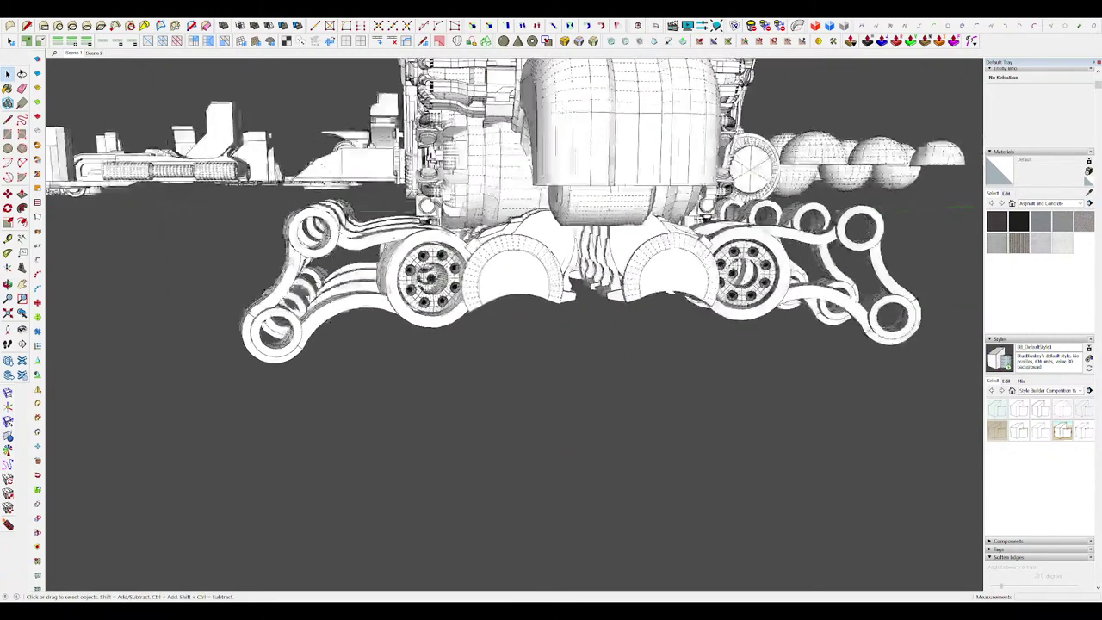
Step: Turn off hidden geometry, open the curved panel group and isolate it from the rest
{"action": "key", "text": "alt+h"}
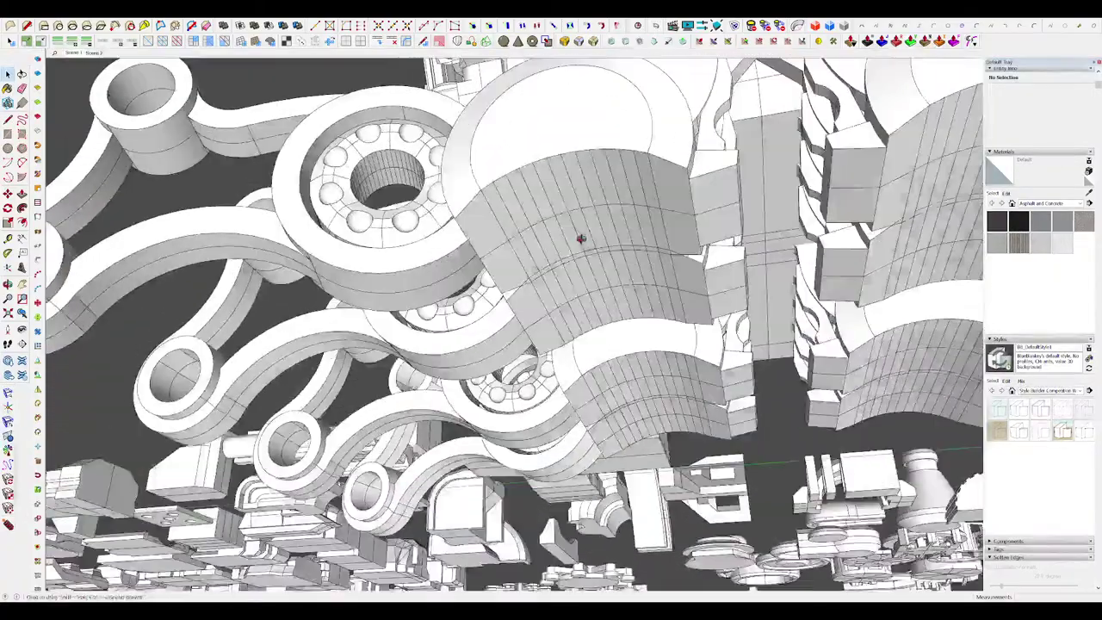
{"action": "double_click", "coordinate": [547, 186]}
{"action": "left_click", "coordinate": [547, 187]}
{"action": "middle_click_drag", "start_coordinate": [547, 187], "coordinate": [525, 408]}
{"action": "scroll", "coordinate": [491, 408], "scroll_direction": "up", "scroll_amount": 4}
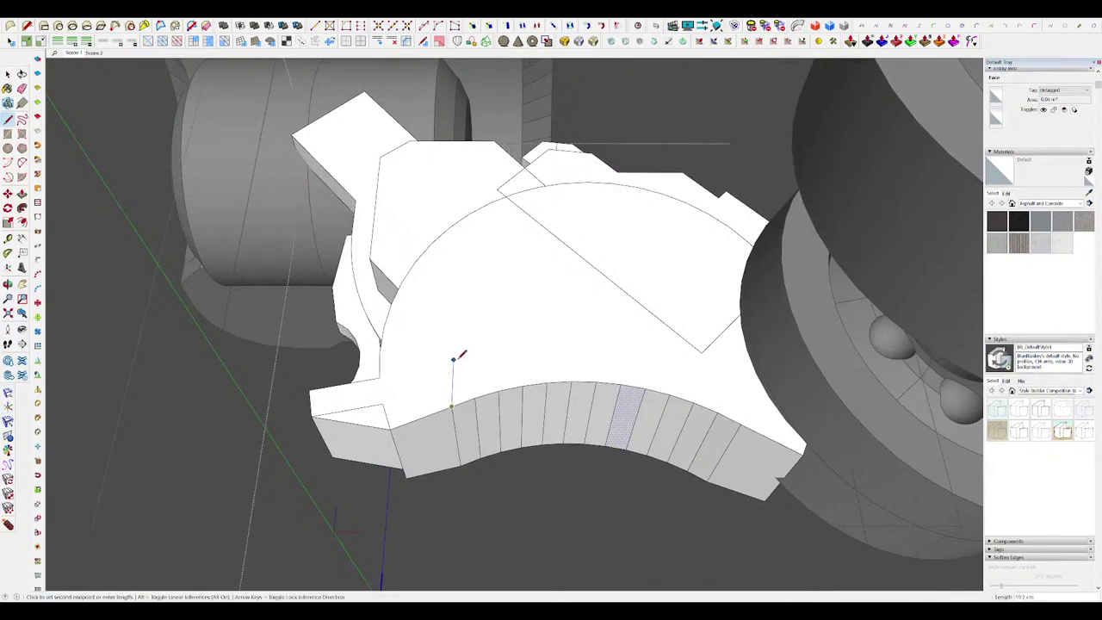
{"action": "key", "text": "space"}
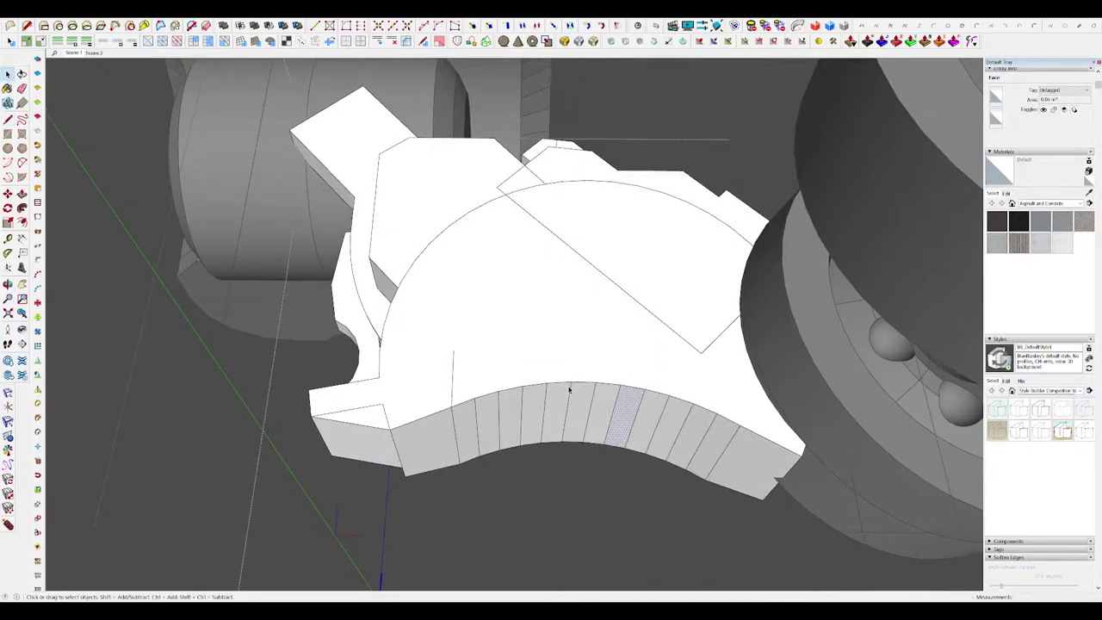
{"action": "key", "text": "h"}
{"action": "middle_click_drag", "start_coordinate": [564, 385], "coordinate": [542, 369]}
{"action": "scroll", "coordinate": [541, 369], "scroll_direction": "down", "scroll_amount": 2}
Step: Draw a two-point arc between the panel's left and right edge endpoints
{"action": "key", "text": "a"}
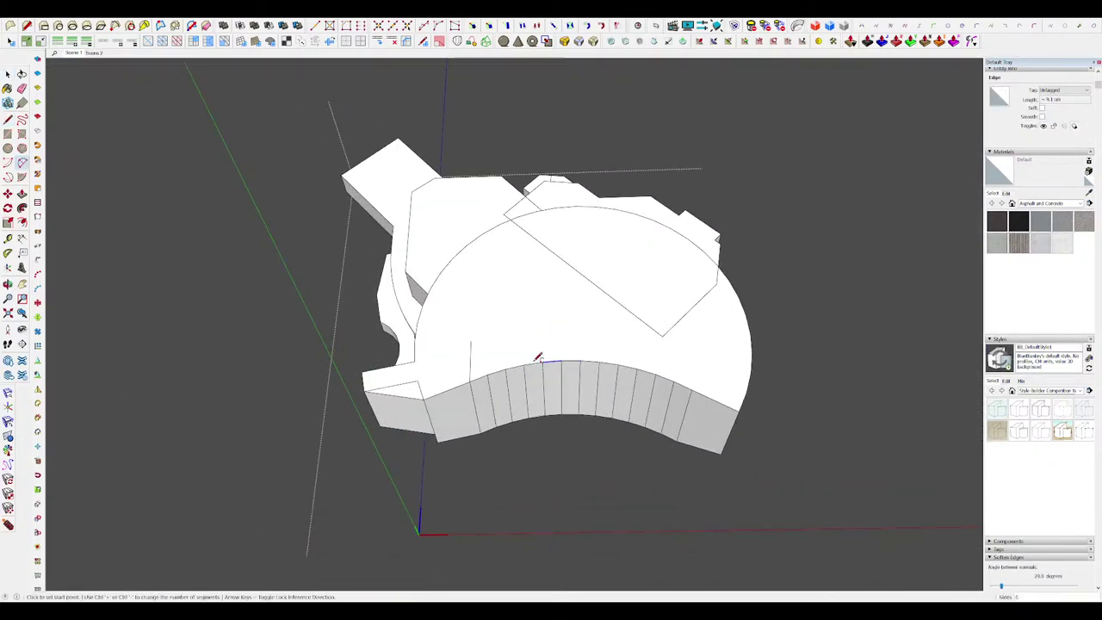
{"action": "left_click", "coordinate": [471, 340]}
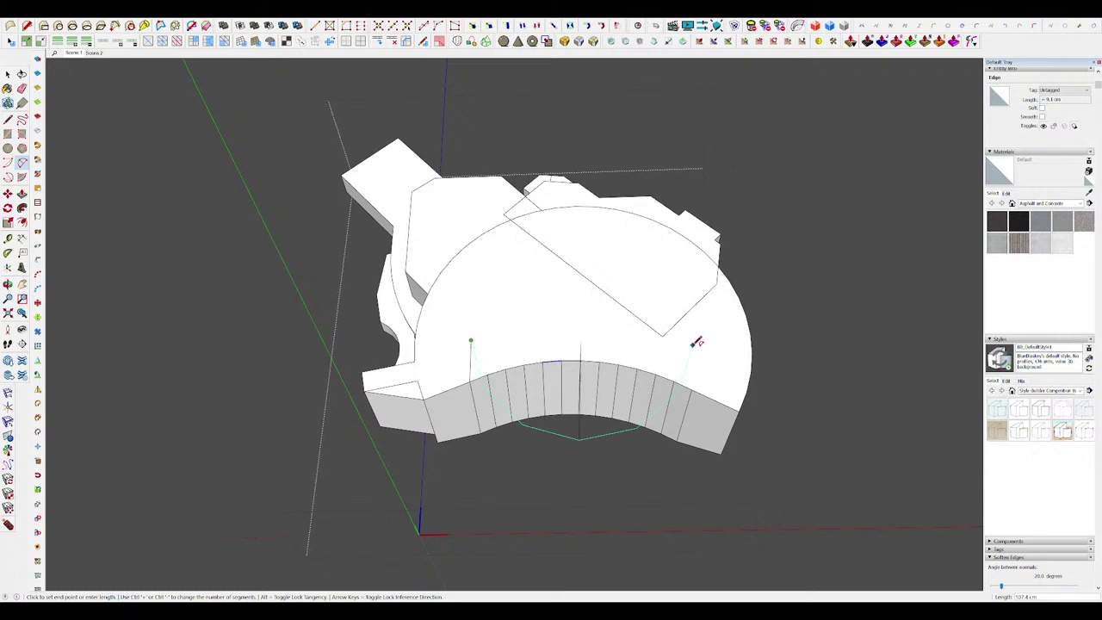
{"action": "key", "text": "e"}
{"action": "key", "text": "a"}
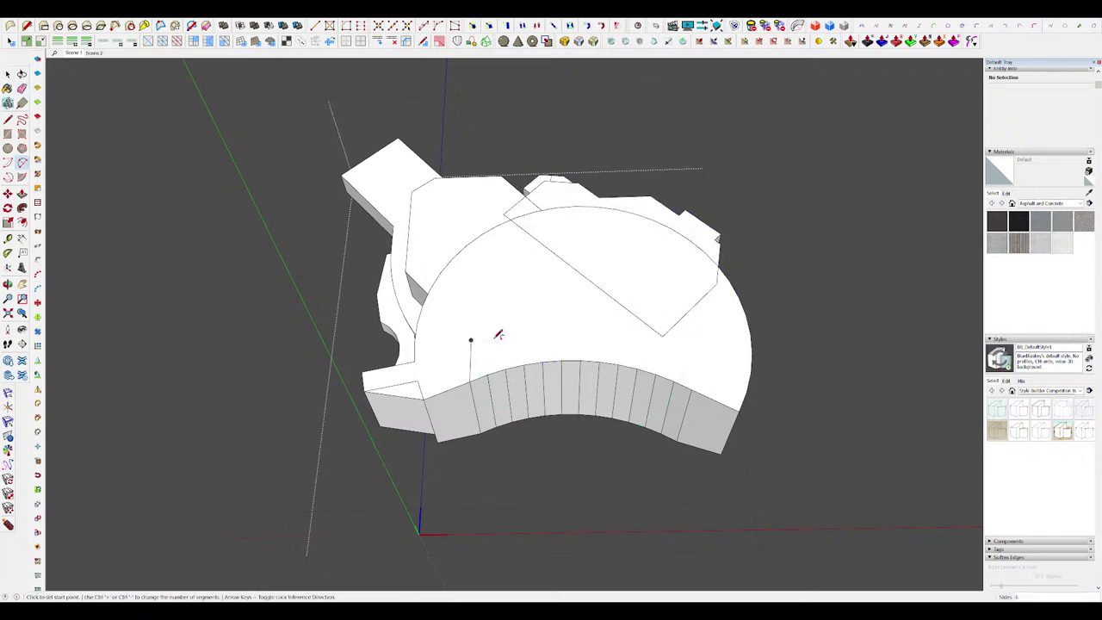
{"action": "left_click", "coordinate": [471, 340]}
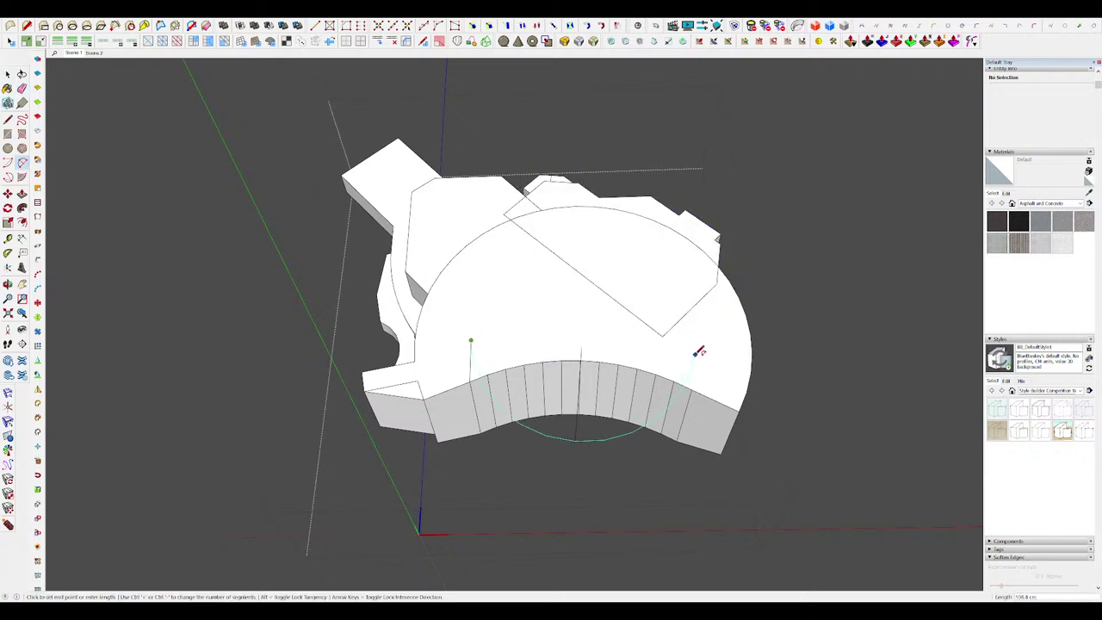
{"action": "left_click", "coordinate": [694, 360]}
{"action": "left_click", "coordinate": [656, 314]}
{"action": "key", "text": "space"}
{"action": "middle_click_drag", "start_coordinate": [675, 351], "coordinate": [388, 369]}
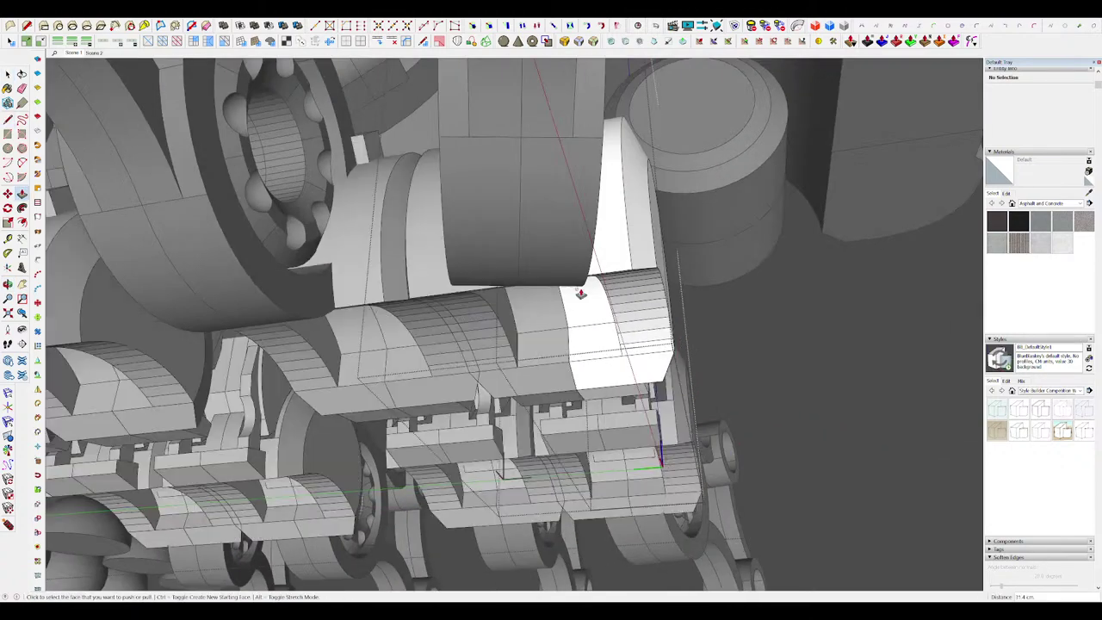
{"action": "scroll", "coordinate": [580, 292], "scroll_direction": "down", "scroll_amount": 5}
{"action": "scroll", "coordinate": [622, 294], "scroll_direction": "up", "scroll_amount": 10}
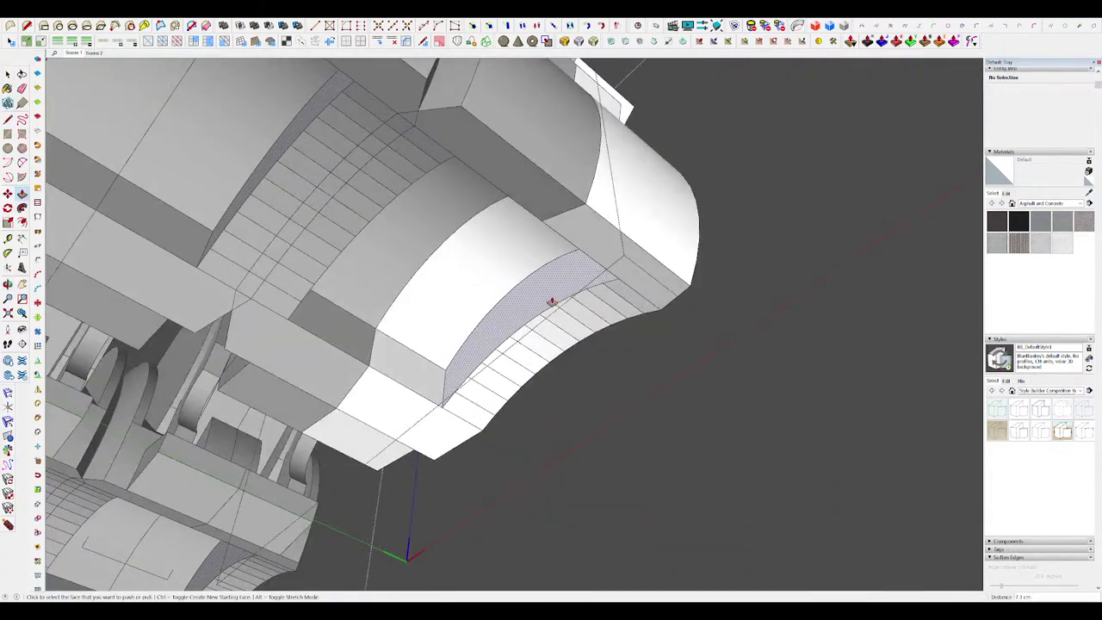
Step: Select the new arc's edges on the curved panel
{"action": "key", "text": "space"}
{"action": "left_click", "coordinate": [564, 301]}
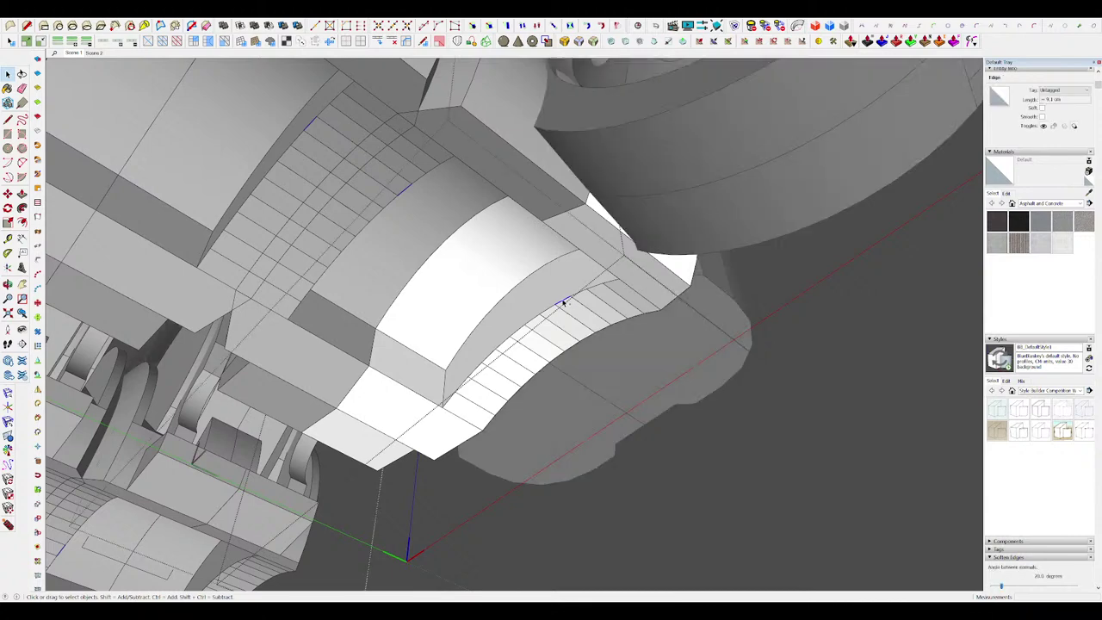
{"action": "scroll", "coordinate": [461, 297], "scroll_direction": "up", "scroll_amount": 2}
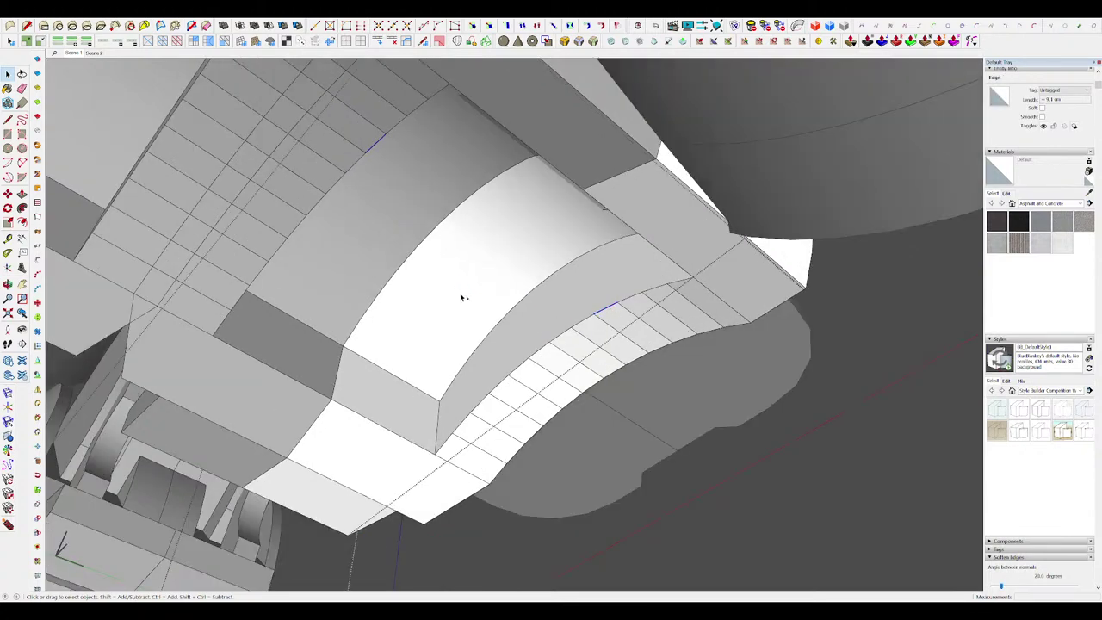
{"action": "middle_click_drag", "start_coordinate": [484, 316], "coordinate": [634, 369]}
{"action": "double_click", "coordinate": [600, 336]}
{"action": "mouse_move", "coordinate": [600, 337]}
{"action": "middle_mouse_down"}
{"action": "mouse_move", "coordinate": [445, 379]}
{"action": "mouse_move", "coordinate": [458, 349]}
{"action": "mouse_move", "coordinate": [488, 345]}
{"action": "middle_mouse_up"}
{"action": "left_click", "coordinate": [750, 414]}
{"action": "middle_click_drag", "start_coordinate": [728, 373], "coordinate": [548, 315]}
{"action": "scroll", "coordinate": [598, 353], "scroll_direction": "up", "scroll_amount": 2}
{"action": "middle_click_drag", "start_coordinate": [598, 353], "coordinate": [538, 334]}
Step: Bevel the selected arc edges with RoundCorner using a 10 cm offset
{"action": "left_click", "coordinate": [592, 41]}
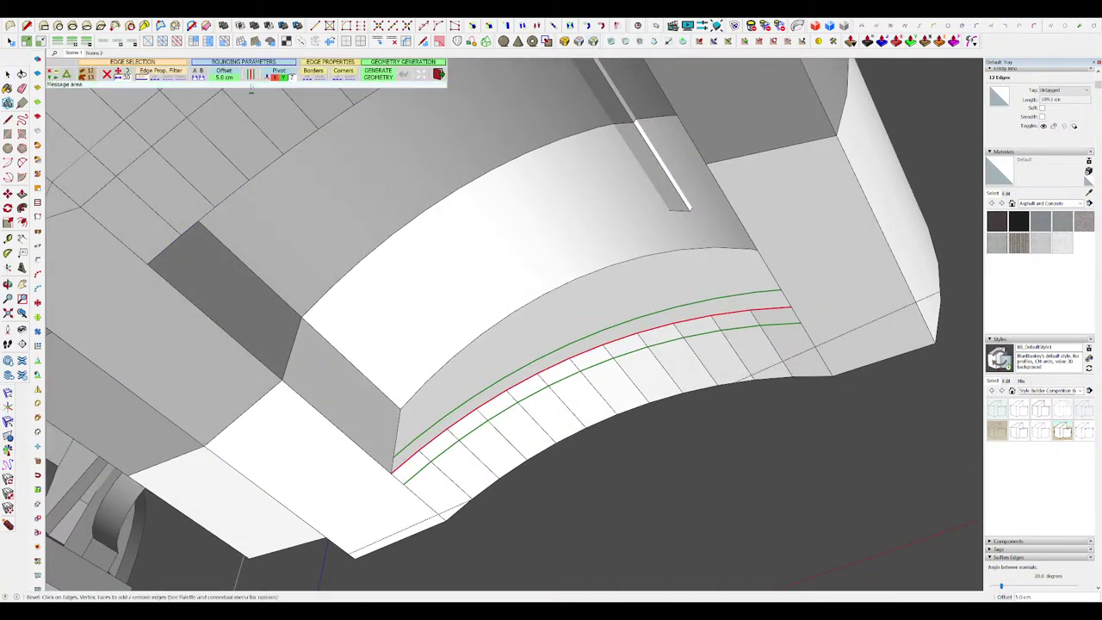
{"action": "type", "text": "10"}
{"action": "key", "text": "Return"}
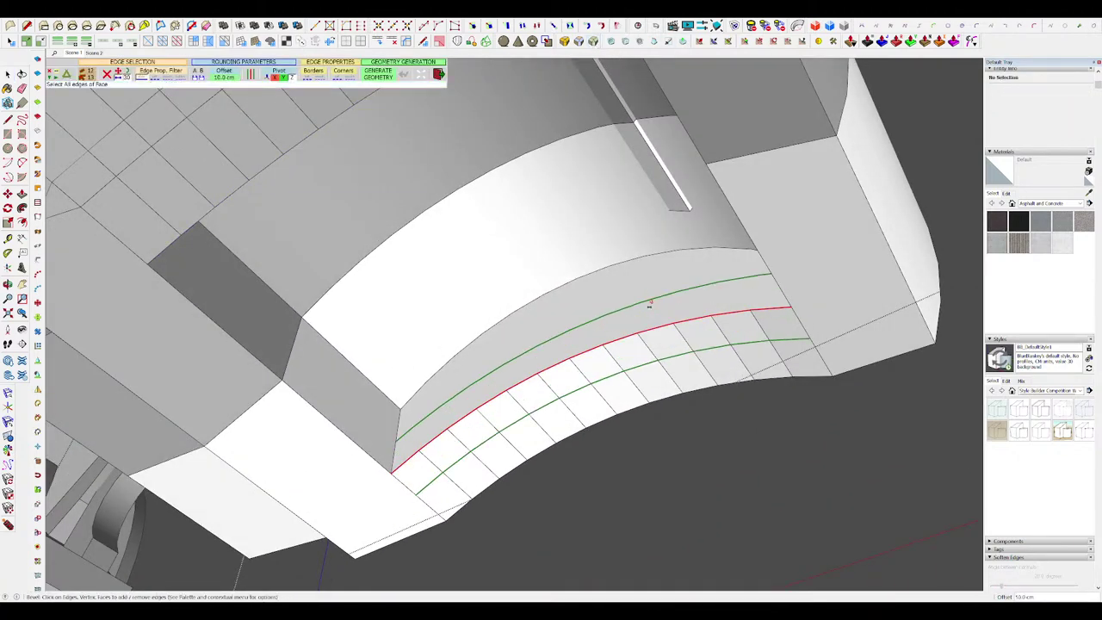
{"action": "key", "text": "Return"}
{"action": "key", "text": "space"}
{"action": "scroll", "coordinate": [644, 284], "scroll_direction": "down", "scroll_amount": 4}
{"action": "middle_click_drag", "start_coordinate": [645, 283], "coordinate": [373, 370]}
{"action": "scroll", "coordinate": [558, 277], "scroll_direction": "up", "scroll_amount": 4}
Step: Push/Pull the ribbed pocket wall to a new depth
{"action": "key", "text": "p"}
{"action": "left_click", "coordinate": [579, 280]}
{"action": "left_click", "coordinate": [552, 279]}
{"action": "scroll", "coordinate": [555, 279], "scroll_direction": "down", "scroll_amount": 5}
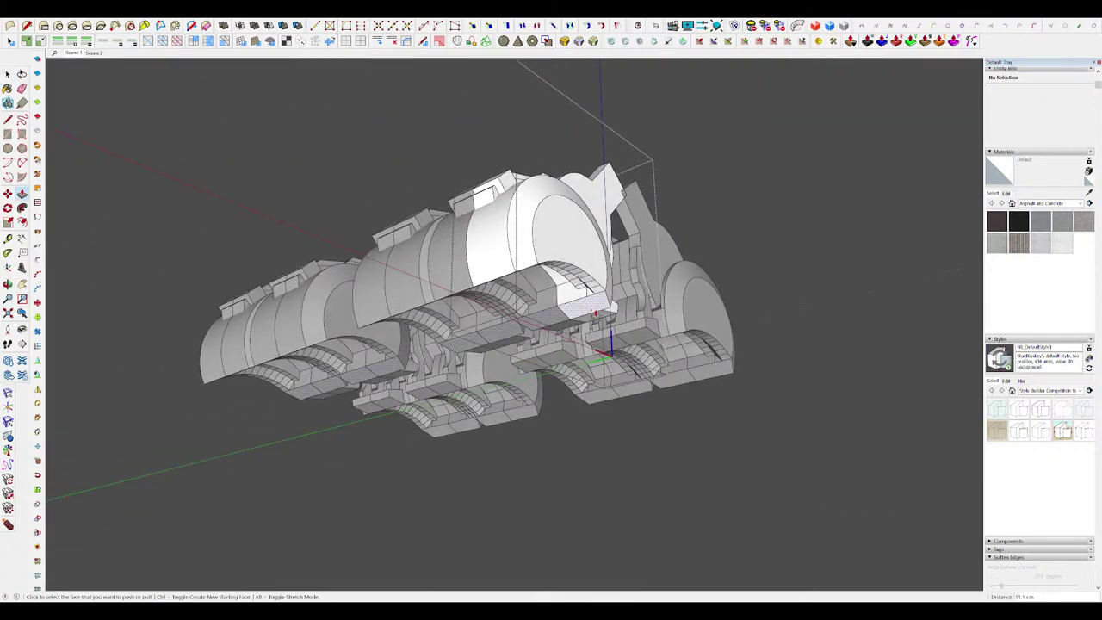
{"action": "key", "text": "space"}
Step: Unhide the rest of the model and select all geometry inside the housing component
{"action": "middle_click_drag", "start_coordinate": [594, 313], "coordinate": [563, 491]}
{"action": "scroll", "coordinate": [563, 491], "scroll_direction": "down", "scroll_amount": 4}
{"action": "key", "text": "h"}
{"action": "mouse_move", "coordinate": [593, 301]}
{"action": "middle_mouse_down"}
{"action": "mouse_move", "coordinate": [524, 259]}
{"action": "mouse_move", "coordinate": [546, 162]}
{"action": "mouse_move", "coordinate": [575, 167]}
{"action": "mouse_move", "coordinate": [565, 183]}
{"action": "mouse_move", "coordinate": [633, 251]}
{"action": "middle_mouse_up"}
{"action": "scroll", "coordinate": [563, 287], "scroll_direction": "up", "scroll_amount": 6}
{"action": "triple_click", "coordinate": [565, 285]}
{"action": "scroll", "coordinate": [526, 222], "scroll_direction": "down", "scroll_amount": 4}
{"action": "scroll", "coordinate": [526, 222], "scroll_direction": "up", "scroll_amount": 4}
{"action": "scroll", "coordinate": [565, 183], "scroll_direction": "up", "scroll_amount": 4}
Step: Offset the D-shaped front face to create an inset D outline
{"action": "left_click", "coordinate": [585, 190]}
{"action": "key", "text": "f"}
{"action": "left_click", "coordinate": [591, 191]}
{"action": "left_click", "coordinate": [566, 205]}
{"action": "scroll", "coordinate": [568, 205], "scroll_direction": "down", "scroll_amount": 4}
{"action": "key", "text": "space"}
Step: Push the inner D face 10.8 cm into the housing to form the recess
{"action": "left_click", "coordinate": [560, 244]}
{"action": "key", "text": "p"}
{"action": "left_click", "coordinate": [556, 245]}
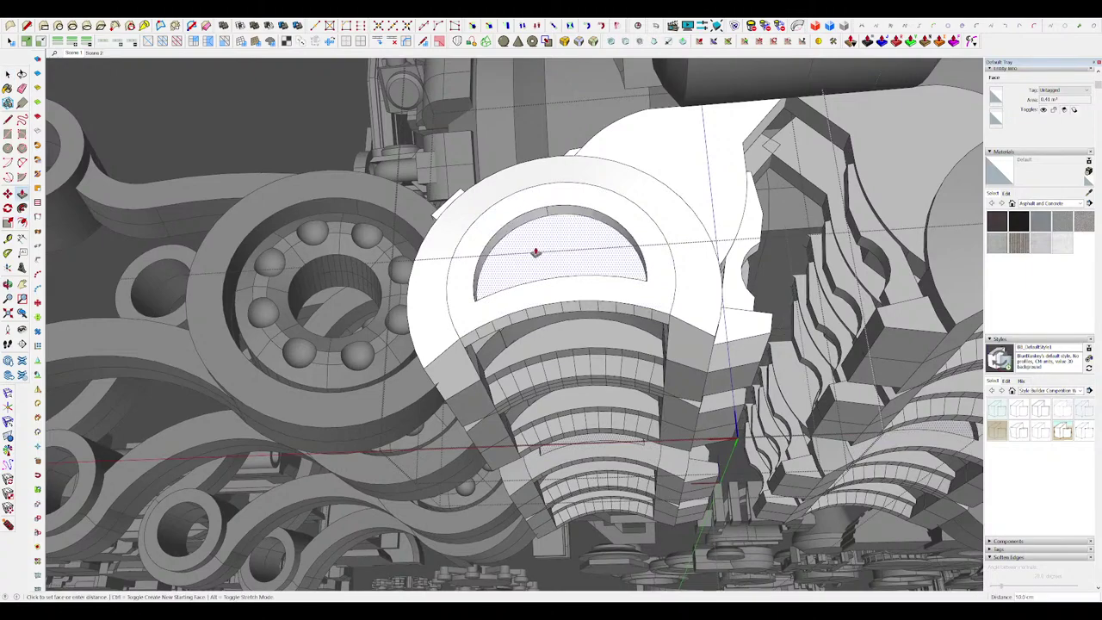
{"action": "left_click", "coordinate": [534, 255]}
{"action": "mouse_move", "coordinate": [534, 255]}
{"action": "middle_mouse_down"}
{"action": "mouse_move", "coordinate": [528, 269]}
{"action": "mouse_move", "coordinate": [561, 268]}
{"action": "mouse_move", "coordinate": [646, 303]}
{"action": "middle_mouse_up"}
{"action": "key", "text": "space"}
{"action": "scroll", "coordinate": [661, 278], "scroll_direction": "up", "scroll_amount": 2}
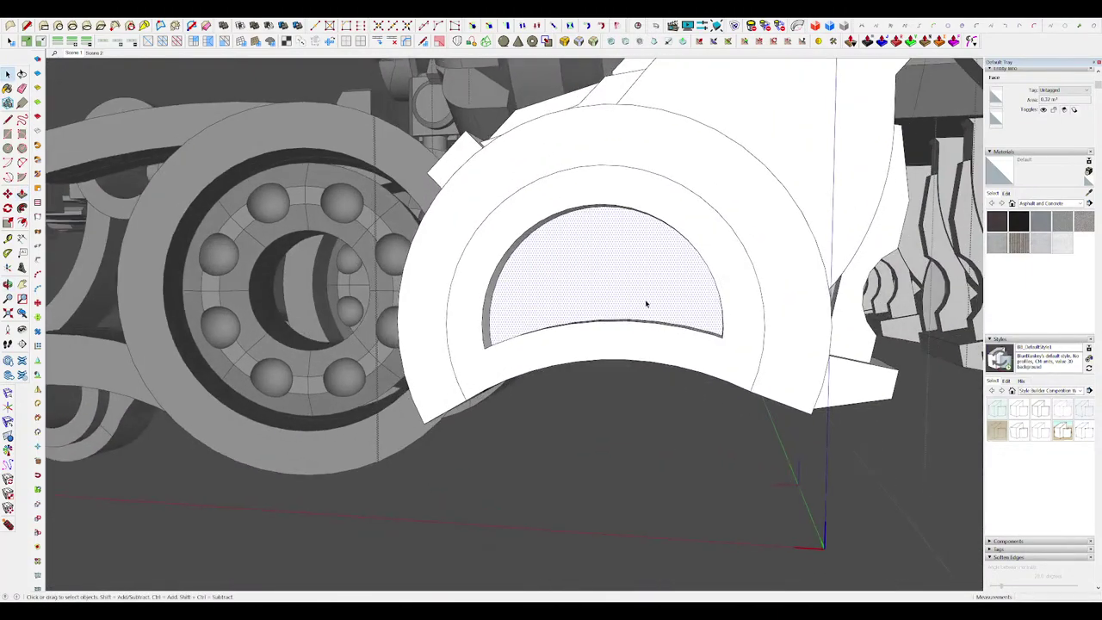
{"action": "scroll", "coordinate": [540, 304], "scroll_direction": "down", "scroll_amount": 3}
{"action": "scroll", "coordinate": [689, 324], "scroll_direction": "up", "scroll_amount": 3}
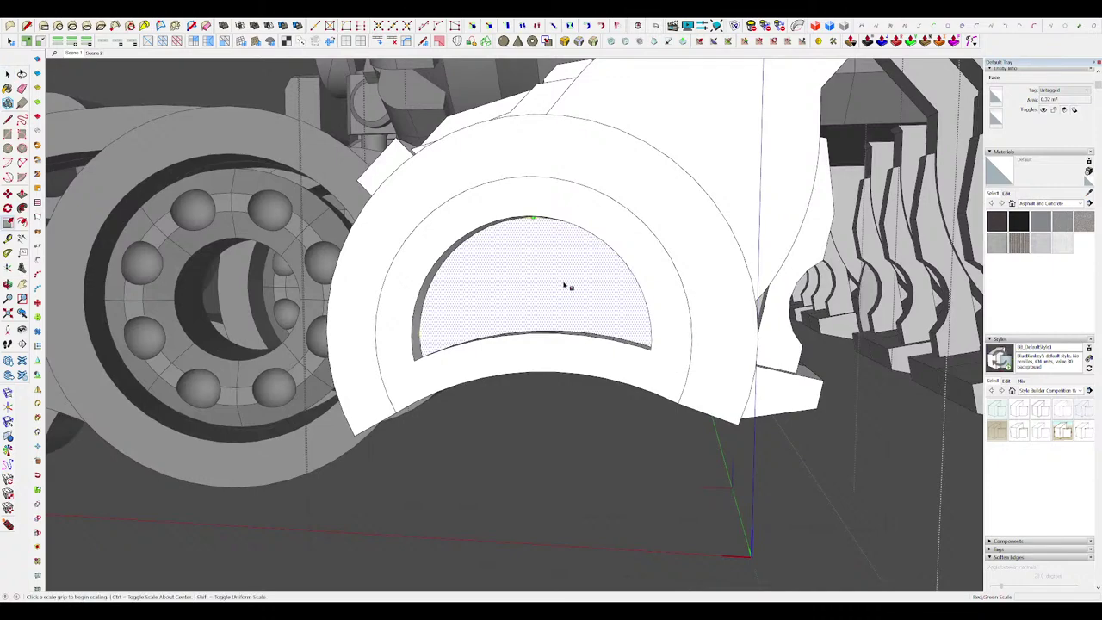
{"action": "middle_click_drag", "start_coordinate": [410, 407], "coordinate": [506, 264]}
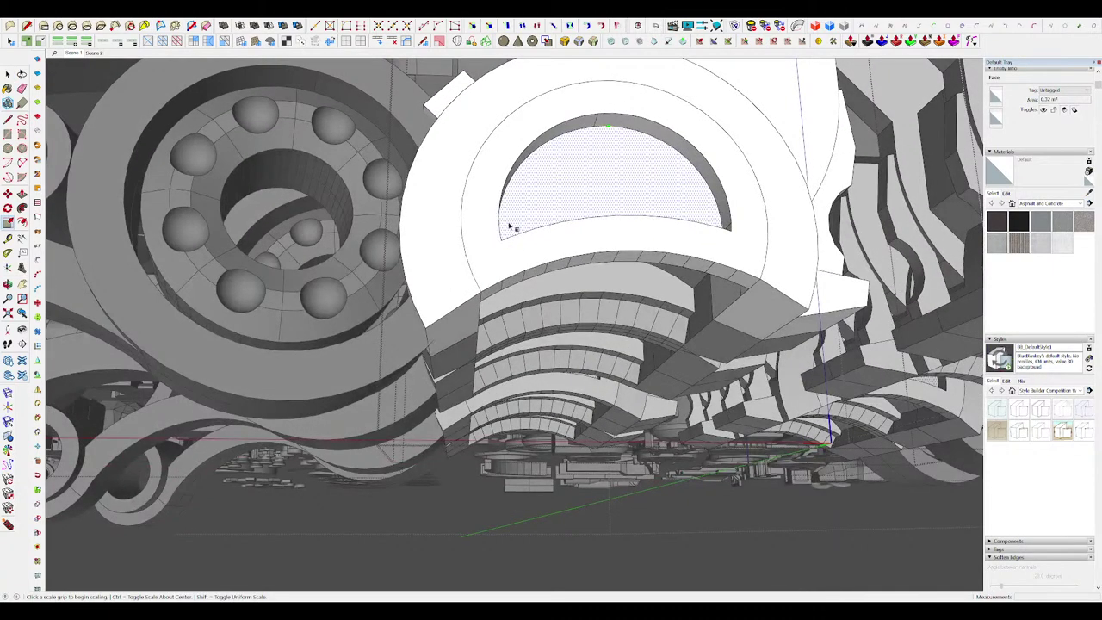
{"action": "middle_click_drag", "start_coordinate": [509, 225], "coordinate": [520, 155]}
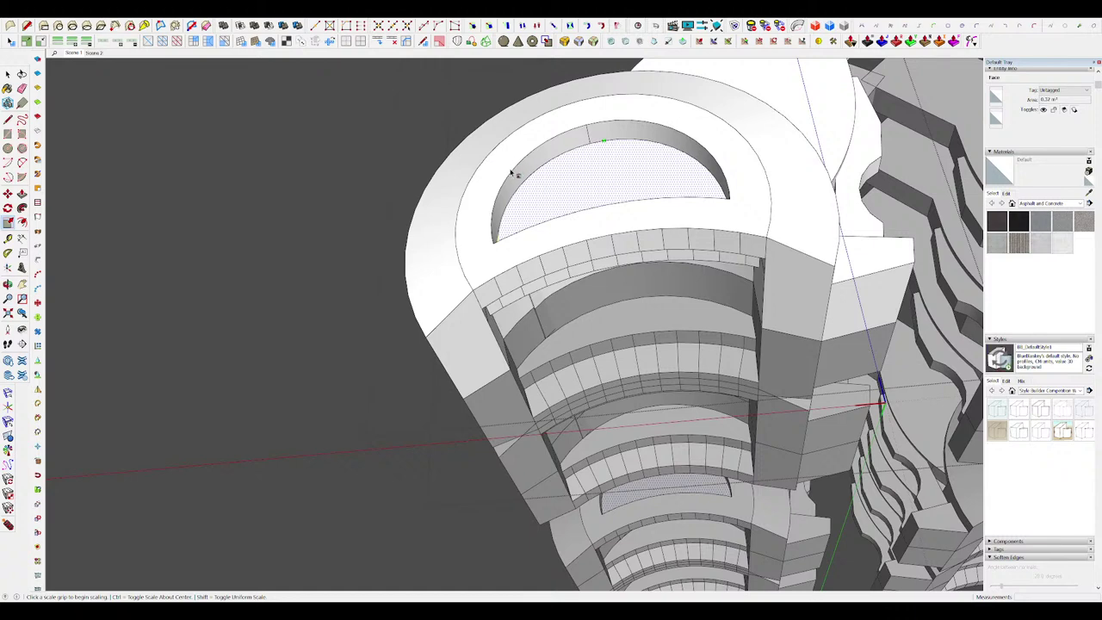
Step: Delete the ring face surrounding the half-disk
{"action": "key", "text": "space"}
{"action": "left_click", "coordinate": [499, 181]}
{"action": "middle_click_drag", "start_coordinate": [500, 205], "coordinate": [516, 190]}
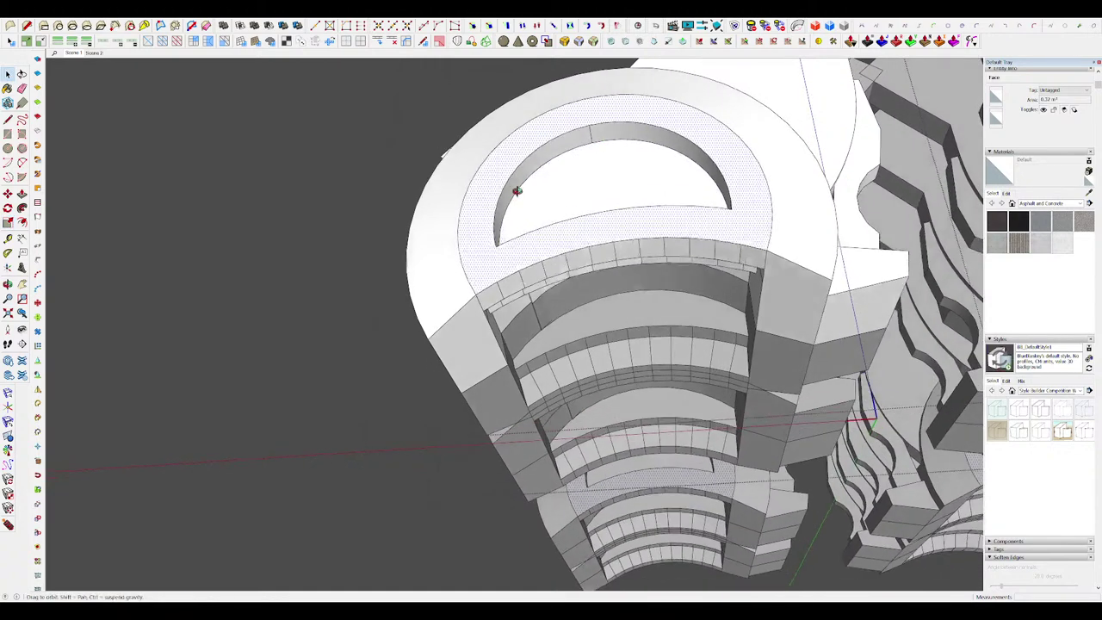
{"action": "key", "text": "Delete"}
Step: Scale the half-disk together with its edges
{"action": "double_click", "coordinate": [583, 193]}
{"action": "middle_click_drag", "start_coordinate": [589, 226], "coordinate": [860, 334]}
{"action": "key", "text": "s"}
{"action": "scroll", "coordinate": [605, 268], "scroll_direction": "down", "scroll_amount": 5}
{"action": "key", "text": "space"}
{"action": "left_click", "coordinate": [667, 319]}
{"action": "scroll", "coordinate": [663, 315], "scroll_direction": "down", "scroll_amount": 1}
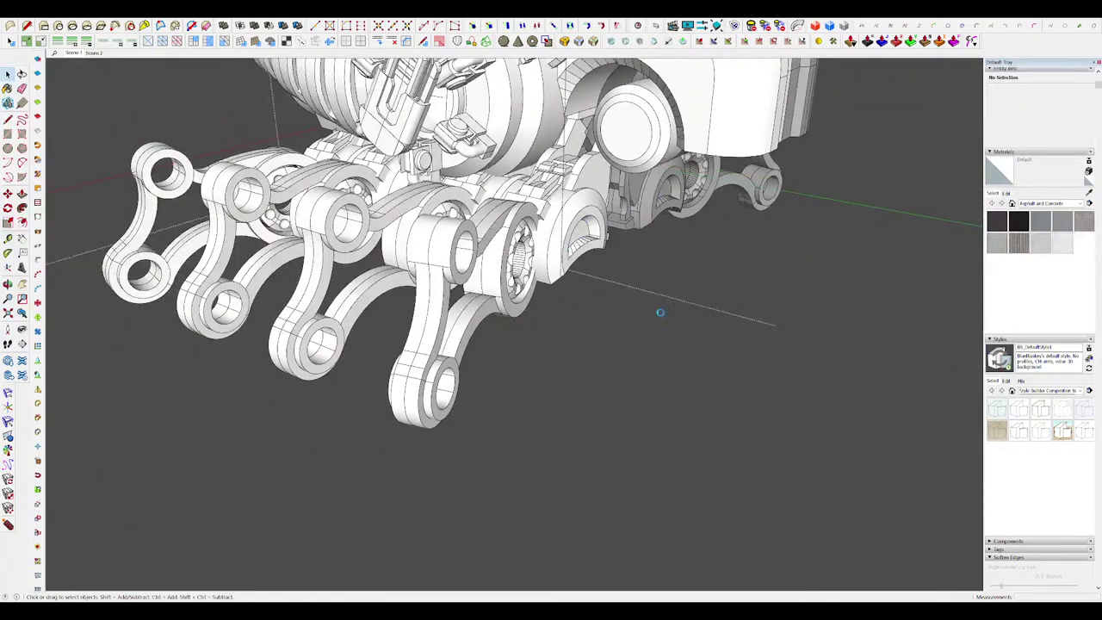
{"action": "mouse_move", "coordinate": [659, 312]}
{"action": "middle_mouse_down"}
{"action": "mouse_move", "coordinate": [801, 354]}
{"action": "mouse_move", "coordinate": [764, 349]}
{"action": "mouse_move", "coordinate": [688, 301]}
{"action": "mouse_move", "coordinate": [770, 326]}
{"action": "mouse_move", "coordinate": [778, 354]}
{"action": "middle_mouse_up"}
{"action": "scroll", "coordinate": [661, 315], "scroll_direction": "down", "scroll_amount": 5}
{"action": "scroll", "coordinate": [776, 351], "scroll_direction": "up", "scroll_amount": 1}
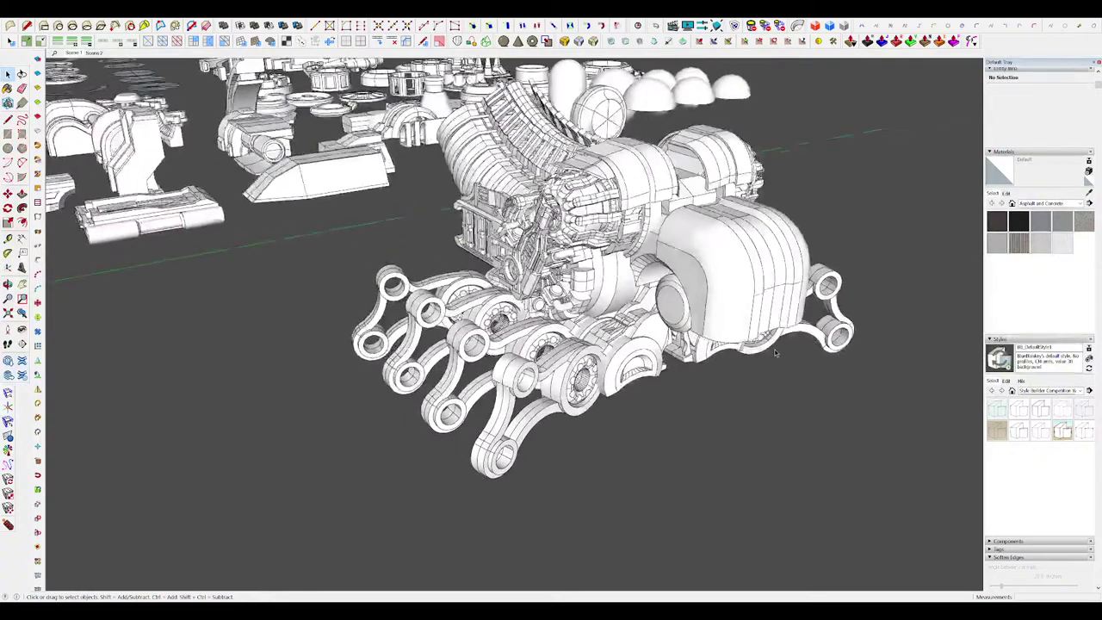
{"action": "scroll", "coordinate": [637, 355], "scroll_direction": "up", "scroll_amount": 4}
{"action": "double_click", "coordinate": [644, 355]}
{"action": "scroll", "coordinate": [647, 344], "scroll_direction": "up", "scroll_amount": 6}
{"action": "left_click", "coordinate": [650, 339]}
{"action": "scroll", "coordinate": [650, 340], "scroll_direction": "down", "scroll_amount": 10}
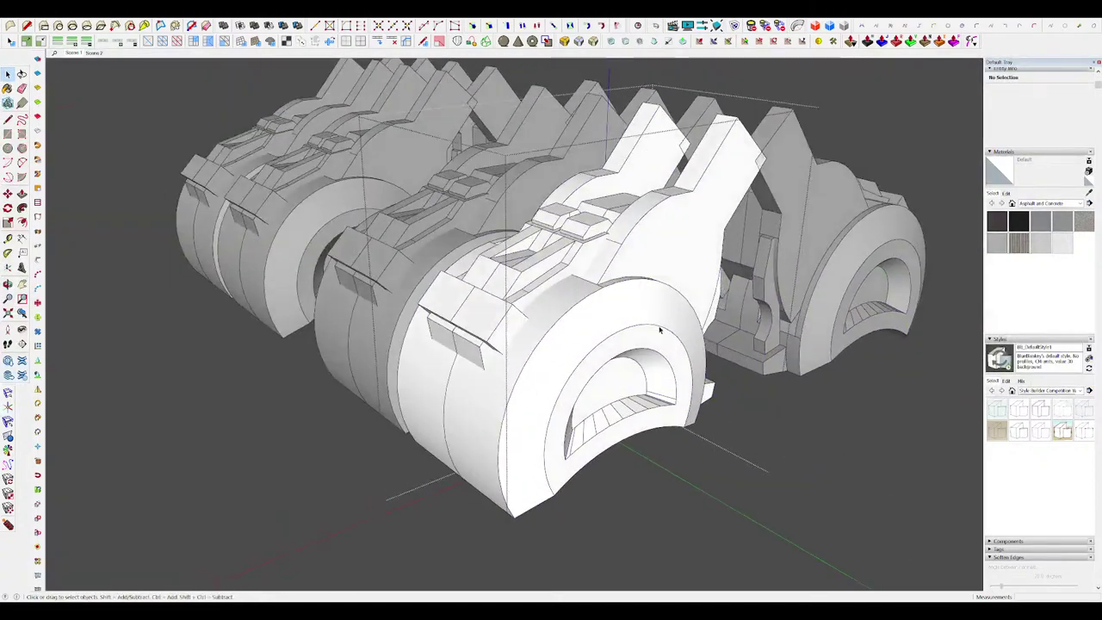
{"action": "scroll", "coordinate": [646, 314], "scroll_direction": "up", "scroll_amount": 4}
{"action": "middle_click_drag", "start_coordinate": [651, 315], "coordinate": [591, 290]}
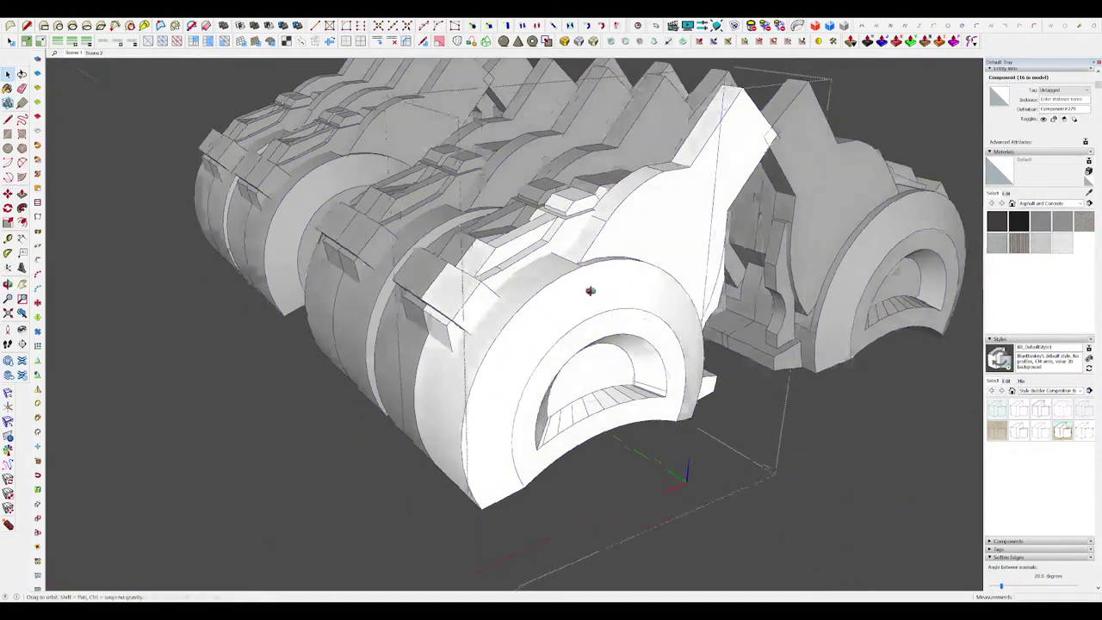
{"action": "scroll", "coordinate": [591, 290], "scroll_direction": "down", "scroll_amount": 6}
{"action": "left_click", "coordinate": [745, 364]}
{"action": "key", "text": "i"}
{"action": "scroll", "coordinate": [614, 334], "scroll_direction": "up", "scroll_amount": 6}
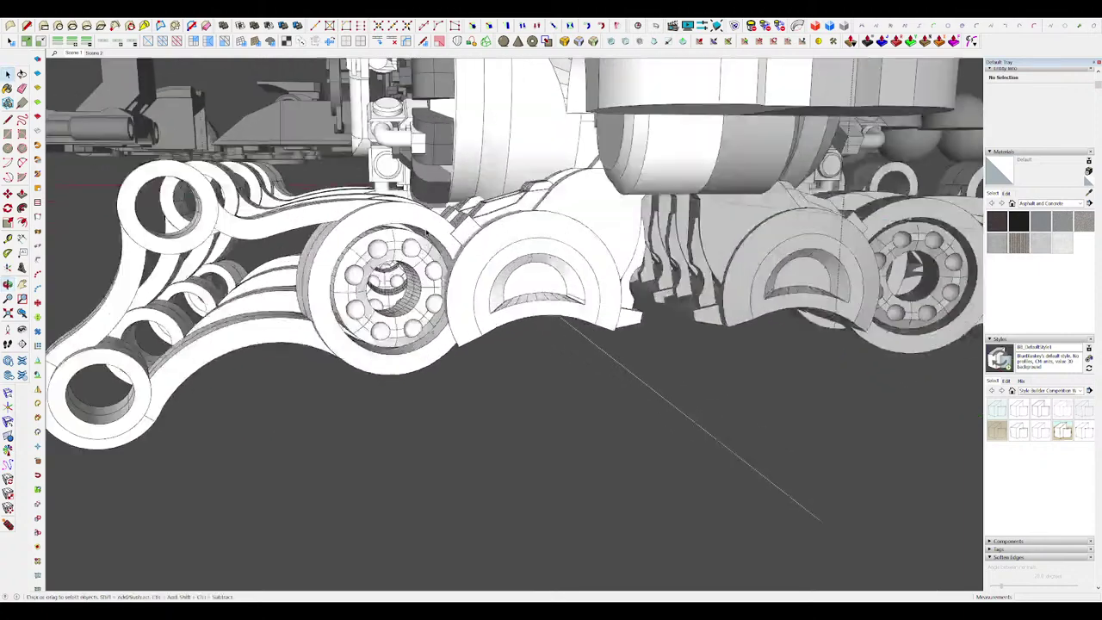
{"action": "scroll", "coordinate": [487, 249], "scroll_direction": "up", "scroll_amount": 3}
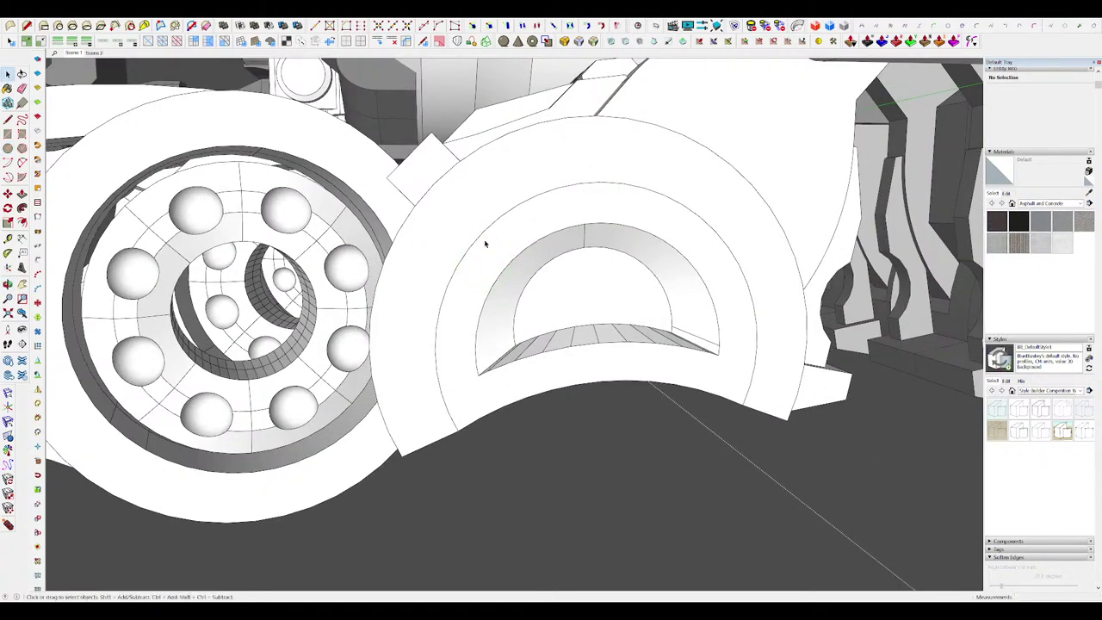
{"action": "key", "text": "c"}
{"action": "scroll", "coordinate": [487, 232], "scroll_direction": "down", "scroll_amount": 4}
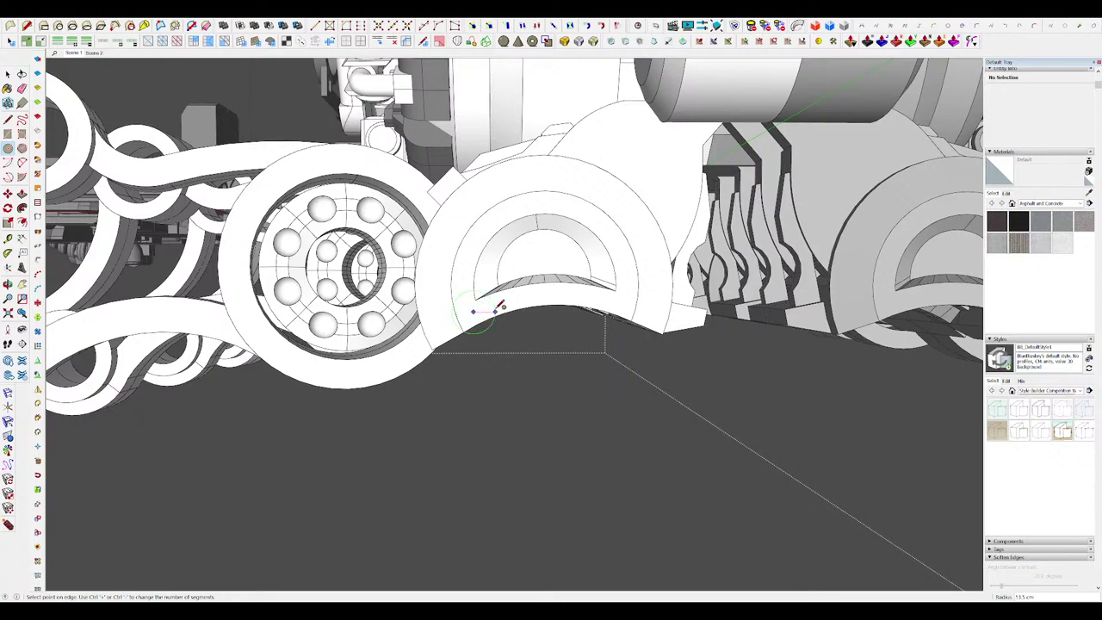
Step: Double-click the small bolt disc component to edit it with the rest of the model hidden
{"action": "key", "text": "p"}
{"action": "mouse_move", "coordinate": [499, 305]}
{"action": "middle_mouse_down"}
{"action": "mouse_move", "coordinate": [619, 405]}
{"action": "mouse_move", "coordinate": [534, 360]}
{"action": "mouse_move", "coordinate": [485, 354]}
{"action": "mouse_move", "coordinate": [568, 378]}
{"action": "mouse_move", "coordinate": [498, 286]}
{"action": "middle_mouse_up"}
{"action": "scroll", "coordinate": [518, 361], "scroll_direction": "up", "scroll_amount": 3}
{"action": "scroll", "coordinate": [484, 354], "scroll_direction": "down", "scroll_amount": 2}
{"action": "key", "text": "m"}
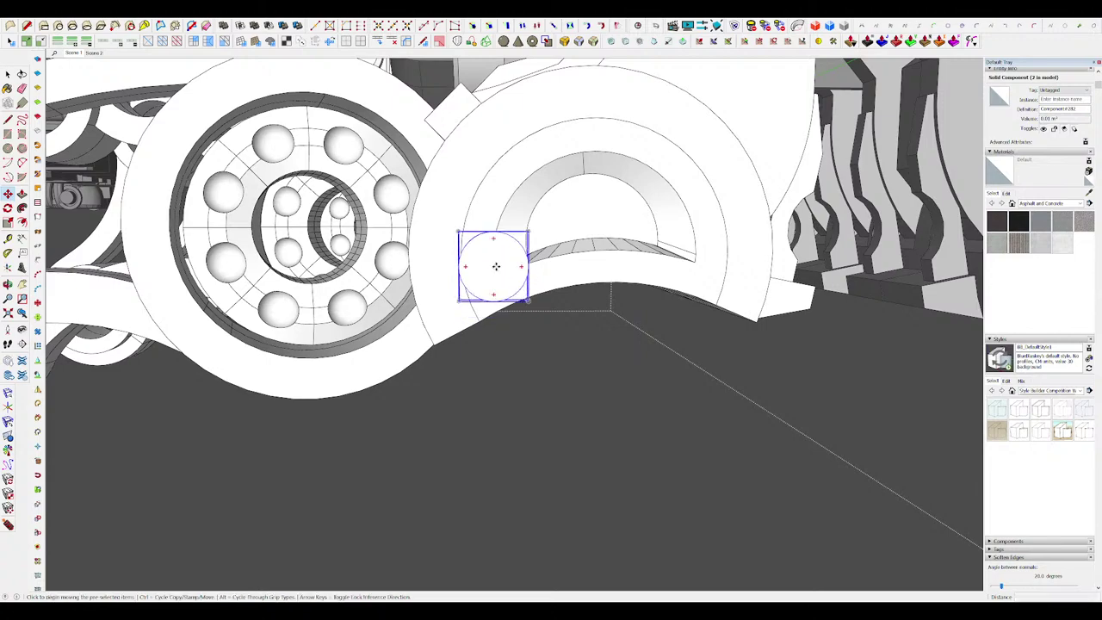
{"action": "middle_click_drag", "start_coordinate": [467, 266], "coordinate": [587, 332]}
{"action": "scroll", "coordinate": [587, 332], "scroll_direction": "down", "scroll_amount": 4}
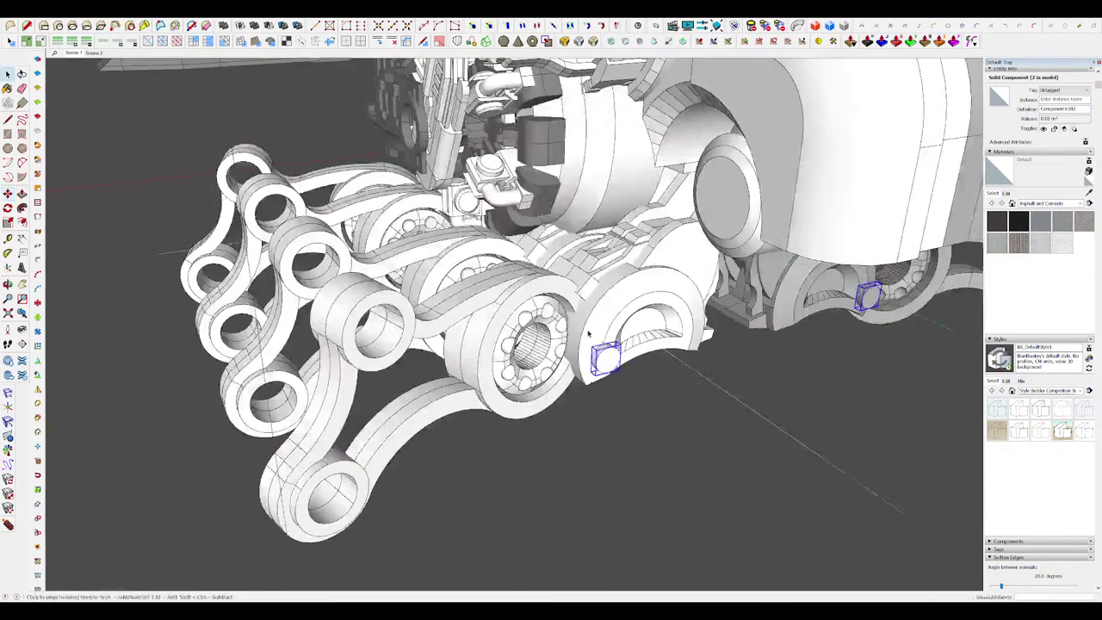
{"action": "key", "text": "space"}
{"action": "scroll", "coordinate": [603, 369], "scroll_direction": "up", "scroll_amount": 4}
{"action": "double_click", "coordinate": [621, 377]}
{"action": "middle_click_drag", "start_coordinate": [602, 369], "coordinate": [1033, 391]}
{"action": "key", "text": "alt+h"}
Step: Offset the bolt's front face and pull the inner circle out about 9 cm
{"action": "scroll", "coordinate": [571, 297], "scroll_direction": "up", "scroll_amount": 3}
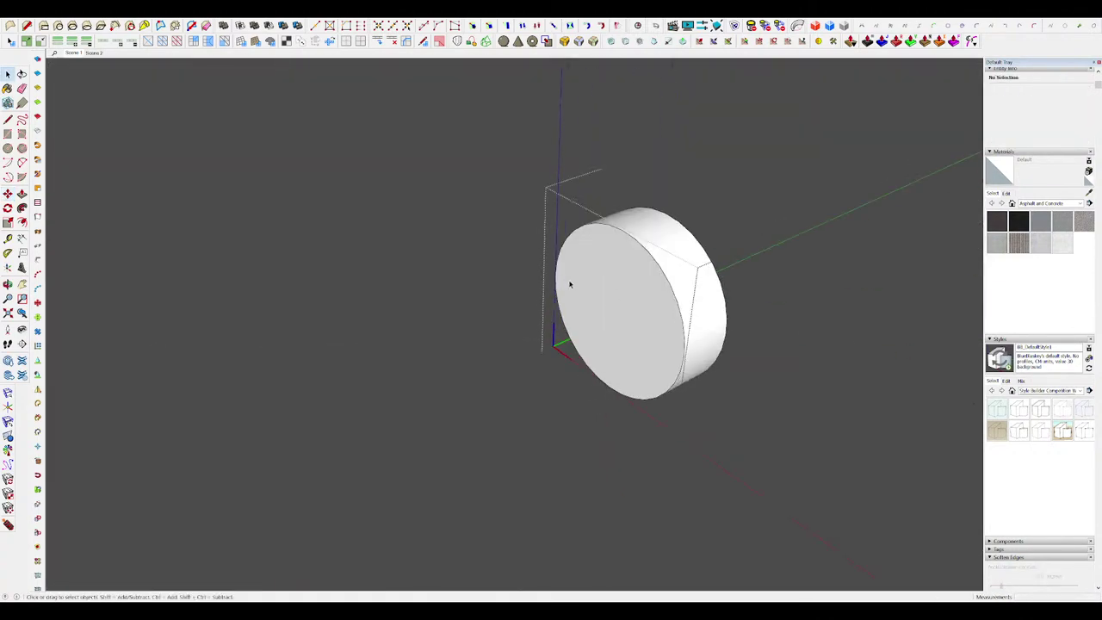
{"action": "key", "text": "f"}
{"action": "left_click", "coordinate": [627, 234]}
{"action": "left_click", "coordinate": [619, 253]}
{"action": "key", "text": "space"}
{"action": "left_click", "coordinate": [615, 303]}
{"action": "key", "text": "p"}
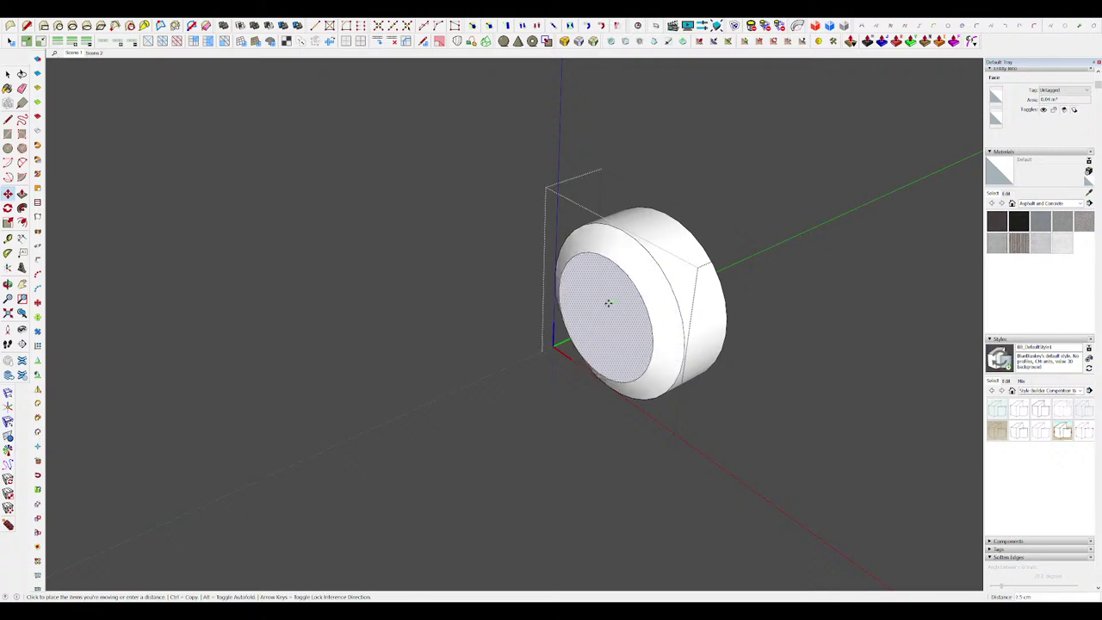
{"action": "left_click", "coordinate": [607, 288]}
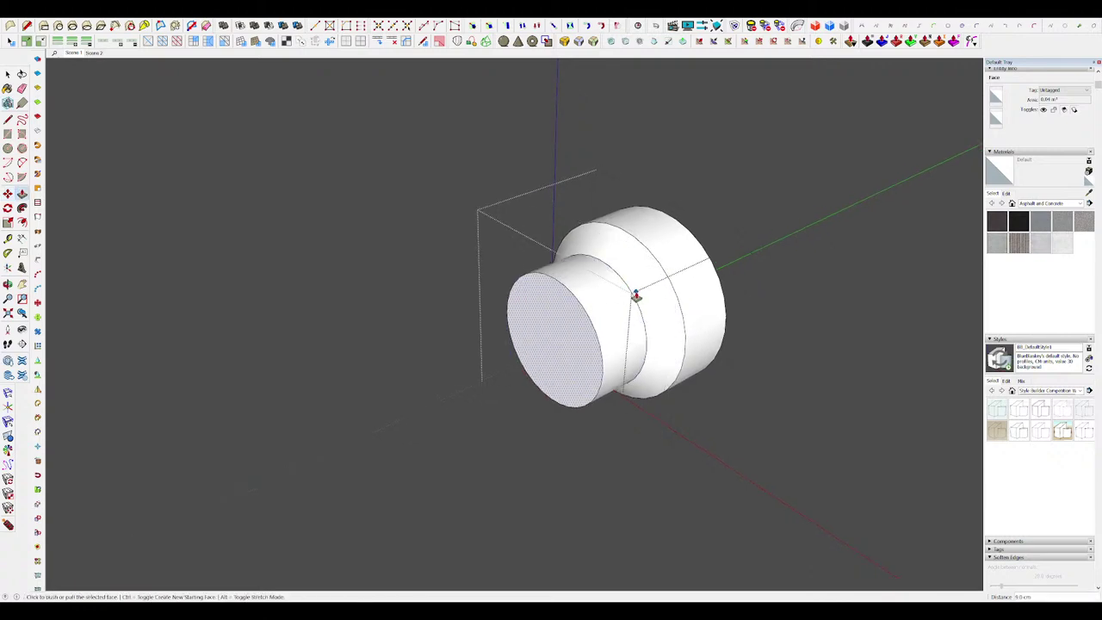
{"action": "middle_click_drag", "start_coordinate": [635, 296], "coordinate": [482, 301]}
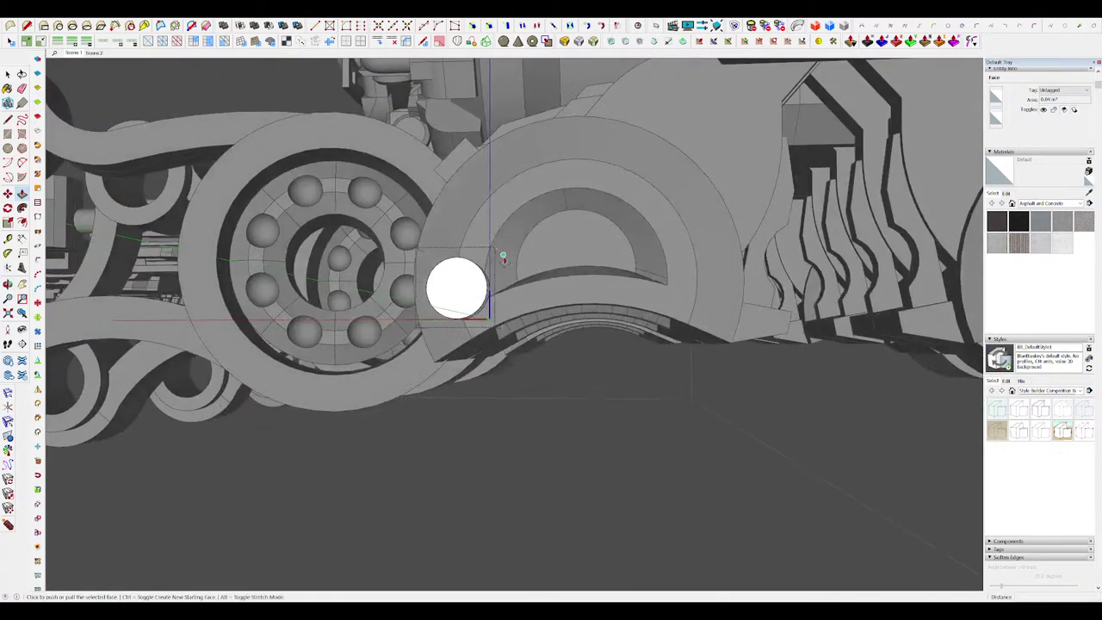
{"action": "scroll", "coordinate": [504, 260], "scroll_direction": "down", "scroll_amount": 3}
{"action": "key", "text": "space"}
{"action": "scroll", "coordinate": [501, 297], "scroll_direction": "up", "scroll_amount": 4}
Step: Offset the bolt's circular face inward to add a smaller inset circle
{"action": "left_click", "coordinate": [501, 301]}
{"action": "middle_click_drag", "start_coordinate": [482, 301], "coordinate": [534, 307]}
{"action": "scroll", "coordinate": [525, 322], "scroll_direction": "up", "scroll_amount": 3}
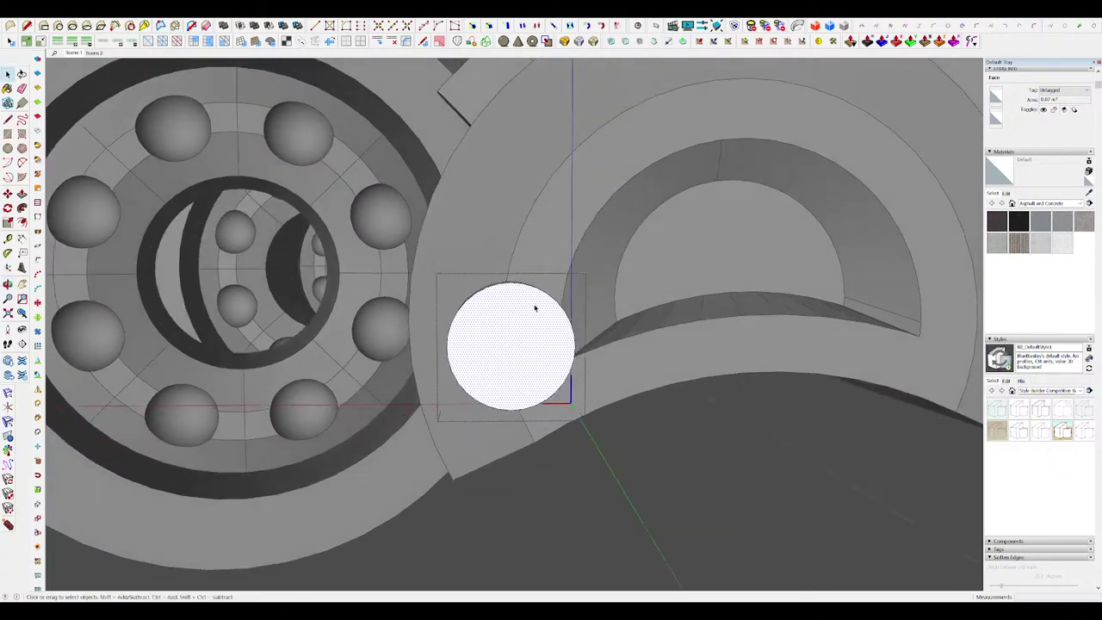
{"action": "scroll", "coordinate": [537, 303], "scroll_direction": "up", "scroll_amount": 3}
{"action": "key", "text": "f"}
{"action": "left_click", "coordinate": [540, 293]}
{"action": "left_click", "coordinate": [526, 309]}
{"action": "key", "text": "space"}
{"action": "left_click", "coordinate": [492, 336]}
{"action": "middle_click_drag", "start_coordinate": [493, 337], "coordinate": [482, 315]}
Step: Add another concentric offset circle and move the innermost face 1.6 cm inward
{"action": "key", "text": "m"}
{"action": "key", "text": "f"}
{"action": "scroll", "coordinate": [482, 315], "scroll_direction": "up", "scroll_amount": 3}
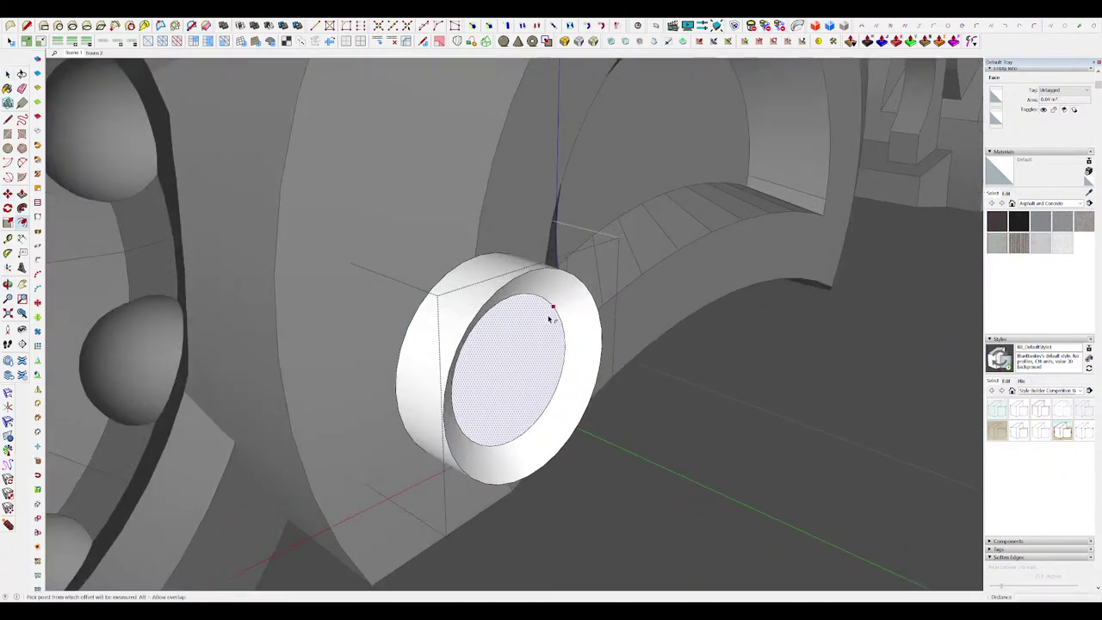
{"action": "left_click", "coordinate": [549, 319]}
{"action": "left_click", "coordinate": [534, 320]}
{"action": "key", "text": "space"}
{"action": "left_click", "coordinate": [524, 357]}
{"action": "key", "text": "m"}
{"action": "left_click", "coordinate": [524, 358]}
{"action": "left_click", "coordinate": [519, 349]}
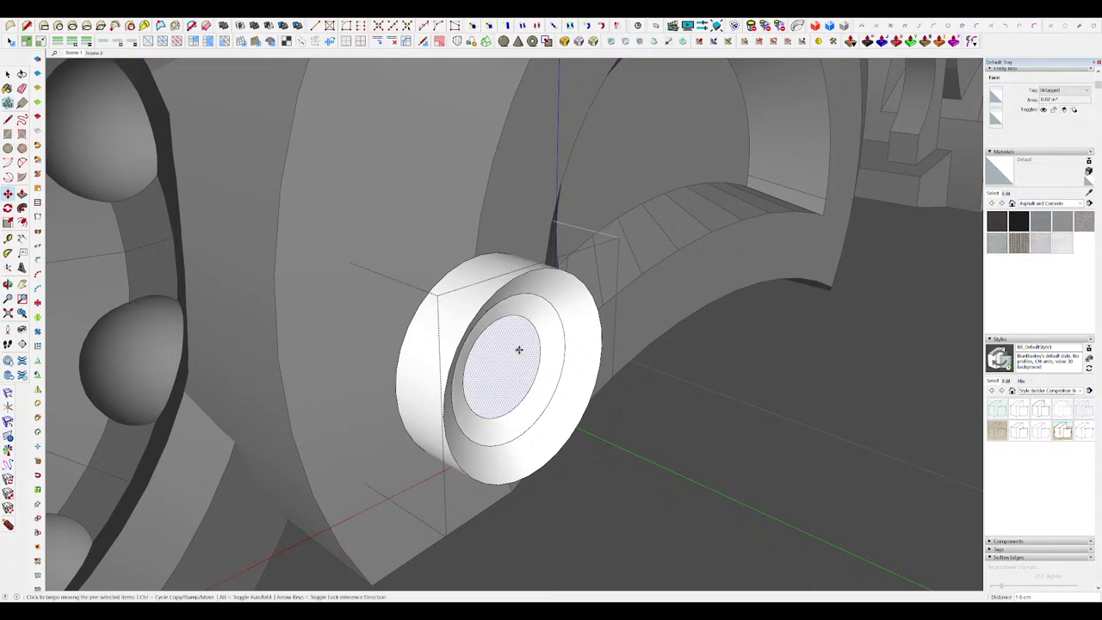
{"action": "left_click", "coordinate": [516, 344]}
{"action": "left_click", "coordinate": [528, 349]}
{"action": "key", "text": "space"}
{"action": "scroll", "coordinate": [551, 349], "scroll_direction": "down", "scroll_amount": 5}
Step: Close the bolt component's editing and view the housing from the front
{"action": "left_click", "coordinate": [705, 362]}
{"action": "middle_click_drag", "start_coordinate": [706, 361], "coordinate": [482, 278]}
{"action": "scroll", "coordinate": [644, 311], "scroll_direction": "down", "scroll_amount": 4}
{"action": "scroll", "coordinate": [460, 296], "scroll_direction": "up", "scroll_amount": 3}
Step: Rotate-copy the bolt disc around the arch centre, repeating copies and deleting the stray one
{"action": "left_click", "coordinate": [476, 303]}
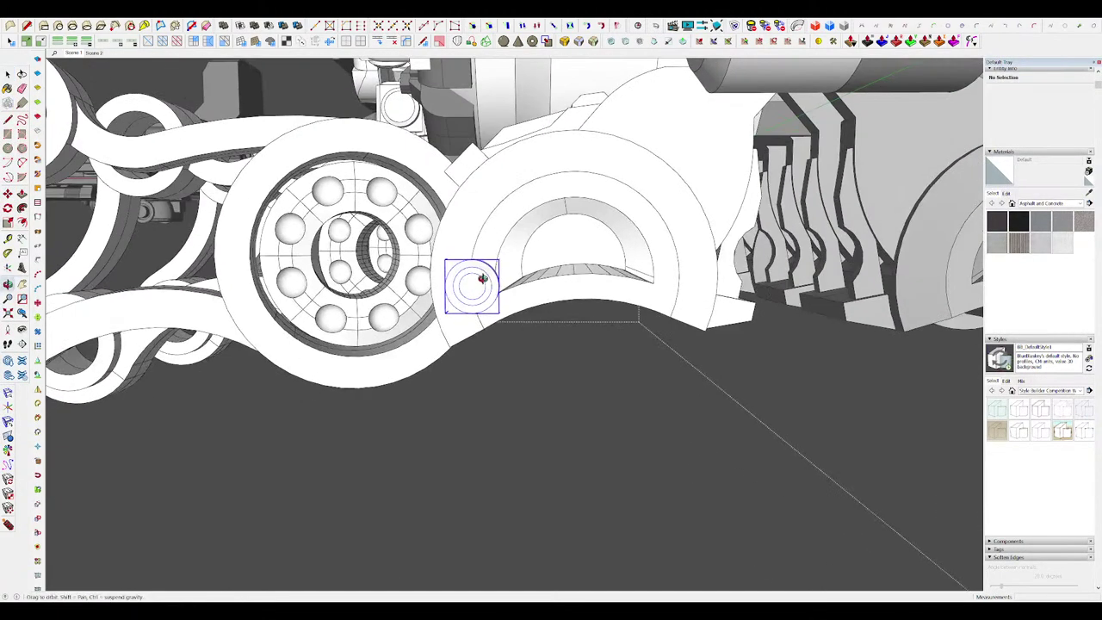
{"action": "key", "text": "q"}
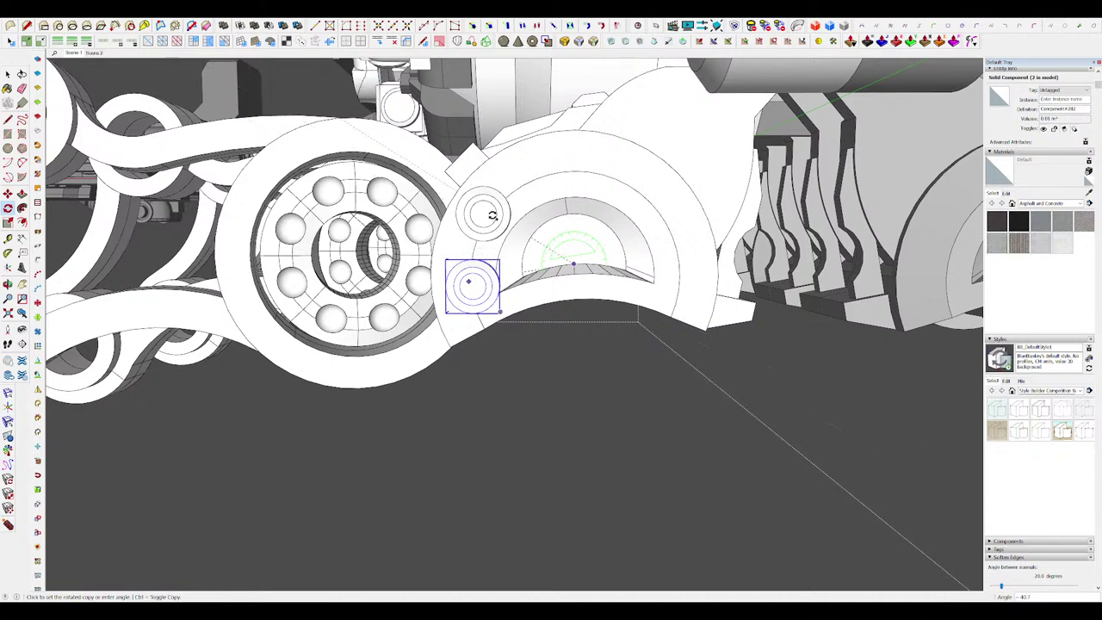
{"action": "left_click", "coordinate": [492, 215]}
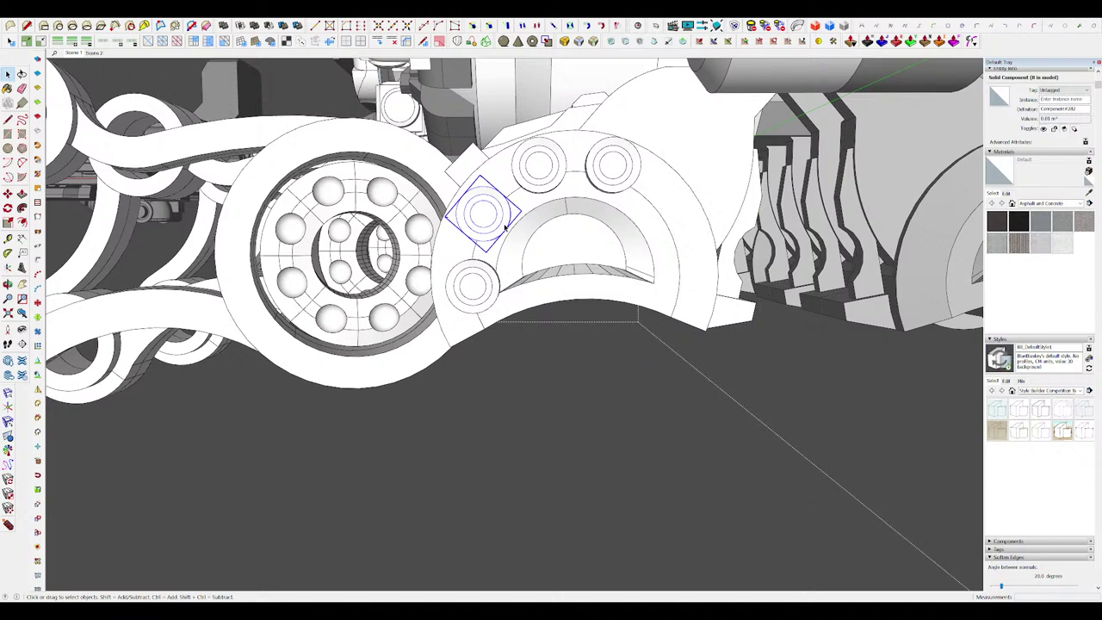
{"action": "middle_click_drag", "start_coordinate": [594, 219], "coordinate": [507, 280]}
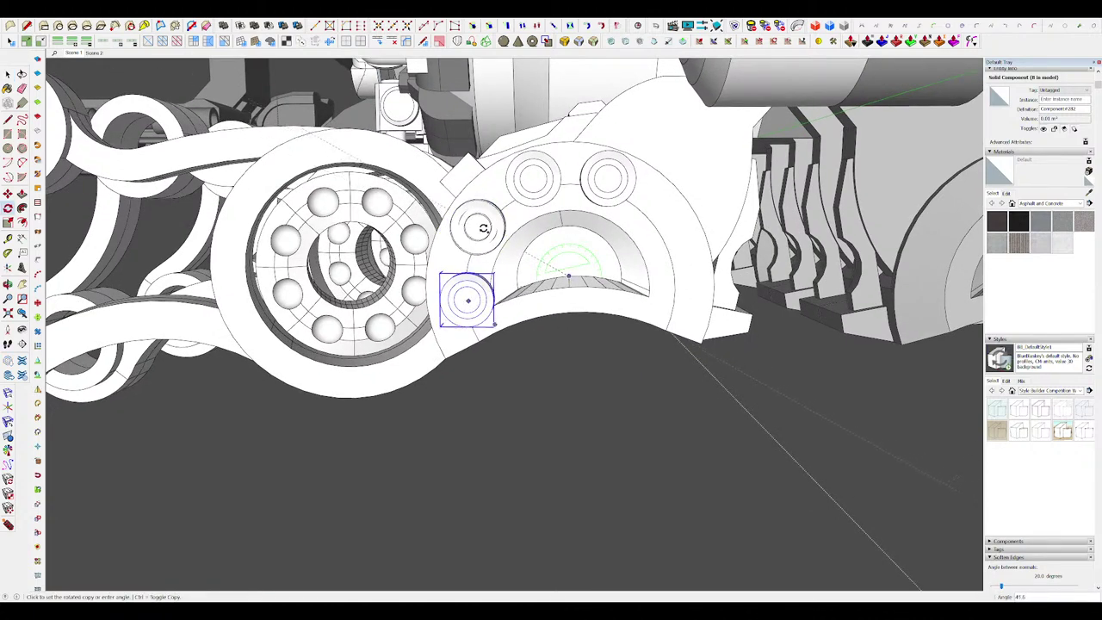
{"action": "left_click", "coordinate": [671, 226]}
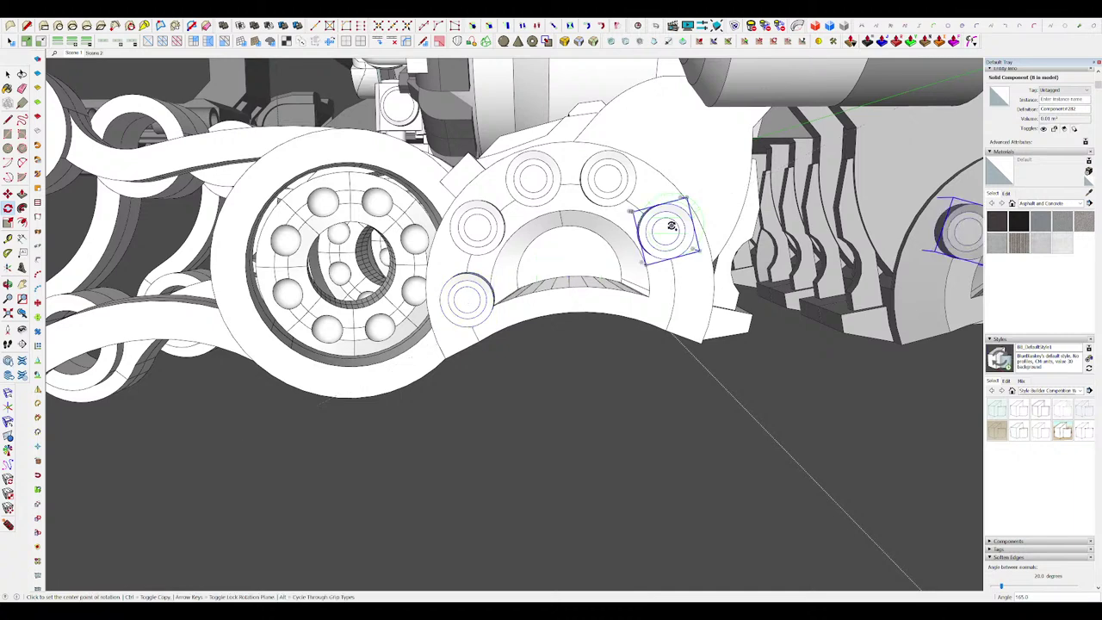
{"action": "key", "text": "Return"}
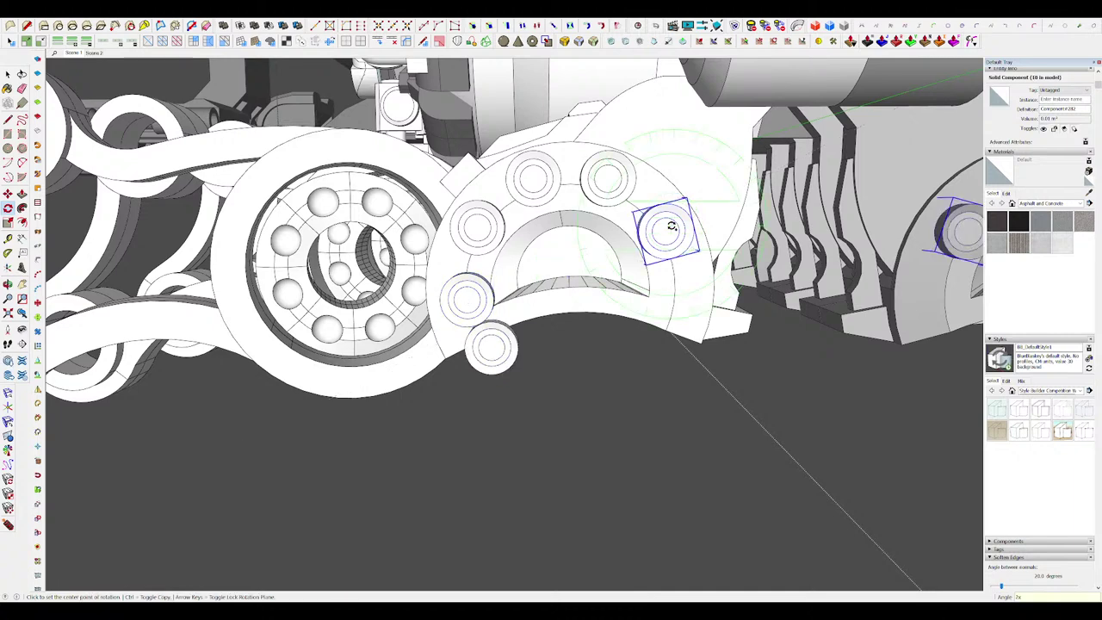
{"action": "key", "text": "space"}
{"action": "middle_click_drag", "start_coordinate": [495, 344], "coordinate": [486, 293]}
{"action": "key", "text": "Delete"}
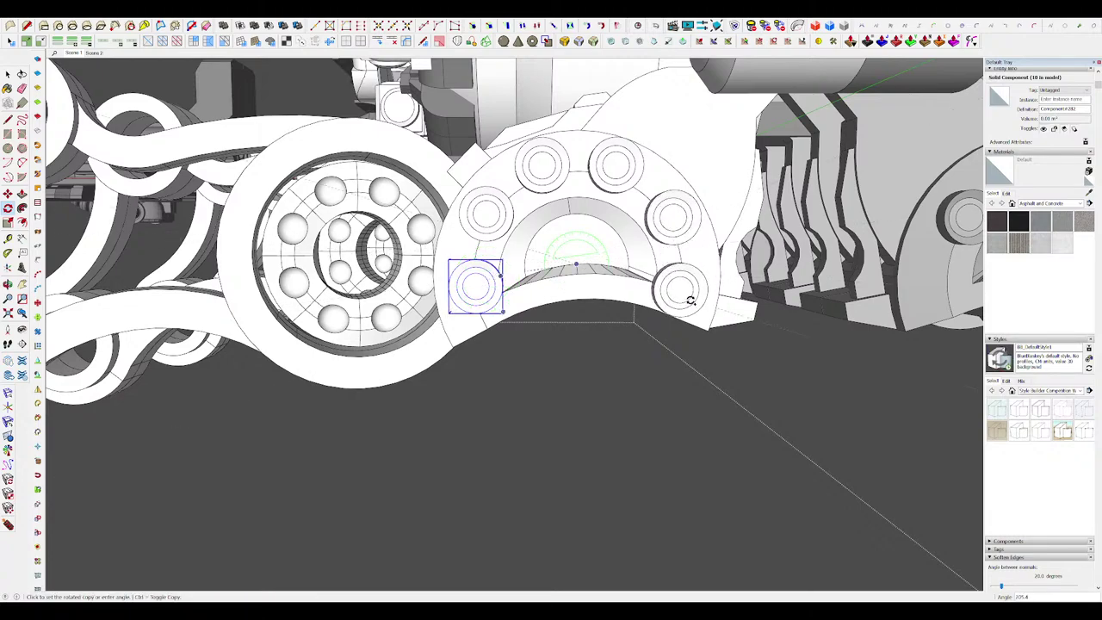
{"action": "left_click", "coordinate": [694, 297]}
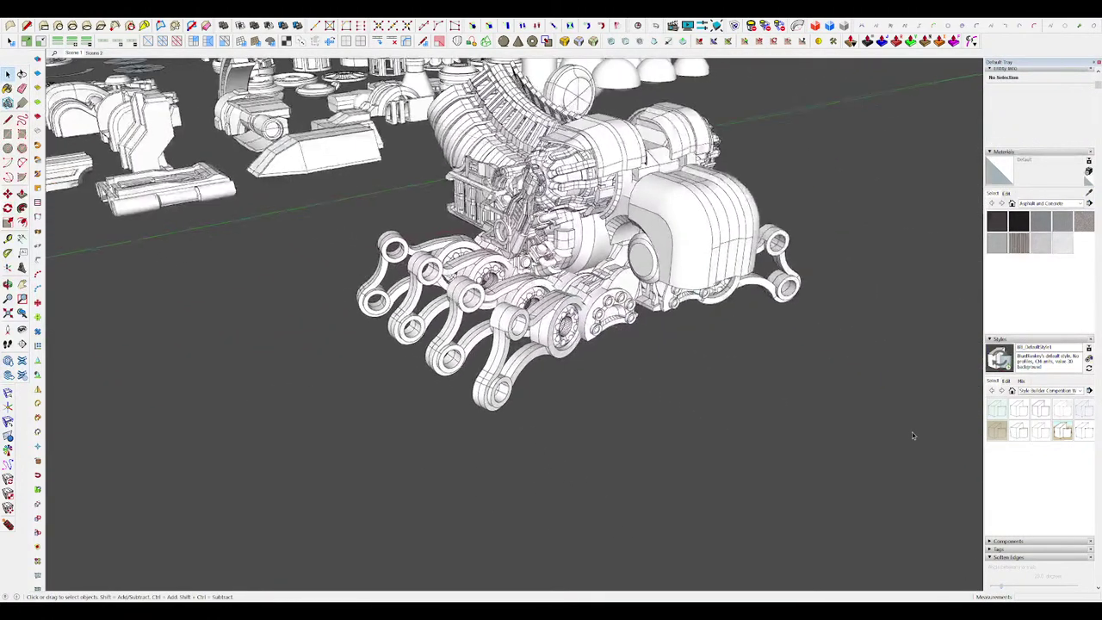
Step: Open the bolt group in isolation and scale the disc to 0.89 about its centre
{"action": "middle_click_drag", "start_coordinate": [912, 434], "coordinate": [907, 432]}
{"action": "scroll", "coordinate": [535, 335], "scroll_direction": "up", "scroll_amount": 10}
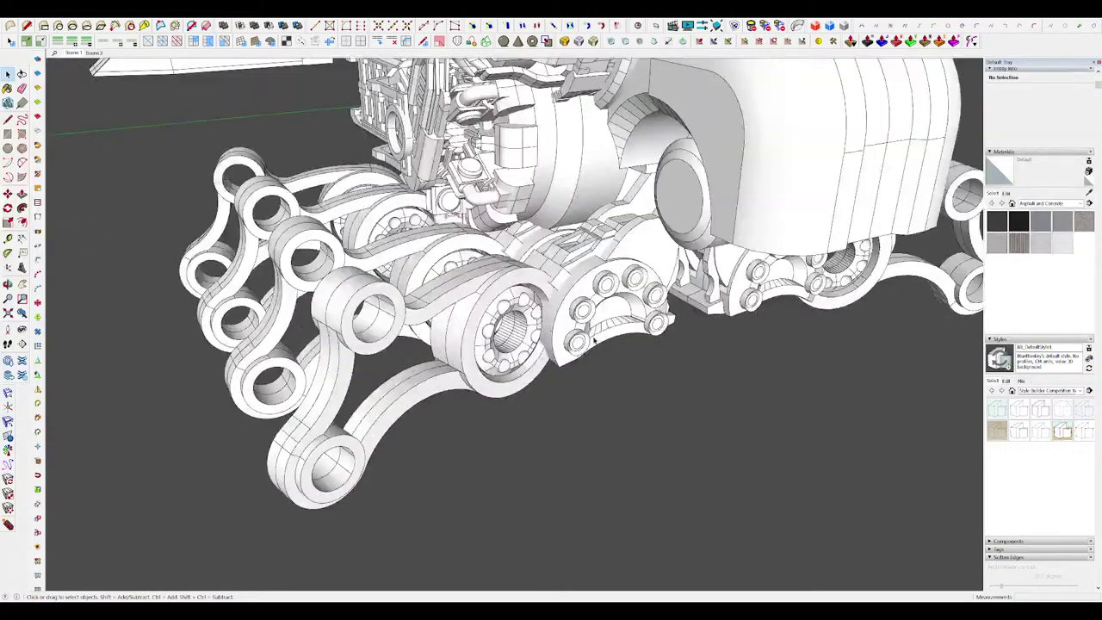
{"action": "double_click", "coordinate": [534, 335]}
{"action": "middle_click_drag", "start_coordinate": [533, 335], "coordinate": [484, 295]}
{"action": "scroll", "coordinate": [485, 296], "scroll_direction": "up", "scroll_amount": 3}
{"action": "scroll", "coordinate": [594, 280], "scroll_direction": "down", "scroll_amount": 1}
{"action": "left_click", "coordinate": [576, 322]}
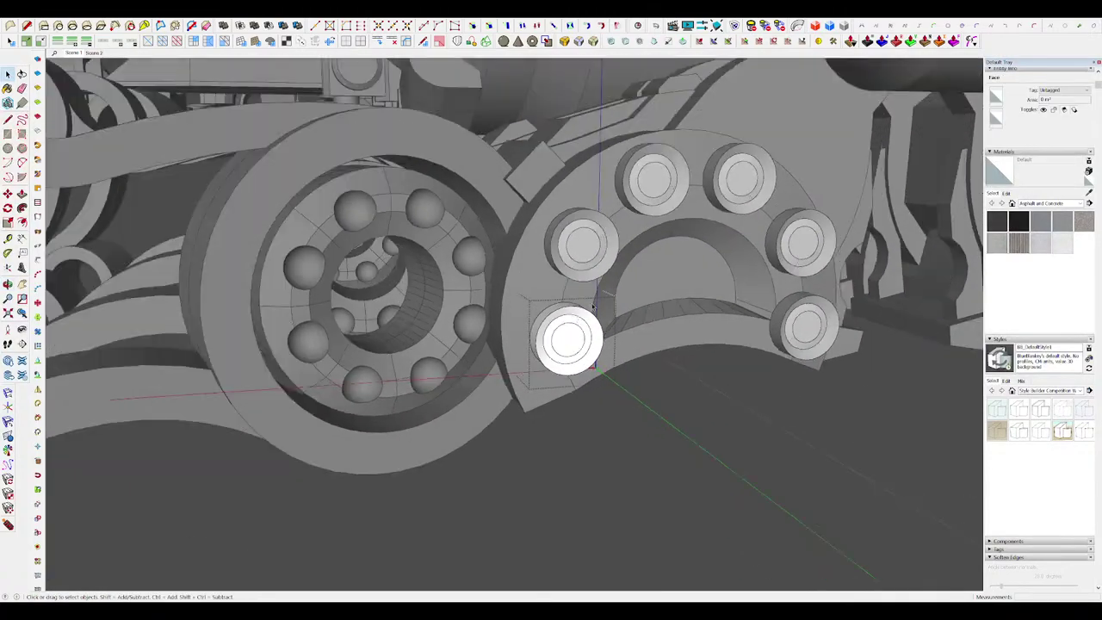
{"action": "middle_click_drag", "start_coordinate": [559, 322], "coordinate": [475, 318]}
{"action": "key", "text": "h"}
{"action": "scroll", "coordinate": [475, 328], "scroll_direction": "up", "scroll_amount": 2}
{"action": "triple_click", "coordinate": [524, 328]}
{"action": "key", "text": "s"}
{"action": "left_click", "coordinate": [557, 390]}
{"action": "key", "text": "ctrl"}
{"action": "left_click", "coordinate": [541, 376]}
{"action": "scroll", "coordinate": [531, 353], "scroll_direction": "down", "scroll_amount": 5}
{"action": "scroll", "coordinate": [475, 318], "scroll_direction": "up", "scroll_amount": 1}
{"action": "key", "text": "h"}
{"action": "scroll", "coordinate": [476, 319], "scroll_direction": "up", "scroll_amount": 4}
{"action": "middle_click_drag", "start_coordinate": [536, 336], "coordinate": [499, 305]}
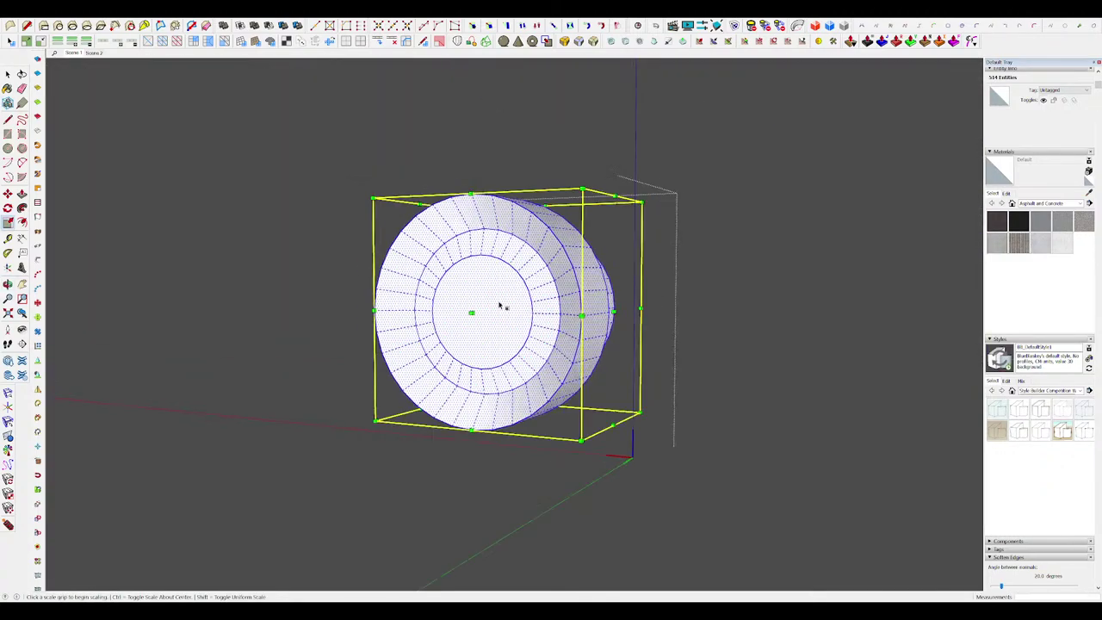
Step: Extrude the disc's side faces along a chosen direction into a short tab arm
{"action": "key", "text": "space"}
{"action": "left_click", "coordinate": [619, 353]}
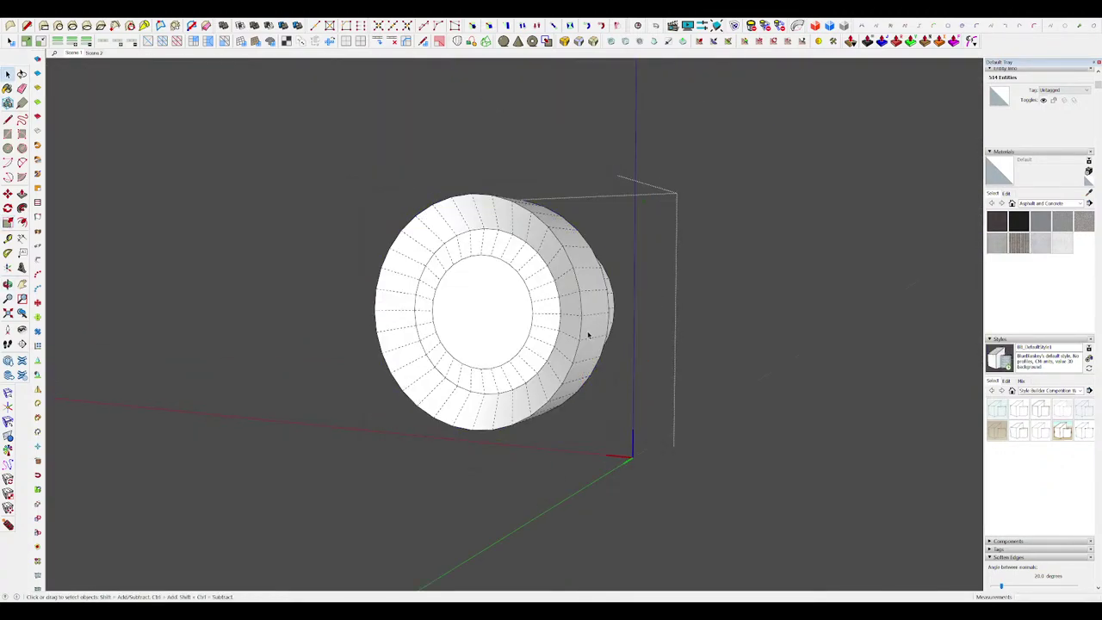
{"action": "key", "text": "p"}
{"action": "left_click", "coordinate": [593, 336]}
{"action": "left_click", "coordinate": [725, 357]}
{"action": "key", "text": "h"}
{"action": "middle_click_drag", "start_coordinate": [514, 297], "coordinate": [491, 270]}
{"action": "scroll", "coordinate": [516, 296], "scroll_direction": "down", "scroll_amount": 6}
{"action": "scroll", "coordinate": [492, 271], "scroll_direction": "up", "scroll_amount": 4}
{"action": "middle_click_drag", "start_coordinate": [487, 311], "coordinate": [390, 248]}
{"action": "scroll", "coordinate": [528, 379], "scroll_direction": "up", "scroll_amount": 5}
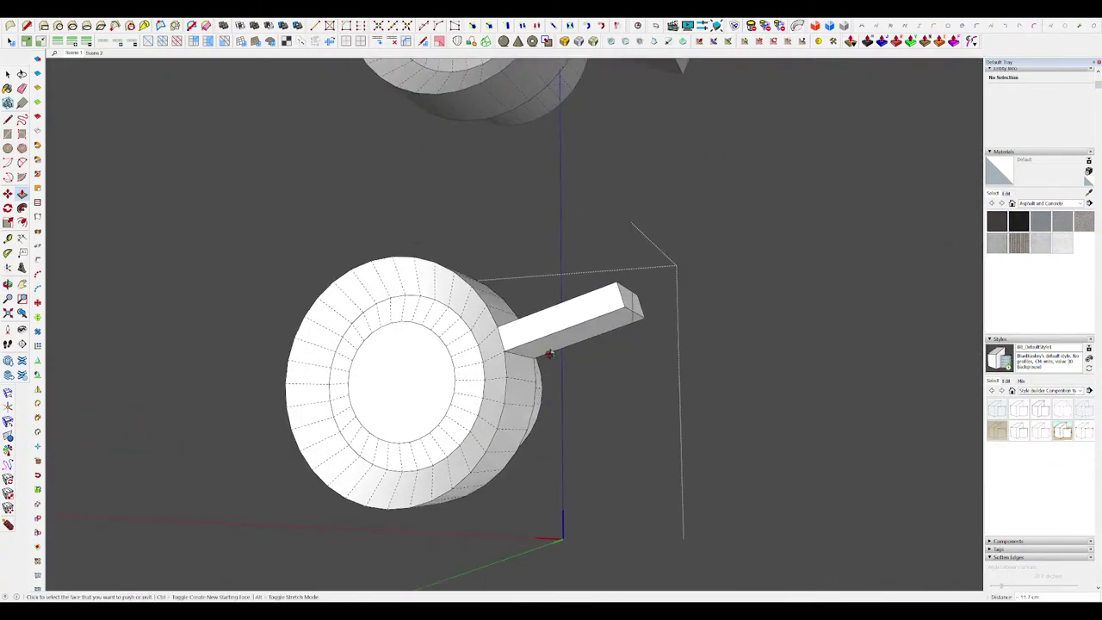
{"action": "middle_click_drag", "start_coordinate": [524, 387], "coordinate": [518, 377]}
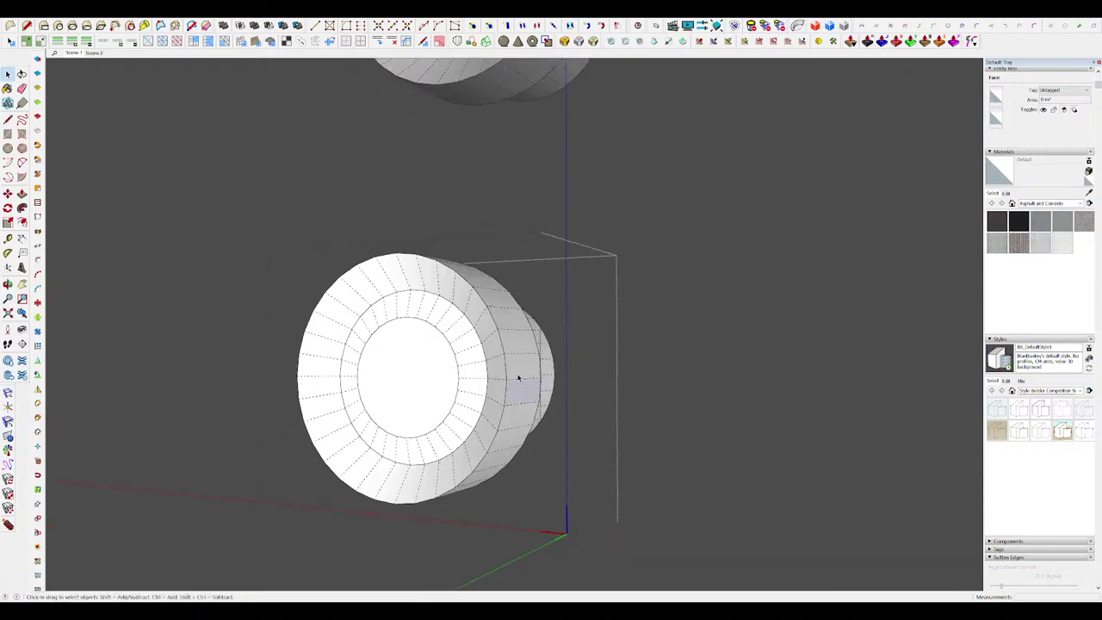
{"action": "left_click", "coordinate": [513, 322], "text": "shift"}
{"action": "middle_click_drag", "start_coordinate": [513, 322], "coordinate": [583, 357]}
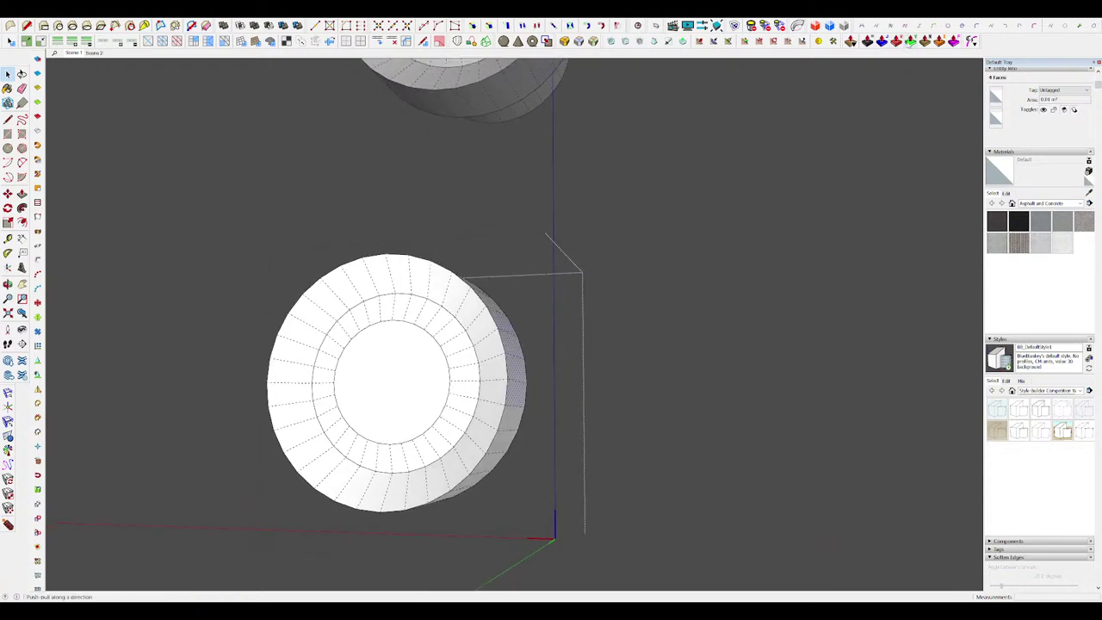
{"action": "left_click", "coordinate": [909, 43]}
{"action": "left_click_drag", "start_coordinate": [593, 329], "coordinate": [680, 343]}
{"action": "scroll", "coordinate": [559, 321], "scroll_direction": "down", "scroll_amount": 6}
Step: Select the arm's end faces and edges and pick them up for a move
{"action": "key", "text": "space"}
{"action": "mouse_move", "coordinate": [553, 335]}
{"action": "middle_mouse_down"}
{"action": "mouse_move", "coordinate": [558, 321]}
{"action": "mouse_move", "coordinate": [547, 322]}
{"action": "middle_mouse_up"}
{"action": "left_click_drag", "start_coordinate": [569, 301], "coordinate": [593, 365]}
{"action": "scroll", "coordinate": [581, 323], "scroll_direction": "up", "scroll_amount": 3}
{"action": "key", "text": "m"}
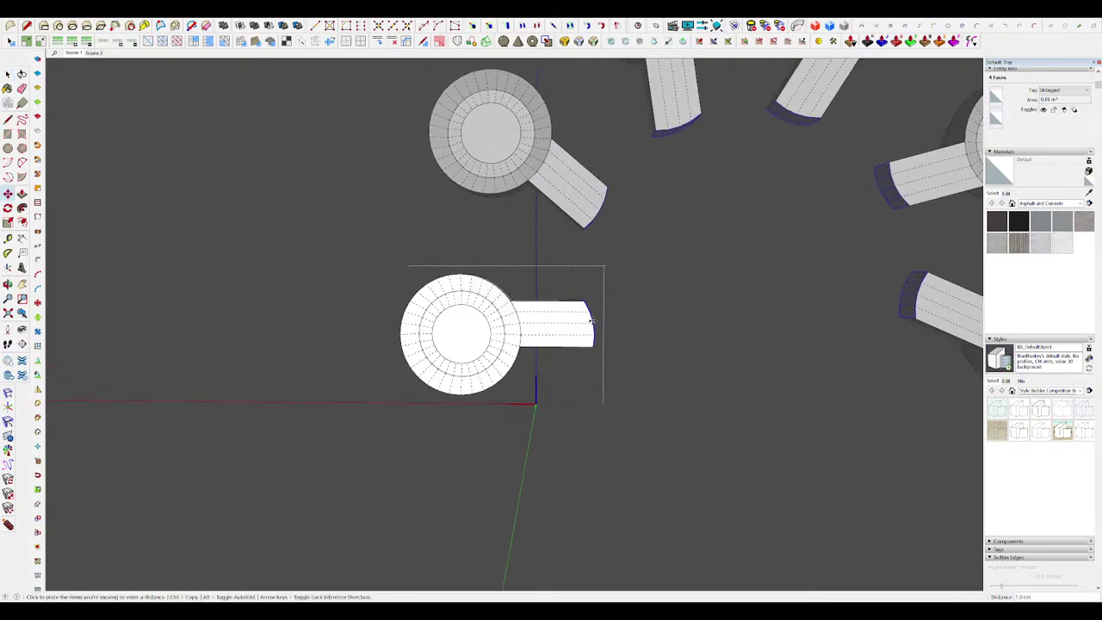
{"action": "scroll", "coordinate": [585, 316], "scroll_direction": "up", "scroll_amount": 2}
{"action": "left_click_drag", "start_coordinate": [586, 319], "coordinate": [575, 291]}
{"action": "scroll", "coordinate": [553, 311], "scroll_direction": "down", "scroll_amount": 6}
{"action": "left_click", "coordinate": [556, 313]}
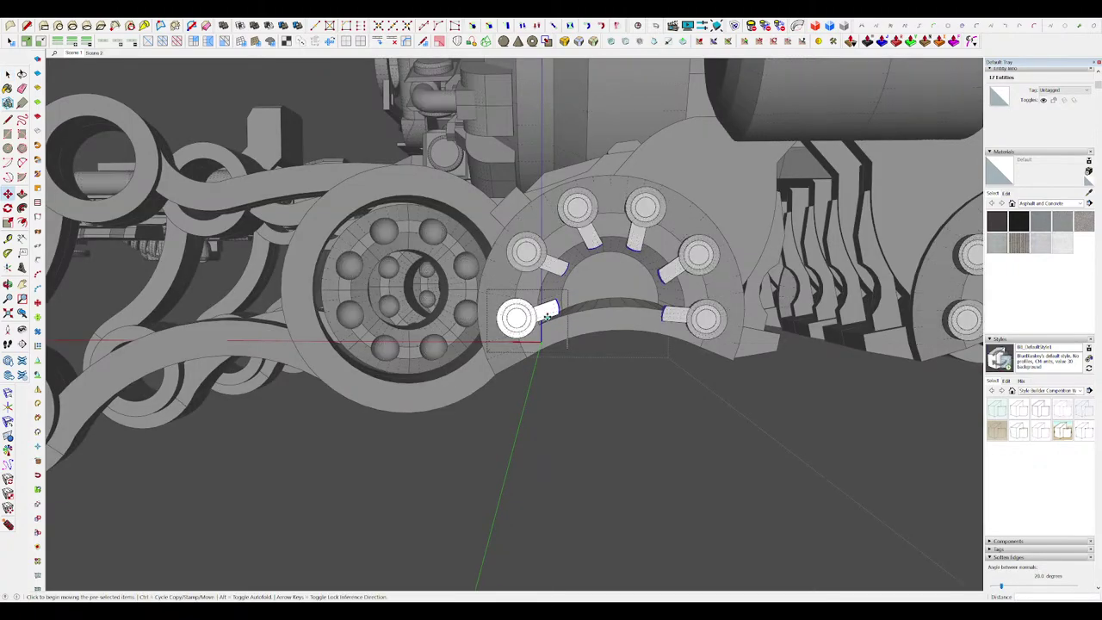
{"action": "scroll", "coordinate": [563, 309], "scroll_direction": "up", "scroll_amount": 4}
Step: Place the arm end toward the arch's centre and exit the bolt group
{"action": "left_click", "coordinate": [590, 307]}
{"action": "key", "text": "space"}
{"action": "scroll", "coordinate": [680, 366], "scroll_direction": "down", "scroll_amount": 6}
{"action": "left_click", "coordinate": [683, 376]}
{"action": "left_click", "coordinate": [683, 376]}
{"action": "middle_click_drag", "start_coordinate": [684, 376], "coordinate": [801, 469]}
{"action": "scroll", "coordinate": [774, 425], "scroll_direction": "down", "scroll_amount": 5}
{"action": "scroll", "coordinate": [544, 354], "scroll_direction": "up", "scroll_amount": 6}
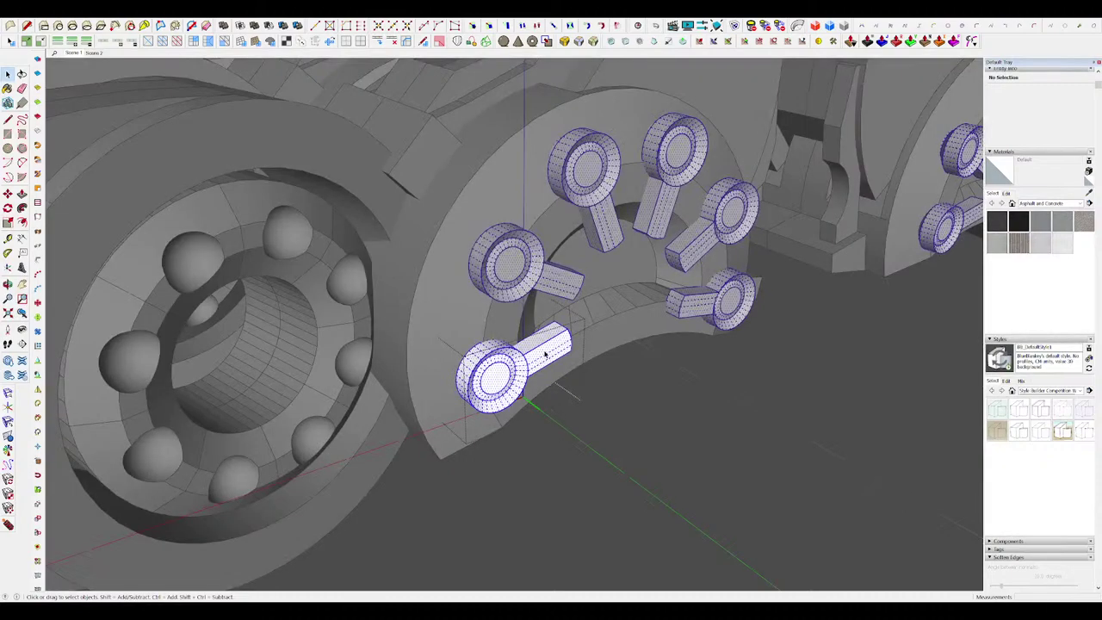
Step: Isolate the bolt and cut lines across the tab arm, splitting it into three segments
{"action": "middle_click_drag", "start_coordinate": [550, 350], "coordinate": [542, 354]}
{"action": "key", "text": "h"}
{"action": "scroll", "coordinate": [540, 368], "scroll_direction": "up", "scroll_amount": 4}
{"action": "left_click", "coordinate": [549, 450]}
{"action": "scroll", "coordinate": [469, 385], "scroll_direction": "up", "scroll_amount": 2}
{"action": "middle_click_drag", "start_coordinate": [469, 385], "coordinate": [516, 351]}
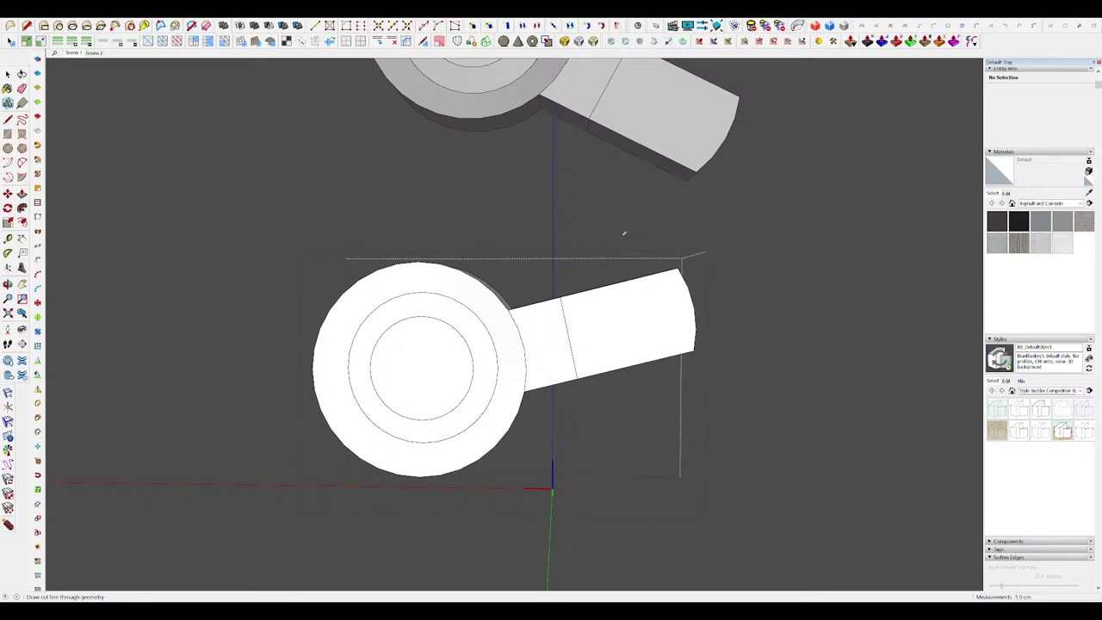
{"action": "mouse_move", "coordinate": [602, 262]}
{"action": "middle_mouse_down"}
{"action": "mouse_move", "coordinate": [627, 335]}
{"action": "mouse_move", "coordinate": [607, 265]}
{"action": "middle_mouse_up"}
{"action": "key", "text": "space"}
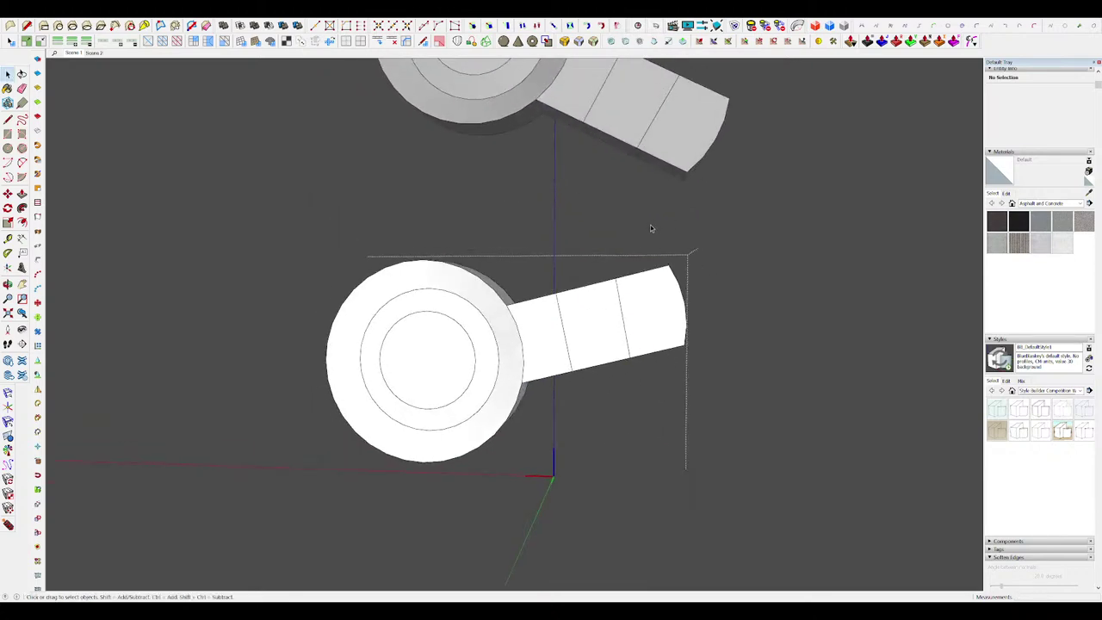
Step: Window-select the arm's outer end and start Vertex Tools on it
{"action": "left_click_drag", "start_coordinate": [650, 225], "coordinate": [731, 396]}
{"action": "middle_click_drag", "start_coordinate": [732, 396], "coordinate": [759, 466]}
{"action": "middle_click_drag", "start_coordinate": [546, 297], "coordinate": [560, 314]}
{"action": "key", "text": "v"}
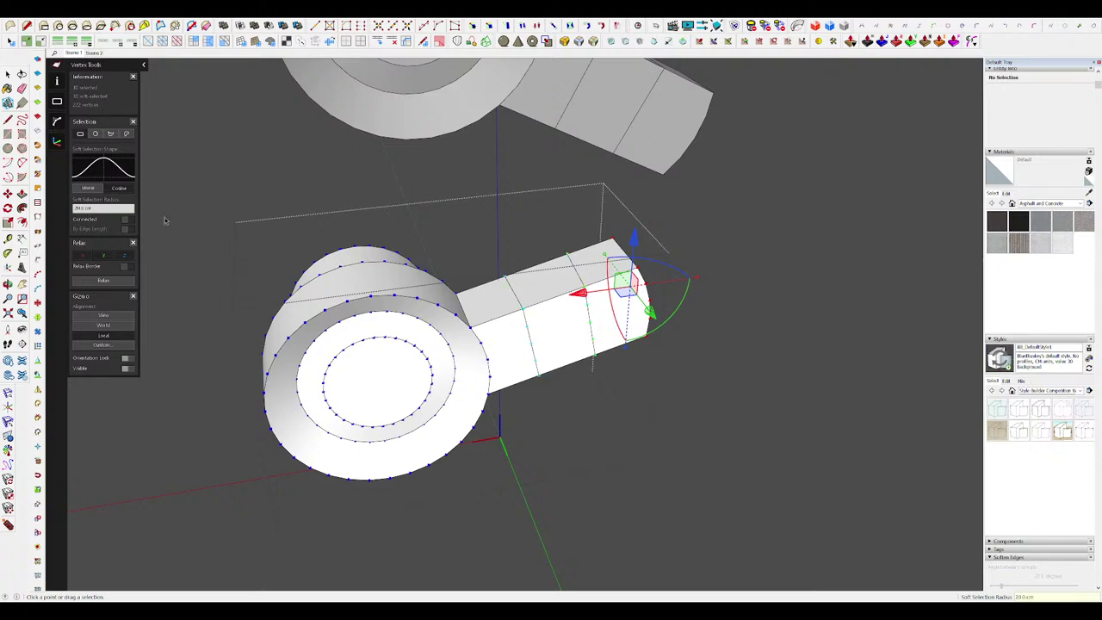
Step: Bend the bolt arm's outer end along the green axis so it curves toward the arch
{"action": "left_click_drag", "start_coordinate": [644, 310], "coordinate": [624, 281]}
{"action": "middle_click_drag", "start_coordinate": [624, 281], "coordinate": [551, 297]}
{"action": "scroll", "coordinate": [598, 295], "scroll_direction": "down", "scroll_amount": 4}
{"action": "key", "text": "i"}
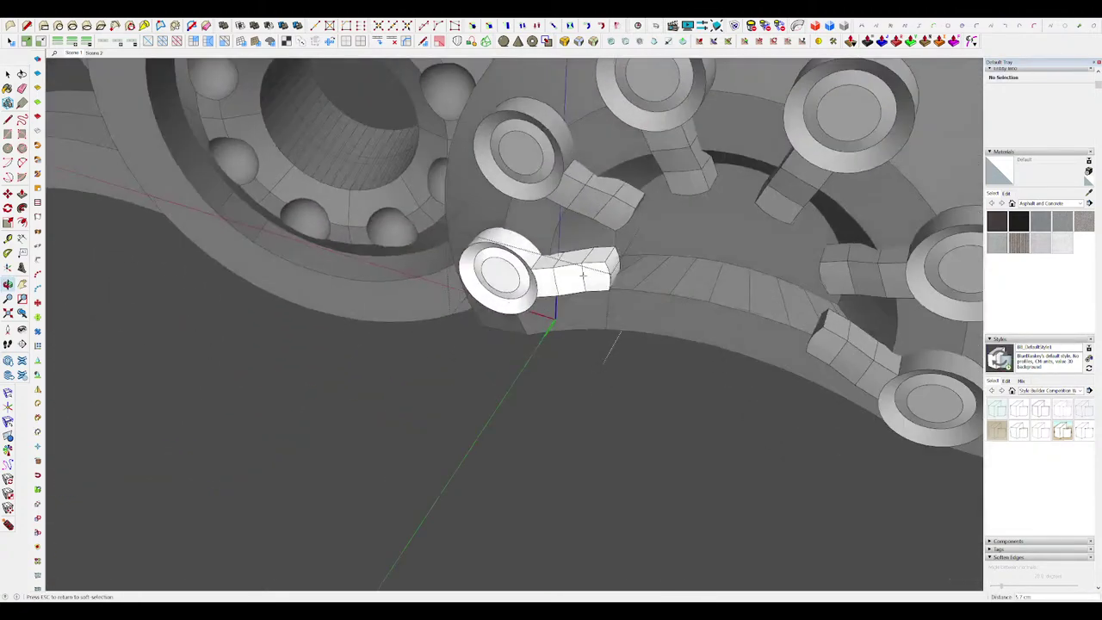
{"action": "scroll", "coordinate": [591, 303], "scroll_direction": "up", "scroll_amount": 2}
{"action": "left_click_drag", "start_coordinate": [590, 300], "coordinate": [597, 288]}
{"action": "key", "text": "space"}
Step: Exit the bolt part's editing and orbit out to view the whole mech arm
{"action": "middle_click_drag", "start_coordinate": [594, 288], "coordinate": [550, 297]}
{"action": "scroll", "coordinate": [551, 297], "scroll_direction": "down", "scroll_amount": 4}
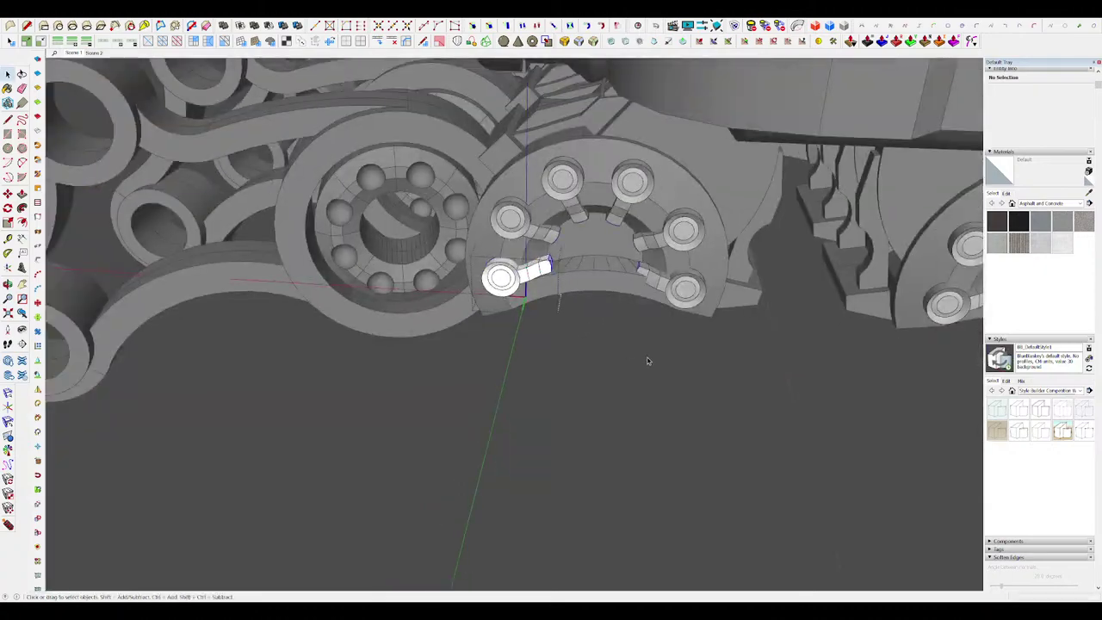
{"action": "left_click", "coordinate": [649, 362]}
{"action": "scroll", "coordinate": [649, 344], "scroll_direction": "down", "scroll_amount": 3}
{"action": "middle_click_drag", "start_coordinate": [649, 345], "coordinate": [676, 413]}
{"action": "scroll", "coordinate": [593, 258], "scroll_direction": "down", "scroll_amount": 4}
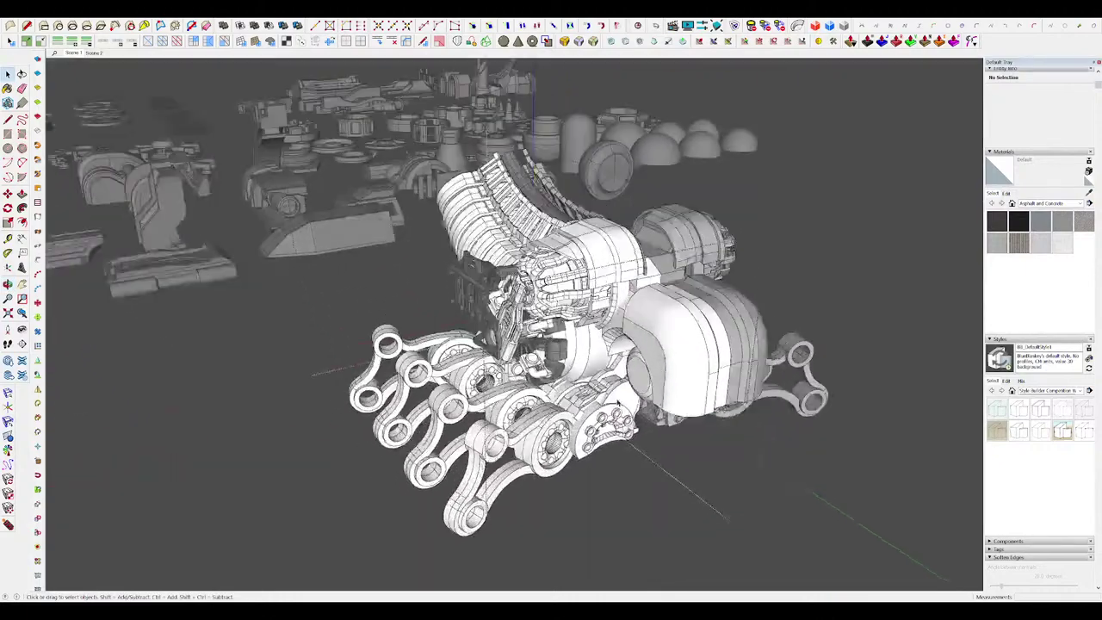
Step: Select the bolt head's curved cylinder surface, viewed side-on
{"action": "scroll", "coordinate": [602, 416], "scroll_direction": "up", "scroll_amount": 5}
{"action": "middle_click_drag", "start_coordinate": [590, 427], "coordinate": [602, 415]}
{"action": "scroll", "coordinate": [602, 413], "scroll_direction": "up", "scroll_amount": 10}
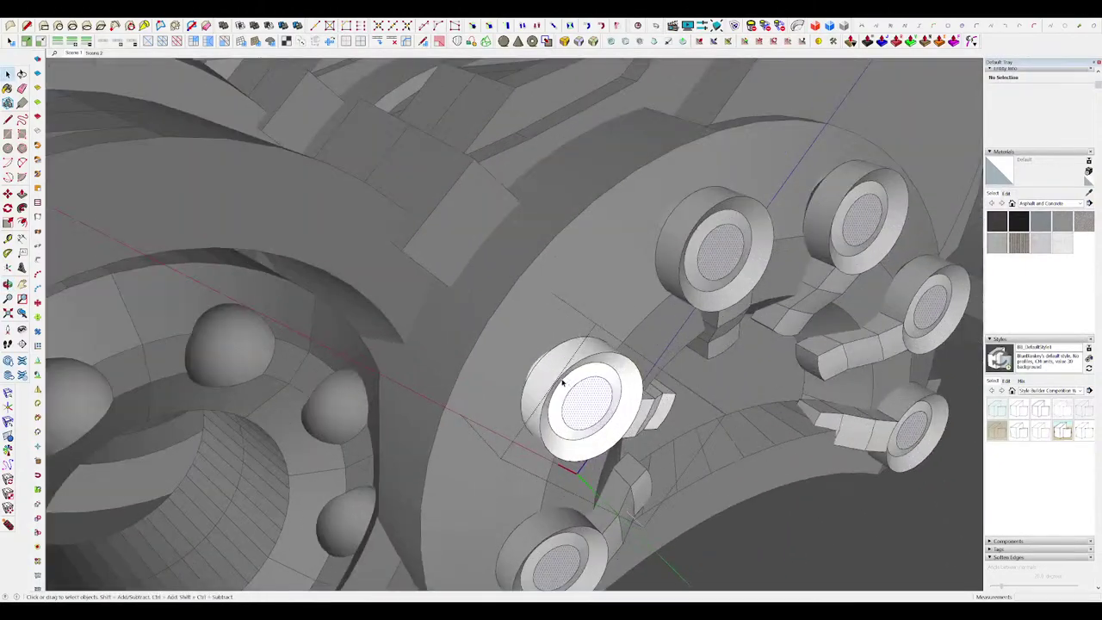
{"action": "left_click", "coordinate": [580, 378]}
{"action": "scroll", "coordinate": [580, 376], "scroll_direction": "up", "scroll_amount": 5}
{"action": "left_click", "coordinate": [605, 349]}
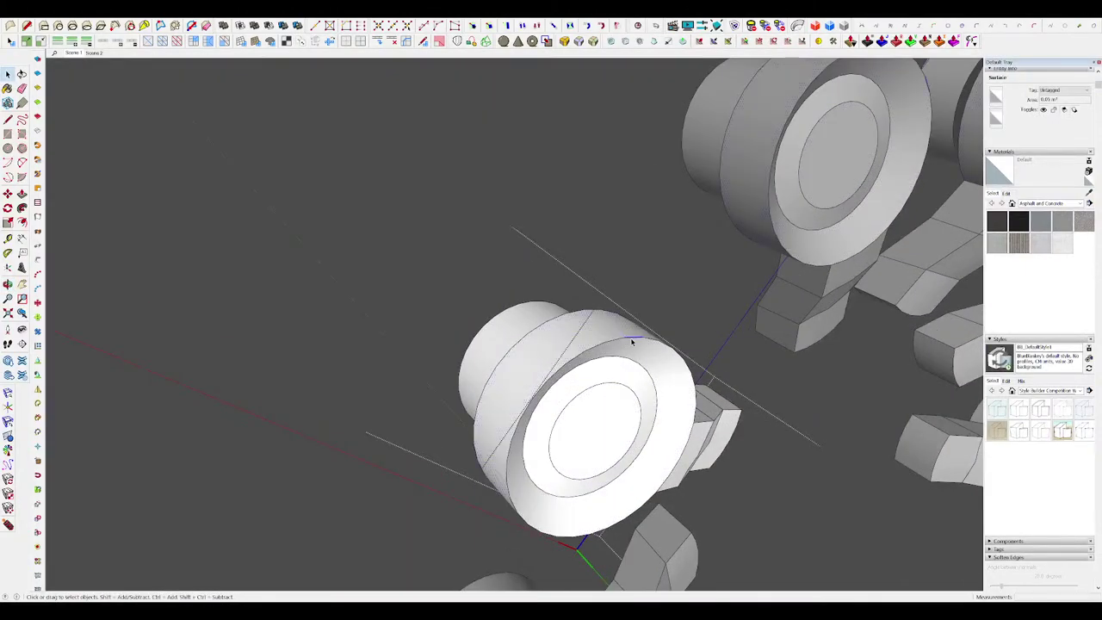
{"action": "key", "text": "space"}
{"action": "middle_click_drag", "start_coordinate": [597, 344], "coordinate": [565, 328]}
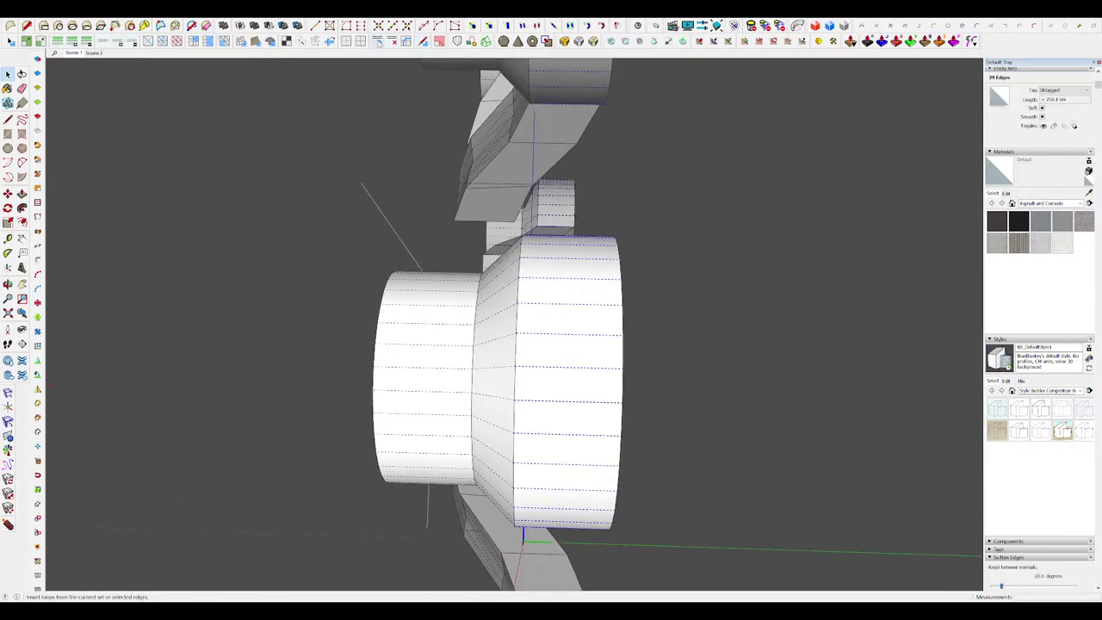
Step: Slide the two new edge loops along the cylinder and select the band between them
{"action": "key", "text": "m"}
{"action": "left_click", "coordinate": [588, 287]}
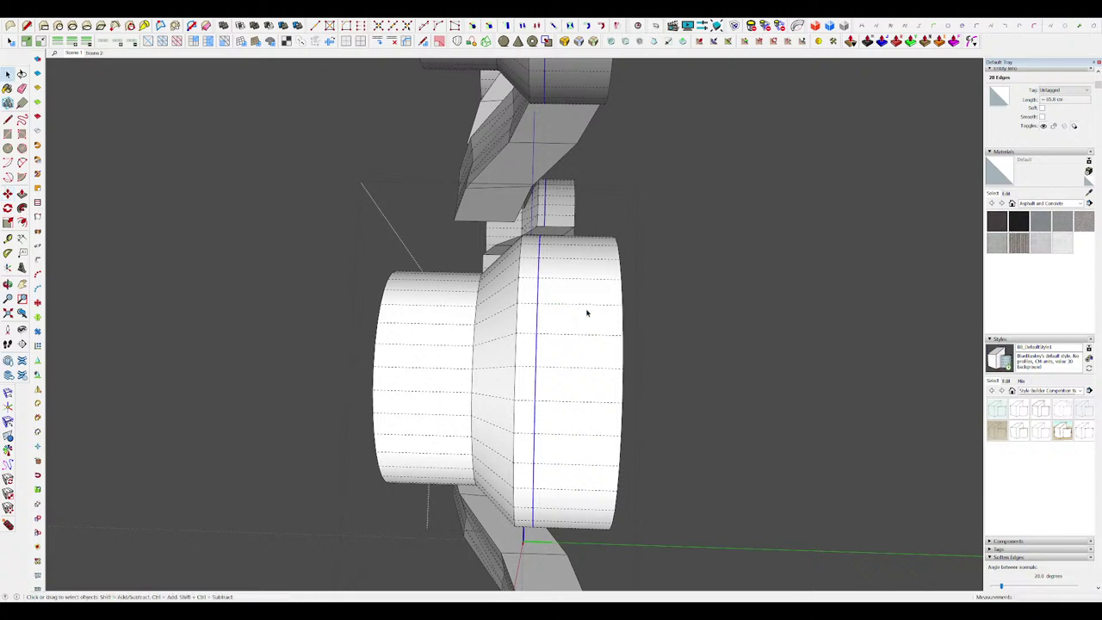
{"action": "left_click", "coordinate": [577, 280]}
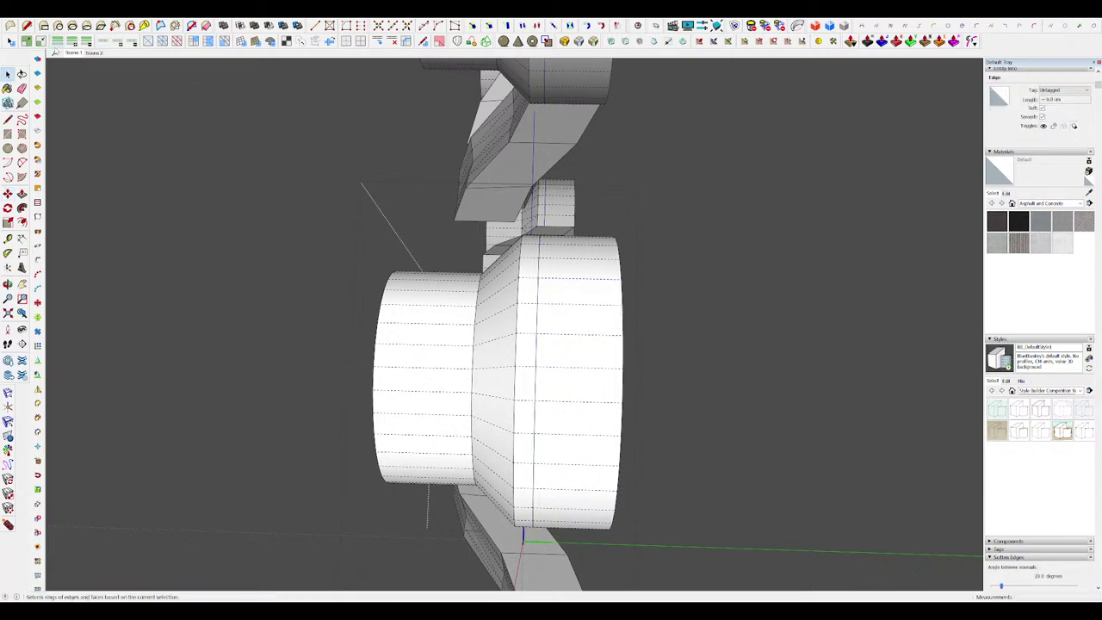
{"action": "left_click", "coordinate": [580, 278]}
{"action": "key", "text": "alt+h"}
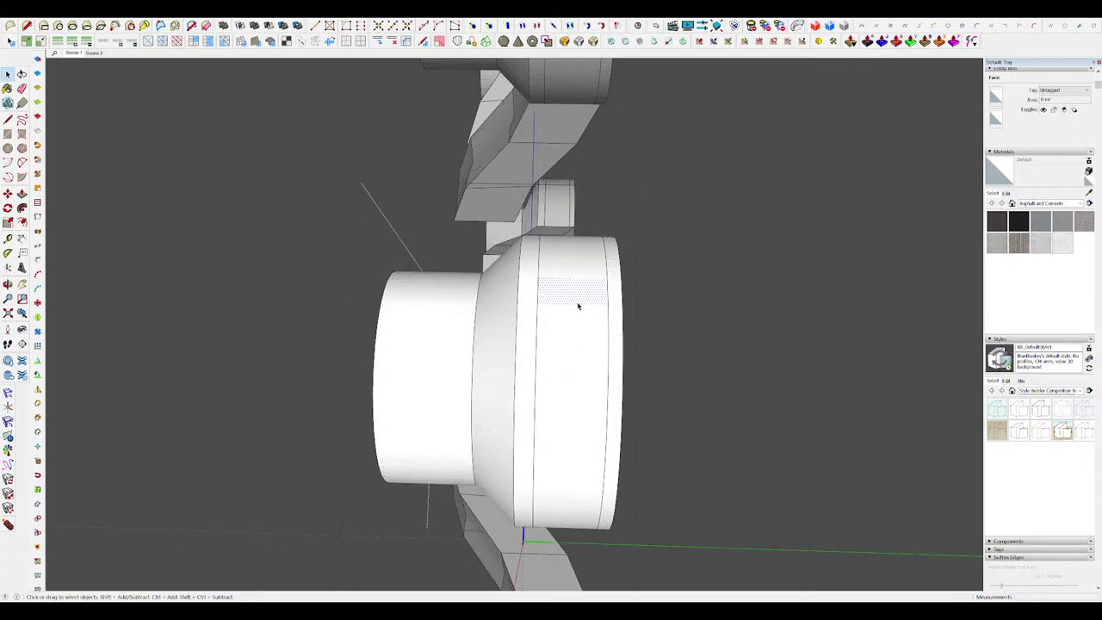
{"action": "left_click", "coordinate": [578, 305]}
{"action": "middle_click_drag", "start_coordinate": [578, 305], "coordinate": [629, 251]}
Step: Scale the marked band about its centre, then reselect it with its border edges
{"action": "key", "text": "s"}
{"action": "left_click_drag", "start_coordinate": [622, 198], "coordinate": [627, 177]}
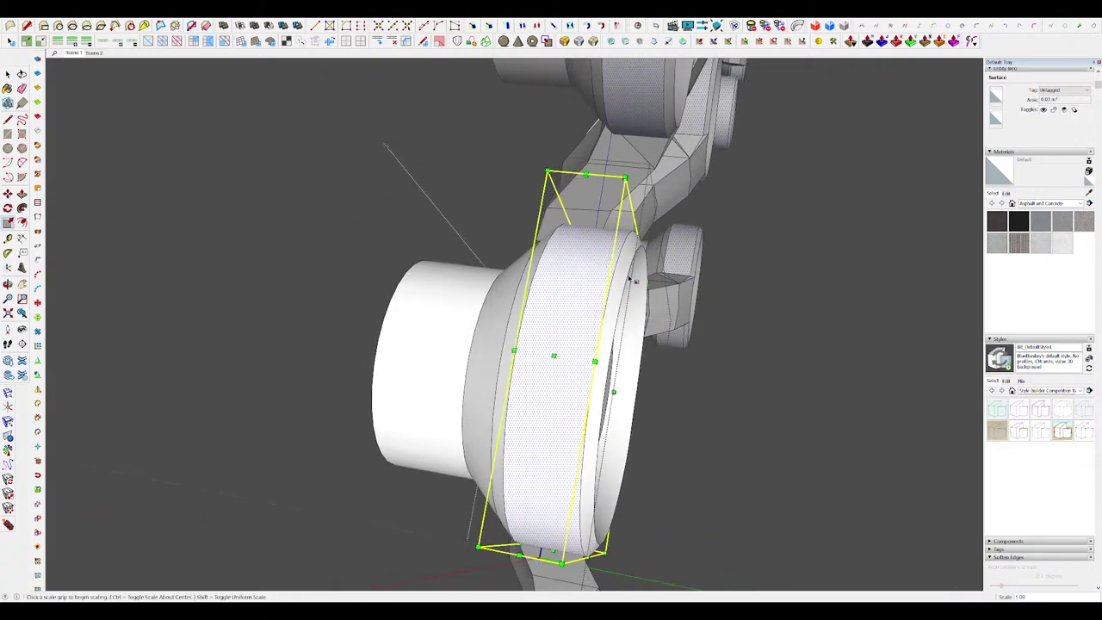
{"action": "key", "text": "space"}
{"action": "key", "text": "space"}
{"action": "left_click", "coordinate": [614, 258]}
{"action": "key", "text": "m"}
{"action": "key", "text": "space"}
{"action": "left_click", "coordinate": [614, 258]}
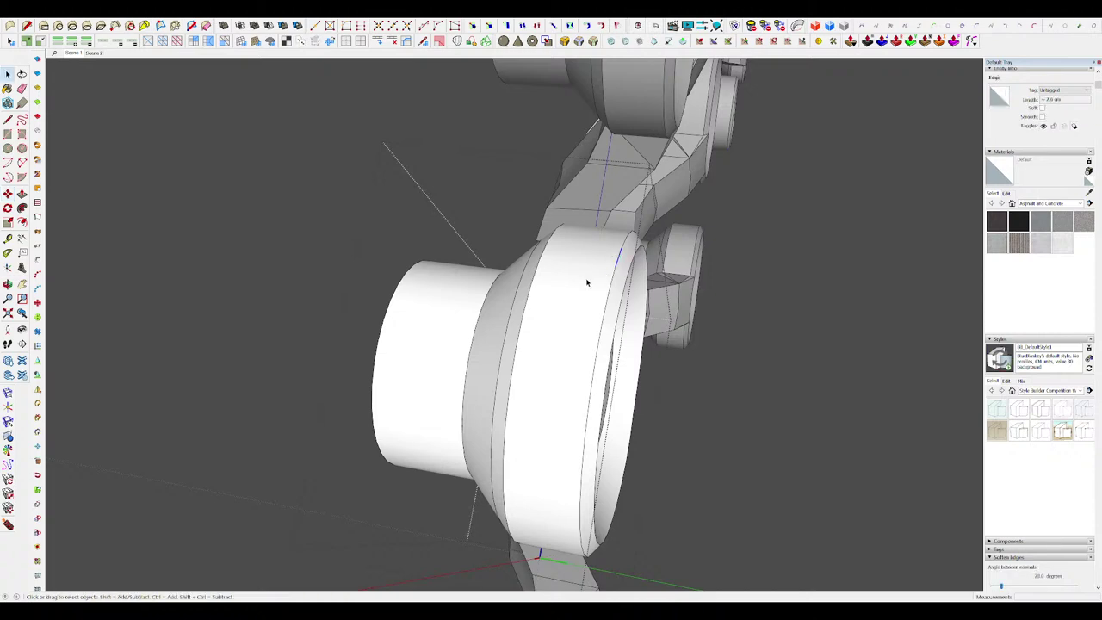
{"action": "double_click", "coordinate": [588, 281]}
{"action": "middle_click_drag", "start_coordinate": [588, 282], "coordinate": [666, 310]}
Step: Narrow the band's width and scale it up again about its centre
{"action": "key", "text": "s"}
{"action": "middle_click_drag", "start_coordinate": [626, 362], "coordinate": [674, 408]}
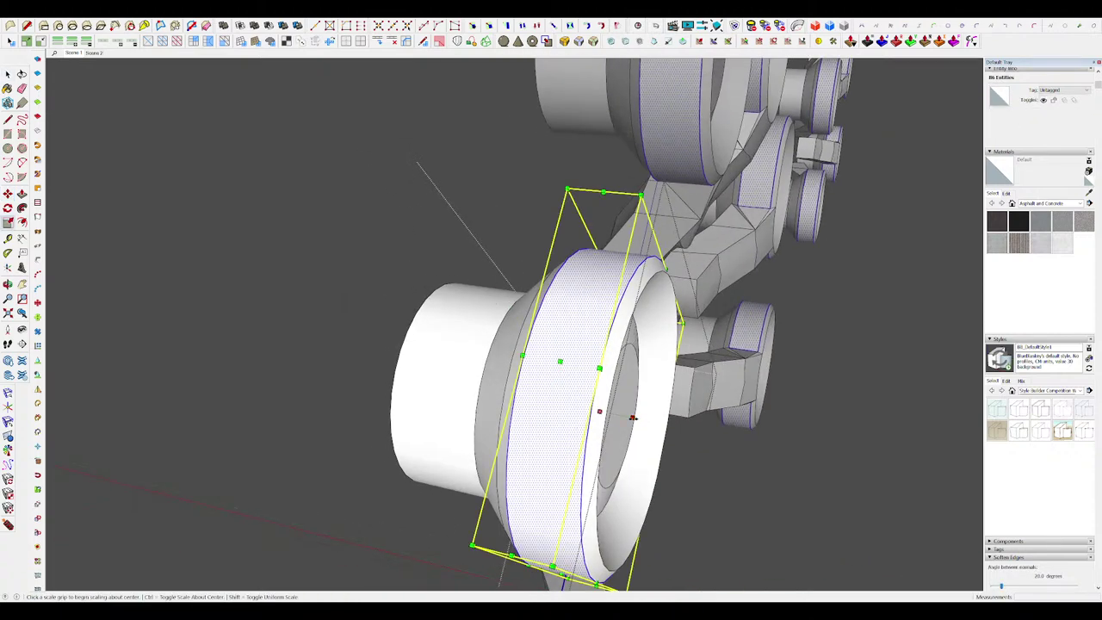
{"action": "left_click_drag", "start_coordinate": [632, 417], "coordinate": [619, 414], "text": "ctrl"}
{"action": "middle_click_drag", "start_coordinate": [621, 378], "coordinate": [568, 284]}
{"action": "scroll", "coordinate": [593, 267], "scroll_direction": "down", "scroll_amount": 3}
{"action": "scroll", "coordinate": [611, 260], "scroll_direction": "up", "scroll_amount": 2}
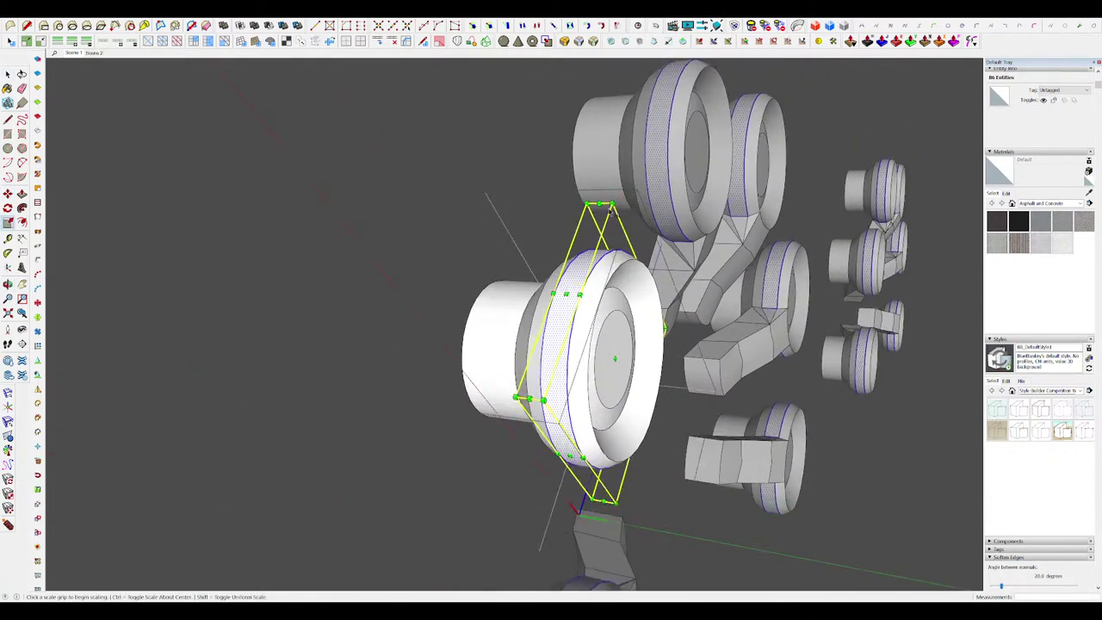
{"action": "left_click_drag", "start_coordinate": [612, 204], "coordinate": [612, 192], "text": "ctrl"}
{"action": "middle_click_drag", "start_coordinate": [612, 191], "coordinate": [551, 256]}
Step: Close the bolt group's editing and view the whole mech assembly again
{"action": "key", "text": "i"}
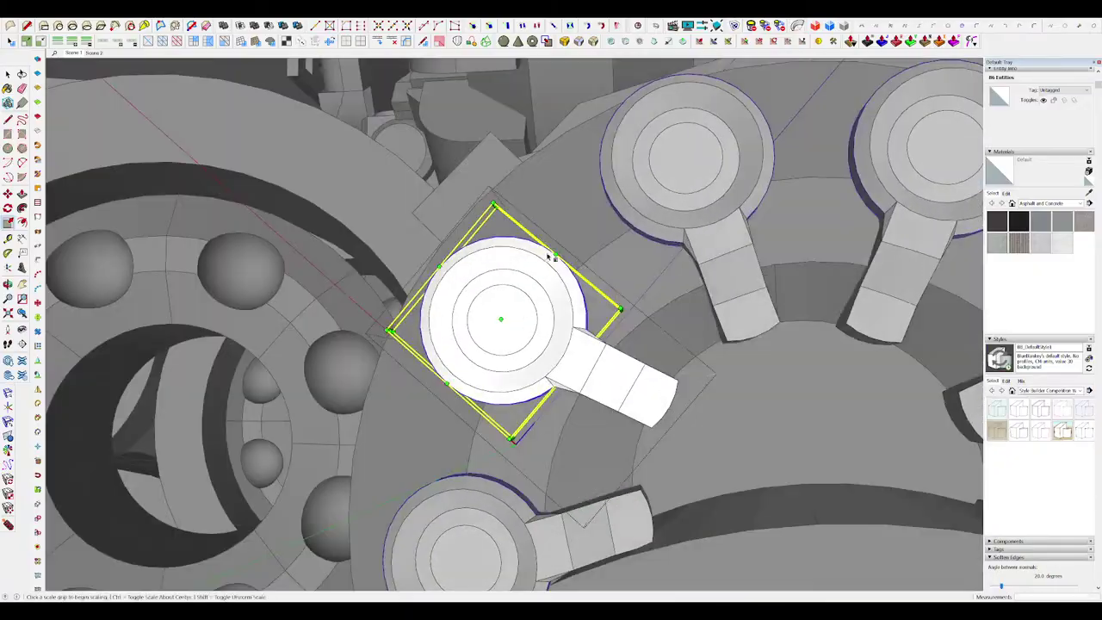
{"action": "scroll", "coordinate": [531, 212], "scroll_direction": "down", "scroll_amount": 5}
{"action": "key", "text": "space"}
{"action": "left_click", "coordinate": [531, 212]}
{"action": "middle_click_drag", "start_coordinate": [531, 215], "coordinate": [619, 296]}
{"action": "scroll", "coordinate": [597, 320], "scroll_direction": "down", "scroll_amount": 3}
{"action": "scroll", "coordinate": [586, 330], "scroll_direction": "up", "scroll_amount": 2}
{"action": "scroll", "coordinate": [701, 301], "scroll_direction": "down", "scroll_amount": 2}
{"action": "scroll", "coordinate": [586, 330], "scroll_direction": "up", "scroll_amount": 1}
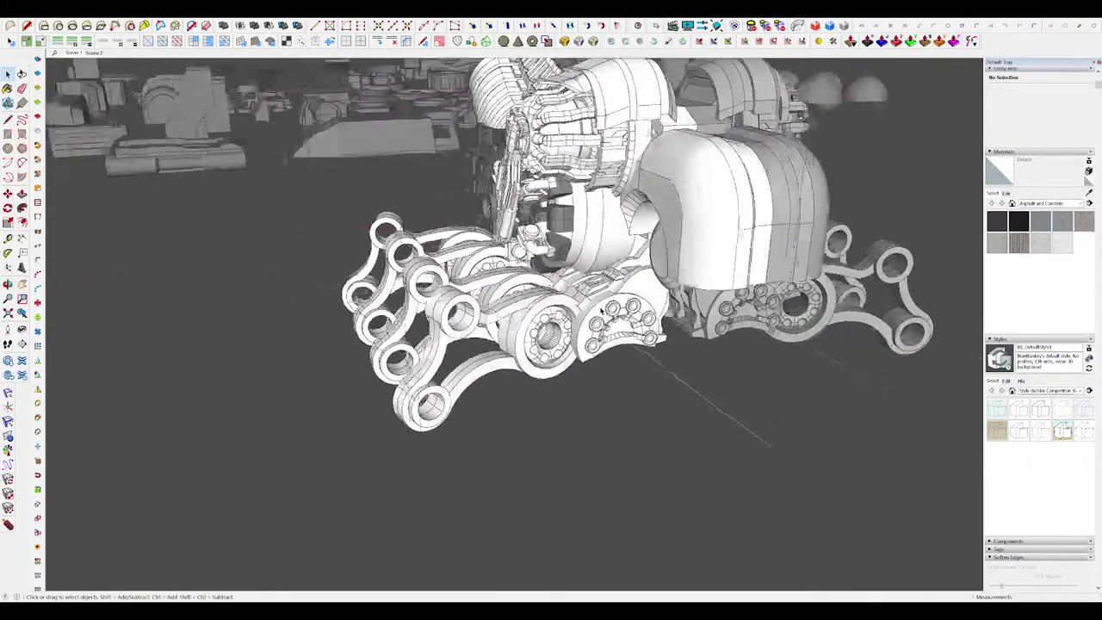
Step: Delete the recessed face inside the hub opening of the front housing
{"action": "scroll", "coordinate": [625, 291], "scroll_direction": "up", "scroll_amount": 2}
{"action": "scroll", "coordinate": [645, 284], "scroll_direction": "up", "scroll_amount": 5}
{"action": "left_click", "coordinate": [663, 241]}
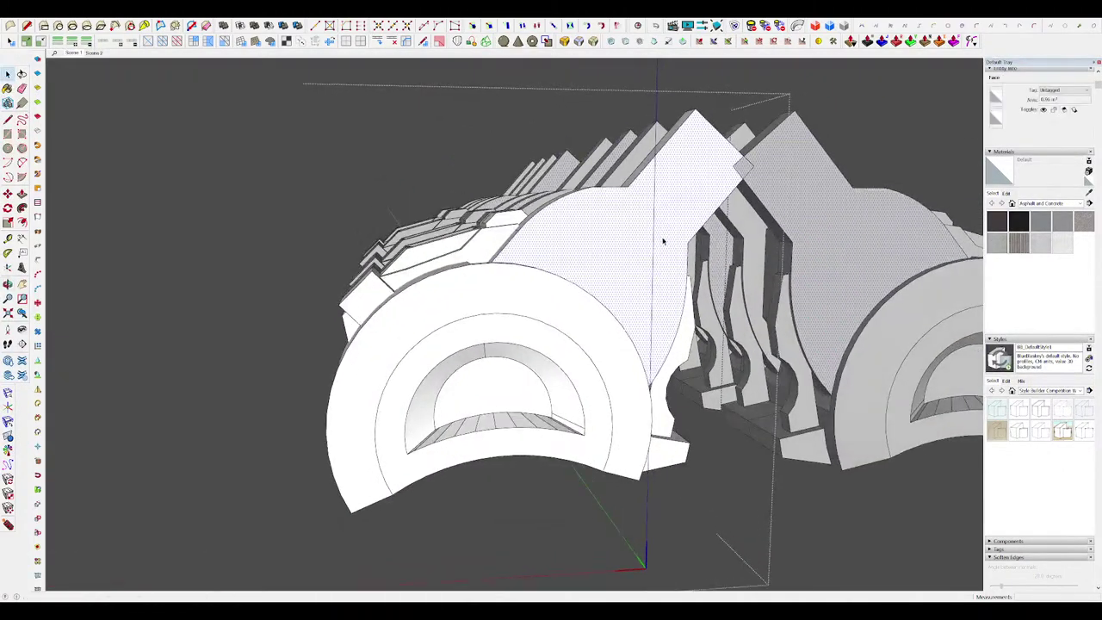
{"action": "middle_click_drag", "start_coordinate": [720, 168], "coordinate": [597, 247]}
{"action": "key", "text": "p"}
{"action": "key", "text": "space"}
{"action": "middle_click_drag", "start_coordinate": [616, 289], "coordinate": [643, 151]}
{"action": "scroll", "coordinate": [644, 210], "scroll_direction": "up", "scroll_amount": 4}
{"action": "left_click", "coordinate": [622, 212]}
{"action": "key", "text": "Delete"}
Step: Round off the selected arc edges of the curved housing with Round Corner
{"action": "middle_click_drag", "start_coordinate": [622, 213], "coordinate": [668, 388]}
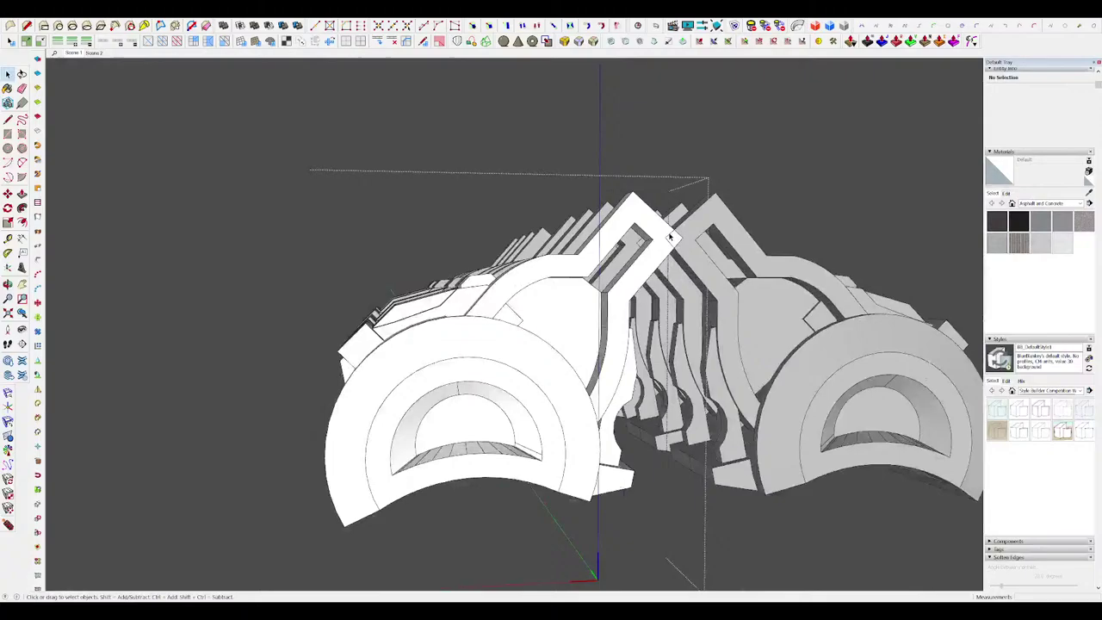
{"action": "scroll", "coordinate": [671, 237], "scroll_direction": "up", "scroll_amount": 3}
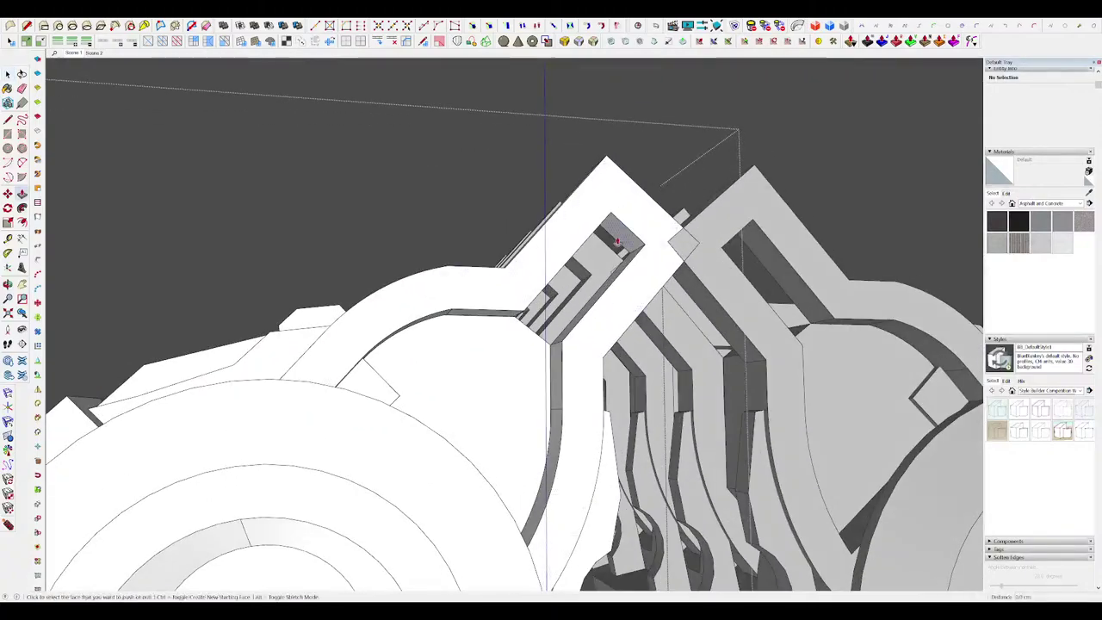
{"action": "scroll", "coordinate": [663, 207], "scroll_direction": "up", "scroll_amount": 2}
{"action": "key", "text": "e"}
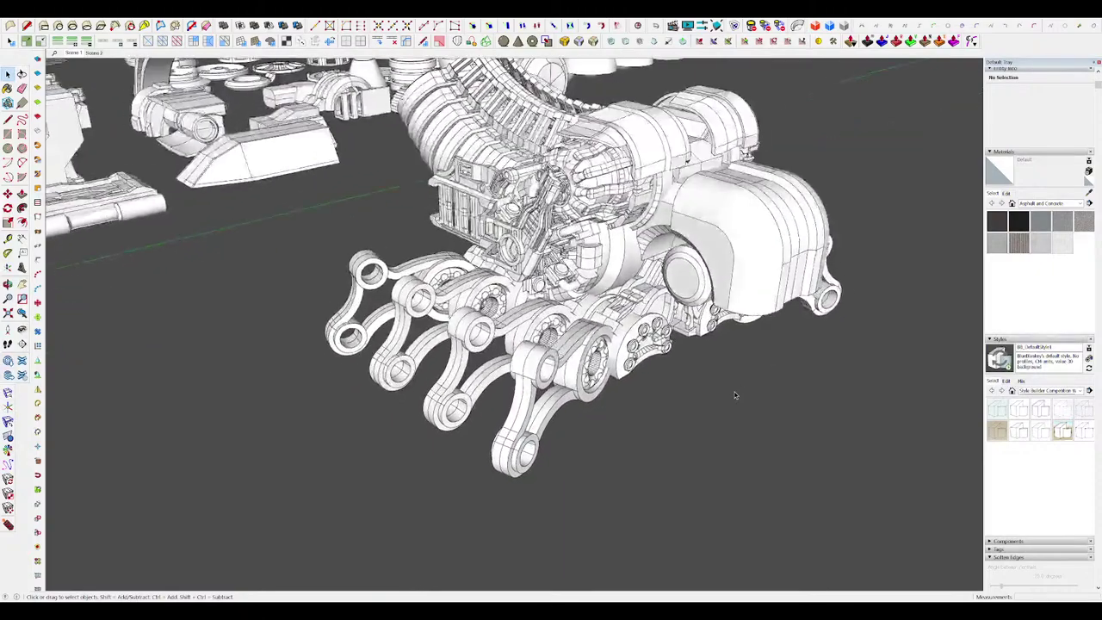
{"action": "left_click", "coordinate": [629, 271]}
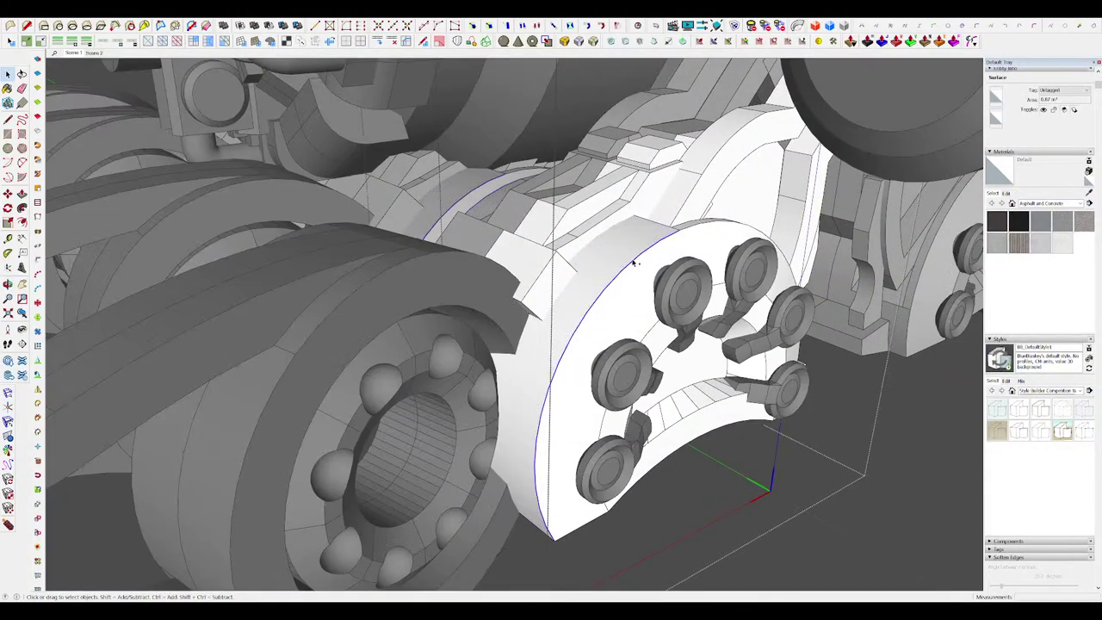
{"action": "mouse_move", "coordinate": [602, 258]}
{"action": "middle_mouse_down"}
{"action": "mouse_move", "coordinate": [663, 177]}
{"action": "mouse_move", "coordinate": [566, 285]}
{"action": "middle_mouse_up"}
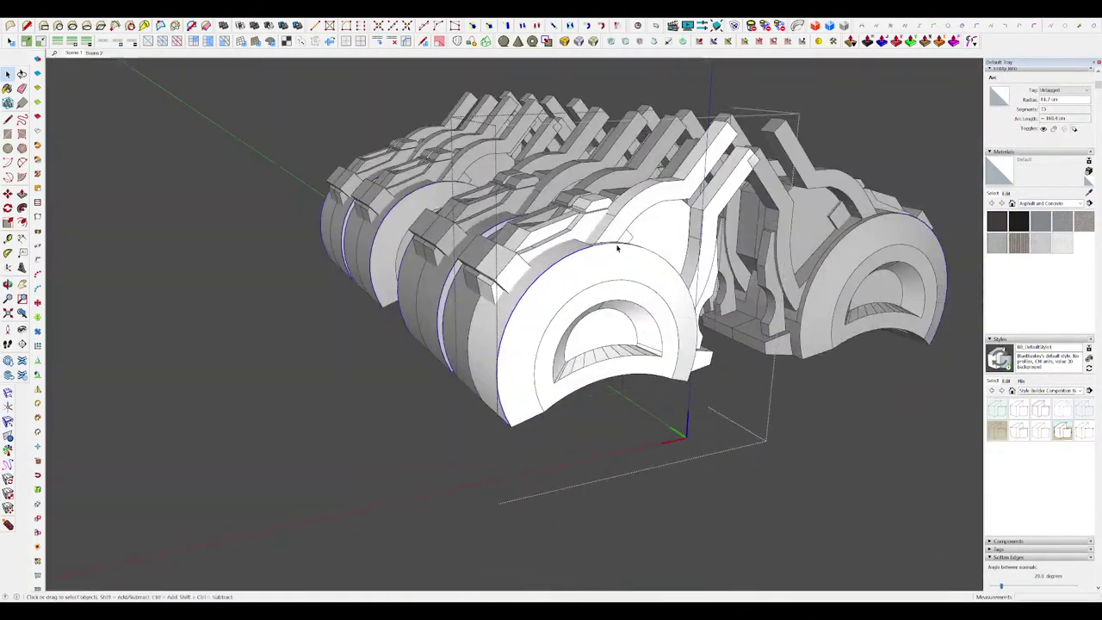
{"action": "scroll", "coordinate": [560, 335], "scroll_direction": "up", "scroll_amount": 5}
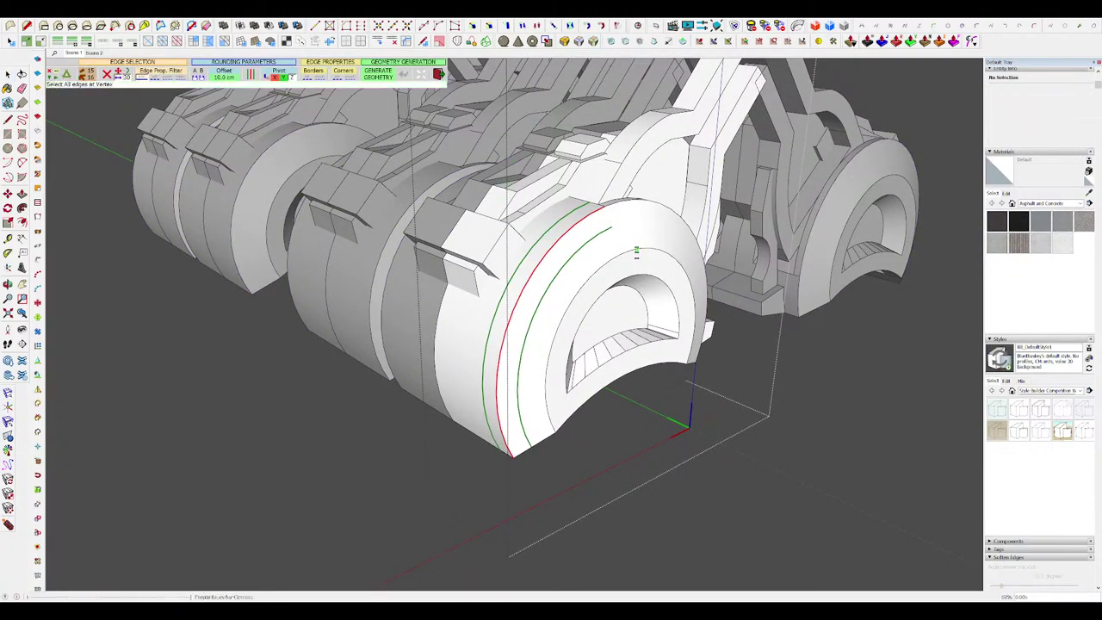
{"action": "key", "text": "Return"}
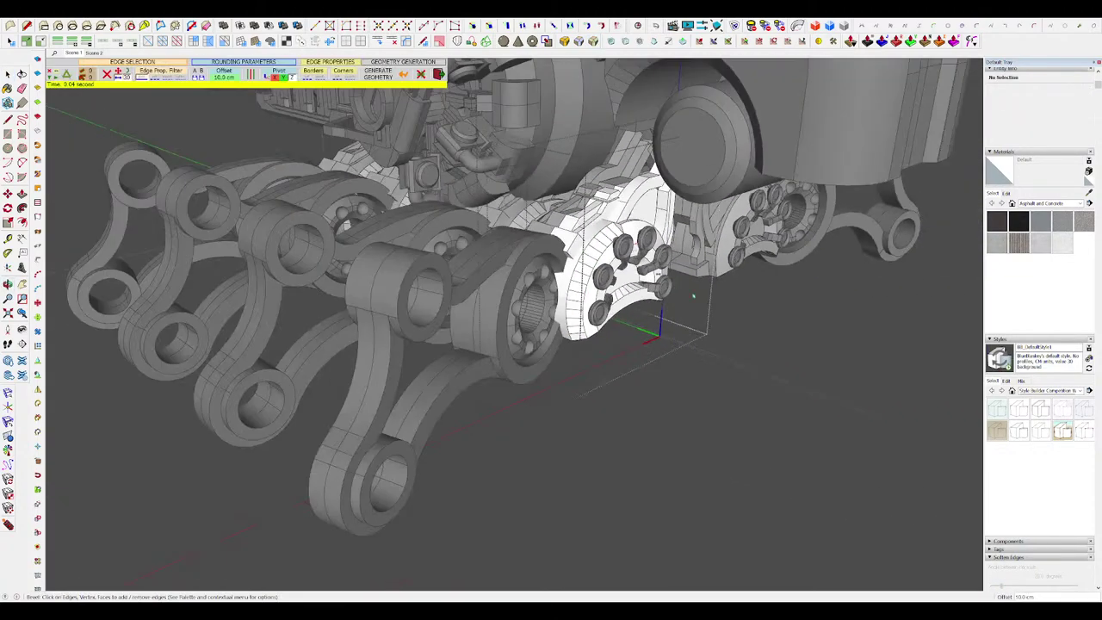
{"action": "key", "text": "space"}
Step: Test a Push/Pull on a small face on the housing top, then undo it
{"action": "middle_click_drag", "start_coordinate": [693, 295], "coordinate": [522, 315]}
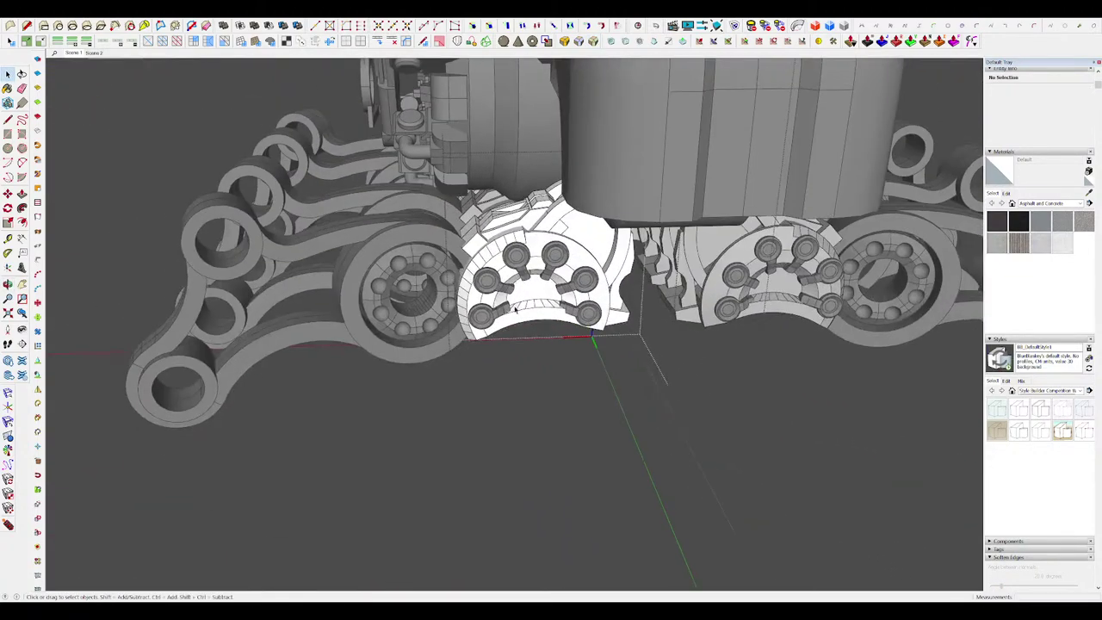
{"action": "scroll", "coordinate": [534, 297], "scroll_direction": "up", "scroll_amount": 5}
{"action": "middle_click_drag", "start_coordinate": [542, 267], "coordinate": [575, 251]}
{"action": "key", "text": "j"}
{"action": "scroll", "coordinate": [577, 250], "scroll_direction": "up", "scroll_amount": 10}
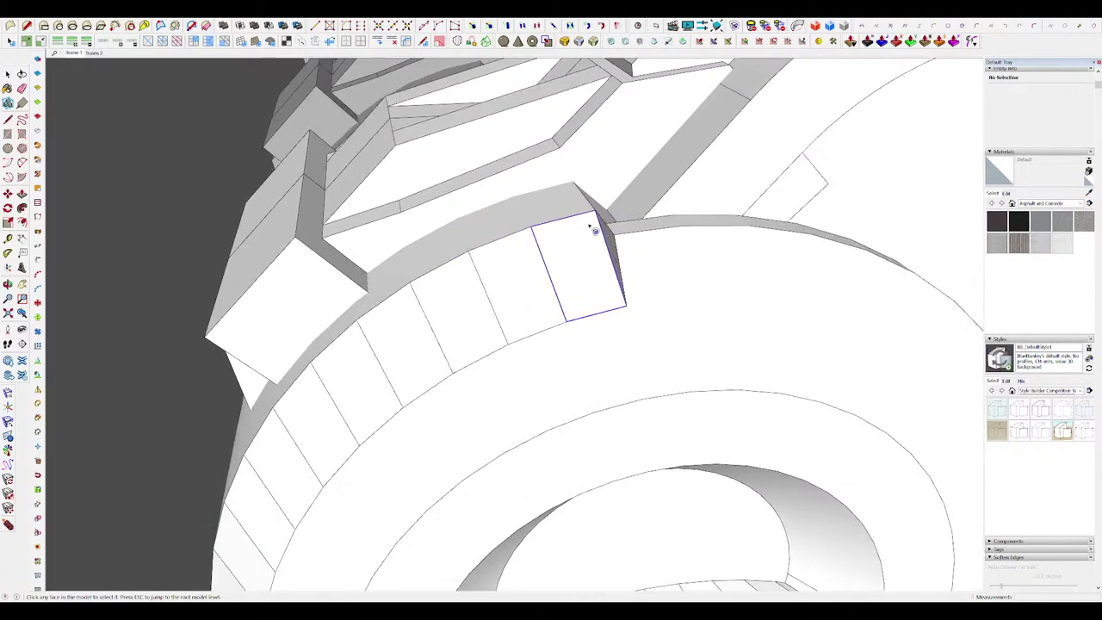
{"action": "left_click", "coordinate": [602, 239]}
{"action": "key", "text": "p"}
{"action": "left_click", "coordinate": [605, 234]}
{"action": "middle_click_drag", "start_coordinate": [602, 250], "coordinate": [555, 259]}
{"action": "key", "text": "space"}
Step: Erase an edge of the notch, undo the erase, and zoom back out
{"action": "key", "text": "l"}
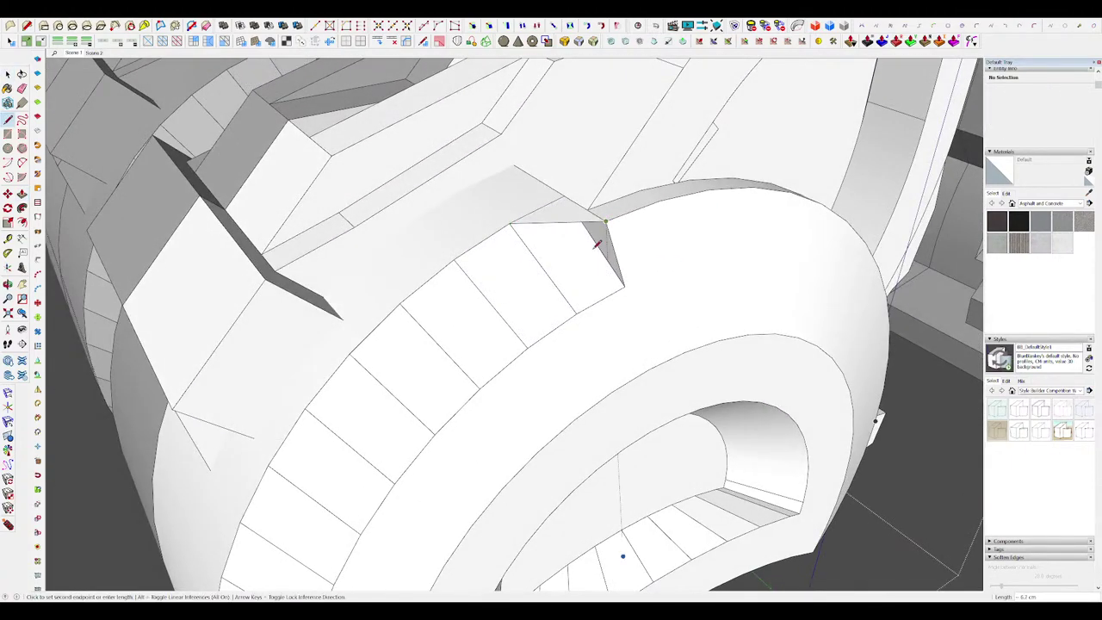
{"action": "mouse_move", "coordinate": [592, 294]}
{"action": "middle_mouse_down"}
{"action": "mouse_move", "coordinate": [605, 285]}
{"action": "mouse_move", "coordinate": [593, 261]}
{"action": "mouse_move", "coordinate": [603, 288]}
{"action": "mouse_move", "coordinate": [616, 250]}
{"action": "mouse_move", "coordinate": [582, 269]}
{"action": "mouse_move", "coordinate": [853, 377]}
{"action": "mouse_move", "coordinate": [667, 390]}
{"action": "middle_mouse_up"}
{"action": "key", "text": "e"}
{"action": "left_click", "coordinate": [612, 250]}
{"action": "key", "text": "ctrl+z"}
{"action": "key", "text": "ctrl+z"}
{"action": "scroll", "coordinate": [592, 245], "scroll_direction": "down", "scroll_amount": 10}
{"action": "key", "text": "space"}
{"action": "scroll", "coordinate": [724, 354], "scroll_direction": "down", "scroll_amount": 3}
{"action": "middle_click_drag", "start_coordinate": [723, 355], "coordinate": [743, 386]}
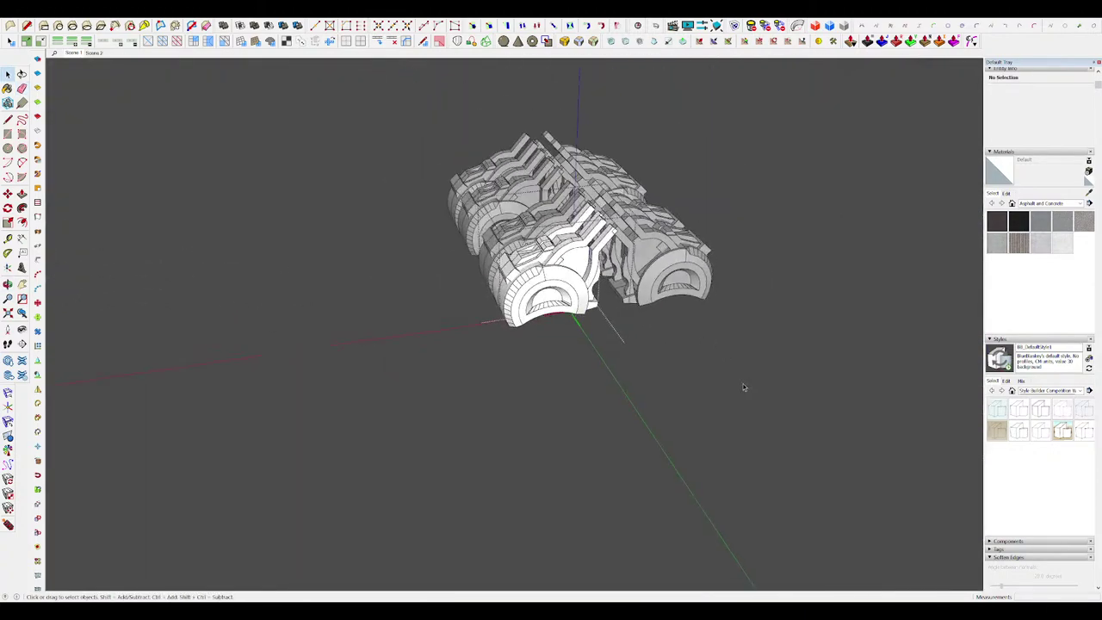
{"action": "scroll", "coordinate": [743, 386], "scroll_direction": "up", "scroll_amount": 10}
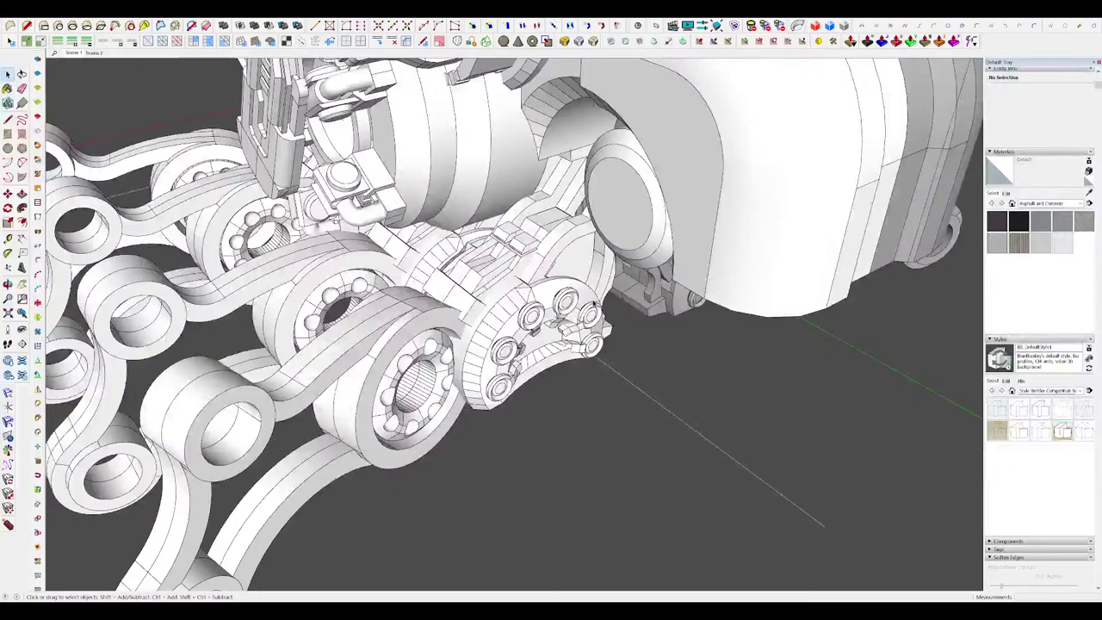
{"action": "scroll", "coordinate": [575, 262], "scroll_direction": "up", "scroll_amount": 4}
{"action": "double_click", "coordinate": [589, 255]}
{"action": "scroll", "coordinate": [591, 253], "scroll_direction": "up", "scroll_amount": 4}
{"action": "left_click", "coordinate": [590, 253]}
{"action": "middle_click_drag", "start_coordinate": [578, 263], "coordinate": [430, 282]}
{"action": "key", "text": "p"}
{"action": "mouse_move", "coordinate": [542, 280]}
{"action": "middle_mouse_down"}
{"action": "mouse_move", "coordinate": [556, 246]}
{"action": "mouse_move", "coordinate": [618, 225]}
{"action": "middle_mouse_up"}
{"action": "key", "text": "f"}
{"action": "left_click", "coordinate": [603, 236]}
{"action": "key", "text": "p"}
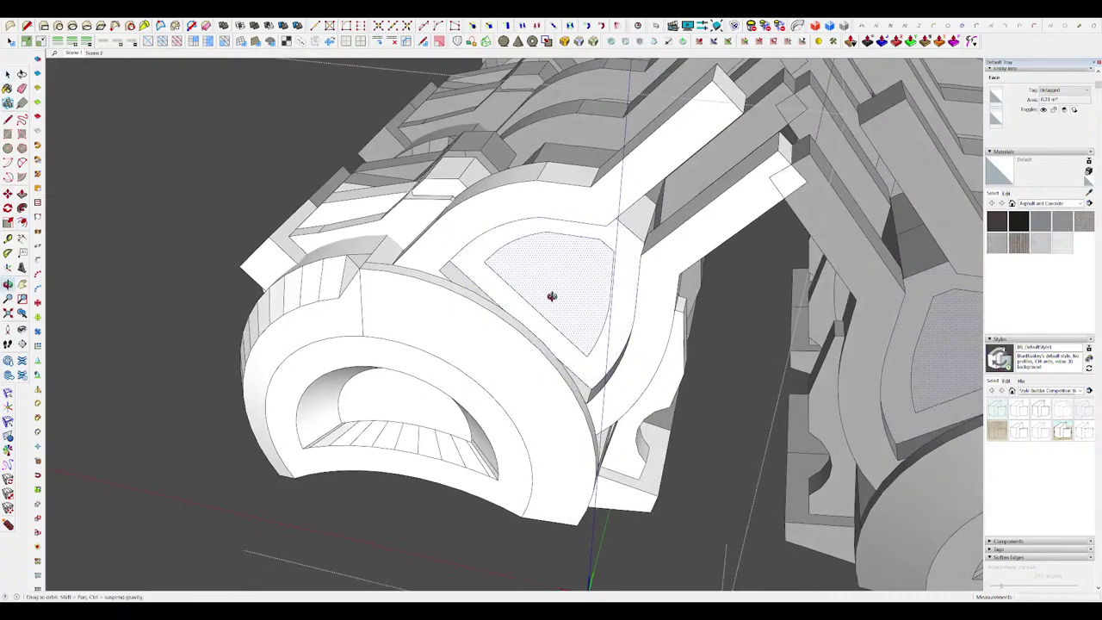
{"action": "scroll", "coordinate": [551, 295], "scroll_direction": "up", "scroll_amount": 5}
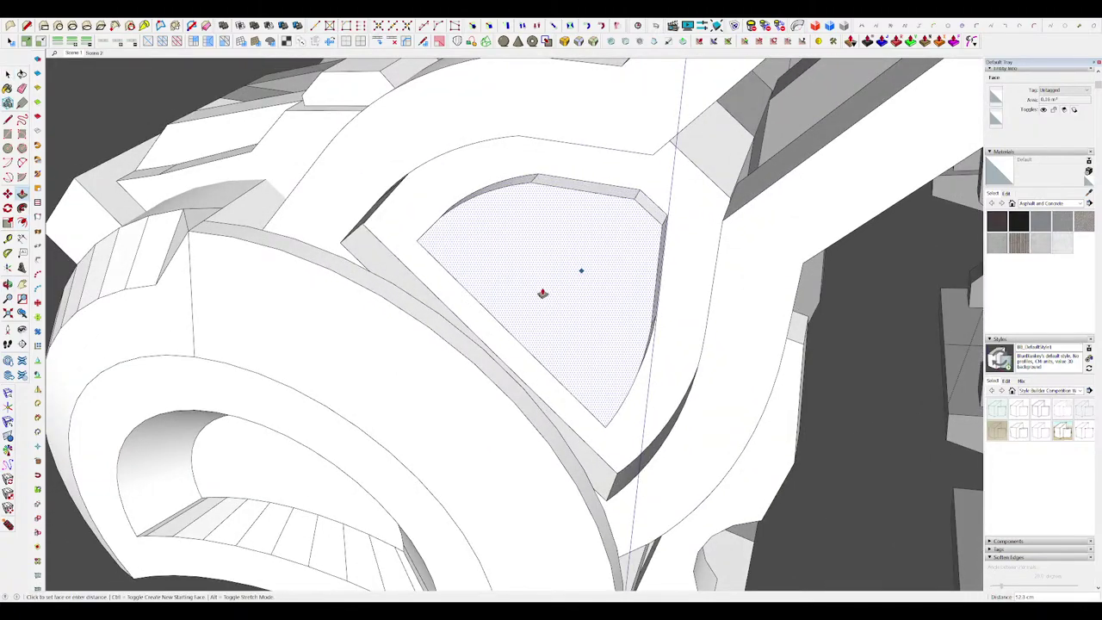
{"action": "scroll", "coordinate": [558, 285], "scroll_direction": "down", "scroll_amount": 3}
{"action": "middle_click_drag", "start_coordinate": [565, 278], "coordinate": [505, 249]}
{"action": "scroll", "coordinate": [525, 280], "scroll_direction": "up", "scroll_amount": 2}
{"action": "middle_click_drag", "start_coordinate": [534, 292], "coordinate": [474, 213]}
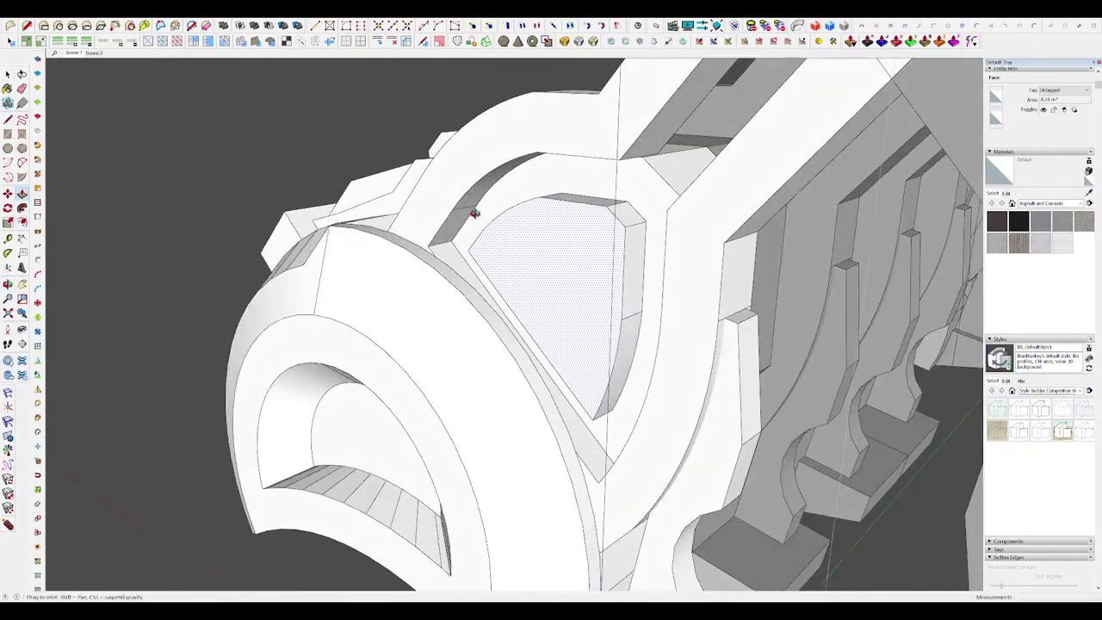
{"action": "scroll", "coordinate": [533, 241], "scroll_direction": "up", "scroll_amount": 3}
{"action": "middle_click_drag", "start_coordinate": [559, 249], "coordinate": [539, 445]}
{"action": "left_click", "coordinate": [539, 446]}
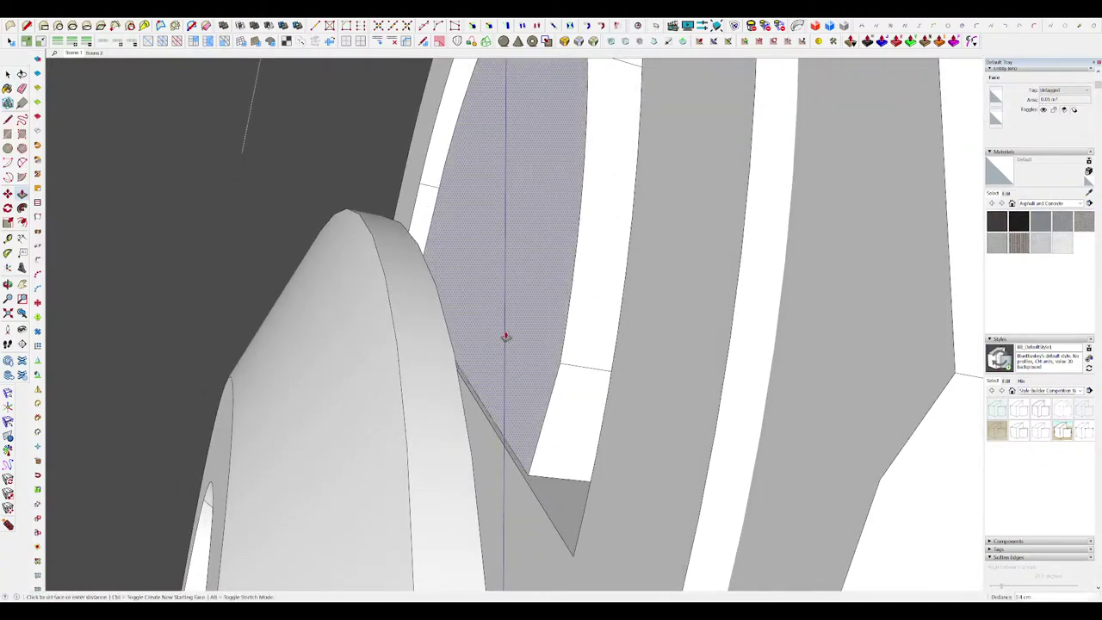
{"action": "left_click", "coordinate": [506, 339]}
{"action": "middle_click_drag", "start_coordinate": [506, 339], "coordinate": [608, 328]}
{"action": "scroll", "coordinate": [568, 337], "scroll_direction": "down", "scroll_amount": 5}
{"action": "key", "text": "i"}
{"action": "key", "text": "i"}
{"action": "scroll", "coordinate": [594, 335], "scroll_direction": "down", "scroll_amount": 4}
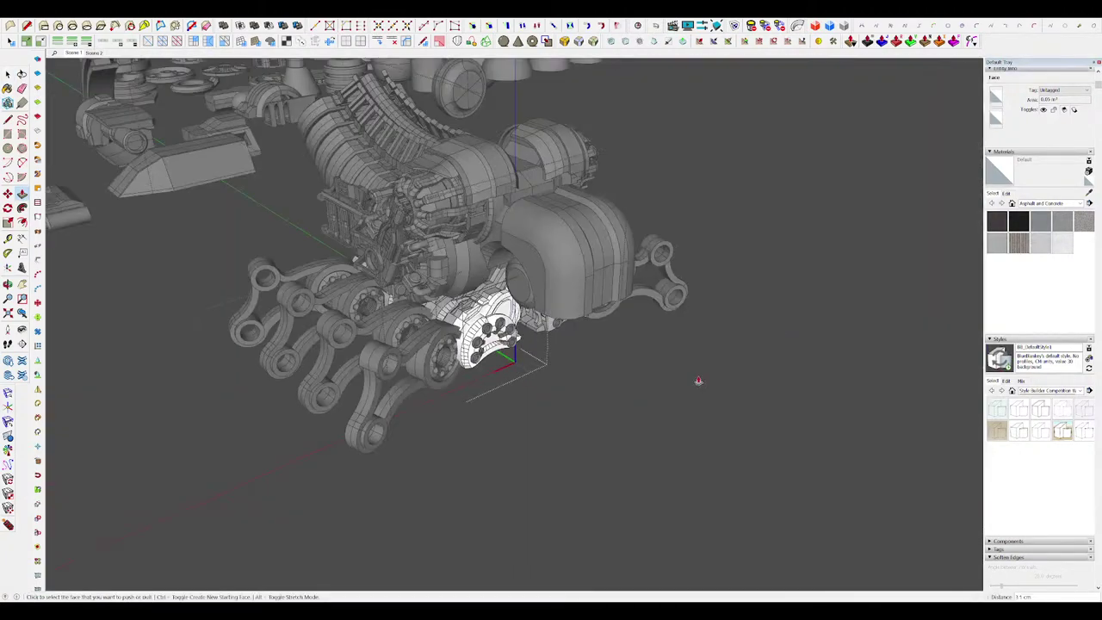
{"action": "key", "text": "space"}
{"action": "middle_click_drag", "start_coordinate": [697, 376], "coordinate": [781, 354]}
{"action": "left_click", "coordinate": [704, 374]}
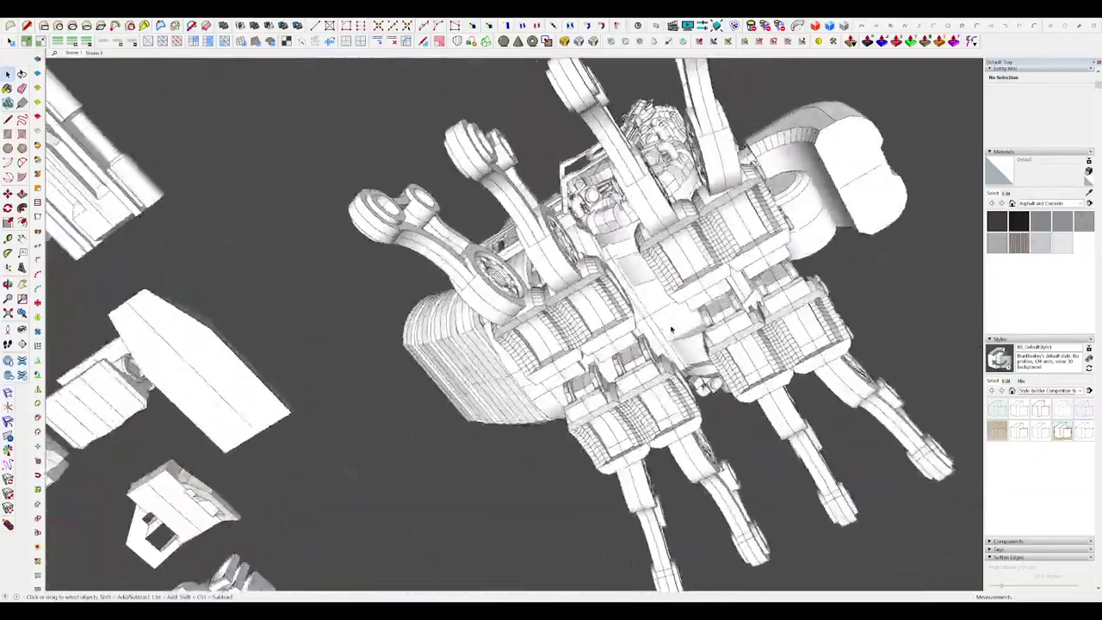
Step: Open the left half for editing and view the gap between the housings
{"action": "mouse_move", "coordinate": [672, 328]}
{"action": "middle_mouse_down"}
{"action": "mouse_move", "coordinate": [649, 364]}
{"action": "mouse_move", "coordinate": [439, 202]}
{"action": "middle_mouse_up"}
{"action": "scroll", "coordinate": [433, 189], "scroll_direction": "up", "scroll_amount": 4}
{"action": "scroll", "coordinate": [433, 190], "scroll_direction": "down", "scroll_amount": 4}
{"action": "mouse_move", "coordinate": [525, 220]}
{"action": "middle_mouse_down"}
{"action": "mouse_move", "coordinate": [566, 288]}
{"action": "mouse_move", "coordinate": [555, 309]}
{"action": "middle_mouse_up"}
{"action": "scroll", "coordinate": [555, 303], "scroll_direction": "up", "scroll_amount": 5}
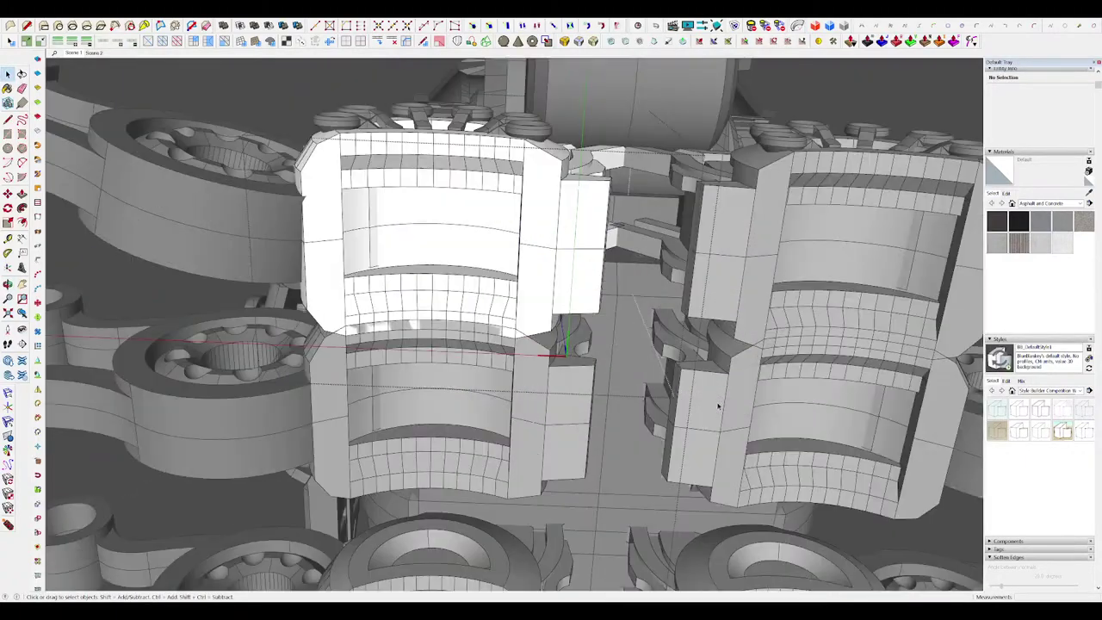
{"action": "left_click", "coordinate": [718, 405]}
{"action": "middle_click_drag", "start_coordinate": [718, 406], "coordinate": [615, 278]}
{"action": "scroll", "coordinate": [614, 278], "scroll_direction": "down", "scroll_amount": 4}
Step: Draw the half-circle plug between the housings and make its pieces one component
{"action": "key", "text": "c"}
{"action": "middle_click_drag", "start_coordinate": [641, 340], "coordinate": [650, 323]}
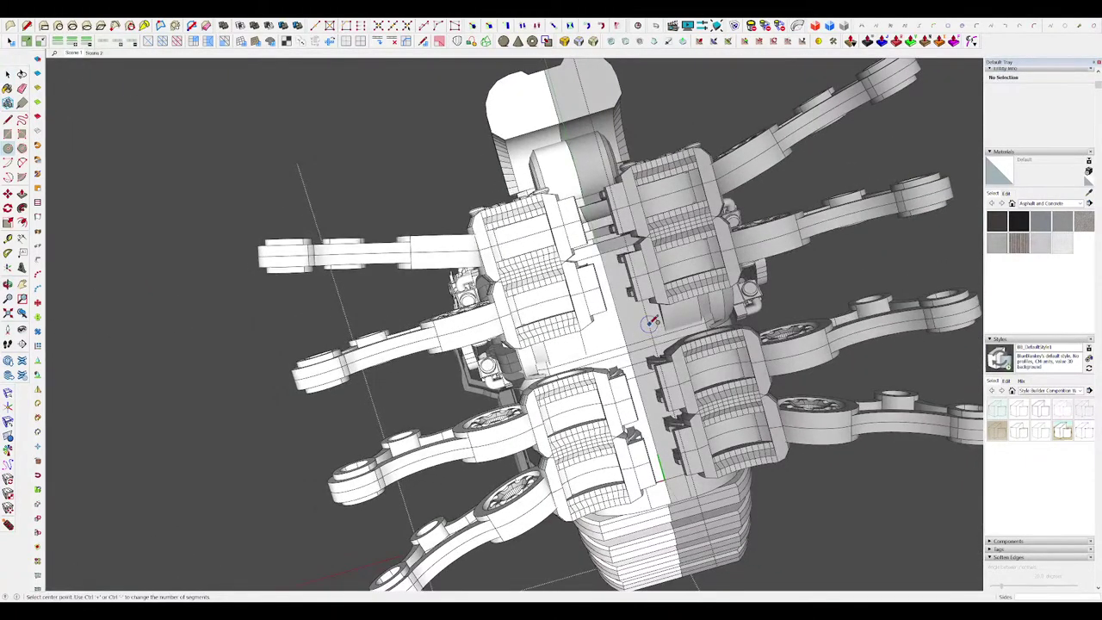
{"action": "scroll", "coordinate": [600, 251], "scroll_direction": "up", "scroll_amount": 2}
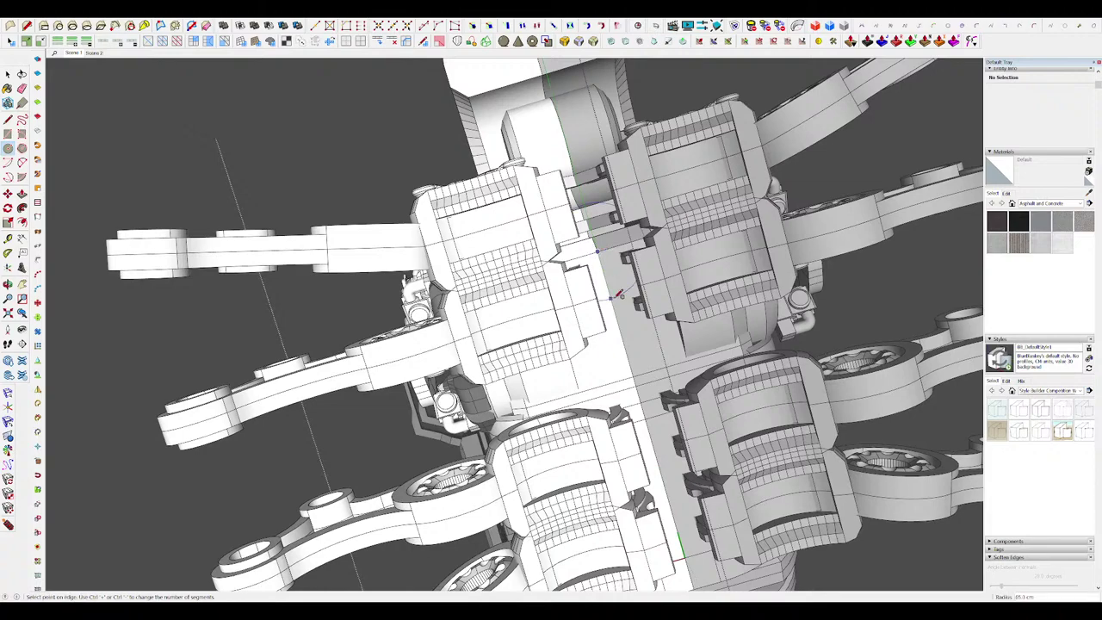
{"action": "key", "text": "space"}
{"action": "middle_click_drag", "start_coordinate": [620, 299], "coordinate": [636, 298]}
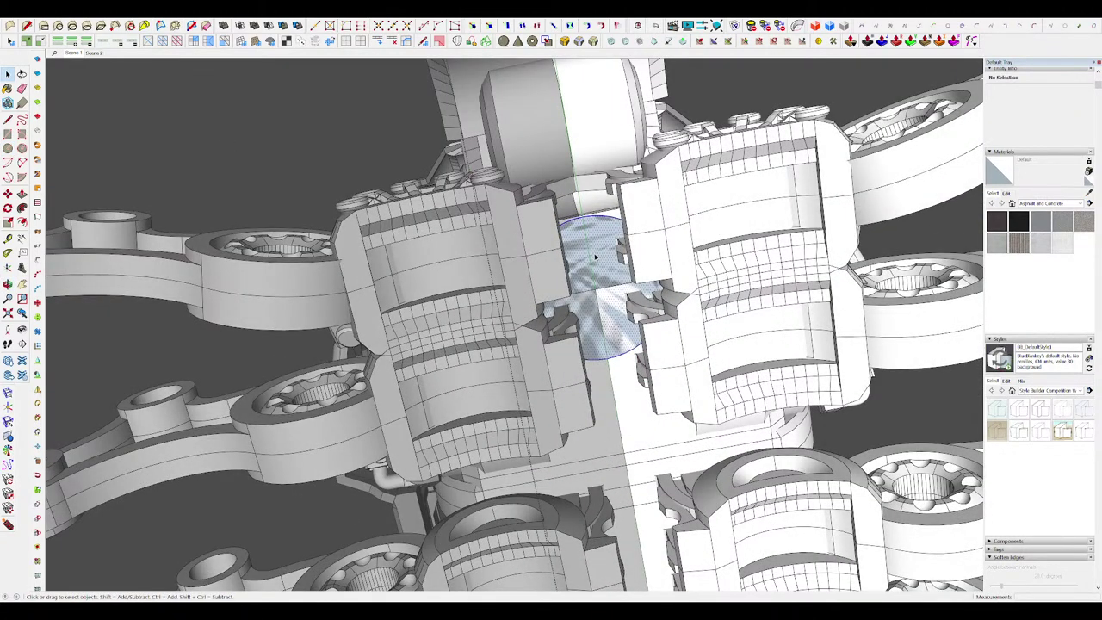
{"action": "left_click", "coordinate": [558, 387]}
{"action": "middle_click_drag", "start_coordinate": [598, 258], "coordinate": [627, 343]}
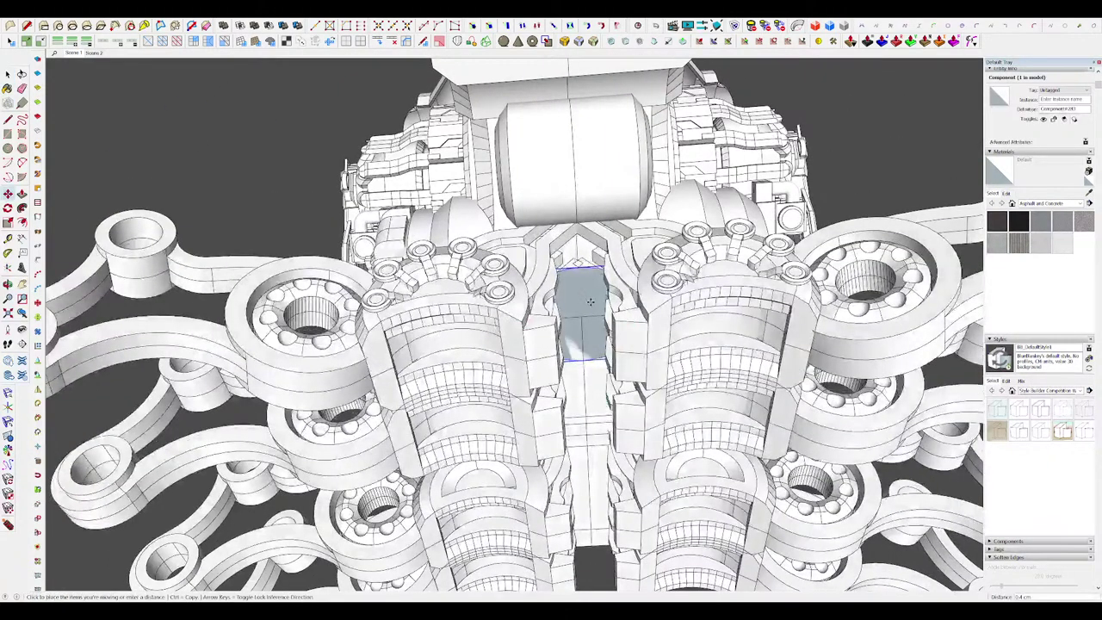
{"action": "key", "text": "p"}
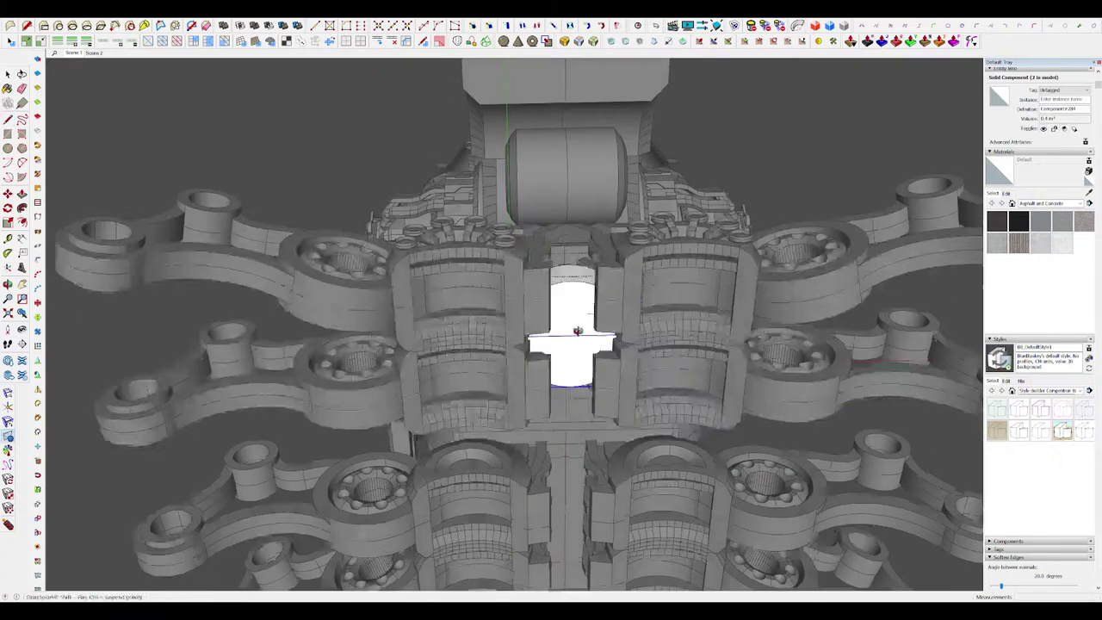
Step: Split the plug's cylinder face with a straight line and Push/Pull it out
{"action": "scroll", "coordinate": [571, 305], "scroll_direction": "down", "scroll_amount": 3}
{"action": "scroll", "coordinate": [569, 301], "scroll_direction": "up", "scroll_amount": 4}
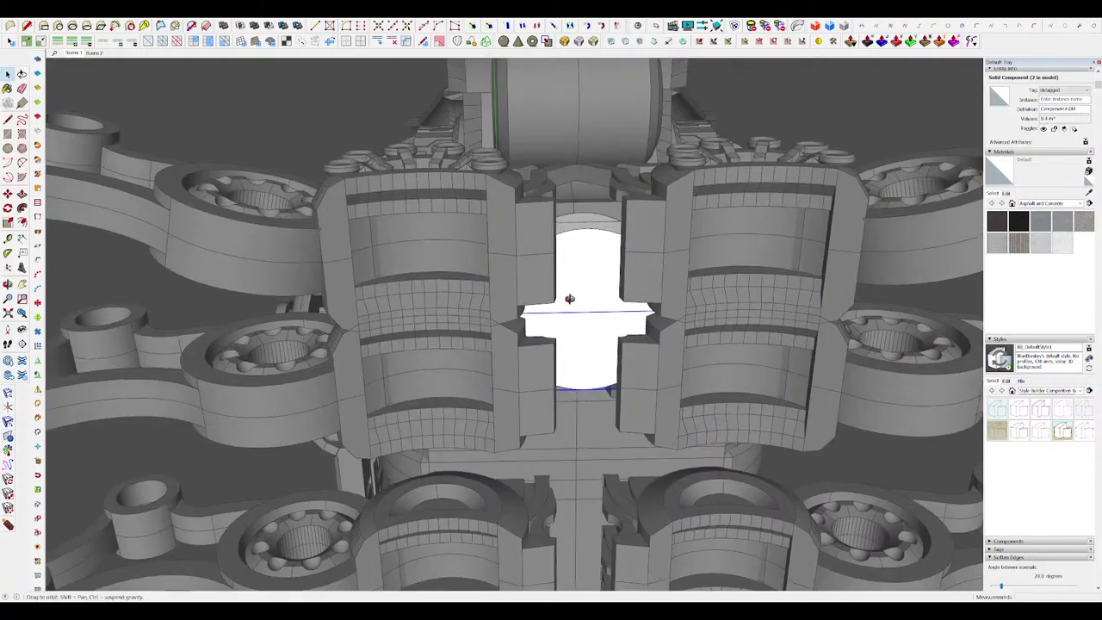
{"action": "scroll", "coordinate": [569, 299], "scroll_direction": "up", "scroll_amount": 3}
{"action": "scroll", "coordinate": [585, 245], "scroll_direction": "down", "scroll_amount": 2}
{"action": "middle_click_drag", "start_coordinate": [565, 238], "coordinate": [587, 288]}
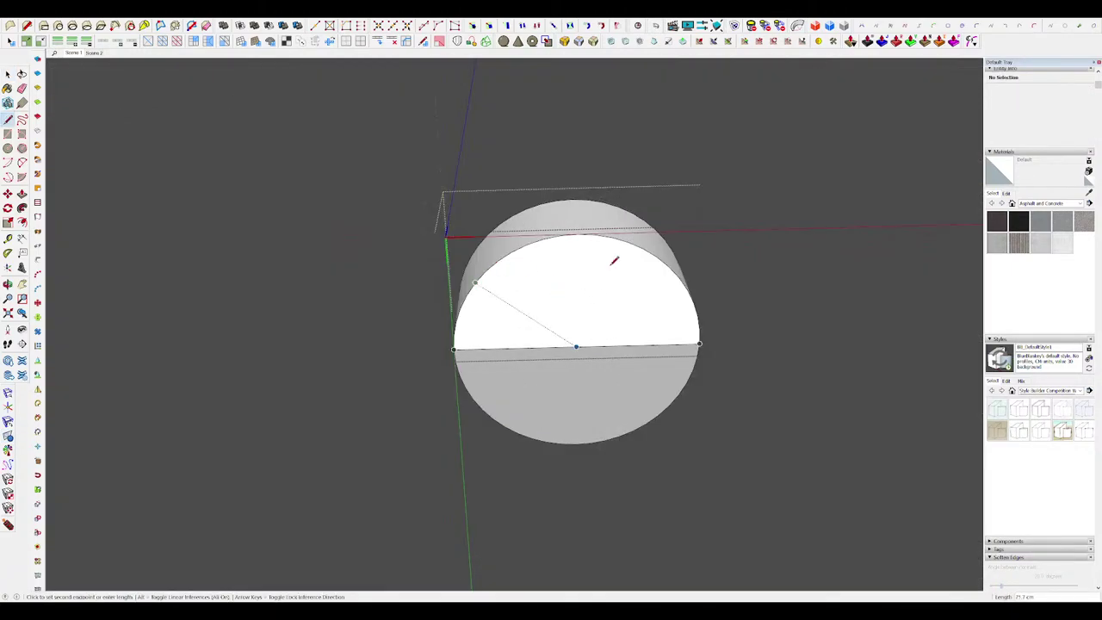
{"action": "left_click", "coordinate": [680, 275]}
{"action": "scroll", "coordinate": [614, 319], "scroll_direction": "down", "scroll_amount": 2}
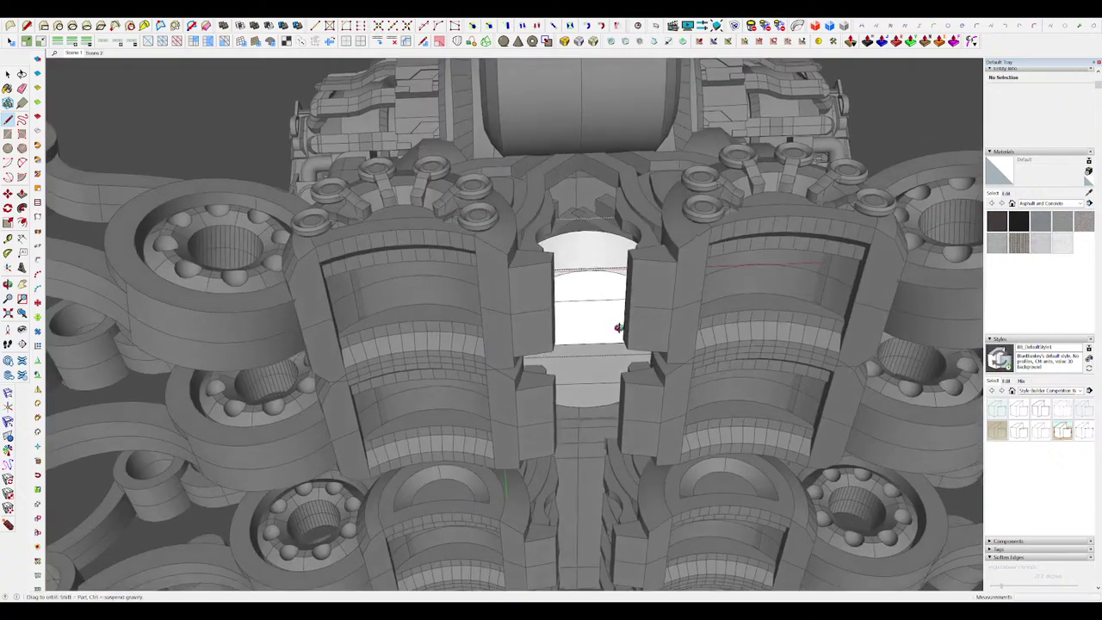
{"action": "scroll", "coordinate": [600, 344], "scroll_direction": "up", "scroll_amount": 2}
{"action": "left_click", "coordinate": [600, 345]}
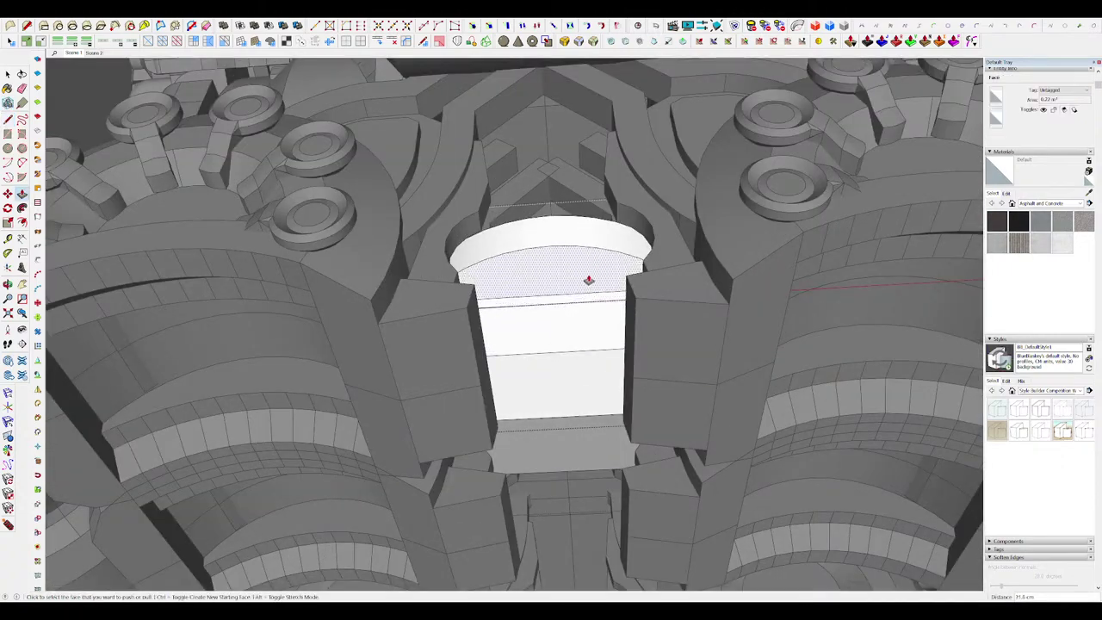
{"action": "left_click", "coordinate": [587, 283]}
{"action": "scroll", "coordinate": [587, 283], "scroll_direction": "down", "scroll_amount": 2}
{"action": "middle_click_drag", "start_coordinate": [588, 283], "coordinate": [609, 272]}
{"action": "scroll", "coordinate": [609, 270], "scroll_direction": "up", "scroll_amount": 4}
Step: Draw a rectangle on the plug's white face and pull it into a tall block
{"action": "key", "text": "space"}
{"action": "key", "text": "r"}
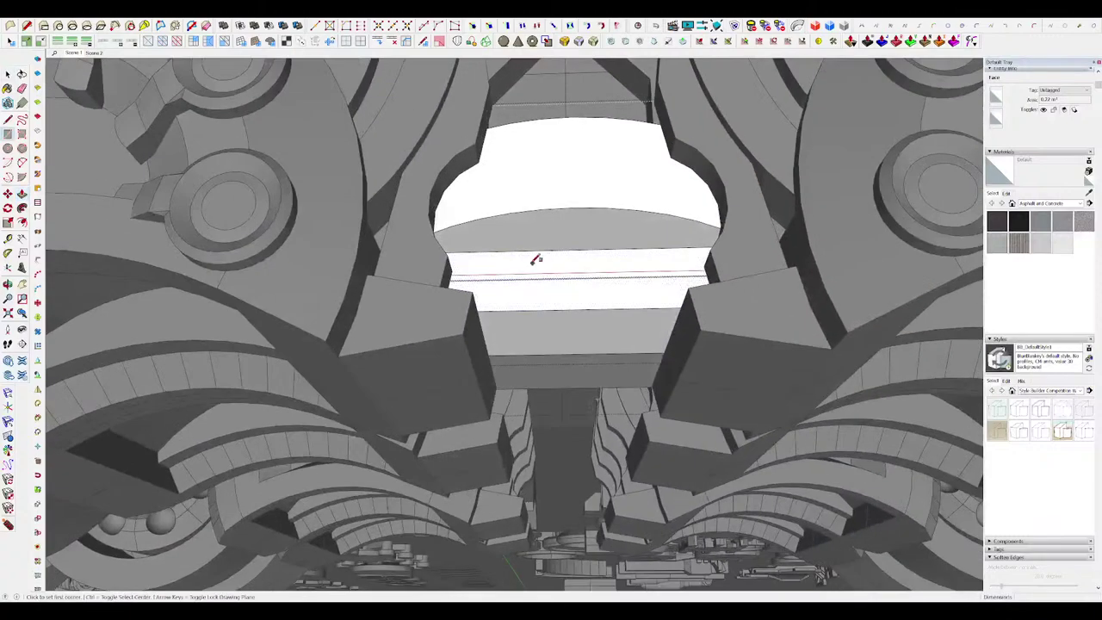
{"action": "left_click", "coordinate": [635, 307]}
{"action": "scroll", "coordinate": [565, 307], "scroll_direction": "down", "scroll_amount": 4}
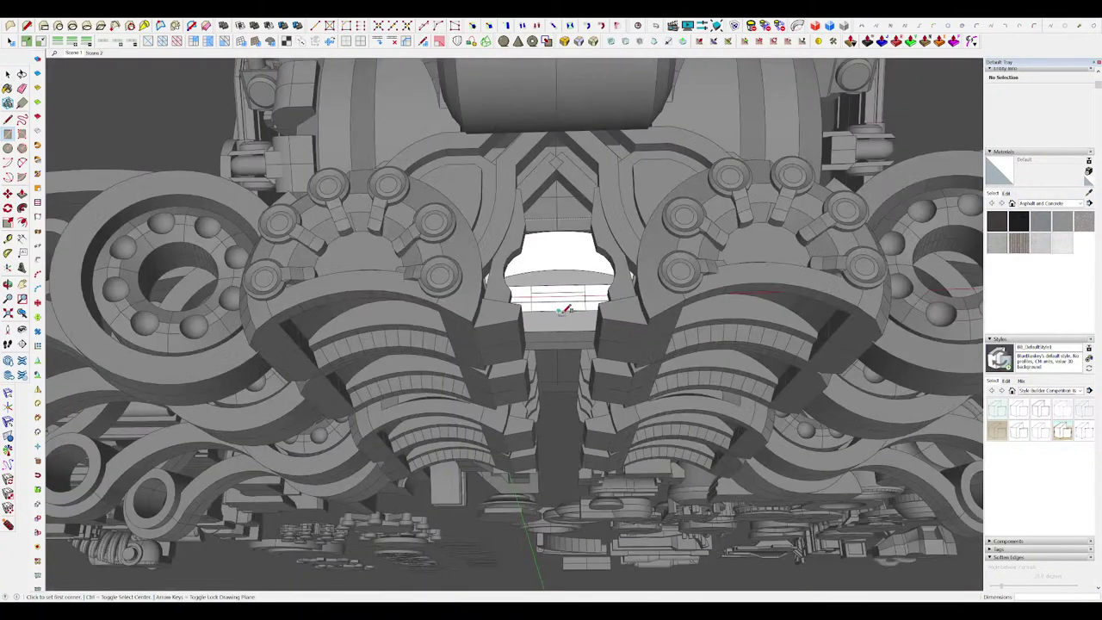
{"action": "scroll", "coordinate": [565, 307], "scroll_direction": "up", "scroll_amount": 3}
{"action": "mouse_move", "coordinate": [566, 308]}
{"action": "middle_mouse_down"}
{"action": "mouse_move", "coordinate": [570, 250]}
{"action": "mouse_move", "coordinate": [565, 327]}
{"action": "middle_mouse_up"}
{"action": "key", "text": "p"}
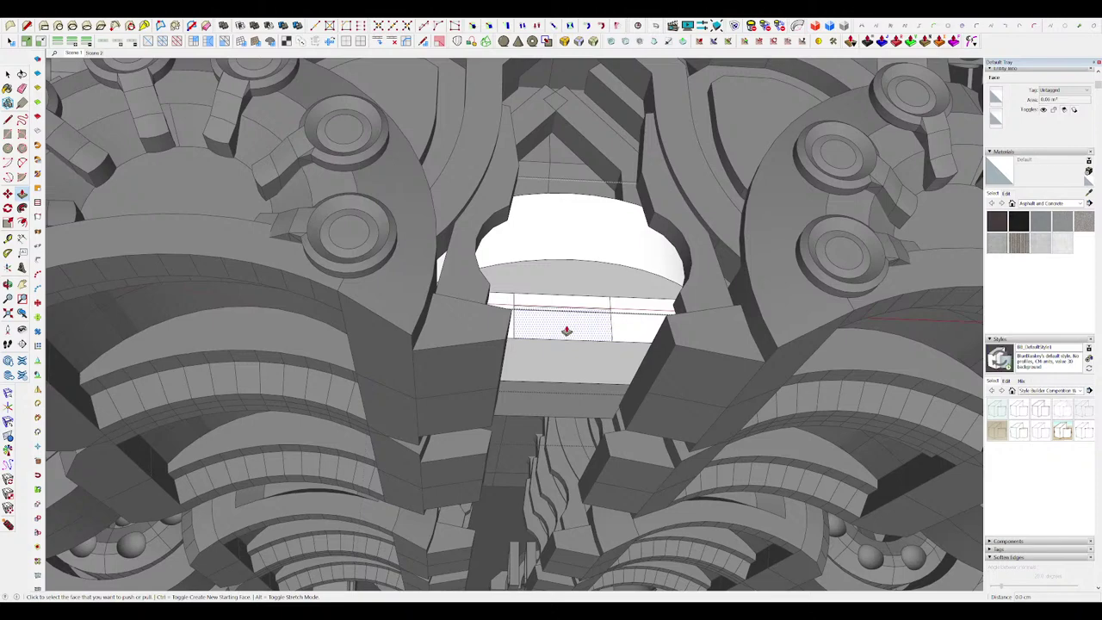
{"action": "left_click_drag", "start_coordinate": [567, 331], "coordinate": [565, 226]}
{"action": "mouse_move", "coordinate": [565, 226]}
{"action": "middle_mouse_down"}
{"action": "mouse_move", "coordinate": [537, 192]}
{"action": "mouse_move", "coordinate": [597, 214]}
{"action": "mouse_move", "coordinate": [560, 238]}
{"action": "middle_mouse_up"}
{"action": "scroll", "coordinate": [538, 194], "scroll_direction": "down", "scroll_amount": 5}
Step: Move the block's face down to chamfer the tall block between the housings
{"action": "key", "text": "shift+h"}
{"action": "scroll", "coordinate": [564, 228], "scroll_direction": "up", "scroll_amount": 4}
{"action": "key", "text": "space"}
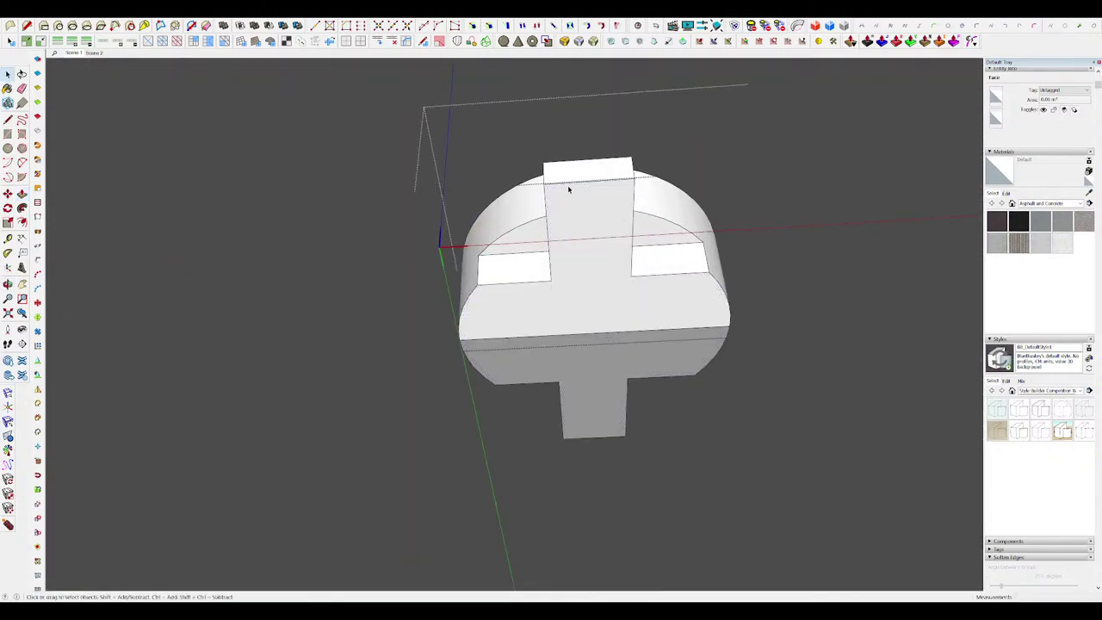
{"action": "key", "text": "r"}
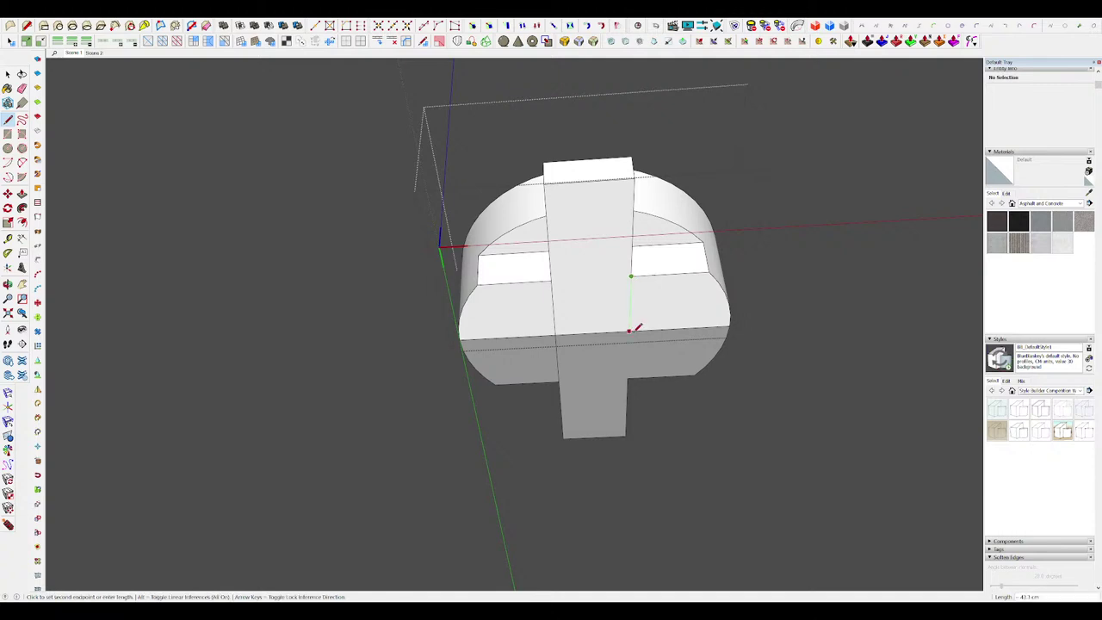
{"action": "middle_click_drag", "start_coordinate": [634, 286], "coordinate": [628, 331]}
{"action": "key", "text": "shift+h"}
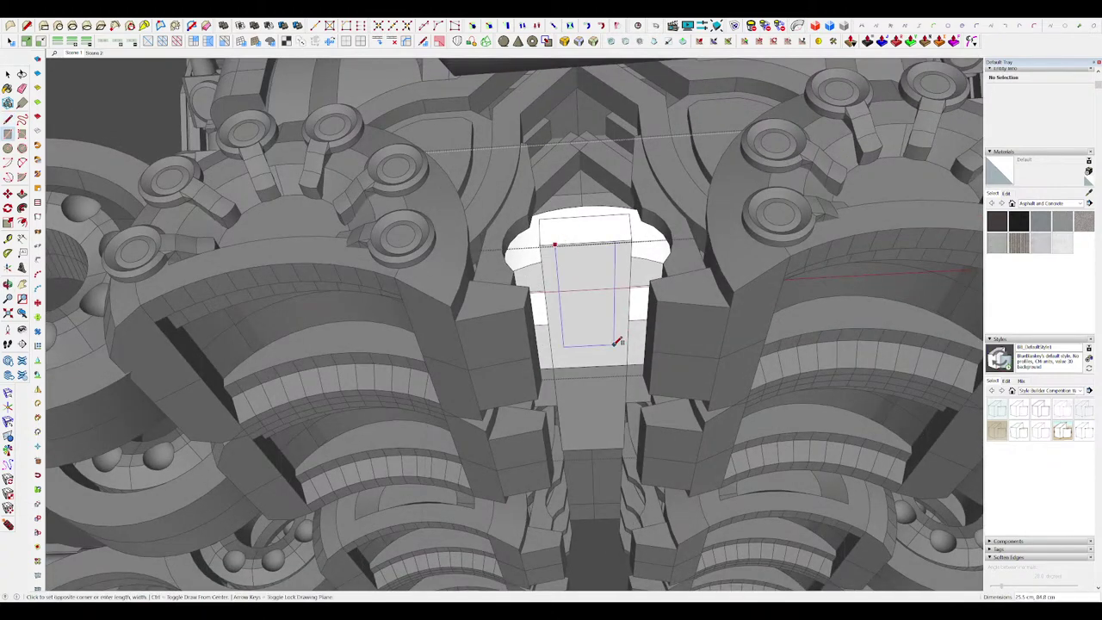
{"action": "scroll", "coordinate": [580, 322], "scroll_direction": "up", "scroll_amount": 3}
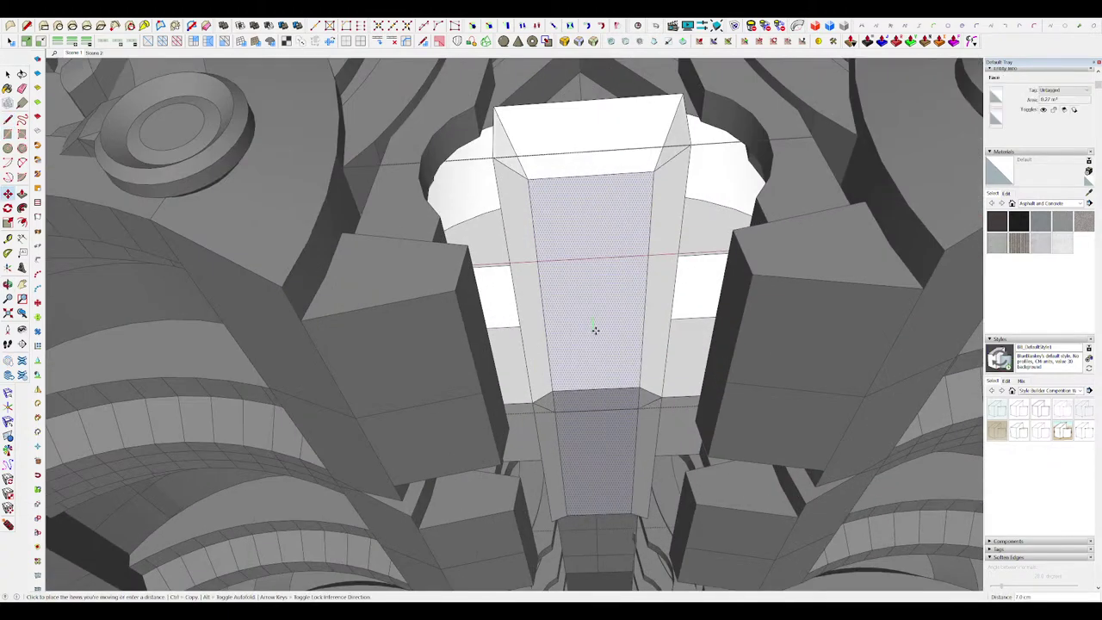
{"action": "left_click", "coordinate": [592, 316]}
{"action": "left_click", "coordinate": [595, 340]}
{"action": "scroll", "coordinate": [599, 312], "scroll_direction": "down", "scroll_amount": 6}
{"action": "key", "text": "space"}
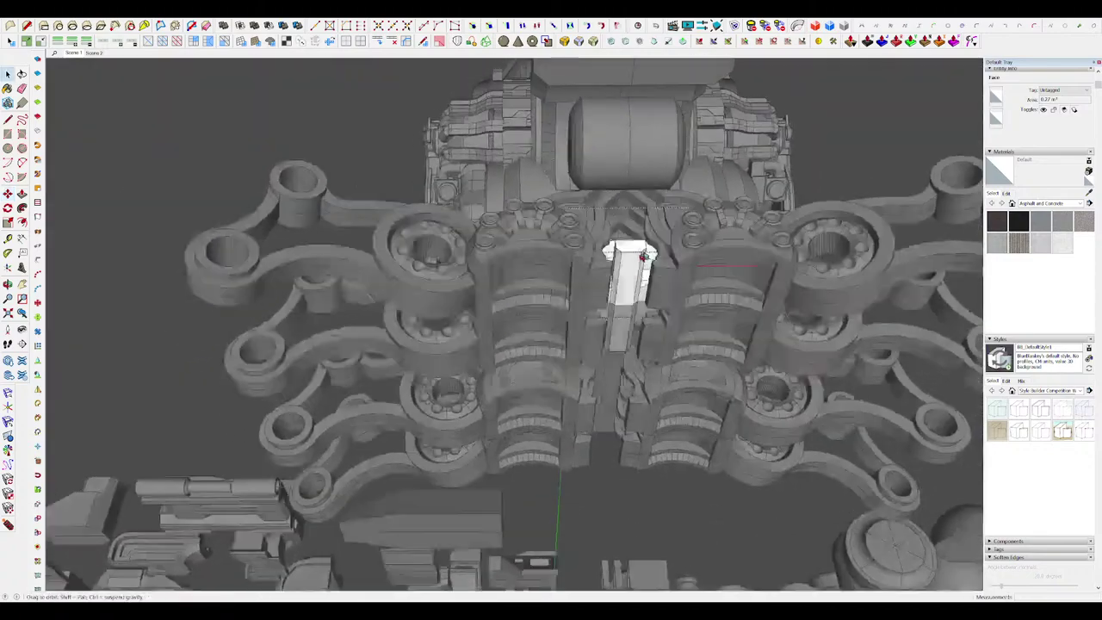
{"action": "middle_click_drag", "start_coordinate": [615, 284], "coordinate": [641, 241]}
{"action": "scroll", "coordinate": [641, 233], "scroll_direction": "up", "scroll_amount": 8}
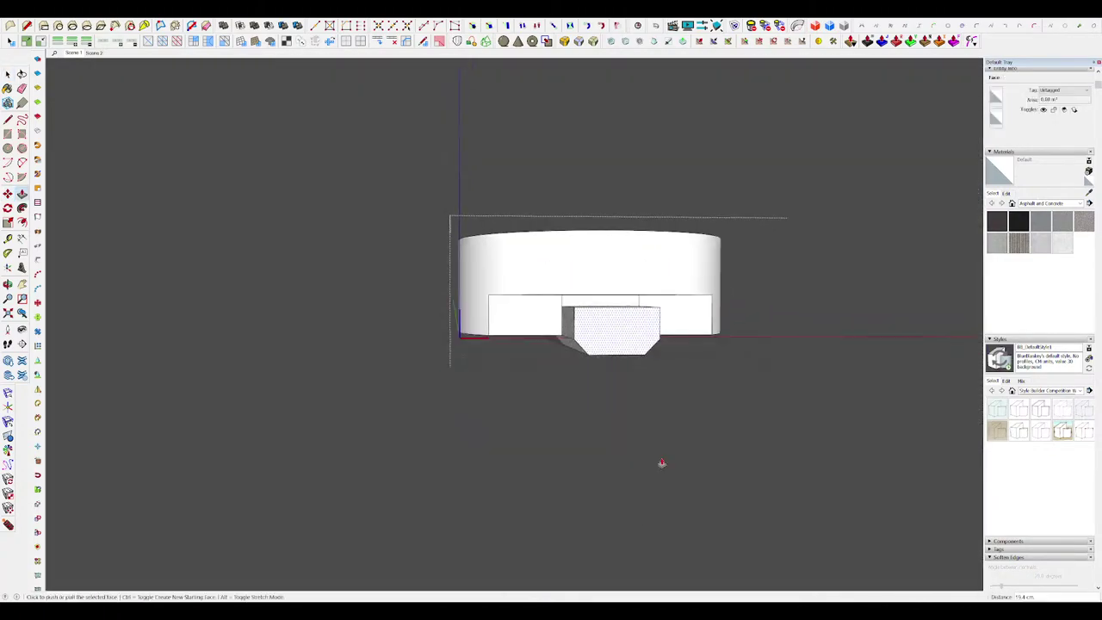
Step: Push/Pull the plug's top face upward
{"action": "middle_click_drag", "start_coordinate": [662, 463], "coordinate": [651, 546]}
{"action": "scroll", "coordinate": [625, 286], "scroll_direction": "up", "scroll_amount": 3}
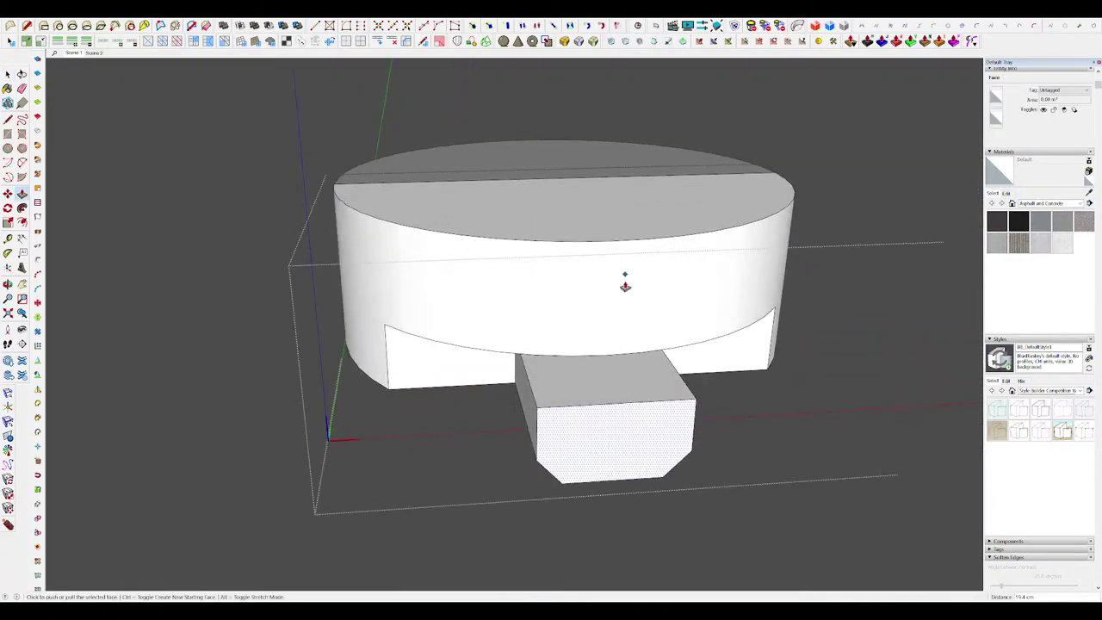
{"action": "key", "text": "p"}
{"action": "left_click_drag", "start_coordinate": [597, 370], "coordinate": [597, 289]}
{"action": "scroll", "coordinate": [607, 288], "scroll_direction": "down", "scroll_amount": 2}
{"action": "middle_click_drag", "start_coordinate": [597, 290], "coordinate": [541, 272]}
Step: Draw a rectangle on the block's sloped face with the rest of the model hidden
{"action": "key", "text": "l"}
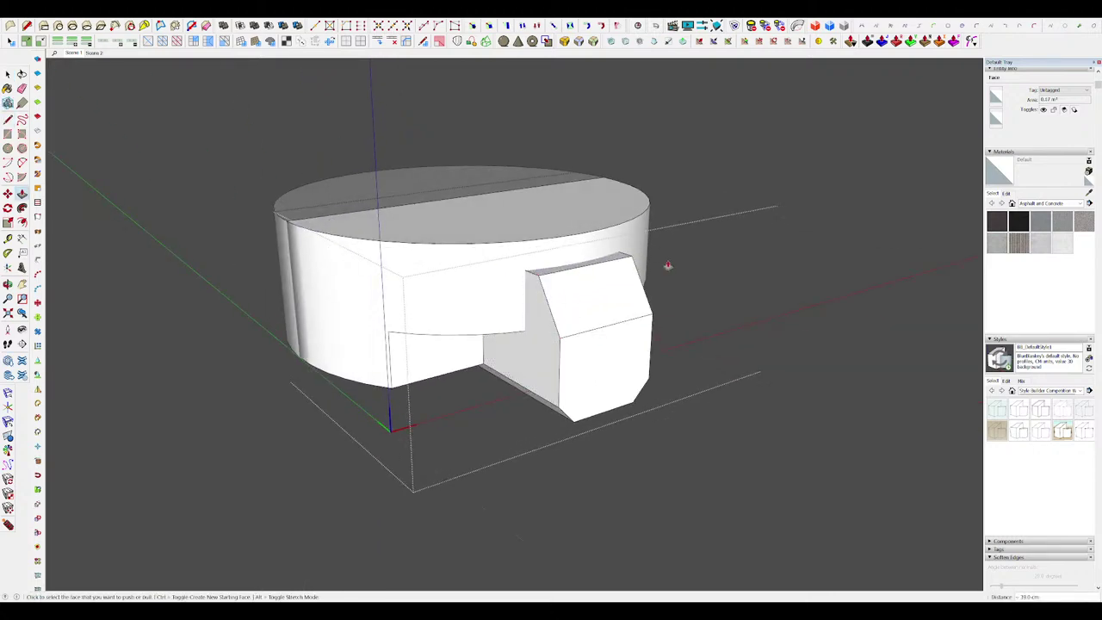
{"action": "key", "text": "h"}
{"action": "middle_click_drag", "start_coordinate": [606, 299], "coordinate": [405, 277]}
{"action": "scroll", "coordinate": [553, 286], "scroll_direction": "down", "scroll_amount": 4}
{"action": "scroll", "coordinate": [553, 285], "scroll_direction": "up", "scroll_amount": 3}
{"action": "key", "text": "h"}
{"action": "key", "text": "r"}
{"action": "left_click", "coordinate": [600, 304]}
{"action": "scroll", "coordinate": [485, 306], "scroll_direction": "up", "scroll_amount": 3}
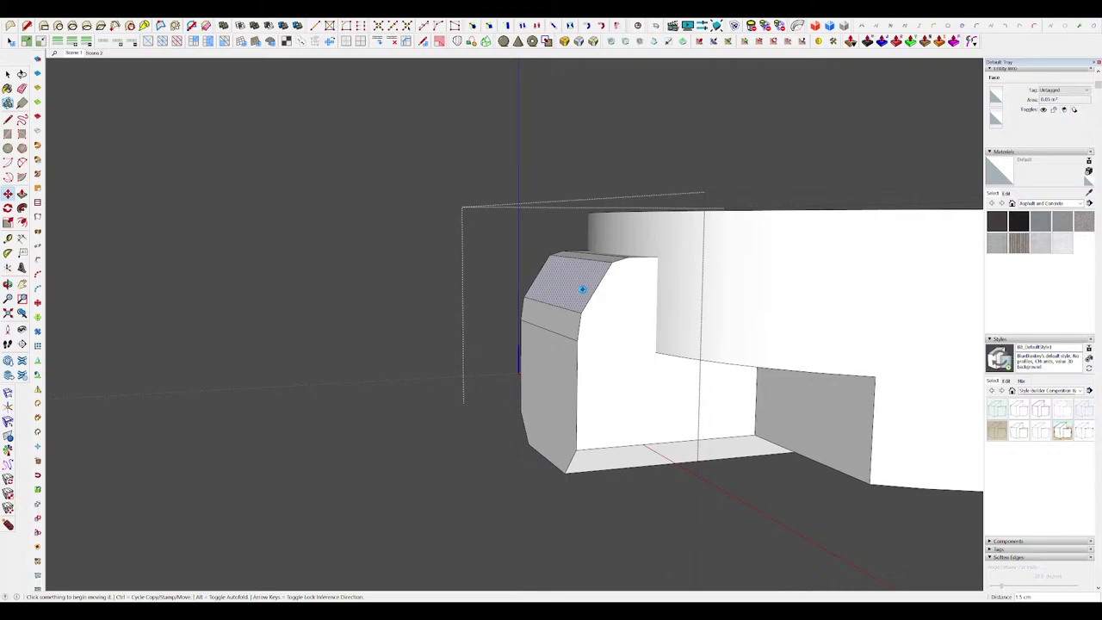
Step: Return to a level front view of the whole arm with nothing selected
{"action": "key", "text": "Page_Down"}
{"action": "key", "text": "space"}
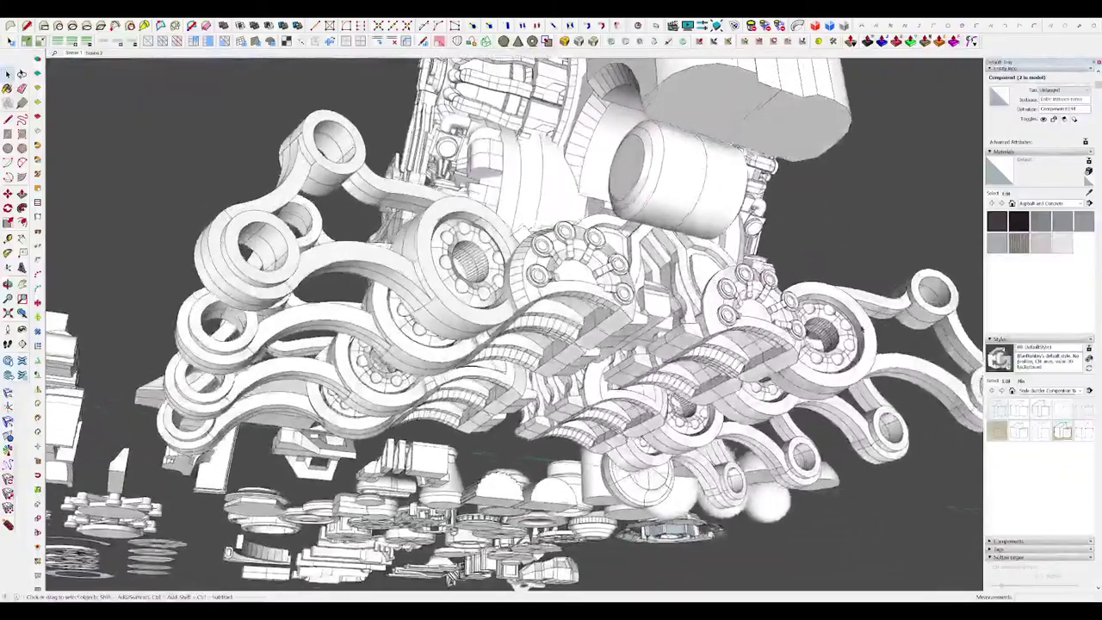
{"action": "middle_click_drag", "start_coordinate": [862, 329], "coordinate": [731, 447]}
{"action": "left_click", "coordinate": [861, 329]}
{"action": "scroll", "coordinate": [517, 356], "scroll_direction": "up", "scroll_amount": 3}
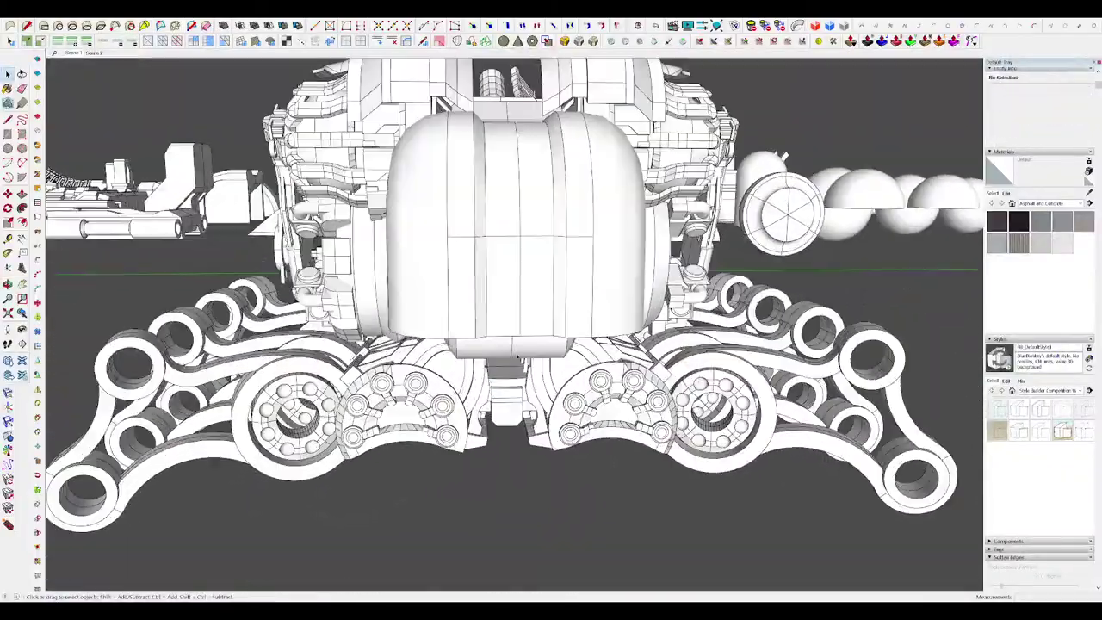
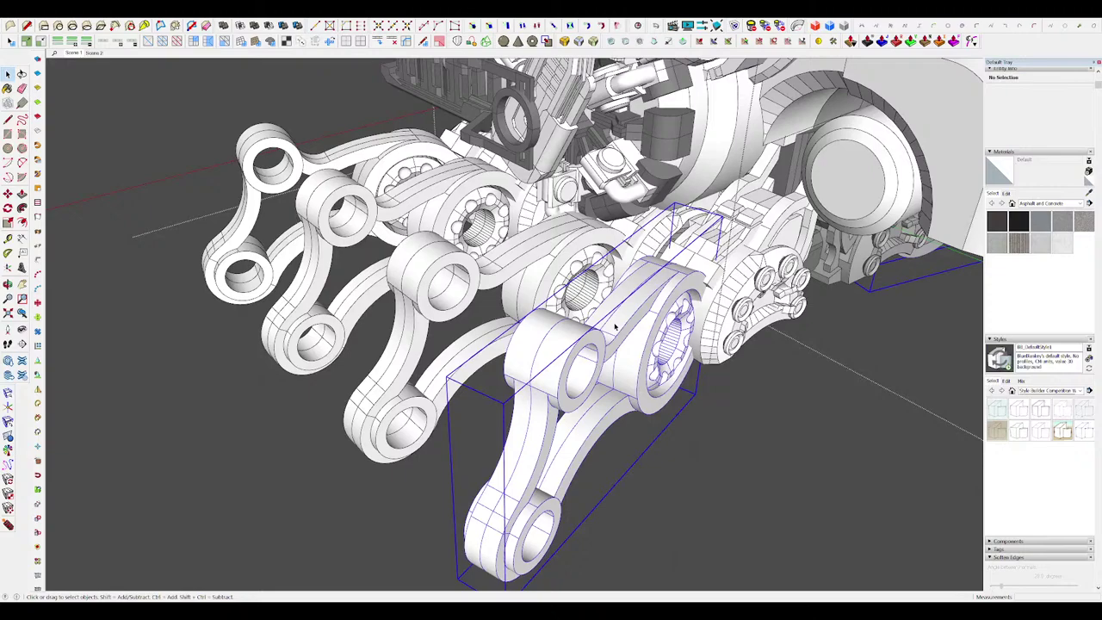
Step: Scale one claw finger link down so it matches the proportions of the other links
{"action": "left_click", "coordinate": [615, 325]}
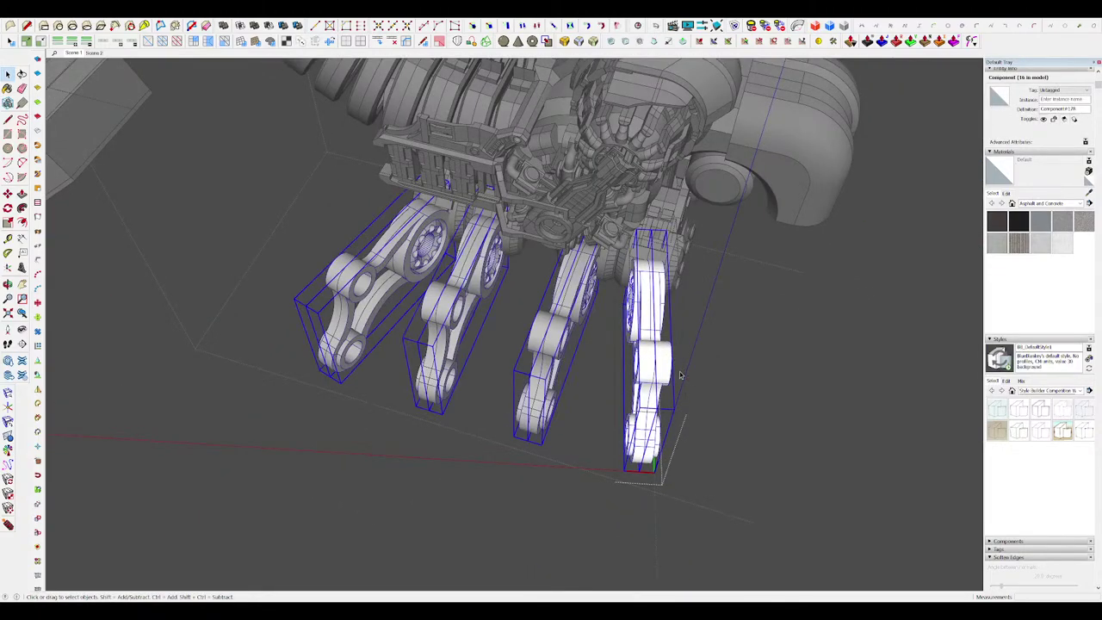
{"action": "key", "text": "s"}
{"action": "left_click_drag", "start_coordinate": [626, 368], "coordinate": [607, 365]}
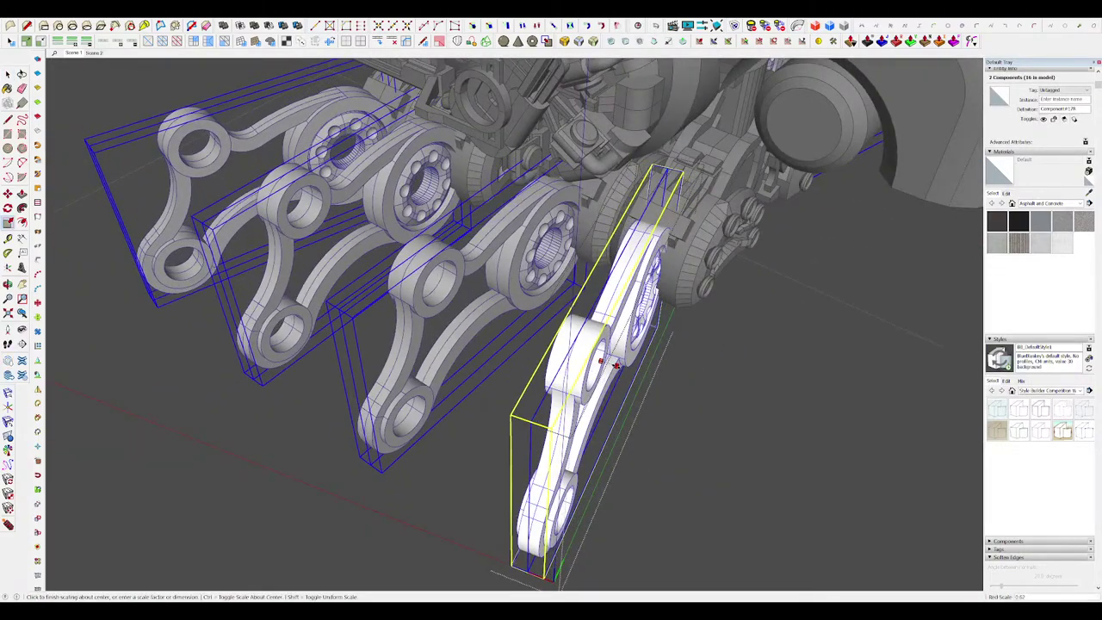
{"action": "key", "text": "space"}
{"action": "scroll", "coordinate": [608, 365], "scroll_direction": "down", "scroll_amount": 5}
{"action": "left_click", "coordinate": [695, 384]}
{"action": "middle_click_drag", "start_coordinate": [695, 431], "coordinate": [706, 379]}
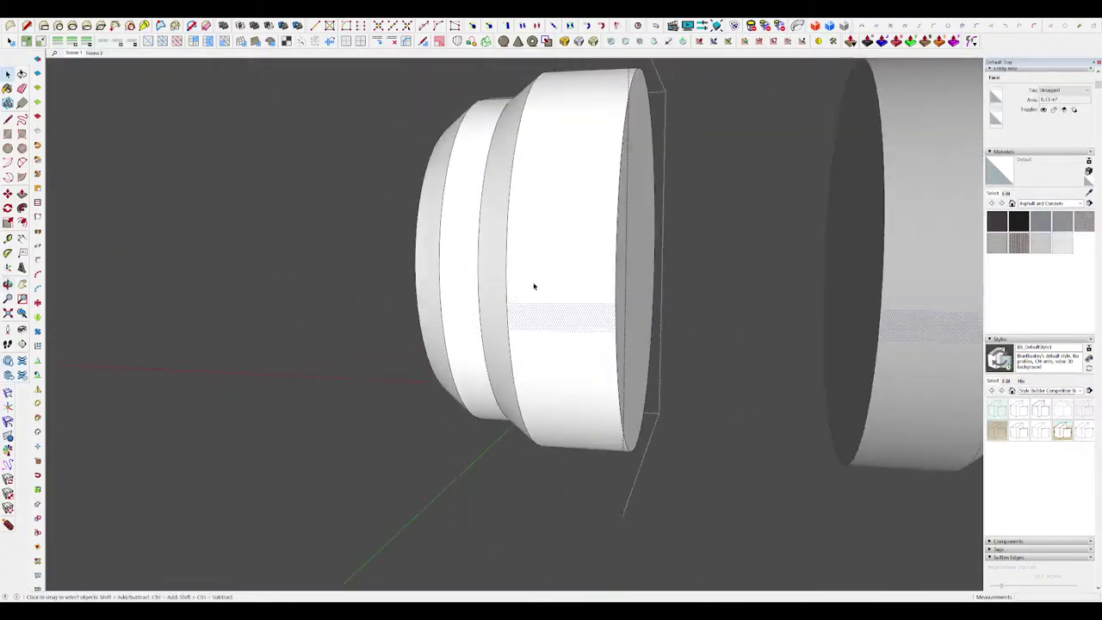
Step: Offset the cylinder cap's front face into a ring and push it back 21 cm
{"action": "left_click", "coordinate": [583, 292]}
{"action": "middle_click_drag", "start_coordinate": [582, 292], "coordinate": [561, 291]}
{"action": "key", "text": "f"}
{"action": "left_click", "coordinate": [588, 258]}
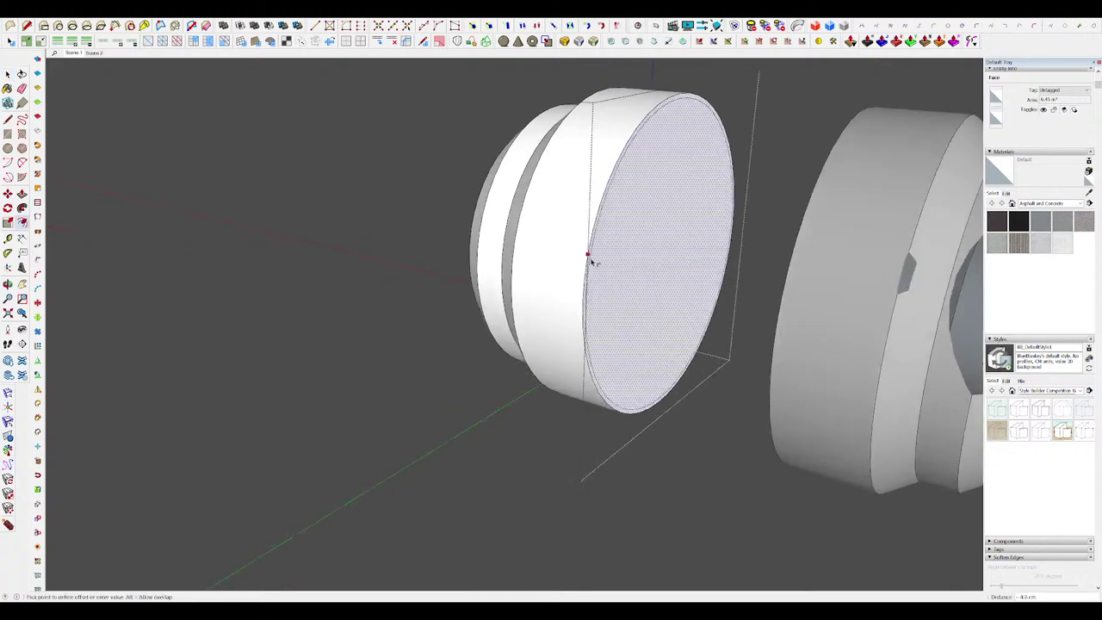
{"action": "key", "text": "p"}
{"action": "left_click_drag", "start_coordinate": [590, 311], "coordinate": [571, 312]}
{"action": "middle_click_drag", "start_coordinate": [571, 313], "coordinate": [617, 339]}
{"action": "scroll", "coordinate": [553, 315], "scroll_direction": "up", "scroll_amount": 3}
{"action": "scroll", "coordinate": [555, 315], "scroll_direction": "down", "scroll_amount": 1}
{"action": "scroll", "coordinate": [583, 274], "scroll_direction": "up", "scroll_amount": 1}
{"action": "key", "text": "space"}
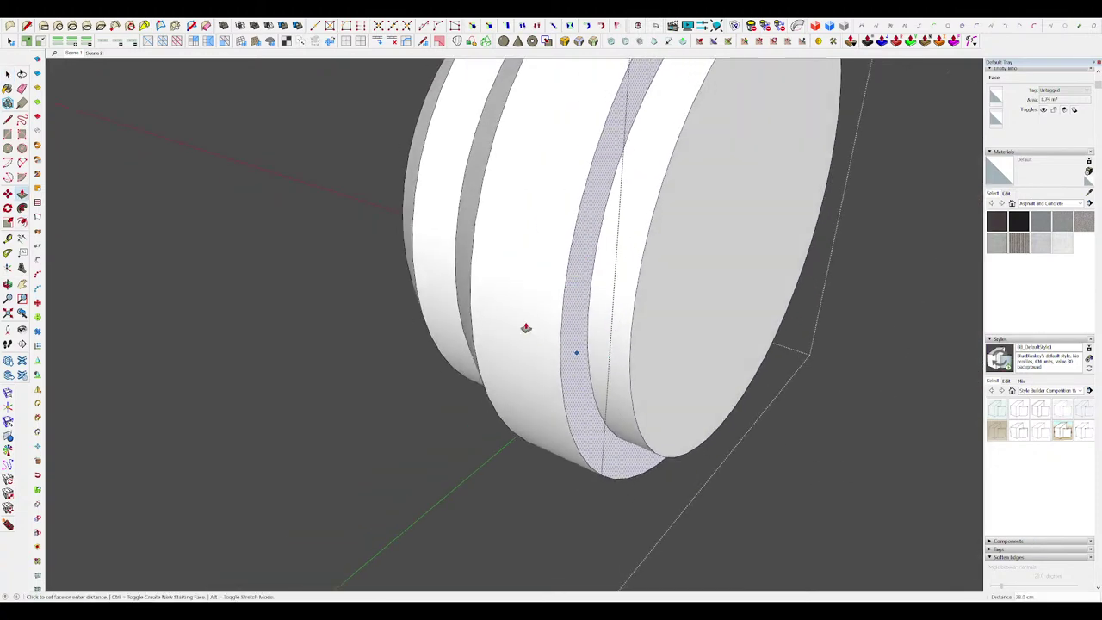
Step: Inset a second ring on the cap face and push it back 44.8 cm
{"action": "scroll", "coordinate": [558, 309], "scroll_direction": "down", "scroll_amount": 3}
{"action": "key", "text": "space"}
{"action": "scroll", "coordinate": [625, 308], "scroll_direction": "up", "scroll_amount": 2}
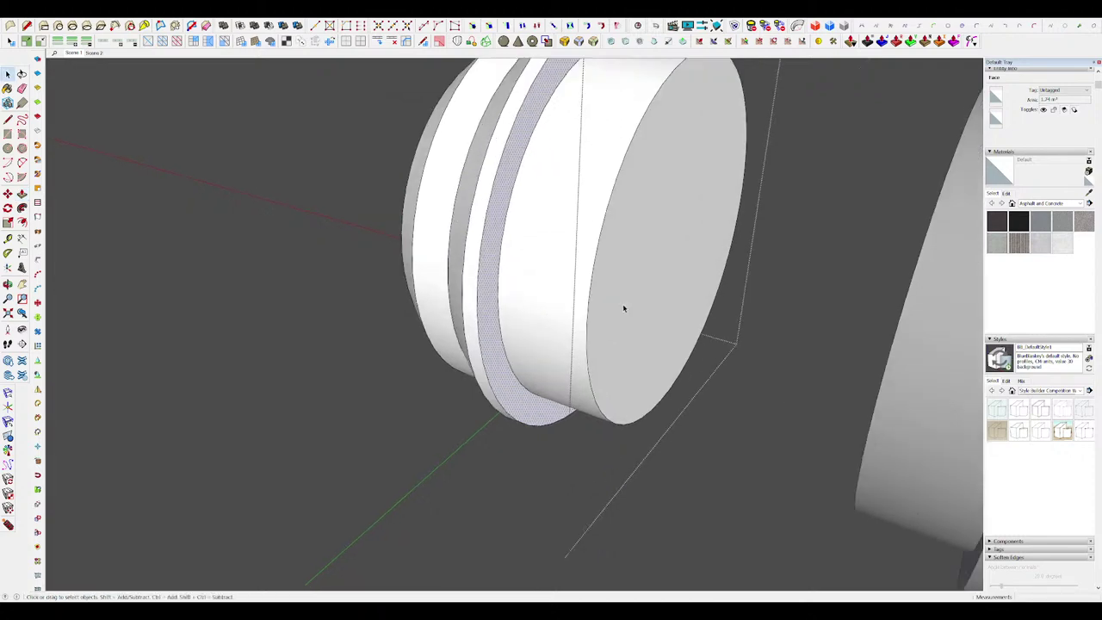
{"action": "middle_click_drag", "start_coordinate": [625, 308], "coordinate": [553, 364]}
{"action": "left_click", "coordinate": [538, 347]}
{"action": "key", "text": "p"}
{"action": "left_click_drag", "start_coordinate": [553, 363], "coordinate": [509, 335]}
{"action": "mouse_move", "coordinate": [508, 334]}
{"action": "middle_mouse_down"}
{"action": "mouse_move", "coordinate": [604, 344]}
{"action": "mouse_move", "coordinate": [556, 371]}
{"action": "mouse_move", "coordinate": [535, 343]}
{"action": "mouse_move", "coordinate": [563, 366]}
{"action": "mouse_move", "coordinate": [546, 332]}
{"action": "mouse_move", "coordinate": [474, 249]}
{"action": "mouse_move", "coordinate": [464, 300]}
{"action": "mouse_move", "coordinate": [521, 330]}
{"action": "mouse_move", "coordinate": [541, 322]}
{"action": "mouse_move", "coordinate": [475, 321]}
{"action": "mouse_move", "coordinate": [532, 429]}
{"action": "middle_mouse_up"}
Step: Isolate the cylinder cap from the rest of the model and clean up stray edges
{"action": "key", "text": "e"}
{"action": "scroll", "coordinate": [563, 318], "scroll_direction": "down", "scroll_amount": 6}
{"action": "scroll", "coordinate": [570, 294], "scroll_direction": "up", "scroll_amount": 4}
{"action": "key", "text": "p"}
{"action": "key", "text": "i"}
{"action": "scroll", "coordinate": [465, 300], "scroll_direction": "up", "scroll_amount": 2}
{"action": "scroll", "coordinate": [497, 308], "scroll_direction": "up", "scroll_amount": 2}
{"action": "key", "text": "space"}
Step: Select the groove surface, its boundary edge and the curve around the cylinder
{"action": "left_click", "coordinate": [502, 313]}
{"action": "left_click", "coordinate": [501, 312]}
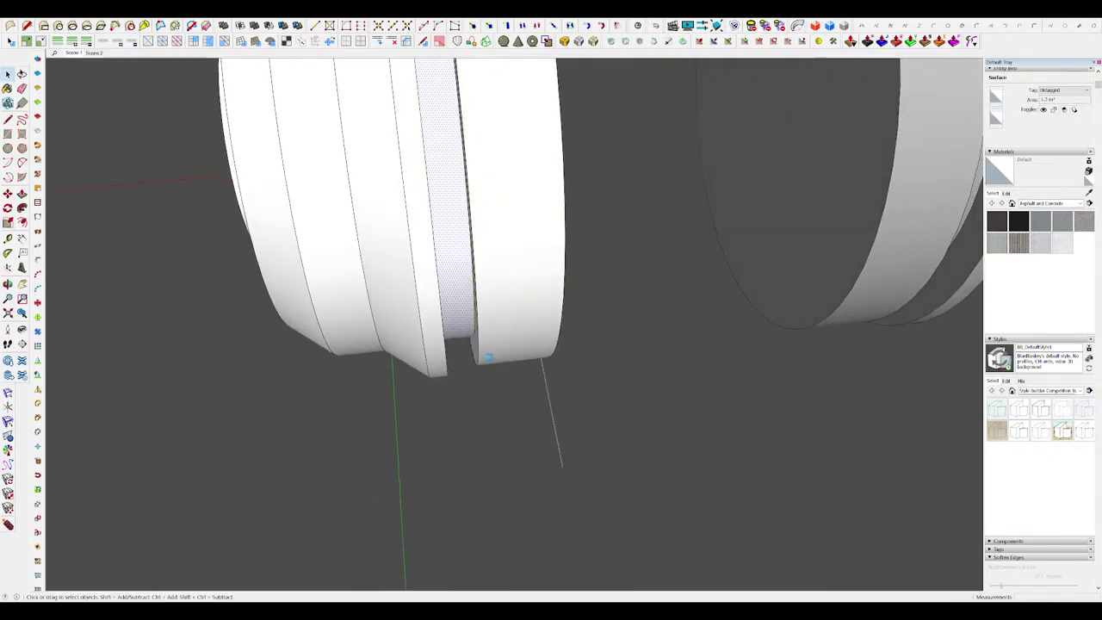
{"action": "scroll", "coordinate": [560, 345], "scroll_direction": "down", "scroll_amount": 10}
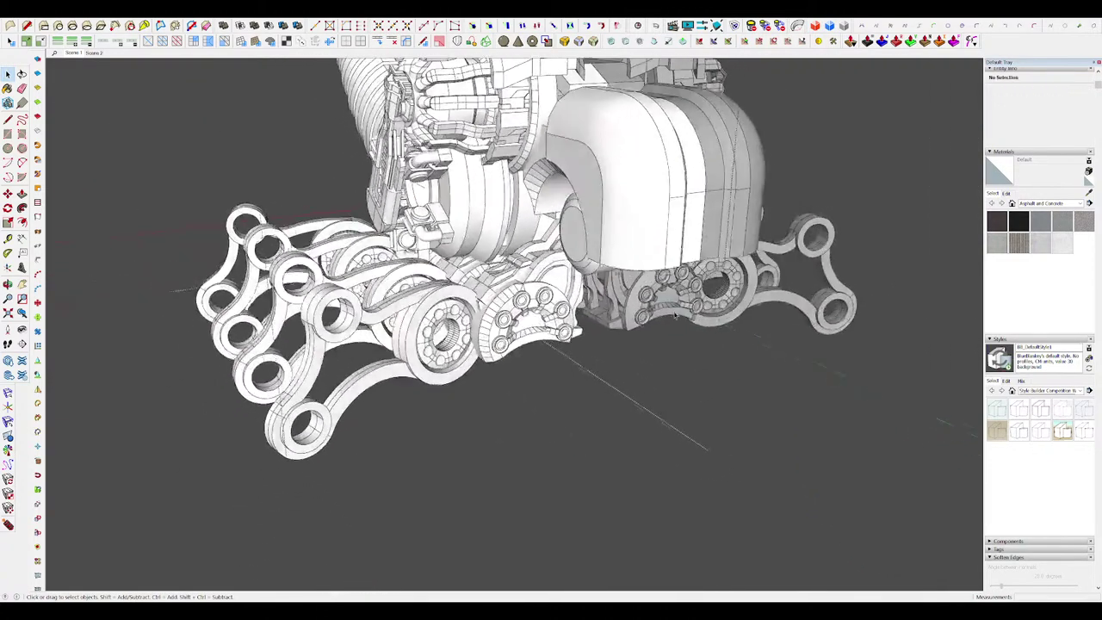
{"action": "scroll", "coordinate": [675, 315], "scroll_direction": "up", "scroll_amount": 5}
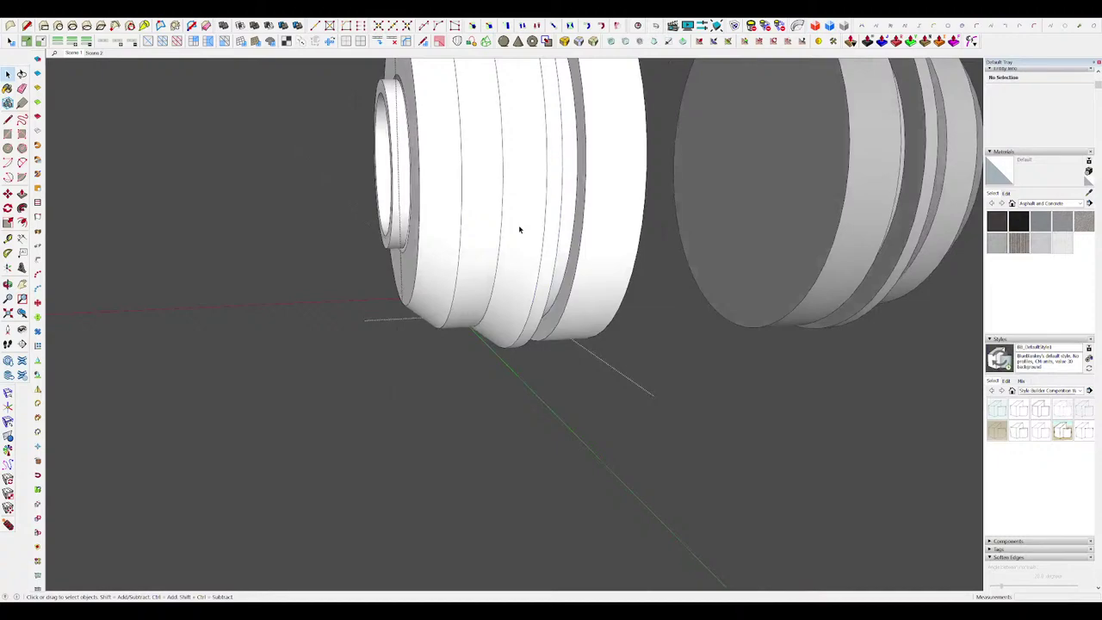
{"action": "middle_click_drag", "start_coordinate": [518, 229], "coordinate": [632, 208]}
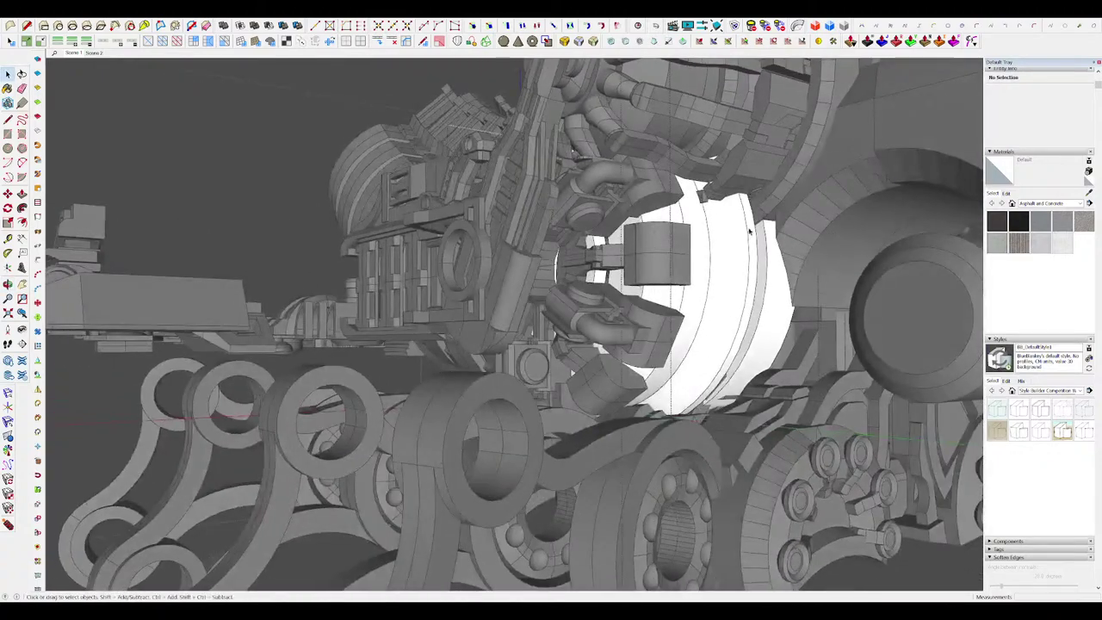
{"action": "scroll", "coordinate": [565, 322], "scroll_direction": "down", "scroll_amount": 8}
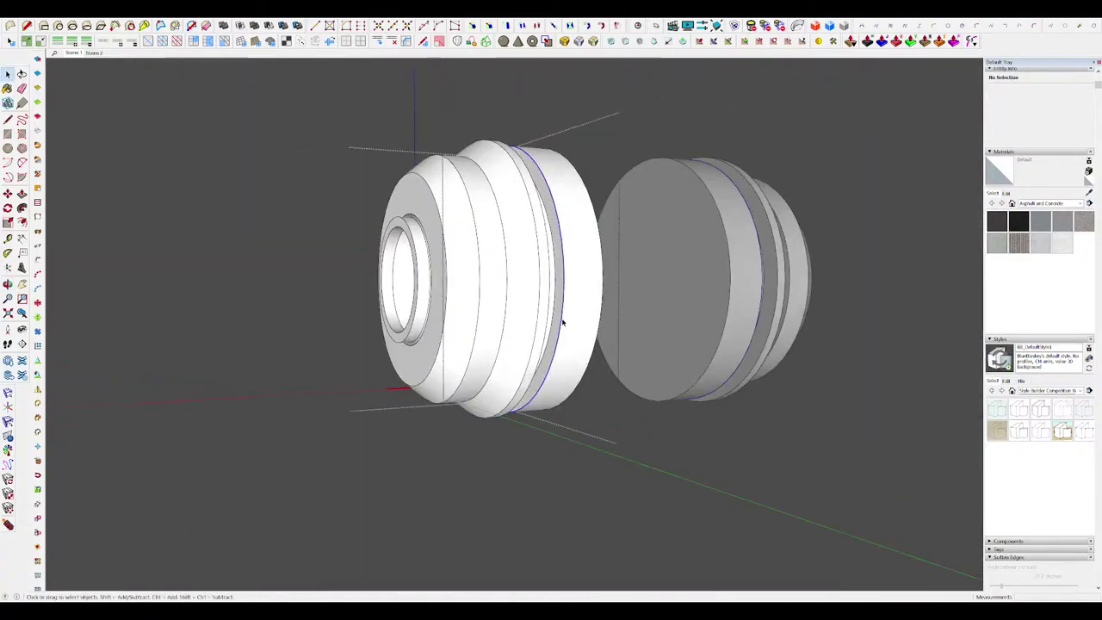
{"action": "left_click", "coordinate": [563, 321]}
{"action": "middle_click_drag", "start_coordinate": [563, 321], "coordinate": [519, 364]}
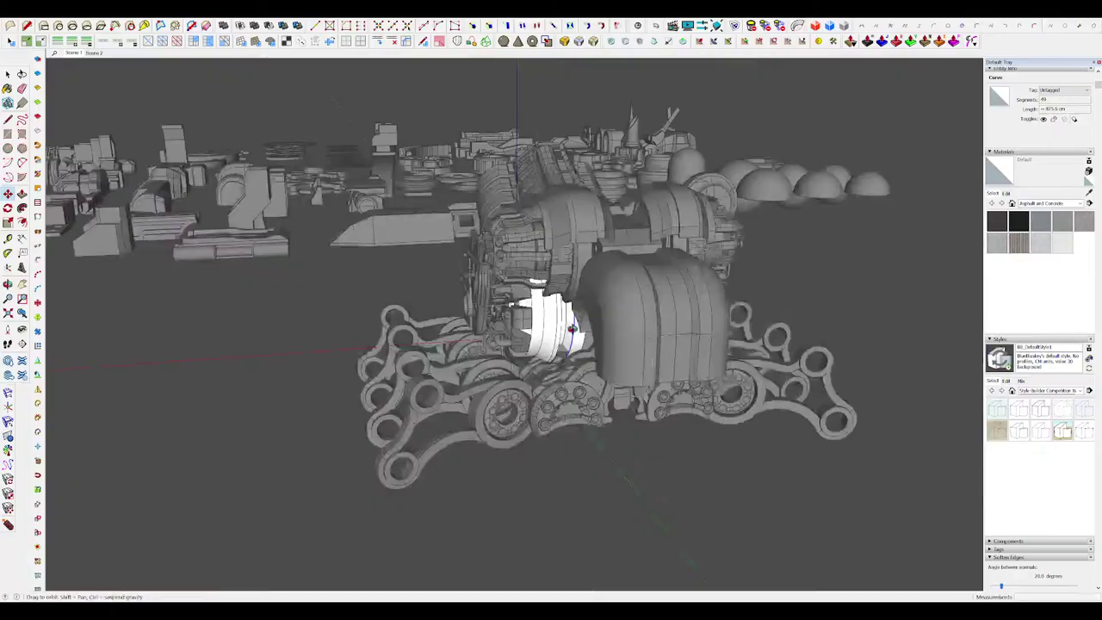
{"action": "middle_click_drag", "start_coordinate": [571, 328], "coordinate": [584, 335]}
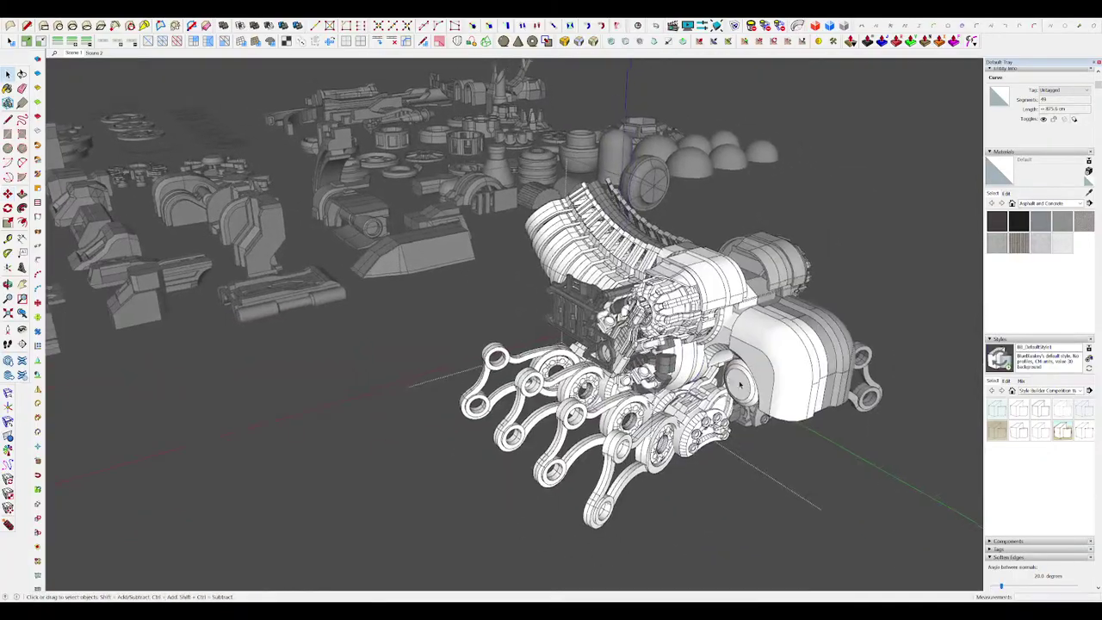
{"action": "mouse_move", "coordinate": [855, 395]}
{"action": "middle_mouse_down"}
{"action": "mouse_move", "coordinate": [895, 348]}
{"action": "mouse_move", "coordinate": [839, 383]}
{"action": "middle_mouse_up"}
Step: Select the arc on the bracket ring together with its neighbouring edge
{"action": "scroll", "coordinate": [538, 302], "scroll_direction": "up", "scroll_amount": 5}
{"action": "scroll", "coordinate": [539, 303], "scroll_direction": "up", "scroll_amount": 3}
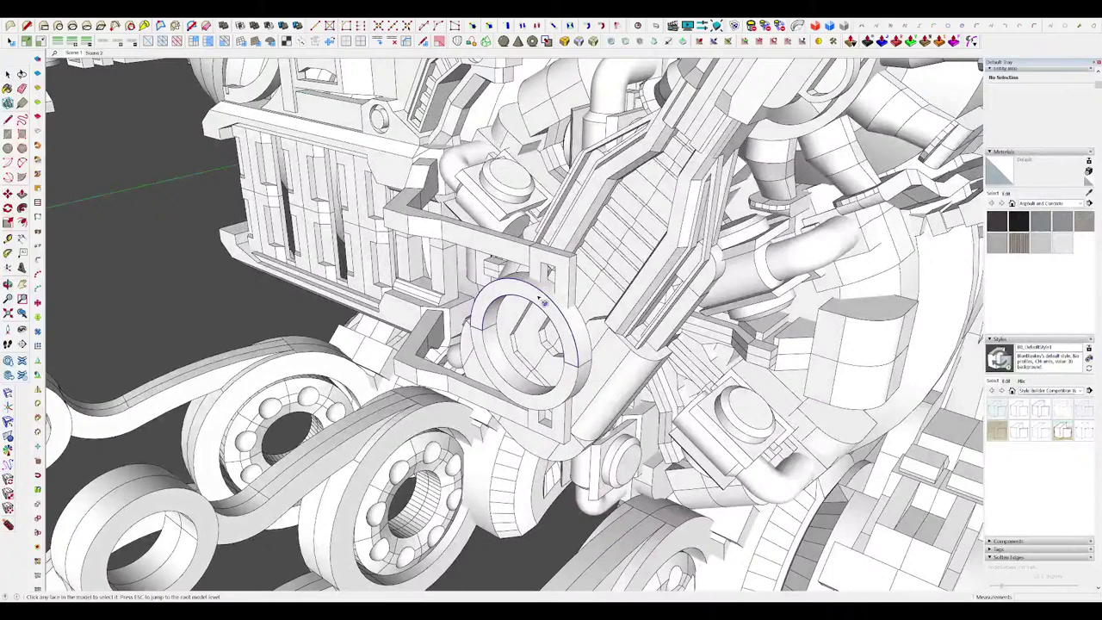
{"action": "scroll", "coordinate": [543, 301], "scroll_direction": "up", "scroll_amount": 3}
{"action": "left_click", "coordinate": [546, 293]}
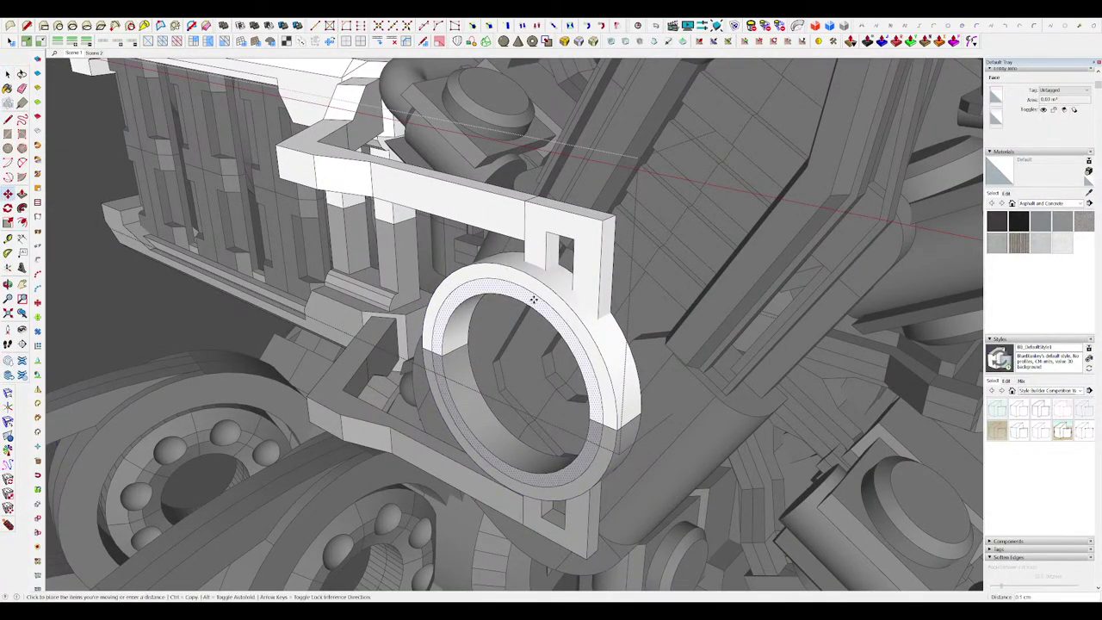
{"action": "key", "text": "space"}
{"action": "middle_click_drag", "start_coordinate": [524, 298], "coordinate": [570, 311]}
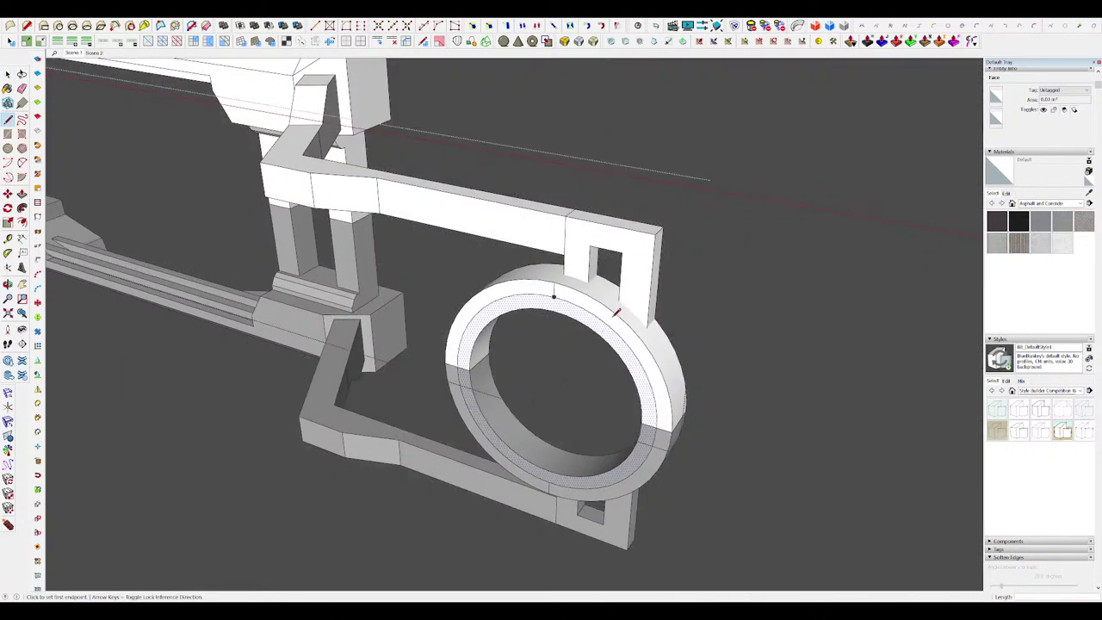
{"action": "scroll", "coordinate": [622, 335], "scroll_direction": "up", "scroll_amount": 3}
{"action": "scroll", "coordinate": [622, 335], "scroll_direction": "down", "scroll_amount": 3}
{"action": "middle_click_drag", "start_coordinate": [621, 336], "coordinate": [632, 349]}
{"action": "scroll", "coordinate": [631, 350], "scroll_direction": "up", "scroll_amount": 3}
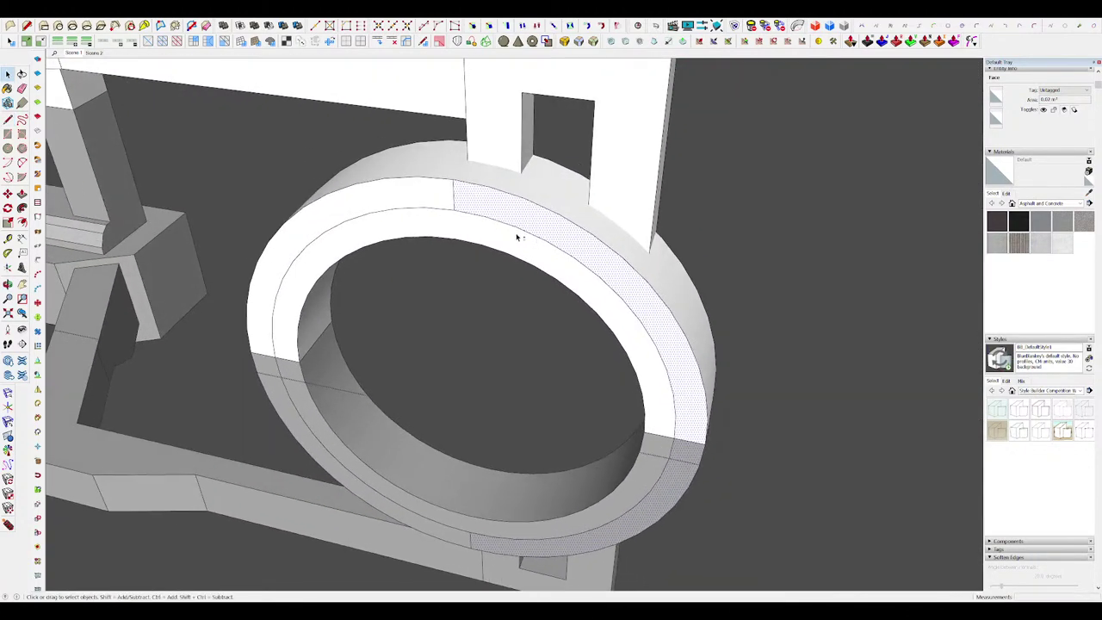
{"action": "left_click", "coordinate": [453, 201], "text": "shift"}
{"action": "mouse_move", "coordinate": [561, 264]}
{"action": "middle_mouse_down"}
{"action": "mouse_move", "coordinate": [585, 297]}
{"action": "mouse_move", "coordinate": [550, 261]}
{"action": "middle_mouse_up"}
{"action": "scroll", "coordinate": [608, 92], "scroll_direction": "down", "scroll_amount": 2}
Step: Split the ring face into small quads, move a face, and exit the group
{"action": "left_click", "coordinate": [473, 219]}
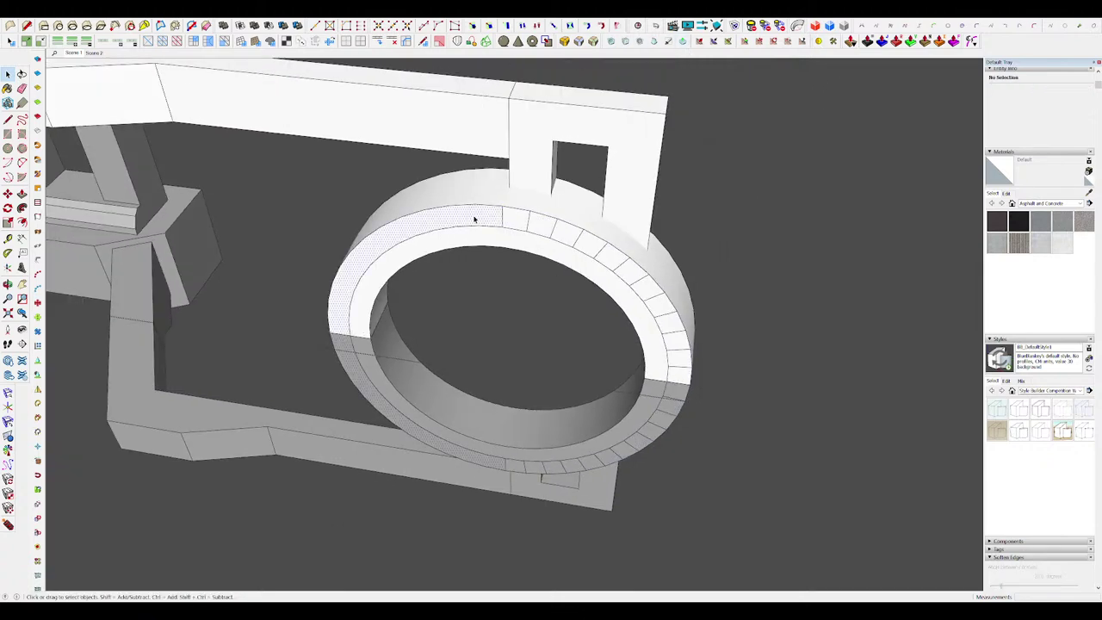
{"action": "middle_click_drag", "start_coordinate": [839, 123], "coordinate": [551, 374]}
{"action": "key", "text": "m"}
{"action": "left_click", "coordinate": [575, 282]}
{"action": "scroll", "coordinate": [575, 284], "scroll_direction": "down", "scroll_amount": 4}
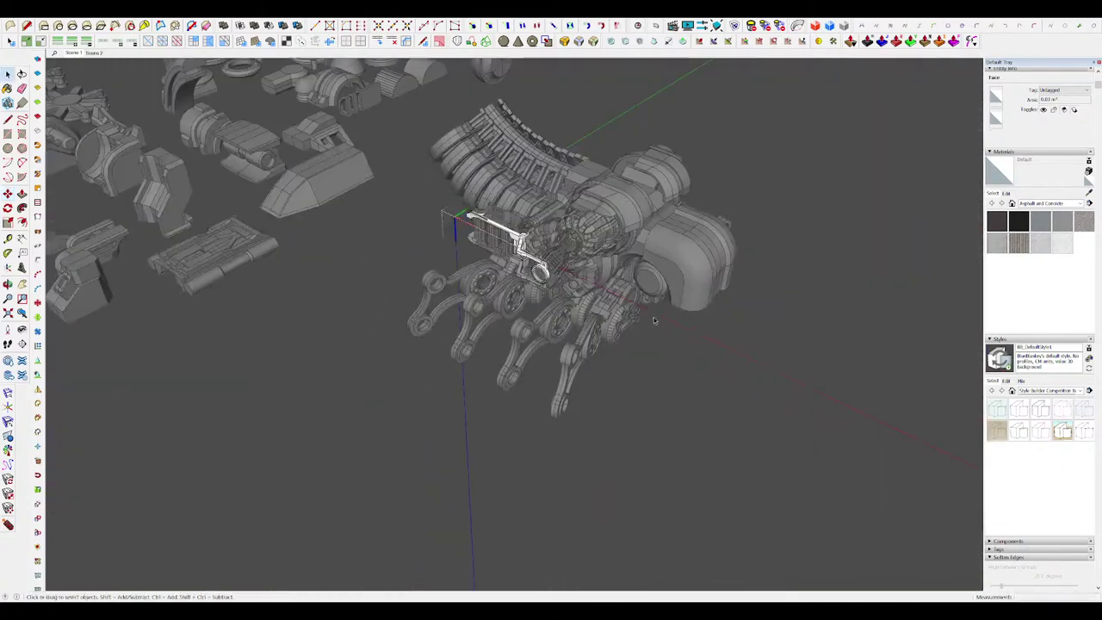
{"action": "key", "text": "Escape"}
{"action": "middle_click_drag", "start_coordinate": [700, 323], "coordinate": [605, 206]}
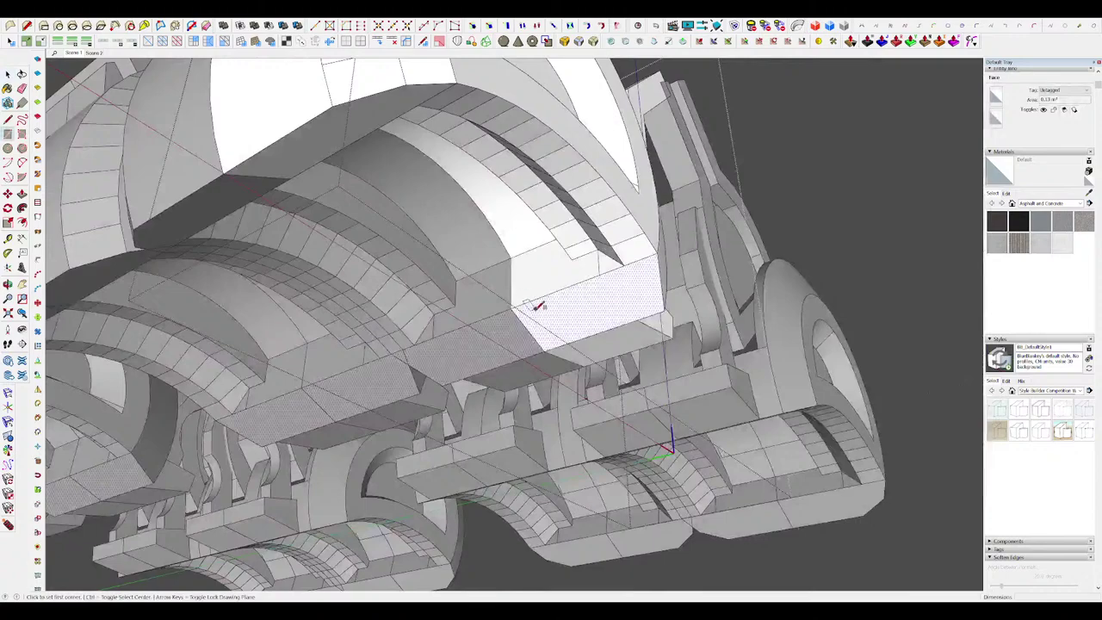
Step: Push a rectangle into the underside block as a pocket and widen it to 10 cm
{"action": "left_click", "coordinate": [611, 318]}
{"action": "key", "text": "p"}
{"action": "middle_click_drag", "start_coordinate": [611, 318], "coordinate": [575, 308]}
{"action": "left_click", "coordinate": [554, 319]}
{"action": "scroll", "coordinate": [518, 290], "scroll_direction": "up", "scroll_amount": 4}
{"action": "left_click", "coordinate": [529, 277]}
{"action": "left_click", "coordinate": [470, 254]}
{"action": "scroll", "coordinate": [470, 254], "scroll_direction": "down", "scroll_amount": 3}
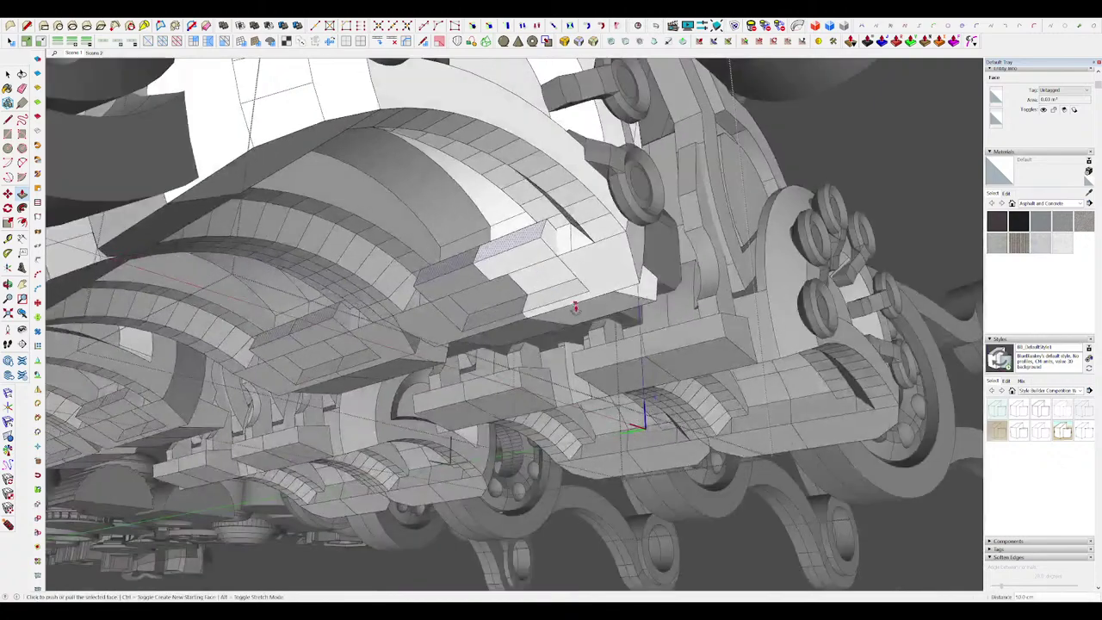
{"action": "scroll", "coordinate": [472, 250], "scroll_direction": "up", "scroll_amount": 4}
Step: Erase the extra line on the pocket wall and soften the strip's leftover edge
{"action": "key", "text": "e"}
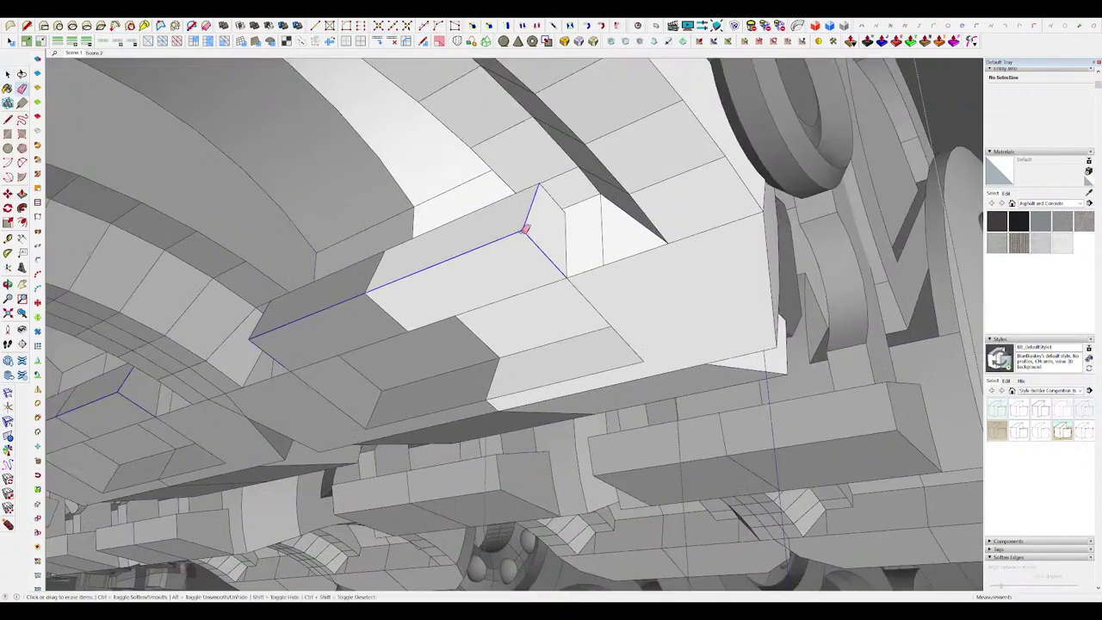
{"action": "left_click", "coordinate": [489, 207]}
{"action": "middle_click_drag", "start_coordinate": [489, 207], "coordinate": [442, 267]}
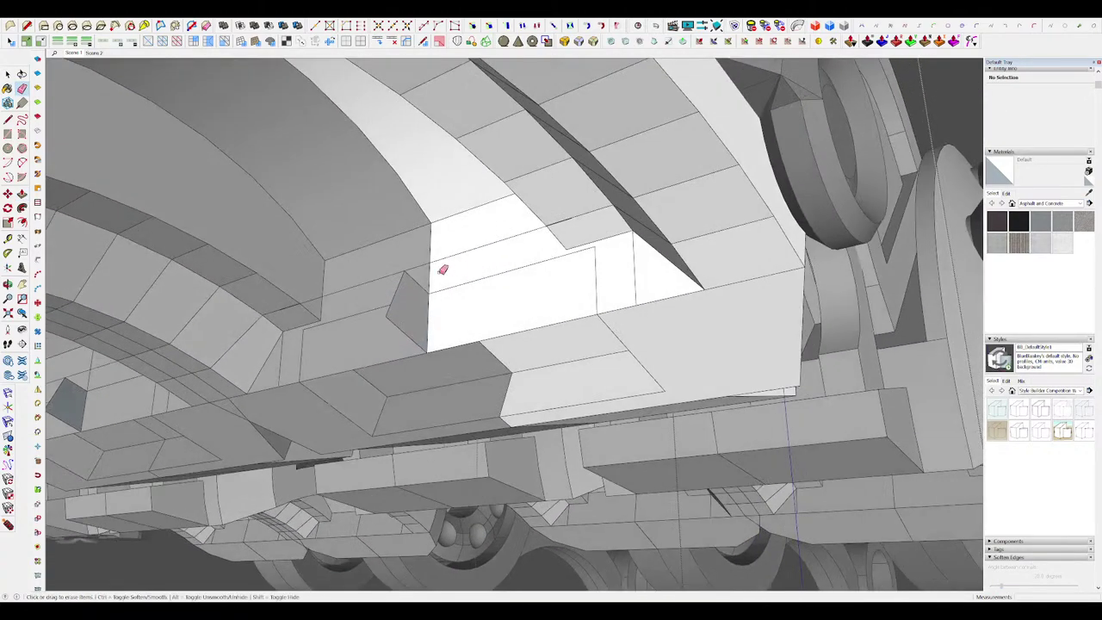
{"action": "scroll", "coordinate": [443, 268], "scroll_direction": "up", "scroll_amount": 3}
{"action": "scroll", "coordinate": [516, 258], "scroll_direction": "down", "scroll_amount": 2}
{"action": "key", "text": "ctrl"}
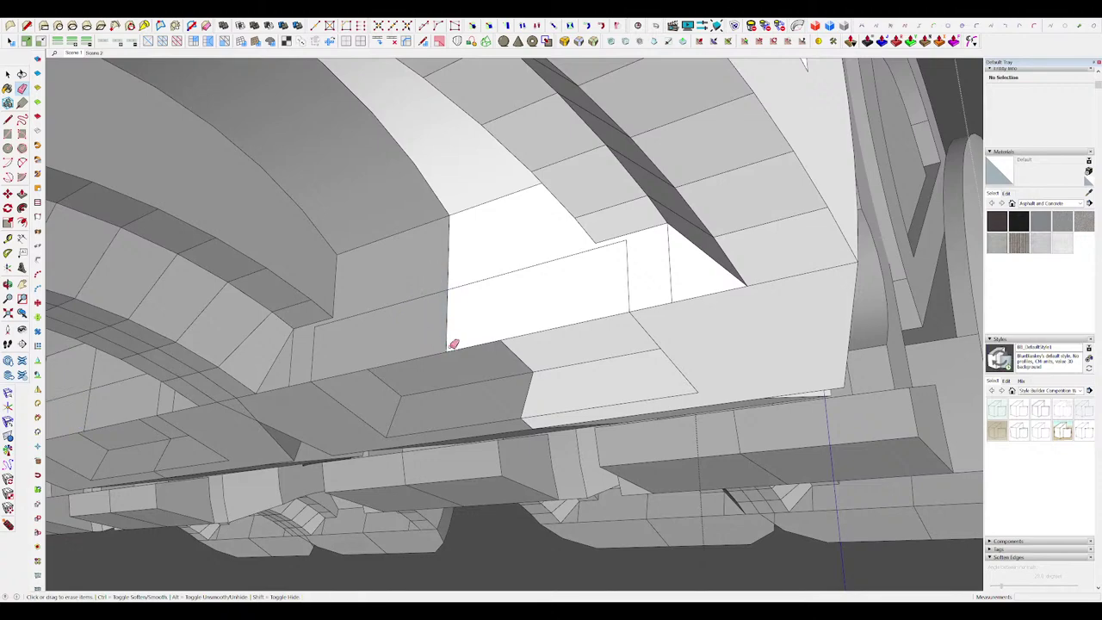
{"action": "mouse_move", "coordinate": [530, 326]}
{"action": "middle_mouse_down"}
{"action": "mouse_move", "coordinate": [594, 263]}
{"action": "mouse_move", "coordinate": [702, 321]}
{"action": "mouse_move", "coordinate": [653, 298]}
{"action": "middle_mouse_up"}
{"action": "left_click", "coordinate": [659, 300]}
{"action": "scroll", "coordinate": [659, 300], "scroll_direction": "down", "scroll_amount": 5}
{"action": "scroll", "coordinate": [594, 319], "scroll_direction": "up", "scroll_amount": 5}
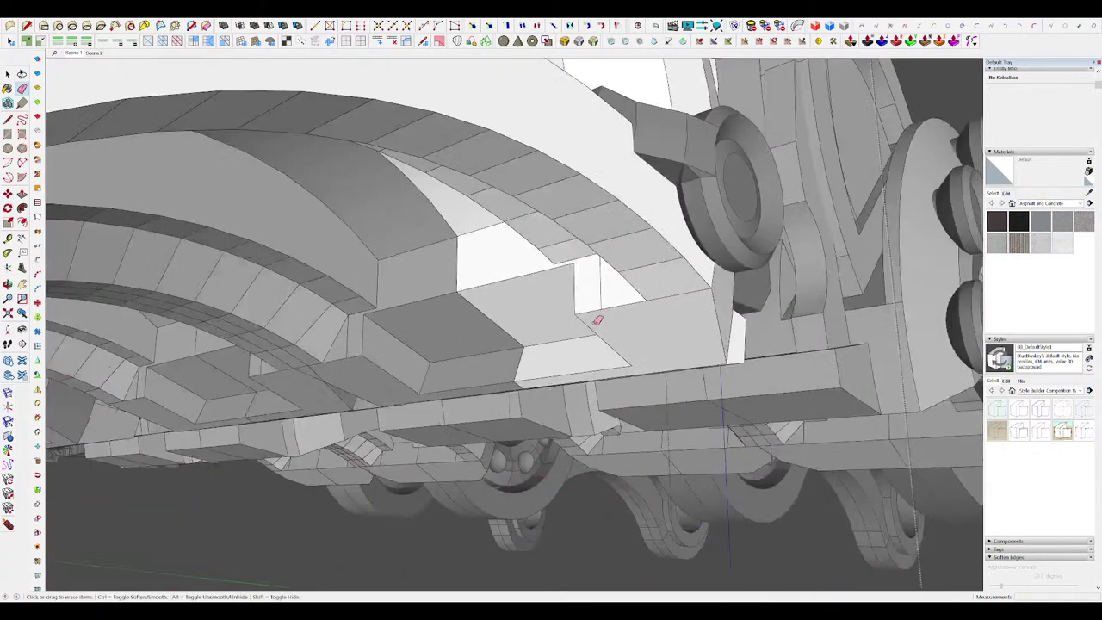
Step: Push the block's side face and move its corner edge to chamfer the end
{"action": "mouse_move", "coordinate": [594, 319]}
{"action": "middle_mouse_down"}
{"action": "mouse_move", "coordinate": [709, 278]}
{"action": "mouse_move", "coordinate": [815, 305]}
{"action": "middle_mouse_up"}
{"action": "scroll", "coordinate": [735, 302], "scroll_direction": "up", "scroll_amount": 3}
{"action": "key", "text": "p"}
{"action": "left_click", "coordinate": [677, 308]}
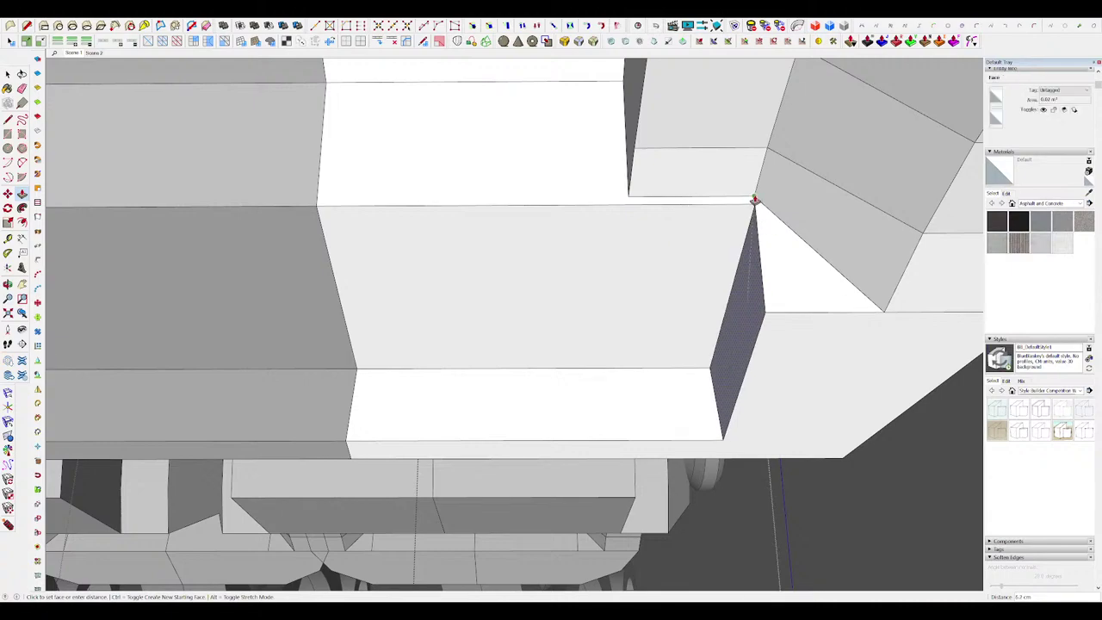
{"action": "scroll", "coordinate": [754, 200], "scroll_direction": "down", "scroll_amount": 5}
{"action": "scroll", "coordinate": [726, 251], "scroll_direction": "up", "scroll_amount": 3}
{"action": "left_click", "coordinate": [780, 287]}
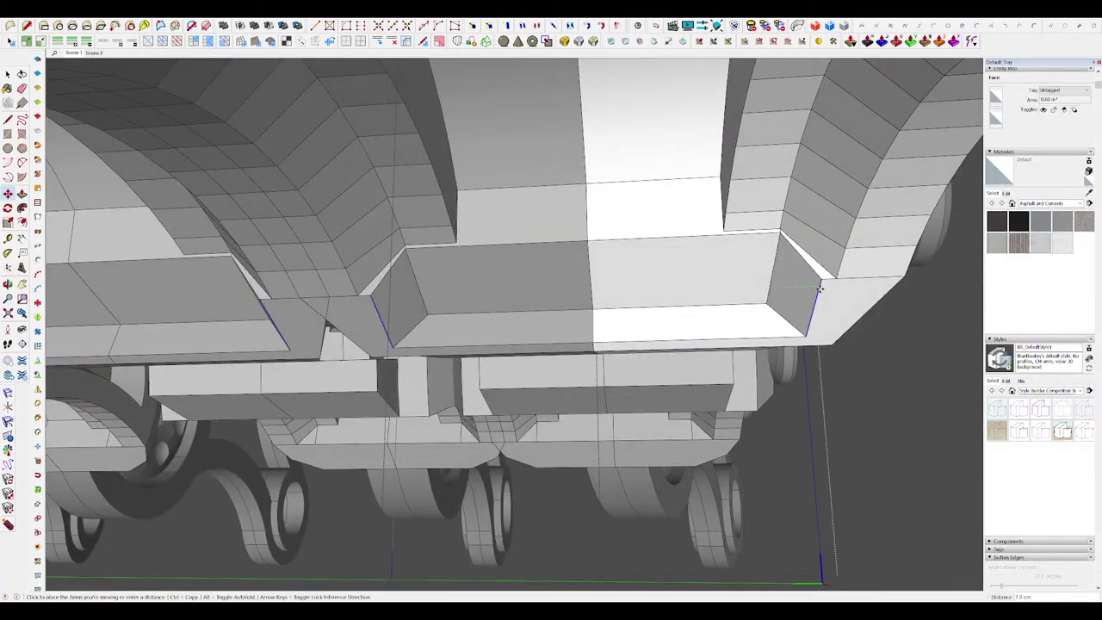
{"action": "middle_click_drag", "start_coordinate": [828, 288], "coordinate": [603, 258]}
{"action": "scroll", "coordinate": [550, 237], "scroll_direction": "down", "scroll_amount": 6}
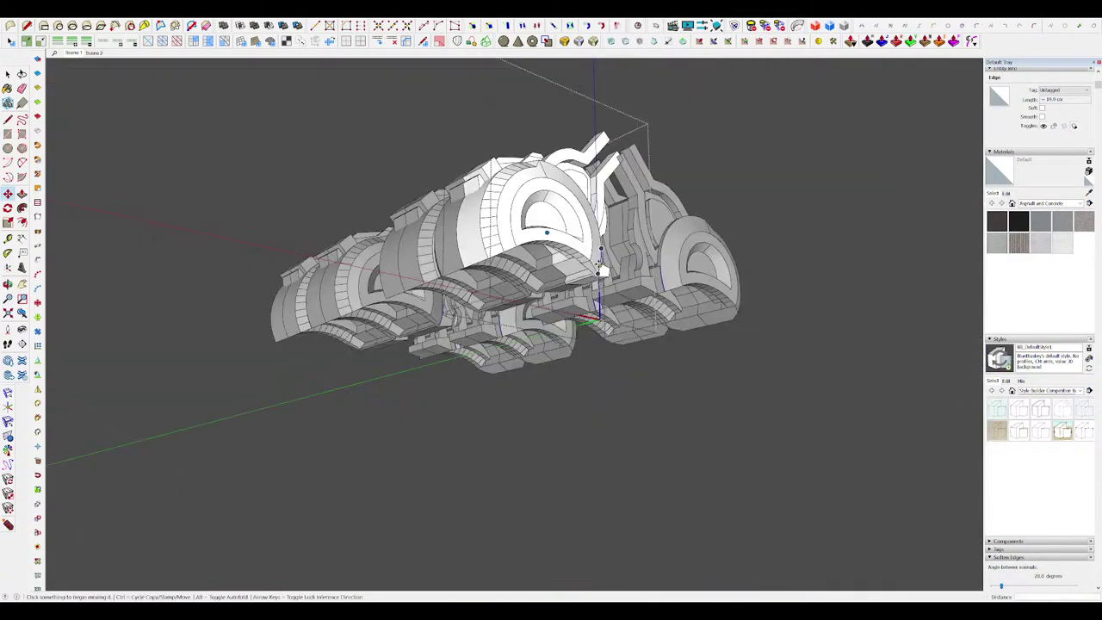
{"action": "scroll", "coordinate": [551, 250], "scroll_direction": "up", "scroll_amount": 6}
Step: Draw a rectangle and Push/Pull it on another skid block
{"action": "key", "text": "r"}
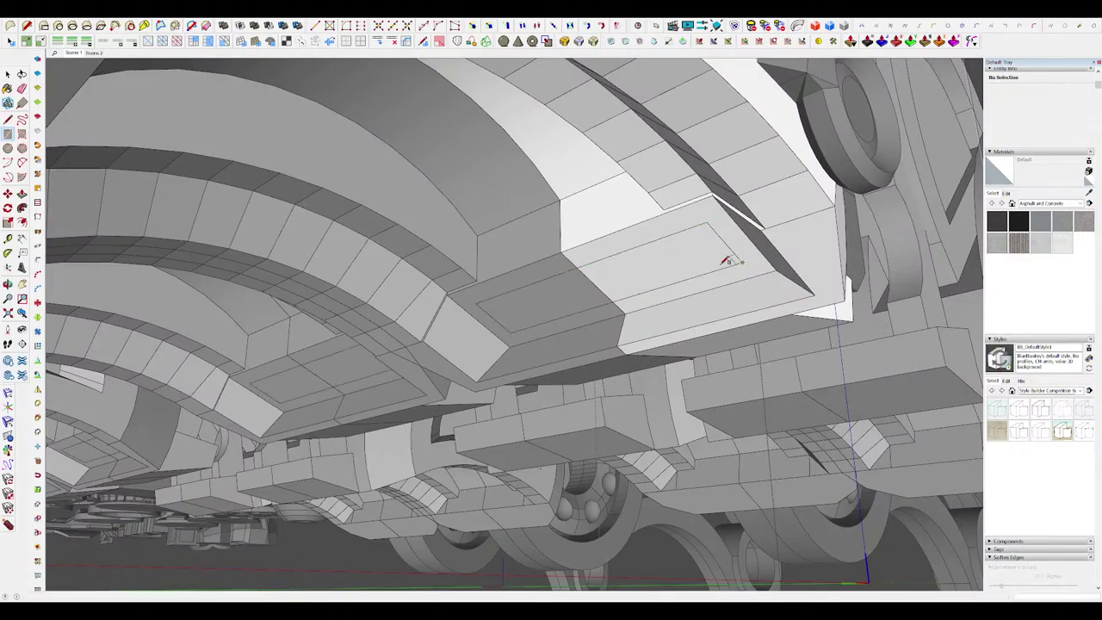
{"action": "scroll", "coordinate": [726, 261], "scroll_direction": "down", "scroll_amount": 6}
{"action": "scroll", "coordinate": [618, 200], "scroll_direction": "up", "scroll_amount": 6}
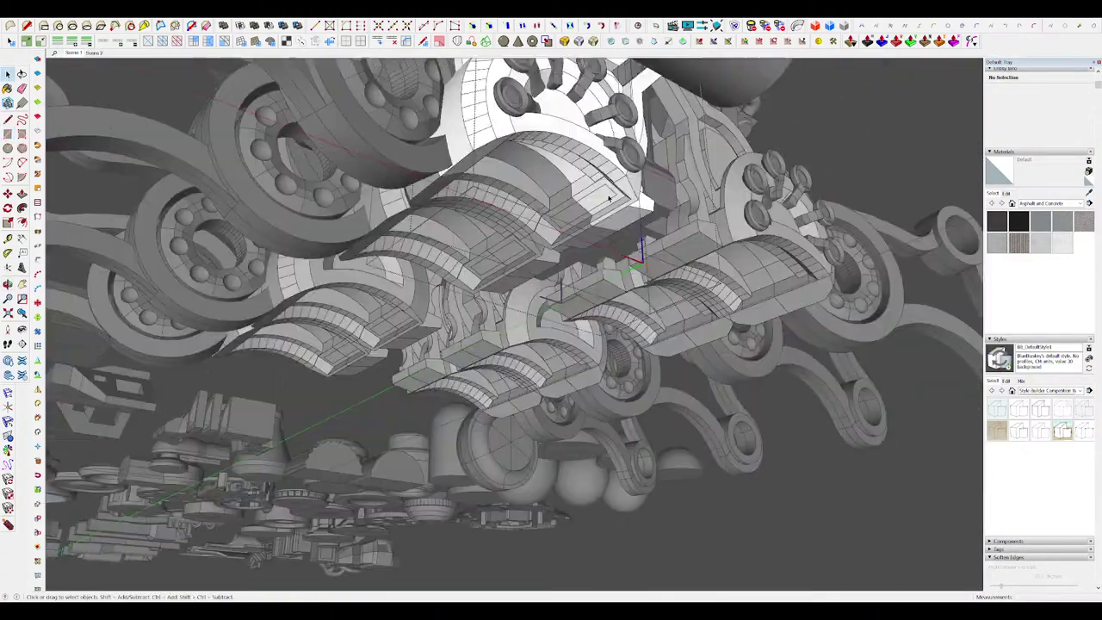
{"action": "key", "text": "p"}
{"action": "scroll", "coordinate": [592, 201], "scroll_direction": "down", "scroll_amount": 8}
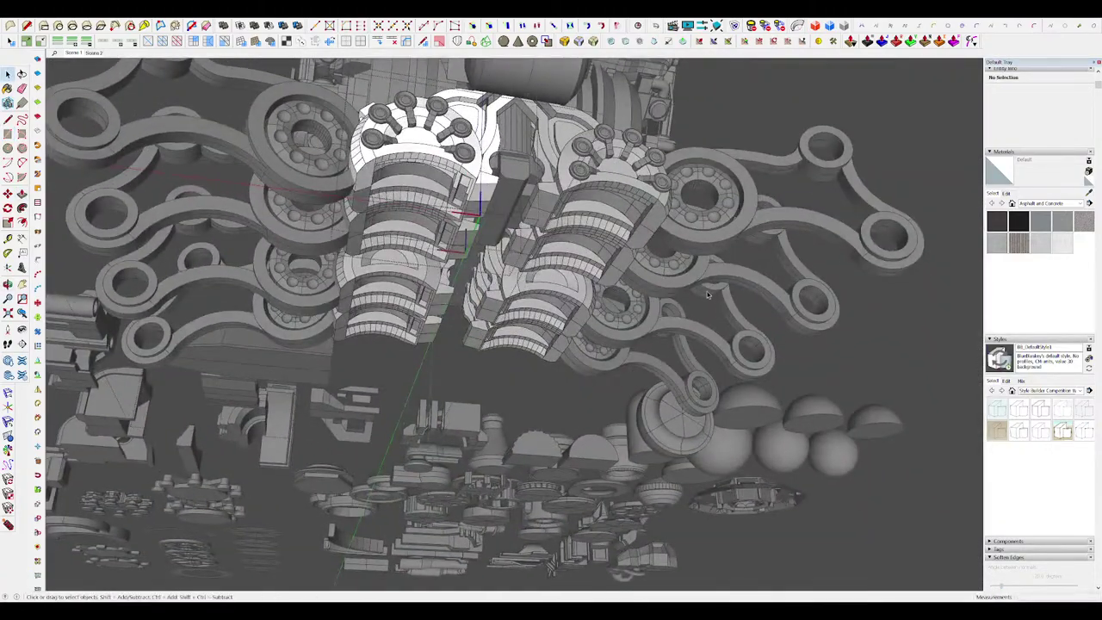
{"action": "key", "text": "space"}
{"action": "middle_click_drag", "start_coordinate": [835, 349], "coordinate": [968, 482]}
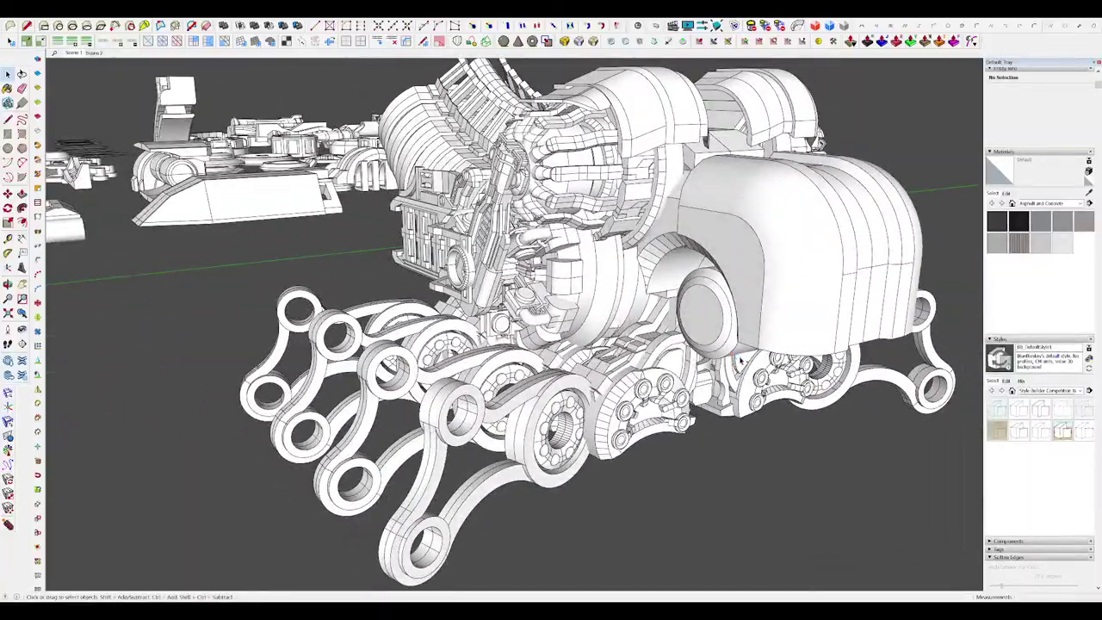
Step: Open the rounded housing's group for editing
{"action": "middle_click_drag", "start_coordinate": [740, 360], "coordinate": [619, 252]}
{"action": "scroll", "coordinate": [740, 361], "scroll_direction": "down", "scroll_amount": 4}
{"action": "scroll", "coordinate": [741, 361], "scroll_direction": "up", "scroll_amount": 3}
{"action": "scroll", "coordinate": [728, 325], "scroll_direction": "up", "scroll_amount": 3}
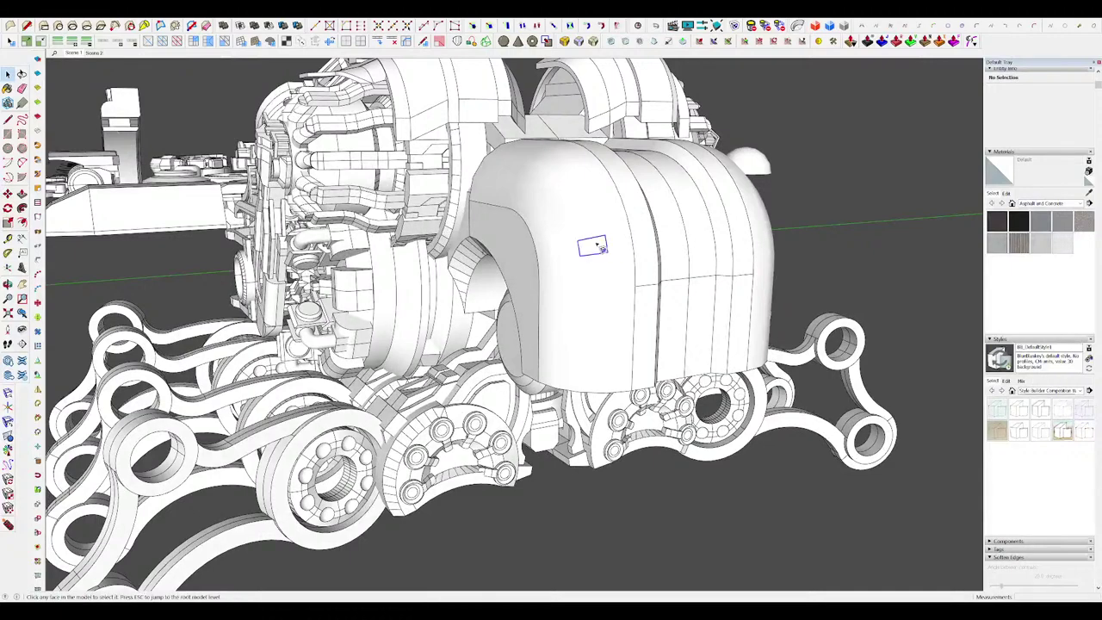
{"action": "double_click", "coordinate": [596, 247]}
{"action": "scroll", "coordinate": [553, 175], "scroll_direction": "up", "scroll_amount": 4}
{"action": "mouse_move", "coordinate": [630, 295]}
{"action": "middle_mouse_down"}
{"action": "mouse_move", "coordinate": [553, 174]}
{"action": "mouse_move", "coordinate": [544, 181]}
{"action": "mouse_move", "coordinate": [542, 135]}
{"action": "middle_mouse_up"}
Step: Select the housing's full edge loop starting from an upper-left edge
{"action": "key", "text": "space"}
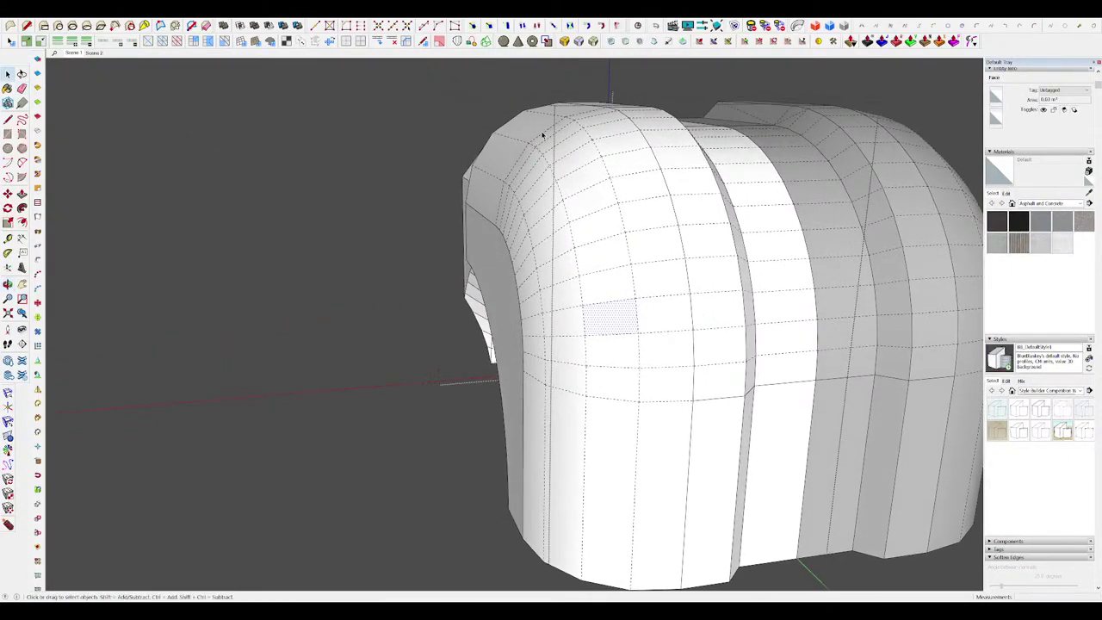
{"action": "left_click", "coordinate": [527, 143]}
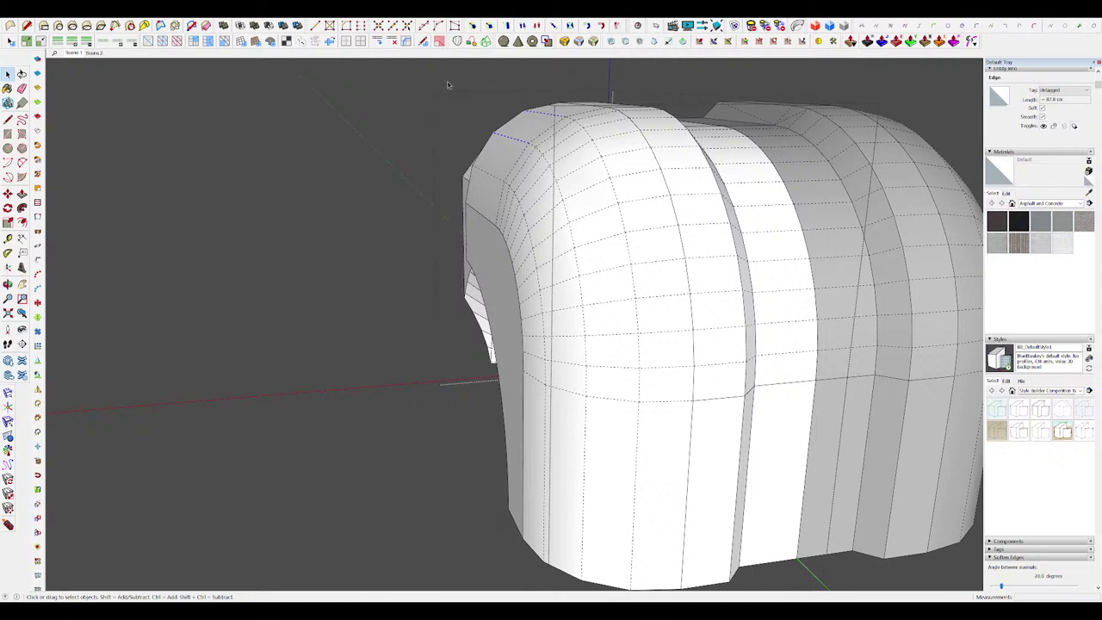
{"action": "left_click", "coordinate": [105, 43]}
{"action": "mouse_move", "coordinate": [551, 224]}
{"action": "middle_mouse_down"}
{"action": "mouse_move", "coordinate": [714, 310]}
{"action": "mouse_move", "coordinate": [551, 241]}
{"action": "middle_mouse_up"}
{"action": "scroll", "coordinate": [713, 310], "scroll_direction": "down", "scroll_amount": 3}
{"action": "middle_click_drag", "start_coordinate": [607, 264], "coordinate": [596, 360]}
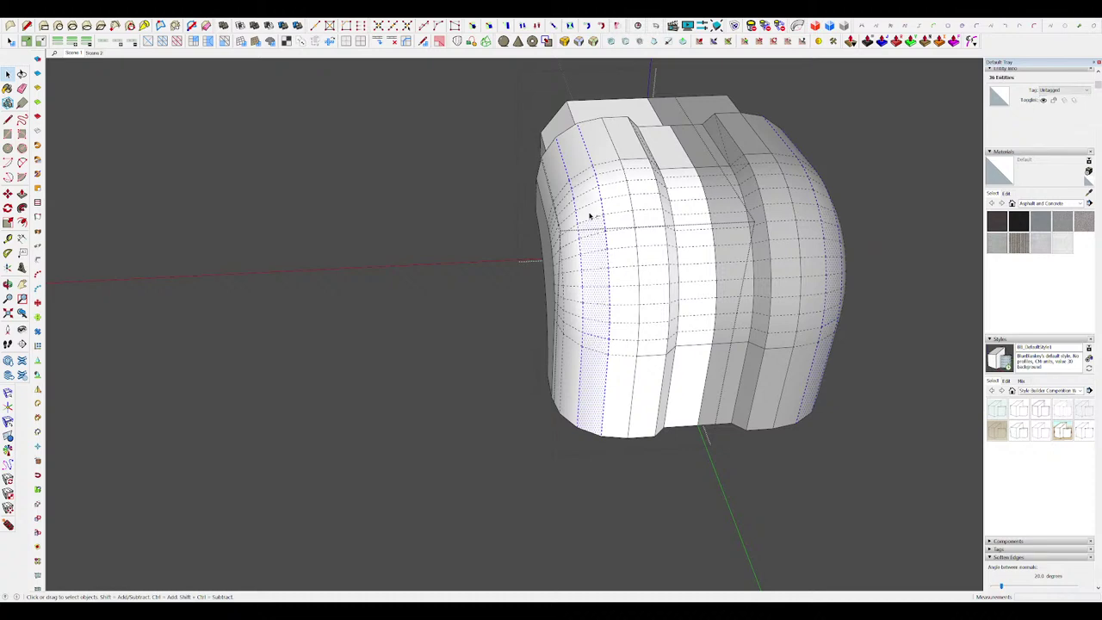
{"action": "middle_click_drag", "start_coordinate": [578, 168], "coordinate": [642, 327]}
Step: Joint Push Pull the curved faces about 15.4 cm outward into a thicker shell
{"action": "left_click", "coordinate": [909, 41]}
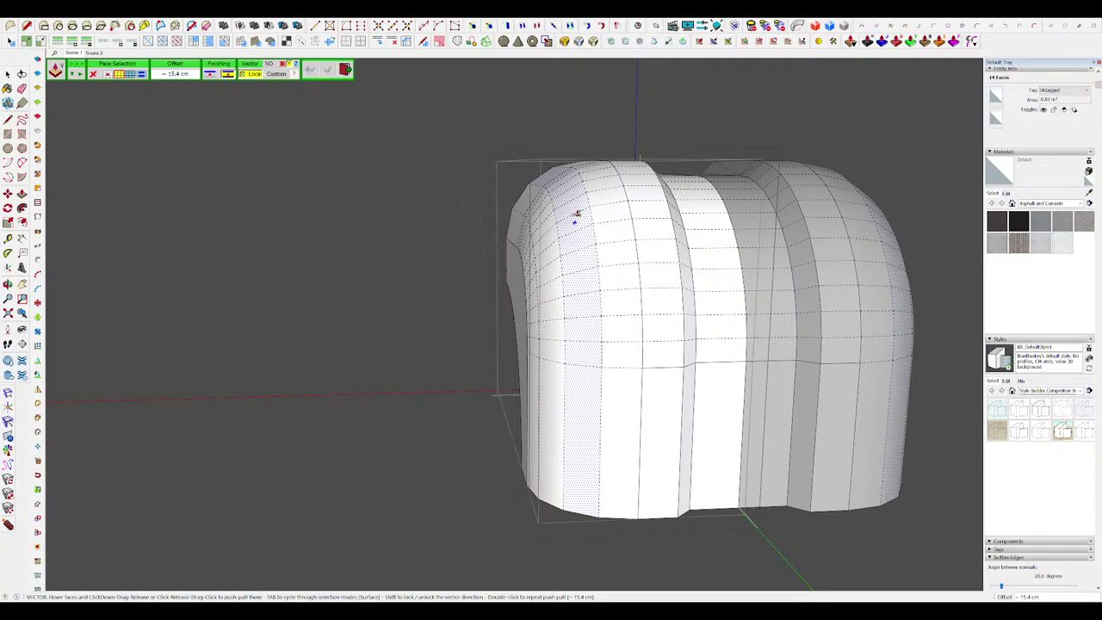
{"action": "left_click_drag", "start_coordinate": [569, 183], "coordinate": [569, 181]}
{"action": "key", "text": "space"}
{"action": "middle_click_drag", "start_coordinate": [568, 181], "coordinate": [543, 145]}
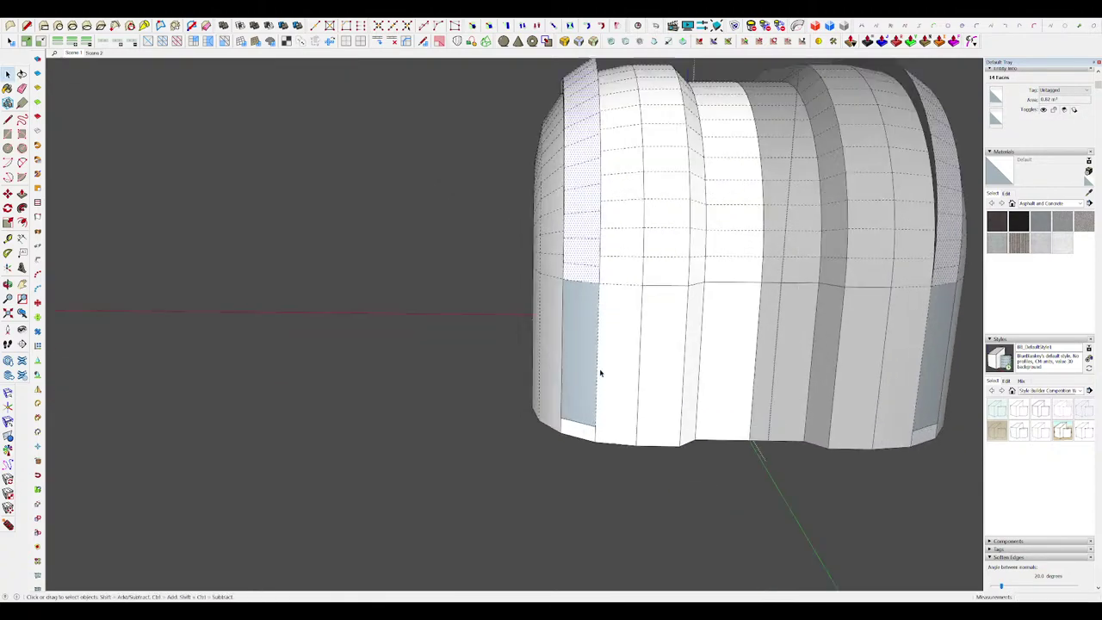
{"action": "left_click", "coordinate": [594, 371]}
{"action": "middle_click_drag", "start_coordinate": [600, 371], "coordinate": [899, 464]}
{"action": "middle_click_drag", "start_coordinate": [610, 338], "coordinate": [789, 298]}
{"action": "scroll", "coordinate": [568, 306], "scroll_direction": "down", "scroll_amount": 5}
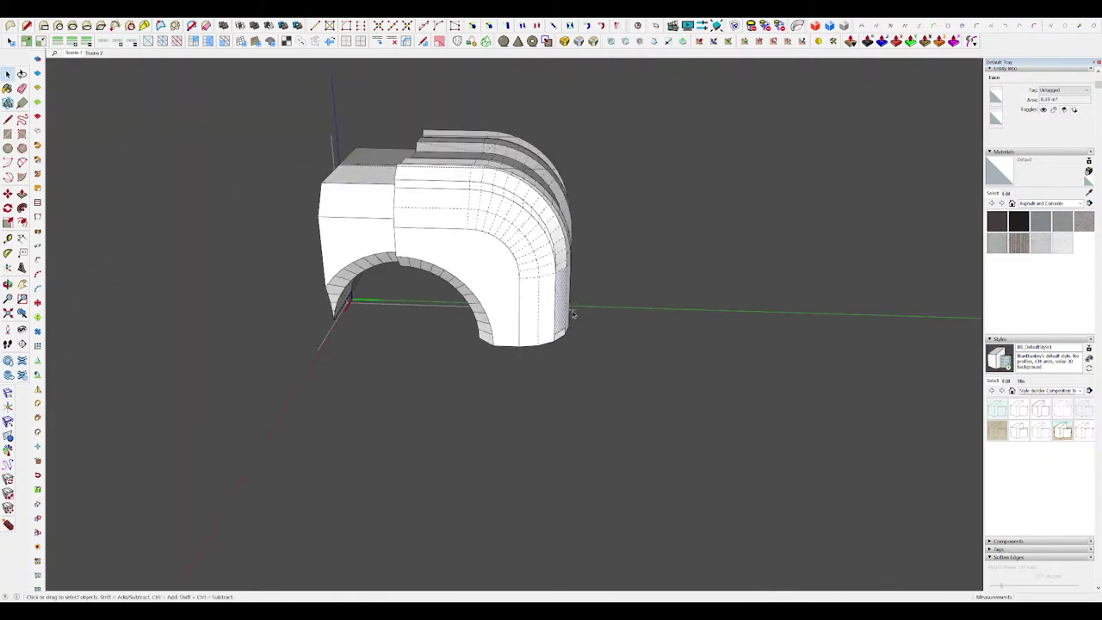
{"action": "key", "text": "h"}
{"action": "left_click", "coordinate": [566, 284]}
{"action": "middle_click_drag", "start_coordinate": [565, 283], "coordinate": [433, 331]}
{"action": "scroll", "coordinate": [546, 283], "scroll_direction": "down", "scroll_amount": 4}
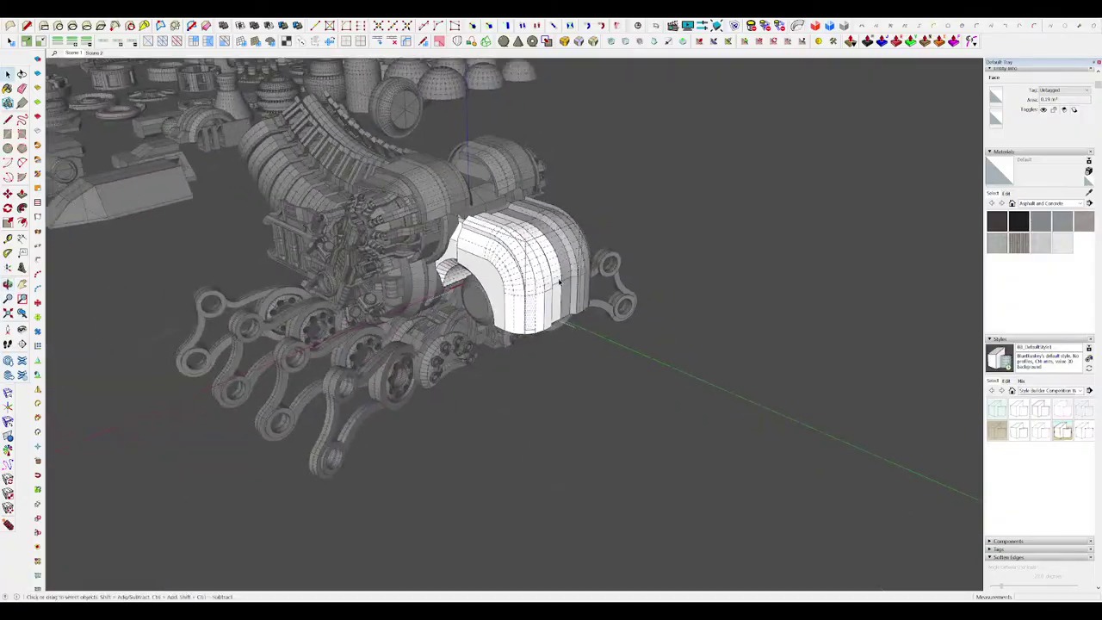
Step: Exit the housing group with nothing selected, facing the bracket and ring
{"action": "key", "text": "alt+h"}
{"action": "left_click", "coordinate": [705, 350]}
{"action": "left_click", "coordinate": [720, 358]}
{"action": "middle_click_drag", "start_coordinate": [721, 358], "coordinate": [777, 319]}
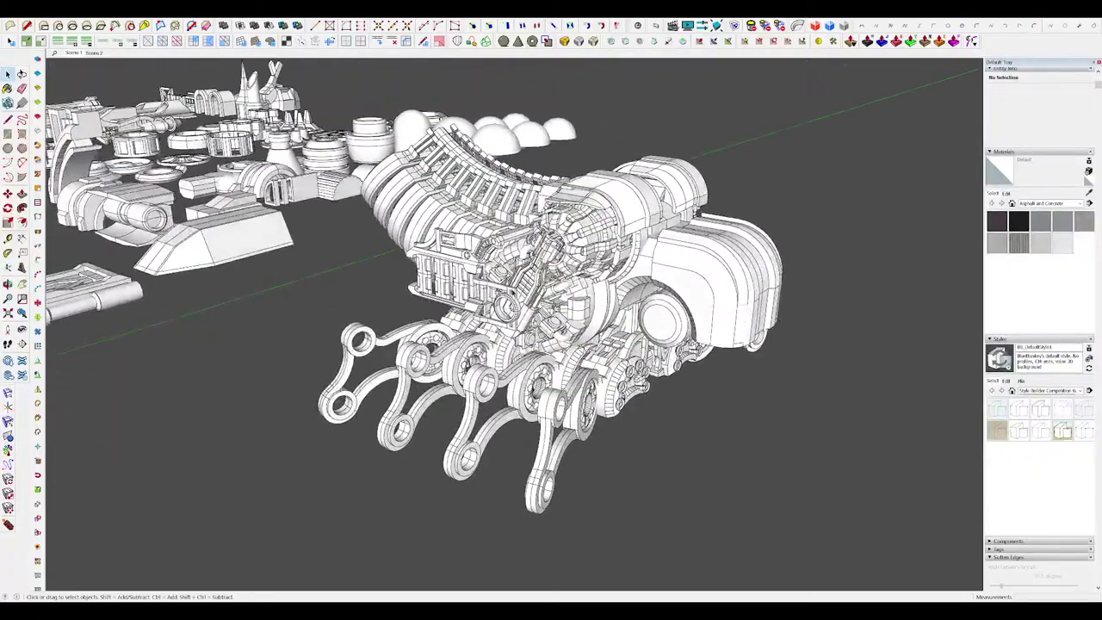
{"action": "scroll", "coordinate": [519, 294], "scroll_direction": "up", "scroll_amount": 5}
{"action": "middle_click_drag", "start_coordinate": [520, 295], "coordinate": [519, 294]}
{"action": "scroll", "coordinate": [484, 284], "scroll_direction": "up", "scroll_amount": 3}
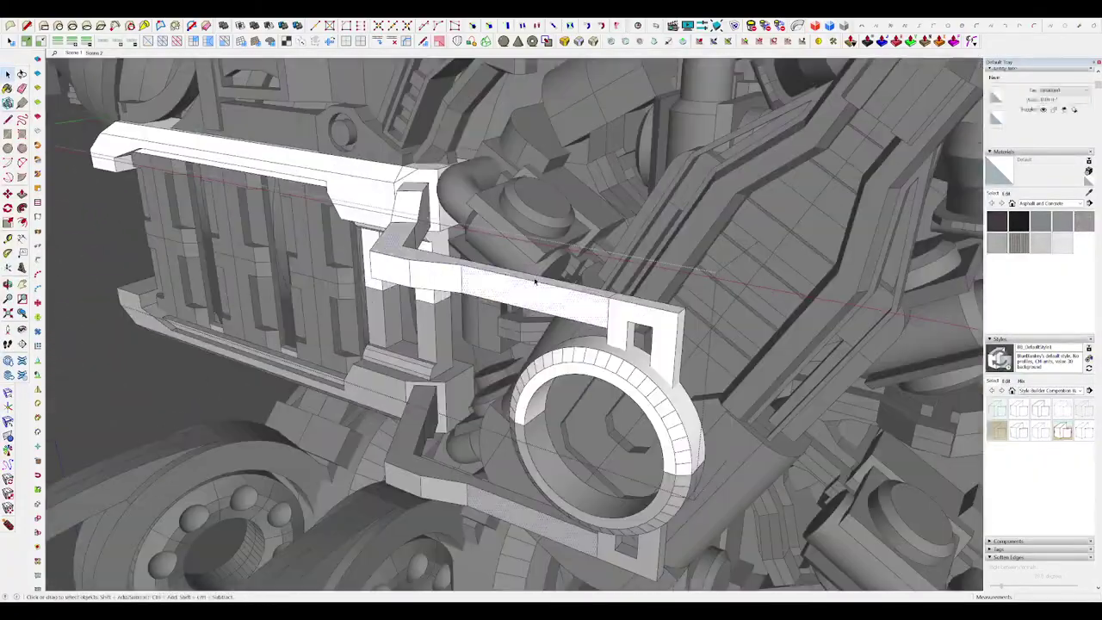
{"action": "middle_click_drag", "start_coordinate": [556, 298], "coordinate": [869, 378]}
{"action": "scroll", "coordinate": [658, 250], "scroll_direction": "up", "scroll_amount": 3}
{"action": "key", "text": "space"}
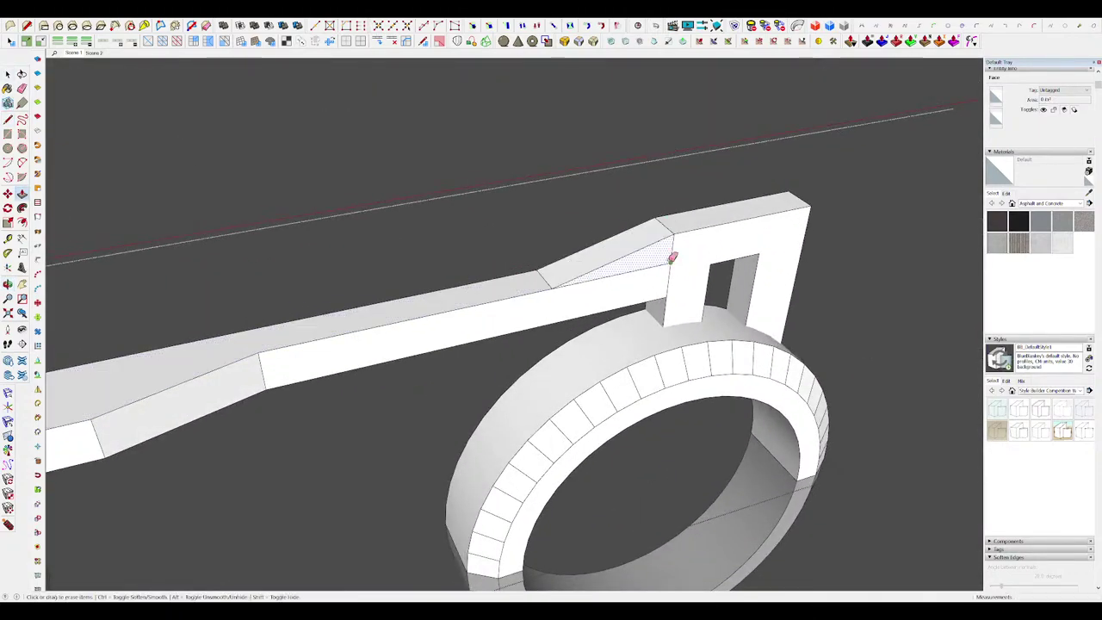
Step: Orbit around the bracket column to view the small triangular face beside the ring
{"action": "middle_click_drag", "start_coordinate": [673, 258], "coordinate": [767, 278]}
{"action": "scroll", "coordinate": [767, 278], "scroll_direction": "down", "scroll_amount": 8}
{"action": "scroll", "coordinate": [543, 221], "scroll_direction": "up", "scroll_amount": 6}
{"action": "middle_click_drag", "start_coordinate": [465, 232], "coordinate": [691, 217]}
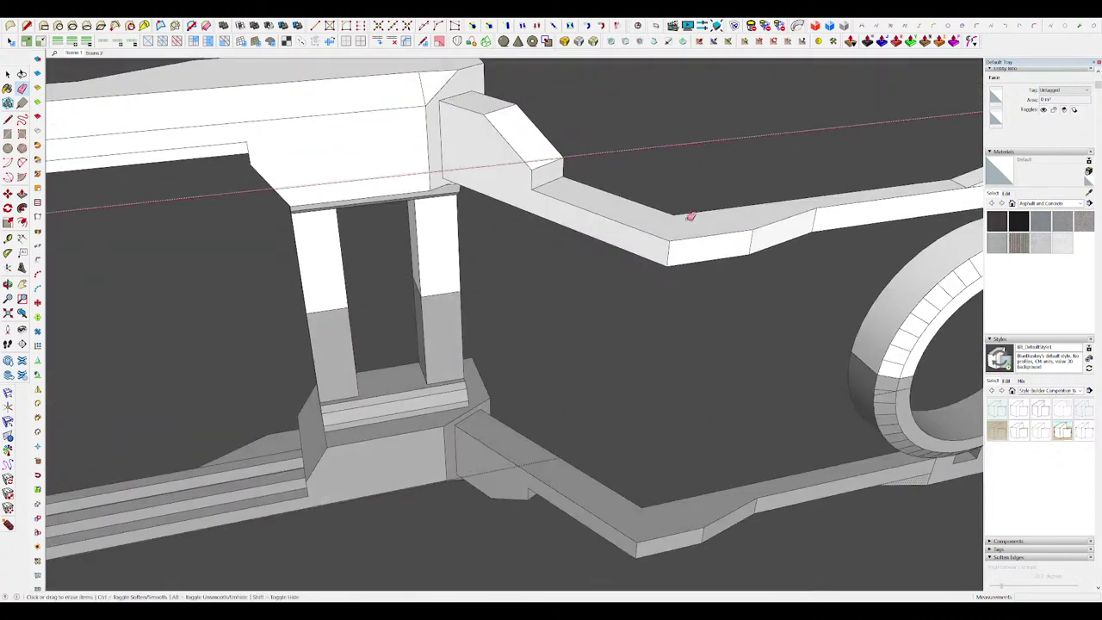
{"action": "mouse_move", "coordinate": [570, 178]}
{"action": "middle_mouse_down"}
{"action": "mouse_move", "coordinate": [580, 197]}
{"action": "mouse_move", "coordinate": [544, 151]}
{"action": "mouse_move", "coordinate": [554, 177]}
{"action": "mouse_move", "coordinate": [470, 248]}
{"action": "mouse_move", "coordinate": [545, 238]}
{"action": "mouse_move", "coordinate": [511, 256]}
{"action": "middle_mouse_up"}
{"action": "scroll", "coordinate": [560, 164], "scroll_direction": "up", "scroll_amount": 4}
{"action": "scroll", "coordinate": [563, 182], "scroll_direction": "down", "scroll_amount": 2}
{"action": "scroll", "coordinate": [563, 181], "scroll_direction": "up", "scroll_amount": 2}
Step: Smooth away the leftover diagonal edge on the sloped bracket arm with the Eraser
{"action": "key", "text": "e"}
{"action": "scroll", "coordinate": [509, 251], "scroll_direction": "down", "scroll_amount": 6}
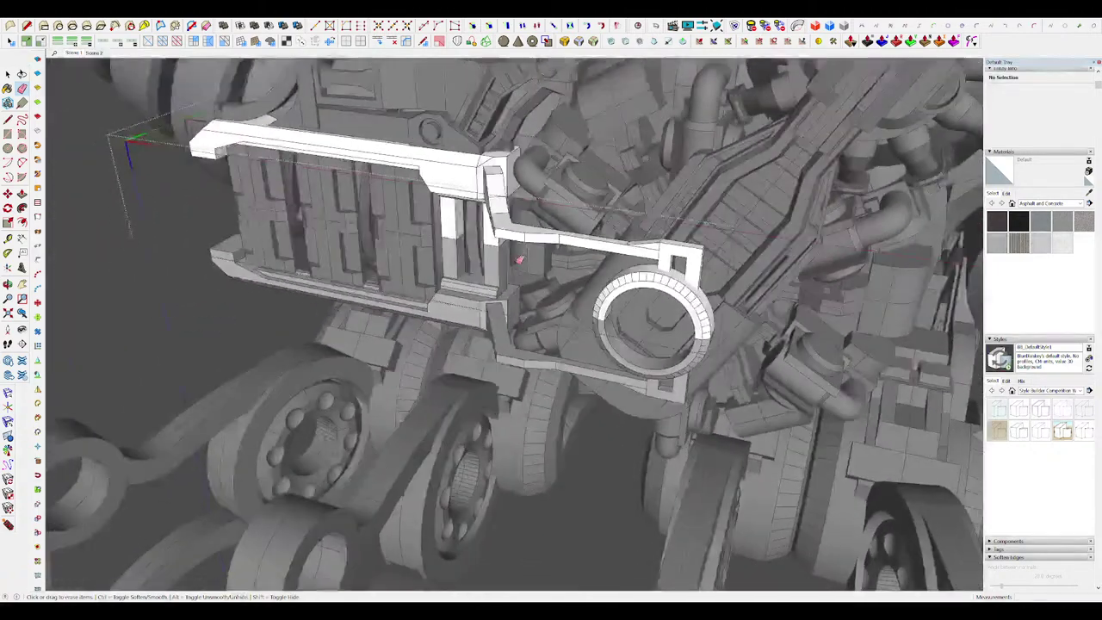
{"action": "scroll", "coordinate": [667, 244], "scroll_direction": "up", "scroll_amount": 5}
{"action": "scroll", "coordinate": [679, 206], "scroll_direction": "down", "scroll_amount": 3}
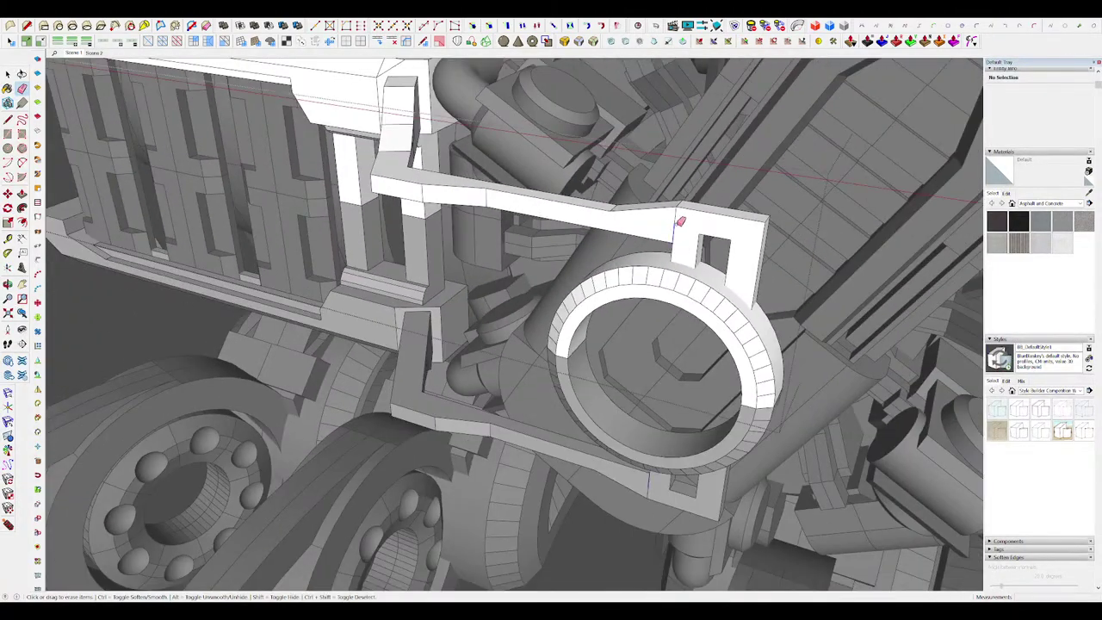
{"action": "scroll", "coordinate": [682, 221], "scroll_direction": "down", "scroll_amount": 3}
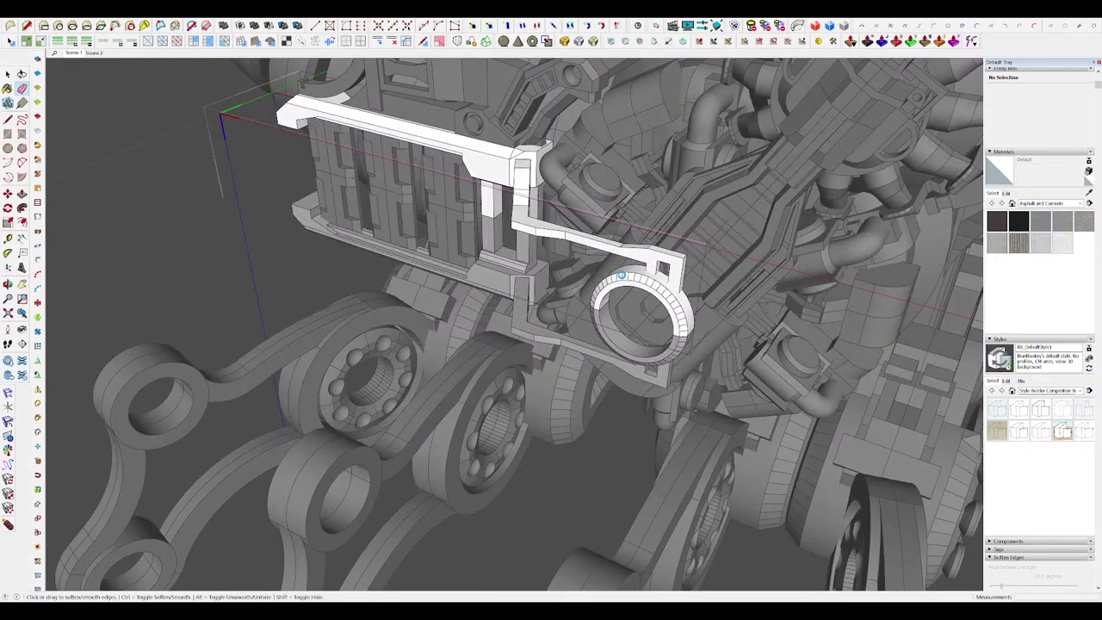
{"action": "scroll", "coordinate": [621, 275], "scroll_direction": "down", "scroll_amount": 3}
{"action": "mouse_move", "coordinate": [621, 275]}
{"action": "middle_mouse_down"}
{"action": "mouse_move", "coordinate": [591, 278]}
{"action": "mouse_move", "coordinate": [631, 303]}
{"action": "mouse_move", "coordinate": [627, 336]}
{"action": "mouse_move", "coordinate": [637, 343]}
{"action": "middle_mouse_up"}
{"action": "scroll", "coordinate": [590, 278], "scroll_direction": "down", "scroll_amount": 3}
Step: Return to Select and close the bracket's group editing
{"action": "key", "text": "space"}
{"action": "scroll", "coordinate": [718, 377], "scroll_direction": "down", "scroll_amount": 3}
{"action": "left_click", "coordinate": [861, 417]}
{"action": "scroll", "coordinate": [863, 414], "scroll_direction": "up", "scroll_amount": 2}
{"action": "scroll", "coordinate": [694, 303], "scroll_direction": "up", "scroll_amount": 4}
{"action": "scroll", "coordinate": [628, 323], "scroll_direction": "down", "scroll_amount": 5}
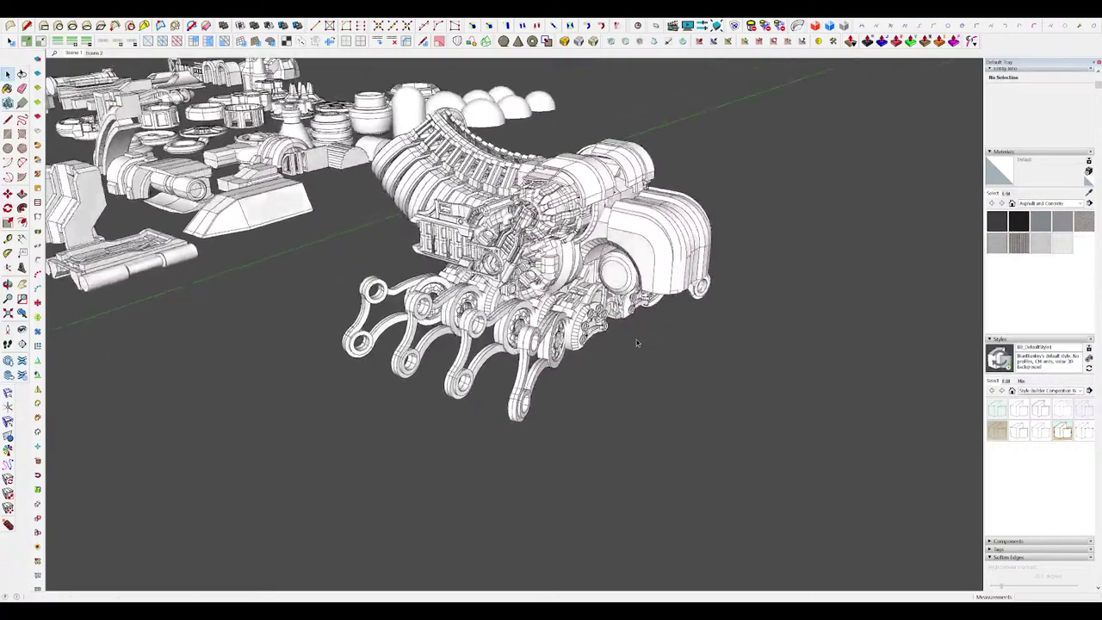
Step: Round the selected arc edge on the finger ring into a bevel
{"action": "scroll", "coordinate": [636, 342], "scroll_direction": "up", "scroll_amount": 10}
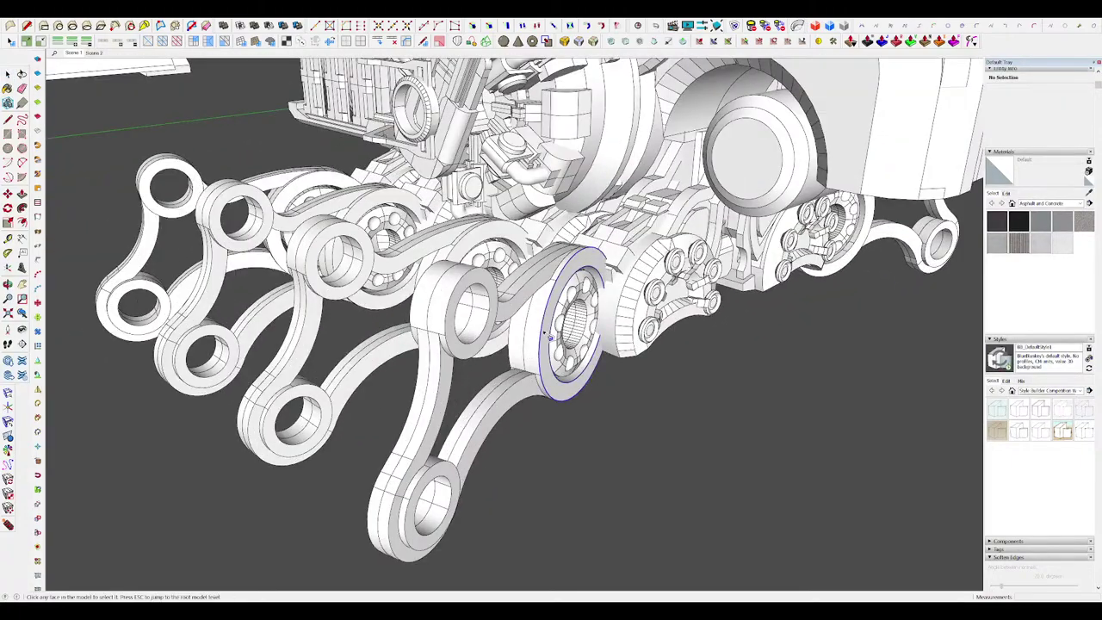
{"action": "scroll", "coordinate": [547, 336], "scroll_direction": "up", "scroll_amount": 5}
{"action": "left_click", "coordinate": [547, 336]}
{"action": "scroll", "coordinate": [536, 308], "scroll_direction": "up", "scroll_amount": 8}
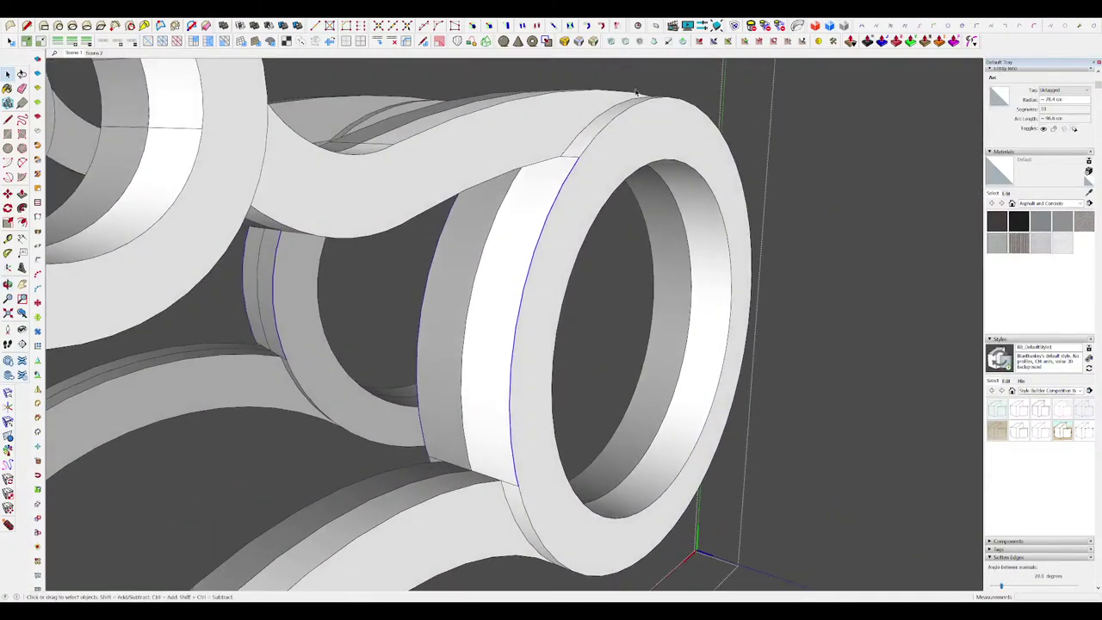
{"action": "left_click", "coordinate": [593, 41]}
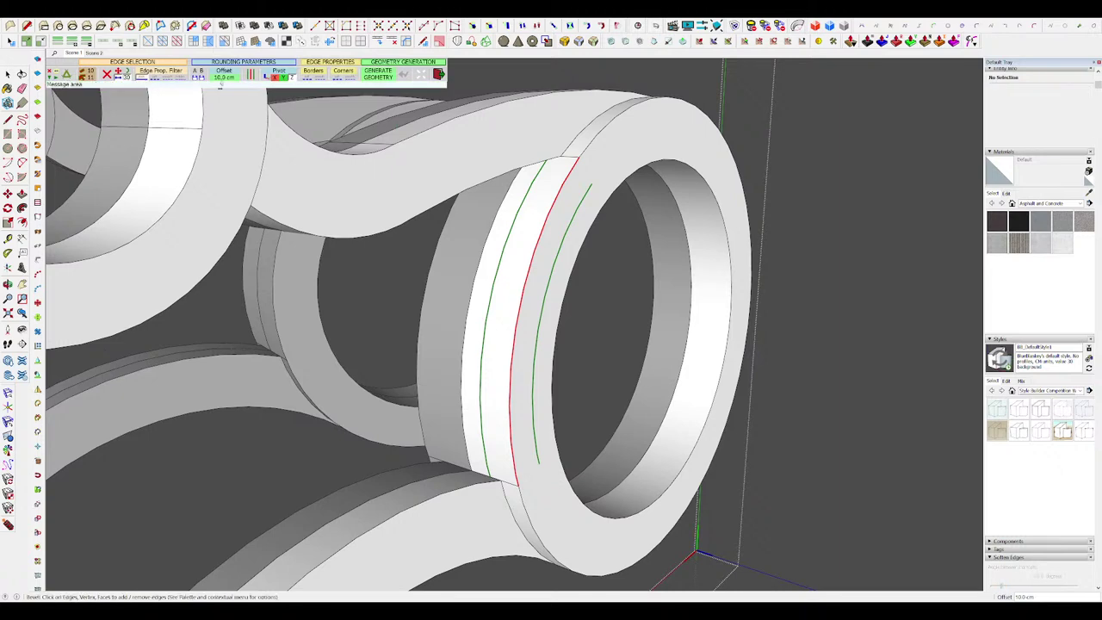
{"action": "key", "text": "Return"}
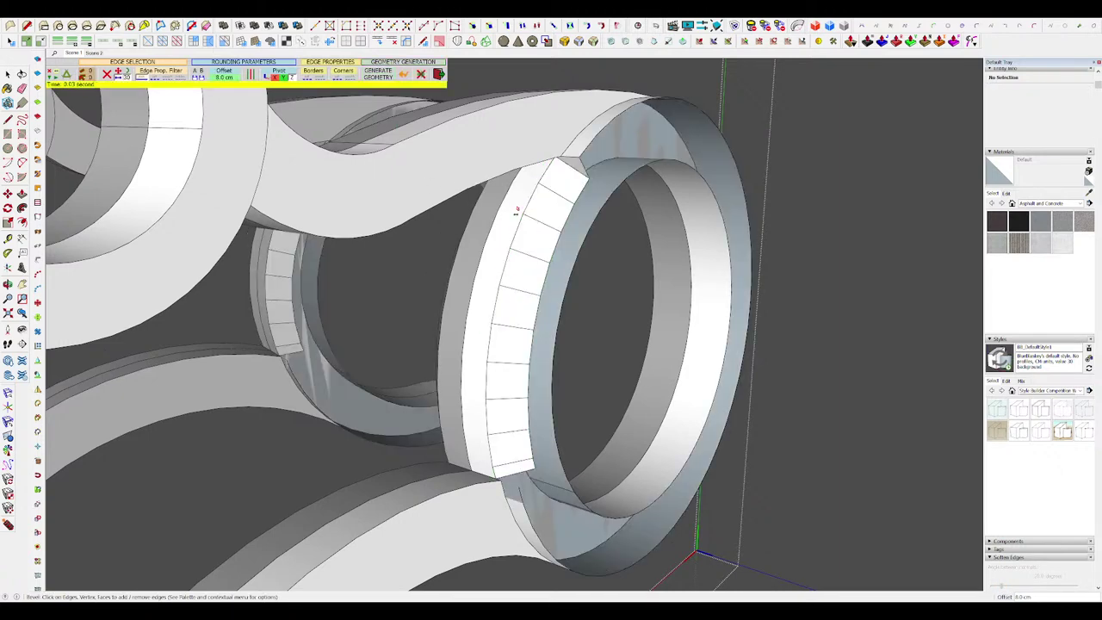
{"action": "middle_click_drag", "start_coordinate": [517, 211], "coordinate": [556, 250]}
Step: Draw a line across the bevelled ring to close the disc faces
{"action": "key", "text": "l"}
{"action": "left_click", "coordinate": [575, 204]}
{"action": "scroll", "coordinate": [575, 203], "scroll_direction": "down", "scroll_amount": 2}
{"action": "key", "text": "j"}
{"action": "scroll", "coordinate": [532, 445], "scroll_direction": "up", "scroll_amount": 5}
{"action": "middle_click_drag", "start_coordinate": [546, 428], "coordinate": [562, 400]}
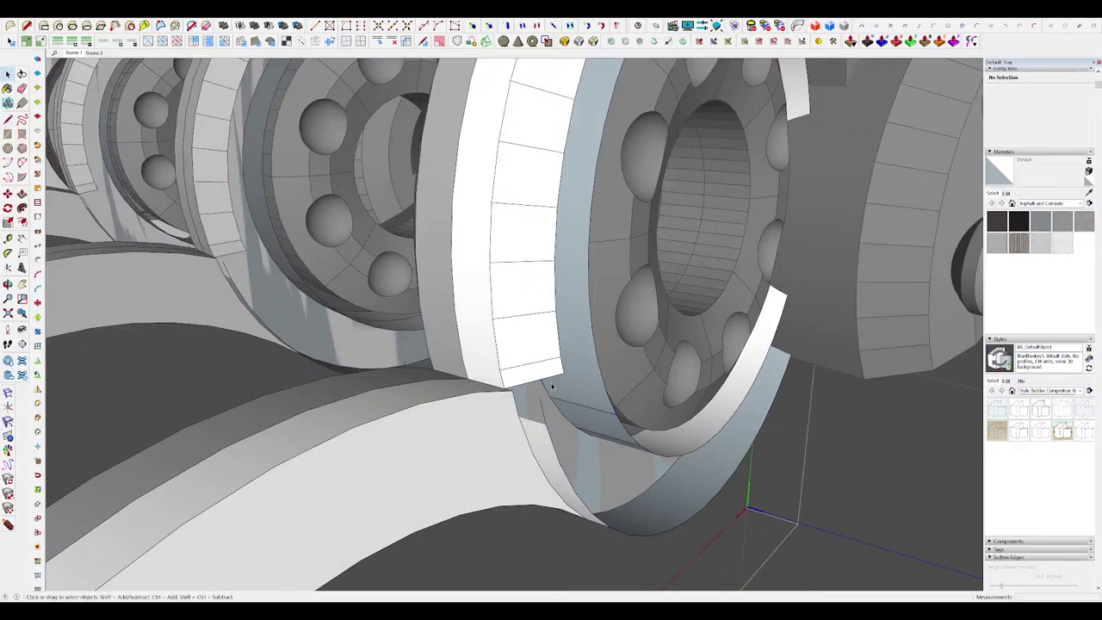
{"action": "left_click", "coordinate": [560, 376]}
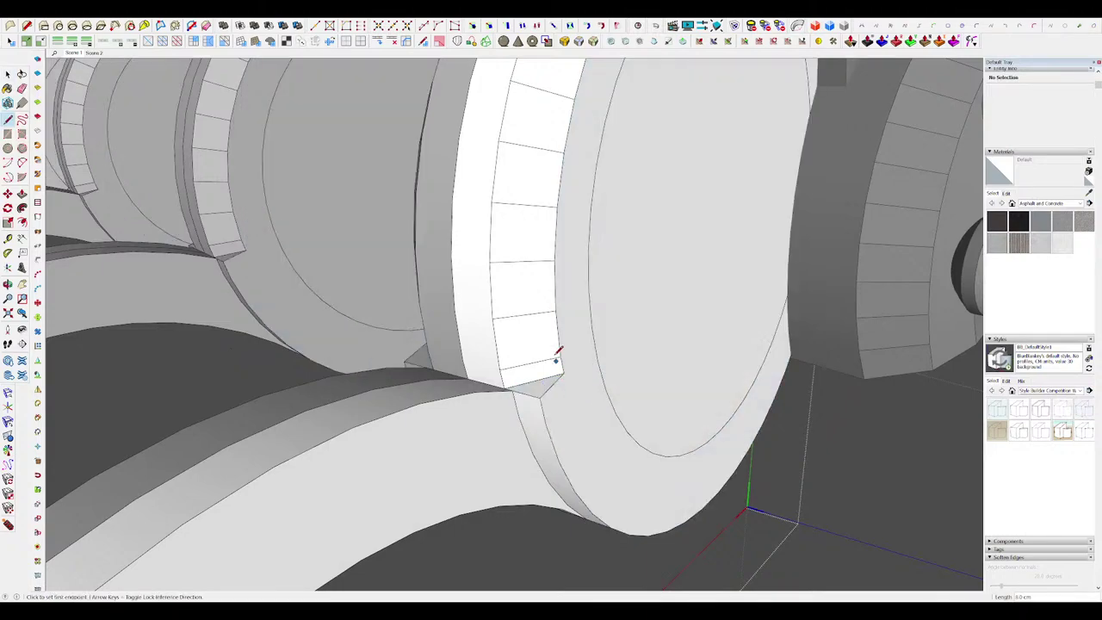
{"action": "scroll", "coordinate": [556, 358], "scroll_direction": "down", "scroll_amount": 2}
{"action": "middle_click_drag", "start_coordinate": [554, 356], "coordinate": [501, 314]}
{"action": "scroll", "coordinate": [540, 348], "scroll_direction": "down", "scroll_amount": 3}
{"action": "scroll", "coordinate": [537, 218], "scroll_direction": "up", "scroll_amount": 5}
{"action": "middle_click_drag", "start_coordinate": [542, 228], "coordinate": [554, 256]}
Step: Erase stray edges at the bevel corner and draw a line filling the triangular gap
{"action": "key", "text": "m"}
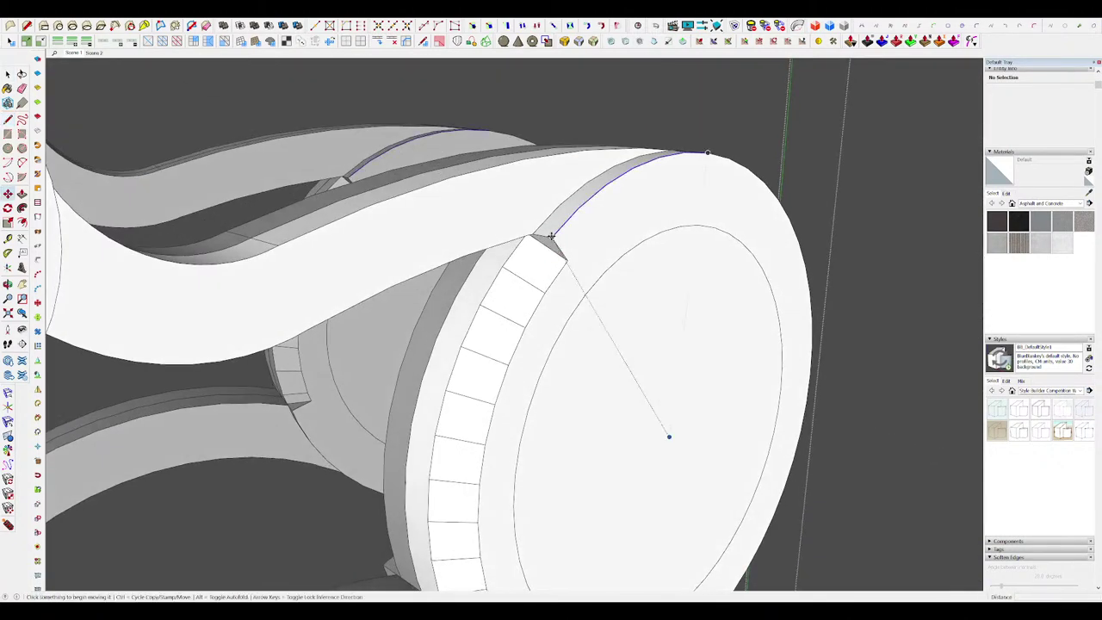
{"action": "key", "text": "space"}
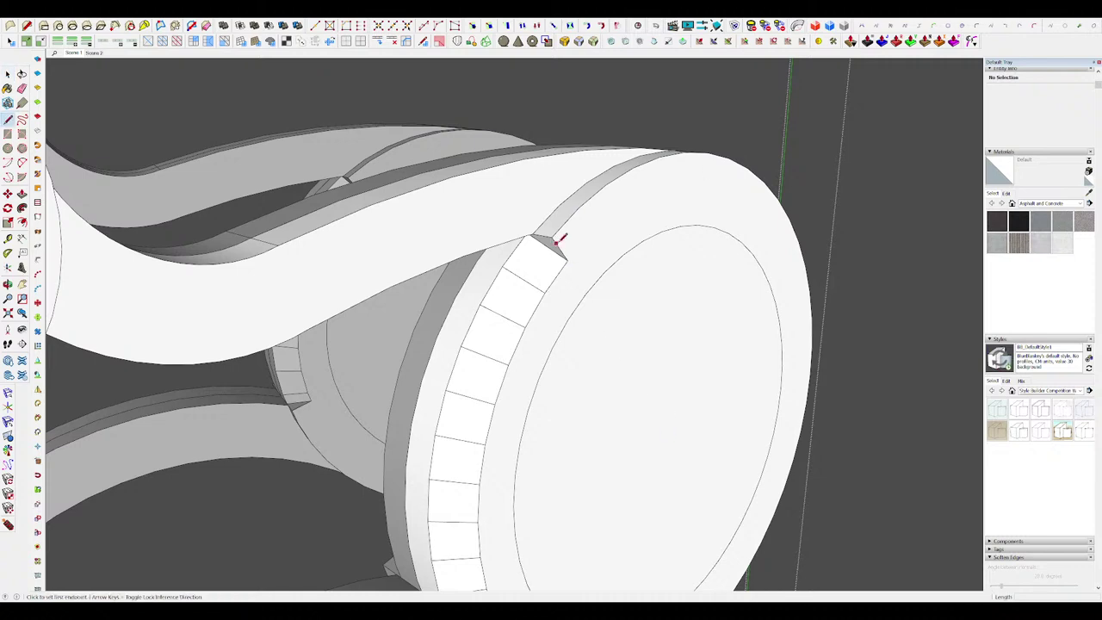
{"action": "left_click", "coordinate": [533, 232]}
{"action": "scroll", "coordinate": [534, 233], "scroll_direction": "up", "scroll_amount": 3}
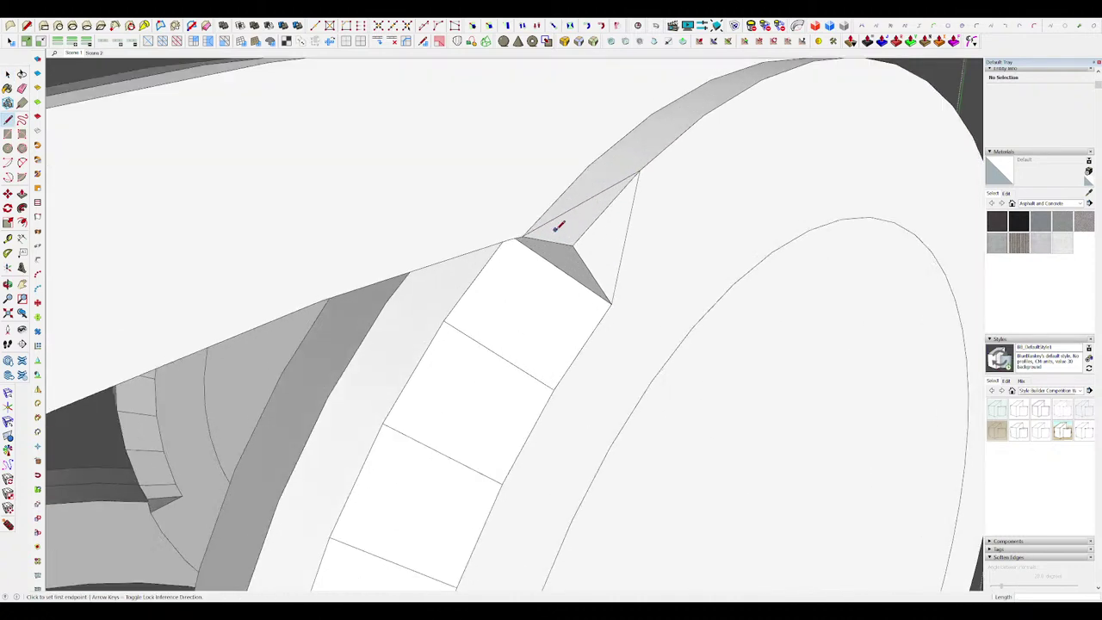
{"action": "left_click_drag", "start_coordinate": [577, 238], "coordinate": [574, 238]}
{"action": "key", "text": "l"}
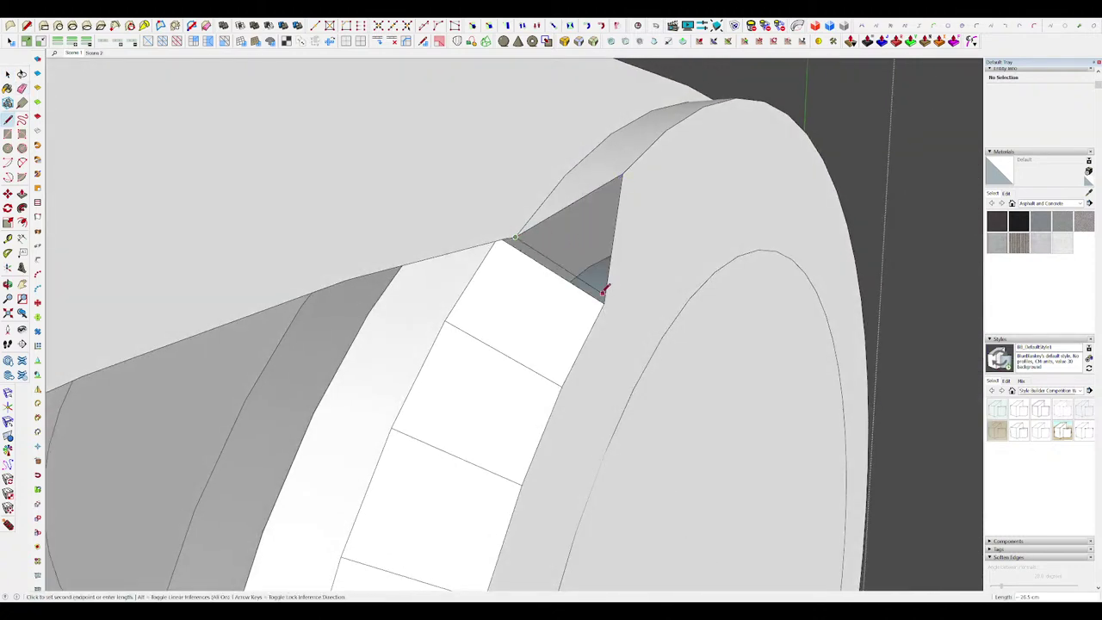
{"action": "left_click", "coordinate": [602, 291]}
{"action": "middle_click_drag", "start_coordinate": [602, 291], "coordinate": [515, 208]}
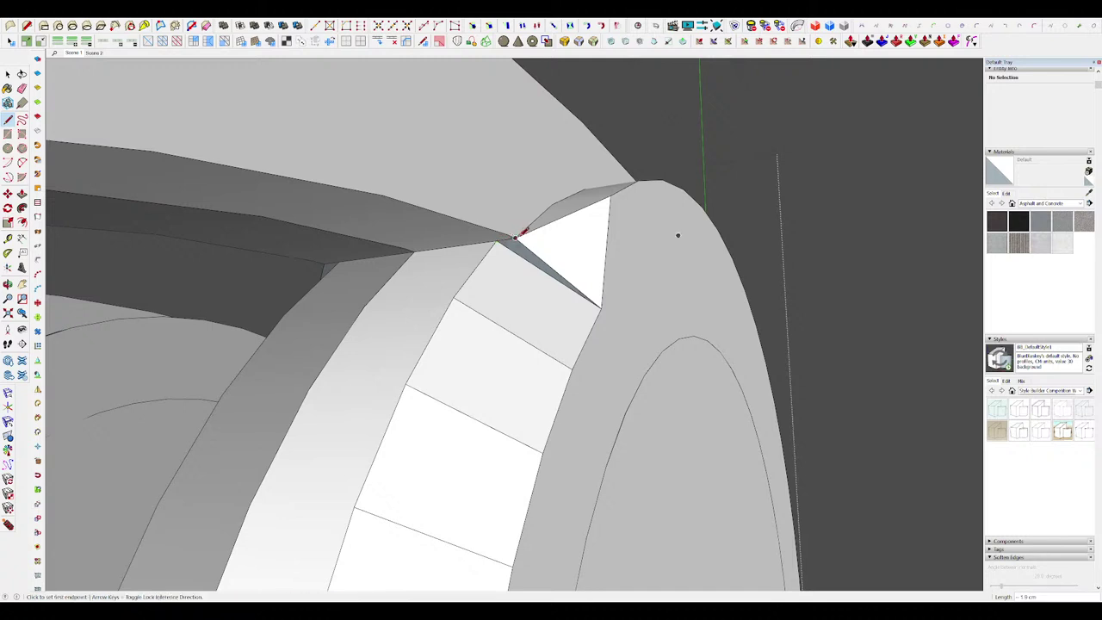
{"action": "scroll", "coordinate": [518, 231], "scroll_direction": "up", "scroll_amount": 5}
{"action": "scroll", "coordinate": [516, 208], "scroll_direction": "down", "scroll_amount": 2}
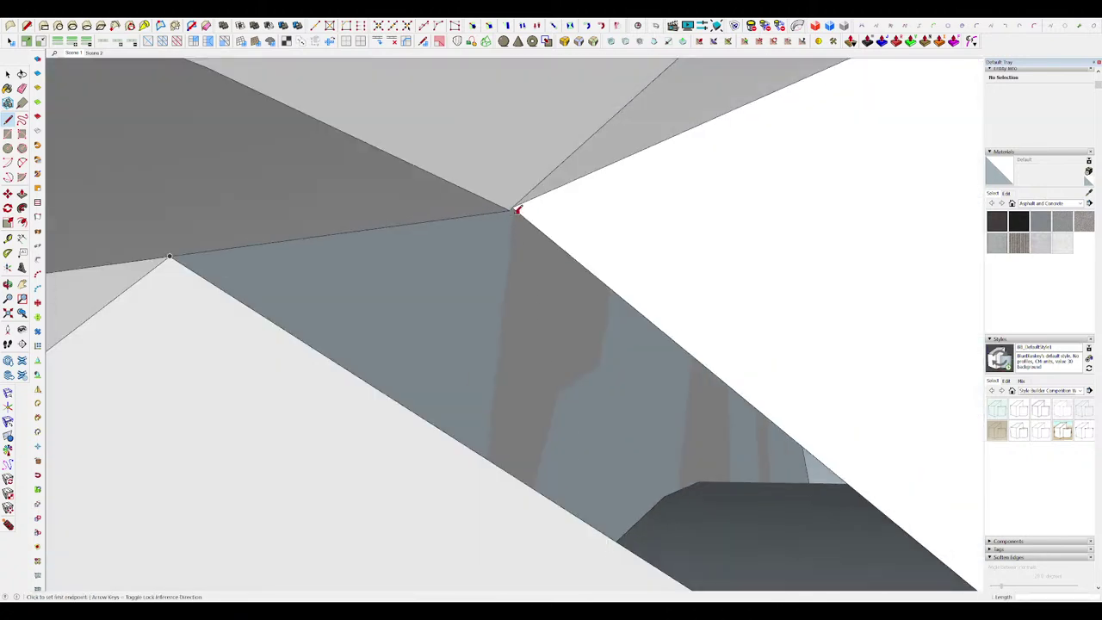
Step: Pick up the corner vertex for a move, then cancel back to selecting
{"action": "left_click", "coordinate": [511, 209]}
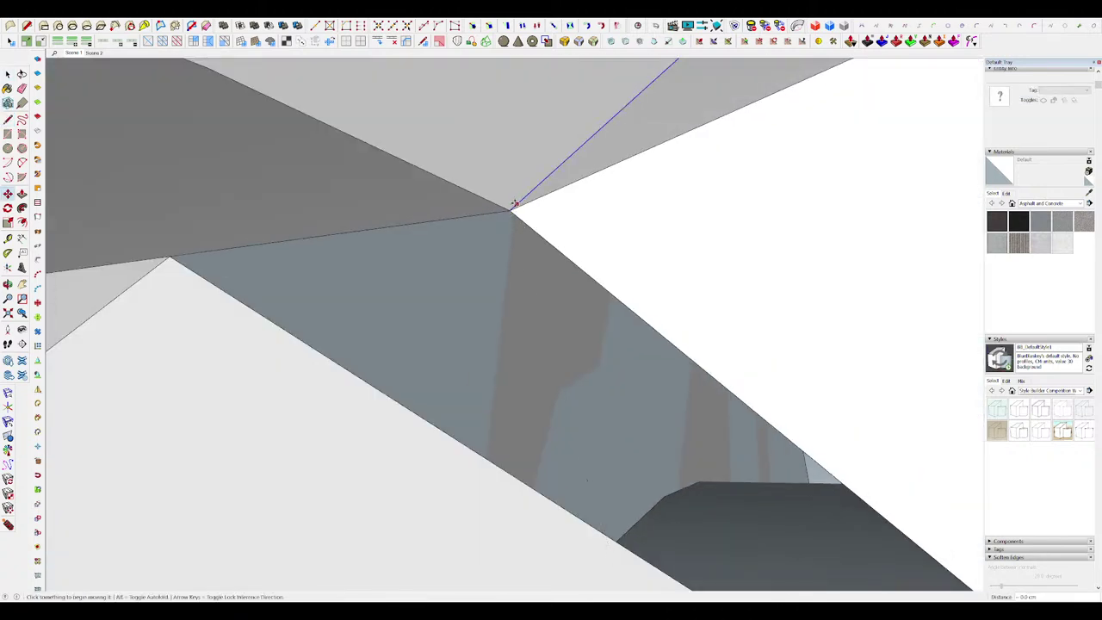
{"action": "key", "text": "space"}
{"action": "scroll", "coordinate": [519, 218], "scroll_direction": "down", "scroll_amount": 12}
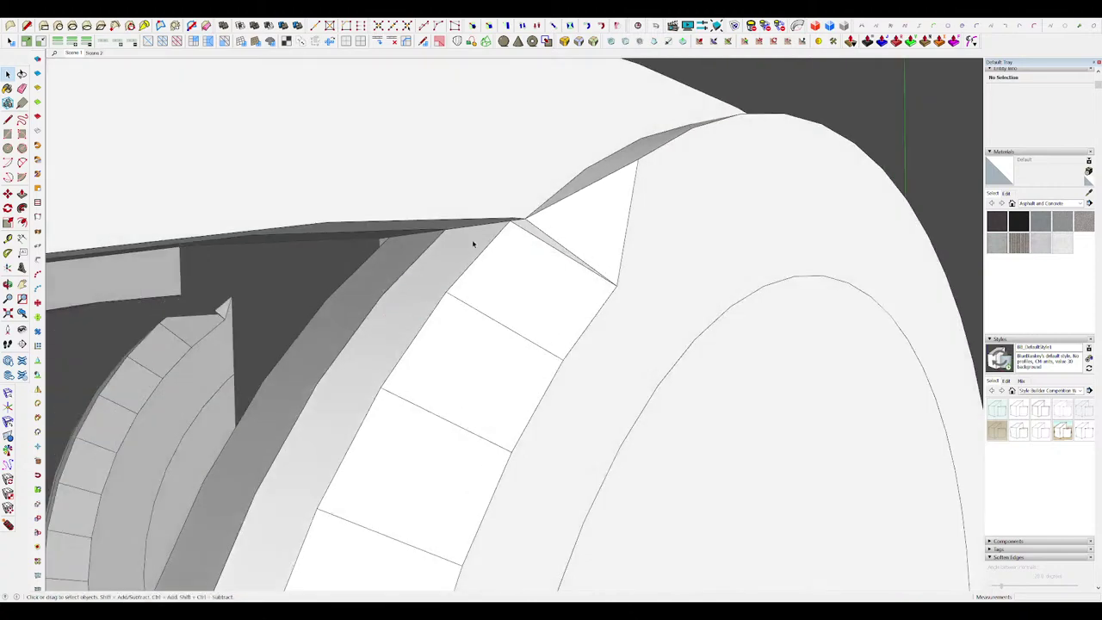
{"action": "scroll", "coordinate": [620, 405], "scroll_direction": "up", "scroll_amount": 10}
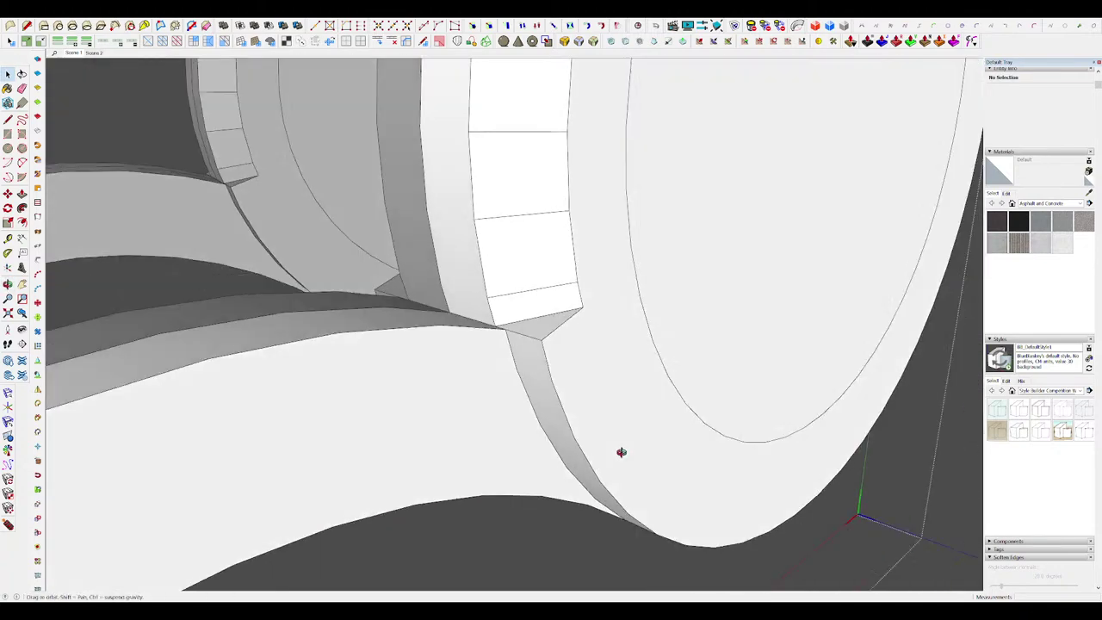
{"action": "key", "text": "l"}
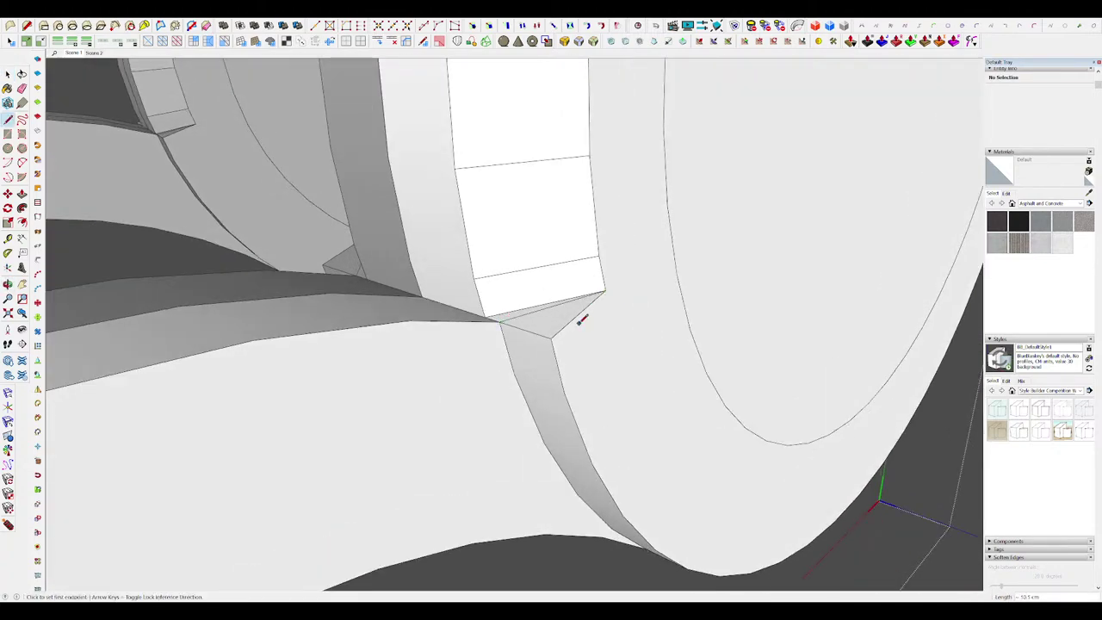
{"action": "key", "text": "m"}
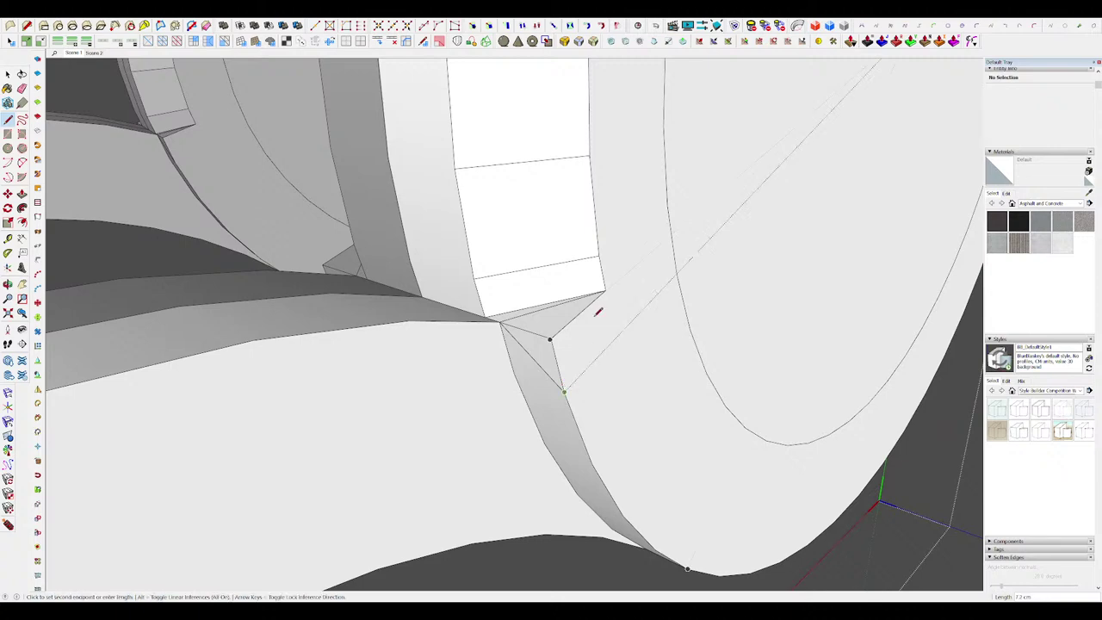
Step: Split the hub's end disc with a line and delete its inner face, leaving an open ring
{"action": "key", "text": "space"}
{"action": "scroll", "coordinate": [566, 319], "scroll_direction": "down", "scroll_amount": 10}
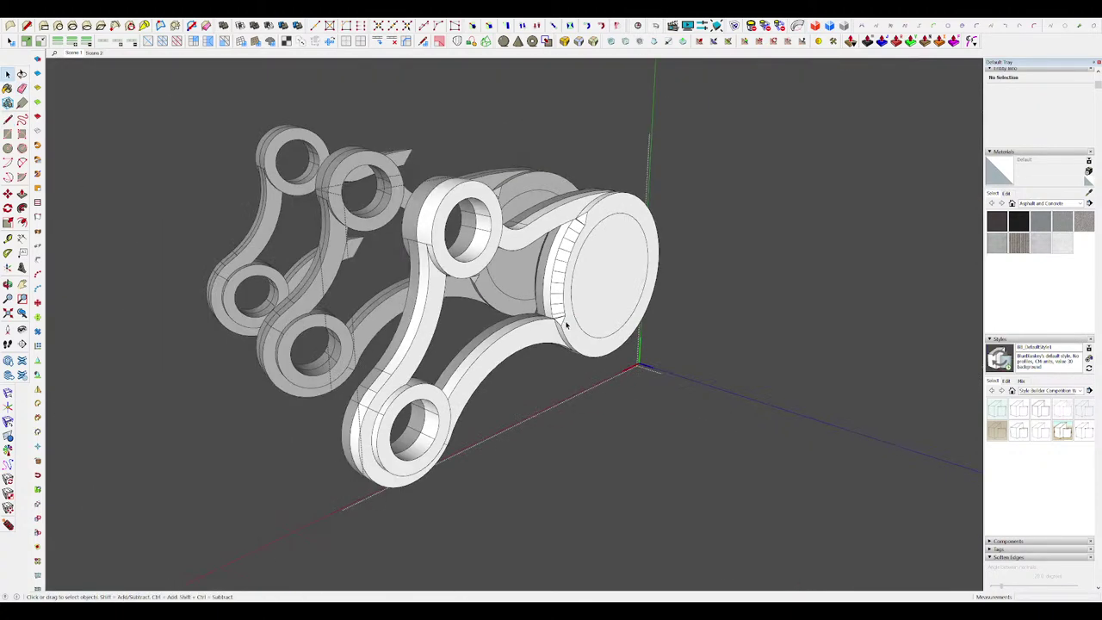
{"action": "scroll", "coordinate": [579, 266], "scroll_direction": "down", "scroll_amount": 8}
{"action": "scroll", "coordinate": [585, 263], "scroll_direction": "up", "scroll_amount": 8}
{"action": "left_click", "coordinate": [591, 261]}
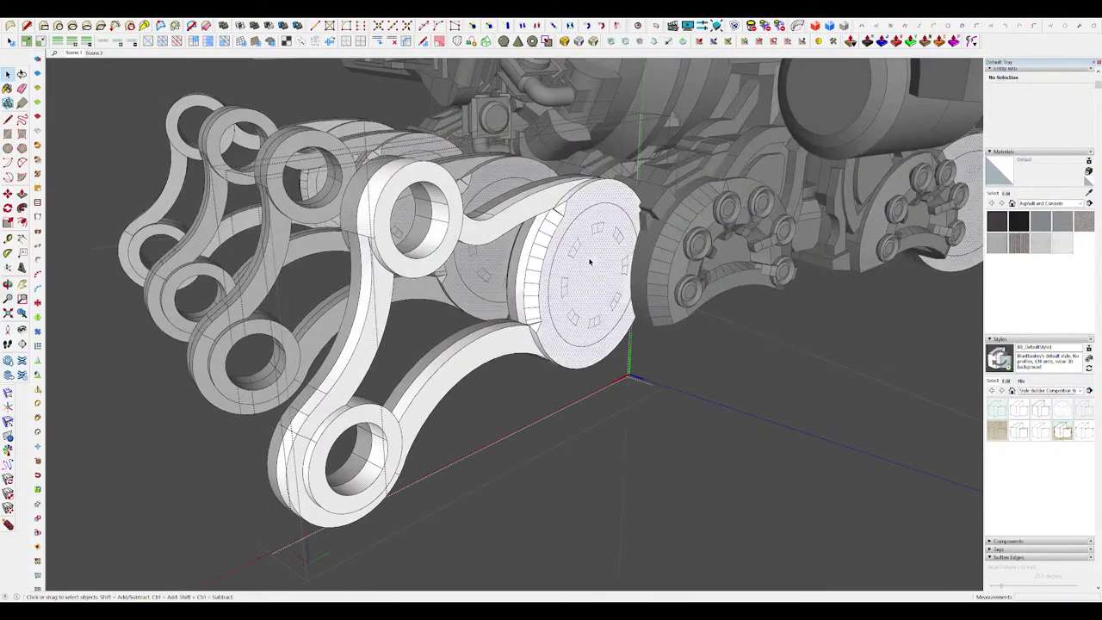
{"action": "middle_click_drag", "start_coordinate": [590, 261], "coordinate": [573, 267]}
{"action": "scroll", "coordinate": [567, 262], "scroll_direction": "up", "scroll_amount": 3}
{"action": "key", "text": "h"}
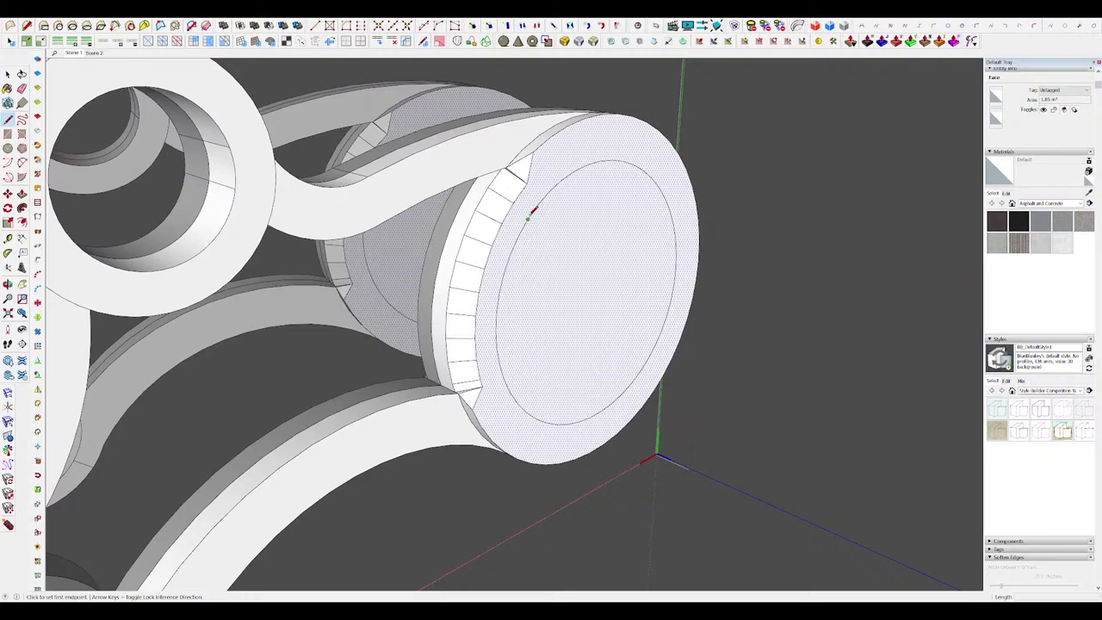
{"action": "left_click", "coordinate": [518, 235]}
{"action": "key", "text": "space"}
{"action": "left_click", "coordinate": [554, 254]}
{"action": "middle_click_drag", "start_coordinate": [553, 254], "coordinate": [503, 263]}
{"action": "key", "text": "Delete"}
Step: Exit all three nested component editing levels
{"action": "middle_click_drag", "start_coordinate": [683, 283], "coordinate": [835, 268]}
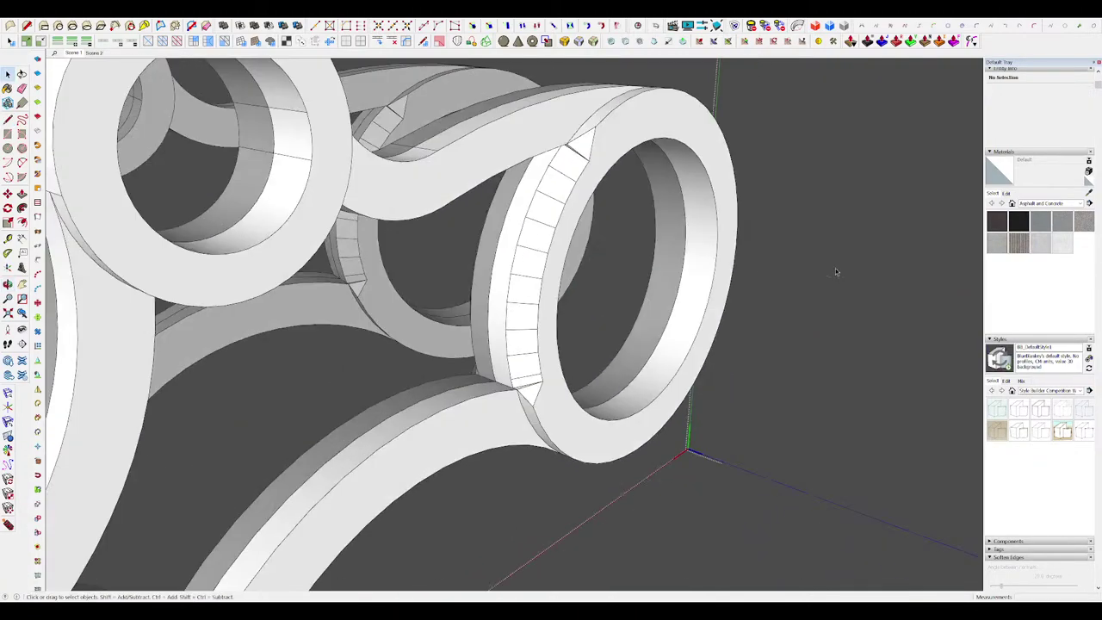
{"action": "scroll", "coordinate": [834, 268], "scroll_direction": "down", "scroll_amount": 8}
{"action": "key", "text": "h"}
{"action": "left_click", "coordinate": [660, 400]}
{"action": "left_click", "coordinate": [706, 392]}
{"action": "scroll", "coordinate": [705, 395], "scroll_direction": "down", "scroll_amount": 3}
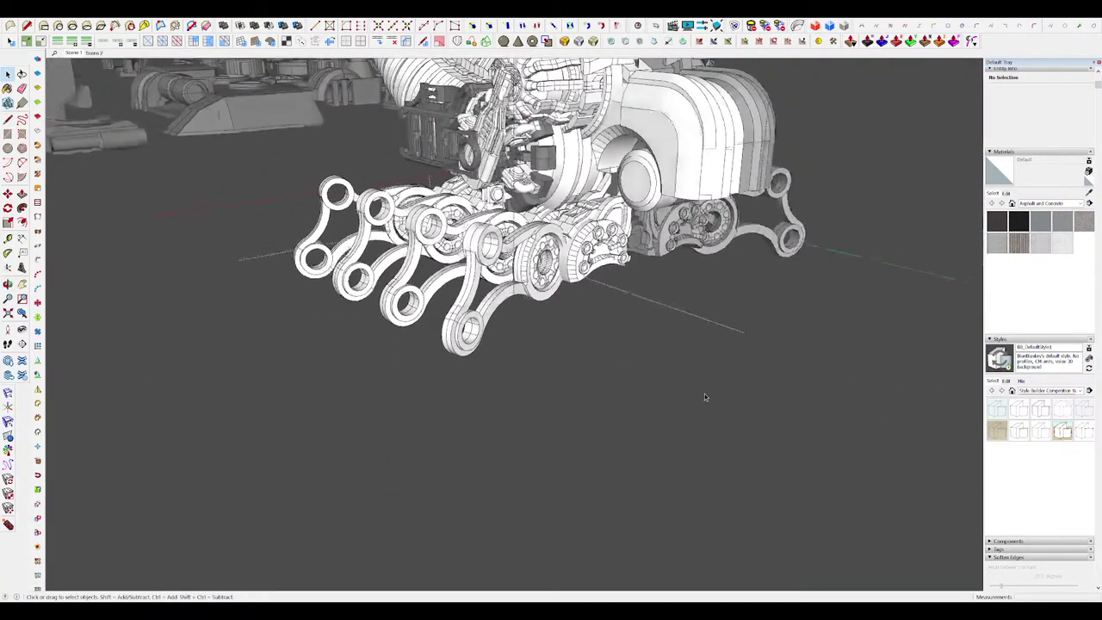
{"action": "left_click", "coordinate": [728, 413]}
Step: Orbit around the whole mech to look down over the engine from above
{"action": "mouse_move", "coordinate": [705, 396]}
{"action": "middle_mouse_down"}
{"action": "mouse_move", "coordinate": [726, 413]}
{"action": "mouse_move", "coordinate": [719, 406]}
{"action": "middle_mouse_up"}
{"action": "scroll", "coordinate": [727, 411], "scroll_direction": "down", "scroll_amount": 5}
{"action": "scroll", "coordinate": [725, 411], "scroll_direction": "up", "scroll_amount": 6}
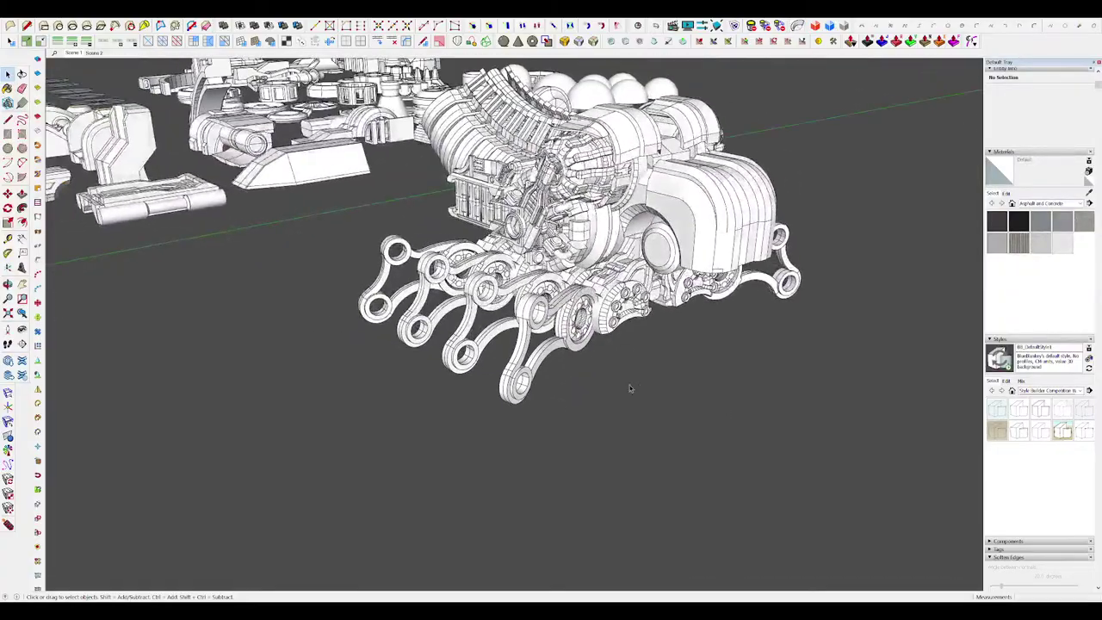
{"action": "scroll", "coordinate": [543, 347], "scroll_direction": "up", "scroll_amount": 2}
{"action": "scroll", "coordinate": [543, 347], "scroll_direction": "down", "scroll_amount": 1}
{"action": "middle_click_drag", "start_coordinate": [543, 347], "coordinate": [518, 351]}
{"action": "scroll", "coordinate": [538, 310], "scroll_direction": "down", "scroll_amount": 3}
{"action": "scroll", "coordinate": [516, 351], "scroll_direction": "up", "scroll_amount": 8}
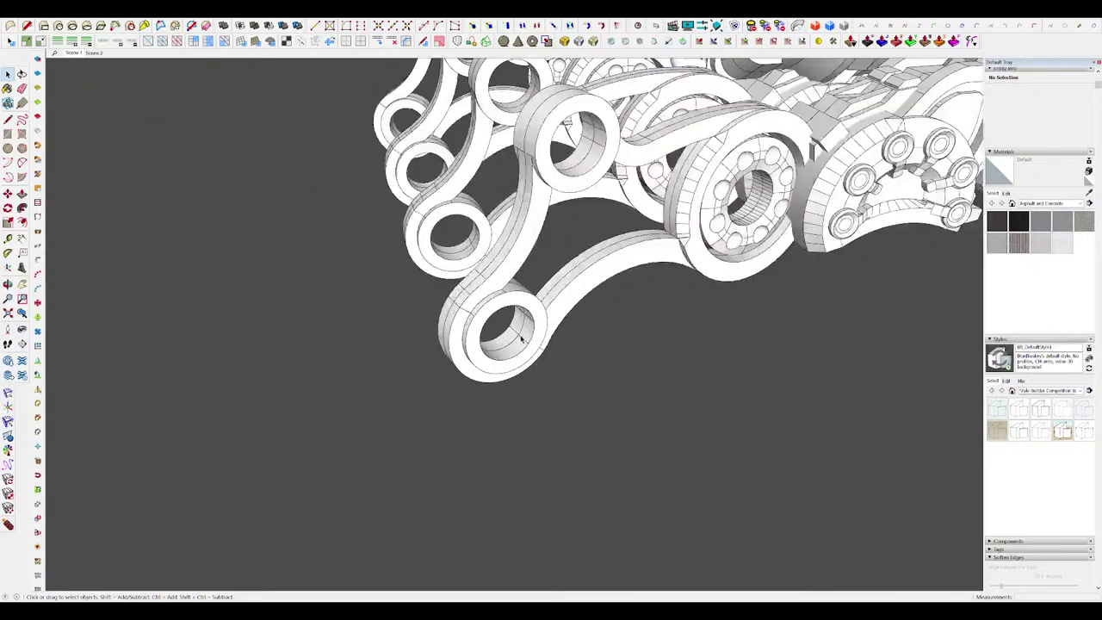
{"action": "scroll", "coordinate": [526, 233], "scroll_direction": "down", "scroll_amount": 4}
{"action": "scroll", "coordinate": [526, 232], "scroll_direction": "up", "scroll_amount": 3}
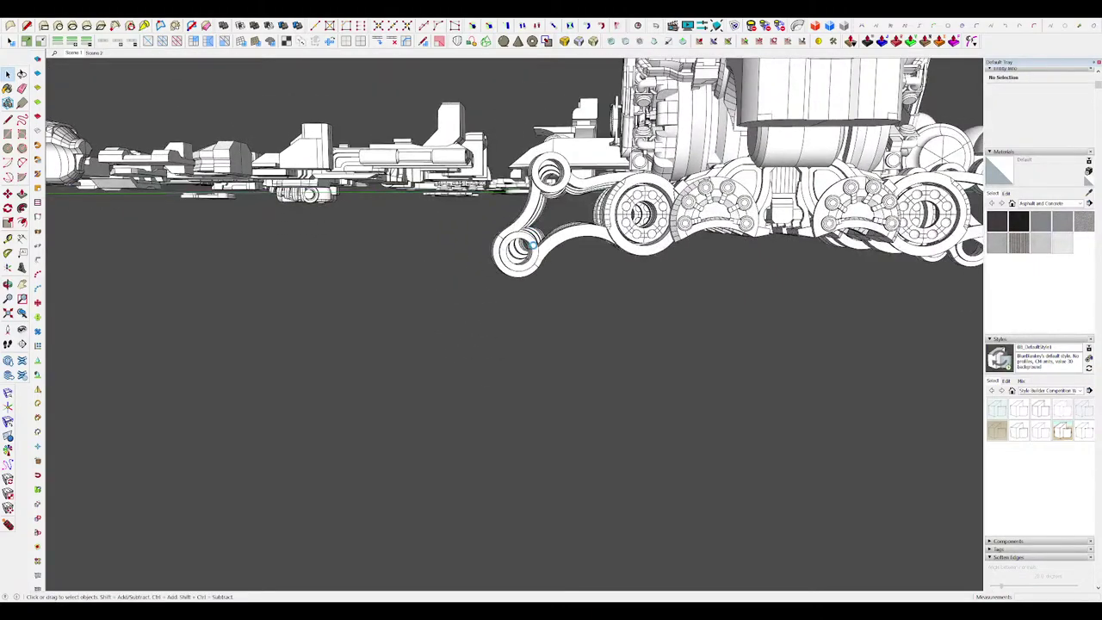
{"action": "scroll", "coordinate": [533, 246], "scroll_direction": "up", "scroll_amount": 2}
{"action": "mouse_move", "coordinate": [532, 245]}
{"action": "middle_mouse_down"}
{"action": "mouse_move", "coordinate": [552, 255]}
{"action": "mouse_move", "coordinate": [612, 425]}
{"action": "mouse_move", "coordinate": [558, 392]}
{"action": "middle_mouse_up"}
Step: Draw a rectangle as the drawing surface for the link outline
{"action": "scroll", "coordinate": [557, 392], "scroll_direction": "down", "scroll_amount": 4}
{"action": "key", "text": "c"}
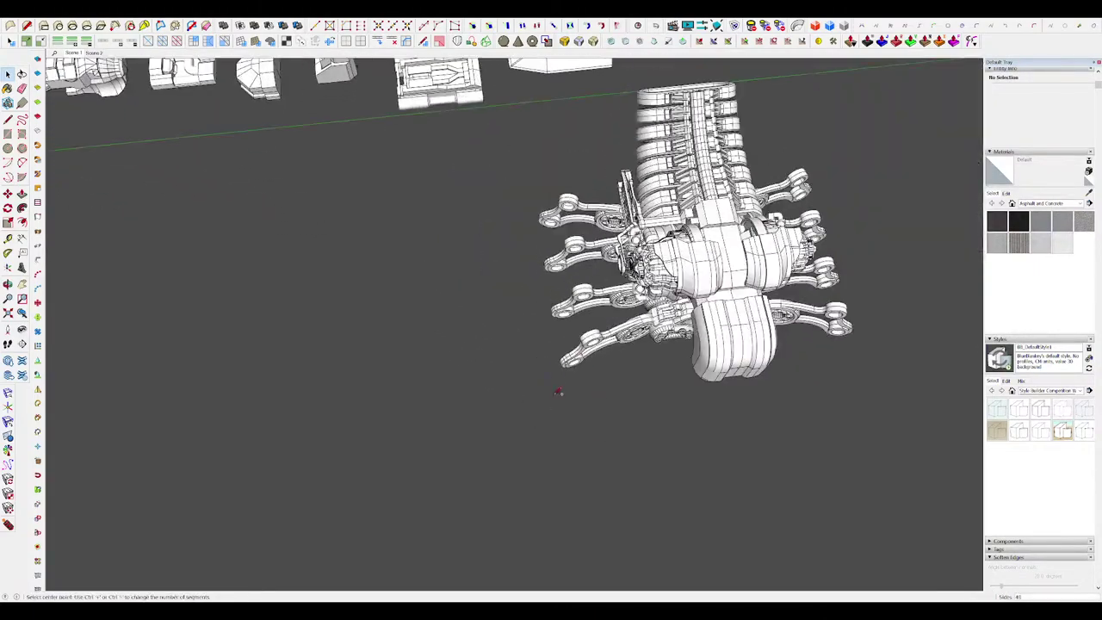
{"action": "scroll", "coordinate": [466, 443], "scroll_direction": "up", "scroll_amount": 2}
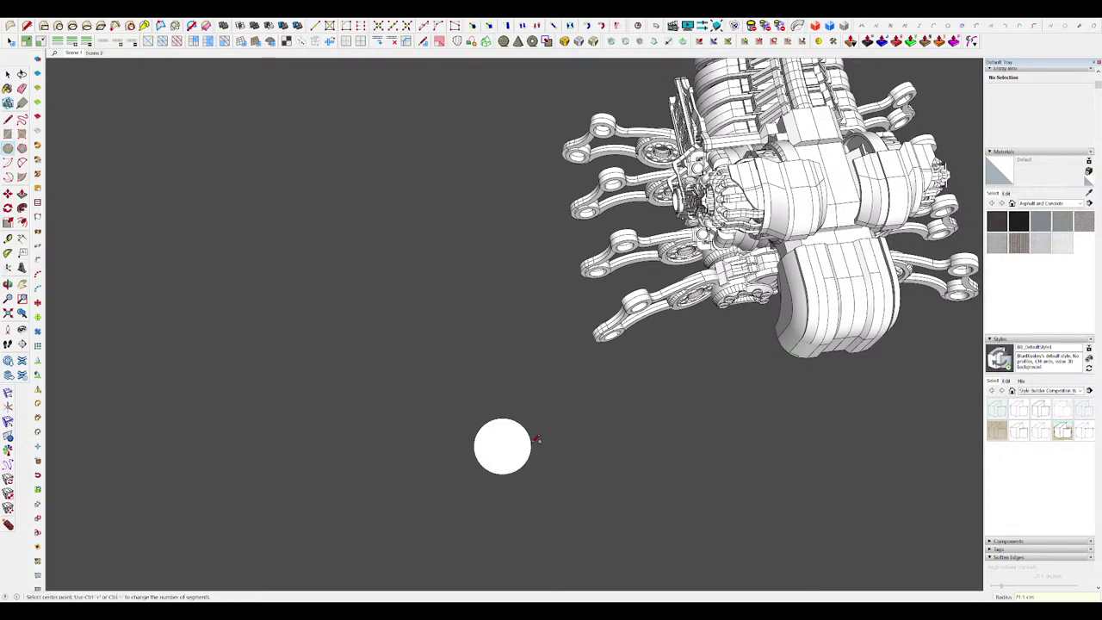
{"action": "mouse_move", "coordinate": [535, 440]}
{"action": "middle_mouse_down"}
{"action": "mouse_move", "coordinate": [541, 381]}
{"action": "mouse_move", "coordinate": [524, 359]}
{"action": "mouse_move", "coordinate": [545, 388]}
{"action": "mouse_move", "coordinate": [235, 141]}
{"action": "middle_mouse_up"}
{"action": "key", "text": "f"}
{"action": "key", "text": "r"}
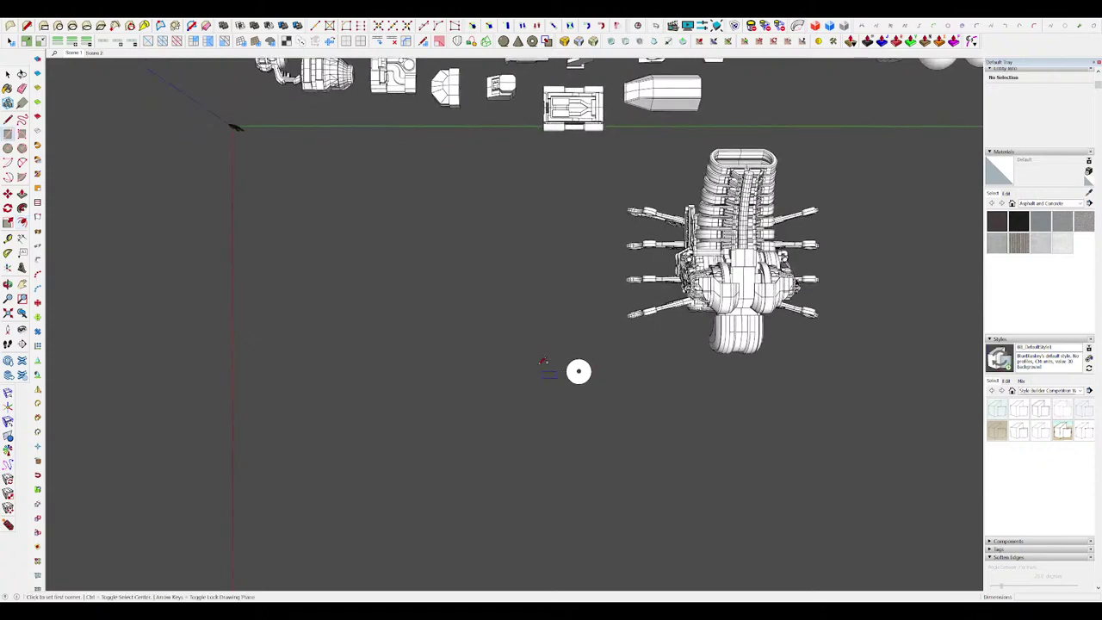
{"action": "left_click", "coordinate": [627, 430]}
{"action": "middle_click_drag", "start_coordinate": [610, 355], "coordinate": [617, 421]}
{"action": "scroll", "coordinate": [617, 422], "scroll_direction": "up", "scroll_amount": 2}
Step: Sketch the circles for the link's two rings on the rectangle
{"action": "key", "text": "c"}
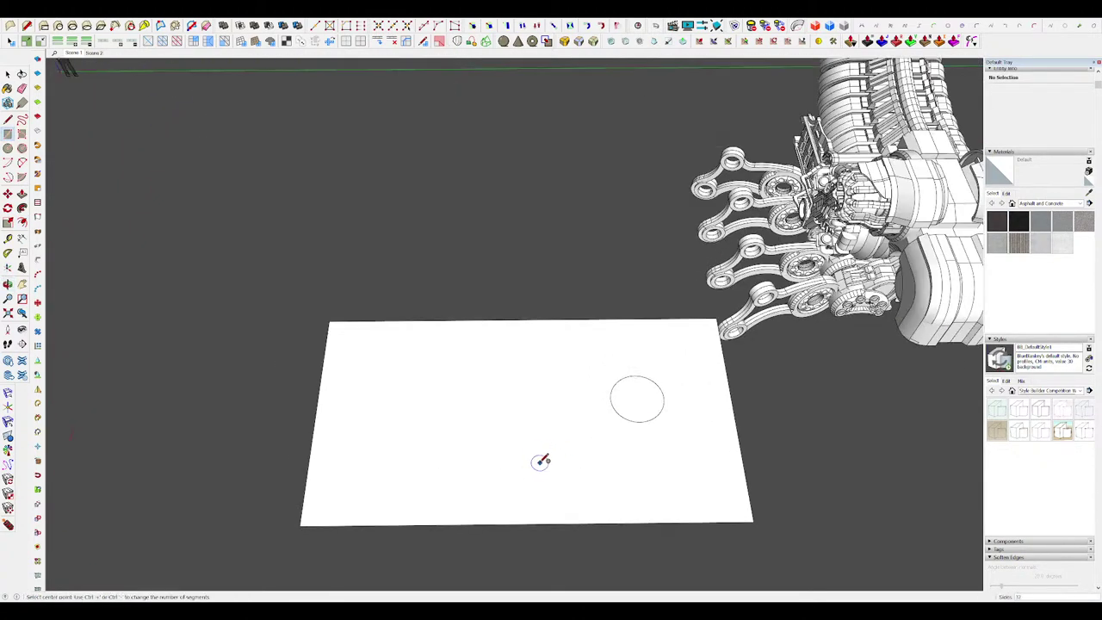
{"action": "scroll", "coordinate": [568, 361], "scroll_direction": "down", "scroll_amount": 2}
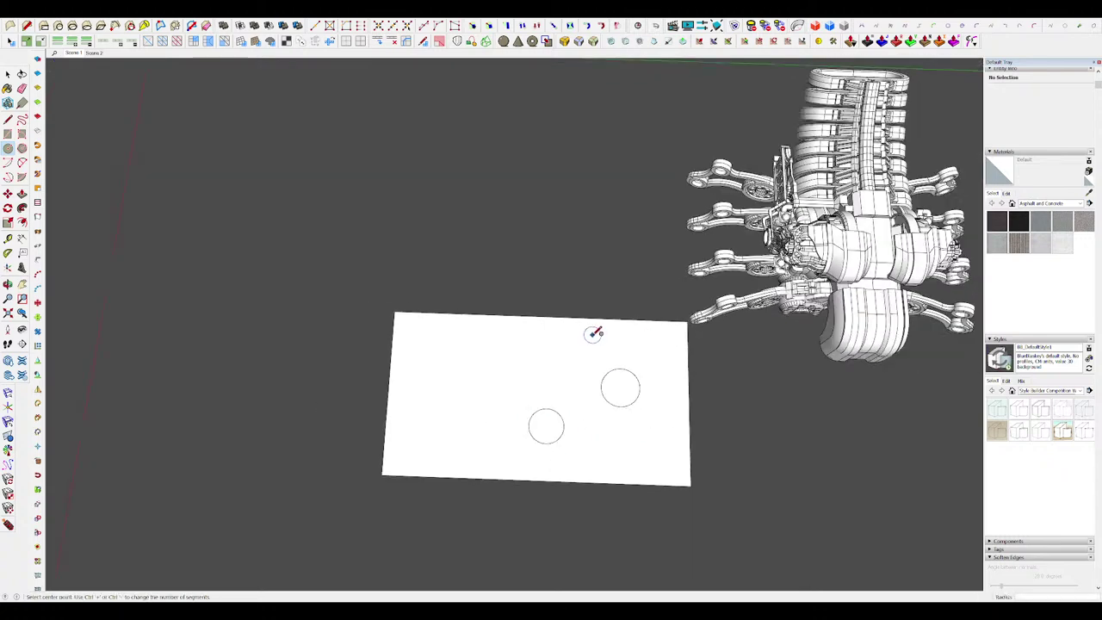
{"action": "scroll", "coordinate": [596, 406], "scroll_direction": "up", "scroll_amount": 4}
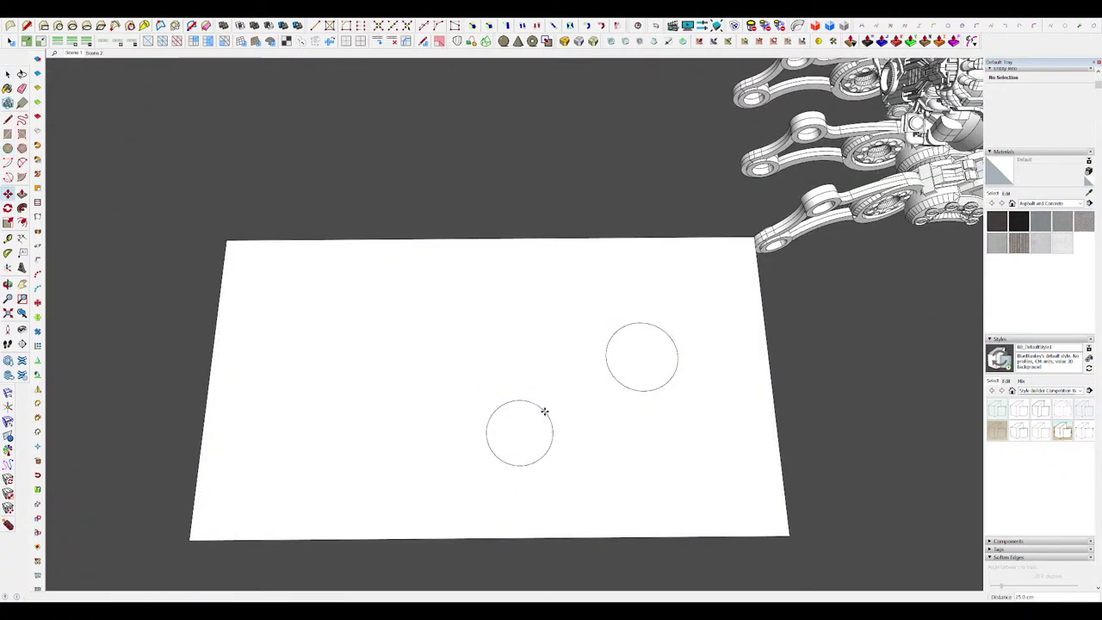
{"action": "key", "text": "space"}
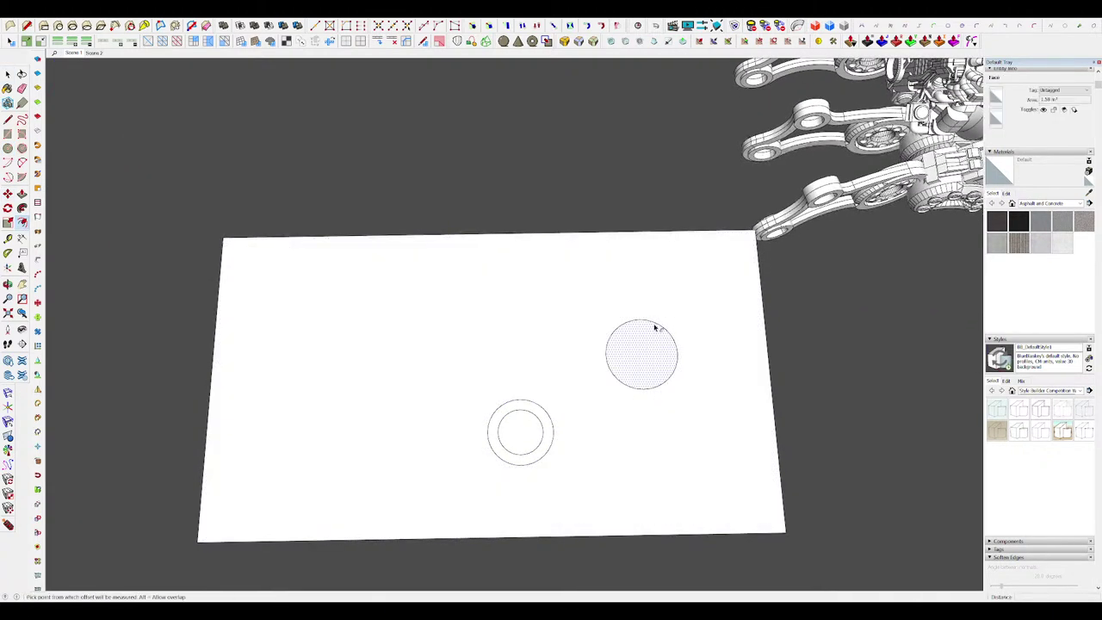
{"action": "scroll", "coordinate": [628, 344], "scroll_direction": "down", "scroll_amount": 2}
{"action": "key", "text": "c"}
{"action": "scroll", "coordinate": [563, 342], "scroll_direction": "up", "scroll_amount": 2}
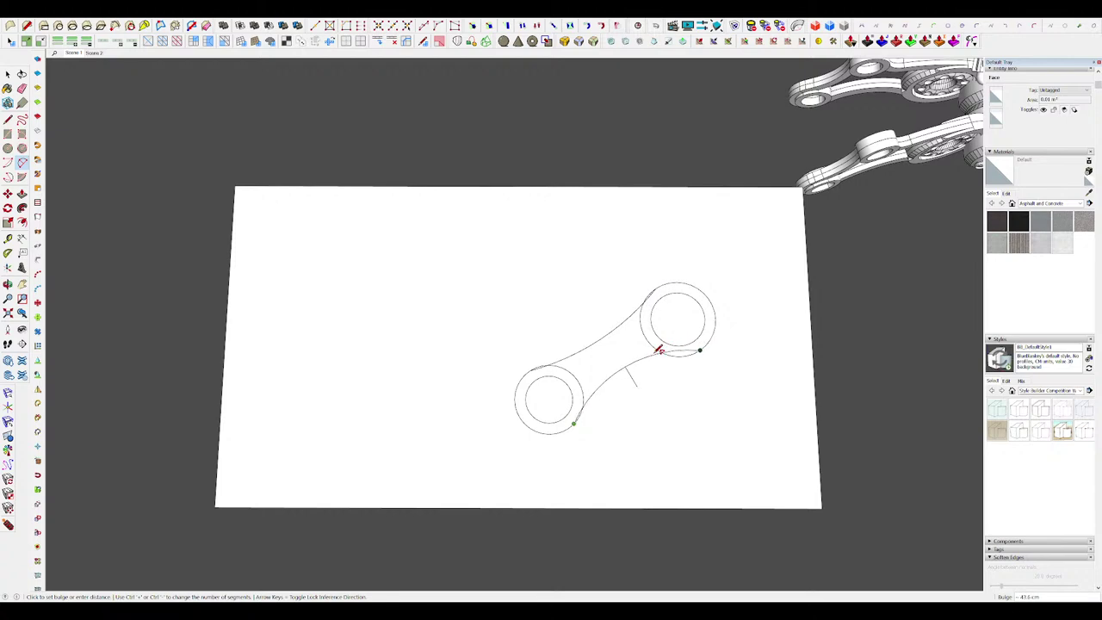
Step: Join the two rings with an arc and erase the leftover circle segment under it
{"action": "left_click", "coordinate": [660, 349]}
{"action": "middle_click_drag", "start_coordinate": [659, 349], "coordinate": [667, 371]}
{"action": "scroll", "coordinate": [678, 337], "scroll_direction": "up", "scroll_amount": 3}
{"action": "key", "text": "e"}
{"action": "left_click", "coordinate": [686, 348]}
{"action": "scroll", "coordinate": [666, 336], "scroll_direction": "down", "scroll_amount": 1}
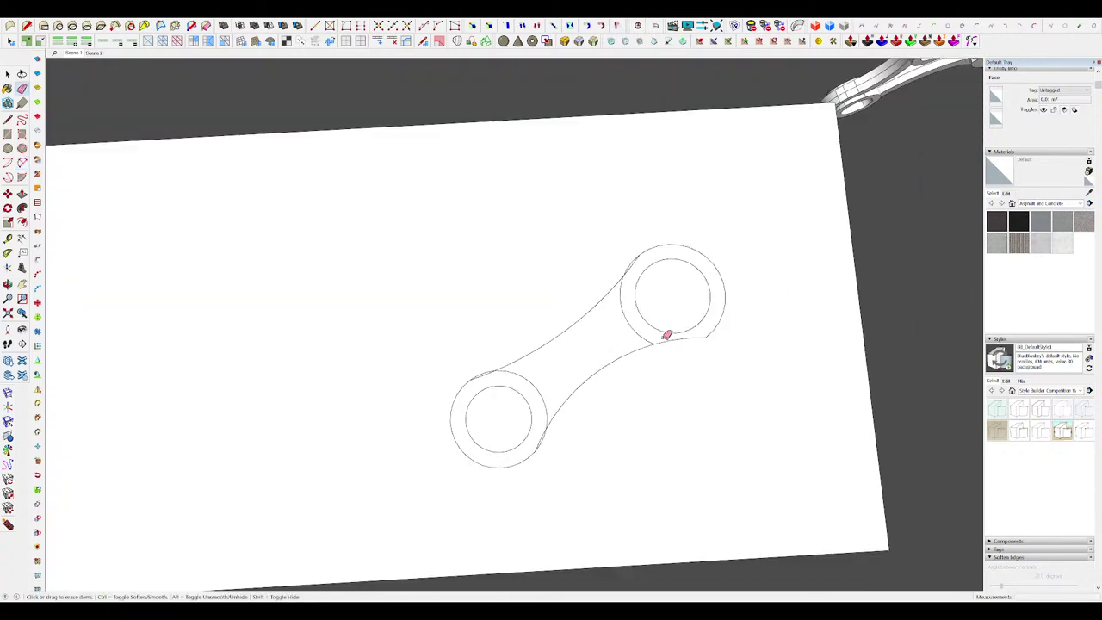
{"action": "scroll", "coordinate": [479, 358], "scroll_direction": "up", "scroll_amount": 3}
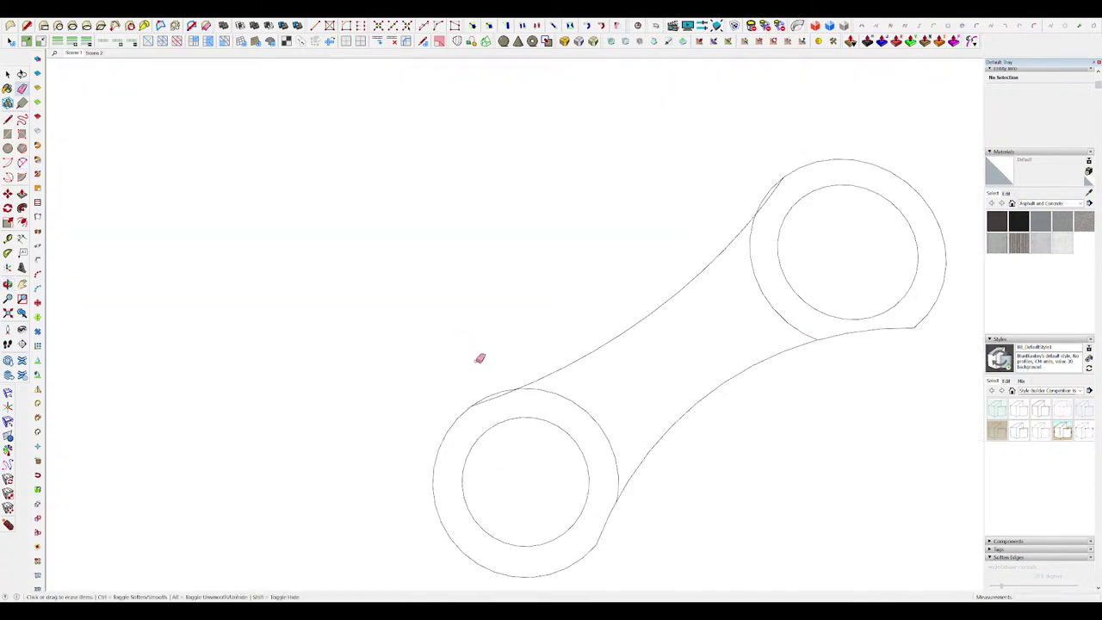
{"action": "middle_click_drag", "start_coordinate": [478, 361], "coordinate": [608, 328]}
Step: Erase the four rectangle edges and face surrounding the link outline
{"action": "scroll", "coordinate": [603, 259], "scroll_direction": "down", "scroll_amount": 5}
{"action": "scroll", "coordinate": [608, 328], "scroll_direction": "up", "scroll_amount": 2}
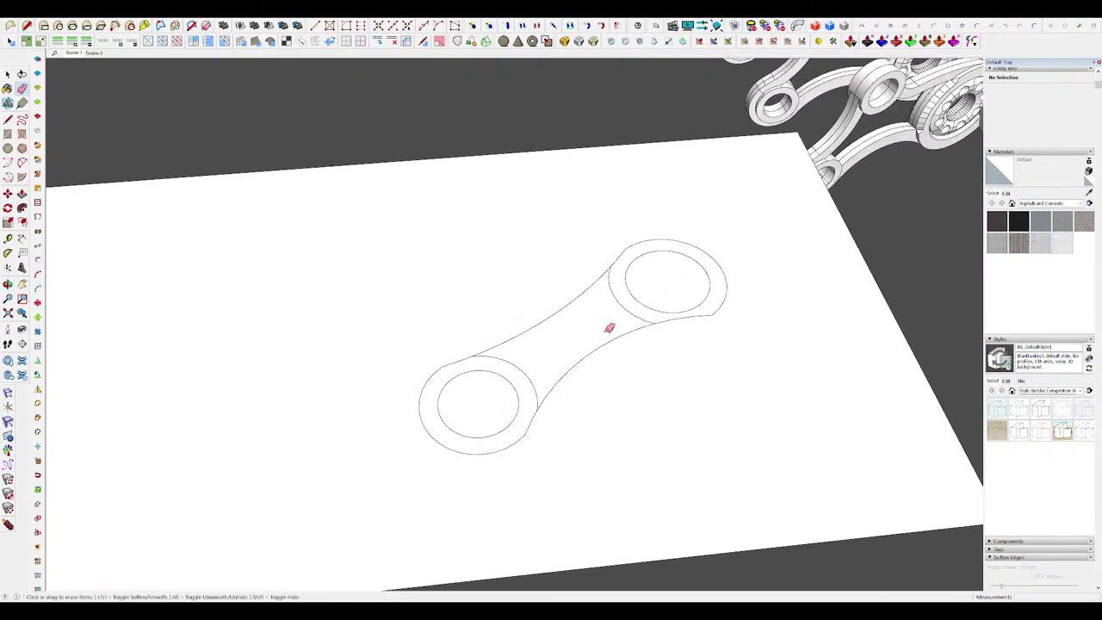
{"action": "scroll", "coordinate": [648, 305], "scroll_direction": "down", "scroll_amount": 6}
{"action": "left_click_drag", "start_coordinate": [719, 334], "coordinate": [695, 371]}
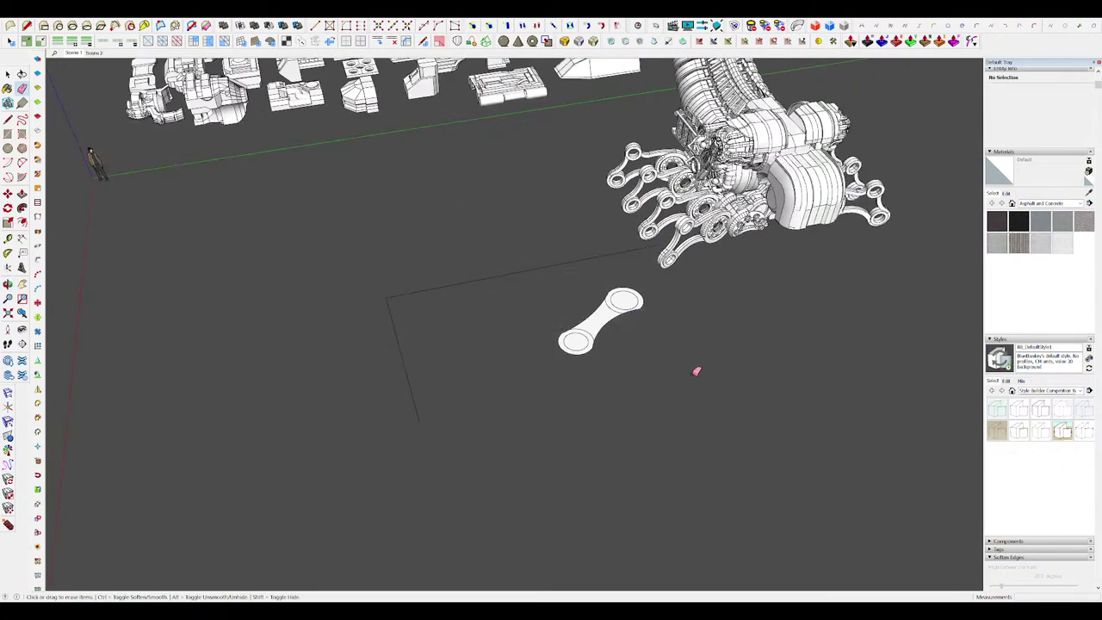
{"action": "middle_click_drag", "start_coordinate": [694, 372], "coordinate": [611, 403]}
{"action": "left_click_drag", "start_coordinate": [384, 310], "coordinate": [401, 302]}
{"action": "middle_click_drag", "start_coordinate": [460, 312], "coordinate": [485, 309]}
{"action": "scroll", "coordinate": [602, 340], "scroll_direction": "up", "scroll_amount": 5}
Step: Offset an outline inside the middle web, then undo the glitched offset
{"action": "middle_click_drag", "start_coordinate": [620, 340], "coordinate": [597, 353]}
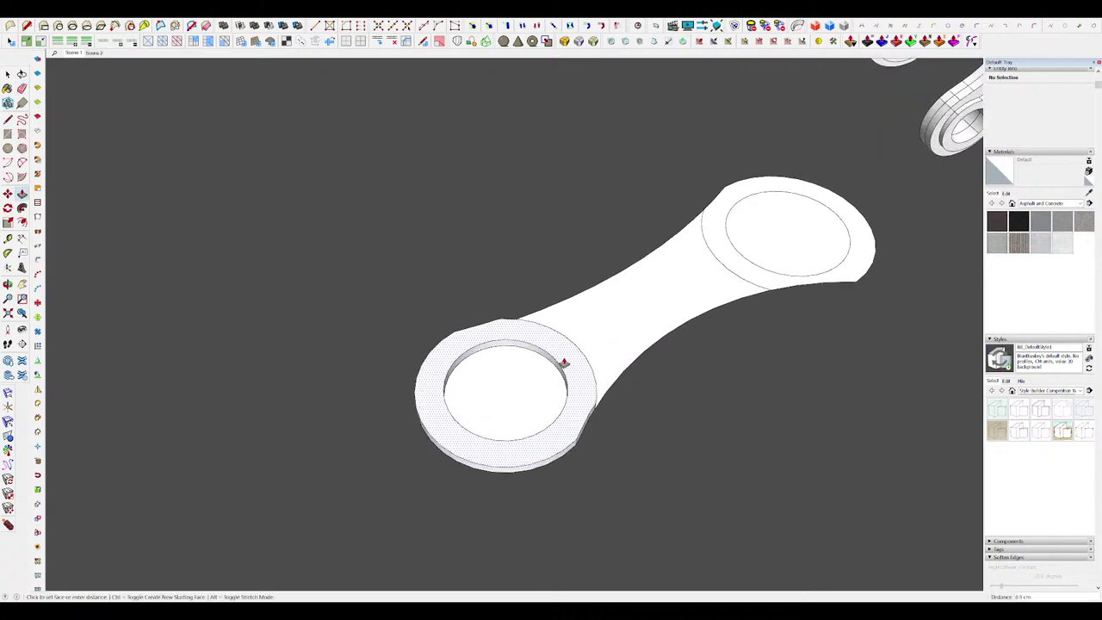
{"action": "scroll", "coordinate": [644, 318], "scroll_direction": "down", "scroll_amount": 3}
{"action": "scroll", "coordinate": [639, 327], "scroll_direction": "up", "scroll_amount": 4}
{"action": "left_click", "coordinate": [644, 298]}
{"action": "middle_click_drag", "start_coordinate": [644, 301], "coordinate": [635, 359]}
{"action": "key", "text": "space"}
{"action": "middle_click_drag", "start_coordinate": [556, 353], "coordinate": [570, 333]}
{"action": "key", "text": "ctrl+z"}
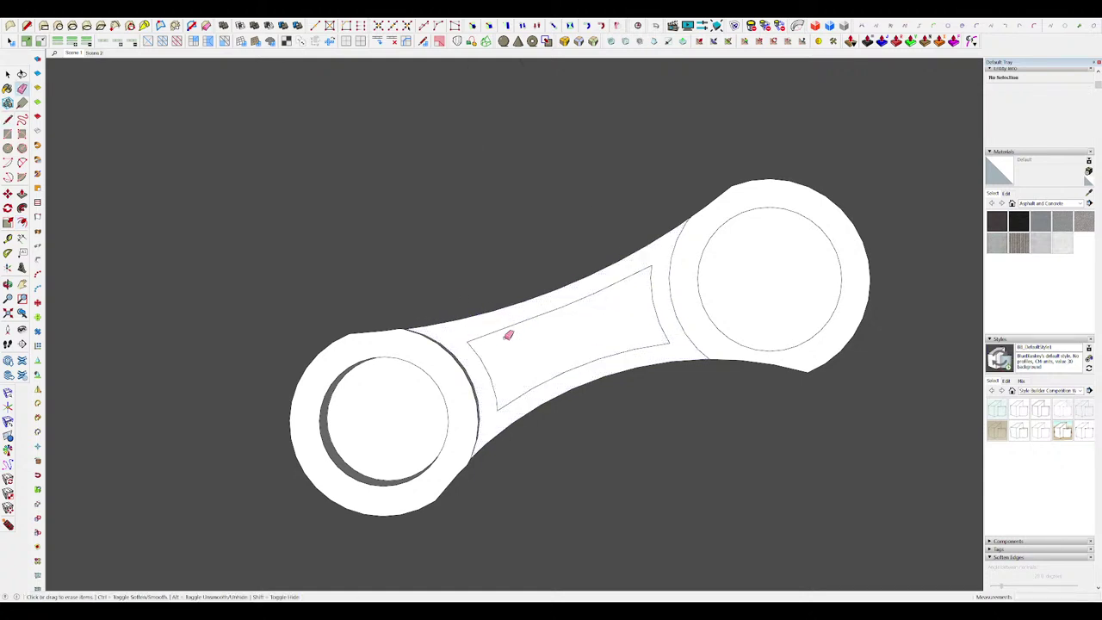
Step: Push the inner web face through with Push/Pull to hollow the link's middle
{"action": "mouse_move", "coordinate": [508, 335]}
{"action": "middle_mouse_down"}
{"action": "mouse_move", "coordinate": [575, 330]}
{"action": "mouse_move", "coordinate": [651, 298]}
{"action": "middle_mouse_up"}
{"action": "key", "text": "space"}
{"action": "left_click", "coordinate": [609, 321]}
{"action": "key", "text": "p"}
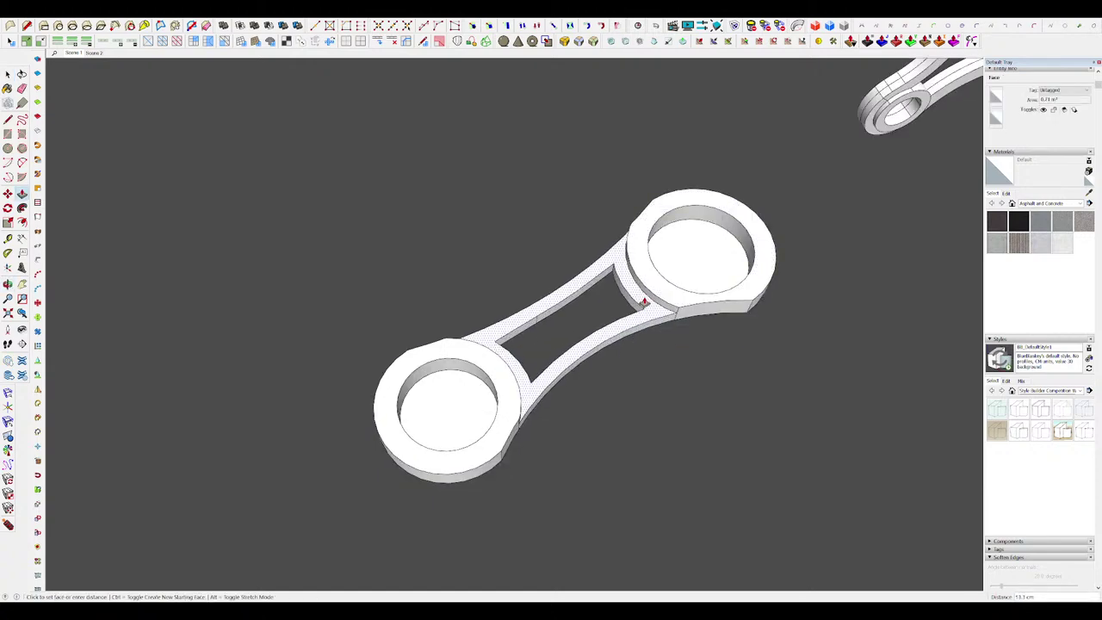
{"action": "left_click", "coordinate": [644, 301]}
{"action": "middle_click_drag", "start_coordinate": [533, 353], "coordinate": [410, 408]}
{"action": "scroll", "coordinate": [431, 405], "scroll_direction": "down", "scroll_amount": 3}
Step: Delete the inner discs of the right and left rings so both ends are open
{"action": "key", "text": "space"}
{"action": "left_click", "coordinate": [607, 322]}
{"action": "key", "text": "Delete"}
{"action": "scroll", "coordinate": [605, 358], "scroll_direction": "down", "scroll_amount": 3}
{"action": "middle_click_drag", "start_coordinate": [686, 329], "coordinate": [632, 393]}
{"action": "left_click", "coordinate": [504, 410]}
{"action": "key", "text": "Delete"}
{"action": "scroll", "coordinate": [625, 381], "scroll_direction": "down", "scroll_amount": 5}
{"action": "scroll", "coordinate": [601, 353], "scroll_direction": "up", "scroll_amount": 4}
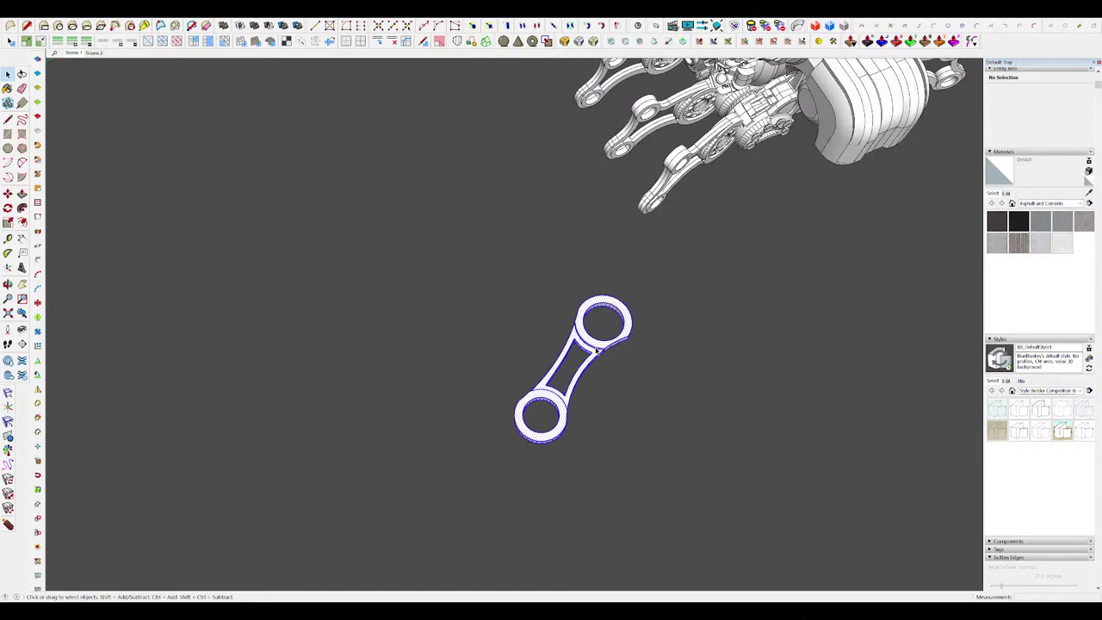
Step: Move the link component toward the finger assembly beneath the claw arm
{"action": "left_click", "coordinate": [556, 391]}
{"action": "middle_click_drag", "start_coordinate": [557, 392], "coordinate": [552, 398]}
{"action": "key", "text": "m"}
{"action": "left_click", "coordinate": [595, 325]}
{"action": "middle_click_drag", "start_coordinate": [595, 325], "coordinate": [535, 309]}
{"action": "scroll", "coordinate": [613, 317], "scroll_direction": "up", "scroll_amount": 8}
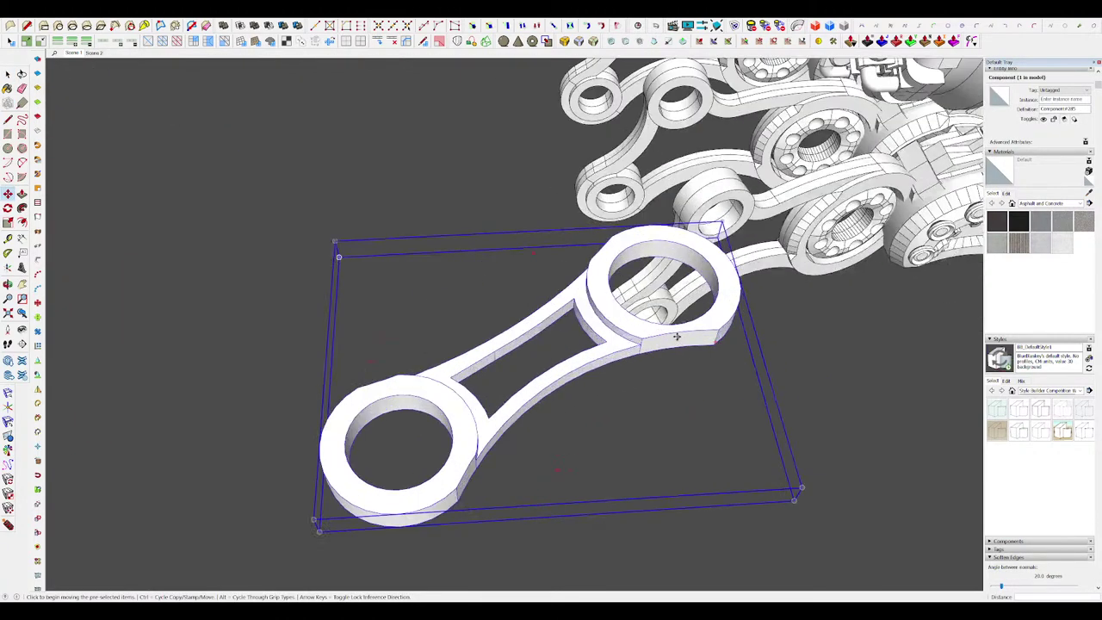
{"action": "scroll", "coordinate": [606, 325], "scroll_direction": "down", "scroll_amount": 3}
{"action": "middle_click_drag", "start_coordinate": [624, 331], "coordinate": [425, 344]}
{"action": "key", "text": "m"}
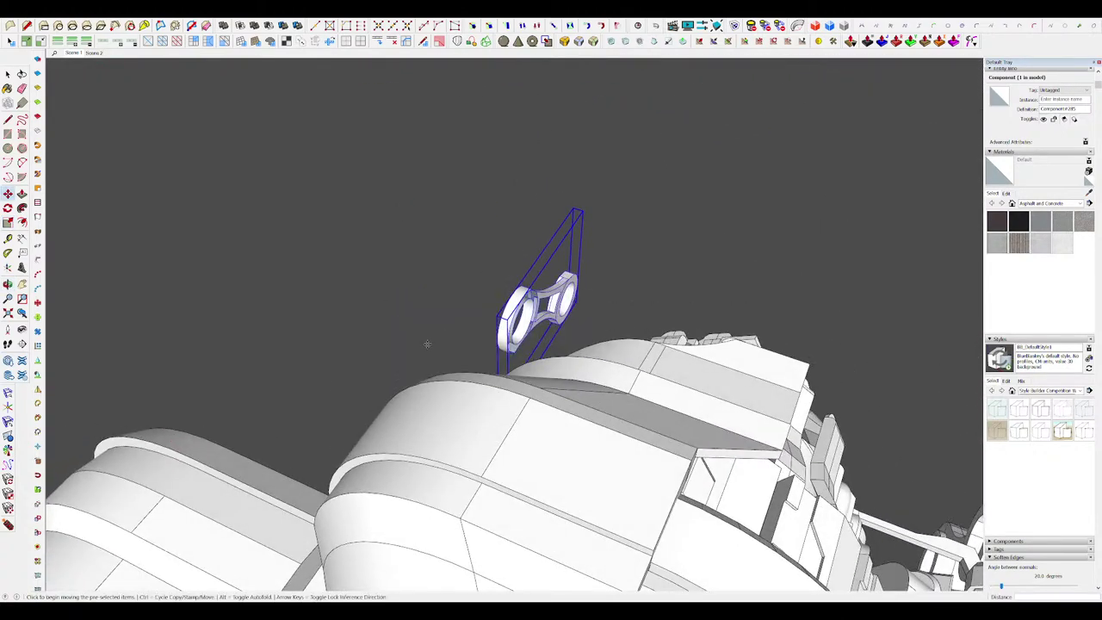
{"action": "scroll", "coordinate": [507, 320], "scroll_direction": "up", "scroll_amount": 5}
{"action": "middle_click_drag", "start_coordinate": [507, 320], "coordinate": [493, 342]}
Step: Enter the link component for editing, cancelling a stray unfinished line
{"action": "left_click", "coordinate": [520, 328]}
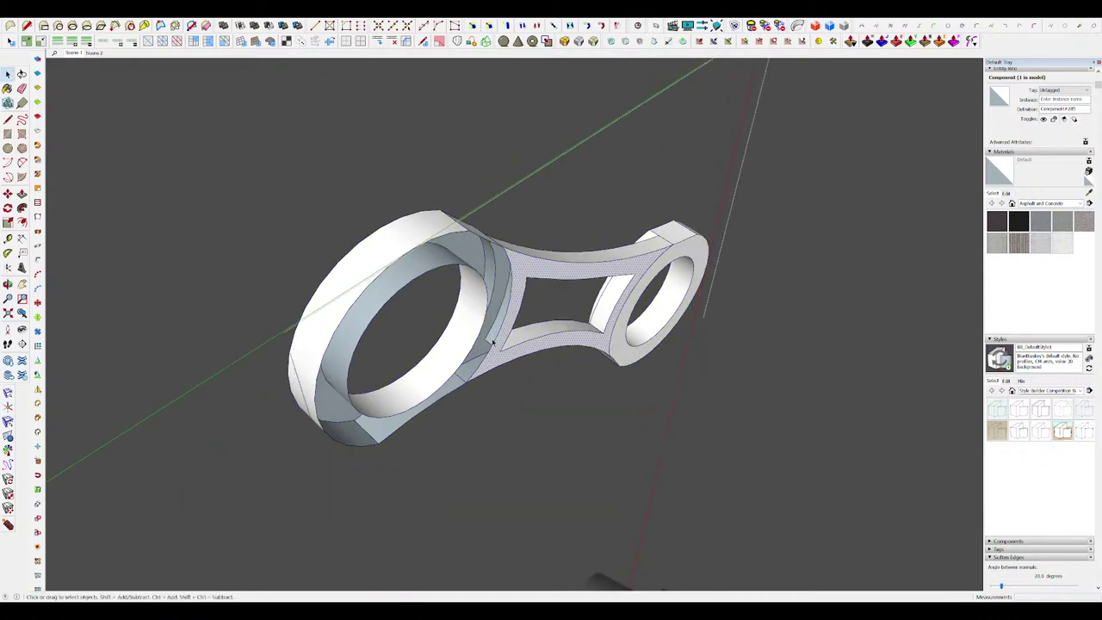
{"action": "key", "text": "space"}
{"action": "scroll", "coordinate": [540, 312], "scroll_direction": "up", "scroll_amount": 3}
{"action": "middle_click_drag", "start_coordinate": [539, 312], "coordinate": [389, 127]}
{"action": "key", "text": "l"}
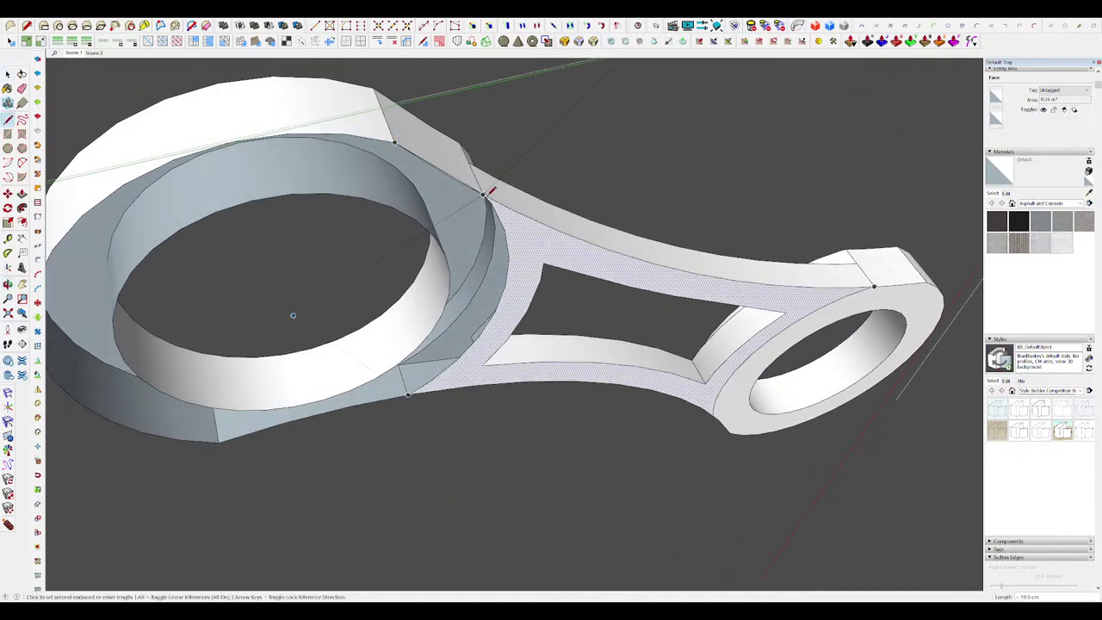
{"action": "scroll", "coordinate": [398, 139], "scroll_direction": "up", "scroll_amount": 2}
{"action": "key", "text": "Escape"}
{"action": "scroll", "coordinate": [340, 128], "scroll_direction": "down", "scroll_amount": 6}
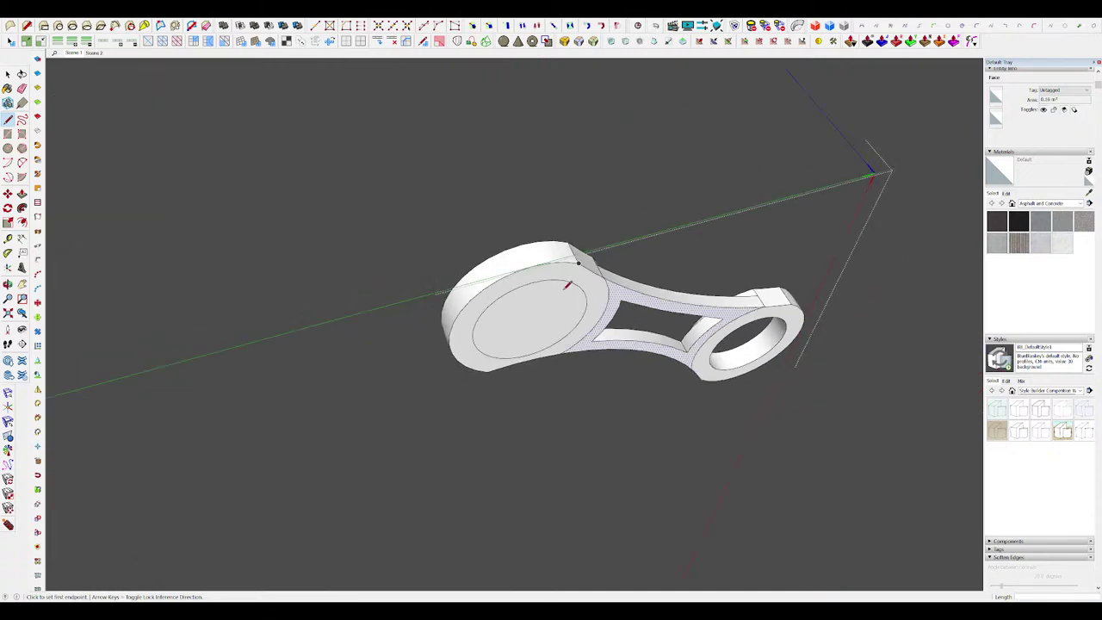
{"action": "scroll", "coordinate": [571, 276], "scroll_direction": "up", "scroll_amount": 3}
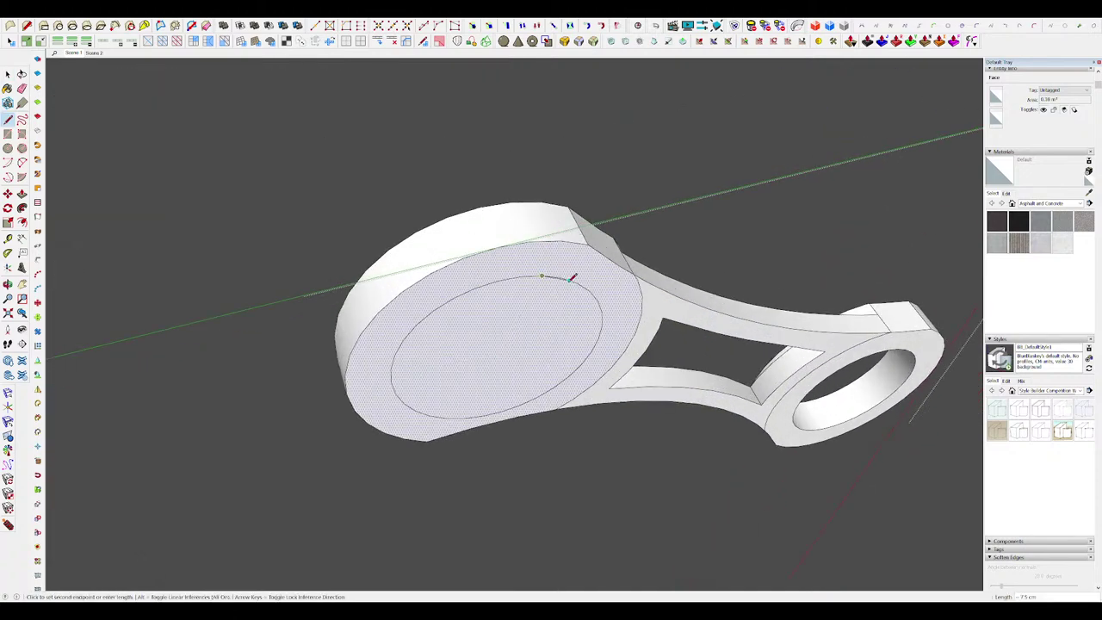
Step: Delete the inner disc face on the rod's large end to open that ring
{"action": "key", "text": "space"}
{"action": "left_click", "coordinate": [534, 315]}
{"action": "middle_click_drag", "start_coordinate": [565, 278], "coordinate": [819, 334]}
{"action": "scroll", "coordinate": [541, 297], "scroll_direction": "down", "scroll_amount": 3}
{"action": "key", "text": "Delete"}
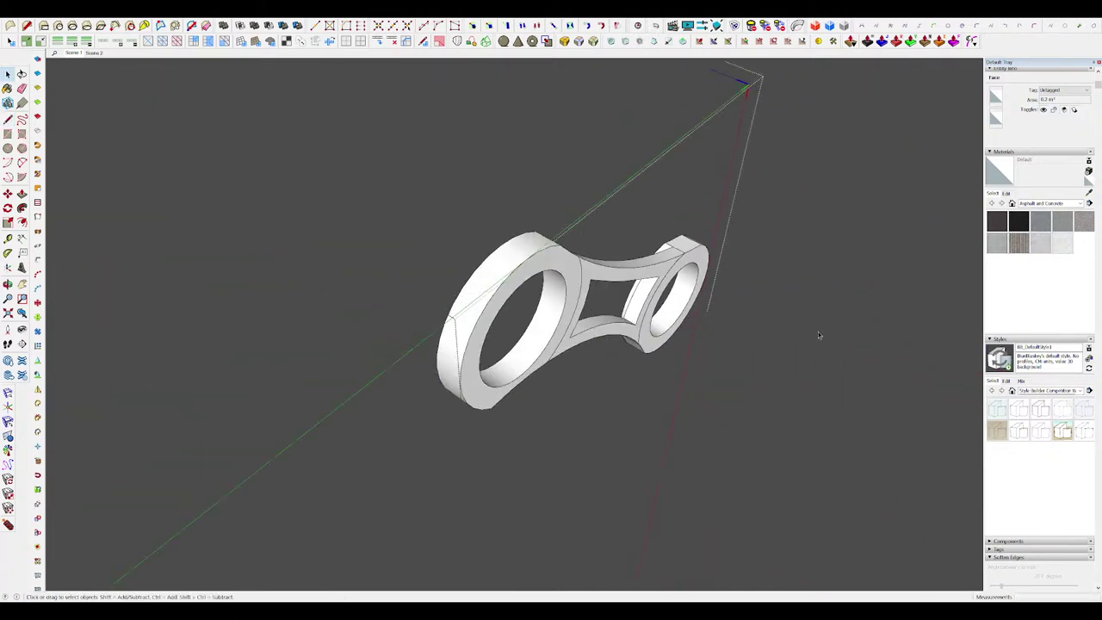
{"action": "scroll", "coordinate": [640, 375], "scroll_direction": "down", "scroll_amount": 3}
{"action": "middle_click_drag", "start_coordinate": [533, 344], "coordinate": [681, 517]}
Step: Rotate the small link with the Move tool's grip and place it beside the finger joint
{"action": "left_click", "coordinate": [661, 367]}
{"action": "key", "text": "m"}
{"action": "left_click", "coordinate": [681, 356]}
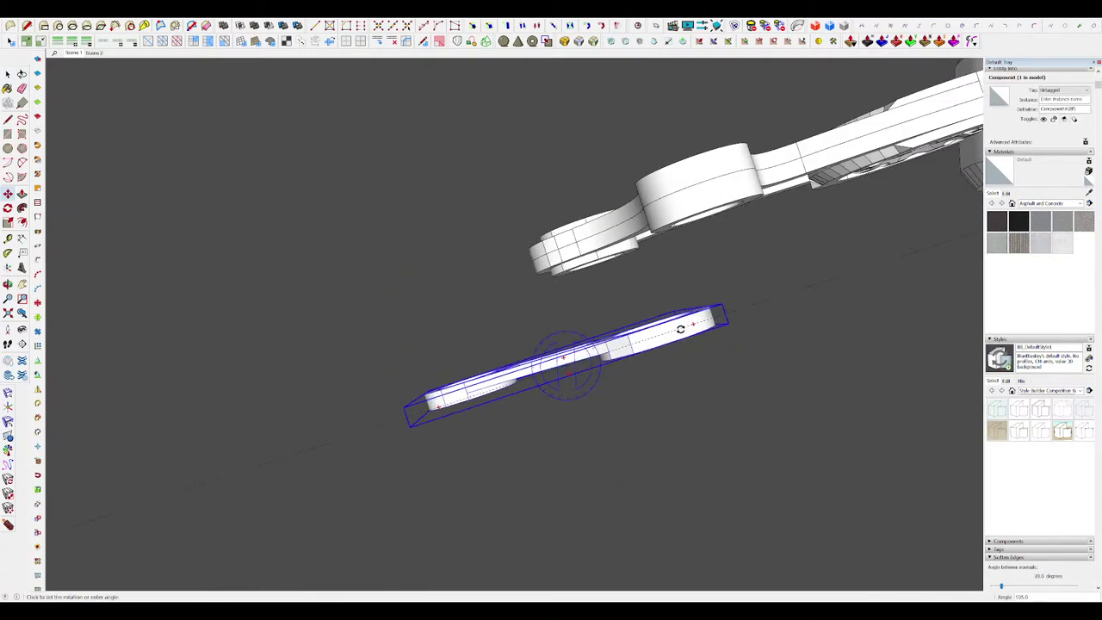
{"action": "left_click", "coordinate": [680, 330]}
{"action": "middle_click_drag", "start_coordinate": [680, 330], "coordinate": [695, 377]}
{"action": "left_click", "coordinate": [647, 320]}
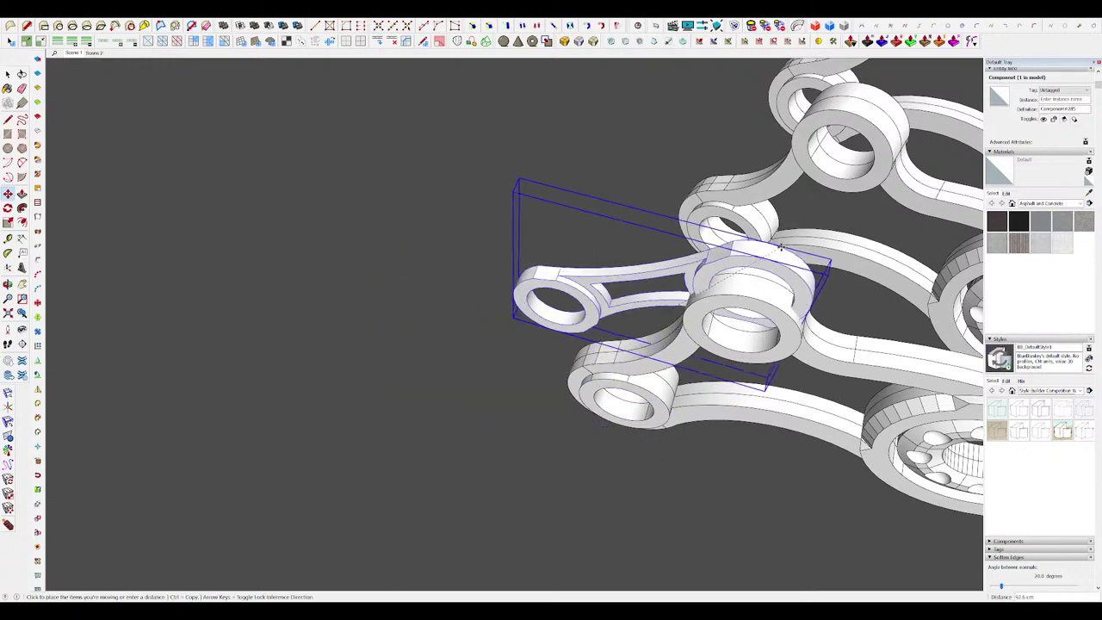
{"action": "left_click", "coordinate": [759, 327]}
{"action": "scroll", "coordinate": [758, 311], "scroll_direction": "up", "scroll_amount": 2}
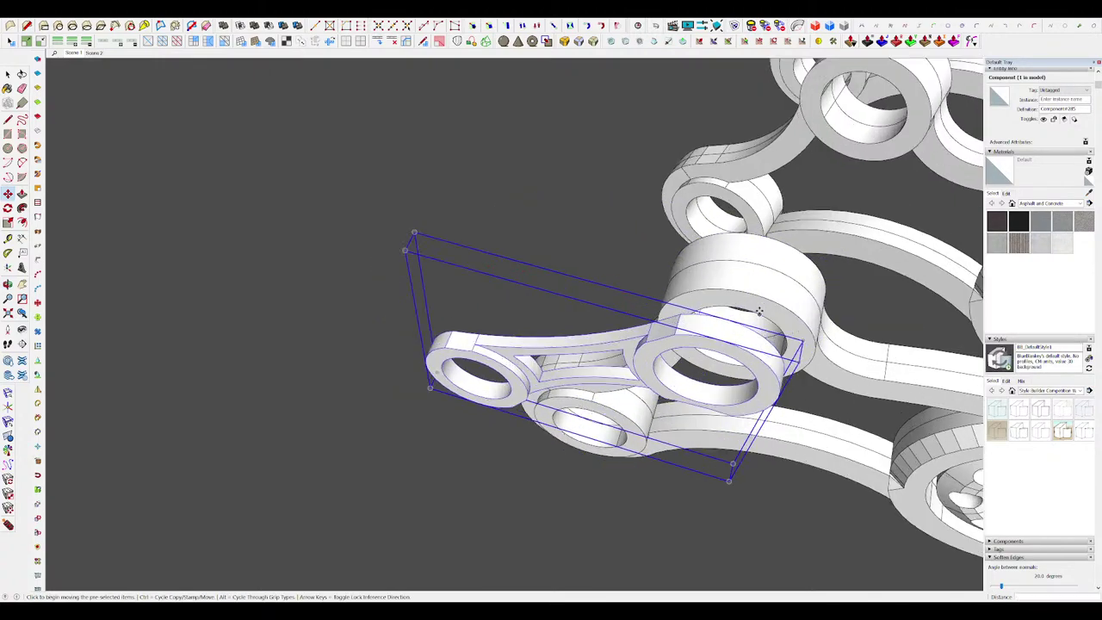
{"action": "middle_click_drag", "start_coordinate": [727, 317], "coordinate": [709, 438]}
{"action": "scroll", "coordinate": [594, 344], "scroll_direction": "down", "scroll_amount": 6}
Step: Enlarge the linkage from its corners with the Scale tool
{"action": "key", "text": "space"}
{"action": "scroll", "coordinate": [579, 396], "scroll_direction": "up", "scroll_amount": 4}
{"action": "middle_click_drag", "start_coordinate": [579, 396], "coordinate": [573, 376]}
{"action": "key", "text": "s"}
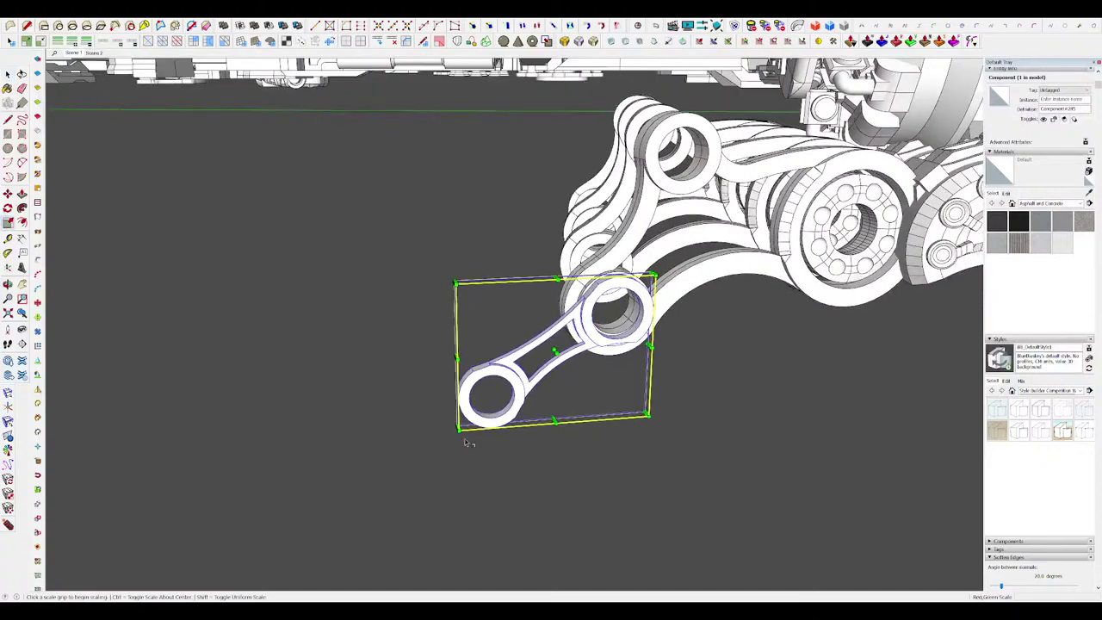
{"action": "left_click_drag", "start_coordinate": [457, 432], "coordinate": [420, 462]}
{"action": "middle_click_drag", "start_coordinate": [525, 370], "coordinate": [550, 358]}
{"action": "scroll", "coordinate": [612, 266], "scroll_direction": "up", "scroll_amount": 5}
{"action": "middle_click_drag", "start_coordinate": [613, 267], "coordinate": [487, 267]}
{"action": "scroll", "coordinate": [487, 268], "scroll_direction": "up", "scroll_amount": 2}
Step: Move the linkage by its ring edge onto the finger's lower joint ring
{"action": "key", "text": "m"}
{"action": "left_click", "coordinate": [500, 254]}
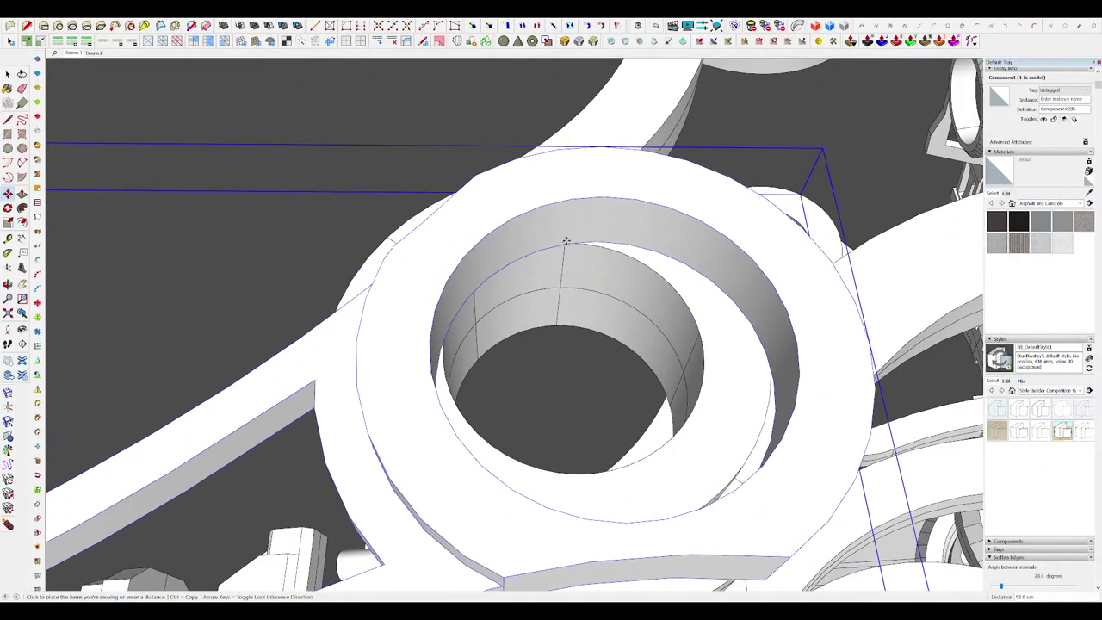
{"action": "key", "text": "space"}
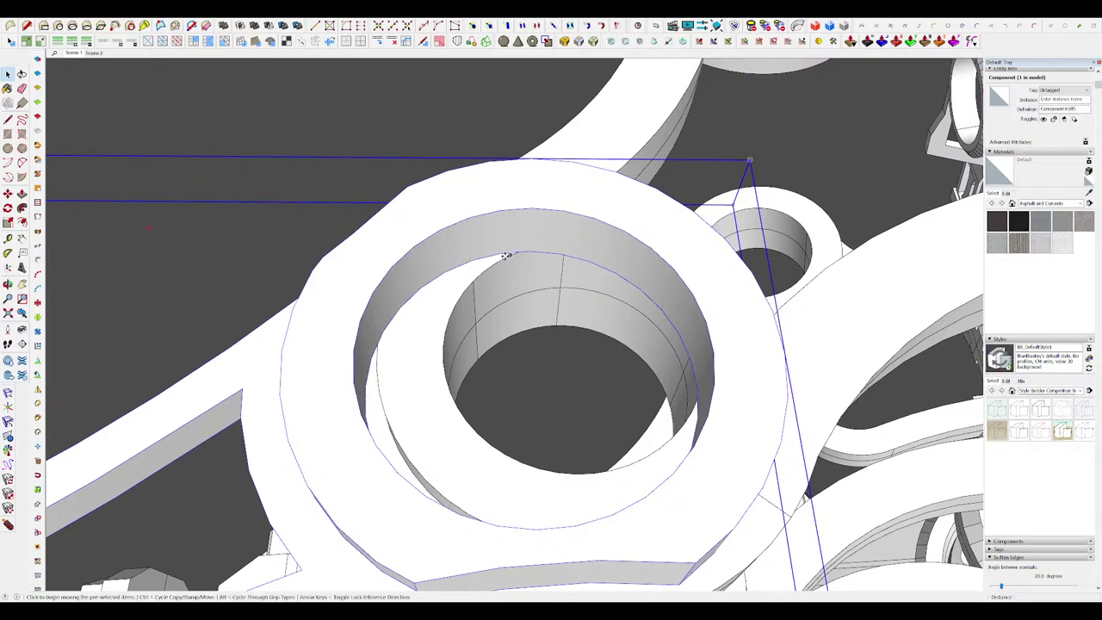
{"action": "left_click", "coordinate": [500, 254]}
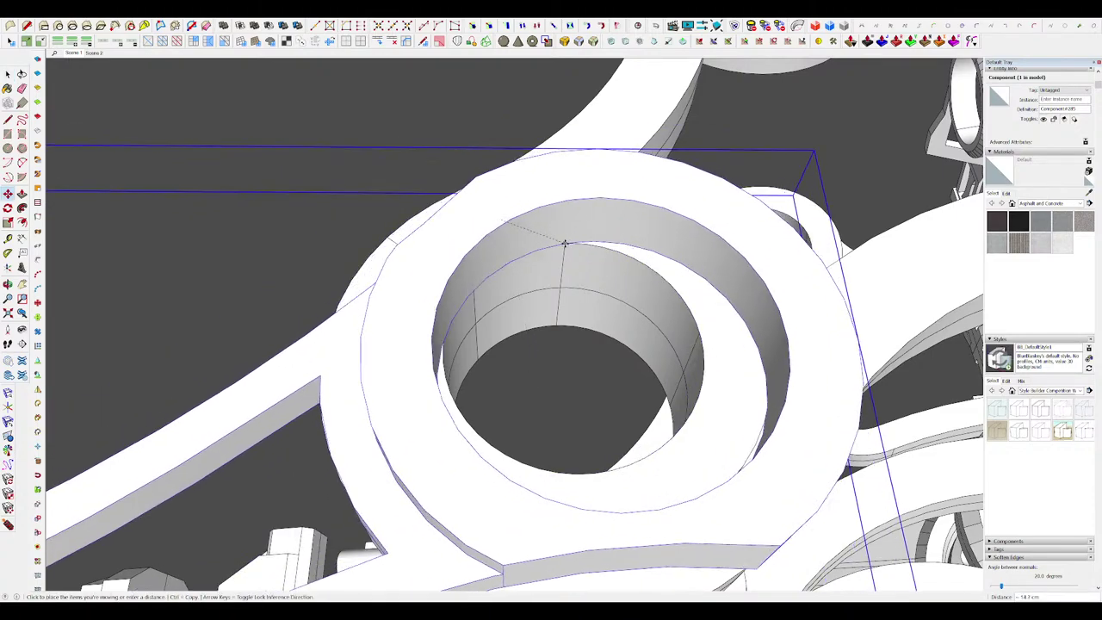
{"action": "left_click", "coordinate": [534, 226]}
{"action": "key", "text": "space"}
{"action": "middle_click_drag", "start_coordinate": [534, 226], "coordinate": [650, 340]}
{"action": "scroll", "coordinate": [621, 303], "scroll_direction": "down", "scroll_amount": 5}
{"action": "scroll", "coordinate": [658, 348], "scroll_direction": "down", "scroll_amount": 4}
{"action": "left_click", "coordinate": [748, 376]}
{"action": "middle_click_drag", "start_coordinate": [804, 413], "coordinate": [745, 376]}
{"action": "scroll", "coordinate": [612, 324], "scroll_direction": "up", "scroll_amount": 4}
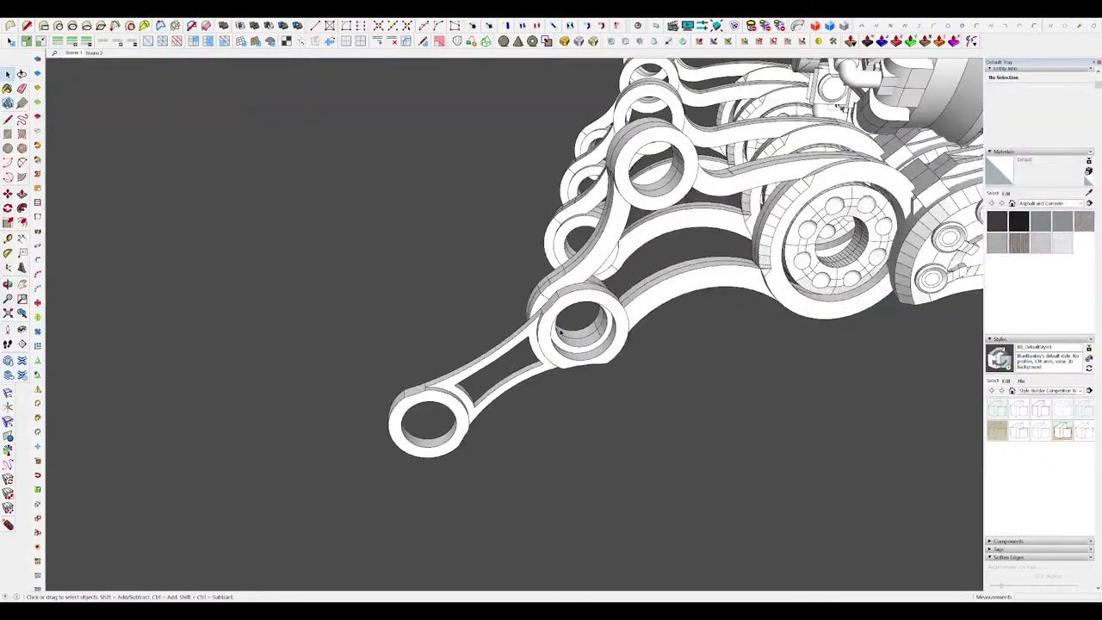
{"action": "middle_click_drag", "start_coordinate": [602, 327], "coordinate": [599, 365]}
Step: Paste the rod in place inside the nested finger component so every finger gets it
{"action": "left_click", "coordinate": [516, 273]}
{"action": "middle_click_drag", "start_coordinate": [551, 301], "coordinate": [717, 396]}
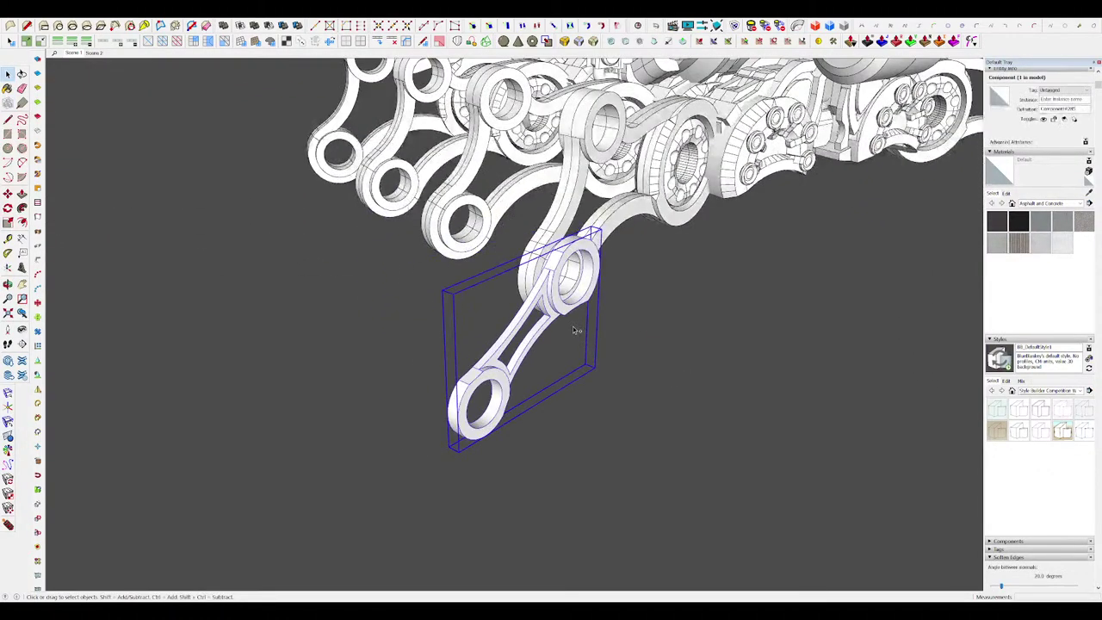
{"action": "double_click", "coordinate": [534, 289]}
{"action": "double_click", "coordinate": [540, 289]}
{"action": "key", "text": "ctrl+shift+v"}
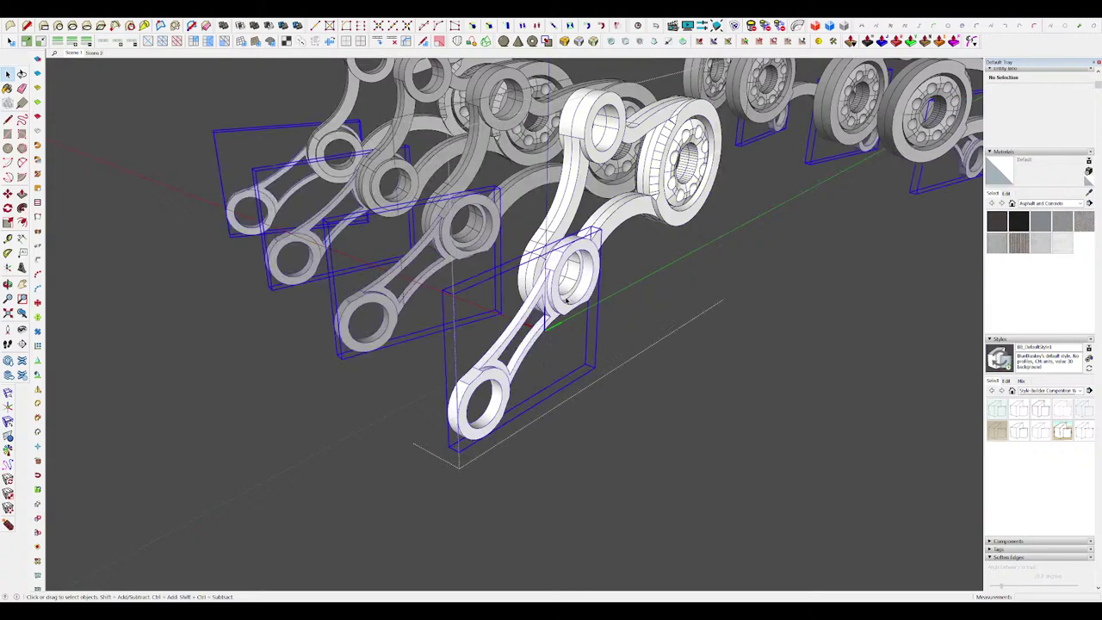
{"action": "middle_click_drag", "start_coordinate": [566, 300], "coordinate": [543, 284]}
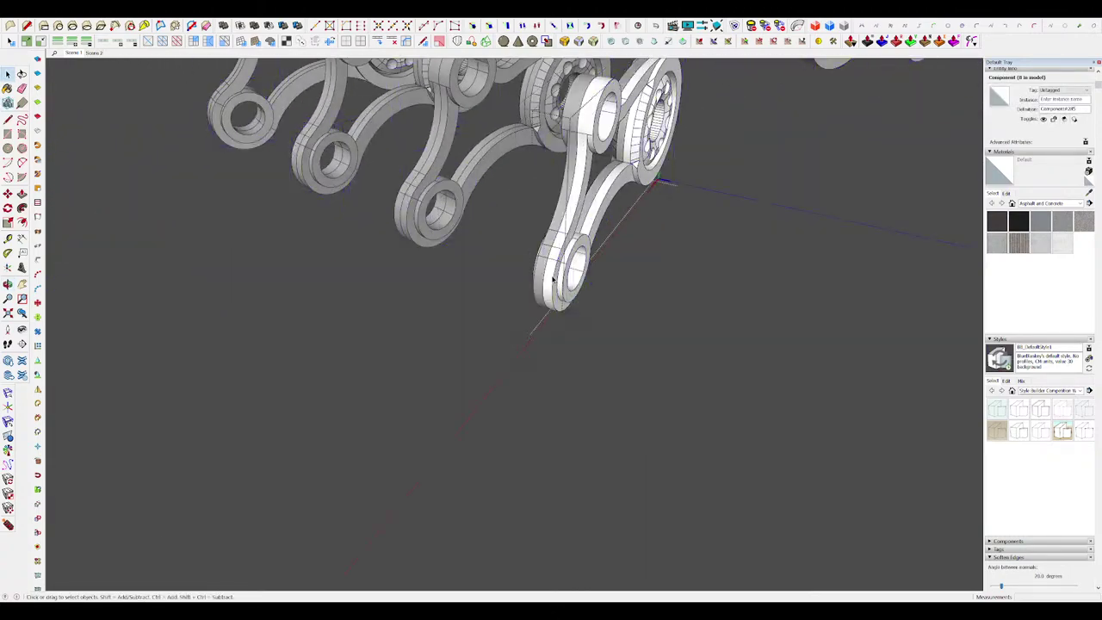
{"action": "key", "text": "ctrl+shift+v"}
Step: Exit the inner and outer component edits and clear the selection
{"action": "left_click", "coordinate": [570, 213]}
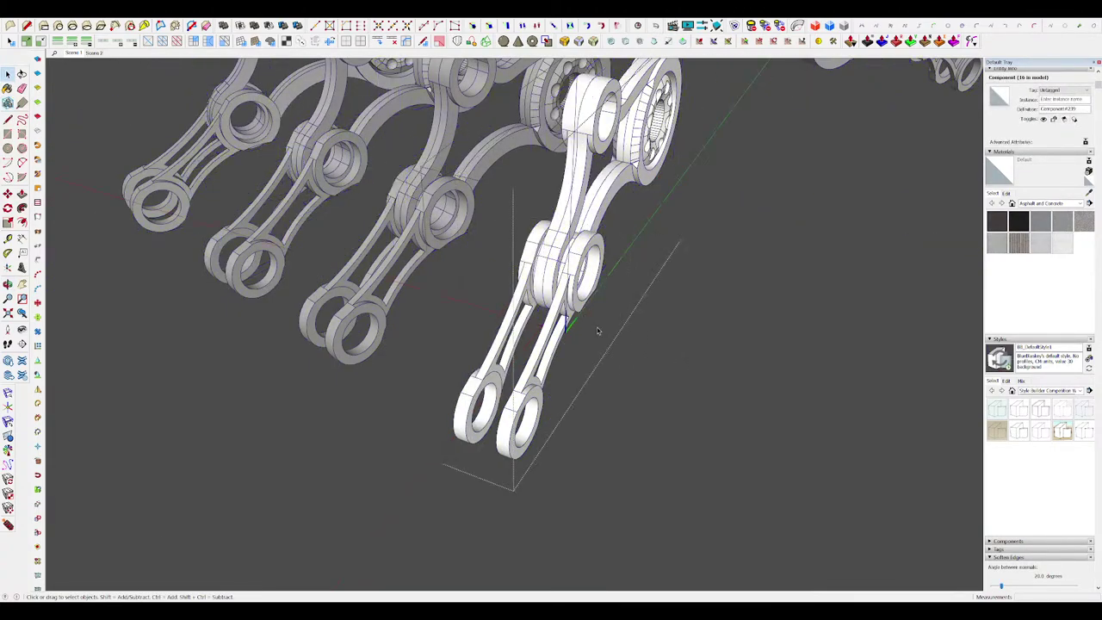
{"action": "scroll", "coordinate": [598, 330], "scroll_direction": "down", "scroll_amount": 5}
{"action": "left_click", "coordinate": [772, 381]}
{"action": "left_click", "coordinate": [781, 381]}
{"action": "left_click", "coordinate": [780, 380]}
{"action": "middle_click_drag", "start_coordinate": [779, 380], "coordinate": [777, 414]}
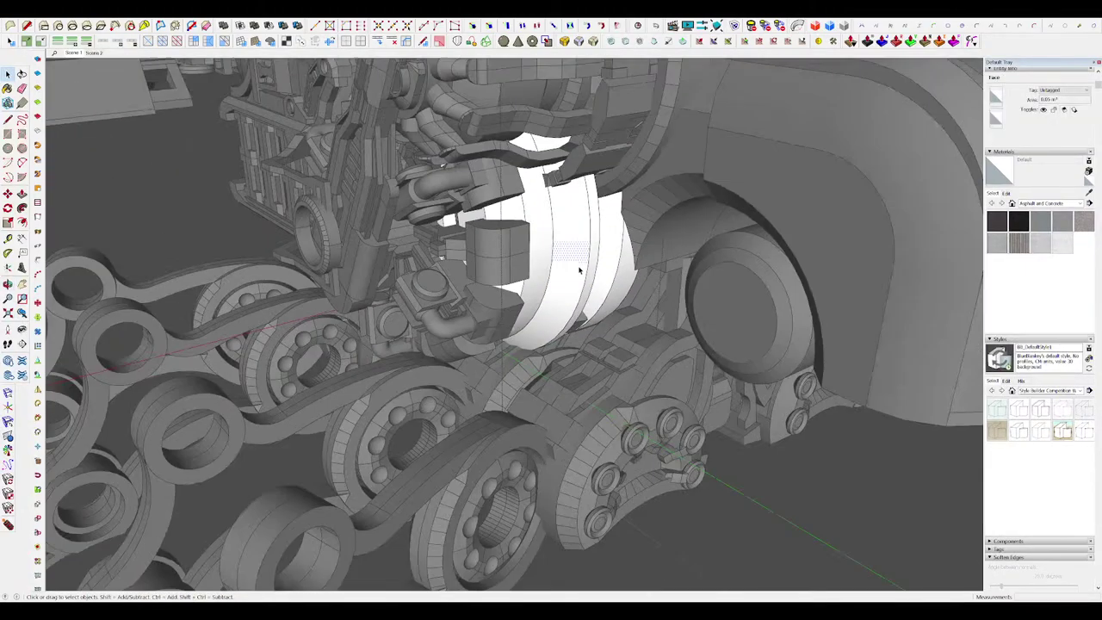
Step: Extrude the selected cylinder faces outward together with Joint Push Pull, then close the group
{"action": "left_click", "coordinate": [579, 242]}
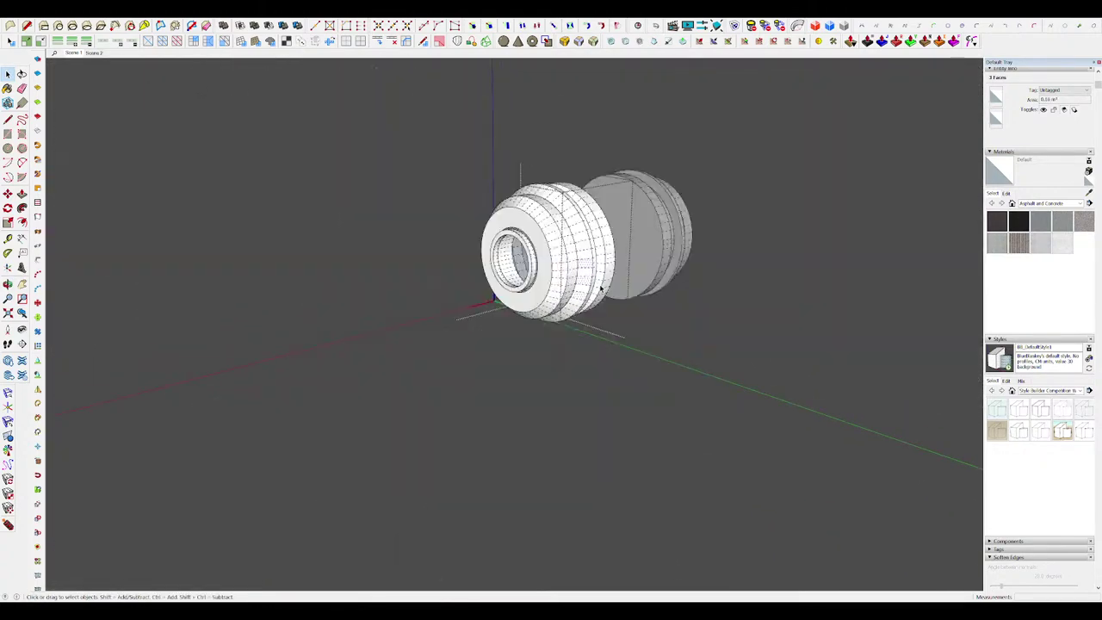
{"action": "middle_click_drag", "start_coordinate": [600, 288], "coordinate": [587, 275]}
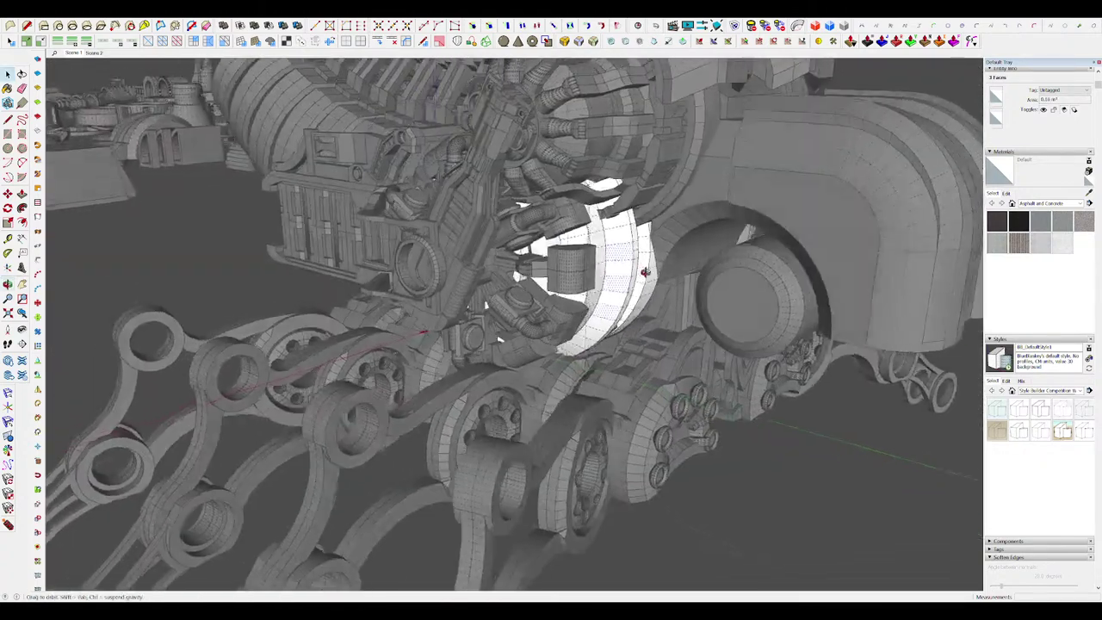
{"action": "middle_click_drag", "start_coordinate": [594, 284], "coordinate": [580, 230]}
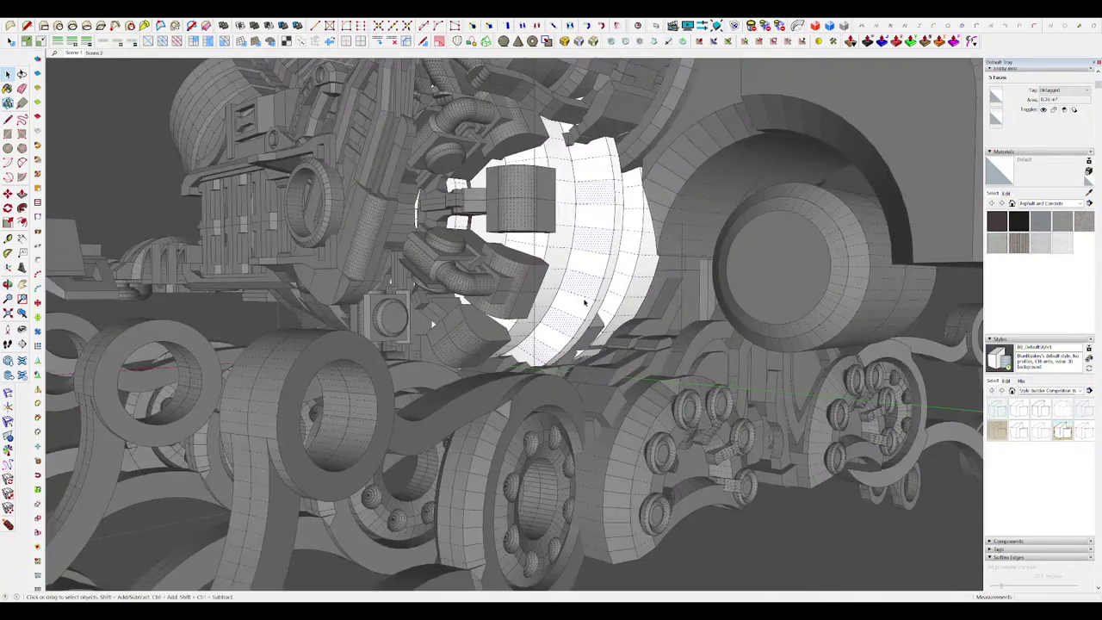
{"action": "middle_click_drag", "start_coordinate": [584, 301], "coordinate": [555, 342]}
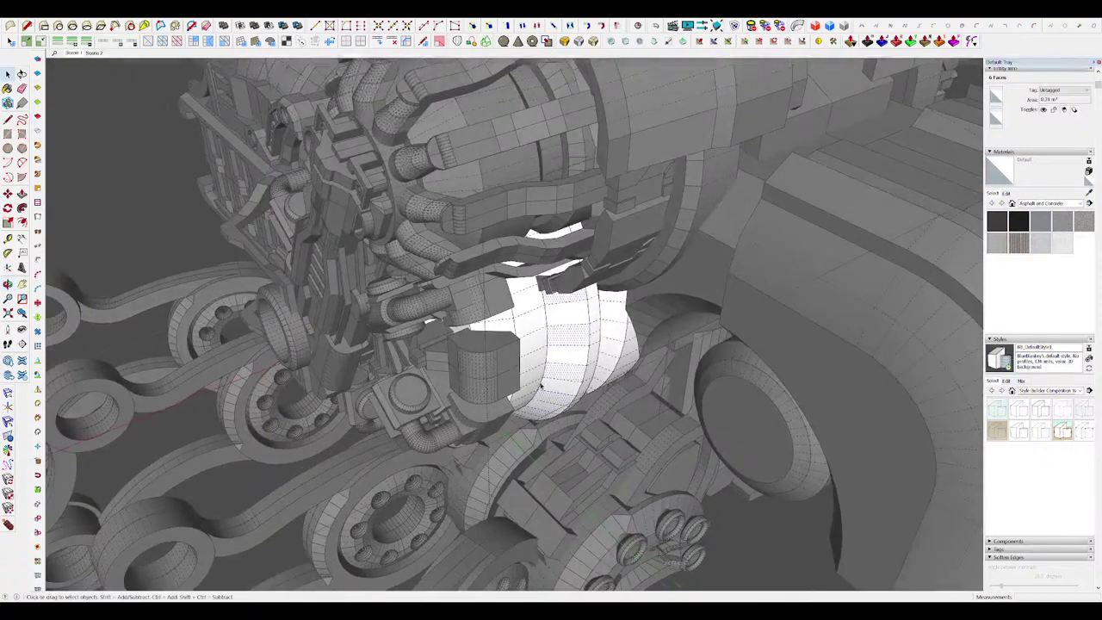
{"action": "scroll", "coordinate": [555, 348], "scroll_direction": "up", "scroll_amount": 3}
{"action": "left_click", "coordinate": [882, 41]}
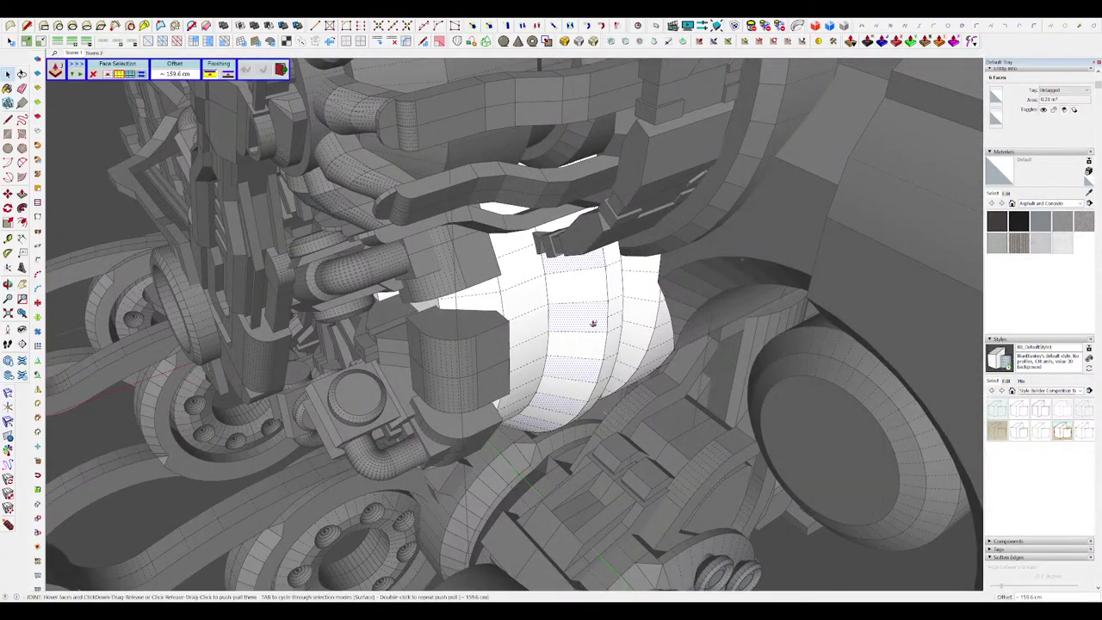
{"action": "key", "text": "space"}
{"action": "scroll", "coordinate": [621, 345], "scroll_direction": "down", "scroll_amount": 10}
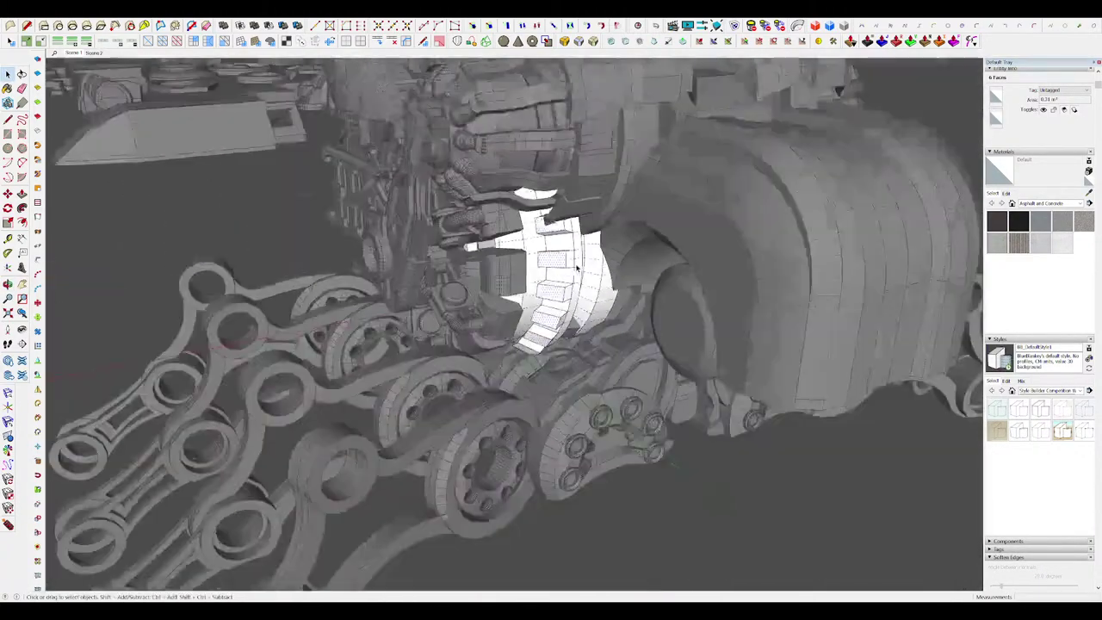
{"action": "left_click", "coordinate": [751, 366]}
{"action": "middle_click_drag", "start_coordinate": [688, 413], "coordinate": [745, 408]}
{"action": "left_click", "coordinate": [745, 408]}
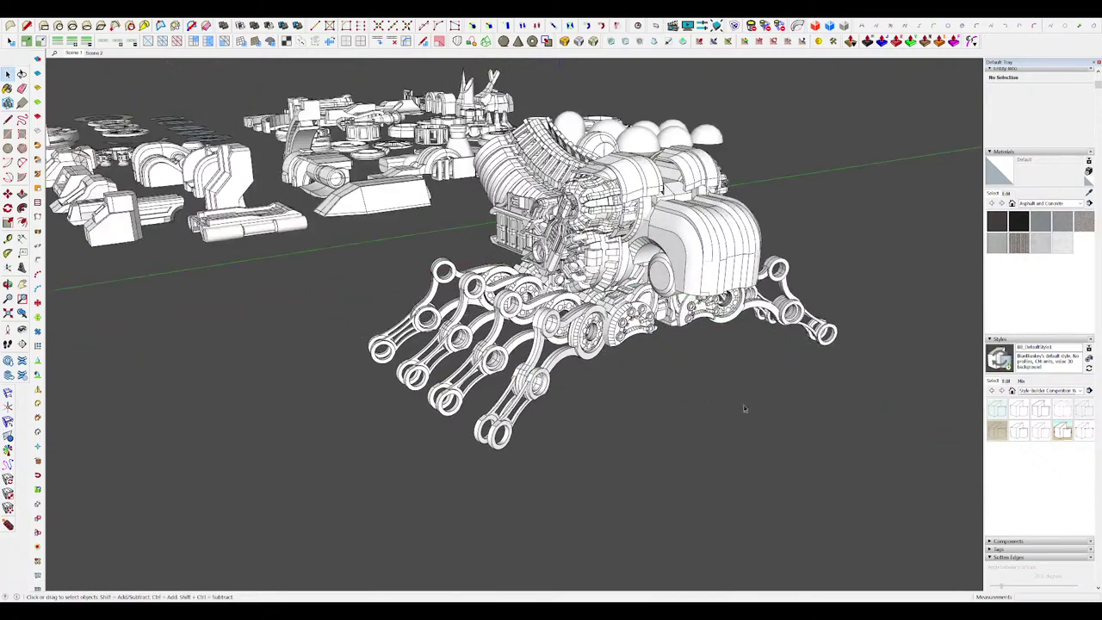
Step: Push out a small triangular face on one tab to refine the stepped blocks
{"action": "middle_click_drag", "start_coordinate": [809, 429], "coordinate": [788, 422]}
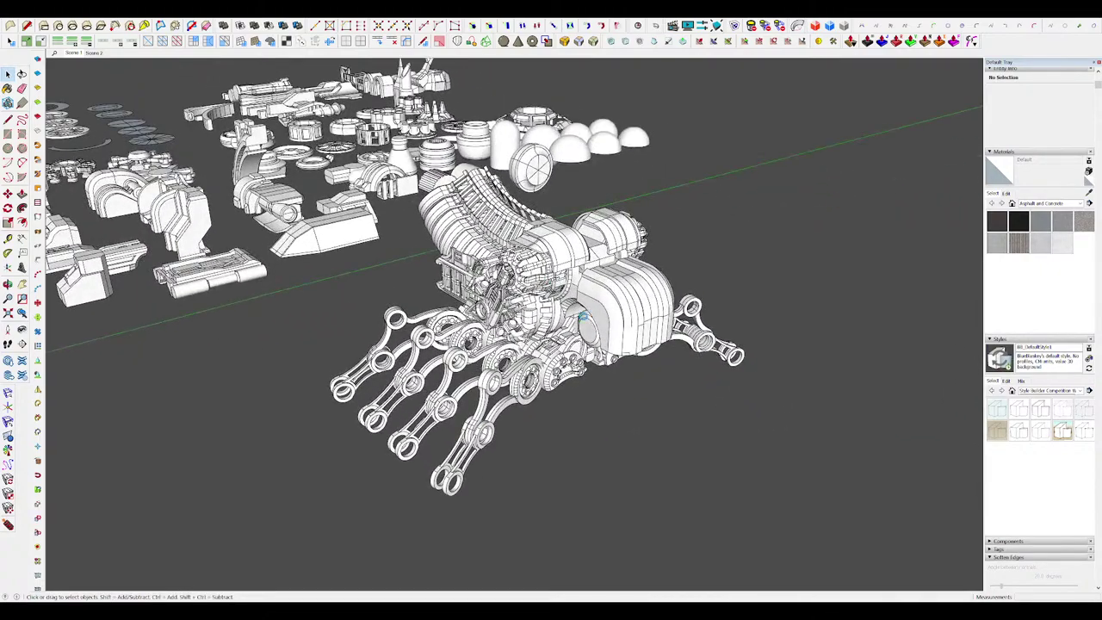
{"action": "scroll", "coordinate": [584, 317], "scroll_direction": "up", "scroll_amount": 12}
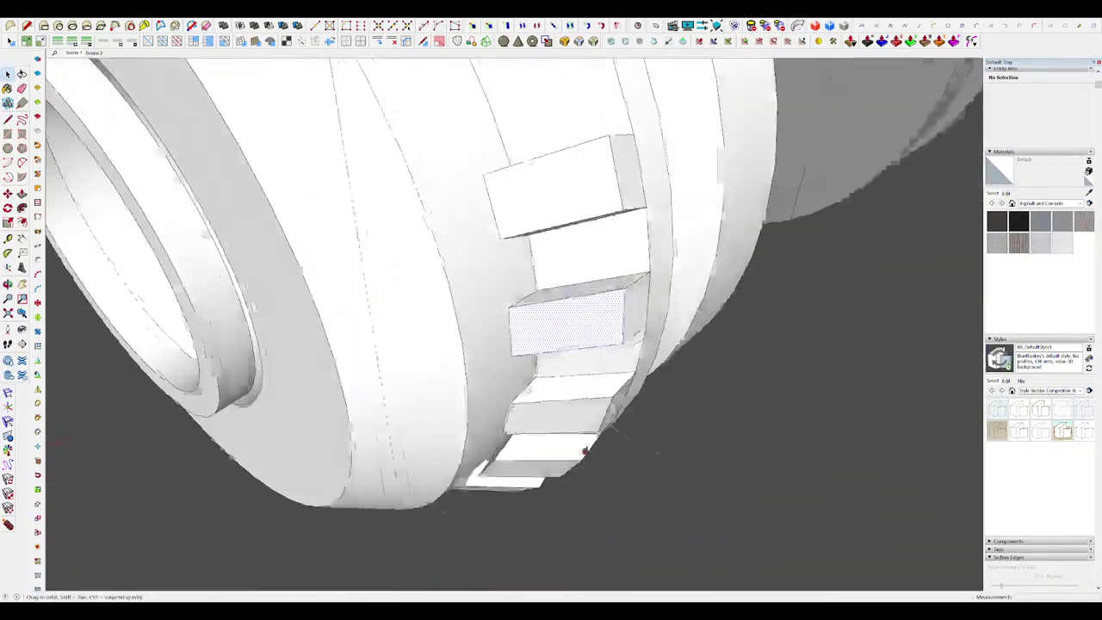
{"action": "middle_click_drag", "start_coordinate": [585, 451], "coordinate": [529, 312]}
{"action": "left_click", "coordinate": [529, 312]}
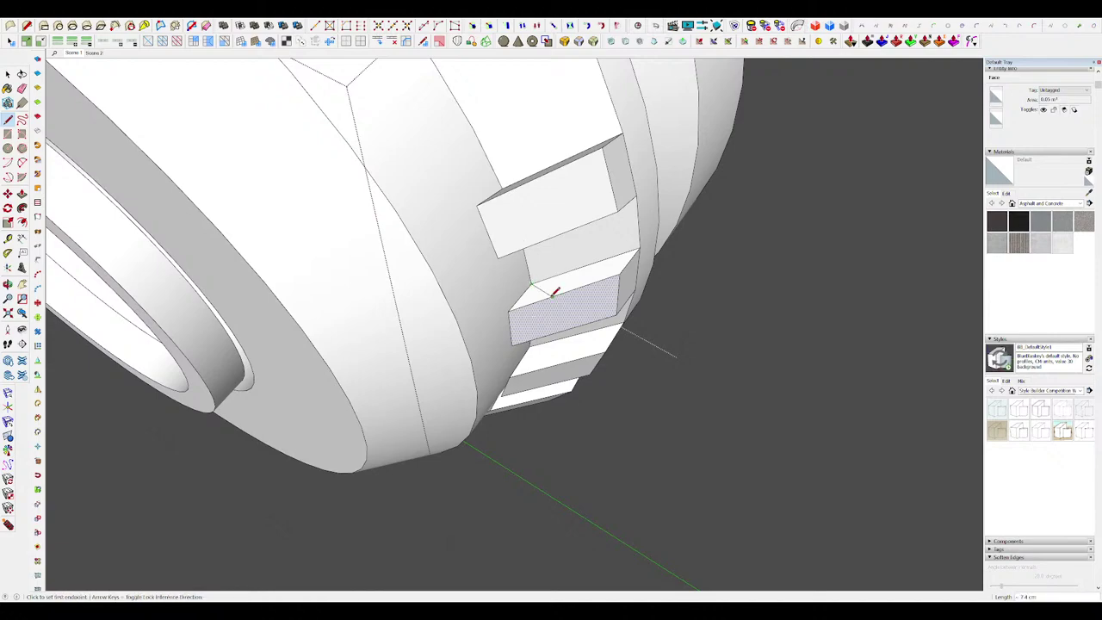
{"action": "middle_click_drag", "start_coordinate": [540, 391], "coordinate": [514, 266]}
{"action": "left_click", "coordinate": [575, 337]}
{"action": "middle_click_drag", "start_coordinate": [586, 345], "coordinate": [588, 318]}
{"action": "scroll", "coordinate": [588, 317], "scroll_direction": "down", "scroll_amount": 3}
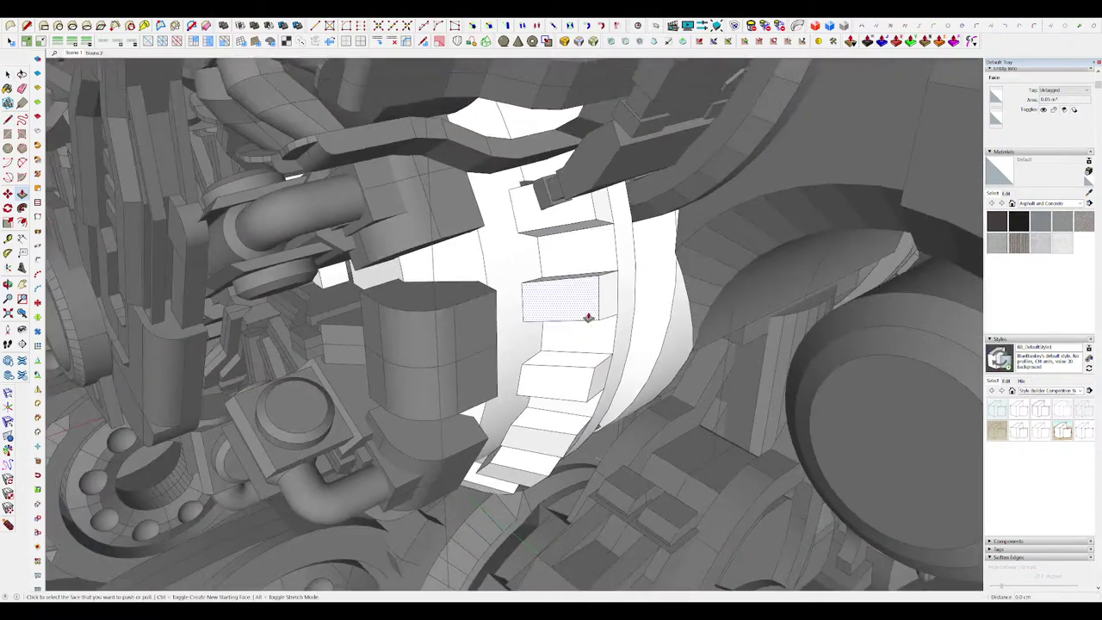
{"action": "scroll", "coordinate": [529, 300], "scroll_direction": "up", "scroll_amount": 4}
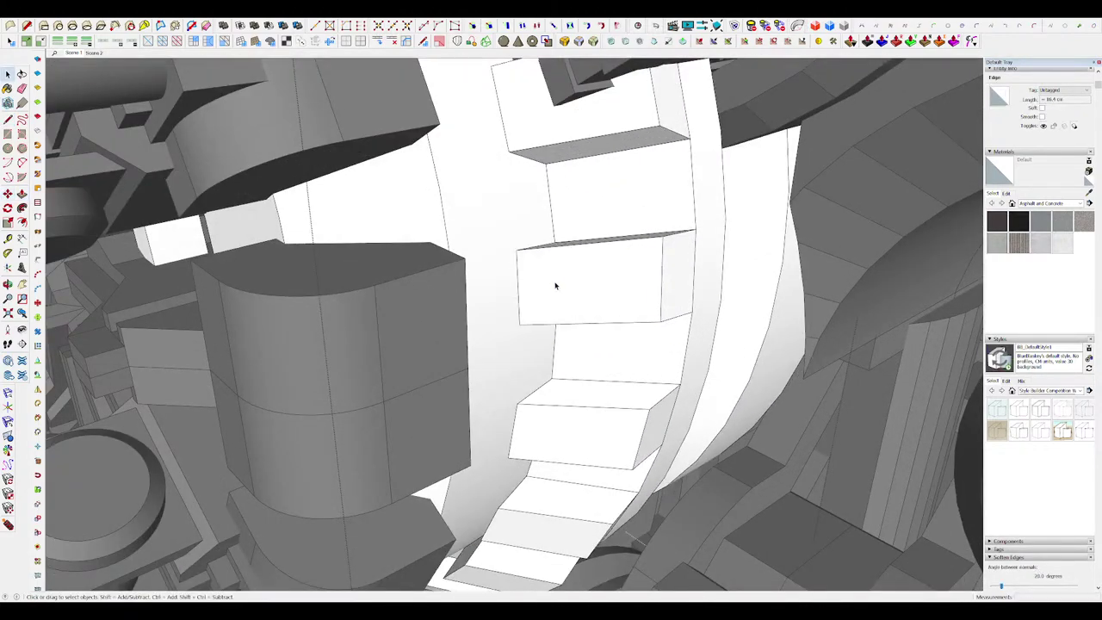
{"action": "scroll", "coordinate": [556, 285], "scroll_direction": "down", "scroll_amount": 10}
{"action": "left_click", "coordinate": [751, 358]}
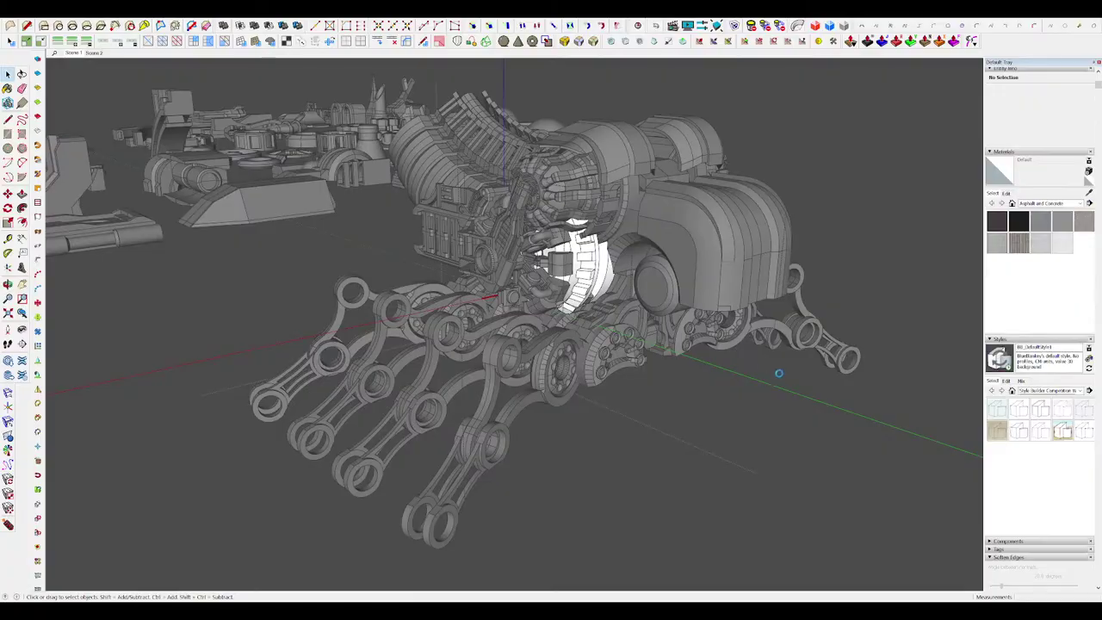
Step: Exit the nested and outer group editing and reorient the view on the fingers
{"action": "left_click", "coordinate": [685, 417]}
{"action": "scroll", "coordinate": [688, 417], "scroll_direction": "down", "scroll_amount": 3}
{"action": "left_click", "coordinate": [816, 423]}
{"action": "middle_click_drag", "start_coordinate": [749, 419], "coordinate": [686, 363]}
{"action": "scroll", "coordinate": [811, 424], "scroll_direction": "up", "scroll_amount": 4}
{"action": "scroll", "coordinate": [810, 426], "scroll_direction": "up", "scroll_amount": 2}
{"action": "scroll", "coordinate": [803, 423], "scroll_direction": "down", "scroll_amount": 5}
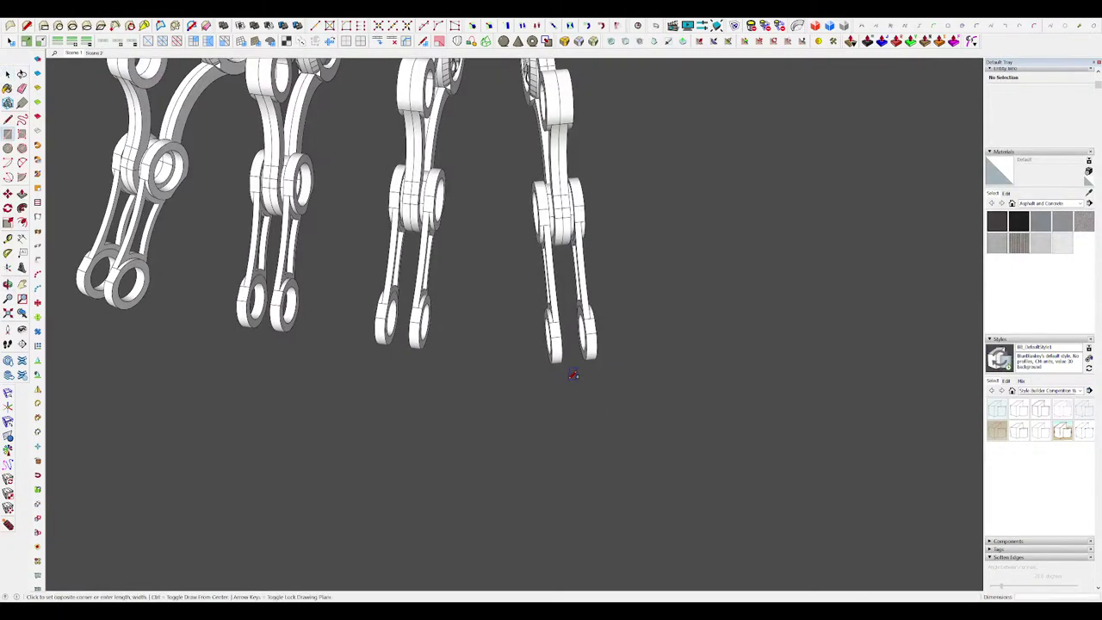
Step: Finish the rectangle near the last finger and extrude it into a box
{"action": "left_click", "coordinate": [585, 477]}
{"action": "key", "text": "p"}
{"action": "middle_click_drag", "start_coordinate": [584, 478], "coordinate": [420, 393]}
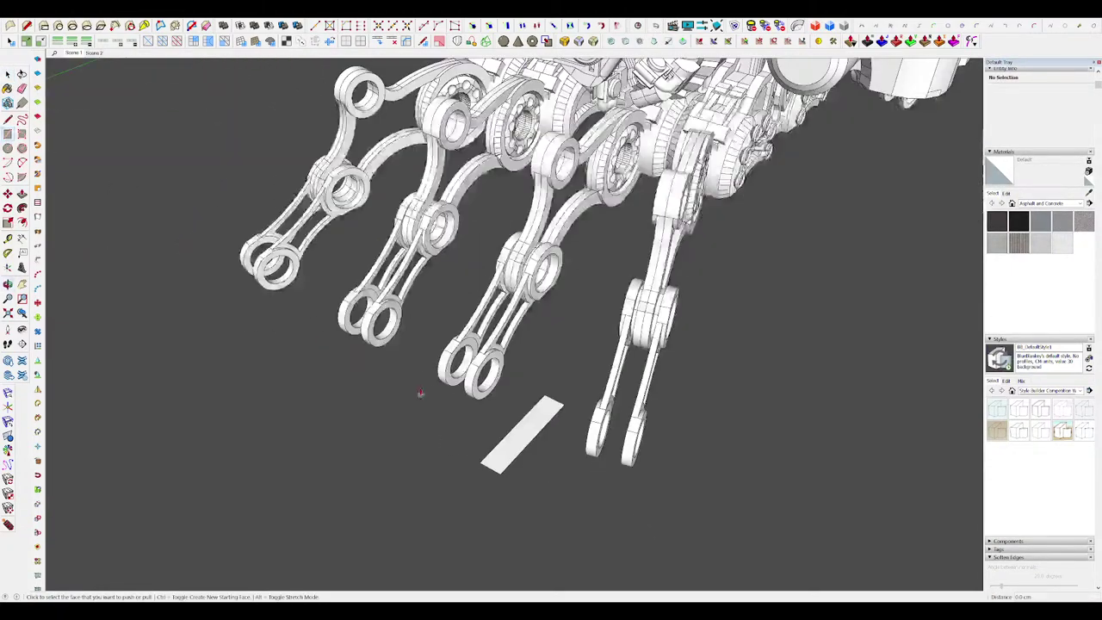
Step: Move the new box beside the last finger's tip link
{"action": "triple_click", "coordinate": [535, 408]}
{"action": "scroll", "coordinate": [539, 370], "scroll_direction": "down", "scroll_amount": 5}
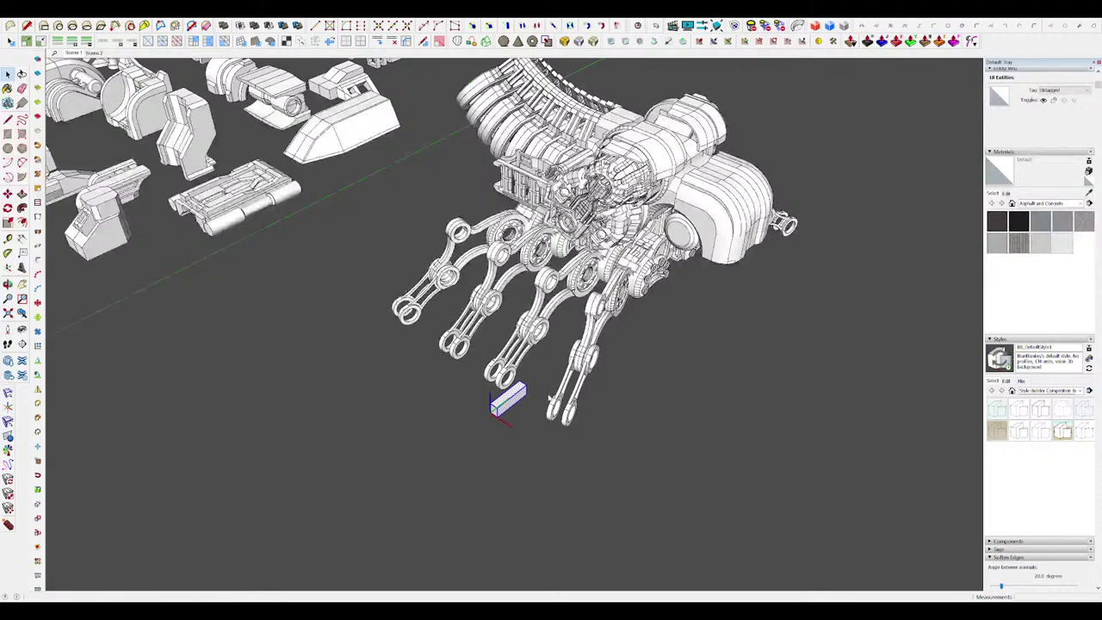
{"action": "key", "text": "m"}
{"action": "scroll", "coordinate": [542, 393], "scroll_direction": "up", "scroll_amount": 3}
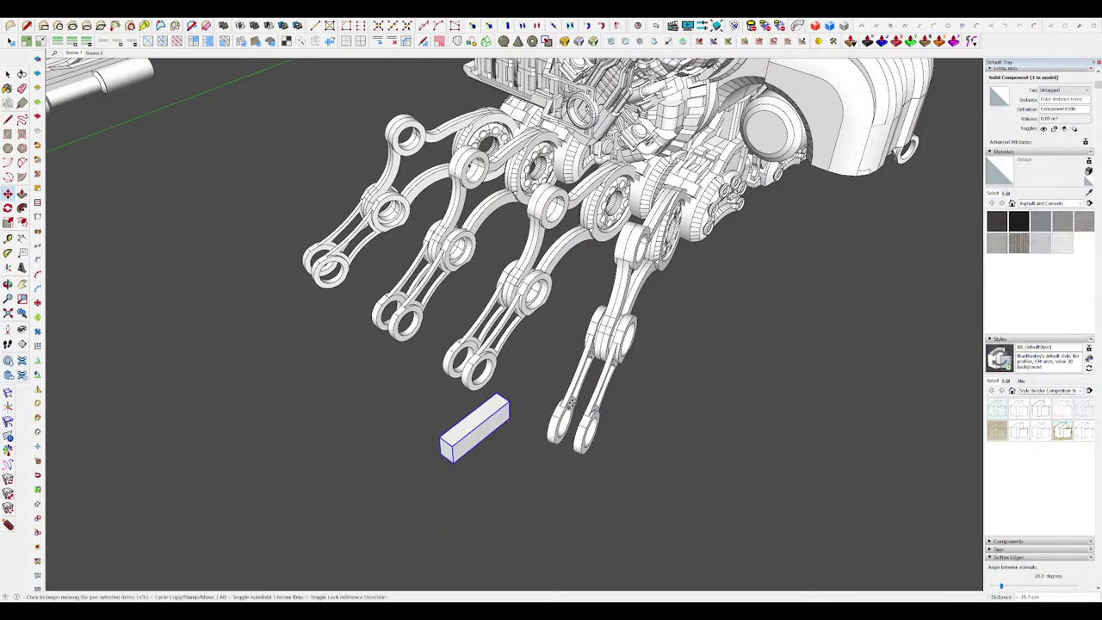
{"action": "middle_click_drag", "start_coordinate": [571, 400], "coordinate": [453, 458]}
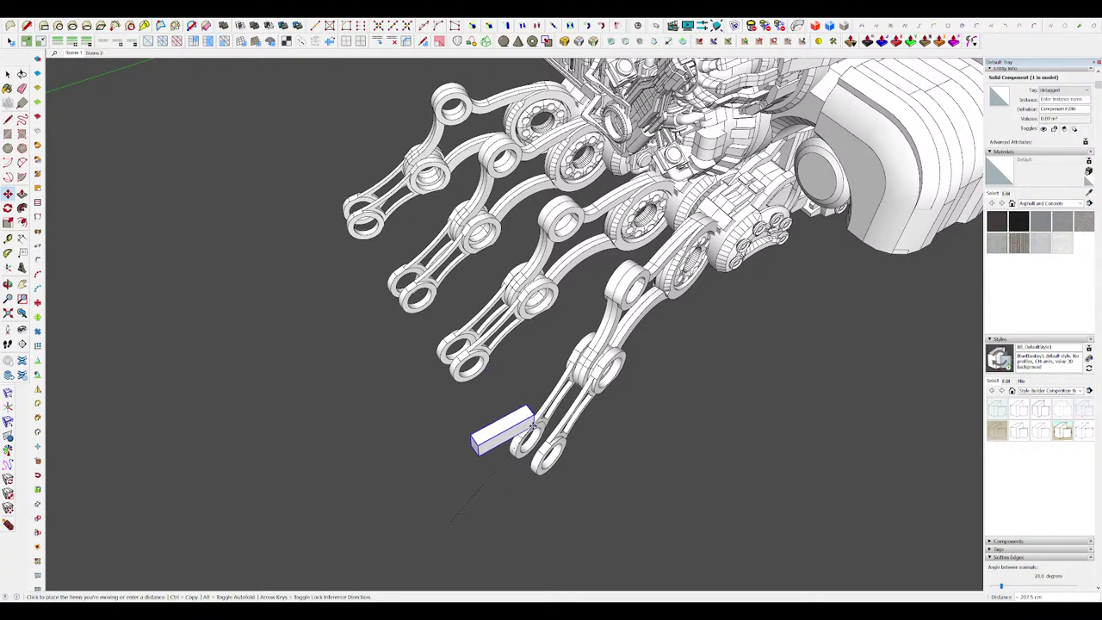
{"action": "left_click", "coordinate": [533, 425]}
Step: Rotate the block upright to match the finger link's angle
{"action": "scroll", "coordinate": [525, 396], "scroll_direction": "down", "scroll_amount": 2}
{"action": "middle_click_drag", "start_coordinate": [538, 369], "coordinate": [482, 469]}
{"action": "scroll", "coordinate": [563, 361], "scroll_direction": "up", "scroll_amount": 5}
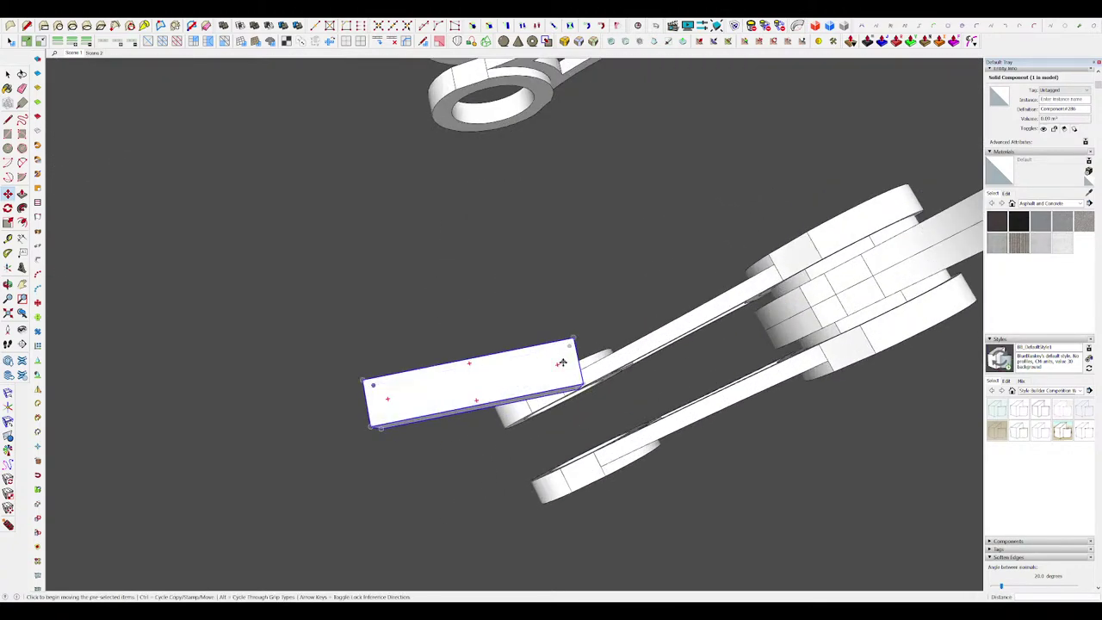
{"action": "left_click", "coordinate": [561, 362]}
{"action": "left_click", "coordinate": [562, 336]}
{"action": "middle_click_drag", "start_coordinate": [563, 336], "coordinate": [671, 289]}
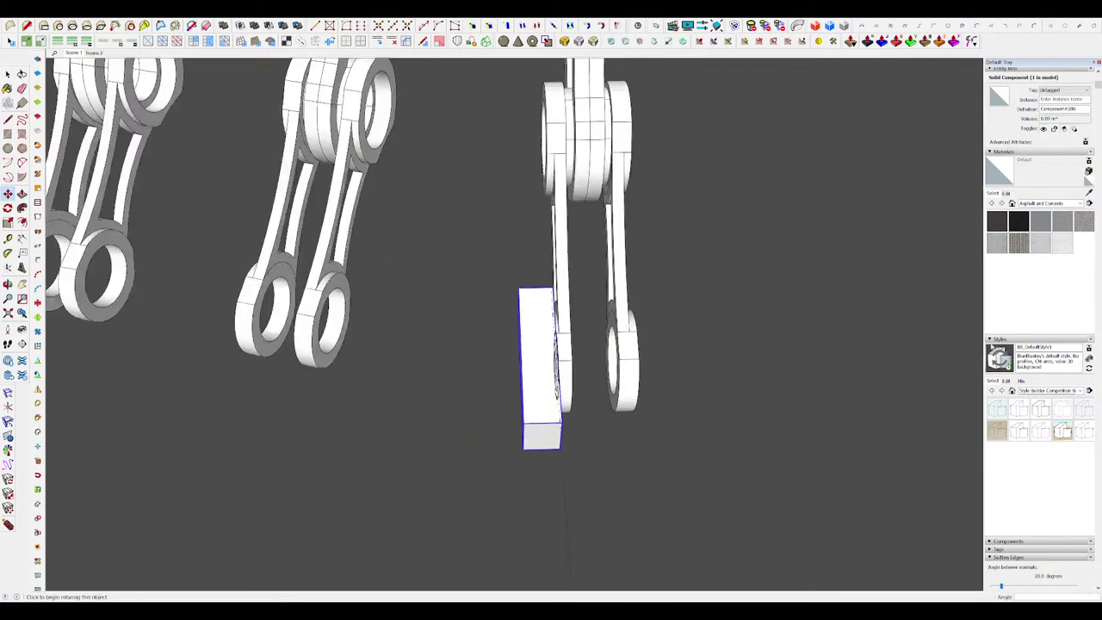
Step: Cut the block and open the finger link and its nested link for editing
{"action": "key", "text": "Delete"}
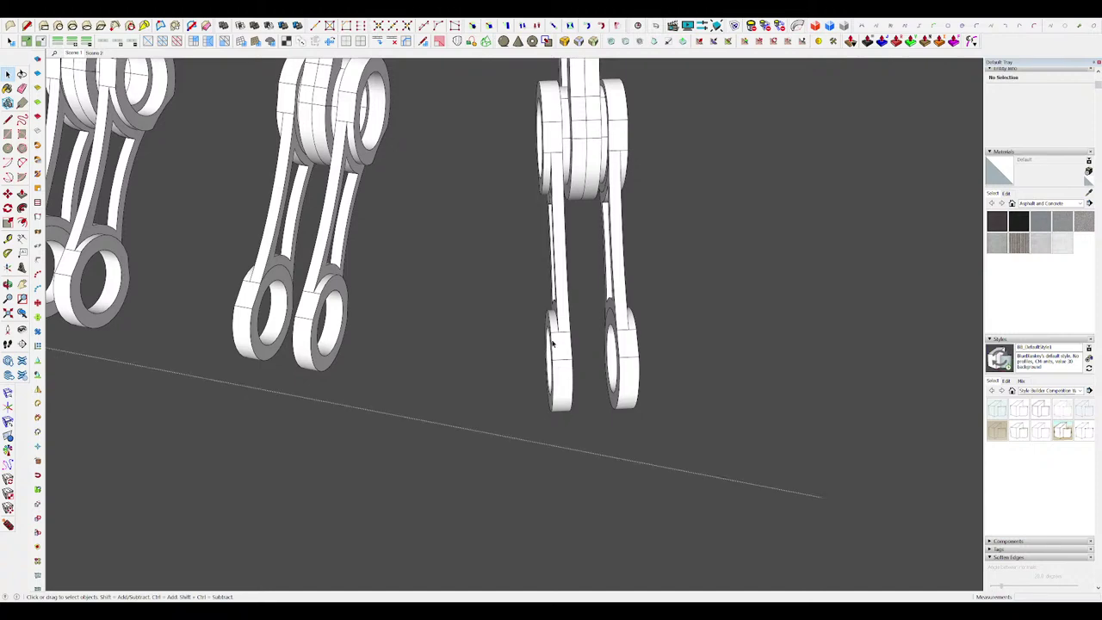
{"action": "double_click", "coordinate": [551, 343]}
{"action": "double_click", "coordinate": [559, 344]}
Step: Paste the block in place inside the link and shift it slightly
{"action": "key", "text": "ctrl+shift+v"}
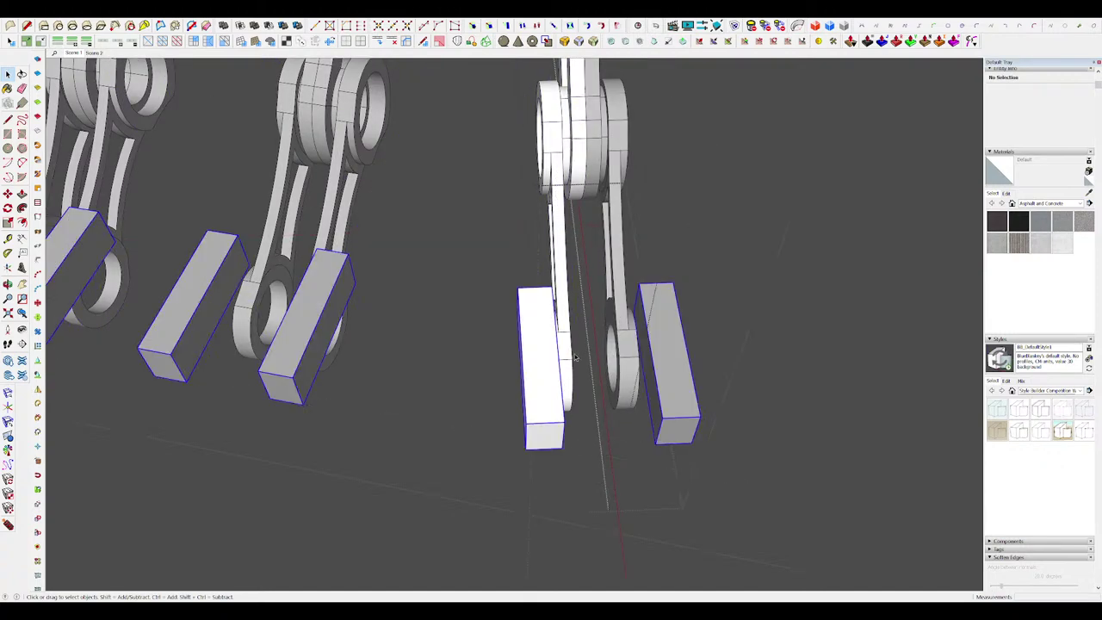
{"action": "middle_click_drag", "start_coordinate": [559, 344], "coordinate": [631, 290]}
{"action": "scroll", "coordinate": [538, 355], "scroll_direction": "up", "scroll_amount": 2}
{"action": "key", "text": "m"}
{"action": "left_click", "coordinate": [536, 355]}
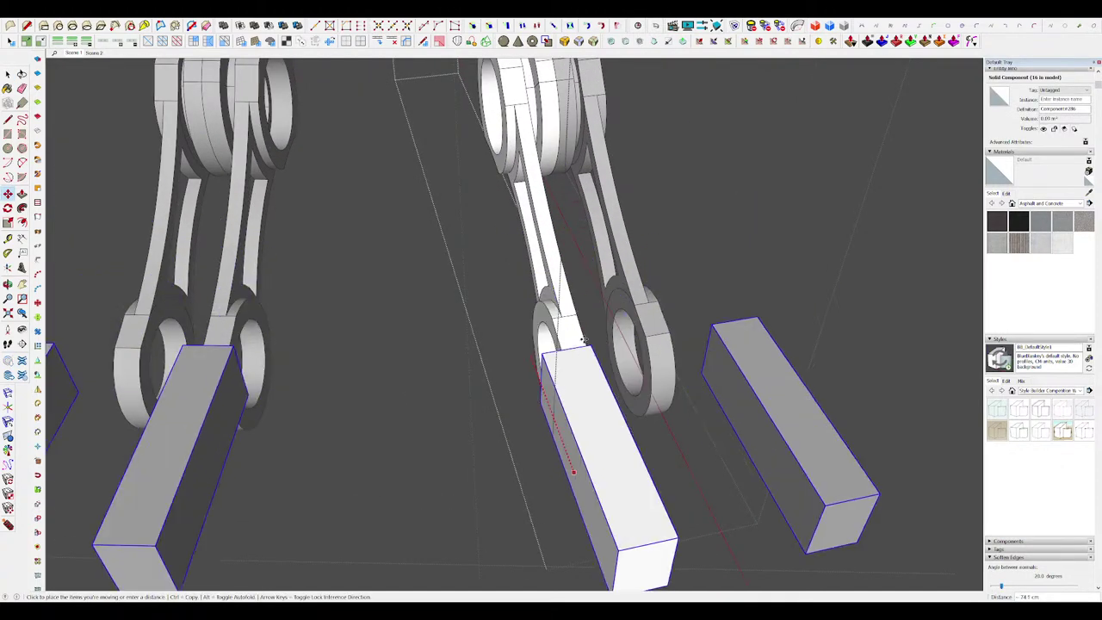
{"action": "left_click", "coordinate": [584, 343]}
{"action": "middle_click_drag", "start_coordinate": [583, 343], "coordinate": [488, 363]}
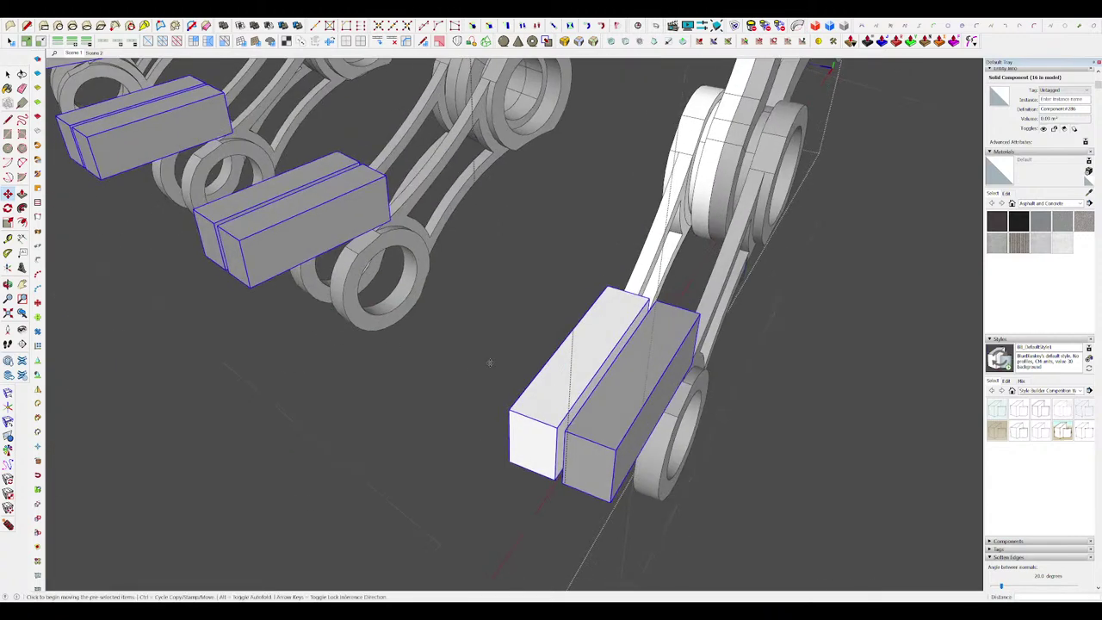
Step: Thin the blocks and move them along the green axis
{"action": "left_click", "coordinate": [604, 384]}
{"action": "left_click", "coordinate": [581, 375]}
{"action": "mouse_move", "coordinate": [581, 374]}
{"action": "middle_mouse_down"}
{"action": "mouse_move", "coordinate": [580, 414]}
{"action": "mouse_move", "coordinate": [550, 382]}
{"action": "mouse_move", "coordinate": [597, 366]}
{"action": "middle_mouse_up"}
{"action": "left_click", "coordinate": [559, 353]}
{"action": "key", "text": "Left"}
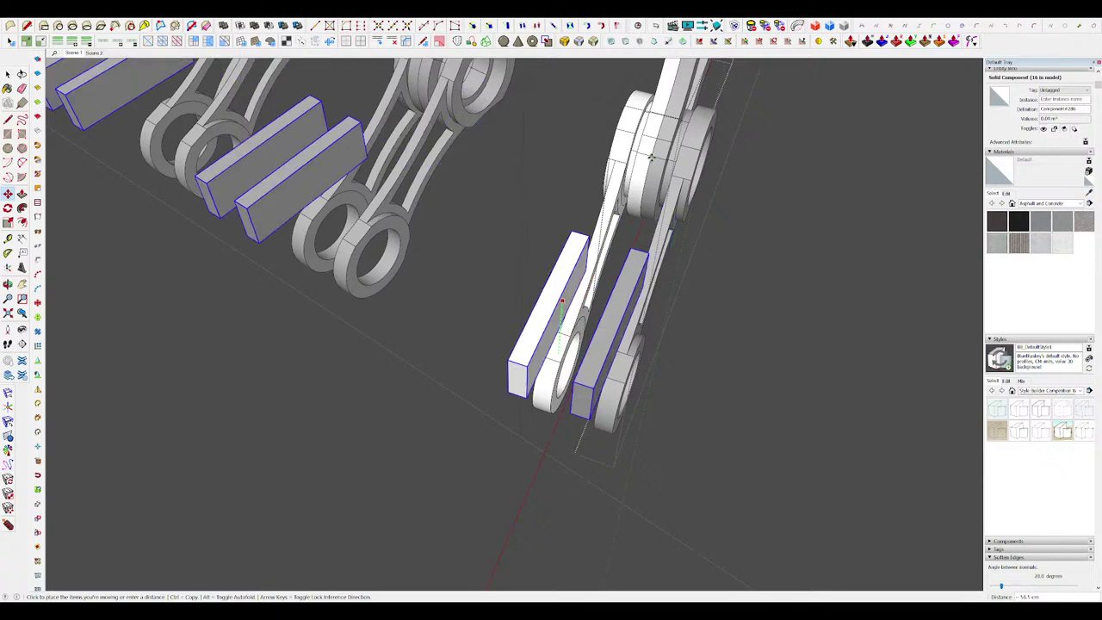
{"action": "left_click", "coordinate": [651, 155]}
{"action": "middle_click_drag", "start_coordinate": [651, 156], "coordinate": [592, 359]}
Step: Slide the blocks into the gap between the link's end rings
{"action": "left_click", "coordinate": [543, 375]}
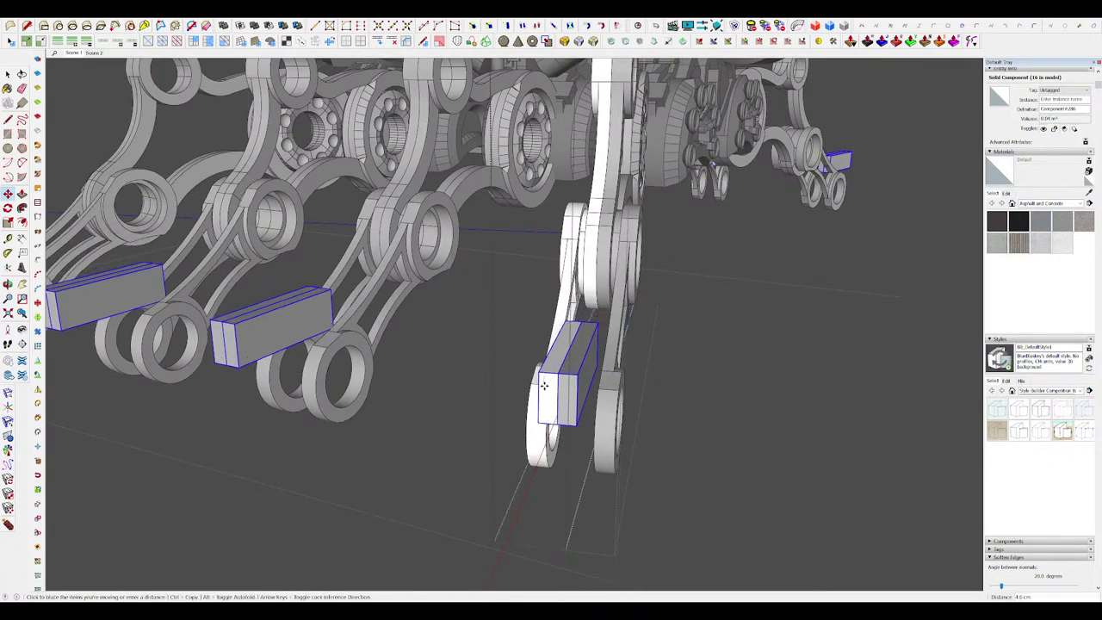
{"action": "middle_click_drag", "start_coordinate": [532, 449], "coordinate": [517, 425]}
{"action": "left_click", "coordinate": [482, 401]}
{"action": "key", "text": "space"}
{"action": "middle_click_drag", "start_coordinate": [579, 320], "coordinate": [711, 330]}
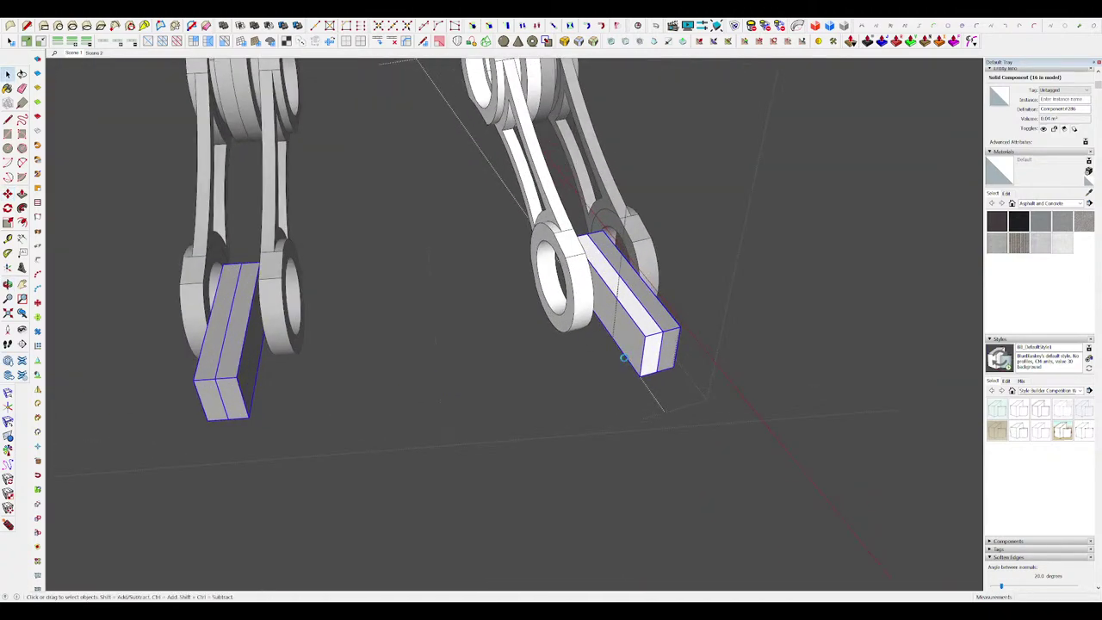
{"action": "scroll", "coordinate": [623, 356], "scroll_direction": "up", "scroll_amount": 6}
Step: Stretch the fingertip block longer with Scale
{"action": "key", "text": "s"}
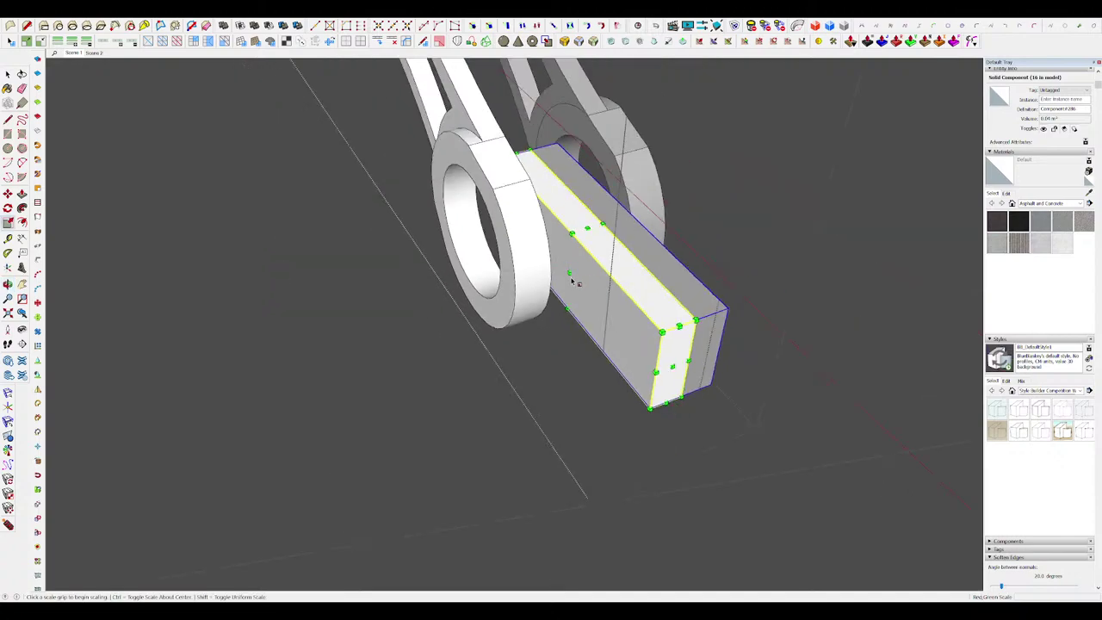
{"action": "left_click", "coordinate": [569, 275]}
{"action": "left_click", "coordinate": [531, 177]}
{"action": "middle_click_drag", "start_coordinate": [531, 177], "coordinate": [600, 291]}
{"action": "scroll", "coordinate": [462, 246], "scroll_direction": "up", "scroll_amount": 5}
{"action": "key", "text": "space"}
Step: Rotate the block about the tip ring's centre so it tilts out past the finger
{"action": "left_click", "coordinate": [434, 276]}
{"action": "key", "text": "q"}
{"action": "left_click", "coordinate": [432, 289]}
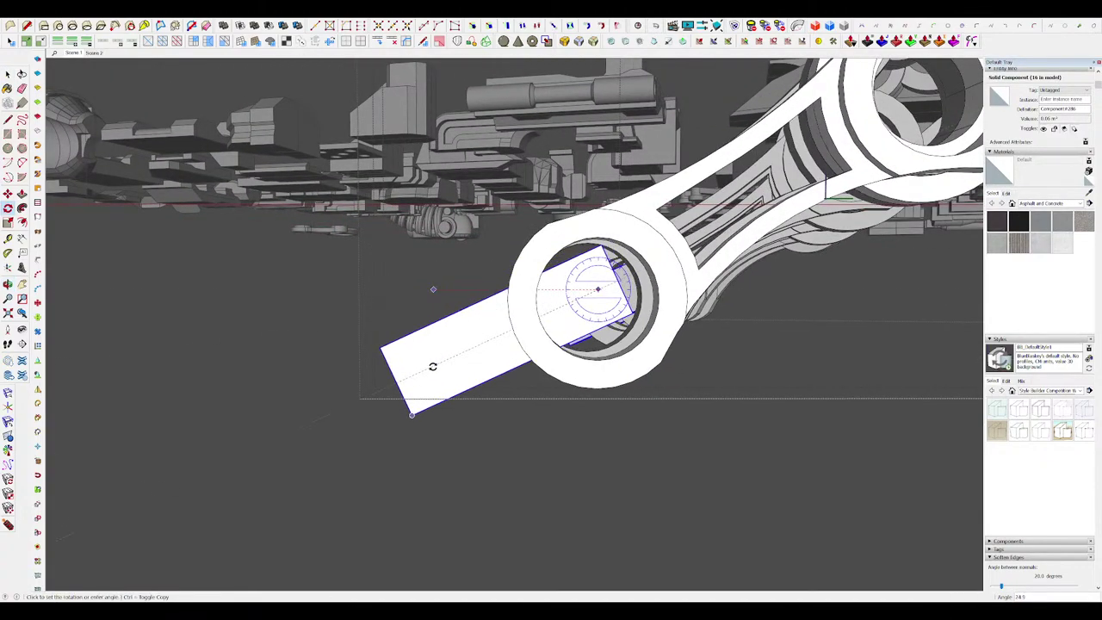
{"action": "left_click", "coordinate": [422, 374]}
{"action": "middle_click_drag", "start_coordinate": [422, 374], "coordinate": [681, 491]}
{"action": "key", "text": "space"}
{"action": "scroll", "coordinate": [495, 315], "scroll_direction": "down", "scroll_amount": 3}
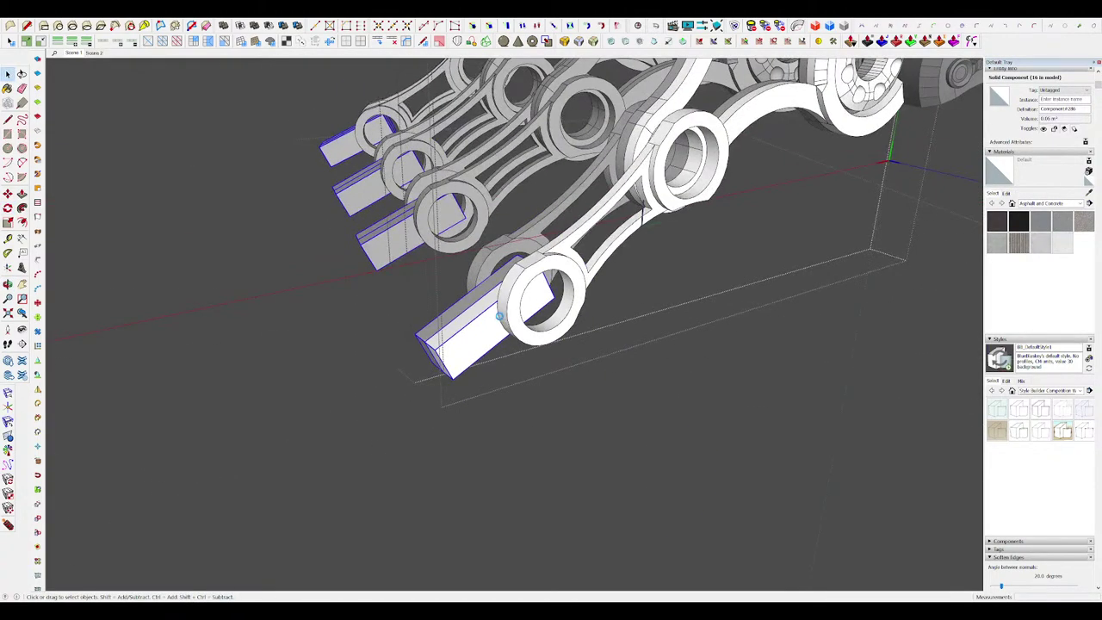
{"action": "middle_click_drag", "start_coordinate": [500, 320], "coordinate": [543, 327]}
{"action": "scroll", "coordinate": [597, 433], "scroll_direction": "up", "scroll_amount": 4}
{"action": "middle_click_drag", "start_coordinate": [597, 433], "coordinate": [614, 313]}
Step: Open the fingertip block and push its end face to a new depth
{"action": "double_click", "coordinate": [612, 312]}
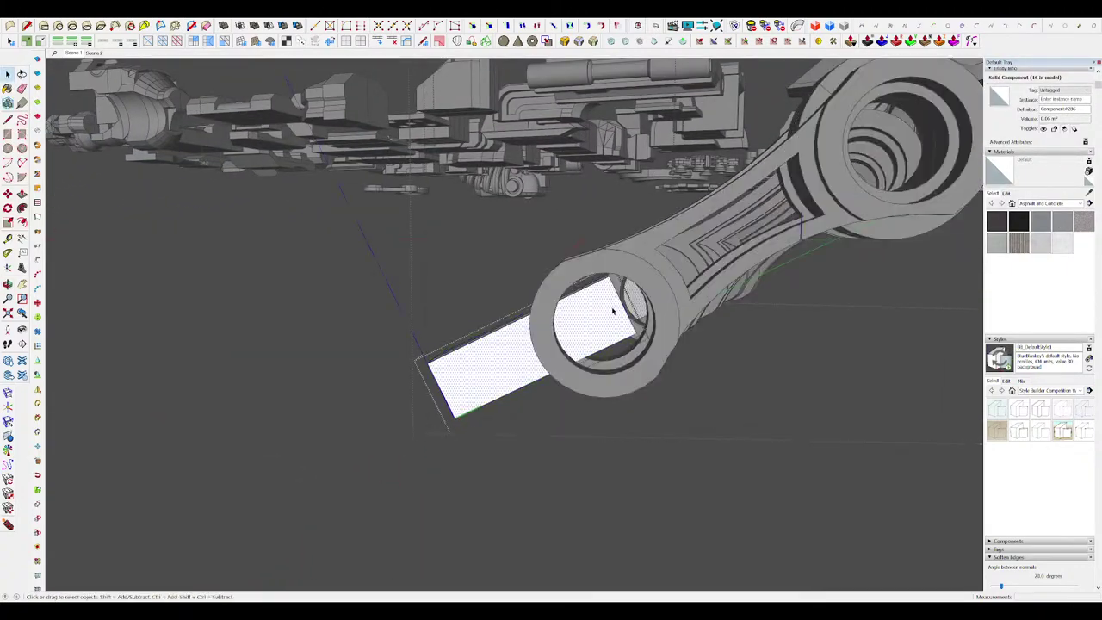
{"action": "left_click", "coordinate": [612, 313]}
{"action": "scroll", "coordinate": [626, 305], "scroll_direction": "up", "scroll_amount": 4}
{"action": "key", "text": "c"}
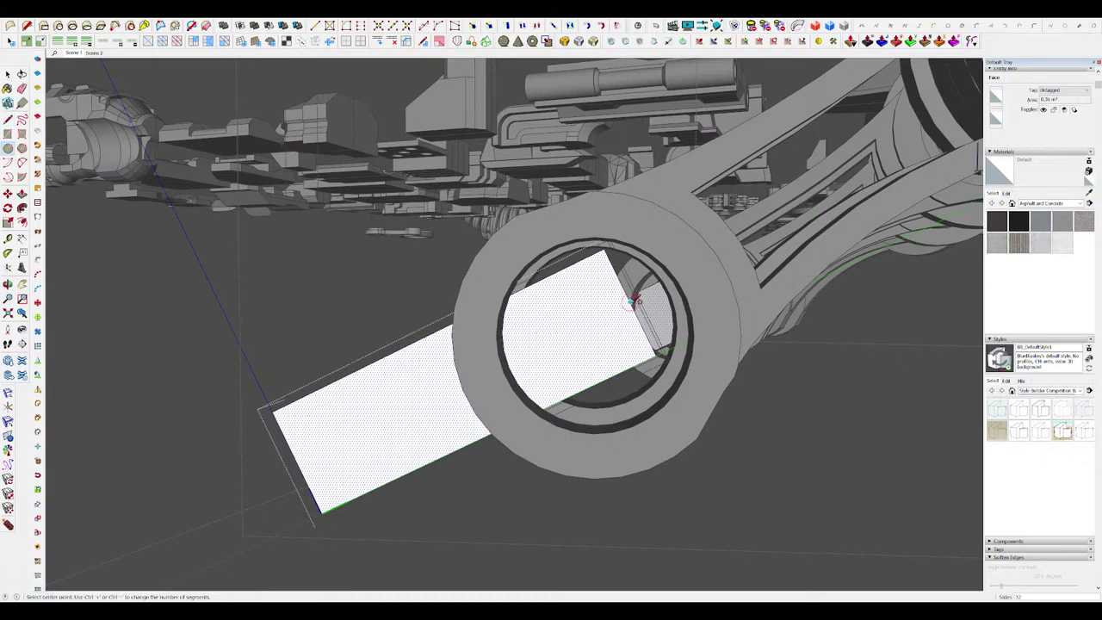
{"action": "key", "text": "space"}
{"action": "mouse_move", "coordinate": [633, 301]}
{"action": "middle_mouse_down"}
{"action": "mouse_move", "coordinate": [598, 332]}
{"action": "mouse_move", "coordinate": [641, 319]}
{"action": "middle_mouse_up"}
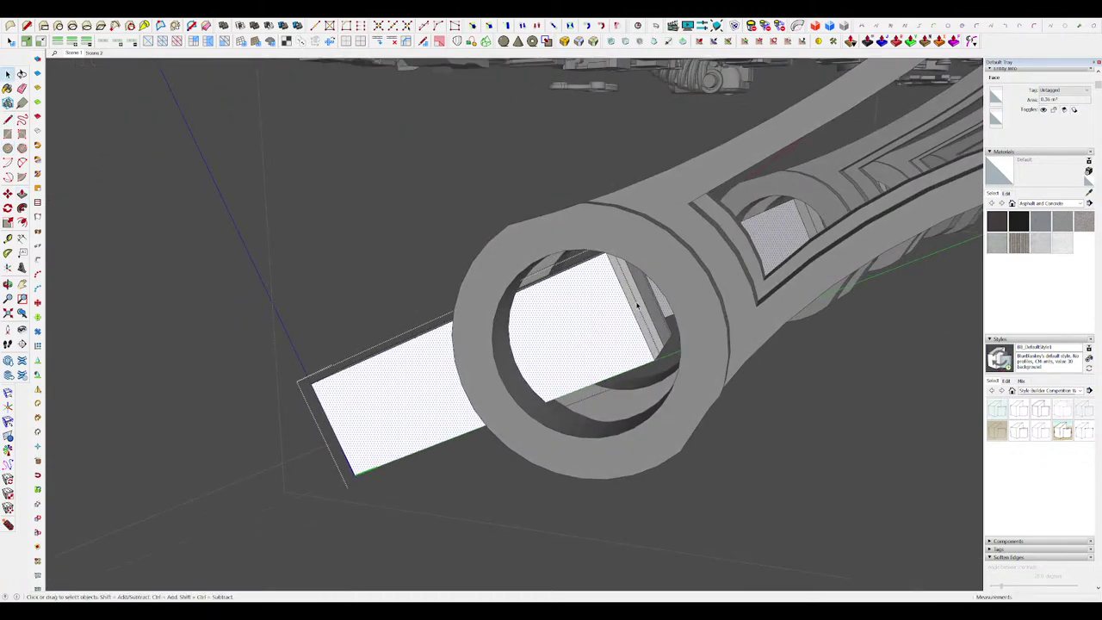
{"action": "key", "text": "p"}
{"action": "left_click", "coordinate": [635, 305]}
{"action": "left_click", "coordinate": [577, 303]}
{"action": "middle_click_drag", "start_coordinate": [577, 303], "coordinate": [580, 346]}
{"action": "scroll", "coordinate": [596, 316], "scroll_direction": "down", "scroll_amount": 2}
Step: Draw a circle at the bar's end with the surrounding model hidden
{"action": "key", "text": "space"}
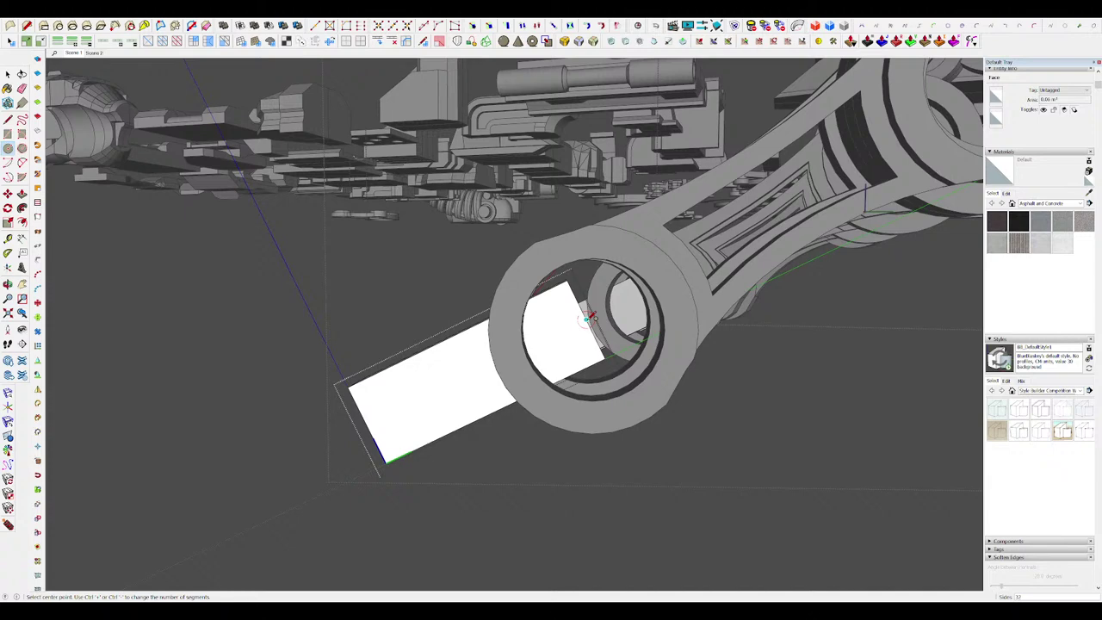
{"action": "key", "text": "i"}
{"action": "left_click", "coordinate": [586, 319]}
{"action": "left_click", "coordinate": [568, 260]}
{"action": "key", "text": "i"}
{"action": "key", "text": "p"}
{"action": "mouse_move", "coordinate": [567, 260]}
{"action": "middle_mouse_down"}
{"action": "mouse_move", "coordinate": [433, 397]}
{"action": "mouse_move", "coordinate": [775, 426]}
{"action": "mouse_move", "coordinate": [886, 491]}
{"action": "middle_mouse_up"}
{"action": "scroll", "coordinate": [580, 280], "scroll_direction": "up", "scroll_amount": 4}
Step: Push/Pull the end circle into a cylinder and erase the extra edges
{"action": "key", "text": "space"}
{"action": "key", "text": "i"}
{"action": "key", "text": "space"}
{"action": "left_click", "coordinate": [592, 248]}
{"action": "key", "text": "p"}
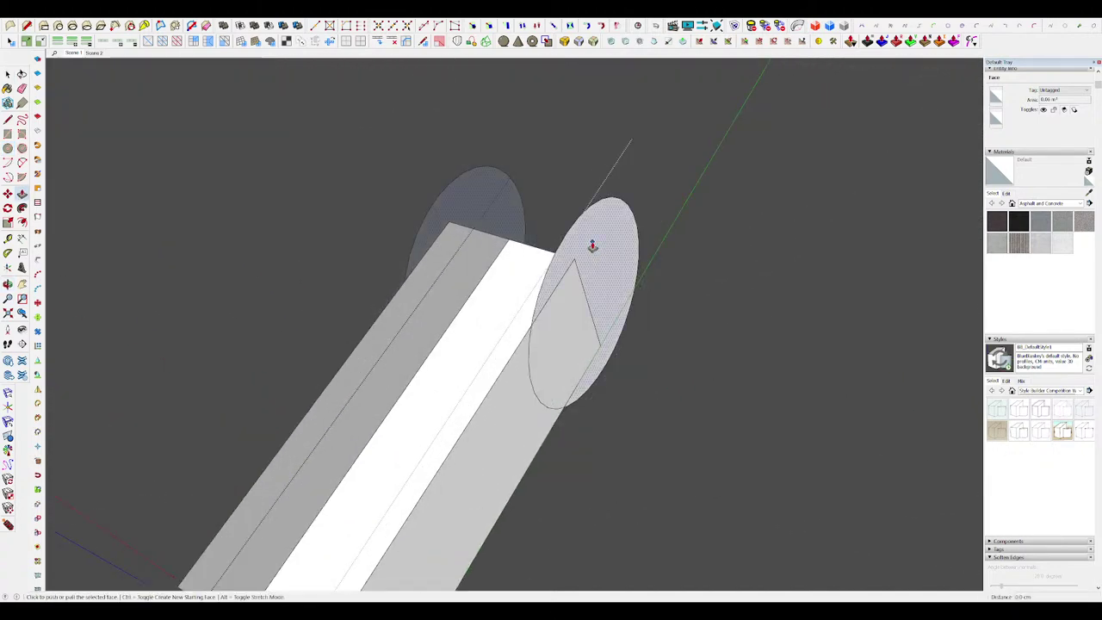
{"action": "left_click", "coordinate": [592, 246]}
{"action": "left_click", "coordinate": [564, 243]}
{"action": "key", "text": "e"}
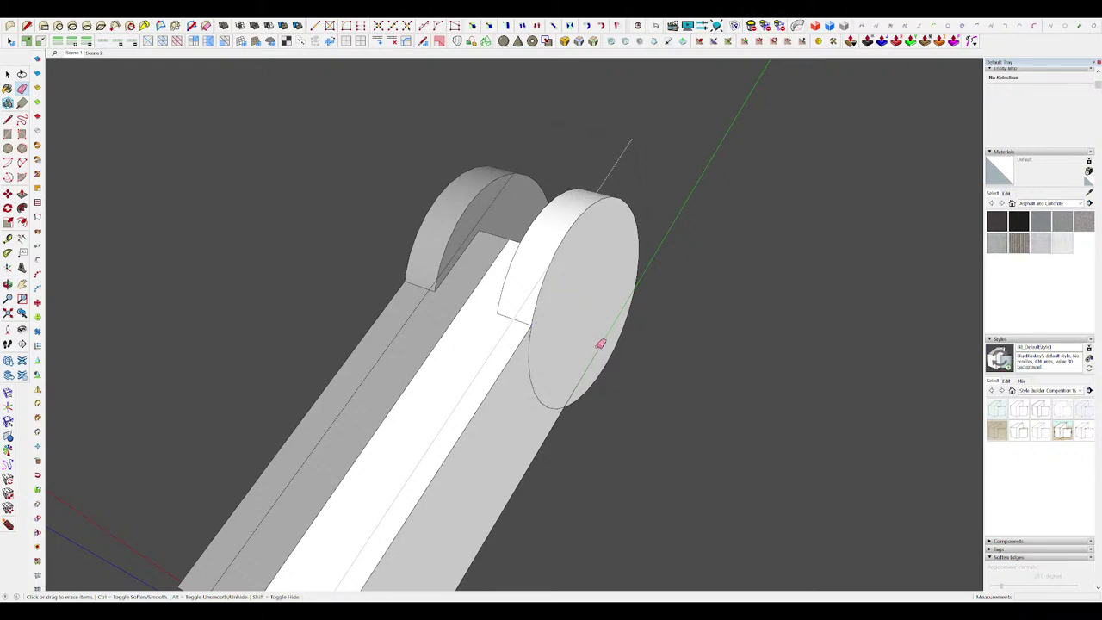
{"action": "middle_click_drag", "start_coordinate": [592, 312], "coordinate": [450, 308]}
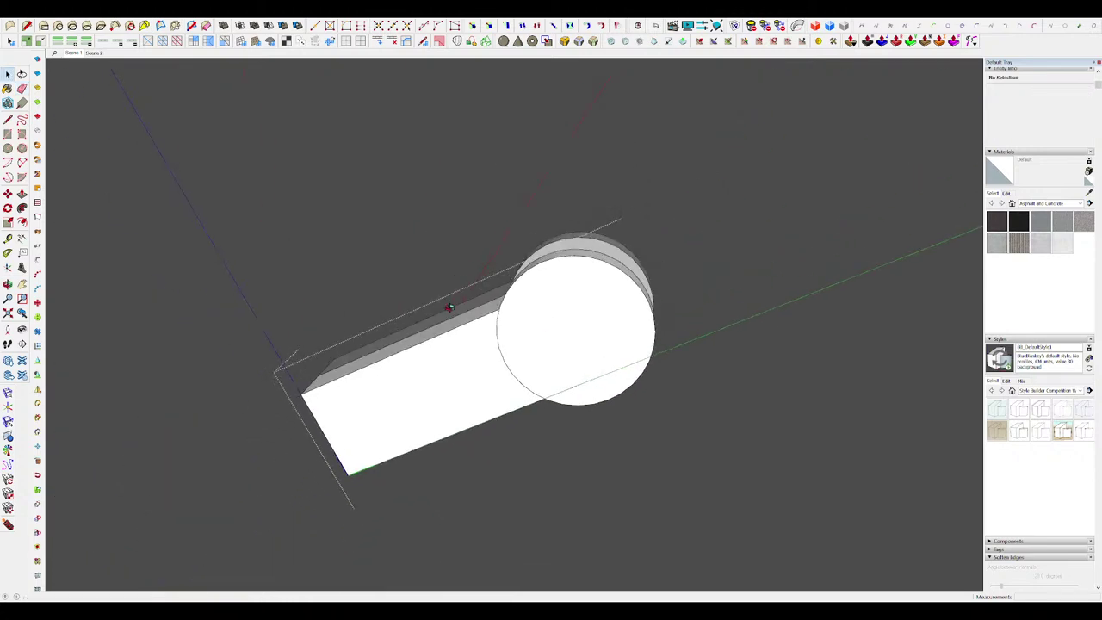
{"action": "mouse_move", "coordinate": [594, 378]}
{"action": "middle_mouse_down"}
{"action": "mouse_move", "coordinate": [562, 354]}
{"action": "mouse_move", "coordinate": [561, 374]}
{"action": "mouse_move", "coordinate": [622, 275]}
{"action": "mouse_move", "coordinate": [631, 277]}
{"action": "middle_mouse_up"}
Step: Offset the cylinder's end face inward to make a smaller concentric circle
{"action": "left_click", "coordinate": [593, 351]}
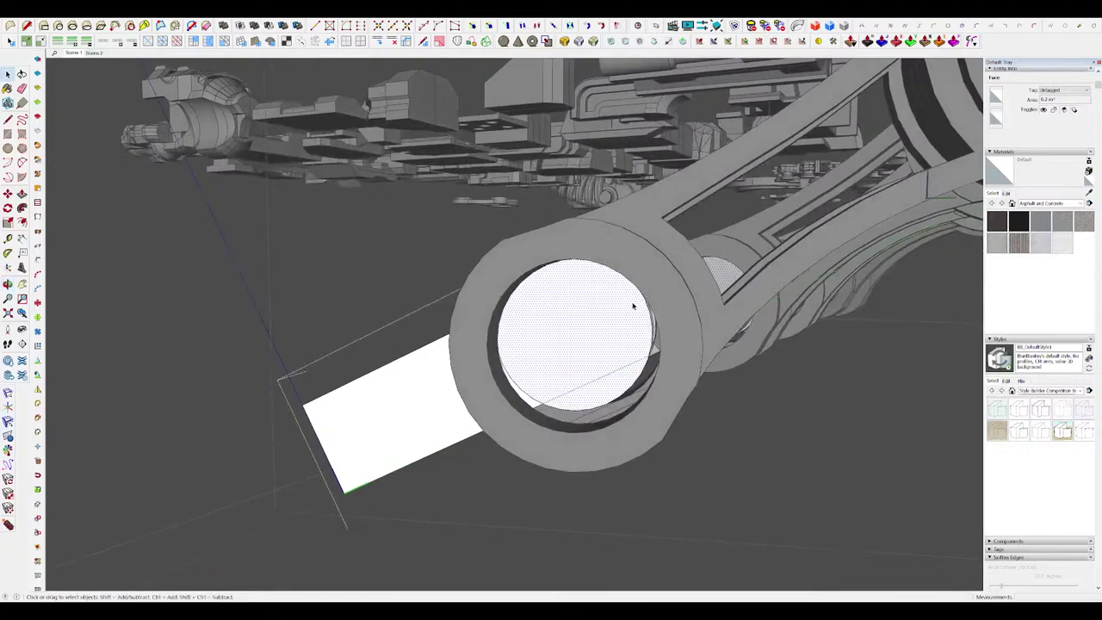
{"action": "key", "text": "f"}
{"action": "left_click", "coordinate": [629, 298]}
{"action": "left_click", "coordinate": [619, 295]}
{"action": "key", "text": "space"}
{"action": "scroll", "coordinate": [568, 315], "scroll_direction": "down", "scroll_amount": 4}
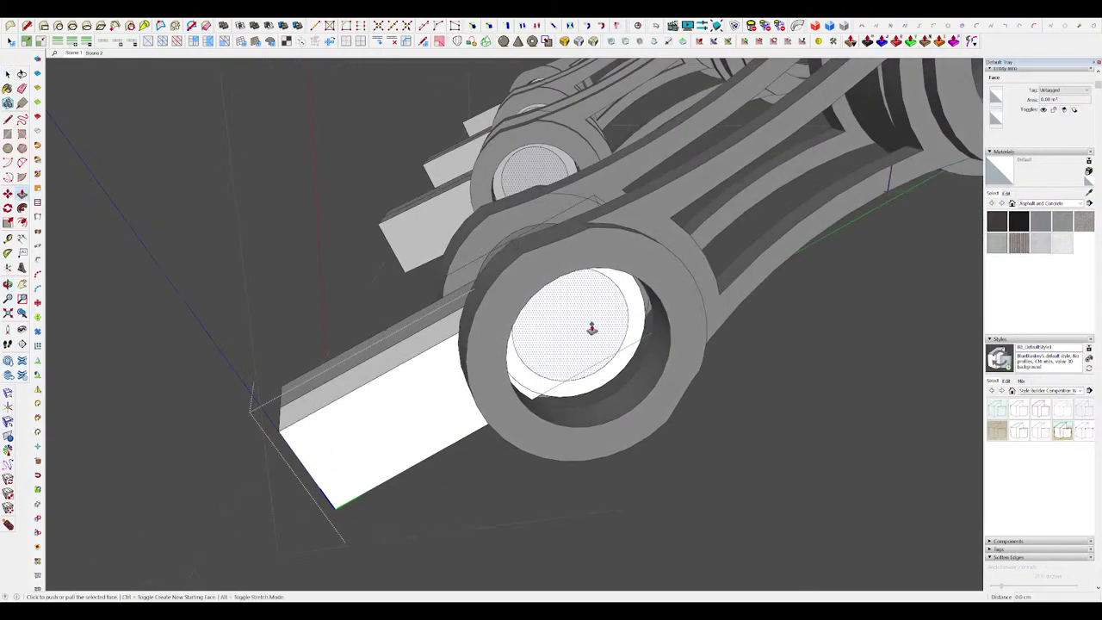
{"action": "middle_click_drag", "start_coordinate": [590, 319], "coordinate": [626, 335]}
Step: Close the finger link groups and open the fingertip block group for editing
{"action": "left_click", "coordinate": [710, 390]}
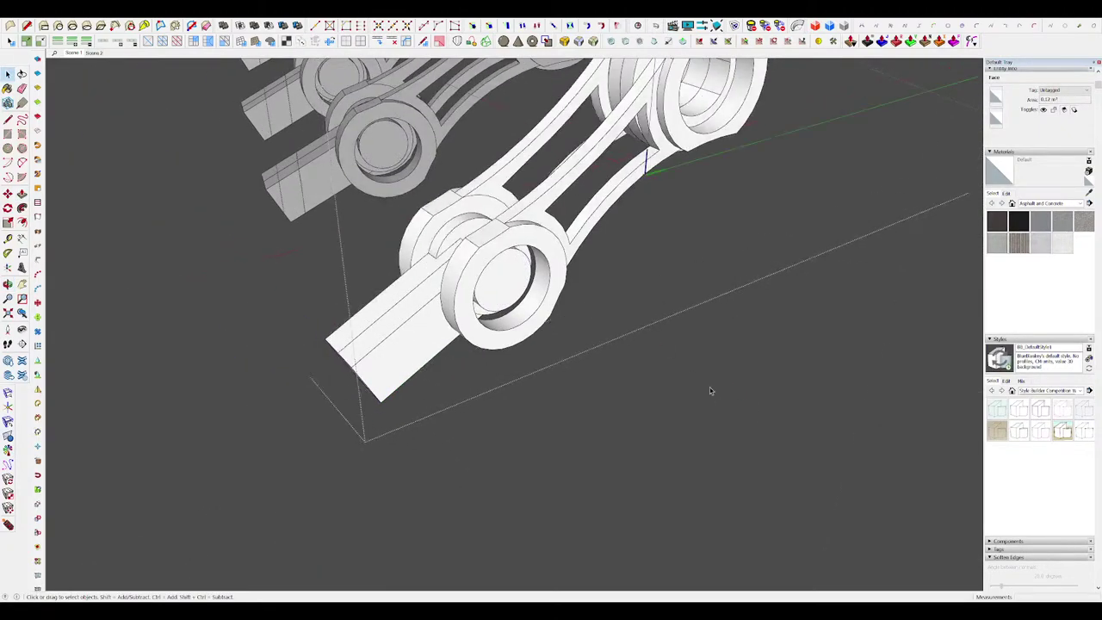
{"action": "scroll", "coordinate": [723, 406], "scroll_direction": "down", "scroll_amount": 4}
{"action": "left_click", "coordinate": [725, 408]}
{"action": "middle_click_drag", "start_coordinate": [727, 456], "coordinate": [713, 408]}
{"action": "scroll", "coordinate": [547, 407], "scroll_direction": "up", "scroll_amount": 3}
{"action": "middle_click_drag", "start_coordinate": [538, 405], "coordinate": [577, 395]}
{"action": "left_click", "coordinate": [538, 415]}
{"action": "scroll", "coordinate": [550, 414], "scroll_direction": "up", "scroll_amount": 4}
{"action": "key", "text": "h"}
{"action": "left_click", "coordinate": [553, 408]}
{"action": "key", "text": "h"}
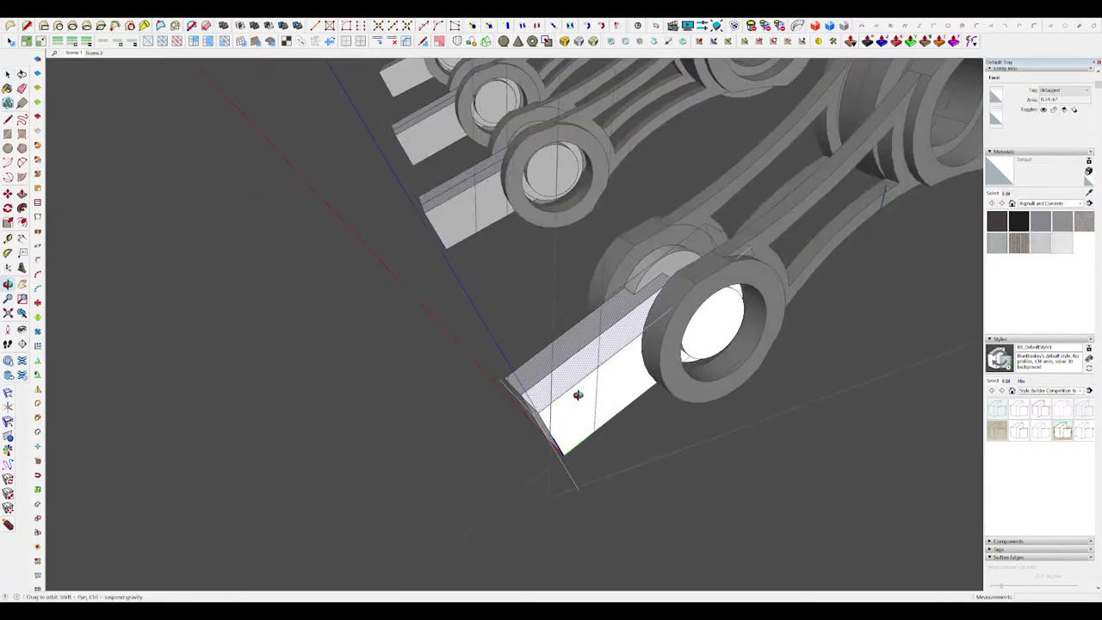
Step: Draw a half-disc arc on the fingertip block, starting at the rod's lower edge
{"action": "key", "text": "c"}
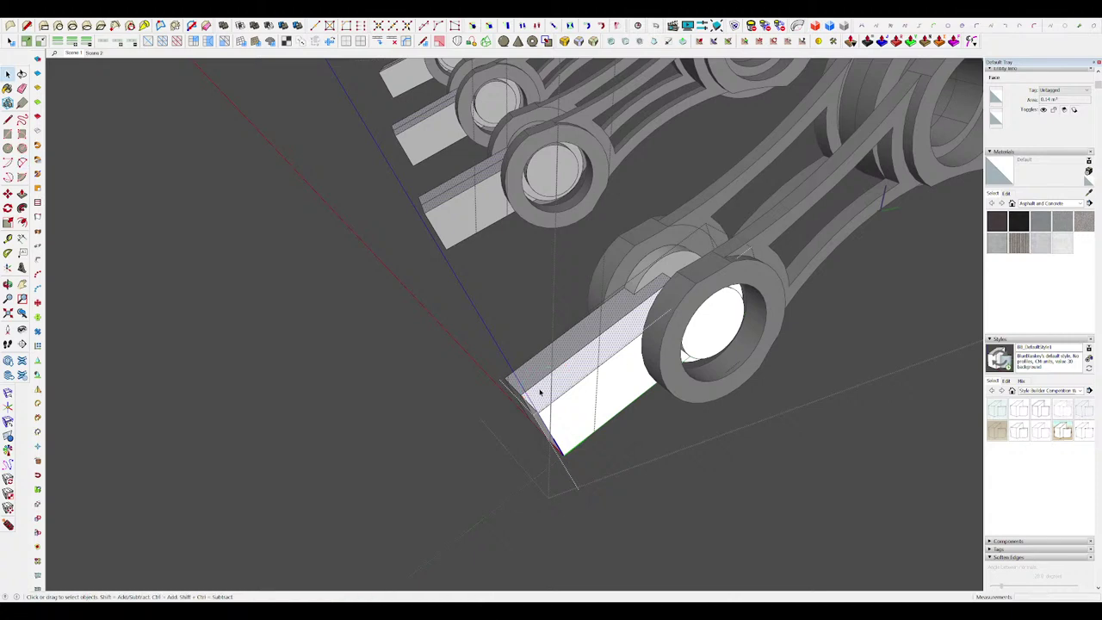
{"action": "left_click", "coordinate": [520, 396]}
{"action": "left_click", "coordinate": [622, 317]}
{"action": "middle_click_drag", "start_coordinate": [623, 317], "coordinate": [589, 258]}
{"action": "left_click", "coordinate": [594, 361]}
{"action": "key", "text": "space"}
{"action": "middle_click_drag", "start_coordinate": [594, 362], "coordinate": [440, 329]}
Step: Extrude the half-disc face into a rounded block
{"action": "key", "text": "p"}
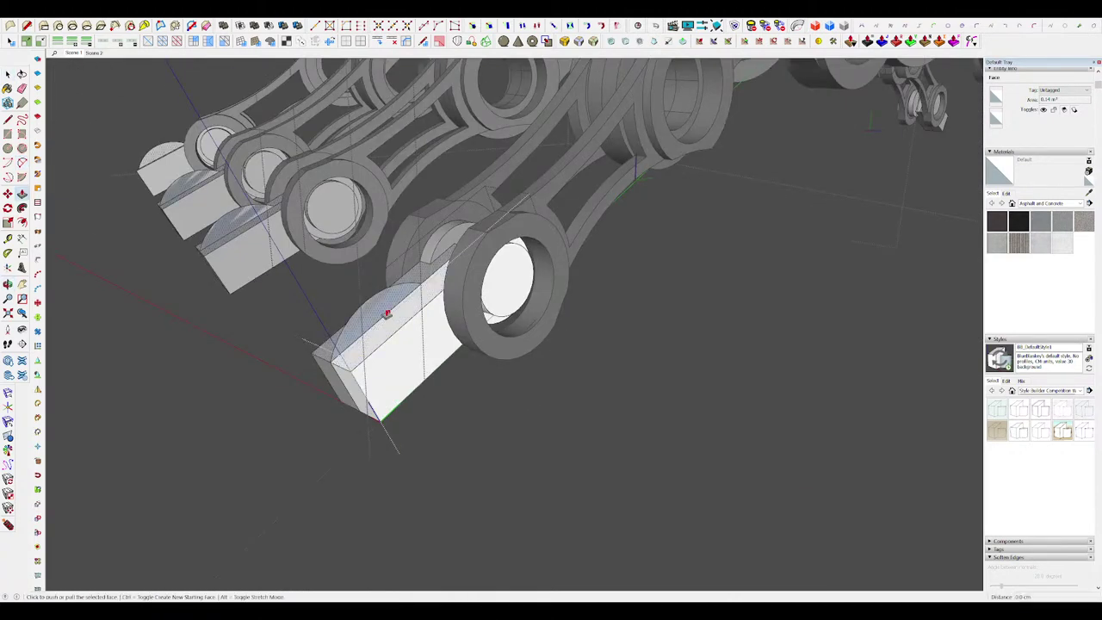
{"action": "scroll", "coordinate": [405, 332], "scroll_direction": "down", "scroll_amount": 3}
{"action": "scroll", "coordinate": [419, 341], "scroll_direction": "up", "scroll_amount": 5}
{"action": "scroll", "coordinate": [472, 353], "scroll_direction": "up", "scroll_amount": 5}
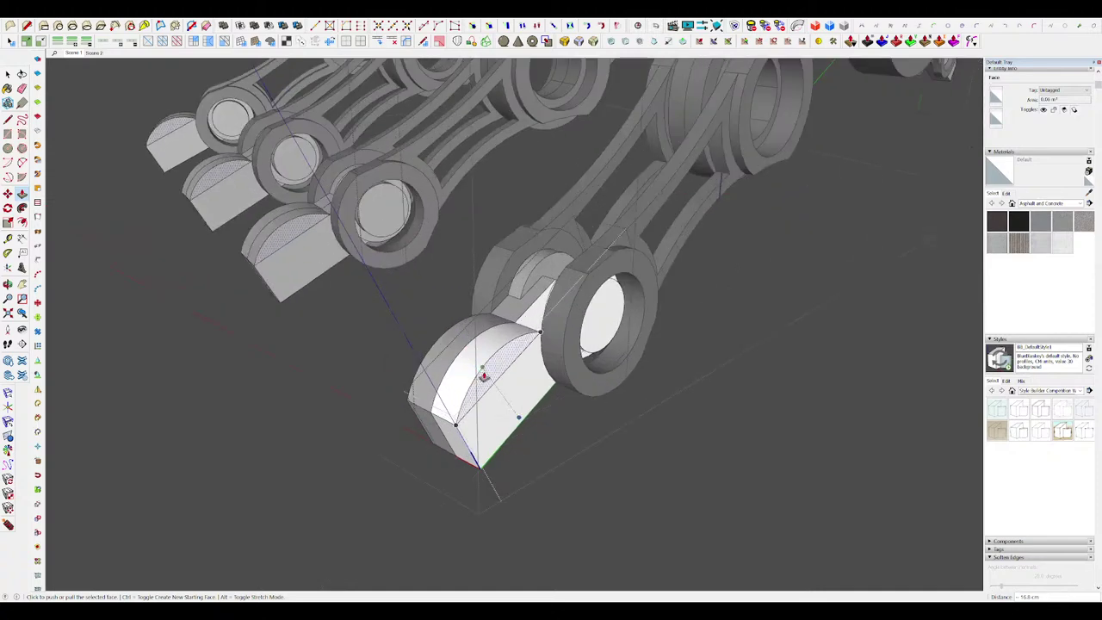
{"action": "left_click", "coordinate": [484, 370]}
{"action": "left_click", "coordinate": [495, 365]}
{"action": "middle_click_drag", "start_coordinate": [507, 361], "coordinate": [547, 358]}
{"action": "key", "text": "space"}
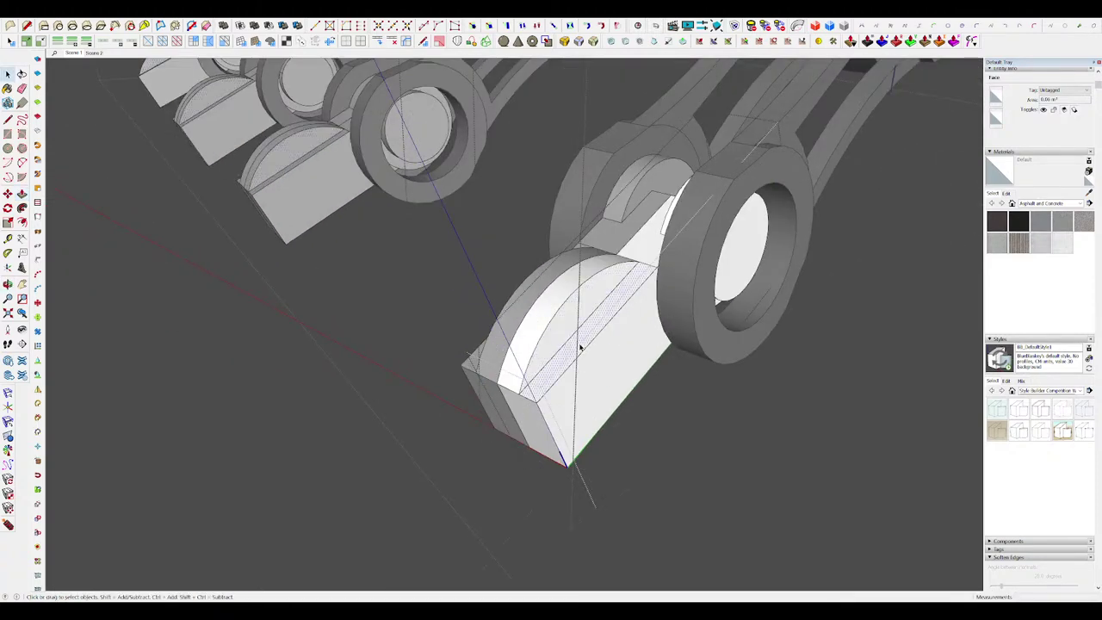
Step: Cut a notch by pushing a rectangle into the rounded block
{"action": "key", "text": "r"}
{"action": "left_click", "coordinate": [552, 355]}
{"action": "left_click", "coordinate": [619, 308]}
{"action": "key", "text": "p"}
{"action": "left_click_drag", "start_coordinate": [580, 344], "coordinate": [593, 366]}
{"action": "key", "text": "space"}
{"action": "scroll", "coordinate": [592, 345], "scroll_direction": "down", "scroll_amount": 5}
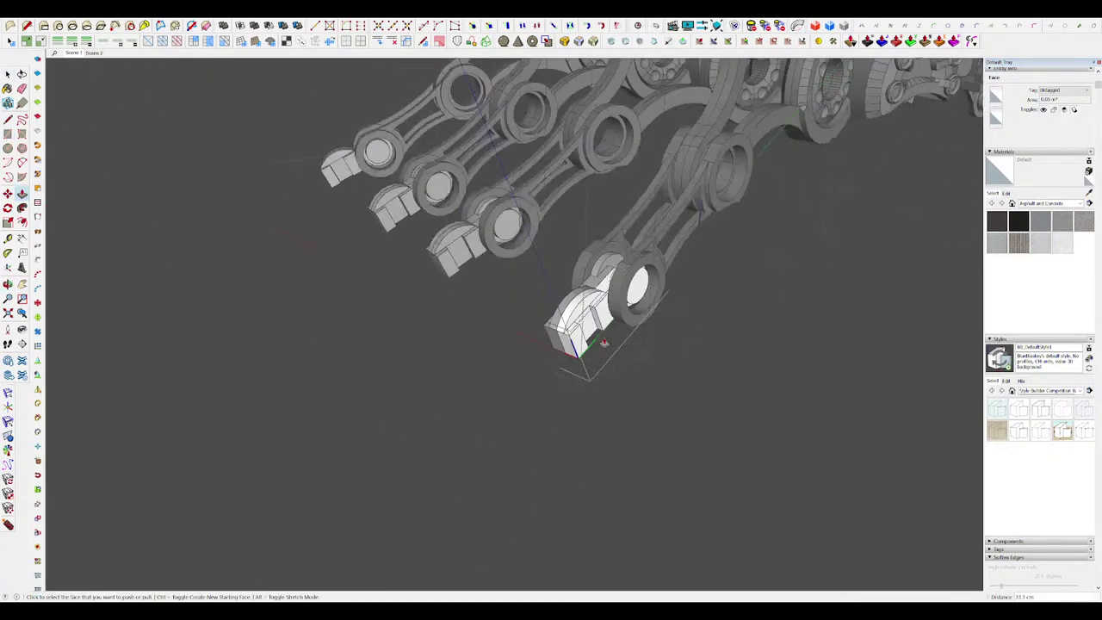
{"action": "mouse_move", "coordinate": [597, 342]}
{"action": "middle_mouse_down"}
{"action": "mouse_move", "coordinate": [568, 332]}
{"action": "mouse_move", "coordinate": [602, 340]}
{"action": "middle_mouse_up"}
Step: Close the block group and pull its front face forward to lengthen the block
{"action": "left_click", "coordinate": [741, 396]}
{"action": "scroll", "coordinate": [741, 396], "scroll_direction": "down", "scroll_amount": 2}
{"action": "middle_click_drag", "start_coordinate": [728, 386], "coordinate": [634, 311]}
{"action": "scroll", "coordinate": [559, 347], "scroll_direction": "up", "scroll_amount": 3}
{"action": "scroll", "coordinate": [525, 341], "scroll_direction": "up", "scroll_amount": 3}
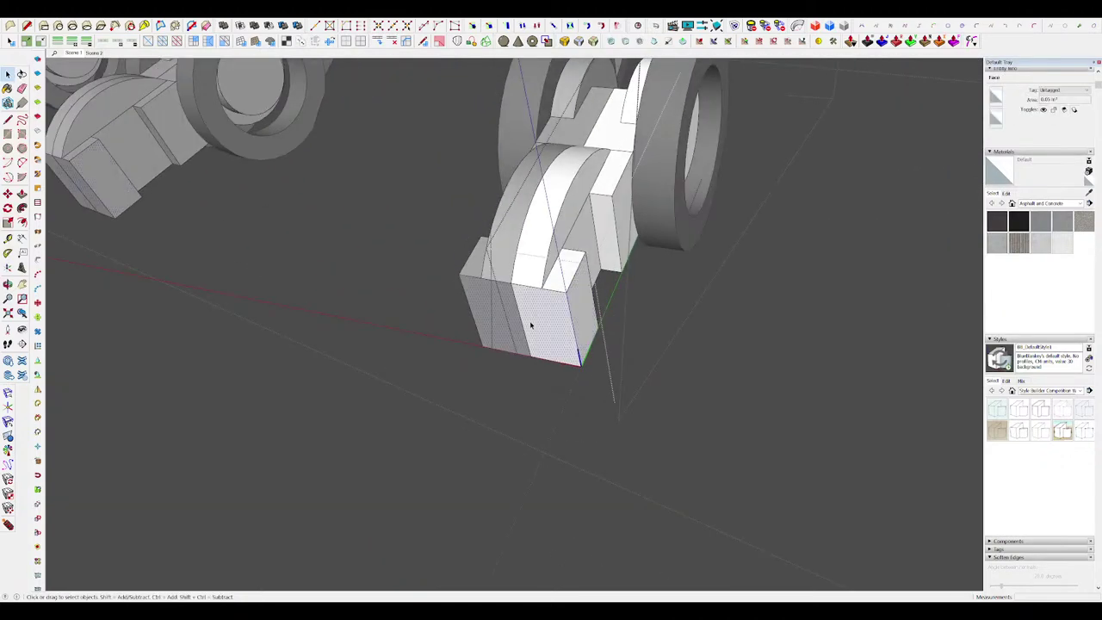
{"action": "key", "text": "p"}
{"action": "left_click_drag", "start_coordinate": [548, 316], "coordinate": [537, 359]}
{"action": "scroll", "coordinate": [559, 312], "scroll_direction": "down", "scroll_amount": 3}
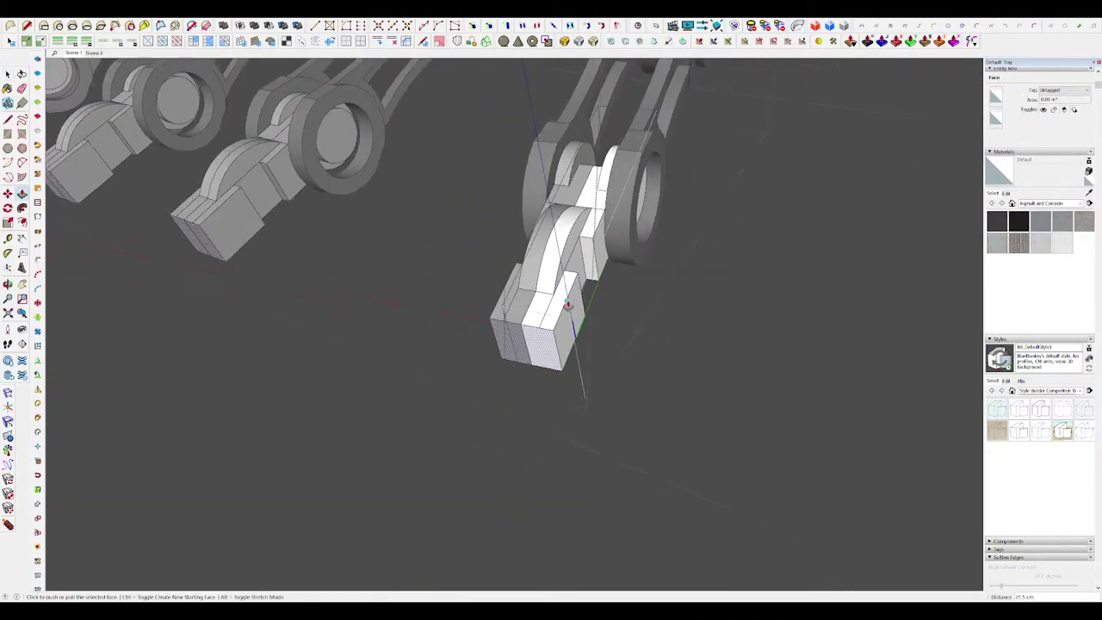
Step: Begin a diagonal line at the block's corner
{"action": "key", "text": "e"}
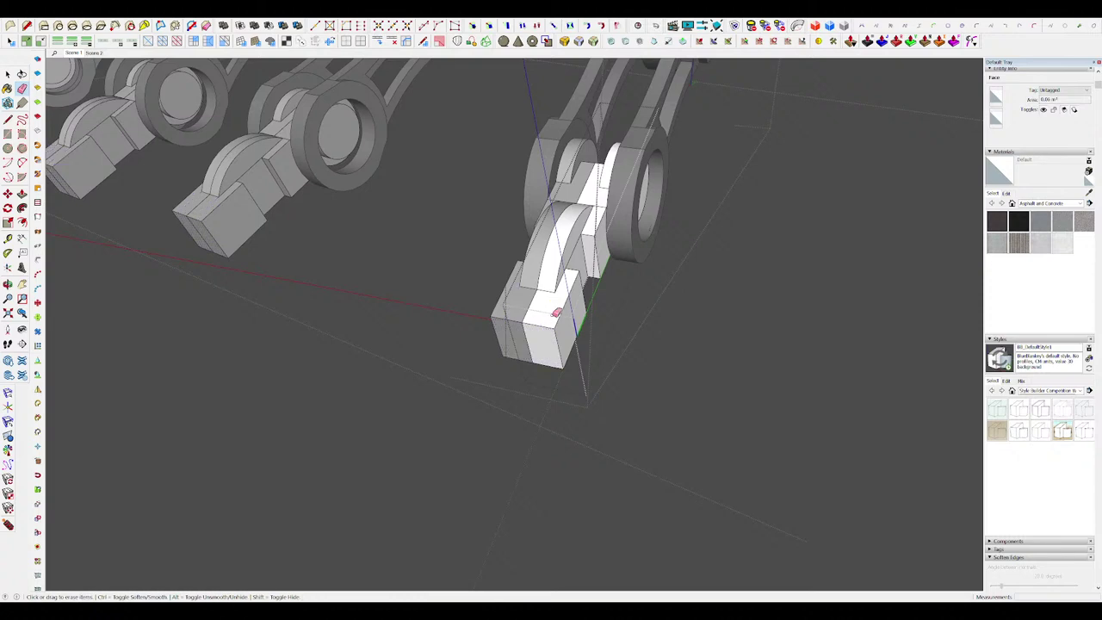
{"action": "scroll", "coordinate": [556, 312], "scroll_direction": "up", "scroll_amount": 2}
{"action": "middle_click_drag", "start_coordinate": [556, 313], "coordinate": [491, 287]}
{"action": "key", "text": "l"}
{"action": "left_click", "coordinate": [660, 342]}
Step: Finish the diagonal edge and push away the corner triangle to chamfer the block
{"action": "left_click", "coordinate": [625, 392]}
{"action": "key", "text": "space"}
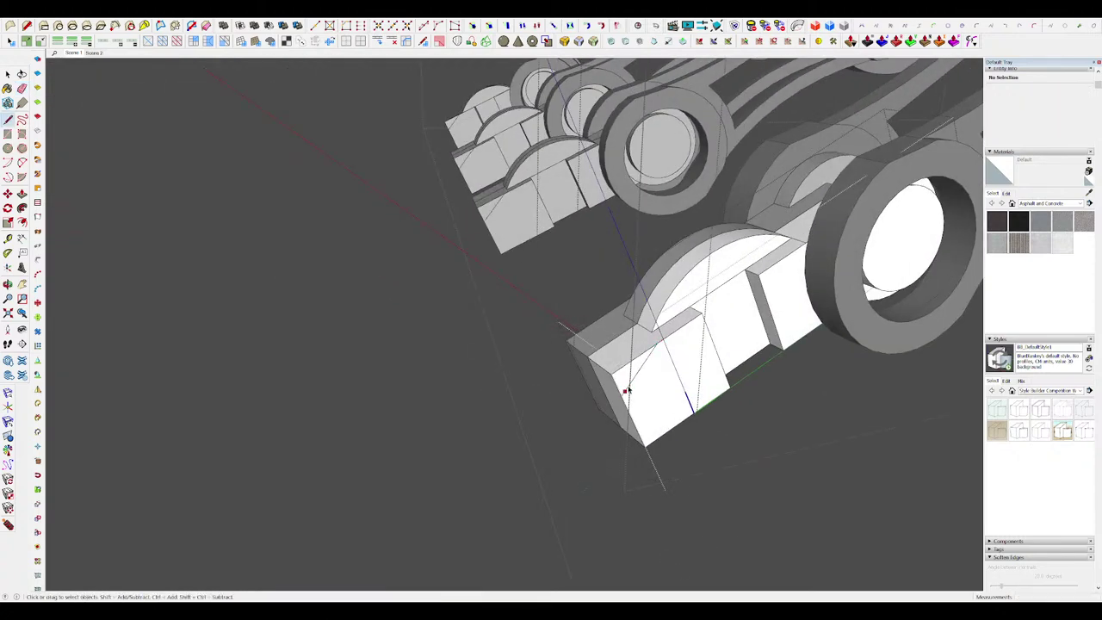
{"action": "left_click_drag", "start_coordinate": [617, 377], "coordinate": [610, 348]}
{"action": "scroll", "coordinate": [664, 379], "scroll_direction": "down", "scroll_amount": 2}
{"action": "middle_click_drag", "start_coordinate": [609, 348], "coordinate": [597, 328]}
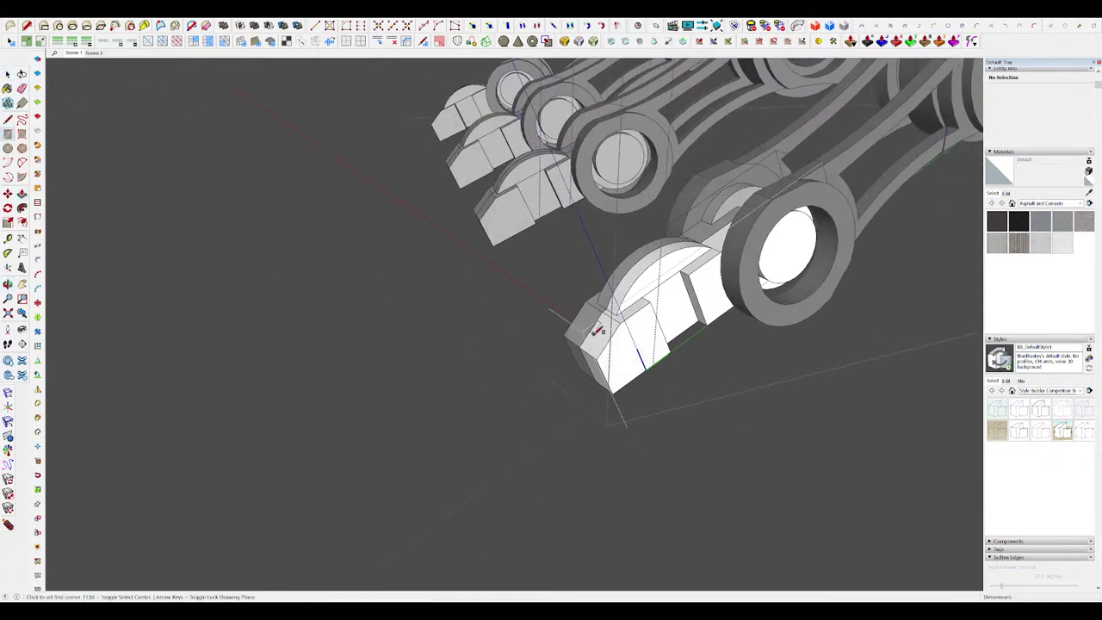
{"action": "scroll", "coordinate": [594, 309], "scroll_direction": "up", "scroll_amount": 4}
Step: Draw a rectangle on the block's end face and move it
{"action": "key", "text": "r"}
{"action": "left_click", "coordinate": [592, 306]}
{"action": "left_click", "coordinate": [610, 381]}
{"action": "middle_click_drag", "start_coordinate": [610, 381], "coordinate": [580, 344]}
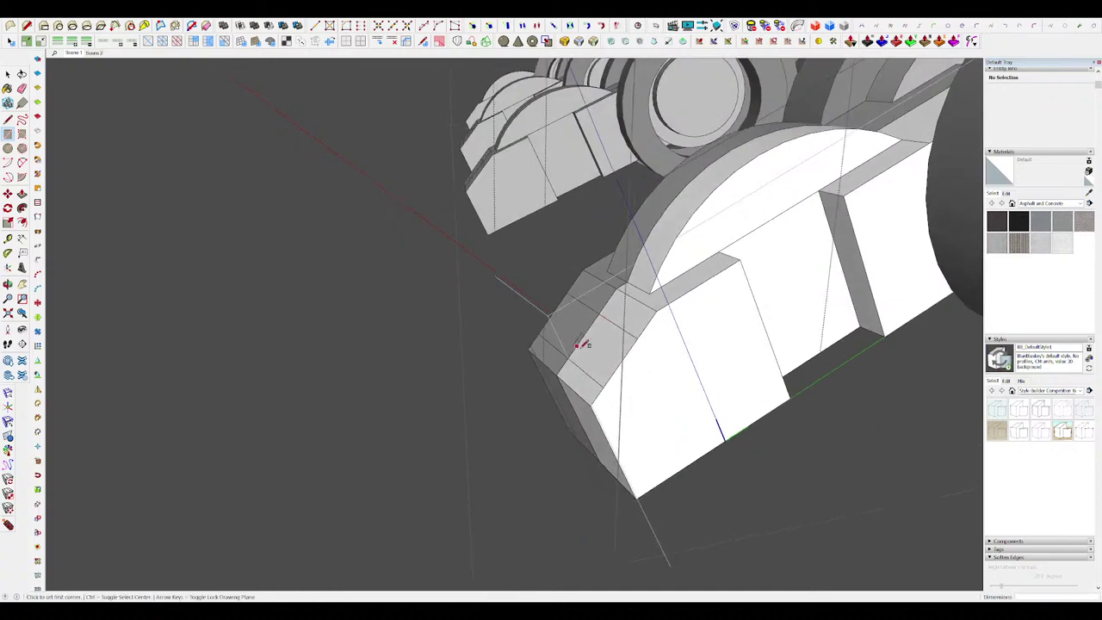
{"action": "scroll", "coordinate": [593, 344], "scroll_direction": "up", "scroll_amount": 3}
{"action": "key", "text": "m"}
{"action": "left_click", "coordinate": [602, 347]}
{"action": "scroll", "coordinate": [601, 332], "scroll_direction": "down", "scroll_amount": 3}
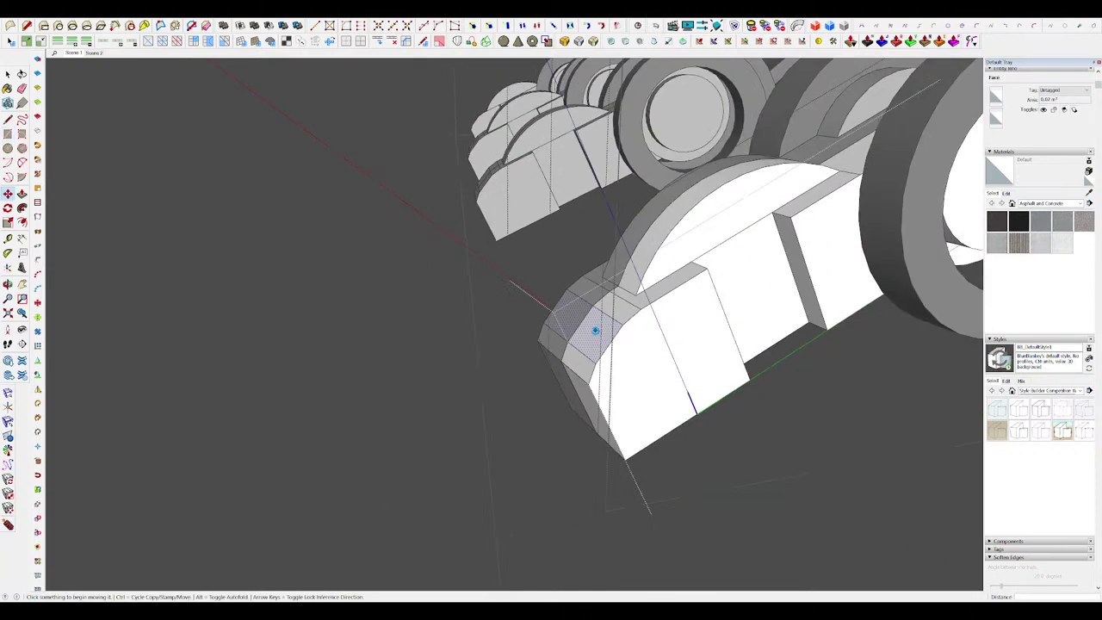
{"action": "middle_click_drag", "start_coordinate": [610, 352], "coordinate": [554, 320]}
Step: Bevel the block's top-left edges with RoundCorner
{"action": "key", "text": "space"}
{"action": "left_click_drag", "start_coordinate": [481, 260], "coordinate": [519, 333]}
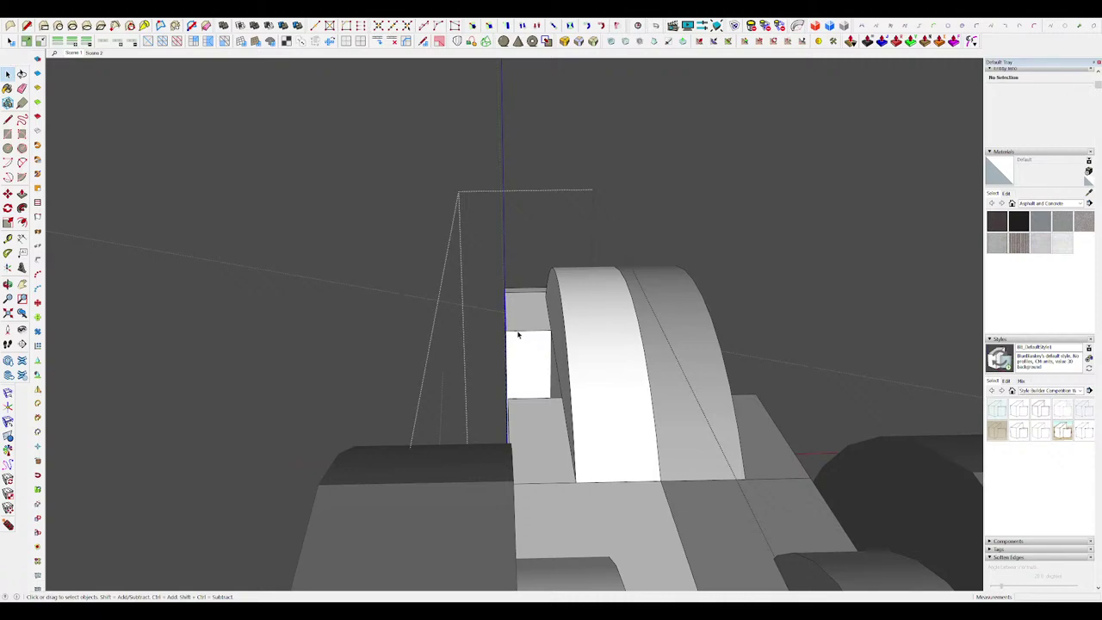
{"action": "middle_click_drag", "start_coordinate": [519, 333], "coordinate": [585, 344]}
{"action": "left_click", "coordinate": [578, 41]}
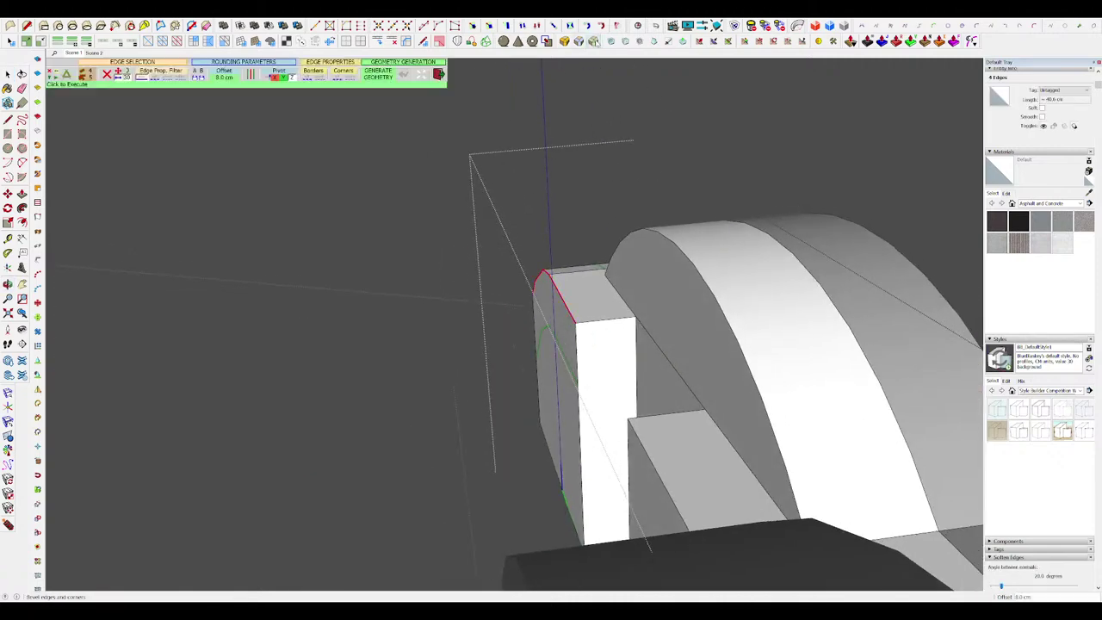
{"action": "left_click", "coordinate": [492, 194]}
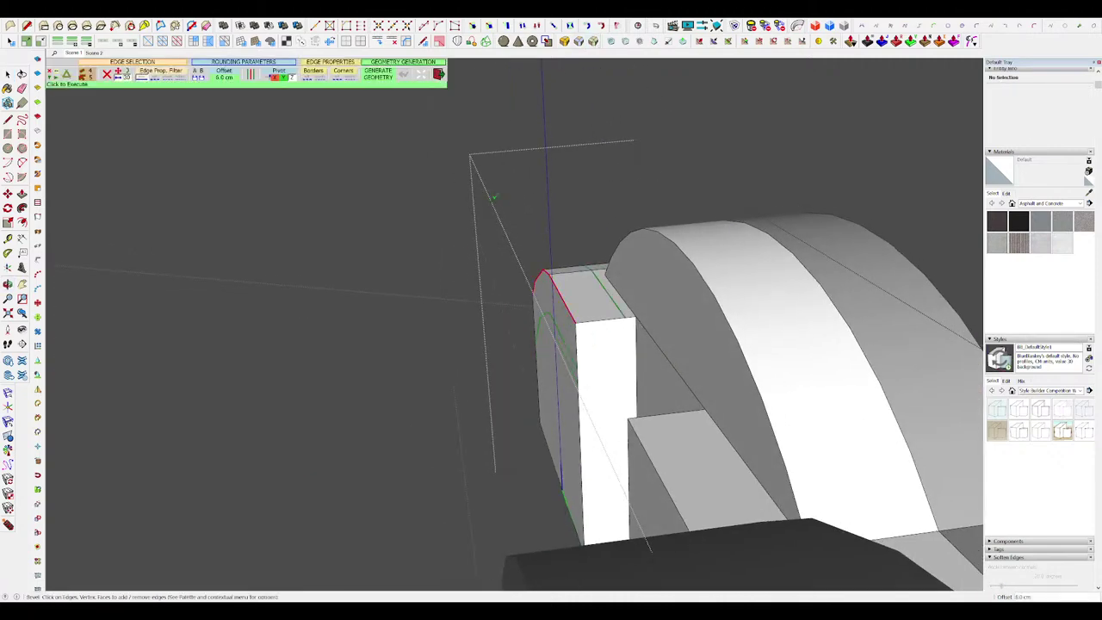
{"action": "key", "text": "space"}
{"action": "mouse_move", "coordinate": [603, 329]}
{"action": "middle_mouse_down"}
{"action": "mouse_move", "coordinate": [592, 285]}
{"action": "mouse_move", "coordinate": [589, 294]}
{"action": "mouse_move", "coordinate": [613, 290]}
{"action": "mouse_move", "coordinate": [606, 318]}
{"action": "middle_mouse_up"}
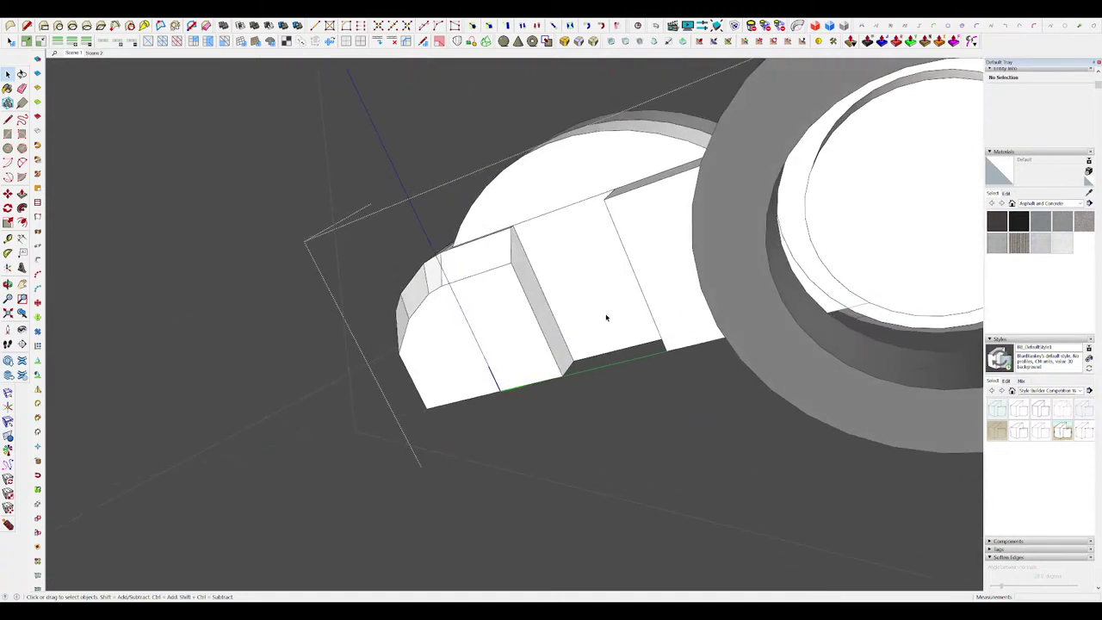
Step: Draw a rectangle on the block's side and push it in to form a recess
{"action": "key", "text": "r"}
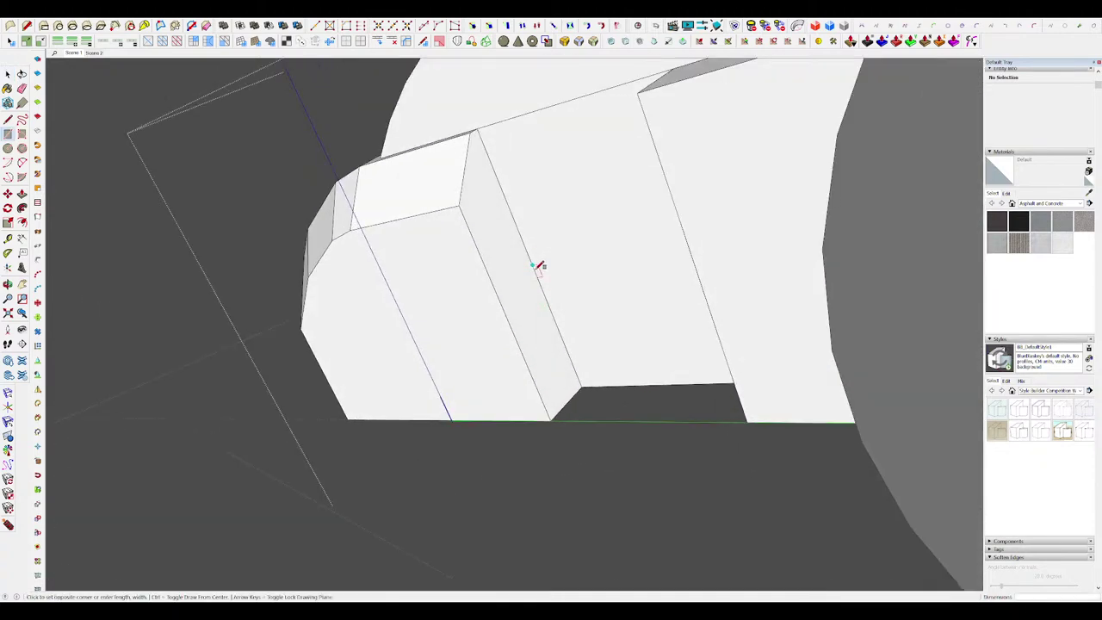
{"action": "left_click", "coordinate": [554, 417]}
{"action": "key", "text": "p"}
{"action": "left_click", "coordinate": [553, 367]}
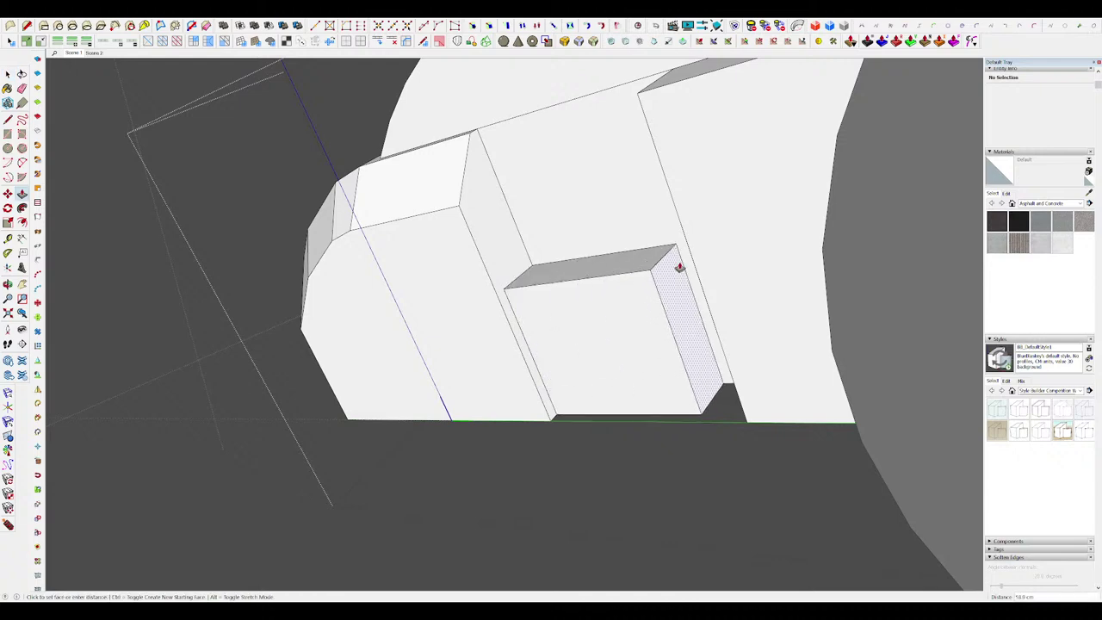
{"action": "left_click", "coordinate": [691, 255]}
{"action": "left_click", "coordinate": [569, 338]}
{"action": "left_click", "coordinate": [569, 336]}
{"action": "scroll", "coordinate": [569, 335], "scroll_direction": "down", "scroll_amount": 3}
{"action": "middle_click_drag", "start_coordinate": [569, 336], "coordinate": [565, 255]}
{"action": "scroll", "coordinate": [565, 255], "scroll_direction": "up", "scroll_amount": 3}
Step: Move the recess edge upward to slope the recess
{"action": "key", "text": "m"}
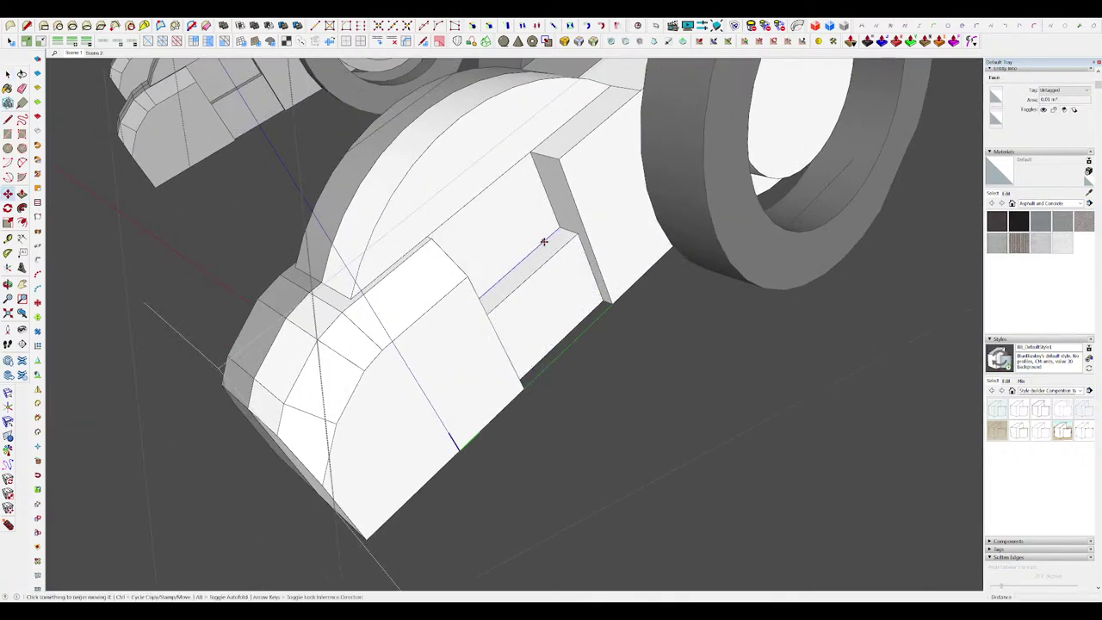
{"action": "left_click", "coordinate": [543, 238]}
{"action": "left_click", "coordinate": [537, 204]}
{"action": "key", "text": "space"}
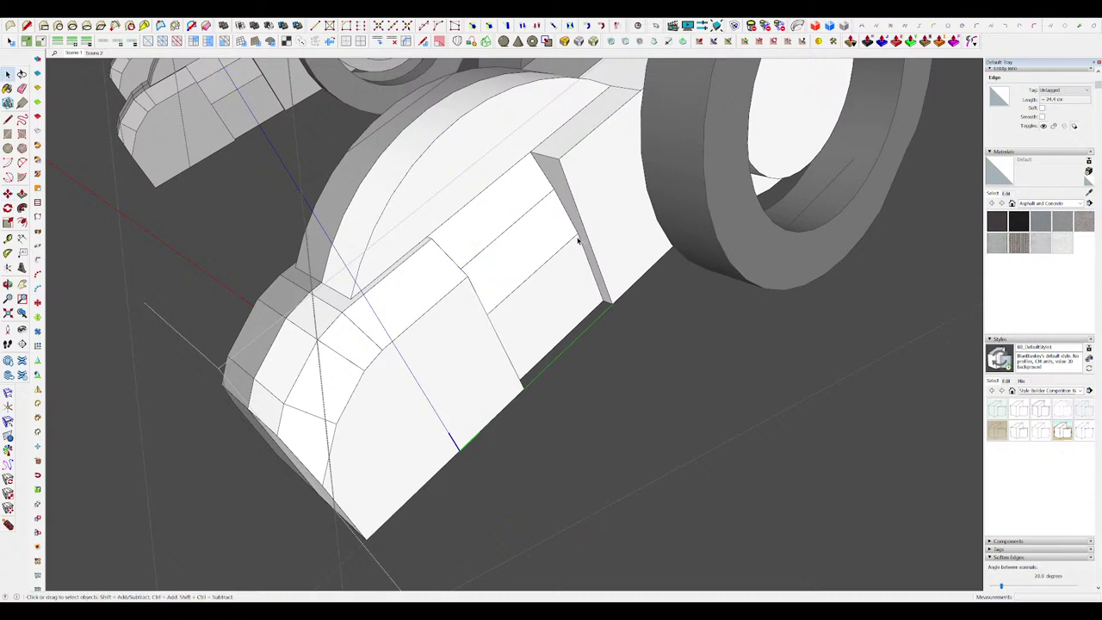
{"action": "scroll", "coordinate": [575, 241], "scroll_direction": "down", "scroll_amount": 5}
Step: Mark off a triangular sliver with a line and push it away to chamfer the body
{"action": "key", "text": "l"}
{"action": "scroll", "coordinate": [563, 205], "scroll_direction": "up", "scroll_amount": 5}
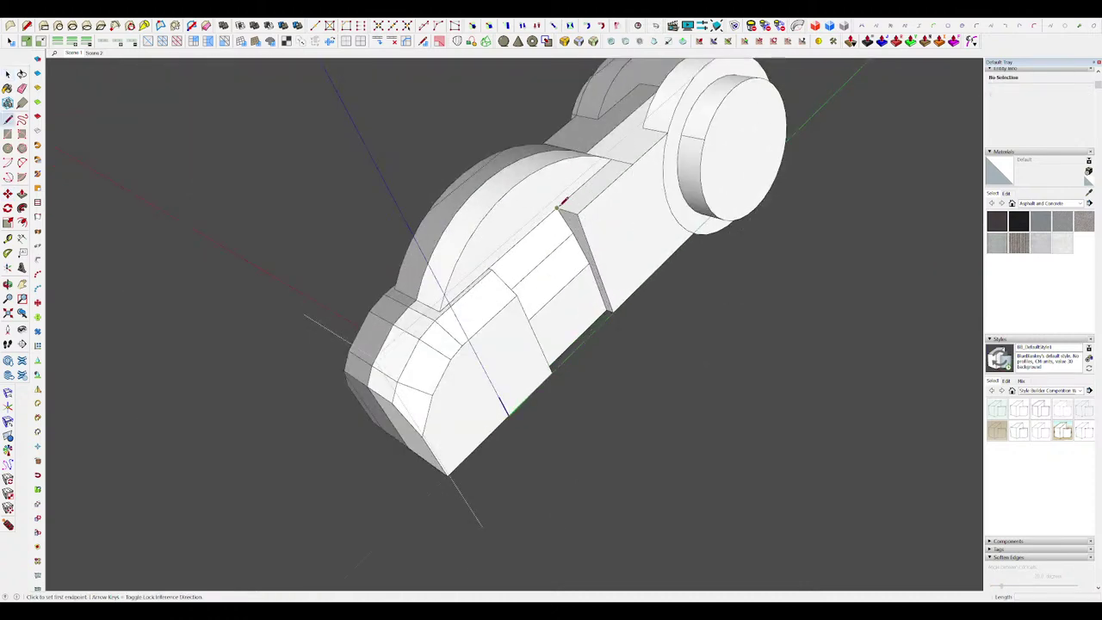
{"action": "scroll", "coordinate": [565, 209], "scroll_direction": "up", "scroll_amount": 3}
{"action": "key", "text": "space"}
{"action": "key", "text": "l"}
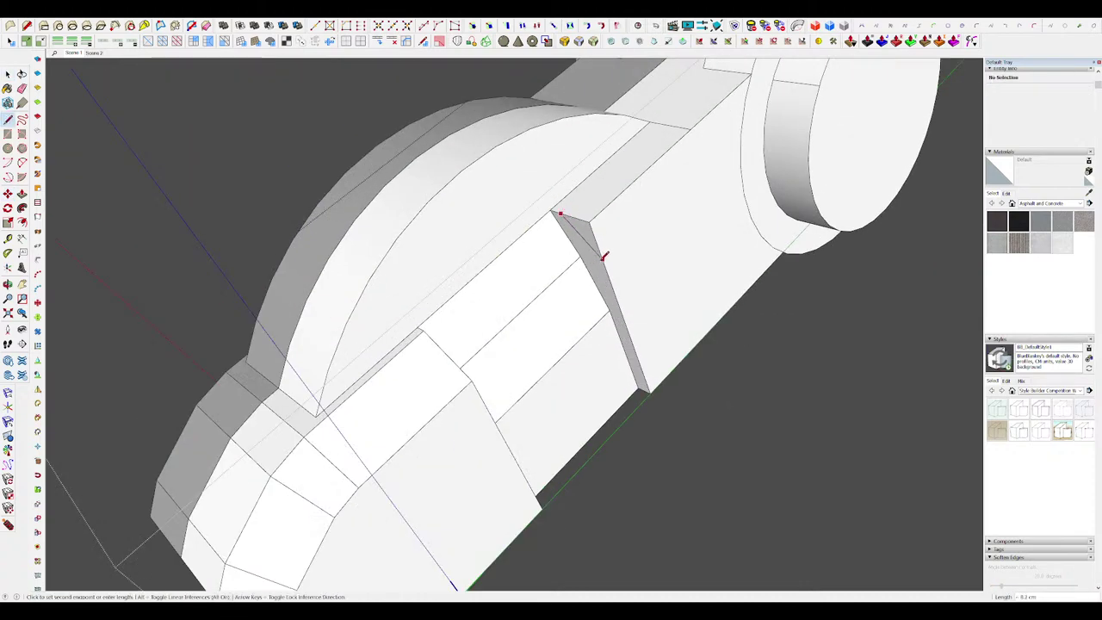
{"action": "left_click", "coordinate": [603, 258]}
{"action": "key", "text": "p"}
{"action": "left_click", "coordinate": [588, 241]}
{"action": "left_click", "coordinate": [679, 142]}
{"action": "scroll", "coordinate": [632, 225], "scroll_direction": "down", "scroll_amount": 7}
{"action": "scroll", "coordinate": [644, 237], "scroll_direction": "up", "scroll_amount": 6}
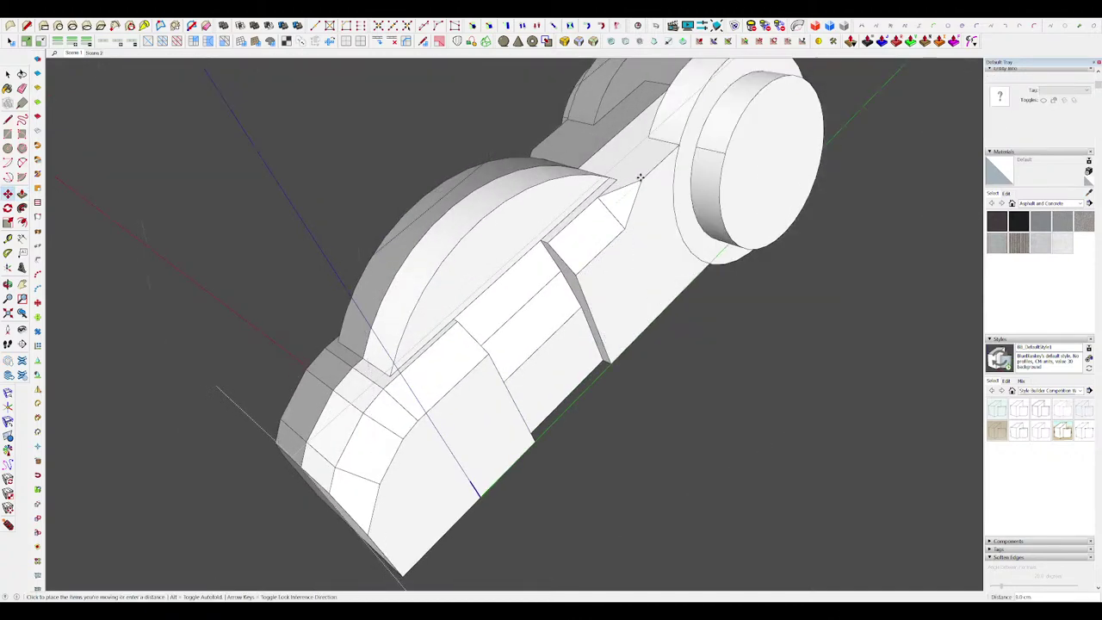
{"action": "scroll", "coordinate": [624, 252], "scroll_direction": "down", "scroll_amount": 5}
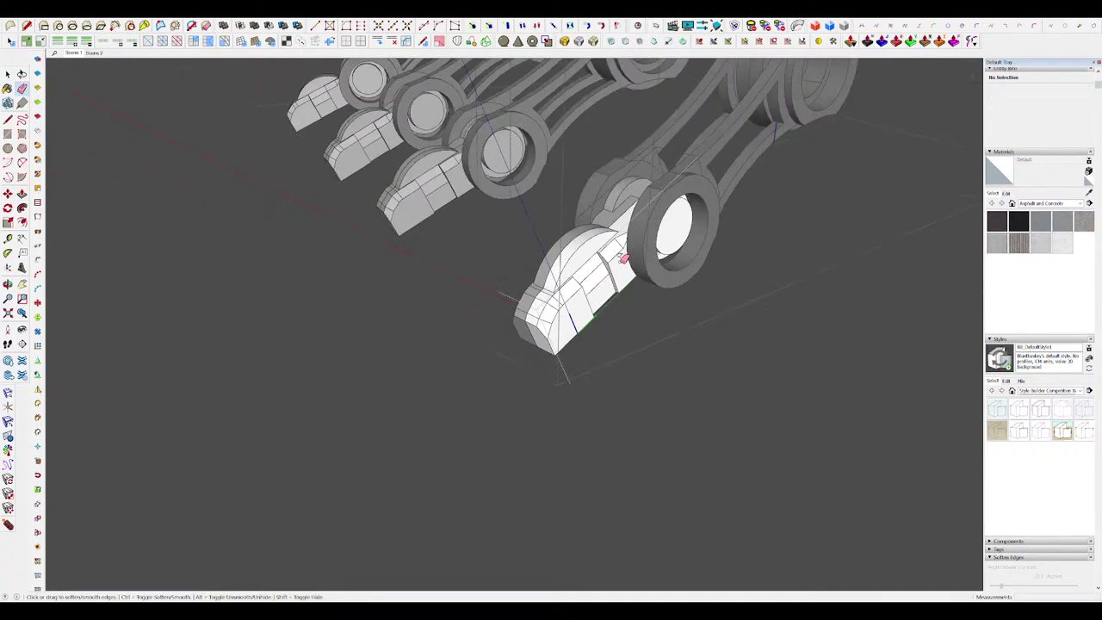
Step: Push the curved recess face through the arched fin to cut the slot
{"action": "mouse_move", "coordinate": [619, 261]}
{"action": "middle_mouse_down"}
{"action": "mouse_move", "coordinate": [639, 275]}
{"action": "mouse_move", "coordinate": [571, 264]}
{"action": "middle_mouse_up"}
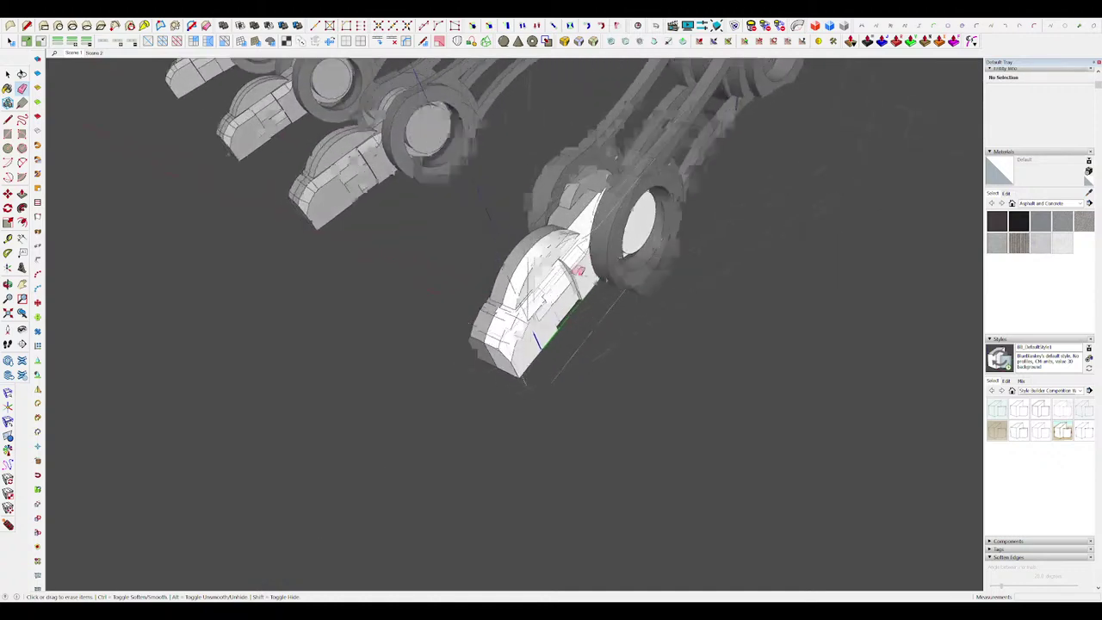
{"action": "scroll", "coordinate": [561, 261], "scroll_direction": "up", "scroll_amount": 5}
{"action": "scroll", "coordinate": [560, 261], "scroll_direction": "up", "scroll_amount": 5}
{"action": "key", "text": "space"}
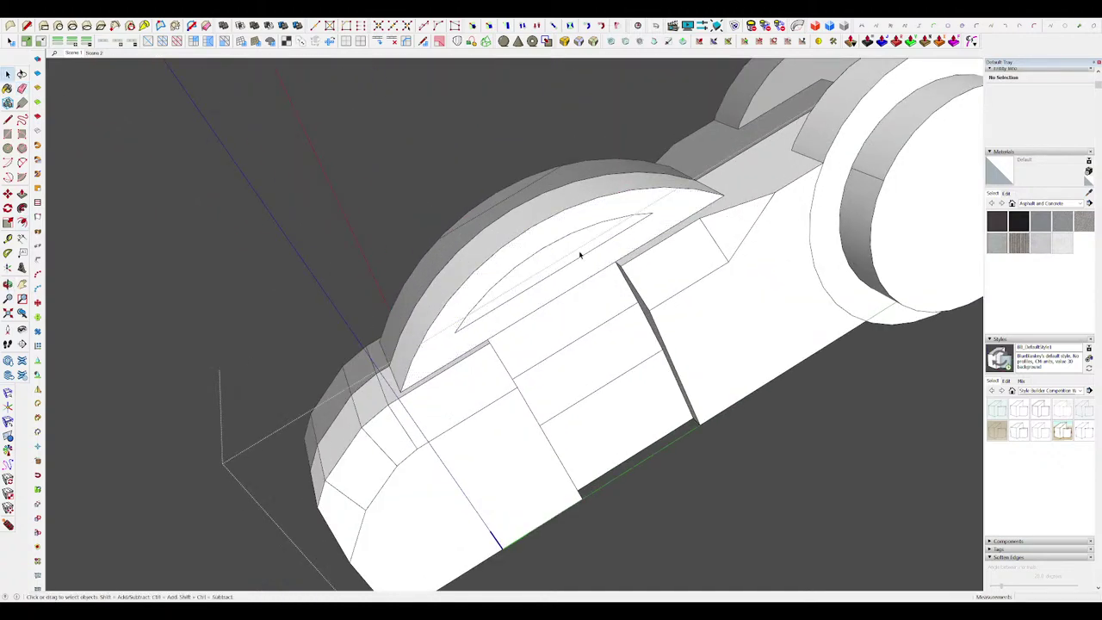
{"action": "middle_click_drag", "start_coordinate": [557, 252], "coordinate": [671, 286]}
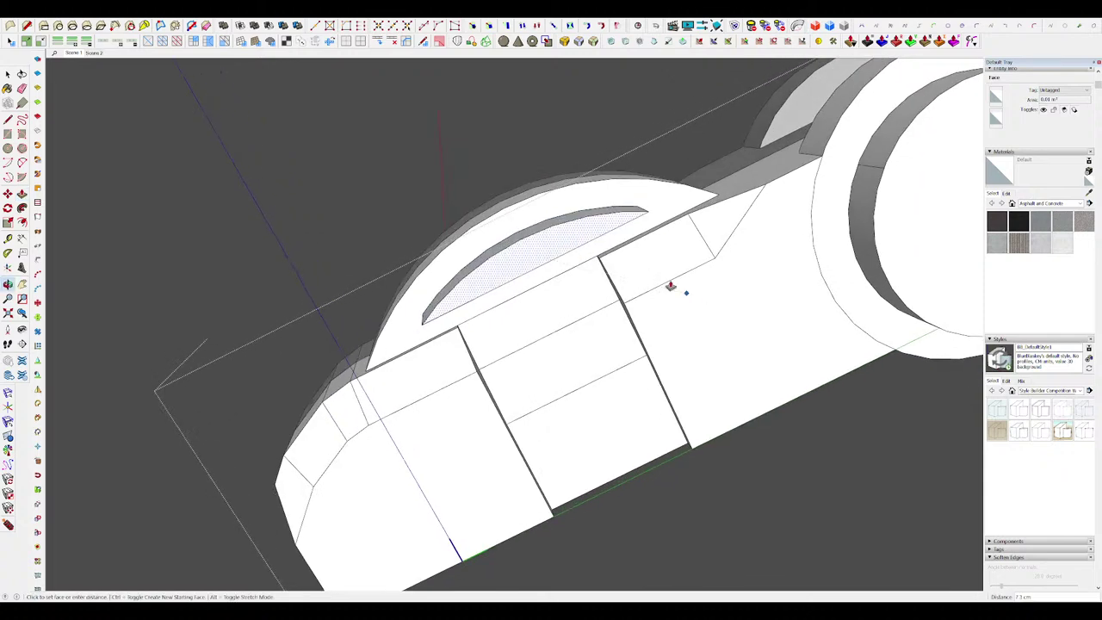
{"action": "scroll", "coordinate": [496, 250], "scroll_direction": "up", "scroll_amount": 2}
{"action": "middle_click_drag", "start_coordinate": [474, 251], "coordinate": [484, 316]}
{"action": "left_click", "coordinate": [534, 207]}
{"action": "scroll", "coordinate": [477, 321], "scroll_direction": "up", "scroll_amount": 2}
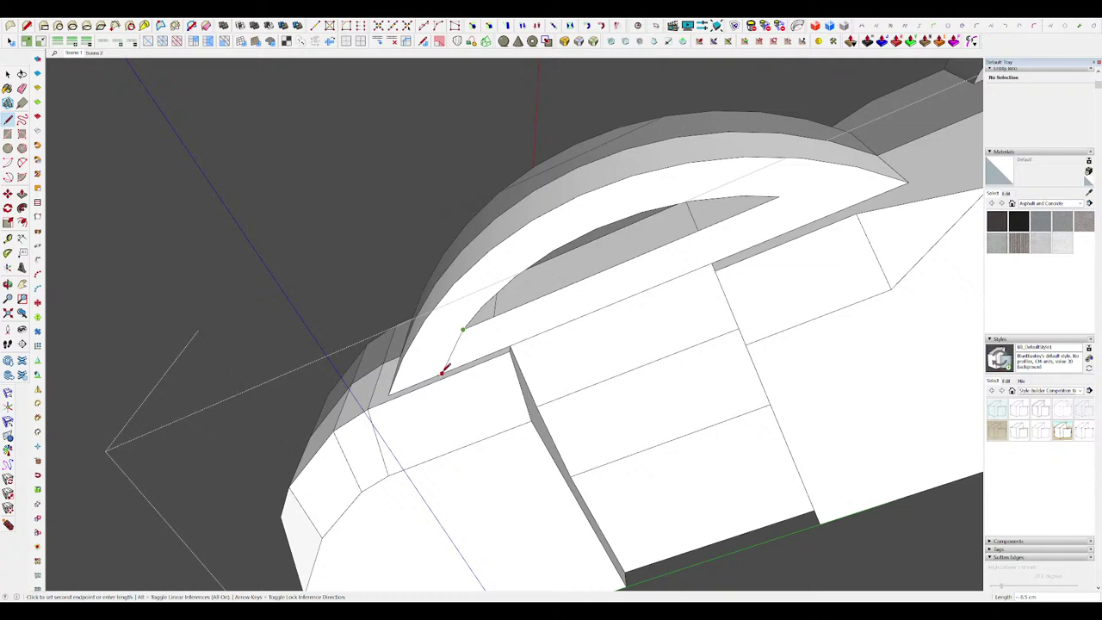
{"action": "mouse_move", "coordinate": [478, 362]}
{"action": "middle_mouse_down"}
{"action": "mouse_move", "coordinate": [719, 191]}
{"action": "mouse_move", "coordinate": [677, 236]}
{"action": "mouse_move", "coordinate": [524, 255]}
{"action": "mouse_move", "coordinate": [560, 249]}
{"action": "middle_mouse_up"}
Step: Erase the stray edge inside the recess
{"action": "key", "text": "e"}
{"action": "scroll", "coordinate": [502, 296], "scroll_direction": "up", "scroll_amount": 2}
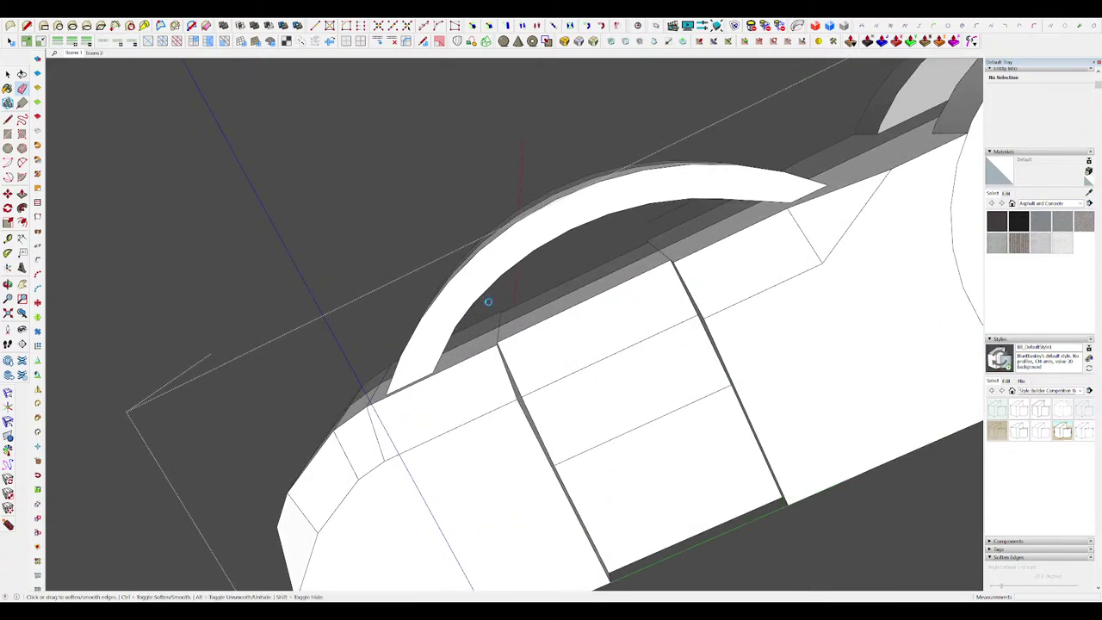
{"action": "mouse_move", "coordinate": [487, 302]}
{"action": "middle_mouse_down"}
{"action": "mouse_move", "coordinate": [595, 302]}
{"action": "mouse_move", "coordinate": [632, 290]}
{"action": "mouse_move", "coordinate": [582, 290]}
{"action": "middle_mouse_up"}
{"action": "scroll", "coordinate": [601, 220], "scroll_direction": "up", "scroll_amount": 2}
{"action": "scroll", "coordinate": [613, 265], "scroll_direction": "down", "scroll_amount": 5}
{"action": "scroll", "coordinate": [601, 299], "scroll_direction": "up", "scroll_amount": 2}
{"action": "scroll", "coordinate": [583, 289], "scroll_direction": "up", "scroll_amount": 3}
{"action": "key", "text": "p"}
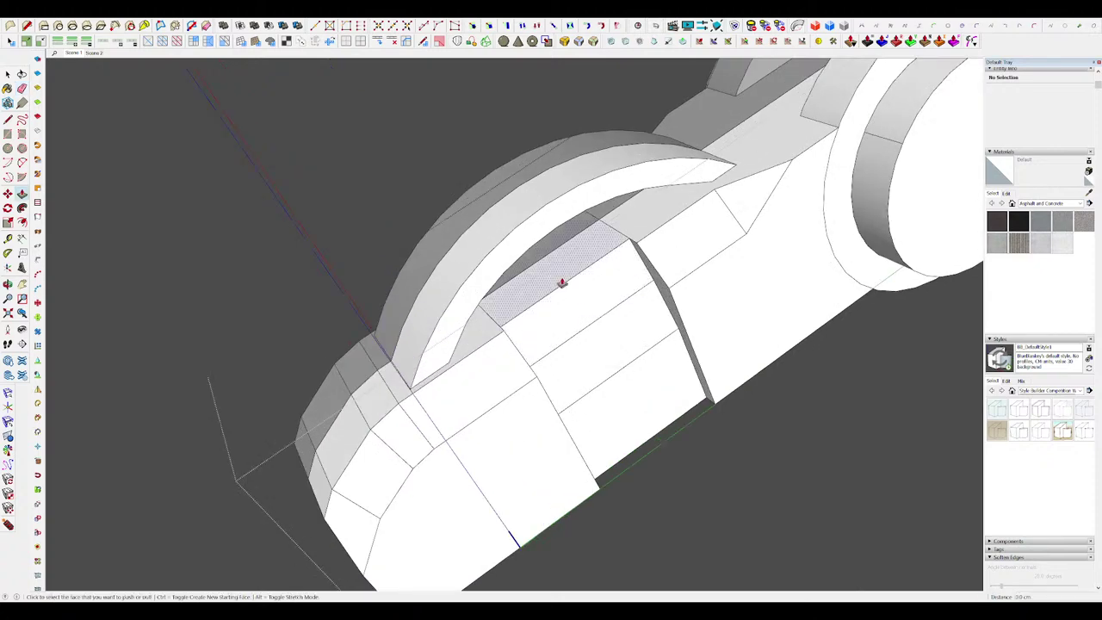
{"action": "key", "text": "e"}
{"action": "scroll", "coordinate": [595, 248], "scroll_direction": "up", "scroll_amount": 4}
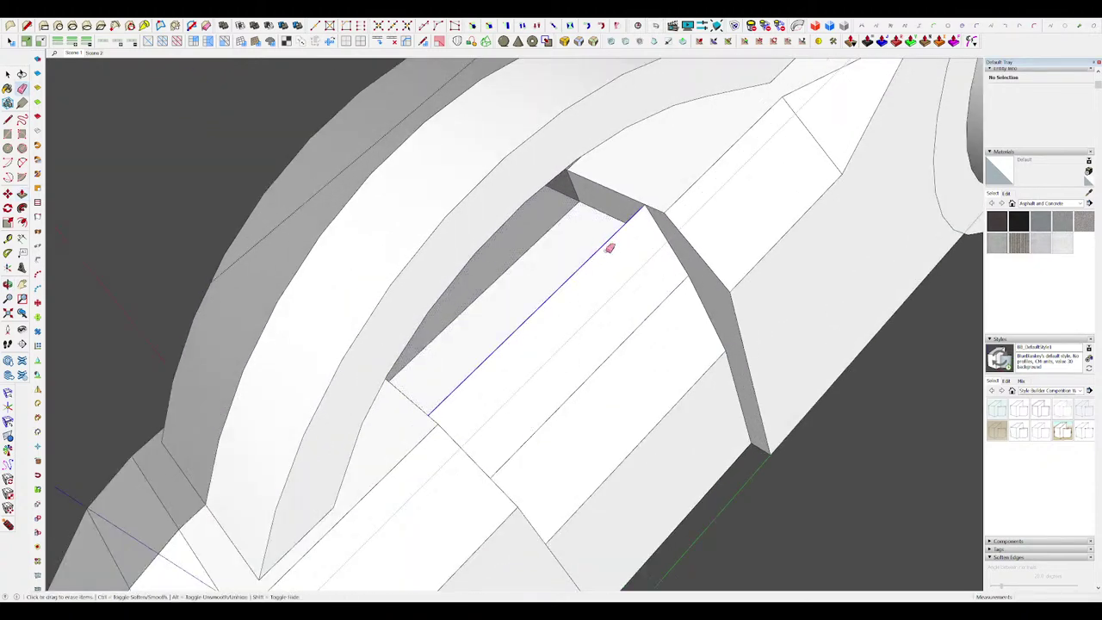
{"action": "left_click", "coordinate": [607, 248]}
Step: Redraw an edge down the recess wall to close the face, then unhide the whole model
{"action": "key", "text": "l"}
{"action": "mouse_move", "coordinate": [667, 240]}
{"action": "middle_mouse_down"}
{"action": "mouse_move", "coordinate": [411, 351]}
{"action": "mouse_move", "coordinate": [657, 235]}
{"action": "middle_mouse_up"}
{"action": "left_click", "coordinate": [441, 362]}
{"action": "left_click", "coordinate": [445, 403]}
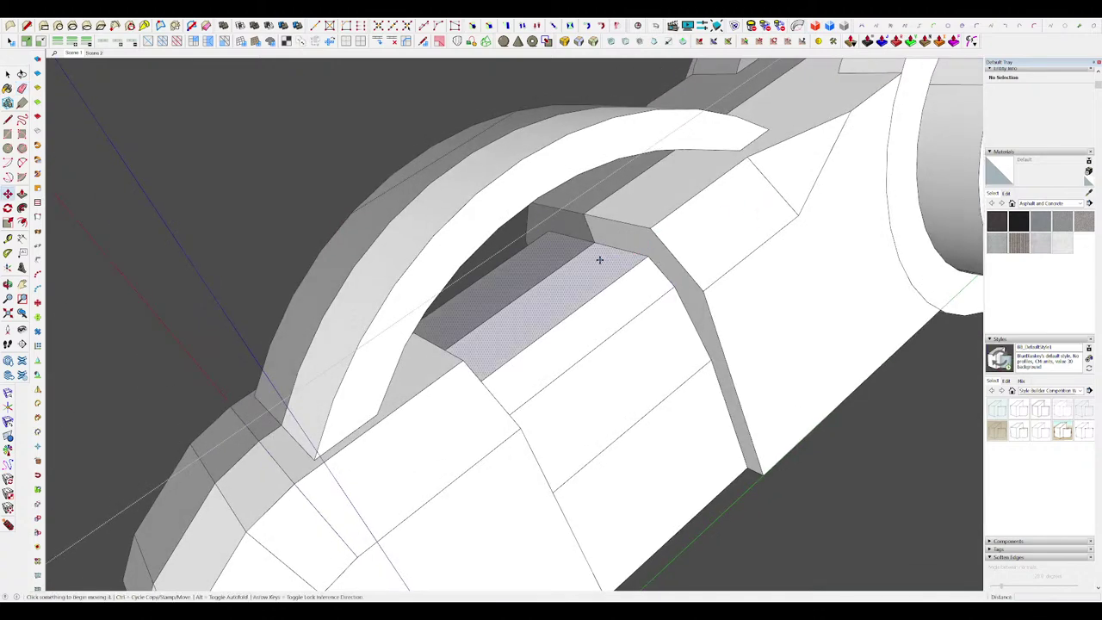
{"action": "key", "text": "space"}
{"action": "left_click", "coordinate": [620, 259]}
{"action": "scroll", "coordinate": [635, 252], "scroll_direction": "down", "scroll_amount": 8}
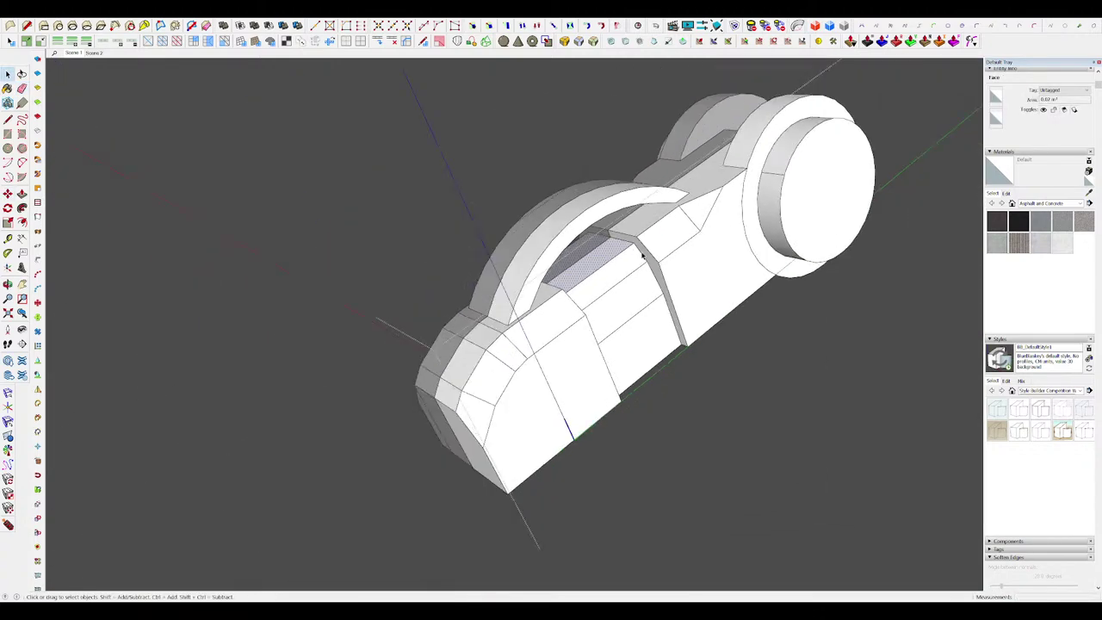
{"action": "key", "text": "alt+h"}
{"action": "middle_click_drag", "start_coordinate": [664, 263], "coordinate": [616, 242]}
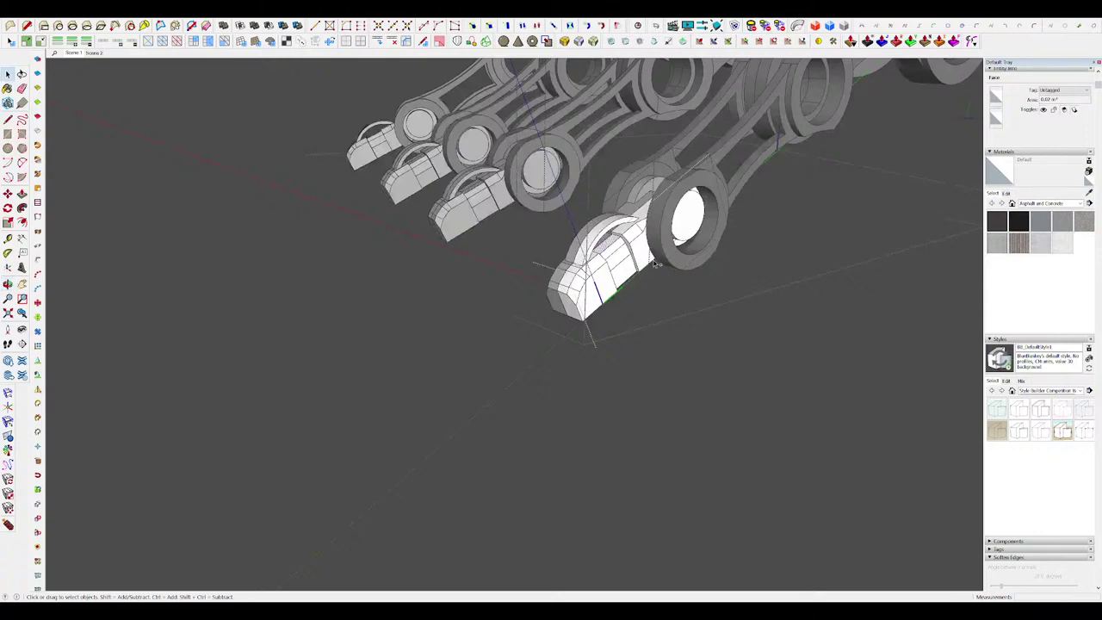
Step: Offset the ring face edge on the fingertip's round end disc
{"action": "scroll", "coordinate": [652, 260], "scroll_direction": "up", "scroll_amount": 10}
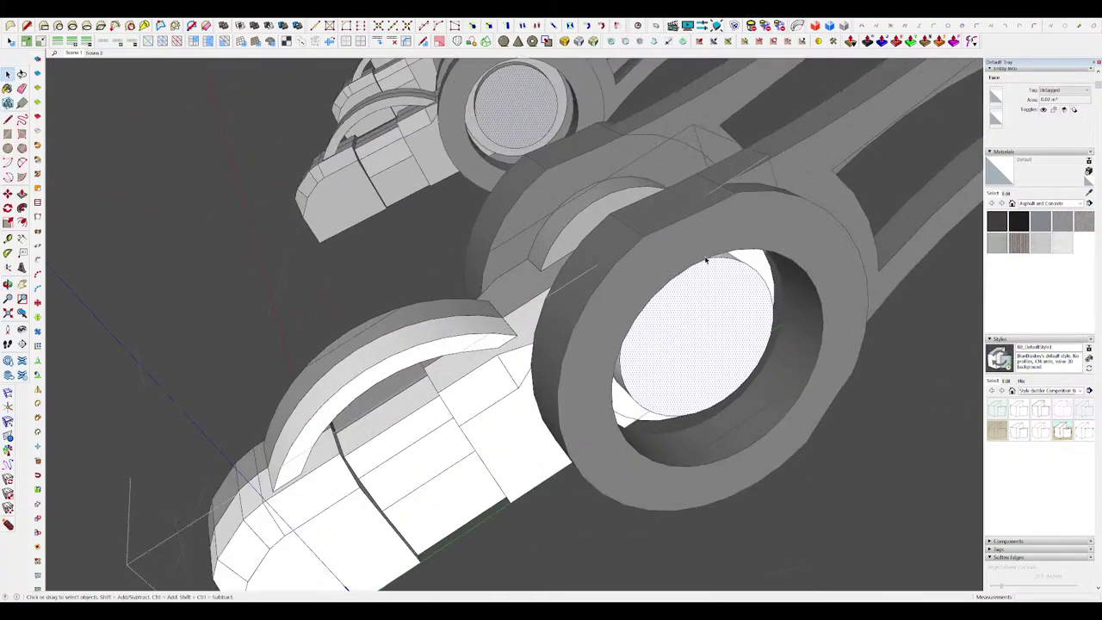
{"action": "key", "text": "f"}
{"action": "left_click", "coordinate": [708, 258]}
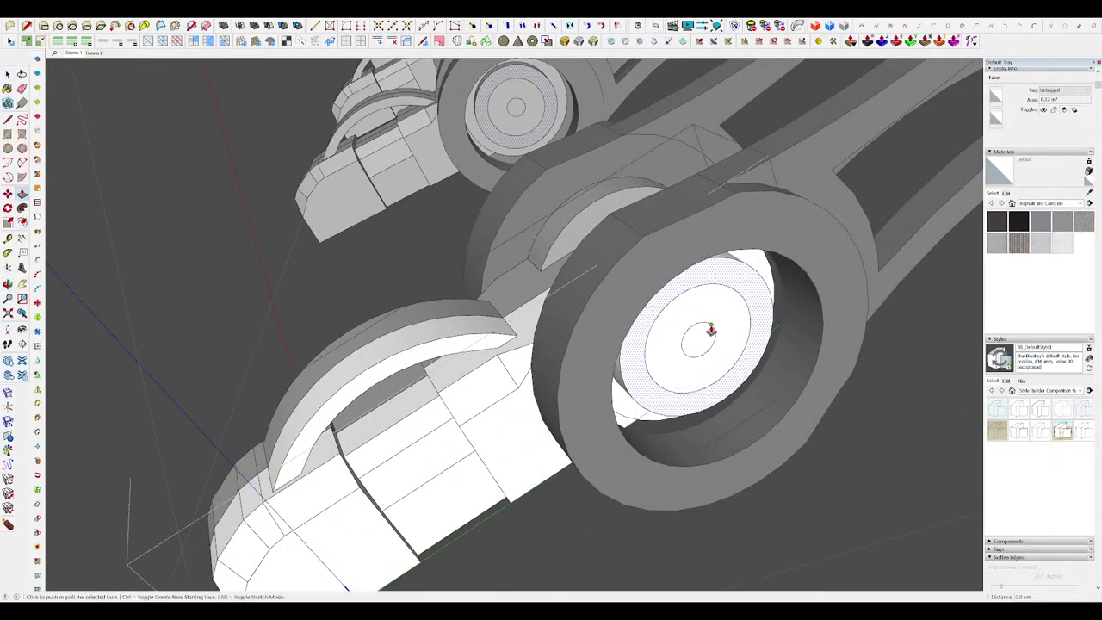
{"action": "key", "text": "space"}
{"action": "scroll", "coordinate": [641, 307], "scroll_direction": "down", "scroll_amount": 4}
{"action": "scroll", "coordinate": [658, 308], "scroll_direction": "up", "scroll_amount": 7}
Step: Try sinking the small centre circle face inward as a cone, then undo both attempts
{"action": "left_click", "coordinate": [564, 293]}
{"action": "key", "text": "m"}
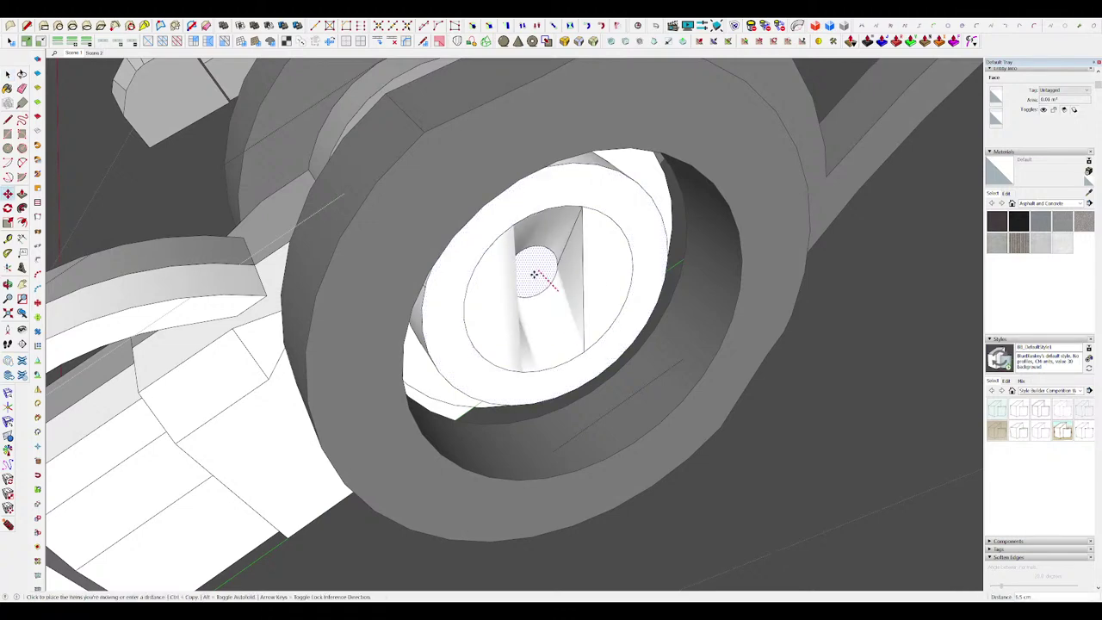
{"action": "left_click", "coordinate": [537, 276]}
{"action": "middle_click_drag", "start_coordinate": [537, 276], "coordinate": [597, 247]}
{"action": "key", "text": "ctrl+z"}
{"action": "key", "text": "ctrl+z"}
{"action": "left_click", "coordinate": [570, 265]}
{"action": "left_click", "coordinate": [553, 248]}
{"action": "key", "text": "ctrl+z"}
Step: Offset the circle inward to add an enlarged concentric inner circle, forming a ring band
{"action": "key", "text": "f"}
{"action": "left_click", "coordinate": [603, 233]}
{"action": "left_click", "coordinate": [578, 246]}
{"action": "key", "text": "space"}
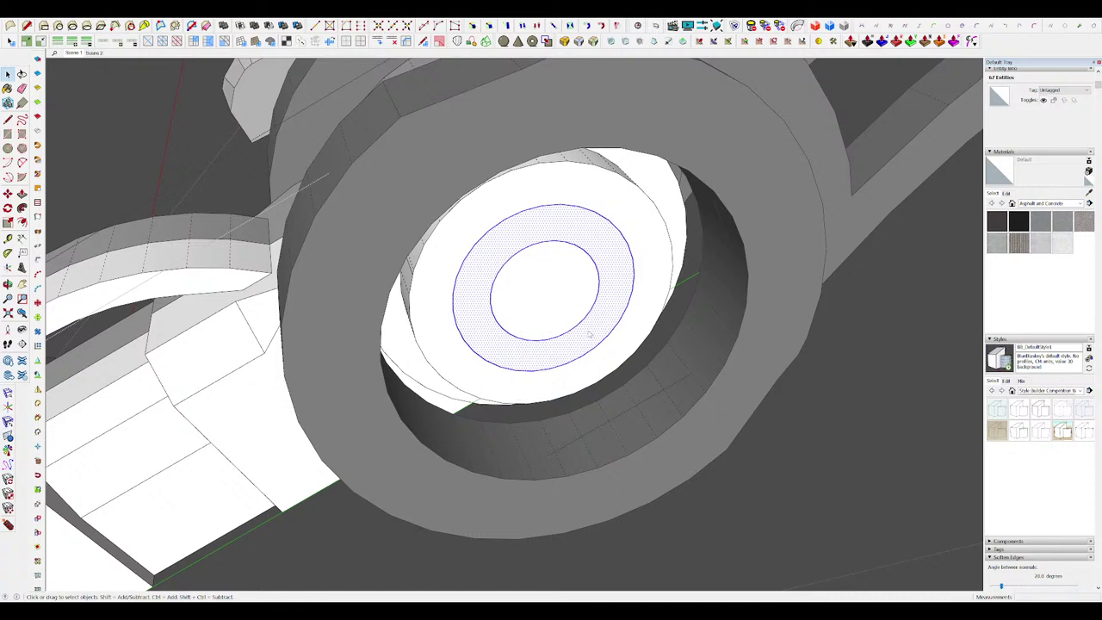
Step: Draw line cuts from the inner to the outer edge, splitting the ring band into halves
{"action": "left_click", "coordinate": [604, 315]}
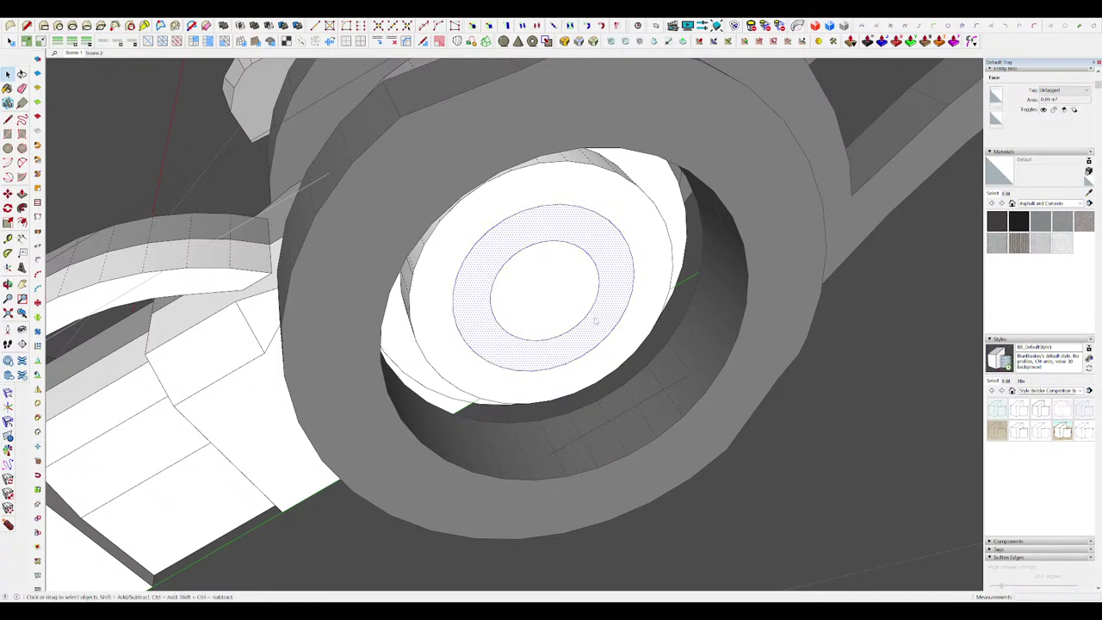
{"action": "middle_click_drag", "start_coordinate": [600, 324], "coordinate": [524, 238]}
{"action": "key", "text": "l"}
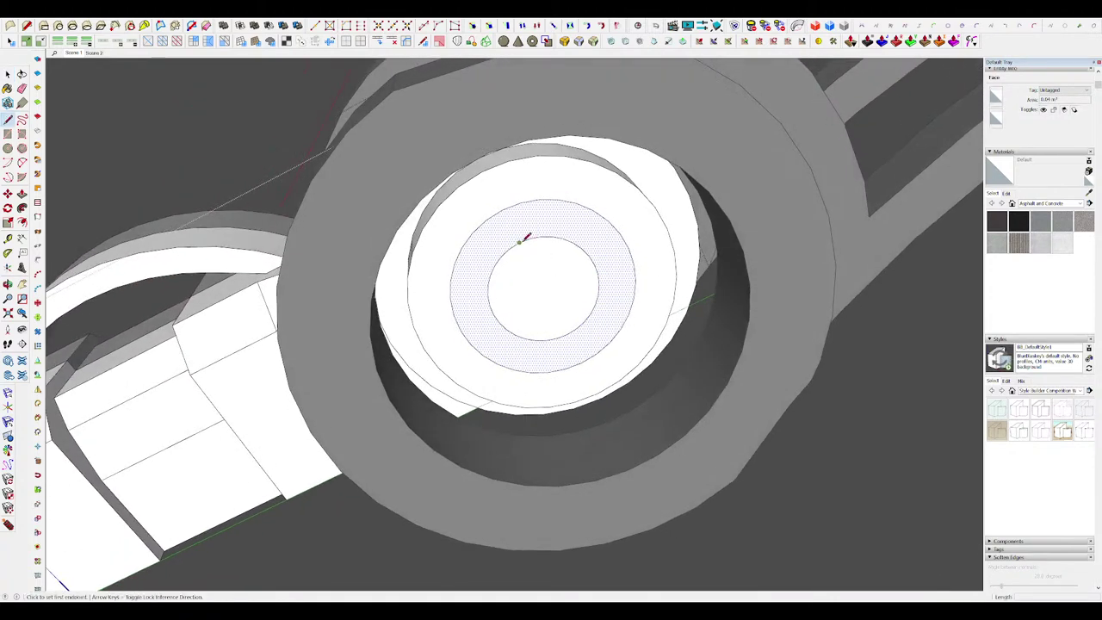
{"action": "left_click", "coordinate": [518, 242]}
{"action": "left_click", "coordinate": [504, 209]}
{"action": "key", "text": "space"}
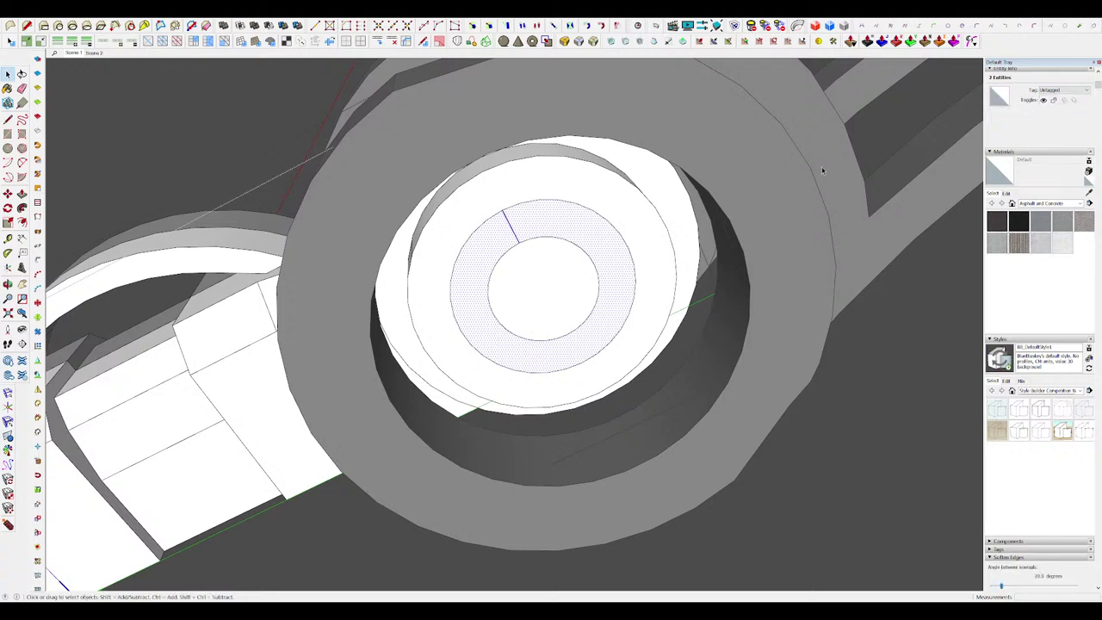
{"action": "key", "text": "ctrl+z"}
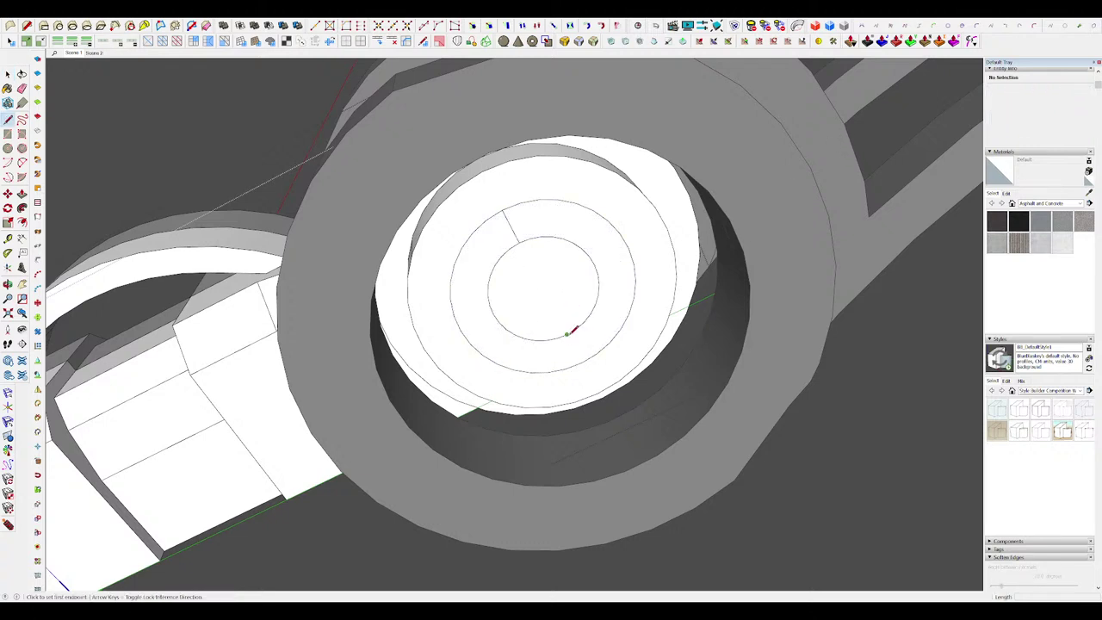
{"action": "left_click", "coordinate": [581, 359]}
{"action": "key", "text": "space"}
Step: Run the SplitSausage extension on each half-ring face to add radial split lines
{"action": "left_click", "coordinate": [603, 303]}
{"action": "middle_click_drag", "start_coordinate": [603, 302], "coordinate": [805, 169]}
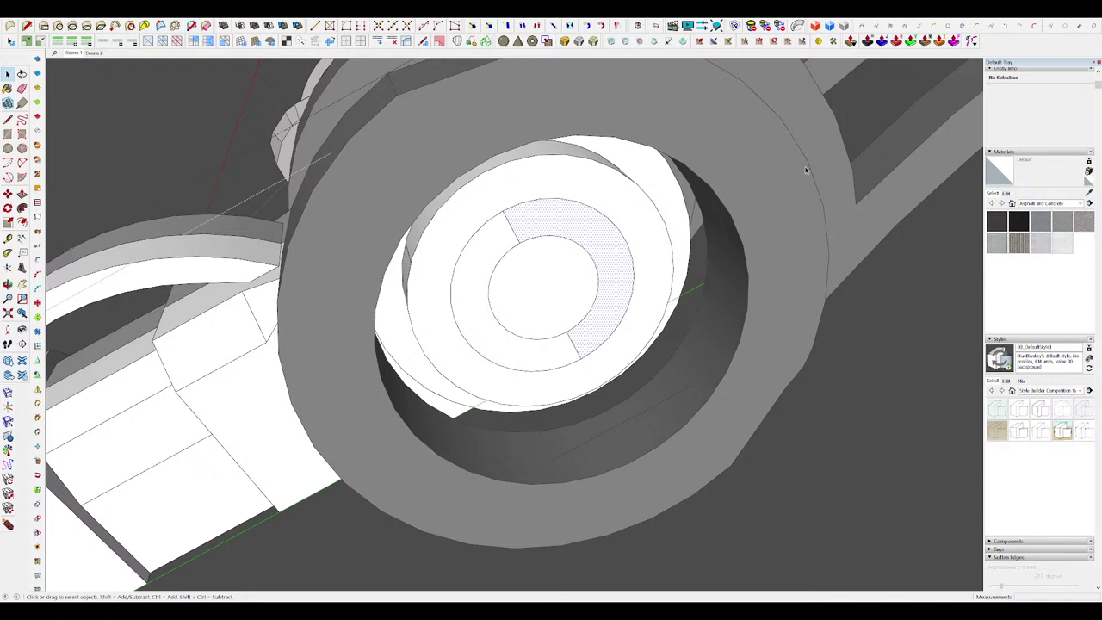
{"action": "left_click", "coordinate": [587, 254], "text": "shift"}
{"action": "left_click", "coordinate": [610, 241], "text": "shift"}
{"action": "double_click", "coordinate": [604, 314]}
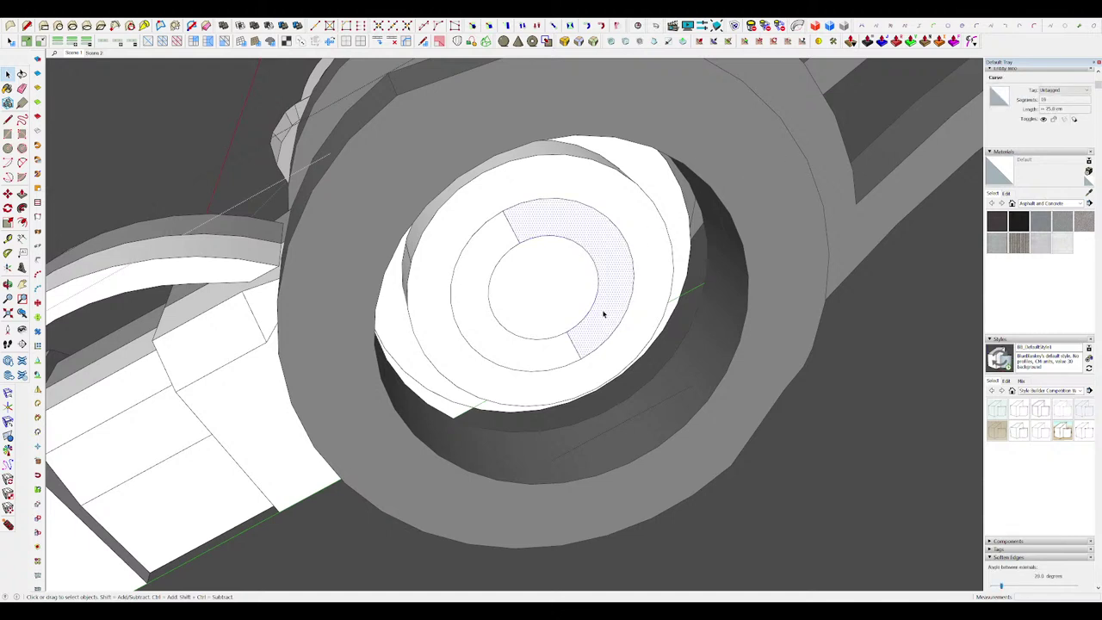
{"action": "left_click", "coordinate": [797, 26]}
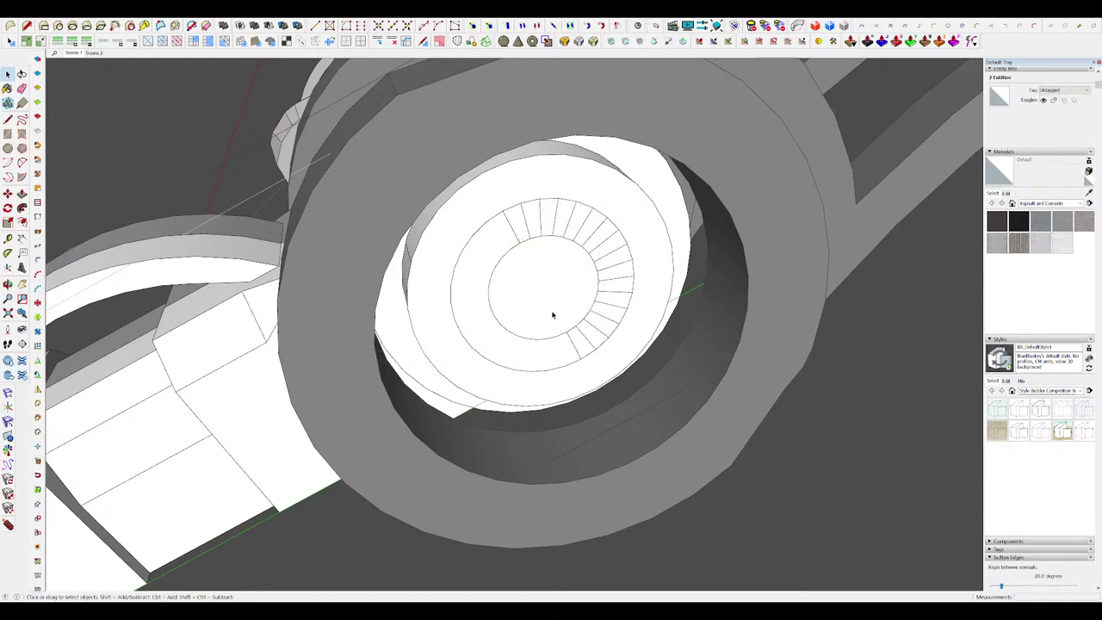
{"action": "left_click", "coordinate": [486, 291]}
{"action": "left_click", "coordinate": [796, 26]}
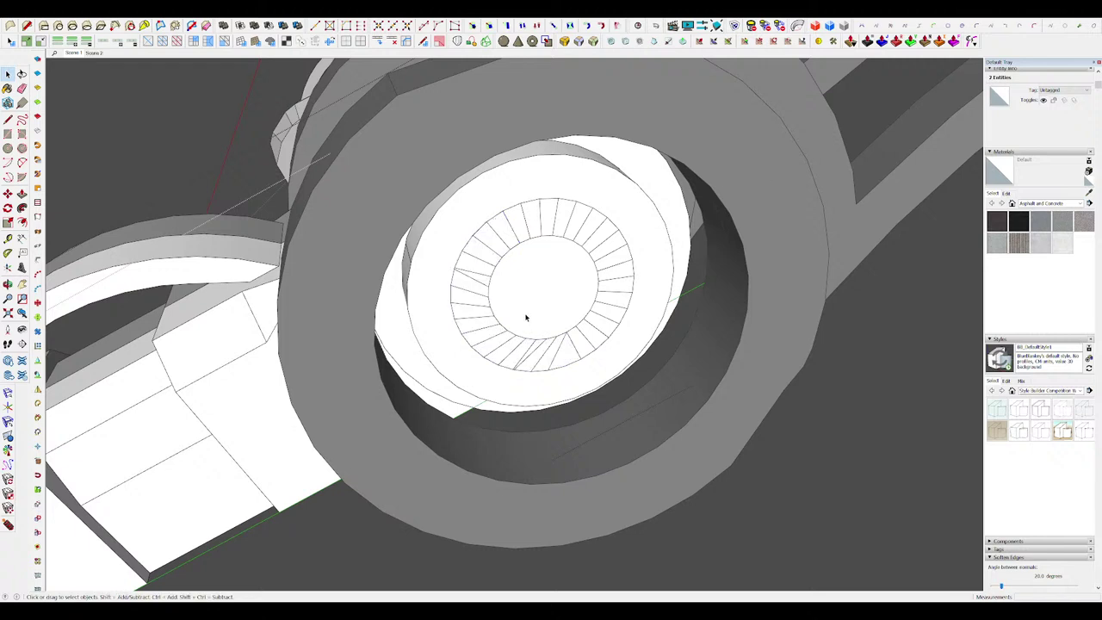
{"action": "middle_click_drag", "start_coordinate": [526, 315], "coordinate": [543, 330]}
{"action": "key", "text": "ctrl+z"}
{"action": "left_click", "coordinate": [555, 347]}
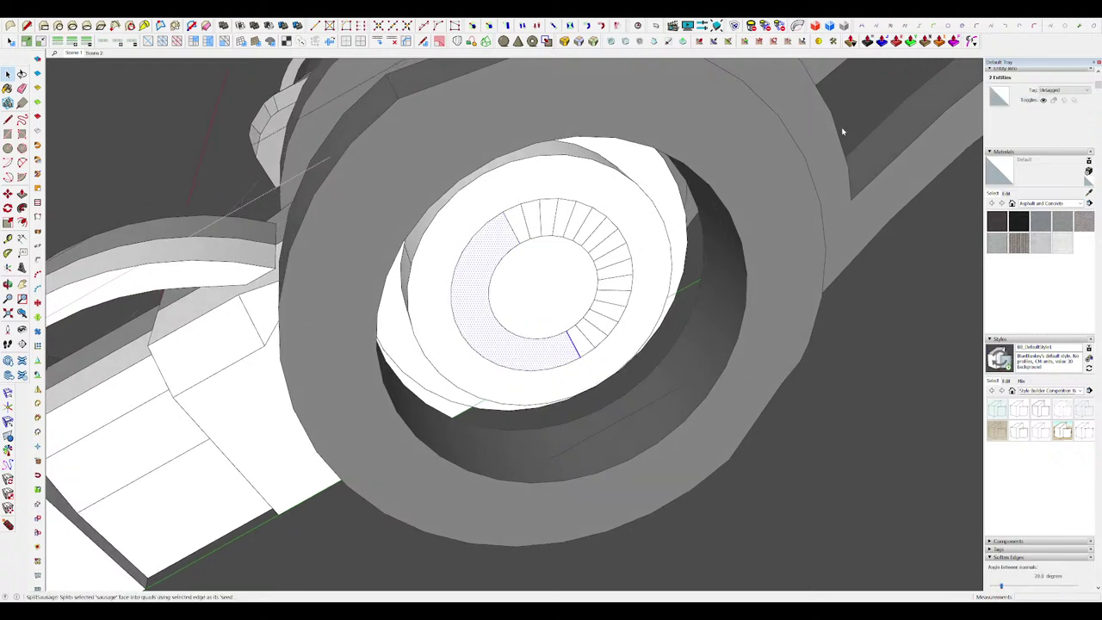
Step: Redraw a cut line across the ring's lower-left part and check the divided faces
{"action": "key", "text": "l"}
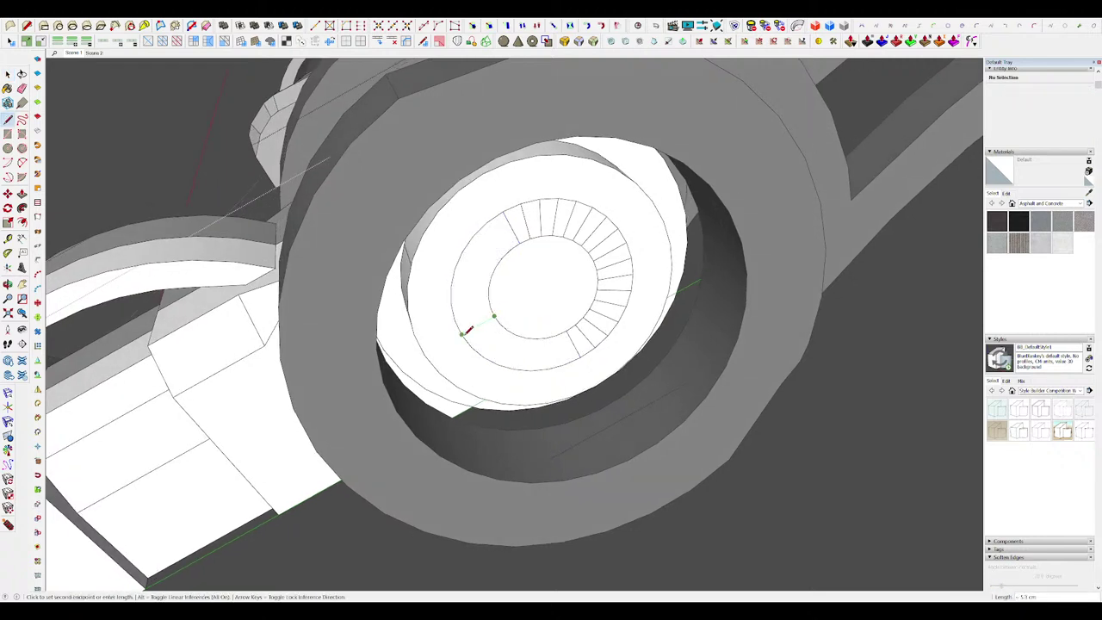
{"action": "left_click", "coordinate": [463, 334]}
{"action": "key", "text": "space"}
{"action": "left_click", "coordinate": [519, 345]}
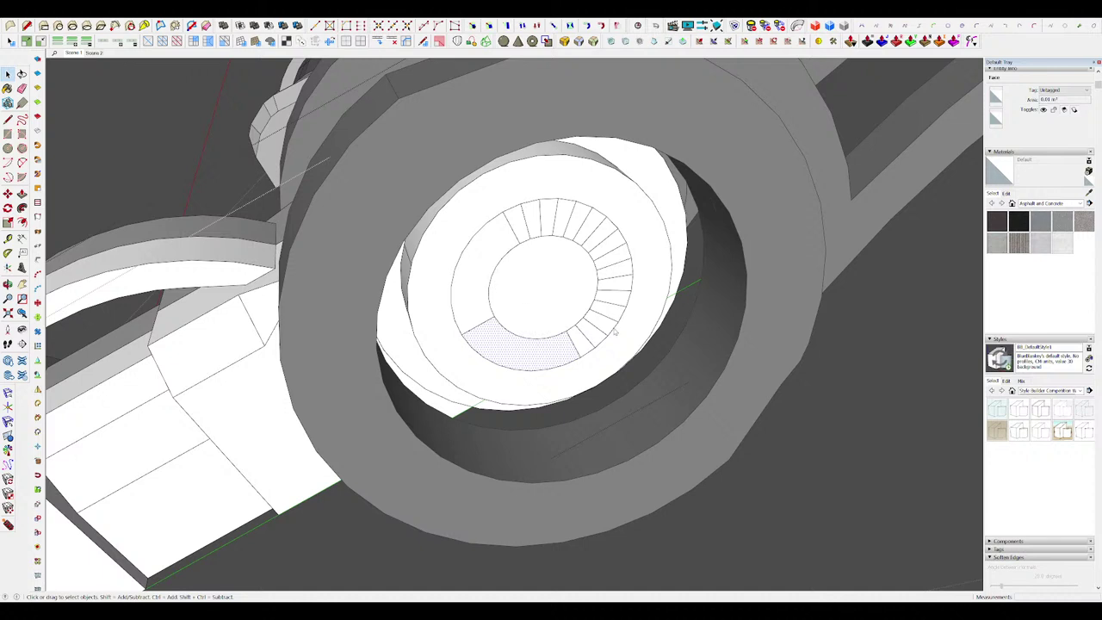
{"action": "key", "text": "ctrl+t"}
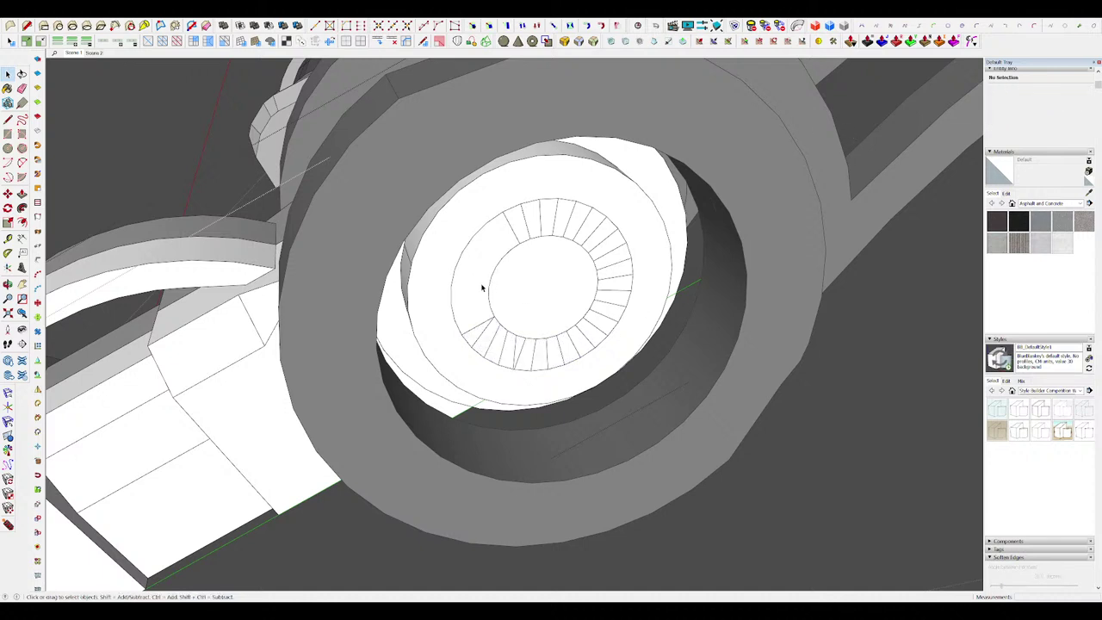
{"action": "left_click", "coordinate": [513, 237]}
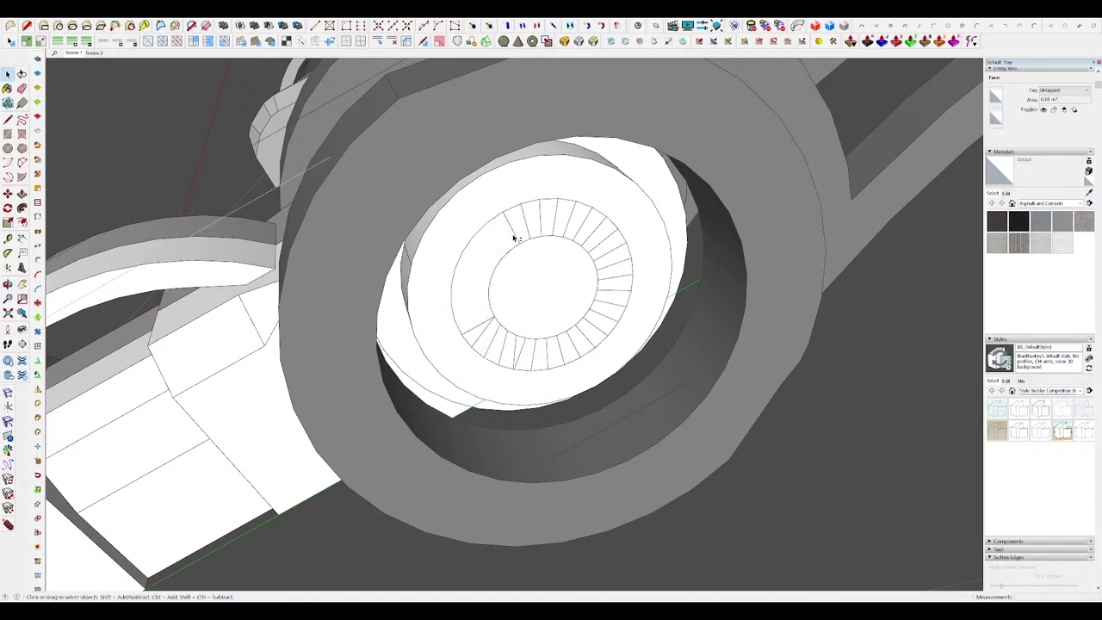
{"action": "key", "text": "ctrl+t"}
{"action": "scroll", "coordinate": [480, 303], "scroll_direction": "up", "scroll_amount": 5}
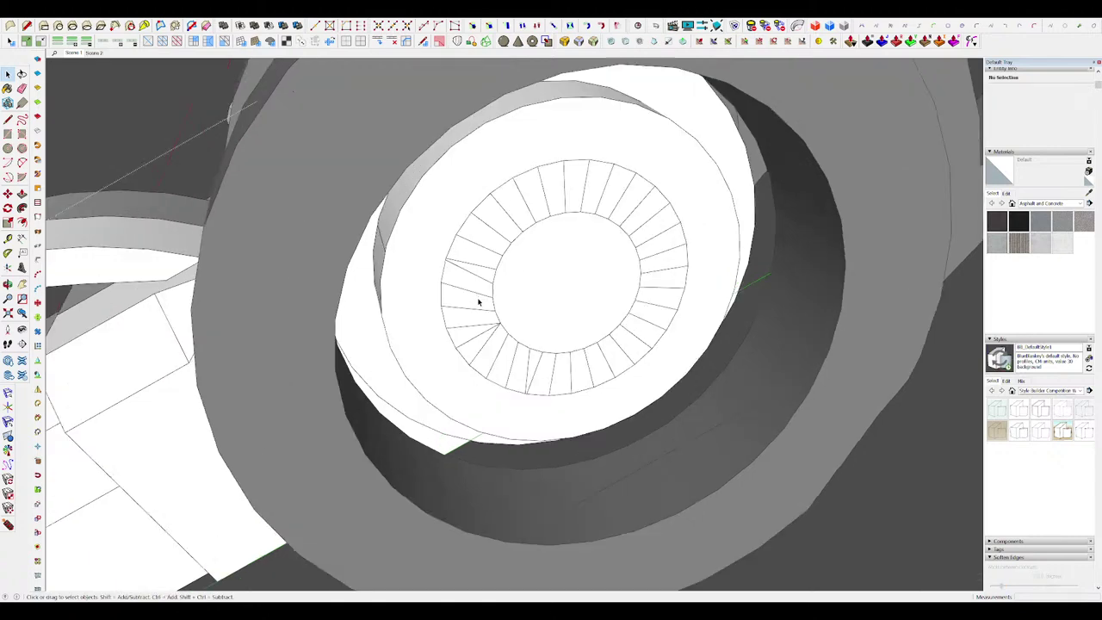
{"action": "scroll", "coordinate": [465, 241], "scroll_direction": "up", "scroll_amount": 2}
Step: Sink the ring's inner circular face downward with Move to form a funnel
{"action": "middle_click_drag", "start_coordinate": [507, 304], "coordinate": [667, 347]}
{"action": "scroll", "coordinate": [558, 300], "scroll_direction": "down", "scroll_amount": 3}
{"action": "key", "text": "m"}
{"action": "left_click", "coordinate": [563, 282]}
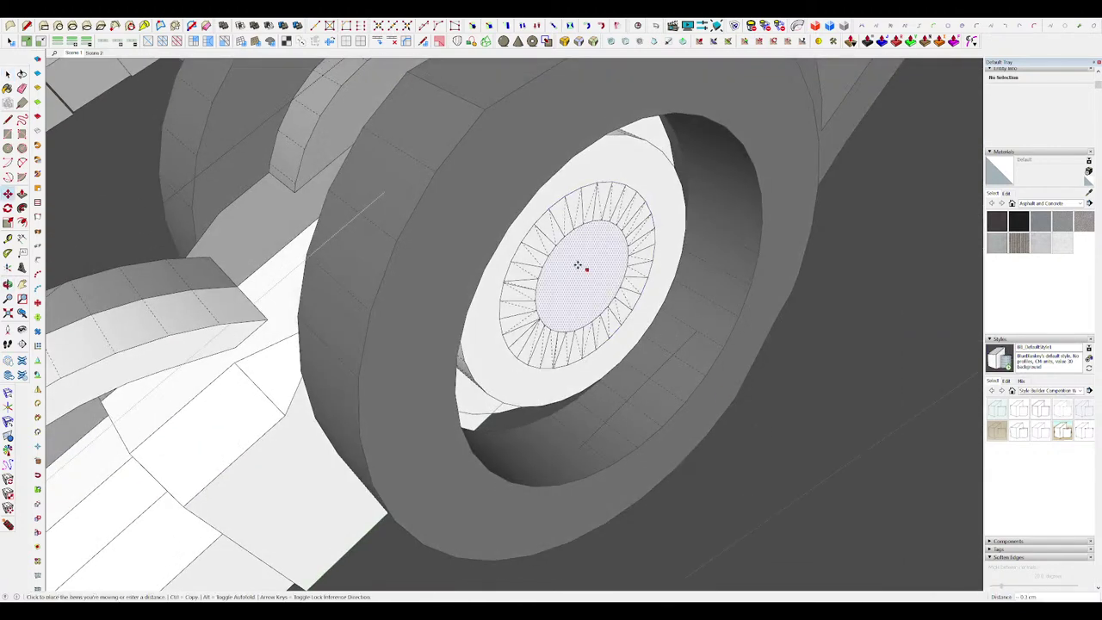
{"action": "mouse_move", "coordinate": [598, 325]}
{"action": "middle_mouse_down"}
{"action": "mouse_move", "coordinate": [543, 330]}
{"action": "mouse_move", "coordinate": [615, 344]}
{"action": "mouse_move", "coordinate": [550, 317]}
{"action": "mouse_move", "coordinate": [561, 305]}
{"action": "mouse_move", "coordinate": [593, 344]}
{"action": "mouse_move", "coordinate": [624, 308]}
{"action": "middle_mouse_up"}
Step: Soften the ring's radial edges with the Eraser, viewing straight down into it
{"action": "key", "text": "e"}
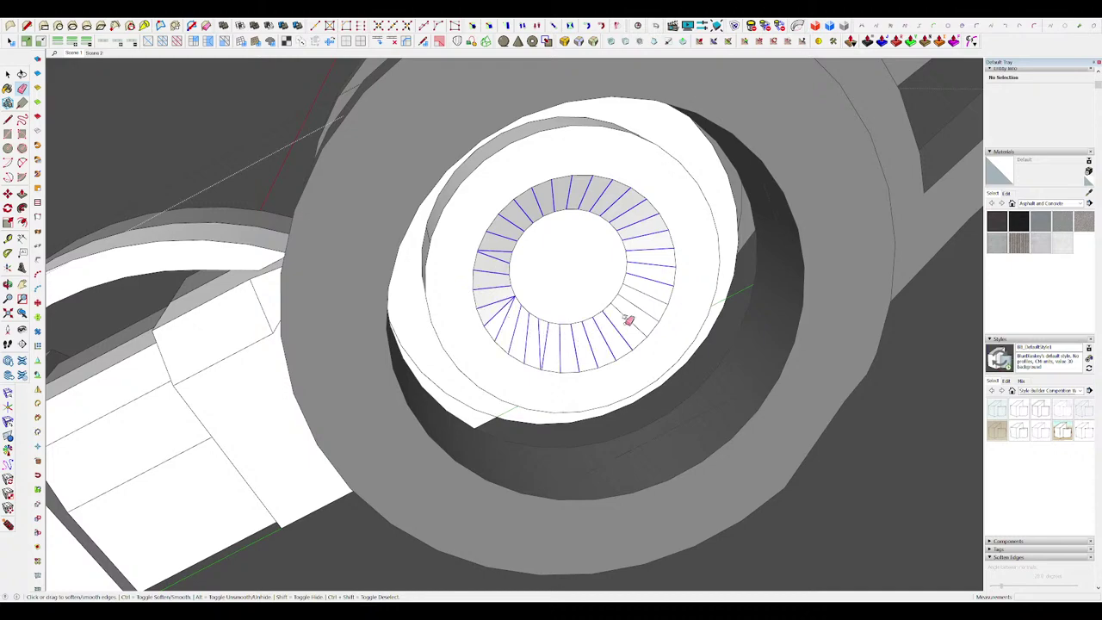
{"action": "left_click_drag", "start_coordinate": [628, 320], "coordinate": [645, 294], "text": "ctrl"}
{"action": "scroll", "coordinate": [627, 322], "scroll_direction": "down", "scroll_amount": 5}
{"action": "middle_click_drag", "start_coordinate": [626, 321], "coordinate": [737, 371]}
{"action": "scroll", "coordinate": [602, 275], "scroll_direction": "down", "scroll_amount": 3}
{"action": "scroll", "coordinate": [577, 300], "scroll_direction": "up", "scroll_amount": 3}
{"action": "mouse_move", "coordinate": [578, 300]}
{"action": "middle_mouse_down"}
{"action": "mouse_move", "coordinate": [634, 315]}
{"action": "mouse_move", "coordinate": [545, 304]}
{"action": "middle_mouse_up"}
{"action": "scroll", "coordinate": [631, 310], "scroll_direction": "down", "scroll_amount": 5}
{"action": "scroll", "coordinate": [565, 284], "scroll_direction": "up", "scroll_amount": 5}
{"action": "scroll", "coordinate": [694, 371], "scroll_direction": "up", "scroll_amount": 3}
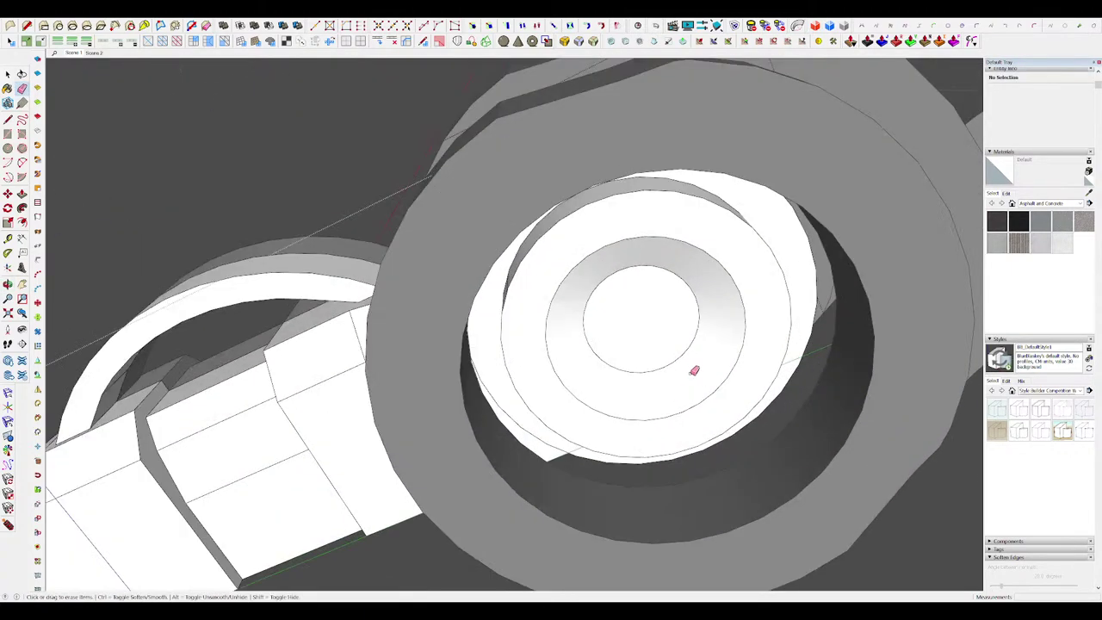
{"action": "middle_click_drag", "start_coordinate": [694, 370], "coordinate": [643, 313]}
{"action": "scroll", "coordinate": [659, 382], "scroll_direction": "up", "scroll_amount": 4}
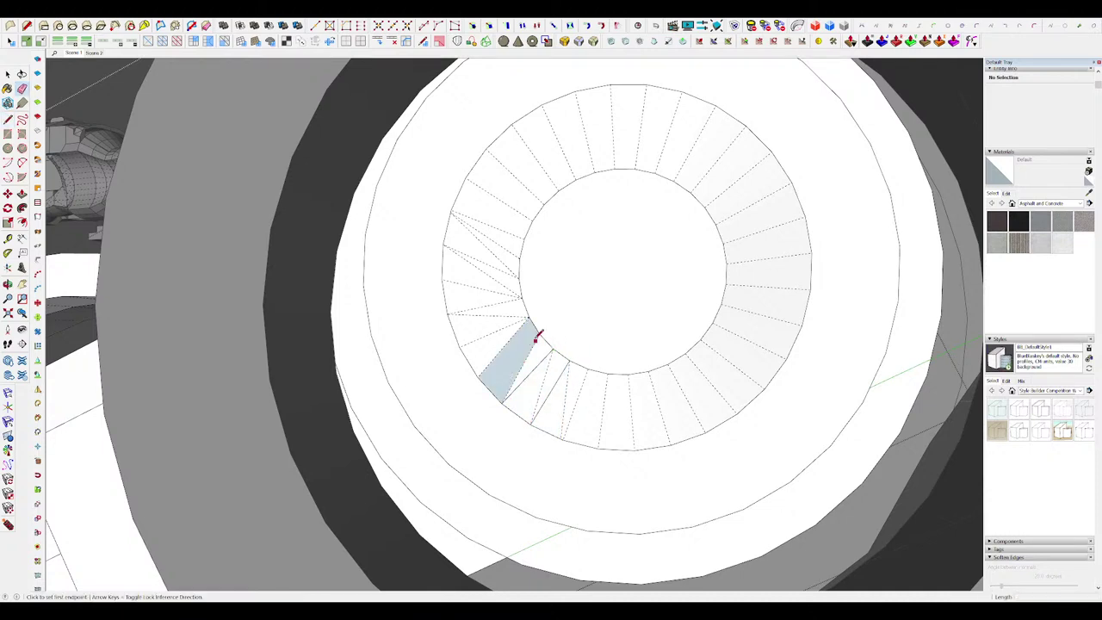
Step: Make further Eraser softening passes over the remaining stray ring edges
{"action": "key", "text": "e"}
{"action": "mouse_move", "coordinate": [490, 371]}
{"action": "middle_mouse_down"}
{"action": "mouse_move", "coordinate": [527, 331]}
{"action": "mouse_move", "coordinate": [516, 268]}
{"action": "middle_mouse_up"}
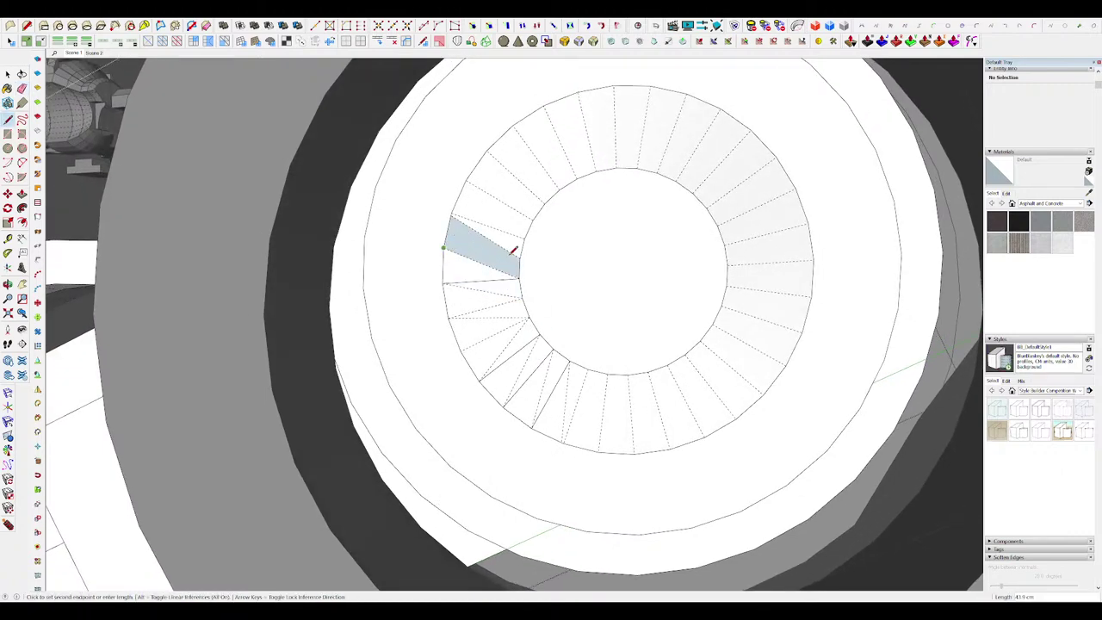
{"action": "middle_click_drag", "start_coordinate": [521, 256], "coordinate": [582, 387]}
{"action": "key", "text": "e"}
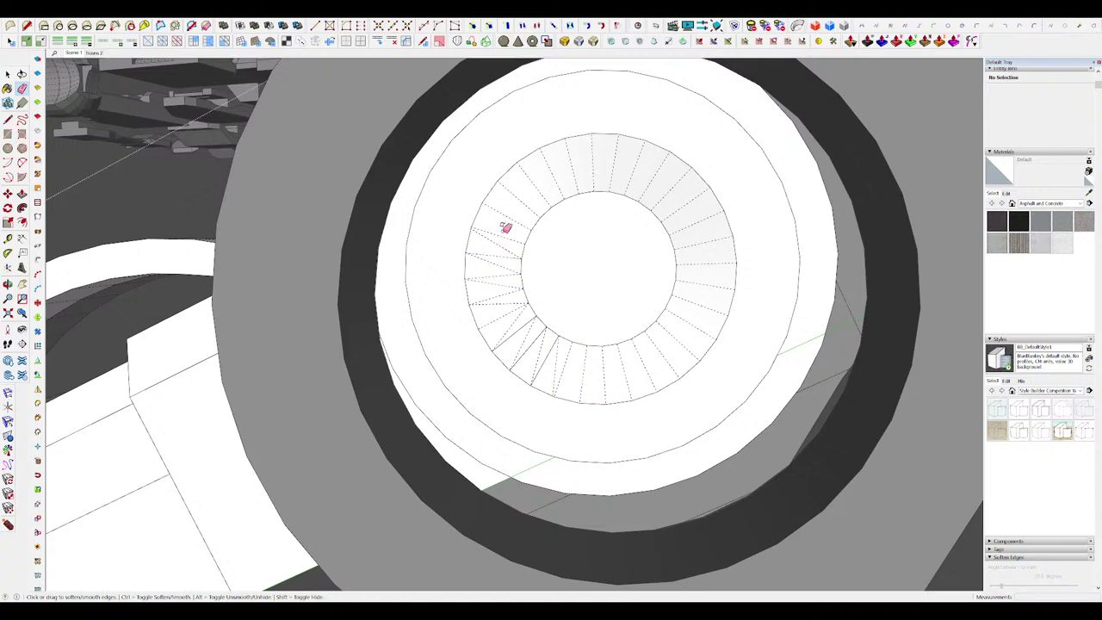
{"action": "mouse_move", "coordinate": [506, 227]}
{"action": "middle_mouse_down"}
{"action": "mouse_move", "coordinate": [536, 337]}
{"action": "mouse_move", "coordinate": [607, 347]}
{"action": "middle_mouse_up"}
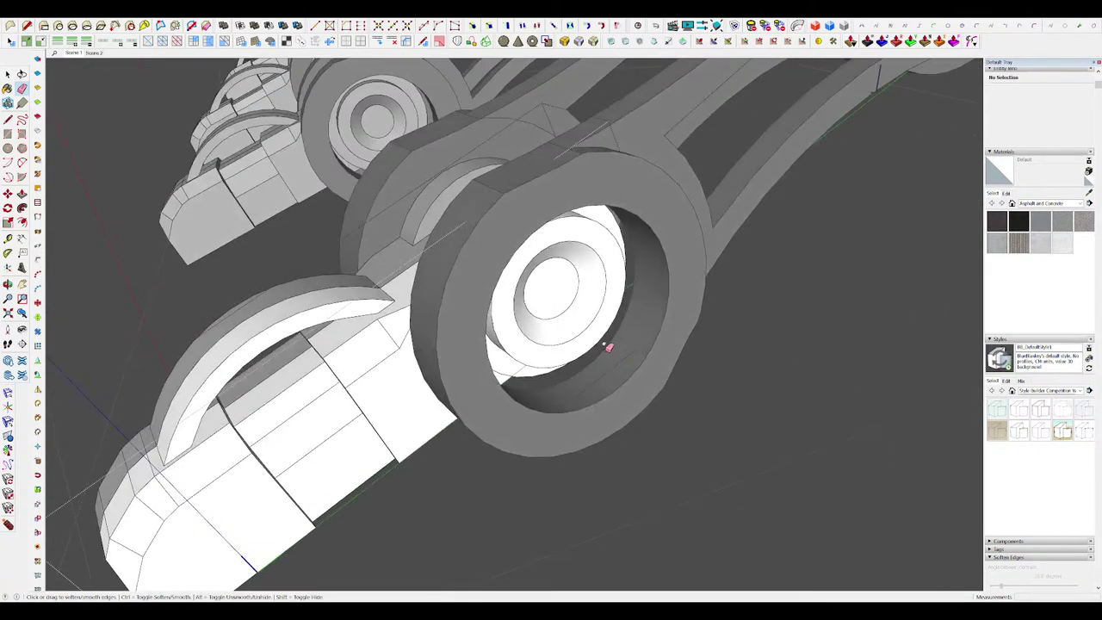
{"action": "scroll", "coordinate": [604, 349], "scroll_direction": "down", "scroll_amount": 8}
{"action": "key", "text": "space"}
Step: Exit the ring part and its enclosing group to view the whole hand
{"action": "left_click", "coordinate": [694, 388]}
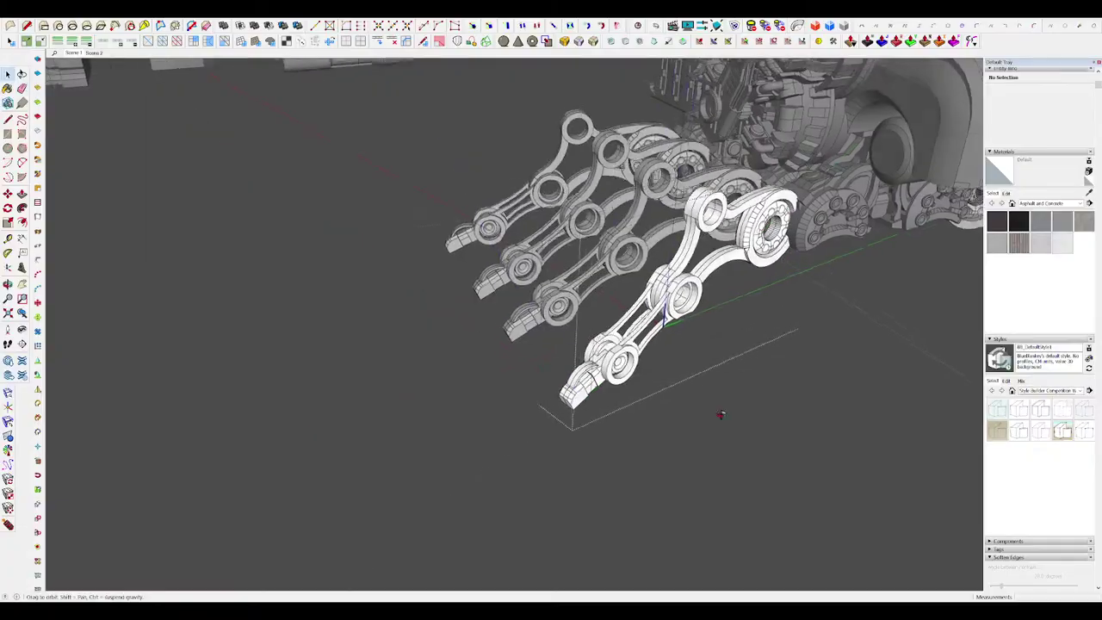
{"action": "left_click", "coordinate": [766, 433]}
{"action": "scroll", "coordinate": [786, 441], "scroll_direction": "down", "scroll_amount": 4}
{"action": "scroll", "coordinate": [624, 402], "scroll_direction": "up", "scroll_amount": 5}
{"action": "scroll", "coordinate": [636, 385], "scroll_direction": "down", "scroll_amount": 5}
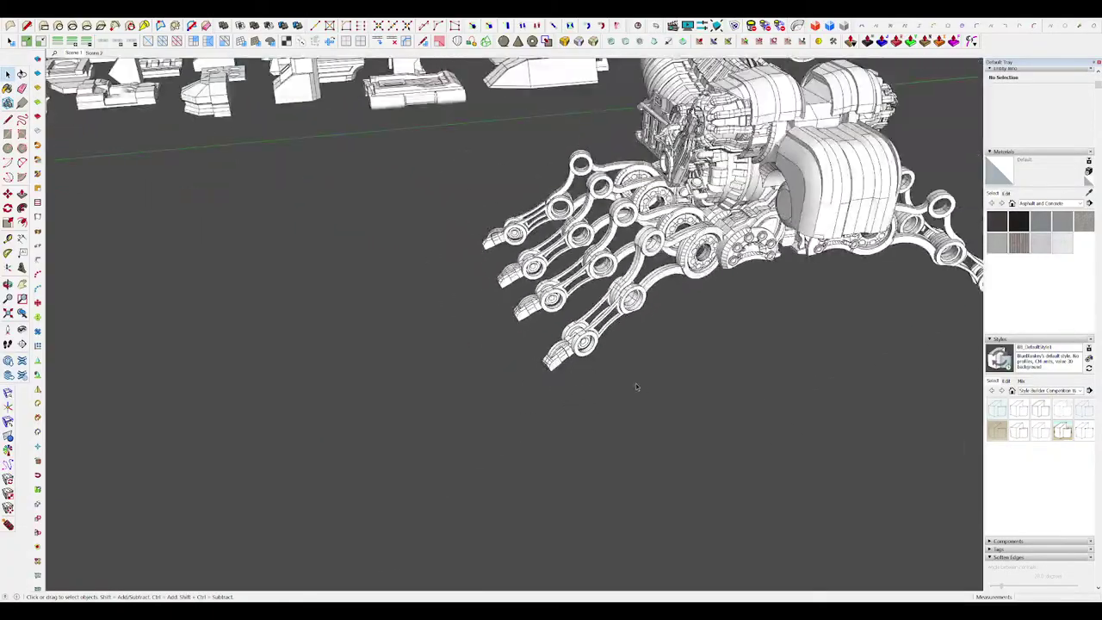
{"action": "middle_click_drag", "start_coordinate": [636, 385], "coordinate": [654, 435]}
{"action": "middle_click_drag", "start_coordinate": [602, 396], "coordinate": [614, 400]}
{"action": "scroll", "coordinate": [660, 310], "scroll_direction": "up", "scroll_amount": 3}
{"action": "scroll", "coordinate": [636, 246], "scroll_direction": "up", "scroll_amount": 3}
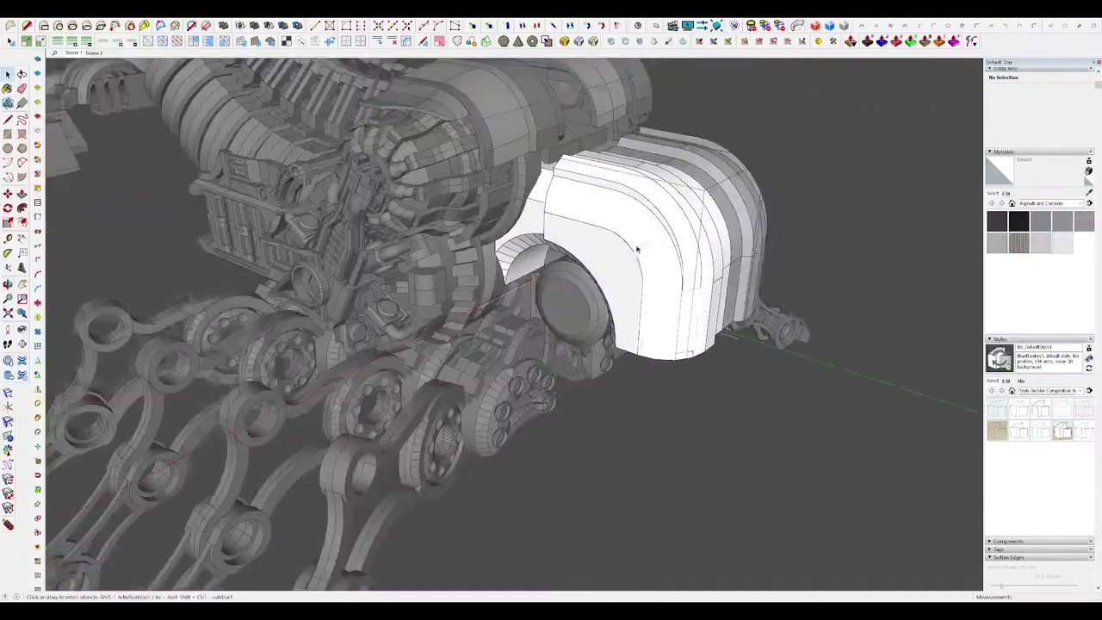
Step: Push/Pull the inset outline into the white housing as a recessed panel, then exit the group
{"action": "left_click", "coordinate": [608, 251]}
{"action": "key", "text": "p"}
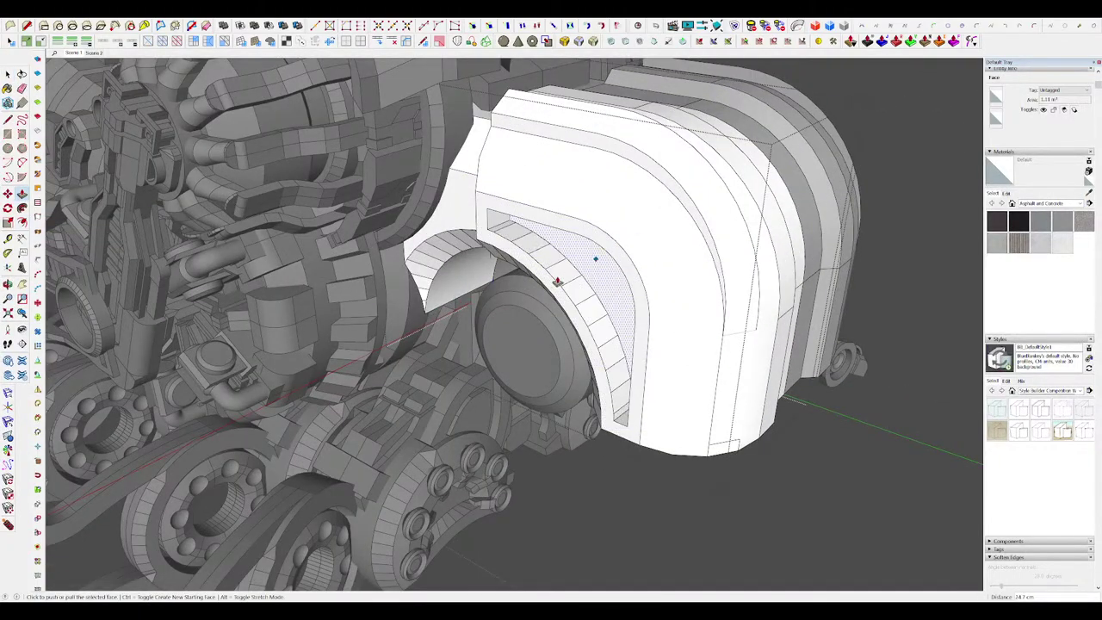
{"action": "left_click", "coordinate": [557, 282]}
{"action": "scroll", "coordinate": [568, 288], "scroll_direction": "down", "scroll_amount": 8}
{"action": "key", "text": "space"}
{"action": "left_click", "coordinate": [725, 342]}
Step: Window-select the whole mechanical hand and move it further right of the parts layout
{"action": "middle_click_drag", "start_coordinate": [728, 367], "coordinate": [730, 373]}
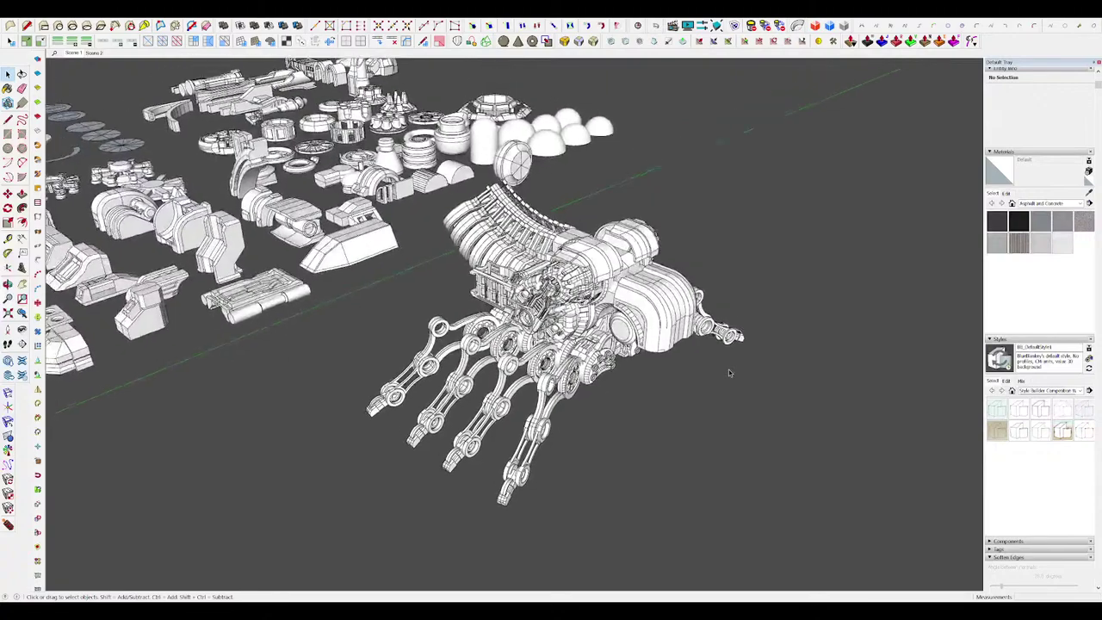
{"action": "scroll", "coordinate": [728, 372], "scroll_direction": "up", "scroll_amount": 2}
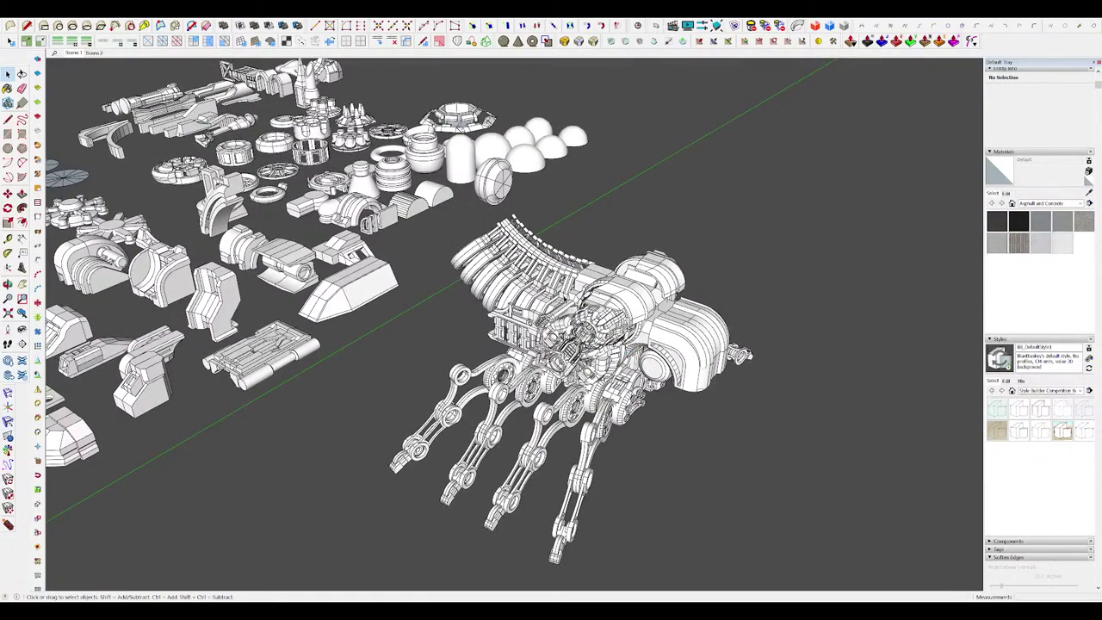
{"action": "scroll", "coordinate": [689, 344], "scroll_direction": "down", "scroll_amount": 5}
{"action": "middle_click_drag", "start_coordinate": [680, 301], "coordinate": [745, 408]}
{"action": "left_click_drag", "start_coordinate": [762, 274], "coordinate": [629, 449]}
{"action": "key", "text": "m"}
{"action": "left_click", "coordinate": [641, 413]}
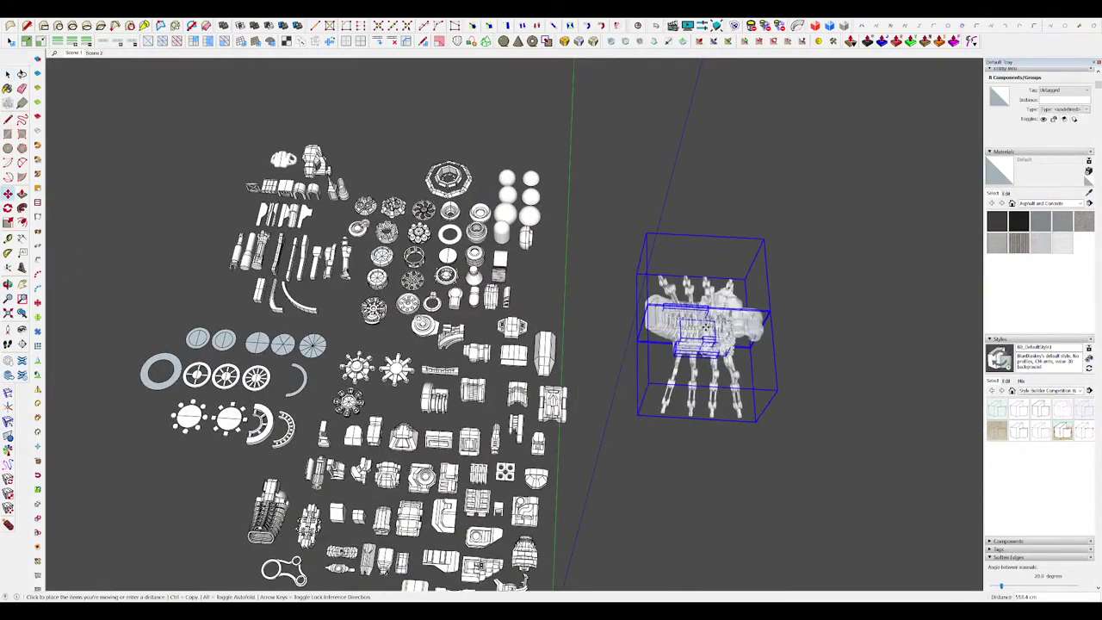
{"action": "left_click", "coordinate": [736, 417]}
{"action": "key", "text": "space"}
{"action": "scroll", "coordinate": [788, 362], "scroll_direction": "up", "scroll_amount": 5}
{"action": "middle_click_drag", "start_coordinate": [809, 430], "coordinate": [757, 370]}
{"action": "left_click", "coordinate": [768, 453]}
Step: Step through the saved scenes to a close-up of the mechanism
{"action": "key", "text": "Page_Down"}
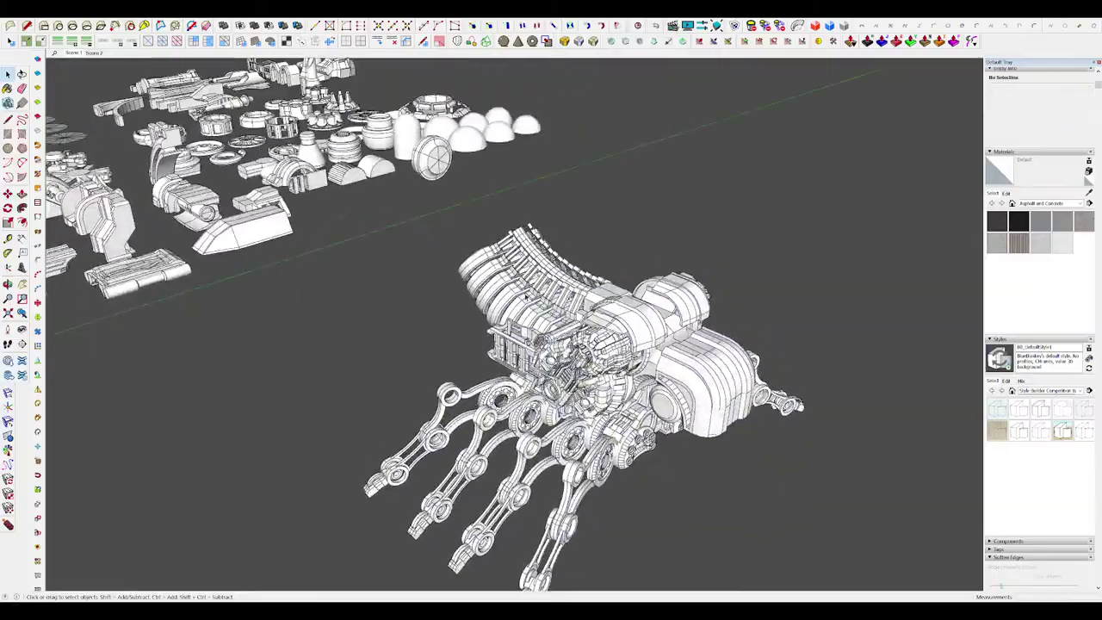
{"action": "key", "text": "Page_Down"}
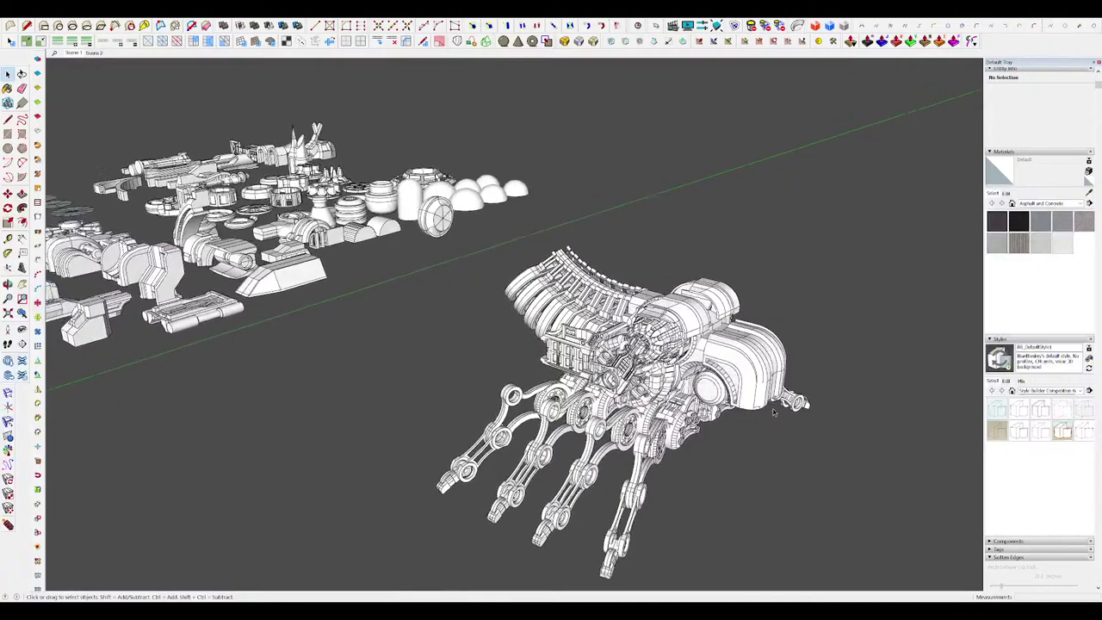
{"action": "key", "text": "c"}
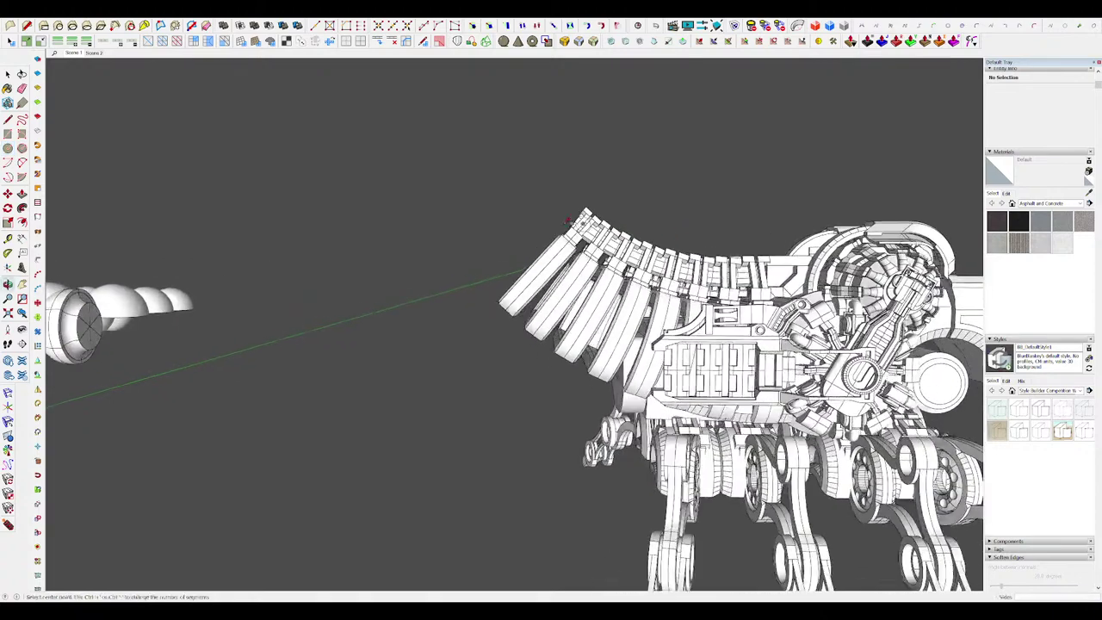
Step: Draw a circle and push/pull it into a short white cylinder
{"action": "scroll", "coordinate": [521, 212], "scroll_direction": "down", "scroll_amount": 3}
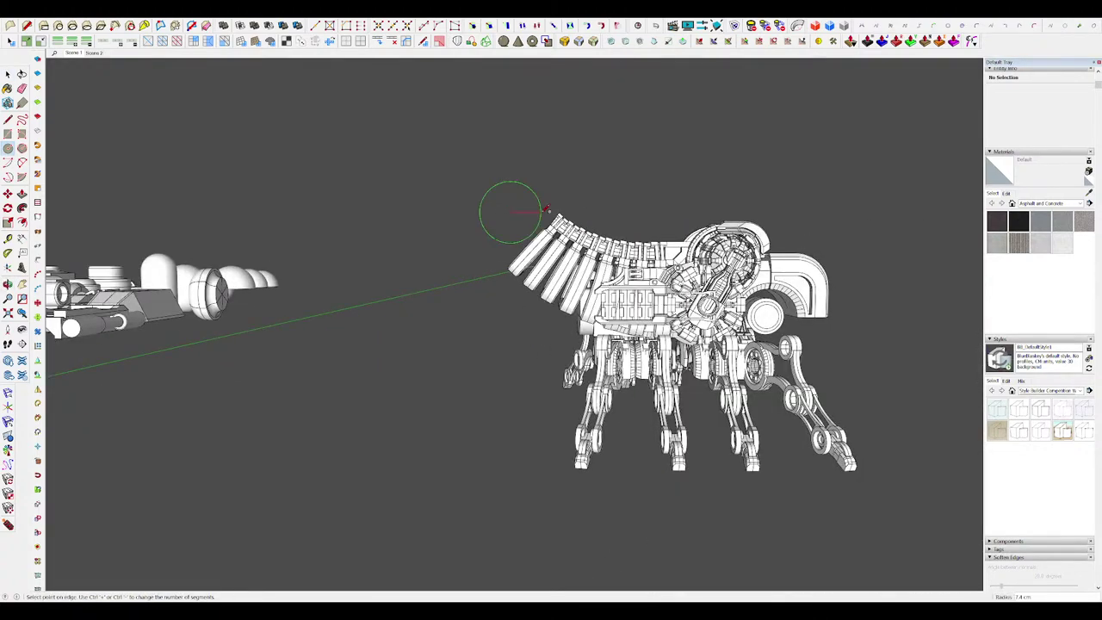
{"action": "left_click", "coordinate": [544, 210]}
{"action": "middle_click_drag", "start_coordinate": [544, 210], "coordinate": [437, 312]}
{"action": "key", "text": "p"}
{"action": "scroll", "coordinate": [496, 257], "scroll_direction": "down", "scroll_amount": 5}
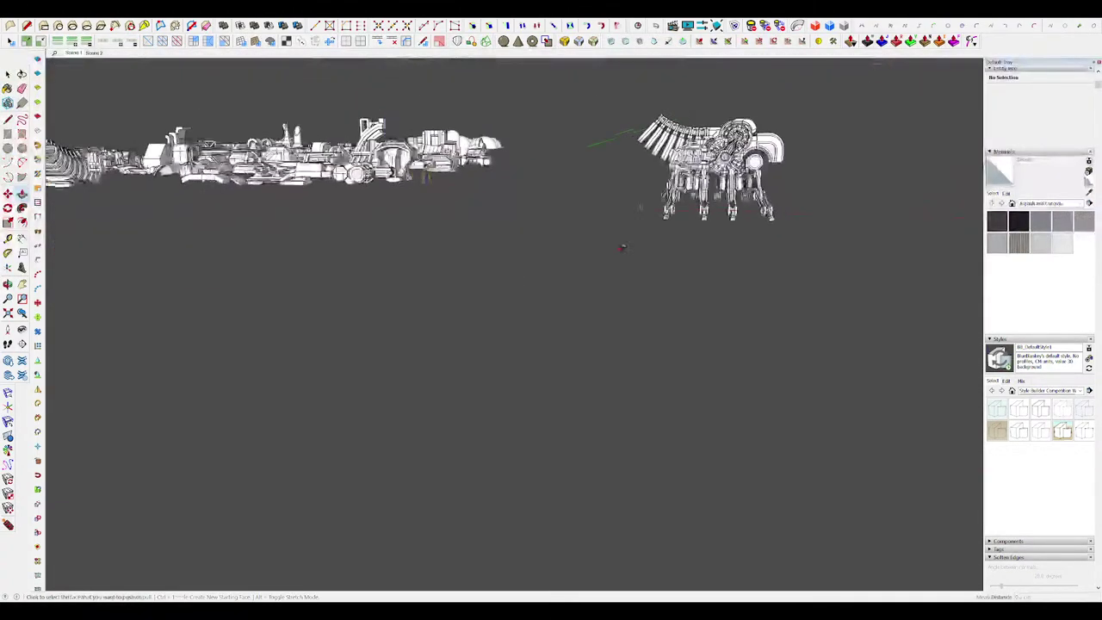
{"action": "key", "text": "c"}
{"action": "middle_click_drag", "start_coordinate": [623, 107], "coordinate": [560, 148]}
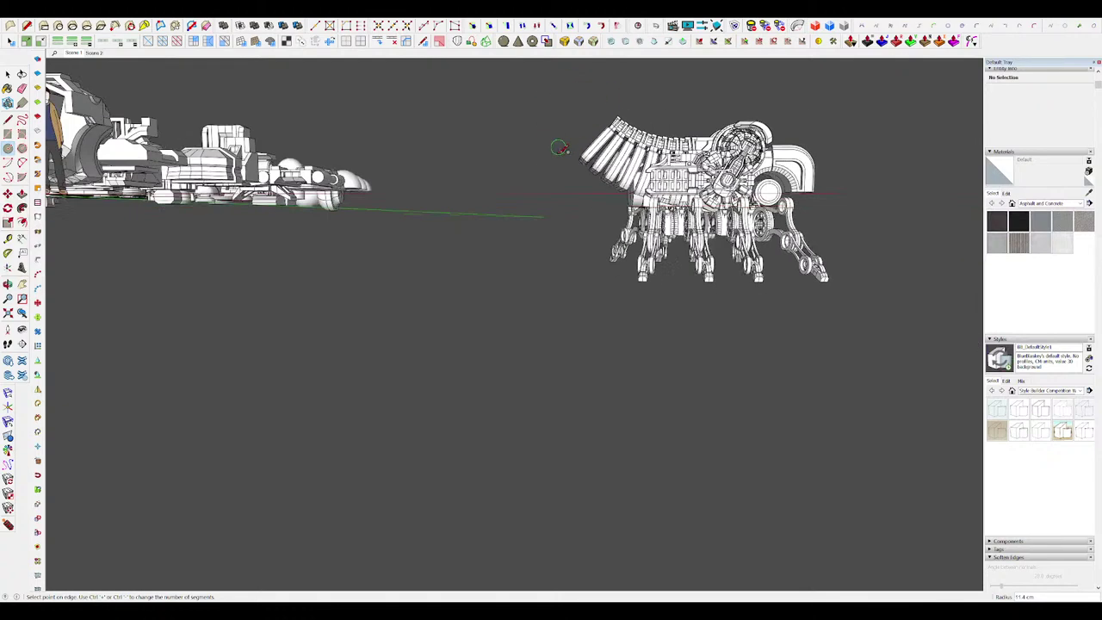
{"action": "left_click", "coordinate": [568, 94]}
{"action": "key", "text": "p"}
{"action": "middle_click_drag", "start_coordinate": [568, 94], "coordinate": [537, 222]}
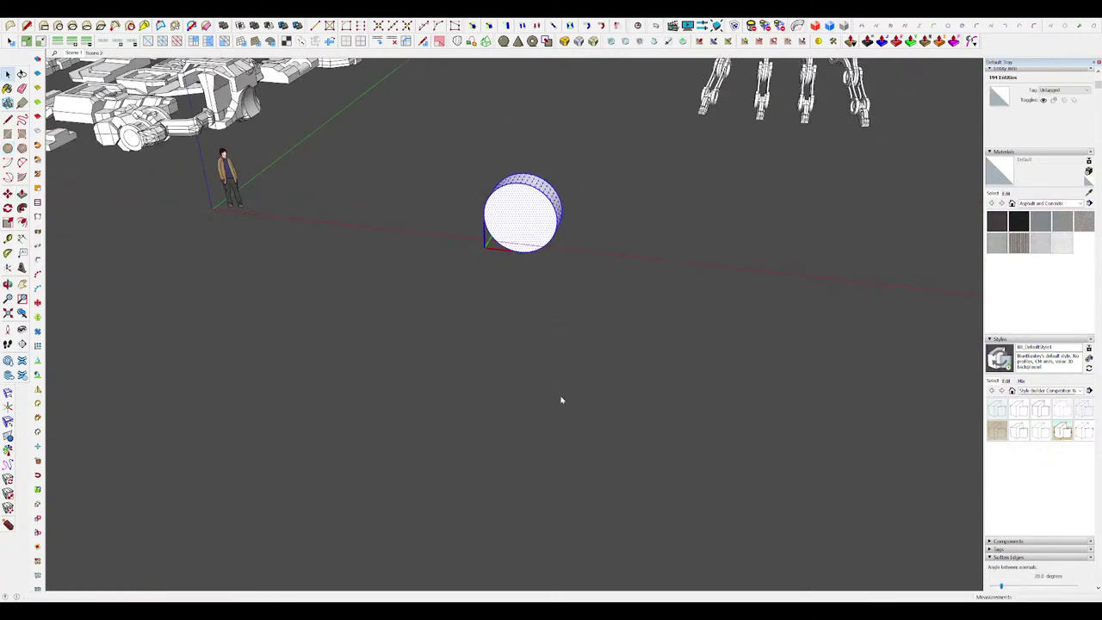
{"action": "middle_click_drag", "start_coordinate": [560, 391], "coordinate": [441, 411]}
{"action": "scroll", "coordinate": [436, 344], "scroll_direction": "down", "scroll_amount": 3}
{"action": "scroll", "coordinate": [436, 326], "scroll_direction": "up", "scroll_amount": 2}
Step: Pick up the cylinder with Move and carry it toward the spine
{"action": "key", "text": "m"}
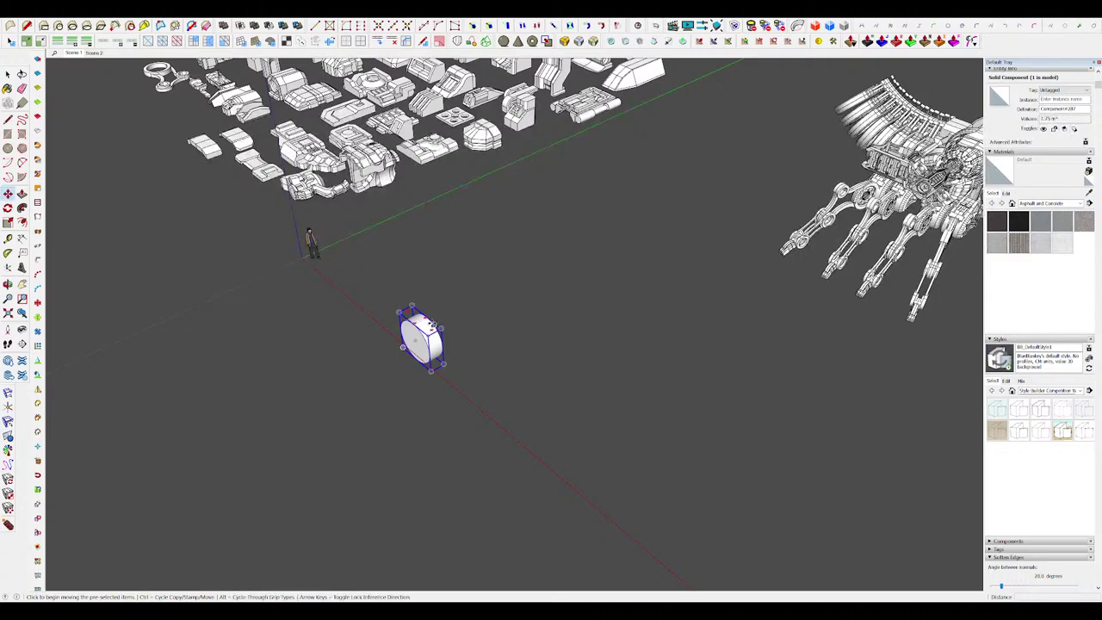
{"action": "left_click", "coordinate": [430, 325]}
{"action": "scroll", "coordinate": [431, 335], "scroll_direction": "down", "scroll_amount": 2}
{"action": "scroll", "coordinate": [516, 258], "scroll_direction": "up", "scroll_amount": 6}
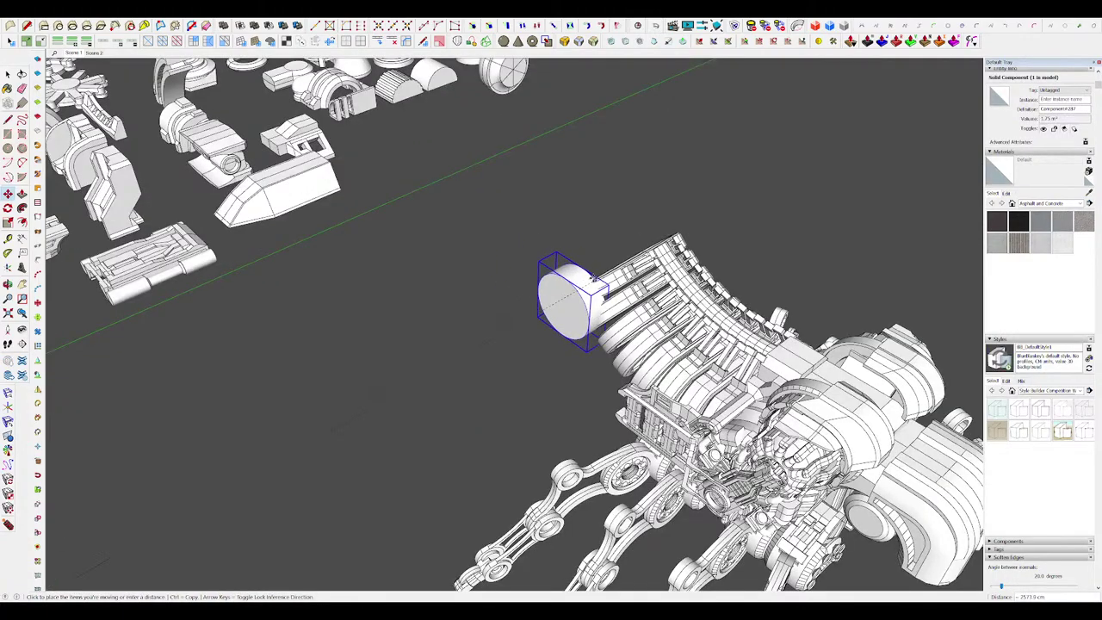
{"action": "scroll", "coordinate": [602, 284], "scroll_direction": "down", "scroll_amount": 2}
{"action": "scroll", "coordinate": [605, 276], "scroll_direction": "up", "scroll_amount": 4}
{"action": "scroll", "coordinate": [605, 275], "scroll_direction": "down", "scroll_amount": 4}
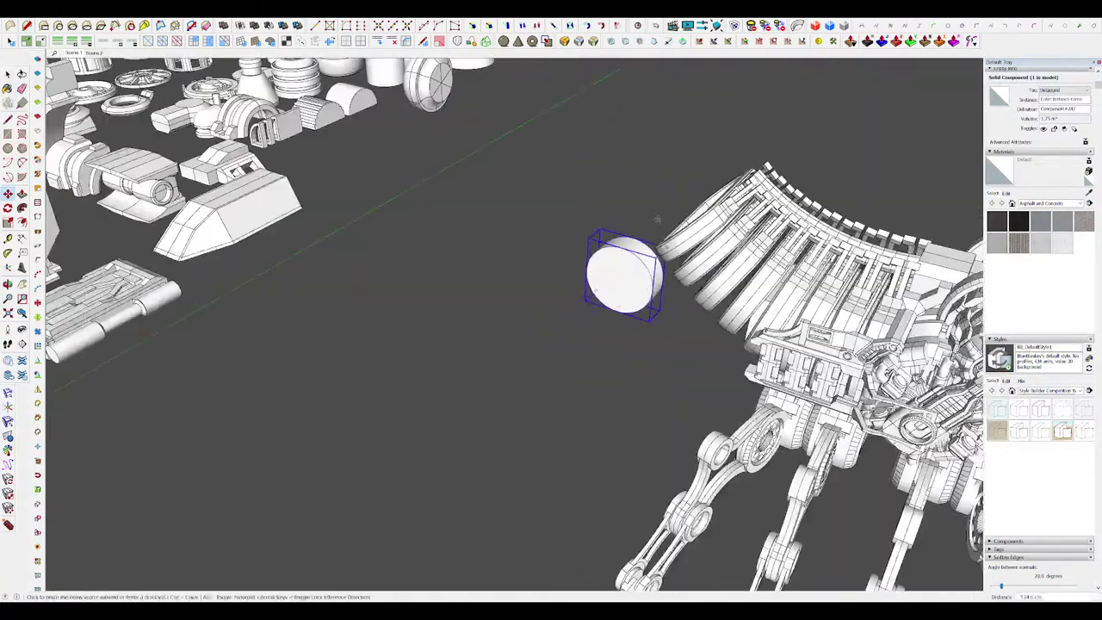
{"action": "scroll", "coordinate": [619, 276], "scroll_direction": "up", "scroll_amount": 2}
{"action": "left_click", "coordinate": [677, 179]}
{"action": "middle_click_drag", "start_coordinate": [677, 179], "coordinate": [540, 382]}
{"action": "scroll", "coordinate": [472, 275], "scroll_direction": "down", "scroll_amount": 3}
{"action": "scroll", "coordinate": [473, 275], "scroll_direction": "up", "scroll_amount": 3}
{"action": "left_click", "coordinate": [473, 274]}
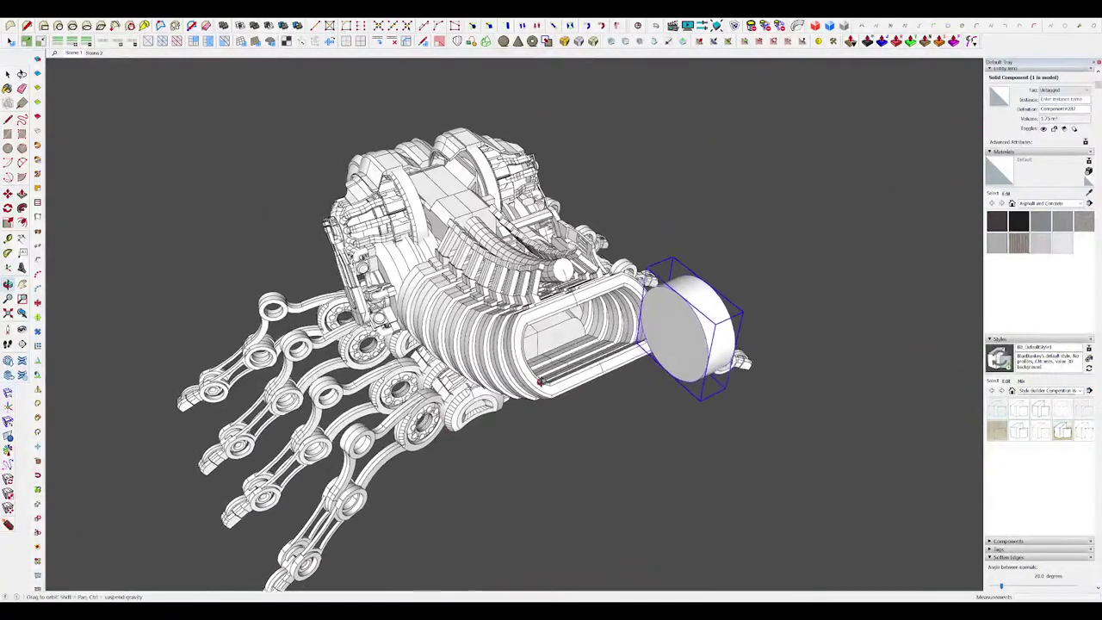
{"action": "scroll", "coordinate": [611, 344], "scroll_direction": "up", "scroll_amount": 3}
{"action": "middle_click_drag", "start_coordinate": [616, 344], "coordinate": [687, 442]}
{"action": "scroll", "coordinate": [704, 386], "scroll_direction": "down", "scroll_amount": 3}
{"action": "scroll", "coordinate": [706, 371], "scroll_direction": "up", "scroll_amount": 2}
Step: Lock the move to the green axis and slide the cylinder onto the spine tip
{"action": "key", "text": "Left"}
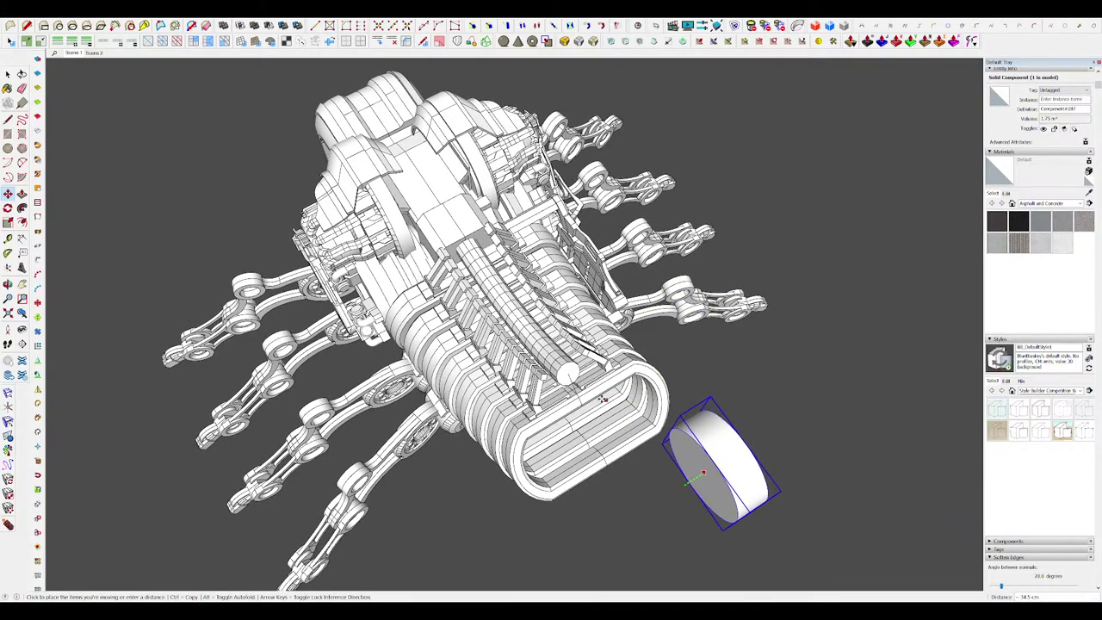
{"action": "middle_click_drag", "start_coordinate": [638, 384], "coordinate": [750, 192]}
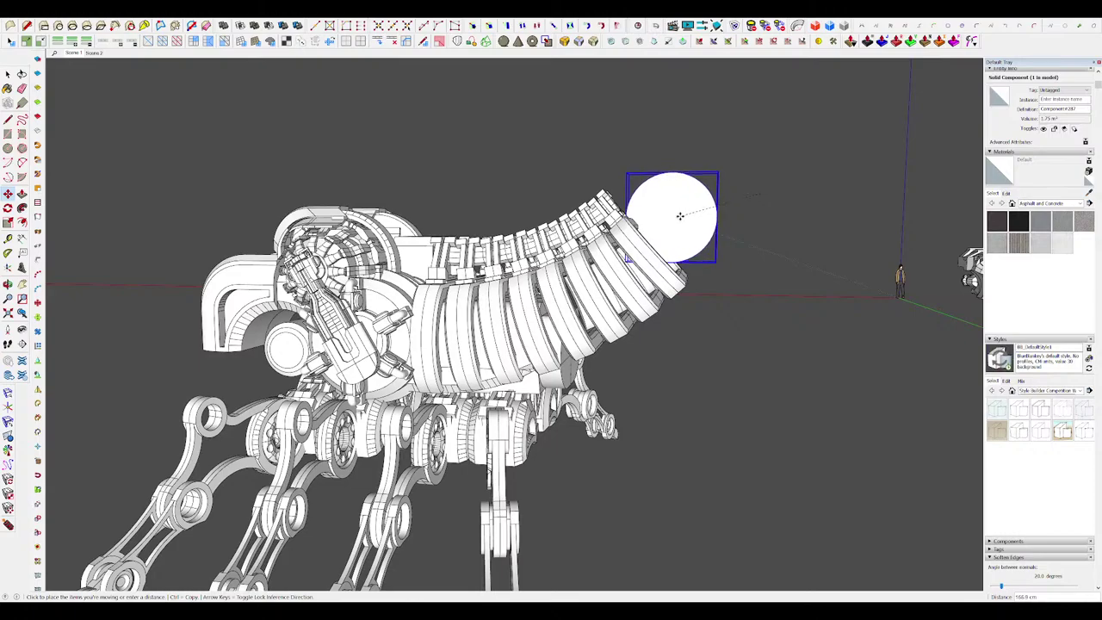
{"action": "middle_click_drag", "start_coordinate": [680, 215], "coordinate": [542, 315]}
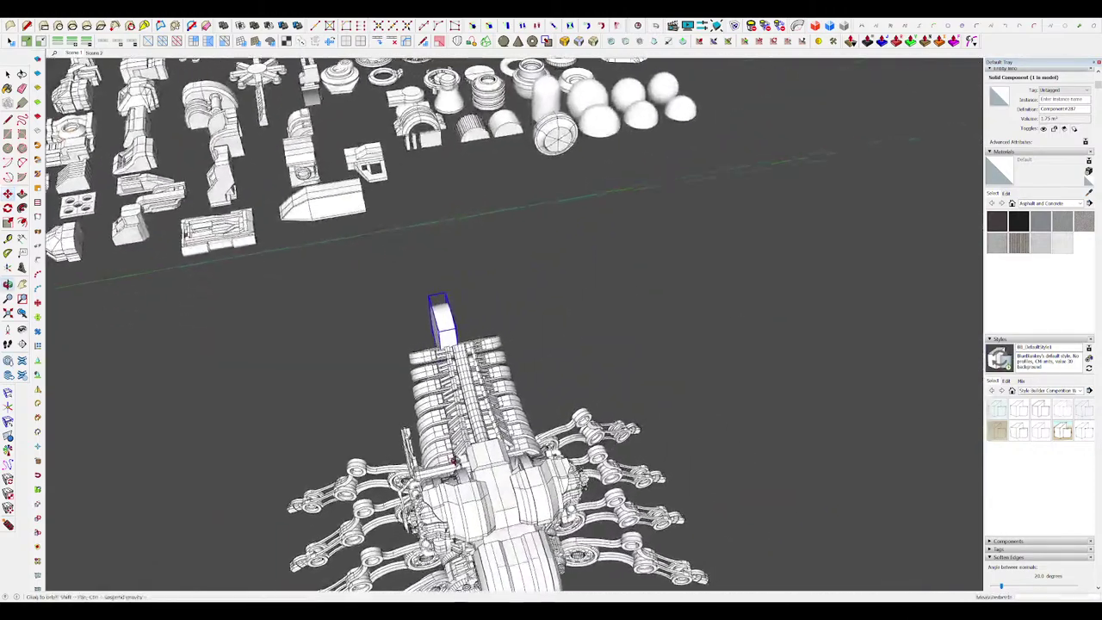
{"action": "scroll", "coordinate": [454, 462], "scroll_direction": "up", "scroll_amount": 5}
{"action": "middle_click_drag", "start_coordinate": [454, 460], "coordinate": [692, 403]}
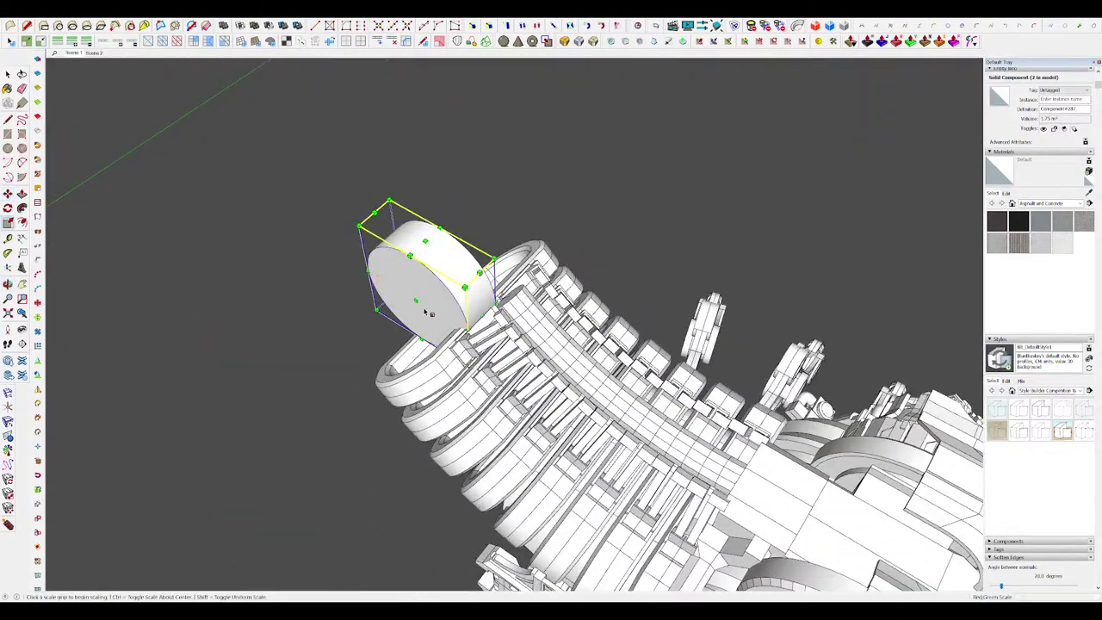
{"action": "middle_click_drag", "start_coordinate": [479, 256], "coordinate": [522, 282]}
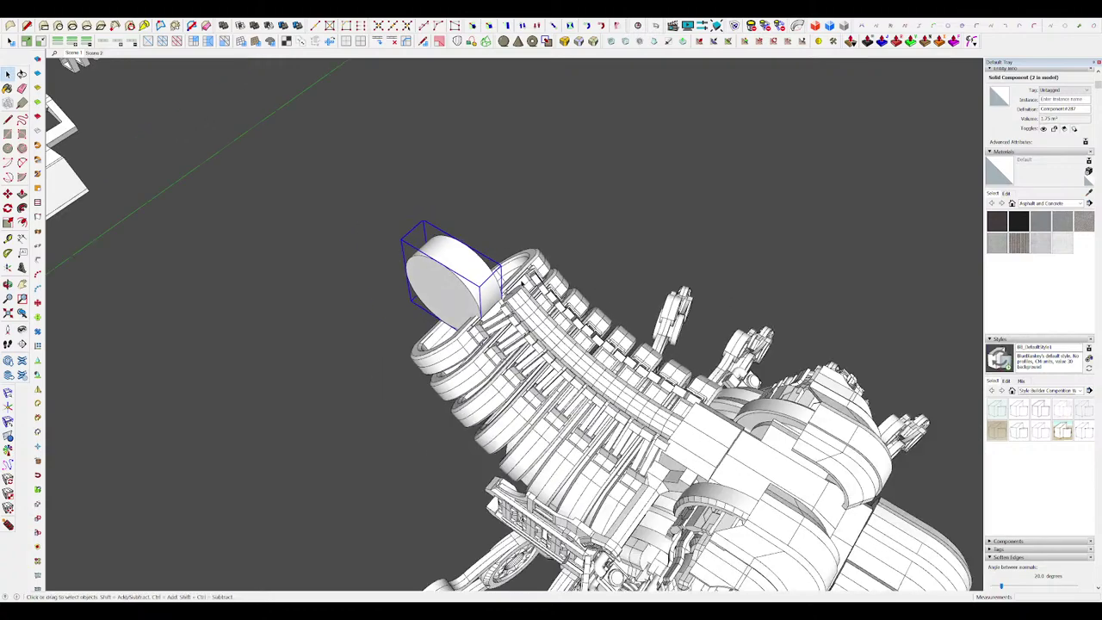
Step: Open the machine group for editing, then close it and clear the selection
{"action": "double_click", "coordinate": [497, 323]}
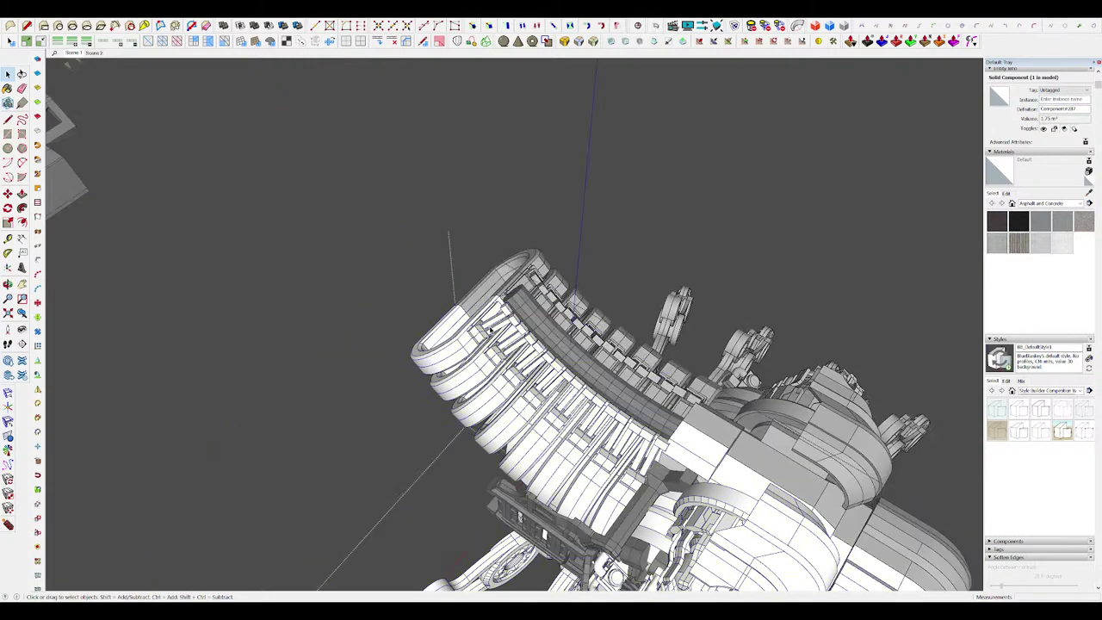
{"action": "scroll", "coordinate": [517, 305], "scroll_direction": "down", "scroll_amount": 6}
{"action": "middle_click_drag", "start_coordinate": [524, 305], "coordinate": [740, 275]}
{"action": "key", "text": "ctrl+shift+v"}
{"action": "left_click", "coordinate": [758, 276]}
{"action": "middle_click_drag", "start_coordinate": [749, 314], "coordinate": [751, 246]}
Step: Open the end cylinder for editing, push its round face, and isolate it from the model
{"action": "scroll", "coordinate": [525, 228], "scroll_direction": "up", "scroll_amount": 5}
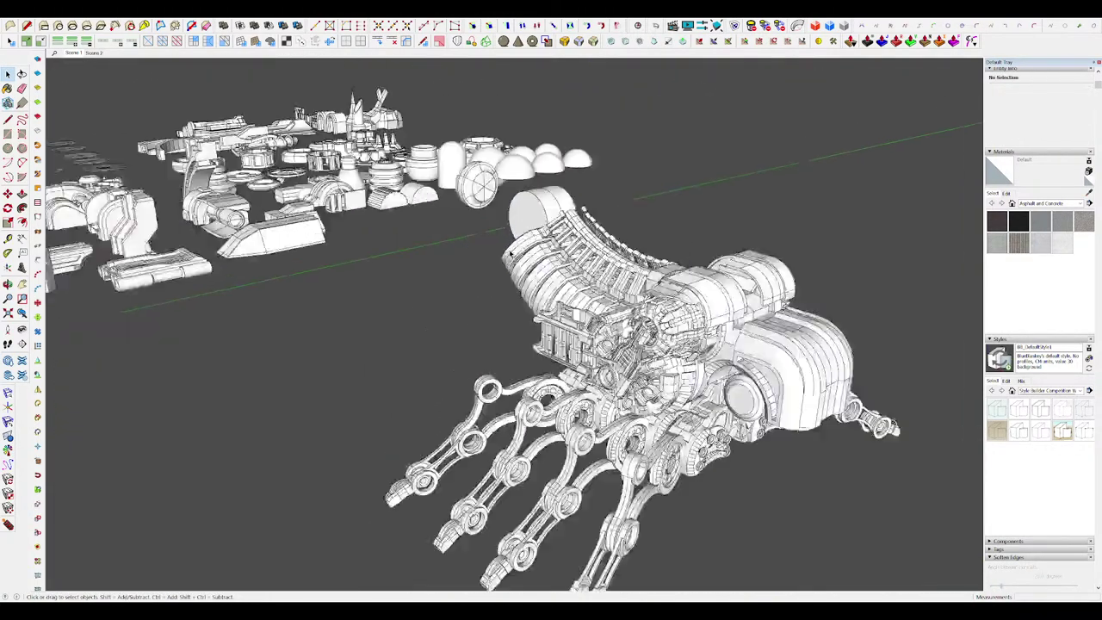
{"action": "middle_click_drag", "start_coordinate": [556, 305], "coordinate": [568, 331]}
{"action": "scroll", "coordinate": [579, 218], "scroll_direction": "up", "scroll_amount": 4}
{"action": "double_click", "coordinate": [577, 223]}
{"action": "double_click", "coordinate": [576, 222]}
{"action": "left_click", "coordinate": [576, 222]}
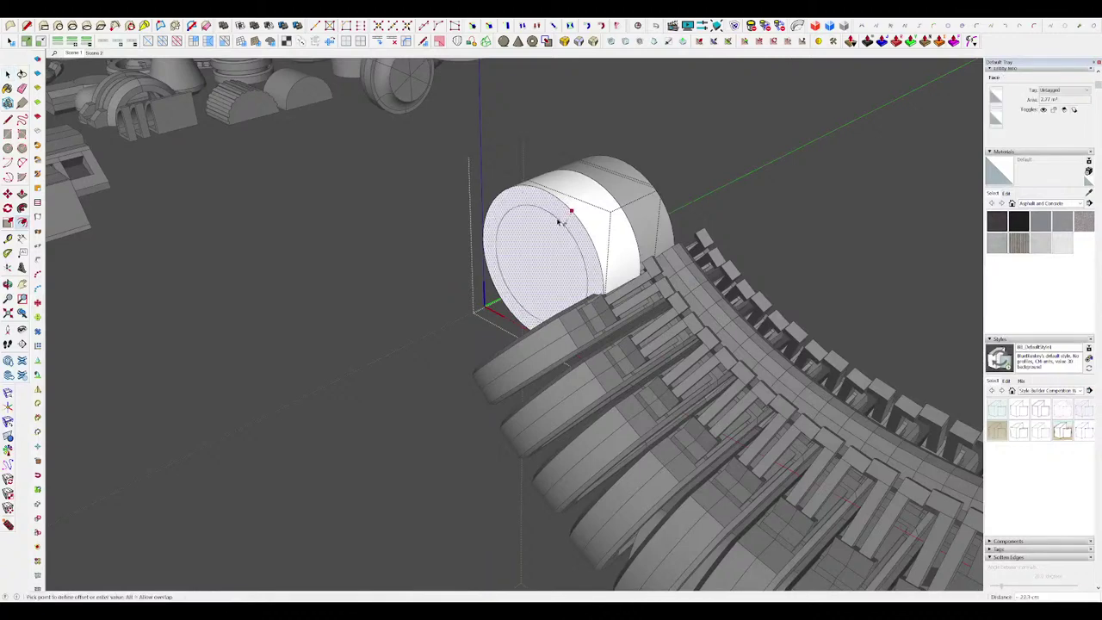
{"action": "left_click", "coordinate": [545, 277]}
{"action": "scroll", "coordinate": [598, 267], "scroll_direction": "down", "scroll_amount": 4}
{"action": "middle_click_drag", "start_coordinate": [545, 277], "coordinate": [542, 337]}
{"action": "key", "text": "alt+h"}
{"action": "scroll", "coordinate": [606, 253], "scroll_direction": "up", "scroll_amount": 4}
{"action": "key", "text": "space"}
{"action": "scroll", "coordinate": [618, 236], "scroll_direction": "up", "scroll_amount": 4}
{"action": "key", "text": "f"}
Step: Select the inner disc face, then unhide the rest of the model and clear the selection
{"action": "left_click", "coordinate": [571, 277]}
{"action": "key", "text": "m"}
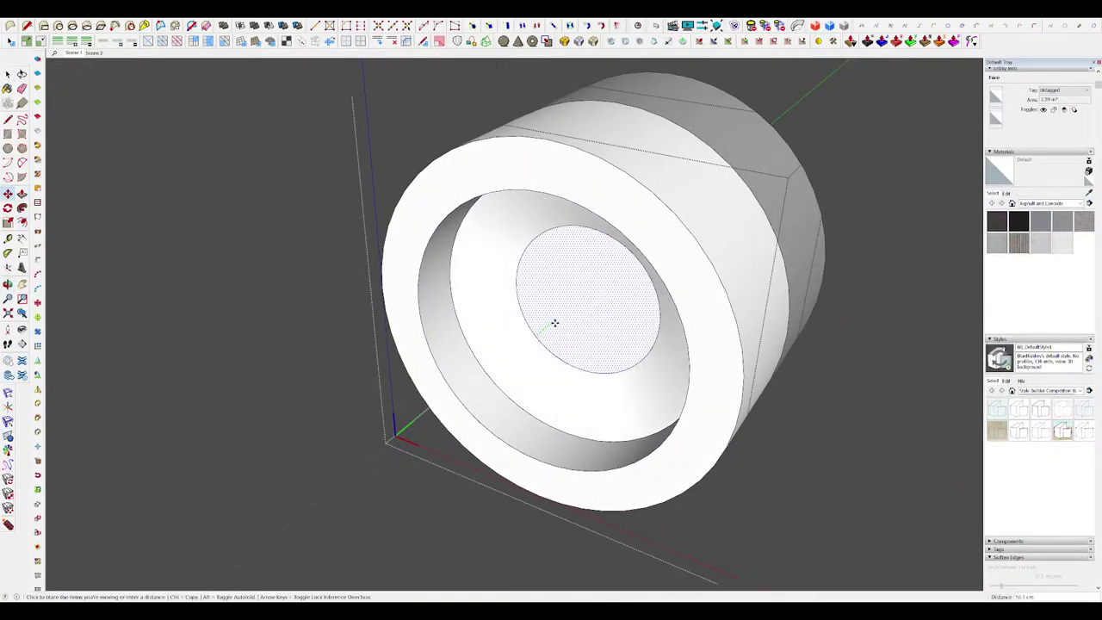
{"action": "key", "text": "space"}
{"action": "scroll", "coordinate": [550, 313], "scroll_direction": "down", "scroll_amount": 5}
{"action": "key", "text": "alt+h"}
{"action": "scroll", "coordinate": [691, 302], "scroll_direction": "down", "scroll_amount": 4}
{"action": "middle_click_drag", "start_coordinate": [691, 302], "coordinate": [779, 181]}
{"action": "left_click", "coordinate": [686, 248]}
{"action": "scroll", "coordinate": [473, 227], "scroll_direction": "up", "scroll_amount": 5}
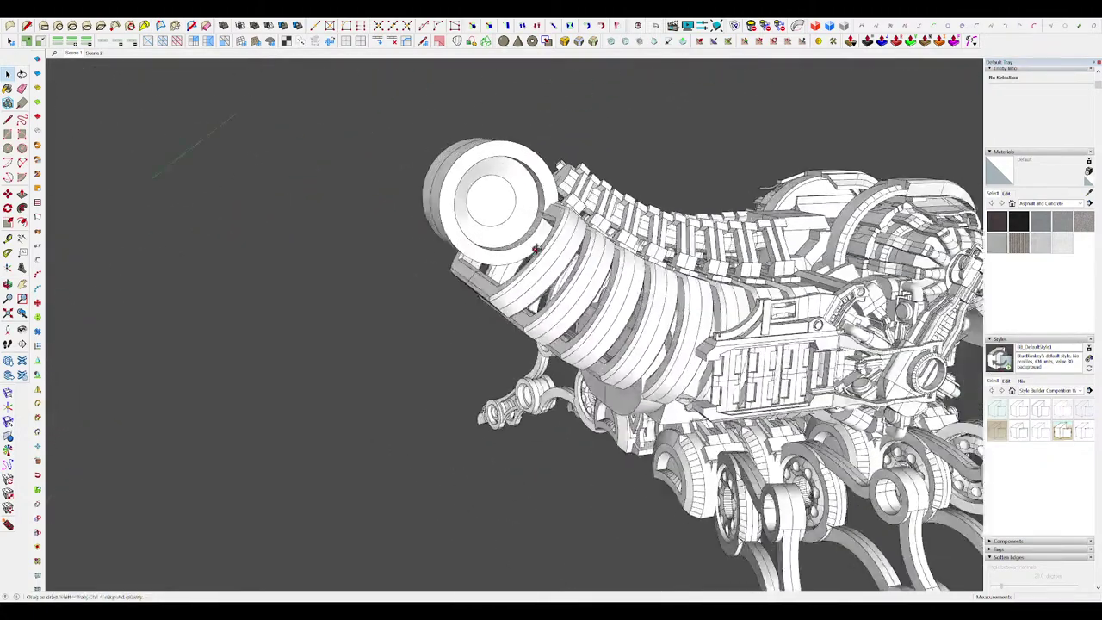
Step: Inside the ring component, draw a line across the rim and push the triangular face 32.1 cm
{"action": "double_click", "coordinate": [472, 231]}
{"action": "scroll", "coordinate": [473, 230], "scroll_direction": "up", "scroll_amount": 3}
{"action": "key", "text": "l"}
{"action": "left_click", "coordinate": [379, 204]}
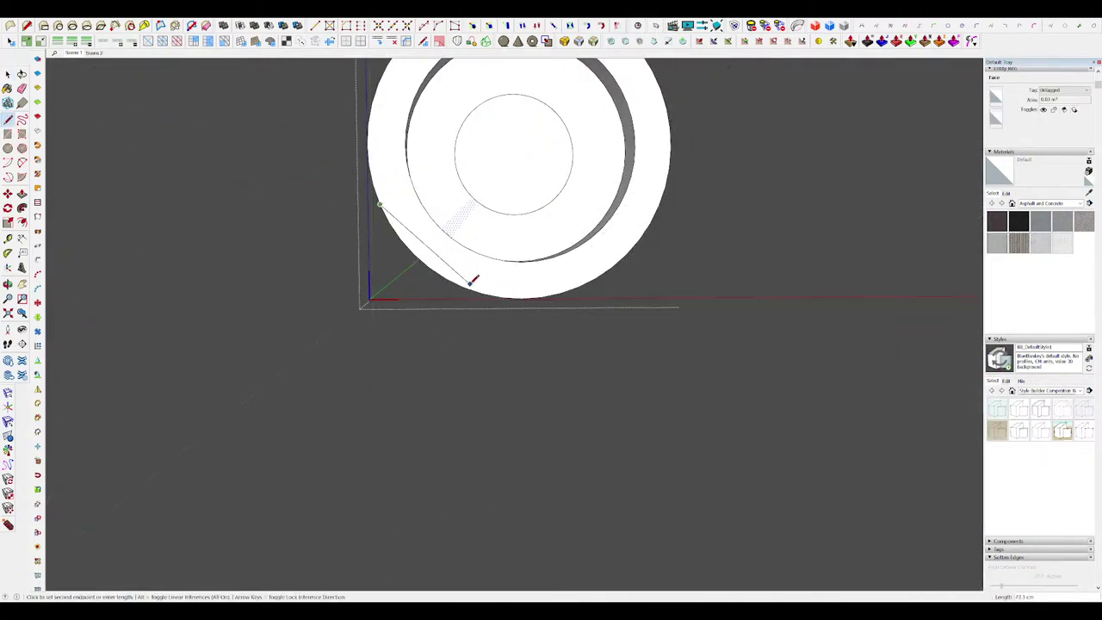
{"action": "left_click", "coordinate": [484, 292]}
{"action": "key", "text": "space"}
{"action": "mouse_move", "coordinate": [484, 290]}
{"action": "middle_mouse_down"}
{"action": "mouse_move", "coordinate": [447, 276]}
{"action": "mouse_move", "coordinate": [552, 232]}
{"action": "middle_mouse_up"}
{"action": "left_click", "coordinate": [435, 268]}
{"action": "left_click", "coordinate": [388, 262]}
{"action": "scroll", "coordinate": [522, 263], "scroll_direction": "down", "scroll_amount": 4}
{"action": "scroll", "coordinate": [429, 259], "scroll_direction": "up", "scroll_amount": 5}
Step: Extrude the inner notch face downward into a long rectangular tab
{"action": "left_click", "coordinate": [552, 232]}
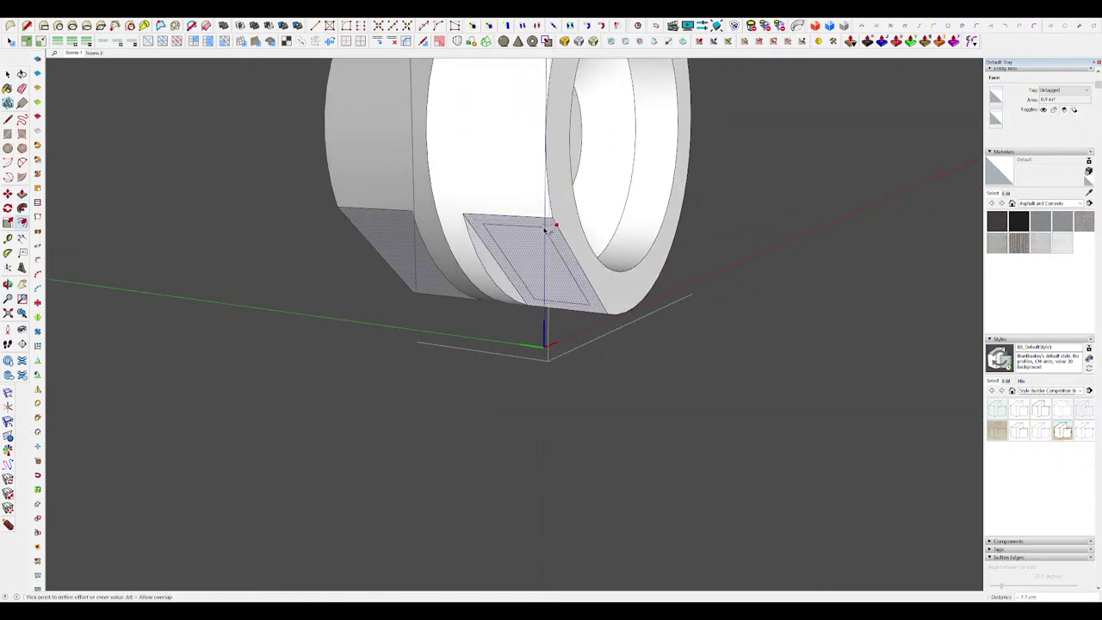
{"action": "left_click", "coordinate": [529, 262]}
{"action": "key", "text": "p"}
{"action": "left_click", "coordinate": [529, 265]}
{"action": "scroll", "coordinate": [545, 262], "scroll_direction": "down", "scroll_amount": 4}
{"action": "scroll", "coordinate": [542, 280], "scroll_direction": "up", "scroll_amount": 4}
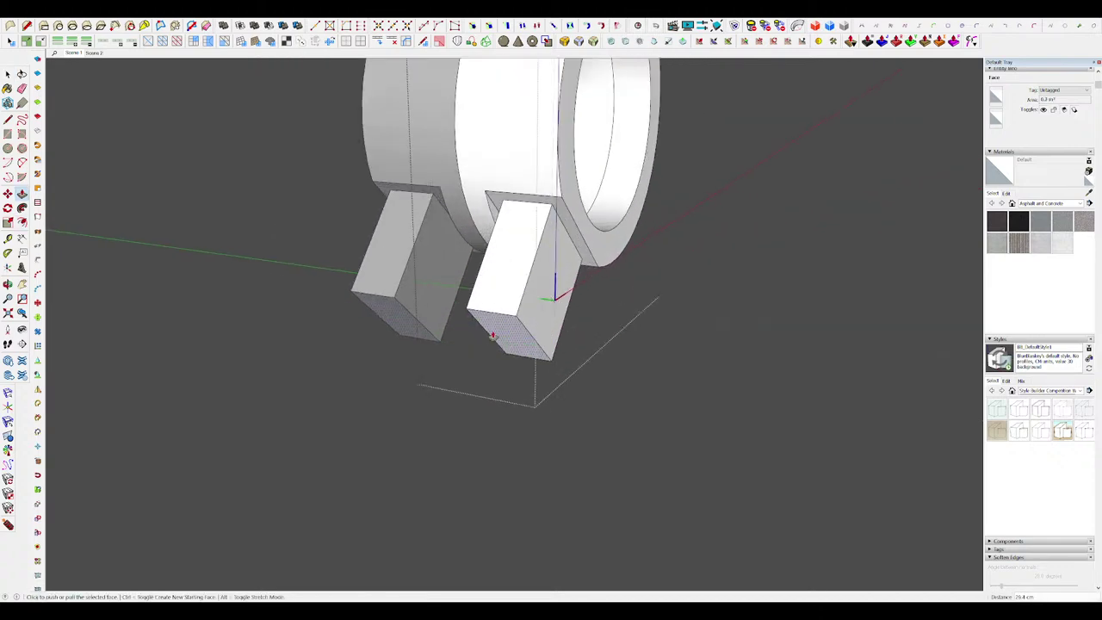
{"action": "middle_click_drag", "start_coordinate": [492, 334], "coordinate": [688, 258]}
Step: Toggle the rest of the model's visibility to check the ring and its tabs
{"action": "key", "text": "h"}
{"action": "scroll", "coordinate": [482, 297], "scroll_direction": "down", "scroll_amount": 4}
{"action": "scroll", "coordinate": [465, 263], "scroll_direction": "up", "scroll_amount": 4}
{"action": "key", "text": "h"}
{"action": "scroll", "coordinate": [589, 284], "scroll_direction": "down", "scroll_amount": 3}
{"action": "key", "text": "h"}
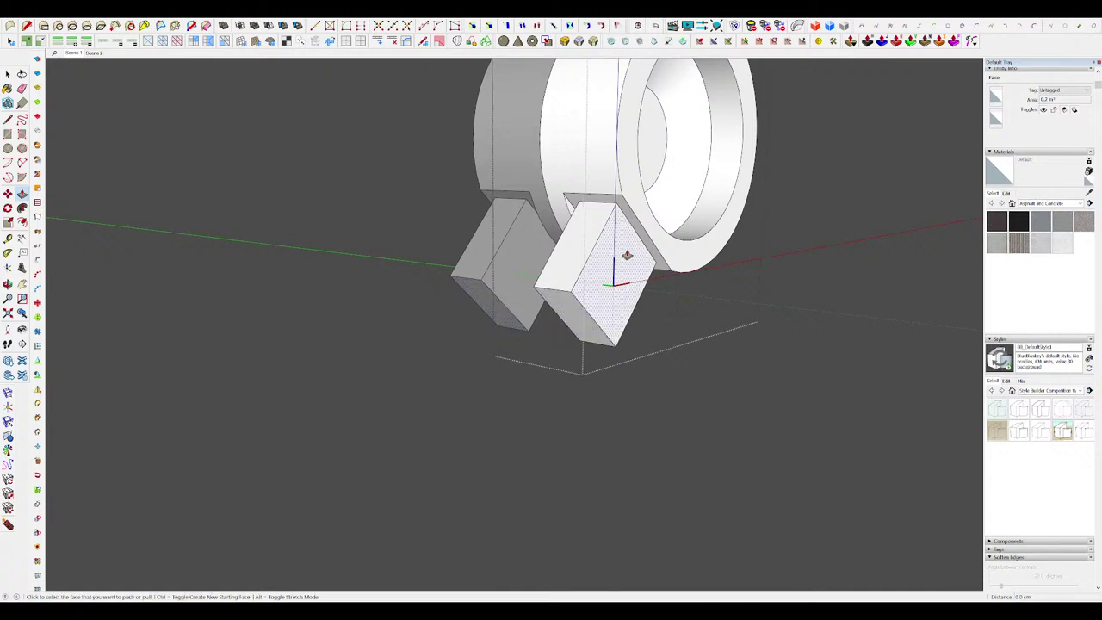
{"action": "middle_click_drag", "start_coordinate": [631, 254], "coordinate": [674, 316]}
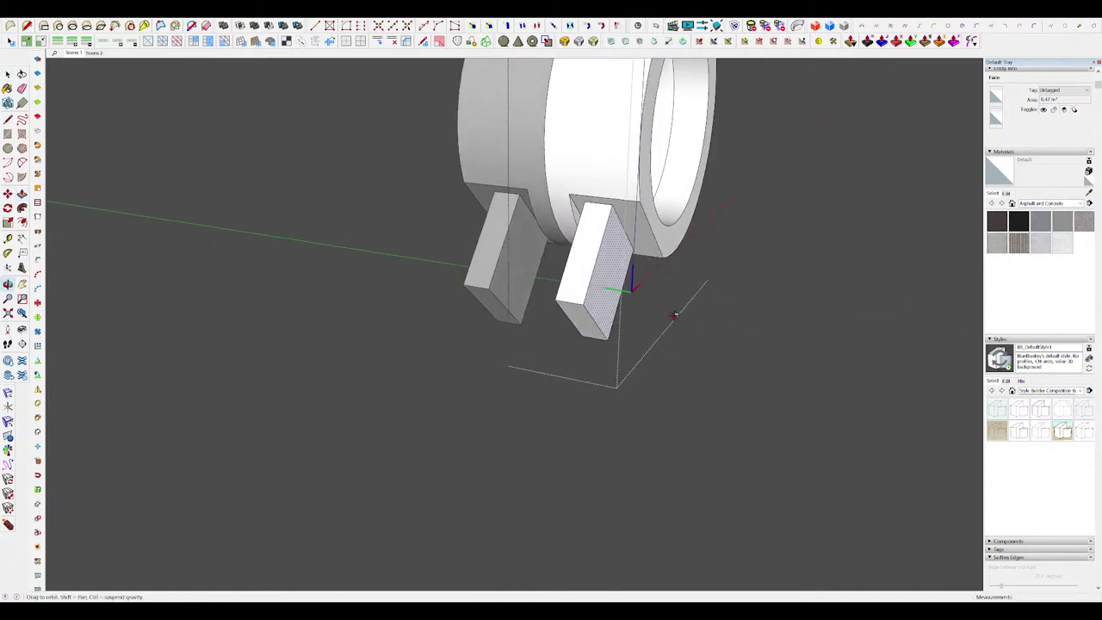
{"action": "scroll", "coordinate": [648, 245], "scroll_direction": "up", "scroll_amount": 2}
{"action": "key", "text": "space"}
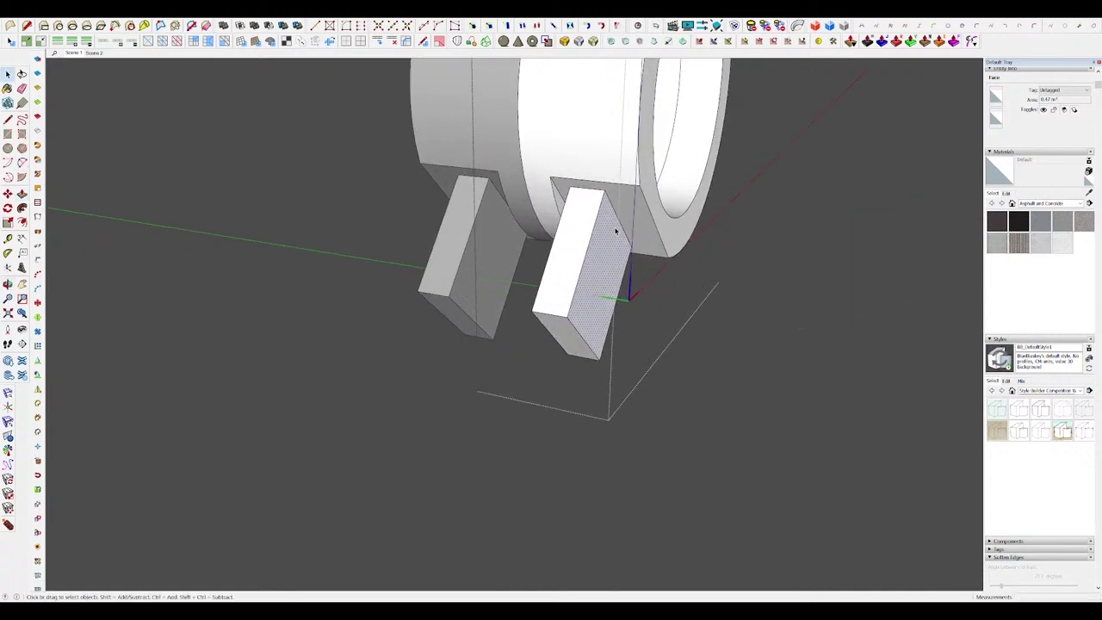
{"action": "middle_click_drag", "start_coordinate": [615, 230], "coordinate": [650, 250]}
Step: Start an arc on one of the tab faces
{"action": "key", "text": "a"}
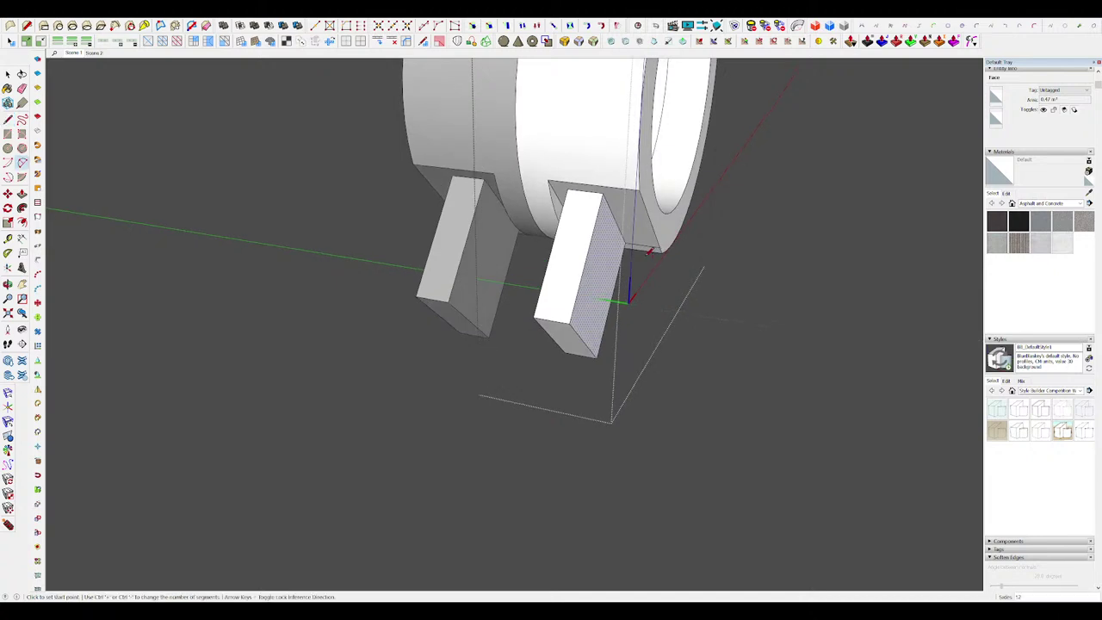
{"action": "left_click", "coordinate": [602, 328]}
{"action": "scroll", "coordinate": [619, 270], "scroll_direction": "up", "scroll_amount": 2}
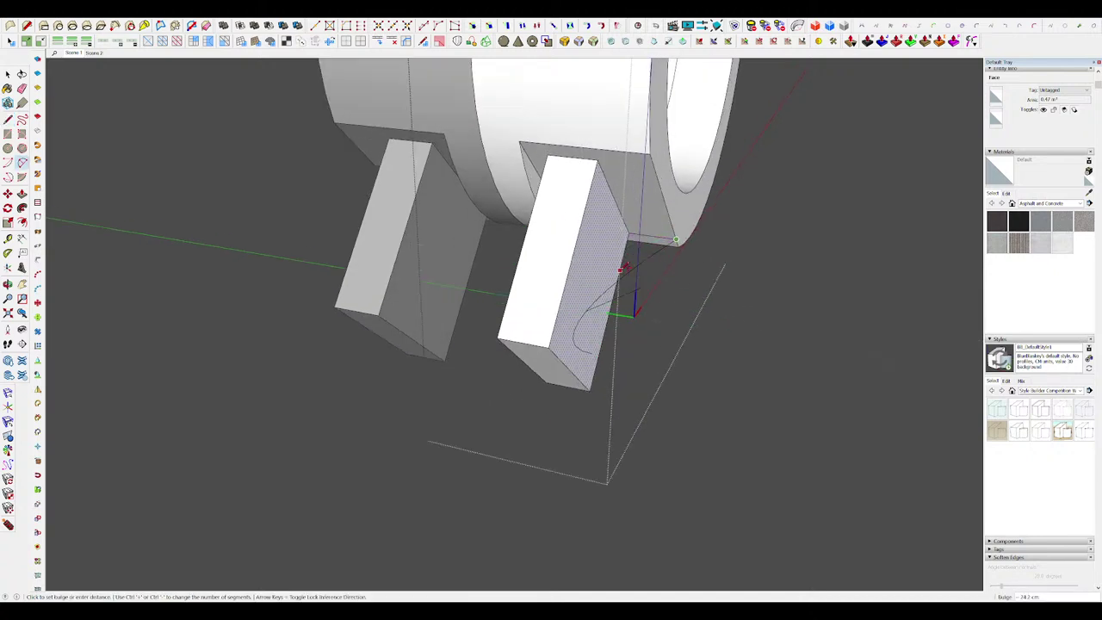
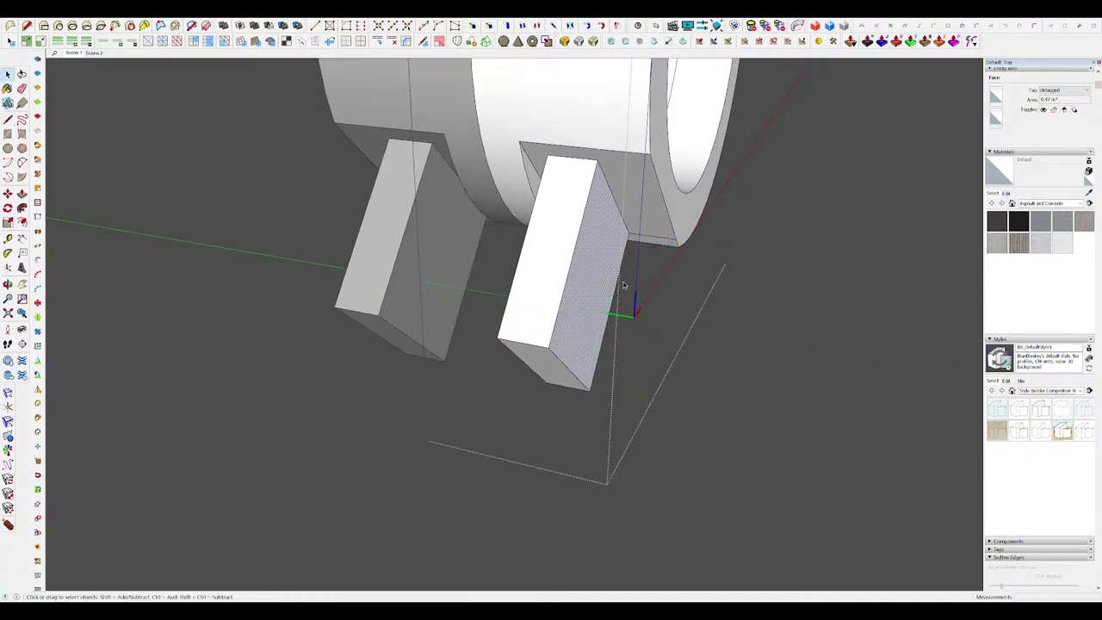
Step: Carve curved concave cut-outs into the two blocks beneath the ring using arcs and Push/Pull
{"action": "middle_click_drag", "start_coordinate": [623, 285], "coordinate": [666, 273]}
{"action": "key", "text": "a"}
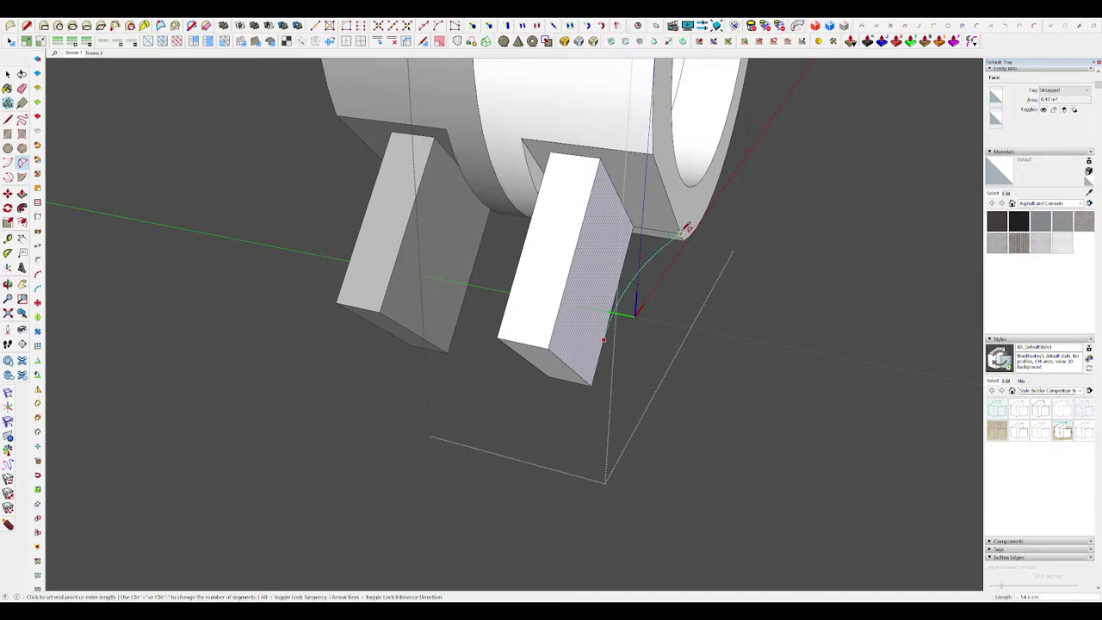
{"action": "middle_click_drag", "start_coordinate": [686, 228], "coordinate": [657, 254]}
{"action": "key", "text": "p"}
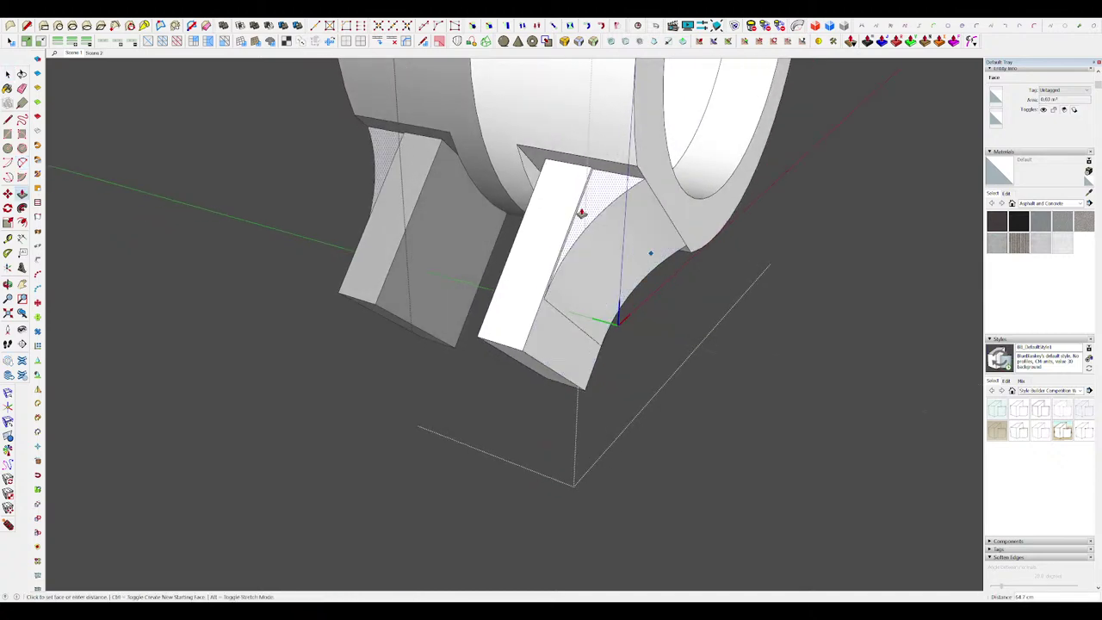
{"action": "left_click", "coordinate": [580, 206]}
{"action": "scroll", "coordinate": [589, 215], "scroll_direction": "down", "scroll_amount": 1}
{"action": "mouse_move", "coordinate": [587, 217]}
{"action": "middle_mouse_down"}
{"action": "mouse_move", "coordinate": [634, 261]}
{"action": "mouse_move", "coordinate": [642, 160]}
{"action": "mouse_move", "coordinate": [583, 139]}
{"action": "mouse_move", "coordinate": [370, 350]}
{"action": "middle_mouse_up"}
{"action": "scroll", "coordinate": [613, 190], "scroll_direction": "up", "scroll_amount": 1}
{"action": "key", "text": "ctrl"}
{"action": "scroll", "coordinate": [611, 191], "scroll_direction": "down", "scroll_amount": 3}
{"action": "scroll", "coordinate": [583, 139], "scroll_direction": "up", "scroll_amount": 3}
{"action": "scroll", "coordinate": [450, 269], "scroll_direction": "up", "scroll_amount": 3}
Step: Draw new edges on the block face and pull out a bar along the ring joint
{"action": "key", "text": "l"}
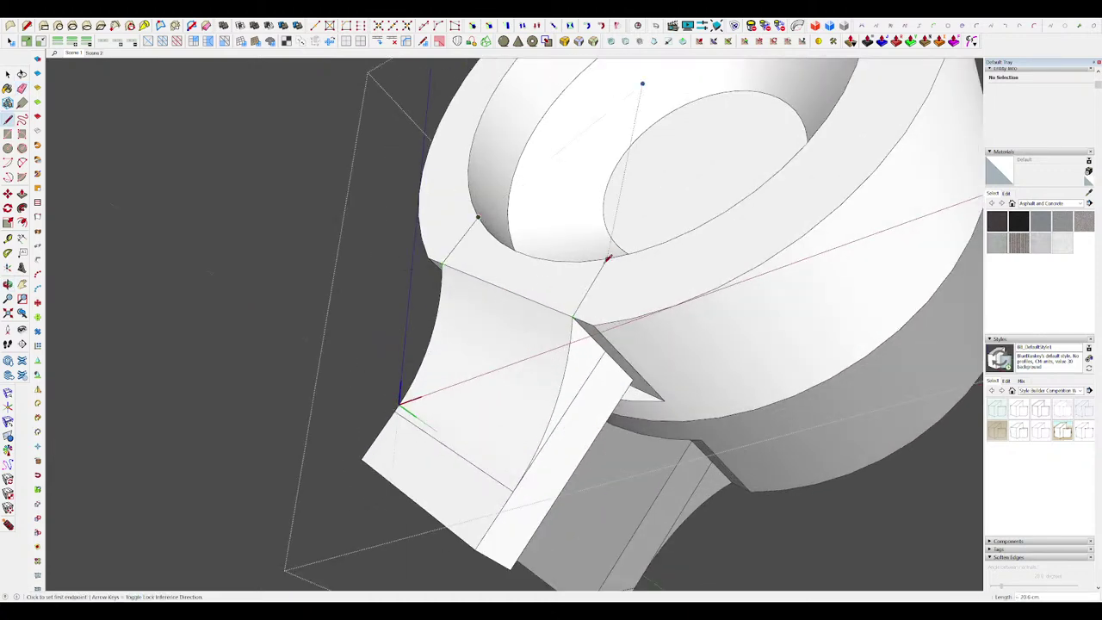
{"action": "middle_click_drag", "start_coordinate": [607, 258], "coordinate": [602, 252]}
{"action": "key", "text": "p"}
{"action": "left_click", "coordinate": [533, 286]}
{"action": "left_click", "coordinate": [531, 280]}
{"action": "scroll", "coordinate": [713, 322], "scroll_direction": "down", "scroll_amount": 4}
{"action": "scroll", "coordinate": [637, 301], "scroll_direction": "up", "scroll_amount": 3}
{"action": "middle_click_drag", "start_coordinate": [637, 300], "coordinate": [583, 270]}
{"action": "key", "text": "m"}
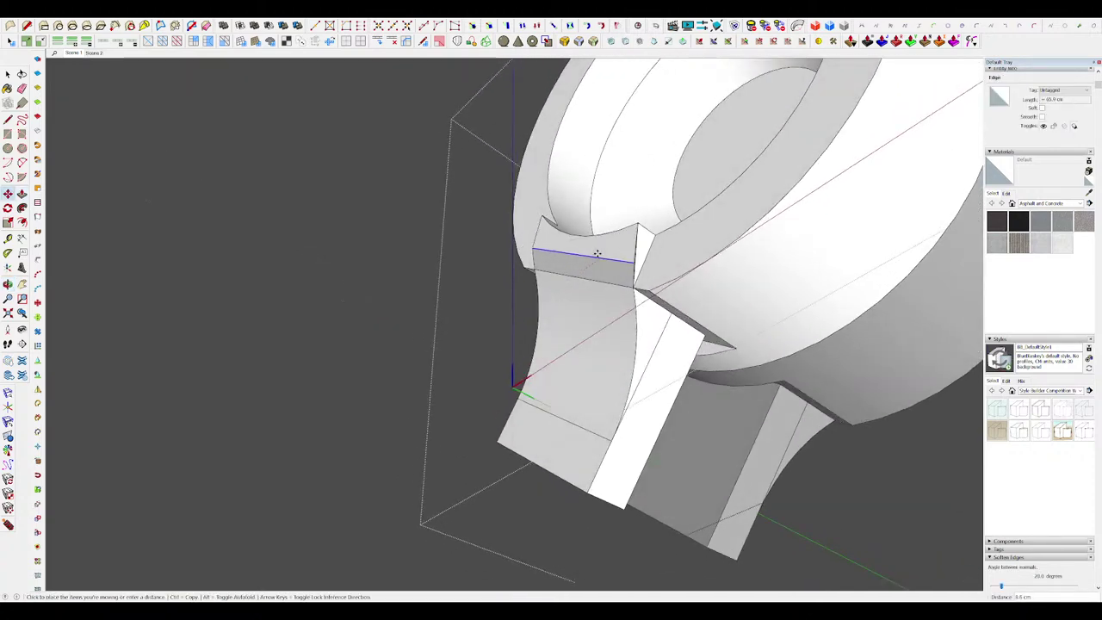
{"action": "scroll", "coordinate": [597, 253], "scroll_direction": "down", "scroll_amount": 3}
{"action": "scroll", "coordinate": [607, 267], "scroll_direction": "up", "scroll_amount": 3}
{"action": "key", "text": "space"}
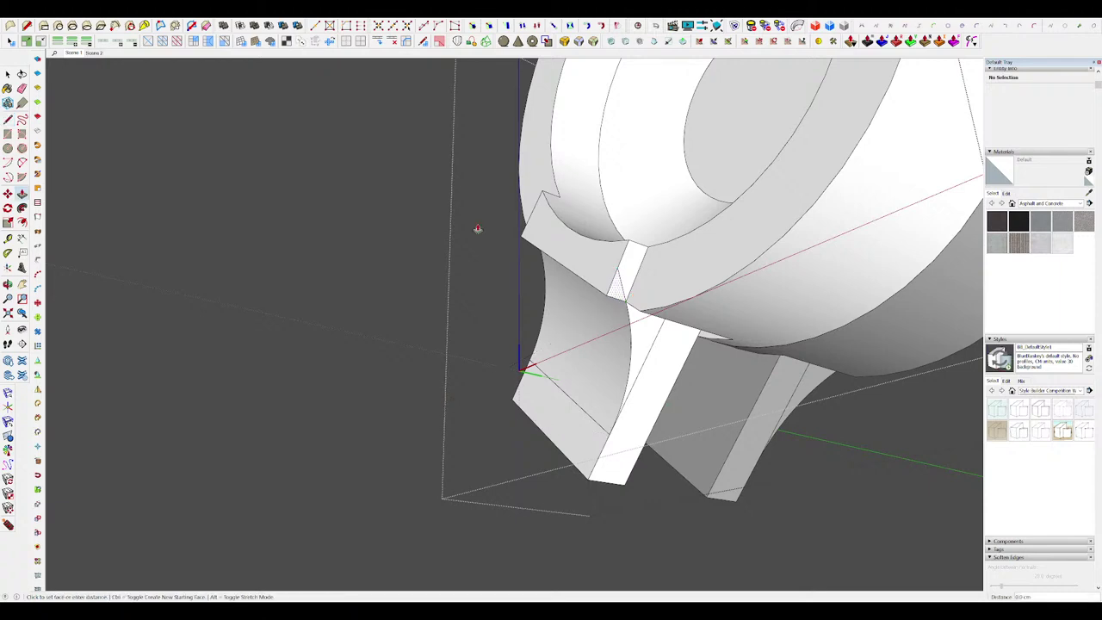
{"action": "scroll", "coordinate": [614, 295], "scroll_direction": "up", "scroll_amount": 4}
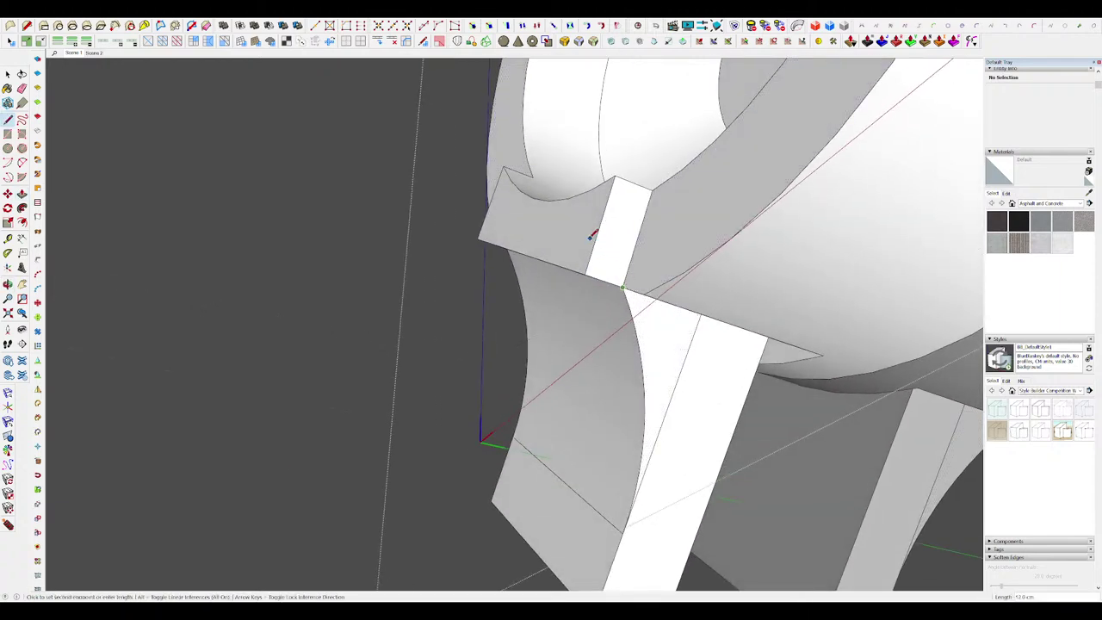
Step: Chamfer the bar's front top edge with Bevel
{"action": "middle_click_drag", "start_coordinate": [460, 229], "coordinate": [804, 244]}
{"action": "key", "text": "Escape"}
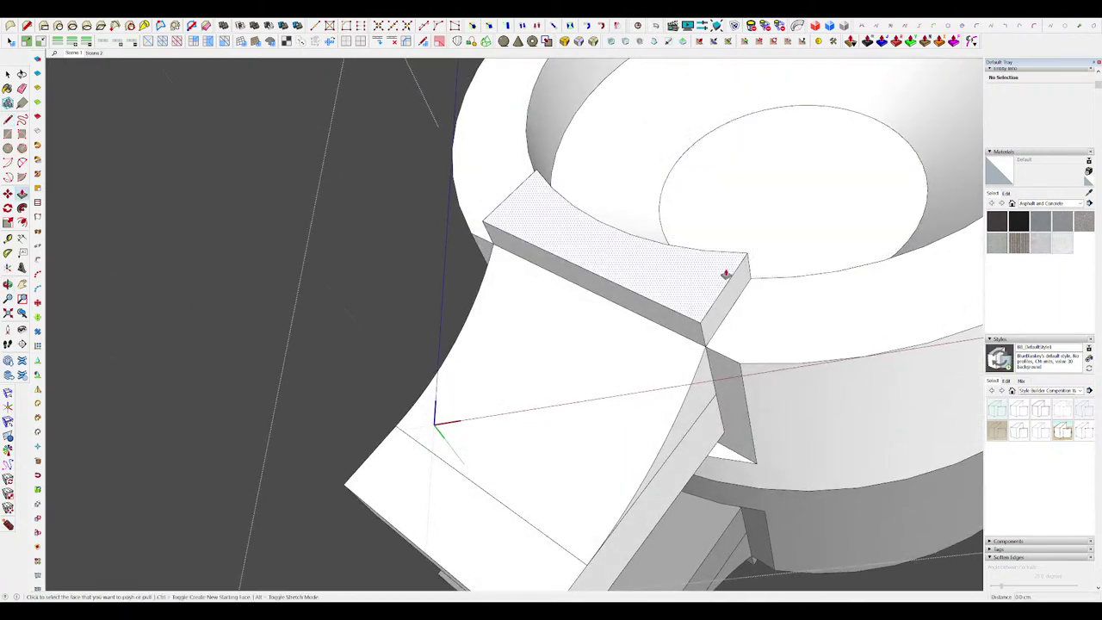
{"action": "key", "text": "space"}
{"action": "left_click", "coordinate": [638, 293]}
{"action": "left_click", "coordinate": [638, 295]}
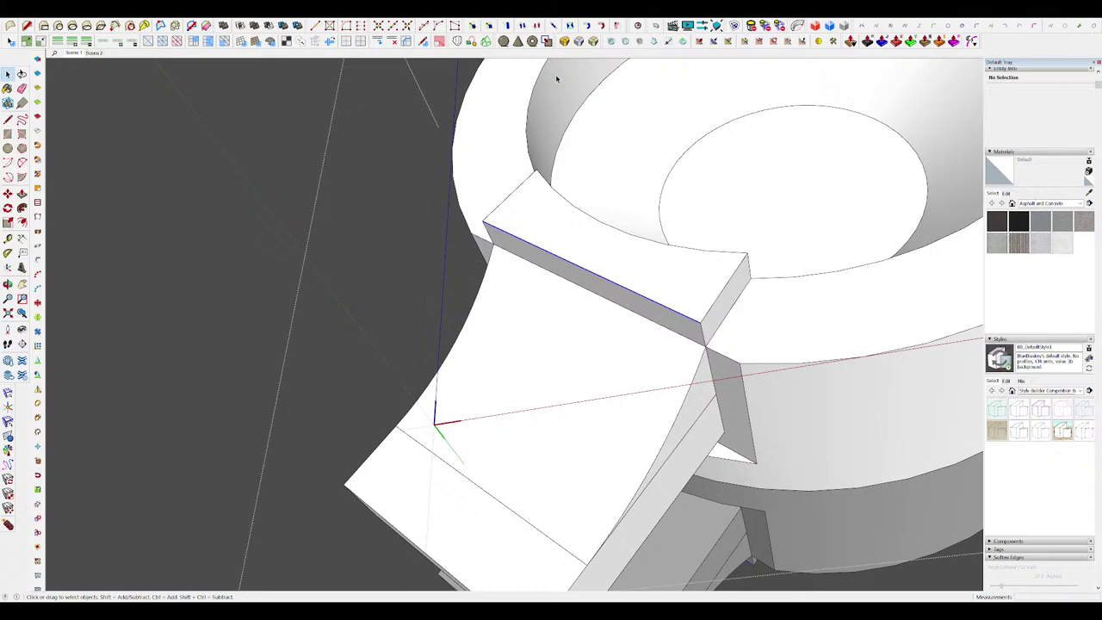
{"action": "left_click", "coordinate": [594, 43]}
{"action": "key", "text": "Return"}
Step: Check the chamfer, then leave the ring group to view the whole model
{"action": "middle_click_drag", "start_coordinate": [612, 280], "coordinate": [650, 237]}
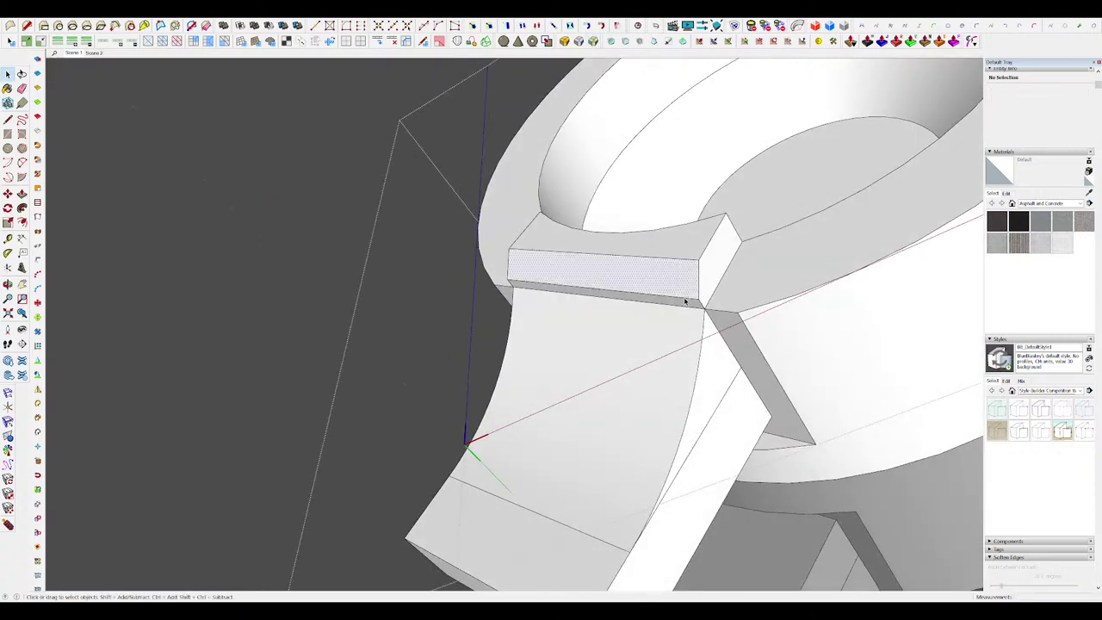
{"action": "key", "text": "space"}
{"action": "scroll", "coordinate": [692, 298], "scroll_direction": "down", "scroll_amount": 4}
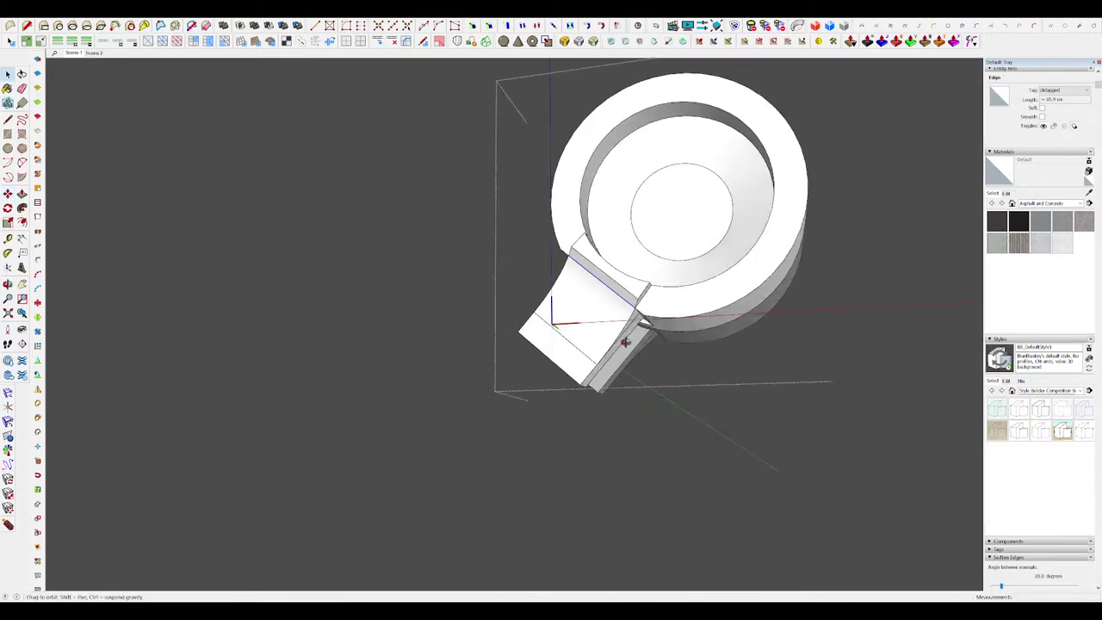
{"action": "middle_click_drag", "start_coordinate": [692, 299], "coordinate": [600, 268]}
{"action": "key", "text": "h"}
{"action": "scroll", "coordinate": [594, 261], "scroll_direction": "down", "scroll_amount": 5}
{"action": "left_click", "coordinate": [657, 365]}
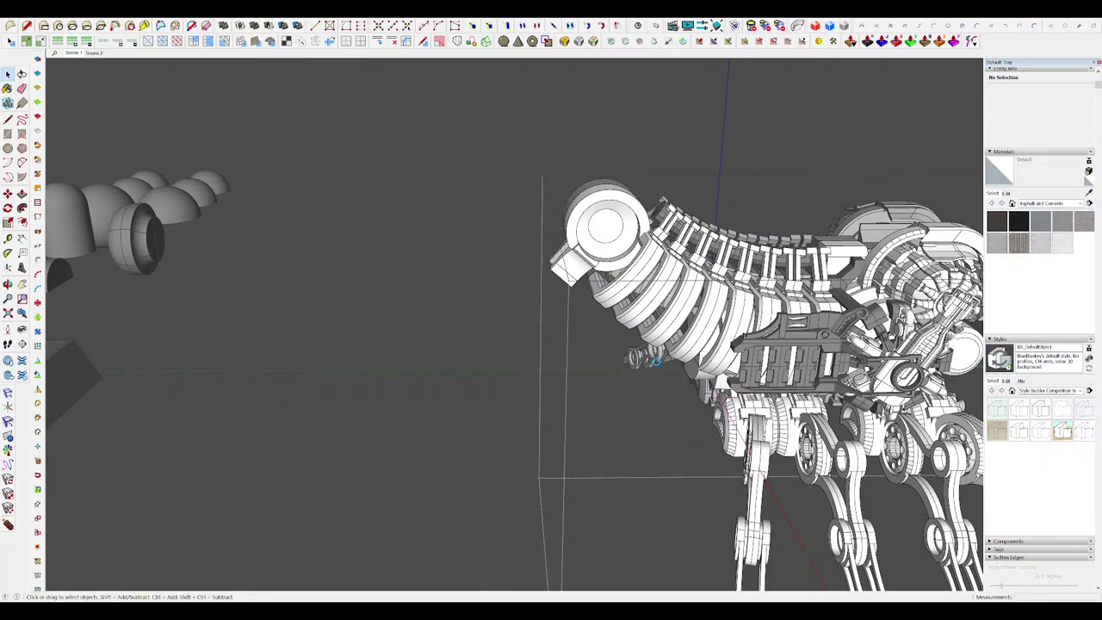
Step: Pull the curved claw block faces outward to lengthen the claws
{"action": "middle_click_drag", "start_coordinate": [656, 361], "coordinate": [742, 378]}
{"action": "scroll", "coordinate": [557, 250], "scroll_direction": "up", "scroll_amount": 5}
{"action": "middle_click_drag", "start_coordinate": [620, 294], "coordinate": [589, 284]}
{"action": "left_click", "coordinate": [637, 305]}
{"action": "scroll", "coordinate": [637, 306], "scroll_direction": "up", "scroll_amount": 3}
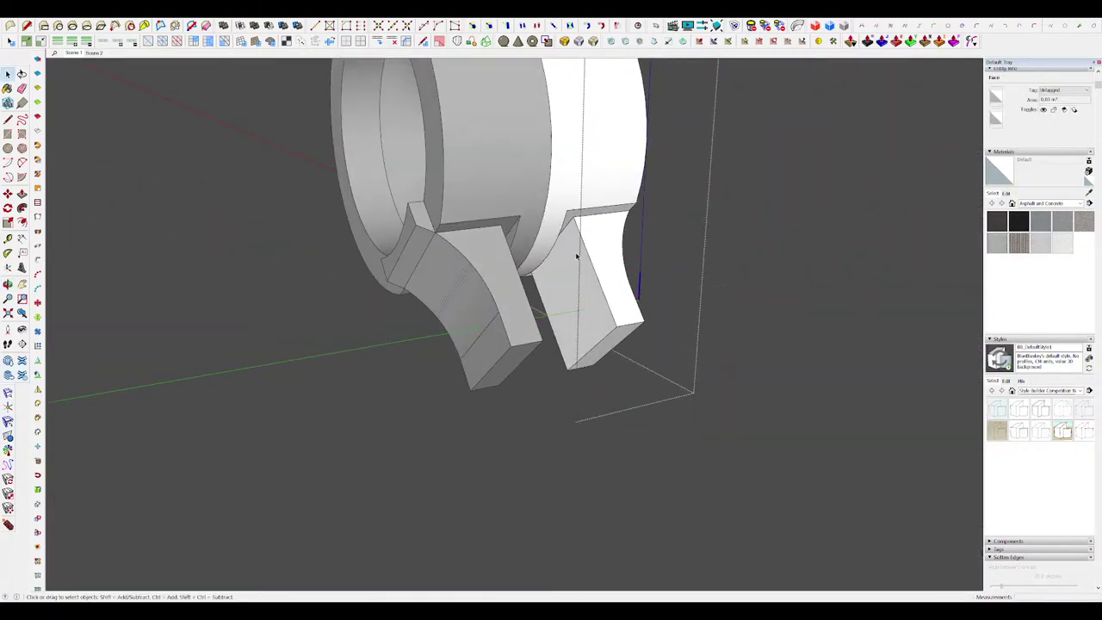
{"action": "left_click", "coordinate": [544, 215]}
{"action": "middle_click_drag", "start_coordinate": [544, 221], "coordinate": [309, 280]}
{"action": "scroll", "coordinate": [538, 316], "scroll_direction": "down", "scroll_amount": 4}
{"action": "key", "text": "space"}
{"action": "key", "text": "h"}
{"action": "scroll", "coordinate": [536, 322], "scroll_direction": "up", "scroll_amount": 4}
{"action": "left_click", "coordinate": [545, 312]}
Step: Close the edited group and orbit around the hand, clearing the selection
{"action": "middle_click_drag", "start_coordinate": [545, 313], "coordinate": [474, 329]}
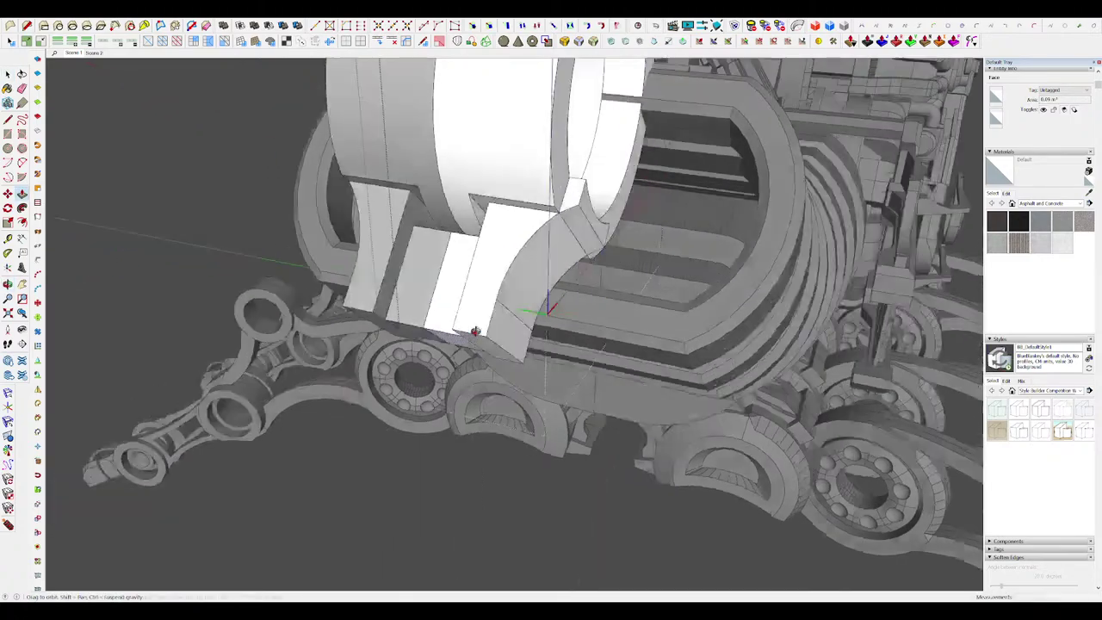
{"action": "key", "text": "space"}
{"action": "scroll", "coordinate": [474, 330], "scroll_direction": "down", "scroll_amount": 6}
{"action": "key", "text": "Escape"}
{"action": "middle_click_drag", "start_coordinate": [861, 353], "coordinate": [800, 383]}
{"action": "left_click", "coordinate": [809, 404]}
{"action": "middle_click_drag", "start_coordinate": [929, 362], "coordinate": [800, 344]}
{"action": "left_click", "coordinate": [774, 232]}
{"action": "scroll", "coordinate": [620, 267], "scroll_direction": "up", "scroll_amount": 6}
{"action": "scroll", "coordinate": [620, 268], "scroll_direction": "up", "scroll_amount": 4}
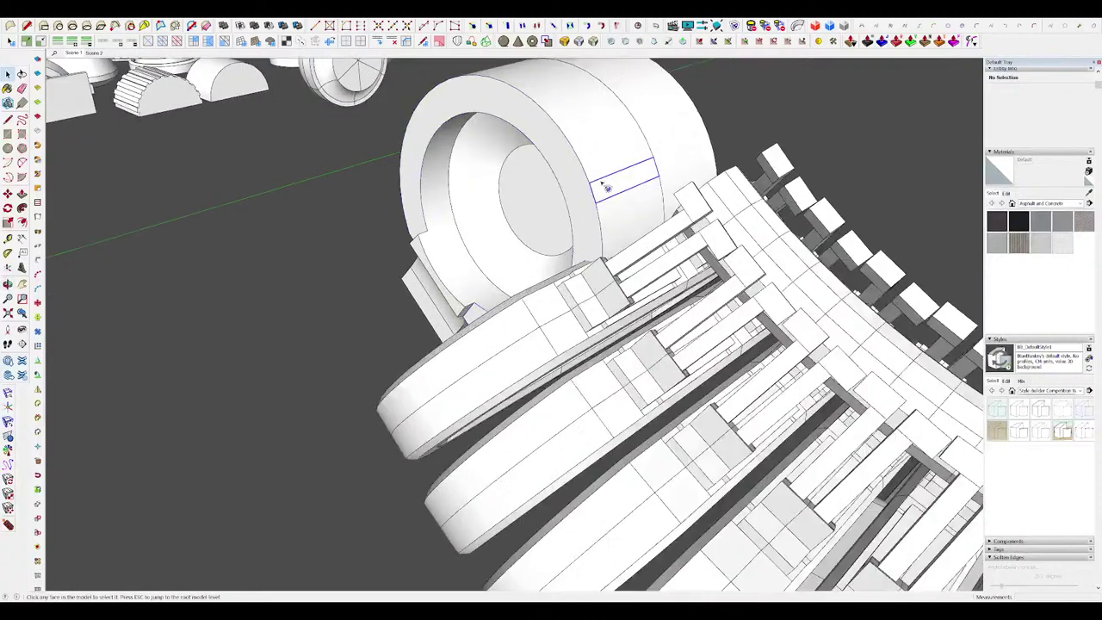
{"action": "scroll", "coordinate": [602, 186], "scroll_direction": "up", "scroll_amount": 2}
Step: Sink an offset recessed hole into the cylinder's inner circular face, then exit both groups
{"action": "double_click", "coordinate": [548, 202]}
{"action": "left_click", "coordinate": [549, 202]}
{"action": "middle_click_drag", "start_coordinate": [548, 203], "coordinate": [579, 212]}
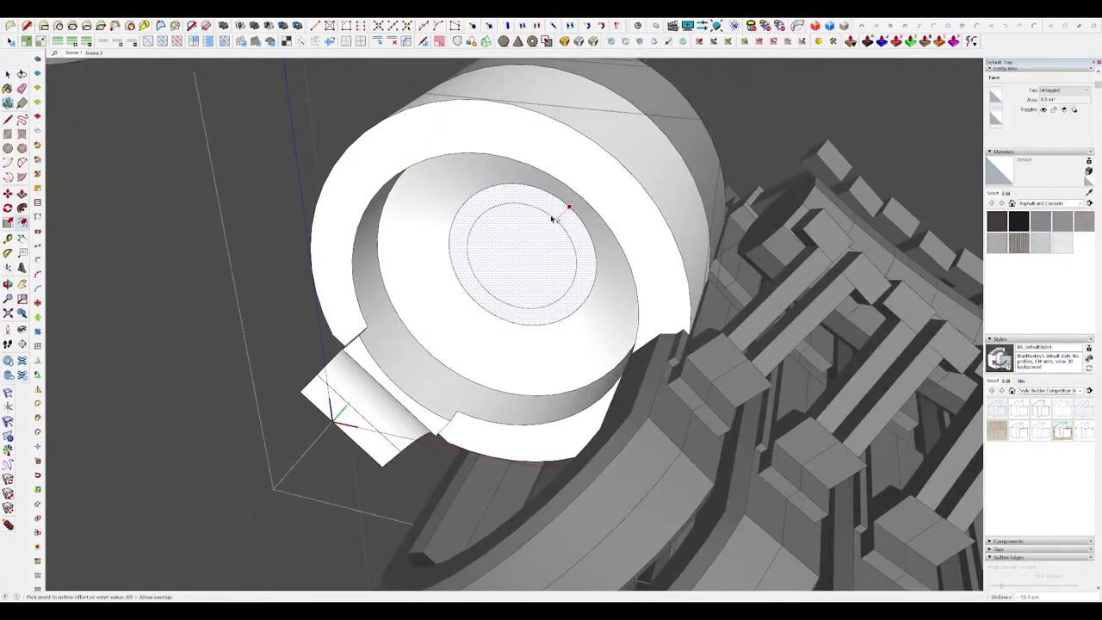
{"action": "scroll", "coordinate": [509, 257], "scroll_direction": "down", "scroll_amount": 10}
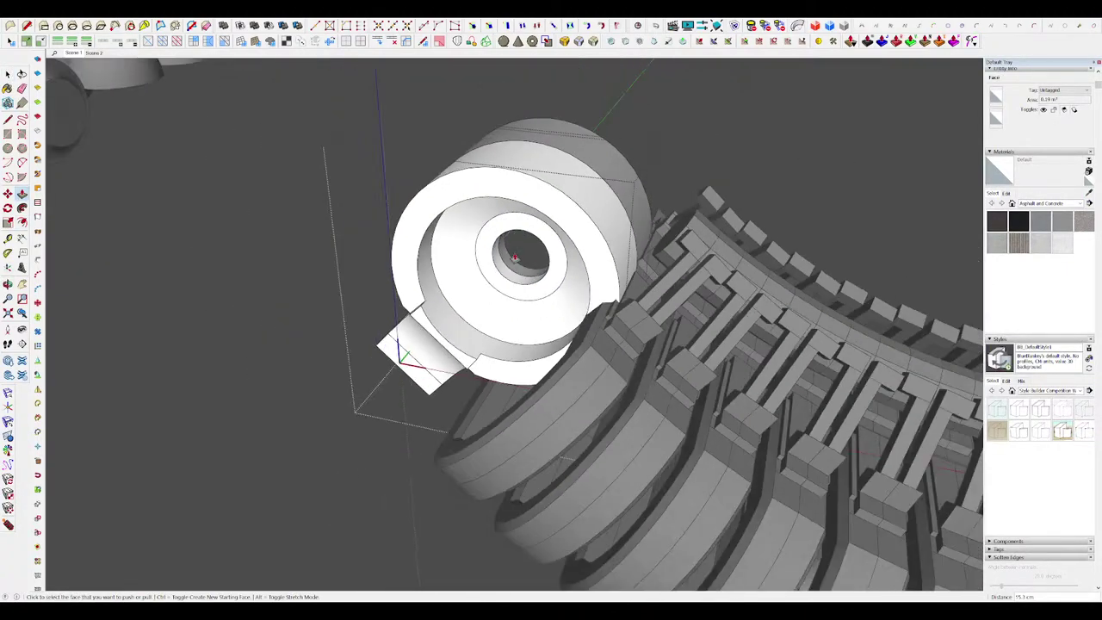
{"action": "key", "text": "space"}
{"action": "left_click", "coordinate": [603, 198]}
{"action": "scroll", "coordinate": [602, 198], "scroll_direction": "down", "scroll_amount": 3}
{"action": "left_click", "coordinate": [777, 259]}
{"action": "middle_click_drag", "start_coordinate": [843, 249], "coordinate": [727, 257]}
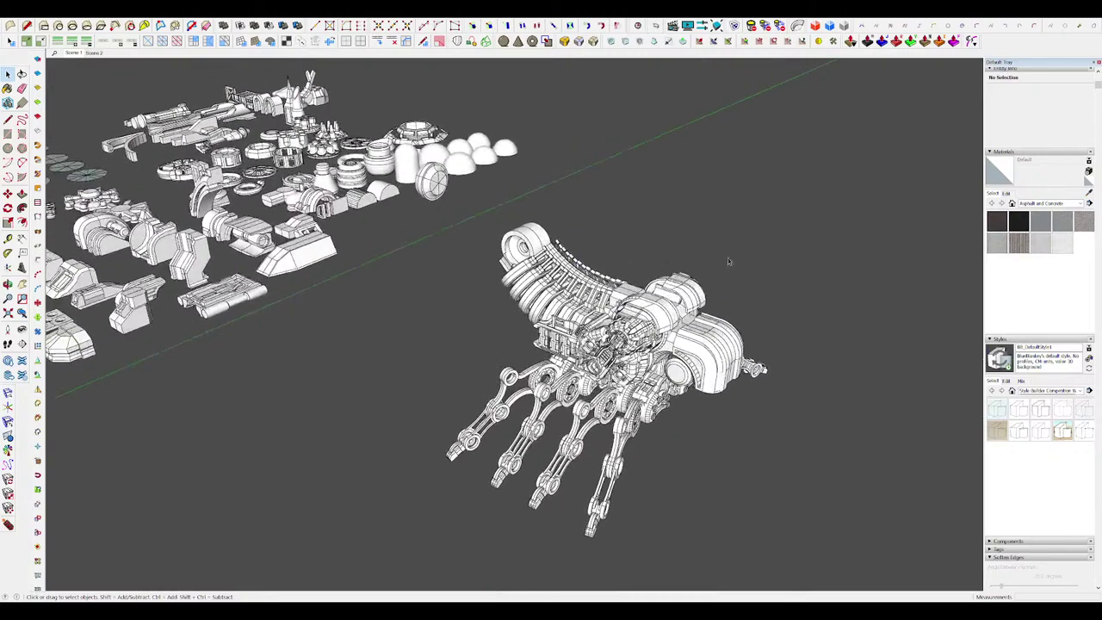
{"action": "scroll", "coordinate": [531, 257], "scroll_direction": "up", "scroll_amount": 10}
Step: Open the ring group and pull out a facet drawn across the ring's back
{"action": "middle_click_drag", "start_coordinate": [531, 257], "coordinate": [524, 162]}
{"action": "double_click", "coordinate": [534, 255]}
{"action": "left_click", "coordinate": [530, 209]}
{"action": "key", "text": "i"}
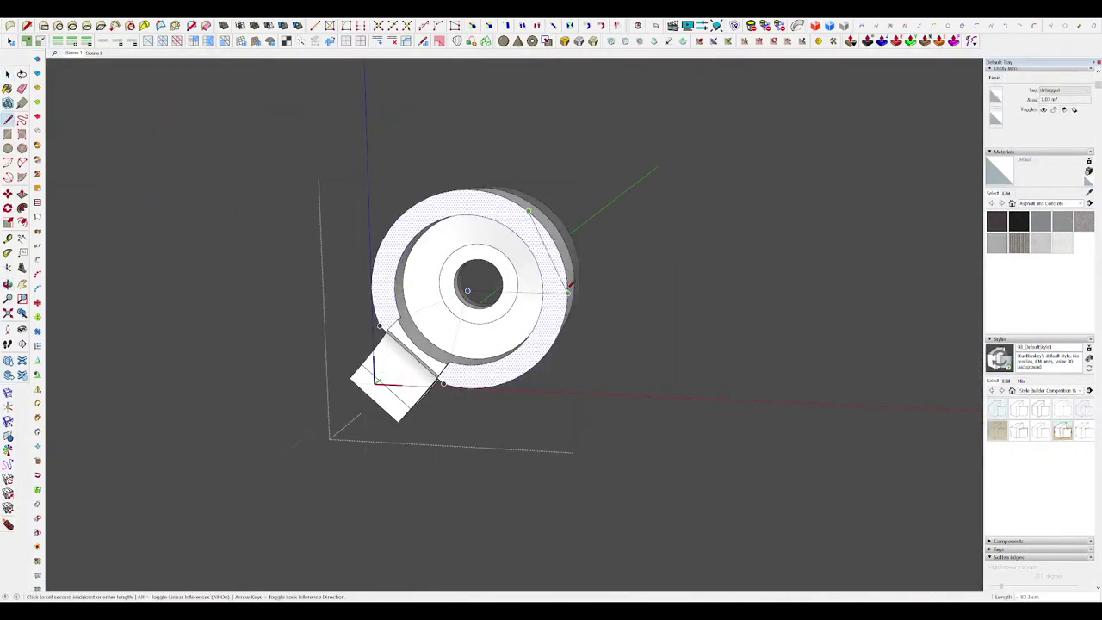
{"action": "middle_click_drag", "start_coordinate": [548, 247], "coordinate": [419, 301]}
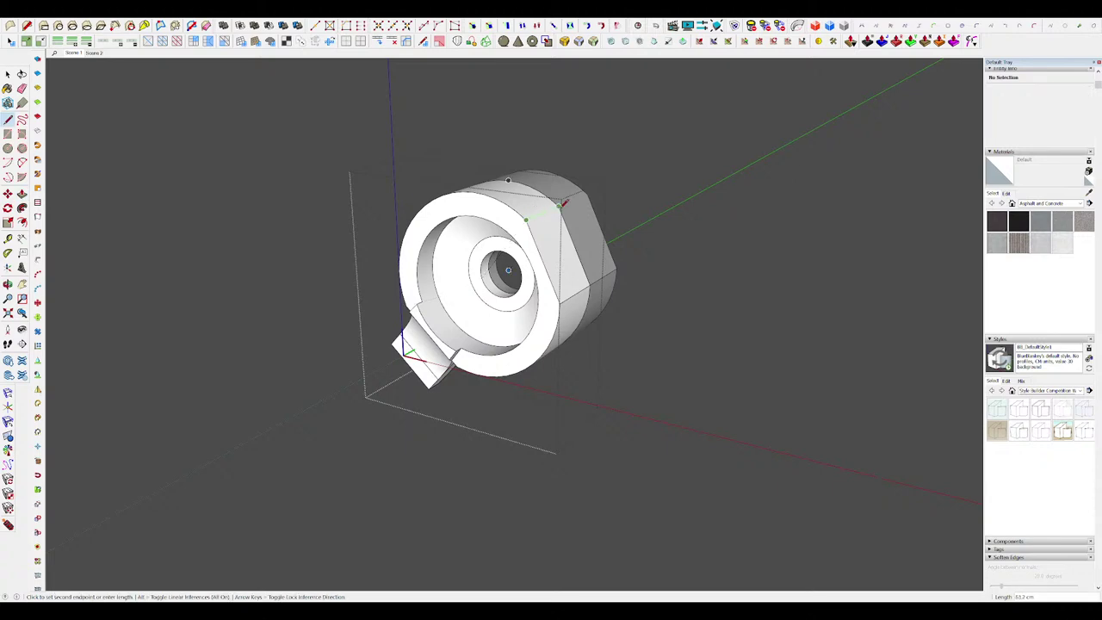
{"action": "left_click", "coordinate": [561, 205]}
{"action": "key", "text": "i"}
{"action": "middle_click_drag", "start_coordinate": [564, 211], "coordinate": [568, 283]}
{"action": "key", "text": "p"}
{"action": "left_click", "coordinate": [596, 276]}
{"action": "middle_click_drag", "start_coordinate": [595, 276], "coordinate": [561, 297]}
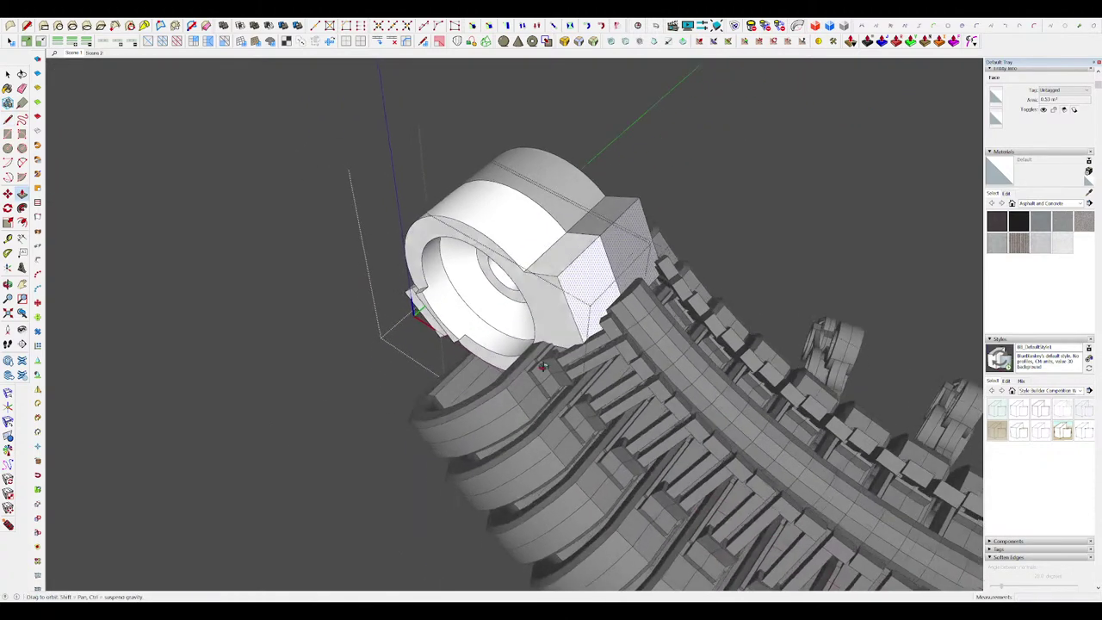
Step: Draw another facet edge on the ring's back and pull it out
{"action": "key", "text": "space"}
{"action": "key", "text": "h"}
{"action": "key", "text": "l"}
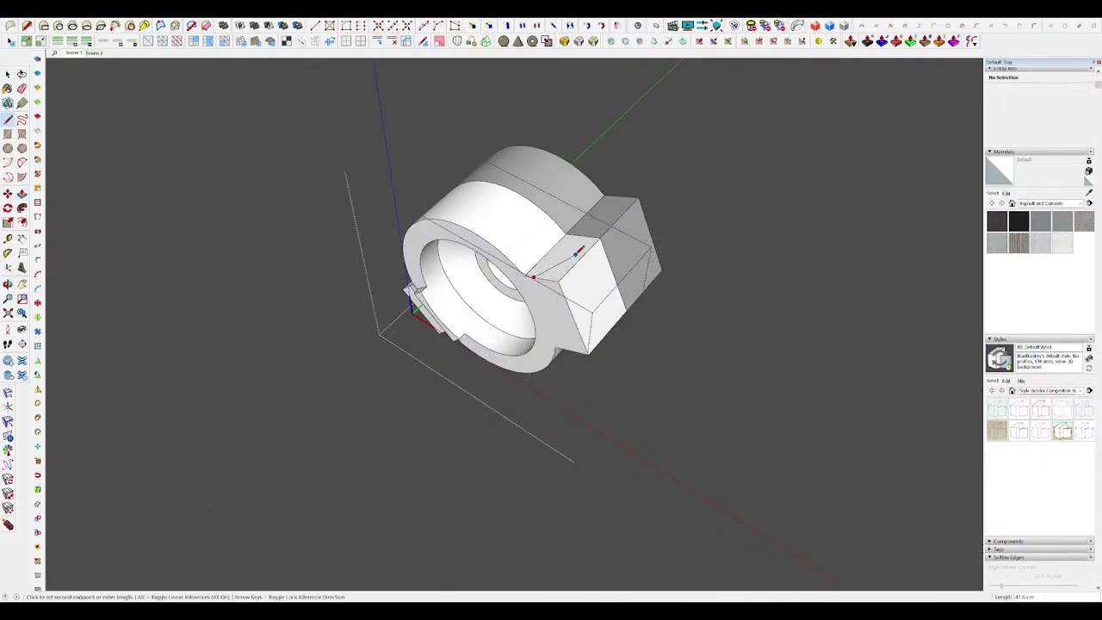
{"action": "left_click", "coordinate": [563, 301]}
{"action": "key", "text": "h"}
{"action": "middle_click_drag", "start_coordinate": [570, 290], "coordinate": [612, 229]}
{"action": "scroll", "coordinate": [602, 269], "scroll_direction": "down", "scroll_amount": 6}
{"action": "scroll", "coordinate": [557, 241], "scroll_direction": "up", "scroll_amount": 10}
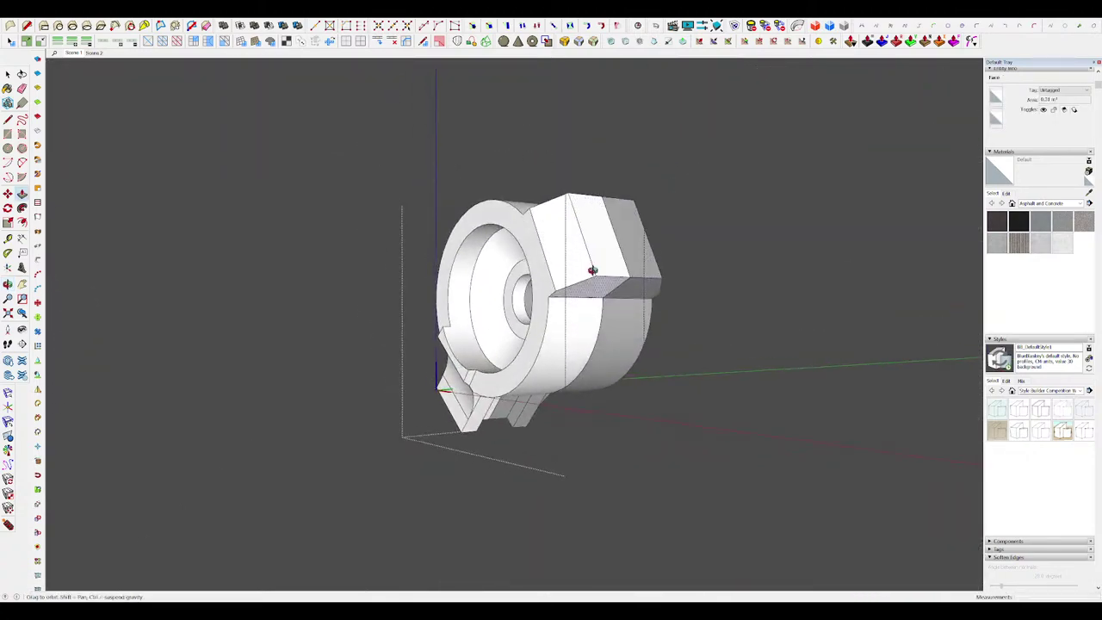
{"action": "scroll", "coordinate": [545, 166], "scroll_direction": "up", "scroll_amount": 4}
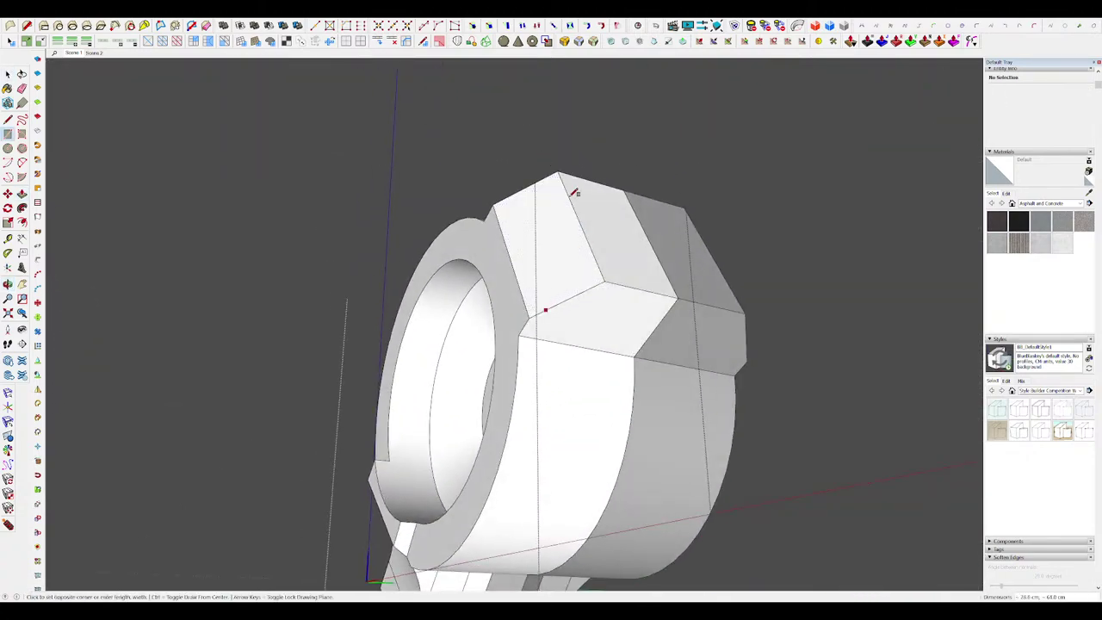
Step: Pull the rectangle 7.5 cm into the new block
{"action": "left_click", "coordinate": [560, 241]}
{"action": "middle_click_drag", "start_coordinate": [561, 241], "coordinate": [872, 403]}
{"action": "key", "text": "h"}
{"action": "middle_click_drag", "start_coordinate": [529, 305], "coordinate": [647, 457]}
{"action": "scroll", "coordinate": [568, 301], "scroll_direction": "down", "scroll_amount": 5}
{"action": "middle_click_drag", "start_coordinate": [568, 327], "coordinate": [520, 297]}
{"action": "scroll", "coordinate": [560, 275], "scroll_direction": "up", "scroll_amount": 6}
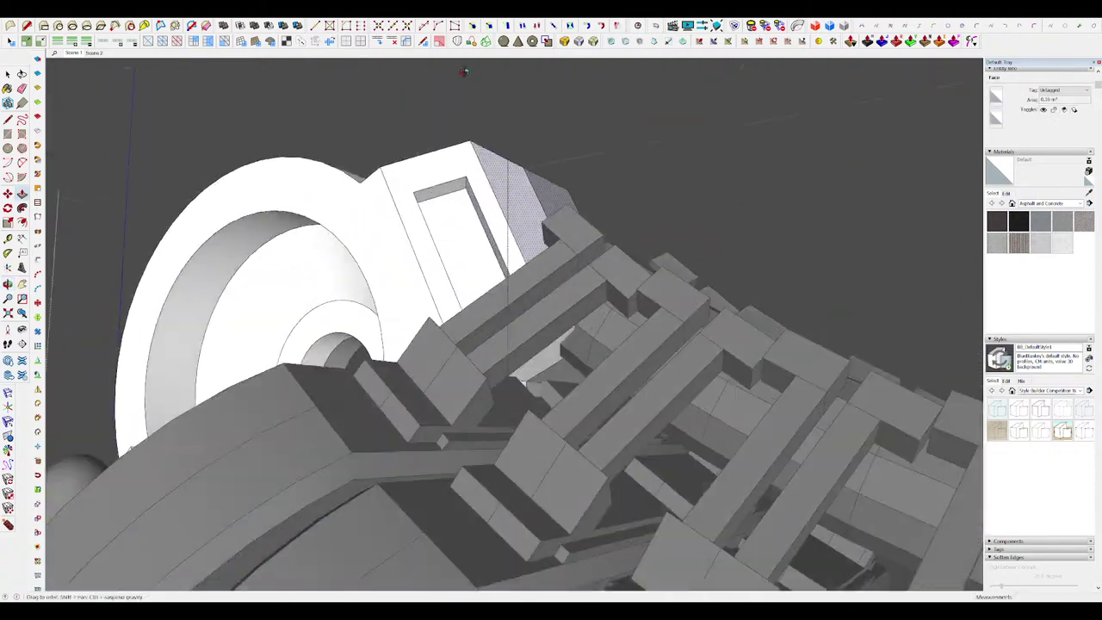
Step: Push the slot through the block, then begin a rectangle above the ring
{"action": "left_click", "coordinate": [446, 191]}
{"action": "left_click", "coordinate": [460, 176]}
{"action": "middle_click_drag", "start_coordinate": [461, 177], "coordinate": [384, 253]}
{"action": "scroll", "coordinate": [581, 251], "scroll_direction": "down", "scroll_amount": 4}
{"action": "scroll", "coordinate": [506, 232], "scroll_direction": "down", "scroll_amount": 4}
{"action": "scroll", "coordinate": [506, 231], "scroll_direction": "up", "scroll_amount": 8}
{"action": "key", "text": "h"}
{"action": "key", "text": "space"}
{"action": "key", "text": "h"}
{"action": "middle_click_drag", "start_coordinate": [557, 258], "coordinate": [422, 269]}
{"action": "scroll", "coordinate": [591, 220], "scroll_direction": "down", "scroll_amount": 4}
{"action": "key", "text": "r"}
{"action": "left_click", "coordinate": [526, 214]}
Step: Extrude the rectangle into a box and move it up-left onto the ring mount
{"action": "double_click", "coordinate": [544, 232]}
{"action": "key", "text": "space"}
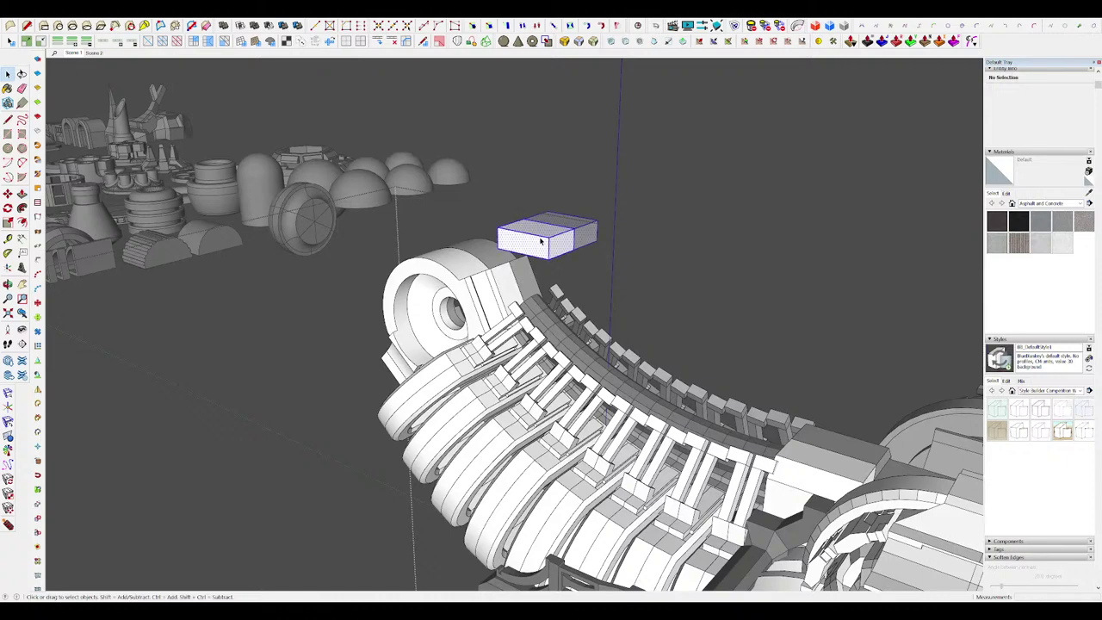
{"action": "scroll", "coordinate": [588, 230], "scroll_direction": "up", "scroll_amount": 3}
{"action": "key", "text": "m"}
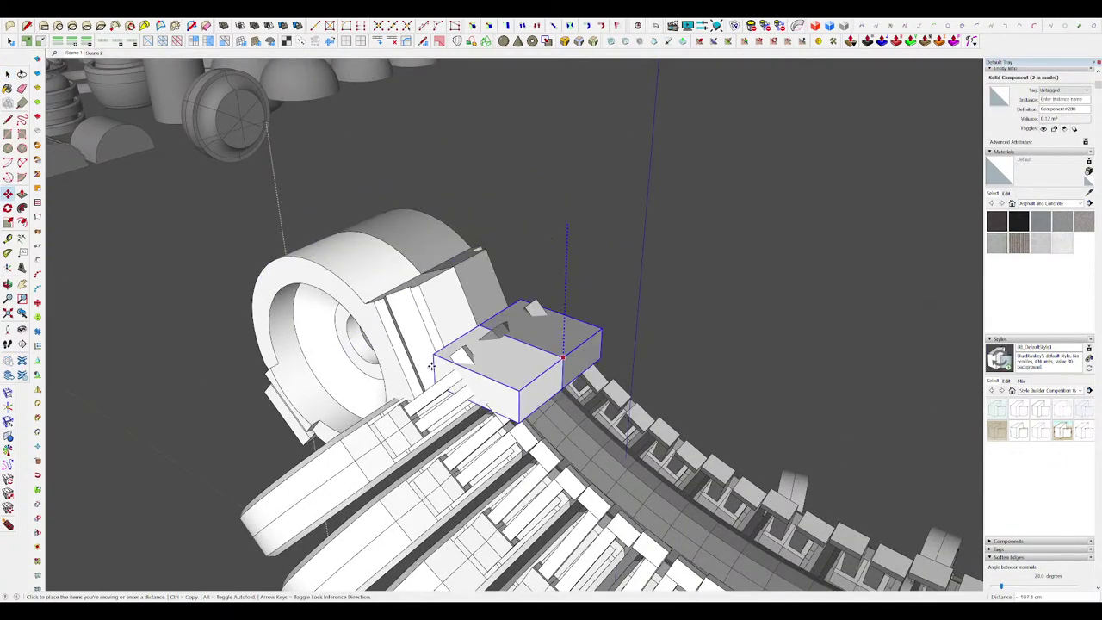
{"action": "left_click", "coordinate": [431, 366]}
{"action": "middle_click_drag", "start_coordinate": [431, 366], "coordinate": [582, 392]}
{"action": "left_click", "coordinate": [420, 312]}
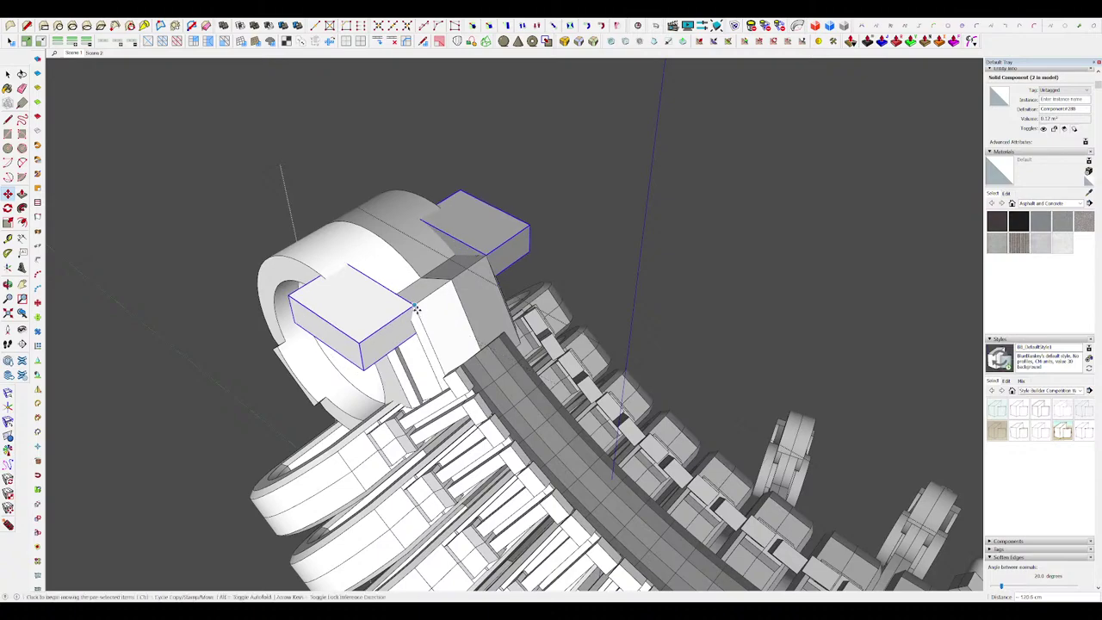
{"action": "middle_click_drag", "start_coordinate": [420, 311], "coordinate": [496, 352]}
{"action": "scroll", "coordinate": [443, 280], "scroll_direction": "up", "scroll_amount": 4}
{"action": "middle_click_drag", "start_coordinate": [444, 280], "coordinate": [517, 218]}
{"action": "scroll", "coordinate": [593, 405], "scroll_direction": "down", "scroll_amount": 3}
{"action": "scroll", "coordinate": [516, 218], "scroll_direction": "up", "scroll_amount": 2}
Step: Rotate the box so it lies diagonally on the mount
{"action": "key", "text": "q"}
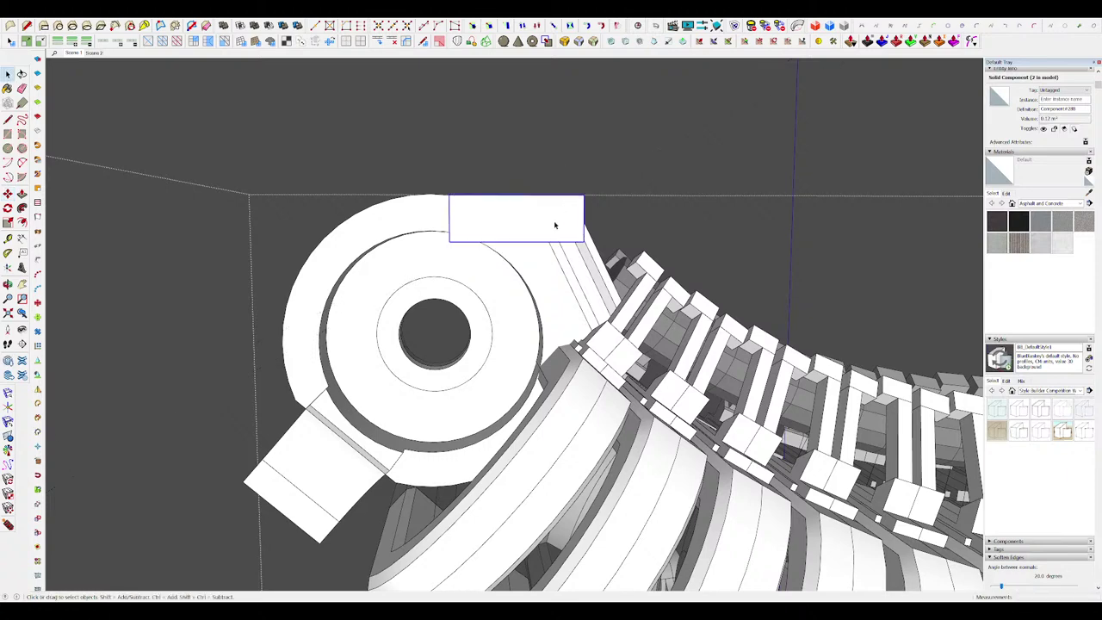
{"action": "middle_click_drag", "start_coordinate": [555, 225], "coordinate": [490, 284]}
{"action": "middle_click_drag", "start_coordinate": [548, 226], "coordinate": [534, 251]}
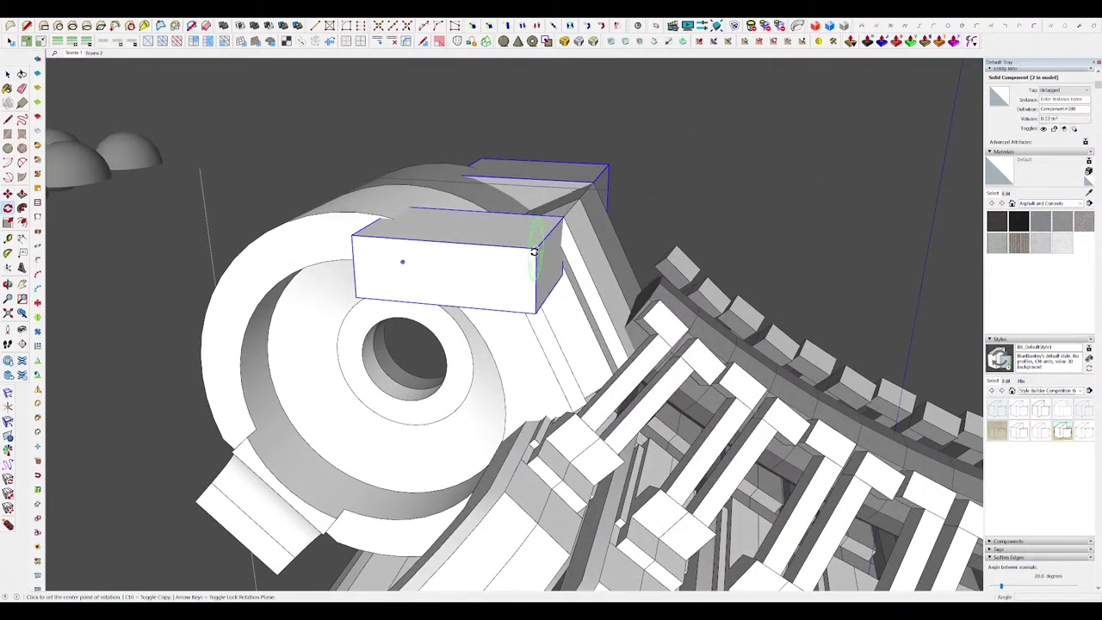
{"action": "left_click", "coordinate": [534, 316]}
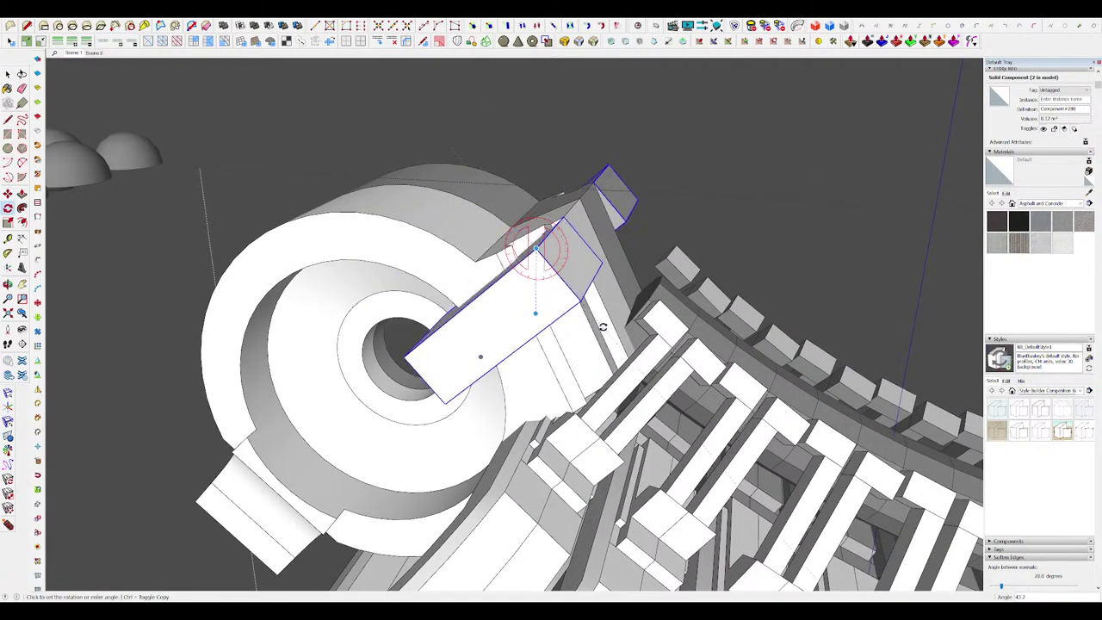
{"action": "middle_click_drag", "start_coordinate": [598, 319], "coordinate": [600, 349]}
Step: Scale the box down from a corner into a small block
{"action": "key", "text": "s"}
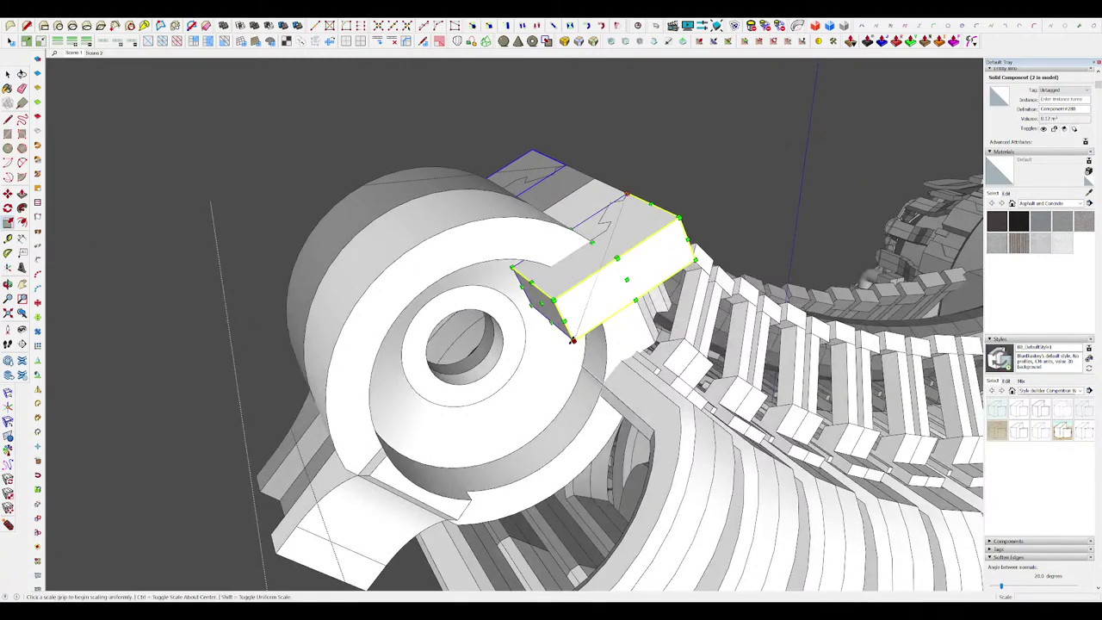
{"action": "left_click", "coordinate": [572, 340]}
{"action": "left_click", "coordinate": [615, 228]}
{"action": "middle_click_drag", "start_coordinate": [614, 227], "coordinate": [608, 320]}
{"action": "scroll", "coordinate": [535, 176], "scroll_direction": "up", "scroll_amount": 5}
Step: Reposition the small box and turn it to match the slot angle
{"action": "key", "text": "m"}
{"action": "left_click", "coordinate": [608, 319]}
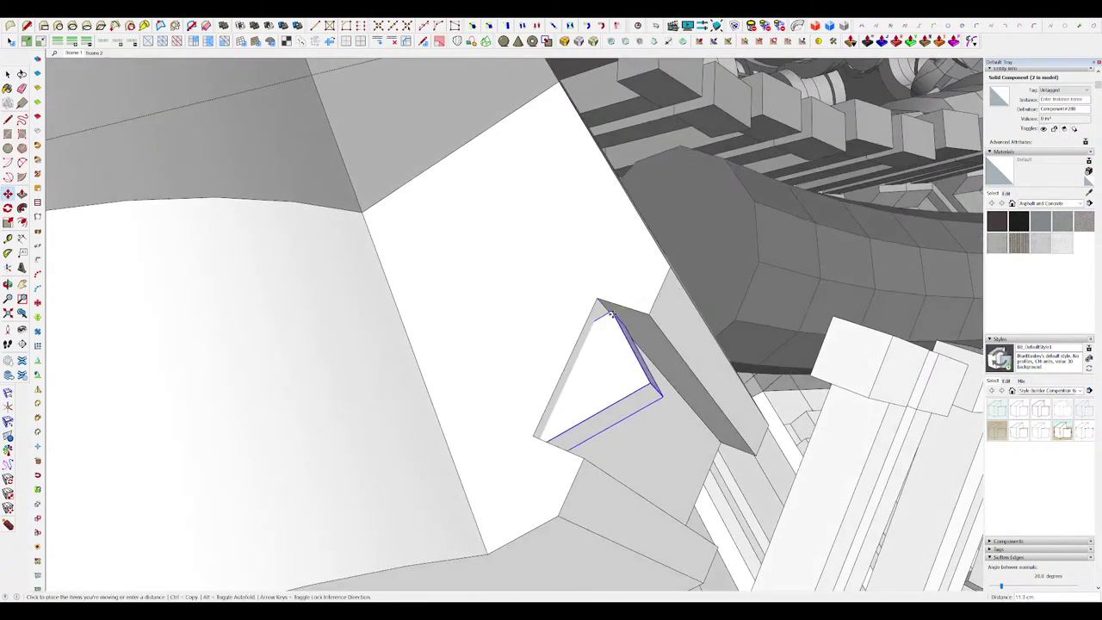
{"action": "left_click", "coordinate": [609, 312]}
{"action": "scroll", "coordinate": [606, 310], "scroll_direction": "up", "scroll_amount": 3}
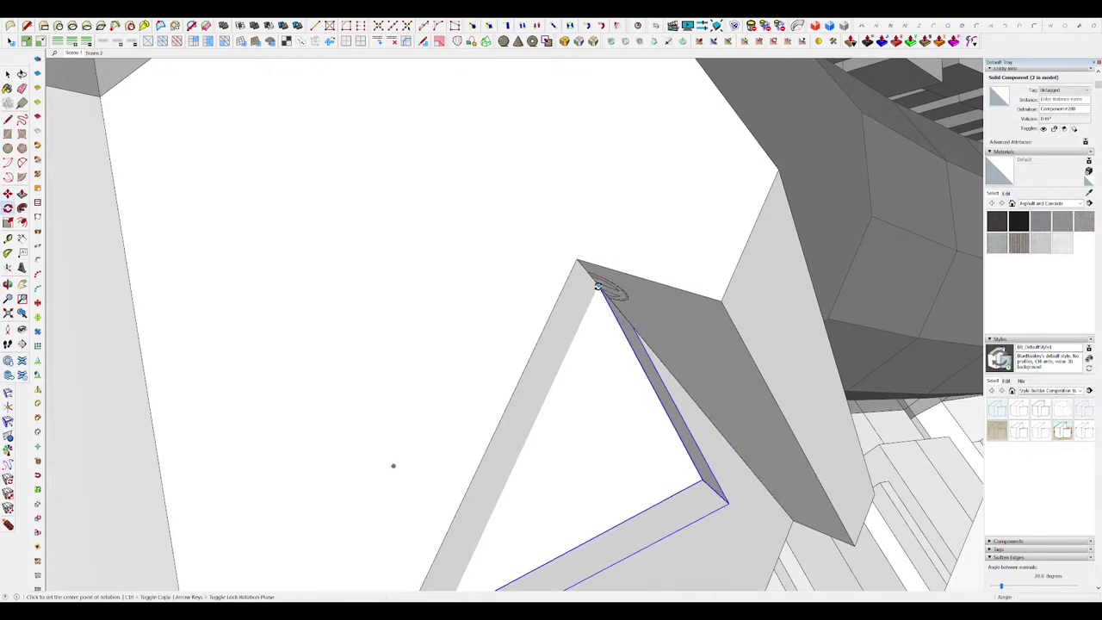
{"action": "middle_click_drag", "start_coordinate": [613, 362], "coordinate": [561, 175]}
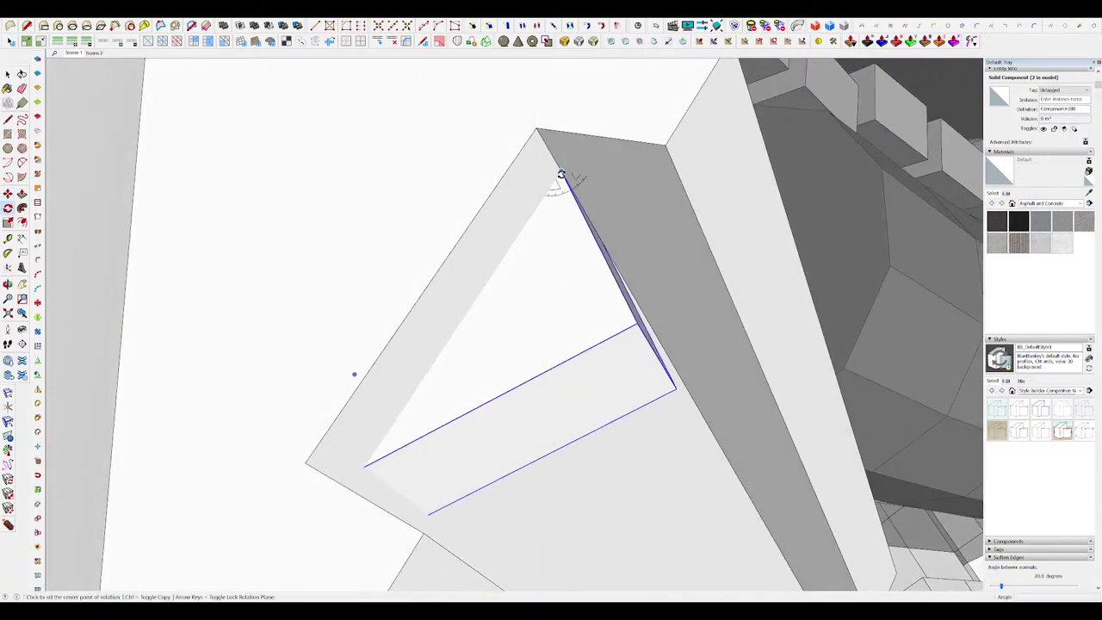
{"action": "left_click", "coordinate": [634, 321]}
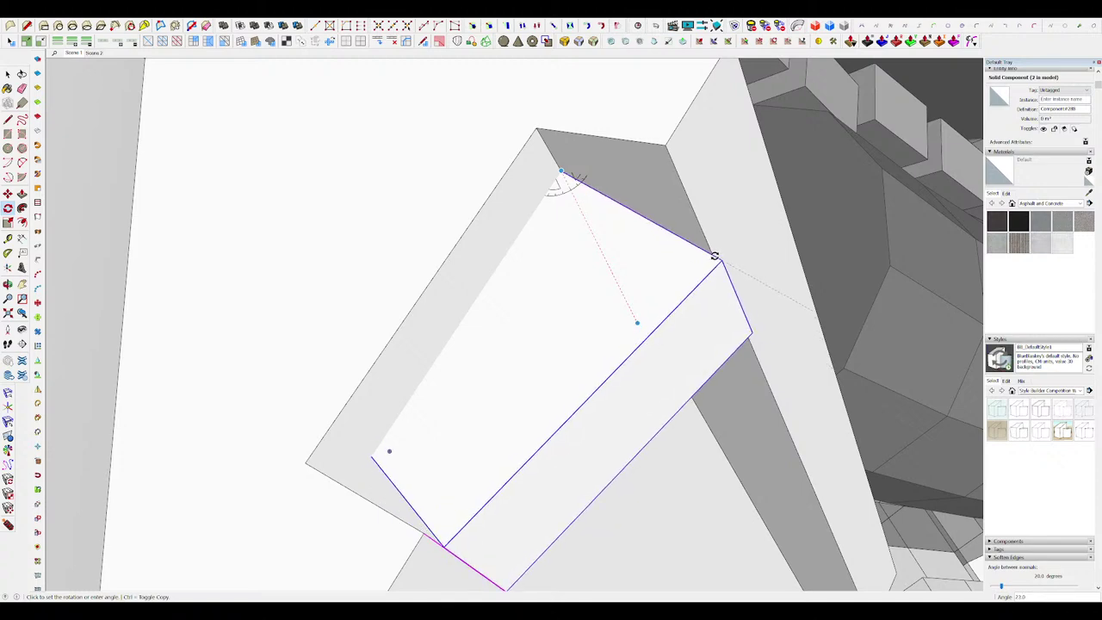
{"action": "left_click", "coordinate": [666, 144]}
{"action": "key", "text": "space"}
{"action": "scroll", "coordinate": [645, 250], "scroll_direction": "down", "scroll_amount": 5}
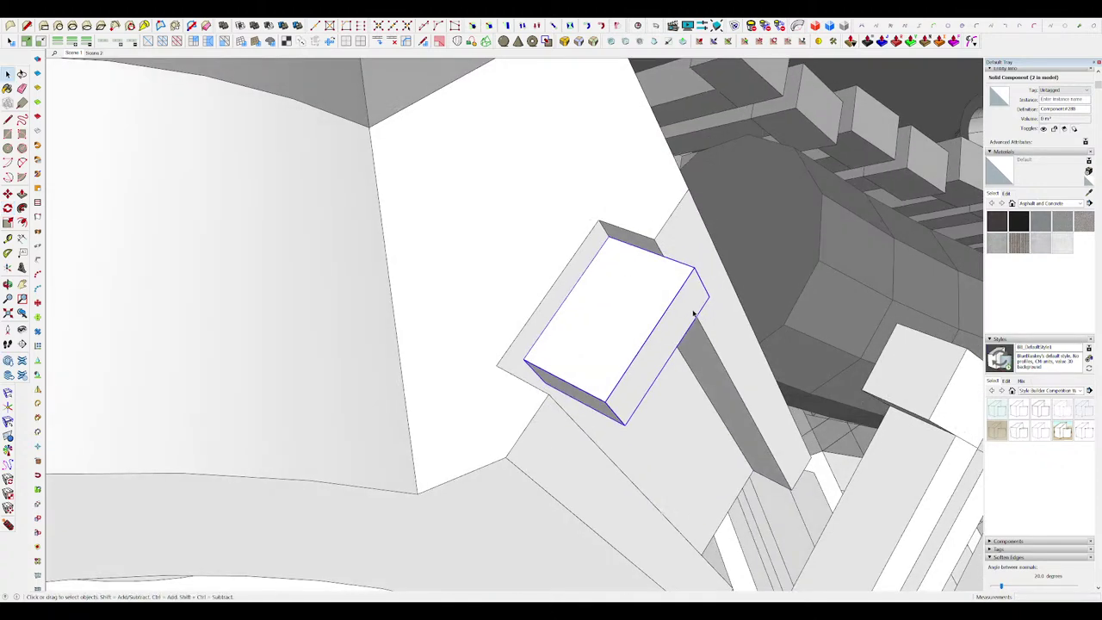
Step: Inside the box component, push its side face inward
{"action": "key", "text": "space"}
{"action": "double_click", "coordinate": [683, 303]}
{"action": "key", "text": "p"}
{"action": "left_click", "coordinate": [683, 303]}
{"action": "left_click", "coordinate": [654, 246]}
{"action": "key", "text": "space"}
{"action": "scroll", "coordinate": [628, 249], "scroll_direction": "down", "scroll_amount": 3}
{"action": "middle_click_drag", "start_coordinate": [645, 280], "coordinate": [543, 165]}
{"action": "scroll", "coordinate": [576, 323], "scroll_direction": "up", "scroll_amount": 3}
Step: Push the box's front face back and close the component edit
{"action": "key", "text": "p"}
{"action": "left_click", "coordinate": [595, 301]}
{"action": "left_click", "coordinate": [659, 244]}
{"action": "key", "text": "space"}
{"action": "scroll", "coordinate": [659, 244], "scroll_direction": "down", "scroll_amount": 4}
{"action": "left_click", "coordinate": [769, 332]}
{"action": "scroll", "coordinate": [585, 218], "scroll_direction": "down", "scroll_amount": 4}
Step: Reopen the small box and pull its top face up to make it taller
{"action": "scroll", "coordinate": [616, 215], "scroll_direction": "up", "scroll_amount": 4}
{"action": "double_click", "coordinate": [614, 191]}
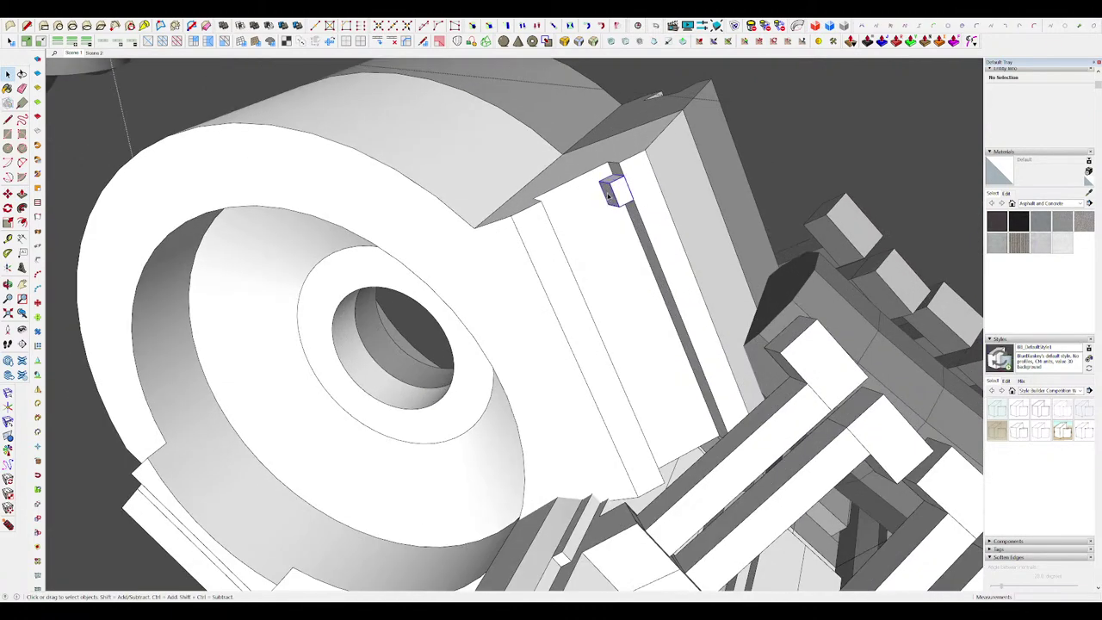
{"action": "key", "text": "p"}
{"action": "left_click", "coordinate": [608, 197]}
{"action": "key", "text": "p"}
{"action": "left_click", "coordinate": [601, 191]}
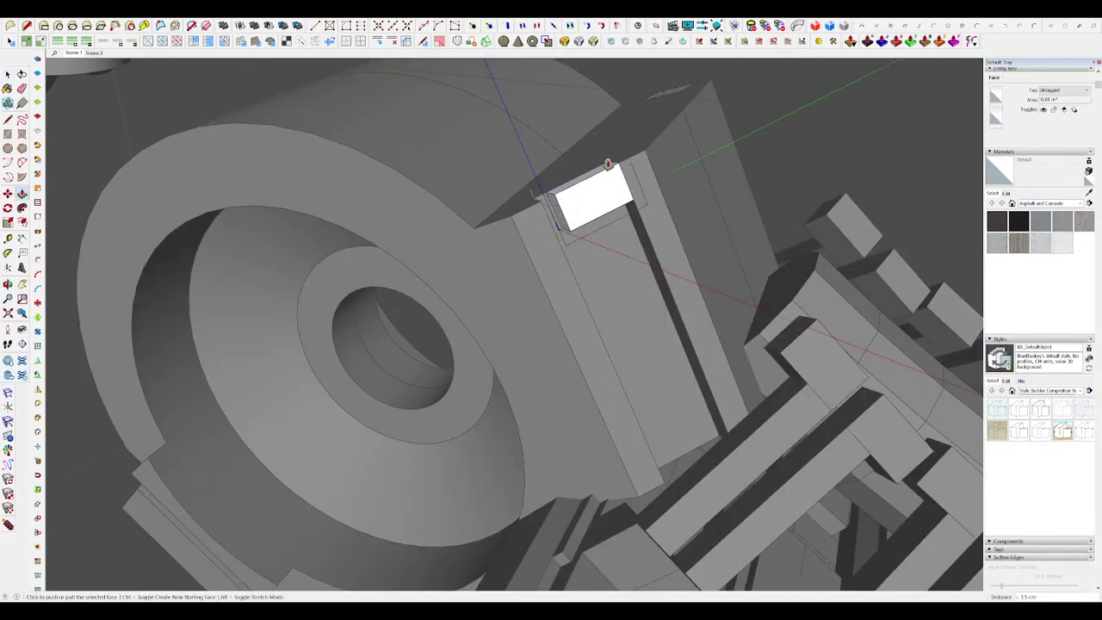
{"action": "left_click", "coordinate": [606, 160]}
{"action": "key", "text": "space"}
{"action": "scroll", "coordinate": [606, 160], "scroll_direction": "down", "scroll_amount": 5}
{"action": "left_click", "coordinate": [647, 220]}
{"action": "scroll", "coordinate": [588, 168], "scroll_direction": "up", "scroll_amount": 3}
Step: Inside the wheel group, make the selected small box its own component
{"action": "left_click", "coordinate": [598, 177]}
{"action": "left_click", "coordinate": [594, 244]}
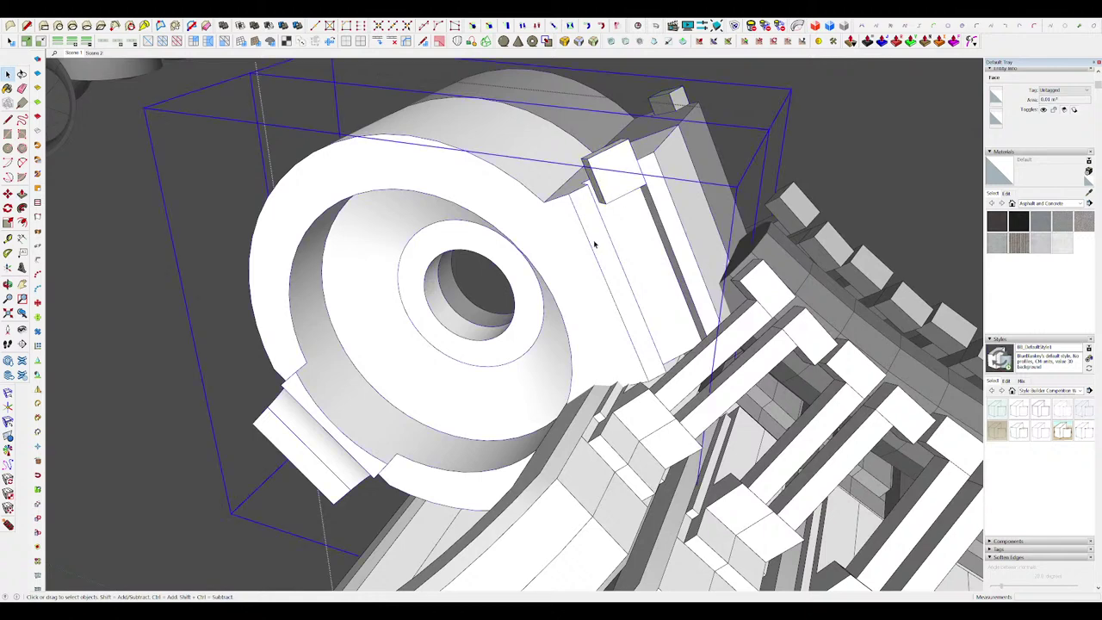
{"action": "left_click", "coordinate": [601, 180]}
{"action": "scroll", "coordinate": [601, 180], "scroll_direction": "down", "scroll_amount": 3}
{"action": "double_click", "coordinate": [594, 220]}
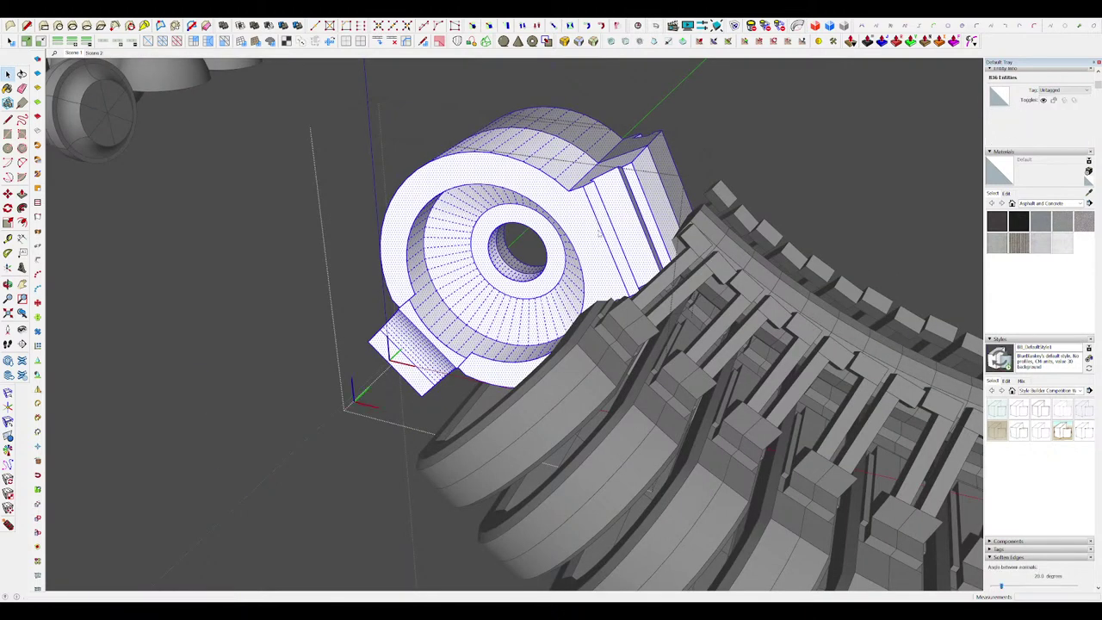
{"action": "left_click", "coordinate": [568, 386]}
{"action": "middle_click_drag", "start_coordinate": [640, 234], "coordinate": [663, 274]}
{"action": "left_click", "coordinate": [611, 184]}
{"action": "key", "text": "shift+h"}
Step: Resize the copy of the small box to fit the slot
{"action": "left_click", "coordinate": [617, 184]}
{"action": "scroll", "coordinate": [591, 152], "scroll_direction": "up", "scroll_amount": 3}
{"action": "key", "text": "s"}
{"action": "middle_click_drag", "start_coordinate": [617, 185], "coordinate": [623, 218]}
{"action": "left_click", "coordinate": [607, 183]}
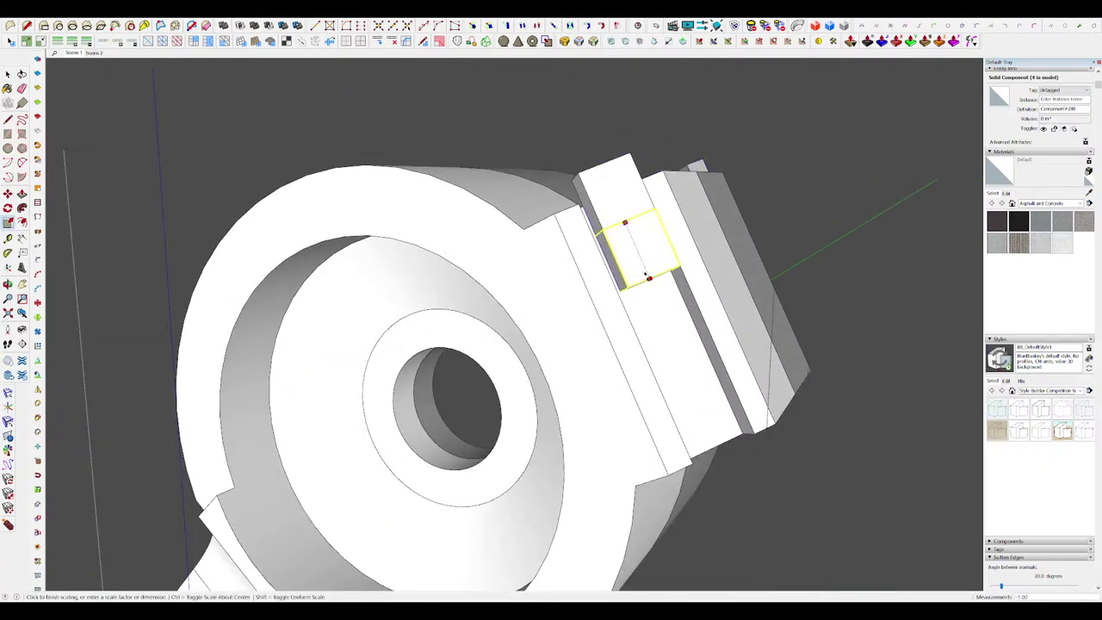
{"action": "key", "text": "m"}
{"action": "mouse_move", "coordinate": [653, 275]}
{"action": "middle_mouse_down"}
{"action": "mouse_move", "coordinate": [658, 211]}
{"action": "mouse_move", "coordinate": [645, 268]}
{"action": "middle_mouse_up"}
Step: Move the block component by its corner into the slot's top corner
{"action": "left_click", "coordinate": [707, 372]}
{"action": "key", "text": "space"}
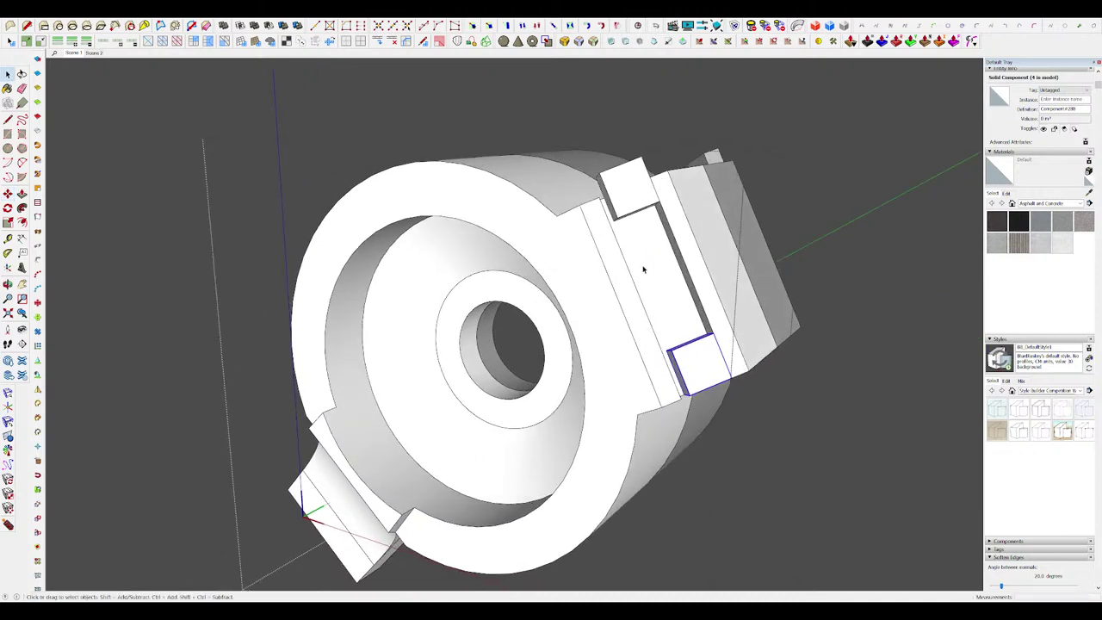
{"action": "scroll", "coordinate": [642, 255], "scroll_direction": "up", "scroll_amount": 3}
{"action": "middle_click_drag", "start_coordinate": [623, 119], "coordinate": [649, 190]}
{"action": "scroll", "coordinate": [679, 233], "scroll_direction": "up", "scroll_amount": 2}
{"action": "key", "text": "m"}
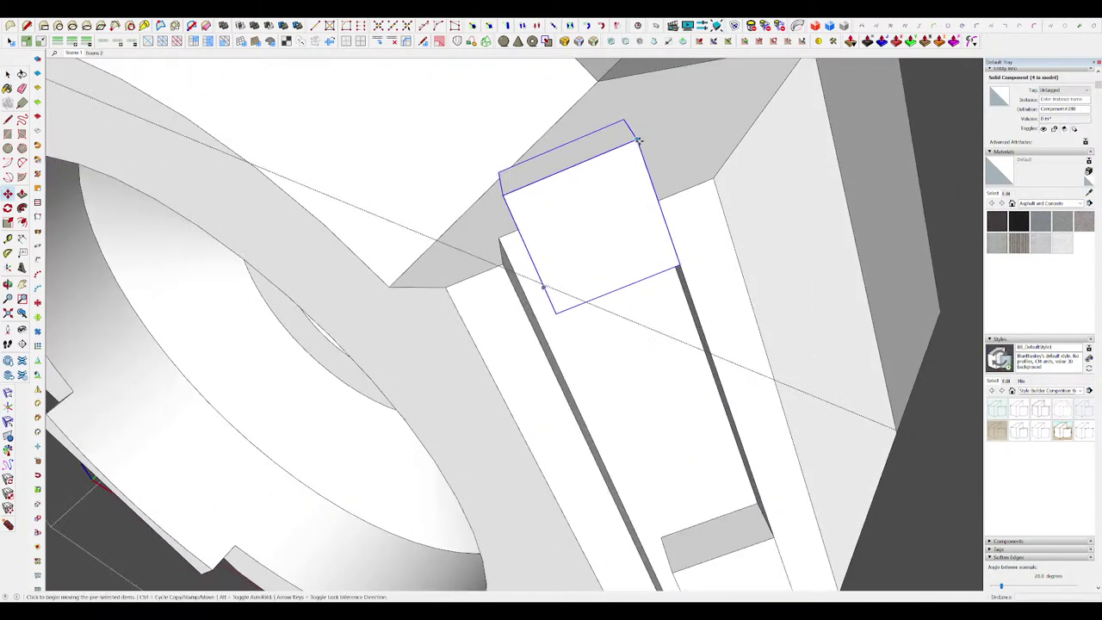
{"action": "left_click", "coordinate": [638, 139]}
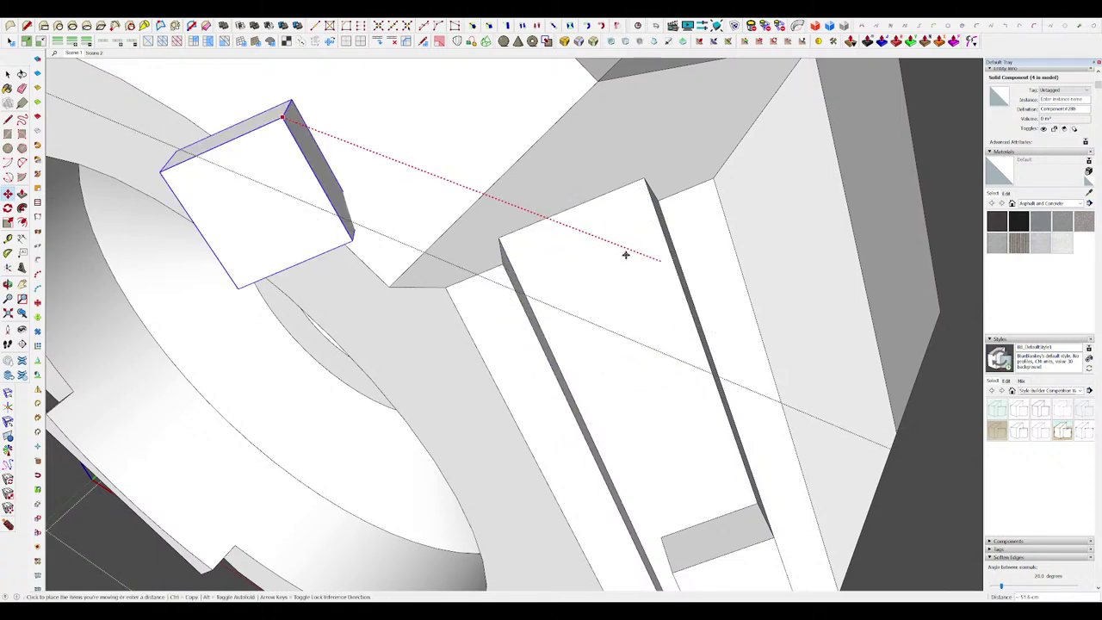
{"action": "key", "text": "Escape"}
{"action": "left_click", "coordinate": [282, 121]}
{"action": "left_click", "coordinate": [658, 197]}
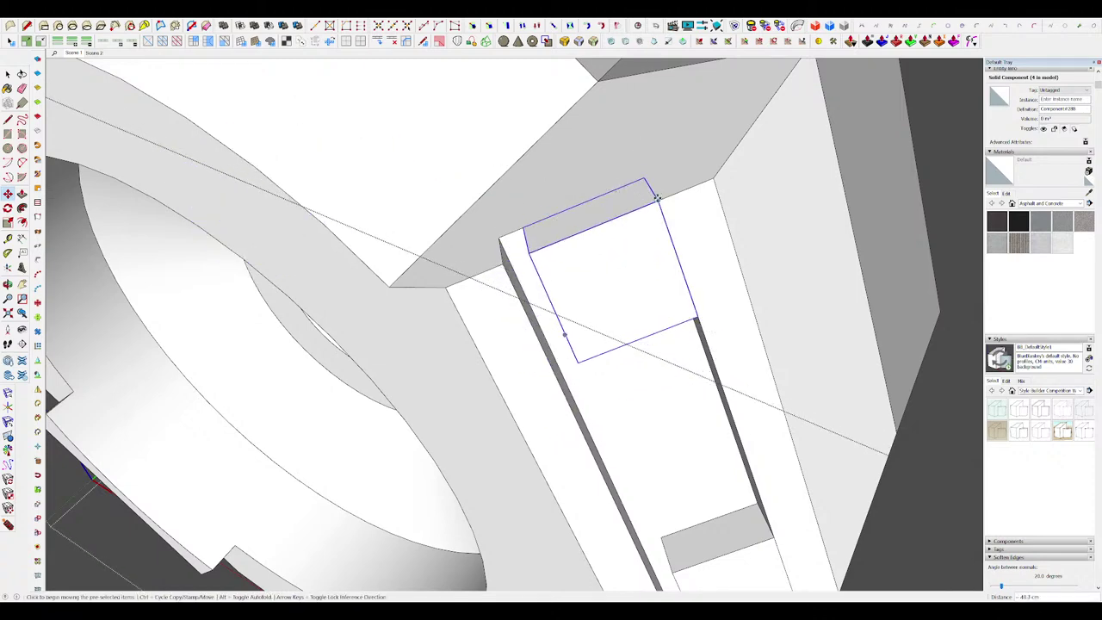
{"action": "scroll", "coordinate": [649, 199], "scroll_direction": "down", "scroll_amount": 6}
Step: Edit the block component and push its faces so it sits flush
{"action": "middle_click_drag", "start_coordinate": [576, 203], "coordinate": [615, 205]}
{"action": "key", "text": "space"}
{"action": "scroll", "coordinate": [602, 207], "scroll_direction": "up", "scroll_amount": 4}
{"action": "double_click", "coordinate": [590, 203]}
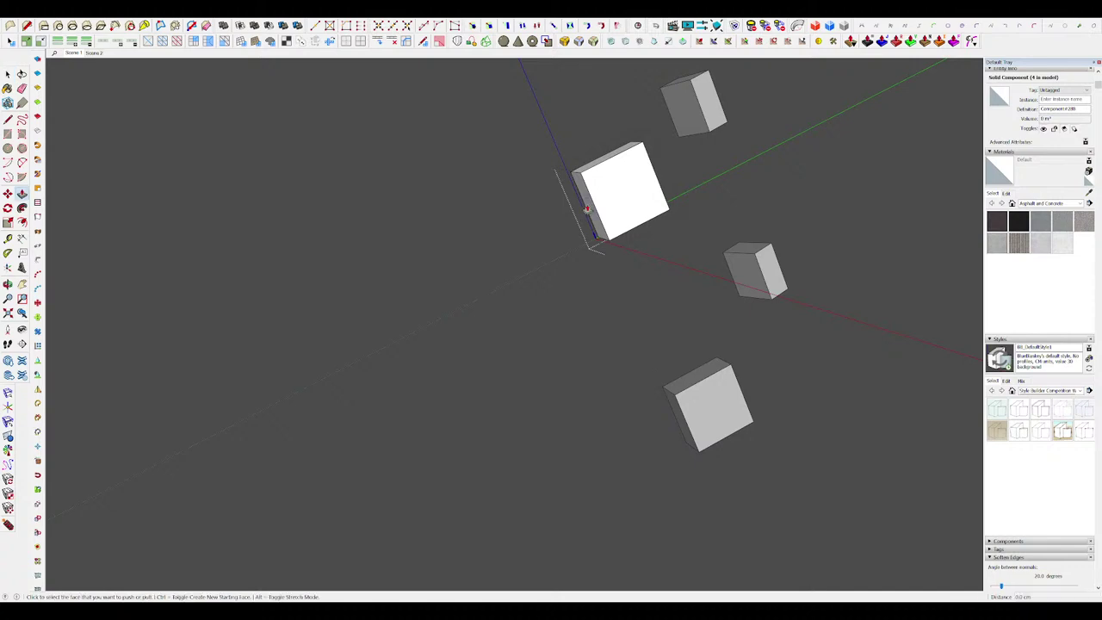
{"action": "key", "text": "alt+h"}
{"action": "left_click", "coordinate": [569, 185]}
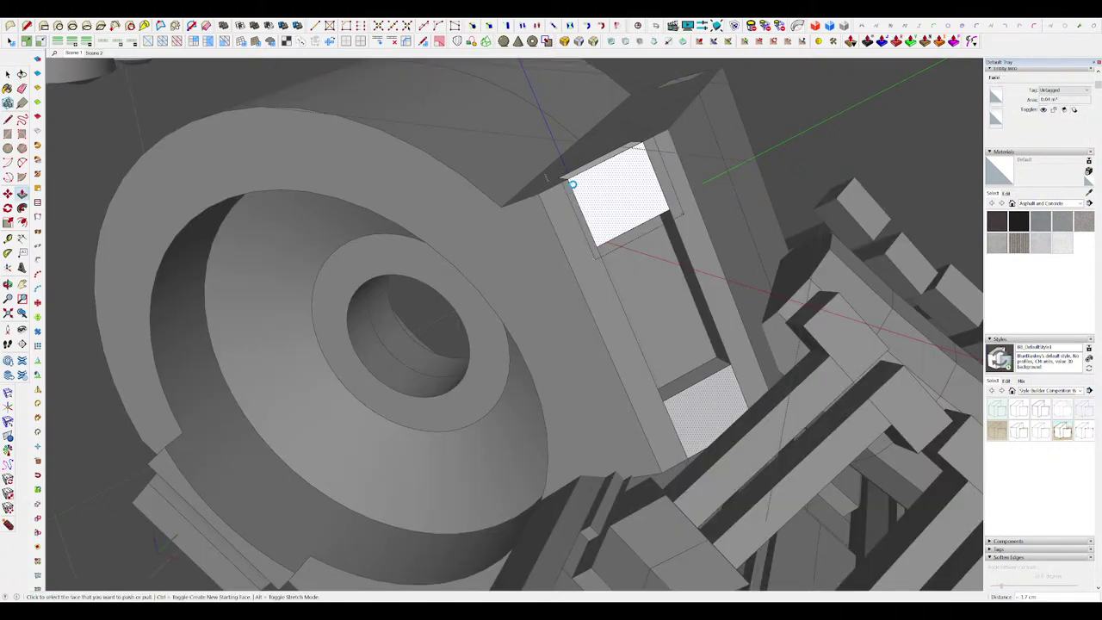
{"action": "scroll", "coordinate": [573, 183], "scroll_direction": "down", "scroll_amount": 10}
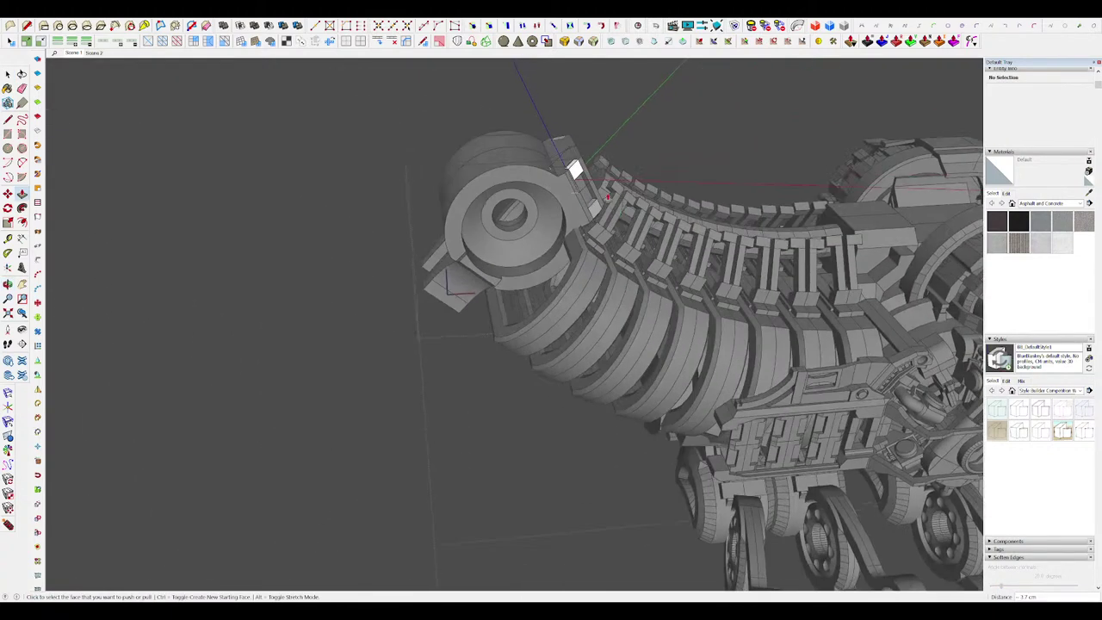
{"action": "scroll", "coordinate": [574, 170], "scroll_direction": "up", "scroll_amount": 10}
Step: Begin pulling the block's face outward, viewing the taller block from several angles
{"action": "left_click", "coordinate": [593, 243]}
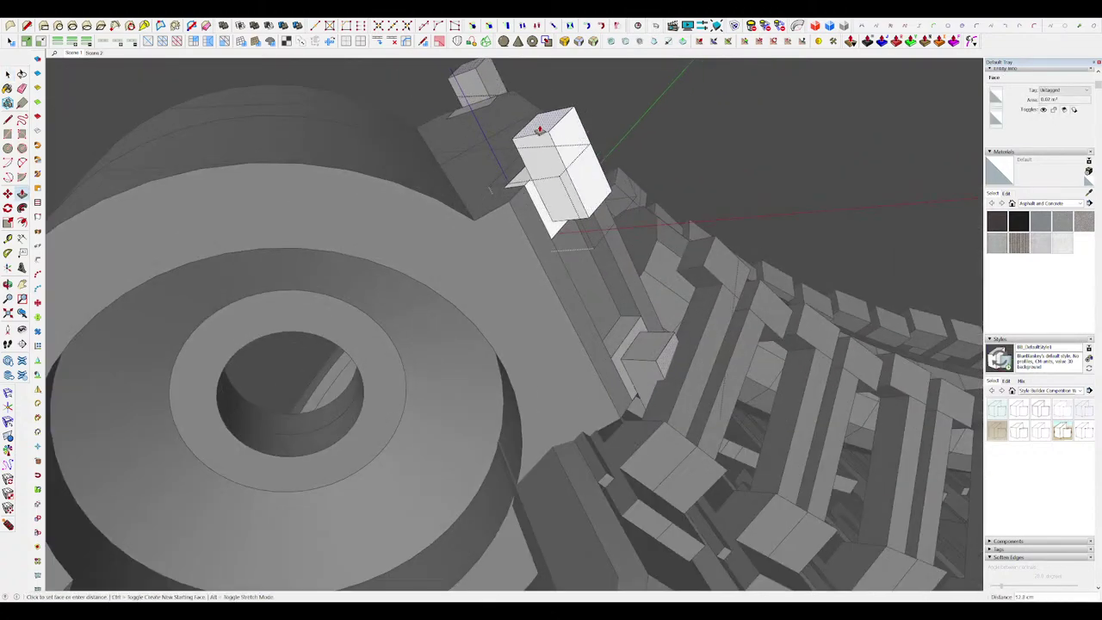
{"action": "scroll", "coordinate": [542, 130], "scroll_direction": "down", "scroll_amount": 4}
{"action": "mouse_move", "coordinate": [542, 129]}
{"action": "middle_mouse_down"}
{"action": "mouse_move", "coordinate": [593, 177]}
{"action": "mouse_move", "coordinate": [703, 100]}
{"action": "mouse_move", "coordinate": [541, 126]}
{"action": "middle_mouse_up"}
{"action": "scroll", "coordinate": [542, 129], "scroll_direction": "up", "scroll_amount": 5}
{"action": "key", "text": "h"}
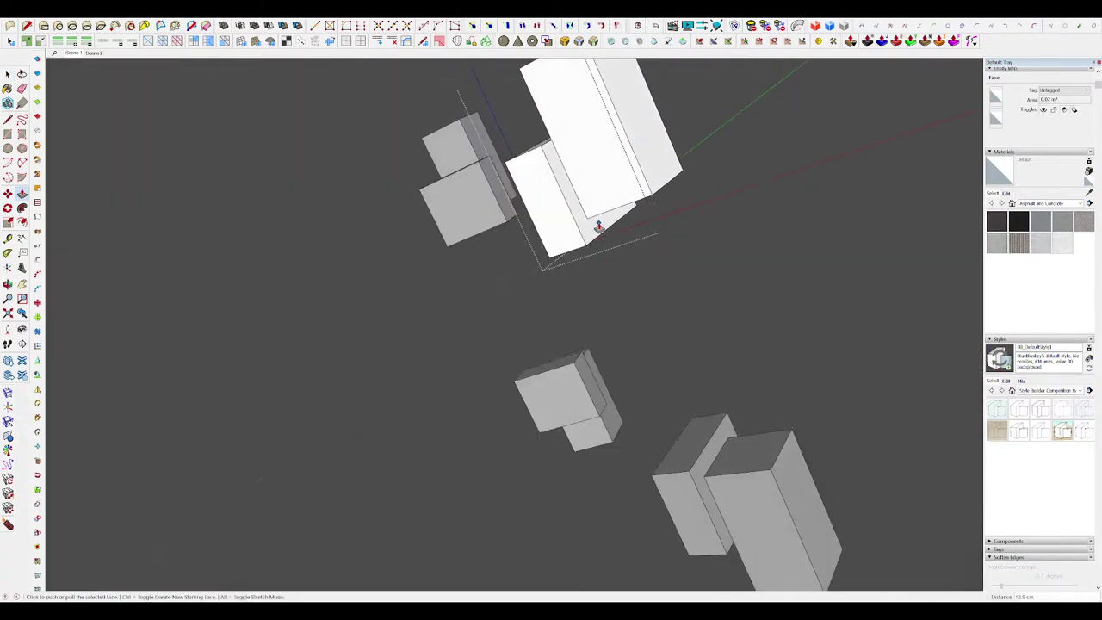
{"action": "scroll", "coordinate": [597, 222], "scroll_direction": "down", "scroll_amount": 3}
{"action": "middle_click_drag", "start_coordinate": [597, 223], "coordinate": [596, 151]}
{"action": "key", "text": "h"}
{"action": "key", "text": "a"}
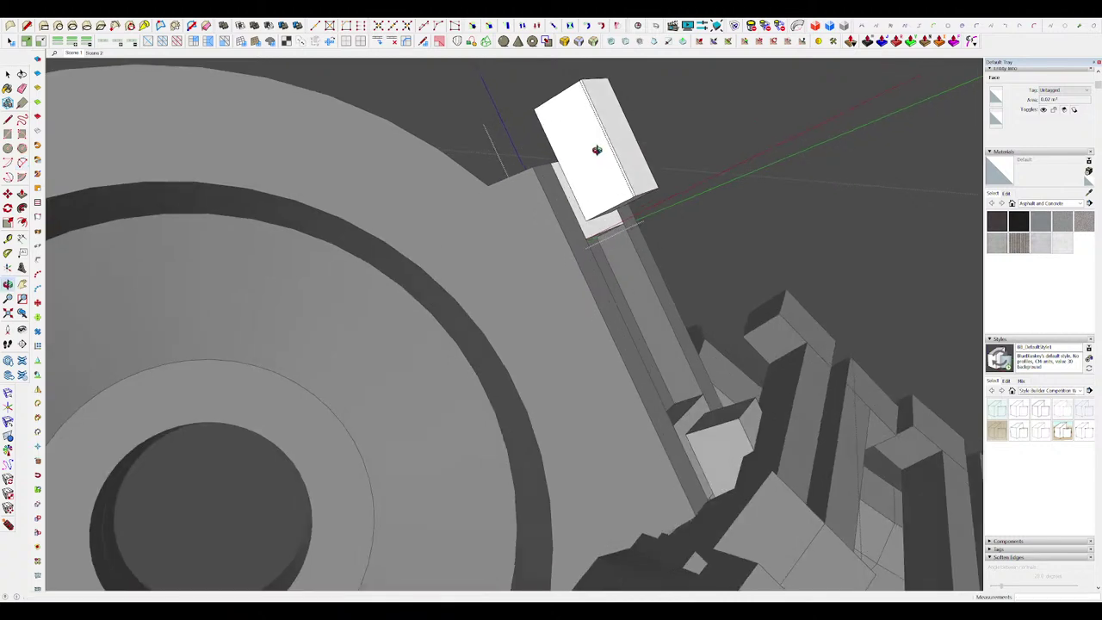
{"action": "middle_click_drag", "start_coordinate": [634, 199], "coordinate": [608, 162]}
{"action": "key", "text": "p"}
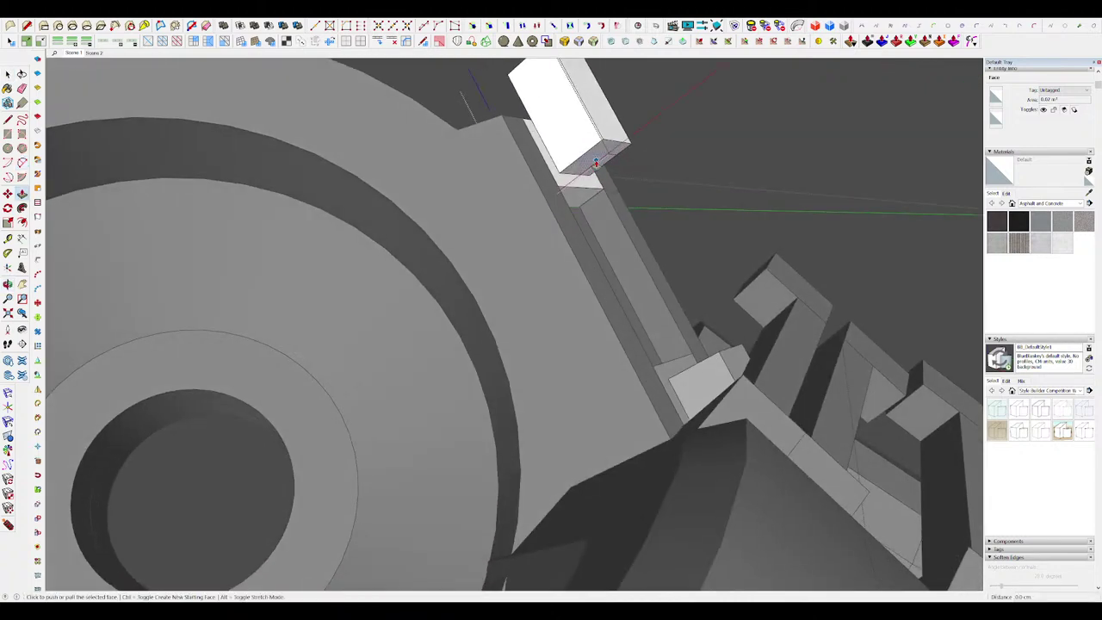
{"action": "middle_click_drag", "start_coordinate": [575, 196], "coordinate": [598, 218]}
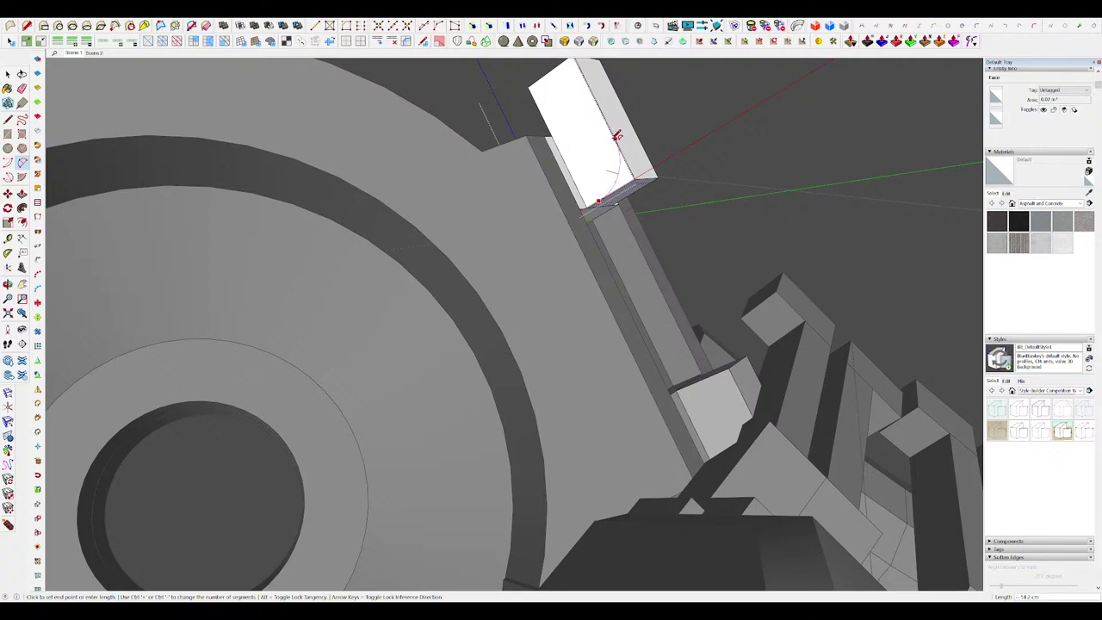
Step: Cut away the block's corner to round it off
{"action": "left_click", "coordinate": [618, 185]}
{"action": "middle_click_drag", "start_coordinate": [616, 184], "coordinate": [597, 177]}
{"action": "scroll", "coordinate": [521, 239], "scroll_direction": "down", "scroll_amount": 5}
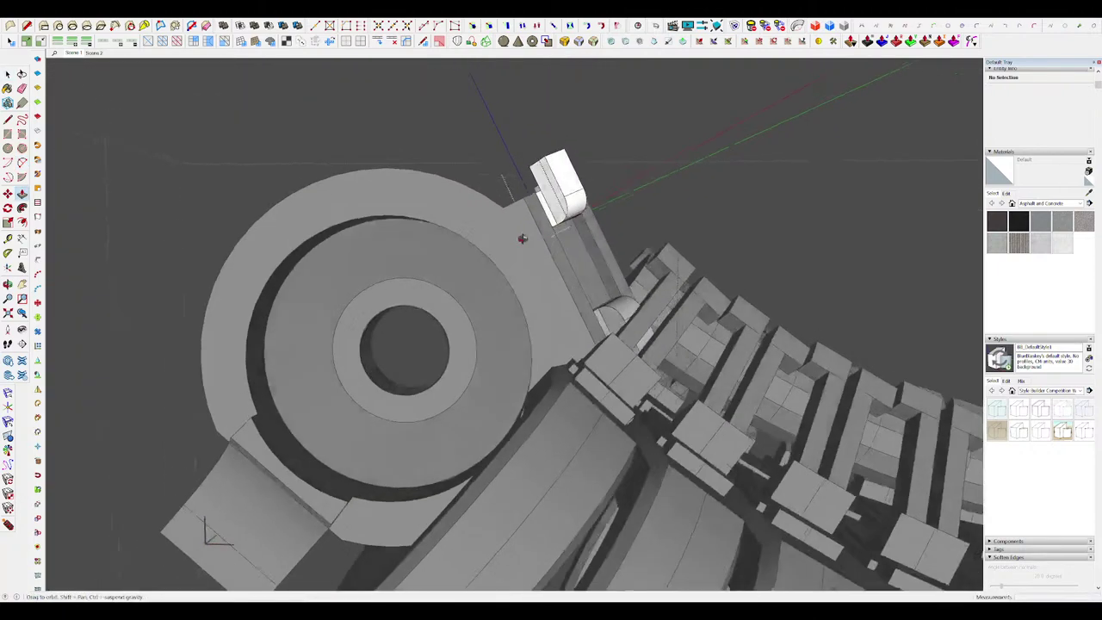
{"action": "middle_click_drag", "start_coordinate": [522, 238], "coordinate": [688, 187]}
{"action": "middle_click_drag", "start_coordinate": [284, 202], "coordinate": [614, 183], "text": "shift"}
{"action": "scroll", "coordinate": [671, 183], "scroll_direction": "down", "scroll_amount": 5}
{"action": "scroll", "coordinate": [649, 202], "scroll_direction": "up", "scroll_amount": 5}
{"action": "key", "text": "h"}
{"action": "key", "text": "h"}
{"action": "scroll", "coordinate": [611, 185], "scroll_direction": "up", "scroll_amount": 4}
Step: Extrude the thin face downward toward the lower block
{"action": "key", "text": "r"}
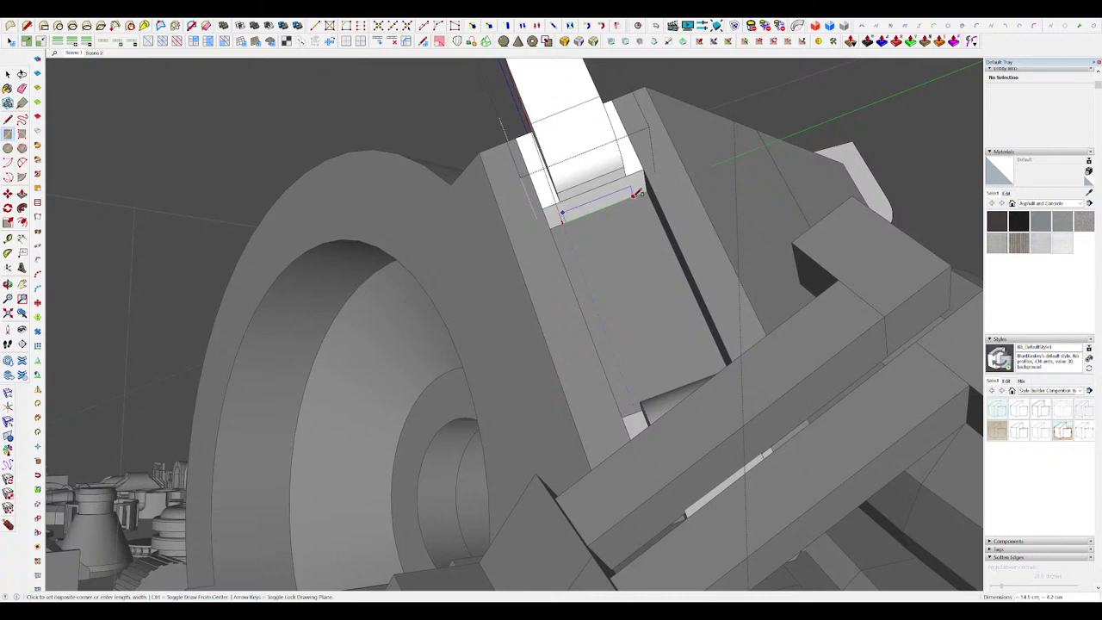
{"action": "left_click", "coordinate": [615, 204]}
{"action": "scroll", "coordinate": [637, 276], "scroll_direction": "up", "scroll_amount": 1}
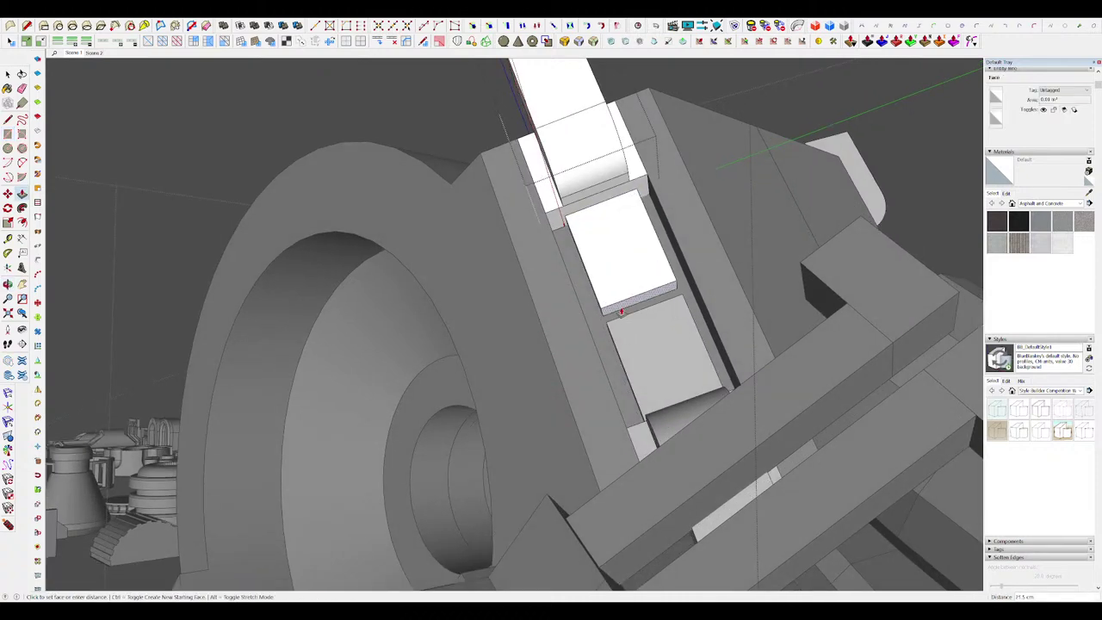
{"action": "left_click", "coordinate": [610, 313]}
{"action": "middle_click_drag", "start_coordinate": [613, 315], "coordinate": [652, 313]}
{"action": "scroll", "coordinate": [663, 301], "scroll_direction": "up", "scroll_amount": 4}
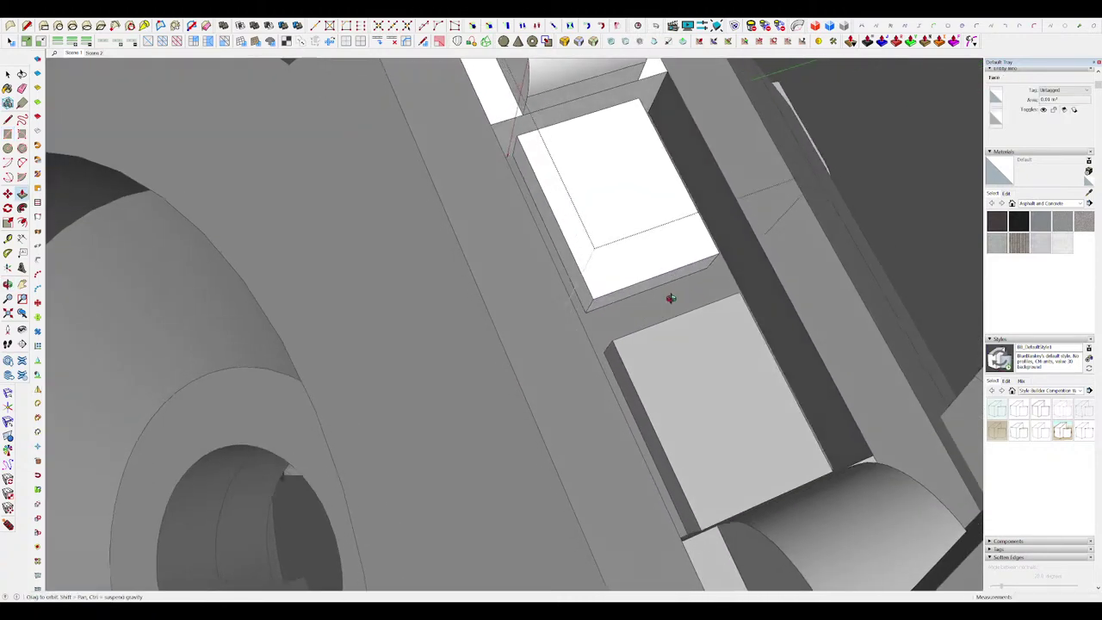
{"action": "key", "text": "h"}
{"action": "middle_click_drag", "start_coordinate": [633, 275], "coordinate": [564, 269]}
{"action": "scroll", "coordinate": [594, 252], "scroll_direction": "down", "scroll_amount": 2}
Step: Round off the lower block's corners with an arc
{"action": "key", "text": "a"}
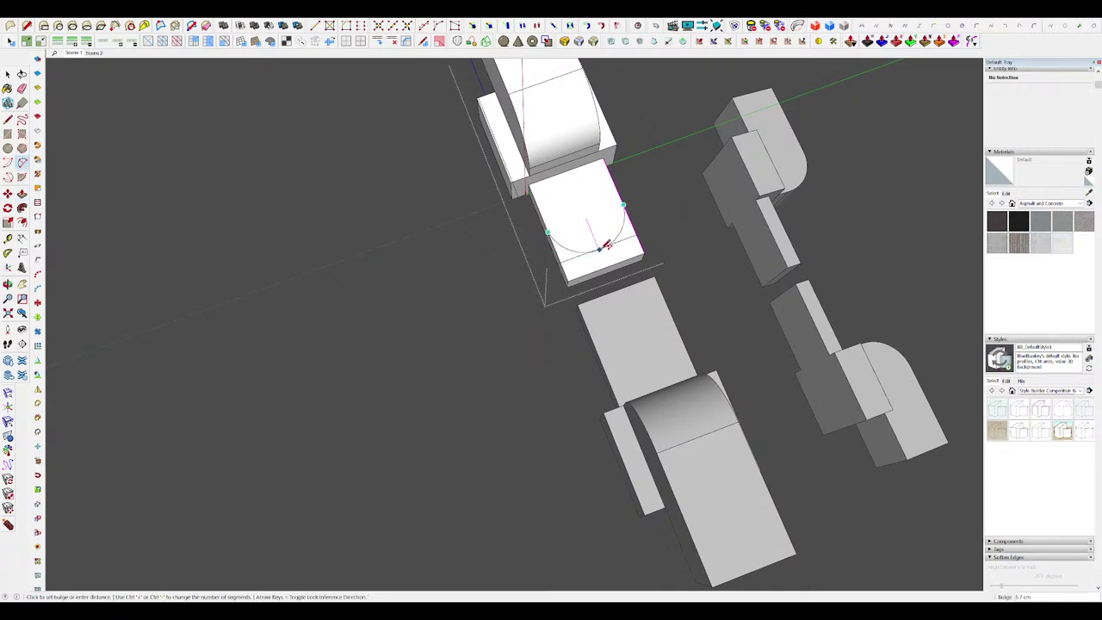
{"action": "left_click", "coordinate": [592, 275]}
{"action": "key", "text": "h"}
{"action": "middle_click_drag", "start_coordinate": [593, 274], "coordinate": [740, 205]}
{"action": "scroll", "coordinate": [613, 258], "scroll_direction": "down", "scroll_amount": 4}
{"action": "key", "text": "space"}
{"action": "scroll", "coordinate": [628, 202], "scroll_direction": "down", "scroll_amount": 8}
{"action": "scroll", "coordinate": [642, 204], "scroll_direction": "up", "scroll_amount": 12}
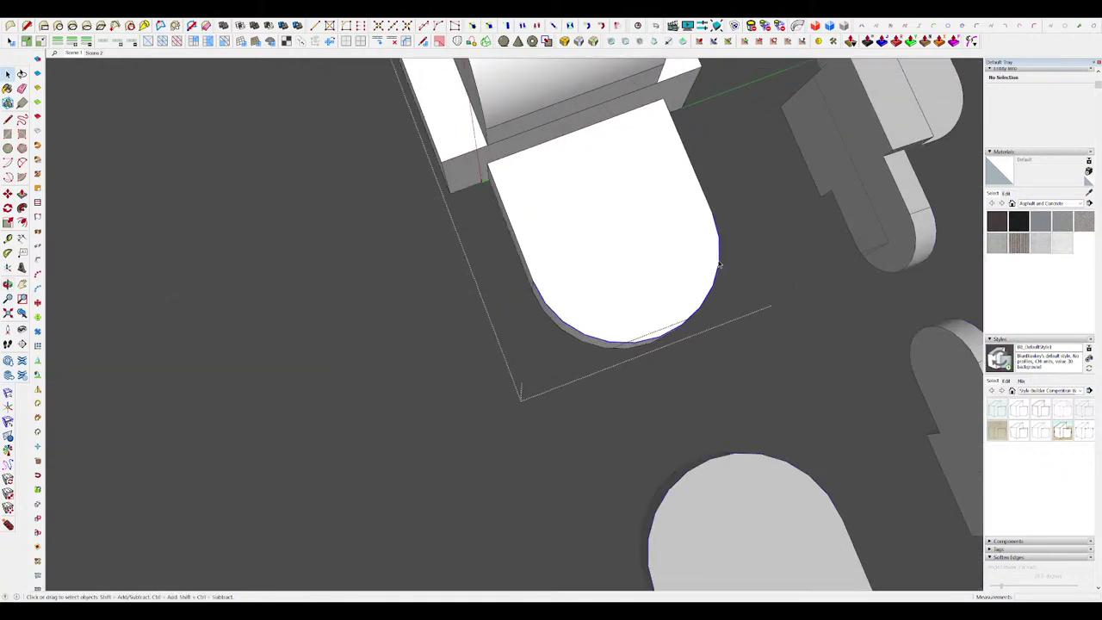
Step: Offset the tab's arc inward and close it with a line into a half-disc face
{"action": "left_click", "coordinate": [691, 254]}
{"action": "key", "text": "space"}
{"action": "scroll", "coordinate": [624, 314], "scroll_direction": "down", "scroll_amount": 2}
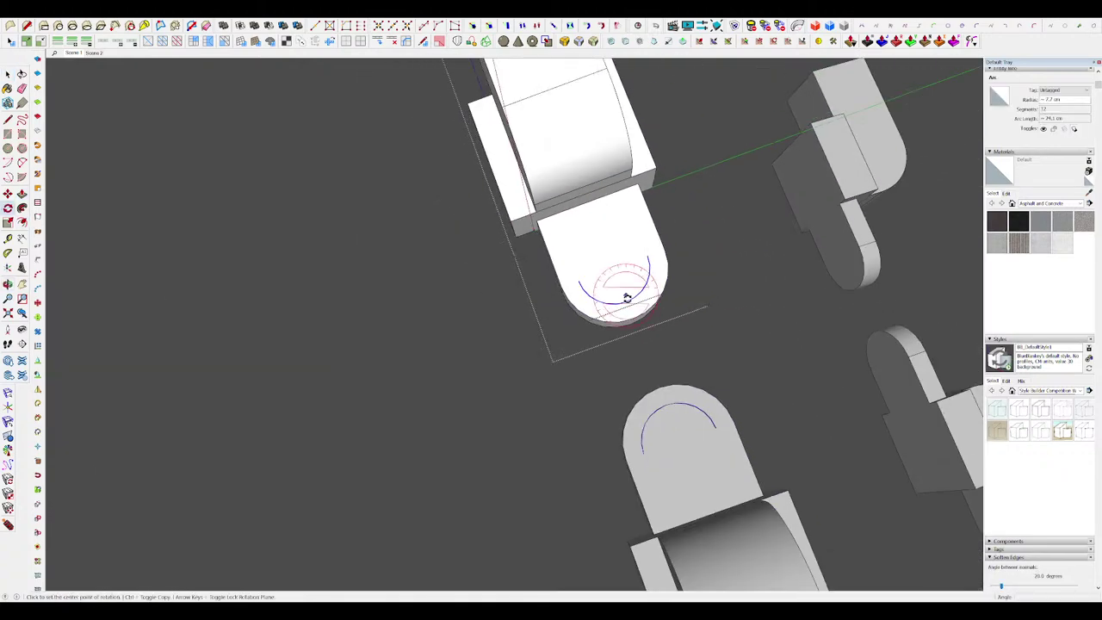
{"action": "key", "text": "l"}
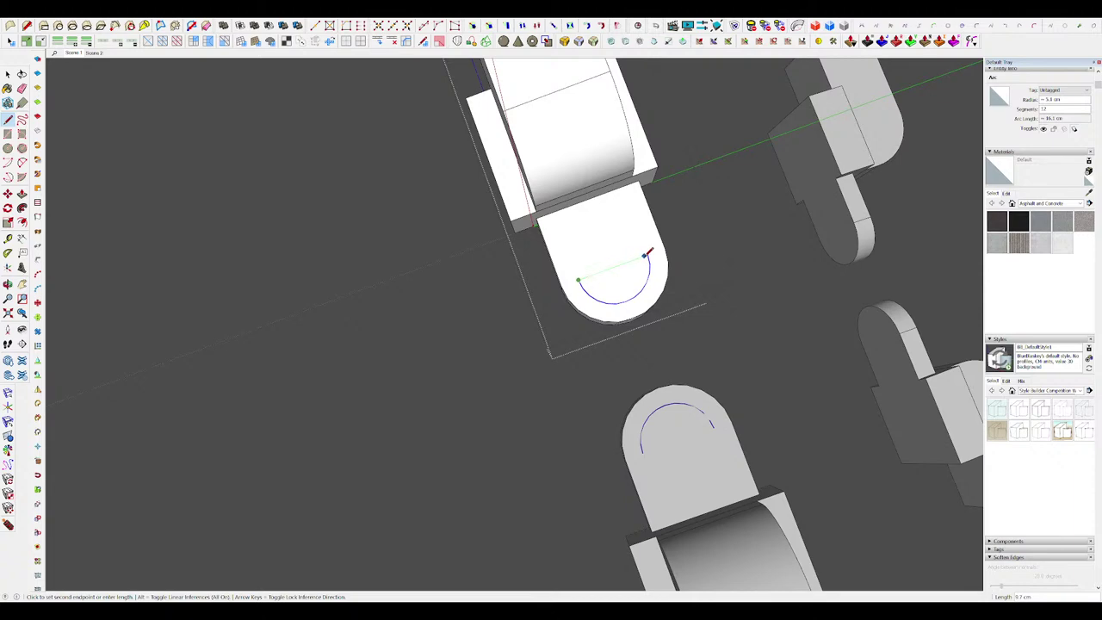
{"action": "left_click", "coordinate": [648, 254]}
{"action": "scroll", "coordinate": [637, 241], "scroll_direction": "up", "scroll_amount": 3}
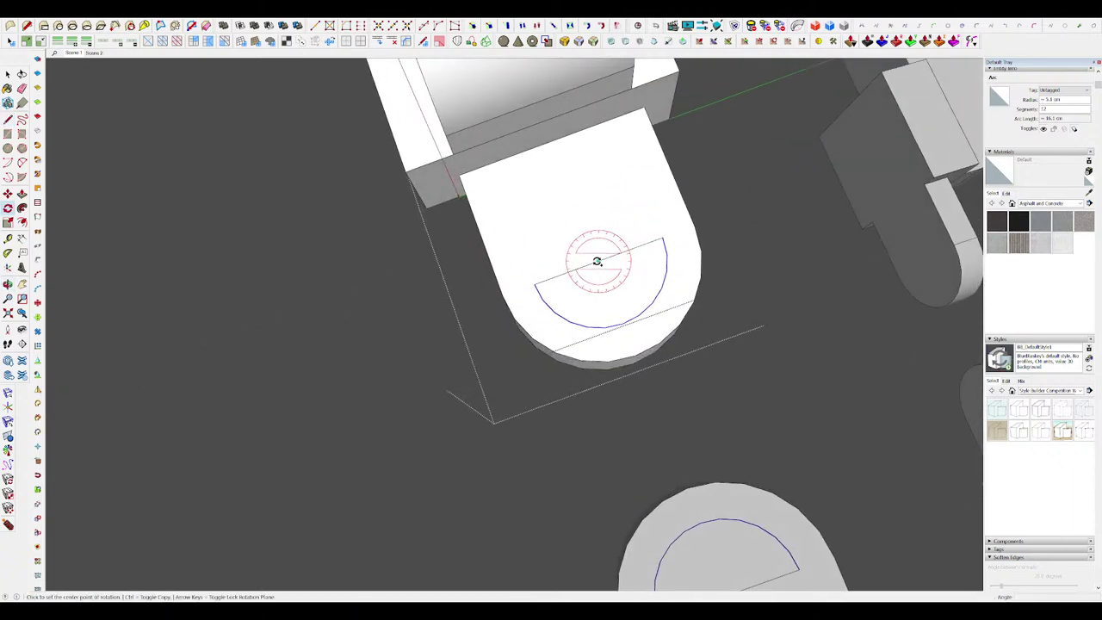
Step: Rotate-copy the arc into a full circle, drop the chord, and push the circle through
{"action": "left_click", "coordinate": [663, 240]}
{"action": "key", "text": "e"}
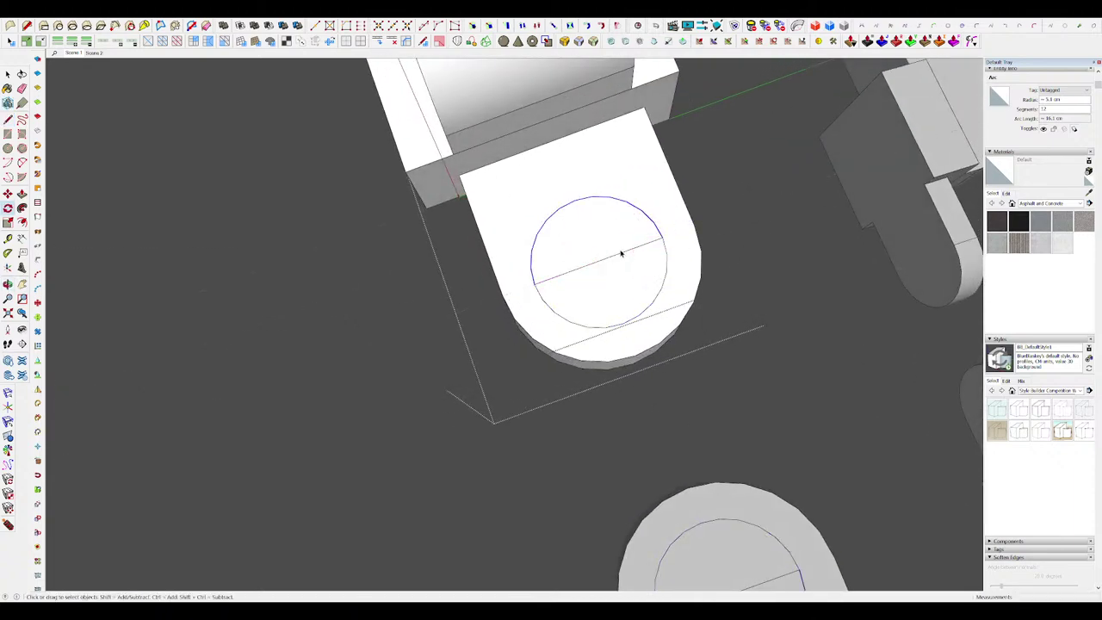
{"action": "left_click", "coordinate": [620, 252]}
{"action": "mouse_move", "coordinate": [621, 253]}
{"action": "middle_mouse_down"}
{"action": "mouse_move", "coordinate": [679, 275]}
{"action": "mouse_move", "coordinate": [697, 297]}
{"action": "middle_mouse_up"}
{"action": "key", "text": "p"}
{"action": "left_click", "coordinate": [603, 269]}
{"action": "left_click", "coordinate": [587, 275]}
{"action": "scroll", "coordinate": [585, 256], "scroll_direction": "down", "scroll_amount": 6}
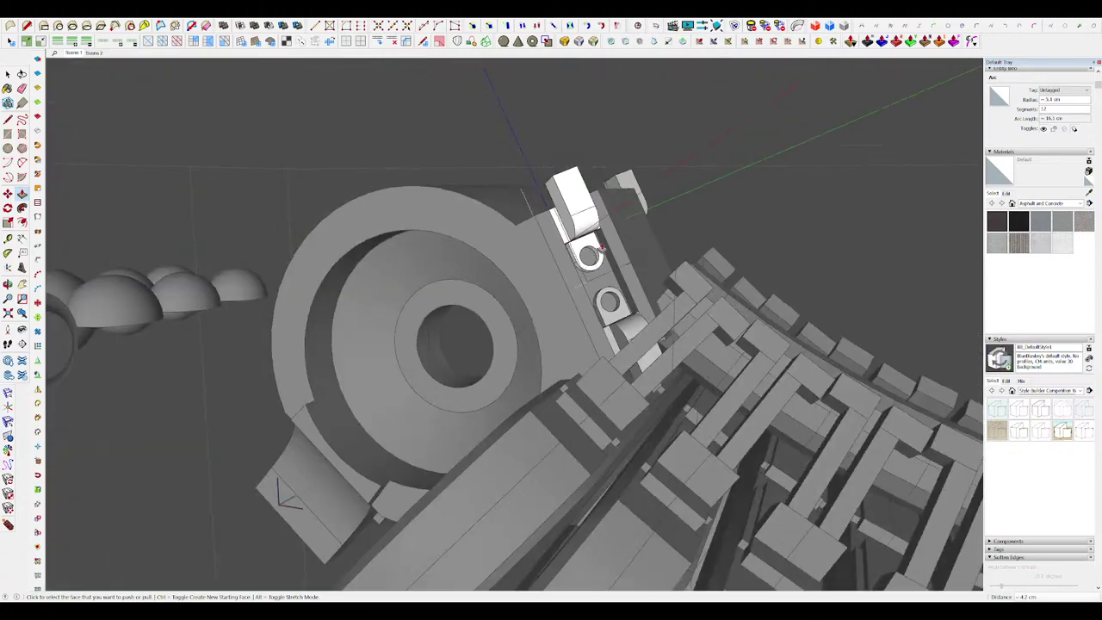
{"action": "scroll", "coordinate": [637, 244], "scroll_direction": "down", "scroll_amount": 4}
Step: Exit both levels of group editing to view the whole robot
{"action": "mouse_move", "coordinate": [639, 245]}
{"action": "middle_mouse_down"}
{"action": "mouse_move", "coordinate": [668, 242]}
{"action": "mouse_move", "coordinate": [643, 225]}
{"action": "middle_mouse_up"}
{"action": "left_click", "coordinate": [669, 241]}
{"action": "left_click", "coordinate": [672, 241]}
{"action": "scroll", "coordinate": [673, 246], "scroll_direction": "down", "scroll_amount": 3}
{"action": "scroll", "coordinate": [675, 246], "scroll_direction": "down", "scroll_amount": 3}
Step: Leave group editing entirely and look down on the neck flange
{"action": "left_click", "coordinate": [631, 209]}
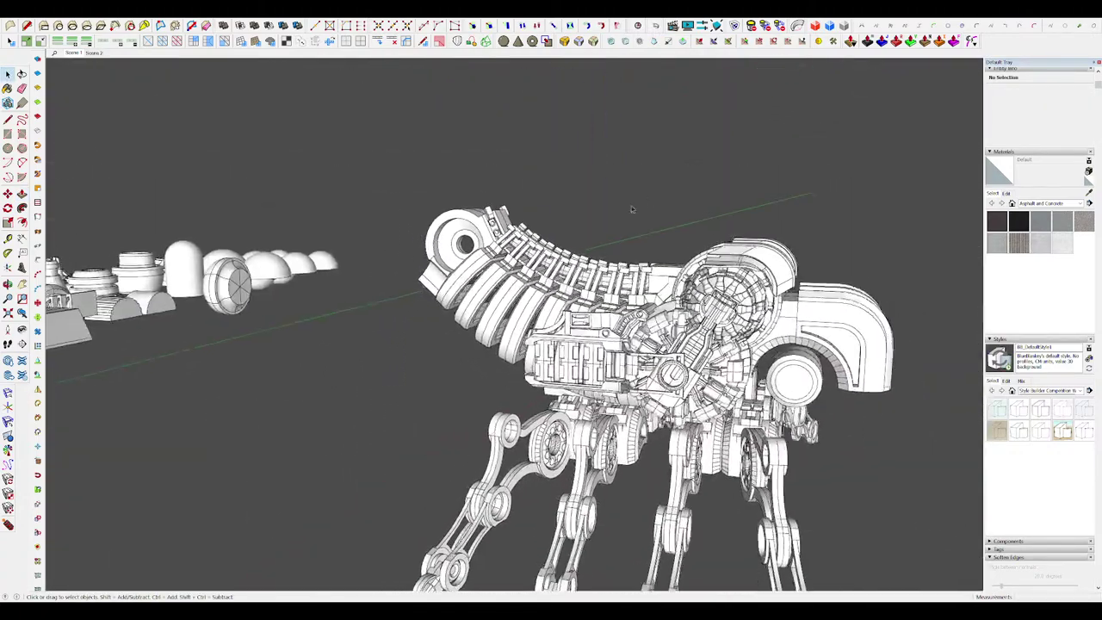
{"action": "scroll", "coordinate": [482, 237], "scroll_direction": "up", "scroll_amount": 5}
{"action": "middle_click_drag", "start_coordinate": [516, 259], "coordinate": [694, 268]}
{"action": "scroll", "coordinate": [578, 319], "scroll_direction": "down", "scroll_amount": 3}
{"action": "scroll", "coordinate": [592, 255], "scroll_direction": "up", "scroll_amount": 5}
{"action": "scroll", "coordinate": [598, 256], "scroll_direction": "down", "scroll_amount": 3}
{"action": "scroll", "coordinate": [598, 256], "scroll_direction": "down", "scroll_amount": 5}
{"action": "scroll", "coordinate": [572, 185], "scroll_direction": "down", "scroll_amount": 3}
{"action": "scroll", "coordinate": [539, 204], "scroll_direction": "up", "scroll_amount": 6}
Step: Enter the ring's bracket group, select a face, then close it and orbit the ring
{"action": "double_click", "coordinate": [560, 204]}
{"action": "left_click", "coordinate": [560, 204]}
{"action": "scroll", "coordinate": [560, 203], "scroll_direction": "up", "scroll_amount": 4}
{"action": "left_click", "coordinate": [677, 217]}
{"action": "middle_click_drag", "start_coordinate": [677, 217], "coordinate": [525, 172]}
{"action": "left_click", "coordinate": [616, 271]}
{"action": "scroll", "coordinate": [617, 263], "scroll_direction": "up", "scroll_amount": 4}
{"action": "middle_click_drag", "start_coordinate": [635, 288], "coordinate": [800, 275]}
Step: Move over the ring to its side and open the clasp group for editing
{"action": "key", "text": "r"}
{"action": "scroll", "coordinate": [567, 243], "scroll_direction": "down", "scroll_amount": 3}
{"action": "key", "text": "space"}
{"action": "middle_click_drag", "start_coordinate": [567, 244], "coordinate": [340, 184]}
{"action": "scroll", "coordinate": [632, 276], "scroll_direction": "up", "scroll_amount": 4}
{"action": "scroll", "coordinate": [340, 184], "scroll_direction": "down", "scroll_amount": 4}
{"action": "scroll", "coordinate": [626, 250], "scroll_direction": "down", "scroll_amount": 5}
{"action": "scroll", "coordinate": [547, 203], "scroll_direction": "up", "scroll_amount": 6}
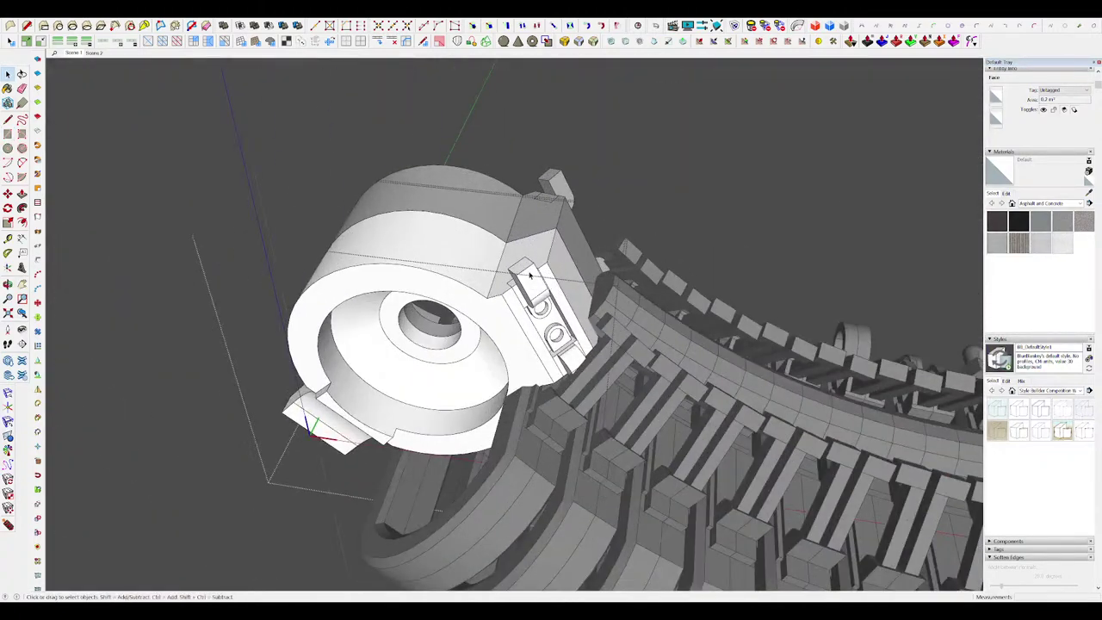
{"action": "double_click", "coordinate": [533, 284]}
{"action": "scroll", "coordinate": [533, 286], "scroll_direction": "up", "scroll_amount": 4}
{"action": "middle_click_drag", "start_coordinate": [533, 287], "coordinate": [604, 302]}
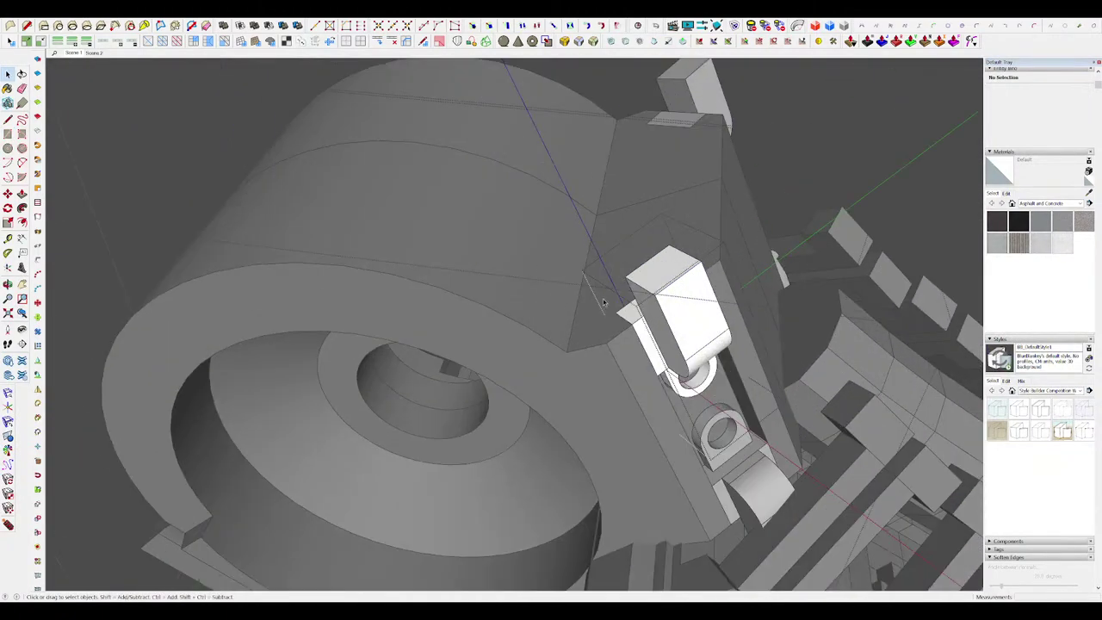
Step: Select the whole clasp component and open it for editing on its own
{"action": "left_click", "coordinate": [876, 291]}
{"action": "left_click", "coordinate": [681, 305]}
{"action": "middle_click_drag", "start_coordinate": [684, 300], "coordinate": [658, 275]}
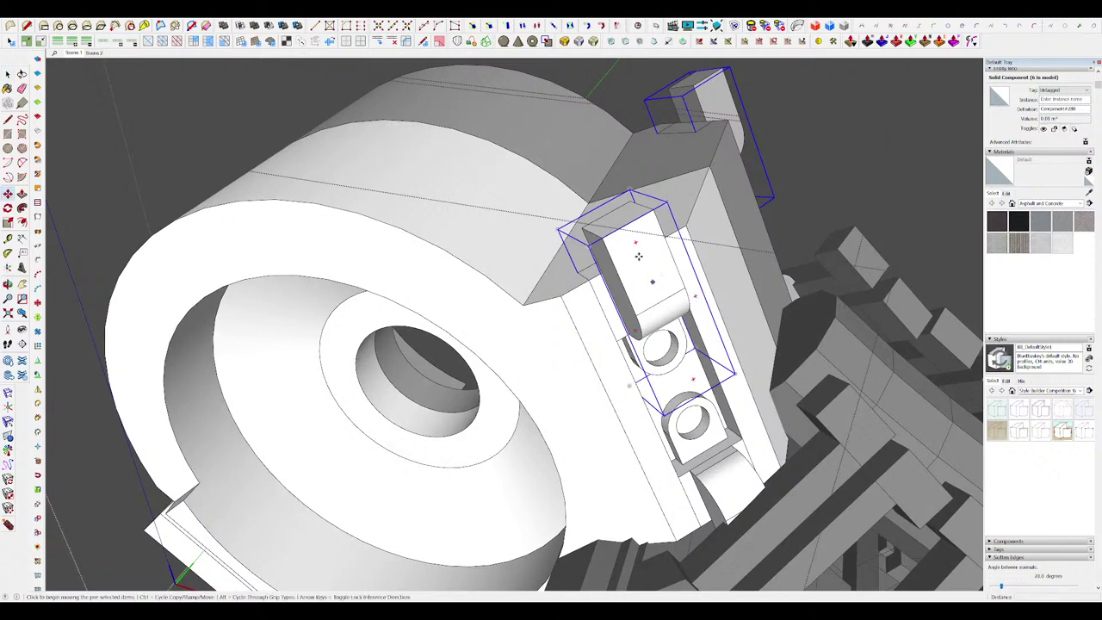
{"action": "key", "text": "space"}
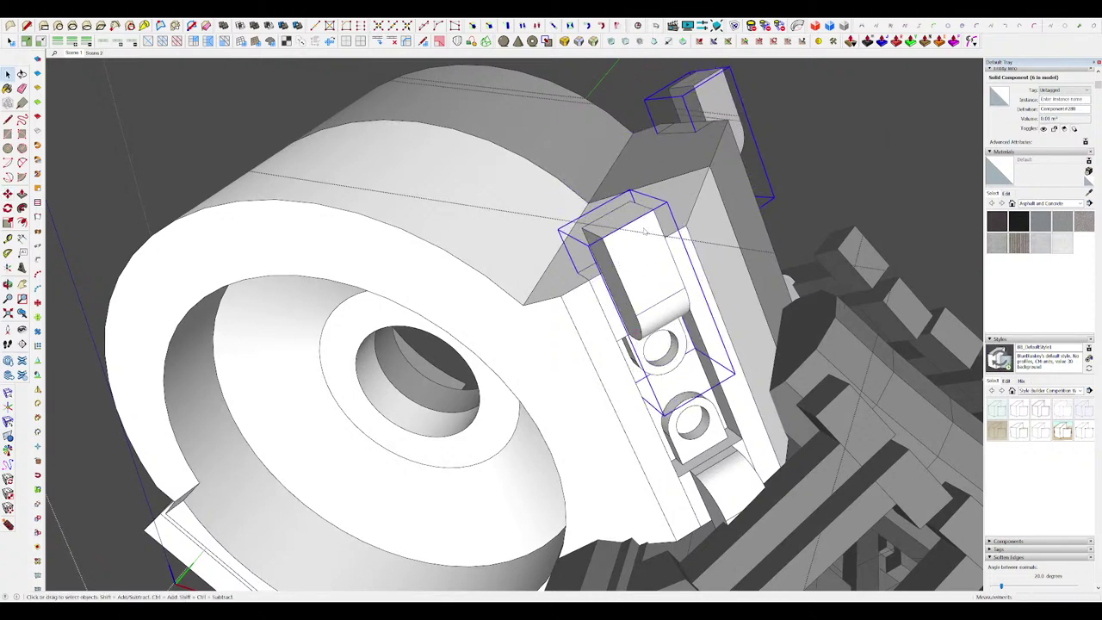
{"action": "double_click", "coordinate": [654, 230]}
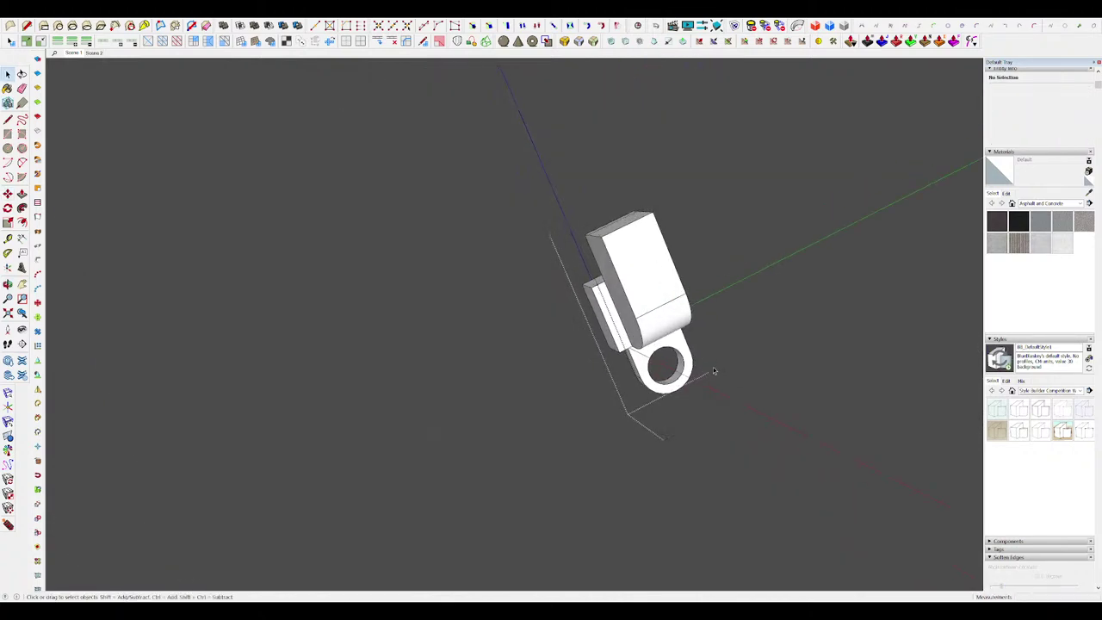
Step: Extrude the flat face into a box and extend both mirrored boxes to length
{"action": "middle_click_drag", "start_coordinate": [689, 354], "coordinate": [680, 345]}
{"action": "key", "text": "p"}
{"action": "left_click_drag", "start_coordinate": [592, 220], "coordinate": [591, 207]}
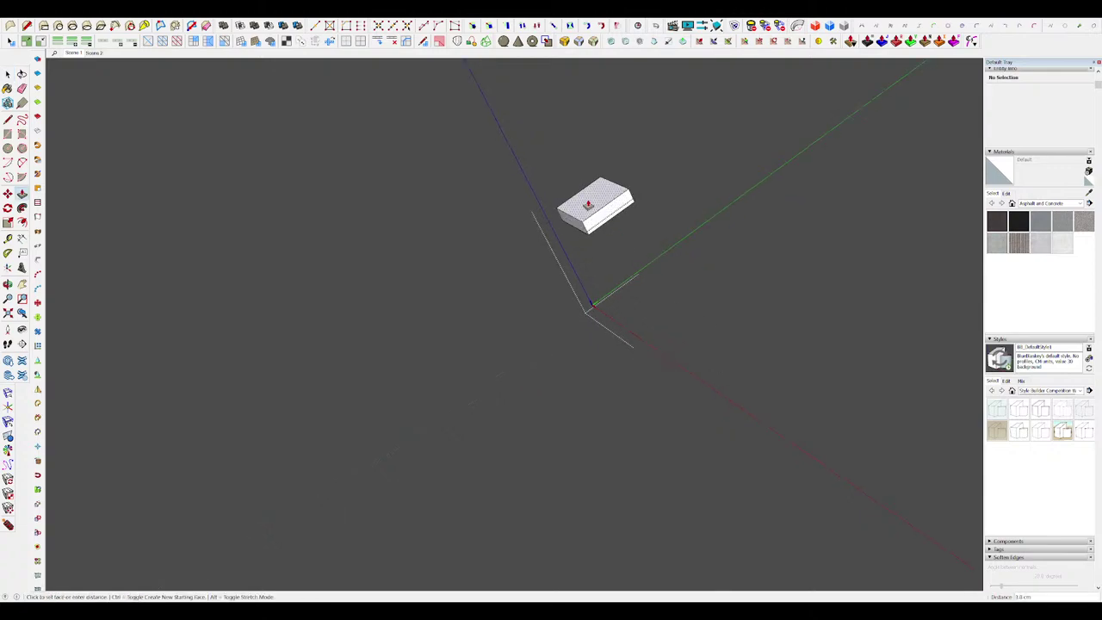
{"action": "key", "text": "i"}
{"action": "scroll", "coordinate": [632, 234], "scroll_direction": "down", "scroll_amount": 2}
{"action": "middle_click_drag", "start_coordinate": [594, 210], "coordinate": [674, 207]}
{"action": "scroll", "coordinate": [654, 257], "scroll_direction": "down", "scroll_amount": 2}
{"action": "scroll", "coordinate": [654, 203], "scroll_direction": "up", "scroll_amount": 2}
{"action": "scroll", "coordinate": [674, 205], "scroll_direction": "down", "scroll_amount": 2}
{"action": "left_click", "coordinate": [670, 196]}
{"action": "left_click", "coordinate": [596, 278]}
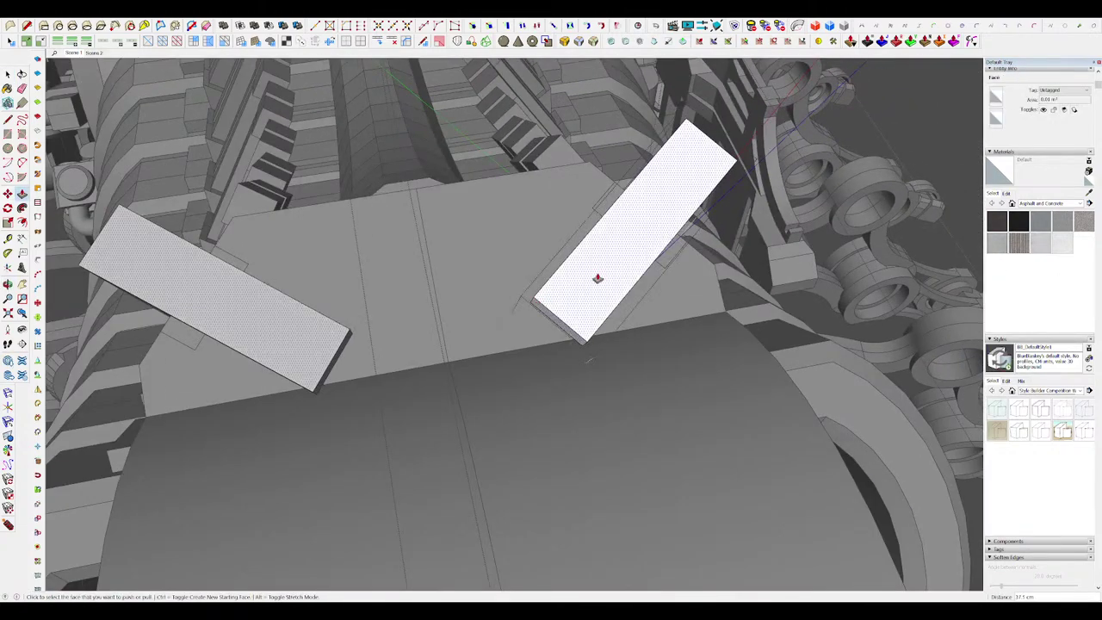
Step: Isolate the white blocks, thin them down, and select a block's end face
{"action": "key", "text": "l"}
{"action": "scroll", "coordinate": [583, 312], "scroll_direction": "down", "scroll_amount": 3}
{"action": "scroll", "coordinate": [566, 310], "scroll_direction": "up", "scroll_amount": 2}
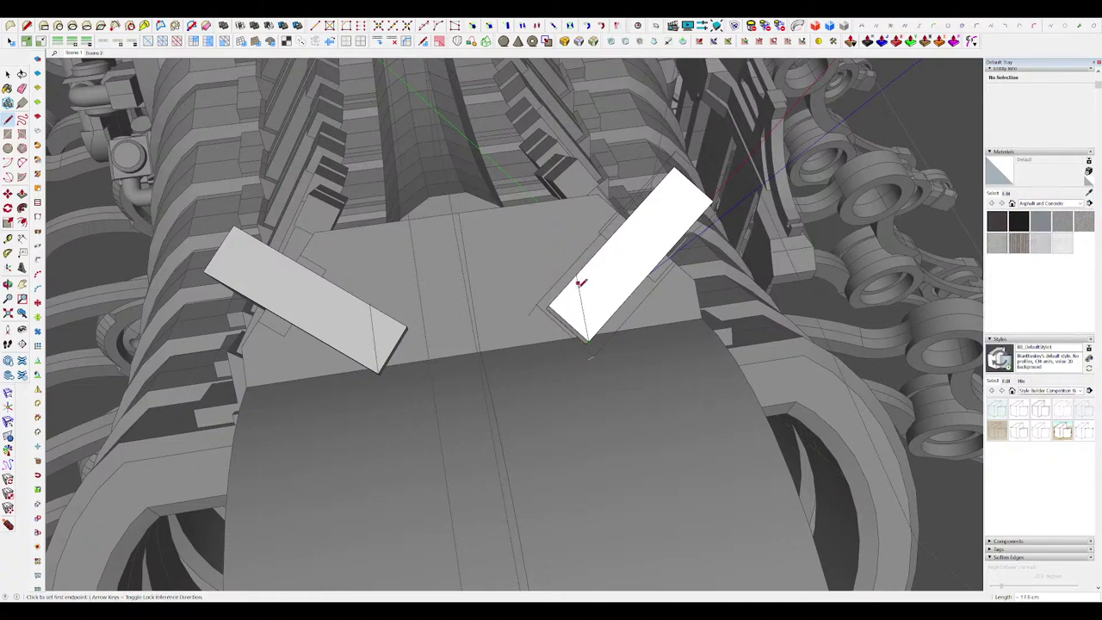
{"action": "middle_click_drag", "start_coordinate": [578, 284], "coordinate": [818, 255]}
{"action": "scroll", "coordinate": [669, 291], "scroll_direction": "down", "scroll_amount": 6}
{"action": "key", "text": "i"}
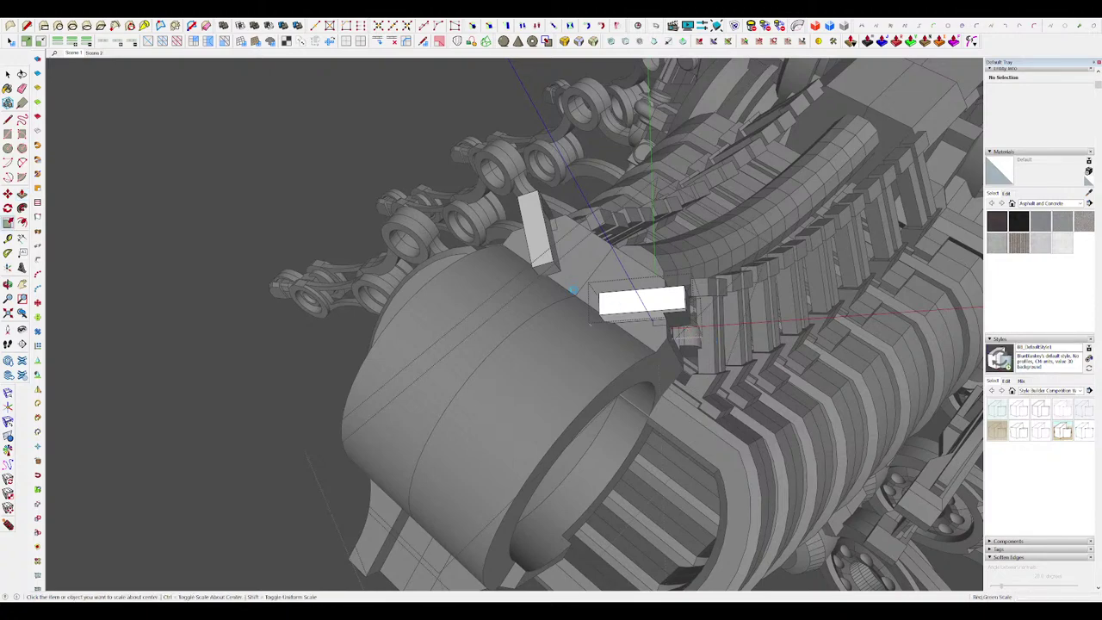
{"action": "key", "text": "space"}
{"action": "scroll", "coordinate": [625, 312], "scroll_direction": "up", "scroll_amount": 4}
{"action": "scroll", "coordinate": [625, 312], "scroll_direction": "down", "scroll_amount": 3}
{"action": "middle_click_drag", "start_coordinate": [625, 312], "coordinate": [710, 383]}
{"action": "scroll", "coordinate": [710, 388], "scroll_direction": "up", "scroll_amount": 4}
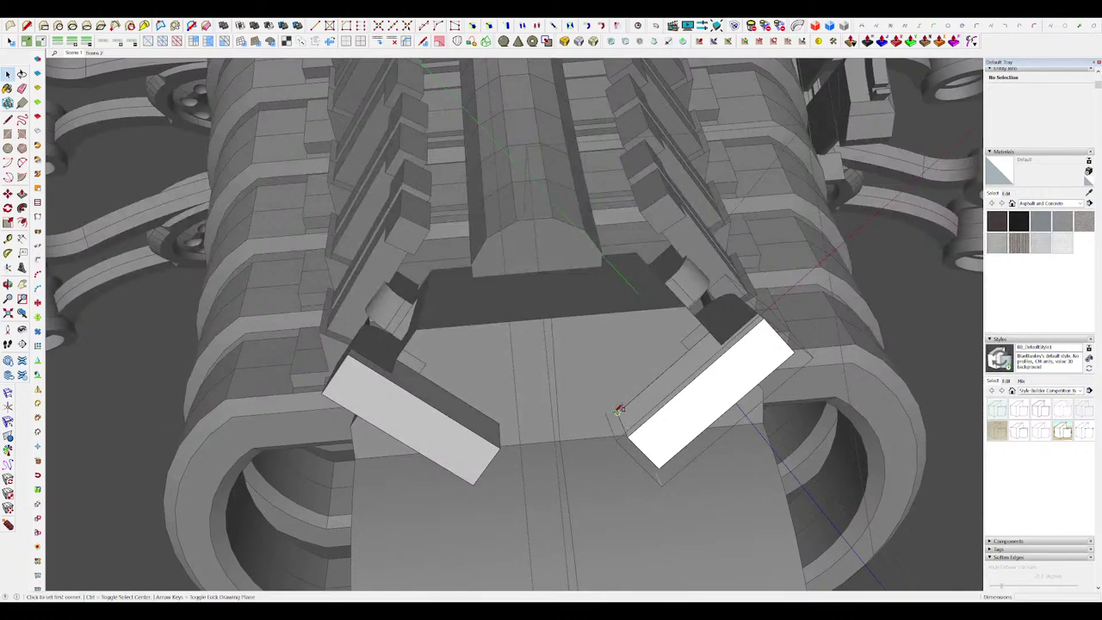
{"action": "middle_click_drag", "start_coordinate": [620, 410], "coordinate": [629, 326]}
{"action": "left_click", "coordinate": [730, 250]}
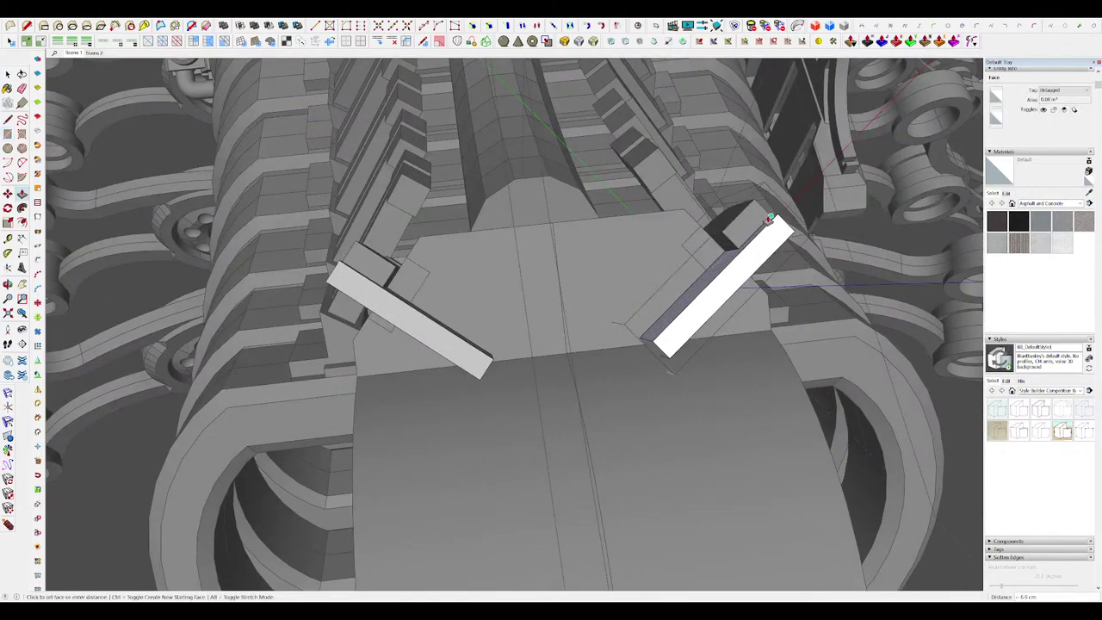
{"action": "middle_click_drag", "start_coordinate": [733, 265], "coordinate": [712, 326]}
{"action": "key", "text": "space"}
{"action": "double_click", "coordinate": [713, 326]}
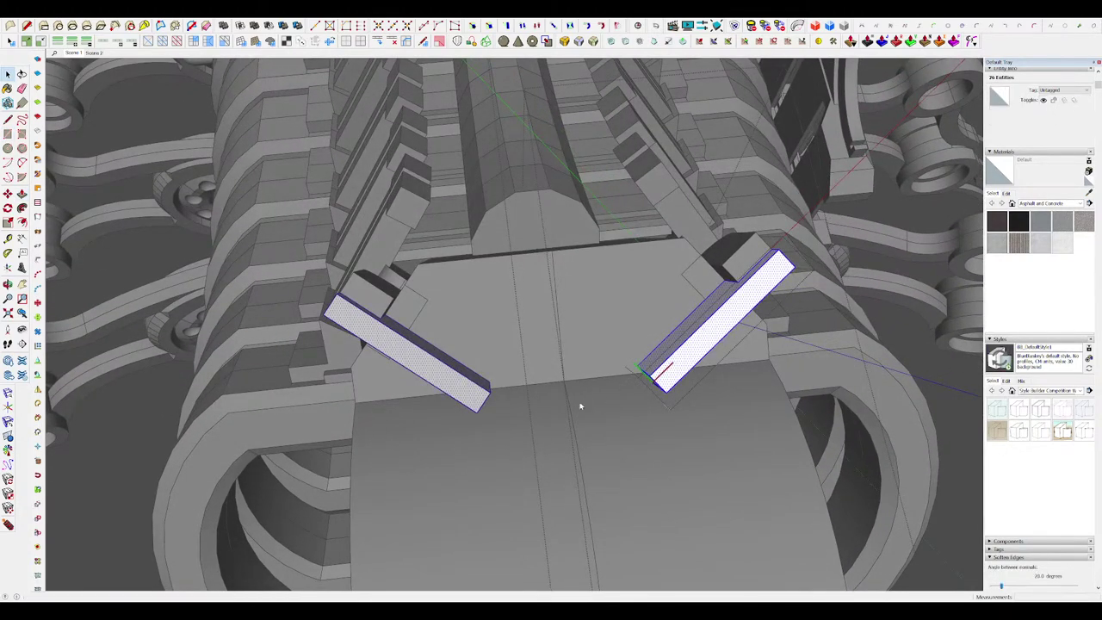
Step: Open the right block component and extrude its face by 11.7 cm
{"action": "middle_click_drag", "start_coordinate": [558, 398], "coordinate": [544, 360]}
{"action": "left_click", "coordinate": [690, 369]}
{"action": "key", "text": "h"}
{"action": "scroll", "coordinate": [705, 327], "scroll_direction": "down", "scroll_amount": 3}
{"action": "key", "text": "space"}
{"action": "double_click", "coordinate": [706, 329]}
{"action": "scroll", "coordinate": [703, 352], "scroll_direction": "up", "scroll_amount": 4}
{"action": "key", "text": "r"}
{"action": "left_click_drag", "start_coordinate": [591, 367], "coordinate": [604, 386]}
{"action": "middle_click_drag", "start_coordinate": [604, 386], "coordinate": [536, 386]}
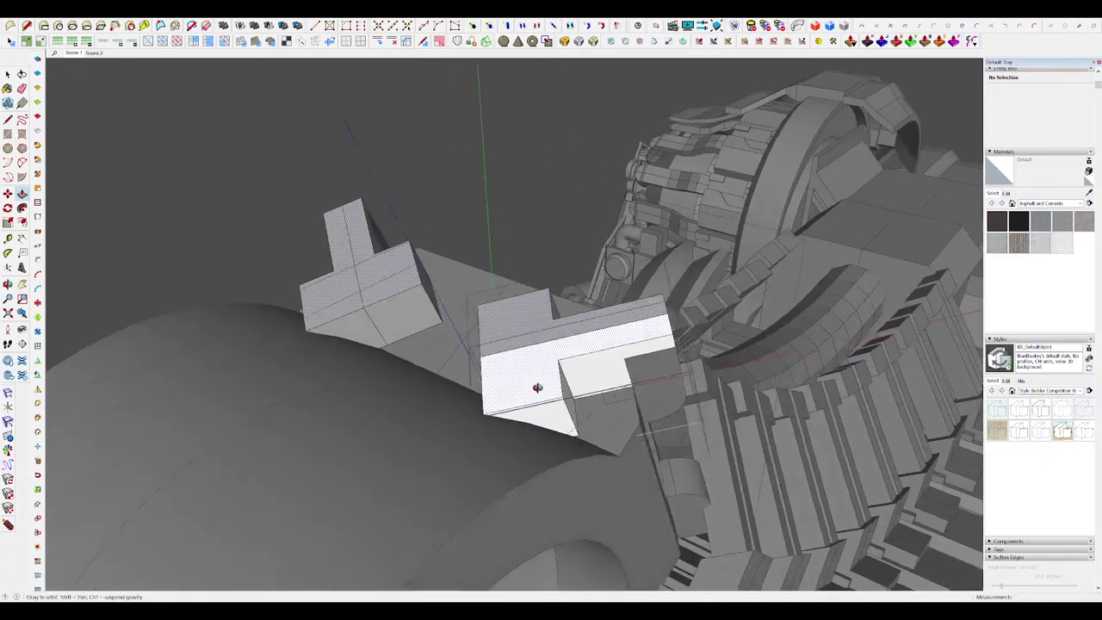
{"action": "scroll", "coordinate": [536, 386], "scroll_direction": "up", "scroll_amount": 4}
Step: Slide the notch edge to slant the block's face
{"action": "left_click_drag", "start_coordinate": [596, 337], "coordinate": [678, 323]}
{"action": "middle_click_drag", "start_coordinate": [677, 324], "coordinate": [645, 319]}
{"action": "key", "text": "space"}
{"action": "scroll", "coordinate": [658, 353], "scroll_direction": "down", "scroll_amount": 6}
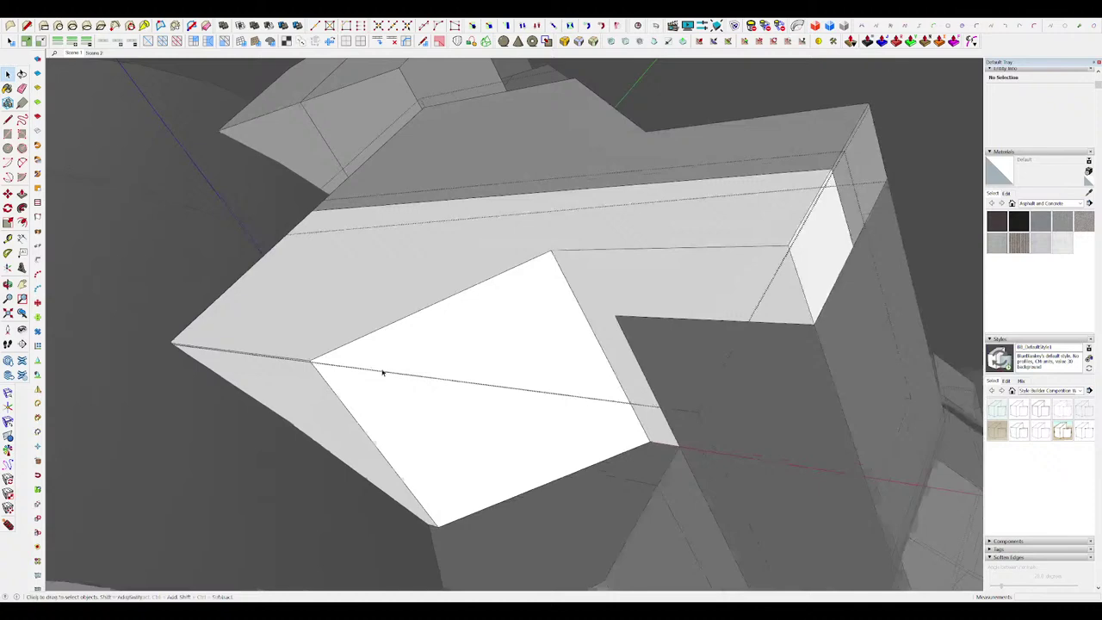
{"action": "middle_click_drag", "start_coordinate": [381, 371], "coordinate": [523, 321]}
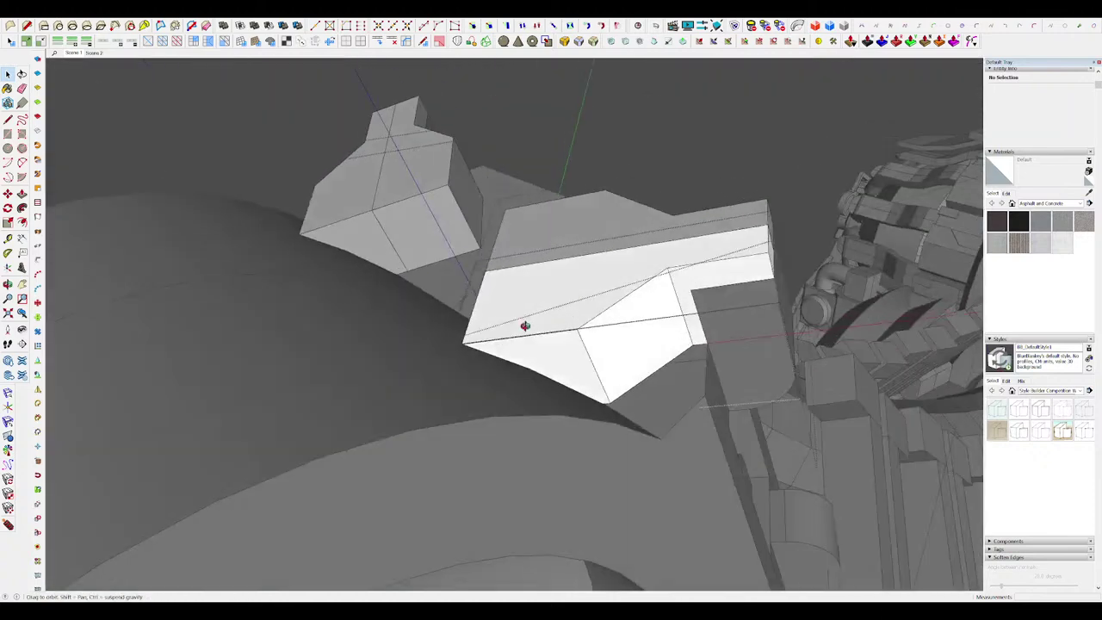
{"action": "scroll", "coordinate": [526, 332], "scroll_direction": "up", "scroll_amount": 2}
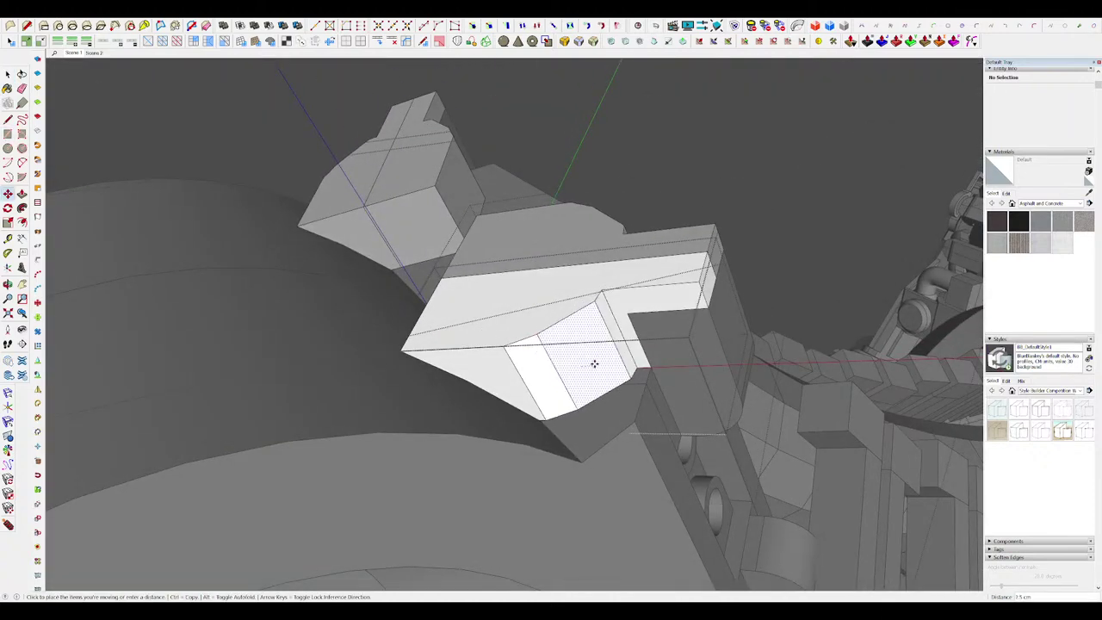
{"action": "scroll", "coordinate": [616, 312], "scroll_direction": "down", "scroll_amount": 3}
{"action": "scroll", "coordinate": [628, 328], "scroll_direction": "down", "scroll_amount": 4}
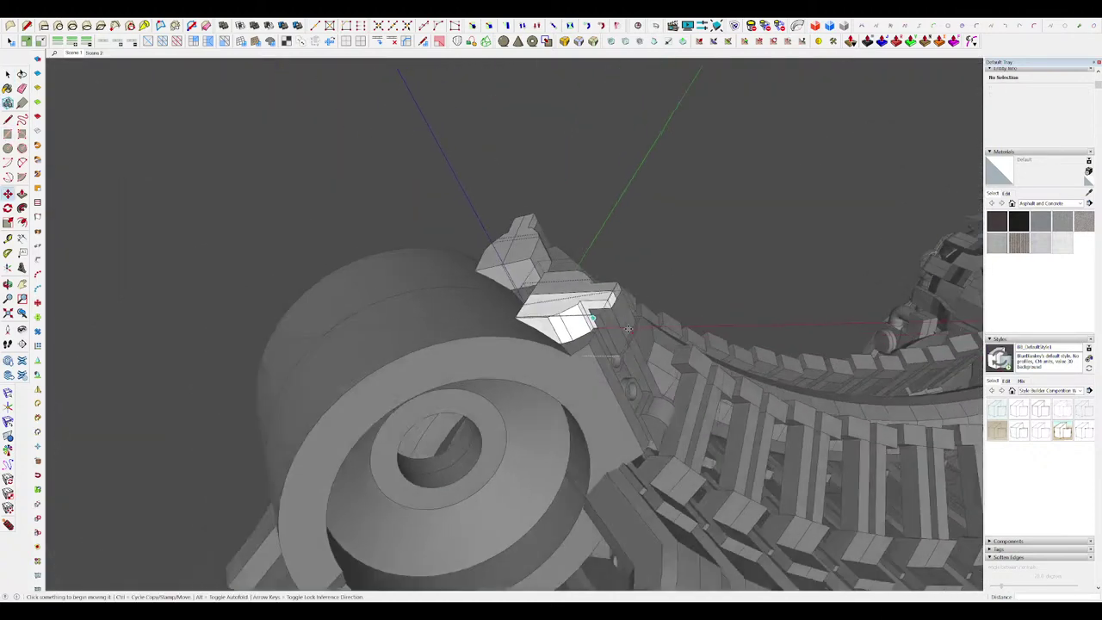
{"action": "middle_click_drag", "start_coordinate": [592, 308], "coordinate": [688, 241]}
{"action": "scroll", "coordinate": [580, 270], "scroll_direction": "up", "scroll_amount": 5}
{"action": "key", "text": "space"}
{"action": "scroll", "coordinate": [689, 241], "scroll_direction": "up", "scroll_amount": 3}
Step: Extend the mirrored block's end by 12.6 cm
{"action": "key", "text": "p"}
{"action": "left_click", "coordinate": [689, 238]}
{"action": "left_click", "coordinate": [686, 253]}
{"action": "scroll", "coordinate": [659, 258], "scroll_direction": "down", "scroll_amount": 4}
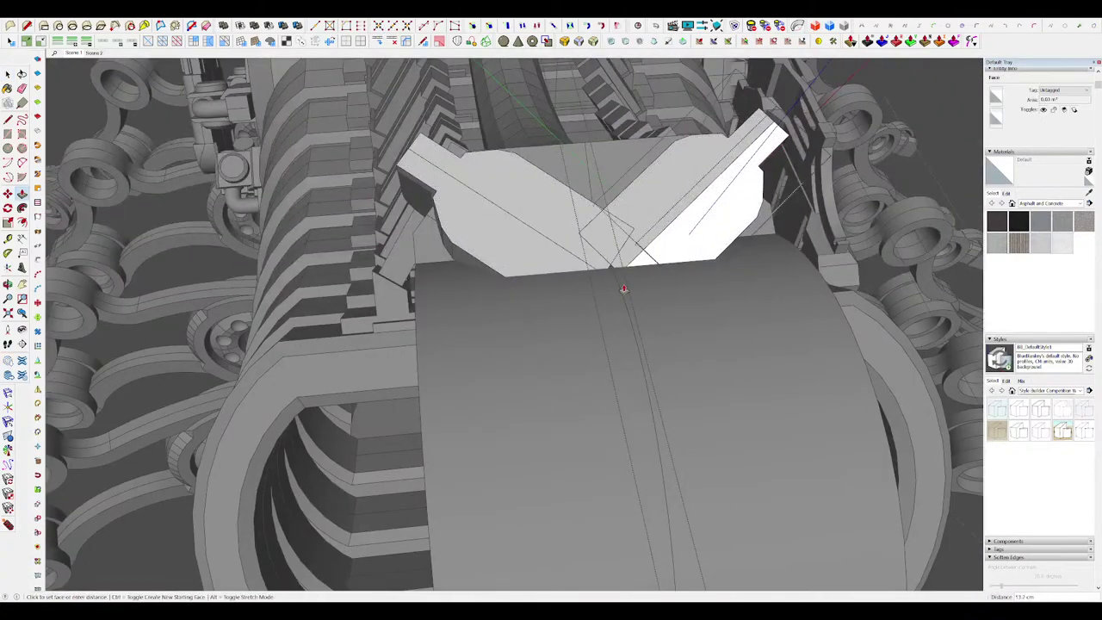
{"action": "left_click", "coordinate": [624, 287]}
{"action": "middle_click_drag", "start_coordinate": [624, 288], "coordinate": [155, 155]}
{"action": "scroll", "coordinate": [378, 173], "scroll_direction": "down", "scroll_amount": 5}
{"action": "key", "text": "h"}
{"action": "key", "text": "h"}
{"action": "scroll", "coordinate": [568, 246], "scroll_direction": "down", "scroll_amount": 1}
{"action": "key", "text": "space"}
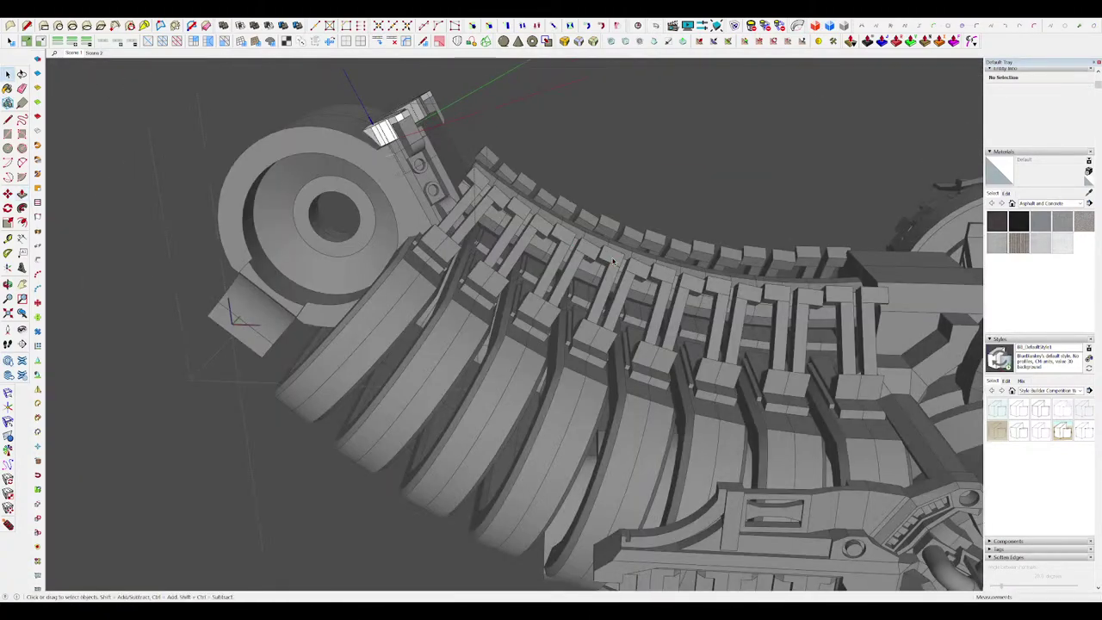
{"action": "scroll", "coordinate": [606, 254], "scroll_direction": "down", "scroll_amount": 3}
{"action": "middle_click_drag", "start_coordinate": [606, 254], "coordinate": [594, 275]}
{"action": "scroll", "coordinate": [489, 269], "scroll_direction": "up", "scroll_amount": 6}
{"action": "middle_click_drag", "start_coordinate": [489, 269], "coordinate": [499, 298]}
{"action": "scroll", "coordinate": [498, 299], "scroll_direction": "up", "scroll_amount": 3}
Step: Push the block's top face outward
{"action": "key", "text": "p"}
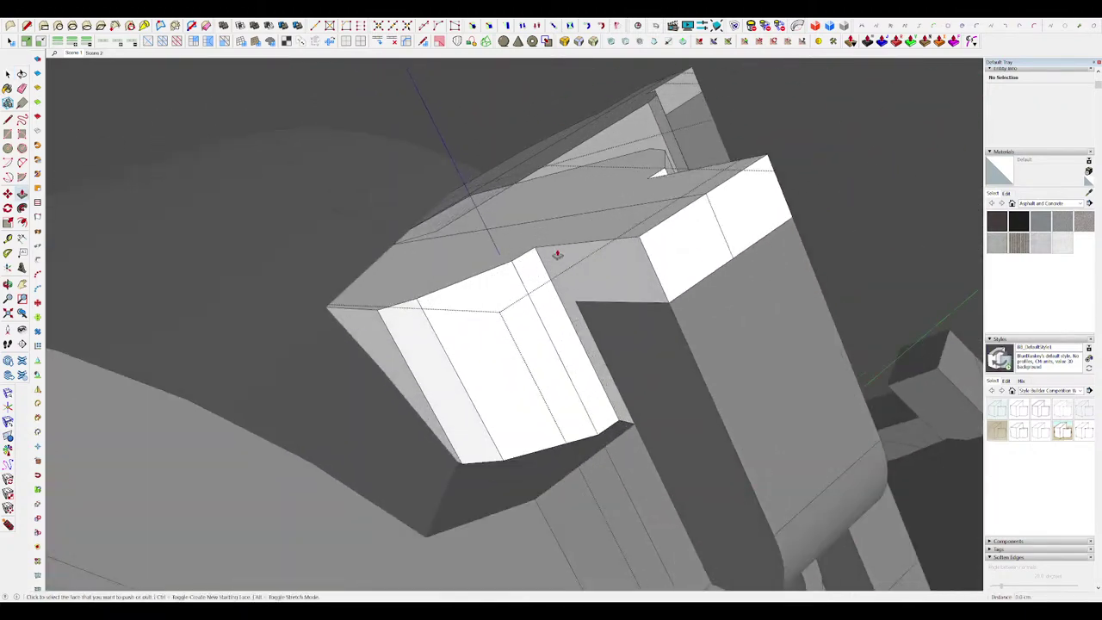
{"action": "scroll", "coordinate": [503, 247], "scroll_direction": "down", "scroll_amount": 1}
{"action": "double_click", "coordinate": [538, 231]}
{"action": "scroll", "coordinate": [550, 236], "scroll_direction": "down", "scroll_amount": 4}
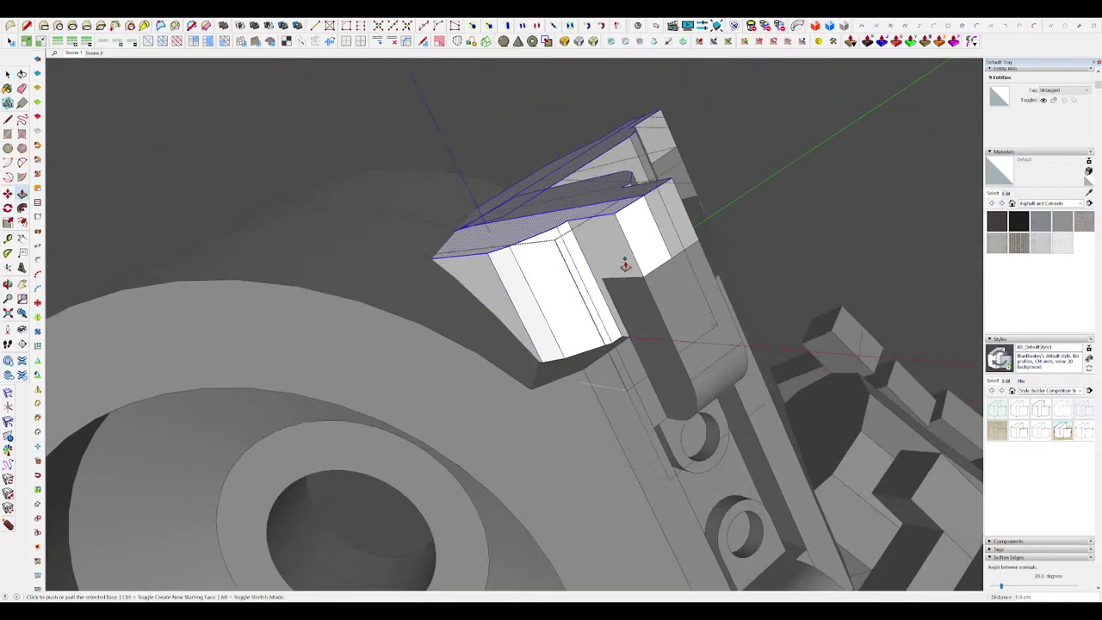
{"action": "key", "text": "p"}
{"action": "scroll", "coordinate": [632, 257], "scroll_direction": "up", "scroll_amount": 2}
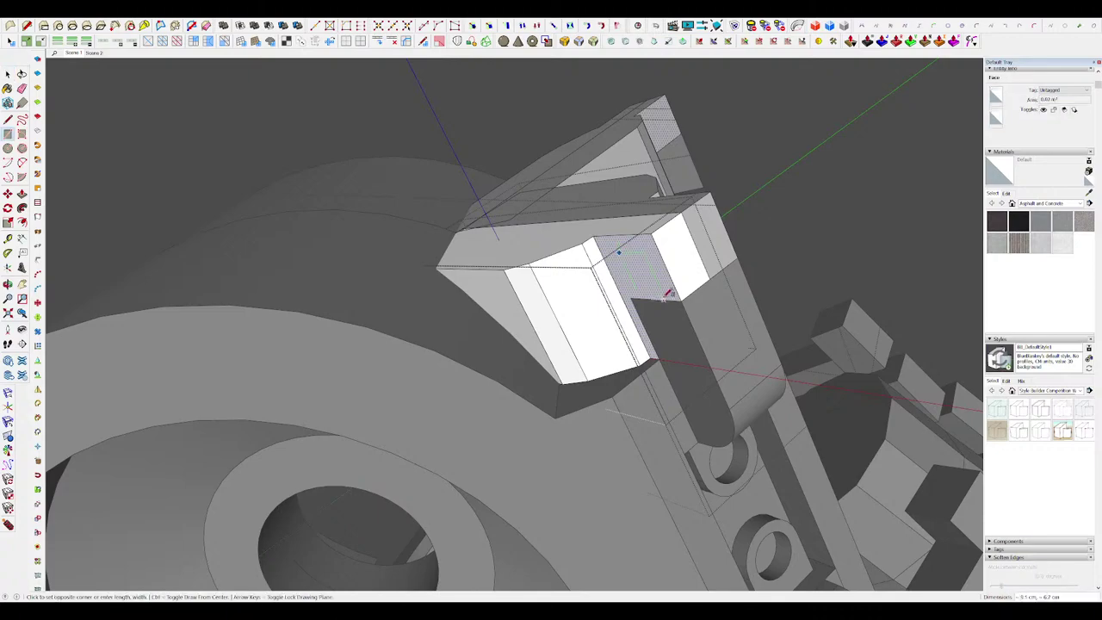
{"action": "key", "text": "p"}
{"action": "left_click_drag", "start_coordinate": [646, 282], "coordinate": [580, 300]}
{"action": "scroll", "coordinate": [585, 267], "scroll_direction": "down", "scroll_amount": 4}
{"action": "key", "text": "space"}
Step: Close the edited groups and return to the whole model near the tail-end ring
{"action": "left_click", "coordinate": [470, 190]}
{"action": "middle_click_drag", "start_coordinate": [470, 189], "coordinate": [517, 168]}
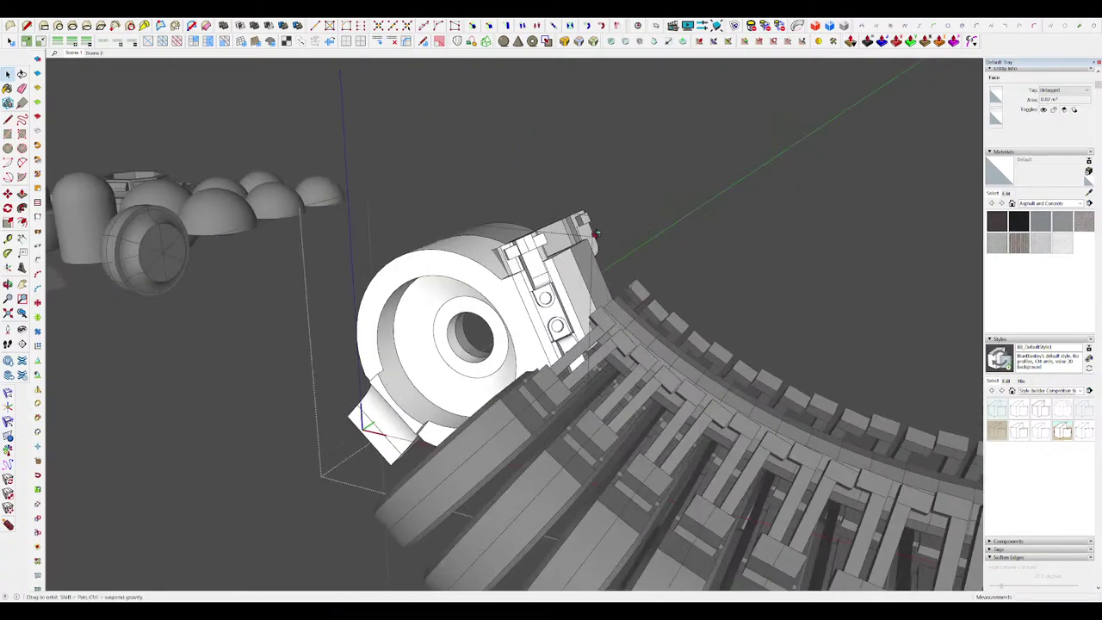
{"action": "scroll", "coordinate": [482, 185], "scroll_direction": "down", "scroll_amount": 5}
{"action": "mouse_move", "coordinate": [551, 309]}
{"action": "middle_mouse_down"}
{"action": "mouse_move", "coordinate": [705, 250]}
{"action": "mouse_move", "coordinate": [707, 258]}
{"action": "mouse_move", "coordinate": [688, 255]}
{"action": "middle_mouse_up"}
{"action": "left_click", "coordinate": [705, 249]}
{"action": "scroll", "coordinate": [698, 249], "scroll_direction": "up", "scroll_amount": 2}
{"action": "scroll", "coordinate": [688, 253], "scroll_direction": "up", "scroll_amount": 2}
{"action": "scroll", "coordinate": [632, 232], "scroll_direction": "up", "scroll_amount": 4}
{"action": "middle_click_drag", "start_coordinate": [659, 219], "coordinate": [619, 260]}
{"action": "scroll", "coordinate": [625, 241], "scroll_direction": "up", "scroll_amount": 2}
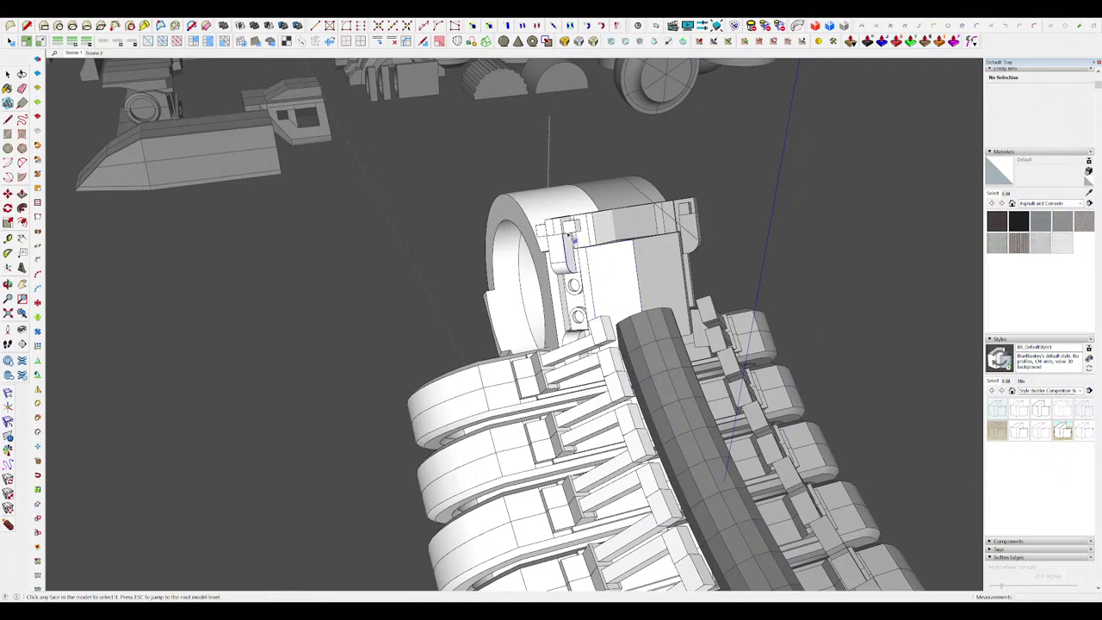
Step: Push the bracket box's top face flush with the bracket
{"action": "scroll", "coordinate": [571, 237], "scroll_direction": "up", "scroll_amount": 10}
{"action": "left_click", "coordinate": [618, 320]}
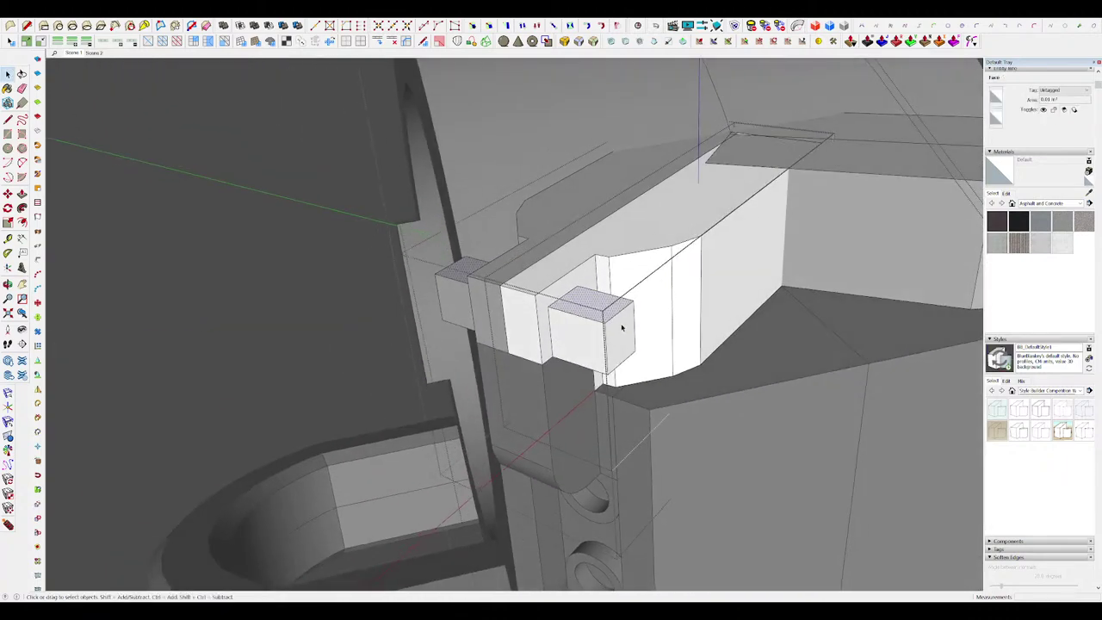
{"action": "middle_click_drag", "start_coordinate": [619, 342], "coordinate": [566, 336]}
{"action": "key", "text": "l"}
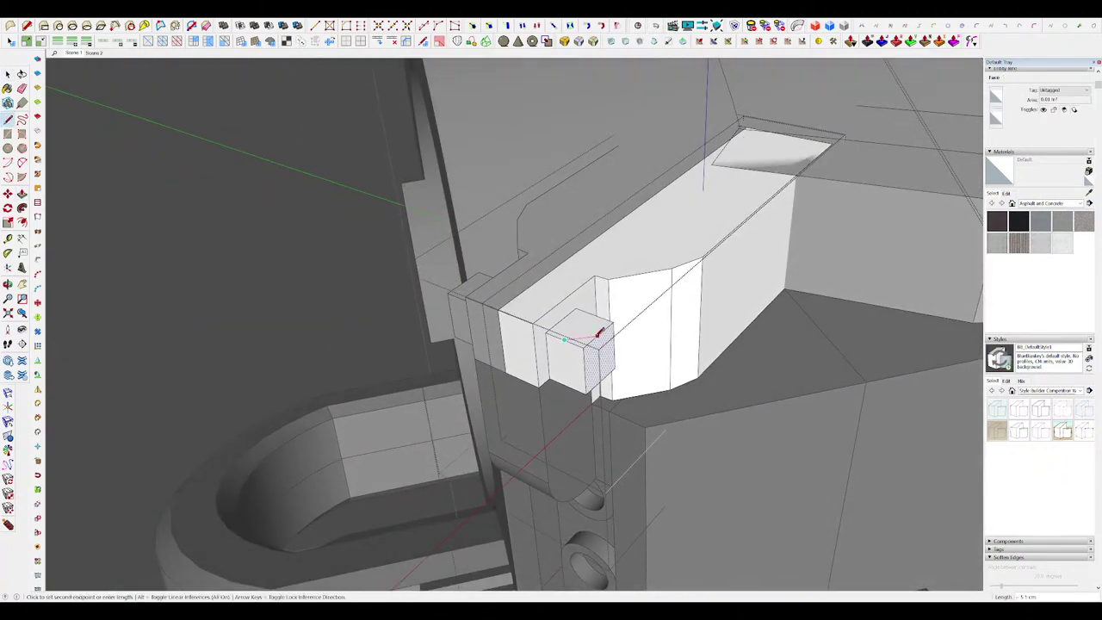
{"action": "scroll", "coordinate": [586, 400], "scroll_direction": "down", "scroll_amount": 5}
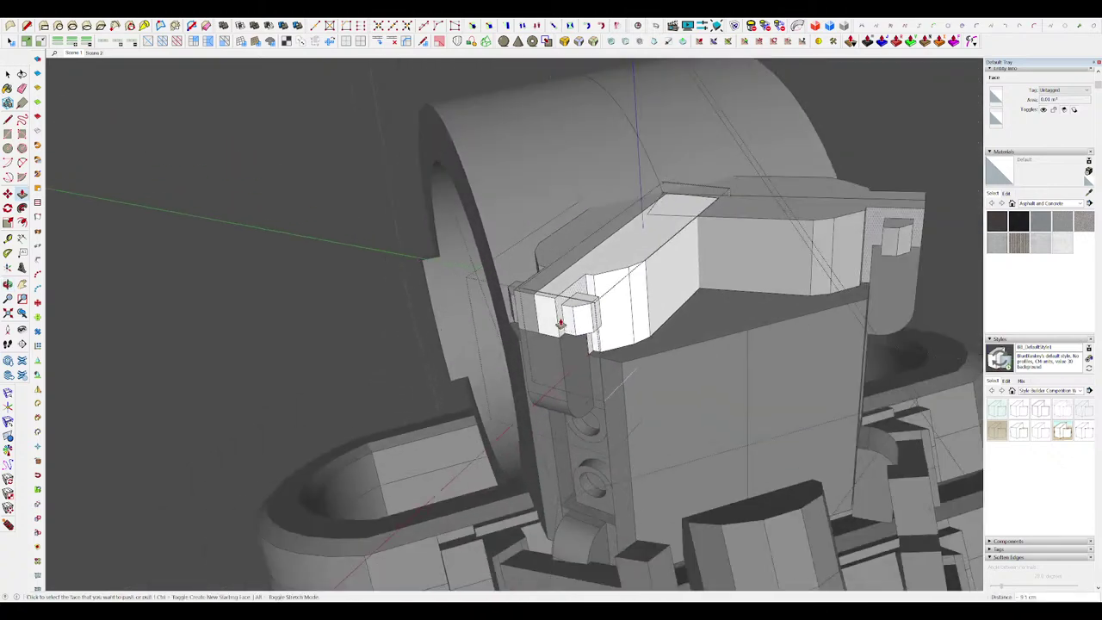
{"action": "scroll", "coordinate": [571, 312], "scroll_direction": "up", "scroll_amount": 6}
{"action": "key", "text": "space"}
{"action": "mouse_move", "coordinate": [572, 324]}
{"action": "middle_mouse_down"}
{"action": "mouse_move", "coordinate": [585, 319]}
{"action": "mouse_move", "coordinate": [558, 298]}
{"action": "mouse_move", "coordinate": [603, 251]}
{"action": "mouse_move", "coordinate": [718, 246]}
{"action": "mouse_move", "coordinate": [570, 246]}
{"action": "mouse_move", "coordinate": [557, 272]}
{"action": "mouse_move", "coordinate": [524, 261]}
{"action": "mouse_move", "coordinate": [536, 275]}
{"action": "mouse_move", "coordinate": [510, 312]}
{"action": "middle_mouse_up"}
{"action": "key", "text": "p"}
{"action": "left_click", "coordinate": [585, 319]}
Step: Erase the leftover shared edge on the bracket box
{"action": "left_click", "coordinate": [526, 278]}
{"action": "key", "text": "e"}
{"action": "left_click", "coordinate": [573, 273]}
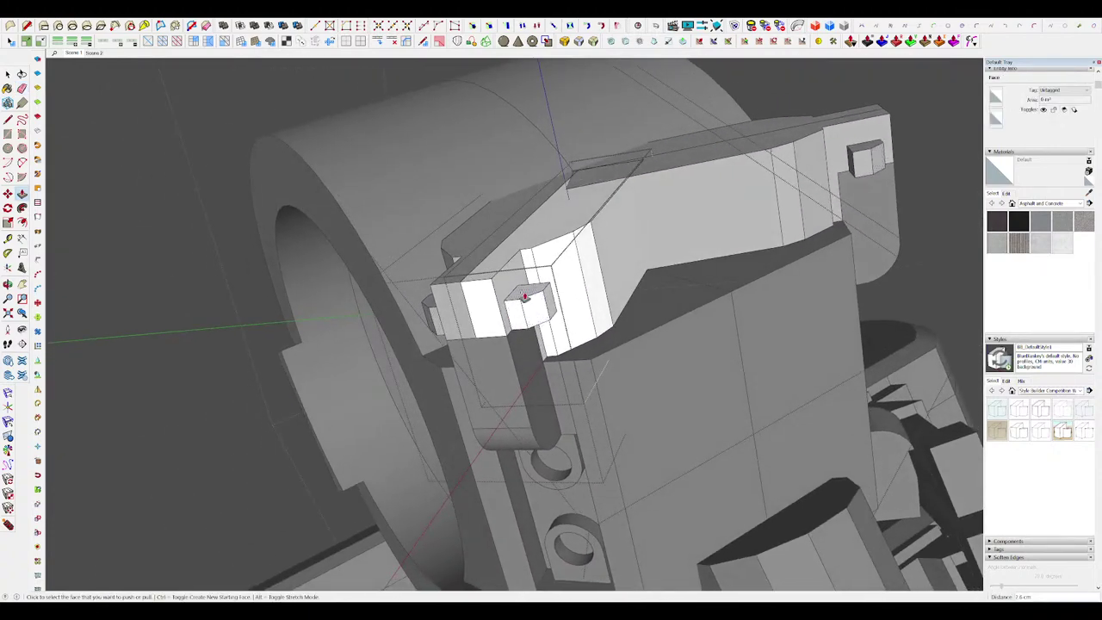
Step: Push the tab out 6.3 cm and check it from several angles
{"action": "left_click", "coordinate": [491, 247]}
{"action": "scroll", "coordinate": [520, 256], "scroll_direction": "down", "scroll_amount": 3}
{"action": "scroll", "coordinate": [421, 238], "scroll_direction": "up", "scroll_amount": 5}
{"action": "middle_click_drag", "start_coordinate": [545, 275], "coordinate": [506, 263]}
{"action": "scroll", "coordinate": [467, 236], "scroll_direction": "up", "scroll_amount": 4}
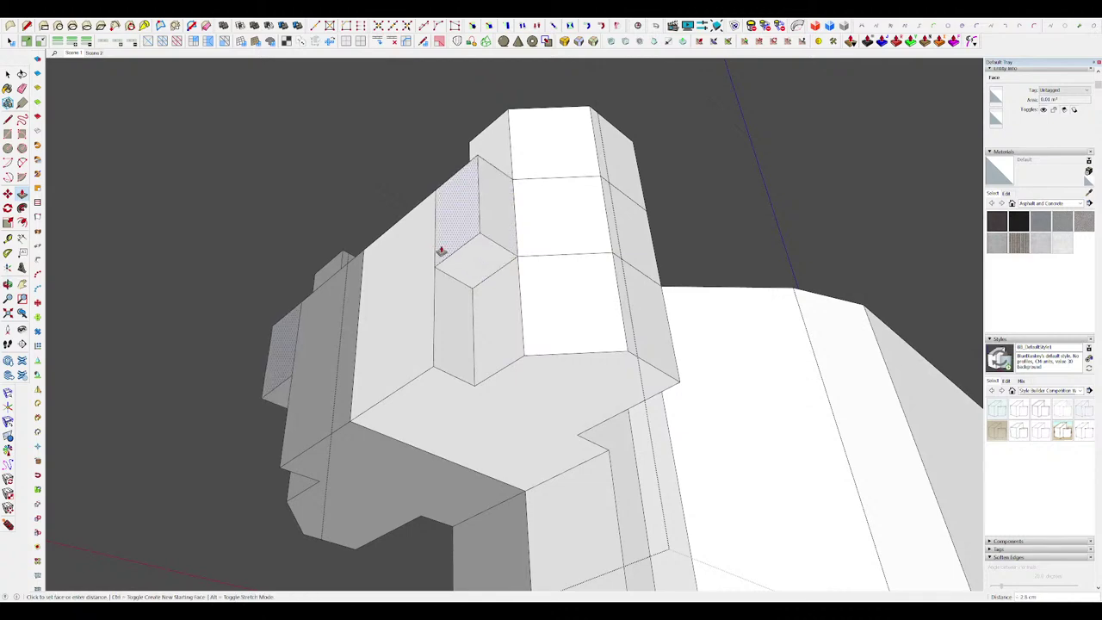
{"action": "middle_click_drag", "start_coordinate": [440, 251], "coordinate": [474, 237]}
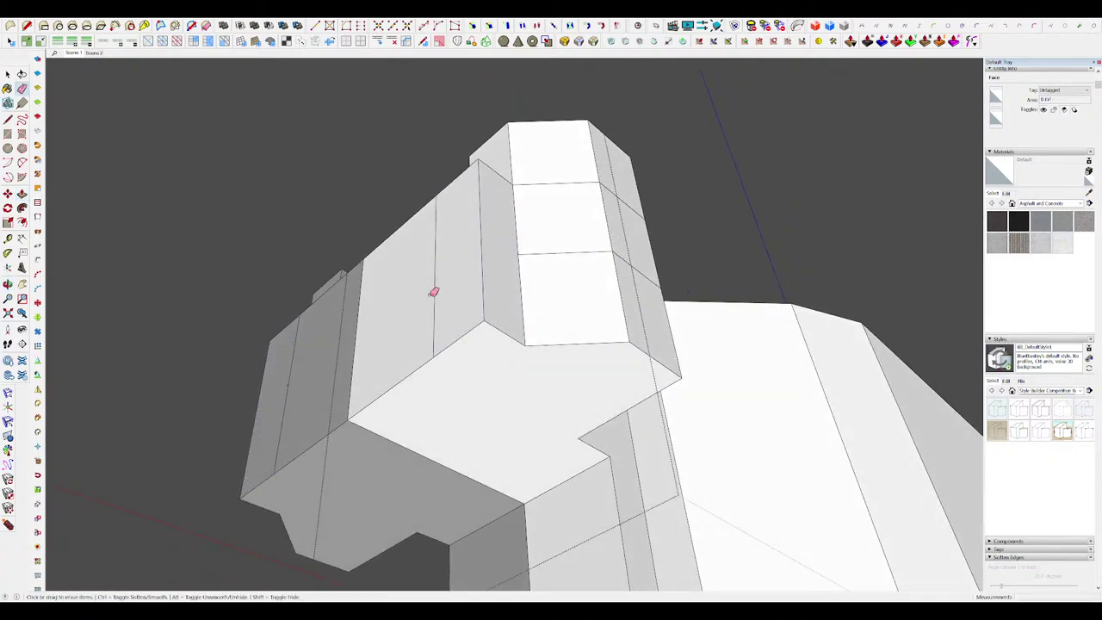
{"action": "middle_click_drag", "start_coordinate": [433, 292], "coordinate": [514, 335]}
{"action": "middle_click_drag", "start_coordinate": [492, 270], "coordinate": [541, 283]}
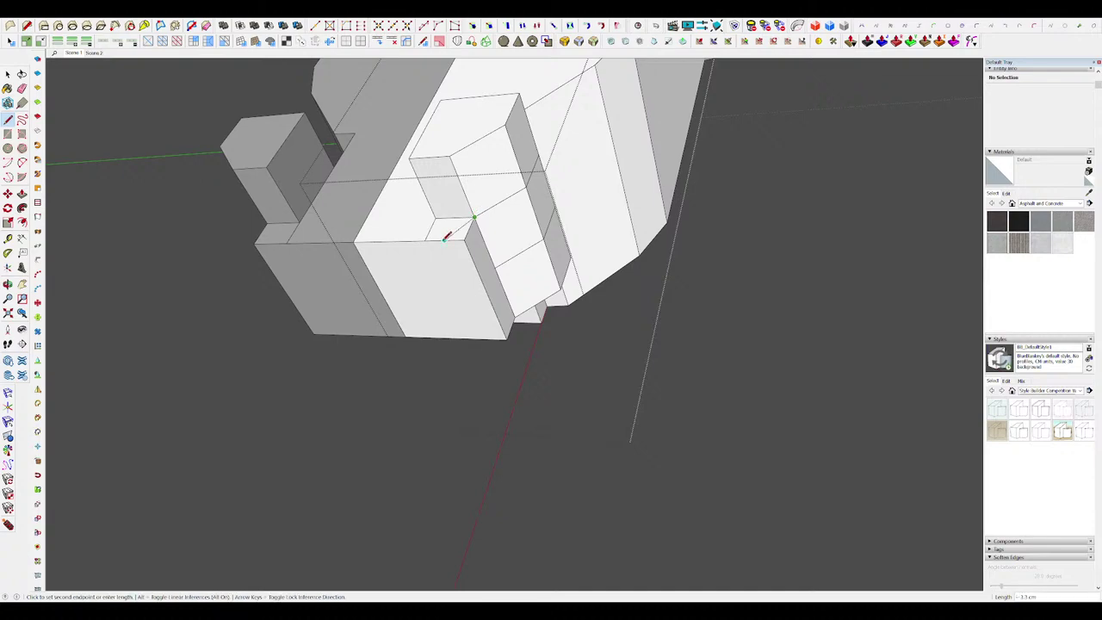
Step: Unhide the rest of the model and close the bracket part and its enclosing groups
{"action": "key", "text": "h"}
{"action": "scroll", "coordinate": [594, 298], "scroll_direction": "down", "scroll_amount": 5}
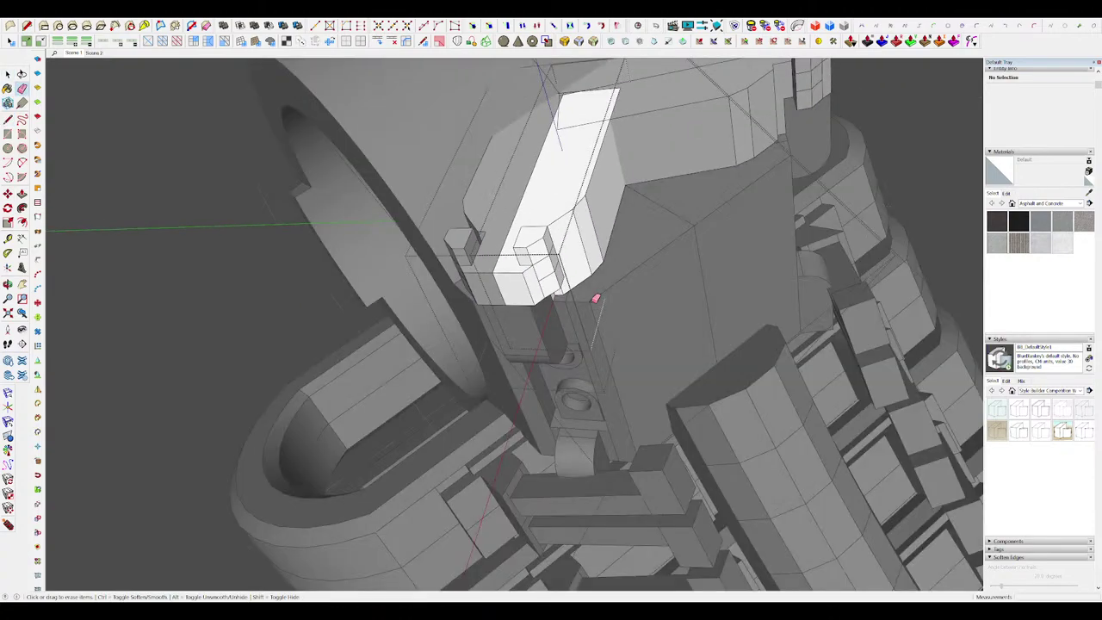
{"action": "middle_click_drag", "start_coordinate": [595, 297], "coordinate": [745, 233]}
{"action": "scroll", "coordinate": [644, 195], "scroll_direction": "down", "scroll_amount": 5}
{"action": "key", "text": "space"}
{"action": "left_click", "coordinate": [659, 214]}
{"action": "left_click", "coordinate": [735, 222]}
{"action": "left_click", "coordinate": [737, 224]}
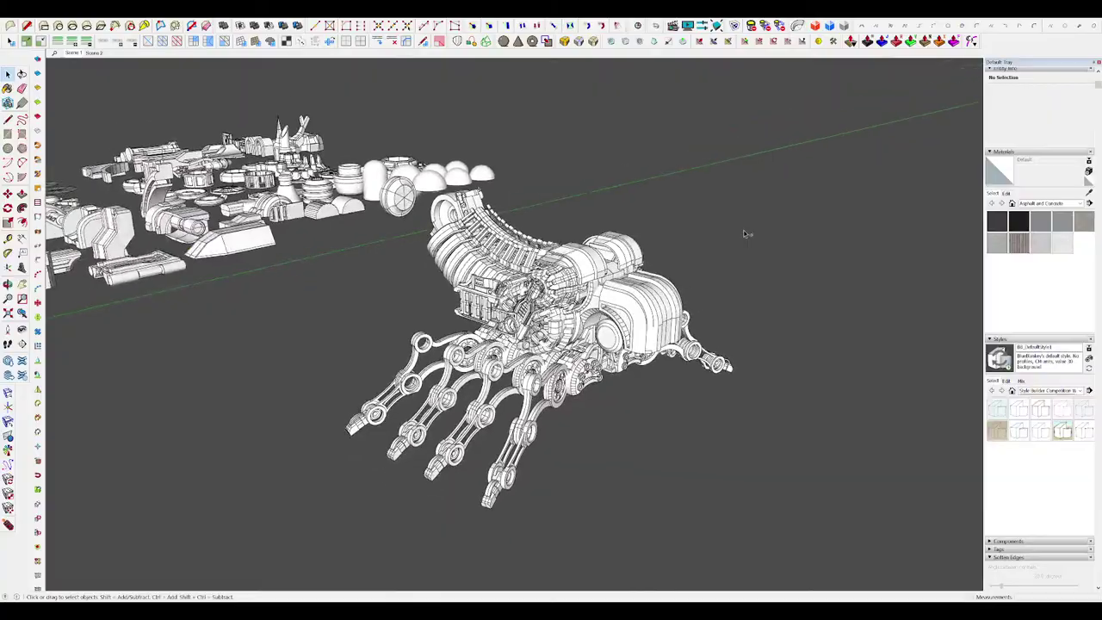
Step: Draw a rectangle on the round joint under the armoured housing
{"action": "scroll", "coordinate": [745, 233], "scroll_direction": "up", "scroll_amount": 8}
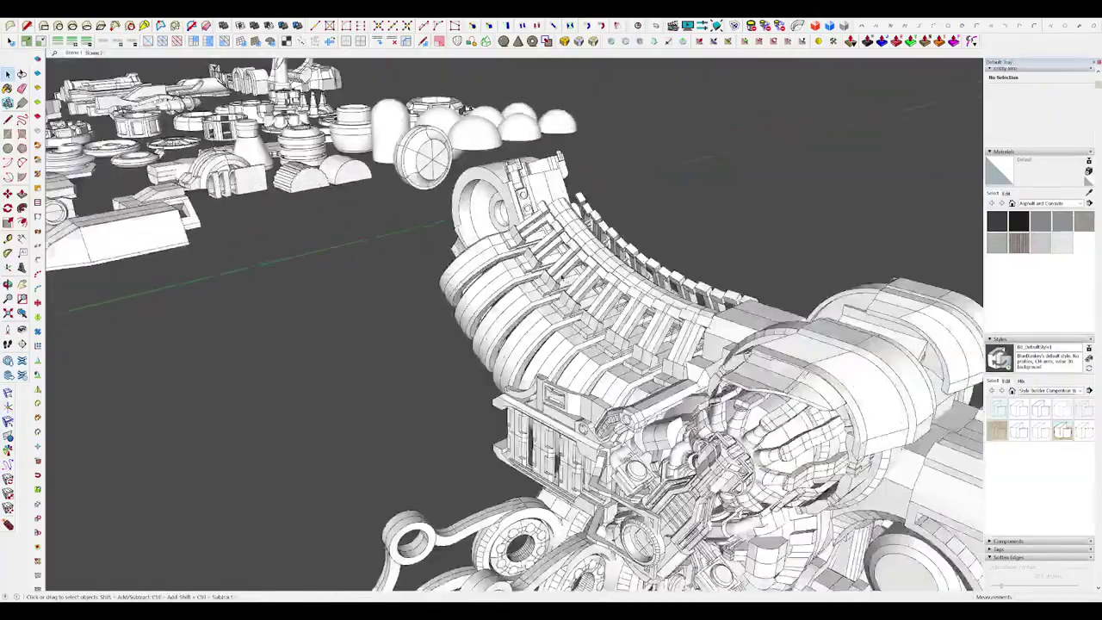
{"action": "middle_click_drag", "start_coordinate": [557, 284], "coordinate": [684, 202]}
{"action": "scroll", "coordinate": [622, 329], "scroll_direction": "down", "scroll_amount": 6}
{"action": "scroll", "coordinate": [680, 201], "scroll_direction": "down", "scroll_amount": 5}
{"action": "scroll", "coordinate": [679, 201], "scroll_direction": "up", "scroll_amount": 7}
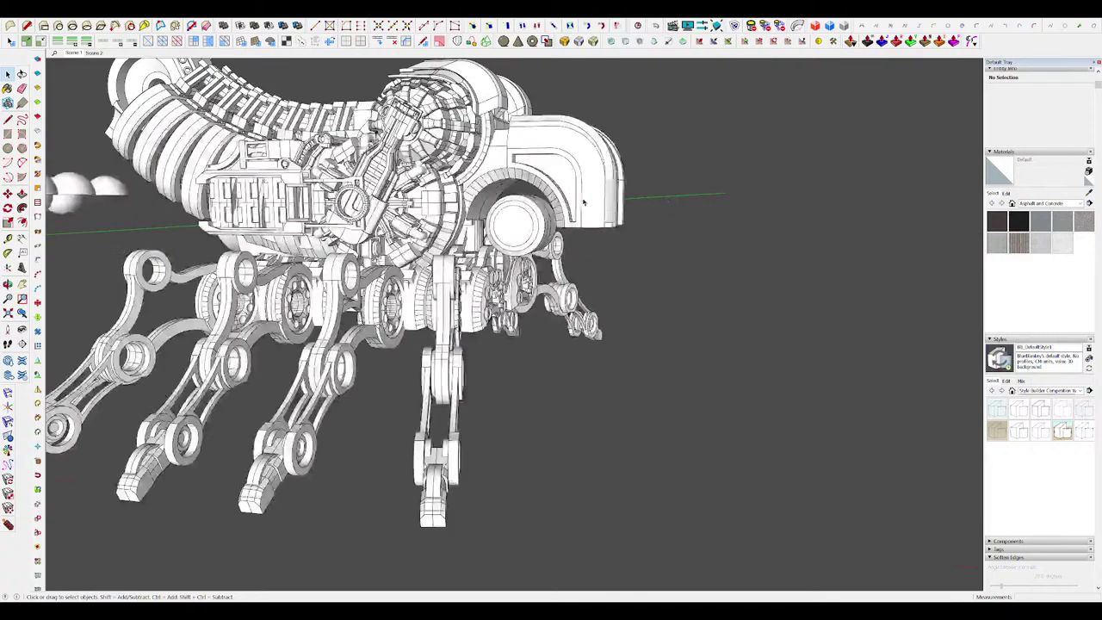
{"action": "middle_click_drag", "start_coordinate": [583, 201], "coordinate": [654, 176]}
{"action": "scroll", "coordinate": [504, 213], "scroll_direction": "up", "scroll_amount": 6}
{"action": "key", "text": "r"}
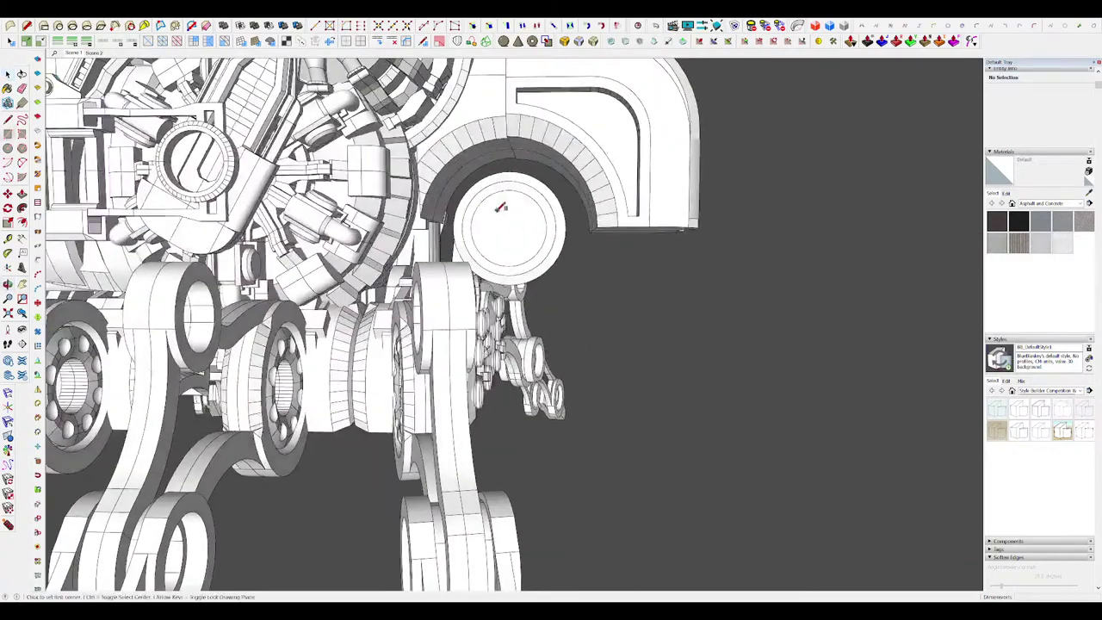
{"action": "left_click", "coordinate": [627, 261]}
Step: Extrude the rectangle 24.5 cm into a block
{"action": "middle_click_drag", "start_coordinate": [627, 262], "coordinate": [568, 227]}
{"action": "key", "text": "p"}
{"action": "left_click", "coordinate": [570, 228]}
{"action": "left_click", "coordinate": [562, 230]}
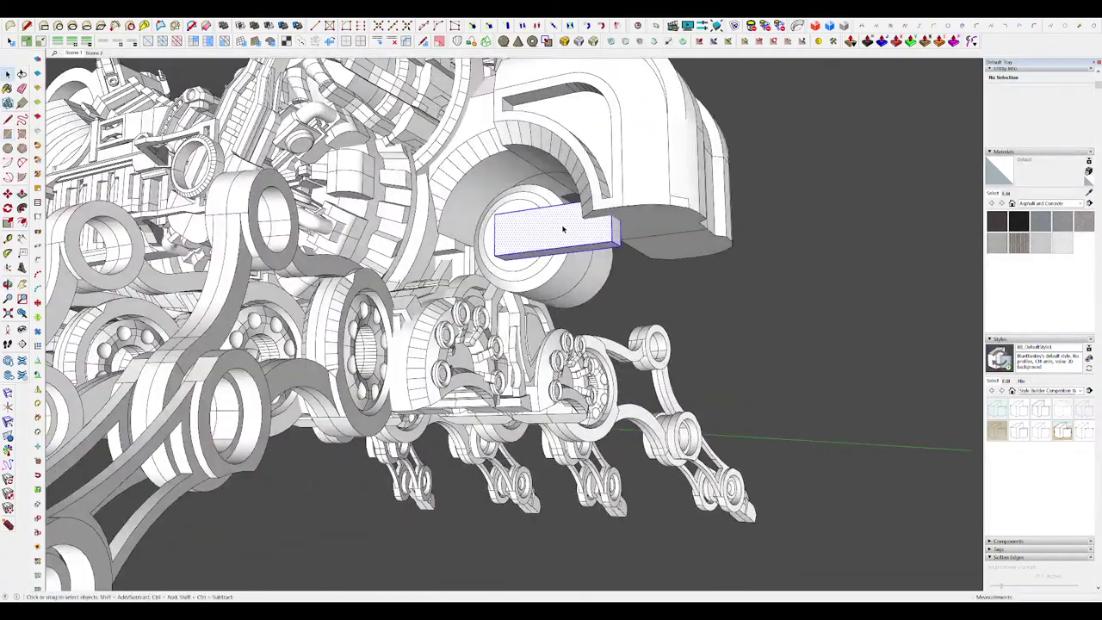
{"action": "scroll", "coordinate": [562, 228], "scroll_direction": "down", "scroll_amount": 5}
Step: Make the new block a solid component
{"action": "key", "text": "g"}
{"action": "middle_click_drag", "start_coordinate": [654, 366], "coordinate": [508, 258]}
{"action": "scroll", "coordinate": [590, 367], "scroll_direction": "down", "scroll_amount": 4}
{"action": "scroll", "coordinate": [623, 359], "scroll_direction": "up", "scroll_amount": 5}
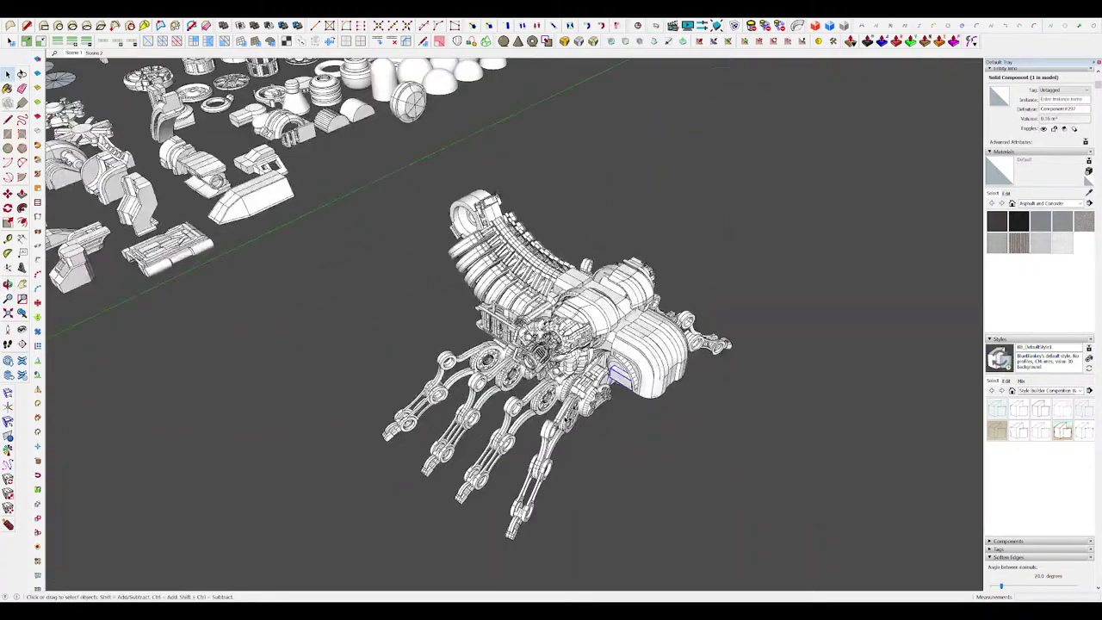
{"action": "scroll", "coordinate": [588, 267], "scroll_direction": "up", "scroll_amount": 3}
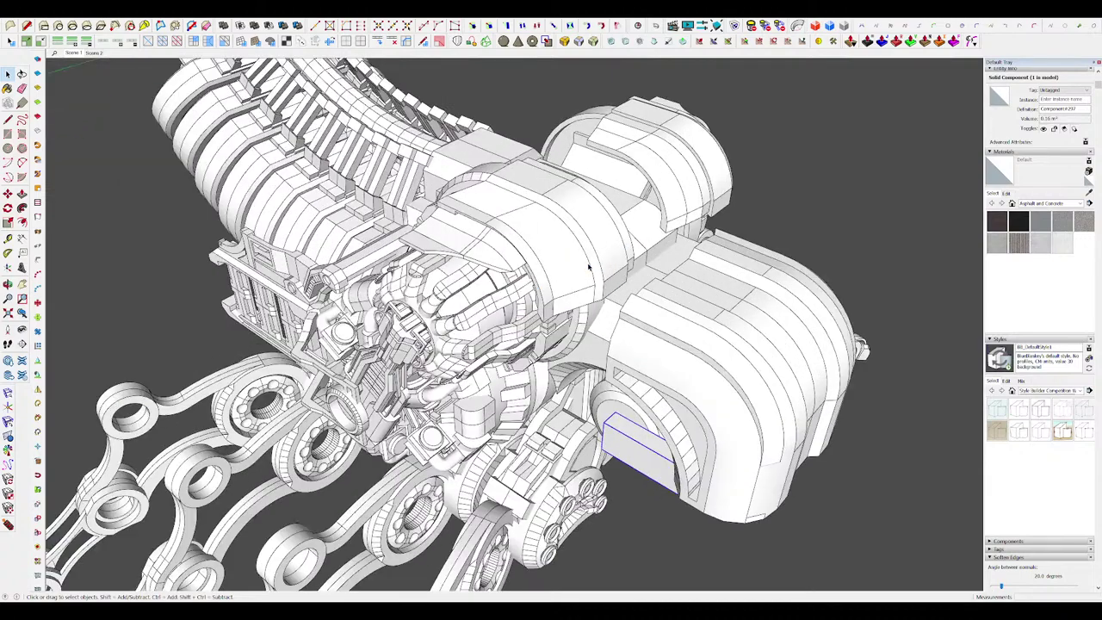
Step: Inside the armour component, offset an inset outline on the curved face
{"action": "left_click", "coordinate": [566, 240]}
{"action": "scroll", "coordinate": [550, 234], "scroll_direction": "up", "scroll_amount": 4}
{"action": "key", "text": "shift+h"}
{"action": "left_click", "coordinate": [546, 253]}
{"action": "mouse_move", "coordinate": [545, 253]}
{"action": "middle_mouse_down"}
{"action": "mouse_move", "coordinate": [560, 270]}
{"action": "mouse_move", "coordinate": [558, 240]}
{"action": "middle_mouse_up"}
{"action": "scroll", "coordinate": [565, 246], "scroll_direction": "up", "scroll_amount": 2}
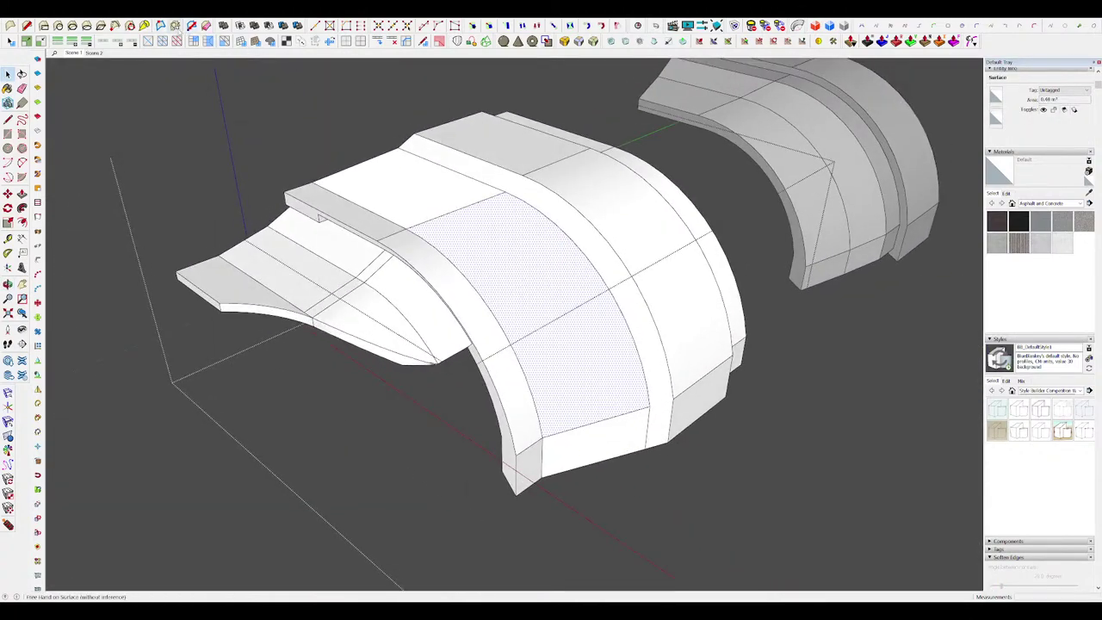
{"action": "left_click", "coordinate": [164, 26]}
{"action": "left_click", "coordinate": [560, 259]}
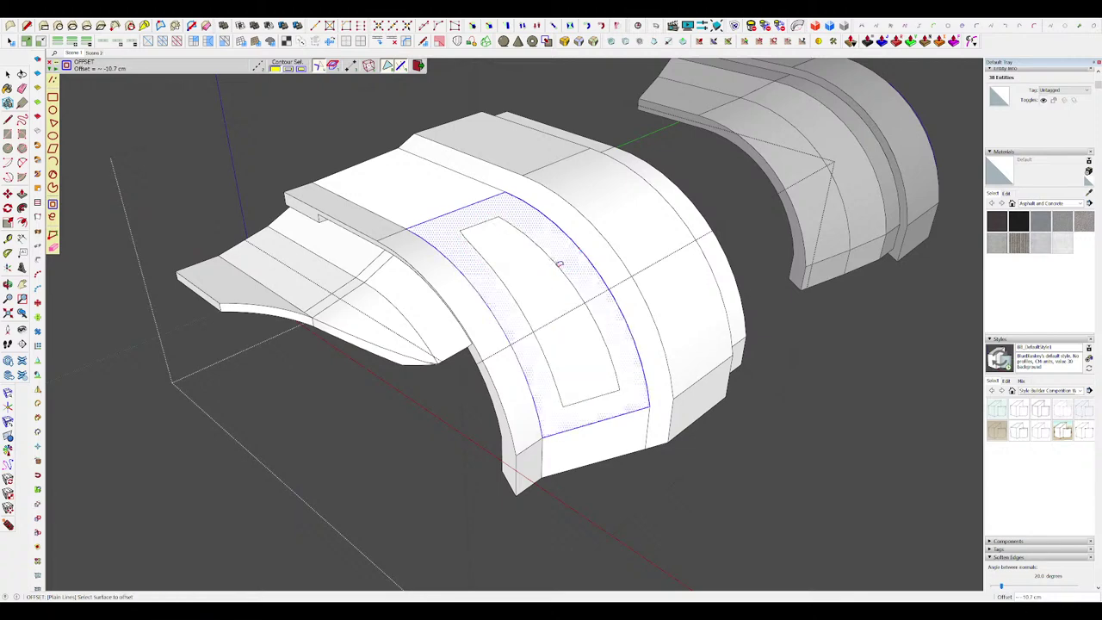
Step: Raise the inset strip outward with Push/Pull
{"action": "middle_click_drag", "start_coordinate": [560, 261], "coordinate": [636, 287]}
{"action": "left_click", "coordinate": [551, 319]}
{"action": "key", "text": "h"}
{"action": "scroll", "coordinate": [636, 286], "scroll_direction": "up", "scroll_amount": 2}
{"action": "left_click", "coordinate": [909, 40]}
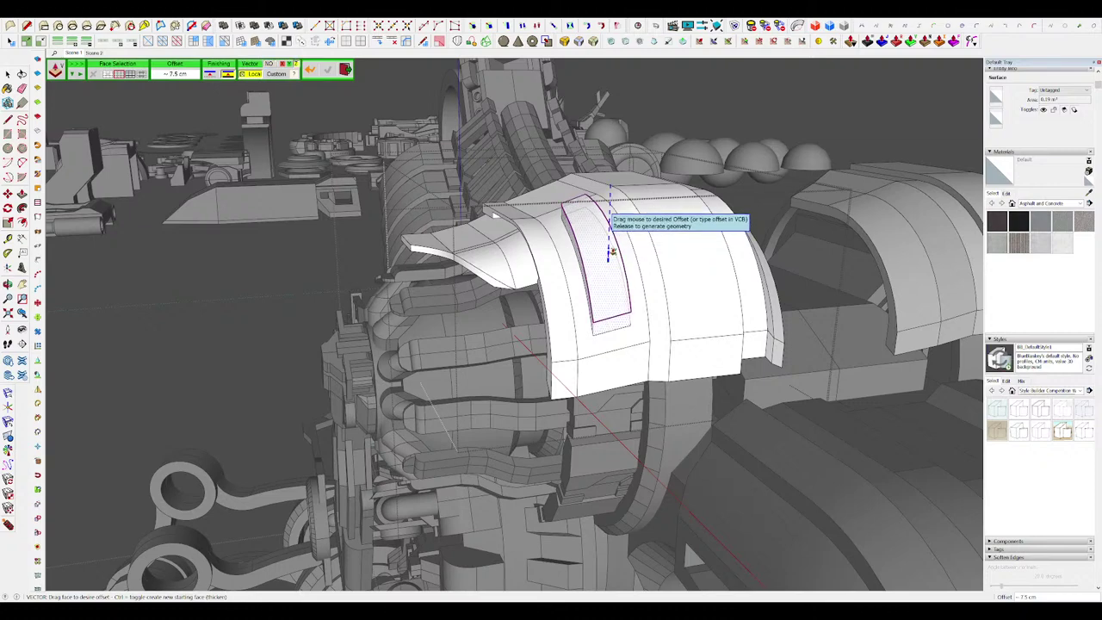
{"action": "left_click", "coordinate": [612, 251]}
Step: Push the strip's narrow side face out 2.8 cm
{"action": "key", "text": "space"}
{"action": "middle_click_drag", "start_coordinate": [612, 251], "coordinate": [577, 280]}
{"action": "scroll", "coordinate": [577, 280], "scroll_direction": "down", "scroll_amount": 5}
{"action": "key", "text": "h"}
{"action": "scroll", "coordinate": [573, 324], "scroll_direction": "up", "scroll_amount": 5}
{"action": "middle_click_drag", "start_coordinate": [573, 324], "coordinate": [646, 170]}
{"action": "scroll", "coordinate": [646, 229], "scroll_direction": "up", "scroll_amount": 4}
{"action": "left_click", "coordinate": [648, 226]}
{"action": "scroll", "coordinate": [649, 212], "scroll_direction": "down", "scroll_amount": 4}
{"action": "key", "text": "m"}
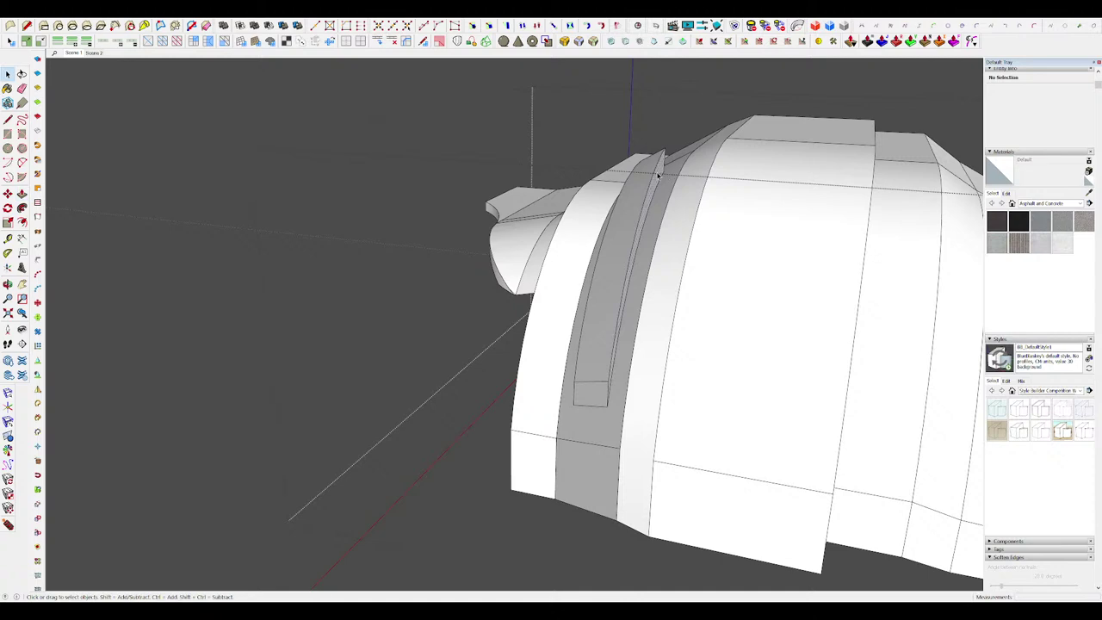
{"action": "left_click", "coordinate": [909, 42]}
{"action": "left_click_drag", "start_coordinate": [641, 209], "coordinate": [652, 215]}
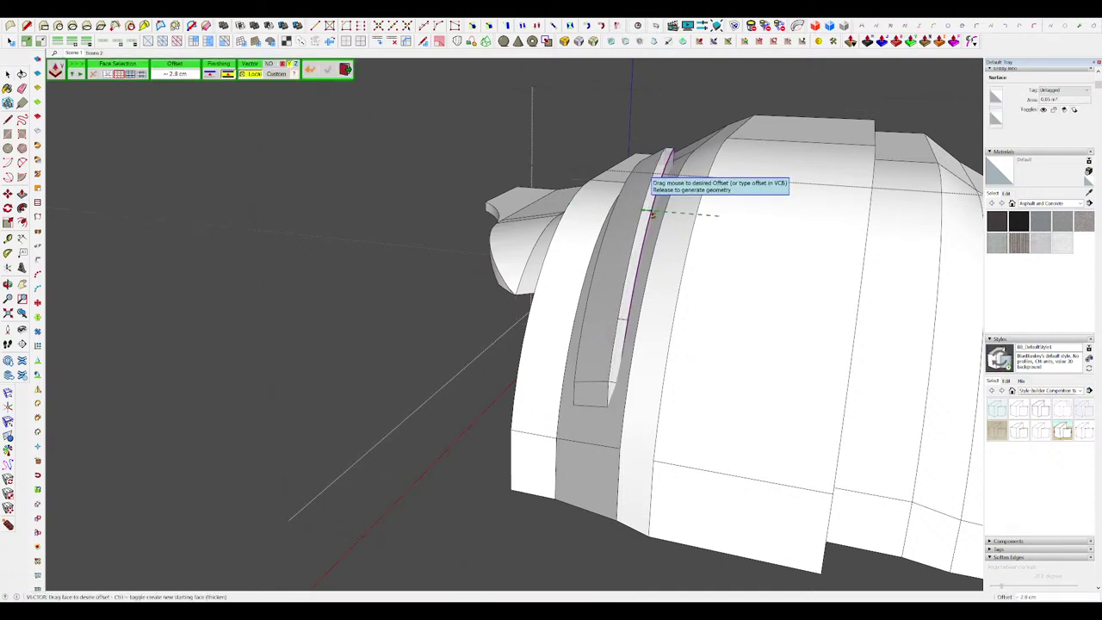
{"action": "key", "text": "space"}
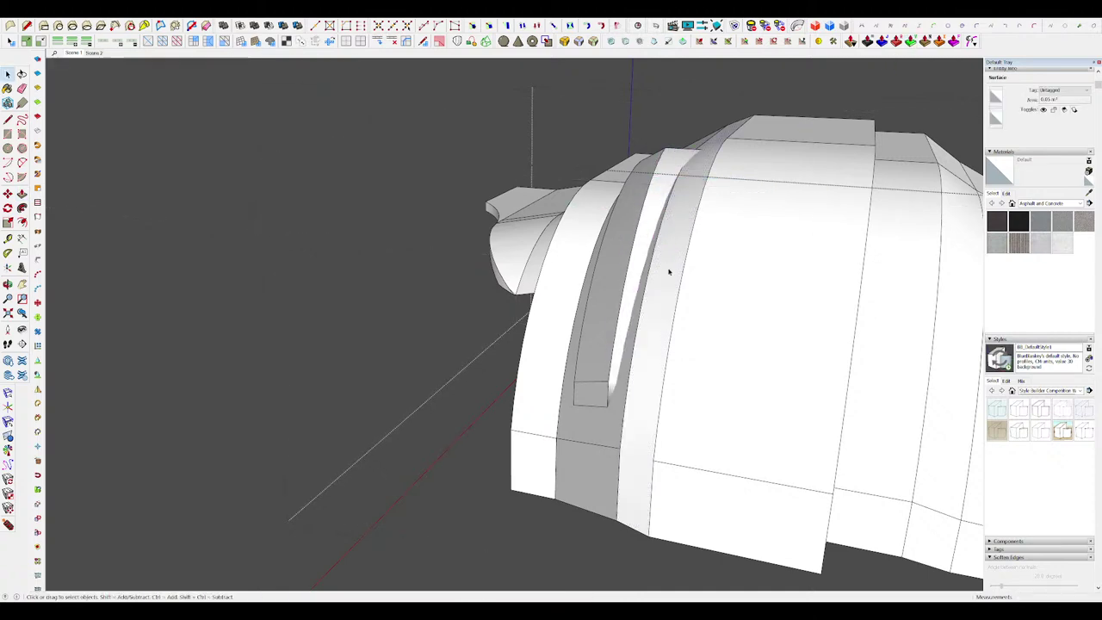
Step: Show the rest of the model again and close the armour component
{"action": "scroll", "coordinate": [590, 281], "scroll_direction": "down", "scroll_amount": 5}
{"action": "middle_click_drag", "start_coordinate": [669, 271], "coordinate": [649, 313]}
{"action": "key", "text": "h"}
{"action": "scroll", "coordinate": [650, 314], "scroll_direction": "up", "scroll_amount": 3}
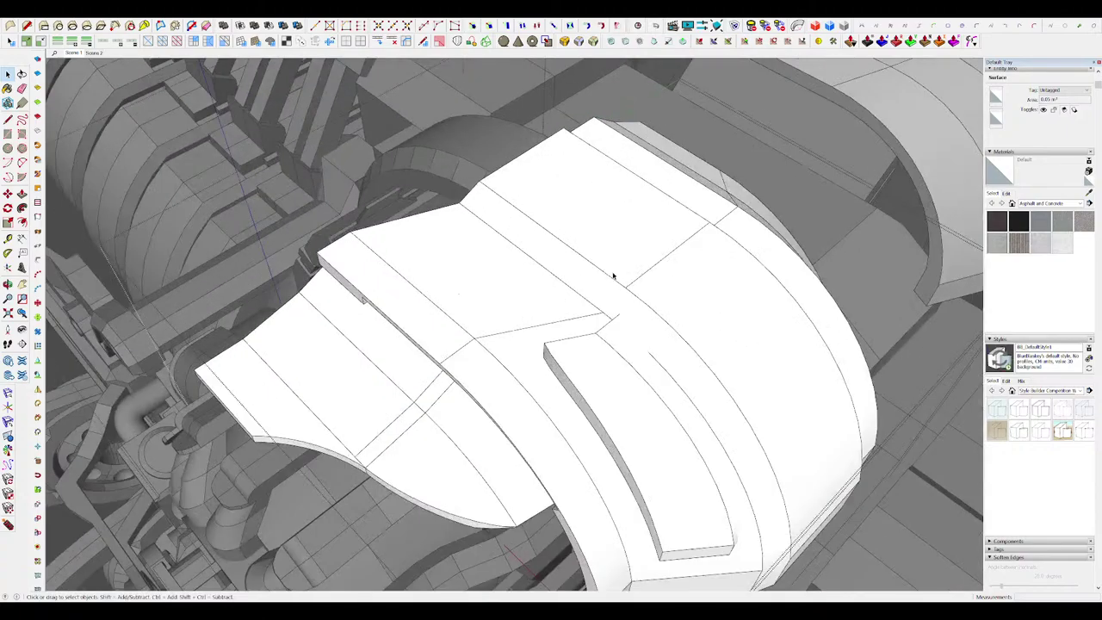
{"action": "scroll", "coordinate": [610, 272], "scroll_direction": "down", "scroll_amount": 10}
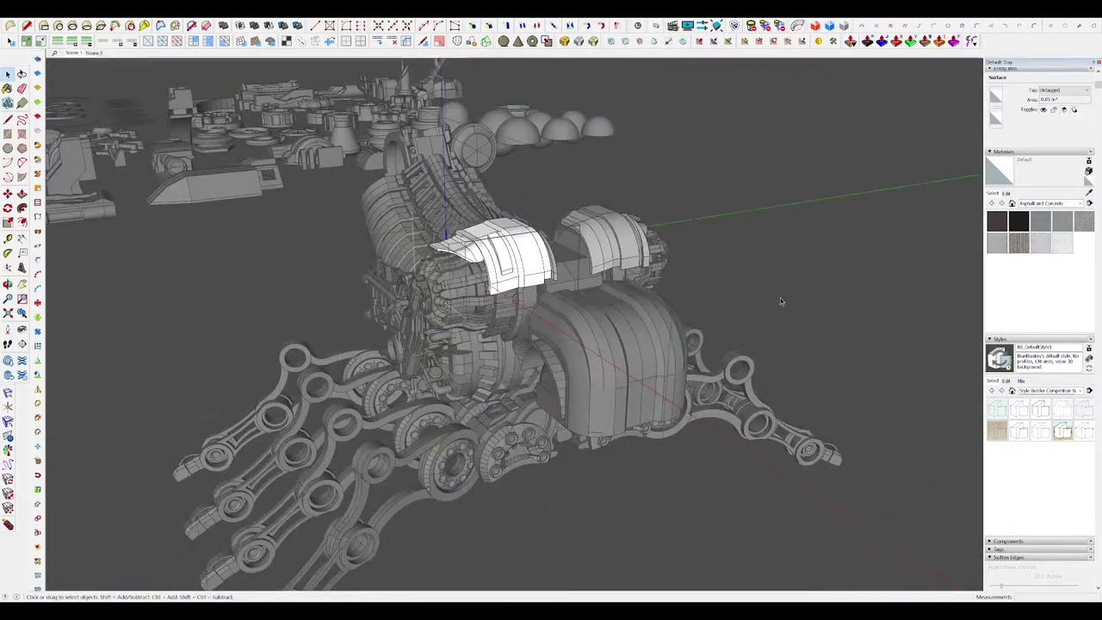
{"action": "left_click", "coordinate": [831, 310]}
{"action": "scroll", "coordinate": [844, 320], "scroll_direction": "up", "scroll_amount": 5}
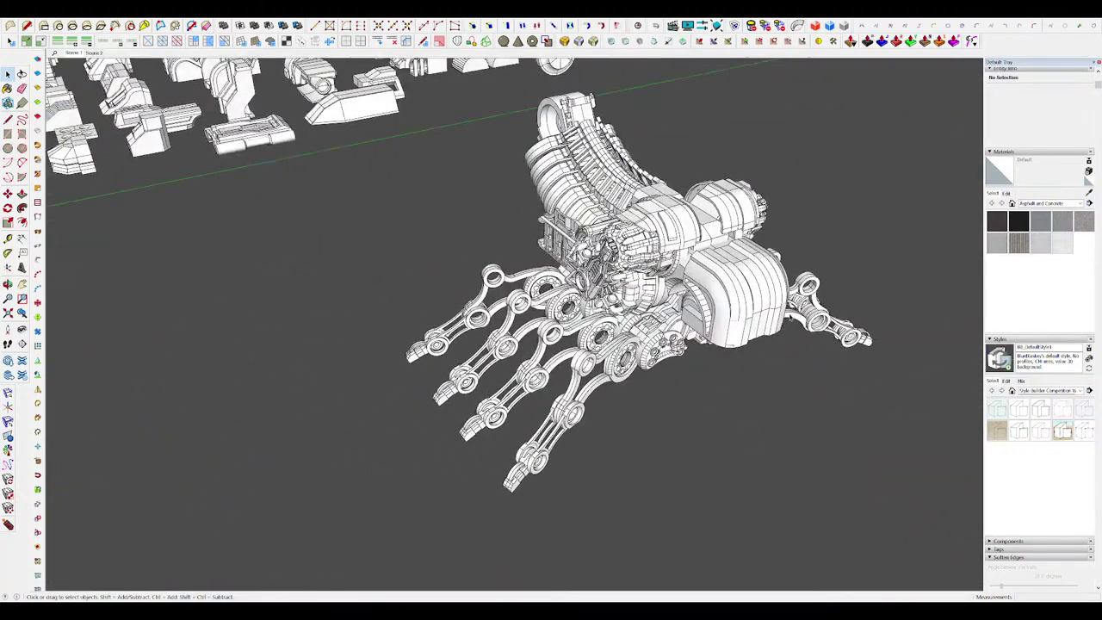
Step: Open the housing component and push the recess end face out 22.4 cm
{"action": "middle_click_drag", "start_coordinate": [645, 288], "coordinate": [574, 316]}
{"action": "scroll", "coordinate": [556, 311], "scroll_direction": "up", "scroll_amount": 5}
{"action": "double_click", "coordinate": [553, 281]}
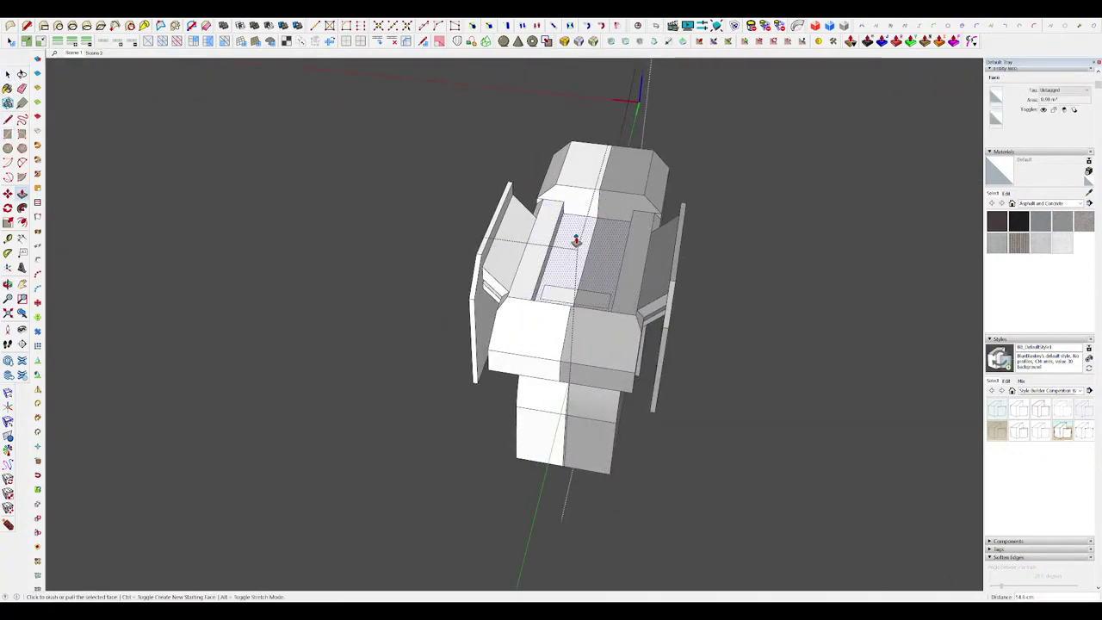
{"action": "scroll", "coordinate": [588, 299], "scroll_direction": "up", "scroll_amount": 4}
{"action": "middle_click_drag", "start_coordinate": [576, 242], "coordinate": [450, 284]}
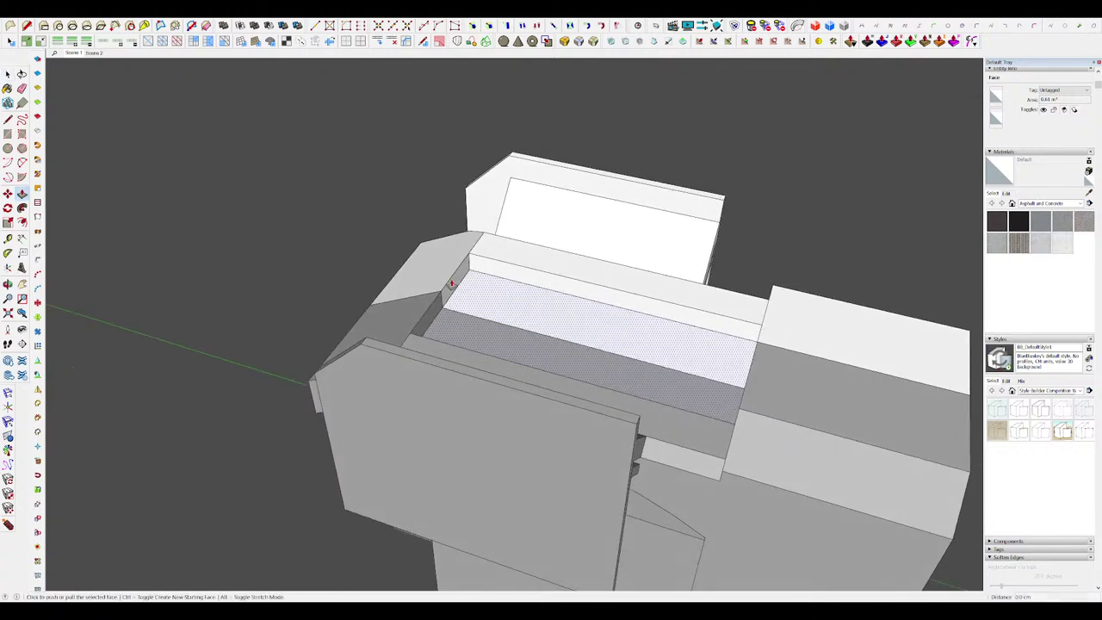
{"action": "left_click_drag", "start_coordinate": [462, 274], "coordinate": [504, 285]}
{"action": "middle_click_drag", "start_coordinate": [504, 285], "coordinate": [548, 316]}
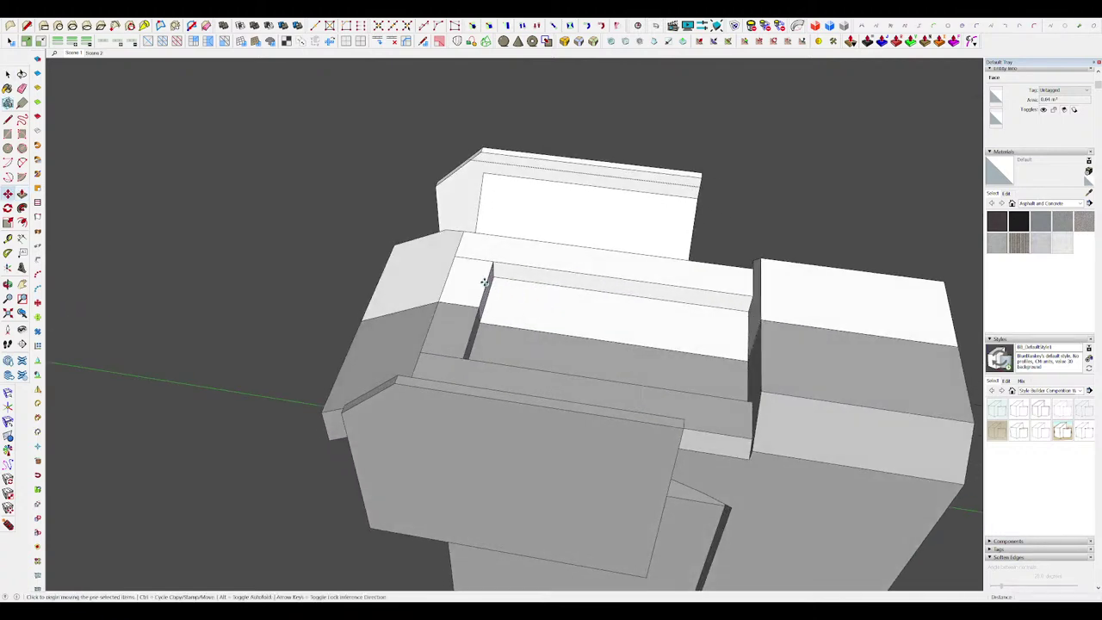
Step: Slant the top edge of the recess's left wall and start a line at the recess corner
{"action": "key", "text": "i"}
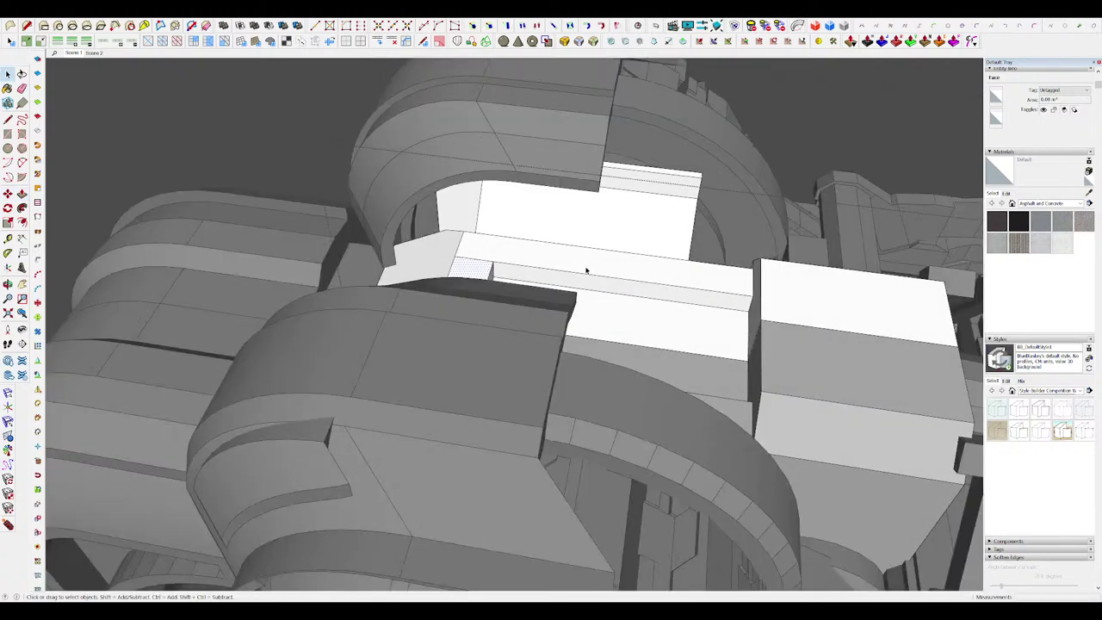
{"action": "key", "text": "i"}
{"action": "left_click", "coordinate": [489, 276]}
{"action": "left_click", "coordinate": [473, 274]}
{"action": "middle_click_drag", "start_coordinate": [474, 273], "coordinate": [654, 315]}
{"action": "key", "text": "space"}
{"action": "key", "text": "l"}
{"action": "left_click", "coordinate": [701, 225]}
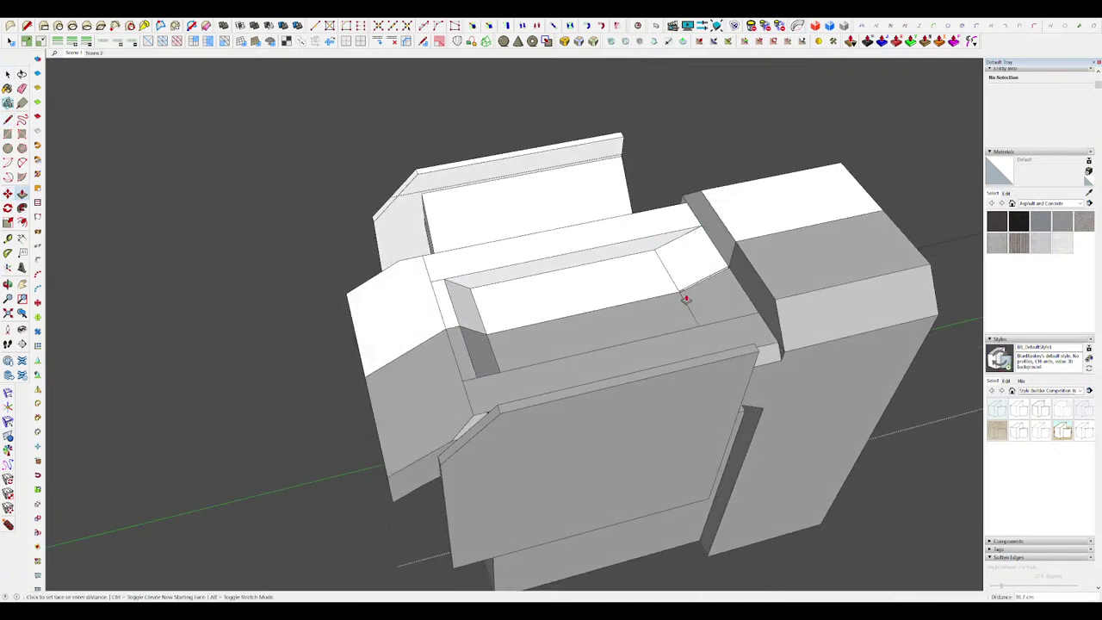
Step: Push the sloped face inside the recess
{"action": "left_click", "coordinate": [691, 284]}
{"action": "scroll", "coordinate": [691, 284], "scroll_direction": "up", "scroll_amount": 4}
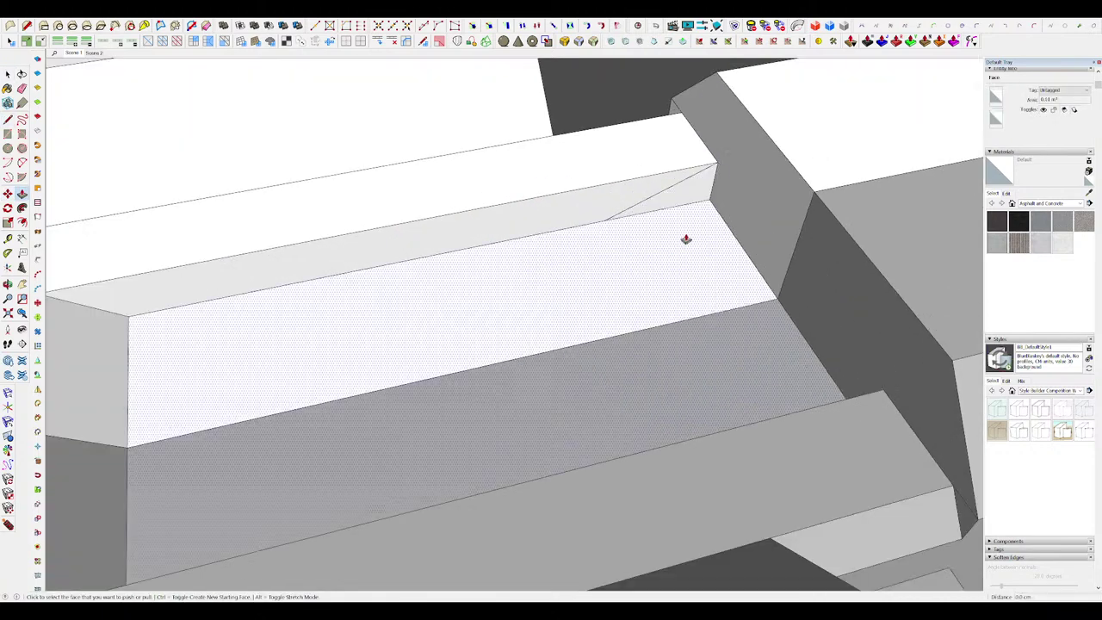
{"action": "left_click", "coordinate": [626, 338]}
{"action": "scroll", "coordinate": [675, 295], "scroll_direction": "down", "scroll_amount": 10}
{"action": "middle_click_drag", "start_coordinate": [669, 295], "coordinate": [617, 177]}
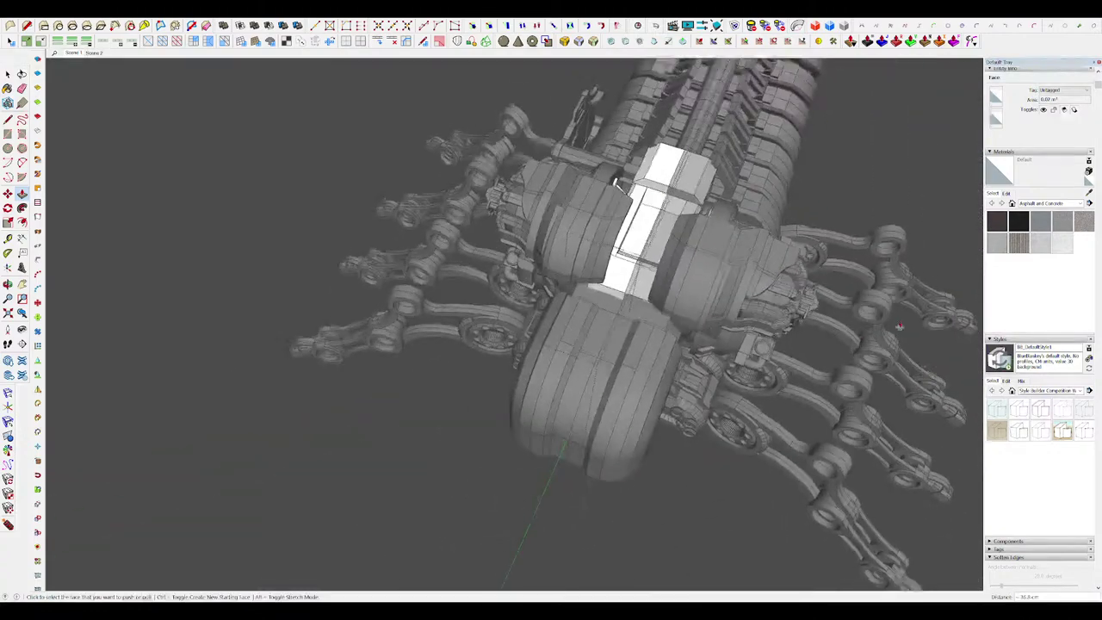
Step: Isolate the housing and move geometry down into the recess
{"action": "key", "text": "i"}
{"action": "scroll", "coordinate": [613, 241], "scroll_direction": "up", "scroll_amount": 3}
{"action": "middle_click_drag", "start_coordinate": [610, 249], "coordinate": [625, 244]}
{"action": "scroll", "coordinate": [625, 244], "scroll_direction": "up", "scroll_amount": 4}
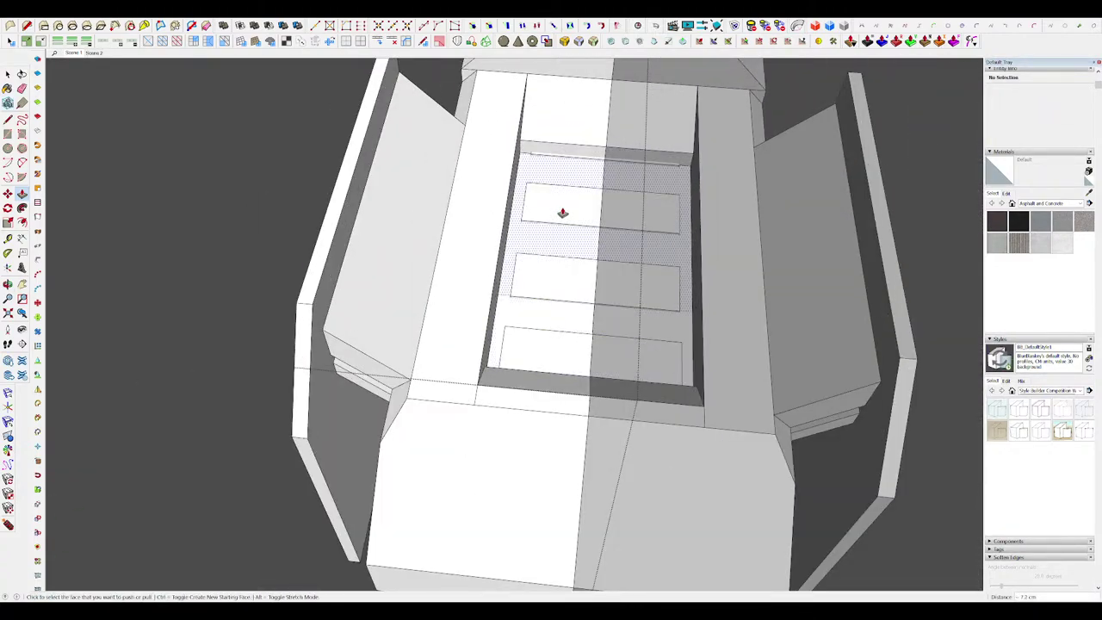
{"action": "middle_click_drag", "start_coordinate": [562, 212], "coordinate": [524, 293]}
{"action": "scroll", "coordinate": [622, 99], "scroll_direction": "down", "scroll_amount": 5}
{"action": "scroll", "coordinate": [579, 226], "scroll_direction": "up", "scroll_amount": 5}
{"action": "key", "text": "m"}
{"action": "left_click", "coordinate": [613, 275]}
Step: Reposition the recess floor edges so the pocket walls slope inward
{"action": "scroll", "coordinate": [625, 278], "scroll_direction": "up", "scroll_amount": 1}
{"action": "scroll", "coordinate": [530, 291], "scroll_direction": "up", "scroll_amount": 2}
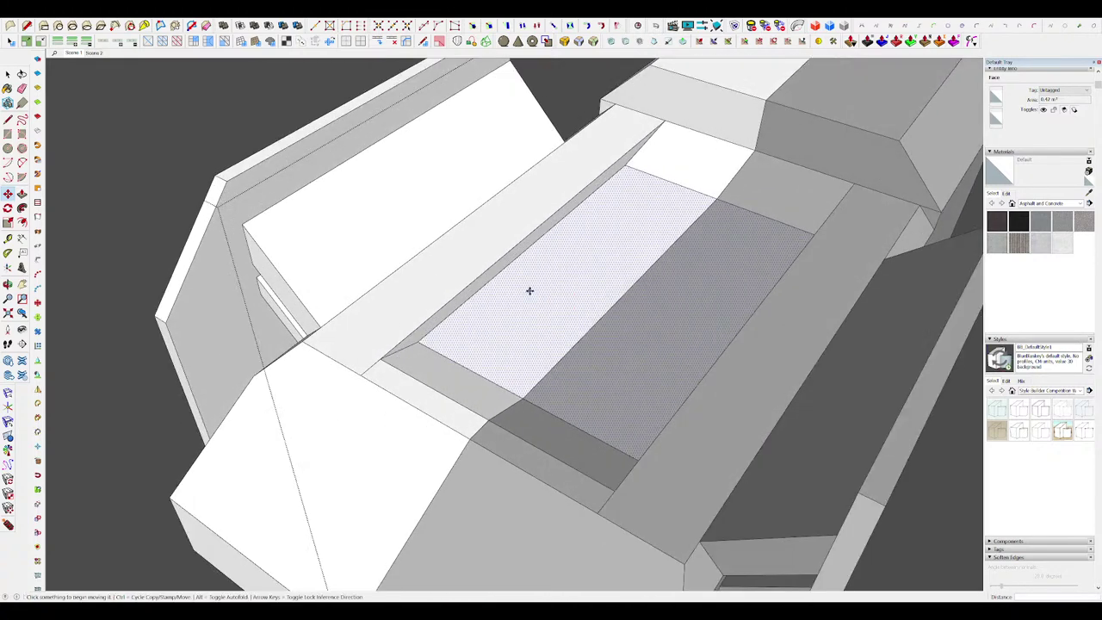
{"action": "scroll", "coordinate": [531, 291], "scroll_direction": "down", "scroll_amount": 2}
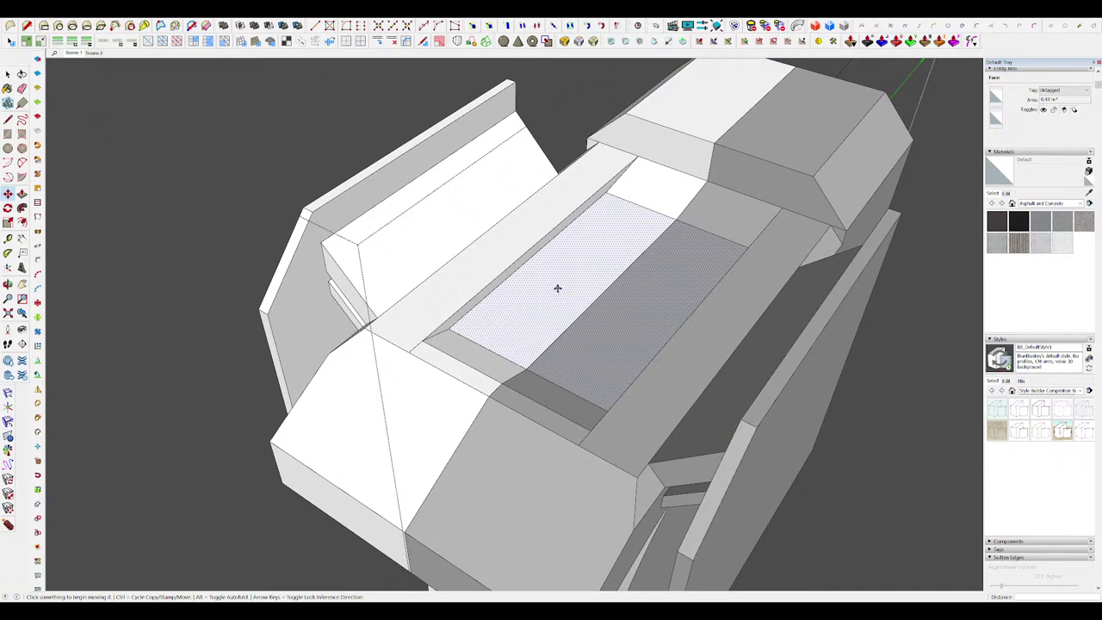
{"action": "scroll", "coordinate": [558, 288], "scroll_direction": "down", "scroll_amount": 2}
{"action": "middle_click_drag", "start_coordinate": [578, 304], "coordinate": [517, 269]}
{"action": "scroll", "coordinate": [579, 286], "scroll_direction": "up", "scroll_amount": 2}
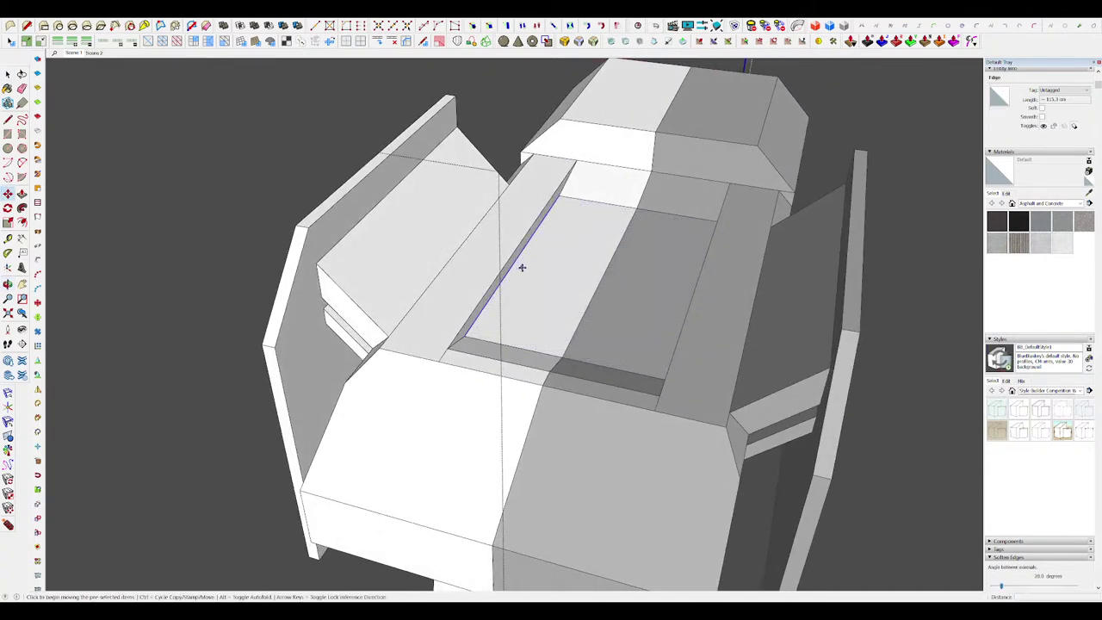
{"action": "left_click", "coordinate": [529, 266]}
{"action": "scroll", "coordinate": [530, 266], "scroll_direction": "down", "scroll_amount": 3}
{"action": "middle_click_drag", "start_coordinate": [530, 266], "coordinate": [578, 226]}
{"action": "scroll", "coordinate": [589, 285], "scroll_direction": "up", "scroll_amount": 3}
{"action": "key", "text": "a"}
{"action": "middle_click_drag", "start_coordinate": [590, 263], "coordinate": [594, 277]}
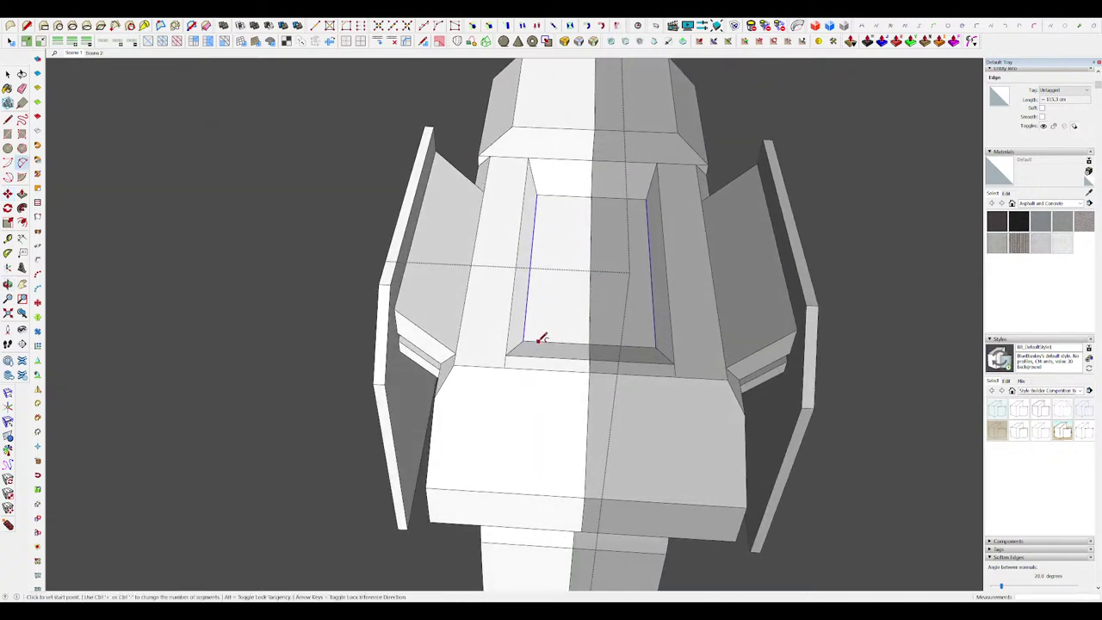
Step: Draw a 2-point arc across the recess end to form the half-round roller profile
{"action": "left_click", "coordinate": [590, 340]}
{"action": "middle_click_drag", "start_coordinate": [590, 340], "coordinate": [569, 203]}
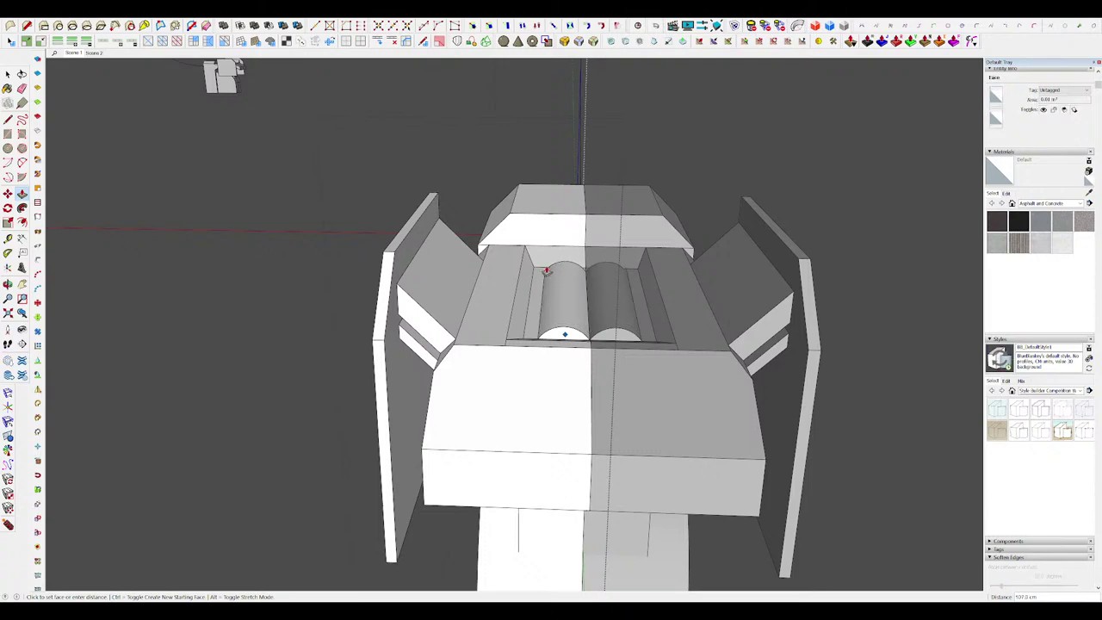
{"action": "middle_click_drag", "start_coordinate": [548, 292], "coordinate": [570, 295]}
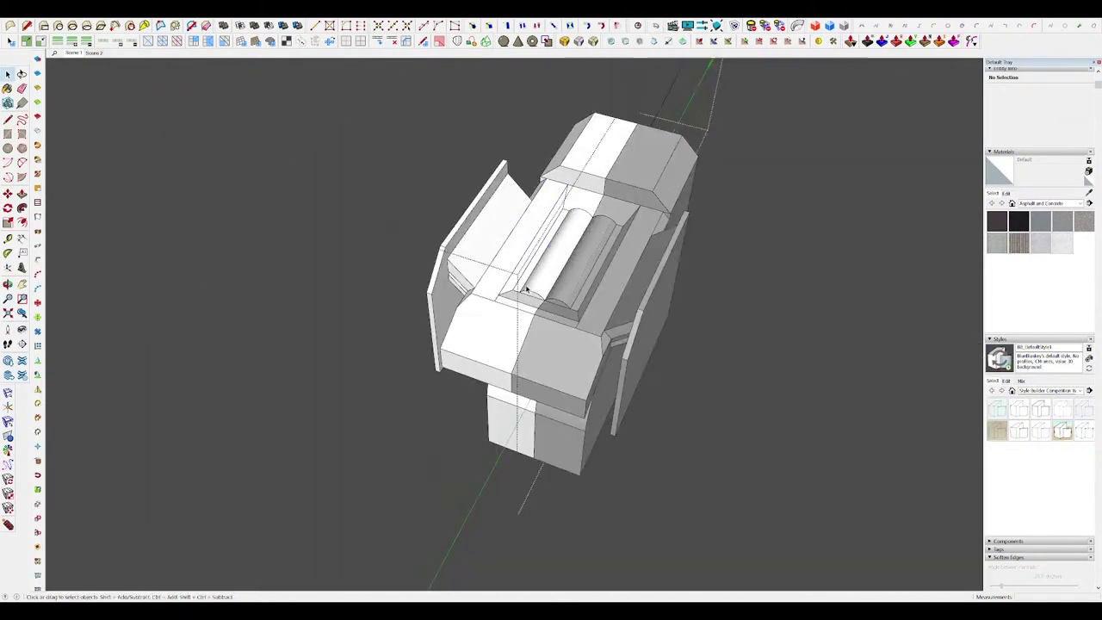
{"action": "scroll", "coordinate": [526, 289], "scroll_direction": "up", "scroll_amount": 5}
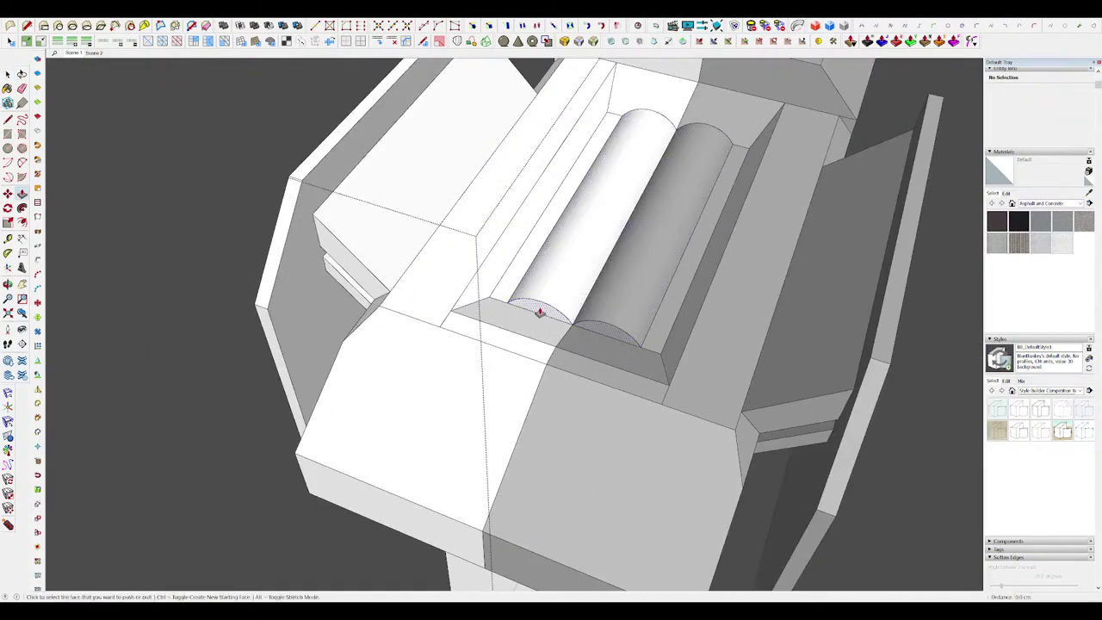
{"action": "scroll", "coordinate": [505, 338], "scroll_direction": "down", "scroll_amount": 5}
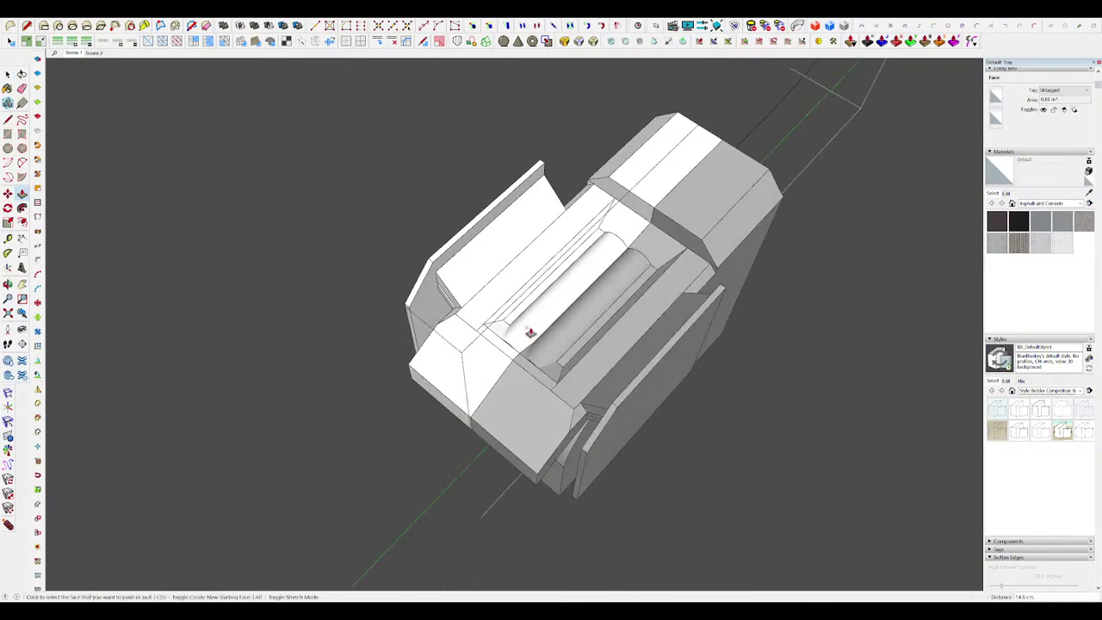
{"action": "middle_click_drag", "start_coordinate": [528, 332], "coordinate": [413, 344]}
{"action": "scroll", "coordinate": [748, 450], "scroll_direction": "up", "scroll_amount": 4}
{"action": "middle_click_drag", "start_coordinate": [747, 450], "coordinate": [646, 352]}
{"action": "scroll", "coordinate": [646, 352], "scroll_direction": "up", "scroll_amount": 4}
Step: Extrude the roller's end face along the length of the recess
{"action": "left_click", "coordinate": [626, 291]}
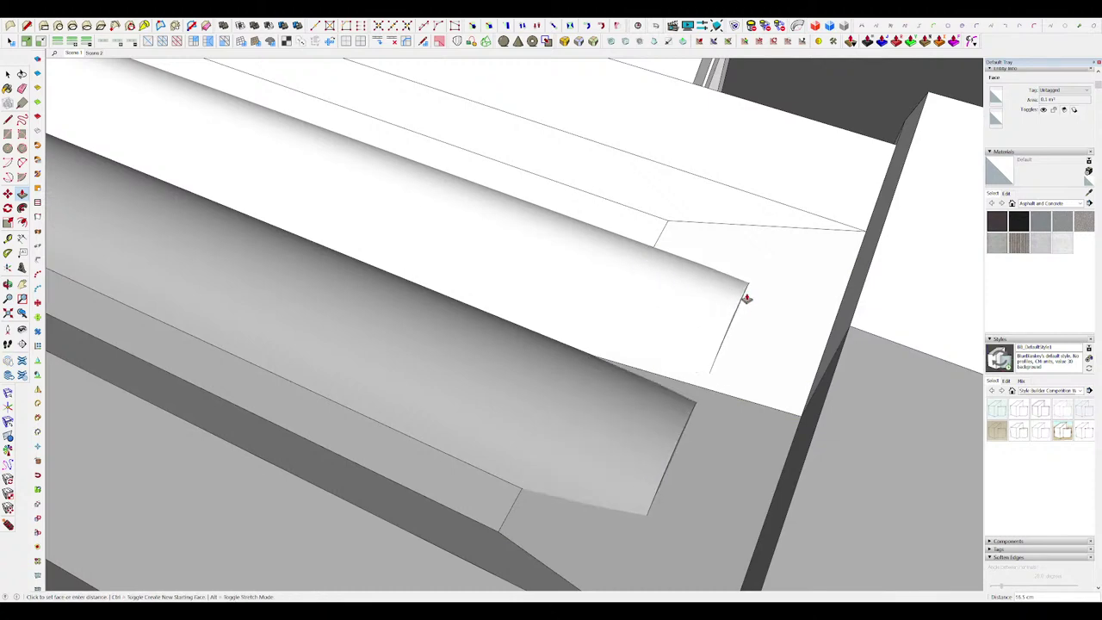
{"action": "scroll", "coordinate": [767, 305], "scroll_direction": "down", "scroll_amount": 5}
{"action": "key", "text": "space"}
{"action": "middle_click_drag", "start_coordinate": [766, 305], "coordinate": [826, 314]}
{"action": "scroll", "coordinate": [688, 327], "scroll_direction": "down", "scroll_amount": 5}
{"action": "middle_click_drag", "start_coordinate": [534, 292], "coordinate": [602, 345]}
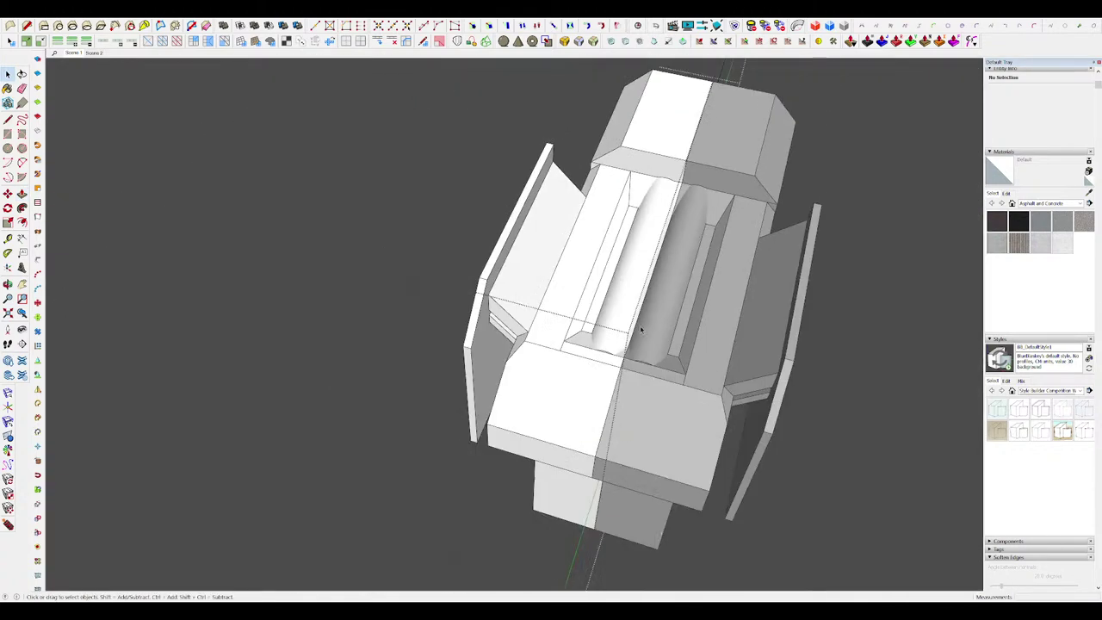
{"action": "scroll", "coordinate": [601, 345], "scroll_direction": "up", "scroll_amount": 7}
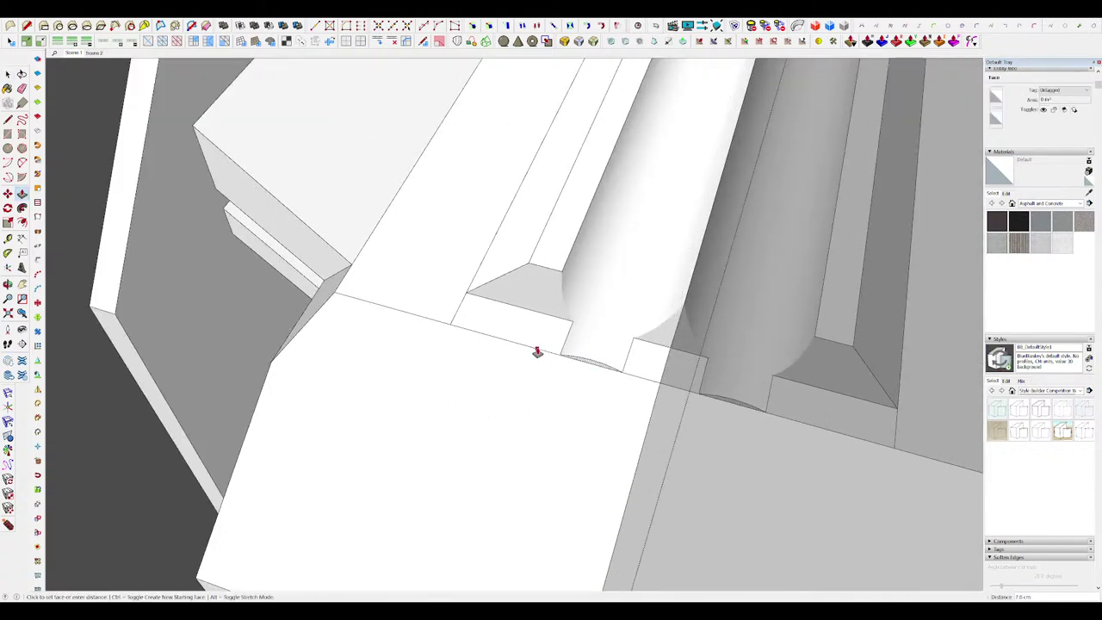
{"action": "middle_click_drag", "start_coordinate": [537, 352], "coordinate": [603, 348]}
Step: Select the roller's curved surface and end arc edge, cancelling an attempted move
{"action": "key", "text": "space"}
{"action": "key", "text": "space"}
{"action": "left_click", "coordinate": [597, 314]}
{"action": "middle_click_drag", "start_coordinate": [596, 314], "coordinate": [979, 455]}
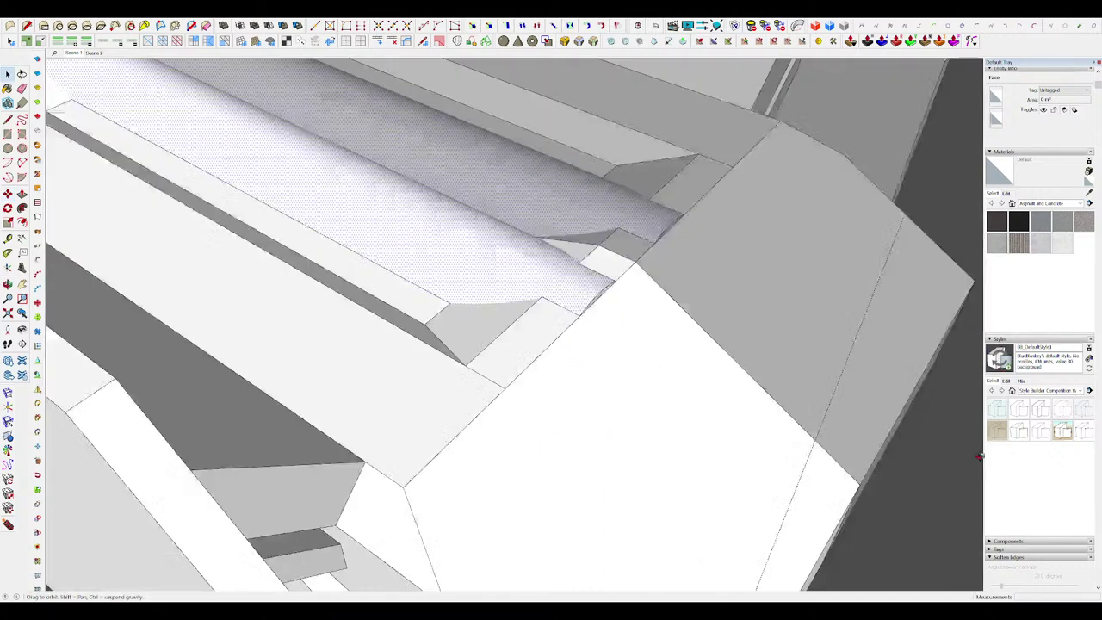
{"action": "scroll", "coordinate": [581, 290], "scroll_direction": "up", "scroll_amount": 3}
{"action": "left_click", "coordinate": [603, 279]}
{"action": "key", "text": "m"}
{"action": "left_click", "coordinate": [602, 277]}
{"action": "key", "text": "Escape"}
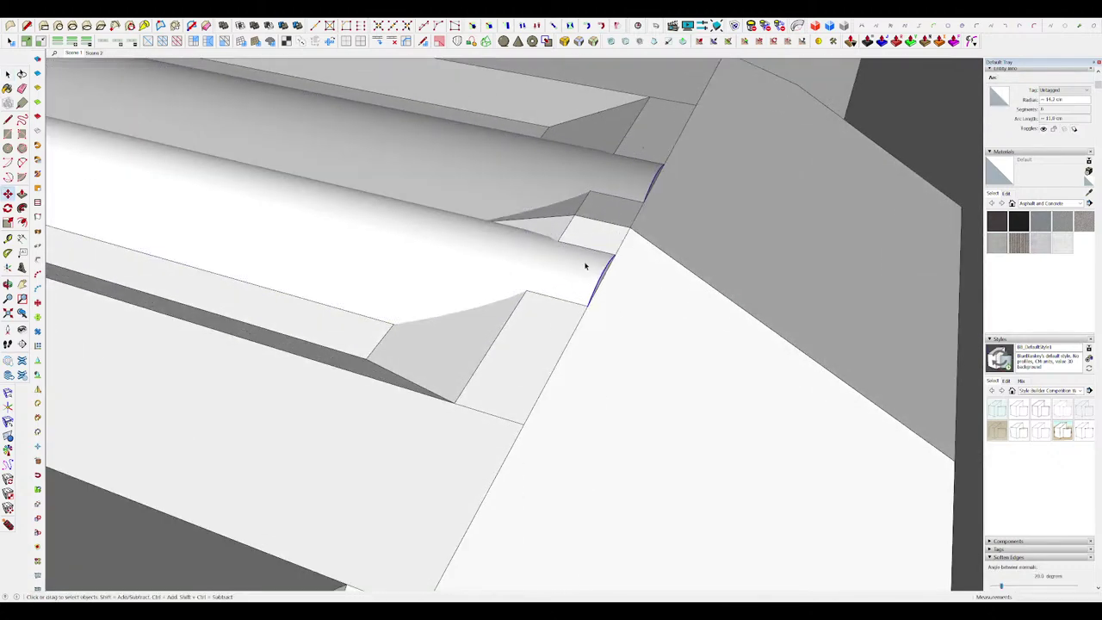
{"action": "key", "text": "space"}
{"action": "middle_click_drag", "start_coordinate": [585, 264], "coordinate": [612, 289]}
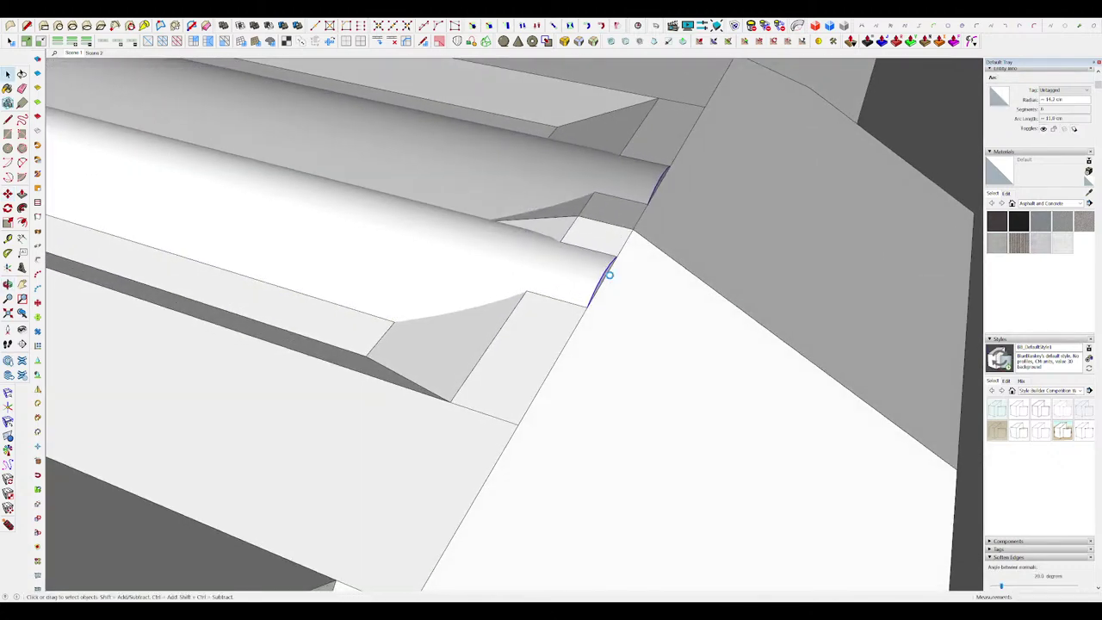
{"action": "scroll", "coordinate": [609, 277], "scroll_direction": "down", "scroll_amount": 10}
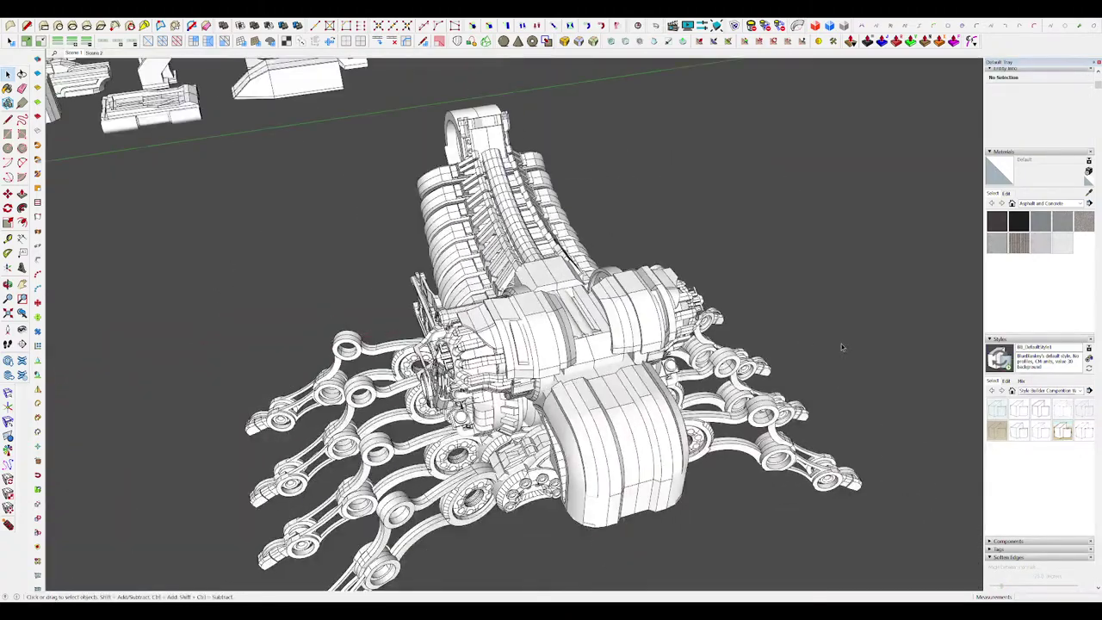
Step: Select the whole hand model and drill three nested groups down to the two cover pieces
{"action": "middle_click_drag", "start_coordinate": [826, 342], "coordinate": [775, 342]}
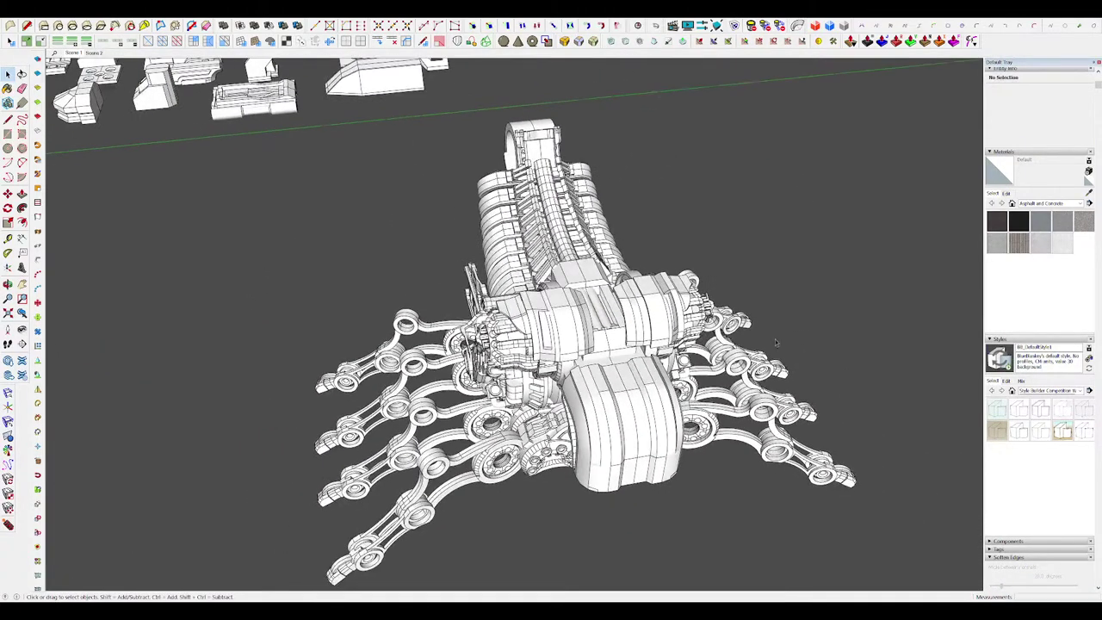
{"action": "middle_click_drag", "start_coordinate": [605, 336], "coordinate": [680, 327]}
{"action": "scroll", "coordinate": [680, 344], "scroll_direction": "down", "scroll_amount": 7}
{"action": "left_click", "coordinate": [673, 391]}
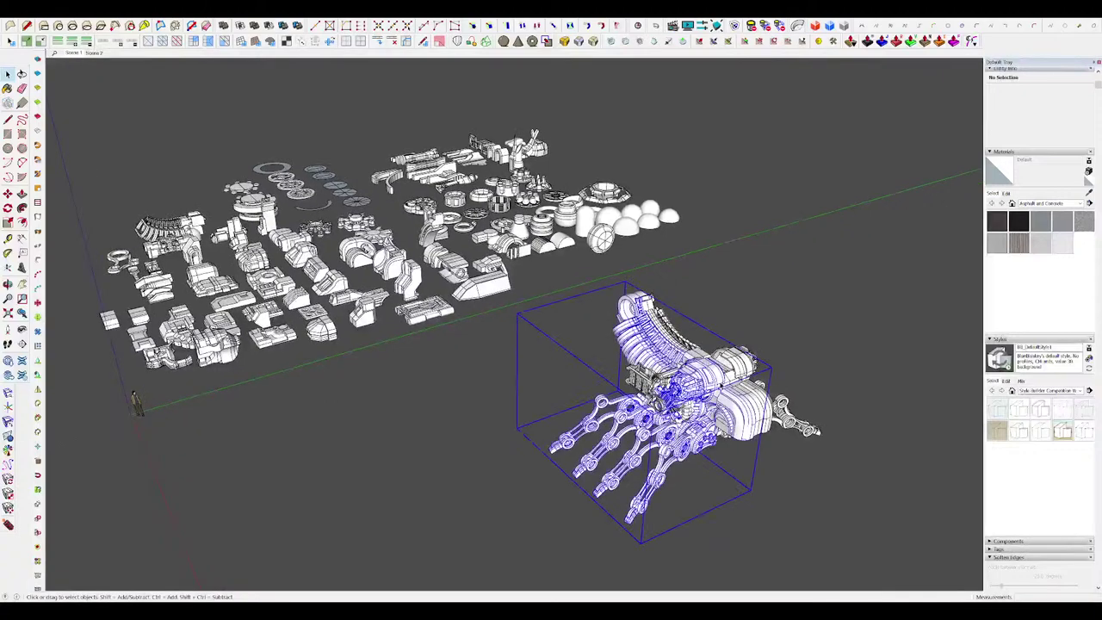
{"action": "scroll", "coordinate": [845, 399], "scroll_direction": "up", "scroll_amount": 5}
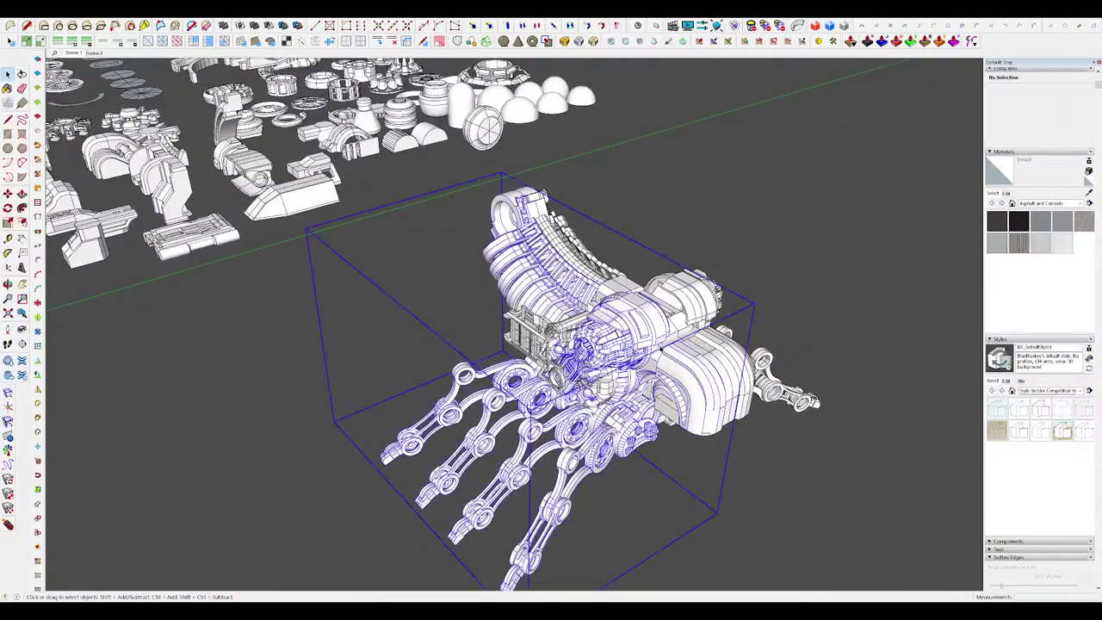
{"action": "double_click", "coordinate": [659, 348]}
{"action": "double_click", "coordinate": [642, 331]}
{"action": "double_click", "coordinate": [640, 332]}
{"action": "left_click", "coordinate": [676, 332]}
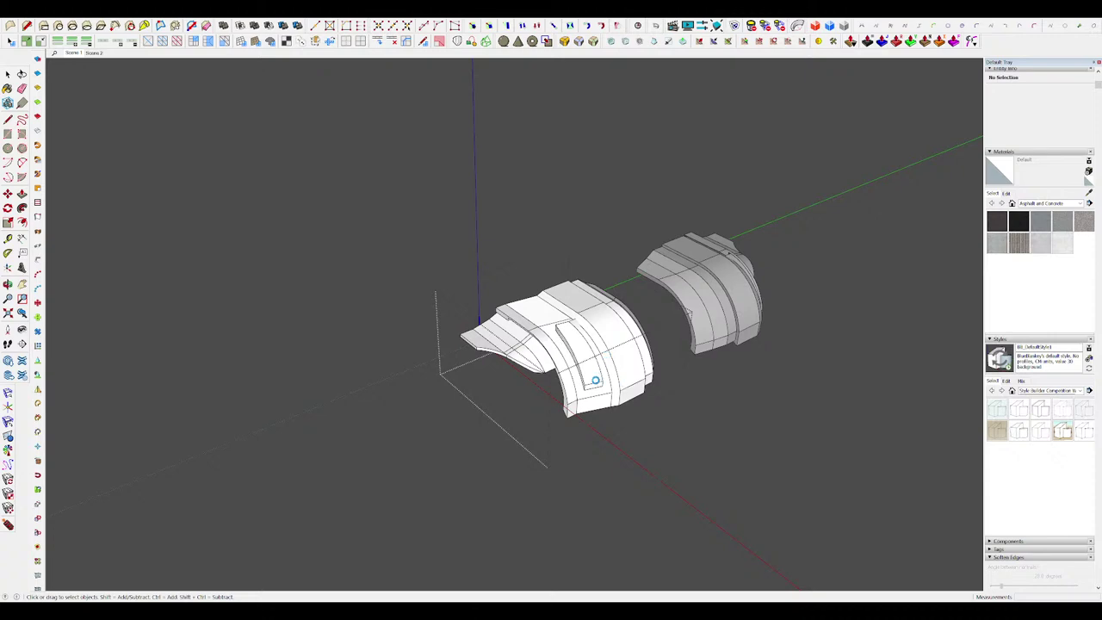
Step: Show the rest of the model again and back out of two nested group levels around the cover part
{"action": "scroll", "coordinate": [597, 371], "scroll_direction": "up", "scroll_amount": 3}
{"action": "key", "text": "i"}
{"action": "middle_click_drag", "start_coordinate": [598, 371], "coordinate": [715, 299]}
{"action": "scroll", "coordinate": [612, 302], "scroll_direction": "down", "scroll_amount": 4}
{"action": "key", "text": "Escape"}
{"action": "scroll", "coordinate": [602, 289], "scroll_direction": "down", "scroll_amount": 4}
{"action": "key", "text": "Escape"}
{"action": "key", "text": "Escape"}
{"action": "scroll", "coordinate": [602, 288], "scroll_direction": "up", "scroll_amount": 2}
{"action": "scroll", "coordinate": [654, 277], "scroll_direction": "up", "scroll_amount": 8}
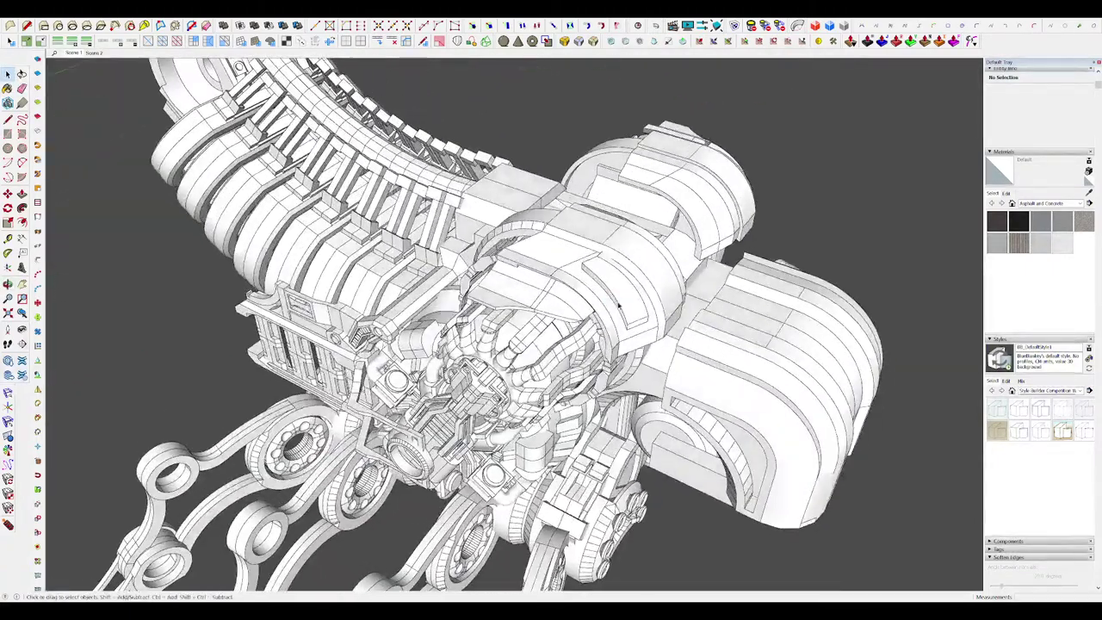
Step: Pick two faces on the cover part and push them out about 2.6 cm
{"action": "key", "text": "d"}
{"action": "left_click", "coordinate": [582, 250]}
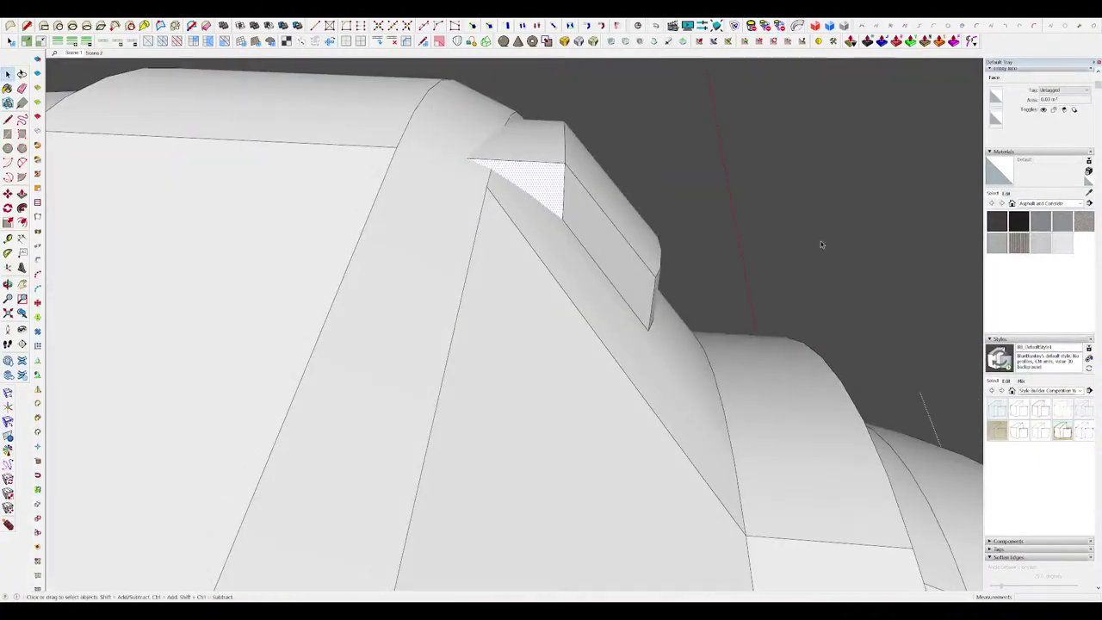
{"action": "middle_click_drag", "start_coordinate": [821, 245], "coordinate": [436, 263]}
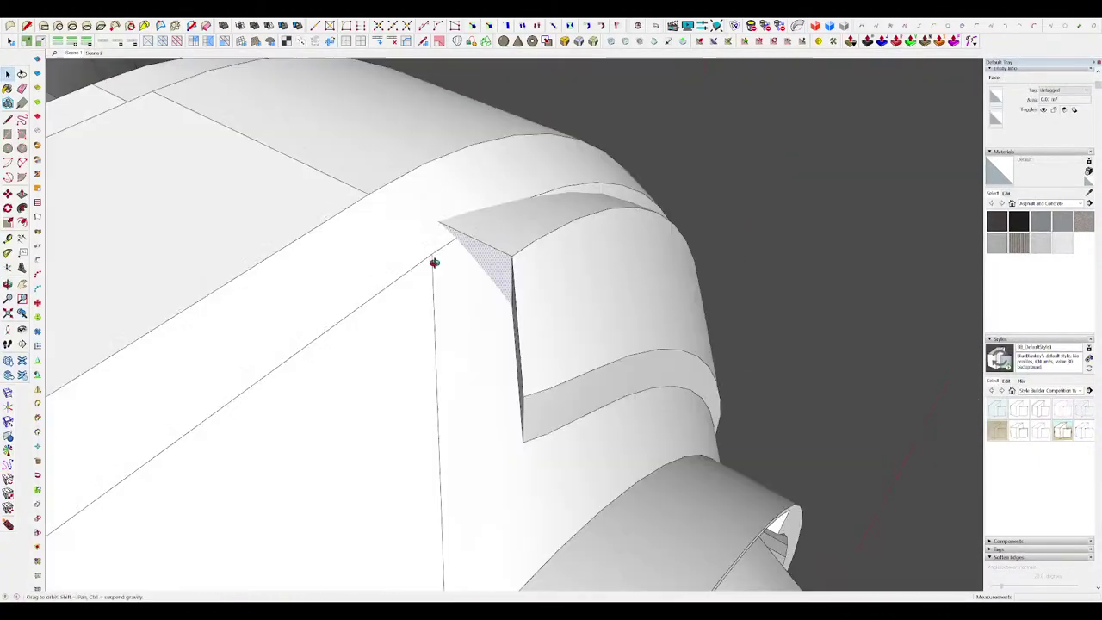
{"action": "left_click", "coordinate": [508, 280], "text": "shift"}
{"action": "scroll", "coordinate": [516, 279], "scroll_direction": "down", "scroll_amount": 5}
{"action": "middle_click_drag", "start_coordinate": [525, 280], "coordinate": [685, 327]}
{"action": "key", "text": "v"}
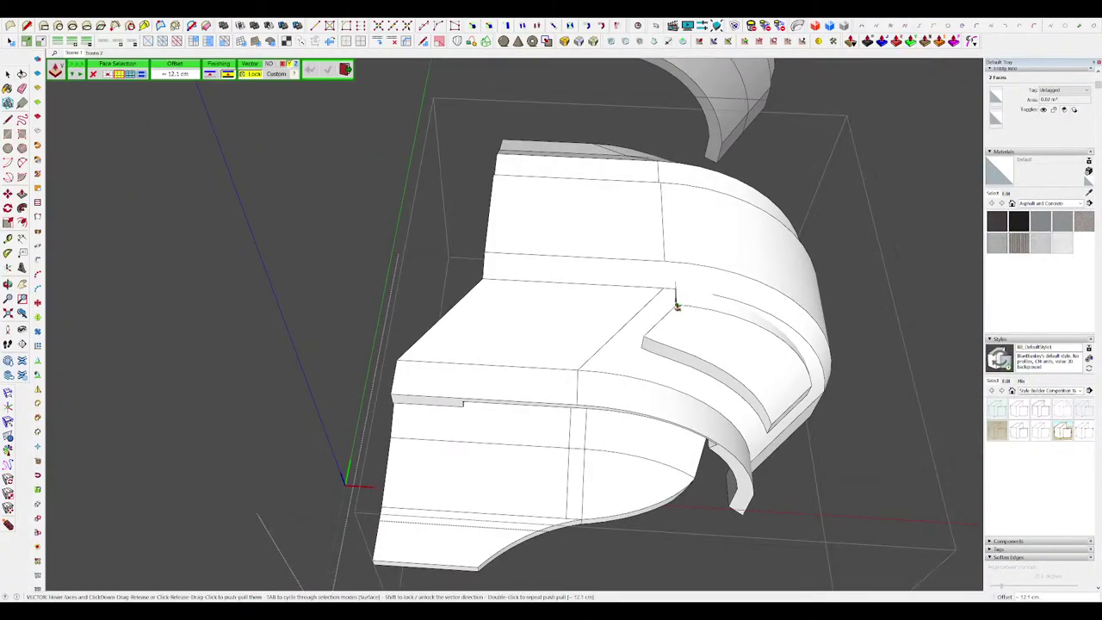
{"action": "left_click_drag", "start_coordinate": [675, 302], "coordinate": [594, 307]}
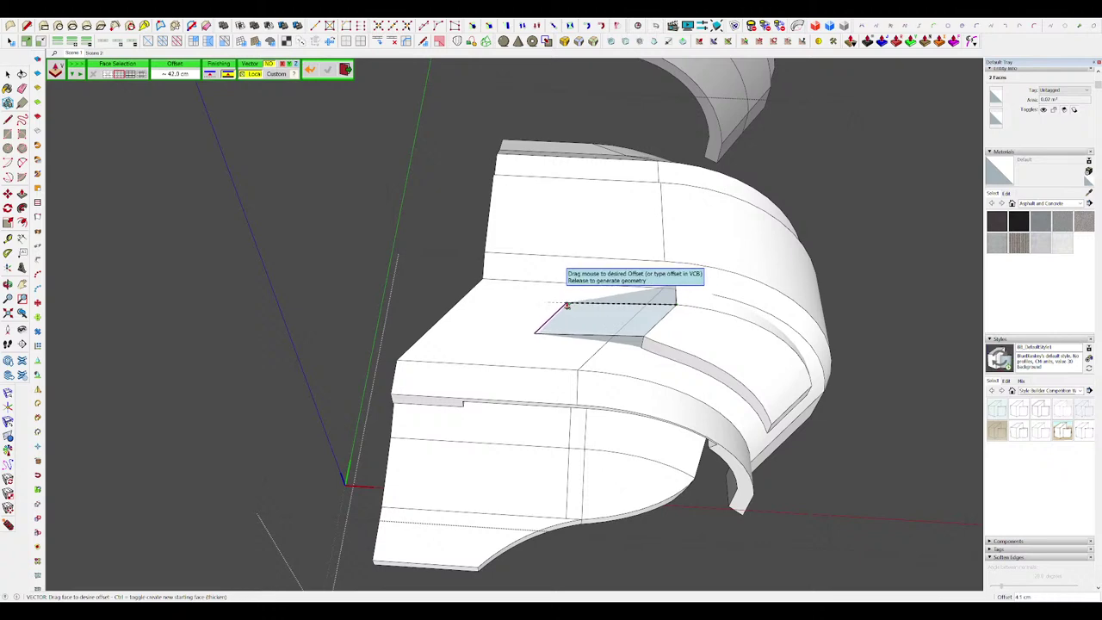
Step: Select the straight seam face and move it slightly downward, near its start
{"action": "middle_click_drag", "start_coordinate": [534, 305], "coordinate": [972, 232]}
{"action": "scroll", "coordinate": [588, 344], "scroll_direction": "up", "scroll_amount": 10}
{"action": "left_click", "coordinate": [592, 320]}
{"action": "scroll", "coordinate": [630, 287], "scroll_direction": "down", "scroll_amount": 6}
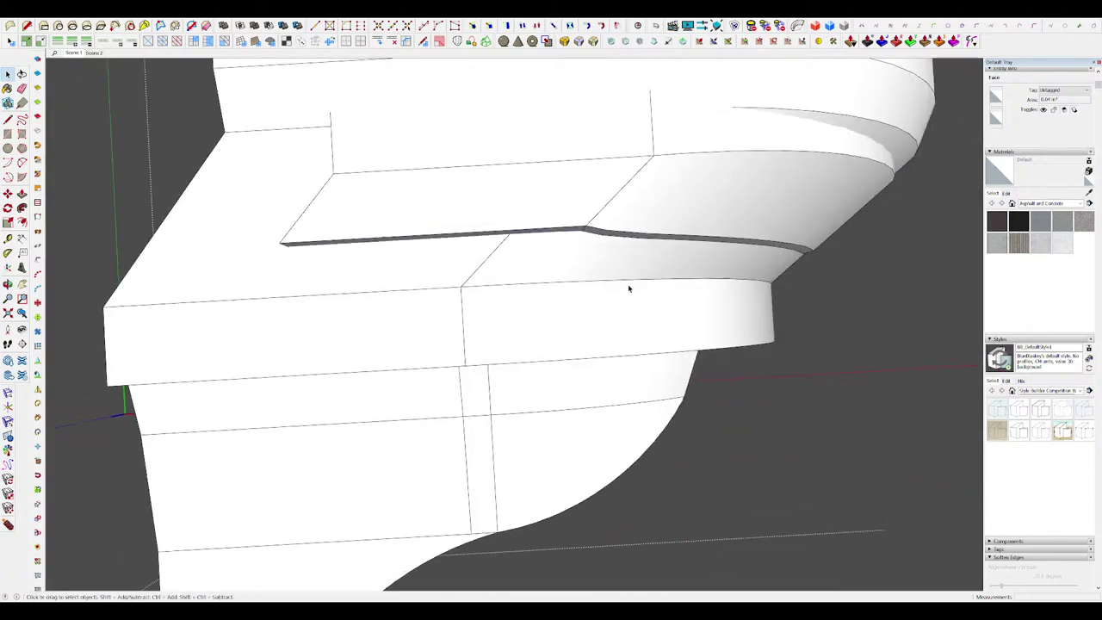
{"action": "middle_click_drag", "start_coordinate": [630, 288], "coordinate": [723, 344]}
{"action": "scroll", "coordinate": [585, 228], "scroll_direction": "up", "scroll_amount": 4}
{"action": "key", "text": "m"}
{"action": "left_click", "coordinate": [584, 227]}
{"action": "left_click", "coordinate": [591, 223]}
{"action": "scroll", "coordinate": [591, 223], "scroll_direction": "down", "scroll_amount": 4}
{"action": "key", "text": "space"}
Step: Reveal hidden geometry and try moving the seam corner, then cancel the move
{"action": "scroll", "coordinate": [574, 224], "scroll_direction": "up", "scroll_amount": 2}
{"action": "scroll", "coordinate": [892, 195], "scroll_direction": "down", "scroll_amount": 3}
{"action": "middle_click_drag", "start_coordinate": [430, 233], "coordinate": [355, 264]}
{"action": "scroll", "coordinate": [602, 256], "scroll_direction": "down", "scroll_amount": 4}
{"action": "middle_click_drag", "start_coordinate": [517, 234], "coordinate": [504, 261]}
{"action": "key", "text": "alt+h"}
{"action": "scroll", "coordinate": [606, 263], "scroll_direction": "up", "scroll_amount": 5}
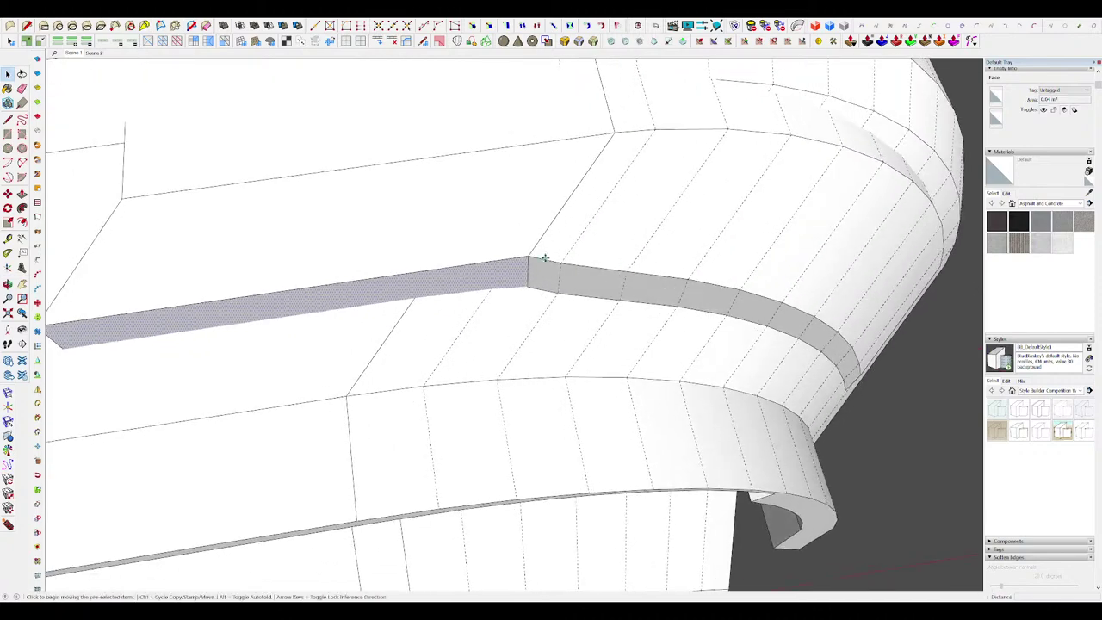
{"action": "key", "text": "m"}
{"action": "left_click", "coordinate": [529, 257]}
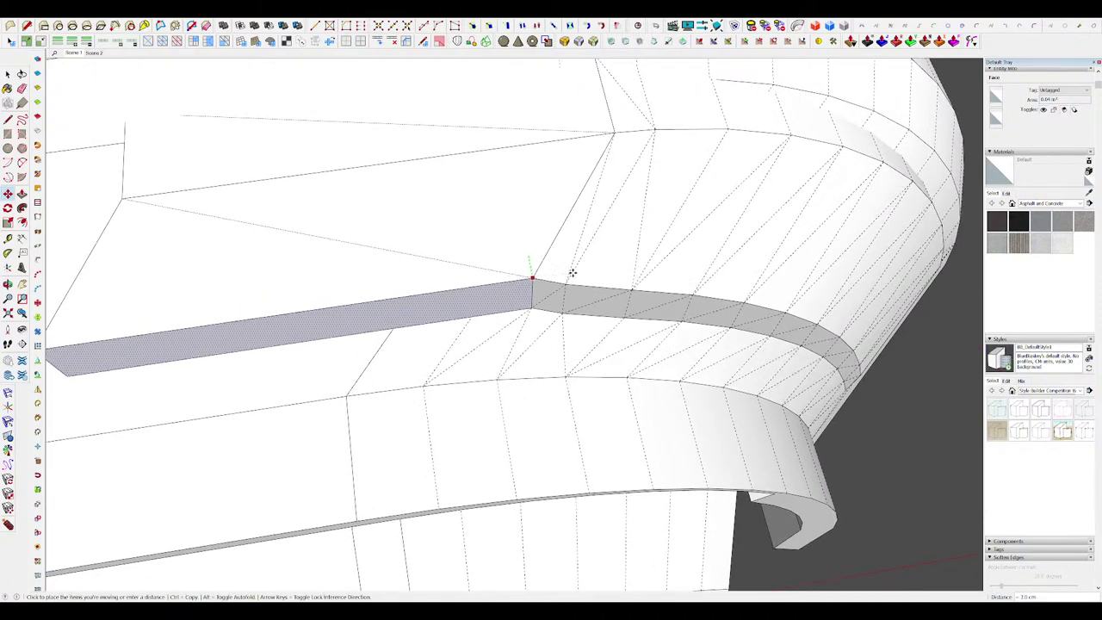
{"action": "key", "text": "space"}
Step: Hide the hidden geometry lines again and orbit around the cover part
{"action": "scroll", "coordinate": [592, 303], "scroll_direction": "down", "scroll_amount": 5}
{"action": "scroll", "coordinate": [574, 300], "scroll_direction": "up", "scroll_amount": 2}
{"action": "middle_click_drag", "start_coordinate": [561, 312], "coordinate": [395, 308]}
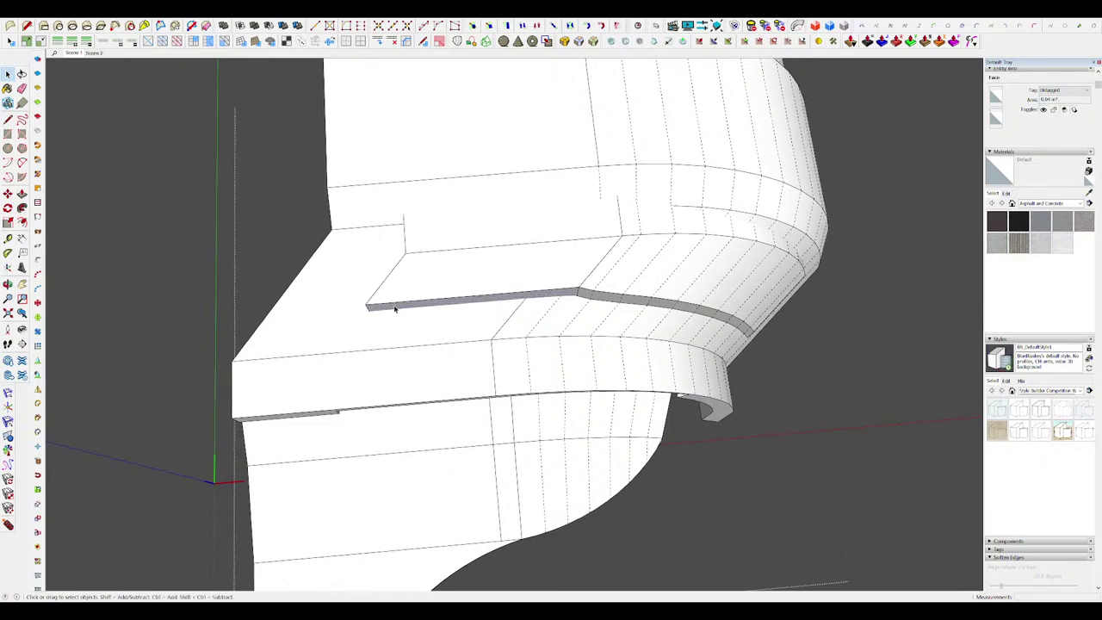
{"action": "key", "text": "alt+h"}
{"action": "middle_click_drag", "start_coordinate": [471, 298], "coordinate": [627, 124]}
{"action": "scroll", "coordinate": [631, 305], "scroll_direction": "down", "scroll_amount": 4}
Step: Select the notch's two short edges and start lowering them along the blue axis
{"action": "key", "text": "i"}
{"action": "scroll", "coordinate": [625, 270], "scroll_direction": "up", "scroll_amount": 3}
{"action": "scroll", "coordinate": [626, 123], "scroll_direction": "up", "scroll_amount": 3}
{"action": "left_click", "coordinate": [516, 162]}
{"action": "key", "text": "i"}
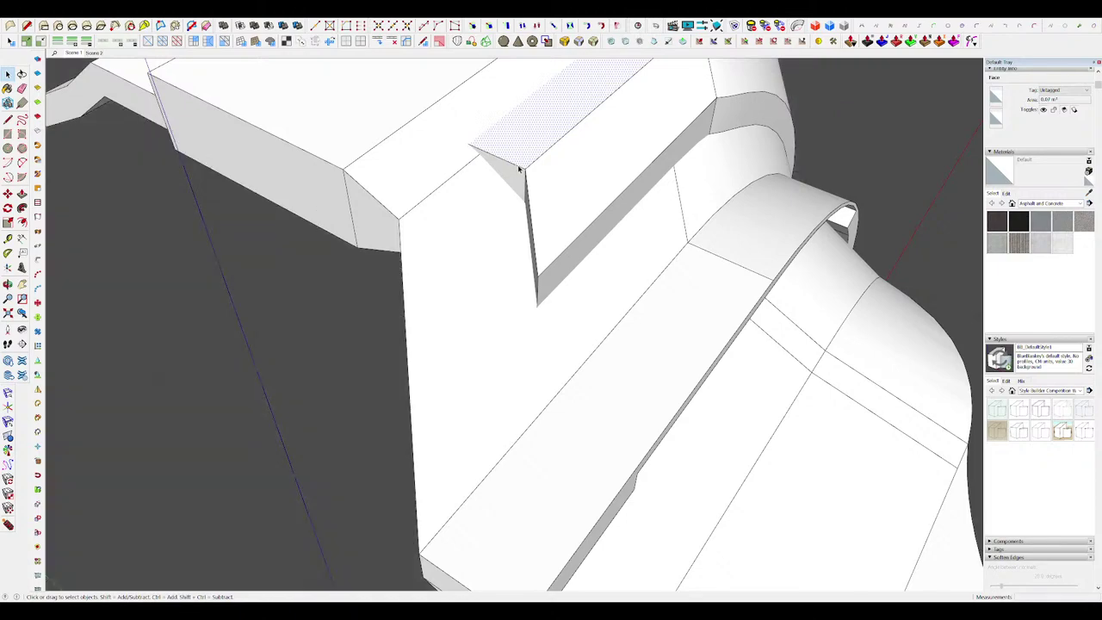
{"action": "left_click", "coordinate": [519, 167]}
{"action": "middle_click_drag", "start_coordinate": [547, 233], "coordinate": [536, 188]}
{"action": "key", "text": "m"}
{"action": "left_click", "coordinate": [536, 267]}
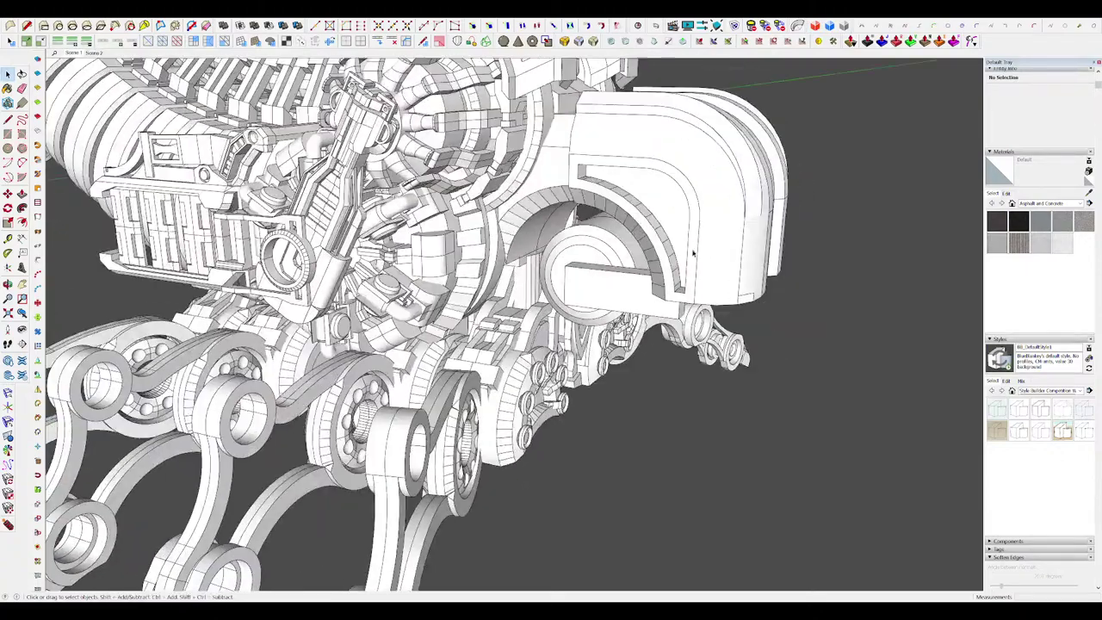
Step: Rotate the rectangular arm about 30° around the joint disc's centre
{"action": "scroll", "coordinate": [652, 278], "scroll_direction": "up", "scroll_amount": 3}
{"action": "double_click", "coordinate": [651, 280]}
{"action": "middle_click_drag", "start_coordinate": [652, 280], "coordinate": [680, 270]}
{"action": "left_click", "coordinate": [658, 282]}
{"action": "scroll", "coordinate": [641, 280], "scroll_direction": "down", "scroll_amount": 3}
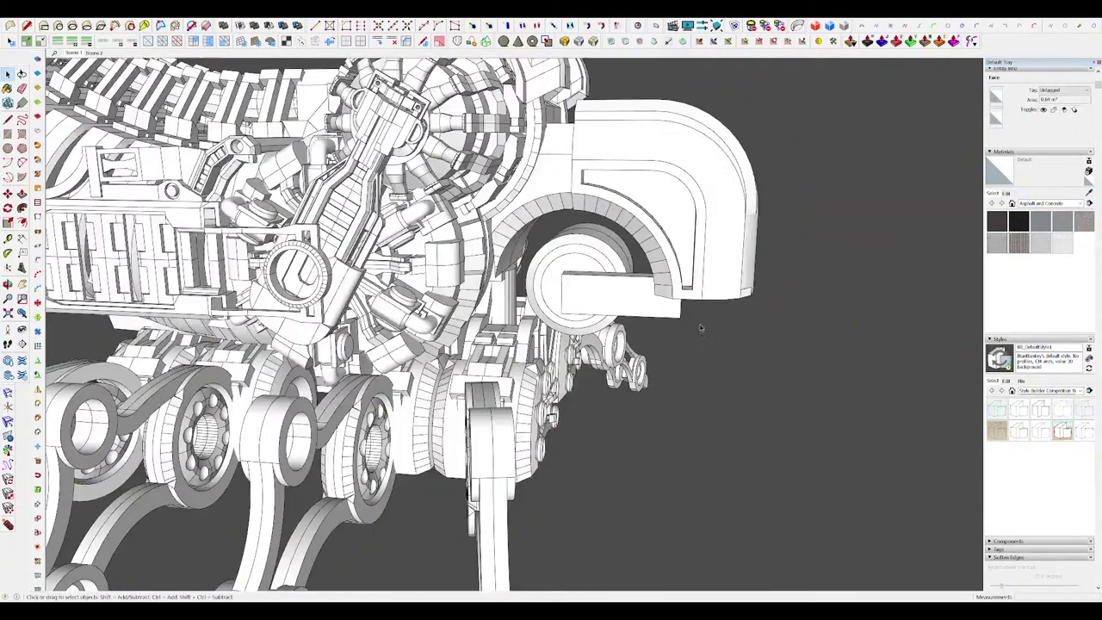
{"action": "middle_click_drag", "start_coordinate": [700, 327], "coordinate": [604, 265]}
{"action": "key", "text": "m"}
{"action": "left_click", "coordinate": [564, 289]}
{"action": "left_click", "coordinate": [632, 289]}
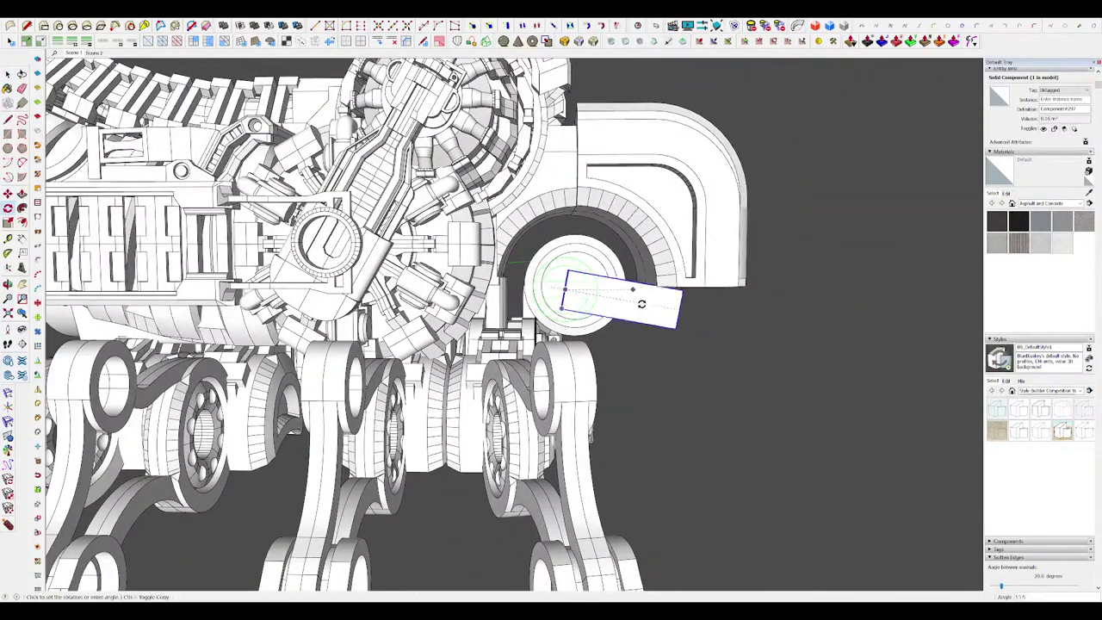
{"action": "left_click", "coordinate": [644, 335]}
{"action": "key", "text": "space"}
{"action": "middle_click_drag", "start_coordinate": [645, 335], "coordinate": [622, 332]}
Step: Open the rectangular box component and hide everything outside it
{"action": "scroll", "coordinate": [633, 334], "scroll_direction": "down", "scroll_amount": 5}
{"action": "middle_click_drag", "start_coordinate": [735, 245], "coordinate": [688, 278]}
{"action": "scroll", "coordinate": [641, 336], "scroll_direction": "up", "scroll_amount": 4}
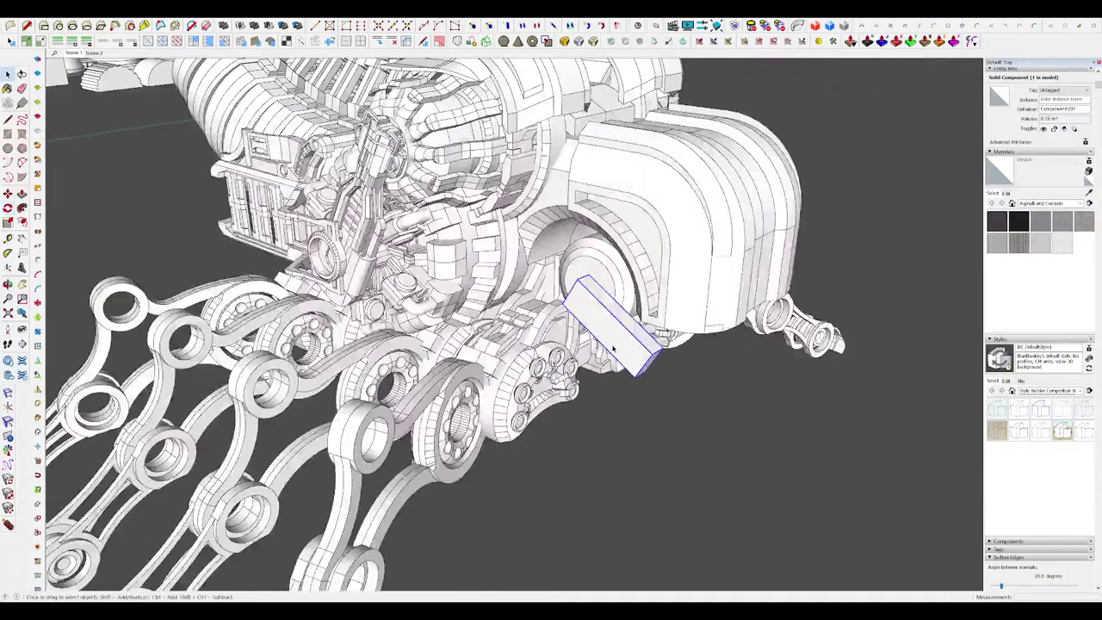
{"action": "double_click", "coordinate": [618, 327]}
{"action": "middle_click_drag", "start_coordinate": [618, 327], "coordinate": [676, 280]}
{"action": "key", "text": "h"}
{"action": "scroll", "coordinate": [594, 313], "scroll_direction": "up", "scroll_amount": 4}
{"action": "key", "text": "c"}
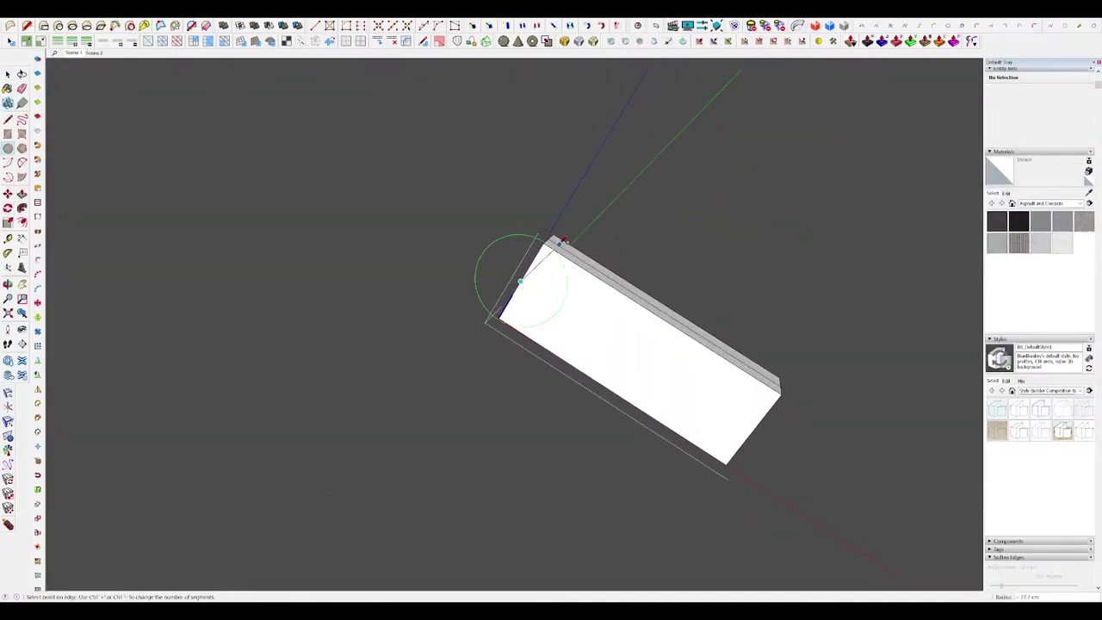
{"action": "middle_click_drag", "start_coordinate": [528, 295], "coordinate": [734, 428]}
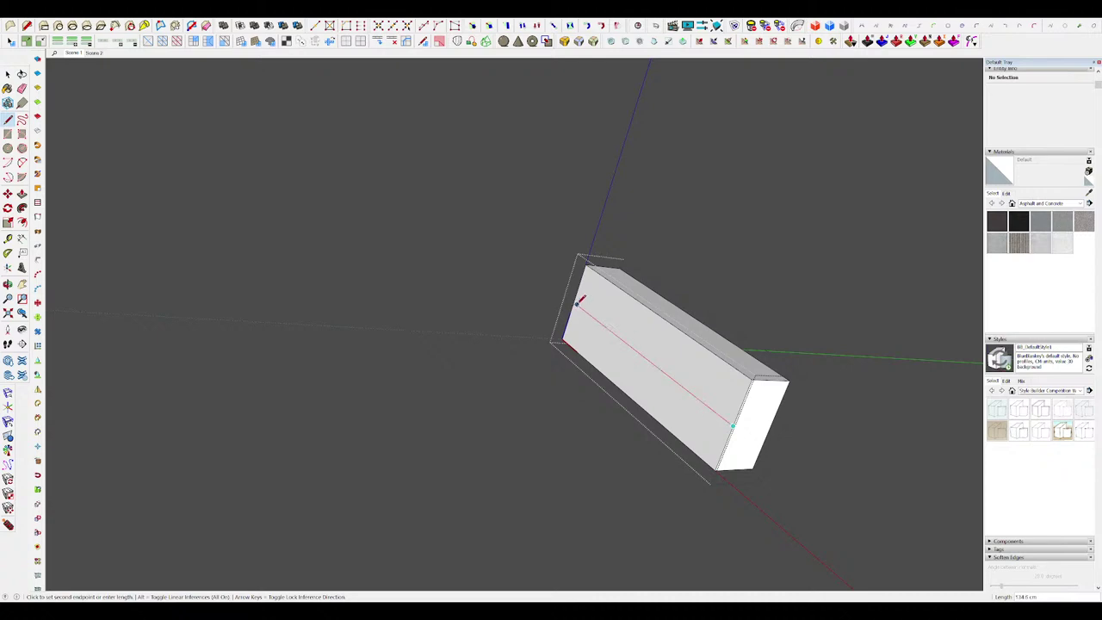
{"action": "middle_click_drag", "start_coordinate": [580, 300], "coordinate": [676, 382]}
{"action": "key", "text": "space"}
Step: Make the box geometry a single component and flip it into a mirrored pair
{"action": "triple_click", "coordinate": [672, 370]}
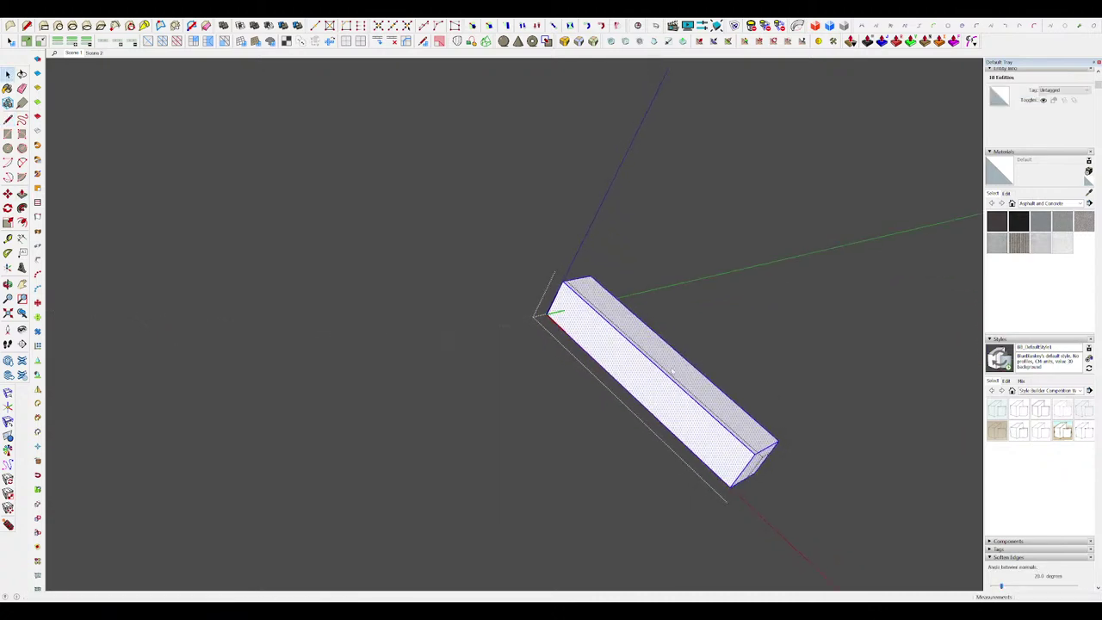
{"action": "left_click", "coordinate": [568, 398]}
{"action": "mouse_move", "coordinate": [580, 301]}
{"action": "middle_mouse_down"}
{"action": "mouse_move", "coordinate": [602, 298]}
{"action": "mouse_move", "coordinate": [643, 376]}
{"action": "mouse_move", "coordinate": [654, 297]}
{"action": "mouse_move", "coordinate": [674, 258]}
{"action": "mouse_move", "coordinate": [620, 237]}
{"action": "mouse_move", "coordinate": [522, 288]}
{"action": "mouse_move", "coordinate": [618, 210]}
{"action": "mouse_move", "coordinate": [764, 290]}
{"action": "mouse_move", "coordinate": [828, 264]}
{"action": "middle_mouse_up"}
{"action": "scroll", "coordinate": [607, 301], "scroll_direction": "down", "scroll_amount": 3}
{"action": "left_click", "coordinate": [642, 355]}
{"action": "scroll", "coordinate": [654, 297], "scroll_direction": "up", "scroll_amount": 5}
{"action": "key", "text": "space"}
{"action": "scroll", "coordinate": [602, 237], "scroll_direction": "down", "scroll_amount": 4}
{"action": "left_click", "coordinate": [595, 241]}
{"action": "scroll", "coordinate": [595, 244], "scroll_direction": "up", "scroll_amount": 6}
Step: Offset an inner circle on the joint disc and push it out into a cylinder hub
{"action": "key", "text": "f"}
{"action": "key", "text": "space"}
{"action": "double_click", "coordinate": [603, 233]}
{"action": "left_click", "coordinate": [586, 228]}
{"action": "key", "text": "p"}
{"action": "left_click", "coordinate": [517, 289]}
{"action": "left_click", "coordinate": [488, 303]}
{"action": "scroll", "coordinate": [620, 205], "scroll_direction": "down", "scroll_amount": 4}
{"action": "key", "text": "space"}
{"action": "scroll", "coordinate": [721, 250], "scroll_direction": "up", "scroll_amount": 2}
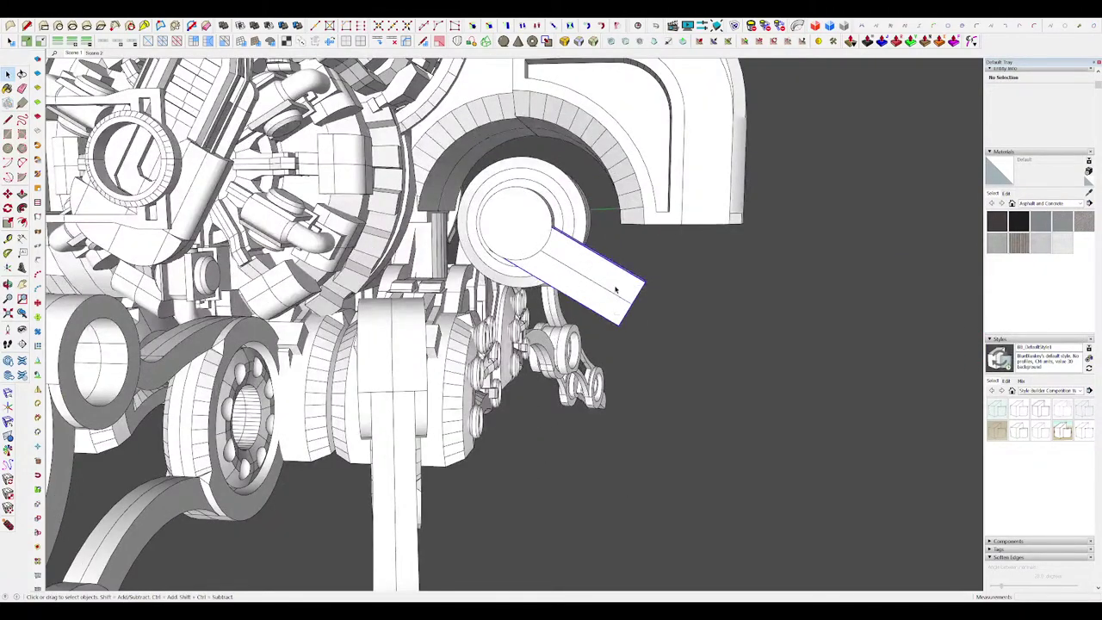
Step: Move the arm component to its new spot and view the whole hand
{"action": "left_click", "coordinate": [596, 273]}
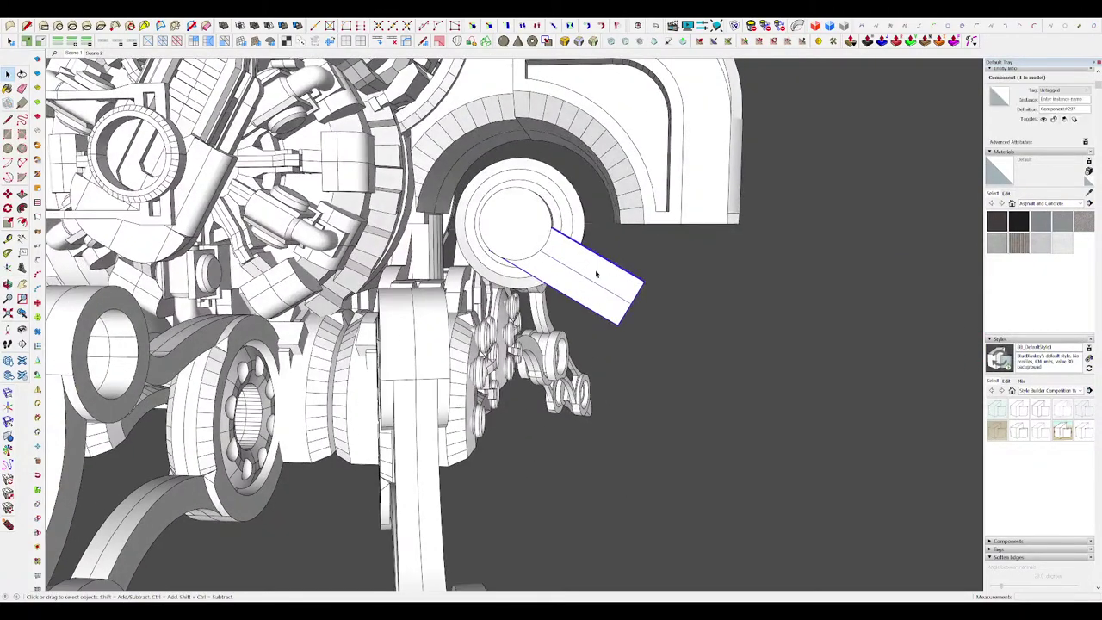
{"action": "left_click", "coordinate": [617, 275]}
{"action": "key", "text": "space"}
{"action": "middle_click_drag", "start_coordinate": [617, 275], "coordinate": [469, 225]}
{"action": "scroll", "coordinate": [559, 305], "scroll_direction": "down", "scroll_amount": 5}
{"action": "scroll", "coordinate": [581, 288], "scroll_direction": "up", "scroll_amount": 5}
{"action": "scroll", "coordinate": [581, 289], "scroll_direction": "down", "scroll_amount": 5}
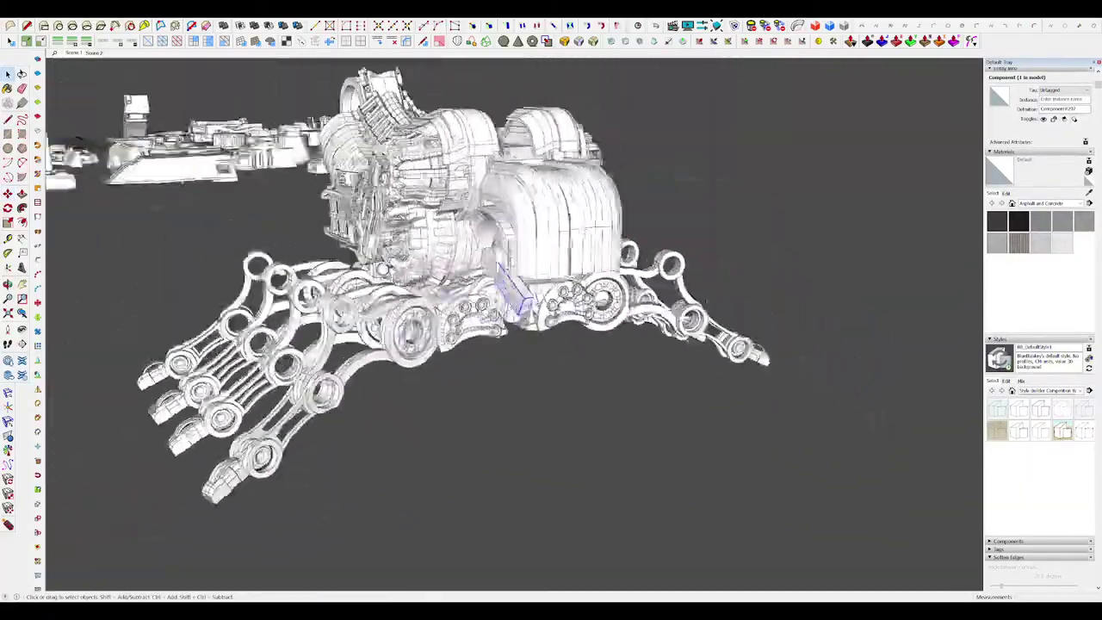
Step: Open the arm component and select both paired arm boxes
{"action": "scroll", "coordinate": [513, 284], "scroll_direction": "up", "scroll_amount": 5}
{"action": "middle_click_drag", "start_coordinate": [514, 284], "coordinate": [613, 250]}
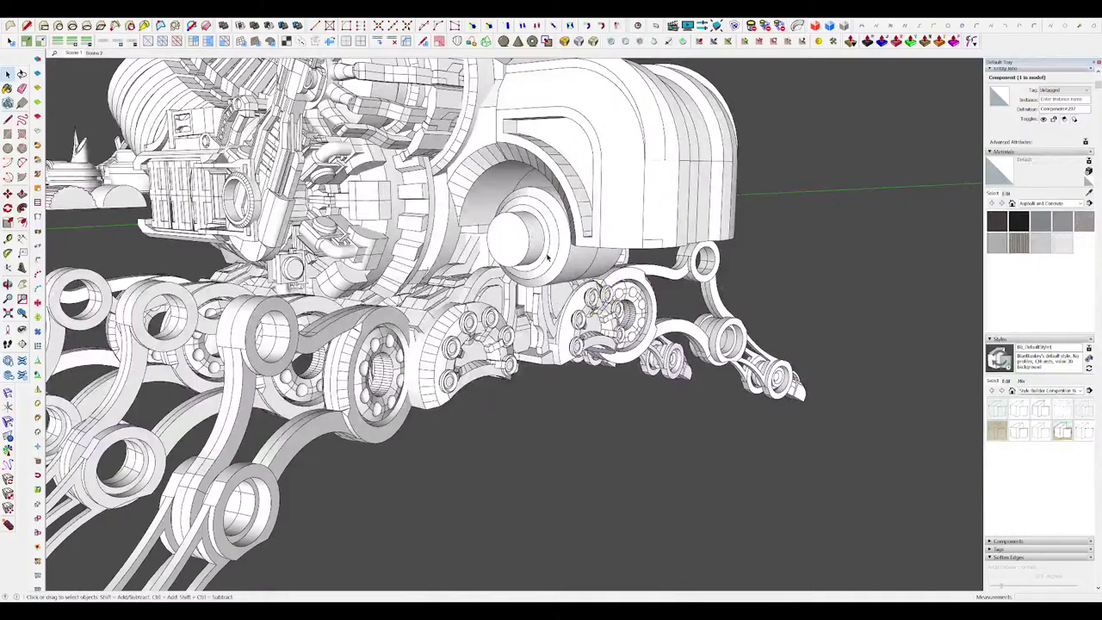
{"action": "double_click", "coordinate": [548, 257]}
{"action": "left_click", "coordinate": [547, 257]}
{"action": "middle_click_drag", "start_coordinate": [547, 258], "coordinate": [620, 297]}
{"action": "scroll", "coordinate": [635, 311], "scroll_direction": "down", "scroll_amount": 5}
{"action": "left_click", "coordinate": [738, 352]}
{"action": "middle_click_drag", "start_coordinate": [737, 352], "coordinate": [789, 391]}
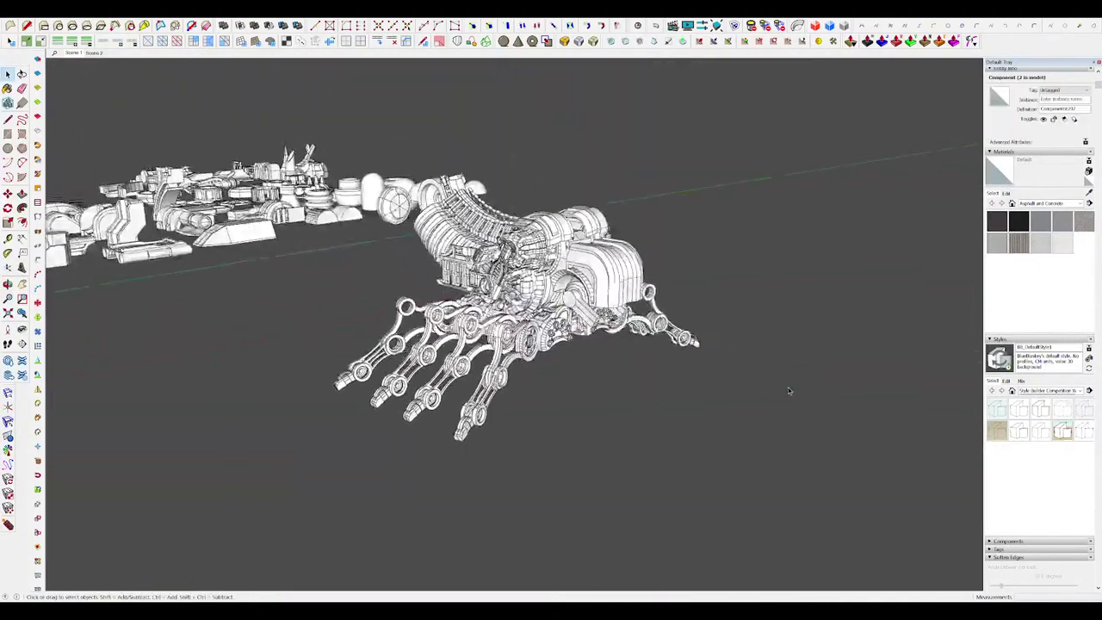
{"action": "left_click", "coordinate": [788, 386]}
{"action": "scroll", "coordinate": [637, 364], "scroll_direction": "up", "scroll_amount": 6}
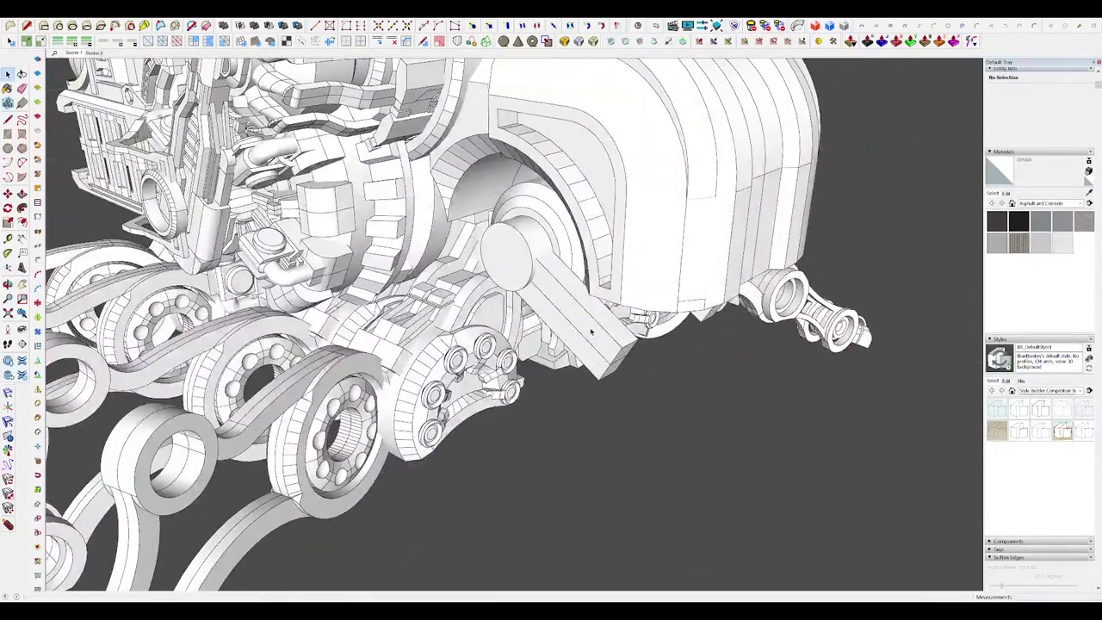
Step: Isolate the two arm boxes and apply Round Corner to their edges
{"action": "left_click", "coordinate": [607, 344]}
{"action": "scroll", "coordinate": [608, 344], "scroll_direction": "up", "scroll_amount": 3}
{"action": "middle_click_drag", "start_coordinate": [607, 344], "coordinate": [536, 229]}
{"action": "scroll", "coordinate": [536, 229], "scroll_direction": "up", "scroll_amount": 3}
{"action": "middle_click_drag", "start_coordinate": [502, 198], "coordinate": [575, 251]}
{"action": "scroll", "coordinate": [575, 251], "scroll_direction": "down", "scroll_amount": 3}
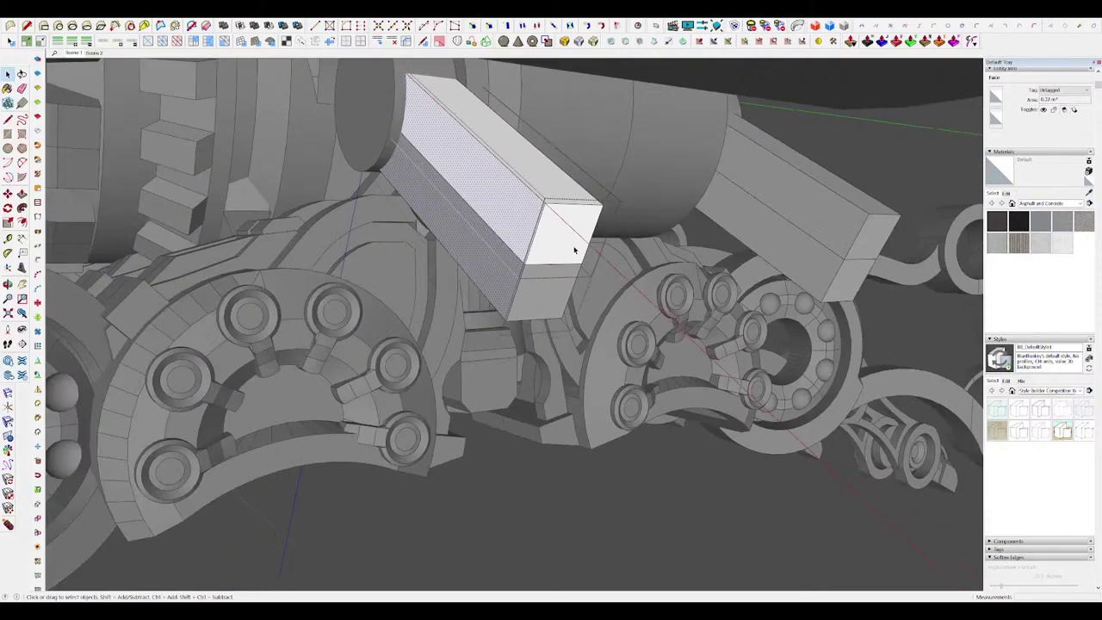
{"action": "key", "text": "i"}
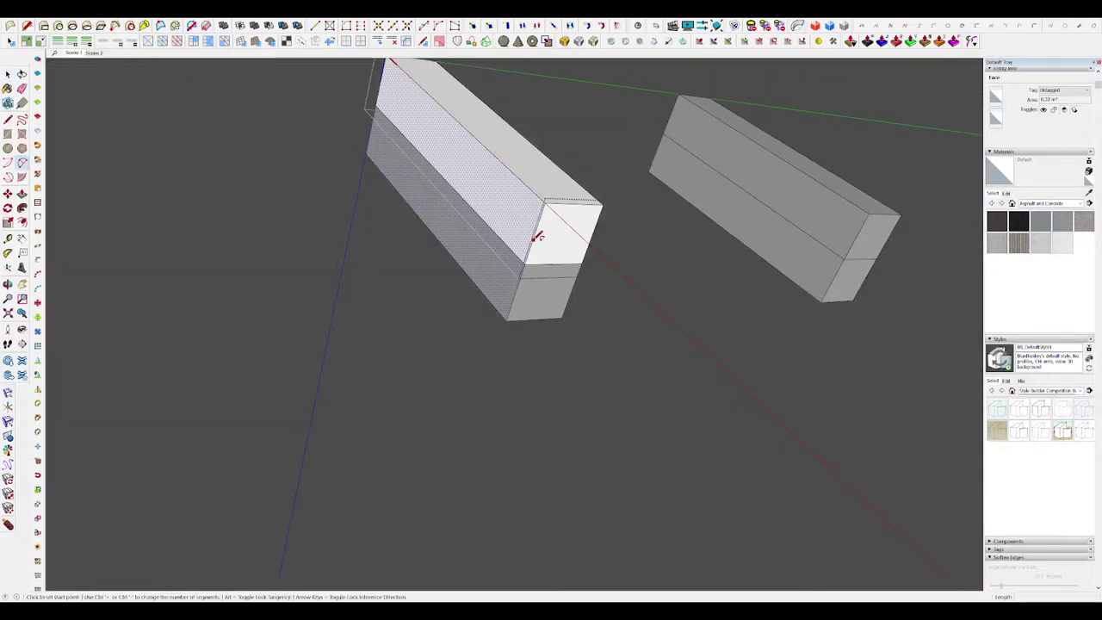
{"action": "key", "text": "p"}
{"action": "double_click", "coordinate": [550, 211]}
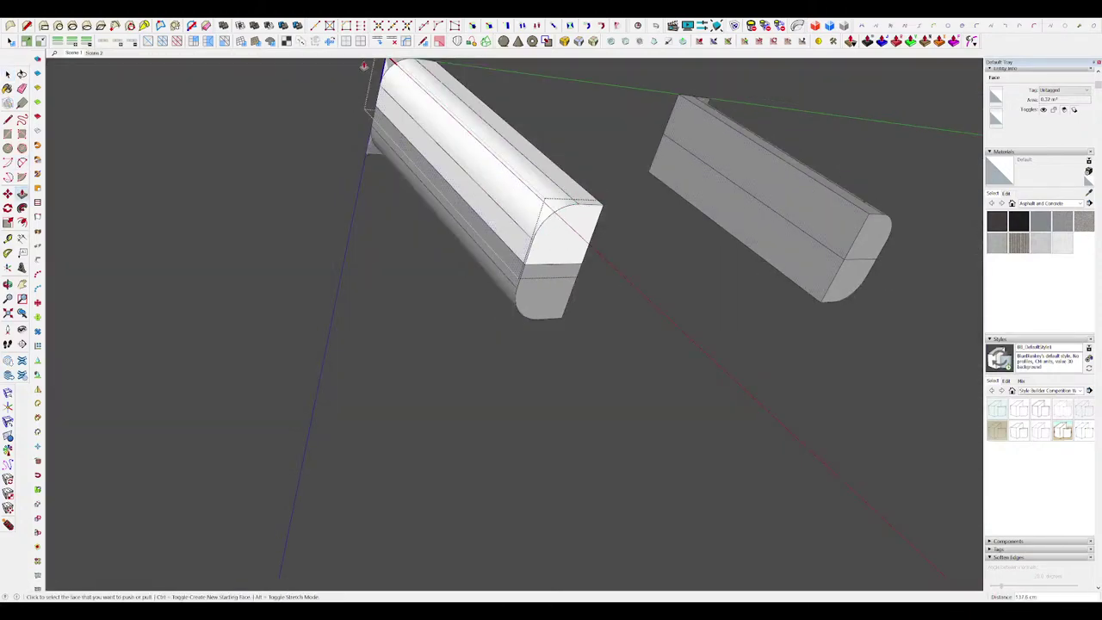
{"action": "key", "text": "space"}
Step: Bring the hidden model back and view the rounded arm at its joint
{"action": "key", "text": "i"}
{"action": "middle_click_drag", "start_coordinate": [551, 211], "coordinate": [526, 250]}
{"action": "scroll", "coordinate": [526, 250], "scroll_direction": "down", "scroll_amount": 8}
{"action": "middle_click_drag", "start_coordinate": [728, 301], "coordinate": [616, 270]}
{"action": "left_click", "coordinate": [616, 270]}
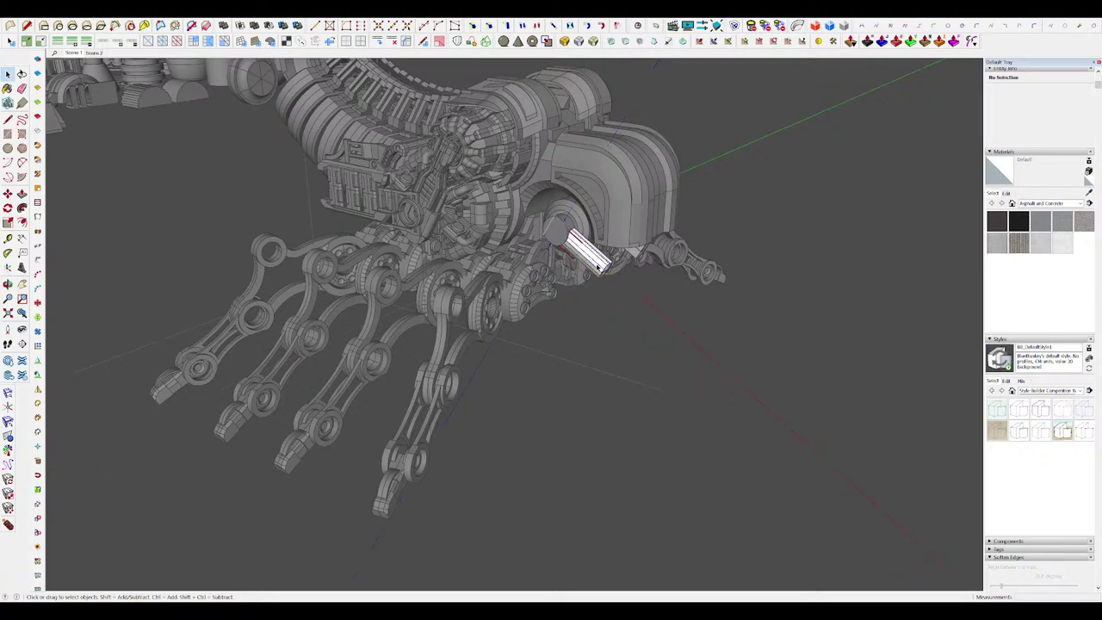
{"action": "scroll", "coordinate": [602, 259], "scroll_direction": "up", "scroll_amount": 8}
Step: Push/Pull a long rectangular slot through both arm boxes
{"action": "key", "text": "p"}
{"action": "key", "text": "i"}
{"action": "middle_click_drag", "start_coordinate": [552, 203], "coordinate": [420, 289]}
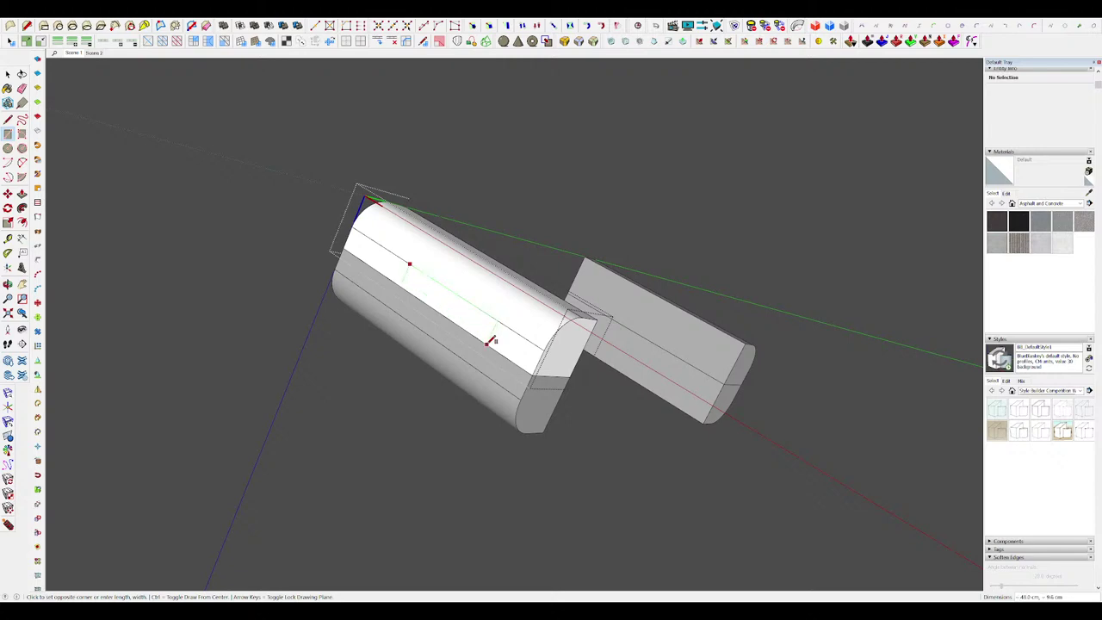
{"action": "left_click", "coordinate": [477, 330]}
{"action": "scroll", "coordinate": [534, 323], "scroll_direction": "down", "scroll_amount": 4}
{"action": "middle_click_drag", "start_coordinate": [482, 332], "coordinate": [543, 301]}
{"action": "key", "text": "i"}
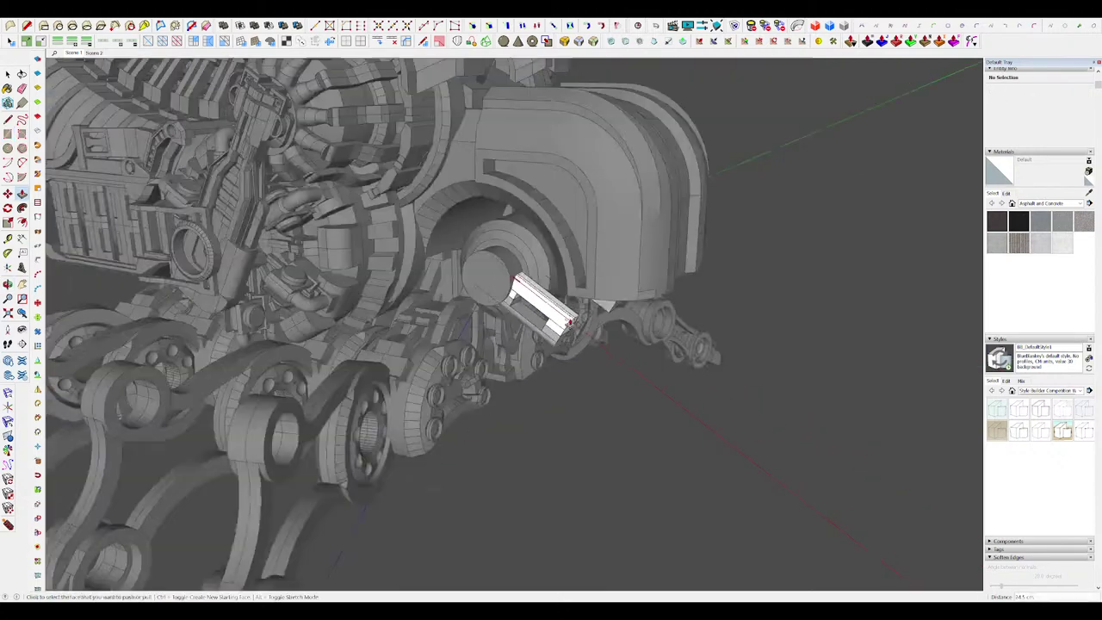
{"action": "scroll", "coordinate": [537, 326], "scroll_direction": "up", "scroll_amount": 5}
{"action": "key", "text": "h"}
{"action": "scroll", "coordinate": [551, 318], "scroll_direction": "down", "scroll_amount": 5}
{"action": "scroll", "coordinate": [602, 258], "scroll_direction": "up", "scroll_amount": 8}
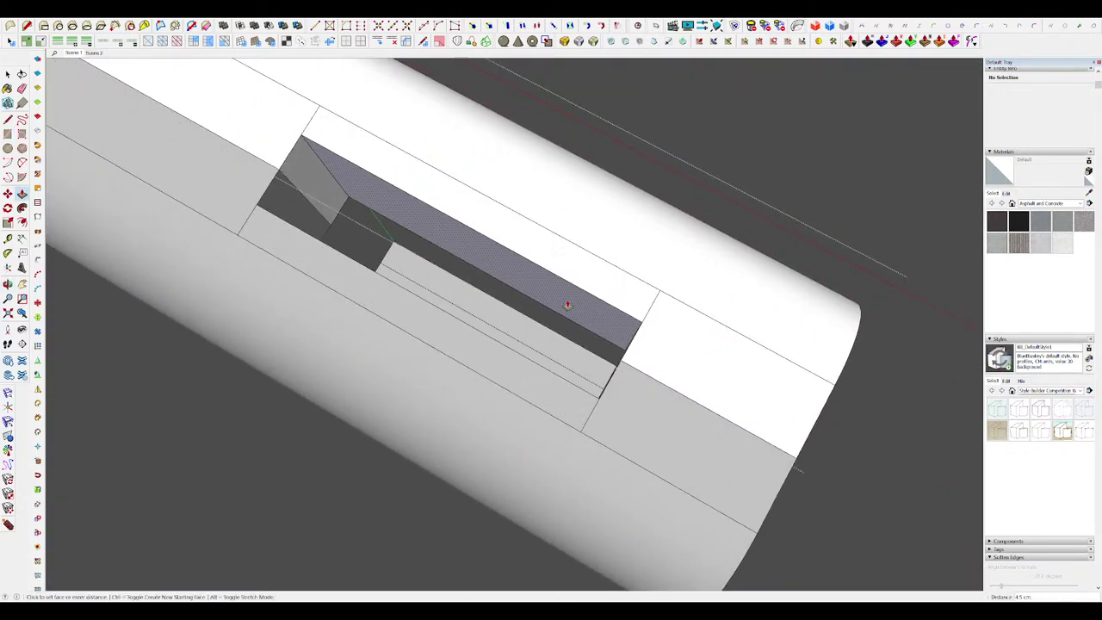
{"action": "scroll", "coordinate": [602, 284], "scroll_direction": "down", "scroll_amount": 6}
{"action": "scroll", "coordinate": [603, 327], "scroll_direction": "down", "scroll_amount": 3}
{"action": "scroll", "coordinate": [603, 320], "scroll_direction": "up", "scroll_amount": 6}
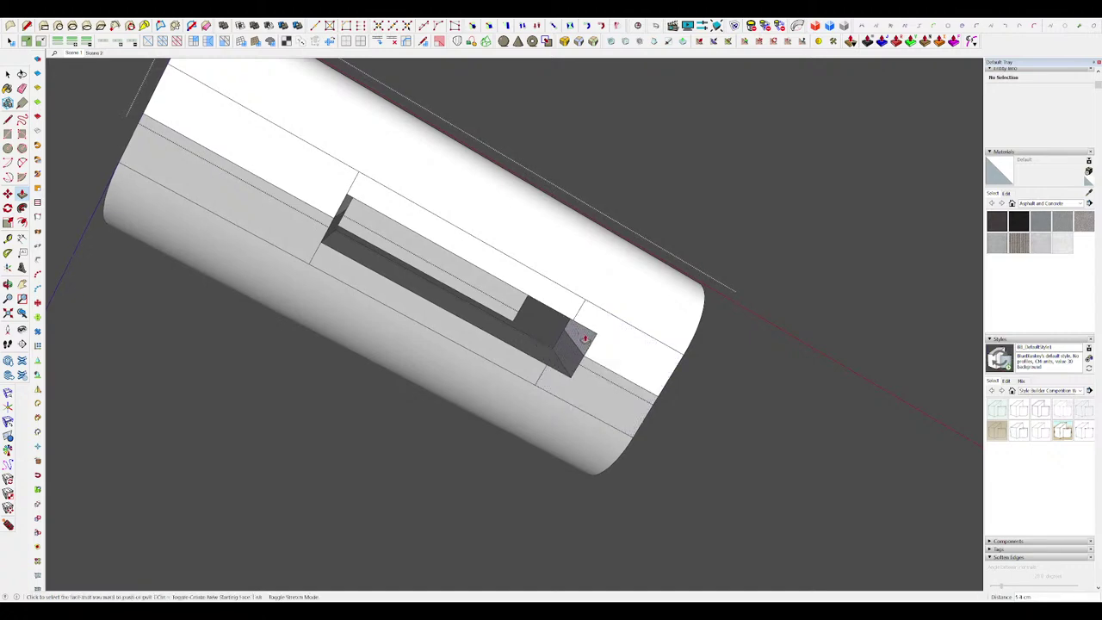
Step: Draw a small rectangle at the slot's end and push it in as a step
{"action": "middle_click_drag", "start_coordinate": [527, 332], "coordinate": [549, 324]}
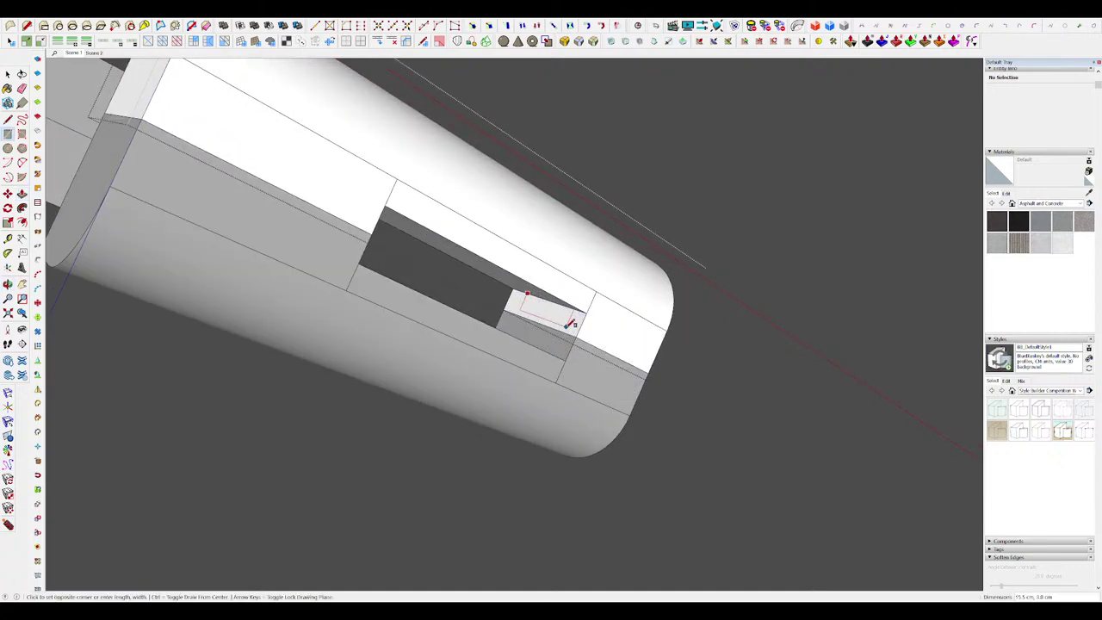
{"action": "left_click", "coordinate": [592, 329]}
{"action": "key", "text": "p"}
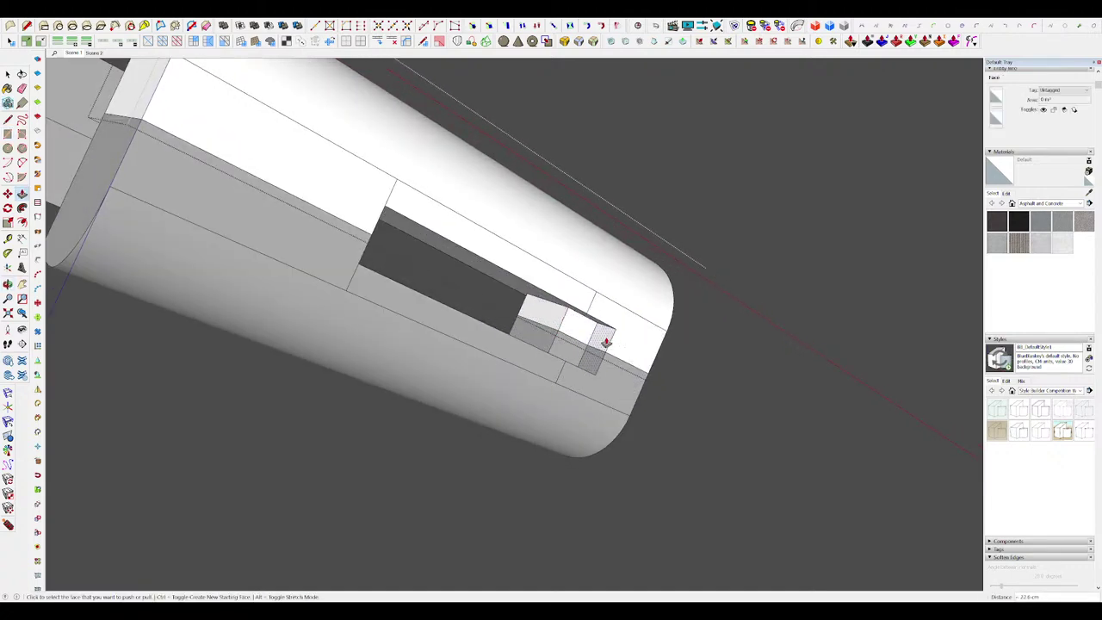
{"action": "scroll", "coordinate": [606, 342], "scroll_direction": "down", "scroll_amount": 3}
{"action": "middle_click_drag", "start_coordinate": [606, 341], "coordinate": [659, 318]}
{"action": "key", "text": "m"}
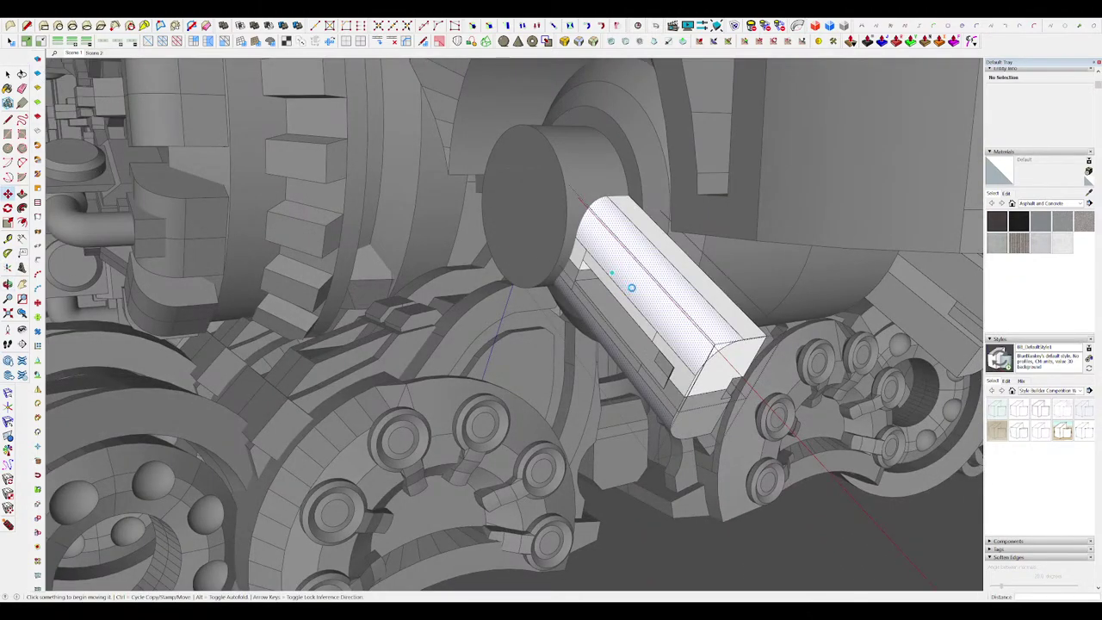
{"action": "middle_click_drag", "start_coordinate": [631, 288], "coordinate": [558, 253]}
{"action": "scroll", "coordinate": [559, 253], "scroll_direction": "up", "scroll_amount": 4}
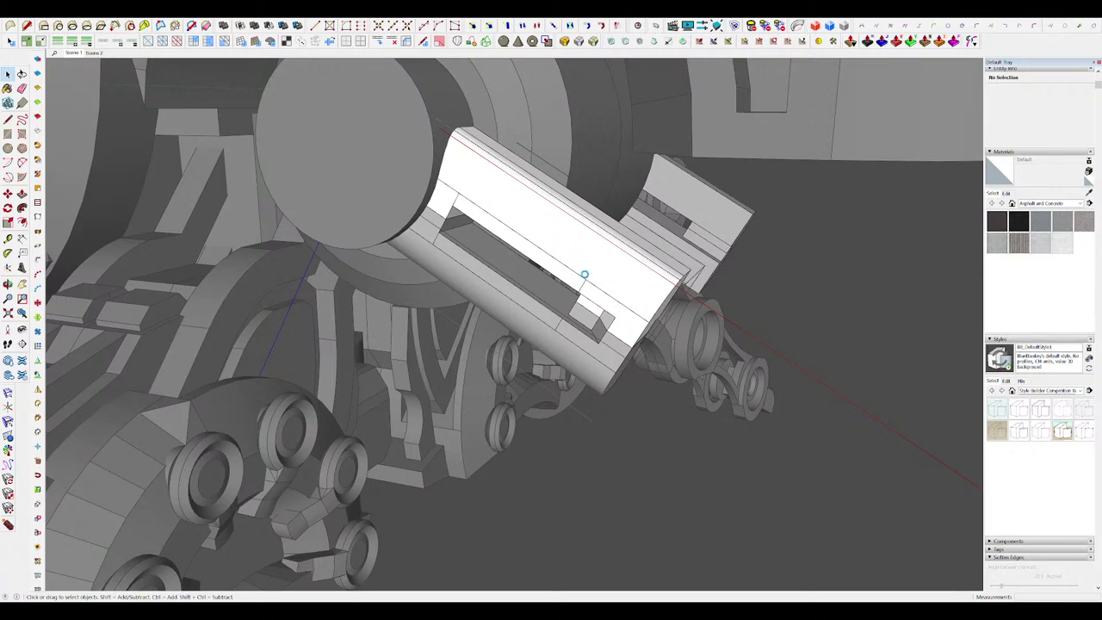
{"action": "middle_click_drag", "start_coordinate": [598, 277], "coordinate": [578, 298]}
{"action": "scroll", "coordinate": [577, 298], "scroll_direction": "down", "scroll_amount": 7}
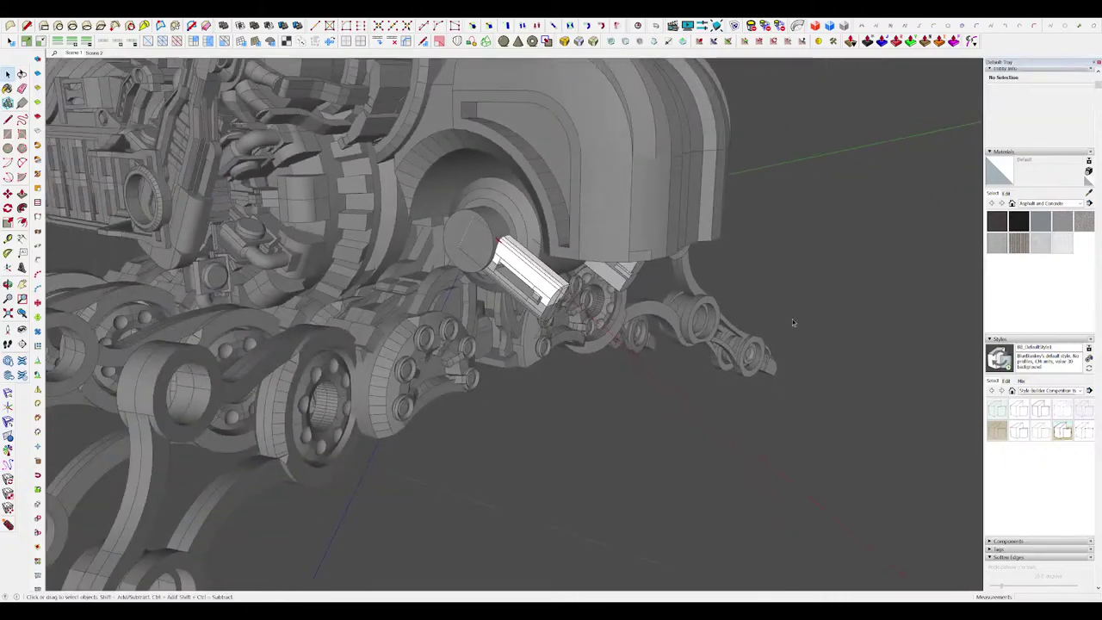
{"action": "left_click", "coordinate": [790, 319]}
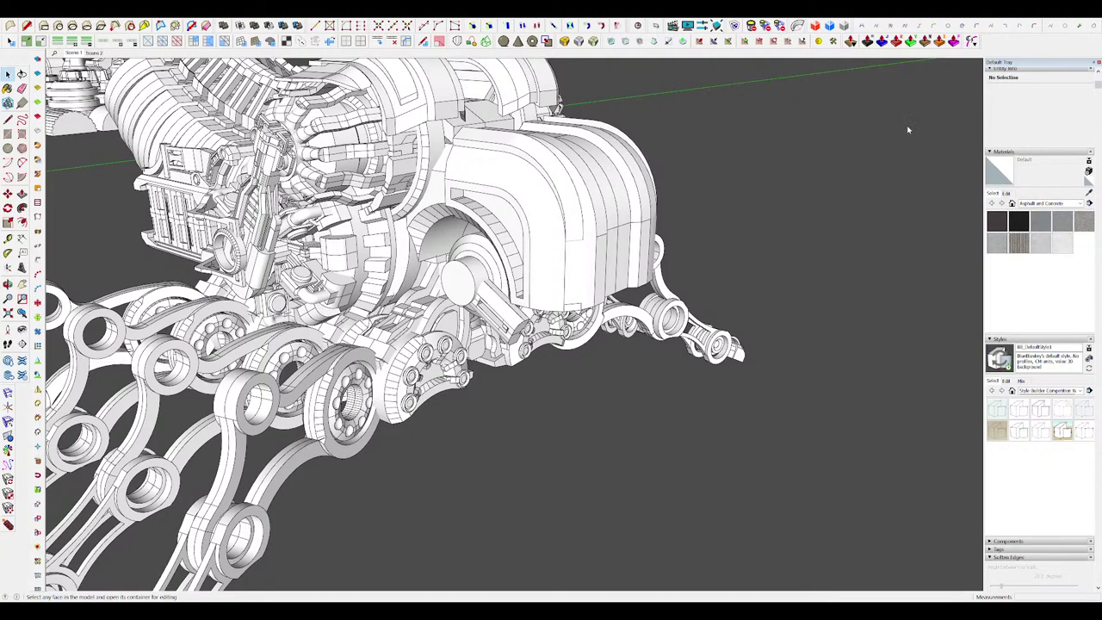
{"action": "scroll", "coordinate": [716, 278], "scroll_direction": "down", "scroll_amount": 5}
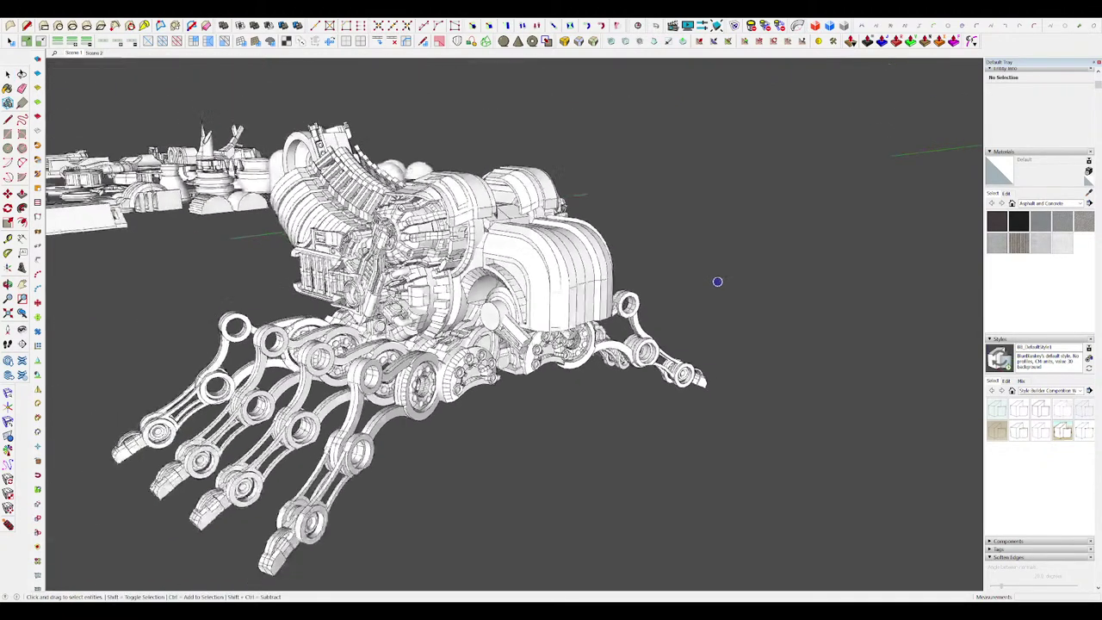
{"action": "left_click", "coordinate": [597, 282]}
{"action": "left_click", "coordinate": [433, 293], "text": "shift"}
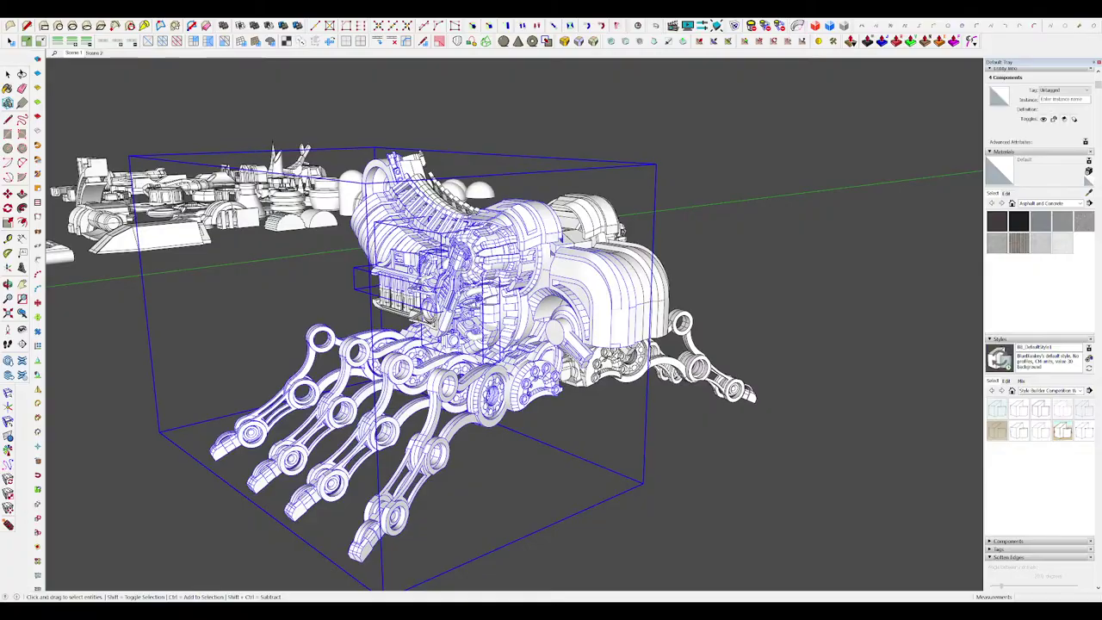
{"action": "middle_click_drag", "start_coordinate": [556, 327], "coordinate": [702, 379]}
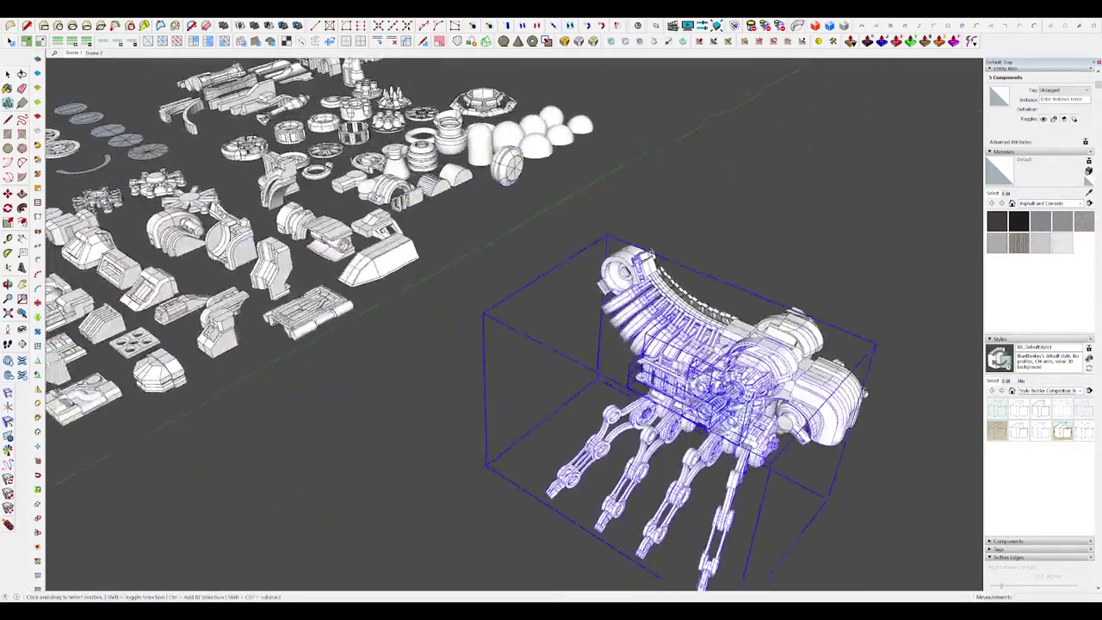
{"action": "scroll", "coordinate": [627, 281], "scroll_direction": "up", "scroll_amount": 1}
{"action": "middle_click_drag", "start_coordinate": [711, 330], "coordinate": [637, 295]}
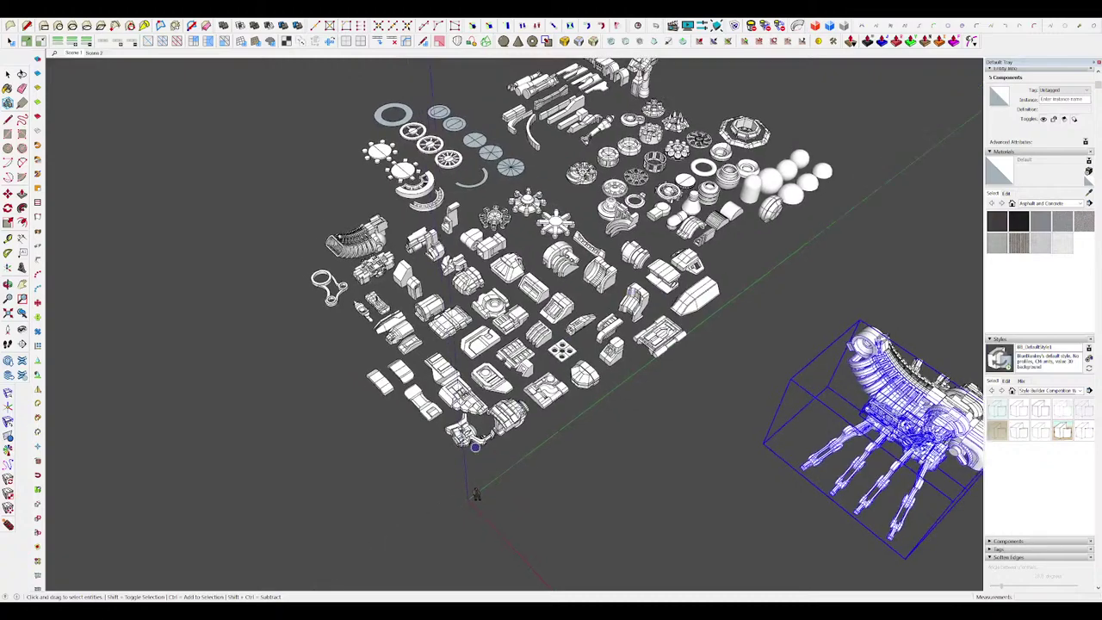
{"action": "left_click", "coordinate": [476, 444]}
{"action": "left_click", "coordinate": [473, 404], "text": "shift"}
{"action": "left_click", "coordinate": [492, 380], "text": "shift"}
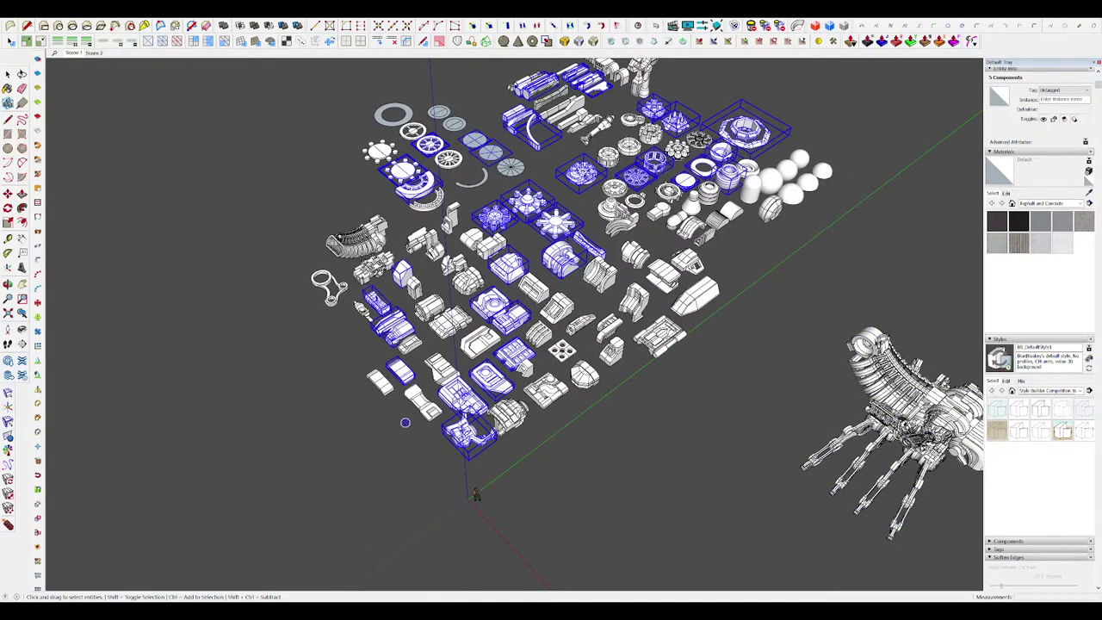
{"action": "middle_click_drag", "start_coordinate": [730, 359], "coordinate": [861, 353]}
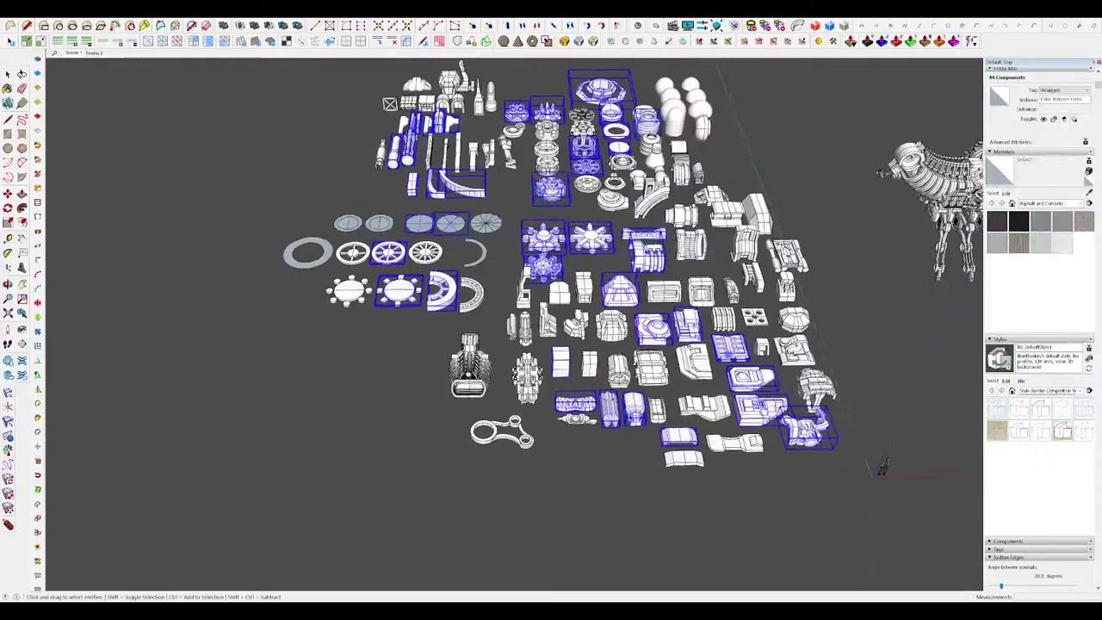
{"action": "middle_click_drag", "start_coordinate": [572, 466], "coordinate": [642, 476]}
{"action": "left_click", "coordinate": [768, 508]}
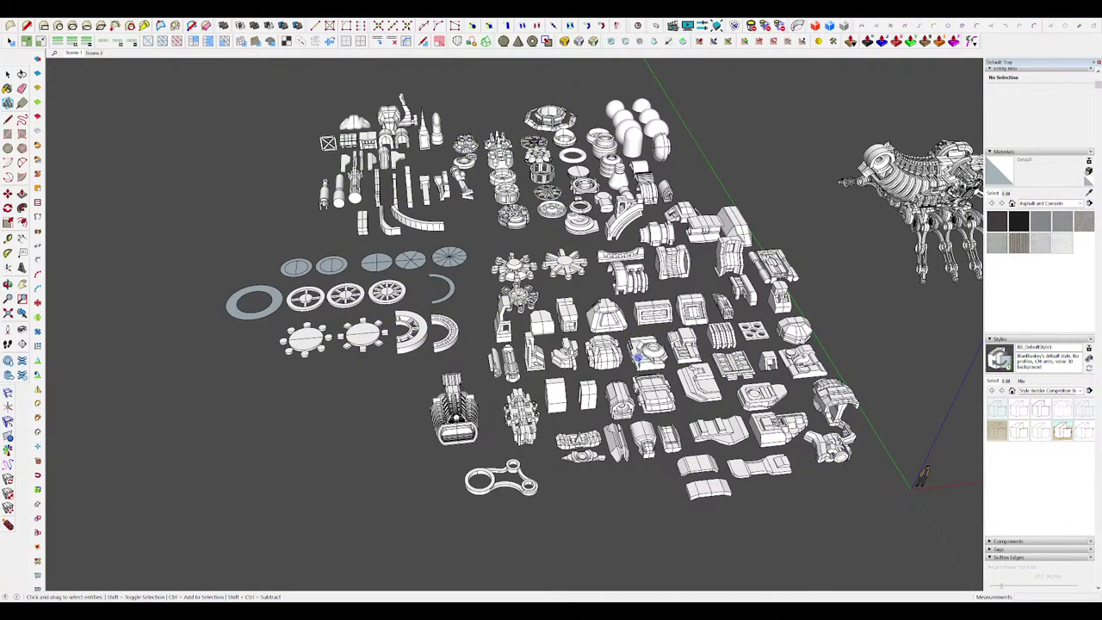
{"action": "middle_click_drag", "start_coordinate": [637, 357], "coordinate": [638, 356]}
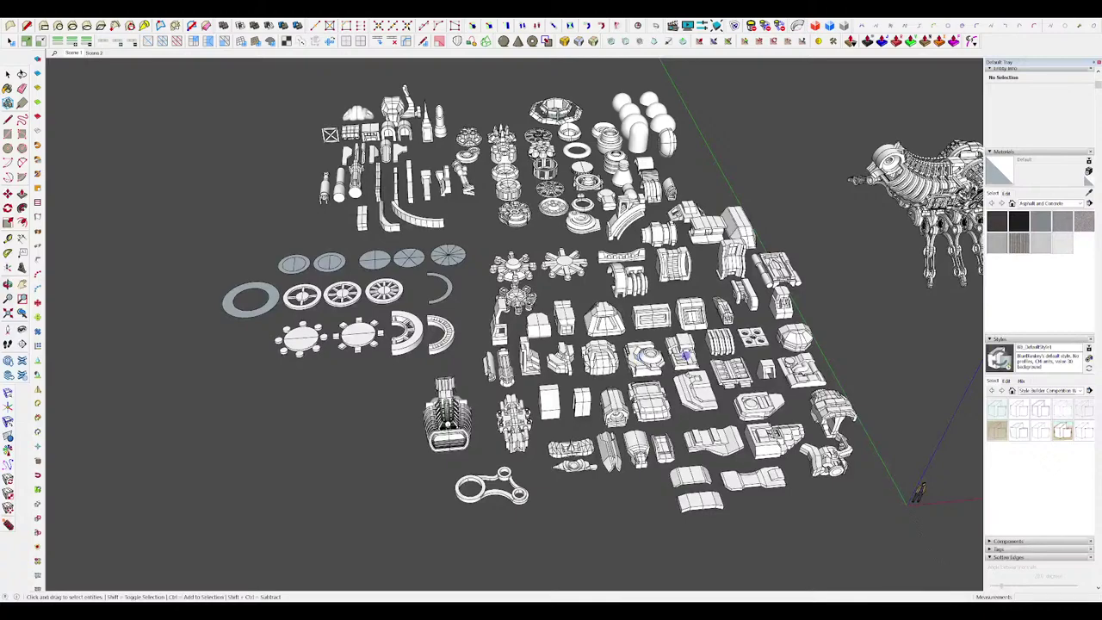
{"action": "middle_click_drag", "start_coordinate": [685, 353], "coordinate": [799, 413]}
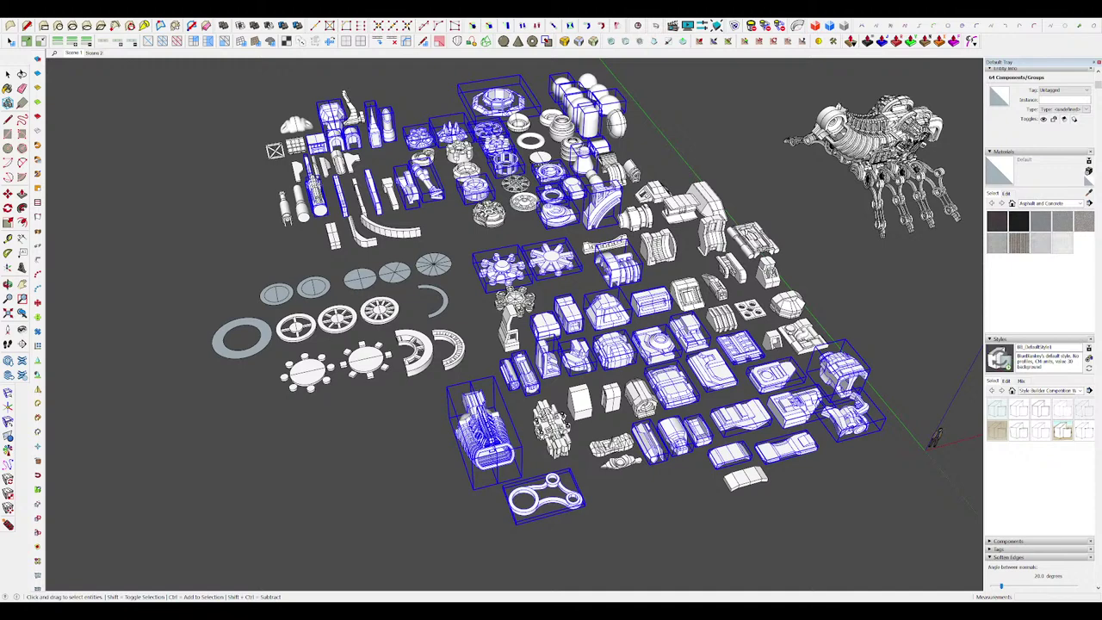
{"action": "left_click", "coordinate": [452, 461]}
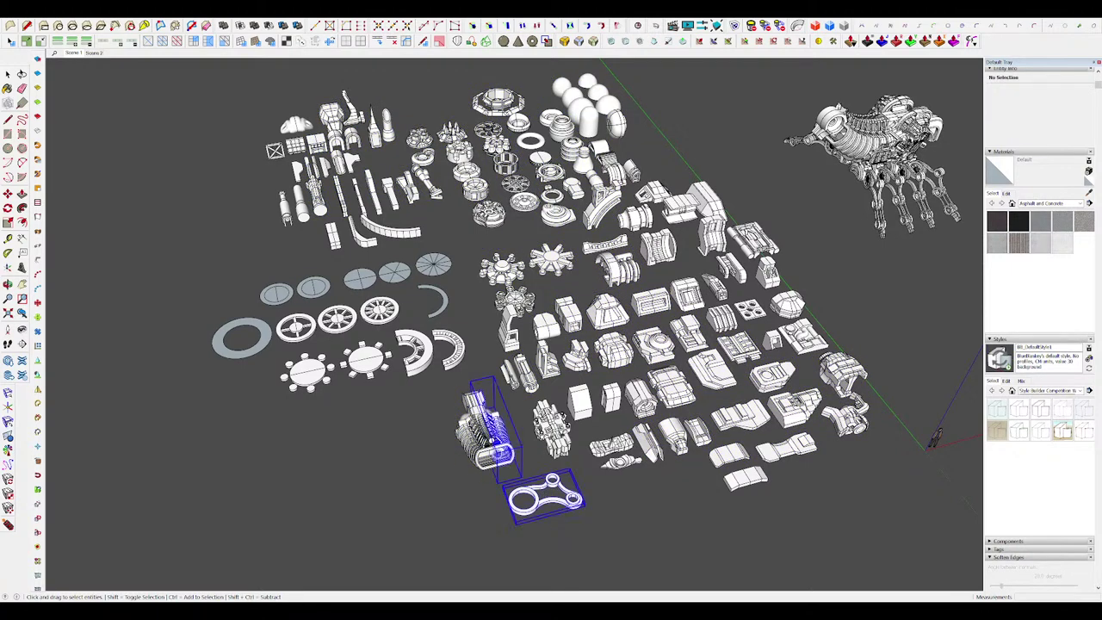
{"action": "left_click", "coordinate": [8, 74]}
{"action": "left_click", "coordinate": [68, 84]}
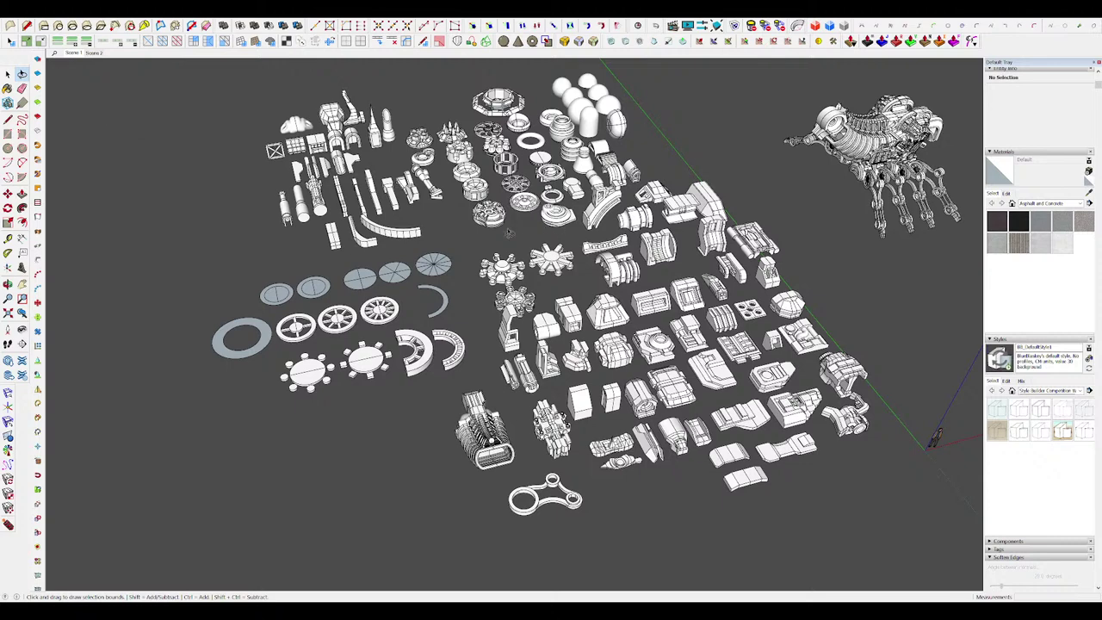
{"action": "mouse_move", "coordinate": [721, 261]}
{"action": "left_mouse_down"}
{"action": "mouse_move", "coordinate": [566, 239]}
{"action": "mouse_move", "coordinate": [664, 136]}
{"action": "left_mouse_up"}
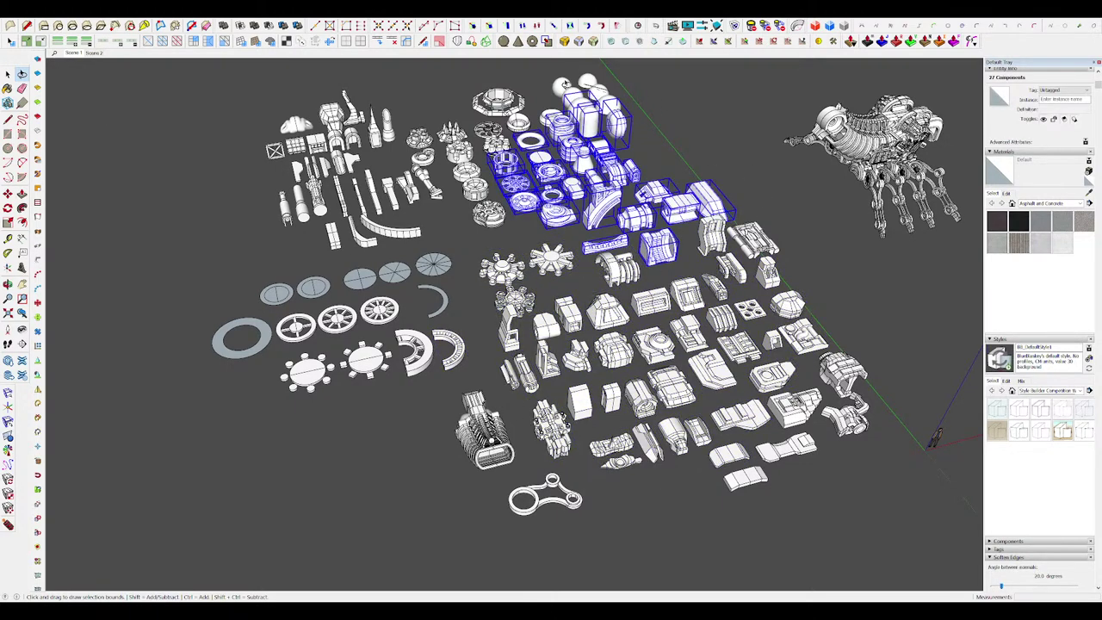
{"action": "left_click_drag", "start_coordinate": [568, 110], "coordinate": [640, 107]}
{"action": "left_click_drag", "start_coordinate": [606, 196], "coordinate": [789, 260]}
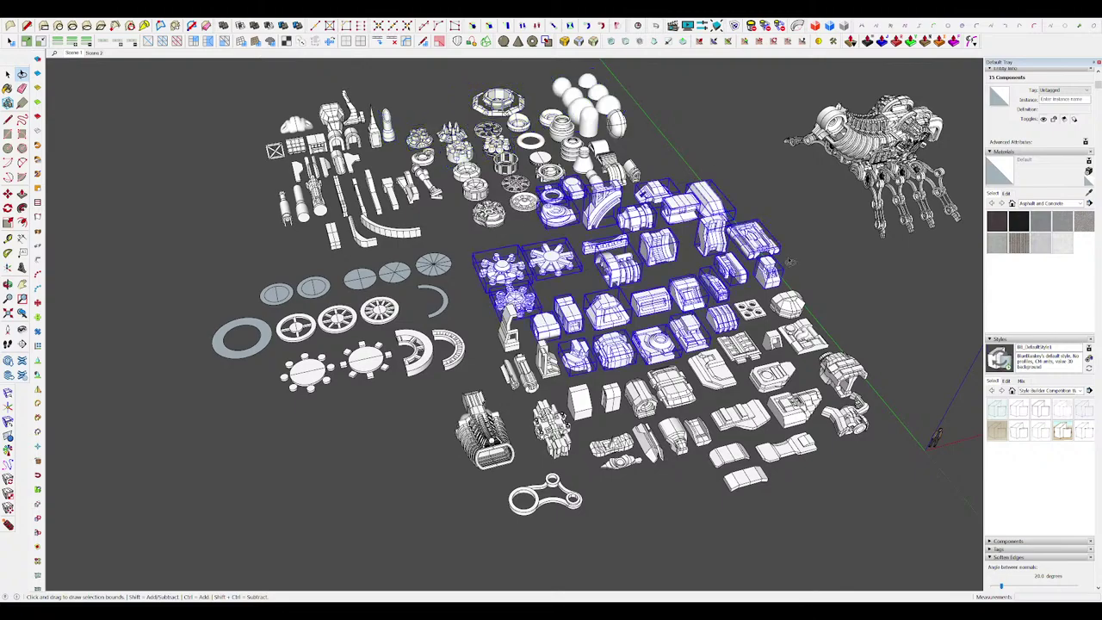
{"action": "scroll", "coordinate": [566, 274], "scroll_direction": "down", "scroll_amount": 5}
{"action": "key", "text": "space"}
{"action": "left_click", "coordinate": [787, 256]}
{"action": "scroll", "coordinate": [775, 250], "scroll_direction": "up", "scroll_amount": 7}
{"action": "middle_click_drag", "start_coordinate": [920, 293], "coordinate": [693, 103]}
{"action": "scroll", "coordinate": [663, 308], "scroll_direction": "up", "scroll_amount": 2}
Step: Open the piston arm component and lengthen its end face by 9.7 cm
{"action": "scroll", "coordinate": [653, 258], "scroll_direction": "up", "scroll_amount": 6}
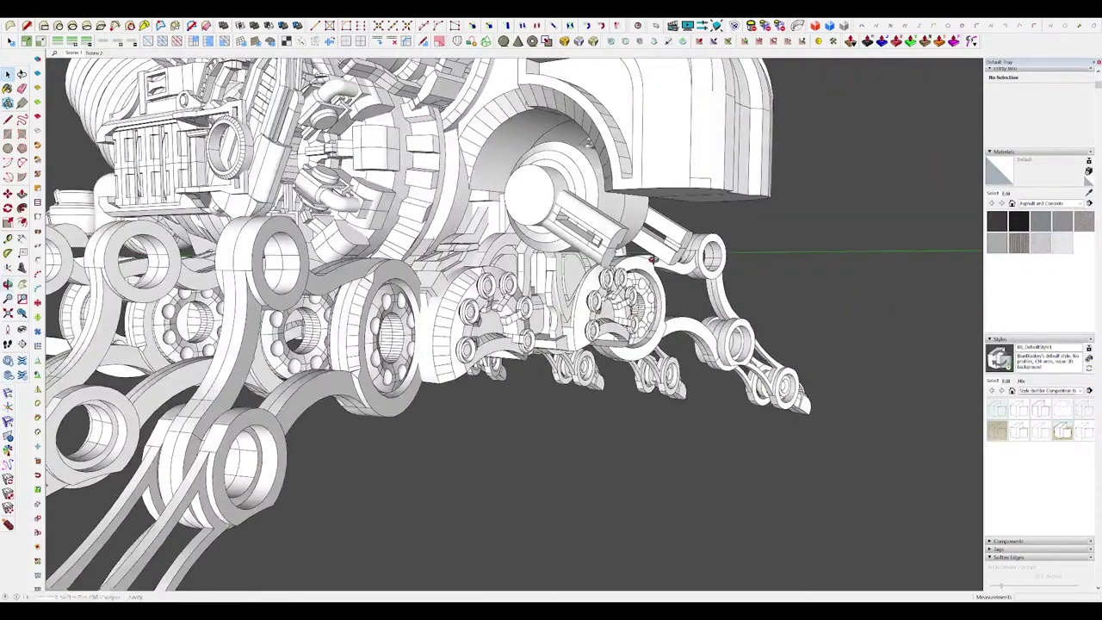
{"action": "left_click", "coordinate": [622, 239]}
{"action": "scroll", "coordinate": [622, 240], "scroll_direction": "up", "scroll_amount": 4}
{"action": "key", "text": "p"}
{"action": "left_click", "coordinate": [631, 235]}
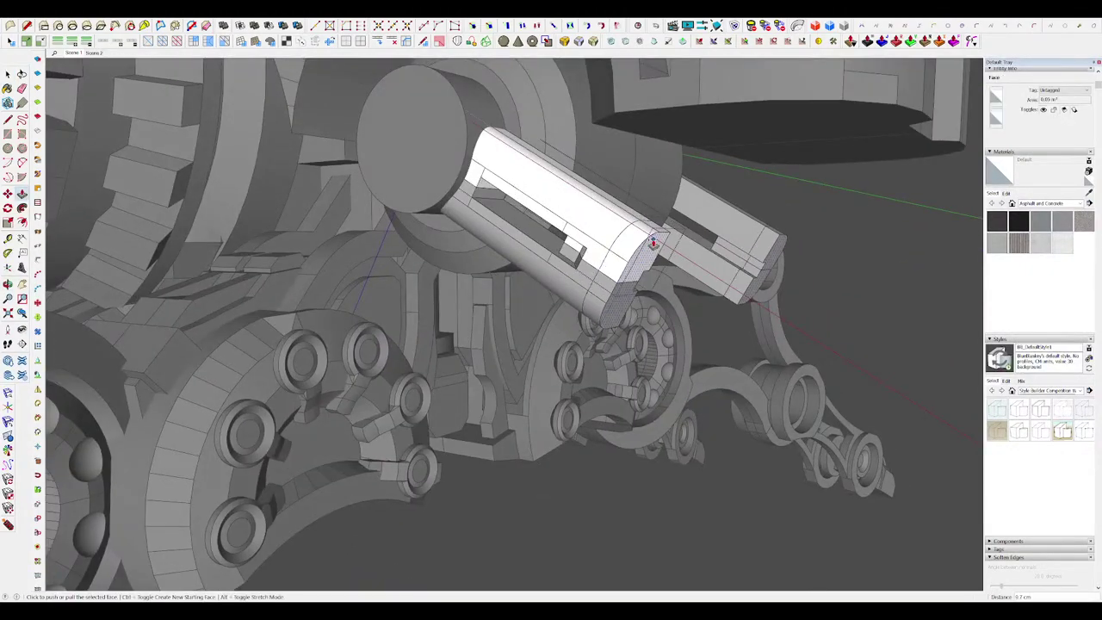
{"action": "left_click", "coordinate": [635, 250]}
{"action": "middle_click_drag", "start_coordinate": [635, 249], "coordinate": [770, 214]}
Step: Move the arm's end face outward to extend the fork branches
{"action": "key", "text": "m"}
{"action": "left_click", "coordinate": [659, 237]}
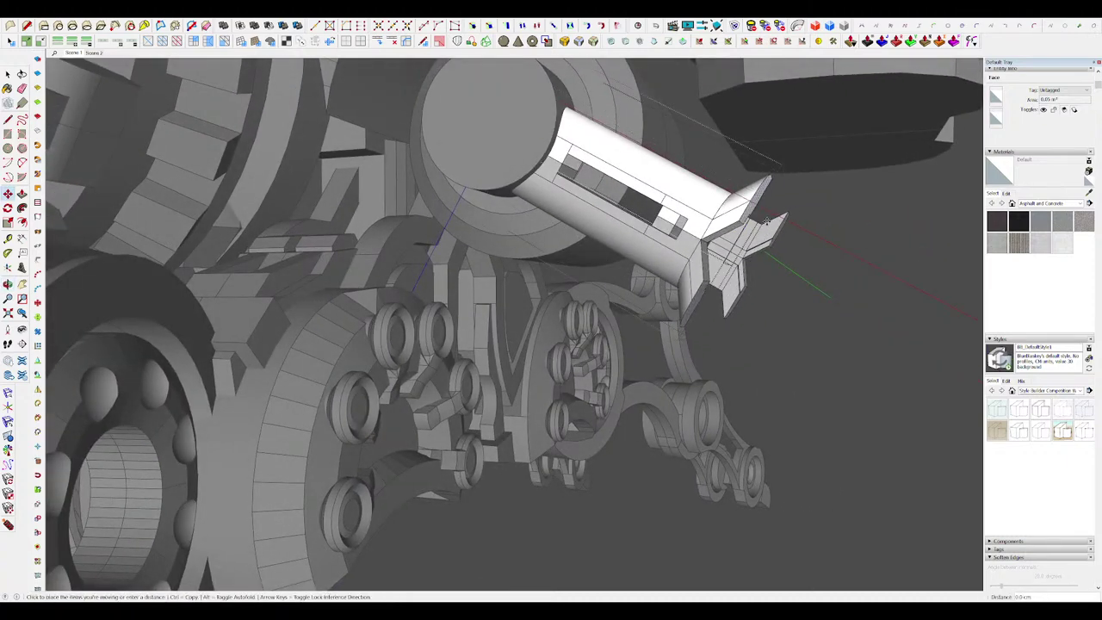
{"action": "mouse_move", "coordinate": [810, 235]}
{"action": "middle_mouse_down"}
{"action": "mouse_move", "coordinate": [740, 241]}
{"action": "mouse_move", "coordinate": [796, 232]}
{"action": "middle_mouse_up"}
{"action": "key", "text": "p"}
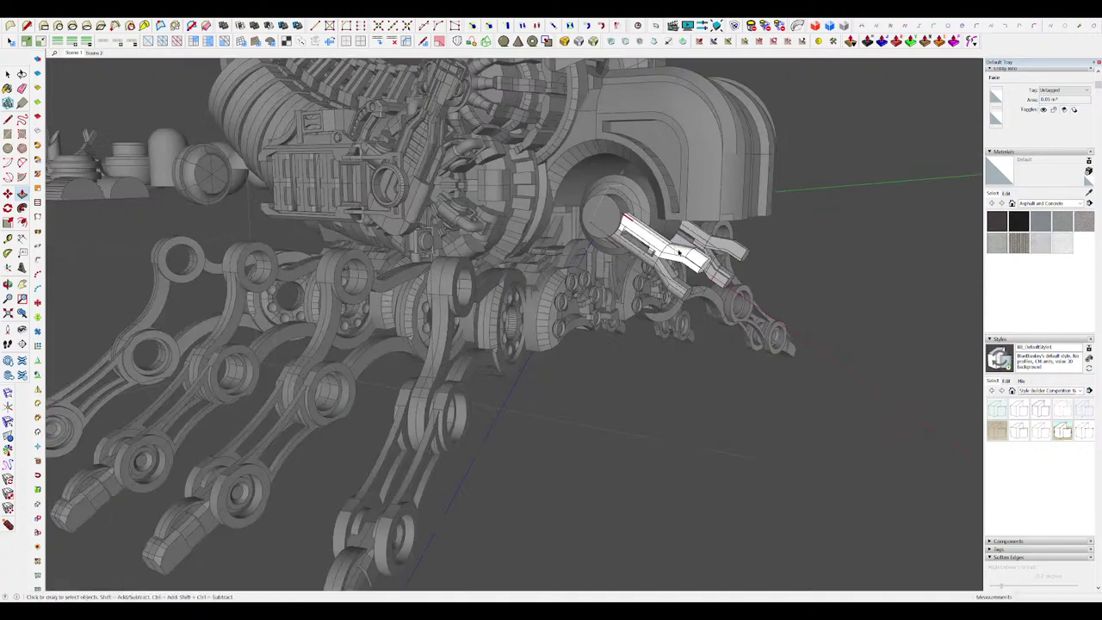
{"action": "key", "text": "space"}
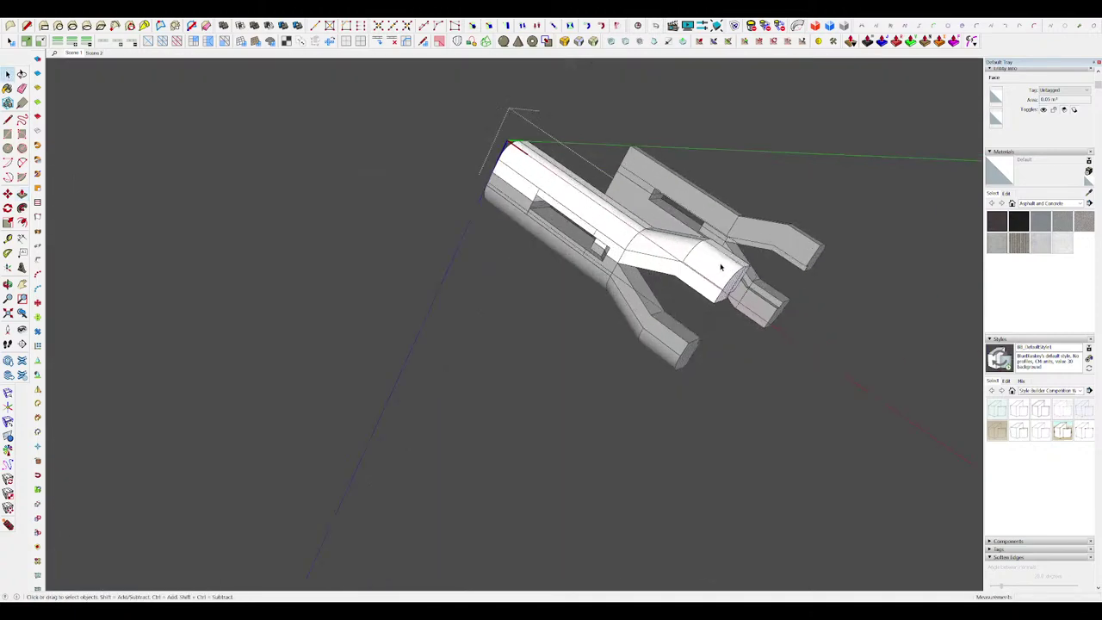
{"action": "middle_click_drag", "start_coordinate": [706, 258], "coordinate": [674, 244]}
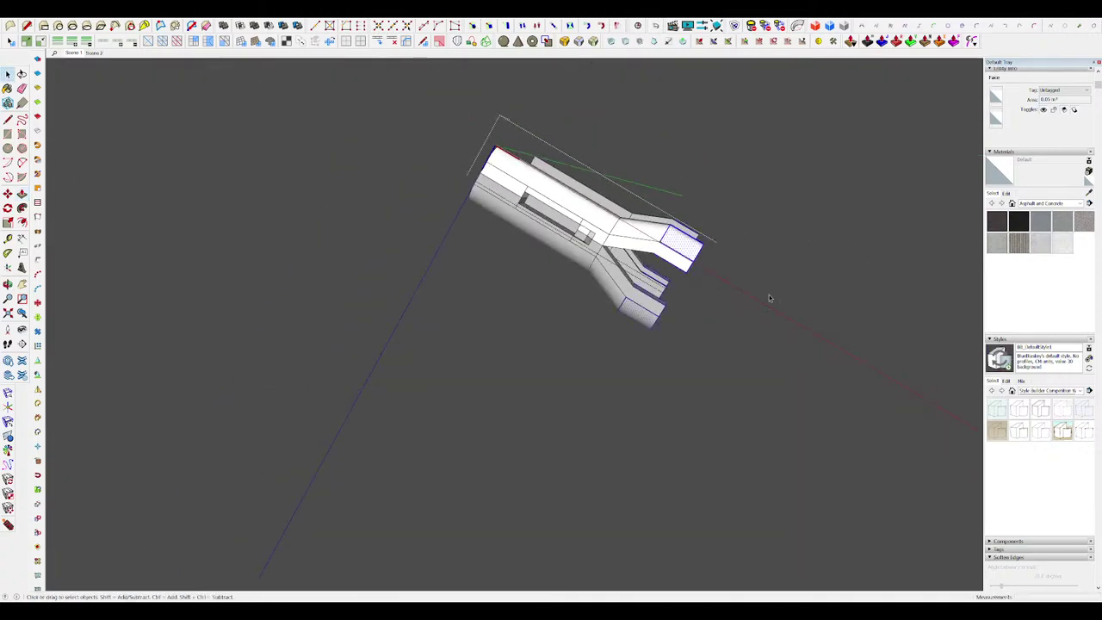
{"action": "scroll", "coordinate": [770, 298], "scroll_direction": "up", "scroll_amount": 2}
{"action": "key", "text": "m"}
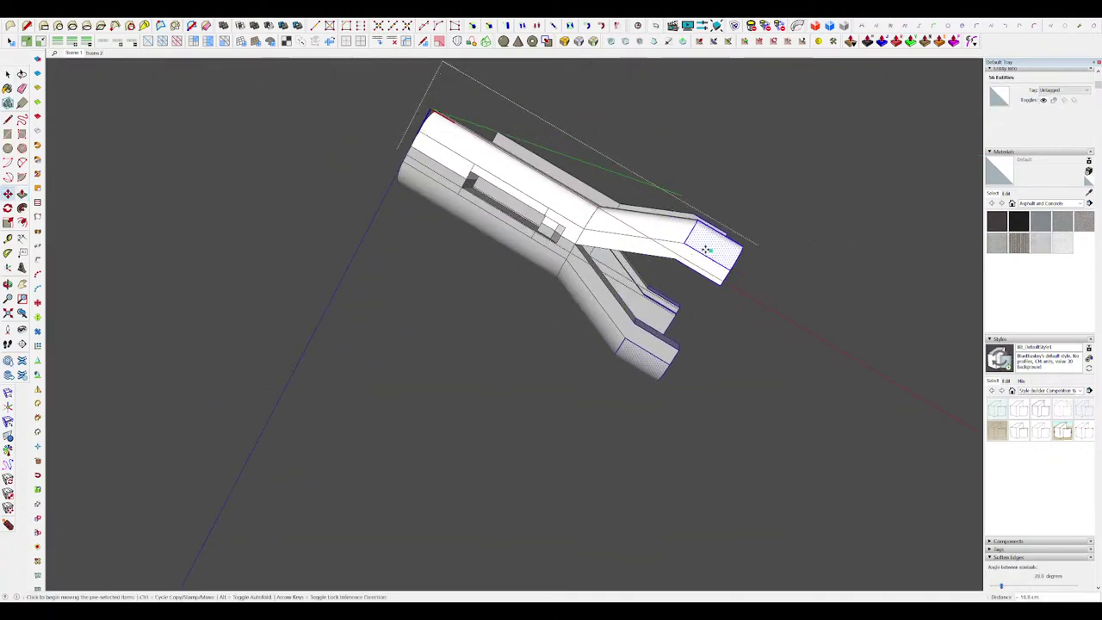
{"action": "key", "text": "space"}
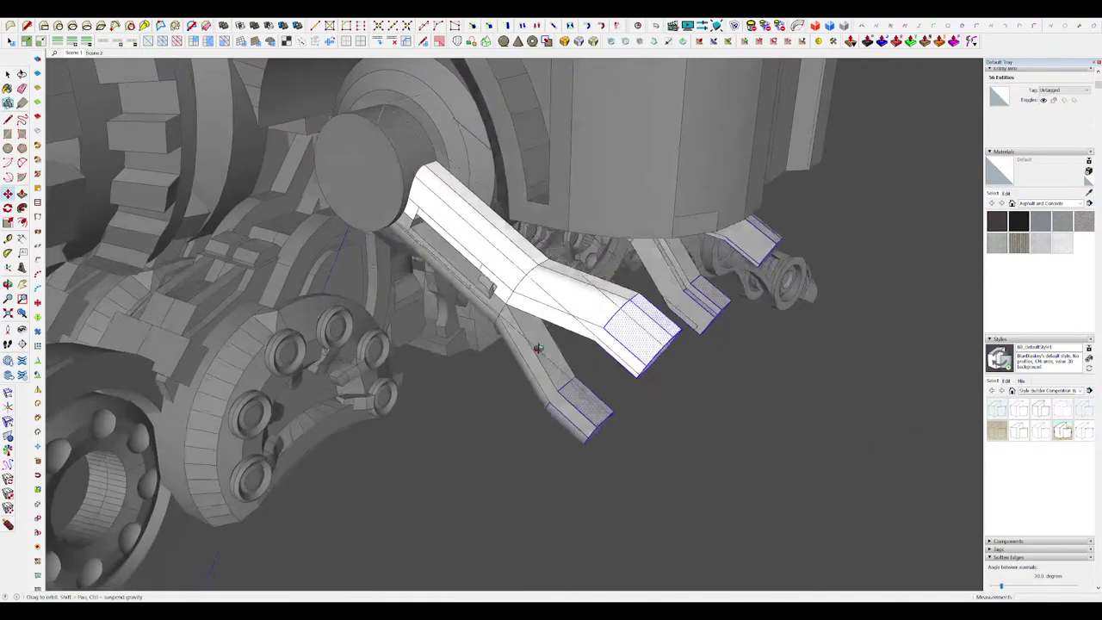
Step: Select the end faces of the fork branch prongs
{"action": "middle_click_drag", "start_coordinate": [654, 284], "coordinate": [629, 308]}
{"action": "scroll", "coordinate": [637, 301], "scroll_direction": "up", "scroll_amount": 2}
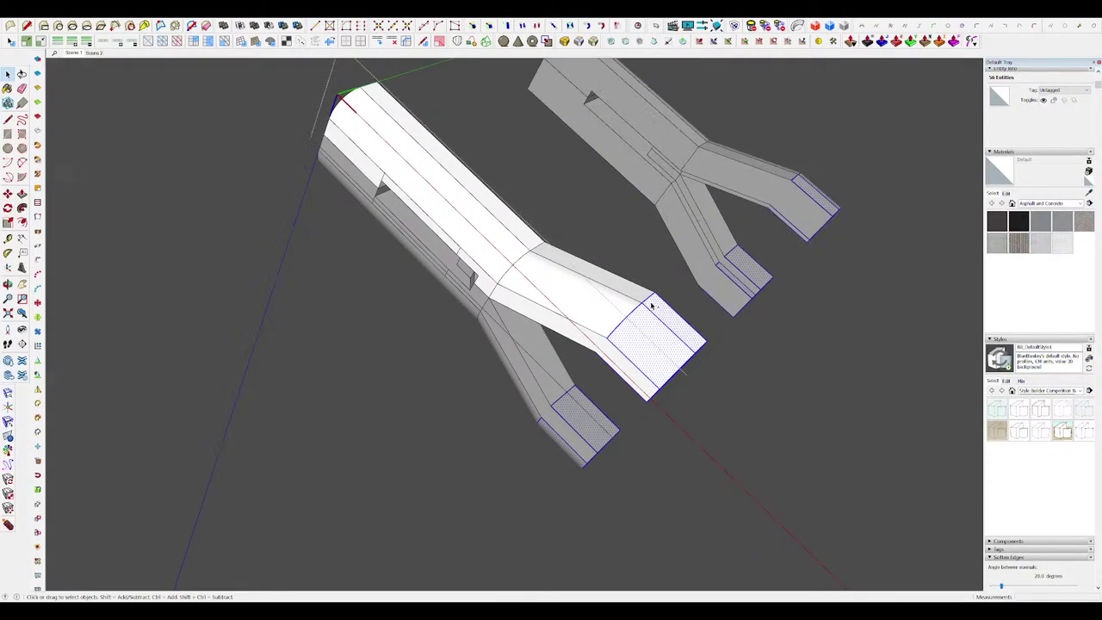
{"action": "middle_click_drag", "start_coordinate": [647, 302], "coordinate": [487, 261]}
{"action": "scroll", "coordinate": [587, 338], "scroll_direction": "down", "scroll_amount": 3}
{"action": "scroll", "coordinate": [659, 394], "scroll_direction": "up", "scroll_amount": 4}
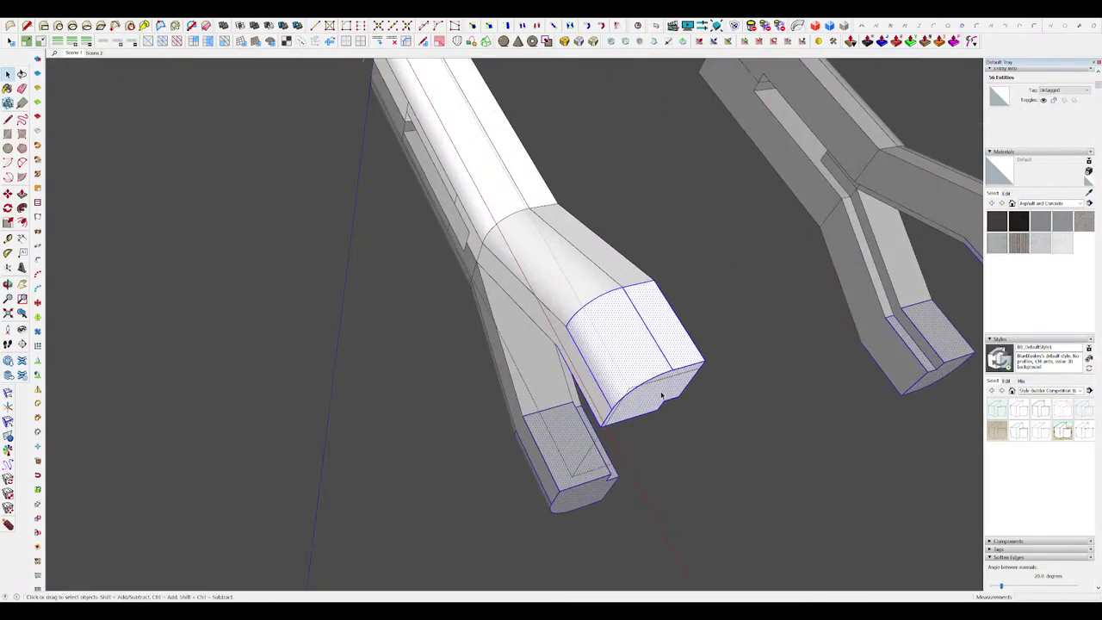
{"action": "left_click", "coordinate": [661, 394]}
{"action": "middle_click_drag", "start_coordinate": [661, 394], "coordinate": [628, 167]}
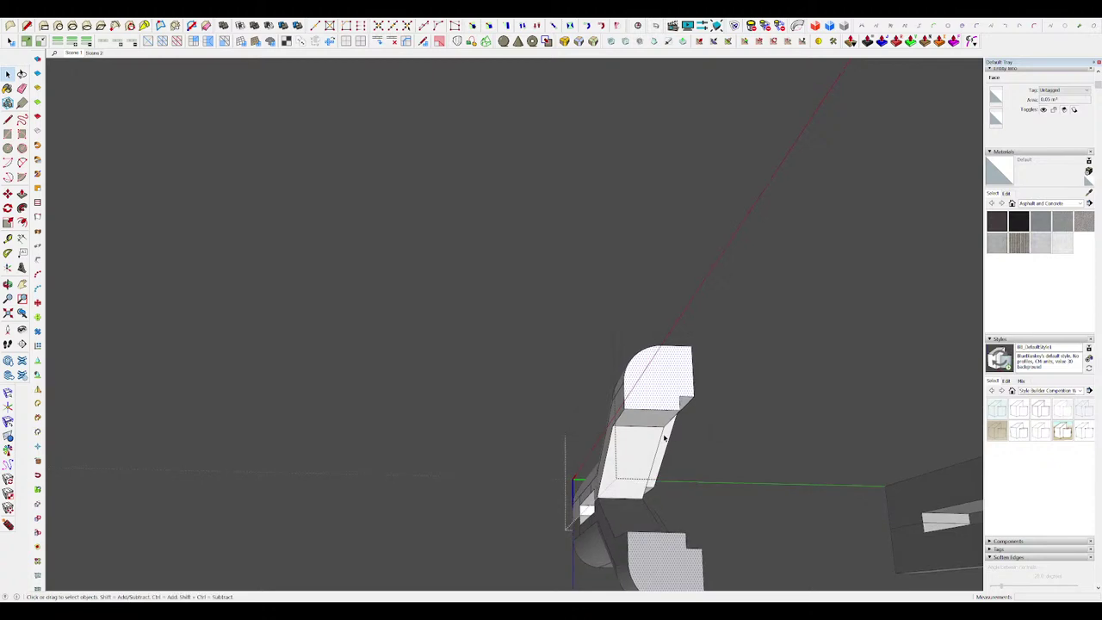
{"action": "left_click", "coordinate": [681, 374]}
Step: Pull the prong tab's end face out 5.8 cm, then again by the same amount
{"action": "middle_click_drag", "start_coordinate": [681, 374], "coordinate": [639, 365]}
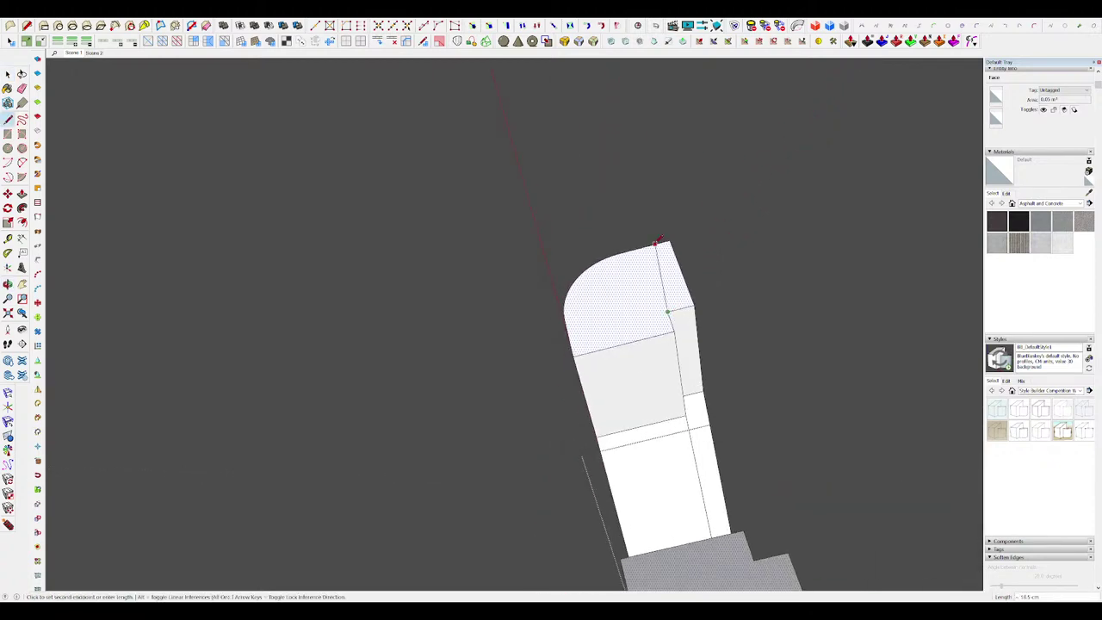
{"action": "left_click_drag", "start_coordinate": [671, 288], "coordinate": [677, 269]}
{"action": "middle_click_drag", "start_coordinate": [676, 268], "coordinate": [581, 259]}
{"action": "scroll", "coordinate": [649, 373], "scroll_direction": "down", "scroll_amount": 3}
{"action": "scroll", "coordinate": [604, 262], "scroll_direction": "down", "scroll_amount": 4}
{"action": "scroll", "coordinate": [592, 366], "scroll_direction": "up", "scroll_amount": 5}
{"action": "double_click", "coordinate": [678, 282]}
{"action": "scroll", "coordinate": [634, 239], "scroll_direction": "down", "scroll_amount": 2}
{"action": "key", "text": "space"}
{"action": "scroll", "coordinate": [621, 311], "scroll_direction": "down", "scroll_amount": 4}
{"action": "scroll", "coordinate": [621, 297], "scroll_direction": "up", "scroll_amount": 3}
{"action": "key", "text": "space"}
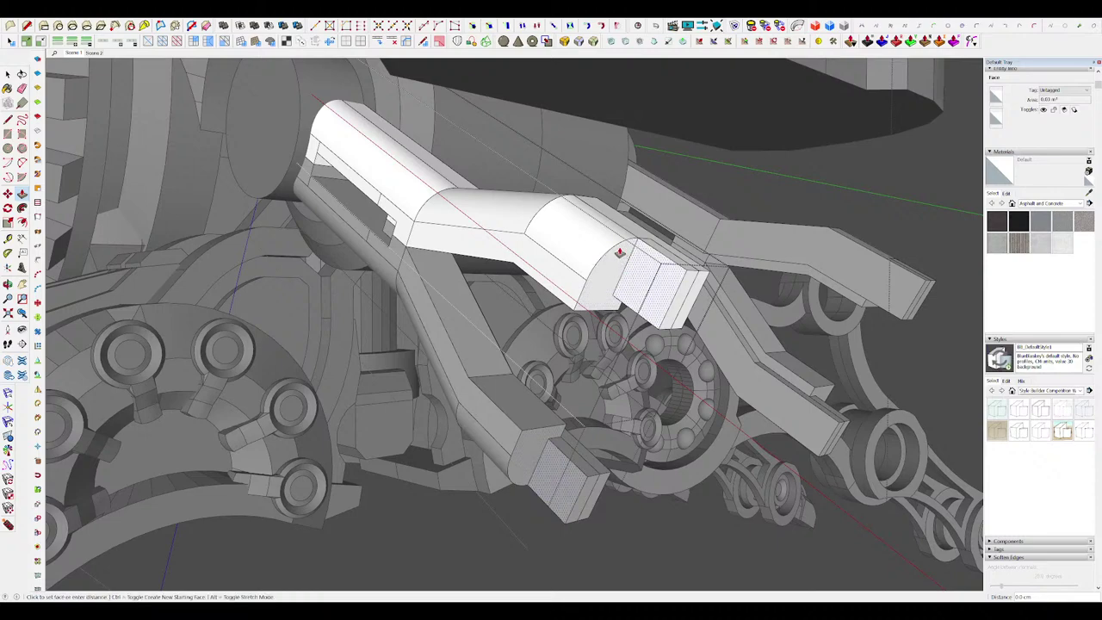
{"action": "left_click", "coordinate": [589, 285]}
Step: Draw lines on the end block, erase the extra edge, and push its face inward
{"action": "middle_click_drag", "start_coordinate": [587, 283], "coordinate": [494, 317]}
{"action": "scroll", "coordinate": [683, 391], "scroll_direction": "up", "scroll_amount": 4}
{"action": "key", "text": "space"}
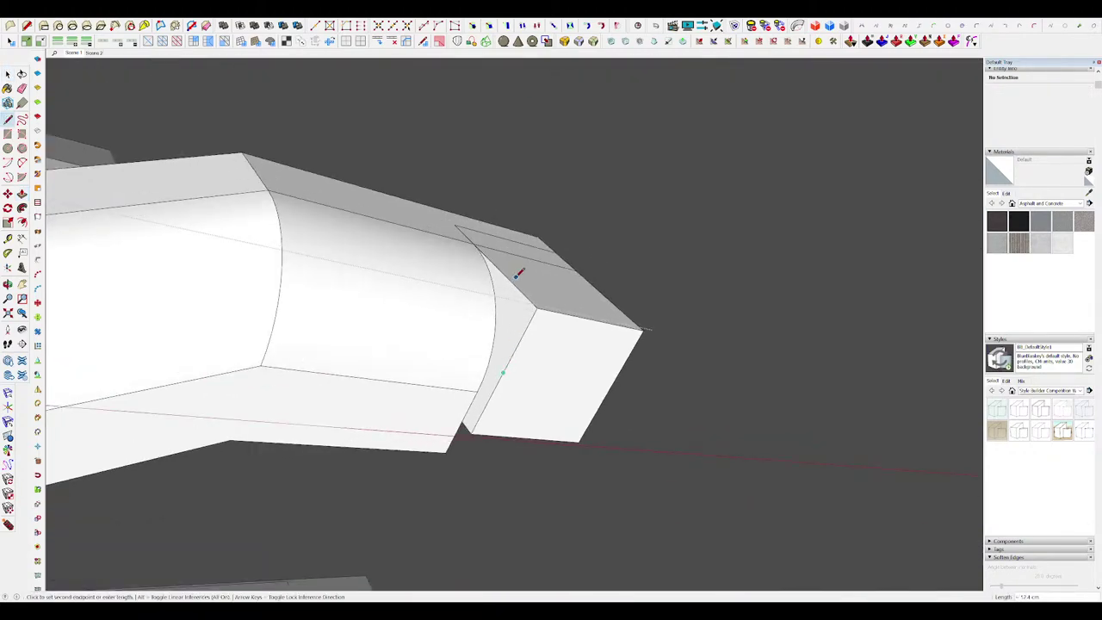
{"action": "scroll", "coordinate": [514, 302], "scroll_direction": "down", "scroll_amount": 10}
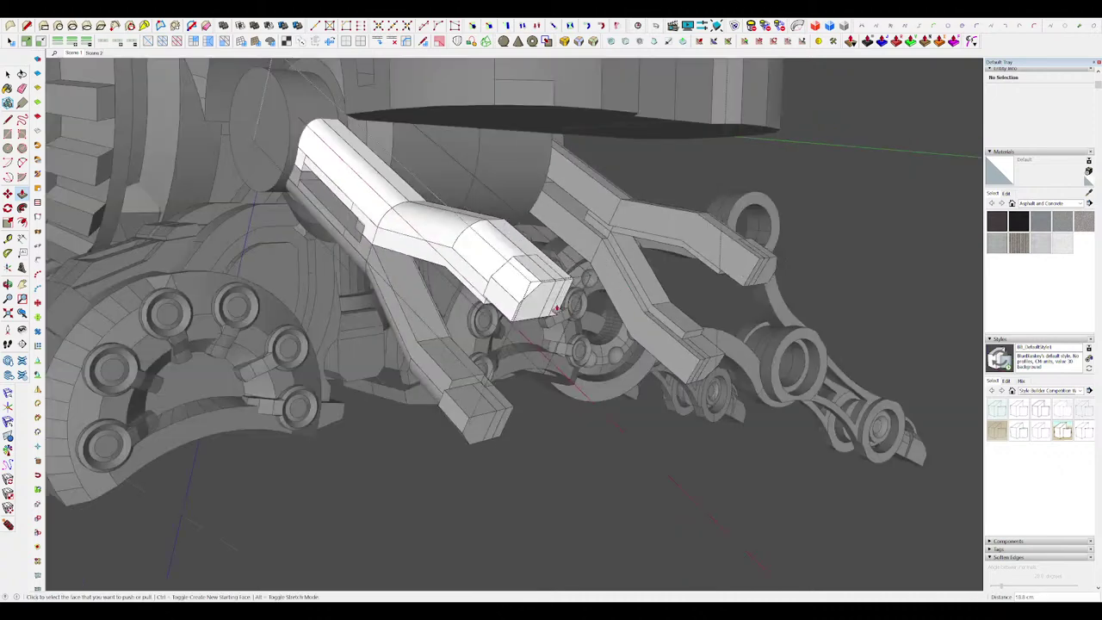
{"action": "key", "text": "e"}
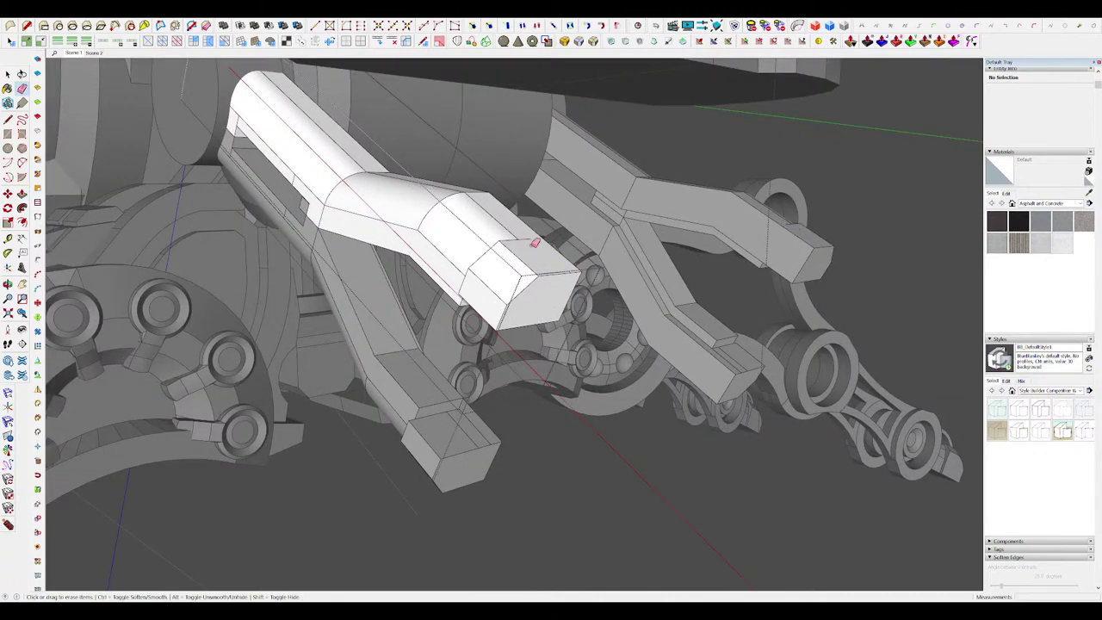
{"action": "key", "text": "p"}
{"action": "left_click", "coordinate": [542, 295]}
{"action": "left_click", "coordinate": [521, 277]}
{"action": "scroll", "coordinate": [539, 270], "scroll_direction": "down", "scroll_amount": 5}
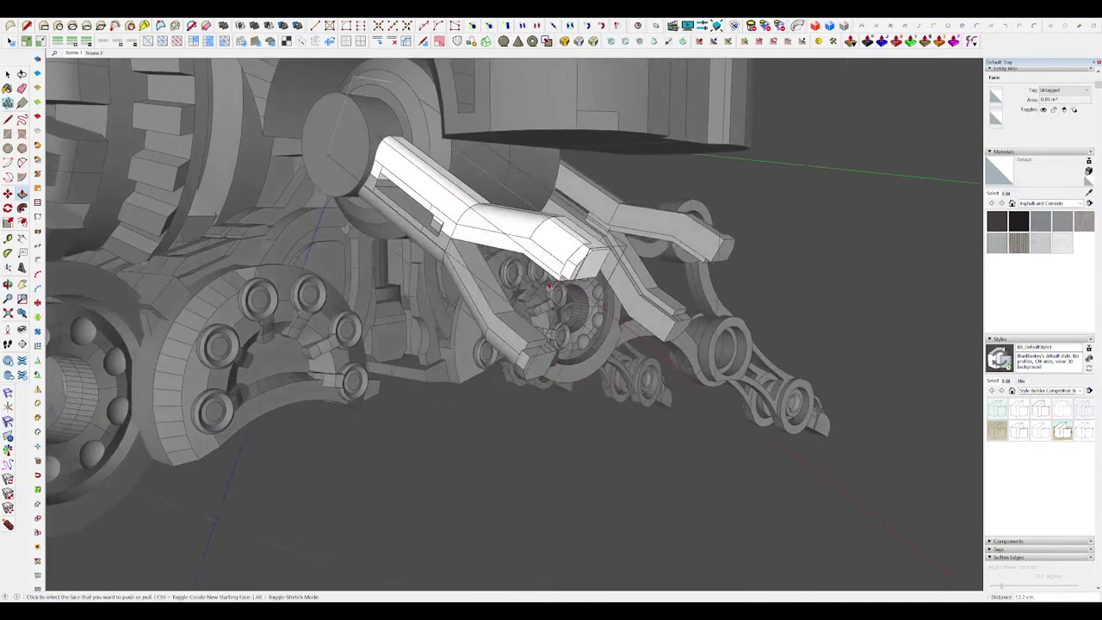
Step: Pull the end block out 9.7 cm to form the hooked claw tips
{"action": "middle_click_drag", "start_coordinate": [556, 275], "coordinate": [630, 194]}
{"action": "scroll", "coordinate": [630, 192], "scroll_direction": "up", "scroll_amount": 6}
{"action": "key", "text": "l"}
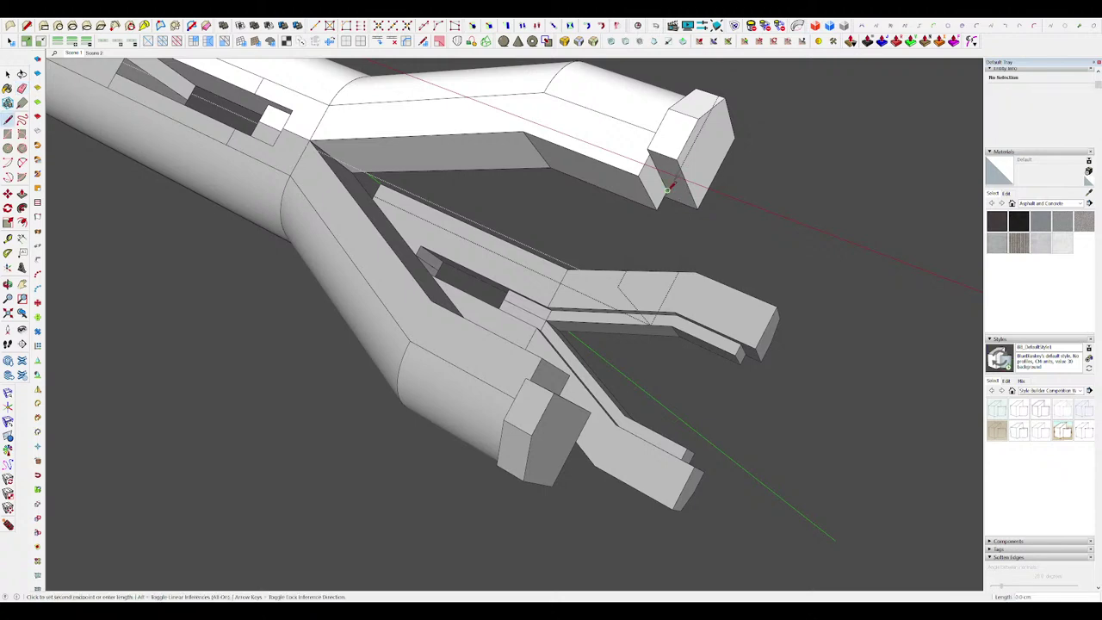
{"action": "key", "text": "p"}
{"action": "left_click", "coordinate": [670, 199]}
{"action": "left_click", "coordinate": [659, 196]}
{"action": "left_click", "coordinate": [639, 241]}
{"action": "middle_click_drag", "start_coordinate": [638, 241], "coordinate": [689, 225]}
Step: Zoom around to review the capped fork tips on the whole model
{"action": "scroll", "coordinate": [639, 253], "scroll_direction": "down", "scroll_amount": 6}
{"action": "scroll", "coordinate": [639, 253], "scroll_direction": "up", "scroll_amount": 3}
{"action": "scroll", "coordinate": [783, 215], "scroll_direction": "up", "scroll_amount": 5}
{"action": "scroll", "coordinate": [783, 215], "scroll_direction": "down", "scroll_amount": 6}
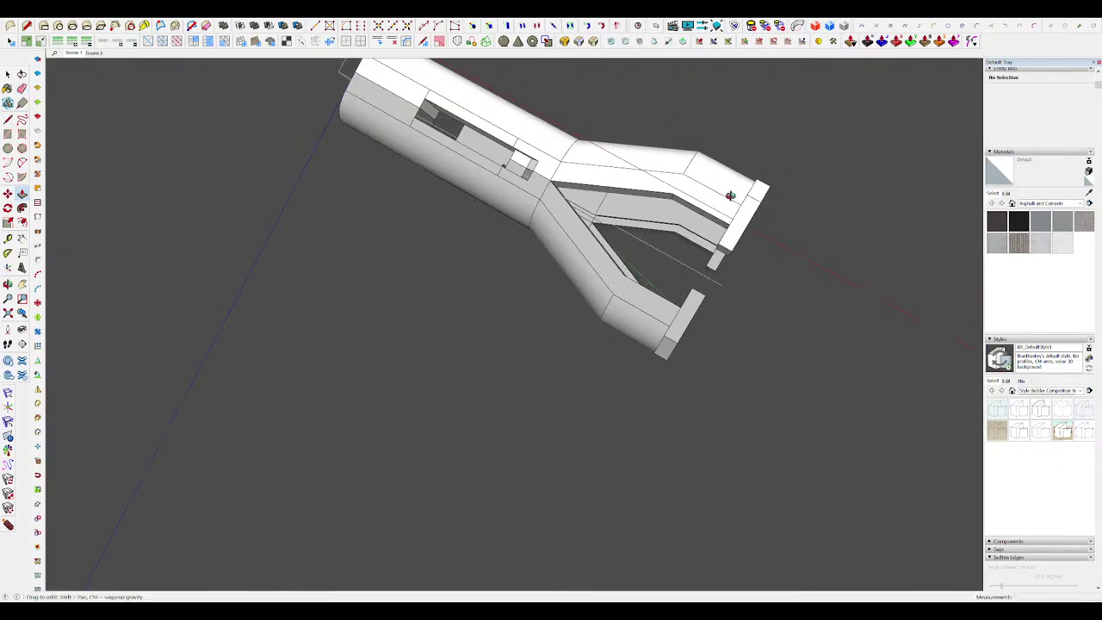
{"action": "scroll", "coordinate": [697, 217], "scroll_direction": "up", "scroll_amount": 6}
{"action": "key", "text": "space"}
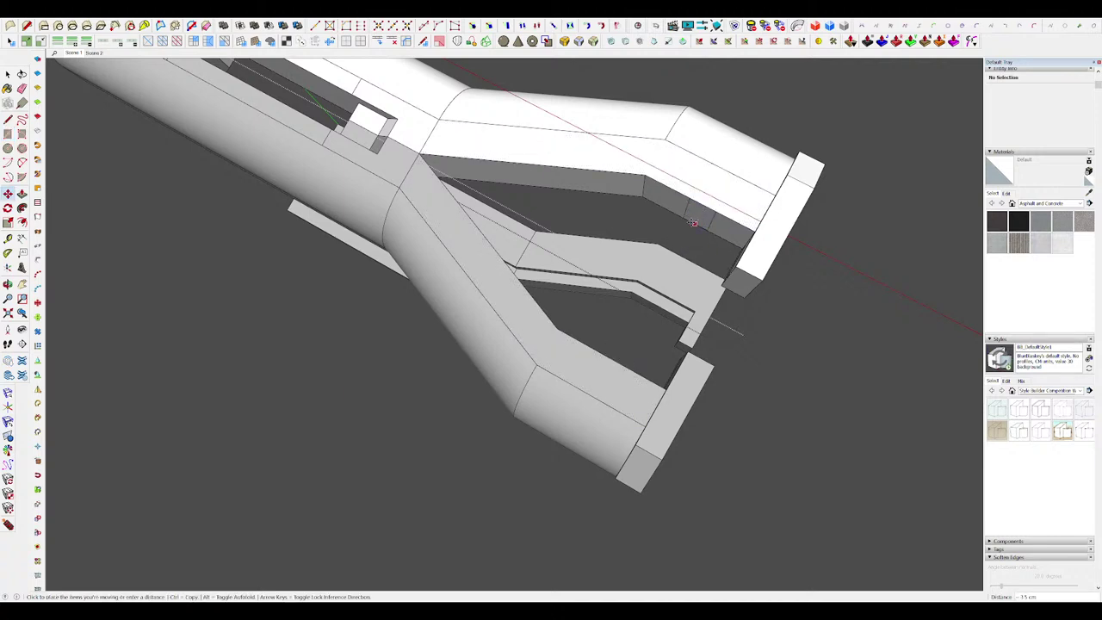
{"action": "key", "text": "space"}
{"action": "scroll", "coordinate": [693, 223], "scroll_direction": "down", "scroll_amount": 10}
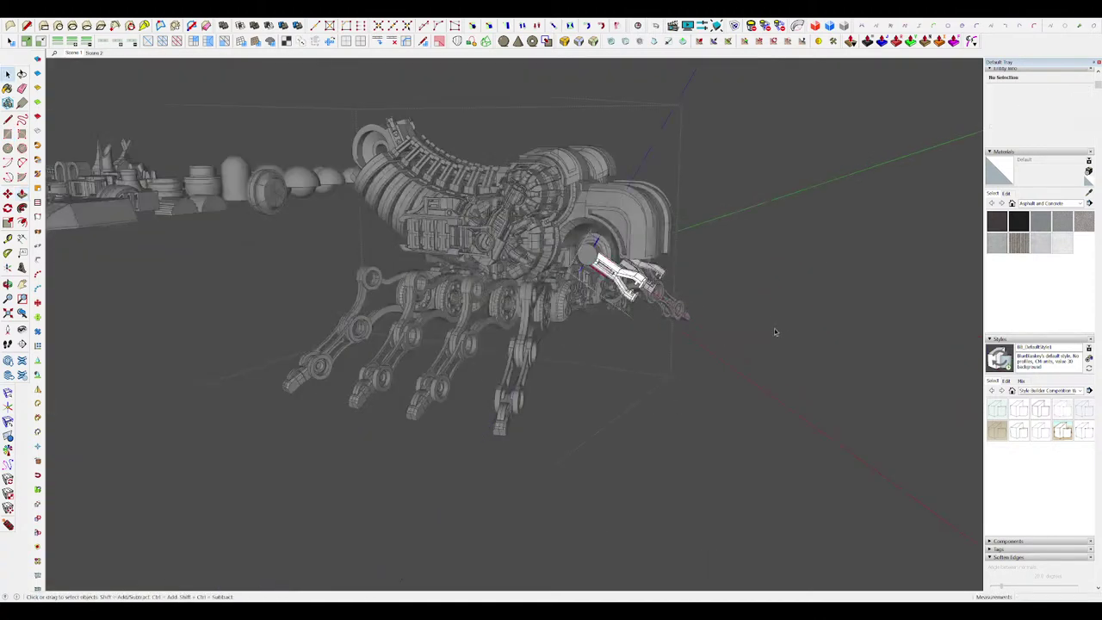
Step: Inside the forked arm, draw a narrow rectangle and extrude it into a 16.3 cm bar
{"action": "mouse_move", "coordinate": [775, 332]}
{"action": "middle_mouse_down"}
{"action": "mouse_move", "coordinate": [703, 361]}
{"action": "mouse_move", "coordinate": [727, 337]}
{"action": "middle_mouse_up"}
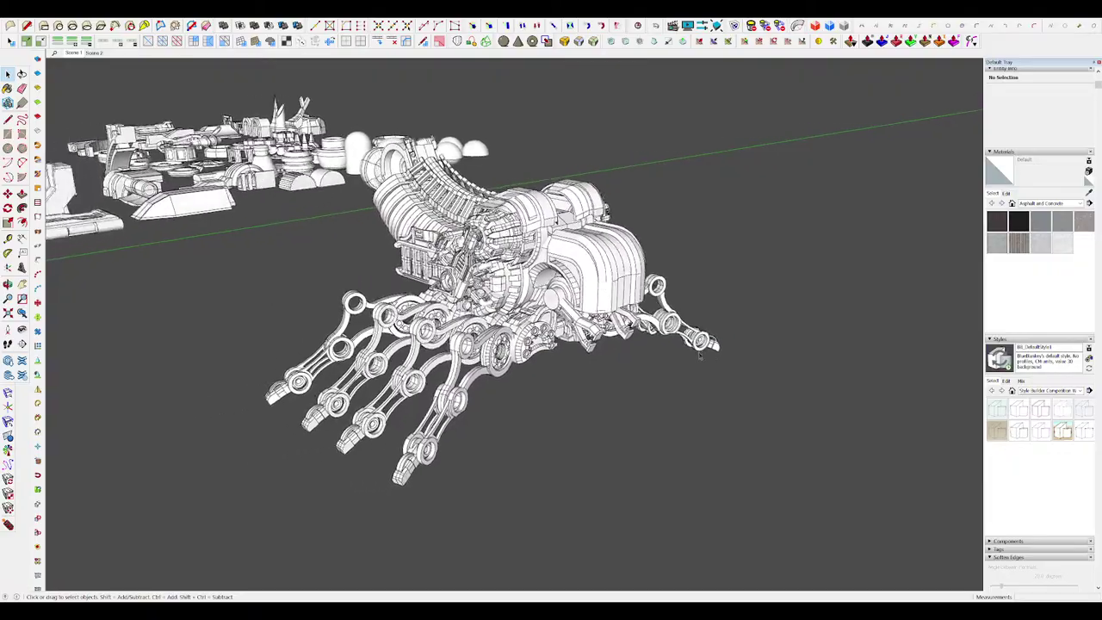
{"action": "scroll", "coordinate": [637, 294], "scroll_direction": "up", "scroll_amount": 10}
{"action": "middle_click_drag", "start_coordinate": [637, 294], "coordinate": [686, 250]}
{"action": "left_click", "coordinate": [455, 248]}
{"action": "middle_click_drag", "start_coordinate": [455, 248], "coordinate": [622, 286]}
{"action": "double_click", "coordinate": [603, 284]}
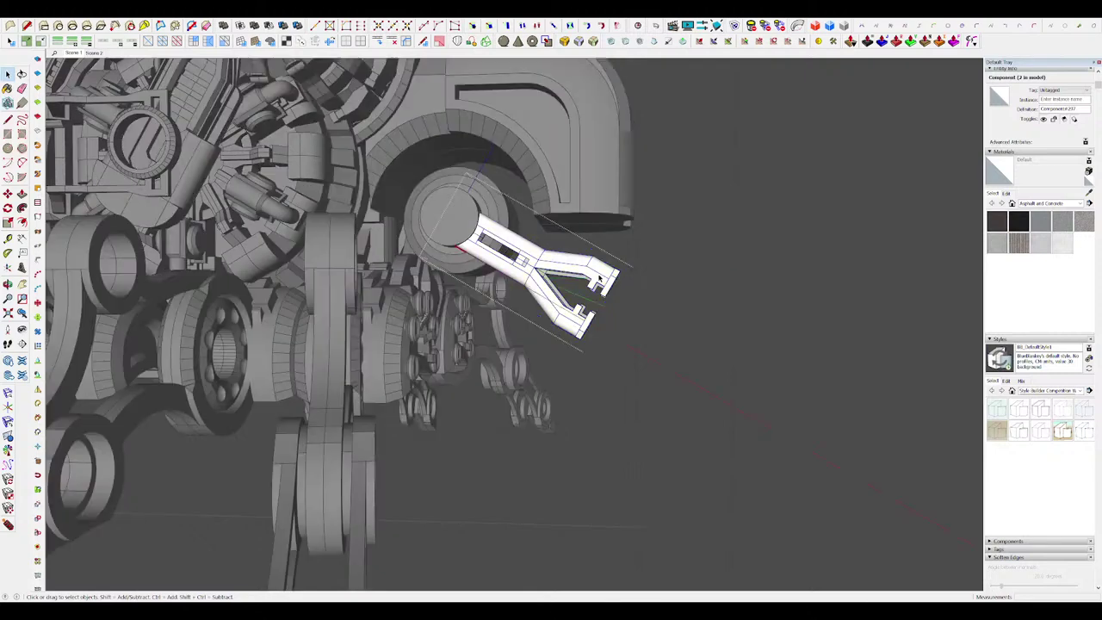
{"action": "left_click", "coordinate": [795, 342]}
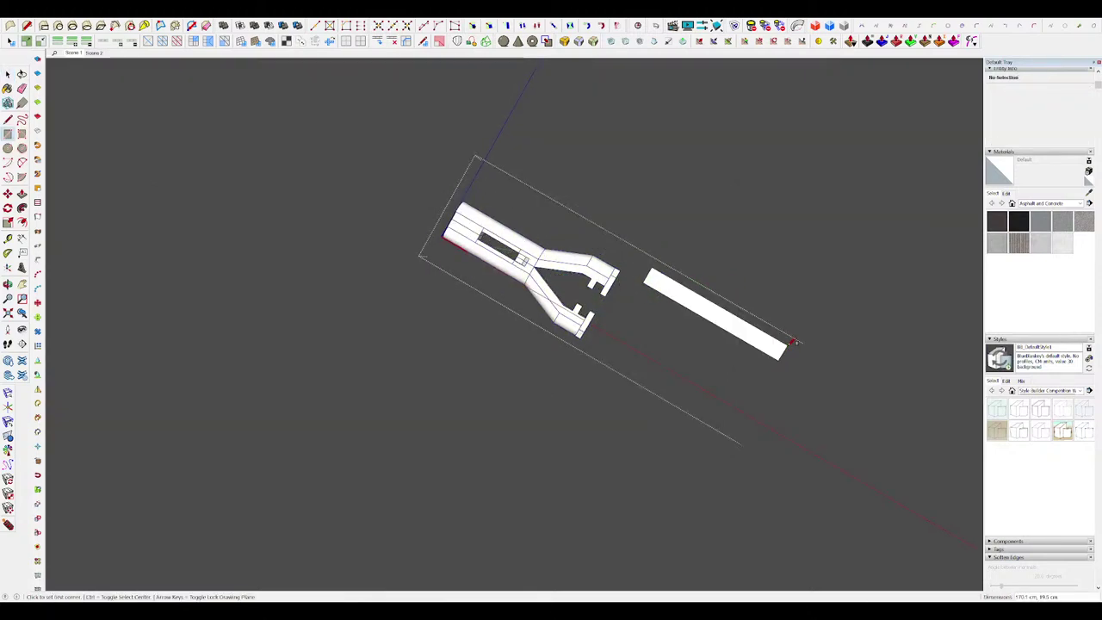
{"action": "middle_click_drag", "start_coordinate": [796, 341], "coordinate": [703, 341]}
{"action": "key", "text": "p"}
{"action": "left_click", "coordinate": [719, 351]}
{"action": "left_click", "coordinate": [721, 339]}
{"action": "scroll", "coordinate": [692, 327], "scroll_direction": "down", "scroll_amount": 2}
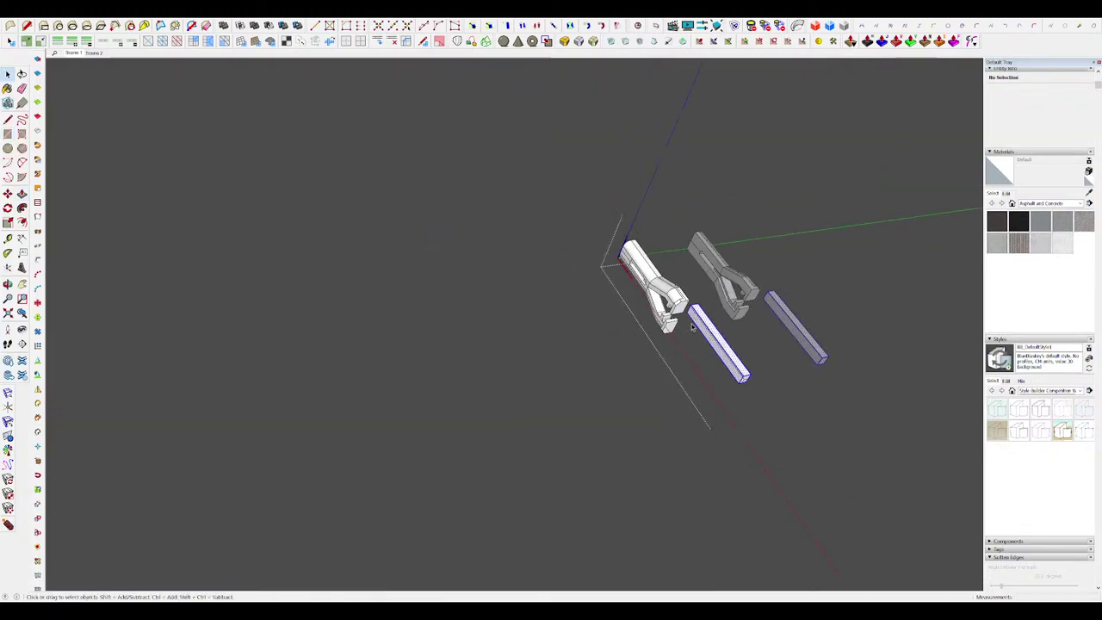
Step: Select the long bar and place it at the prong's corner
{"action": "left_click", "coordinate": [565, 396]}
{"action": "scroll", "coordinate": [713, 325], "scroll_direction": "up", "scroll_amount": 2}
{"action": "left_click", "coordinate": [646, 274]}
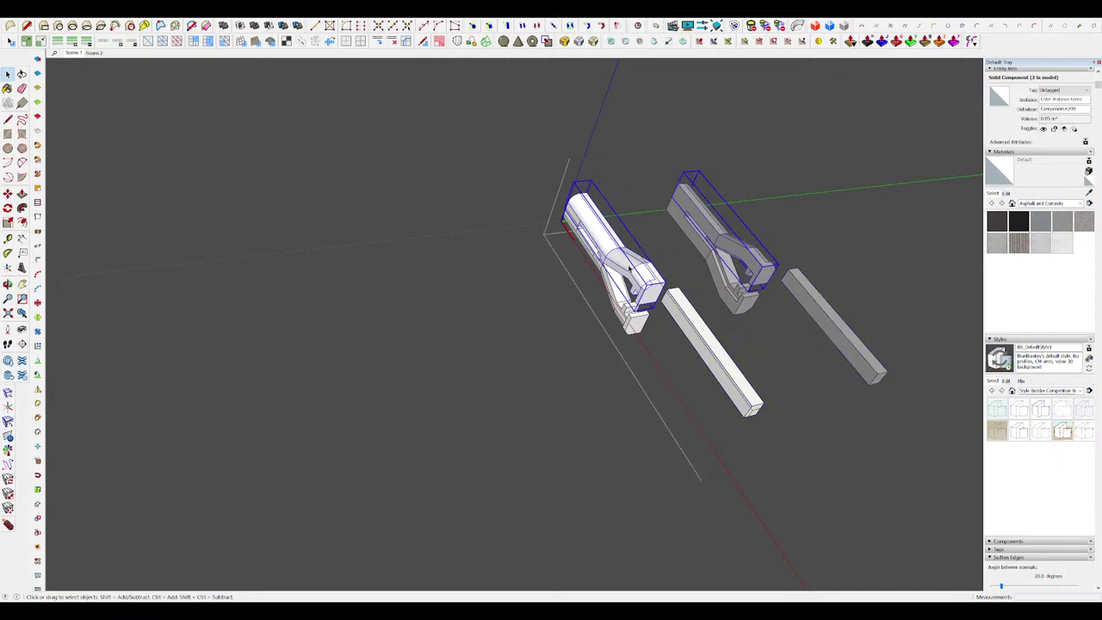
{"action": "middle_click_drag", "start_coordinate": [698, 323], "coordinate": [1046, 314]}
{"action": "left_click", "coordinate": [683, 322]}
{"action": "scroll", "coordinate": [698, 322], "scroll_direction": "up", "scroll_amount": 3}
{"action": "left_click", "coordinate": [665, 305]}
Step: Move the bars onto both prongs, setting them slightly lower on the prong ends
{"action": "key", "text": "h"}
{"action": "scroll", "coordinate": [542, 280], "scroll_direction": "down", "scroll_amount": 5}
{"action": "middle_click_drag", "start_coordinate": [550, 293], "coordinate": [587, 216]}
{"action": "scroll", "coordinate": [593, 231], "scroll_direction": "up", "scroll_amount": 4}
{"action": "left_click", "coordinate": [609, 242]}
{"action": "left_click", "coordinate": [632, 241]}
{"action": "left_click", "coordinate": [588, 218]}
{"action": "left_click", "coordinate": [577, 256]}
{"action": "middle_click_drag", "start_coordinate": [578, 255], "coordinate": [468, 199]}
{"action": "scroll", "coordinate": [515, 298], "scroll_direction": "up", "scroll_amount": 4}
{"action": "left_click", "coordinate": [466, 225]}
{"action": "left_click", "coordinate": [465, 251]}
{"action": "scroll", "coordinate": [469, 252], "scroll_direction": "down", "scroll_amount": 5}
{"action": "key", "text": "space"}
Step: Scale both bars down into short blade blocks
{"action": "middle_click_drag", "start_coordinate": [482, 254], "coordinate": [686, 323]}
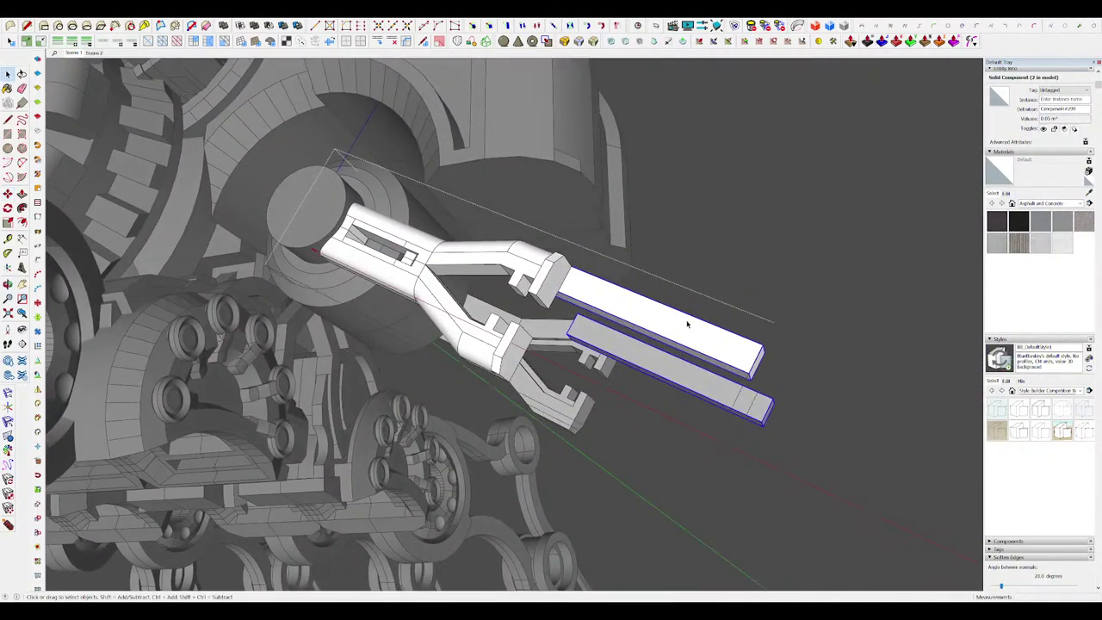
{"action": "left_click", "coordinate": [755, 362]}
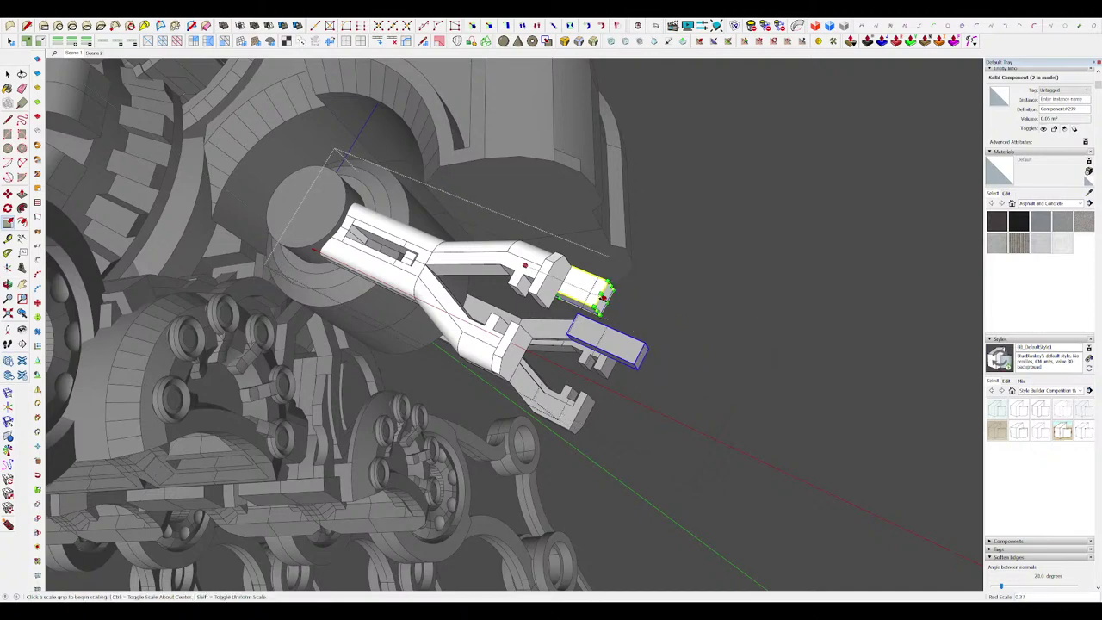
{"action": "scroll", "coordinate": [603, 295], "scroll_direction": "up", "scroll_amount": 5}
{"action": "key", "text": "space"}
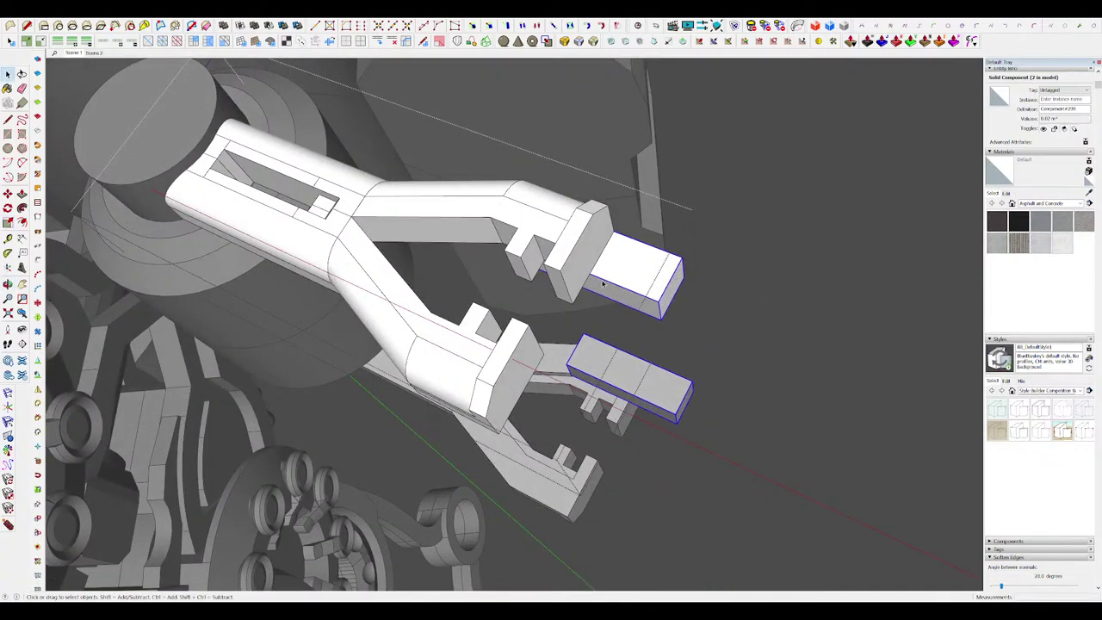
Step: Reposition the short blocks from a corner, checking them from a low front view
{"action": "middle_click_drag", "start_coordinate": [602, 284], "coordinate": [679, 277]}
{"action": "scroll", "coordinate": [516, 293], "scroll_direction": "up", "scroll_amount": 5}
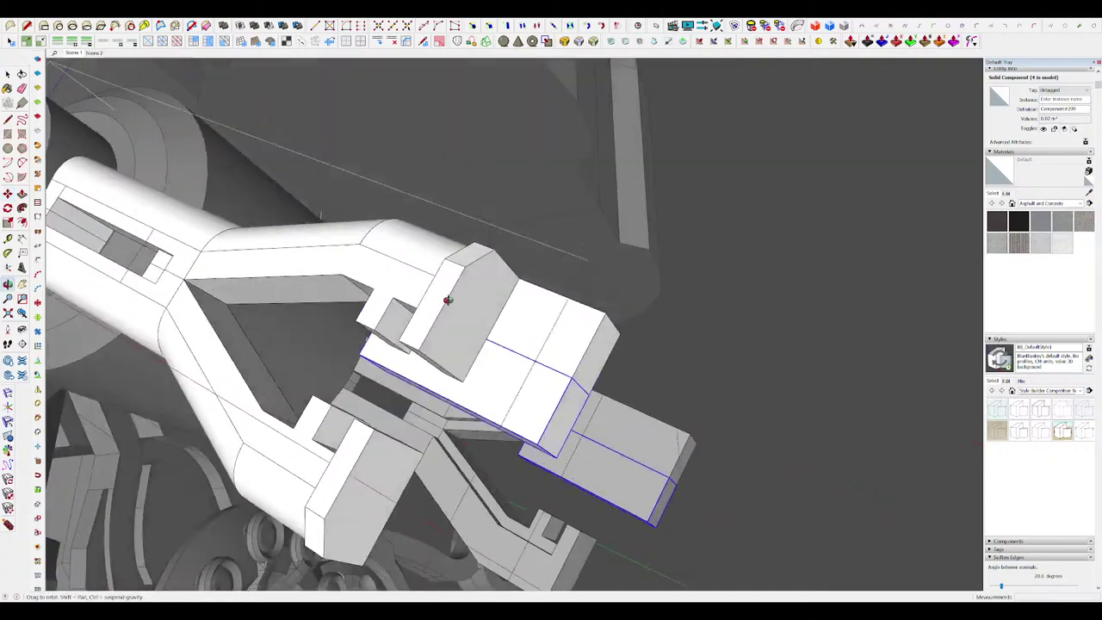
{"action": "middle_click_drag", "start_coordinate": [448, 299], "coordinate": [605, 325]}
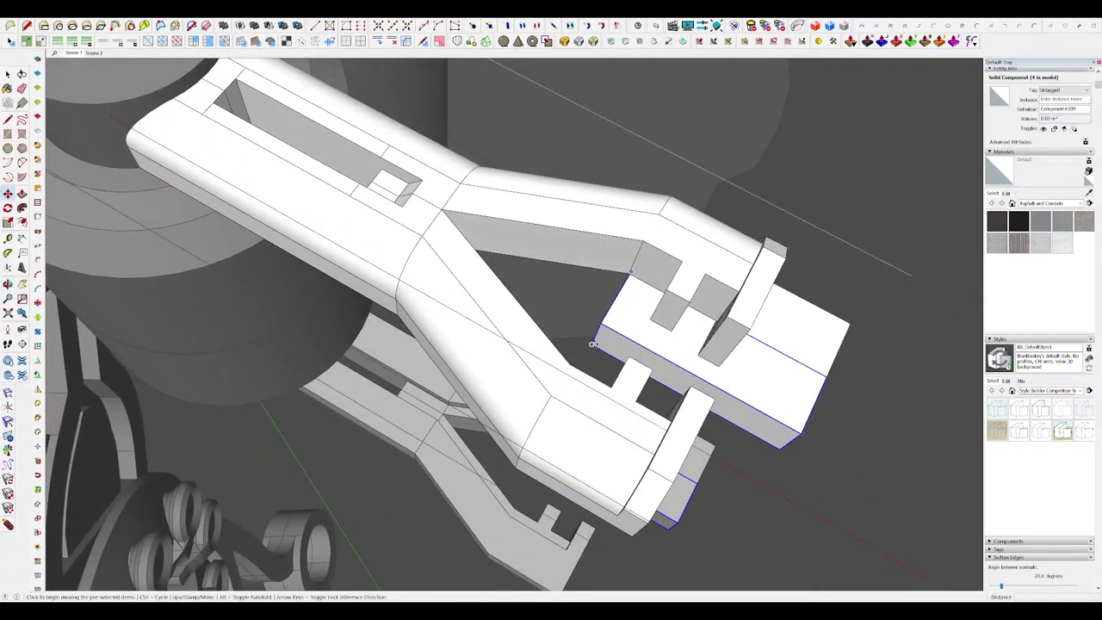
{"action": "left_click", "coordinate": [593, 344]}
{"action": "middle_click_drag", "start_coordinate": [555, 412], "coordinate": [617, 282]}
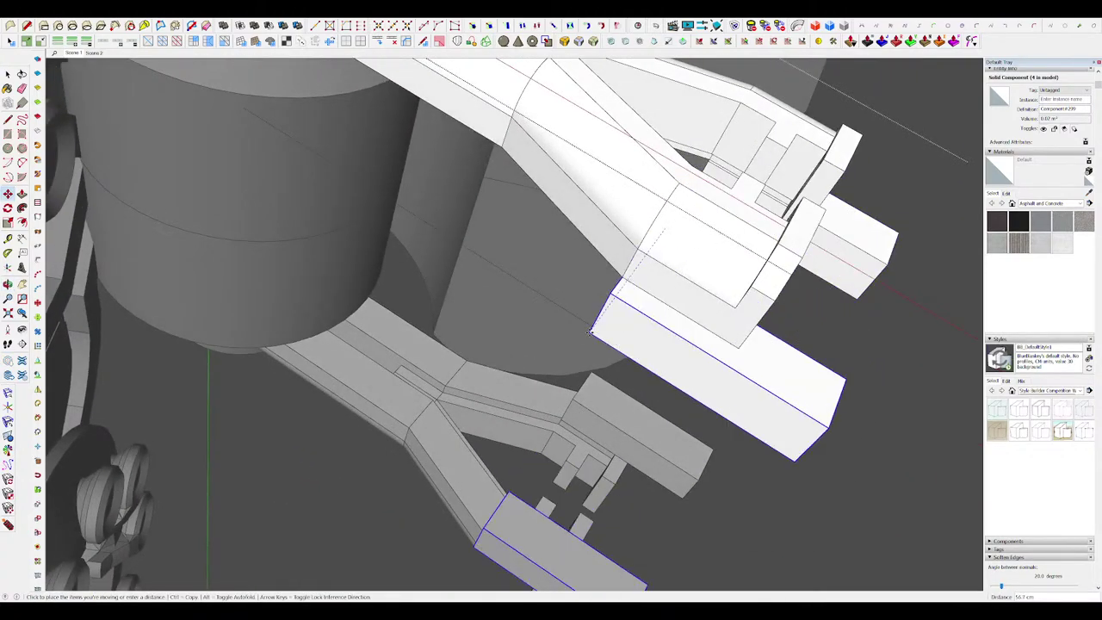
{"action": "scroll", "coordinate": [619, 273], "scroll_direction": "up", "scroll_amount": 2}
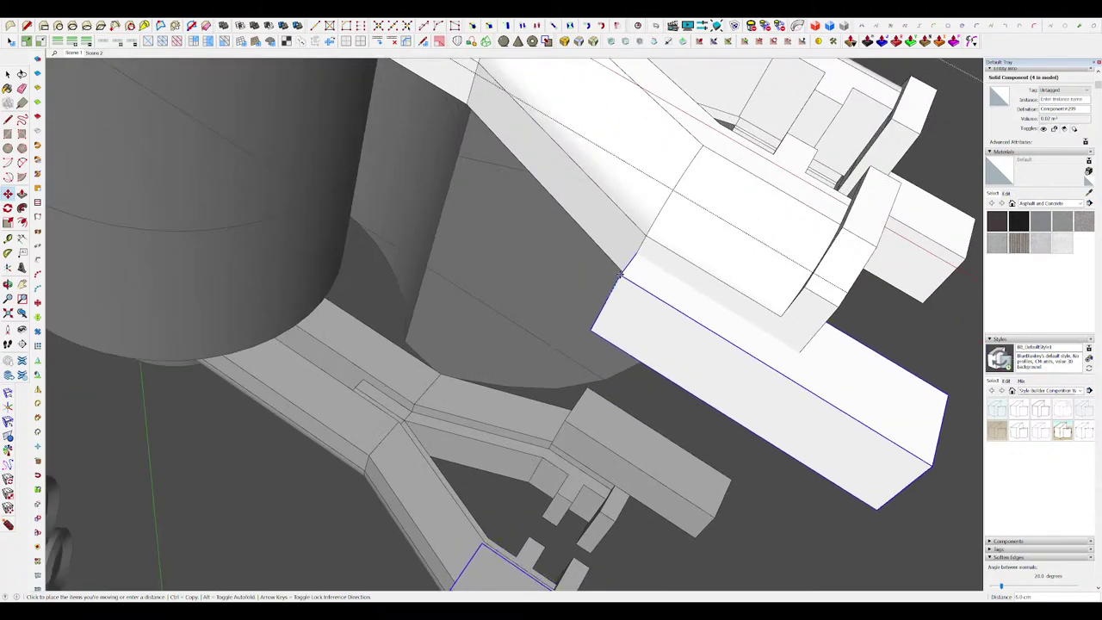
{"action": "scroll", "coordinate": [621, 274], "scroll_direction": "down", "scroll_amount": 3}
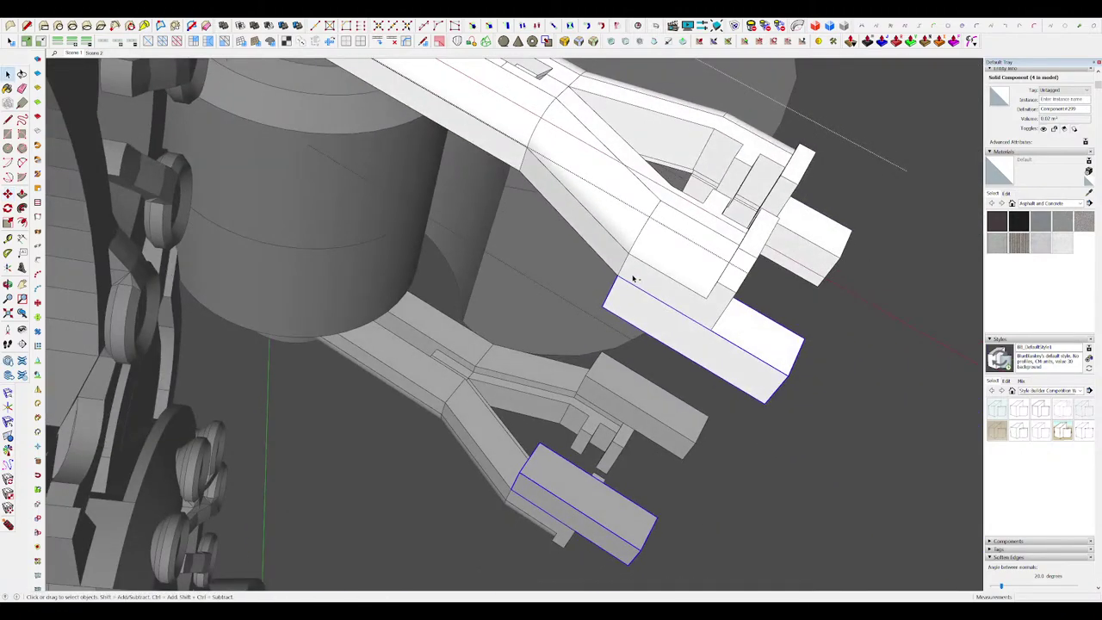
{"action": "middle_click_drag", "start_coordinate": [632, 273], "coordinate": [506, 389]}
{"action": "scroll", "coordinate": [552, 355], "scroll_direction": "up", "scroll_amount": 5}
Step: Inside the bar block, repeat the last Push/Pull extrusion on its face
{"action": "double_click", "coordinate": [553, 354]}
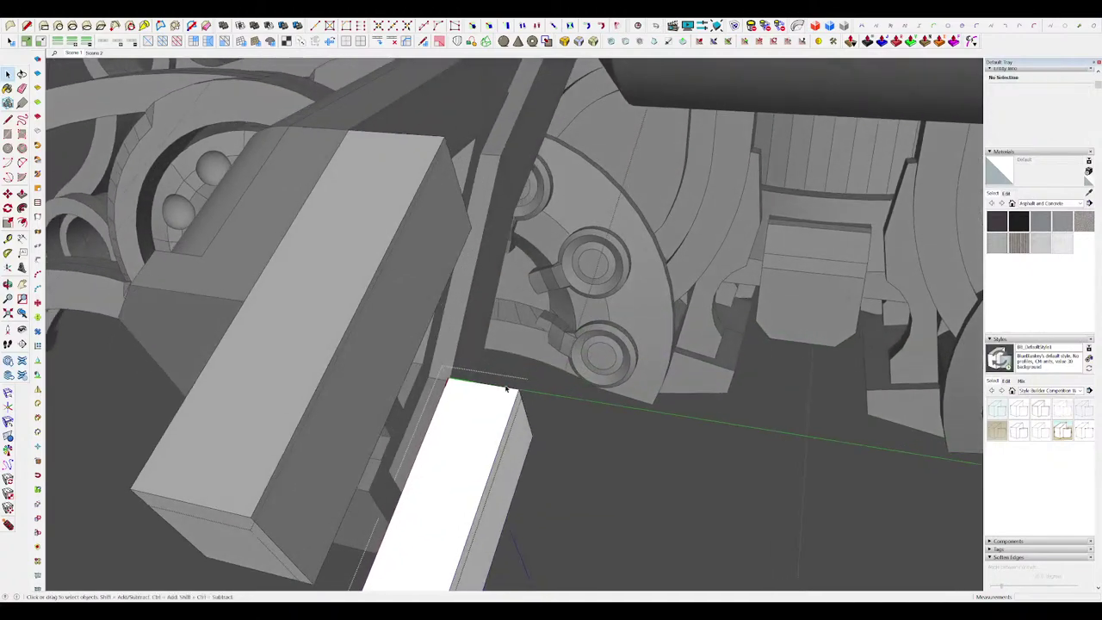
{"action": "key", "text": "p"}
{"action": "double_click", "coordinate": [500, 422]}
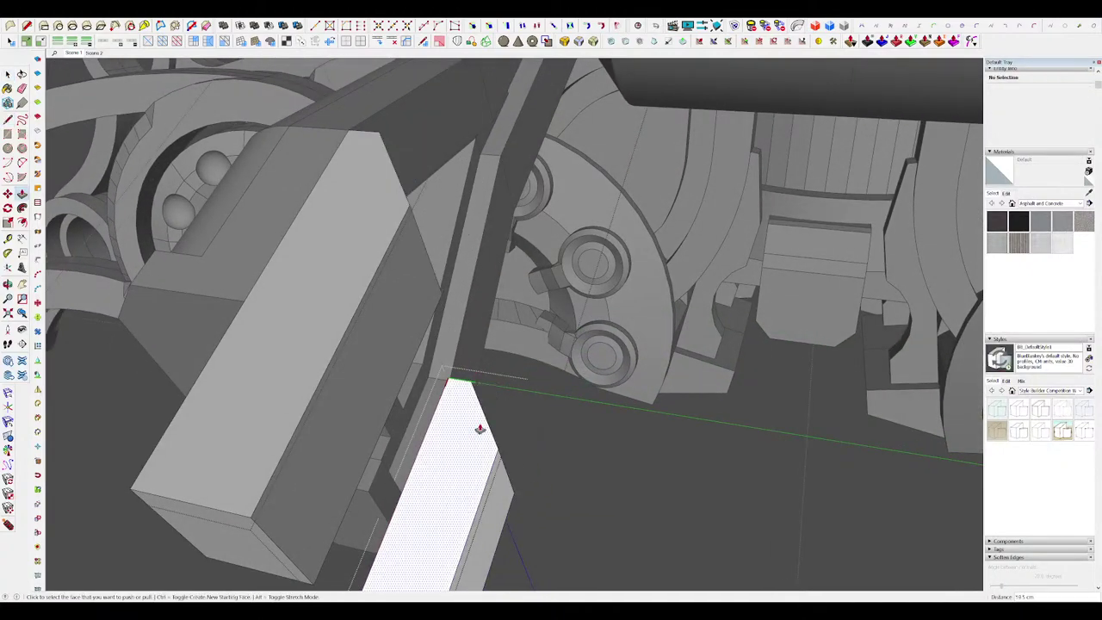
{"action": "scroll", "coordinate": [503, 391], "scroll_direction": "down", "scroll_amount": 8}
{"action": "middle_click_drag", "start_coordinate": [520, 346], "coordinate": [663, 357]}
{"action": "double_click", "coordinate": [707, 348]}
{"action": "scroll", "coordinate": [603, 323], "scroll_direction": "down", "scroll_amount": 5}
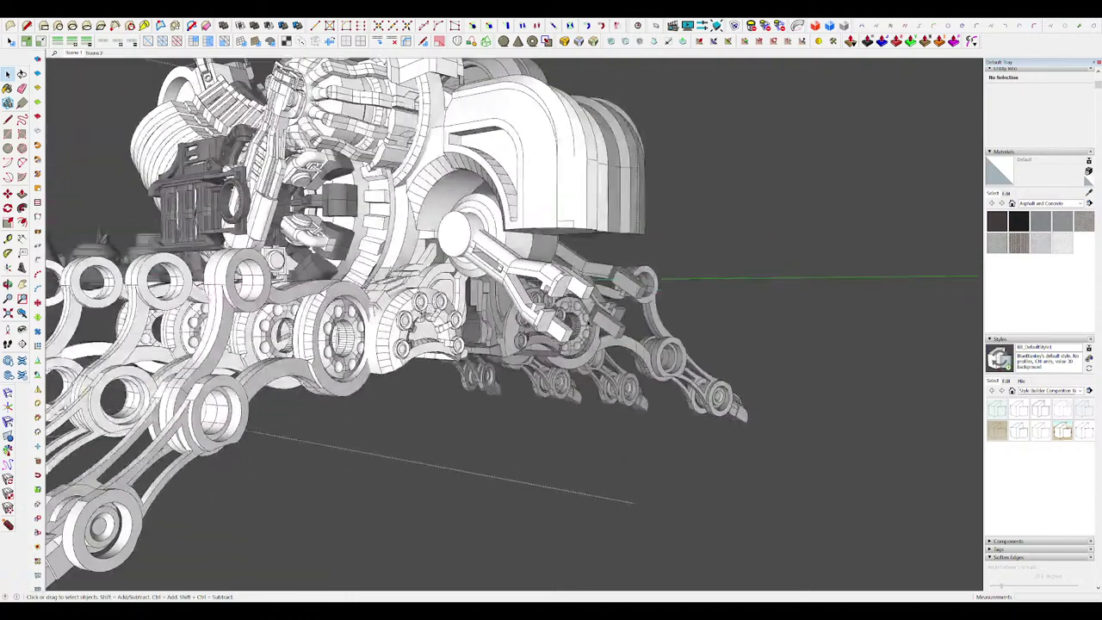
{"action": "scroll", "coordinate": [584, 317], "scroll_direction": "up", "scroll_amount": 5}
{"action": "middle_click_drag", "start_coordinate": [584, 318], "coordinate": [563, 347]}
Step: Isolate the block component and raise its top face taller
{"action": "double_click", "coordinate": [572, 330]}
{"action": "left_click", "coordinate": [572, 351]}
{"action": "key", "text": "i"}
{"action": "left_click", "coordinate": [563, 345]}
{"action": "key", "text": "p"}
{"action": "left_click_drag", "start_coordinate": [563, 346], "coordinate": [565, 341]}
{"action": "key", "text": "i"}
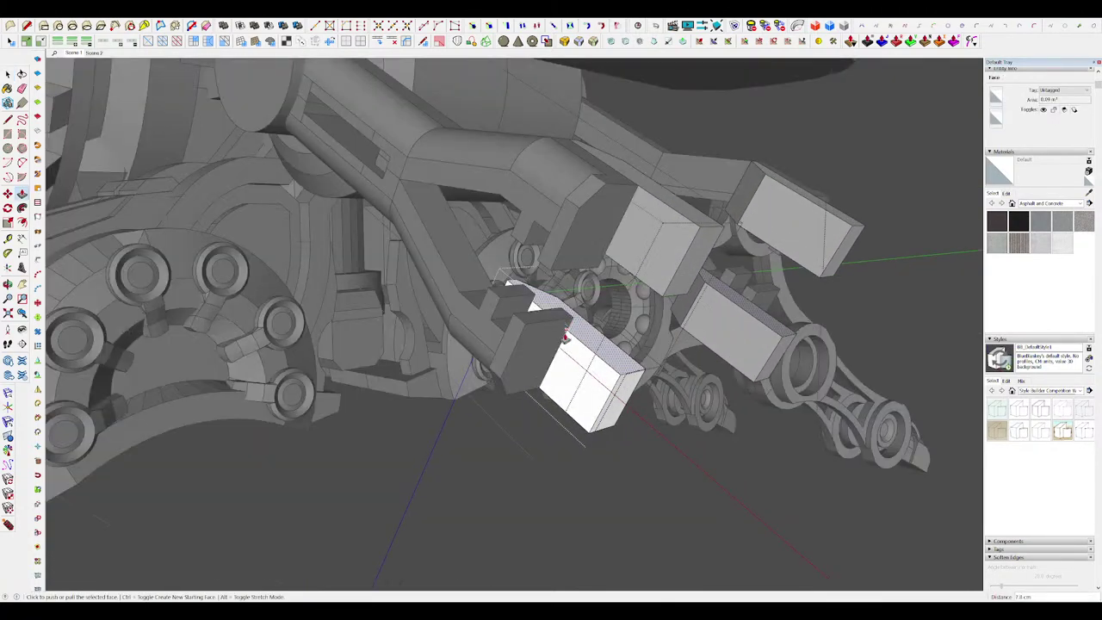
Step: Draw a rectangle on the block's top and raise it 7.5 cm
{"action": "key", "text": "i"}
{"action": "scroll", "coordinate": [567, 346], "scroll_direction": "up", "scroll_amount": 2}
{"action": "middle_click_drag", "start_coordinate": [567, 346], "coordinate": [564, 338]}
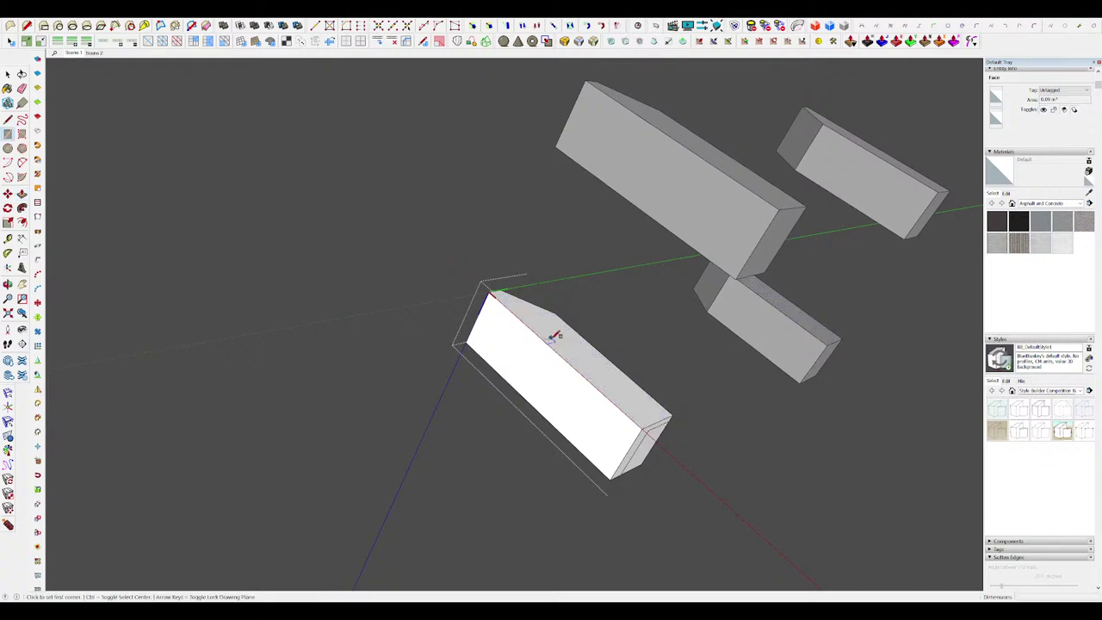
{"action": "left_click", "coordinate": [672, 415]}
{"action": "key", "text": "p"}
{"action": "left_click_drag", "start_coordinate": [574, 361], "coordinate": [592, 342]}
{"action": "key", "text": "i"}
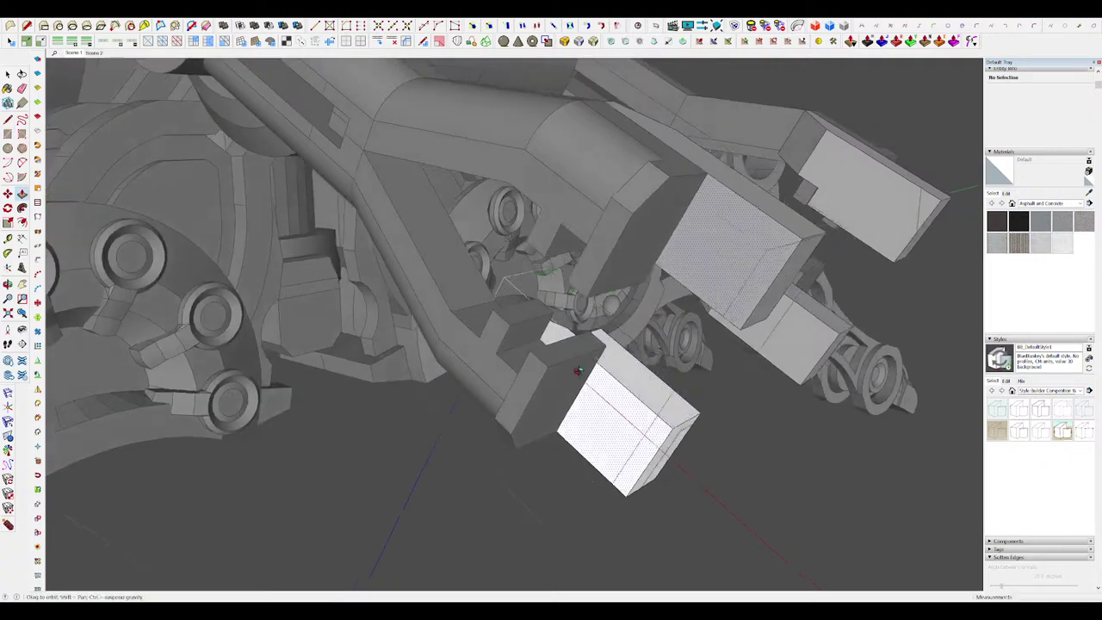
{"action": "scroll", "coordinate": [594, 357], "scroll_direction": "up", "scroll_amount": 3}
Step: Pull the block's top face and erase the thin strip's edge
{"action": "left_click", "coordinate": [604, 354]}
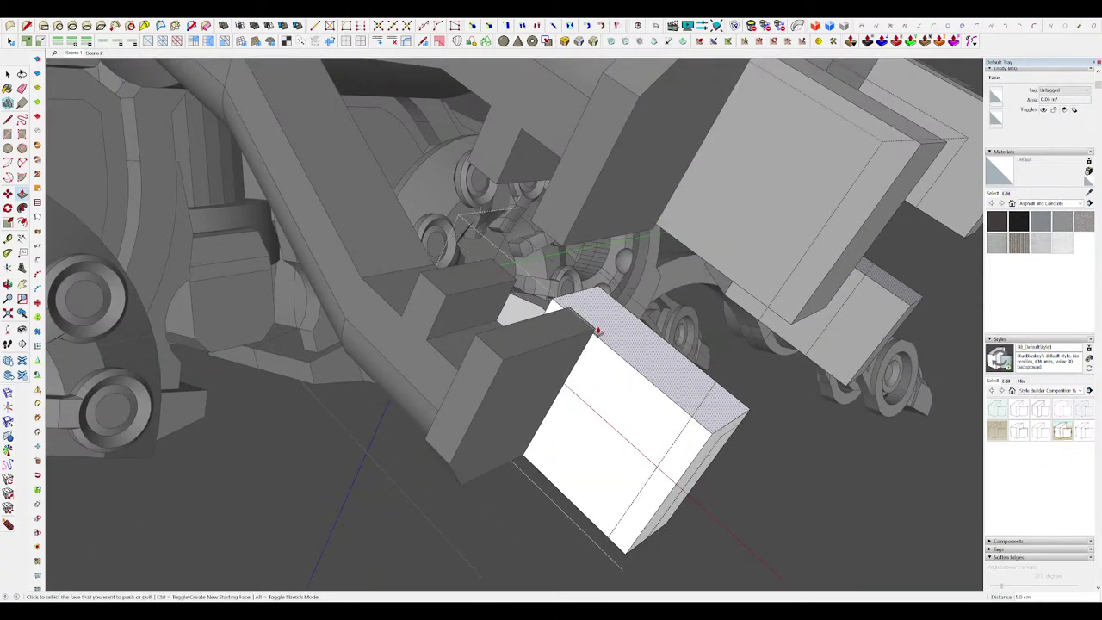
{"action": "middle_click_drag", "start_coordinate": [608, 349], "coordinate": [617, 338]}
{"action": "scroll", "coordinate": [617, 338], "scroll_direction": "up", "scroll_amount": 1}
{"action": "scroll", "coordinate": [651, 358], "scroll_direction": "up", "scroll_amount": 3}
{"action": "key", "text": "e"}
{"action": "left_click_drag", "start_coordinate": [671, 374], "coordinate": [615, 352]}
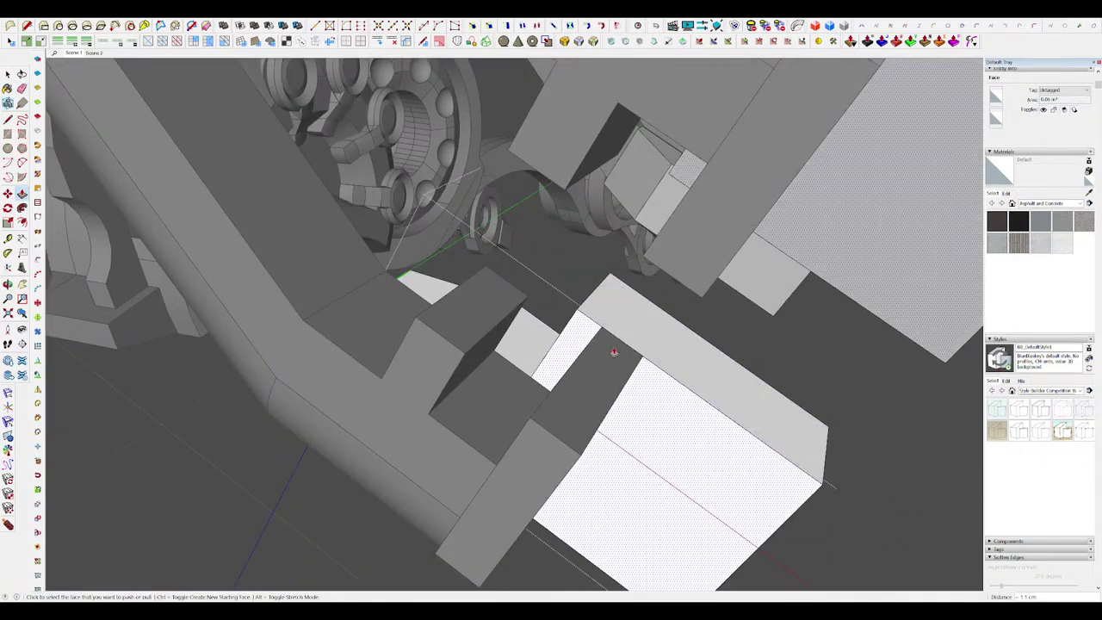
{"action": "mouse_move", "coordinate": [615, 352]}
{"action": "middle_mouse_down"}
{"action": "mouse_move", "coordinate": [652, 358]}
{"action": "mouse_move", "coordinate": [602, 331]}
{"action": "middle_mouse_up"}
Step: Trim the block's end strip with Push/Pull and isolate the block
{"action": "key", "text": "p"}
{"action": "left_click", "coordinate": [545, 300]}
{"action": "left_click", "coordinate": [580, 362]}
{"action": "scroll", "coordinate": [580, 357], "scroll_direction": "down", "scroll_amount": 4}
{"action": "key", "text": "space"}
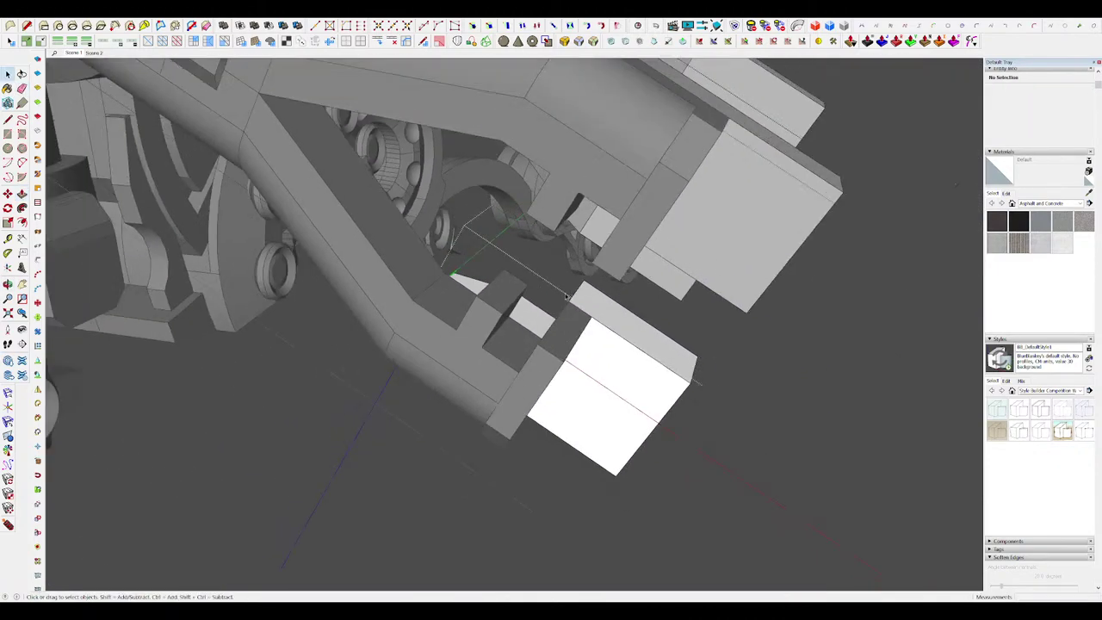
{"action": "key", "text": "h"}
{"action": "scroll", "coordinate": [602, 387], "scroll_direction": "up", "scroll_amount": 3}
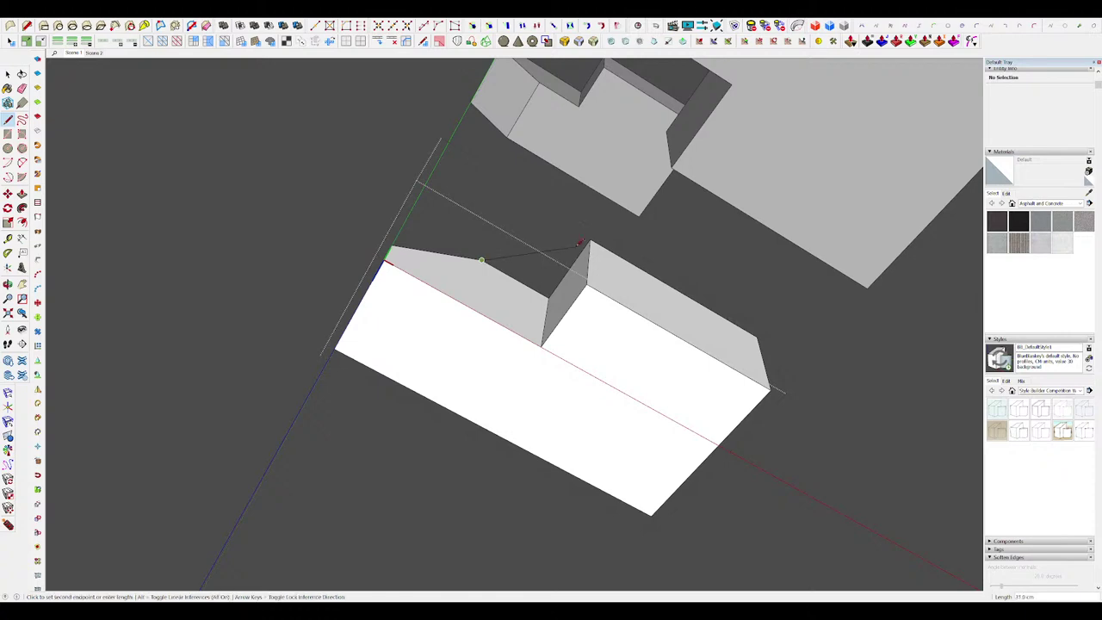
Step: Draw a line splitting the block's top and inspect the white block from the front
{"action": "left_click", "coordinate": [587, 243]}
{"action": "key", "text": "p"}
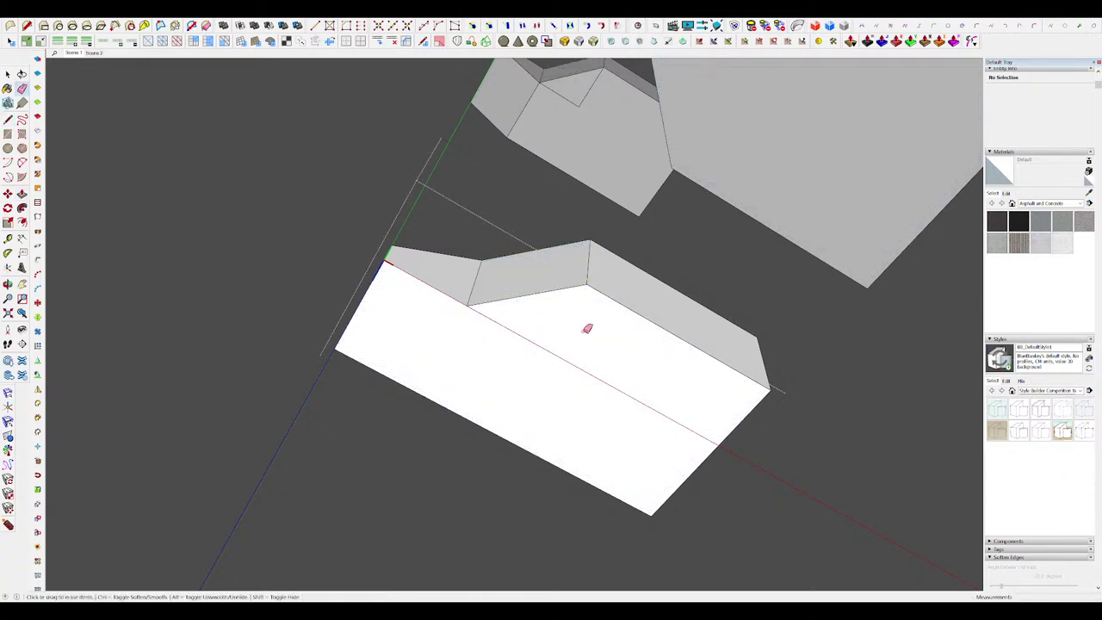
{"action": "scroll", "coordinate": [592, 325], "scroll_direction": "down", "scroll_amount": 5}
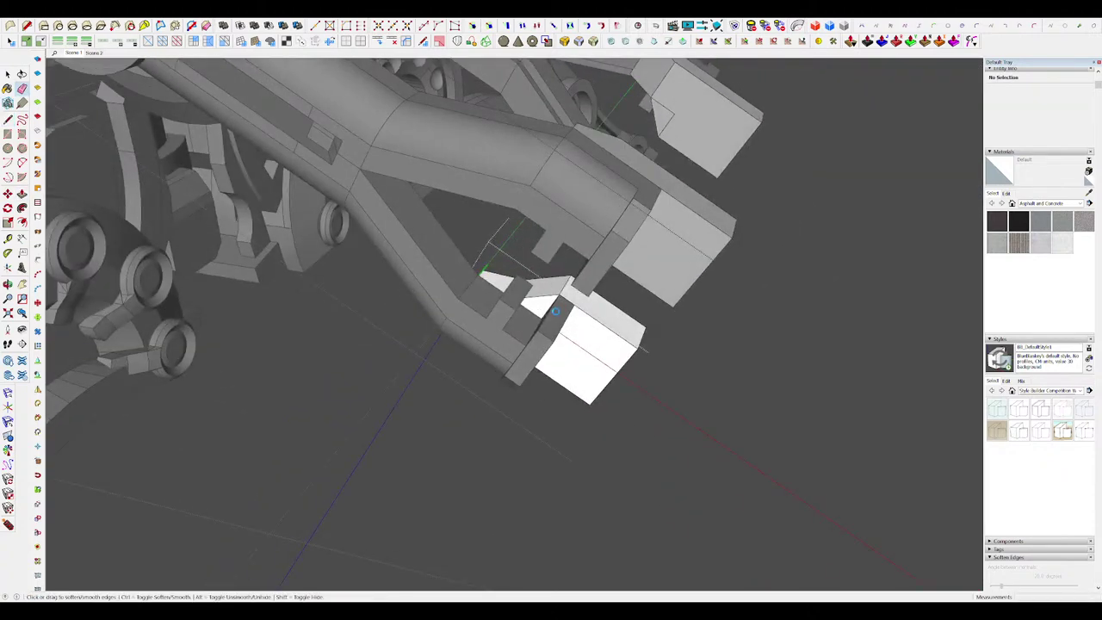
{"action": "scroll", "coordinate": [555, 311], "scroll_direction": "down", "scroll_amount": 5}
{"action": "middle_click_drag", "start_coordinate": [555, 311], "coordinate": [509, 301]}
{"action": "scroll", "coordinate": [509, 303], "scroll_direction": "up", "scroll_amount": 5}
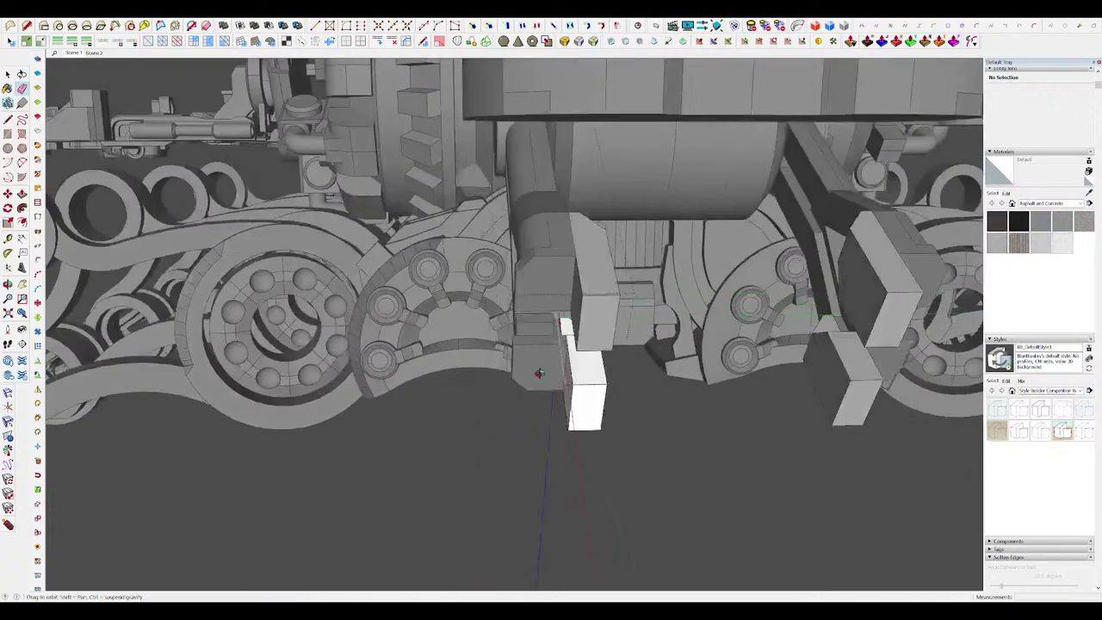
{"action": "mouse_move", "coordinate": [539, 370]}
{"action": "middle_mouse_down"}
{"action": "mouse_move", "coordinate": [552, 350]}
{"action": "mouse_move", "coordinate": [546, 319]}
{"action": "mouse_move", "coordinate": [529, 319]}
{"action": "mouse_move", "coordinate": [607, 366]}
{"action": "mouse_move", "coordinate": [587, 313]}
{"action": "middle_mouse_up"}
{"action": "key", "text": "f"}
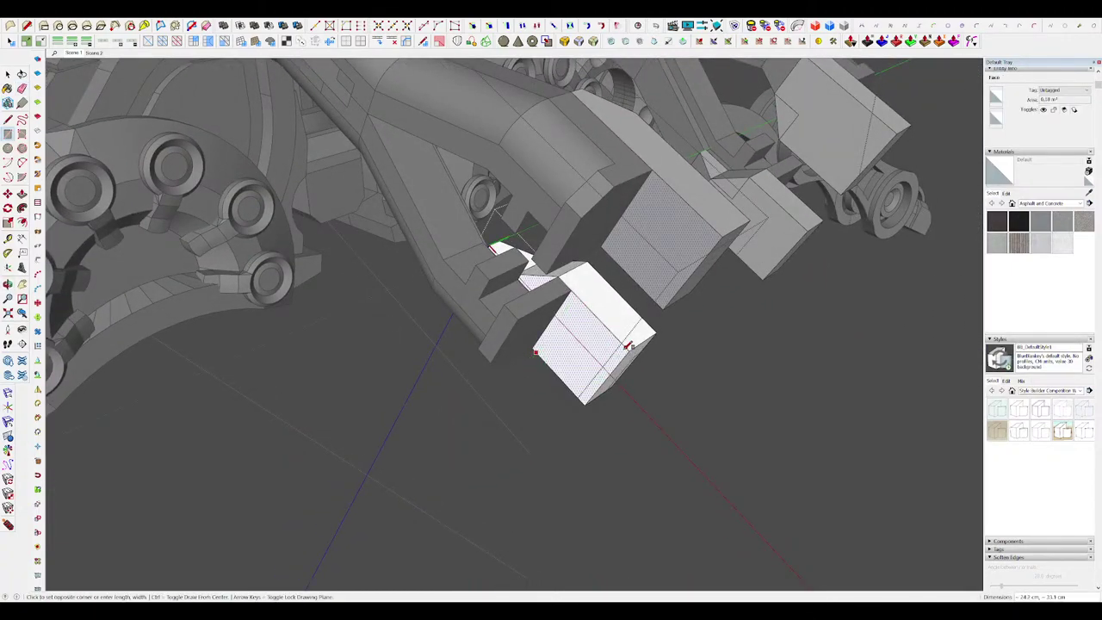
{"action": "scroll", "coordinate": [561, 323], "scroll_direction": "up", "scroll_amount": 2}
{"action": "key", "text": "f"}
{"action": "key", "text": "space"}
{"action": "scroll", "coordinate": [594, 335], "scroll_direction": "down", "scroll_amount": 10}
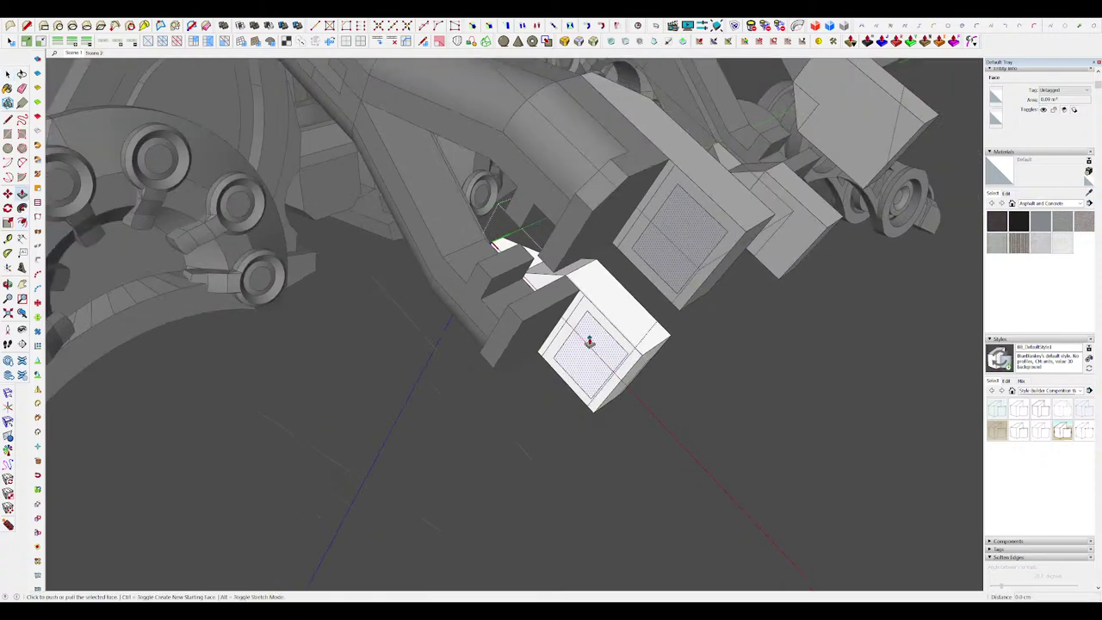
Step: Move the claw block's tip edge upward so the tip slopes at an angle
{"action": "mouse_move", "coordinate": [593, 355]}
{"action": "middle_mouse_down"}
{"action": "mouse_move", "coordinate": [544, 320]}
{"action": "mouse_move", "coordinate": [508, 334]}
{"action": "middle_mouse_up"}
{"action": "scroll", "coordinate": [542, 318], "scroll_direction": "up", "scroll_amount": 5}
{"action": "scroll", "coordinate": [613, 411], "scroll_direction": "up", "scroll_amount": 3}
{"action": "key", "text": "e"}
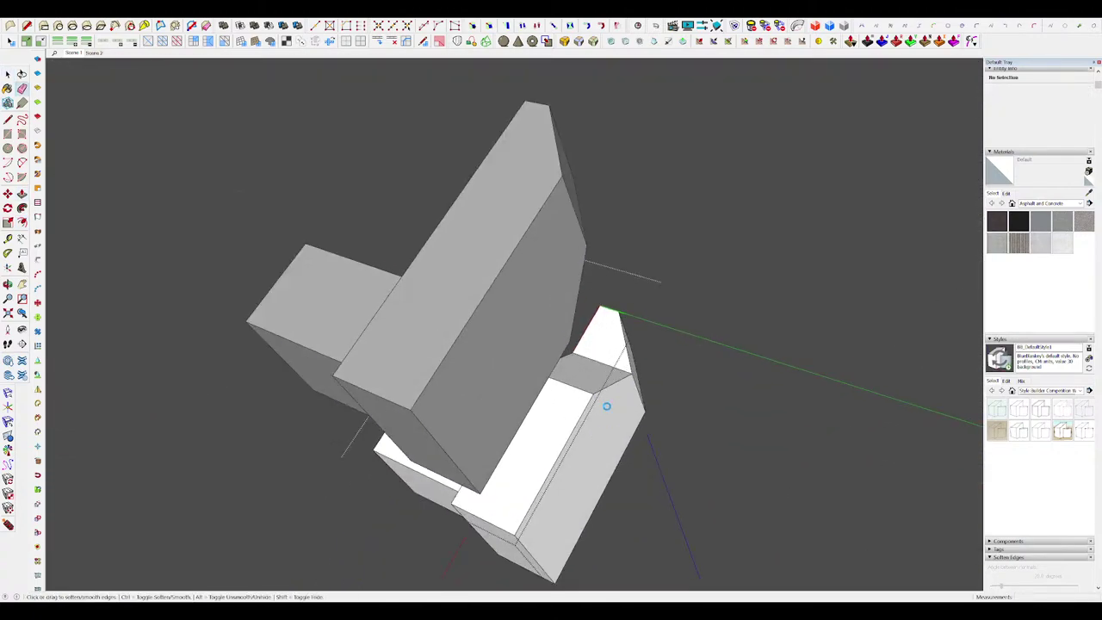
{"action": "middle_click_drag", "start_coordinate": [602, 395], "coordinate": [585, 444]}
{"action": "scroll", "coordinate": [593, 376], "scroll_direction": "up", "scroll_amount": 3}
{"action": "key", "text": "r"}
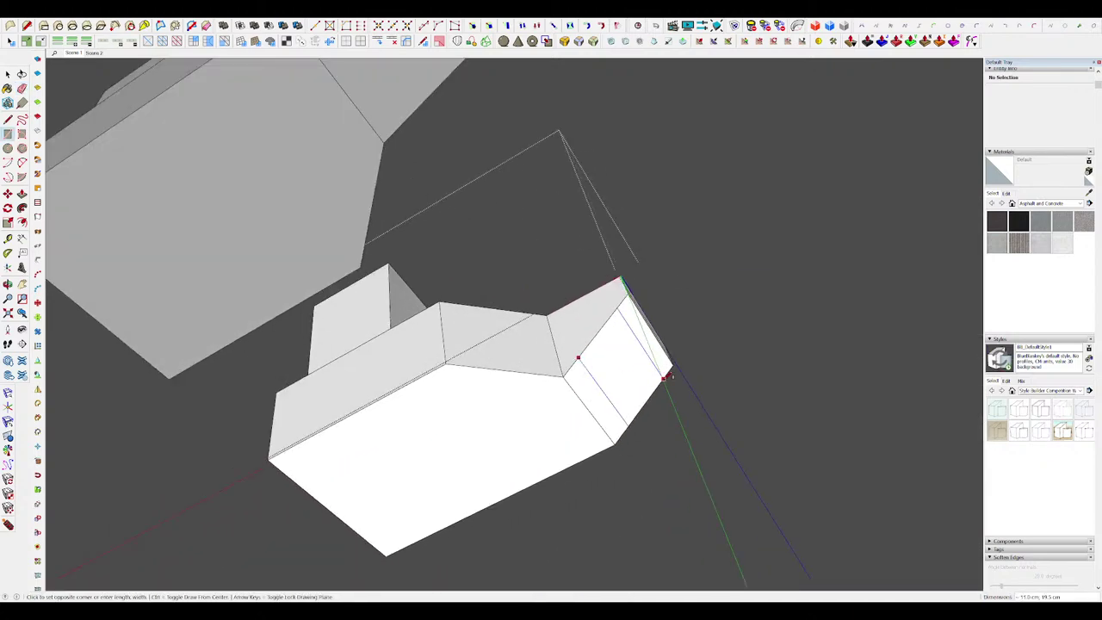
{"action": "key", "text": "m"}
{"action": "middle_click_drag", "start_coordinate": [667, 376], "coordinate": [635, 376]}
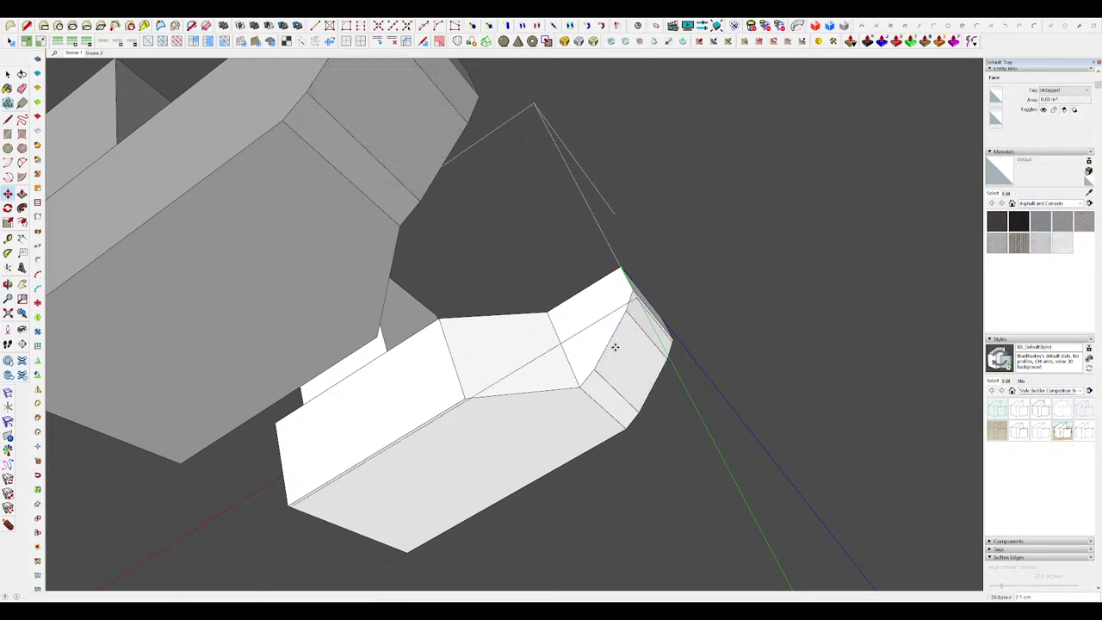
{"action": "middle_click_drag", "start_coordinate": [616, 347], "coordinate": [626, 361]}
{"action": "left_click", "coordinate": [622, 366]}
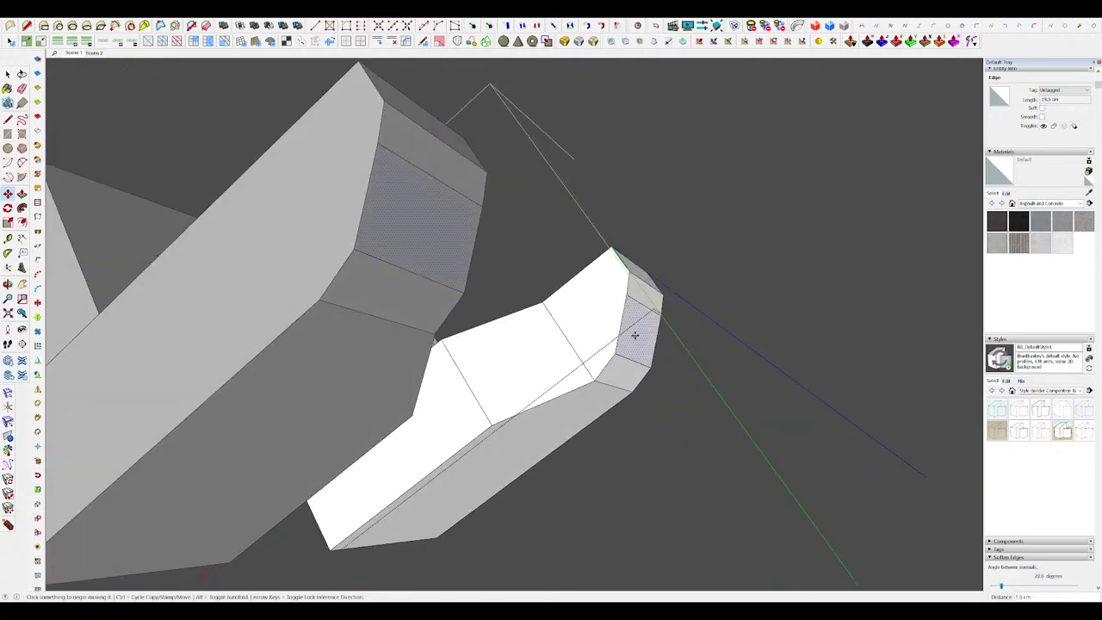
{"action": "left_click", "coordinate": [647, 306]}
{"action": "scroll", "coordinate": [651, 310], "scroll_direction": "down", "scroll_amount": 5}
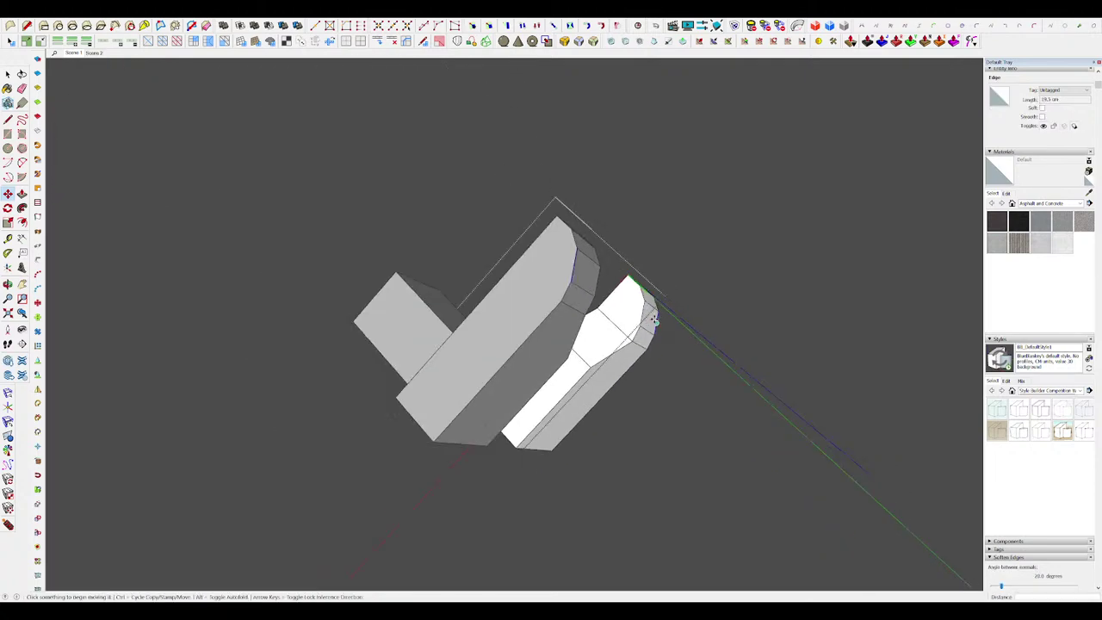
{"action": "middle_click_drag", "start_coordinate": [651, 313], "coordinate": [806, 243]}
{"action": "scroll", "coordinate": [543, 394], "scroll_direction": "down", "scroll_amount": 3}
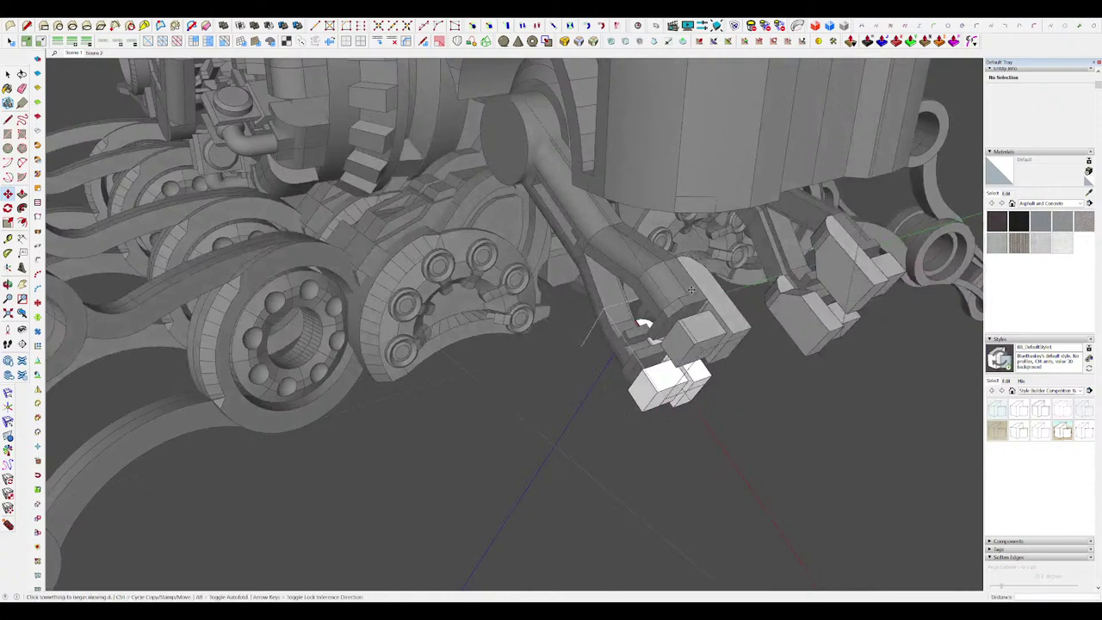
Step: Draw dividing lines on the block and push the strip and side face inward to cut the notch
{"action": "key", "text": "space"}
{"action": "scroll", "coordinate": [644, 327], "scroll_direction": "up", "scroll_amount": 10}
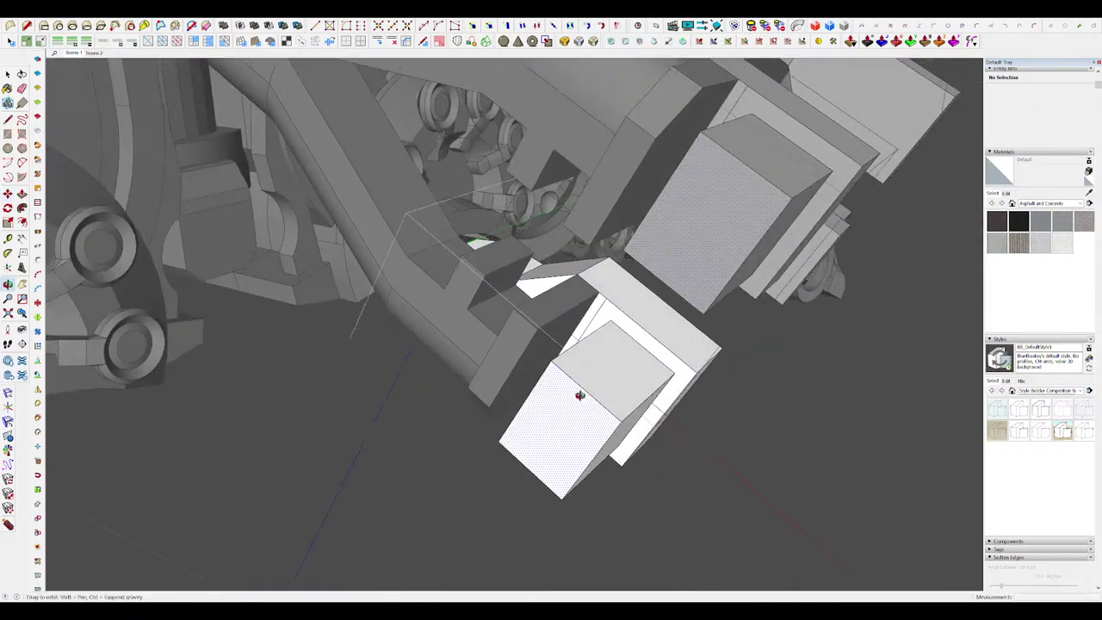
{"action": "key", "text": "l"}
{"action": "scroll", "coordinate": [592, 370], "scroll_direction": "down", "scroll_amount": 3}
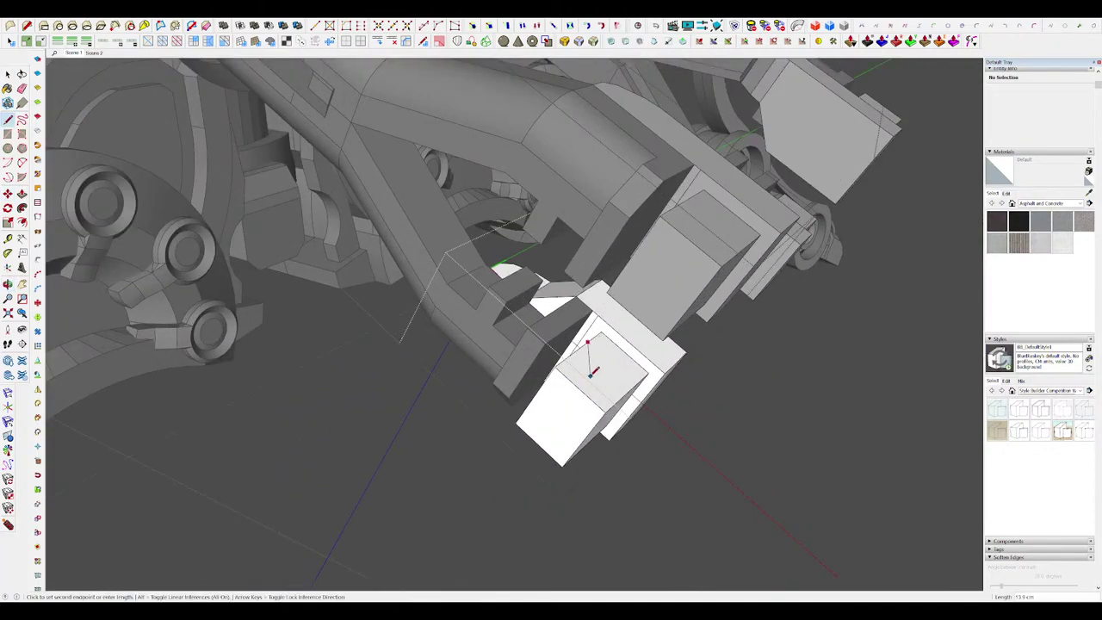
{"action": "key", "text": "p"}
{"action": "double_click", "coordinate": [576, 372]}
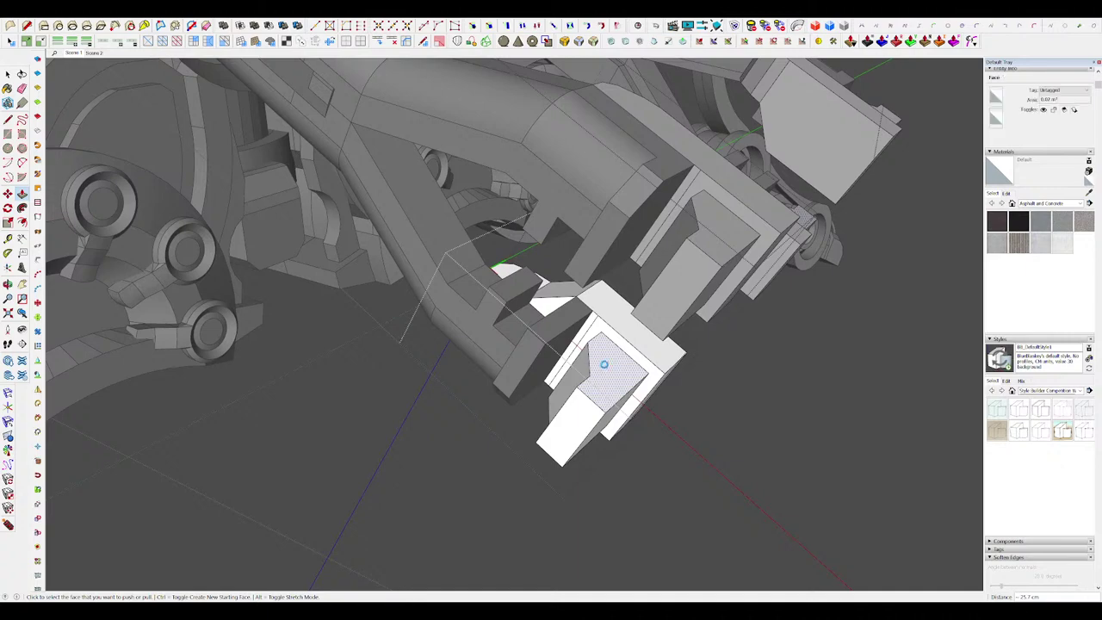
{"action": "middle_click_drag", "start_coordinate": [624, 399], "coordinate": [563, 393]}
{"action": "scroll", "coordinate": [563, 394], "scroll_direction": "up", "scroll_amount": 3}
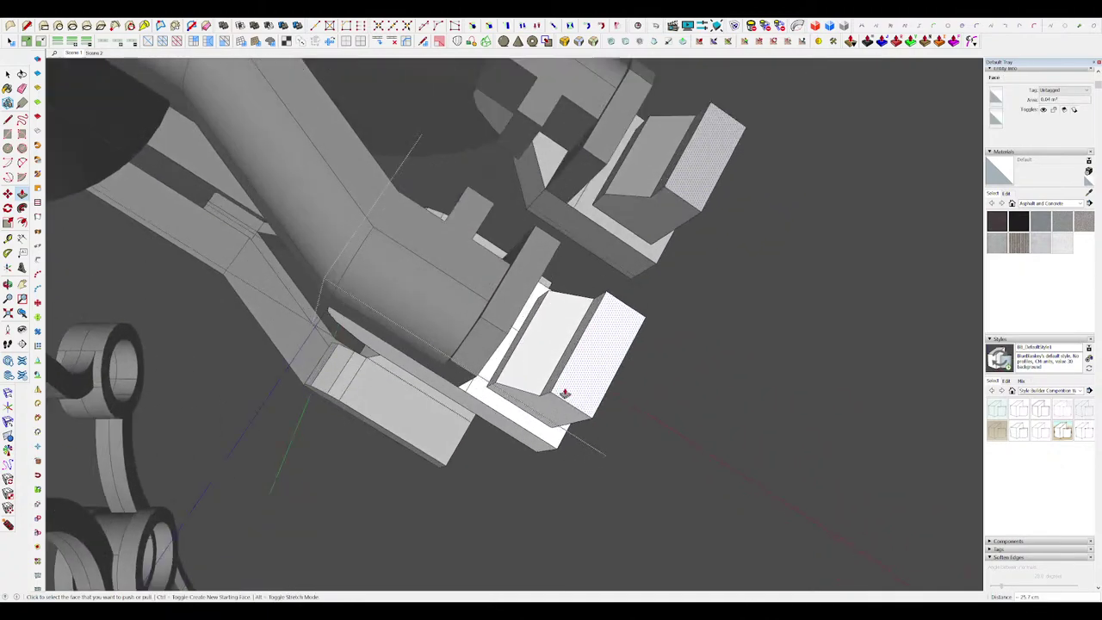
{"action": "left_click", "coordinate": [565, 391]}
{"action": "left_click", "coordinate": [508, 316]}
Step: Isolate the claw component and push further notch faces to form the step
{"action": "middle_click_drag", "start_coordinate": [496, 326], "coordinate": [544, 353]}
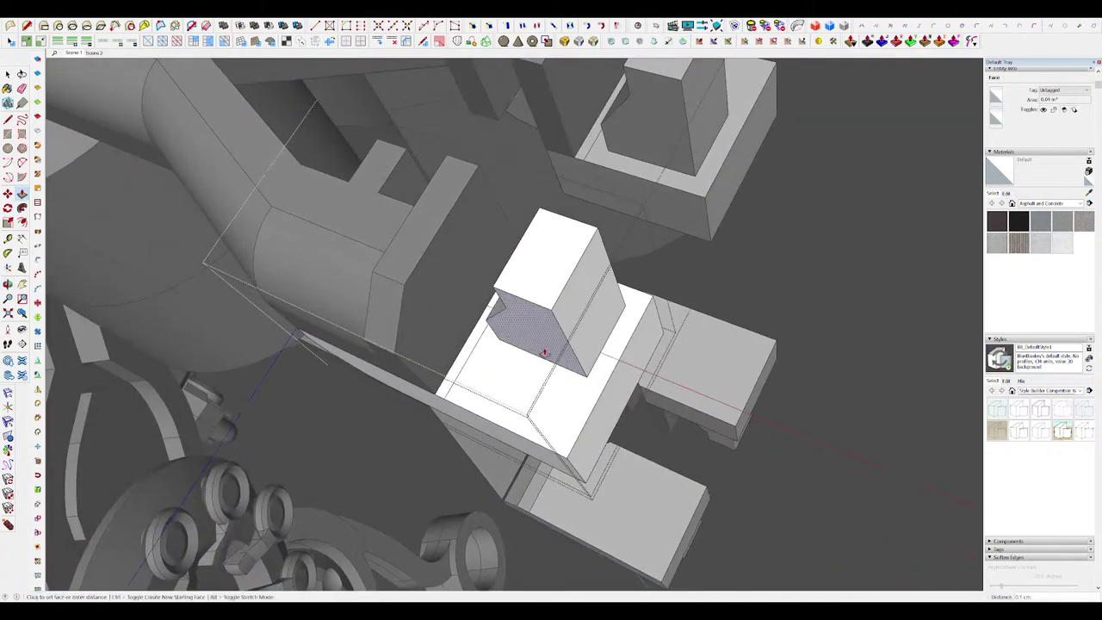
{"action": "scroll", "coordinate": [610, 335], "scroll_direction": "down", "scroll_amount": 2}
{"action": "scroll", "coordinate": [618, 330], "scroll_direction": "up", "scroll_amount": 1}
{"action": "key", "text": "alt+h"}
{"action": "middle_click_drag", "start_coordinate": [623, 333], "coordinate": [604, 299]}
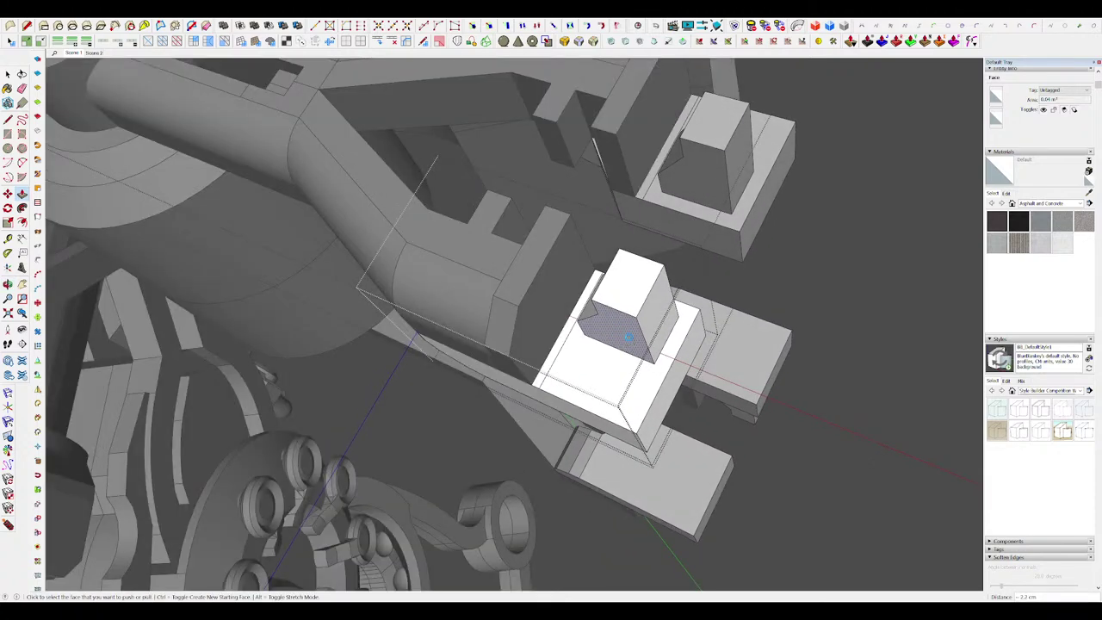
{"action": "left_click", "coordinate": [628, 338]}
{"action": "middle_click_drag", "start_coordinate": [629, 337], "coordinate": [646, 266]}
{"action": "left_click", "coordinate": [578, 319]}
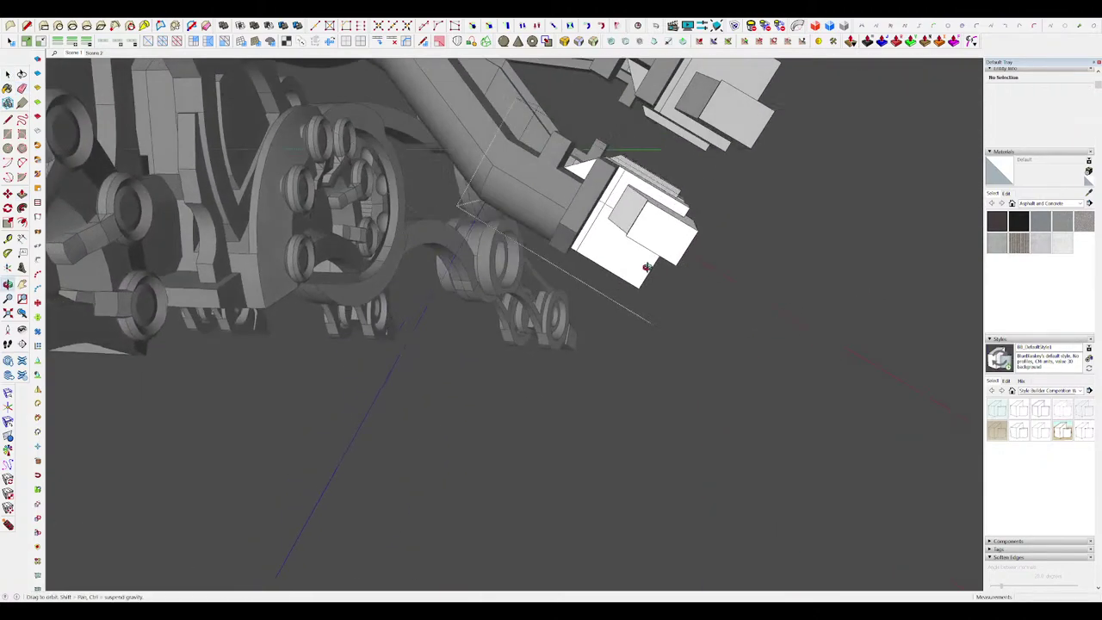
{"action": "scroll", "coordinate": [646, 267], "scroll_direction": "down", "scroll_amount": 5}
{"action": "middle_click_drag", "start_coordinate": [755, 371], "coordinate": [708, 387]}
Step: Open the claw group, hide the rest of the model, and sketch on its side face
{"action": "scroll", "coordinate": [657, 318], "scroll_direction": "up", "scroll_amount": 4}
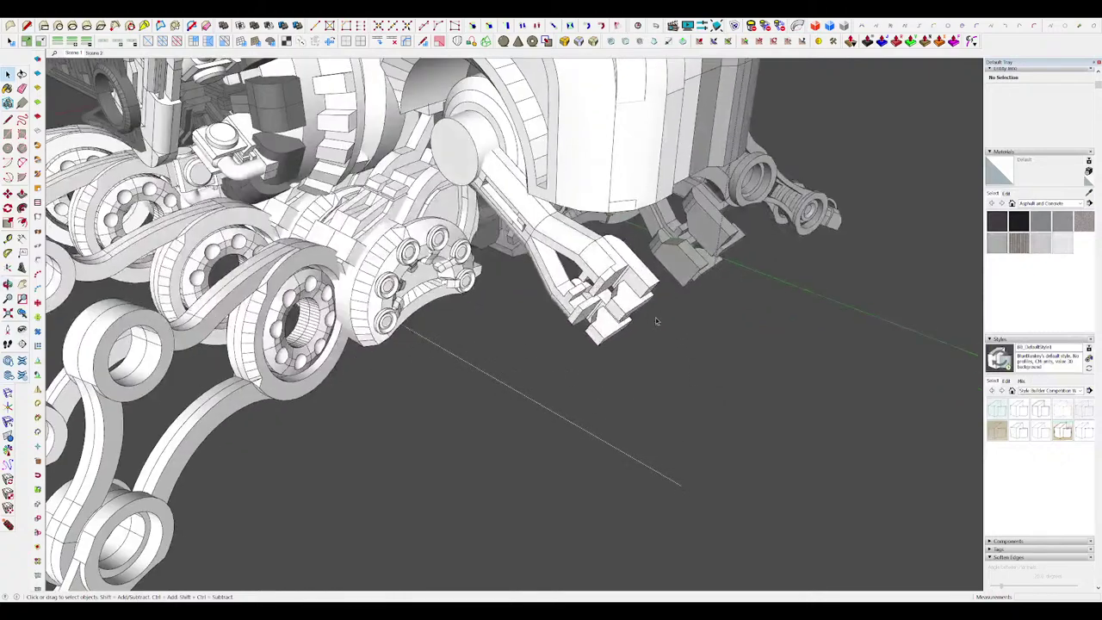
{"action": "scroll", "coordinate": [656, 321], "scroll_direction": "up", "scroll_amount": 3}
{"action": "double_click", "coordinate": [628, 297]}
{"action": "scroll", "coordinate": [628, 297], "scroll_direction": "up", "scroll_amount": 3}
{"action": "middle_click_drag", "start_coordinate": [628, 297], "coordinate": [575, 304]}
{"action": "left_click", "coordinate": [575, 304]}
{"action": "key", "text": "l"}
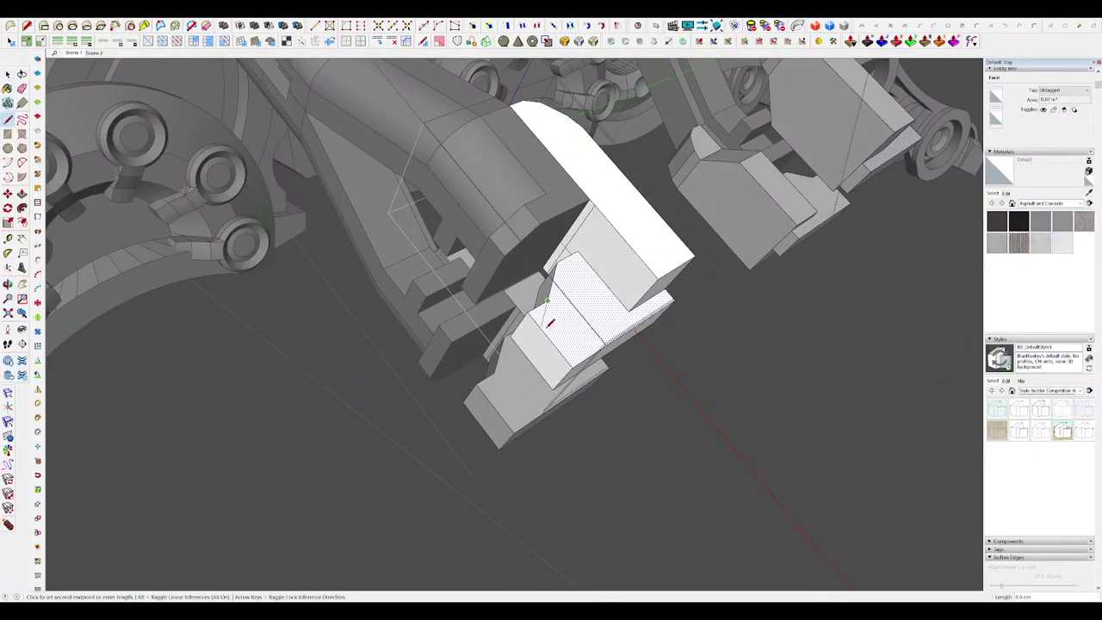
{"action": "mouse_move", "coordinate": [546, 337]}
{"action": "middle_mouse_down"}
{"action": "mouse_move", "coordinate": [564, 336]}
{"action": "mouse_move", "coordinate": [612, 288]}
{"action": "mouse_move", "coordinate": [598, 269]}
{"action": "middle_mouse_up"}
{"action": "left_click", "coordinate": [578, 335]}
{"action": "key", "text": "i"}
{"action": "scroll", "coordinate": [603, 331], "scroll_direction": "down", "scroll_amount": 4}
{"action": "scroll", "coordinate": [597, 267], "scroll_direction": "up", "scroll_amount": 2}
{"action": "key", "text": "r"}
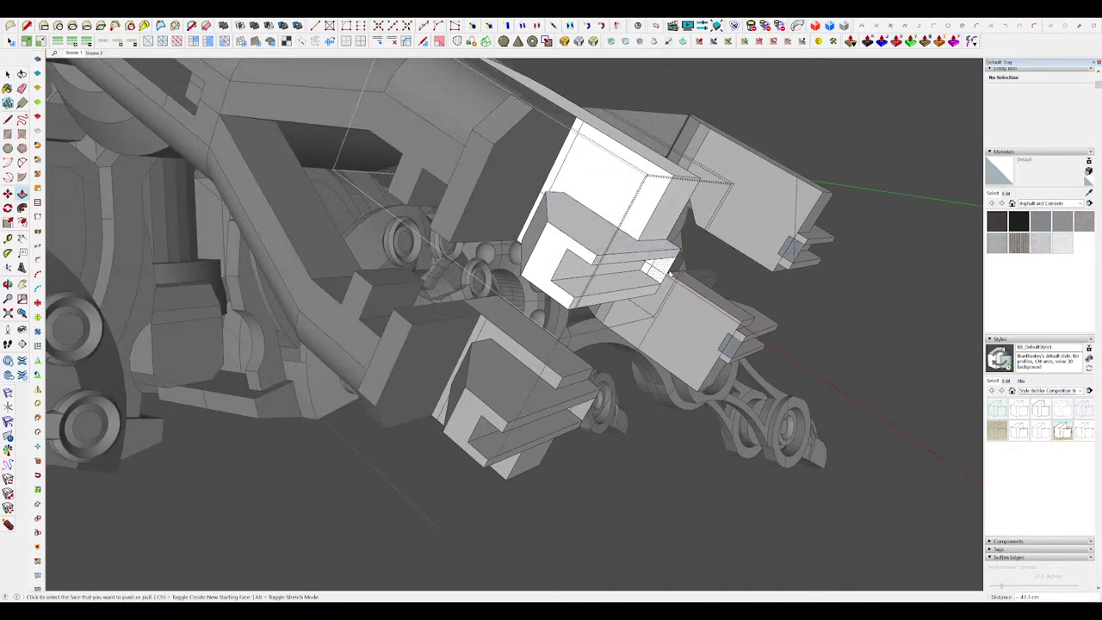
{"action": "scroll", "coordinate": [675, 268], "scroll_direction": "up", "scroll_amount": 6}
{"action": "key", "text": "e"}
{"action": "mouse_move", "coordinate": [659, 279]}
{"action": "middle_mouse_down"}
{"action": "mouse_move", "coordinate": [770, 283]}
{"action": "mouse_move", "coordinate": [789, 312]}
{"action": "mouse_move", "coordinate": [699, 301]}
{"action": "mouse_move", "coordinate": [696, 236]}
{"action": "mouse_move", "coordinate": [655, 240]}
{"action": "middle_mouse_up"}
{"action": "scroll", "coordinate": [695, 303], "scroll_direction": "up", "scroll_amount": 3}
{"action": "key", "text": "p"}
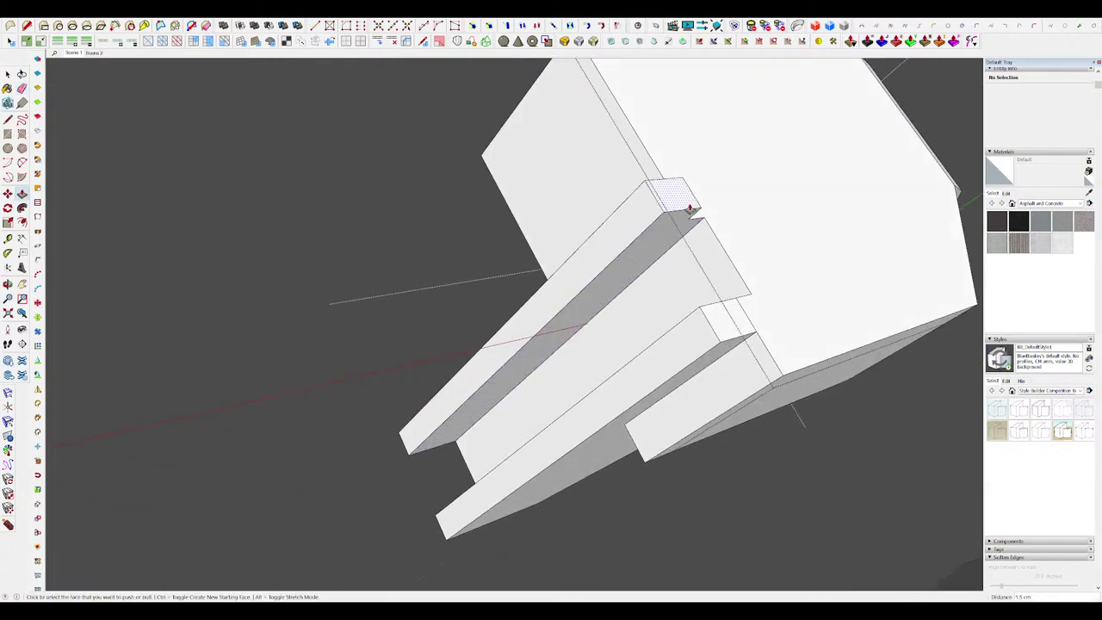
{"action": "key", "text": "ctrl+z"}
Step: Step out of the nested claw groups back to the full model
{"action": "scroll", "coordinate": [697, 278], "scroll_direction": "down", "scroll_amount": 8}
{"action": "mouse_move", "coordinate": [696, 278]}
{"action": "middle_mouse_down"}
{"action": "mouse_move", "coordinate": [674, 305]}
{"action": "mouse_move", "coordinate": [843, 330]}
{"action": "mouse_move", "coordinate": [651, 263]}
{"action": "mouse_move", "coordinate": [646, 302]}
{"action": "mouse_move", "coordinate": [645, 284]}
{"action": "middle_mouse_up"}
{"action": "scroll", "coordinate": [689, 280], "scroll_direction": "down", "scroll_amount": 4}
{"action": "scroll", "coordinate": [645, 284], "scroll_direction": "up", "scroll_amount": 2}
{"action": "key", "text": "space"}
{"action": "scroll", "coordinate": [701, 260], "scroll_direction": "up", "scroll_amount": 1}
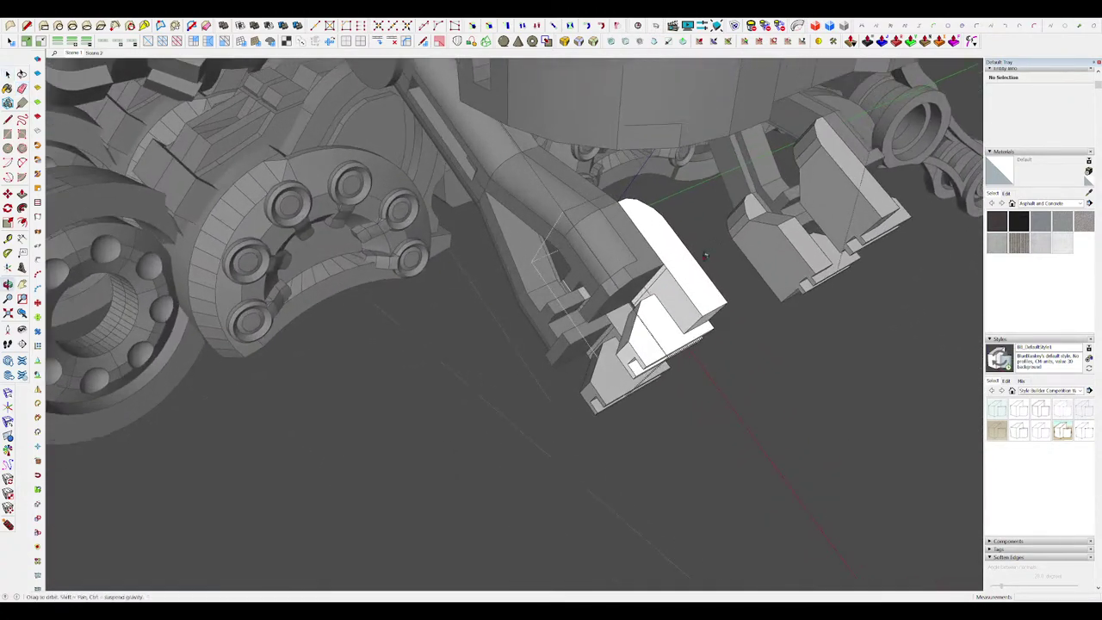
{"action": "middle_click_drag", "start_coordinate": [706, 253], "coordinate": [719, 209]}
{"action": "scroll", "coordinate": [718, 208], "scroll_direction": "up", "scroll_amount": 3}
{"action": "scroll", "coordinate": [568, 361], "scroll_direction": "down", "scroll_amount": 5}
{"action": "middle_click_drag", "start_coordinate": [602, 352], "coordinate": [776, 366]}
{"action": "left_click", "coordinate": [762, 350]}
{"action": "scroll", "coordinate": [769, 349], "scroll_direction": "down", "scroll_amount": 3}
{"action": "left_click", "coordinate": [771, 350]}
{"action": "scroll", "coordinate": [771, 350], "scroll_direction": "down", "scroll_amount": 3}
{"action": "left_click", "coordinate": [771, 350]}
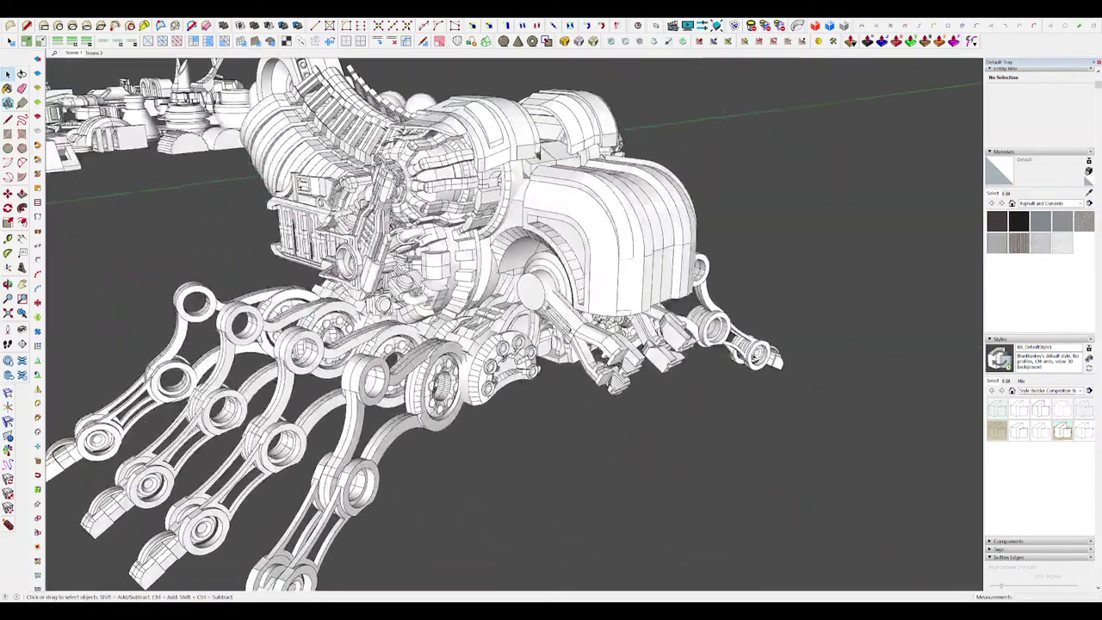
{"action": "scroll", "coordinate": [631, 372], "scroll_direction": "up", "scroll_amount": 5}
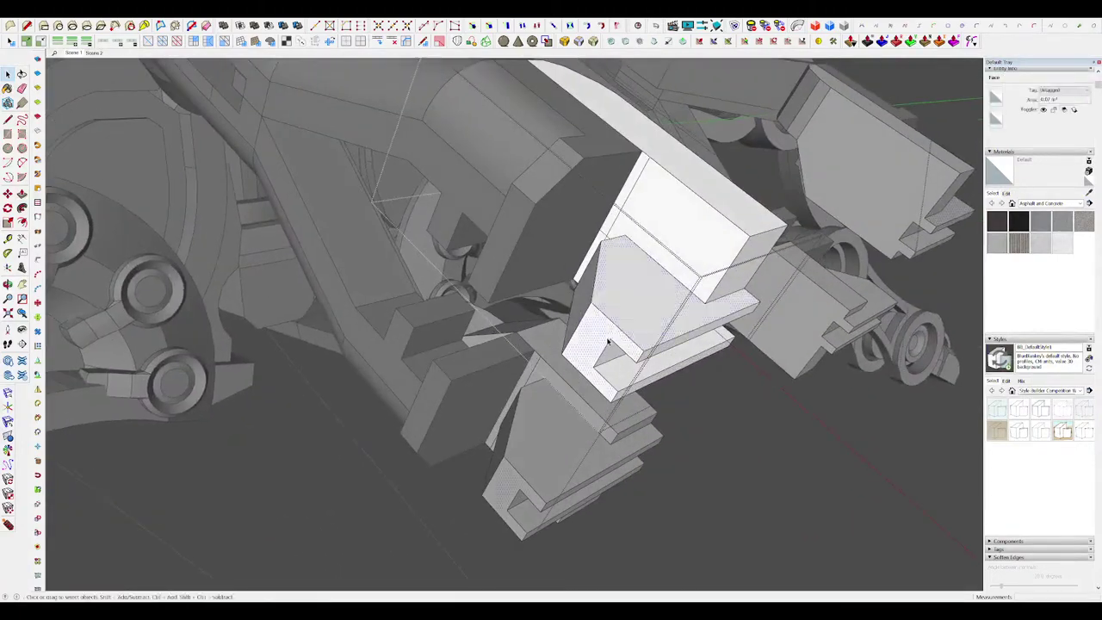
Step: Move the bracket face slightly to reshape the claw block
{"action": "key", "text": "m"}
{"action": "left_click", "coordinate": [616, 324]}
{"action": "left_click", "coordinate": [630, 318]}
{"action": "key", "text": "space"}
{"action": "scroll", "coordinate": [630, 318], "scroll_direction": "down", "scroll_amount": 5}
{"action": "scroll", "coordinate": [684, 327], "scroll_direction": "up", "scroll_amount": 5}
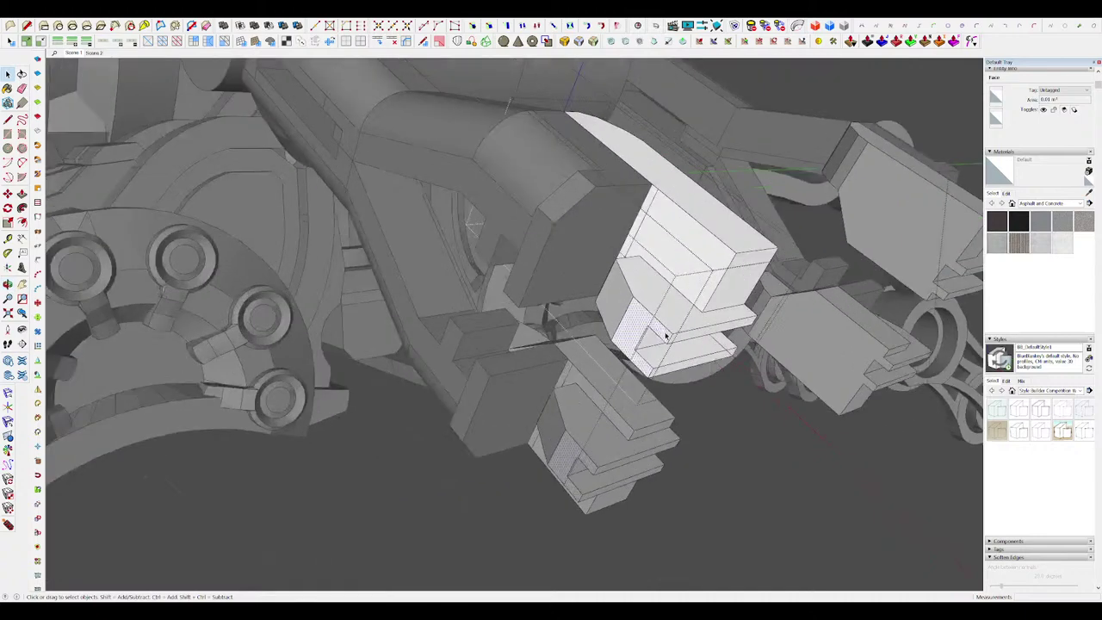
{"action": "middle_click_drag", "start_coordinate": [666, 335], "coordinate": [686, 328]}
Step: Push the bracket face in by 2.2 cm
{"action": "key", "text": "l"}
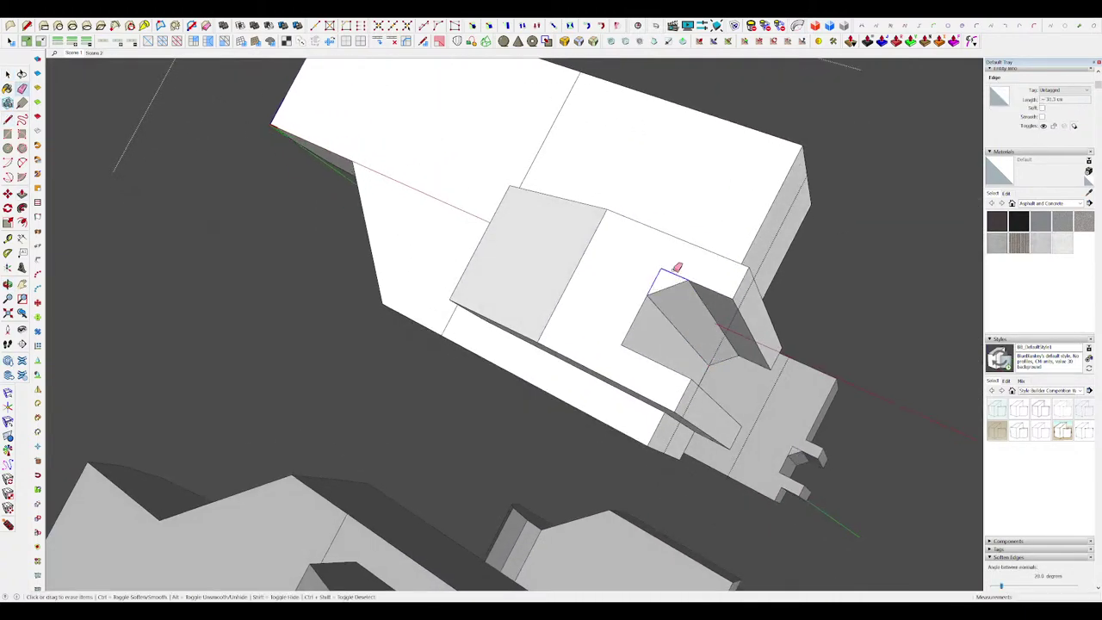
{"action": "key", "text": "space"}
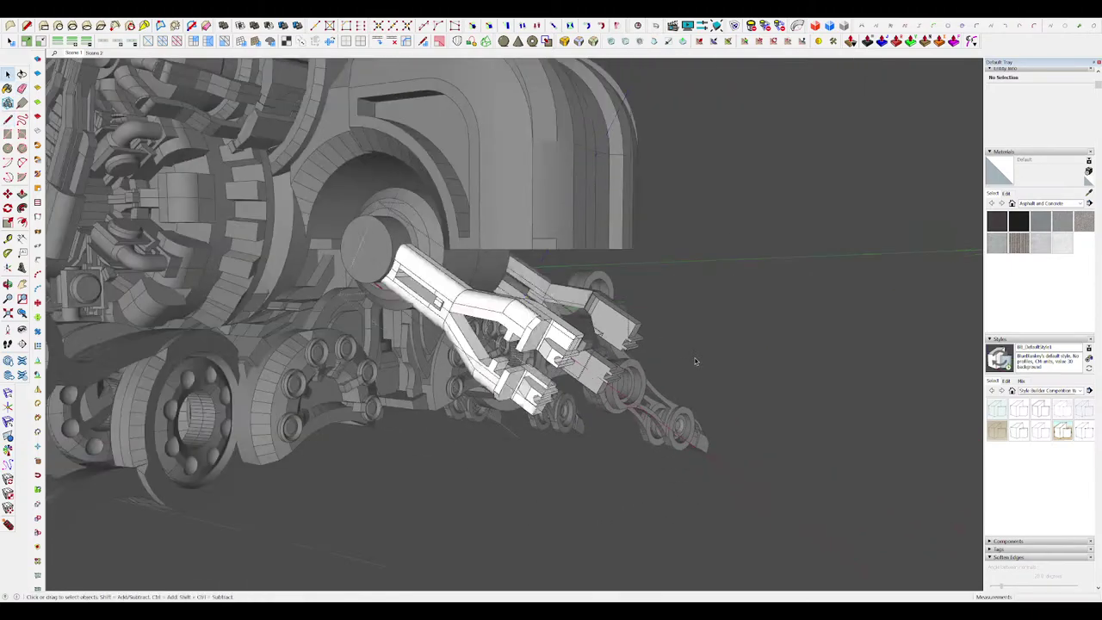
{"action": "key", "text": "space"}
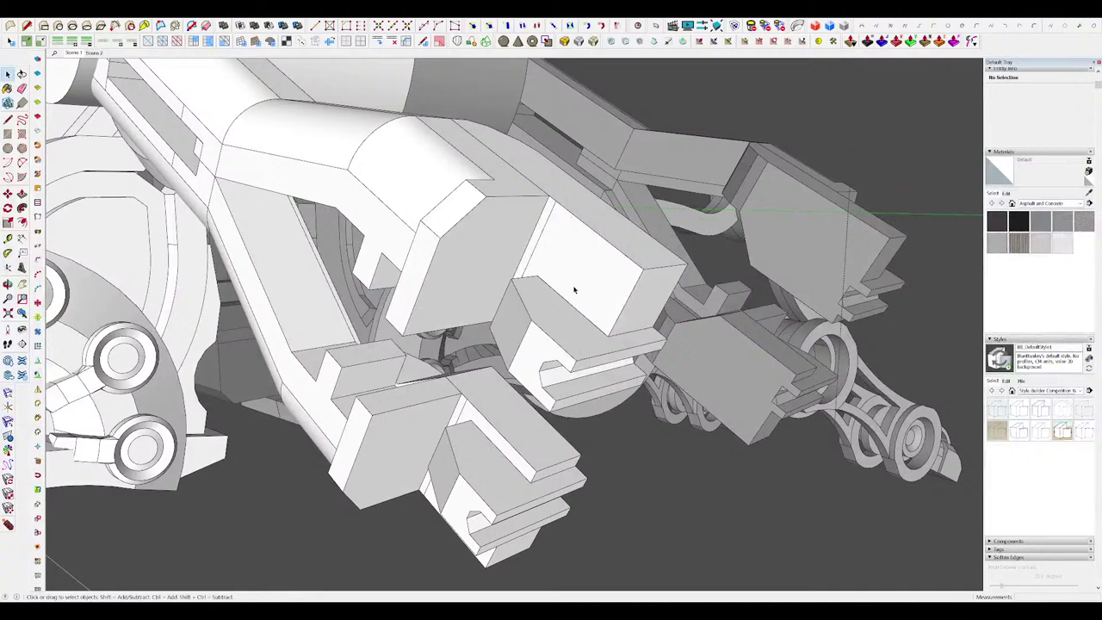
{"action": "left_click", "coordinate": [573, 288]}
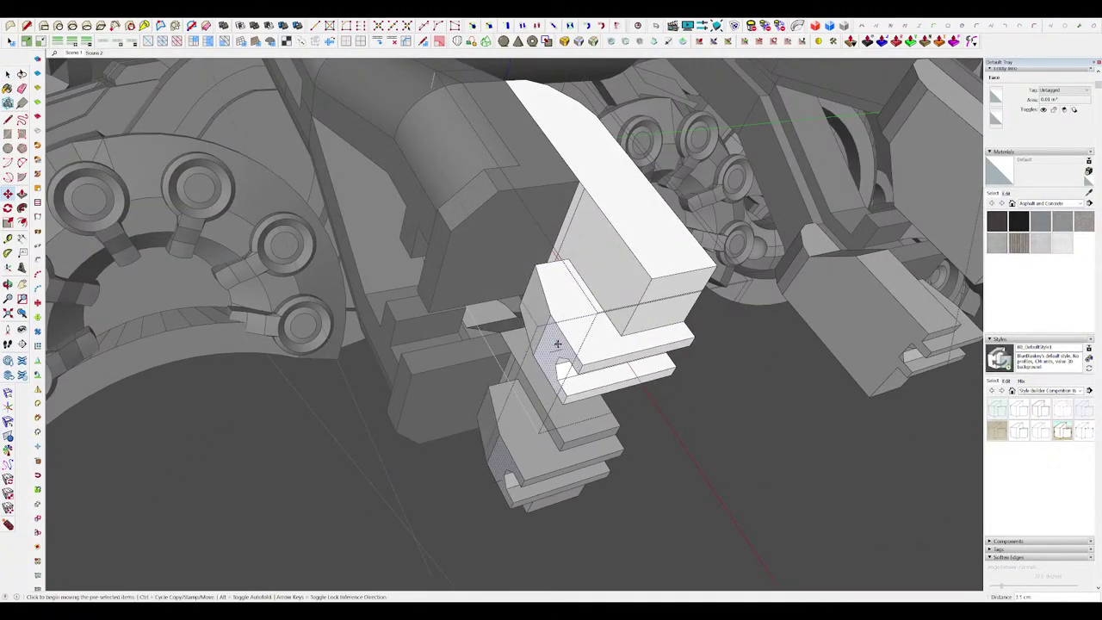
{"action": "key", "text": "e"}
{"action": "middle_click_drag", "start_coordinate": [557, 345], "coordinate": [558, 302]}
{"action": "scroll", "coordinate": [558, 302], "scroll_direction": "up", "scroll_amount": 3}
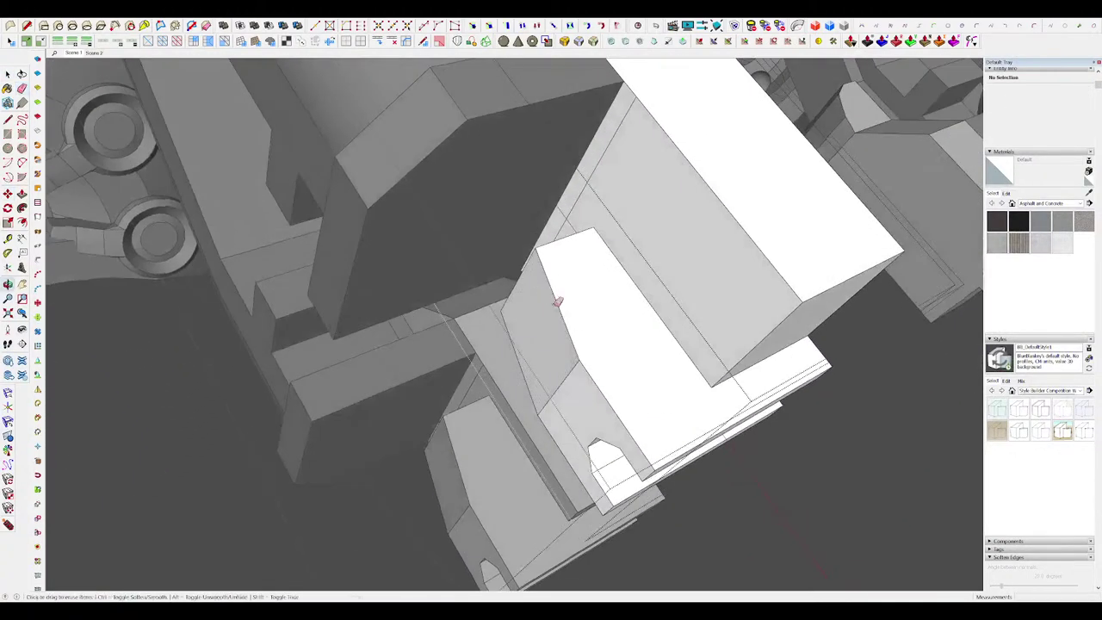
{"action": "middle_click_drag", "start_coordinate": [532, 265], "coordinate": [519, 264]}
{"action": "key", "text": "p"}
{"action": "left_click", "coordinate": [537, 263]}
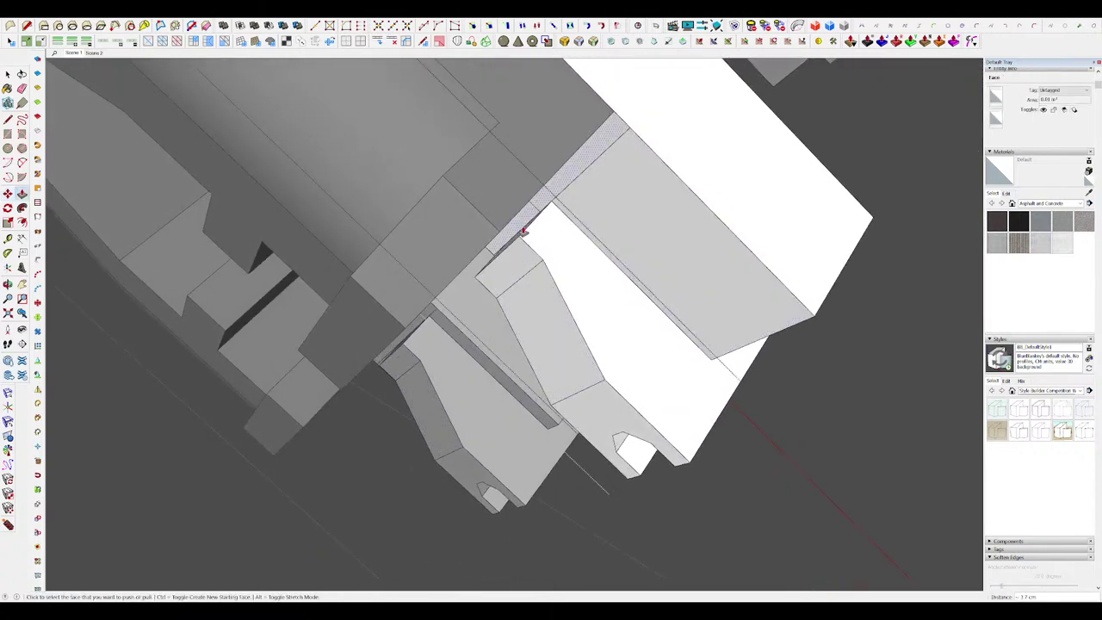
{"action": "left_click", "coordinate": [543, 192]}
{"action": "mouse_move", "coordinate": [543, 192]}
{"action": "middle_mouse_down"}
{"action": "mouse_move", "coordinate": [570, 229]}
{"action": "mouse_move", "coordinate": [483, 153]}
{"action": "mouse_move", "coordinate": [512, 205]}
{"action": "mouse_move", "coordinate": [473, 138]}
{"action": "mouse_move", "coordinate": [492, 153]}
{"action": "mouse_move", "coordinate": [453, 136]}
{"action": "middle_mouse_up"}
{"action": "scroll", "coordinate": [570, 229], "scroll_direction": "down", "scroll_amount": 5}
{"action": "scroll", "coordinate": [483, 153], "scroll_direction": "up", "scroll_amount": 4}
Step: Move the bracket edge to form the sloped wedge
{"action": "key", "text": "e"}
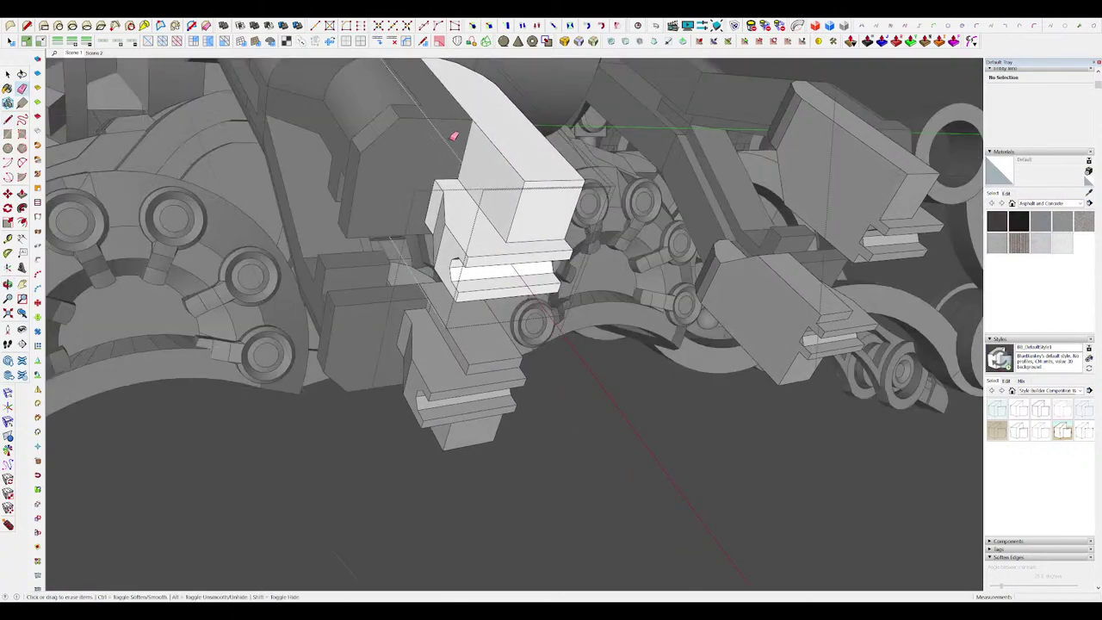
{"action": "scroll", "coordinate": [462, 160], "scroll_direction": "up", "scroll_amount": 3}
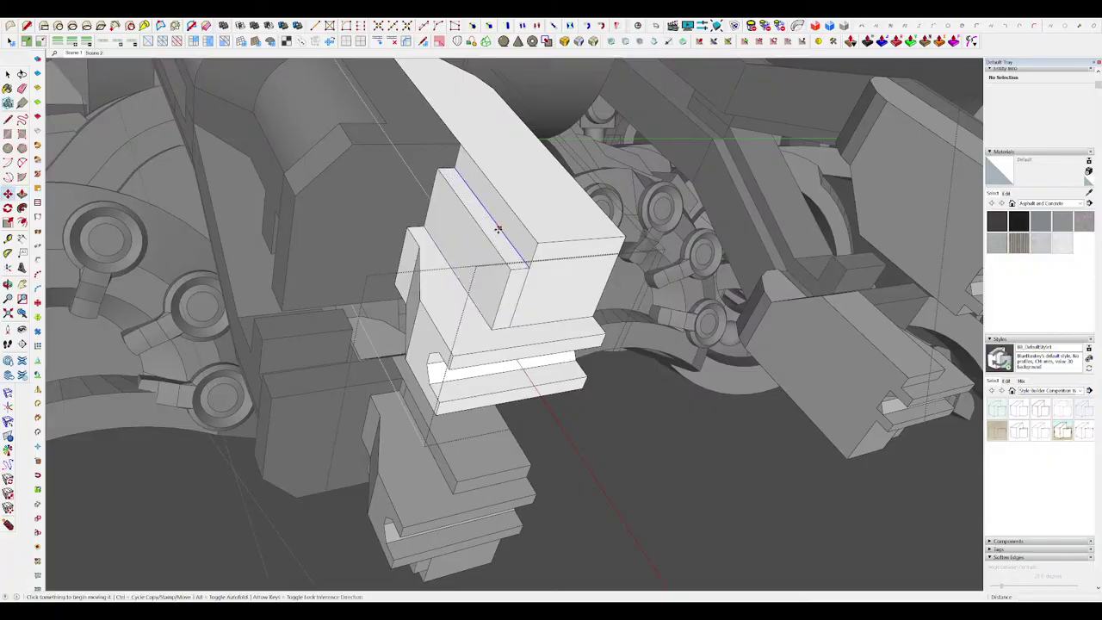
{"action": "left_click", "coordinate": [505, 202]}
{"action": "key", "text": "space"}
{"action": "scroll", "coordinate": [562, 225], "scroll_direction": "down", "scroll_amount": 5}
{"action": "middle_click_drag", "start_coordinate": [563, 227], "coordinate": [740, 336]}
Step: Leave group editing and return to the whole model
{"action": "left_click", "coordinate": [740, 336]}
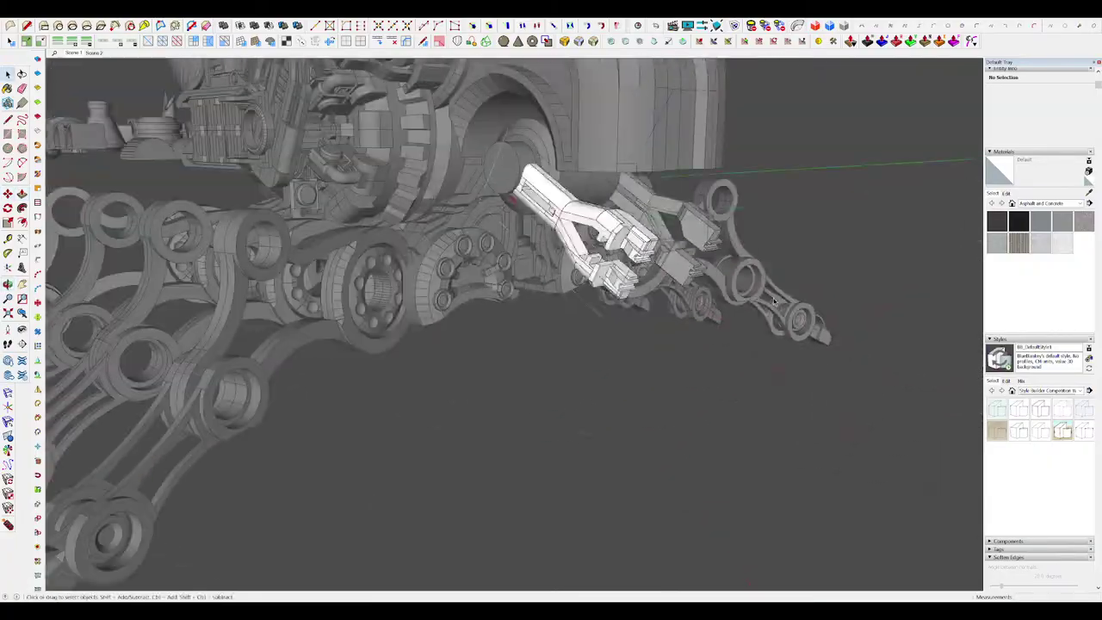
{"action": "left_click", "coordinate": [745, 348]}
{"action": "scroll", "coordinate": [746, 348], "scroll_direction": "down", "scroll_amount": 2}
{"action": "left_click", "coordinate": [800, 422]}
{"action": "middle_click_drag", "start_coordinate": [800, 422], "coordinate": [714, 344]}
{"action": "scroll", "coordinate": [714, 344], "scroll_direction": "up", "scroll_amount": 6}
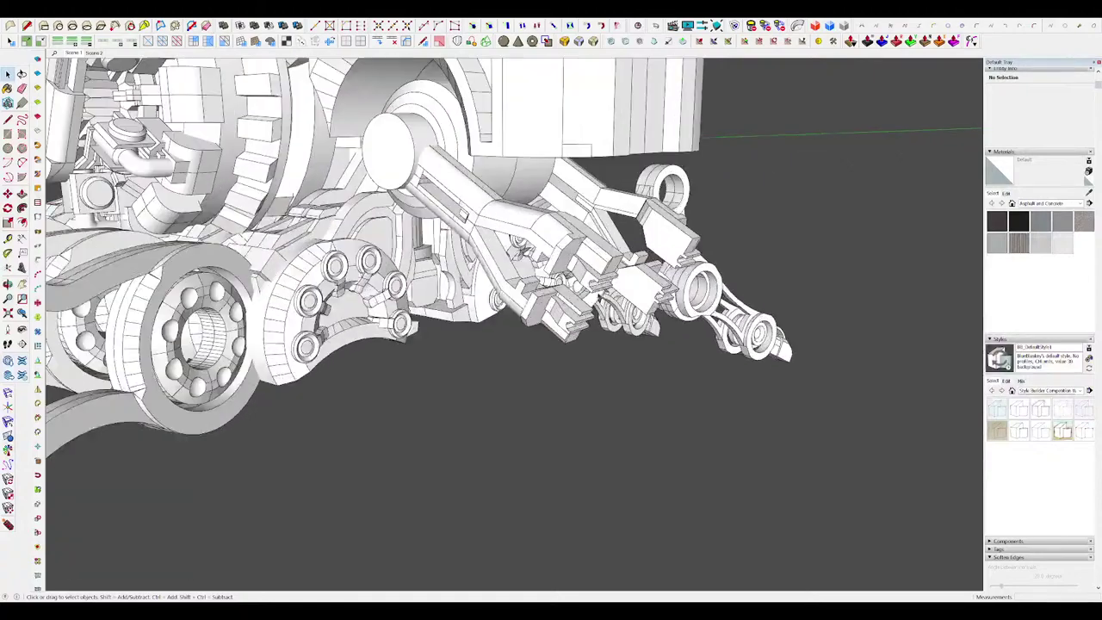
Step: Reopen the claw component's part and move an edge with the rest of the model hidden
{"action": "left_click", "coordinate": [604, 285]}
{"action": "scroll", "coordinate": [603, 280], "scroll_direction": "up", "scroll_amount": 3}
{"action": "middle_click_drag", "start_coordinate": [633, 262], "coordinate": [533, 282]}
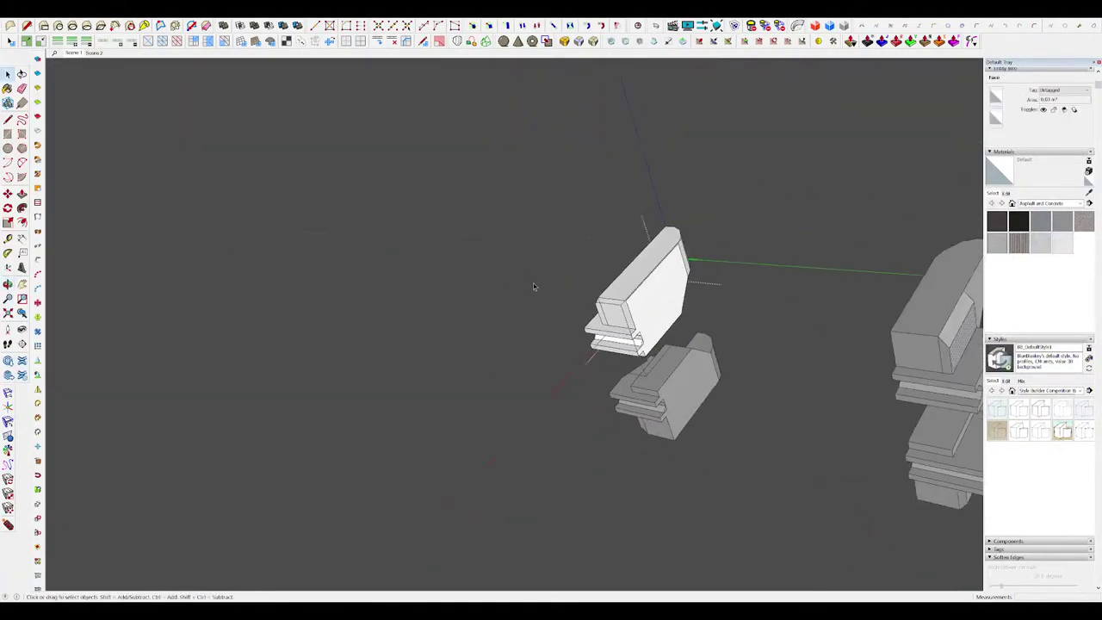
{"action": "scroll", "coordinate": [660, 292], "scroll_direction": "up", "scroll_amount": 4}
{"action": "left_click", "coordinate": [675, 307]}
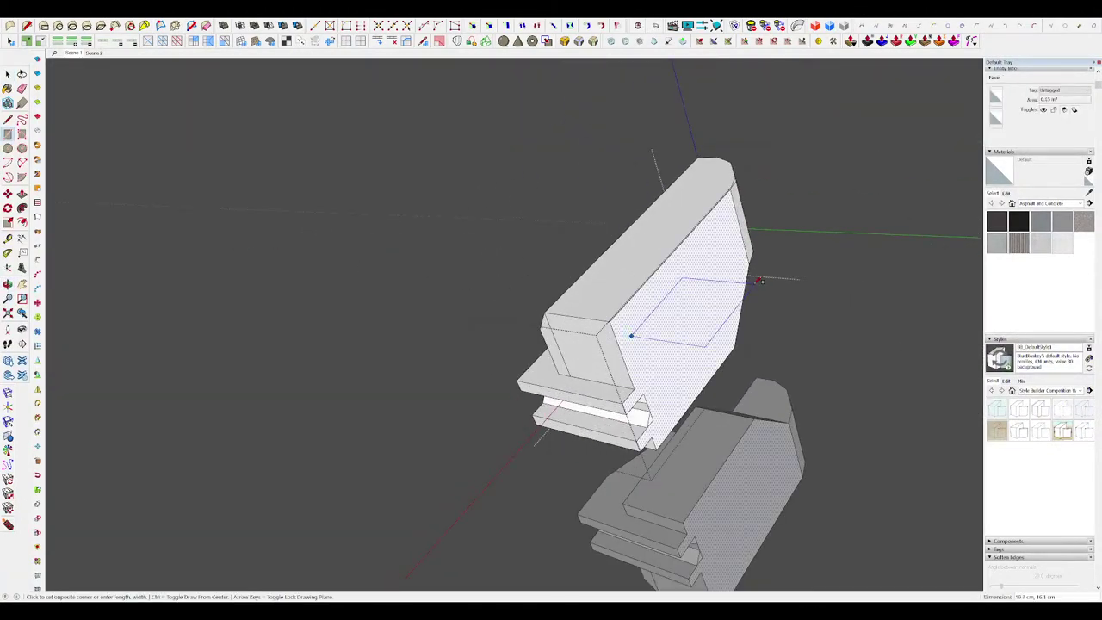
{"action": "middle_click_drag", "start_coordinate": [734, 281], "coordinate": [589, 283]}
{"action": "key", "text": "m"}
{"action": "left_click", "coordinate": [601, 200]}
{"action": "key", "text": "h"}
{"action": "key", "text": "space"}
{"action": "left_click", "coordinate": [590, 284]}
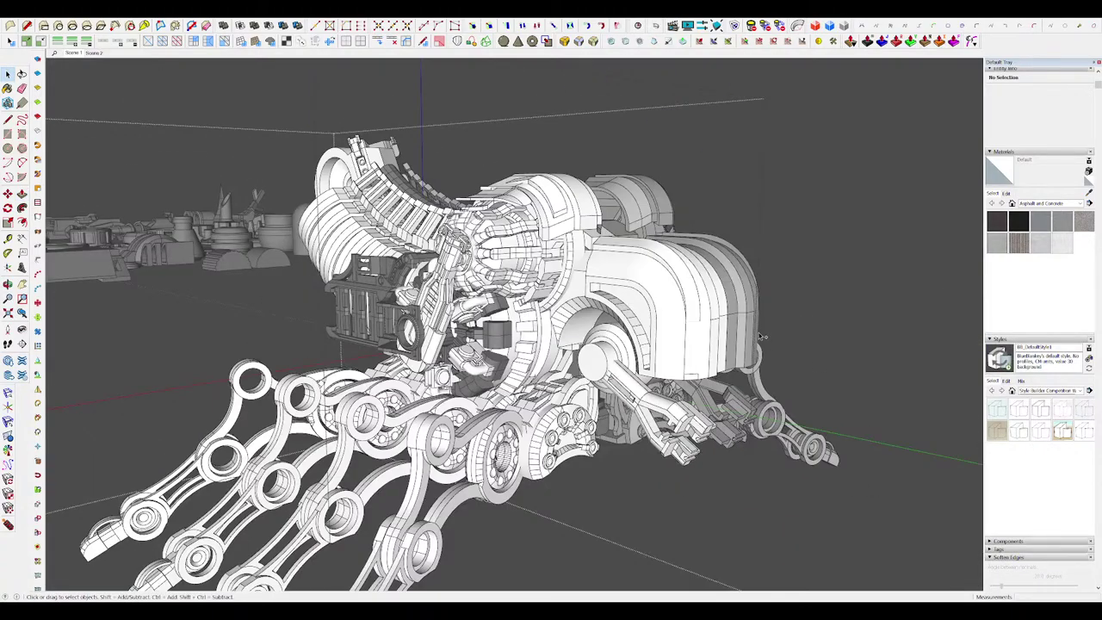
Step: Group the new bar's geometry and move it between the front claws
{"action": "left_click", "coordinate": [783, 335]}
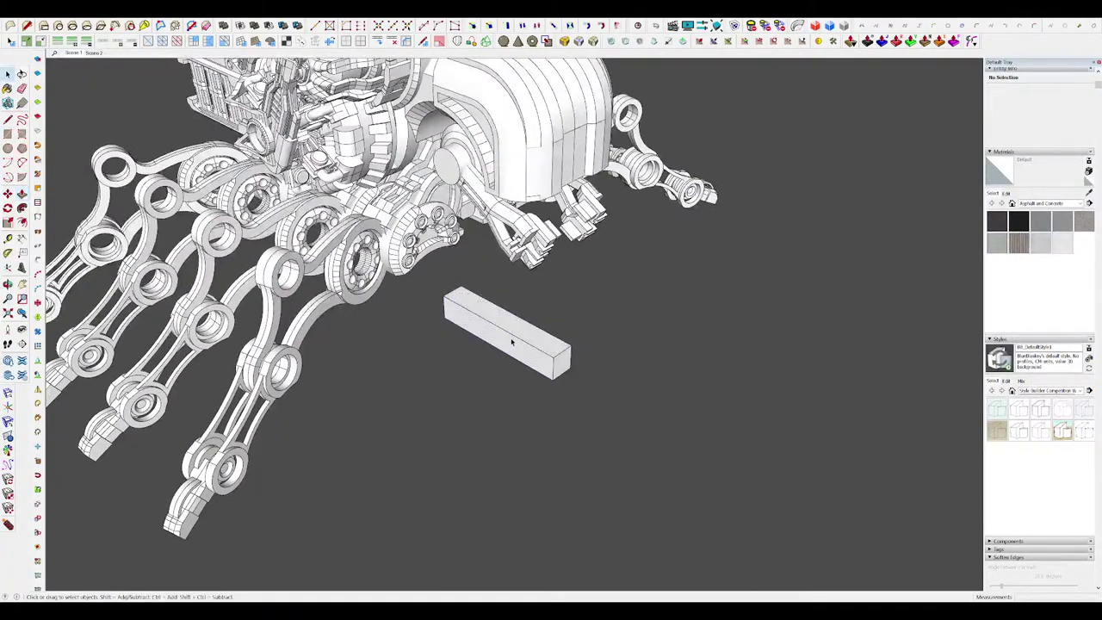
{"action": "key", "text": "ctrl+g"}
{"action": "middle_click_drag", "start_coordinate": [559, 394], "coordinate": [495, 415]}
{"action": "key", "text": "m"}
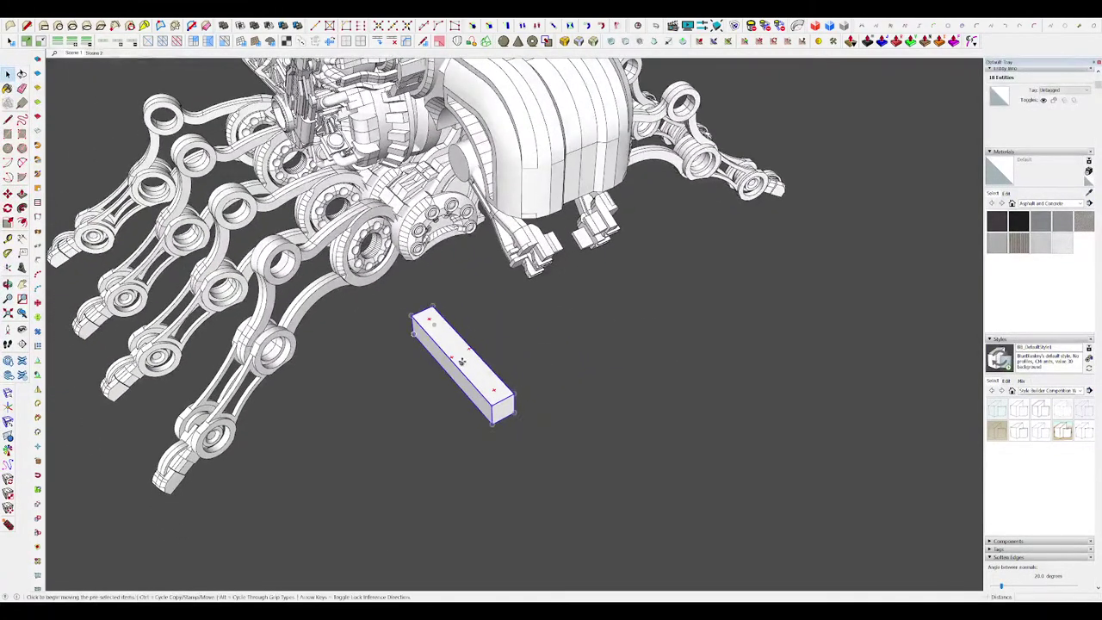
{"action": "left_click", "coordinate": [459, 342]}
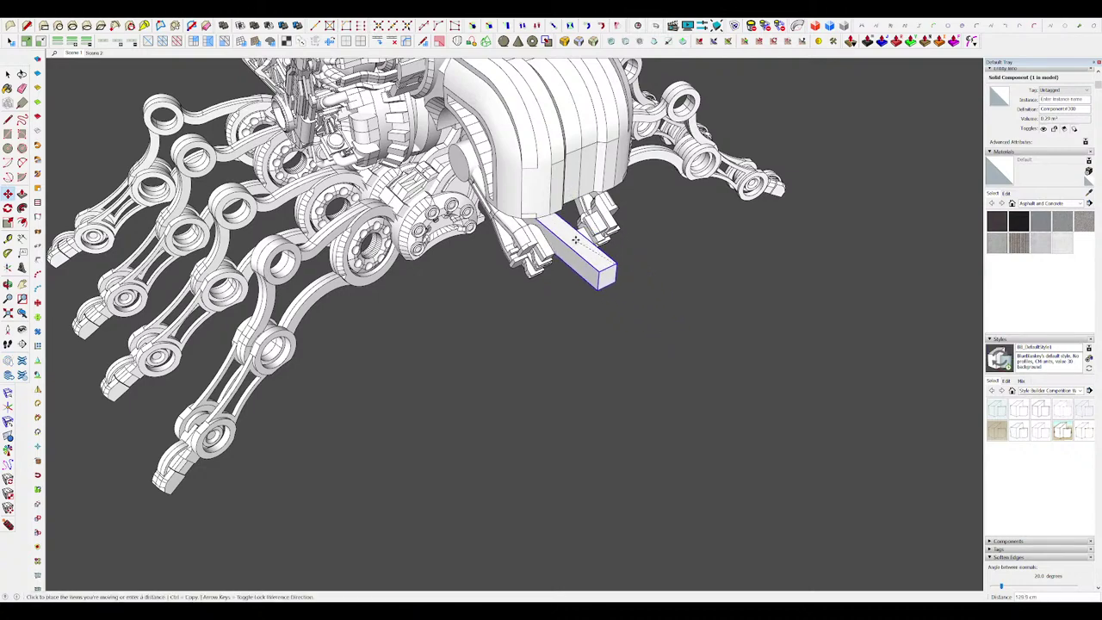
{"action": "scroll", "coordinate": [579, 230], "scroll_direction": "up", "scroll_amount": 5}
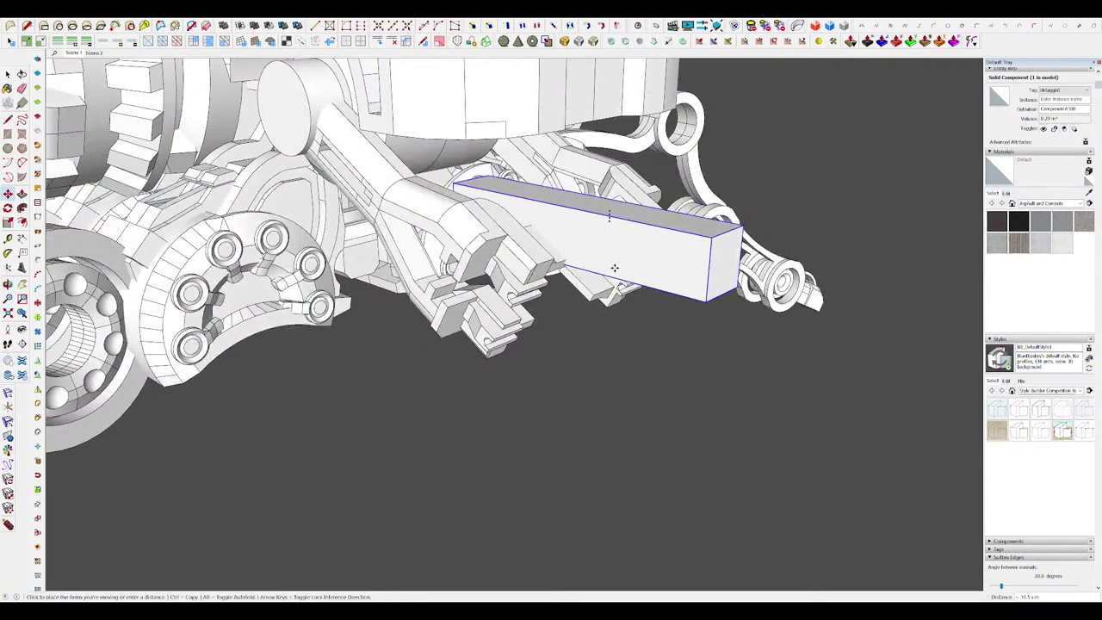
{"action": "left_click", "coordinate": [616, 288]}
{"action": "key", "text": "space"}
{"action": "scroll", "coordinate": [616, 287], "scroll_direction": "down", "scroll_amount": 4}
{"action": "middle_click_drag", "start_coordinate": [617, 287], "coordinate": [603, 245]}
Step: Open the bar's group and nested component with the rest of the model hidden
{"action": "key", "text": "ctrl+x"}
{"action": "double_click", "coordinate": [585, 225]}
{"action": "scroll", "coordinate": [726, 301], "scroll_direction": "down", "scroll_amount": 5}
{"action": "left_click", "coordinate": [726, 300]}
{"action": "middle_click_drag", "start_coordinate": [637, 280], "coordinate": [585, 325]}
{"action": "double_click", "coordinate": [617, 271]}
{"action": "scroll", "coordinate": [617, 271], "scroll_direction": "up", "scroll_amount": 5}
{"action": "double_click", "coordinate": [627, 272]}
{"action": "key", "text": "p"}
{"action": "double_click", "coordinate": [584, 324]}
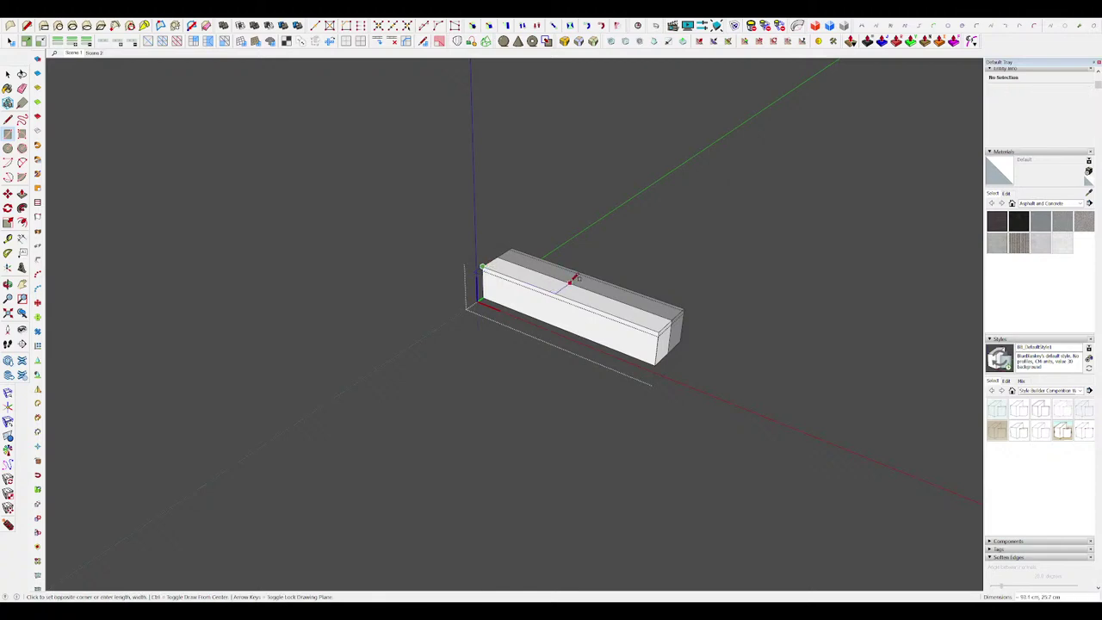
Step: Push the upper block's front face back to shorten it
{"action": "scroll", "coordinate": [517, 262], "scroll_direction": "up", "scroll_amount": 1}
{"action": "key", "text": "l"}
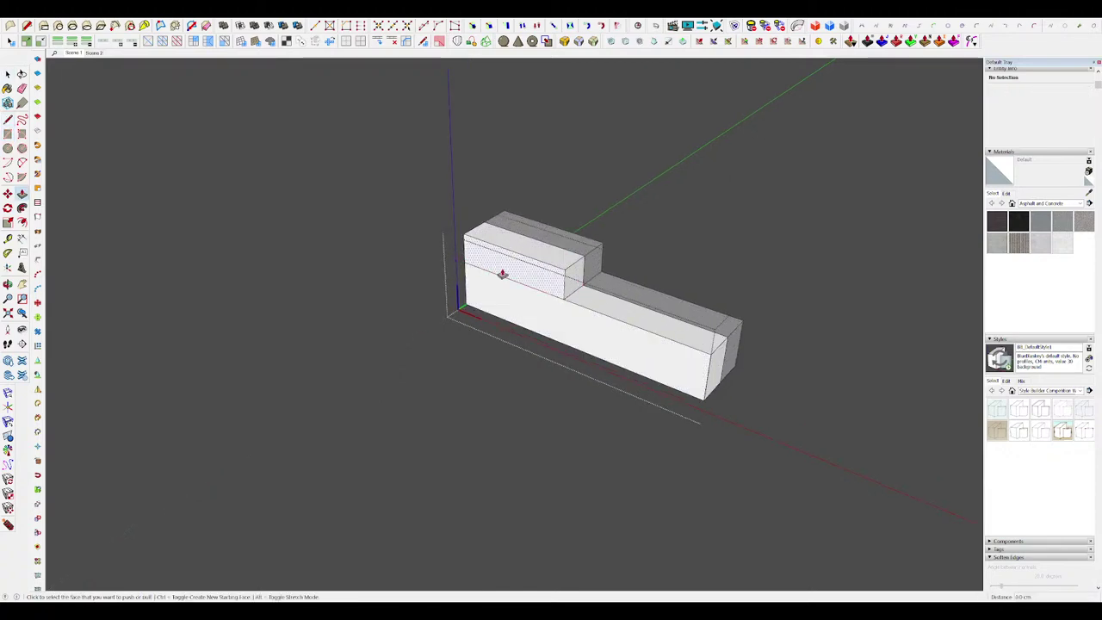
{"action": "left_click_drag", "start_coordinate": [502, 274], "coordinate": [509, 269]}
{"action": "middle_click_drag", "start_coordinate": [502, 273], "coordinate": [450, 279]}
{"action": "key", "text": "alt+h"}
{"action": "scroll", "coordinate": [534, 302], "scroll_direction": "up", "scroll_amount": 4}
{"action": "mouse_move", "coordinate": [534, 302]}
{"action": "middle_mouse_down"}
{"action": "mouse_move", "coordinate": [472, 303]}
{"action": "mouse_move", "coordinate": [526, 315]}
{"action": "mouse_move", "coordinate": [517, 306]}
{"action": "middle_mouse_up"}
{"action": "key", "text": "alt+h"}
Step: Draw a rectangle on the bar's lower front end
{"action": "left_click", "coordinate": [499, 314]}
{"action": "key", "text": "r"}
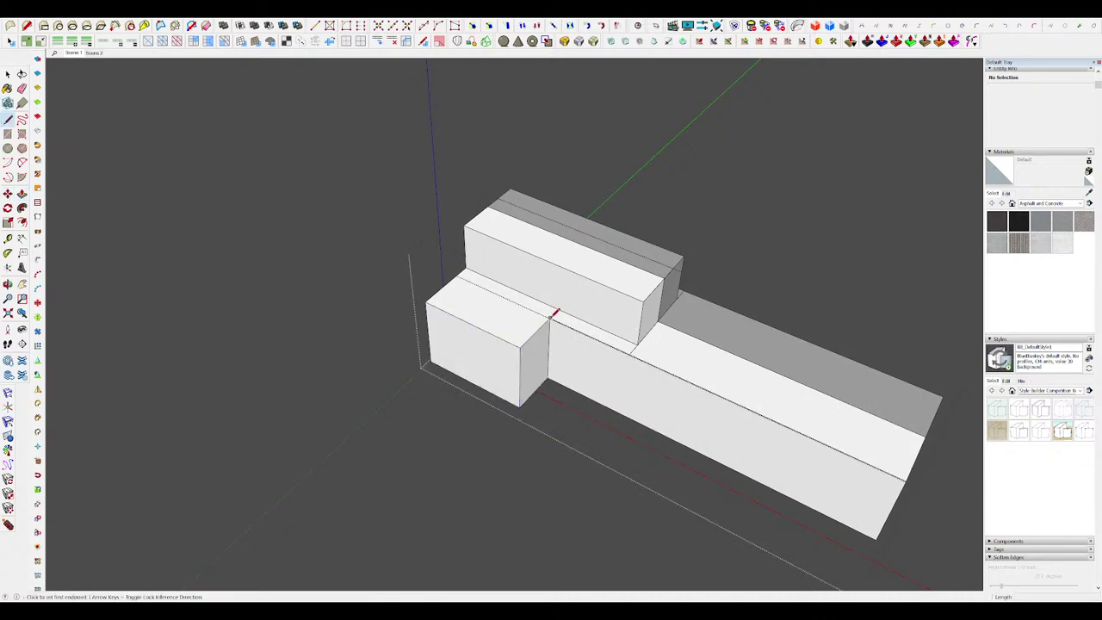
{"action": "scroll", "coordinate": [558, 397], "scroll_direction": "down", "scroll_amount": 4}
{"action": "key", "text": "alt+h"}
{"action": "middle_click_drag", "start_coordinate": [558, 397], "coordinate": [531, 318]}
{"action": "key", "text": "alt+h"}
{"action": "scroll", "coordinate": [492, 350], "scroll_direction": "up", "scroll_amount": 4}
{"action": "key", "text": "r"}
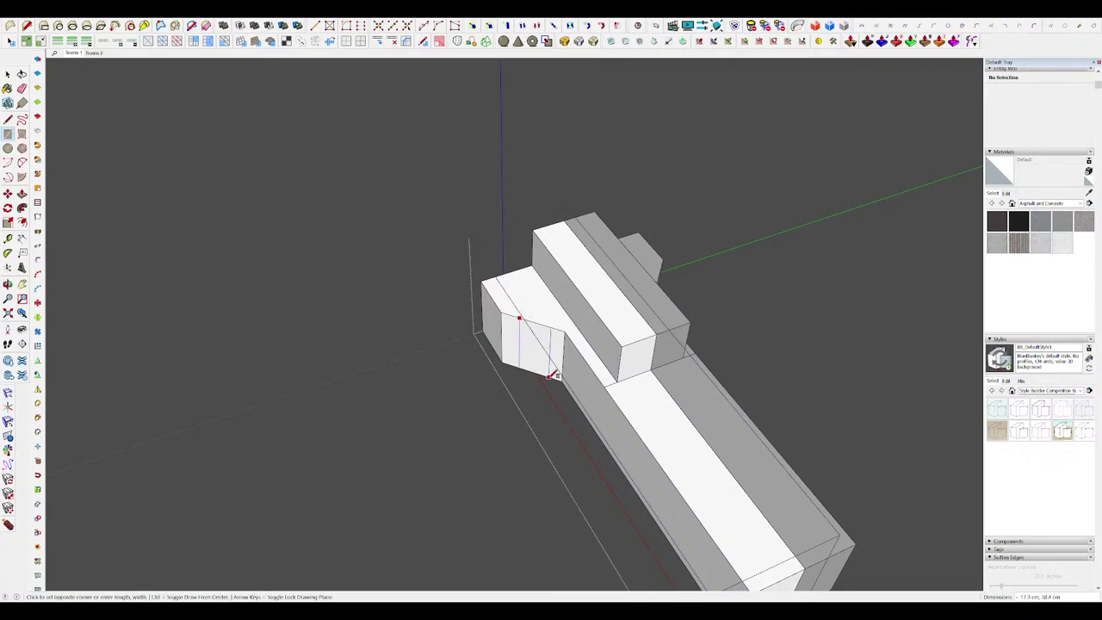
{"action": "left_click", "coordinate": [553, 374]}
{"action": "scroll", "coordinate": [541, 337], "scroll_direction": "up", "scroll_amount": 3}
Step: Move the front geometry to angle the bar's end section
{"action": "key", "text": "m"}
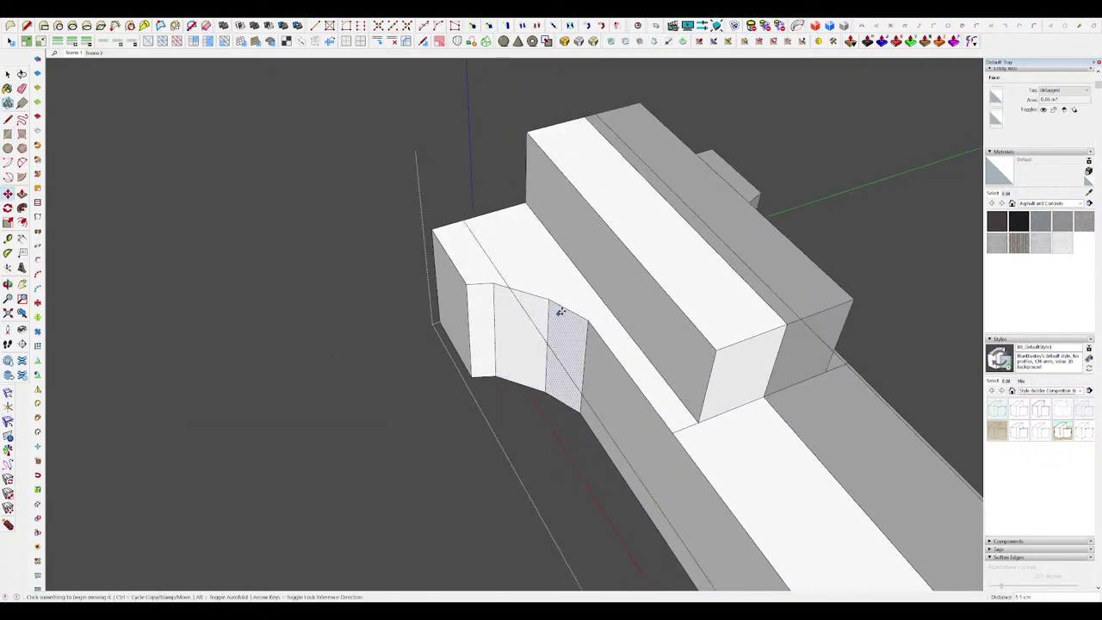
{"action": "scroll", "coordinate": [560, 312], "scroll_direction": "down", "scroll_amount": 4}
{"action": "mouse_move", "coordinate": [561, 312]}
{"action": "middle_mouse_down"}
{"action": "mouse_move", "coordinate": [561, 301]}
{"action": "mouse_move", "coordinate": [684, 263]}
{"action": "mouse_move", "coordinate": [615, 320]}
{"action": "mouse_move", "coordinate": [568, 321]}
{"action": "middle_mouse_up"}
{"action": "key", "text": "h"}
{"action": "scroll", "coordinate": [594, 336], "scroll_direction": "up", "scroll_amount": 4}
{"action": "key", "text": "space"}
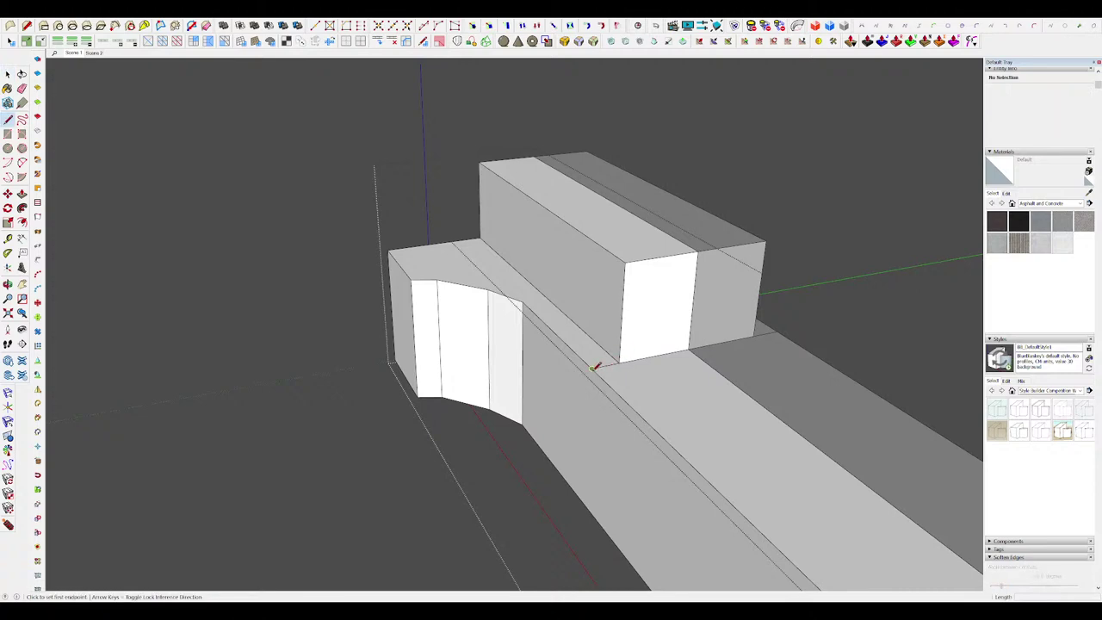
Step: Extrude the small angled face to lengthen the bar
{"action": "key", "text": "p"}
{"action": "left_click", "coordinate": [614, 337]}
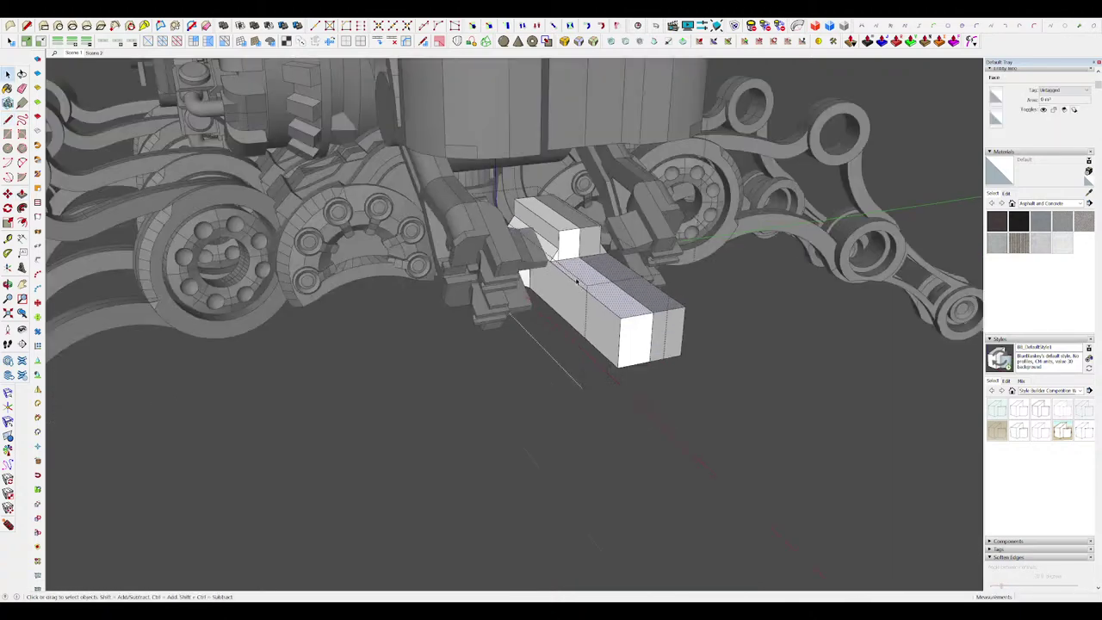
{"action": "scroll", "coordinate": [580, 320], "scroll_direction": "up", "scroll_amount": 5}
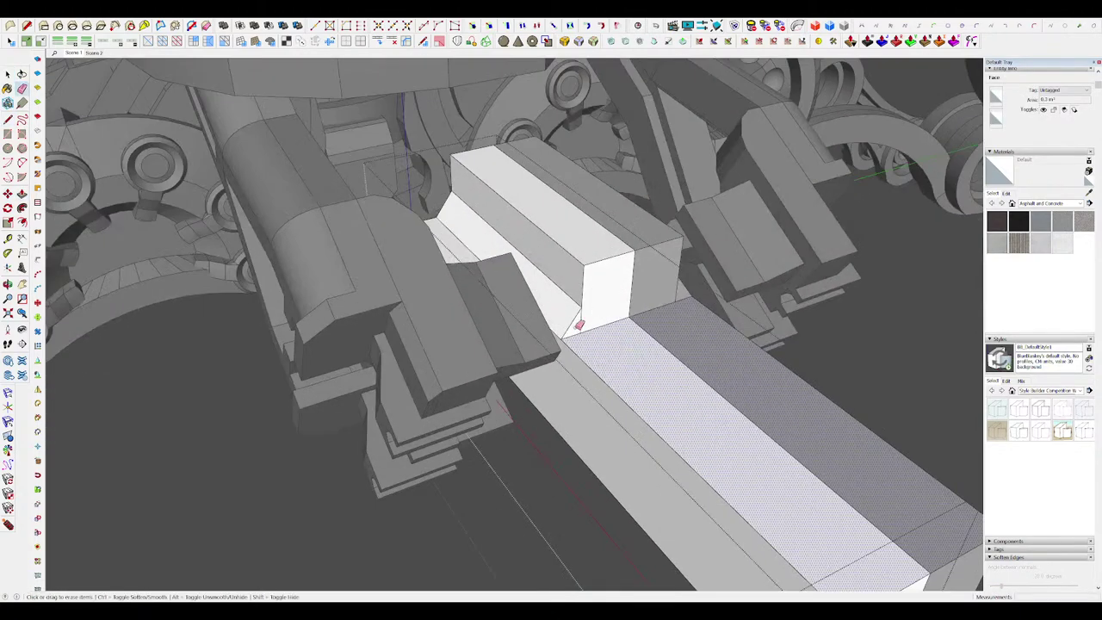
{"action": "left_click", "coordinate": [651, 325]}
{"action": "scroll", "coordinate": [651, 324], "scroll_direction": "down", "scroll_amount": 5}
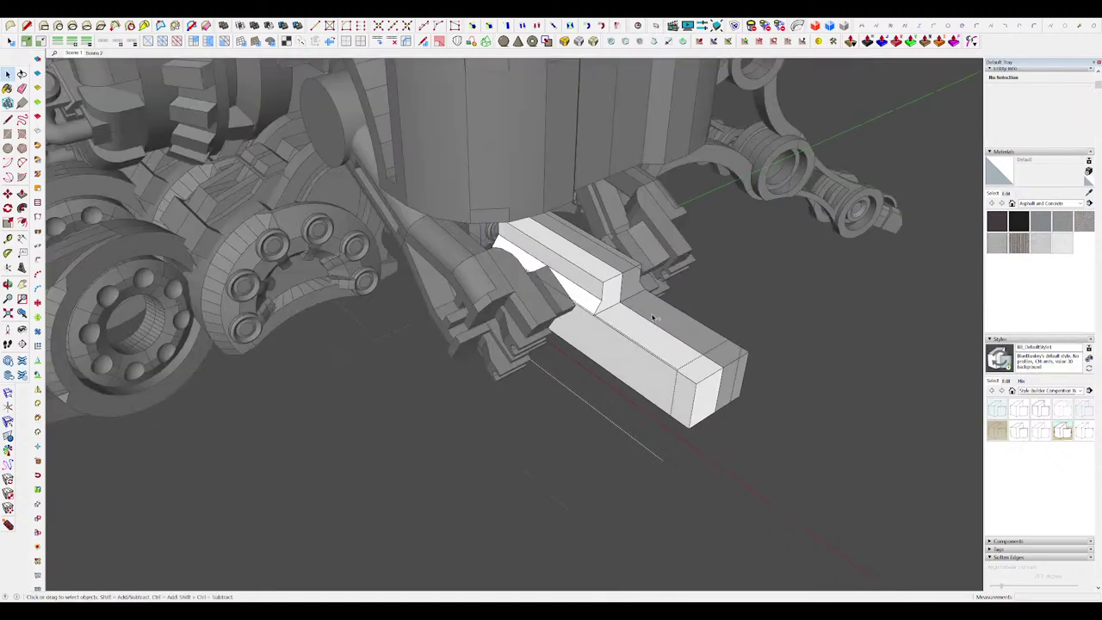
Step: Set the moved edge in place and close the group editing
{"action": "middle_click_drag", "start_coordinate": [652, 314], "coordinate": [592, 306]}
{"action": "scroll", "coordinate": [594, 305], "scroll_direction": "up", "scroll_amount": 3}
{"action": "scroll", "coordinate": [590, 309], "scroll_direction": "down", "scroll_amount": 3}
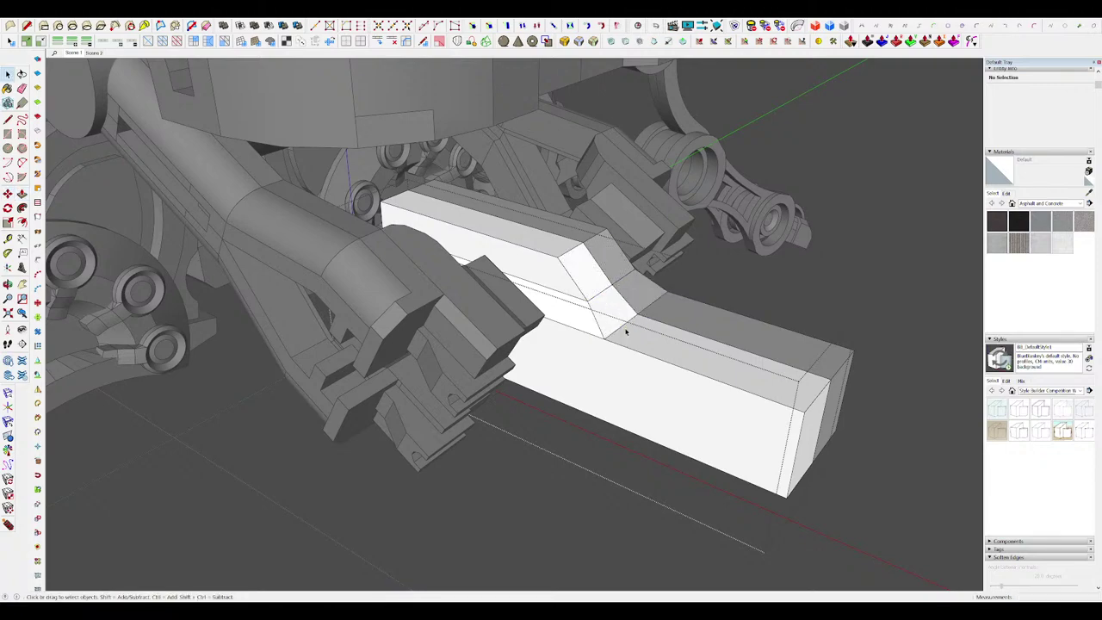
{"action": "left_click", "coordinate": [626, 334]}
{"action": "key", "text": "space"}
{"action": "scroll", "coordinate": [594, 298], "scroll_direction": "down", "scroll_amount": 6}
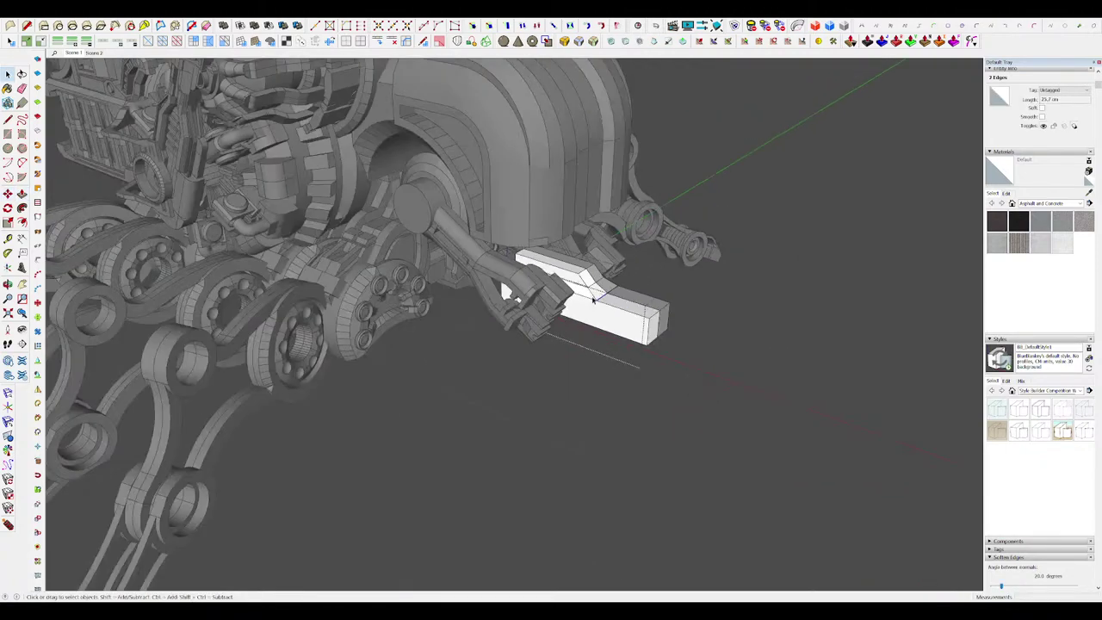
{"action": "left_click", "coordinate": [697, 319]}
{"action": "middle_click_drag", "start_coordinate": [697, 319], "coordinate": [720, 320]}
{"action": "scroll", "coordinate": [717, 321], "scroll_direction": "down", "scroll_amount": 4}
{"action": "scroll", "coordinate": [592, 317], "scroll_direction": "up", "scroll_amount": 3}
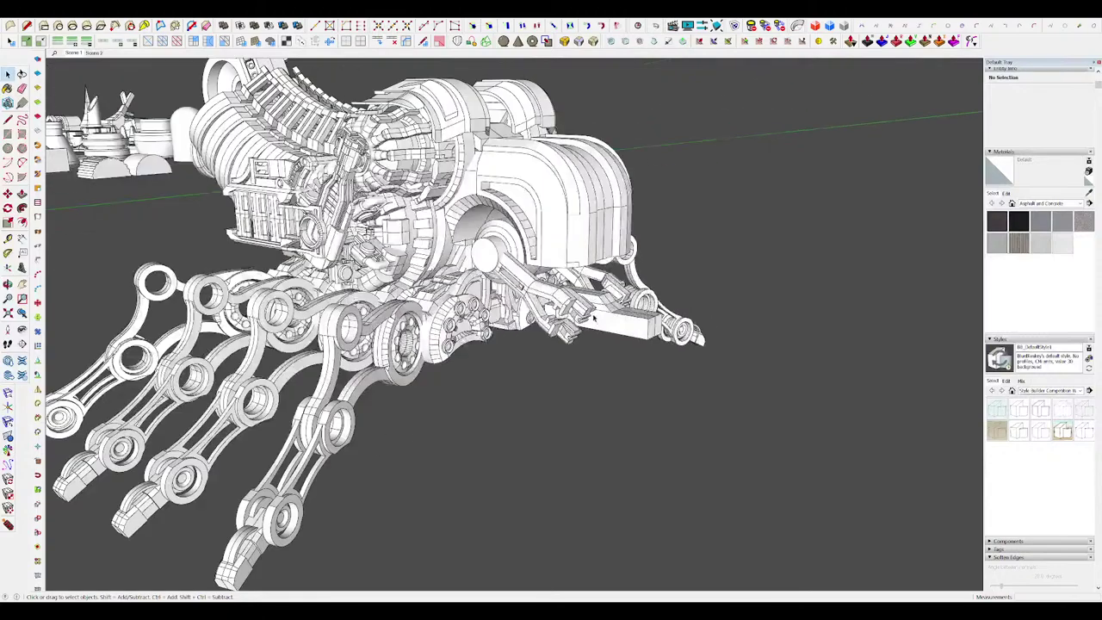
Step: Inside the arm group, select the blade's front face and hide the rest of the model
{"action": "double_click", "coordinate": [623, 319]}
{"action": "scroll", "coordinate": [629, 325], "scroll_direction": "up", "scroll_amount": 3}
{"action": "left_click", "coordinate": [633, 349]}
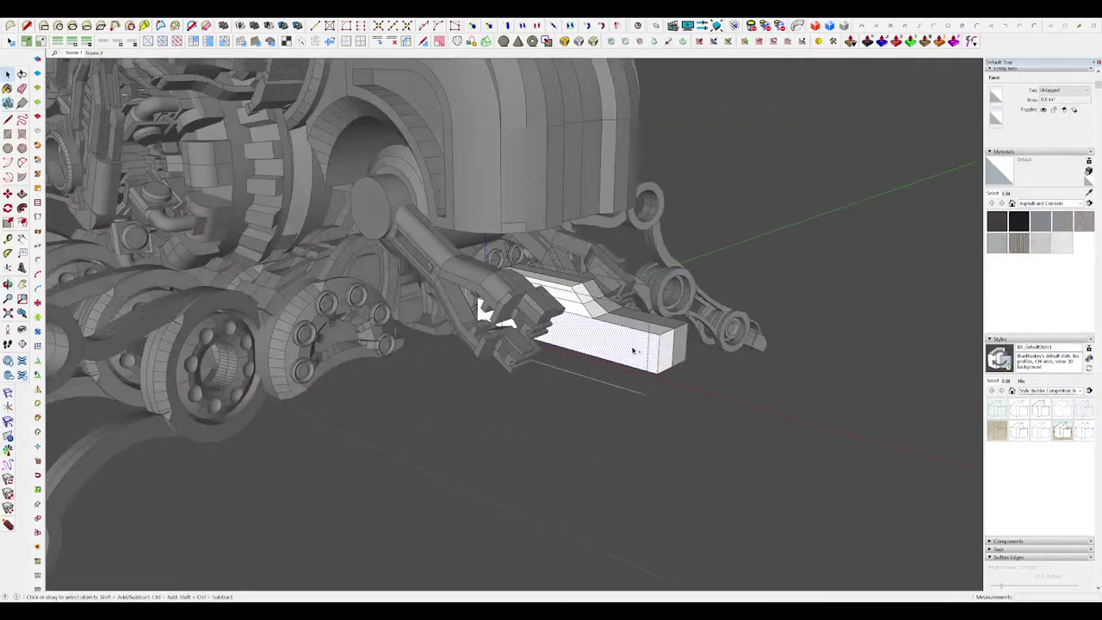
{"action": "key", "text": "h"}
{"action": "middle_click_drag", "start_coordinate": [580, 339], "coordinate": [505, 387]}
{"action": "scroll", "coordinate": [564, 350], "scroll_direction": "up", "scroll_amount": 3}
Step: Raise the blade's bottom face, then show the rest of the model again
{"action": "key", "text": "e"}
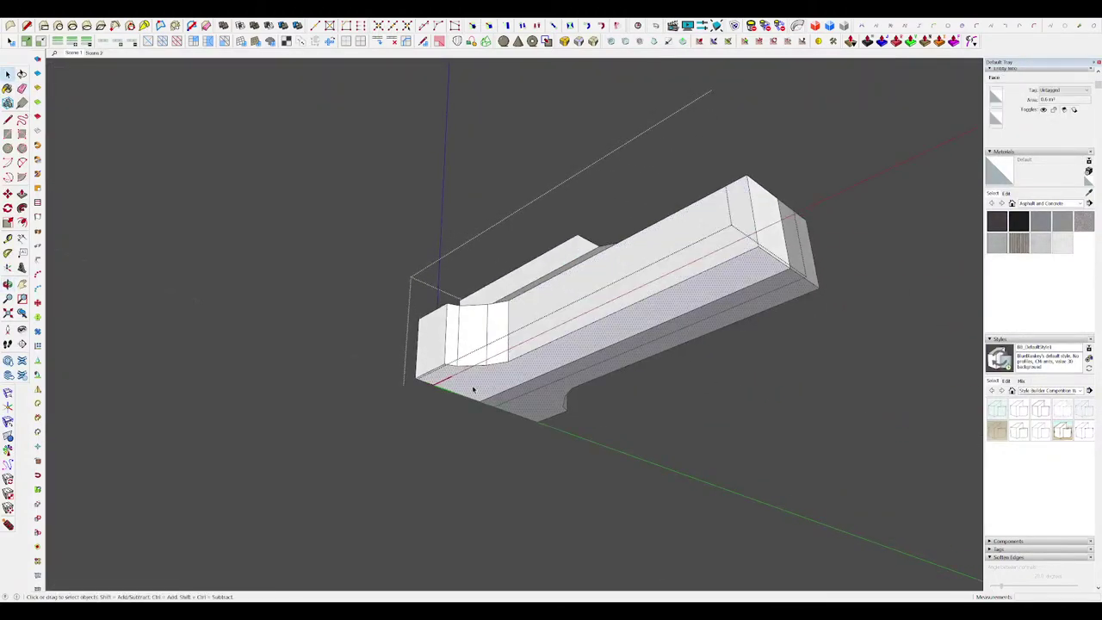
{"action": "key", "text": "m"}
{"action": "left_click_drag", "start_coordinate": [473, 390], "coordinate": [482, 364]}
{"action": "middle_click_drag", "start_coordinate": [481, 365], "coordinate": [478, 495]}
{"action": "key", "text": "h"}
{"action": "key", "text": "space"}
Step: Close the edited group and select the blade bar
{"action": "left_click", "coordinate": [721, 393]}
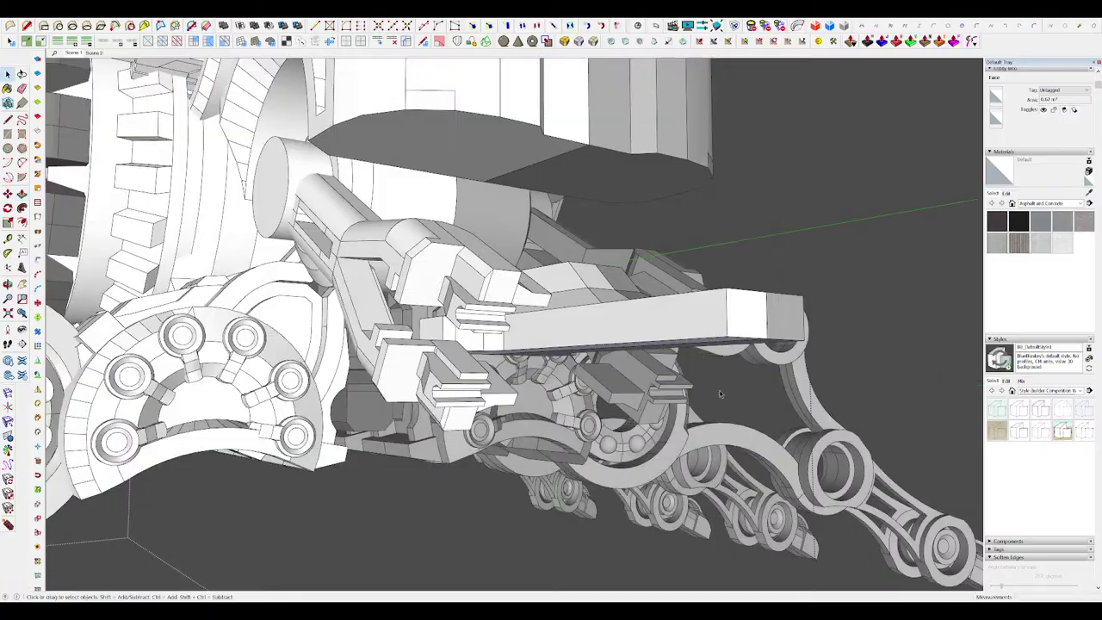
{"action": "scroll", "coordinate": [720, 393], "scroll_direction": "down", "scroll_amount": 4}
{"action": "left_click", "coordinate": [720, 393]}
{"action": "middle_click_drag", "start_coordinate": [720, 394], "coordinate": [659, 378]}
{"action": "left_click", "coordinate": [654, 318]}
{"action": "middle_click_drag", "start_coordinate": [654, 319], "coordinate": [655, 274]}
{"action": "scroll", "coordinate": [614, 229], "scroll_direction": "up", "scroll_amount": 2}
Step: Mirror the blade bar into a second copy and move it below the first blade
{"action": "key", "text": "shift+m"}
{"action": "left_click", "coordinate": [608, 231]}
{"action": "middle_click_drag", "start_coordinate": [608, 231], "coordinate": [781, 344]}
{"action": "key", "text": "m"}
{"action": "left_click", "coordinate": [784, 344]}
{"action": "left_click", "coordinate": [787, 371]}
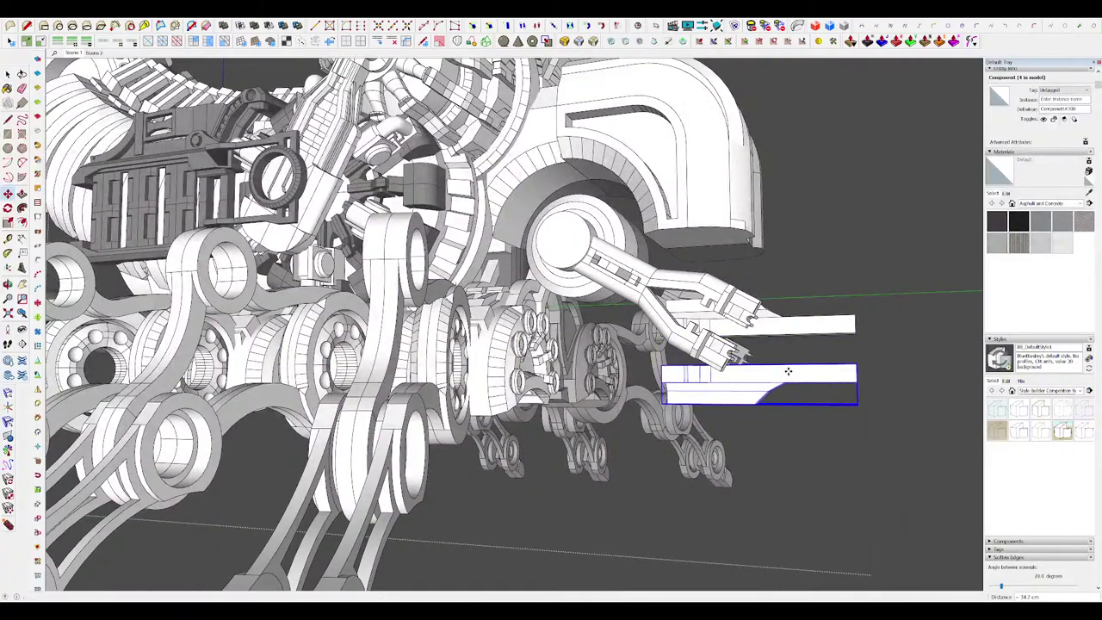
{"action": "key", "text": "space"}
{"action": "scroll", "coordinate": [787, 370], "scroll_direction": "down", "scroll_amount": 6}
Step: Open the lower blade and push-pull its side face to a narrower width
{"action": "middle_click_drag", "start_coordinate": [852, 339], "coordinate": [795, 429]}
{"action": "left_click", "coordinate": [793, 428]}
{"action": "scroll", "coordinate": [651, 400], "scroll_direction": "up", "scroll_amount": 4}
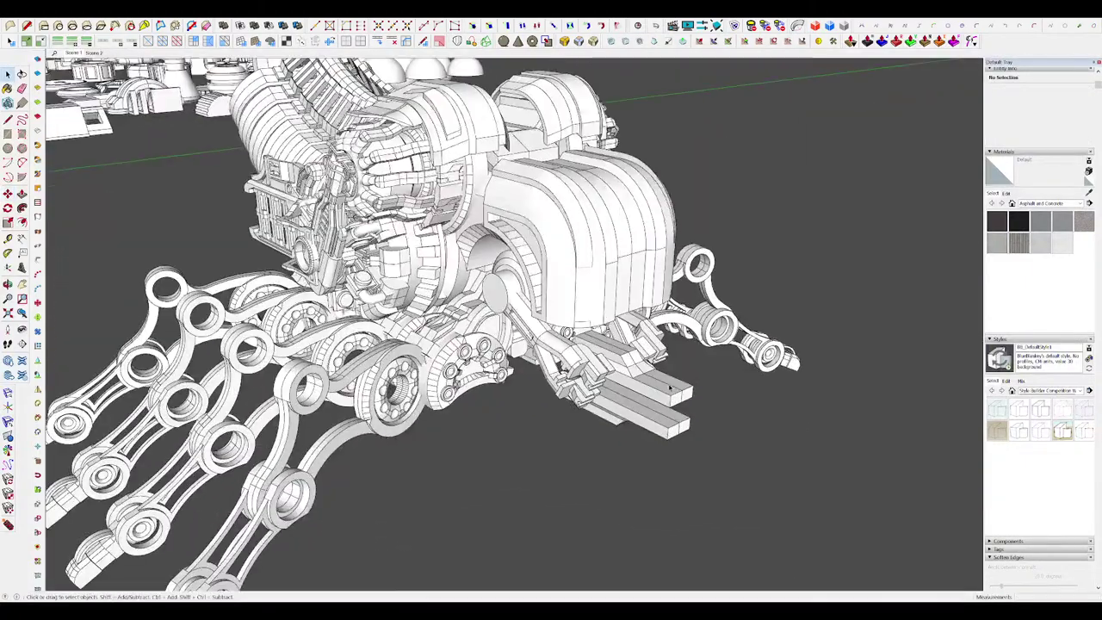
{"action": "scroll", "coordinate": [680, 401], "scroll_direction": "up", "scroll_amount": 3}
{"action": "double_click", "coordinate": [683, 399]}
{"action": "key", "text": "p"}
{"action": "left_click", "coordinate": [646, 400]}
{"action": "left_click", "coordinate": [606, 359]}
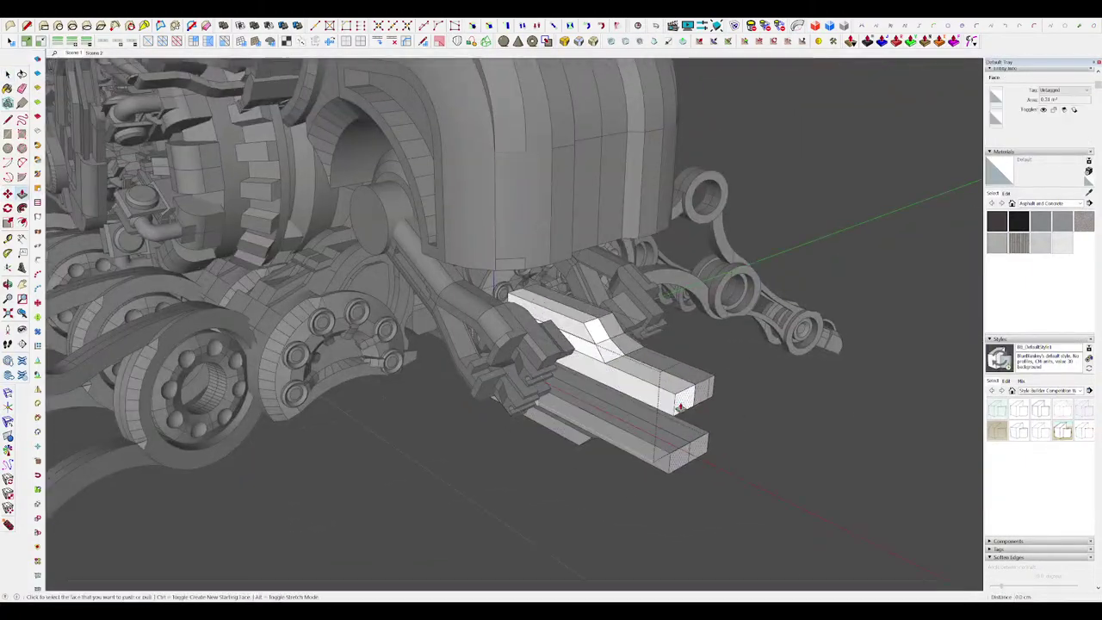
Step: Push the lower blade's end face inward to shorten it, then view the whole hand
{"action": "left_click", "coordinate": [685, 400]}
{"action": "key", "text": "space"}
{"action": "scroll", "coordinate": [616, 358], "scroll_direction": "down", "scroll_amount": 5}
{"action": "left_click", "coordinate": [732, 376]}
{"action": "scroll", "coordinate": [727, 370], "scroll_direction": "down", "scroll_amount": 3}
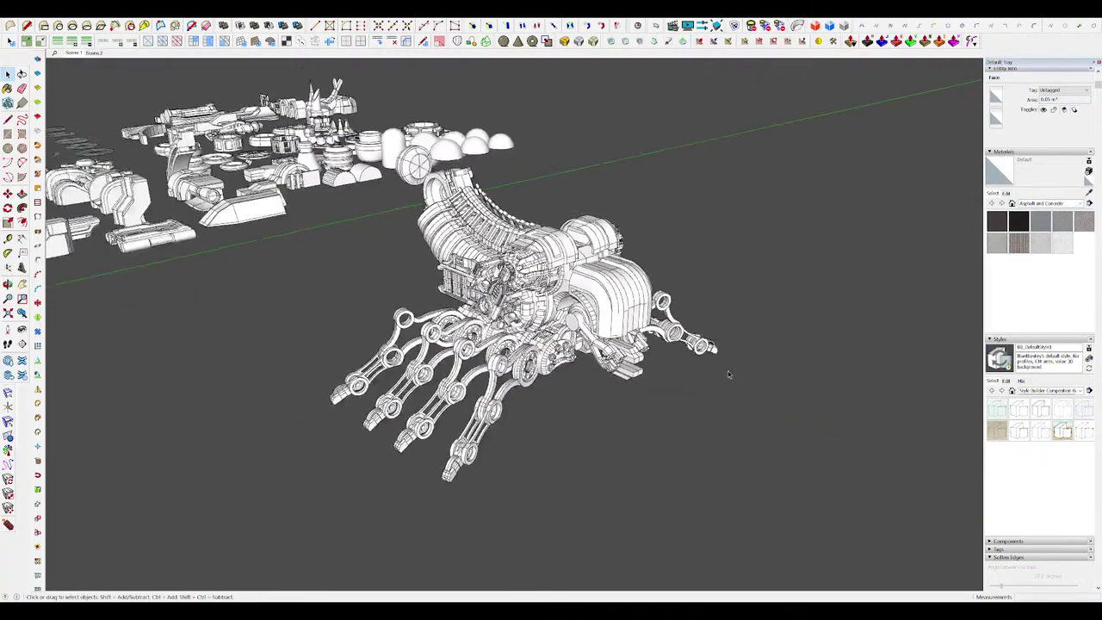
{"action": "middle_click_drag", "start_coordinate": [728, 370], "coordinate": [724, 372]}
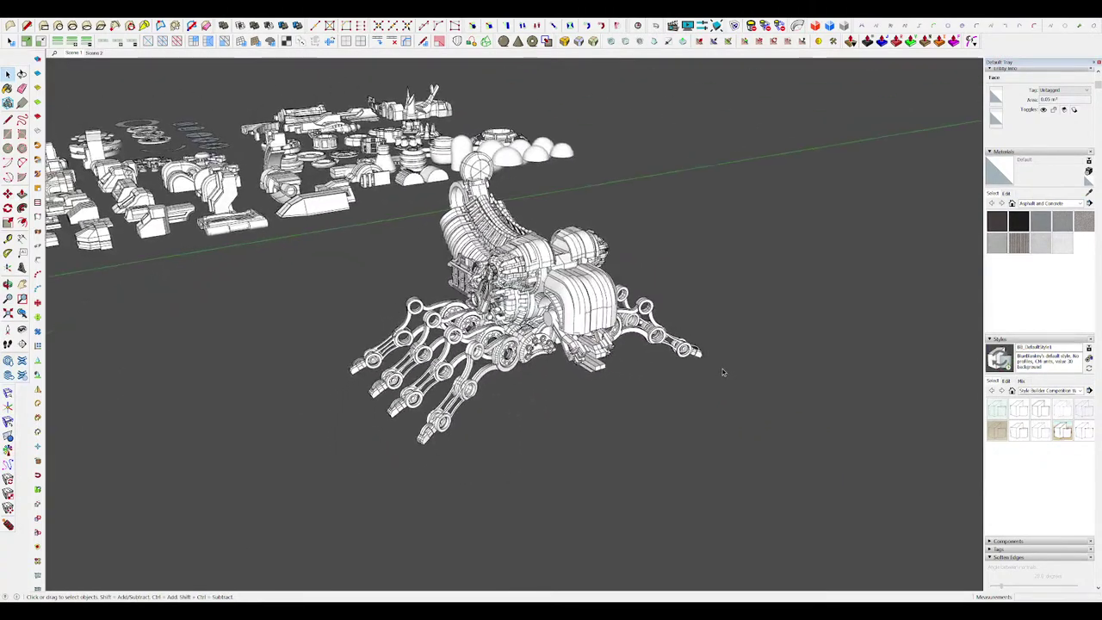
{"action": "left_click", "coordinate": [719, 371]}
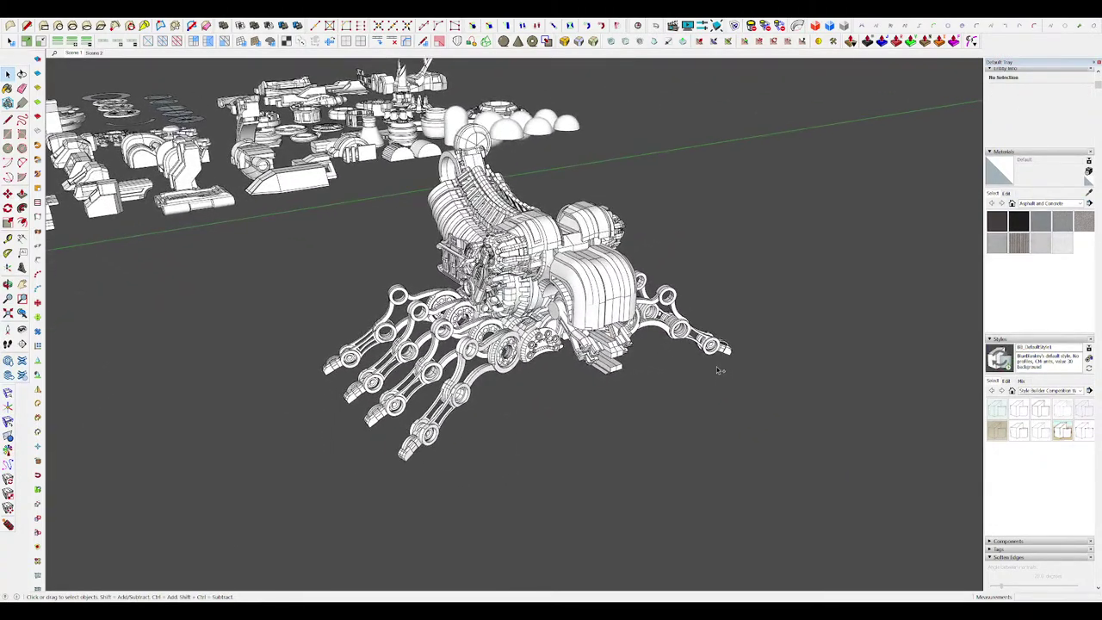
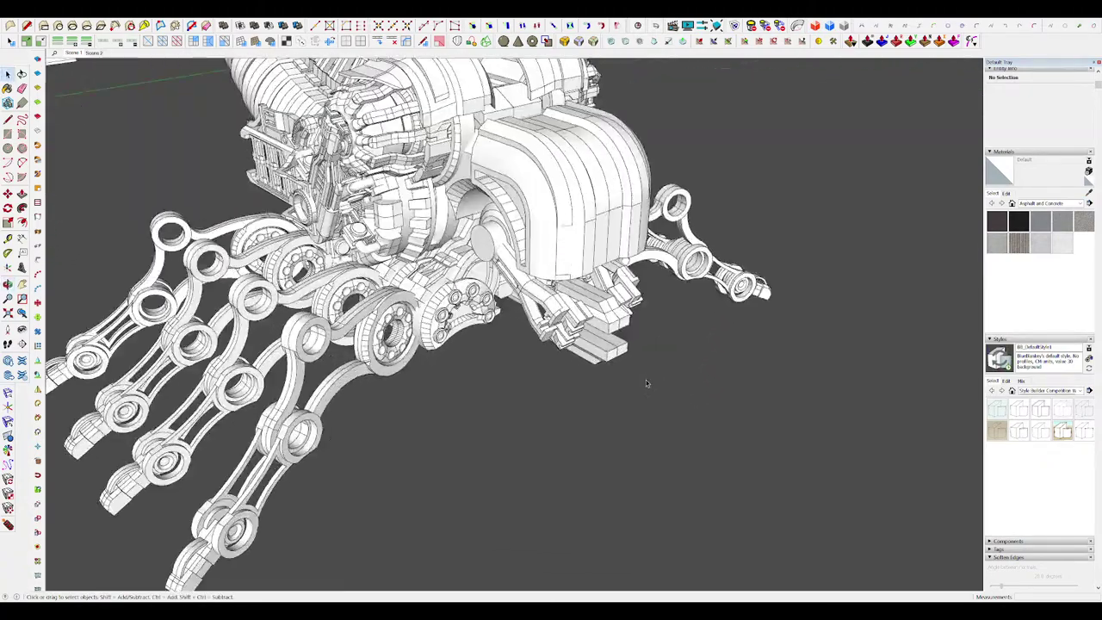
Step: Delete the lower block at the claw tip
{"action": "left_click", "coordinate": [598, 350]}
{"action": "scroll", "coordinate": [594, 311], "scroll_direction": "down", "scroll_amount": 4}
{"action": "middle_click_drag", "start_coordinate": [598, 348], "coordinate": [557, 346]}
{"action": "key", "text": "Delete"}
{"action": "scroll", "coordinate": [571, 312], "scroll_direction": "down", "scroll_amount": 3}
{"action": "scroll", "coordinate": [558, 347], "scroll_direction": "up", "scroll_amount": 6}
{"action": "scroll", "coordinate": [525, 348], "scroll_direction": "down", "scroll_amount": 3}
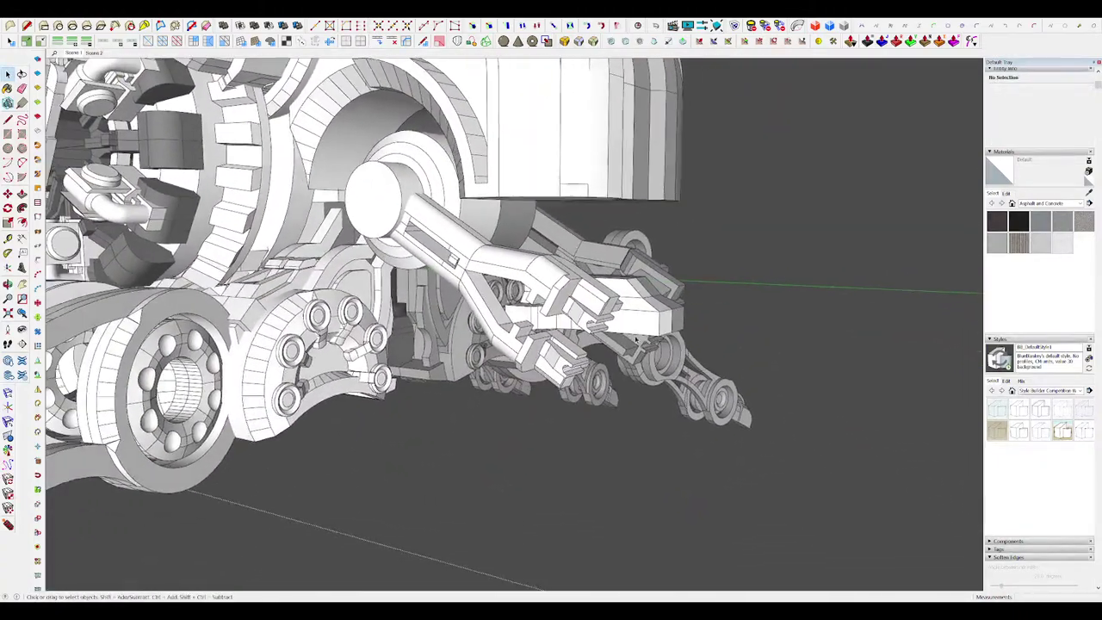
Step: Tilt the claw's tip block and move it onto the arm's end
{"action": "left_click", "coordinate": [667, 306]}
{"action": "key", "text": "m"}
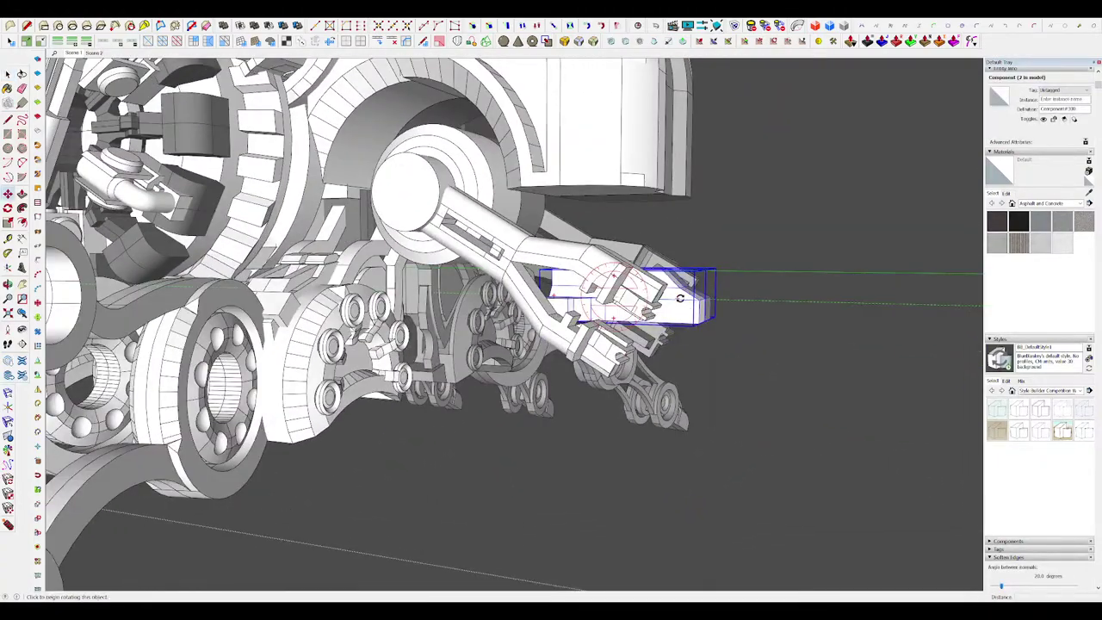
{"action": "left_click", "coordinate": [703, 346]}
{"action": "middle_click_drag", "start_coordinate": [635, 330], "coordinate": [594, 324]}
{"action": "scroll", "coordinate": [671, 323], "scroll_direction": "down", "scroll_amount": 3}
{"action": "scroll", "coordinate": [662, 324], "scroll_direction": "up", "scroll_amount": 4}
{"action": "left_click", "coordinate": [645, 333]}
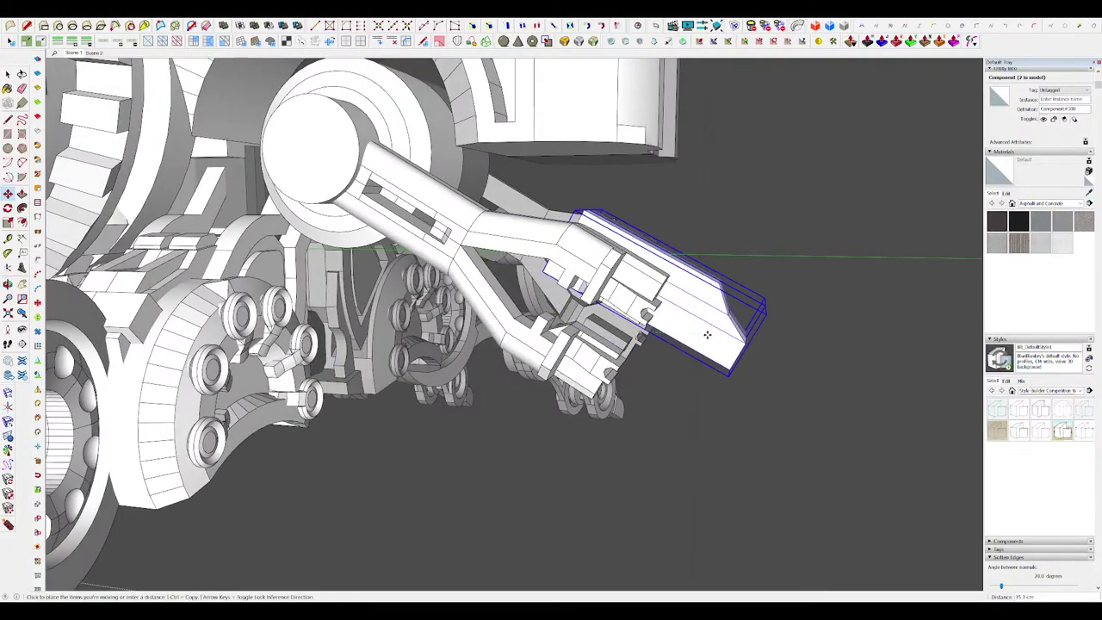
{"action": "left_click", "coordinate": [706, 335]}
{"action": "middle_click_drag", "start_coordinate": [707, 335], "coordinate": [542, 362]}
{"action": "scroll", "coordinate": [593, 349], "scroll_direction": "up", "scroll_amount": 1}
{"action": "middle_click_drag", "start_coordinate": [608, 347], "coordinate": [619, 322]}
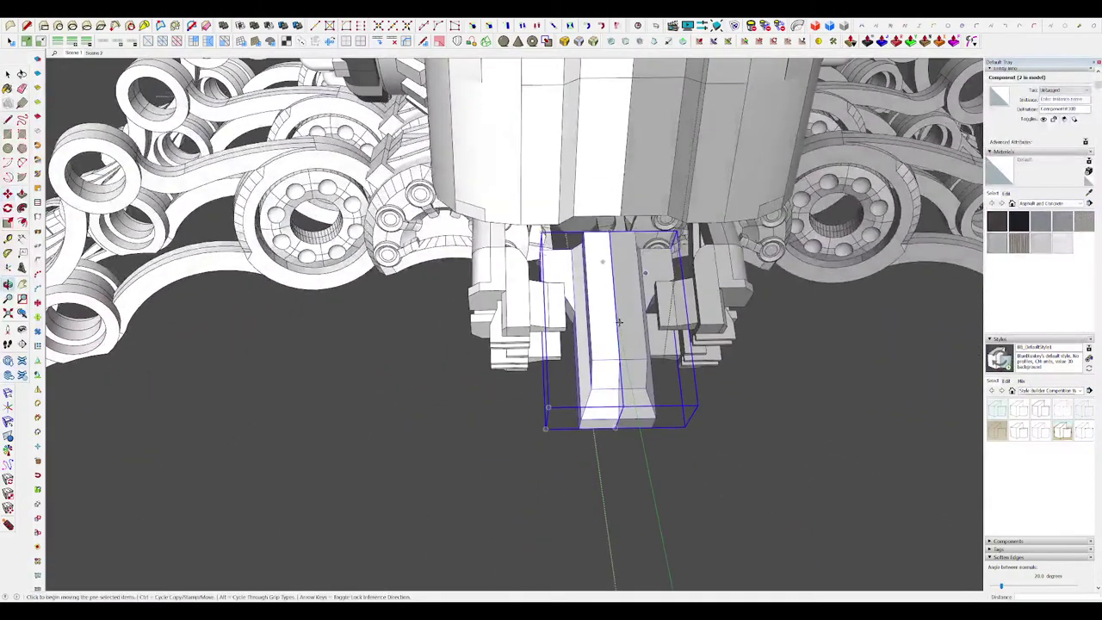
Step: Scale the tip block up by 1.27 and reposition it on the arm
{"action": "left_click_drag", "start_coordinate": [555, 411], "coordinate": [525, 439]}
{"action": "key", "text": "m"}
{"action": "left_click", "coordinate": [621, 350]}
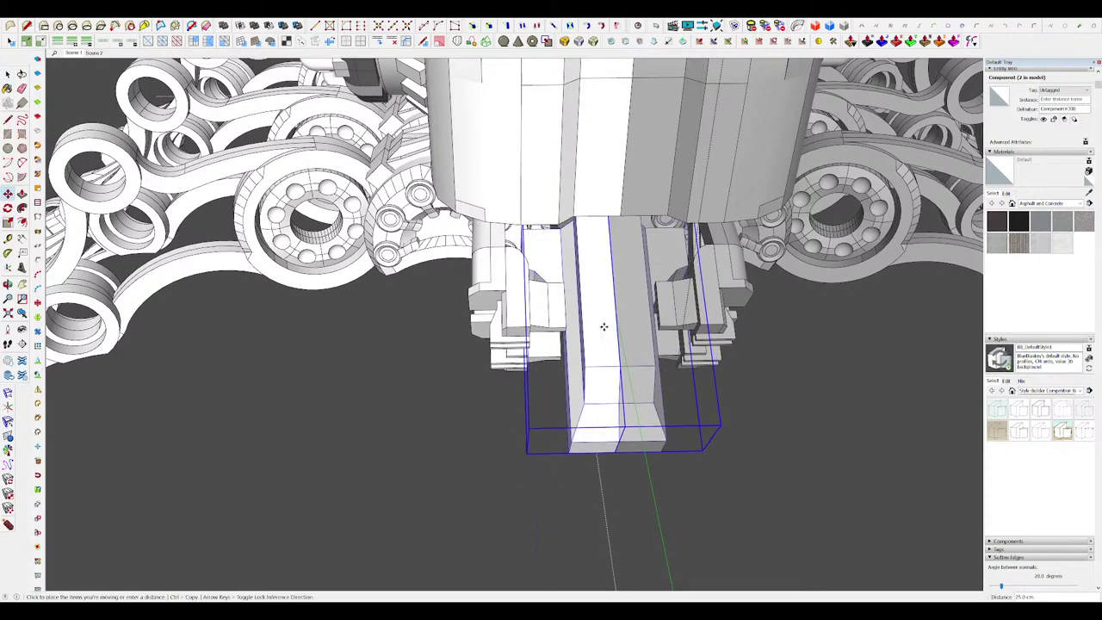
{"action": "left_click", "coordinate": [601, 337]}
{"action": "middle_click_drag", "start_coordinate": [601, 337], "coordinate": [973, 258]}
{"action": "scroll", "coordinate": [568, 172], "scroll_direction": "down", "scroll_amount": 5}
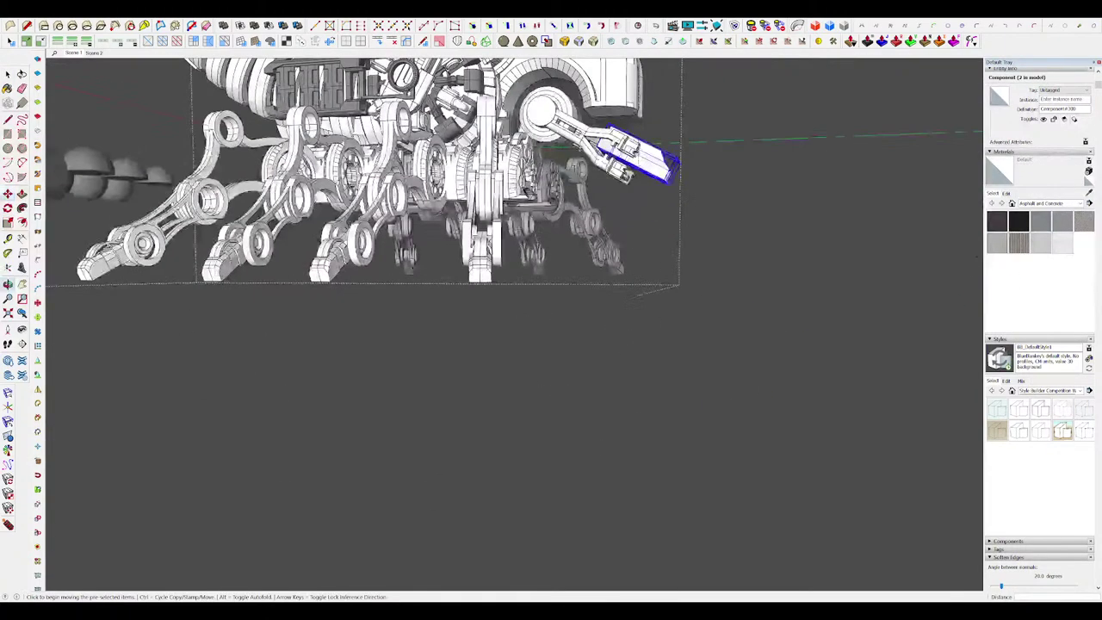
{"action": "middle_click_drag", "start_coordinate": [577, 215], "coordinate": [607, 250]}
{"action": "key", "text": "space"}
{"action": "scroll", "coordinate": [616, 258], "scroll_direction": "up", "scroll_amount": 5}
Step: Enter the tip component and extrude one of its faces, checking fit against the arm
{"action": "double_click", "coordinate": [566, 254]}
{"action": "key", "text": "p"}
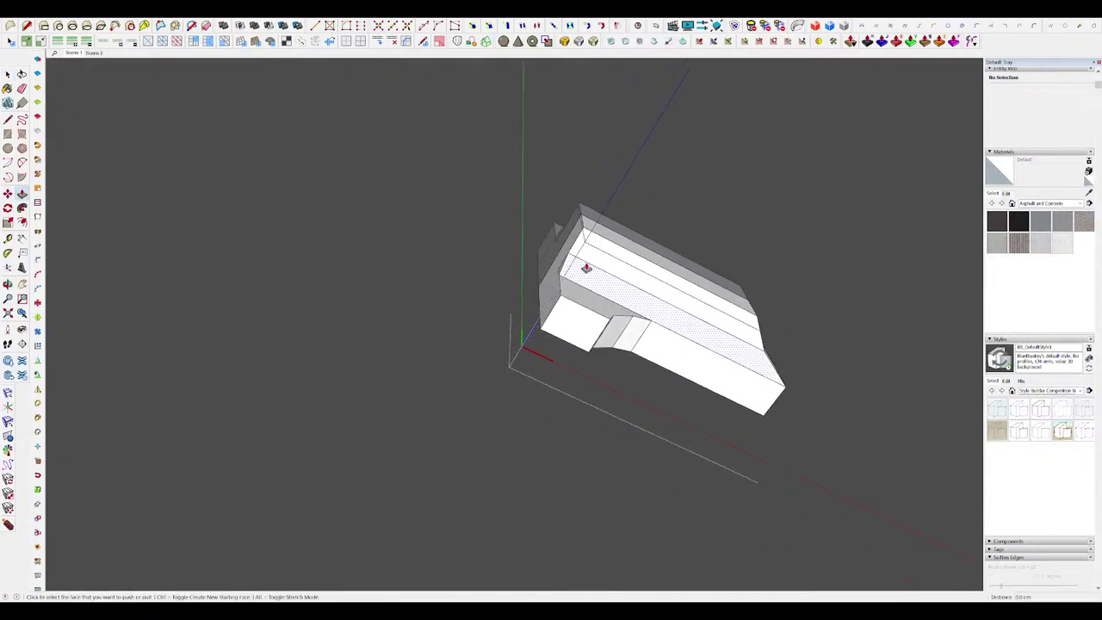
{"action": "scroll", "coordinate": [564, 258], "scroll_direction": "up", "scroll_amount": 3}
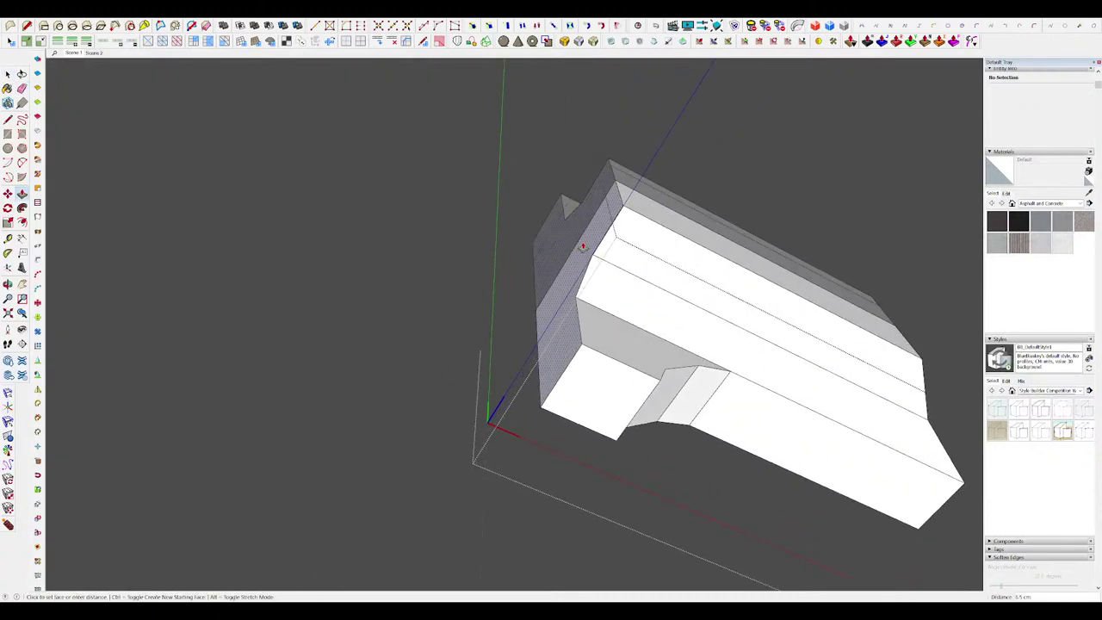
{"action": "left_click", "coordinate": [582, 247]}
{"action": "middle_click_drag", "start_coordinate": [582, 247], "coordinate": [556, 241]}
{"action": "key", "text": "h"}
{"action": "scroll", "coordinate": [527, 308], "scroll_direction": "down", "scroll_amount": 3}
{"action": "key", "text": "h"}
{"action": "middle_click_drag", "start_coordinate": [526, 307], "coordinate": [600, 291]}
Step: Push a face of the nose piece back about 25.1 cm
{"action": "key", "text": "l"}
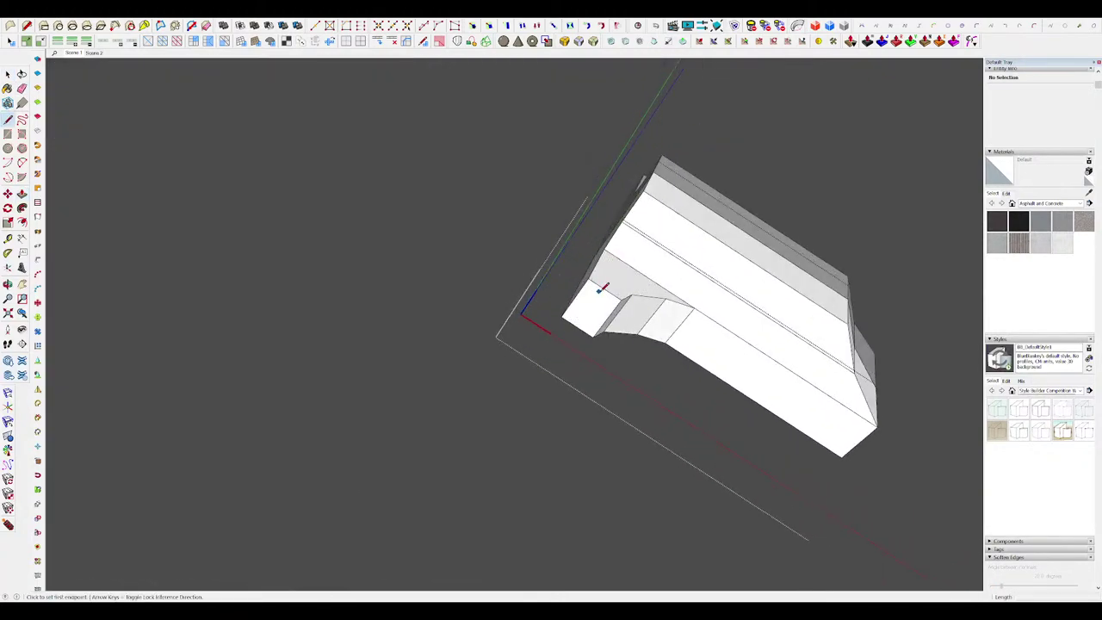
{"action": "left_click_drag", "start_coordinate": [593, 282], "coordinate": [591, 299]}
{"action": "scroll", "coordinate": [591, 300], "scroll_direction": "down", "scroll_amount": 1}
{"action": "key", "text": "h"}
{"action": "middle_click_drag", "start_coordinate": [591, 300], "coordinate": [467, 206]}
{"action": "key", "text": "h"}
{"action": "scroll", "coordinate": [433, 249], "scroll_direction": "up", "scroll_amount": 3}
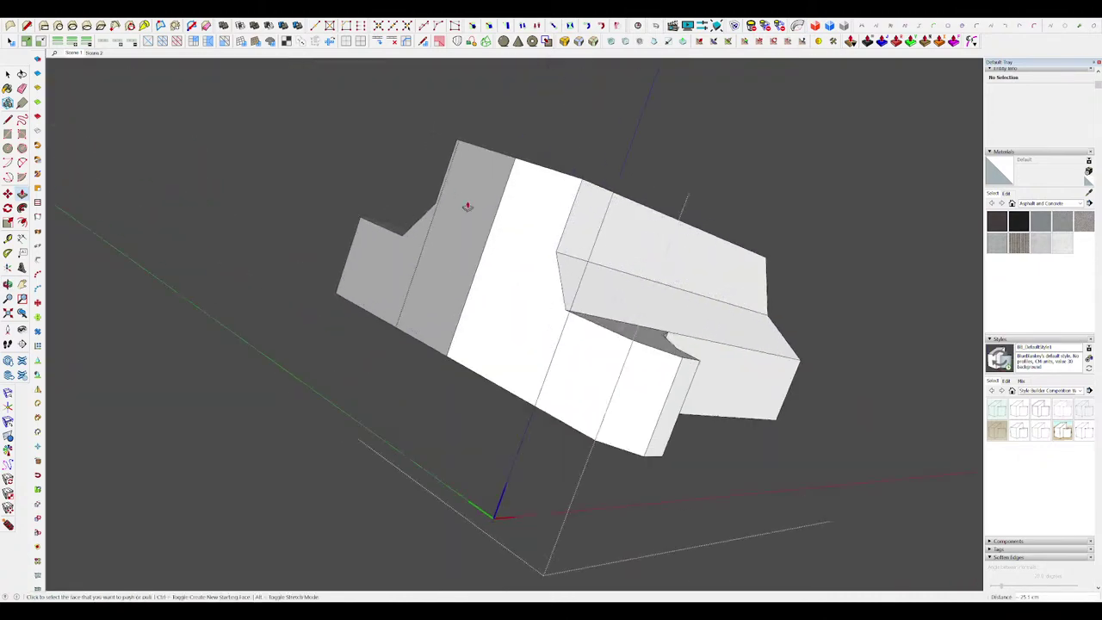
Step: Extrude the inset L-shaped faces to form the stepped blade
{"action": "key", "text": "p"}
{"action": "left_click_drag", "start_coordinate": [520, 286], "coordinate": [422, 261]}
{"action": "scroll", "coordinate": [645, 273], "scroll_direction": "down", "scroll_amount": 3}
{"action": "mouse_move", "coordinate": [423, 261]}
{"action": "middle_mouse_down"}
{"action": "mouse_move", "coordinate": [645, 273]}
{"action": "mouse_move", "coordinate": [603, 267]}
{"action": "mouse_move", "coordinate": [553, 299]}
{"action": "mouse_move", "coordinate": [570, 239]}
{"action": "mouse_move", "coordinate": [525, 219]}
{"action": "mouse_move", "coordinate": [627, 275]}
{"action": "mouse_move", "coordinate": [588, 287]}
{"action": "mouse_move", "coordinate": [666, 304]}
{"action": "mouse_move", "coordinate": [649, 290]}
{"action": "mouse_move", "coordinate": [618, 308]}
{"action": "middle_mouse_up"}
{"action": "key", "text": "h"}
Step: Draw the bevel lines at the blade tip and erase the stray edges
{"action": "key", "text": "h"}
{"action": "scroll", "coordinate": [580, 284], "scroll_direction": "up", "scroll_amount": 3}
{"action": "scroll", "coordinate": [563, 235], "scroll_direction": "up", "scroll_amount": 3}
{"action": "key", "text": "space"}
{"action": "key", "text": "l"}
{"action": "left_click", "coordinate": [522, 243]}
{"action": "key", "text": "e"}
{"action": "scroll", "coordinate": [627, 275], "scroll_direction": "down", "scroll_amount": 3}
{"action": "key", "text": "h"}
{"action": "scroll", "coordinate": [658, 302], "scroll_direction": "down", "scroll_amount": 6}
{"action": "scroll", "coordinate": [620, 311], "scroll_direction": "up", "scroll_amount": 6}
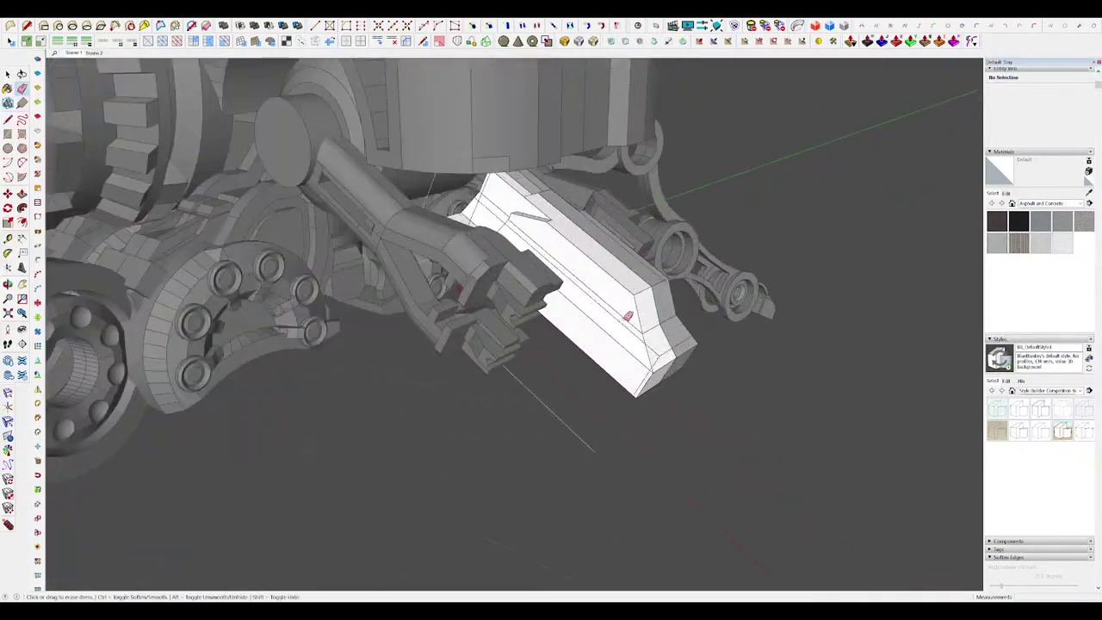
{"action": "key", "text": "space"}
Step: Close the nose piece and inspect it on the whole robot
{"action": "middle_click_drag", "start_coordinate": [614, 266], "coordinate": [430, 241]}
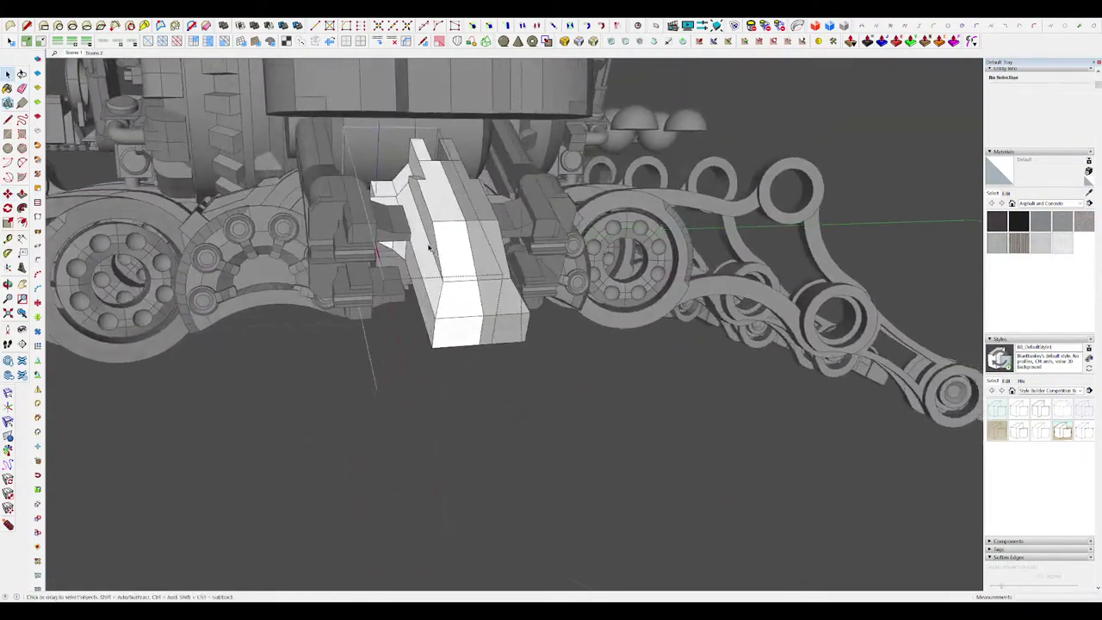
{"action": "key", "text": "h"}
{"action": "scroll", "coordinate": [430, 239], "scroll_direction": "up", "scroll_amount": 4}
{"action": "scroll", "coordinate": [557, 242], "scroll_direction": "down", "scroll_amount": 2}
{"action": "scroll", "coordinate": [557, 242], "scroll_direction": "down", "scroll_amount": 3}
{"action": "left_click", "coordinate": [718, 325]}
{"action": "middle_click_drag", "start_coordinate": [719, 325], "coordinate": [613, 247]}
{"action": "scroll", "coordinate": [736, 249], "scroll_direction": "down", "scroll_amount": 3}
{"action": "scroll", "coordinate": [736, 248], "scroll_direction": "up", "scroll_amount": 6}
{"action": "scroll", "coordinate": [680, 301], "scroll_direction": "up", "scroll_amount": 1}
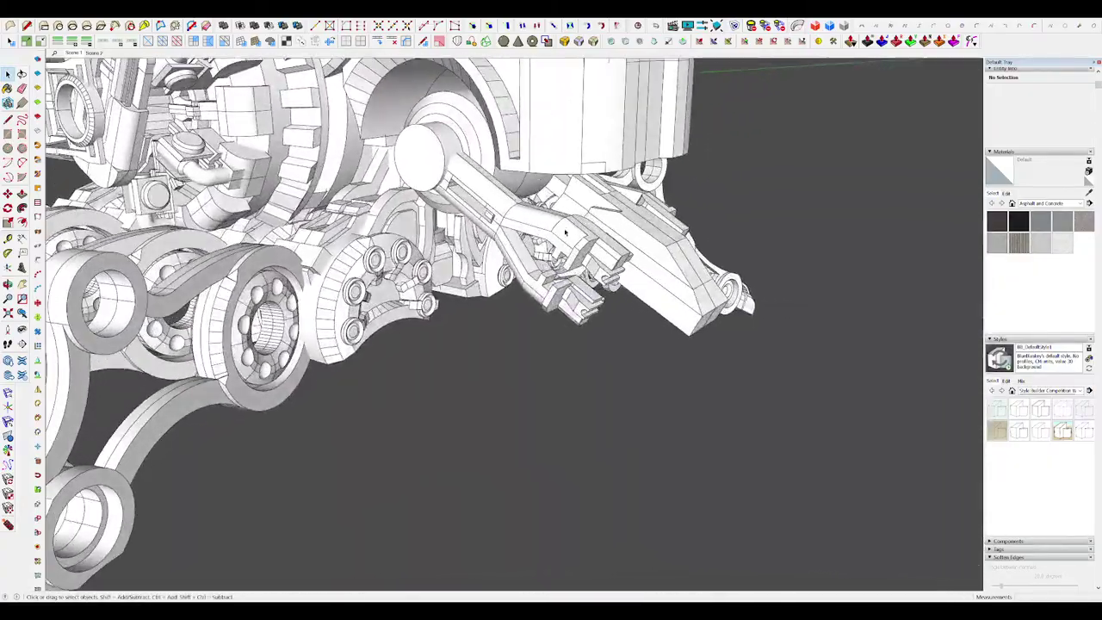
{"action": "scroll", "coordinate": [680, 311], "scroll_direction": "down", "scroll_amount": 6}
Step: Isolate the white nose piece again and orbit to its side
{"action": "middle_click_drag", "start_coordinate": [622, 388], "coordinate": [482, 357], "text": "shift"}
{"action": "scroll", "coordinate": [657, 291], "scroll_direction": "up", "scroll_amount": 5}
{"action": "scroll", "coordinate": [516, 344], "scroll_direction": "down", "scroll_amount": 3}
{"action": "scroll", "coordinate": [609, 317], "scroll_direction": "up", "scroll_amount": 7}
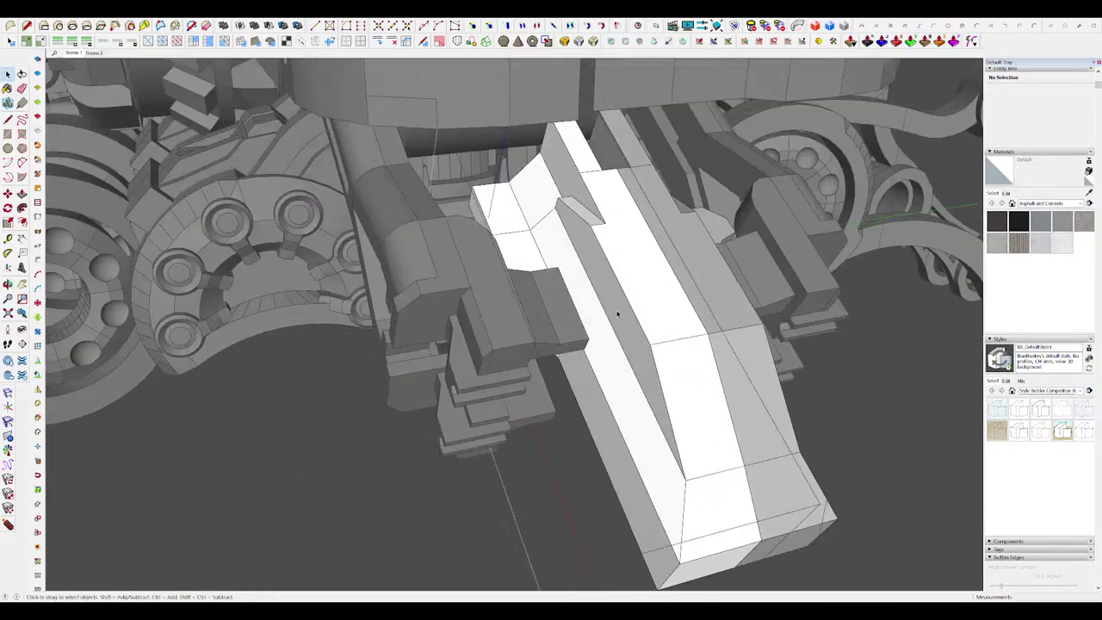
{"action": "key", "text": "h"}
{"action": "middle_click_drag", "start_coordinate": [617, 315], "coordinate": [831, 246]}
{"action": "middle_click_drag", "start_coordinate": [630, 284], "coordinate": [576, 277]}
{"action": "key", "text": "space"}
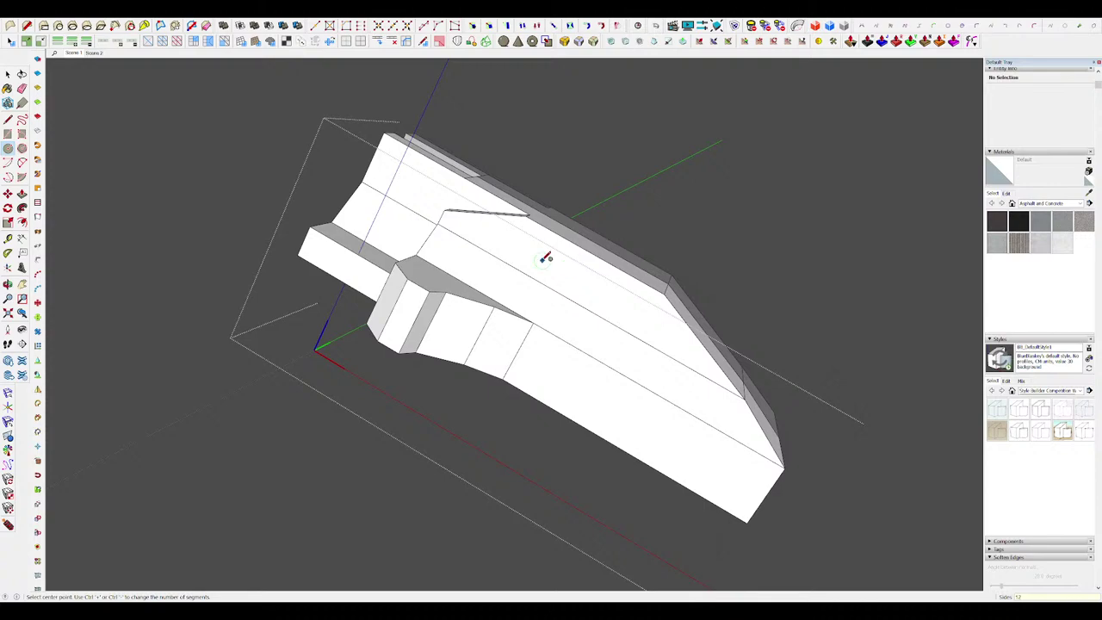
Step: Draw a circle on the nose piece and extrude it 12.6 cm into a pin
{"action": "left_click", "coordinate": [552, 257]}
{"action": "middle_click_drag", "start_coordinate": [552, 257], "coordinate": [463, 284]}
{"action": "key", "text": "p"}
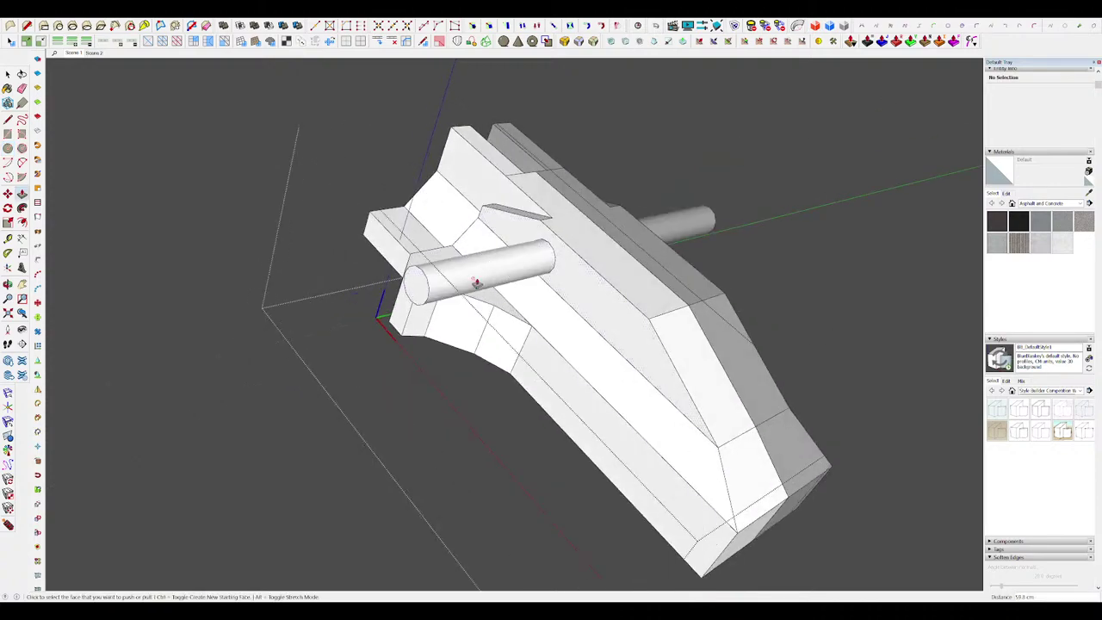
{"action": "scroll", "coordinate": [476, 283], "scroll_direction": "down", "scroll_amount": 3}
{"action": "key", "text": "h"}
{"action": "middle_click_drag", "start_coordinate": [516, 339], "coordinate": [506, 303]}
{"action": "scroll", "coordinate": [506, 303], "scroll_direction": "up", "scroll_amount": 2}
{"action": "left_click_drag", "start_coordinate": [506, 303], "coordinate": [484, 317]}
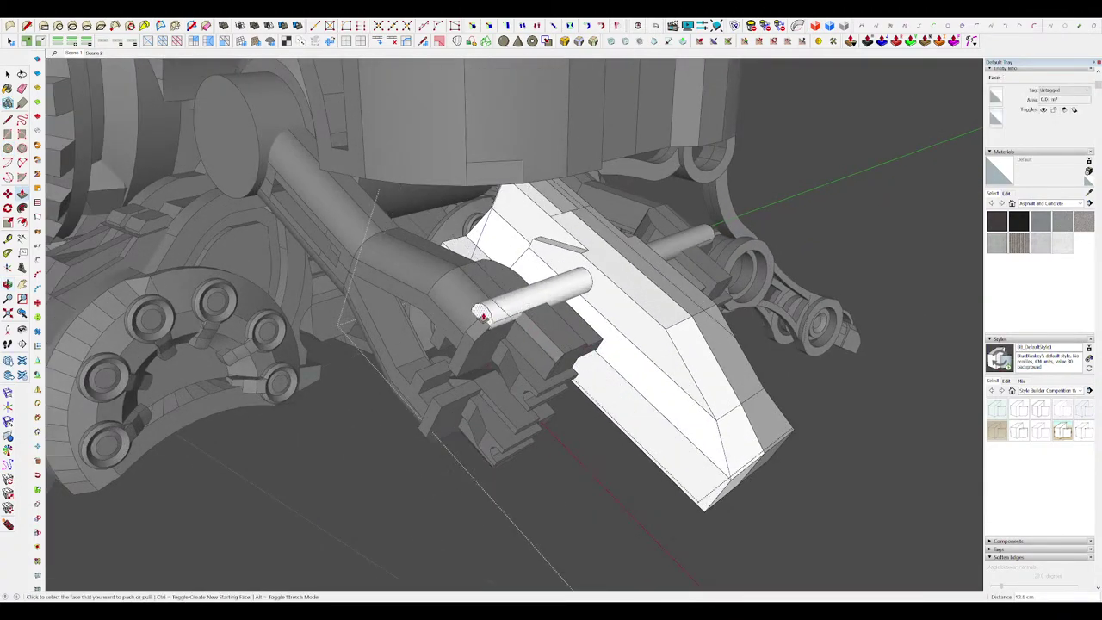
{"action": "scroll", "coordinate": [484, 317], "scroll_direction": "down", "scroll_amount": 3}
{"action": "middle_click_drag", "start_coordinate": [483, 317], "coordinate": [445, 315]}
{"action": "scroll", "coordinate": [511, 317], "scroll_direction": "up", "scroll_amount": 3}
{"action": "key", "text": "space"}
Step: Copy the pin twice along the piece to make three pins
{"action": "double_click", "coordinate": [560, 299]}
{"action": "key", "text": "h"}
{"action": "middle_click_drag", "start_coordinate": [560, 299], "coordinate": [650, 260]}
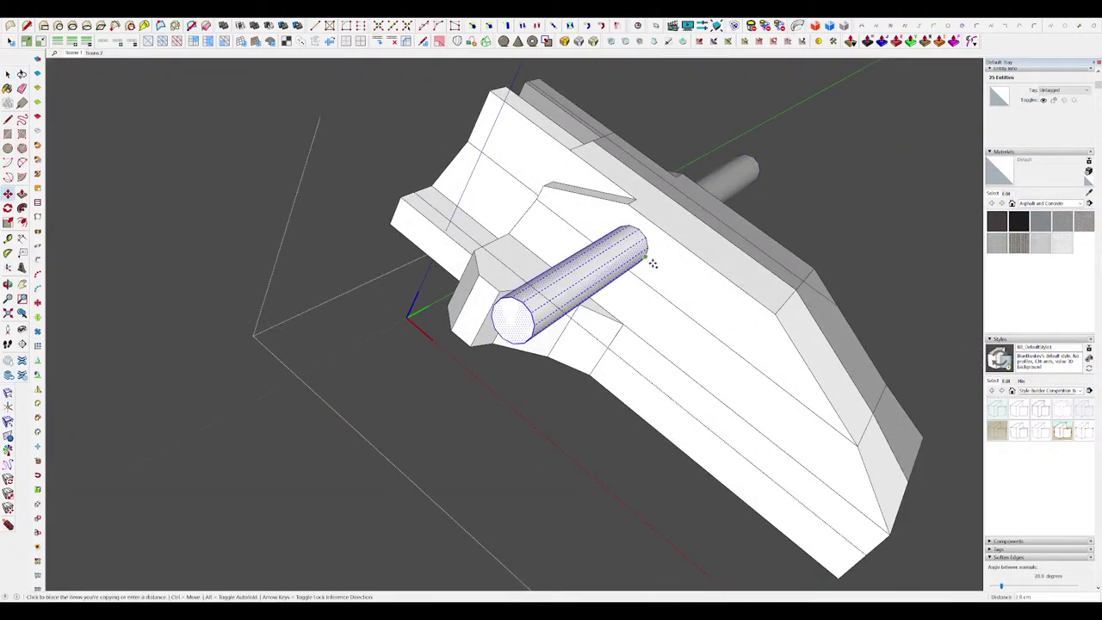
{"action": "middle_click_drag", "start_coordinate": [706, 303], "coordinate": [681, 285]}
{"action": "left_click", "coordinate": [706, 320]}
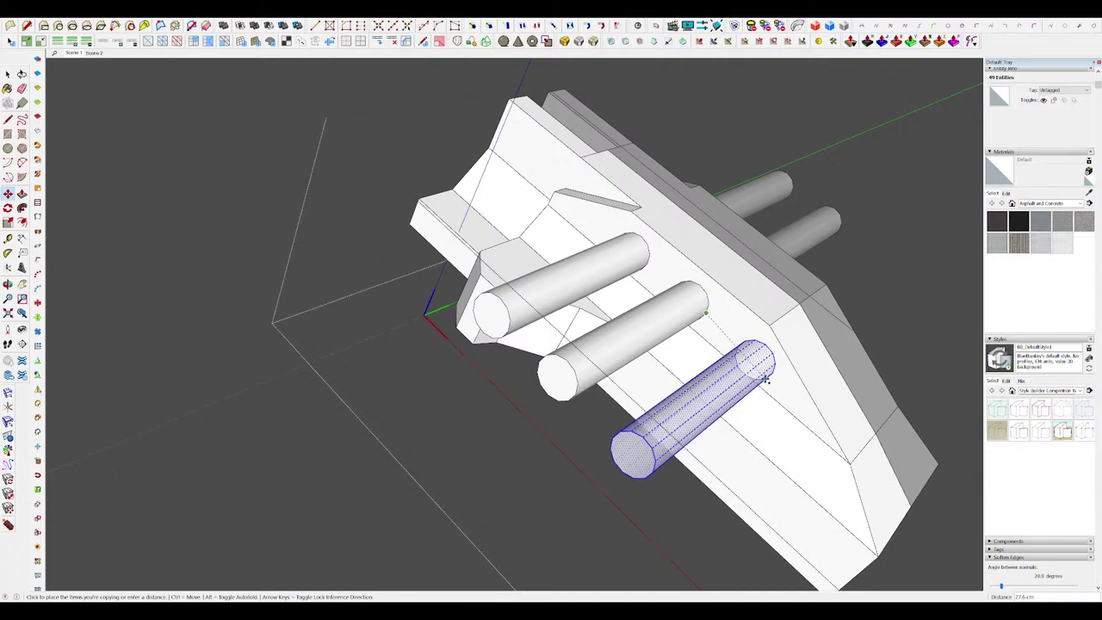
{"action": "left_click", "coordinate": [767, 374]}
{"action": "key", "text": "space"}
{"action": "scroll", "coordinate": [711, 282], "scroll_direction": "down", "scroll_amount": 5}
{"action": "key", "text": "alt+h"}
{"action": "middle_click_drag", "start_coordinate": [711, 281], "coordinate": [556, 362]}
Step: Close the nose piece and view the claw from a low side angle
{"action": "left_click", "coordinate": [745, 389]}
{"action": "scroll", "coordinate": [742, 387], "scroll_direction": "down", "scroll_amount": 4}
{"action": "middle_click_drag", "start_coordinate": [742, 386], "coordinate": [886, 378]}
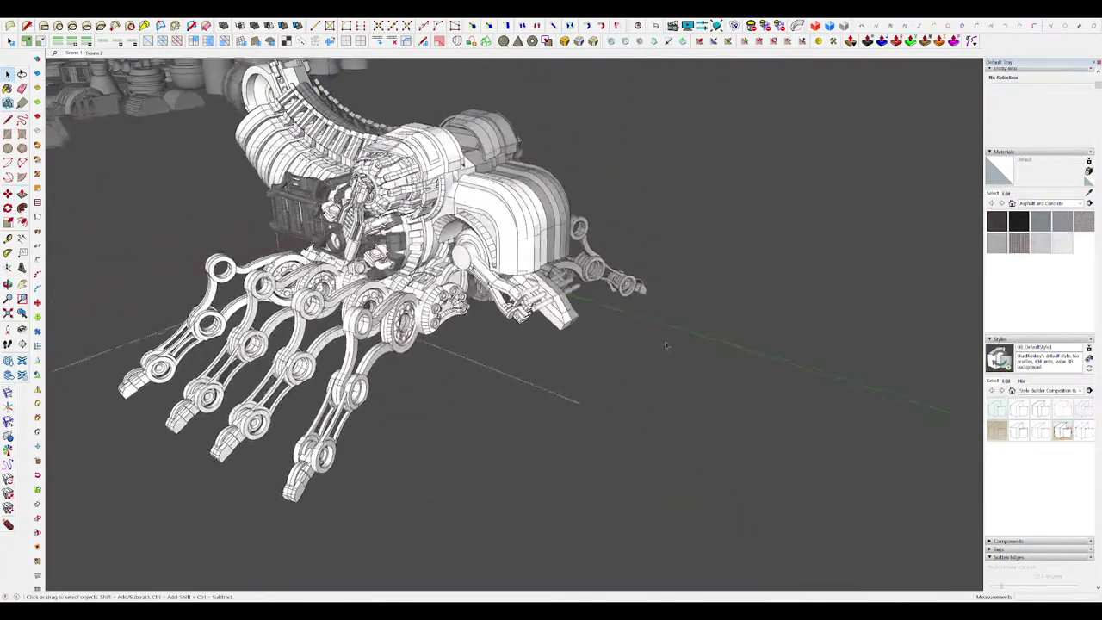
{"action": "scroll", "coordinate": [508, 302], "scroll_direction": "up", "scroll_amount": 8}
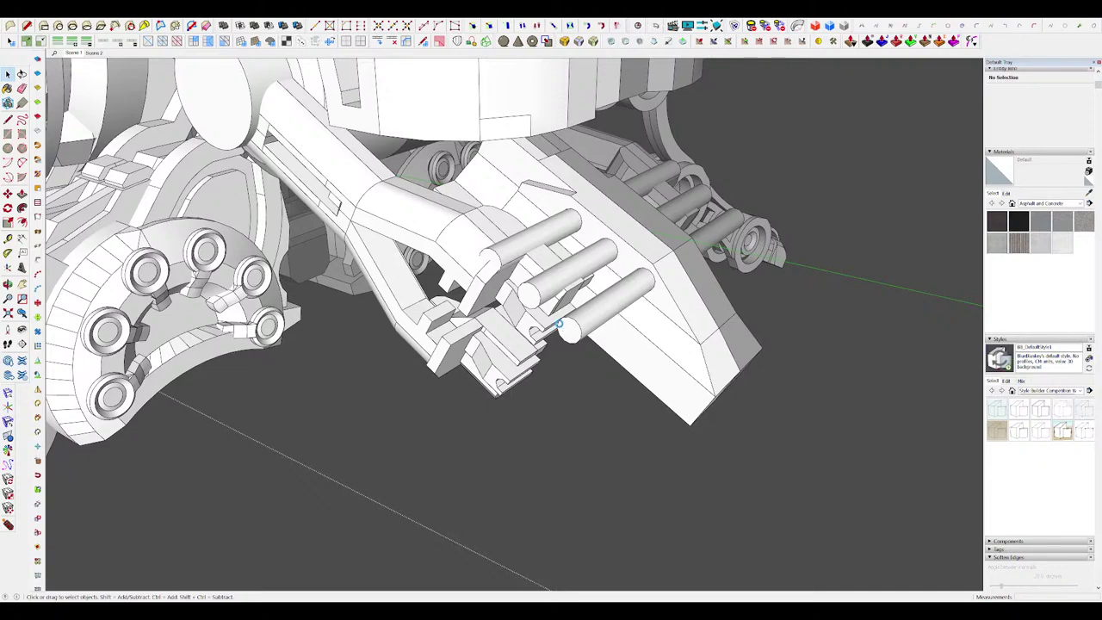
{"action": "scroll", "coordinate": [649, 306], "scroll_direction": "down", "scroll_amount": 4}
{"action": "scroll", "coordinate": [645, 312], "scroll_direction": "up", "scroll_amount": 4}
{"action": "middle_click_drag", "start_coordinate": [673, 327], "coordinate": [652, 289]}
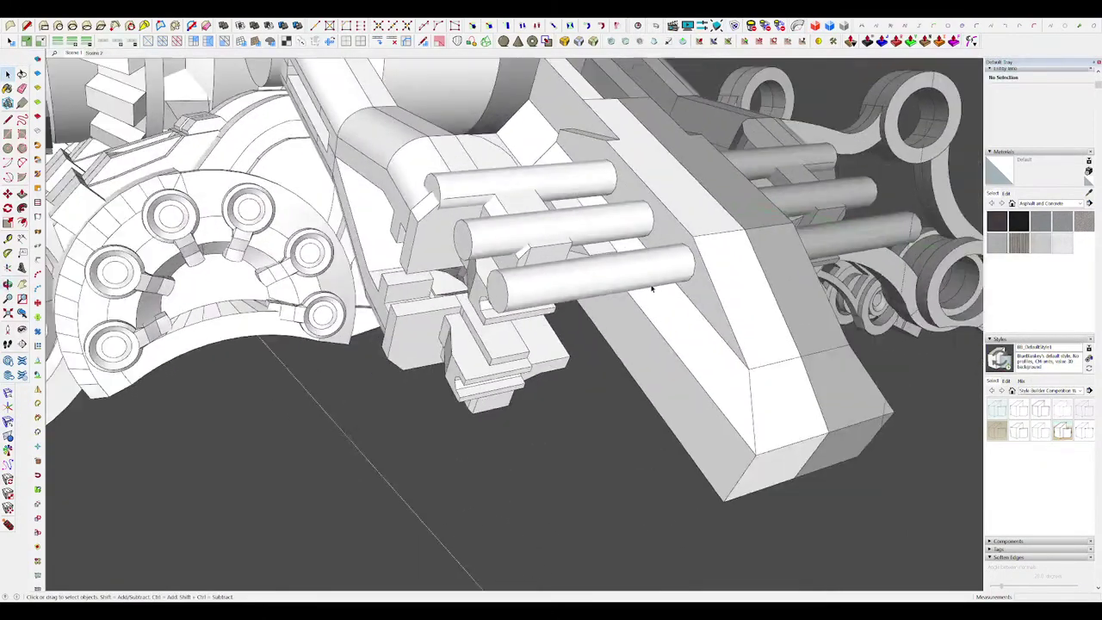
Step: Select the three pin ends and move them to give the pins a slight bend
{"action": "key", "text": "Page_Down"}
{"action": "key", "text": "e"}
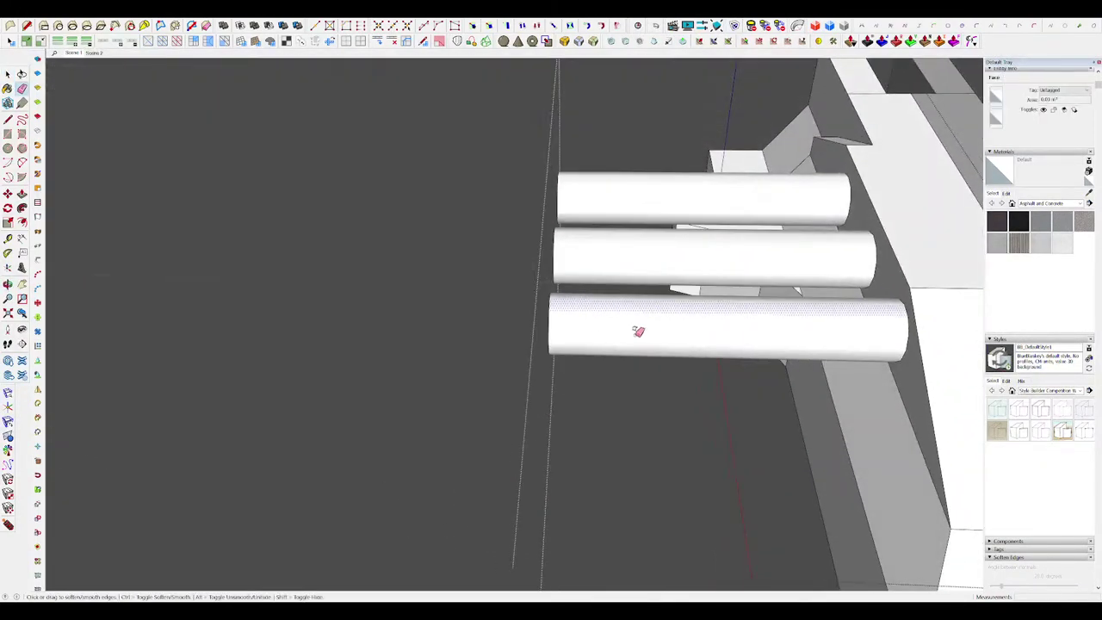
{"action": "left_click_drag", "start_coordinate": [627, 396], "coordinate": [629, 401]}
{"action": "scroll", "coordinate": [624, 391], "scroll_direction": "down", "scroll_amount": 2}
{"action": "middle_click_drag", "start_coordinate": [624, 391], "coordinate": [610, 300]}
{"action": "key", "text": "m"}
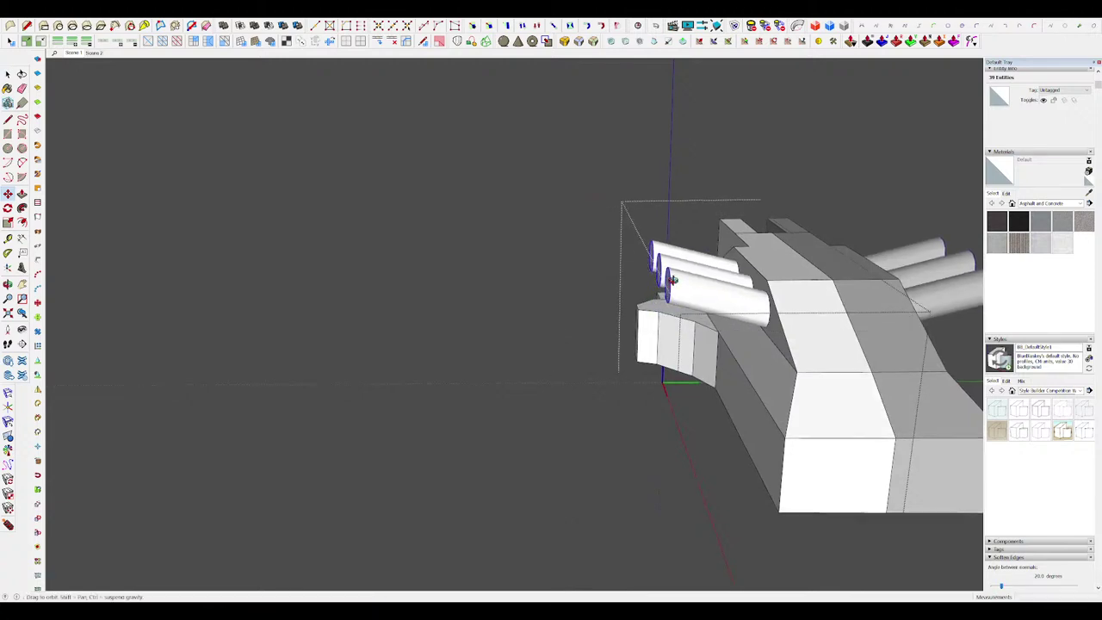
Step: Step through the saved scenes to review the pins up close
{"action": "key", "text": "Page_Down"}
{"action": "key", "text": "p"}
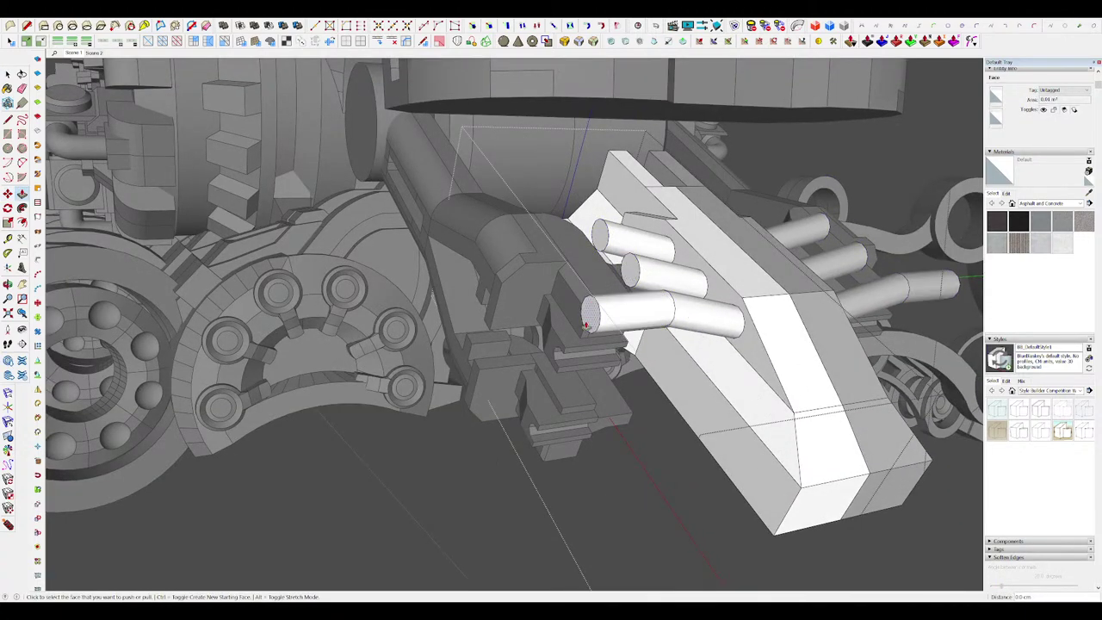
{"action": "key", "text": "space"}
{"action": "key", "text": "Page_Down"}
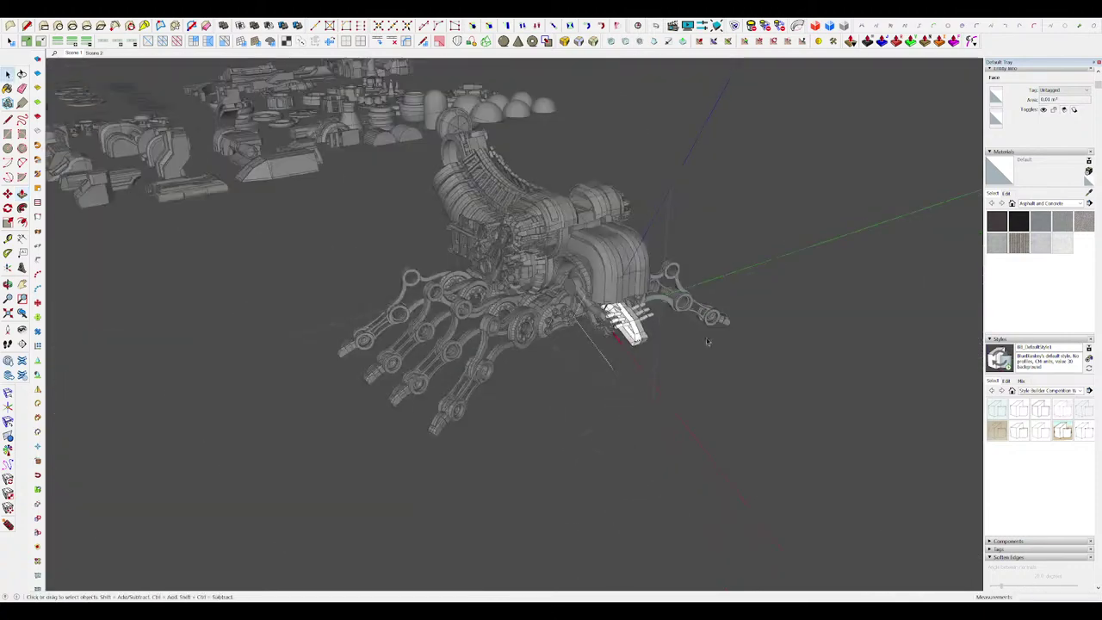
{"action": "key", "text": "Page_Down"}
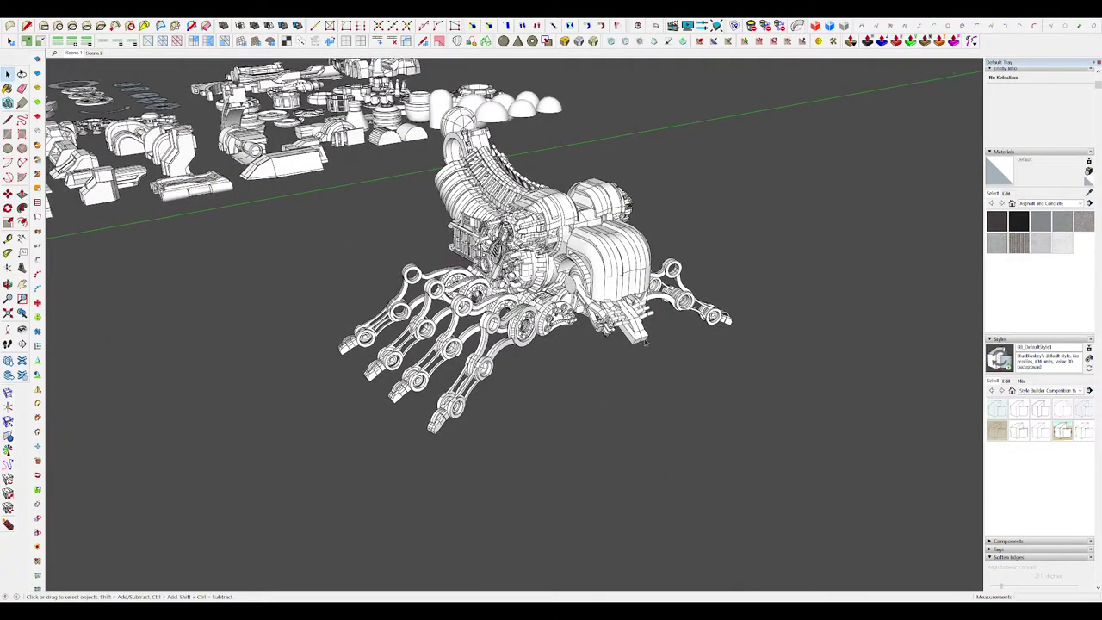
{"action": "key", "text": "Page_Down"}
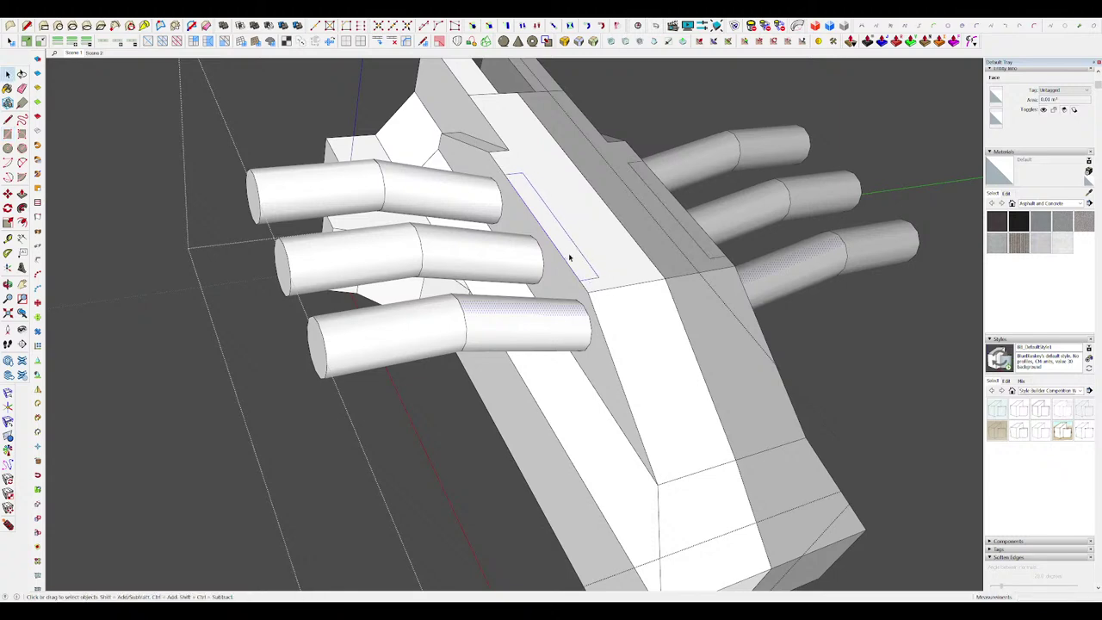
Step: Raise the two outlined strips into blocks and pull one block face outward
{"action": "left_click_drag", "start_coordinate": [564, 249], "coordinate": [557, 223]}
{"action": "middle_click_drag", "start_coordinate": [556, 224], "coordinate": [568, 231]}
{"action": "key", "text": "l"}
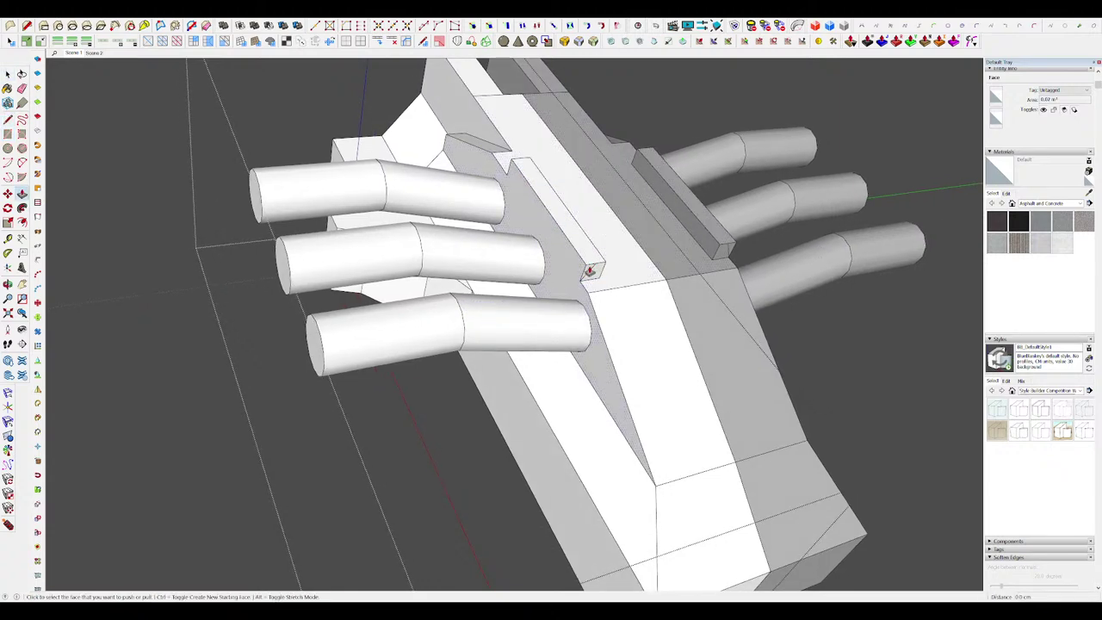
{"action": "left_click_drag", "start_coordinate": [550, 213], "coordinate": [534, 216]}
{"action": "scroll", "coordinate": [536, 220], "scroll_direction": "down", "scroll_amount": 4}
{"action": "middle_click_drag", "start_coordinate": [535, 220], "coordinate": [551, 255]}
{"action": "scroll", "coordinate": [541, 248], "scroll_direction": "up", "scroll_amount": 2}
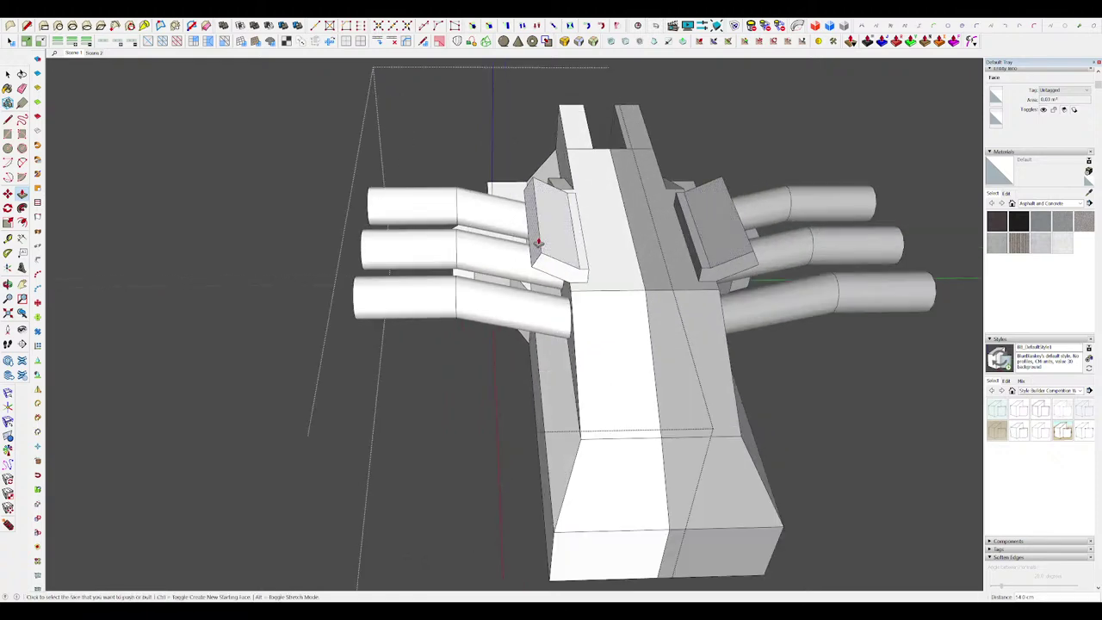
Step: Extend the block face 17 cm and pull the slabs out 42.5 cm over the finger tubes
{"action": "left_click_drag", "start_coordinate": [539, 246], "coordinate": [486, 215]}
{"action": "key", "text": "l"}
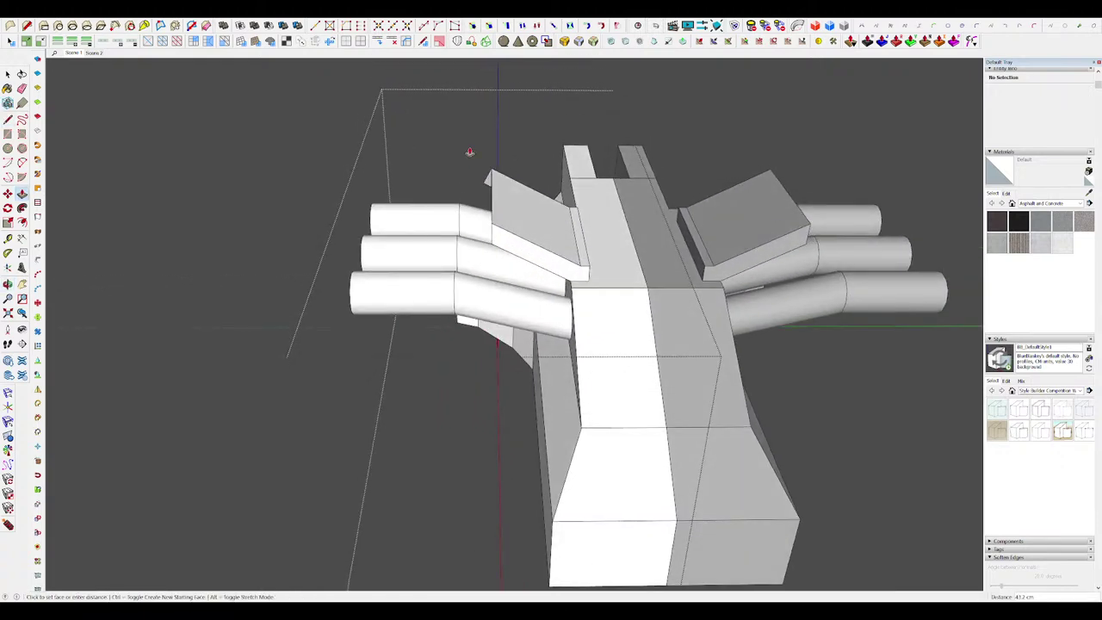
{"action": "middle_click_drag", "start_coordinate": [470, 151], "coordinate": [461, 221]}
{"action": "left_click", "coordinate": [362, 325]}
{"action": "middle_click_drag", "start_coordinate": [361, 326], "coordinate": [513, 293]}
{"action": "scroll", "coordinate": [514, 292], "scroll_direction": "down", "scroll_amount": 2}
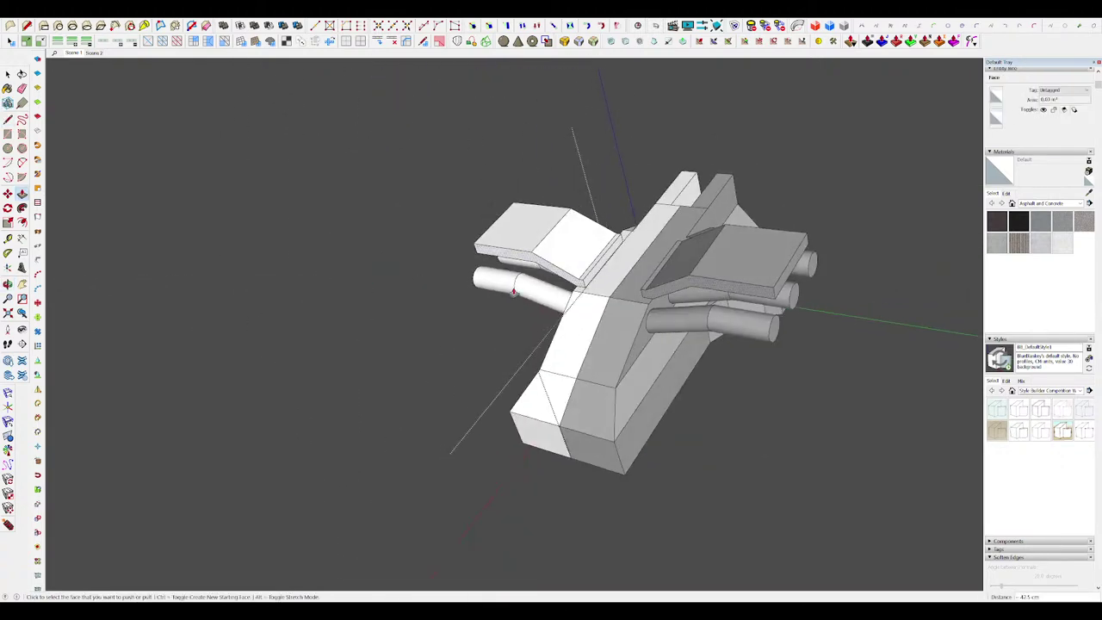
{"action": "scroll", "coordinate": [576, 266], "scroll_direction": "up", "scroll_amount": 3}
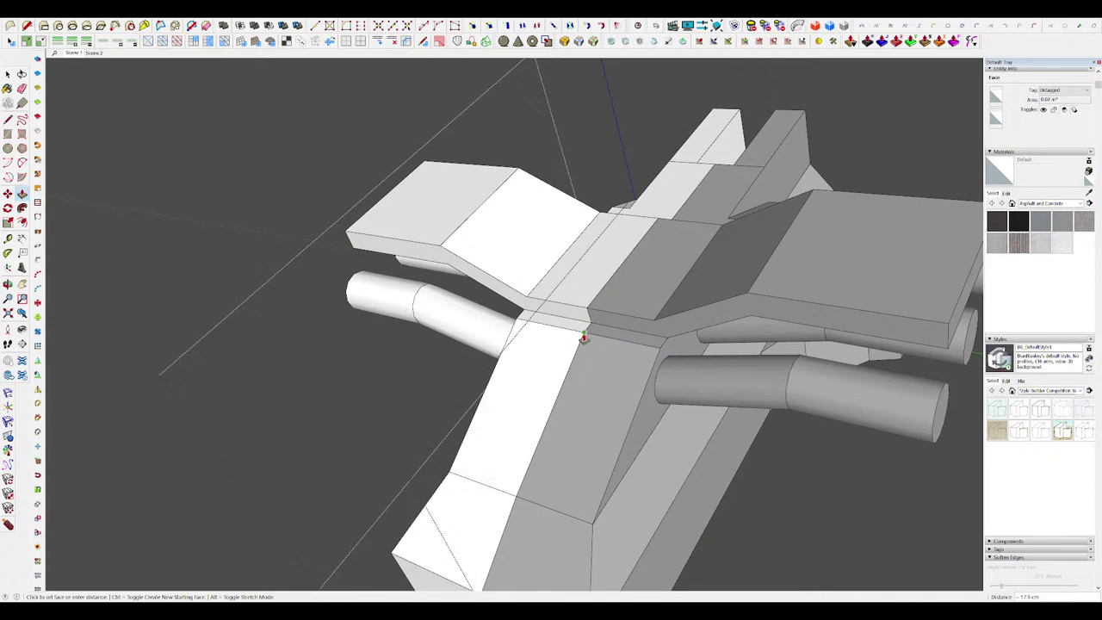
{"action": "left_click", "coordinate": [583, 339]}
Step: Offset a border inside the slab face and push the inner square through into a hole
{"action": "scroll", "coordinate": [588, 261], "scroll_direction": "down", "scroll_amount": 3}
{"action": "middle_click_drag", "start_coordinate": [583, 338], "coordinate": [560, 282]}
{"action": "scroll", "coordinate": [630, 280], "scroll_direction": "down", "scroll_amount": 5}
{"action": "scroll", "coordinate": [559, 282], "scroll_direction": "up", "scroll_amount": 5}
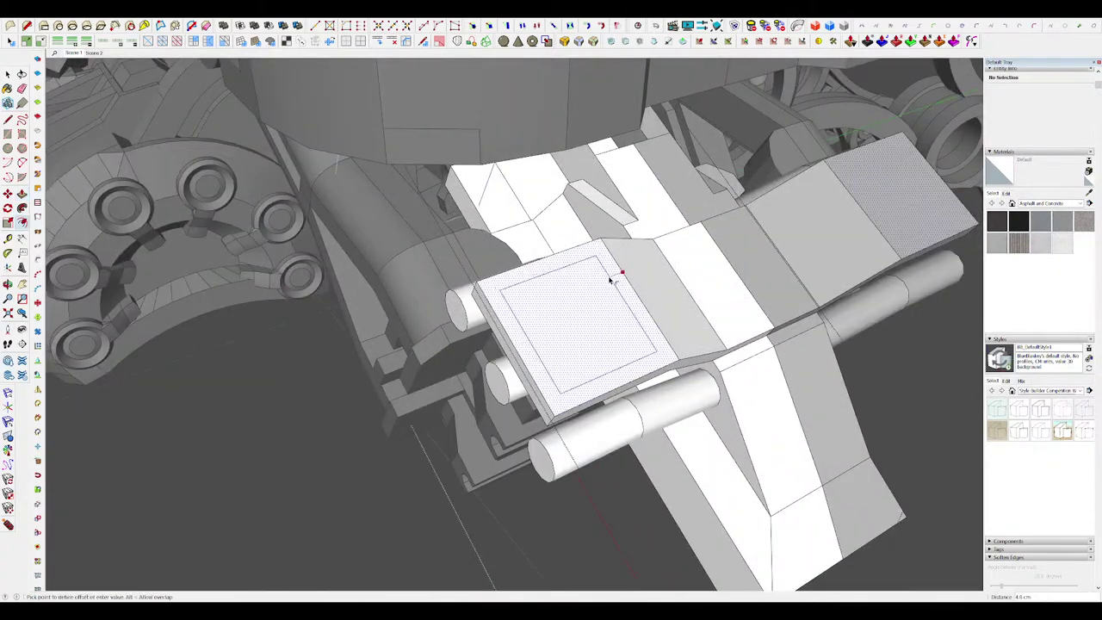
{"action": "left_click", "coordinate": [599, 284]}
{"action": "key", "text": "p"}
{"action": "left_click", "coordinate": [590, 301]}
{"action": "left_click", "coordinate": [598, 351]}
Step: Push through the inner left face of the left square frame's hole
{"action": "scroll", "coordinate": [618, 267], "scroll_direction": "down", "scroll_amount": 4}
{"action": "middle_click_drag", "start_coordinate": [600, 348], "coordinate": [635, 275]}
{"action": "scroll", "coordinate": [723, 327], "scroll_direction": "down", "scroll_amount": 4}
{"action": "scroll", "coordinate": [474, 283], "scroll_direction": "up", "scroll_amount": 6}
{"action": "middle_click_drag", "start_coordinate": [474, 282], "coordinate": [551, 301]}
{"action": "scroll", "coordinate": [645, 301], "scroll_direction": "up", "scroll_amount": 5}
{"action": "middle_click_drag", "start_coordinate": [646, 301], "coordinate": [559, 340]}
{"action": "left_click", "coordinate": [661, 373]}
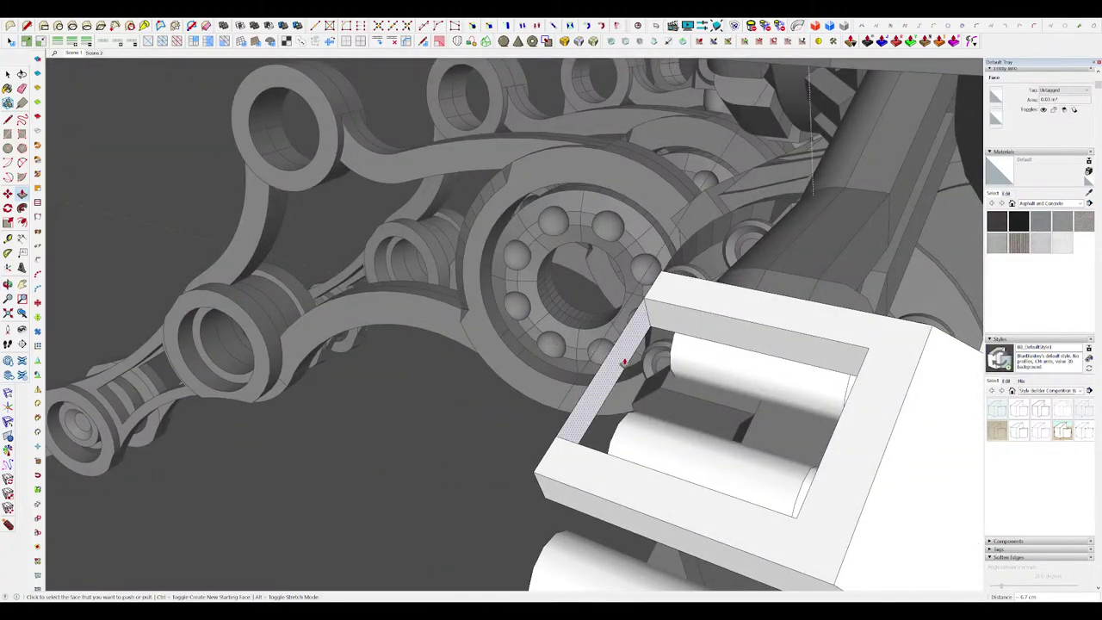
Step: Erase the leftover edge across the opening to leave a U-shaped frame, with the piece isolated
{"action": "key", "text": "e"}
{"action": "key", "text": "i"}
{"action": "middle_click_drag", "start_coordinate": [761, 331], "coordinate": [843, 312]}
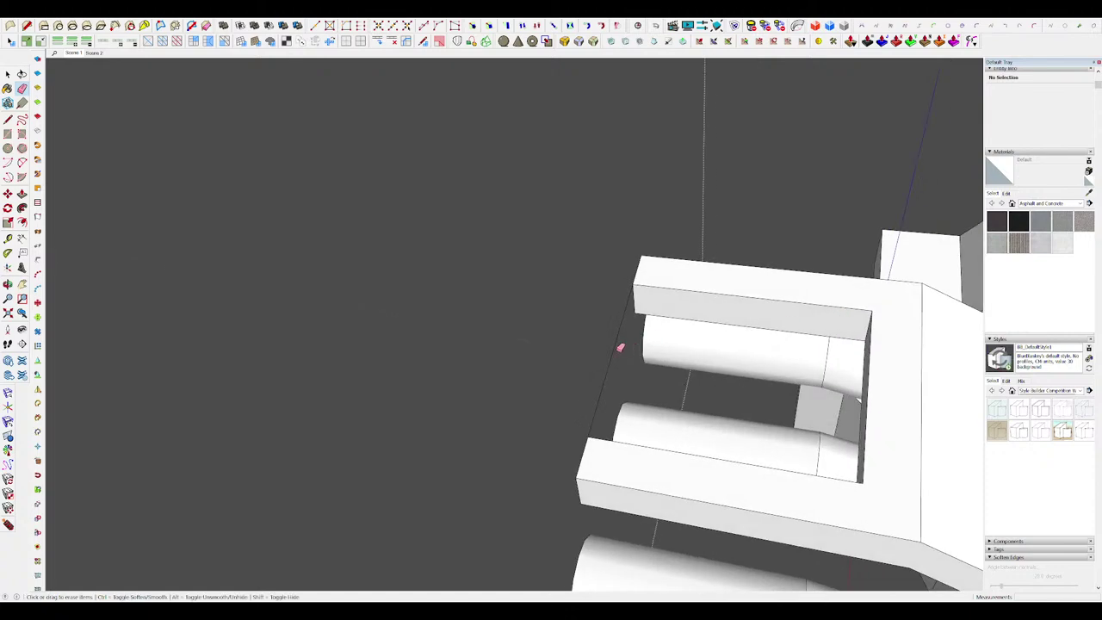
{"action": "left_click", "coordinate": [619, 347]}
{"action": "mouse_move", "coordinate": [654, 345]}
{"action": "middle_mouse_down"}
{"action": "mouse_move", "coordinate": [929, 339]}
{"action": "mouse_move", "coordinate": [942, 328]}
{"action": "middle_mouse_up"}
{"action": "key", "text": "i"}
{"action": "scroll", "coordinate": [639, 279], "scroll_direction": "down", "scroll_amount": 4}
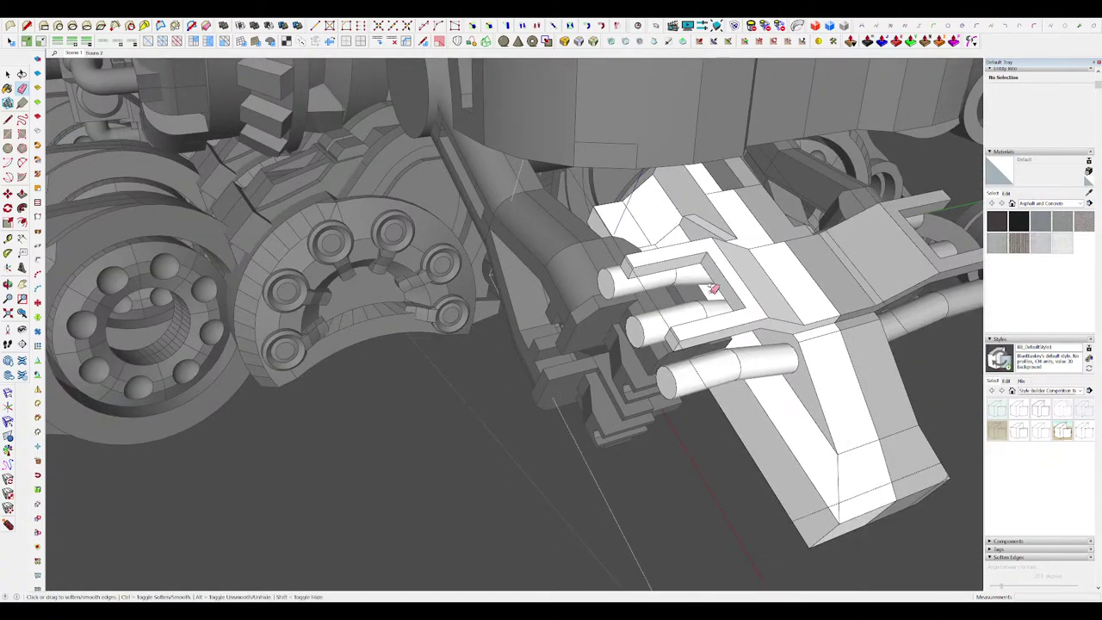
{"action": "scroll", "coordinate": [813, 315], "scroll_direction": "up", "scroll_amount": 2}
Step: Draw an edge across the slab face and sweep the profile along the top beam with Follow Me
{"action": "key", "text": "l"}
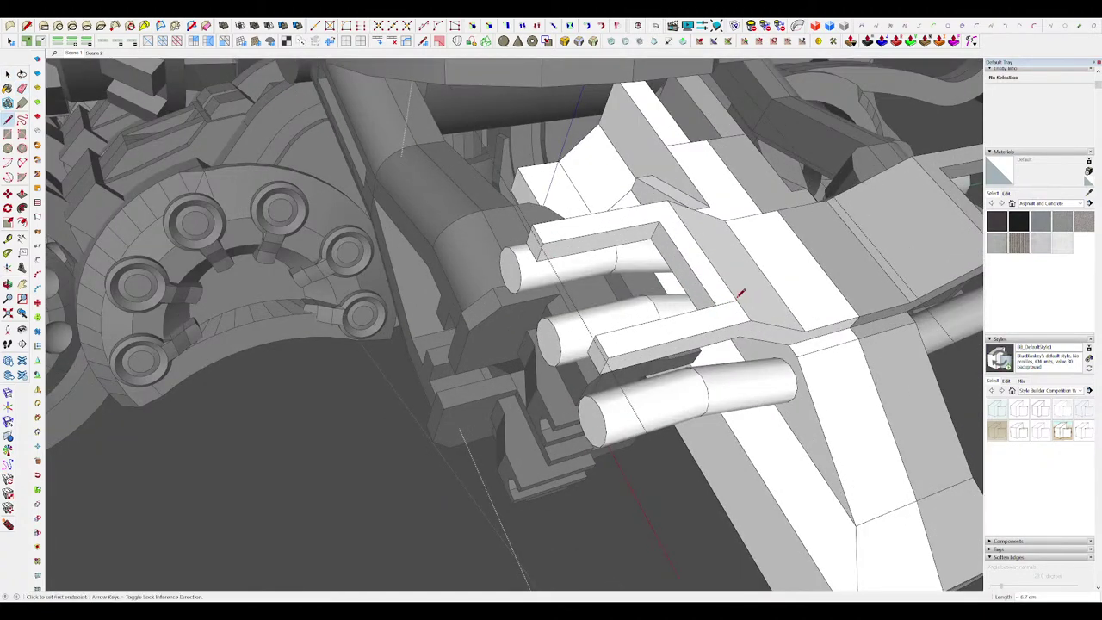
{"action": "left_click", "coordinate": [792, 311]}
{"action": "middle_click_drag", "start_coordinate": [791, 311], "coordinate": [817, 352]}
{"action": "scroll", "coordinate": [816, 352], "scroll_direction": "up", "scroll_amount": 3}
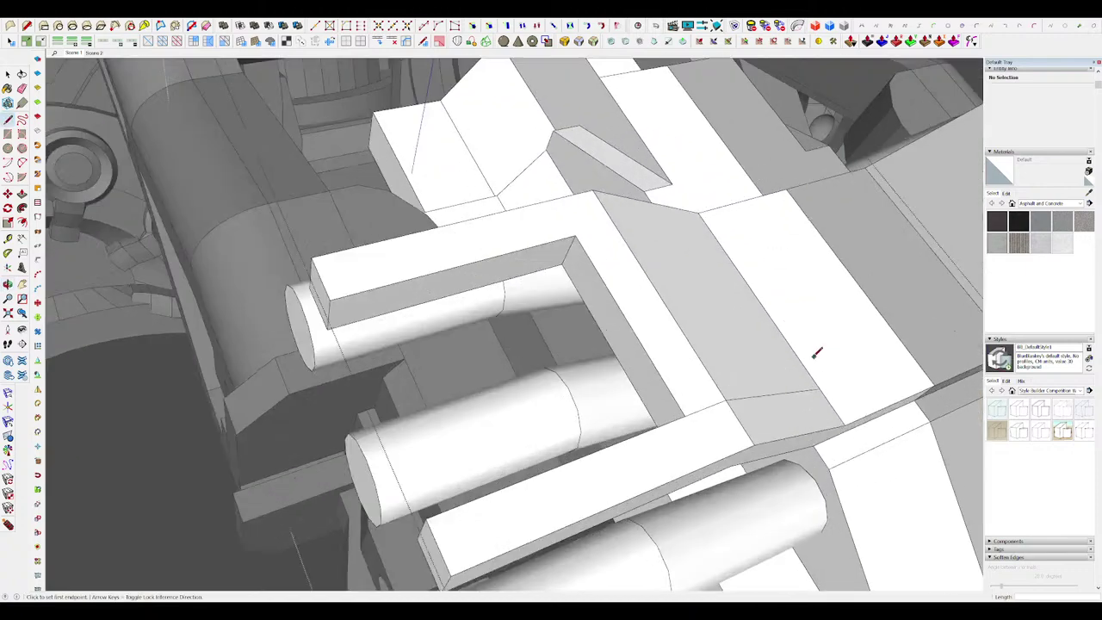
{"action": "scroll", "coordinate": [659, 295], "scroll_direction": "down", "scroll_amount": 2}
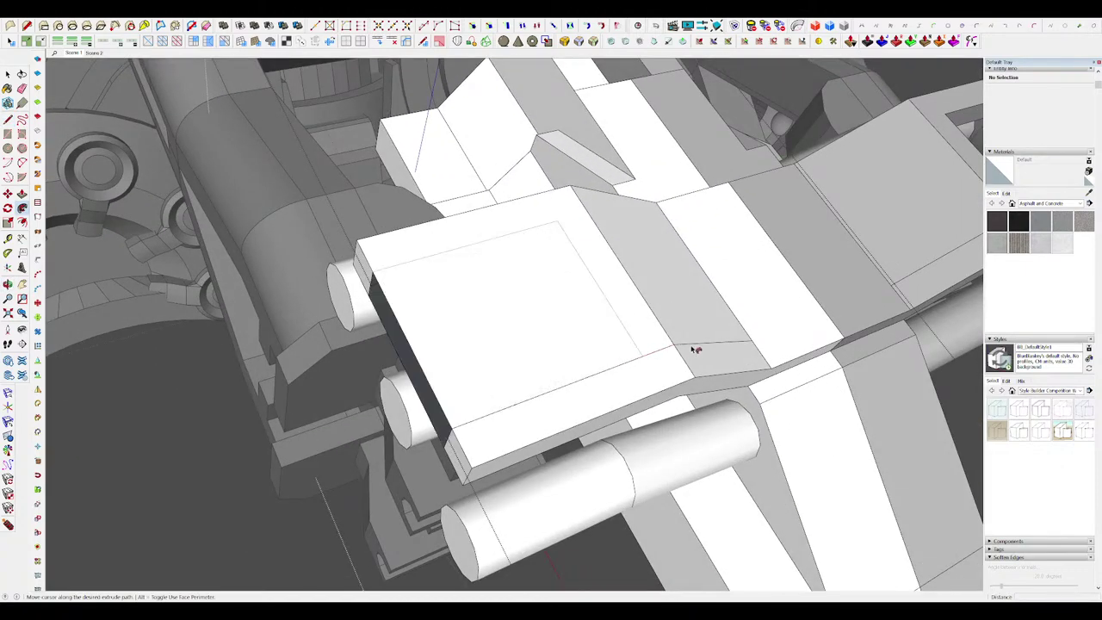
{"action": "middle_click_drag", "start_coordinate": [655, 350], "coordinate": [647, 317]}
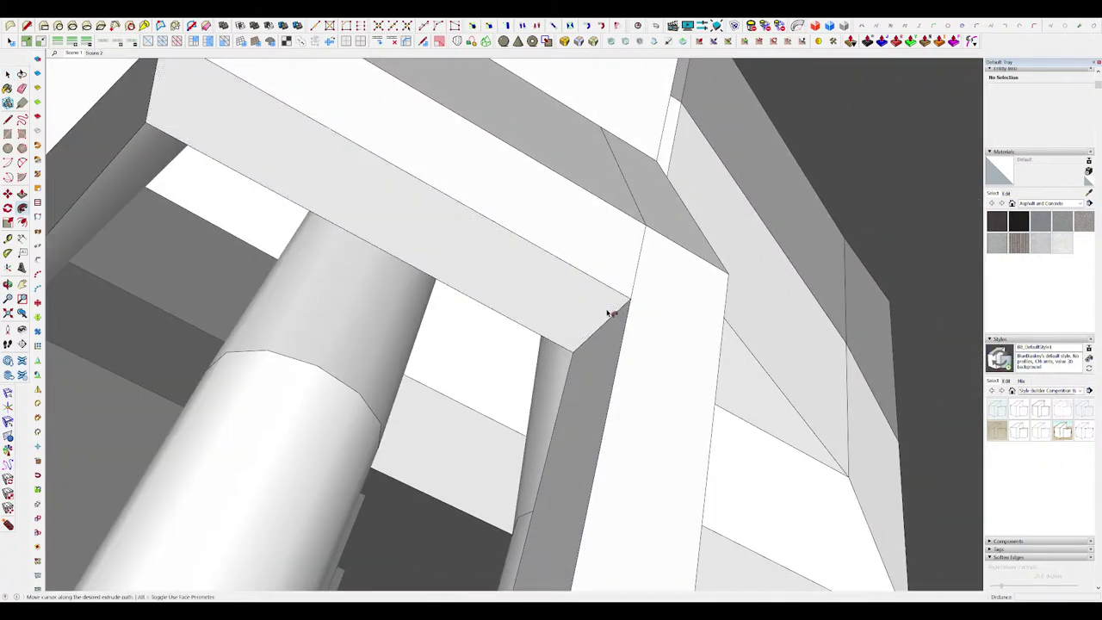
{"action": "scroll", "coordinate": [610, 314], "scroll_direction": "down", "scroll_amount": 3}
{"action": "left_click", "coordinate": [624, 247]}
{"action": "mouse_move", "coordinate": [625, 237]}
{"action": "middle_mouse_down"}
{"action": "mouse_move", "coordinate": [580, 293]}
{"action": "mouse_move", "coordinate": [569, 272]}
{"action": "mouse_move", "coordinate": [588, 277]}
{"action": "middle_mouse_up"}
Step: Close the open gap in the beam with a new edge and face
{"action": "key", "text": "e"}
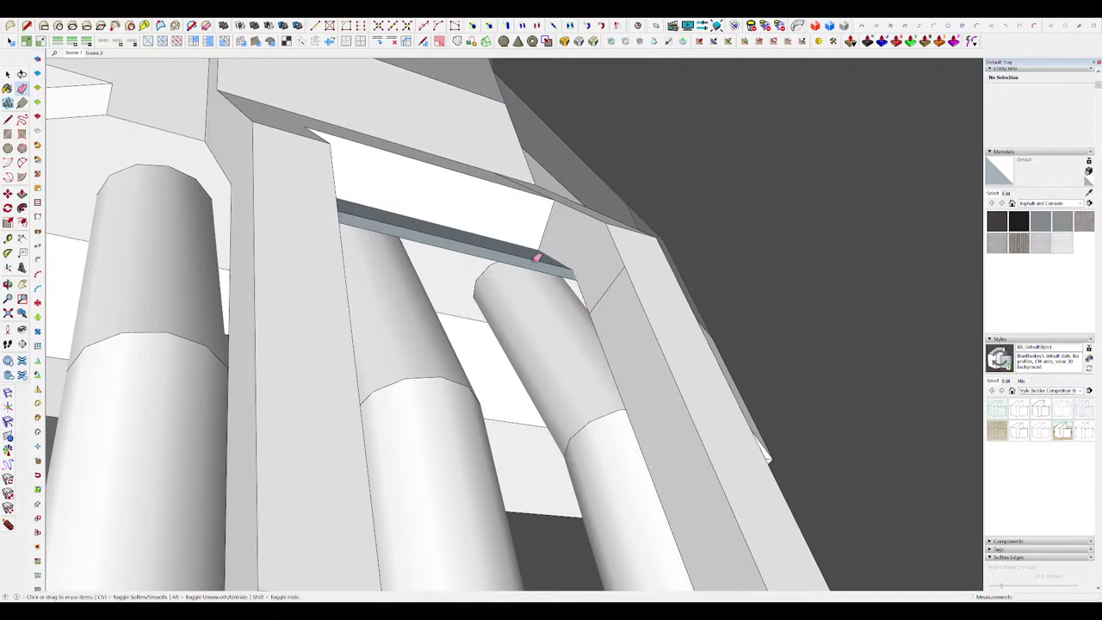
{"action": "middle_click_drag", "start_coordinate": [465, 255], "coordinate": [520, 115]}
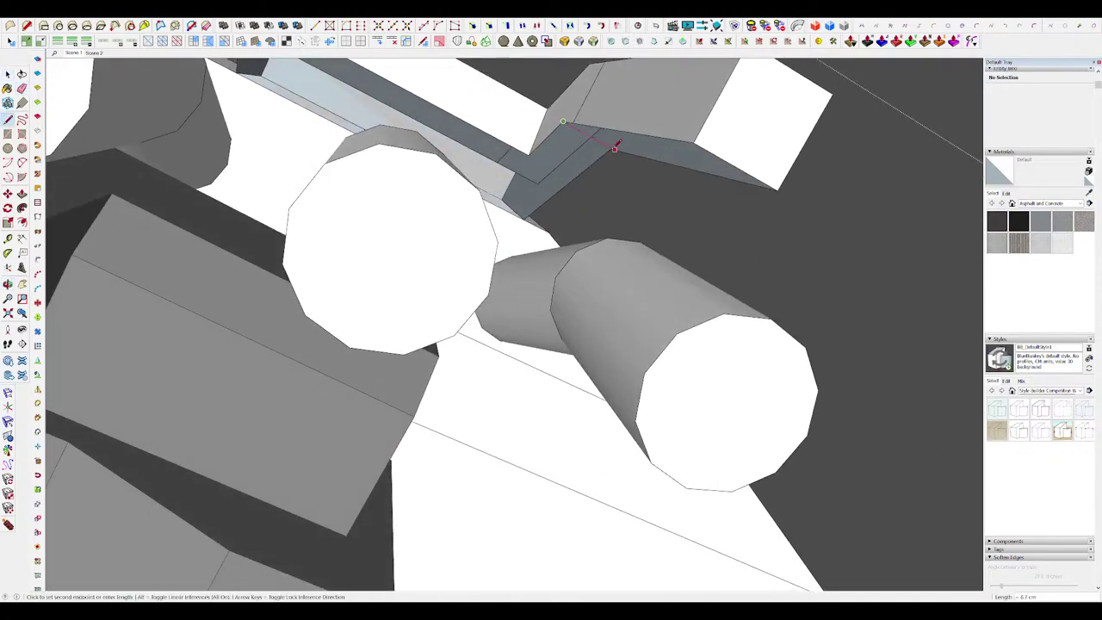
{"action": "mouse_move", "coordinate": [611, 142]}
{"action": "middle_mouse_down"}
{"action": "mouse_move", "coordinate": [620, 138]}
{"action": "mouse_move", "coordinate": [503, 119]}
{"action": "mouse_move", "coordinate": [531, 127]}
{"action": "mouse_move", "coordinate": [516, 95]}
{"action": "mouse_move", "coordinate": [465, 69]}
{"action": "mouse_move", "coordinate": [504, 100]}
{"action": "mouse_move", "coordinate": [525, 163]}
{"action": "mouse_move", "coordinate": [676, 185]}
{"action": "middle_mouse_up"}
{"action": "middle_click_drag", "start_coordinate": [772, 243], "coordinate": [776, 284]}
{"action": "left_click", "coordinate": [780, 305]}
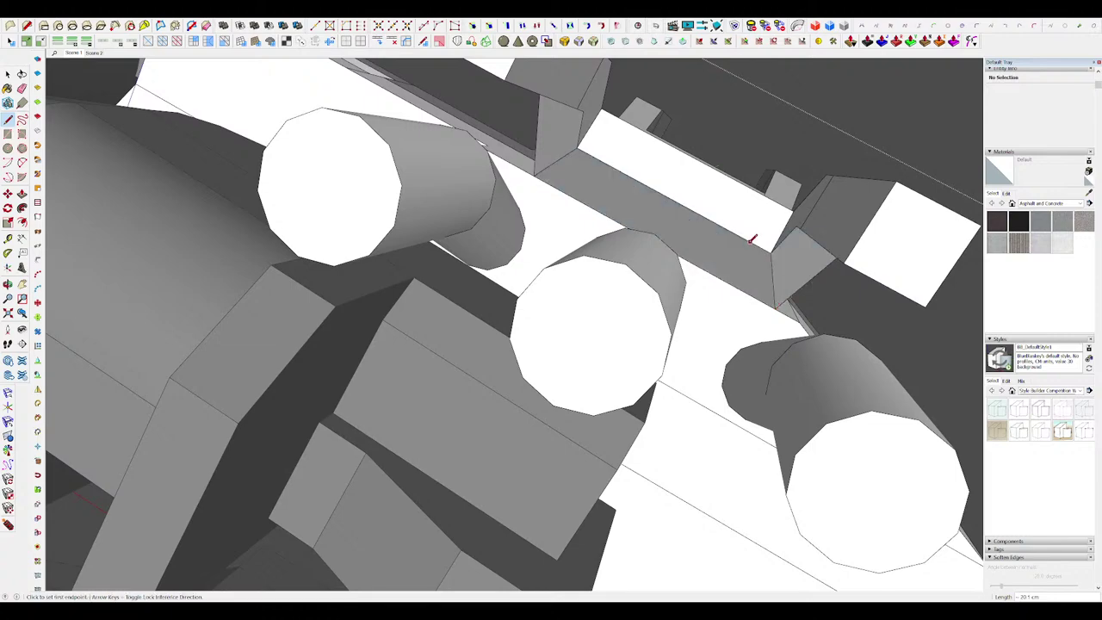
{"action": "key", "text": "space"}
{"action": "scroll", "coordinate": [750, 245], "scroll_direction": "down", "scroll_amount": 3}
{"action": "middle_click_drag", "start_coordinate": [751, 244], "coordinate": [597, 263]}
Step: Round the bent beam edge with a FredoCorner bevel and exit the group
{"action": "key", "text": "m"}
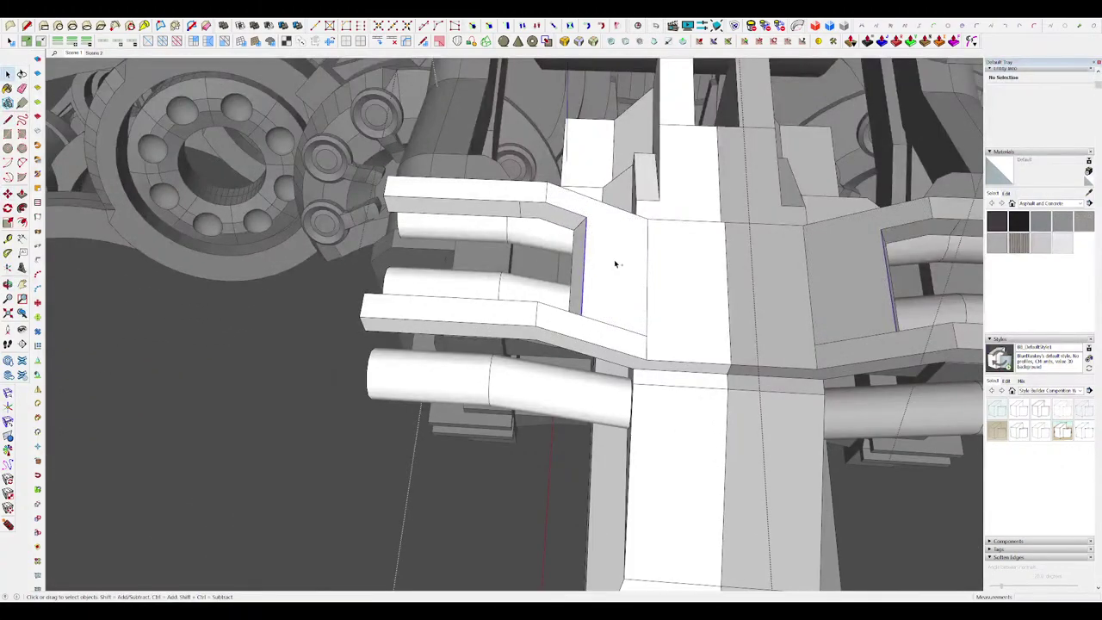
{"action": "left_click", "coordinate": [591, 43]}
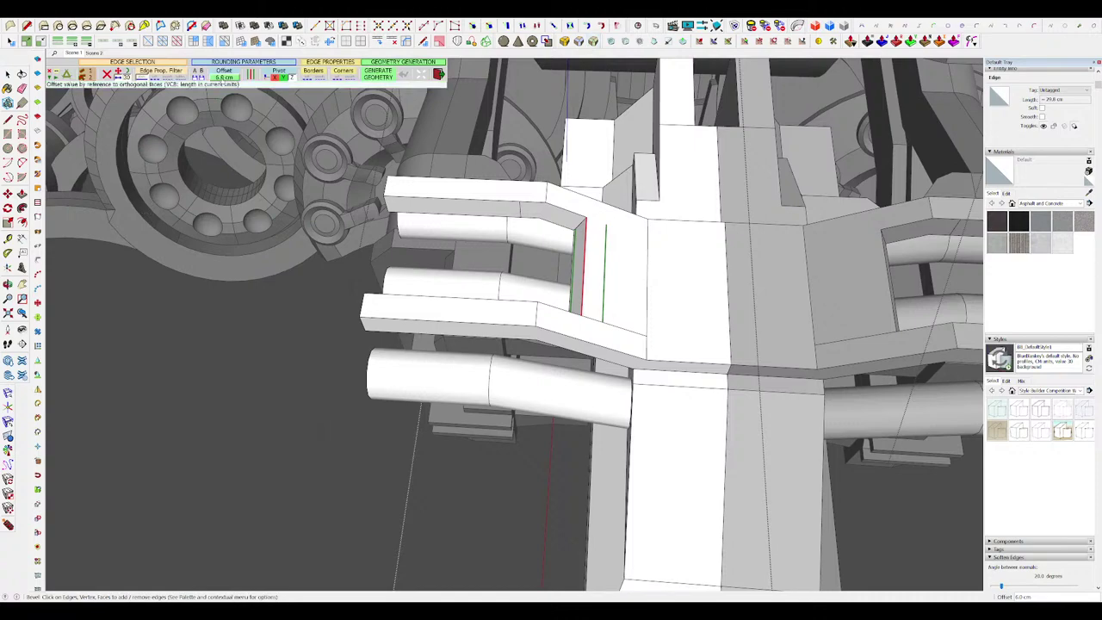
{"action": "left_click", "coordinate": [485, 206]}
{"action": "mouse_move", "coordinate": [564, 259]}
{"action": "middle_mouse_down"}
{"action": "mouse_move", "coordinate": [602, 290]}
{"action": "mouse_move", "coordinate": [564, 263]}
{"action": "mouse_move", "coordinate": [589, 280]}
{"action": "middle_mouse_up"}
{"action": "key", "text": "space"}
{"action": "scroll", "coordinate": [563, 262], "scroll_direction": "down", "scroll_amount": 4}
{"action": "mouse_move", "coordinate": [589, 280]}
{"action": "middle_mouse_down", "text": "shift"}
{"action": "mouse_move", "coordinate": [614, 332]}
{"action": "mouse_move", "coordinate": [654, 298]}
{"action": "middle_mouse_up", "text": "shift"}
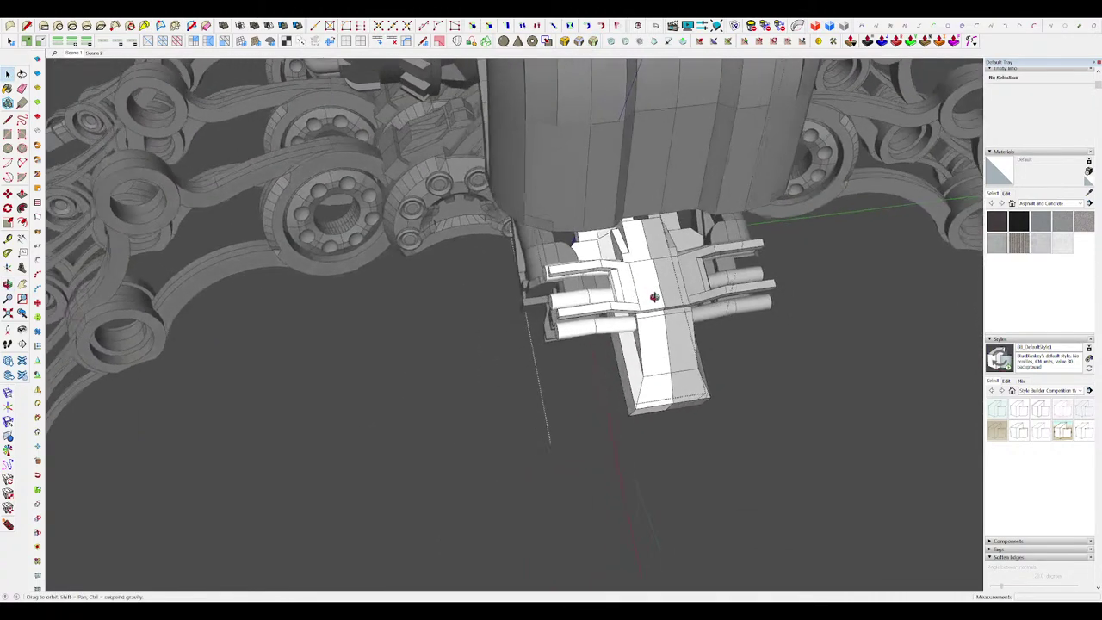
{"action": "scroll", "coordinate": [600, 243], "scroll_direction": "down", "scroll_amount": 5}
{"action": "key", "text": "Escape"}
{"action": "scroll", "coordinate": [599, 243], "scroll_direction": "up", "scroll_amount": 5}
Step: Shorten the jaw part's upper arm and its mirrored copy with Push/Pull
{"action": "double_click", "coordinate": [598, 251]}
{"action": "double_click", "coordinate": [599, 252]}
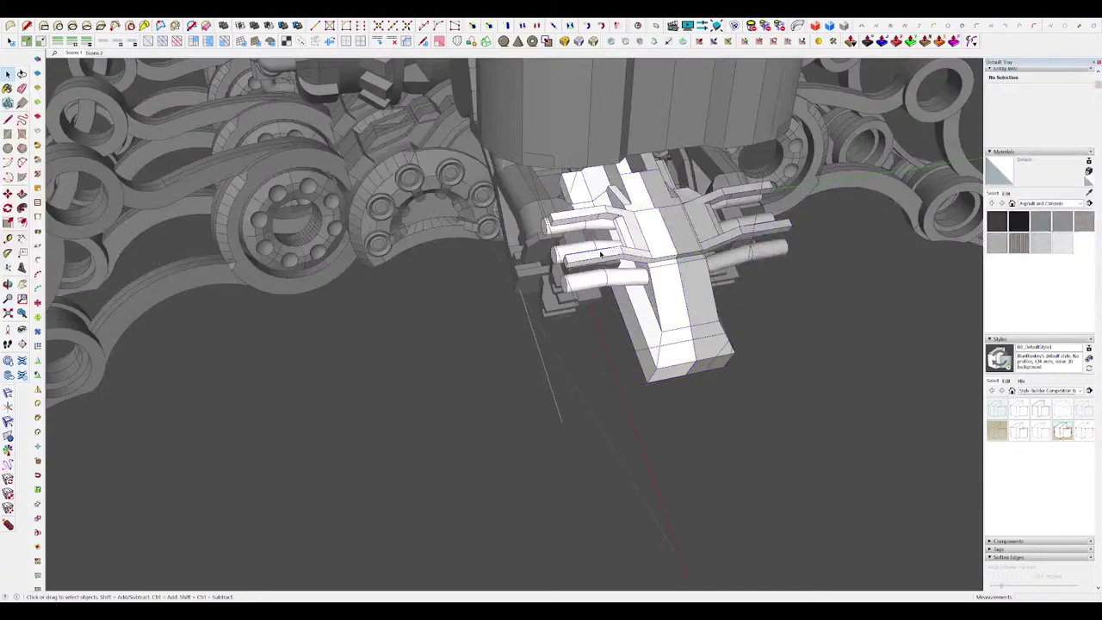
{"action": "scroll", "coordinate": [598, 253], "scroll_direction": "up", "scroll_amount": 4}
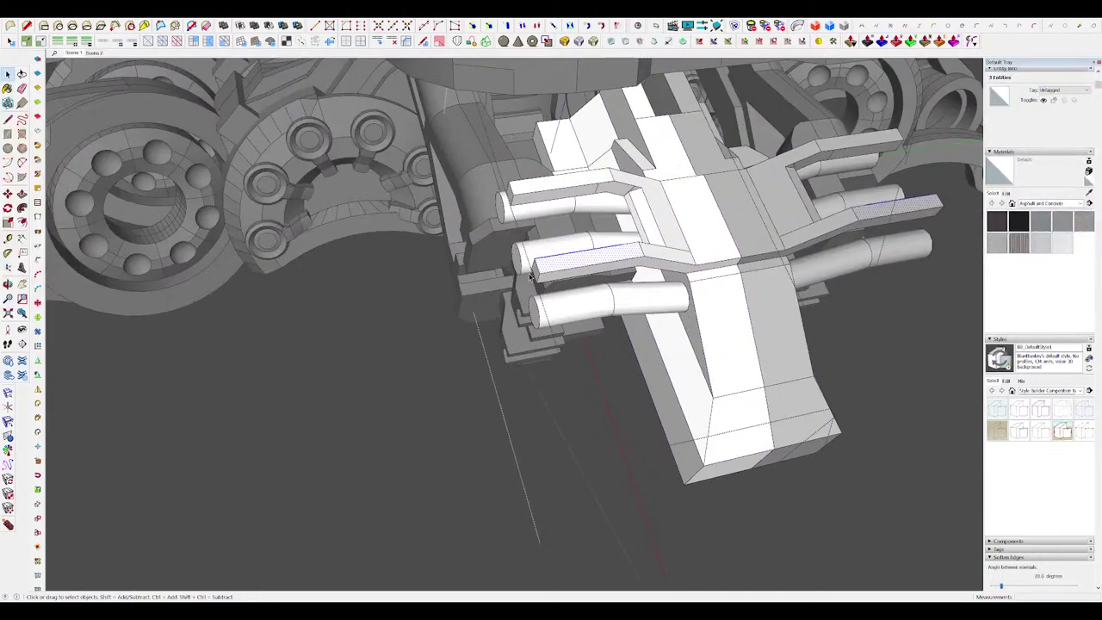
{"action": "key", "text": "p"}
{"action": "double_click", "coordinate": [512, 200]}
{"action": "scroll", "coordinate": [587, 244], "scroll_direction": "down", "scroll_amount": 4}
{"action": "scroll", "coordinate": [551, 228], "scroll_direction": "up", "scroll_amount": 6}
{"action": "middle_click_drag", "start_coordinate": [576, 241], "coordinate": [512, 142]}
Step: Draw a rectangle and extrude it downward into a bar, undoing a stray side strip
{"action": "key", "text": "r"}
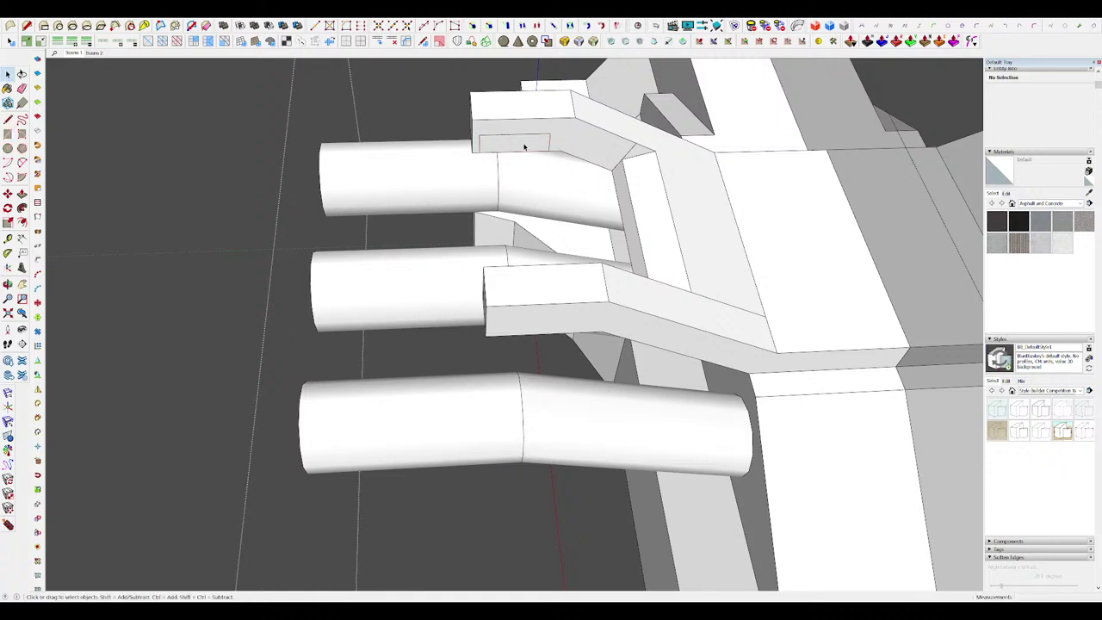
{"action": "key", "text": "p"}
{"action": "left_click", "coordinate": [524, 146]}
{"action": "key", "text": "space"}
{"action": "middle_click_drag", "start_coordinate": [487, 273], "coordinate": [600, 182]}
{"action": "key", "text": "p"}
{"action": "left_click", "coordinate": [646, 168]}
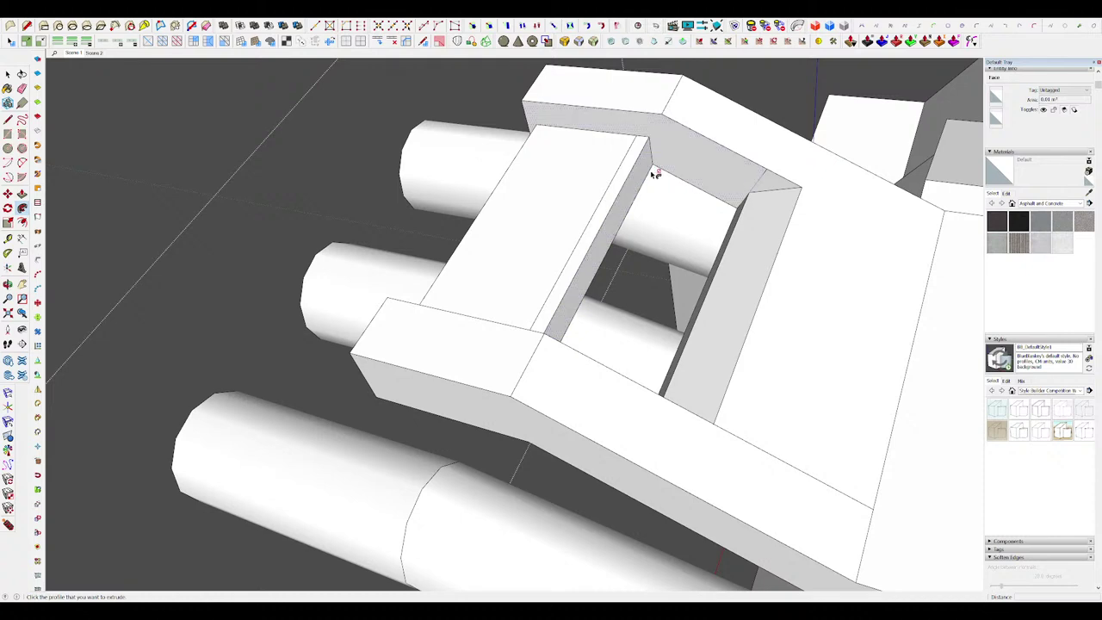
{"action": "key", "text": "ctrl+z"}
Step: Sweep the left bar's inner side face along the edge and erase the leftover edge line
{"action": "left_click", "coordinate": [703, 192]}
{"action": "middle_click_drag", "start_coordinate": [703, 192], "coordinate": [740, 229]}
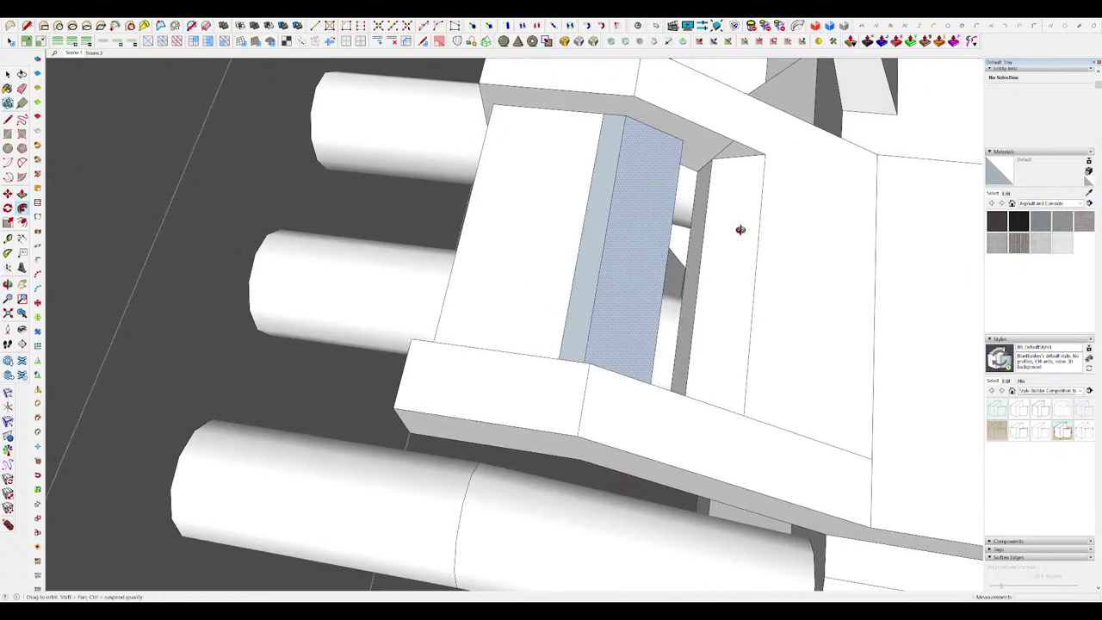
{"action": "key", "text": "space"}
{"action": "key", "text": "ctrl+z"}
{"action": "middle_click_drag", "start_coordinate": [619, 236], "coordinate": [562, 184]}
{"action": "left_click", "coordinate": [568, 150]}
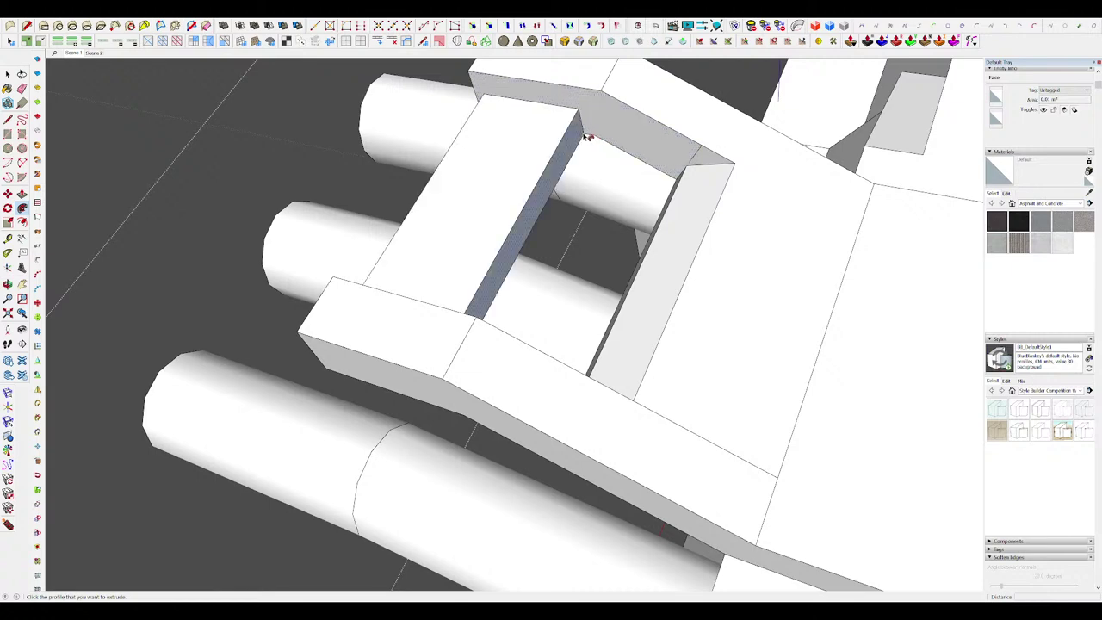
{"action": "left_click", "coordinate": [585, 136]}
{"action": "left_click", "coordinate": [635, 158]}
{"action": "key", "text": "e"}
{"action": "mouse_move", "coordinate": [610, 149]}
{"action": "middle_mouse_down"}
{"action": "mouse_move", "coordinate": [594, 143]}
{"action": "mouse_move", "coordinate": [636, 182]}
{"action": "mouse_move", "coordinate": [622, 208]}
{"action": "mouse_move", "coordinate": [491, 182]}
{"action": "mouse_move", "coordinate": [594, 252]}
{"action": "mouse_move", "coordinate": [646, 270]}
{"action": "mouse_move", "coordinate": [637, 266]}
{"action": "middle_mouse_up"}
{"action": "left_click", "coordinate": [574, 140]}
Step: Exit group editing to show the whole robot and bring the foot block into view
{"action": "scroll", "coordinate": [637, 266], "scroll_direction": "down", "scroll_amount": 5}
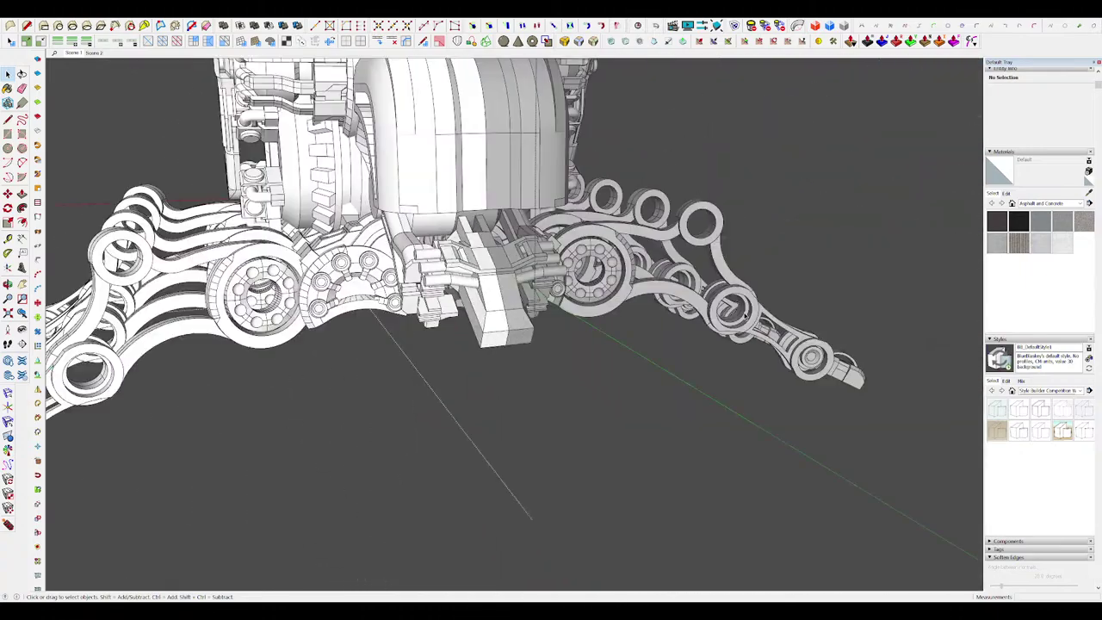
{"action": "middle_click_drag", "start_coordinate": [746, 315], "coordinate": [643, 304]}
{"action": "scroll", "coordinate": [748, 322], "scroll_direction": "down", "scroll_amount": 4}
{"action": "scroll", "coordinate": [642, 304], "scroll_direction": "up", "scroll_amount": 4}
{"action": "scroll", "coordinate": [643, 304], "scroll_direction": "up", "scroll_amount": 4}
{"action": "middle_click_drag", "start_coordinate": [575, 282], "coordinate": [605, 297]}
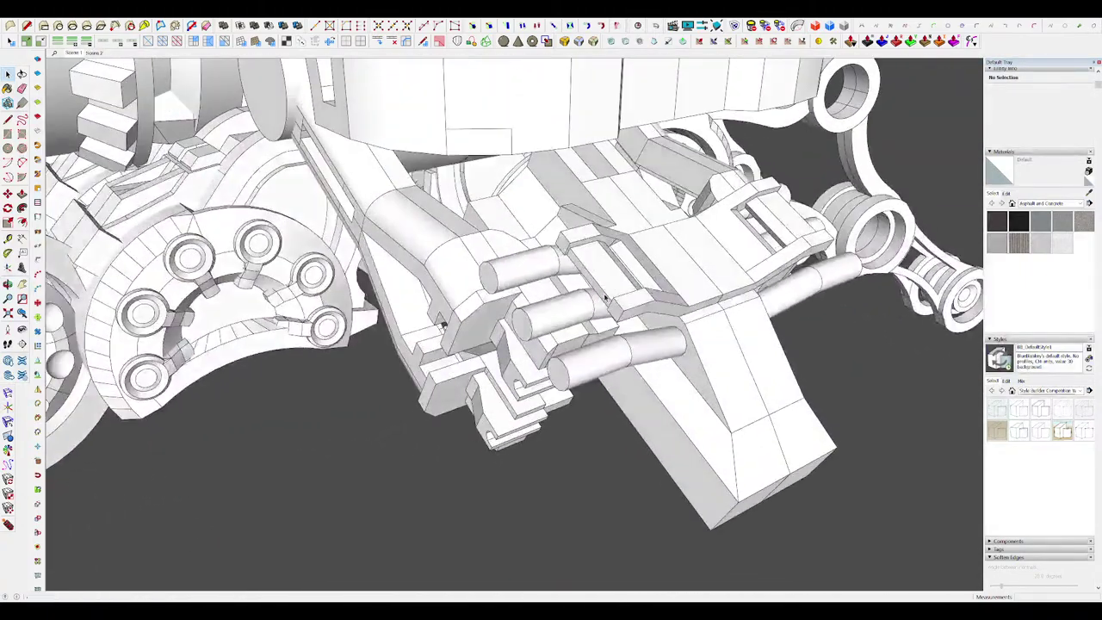
{"action": "key", "text": "space"}
{"action": "scroll", "coordinate": [624, 305], "scroll_direction": "up", "scroll_amount": 4}
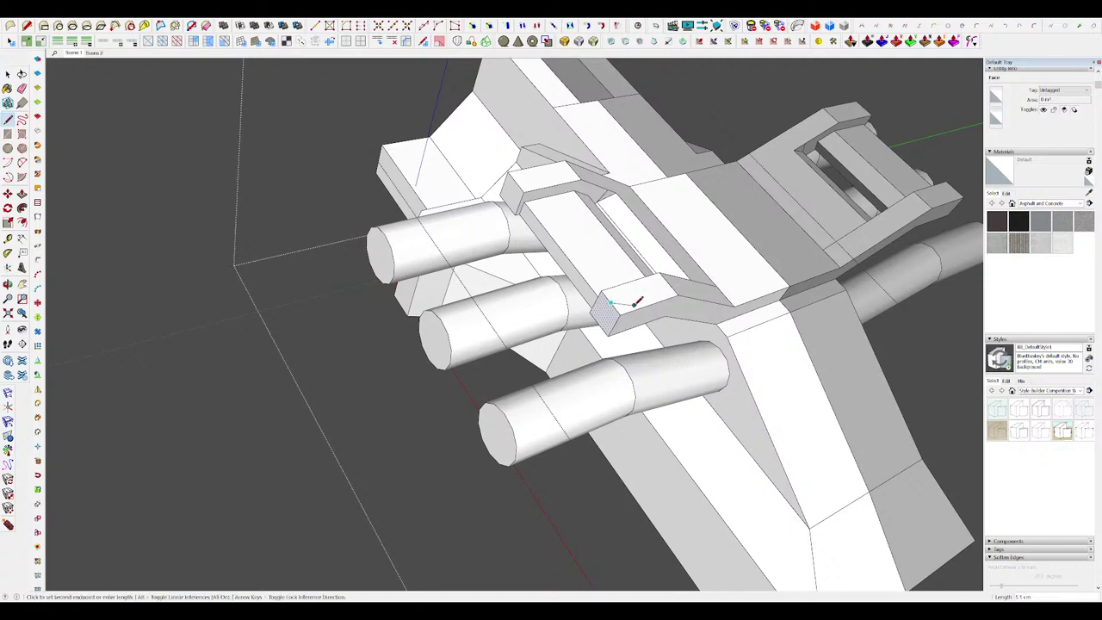
{"action": "scroll", "coordinate": [521, 168], "scroll_direction": "up", "scroll_amount": 5}
{"action": "key", "text": "l"}
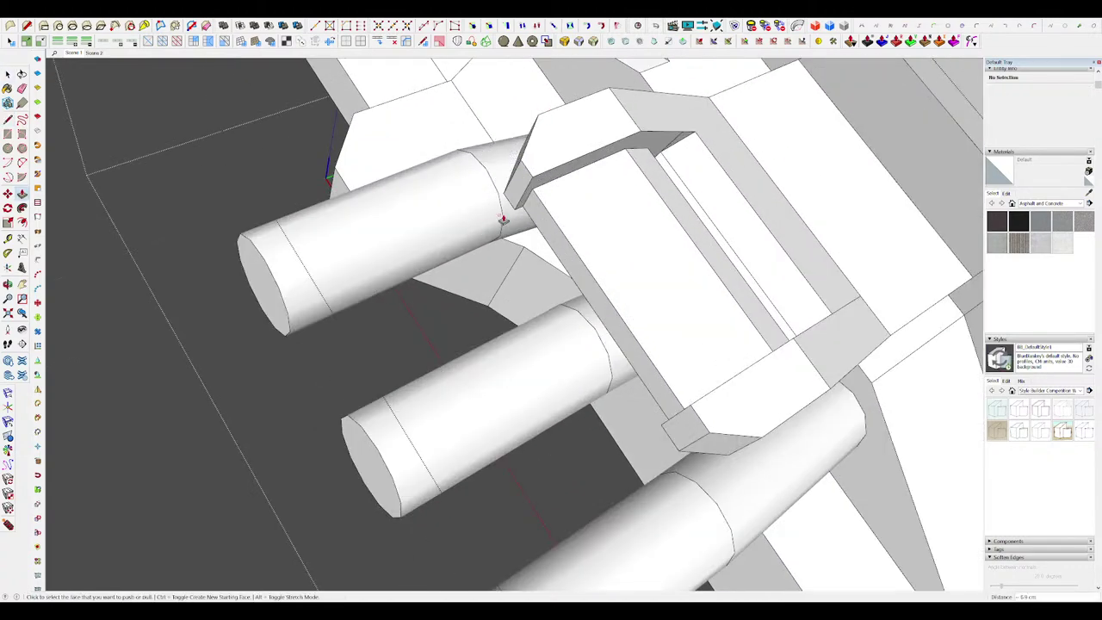
{"action": "scroll", "coordinate": [503, 220], "scroll_direction": "down", "scroll_amount": 10}
{"action": "middle_click_drag", "start_coordinate": [603, 231], "coordinate": [607, 250]}
{"action": "key", "text": "space"}
{"action": "scroll", "coordinate": [605, 252], "scroll_direction": "down", "scroll_amount": 4}
{"action": "left_click", "coordinate": [757, 279]}
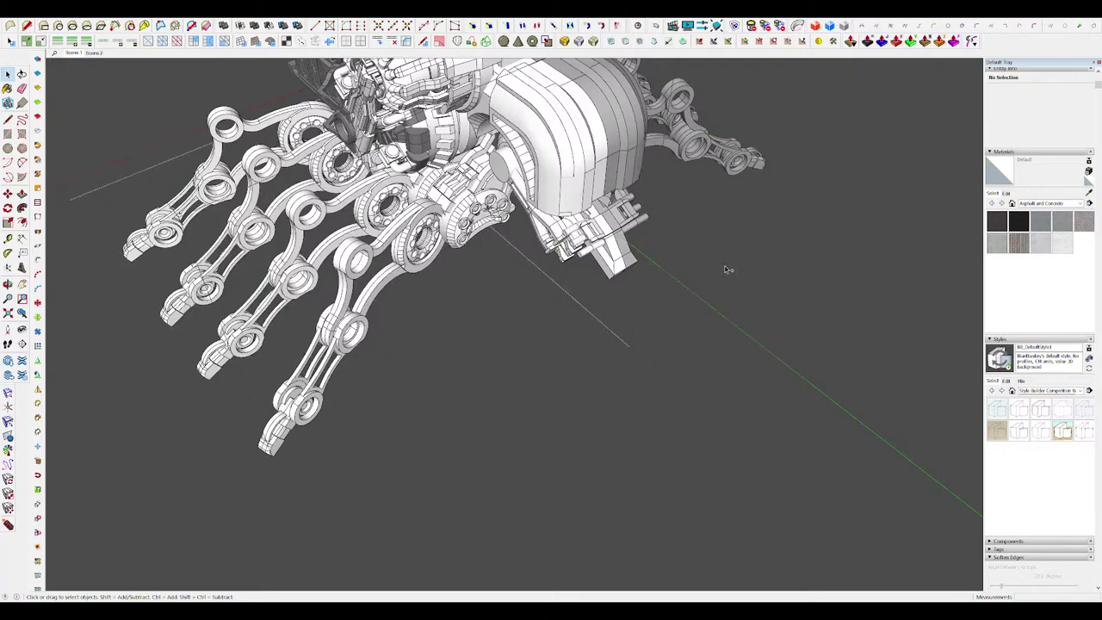
{"action": "scroll", "coordinate": [723, 261], "scroll_direction": "down", "scroll_amount": 3}
{"action": "middle_click_drag", "start_coordinate": [723, 261], "coordinate": [745, 267]}
{"action": "scroll", "coordinate": [723, 264], "scroll_direction": "down", "scroll_amount": 3}
{"action": "scroll", "coordinate": [746, 268], "scroll_direction": "up", "scroll_amount": 3}
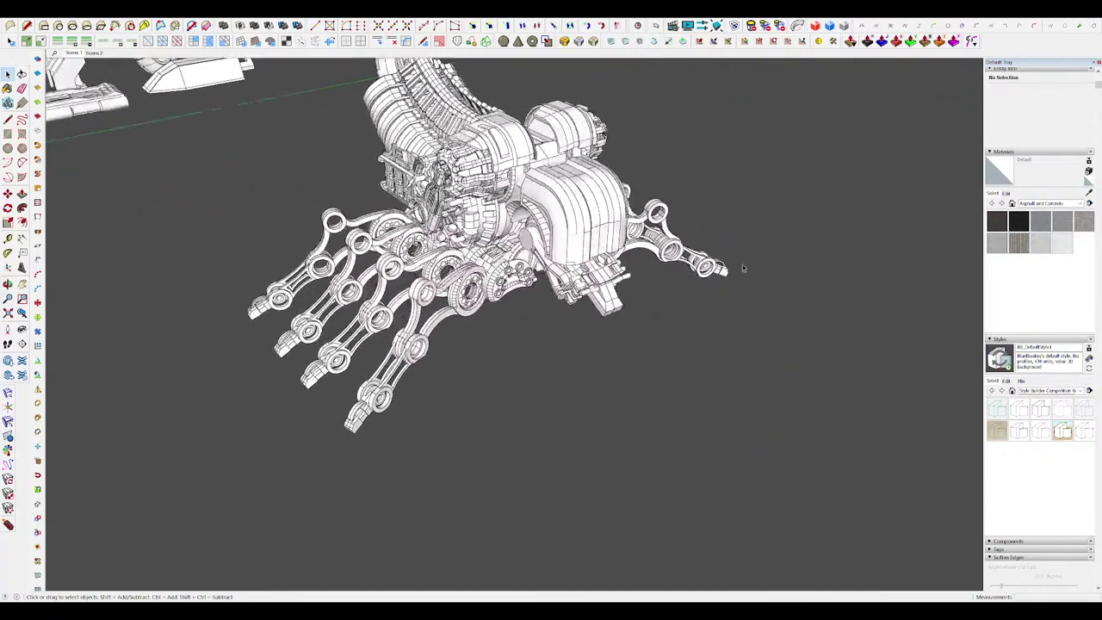
{"action": "scroll", "coordinate": [582, 283], "scroll_direction": "up", "scroll_amount": 5}
{"action": "middle_click_drag", "start_coordinate": [582, 283], "coordinate": [630, 296]}
Step: Open the foot group and move the block's end face inward
{"action": "double_click", "coordinate": [647, 337]}
{"action": "scroll", "coordinate": [649, 338], "scroll_direction": "up", "scroll_amount": 5}
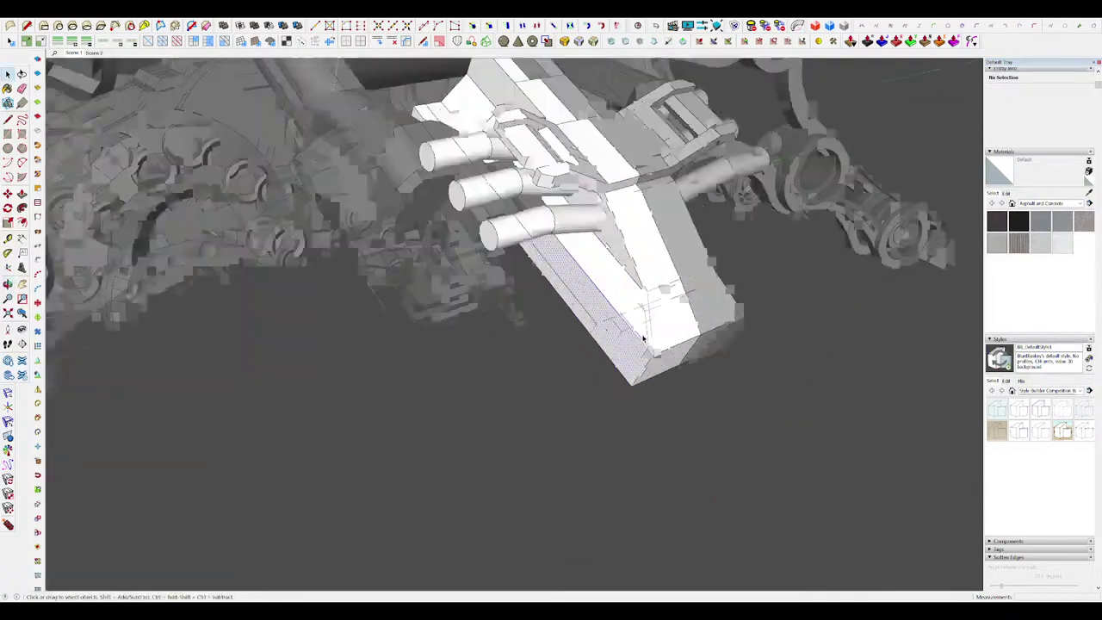
{"action": "key", "text": "m"}
{"action": "left_click_drag", "start_coordinate": [676, 357], "coordinate": [644, 329]}
{"action": "key", "text": "space"}
{"action": "middle_click_drag", "start_coordinate": [645, 330], "coordinate": [605, 257]}
{"action": "scroll", "coordinate": [566, 216], "scroll_direction": "up", "scroll_amount": 4}
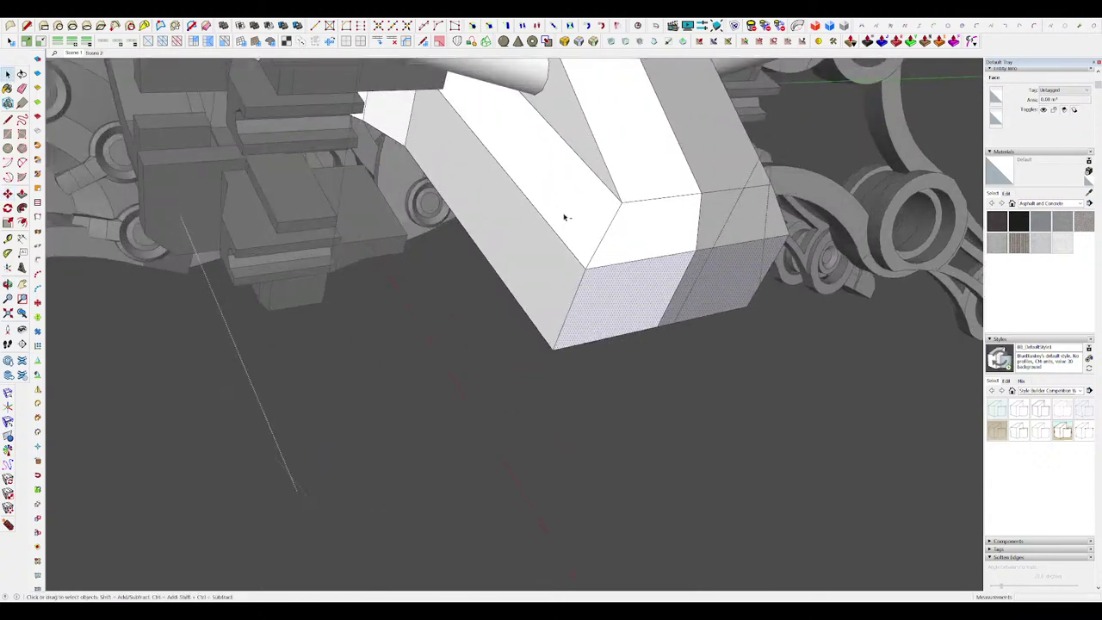
{"action": "mouse_move", "coordinate": [566, 216]}
{"action": "middle_mouse_down"}
{"action": "mouse_move", "coordinate": [661, 119]}
{"action": "mouse_move", "coordinate": [642, 129]}
{"action": "middle_mouse_up"}
Step: Draw a line splitting the end face and push the corner triangle 58 cm
{"action": "key", "text": "l"}
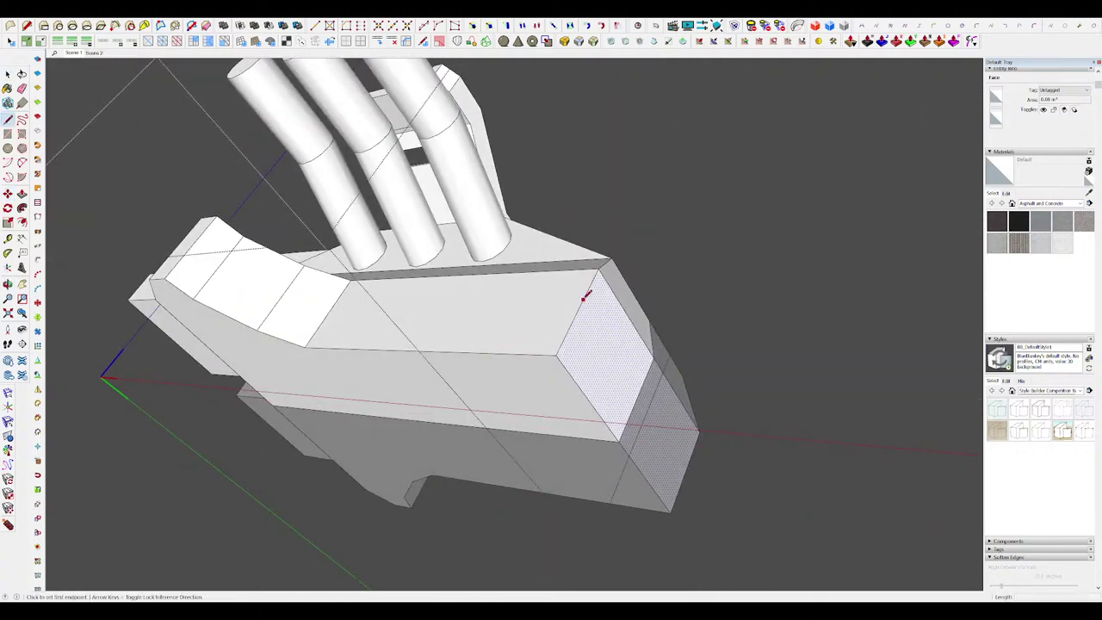
{"action": "left_click", "coordinate": [585, 393]}
{"action": "middle_click_drag", "start_coordinate": [584, 394], "coordinate": [534, 375]}
{"action": "key", "text": "space"}
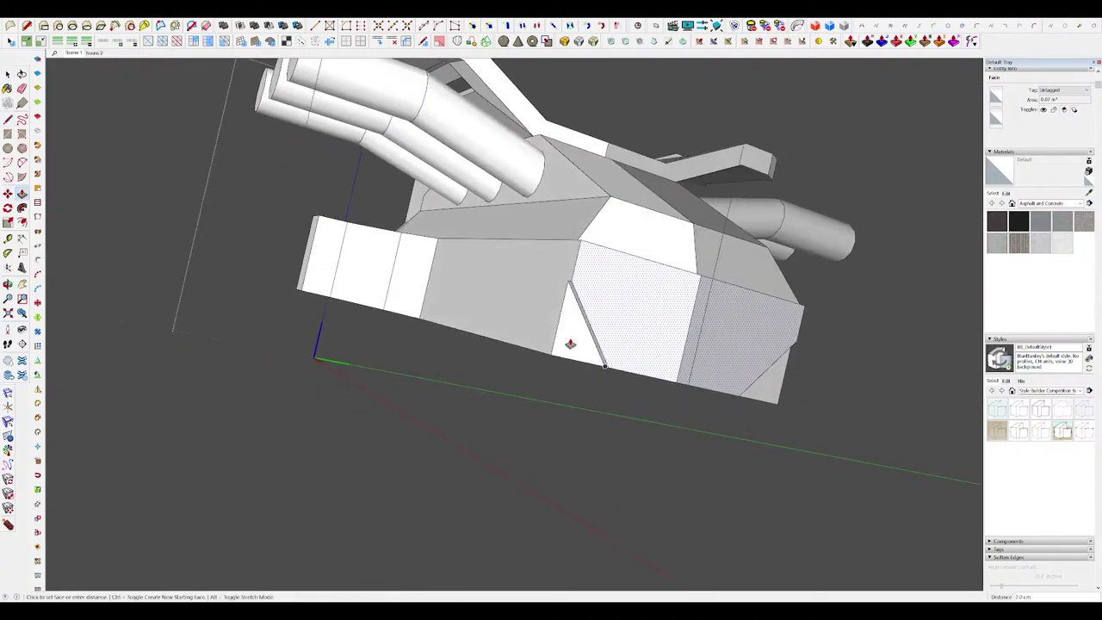
{"action": "key", "text": "Escape"}
{"action": "left_click", "coordinate": [582, 349]}
{"action": "left_click", "coordinate": [489, 322]}
{"action": "middle_click_drag", "start_coordinate": [488, 322], "coordinate": [489, 305]}
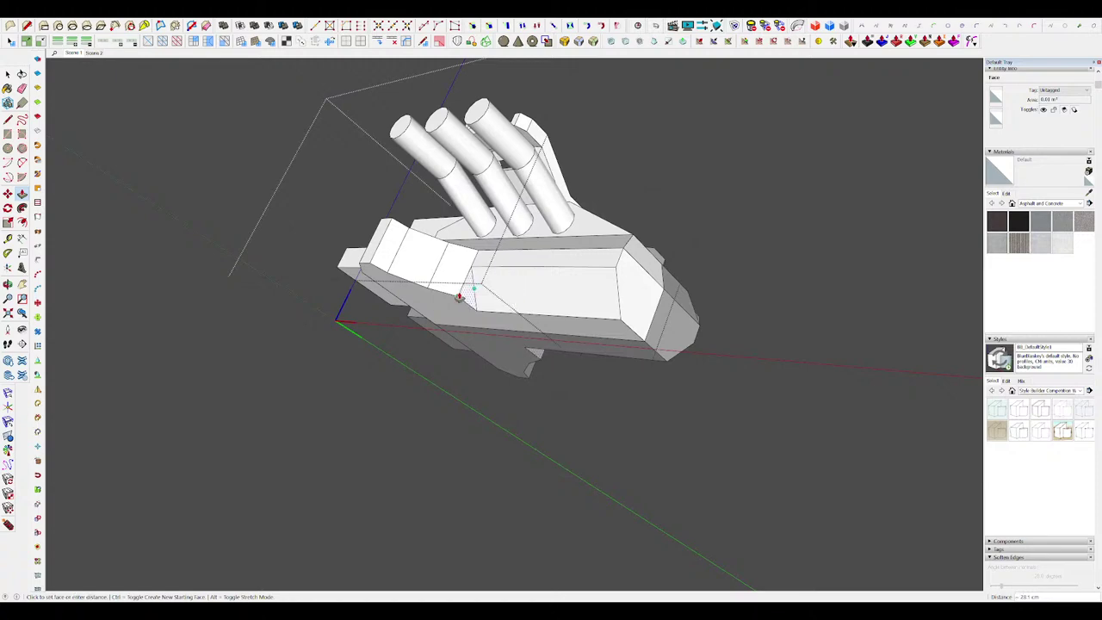
{"action": "scroll", "coordinate": [594, 272], "scroll_direction": "up", "scroll_amount": 6}
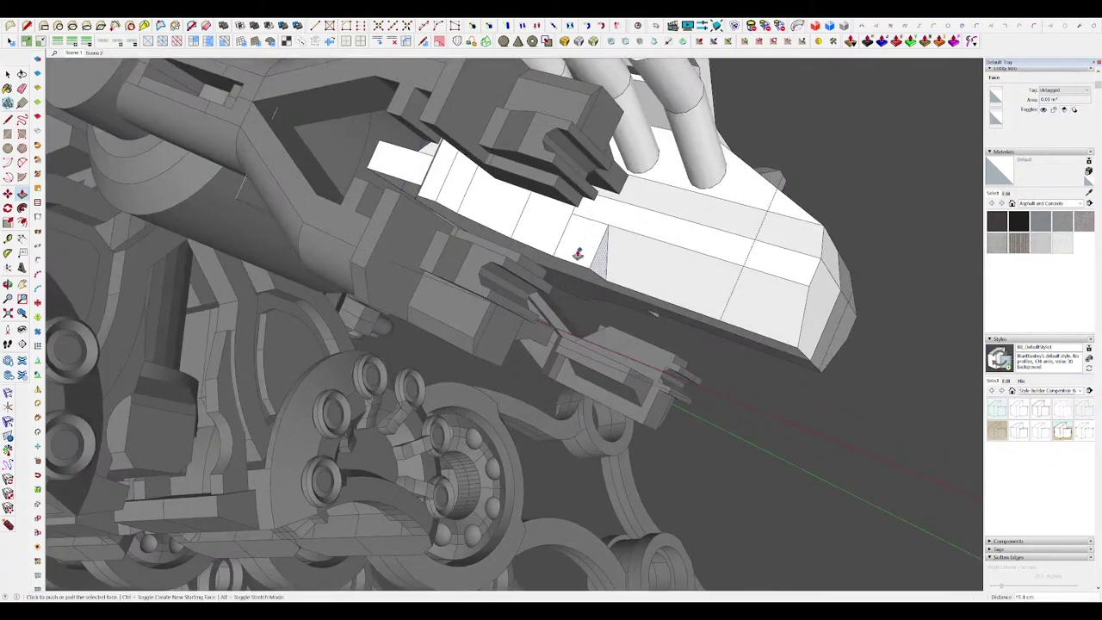
Step: Open the block's group and reposition an edge at its end
{"action": "key", "text": "space"}
{"action": "middle_click_drag", "start_coordinate": [578, 253], "coordinate": [641, 228]}
{"action": "double_click", "coordinate": [664, 176]}
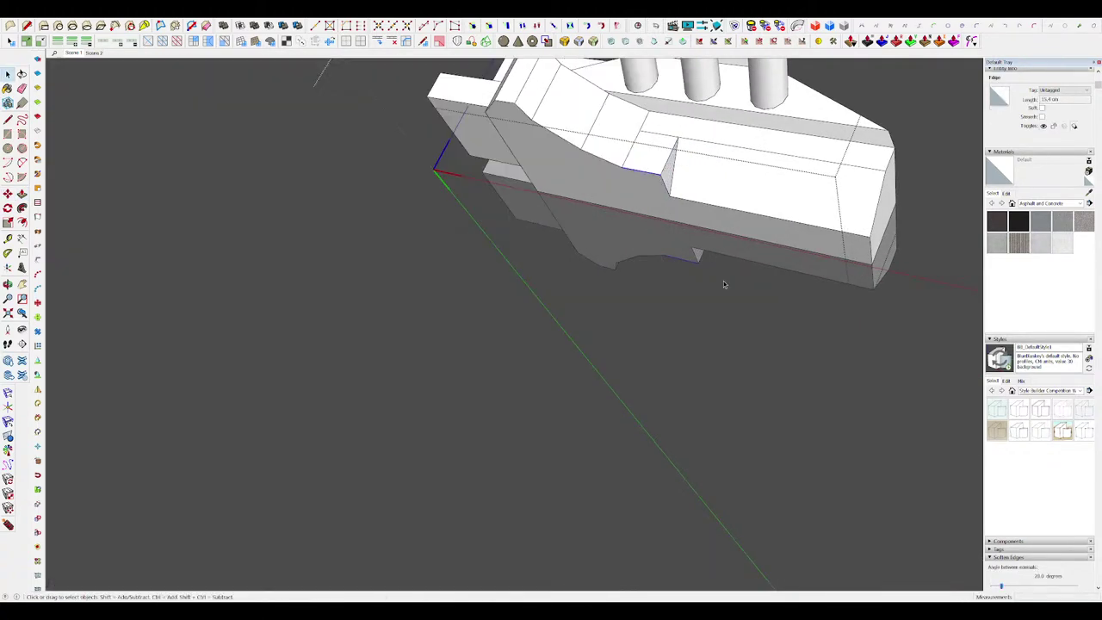
{"action": "left_click", "coordinate": [694, 178]}
{"action": "mouse_move", "coordinate": [694, 178]}
{"action": "middle_mouse_down"}
{"action": "mouse_move", "coordinate": [607, 249]}
{"action": "mouse_move", "coordinate": [608, 290]}
{"action": "mouse_move", "coordinate": [589, 299]}
{"action": "mouse_move", "coordinate": [545, 442]}
{"action": "mouse_move", "coordinate": [615, 272]}
{"action": "mouse_move", "coordinate": [580, 302]}
{"action": "mouse_move", "coordinate": [605, 305]}
{"action": "mouse_move", "coordinate": [594, 253]}
{"action": "middle_mouse_up"}
{"action": "key", "text": "i"}
{"action": "key", "text": "i"}
Step: Select a block face and adjust it with Move and Eraser to bevel the nose
{"action": "key", "text": "m"}
{"action": "scroll", "coordinate": [616, 272], "scroll_direction": "down", "scroll_amount": 3}
{"action": "left_click", "coordinate": [605, 304]}
{"action": "scroll", "coordinate": [606, 305], "scroll_direction": "up", "scroll_amount": 5}
{"action": "key", "text": "e"}
{"action": "scroll", "coordinate": [585, 215], "scroll_direction": "up", "scroll_amount": 4}
{"action": "key", "text": "m"}
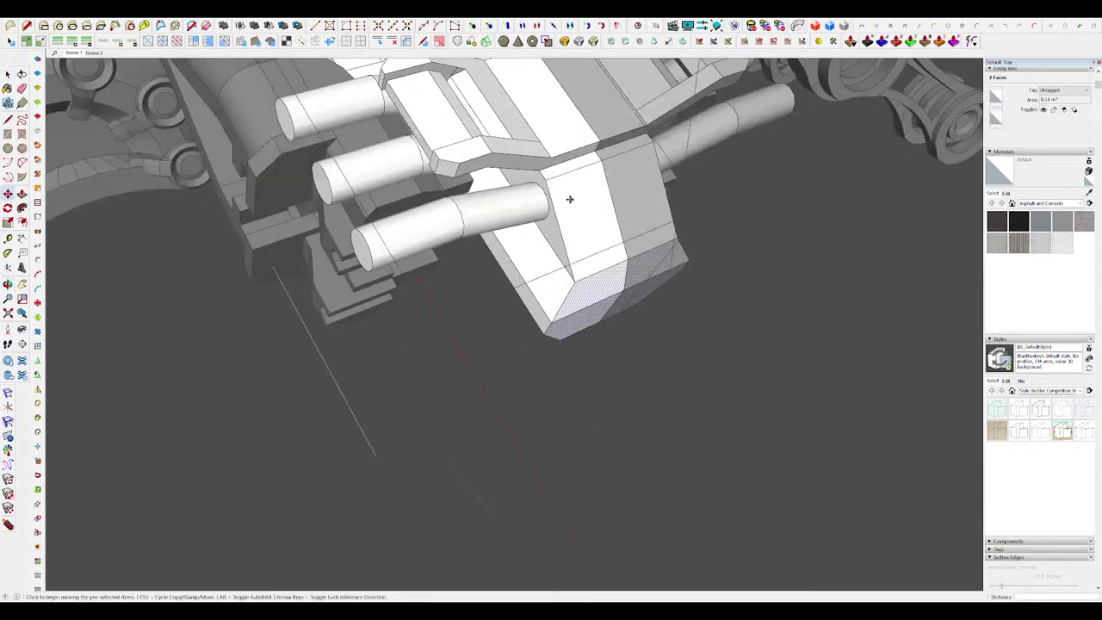
{"action": "scroll", "coordinate": [561, 201], "scroll_direction": "up", "scroll_amount": 2}
{"action": "key", "text": "m"}
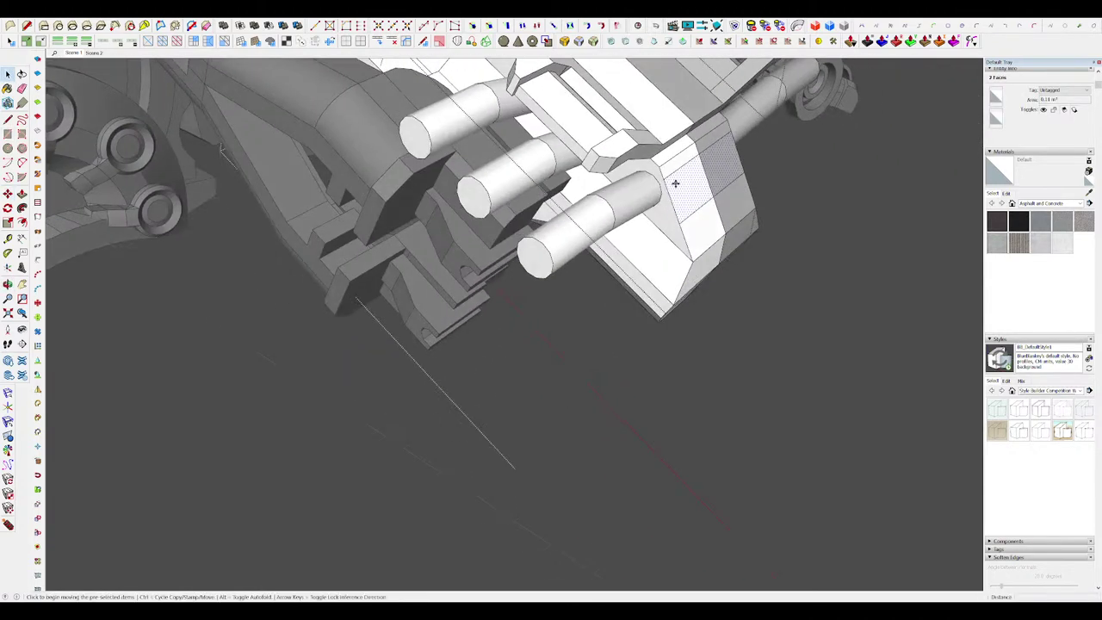
{"action": "key", "text": "space"}
{"action": "scroll", "coordinate": [654, 200], "scroll_direction": "down", "scroll_amount": 3}
Step: Close the block's group, then inspect a finger pipe's end surface inside its group
{"action": "scroll", "coordinate": [645, 201], "scroll_direction": "down", "scroll_amount": 3}
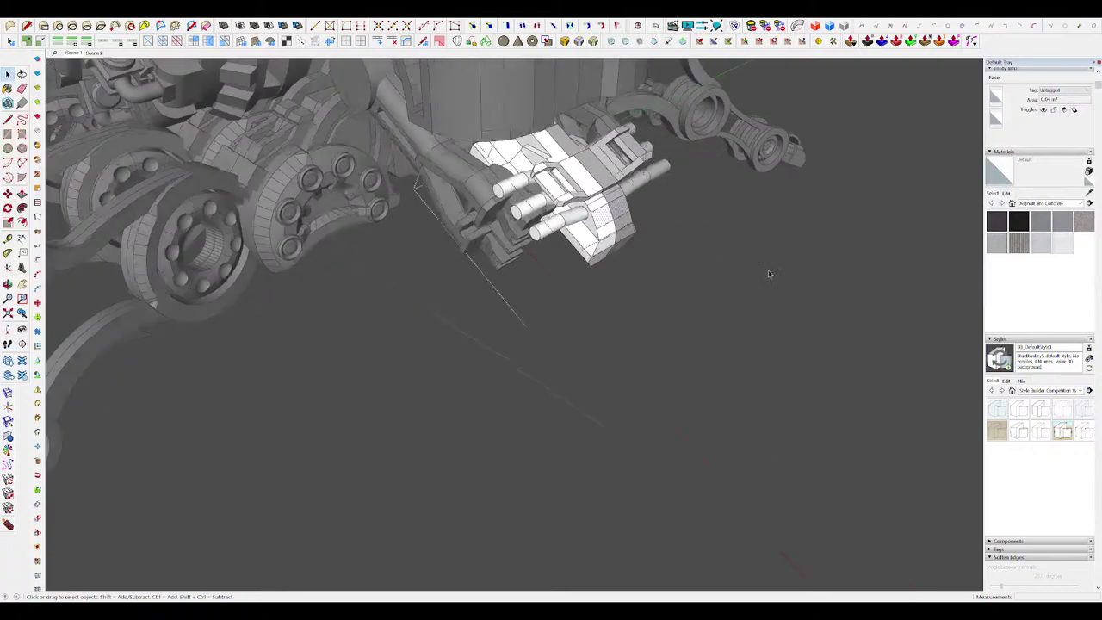
{"action": "left_click", "coordinate": [770, 273]}
{"action": "middle_click_drag", "start_coordinate": [808, 277], "coordinate": [658, 255]}
{"action": "scroll", "coordinate": [654, 272], "scroll_direction": "up", "scroll_amount": 6}
{"action": "double_click", "coordinate": [585, 292]}
{"action": "left_click", "coordinate": [590, 288]}
{"action": "middle_click_drag", "start_coordinate": [591, 288], "coordinate": [642, 315]}
{"action": "scroll", "coordinate": [625, 278], "scroll_direction": "up", "scroll_amount": 1}
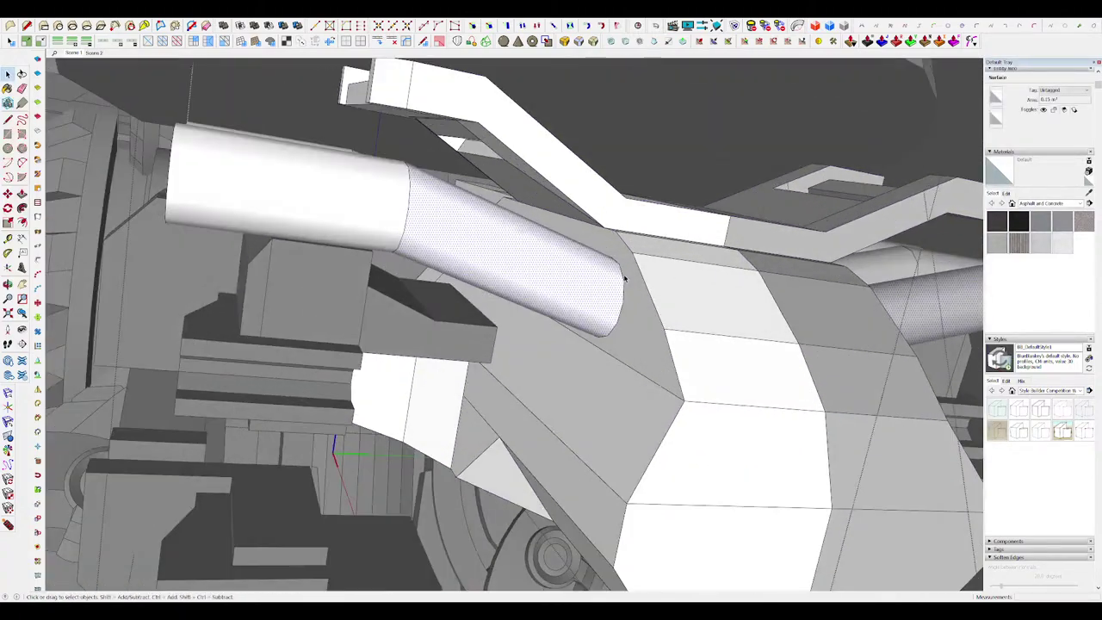
{"action": "middle_click_drag", "start_coordinate": [620, 277], "coordinate": [596, 340]}
{"action": "scroll", "coordinate": [626, 308], "scroll_direction": "down", "scroll_amount": 1}
{"action": "scroll", "coordinate": [592, 319], "scroll_direction": "down", "scroll_amount": 6}
{"action": "left_click", "coordinate": [789, 372]}
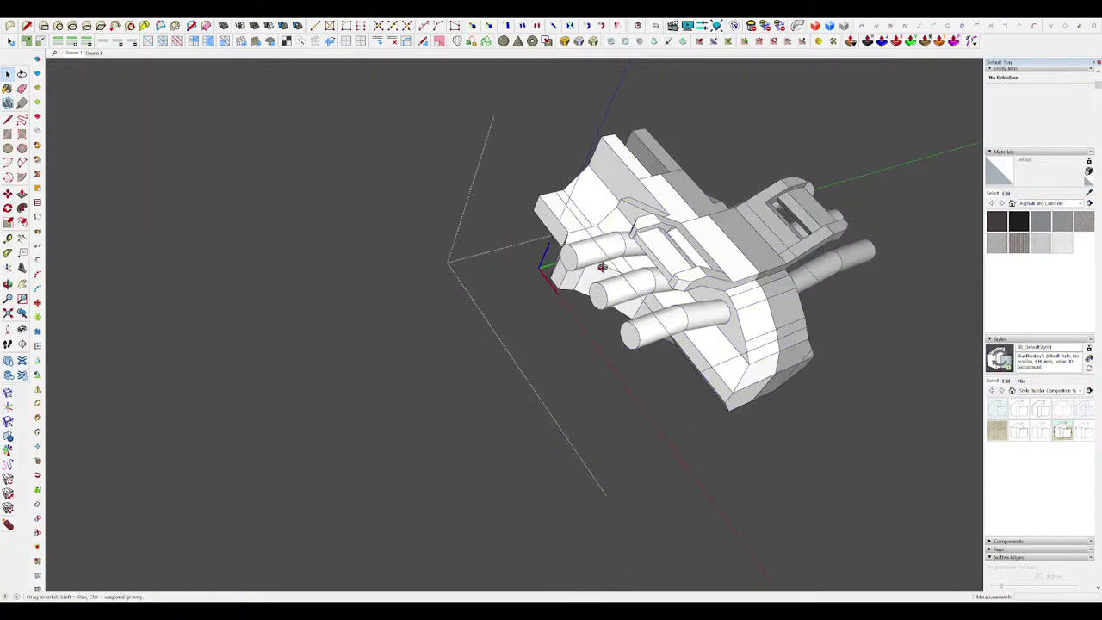
Step: Return to the full robot, open the hand component, and draw a thin rectangle across the finger ends
{"action": "scroll", "coordinate": [630, 283], "scroll_direction": "down", "scroll_amount": 5}
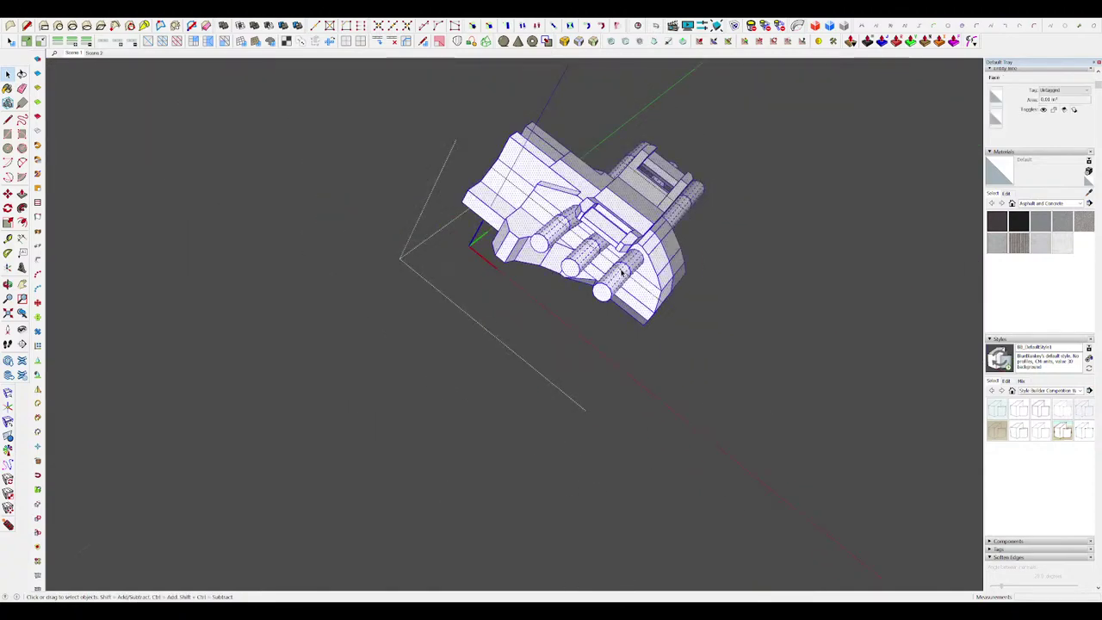
{"action": "middle_click_drag", "start_coordinate": [621, 272], "coordinate": [627, 273]}
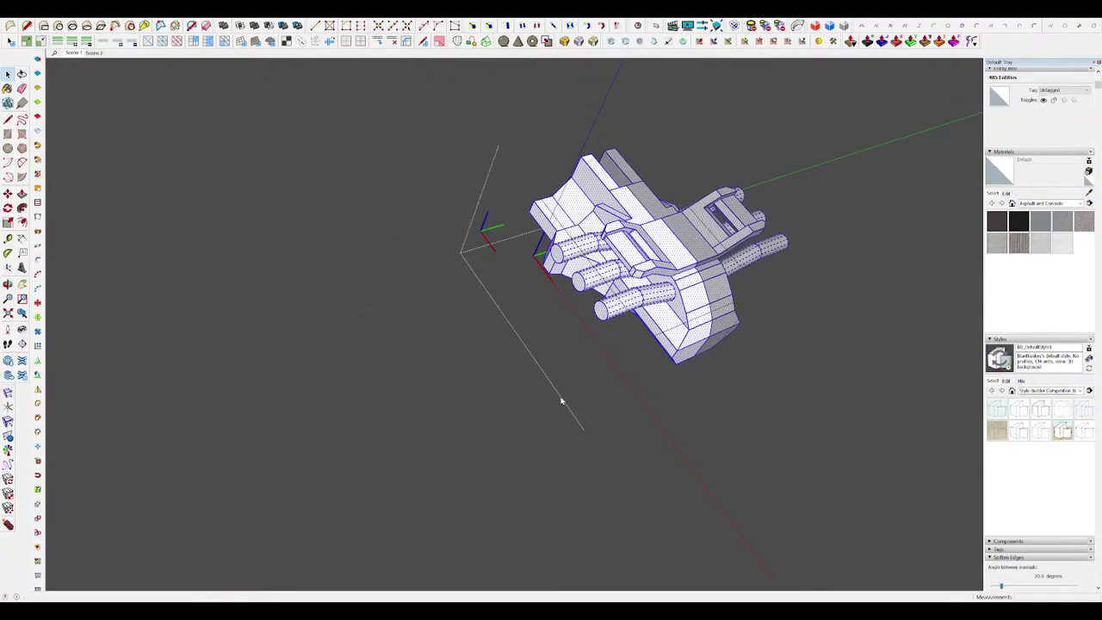
{"action": "left_click", "coordinate": [759, 393]}
{"action": "left_click", "coordinate": [760, 393]}
{"action": "middle_click_drag", "start_coordinate": [760, 393], "coordinate": [540, 229]}
{"action": "scroll", "coordinate": [603, 262], "scroll_direction": "up", "scroll_amount": 4}
{"action": "left_click", "coordinate": [580, 263]}
{"action": "key", "text": "r"}
{"action": "key", "text": "space"}
{"action": "double_click", "coordinate": [549, 237]}
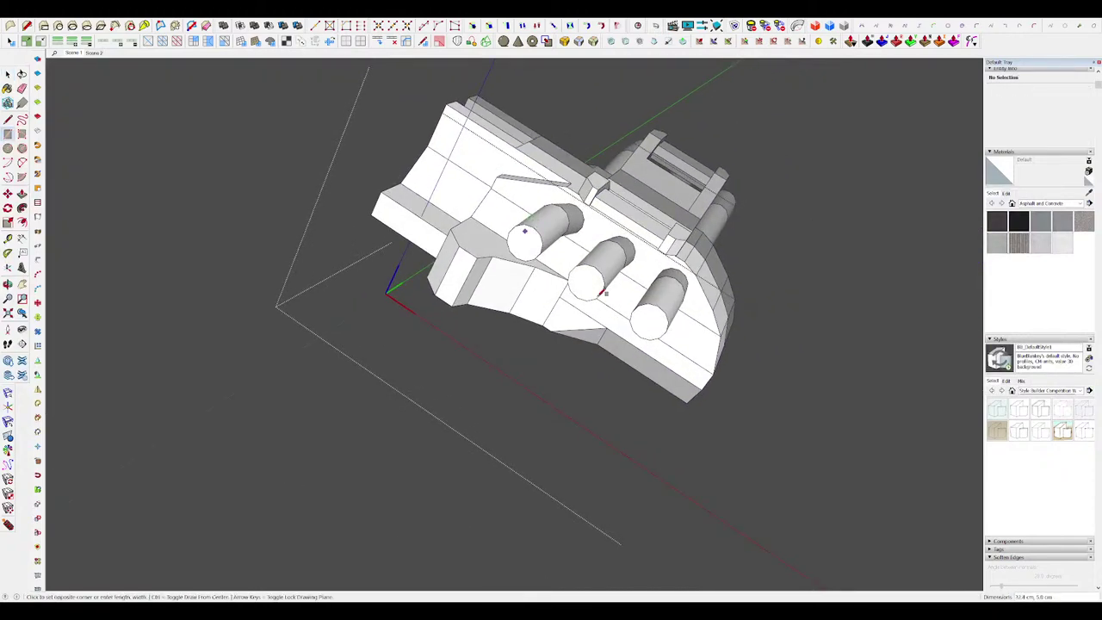
{"action": "left_click", "coordinate": [652, 334]}
{"action": "mouse_move", "coordinate": [652, 334]}
{"action": "middle_mouse_down"}
{"action": "mouse_move", "coordinate": [605, 314]}
{"action": "mouse_move", "coordinate": [654, 354]}
{"action": "mouse_move", "coordinate": [533, 366]}
{"action": "mouse_move", "coordinate": [499, 313]}
{"action": "mouse_move", "coordinate": [563, 369]}
{"action": "mouse_move", "coordinate": [542, 362]}
{"action": "middle_mouse_up"}
{"action": "key", "text": "p"}
Step: Give the rectangle its bar thickness and turn the bar into a component
{"action": "left_click", "coordinate": [466, 296]}
{"action": "key", "text": "space"}
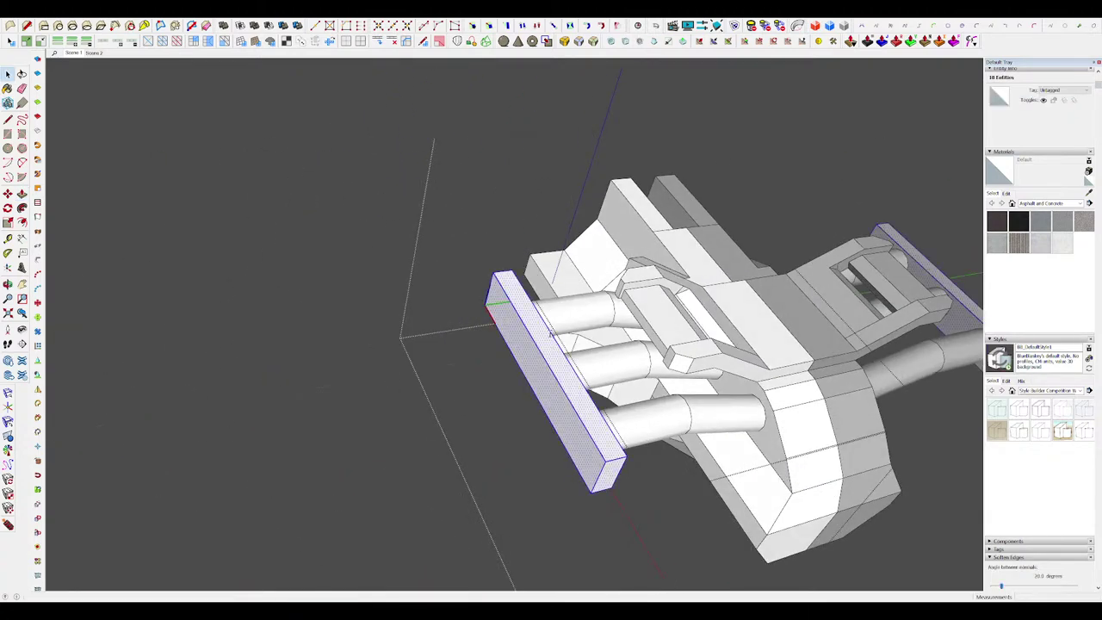
{"action": "key", "text": "Return"}
{"action": "scroll", "coordinate": [539, 301], "scroll_direction": "down", "scroll_amount": 5}
{"action": "scroll", "coordinate": [538, 319], "scroll_direction": "up", "scroll_amount": 2}
Step: Inside the bar component, push/pull a bar face out 7.1 cm
{"action": "double_click", "coordinate": [542, 307]}
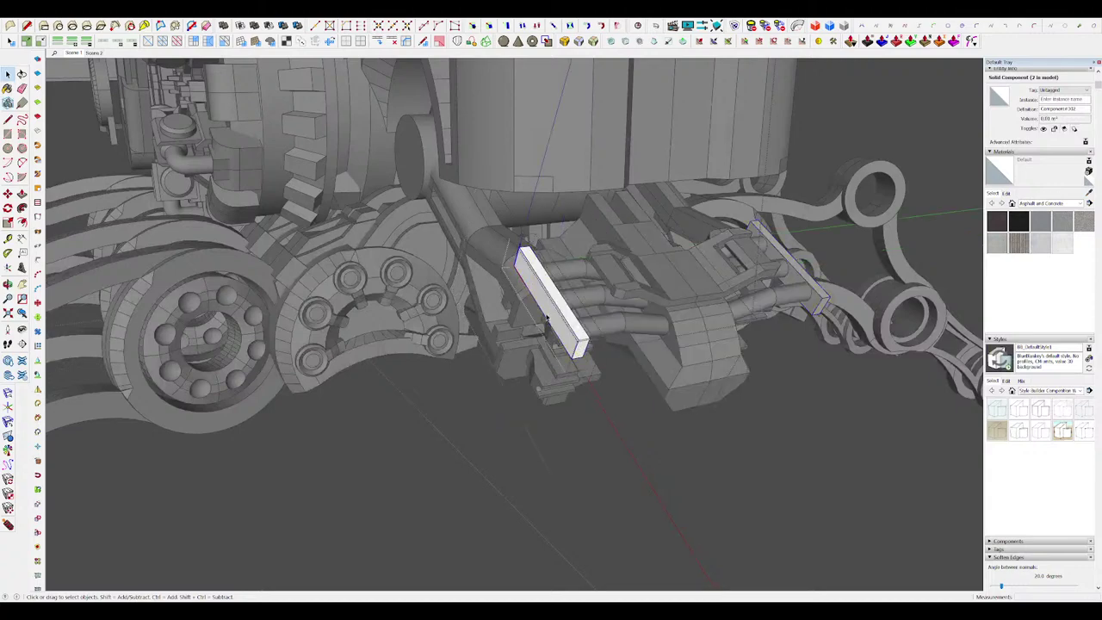
{"action": "scroll", "coordinate": [543, 309], "scroll_direction": "up", "scroll_amount": 3}
{"action": "key", "text": "p"}
{"action": "mouse_move", "coordinate": [541, 309]}
{"action": "middle_mouse_down"}
{"action": "mouse_move", "coordinate": [484, 290]}
{"action": "mouse_move", "coordinate": [468, 320]}
{"action": "mouse_move", "coordinate": [491, 301]}
{"action": "middle_mouse_up"}
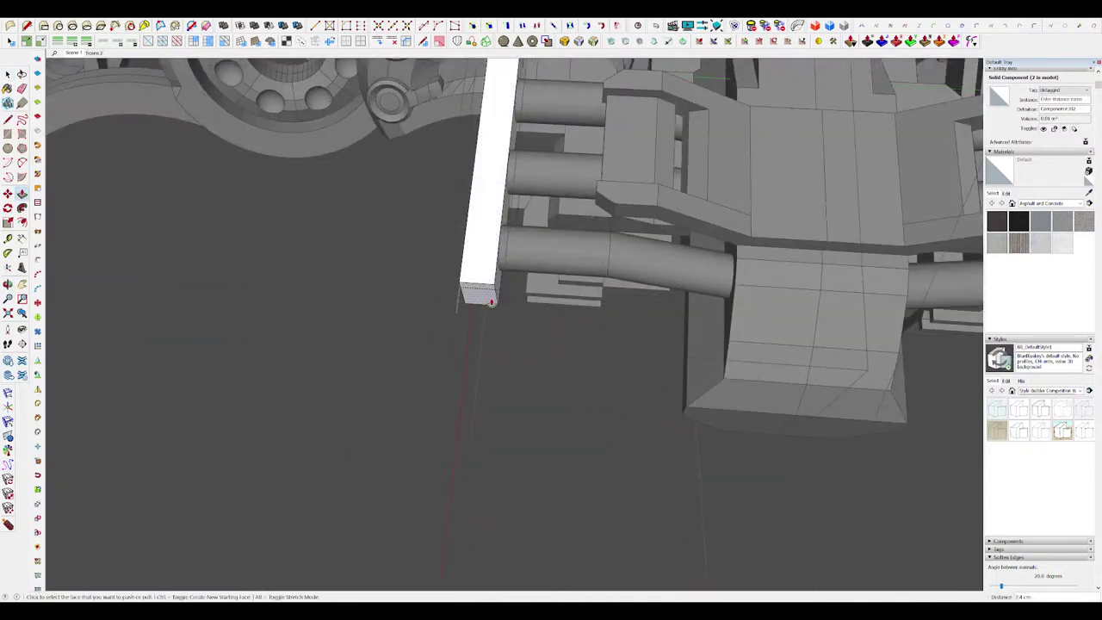
{"action": "mouse_move", "coordinate": [506, 344]}
{"action": "middle_mouse_down"}
{"action": "mouse_move", "coordinate": [600, 359]}
{"action": "mouse_move", "coordinate": [599, 252]}
{"action": "mouse_move", "coordinate": [618, 318]}
{"action": "middle_mouse_up"}
{"action": "scroll", "coordinate": [620, 320], "scroll_direction": "down", "scroll_amount": 3}
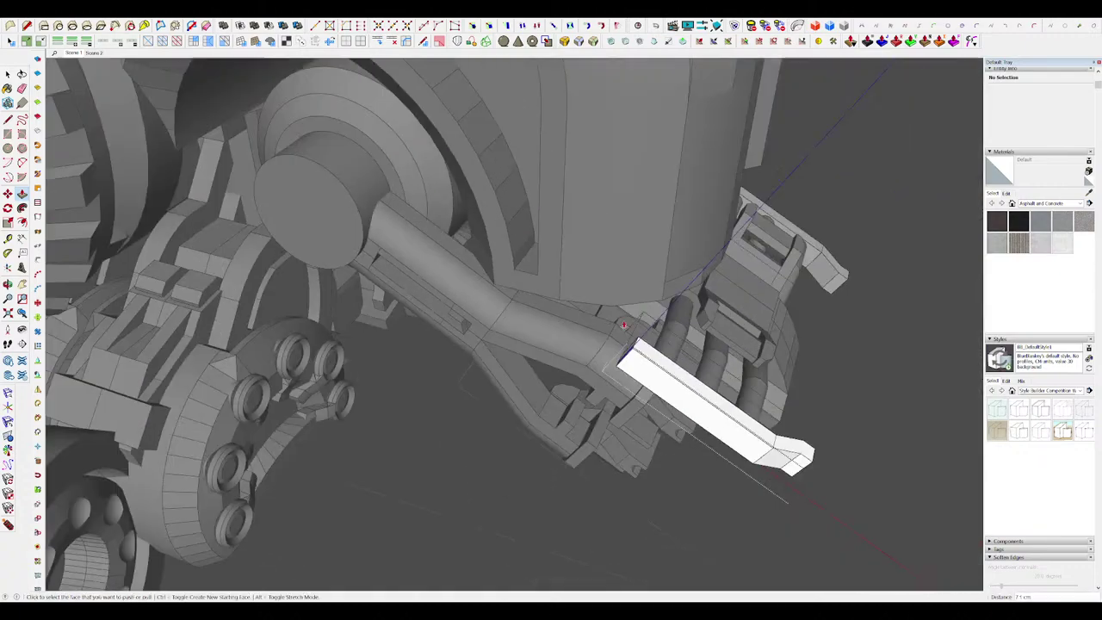
{"action": "left_click", "coordinate": [641, 351]}
{"action": "left_click", "coordinate": [648, 349]}
{"action": "scroll", "coordinate": [647, 349], "scroll_direction": "up", "scroll_amount": 3}
{"action": "middle_click_drag", "start_coordinate": [646, 355], "coordinate": [699, 282]}
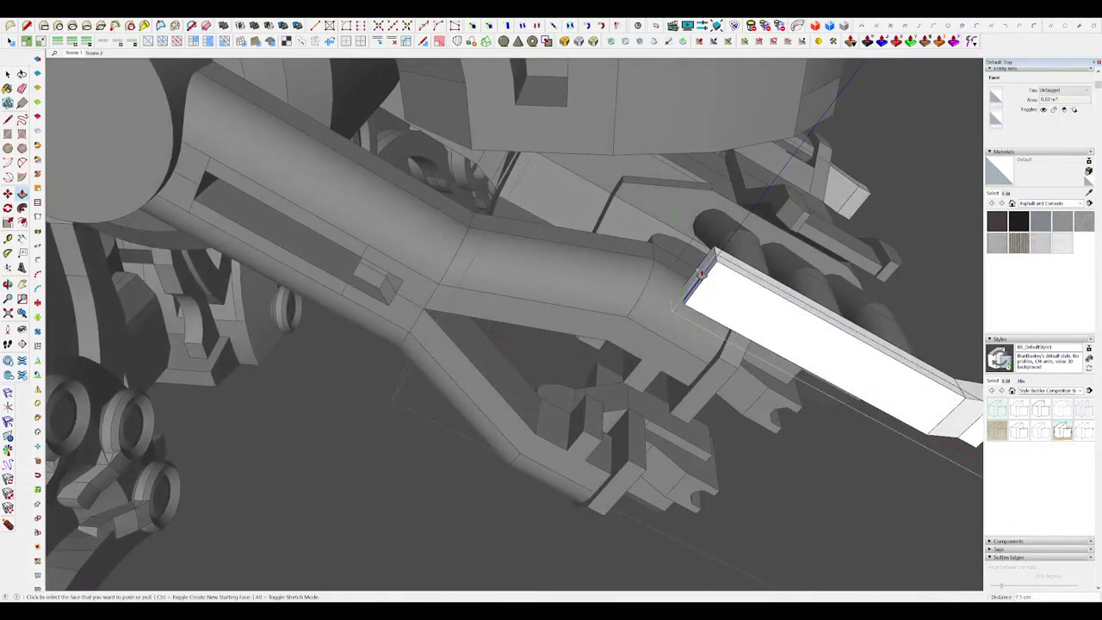
Step: Extend the bar's end face, push the inner face 52.9 cm, and close the component
{"action": "left_click", "coordinate": [711, 266]}
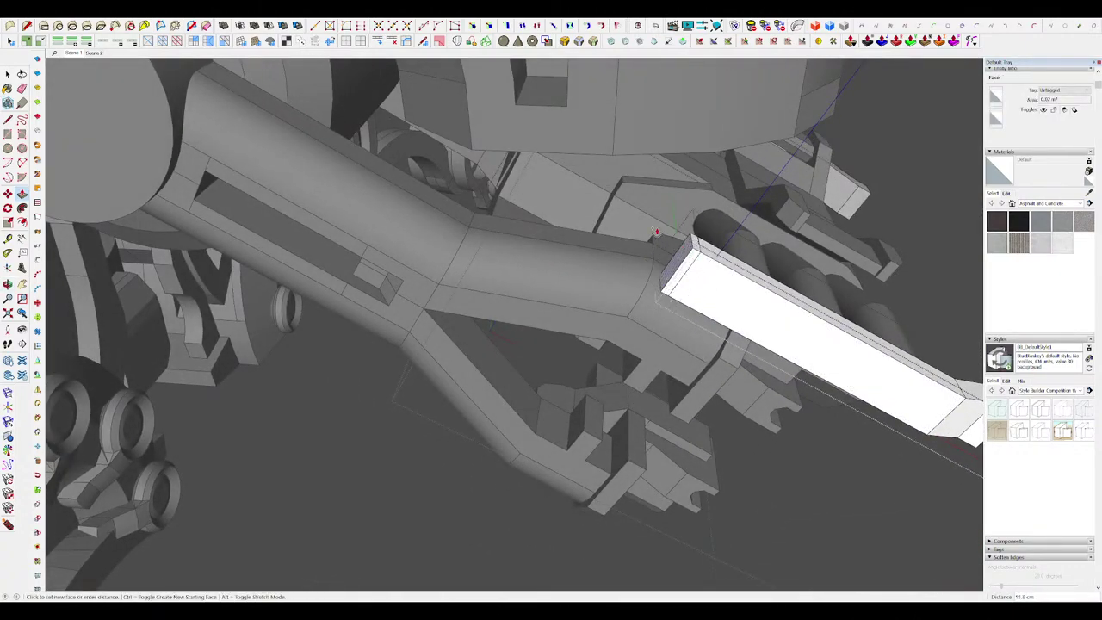
{"action": "left_click", "coordinate": [581, 196]}
{"action": "middle_click_drag", "start_coordinate": [578, 202], "coordinate": [344, 284]}
{"action": "scroll", "coordinate": [404, 258], "scroll_direction": "down", "scroll_amount": 4}
{"action": "scroll", "coordinate": [344, 241], "scroll_direction": "up", "scroll_amount": 5}
{"action": "left_click", "coordinate": [248, 189]}
{"action": "left_click", "coordinate": [419, 208]}
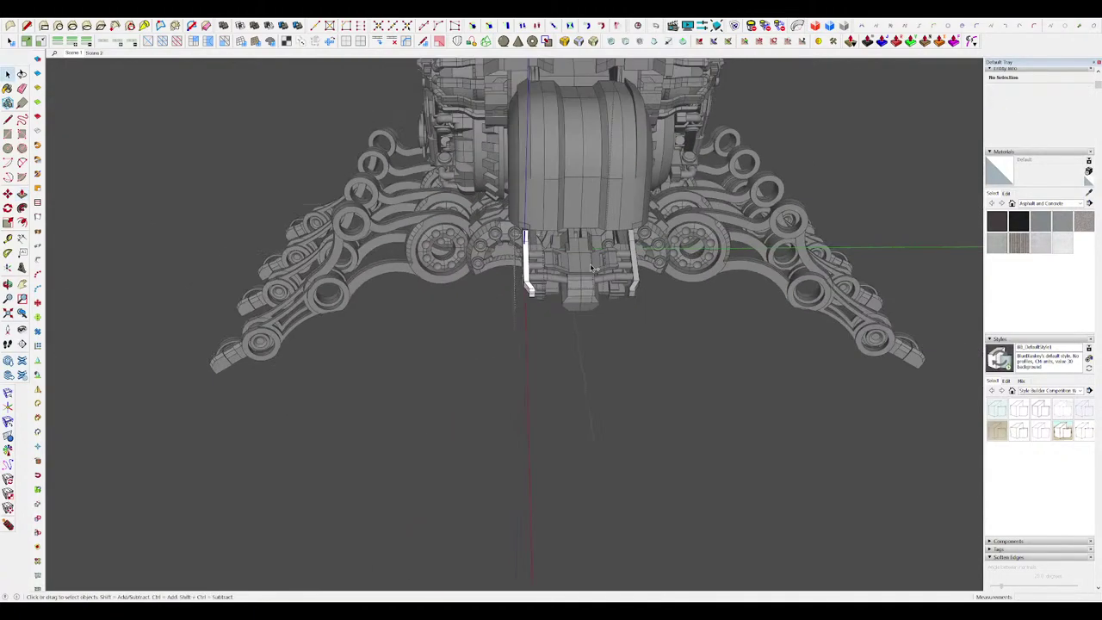
{"action": "left_click", "coordinate": [836, 367]}
Step: Close the hand group and view the ship's fuselage from above and the side
{"action": "left_click", "coordinate": [835, 367]}
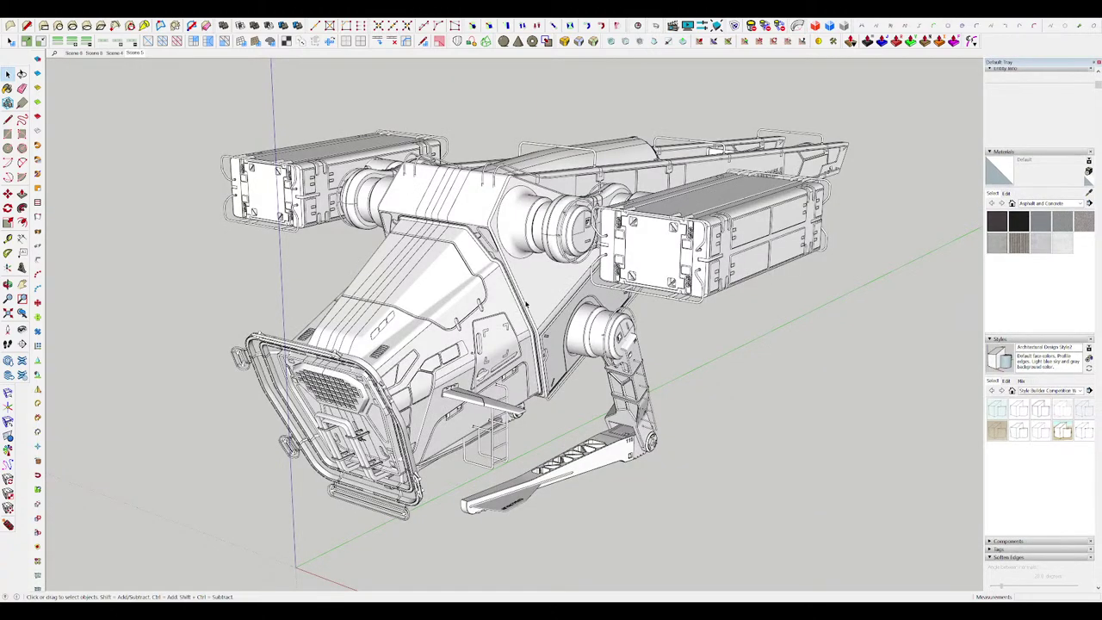
{"action": "middle_click_drag", "start_coordinate": [527, 303], "coordinate": [502, 323]}
{"action": "middle_click_drag", "start_coordinate": [572, 319], "coordinate": [452, 271]}
{"action": "scroll", "coordinate": [637, 296], "scroll_direction": "down", "scroll_amount": 2}
{"action": "scroll", "coordinate": [787, 411], "scroll_direction": "up", "scroll_amount": 8}
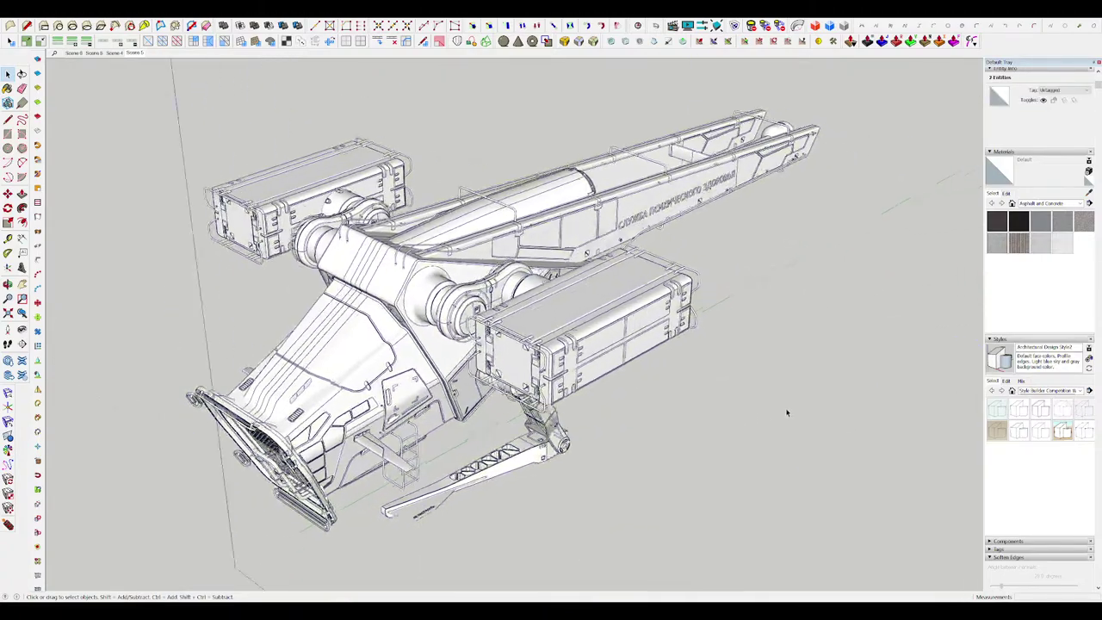
{"action": "middle_click_drag", "start_coordinate": [556, 257], "coordinate": [645, 287]}
{"action": "scroll", "coordinate": [644, 286], "scroll_direction": "up", "scroll_amount": 1}
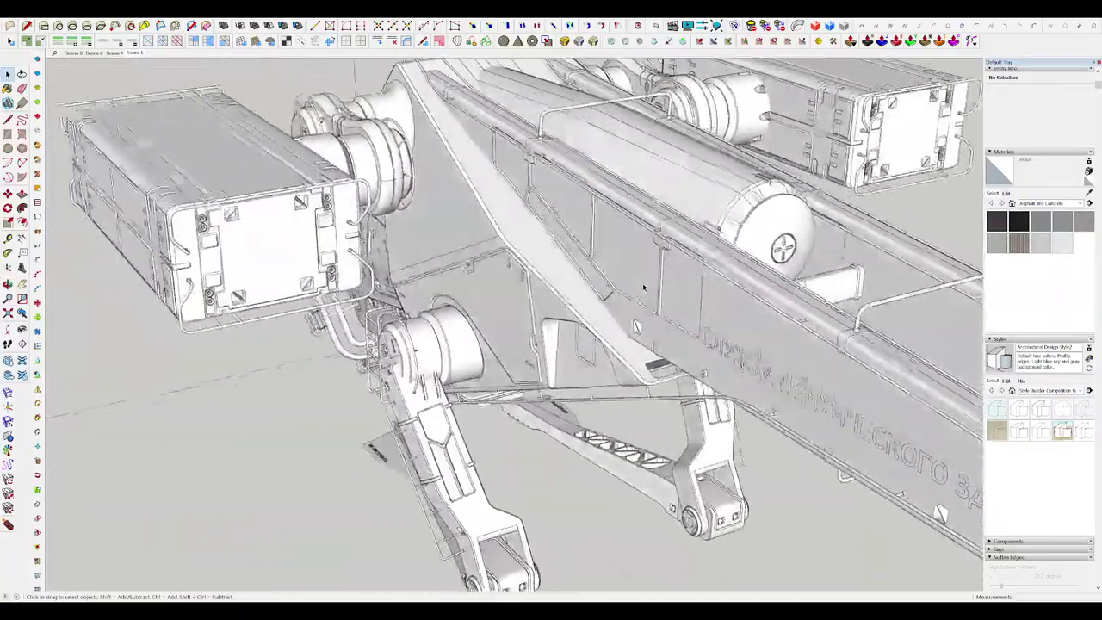
{"action": "scroll", "coordinate": [464, 224], "scroll_direction": "up", "scroll_amount": 4}
Step: Orbit along a box module's end and long side to the cylindrical joints
{"action": "middle_click_drag", "start_coordinate": [431, 215], "coordinate": [591, 278]}
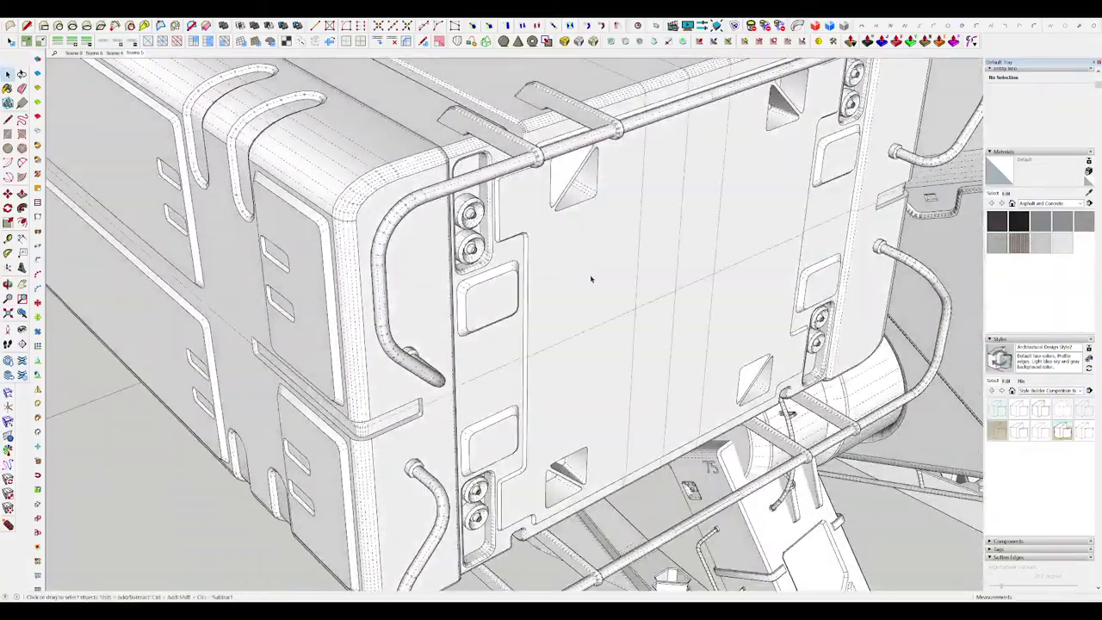
{"action": "scroll", "coordinate": [780, 366], "scroll_direction": "down", "scroll_amount": 3}
{"action": "middle_click_drag", "start_coordinate": [732, 332], "coordinate": [760, 356]}
{"action": "middle_click_drag", "start_coordinate": [659, 322], "coordinate": [748, 352]}
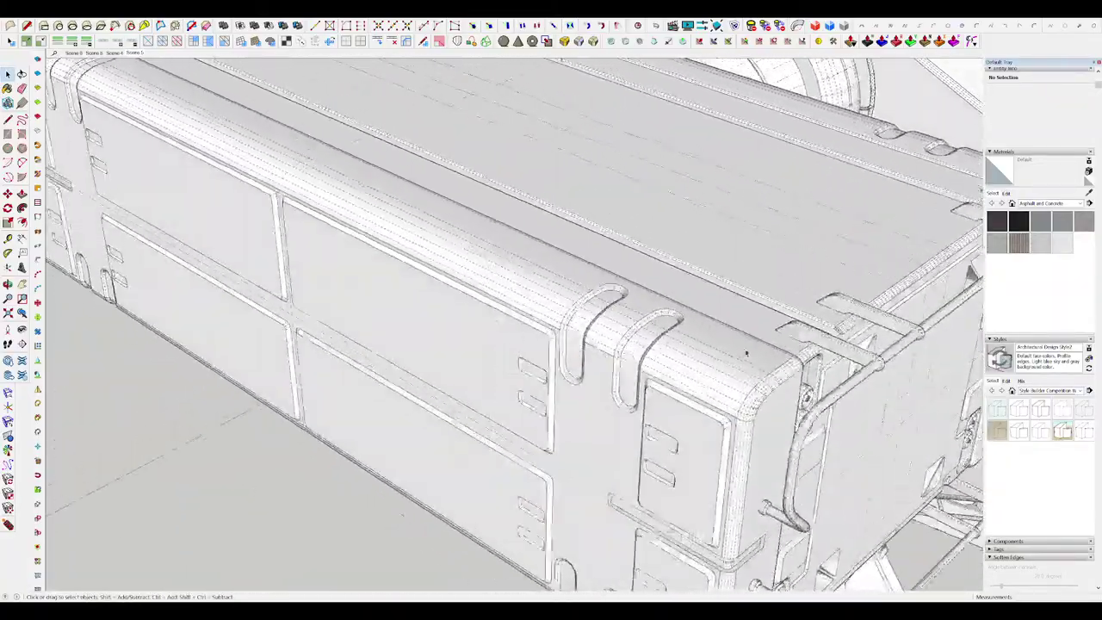
{"action": "middle_click_drag", "start_coordinate": [555, 334], "coordinate": [658, 357]}
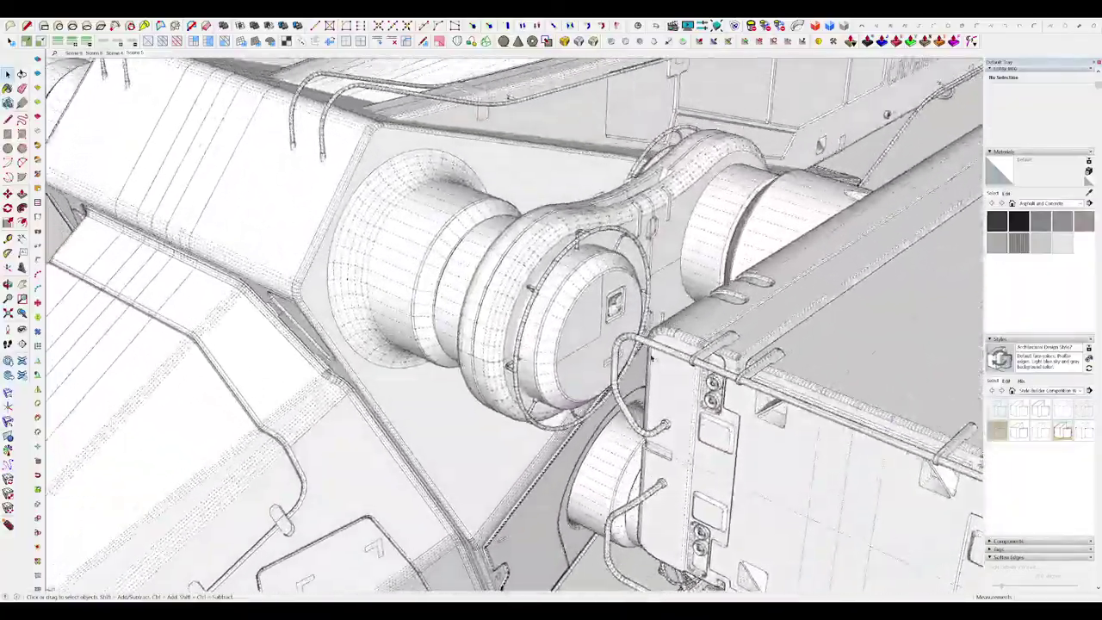
{"action": "middle_click_drag", "start_coordinate": [652, 357], "coordinate": [679, 352]}
{"action": "scroll", "coordinate": [684, 358], "scroll_direction": "down", "scroll_amount": 2}
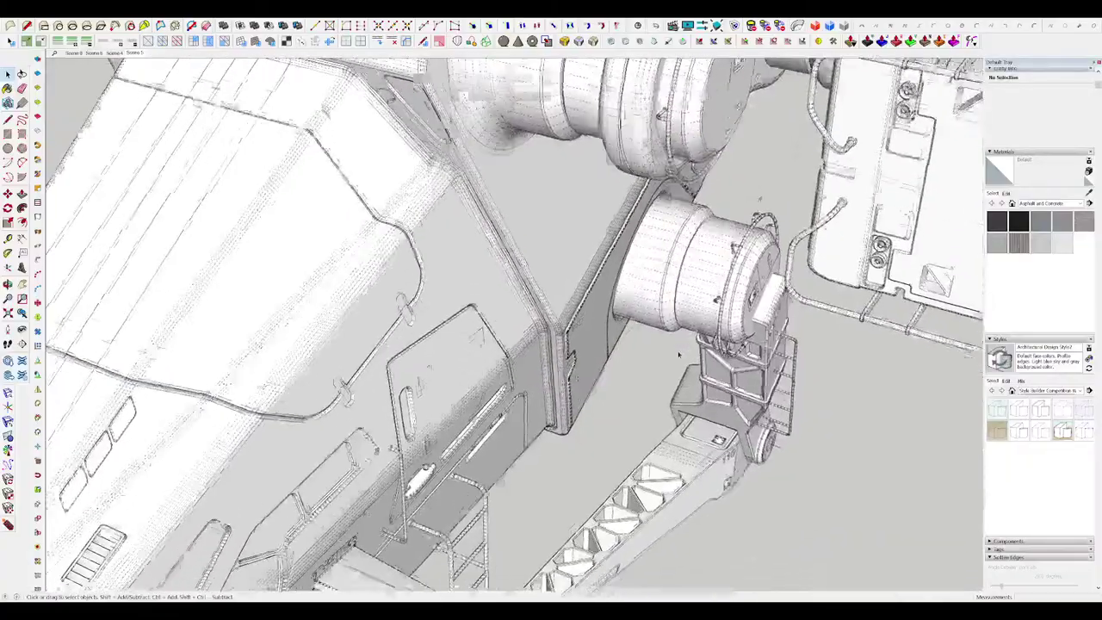
{"action": "scroll", "coordinate": [678, 353], "scroll_direction": "down", "scroll_amount": 3}
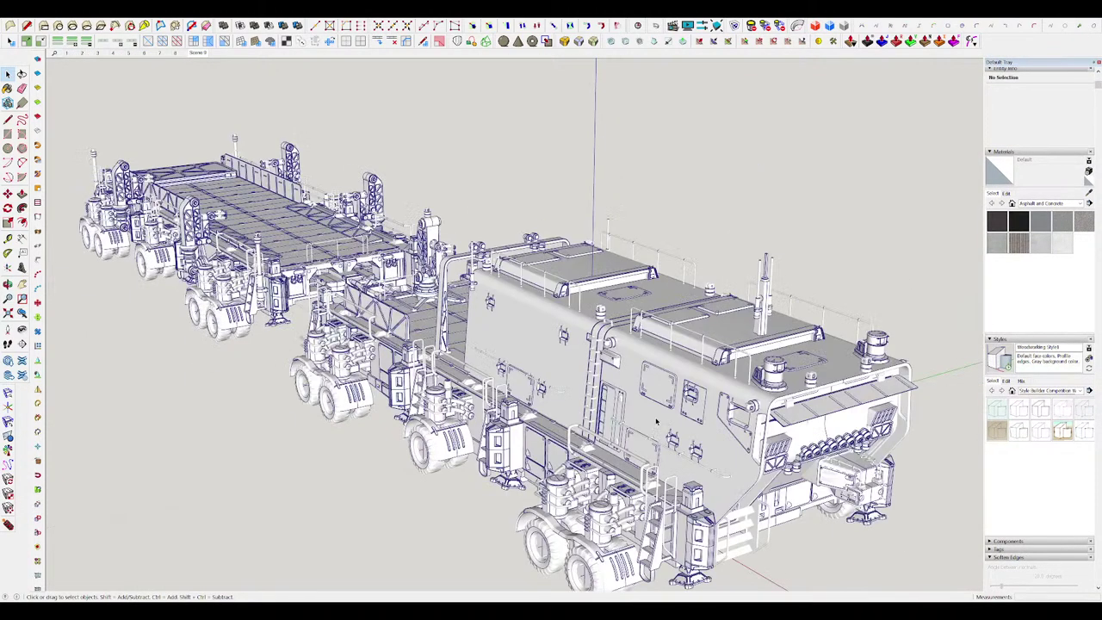
Step: Orbit around the vehicle's front wheels and front cylinder tank
{"action": "scroll", "coordinate": [630, 555], "scroll_direction": "up", "scroll_amount": 10}
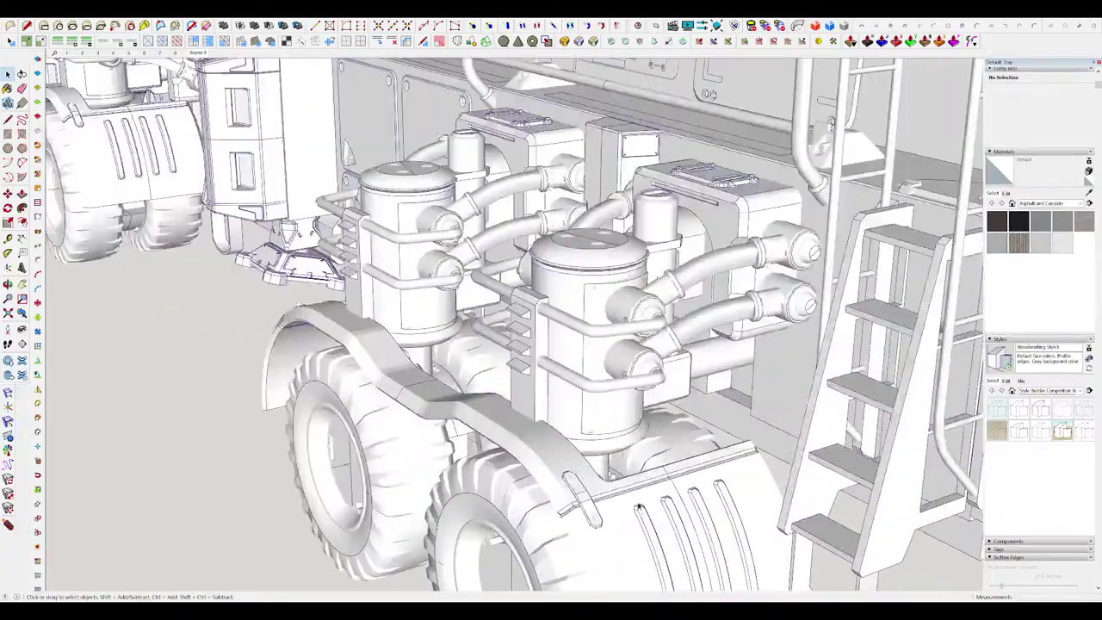
{"action": "middle_click_drag", "start_coordinate": [650, 348], "coordinate": [673, 355]}
{"action": "scroll", "coordinate": [694, 216], "scroll_direction": "up", "scroll_amount": 3}
{"action": "middle_click_drag", "start_coordinate": [694, 155], "coordinate": [709, 202]}
{"action": "scroll", "coordinate": [708, 201], "scroll_direction": "up", "scroll_amount": 1}
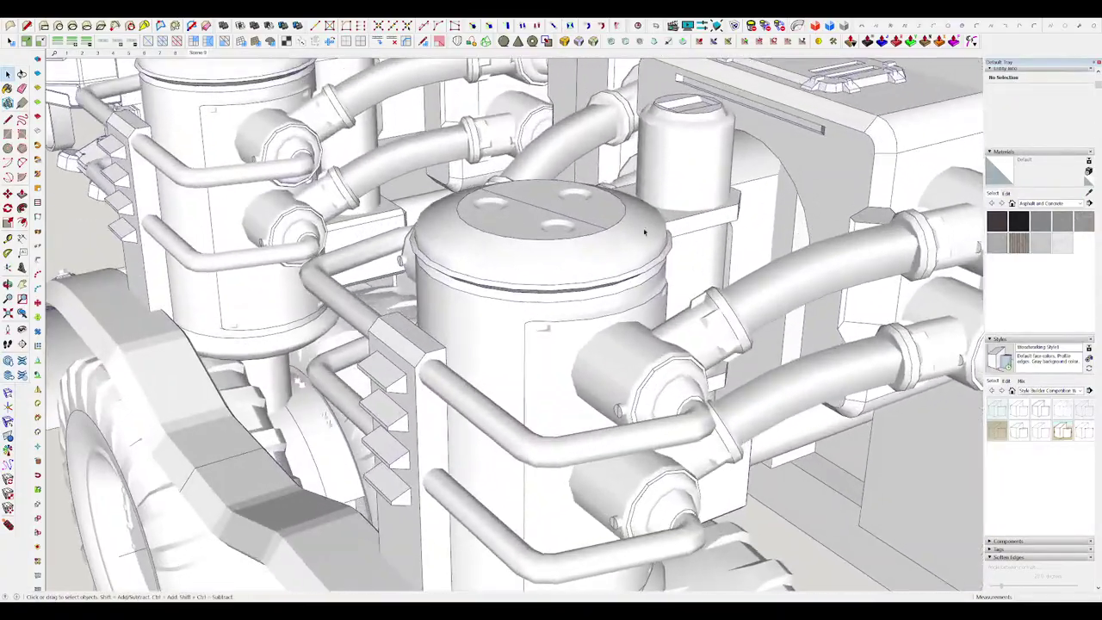
{"action": "middle_click_drag", "start_coordinate": [645, 233], "coordinate": [688, 286]}
{"action": "scroll", "coordinate": [688, 288], "scroll_direction": "down", "scroll_amount": 3}
{"action": "key", "text": "Page_Down"}
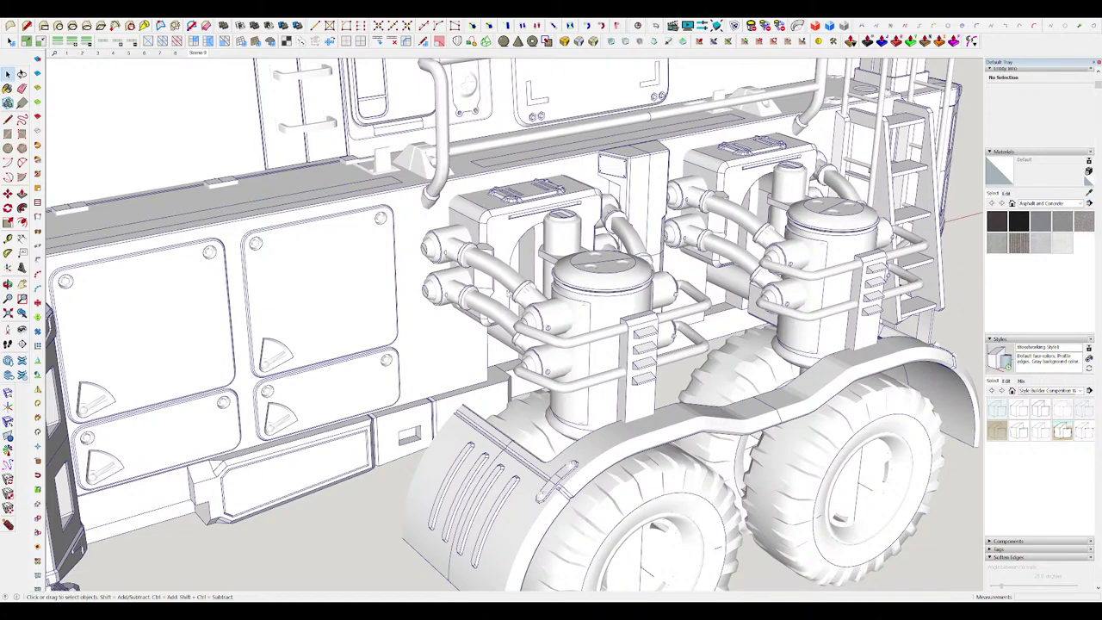
Step: View the whole vehicle train, the flatbed trailer's front, and the roof from above
{"action": "scroll", "coordinate": [827, 249], "scroll_direction": "down", "scroll_amount": 10}
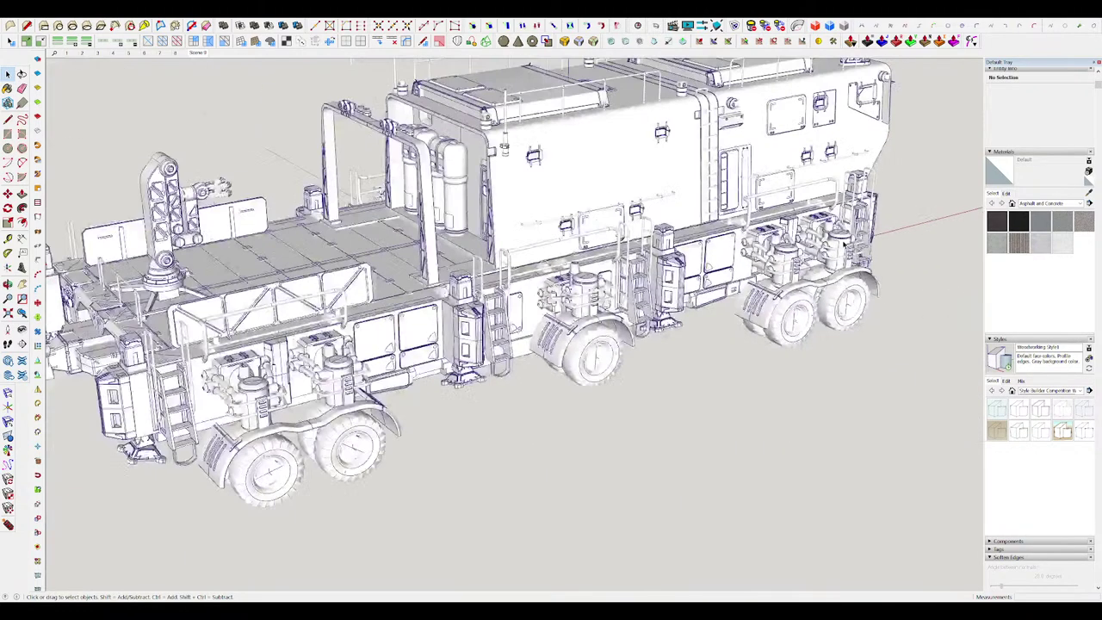
{"action": "middle_click_drag", "start_coordinate": [762, 250], "coordinate": [738, 249]}
{"action": "middle_click_drag", "start_coordinate": [654, 370], "coordinate": [790, 344]}
{"action": "scroll", "coordinate": [745, 355], "scroll_direction": "up", "scroll_amount": 3}
{"action": "scroll", "coordinate": [792, 344], "scroll_direction": "up", "scroll_amount": 4}
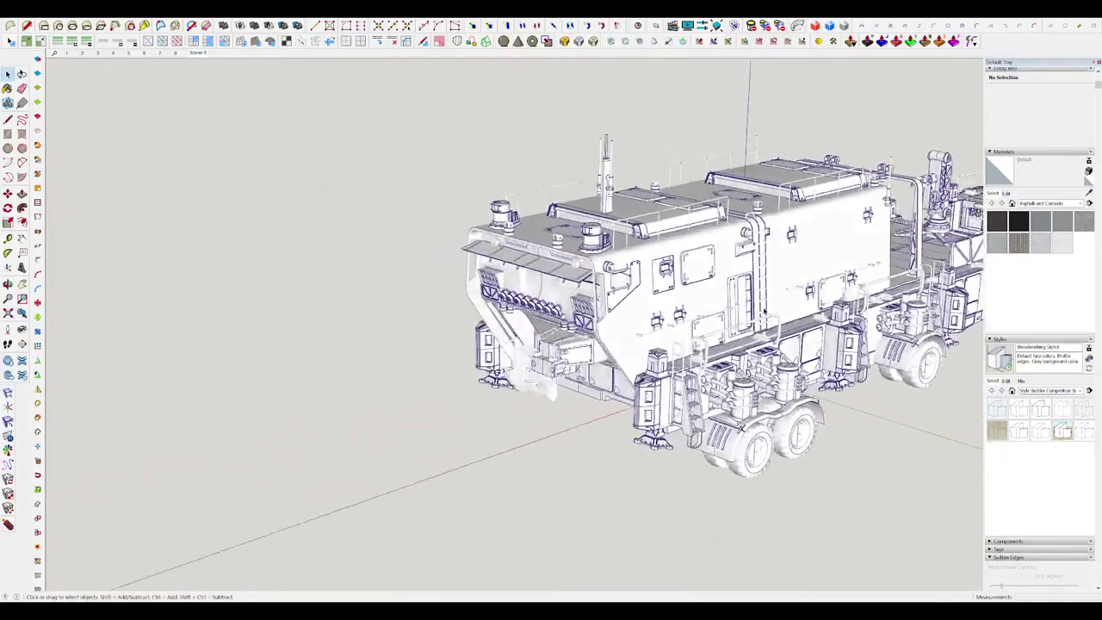
{"action": "scroll", "coordinate": [704, 320], "scroll_direction": "up", "scroll_amount": 4}
{"action": "middle_click_drag", "start_coordinate": [689, 315], "coordinate": [821, 280]}
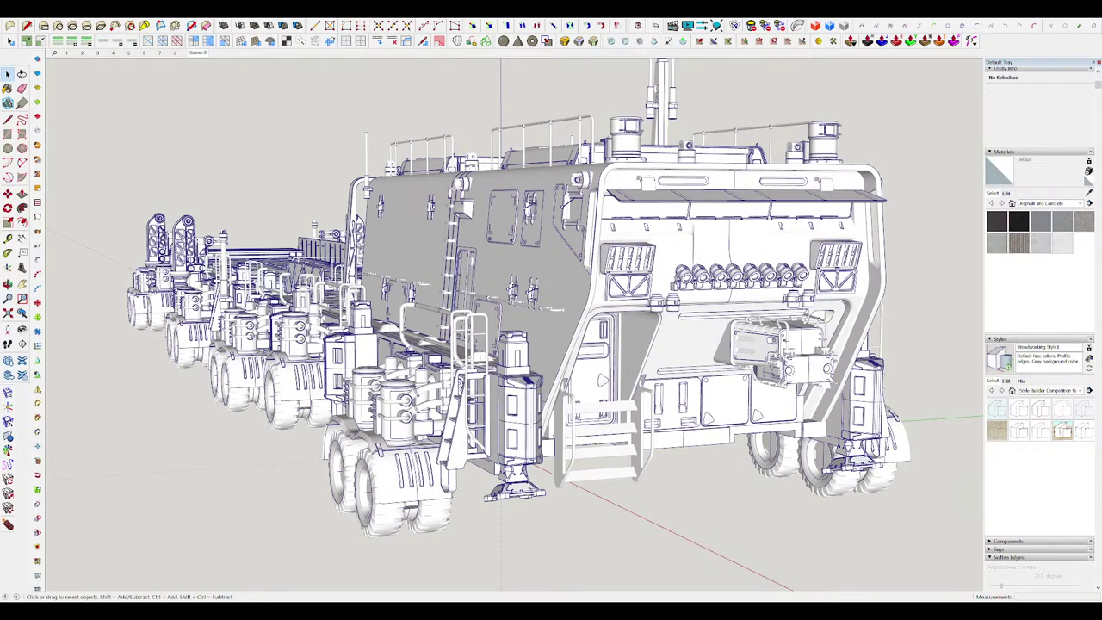
{"action": "middle_click_drag", "start_coordinate": [654, 267], "coordinate": [705, 329]}
{"action": "scroll", "coordinate": [689, 344], "scroll_direction": "up", "scroll_amount": 3}
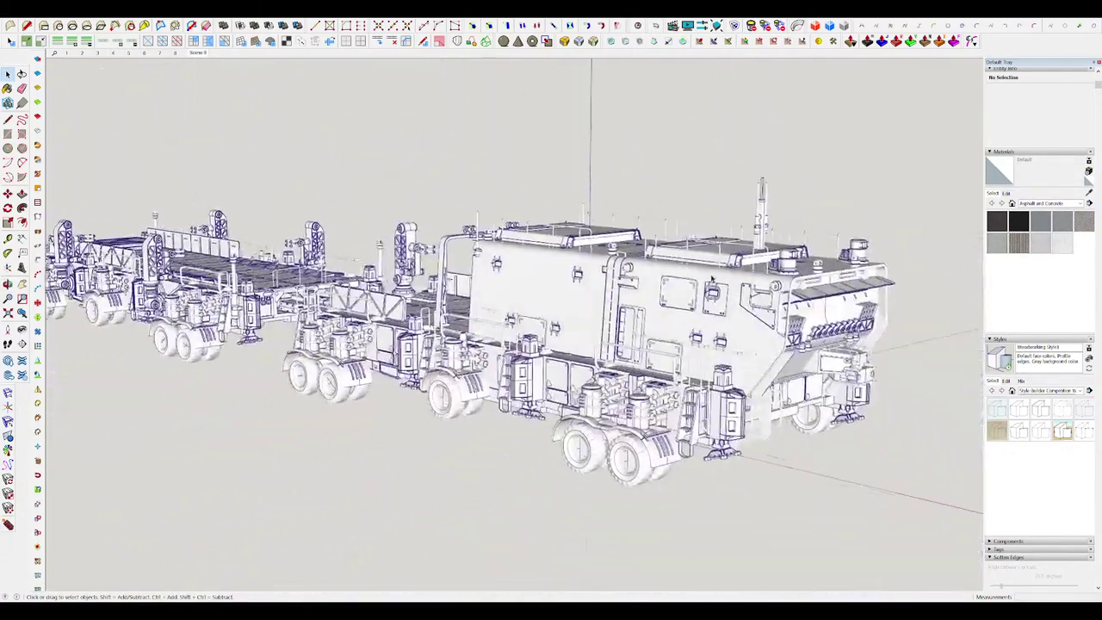
{"action": "middle_click_drag", "start_coordinate": [711, 278], "coordinate": [680, 369]}
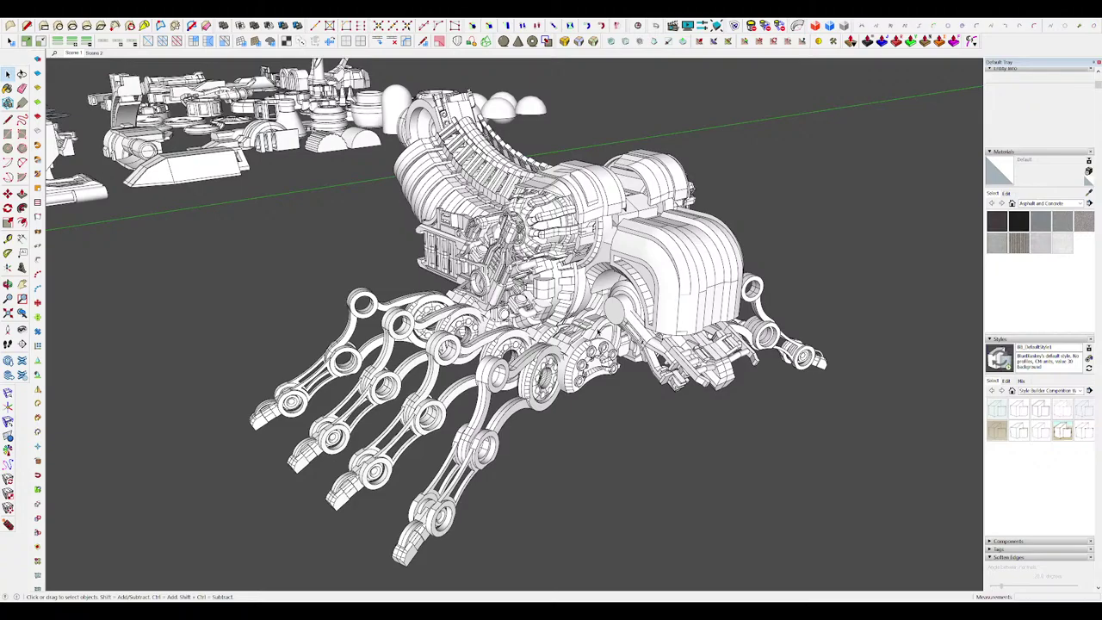
Step: Offset an inset outline onto the small hub block's top face
{"action": "scroll", "coordinate": [556, 300], "scroll_direction": "up", "scroll_amount": 10}
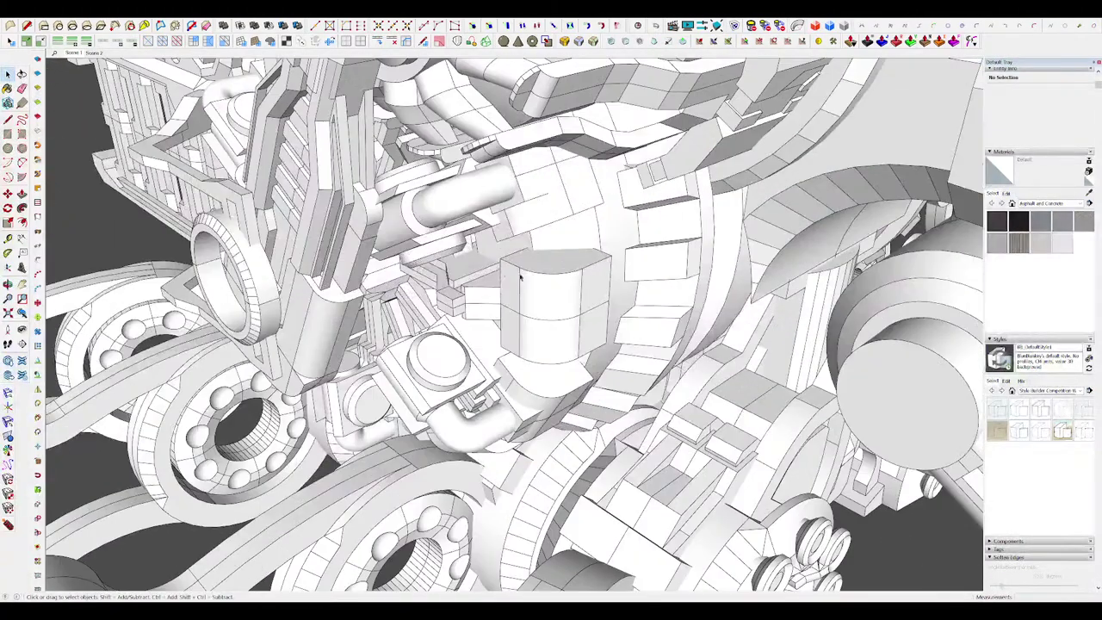
{"action": "middle_click_drag", "start_coordinate": [522, 278], "coordinate": [548, 282]}
{"action": "key", "text": "d"}
{"action": "left_click", "coordinate": [553, 284]}
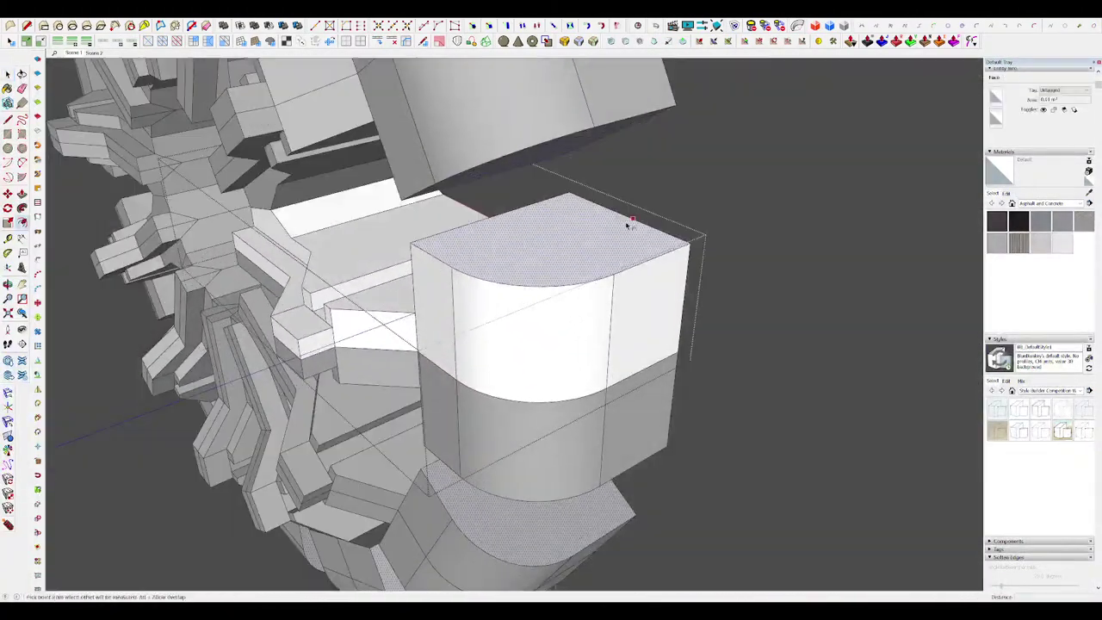
{"action": "left_click", "coordinate": [626, 223]}
{"action": "left_click", "coordinate": [608, 226]}
{"action": "key", "text": "space"}
Step: Select the inner top face and its edge loop, leaving out the surrounding ring face
{"action": "mouse_move", "coordinate": [634, 254]}
{"action": "middle_mouse_down"}
{"action": "mouse_move", "coordinate": [542, 242]}
{"action": "mouse_move", "coordinate": [613, 259]}
{"action": "middle_mouse_up"}
{"action": "double_click", "coordinate": [548, 245]}
{"action": "double_click", "coordinate": [610, 253]}
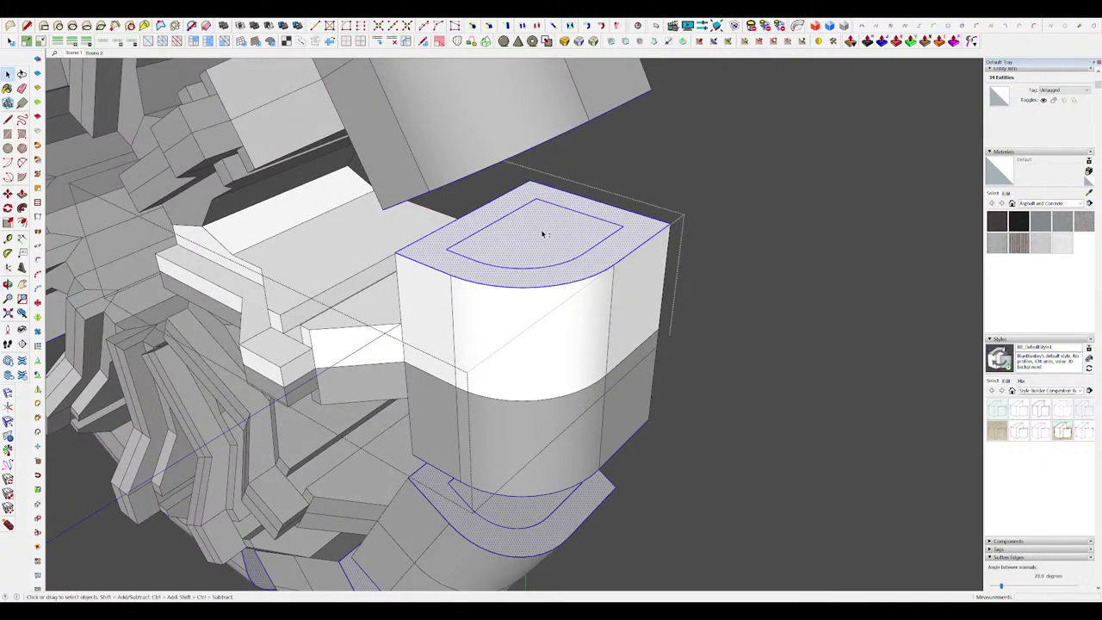
{"action": "left_click", "coordinate": [629, 250], "text": "shift"}
Step: Move the selected top edges down so the block's upper edges slope into a bevel
{"action": "key", "text": "m"}
{"action": "middle_click_drag", "start_coordinate": [629, 250], "coordinate": [519, 239]}
{"action": "left_click", "coordinate": [653, 227]}
{"action": "left_click", "coordinate": [652, 254]}
{"action": "scroll", "coordinate": [602, 207], "scroll_direction": "down", "scroll_amount": 5}
{"action": "scroll", "coordinate": [590, 233], "scroll_direction": "up", "scroll_amount": 5}
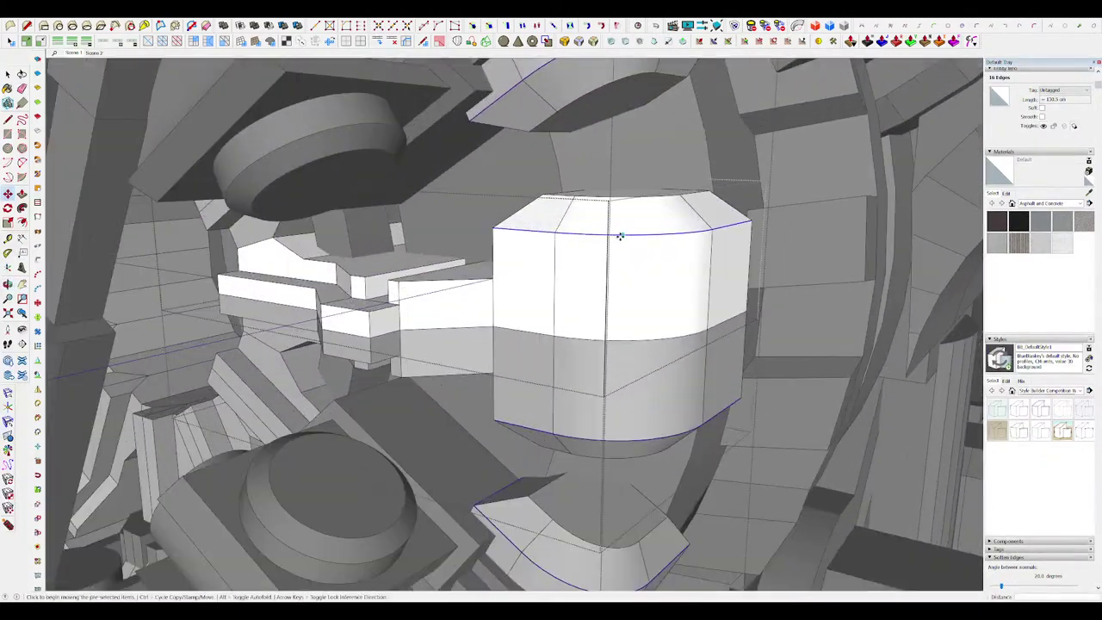
{"action": "left_click", "coordinate": [619, 235]}
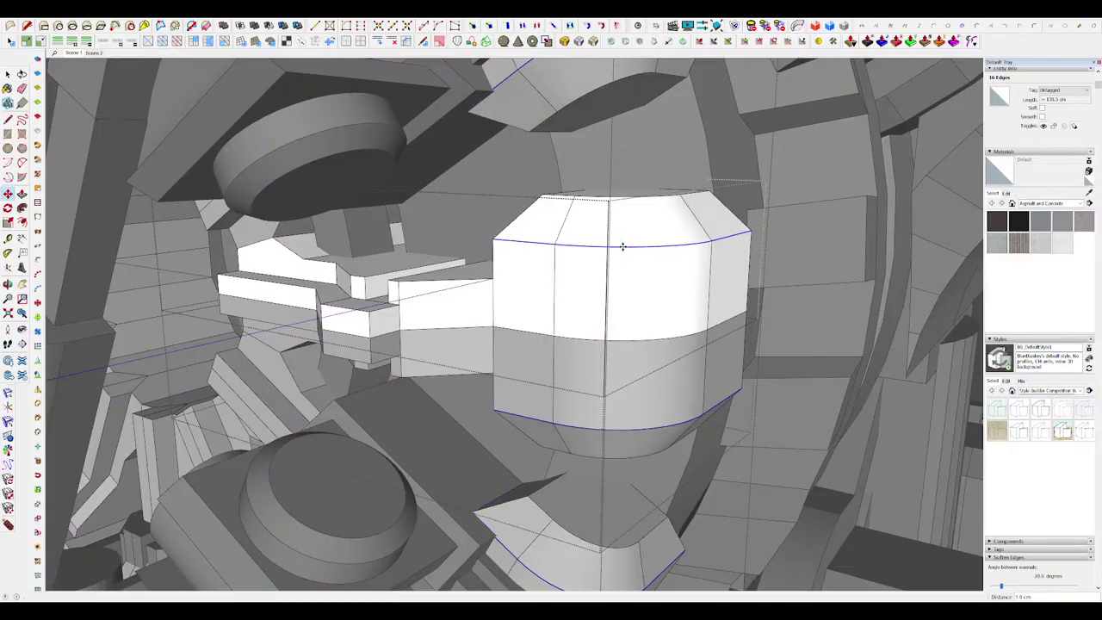
{"action": "left_click", "coordinate": [623, 246]}
Step: Close the block's group and zoom out to the whole mechanical hand
{"action": "middle_click_drag", "start_coordinate": [622, 246], "coordinate": [745, 326]}
{"action": "key", "text": "space"}
{"action": "scroll", "coordinate": [639, 259], "scroll_direction": "down", "scroll_amount": 8}
{"action": "scroll", "coordinate": [745, 318], "scroll_direction": "down", "scroll_amount": 3}
{"action": "left_click", "coordinate": [745, 318]}
{"action": "scroll", "coordinate": [521, 343], "scroll_direction": "up", "scroll_amount": 10}
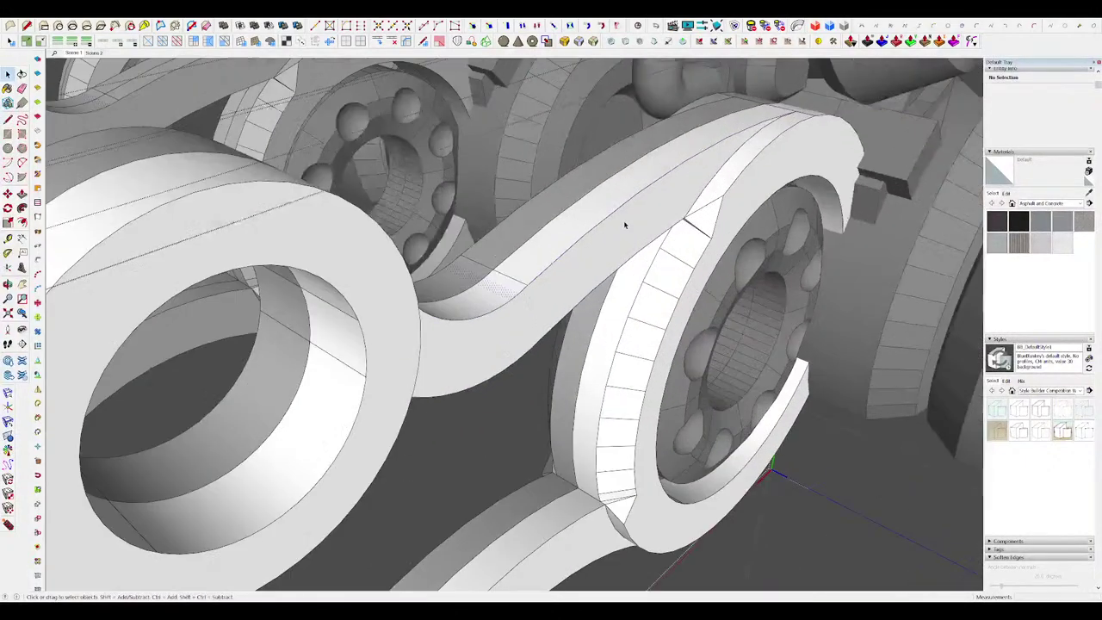
Step: Select the curved finger beam's faces, including the faces at its bend
{"action": "left_click", "coordinate": [607, 227]}
{"action": "scroll", "coordinate": [618, 225], "scroll_direction": "down", "scroll_amount": 5}
{"action": "middle_click_drag", "start_coordinate": [620, 224], "coordinate": [671, 169]}
{"action": "scroll", "coordinate": [435, 453], "scroll_direction": "up", "scroll_amount": 4}
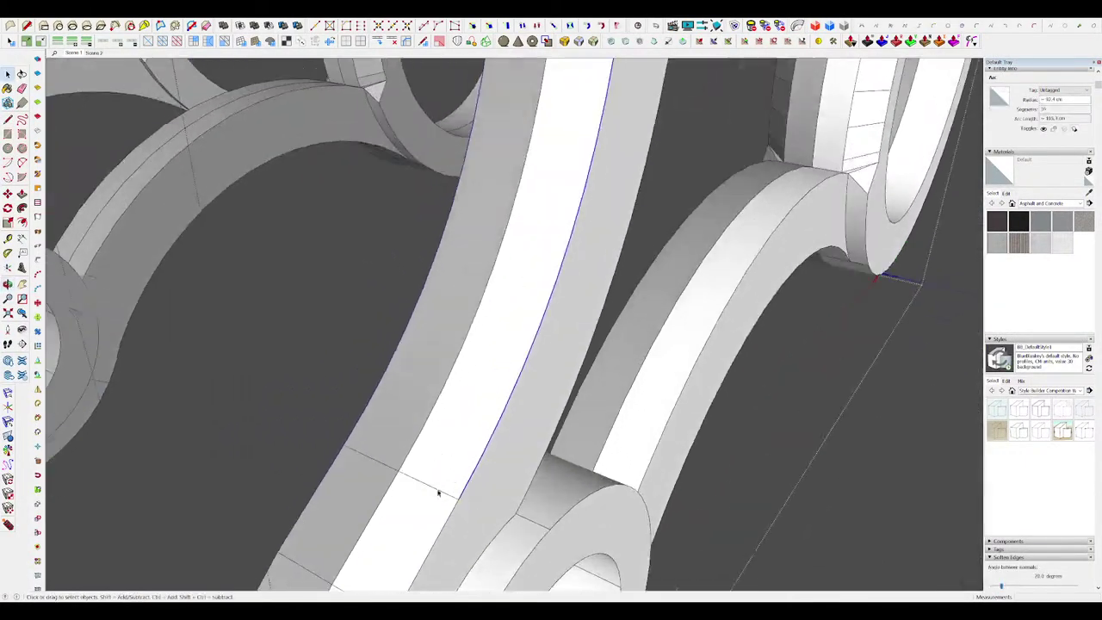
{"action": "scroll", "coordinate": [582, 277], "scroll_direction": "down", "scroll_amount": 4}
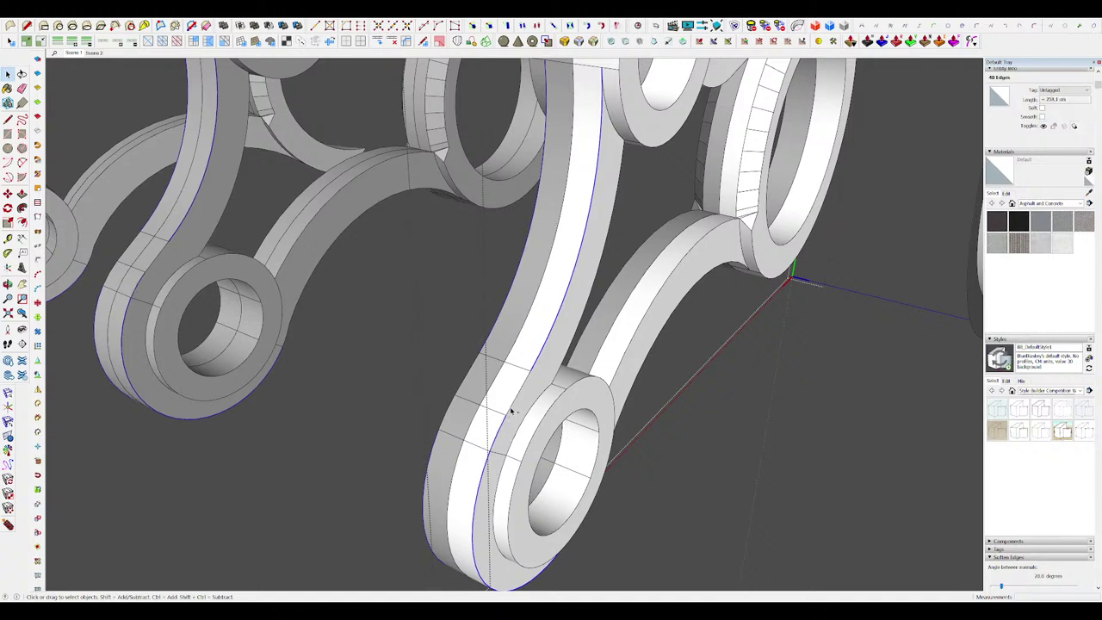
{"action": "scroll", "coordinate": [546, 358], "scroll_direction": "down", "scroll_amount": 2}
{"action": "middle_click_drag", "start_coordinate": [545, 359], "coordinate": [491, 345]}
{"action": "left_click", "coordinate": [506, 376], "text": "shift"}
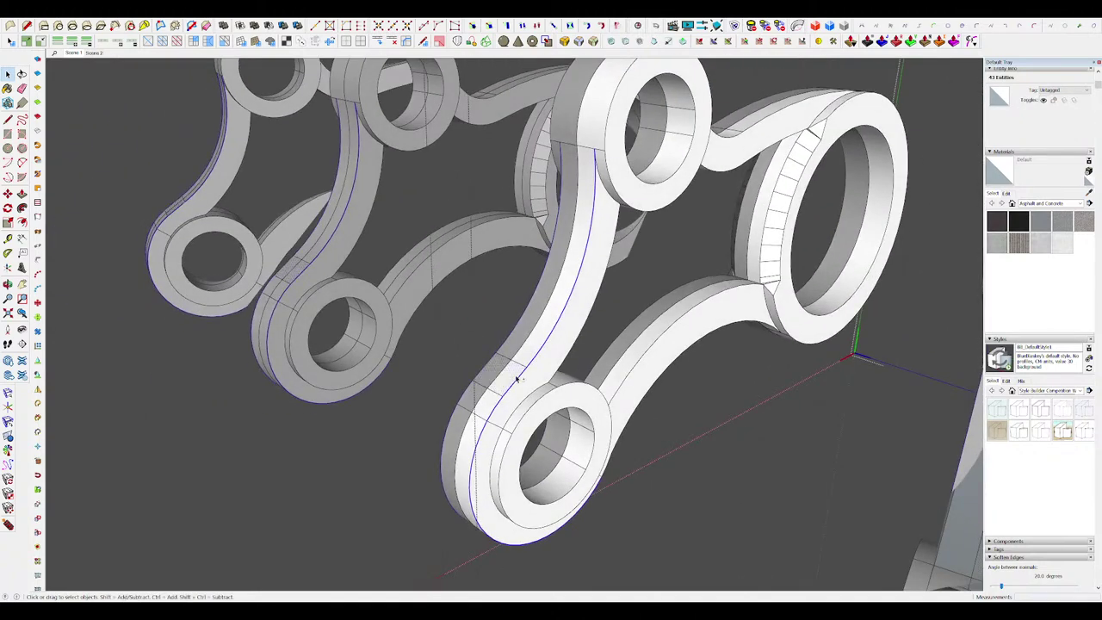
{"action": "middle_click_drag", "start_coordinate": [517, 378], "coordinate": [623, 75]}
Step: Apply a 4.0 cm Round Corner bevel to the beam's edges and generate the geometry
{"action": "left_click", "coordinate": [594, 44]}
{"action": "left_click", "coordinate": [663, 347]}
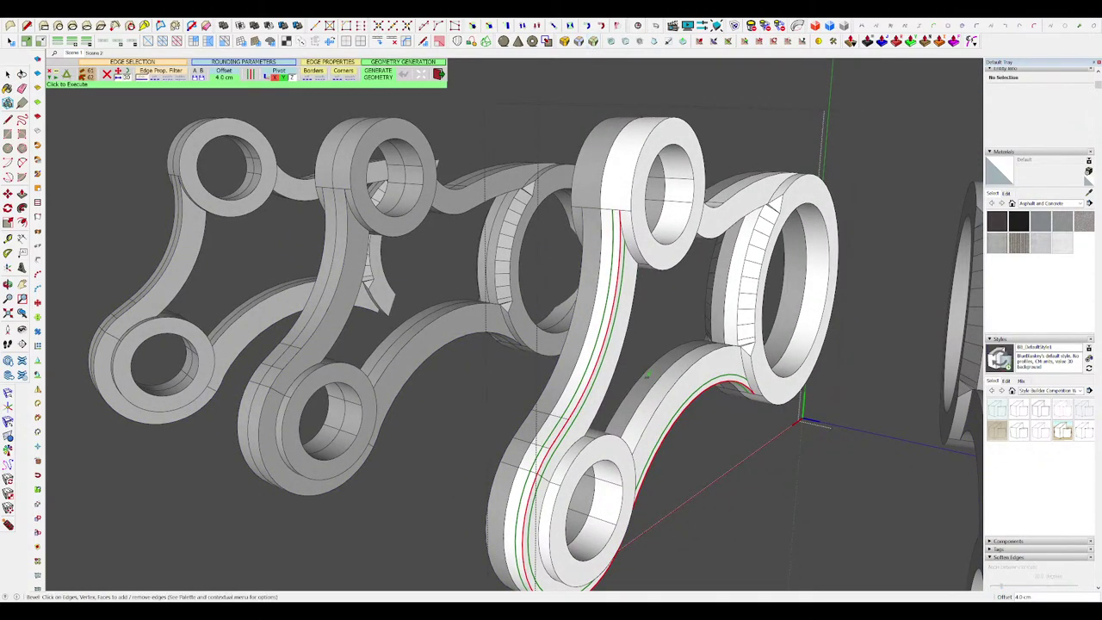
{"action": "left_click", "coordinate": [662, 347]}
{"action": "scroll", "coordinate": [662, 347], "scroll_direction": "up", "scroll_amount": 4}
{"action": "middle_click_drag", "start_coordinate": [662, 347], "coordinate": [653, 413]}
{"action": "scroll", "coordinate": [645, 311], "scroll_direction": "down", "scroll_amount": 4}
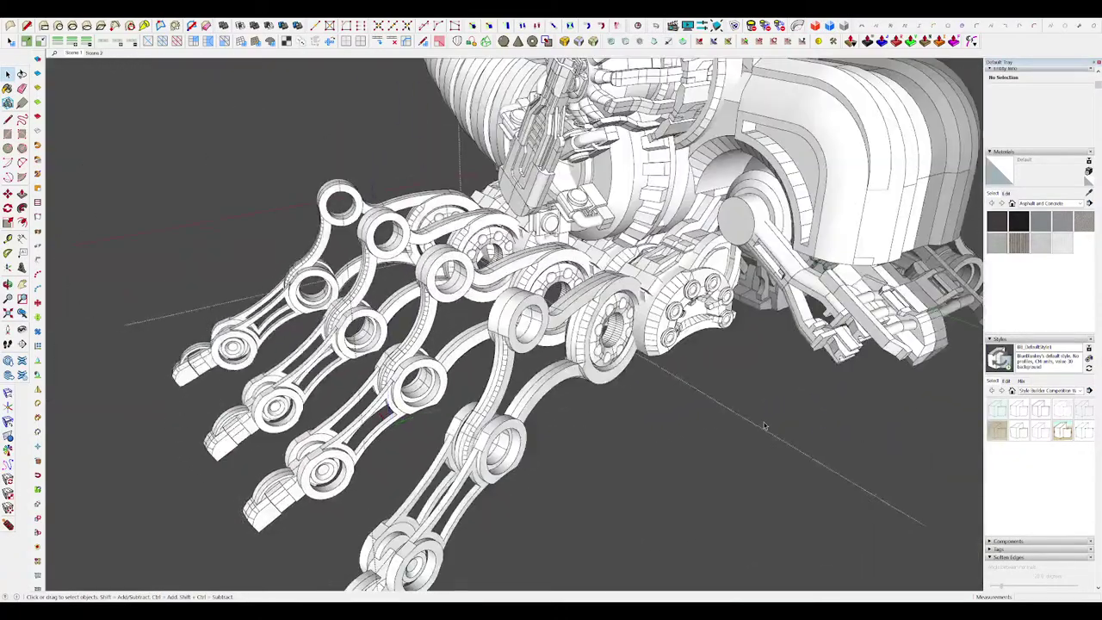
{"action": "middle_click_drag", "start_coordinate": [763, 424], "coordinate": [632, 367]}
{"action": "scroll", "coordinate": [748, 414], "scroll_direction": "up", "scroll_amount": 2}
{"action": "scroll", "coordinate": [645, 409], "scroll_direction": "down", "scroll_amount": 4}
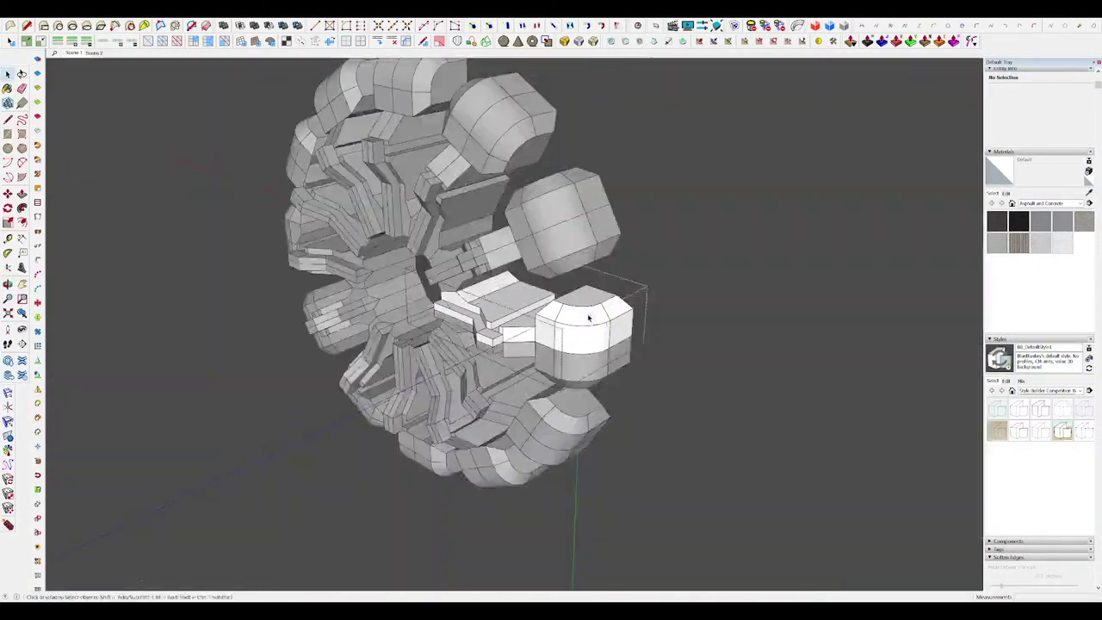
Step: Offset the hub block's top face and push the inner face down into a recess
{"action": "left_click", "coordinate": [622, 270]}
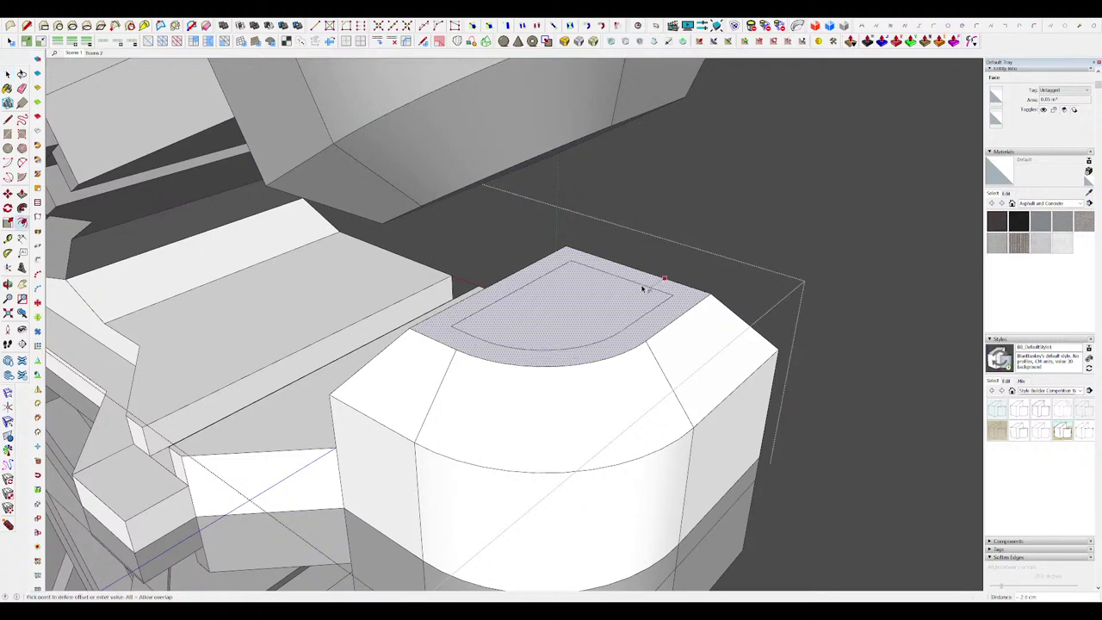
{"action": "middle_click_drag", "start_coordinate": [585, 298], "coordinate": [585, 312]}
{"action": "key", "text": "p"}
{"action": "left_click_drag", "start_coordinate": [584, 302], "coordinate": [580, 336]}
{"action": "mouse_move", "coordinate": [580, 336]}
{"action": "middle_mouse_down"}
{"action": "mouse_move", "coordinate": [541, 258]}
{"action": "mouse_move", "coordinate": [571, 212]}
{"action": "mouse_move", "coordinate": [574, 318]}
{"action": "middle_mouse_up"}
{"action": "scroll", "coordinate": [551, 258], "scroll_direction": "down", "scroll_amount": 4}
{"action": "scroll", "coordinate": [570, 323], "scroll_direction": "up", "scroll_amount": 5}
Step: Close the hub block group and orbit around the complete hand
{"action": "key", "text": "l"}
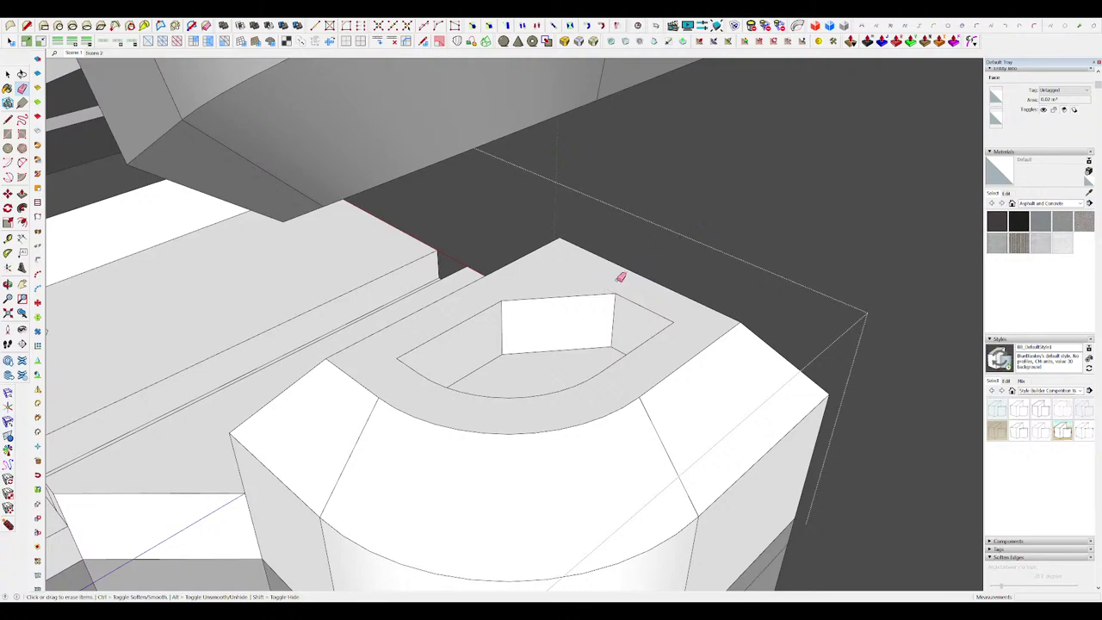
{"action": "scroll", "coordinate": [616, 284], "scroll_direction": "down", "scroll_amount": 10}
{"action": "key", "text": "space"}
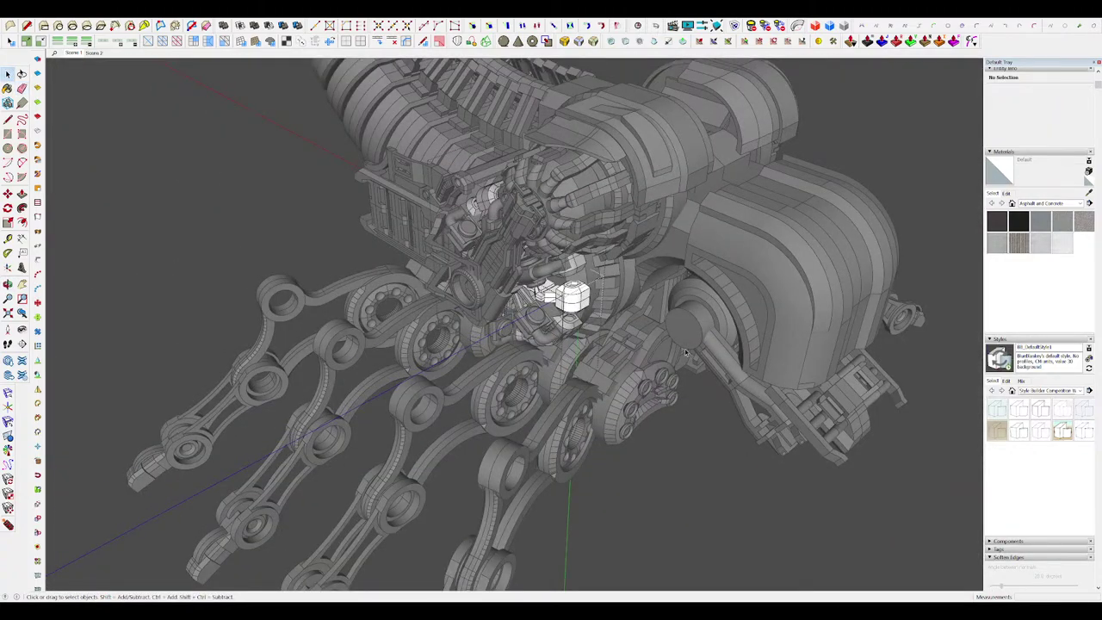
{"action": "scroll", "coordinate": [686, 351], "scroll_direction": "down", "scroll_amount": 3}
{"action": "left_click", "coordinate": [752, 349]}
{"action": "middle_click_drag", "start_coordinate": [752, 378], "coordinate": [697, 222]}
{"action": "scroll", "coordinate": [697, 222], "scroll_direction": "up", "scroll_amount": 1}
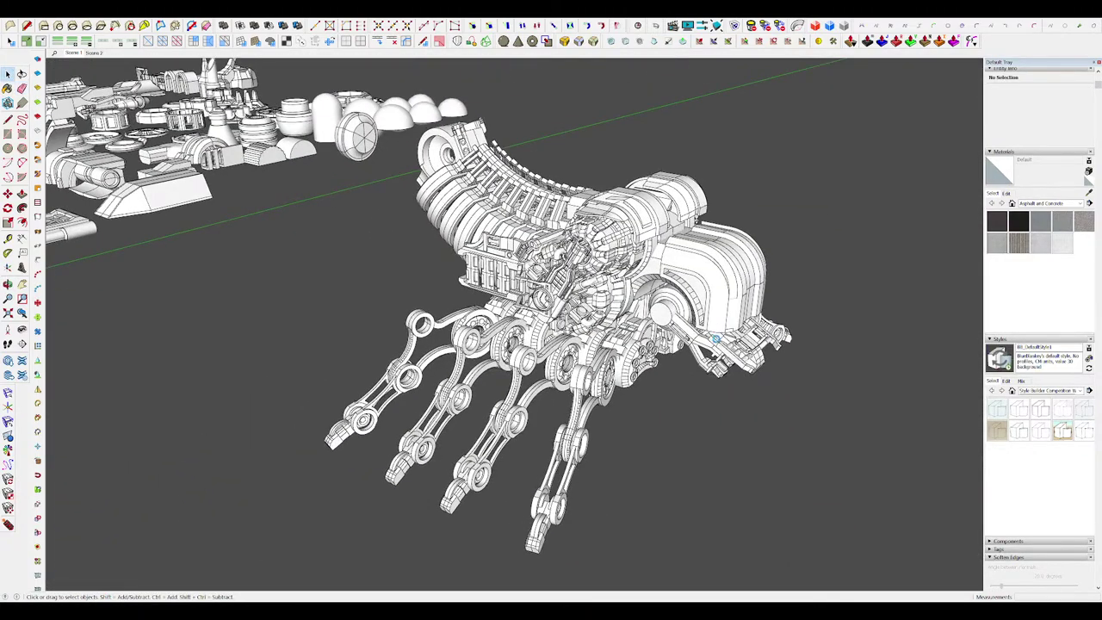
Step: Draw an edge across the arm piece's stepped corner to close the sloped face
{"action": "middle_click_drag", "start_coordinate": [712, 335], "coordinate": [645, 301]}
{"action": "scroll", "coordinate": [525, 261], "scroll_direction": "up", "scroll_amount": 7}
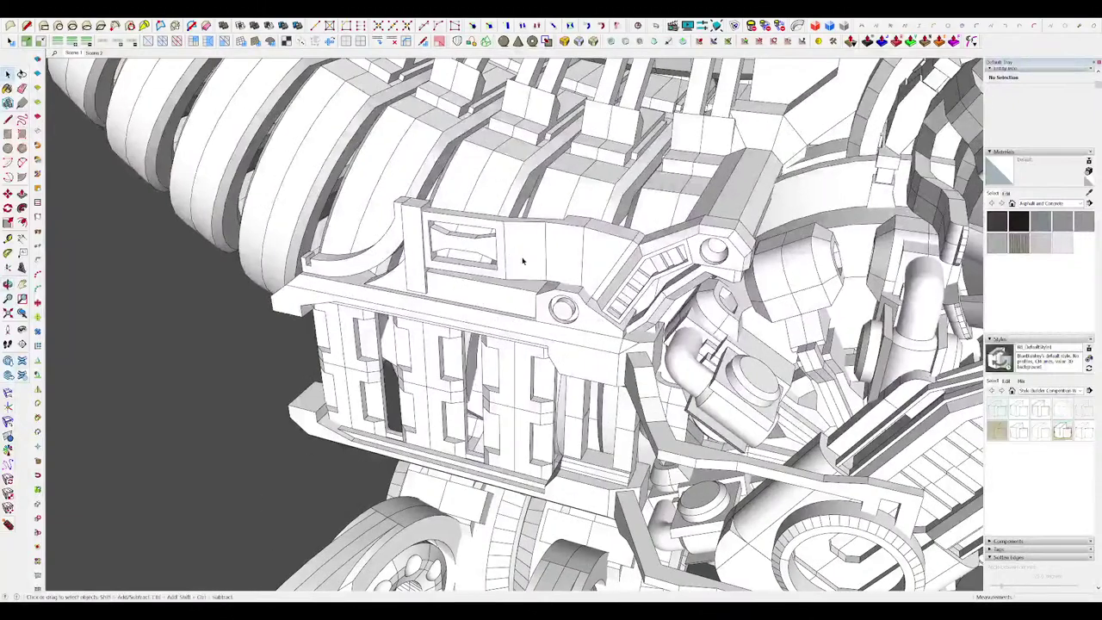
{"action": "scroll", "coordinate": [554, 239], "scroll_direction": "up", "scroll_amount": 5}
{"action": "key", "text": "l"}
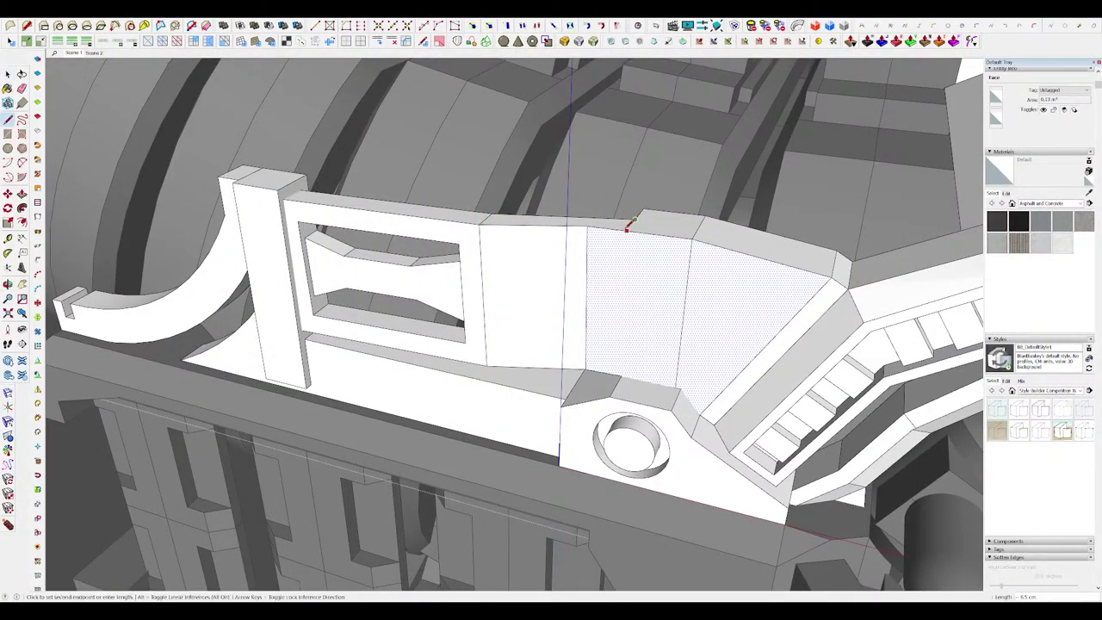
{"action": "key", "text": "space"}
{"action": "scroll", "coordinate": [595, 249], "scroll_direction": "up", "scroll_amount": 5}
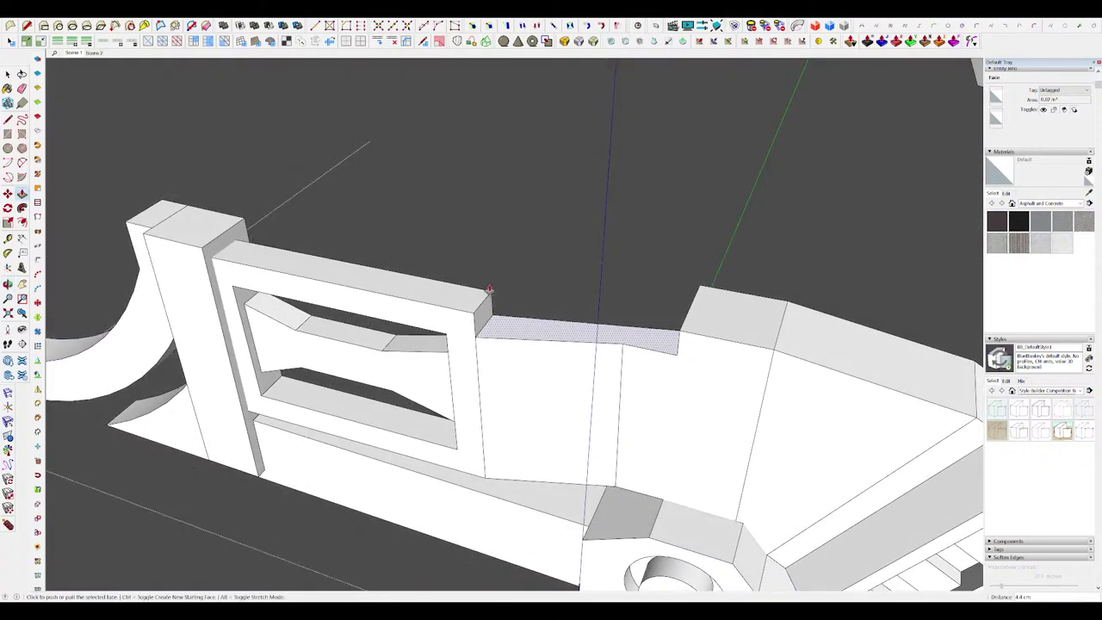
{"action": "left_click", "coordinate": [526, 317]}
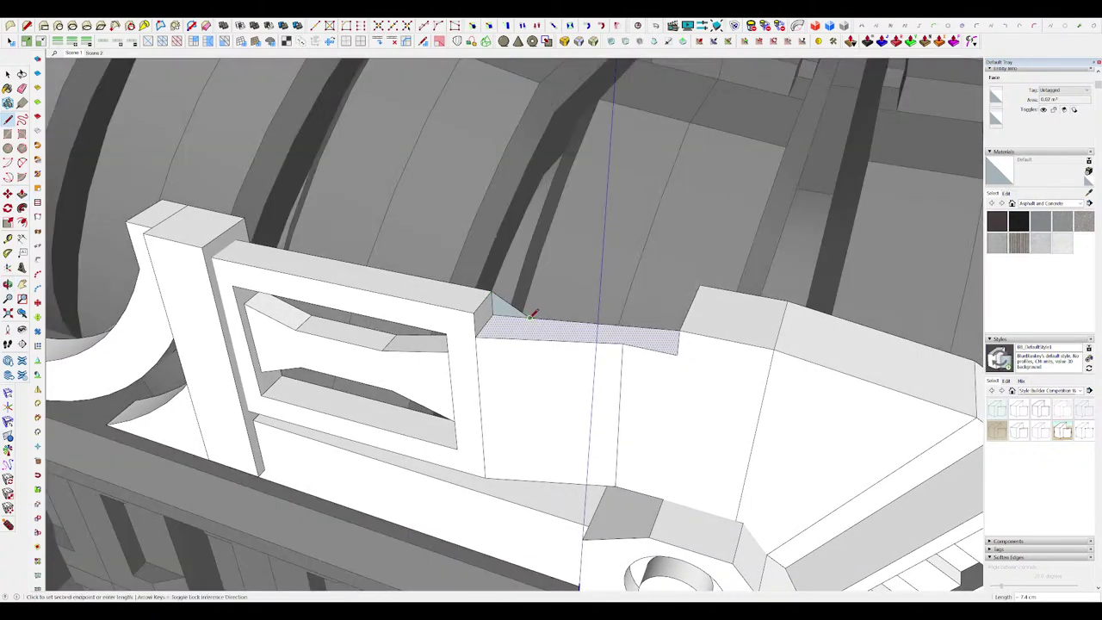
{"action": "left_click", "coordinate": [474, 312]}
{"action": "scroll", "coordinate": [494, 323], "scroll_direction": "up", "scroll_amount": 4}
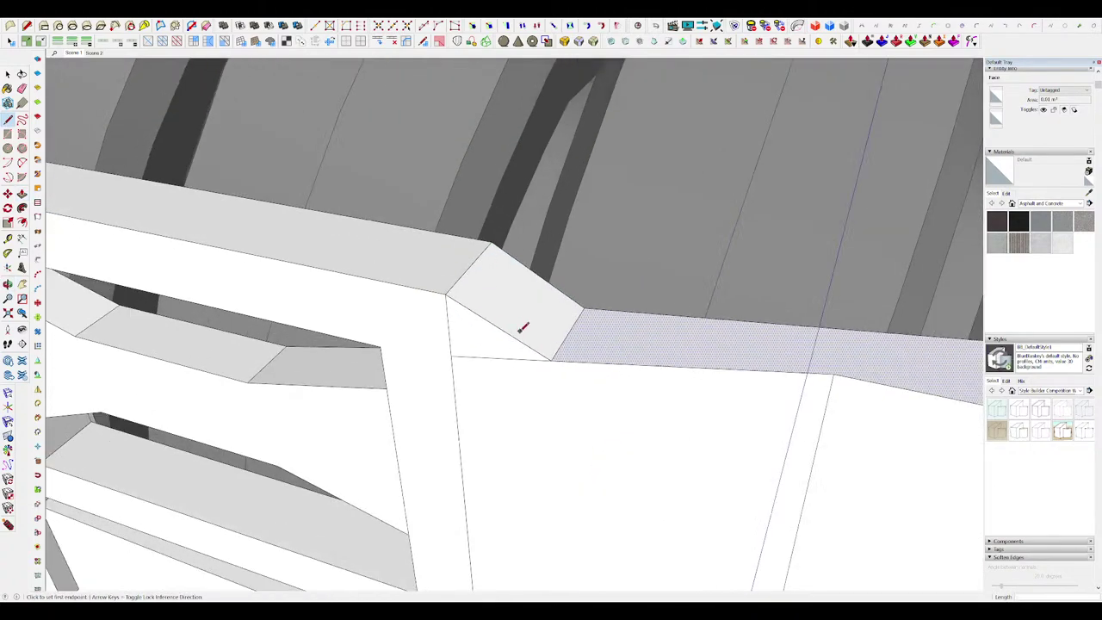
{"action": "mouse_move", "coordinate": [521, 329]}
{"action": "middle_mouse_down"}
{"action": "mouse_move", "coordinate": [305, 337]}
{"action": "mouse_move", "coordinate": [858, 339]}
{"action": "middle_mouse_up"}
{"action": "scroll", "coordinate": [521, 346], "scroll_direction": "down", "scroll_amount": 3}
Step: Check the new face around the wrist mount, then close the wrist mount group
{"action": "key", "text": "e"}
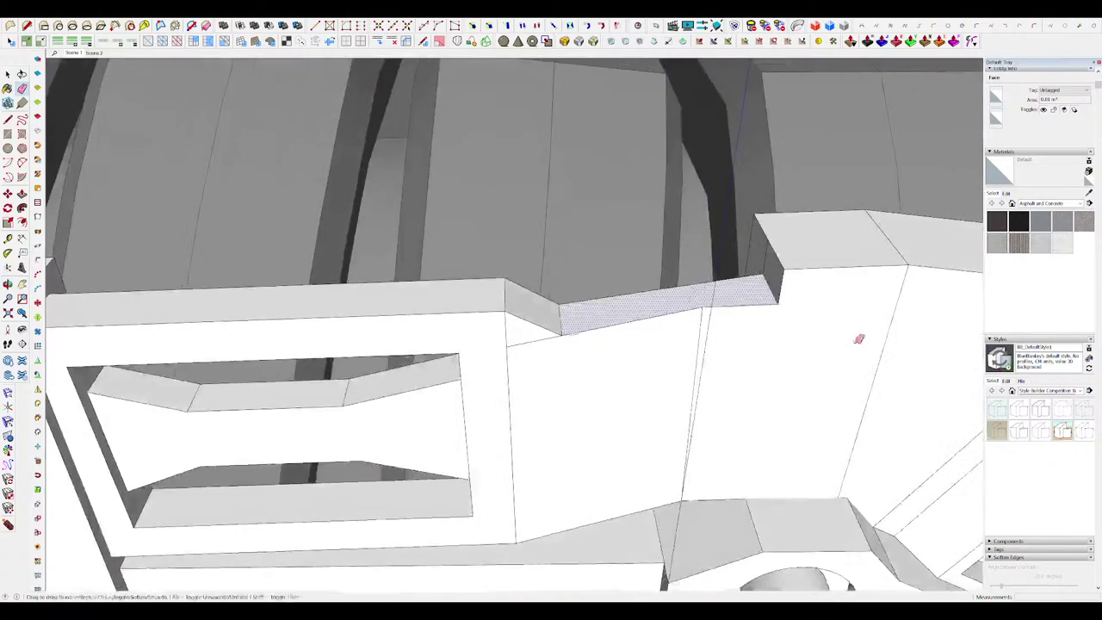
{"action": "scroll", "coordinate": [528, 389], "scroll_direction": "down", "scroll_amount": 4}
{"action": "scroll", "coordinate": [672, 292], "scroll_direction": "up", "scroll_amount": 3}
{"action": "key", "text": "l"}
{"action": "key", "text": "l"}
{"action": "middle_click_drag", "start_coordinate": [677, 308], "coordinate": [662, 323]}
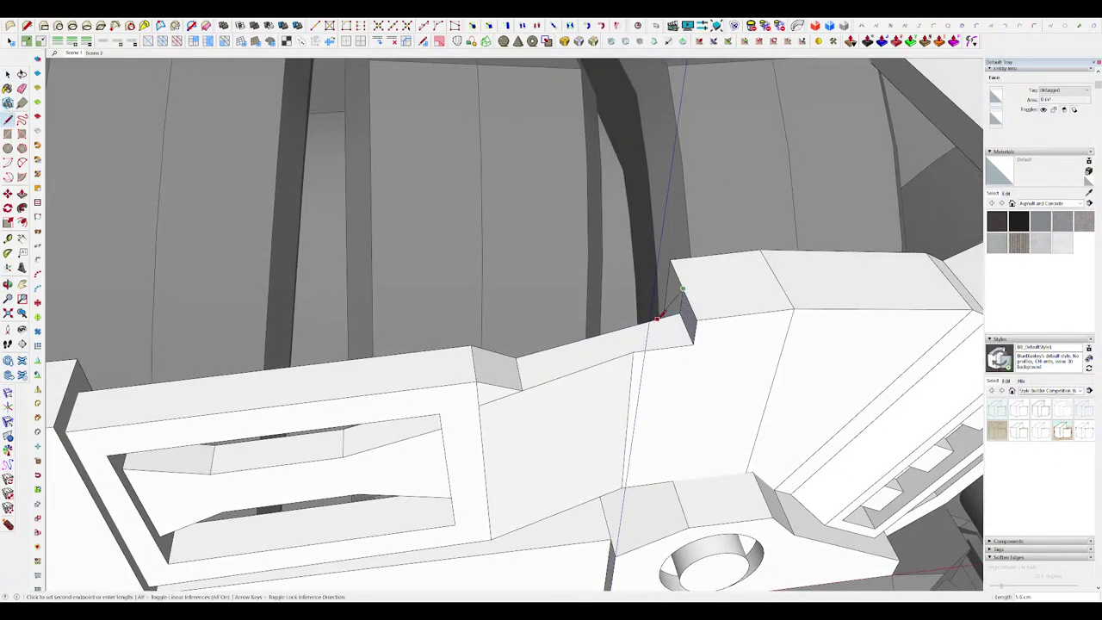
{"action": "scroll", "coordinate": [699, 316], "scroll_direction": "down", "scroll_amount": 2}
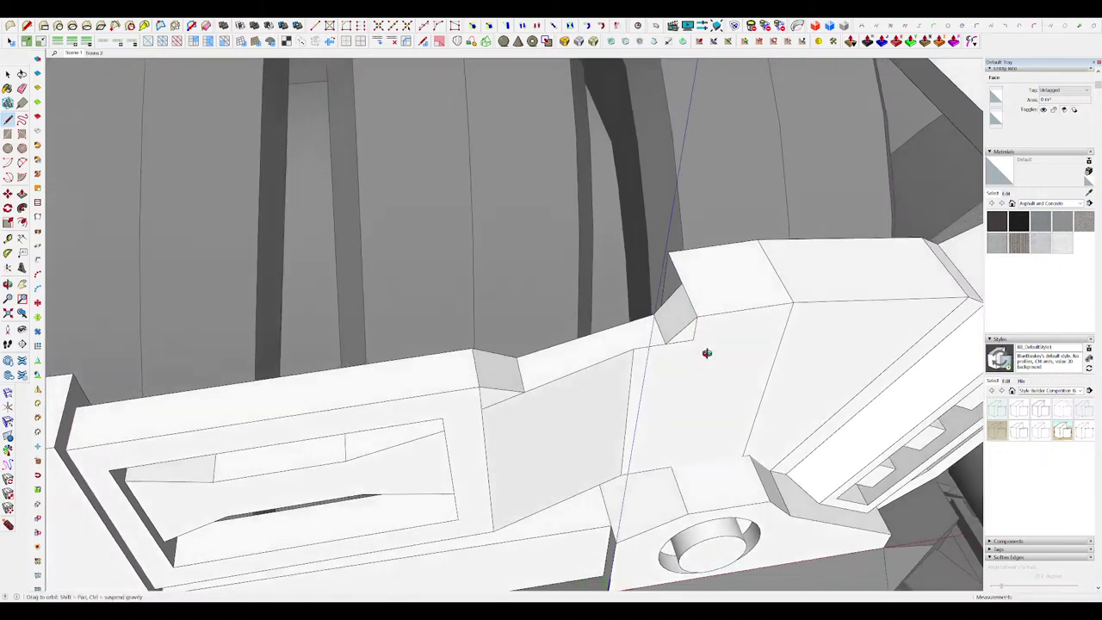
{"action": "mouse_move", "coordinate": [705, 352]}
{"action": "middle_mouse_down"}
{"action": "mouse_move", "coordinate": [689, 270]}
{"action": "mouse_move", "coordinate": [694, 287]}
{"action": "mouse_move", "coordinate": [756, 231]}
{"action": "mouse_move", "coordinate": [546, 253]}
{"action": "mouse_move", "coordinate": [527, 303]}
{"action": "middle_mouse_up"}
{"action": "scroll", "coordinate": [546, 253], "scroll_direction": "down", "scroll_amount": 6}
{"action": "scroll", "coordinate": [521, 303], "scroll_direction": "down", "scroll_amount": 4}
{"action": "key", "text": "space"}
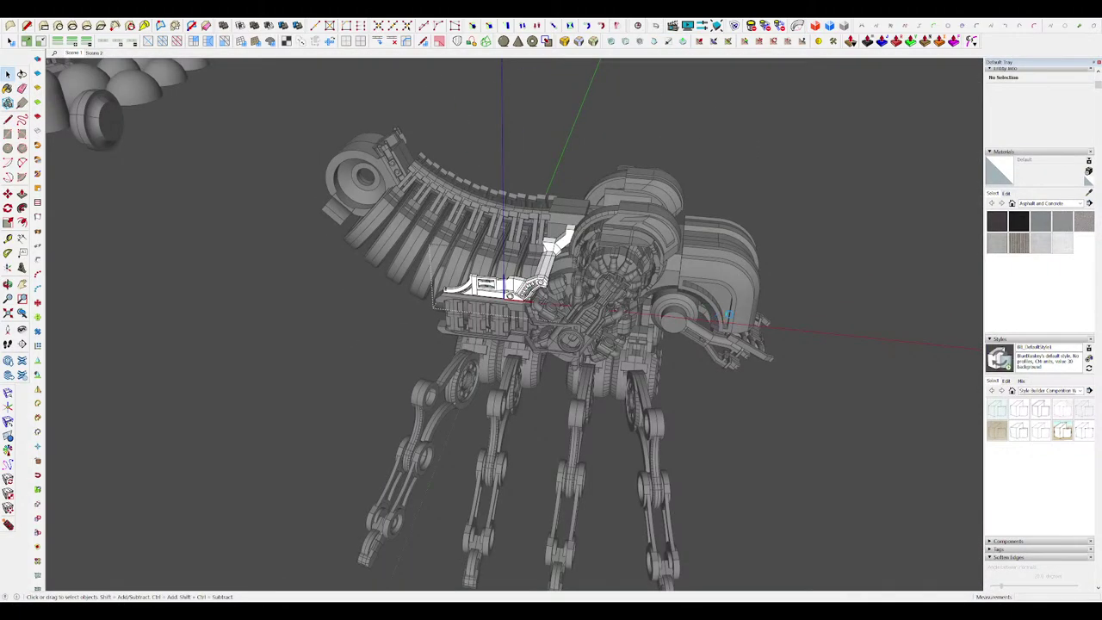
{"action": "left_click", "coordinate": [855, 307]}
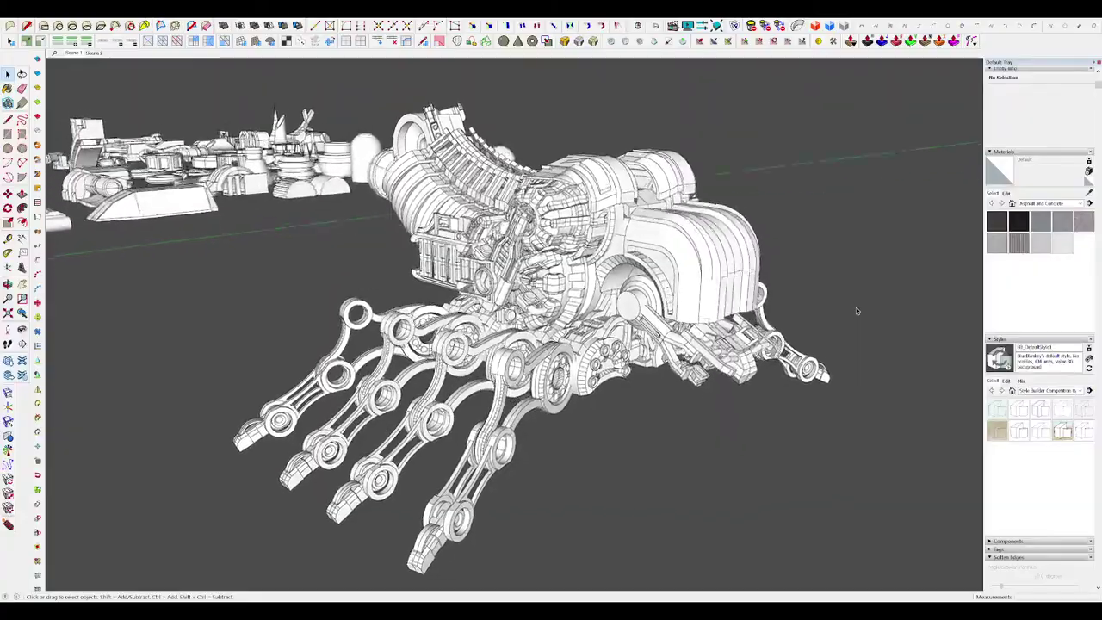
Step: Open the curved shoulder shell and extrude the two small blocks upward to 41.6 cm
{"action": "scroll", "coordinate": [708, 301], "scroll_direction": "up", "scroll_amount": 4}
{"action": "middle_click_drag", "start_coordinate": [701, 288], "coordinate": [584, 247]}
{"action": "scroll", "coordinate": [584, 248], "scroll_direction": "down", "scroll_amount": 4}
{"action": "scroll", "coordinate": [581, 247], "scroll_direction": "up", "scroll_amount": 4}
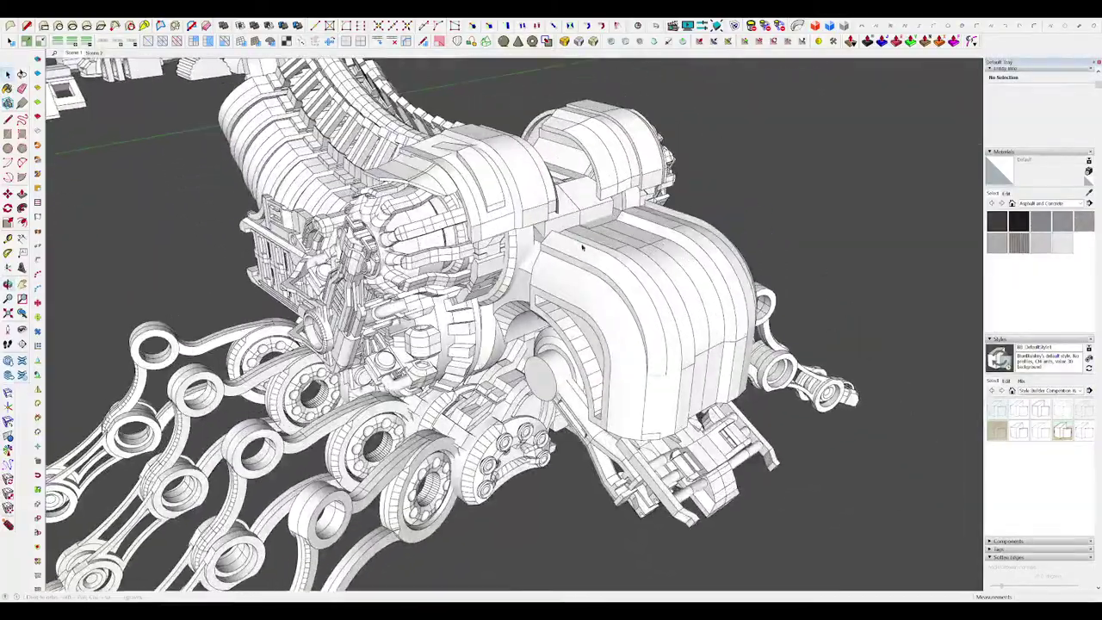
{"action": "double_click", "coordinate": [582, 250]}
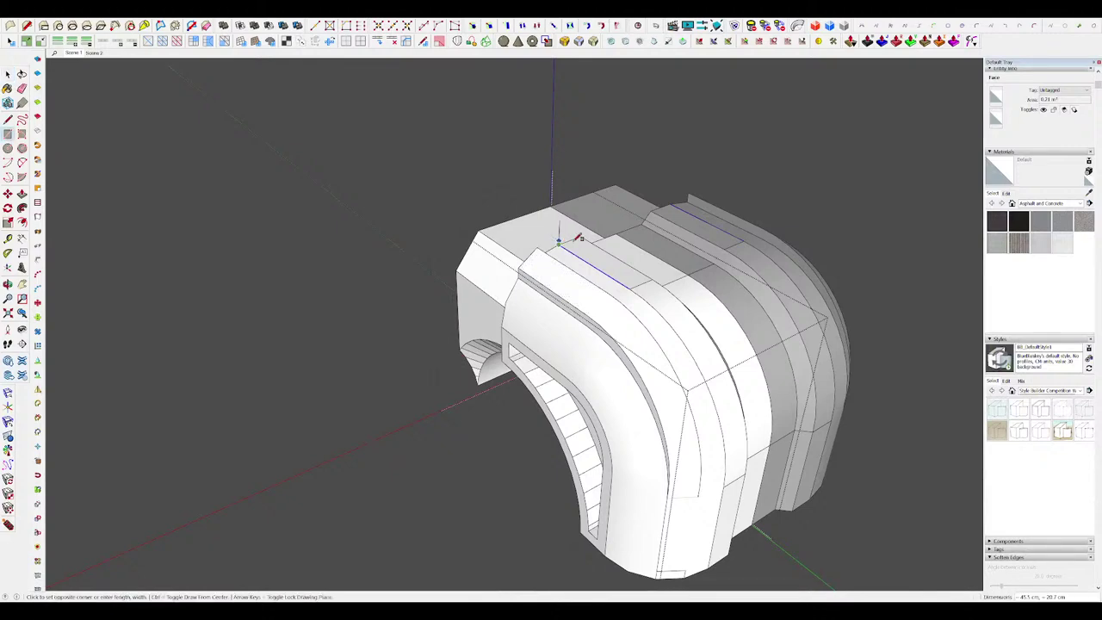
{"action": "left_click", "coordinate": [583, 204]}
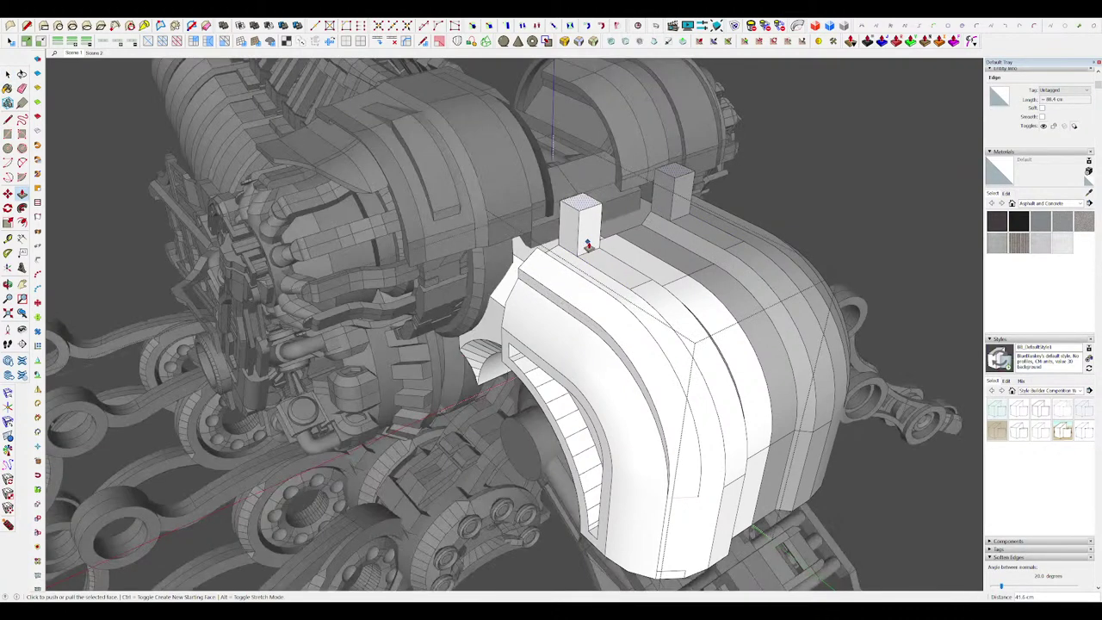
{"action": "key", "text": "space"}
Step: Push the upright slab's face out to make the plate thicker
{"action": "scroll", "coordinate": [577, 241], "scroll_direction": "up", "scroll_amount": 3}
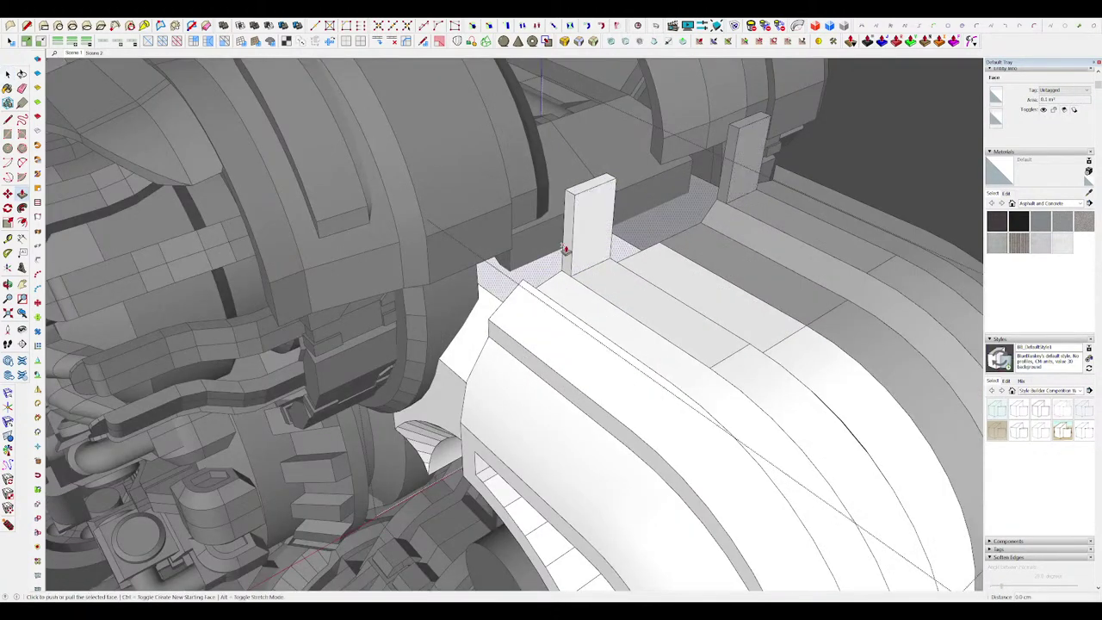
{"action": "middle_click_drag", "start_coordinate": [568, 251], "coordinate": [501, 266]}
{"action": "middle_click_drag", "start_coordinate": [481, 352], "coordinate": [559, 116]}
{"action": "key", "text": "space"}
{"action": "scroll", "coordinate": [560, 116], "scroll_direction": "down", "scroll_amount": 5}
{"action": "scroll", "coordinate": [593, 120], "scroll_direction": "up", "scroll_amount": 7}
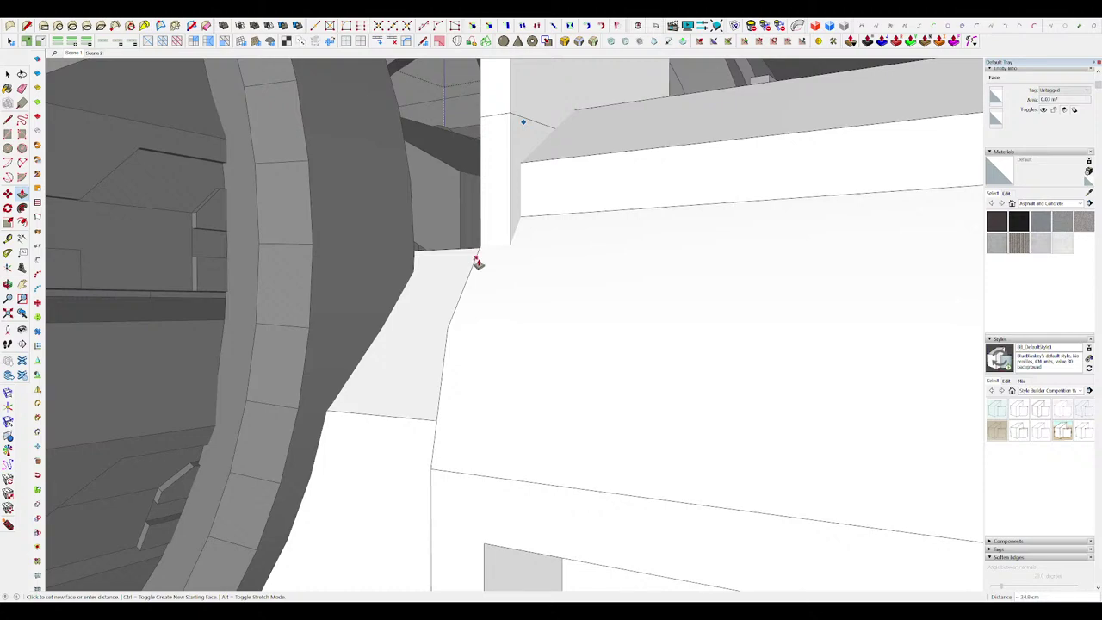
{"action": "left_click", "coordinate": [475, 258]}
{"action": "mouse_move", "coordinate": [475, 258]}
{"action": "middle_mouse_down"}
{"action": "mouse_move", "coordinate": [481, 298]}
{"action": "mouse_move", "coordinate": [528, 298]}
{"action": "mouse_move", "coordinate": [556, 272]}
{"action": "mouse_move", "coordinate": [527, 275]}
{"action": "middle_mouse_up"}
Step: Tidy stray edges around the tall box and clear the selection
{"action": "key", "text": "space"}
{"action": "scroll", "coordinate": [552, 278], "scroll_direction": "down", "scroll_amount": 3}
{"action": "scroll", "coordinate": [550, 279], "scroll_direction": "up", "scroll_amount": 5}
{"action": "key", "text": "e"}
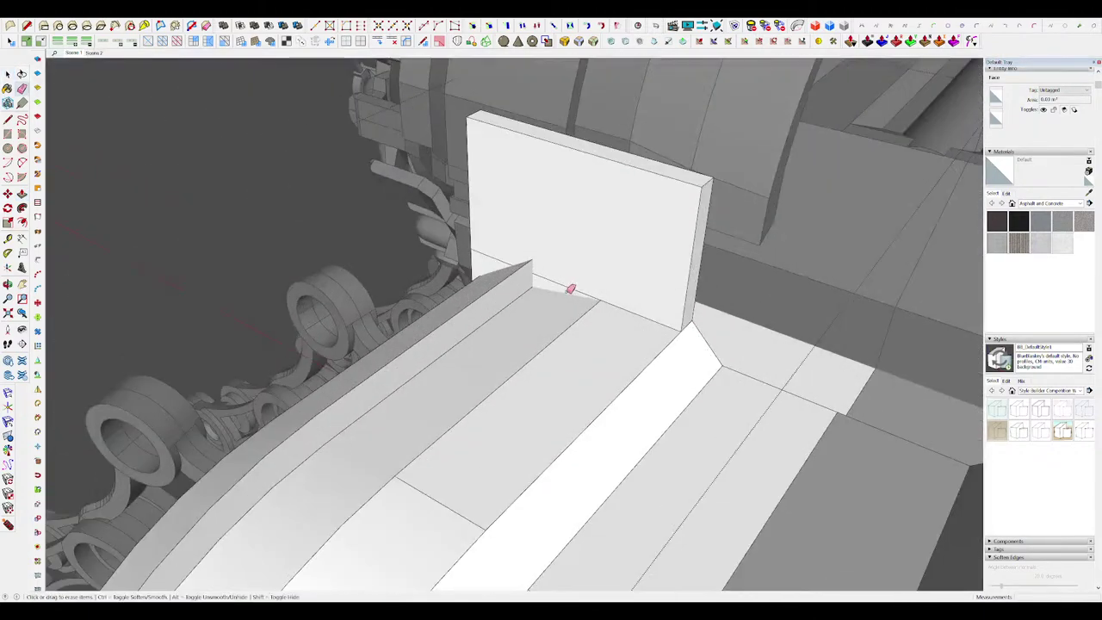
{"action": "key", "text": "space"}
{"action": "mouse_move", "coordinate": [593, 278]}
{"action": "middle_mouse_down"}
{"action": "mouse_move", "coordinate": [570, 290]}
{"action": "mouse_move", "coordinate": [685, 302]}
{"action": "middle_mouse_up"}
{"action": "scroll", "coordinate": [655, 307], "scroll_direction": "down", "scroll_amount": 3}
{"action": "key", "text": "Delete"}
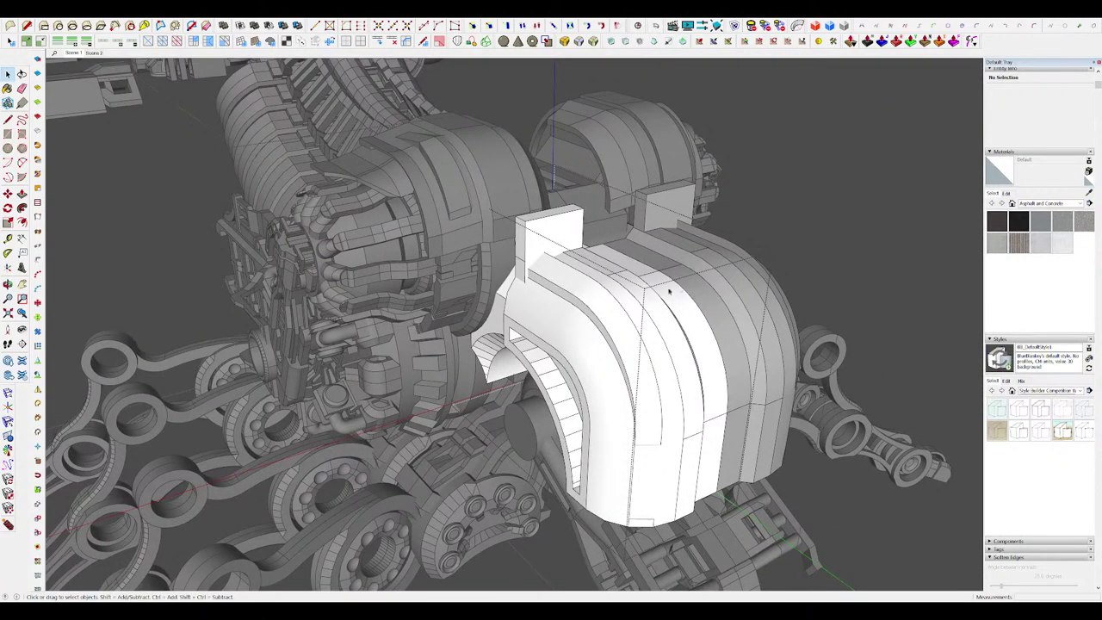
Step: Extrude the curved strip beside the plate sideways about 10.5 cm with Vector Push/Pull
{"action": "scroll", "coordinate": [455, 270], "scroll_direction": "up", "scroll_amount": 10}
{"action": "key", "text": "p"}
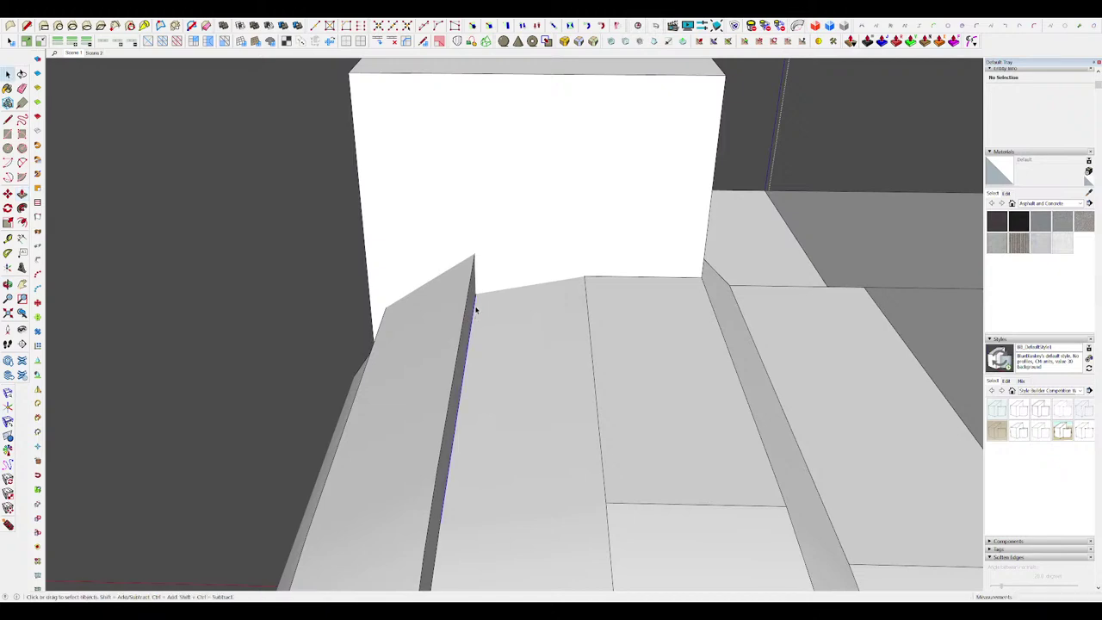
{"action": "middle_click_drag", "start_coordinate": [474, 290], "coordinate": [482, 226]}
{"action": "scroll", "coordinate": [491, 230], "scroll_direction": "down", "scroll_amount": 3}
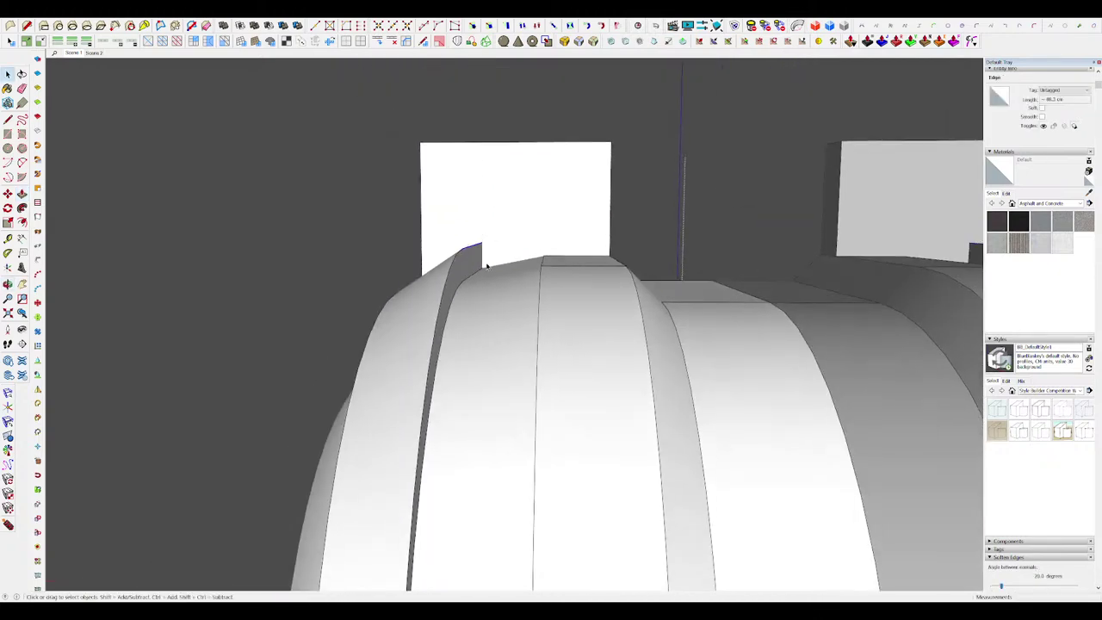
{"action": "scroll", "coordinate": [548, 223], "scroll_direction": "down", "scroll_amount": 4}
{"action": "scroll", "coordinate": [494, 244], "scroll_direction": "up", "scroll_amount": 4}
{"action": "left_click", "coordinate": [493, 243]}
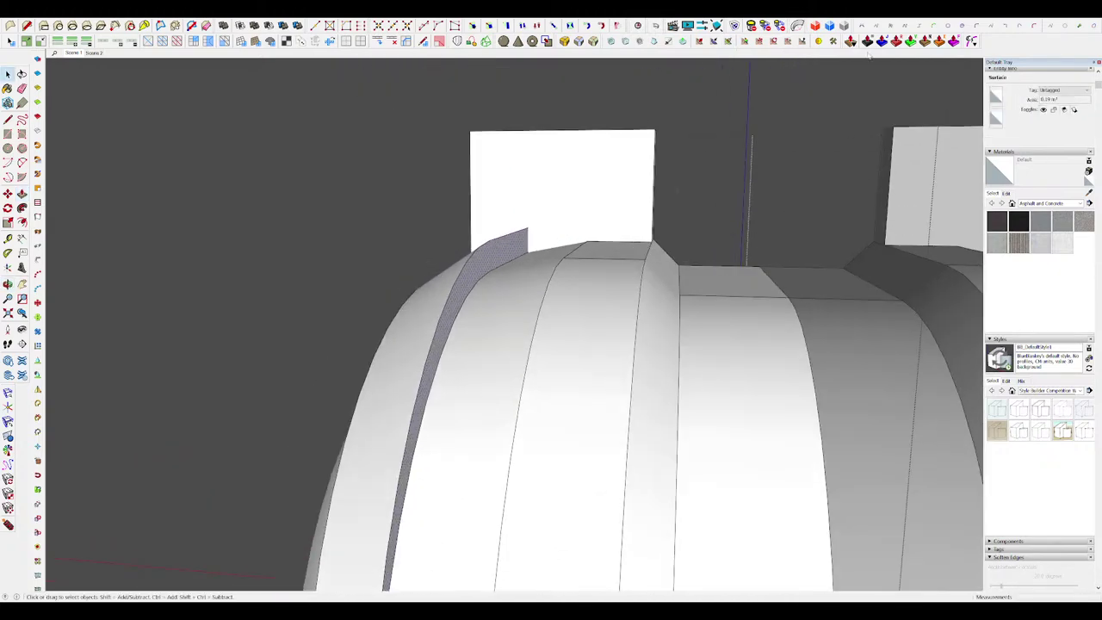
{"action": "left_click", "coordinate": [897, 43]}
{"action": "left_click_drag", "start_coordinate": [503, 253], "coordinate": [533, 242]}
Step: Offset the plate face outline inward by 4 cm
{"action": "key", "text": "space"}
{"action": "scroll", "coordinate": [542, 245], "scroll_direction": "down", "scroll_amount": 4}
{"action": "middle_click_drag", "start_coordinate": [544, 246], "coordinate": [578, 267]}
{"action": "scroll", "coordinate": [538, 170], "scroll_direction": "up", "scroll_amount": 3}
{"action": "key", "text": "f"}
{"action": "left_click", "coordinate": [580, 149]}
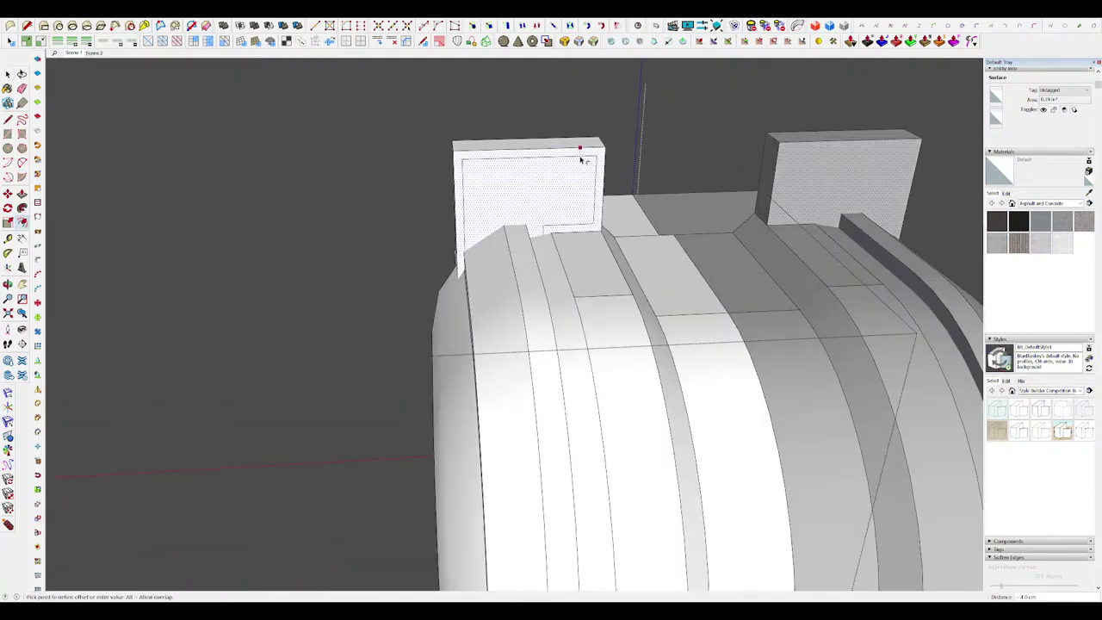
{"action": "left_click", "coordinate": [559, 172]}
Step: Push both plates' inner faces through and delete the leftover face to open the frames
{"action": "key", "text": "space"}
{"action": "left_click", "coordinate": [519, 204]}
{"action": "key", "text": "p"}
{"action": "left_click_drag", "start_coordinate": [519, 204], "coordinate": [505, 196]}
{"action": "middle_click_drag", "start_coordinate": [504, 196], "coordinate": [473, 304]}
{"action": "scroll", "coordinate": [518, 190], "scroll_direction": "up", "scroll_amount": 4}
{"action": "key", "text": "space"}
{"action": "scroll", "coordinate": [518, 190], "scroll_direction": "down", "scroll_amount": 5}
{"action": "scroll", "coordinate": [494, 217], "scroll_direction": "up", "scroll_amount": 4}
{"action": "key", "text": "p"}
{"action": "left_click", "coordinate": [489, 228]}
{"action": "left_click", "coordinate": [414, 169]}
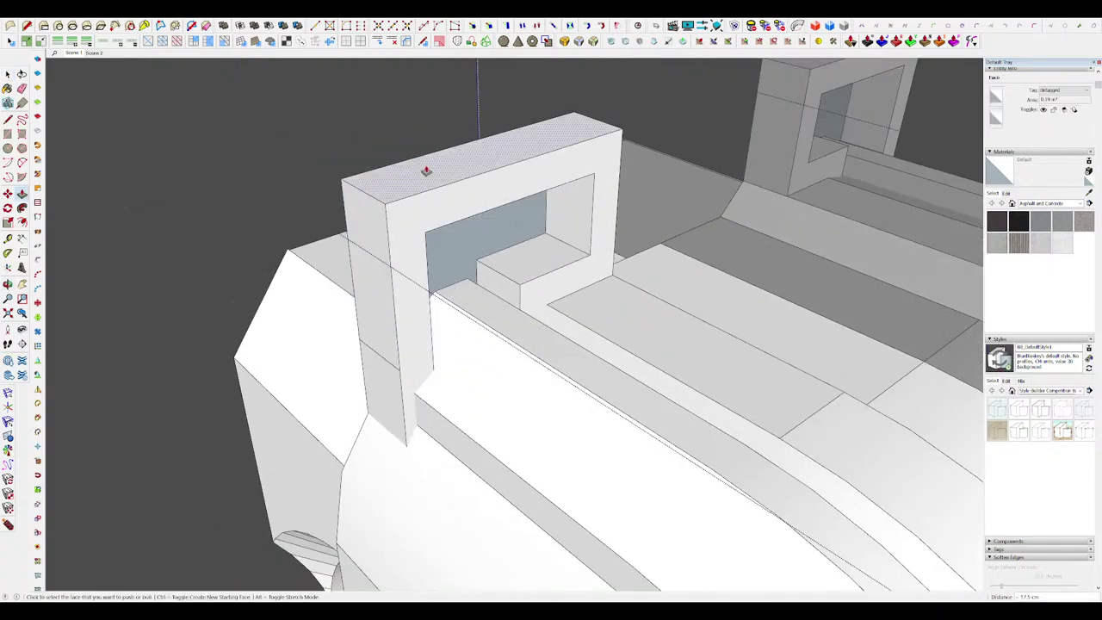
{"action": "key", "text": "space"}
{"action": "middle_click_drag", "start_coordinate": [426, 173], "coordinate": [430, 234]}
{"action": "left_click", "coordinate": [385, 262]}
{"action": "key", "text": "Delete"}
Step: Split the small face at the left frame's foot with a line and pull it out 11.7 cm
{"action": "scroll", "coordinate": [496, 278], "scroll_direction": "down", "scroll_amount": 4}
{"action": "scroll", "coordinate": [521, 247], "scroll_direction": "down", "scroll_amount": 4}
{"action": "scroll", "coordinate": [511, 248], "scroll_direction": "up", "scroll_amount": 8}
{"action": "middle_click_drag", "start_coordinate": [509, 248], "coordinate": [361, 225]}
{"action": "scroll", "coordinate": [361, 226], "scroll_direction": "down", "scroll_amount": 4}
{"action": "scroll", "coordinate": [356, 215], "scroll_direction": "up", "scroll_amount": 5}
{"action": "key", "text": "r"}
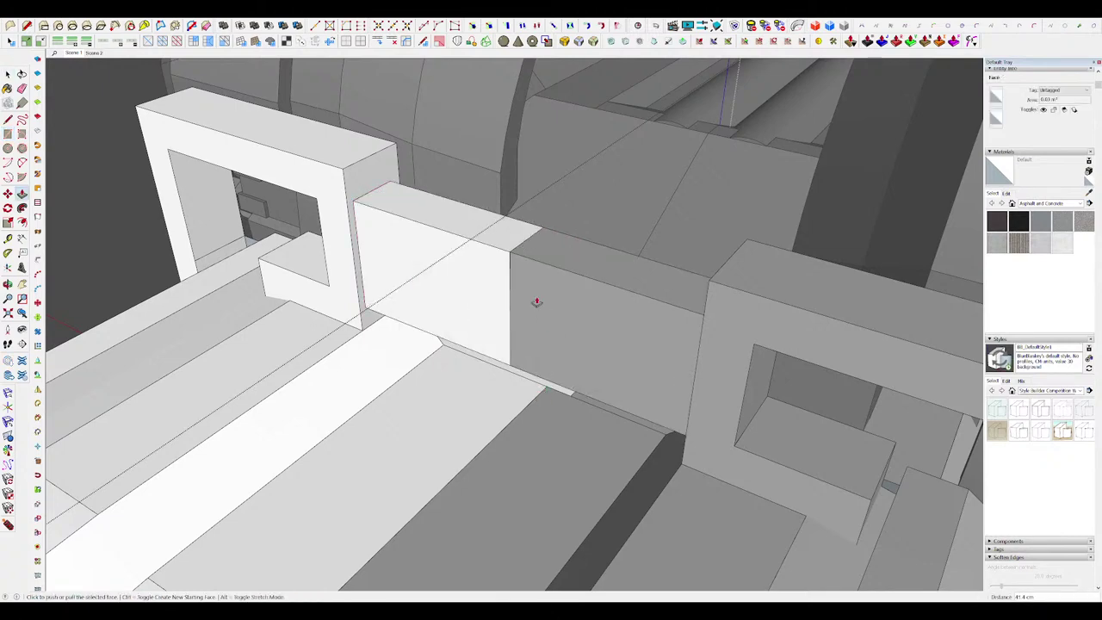
{"action": "scroll", "coordinate": [536, 302], "scroll_direction": "down", "scroll_amount": 3}
{"action": "middle_click_drag", "start_coordinate": [536, 302], "coordinate": [622, 281]}
{"action": "scroll", "coordinate": [585, 258], "scroll_direction": "down", "scroll_amount": 3}
{"action": "key", "text": "h"}
{"action": "scroll", "coordinate": [508, 260], "scroll_direction": "up", "scroll_amount": 6}
{"action": "scroll", "coordinate": [514, 237], "scroll_direction": "up", "scroll_amount": 2}
{"action": "key", "text": "e"}
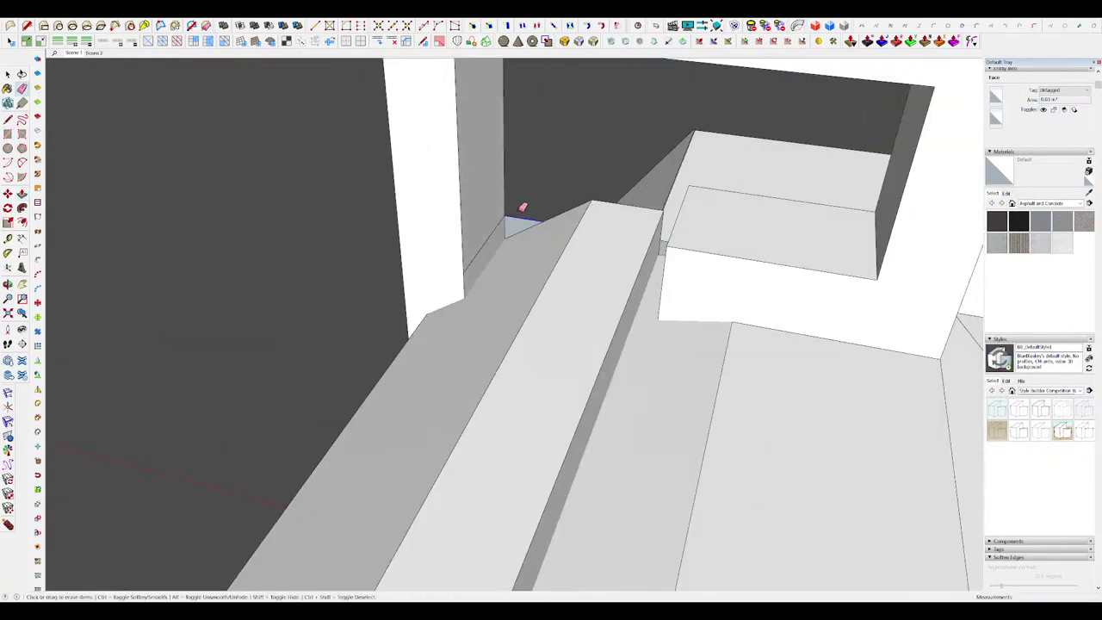
{"action": "key", "text": "l"}
{"action": "mouse_move", "coordinate": [523, 207]}
{"action": "middle_mouse_down"}
{"action": "mouse_move", "coordinate": [556, 253]}
{"action": "mouse_move", "coordinate": [649, 246]}
{"action": "mouse_move", "coordinate": [661, 221]}
{"action": "mouse_move", "coordinate": [554, 252]}
{"action": "middle_mouse_up"}
{"action": "left_click", "coordinate": [655, 244]}
{"action": "scroll", "coordinate": [689, 272], "scroll_direction": "up", "scroll_amount": 3}
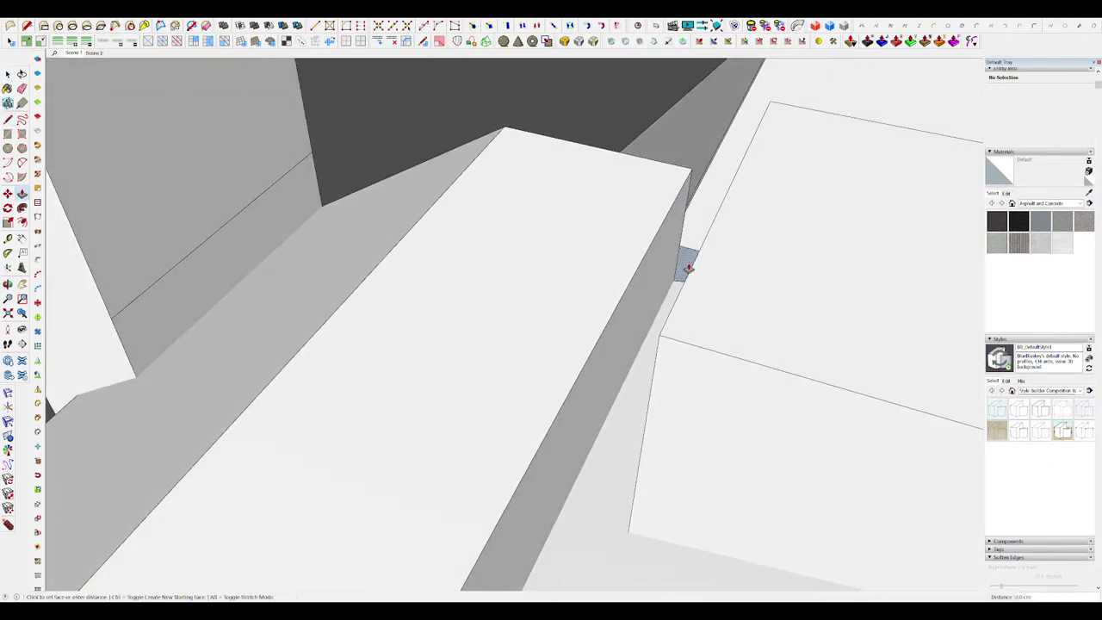
{"action": "middle_click_drag", "start_coordinate": [689, 270], "coordinate": [674, 342]}
{"action": "left_click", "coordinate": [664, 408]}
Step: Orbit around the model to a low side view of the bracket
{"action": "middle_click_drag", "start_coordinate": [663, 408], "coordinate": [833, 273]}
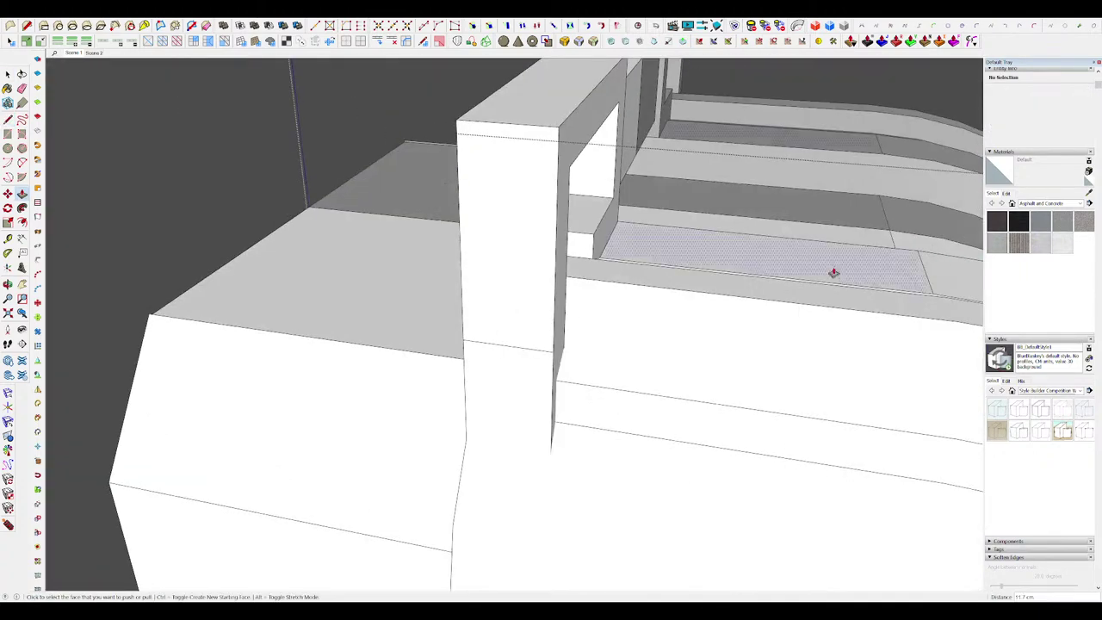
{"action": "scroll", "coordinate": [615, 308], "scroll_direction": "down", "scroll_amount": 3}
{"action": "scroll", "coordinate": [615, 306], "scroll_direction": "down", "scroll_amount": 8}
{"action": "middle_click_drag", "start_coordinate": [740, 280], "coordinate": [680, 293]}
{"action": "scroll", "coordinate": [541, 254], "scroll_direction": "up", "scroll_amount": 10}
{"action": "scroll", "coordinate": [541, 253], "scroll_direction": "up", "scroll_amount": 2}
{"action": "middle_click_drag", "start_coordinate": [509, 247], "coordinate": [560, 191]}
Step: Draw a 2-point arc inside the frame opening to close off a curved face
{"action": "left_click", "coordinate": [487, 251]}
{"action": "middle_click_drag", "start_coordinate": [489, 238], "coordinate": [497, 180]}
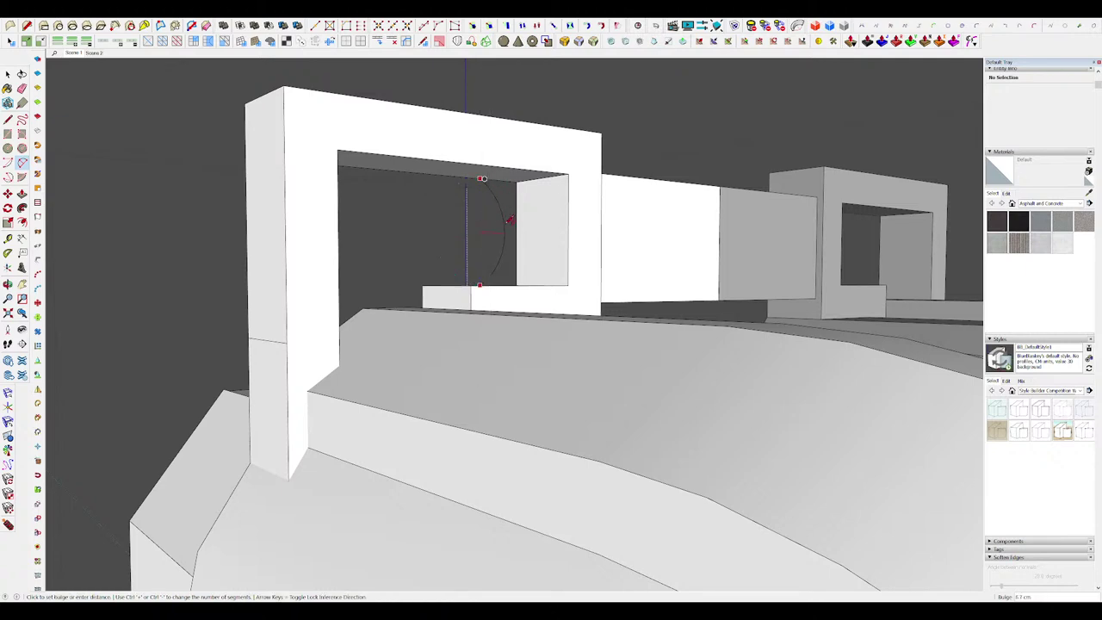
{"action": "left_click", "coordinate": [508, 226]}
{"action": "middle_click_drag", "start_coordinate": [453, 229], "coordinate": [543, 238]}
{"action": "key", "text": "space"}
{"action": "scroll", "coordinate": [543, 239], "scroll_direction": "up", "scroll_amount": 3}
{"action": "key", "text": "p"}
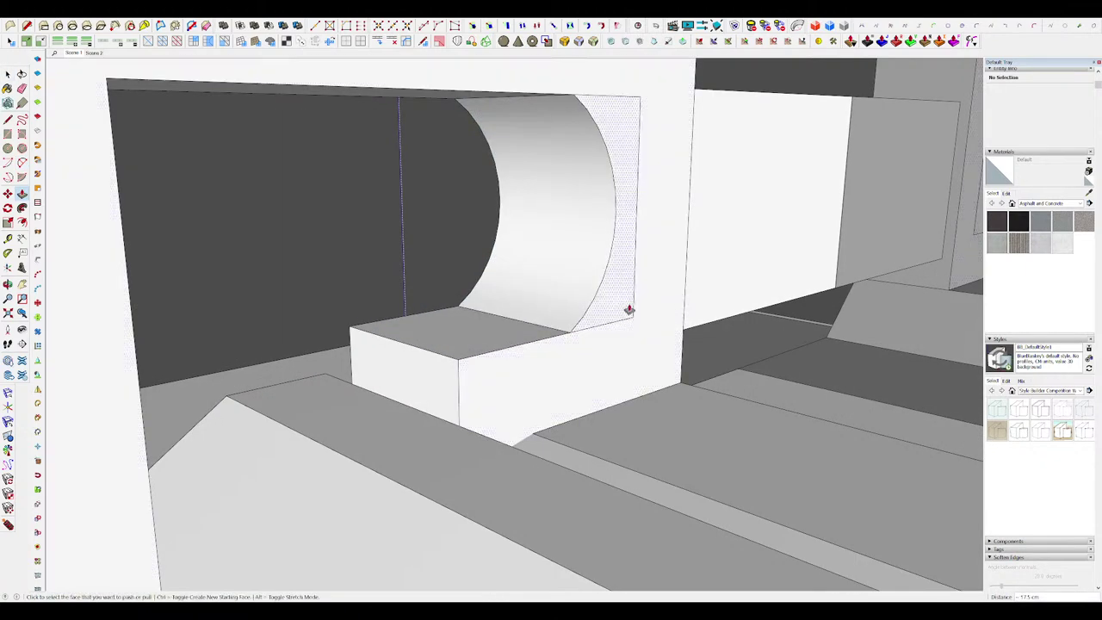
{"action": "scroll", "coordinate": [637, 301], "scroll_direction": "down", "scroll_amount": 2}
{"action": "key", "text": "space"}
{"action": "scroll", "coordinate": [573, 253], "scroll_direction": "down", "scroll_amount": 8}
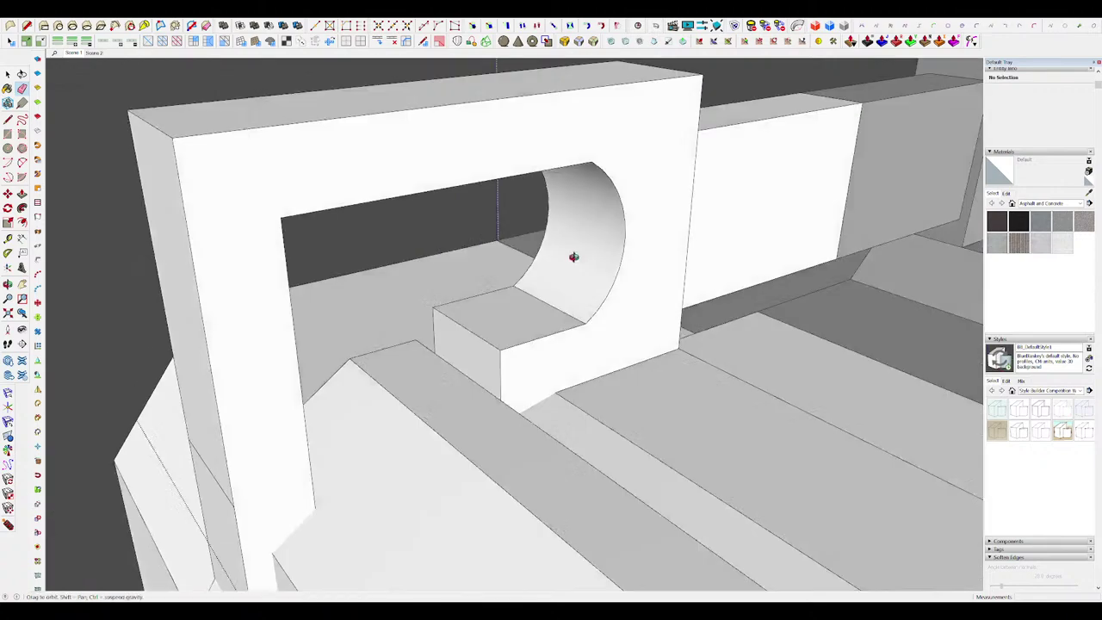
{"action": "scroll", "coordinate": [581, 287], "scroll_direction": "up", "scroll_amount": 6}
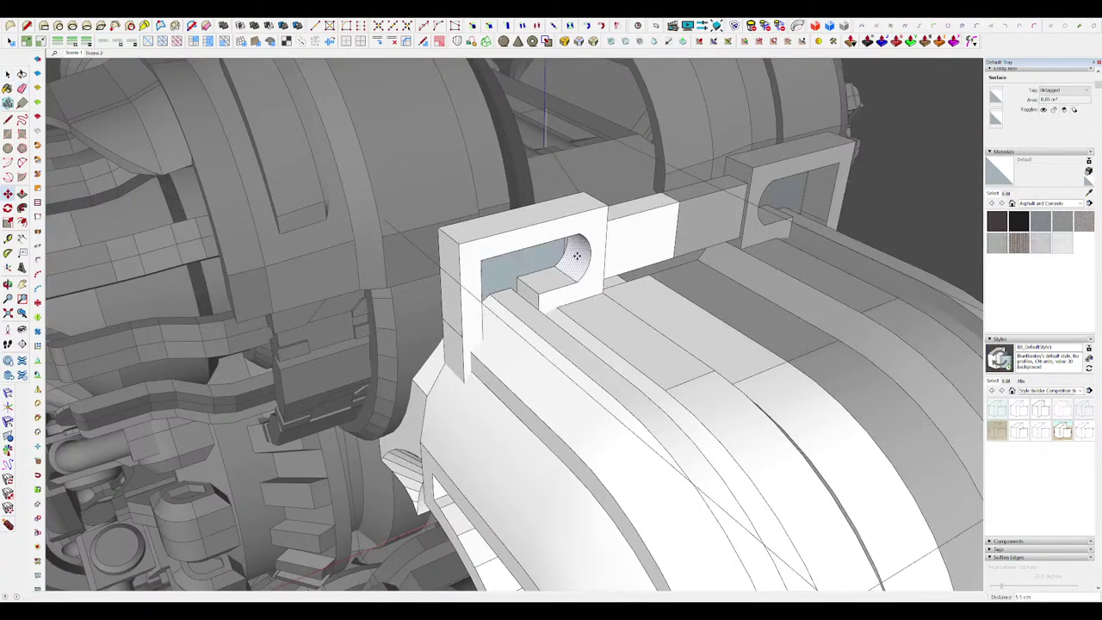
{"action": "scroll", "coordinate": [577, 255], "scroll_direction": "down", "scroll_amount": 8}
{"action": "scroll", "coordinate": [573, 246], "scroll_direction": "up", "scroll_amount": 7}
{"action": "scroll", "coordinate": [586, 220], "scroll_direction": "up", "scroll_amount": 5}
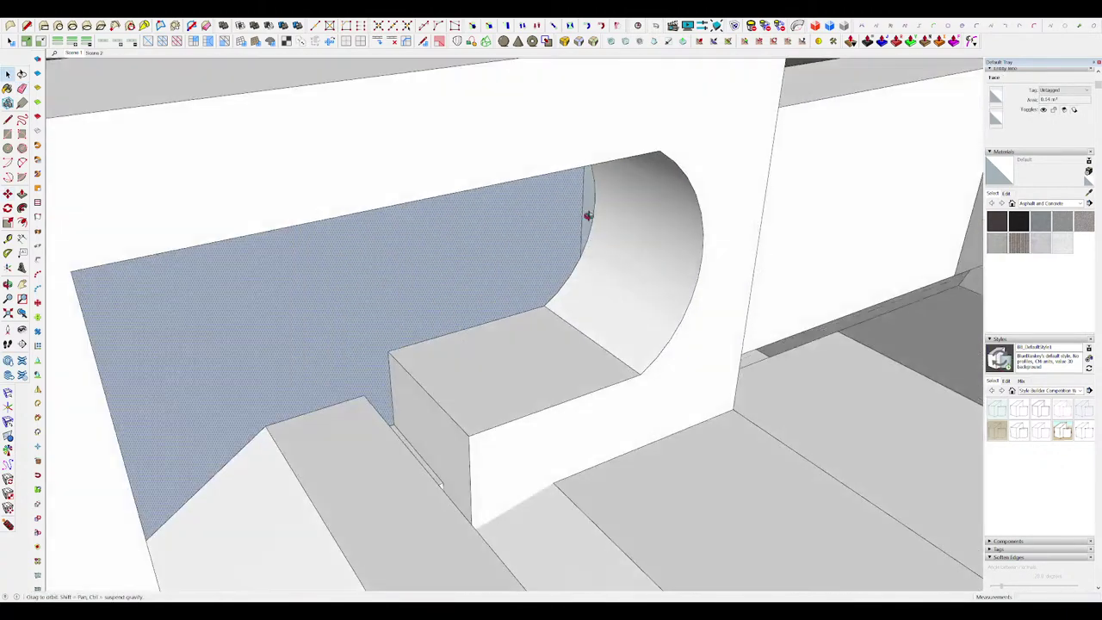
Step: Erase the stray arc edge and delete the face filling the opening
{"action": "middle_click_drag", "start_coordinate": [588, 215], "coordinate": [580, 185]}
{"action": "key", "text": "e"}
{"action": "left_click", "coordinate": [580, 195]}
{"action": "key", "text": "space"}
{"action": "left_click", "coordinate": [542, 218]}
{"action": "scroll", "coordinate": [574, 244], "scroll_direction": "down", "scroll_amount": 6}
{"action": "key", "text": "Delete"}
Step: Erase the remaining stray edges beside the arc to clean up the curved opening
{"action": "mouse_move", "coordinate": [583, 253]}
{"action": "middle_mouse_down"}
{"action": "mouse_move", "coordinate": [951, 277]}
{"action": "mouse_move", "coordinate": [451, 238]}
{"action": "middle_mouse_up"}
{"action": "scroll", "coordinate": [465, 284], "scroll_direction": "up", "scroll_amount": 5}
{"action": "key", "text": "l"}
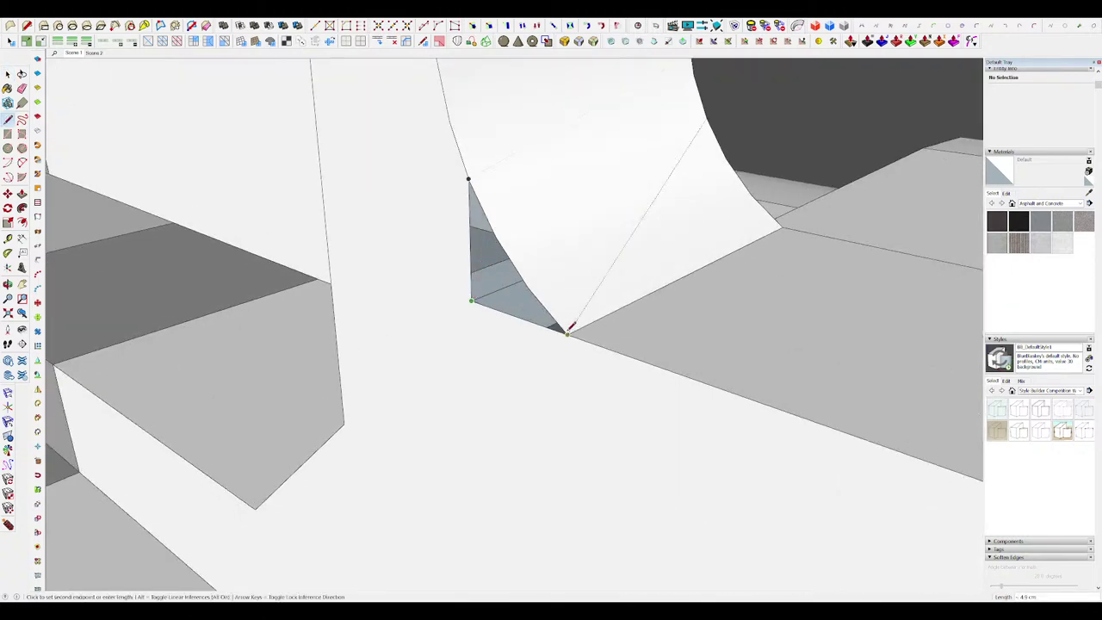
{"action": "left_click_drag", "start_coordinate": [473, 291], "coordinate": [520, 319]}
{"action": "scroll", "coordinate": [536, 327], "scroll_direction": "down", "scroll_amount": 6}
{"action": "middle_click_drag", "start_coordinate": [536, 327], "coordinate": [528, 250]}
{"action": "scroll", "coordinate": [524, 191], "scroll_direction": "up", "scroll_amount": 3}
{"action": "key", "text": "l"}
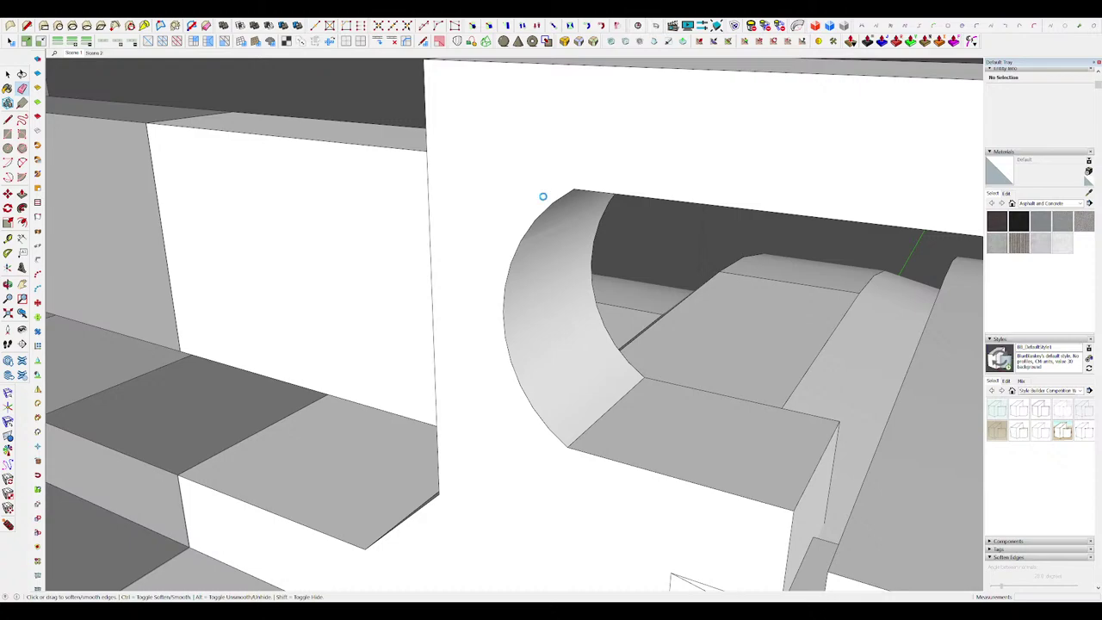
{"action": "scroll", "coordinate": [547, 194], "scroll_direction": "down", "scroll_amount": 6}
{"action": "middle_click_drag", "start_coordinate": [547, 194], "coordinate": [335, 247]}
{"action": "scroll", "coordinate": [405, 263], "scroll_direction": "down", "scroll_amount": 5}
{"action": "scroll", "coordinate": [336, 247], "scroll_direction": "up", "scroll_amount": 8}
{"action": "key", "text": "space"}
{"action": "middle_click_drag", "start_coordinate": [511, 276], "coordinate": [421, 293]}
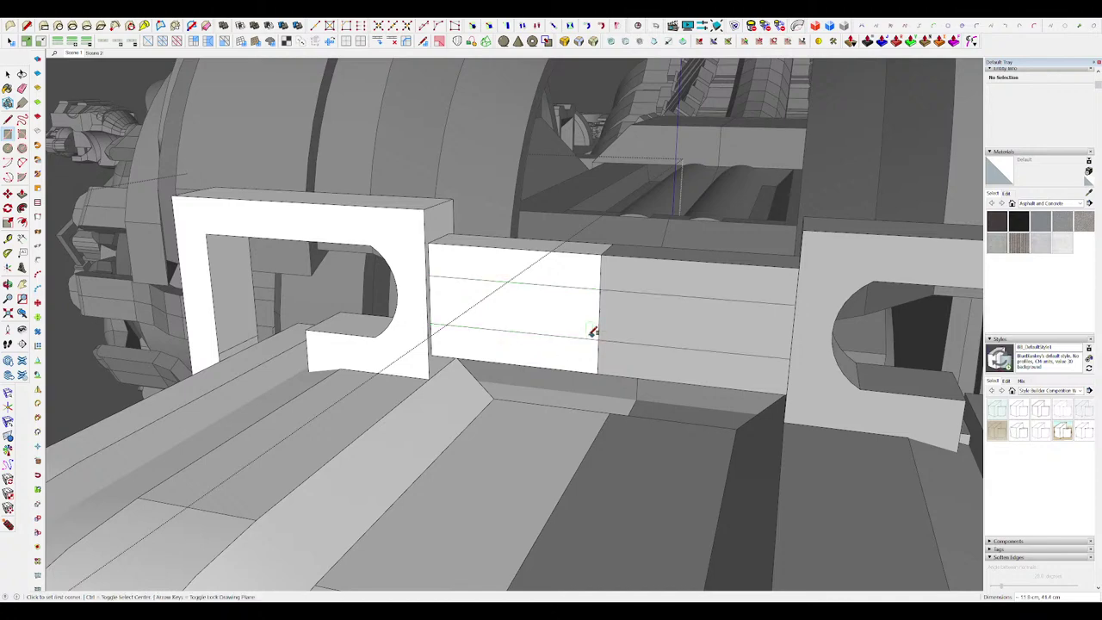
Step: Erase the recessed face between the bars
{"action": "middle_click_drag", "start_coordinate": [592, 331], "coordinate": [482, 368]}
{"action": "key", "text": "space"}
{"action": "middle_click_drag", "start_coordinate": [258, 383], "coordinate": [488, 311], "text": "shift"}
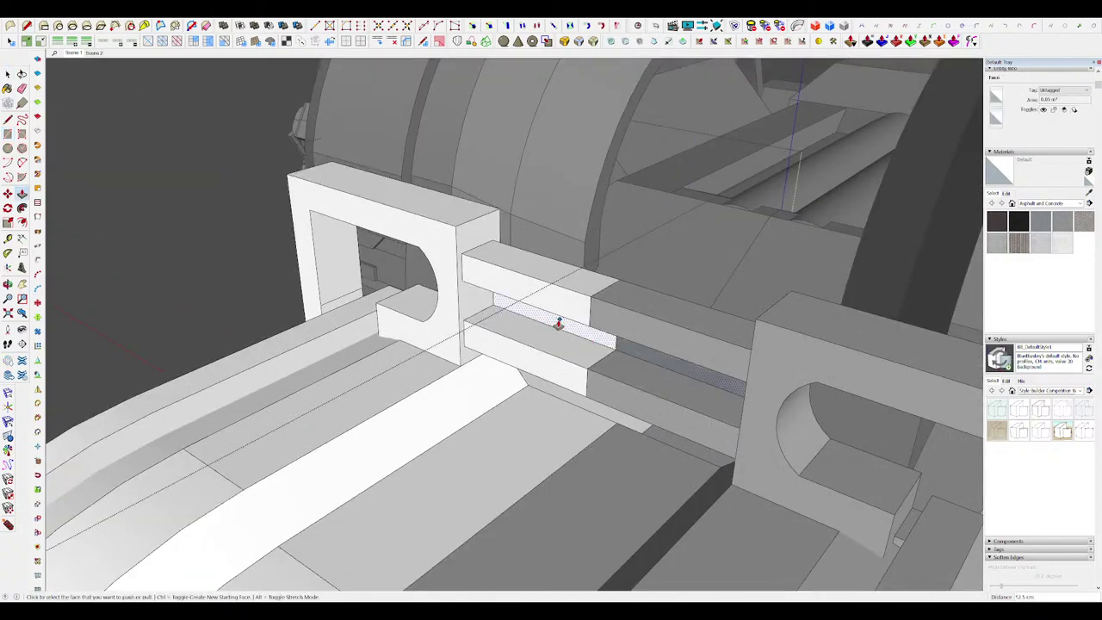
{"action": "mouse_move", "coordinate": [558, 323]}
{"action": "middle_mouse_down"}
{"action": "mouse_move", "coordinate": [597, 352]}
{"action": "mouse_move", "coordinate": [686, 300]}
{"action": "middle_mouse_up"}
{"action": "key", "text": "h"}
{"action": "key", "text": "e"}
{"action": "left_click_drag", "start_coordinate": [680, 303], "coordinate": [652, 327]}
{"action": "key", "text": "space"}
{"action": "middle_click_drag", "start_coordinate": [651, 327], "coordinate": [486, 414]}
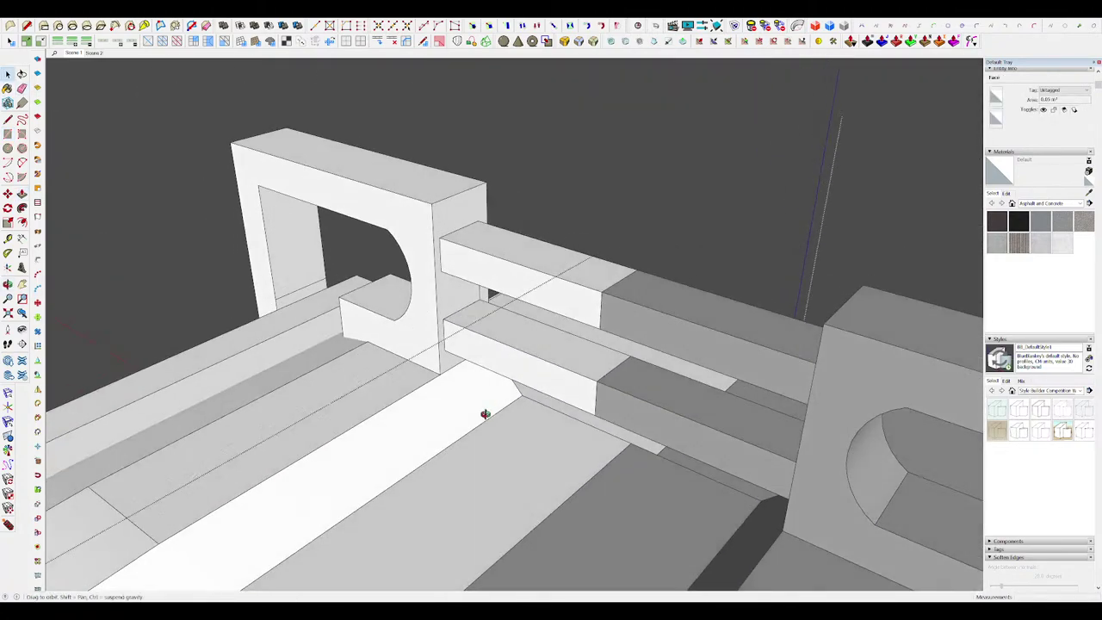
Step: Unhide the rest of the model and cut the bracket's corner back into a bevel
{"action": "key", "text": "h"}
{"action": "scroll", "coordinate": [575, 295], "scroll_direction": "down", "scroll_amount": 4}
{"action": "middle_click_drag", "start_coordinate": [575, 295], "coordinate": [478, 276]}
{"action": "scroll", "coordinate": [339, 369], "scroll_direction": "down", "scroll_amount": 4}
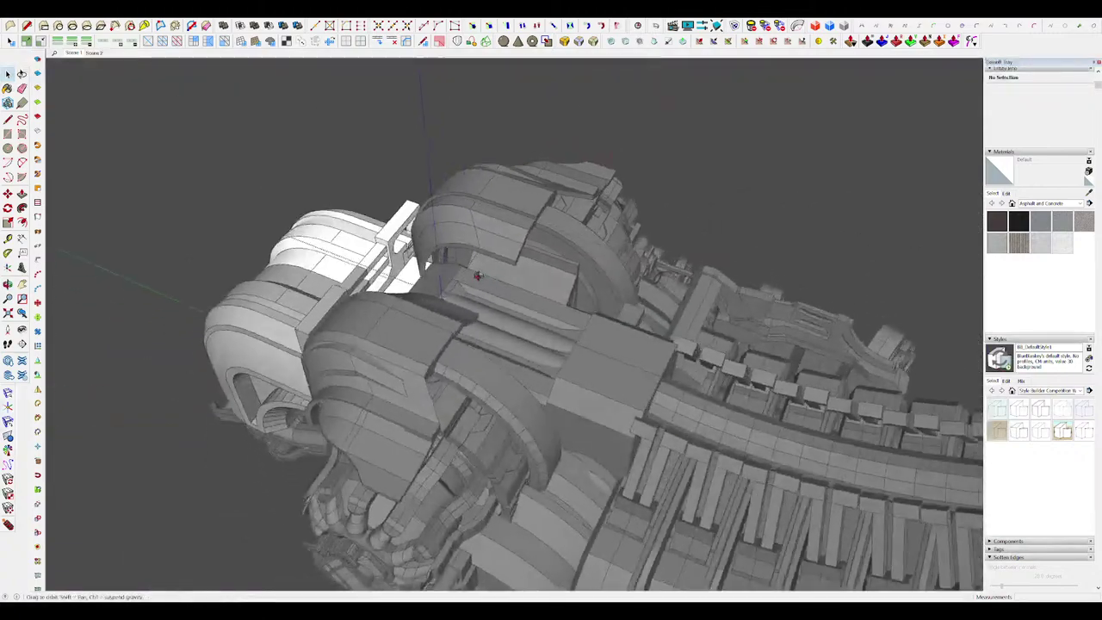
{"action": "scroll", "coordinate": [372, 241], "scroll_direction": "up", "scroll_amount": 5}
{"action": "middle_click_drag", "start_coordinate": [404, 242], "coordinate": [654, 275]}
{"action": "scroll", "coordinate": [503, 248], "scroll_direction": "down", "scroll_amount": 4}
{"action": "scroll", "coordinate": [452, 314], "scroll_direction": "up", "scroll_amount": 5}
{"action": "key", "text": "l"}
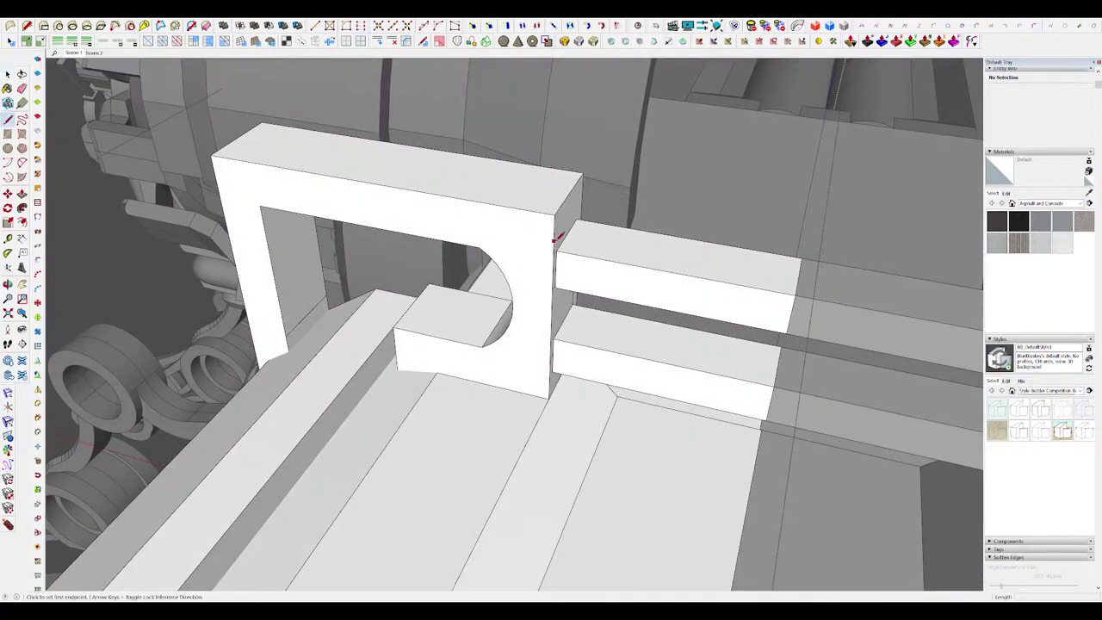
{"action": "left_click", "coordinate": [616, 151]}
Step: Push the face beside the bracket's base flush
{"action": "scroll", "coordinate": [589, 184], "scroll_direction": "up", "scroll_amount": 3}
{"action": "key", "text": "space"}
{"action": "middle_click_drag", "start_coordinate": [554, 218], "coordinate": [518, 241]}
{"action": "scroll", "coordinate": [618, 261], "scroll_direction": "down", "scroll_amount": 4}
{"action": "scroll", "coordinate": [516, 241], "scroll_direction": "up", "scroll_amount": 5}
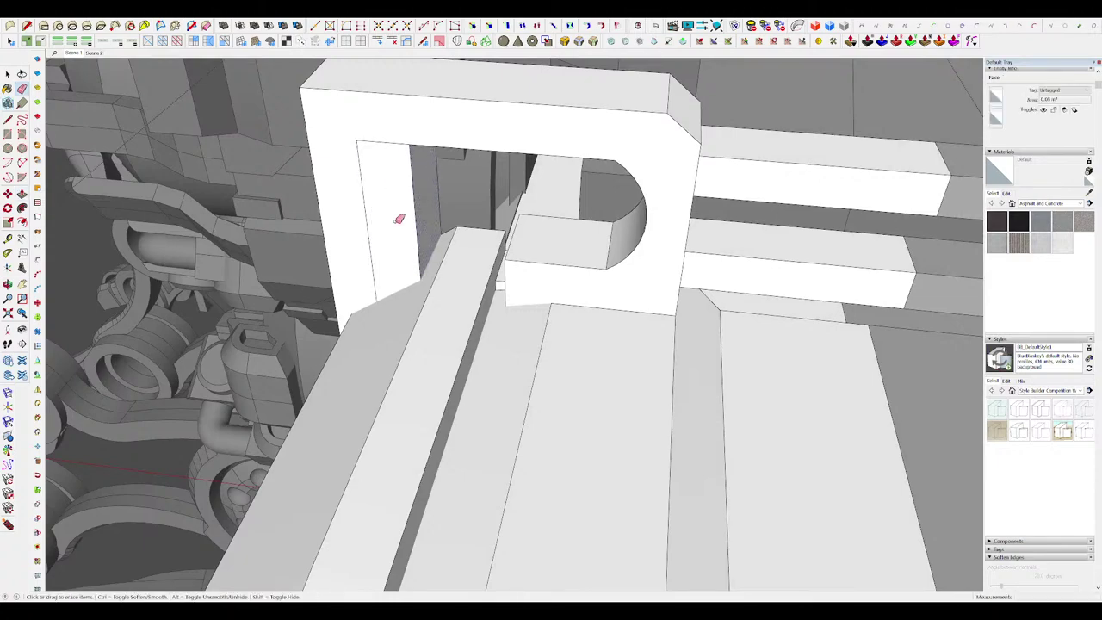
{"action": "middle_click_drag", "start_coordinate": [367, 148], "coordinate": [652, 333]}
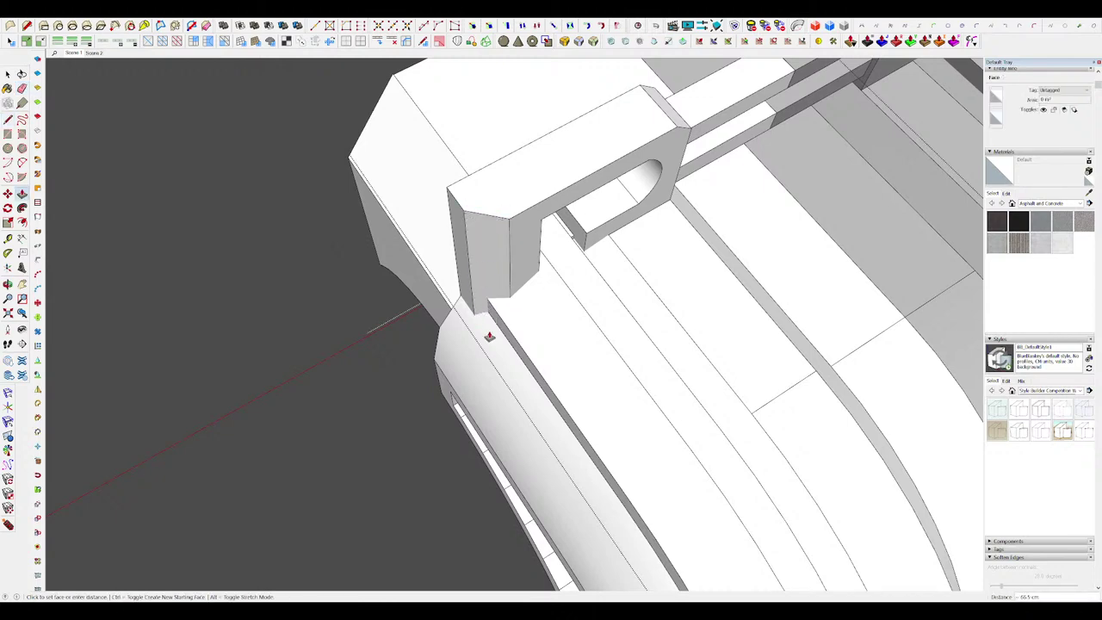
{"action": "left_click", "coordinate": [488, 337]}
{"action": "middle_click_drag", "start_coordinate": [488, 336], "coordinate": [565, 132]}
{"action": "scroll", "coordinate": [506, 222], "scroll_direction": "down", "scroll_amount": 8}
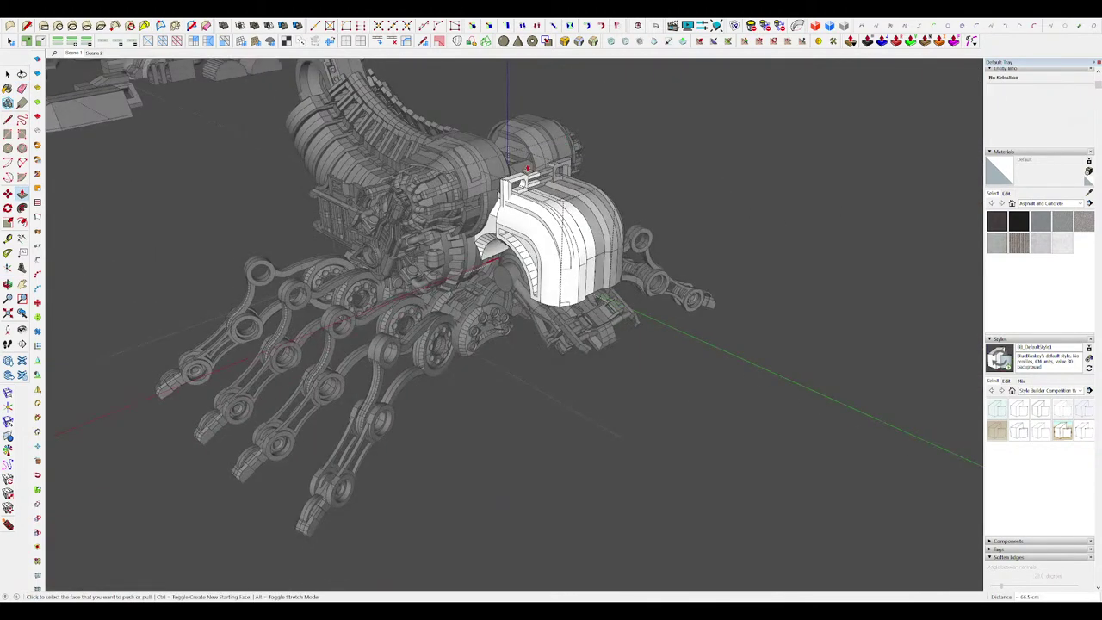
Step: Draw a small rectangle on the crossbar beside the bracket and raise it to the bracket corner
{"action": "key", "text": "space"}
{"action": "left_click", "coordinate": [711, 239]}
{"action": "scroll", "coordinate": [736, 246], "scroll_direction": "down", "scroll_amount": 5}
{"action": "scroll", "coordinate": [638, 222], "scroll_direction": "up", "scroll_amount": 8}
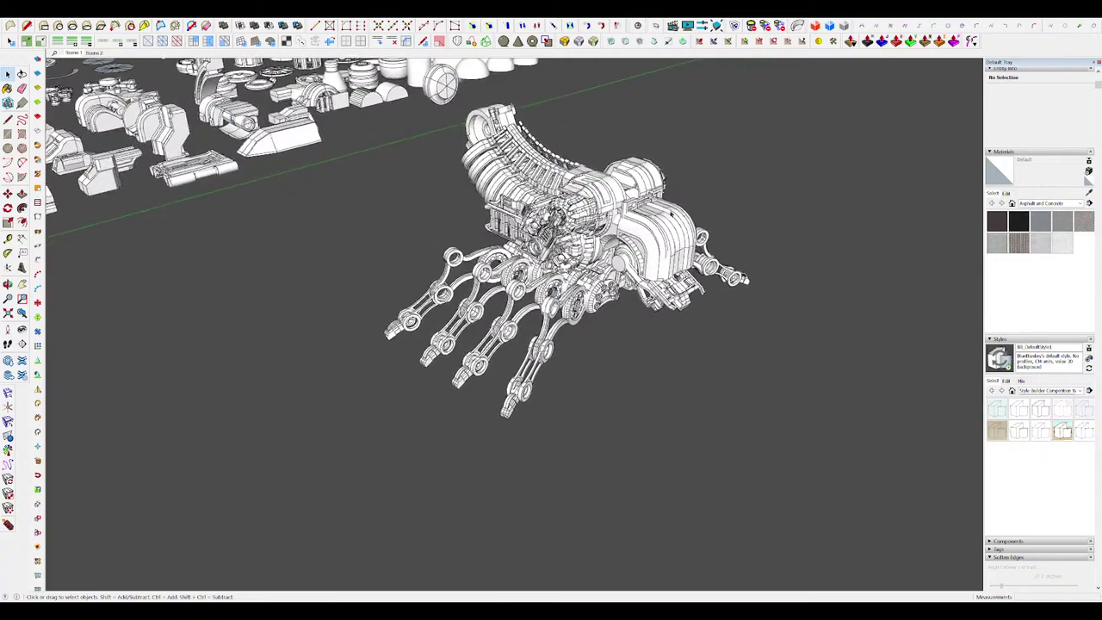
{"action": "scroll", "coordinate": [637, 222], "scroll_direction": "up", "scroll_amount": 5}
{"action": "middle_click_drag", "start_coordinate": [638, 222], "coordinate": [447, 237]}
{"action": "left_click", "coordinate": [624, 207]}
{"action": "scroll", "coordinate": [349, 224], "scroll_direction": "up", "scroll_amount": 6}
{"action": "key", "text": "r"}
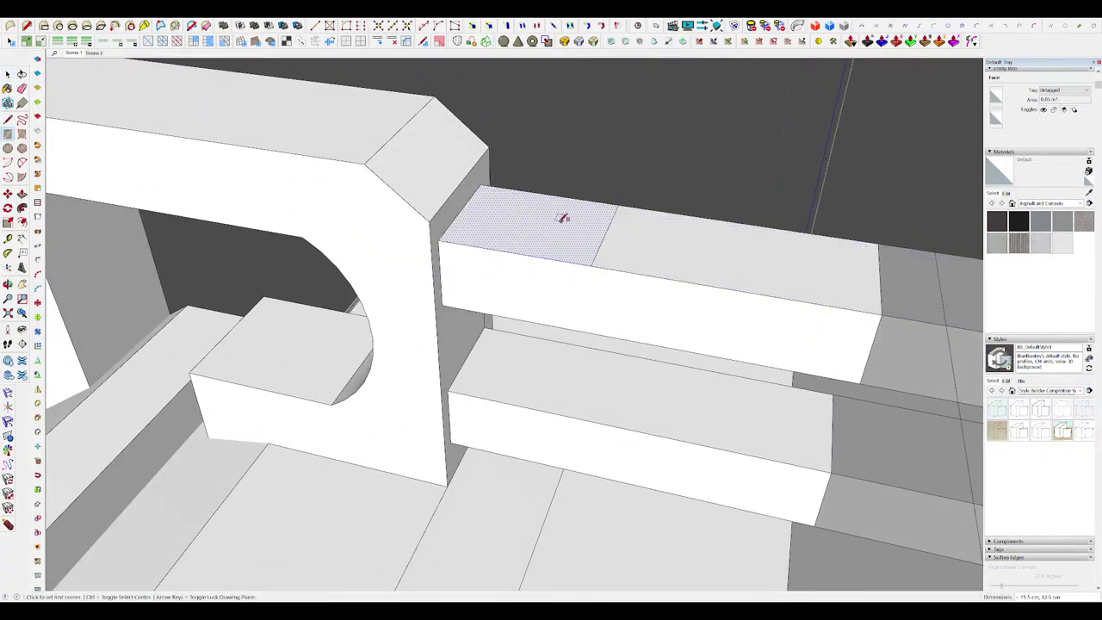
{"action": "left_click", "coordinate": [480, 232]}
{"action": "left_click", "coordinate": [434, 220]}
{"action": "middle_click_drag", "start_coordinate": [474, 212], "coordinate": [492, 186]}
Step: Move the raised block's top edge so the crossbar slopes up into the bracket
{"action": "key", "text": "space"}
{"action": "key", "text": "m"}
{"action": "left_click", "coordinate": [607, 213]}
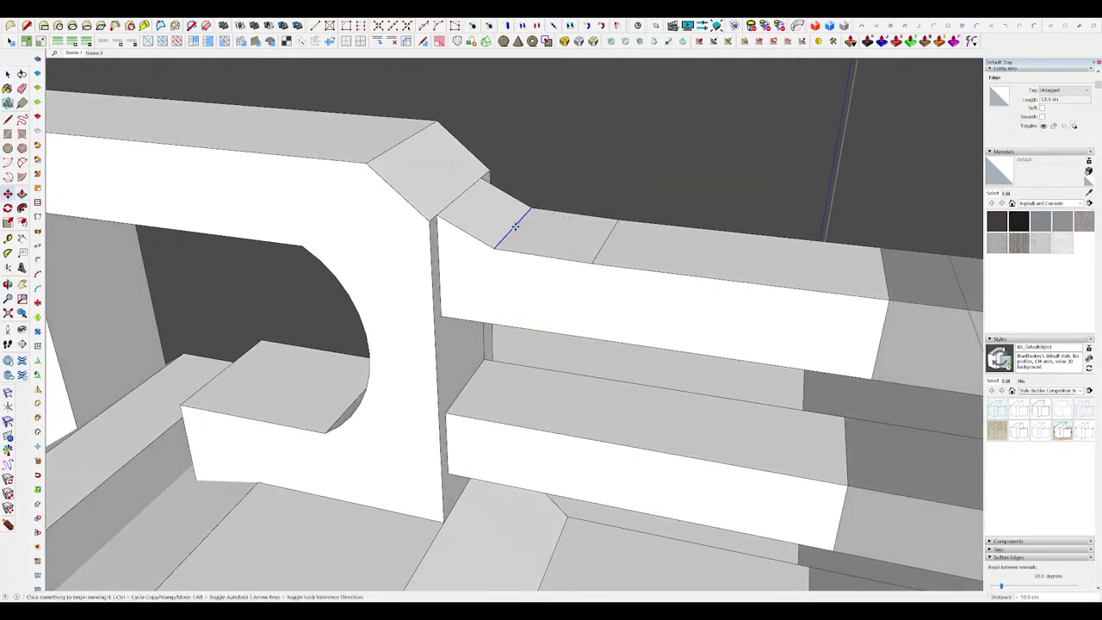
{"action": "key", "text": "space"}
{"action": "scroll", "coordinate": [515, 226], "scroll_direction": "down", "scroll_amount": 10}
{"action": "key", "text": "Escape"}
{"action": "scroll", "coordinate": [594, 258], "scroll_direction": "up", "scroll_amount": 3}
{"action": "mouse_move", "coordinate": [585, 261]}
{"action": "middle_mouse_down"}
{"action": "mouse_move", "coordinate": [491, 241]}
{"action": "mouse_move", "coordinate": [455, 101]}
{"action": "mouse_move", "coordinate": [461, 229]}
{"action": "middle_mouse_up"}
{"action": "scroll", "coordinate": [492, 241], "scroll_direction": "up", "scroll_amount": 8}
{"action": "middle_click_drag", "start_coordinate": [540, 223], "coordinate": [465, 221]}
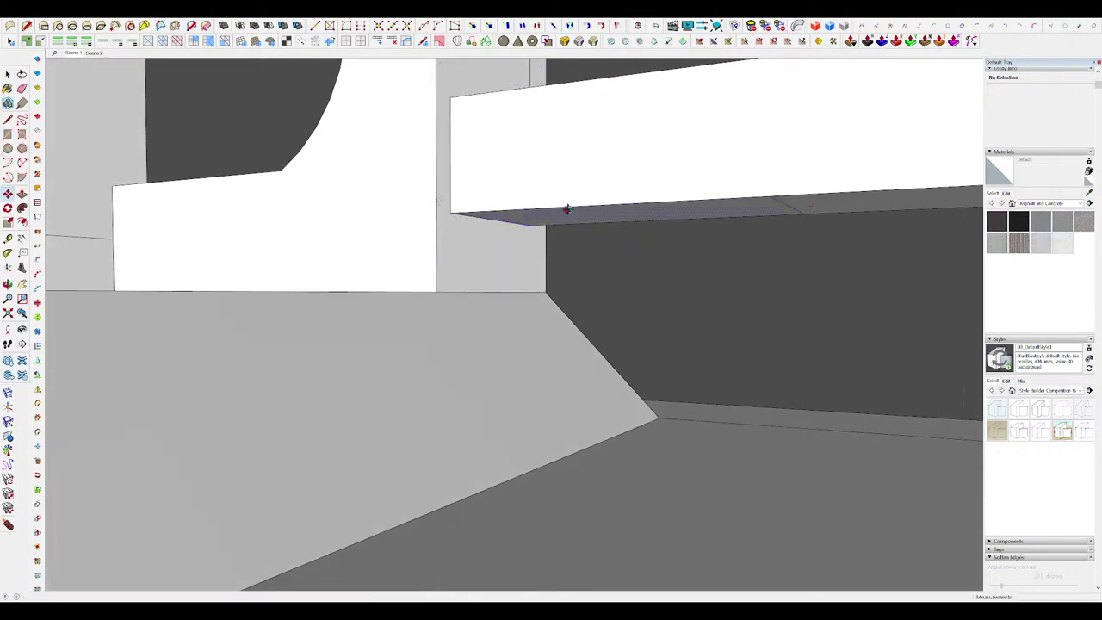
{"action": "middle_click_drag", "start_coordinate": [567, 209], "coordinate": [456, 211]}
Step: Lower the underside edges of both bars so they slant toward the bracket
{"action": "key", "text": "r"}
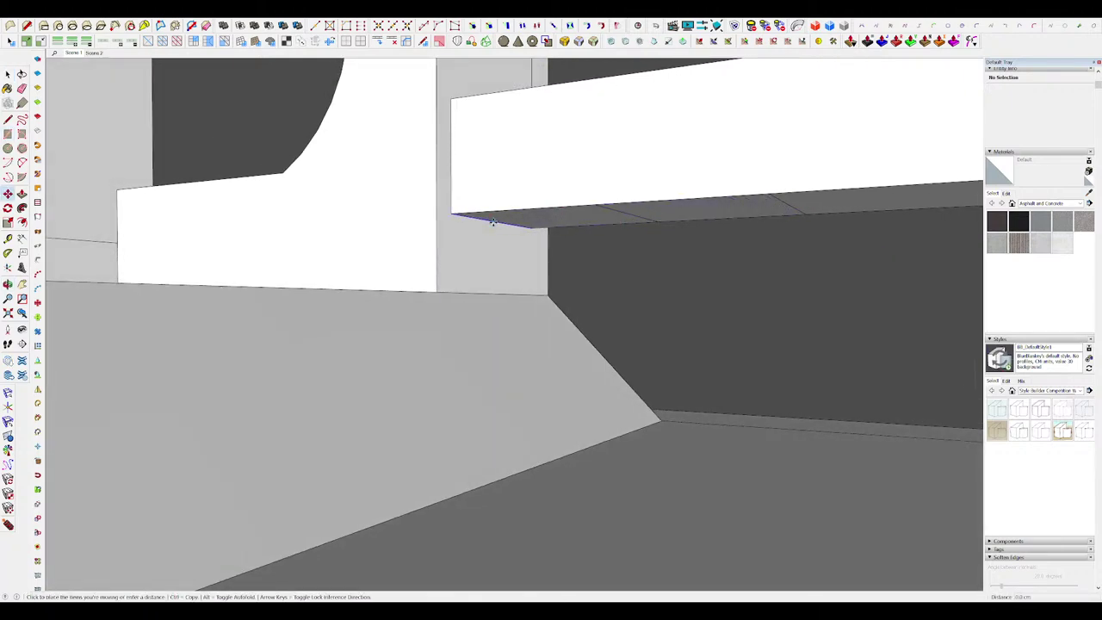
{"action": "left_click", "coordinate": [494, 248]}
{"action": "scroll", "coordinate": [508, 245], "scroll_direction": "down", "scroll_amount": 8}
{"action": "middle_click_drag", "start_coordinate": [527, 244], "coordinate": [570, 198]}
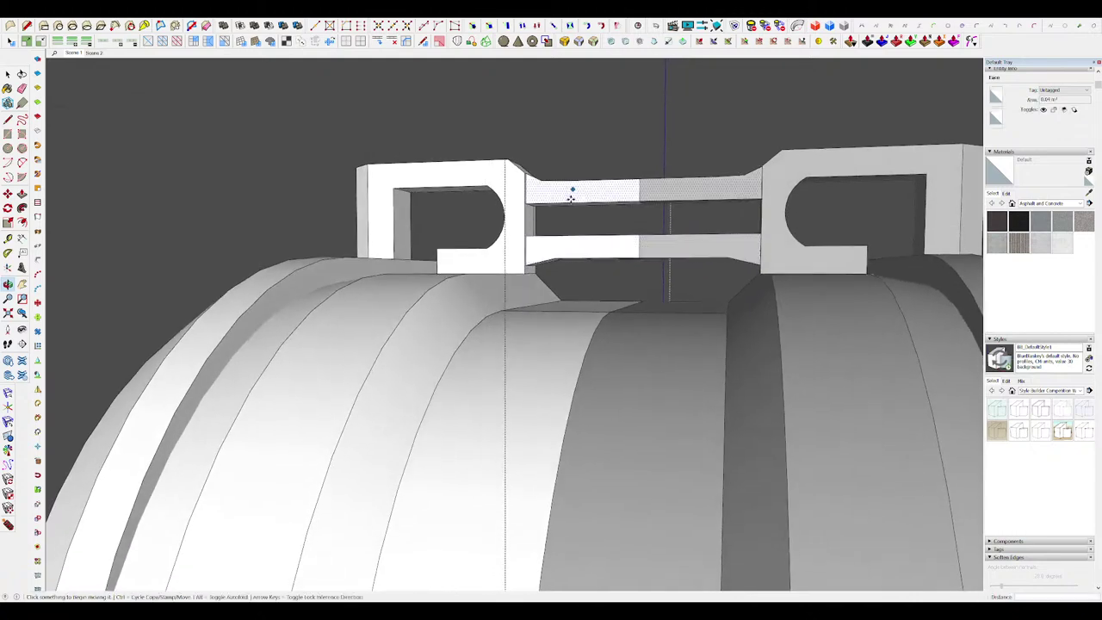
{"action": "scroll", "coordinate": [571, 198], "scroll_direction": "up", "scroll_amount": 6}
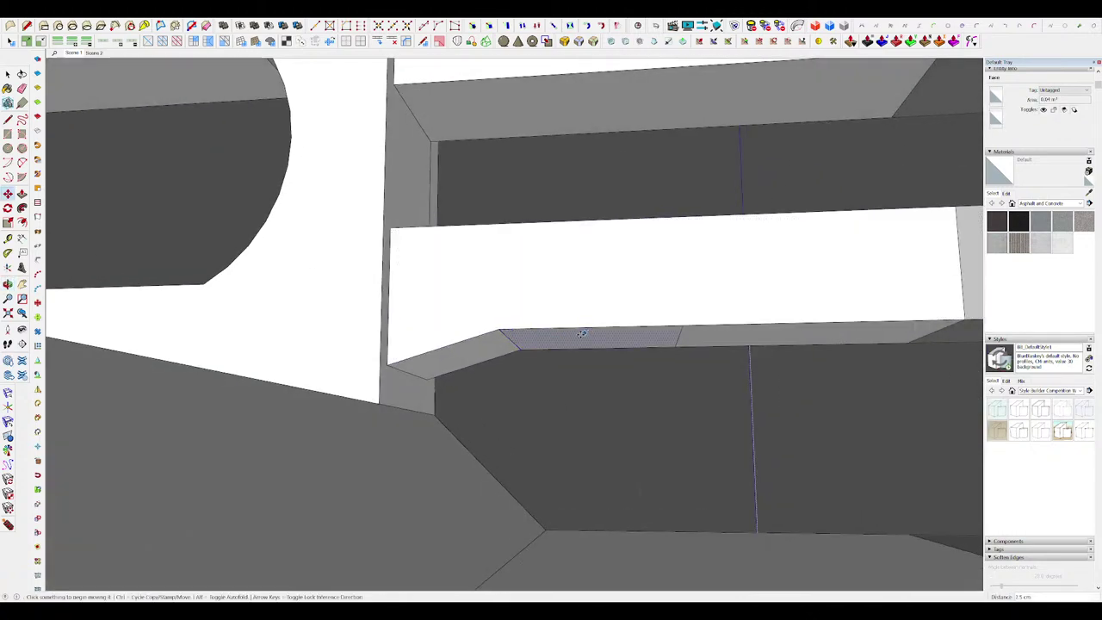
{"action": "left_click", "coordinate": [512, 342]}
{"action": "scroll", "coordinate": [556, 299], "scroll_direction": "down", "scroll_amount": 10}
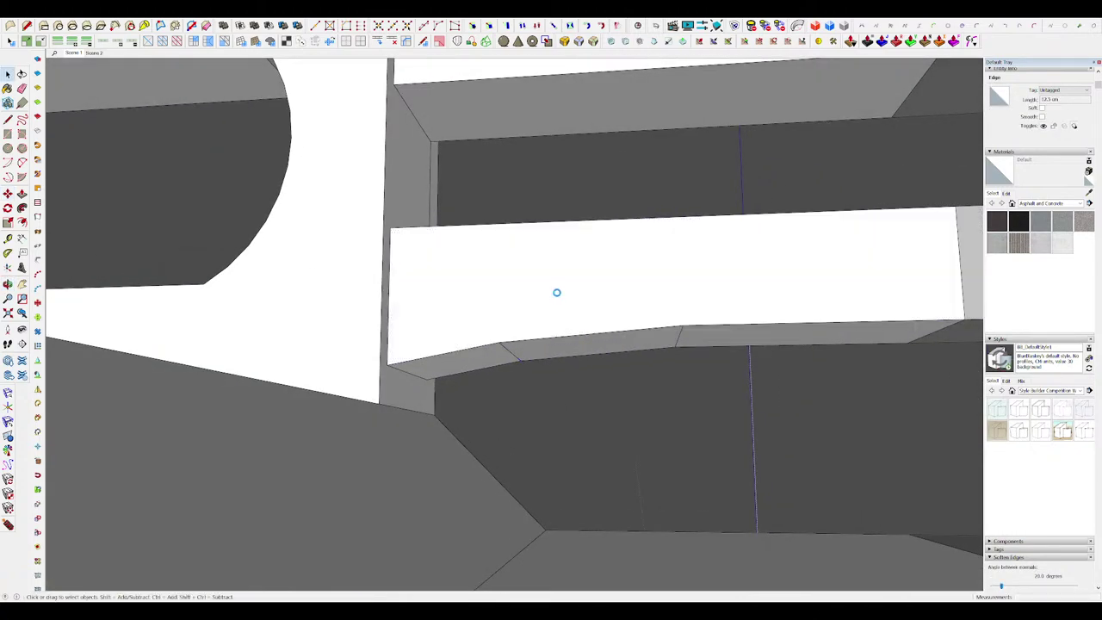
{"action": "scroll", "coordinate": [554, 298], "scroll_direction": "up", "scroll_amount": 5}
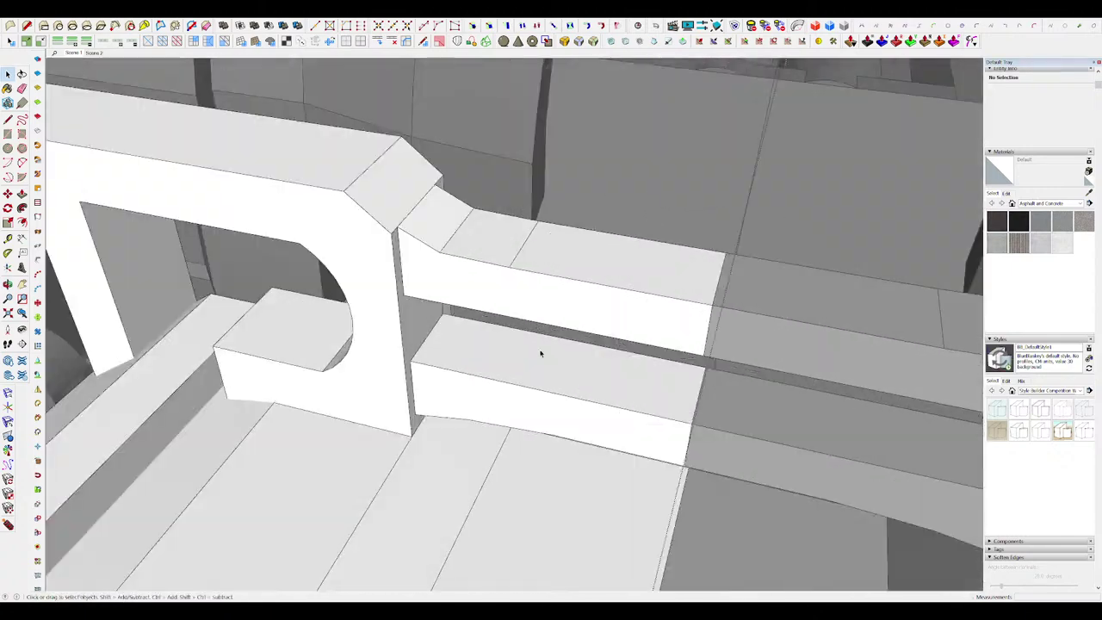
{"action": "mouse_move", "coordinate": [524, 392]}
{"action": "middle_mouse_down"}
{"action": "mouse_move", "coordinate": [479, 302]}
{"action": "mouse_move", "coordinate": [616, 86]}
{"action": "middle_mouse_up"}
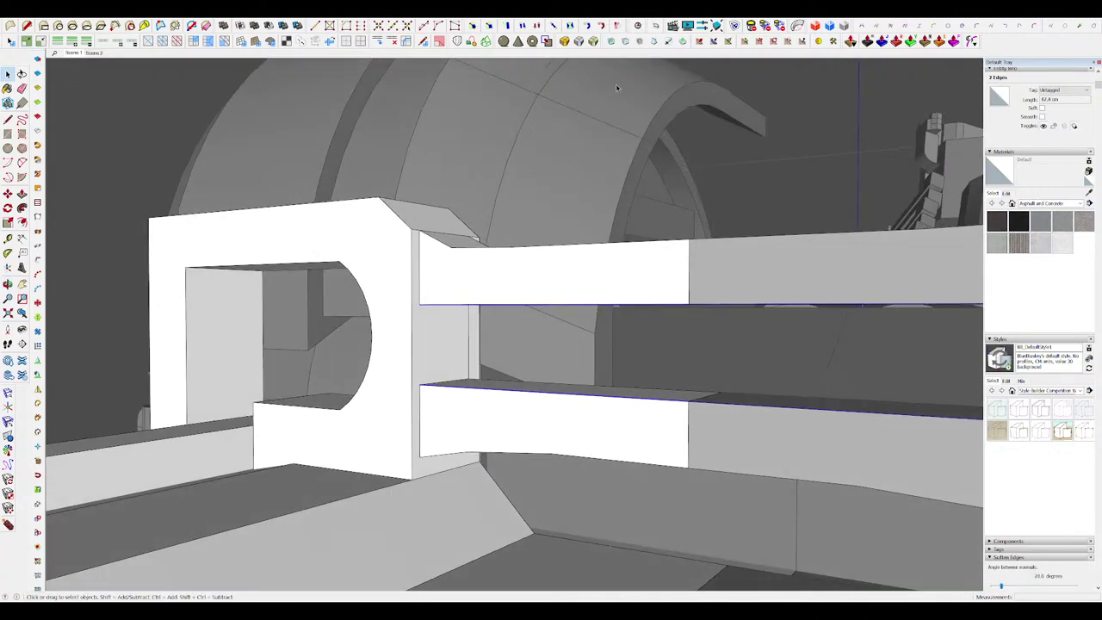
Step: Bevel the selected crossbar edges with RoundCorner
{"action": "left_click", "coordinate": [592, 41]}
{"action": "left_click", "coordinate": [643, 317]}
{"action": "middle_click_drag", "start_coordinate": [641, 318], "coordinate": [679, 404]}
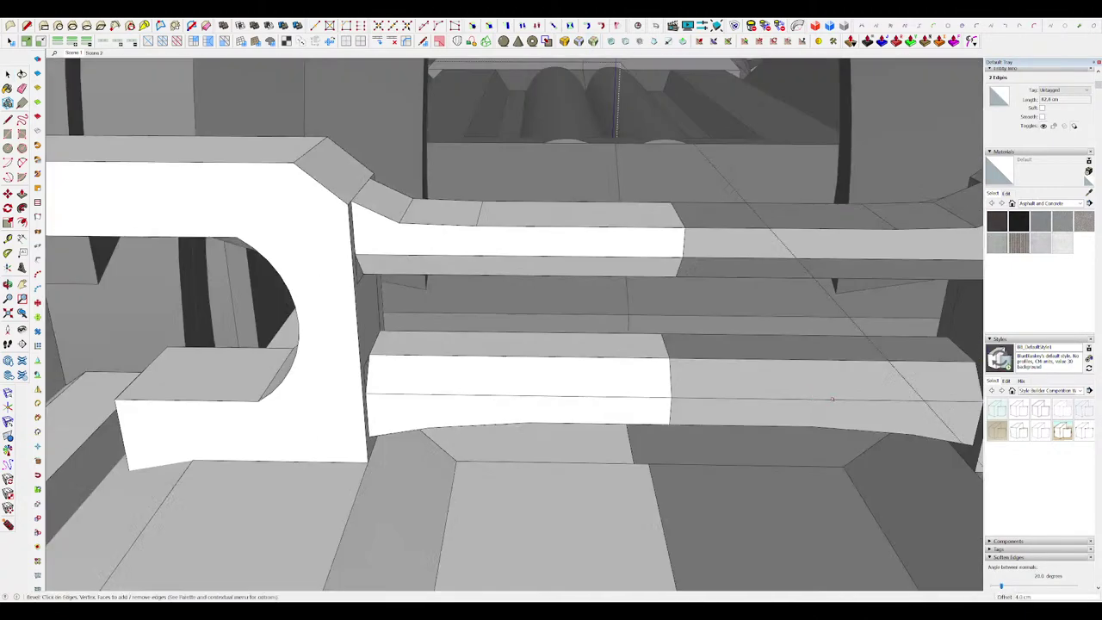
{"action": "scroll", "coordinate": [529, 310], "scroll_direction": "down", "scroll_amount": 5}
{"action": "scroll", "coordinate": [528, 312], "scroll_direction": "up", "scroll_amount": 3}
{"action": "scroll", "coordinate": [503, 313], "scroll_direction": "up", "scroll_amount": 3}
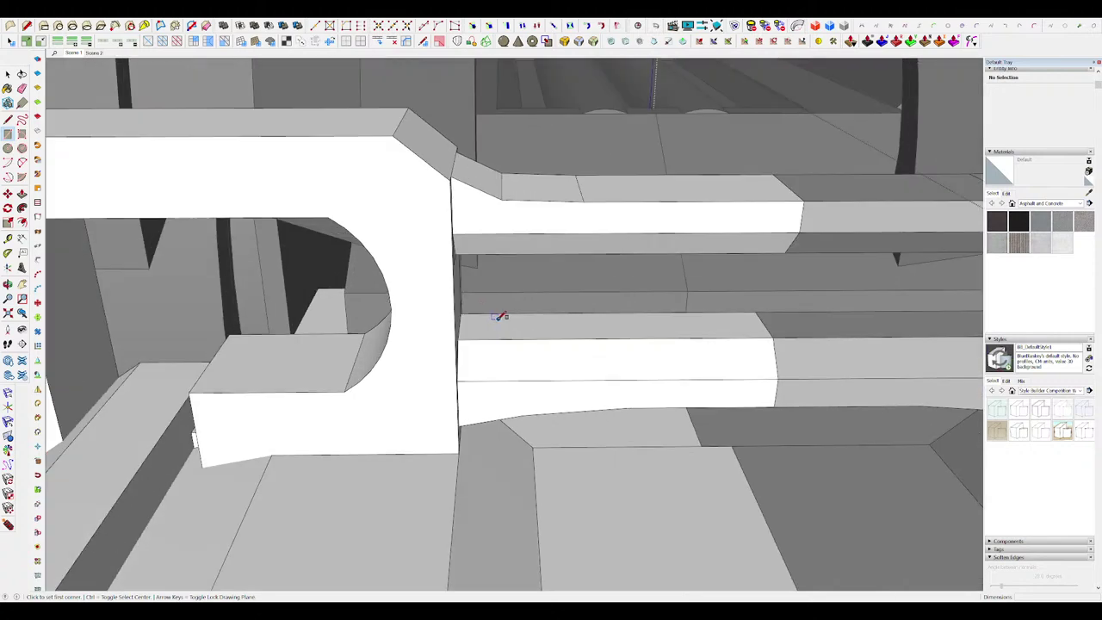
Step: Draw a rectangle between the bars and push it into a spacer block
{"action": "left_click", "coordinate": [599, 329]}
{"action": "key", "text": "p"}
{"action": "left_click", "coordinate": [585, 327]}
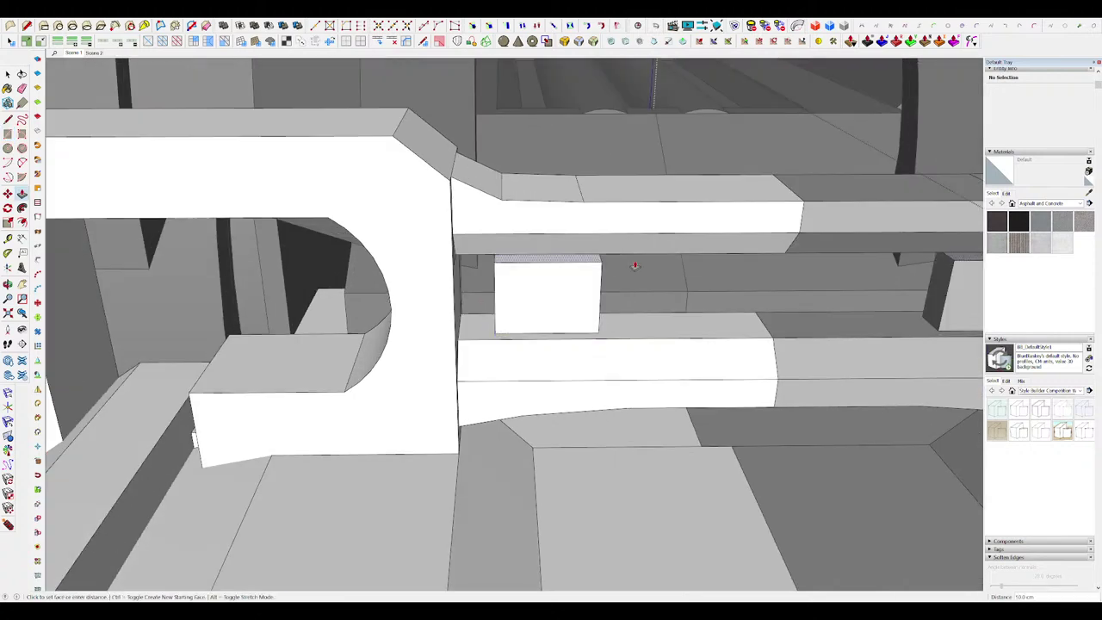
{"action": "middle_click_drag", "start_coordinate": [540, 320], "coordinate": [552, 252]}
{"action": "triple_click", "coordinate": [549, 294]}
{"action": "middle_click_drag", "start_coordinate": [549, 295], "coordinate": [560, 335]}
{"action": "scroll", "coordinate": [560, 335], "scroll_direction": "down", "scroll_amount": 3}
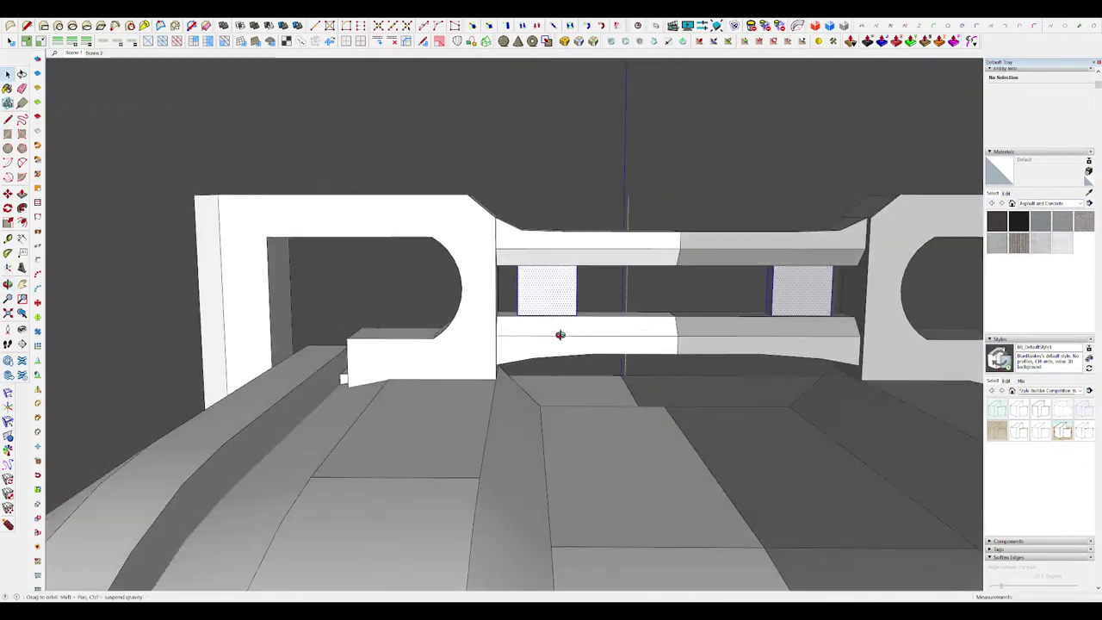
{"action": "scroll", "coordinate": [559, 334], "scroll_direction": "up", "scroll_amount": 5}
Step: Copy the spacer block 17.0 cm sideways to make the second spacer
{"action": "key", "text": "m"}
{"action": "left_click", "coordinate": [550, 296]}
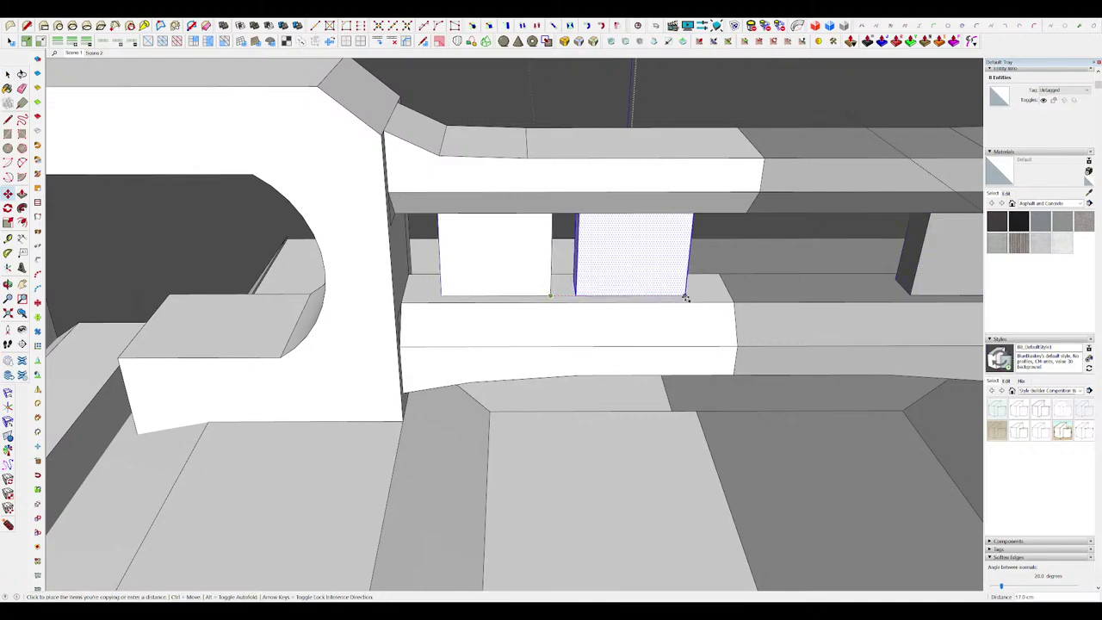
{"action": "left_click", "coordinate": [713, 296]}
{"action": "key", "text": "space"}
{"action": "scroll", "coordinate": [607, 287], "scroll_direction": "down", "scroll_amount": 8}
{"action": "middle_click_drag", "start_coordinate": [607, 287], "coordinate": [861, 275]}
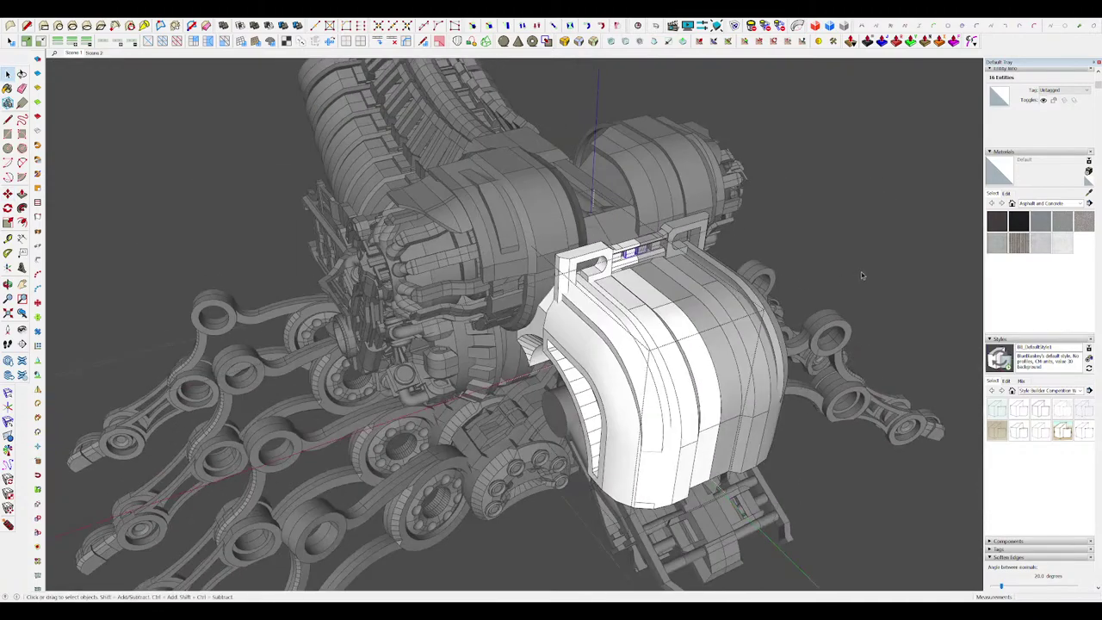
Step: Select the wrist mount component and orbit around the model to inspect it
{"action": "left_click", "coordinate": [860, 276]}
{"action": "scroll", "coordinate": [619, 234], "scroll_direction": "down", "scroll_amount": 4}
{"action": "scroll", "coordinate": [809, 252], "scroll_direction": "up", "scroll_amount": 10}
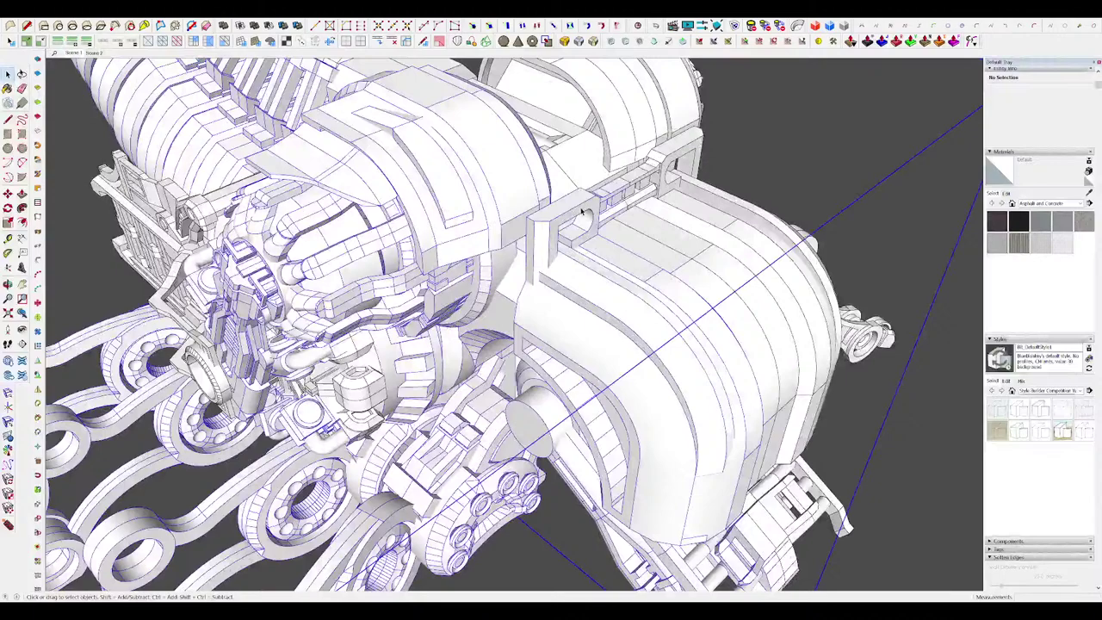
{"action": "left_click", "coordinate": [582, 212]}
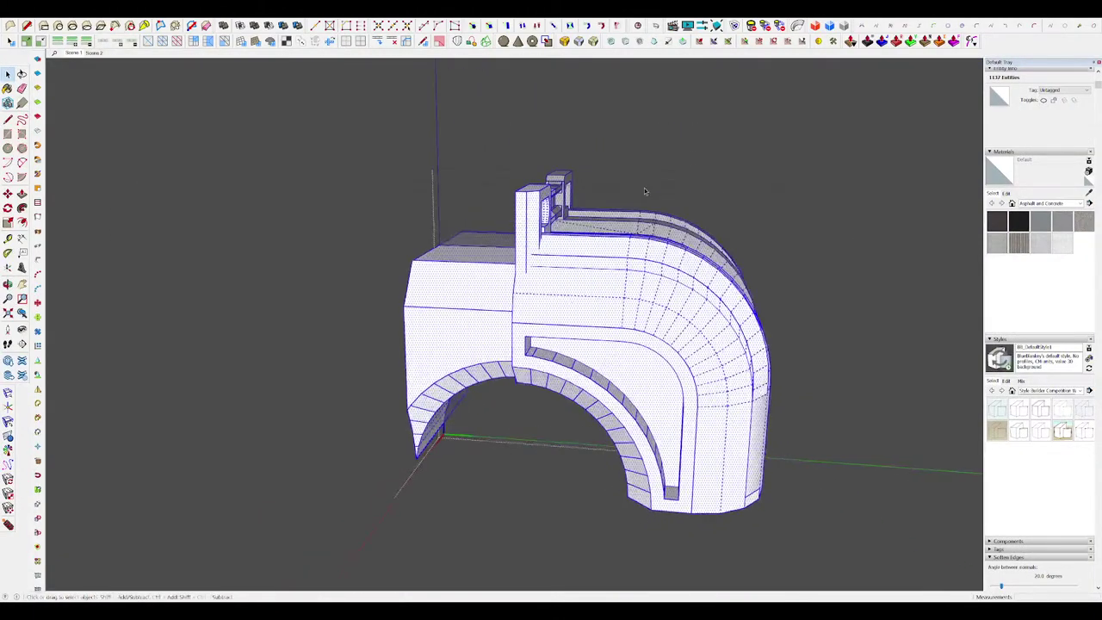
{"action": "middle_click_drag", "start_coordinate": [644, 191], "coordinate": [643, 191]}
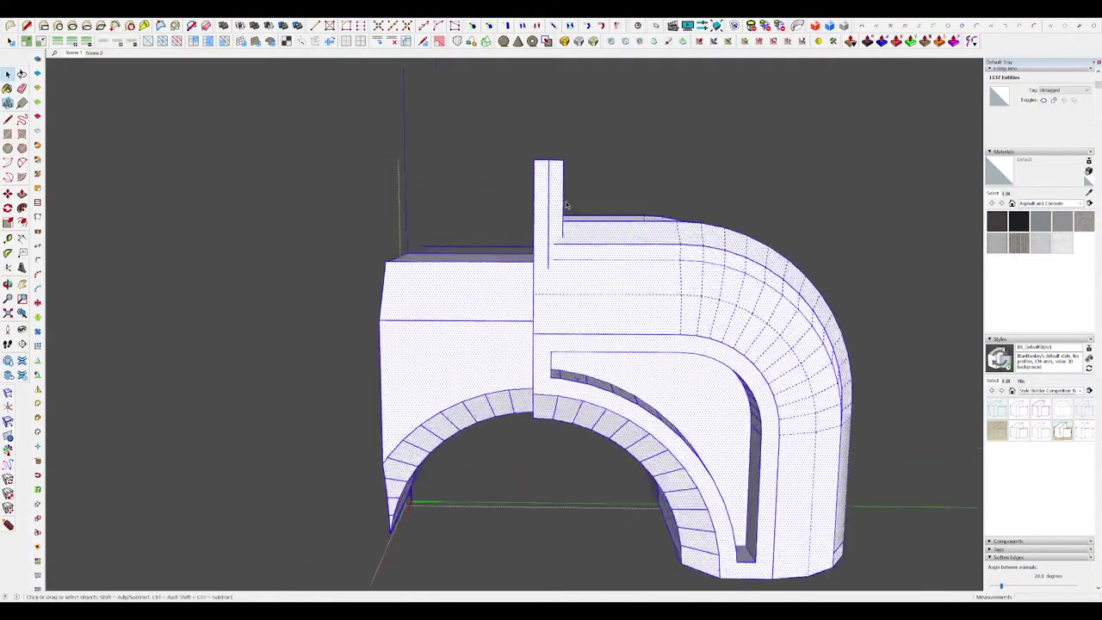
{"action": "scroll", "coordinate": [644, 191], "scroll_direction": "up", "scroll_amount": 3}
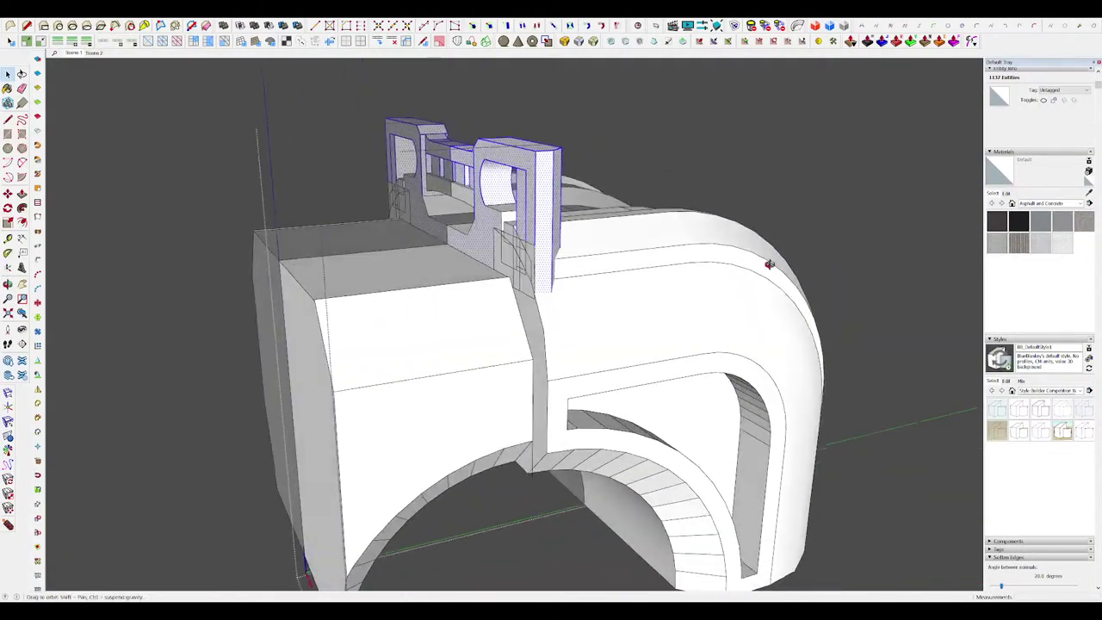
{"action": "mouse_move", "coordinate": [772, 265]}
{"action": "middle_mouse_down"}
{"action": "mouse_move", "coordinate": [824, 295]}
{"action": "mouse_move", "coordinate": [499, 344]}
{"action": "middle_mouse_up"}
{"action": "scroll", "coordinate": [548, 240], "scroll_direction": "up", "scroll_amount": 3}
{"action": "mouse_move", "coordinate": [629, 284]}
{"action": "middle_mouse_down"}
{"action": "mouse_move", "coordinate": [548, 240]}
{"action": "mouse_move", "coordinate": [511, 202]}
{"action": "middle_mouse_up"}
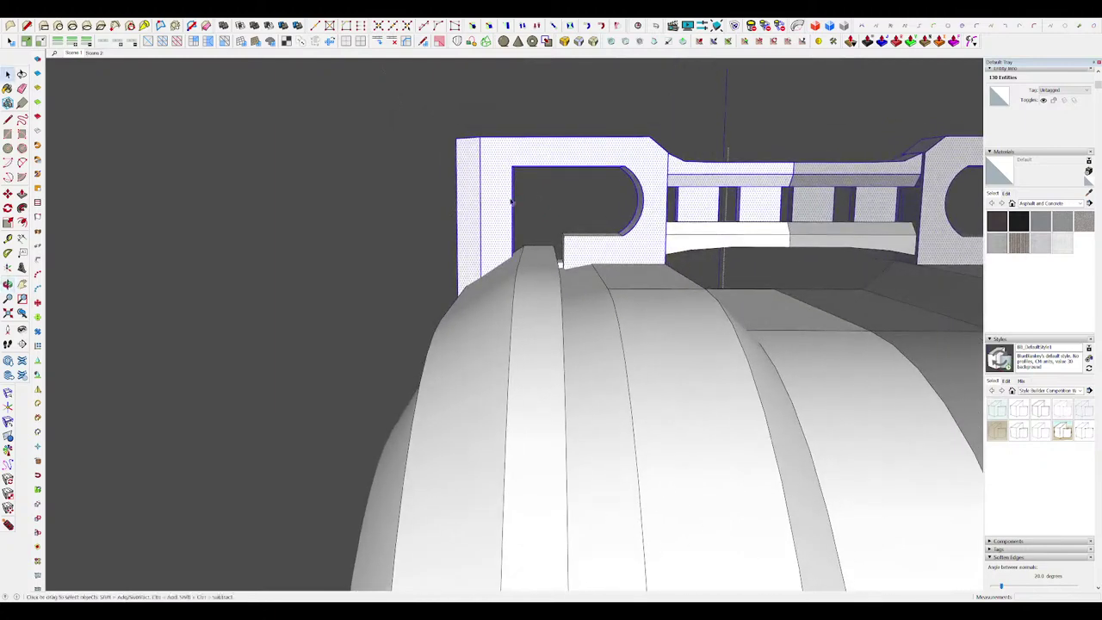
{"action": "middle_click_drag", "start_coordinate": [567, 227], "coordinate": [607, 193]}
{"action": "scroll", "coordinate": [674, 261], "scroll_direction": "up", "scroll_amount": 2}
{"action": "left_click_drag", "start_coordinate": [852, 216], "coordinate": [698, 133], "text": "ctrl"}
{"action": "scroll", "coordinate": [698, 134], "scroll_direction": "down", "scroll_amount": 3}
{"action": "middle_click_drag", "start_coordinate": [698, 134], "coordinate": [499, 222]}
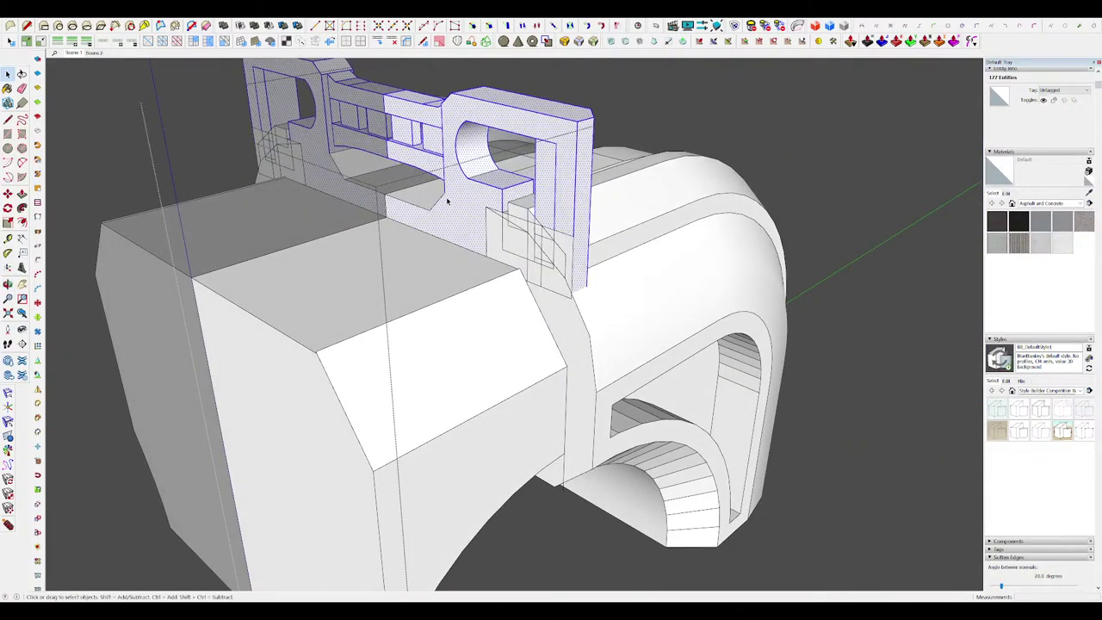
{"action": "scroll", "coordinate": [447, 198], "scroll_direction": "up", "scroll_amount": 3}
Step: Remove the upper bracket component to expose the notched mount, then clear the selection
{"action": "key", "text": "l"}
{"action": "key", "text": "space"}
{"action": "scroll", "coordinate": [574, 247], "scroll_direction": "down", "scroll_amount": 5}
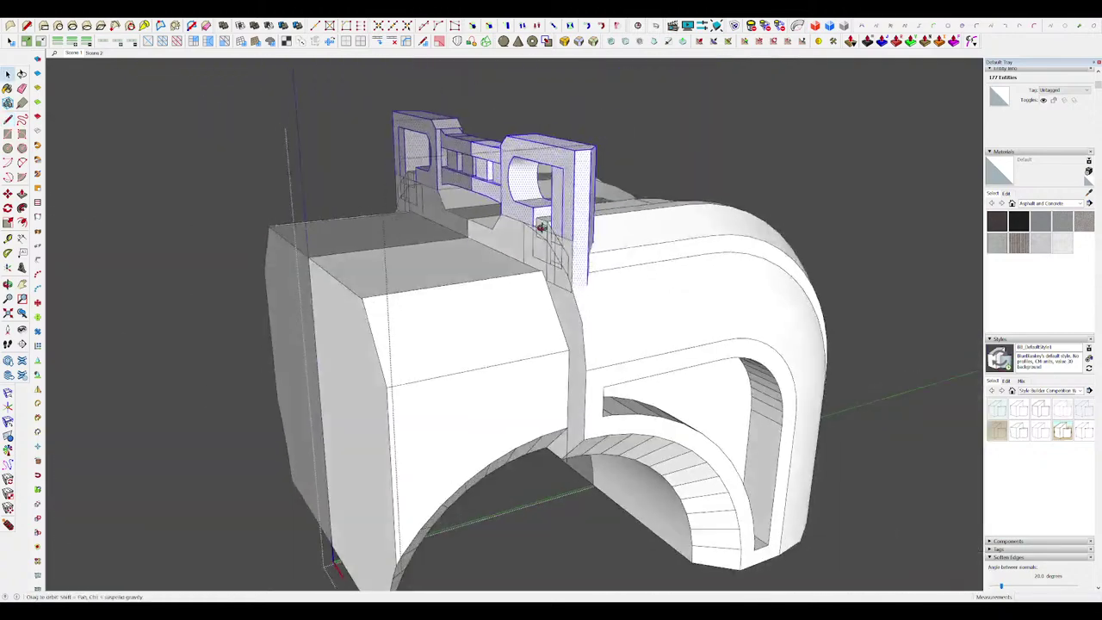
{"action": "middle_click_drag", "start_coordinate": [542, 227], "coordinate": [611, 196]}
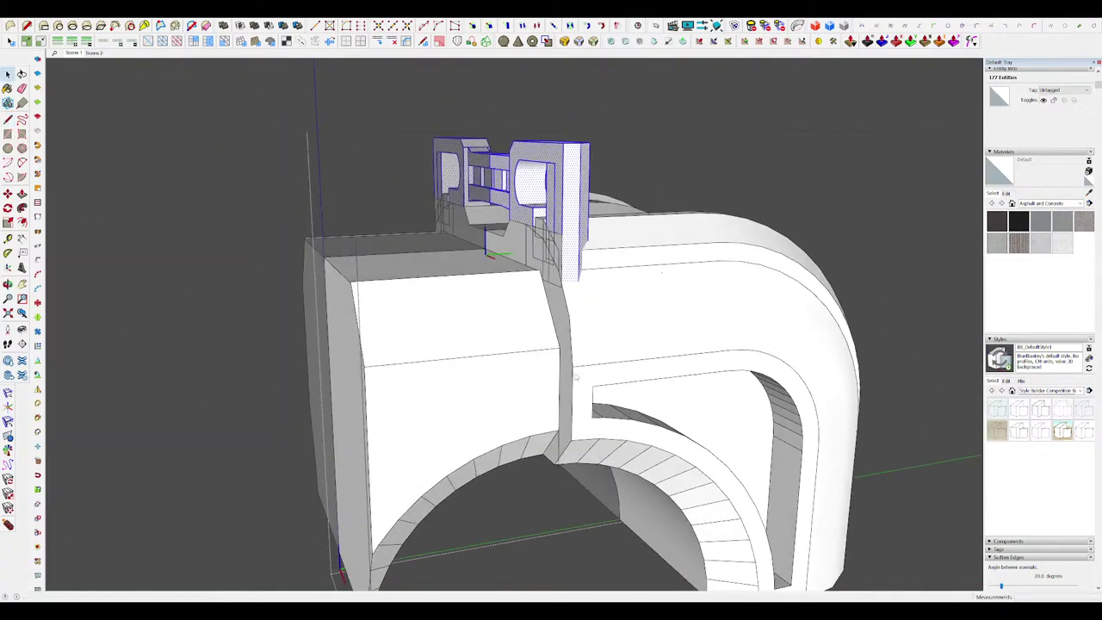
{"action": "key", "text": "Escape"}
{"action": "scroll", "coordinate": [517, 189], "scroll_direction": "up", "scroll_amount": 4}
{"action": "mouse_move", "coordinate": [517, 191]}
{"action": "middle_mouse_down"}
{"action": "mouse_move", "coordinate": [594, 252]}
{"action": "mouse_move", "coordinate": [812, 337]}
{"action": "mouse_move", "coordinate": [455, 352]}
{"action": "mouse_move", "coordinate": [555, 318]}
{"action": "middle_mouse_up"}
{"action": "scroll", "coordinate": [595, 252], "scroll_direction": "down", "scroll_amount": 3}
{"action": "key", "text": "Delete"}
{"action": "left_click", "coordinate": [812, 336]}
{"action": "scroll", "coordinate": [564, 310], "scroll_direction": "up", "scroll_amount": 3}
Step: Inside the bracket component, window-select and delete the stray grid edges on the notch
{"action": "double_click", "coordinate": [567, 308]}
{"action": "key", "text": "e"}
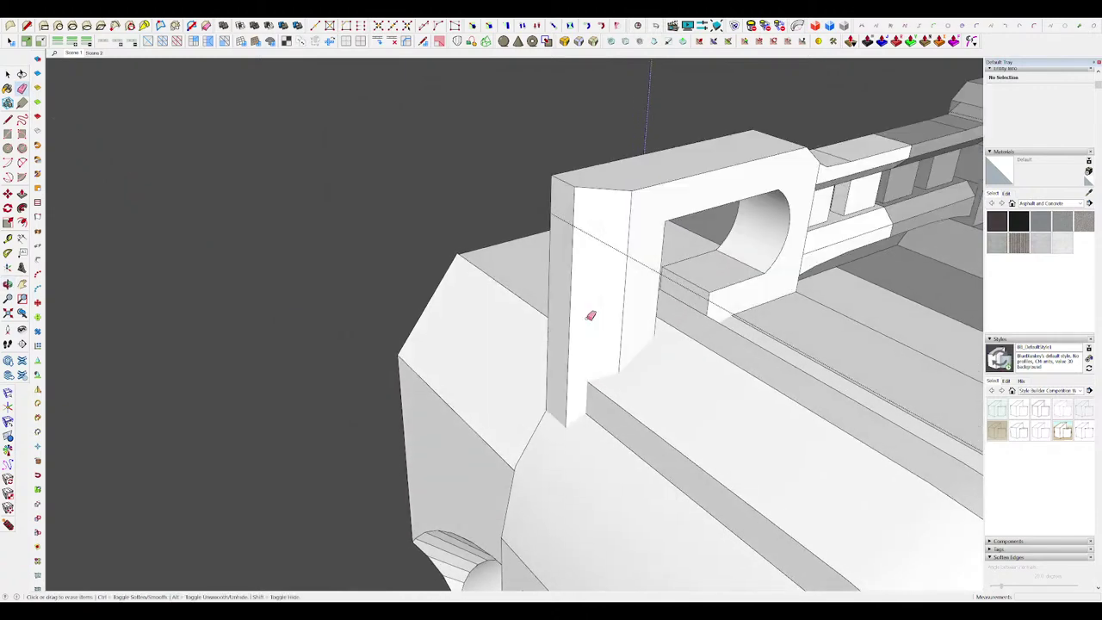
{"action": "key", "text": "e"}
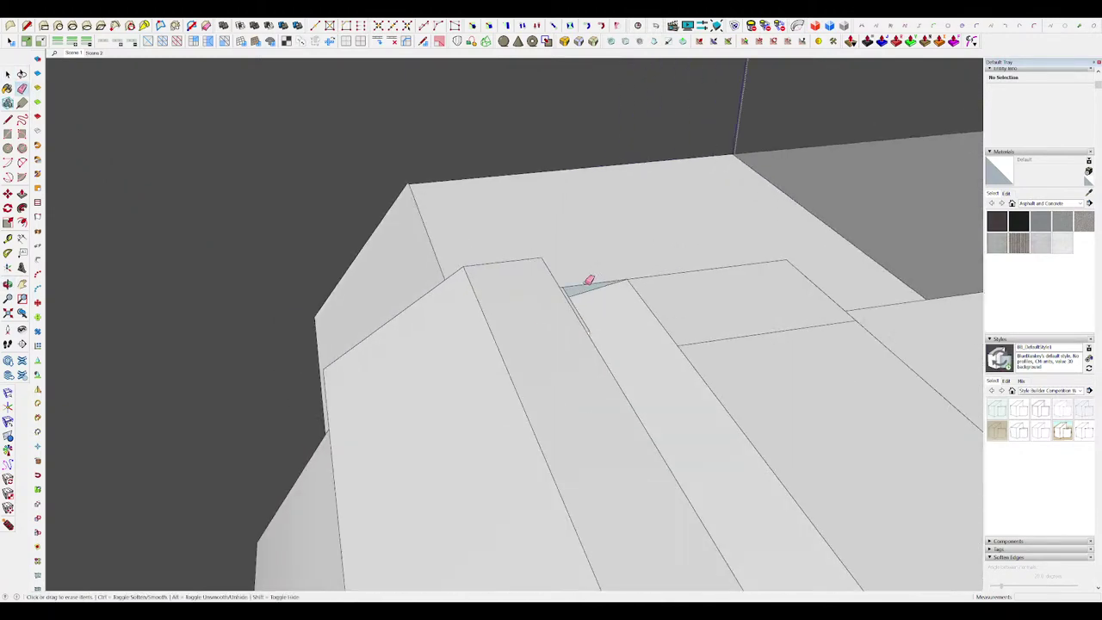
{"action": "key", "text": "p"}
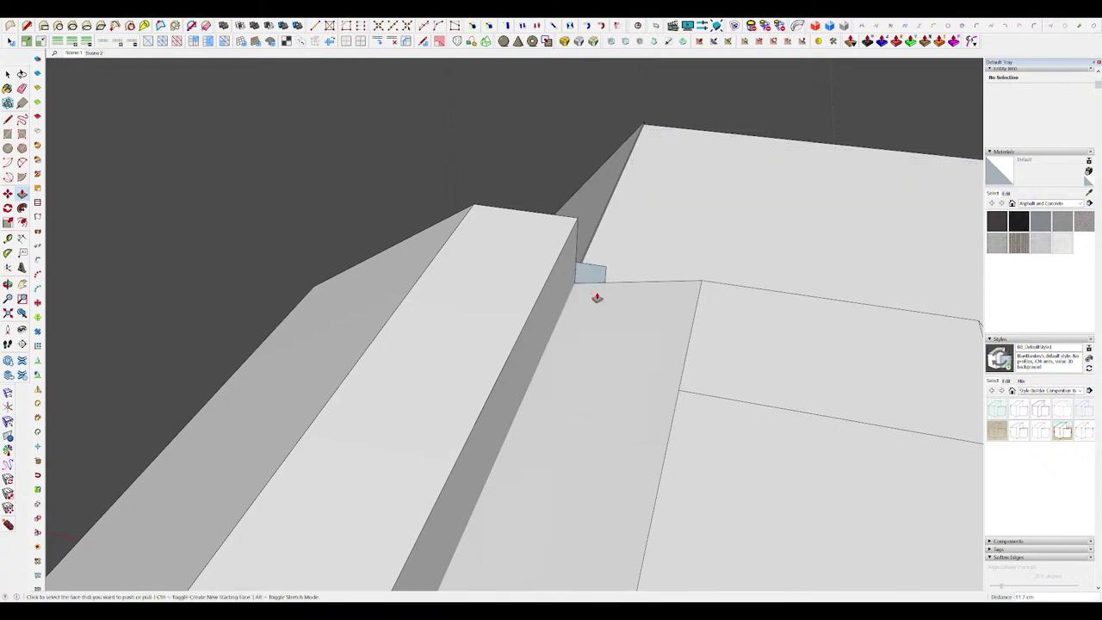
{"action": "middle_click_drag", "start_coordinate": [596, 298], "coordinate": [812, 289]}
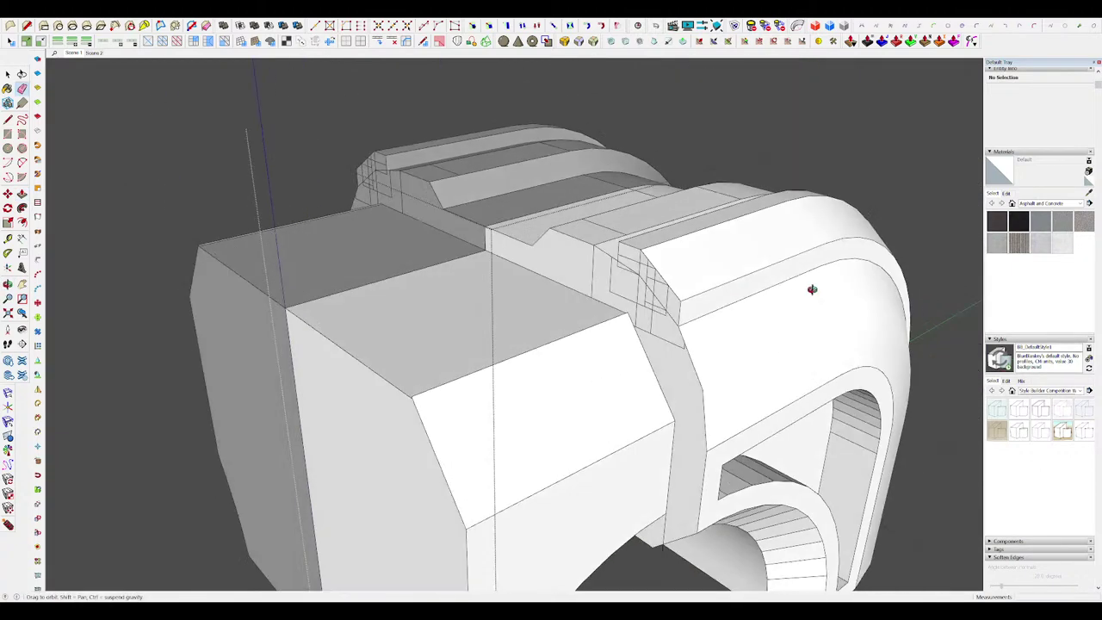
{"action": "scroll", "coordinate": [662, 301], "scroll_direction": "up", "scroll_amount": 2}
{"action": "left_click_drag", "start_coordinate": [600, 274], "coordinate": [599, 277]}
{"action": "middle_click_drag", "start_coordinate": [667, 277], "coordinate": [606, 244]}
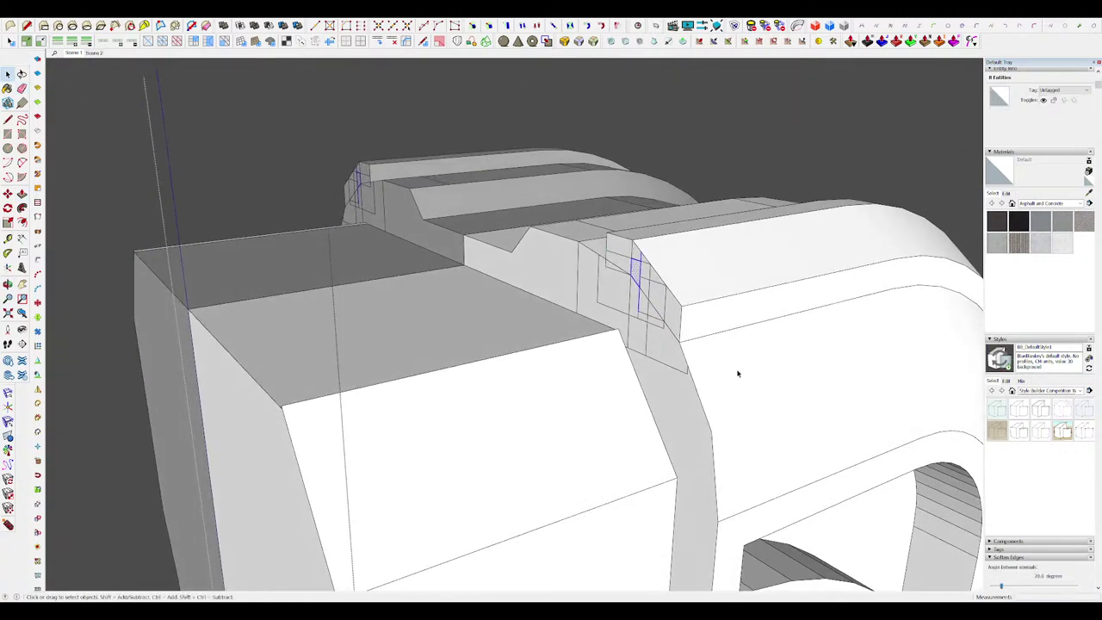
{"action": "left_click_drag", "start_coordinate": [737, 373], "coordinate": [572, 229]}
{"action": "key", "text": "ctrl+t"}
{"action": "scroll", "coordinate": [666, 295], "scroll_direction": "up", "scroll_amount": 3}
{"action": "key", "text": "e"}
{"action": "scroll", "coordinate": [656, 293], "scroll_direction": "down", "scroll_amount": 3}
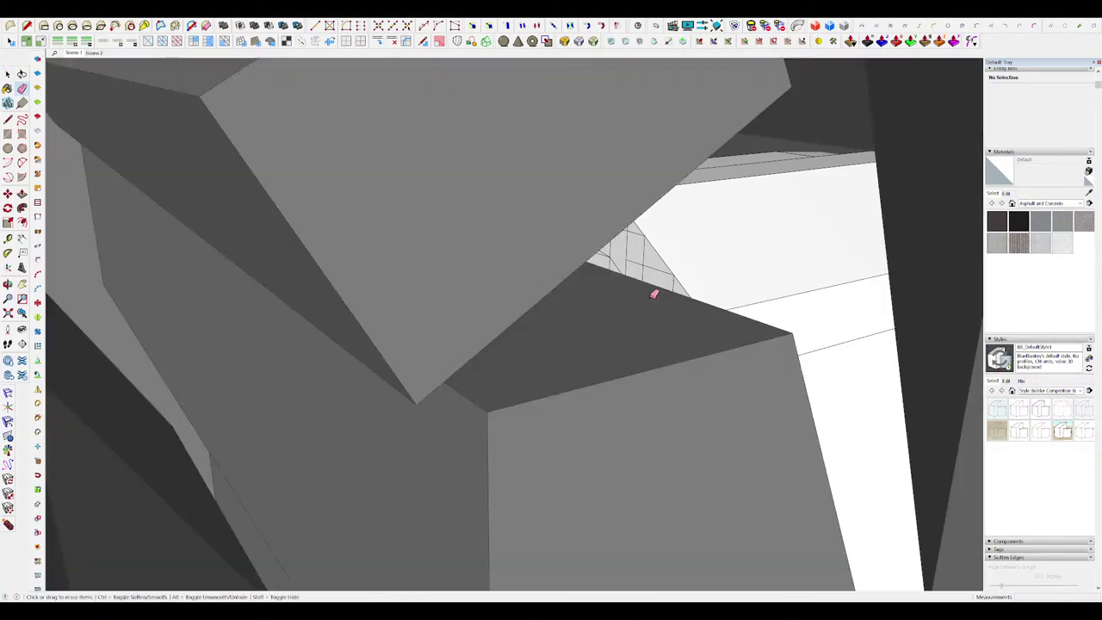
{"action": "scroll", "coordinate": [677, 305], "scroll_direction": "up", "scroll_amount": 3}
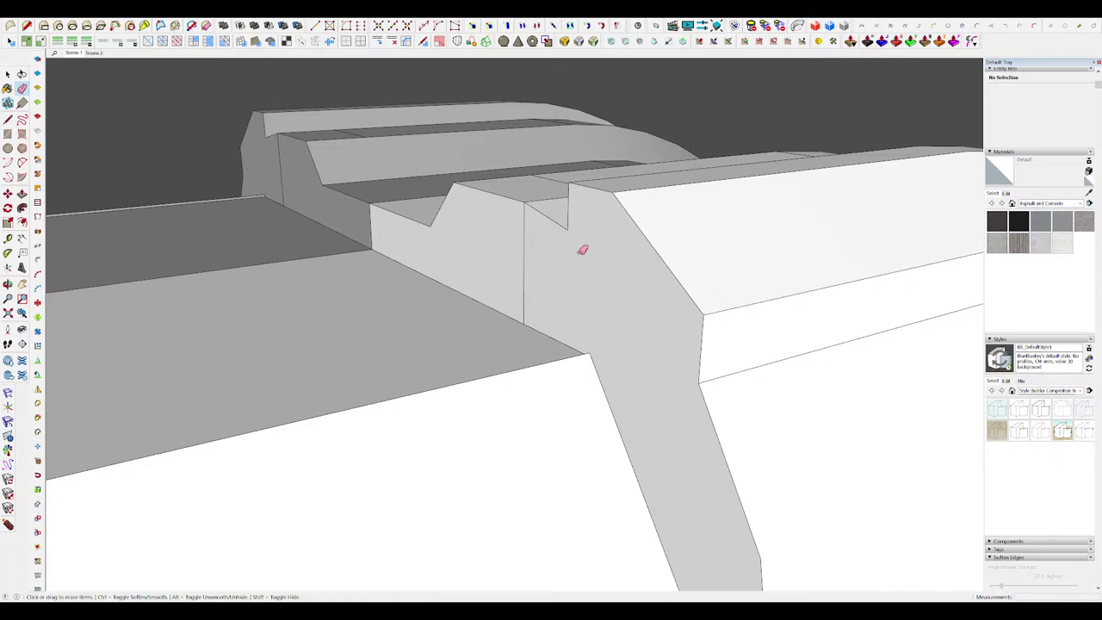
{"action": "scroll", "coordinate": [583, 250], "scroll_direction": "down", "scroll_amount": 10}
Step: Copy the bracket component further along the top of the mount
{"action": "key", "text": "space"}
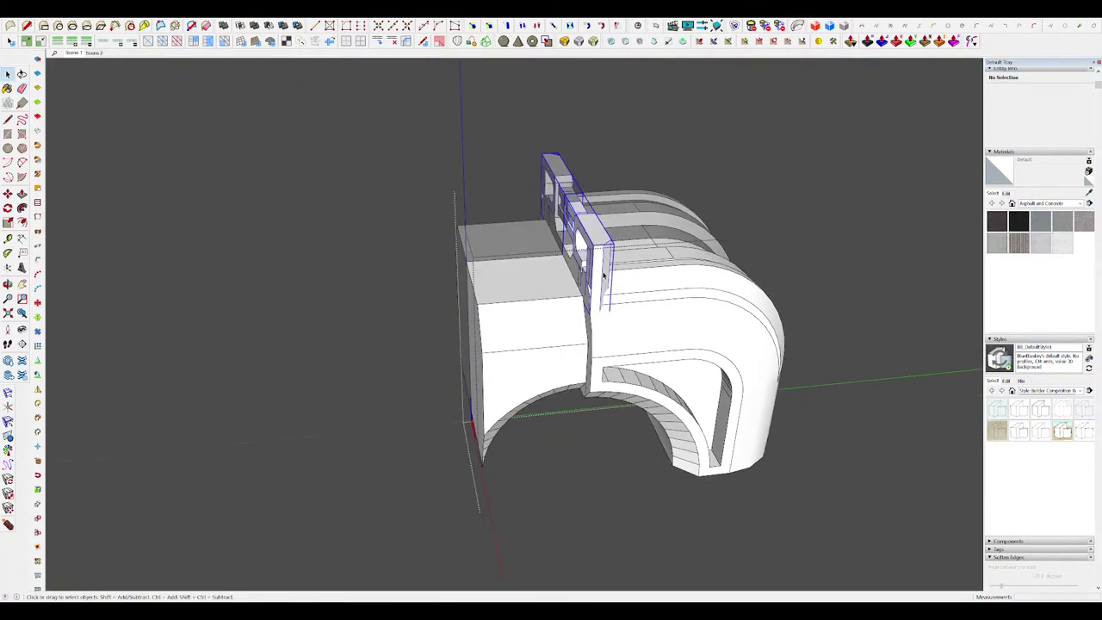
{"action": "middle_click_drag", "start_coordinate": [603, 275], "coordinate": [691, 364]}
{"action": "scroll", "coordinate": [637, 304], "scroll_direction": "down", "scroll_amount": 4}
{"action": "scroll", "coordinate": [620, 288], "scroll_direction": "up", "scroll_amount": 4}
{"action": "middle_click_drag", "start_coordinate": [620, 295], "coordinate": [598, 263]}
{"action": "key", "text": "m"}
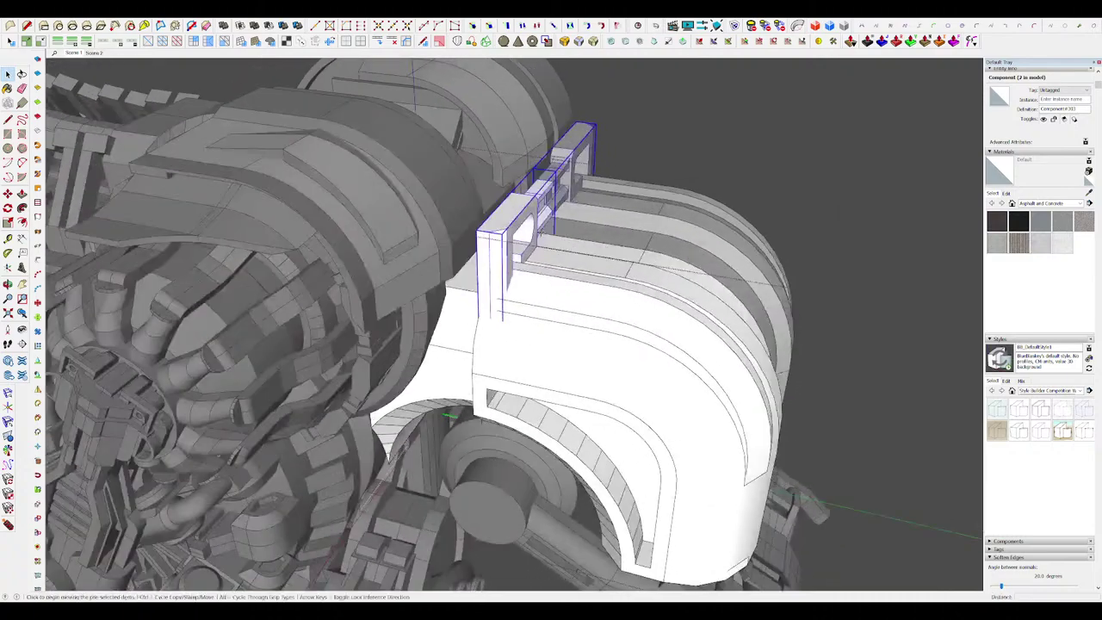
{"action": "scroll", "coordinate": [614, 256], "scroll_direction": "up", "scroll_amount": 2}
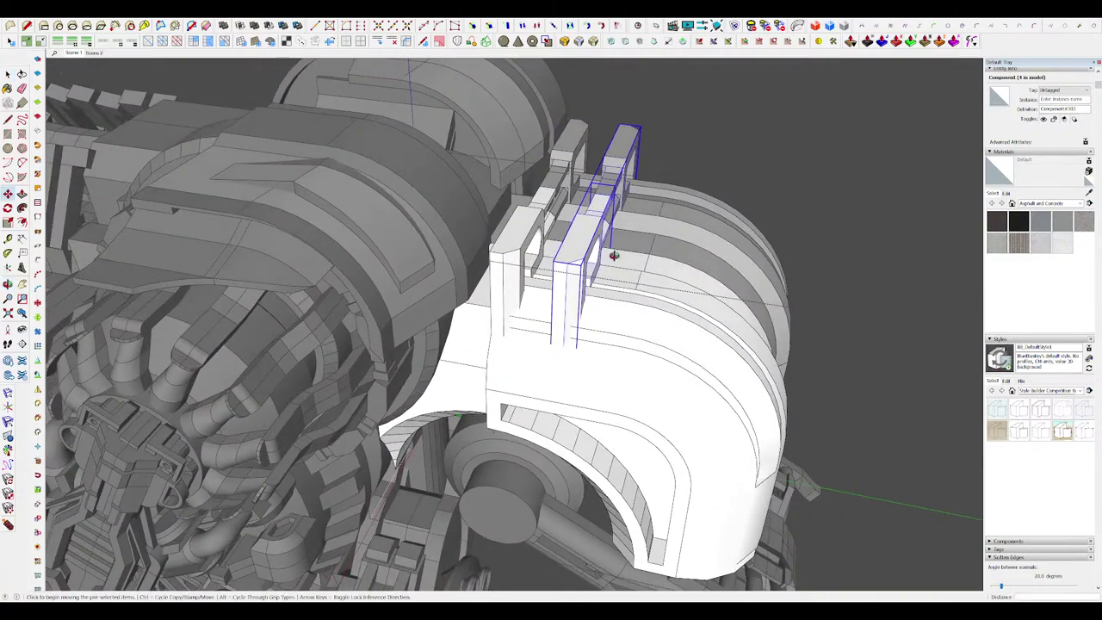
{"action": "scroll", "coordinate": [619, 257], "scroll_direction": "down", "scroll_amount": 5}
{"action": "middle_click_drag", "start_coordinate": [618, 257], "coordinate": [698, 291]}
{"action": "key", "text": "space"}
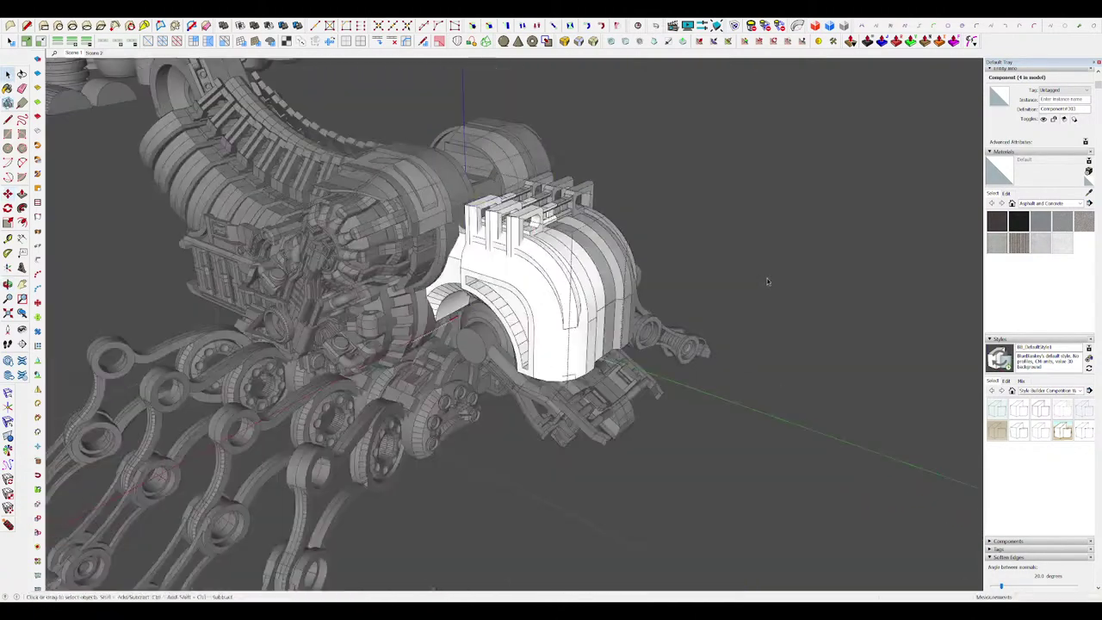
{"action": "scroll", "coordinate": [767, 281], "scroll_direction": "down", "scroll_amount": 5}
{"action": "left_click", "coordinate": [800, 289]}
{"action": "left_click", "coordinate": [799, 289]}
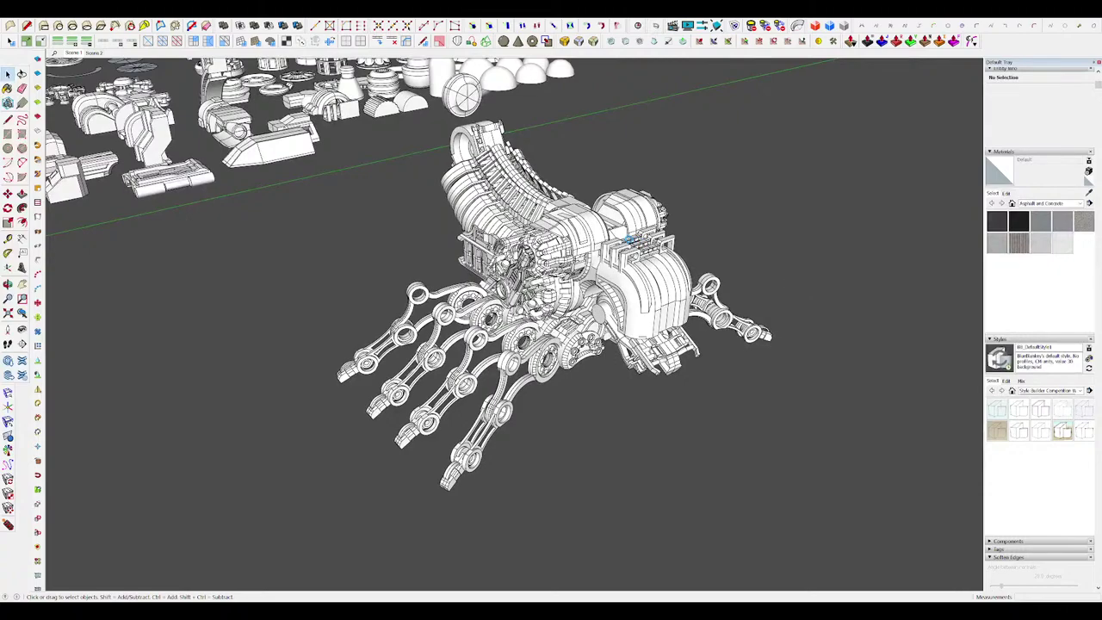
{"action": "scroll", "coordinate": [589, 307], "scroll_direction": "up", "scroll_amount": 10}
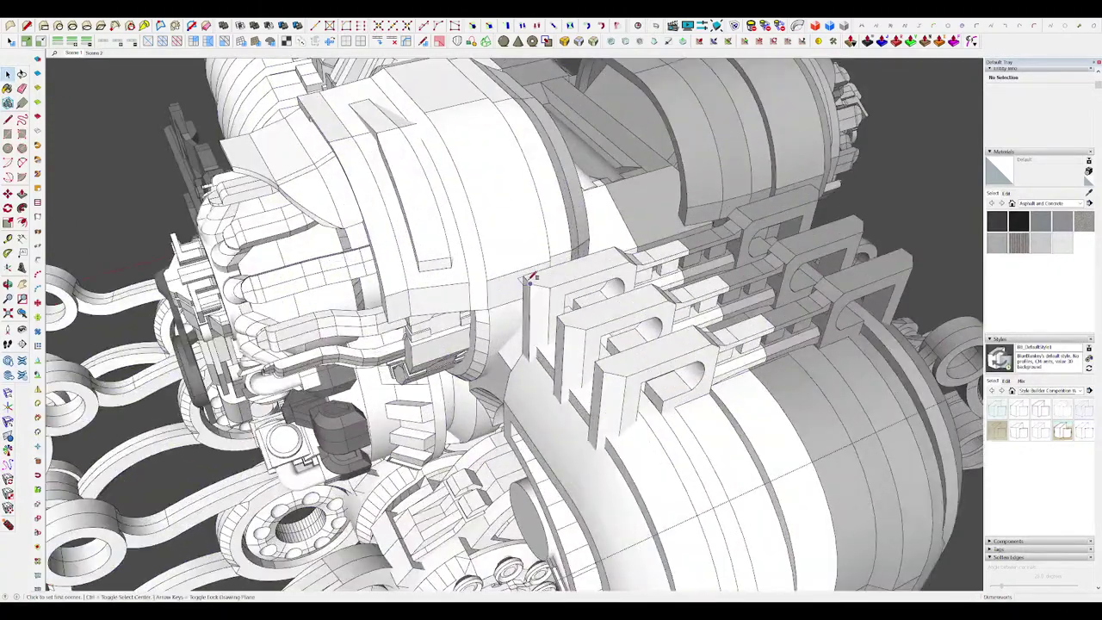
Step: Draw a rectangle across the bracket tops and extrude it into a slab component
{"action": "left_click", "coordinate": [714, 343]}
{"action": "middle_click_drag", "start_coordinate": [714, 343], "coordinate": [684, 267]}
{"action": "key", "text": "p"}
{"action": "double_click", "coordinate": [623, 253]}
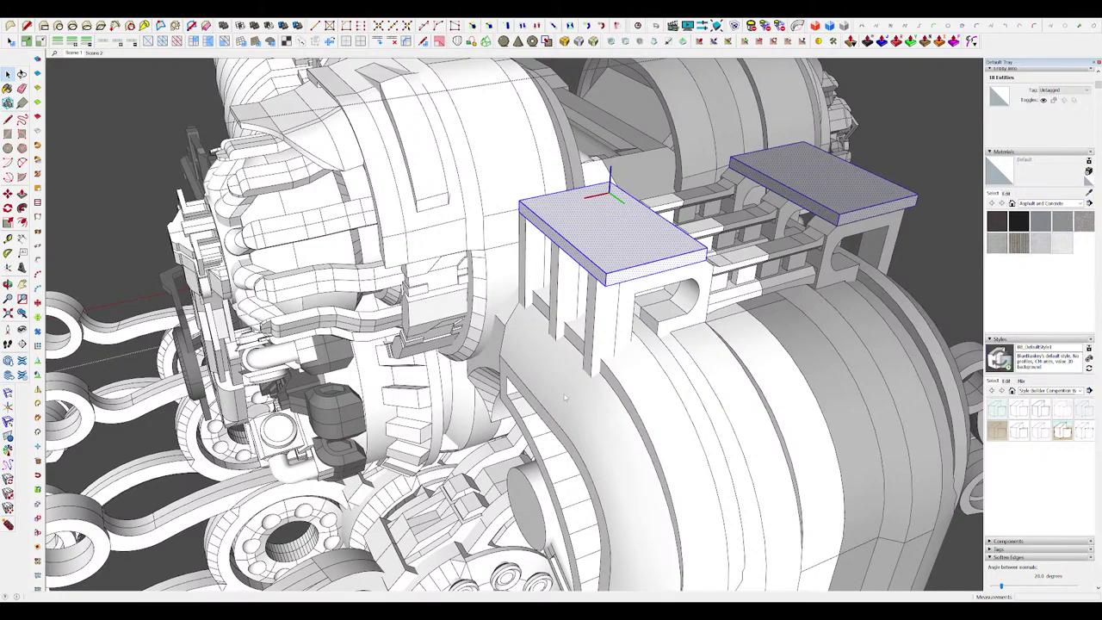
{"action": "key", "text": "Return"}
{"action": "scroll", "coordinate": [564, 396], "scroll_direction": "down", "scroll_amount": 5}
Step: Thicken the slab by repeating the extrusion, then view both cap slabs
{"action": "double_click", "coordinate": [612, 313]}
{"action": "key", "text": "p"}
{"action": "double_click", "coordinate": [612, 315]}
{"action": "middle_click_drag", "start_coordinate": [612, 315], "coordinate": [632, 296]}
{"action": "key", "text": "space"}
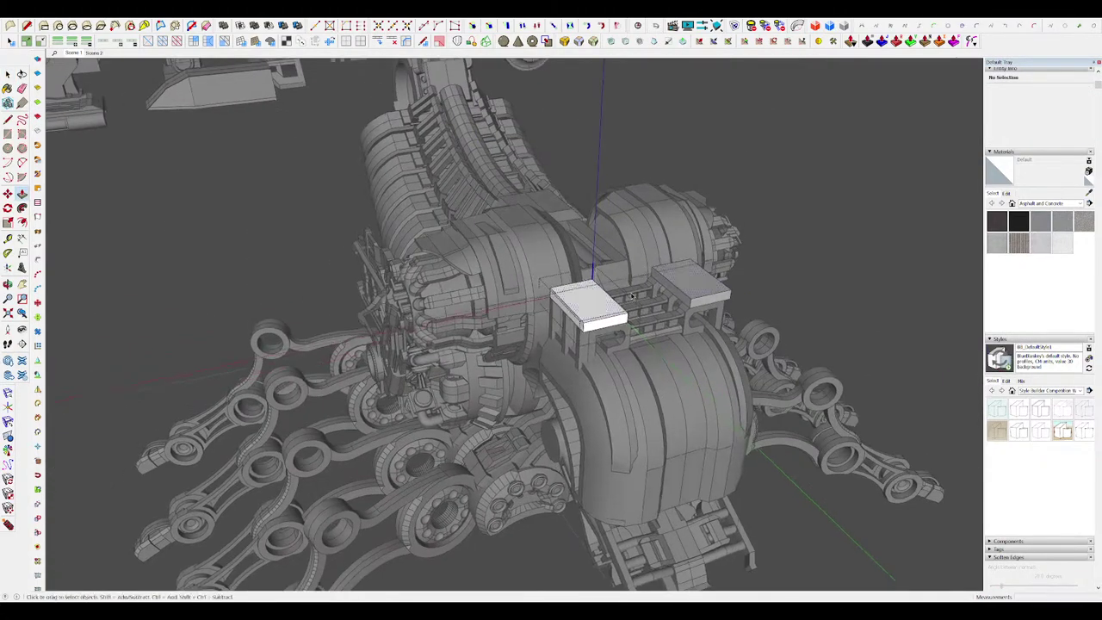
{"action": "left_click", "coordinate": [858, 304]}
{"action": "scroll", "coordinate": [858, 305], "scroll_direction": "down", "scroll_amount": 5}
{"action": "middle_click_drag", "start_coordinate": [858, 304], "coordinate": [816, 293]}
{"action": "left_click", "coordinate": [815, 292]}
{"action": "middle_click_drag", "start_coordinate": [817, 345], "coordinate": [816, 291]}
{"action": "scroll", "coordinate": [816, 291], "scroll_direction": "up", "scroll_amount": 2}
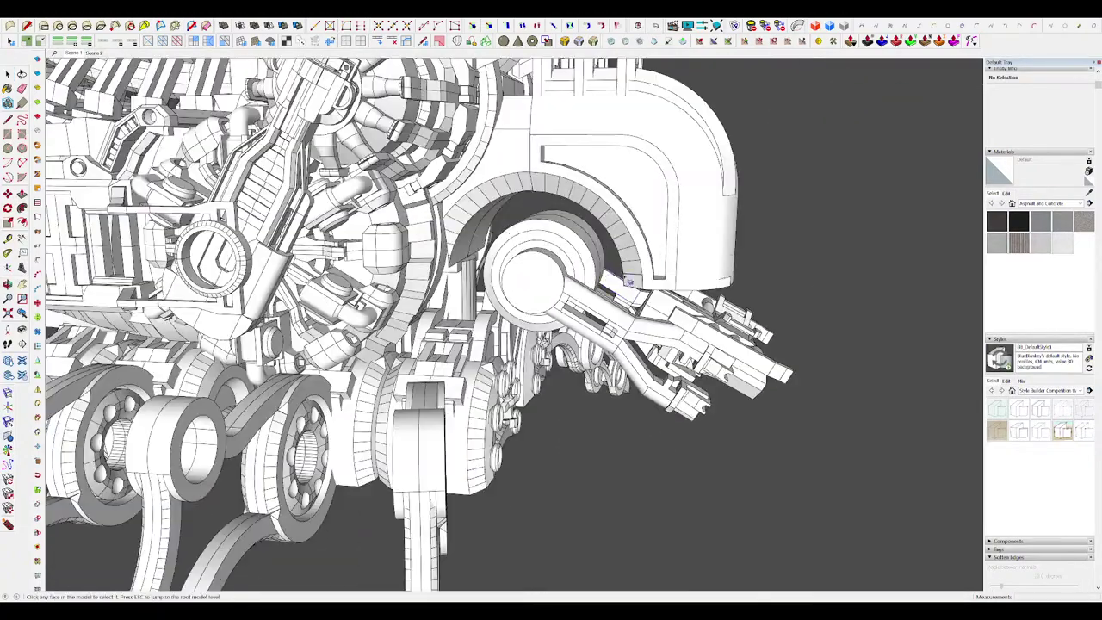
Step: Isolate the round joint hub, finish the bar rectangle beside it and select the cylinder geometry
{"action": "left_click", "coordinate": [629, 281]}
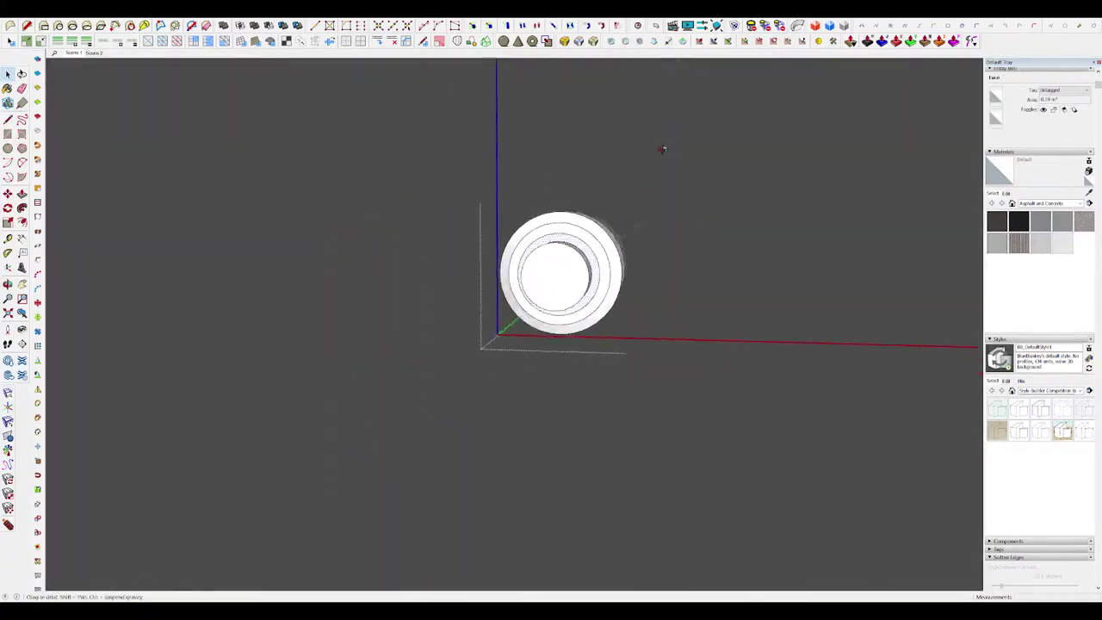
{"action": "left_click", "coordinate": [644, 250]}
{"action": "middle_click_drag", "start_coordinate": [645, 250], "coordinate": [503, 284]}
{"action": "key", "text": "space"}
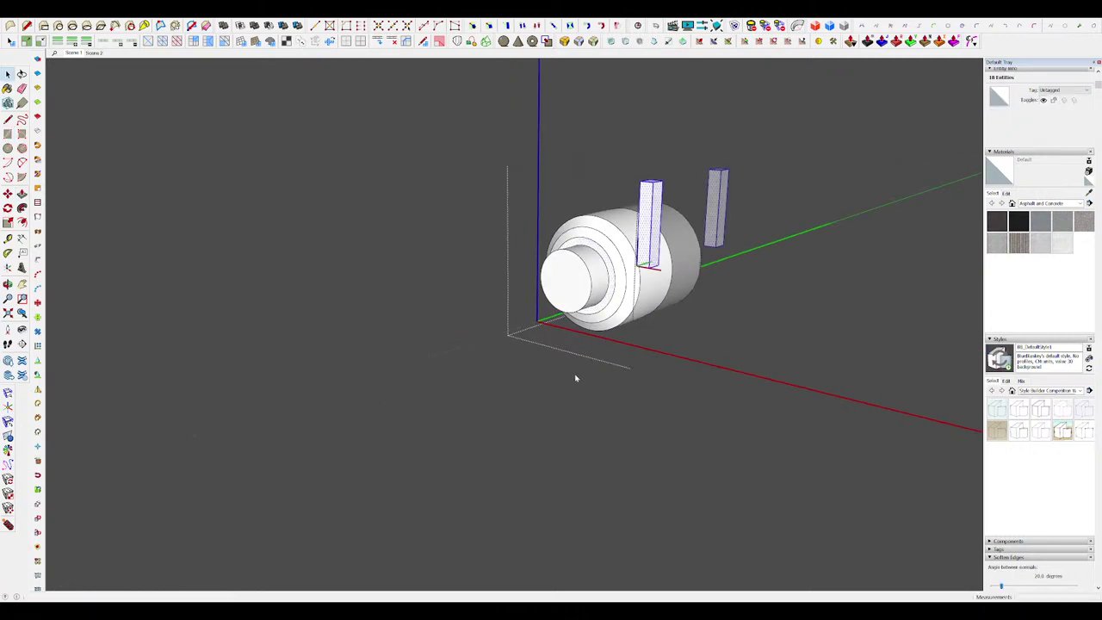
{"action": "triple_click", "coordinate": [616, 278]}
{"action": "middle_click_drag", "start_coordinate": [616, 278], "coordinate": [699, 282]}
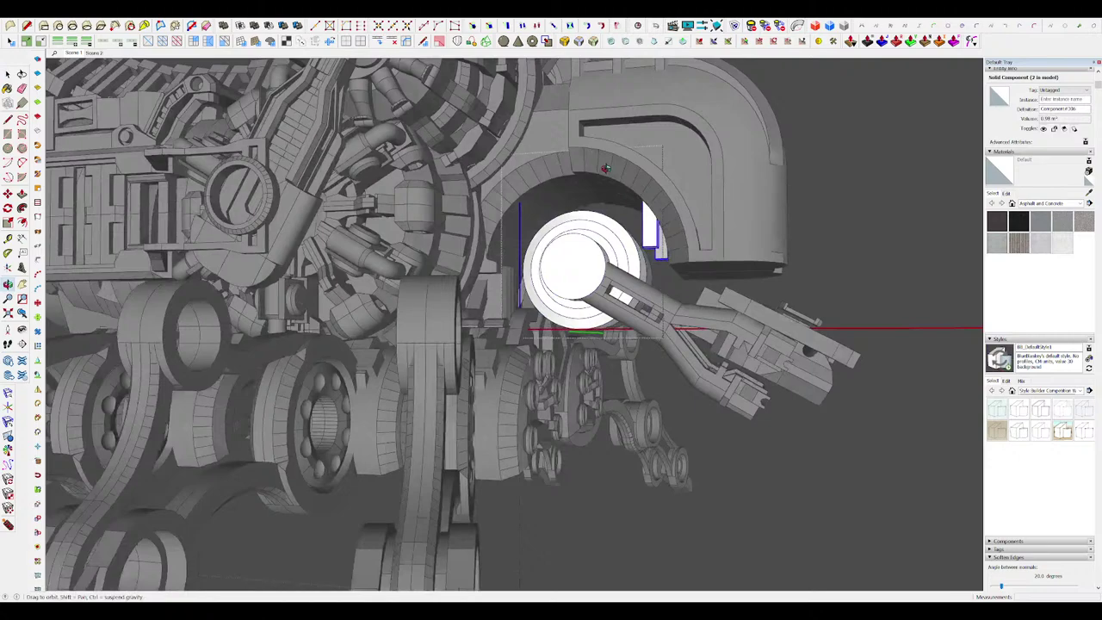
{"action": "scroll", "coordinate": [482, 259], "scroll_direction": "down", "scroll_amount": 3}
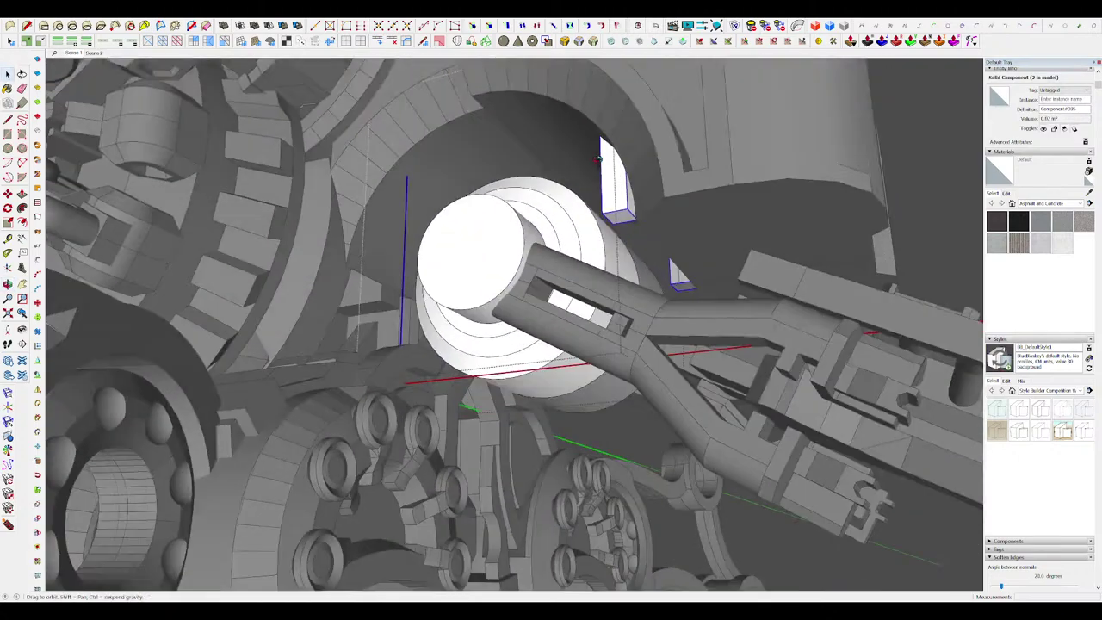
Step: Move the bar into position next to the hub
{"action": "key", "text": "m"}
{"action": "middle_click_drag", "start_coordinate": [605, 206], "coordinate": [613, 169]}
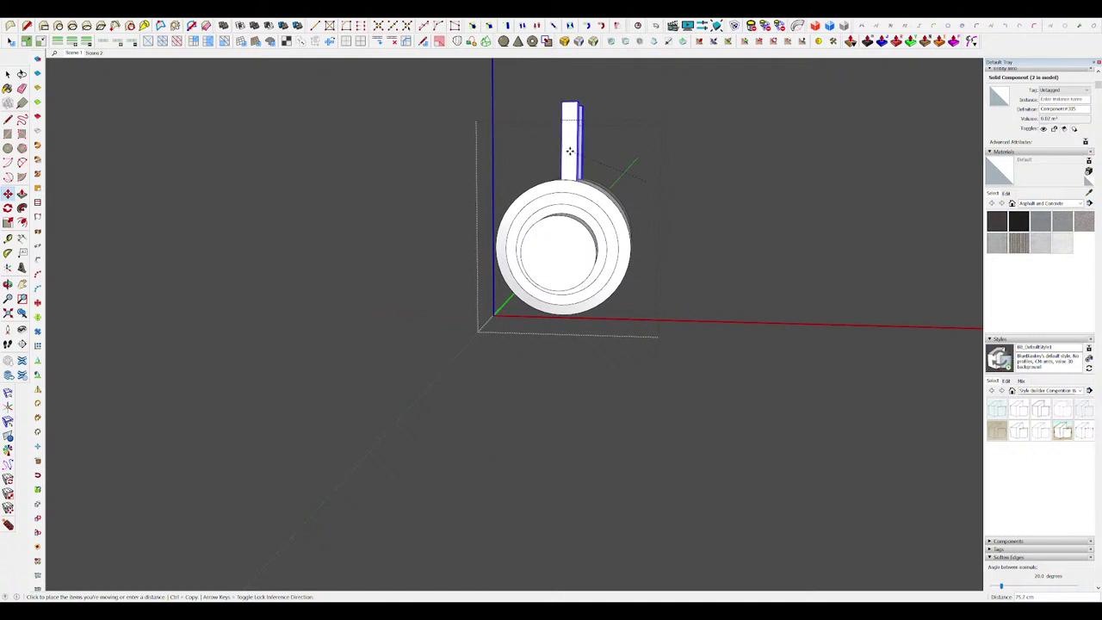
{"action": "scroll", "coordinate": [564, 151], "scroll_direction": "up", "scroll_amount": 3}
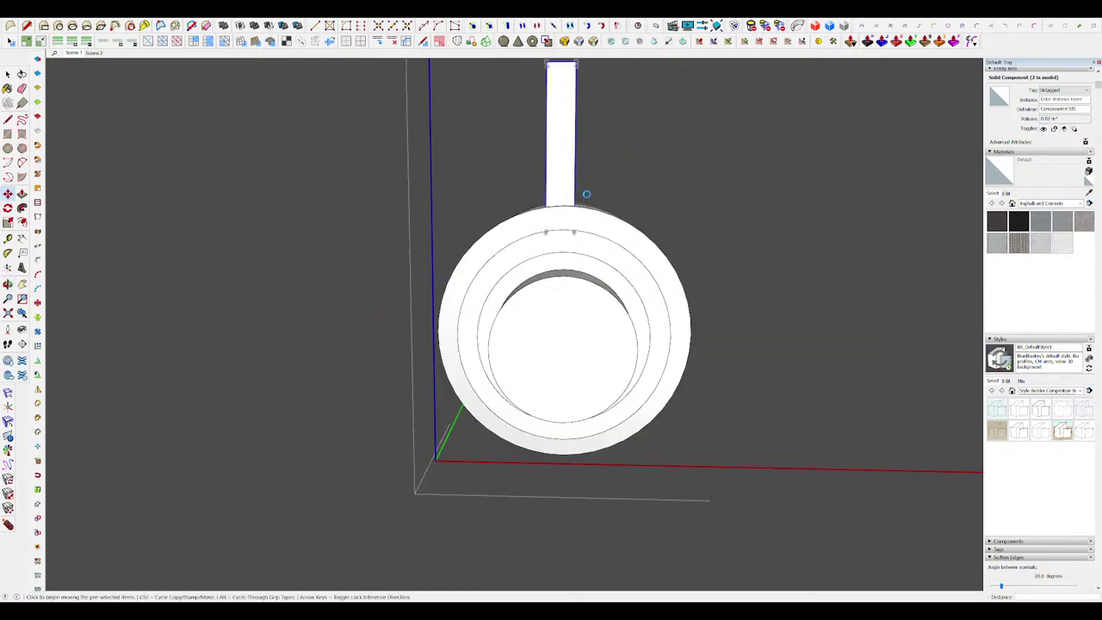
{"action": "middle_click_drag", "start_coordinate": [586, 194], "coordinate": [582, 204]}
{"action": "scroll", "coordinate": [562, 198], "scroll_direction": "down", "scroll_amount": 3}
{"action": "scroll", "coordinate": [562, 118], "scroll_direction": "up", "scroll_amount": 2}
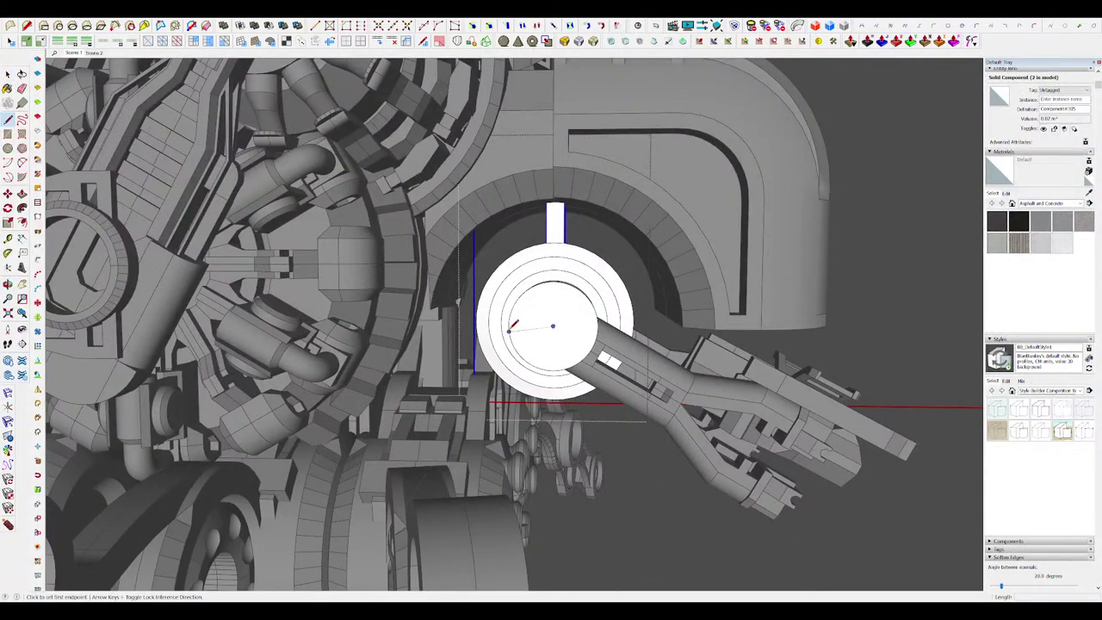
{"action": "scroll", "coordinate": [510, 323], "scroll_direction": "up", "scroll_amount": 2}
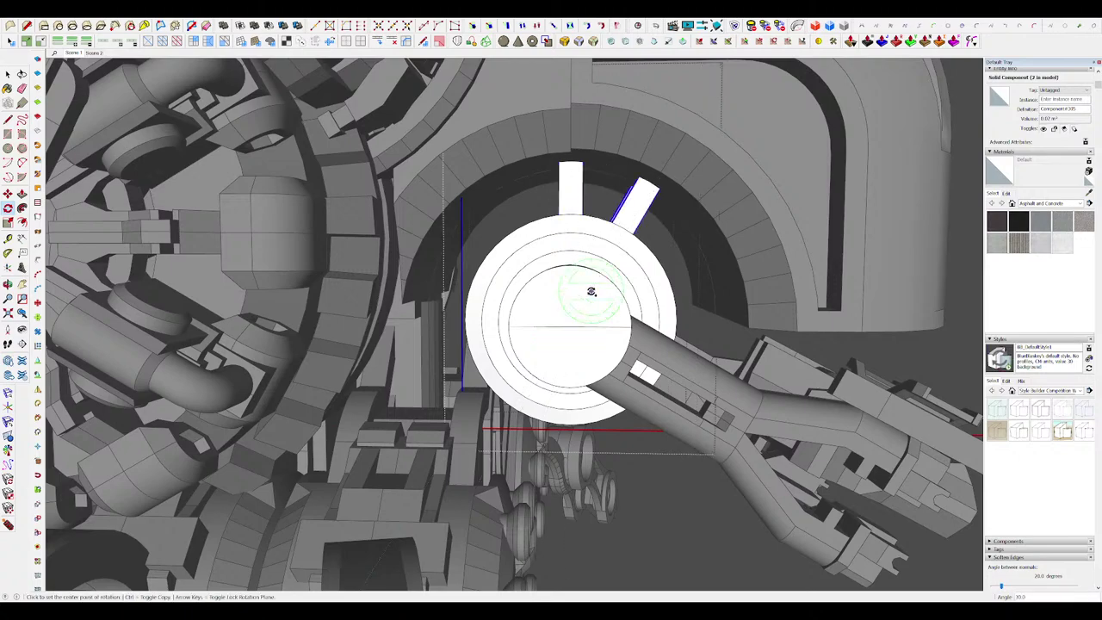
Step: Rotate-copy the bar around the hub centre, arraying 3x and then 2x copies
{"action": "key", "text": "Return"}
{"action": "middle_click_drag", "start_coordinate": [591, 291], "coordinate": [569, 205]}
{"action": "key", "text": "space"}
{"action": "scroll", "coordinate": [615, 277], "scroll_direction": "down", "scroll_amount": 3}
{"action": "scroll", "coordinate": [594, 236], "scroll_direction": "up", "scroll_amount": 4}
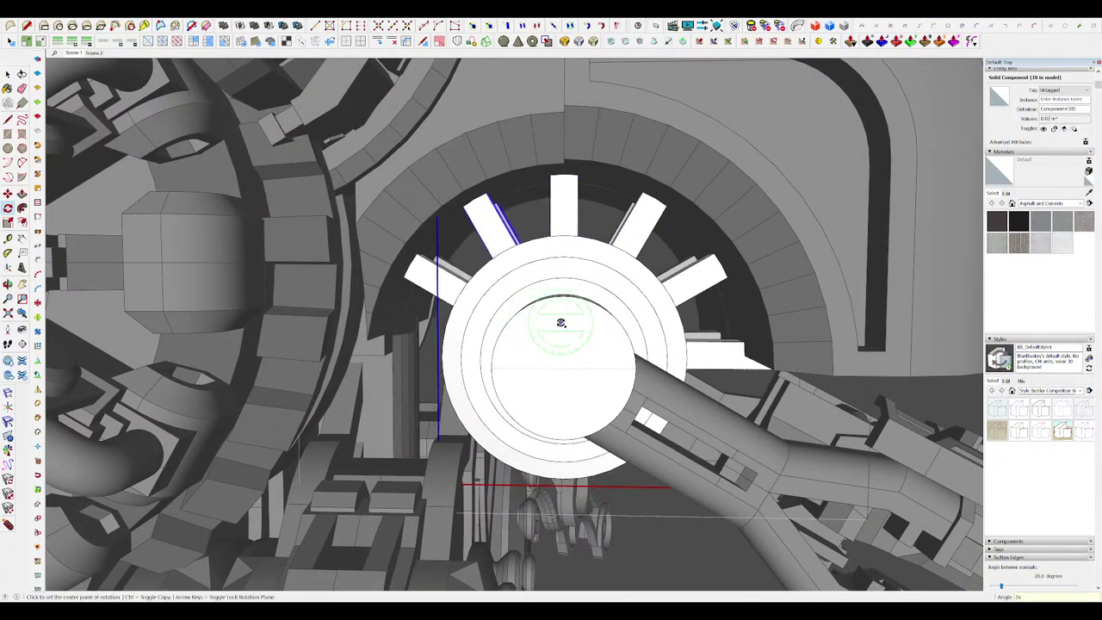
{"action": "key", "text": "Return"}
{"action": "scroll", "coordinate": [564, 310], "scroll_direction": "down", "scroll_amount": 4}
{"action": "middle_click_drag", "start_coordinate": [571, 293], "coordinate": [475, 197]}
{"action": "scroll", "coordinate": [659, 233], "scroll_direction": "down", "scroll_amount": 4}
Step: Clear the selection, hide the rest of the model and open the bar component for editing
{"action": "left_click", "coordinate": [616, 205]}
{"action": "scroll", "coordinate": [616, 205], "scroll_direction": "up", "scroll_amount": 4}
{"action": "key", "text": "alt+h"}
{"action": "scroll", "coordinate": [542, 215], "scroll_direction": "up", "scroll_amount": 3}
{"action": "double_click", "coordinate": [593, 193]}
{"action": "middle_click_drag", "start_coordinate": [593, 193], "coordinate": [564, 168]}
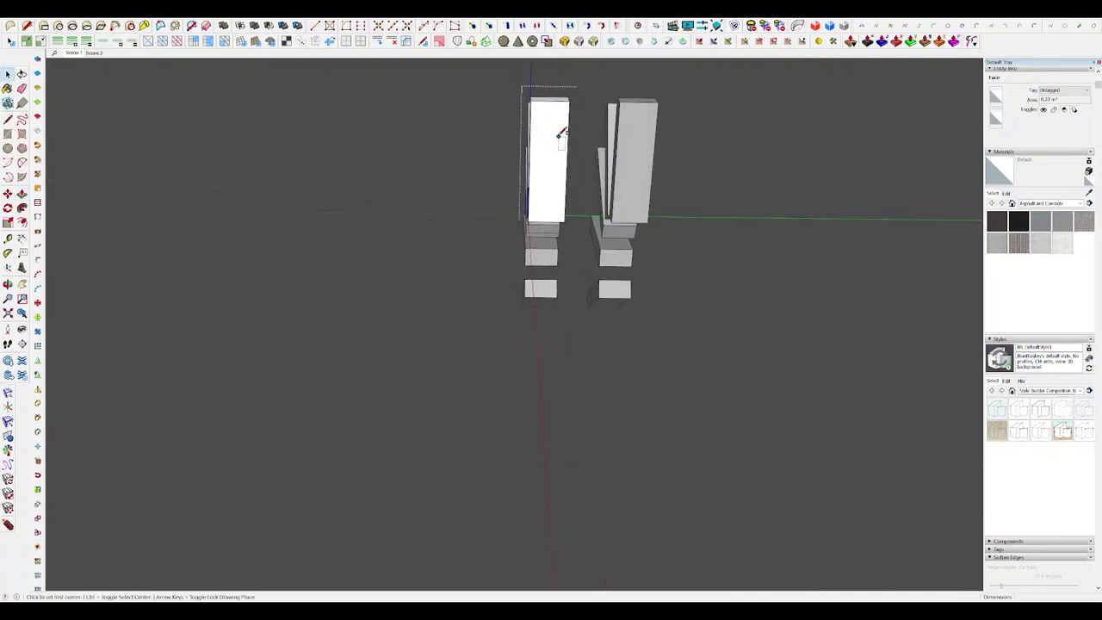
Step: Push out the recessed face of the fin bar
{"action": "middle_click_drag", "start_coordinate": [568, 198], "coordinate": [480, 218]}
{"action": "left_click", "coordinate": [528, 181]}
{"action": "middle_click_drag", "start_coordinate": [551, 185], "coordinate": [643, 187]}
{"action": "scroll", "coordinate": [559, 221], "scroll_direction": "down", "scroll_amount": 5}
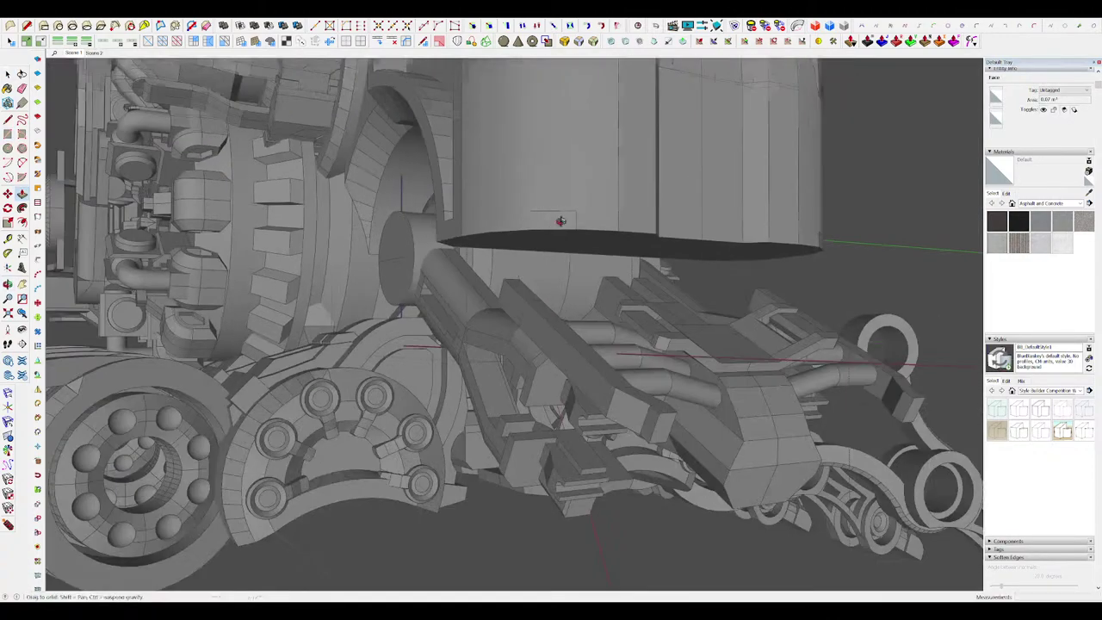
{"action": "middle_click_drag", "start_coordinate": [558, 222], "coordinate": [578, 110]}
Step: Exit the bar component, close the group and bring the arm hub back into view
{"action": "key", "text": "space"}
{"action": "left_click", "coordinate": [579, 110]}
{"action": "scroll", "coordinate": [579, 172], "scroll_direction": "down", "scroll_amount": 4}
{"action": "middle_click_drag", "start_coordinate": [578, 172], "coordinate": [878, 382]}
{"action": "left_click", "coordinate": [802, 347]}
{"action": "middle_click_drag", "start_coordinate": [802, 348], "coordinate": [714, 339]}
{"action": "scroll", "coordinate": [637, 335], "scroll_direction": "up", "scroll_amount": 5}
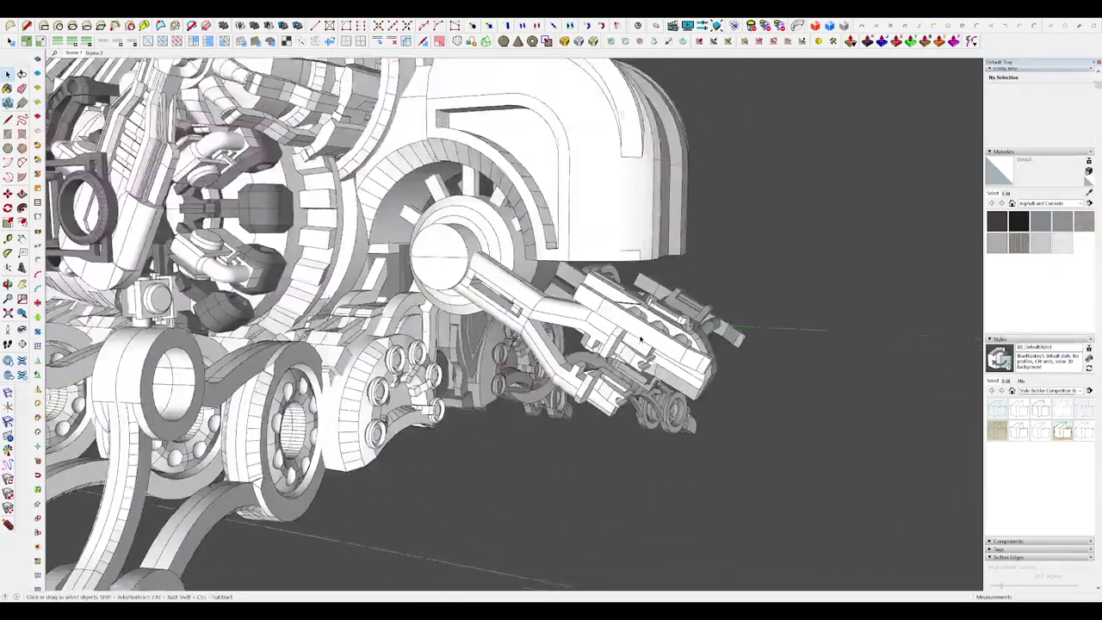
{"action": "middle_click_drag", "start_coordinate": [636, 336], "coordinate": [568, 302]}
{"action": "scroll", "coordinate": [464, 207], "scroll_direction": "up", "scroll_amount": 4}
{"action": "middle_click_drag", "start_coordinate": [465, 207], "coordinate": [433, 295]}
Step: Inside the fin bar group, raise the lower block face to fill the notch, undoing the extra extrusion
{"action": "double_click", "coordinate": [572, 173]}
{"action": "left_click", "coordinate": [605, 160]}
{"action": "scroll", "coordinate": [637, 203], "scroll_direction": "up", "scroll_amount": 5}
{"action": "scroll", "coordinate": [615, 221], "scroll_direction": "down", "scroll_amount": 3}
{"action": "mouse_move", "coordinate": [615, 221]}
{"action": "middle_mouse_down"}
{"action": "mouse_move", "coordinate": [585, 242]}
{"action": "mouse_move", "coordinate": [594, 219]}
{"action": "middle_mouse_up"}
{"action": "key", "text": "p"}
{"action": "left_click", "coordinate": [607, 225]}
{"action": "left_click", "coordinate": [571, 147]}
{"action": "middle_click_drag", "start_coordinate": [571, 147], "coordinate": [510, 182]}
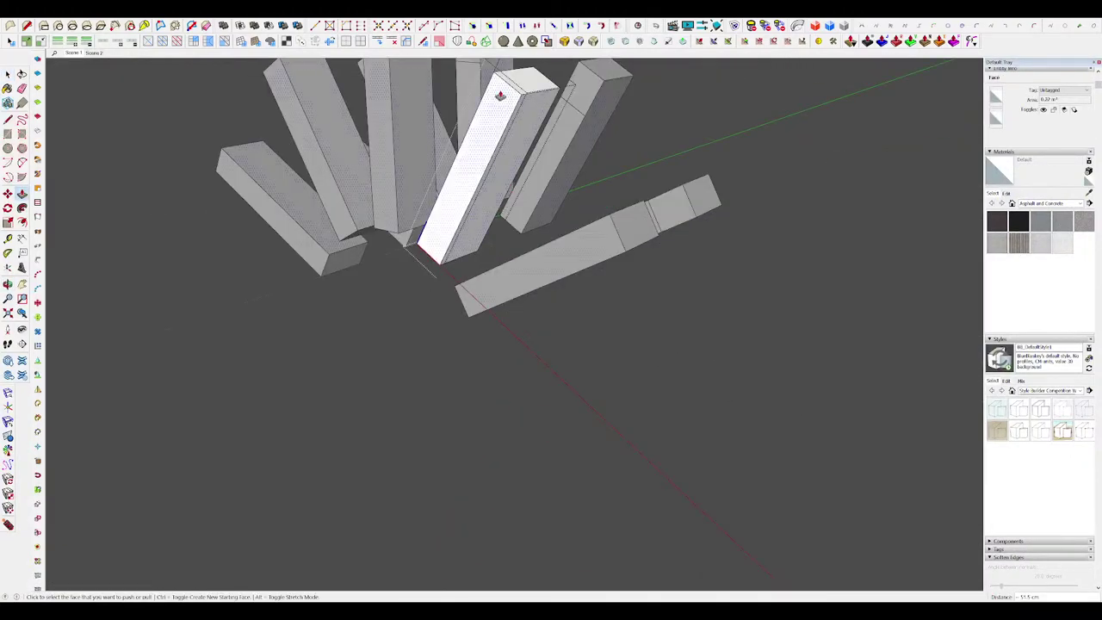
{"action": "key", "text": "ctrl+z"}
{"action": "key", "text": "ctrl+z"}
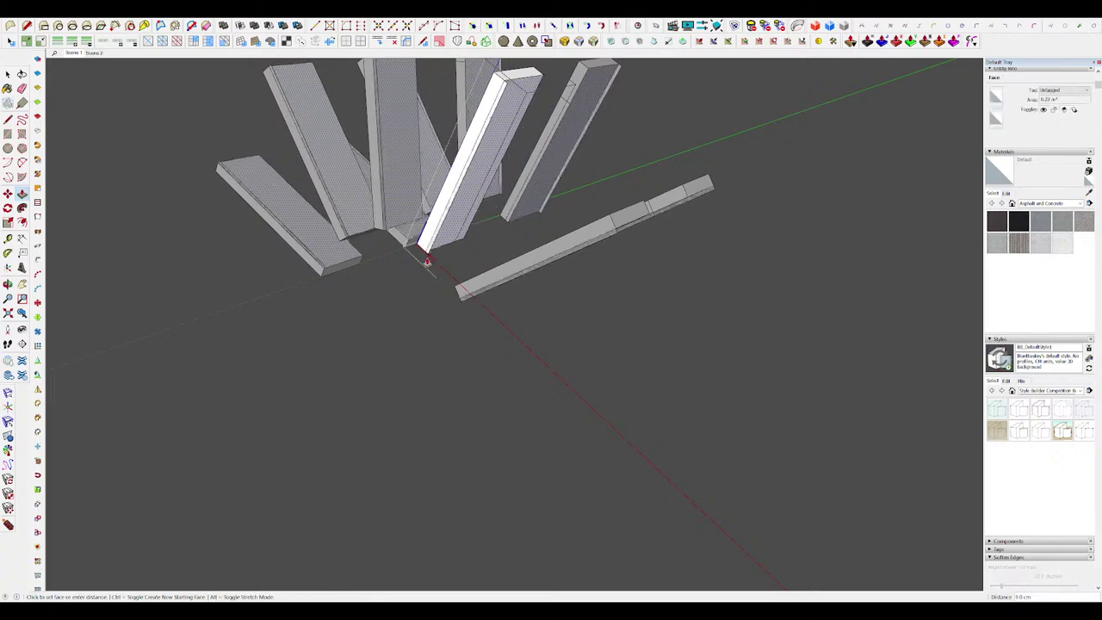
Step: Select all the bars in the group, then pick a single fin bar component
{"action": "key", "text": "space"}
{"action": "scroll", "coordinate": [461, 229], "scroll_direction": "down", "scroll_amount": 2}
{"action": "key", "text": "ctrl+a"}
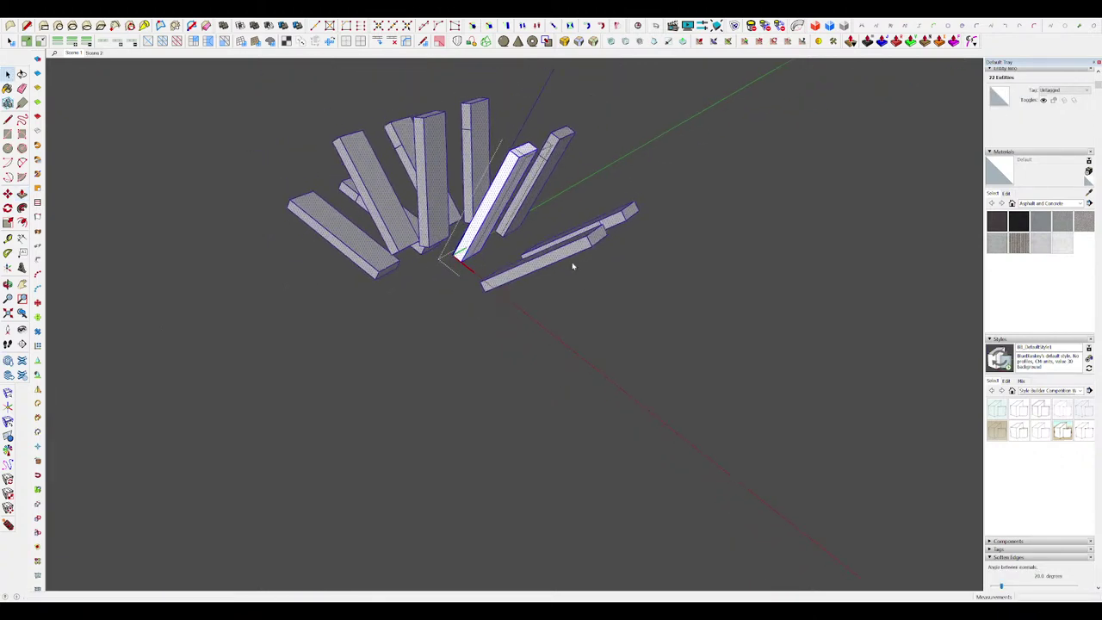
{"action": "scroll", "coordinate": [494, 231], "scroll_direction": "up", "scroll_amount": 2}
{"action": "left_click", "coordinate": [501, 242]}
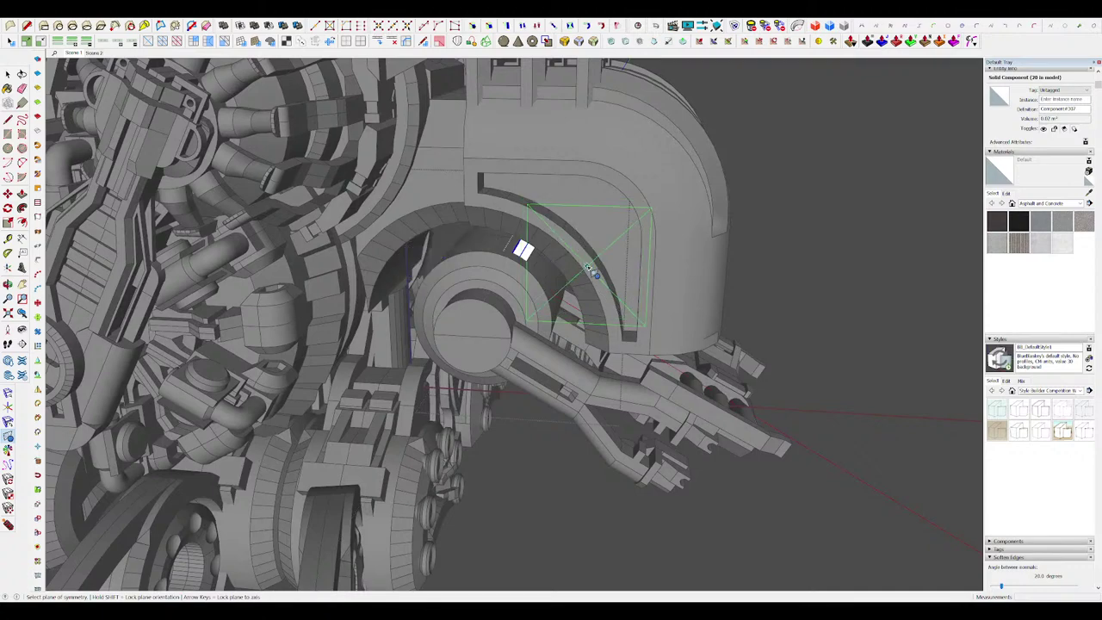
Step: Isolate the selected bar to inspect its sides
{"action": "middle_click_drag", "start_coordinate": [529, 240], "coordinate": [484, 244]}
{"action": "key", "text": "i"}
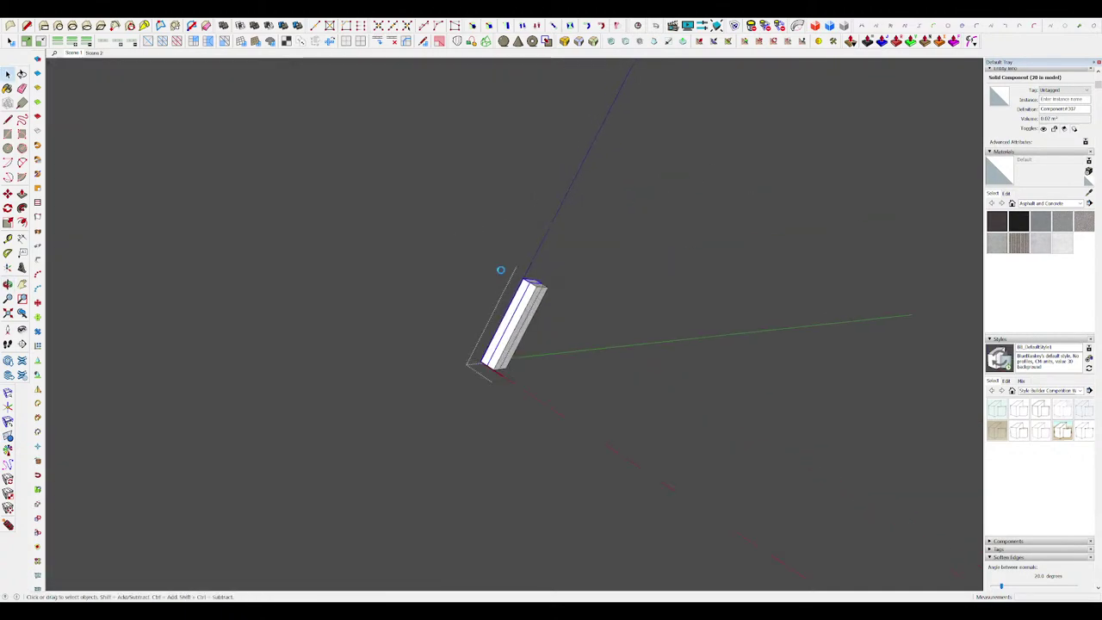
{"action": "scroll", "coordinate": [519, 337], "scroll_direction": "up", "scroll_amount": 5}
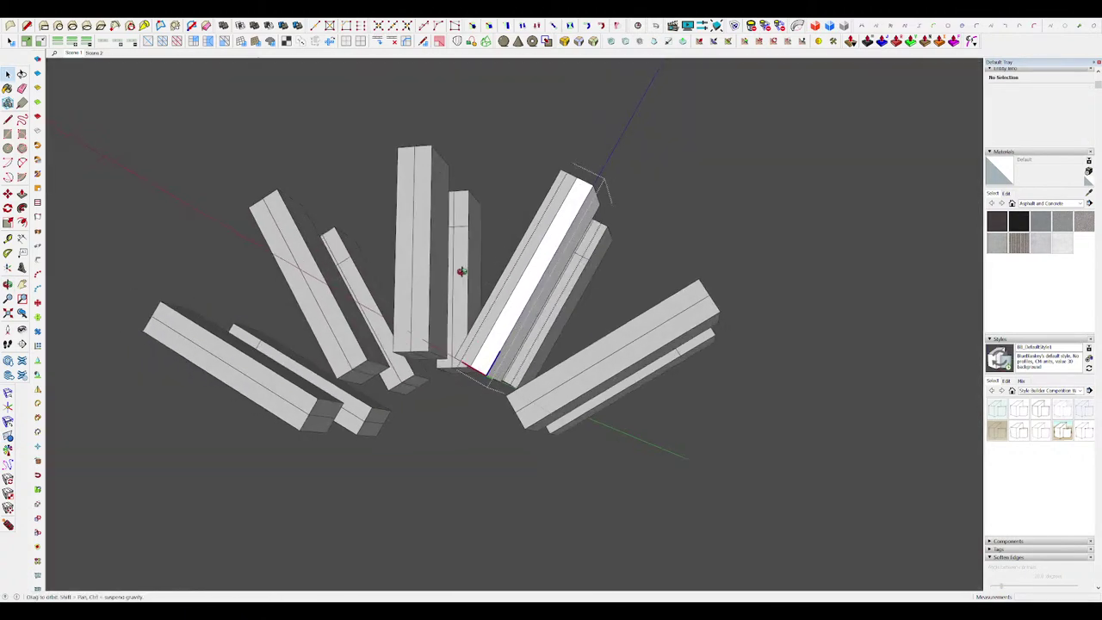
{"action": "key", "text": "e"}
{"action": "mouse_move", "coordinate": [535, 310]}
{"action": "middle_mouse_down"}
{"action": "mouse_move", "coordinate": [452, 333]}
{"action": "mouse_move", "coordinate": [487, 347]}
{"action": "mouse_move", "coordinate": [521, 327]}
{"action": "middle_mouse_up"}
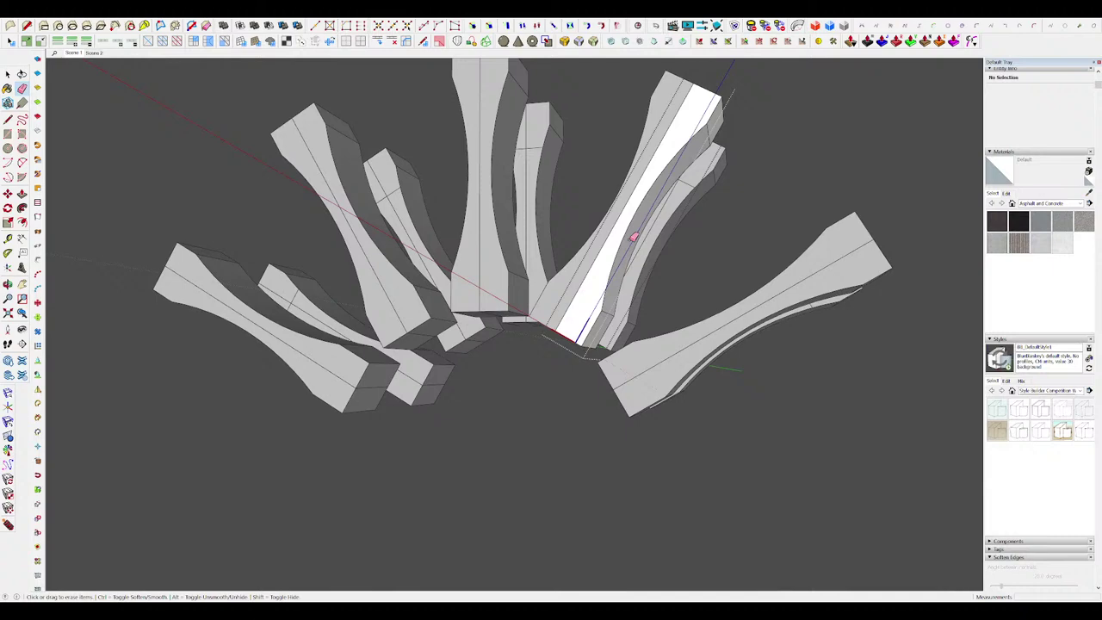
{"action": "middle_click_drag", "start_coordinate": [633, 237], "coordinate": [648, 196]}
{"action": "key", "text": "space"}
Step: Select the bar's curved side face and scale it slightly wider
{"action": "left_click", "coordinate": [639, 220]}
{"action": "middle_click_drag", "start_coordinate": [600, 291], "coordinate": [666, 234]}
{"action": "key", "text": "s"}
{"action": "left_click_drag", "start_coordinate": [673, 229], "coordinate": [688, 235]}
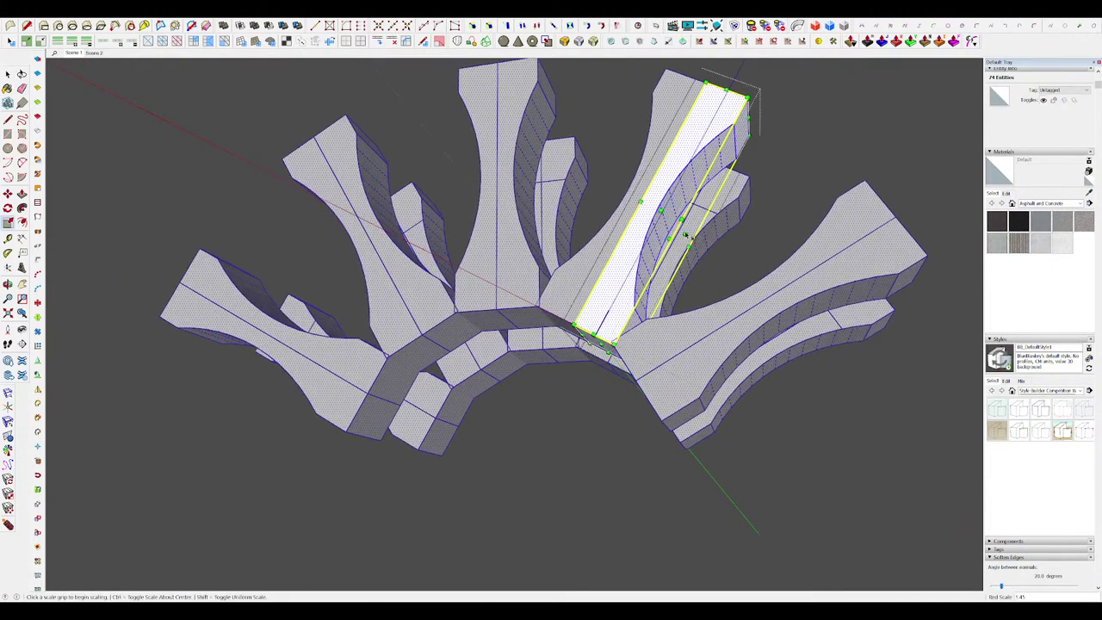
{"action": "key", "text": "h"}
Step: Scale the bars thicker and shorten them from their top ends, then show the full model
{"action": "middle_click_drag", "start_coordinate": [688, 235], "coordinate": [651, 310]}
{"action": "scroll", "coordinate": [634, 283], "scroll_direction": "down", "scroll_amount": 5}
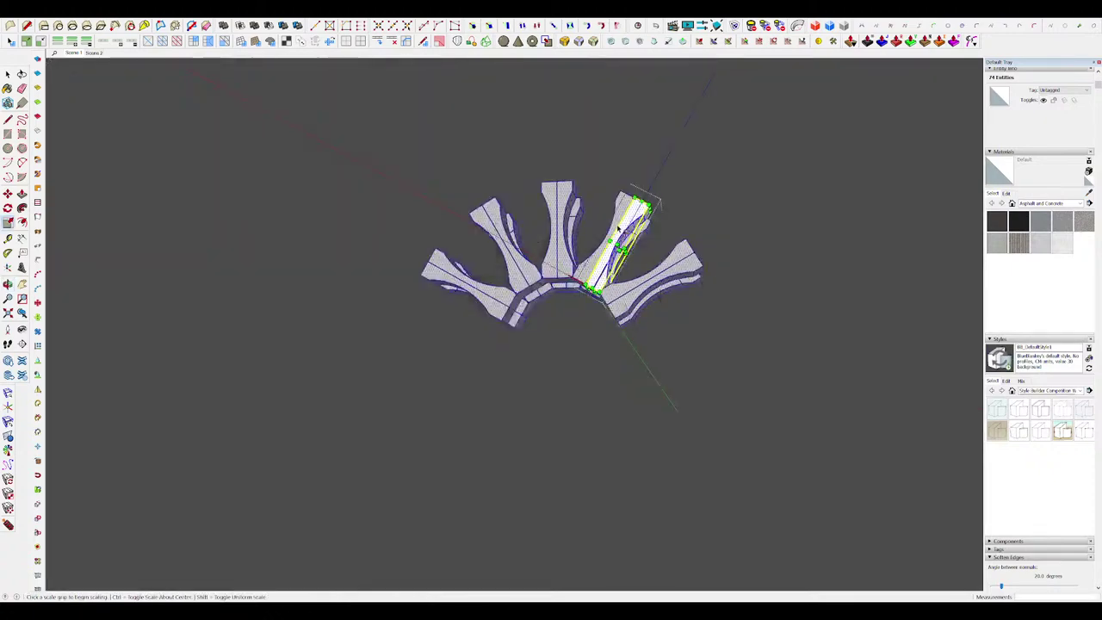
{"action": "left_click_drag", "start_coordinate": [665, 200], "coordinate": [610, 292]}
{"action": "left_click_drag", "start_coordinate": [651, 187], "coordinate": [630, 230]}
{"action": "key", "text": "h"}
{"action": "middle_click_drag", "start_coordinate": [630, 231], "coordinate": [687, 174]}
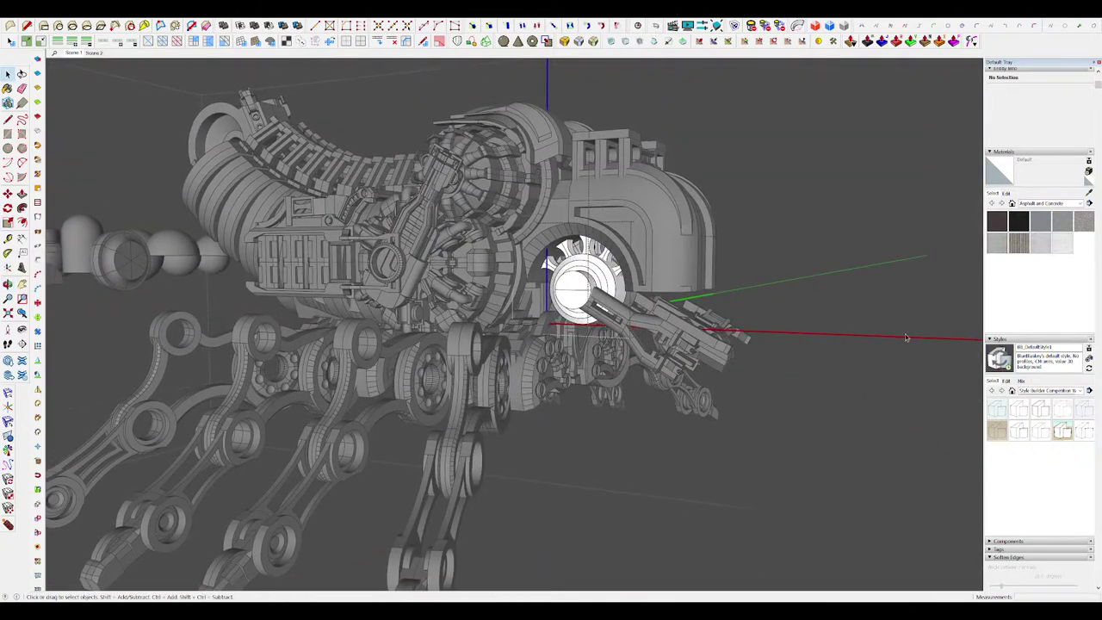
Step: Close the bar group and open the white hub cylinder for editing
{"action": "middle_click_drag", "start_coordinate": [905, 334], "coordinate": [735, 317]}
{"action": "middle_click_drag", "start_coordinate": [690, 250], "coordinate": [710, 343]}
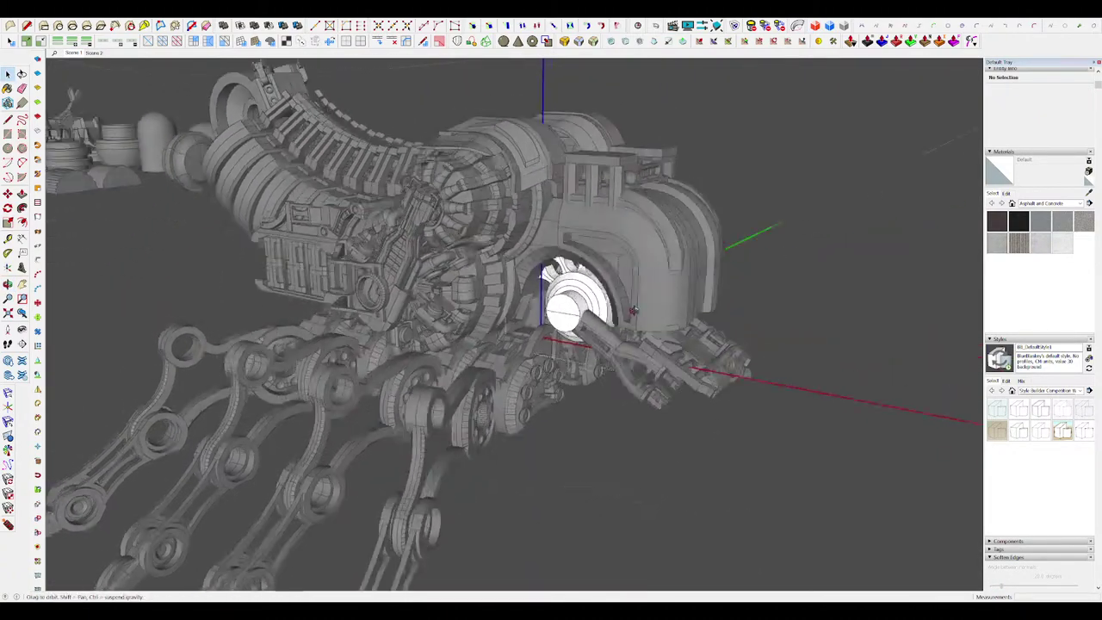
{"action": "scroll", "coordinate": [711, 342], "scroll_direction": "down", "scroll_amount": 5}
{"action": "left_click", "coordinate": [848, 373]}
{"action": "scroll", "coordinate": [849, 372], "scroll_direction": "up", "scroll_amount": 3}
{"action": "middle_click_drag", "start_coordinate": [848, 372], "coordinate": [818, 368]}
{"action": "scroll", "coordinate": [826, 365], "scroll_direction": "up", "scroll_amount": 10}
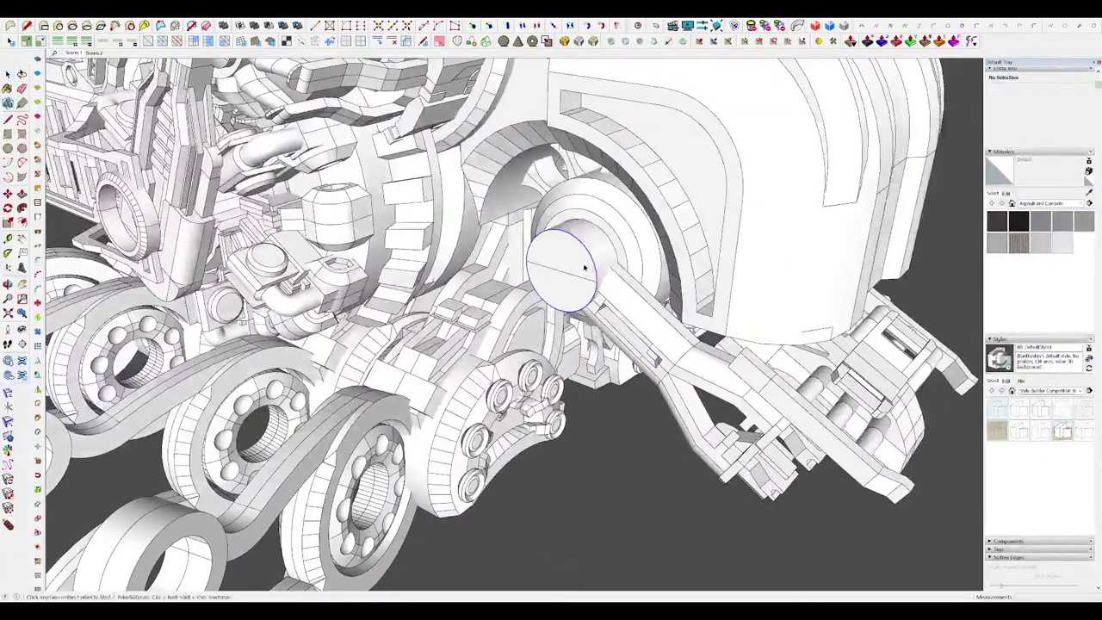
{"action": "key", "text": "space"}
{"action": "double_click", "coordinate": [584, 267]}
{"action": "scroll", "coordinate": [565, 273], "scroll_direction": "up", "scroll_amount": 3}
Step: Select the hub cylinder's end face and attempt to move it
{"action": "left_click", "coordinate": [565, 273]}
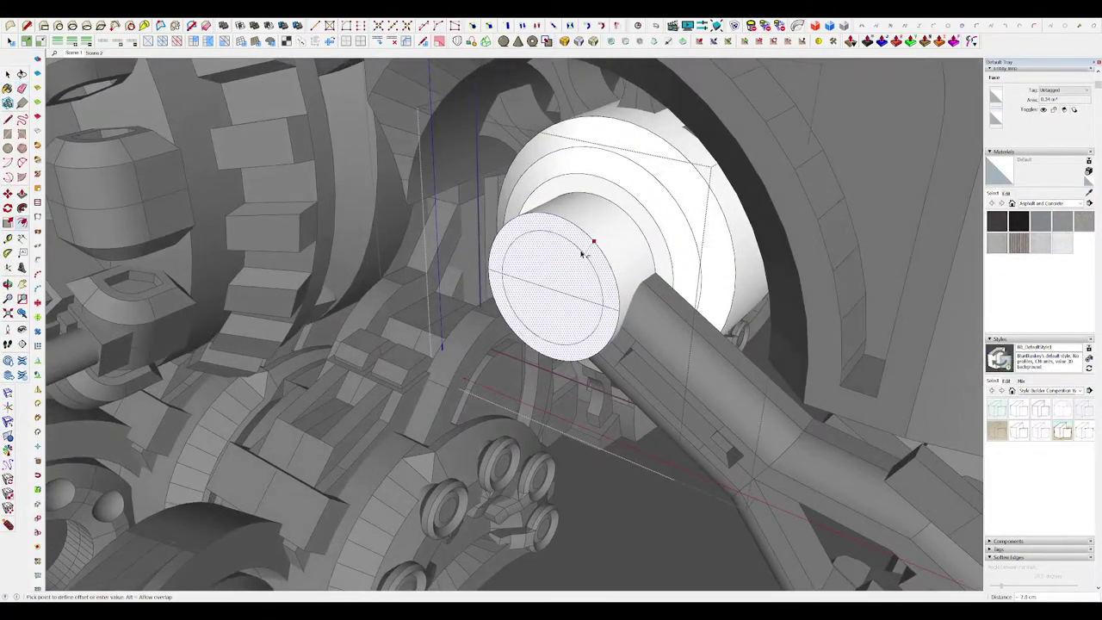
{"action": "key", "text": "m"}
{"action": "left_click", "coordinate": [554, 253]}
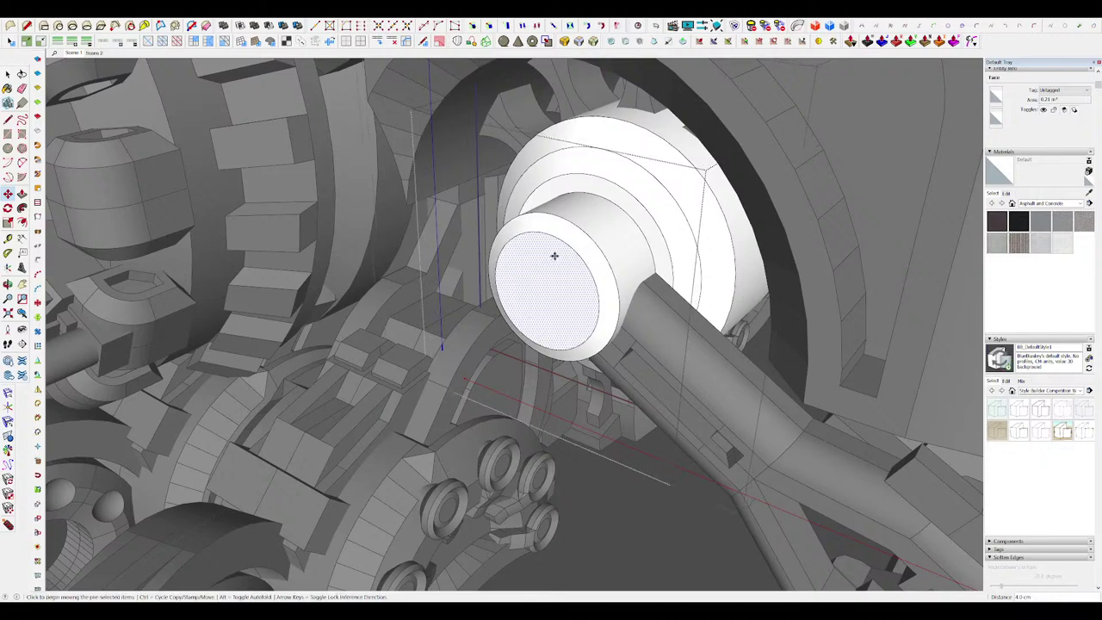
{"action": "scroll", "coordinate": [556, 256], "scroll_direction": "down", "scroll_amount": 10}
{"action": "key", "text": "space"}
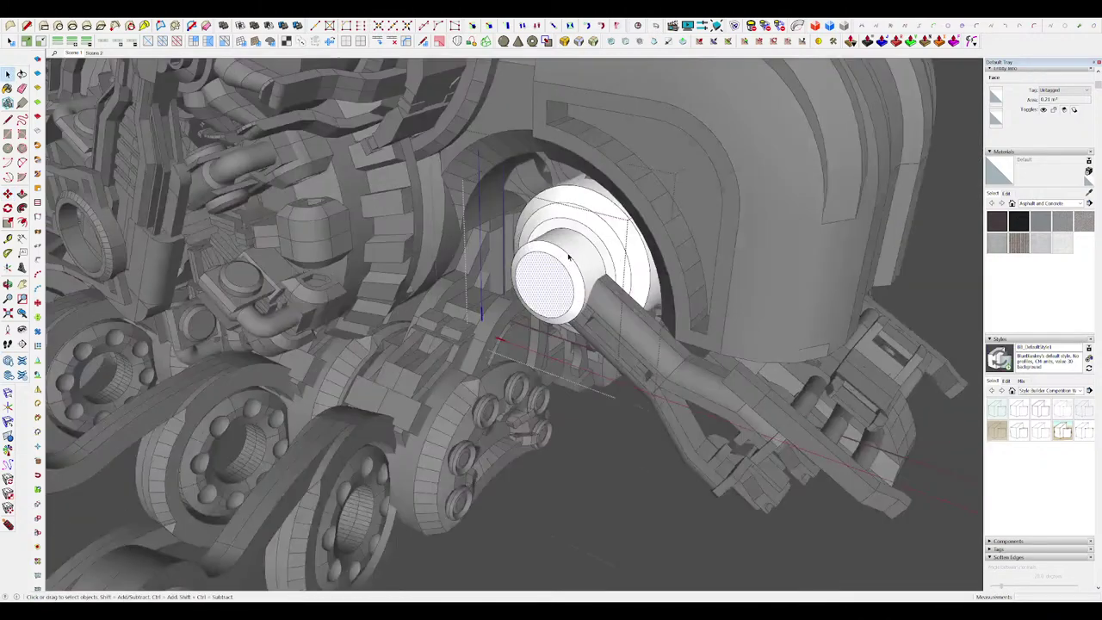
{"action": "middle_click_drag", "start_coordinate": [566, 246], "coordinate": [598, 246]}
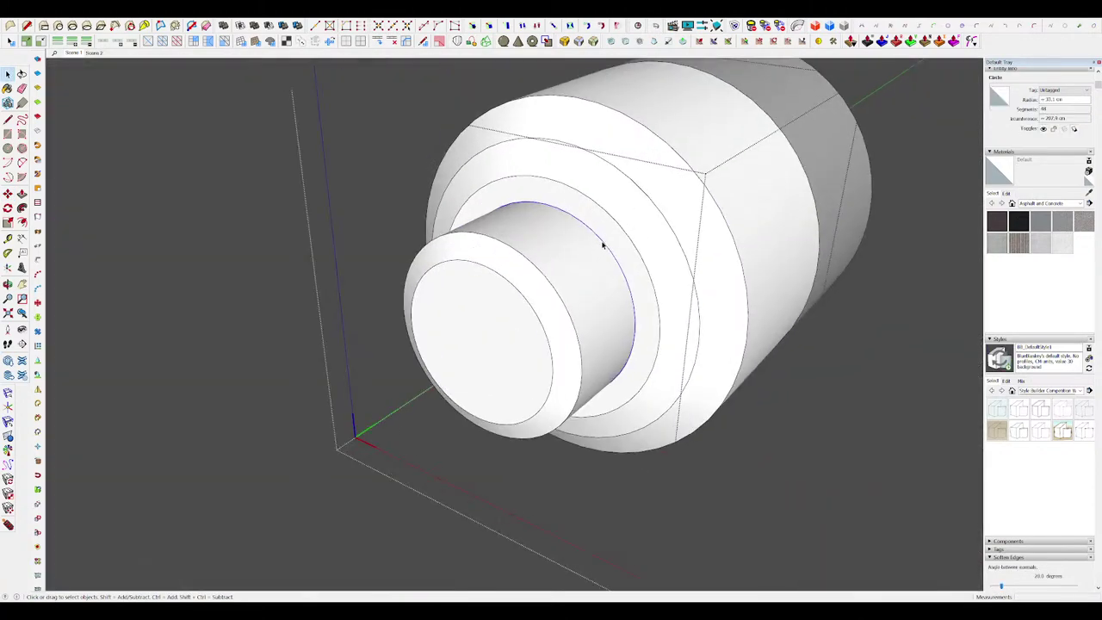
{"action": "middle_click_drag", "start_coordinate": [602, 246], "coordinate": [485, 330]}
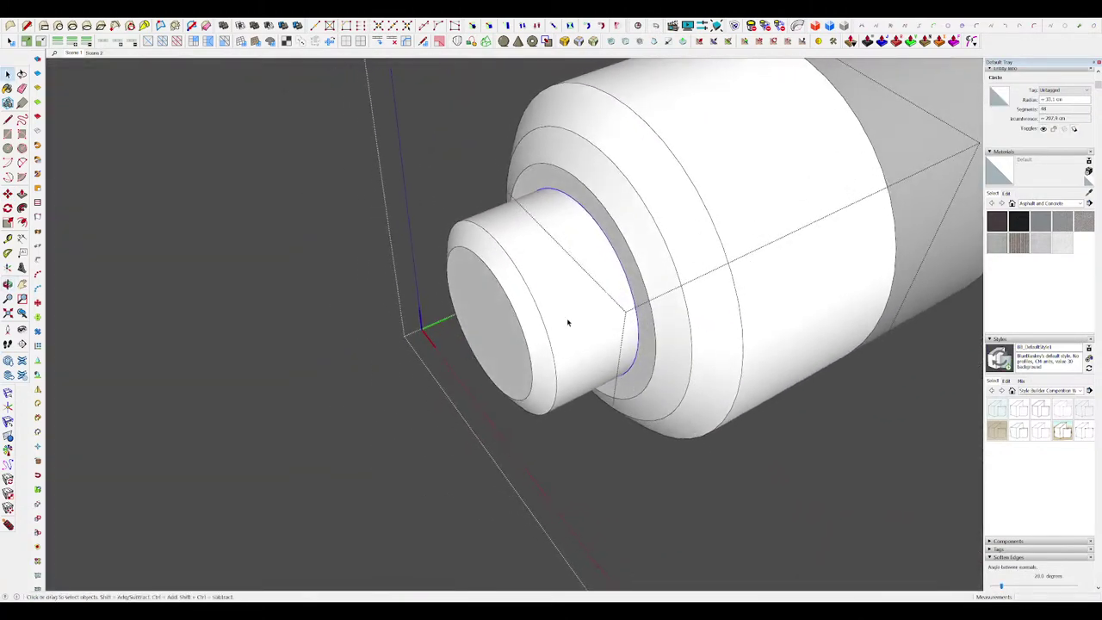
{"action": "scroll", "coordinate": [567, 320], "scroll_direction": "down", "scroll_amount": 3}
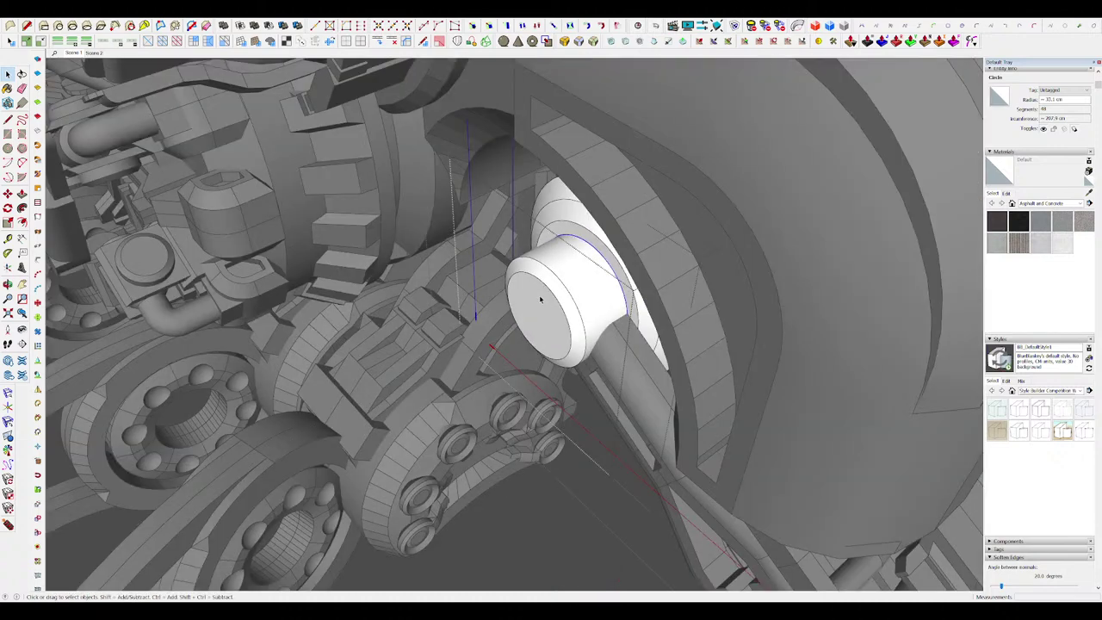
{"action": "scroll", "coordinate": [539, 294], "scroll_direction": "up", "scroll_amount": 5}
{"action": "middle_click_drag", "start_coordinate": [590, 258], "coordinate": [580, 318]}
Step: Copy the end circle along the cylinder and select the band between the two circles
{"action": "key", "text": "m"}
{"action": "key", "text": "ctrl"}
{"action": "left_click", "coordinate": [613, 270]}
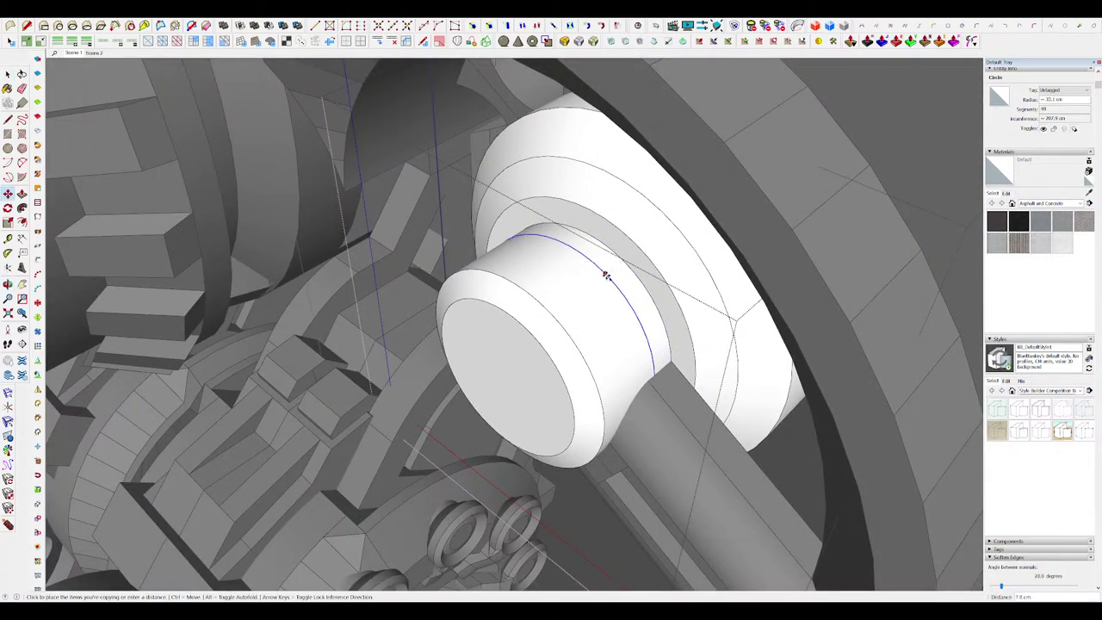
{"action": "left_click", "coordinate": [605, 275]}
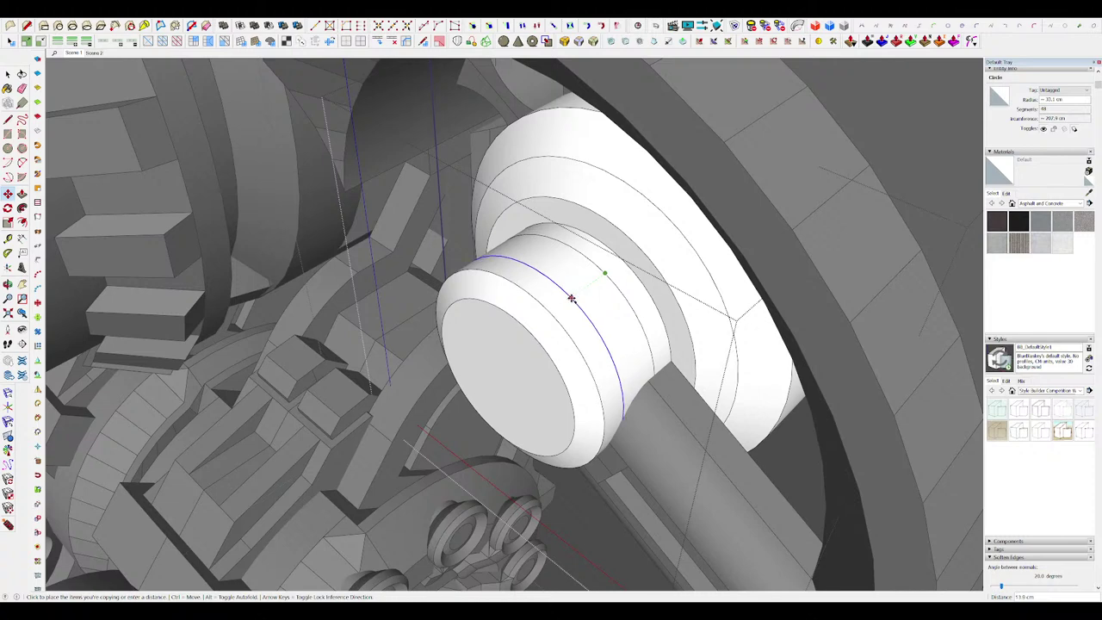
{"action": "middle_click_drag", "start_coordinate": [567, 299], "coordinate": [622, 268]}
{"action": "scroll", "coordinate": [622, 267], "scroll_direction": "down", "scroll_amount": 3}
{"action": "key", "text": "space"}
{"action": "left_click", "coordinate": [631, 258]}
{"action": "scroll", "coordinate": [651, 256], "scroll_direction": "up", "scroll_amount": 2}
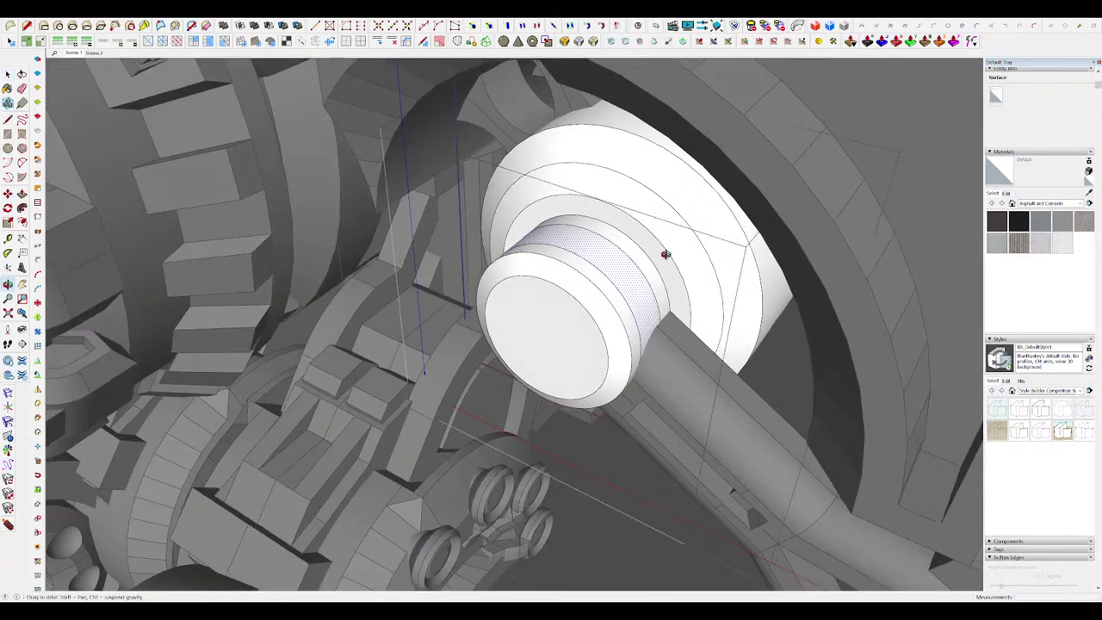
Step: Joint Push Pull the band inward to form the groove
{"action": "left_click", "coordinate": [878, 43]}
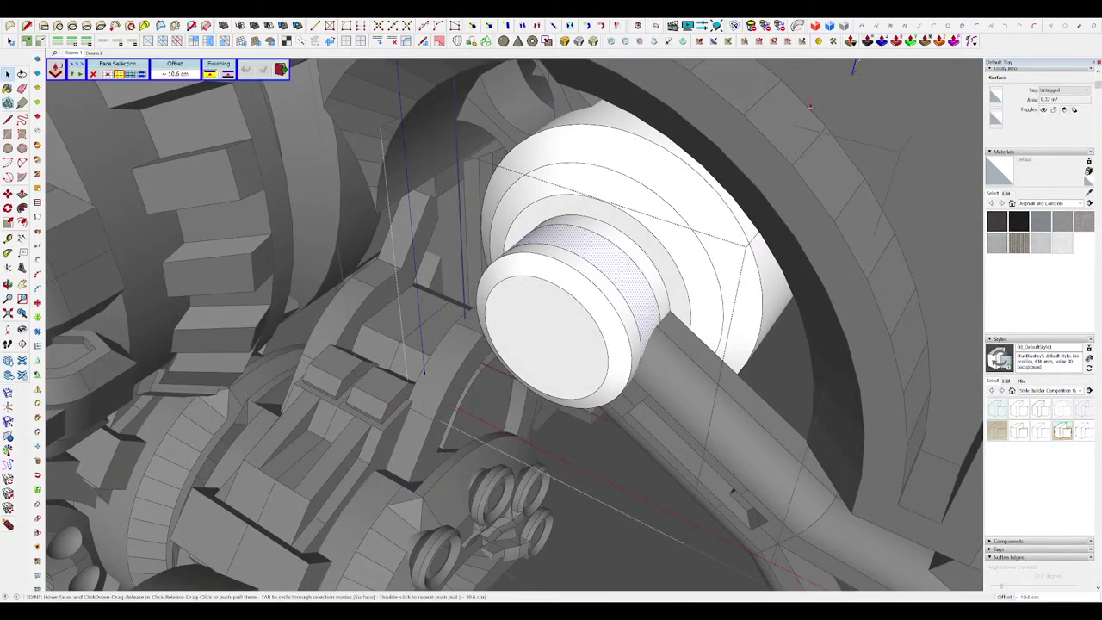
{"action": "left_click_drag", "start_coordinate": [628, 249], "coordinate": [634, 241]}
{"action": "middle_click_drag", "start_coordinate": [635, 241], "coordinate": [584, 281]}
{"action": "left_click", "coordinate": [605, 271]}
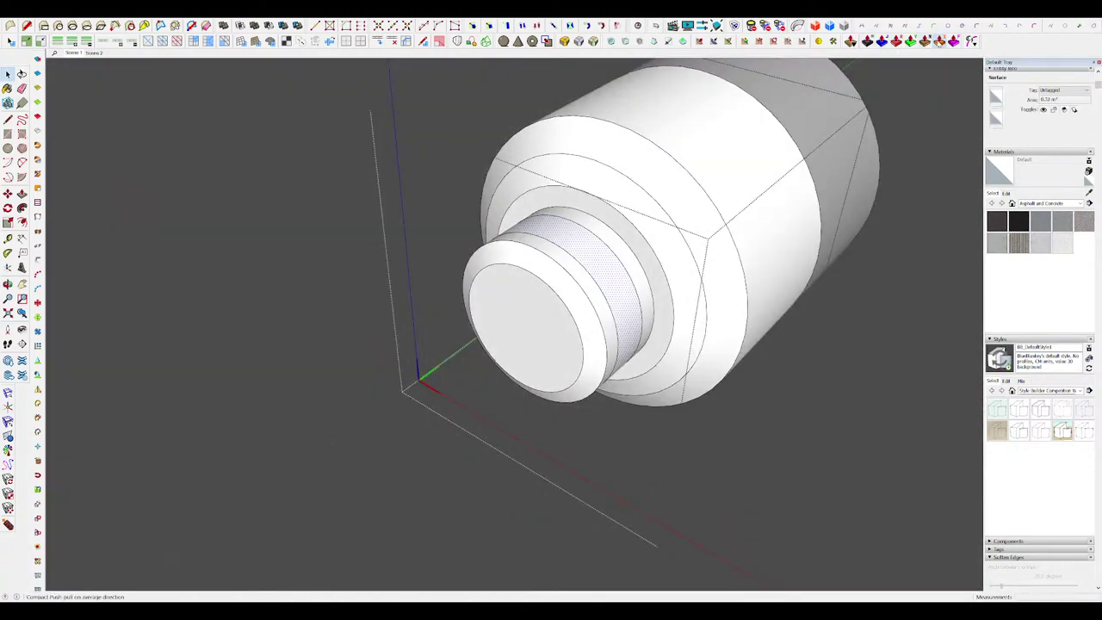
{"action": "left_click", "coordinate": [936, 41]}
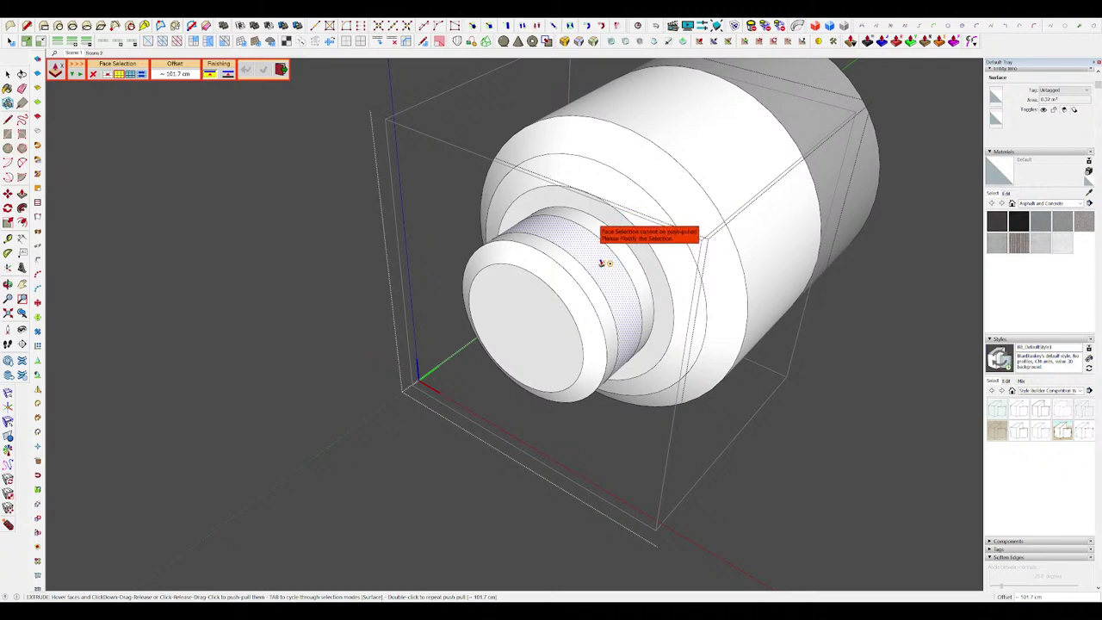
{"action": "key", "text": "space"}
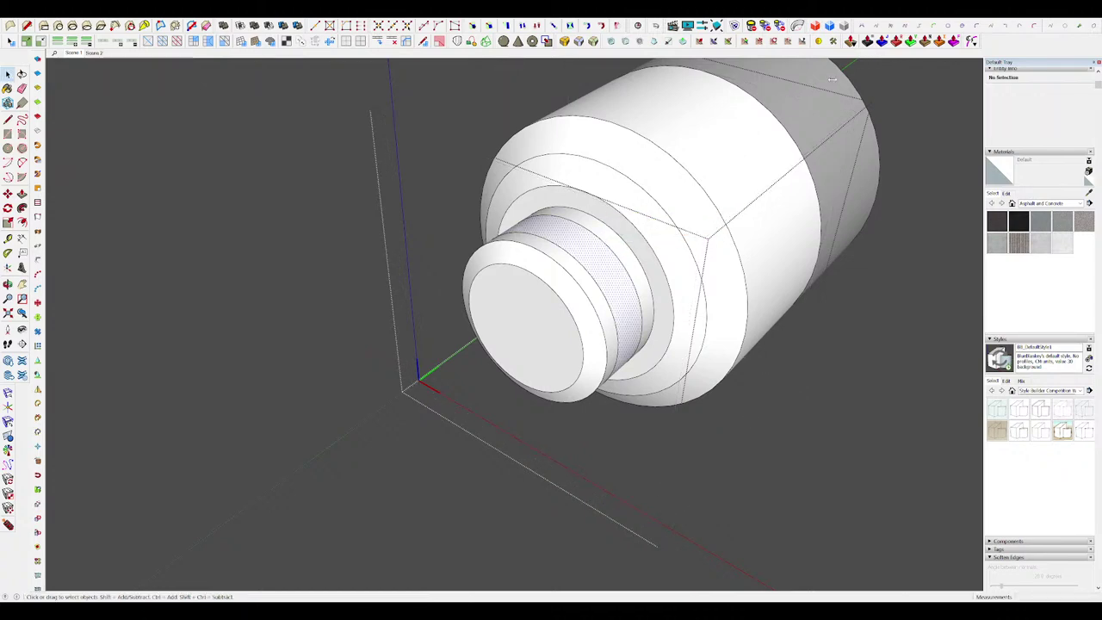
{"action": "left_click", "coordinate": [896, 41]}
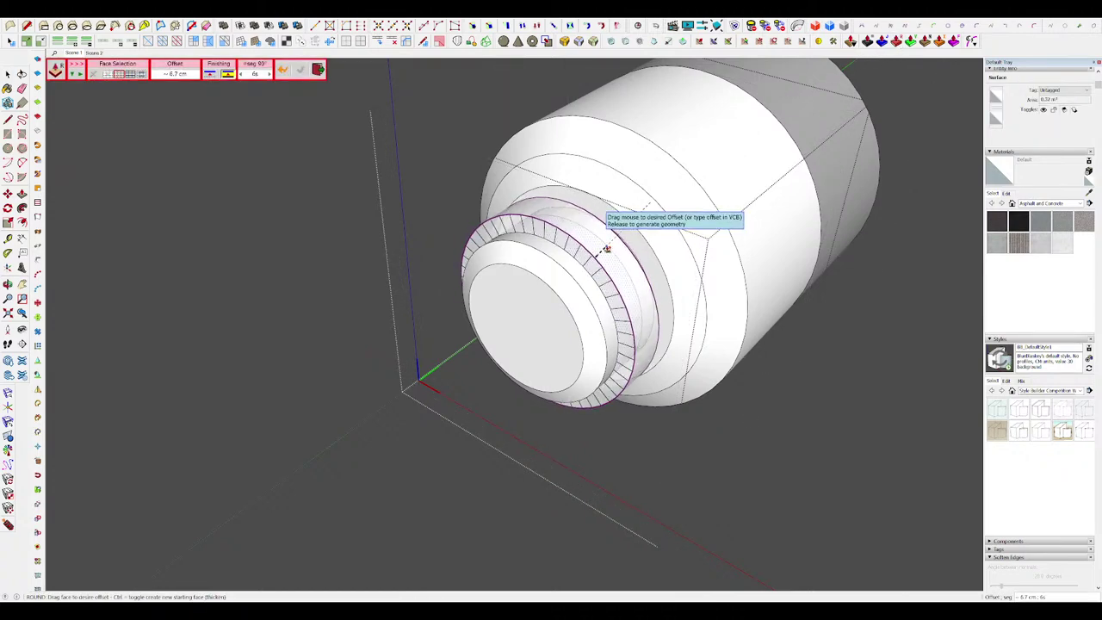
{"action": "middle_click_drag", "start_coordinate": [607, 246], "coordinate": [625, 284]}
{"action": "scroll", "coordinate": [595, 252], "scroll_direction": "down", "scroll_amount": 3}
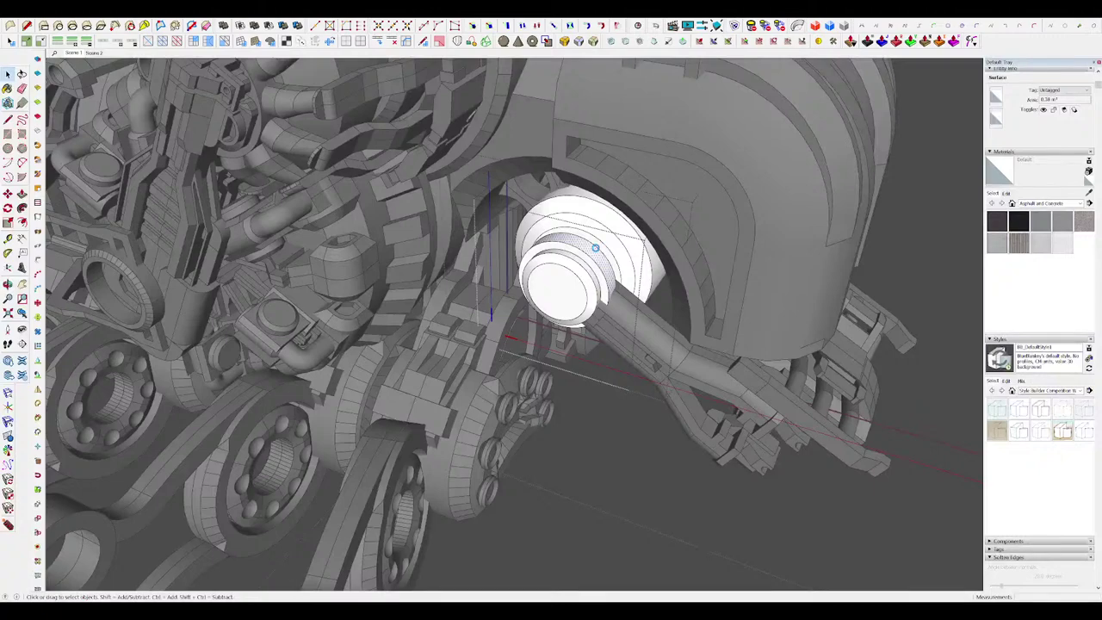
{"action": "scroll", "coordinate": [596, 249], "scroll_direction": "up", "scroll_amount": 2}
Step: Move the groove's curved edge 4.0 cm along the cylinder and hide the rest of the model
{"action": "left_click", "coordinate": [590, 272]}
{"action": "middle_click_drag", "start_coordinate": [591, 273], "coordinate": [563, 284]}
{"action": "scroll", "coordinate": [597, 332], "scroll_direction": "up", "scroll_amount": 3}
{"action": "key", "text": "m"}
{"action": "left_click", "coordinate": [607, 328]}
{"action": "left_click", "coordinate": [614, 314]}
{"action": "scroll", "coordinate": [615, 312], "scroll_direction": "down", "scroll_amount": 4}
{"action": "key", "text": "space"}
{"action": "key", "text": "h"}
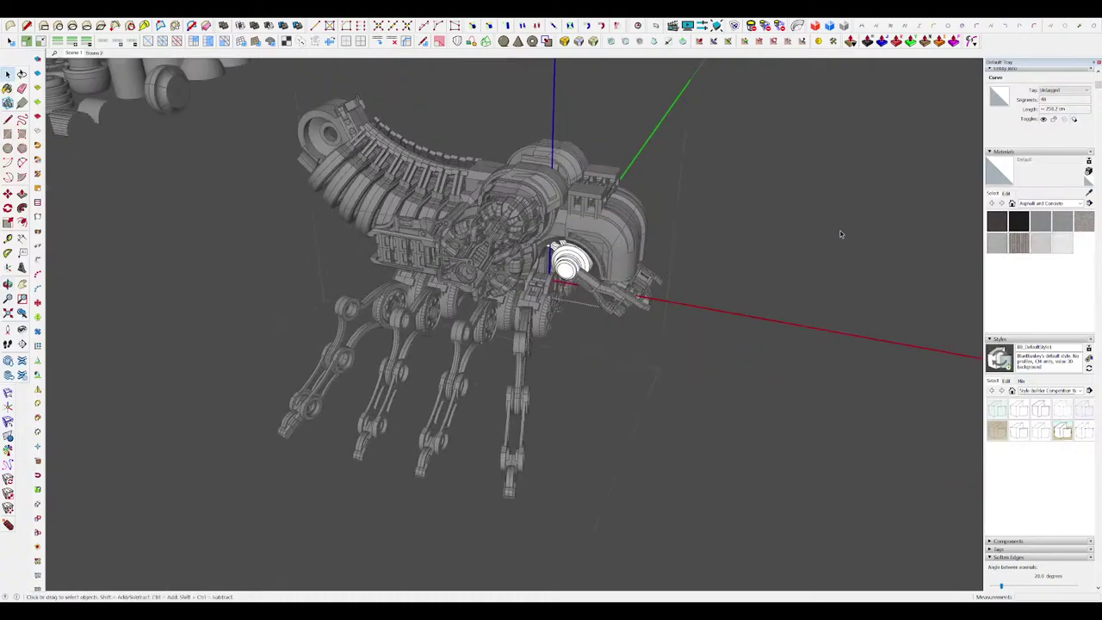
Step: Move the hub cap's end circle edge and end face outward to reshape its front
{"action": "scroll", "coordinate": [624, 295], "scroll_direction": "up", "scroll_amount": 5}
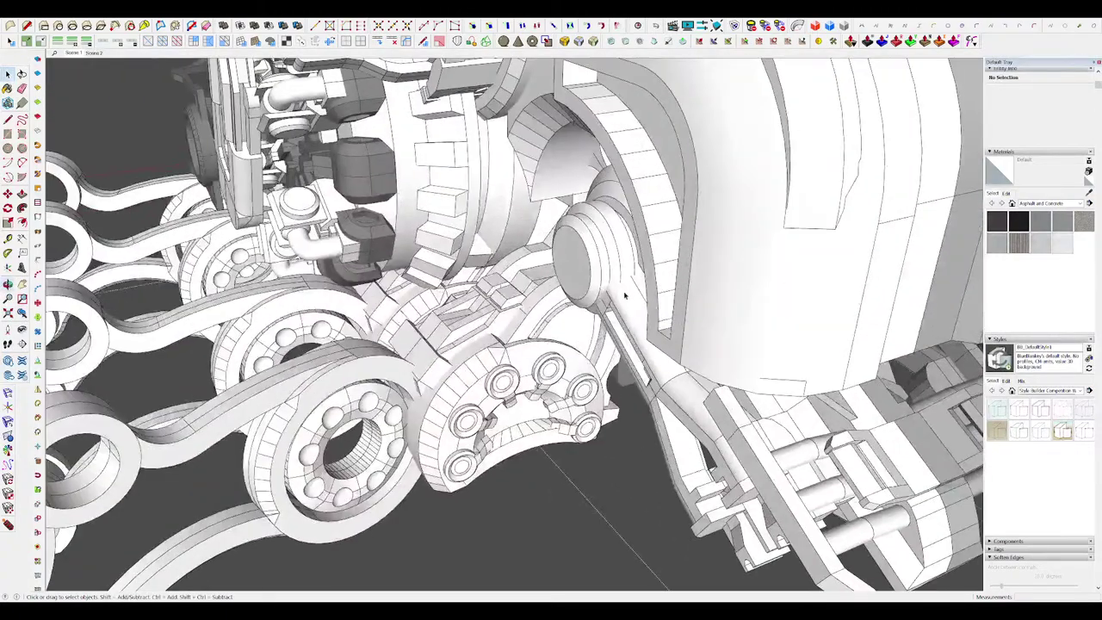
{"action": "scroll", "coordinate": [606, 286], "scroll_direction": "up", "scroll_amount": 5}
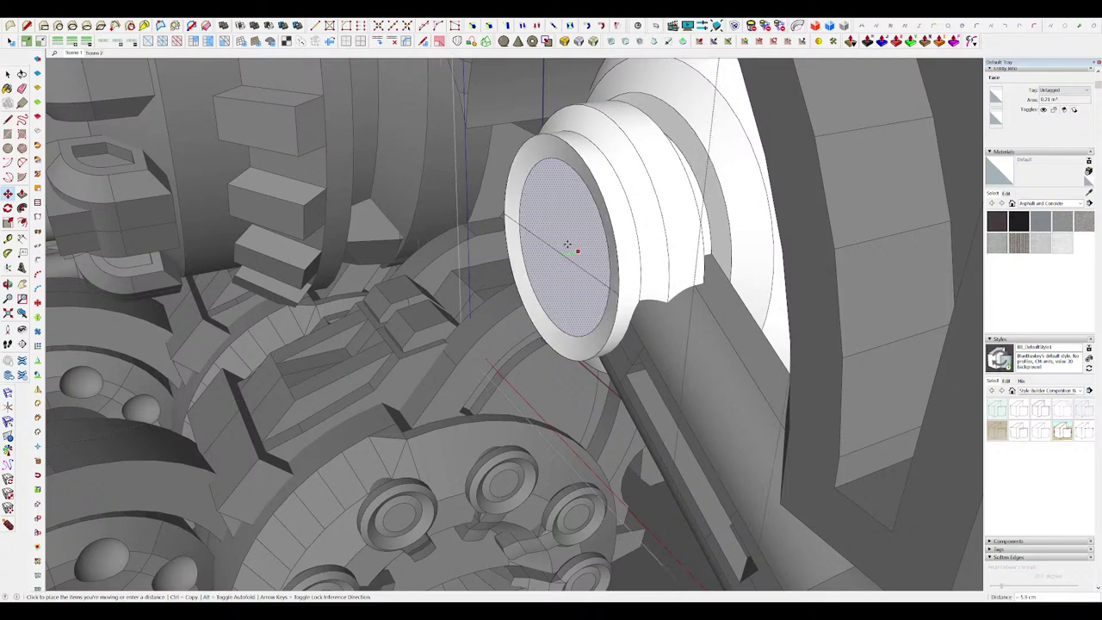
{"action": "left_click", "coordinate": [568, 243]}
{"action": "key", "text": "space"}
{"action": "key", "text": "m"}
{"action": "left_click", "coordinate": [583, 154]}
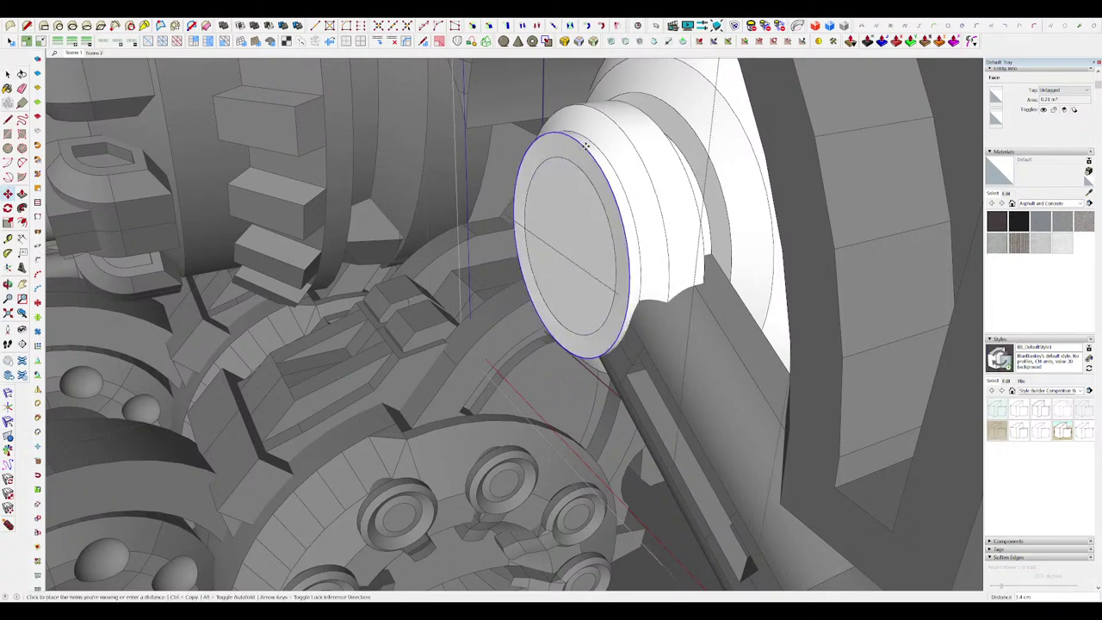
{"action": "key", "text": "space"}
{"action": "left_click", "coordinate": [567, 198]}
{"action": "key", "text": "m"}
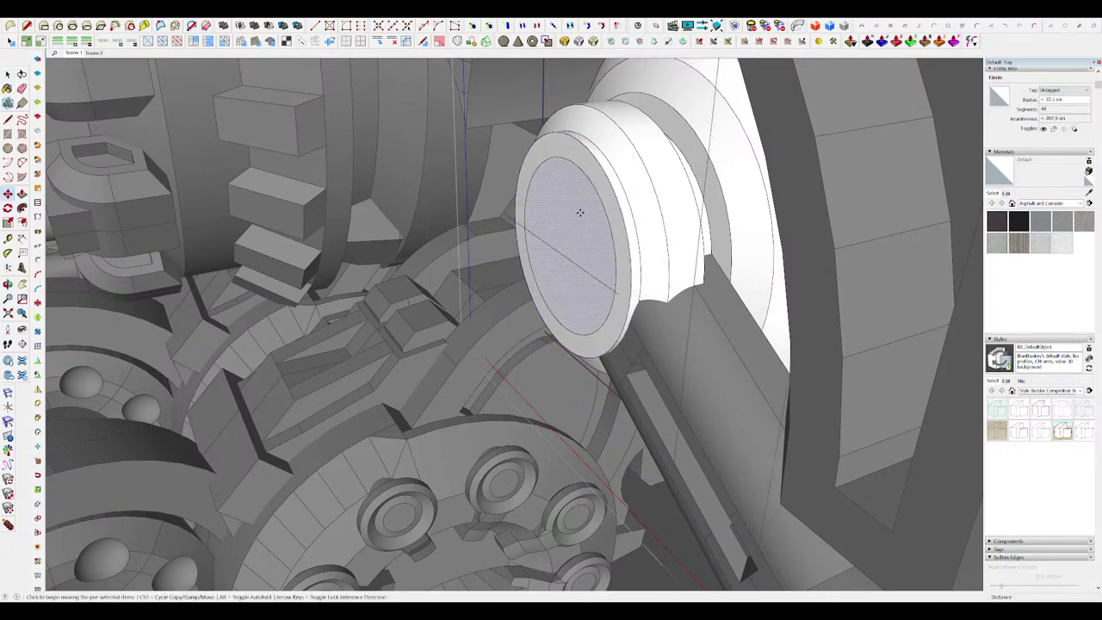
{"action": "left_click", "coordinate": [580, 211]}
Step: Exit the cylinder and outer group editing back to the whole mechanical hand
{"action": "middle_click_drag", "start_coordinate": [575, 211], "coordinate": [697, 250]}
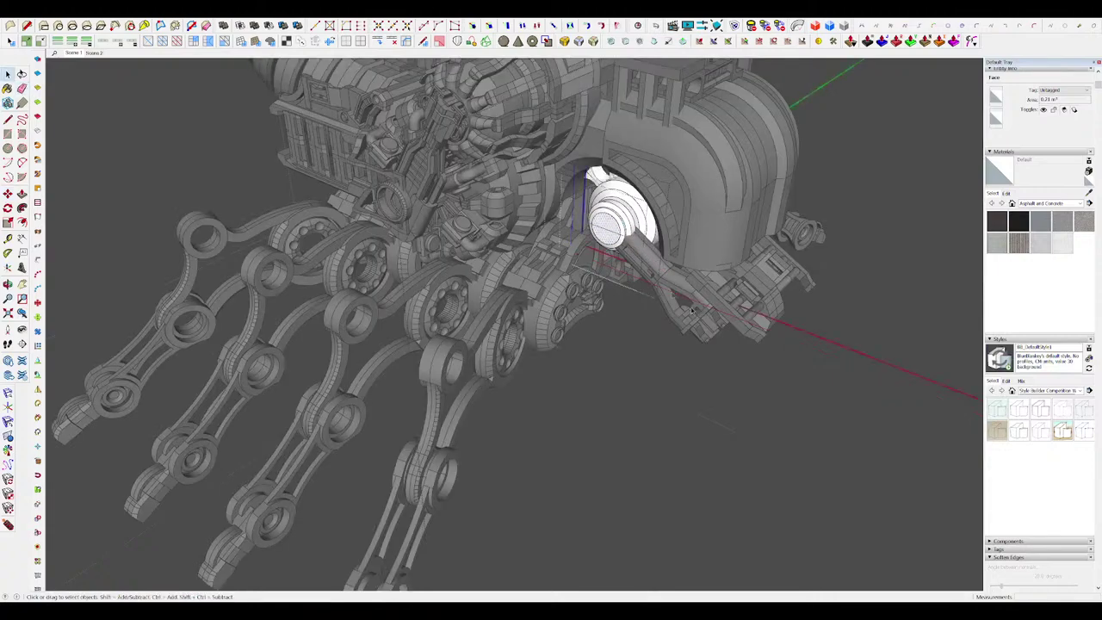
{"action": "scroll", "coordinate": [605, 233], "scroll_direction": "up", "scroll_amount": 5}
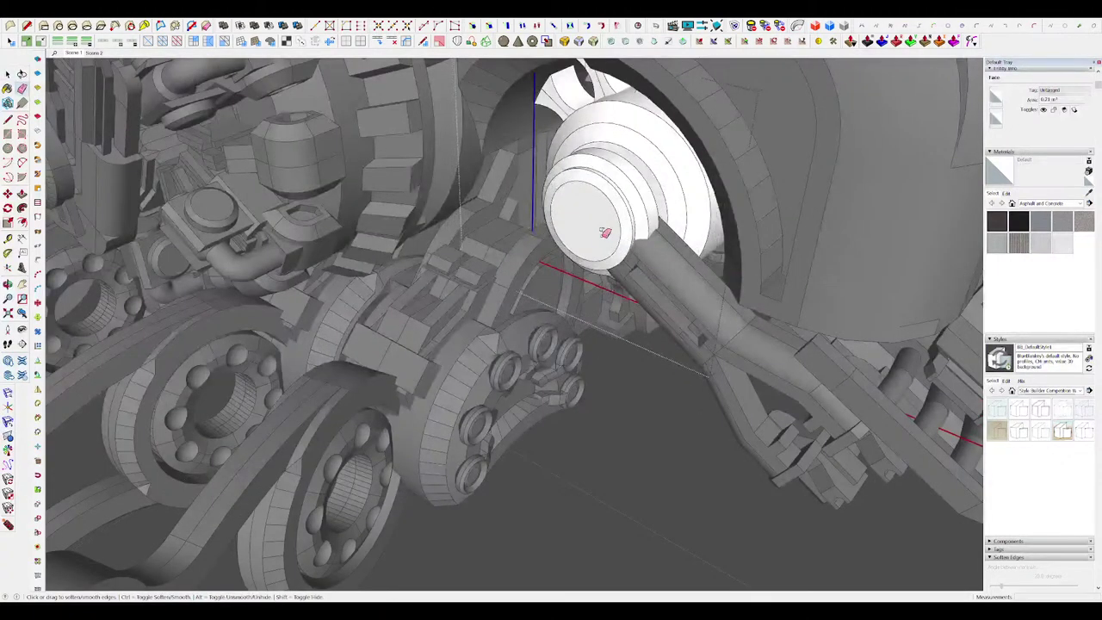
{"action": "key", "text": "space"}
{"action": "scroll", "coordinate": [606, 241], "scroll_direction": "down", "scroll_amount": 8}
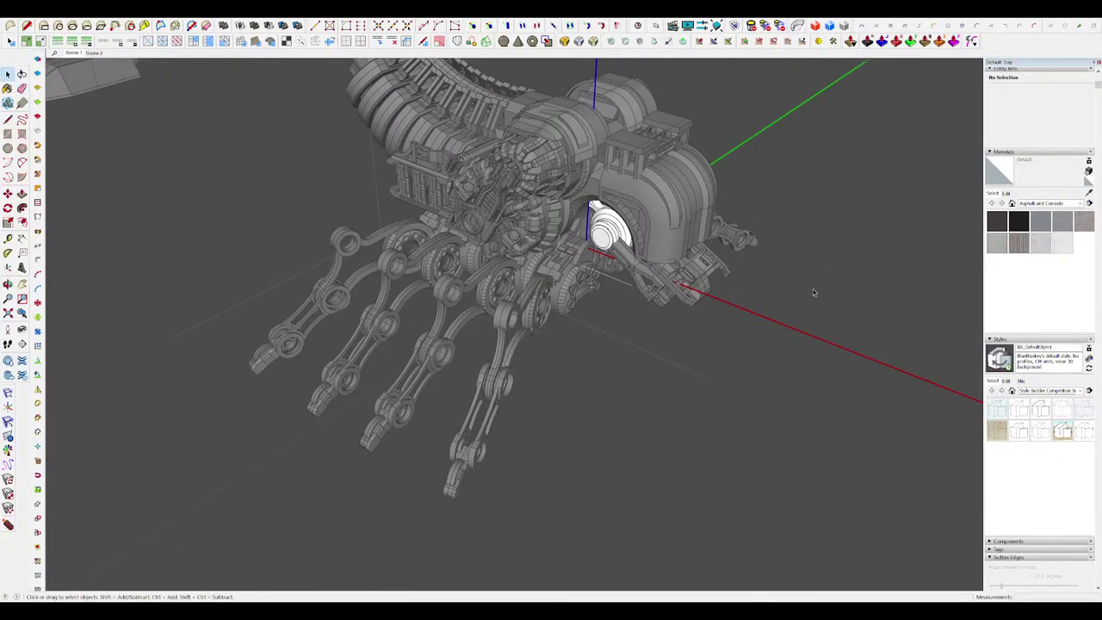
{"action": "left_click", "coordinate": [743, 294]}
{"action": "left_click", "coordinate": [756, 286]}
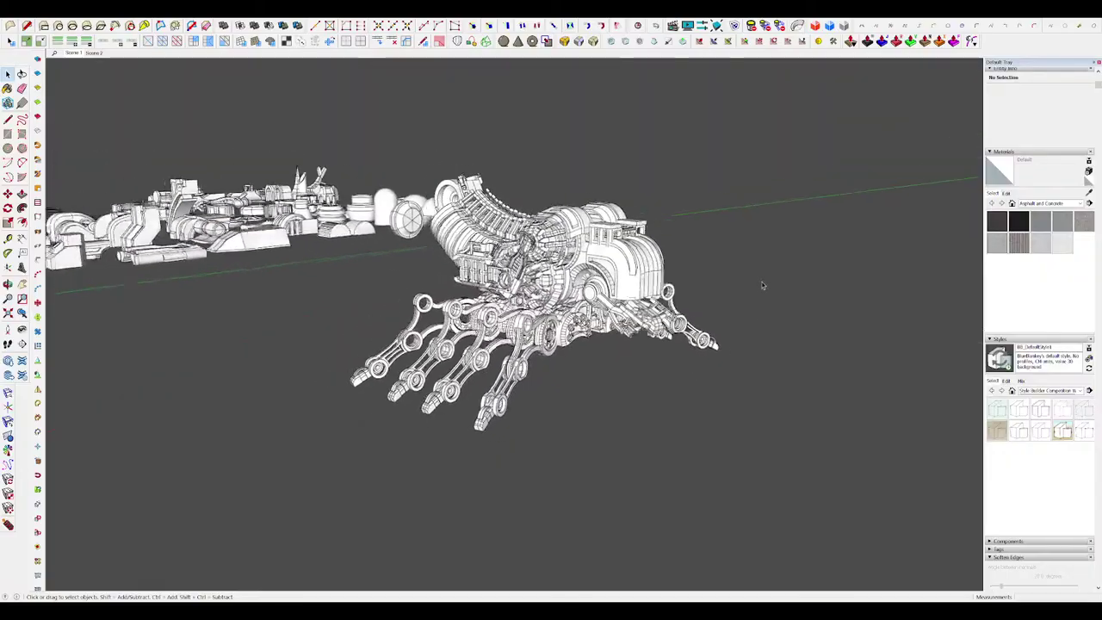
{"action": "scroll", "coordinate": [702, 368], "scroll_direction": "up", "scroll_amount": 5}
Step: Open the angled bar component on its own and move its selected end faces into place
{"action": "middle_click_drag", "start_coordinate": [701, 368], "coordinate": [533, 229]}
{"action": "double_click", "coordinate": [593, 281]}
{"action": "key", "text": "h"}
{"action": "scroll", "coordinate": [591, 282], "scroll_direction": "up", "scroll_amount": 2}
{"action": "left_click", "coordinate": [556, 239]}
{"action": "scroll", "coordinate": [577, 262], "scroll_direction": "up", "scroll_amount": 3}
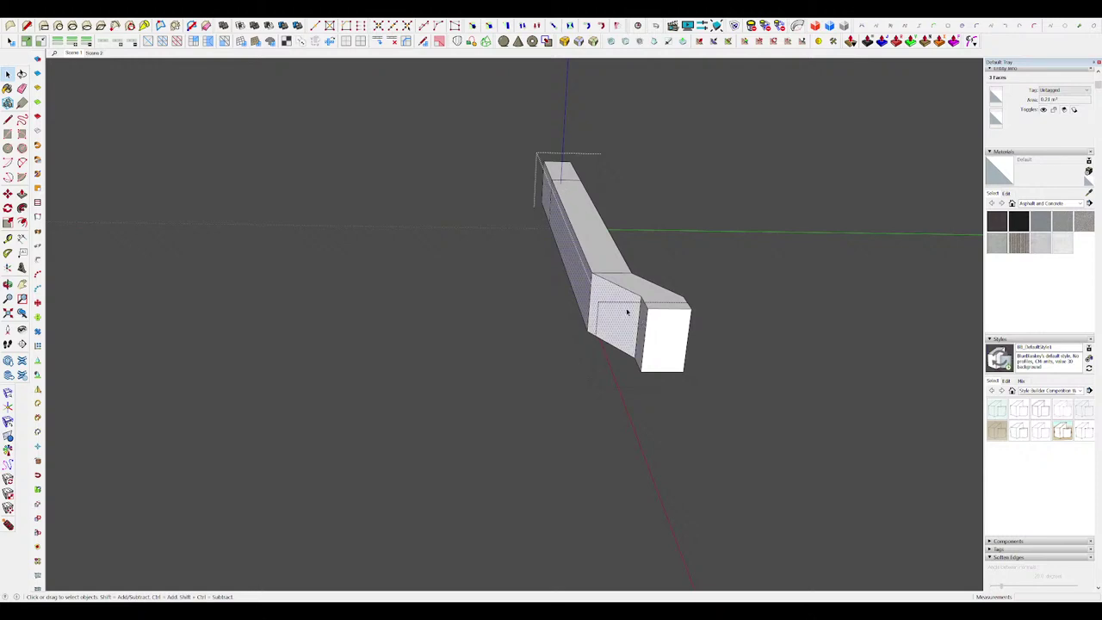
{"action": "left_click", "coordinate": [641, 325], "text": "shift"}
{"action": "key", "text": "m"}
{"action": "middle_click_drag", "start_coordinate": [636, 320], "coordinate": [589, 311]}
Step: Toggle the rest of the model's visibility and orbit out around the hand
{"action": "key", "text": "h"}
{"action": "key", "text": "h"}
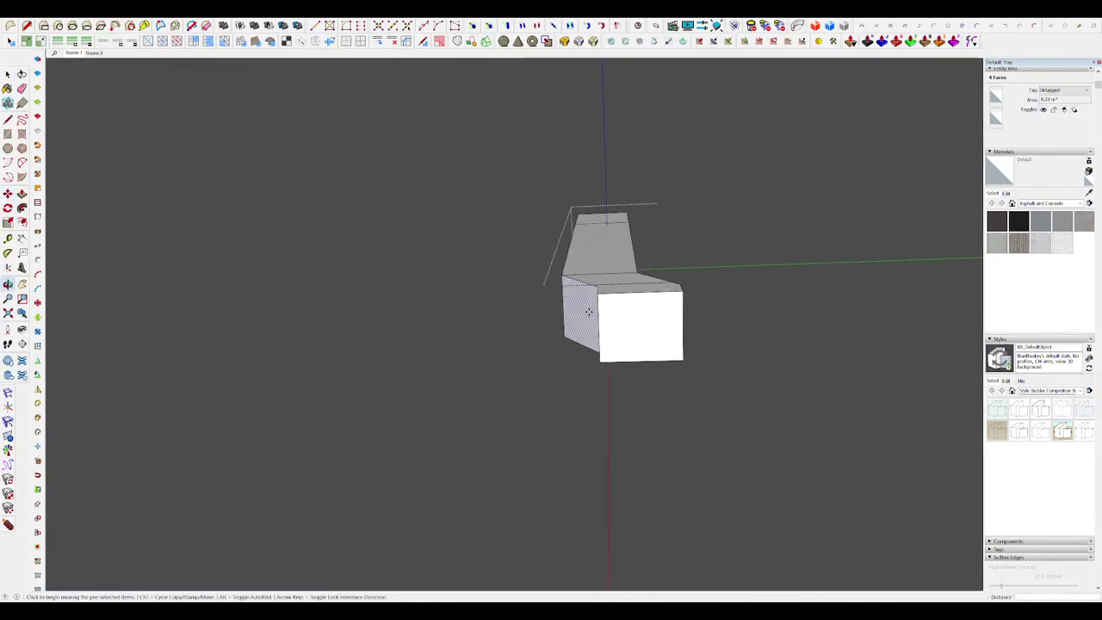
{"action": "key", "text": "e"}
{"action": "key", "text": "h"}
{"action": "scroll", "coordinate": [598, 255], "scroll_direction": "down", "scroll_amount": 5}
{"action": "mouse_move", "coordinate": [555, 277]}
{"action": "middle_mouse_down"}
{"action": "mouse_move", "coordinate": [622, 258]}
{"action": "mouse_move", "coordinate": [688, 344]}
{"action": "middle_mouse_up"}
{"action": "scroll", "coordinate": [693, 353], "scroll_direction": "up", "scroll_amount": 4}
{"action": "middle_click_drag", "start_coordinate": [704, 391], "coordinate": [714, 345]}
{"action": "scroll", "coordinate": [718, 354], "scroll_direction": "up", "scroll_amount": 2}
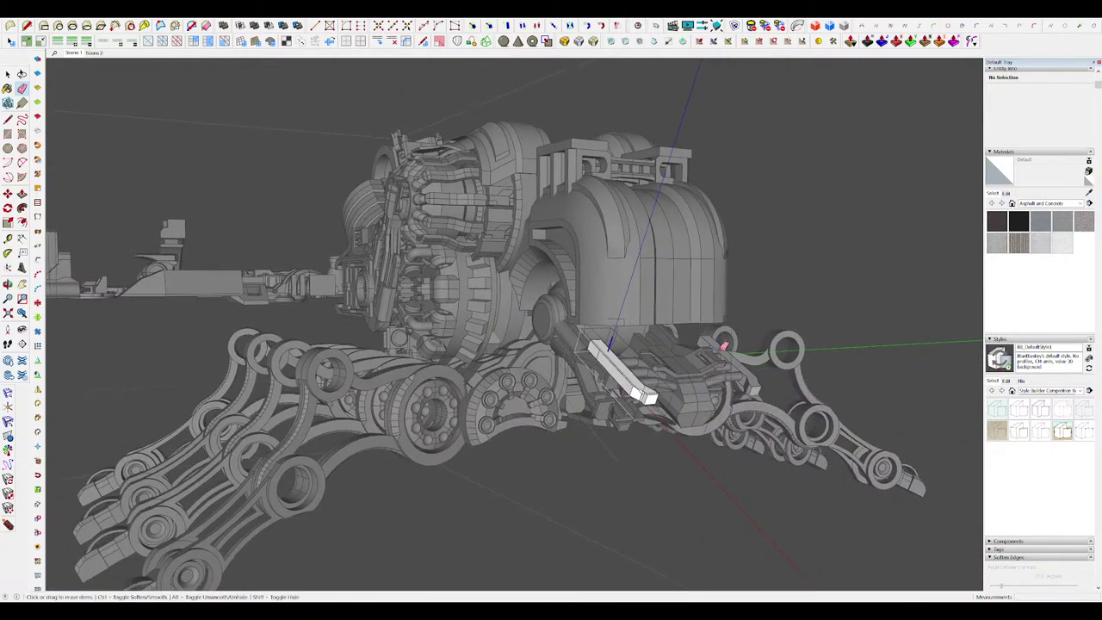
{"action": "middle_click_drag", "start_coordinate": [741, 456], "coordinate": [723, 347], "text": "shift"}
Step: Open the wrist mount alone and draw a circle on its faceted end face
{"action": "left_click", "coordinate": [663, 327]}
{"action": "key", "text": "h"}
{"action": "scroll", "coordinate": [664, 323], "scroll_direction": "up", "scroll_amount": 5}
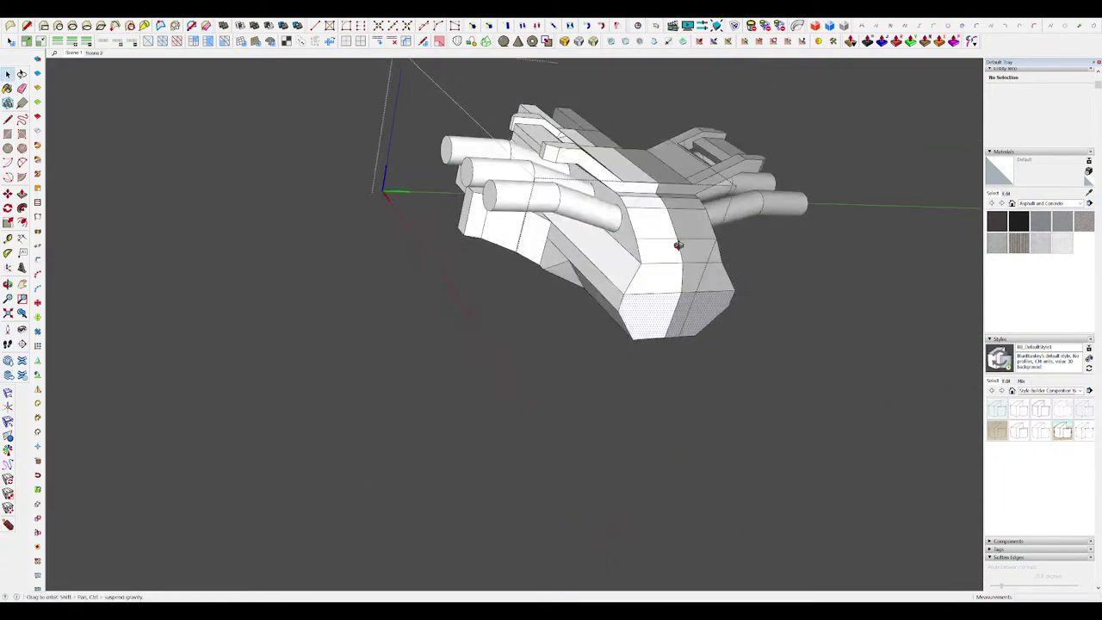
{"action": "left_click", "coordinate": [674, 269]}
{"action": "mouse_move", "coordinate": [675, 268]}
{"action": "middle_mouse_down"}
{"action": "mouse_move", "coordinate": [721, 334]}
{"action": "mouse_move", "coordinate": [644, 315]}
{"action": "mouse_move", "coordinate": [677, 255]}
{"action": "middle_mouse_up"}
{"action": "key", "text": "c"}
{"action": "key", "text": "c"}
{"action": "scroll", "coordinate": [677, 255], "scroll_direction": "up", "scroll_amount": 1}
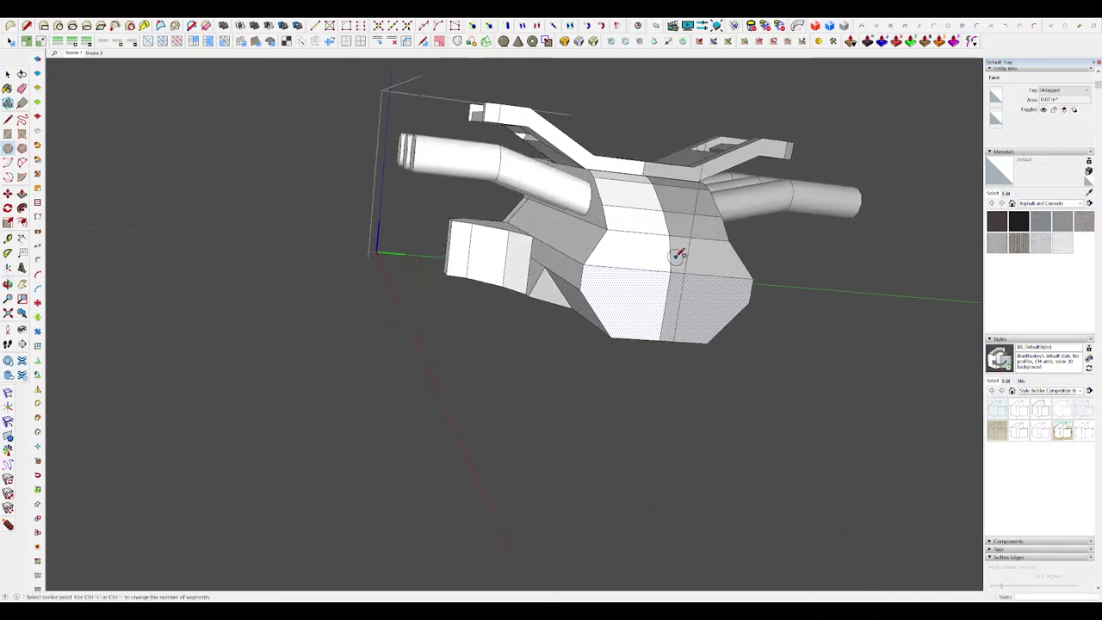
{"action": "middle_click_drag", "start_coordinate": [721, 290], "coordinate": [685, 280]}
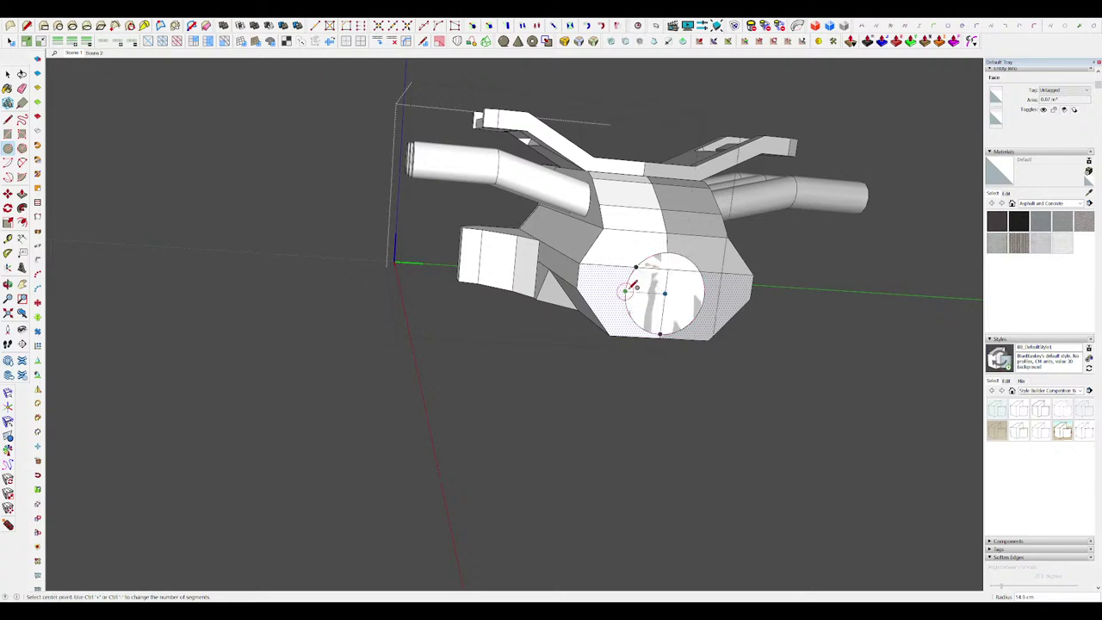
{"action": "key", "text": "e"}
{"action": "middle_click_drag", "start_coordinate": [635, 284], "coordinate": [664, 262]}
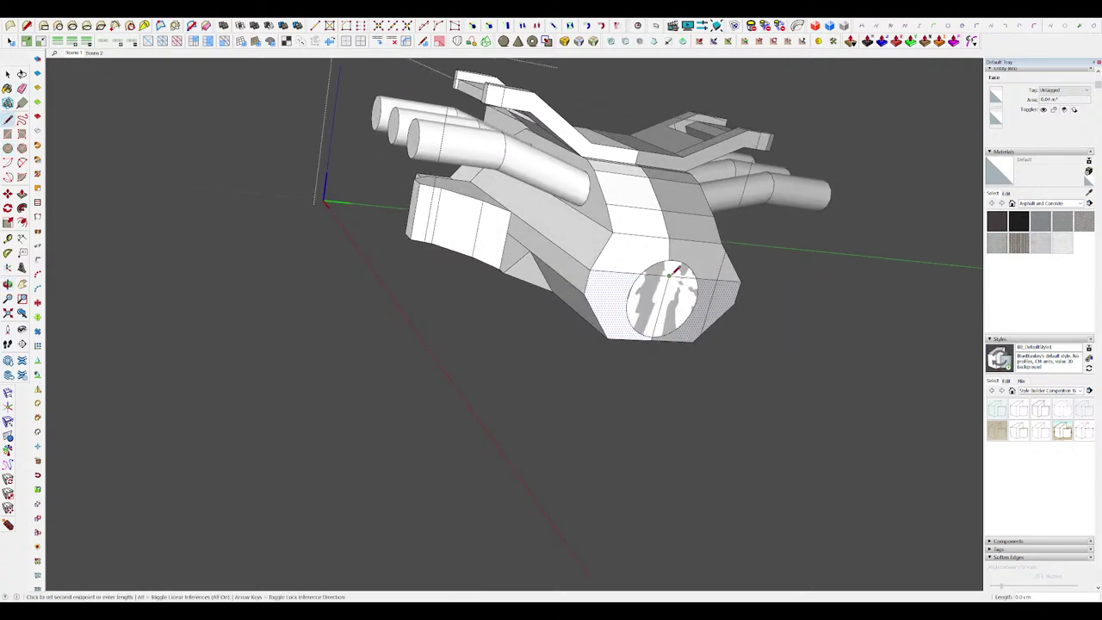
Step: Push/Pull the circle out into a short cylinder and clean up the sliver beside it
{"action": "key", "text": "e"}
{"action": "scroll", "coordinate": [673, 262], "scroll_direction": "up", "scroll_amount": 3}
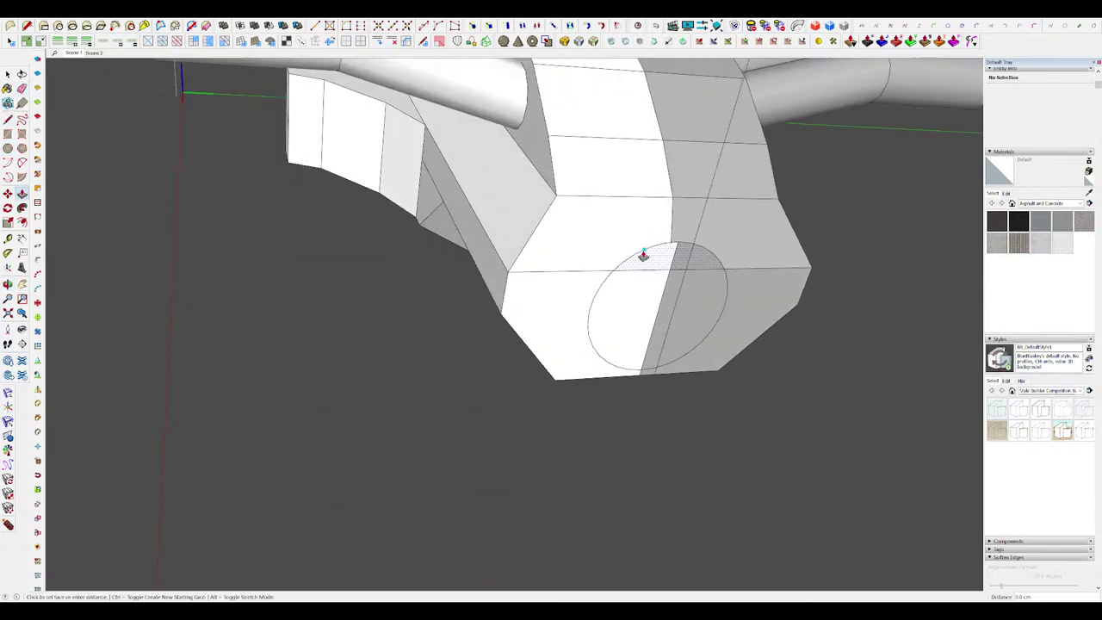
{"action": "mouse_move", "coordinate": [632, 270]}
{"action": "middle_mouse_down"}
{"action": "mouse_move", "coordinate": [681, 327]}
{"action": "mouse_move", "coordinate": [604, 204]}
{"action": "middle_mouse_up"}
{"action": "left_click", "coordinate": [652, 303]}
{"action": "left_click", "coordinate": [644, 307]}
{"action": "key", "text": "e"}
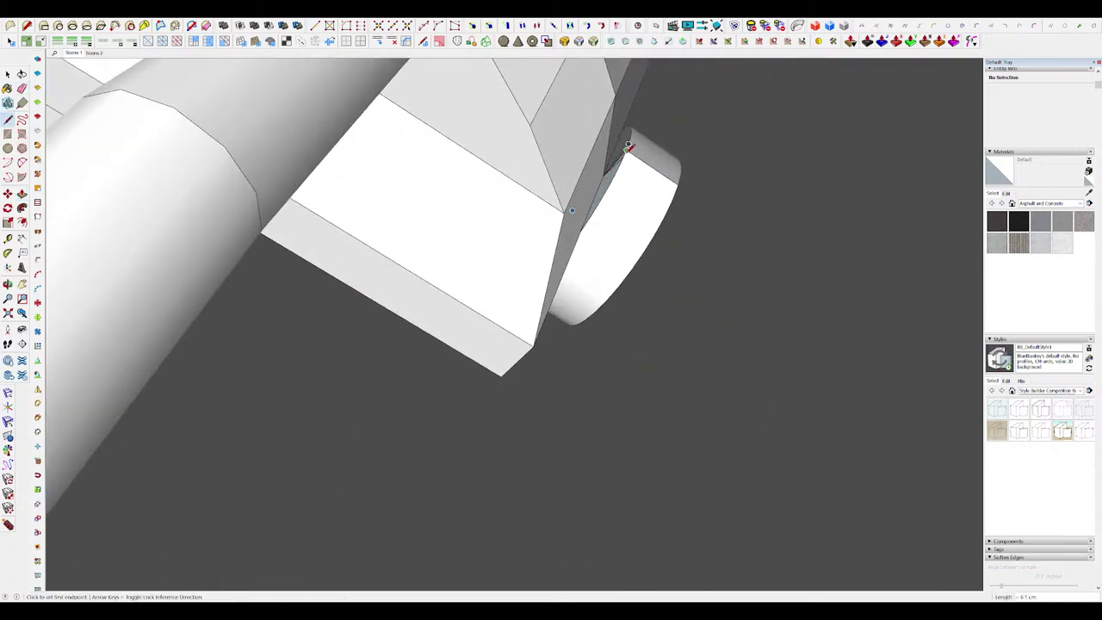
{"action": "key", "text": "e"}
{"action": "left_click", "coordinate": [601, 178]}
{"action": "key", "text": "p"}
{"action": "middle_click_drag", "start_coordinate": [575, 162], "coordinate": [382, 74]}
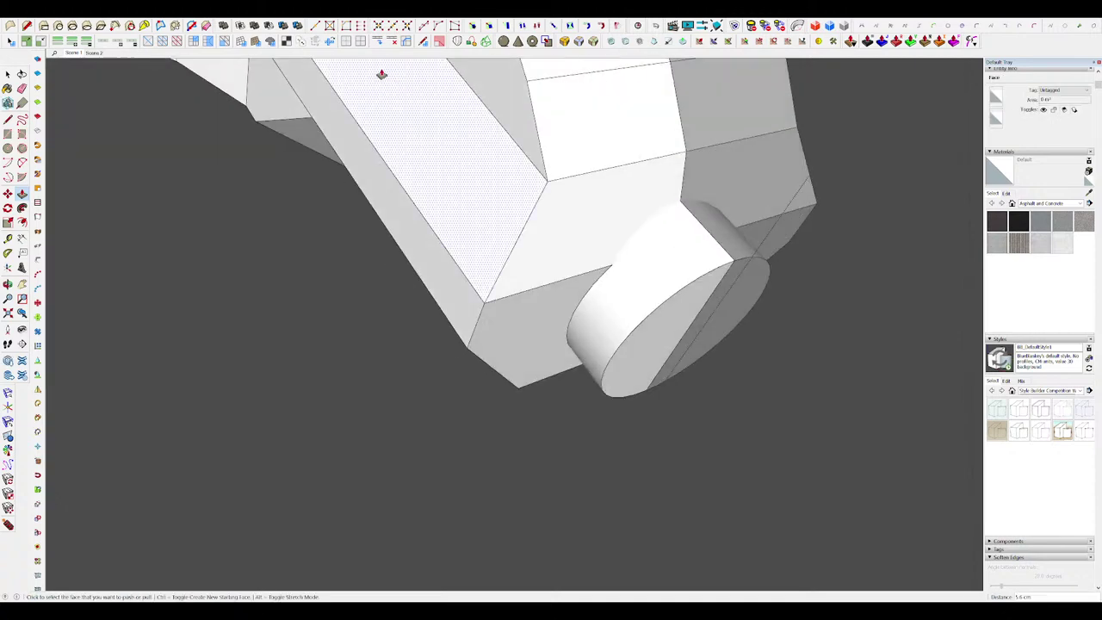
{"action": "scroll", "coordinate": [568, 207], "scroll_direction": "down", "scroll_amount": 7}
{"action": "key", "text": "shift+h"}
{"action": "middle_click_drag", "start_coordinate": [568, 207], "coordinate": [592, 238]}
{"action": "scroll", "coordinate": [591, 239], "scroll_direction": "up", "scroll_amount": 10}
Step: Offset the cylinder's edge into a ring and erase the chord inside the circle
{"action": "key", "text": "f"}
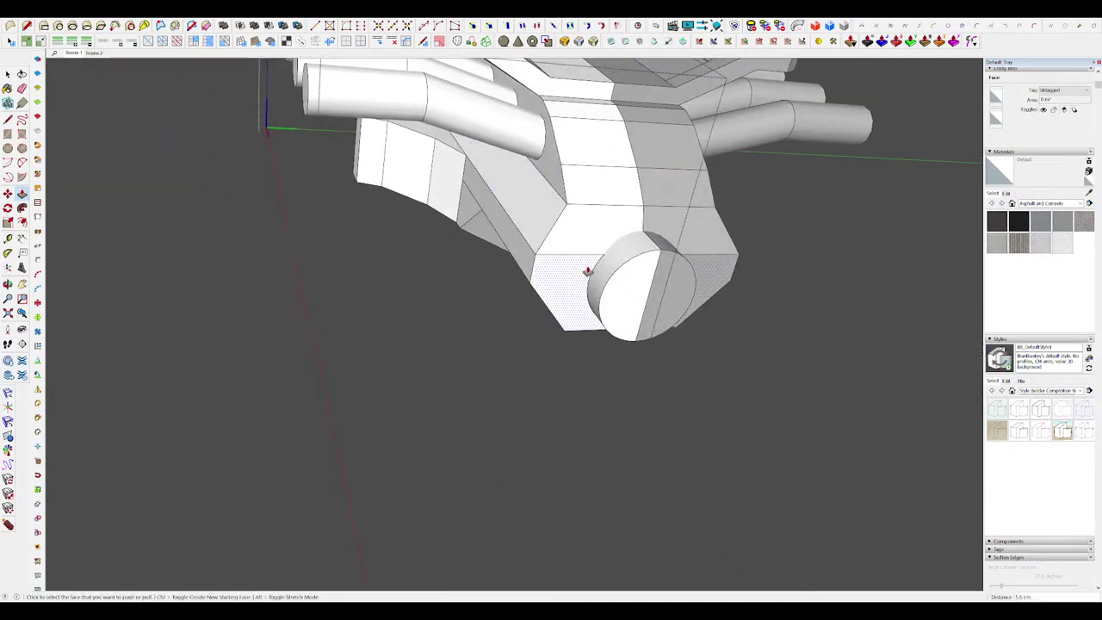
{"action": "left_click", "coordinate": [578, 250]}
{"action": "scroll", "coordinate": [583, 251], "scroll_direction": "down", "scroll_amount": 4}
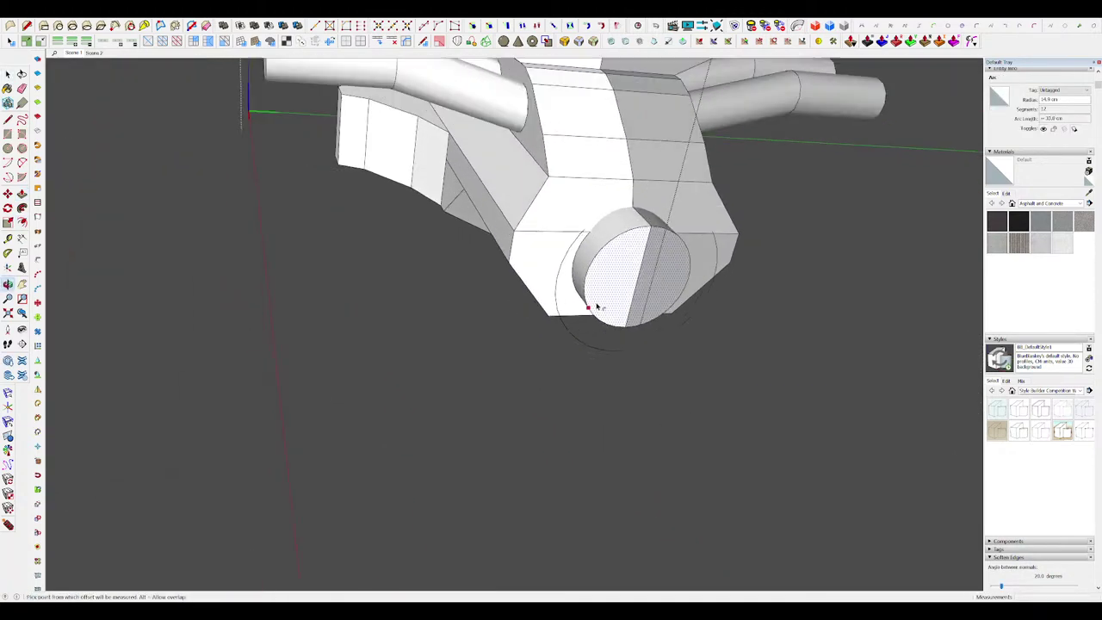
{"action": "left_click", "coordinate": [584, 230]}
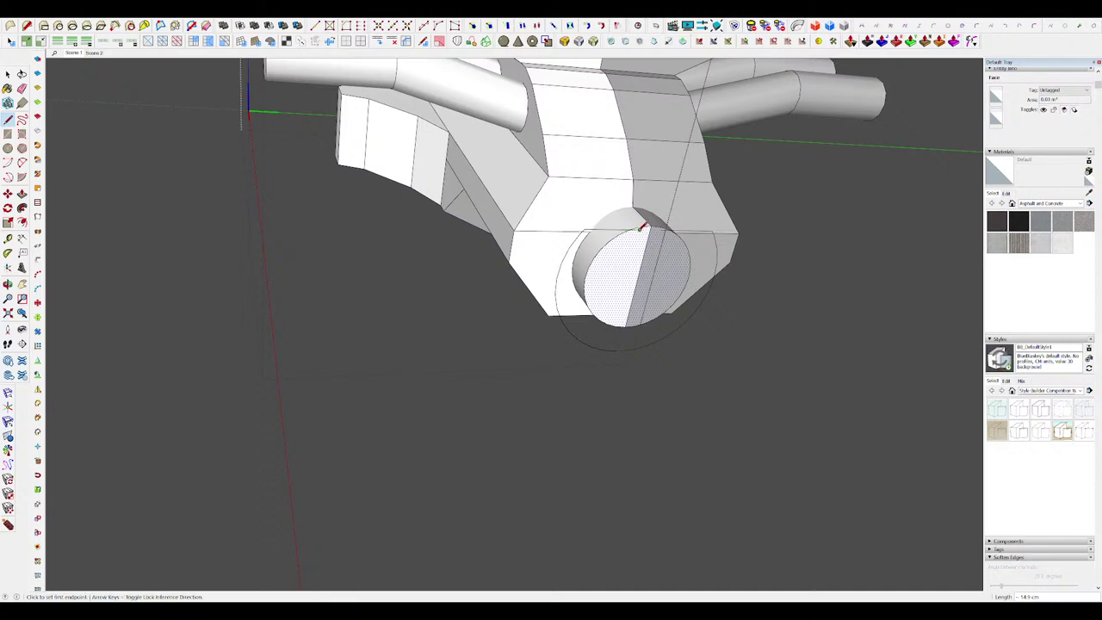
{"action": "key", "text": "e"}
{"action": "scroll", "coordinate": [639, 228], "scroll_direction": "up", "scroll_amount": 5}
{"action": "left_click", "coordinate": [639, 228]}
{"action": "scroll", "coordinate": [639, 227], "scroll_direction": "down", "scroll_amount": 4}
Step: Close the ring with a line drawn between the inner and outer arcs
{"action": "mouse_move", "coordinate": [635, 223]}
{"action": "middle_mouse_down"}
{"action": "mouse_move", "coordinate": [595, 222]}
{"action": "mouse_move", "coordinate": [559, 377]}
{"action": "middle_mouse_up"}
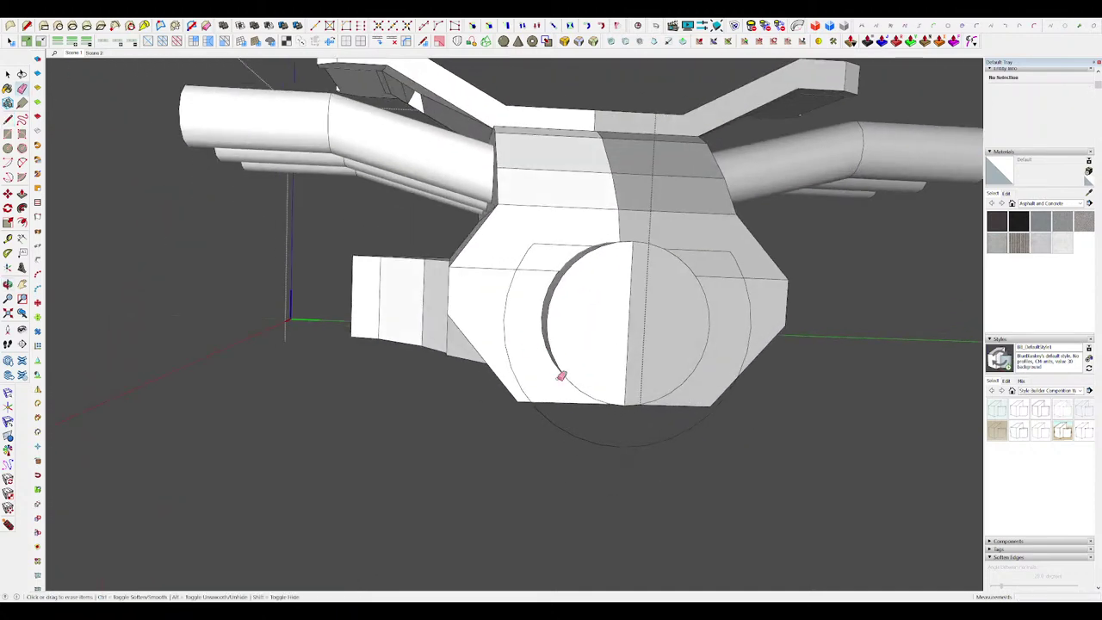
{"action": "left_click", "coordinate": [618, 444]}
{"action": "scroll", "coordinate": [621, 445], "scroll_direction": "up", "scroll_amount": 2}
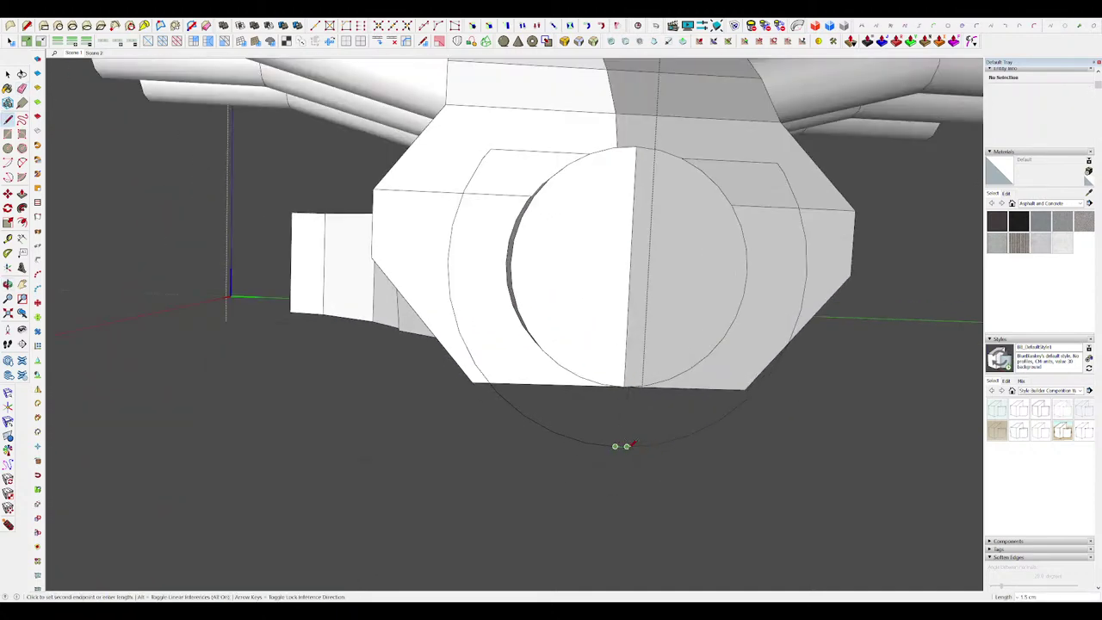
{"action": "scroll", "coordinate": [623, 445], "scroll_direction": "up", "scroll_amount": 3}
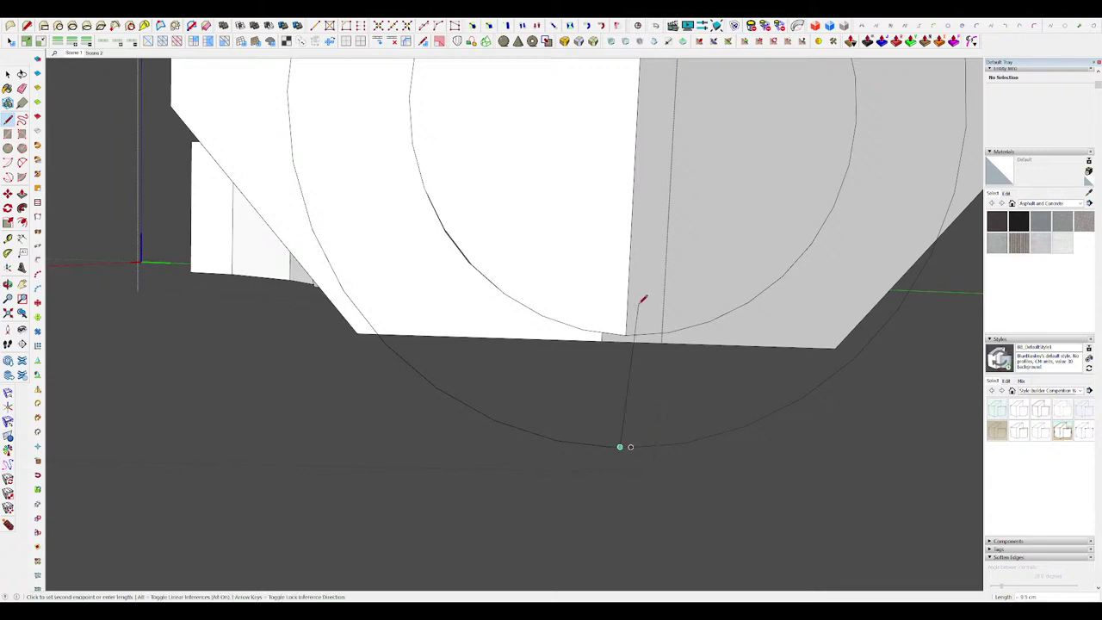
{"action": "left_click", "coordinate": [626, 327]}
Step: Push both ring faces inward to recess the ring around the boss
{"action": "mouse_move", "coordinate": [628, 440]}
{"action": "middle_mouse_down"}
{"action": "mouse_move", "coordinate": [620, 376]}
{"action": "mouse_move", "coordinate": [775, 450]}
{"action": "middle_mouse_up"}
{"action": "scroll", "coordinate": [630, 385], "scroll_direction": "down", "scroll_amount": 3}
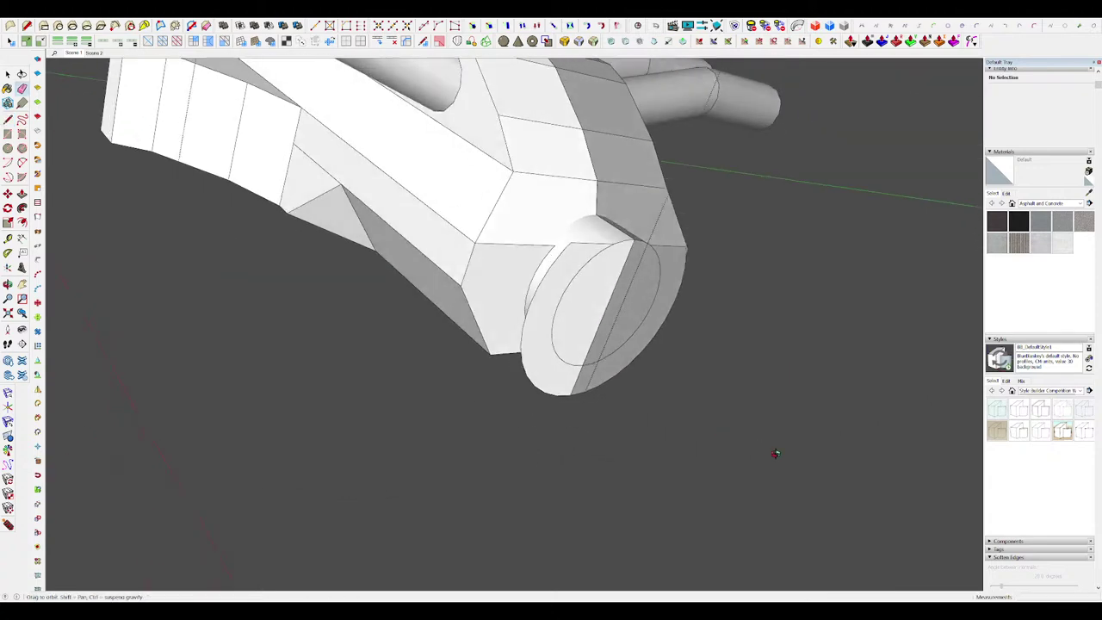
{"action": "key", "text": "p"}
{"action": "middle_click_drag", "start_coordinate": [552, 301], "coordinate": [632, 310]}
{"action": "scroll", "coordinate": [585, 271], "scroll_direction": "up", "scroll_amount": 4}
{"action": "left_click", "coordinate": [475, 198]}
{"action": "middle_click_drag", "start_coordinate": [475, 198], "coordinate": [342, 94]}
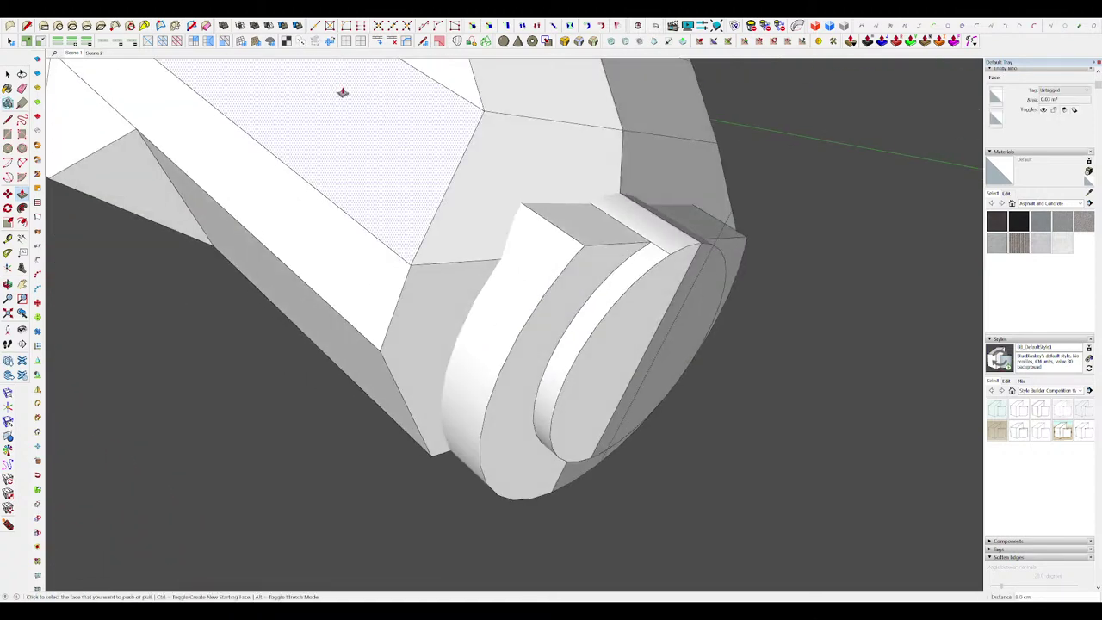
{"action": "scroll", "coordinate": [532, 241], "scroll_direction": "down", "scroll_amount": 3}
{"action": "double_click", "coordinate": [524, 285]}
{"action": "scroll", "coordinate": [576, 312], "scroll_direction": "down", "scroll_amount": 3}
{"action": "middle_click_drag", "start_coordinate": [620, 310], "coordinate": [598, 298]}
{"action": "scroll", "coordinate": [576, 315], "scroll_direction": "up", "scroll_amount": 3}
{"action": "scroll", "coordinate": [552, 292], "scroll_direction": "down", "scroll_amount": 3}
Step: Exit the wrist mount component and clear the selection to view the full hand
{"action": "key", "text": "space"}
{"action": "left_click", "coordinate": [558, 291]}
{"action": "scroll", "coordinate": [597, 298], "scroll_direction": "down", "scroll_amount": 7}
{"action": "key", "text": "h"}
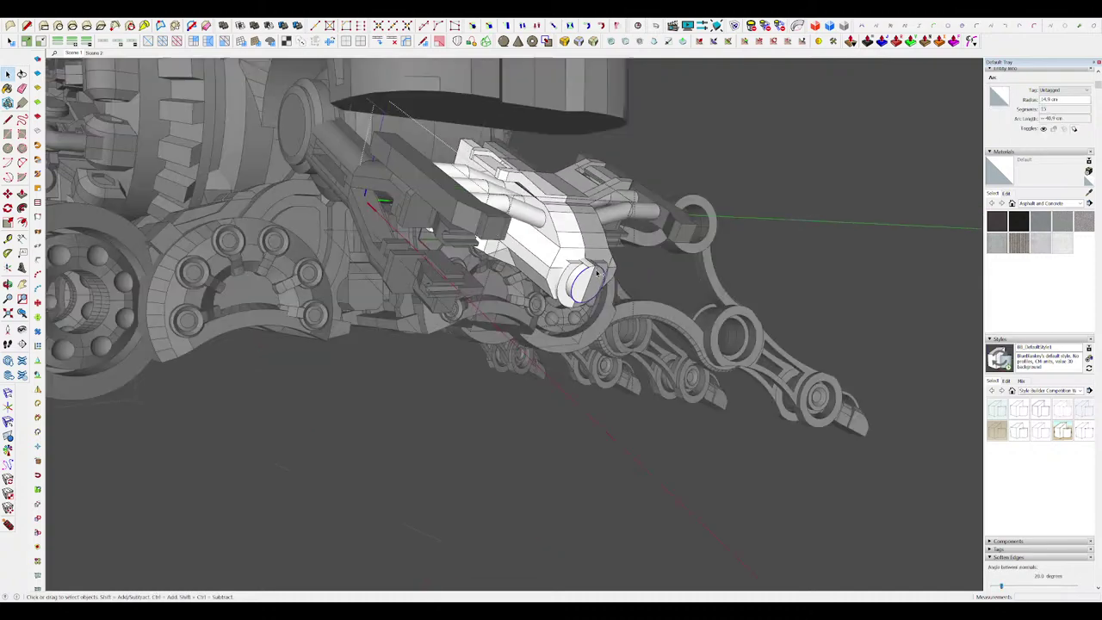
{"action": "left_click", "coordinate": [427, 229]}
{"action": "left_click", "coordinate": [774, 336]}
{"action": "scroll", "coordinate": [787, 338], "scroll_direction": "down", "scroll_amount": 3}
{"action": "middle_click_drag", "start_coordinate": [793, 339], "coordinate": [789, 377]}
Step: Open the front mechanism group for editing with the rest of the model hidden
{"action": "scroll", "coordinate": [789, 377], "scroll_direction": "down", "scroll_amount": 2}
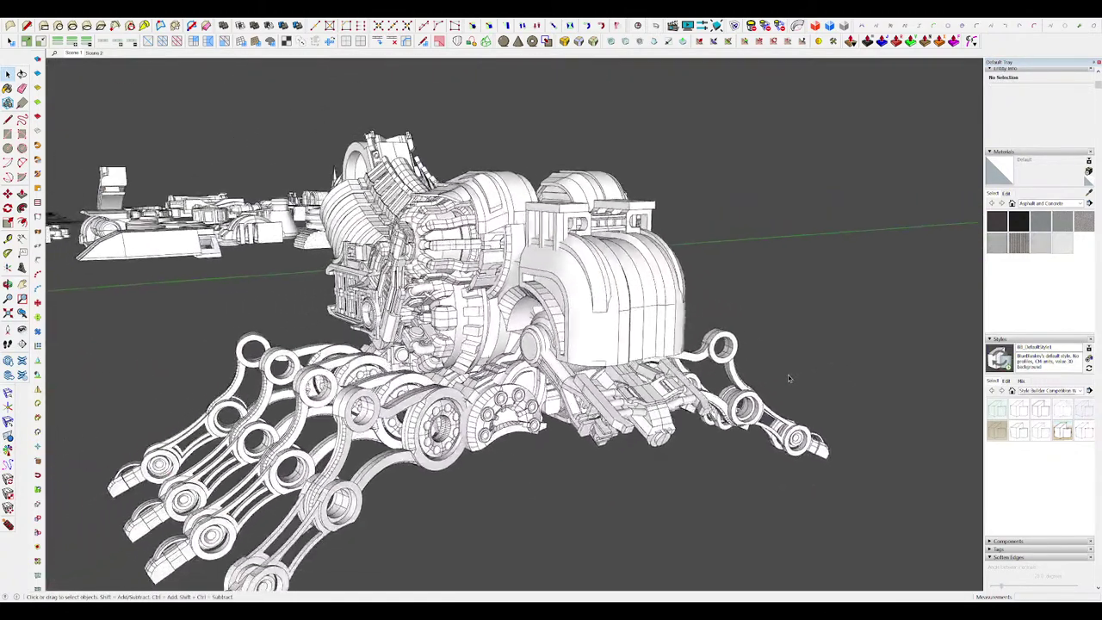
{"action": "scroll", "coordinate": [691, 442], "scroll_direction": "up", "scroll_amount": 6}
{"action": "double_click", "coordinate": [619, 400]}
{"action": "left_click", "coordinate": [618, 400]}
{"action": "key", "text": "h"}
{"action": "middle_click_drag", "start_coordinate": [618, 400], "coordinate": [581, 344]}
{"action": "scroll", "coordinate": [637, 413], "scroll_direction": "up", "scroll_amount": 5}
{"action": "scroll", "coordinate": [581, 344], "scroll_direction": "down", "scroll_amount": 2}
Step: Select the whole front mechanism's 196 entities and move them, then move an upper edge
{"action": "left_click_drag", "start_coordinate": [554, 327], "coordinate": [706, 497]}
{"action": "middle_click_drag", "start_coordinate": [706, 497], "coordinate": [651, 398]}
{"action": "key", "text": "m"}
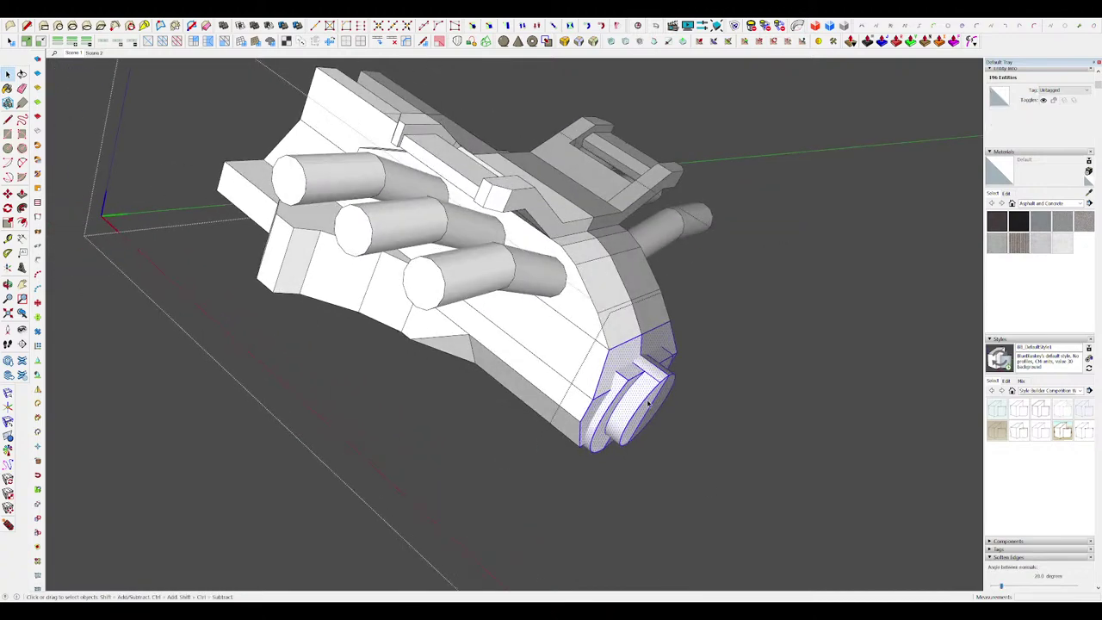
{"action": "left_click", "coordinate": [650, 397]}
{"action": "left_click", "coordinate": [638, 361]}
{"action": "mouse_move", "coordinate": [637, 360]}
{"action": "middle_mouse_down"}
{"action": "mouse_move", "coordinate": [644, 370]}
{"action": "mouse_move", "coordinate": [658, 361]}
{"action": "middle_mouse_up"}
{"action": "key", "text": "space"}
{"action": "left_click", "coordinate": [671, 349]}
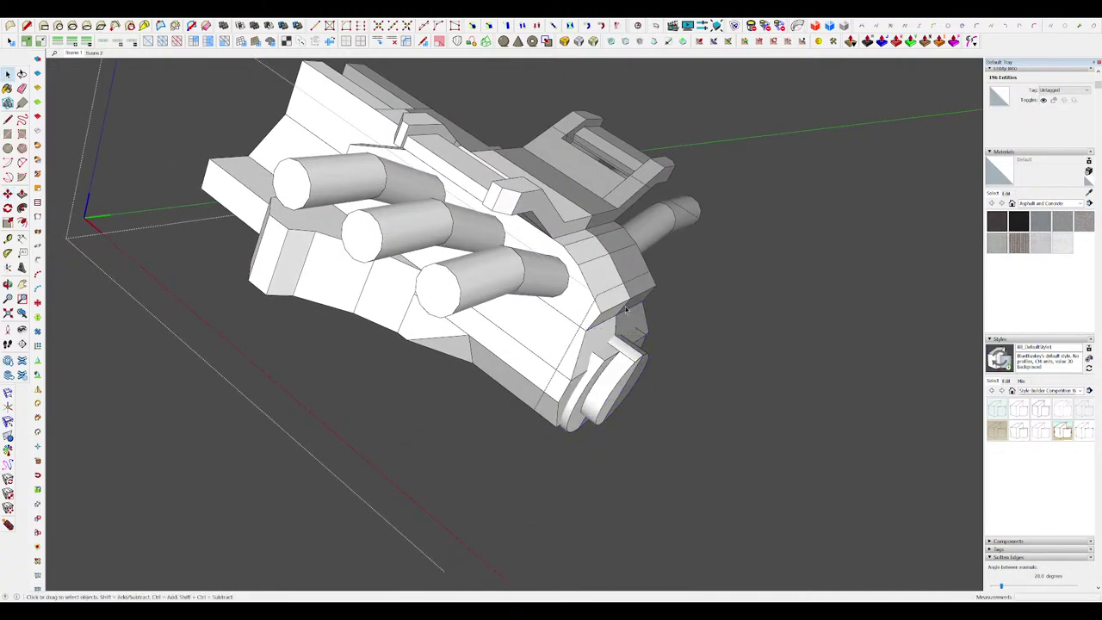
{"action": "scroll", "coordinate": [642, 296], "scroll_direction": "up", "scroll_amount": 4}
{"action": "key", "text": "m"}
{"action": "left_click", "coordinate": [606, 302]}
Step: Clear the selection and exit the group back to the full model
{"action": "key", "text": "space"}
{"action": "left_click", "coordinate": [584, 277]}
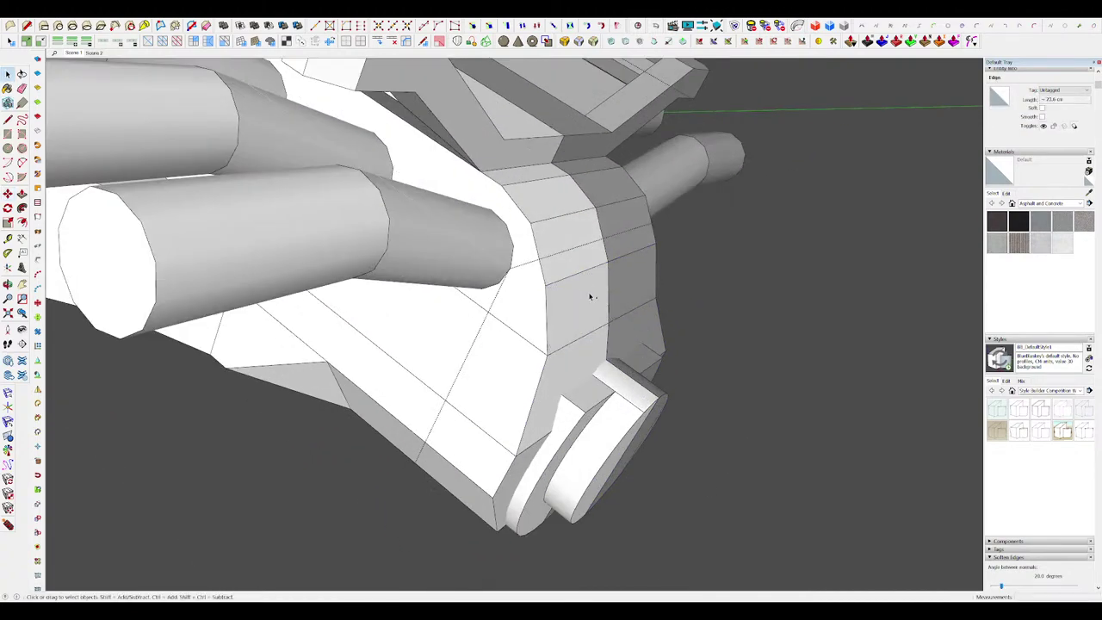
{"action": "scroll", "coordinate": [590, 294], "scroll_direction": "down", "scroll_amount": 7}
{"action": "middle_click_drag", "start_coordinate": [593, 300], "coordinate": [436, 365]}
{"action": "left_click", "coordinate": [436, 367]}
{"action": "scroll", "coordinate": [560, 360], "scroll_direction": "down", "scroll_amount": 4}
{"action": "left_click", "coordinate": [720, 377]}
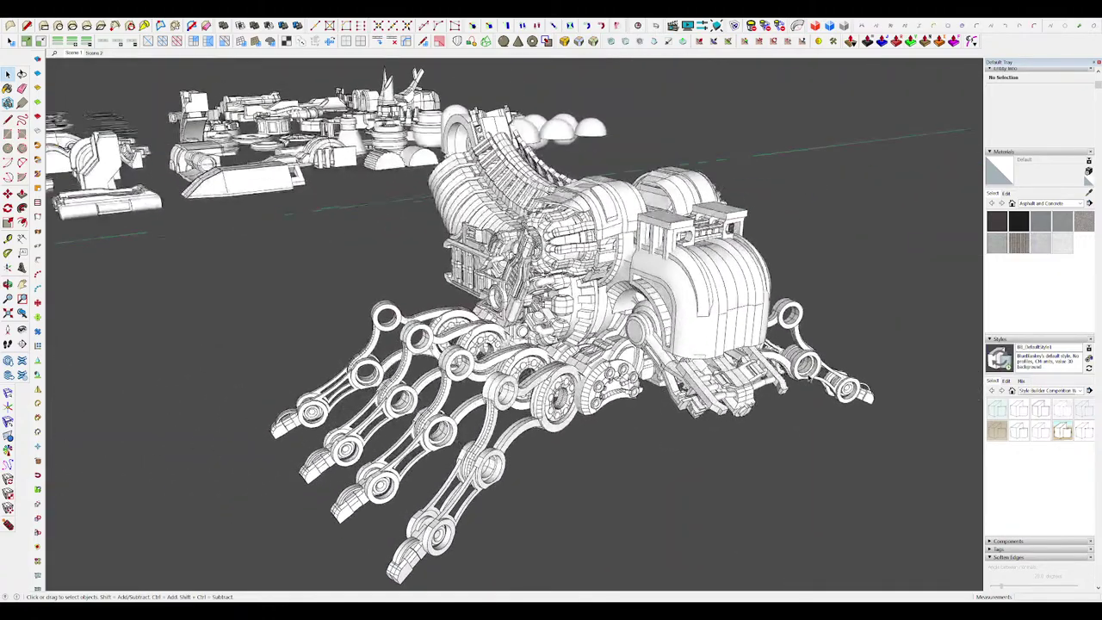
{"action": "middle_click_drag", "start_coordinate": [808, 378], "coordinate": [652, 297]}
{"action": "scroll", "coordinate": [679, 302], "scroll_direction": "up", "scroll_amount": 5}
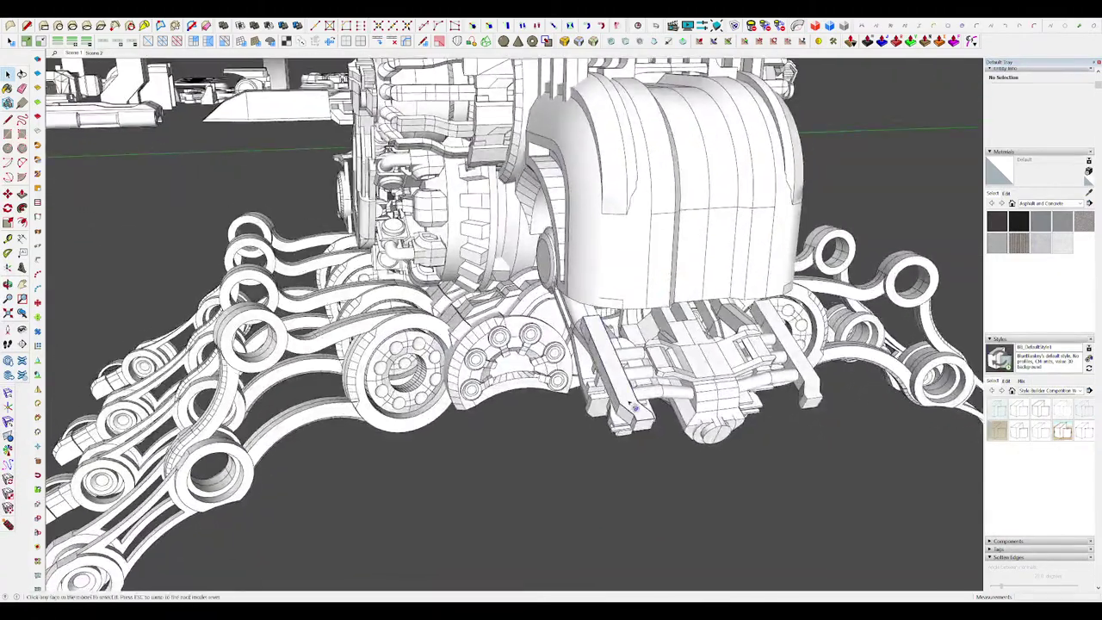
Step: Open the bent bar, select all its geometry and launch RoundCorner with a 5.0 cm offset
{"action": "double_click", "coordinate": [613, 379]}
{"action": "scroll", "coordinate": [613, 379], "scroll_direction": "up", "scroll_amount": 5}
{"action": "triple_click", "coordinate": [635, 418]}
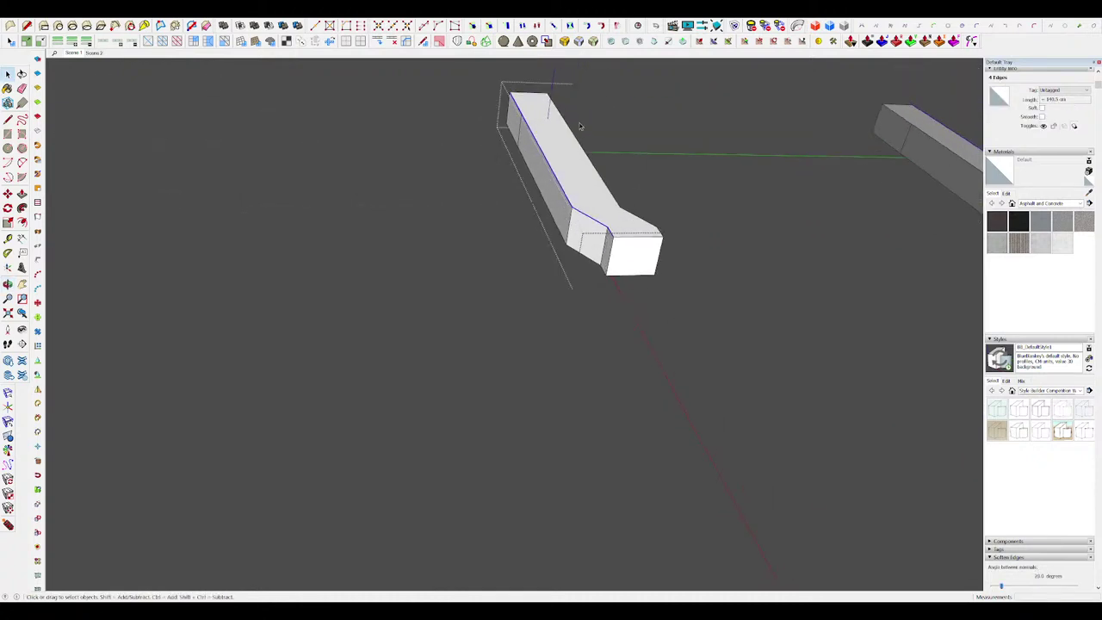
{"action": "left_click", "coordinate": [564, 41]}
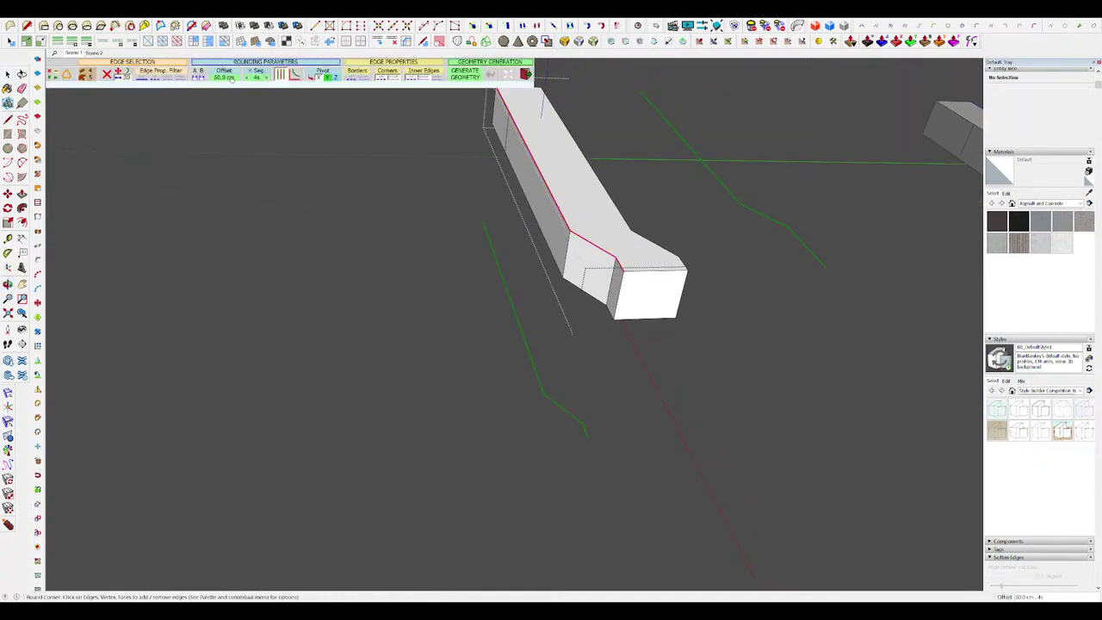
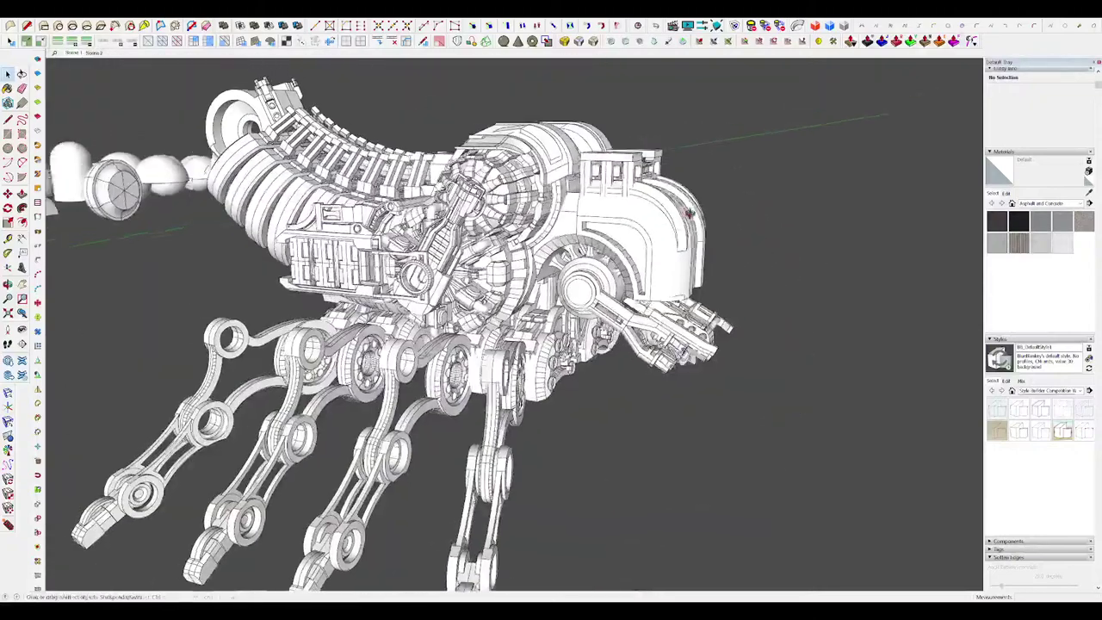
Step: Open the arch panel group and draw a line splitting the recessed channel face
{"action": "scroll", "coordinate": [669, 233], "scroll_direction": "up", "scroll_amount": 3}
{"action": "mouse_move", "coordinate": [688, 213]}
{"action": "middle_mouse_down"}
{"action": "mouse_move", "coordinate": [669, 233]}
{"action": "mouse_move", "coordinate": [612, 246]}
{"action": "mouse_move", "coordinate": [642, 216]}
{"action": "mouse_move", "coordinate": [529, 327]}
{"action": "middle_mouse_up"}
{"action": "double_click", "coordinate": [612, 246]}
{"action": "key", "text": "h"}
{"action": "left_click", "coordinate": [612, 246]}
{"action": "scroll", "coordinate": [635, 217], "scroll_direction": "up", "scroll_amount": 4}
{"action": "left_click", "coordinate": [609, 222]}
{"action": "scroll", "coordinate": [564, 296], "scroll_direction": "up", "scroll_amount": 3}
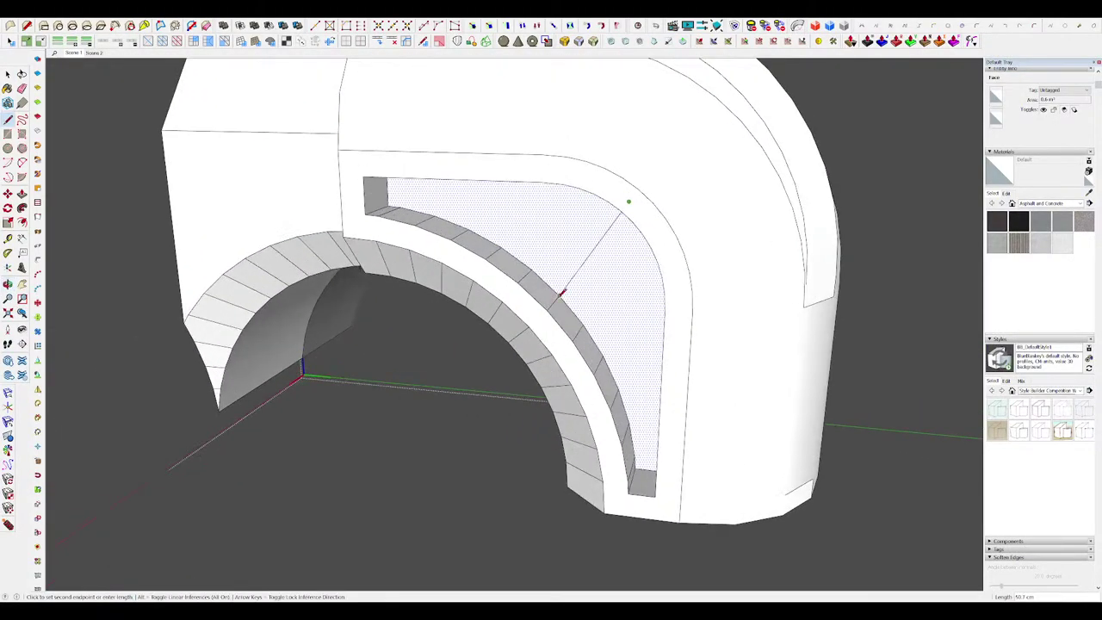
{"action": "left_click", "coordinate": [560, 296]}
{"action": "middle_click_drag", "start_coordinate": [562, 292], "coordinate": [618, 218]}
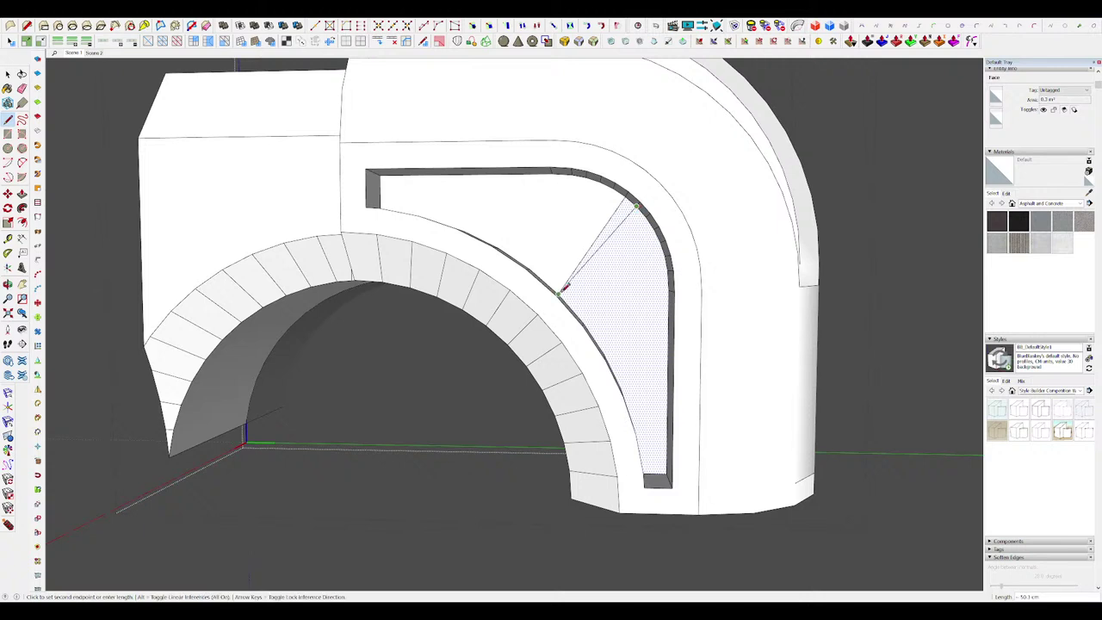
Step: Draw a circle on the recessed face and delete the leftover splitting line
{"action": "key", "text": "c"}
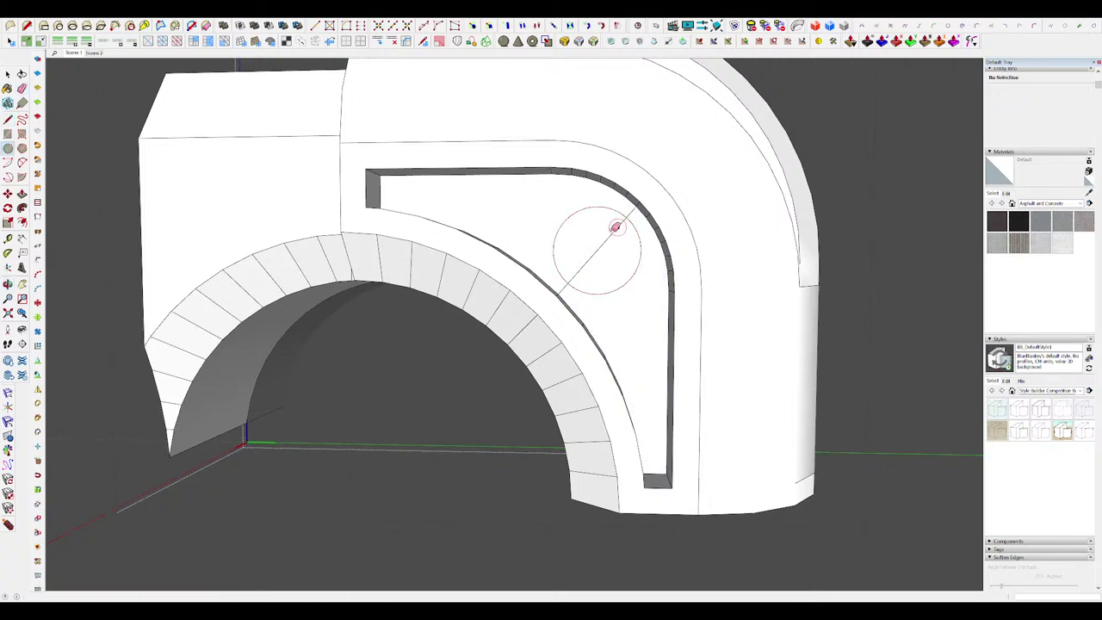
{"action": "left_click", "coordinate": [596, 254]}
{"action": "left_click", "coordinate": [564, 290]}
{"action": "middle_click_drag", "start_coordinate": [568, 288], "coordinate": [606, 289]}
{"action": "middle_click_drag", "start_coordinate": [639, 234], "coordinate": [587, 264]}
Step: Push/Pull the circle face to recess the disc into the panel
{"action": "key", "text": "p"}
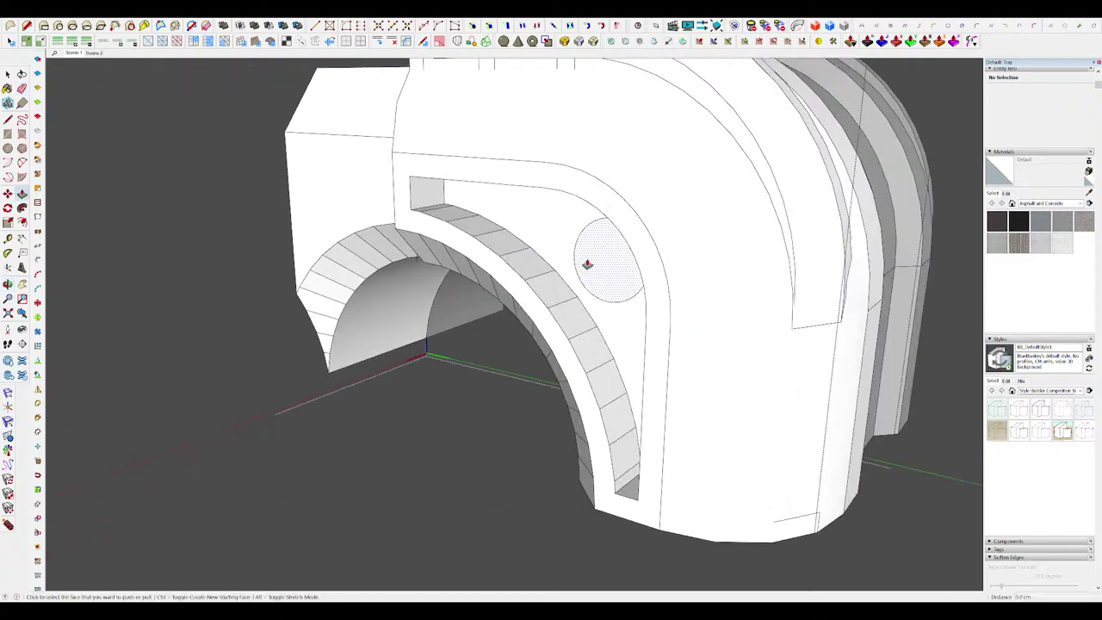
{"action": "scroll", "coordinate": [602, 250], "scroll_direction": "down", "scroll_amount": 5}
{"action": "key", "text": "i"}
{"action": "middle_click_drag", "start_coordinate": [612, 201], "coordinate": [670, 225]}
{"action": "scroll", "coordinate": [639, 238], "scroll_direction": "up", "scroll_amount": 5}
{"action": "left_click", "coordinate": [637, 256]}
{"action": "double_click", "coordinate": [658, 264]}
{"action": "key", "text": "i"}
{"action": "scroll", "coordinate": [622, 248], "scroll_direction": "down", "scroll_amount": 3}
{"action": "scroll", "coordinate": [622, 249], "scroll_direction": "up", "scroll_amount": 5}
Step: Outline the angled plate with lines meeting the circle's edge
{"action": "key", "text": "l"}
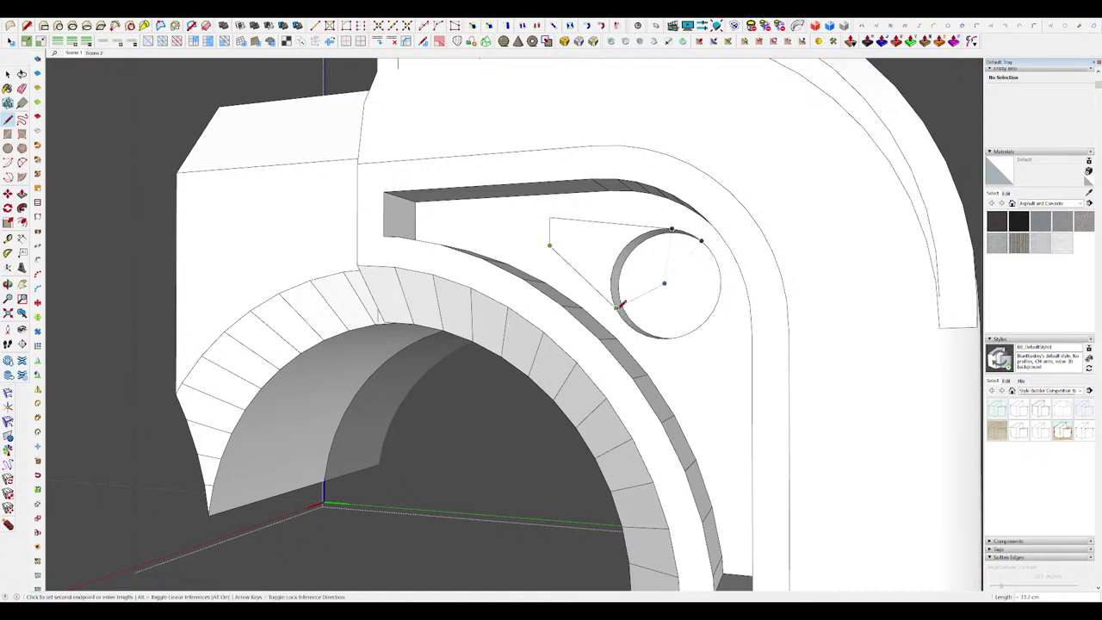
{"action": "middle_click_drag", "start_coordinate": [622, 315], "coordinate": [674, 335]}
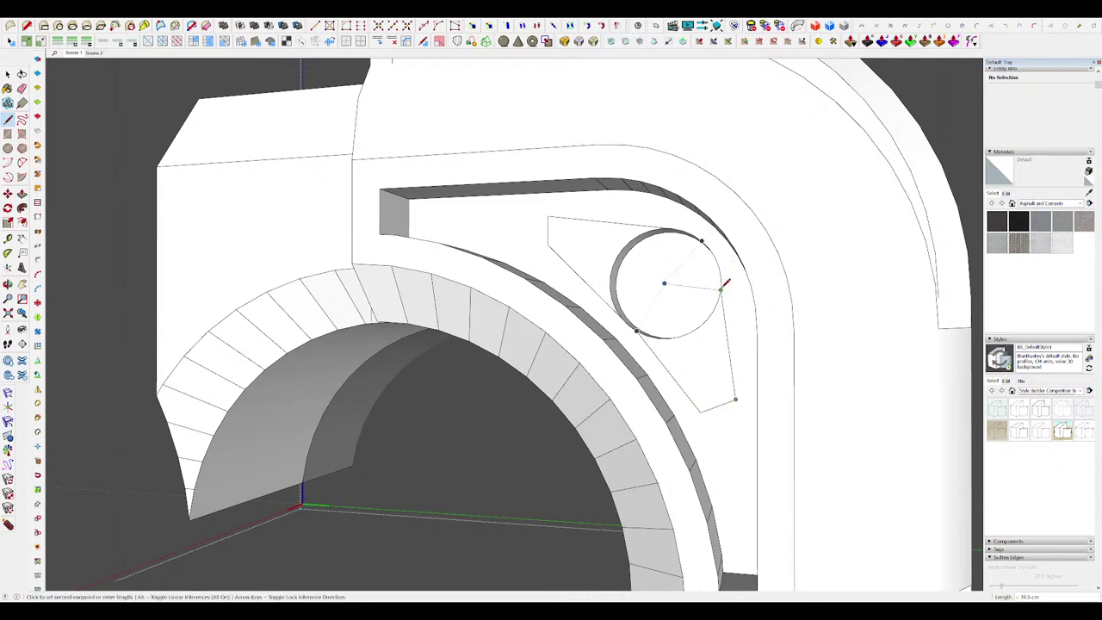
{"action": "left_click", "coordinate": [722, 280]}
{"action": "middle_click_drag", "start_coordinate": [725, 280], "coordinate": [857, 447]}
Step: Push/Pull the plate faces into a raised bracket, undoing one wrong extrusion
{"action": "key", "text": "p"}
{"action": "mouse_move", "coordinate": [703, 336]}
{"action": "left_mouse_down"}
{"action": "mouse_move", "coordinate": [668, 271]}
{"action": "mouse_move", "coordinate": [697, 328]}
{"action": "left_mouse_up"}
{"action": "key", "text": "ctrl+z"}
{"action": "middle_click_drag", "start_coordinate": [697, 327], "coordinate": [671, 307]}
{"action": "left_click_drag", "start_coordinate": [675, 351], "coordinate": [765, 415]}
{"action": "middle_click_drag", "start_coordinate": [782, 437], "coordinate": [686, 221]}
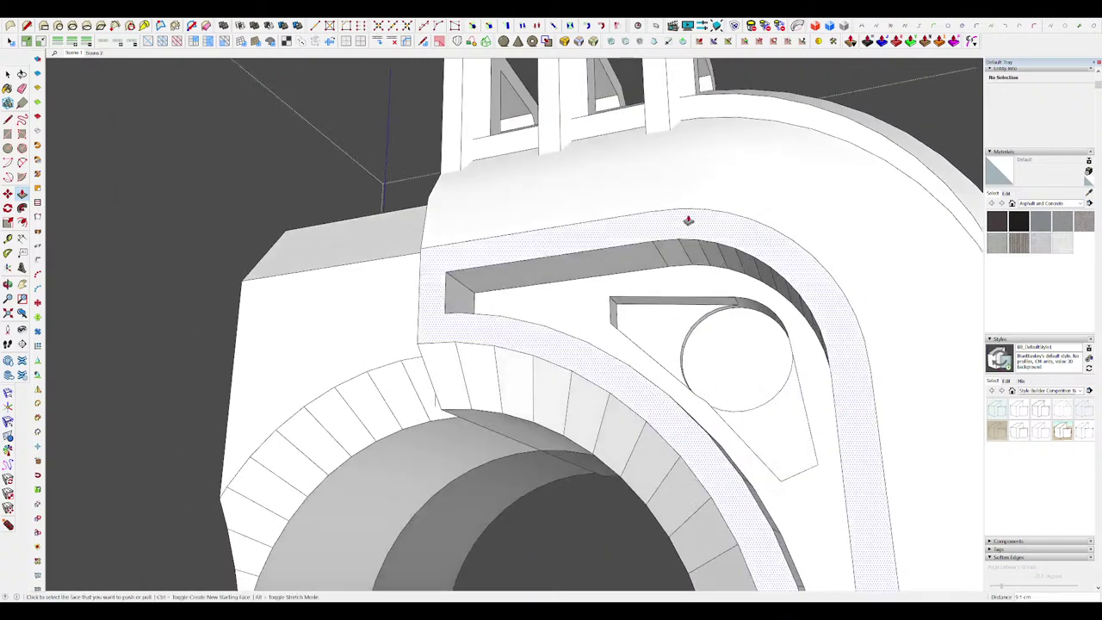
{"action": "scroll", "coordinate": [686, 222], "scroll_direction": "down", "scroll_amount": 8}
{"action": "scroll", "coordinate": [695, 270], "scroll_direction": "up", "scroll_amount": 8}
{"action": "left_click", "coordinate": [535, 181]}
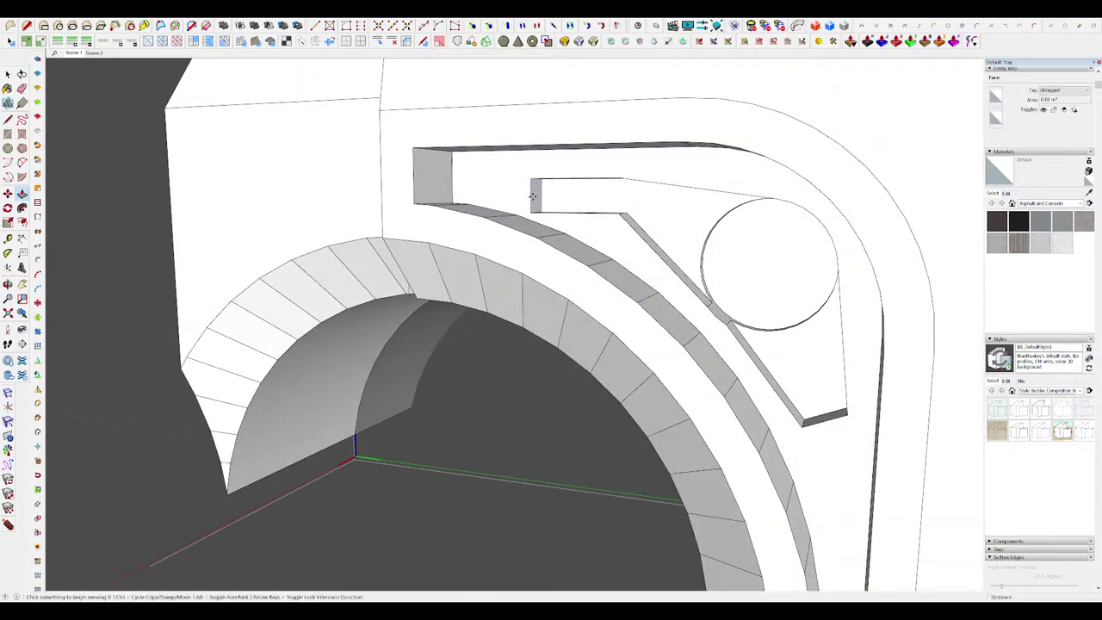
Step: Push the small face of the lower slot in the clamp block
{"action": "left_click", "coordinate": [532, 196]}
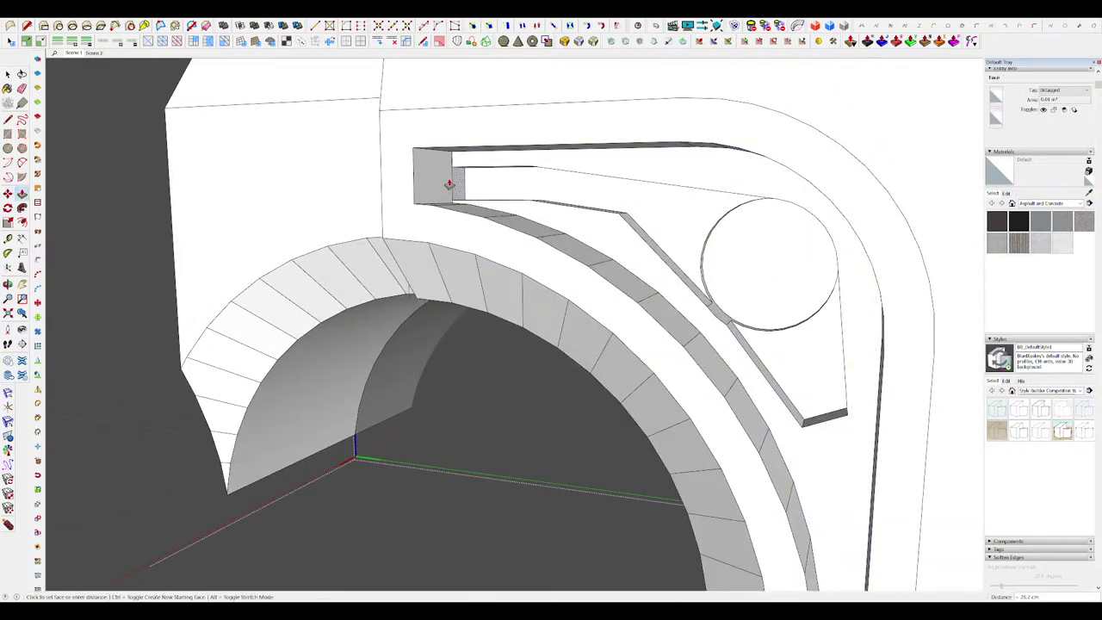
{"action": "scroll", "coordinate": [449, 184], "scroll_direction": "down", "scroll_amount": 5}
{"action": "scroll", "coordinate": [629, 266], "scroll_direction": "up", "scroll_amount": 6}
{"action": "left_click", "coordinate": [630, 276]}
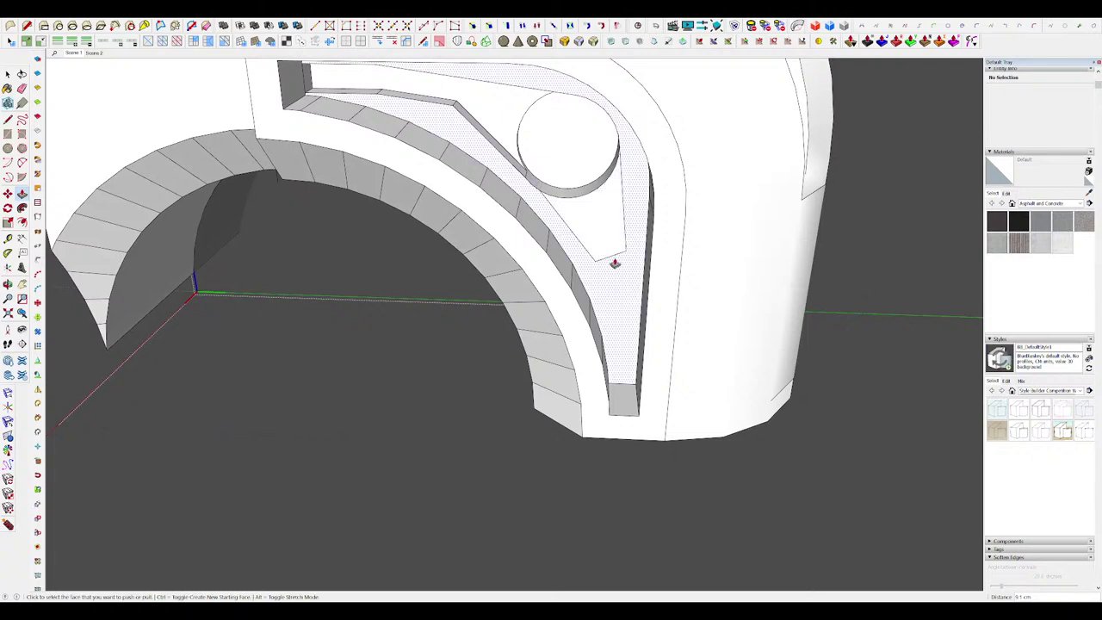
Step: Move the slot edge and draw a new line across the slot end
{"action": "key", "text": "m"}
{"action": "scroll", "coordinate": [624, 286], "scroll_direction": "up", "scroll_amount": 3}
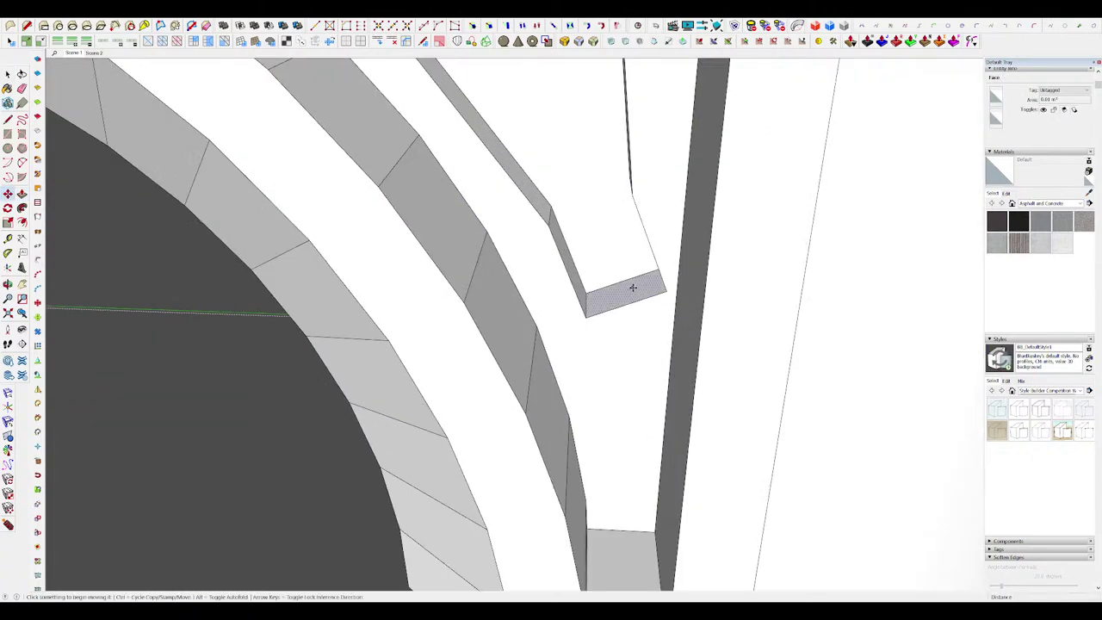
{"action": "left_click", "coordinate": [576, 322]}
{"action": "middle_click_drag", "start_coordinate": [577, 322], "coordinate": [579, 293]}
{"action": "left_click", "coordinate": [654, 278]}
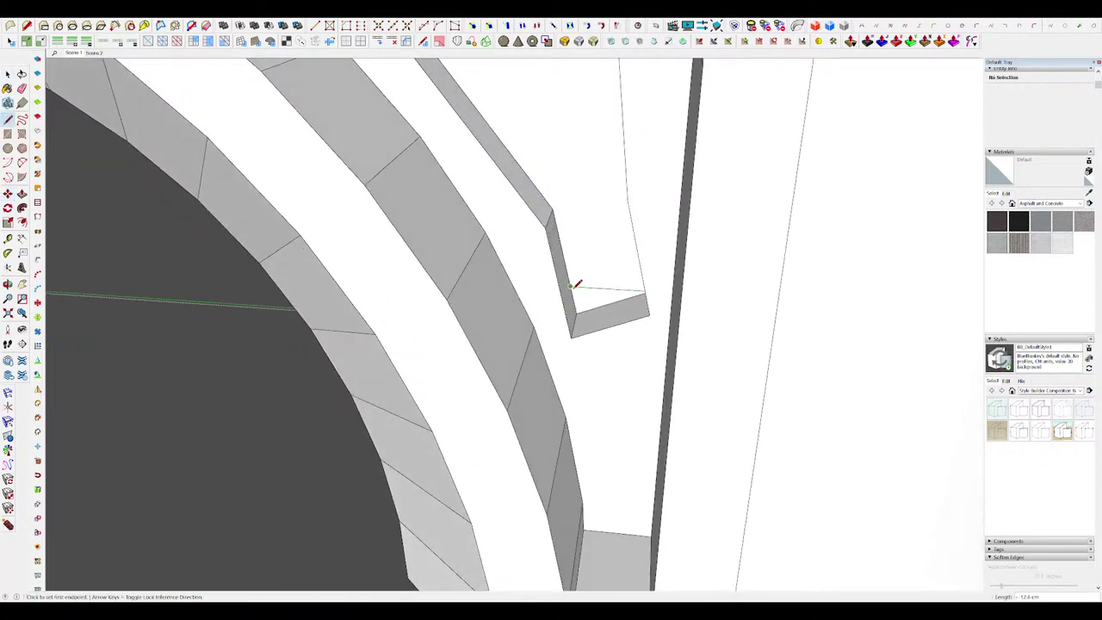
{"action": "left_click", "coordinate": [604, 334]}
Step: Erase the leftover triangle edges and push the recessed slot face deeper
{"action": "key", "text": "e"}
{"action": "left_click_drag", "start_coordinate": [598, 334], "coordinate": [568, 331]}
{"action": "scroll", "coordinate": [602, 288], "scroll_direction": "down", "scroll_amount": 3}
{"action": "middle_click_drag", "start_coordinate": [612, 278], "coordinate": [617, 313]}
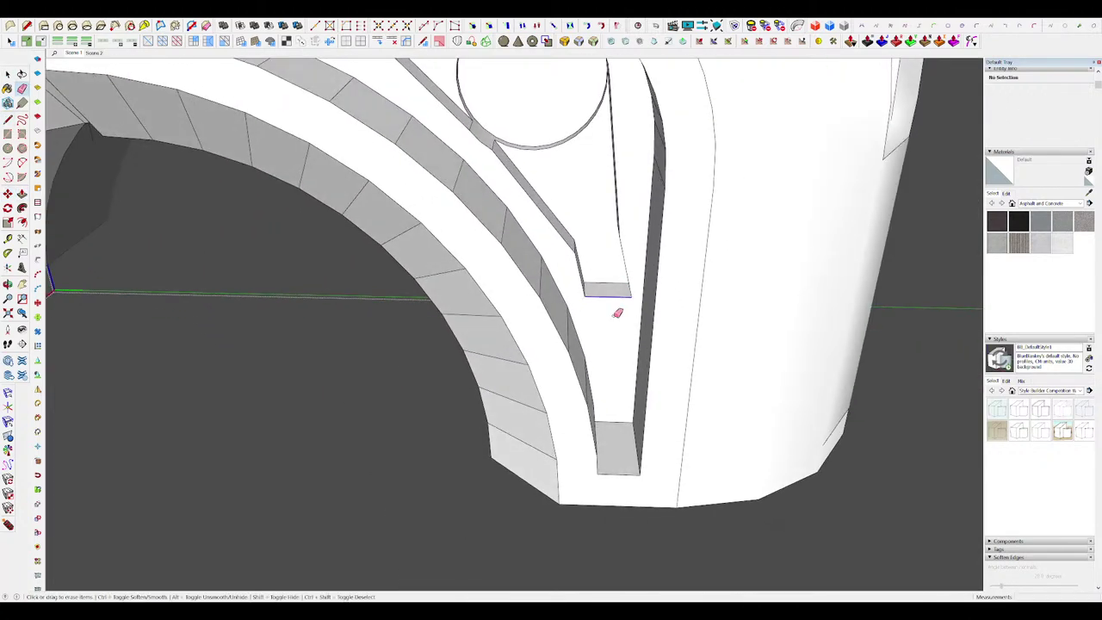
{"action": "key", "text": "p"}
{"action": "left_click", "coordinate": [616, 313]}
Step: Shift the small slot face and its left edge right, then push it down
{"action": "key", "text": "m"}
{"action": "scroll", "coordinate": [594, 336], "scroll_direction": "up", "scroll_amount": 5}
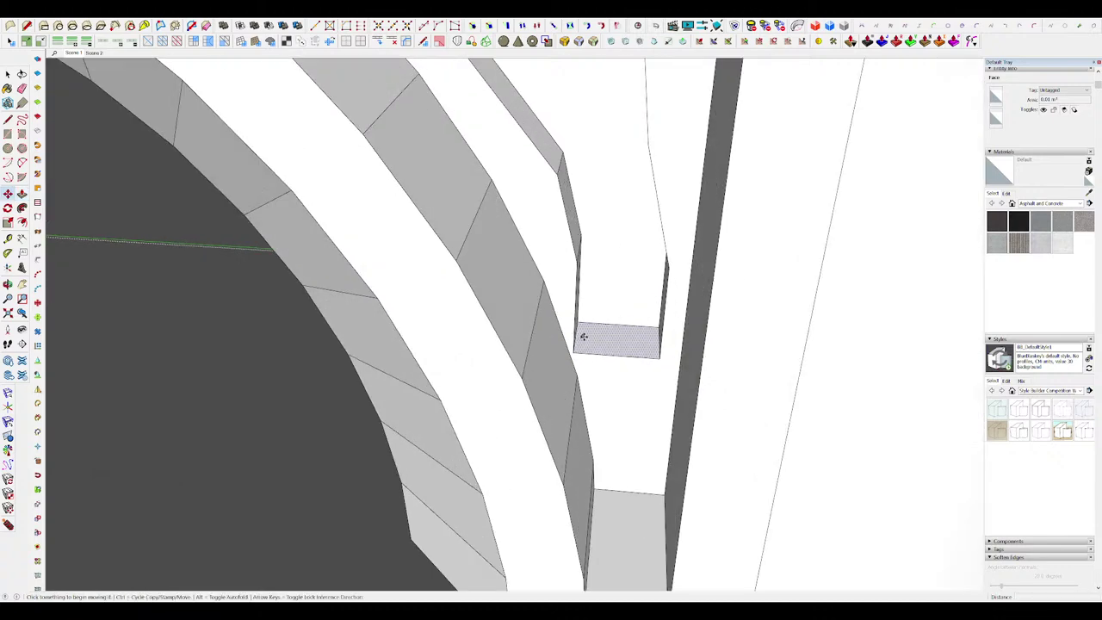
{"action": "left_click", "coordinate": [584, 335]}
{"action": "left_click", "coordinate": [597, 341]}
{"action": "middle_click_drag", "start_coordinate": [597, 341], "coordinate": [560, 353]}
{"action": "left_click", "coordinate": [576, 337]}
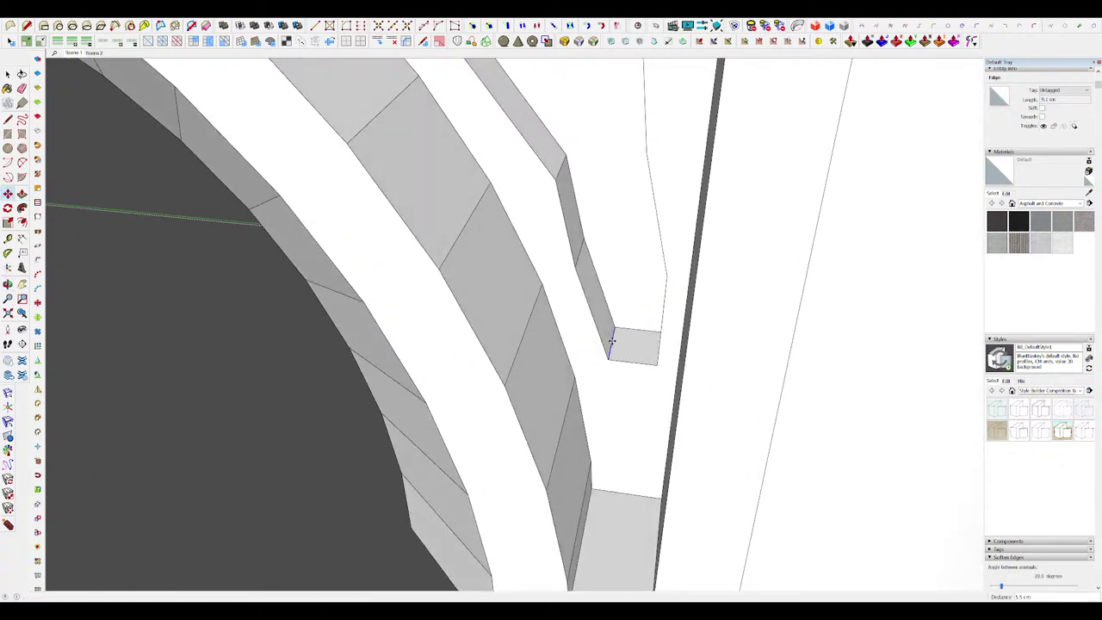
{"action": "left_click", "coordinate": [612, 339]}
{"action": "key", "text": "p"}
{"action": "left_click", "coordinate": [625, 346]}
Step: Drop the strip's kink edge lower
{"action": "key", "text": "e"}
{"action": "scroll", "coordinate": [629, 425], "scroll_direction": "down", "scroll_amount": 15}
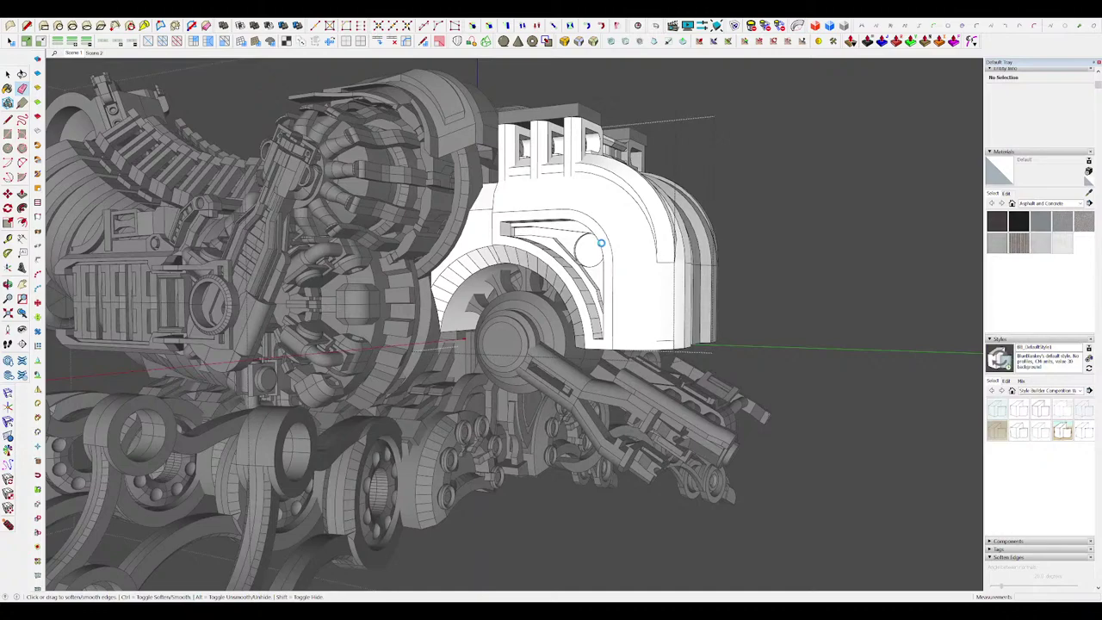
{"action": "scroll", "coordinate": [601, 243], "scroll_direction": "up", "scroll_amount": 15}
{"action": "key", "text": "m"}
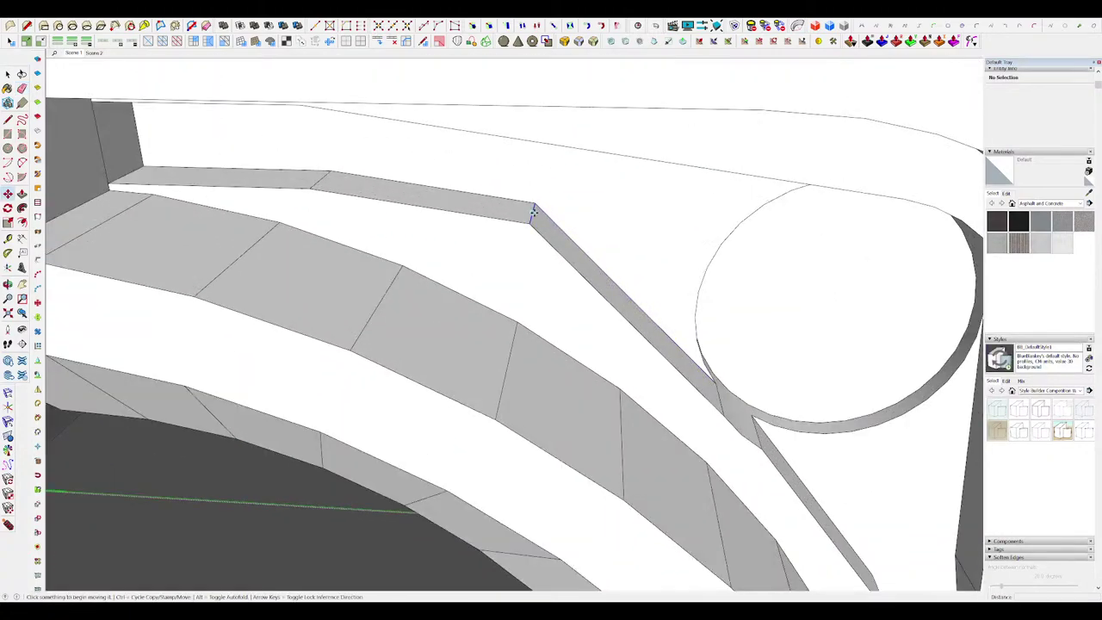
{"action": "left_click", "coordinate": [533, 213]}
{"action": "left_click", "coordinate": [524, 238]}
{"action": "key", "text": "space"}
Step: Move the inner strip's edge upward to reshape the strip along the arch
{"action": "scroll", "coordinate": [536, 232], "scroll_direction": "down", "scroll_amount": 7}
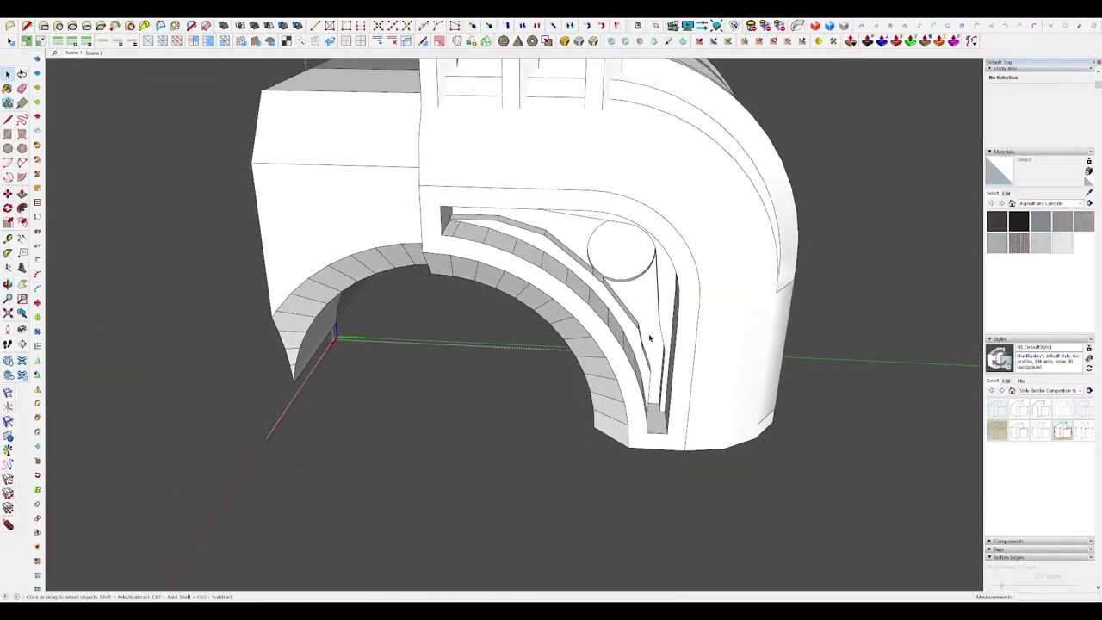
{"action": "scroll", "coordinate": [649, 338], "scroll_direction": "up", "scroll_amount": 10}
{"action": "key", "text": "m"}
{"action": "left_click", "coordinate": [625, 308]}
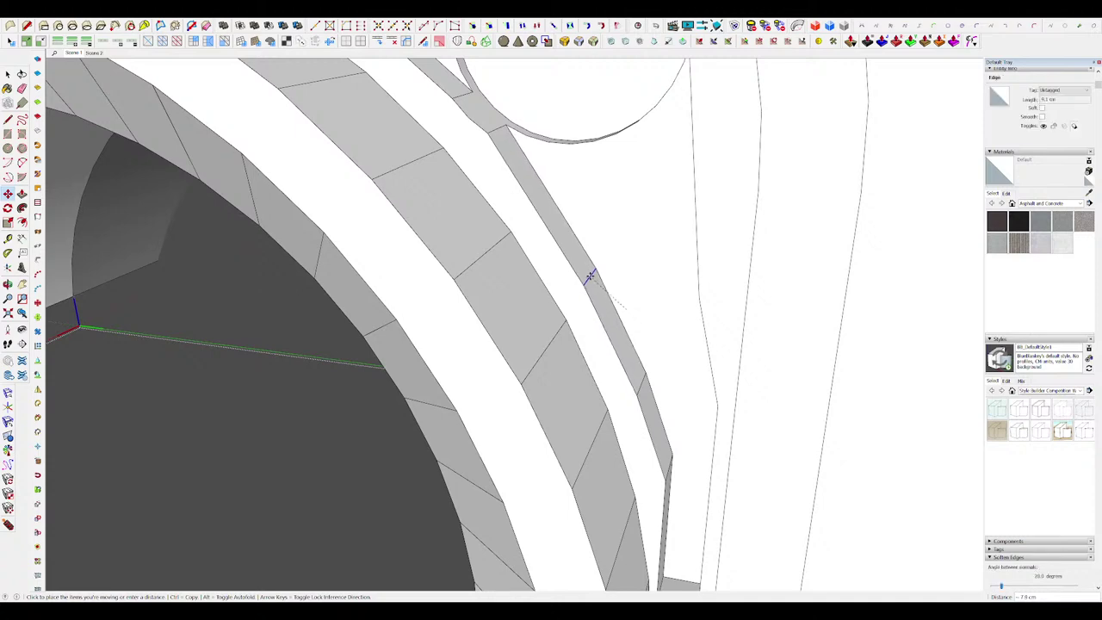
{"action": "scroll", "coordinate": [593, 278], "scroll_direction": "down", "scroll_amount": 4}
{"action": "middle_click_drag", "start_coordinate": [594, 279], "coordinate": [647, 323]}
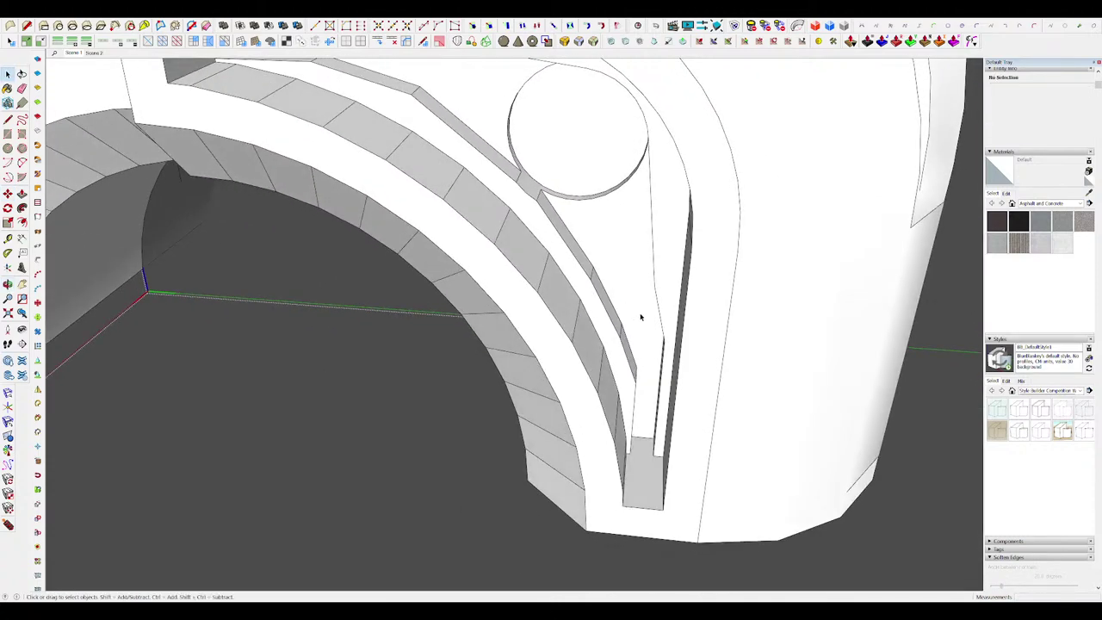
{"action": "scroll", "coordinate": [631, 219], "scroll_direction": "down", "scroll_amount": 5}
{"action": "middle_click_drag", "start_coordinate": [636, 310], "coordinate": [609, 322]}
{"action": "scroll", "coordinate": [597, 347], "scroll_direction": "up", "scroll_amount": 6}
{"action": "scroll", "coordinate": [639, 295], "scroll_direction": "up", "scroll_amount": 3}
{"action": "key", "text": "m"}
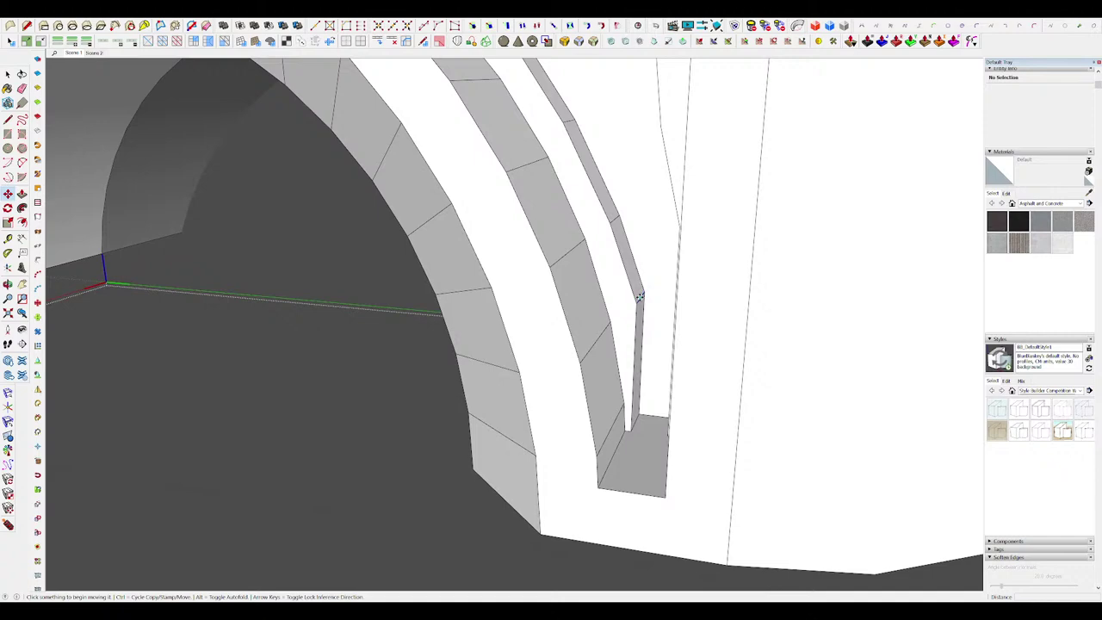
{"action": "scroll", "coordinate": [706, 238], "scroll_direction": "down", "scroll_amount": 3}
{"action": "scroll", "coordinate": [649, 185], "scroll_direction": "up", "scroll_amount": 8}
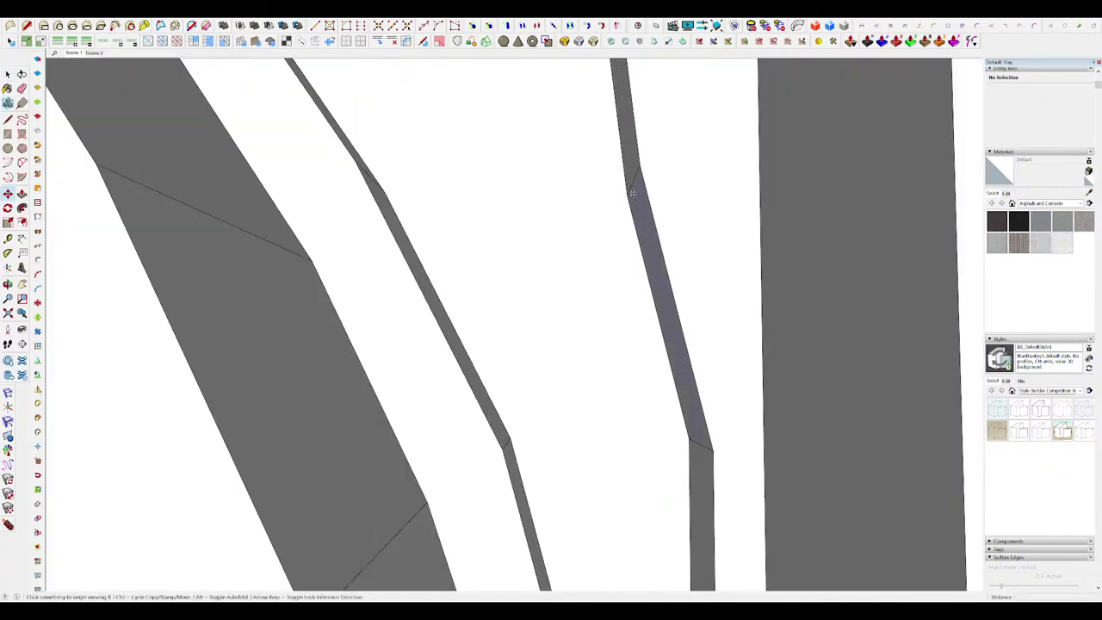
{"action": "scroll", "coordinate": [632, 193], "scroll_direction": "down", "scroll_amount": 4}
{"action": "scroll", "coordinate": [632, 188], "scroll_direction": "up", "scroll_amount": 3}
{"action": "left_click", "coordinate": [633, 187]}
{"action": "scroll", "coordinate": [634, 186], "scroll_direction": "down", "scroll_amount": 8}
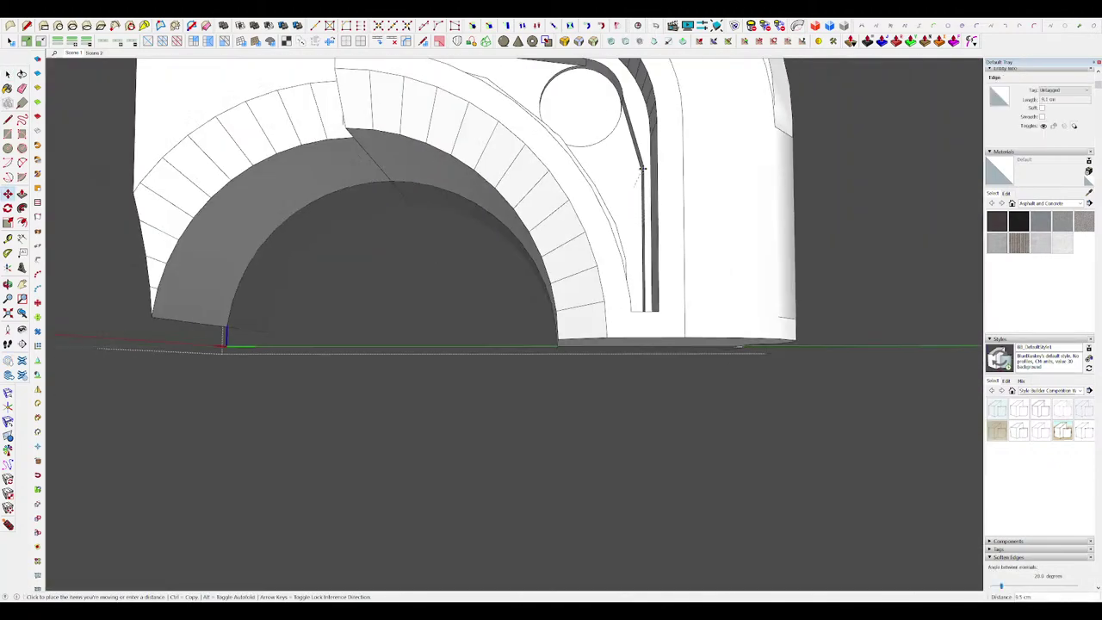
{"action": "left_click", "coordinate": [640, 153]}
{"action": "middle_click_drag", "start_coordinate": [639, 152], "coordinate": [625, 239]}
{"action": "scroll", "coordinate": [575, 274], "scroll_direction": "down", "scroll_amount": 4}
{"action": "key", "text": "space"}
Step: Shift another inner strip edge to the right
{"action": "scroll", "coordinate": [538, 153], "scroll_direction": "up", "scroll_amount": 5}
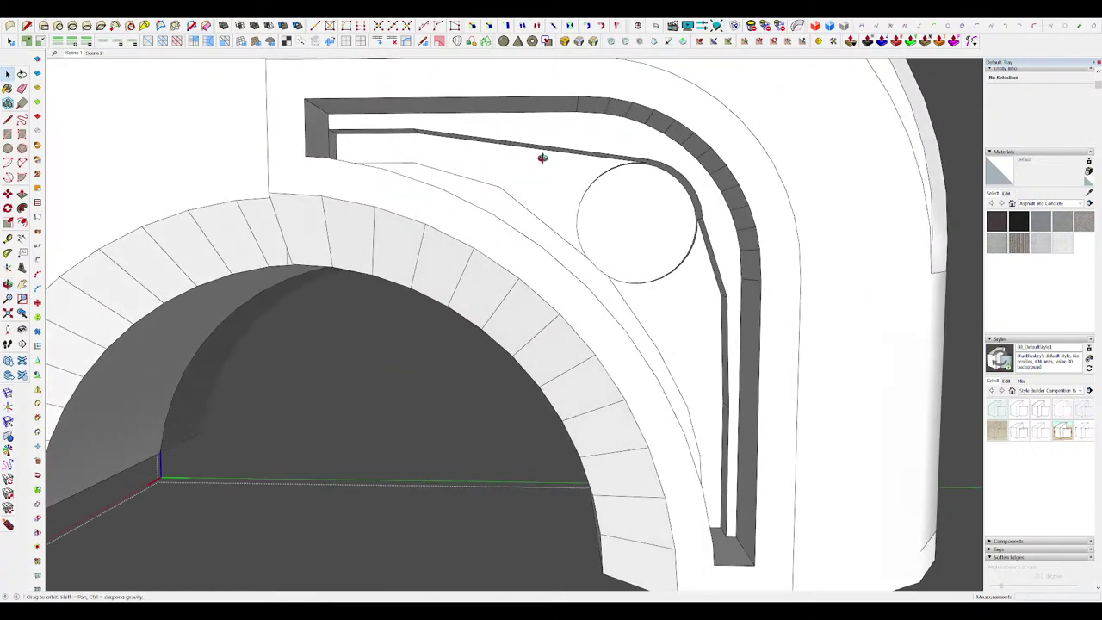
{"action": "scroll", "coordinate": [525, 143], "scroll_direction": "up", "scroll_amount": 2}
{"action": "middle_click_drag", "start_coordinate": [541, 158], "coordinate": [585, 239]}
{"action": "scroll", "coordinate": [525, 144], "scroll_direction": "up", "scroll_amount": 2}
{"action": "key", "text": "m"}
{"action": "left_click", "coordinate": [486, 143]}
{"action": "left_click", "coordinate": [556, 134]}
{"action": "key", "text": "space"}
Step: Draw a line across the inner strip from its corner
{"action": "scroll", "coordinate": [585, 238], "scroll_direction": "down", "scroll_amount": 5}
{"action": "scroll", "coordinate": [509, 215], "scroll_direction": "up", "scroll_amount": 5}
{"action": "middle_click_drag", "start_coordinate": [508, 241], "coordinate": [527, 273]}
{"action": "key", "text": "m"}
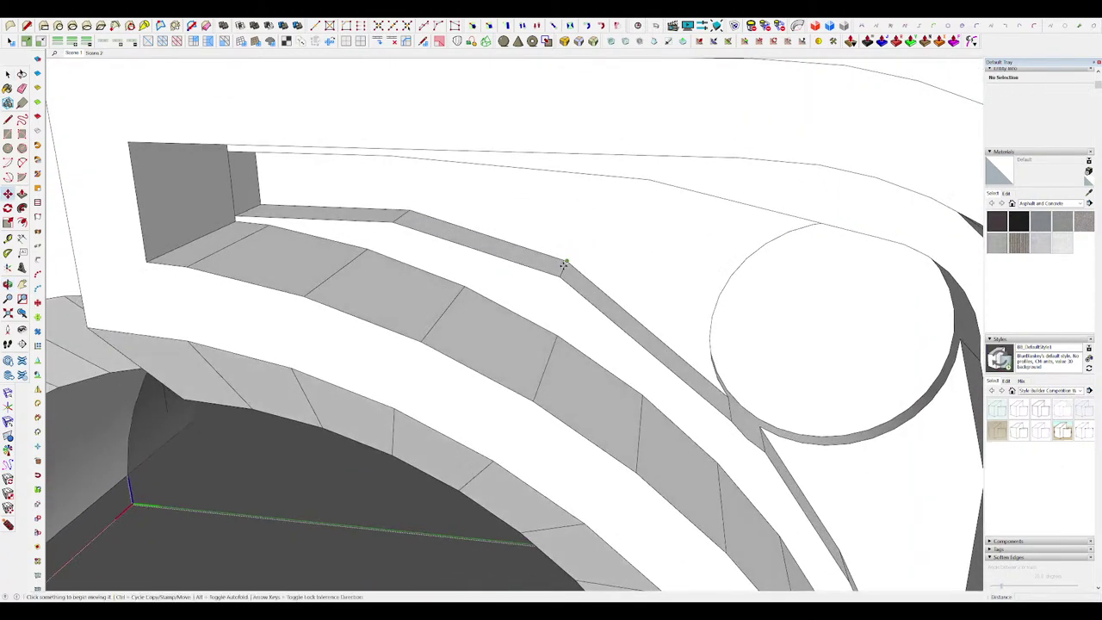
{"action": "left_click", "coordinate": [563, 263]}
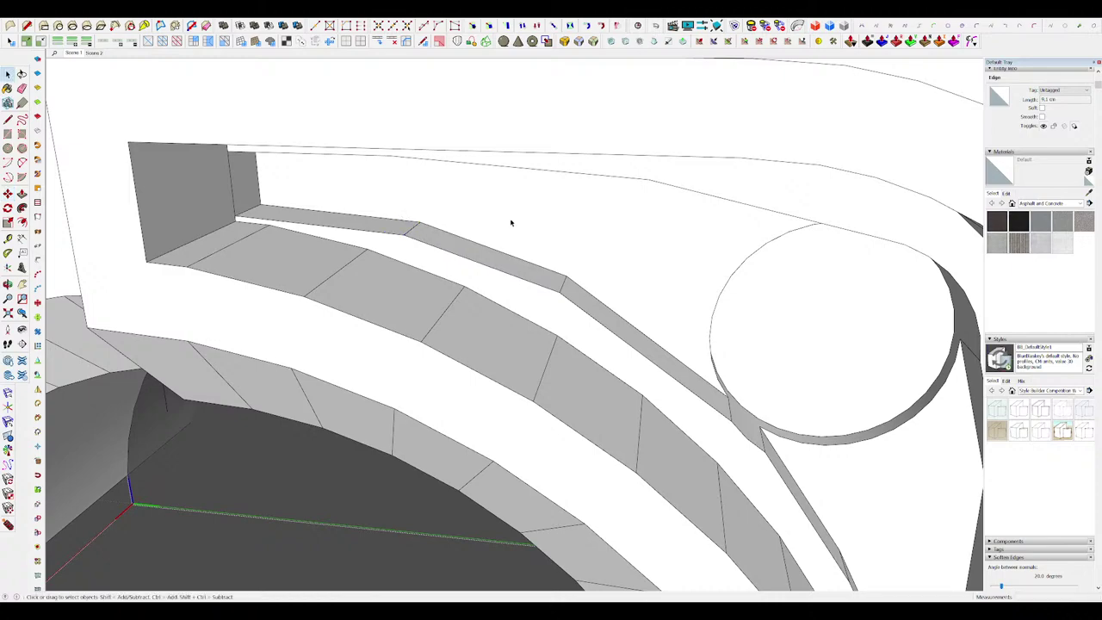
{"action": "scroll", "coordinate": [509, 222], "scroll_direction": "down", "scroll_amount": 5}
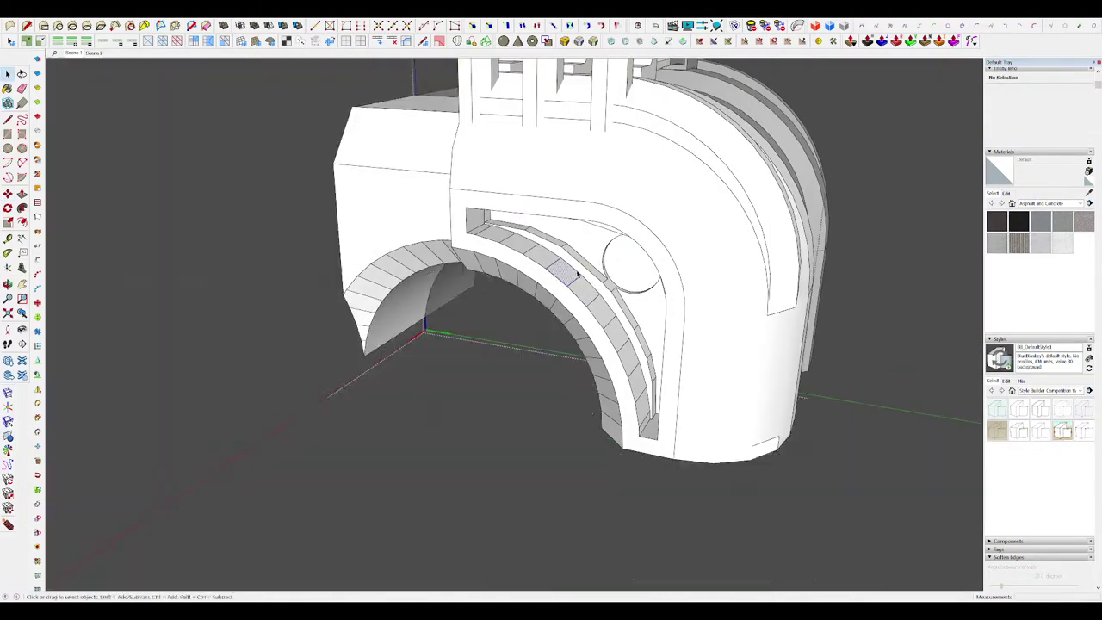
{"action": "scroll", "coordinate": [578, 274], "scroll_direction": "up", "scroll_amount": 4}
{"action": "key", "text": "l"}
{"action": "left_click", "coordinate": [583, 273]}
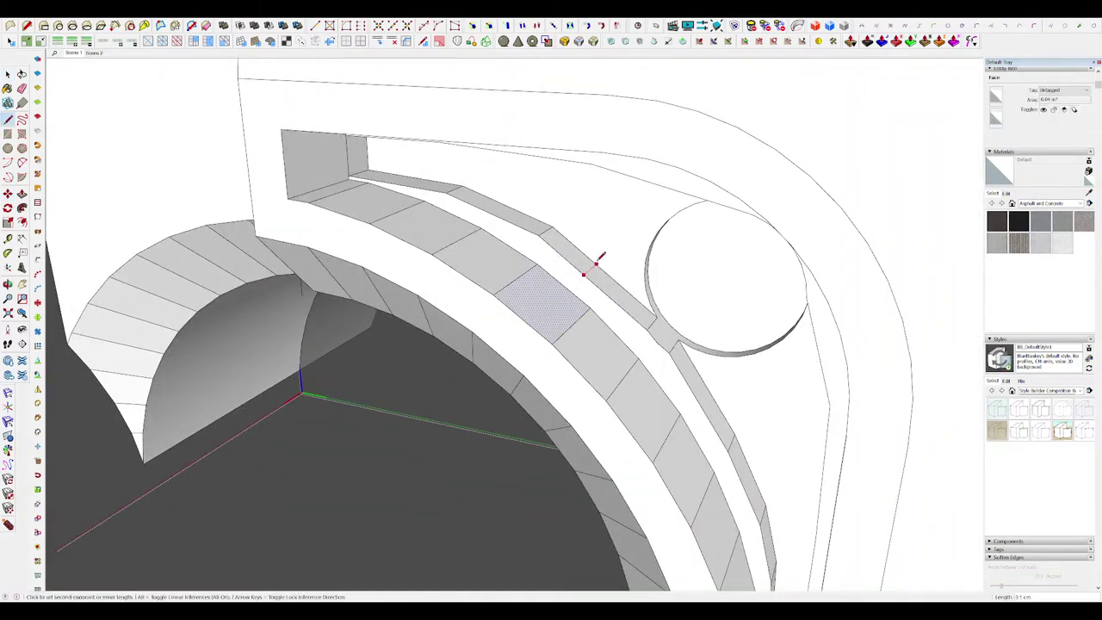
{"action": "left_click", "coordinate": [507, 206]}
{"action": "key", "text": "space"}
{"action": "middle_click_drag", "start_coordinate": [509, 209], "coordinate": [607, 309]}
Step: Clear the selection and orbit around the clamp block's channel
{"action": "left_click", "coordinate": [413, 417]}
{"action": "scroll", "coordinate": [586, 270], "scroll_direction": "up", "scroll_amount": 3}
{"action": "scroll", "coordinate": [584, 270], "scroll_direction": "down", "scroll_amount": 3}
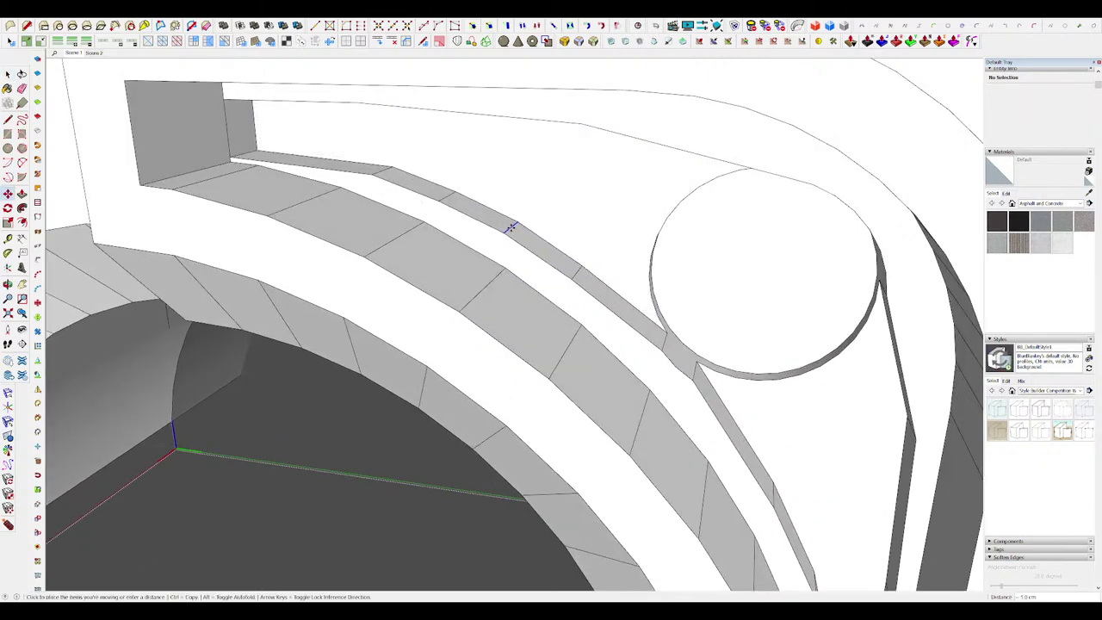
{"action": "left_click", "coordinate": [508, 229]}
{"action": "middle_click_drag", "start_coordinate": [553, 234], "coordinate": [612, 220]}
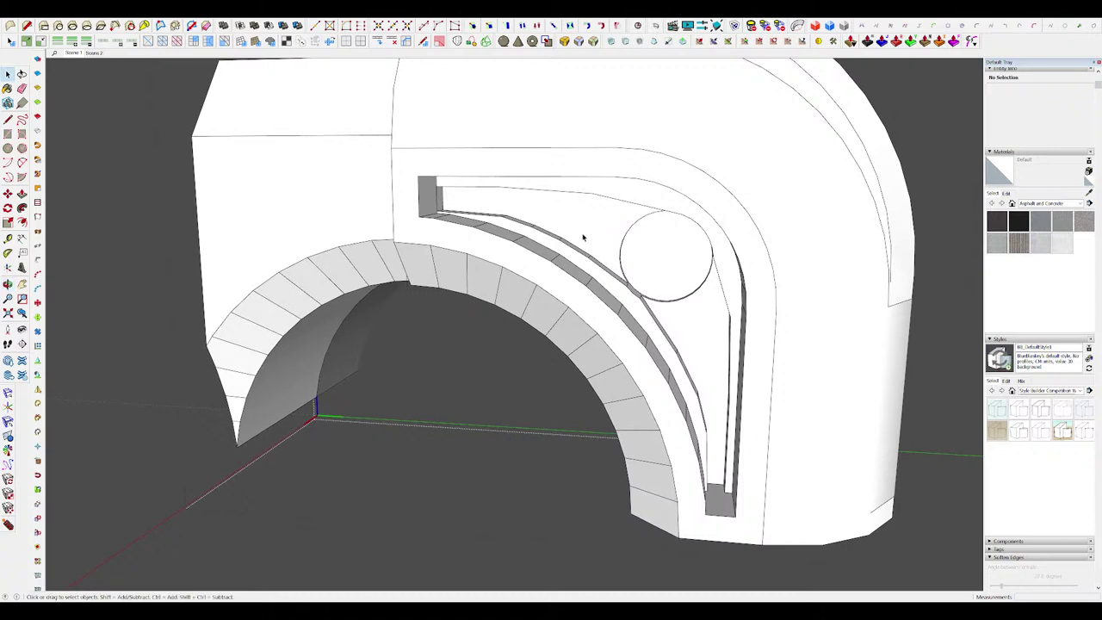
{"action": "scroll", "coordinate": [495, 221], "scroll_direction": "up", "scroll_amount": 8}
{"action": "key", "text": "m"}
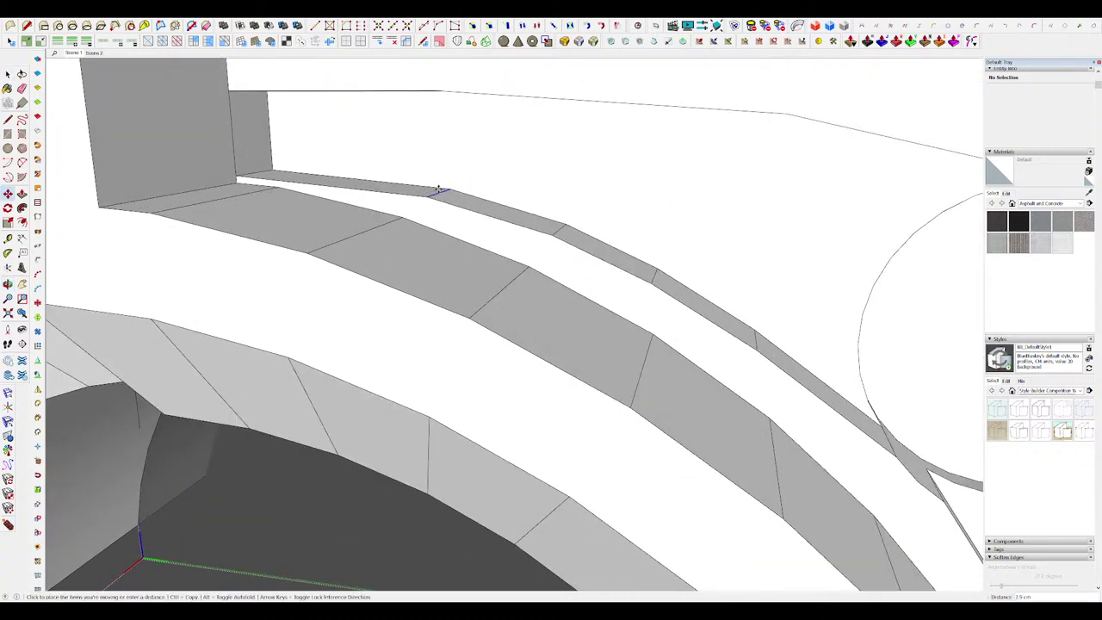
{"action": "scroll", "coordinate": [492, 201], "scroll_direction": "down", "scroll_amount": 6}
{"action": "key", "text": "ctrl+t"}
{"action": "middle_click_drag", "start_coordinate": [534, 221], "coordinate": [610, 256]}
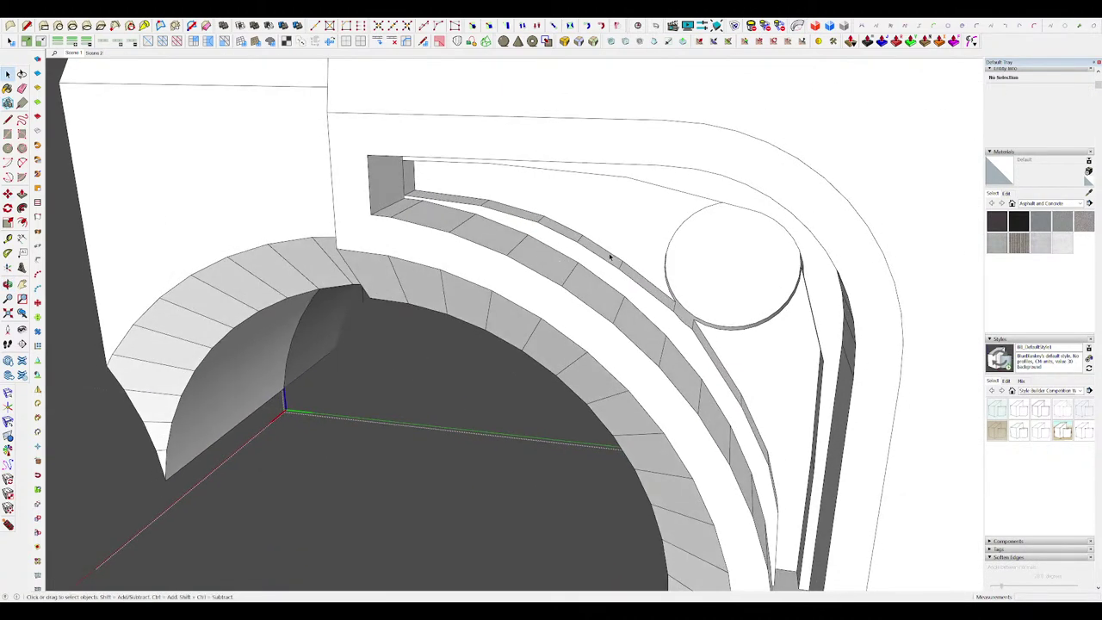
{"action": "scroll", "coordinate": [610, 255], "scroll_direction": "down", "scroll_amount": 3}
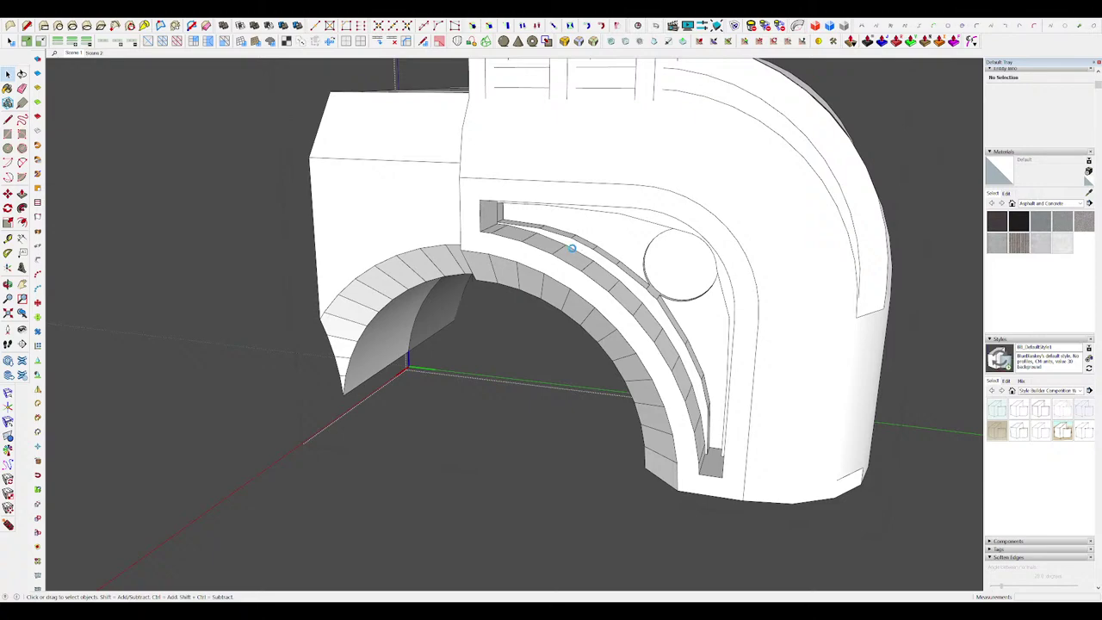
{"action": "scroll", "coordinate": [572, 253], "scroll_direction": "down", "scroll_amount": 6}
Step: Leave the group, open the clamp block component and offset the channel circle inward
{"action": "left_click", "coordinate": [728, 307]}
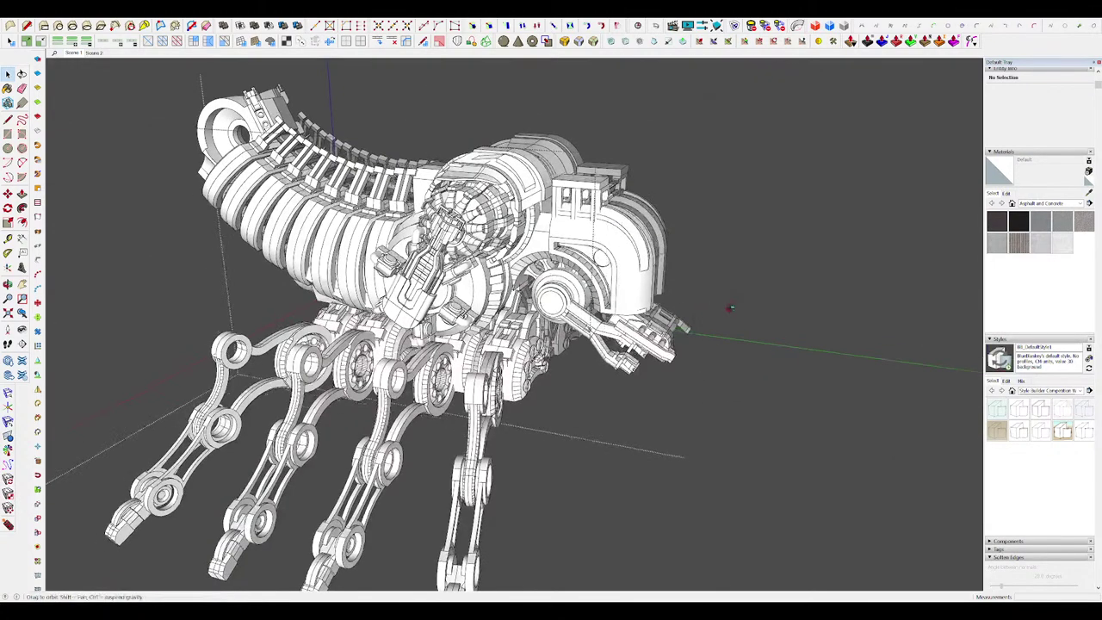
{"action": "scroll", "coordinate": [592, 250], "scroll_direction": "up", "scroll_amount": 6}
{"action": "mouse_move", "coordinate": [609, 246]}
{"action": "middle_mouse_down"}
{"action": "mouse_move", "coordinate": [652, 237]}
{"action": "mouse_move", "coordinate": [608, 230]}
{"action": "middle_mouse_up"}
{"action": "scroll", "coordinate": [622, 232], "scroll_direction": "up", "scroll_amount": 3}
{"action": "double_click", "coordinate": [609, 230]}
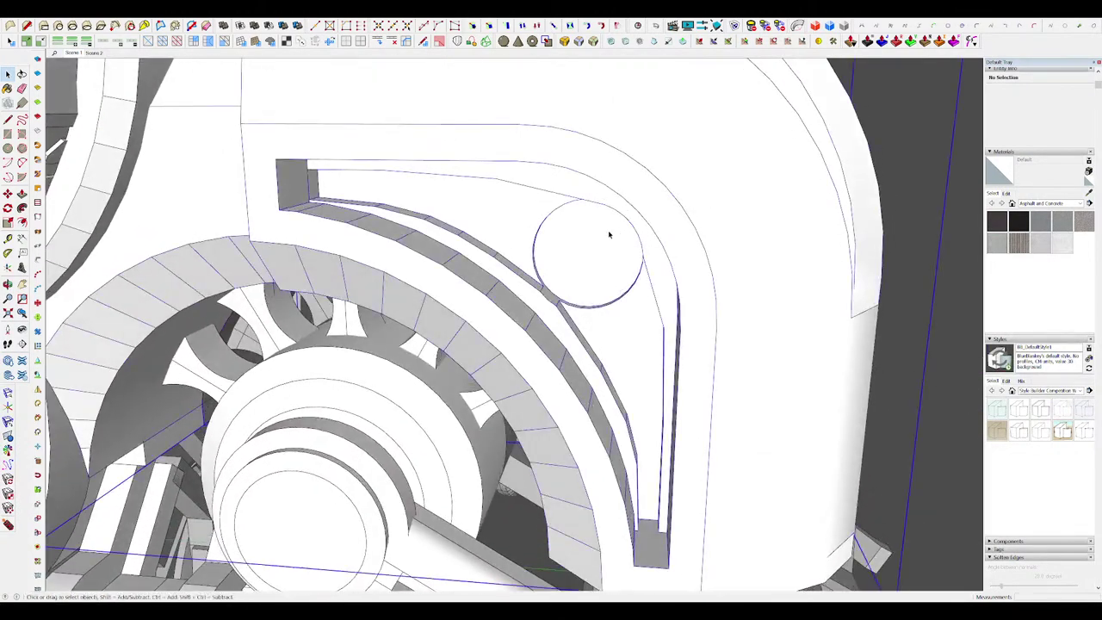
{"action": "left_click", "coordinate": [616, 232]}
{"action": "scroll", "coordinate": [615, 232], "scroll_direction": "up", "scroll_amount": 3}
{"action": "left_click", "coordinate": [610, 225]}
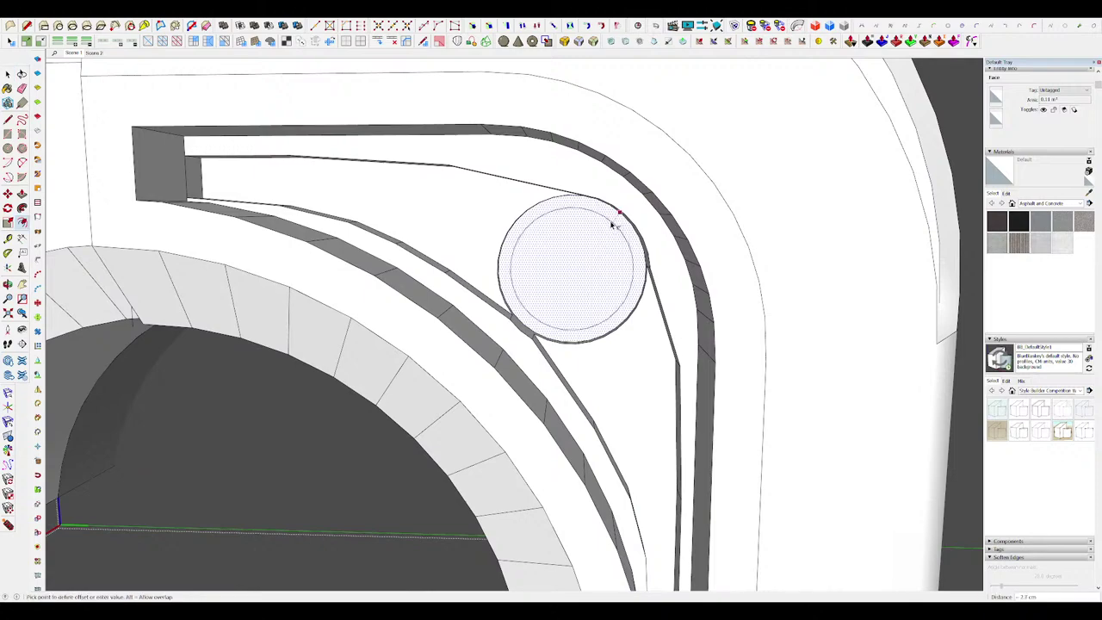
{"action": "left_click", "coordinate": [611, 225]}
{"action": "key", "text": "space"}
{"action": "middle_click_drag", "start_coordinate": [605, 226], "coordinate": [707, 306]}
Step: Move the inner circle face to taper the ring, then exit the component
{"action": "left_click", "coordinate": [558, 285]}
{"action": "left_click", "coordinate": [562, 278]}
{"action": "key", "text": "space"}
{"action": "scroll", "coordinate": [657, 237], "scroll_direction": "down", "scroll_amount": 5}
{"action": "scroll", "coordinate": [578, 277], "scroll_direction": "down", "scroll_amount": 3}
{"action": "key", "text": "i"}
{"action": "left_click", "coordinate": [709, 308]}
{"action": "scroll", "coordinate": [777, 276], "scroll_direction": "down", "scroll_amount": 4}
{"action": "middle_click_drag", "start_coordinate": [814, 274], "coordinate": [780, 275]}
{"action": "scroll", "coordinate": [780, 276], "scroll_direction": "up", "scroll_amount": 3}
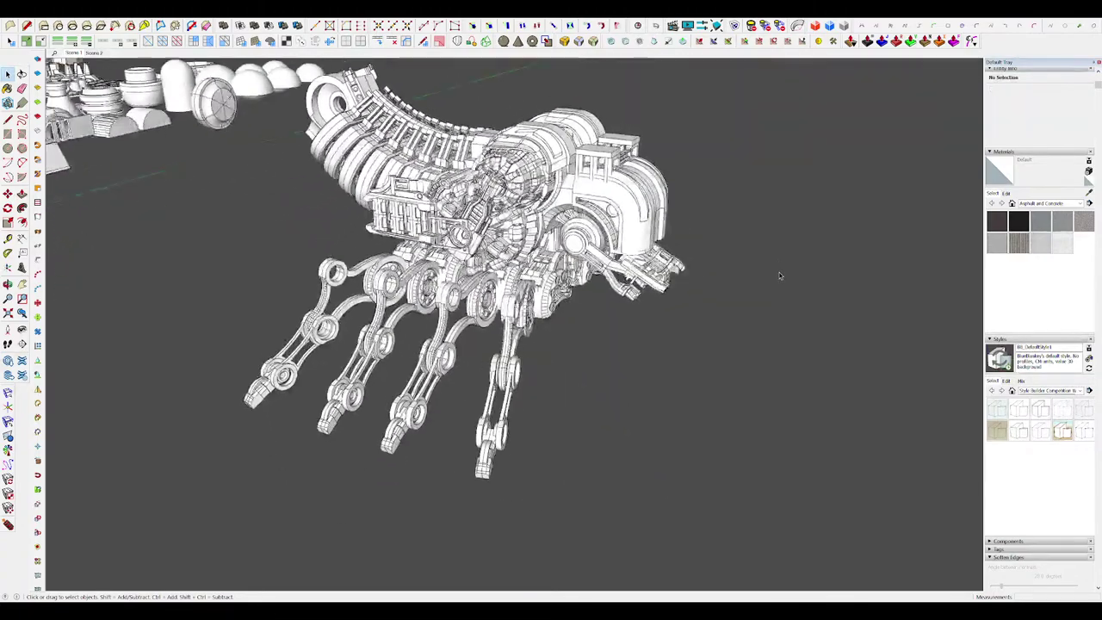
{"action": "scroll", "coordinate": [609, 247], "scroll_direction": "up", "scroll_amount": 3}
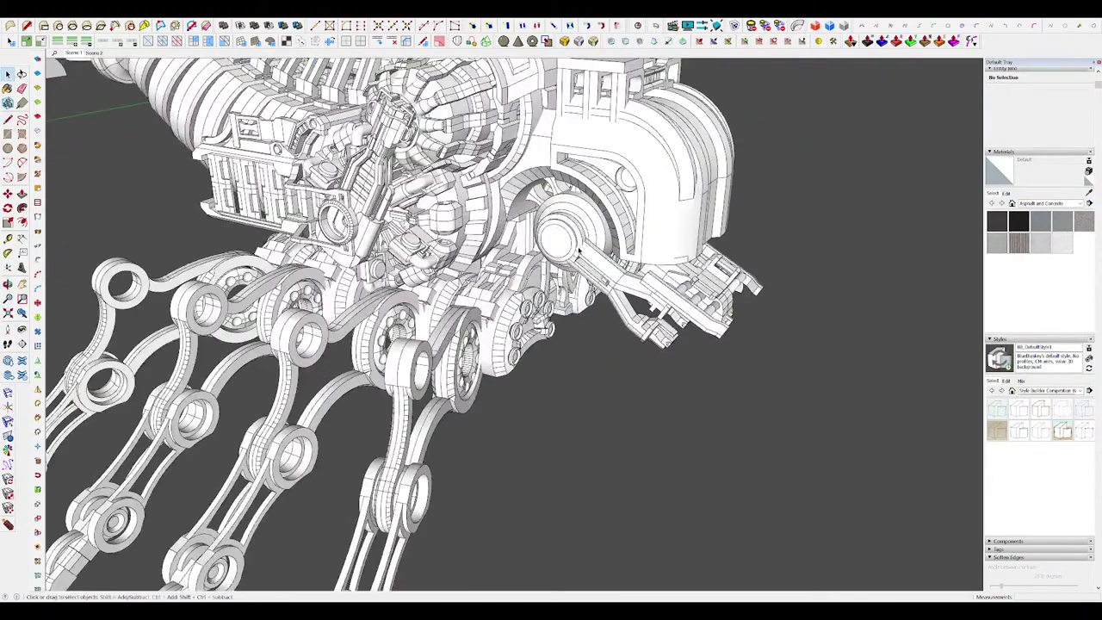
Step: Open the claw arm component and select the arm's end face near the joint
{"action": "double_click", "coordinate": [592, 254]}
{"action": "scroll", "coordinate": [590, 256], "scroll_direction": "up", "scroll_amount": 5}
{"action": "middle_click_drag", "start_coordinate": [577, 276], "coordinate": [564, 258]}
{"action": "left_click", "coordinate": [540, 210]}
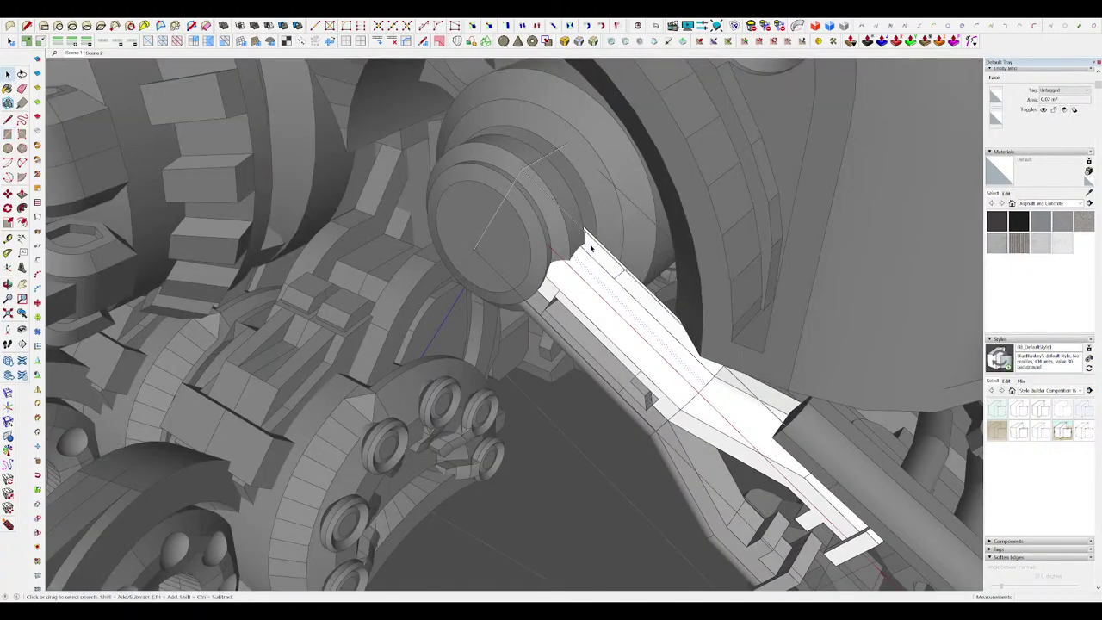
{"action": "middle_click_drag", "start_coordinate": [611, 218], "coordinate": [639, 197]}
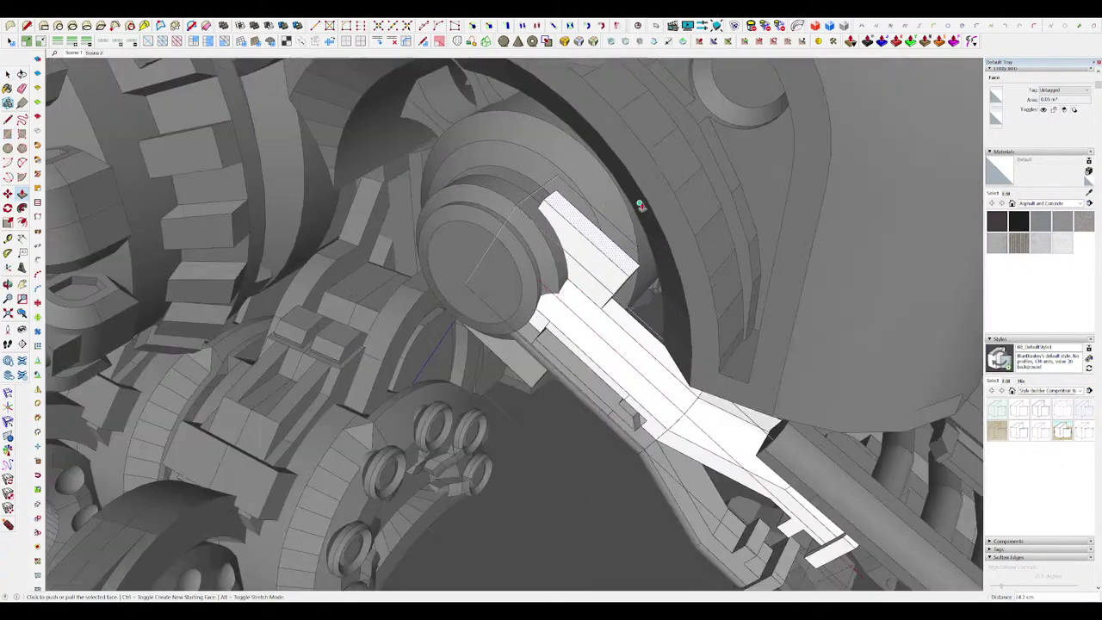
{"action": "middle_click_drag", "start_coordinate": [597, 246], "coordinate": [600, 209]}
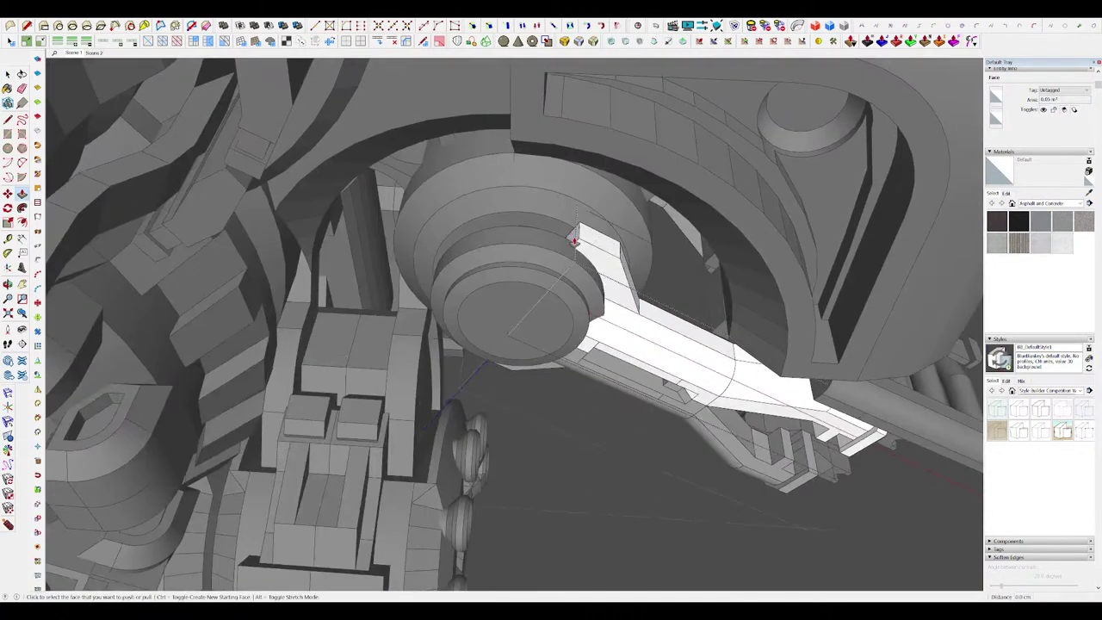
{"action": "middle_click_drag", "start_coordinate": [509, 222], "coordinate": [568, 187]}
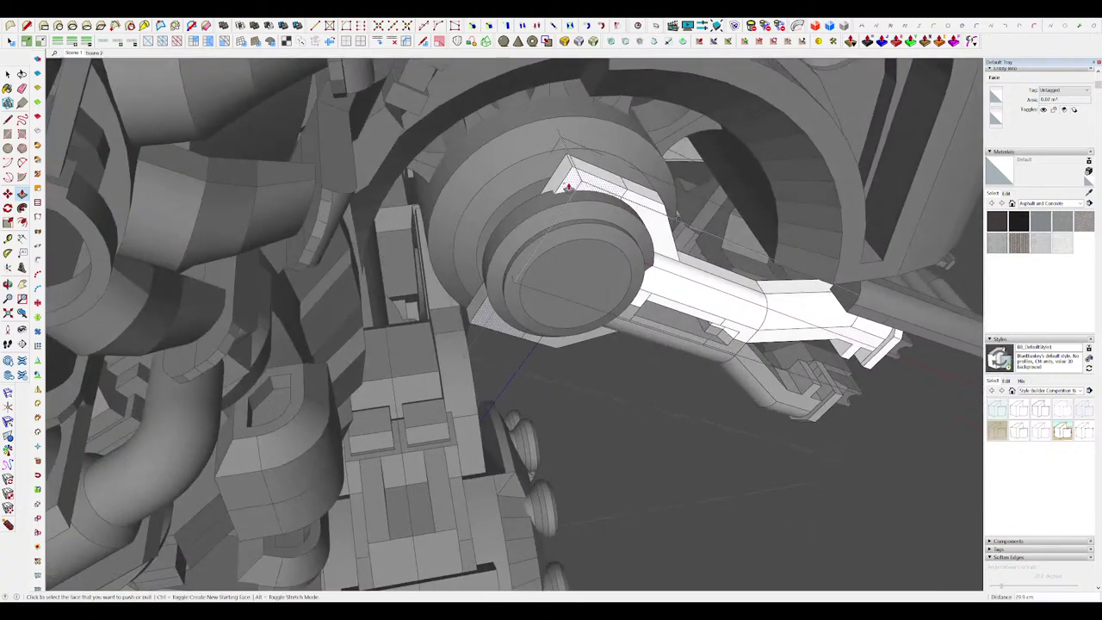
{"action": "left_click", "coordinate": [556, 183]}
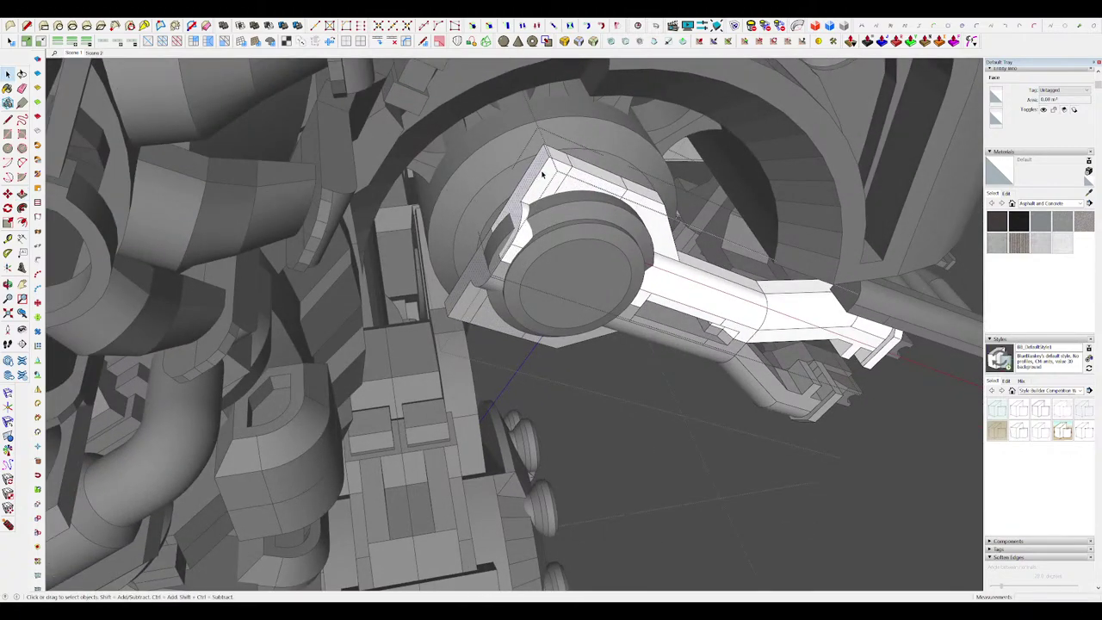
{"action": "middle_click_drag", "start_coordinate": [527, 189], "coordinate": [541, 179]}
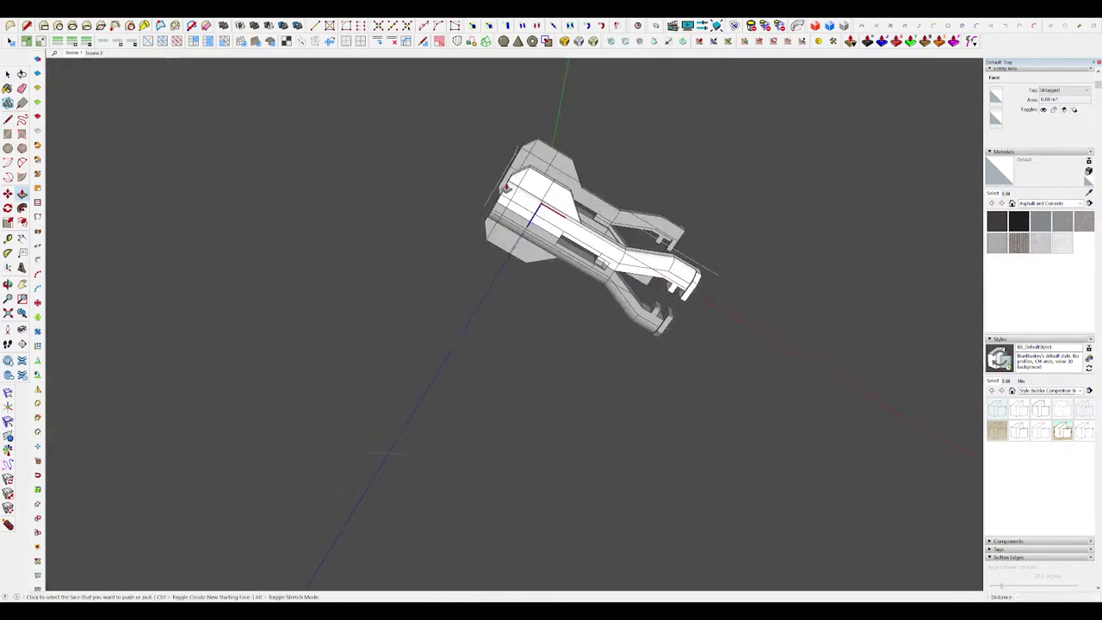
Step: Push/Pull the arm's end face outward into a block around the joint hub
{"action": "key", "text": "p"}
{"action": "scroll", "coordinate": [485, 192], "scroll_direction": "up", "scroll_amount": 8}
{"action": "scroll", "coordinate": [486, 192], "scroll_direction": "down", "scroll_amount": 4}
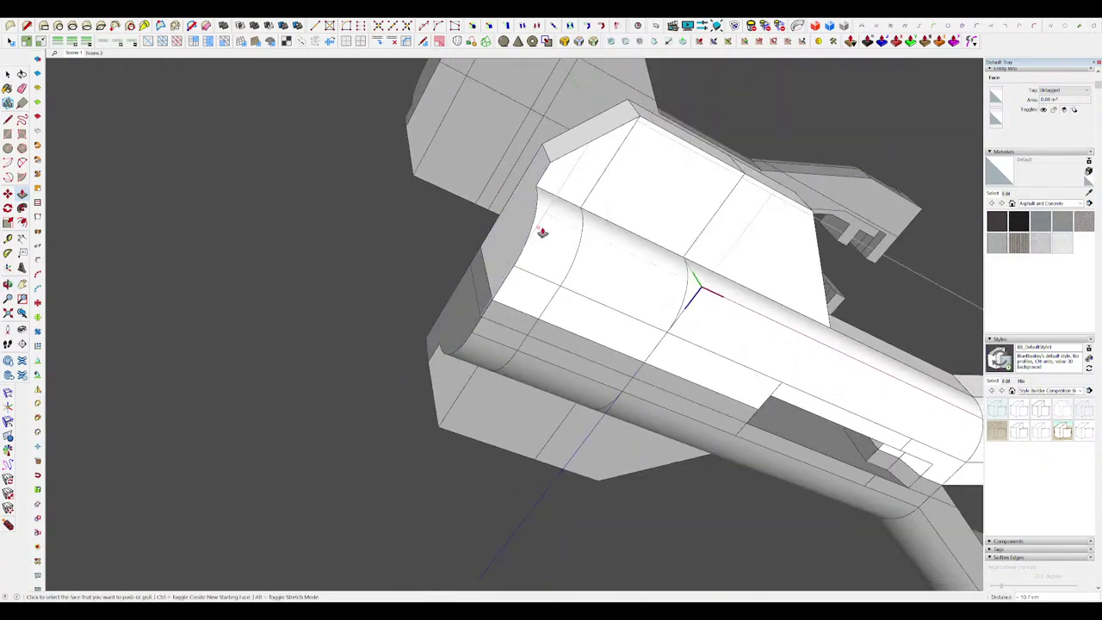
{"action": "left_click", "coordinate": [541, 234]}
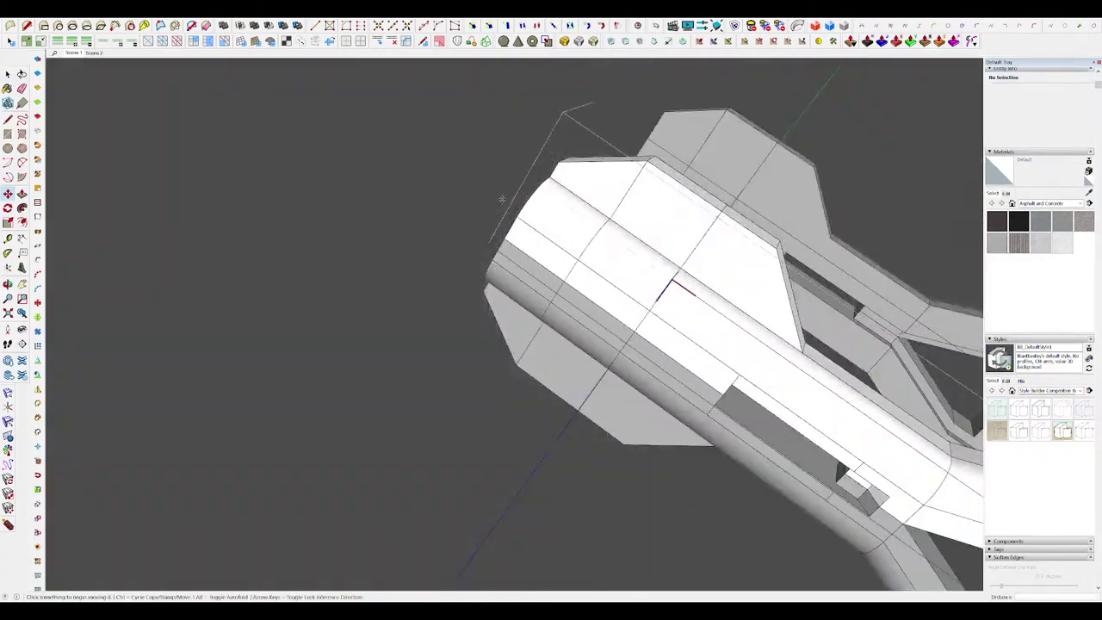
{"action": "middle_click_drag", "start_coordinate": [551, 206], "coordinate": [558, 194]}
{"action": "key", "text": "l"}
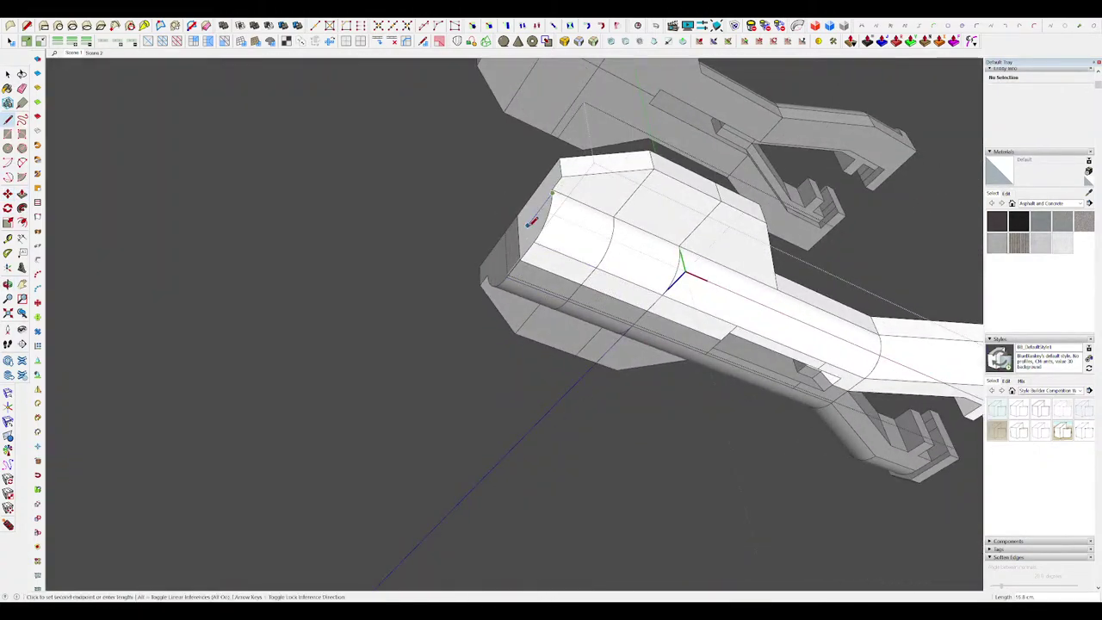
{"action": "key", "text": "Escape"}
{"action": "scroll", "coordinate": [541, 193], "scroll_direction": "up", "scroll_amount": 3}
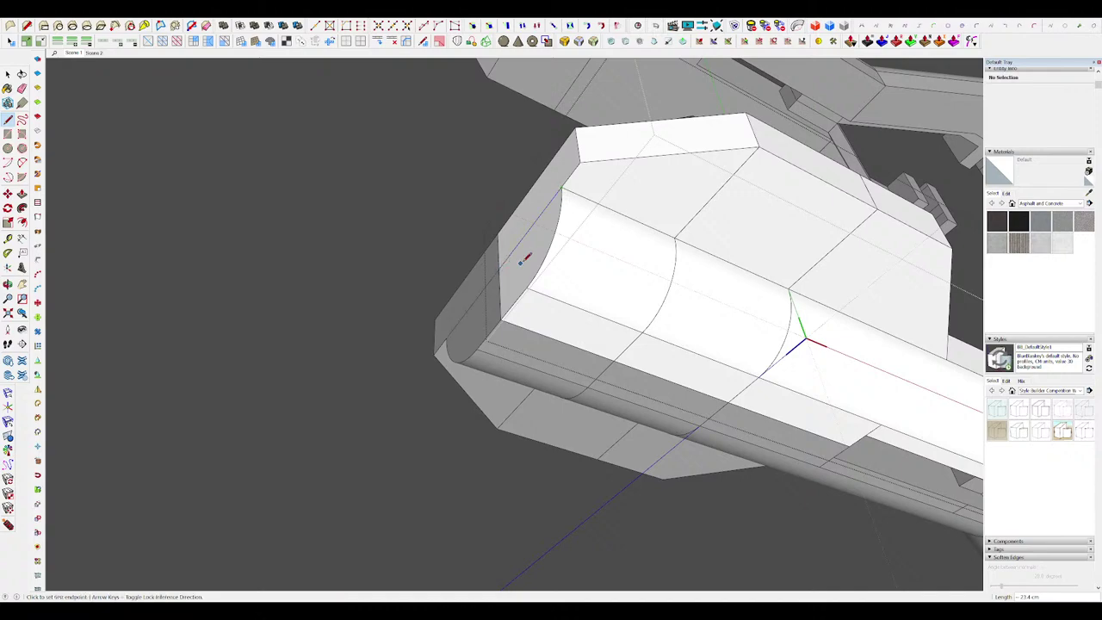
{"action": "left_click", "coordinate": [542, 262]}
{"action": "middle_click_drag", "start_coordinate": [541, 263], "coordinate": [539, 248]}
{"action": "key", "text": "m"}
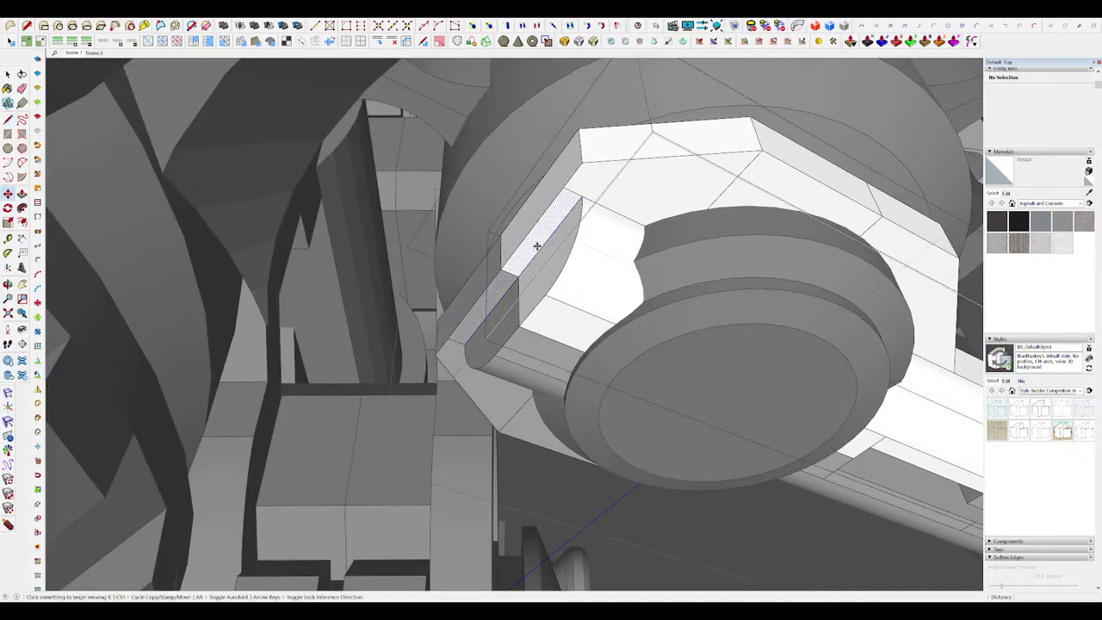
Step: Isolate the arm's end block and move its end edge 3.6 cm to the corner
{"action": "scroll", "coordinate": [567, 189], "scroll_direction": "down", "scroll_amount": 6}
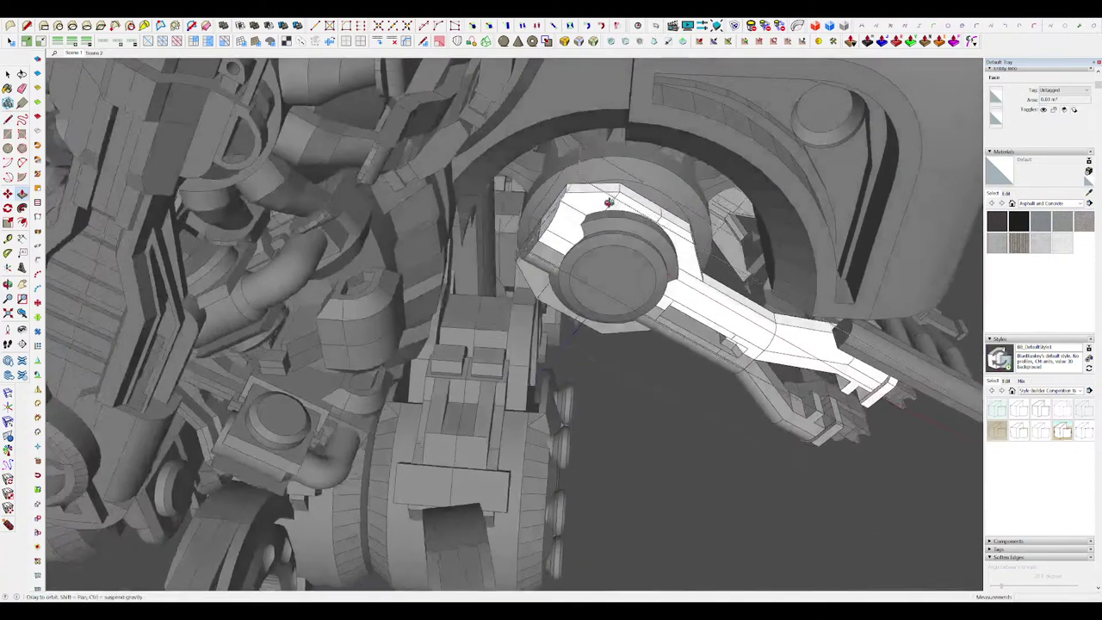
{"action": "key", "text": "ctrl+t"}
{"action": "scroll", "coordinate": [594, 232], "scroll_direction": "up", "scroll_amount": 5}
{"action": "middle_click_drag", "start_coordinate": [609, 201], "coordinate": [561, 272]}
{"action": "key", "text": "i"}
{"action": "scroll", "coordinate": [562, 272], "scroll_direction": "up", "scroll_amount": 2}
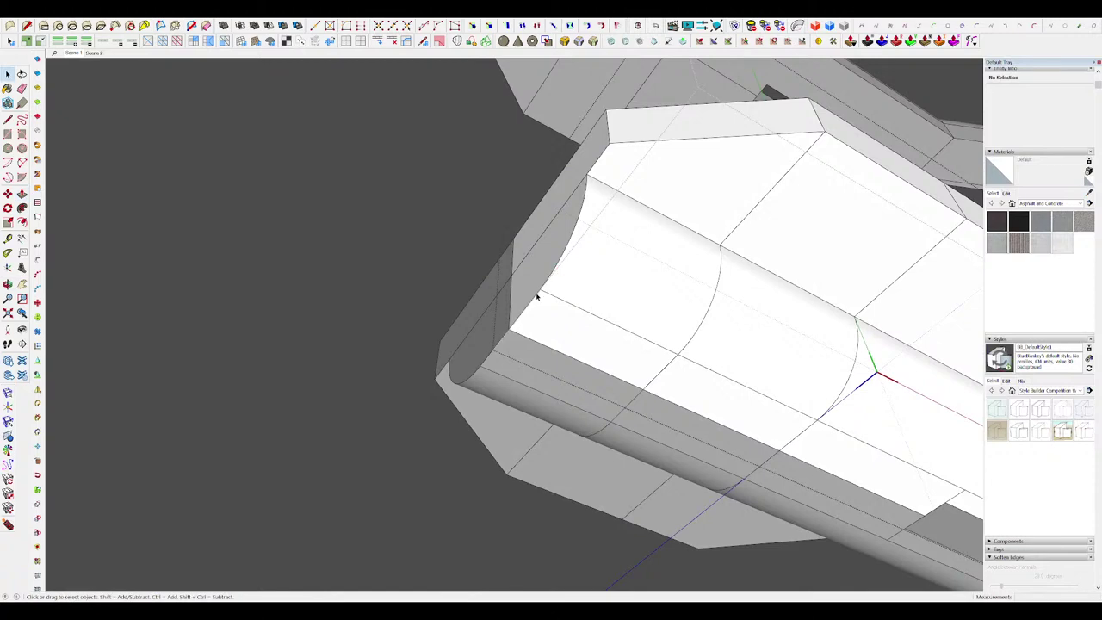
{"action": "key", "text": "m"}
{"action": "left_click", "coordinate": [541, 292]}
{"action": "left_click", "coordinate": [592, 312]}
Step: Draw a line along the end block's end face, with hidden geometry shown dashed
{"action": "middle_click_drag", "start_coordinate": [591, 311], "coordinate": [588, 280]}
{"action": "key", "text": "alt+h"}
{"action": "scroll", "coordinate": [588, 280], "scroll_direction": "up", "scroll_amount": 3}
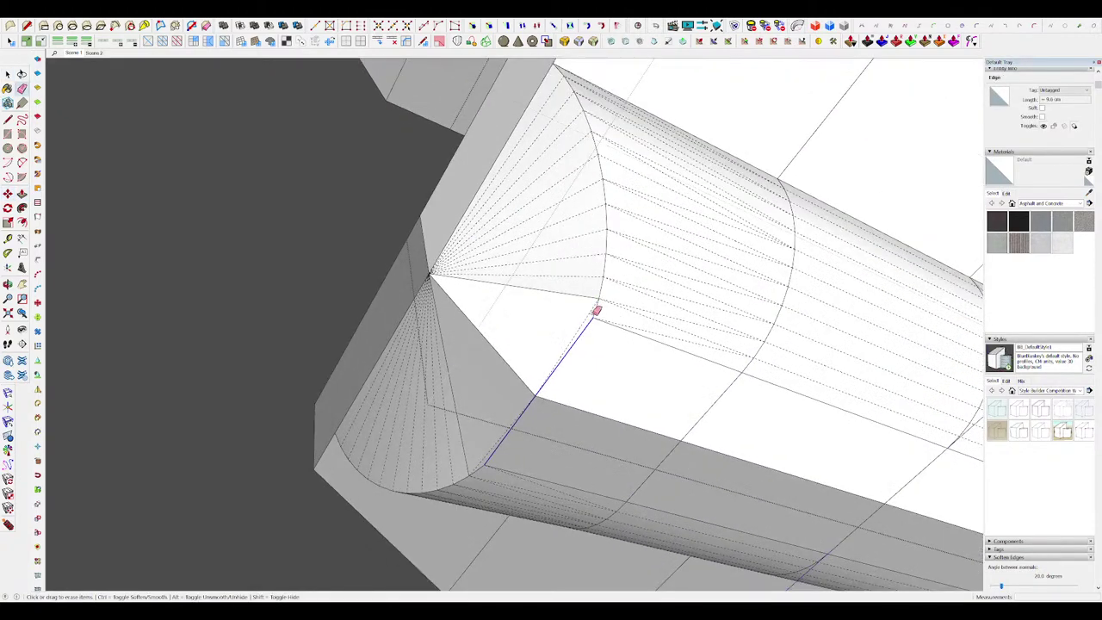
{"action": "key", "text": "l"}
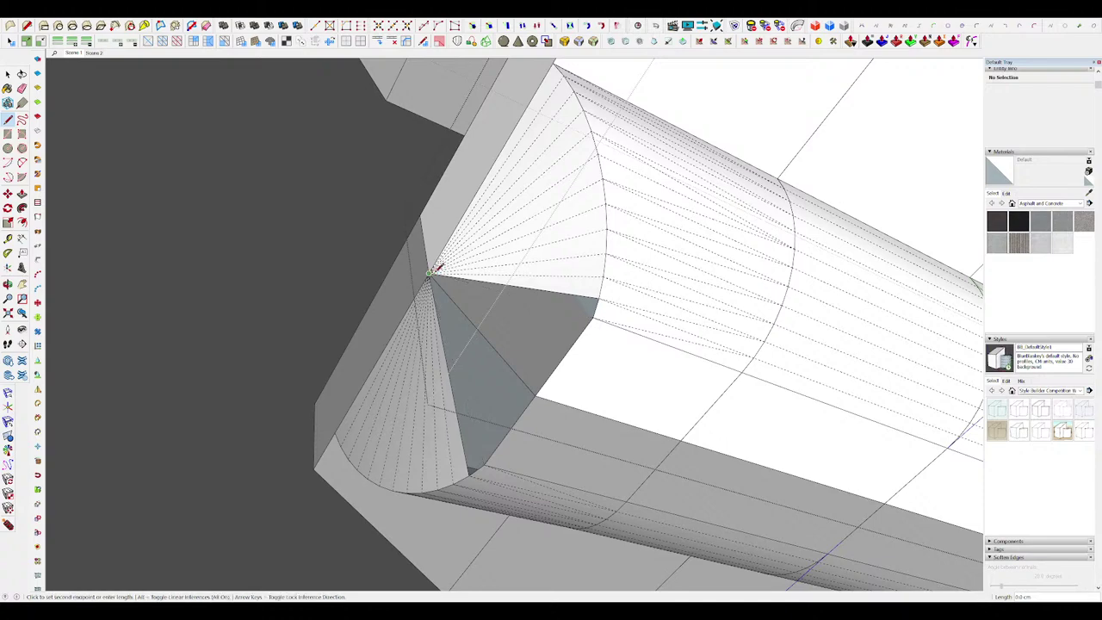
{"action": "left_click", "coordinate": [593, 313]}
Step: Exit the group editing and bring the bracket arm's round joint into view
{"action": "middle_click_drag", "start_coordinate": [593, 312], "coordinate": [555, 288]}
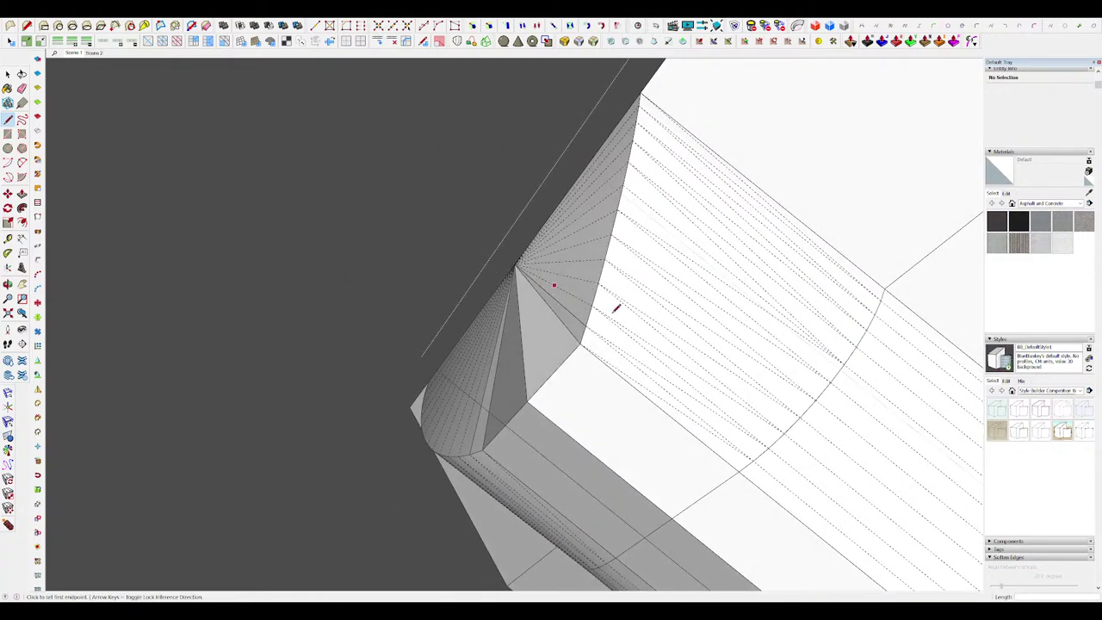
{"action": "middle_click_drag", "start_coordinate": [616, 307], "coordinate": [612, 243]}
{"action": "scroll", "coordinate": [577, 278], "scroll_direction": "down", "scroll_amount": 4}
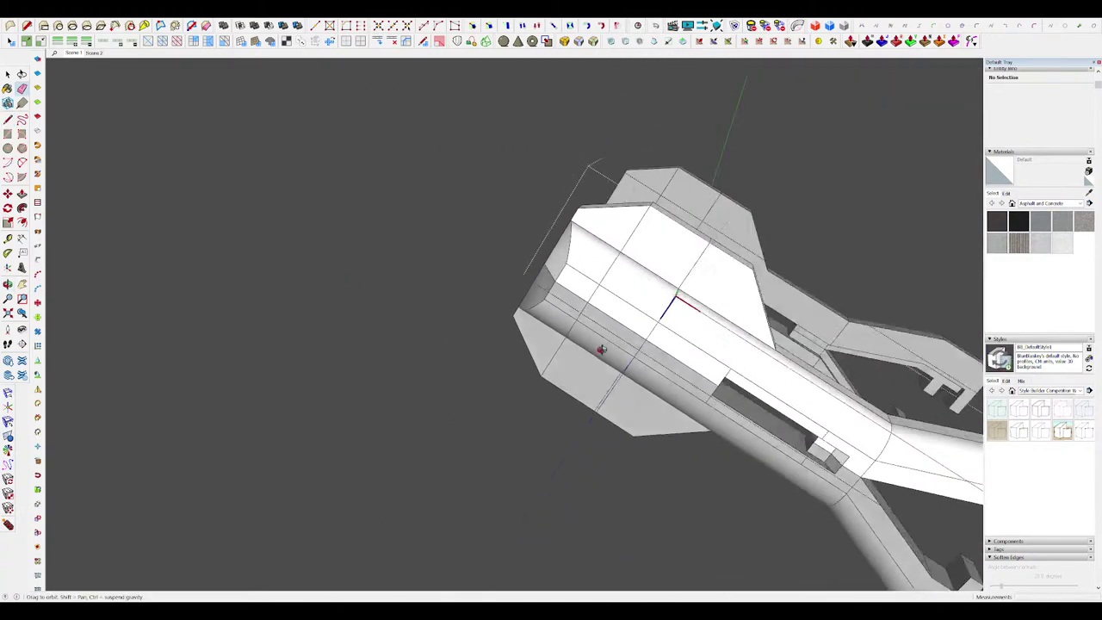
{"action": "middle_click_drag", "start_coordinate": [597, 349], "coordinate": [566, 226]}
{"action": "key", "text": "shift+h"}
{"action": "scroll", "coordinate": [565, 228], "scroll_direction": "down", "scroll_amount": 5}
{"action": "key", "text": "space"}
{"action": "left_click", "coordinate": [762, 304]}
{"action": "middle_click_drag", "start_coordinate": [763, 304], "coordinate": [761, 301]}
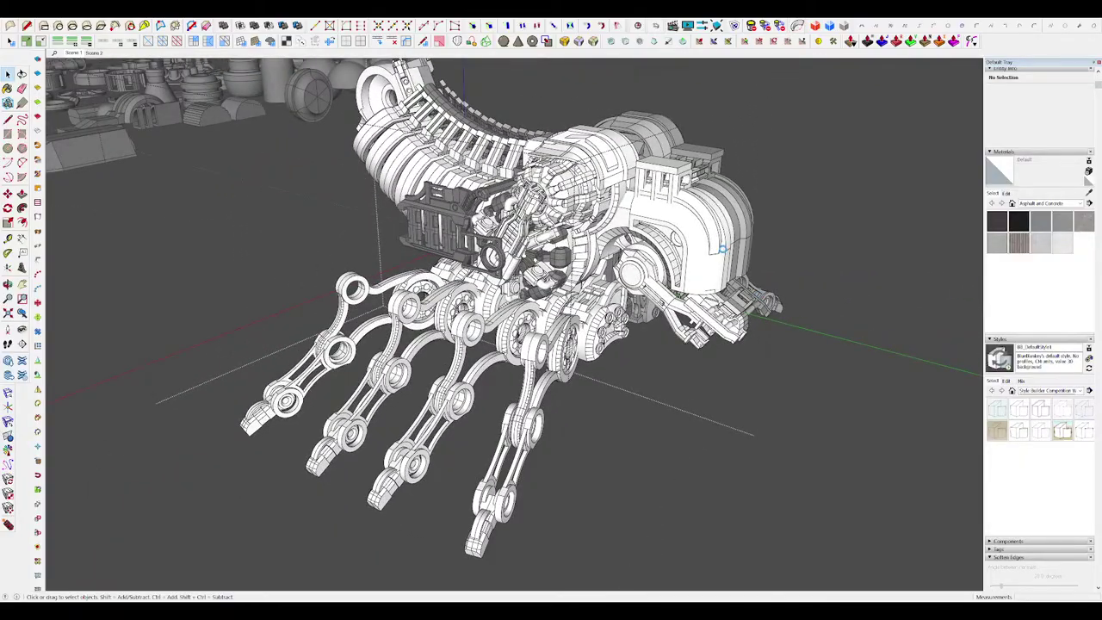
{"action": "middle_click_drag", "start_coordinate": [722, 248], "coordinate": [707, 288]}
{"action": "scroll", "coordinate": [701, 266], "scroll_direction": "up", "scroll_amount": 4}
{"action": "middle_click_drag", "start_coordinate": [637, 267], "coordinate": [559, 196]}
{"action": "scroll", "coordinate": [585, 245], "scroll_direction": "up", "scroll_amount": 4}
Step: Inside the arm component, bevel two end-block edges into 4 cm rounded corners
{"action": "double_click", "coordinate": [574, 199]}
{"action": "key", "text": "shift+h"}
{"action": "left_click", "coordinate": [574, 201]}
{"action": "key", "text": "shift+h"}
{"action": "scroll", "coordinate": [574, 202], "scroll_direction": "up", "scroll_amount": 3}
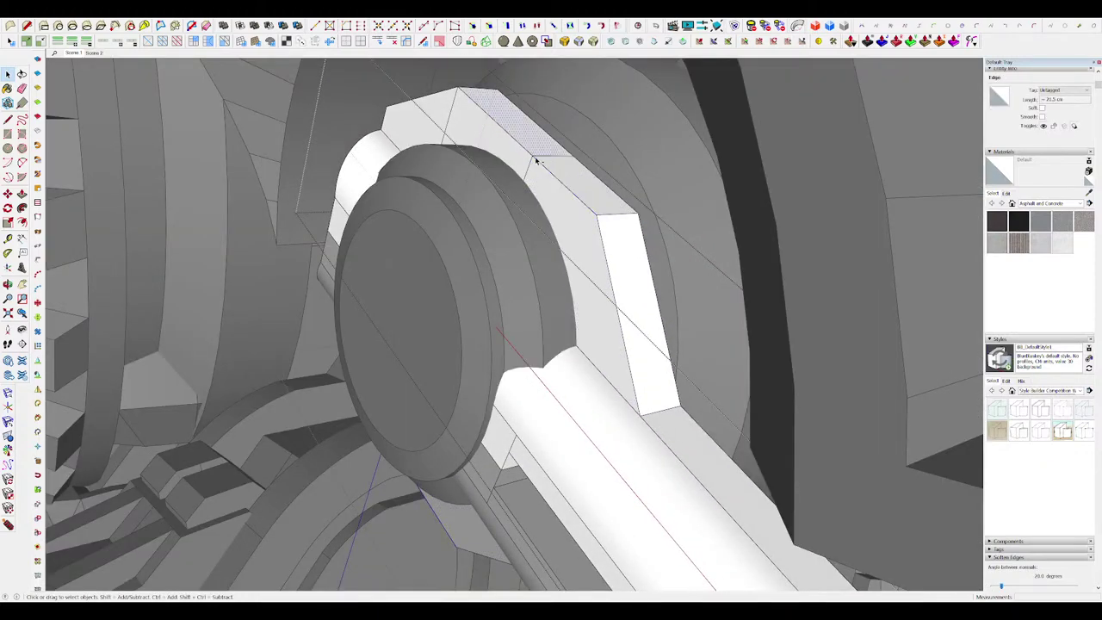
{"action": "left_click", "coordinate": [538, 162], "text": "shift"}
{"action": "middle_click_drag", "start_coordinate": [541, 166], "coordinate": [612, 246]}
{"action": "left_click", "coordinate": [593, 41]}
{"action": "key", "text": "Return"}
Step: Hide the rest of the model and try moving the face near the bevelled corner, then cancel
{"action": "key", "text": "space"}
{"action": "key", "text": "shift+h"}
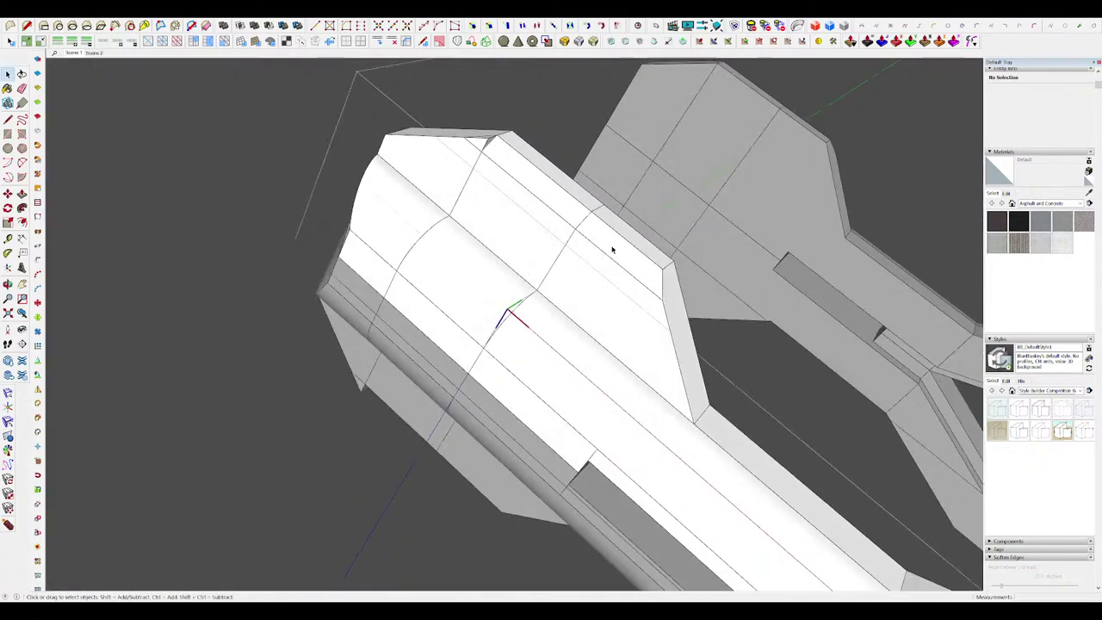
{"action": "scroll", "coordinate": [533, 164], "scroll_direction": "up", "scroll_amount": 3}
{"action": "key", "text": "m"}
{"action": "left_click", "coordinate": [547, 173]}
{"action": "key", "text": "space"}
{"action": "middle_click_drag", "start_coordinate": [483, 164], "coordinate": [542, 206]}
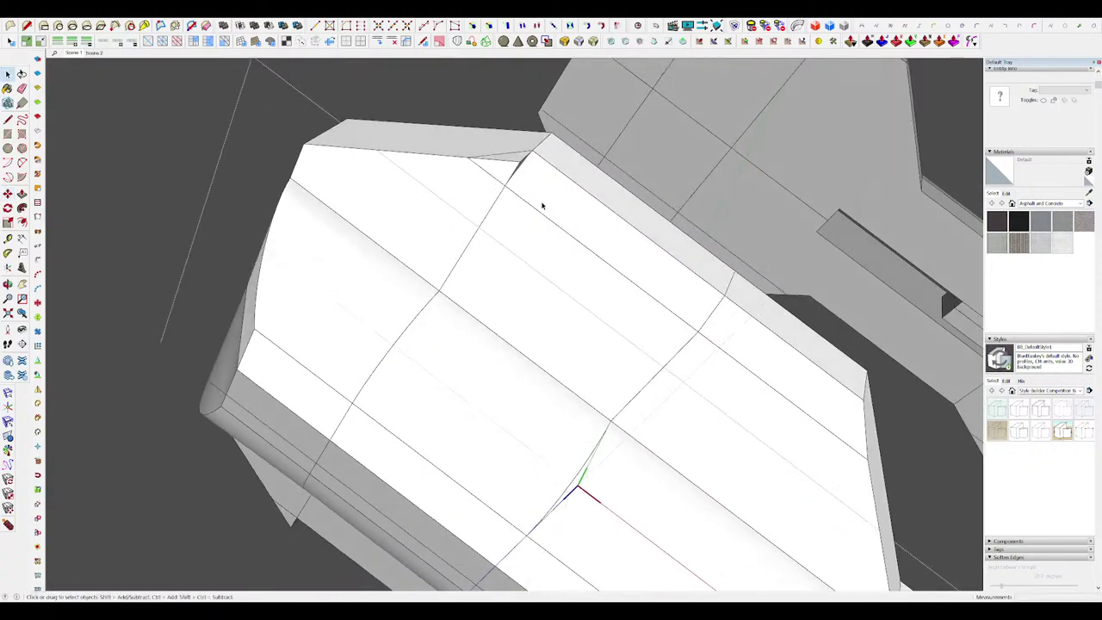
Step: Erase the short corner edge, soften the bevel's facet lines, and unhide the model
{"action": "left_click", "coordinate": [519, 161]}
{"action": "middle_click_drag", "start_coordinate": [519, 161], "coordinate": [440, 143]}
{"action": "key", "text": "ctrl"}
{"action": "mouse_move", "coordinate": [541, 155]}
{"action": "middle_mouse_down"}
{"action": "mouse_move", "coordinate": [563, 204]}
{"action": "mouse_move", "coordinate": [577, 209]}
{"action": "mouse_move", "coordinate": [568, 253]}
{"action": "mouse_move", "coordinate": [577, 191]}
{"action": "middle_mouse_up"}
{"action": "scroll", "coordinate": [561, 201], "scroll_direction": "down", "scroll_amount": 4}
{"action": "key", "text": "ctrl+h"}
{"action": "scroll", "coordinate": [578, 192], "scroll_direction": "down", "scroll_amount": 6}
Step: Exit the nested groups and turn the view toward the arm's shoulder joint
{"action": "key", "text": "space"}
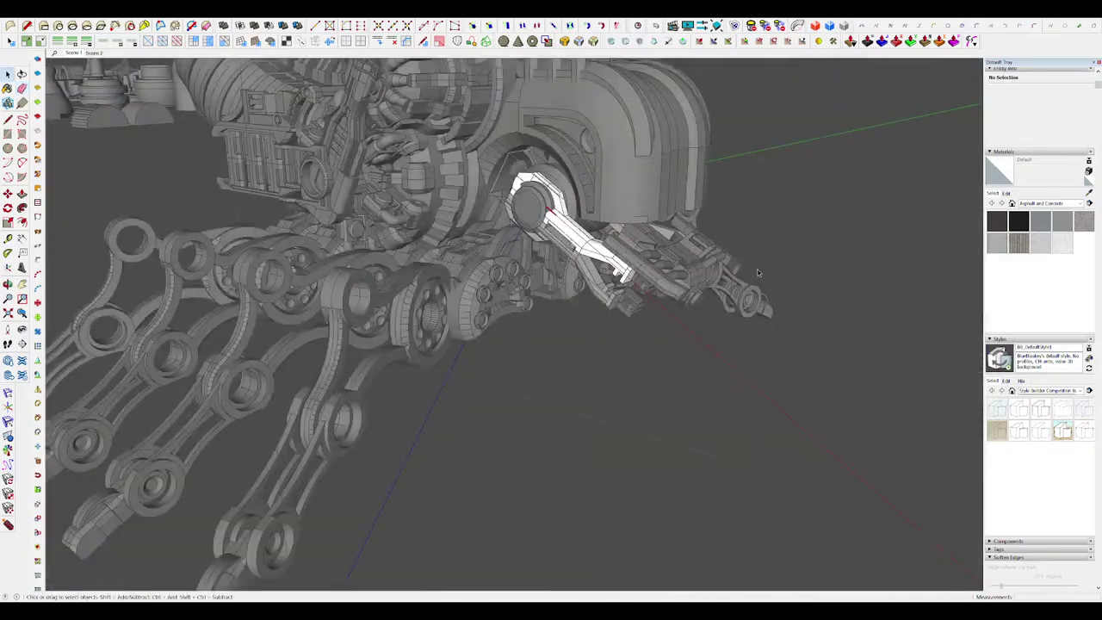
{"action": "left_click", "coordinate": [748, 270]}
{"action": "left_click", "coordinate": [816, 266]}
{"action": "middle_click_drag", "start_coordinate": [815, 266], "coordinate": [844, 264]}
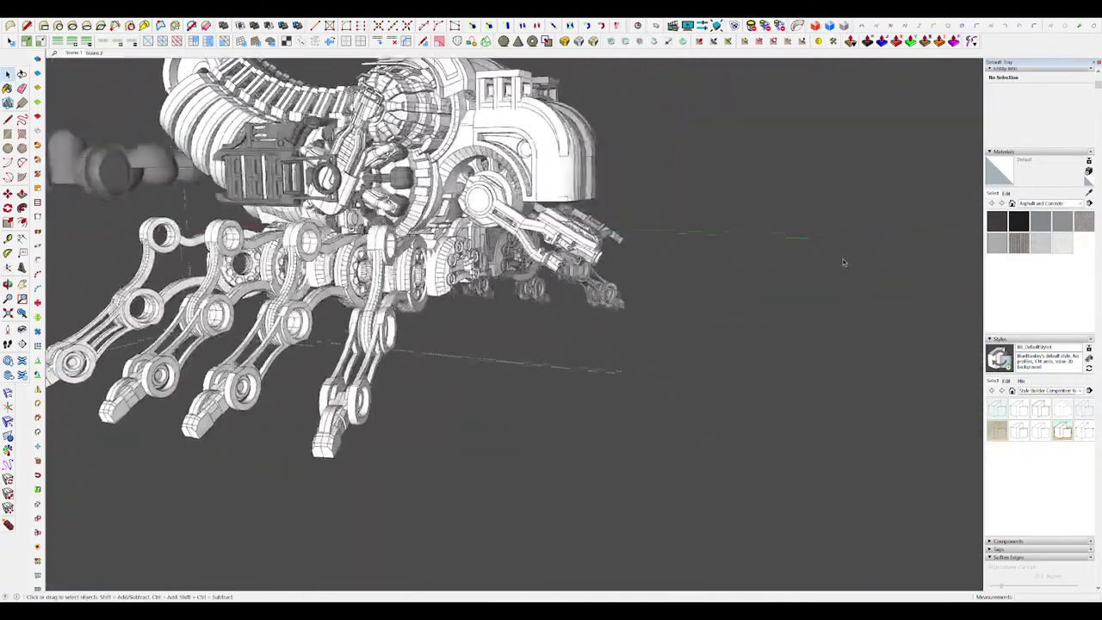
{"action": "scroll", "coordinate": [546, 209], "scroll_direction": "up", "scroll_amount": 6}
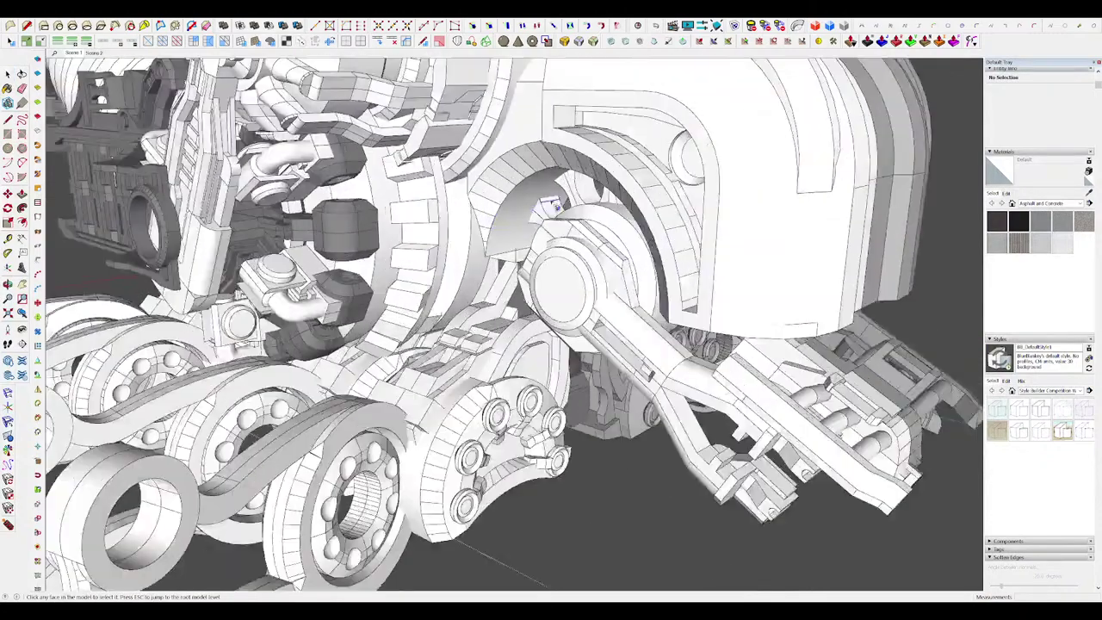
{"action": "middle_click_drag", "start_coordinate": [549, 208], "coordinate": [572, 219]}
{"action": "scroll", "coordinate": [593, 240], "scroll_direction": "up", "scroll_amount": 2}
Step: Pull the arm's top face up 13.0 cm and outline a thin strip on the new block
{"action": "double_click", "coordinate": [617, 248]}
{"action": "scroll", "coordinate": [609, 248], "scroll_direction": "up", "scroll_amount": 3}
{"action": "key", "text": "p"}
{"action": "left_click_drag", "start_coordinate": [607, 248], "coordinate": [633, 222]}
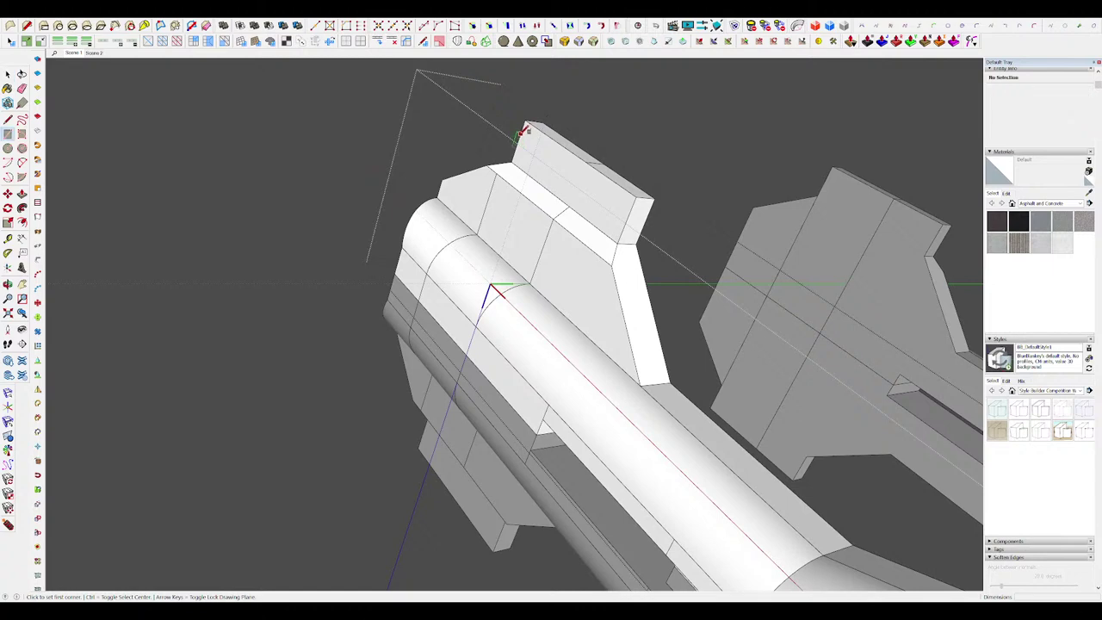
{"action": "left_click", "coordinate": [626, 225]}
{"action": "key", "text": "p"}
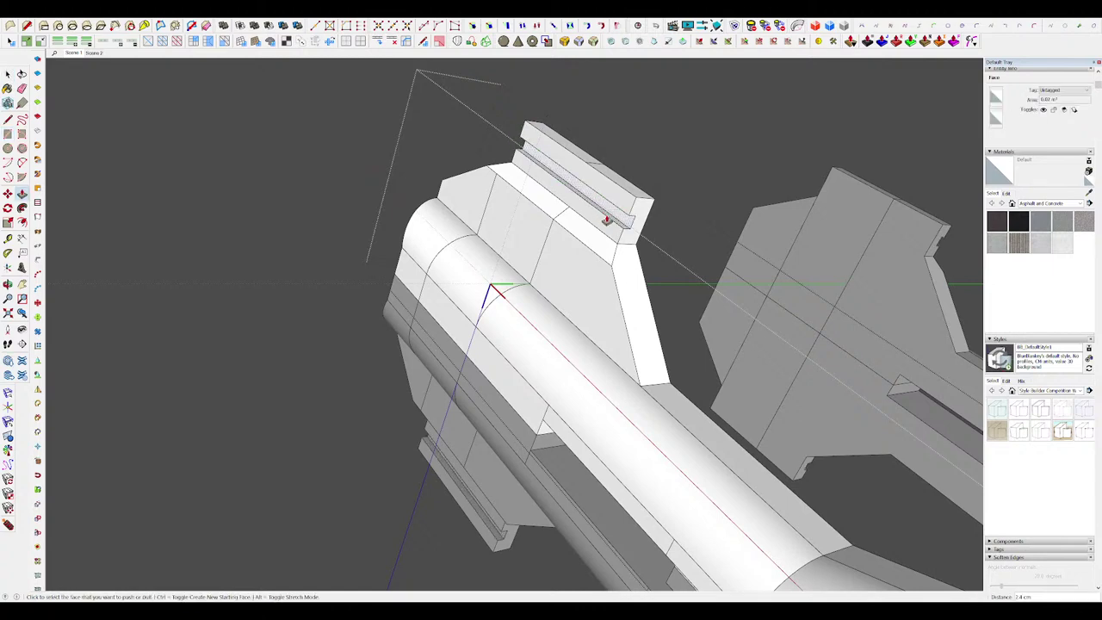
{"action": "middle_click_drag", "start_coordinate": [603, 222], "coordinate": [641, 251]}
{"action": "key", "text": "space"}
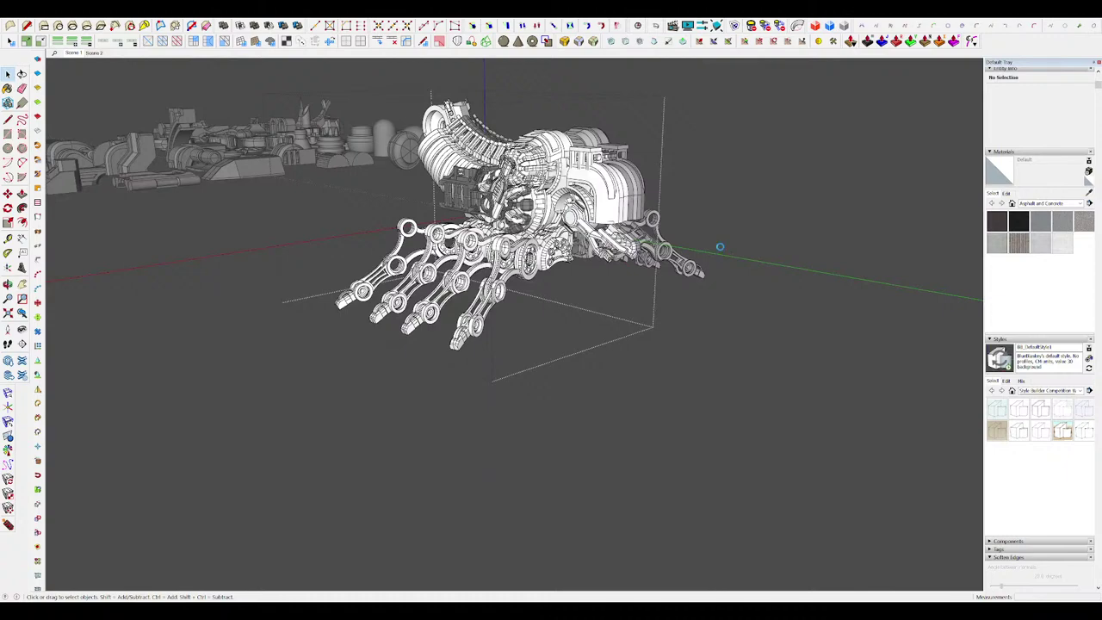
Step: Open the bent bracket part in isolation and orbit around it
{"action": "scroll", "coordinate": [674, 288], "scroll_direction": "up", "scroll_amount": 5}
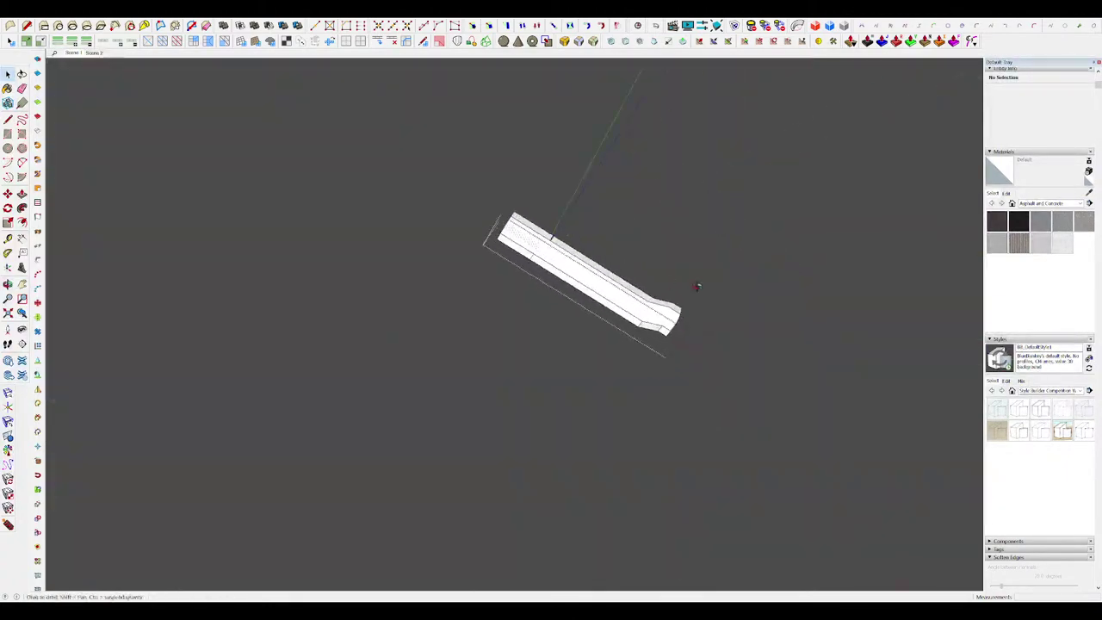
{"action": "left_click", "coordinate": [510, 242]}
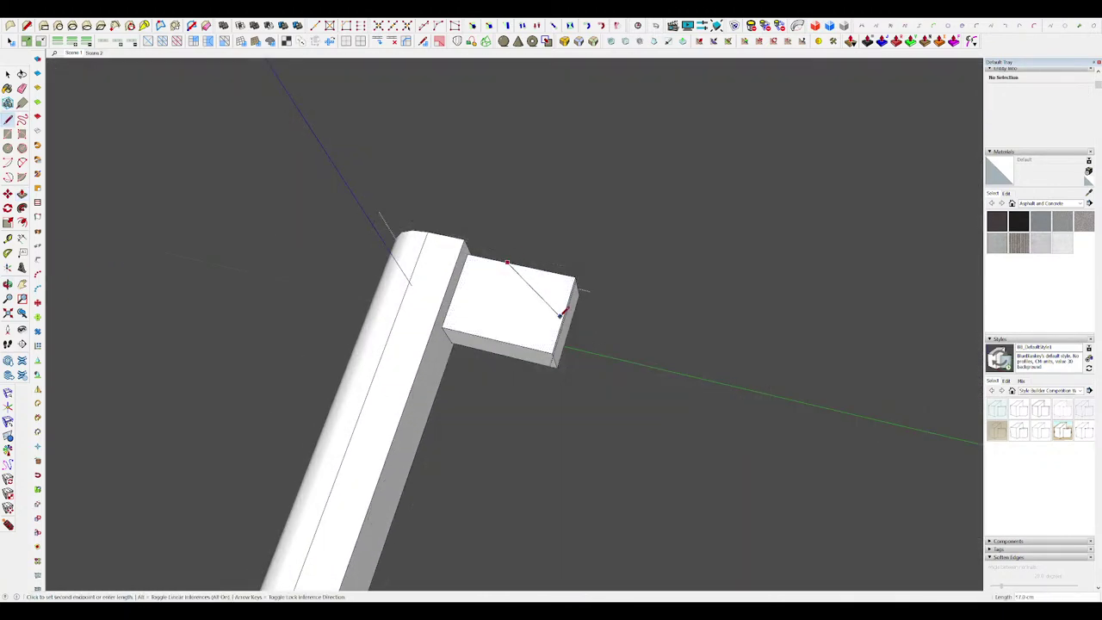
{"action": "middle_click_drag", "start_coordinate": [563, 311], "coordinate": [580, 335]}
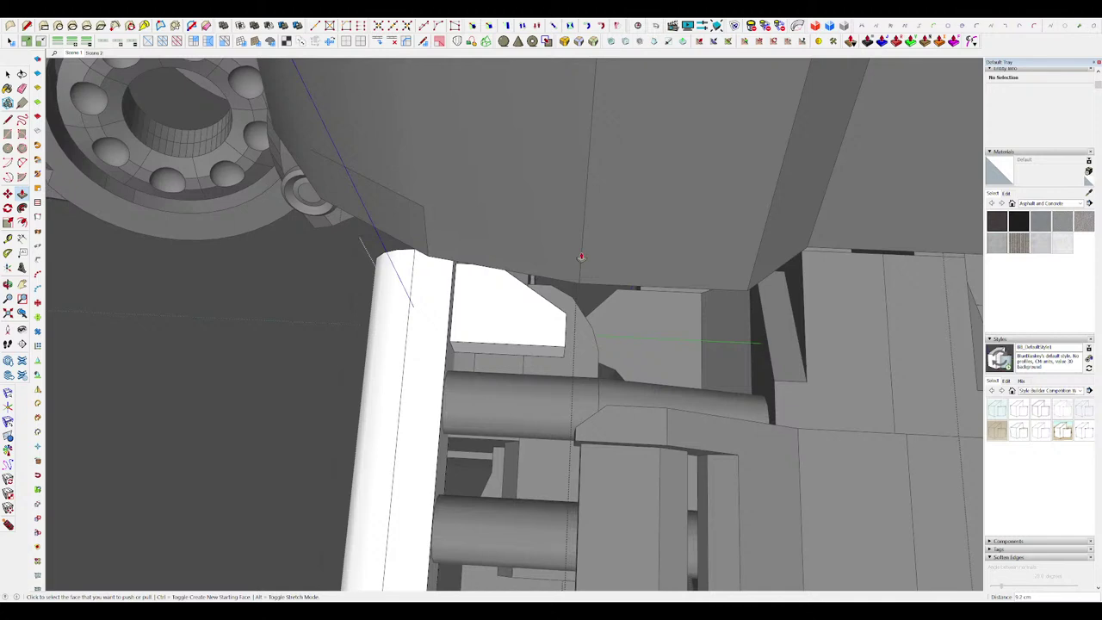
{"action": "middle_click_drag", "start_coordinate": [580, 258], "coordinate": [571, 293]}
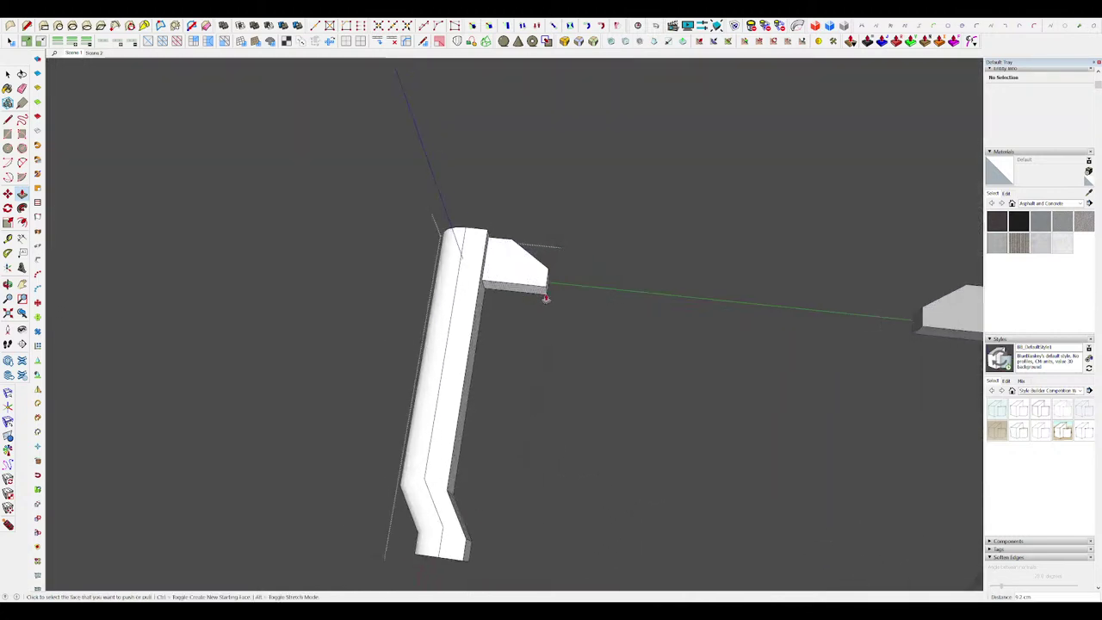
{"action": "middle_click_drag", "start_coordinate": [545, 301], "coordinate": [551, 267]}
Step: Draw a rectangle for the side tab at the bracket's top
{"action": "key", "text": "r"}
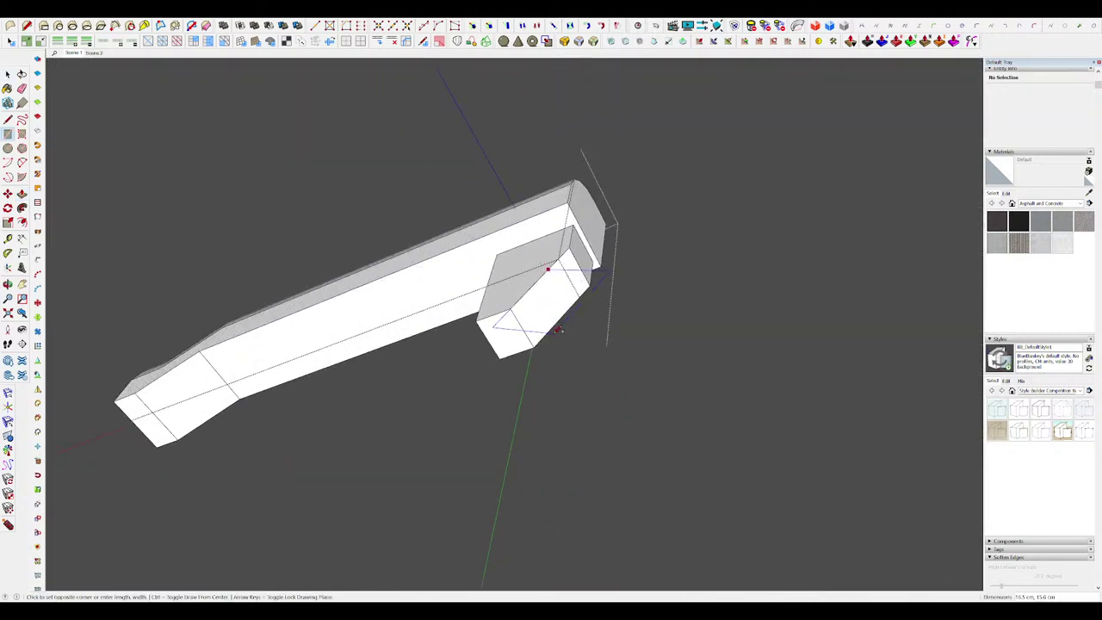
{"action": "scroll", "coordinate": [518, 273], "scroll_direction": "up", "scroll_amount": 3}
{"action": "key", "text": "m"}
{"action": "middle_click_drag", "start_coordinate": [543, 325], "coordinate": [485, 273]}
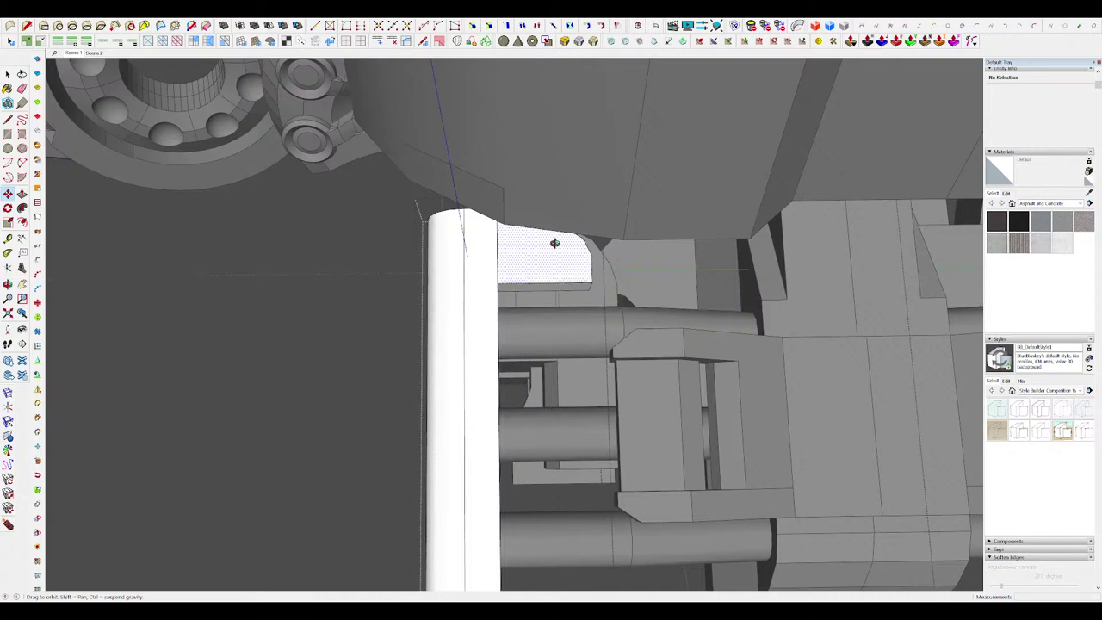
{"action": "middle_click_drag", "start_coordinate": [556, 241], "coordinate": [602, 258]}
{"action": "key", "text": "space"}
Step: Move the curved tab profile into place and extrude the rounded side tab
{"action": "key", "text": "m"}
{"action": "left_click", "coordinate": [589, 274]}
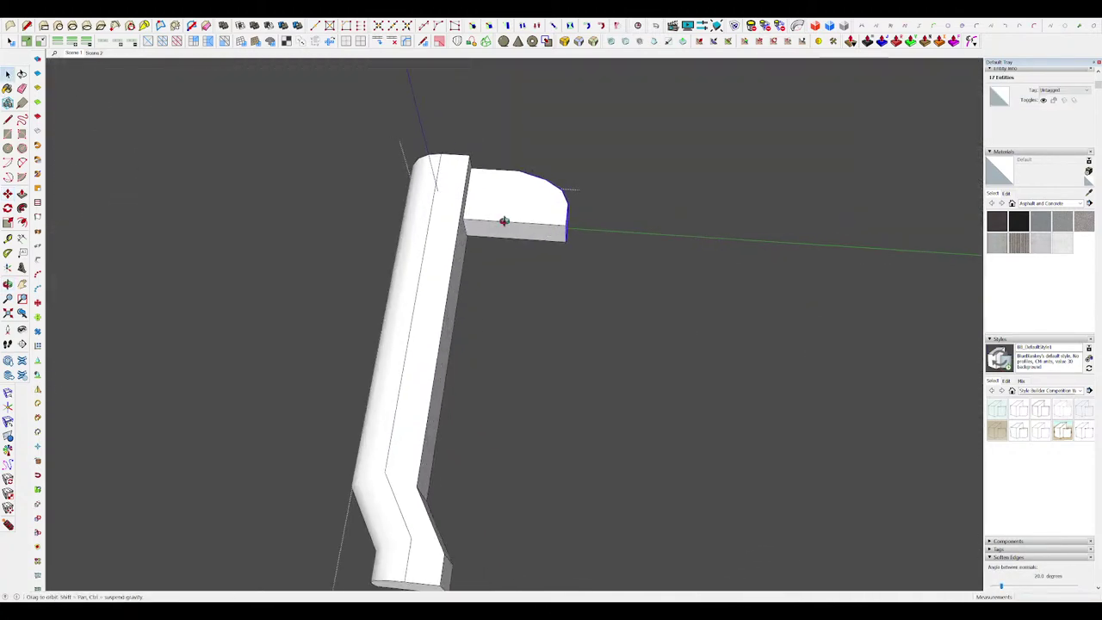
{"action": "scroll", "coordinate": [469, 222], "scroll_direction": "up", "scroll_amount": 2}
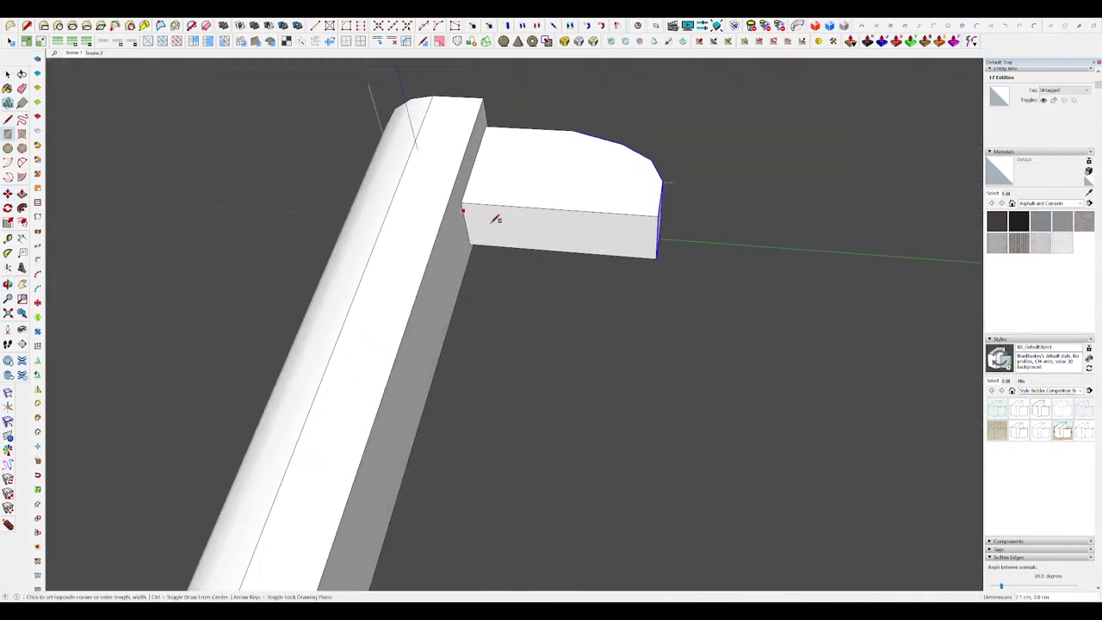
{"action": "middle_click_drag", "start_coordinate": [643, 256], "coordinate": [540, 240]}
{"action": "left_click", "coordinate": [658, 272]}
{"action": "scroll", "coordinate": [611, 239], "scroll_direction": "down", "scroll_amount": 3}
{"action": "scroll", "coordinate": [540, 240], "scroll_direction": "down", "scroll_amount": 4}
{"action": "key", "text": "space"}
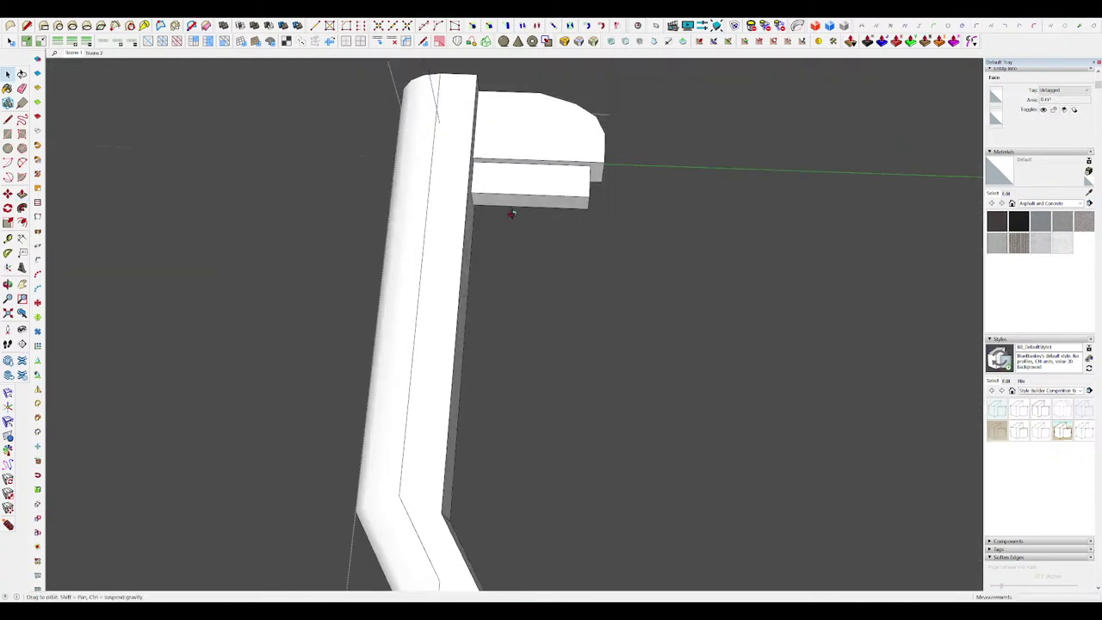
Step: Draw a small rectangle of lines across the bracket's lower end face
{"action": "middle_click_drag", "start_coordinate": [511, 214], "coordinate": [535, 219]}
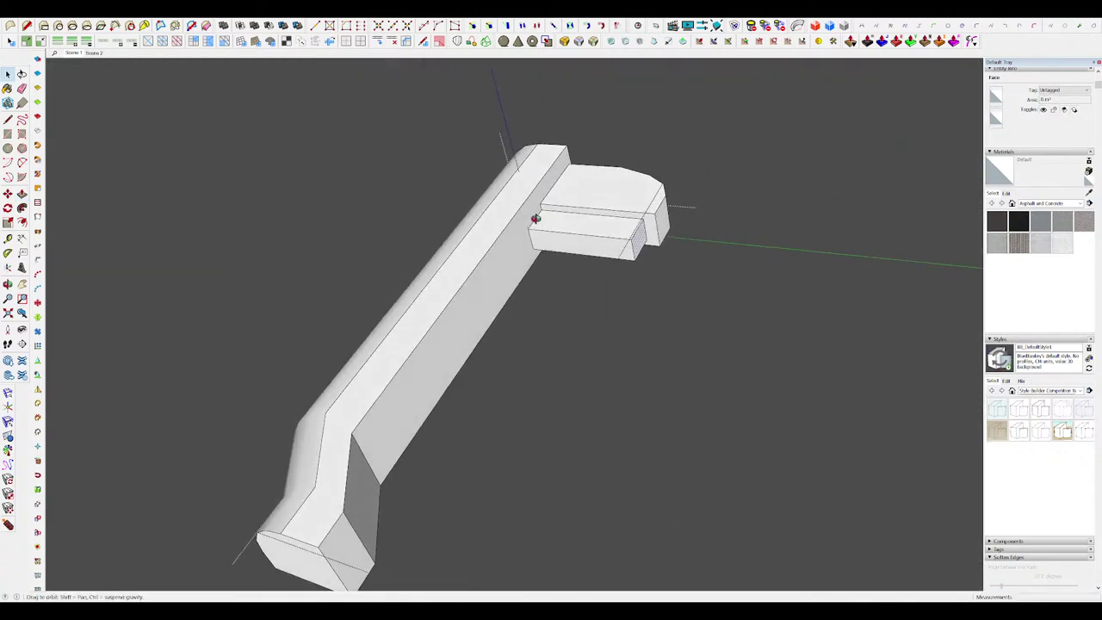
{"action": "scroll", "coordinate": [559, 248], "scroll_direction": "down", "scroll_amount": 3}
{"action": "key", "text": "p"}
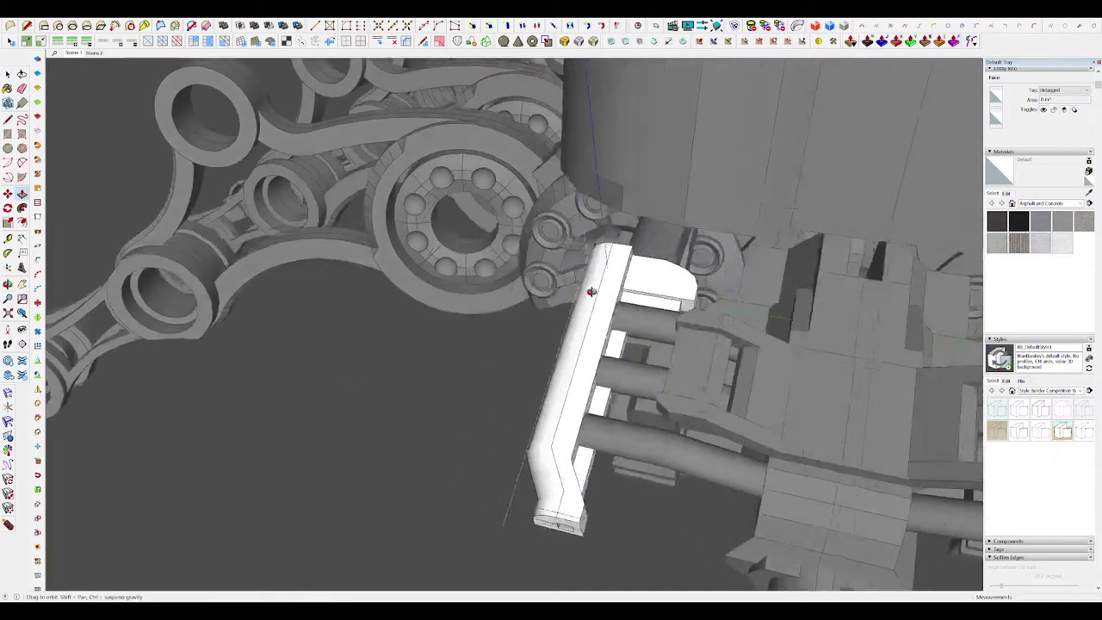
{"action": "scroll", "coordinate": [667, 414], "scroll_direction": "up", "scroll_amount": 5}
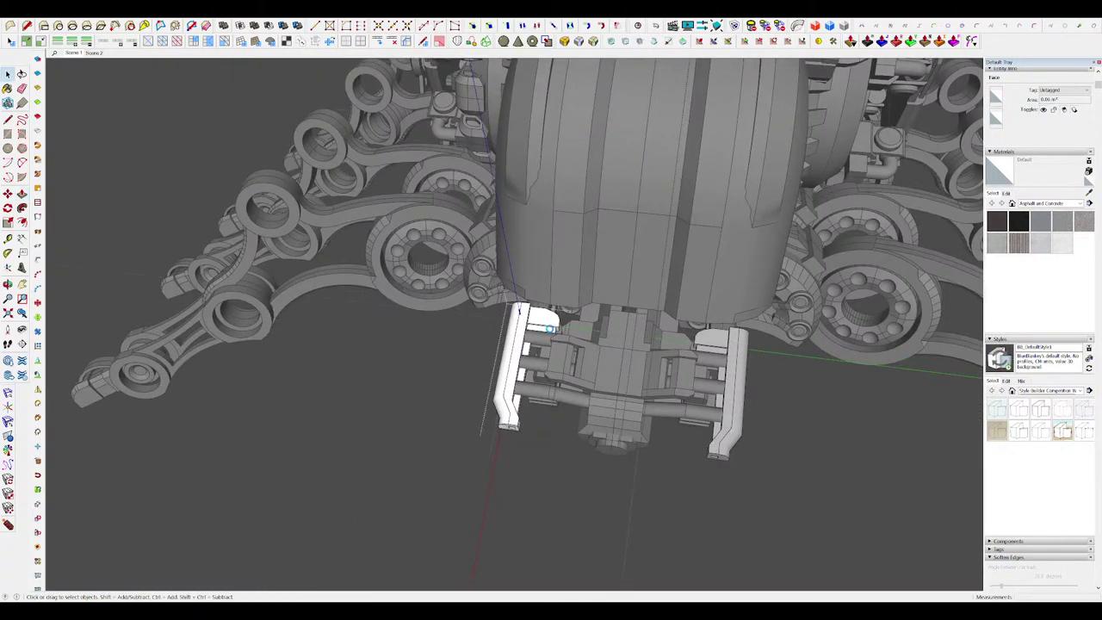
{"action": "mouse_move", "coordinate": [549, 329]}
{"action": "middle_mouse_down"}
{"action": "mouse_move", "coordinate": [587, 320]}
{"action": "mouse_move", "coordinate": [450, 284]}
{"action": "middle_mouse_up"}
{"action": "scroll", "coordinate": [568, 366], "scroll_direction": "up", "scroll_amount": 3}
{"action": "left_click", "coordinate": [603, 368]}
{"action": "scroll", "coordinate": [572, 351], "scroll_direction": "up", "scroll_amount": 5}
{"action": "key", "text": "l"}
{"action": "left_click", "coordinate": [569, 346]}
{"action": "left_click", "coordinate": [569, 354]}
Step: Erase the leftover edges on the end and shorten the block's end face with Push/Pull
{"action": "scroll", "coordinate": [587, 353], "scroll_direction": "up", "scroll_amount": 5}
{"action": "key", "text": "e"}
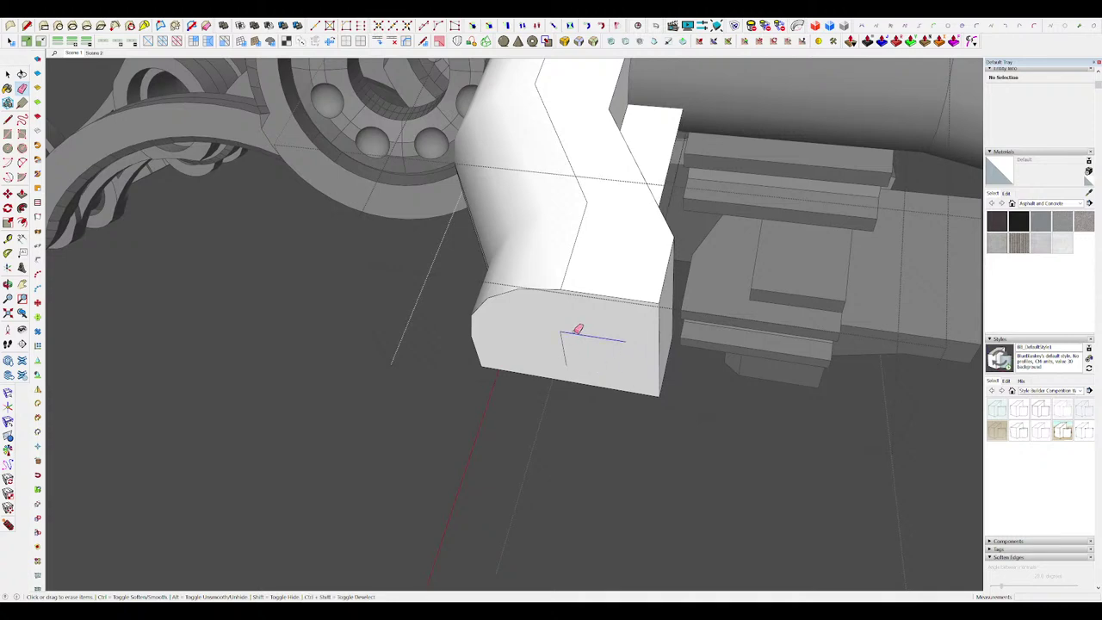
{"action": "mouse_move", "coordinate": [577, 330]}
{"action": "middle_mouse_down"}
{"action": "mouse_move", "coordinate": [416, 284]}
{"action": "mouse_move", "coordinate": [574, 325]}
{"action": "middle_mouse_up"}
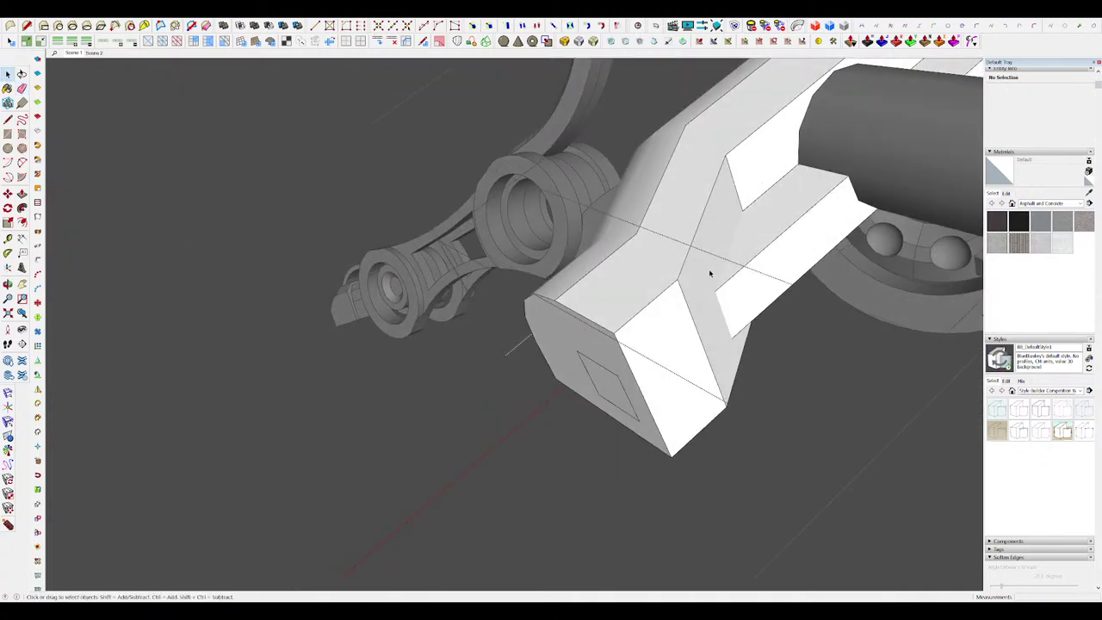
{"action": "middle_click_drag", "start_coordinate": [709, 274], "coordinate": [608, 345]}
{"action": "key", "text": "e"}
{"action": "left_click", "coordinate": [592, 352]}
{"action": "key", "text": "p"}
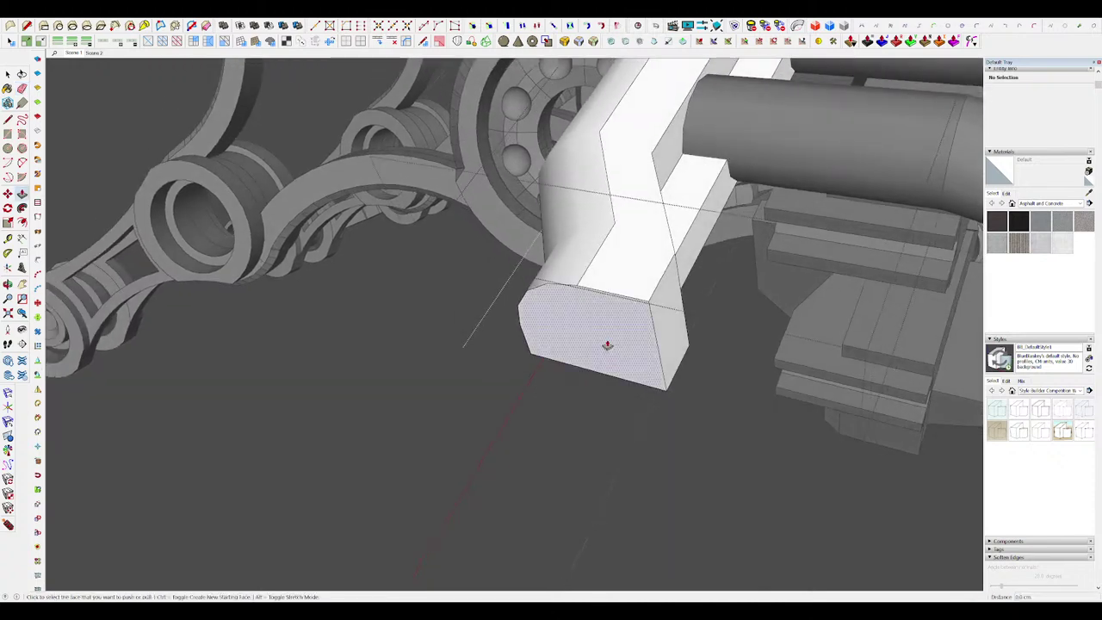
{"action": "left_click", "coordinate": [568, 319]}
{"action": "left_click", "coordinate": [611, 240]}
Step: Extend the end face outward and scale it to 0.78 to taper the bottom end
{"action": "key", "text": "e"}
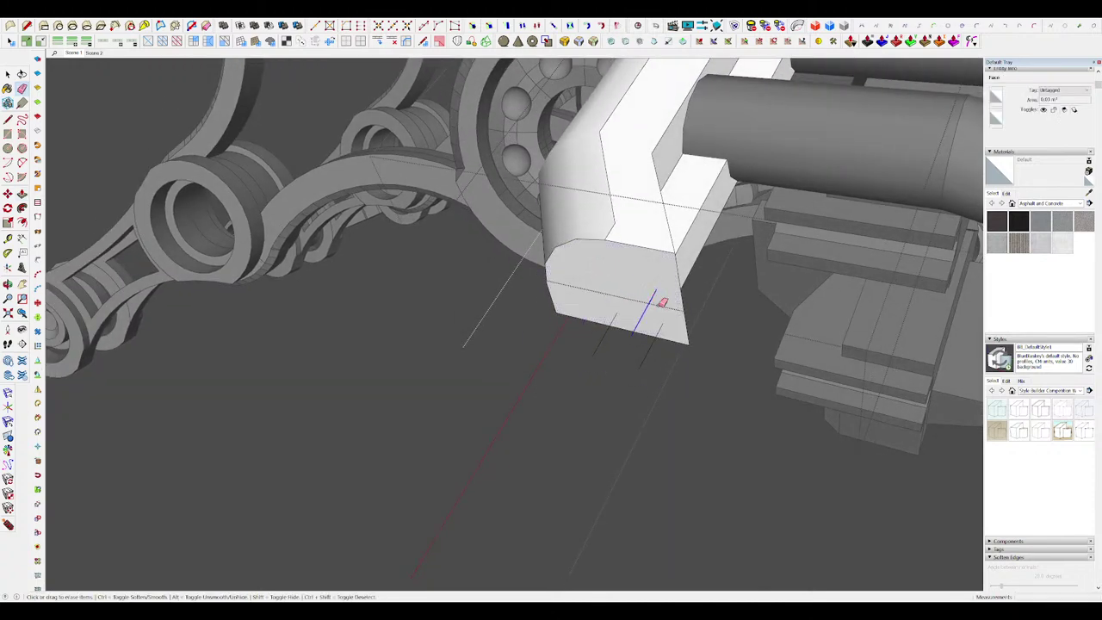
{"action": "mouse_move", "coordinate": [626, 342]}
{"action": "middle_mouse_down"}
{"action": "mouse_move", "coordinate": [634, 287]}
{"action": "mouse_move", "coordinate": [536, 285]}
{"action": "mouse_move", "coordinate": [629, 406]}
{"action": "mouse_move", "coordinate": [572, 457]}
{"action": "middle_mouse_up"}
{"action": "key", "text": "p"}
{"action": "left_click_drag", "start_coordinate": [577, 419], "coordinate": [551, 442]}
{"action": "key", "text": "space"}
{"action": "left_click", "coordinate": [575, 443]}
{"action": "key", "text": "s"}
{"action": "left_click", "coordinate": [546, 443]}
{"action": "middle_click_drag", "start_coordinate": [546, 443], "coordinate": [514, 220]}
{"action": "mouse_move", "coordinate": [564, 398]}
{"action": "middle_mouse_down"}
{"action": "mouse_move", "coordinate": [427, 450]}
{"action": "mouse_move", "coordinate": [484, 400]}
{"action": "mouse_move", "coordinate": [634, 413]}
{"action": "mouse_move", "coordinate": [625, 438]}
{"action": "mouse_move", "coordinate": [627, 418]}
{"action": "mouse_move", "coordinate": [608, 396]}
{"action": "middle_mouse_up"}
{"action": "scroll", "coordinate": [628, 422], "scroll_direction": "down", "scroll_amount": 5}
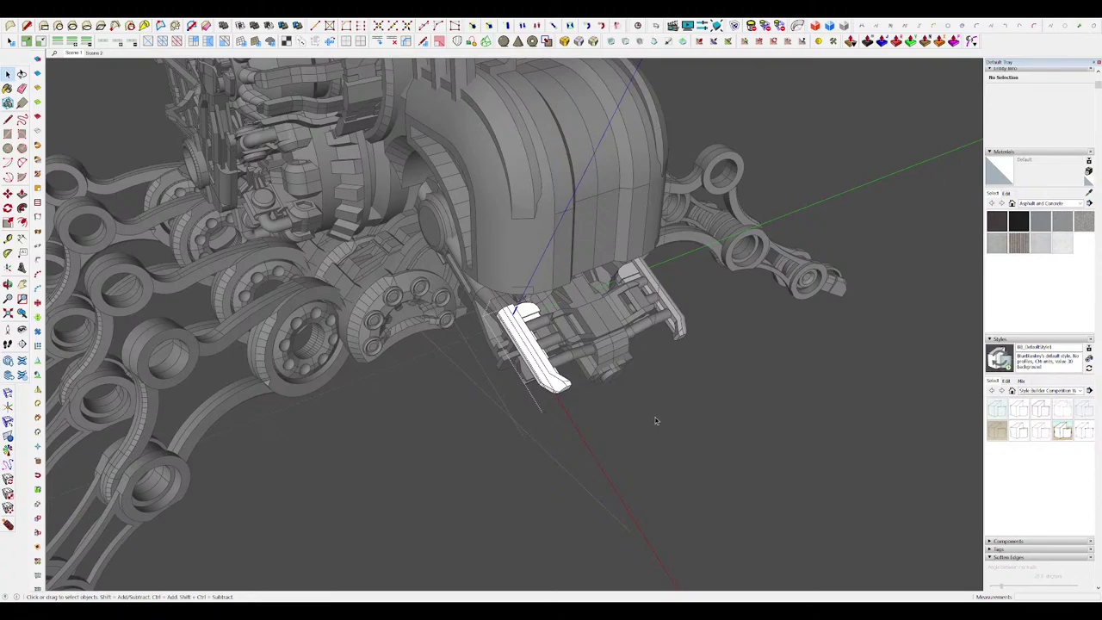
Step: Back out to the whole model and reopen the bent bracket for editing
{"action": "left_click", "coordinate": [749, 404]}
{"action": "left_click", "coordinate": [747, 403]}
{"action": "middle_click_drag", "start_coordinate": [747, 403], "coordinate": [739, 401]}
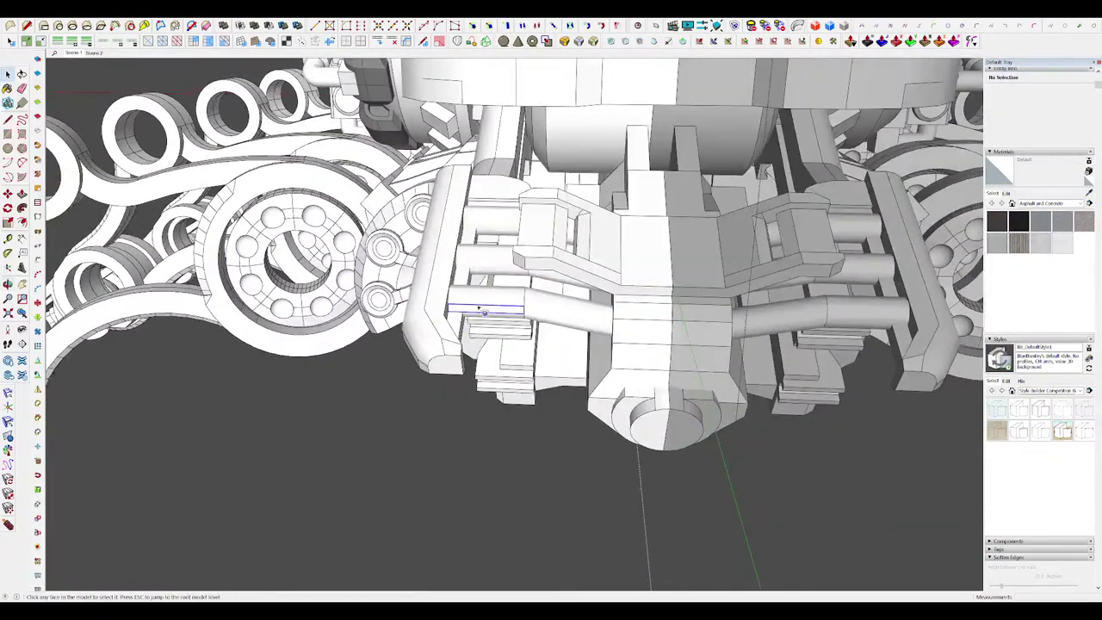
{"action": "left_click", "coordinate": [484, 311]}
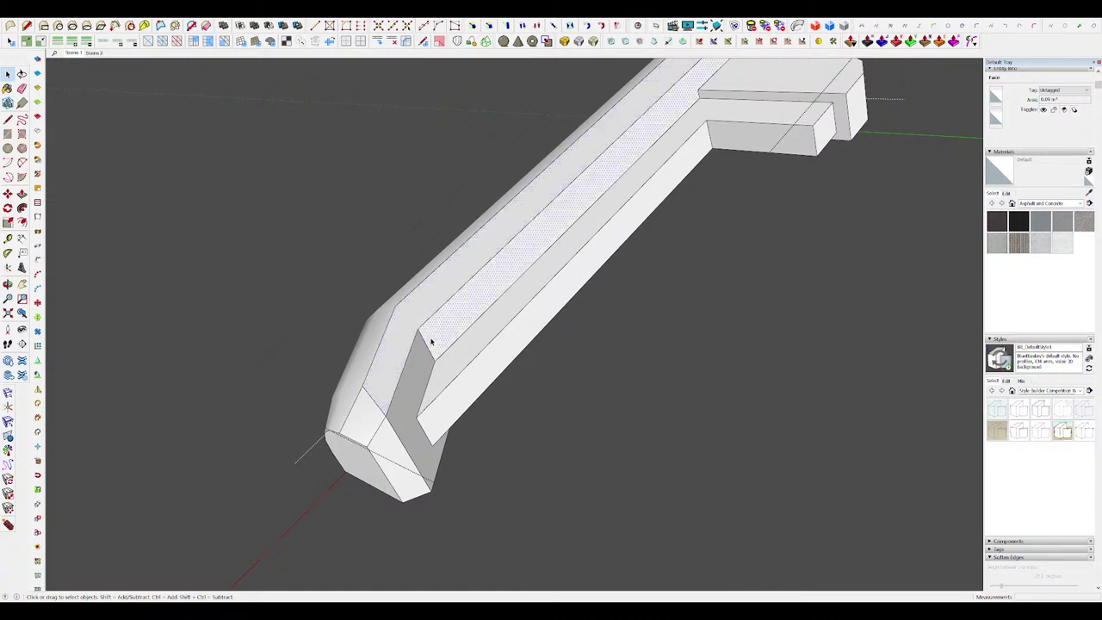
{"action": "scroll", "coordinate": [433, 337], "scroll_direction": "down", "scroll_amount": 2}
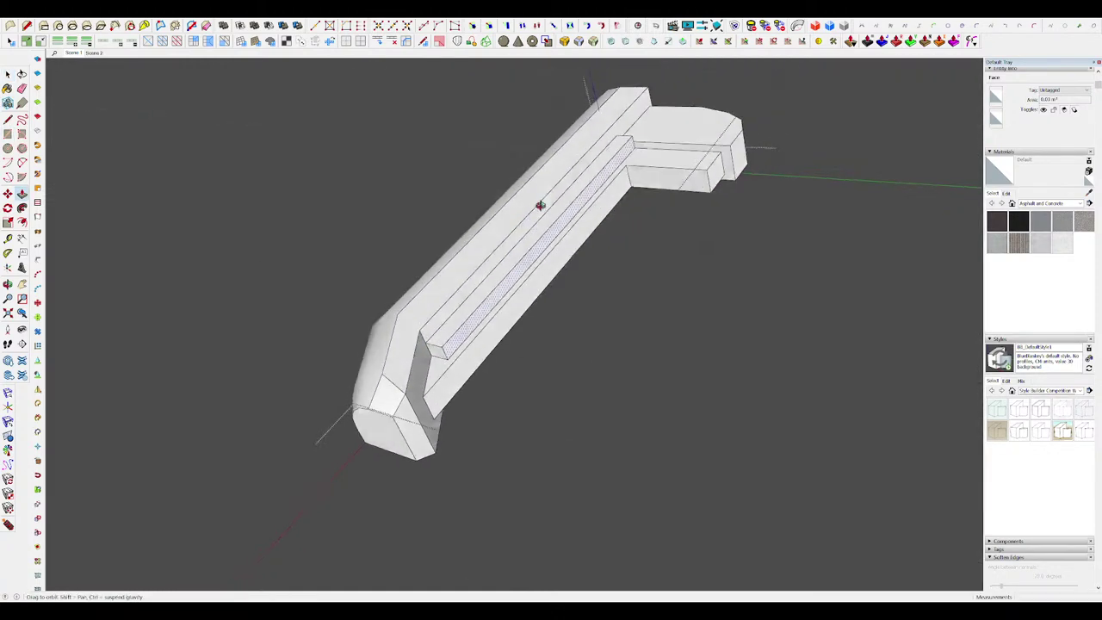
Step: Move the strip along the bracket's inner face and extrude it into a raised rib
{"action": "key", "text": "m"}
{"action": "scroll", "coordinate": [470, 283], "scroll_direction": "up", "scroll_amount": 1}
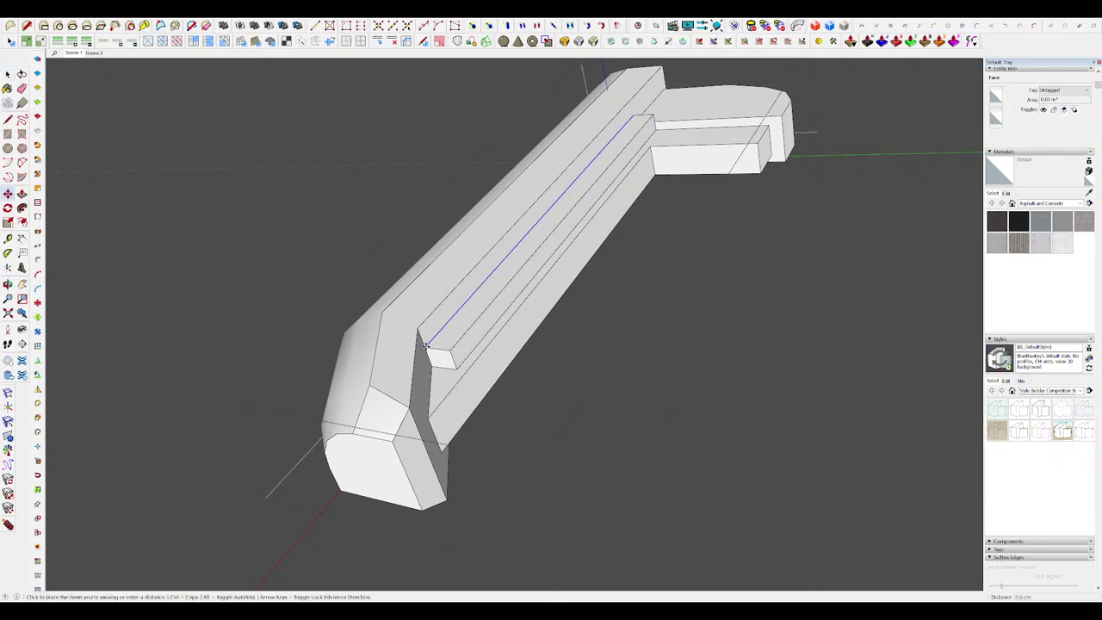
{"action": "left_click", "coordinate": [424, 346]}
{"action": "scroll", "coordinate": [424, 346], "scroll_direction": "up", "scroll_amount": 2}
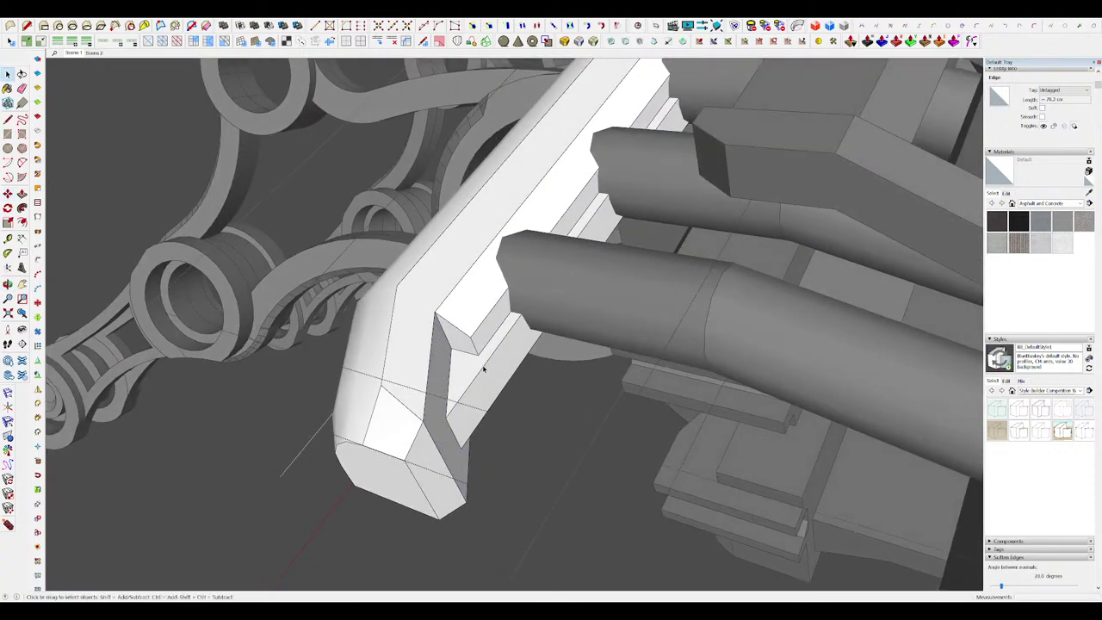
{"action": "key", "text": "l"}
{"action": "left_click", "coordinate": [455, 353]}
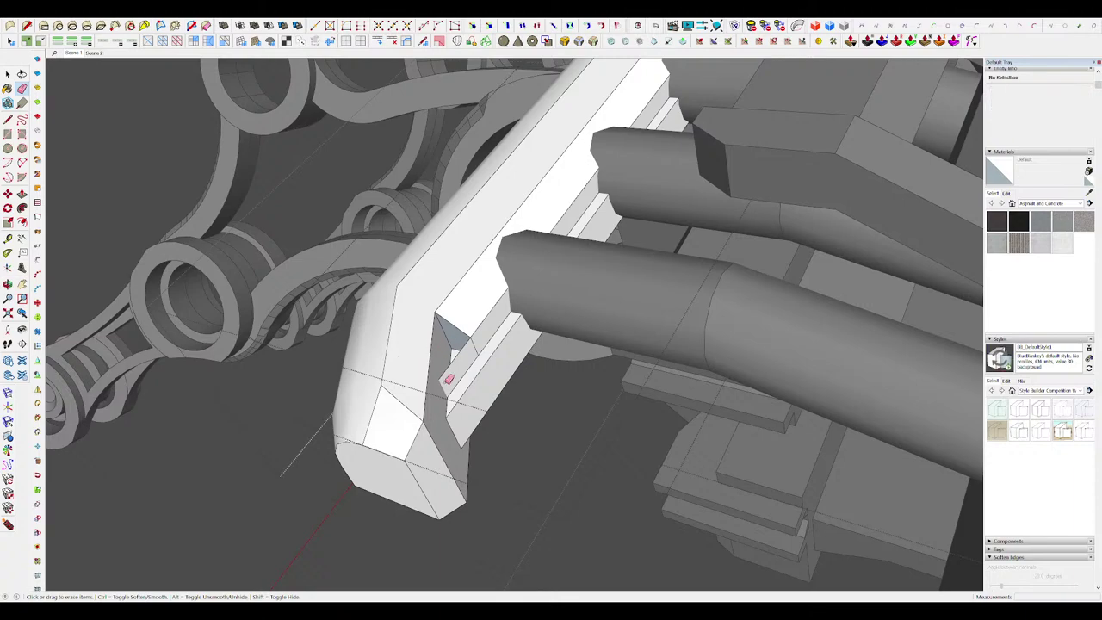
Step: Pull the notch's end face 16.7 cm through the top tab and erase stray edges
{"action": "key", "text": "e"}
{"action": "mouse_move", "coordinate": [478, 343]}
{"action": "middle_mouse_down"}
{"action": "mouse_move", "coordinate": [538, 245]}
{"action": "mouse_move", "coordinate": [608, 190]}
{"action": "mouse_move", "coordinate": [391, 216]}
{"action": "middle_mouse_up"}
{"action": "scroll", "coordinate": [570, 208], "scroll_direction": "up", "scroll_amount": 3}
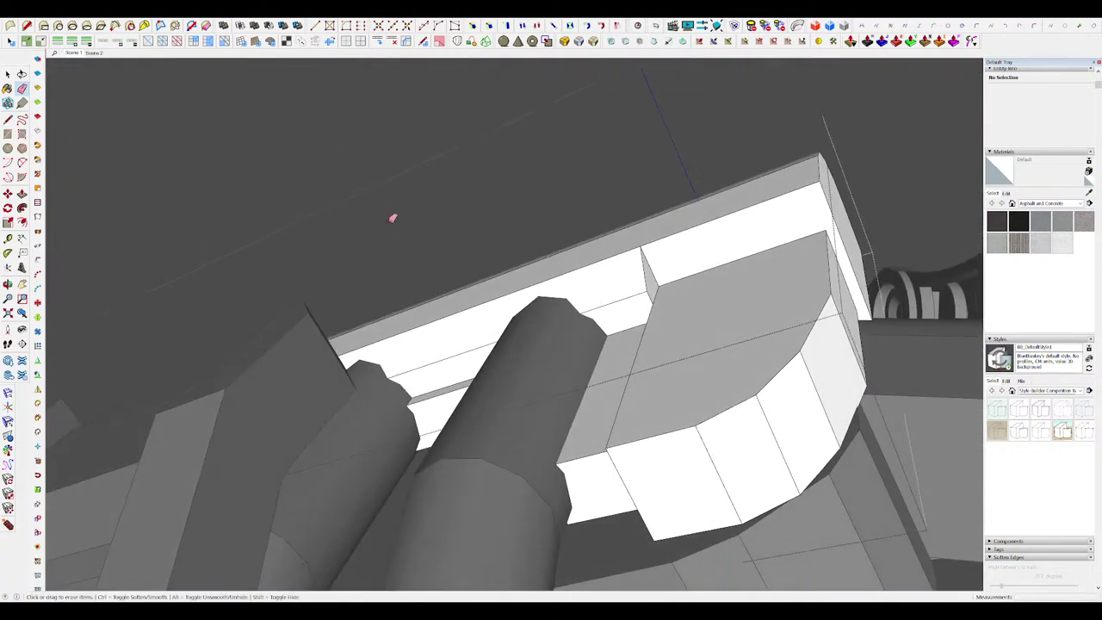
{"action": "key", "text": "p"}
{"action": "left_click", "coordinate": [651, 287]}
{"action": "key", "text": "e"}
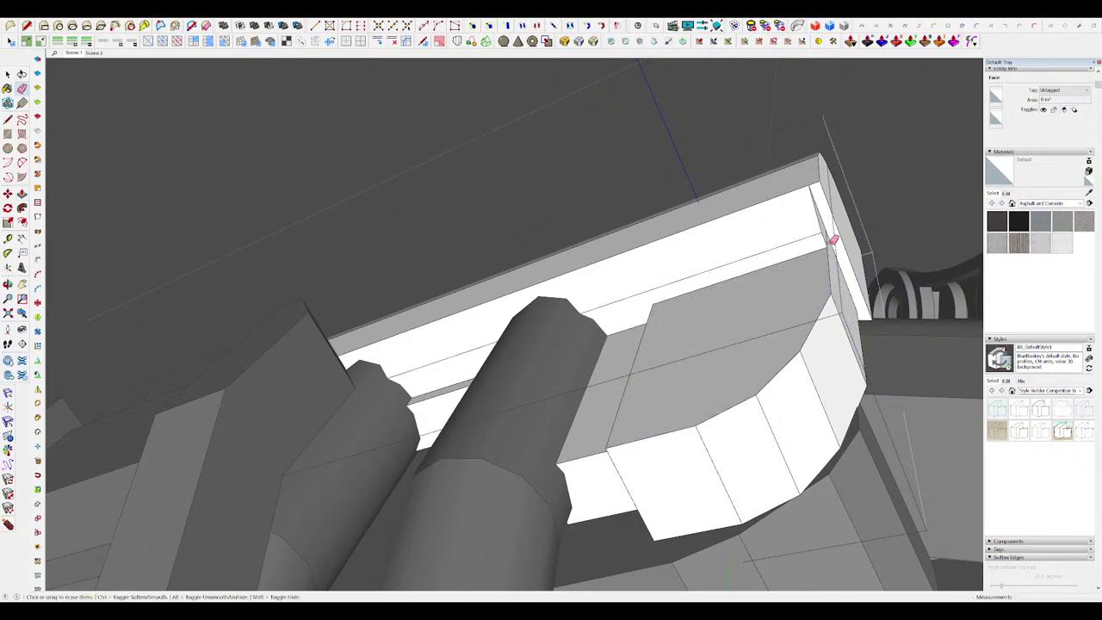
{"action": "middle_click_drag", "start_coordinate": [566, 322], "coordinate": [872, 386]}
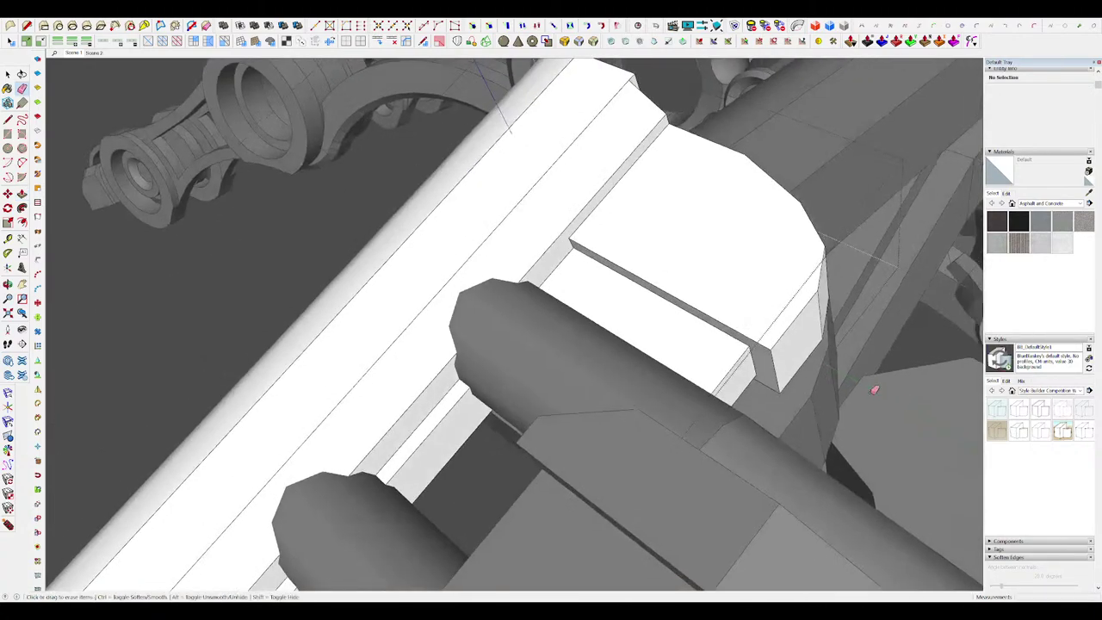
{"action": "scroll", "coordinate": [861, 383], "scroll_direction": "down", "scroll_amount": 10}
Step: Close the bracket group and return to the whole model
{"action": "middle_click_drag", "start_coordinate": [539, 314], "coordinate": [548, 330]}
{"action": "key", "text": "space"}
{"action": "scroll", "coordinate": [548, 330], "scroll_direction": "down", "scroll_amount": 5}
{"action": "left_click", "coordinate": [738, 446]}
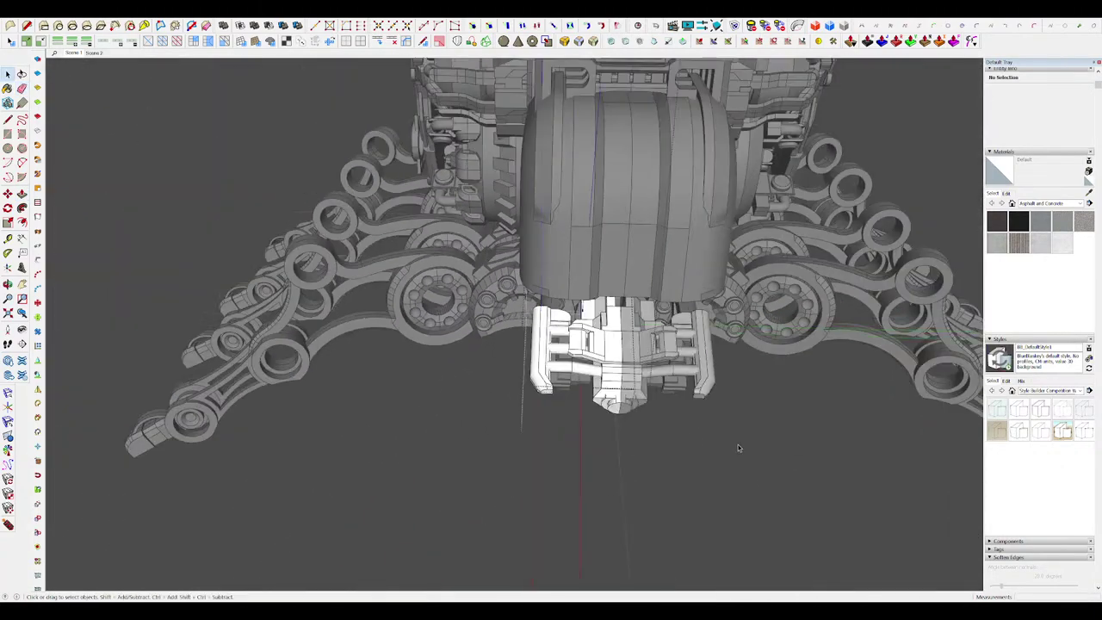
{"action": "left_click", "coordinate": [866, 439]}
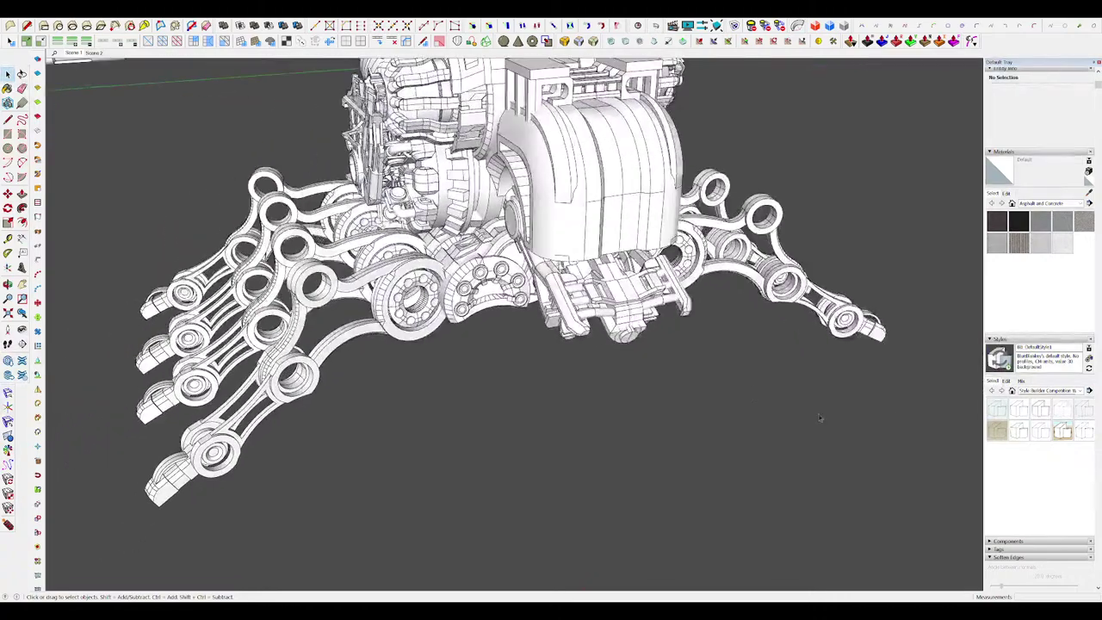
Step: Inspect the pipe group and chassis component, then close the component being edited
{"action": "scroll", "coordinate": [568, 340], "scroll_direction": "up", "scroll_amount": 5}
{"action": "left_click", "coordinate": [561, 393]}
{"action": "middle_click_drag", "start_coordinate": [561, 393], "coordinate": [405, 381]}
{"action": "left_click", "coordinate": [404, 381]}
{"action": "left_click", "coordinate": [680, 349]}
{"action": "middle_click_drag", "start_coordinate": [680, 348], "coordinate": [767, 371]}
{"action": "middle_click_drag", "start_coordinate": [593, 305], "coordinate": [612, 331]}
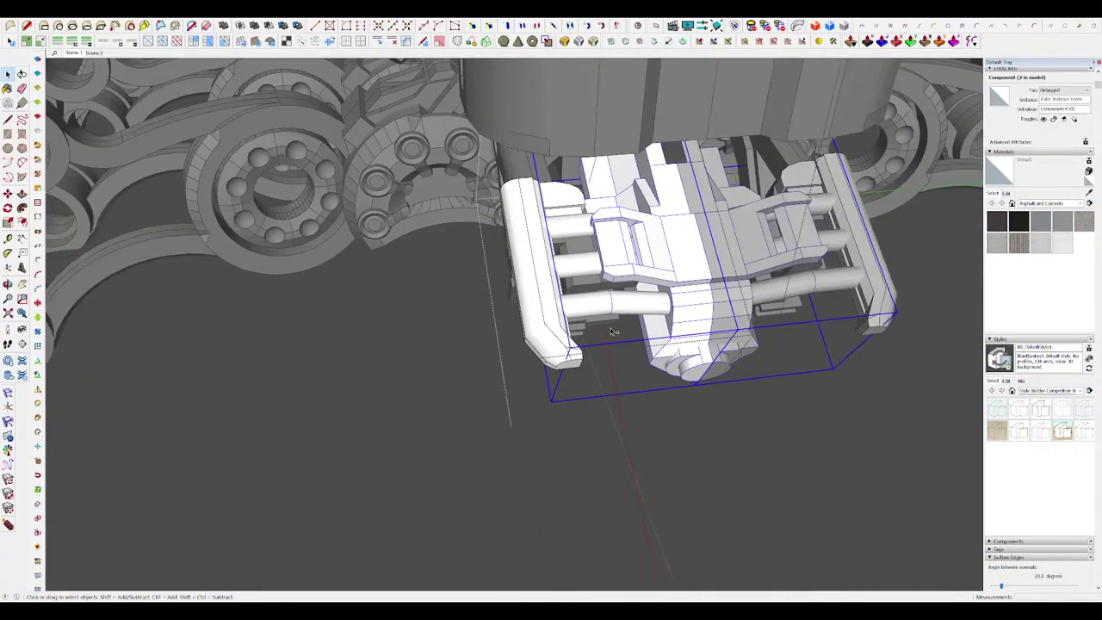
{"action": "left_click", "coordinate": [773, 449]}
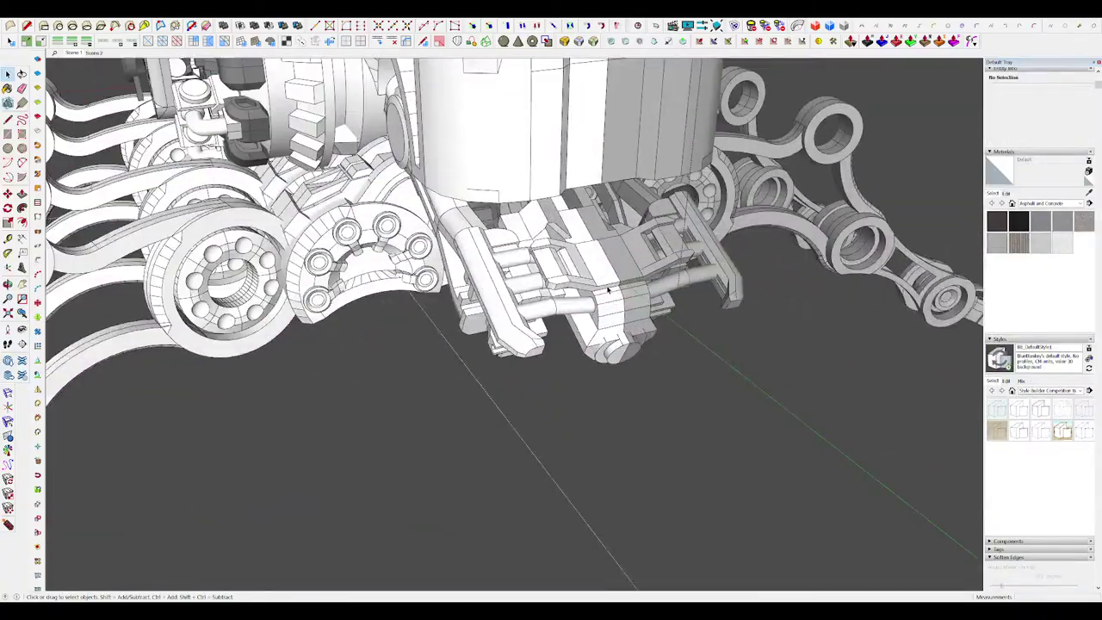
Step: Open the front clamp group and split its central top face with a rectangle
{"action": "scroll", "coordinate": [569, 287], "scroll_direction": "up", "scroll_amount": 2}
{"action": "middle_click_drag", "start_coordinate": [588, 295], "coordinate": [565, 261]}
{"action": "double_click", "coordinate": [565, 261]}
{"action": "scroll", "coordinate": [565, 261], "scroll_direction": "up", "scroll_amount": 6}
{"action": "left_click", "coordinate": [555, 265]}
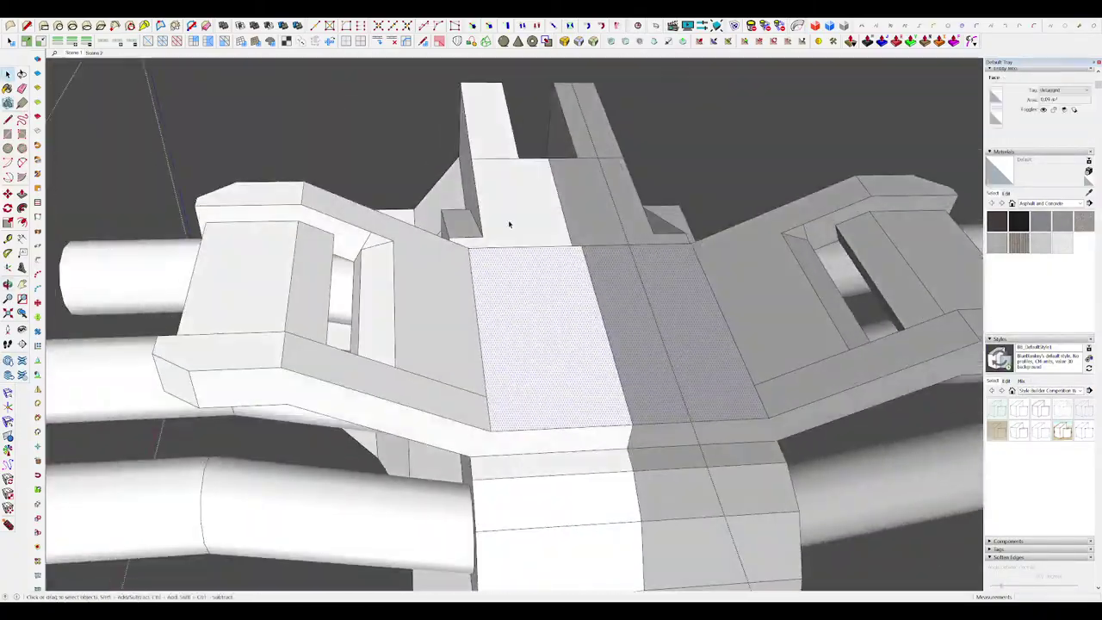
{"action": "left_click", "coordinate": [631, 424]}
{"action": "scroll", "coordinate": [635, 363], "scroll_direction": "down", "scroll_amount": 3}
{"action": "key", "text": "space"}
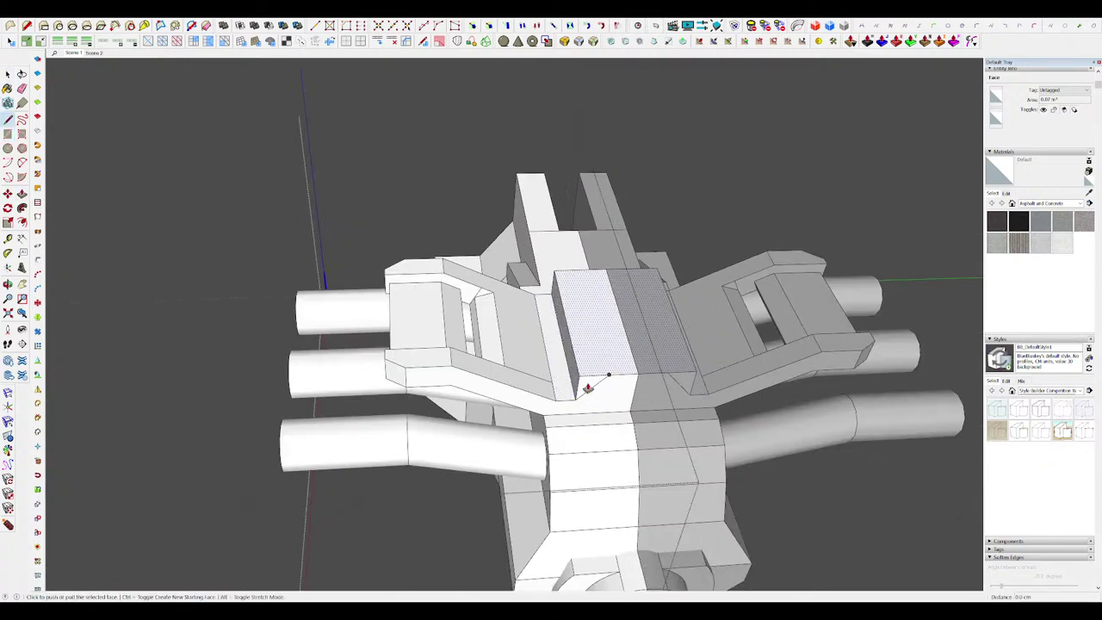
{"action": "scroll", "coordinate": [582, 293], "scroll_direction": "down", "scroll_amount": 3}
{"action": "middle_click_drag", "start_coordinate": [582, 293], "coordinate": [595, 308]}
{"action": "scroll", "coordinate": [585, 309], "scroll_direction": "up", "scroll_amount": 2}
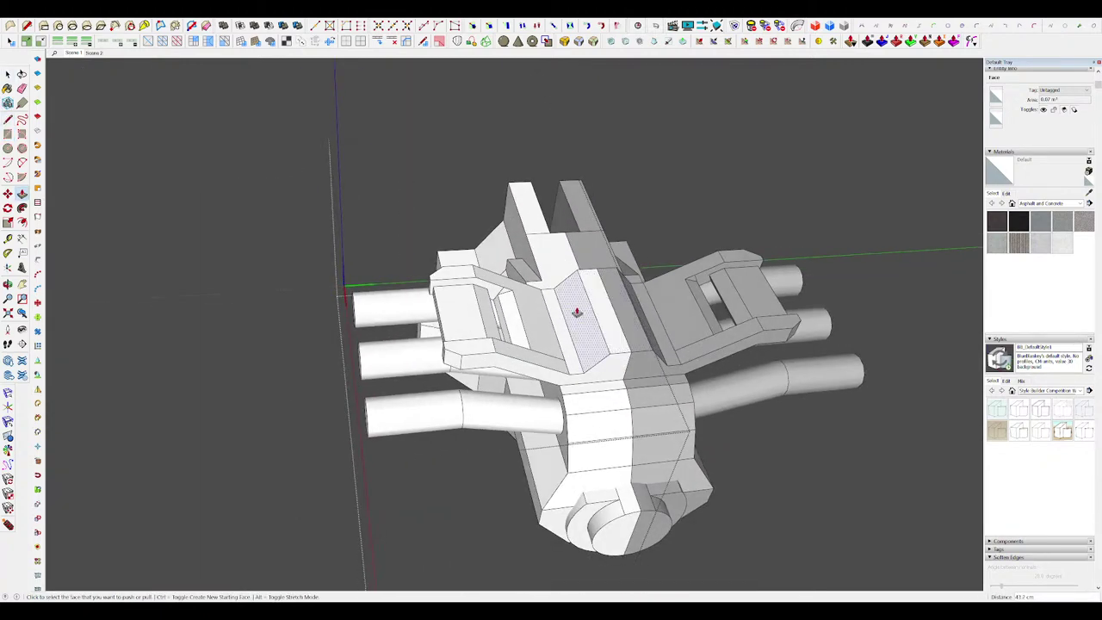
Step: Draw a rectangle on the block's top face and raise it 11.4 cm as a ridge
{"action": "left_click", "coordinate": [580, 276]}
{"action": "left_click", "coordinate": [588, 338]}
{"action": "left_click", "coordinate": [580, 307]}
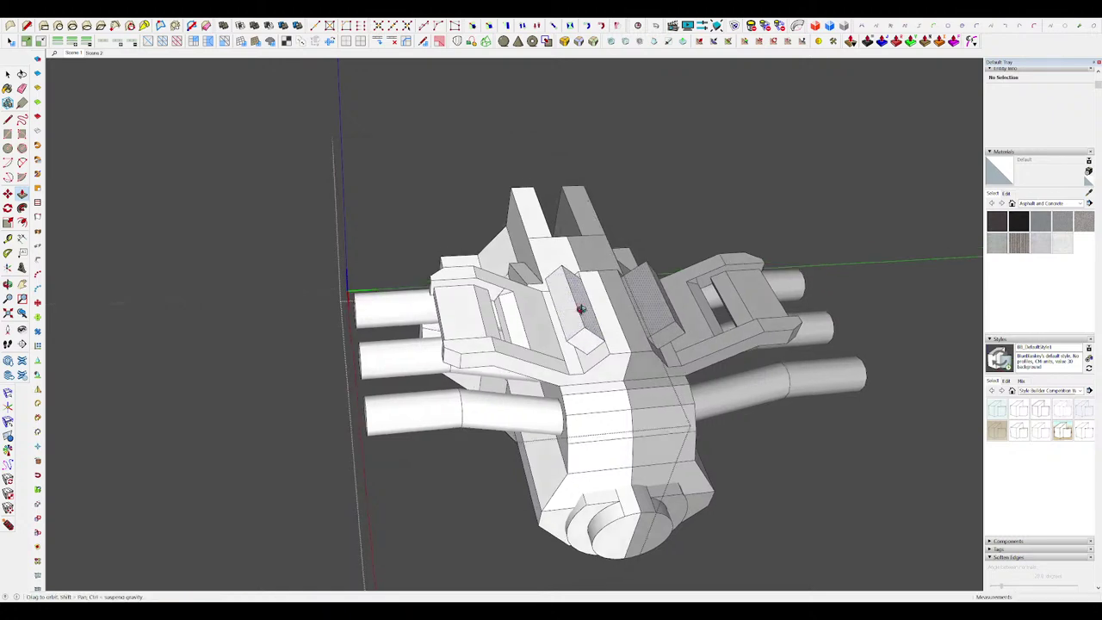
{"action": "key", "text": "i"}
{"action": "scroll", "coordinate": [618, 295], "scroll_direction": "down", "scroll_amount": 5}
{"action": "middle_click_drag", "start_coordinate": [580, 307], "coordinate": [607, 306]}
{"action": "scroll", "coordinate": [618, 295], "scroll_direction": "up", "scroll_amount": 5}
{"action": "scroll", "coordinate": [610, 301], "scroll_direction": "up", "scroll_amount": 2}
Step: Extend the small side face of the block out 10.1 cm
{"action": "left_click", "coordinate": [611, 301]}
{"action": "left_click", "coordinate": [589, 279]}
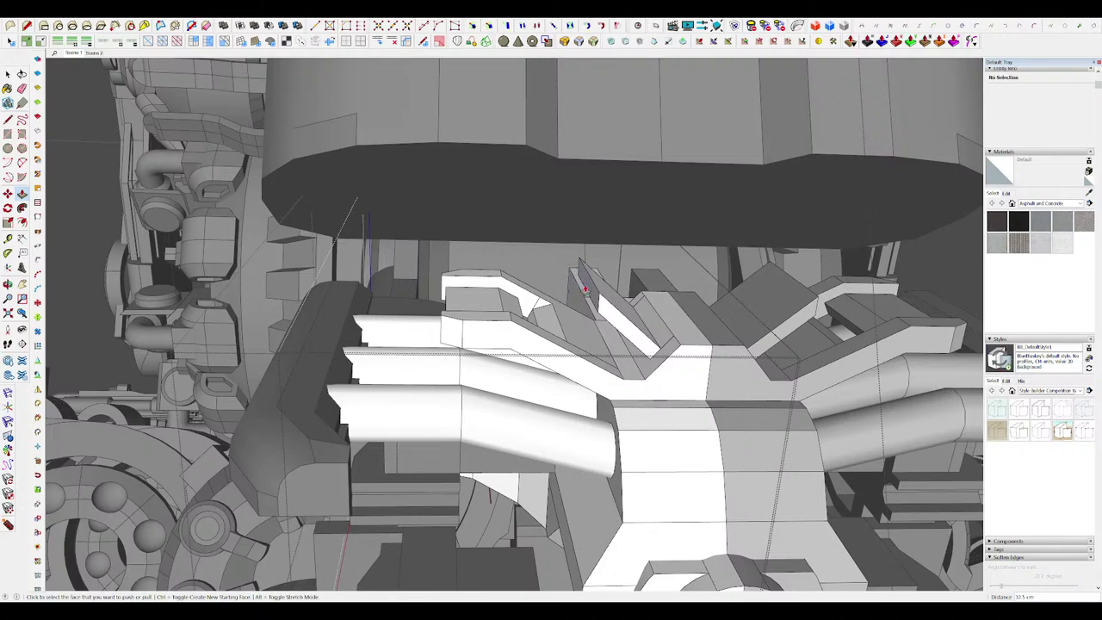
{"action": "middle_click_drag", "start_coordinate": [584, 289], "coordinate": [570, 394]}
{"action": "scroll", "coordinate": [571, 393], "scroll_direction": "down", "scroll_amount": 8}
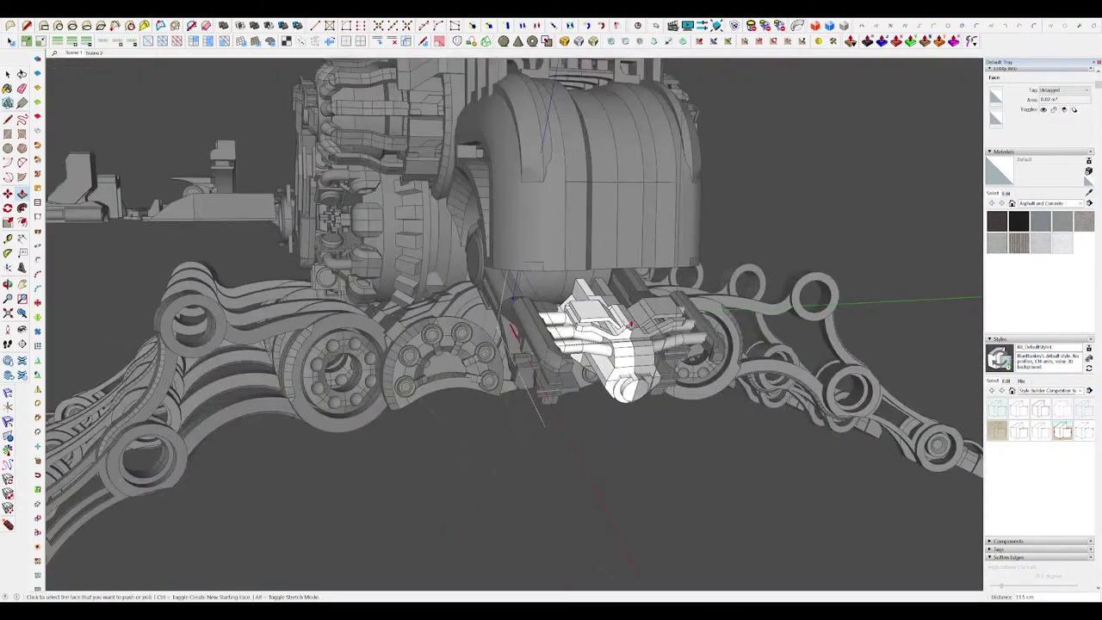
{"action": "scroll", "coordinate": [631, 324], "scroll_direction": "up", "scroll_amount": 6}
{"action": "scroll", "coordinate": [620, 288], "scroll_direction": "down", "scroll_amount": 4}
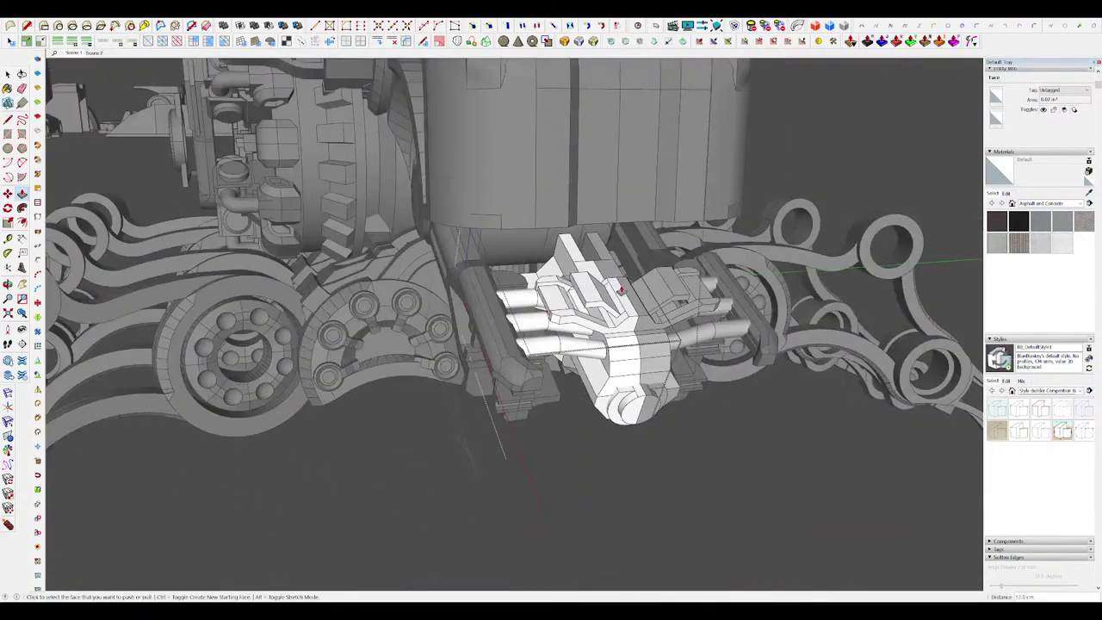
Step: Push a face on the white clamp part outward
{"action": "middle_click_drag", "start_coordinate": [620, 289], "coordinate": [637, 327]}
{"action": "scroll", "coordinate": [528, 272], "scroll_direction": "up", "scroll_amount": 5}
{"action": "scroll", "coordinate": [492, 238], "scroll_direction": "up", "scroll_amount": 3}
{"action": "middle_click_drag", "start_coordinate": [528, 272], "coordinate": [527, 249]}
{"action": "left_click", "coordinate": [493, 236]}
{"action": "left_click", "coordinate": [416, 166]}
Step: Hide the surrounding model and lengthen the slanted bar's end face outward
{"action": "scroll", "coordinate": [543, 226], "scroll_direction": "down", "scroll_amount": 4}
{"action": "scroll", "coordinate": [570, 278], "scroll_direction": "up", "scroll_amount": 4}
{"action": "key", "text": "h"}
{"action": "scroll", "coordinate": [583, 275], "scroll_direction": "down", "scroll_amount": 2}
{"action": "scroll", "coordinate": [527, 250], "scroll_direction": "up", "scroll_amount": 3}
{"action": "key", "text": "p"}
{"action": "left_click", "coordinate": [558, 266]}
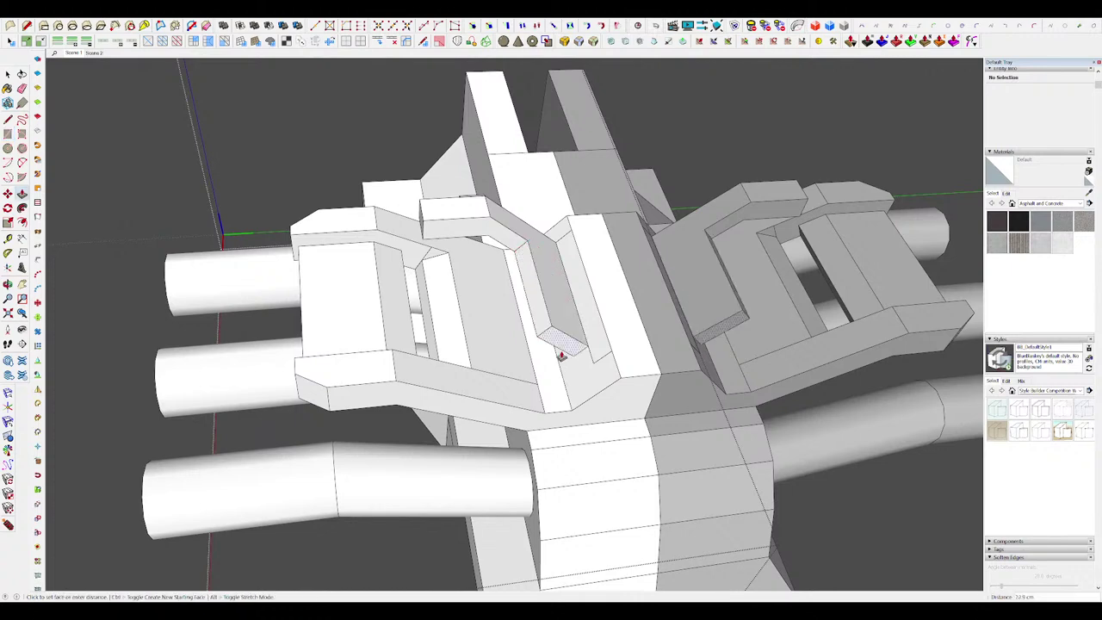
{"action": "left_click", "coordinate": [602, 379]}
{"action": "middle_click_drag", "start_coordinate": [602, 379], "coordinate": [627, 290]}
{"action": "scroll", "coordinate": [602, 300], "scroll_direction": "down", "scroll_amount": 3}
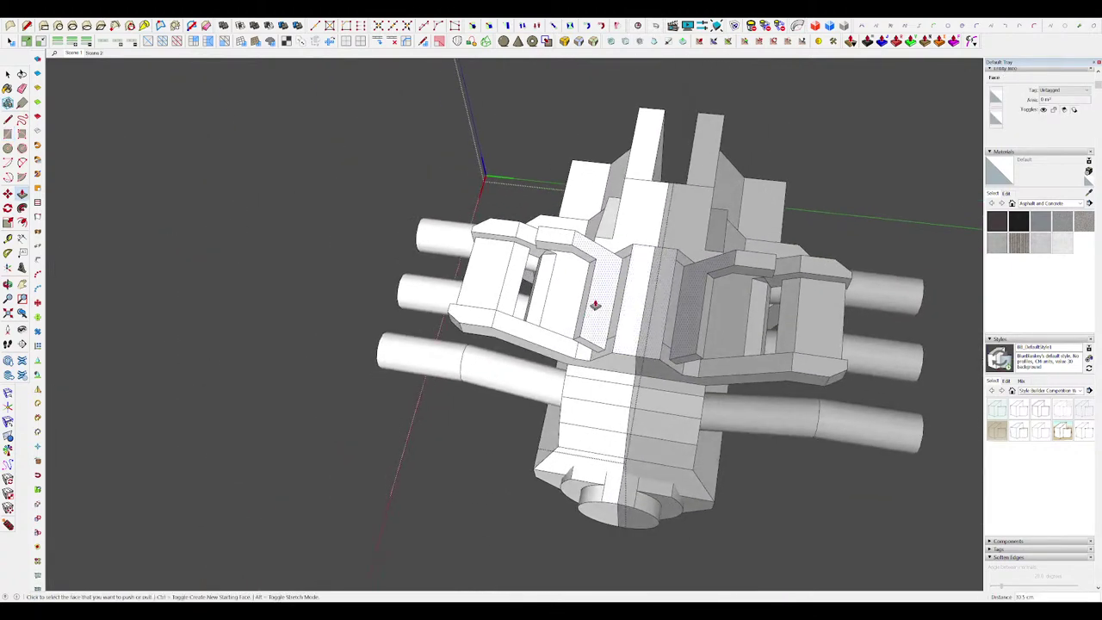
{"action": "scroll", "coordinate": [602, 284], "scroll_direction": "up", "scroll_amount": 3}
{"action": "middle_click_drag", "start_coordinate": [590, 253], "coordinate": [580, 270]}
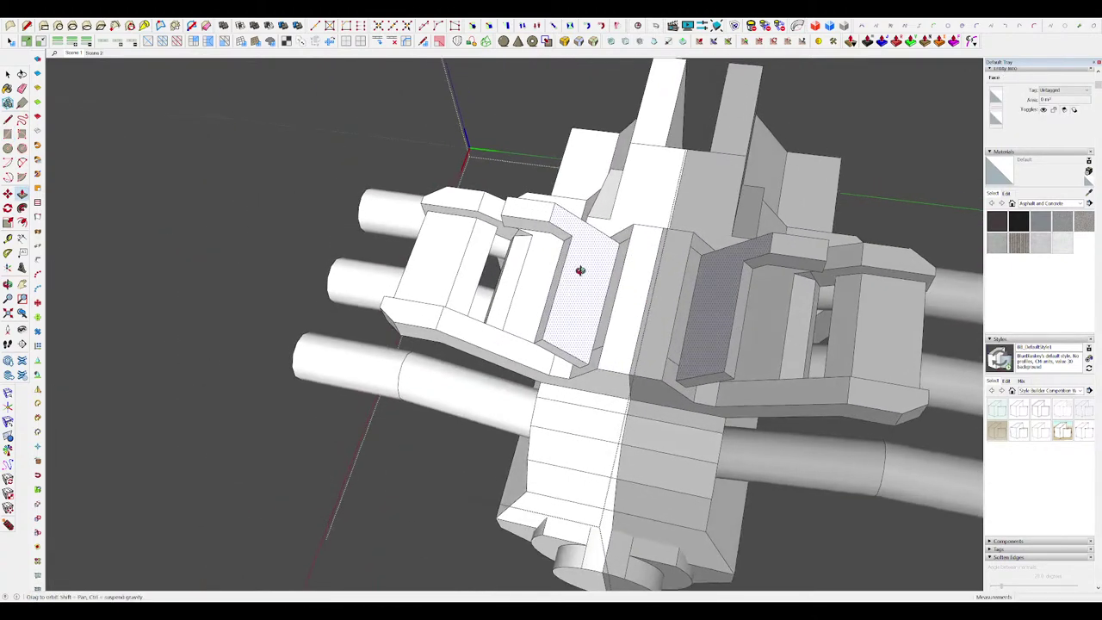
Step: Draw an arc on the bracket's edge and cut out the face it encloses
{"action": "left_click", "coordinate": [573, 237]}
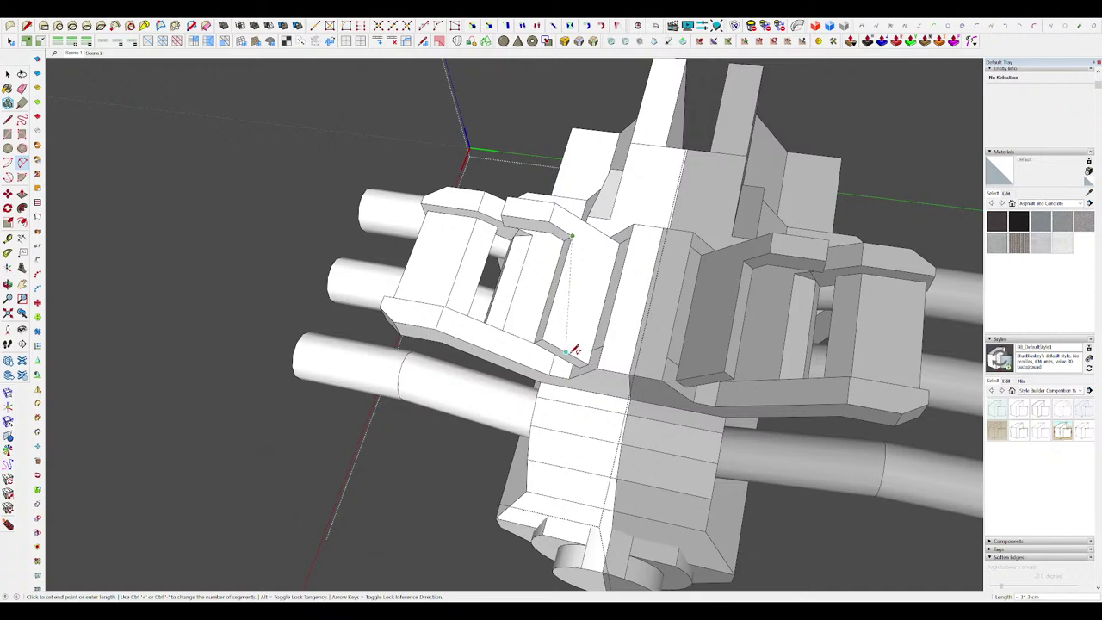
{"action": "scroll", "coordinate": [602, 290], "scroll_direction": "up", "scroll_amount": 2}
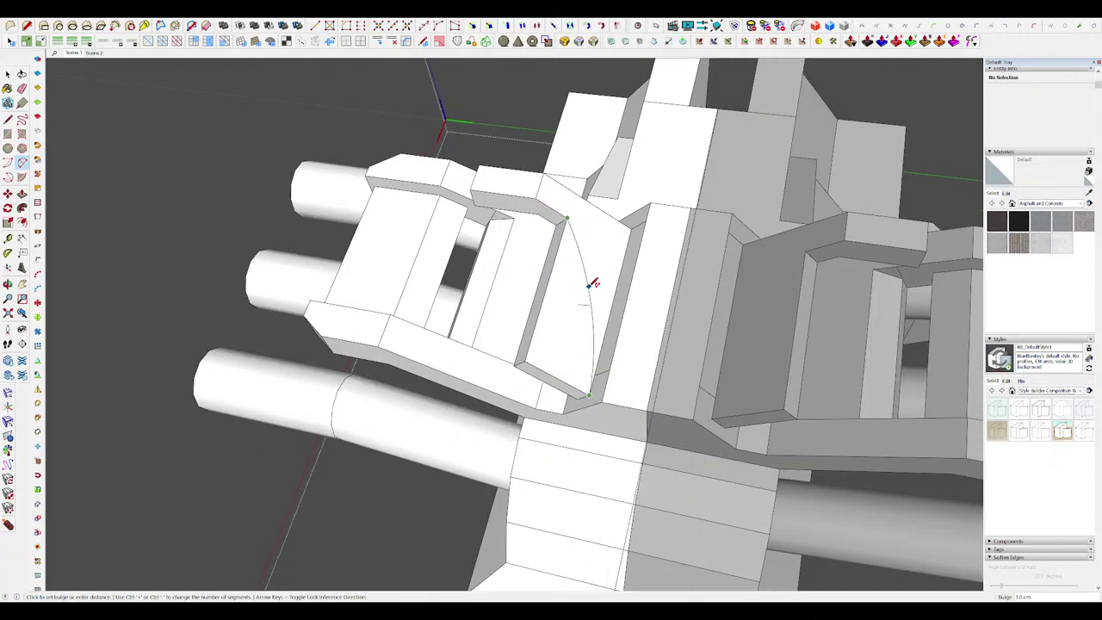
{"action": "left_click", "coordinate": [591, 284]}
{"action": "key", "text": "p"}
{"action": "double_click", "coordinate": [560, 315]}
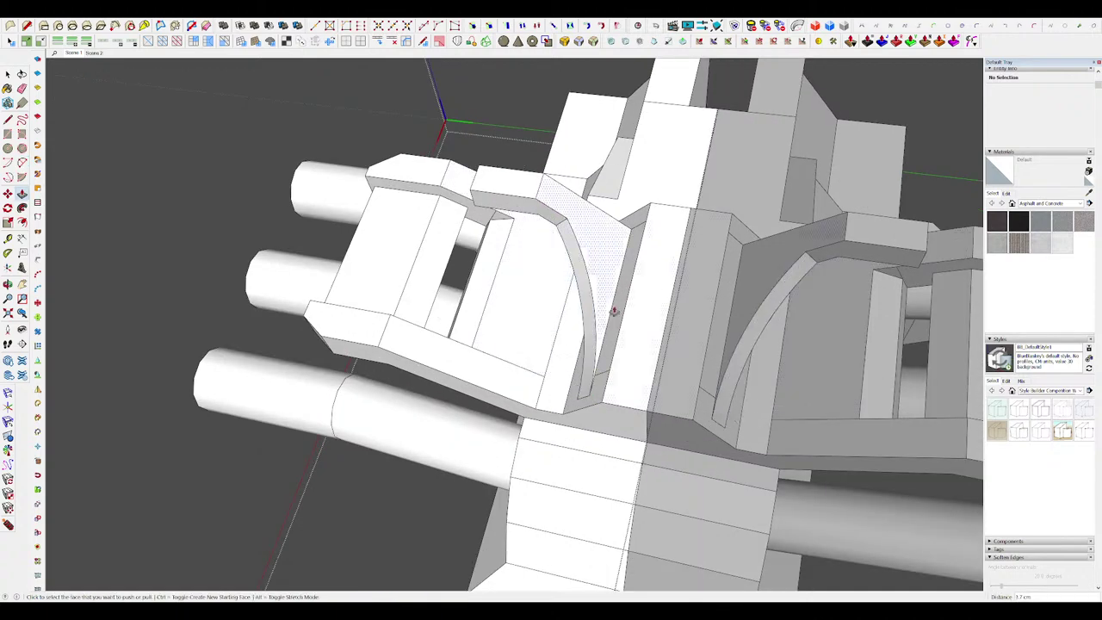
{"action": "middle_click_drag", "start_coordinate": [612, 313], "coordinate": [742, 288]}
{"action": "key", "text": "e"}
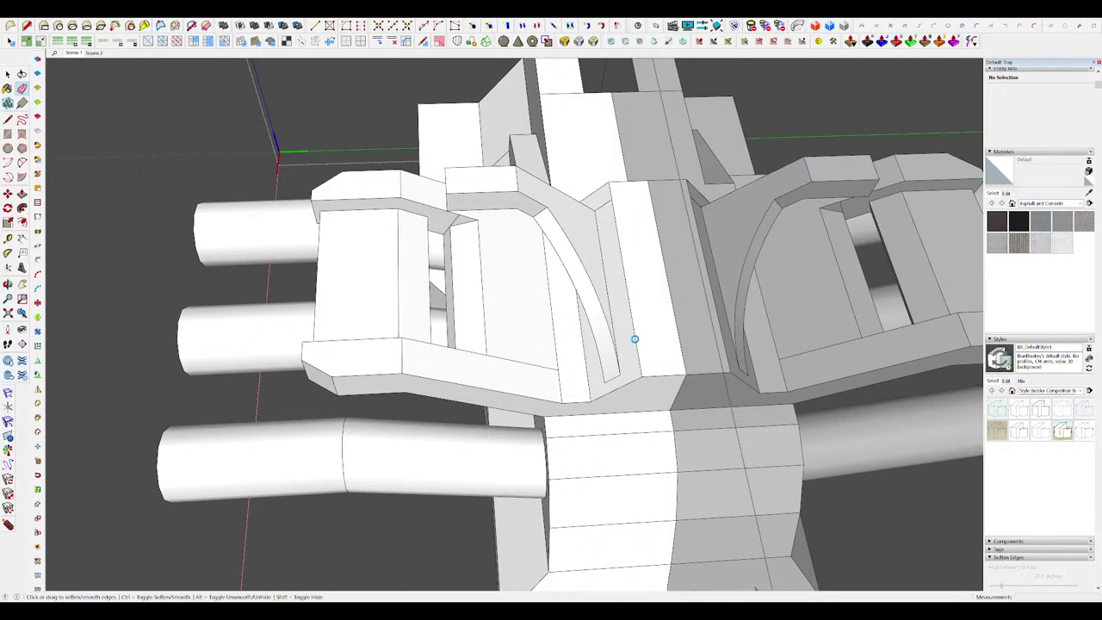
{"action": "scroll", "coordinate": [636, 338], "scroll_direction": "down", "scroll_amount": 3}
{"action": "middle_click_drag", "start_coordinate": [640, 336], "coordinate": [622, 329]}
{"action": "key", "text": "h"}
{"action": "scroll", "coordinate": [593, 279], "scroll_direction": "up", "scroll_amount": 4}
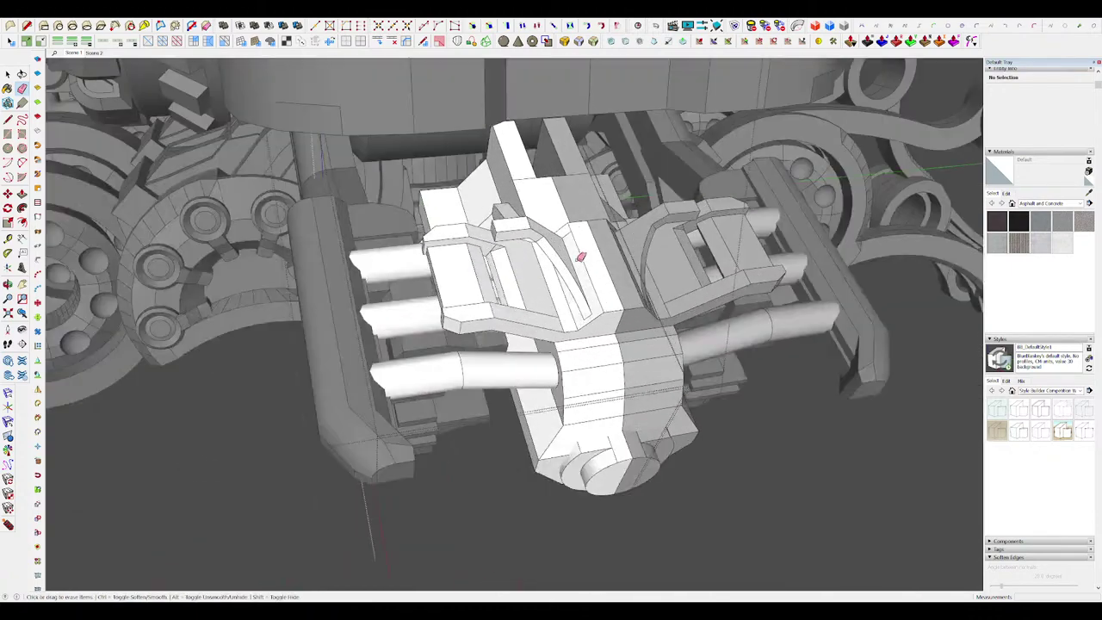
{"action": "scroll", "coordinate": [581, 257], "scroll_direction": "up", "scroll_amount": 10}
Step: Draw a line across the curved strip and recess the new tooth face 1.6 cm
{"action": "key", "text": "l"}
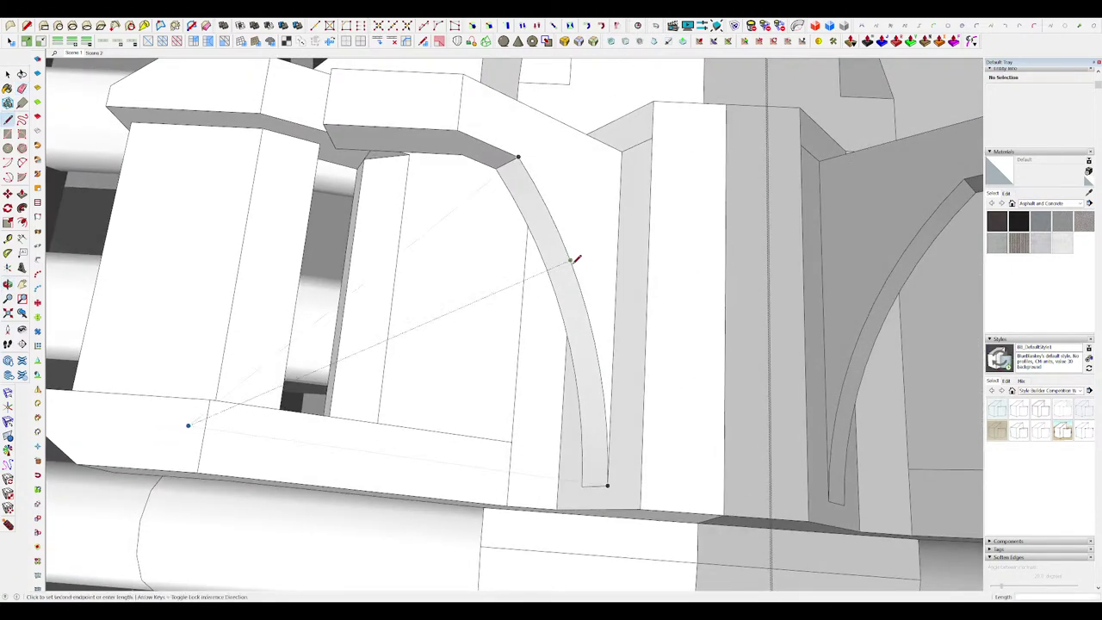
{"action": "left_click", "coordinate": [571, 261]}
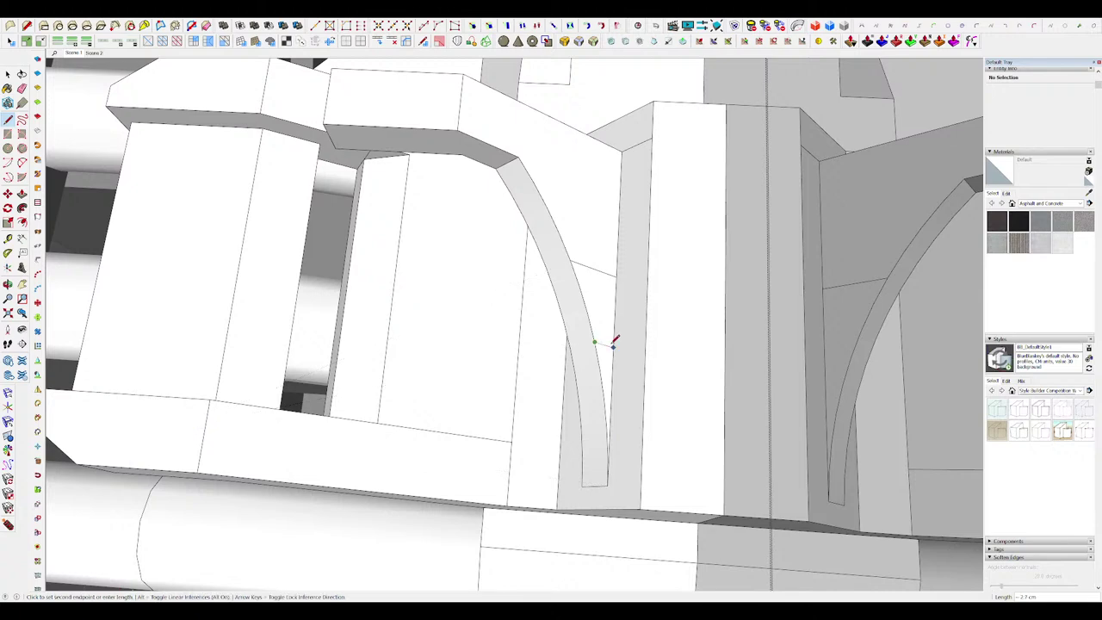
{"action": "left_click", "coordinate": [613, 346]}
{"action": "key", "text": "p"}
{"action": "double_click", "coordinate": [597, 315]}
{"action": "middle_click_drag", "start_coordinate": [597, 313], "coordinate": [588, 287]}
{"action": "scroll", "coordinate": [588, 287], "scroll_direction": "down", "scroll_amount": 8}
{"action": "scroll", "coordinate": [555, 224], "scroll_direction": "up", "scroll_amount": 5}
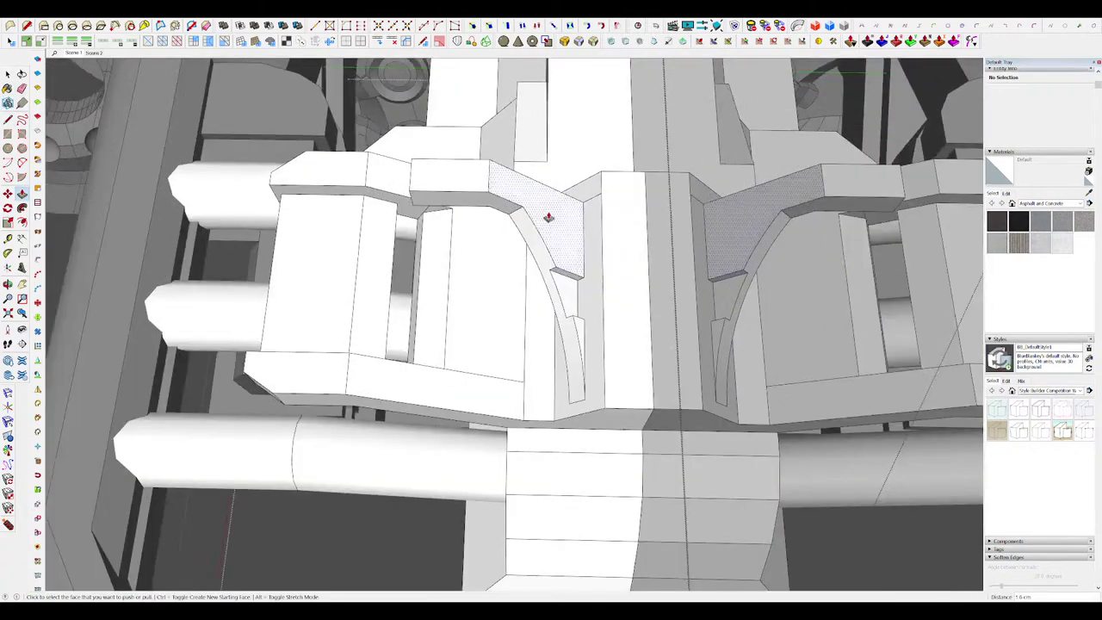
Step: Draw another line on the arc and push that section in as a further notch
{"action": "key", "text": "l"}
{"action": "left_click", "coordinate": [540, 235]}
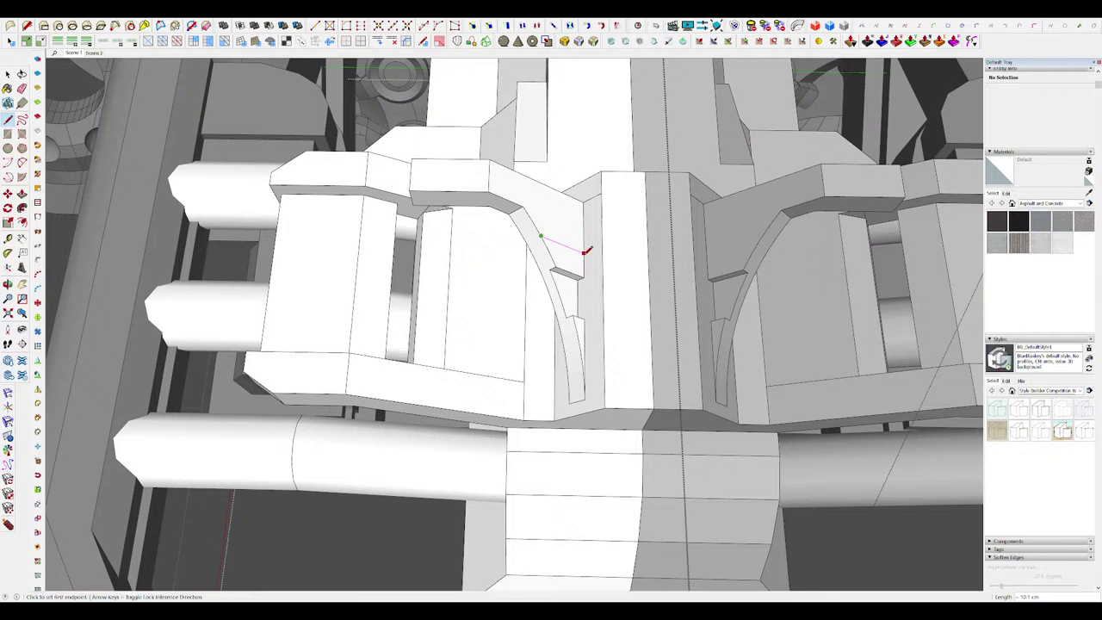
{"action": "scroll", "coordinate": [582, 338], "scroll_direction": "up", "scroll_amount": 3}
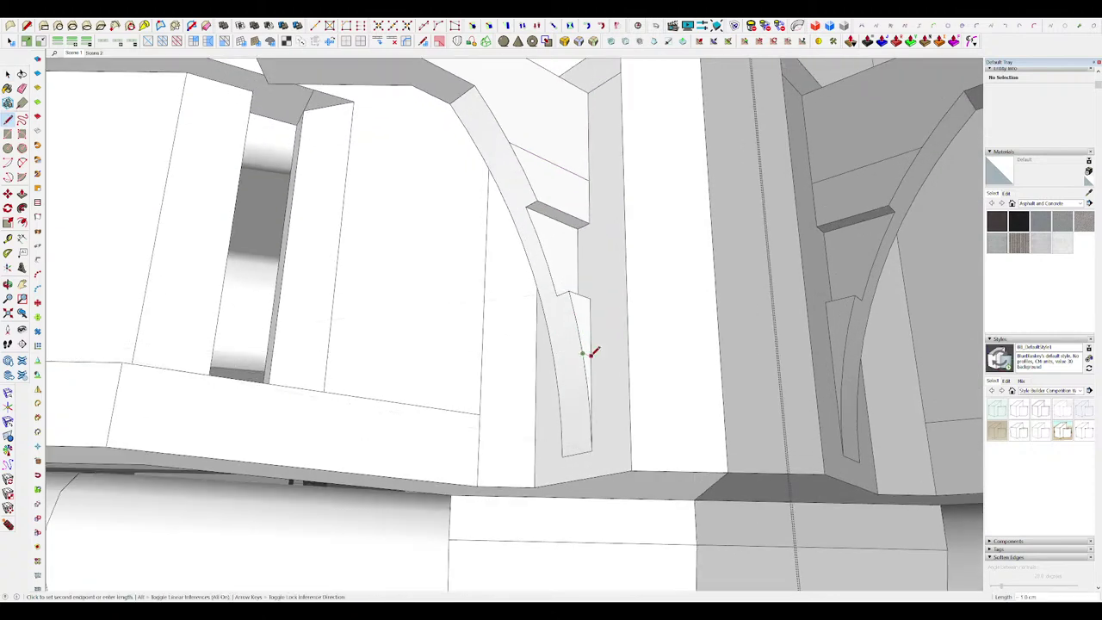
{"action": "scroll", "coordinate": [592, 352], "scroll_direction": "down", "scroll_amount": 5}
{"action": "mouse_move", "coordinate": [594, 315]}
{"action": "middle_mouse_down"}
{"action": "mouse_move", "coordinate": [590, 339]}
{"action": "mouse_move", "coordinate": [584, 319]}
{"action": "middle_mouse_up"}
{"action": "scroll", "coordinate": [583, 319], "scroll_direction": "down", "scroll_amount": 4}
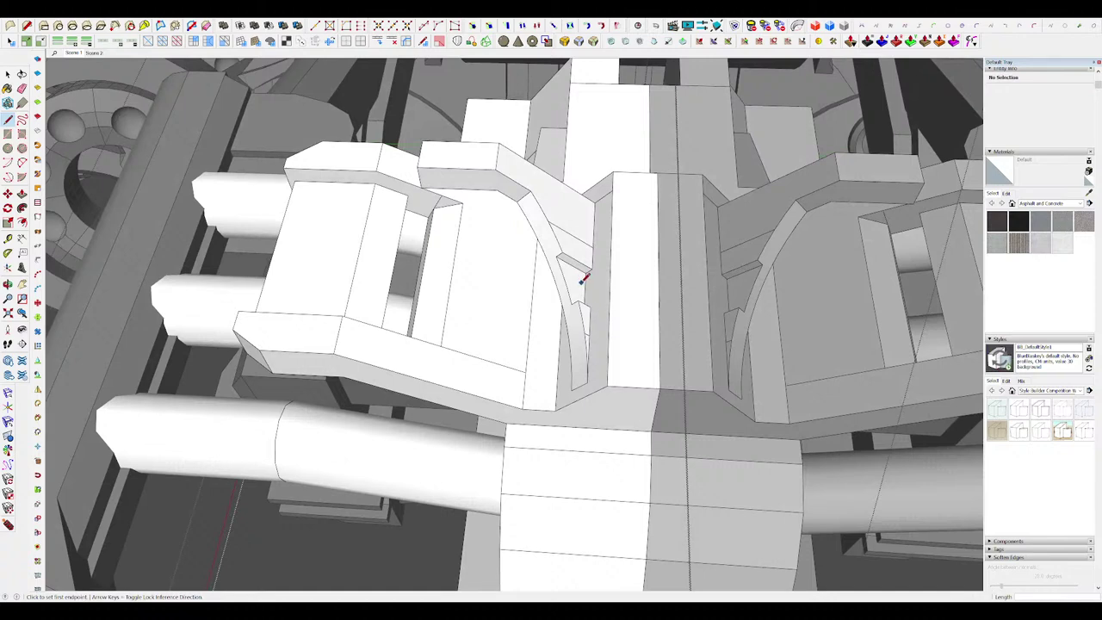
{"action": "key", "text": "p"}
{"action": "scroll", "coordinate": [582, 290], "scroll_direction": "up", "scroll_amount": 3}
{"action": "scroll", "coordinate": [563, 278], "scroll_direction": "down", "scroll_amount": 3}
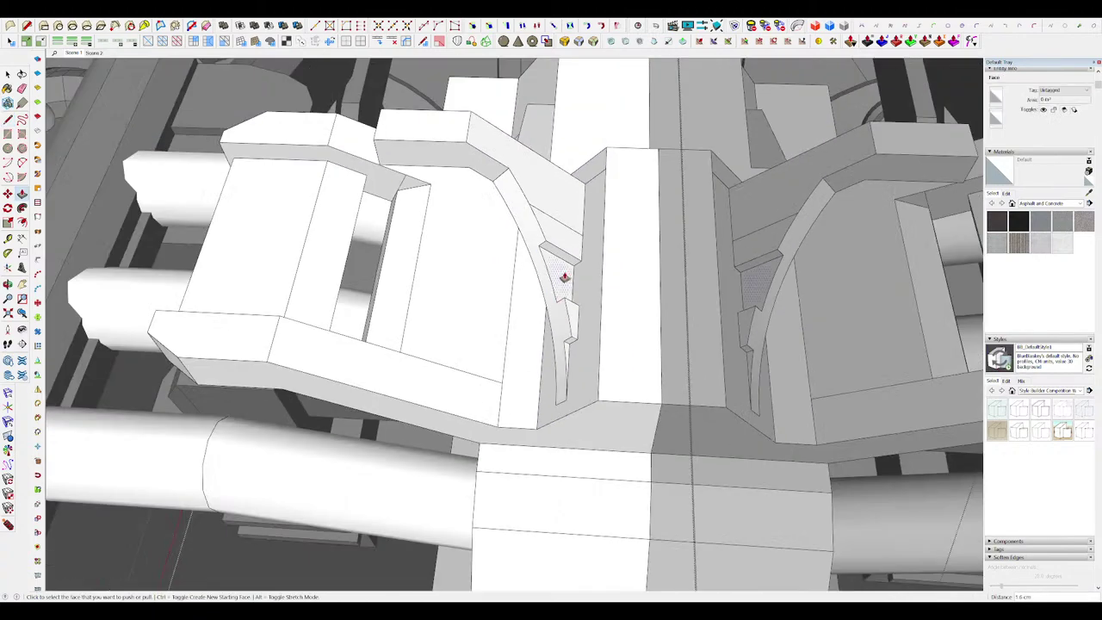
{"action": "scroll", "coordinate": [563, 278], "scroll_direction": "up", "scroll_amount": 2}
{"action": "scroll", "coordinate": [553, 217], "scroll_direction": "up", "scroll_amount": 2}
Step: Add a line at the arch corner, push the final notch, and return to Select
{"action": "key", "text": "l"}
{"action": "left_click", "coordinate": [480, 142]}
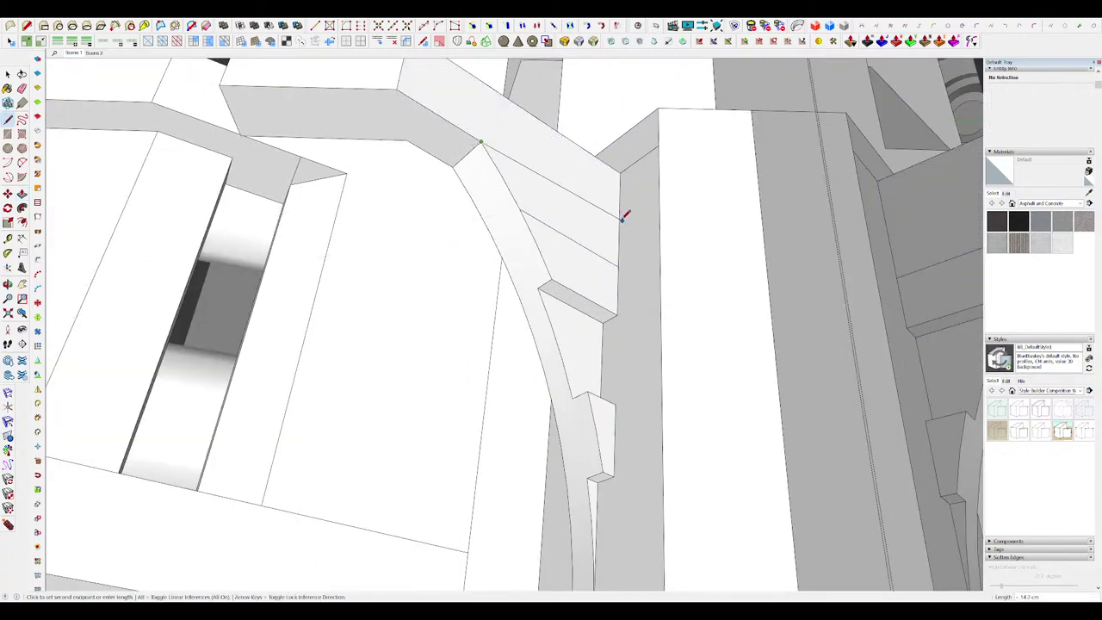
{"action": "scroll", "coordinate": [585, 310], "scroll_direction": "down", "scroll_amount": 5}
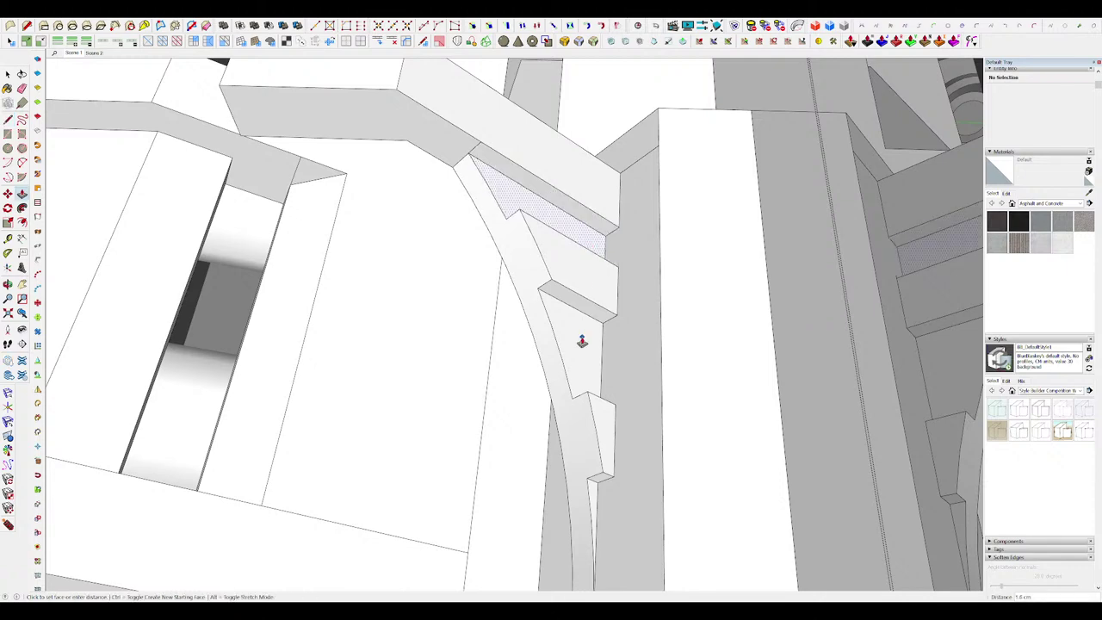
{"action": "scroll", "coordinate": [573, 278], "scroll_direction": "up", "scroll_amount": 4}
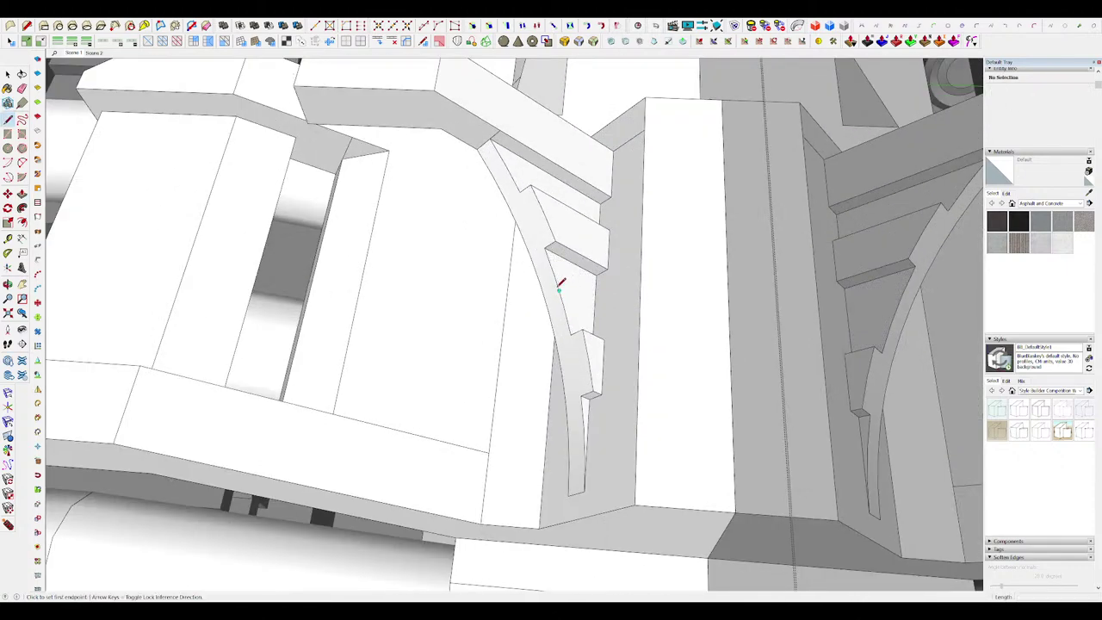
{"action": "scroll", "coordinate": [572, 276], "scroll_direction": "down", "scroll_amount": 4}
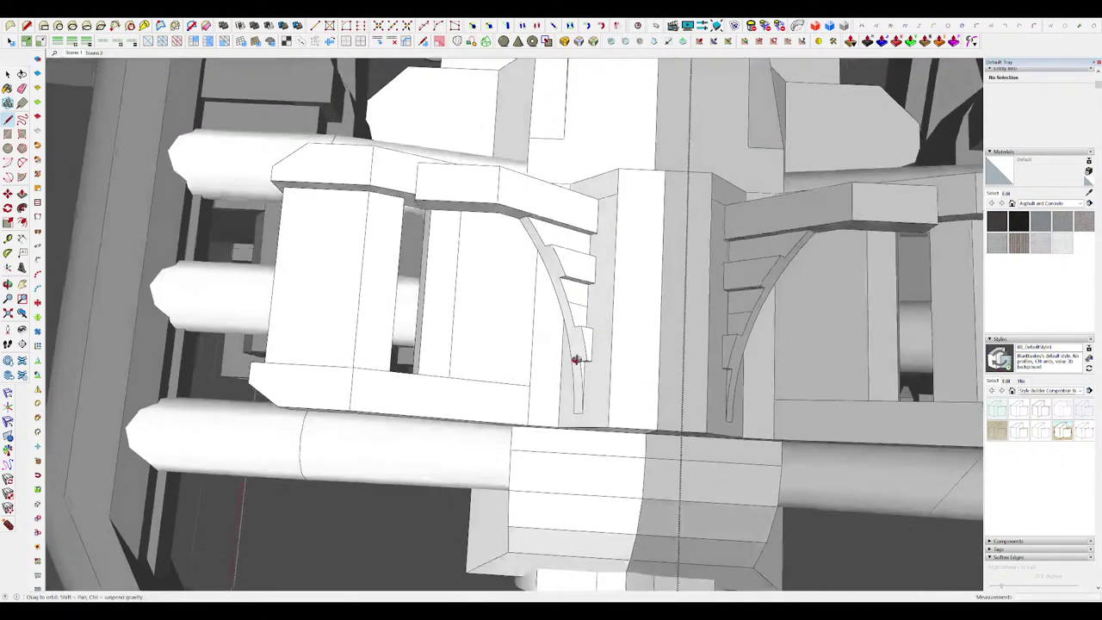
{"action": "scroll", "coordinate": [574, 344], "scroll_direction": "up", "scroll_amount": 5}
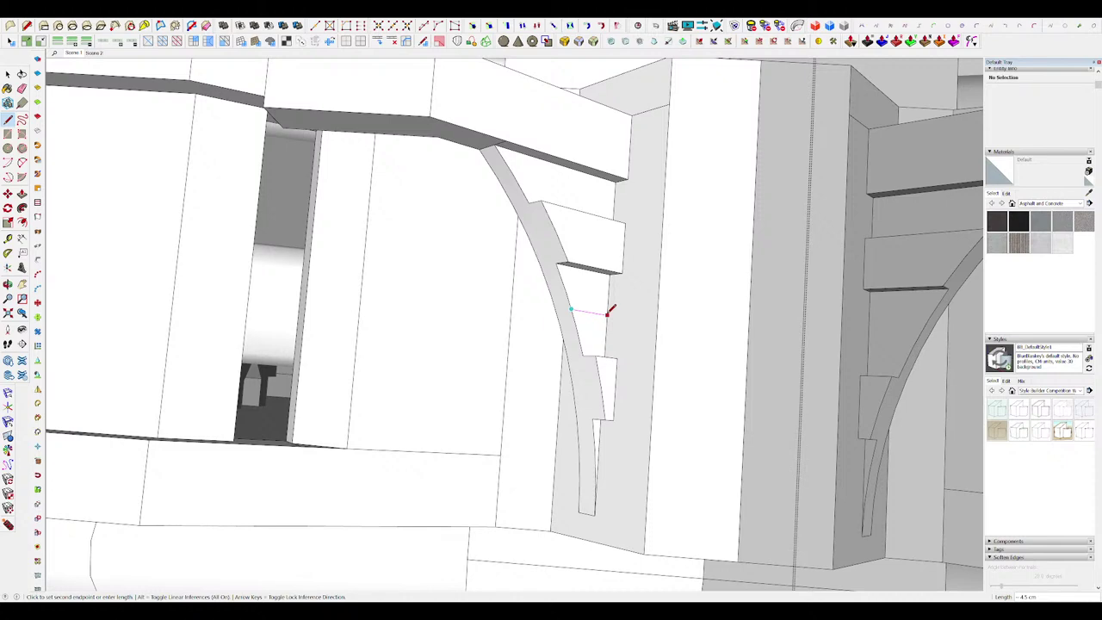
{"action": "scroll", "coordinate": [590, 278], "scroll_direction": "down", "scroll_amount": 4}
{"action": "scroll", "coordinate": [593, 327], "scroll_direction": "up", "scroll_amount": 5}
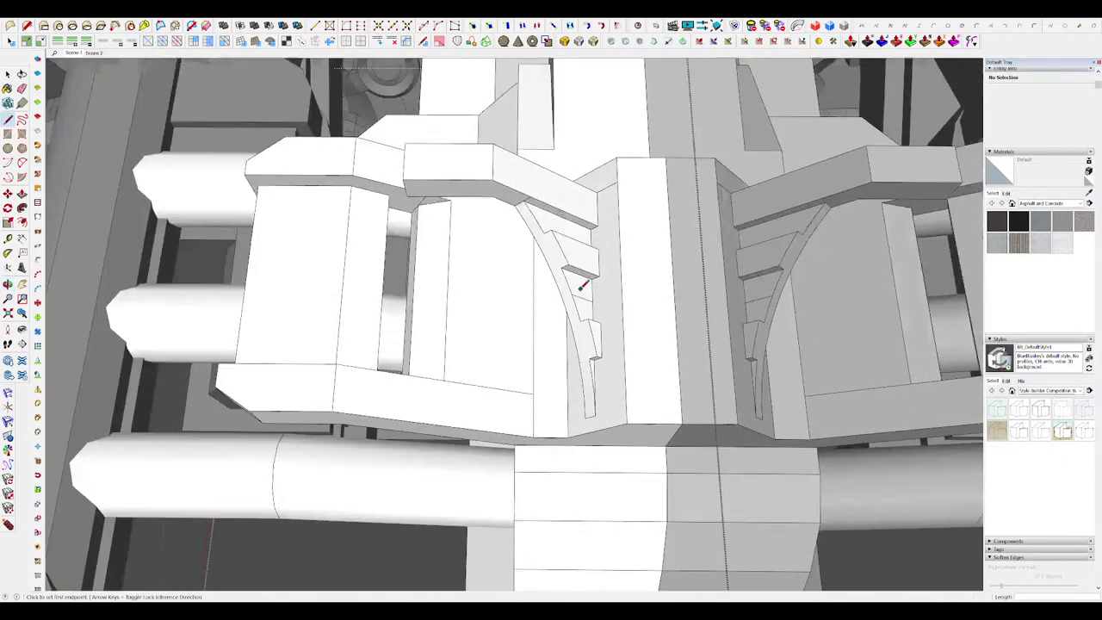
{"action": "key", "text": "p"}
{"action": "scroll", "coordinate": [582, 327], "scroll_direction": "down", "scroll_amount": 3}
{"action": "scroll", "coordinate": [585, 311], "scroll_direction": "up", "scroll_amount": 4}
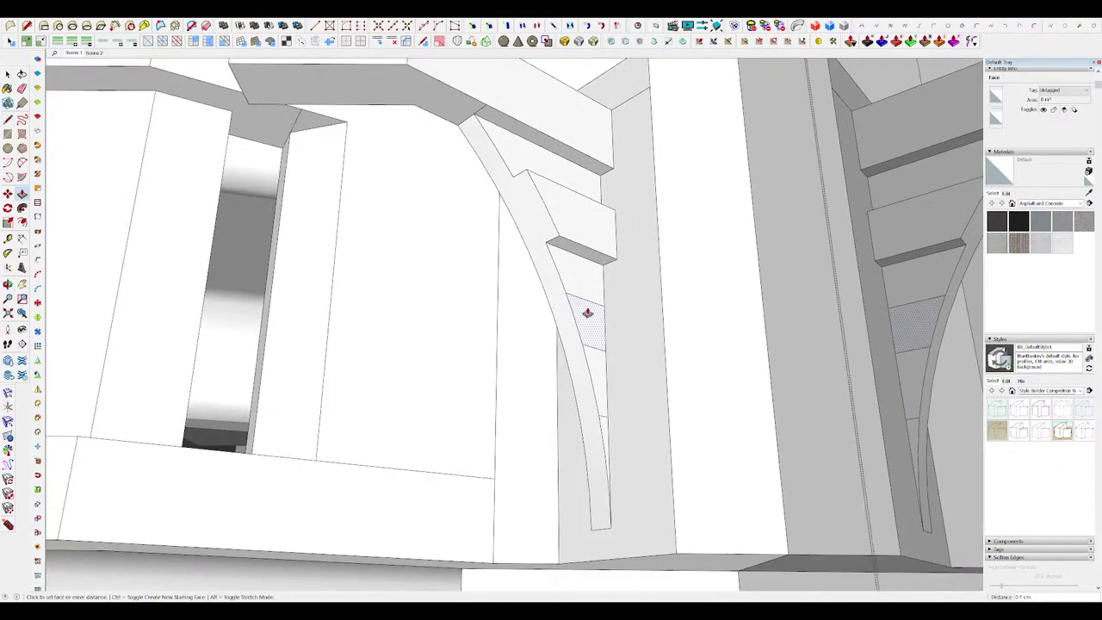
{"action": "scroll", "coordinate": [591, 306], "scroll_direction": "down", "scroll_amount": 3}
{"action": "scroll", "coordinate": [594, 327], "scroll_direction": "up", "scroll_amount": 5}
{"action": "key", "text": "space"}
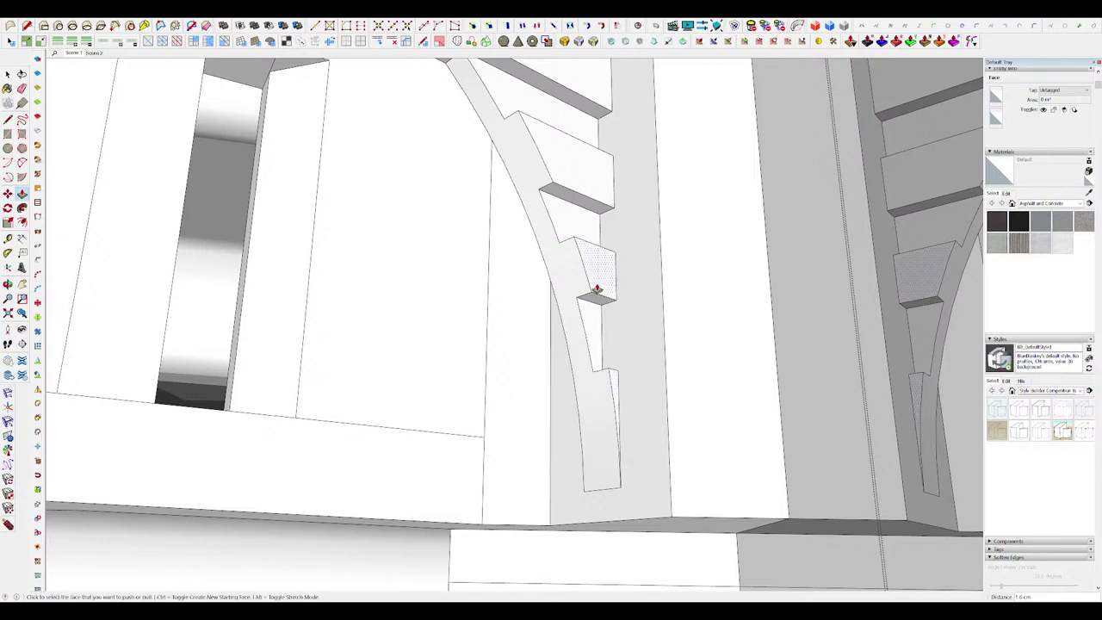
{"action": "scroll", "coordinate": [591, 296], "scroll_direction": "down", "scroll_amount": 6}
Step: Draw a line at the corner where the bent finger bracket meets its bar
{"action": "scroll", "coordinate": [625, 295], "scroll_direction": "down", "scroll_amount": 8}
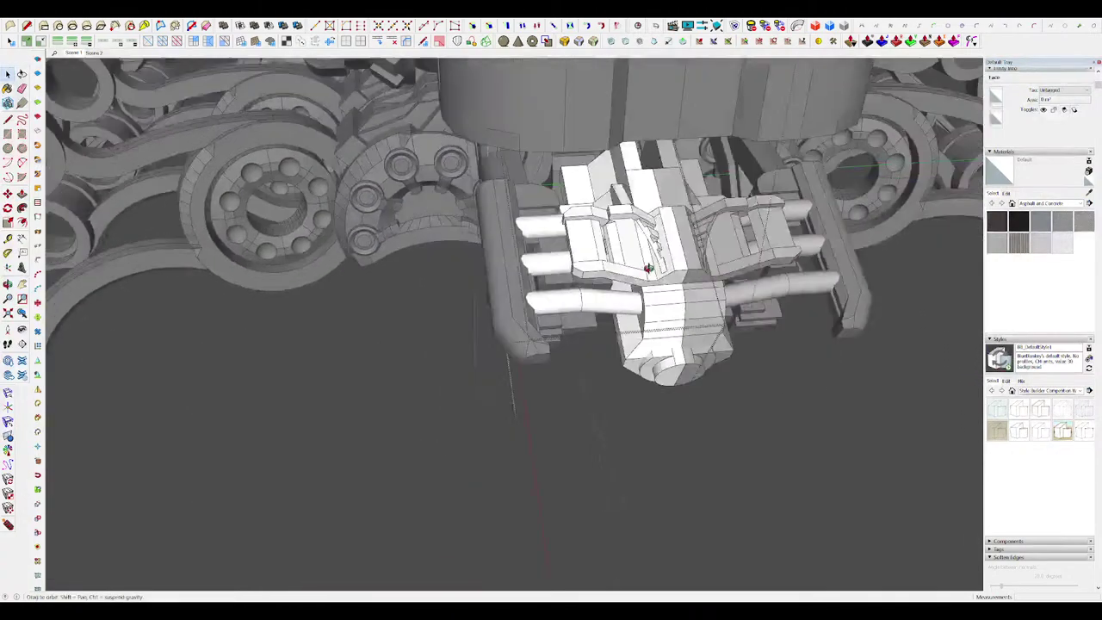
{"action": "scroll", "coordinate": [608, 269], "scroll_direction": "up", "scroll_amount": 7}
{"action": "scroll", "coordinate": [608, 269], "scroll_direction": "up", "scroll_amount": 5}
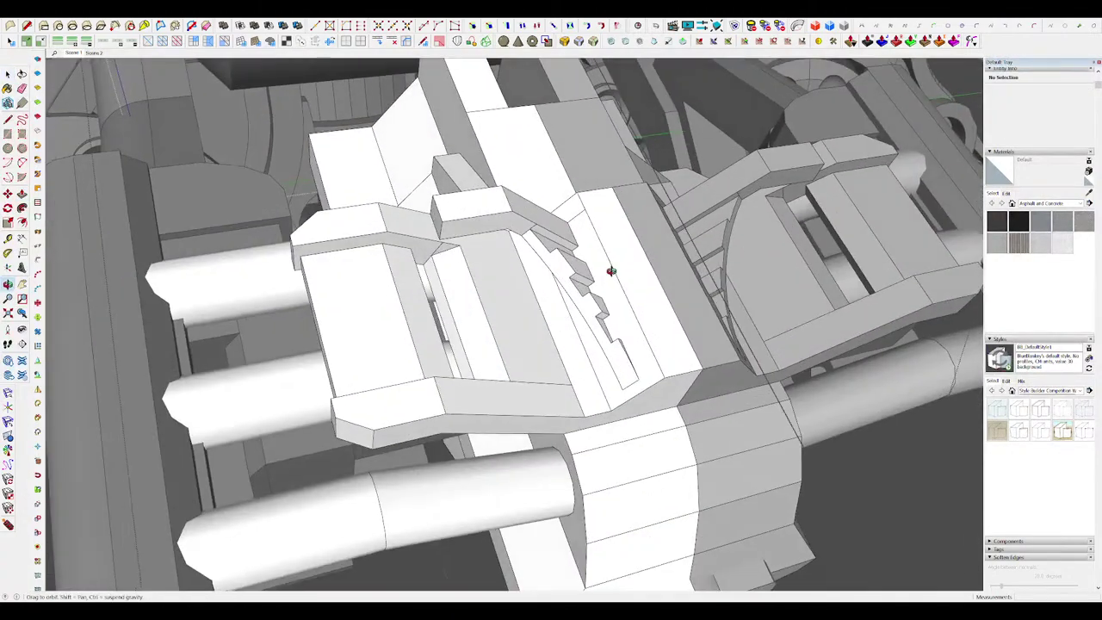
{"action": "key", "text": "p"}
{"action": "scroll", "coordinate": [571, 238], "scroll_direction": "down", "scroll_amount": 5}
{"action": "scroll", "coordinate": [585, 258], "scroll_direction": "up", "scroll_amount": 8}
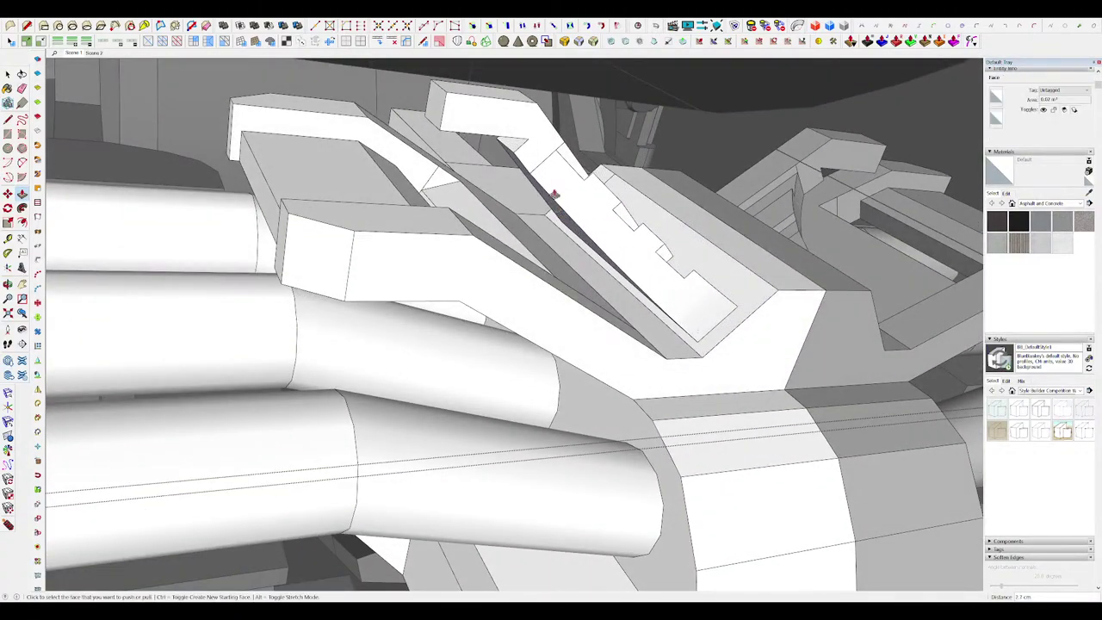
{"action": "scroll", "coordinate": [555, 194], "scroll_direction": "up", "scroll_amount": 5}
{"action": "scroll", "coordinate": [541, 189], "scroll_direction": "down", "scroll_amount": 5}
{"action": "middle_click_drag", "start_coordinate": [548, 202], "coordinate": [487, 123]}
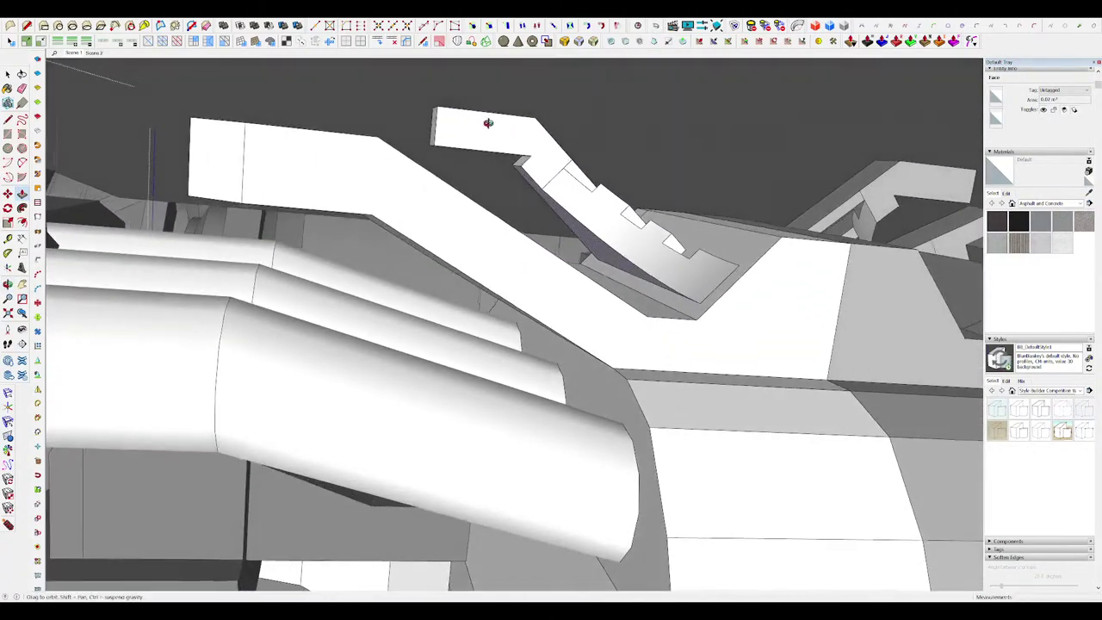
{"action": "key", "text": "l"}
{"action": "left_click", "coordinate": [519, 158]}
{"action": "middle_click_drag", "start_coordinate": [518, 158], "coordinate": [489, 120]}
{"action": "scroll", "coordinate": [511, 162], "scroll_direction": "up", "scroll_amount": 4}
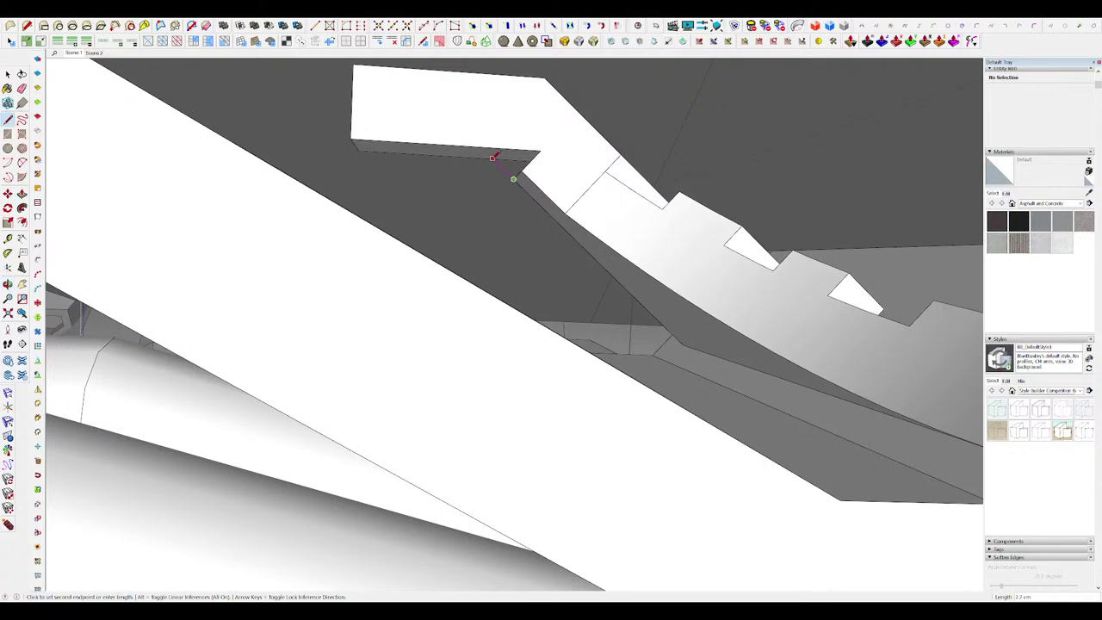
Step: Erase the stray edges and finish editing the bracket group
{"action": "key", "text": "e"}
{"action": "scroll", "coordinate": [555, 185], "scroll_direction": "down", "scroll_amount": 10}
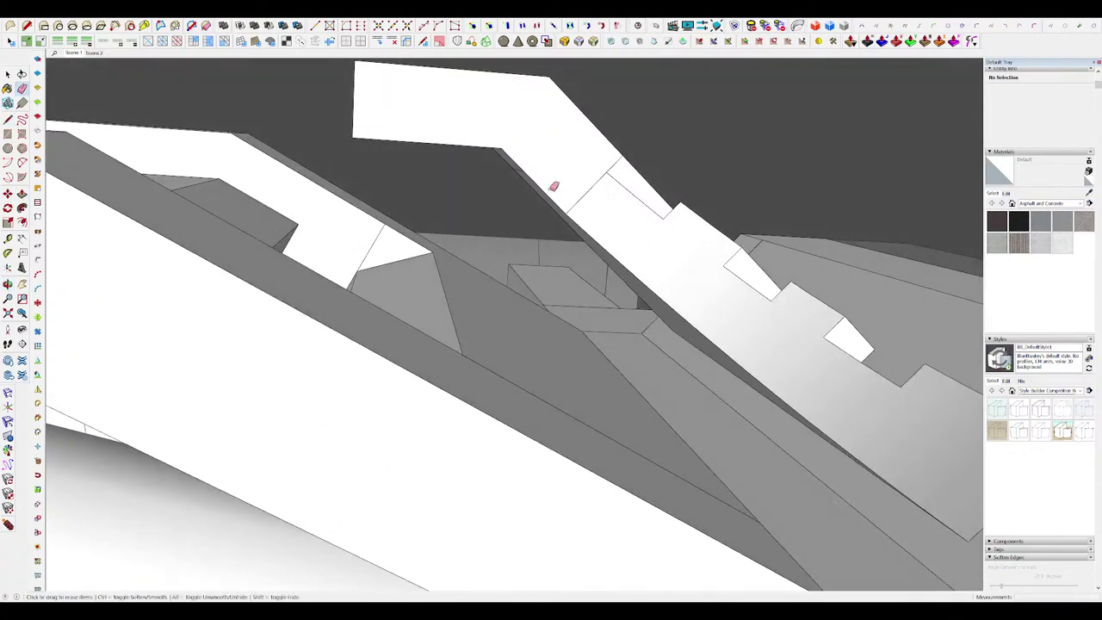
{"action": "scroll", "coordinate": [561, 222], "scroll_direction": "down", "scroll_amount": 3}
{"action": "mouse_move", "coordinate": [590, 239]}
{"action": "middle_mouse_down"}
{"action": "mouse_move", "coordinate": [732, 388]}
{"action": "mouse_move", "coordinate": [781, 370]}
{"action": "mouse_move", "coordinate": [674, 284]}
{"action": "middle_mouse_up"}
{"action": "key", "text": "space"}
{"action": "left_click", "coordinate": [767, 366]}
{"action": "scroll", "coordinate": [766, 365], "scroll_direction": "down", "scroll_amount": 5}
{"action": "scroll", "coordinate": [586, 292], "scroll_direction": "up", "scroll_amount": 12}
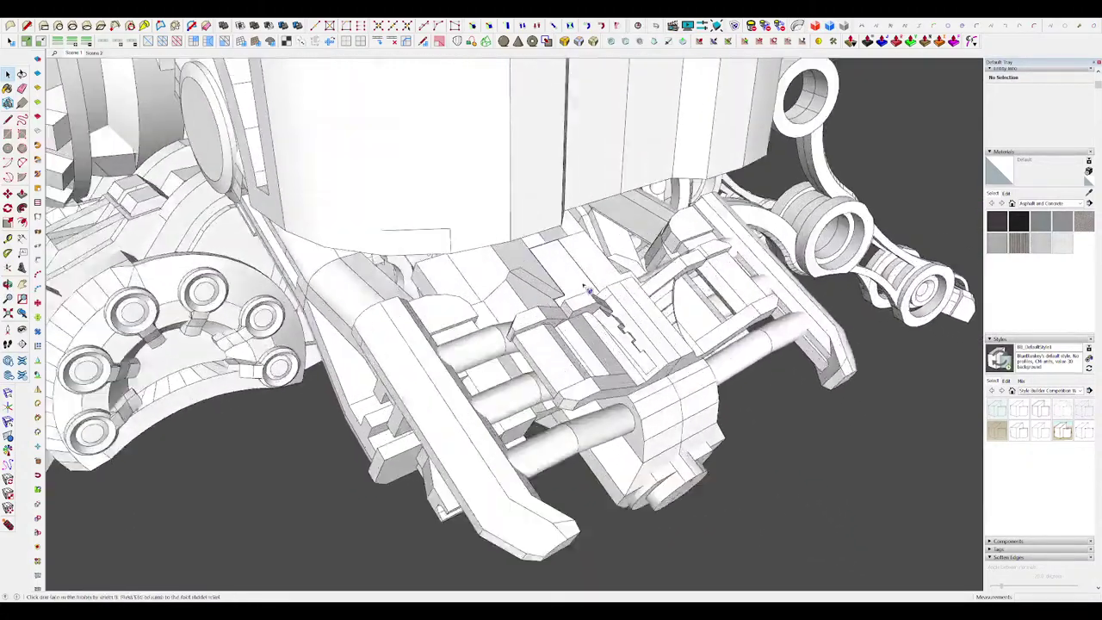
Step: Reopen the bracket group and select a small face on the bracket
{"action": "double_click", "coordinate": [590, 310]}
{"action": "left_click", "coordinate": [595, 319]}
{"action": "middle_click_drag", "start_coordinate": [595, 319], "coordinate": [721, 376]}
{"action": "scroll", "coordinate": [551, 288], "scroll_direction": "up", "scroll_amount": 3}
{"action": "middle_click_drag", "start_coordinate": [516, 301], "coordinate": [667, 207]}
Step: Draw a line splitting the clamp block's large side face near the slotted end
{"action": "left_click", "coordinate": [568, 268]}
{"action": "key", "text": "l"}
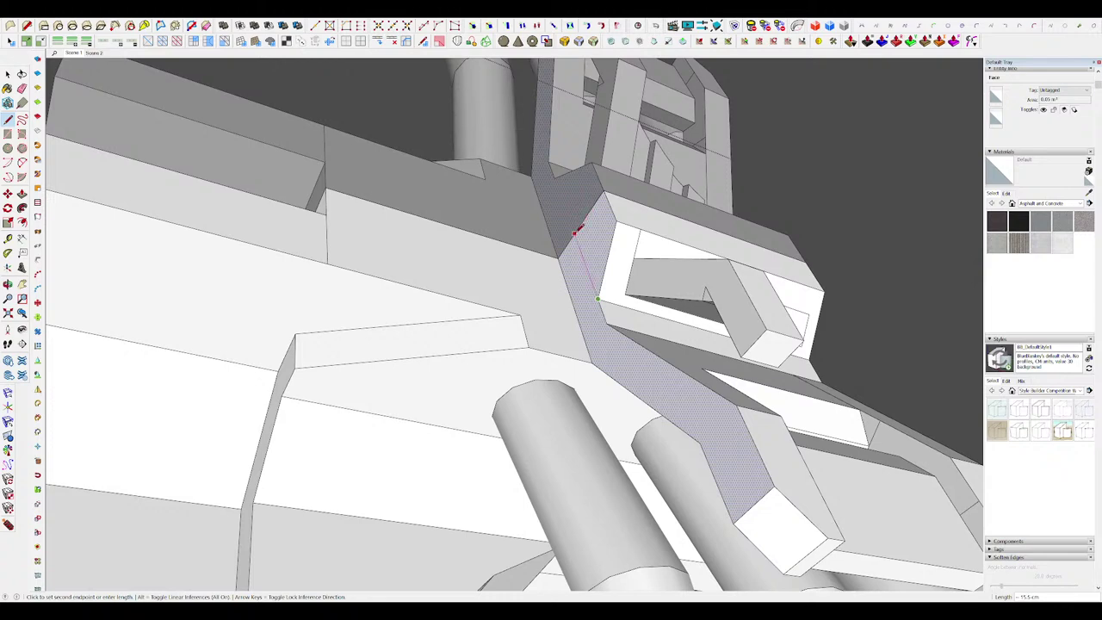
{"action": "left_click", "coordinate": [553, 178]}
{"action": "mouse_move", "coordinate": [555, 232]}
{"action": "middle_mouse_down"}
{"action": "mouse_move", "coordinate": [565, 260]}
{"action": "mouse_move", "coordinate": [583, 240]}
{"action": "middle_mouse_up"}
{"action": "key", "text": "space"}
{"action": "scroll", "coordinate": [585, 258], "scroll_direction": "down", "scroll_amount": 4}
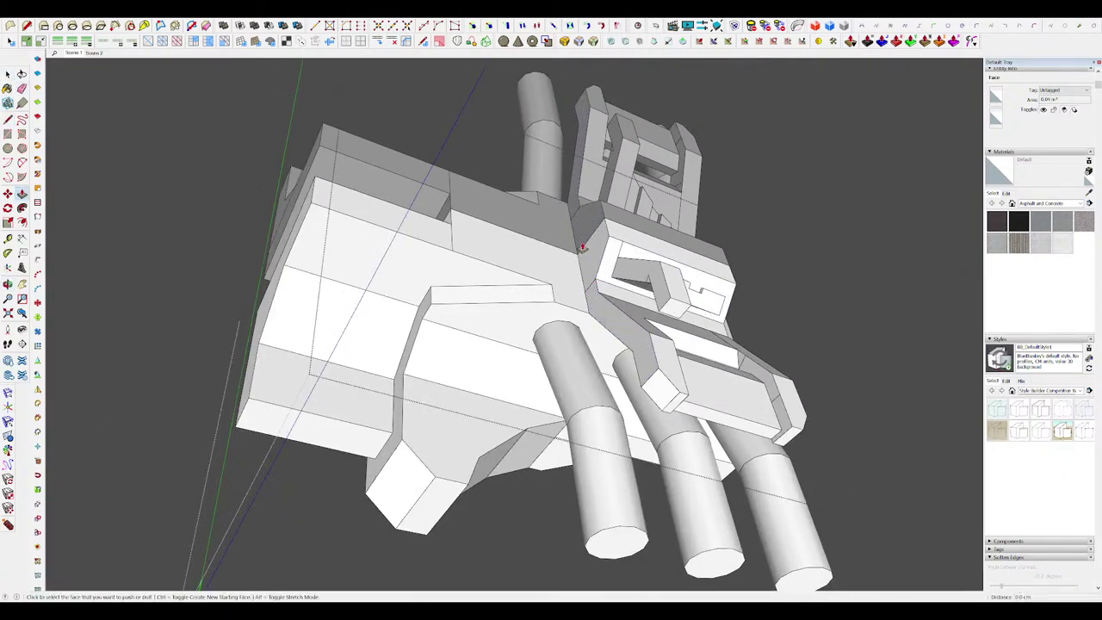
{"action": "scroll", "coordinate": [582, 247], "scroll_direction": "up", "scroll_amount": 2}
Step: Offset inner inset outlines on the side face and adjoining face, then nudge the edges into place
{"action": "key", "text": "l"}
{"action": "left_click", "coordinate": [607, 219]}
{"action": "left_click", "coordinate": [602, 224]}
{"action": "key", "text": "space"}
{"action": "scroll", "coordinate": [580, 246], "scroll_direction": "up", "scroll_amount": 3}
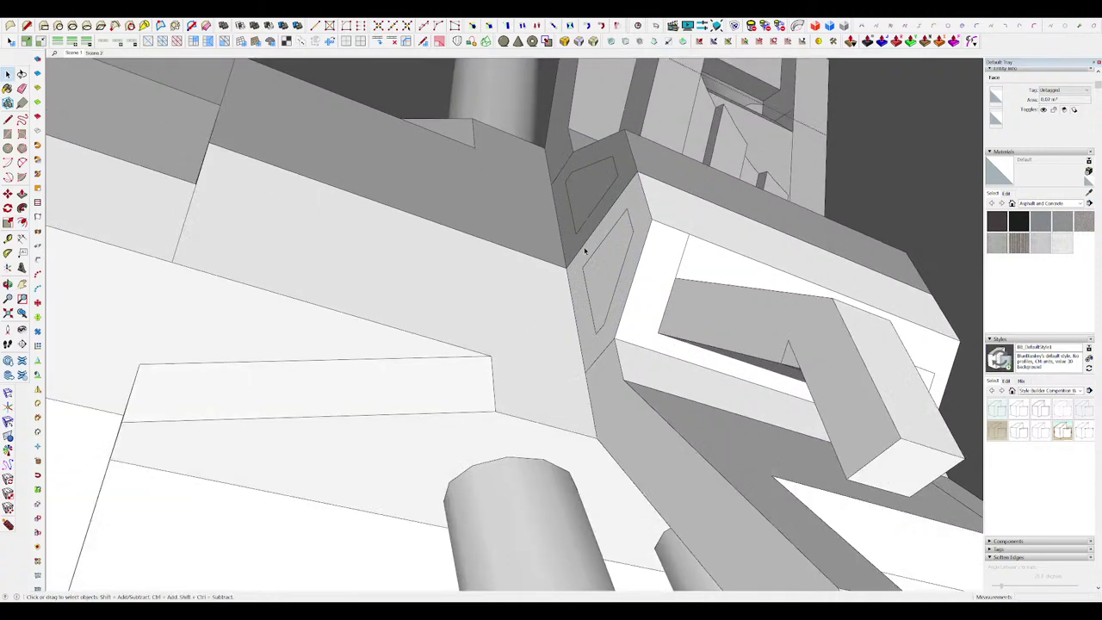
{"action": "middle_click_drag", "start_coordinate": [584, 249], "coordinate": [589, 265]}
{"action": "left_click", "coordinate": [570, 290]}
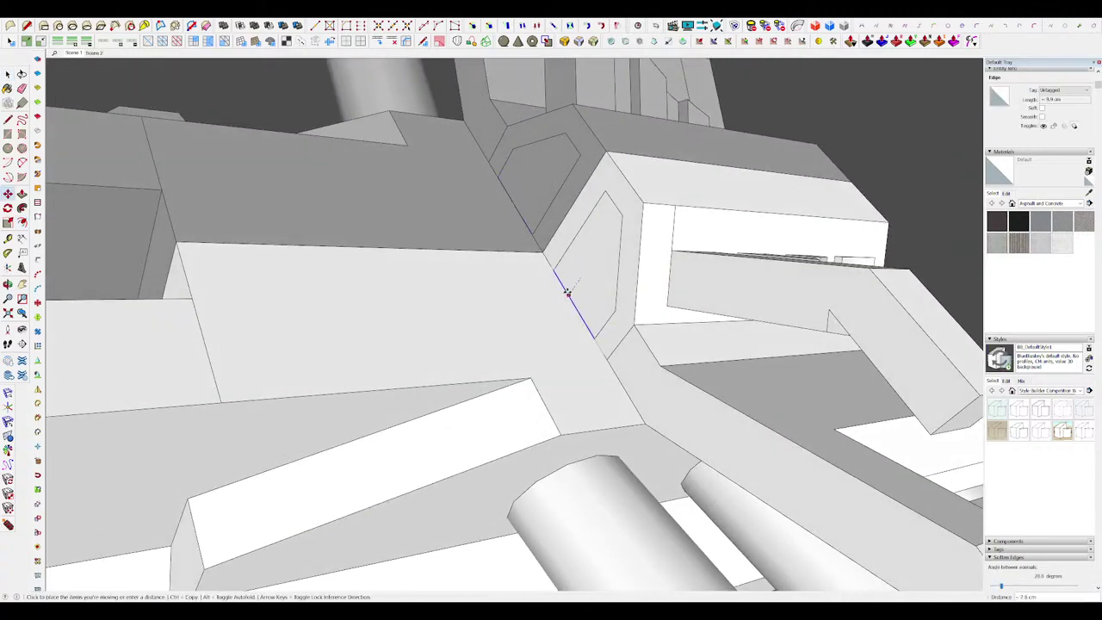
Step: Pull the inset faces outward, then extend the end-cap face further left
{"action": "key", "text": "p"}
{"action": "left_click", "coordinate": [600, 271]}
{"action": "left_click", "coordinate": [474, 265]}
{"action": "scroll", "coordinate": [672, 272], "scroll_direction": "down", "scroll_amount": 3}
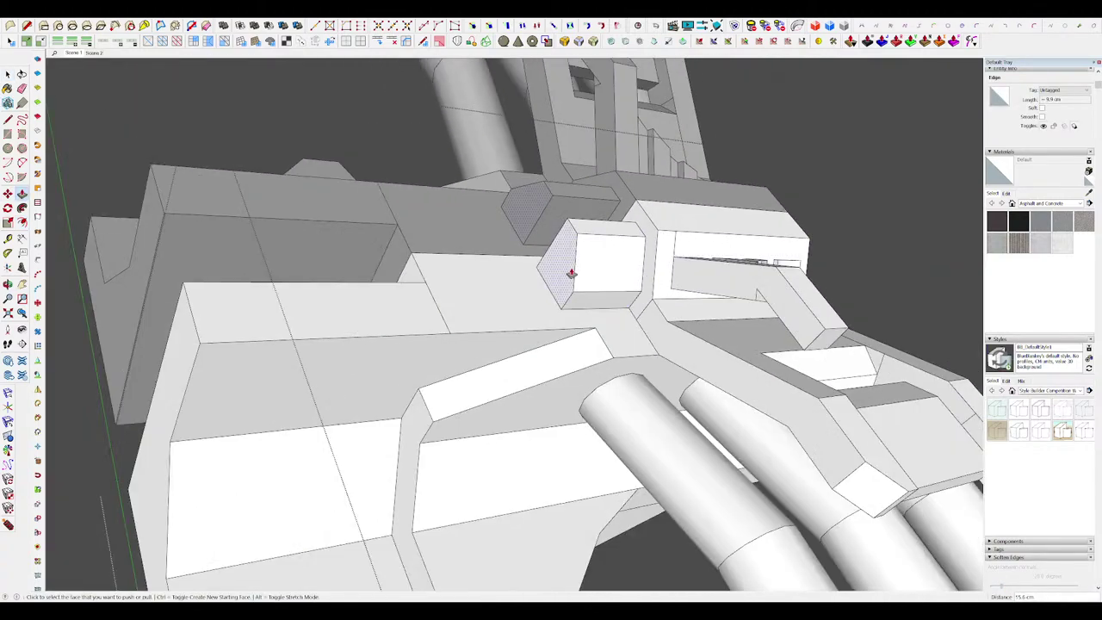
{"action": "key", "text": "m"}
{"action": "left_click", "coordinate": [584, 283]}
{"action": "left_click", "coordinate": [473, 288]}
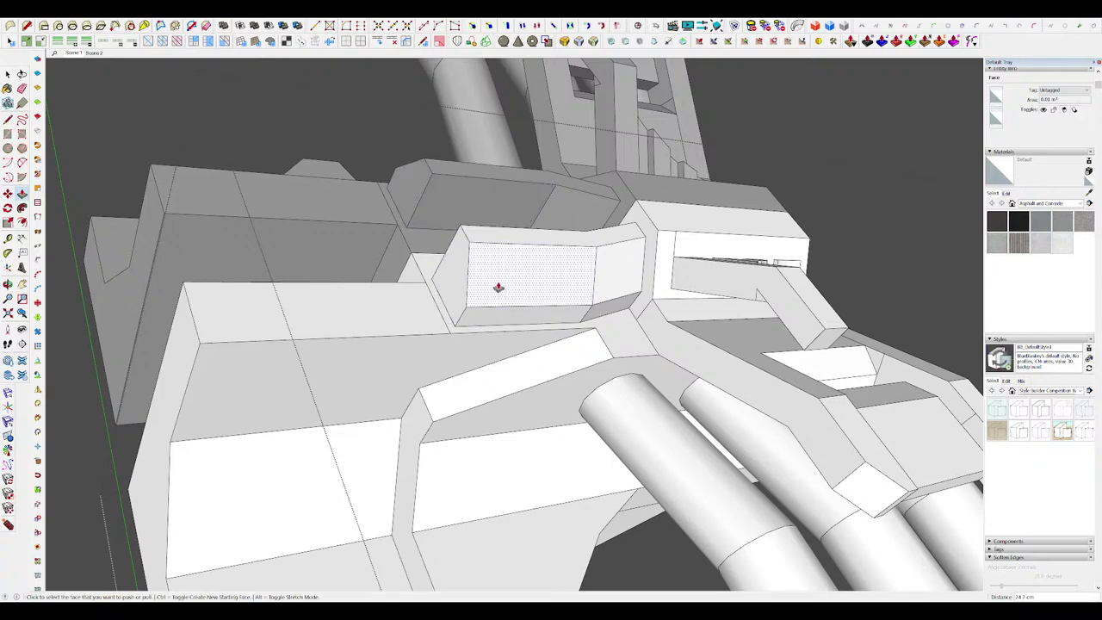
Step: Check the extended panel with the rest of the model shown, then isolate it and face the channel
{"action": "middle_click_drag", "start_coordinate": [499, 288], "coordinate": [512, 337]}
{"action": "scroll", "coordinate": [634, 256], "scroll_direction": "down", "scroll_amount": 5}
{"action": "key", "text": "i"}
{"action": "scroll", "coordinate": [491, 268], "scroll_direction": "up", "scroll_amount": 4}
{"action": "key", "text": "i"}
{"action": "scroll", "coordinate": [499, 290], "scroll_direction": "up", "scroll_amount": 5}
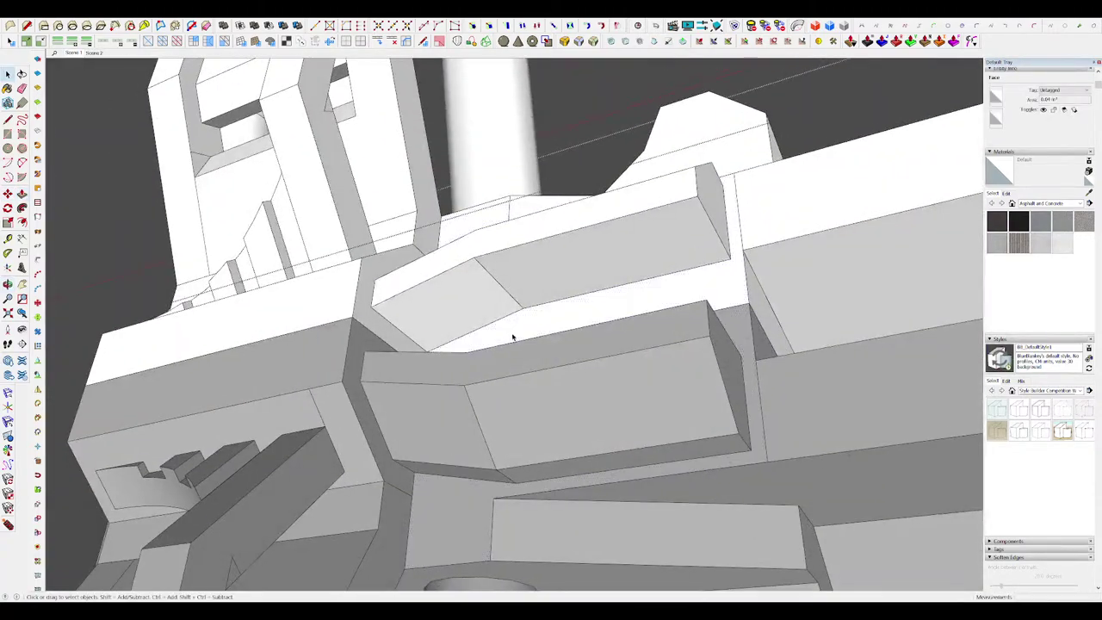
{"action": "middle_click_drag", "start_coordinate": [613, 294], "coordinate": [592, 352]}
{"action": "key", "text": "r"}
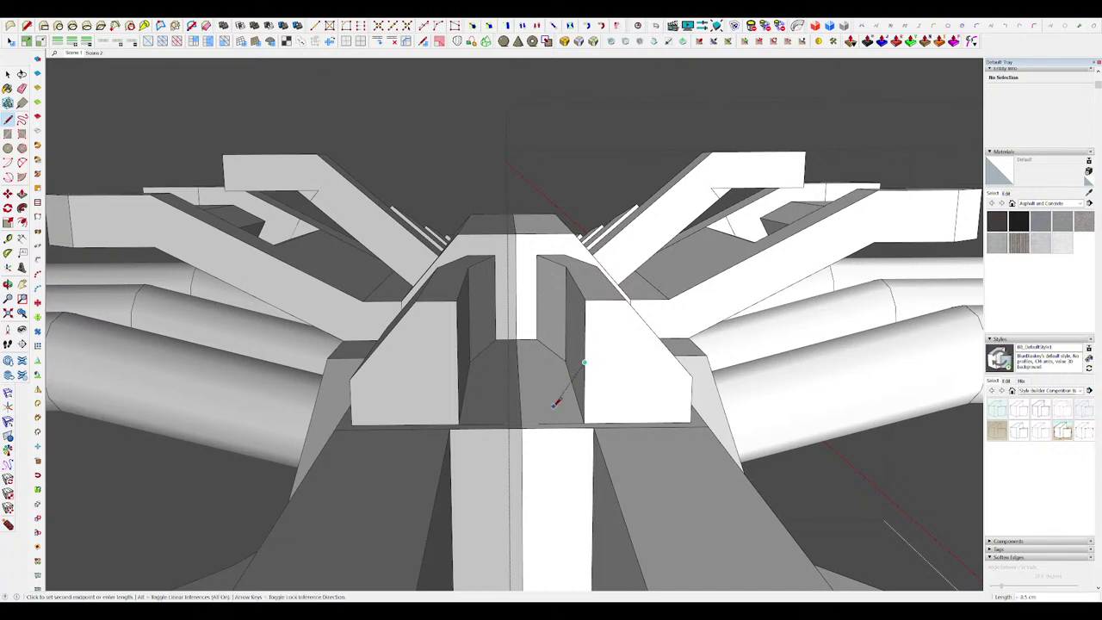
Step: Sweep the small profile along the channel's inside wall to form a thin strip
{"action": "middle_click_drag", "start_coordinate": [566, 415], "coordinate": [597, 387]}
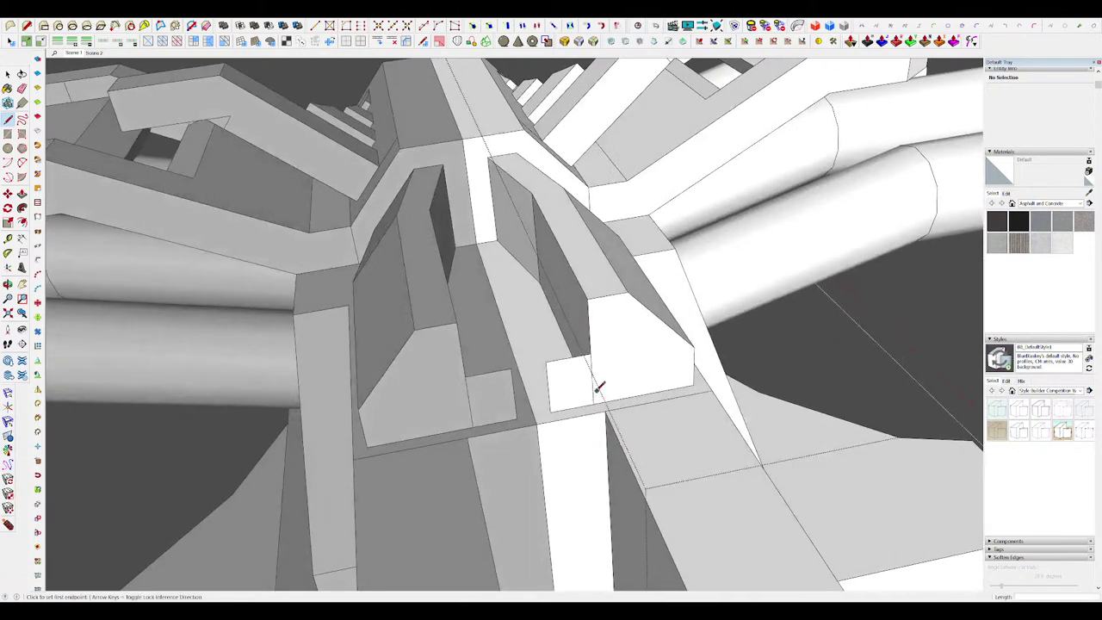
{"action": "key", "text": "p"}
{"action": "left_click", "coordinate": [543, 297]}
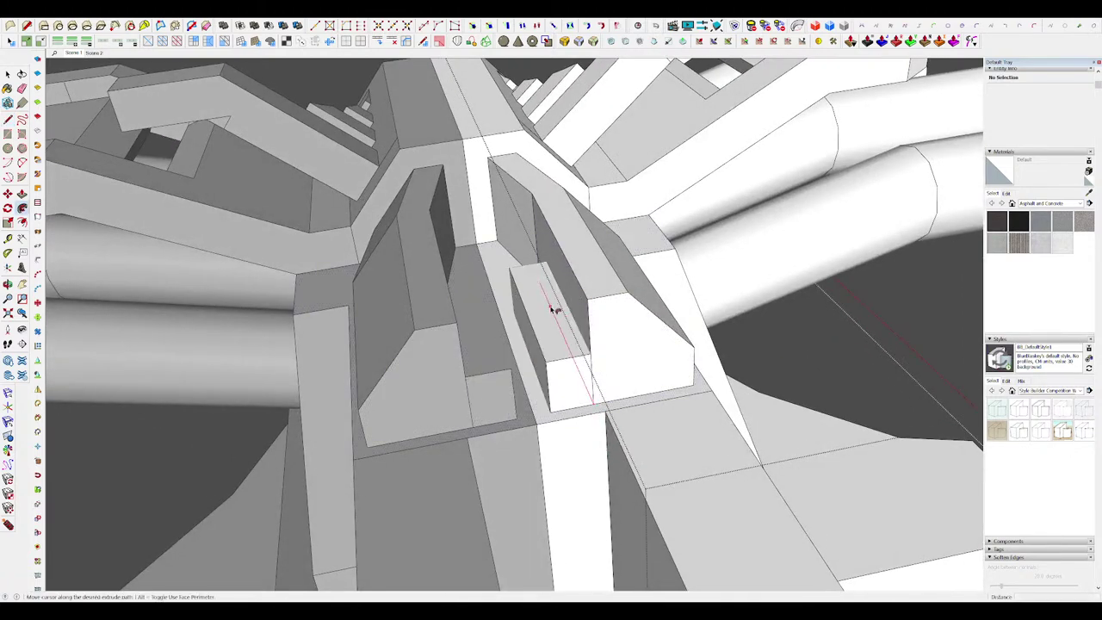
{"action": "middle_click_drag", "start_coordinate": [501, 242], "coordinate": [463, 196]}
Step: Push the leftover wedge at the strip's corner flush with the face
{"action": "key", "text": "l"}
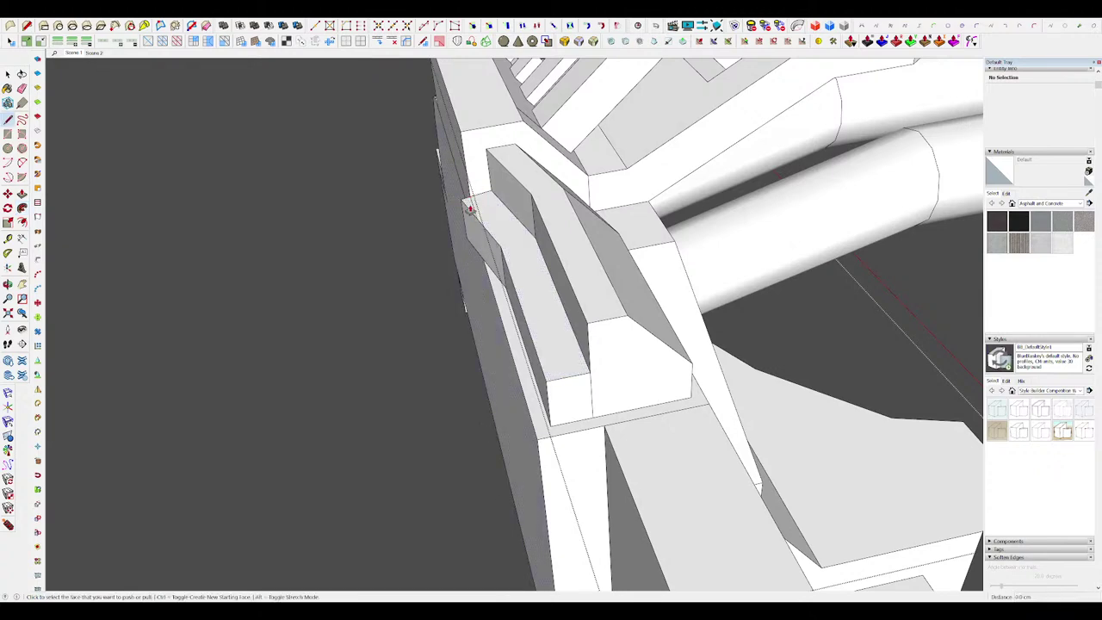
{"action": "mouse_move", "coordinate": [512, 285]}
{"action": "middle_mouse_down"}
{"action": "mouse_move", "coordinate": [455, 209]}
{"action": "mouse_move", "coordinate": [474, 190]}
{"action": "mouse_move", "coordinate": [598, 321]}
{"action": "mouse_move", "coordinate": [645, 312]}
{"action": "mouse_move", "coordinate": [611, 304]}
{"action": "mouse_move", "coordinate": [664, 381]}
{"action": "mouse_move", "coordinate": [728, 352]}
{"action": "mouse_move", "coordinate": [393, 236]}
{"action": "mouse_move", "coordinate": [616, 360]}
{"action": "mouse_move", "coordinate": [629, 319]}
{"action": "middle_mouse_up"}
{"action": "scroll", "coordinate": [474, 189], "scroll_direction": "up", "scroll_amount": 5}
{"action": "left_click", "coordinate": [585, 325]}
Step: Pull the strip's end face out into a short box
{"action": "key", "text": "l"}
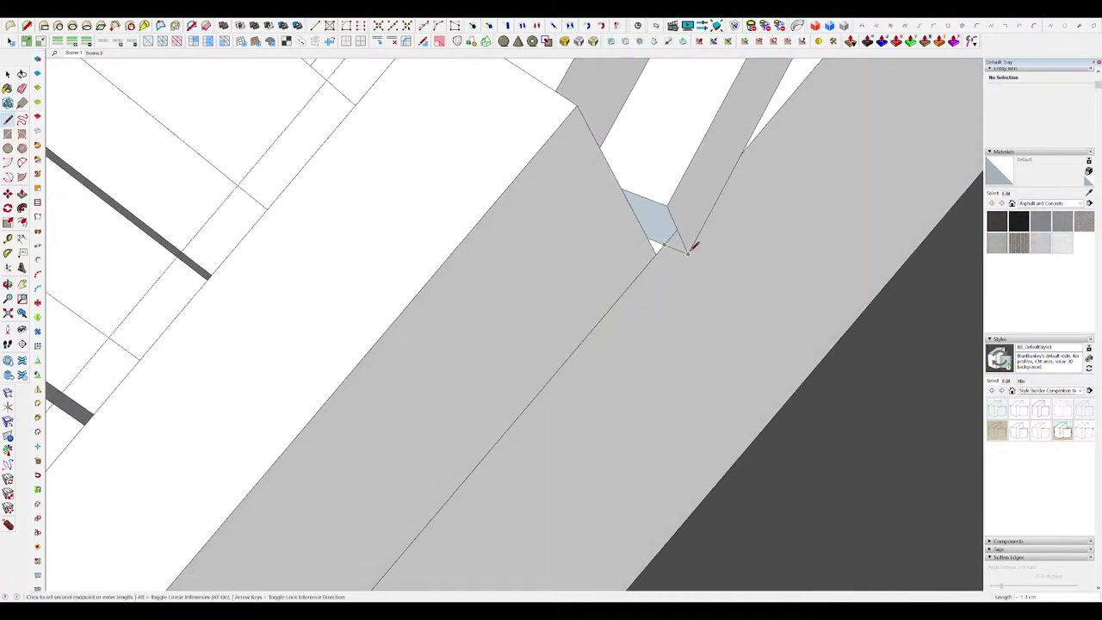
{"action": "left_click_drag", "start_coordinate": [658, 234], "coordinate": [638, 255]}
{"action": "key", "text": "l"}
{"action": "middle_click_drag", "start_coordinate": [639, 255], "coordinate": [630, 224]}
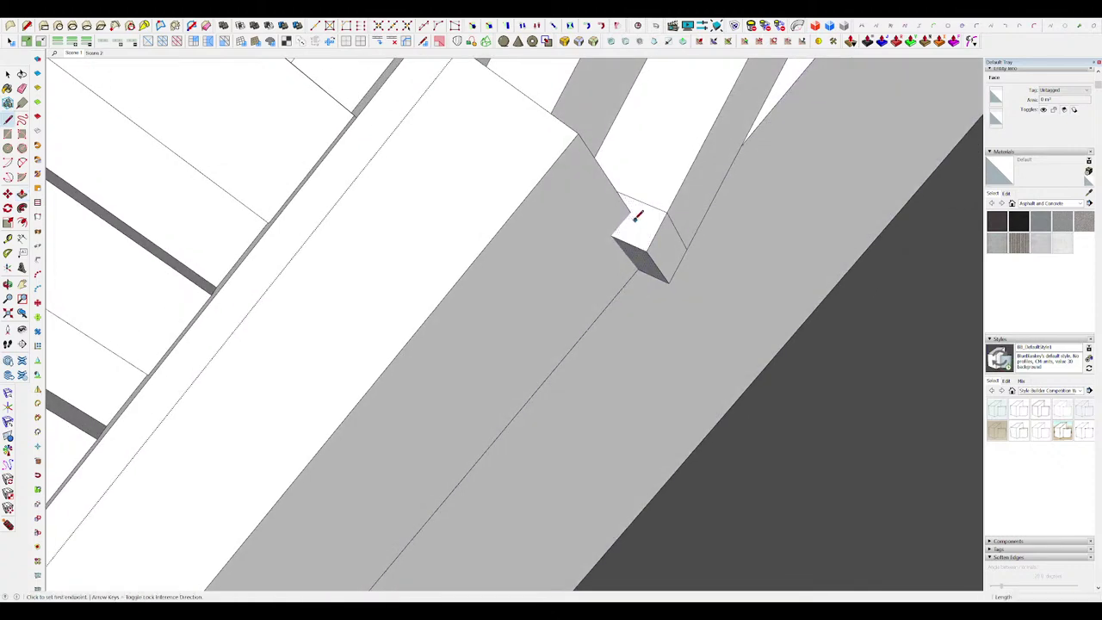
{"action": "scroll", "coordinate": [603, 260], "scroll_direction": "down", "scroll_amount": 4}
{"action": "middle_click_drag", "start_coordinate": [603, 260], "coordinate": [624, 222]}
{"action": "scroll", "coordinate": [623, 223], "scroll_direction": "up", "scroll_amount": 3}
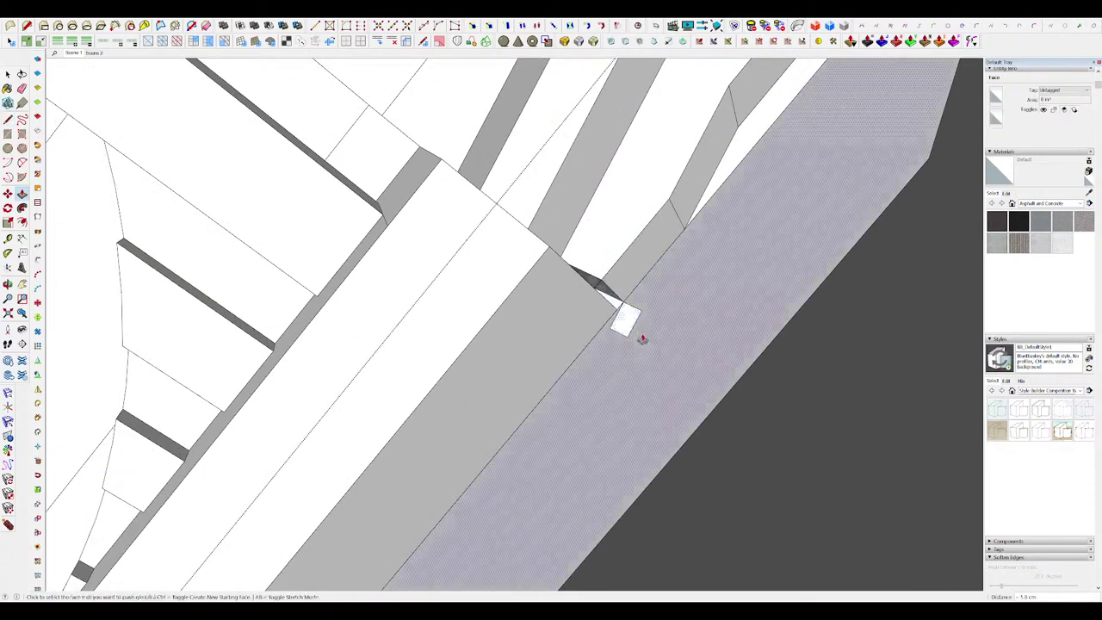
Step: Erase the small square face and its edges to clean up the corner
{"action": "mouse_move", "coordinate": [642, 337]}
{"action": "middle_mouse_down"}
{"action": "mouse_move", "coordinate": [618, 342]}
{"action": "mouse_move", "coordinate": [632, 367]}
{"action": "middle_mouse_up"}
{"action": "key", "text": "e"}
{"action": "left_click_drag", "start_coordinate": [632, 368], "coordinate": [654, 347]}
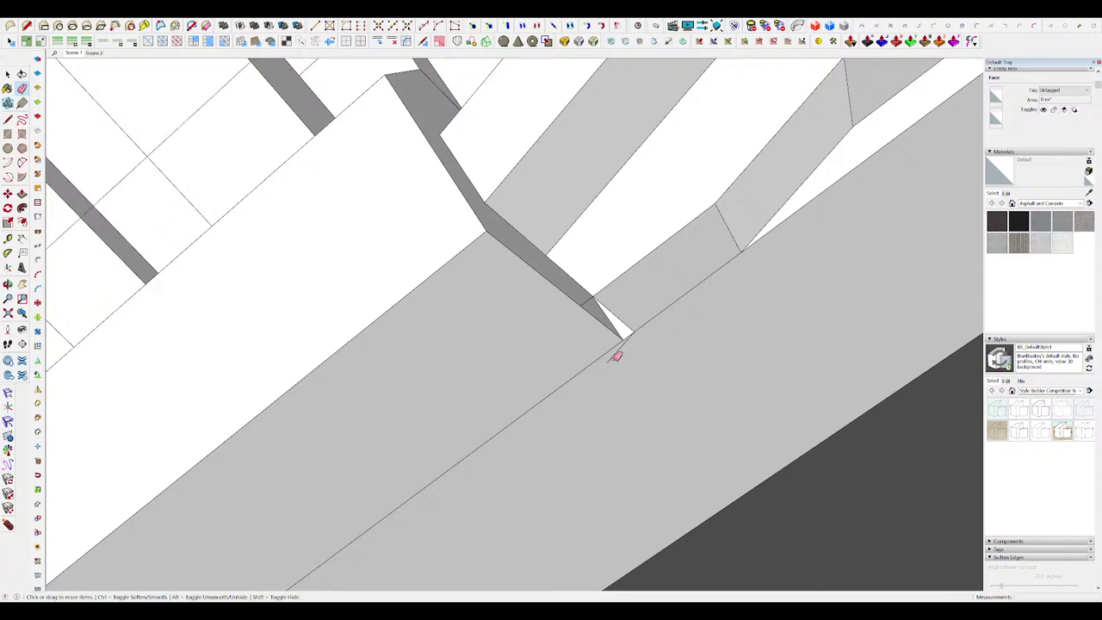
{"action": "mouse_move", "coordinate": [616, 355]}
{"action": "middle_mouse_down"}
{"action": "mouse_move", "coordinate": [642, 347]}
{"action": "mouse_move", "coordinate": [644, 396]}
{"action": "mouse_move", "coordinate": [585, 338]}
{"action": "mouse_move", "coordinate": [588, 285]}
{"action": "mouse_move", "coordinate": [713, 295]}
{"action": "mouse_move", "coordinate": [574, 269]}
{"action": "middle_mouse_up"}
{"action": "key", "text": "l"}
{"action": "scroll", "coordinate": [585, 289], "scroll_direction": "down", "scroll_amount": 6}
Step: Show the rest of the model again, including the mirrored half
{"action": "key", "text": "i"}
{"action": "key", "text": "j"}
{"action": "scroll", "coordinate": [573, 269], "scroll_direction": "down", "scroll_amount": 10}
{"action": "key", "text": "space"}
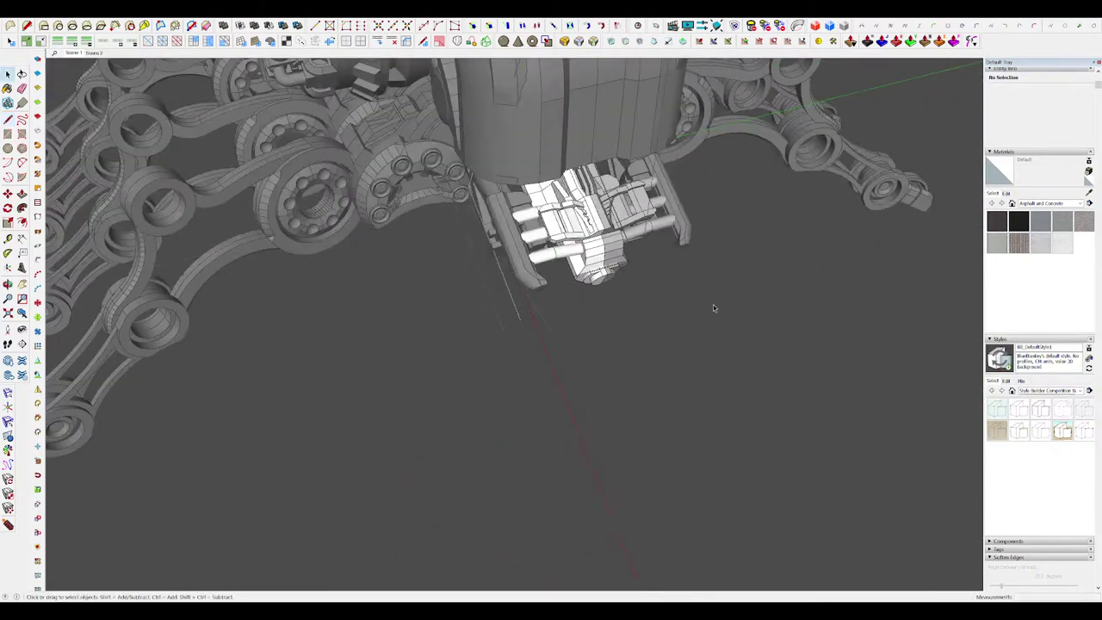
{"action": "scroll", "coordinate": [601, 214], "scroll_direction": "up", "scroll_amount": 10}
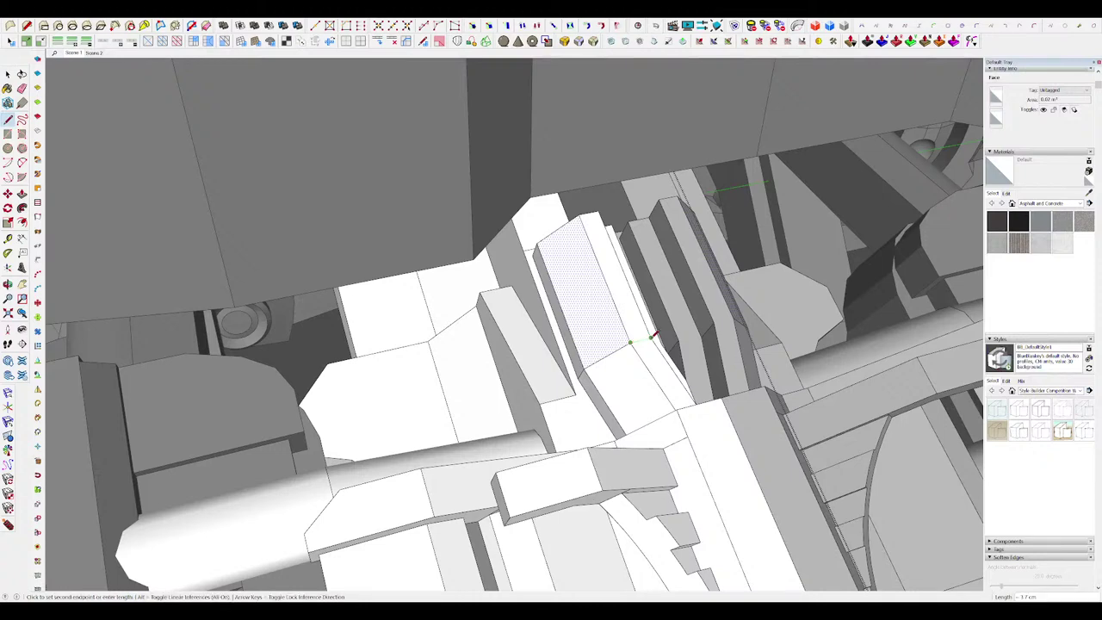
Step: Move a face into its new position and erase a leftover edge
{"action": "key", "text": "m"}
{"action": "mouse_move", "coordinate": [628, 291]}
{"action": "middle_mouse_down"}
{"action": "mouse_move", "coordinate": [602, 278]}
{"action": "mouse_move", "coordinate": [614, 253]}
{"action": "mouse_move", "coordinate": [708, 386]}
{"action": "mouse_move", "coordinate": [704, 324]}
{"action": "mouse_move", "coordinate": [716, 333]}
{"action": "middle_mouse_up"}
{"action": "left_click", "coordinate": [614, 282]}
{"action": "key", "text": "e"}
{"action": "left_click", "coordinate": [669, 325]}
Step: Orbit around the brackets to a tilted close-up of the bracket
{"action": "scroll", "coordinate": [557, 246], "scroll_direction": "up", "scroll_amount": 3}
{"action": "key", "text": "space"}
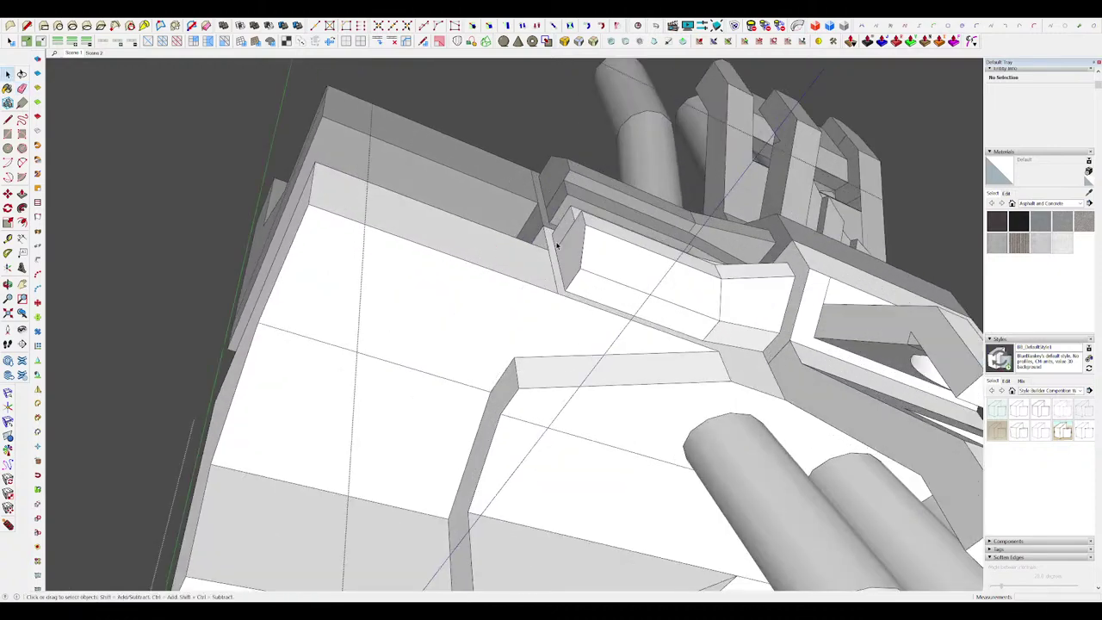
{"action": "scroll", "coordinate": [596, 239], "scroll_direction": "down", "scroll_amount": 3}
{"action": "key", "text": "p"}
{"action": "mouse_move", "coordinate": [564, 257]}
{"action": "middle_mouse_down"}
{"action": "mouse_move", "coordinate": [499, 247]}
{"action": "mouse_move", "coordinate": [609, 284]}
{"action": "mouse_move", "coordinate": [580, 298]}
{"action": "mouse_move", "coordinate": [503, 277]}
{"action": "middle_mouse_up"}
{"action": "scroll", "coordinate": [614, 285], "scroll_direction": "down", "scroll_amount": 3}
{"action": "scroll", "coordinate": [524, 280], "scroll_direction": "up", "scroll_amount": 5}
{"action": "key", "text": "space"}
{"action": "mouse_move", "coordinate": [567, 297]}
{"action": "middle_mouse_down"}
{"action": "mouse_move", "coordinate": [511, 392]}
{"action": "mouse_move", "coordinate": [677, 319]}
{"action": "middle_mouse_up"}
Step: Draw a line ending at the notch edge's midpoint
{"action": "key", "text": "l"}
{"action": "left_click", "coordinate": [495, 301]}
{"action": "middle_click_drag", "start_coordinate": [496, 301], "coordinate": [595, 320]}
{"action": "scroll", "coordinate": [596, 319], "scroll_direction": "down", "scroll_amount": 3}
{"action": "scroll", "coordinate": [568, 297], "scroll_direction": "up", "scroll_amount": 3}
Step: Sweep the profile along the chosen path and place the moved edge
{"action": "key", "text": "space"}
{"action": "key", "text": "p"}
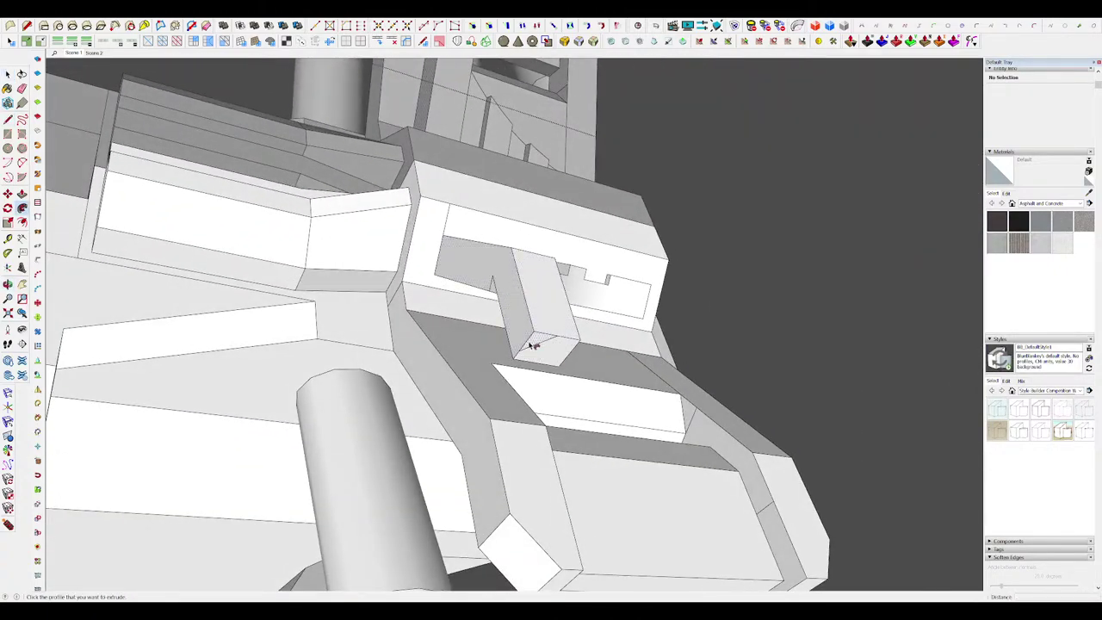
{"action": "left_click", "coordinate": [534, 336]}
{"action": "key", "text": "space"}
{"action": "mouse_move", "coordinate": [533, 320]}
{"action": "middle_mouse_down"}
{"action": "mouse_move", "coordinate": [553, 283]}
{"action": "mouse_move", "coordinate": [524, 307]}
{"action": "middle_mouse_up"}
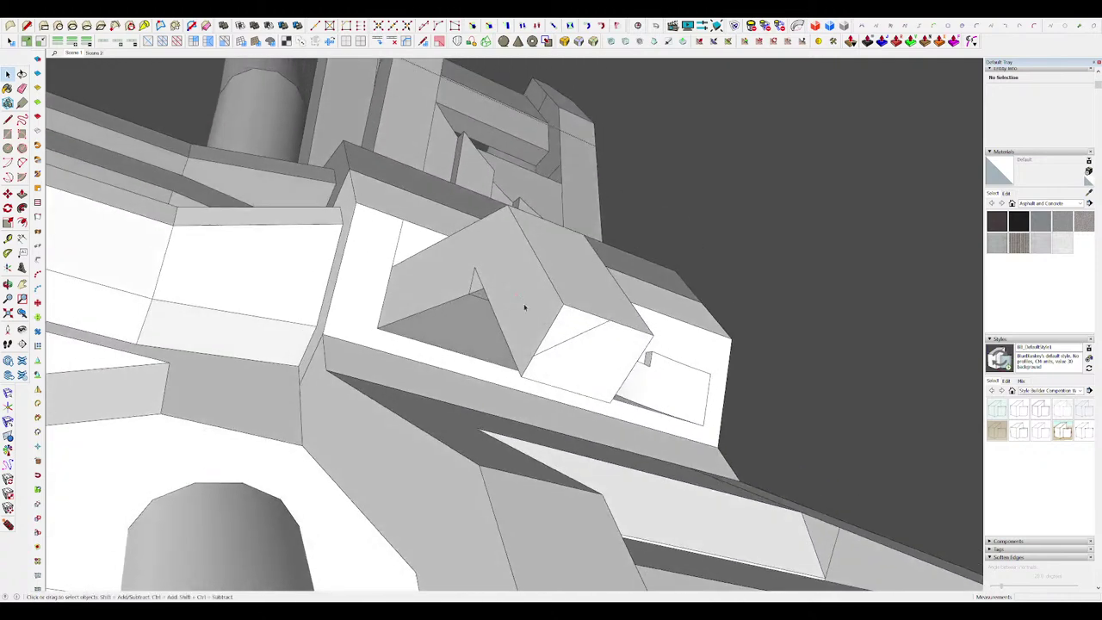
{"action": "left_click", "coordinate": [599, 316]}
{"action": "scroll", "coordinate": [600, 316], "scroll_direction": "down", "scroll_amount": 2}
{"action": "mouse_move", "coordinate": [600, 316]}
{"action": "middle_mouse_down"}
{"action": "mouse_move", "coordinate": [612, 341]}
{"action": "mouse_move", "coordinate": [598, 331]}
{"action": "middle_mouse_up"}
Step: Follow Me the end-face profile along the notch edge to carve the stepped channel
{"action": "key", "text": "shift+f"}
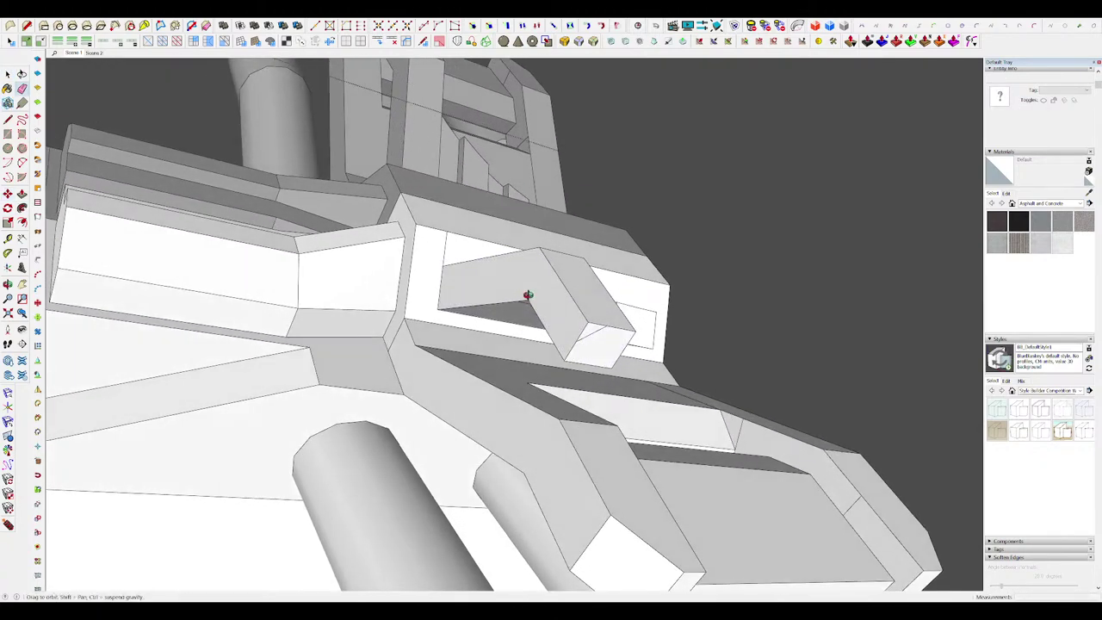
{"action": "key", "text": "p"}
{"action": "mouse_move", "coordinate": [523, 295]}
{"action": "middle_mouse_down"}
{"action": "mouse_move", "coordinate": [594, 325]}
{"action": "mouse_move", "coordinate": [549, 327]}
{"action": "mouse_move", "coordinate": [544, 339]}
{"action": "middle_mouse_up"}
{"action": "left_click", "coordinate": [578, 329]}
{"action": "scroll", "coordinate": [544, 327], "scroll_direction": "up", "scroll_amount": 1}
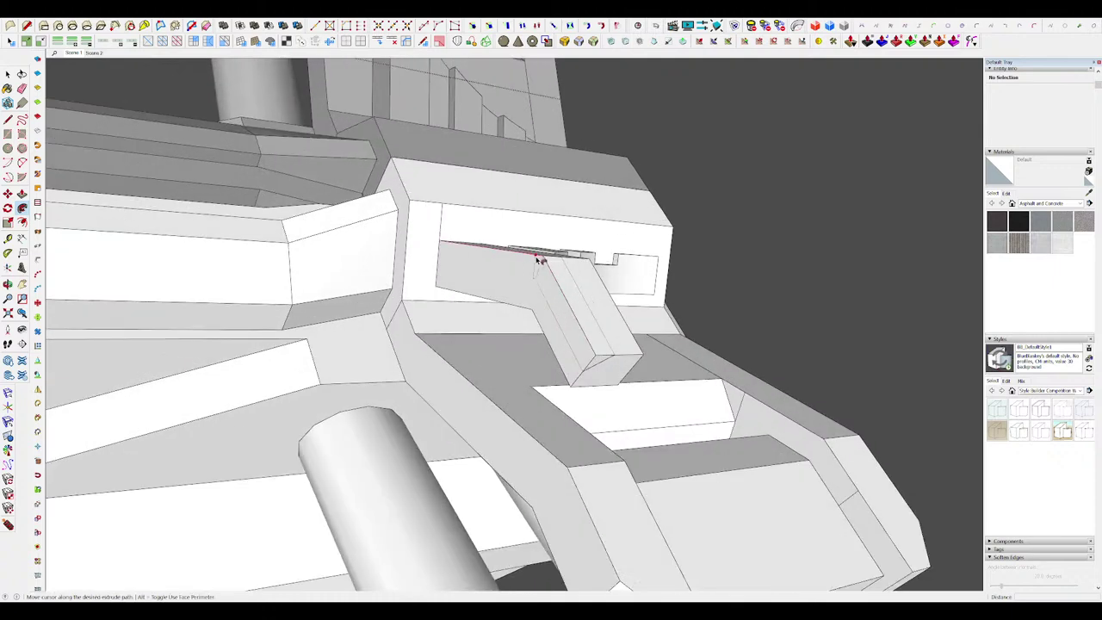
{"action": "middle_click_drag", "start_coordinate": [485, 259], "coordinate": [588, 262]}
{"action": "scroll", "coordinate": [513, 258], "scroll_direction": "up", "scroll_amount": 2}
{"action": "key", "text": "space"}
Step: Erase stray lines and view the whole model with hidden parts shown
{"action": "key", "text": "l"}
{"action": "key", "text": "e"}
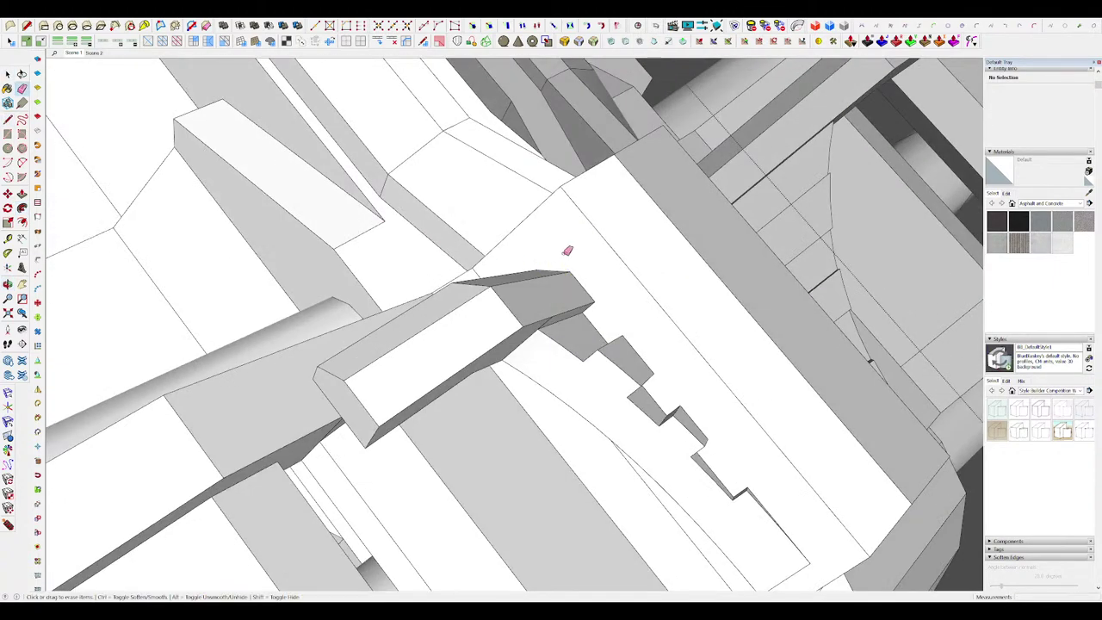
{"action": "scroll", "coordinate": [559, 248], "scroll_direction": "down", "scroll_amount": 8}
{"action": "key", "text": "h"}
{"action": "mouse_move", "coordinate": [609, 264]}
{"action": "middle_mouse_down"}
{"action": "mouse_move", "coordinate": [533, 226]}
{"action": "mouse_move", "coordinate": [571, 243]}
{"action": "mouse_move", "coordinate": [574, 273]}
{"action": "mouse_move", "coordinate": [576, 243]}
{"action": "mouse_move", "coordinate": [523, 273]}
{"action": "mouse_move", "coordinate": [581, 231]}
{"action": "middle_mouse_up"}
{"action": "scroll", "coordinate": [559, 245], "scroll_direction": "up", "scroll_amount": 4}
{"action": "scroll", "coordinate": [570, 243], "scroll_direction": "down", "scroll_amount": 6}
{"action": "scroll", "coordinate": [572, 242], "scroll_direction": "up", "scroll_amount": 3}
Step: Isolate the notched part and push its narrow inner face in 1.8 cm
{"action": "key", "text": "h"}
{"action": "scroll", "coordinate": [574, 273], "scroll_direction": "up", "scroll_amount": 4}
{"action": "key", "text": "p"}
{"action": "left_click", "coordinate": [523, 275]}
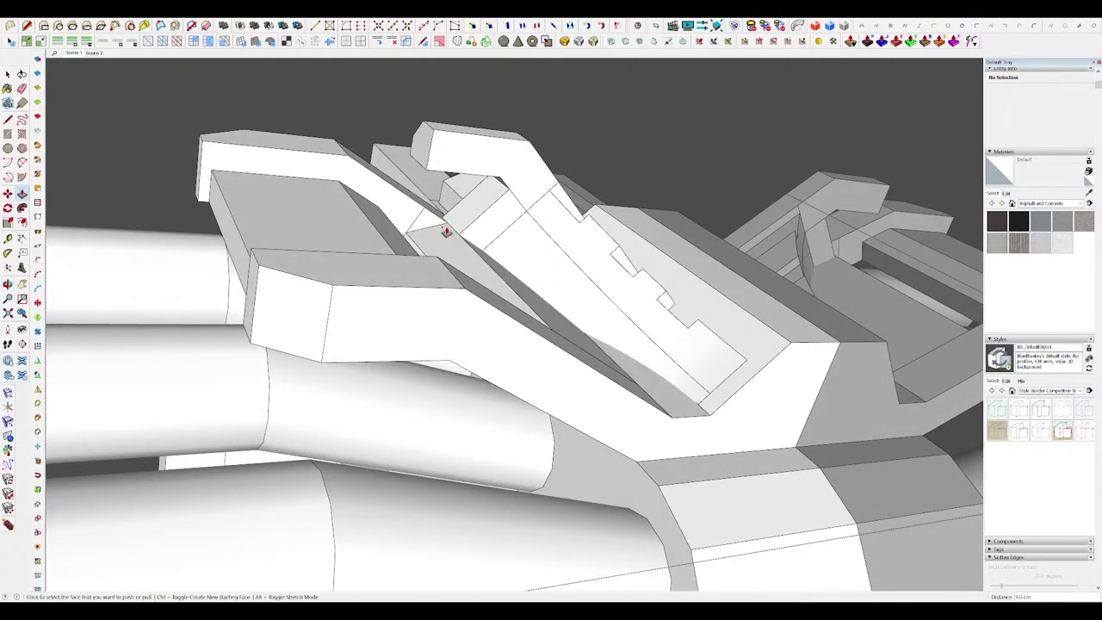
Step: Push/Pull the bracket bar's end face out across the clamp block to 29.7 cm
{"action": "mouse_move", "coordinate": [446, 231]}
{"action": "middle_mouse_down"}
{"action": "mouse_move", "coordinate": [570, 295]}
{"action": "mouse_move", "coordinate": [556, 257]}
{"action": "mouse_move", "coordinate": [542, 275]}
{"action": "mouse_move", "coordinate": [551, 291]}
{"action": "mouse_move", "coordinate": [612, 322]}
{"action": "mouse_move", "coordinate": [782, 226]}
{"action": "mouse_move", "coordinate": [620, 160]}
{"action": "mouse_move", "coordinate": [561, 263]}
{"action": "mouse_move", "coordinate": [563, 234]}
{"action": "middle_mouse_up"}
{"action": "scroll", "coordinate": [459, 233], "scroll_direction": "down", "scroll_amount": 5}
{"action": "key", "text": "e"}
{"action": "scroll", "coordinate": [568, 273], "scroll_direction": "down", "scroll_amount": 4}
{"action": "key", "text": "h"}
{"action": "key", "text": "h"}
{"action": "scroll", "coordinate": [541, 275], "scroll_direction": "up", "scroll_amount": 5}
{"action": "scroll", "coordinate": [563, 234], "scroll_direction": "down", "scroll_amount": 3}
{"action": "scroll", "coordinate": [543, 215], "scroll_direction": "up", "scroll_amount": 3}
{"action": "key", "text": "p"}
{"action": "left_click", "coordinate": [529, 209]}
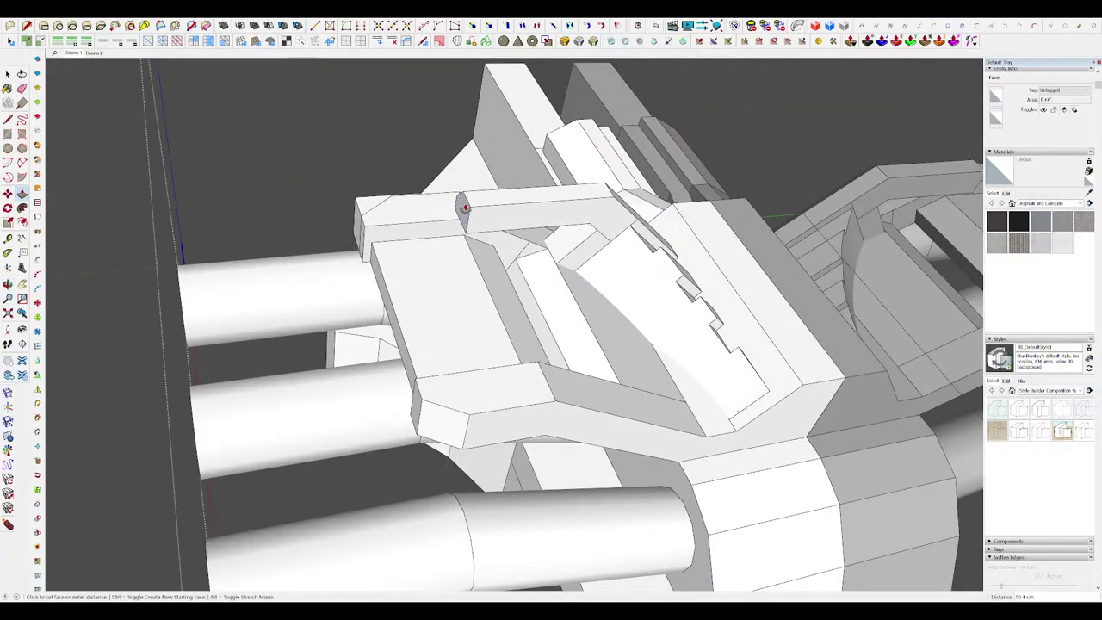
{"action": "left_click", "coordinate": [469, 222]}
{"action": "middle_click_drag", "start_coordinate": [469, 221], "coordinate": [517, 297]}
{"action": "left_click", "coordinate": [449, 235]}
{"action": "mouse_move", "coordinate": [420, 210]}
{"action": "middle_mouse_down"}
{"action": "mouse_move", "coordinate": [451, 162]}
{"action": "mouse_move", "coordinate": [556, 263]}
{"action": "mouse_move", "coordinate": [545, 247]}
{"action": "mouse_move", "coordinate": [620, 274]}
{"action": "mouse_move", "coordinate": [556, 290]}
{"action": "mouse_move", "coordinate": [582, 236]}
{"action": "mouse_move", "coordinate": [548, 229]}
{"action": "mouse_move", "coordinate": [605, 278]}
{"action": "middle_mouse_up"}
{"action": "left_click", "coordinate": [651, 361]}
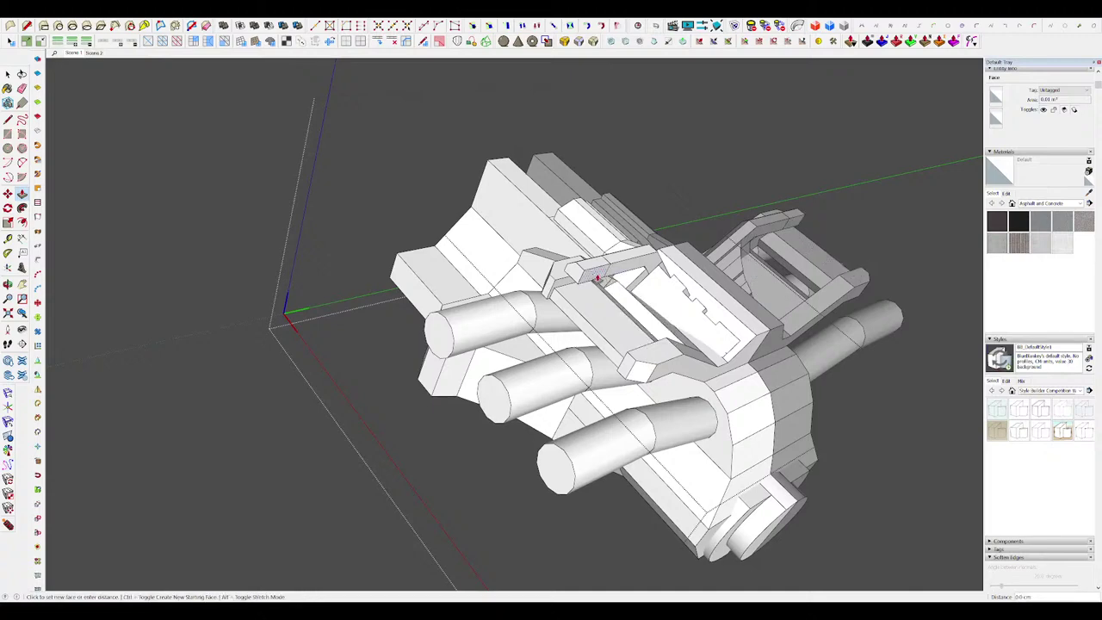
{"action": "key", "text": "space"}
{"action": "middle_click_drag", "start_coordinate": [644, 354], "coordinate": [576, 341]}
{"action": "left_click", "coordinate": [667, 313]}
Step: Extend the bar end face further and raise the bracket end face 4.9 cm
{"action": "scroll", "coordinate": [666, 312], "scroll_direction": "up", "scroll_amount": 3}
{"action": "scroll", "coordinate": [597, 336], "scroll_direction": "up", "scroll_amount": 3}
{"action": "left_click", "coordinate": [527, 210]}
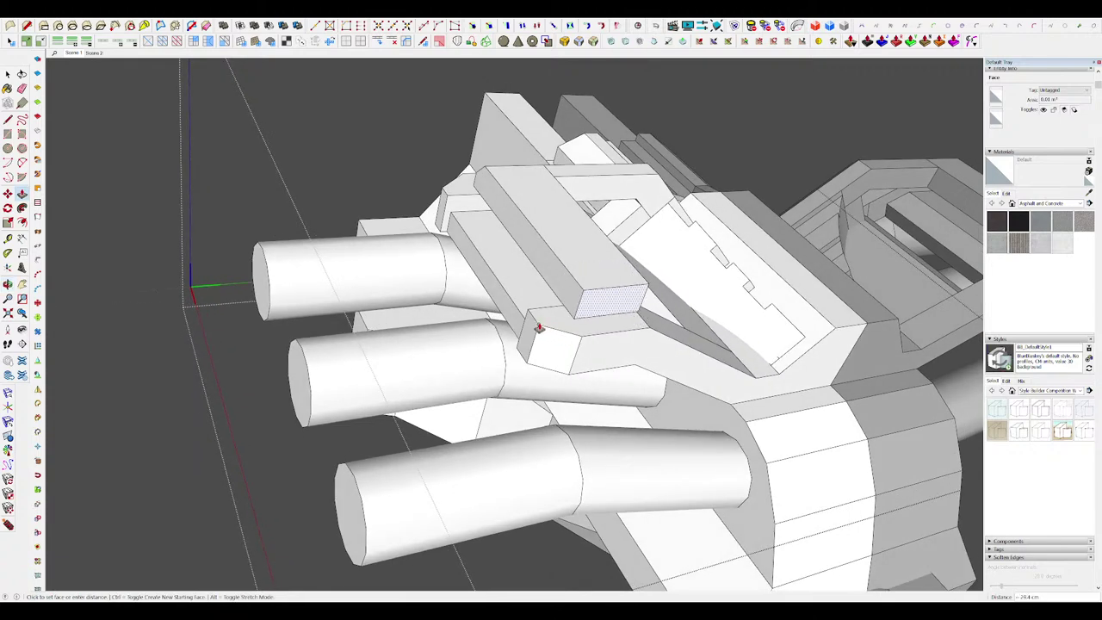
{"action": "scroll", "coordinate": [600, 345], "scroll_direction": "down", "scroll_amount": 3}
{"action": "middle_click_drag", "start_coordinate": [601, 346], "coordinate": [611, 287]}
{"action": "scroll", "coordinate": [555, 352], "scroll_direction": "up", "scroll_amount": 4}
{"action": "scroll", "coordinate": [568, 353], "scroll_direction": "up", "scroll_amount": 3}
{"action": "scroll", "coordinate": [624, 361], "scroll_direction": "up", "scroll_amount": 3}
{"action": "scroll", "coordinate": [612, 288], "scroll_direction": "down", "scroll_amount": 4}
{"action": "middle_click_drag", "start_coordinate": [778, 209], "coordinate": [715, 253]}
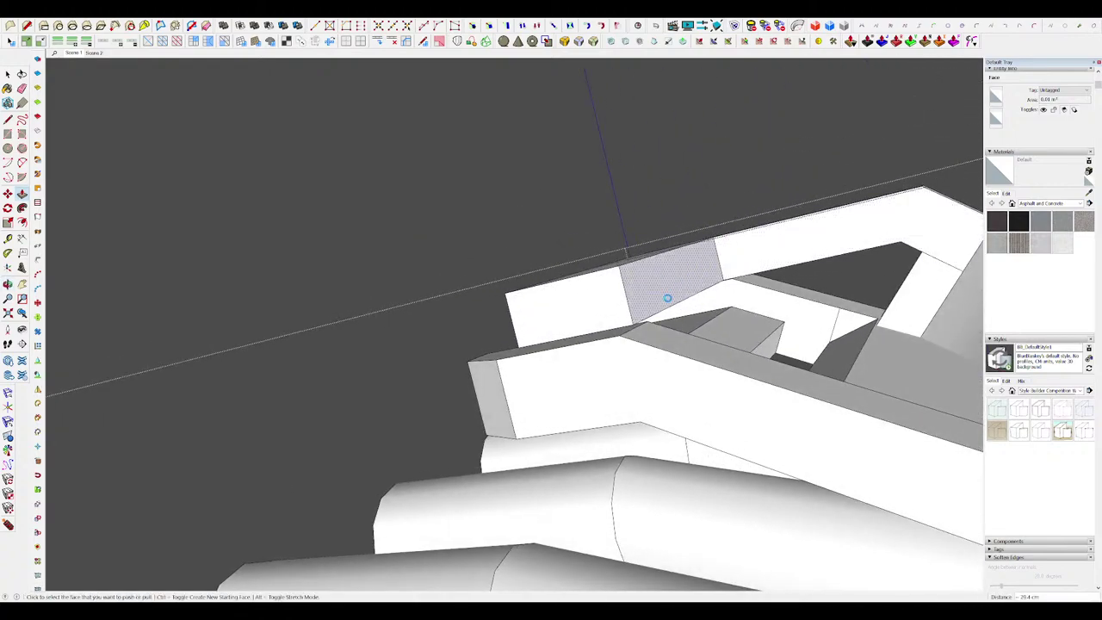
{"action": "middle_click_drag", "start_coordinate": [666, 298], "coordinate": [773, 490]}
{"action": "middle_click_drag", "start_coordinate": [597, 327], "coordinate": [716, 344]}
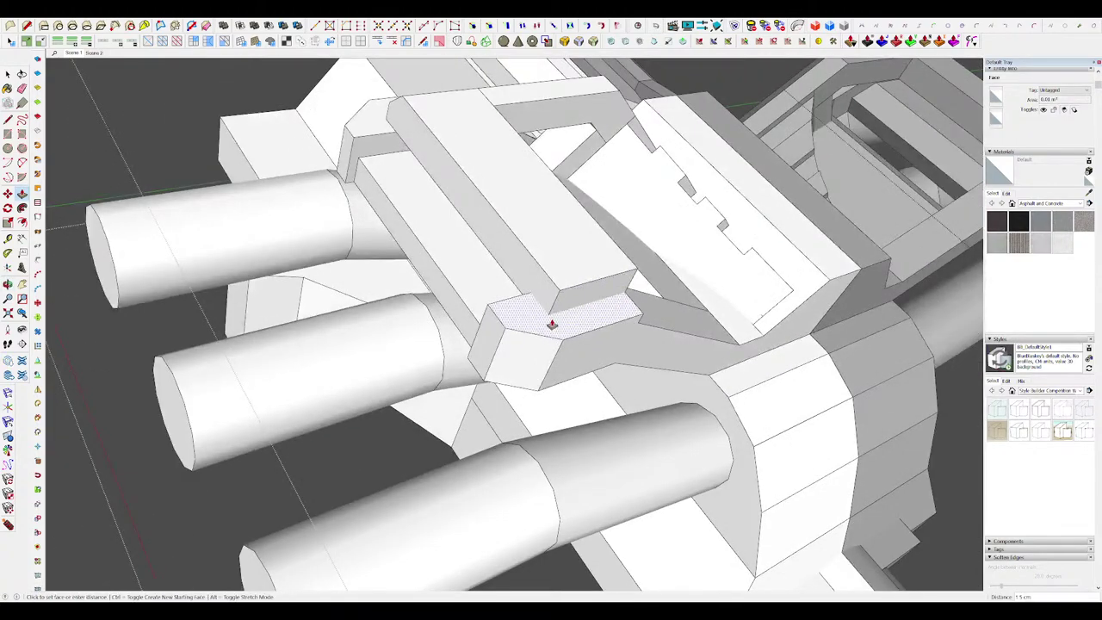
{"action": "middle_click_drag", "start_coordinate": [620, 327], "coordinate": [585, 344]}
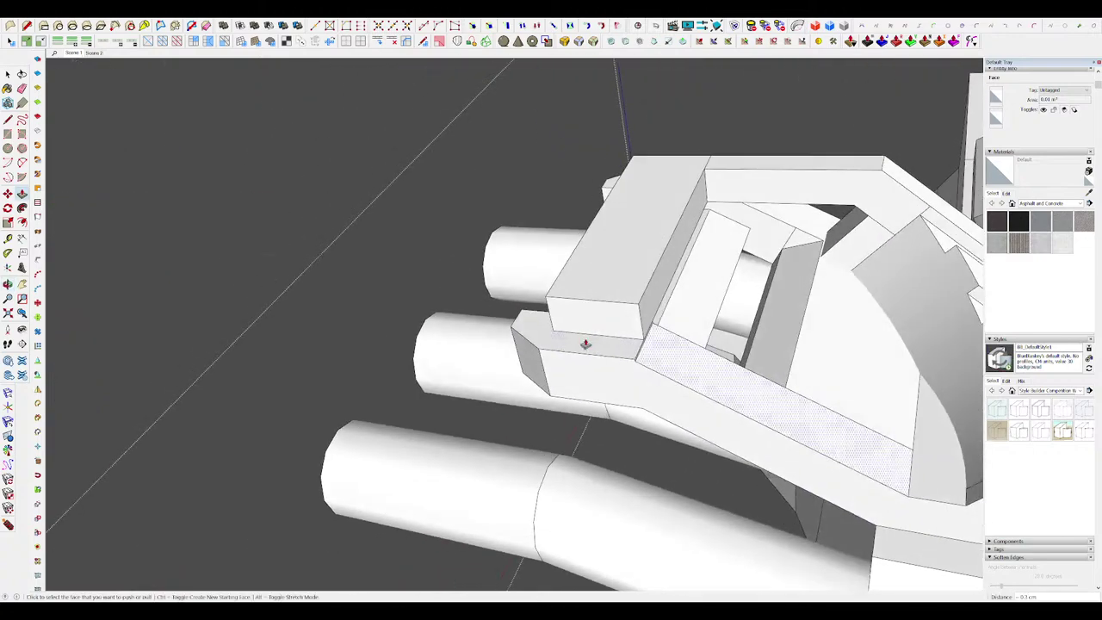
{"action": "scroll", "coordinate": [586, 344], "scroll_direction": "up", "scroll_amount": 3}
{"action": "left_click", "coordinate": [614, 350]}
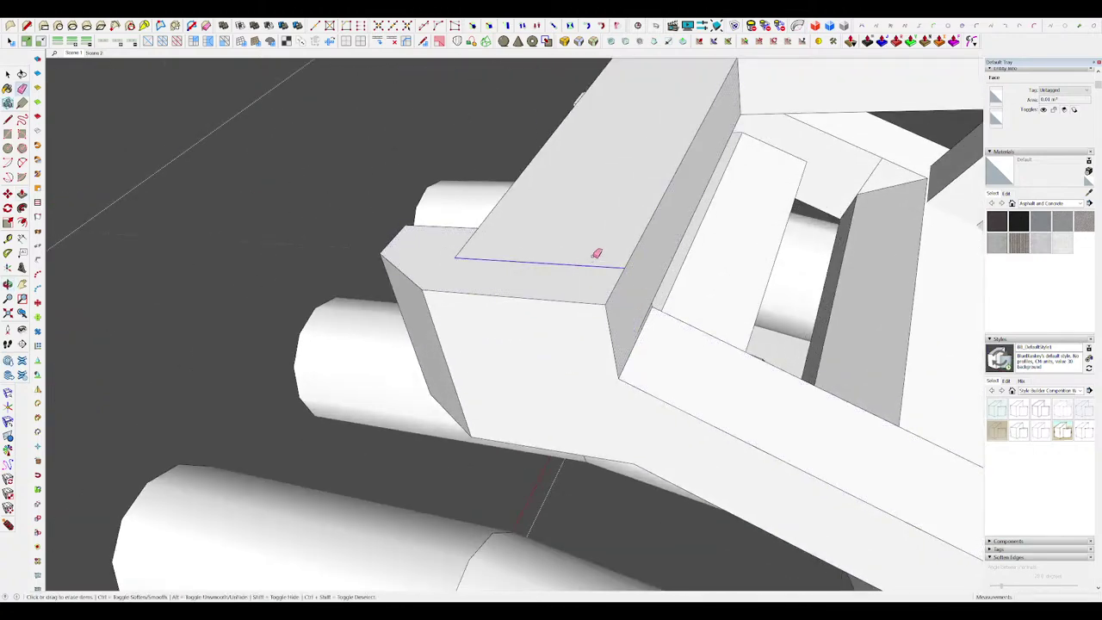
Step: Move an edge onto the clamp block's end to start the corner bevel
{"action": "mouse_move", "coordinate": [510, 252]}
{"action": "middle_mouse_down"}
{"action": "mouse_move", "coordinate": [627, 307]}
{"action": "mouse_move", "coordinate": [482, 260]}
{"action": "mouse_move", "coordinate": [536, 307]}
{"action": "mouse_move", "coordinate": [599, 298]}
{"action": "middle_mouse_up"}
{"action": "key", "text": "l"}
{"action": "key", "text": "e"}
{"action": "key", "text": "m"}
{"action": "mouse_move", "coordinate": [530, 317]}
{"action": "middle_mouse_down"}
{"action": "mouse_move", "coordinate": [468, 339]}
{"action": "mouse_move", "coordinate": [423, 250]}
{"action": "mouse_move", "coordinate": [580, 318]}
{"action": "mouse_move", "coordinate": [567, 444]}
{"action": "mouse_move", "coordinate": [603, 374]}
{"action": "middle_mouse_up"}
{"action": "left_click", "coordinate": [500, 353]}
{"action": "scroll", "coordinate": [600, 366], "scroll_direction": "up", "scroll_amount": 3}
Step: Erase the leftover corner edges, including the diagonal, to finish the bevel
{"action": "key", "text": "l"}
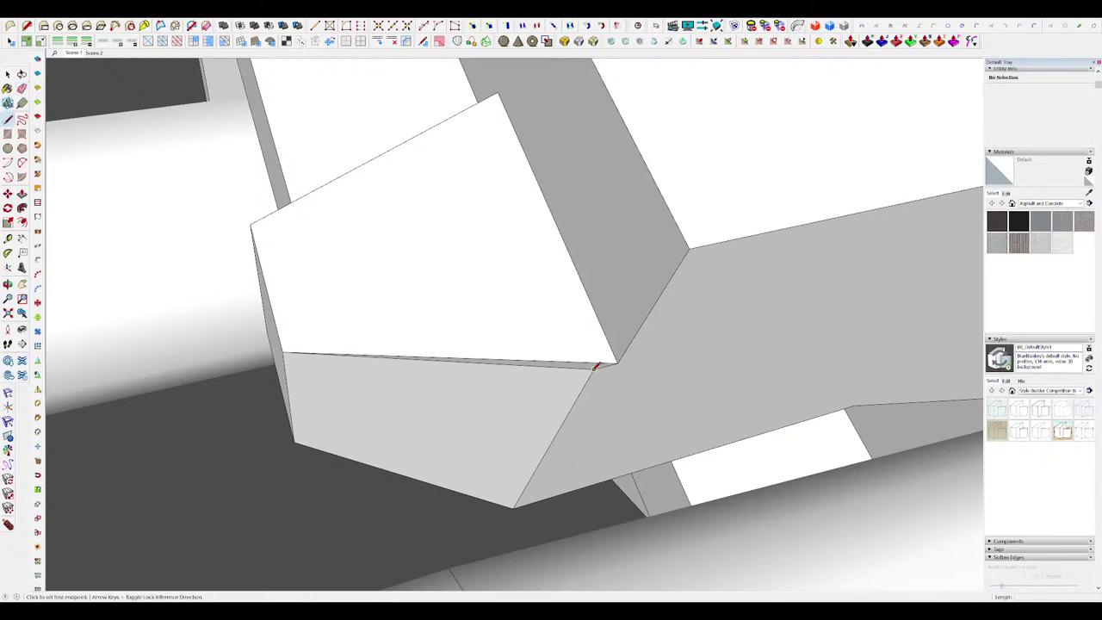
{"action": "left_click", "coordinate": [597, 355]}
{"action": "scroll", "coordinate": [594, 361], "scroll_direction": "down", "scroll_amount": 4}
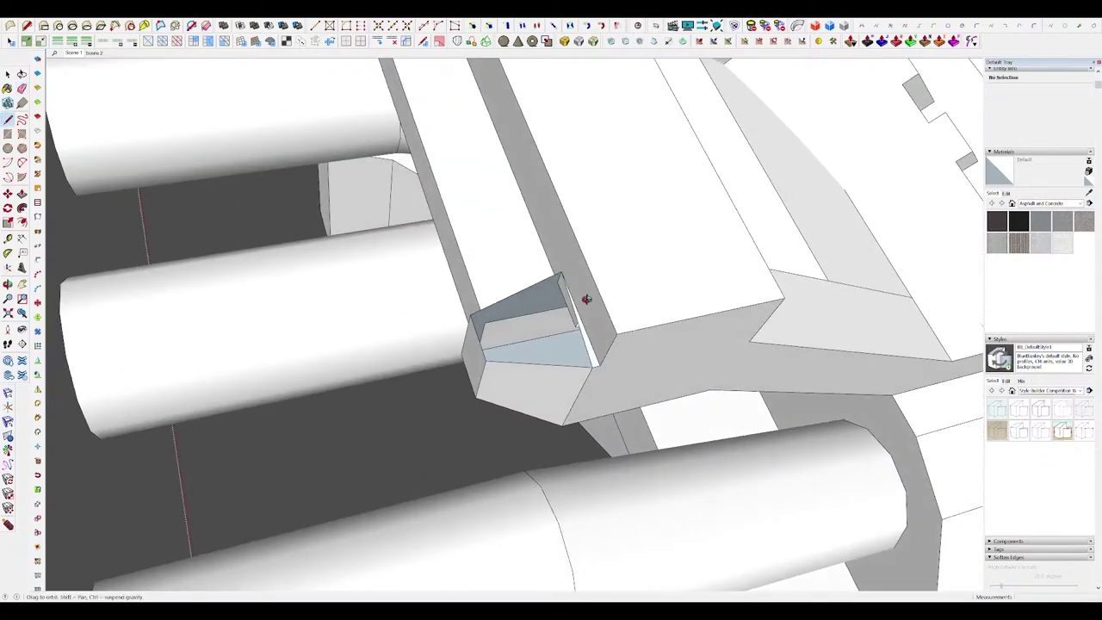
{"action": "key", "text": "l"}
{"action": "scroll", "coordinate": [565, 297], "scroll_direction": "down", "scroll_amount": 5}
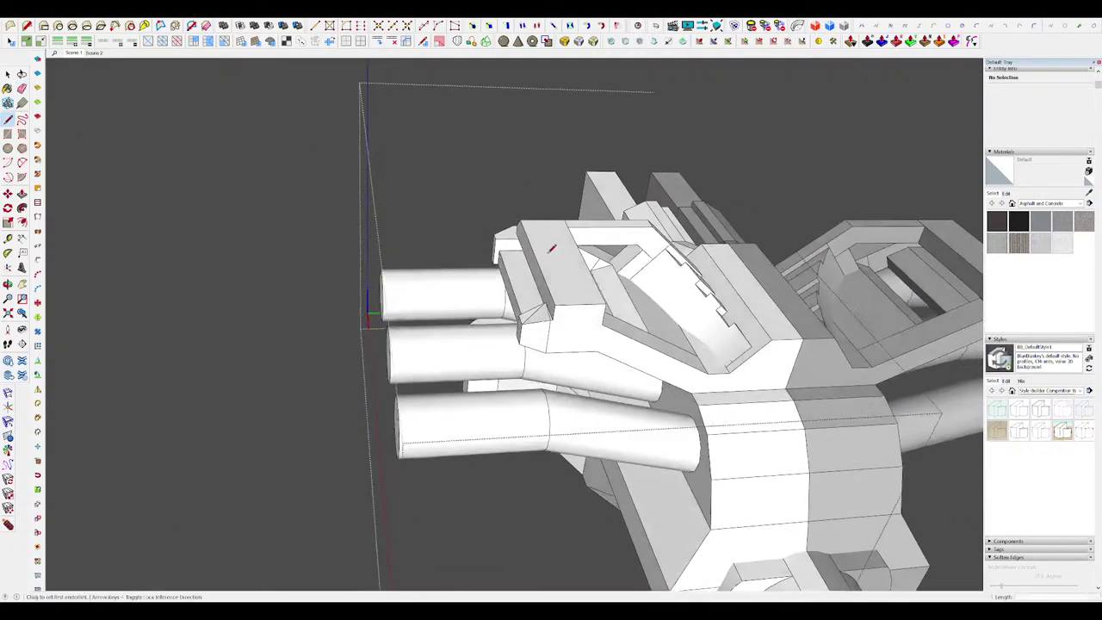
{"action": "scroll", "coordinate": [547, 297], "scroll_direction": "up", "scroll_amount": 3}
{"action": "key", "text": "e"}
{"action": "left_click", "coordinate": [526, 318]}
{"action": "mouse_move", "coordinate": [578, 269]}
{"action": "middle_mouse_down"}
{"action": "mouse_move", "coordinate": [604, 283]}
{"action": "mouse_move", "coordinate": [522, 261]}
{"action": "mouse_move", "coordinate": [811, 339]}
{"action": "middle_mouse_up"}
{"action": "scroll", "coordinate": [604, 284], "scroll_direction": "down", "scroll_amount": 1}
{"action": "scroll", "coordinate": [605, 283], "scroll_direction": "down", "scroll_amount": 2}
{"action": "scroll", "coordinate": [606, 284], "scroll_direction": "down", "scroll_amount": 4}
{"action": "key", "text": "ctrl"}
{"action": "scroll", "coordinate": [601, 287], "scroll_direction": "down", "scroll_amount": 2}
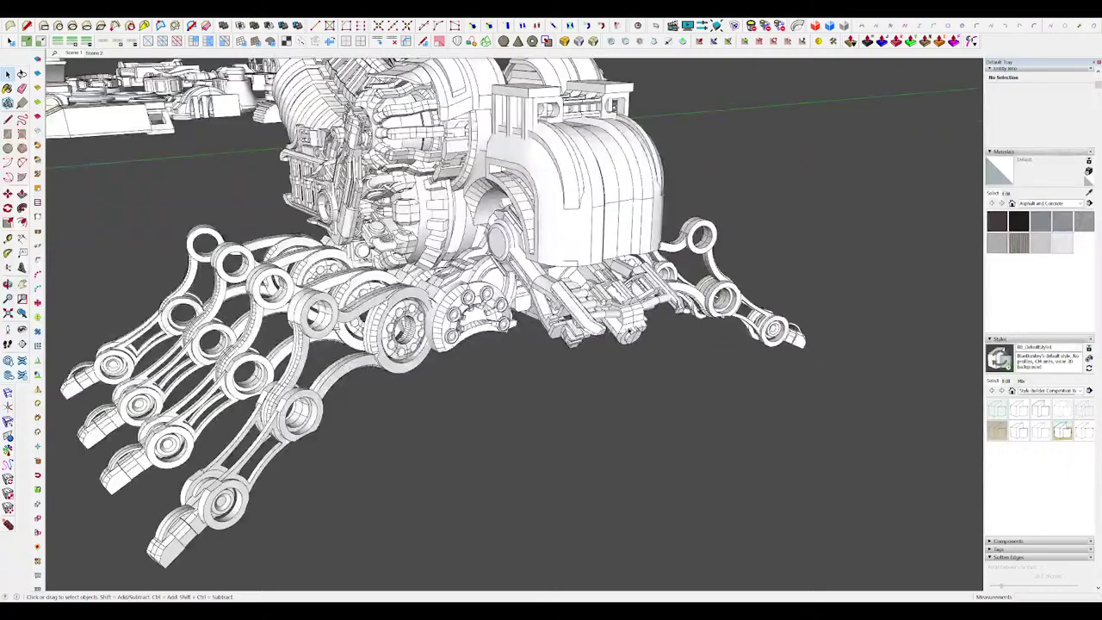
Step: Draw a small rectangle, extrude it into a box, and move and scale it
{"action": "key", "text": "r"}
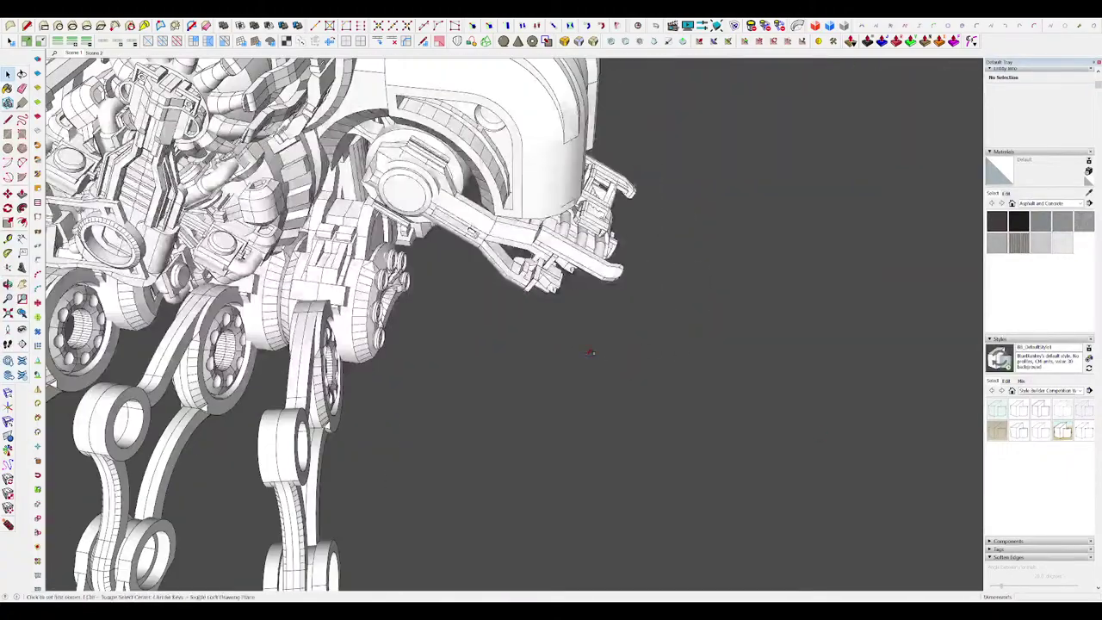
{"action": "left_click", "coordinate": [600, 363]}
{"action": "key", "text": "p"}
{"action": "triple_click", "coordinate": [579, 348]}
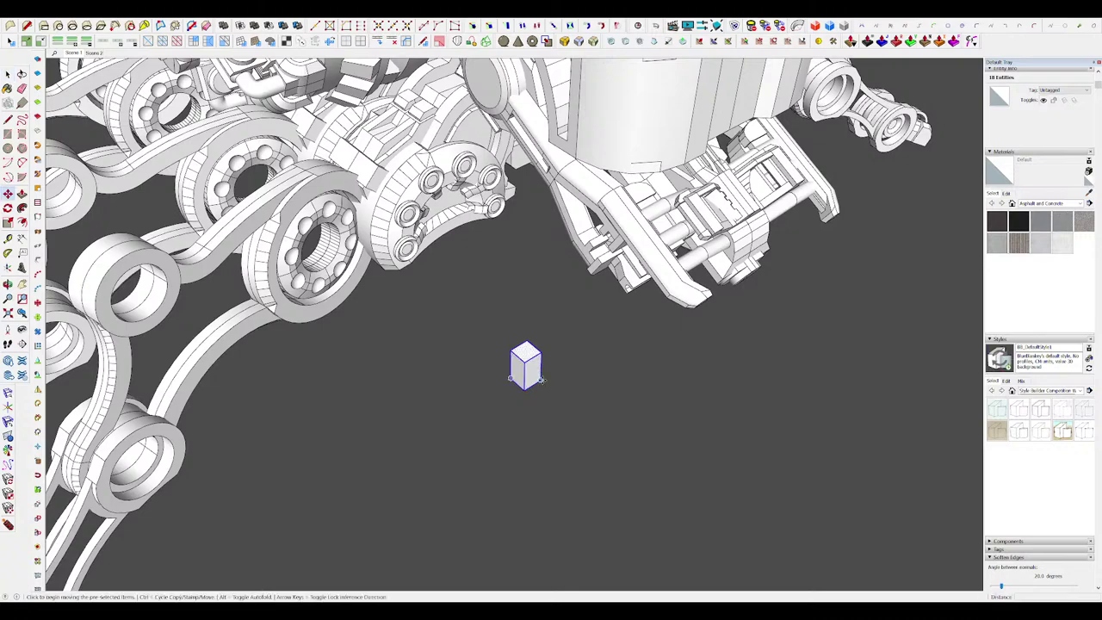
{"action": "left_click", "coordinate": [541, 380]}
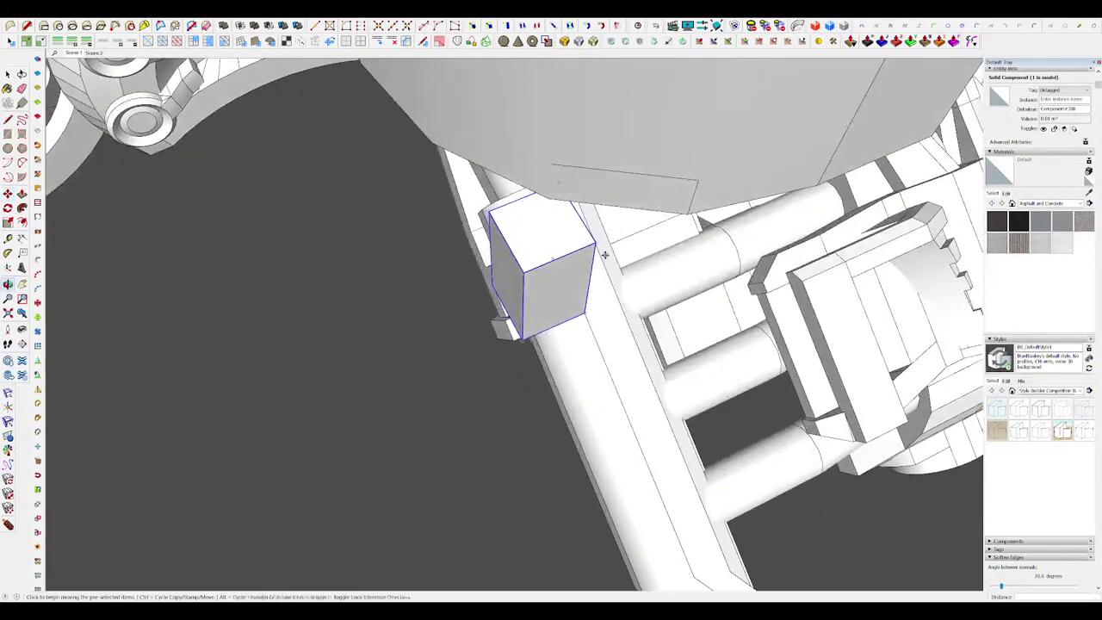
{"action": "key", "text": "q"}
{"action": "key", "text": "s"}
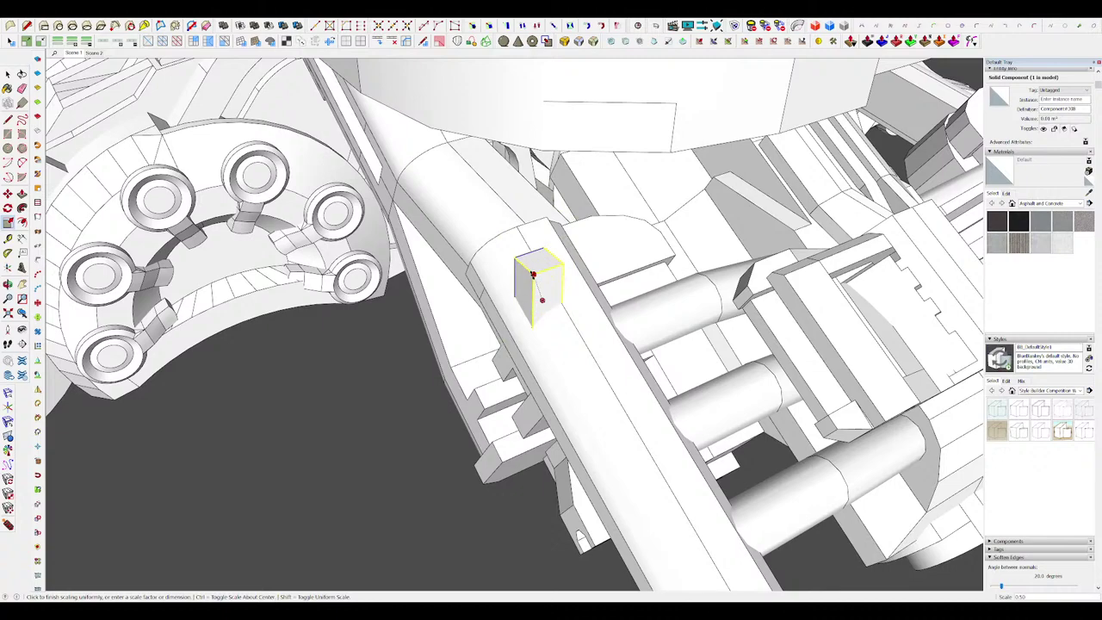
{"action": "left_click", "coordinate": [533, 274]}
{"action": "key", "text": "space"}
{"action": "scroll", "coordinate": [546, 267], "scroll_direction": "down", "scroll_amount": 4}
{"action": "middle_click_drag", "start_coordinate": [533, 275], "coordinate": [541, 260]}
{"action": "scroll", "coordinate": [545, 269], "scroll_direction": "up", "scroll_amount": 4}
Step: Inside the box component, offset the top face and lift it to taper the tooth
{"action": "double_click", "coordinate": [545, 270]}
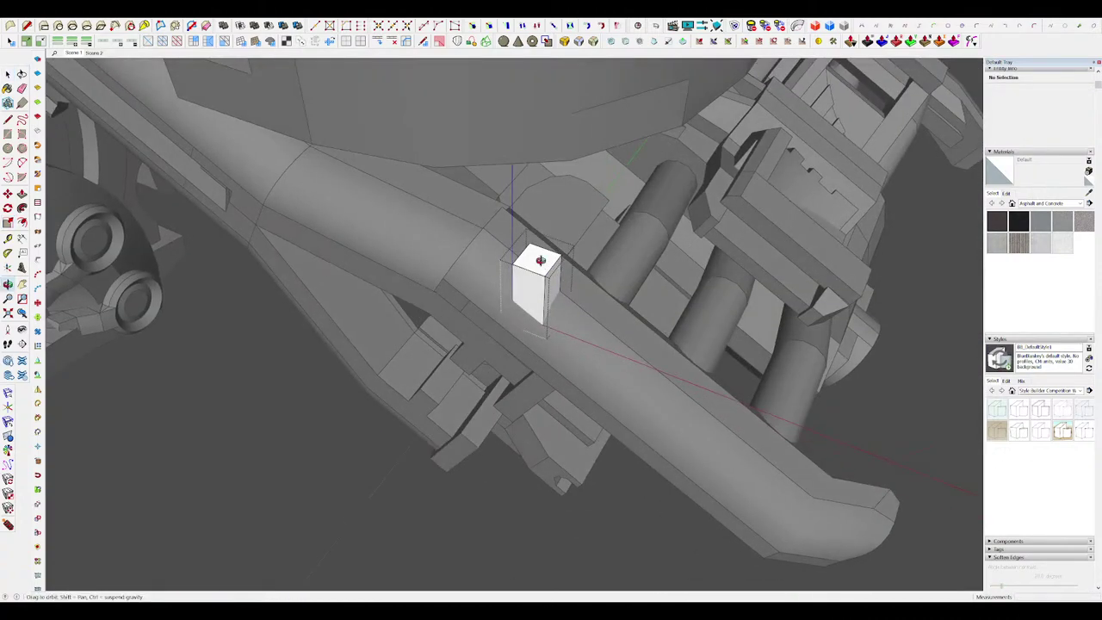
{"action": "key", "text": "q"}
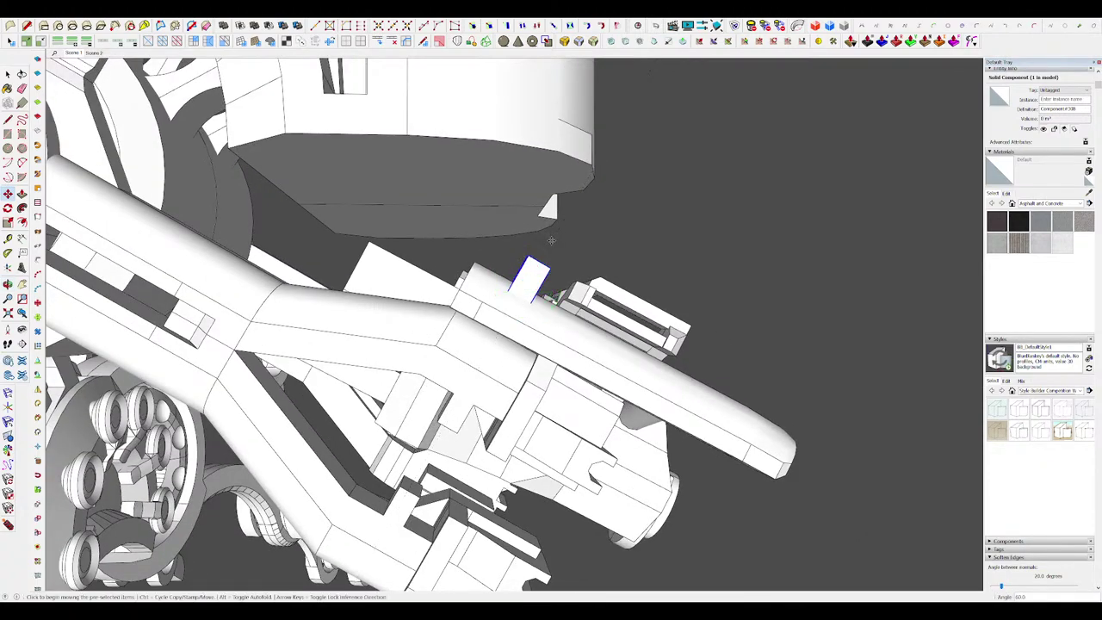
{"action": "key", "text": "space"}
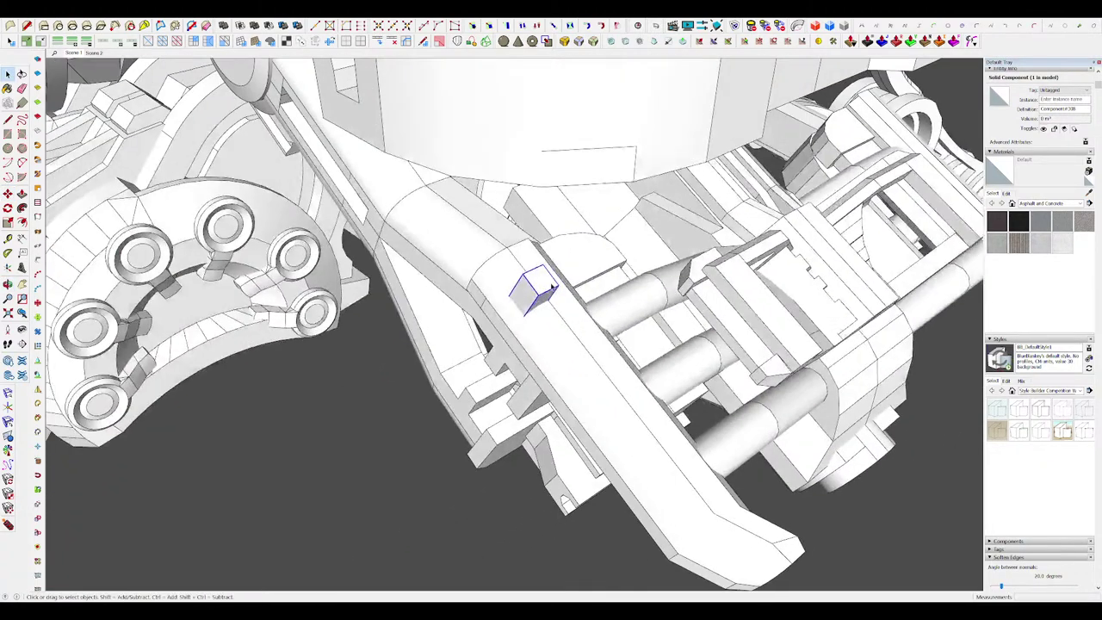
{"action": "key", "text": "s"}
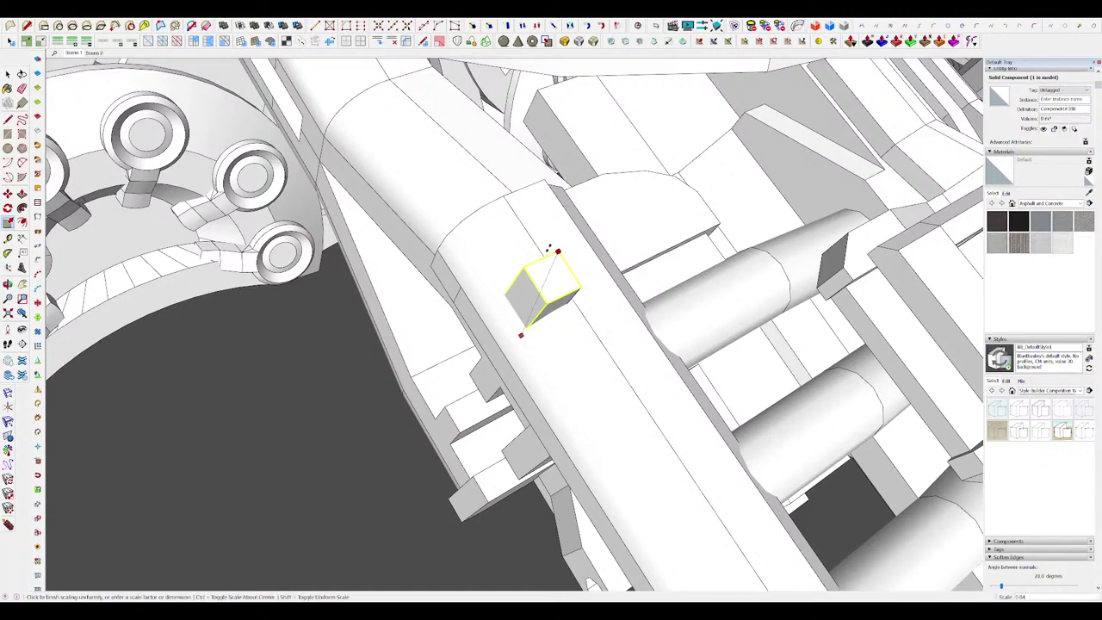
{"action": "key", "text": "space"}
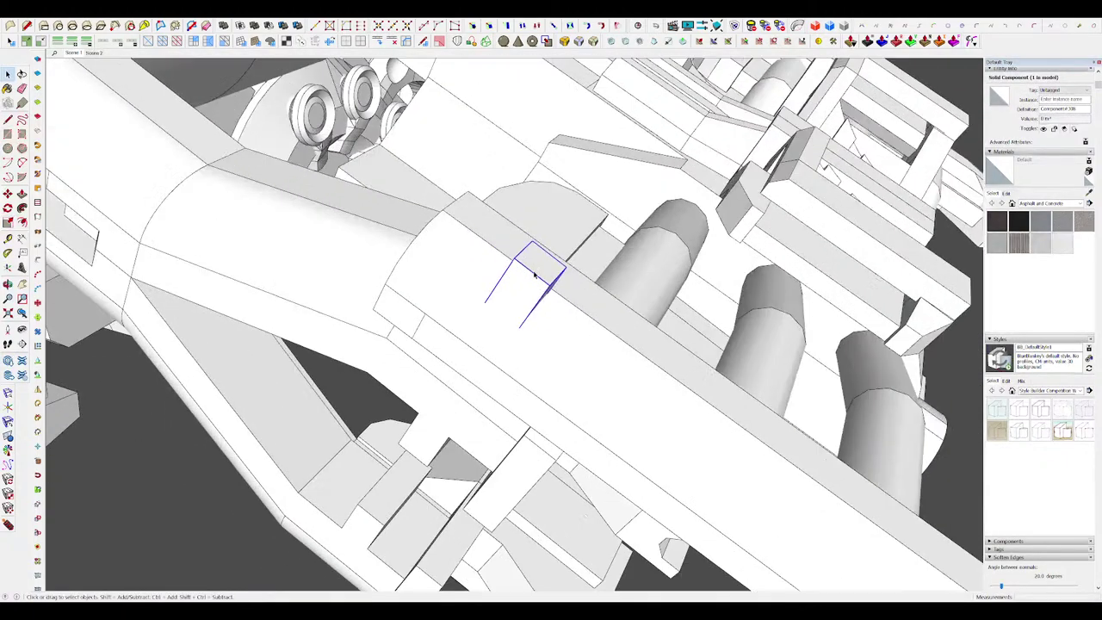
{"action": "double_click", "coordinate": [533, 274]}
{"action": "key", "text": "f"}
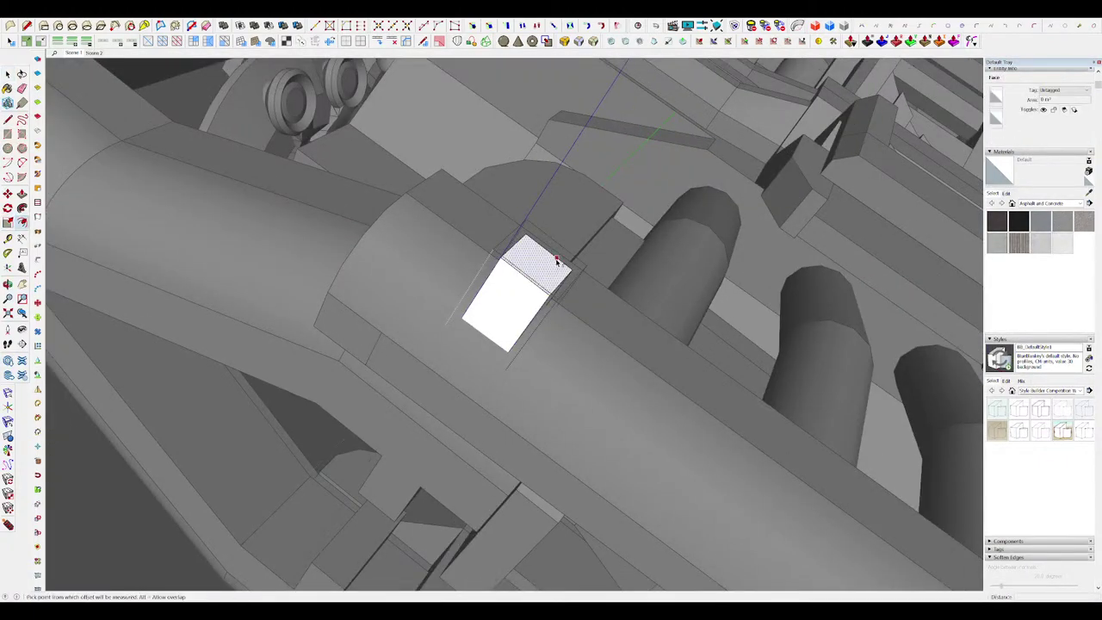
{"action": "left_click", "coordinate": [549, 263]}
{"action": "key", "text": "m"}
{"action": "left_click", "coordinate": [537, 263]}
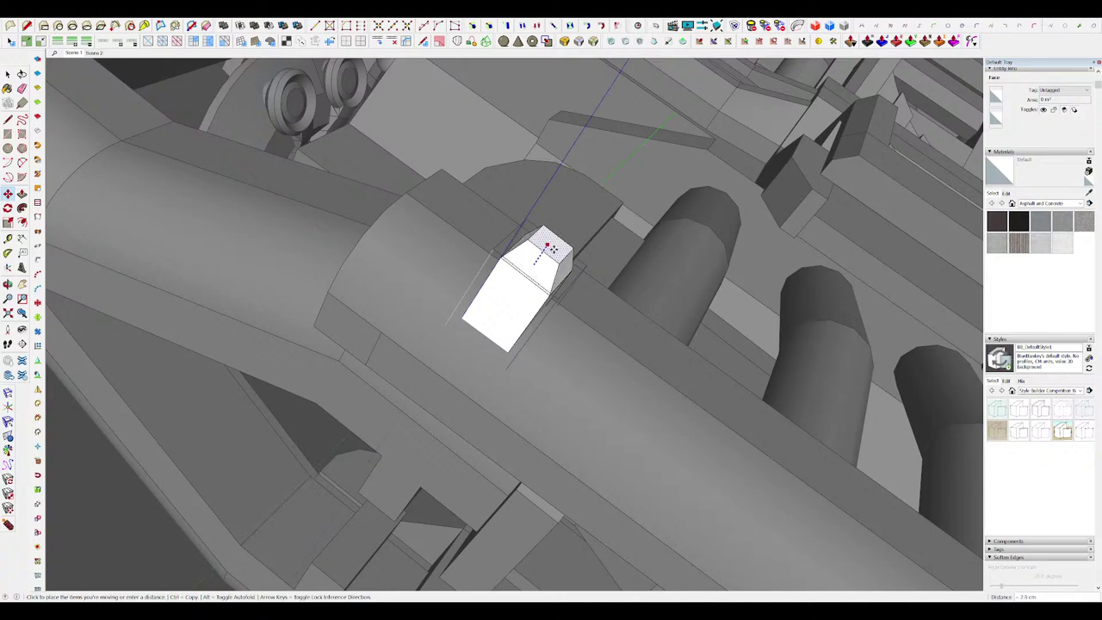
{"action": "scroll", "coordinate": [555, 247], "scroll_direction": "down", "scroll_amount": 3}
{"action": "key", "text": "p"}
{"action": "middle_click_drag", "start_coordinate": [558, 228], "coordinate": [519, 288]}
{"action": "key", "text": "space"}
Step: Cut the tooth and paste it in place inside the nested plate group
{"action": "key", "text": "ctrl+x"}
{"action": "scroll", "coordinate": [543, 286], "scroll_direction": "down", "scroll_amount": 4}
{"action": "double_click", "coordinate": [542, 286]}
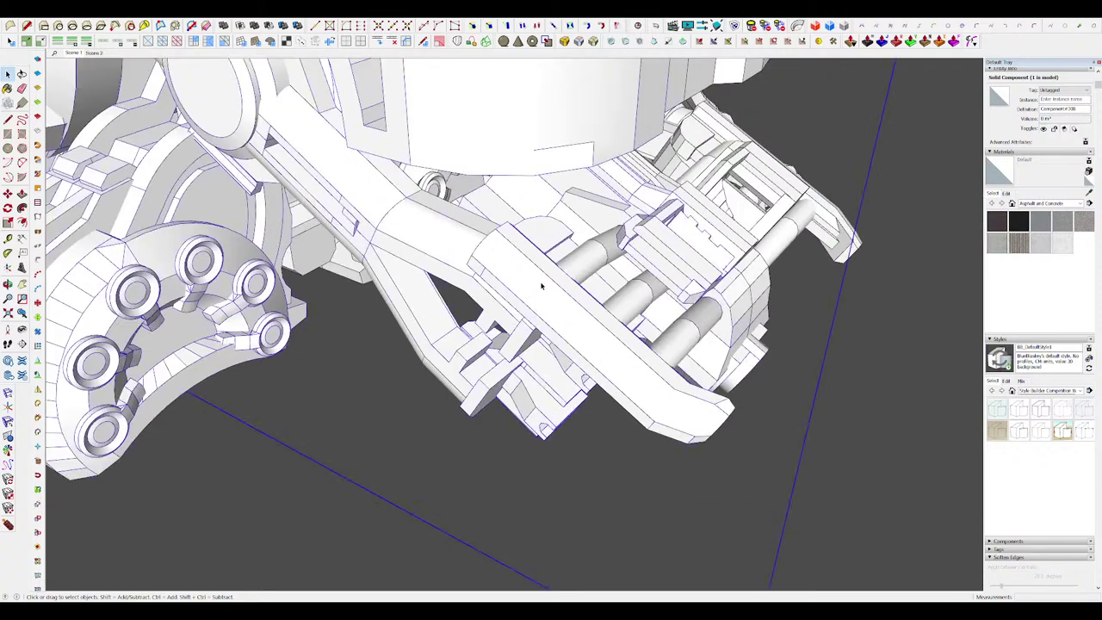
{"action": "double_click", "coordinate": [542, 287]}
{"action": "key", "text": "ctrl+shift+v"}
{"action": "middle_click_drag", "start_coordinate": [542, 286], "coordinate": [478, 237]}
{"action": "left_click", "coordinate": [541, 295]}
{"action": "left_click", "coordinate": [473, 243]}
Step: Copy the tooth along the bracket plate and divide it into /4 evenly spaced copies
{"action": "key", "text": "m"}
{"action": "scroll", "coordinate": [472, 243], "scroll_direction": "up", "scroll_amount": 3}
{"action": "key", "text": "space"}
{"action": "scroll", "coordinate": [473, 240], "scroll_direction": "down", "scroll_amount": 3}
{"action": "scroll", "coordinate": [478, 238], "scroll_direction": "up", "scroll_amount": 4}
{"action": "scroll", "coordinate": [476, 238], "scroll_direction": "down", "scroll_amount": 3}
{"action": "key", "text": "m"}
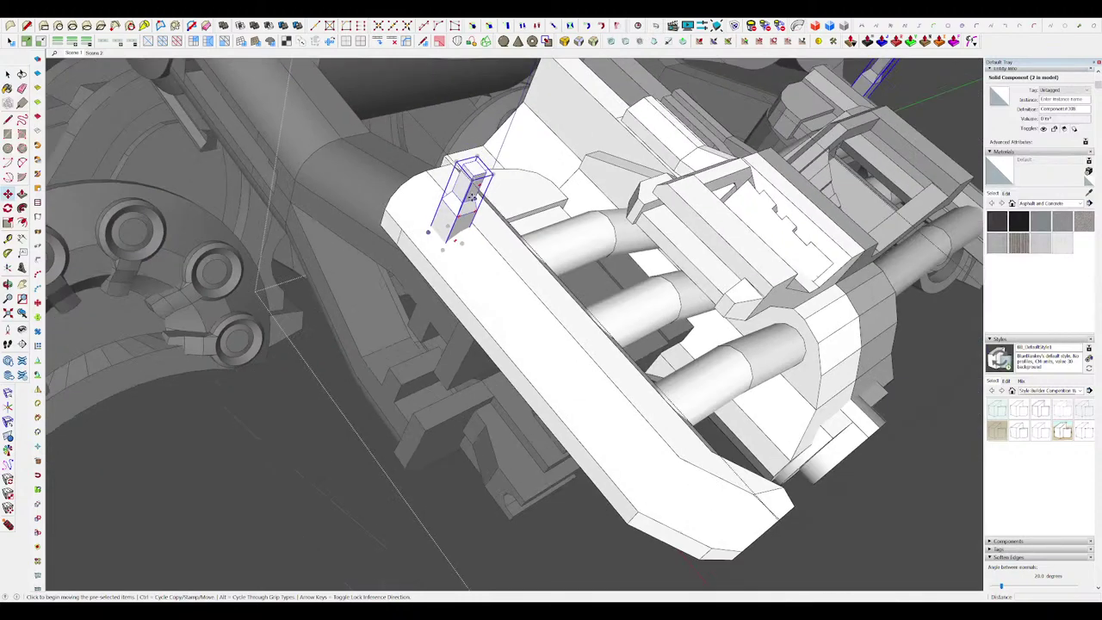
{"action": "left_click", "coordinate": [471, 197]}
{"action": "scroll", "coordinate": [484, 209], "scroll_direction": "down", "scroll_amount": 2}
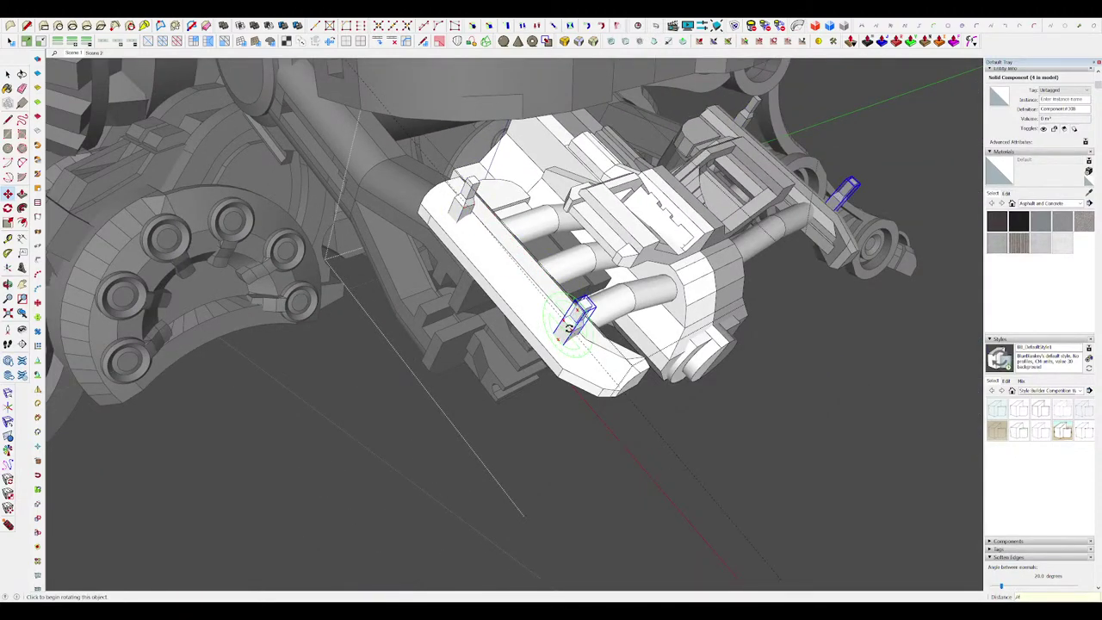
{"action": "key", "text": "Return"}
{"action": "key", "text": "space"}
{"action": "scroll", "coordinate": [569, 327], "scroll_direction": "down", "scroll_amount": 5}
{"action": "middle_click_drag", "start_coordinate": [569, 328], "coordinate": [539, 344]}
{"action": "left_click", "coordinate": [718, 367]}
Step: Draw and extrude a new tooth block on the wrist clamp block
{"action": "scroll", "coordinate": [720, 368], "scroll_direction": "down", "scroll_amount": 3}
{"action": "middle_click_drag", "start_coordinate": [720, 369], "coordinate": [725, 370]}
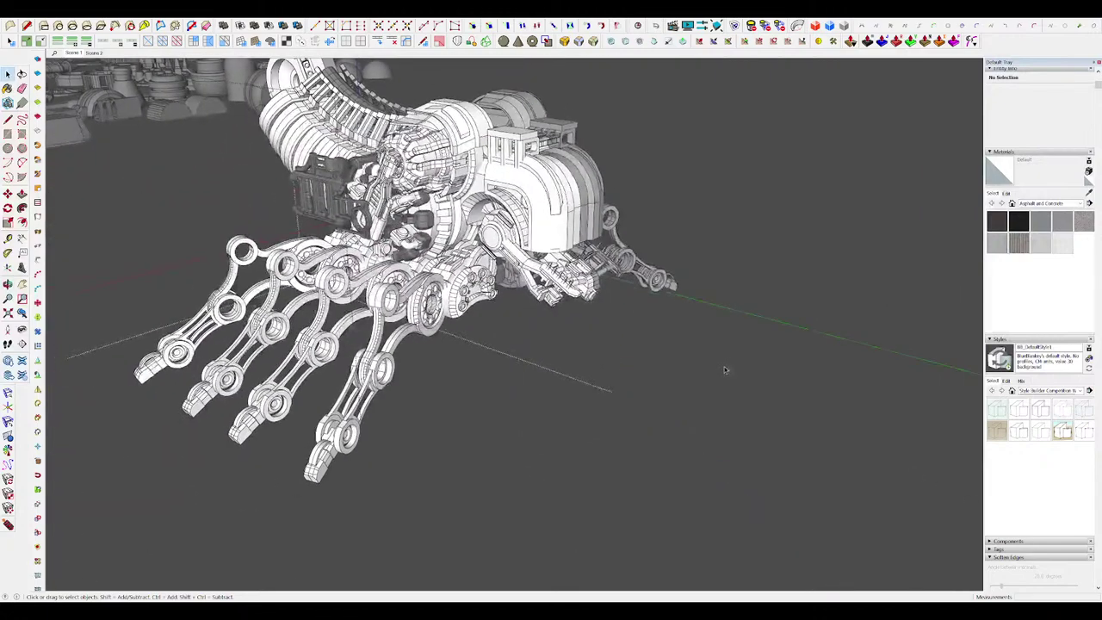
{"action": "scroll", "coordinate": [584, 301], "scroll_direction": "up", "scroll_amount": 5}
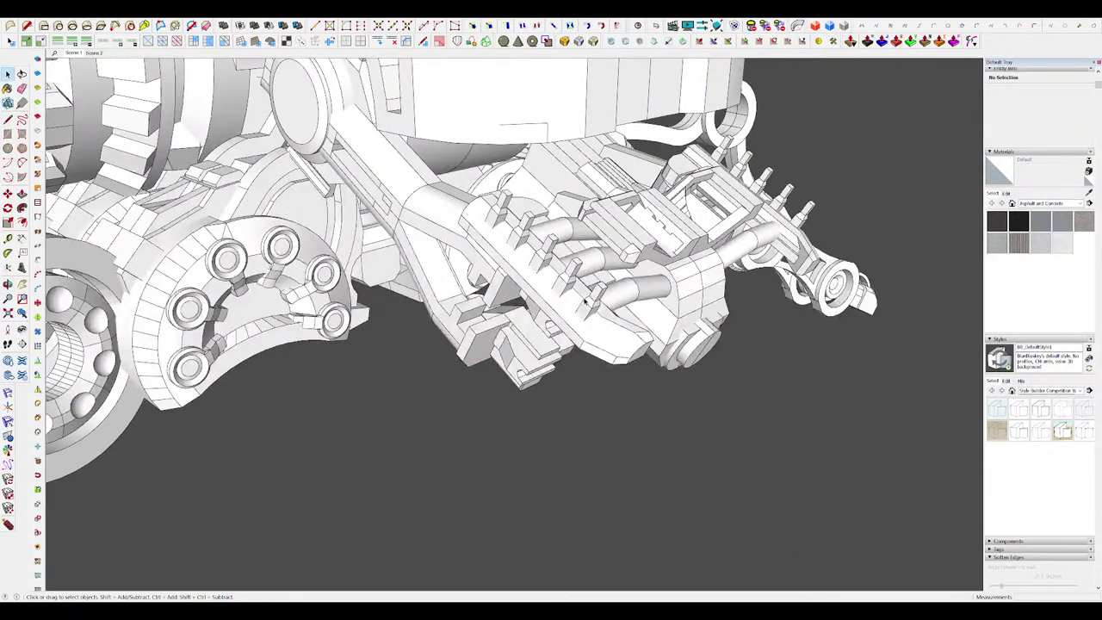
{"action": "middle_click_drag", "start_coordinate": [584, 300], "coordinate": [562, 296]}
{"action": "scroll", "coordinate": [559, 306], "scroll_direction": "up", "scroll_amount": 5}
{"action": "key", "text": "r"}
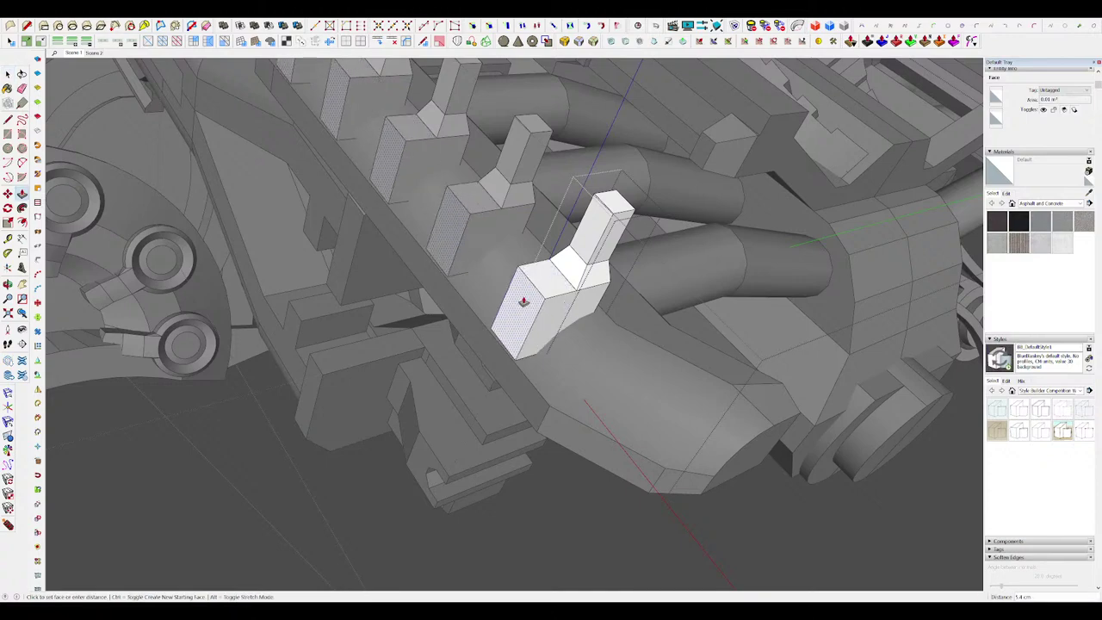
{"action": "scroll", "coordinate": [555, 299], "scroll_direction": "up", "scroll_amount": 6}
{"action": "key", "text": "p"}
{"action": "middle_click_drag", "start_coordinate": [559, 334], "coordinate": [353, 551]}
{"action": "left_click", "coordinate": [506, 412]}
{"action": "scroll", "coordinate": [353, 550], "scroll_direction": "down", "scroll_amount": 3}
{"action": "key", "text": "space"}
Step: Draw a line across the tooth's top and move the top edge down into a spike
{"action": "key", "text": "l"}
{"action": "left_click", "coordinate": [577, 274]}
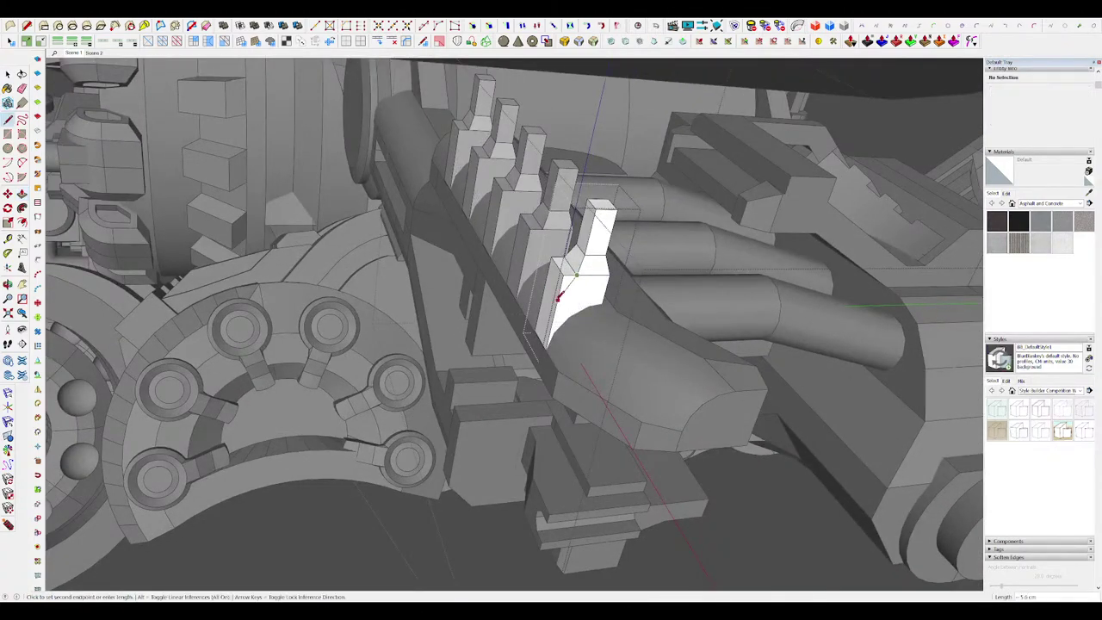
{"action": "middle_click_drag", "start_coordinate": [548, 257], "coordinate": [570, 332]}
{"action": "scroll", "coordinate": [582, 268], "scroll_direction": "up", "scroll_amount": 3}
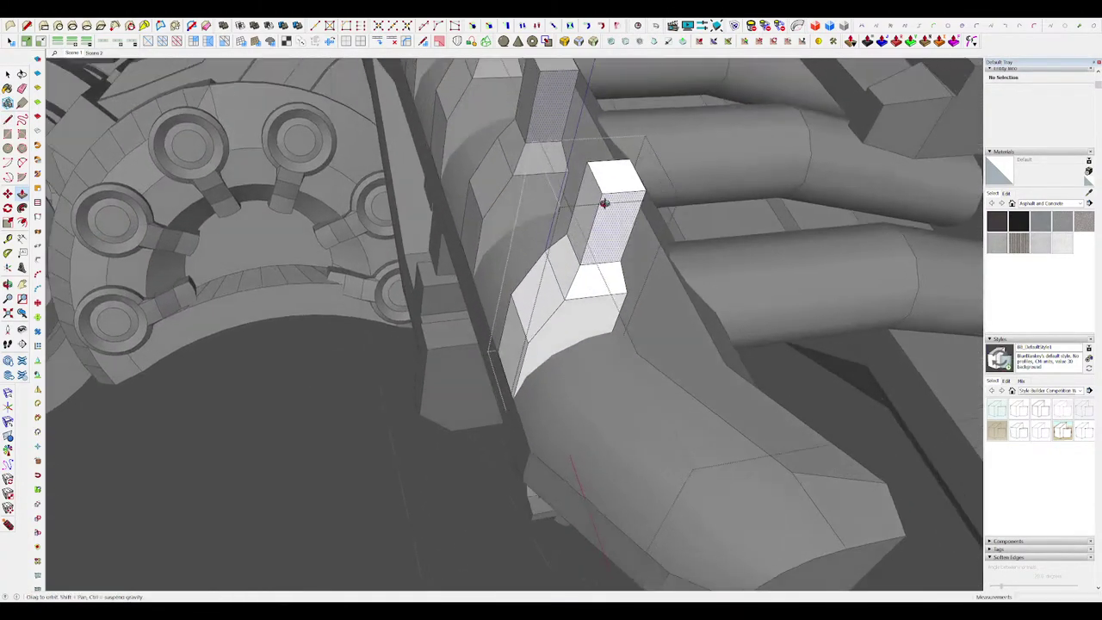
{"action": "key", "text": "m"}
{"action": "left_click", "coordinate": [592, 179]}
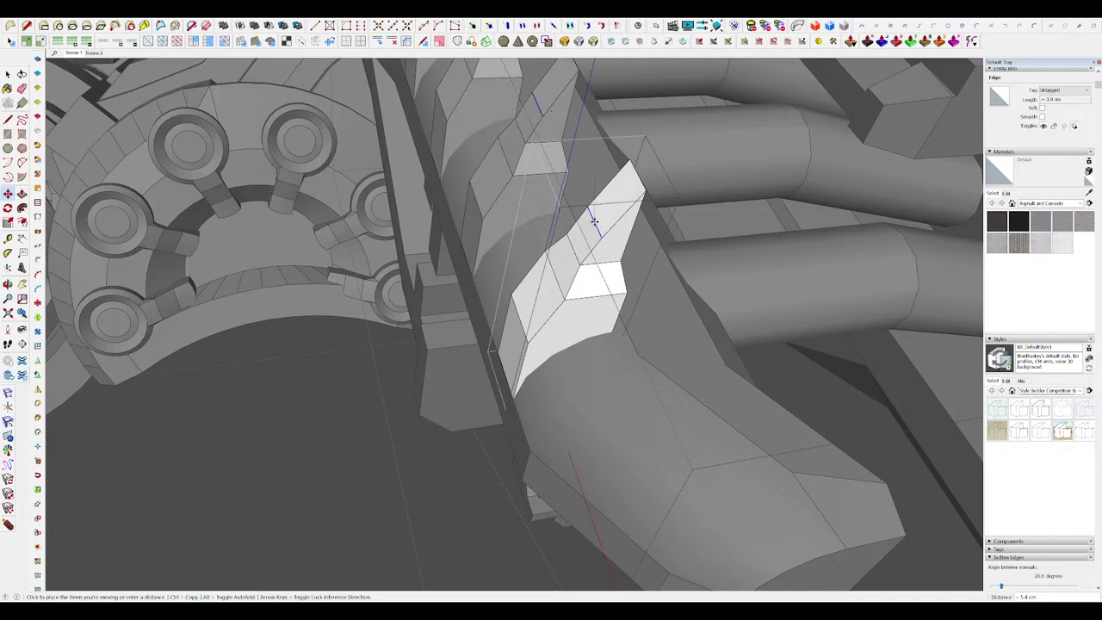
{"action": "left_click", "coordinate": [600, 215]}
{"action": "scroll", "coordinate": [594, 219], "scroll_direction": "down", "scroll_amount": 6}
{"action": "middle_click_drag", "start_coordinate": [580, 225], "coordinate": [332, 229]}
{"action": "key", "text": "space"}
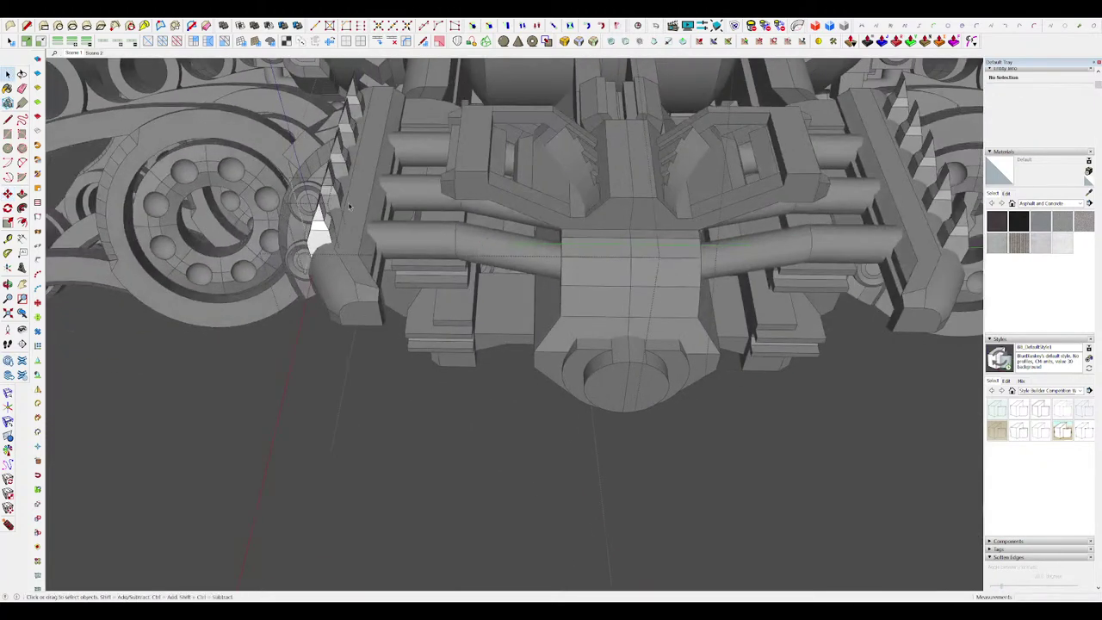
{"action": "scroll", "coordinate": [328, 225], "scroll_direction": "up", "scroll_amount": 7}
{"action": "key", "text": "i"}
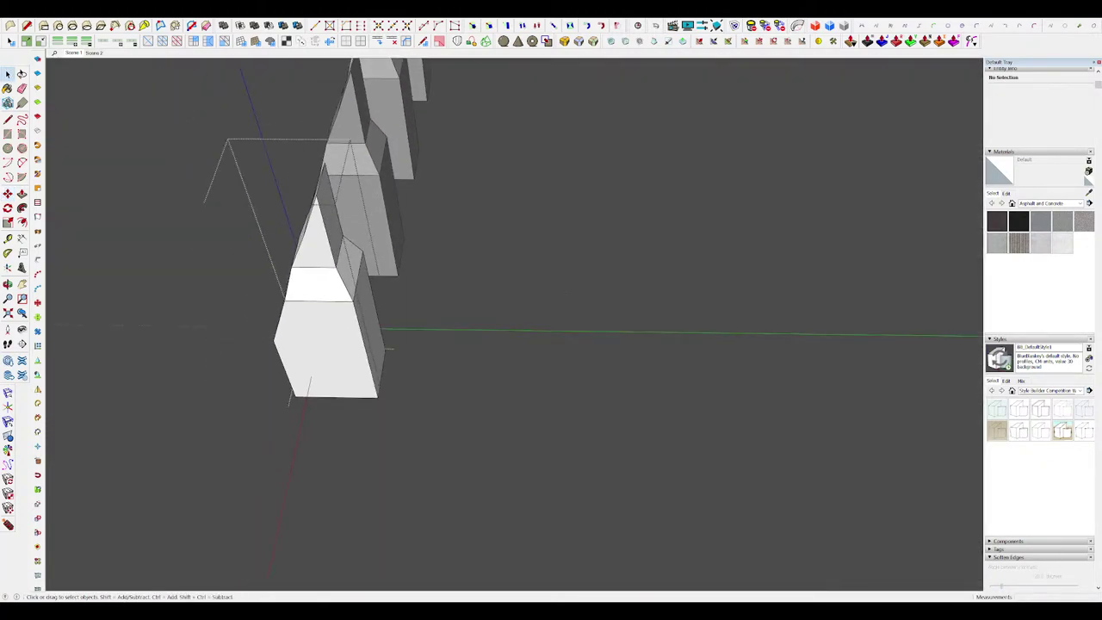
{"action": "key", "text": "Escape"}
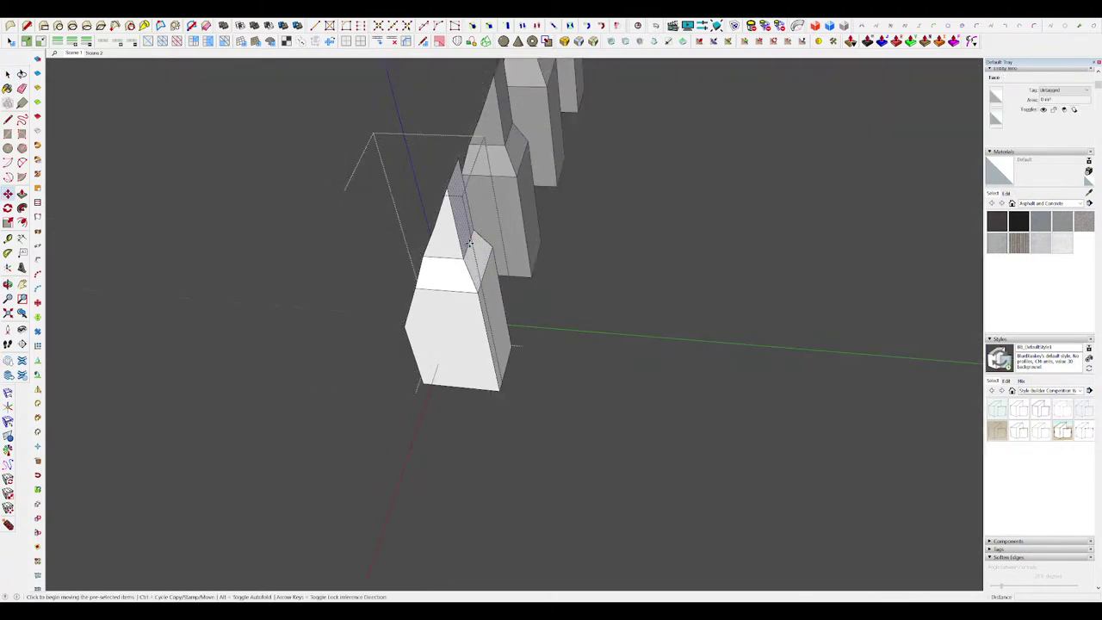
{"action": "left_click", "coordinate": [453, 239]}
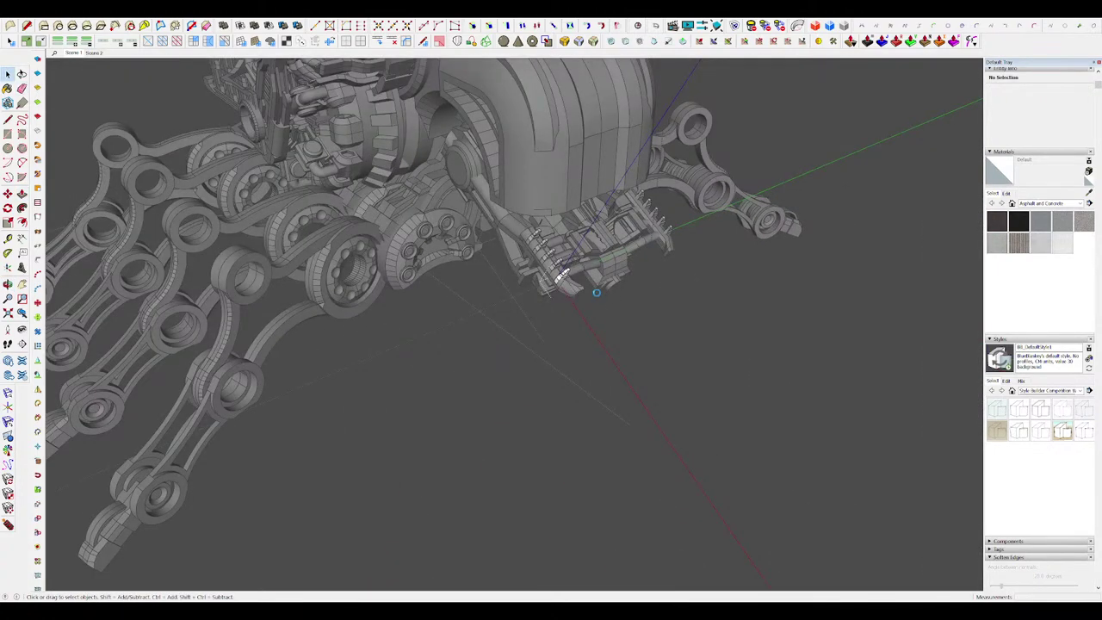
Step: Scale the bent bracket piece's end face smaller about its centre
{"action": "scroll", "coordinate": [593, 293], "scroll_direction": "up", "scroll_amount": 6}
{"action": "left_click", "coordinate": [583, 275]}
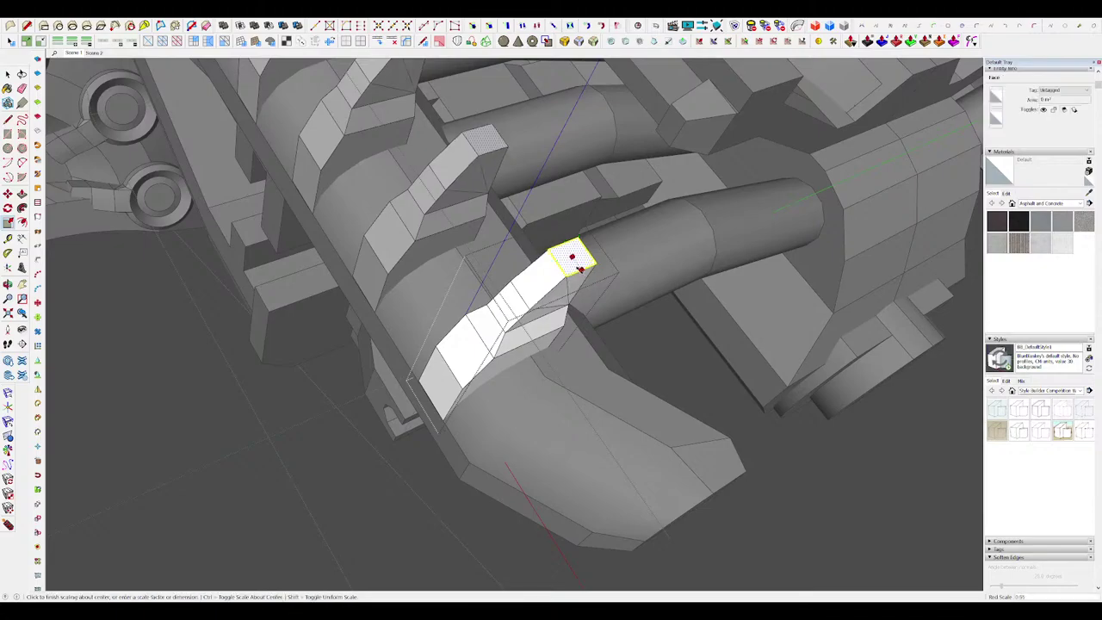
{"action": "left_click", "coordinate": [573, 260]}
{"action": "key", "text": "space"}
{"action": "middle_click_drag", "start_coordinate": [568, 297], "coordinate": [608, 295]}
{"action": "scroll", "coordinate": [578, 284], "scroll_direction": "down", "scroll_amount": 10}
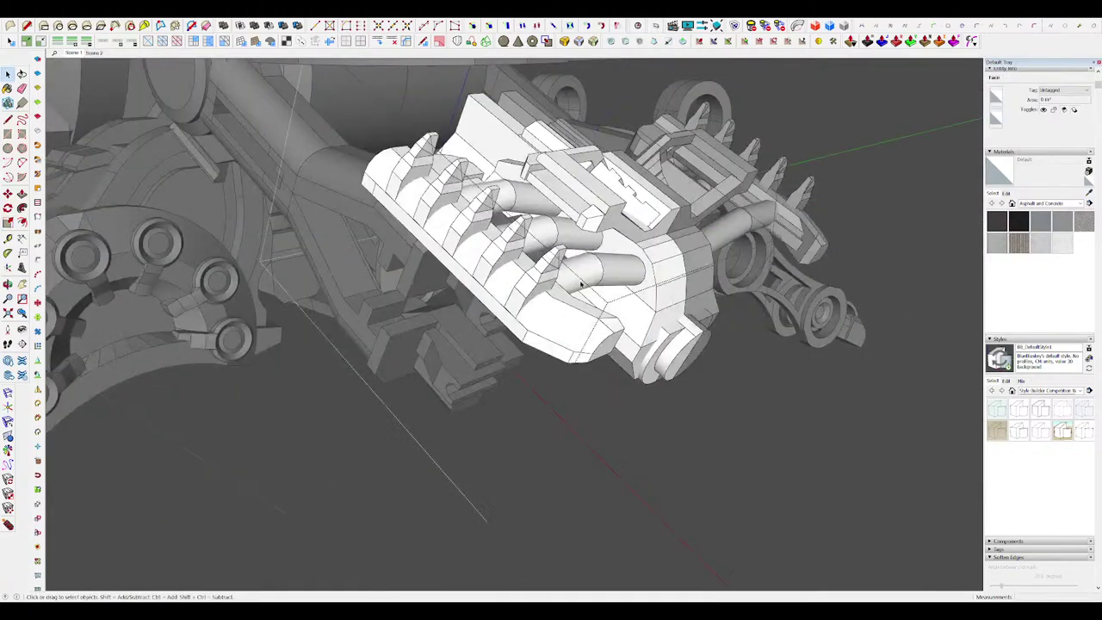
{"action": "left_click", "coordinate": [707, 336]}
{"action": "scroll", "coordinate": [705, 336], "scroll_direction": "down", "scroll_amount": 5}
{"action": "middle_click_drag", "start_coordinate": [706, 336], "coordinate": [712, 342]}
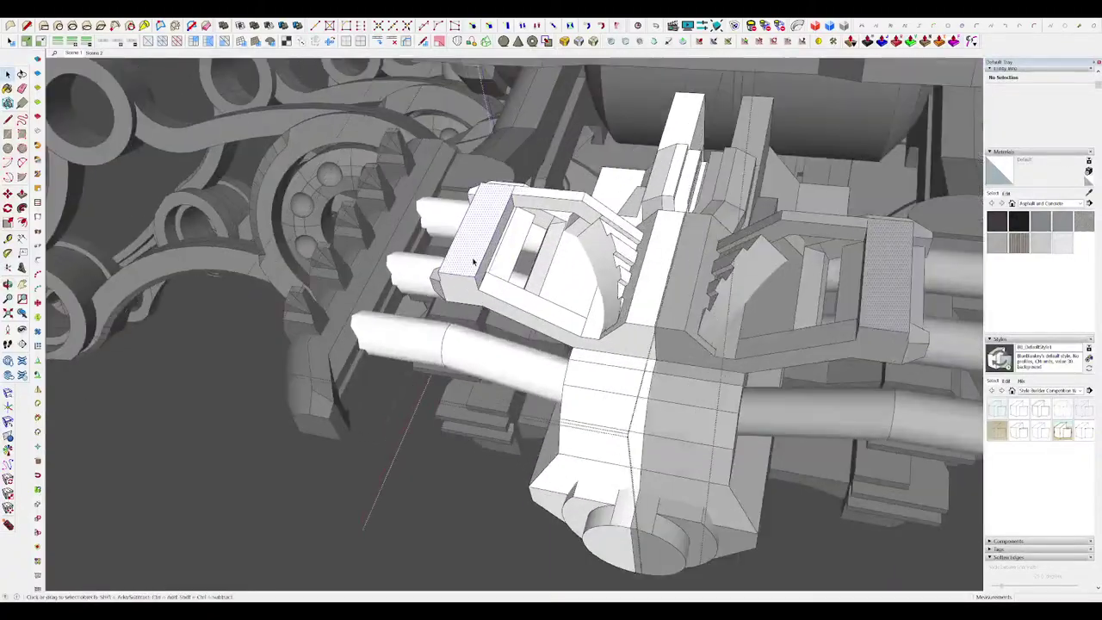
Step: Push/Pull the left bracket's face out 32.8 cm to lengthen it
{"action": "left_click", "coordinate": [473, 264]}
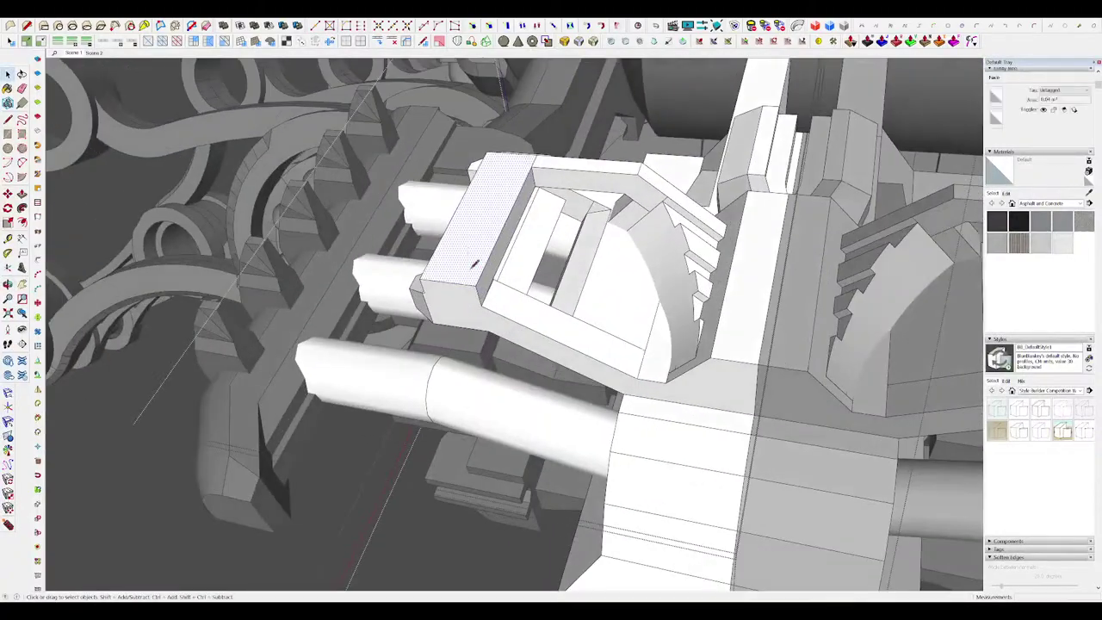
{"action": "left_click", "coordinate": [469, 288]}
{"action": "left_click", "coordinate": [539, 180]}
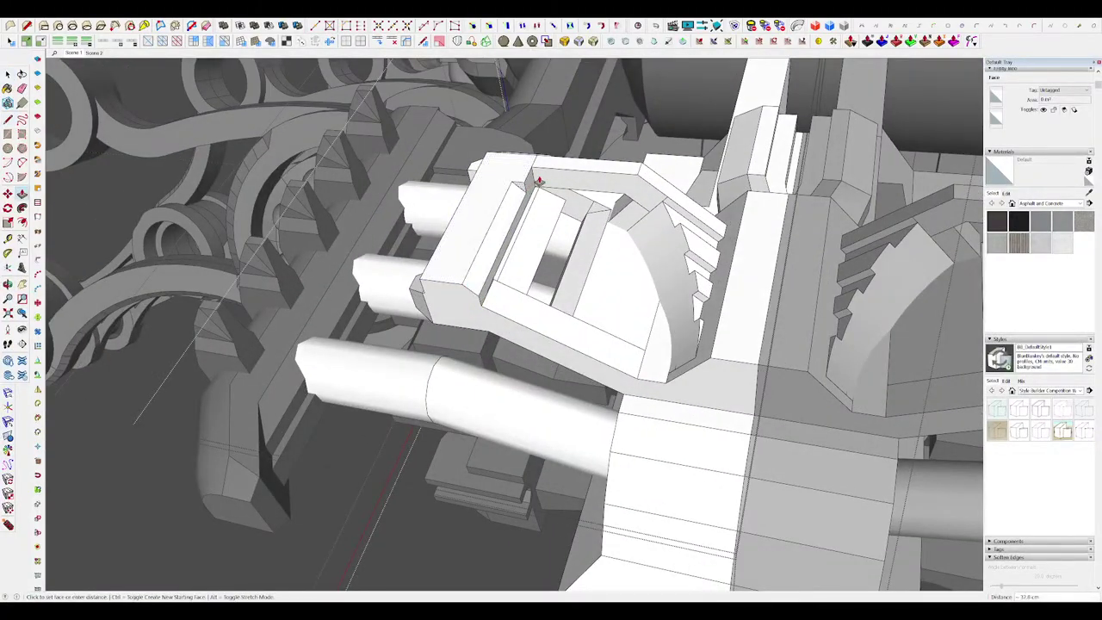
{"action": "scroll", "coordinate": [535, 181], "scroll_direction": "up", "scroll_amount": 2}
{"action": "middle_click_drag", "start_coordinate": [508, 189], "coordinate": [521, 255]}
{"action": "scroll", "coordinate": [526, 261], "scroll_direction": "down", "scroll_amount": 8}
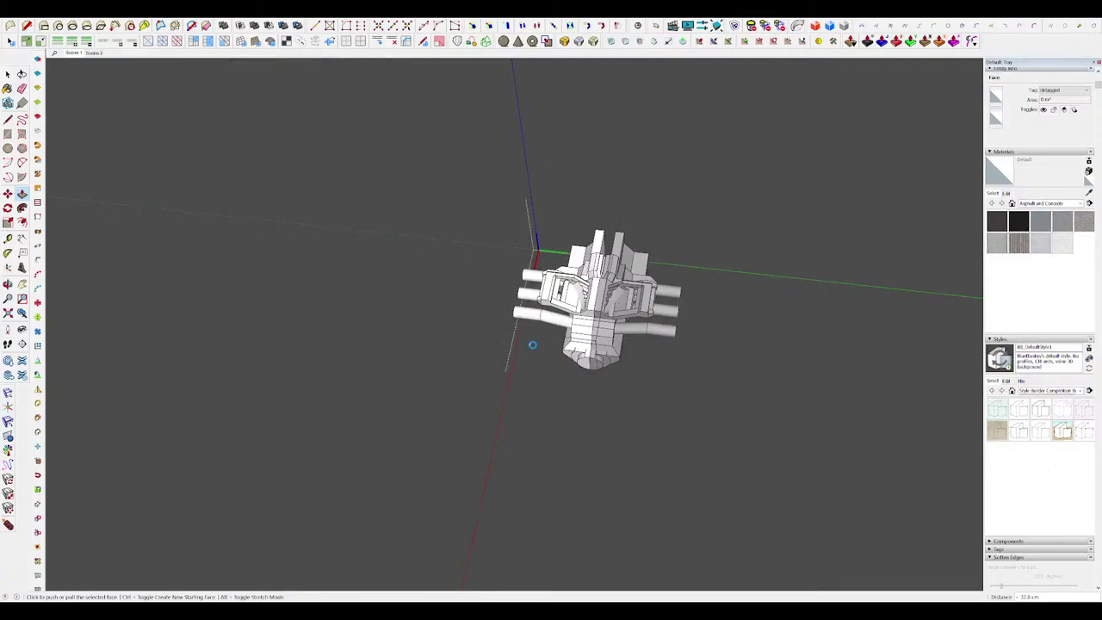
{"action": "middle_click_drag", "start_coordinate": [532, 344], "coordinate": [711, 332]}
Step: Leave the isolated part and outer group, then select the left bracket's tip faces
{"action": "key", "text": "space"}
{"action": "left_click", "coordinate": [705, 324]}
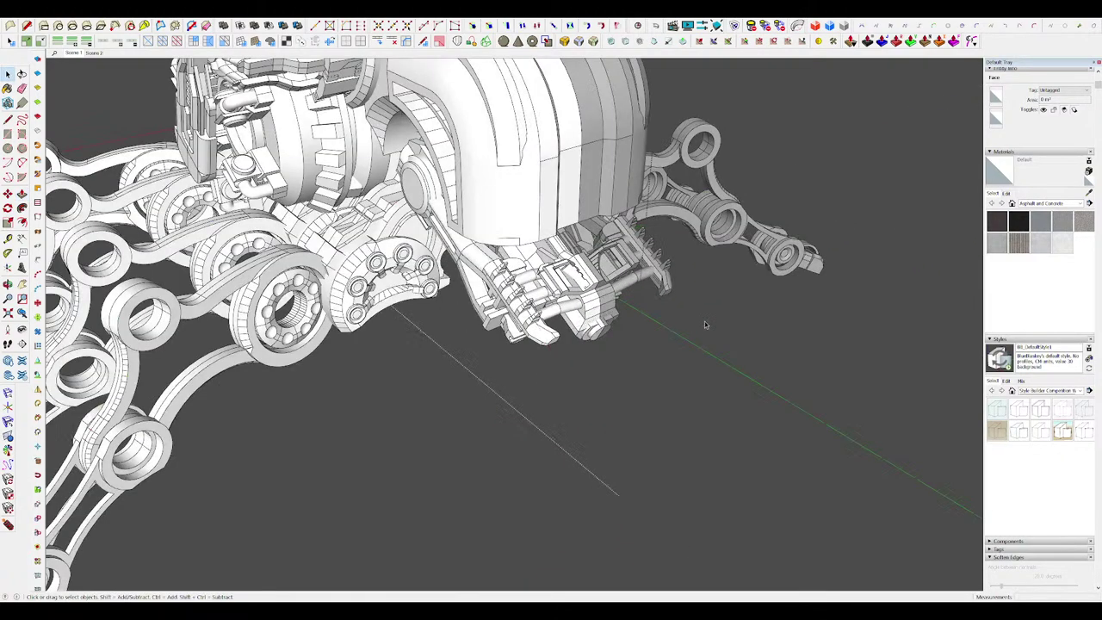
{"action": "scroll", "coordinate": [707, 327], "scroll_direction": "down", "scroll_amount": 4}
{"action": "left_click", "coordinate": [714, 349]}
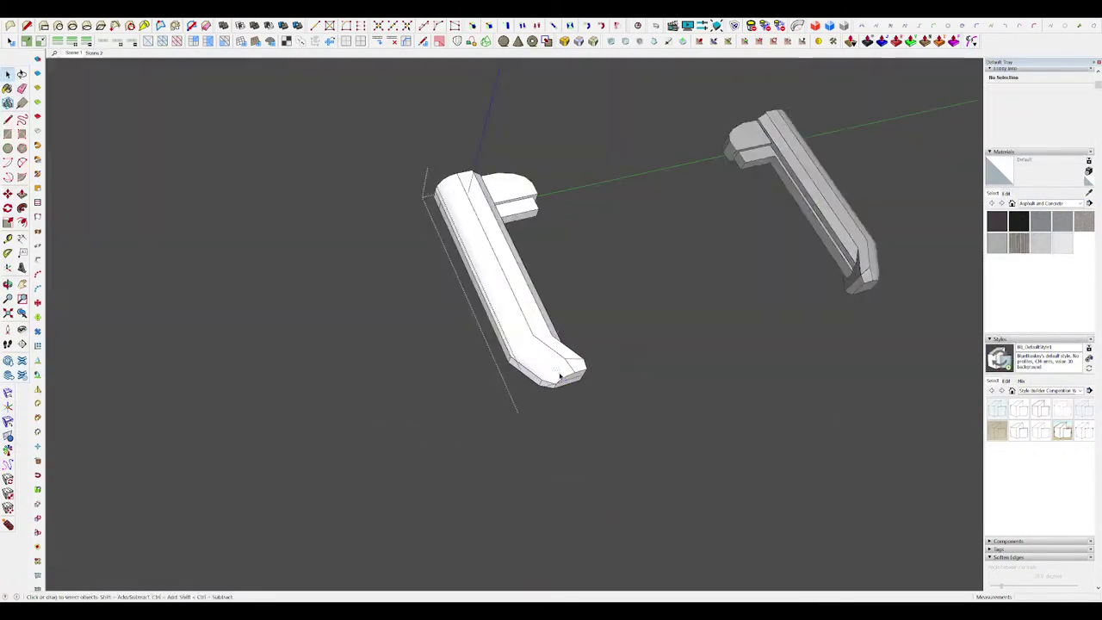
{"action": "left_click", "coordinate": [559, 375]}
{"action": "scroll", "coordinate": [569, 380], "scroll_direction": "up", "scroll_amount": 2}
{"action": "mouse_move", "coordinate": [560, 375]}
{"action": "middle_mouse_down"}
{"action": "mouse_move", "coordinate": [569, 380]}
{"action": "mouse_move", "coordinate": [551, 389]}
{"action": "middle_mouse_up"}
{"action": "scroll", "coordinate": [550, 389], "scroll_direction": "up", "scroll_amount": 1}
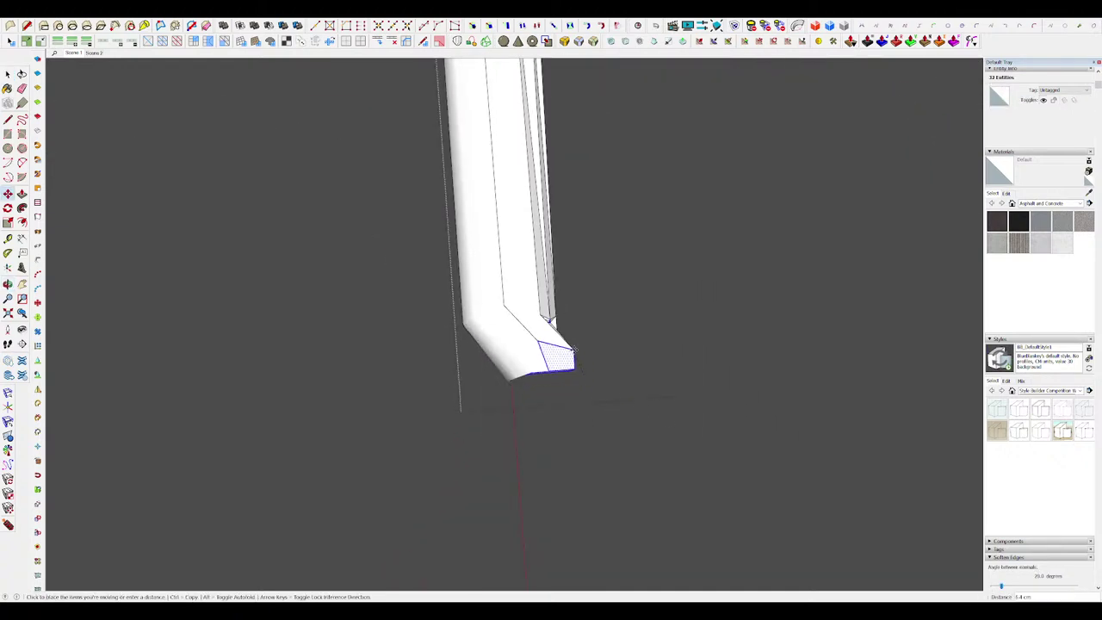
{"action": "key", "text": "space"}
{"action": "middle_click_drag", "start_coordinate": [595, 416], "coordinate": [551, 341]}
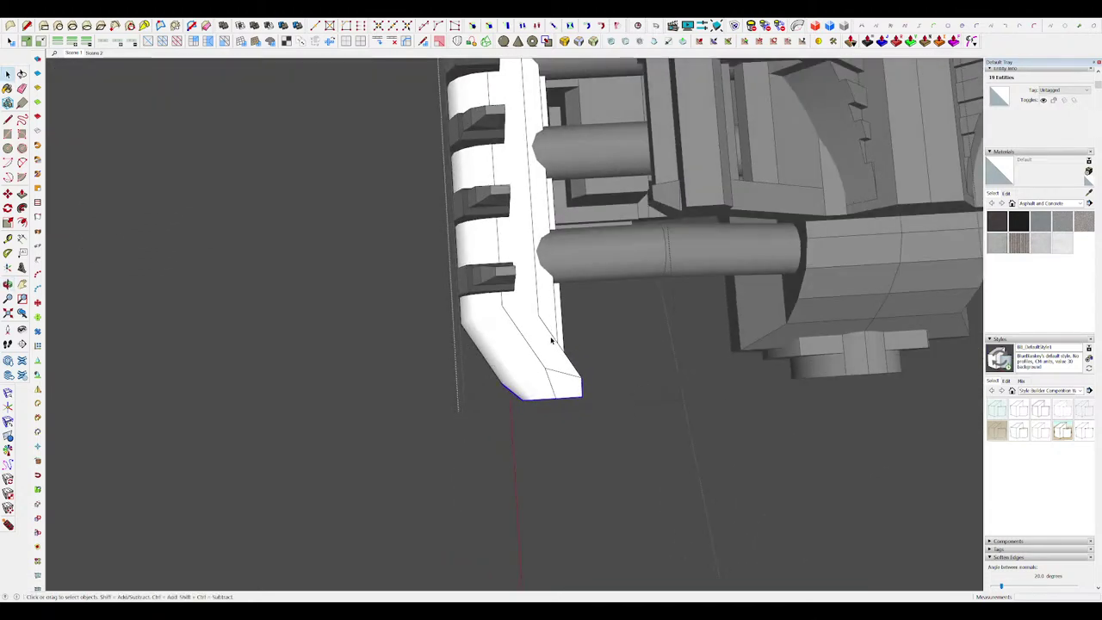
Step: Box-select the bracket tip and Move it lower into place
{"action": "key", "text": "m"}
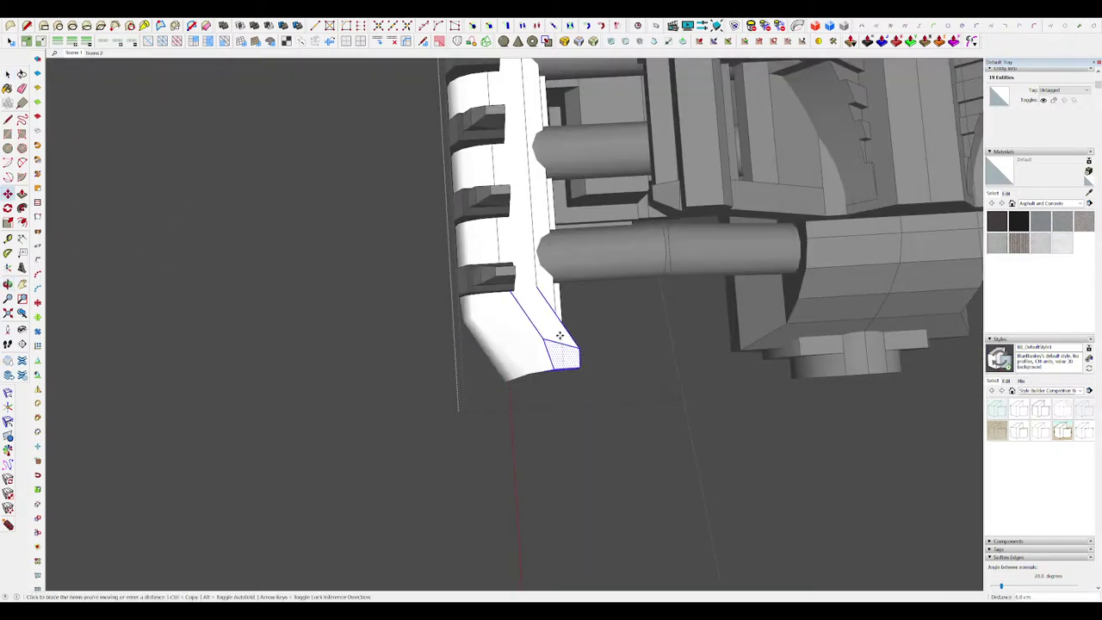
{"action": "left_click", "coordinate": [555, 337]}
{"action": "key", "text": "space"}
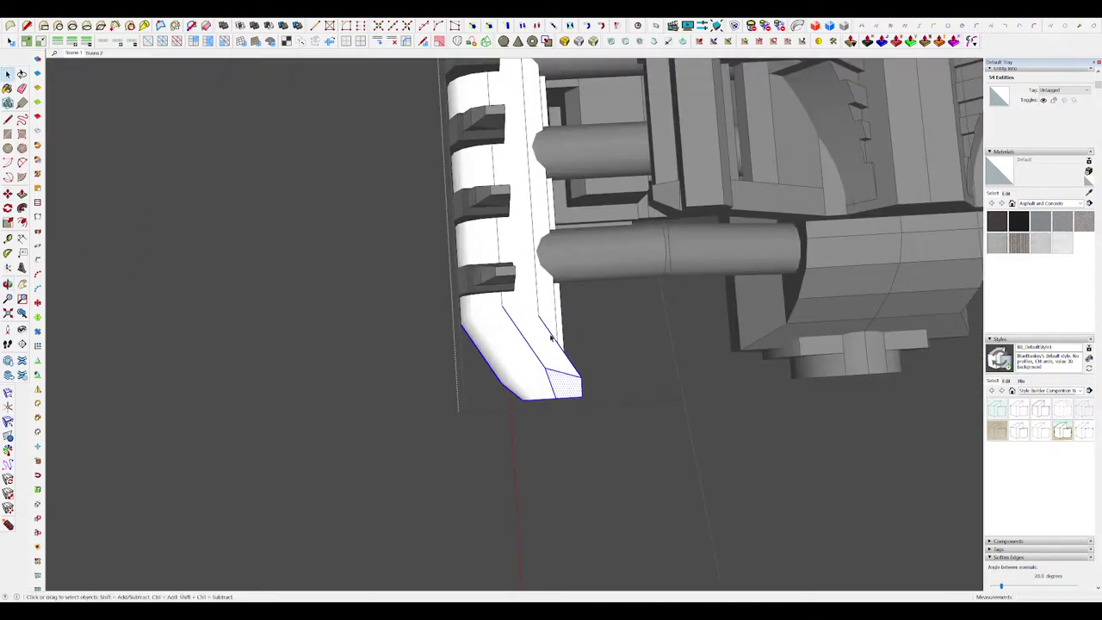
{"action": "middle_click_drag", "start_coordinate": [665, 459], "coordinate": [531, 395]}
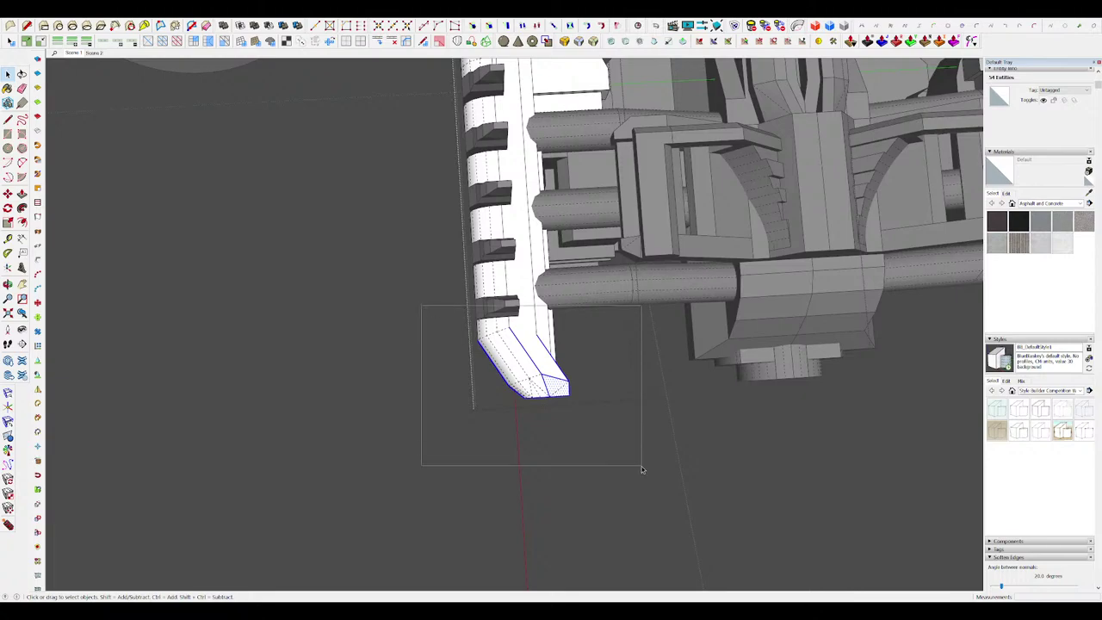
{"action": "left_click_drag", "start_coordinate": [641, 466], "coordinate": [642, 467]}
{"action": "key", "text": "m"}
{"action": "left_click", "coordinate": [549, 361]}
Step: Exit all nested group levels and zoom out to view the whole hand
{"action": "scroll", "coordinate": [546, 324], "scroll_direction": "down", "scroll_amount": 3}
{"action": "middle_click_drag", "start_coordinate": [544, 321], "coordinate": [691, 422]}
{"action": "key", "text": "space"}
{"action": "left_click", "coordinate": [706, 409]}
{"action": "scroll", "coordinate": [705, 409], "scroll_direction": "down", "scroll_amount": 2}
{"action": "left_click", "coordinate": [704, 408]}
{"action": "scroll", "coordinate": [638, 406], "scroll_direction": "down", "scroll_amount": 3}
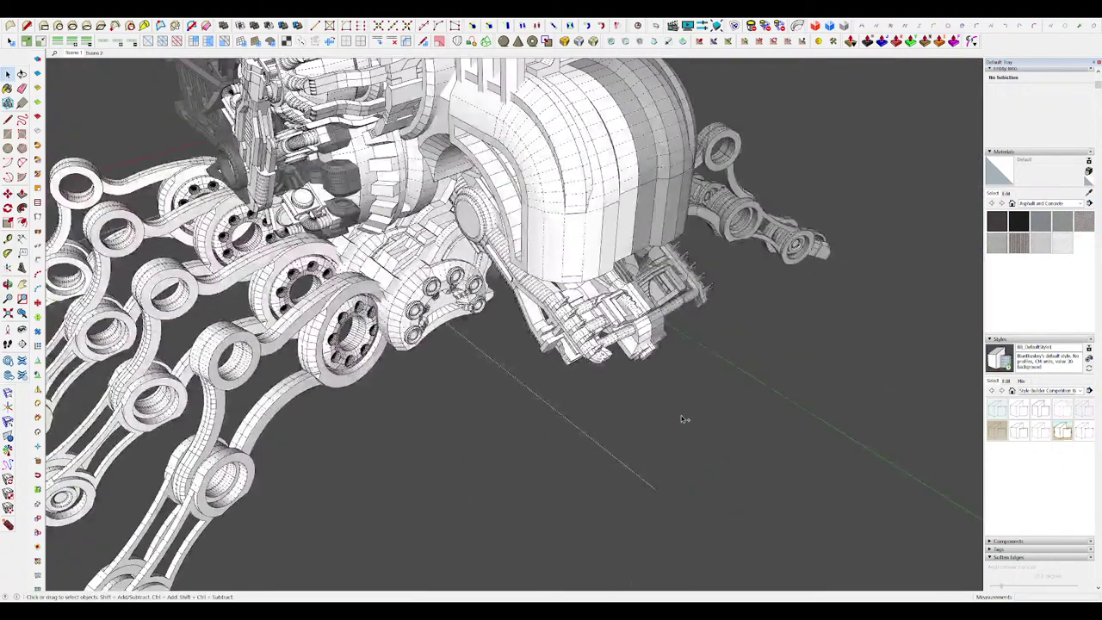
{"action": "left_click", "coordinate": [845, 430]}
{"action": "scroll", "coordinate": [844, 430], "scroll_direction": "down", "scroll_amount": 4}
{"action": "left_click", "coordinate": [725, 405]}
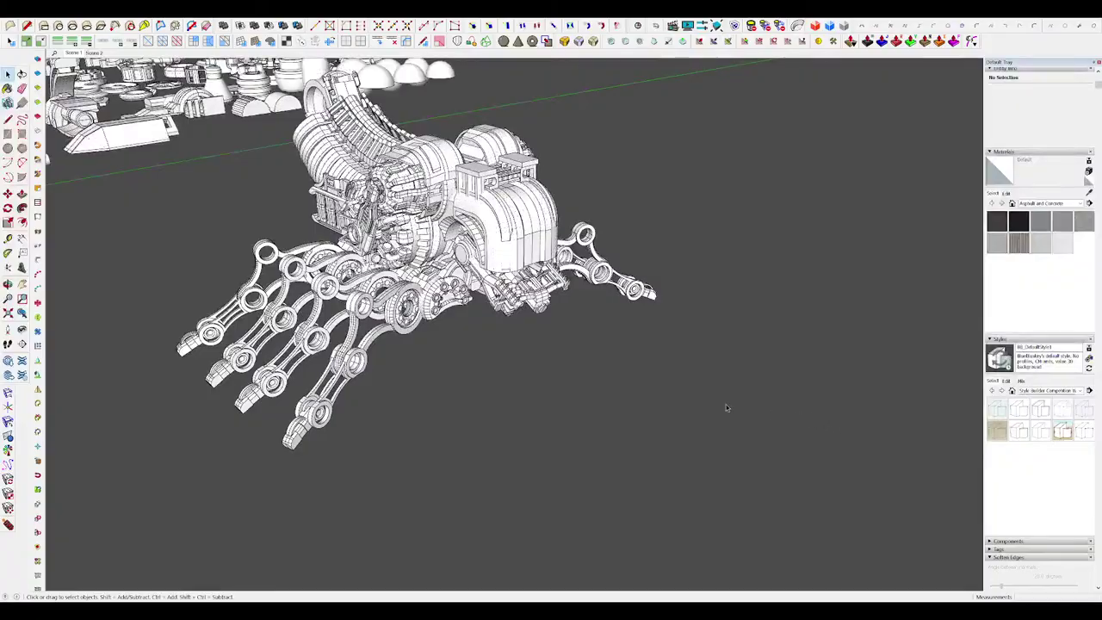
{"action": "scroll", "coordinate": [725, 405], "scroll_direction": "down", "scroll_amount": 3}
{"action": "middle_click_drag", "start_coordinate": [726, 405], "coordinate": [759, 432]}
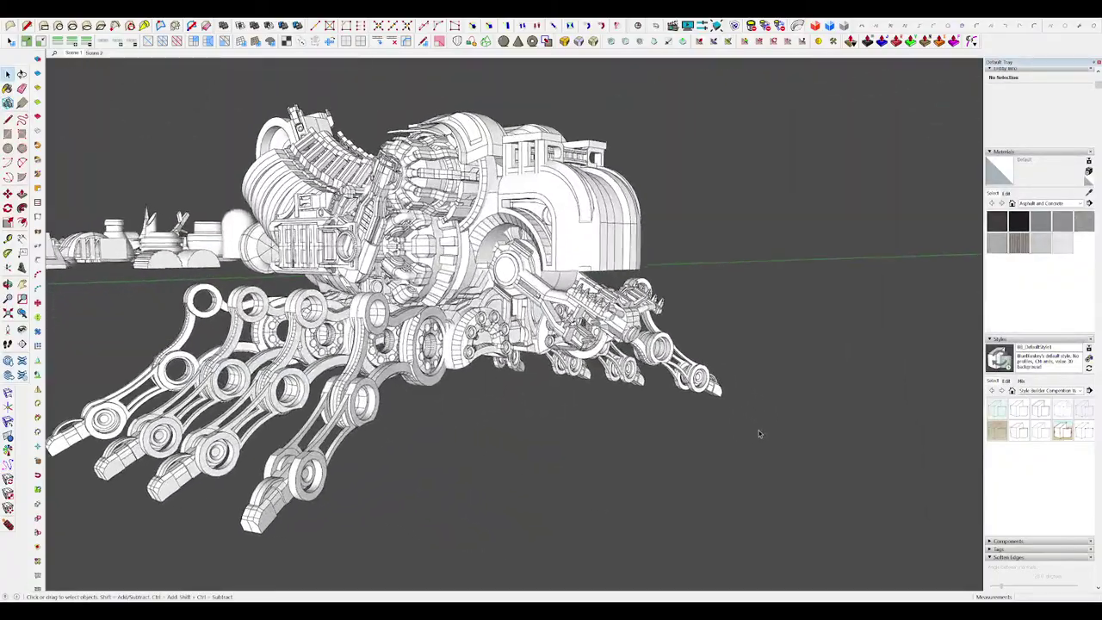
{"action": "scroll", "coordinate": [659, 340], "scroll_direction": "up", "scroll_amount": 5}
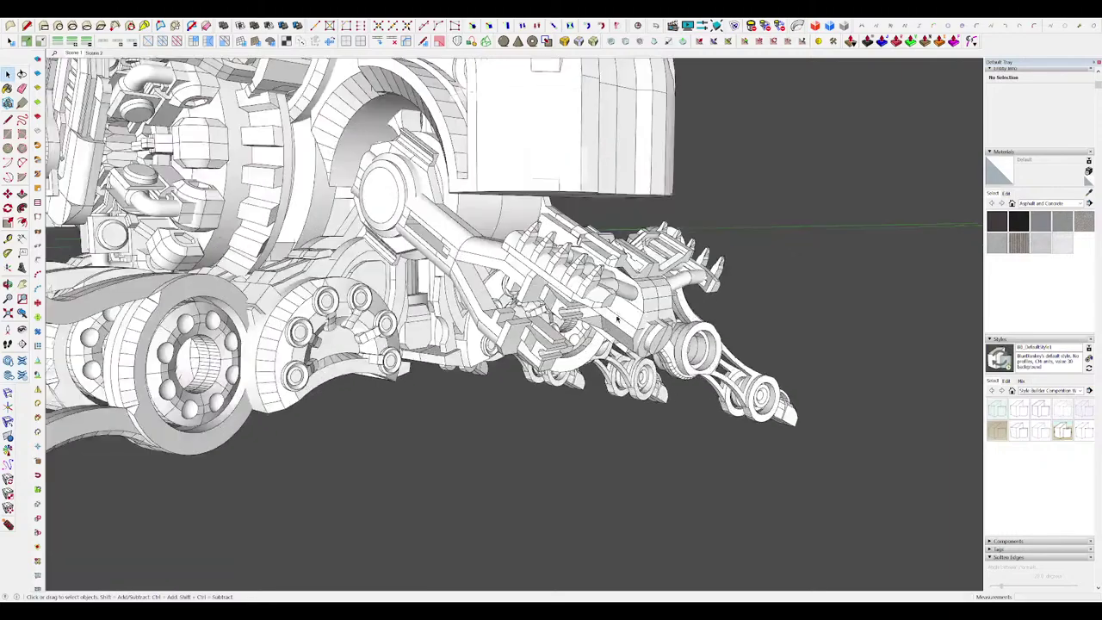
{"action": "middle_click_drag", "start_coordinate": [609, 323], "coordinate": [659, 268]}
Step: Isolate the clamp block's group and draw an inset rectangle on its side face
{"action": "left_click", "coordinate": [624, 316]}
{"action": "scroll", "coordinate": [633, 276], "scroll_direction": "down", "scroll_amount": 6}
{"action": "key", "text": "alt+h"}
{"action": "key", "text": "alt+h"}
{"action": "scroll", "coordinate": [600, 260], "scroll_direction": "up", "scroll_amount": 3}
{"action": "key", "text": "alt+h"}
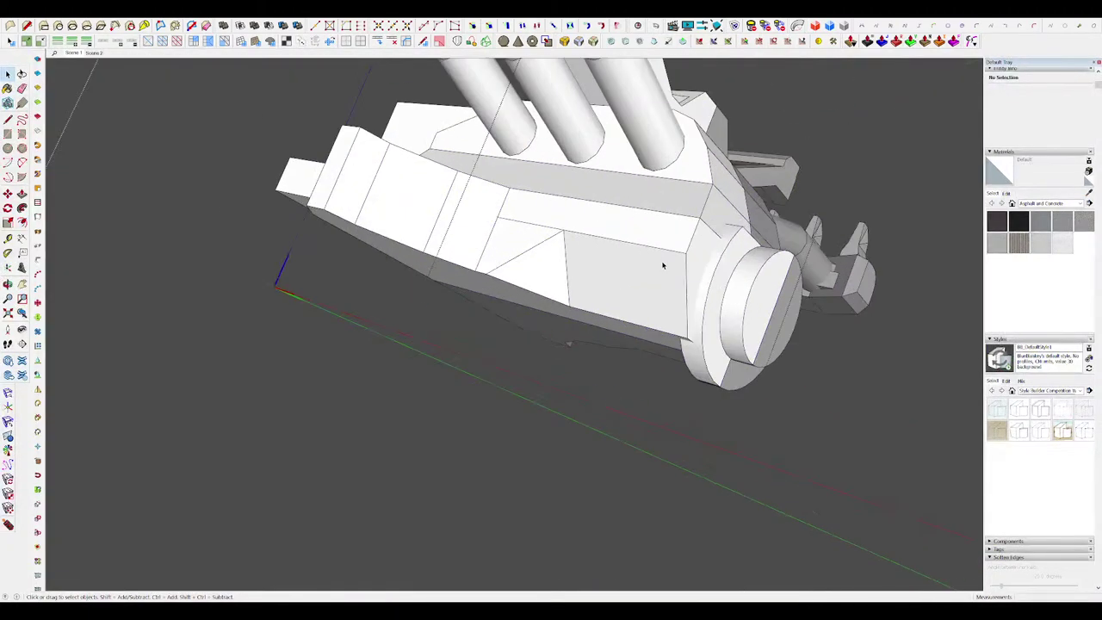
{"action": "left_click", "coordinate": [673, 256]}
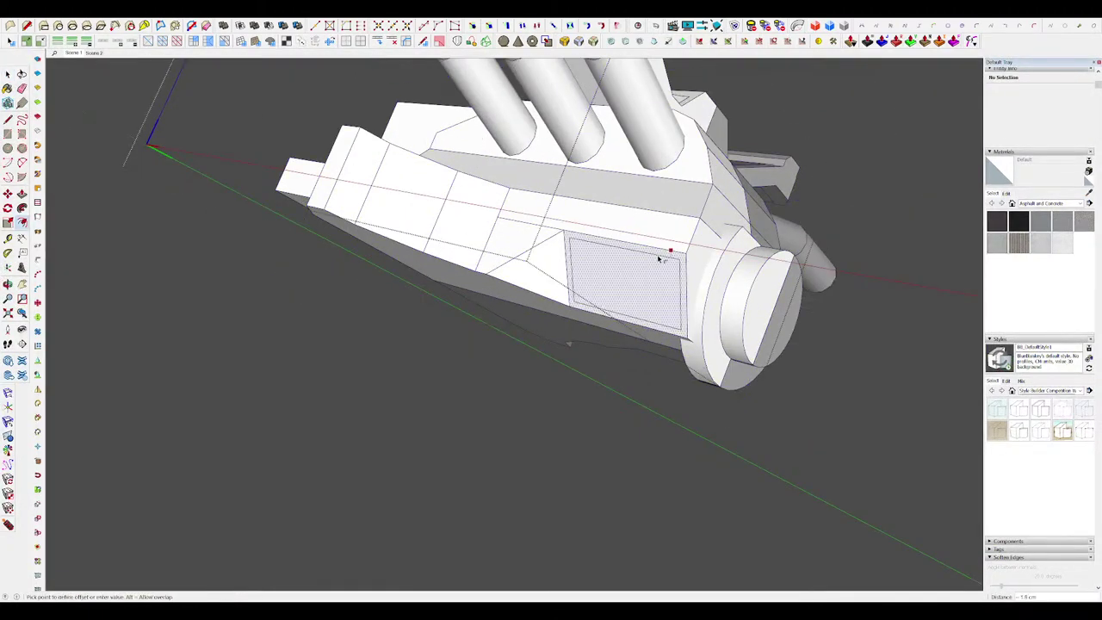
{"action": "left_click", "coordinate": [648, 266]}
{"action": "key", "text": "space"}
{"action": "scroll", "coordinate": [654, 265], "scroll_direction": "down", "scroll_amount": 3}
{"action": "key", "text": "alt+h"}
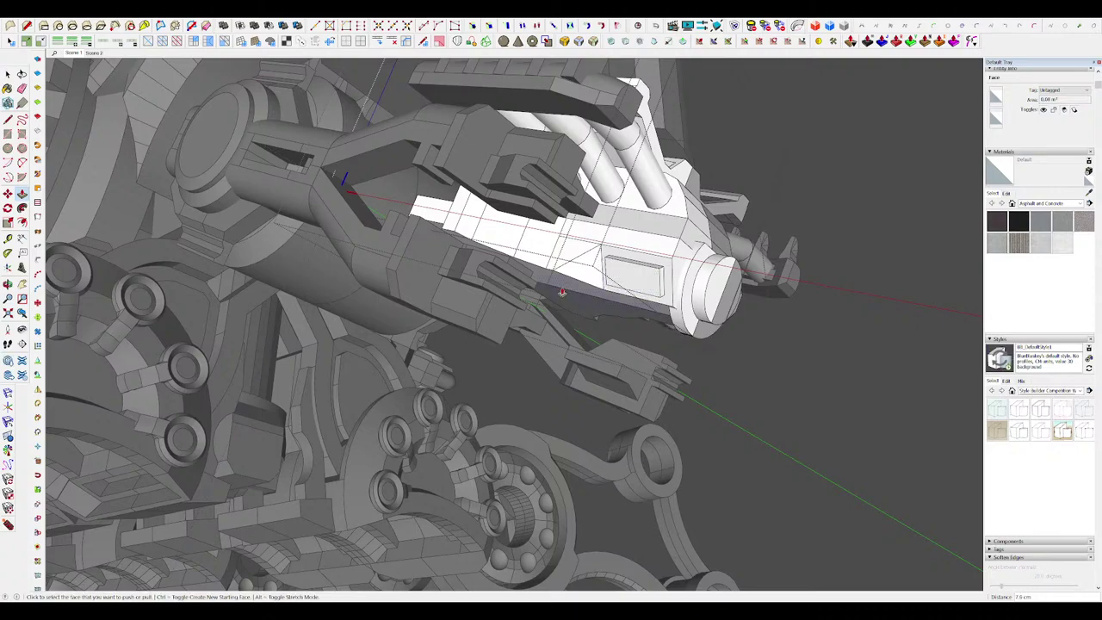
Step: Push the inset rectangle out into a jutting block, viewed from the arm's side
{"action": "scroll", "coordinate": [653, 274], "scroll_direction": "down", "scroll_amount": 2}
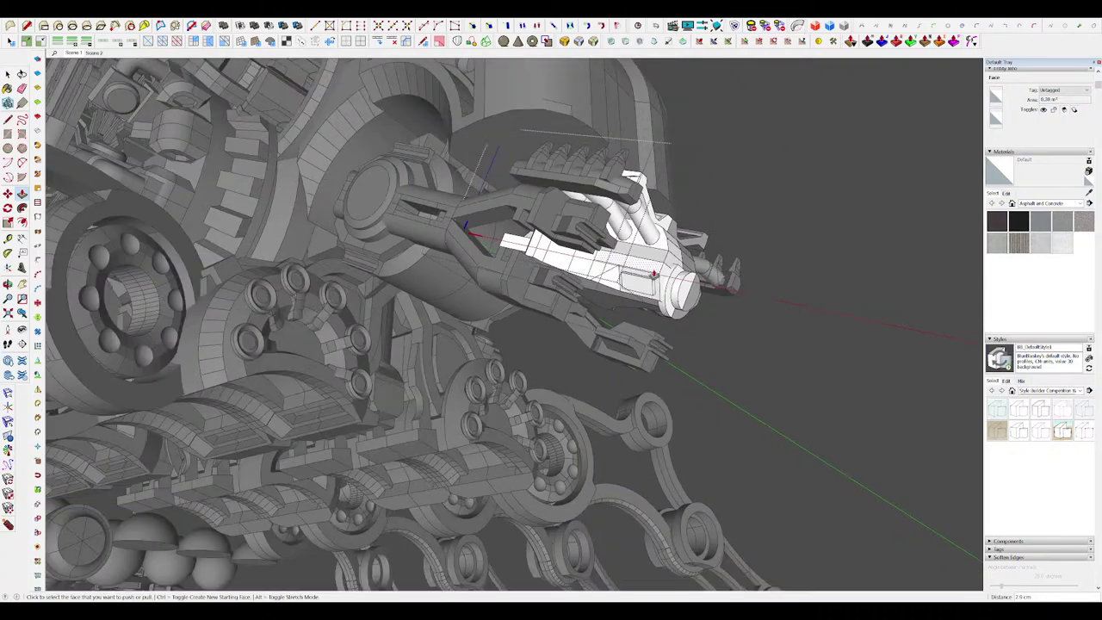
{"action": "scroll", "coordinate": [632, 280], "scroll_direction": "up", "scroll_amount": 2}
{"action": "middle_click_drag", "start_coordinate": [633, 279], "coordinate": [632, 307]}
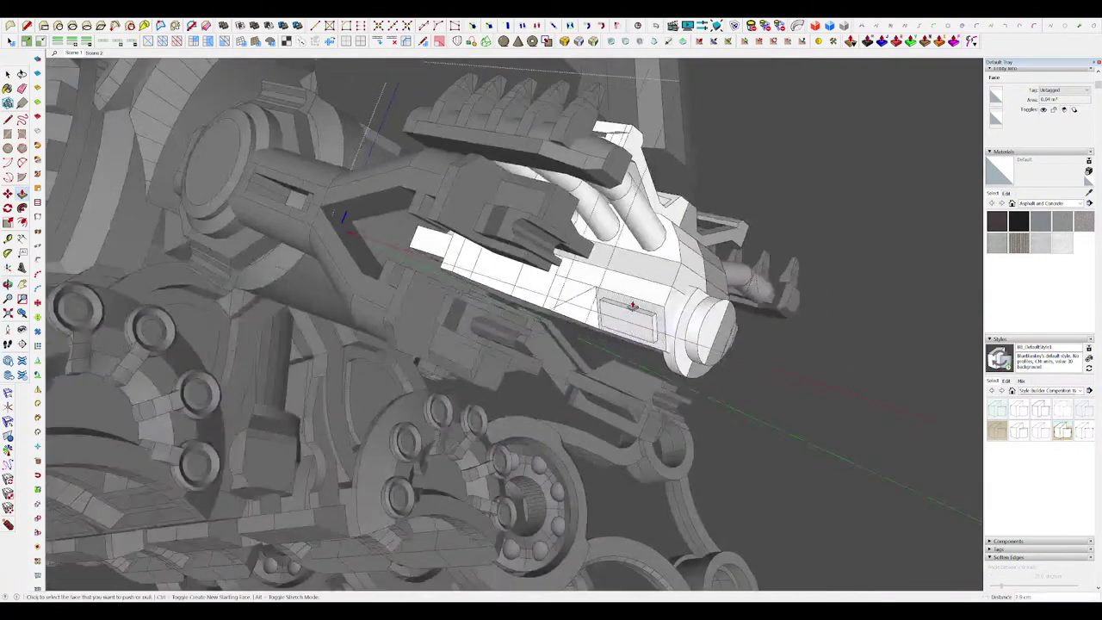
{"action": "scroll", "coordinate": [631, 307], "scroll_direction": "down", "scroll_amount": 1}
{"action": "left_click", "coordinate": [631, 307]}
{"action": "middle_click_drag", "start_coordinate": [559, 335], "coordinate": [465, 305]}
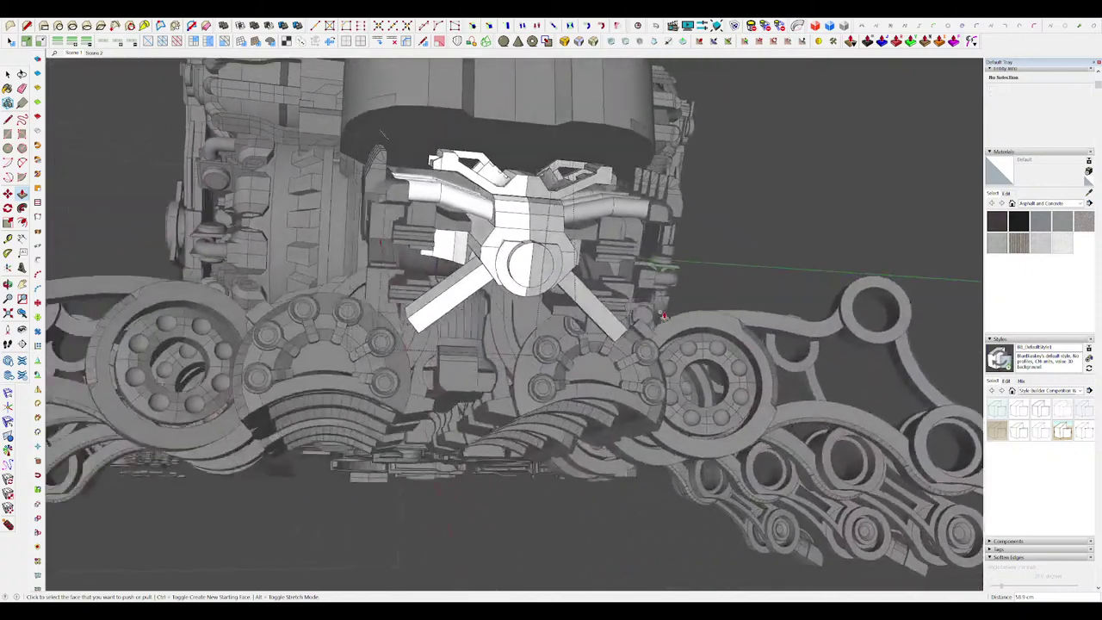
{"action": "scroll", "coordinate": [465, 306], "scroll_direction": "up", "scroll_amount": 3}
{"action": "middle_click_drag", "start_coordinate": [594, 280], "coordinate": [719, 347]}
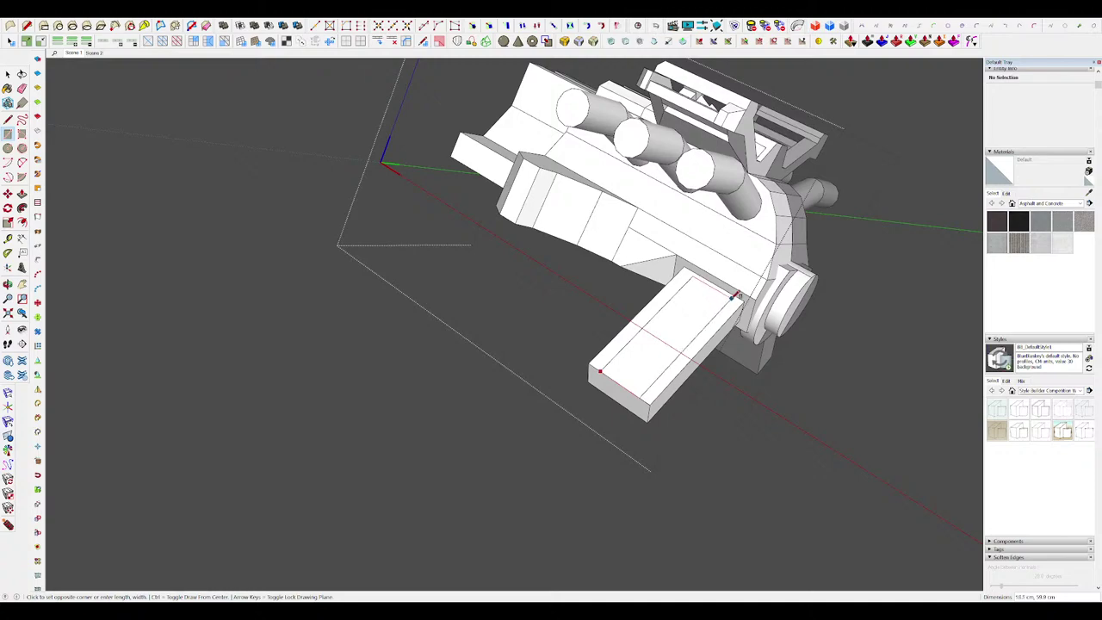
Step: Sink the block's middle face into a lengthwise channel
{"action": "key", "text": "p"}
{"action": "middle_click_drag", "start_coordinate": [736, 293], "coordinate": [614, 401]}
{"action": "left_click", "coordinate": [694, 327]}
{"action": "left_click", "coordinate": [676, 347]}
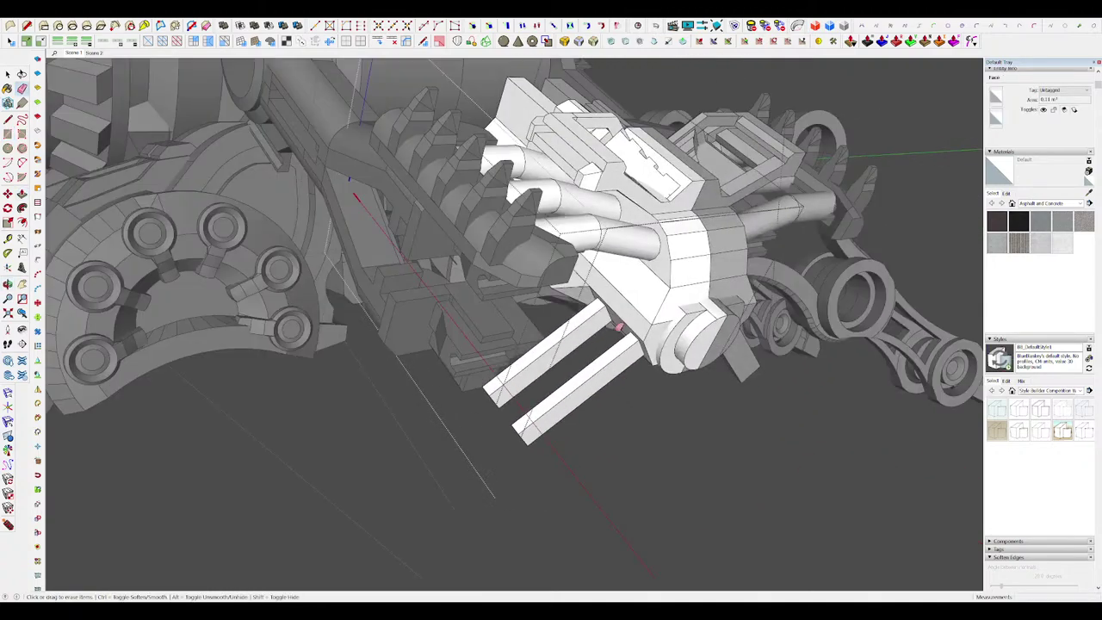
{"action": "middle_click_drag", "start_coordinate": [663, 344], "coordinate": [594, 305]}
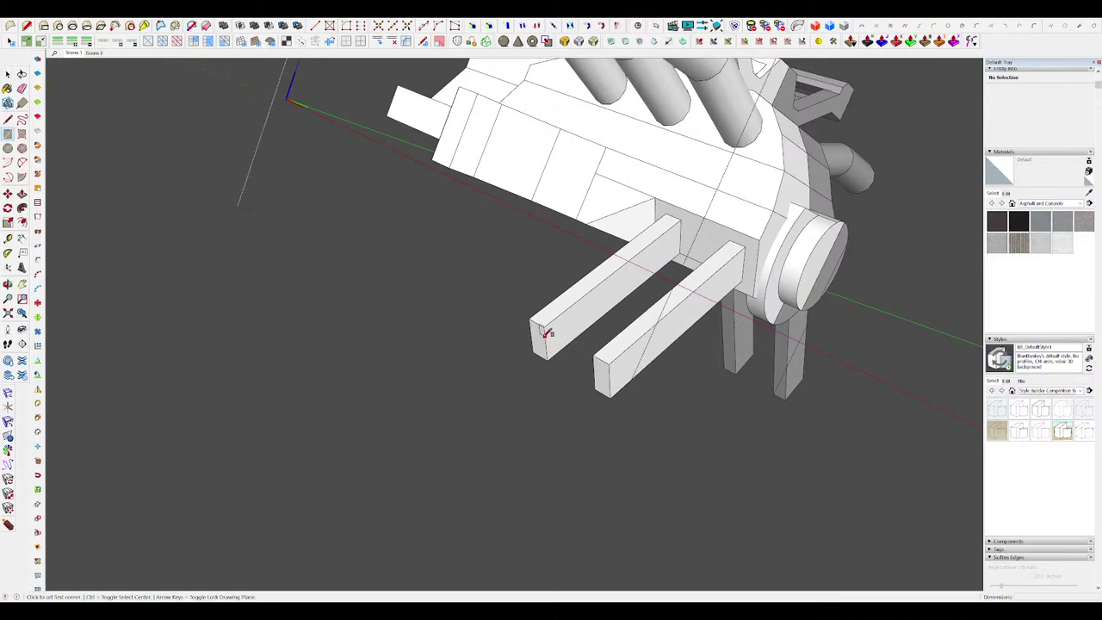
Step: Draw a rectangle on the arm and extrude its upper side face, then undo it
{"action": "key", "text": "p"}
{"action": "middle_click_drag", "start_coordinate": [685, 244], "coordinate": [590, 347]}
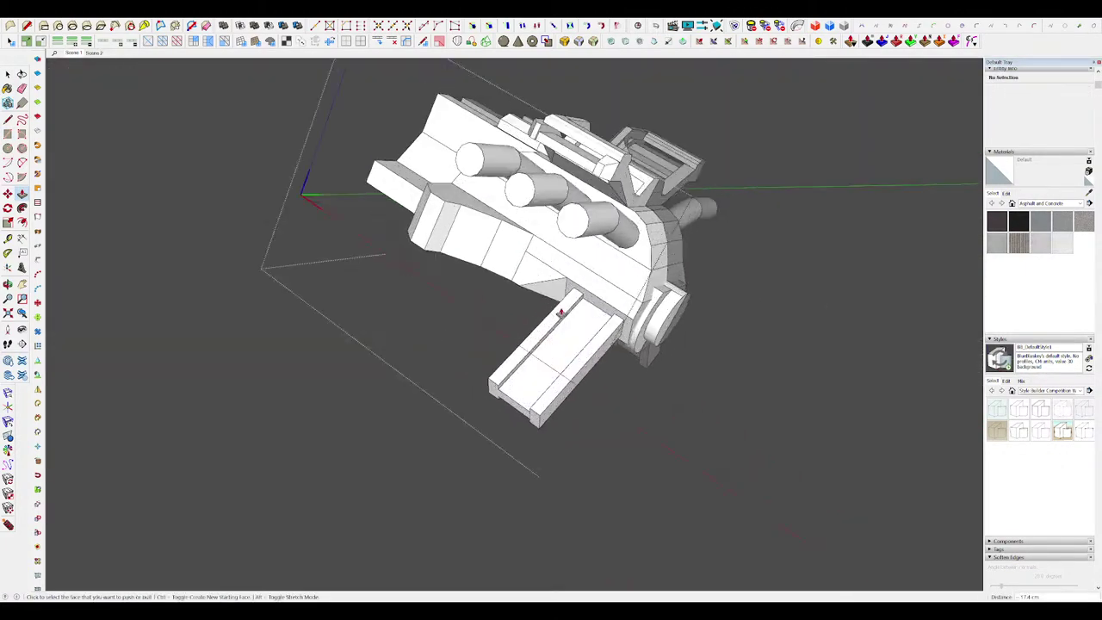
{"action": "middle_click_drag", "start_coordinate": [594, 327], "coordinate": [401, 300]}
{"action": "left_click", "coordinate": [499, 282]}
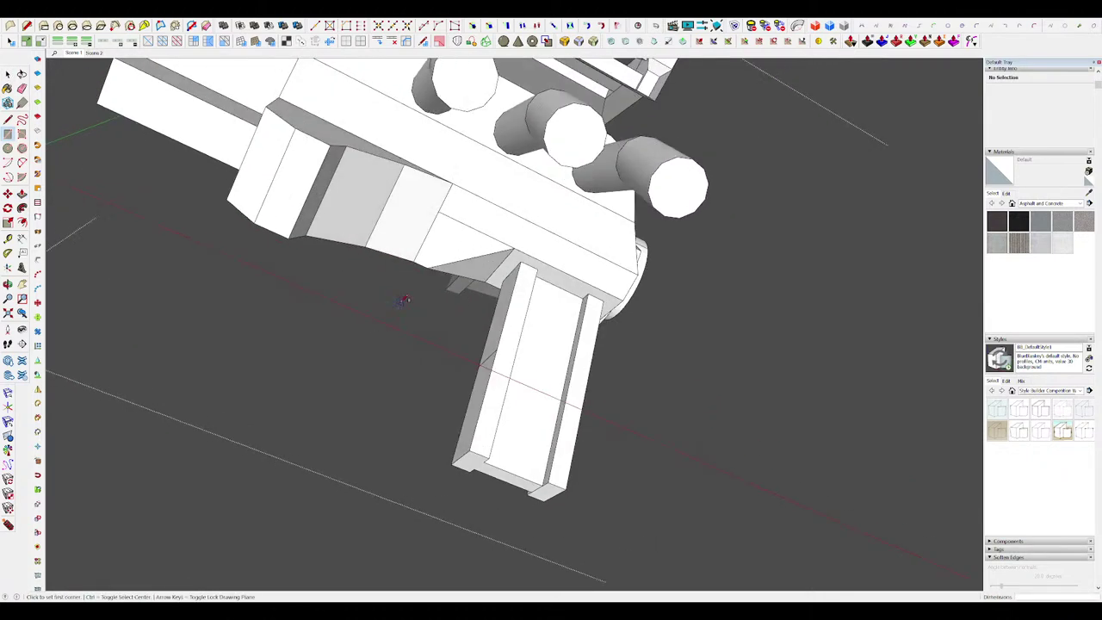
{"action": "key", "text": "p"}
{"action": "left_click", "coordinate": [504, 301]}
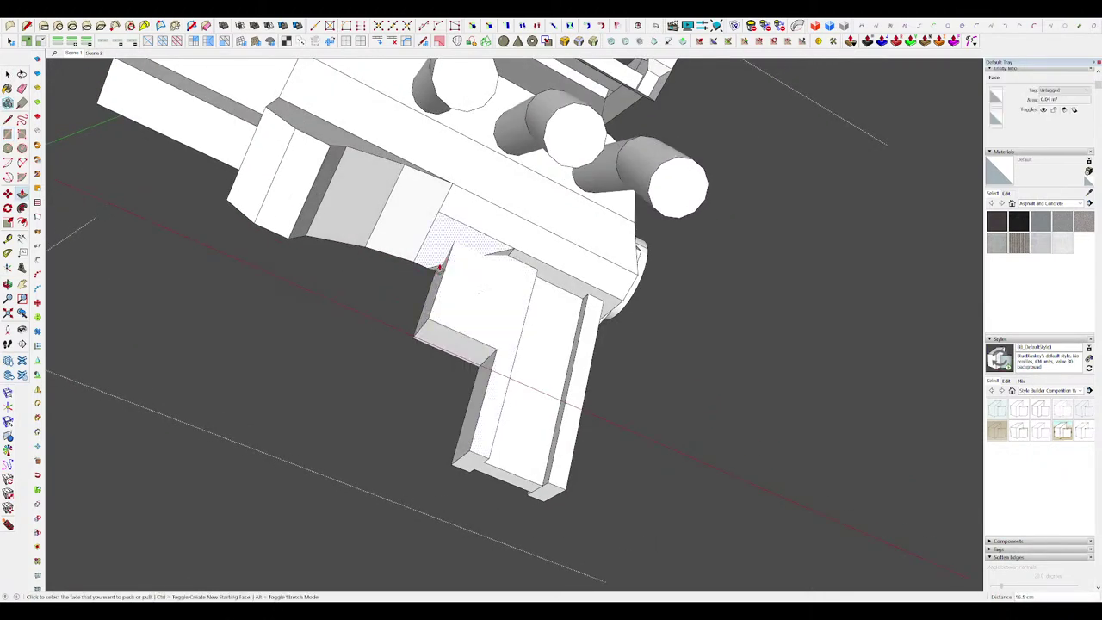
{"action": "key", "text": "ctrl+z"}
{"action": "key", "text": "ctrl+z"}
Step: Round the notch corner with an arc and push the leftover sliver face closed
{"action": "key", "text": "c"}
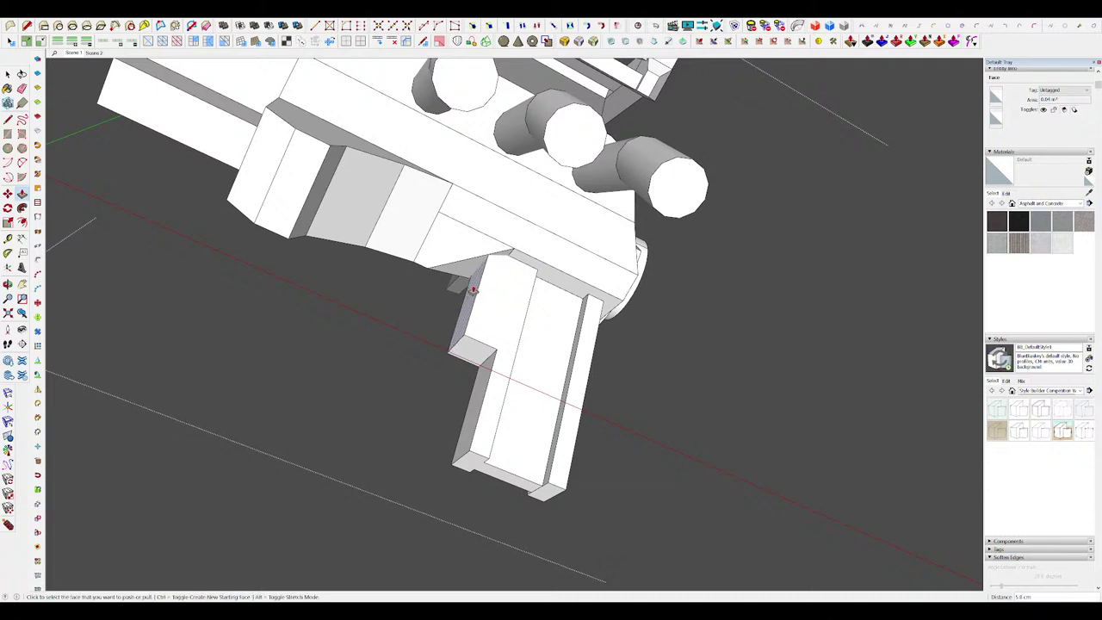
{"action": "middle_click_drag", "start_coordinate": [489, 297], "coordinate": [507, 336]}
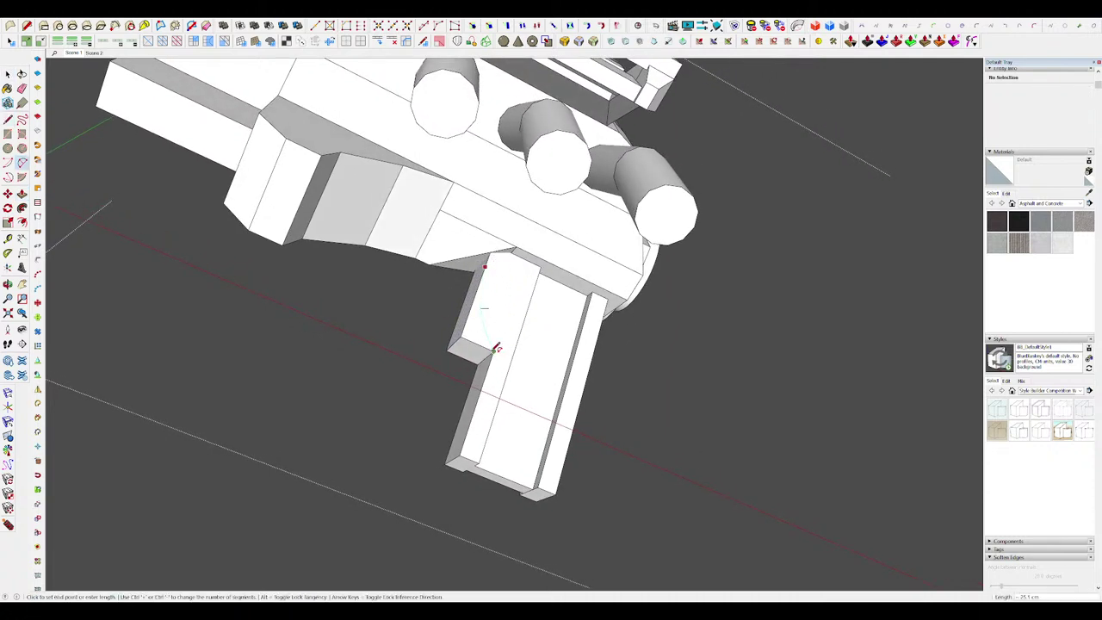
{"action": "left_click", "coordinate": [504, 307]}
{"action": "middle_click_drag", "start_coordinate": [504, 307], "coordinate": [575, 318]}
{"action": "key", "text": "p"}
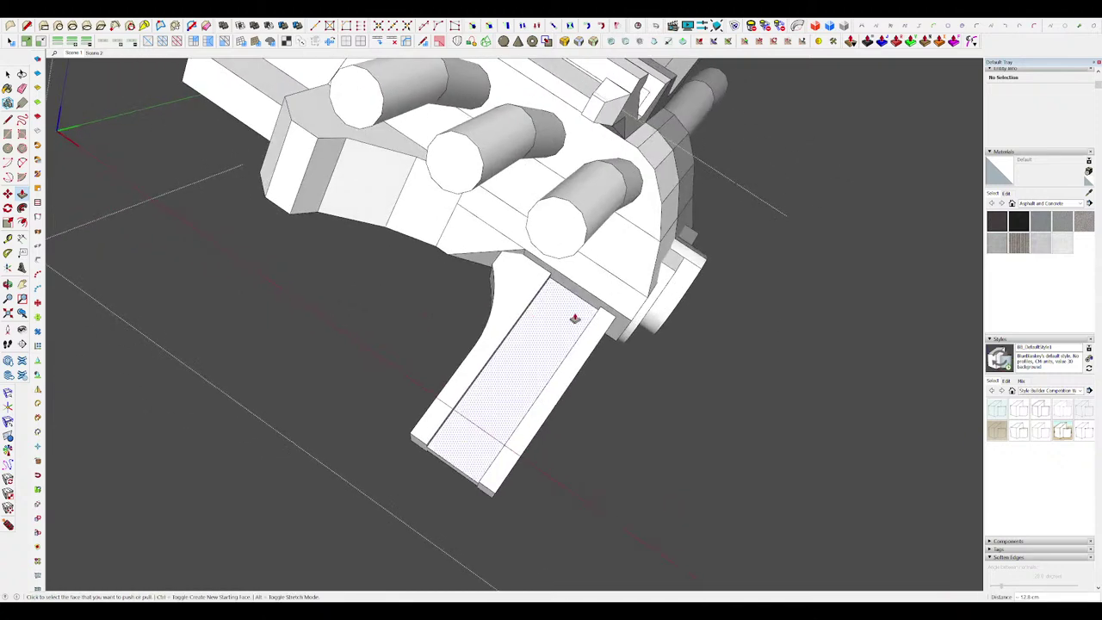
{"action": "scroll", "coordinate": [574, 312], "scroll_direction": "down", "scroll_amount": 5}
{"action": "scroll", "coordinate": [554, 315], "scroll_direction": "up", "scroll_amount": 10}
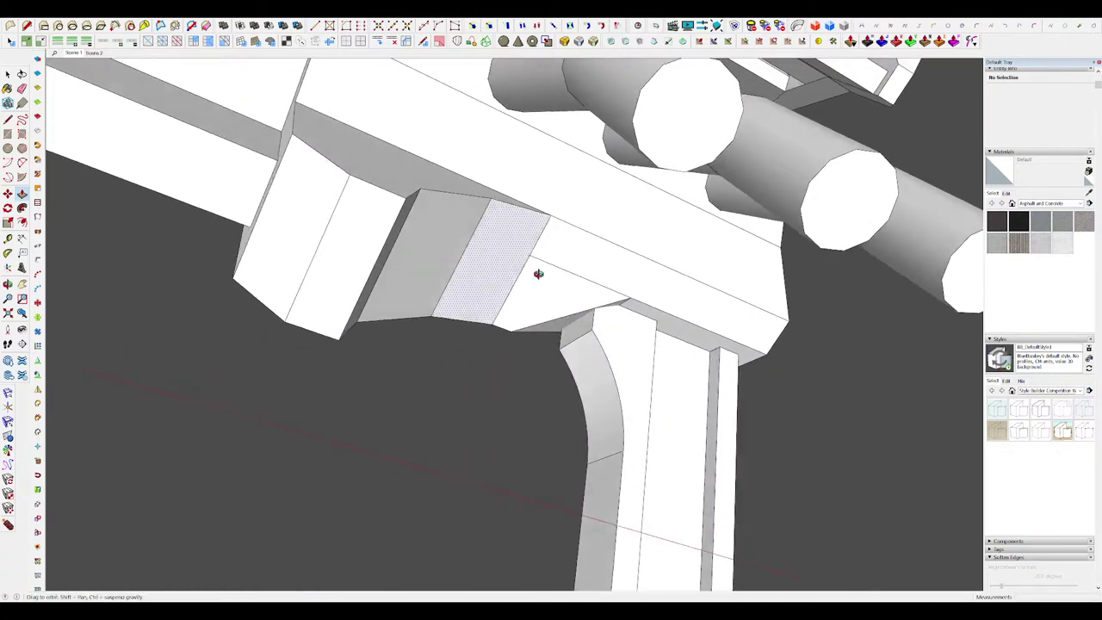
{"action": "left_click", "coordinate": [572, 335]}
{"action": "left_click", "coordinate": [526, 256]}
{"action": "mouse_move", "coordinate": [526, 255]}
{"action": "middle_mouse_down"}
{"action": "mouse_move", "coordinate": [598, 217]}
{"action": "mouse_move", "coordinate": [607, 226]}
{"action": "middle_mouse_up"}
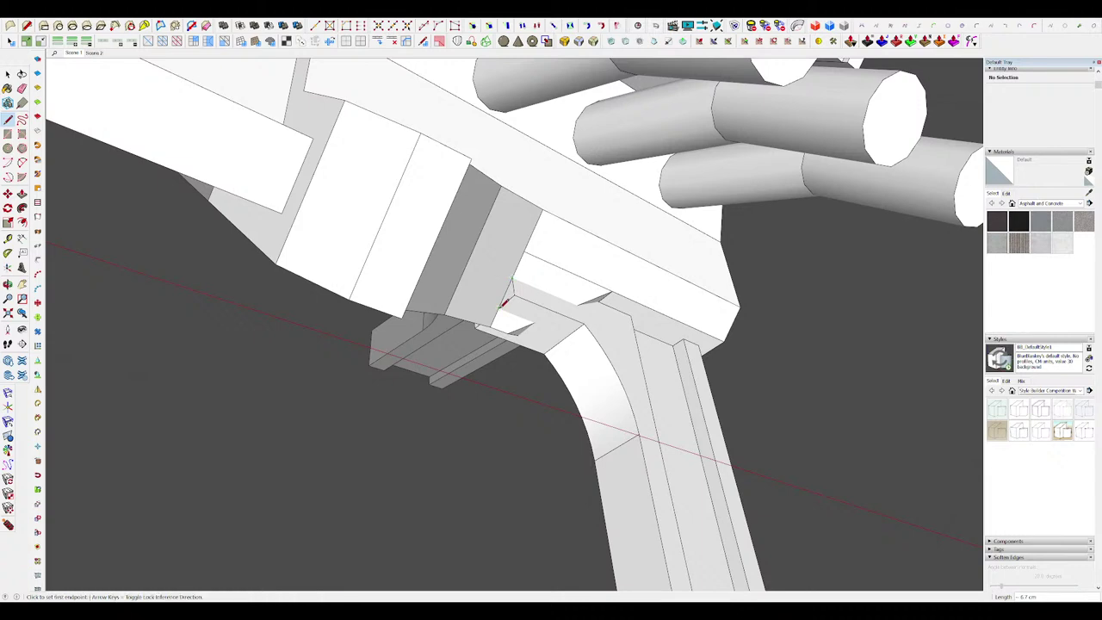
Step: Extrude the notch face and a second arm face with Push/Pull
{"action": "key", "text": "p"}
{"action": "left_click", "coordinate": [507, 308]}
{"action": "left_click", "coordinate": [585, 327]}
{"action": "middle_click_drag", "start_coordinate": [584, 327], "coordinate": [524, 322]}
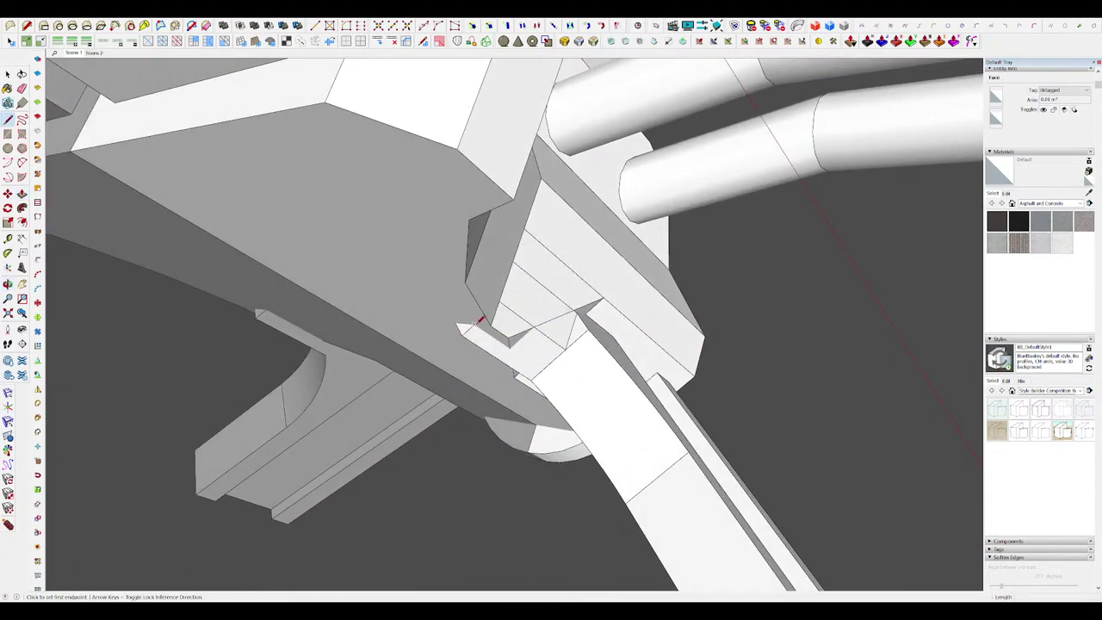
{"action": "left_click", "coordinate": [475, 320]}
{"action": "left_click", "coordinate": [537, 391]}
{"action": "middle_click_drag", "start_coordinate": [537, 392], "coordinate": [508, 341]}
Step: Move a face on the arm's end to taper it, checking against the rest of the model
{"action": "key", "text": "m"}
{"action": "left_click", "coordinate": [588, 329]}
{"action": "left_click", "coordinate": [599, 346]}
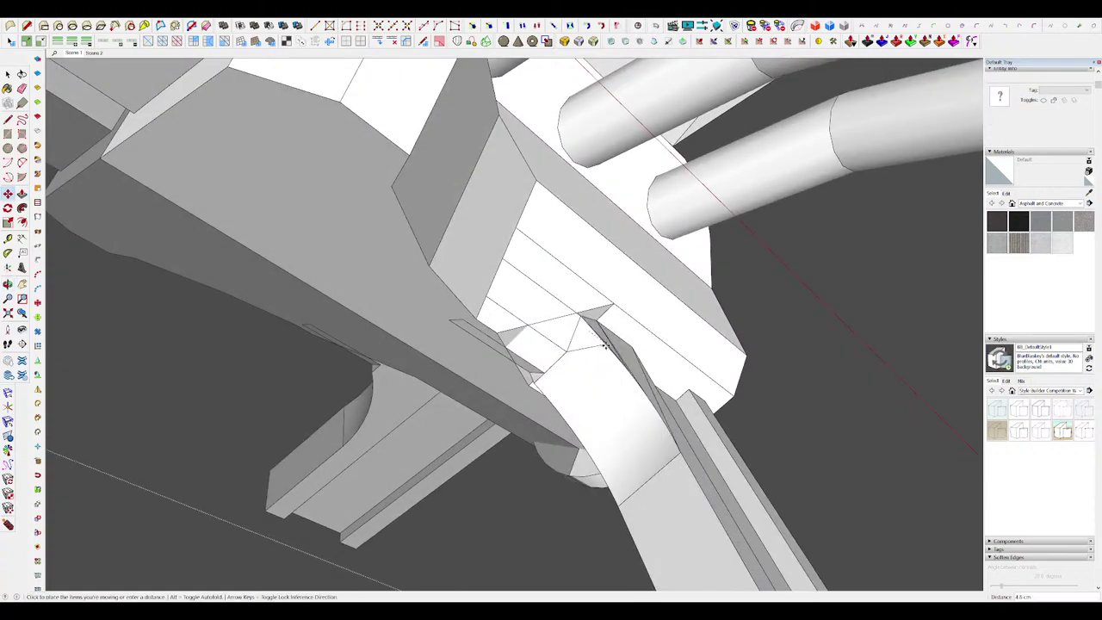
{"action": "middle_click_drag", "start_coordinate": [602, 349], "coordinate": [627, 352]}
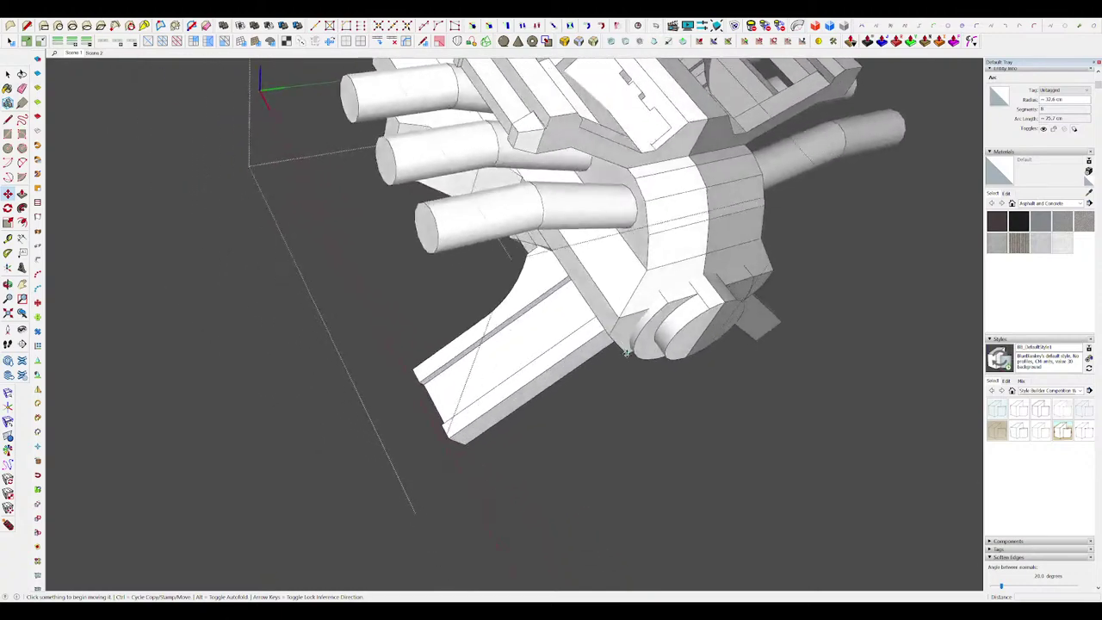
{"action": "scroll", "coordinate": [637, 346], "scroll_direction": "down", "scroll_amount": 6}
{"action": "key", "text": "h"}
{"action": "scroll", "coordinate": [583, 302], "scroll_direction": "up", "scroll_amount": 4}
{"action": "key", "text": "h"}
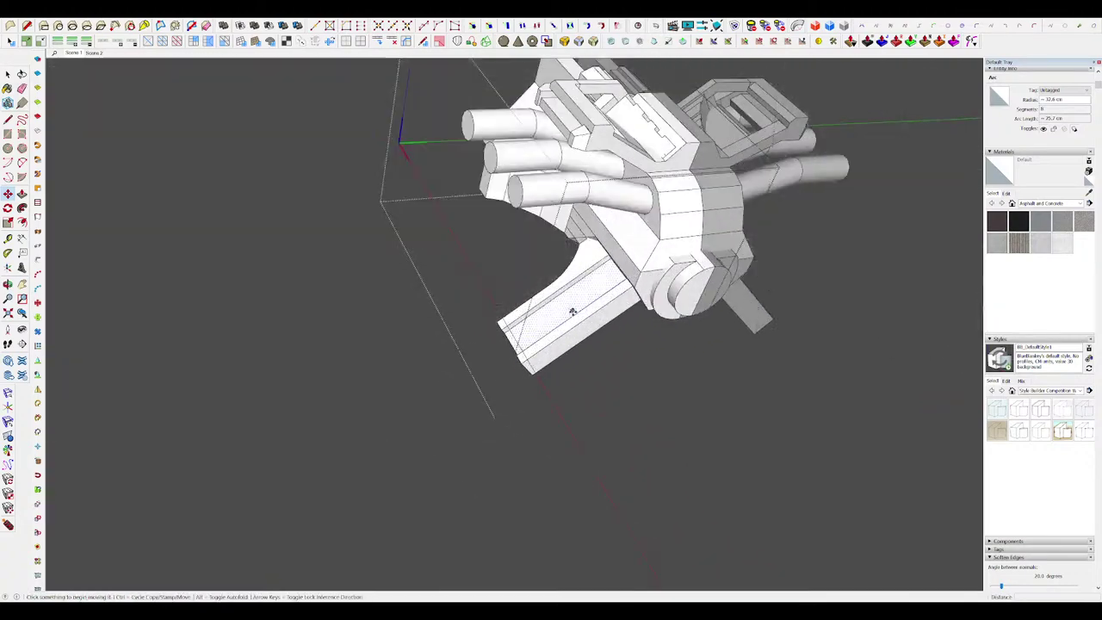
{"action": "middle_click_drag", "start_coordinate": [572, 312], "coordinate": [602, 304]}
{"action": "scroll", "coordinate": [547, 309], "scroll_direction": "up", "scroll_amount": 6}
Step: Pull the groove's side walls left and extrude the T-shaped end face to the lower edge
{"action": "key", "text": "space"}
{"action": "key", "text": "p"}
{"action": "left_click_drag", "start_coordinate": [603, 305], "coordinate": [573, 293]}
{"action": "middle_click_drag", "start_coordinate": [544, 297], "coordinate": [562, 327]}
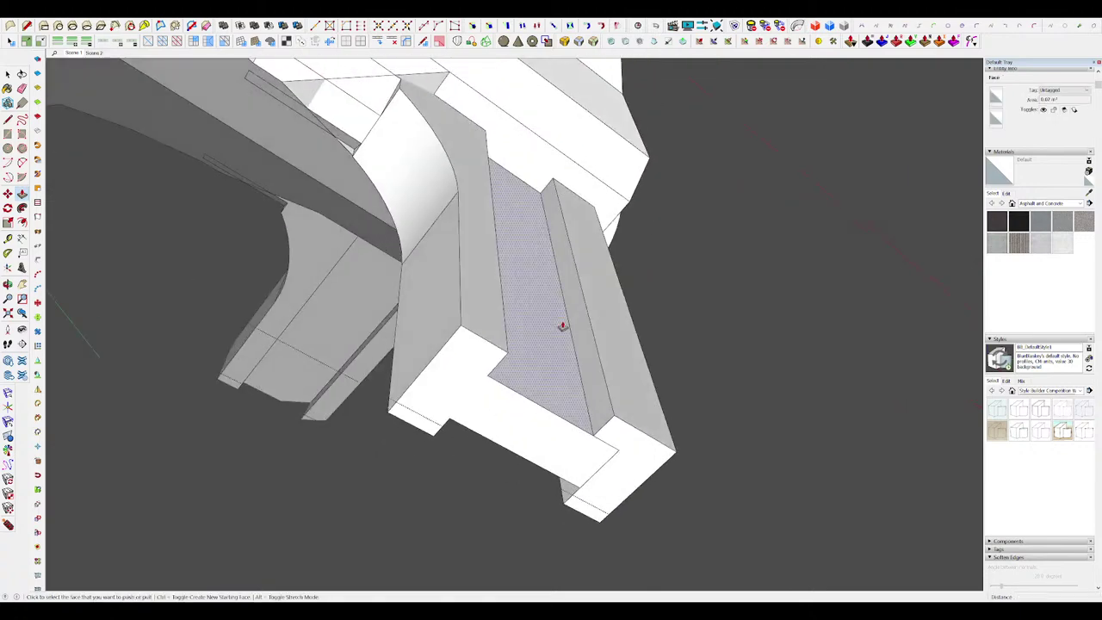
{"action": "scroll", "coordinate": [561, 326], "scroll_direction": "down", "scroll_amount": 2}
{"action": "left_click_drag", "start_coordinate": [564, 447], "coordinate": [590, 362]}
{"action": "left_click_drag", "start_coordinate": [548, 430], "coordinate": [582, 373]}
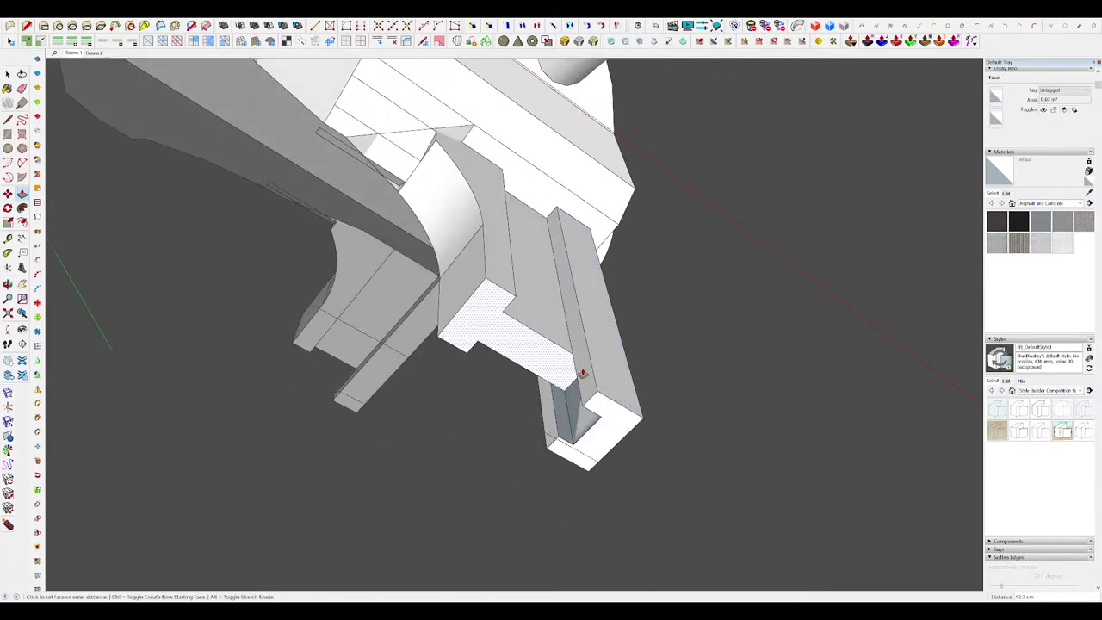
{"action": "left_click", "coordinate": [550, 441]}
{"action": "middle_click_drag", "start_coordinate": [561, 444], "coordinate": [548, 439]}
Step: Tidy the arm's pointed end with Eraser and Line, cancelling a trial edge move
{"action": "key", "text": "e"}
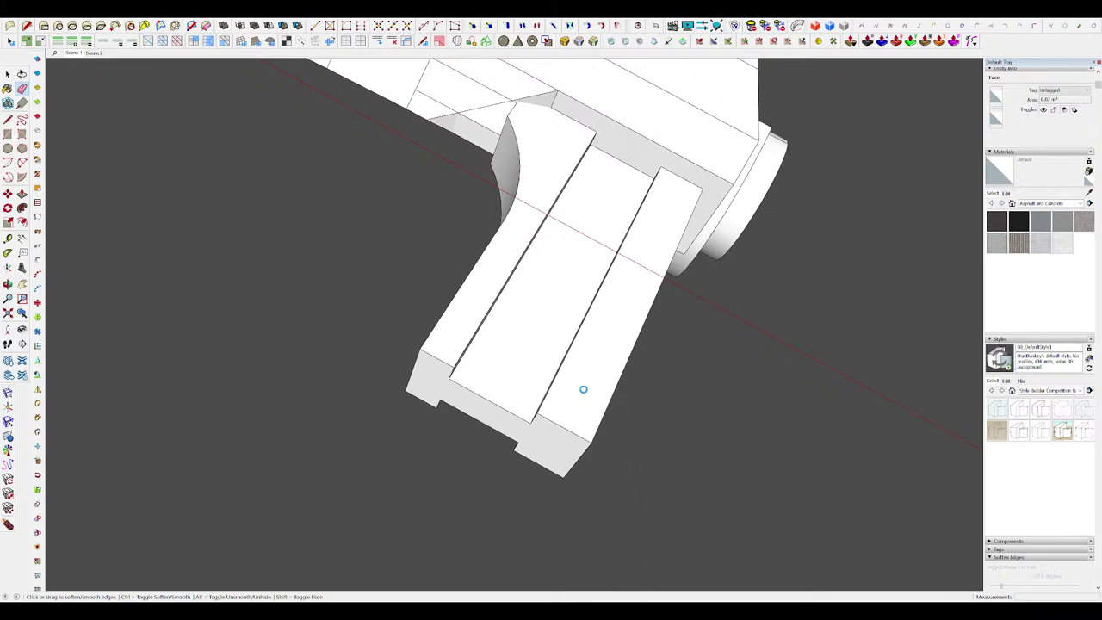
{"action": "middle_click_drag", "start_coordinate": [582, 389], "coordinate": [525, 428]}
{"action": "key", "text": "l"}
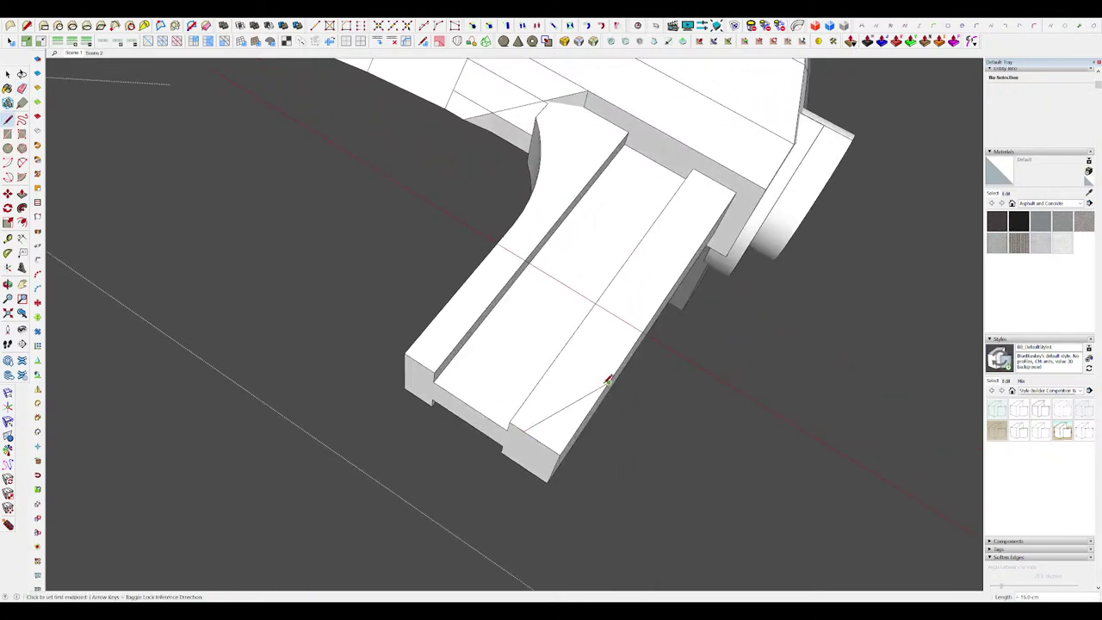
{"action": "middle_click_drag", "start_coordinate": [608, 379], "coordinate": [628, 403]}
{"action": "key", "text": "m"}
{"action": "left_click", "coordinate": [604, 416]}
{"action": "key", "text": "space"}
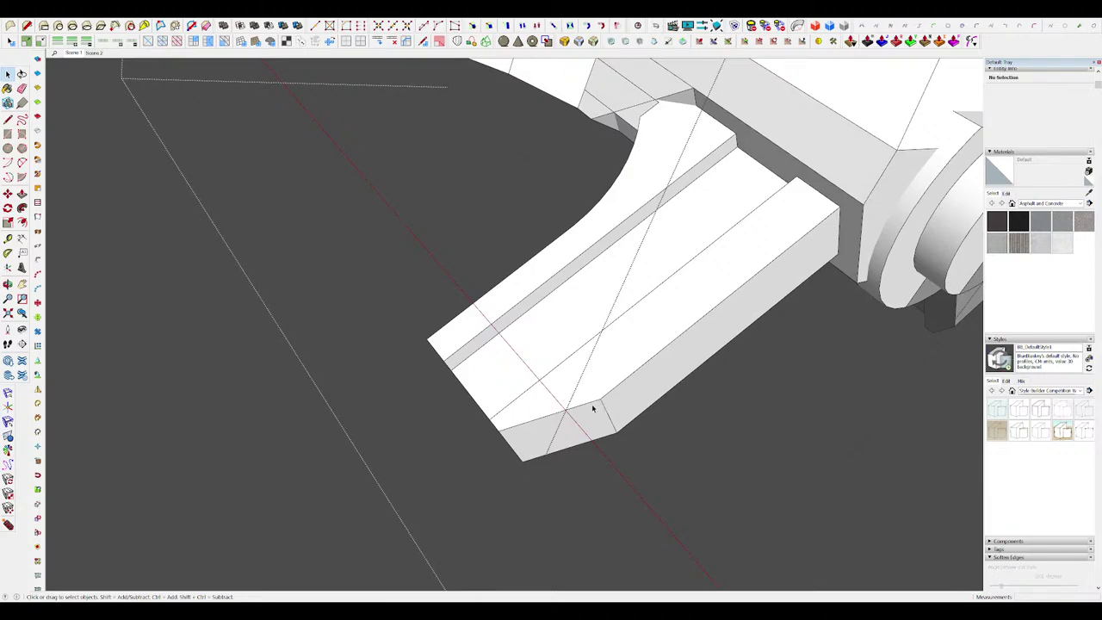
{"action": "scroll", "coordinate": [592, 408], "scroll_direction": "down", "scroll_amount": 12}
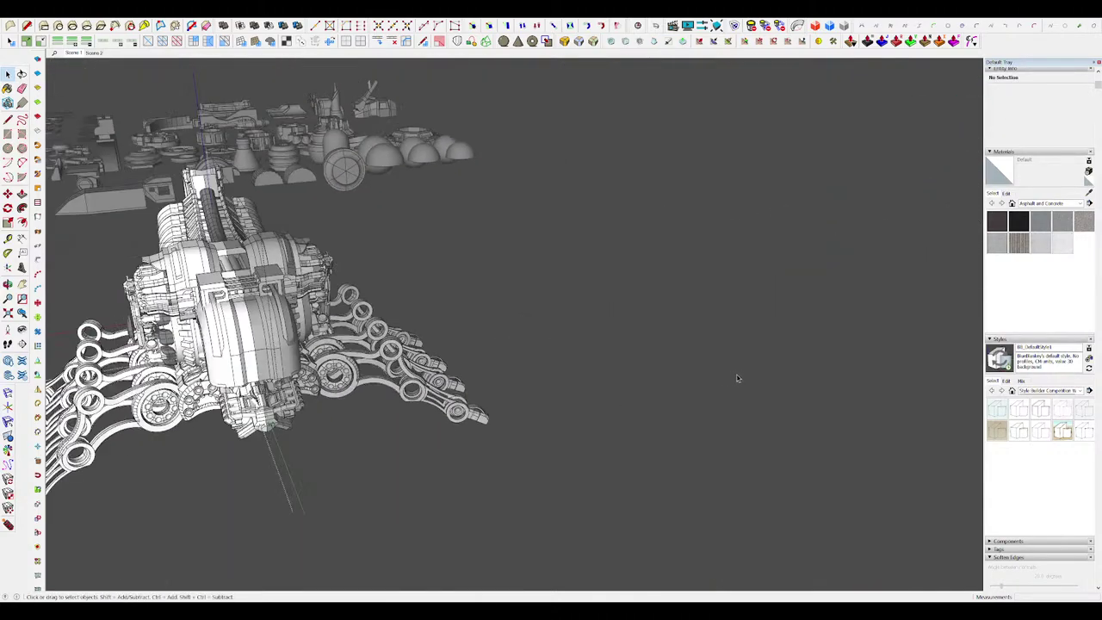
Step: Open the arm component for editing and select a face on it
{"action": "scroll", "coordinate": [743, 374], "scroll_direction": "down", "scroll_amount": 4}
{"action": "middle_click_drag", "start_coordinate": [680, 370], "coordinate": [742, 372]}
{"action": "scroll", "coordinate": [597, 351], "scroll_direction": "up", "scroll_amount": 7}
{"action": "middle_click_drag", "start_coordinate": [597, 352], "coordinate": [692, 340]}
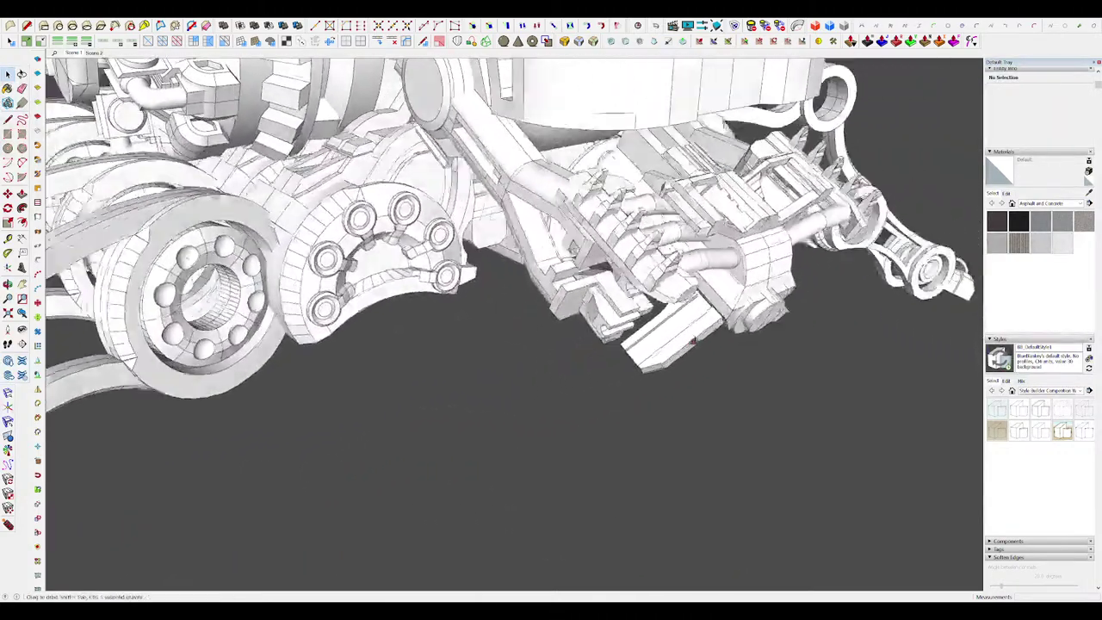
{"action": "scroll", "coordinate": [692, 342], "scroll_direction": "up", "scroll_amount": 4}
{"action": "double_click", "coordinate": [636, 336]}
{"action": "left_click", "coordinate": [647, 333]}
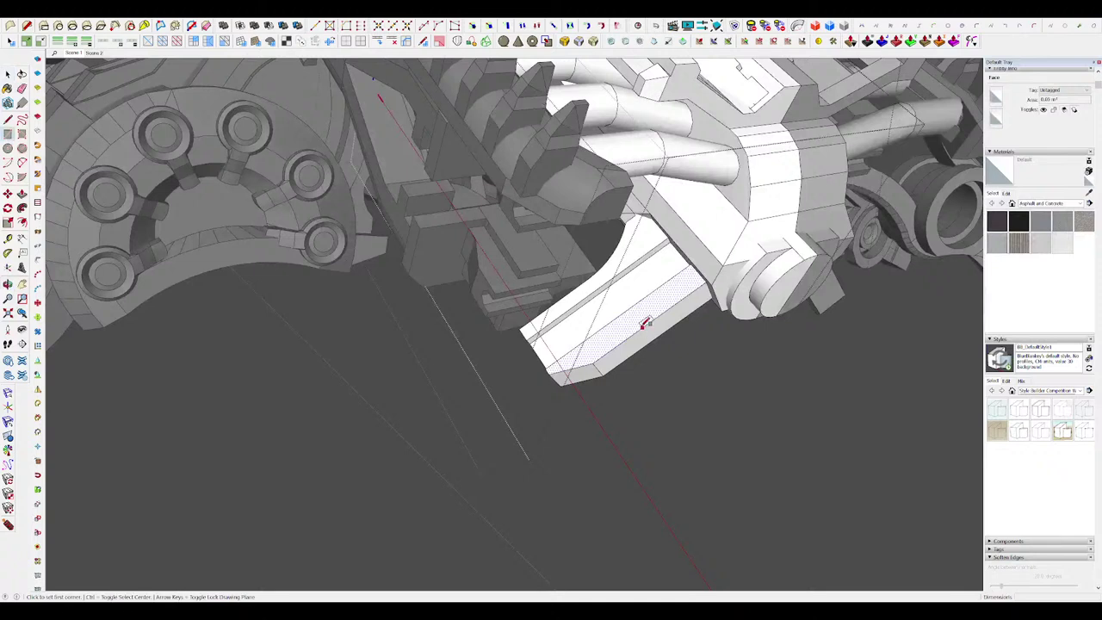
Step: Start the notch outline with a line on the bracket's side edge
{"action": "key", "text": "p"}
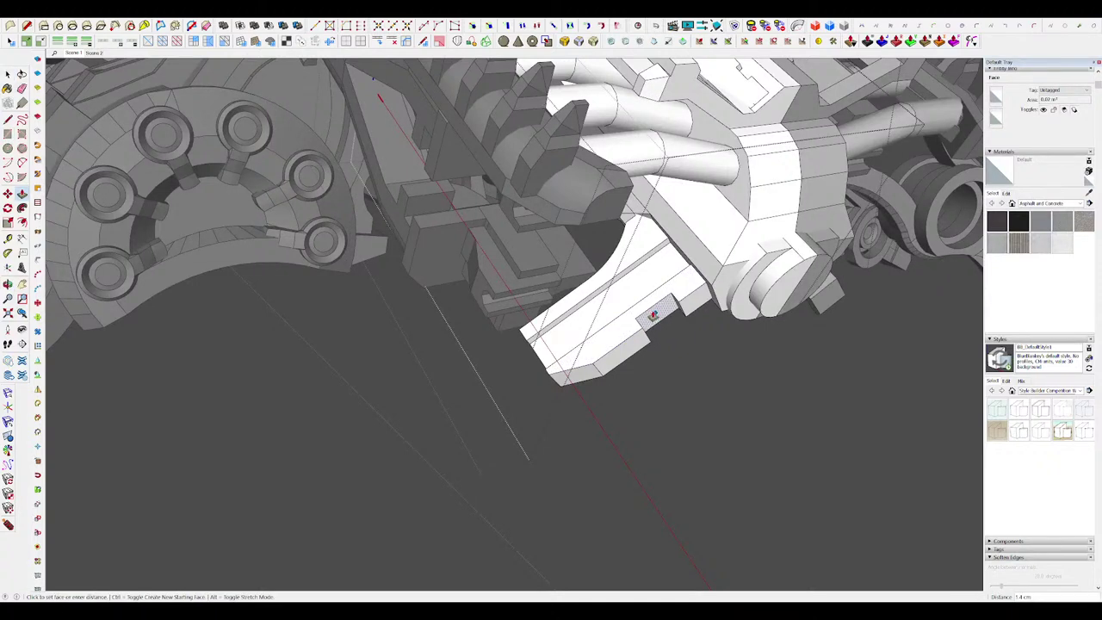
{"action": "key", "text": "l"}
{"action": "scroll", "coordinate": [663, 310], "scroll_direction": "up", "scroll_amount": 2}
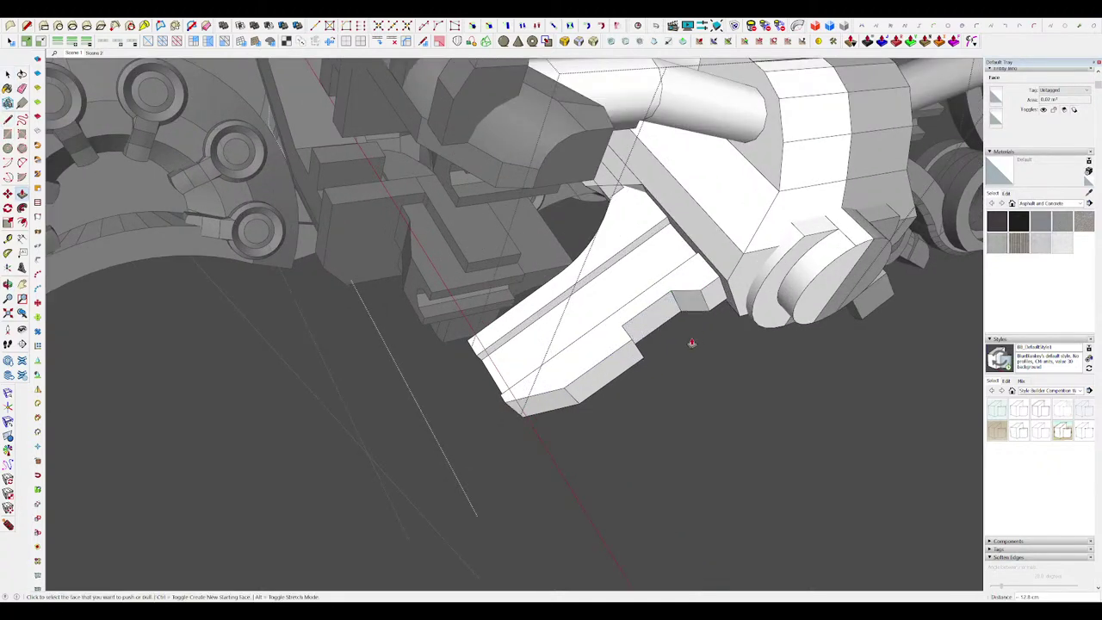
{"action": "key", "text": "l"}
{"action": "left_click", "coordinate": [621, 327]}
{"action": "scroll", "coordinate": [616, 349], "scroll_direction": "down", "scroll_amount": 4}
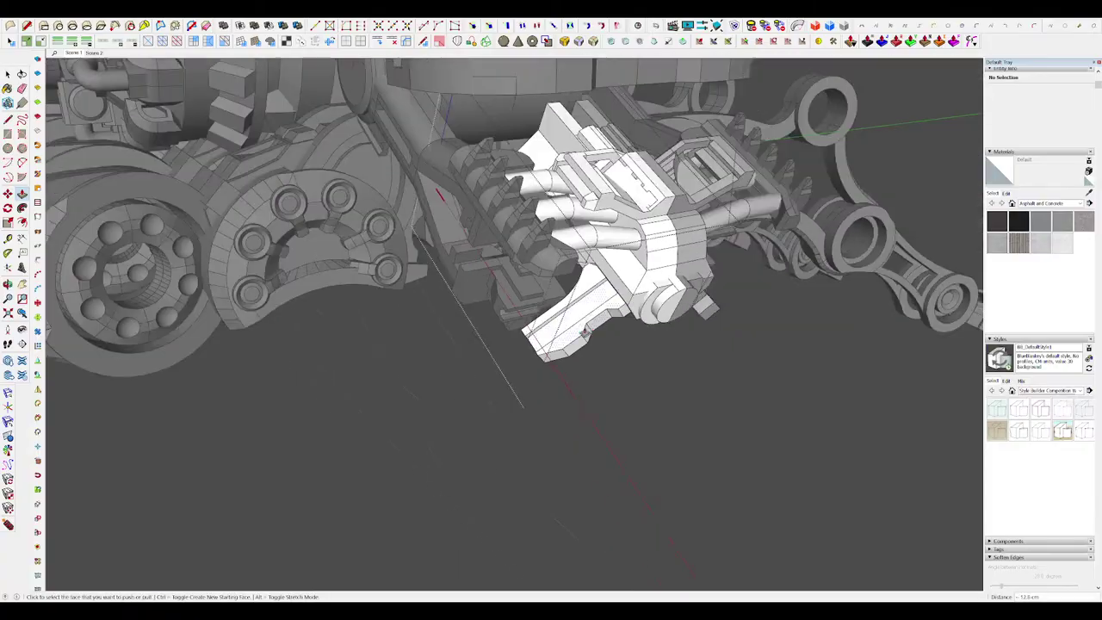
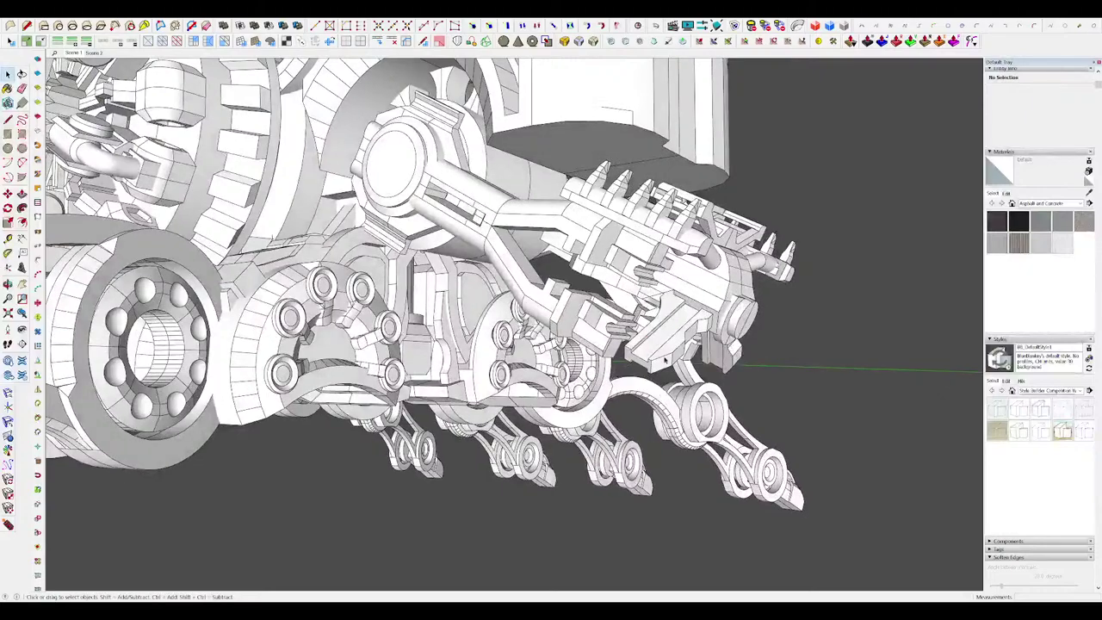
Step: Inside the claw group, push the arm's end face outward, undoing one unwanted extension
{"action": "left_click", "coordinate": [649, 360]}
{"action": "scroll", "coordinate": [652, 361], "scroll_direction": "up", "scroll_amount": 4}
{"action": "key", "text": "i"}
{"action": "middle_click_drag", "start_coordinate": [651, 362], "coordinate": [643, 330]}
{"action": "scroll", "coordinate": [610, 351], "scroll_direction": "down", "scroll_amount": 5}
{"action": "key", "text": "p"}
{"action": "left_click", "coordinate": [608, 350]}
{"action": "left_click", "coordinate": [566, 373]}
{"action": "key", "text": "ctrl+z"}
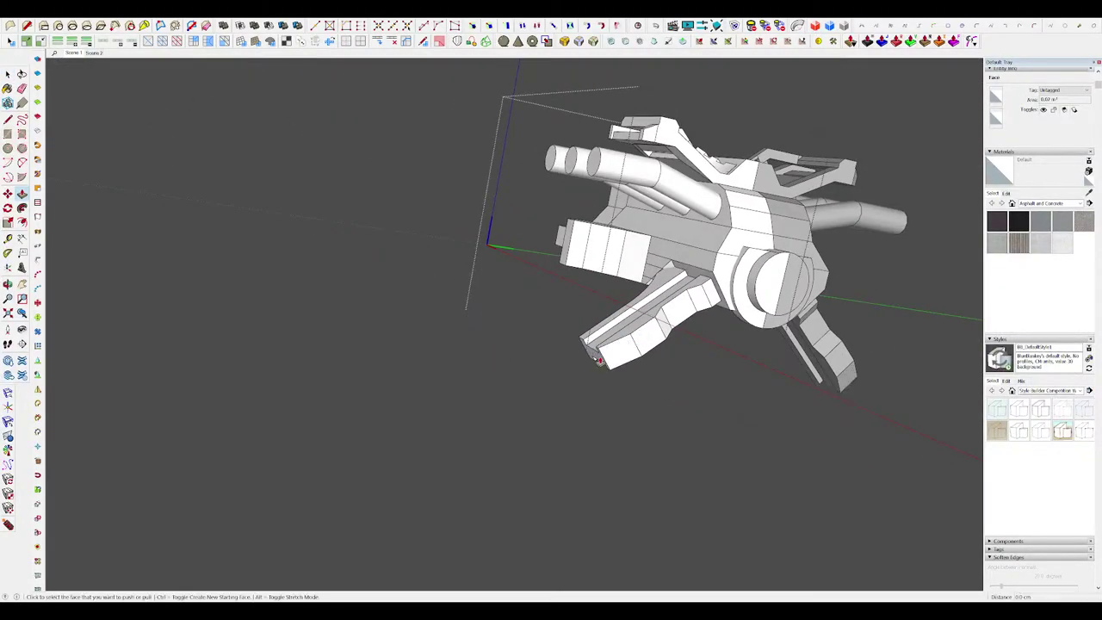
{"action": "left_click", "coordinate": [589, 365]}
{"action": "key", "text": "i"}
{"action": "middle_click_drag", "start_coordinate": [599, 364], "coordinate": [600, 294]}
{"action": "key", "text": "i"}
{"action": "scroll", "coordinate": [608, 310], "scroll_direction": "up", "scroll_amount": 4}
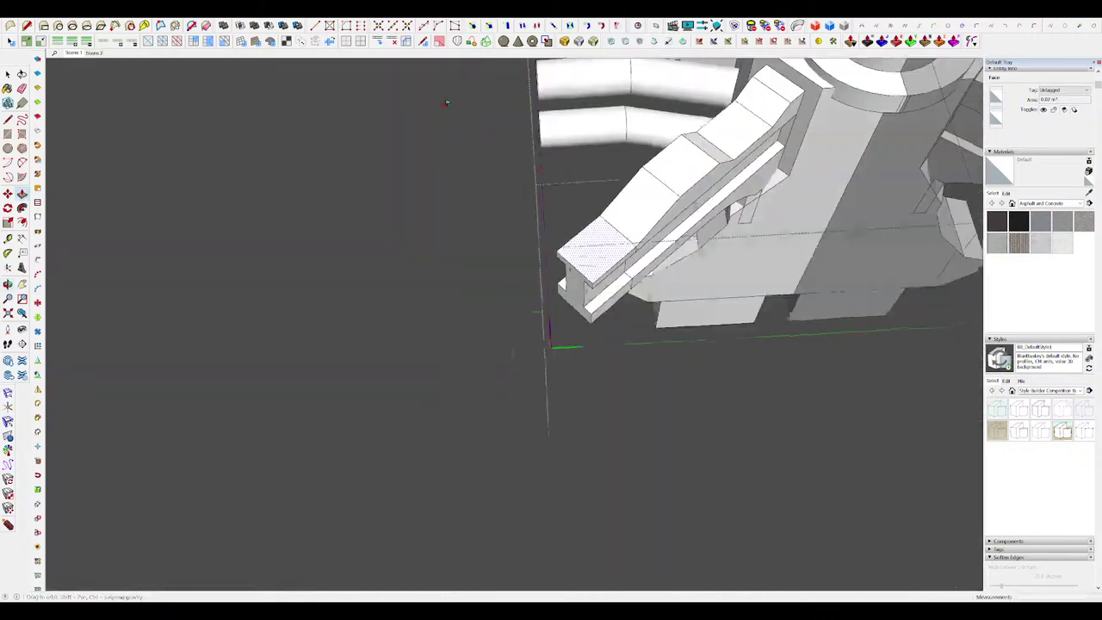
{"action": "key", "text": "space"}
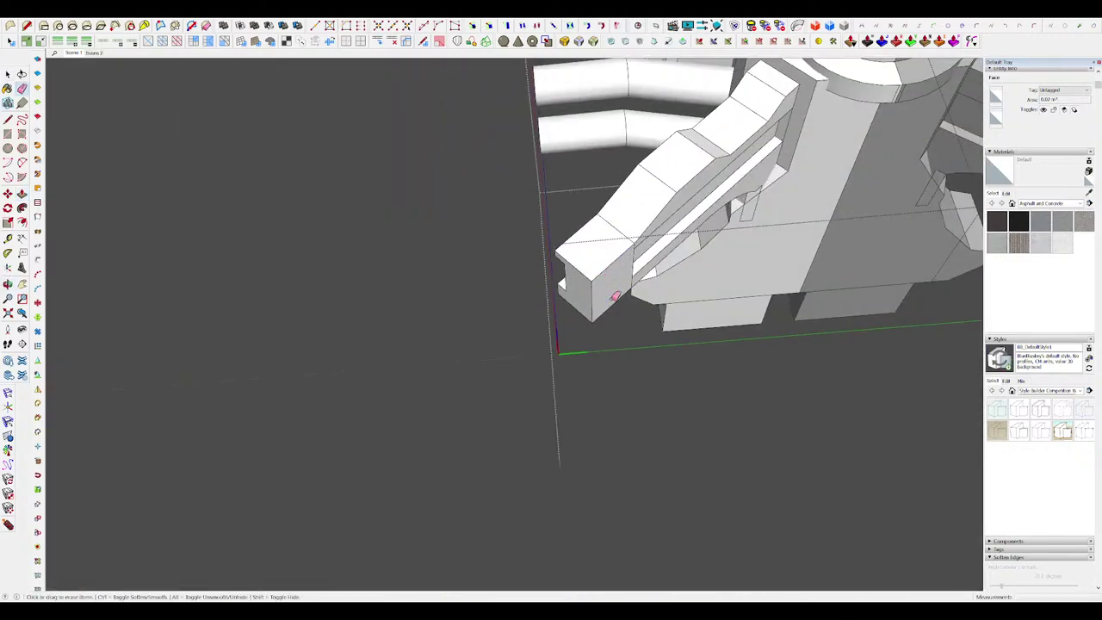
Step: Extend the foot's side face by 7.6 cm
{"action": "key", "text": "p"}
{"action": "left_click", "coordinate": [615, 296]}
{"action": "left_click", "coordinate": [625, 300]}
{"action": "scroll", "coordinate": [592, 260], "scroll_direction": "down", "scroll_amount": 6}
{"action": "key", "text": "i"}
{"action": "mouse_move", "coordinate": [624, 300]}
{"action": "middle_mouse_down"}
{"action": "mouse_move", "coordinate": [592, 260]}
{"action": "mouse_move", "coordinate": [580, 270]}
{"action": "mouse_move", "coordinate": [572, 256]}
{"action": "middle_mouse_up"}
{"action": "key", "text": "i"}
{"action": "scroll", "coordinate": [571, 282], "scroll_direction": "up", "scroll_amount": 4}
{"action": "scroll", "coordinate": [569, 286], "scroll_direction": "up", "scroll_amount": 4}
Step: After a trial arc on the end block, push the arm's end face further out
{"action": "key", "text": "space"}
{"action": "key", "text": "e"}
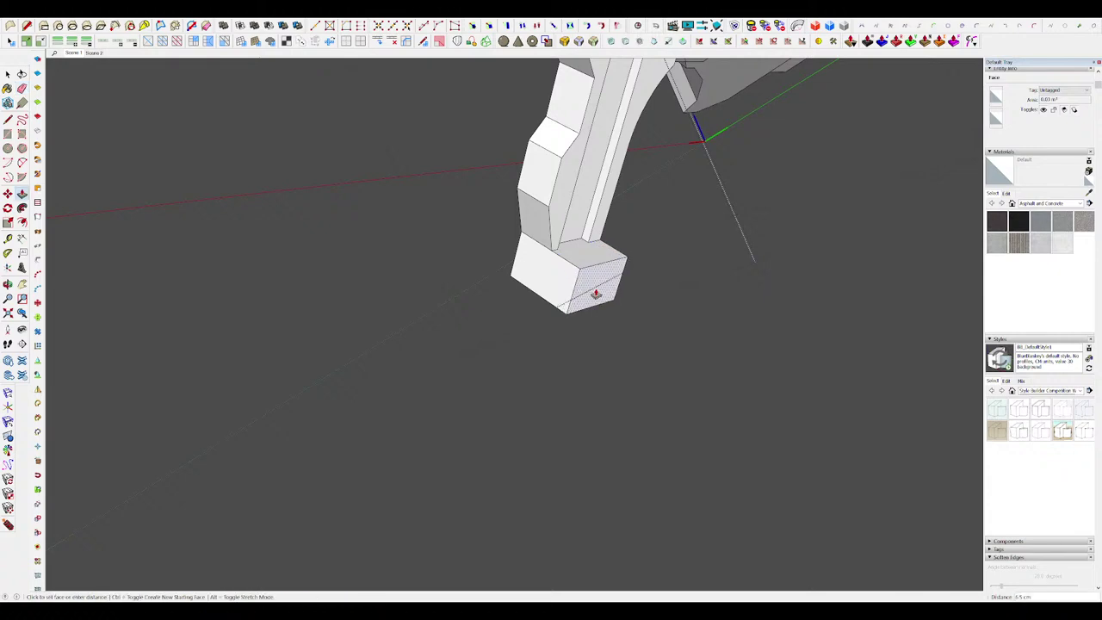
{"action": "middle_click_drag", "start_coordinate": [596, 295], "coordinate": [671, 320]}
{"action": "key", "text": "a"}
{"action": "left_click", "coordinate": [565, 259]}
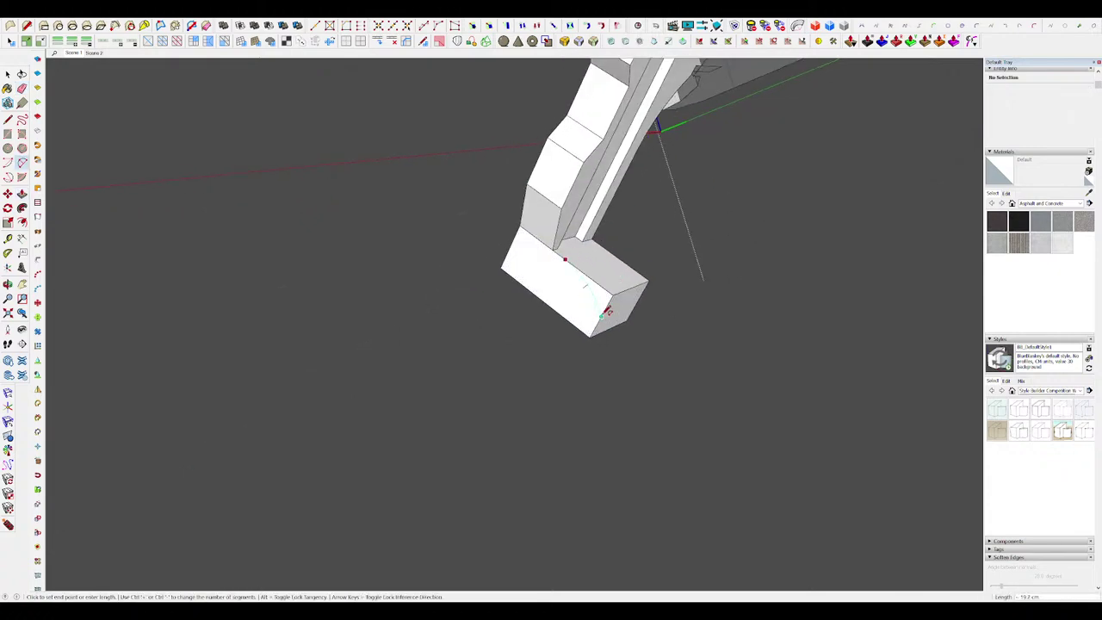
{"action": "middle_click_drag", "start_coordinate": [635, 288], "coordinate": [276, 310]}
{"action": "scroll", "coordinate": [572, 275], "scroll_direction": "down", "scroll_amount": 4}
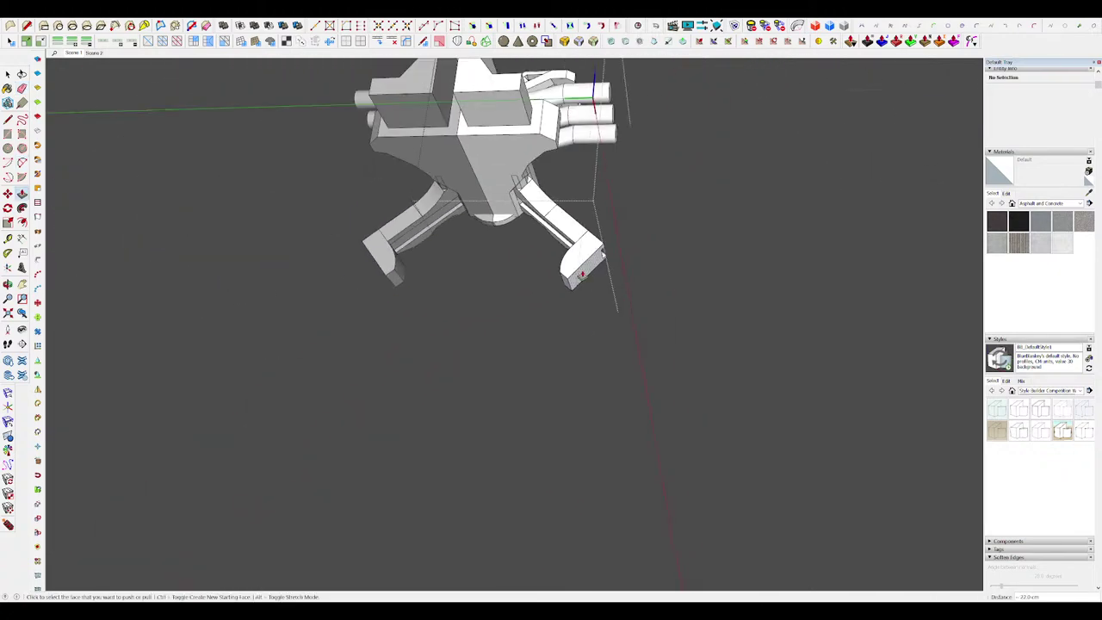
{"action": "key", "text": "i"}
{"action": "key", "text": "i"}
{"action": "scroll", "coordinate": [594, 262], "scroll_direction": "up", "scroll_amount": 5}
{"action": "middle_click_drag", "start_coordinate": [671, 262], "coordinate": [641, 308]}
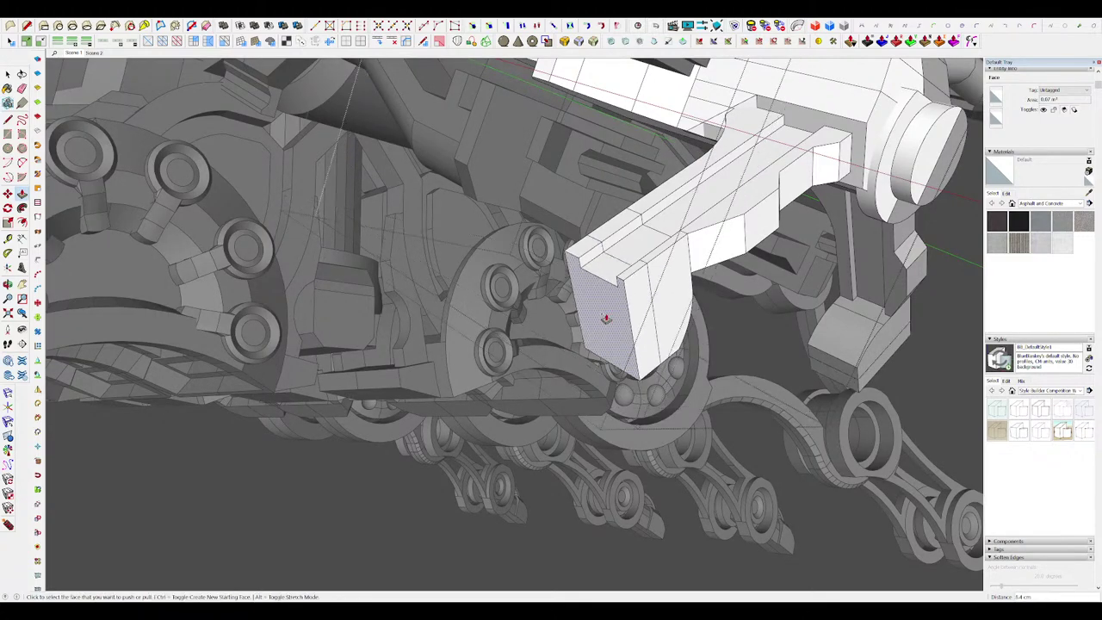
{"action": "key", "text": "p"}
{"action": "left_click_drag", "start_coordinate": [631, 297], "coordinate": [595, 315]}
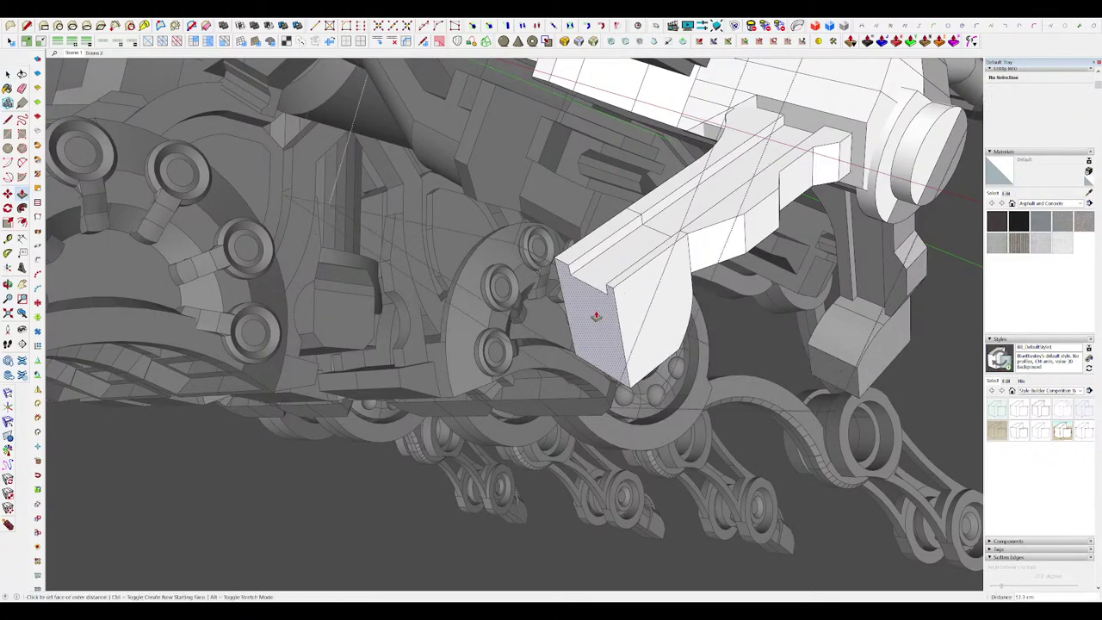
{"action": "middle_click_drag", "start_coordinate": [635, 305], "coordinate": [516, 206]}
Step: Draw an arc across the end block's corner and push the cut-off corner away
{"action": "key", "text": "a"}
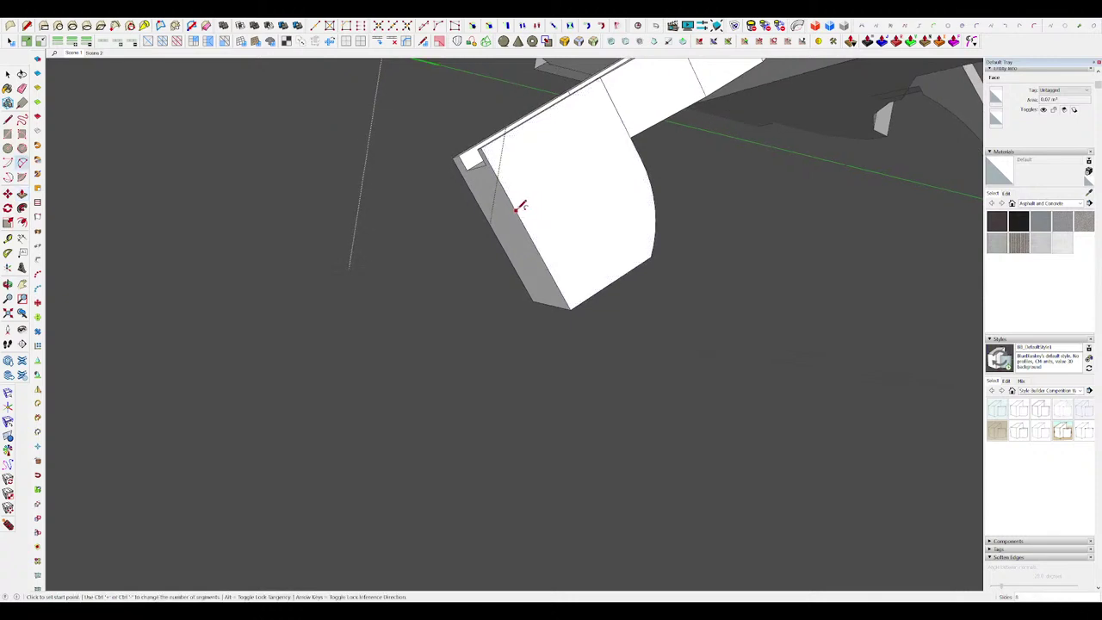
{"action": "left_click", "coordinate": [515, 209]}
{"action": "left_click", "coordinate": [633, 267]}
{"action": "key", "text": "p"}
{"action": "left_click_drag", "start_coordinate": [582, 288], "coordinate": [515, 290]}
{"action": "middle_click_drag", "start_coordinate": [561, 273], "coordinate": [571, 212]}
Step: Draw a line across the rounded corner and push away the leftover corner piece
{"action": "key", "text": "l"}
{"action": "left_click", "coordinate": [578, 253]}
{"action": "key", "text": "space"}
{"action": "key", "text": "l"}
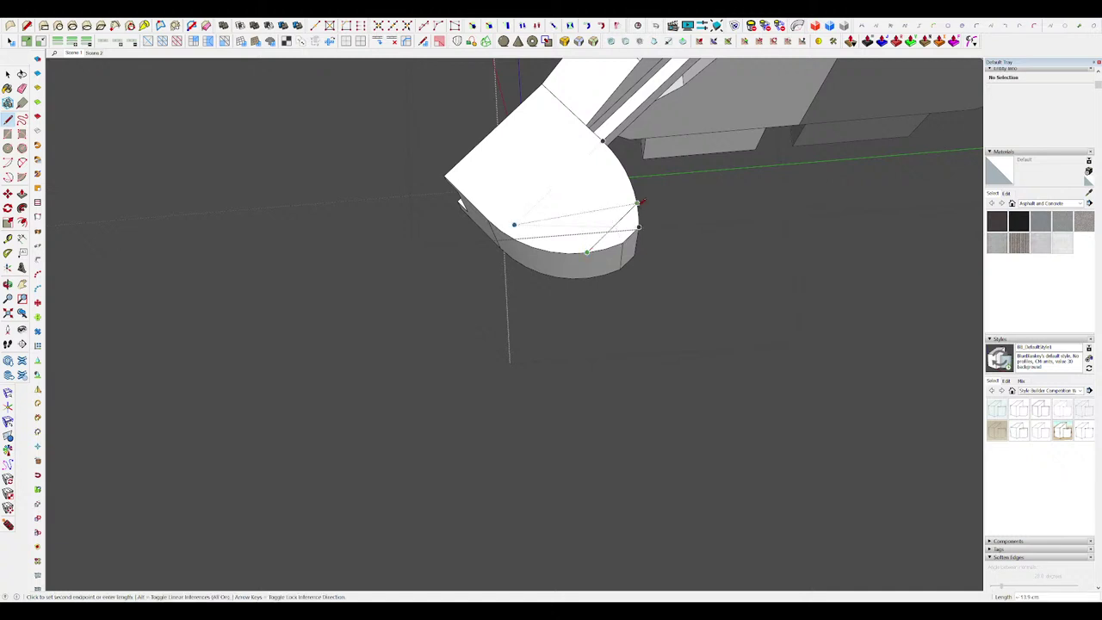
{"action": "left_click", "coordinate": [638, 204]}
{"action": "key", "text": "p"}
{"action": "middle_click_drag", "start_coordinate": [608, 213], "coordinate": [556, 224]}
{"action": "left_click_drag", "start_coordinate": [596, 221], "coordinate": [619, 216]}
{"action": "middle_click_drag", "start_coordinate": [619, 216], "coordinate": [508, 187]}
Step: Clean up the rounded end's edges with Eraser and show the rest of the model
{"action": "key", "text": "e"}
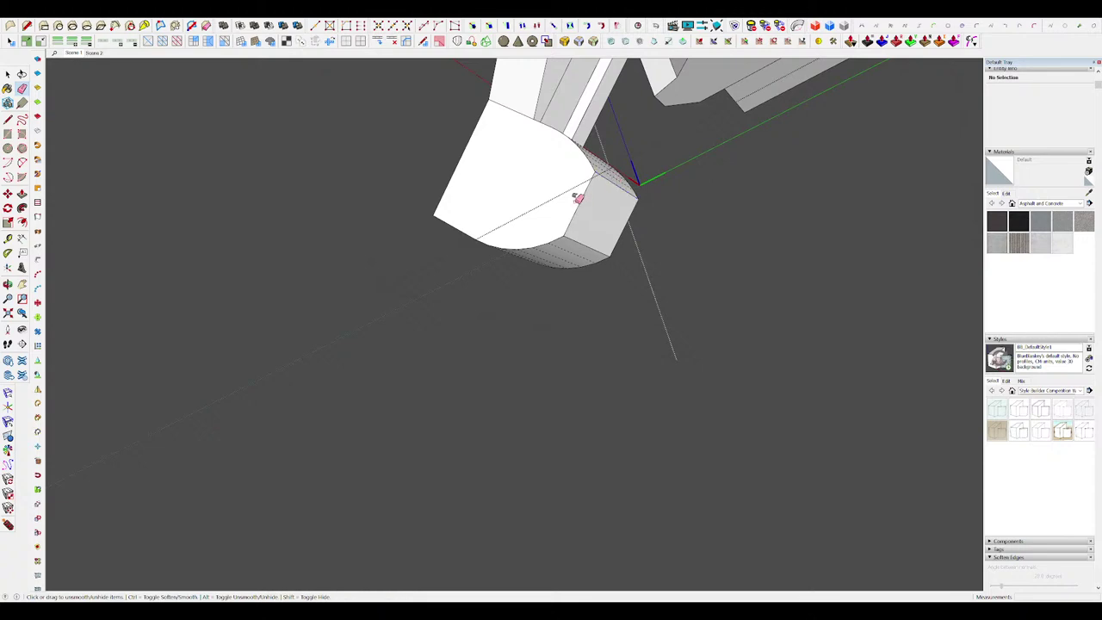
{"action": "middle_click_drag", "start_coordinate": [577, 198], "coordinate": [662, 267]}
{"action": "key", "text": "h"}
{"action": "middle_click_drag", "start_coordinate": [600, 222], "coordinate": [622, 215]}
Step: Offset an inner outline on the rounded end face and recess it into the part
{"action": "scroll", "coordinate": [582, 252], "scroll_direction": "down", "scroll_amount": 6}
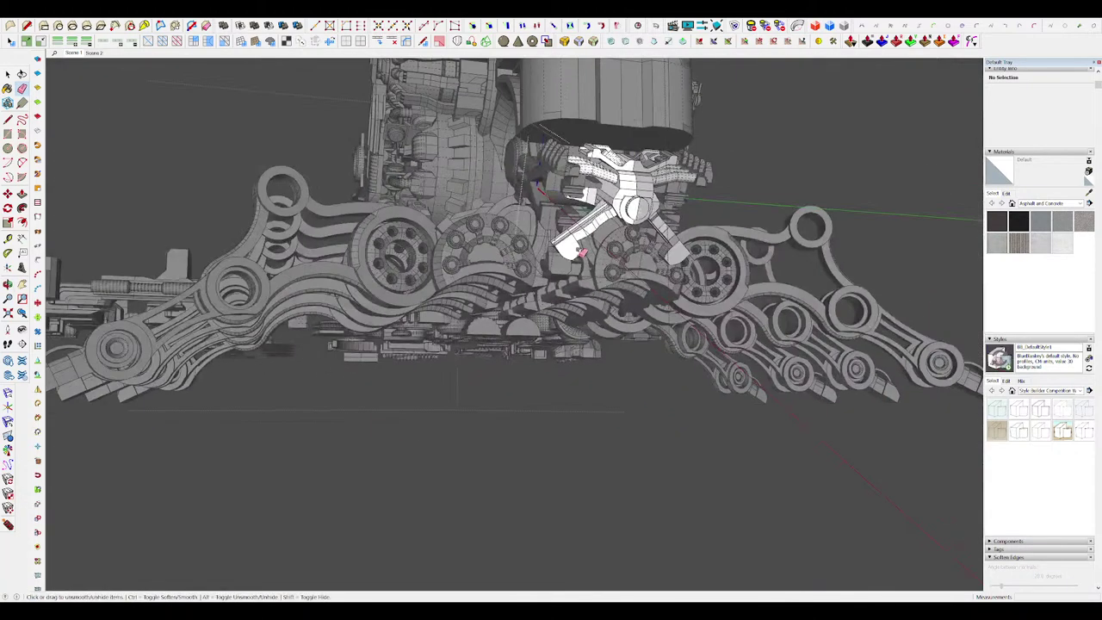
{"action": "key", "text": "ctrl"}
{"action": "middle_click_drag", "start_coordinate": [578, 250], "coordinate": [723, 376]}
{"action": "scroll", "coordinate": [573, 222], "scroll_direction": "up", "scroll_amount": 3}
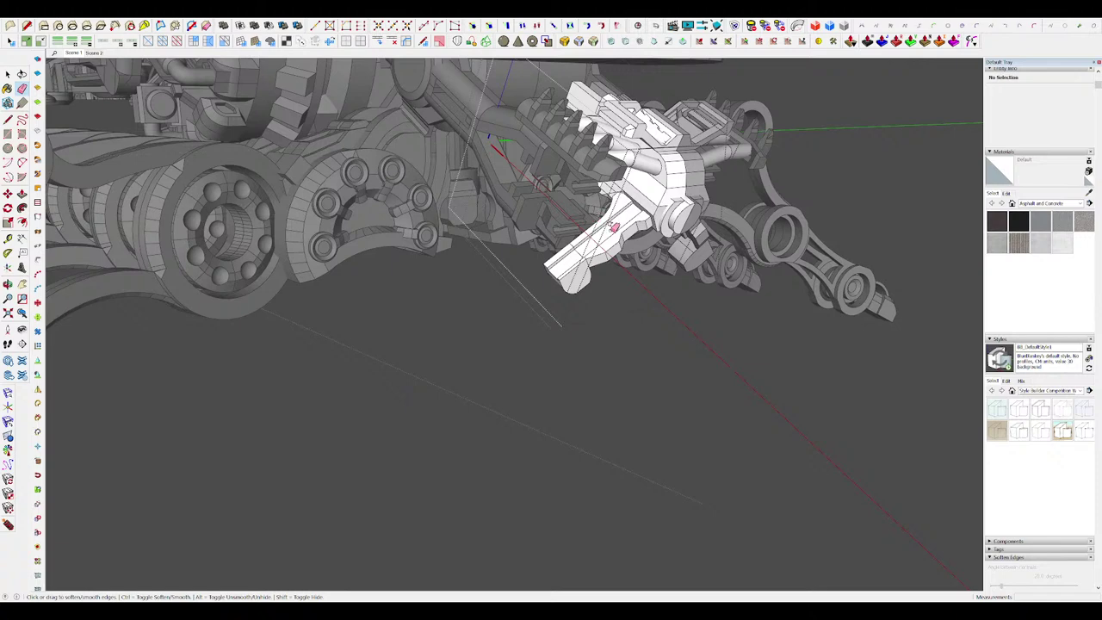
{"action": "scroll", "coordinate": [611, 231], "scroll_direction": "up", "scroll_amount": 8}
{"action": "key", "text": "f"}
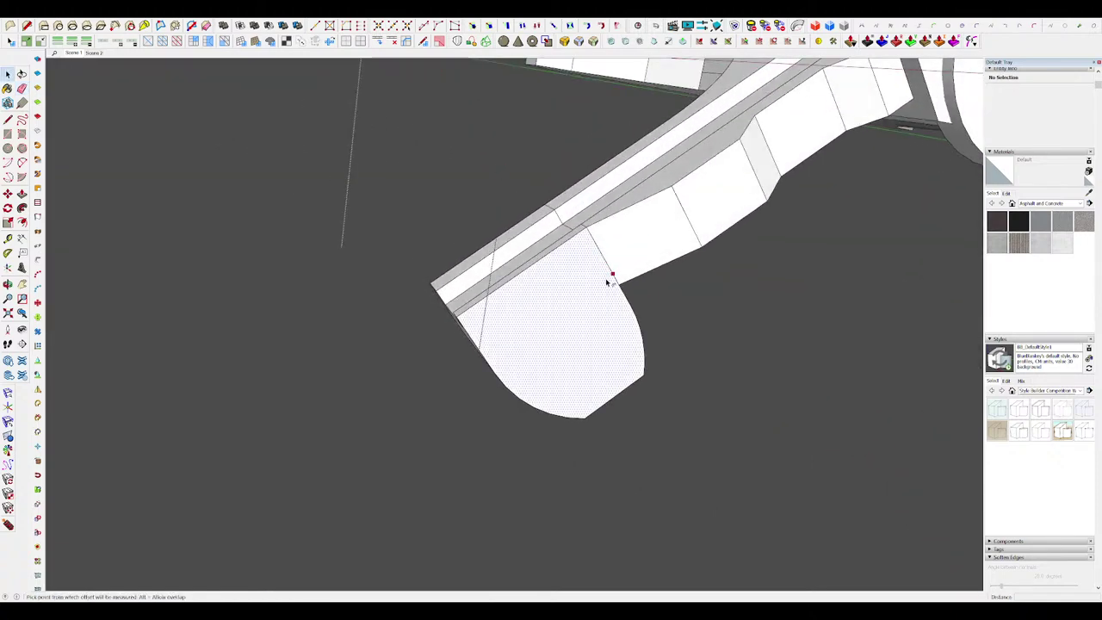
{"action": "left_click", "coordinate": [585, 293]}
{"action": "key", "text": "p"}
{"action": "middle_click_drag", "start_coordinate": [570, 306], "coordinate": [548, 322]}
{"action": "left_click", "coordinate": [548, 323]}
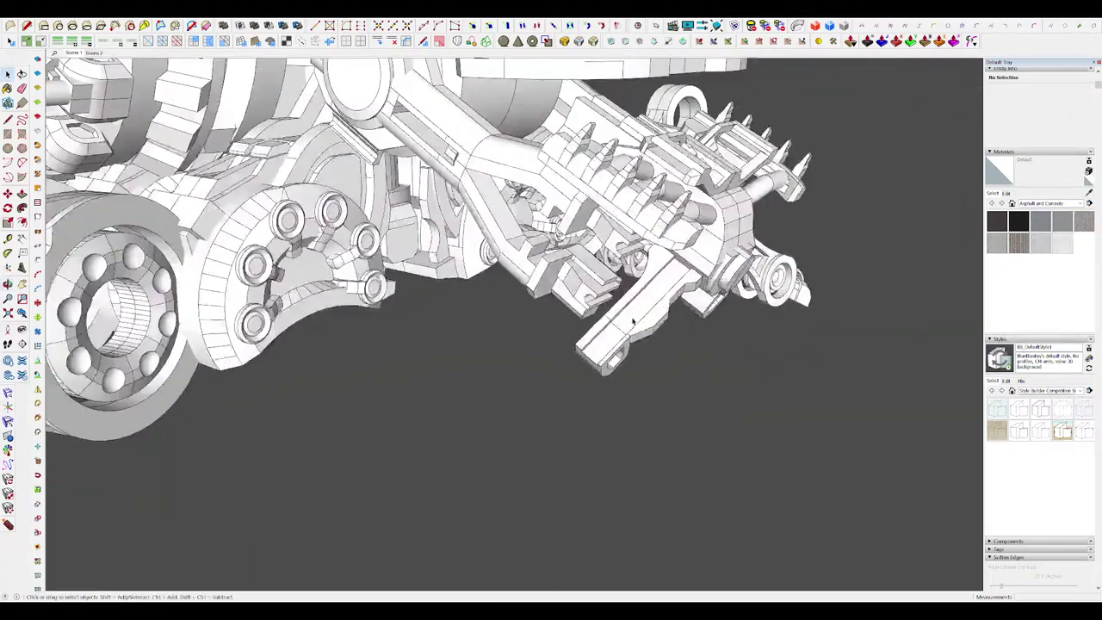
Step: Inside the claw group, extrude the small face under the claw arm into a stub
{"action": "middle_click_drag", "start_coordinate": [632, 321], "coordinate": [638, 291]}
{"action": "scroll", "coordinate": [659, 303], "scroll_direction": "up", "scroll_amount": 6}
{"action": "double_click", "coordinate": [663, 305]}
{"action": "left_click", "coordinate": [665, 306]}
{"action": "middle_click_drag", "start_coordinate": [694, 321], "coordinate": [618, 277]}
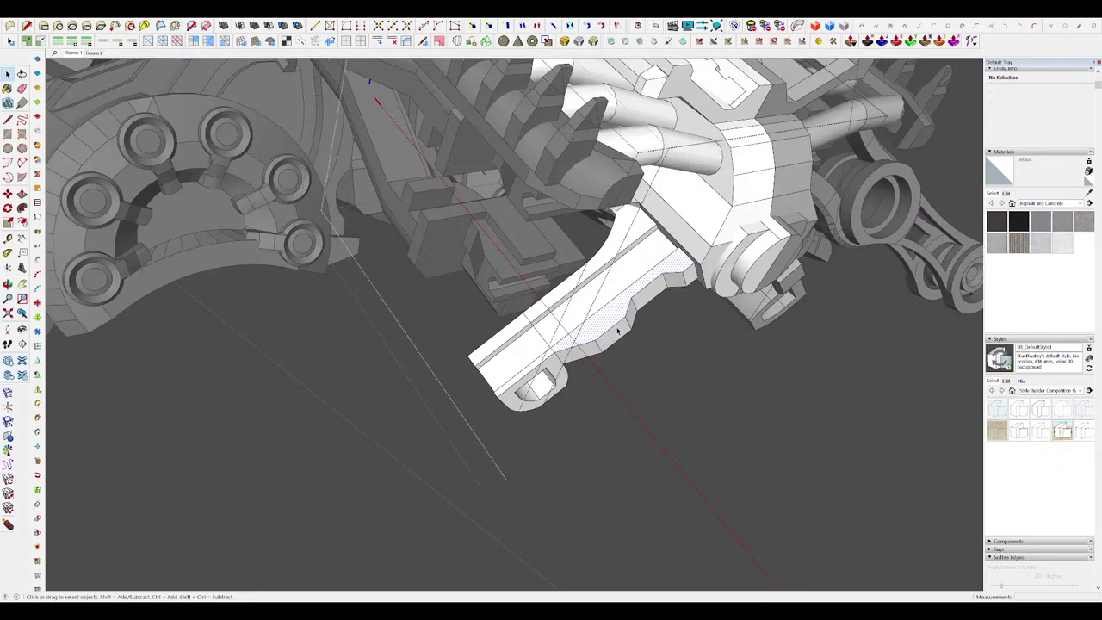
{"action": "left_click", "coordinate": [624, 326]}
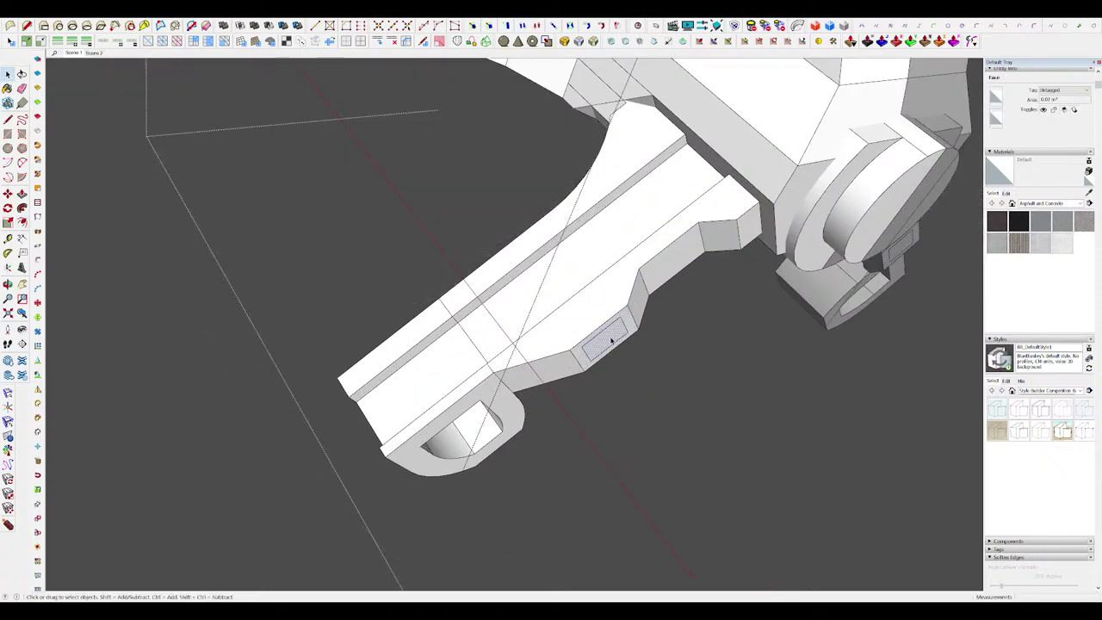
{"action": "key", "text": "p"}
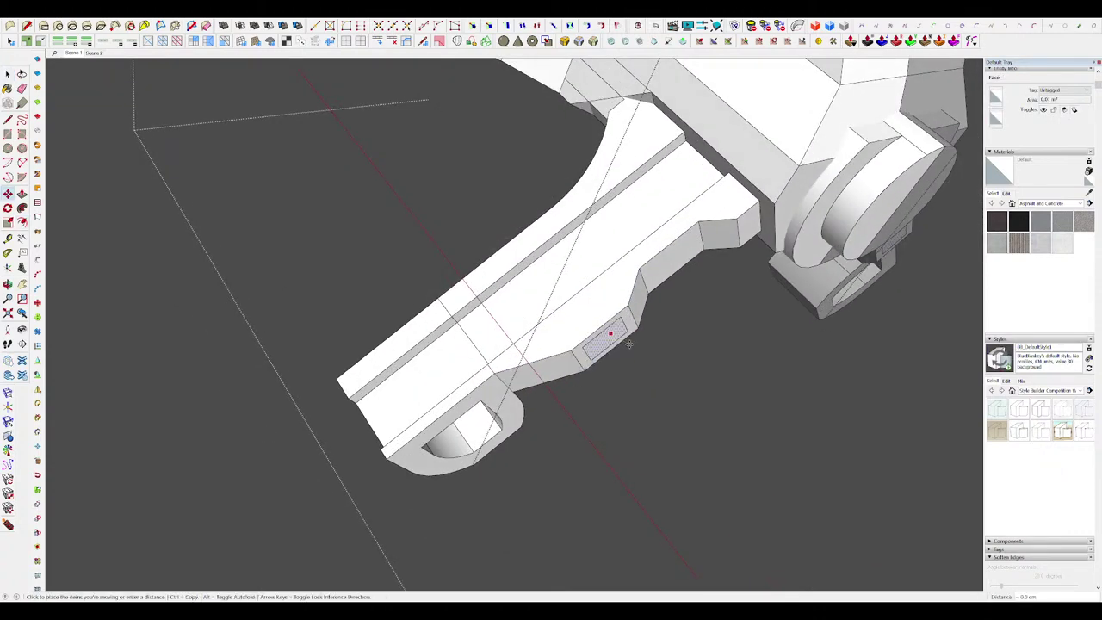
{"action": "scroll", "coordinate": [605, 251], "scroll_direction": "down", "scroll_amount": 3}
{"action": "middle_click_drag", "start_coordinate": [606, 251], "coordinate": [516, 256]}
{"action": "scroll", "coordinate": [596, 281], "scroll_direction": "up", "scroll_amount": 2}
Step: Scale the stub's tip face down to a sharp point and close the claw group
{"action": "key", "text": "space"}
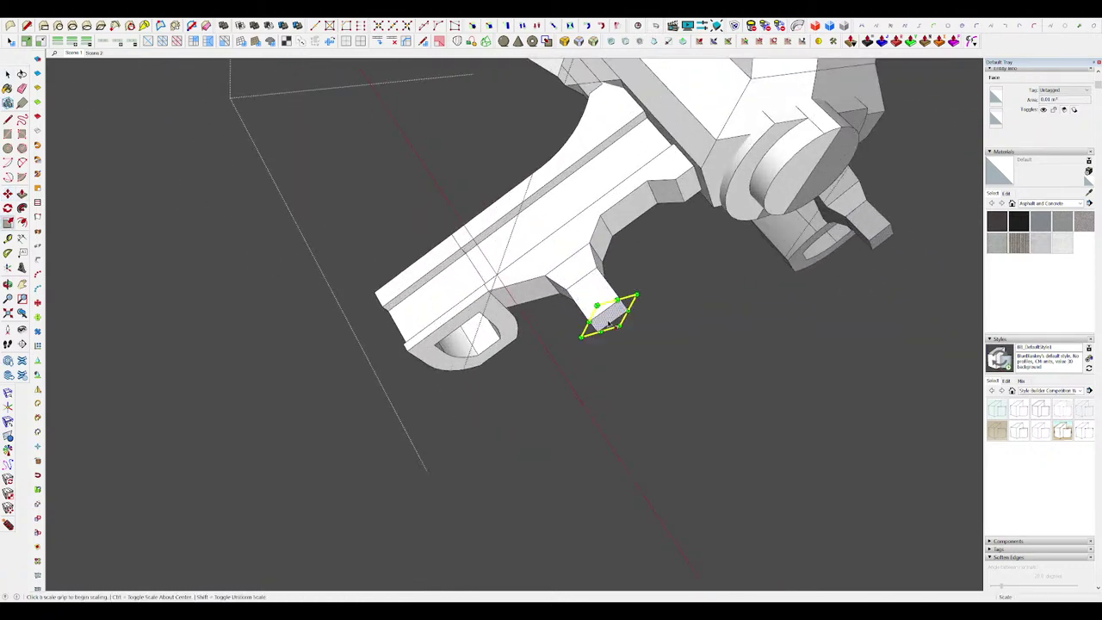
{"action": "scroll", "coordinate": [585, 288], "scroll_direction": "down", "scroll_amount": 5}
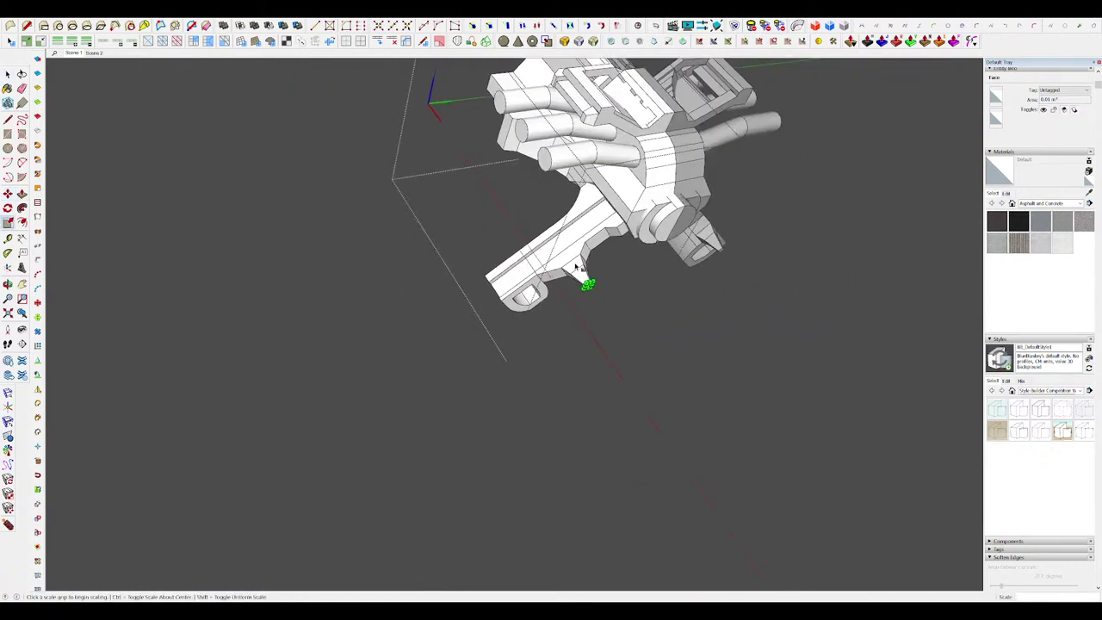
{"action": "scroll", "coordinate": [584, 286], "scroll_direction": "up", "scroll_amount": 5}
{"action": "key", "text": "space"}
{"action": "scroll", "coordinate": [594, 306], "scroll_direction": "up", "scroll_amount": 2}
{"action": "key", "text": "space"}
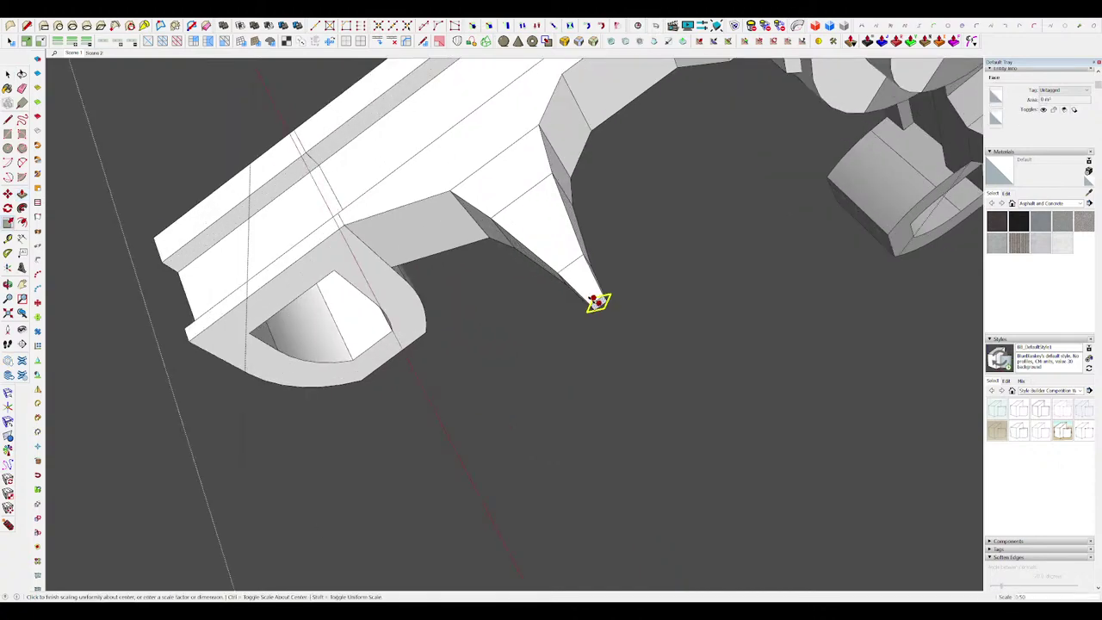
{"action": "left_click_drag", "start_coordinate": [592, 299], "coordinate": [596, 302]}
{"action": "key", "text": "space"}
{"action": "scroll", "coordinate": [577, 274], "scroll_direction": "down", "scroll_amount": 4}
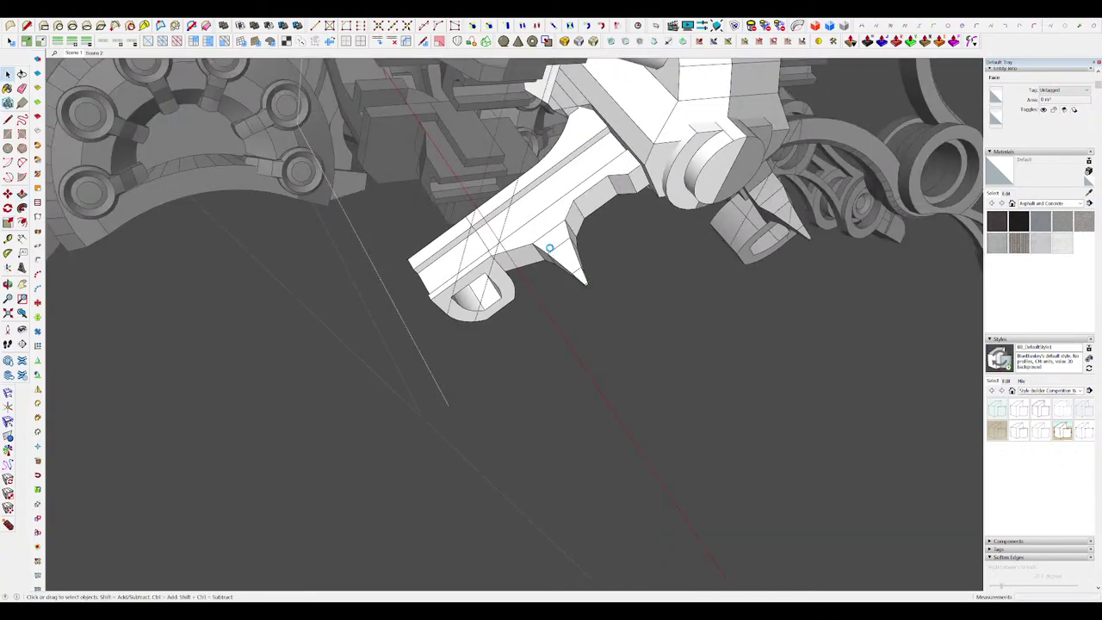
{"action": "scroll", "coordinate": [552, 250], "scroll_direction": "down", "scroll_amount": 7}
{"action": "middle_click_drag", "start_coordinate": [839, 337], "coordinate": [682, 338]}
{"action": "left_click", "coordinate": [805, 371]}
Step: In the claw component, select the whole connected wheel disc, then close the component
{"action": "scroll", "coordinate": [633, 289], "scroll_direction": "up", "scroll_amount": 3}
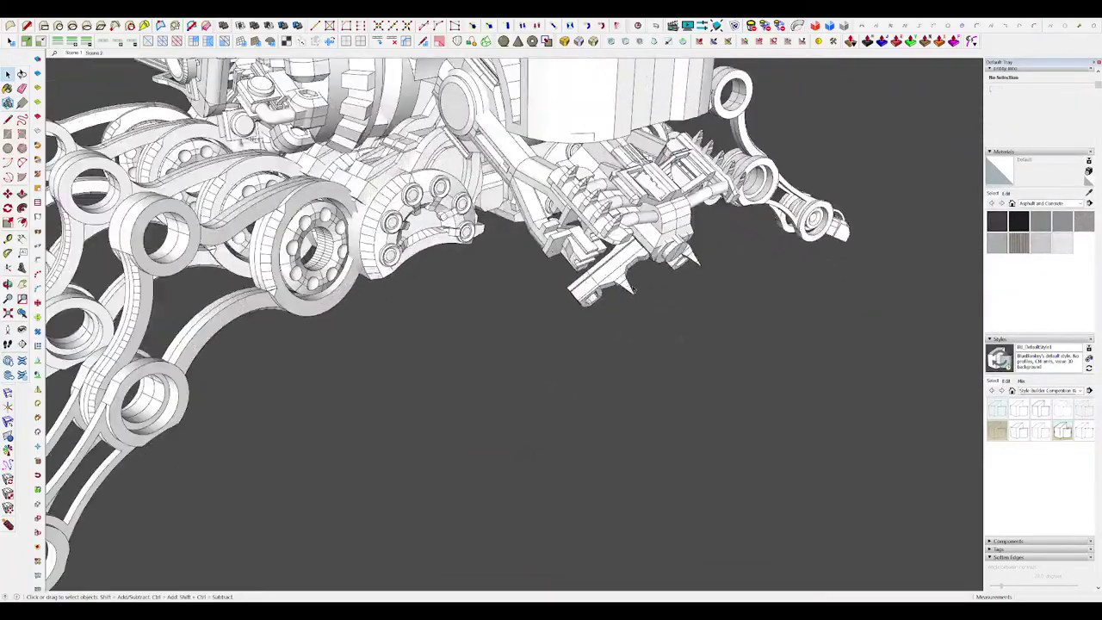
{"action": "scroll", "coordinate": [626, 279], "scroll_direction": "down", "scroll_amount": 5}
{"action": "middle_click_drag", "start_coordinate": [730, 283], "coordinate": [700, 278]}
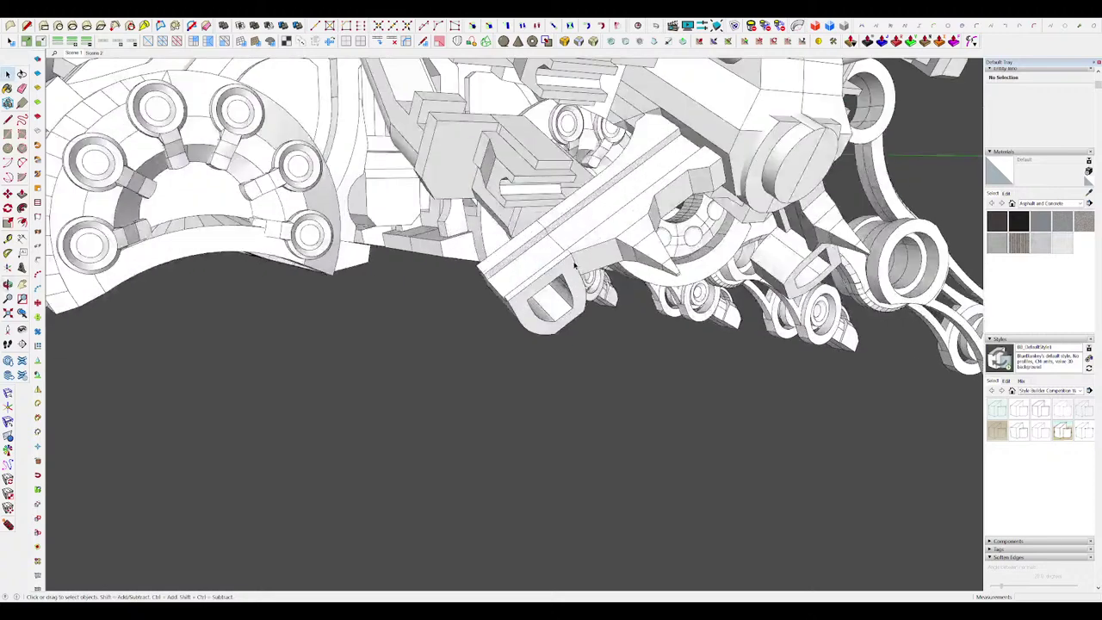
{"action": "double_click", "coordinate": [574, 265]}
{"action": "left_click", "coordinate": [574, 264]}
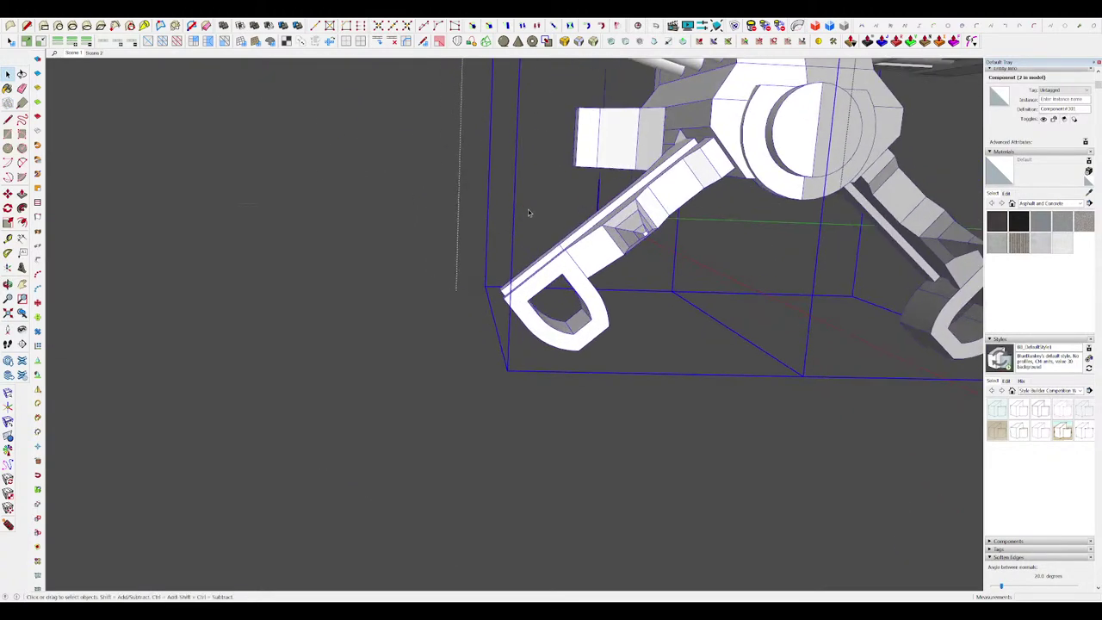
{"action": "key", "text": "c"}
{"action": "key", "text": "Escape"}
{"action": "middle_click_drag", "start_coordinate": [600, 309], "coordinate": [552, 259]}
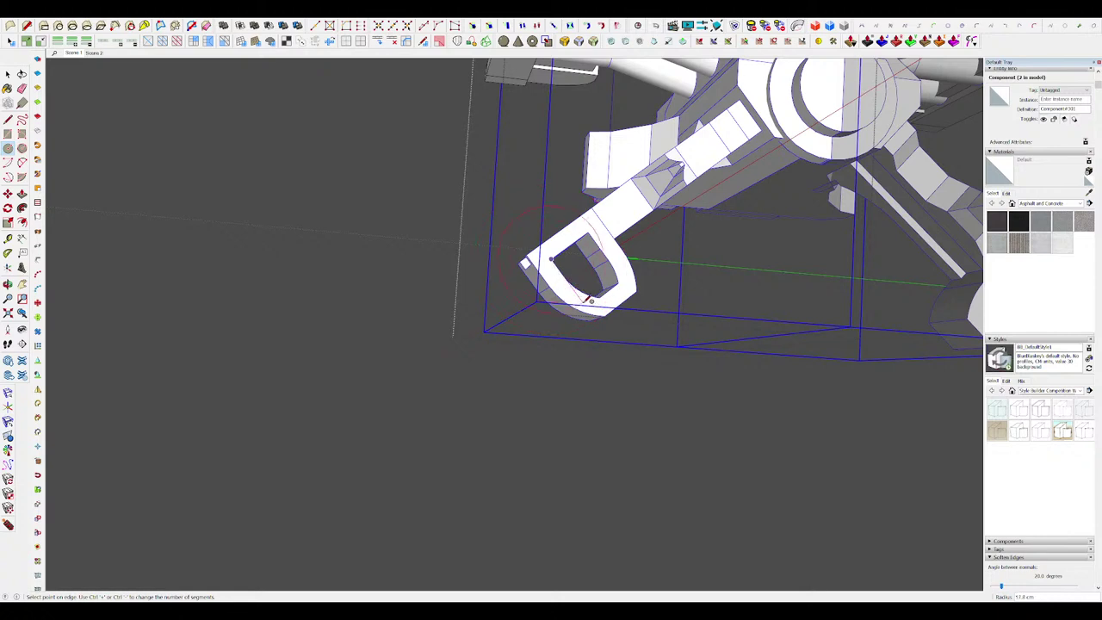
{"action": "middle_click_drag", "start_coordinate": [595, 303], "coordinate": [558, 287]}
{"action": "triple_click", "coordinate": [585, 282]}
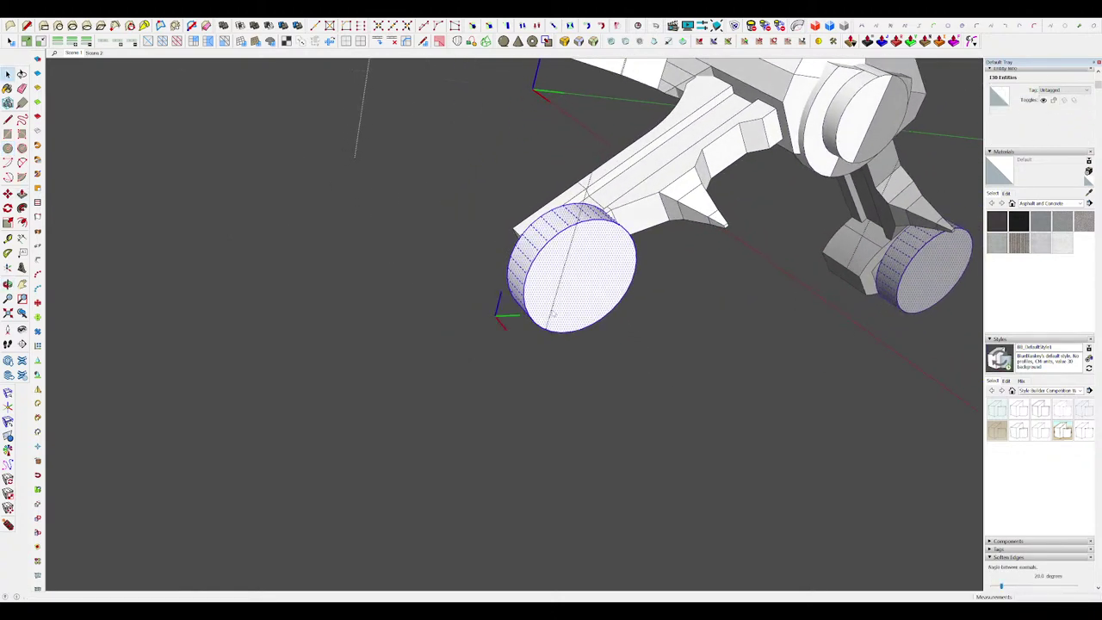
{"action": "left_click", "coordinate": [557, 399]}
Step: Move the wheel disc into place at the end of the claw arm
{"action": "scroll", "coordinate": [640, 149], "scroll_direction": "down", "scroll_amount": 3}
{"action": "middle_click_drag", "start_coordinate": [639, 150], "coordinate": [563, 185]}
{"action": "scroll", "coordinate": [575, 213], "scroll_direction": "up", "scroll_amount": 4}
{"action": "key", "text": "m"}
{"action": "left_click", "coordinate": [577, 212]}
{"action": "middle_click_drag", "start_coordinate": [619, 216], "coordinate": [585, 222]}
{"action": "scroll", "coordinate": [696, 243], "scroll_direction": "up", "scroll_amount": 2}
Step: Inside the small wheel component, move its inner face down to form a bevelled rim
{"action": "double_click", "coordinate": [583, 296]}
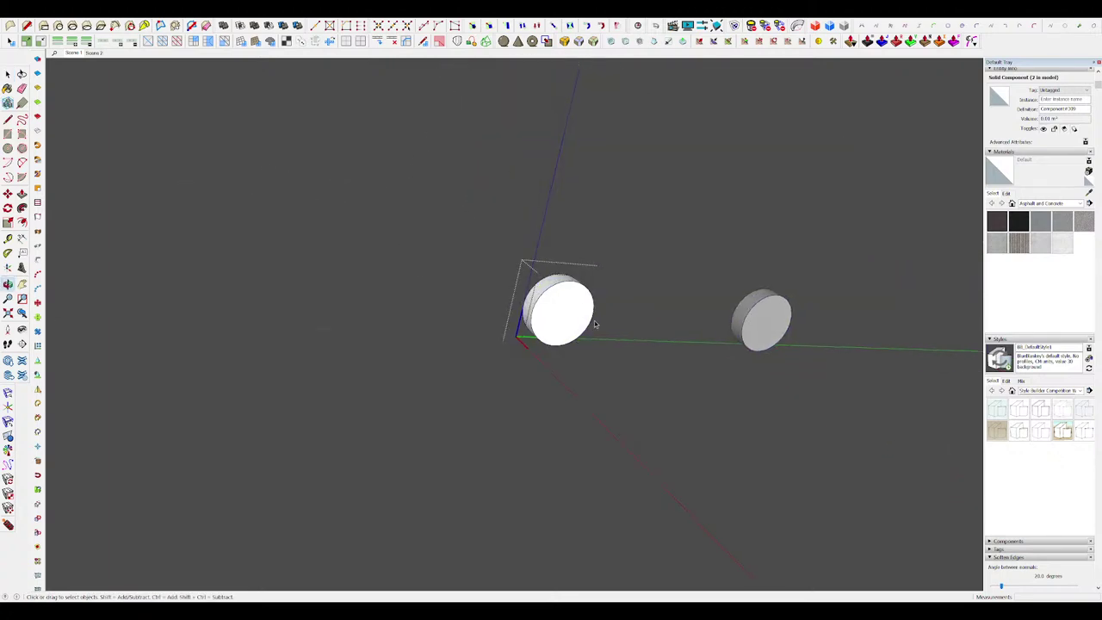
{"action": "left_click", "coordinate": [566, 306]}
{"action": "middle_click_drag", "start_coordinate": [565, 306], "coordinate": [568, 249]}
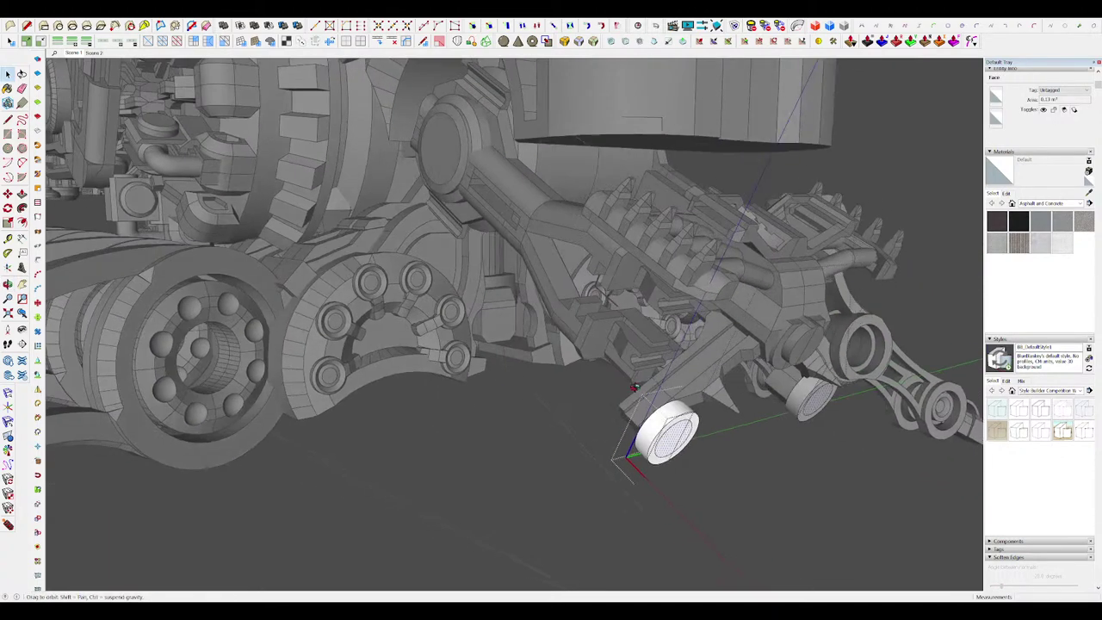
{"action": "scroll", "coordinate": [568, 249], "scroll_direction": "down", "scroll_amount": 3}
{"action": "scroll", "coordinate": [616, 337], "scroll_direction": "up", "scroll_amount": 7}
{"action": "key", "text": "m"}
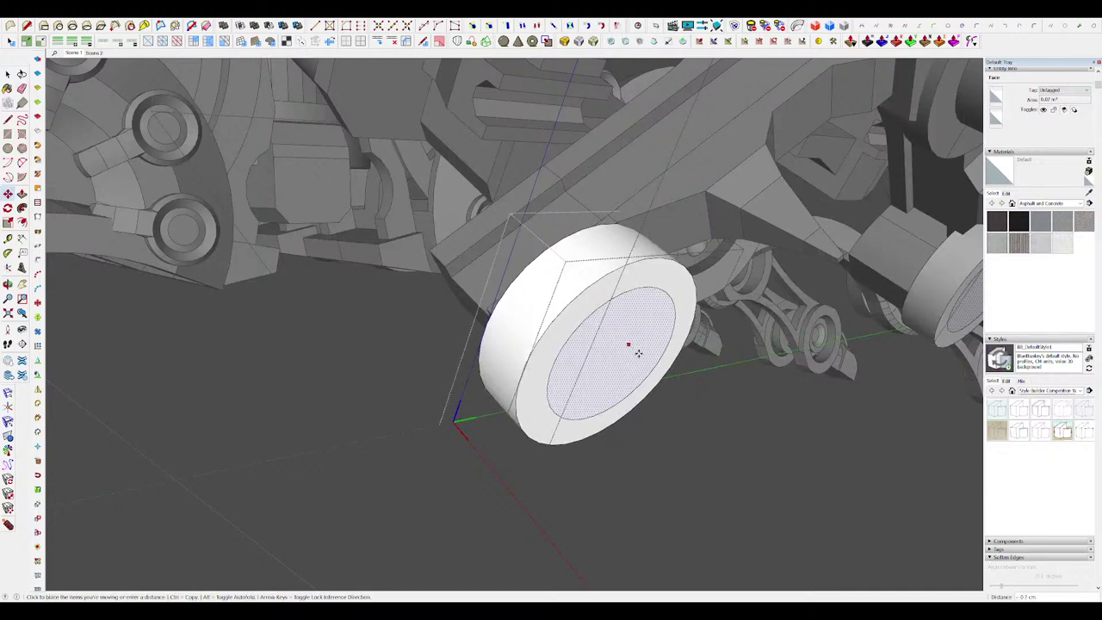
{"action": "left_click", "coordinate": [649, 364]}
{"action": "scroll", "coordinate": [577, 266], "scroll_direction": "down", "scroll_amount": 5}
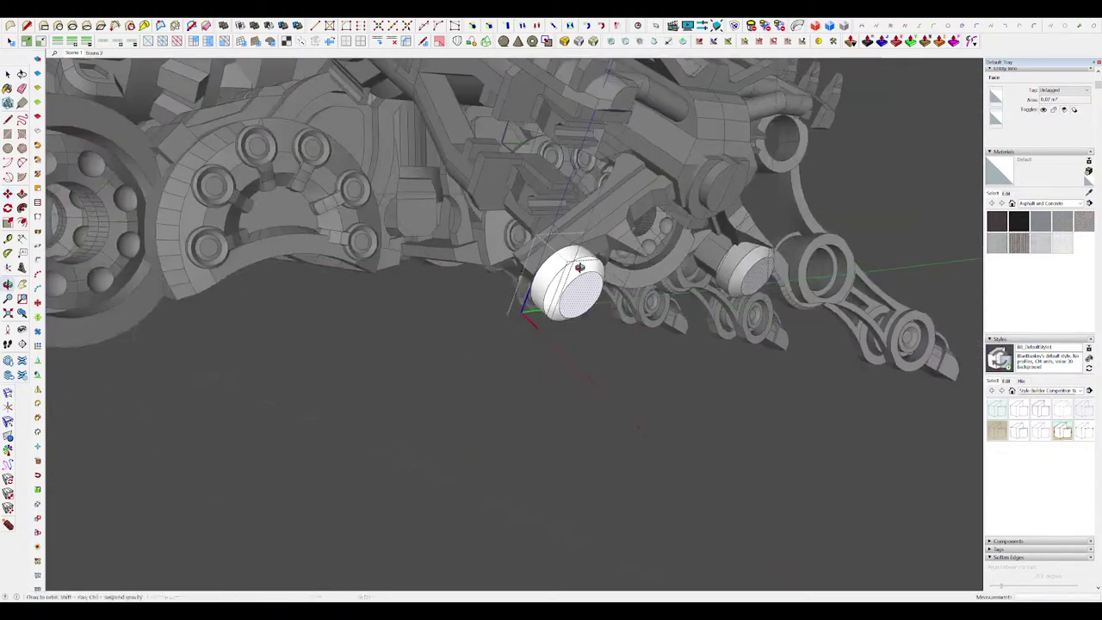
{"action": "scroll", "coordinate": [577, 294], "scroll_direction": "up", "scroll_amount": 4}
Step: Offset an inset ring on the wheel face and push it in to set its depth
{"action": "key", "text": "f"}
{"action": "left_click", "coordinate": [580, 295]}
{"action": "left_click", "coordinate": [555, 332]}
{"action": "left_click", "coordinate": [556, 295]}
{"action": "scroll", "coordinate": [559, 292], "scroll_direction": "down", "scroll_amount": 7}
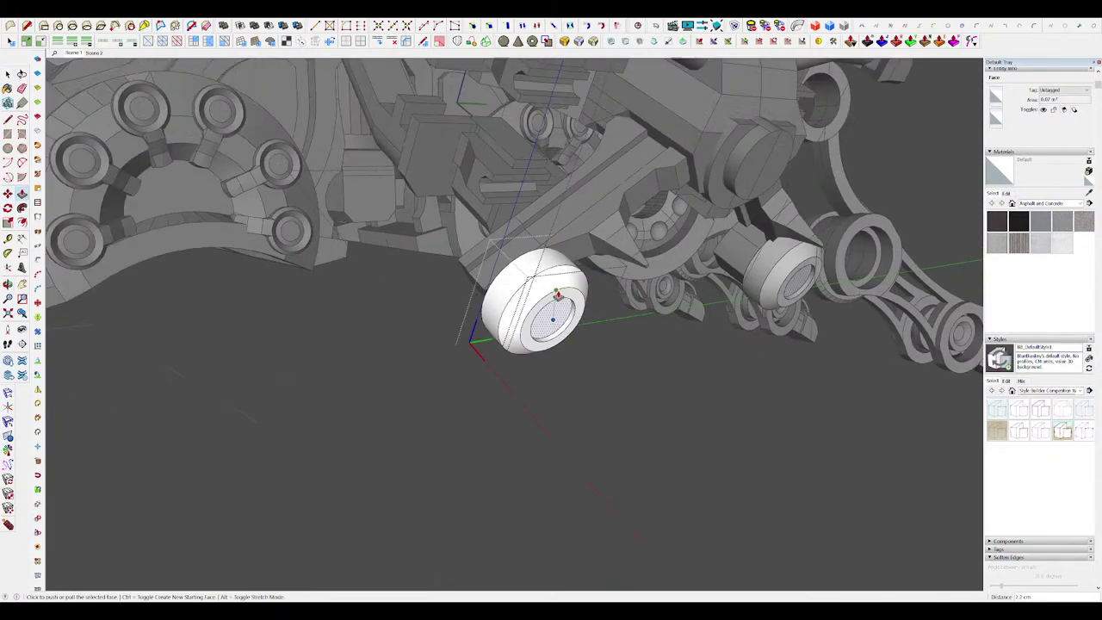
{"action": "key", "text": "space"}
{"action": "left_click", "coordinate": [640, 312]}
{"action": "left_click", "coordinate": [714, 326]}
Step: Isolate the forked wheel assembly and delete its spike tip
{"action": "middle_click_drag", "start_coordinate": [714, 325], "coordinate": [602, 316]}
{"action": "scroll", "coordinate": [602, 284], "scroll_direction": "up", "scroll_amount": 6}
{"action": "double_click", "coordinate": [633, 276]}
{"action": "left_click", "coordinate": [634, 276]}
{"action": "key", "text": "h"}
{"action": "scroll", "coordinate": [633, 277], "scroll_direction": "up", "scroll_amount": 5}
{"action": "middle_click_drag", "start_coordinate": [635, 277], "coordinate": [708, 344]}
{"action": "left_click_drag", "start_coordinate": [685, 332], "coordinate": [636, 286]}
{"action": "middle_click_drag", "start_coordinate": [593, 253], "coordinate": [492, 205]}
{"action": "key", "text": "Delete"}
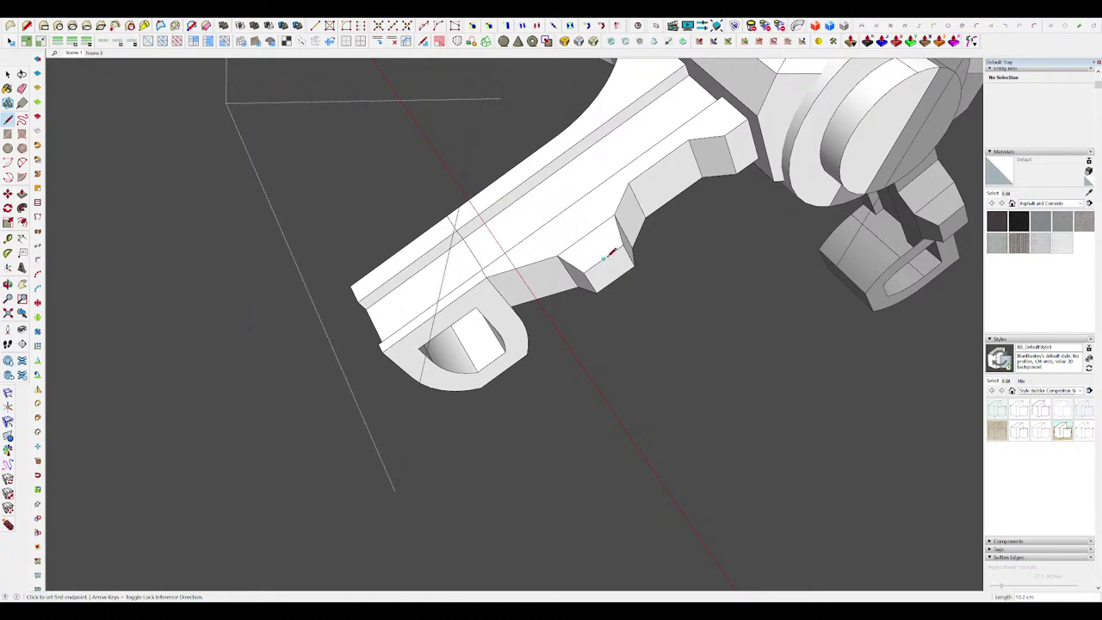
{"action": "scroll", "coordinate": [609, 254], "scroll_direction": "down", "scroll_amount": 5}
Step: Extrude the bracket arm's face into a block
{"action": "key", "text": "p"}
{"action": "scroll", "coordinate": [616, 275], "scroll_direction": "up", "scroll_amount": 5}
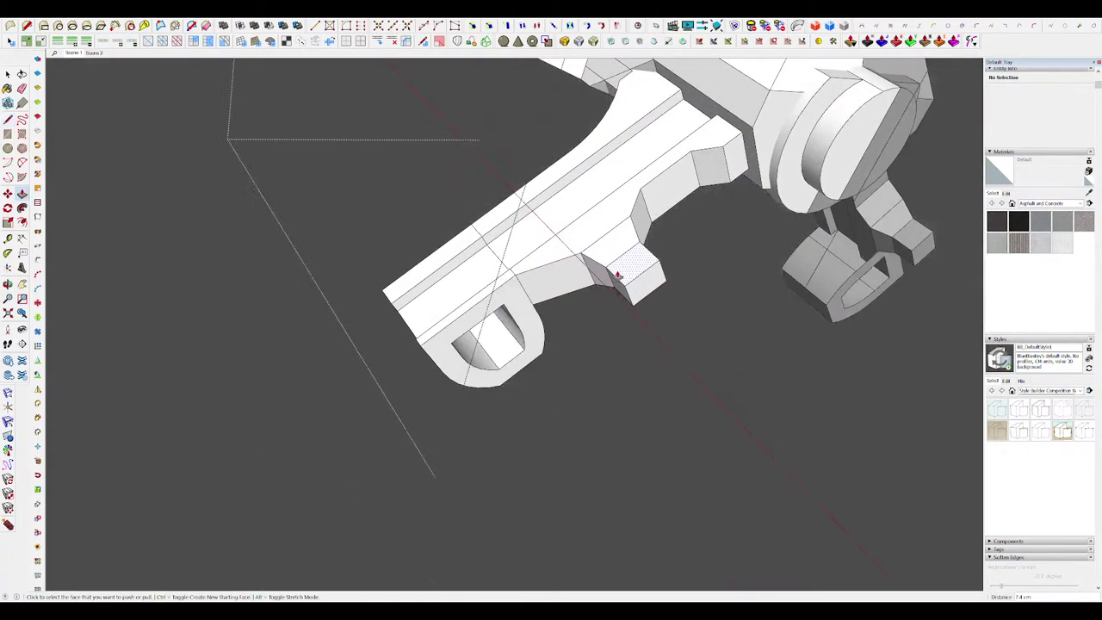
{"action": "middle_click_drag", "start_coordinate": [617, 275], "coordinate": [607, 270]}
{"action": "key", "text": "h"}
{"action": "key", "text": "f"}
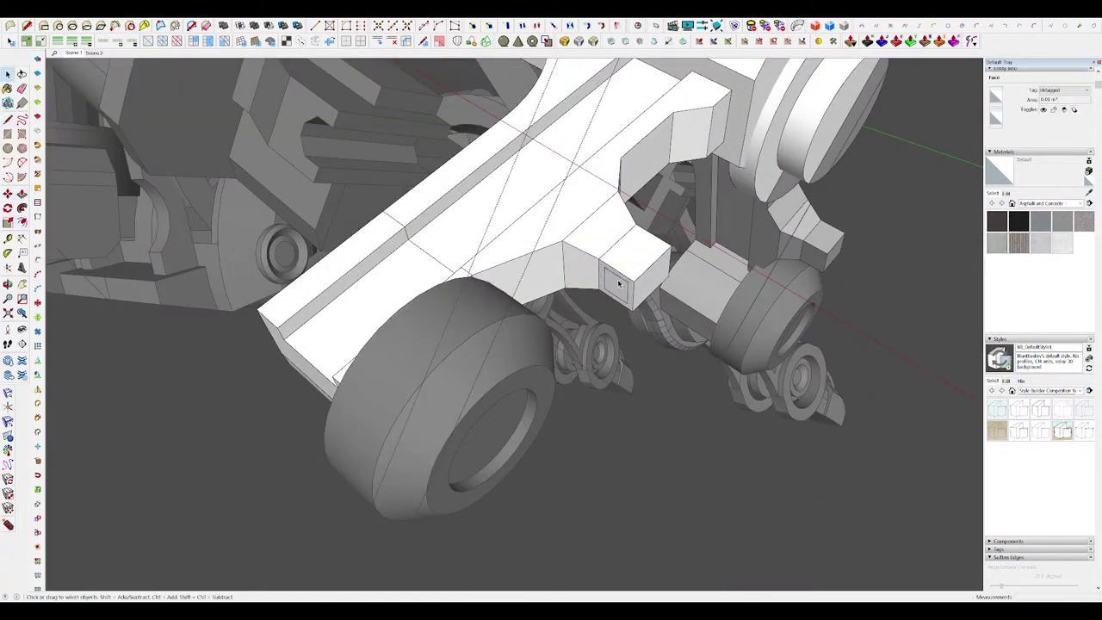
{"action": "left_click", "coordinate": [515, 354]}
{"action": "middle_click_drag", "start_coordinate": [514, 354], "coordinate": [514, 225]}
{"action": "scroll", "coordinate": [370, 358], "scroll_direction": "down", "scroll_amount": 5}
{"action": "scroll", "coordinate": [513, 225], "scroll_direction": "up", "scroll_amount": 5}
Step: Pull the wheel's ring face outward by 4.2 cm
{"action": "key", "text": "l"}
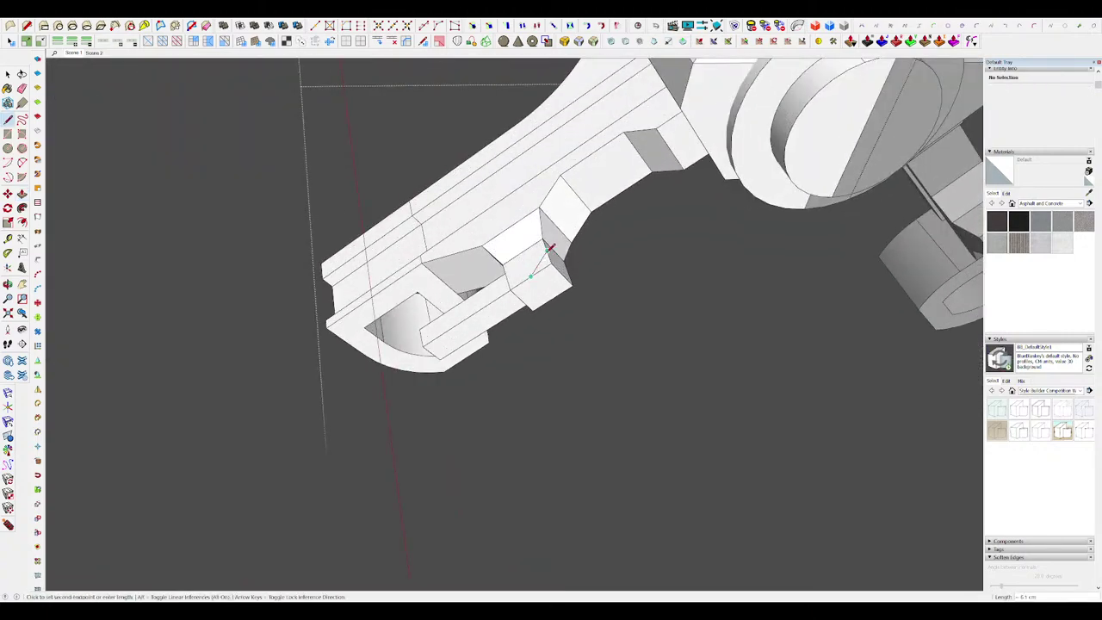
{"action": "scroll", "coordinate": [584, 257], "scroll_direction": "down", "scroll_amount": 5}
{"action": "key", "text": "space"}
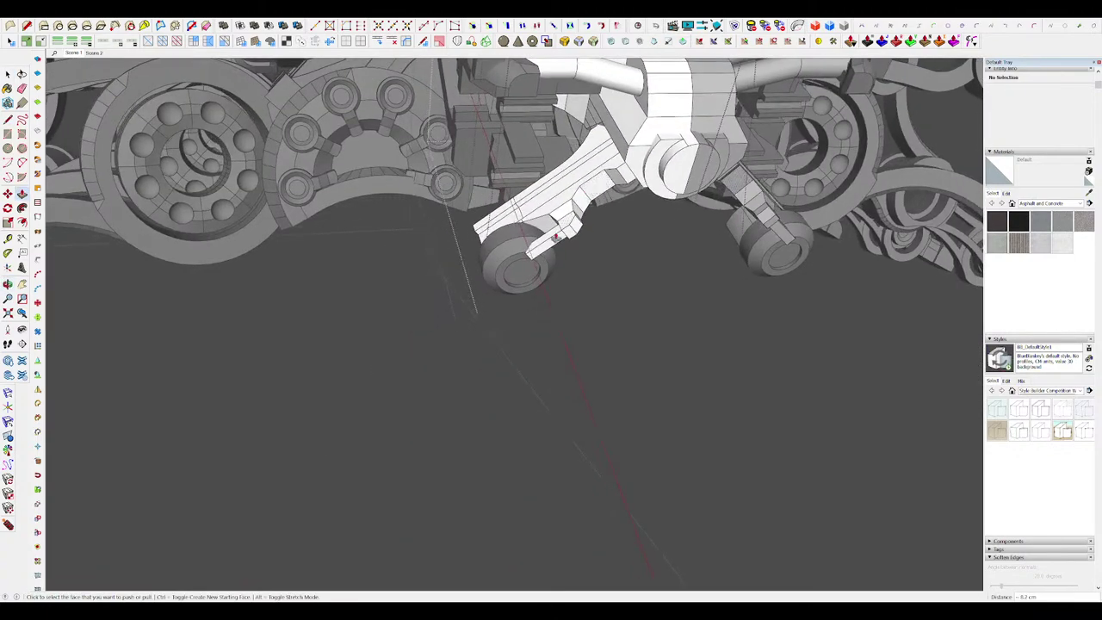
{"action": "scroll", "coordinate": [555, 269], "scroll_direction": "up", "scroll_amount": 6}
{"action": "key", "text": "p"}
{"action": "middle_click_drag", "start_coordinate": [555, 268], "coordinate": [590, 254]}
{"action": "left_click", "coordinate": [553, 273]}
{"action": "left_click", "coordinate": [558, 288]}
{"action": "scroll", "coordinate": [590, 254], "scroll_direction": "down", "scroll_amount": 4}
Step: Move the ring component upward so it sits against the arm
{"action": "scroll", "coordinate": [591, 255], "scroll_direction": "down", "scroll_amount": 4}
{"action": "key", "text": "m"}
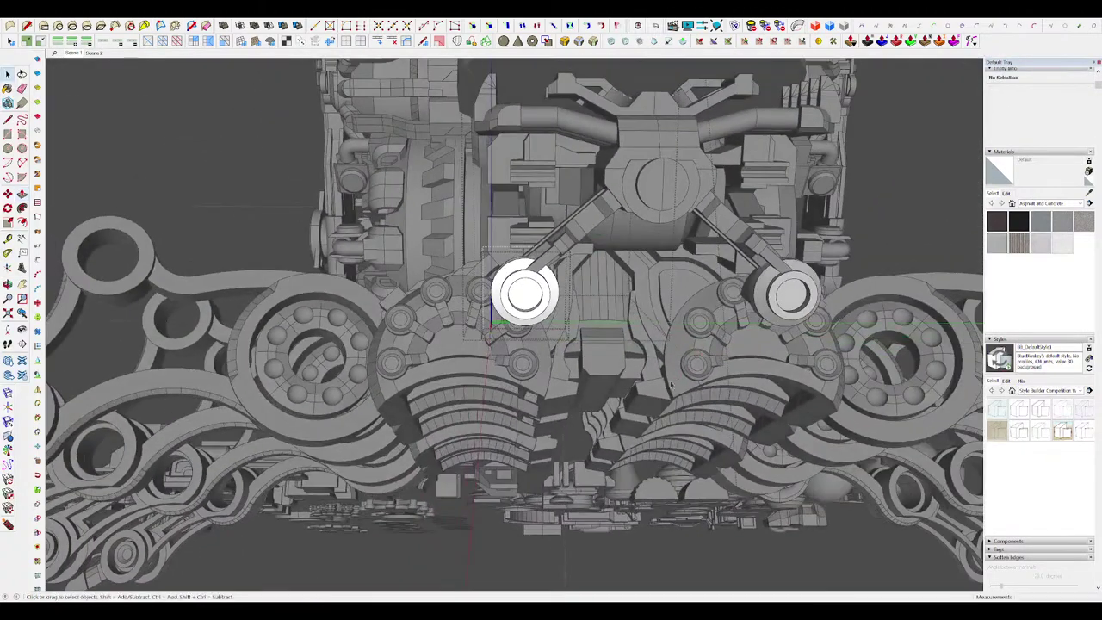
{"action": "scroll", "coordinate": [546, 282], "scroll_direction": "up", "scroll_amount": 5}
{"action": "left_click", "coordinate": [551, 312]}
{"action": "key", "text": "space"}
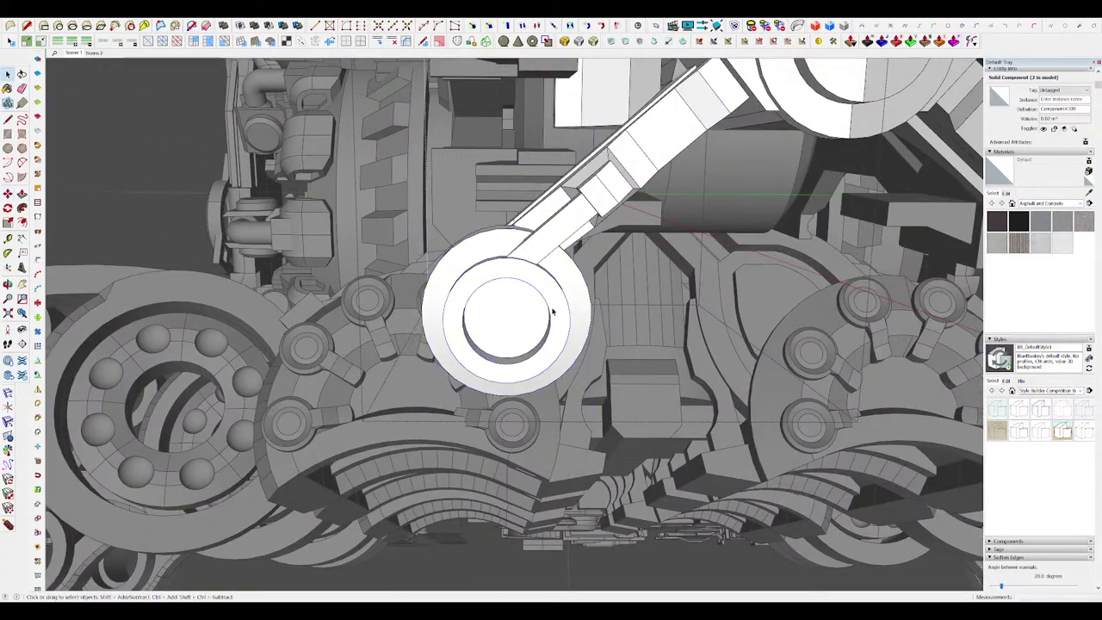
{"action": "left_click", "coordinate": [567, 308]}
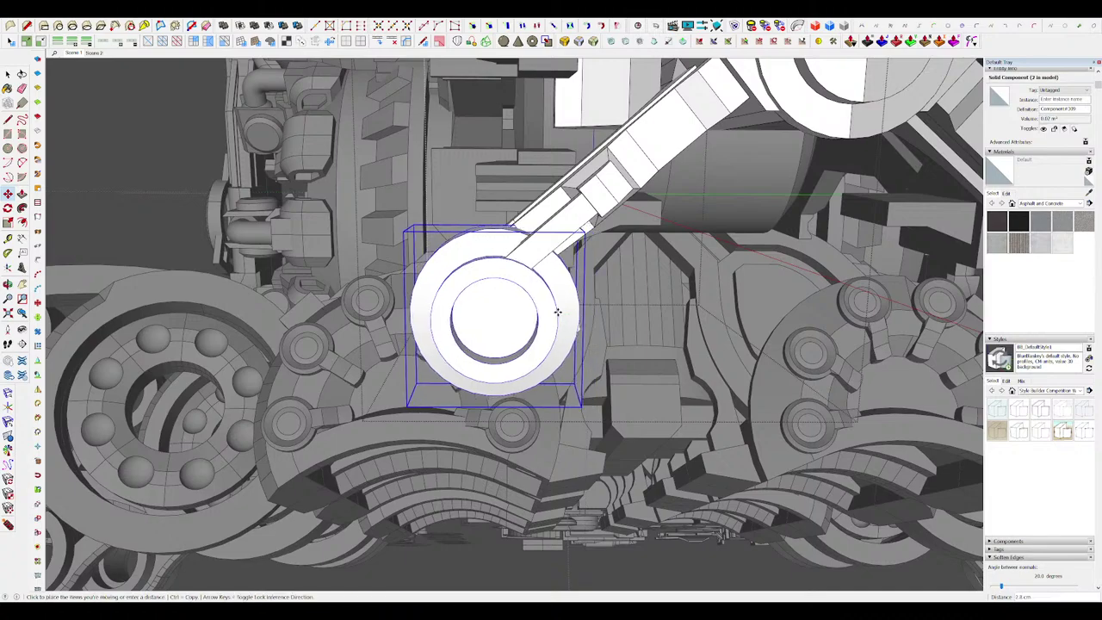
{"action": "left_click", "coordinate": [549, 319]}
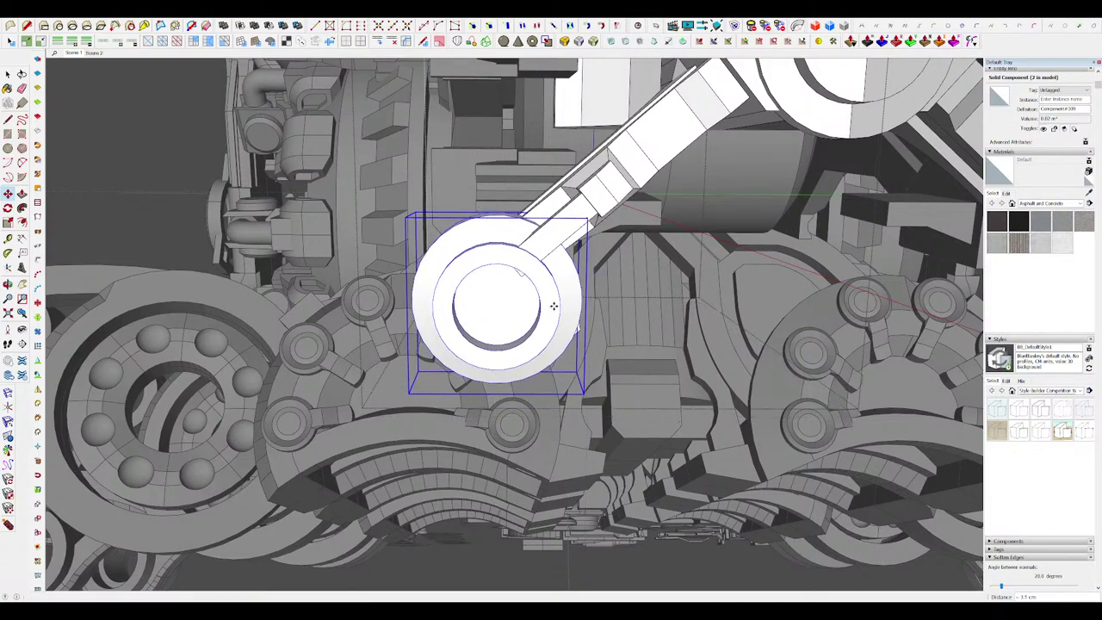
Step: Give the cylinder at the arm's end a stepped rim by insetting and extruding its end face
{"action": "left_click", "coordinate": [553, 306]}
{"action": "key", "text": "space"}
{"action": "double_click", "coordinate": [559, 235]}
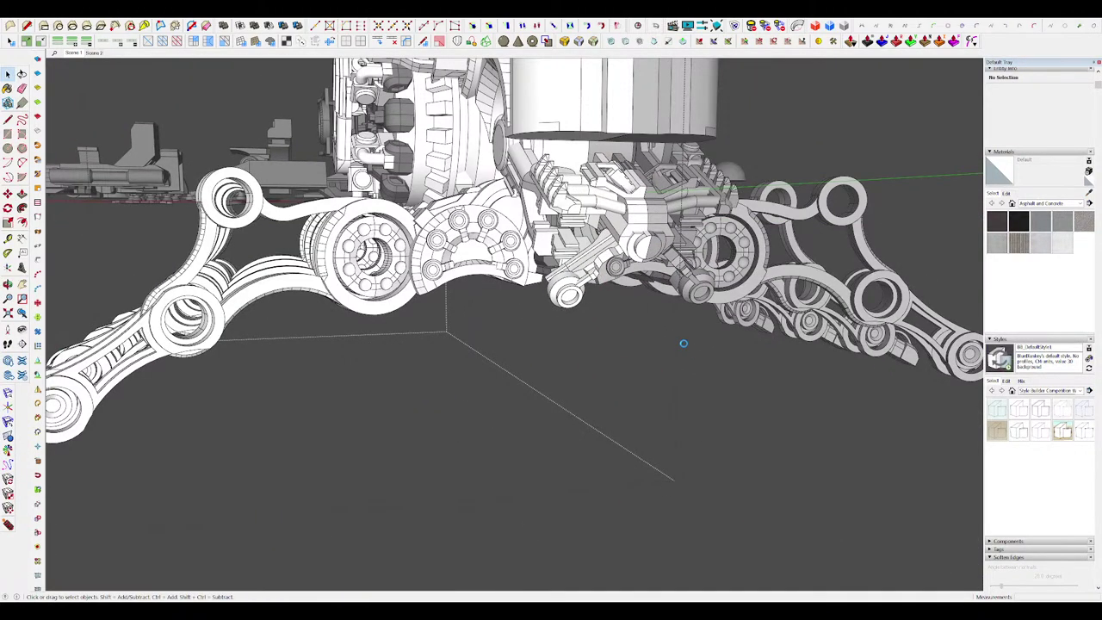
{"action": "middle_click_drag", "start_coordinate": [683, 343], "coordinate": [723, 340]}
{"action": "scroll", "coordinate": [602, 318], "scroll_direction": "up", "scroll_amount": 6}
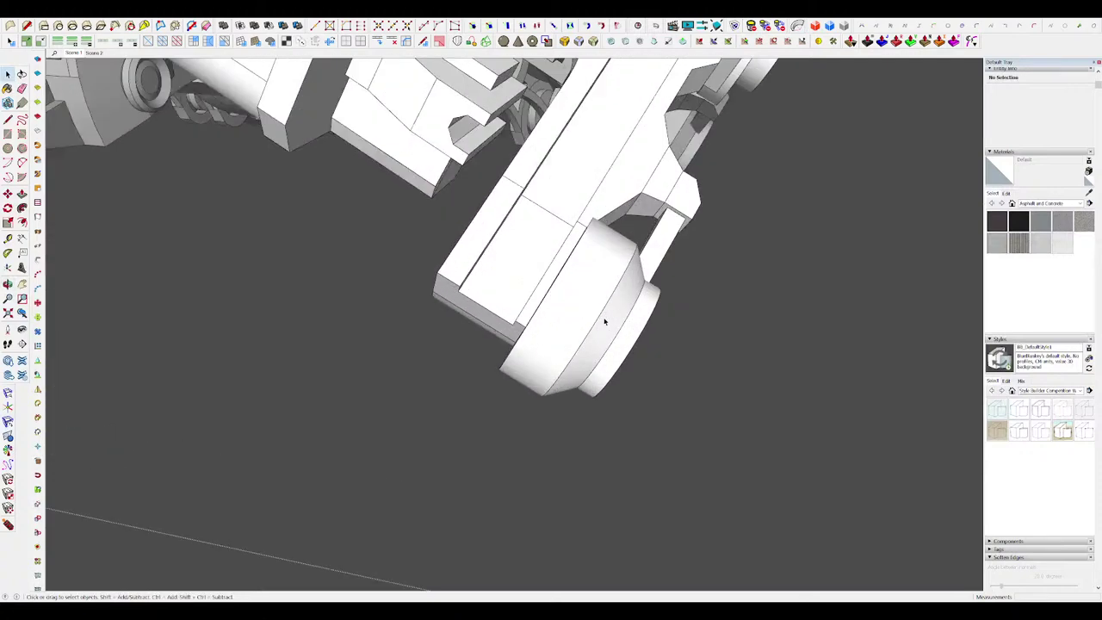
{"action": "double_click", "coordinate": [588, 316]}
{"action": "left_click", "coordinate": [589, 316]}
{"action": "middle_click_drag", "start_coordinate": [589, 316], "coordinate": [540, 249]}
{"action": "key", "text": "space"}
{"action": "left_click", "coordinate": [534, 235]}
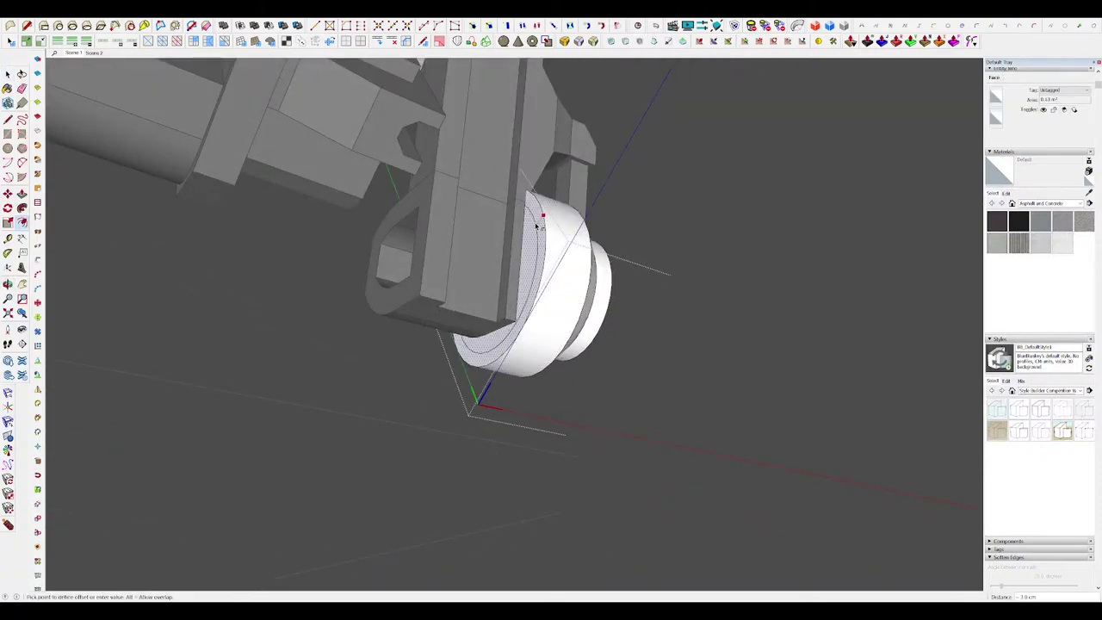
{"action": "left_click", "coordinate": [483, 254]}
{"action": "key", "text": "space"}
{"action": "middle_click_drag", "start_coordinate": [482, 254], "coordinate": [545, 264]}
Step: Isolate the arm group and select its curved face for extrusion
{"action": "left_click", "coordinate": [653, 312]}
{"action": "scroll", "coordinate": [655, 312], "scroll_direction": "down", "scroll_amount": 4}
{"action": "left_click", "coordinate": [656, 312]}
{"action": "scroll", "coordinate": [696, 319], "scroll_direction": "down", "scroll_amount": 3}
{"action": "scroll", "coordinate": [517, 276], "scroll_direction": "up", "scroll_amount": 4}
{"action": "double_click", "coordinate": [582, 288]}
{"action": "left_click", "coordinate": [583, 289]}
{"action": "scroll", "coordinate": [585, 289], "scroll_direction": "up", "scroll_amount": 4}
{"action": "key", "text": "i"}
{"action": "left_click", "coordinate": [543, 264]}
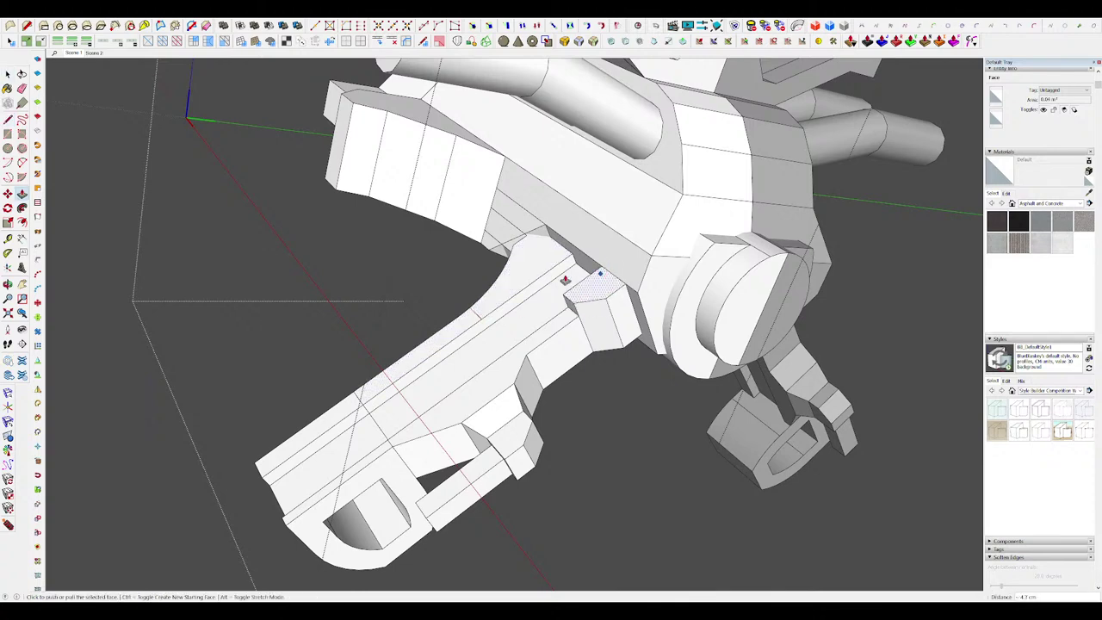
Step: Commit the block extrusion on the arm
{"action": "left_click", "coordinate": [571, 235]}
{"action": "mouse_move", "coordinate": [571, 234]}
{"action": "middle_mouse_down"}
{"action": "mouse_move", "coordinate": [546, 226]}
{"action": "mouse_move", "coordinate": [583, 241]}
{"action": "middle_mouse_up"}
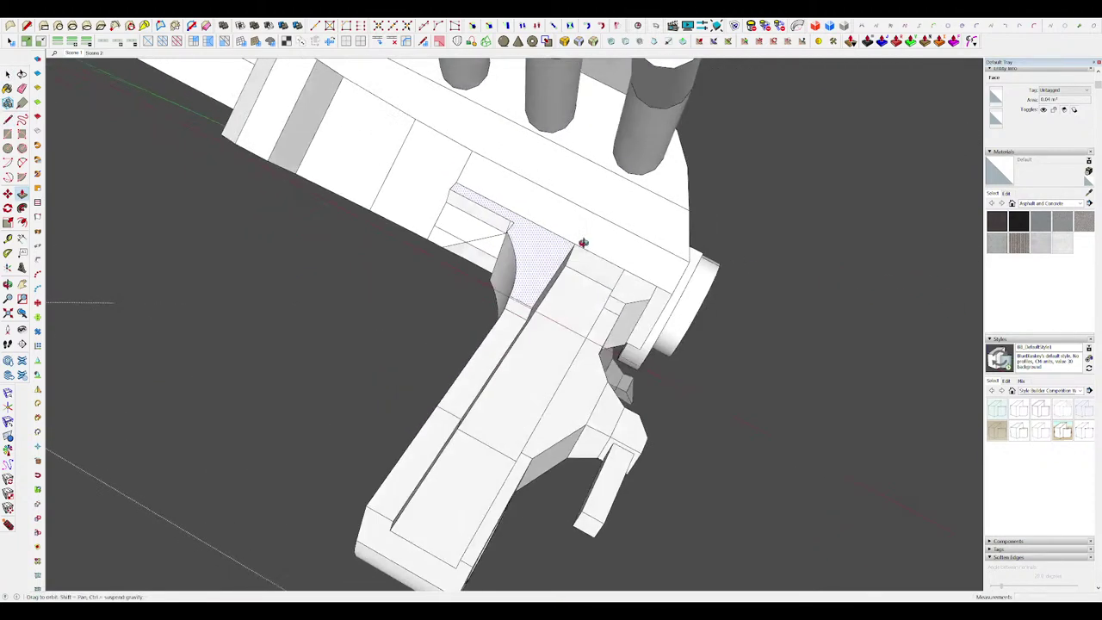
{"action": "scroll", "coordinate": [525, 217], "scroll_direction": "up", "scroll_amount": 2}
{"action": "key", "text": "l"}
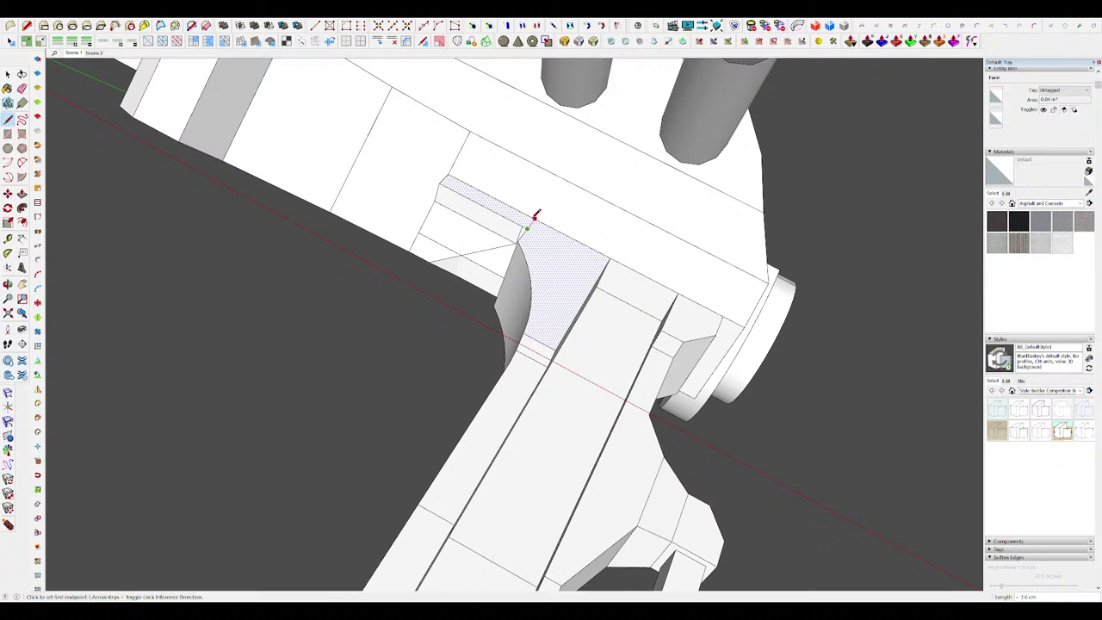
{"action": "middle_click_drag", "start_coordinate": [534, 215], "coordinate": [409, 209]}
{"action": "key", "text": "space"}
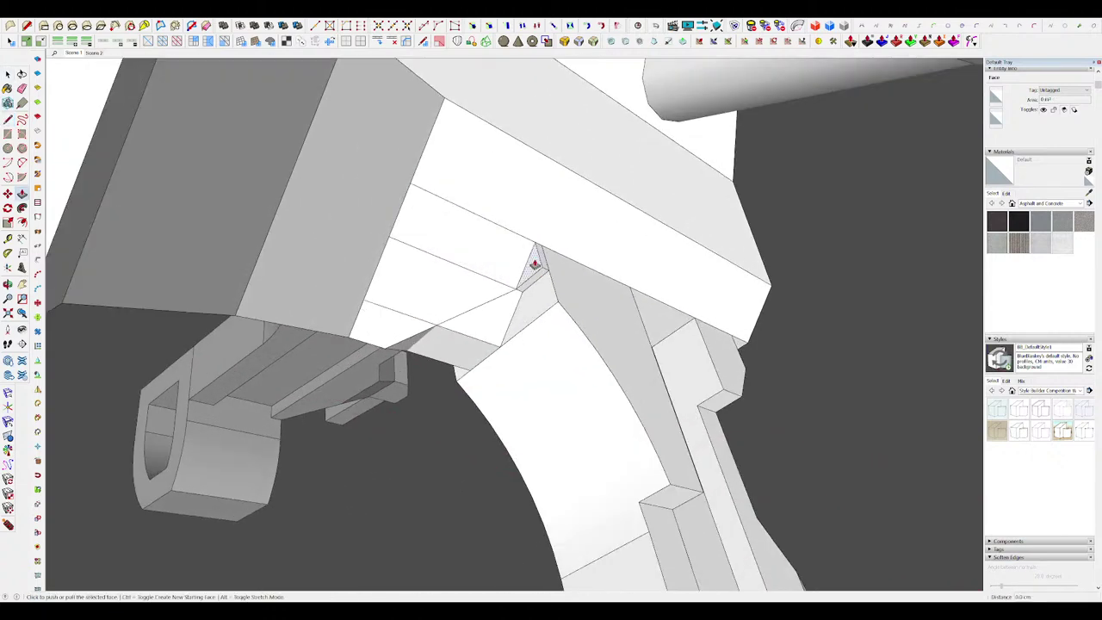
Step: Draw a new edge ending at the joint's corner
{"action": "key", "text": "e"}
{"action": "scroll", "coordinate": [539, 283], "scroll_direction": "up", "scroll_amount": 3}
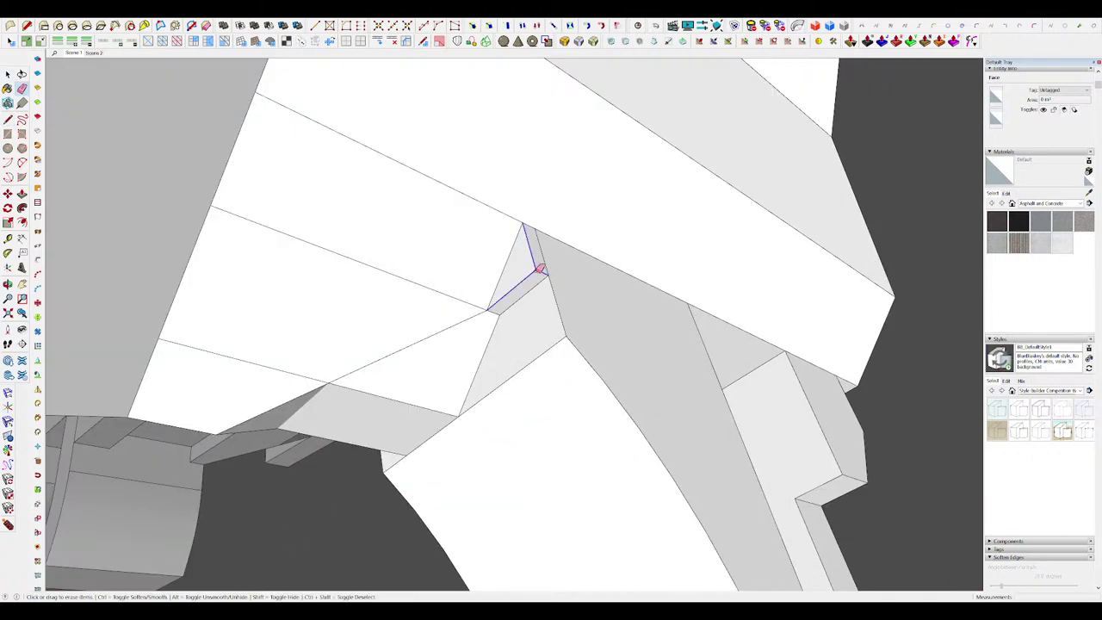
{"action": "key", "text": "l"}
{"action": "mouse_move", "coordinate": [543, 277]}
{"action": "middle_mouse_down"}
{"action": "mouse_move", "coordinate": [418, 290]}
{"action": "mouse_move", "coordinate": [506, 304]}
{"action": "middle_mouse_up"}
{"action": "left_click", "coordinate": [542, 230]}
{"action": "middle_click_drag", "start_coordinate": [541, 230], "coordinate": [533, 314]}
{"action": "scroll", "coordinate": [527, 233], "scroll_direction": "up", "scroll_amount": 3}
Step: Erase the stray edges at the joint
{"action": "key", "text": "space"}
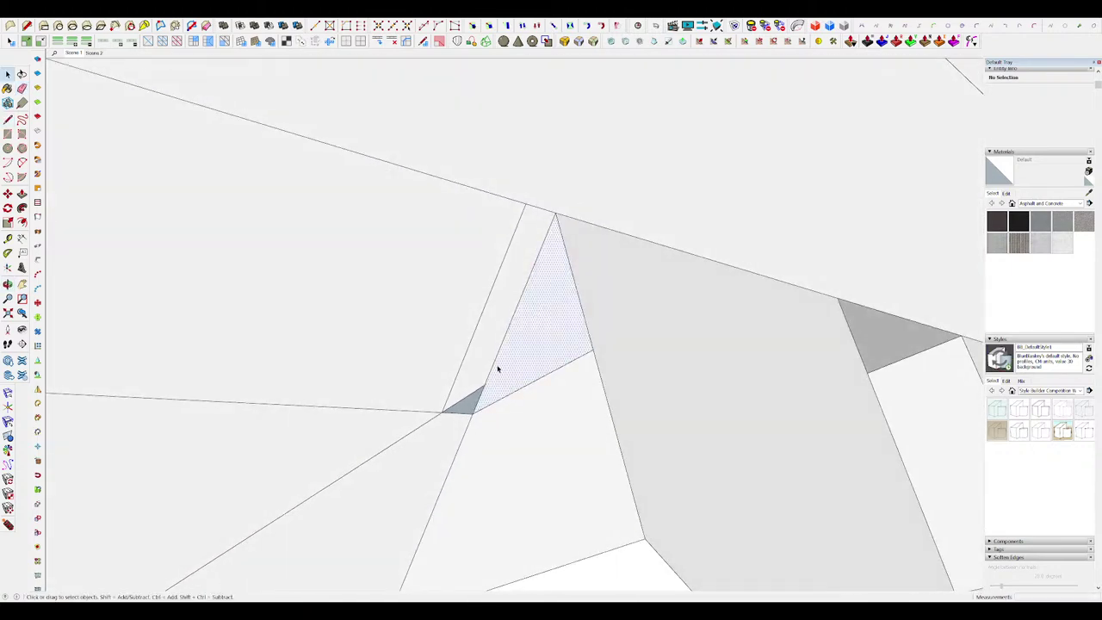
{"action": "left_click", "coordinate": [444, 412]}
{"action": "mouse_move", "coordinate": [443, 412]}
{"action": "middle_mouse_down"}
{"action": "mouse_move", "coordinate": [330, 238]}
{"action": "mouse_move", "coordinate": [509, 199]}
{"action": "mouse_move", "coordinate": [831, 56]}
{"action": "mouse_move", "coordinate": [543, 174]}
{"action": "mouse_move", "coordinate": [588, 281]}
{"action": "mouse_move", "coordinate": [500, 207]}
{"action": "mouse_move", "coordinate": [502, 111]}
{"action": "mouse_move", "coordinate": [551, 152]}
{"action": "middle_mouse_up"}
{"action": "scroll", "coordinate": [330, 238], "scroll_direction": "down", "scroll_amount": 5}
{"action": "scroll", "coordinate": [553, 154], "scroll_direction": "down", "scroll_amount": 5}
{"action": "scroll", "coordinate": [516, 220], "scroll_direction": "up", "scroll_amount": 5}
Step: Draw the edge that fills the corner gap on the arm
{"action": "key", "text": "l"}
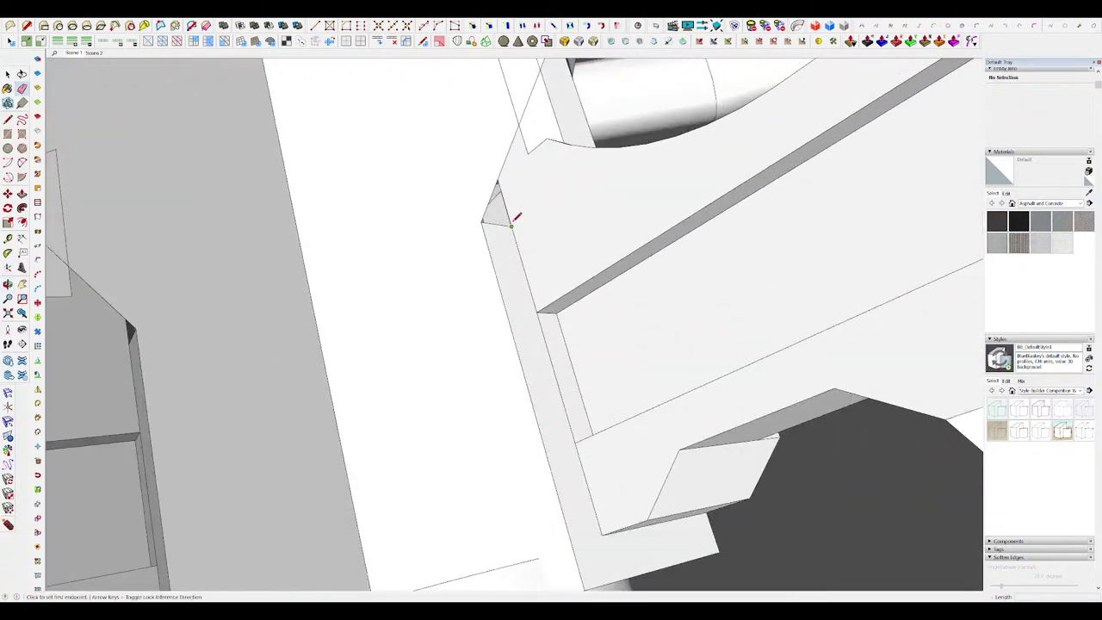
{"action": "left_click", "coordinate": [520, 119]}
{"action": "middle_click_drag", "start_coordinate": [535, 200], "coordinate": [351, 335]}
{"action": "scroll", "coordinate": [588, 272], "scroll_direction": "down", "scroll_amount": 5}
{"action": "scroll", "coordinate": [351, 335], "scroll_direction": "down", "scroll_amount": 4}
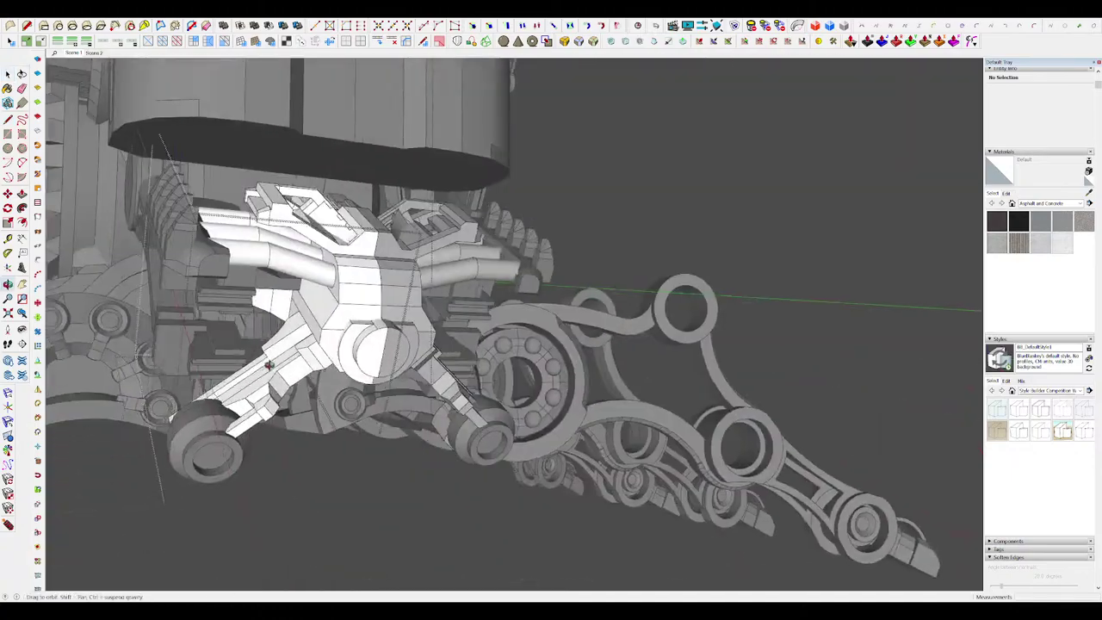
{"action": "middle_click_drag", "start_coordinate": [352, 334], "coordinate": [563, 307]}
{"action": "scroll", "coordinate": [521, 305], "scroll_direction": "up", "scroll_amount": 5}
Step: Push the corner face so the angled block closes the gap against the joint housing
{"action": "key", "text": "p"}
{"action": "scroll", "coordinate": [522, 305], "scroll_direction": "down", "scroll_amount": 6}
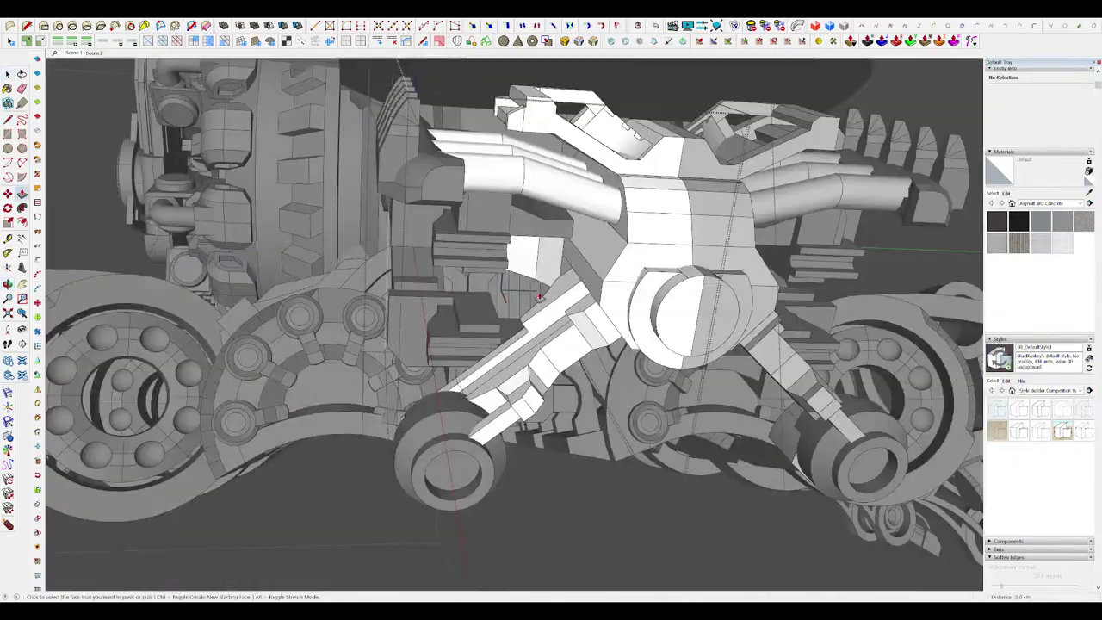
{"action": "scroll", "coordinate": [574, 287], "scroll_direction": "up", "scroll_amount": 5}
{"action": "mouse_move", "coordinate": [569, 211]}
{"action": "middle_mouse_down"}
{"action": "mouse_move", "coordinate": [546, 281]}
{"action": "mouse_move", "coordinate": [578, 246]}
{"action": "mouse_move", "coordinate": [559, 308]}
{"action": "middle_mouse_up"}
{"action": "key", "text": "p"}
{"action": "mouse_move", "coordinate": [505, 239]}
{"action": "middle_mouse_down"}
{"action": "mouse_move", "coordinate": [546, 256]}
{"action": "mouse_move", "coordinate": [574, 241]}
{"action": "mouse_move", "coordinate": [564, 256]}
{"action": "mouse_move", "coordinate": [536, 253]}
{"action": "mouse_move", "coordinate": [545, 224]}
{"action": "middle_mouse_up"}
{"action": "key", "text": "p"}
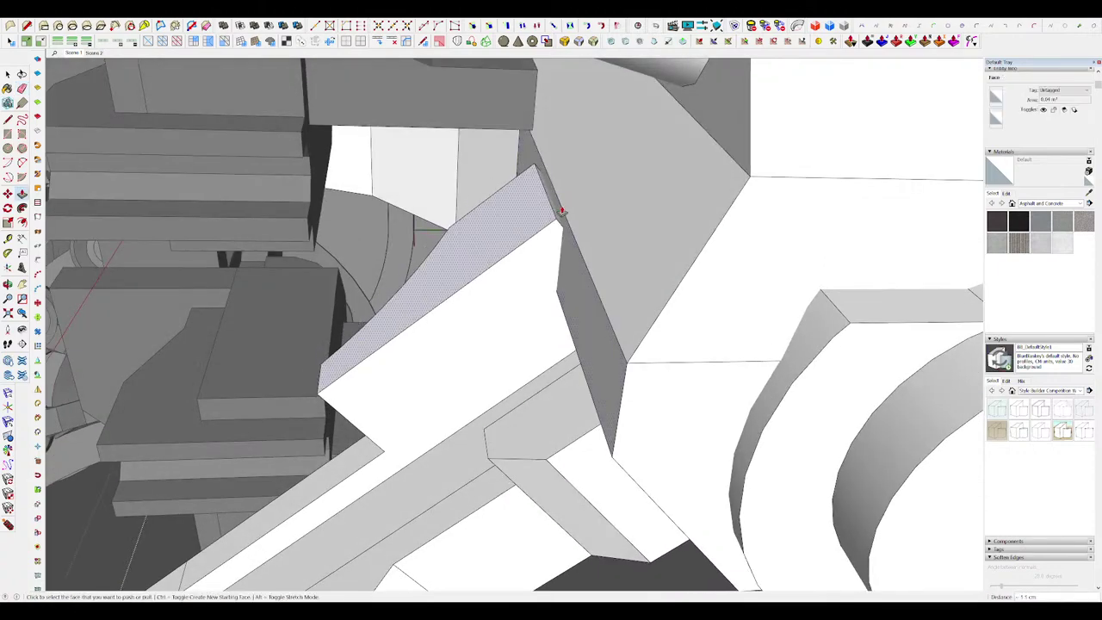
{"action": "left_click", "coordinate": [562, 212]}
{"action": "scroll", "coordinate": [592, 224], "scroll_direction": "down", "scroll_amount": 5}
{"action": "middle_click_drag", "start_coordinate": [571, 187], "coordinate": [632, 211]}
{"action": "scroll", "coordinate": [597, 232], "scroll_direction": "up", "scroll_amount": 5}
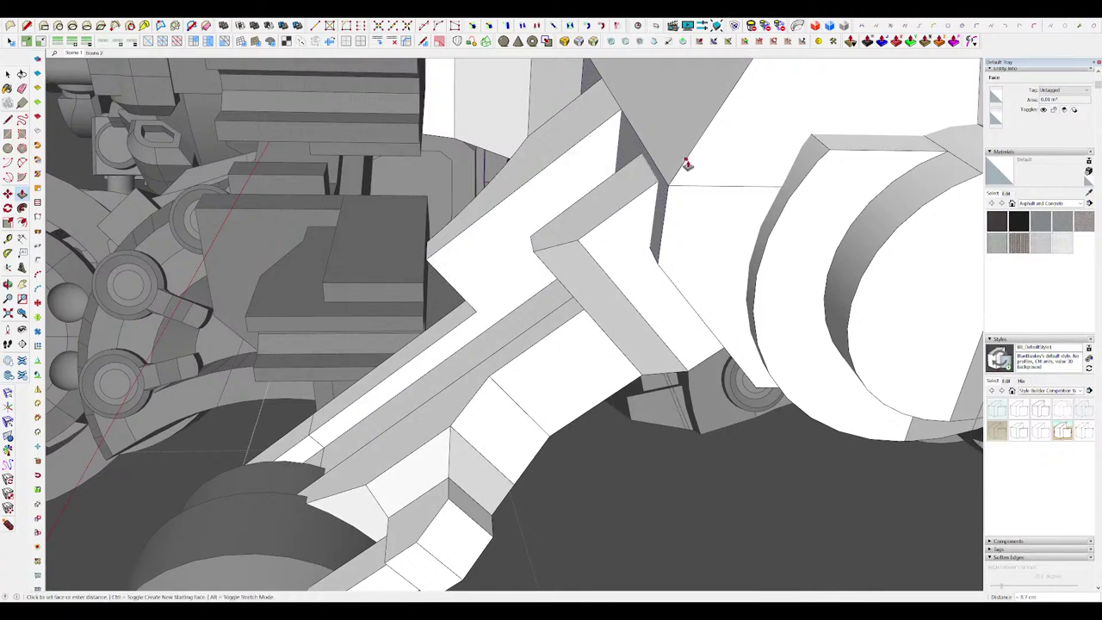
{"action": "key", "text": "space"}
{"action": "scroll", "coordinate": [700, 204], "scroll_direction": "down", "scroll_amount": 8}
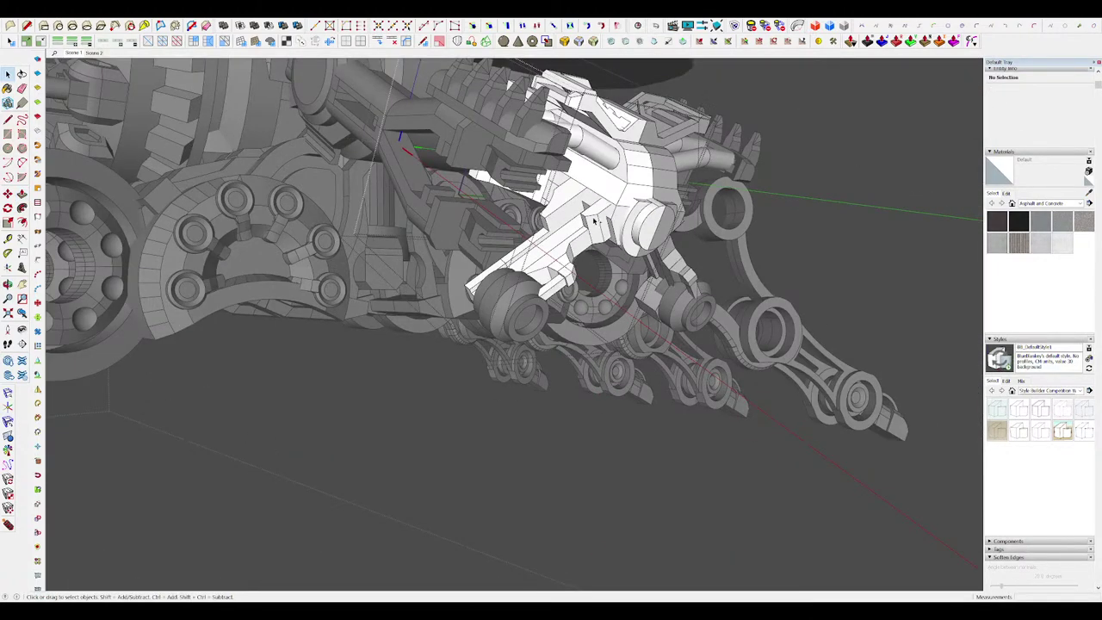
Step: Isolate the arm and push the small face on its side
{"action": "scroll", "coordinate": [592, 218], "scroll_direction": "down", "scroll_amount": 4}
{"action": "key", "text": "i"}
{"action": "scroll", "coordinate": [544, 207], "scroll_direction": "up", "scroll_amount": 7}
{"action": "key", "text": "l"}
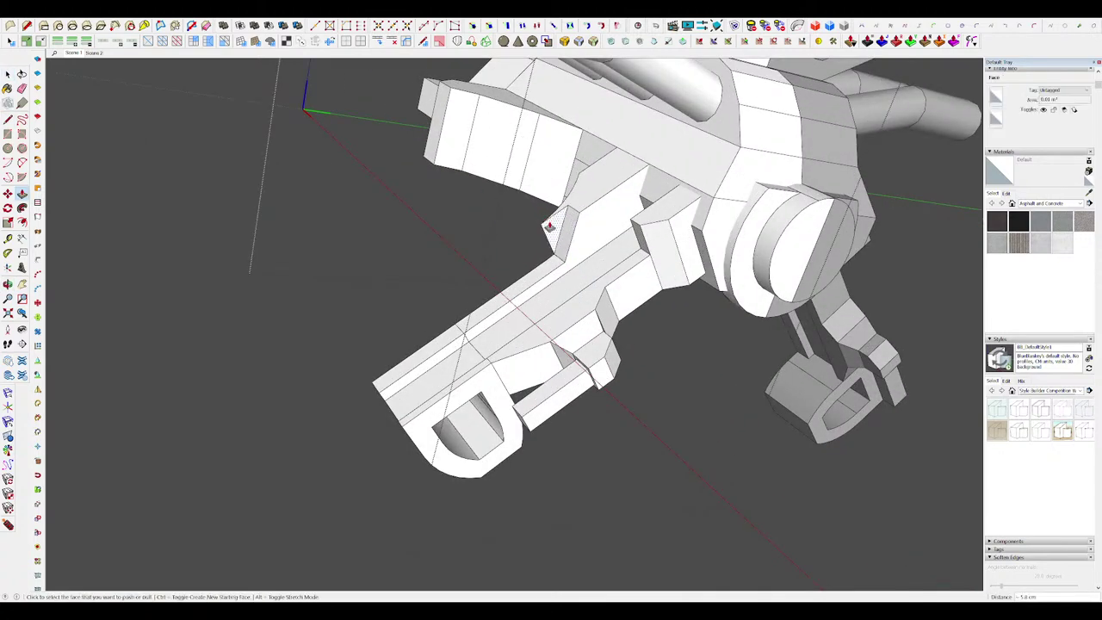
{"action": "middle_click_drag", "start_coordinate": [548, 226], "coordinate": [632, 264]}
{"action": "key", "text": "l"}
{"action": "scroll", "coordinate": [568, 226], "scroll_direction": "up", "scroll_amount": 5}
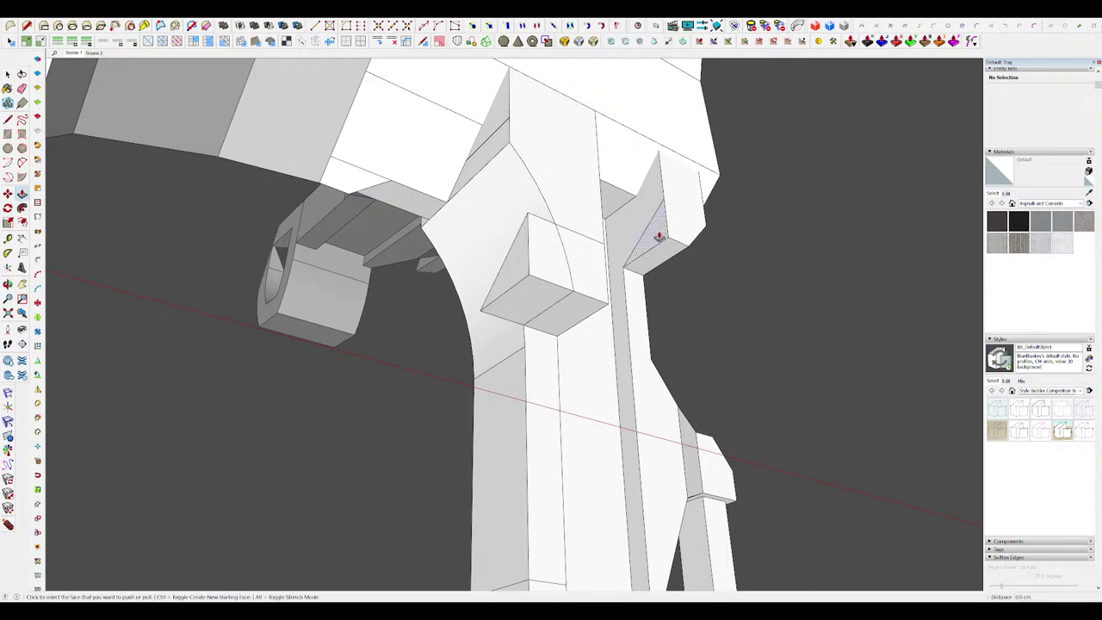
{"action": "left_click", "coordinate": [707, 229]}
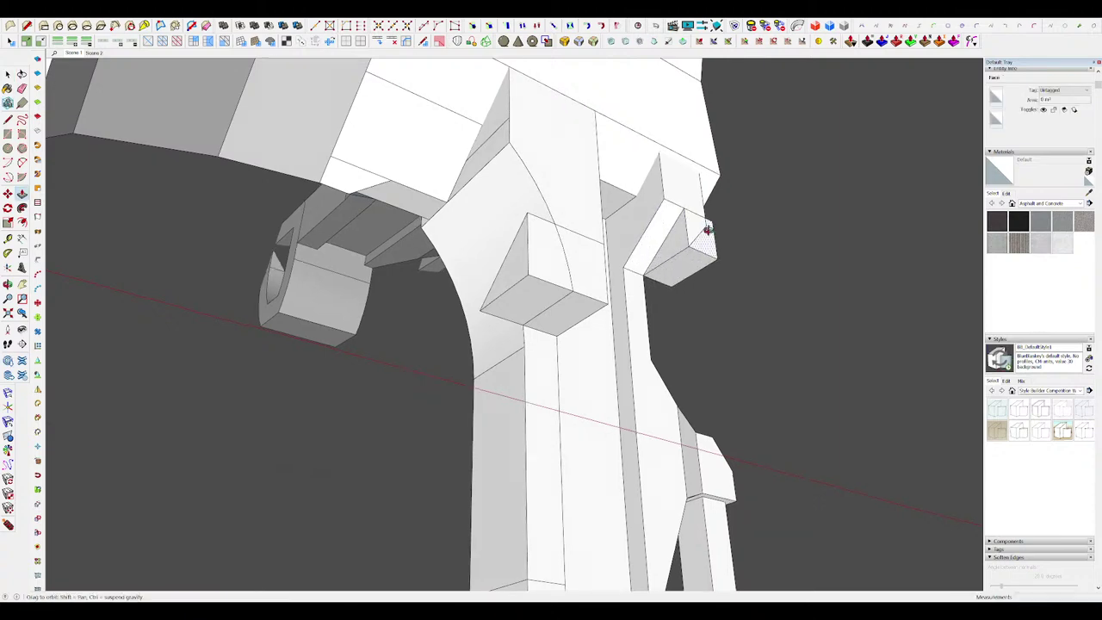
Step: Bring back the rest of the model and erase the small protruding box's edges
{"action": "key", "text": "i"}
{"action": "middle_click_drag", "start_coordinate": [709, 230], "coordinate": [470, 243]}
{"action": "scroll", "coordinate": [516, 219], "scroll_direction": "down", "scroll_amount": 5}
{"action": "key", "text": "space"}
{"action": "left_click_drag", "start_coordinate": [658, 329], "coordinate": [548, 271]}
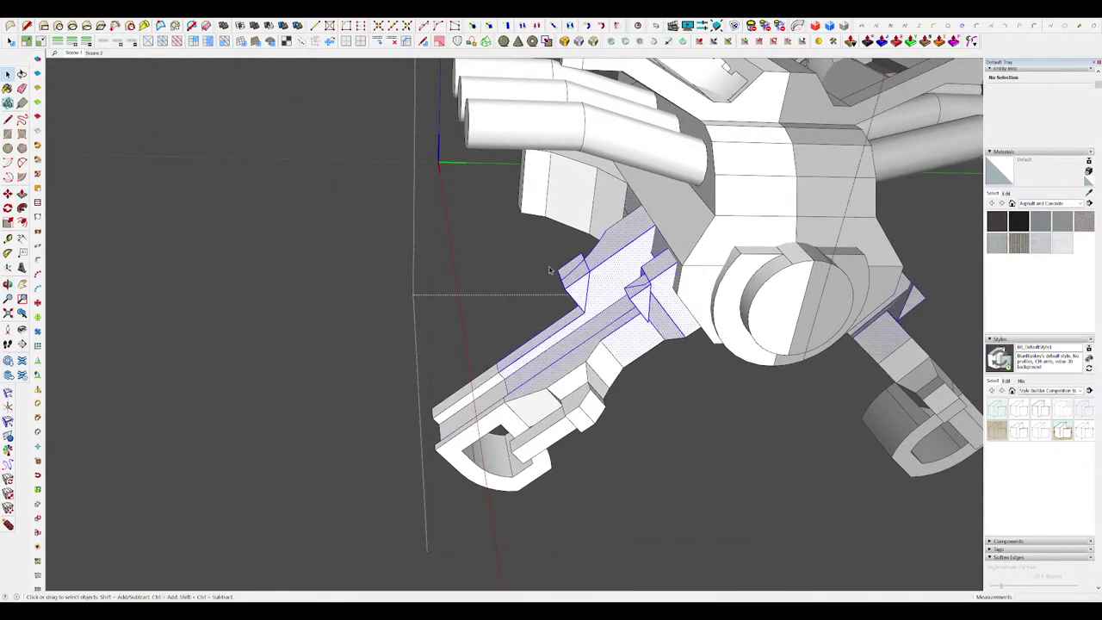
{"action": "left_click", "coordinate": [551, 270]}
{"action": "scroll", "coordinate": [614, 248], "scroll_direction": "up", "scroll_amount": 5}
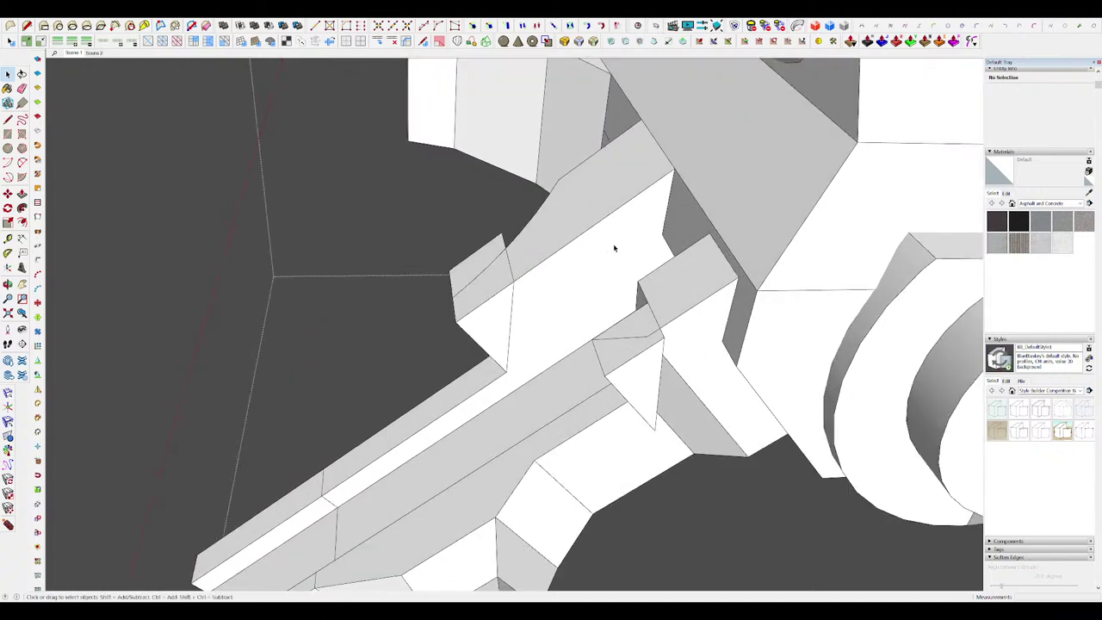
{"action": "scroll", "coordinate": [587, 241], "scroll_direction": "down", "scroll_amount": 3}
{"action": "scroll", "coordinate": [585, 243], "scroll_direction": "up", "scroll_amount": 4}
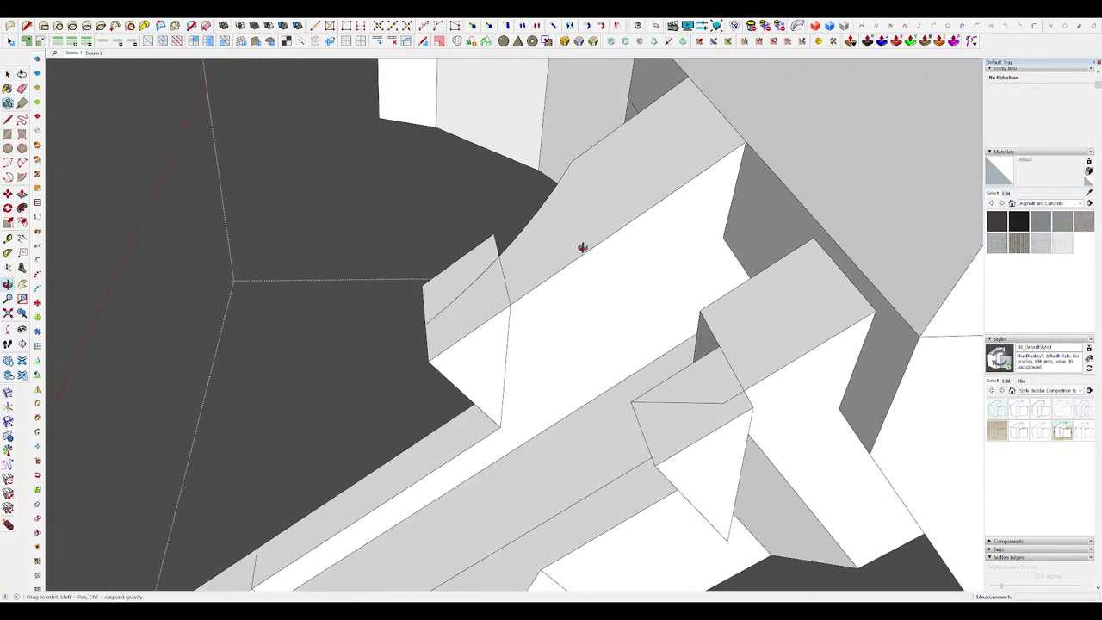
{"action": "scroll", "coordinate": [543, 258], "scroll_direction": "up", "scroll_amount": 2}
{"action": "middle_click_drag", "start_coordinate": [582, 246], "coordinate": [416, 309]}
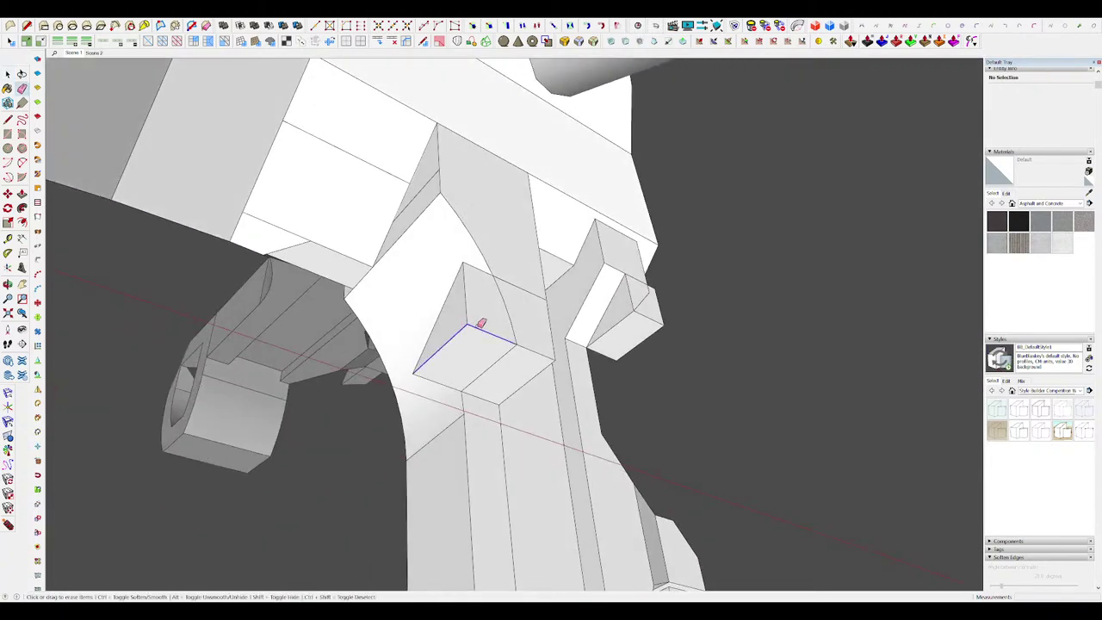
{"action": "mouse_move", "coordinate": [480, 323]}
{"action": "left_mouse_down"}
{"action": "mouse_move", "coordinate": [458, 310]}
{"action": "mouse_move", "coordinate": [465, 292]}
{"action": "left_mouse_up"}
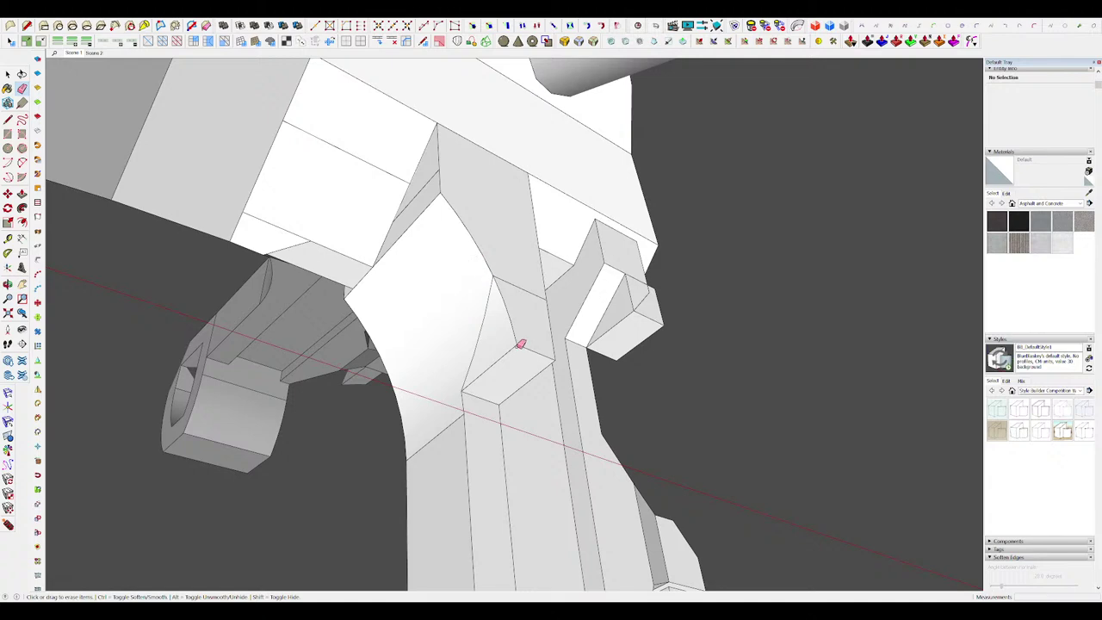
{"action": "left_click_drag", "start_coordinate": [520, 344], "coordinate": [551, 361]}
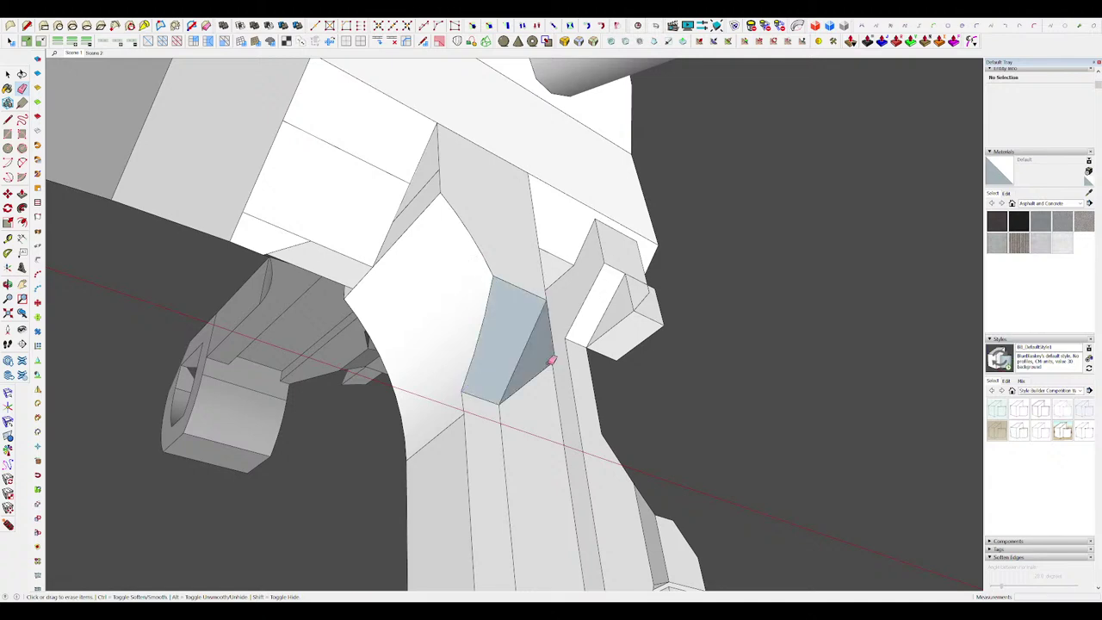
Step: Erase the leftover blue-grey faces and the edges around the angled face
{"action": "left_click", "coordinate": [512, 329]}
{"action": "mouse_move", "coordinate": [521, 308]}
{"action": "middle_mouse_down"}
{"action": "mouse_move", "coordinate": [608, 300]}
{"action": "mouse_move", "coordinate": [615, 263]}
{"action": "middle_mouse_up"}
{"action": "key", "text": "e"}
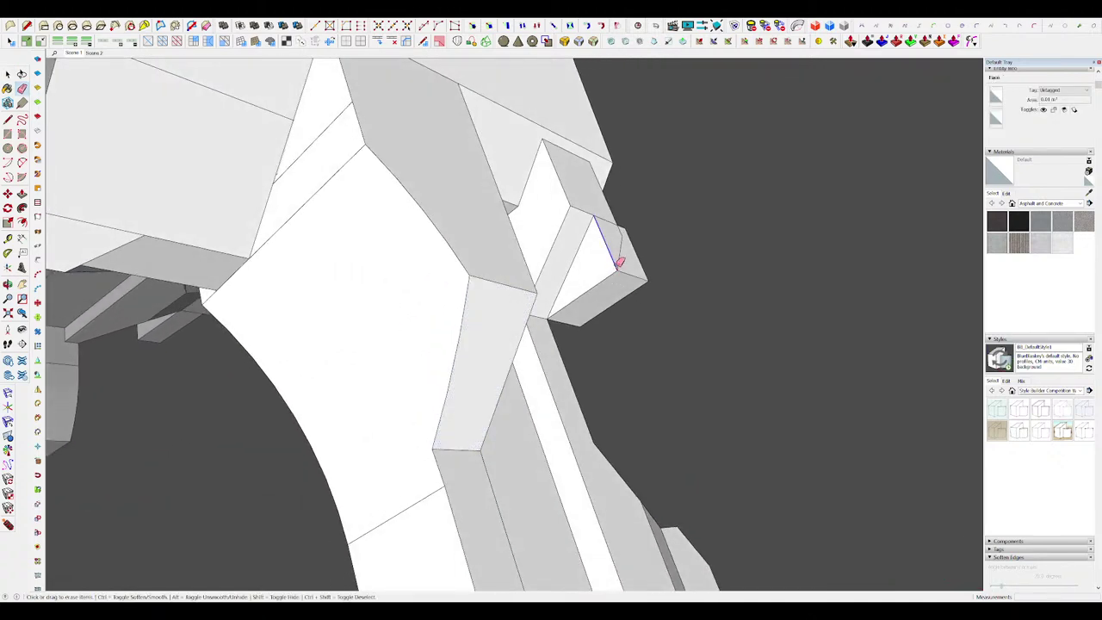
{"action": "left_click_drag", "start_coordinate": [628, 264], "coordinate": [615, 258]}
{"action": "middle_click_drag", "start_coordinate": [614, 259], "coordinate": [484, 263]}
{"action": "mouse_move", "coordinate": [651, 302]}
{"action": "middle_mouse_down"}
{"action": "mouse_move", "coordinate": [594, 304]}
{"action": "mouse_move", "coordinate": [743, 402]}
{"action": "middle_mouse_up"}
{"action": "scroll", "coordinate": [644, 289], "scroll_direction": "up", "scroll_amount": 2}
{"action": "left_click_drag", "start_coordinate": [629, 411], "coordinate": [622, 358]}
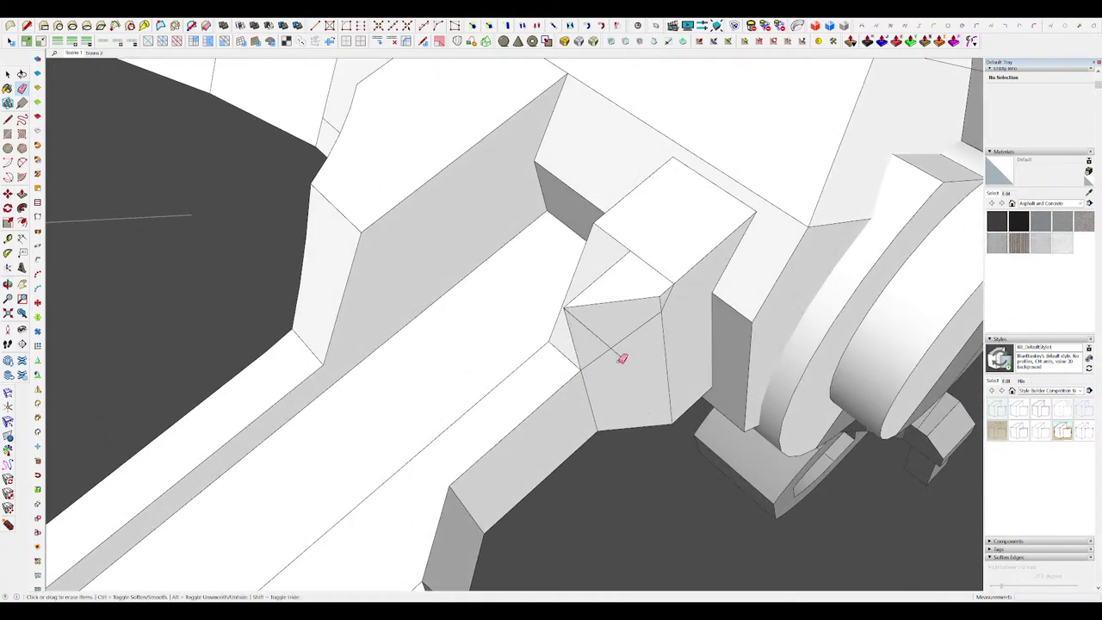
{"action": "mouse_move", "coordinate": [573, 296]}
{"action": "left_mouse_down"}
{"action": "mouse_move", "coordinate": [680, 280]}
{"action": "mouse_move", "coordinate": [659, 301]}
{"action": "mouse_move", "coordinate": [632, 283]}
{"action": "left_mouse_up"}
Step: Reverse the shaded triangular face and soften the diagonal edge
{"action": "key", "text": "space"}
{"action": "left_click", "coordinate": [649, 301]}
{"action": "key", "text": "r"}
{"action": "key", "text": "e"}
{"action": "scroll", "coordinate": [633, 285], "scroll_direction": "down", "scroll_amount": 4}
{"action": "middle_click_drag", "start_coordinate": [633, 285], "coordinate": [644, 299]}
{"action": "scroll", "coordinate": [645, 300], "scroll_direction": "down", "scroll_amount": 8}
{"action": "scroll", "coordinate": [517, 267], "scroll_direction": "up", "scroll_amount": 6}
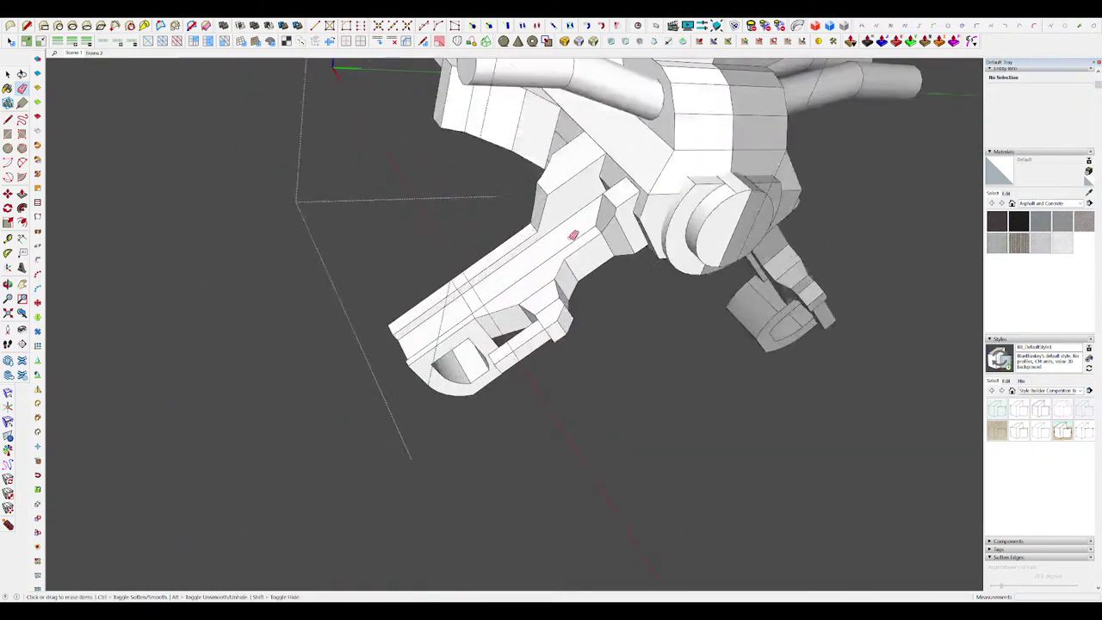
{"action": "scroll", "coordinate": [572, 234], "scroll_direction": "up", "scroll_amount": 5}
Step: Select the sloped face on the arm and try moving it, then cancel
{"action": "key", "text": "space"}
{"action": "left_click", "coordinate": [603, 217]}
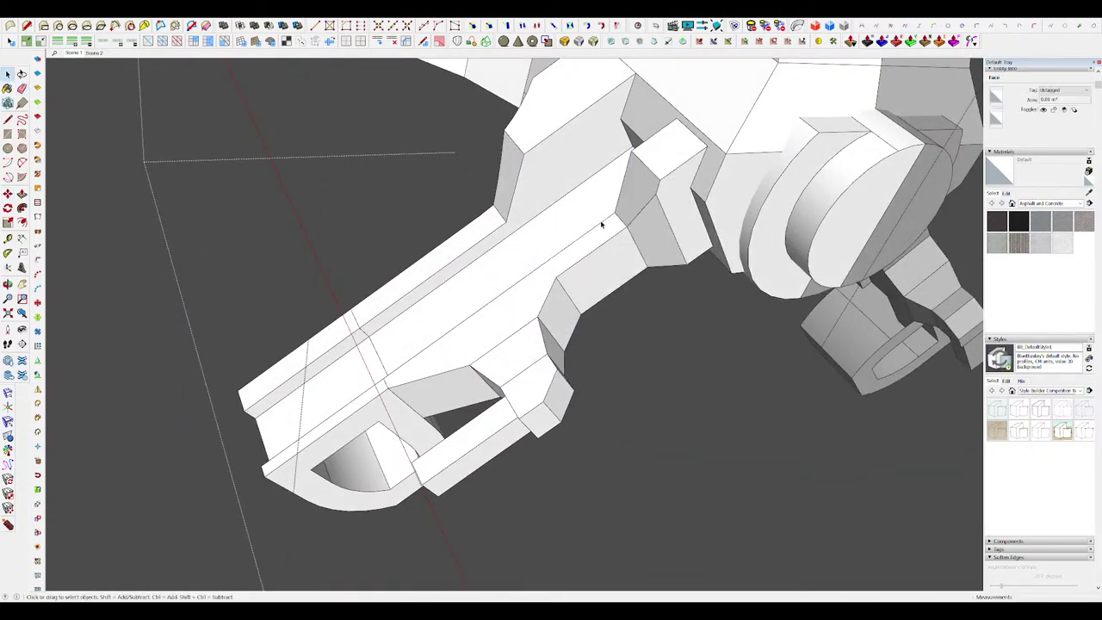
{"action": "middle_click_drag", "start_coordinate": [602, 224], "coordinate": [608, 253]}
{"action": "scroll", "coordinate": [609, 249], "scroll_direction": "down", "scroll_amount": 3}
{"action": "left_click", "coordinate": [629, 216]}
{"action": "scroll", "coordinate": [691, 244], "scroll_direction": "up", "scroll_amount": 5}
{"action": "middle_click_drag", "start_coordinate": [629, 216], "coordinate": [501, 226]}
{"action": "key", "text": "m"}
{"action": "left_click", "coordinate": [492, 223]}
{"action": "key", "text": "Escape"}
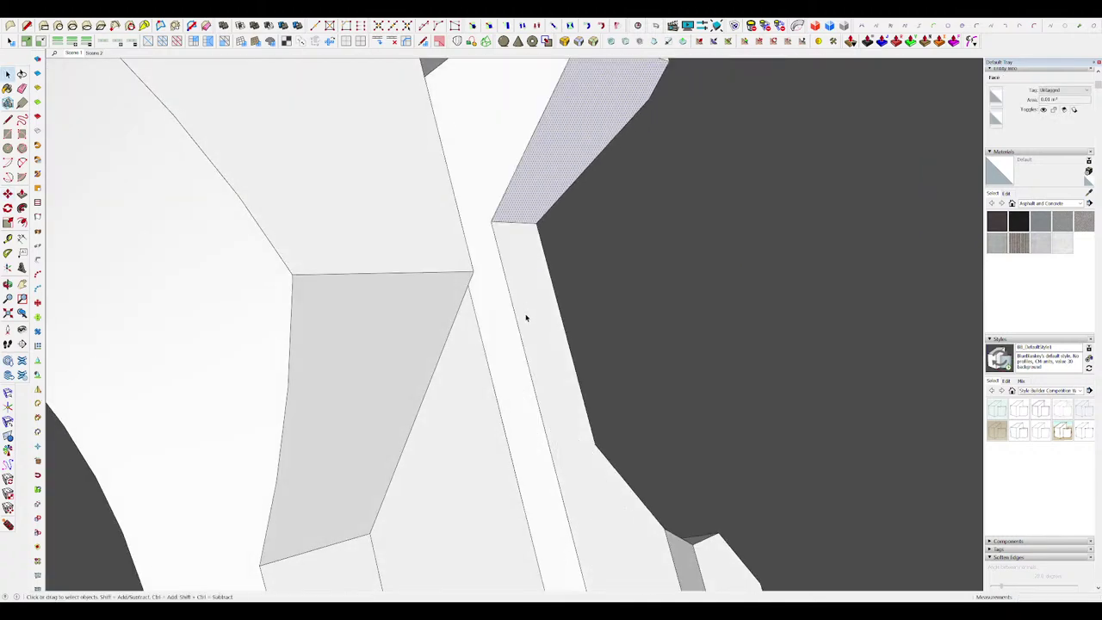
Step: Copy the sloped face down-left along the strip and start an edge at its corner
{"action": "middle_click_drag", "start_coordinate": [525, 315], "coordinate": [99, 153]}
{"action": "key", "text": "ctrl"}
{"action": "left_click", "coordinate": [574, 250]}
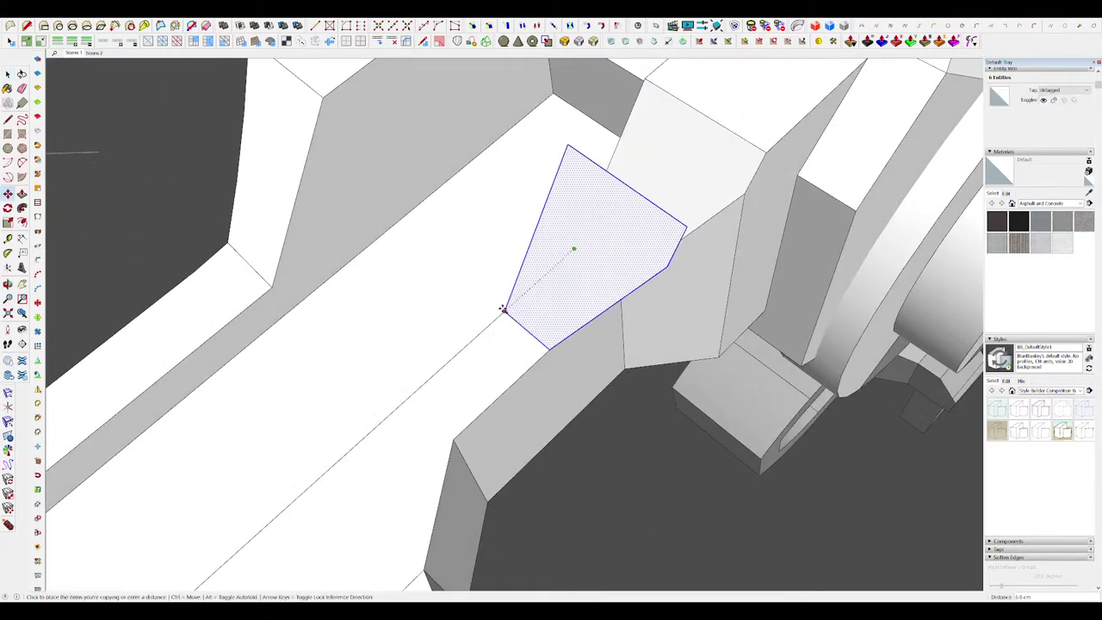
{"action": "left_click", "coordinate": [504, 309]}
{"action": "middle_click_drag", "start_coordinate": [505, 310], "coordinate": [543, 202]}
{"action": "scroll", "coordinate": [425, 253], "scroll_direction": "down", "scroll_amount": 3}
{"action": "left_click", "coordinate": [527, 216]}
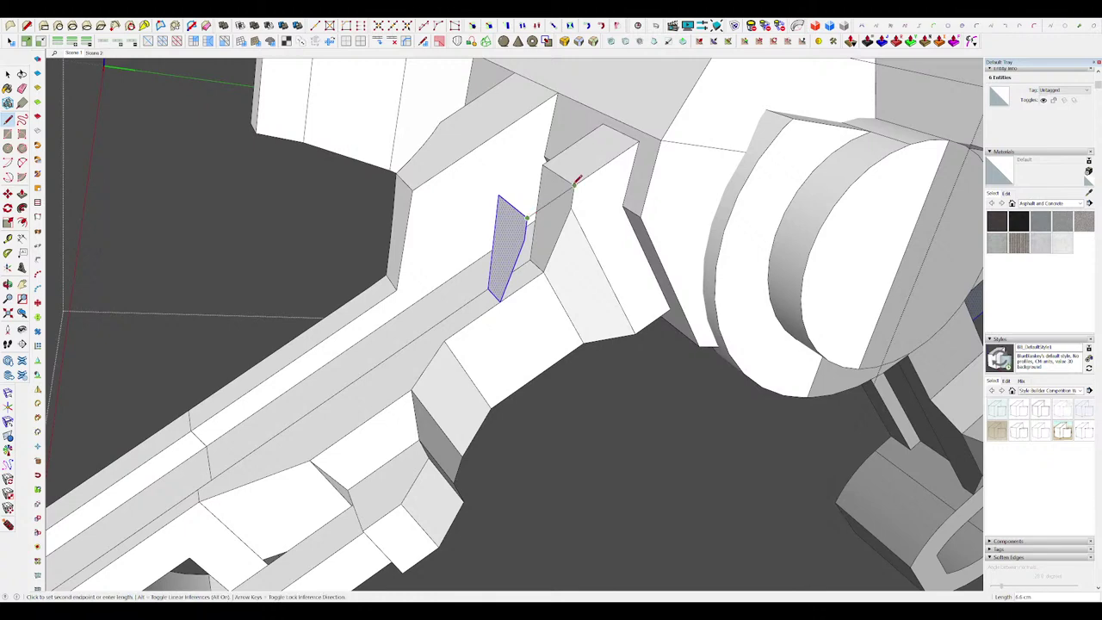
{"action": "scroll", "coordinate": [575, 204], "scroll_direction": "up", "scroll_amount": 2}
Step: Delete the selected face and redraw an edge at the corner to close the block
{"action": "key", "text": "space"}
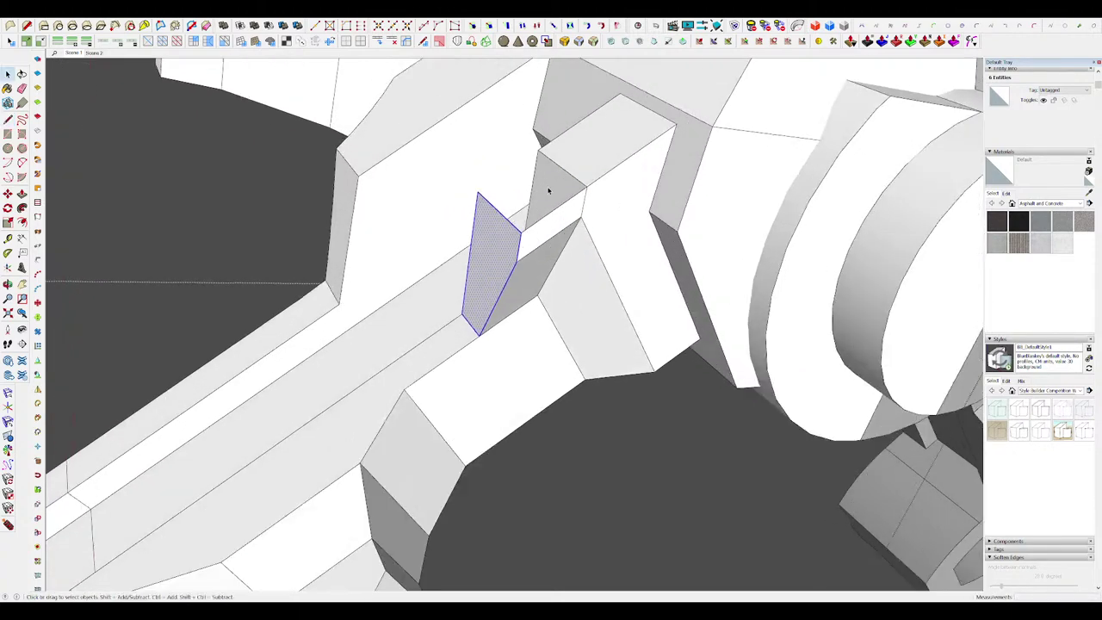
{"action": "left_click", "coordinate": [548, 189]}
{"action": "middle_click_drag", "start_coordinate": [548, 189], "coordinate": [654, 312]}
{"action": "key", "text": "Delete"}
{"action": "scroll", "coordinate": [637, 306], "scroll_direction": "down", "scroll_amount": 3}
{"action": "key", "text": "l"}
{"action": "left_click", "coordinate": [519, 250]}
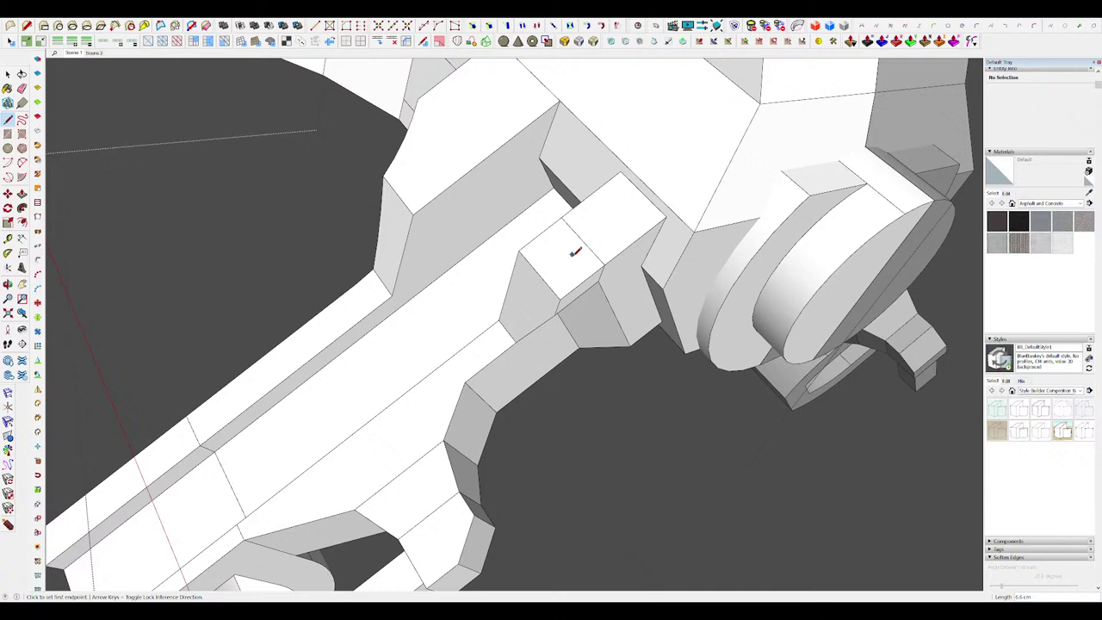
{"action": "middle_click_drag", "start_coordinate": [575, 251], "coordinate": [567, 234]}
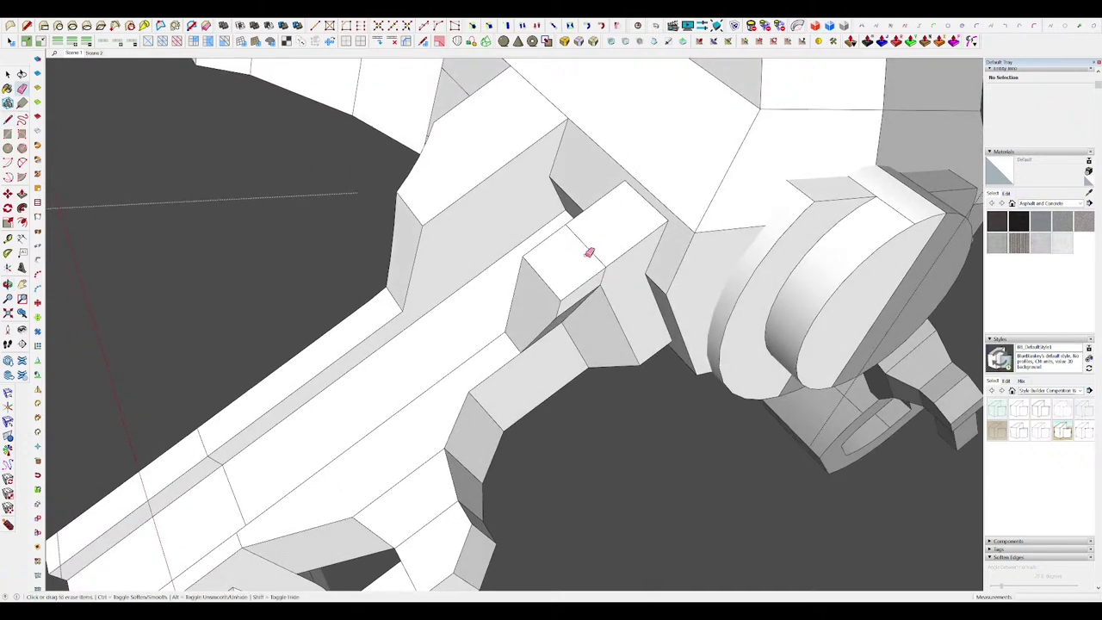
{"action": "scroll", "coordinate": [589, 252], "scroll_direction": "down", "scroll_amount": 10}
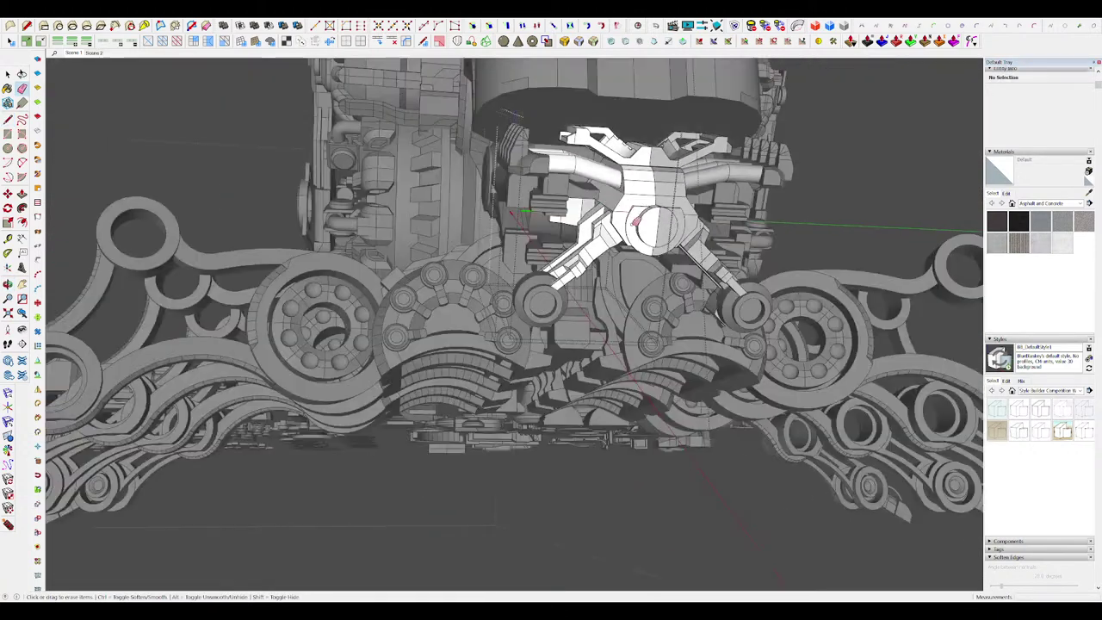
{"action": "scroll", "coordinate": [635, 222], "scroll_direction": "down", "scroll_amount": 4}
{"action": "middle_click_drag", "start_coordinate": [619, 226], "coordinate": [714, 297]}
{"action": "key", "text": "space"}
{"action": "scroll", "coordinate": [688, 292], "scroll_direction": "down", "scroll_amount": 2}
Step: Leave the current part and open the finger group, selecting its strip face
{"action": "left_click", "coordinate": [765, 358]}
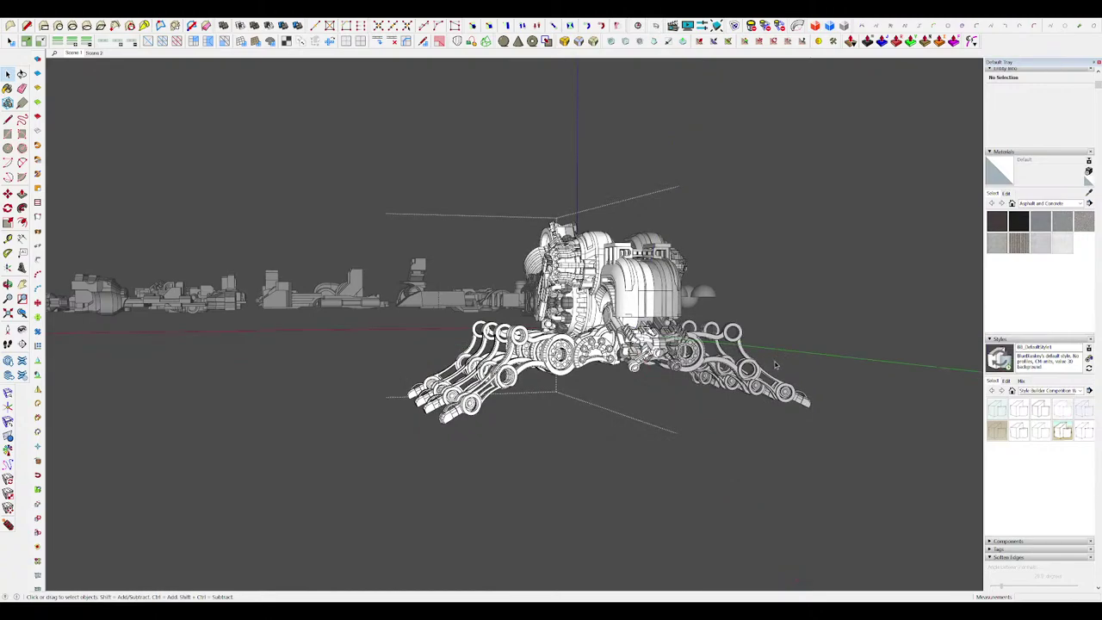
{"action": "middle_click_drag", "start_coordinate": [775, 365], "coordinate": [637, 373]}
{"action": "scroll", "coordinate": [629, 373], "scroll_direction": "up", "scroll_amount": 8}
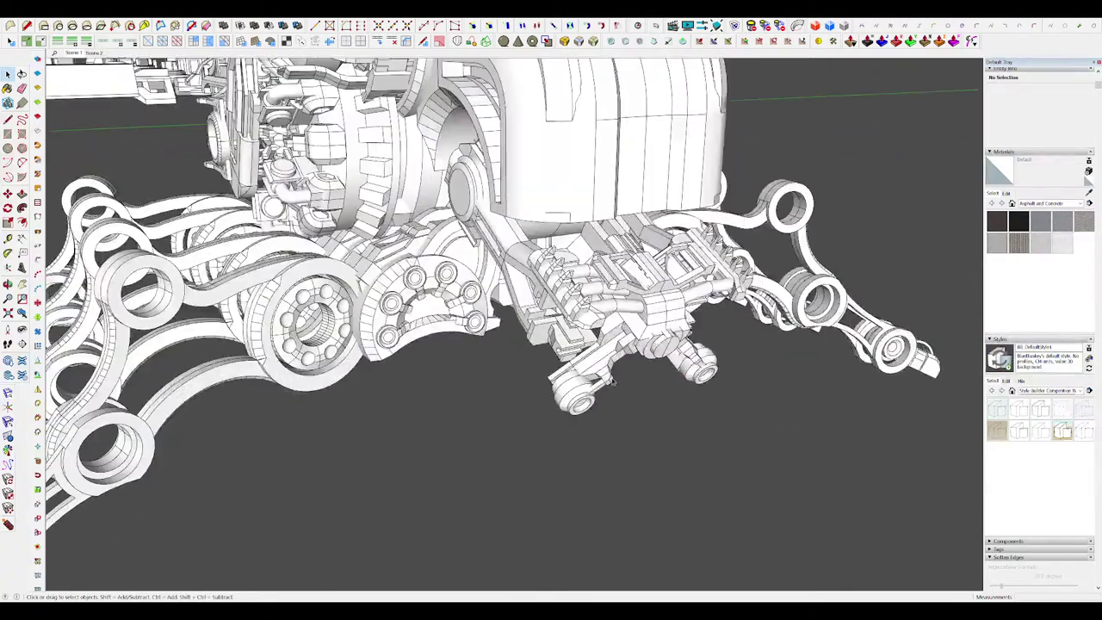
{"action": "scroll", "coordinate": [557, 380], "scroll_direction": "up", "scroll_amount": 4}
{"action": "double_click", "coordinate": [547, 374]}
{"action": "middle_click_drag", "start_coordinate": [550, 374], "coordinate": [656, 405]}
{"action": "left_click", "coordinate": [668, 391]}
{"action": "scroll", "coordinate": [680, 404], "scroll_direction": "up", "scroll_amount": 3}
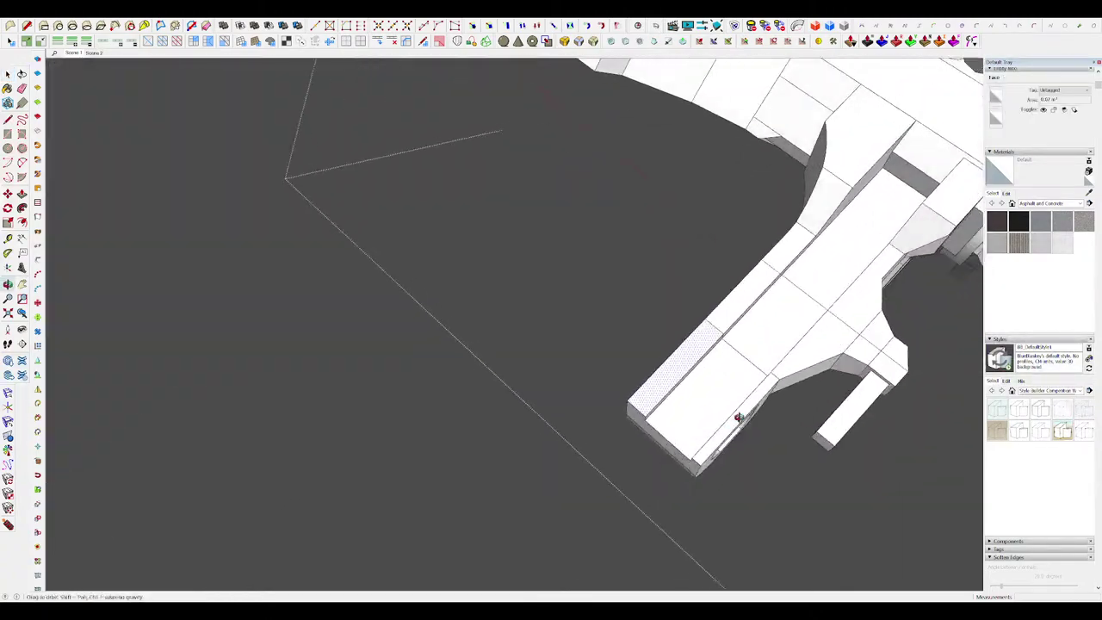
{"action": "scroll", "coordinate": [652, 419], "scroll_direction": "up", "scroll_amount": 3}
Step: Draw a triangular bevel profile and lower its upper corner with Move
{"action": "key", "text": "l"}
{"action": "left_click", "coordinate": [643, 343]}
{"action": "middle_click_drag", "start_coordinate": [645, 343], "coordinate": [818, 352]}
{"action": "key", "text": "space"}
{"action": "mouse_move", "coordinate": [594, 378]}
{"action": "middle_mouse_down"}
{"action": "mouse_move", "coordinate": [632, 384]}
{"action": "mouse_move", "coordinate": [614, 370]}
{"action": "mouse_move", "coordinate": [635, 332]}
{"action": "mouse_move", "coordinate": [617, 371]}
{"action": "mouse_move", "coordinate": [654, 323]}
{"action": "mouse_move", "coordinate": [617, 364]}
{"action": "middle_mouse_up"}
{"action": "left_click", "coordinate": [612, 379]}
{"action": "key", "text": "m"}
{"action": "left_click", "coordinate": [627, 332]}
{"action": "left_click", "coordinate": [617, 352]}
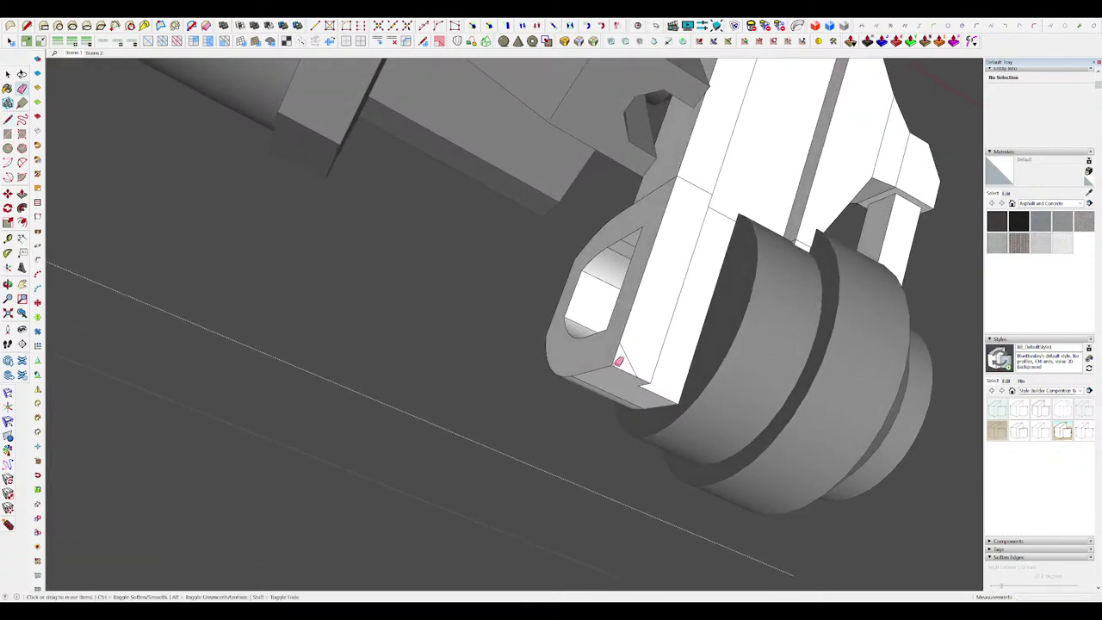
Step: Follow Me the triangular profile along the loop's rounded top edge
{"action": "key", "text": "shift+f"}
{"action": "left_click", "coordinate": [617, 366]}
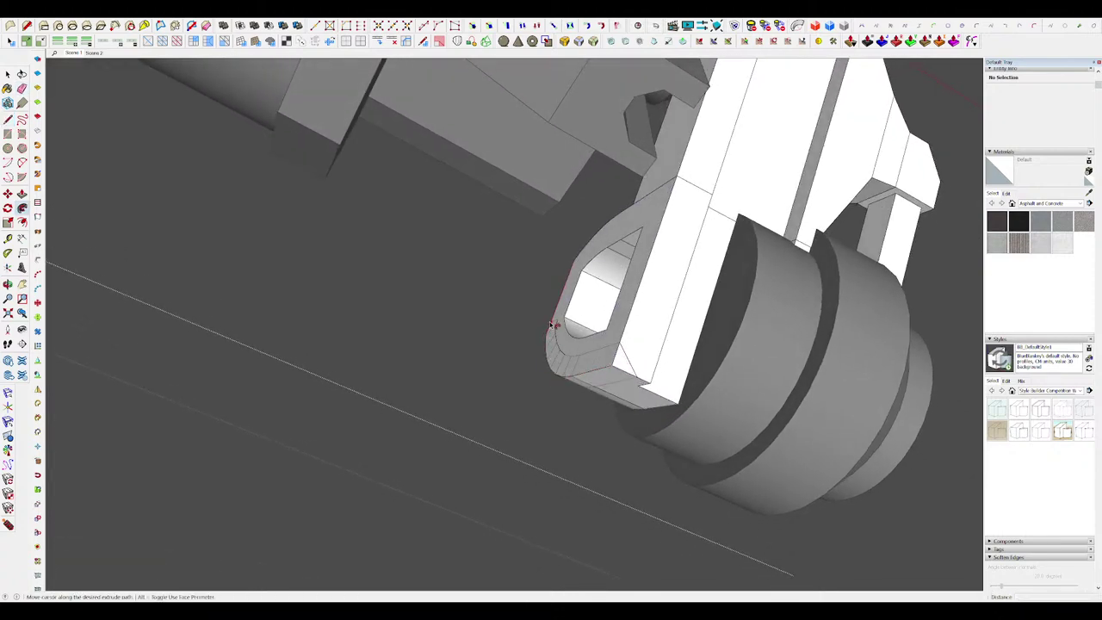
{"action": "left_click", "coordinate": [561, 303]}
{"action": "key", "text": "space"}
{"action": "middle_click_drag", "start_coordinate": [594, 350], "coordinate": [642, 308]}
{"action": "key", "text": "f"}
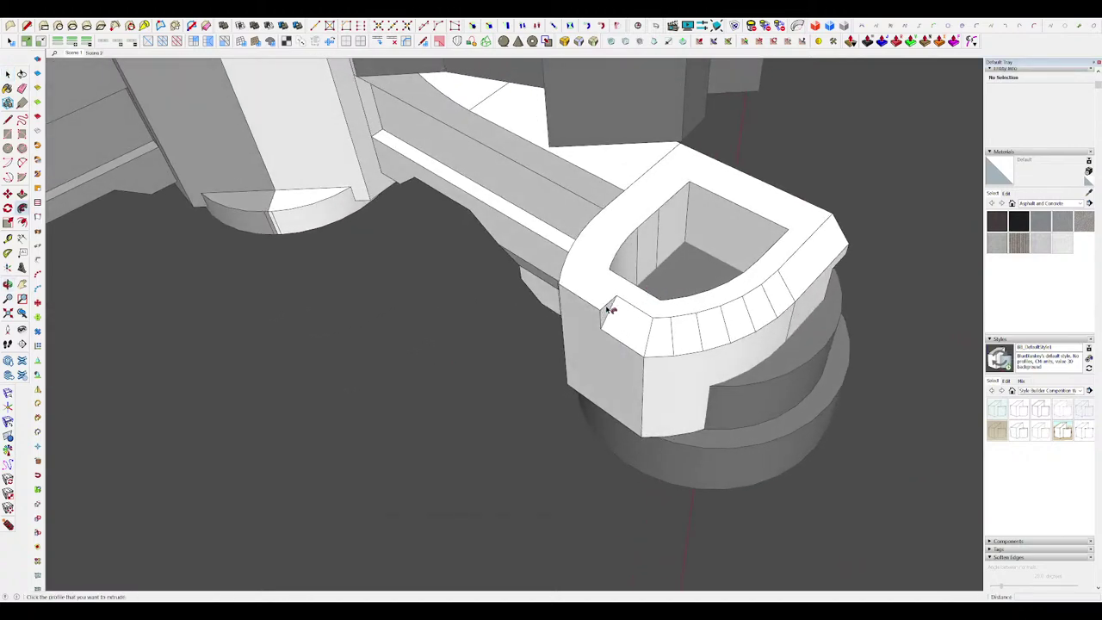
{"action": "left_click", "coordinate": [609, 306]}
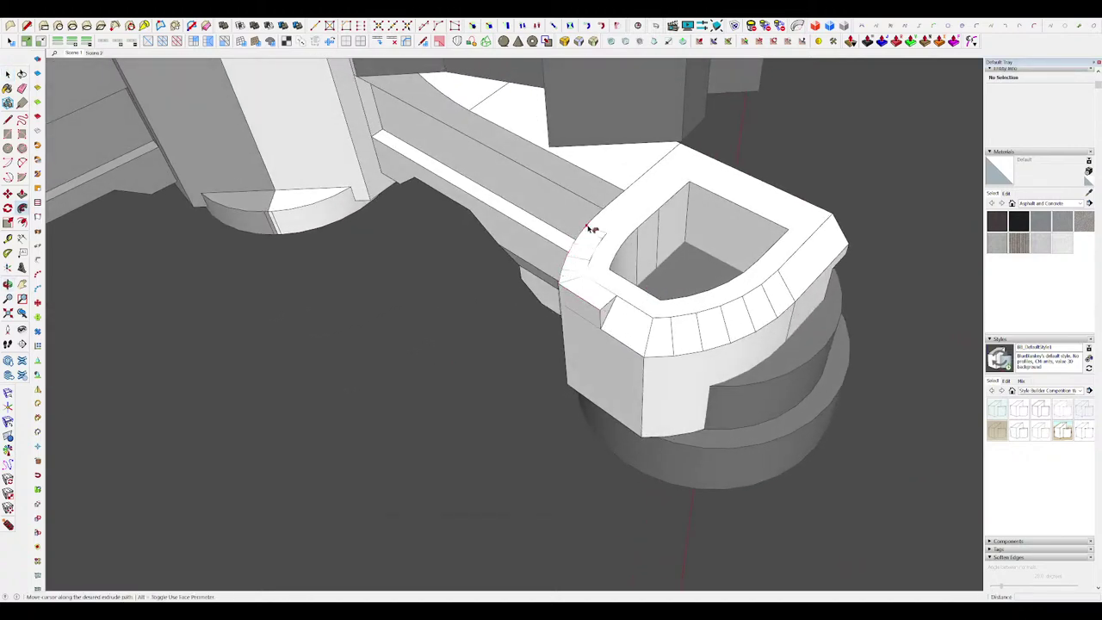
{"action": "left_click", "coordinate": [623, 199]}
{"action": "middle_click_drag", "start_coordinate": [623, 199], "coordinate": [657, 360]}
{"action": "scroll", "coordinate": [608, 304], "scroll_direction": "down", "scroll_amount": 6}
{"action": "scroll", "coordinate": [656, 361], "scroll_direction": "down", "scroll_amount": 3}
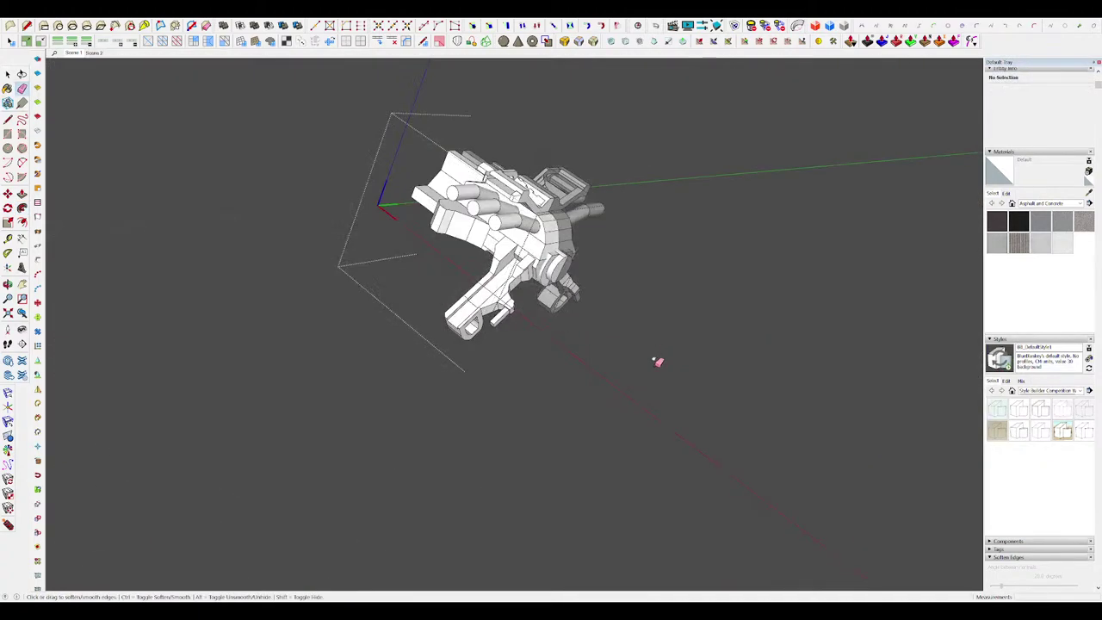
Step: Exit both the inner and outer group editing
{"action": "key", "text": "space"}
{"action": "left_click", "coordinate": [707, 373]}
{"action": "scroll", "coordinate": [763, 375], "scroll_direction": "down", "scroll_amount": 3}
{"action": "left_click", "coordinate": [764, 375]}
{"action": "scroll", "coordinate": [764, 375], "scroll_direction": "up", "scroll_amount": 2}
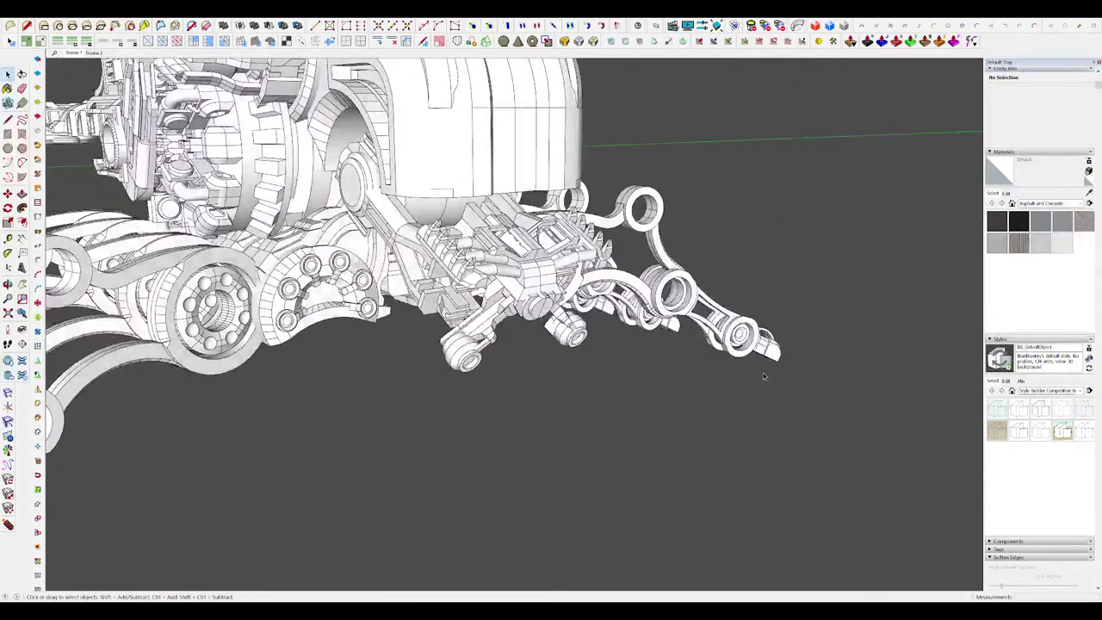
Step: Draw a rectangle on the strip face of the arm group
{"action": "scroll", "coordinate": [502, 308], "scroll_direction": "up", "scroll_amount": 6}
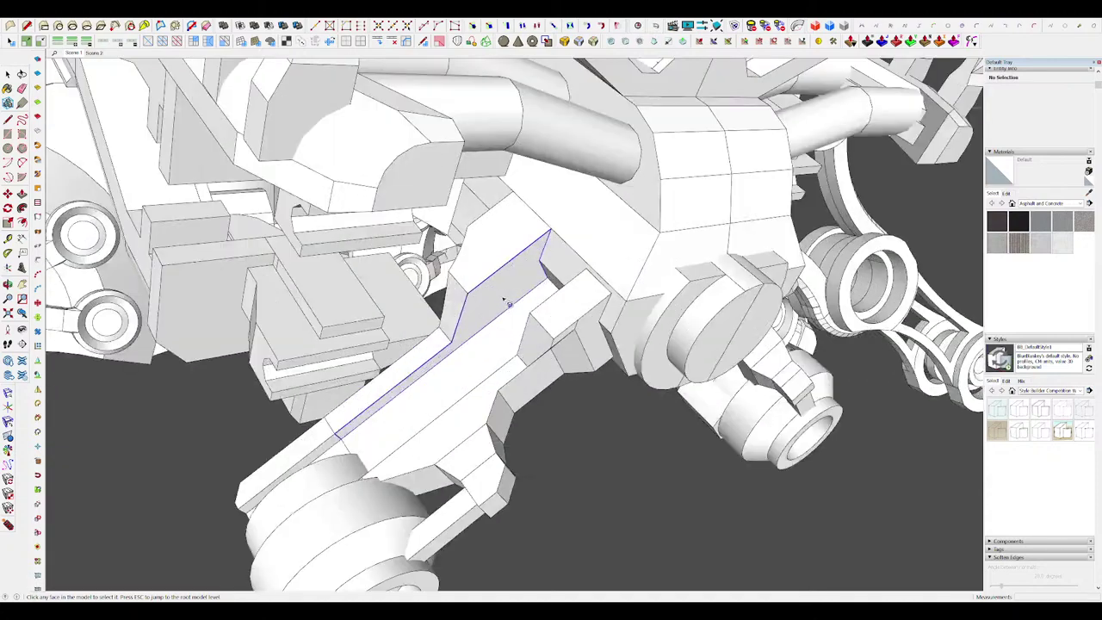
{"action": "left_click", "coordinate": [506, 303]}
{"action": "scroll", "coordinate": [526, 320], "scroll_direction": "up", "scroll_amount": 2}
{"action": "middle_click_drag", "start_coordinate": [526, 319], "coordinate": [504, 307]}
{"action": "key", "text": "r"}
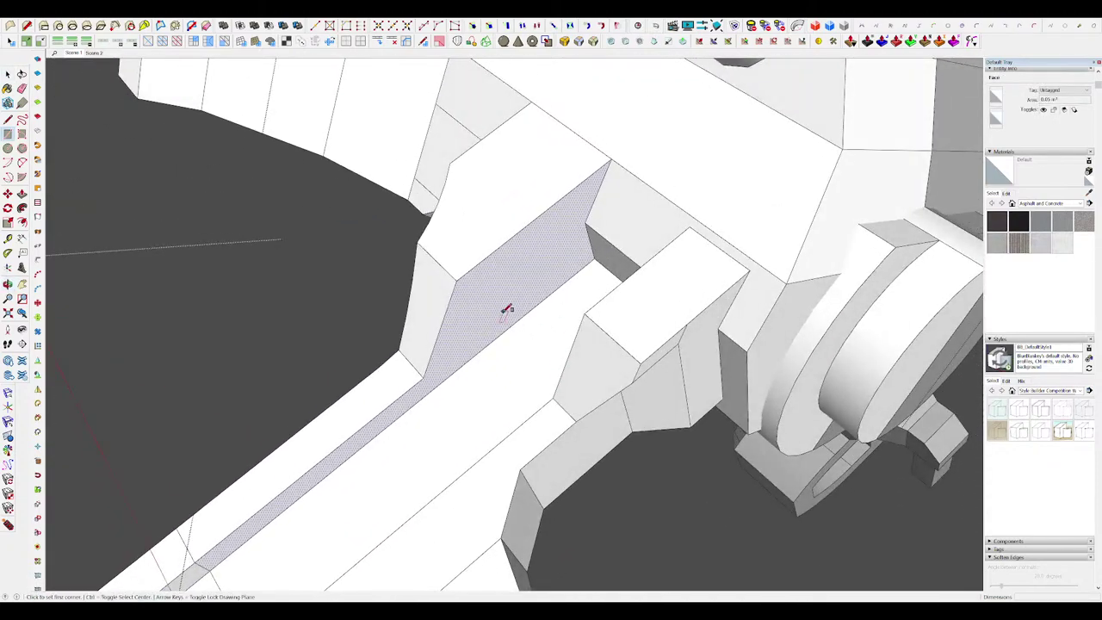
{"action": "left_click", "coordinate": [504, 297]}
{"action": "key", "text": "Escape"}
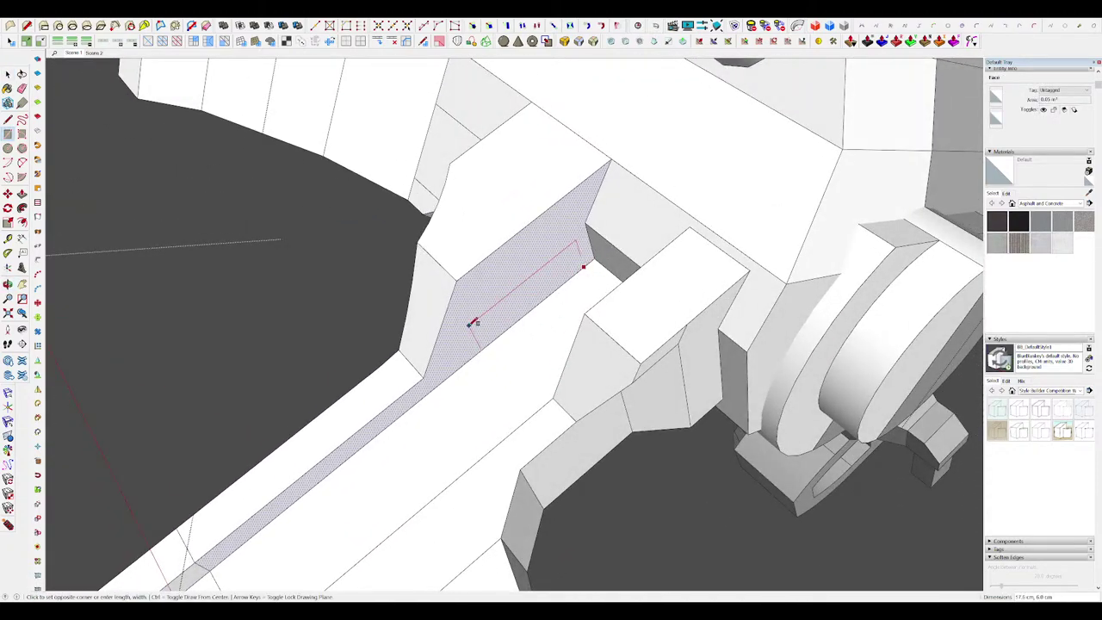
{"action": "left_click", "coordinate": [469, 324]}
{"action": "key", "text": "space"}
{"action": "left_click", "coordinate": [524, 308]}
Step: Raise the rectangle into a block, then push its side face to cut a notch
{"action": "key", "text": "p"}
{"action": "left_click_drag", "start_coordinate": [524, 307], "coordinate": [585, 315]}
{"action": "middle_click_drag", "start_coordinate": [585, 315], "coordinate": [551, 344]}
{"action": "key", "text": "space"}
{"action": "key", "text": "p"}
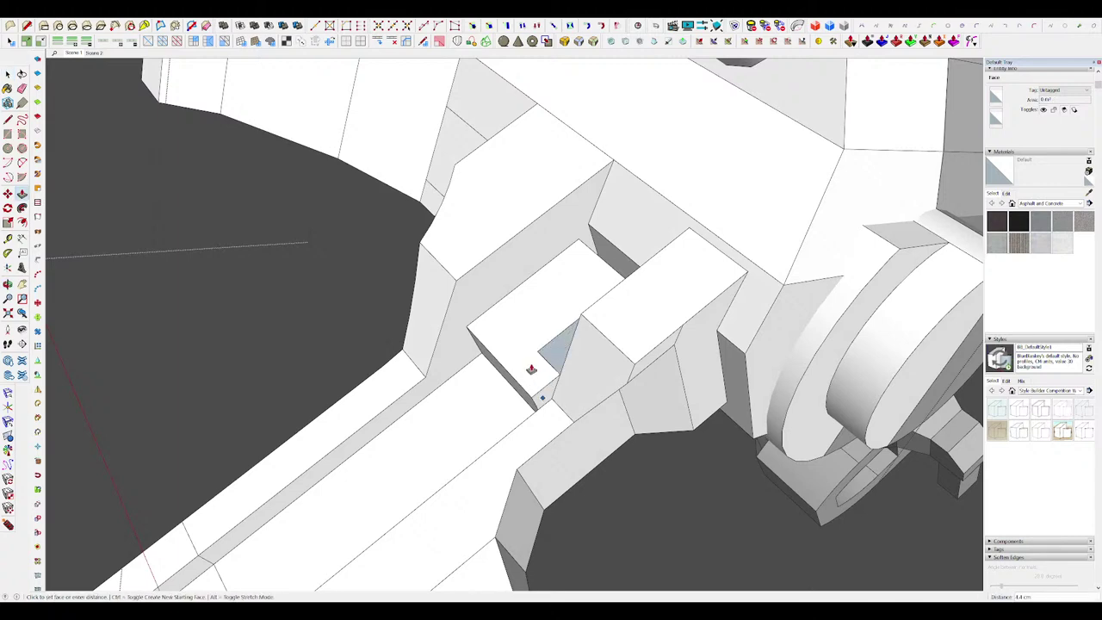
{"action": "left_click", "coordinate": [541, 396]}
{"action": "key", "text": "space"}
{"action": "key", "text": "p"}
{"action": "left_click", "coordinate": [546, 398]}
{"action": "left_click", "coordinate": [492, 318]}
Step: Erase an edge on the front strip, then restore it and start a new edge there
{"action": "key", "text": "e"}
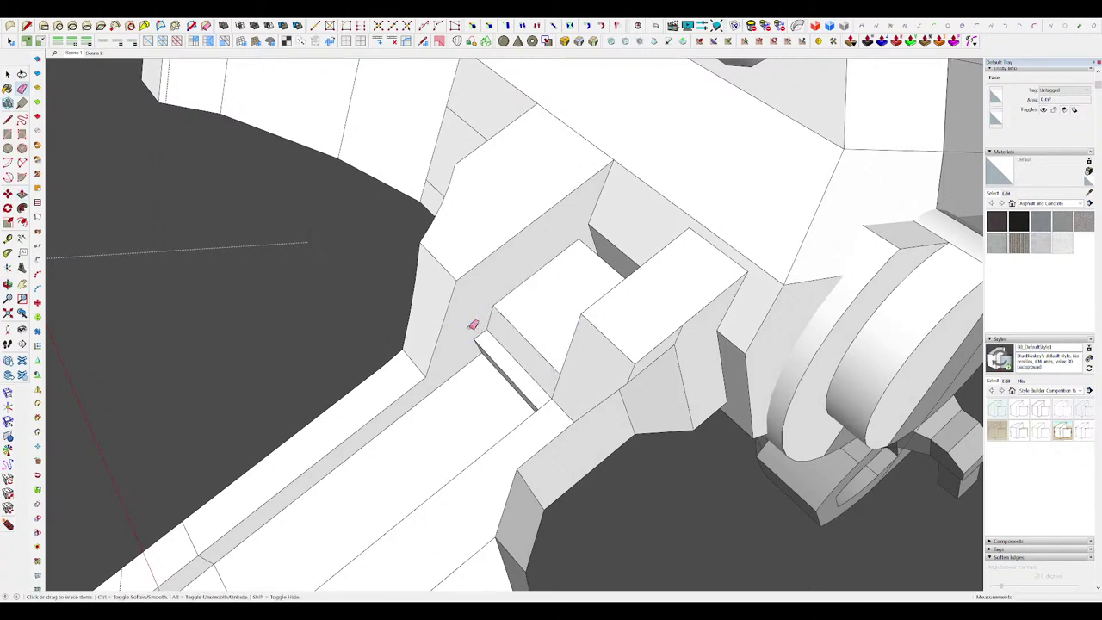
{"action": "scroll", "coordinate": [472, 325], "scroll_direction": "down", "scroll_amount": 6}
{"action": "middle_click_drag", "start_coordinate": [472, 325], "coordinate": [645, 308]}
{"action": "scroll", "coordinate": [605, 342], "scroll_direction": "up", "scroll_amount": 6}
{"action": "middle_click_drag", "start_coordinate": [605, 341], "coordinate": [570, 331]}
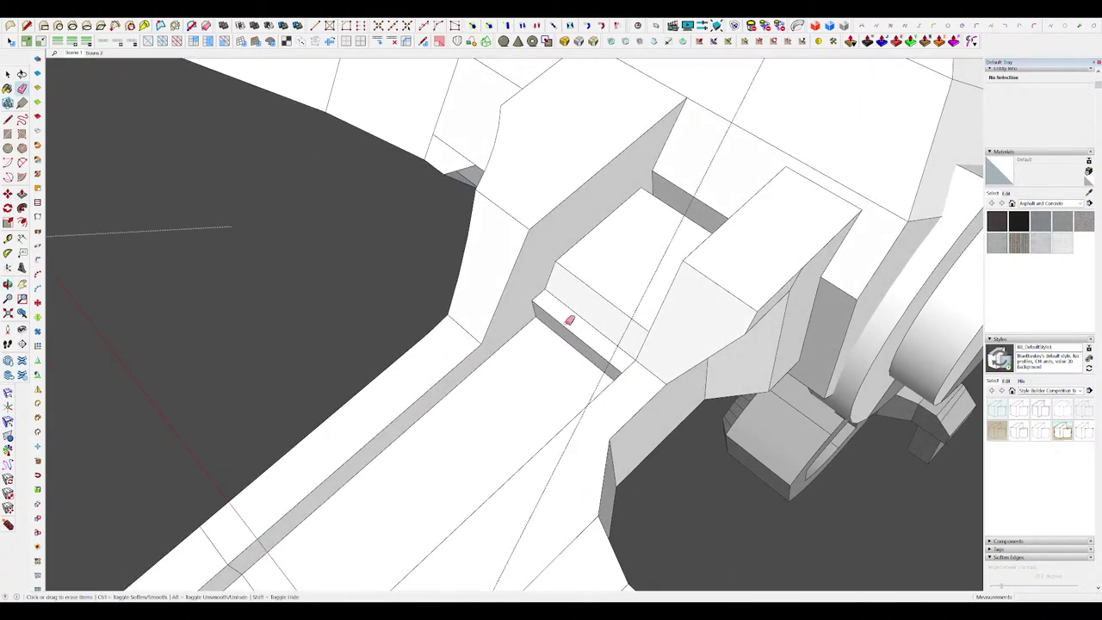
{"action": "left_click", "coordinate": [564, 316]}
{"action": "key", "text": "l"}
{"action": "left_click", "coordinate": [535, 315]}
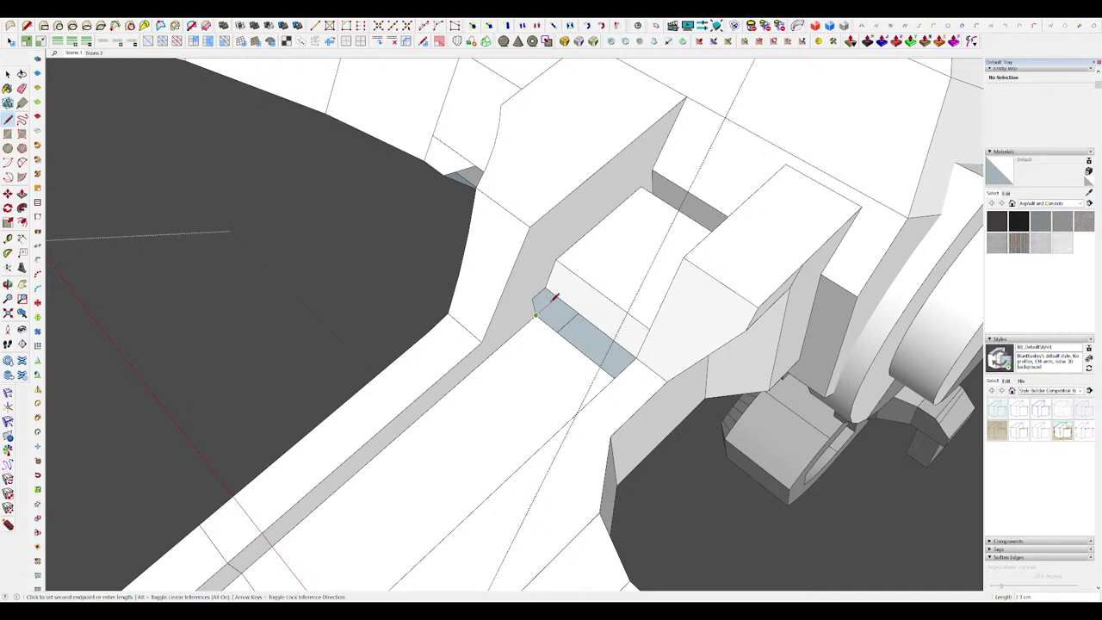
{"action": "key", "text": "ctrl+z"}
{"action": "left_click", "coordinate": [600, 320]}
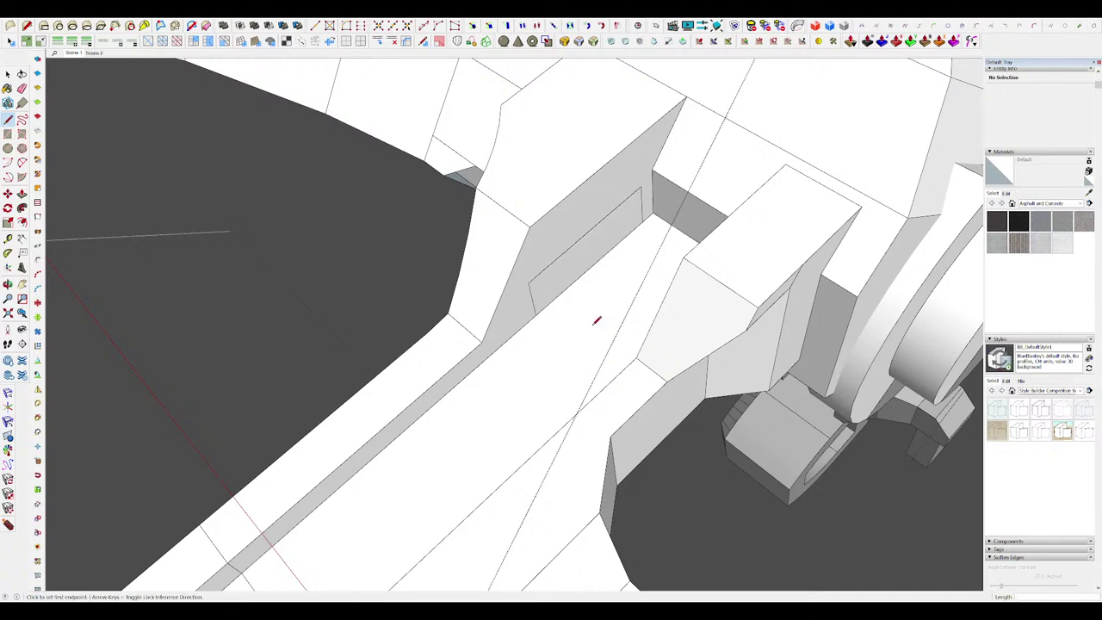
{"action": "middle_click_drag", "start_coordinate": [597, 319], "coordinate": [557, 274]}
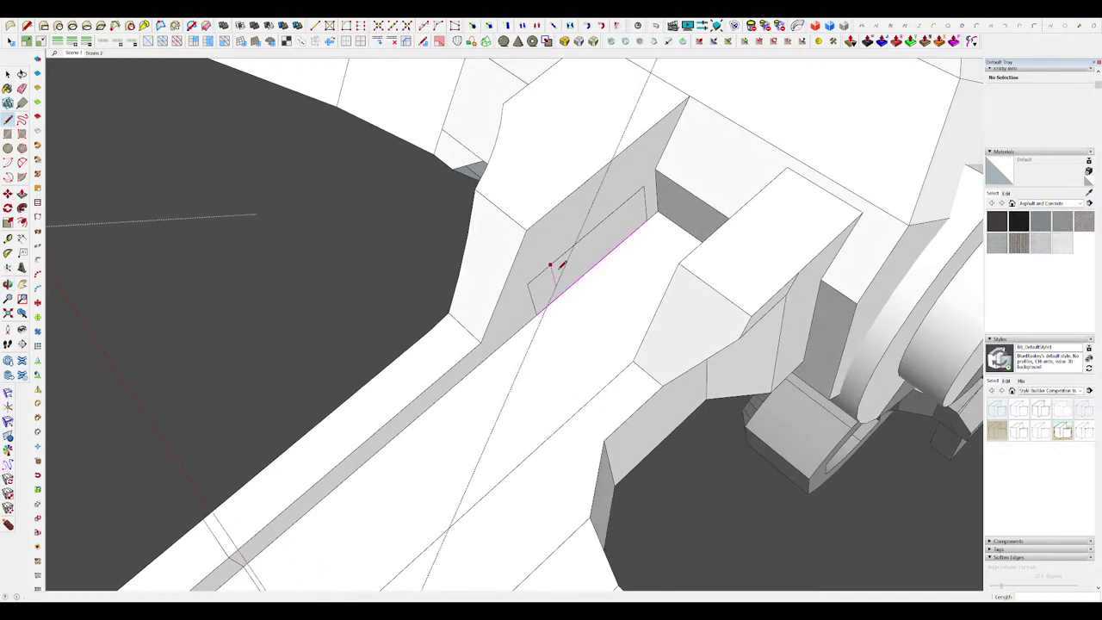
Step: Draw a rectangle on the inner wall and test an extrusion, then undo it
{"action": "key", "text": "r"}
{"action": "left_click", "coordinate": [551, 265]}
{"action": "left_click", "coordinate": [652, 215]}
{"action": "key", "text": "p"}
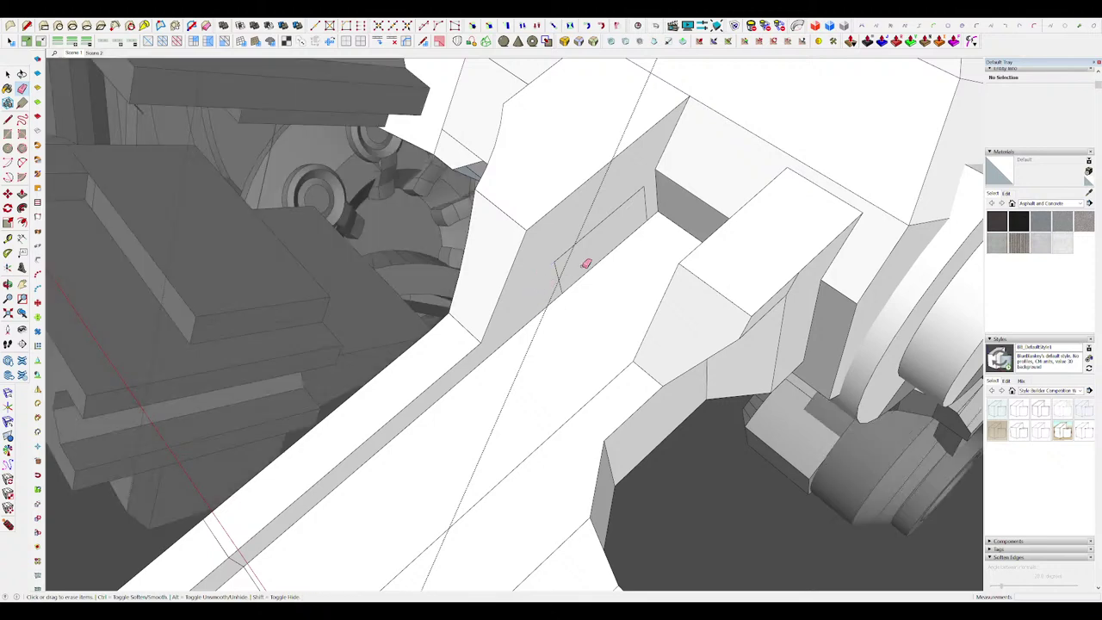
{"action": "left_click", "coordinate": [585, 264]}
{"action": "left_click", "coordinate": [657, 315]}
{"action": "middle_click_drag", "start_coordinate": [612, 316], "coordinate": [648, 296]}
{"action": "key", "text": "ctrl+z"}
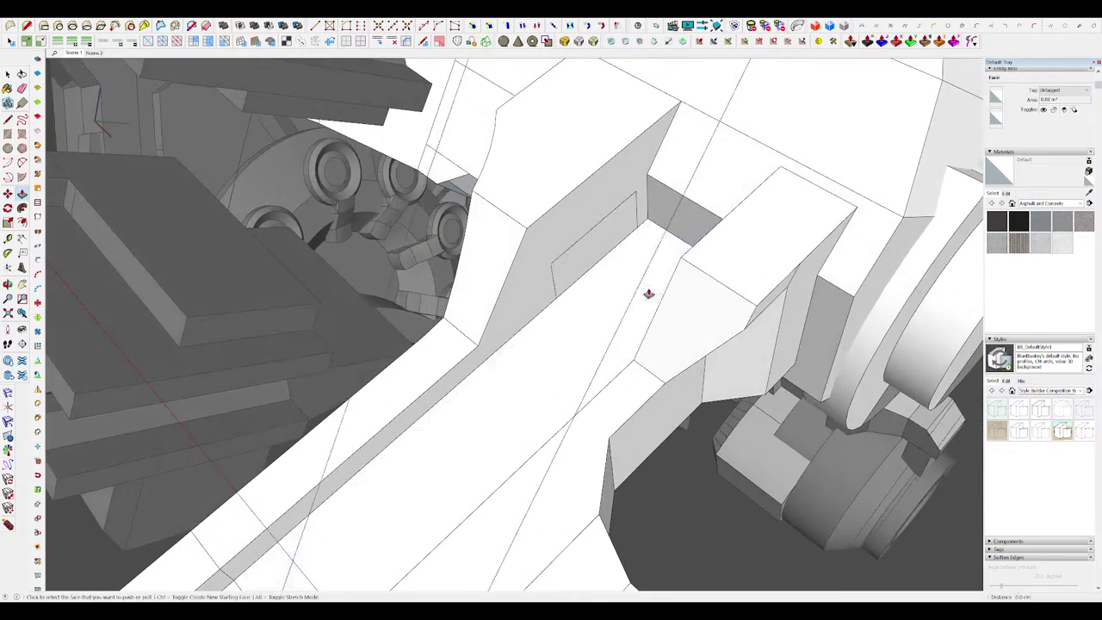
{"action": "key", "text": "e"}
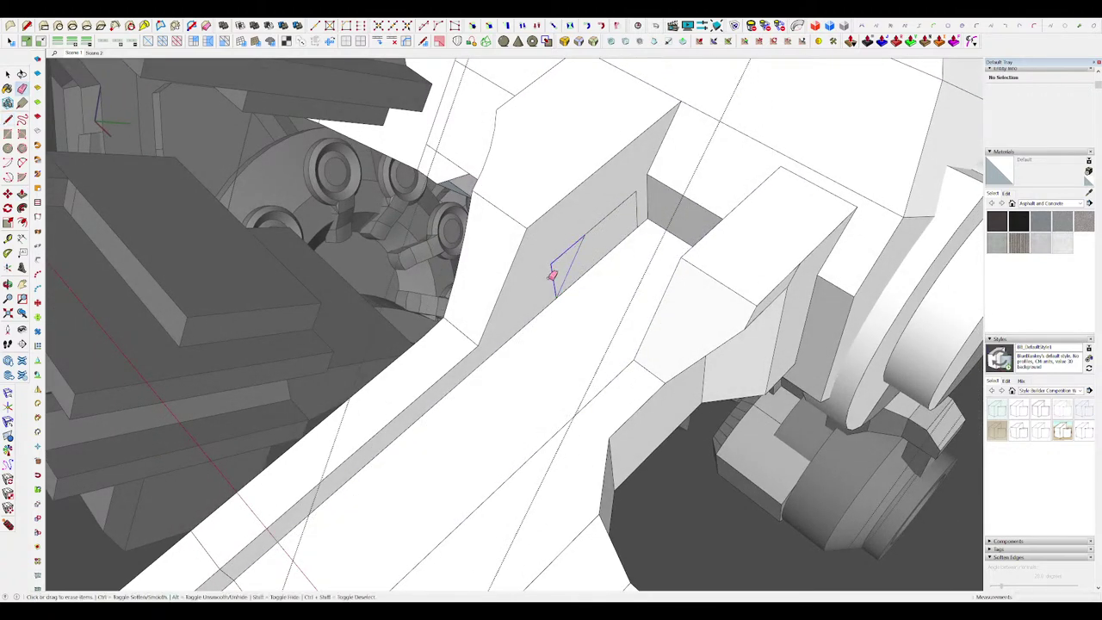
{"action": "left_click", "coordinate": [680, 261]}
{"action": "mouse_move", "coordinate": [558, 271]}
{"action": "middle_mouse_down"}
{"action": "mouse_move", "coordinate": [672, 89]}
{"action": "mouse_move", "coordinate": [445, 190]}
{"action": "mouse_move", "coordinate": [432, 165]}
{"action": "middle_mouse_up"}
Step: Draw a new edge across the white face to the corner and delete that face
{"action": "key", "text": "l"}
{"action": "left_click", "coordinate": [443, 262]}
{"action": "left_click", "coordinate": [478, 198]}
{"action": "mouse_move", "coordinate": [489, 215]}
{"action": "middle_mouse_down"}
{"action": "mouse_move", "coordinate": [509, 236]}
{"action": "mouse_move", "coordinate": [756, 349]}
{"action": "mouse_move", "coordinate": [626, 355]}
{"action": "middle_mouse_up"}
{"action": "mouse_move", "coordinate": [660, 300]}
{"action": "middle_mouse_down"}
{"action": "mouse_move", "coordinate": [749, 285]}
{"action": "mouse_move", "coordinate": [615, 320]}
{"action": "mouse_move", "coordinate": [516, 257]}
{"action": "mouse_move", "coordinate": [642, 336]}
{"action": "mouse_move", "coordinate": [646, 315]}
{"action": "middle_mouse_up"}
{"action": "key", "text": "space"}
{"action": "key", "text": "Delete"}
Step: Close the opening with a new line, then restore and delete the leftover face again
{"action": "scroll", "coordinate": [534, 276], "scroll_direction": "up", "scroll_amount": 3}
{"action": "middle_click_drag", "start_coordinate": [534, 276], "coordinate": [594, 317]}
{"action": "key", "text": "l"}
{"action": "left_click", "coordinate": [604, 301]}
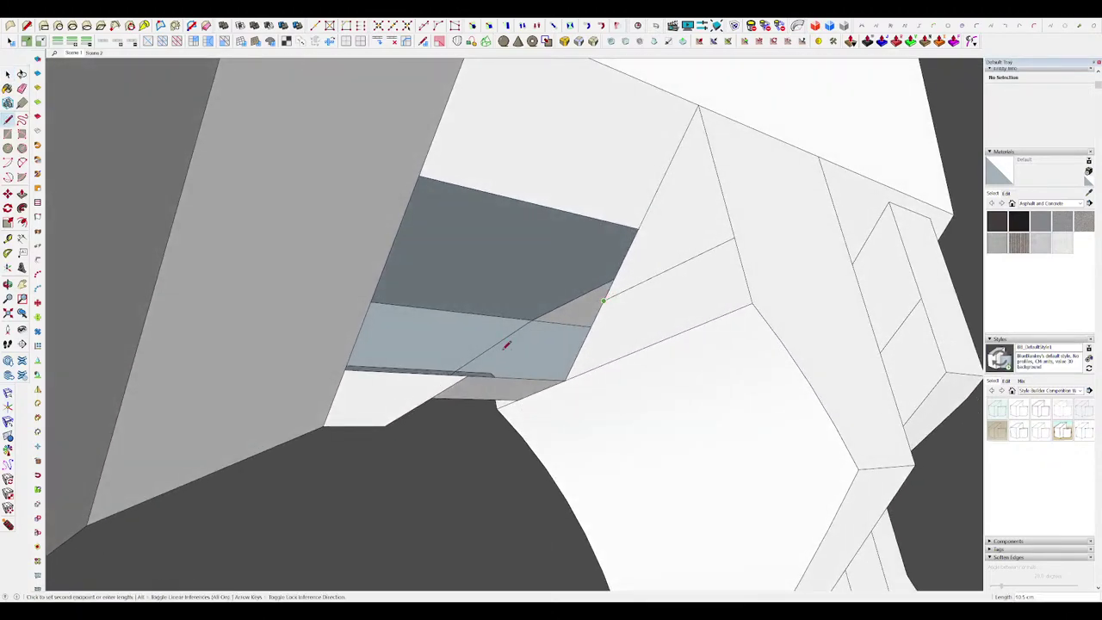
{"action": "left_click", "coordinate": [466, 376]}
{"action": "mouse_move", "coordinate": [588, 380]}
{"action": "middle_mouse_down"}
{"action": "mouse_move", "coordinate": [635, 231]}
{"action": "mouse_move", "coordinate": [676, 211]}
{"action": "mouse_move", "coordinate": [607, 253]}
{"action": "mouse_move", "coordinate": [622, 290]}
{"action": "mouse_move", "coordinate": [736, 411]}
{"action": "mouse_move", "coordinate": [823, 194]}
{"action": "mouse_move", "coordinate": [770, 229]}
{"action": "mouse_move", "coordinate": [601, 173]}
{"action": "mouse_move", "coordinate": [600, 241]}
{"action": "mouse_move", "coordinate": [556, 236]}
{"action": "mouse_move", "coordinate": [856, 384]}
{"action": "mouse_move", "coordinate": [764, 344]}
{"action": "mouse_move", "coordinate": [647, 268]}
{"action": "middle_mouse_up"}
{"action": "scroll", "coordinate": [635, 231], "scroll_direction": "up", "scroll_amount": 4}
{"action": "scroll", "coordinate": [646, 267], "scroll_direction": "down", "scroll_amount": 5}
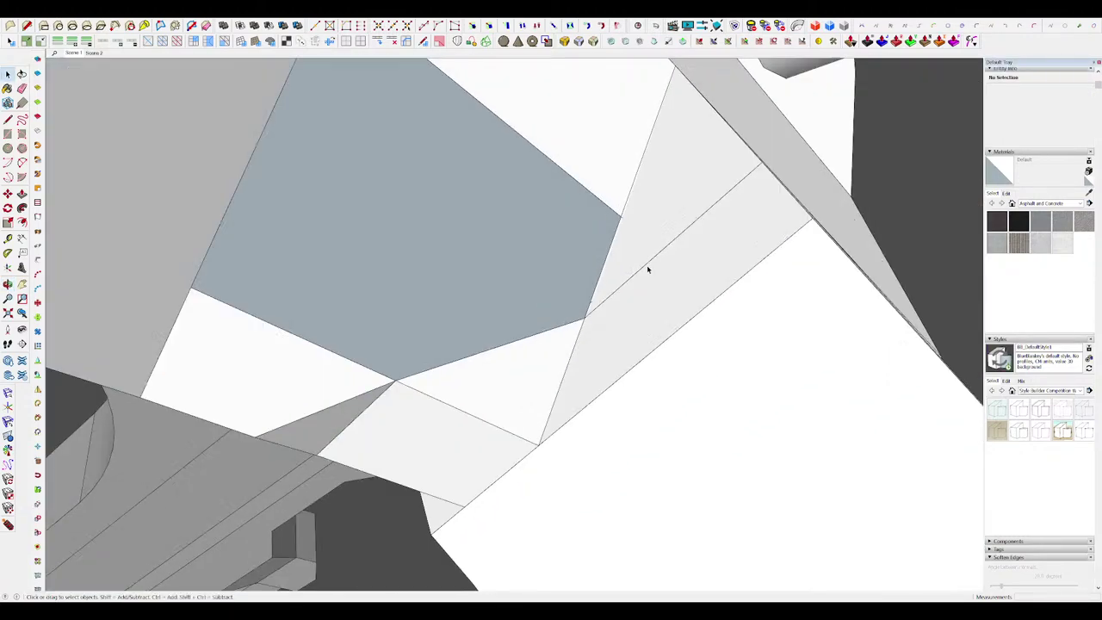
{"action": "key", "text": "ctrl+z"}
{"action": "scroll", "coordinate": [593, 244], "scroll_direction": "up", "scroll_amount": 4}
{"action": "middle_click_drag", "start_coordinate": [593, 243], "coordinate": [583, 295]}
{"action": "left_click", "coordinate": [583, 296]}
{"action": "key", "text": "Delete"}
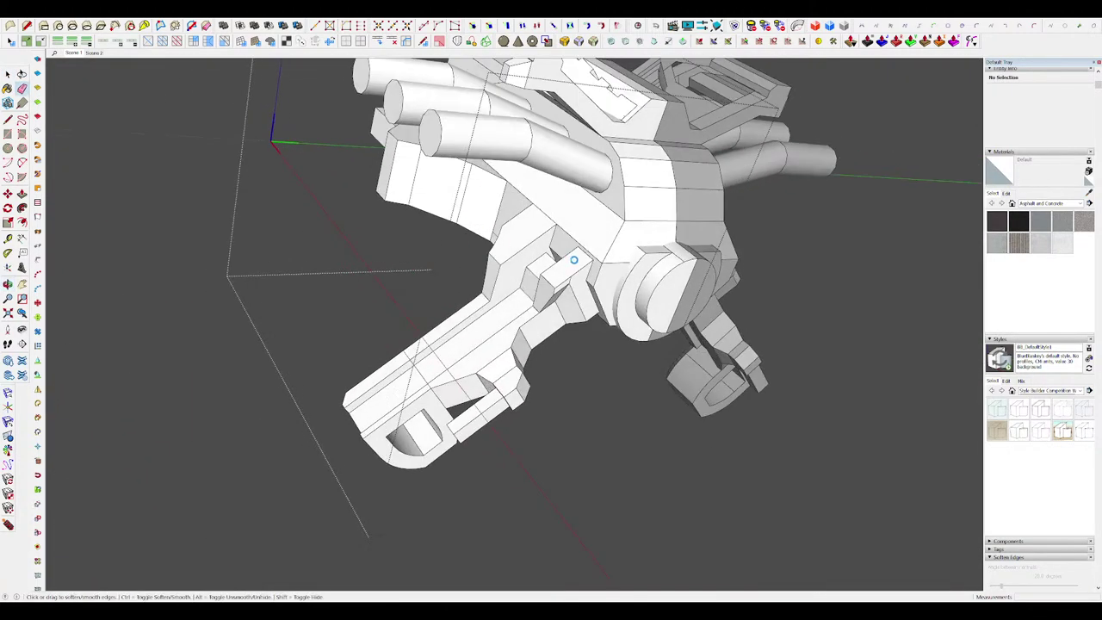
Step: Inside the arm group, draw a rectangle on the arm face and pull it out into a block
{"action": "key", "text": "space"}
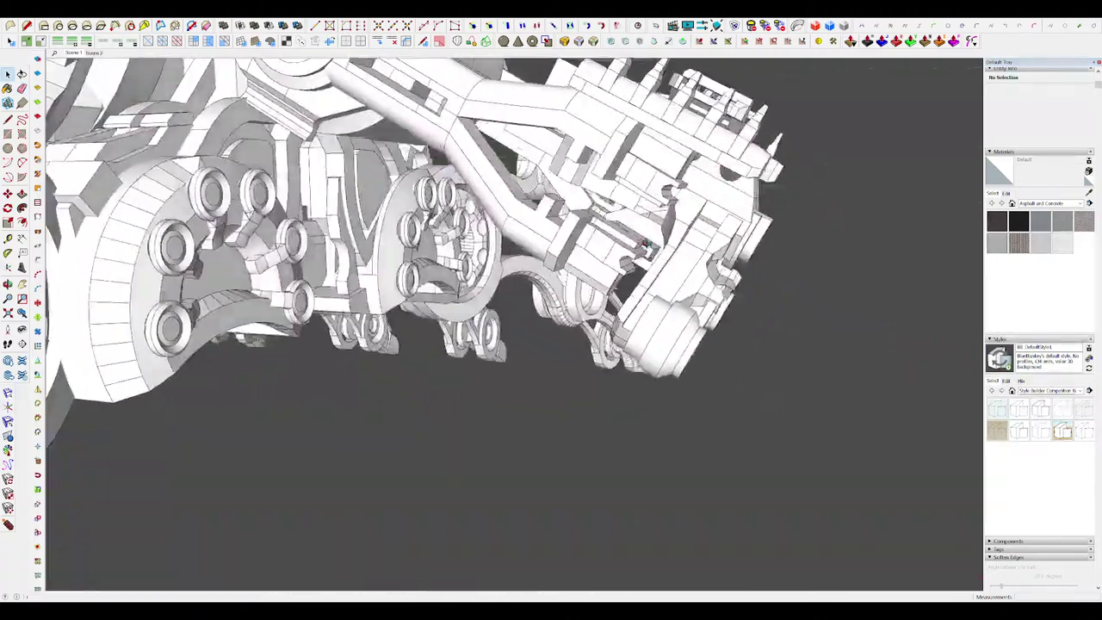
{"action": "middle_click_drag", "start_coordinate": [668, 273], "coordinate": [623, 250]}
{"action": "scroll", "coordinate": [587, 290], "scroll_direction": "up", "scroll_amount": 3}
{"action": "double_click", "coordinate": [645, 283]}
{"action": "left_click", "coordinate": [645, 283]}
{"action": "key", "text": "r"}
{"action": "left_click", "coordinate": [616, 288]}
{"action": "left_click", "coordinate": [618, 206]}
{"action": "key", "text": "p"}
{"action": "scroll", "coordinate": [622, 257], "scroll_direction": "up", "scroll_amount": 2}
{"action": "left_click", "coordinate": [619, 268]}
Step: Check the new block from the side, then exit the arm group and frame the whole model
{"action": "mouse_move", "coordinate": [525, 263]}
{"action": "middle_mouse_down"}
{"action": "mouse_move", "coordinate": [622, 315]}
{"action": "mouse_move", "coordinate": [482, 301]}
{"action": "mouse_move", "coordinate": [588, 318]}
{"action": "mouse_move", "coordinate": [606, 294]}
{"action": "mouse_move", "coordinate": [574, 305]}
{"action": "mouse_move", "coordinate": [608, 317]}
{"action": "mouse_move", "coordinate": [580, 233]}
{"action": "middle_mouse_up"}
{"action": "key", "text": "l"}
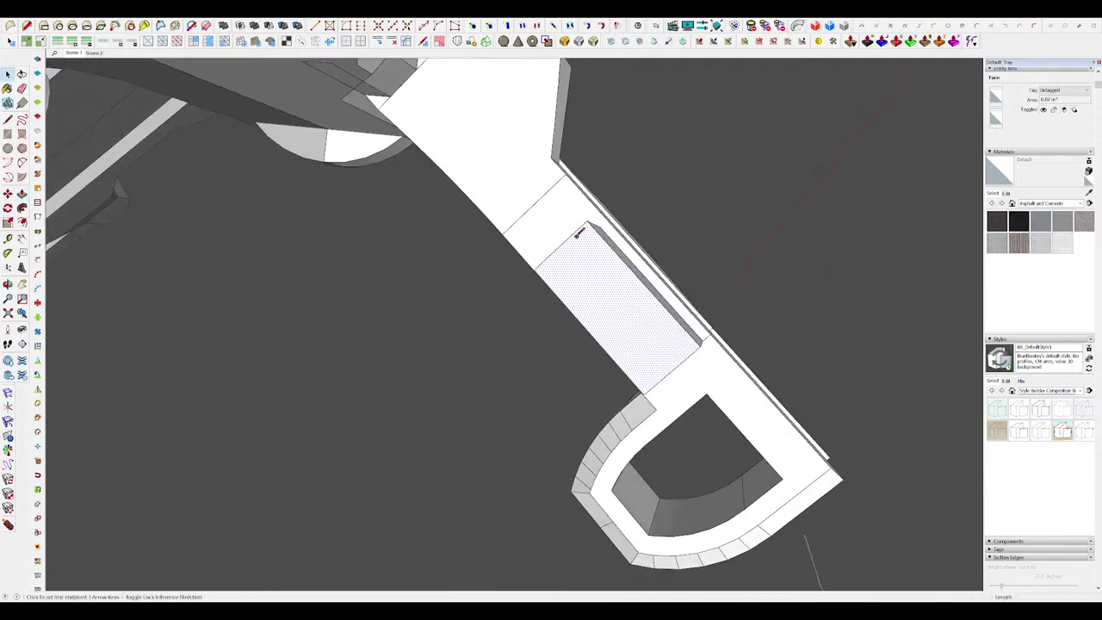
{"action": "middle_click_drag", "start_coordinate": [627, 263], "coordinate": [597, 253]}
{"action": "key", "text": "p"}
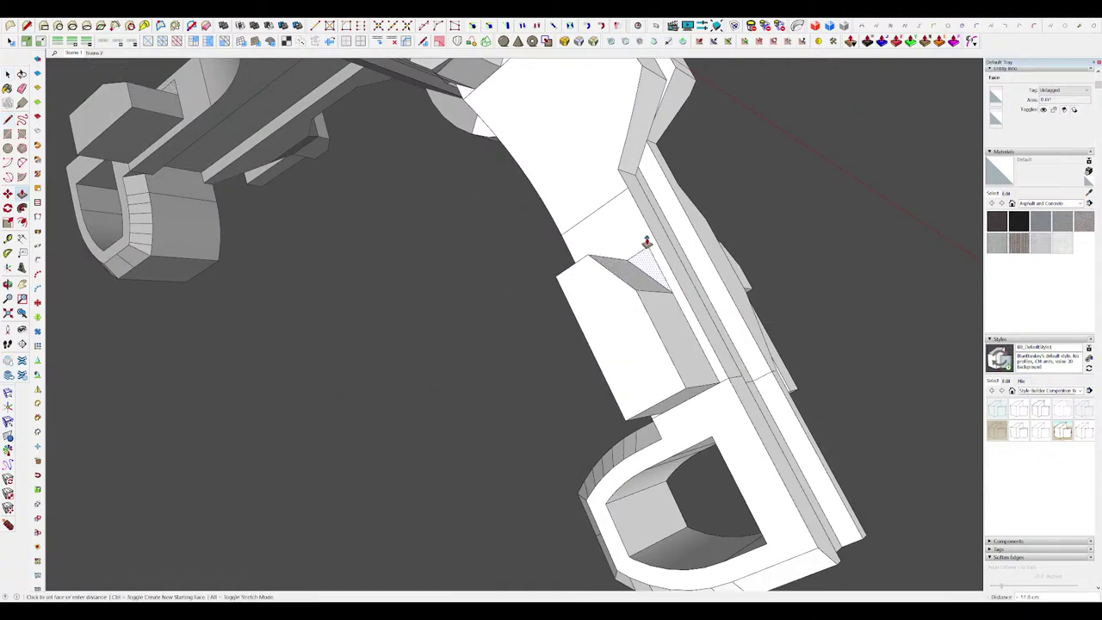
{"action": "key", "text": "e"}
{"action": "left_click", "coordinate": [669, 250], "text": "ctrl"}
{"action": "mouse_move", "coordinate": [664, 253]}
{"action": "middle_mouse_down"}
{"action": "mouse_move", "coordinate": [594, 258]}
{"action": "mouse_move", "coordinate": [654, 270]}
{"action": "mouse_move", "coordinate": [460, 331]}
{"action": "middle_mouse_up"}
{"action": "scroll", "coordinate": [654, 270], "scroll_direction": "up", "scroll_amount": 3}
{"action": "scroll", "coordinate": [662, 273], "scroll_direction": "down", "scroll_amount": 5}
{"action": "key", "text": "space"}
{"action": "scroll", "coordinate": [459, 331], "scroll_direction": "up", "scroll_amount": 4}
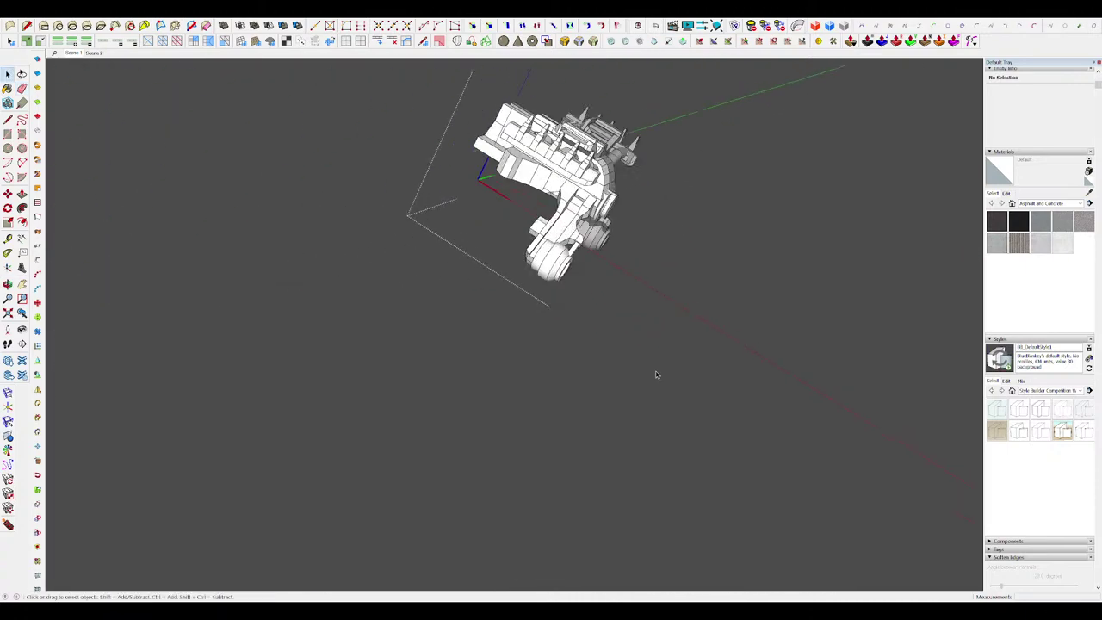
{"action": "left_click", "coordinate": [657, 376]}
{"action": "left_click", "coordinate": [726, 379]}
{"action": "middle_click_drag", "start_coordinate": [713, 369], "coordinate": [729, 372]}
Step: Place an imported node-graph screenshot as a flat image beside the hand
{"action": "scroll", "coordinate": [729, 374], "scroll_direction": "up", "scroll_amount": 2}
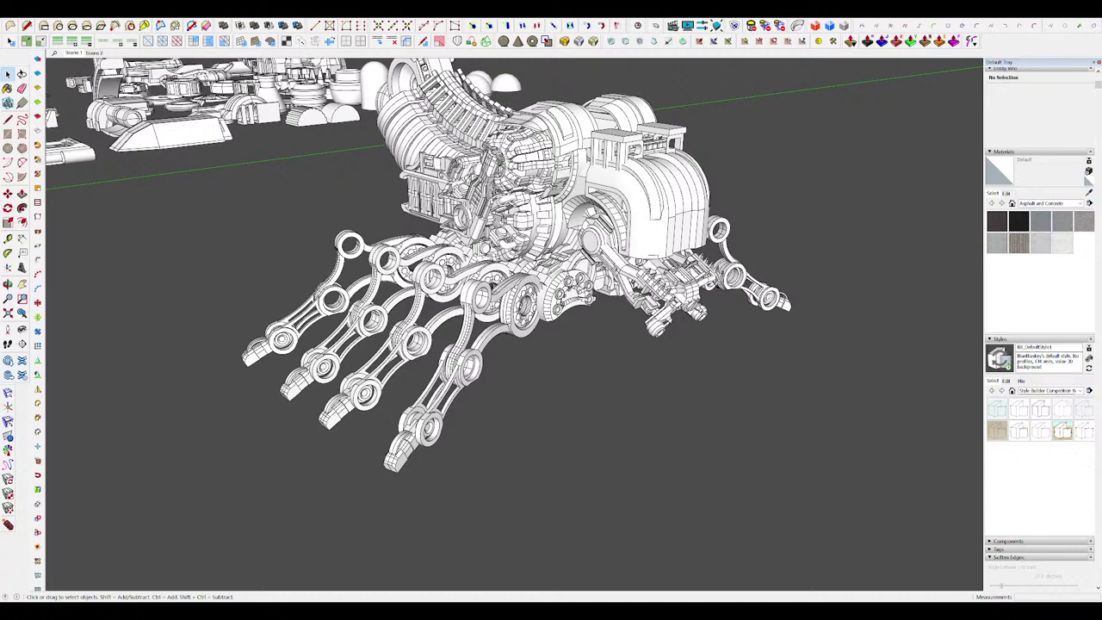
{"action": "left_click", "coordinate": [677, 560]}
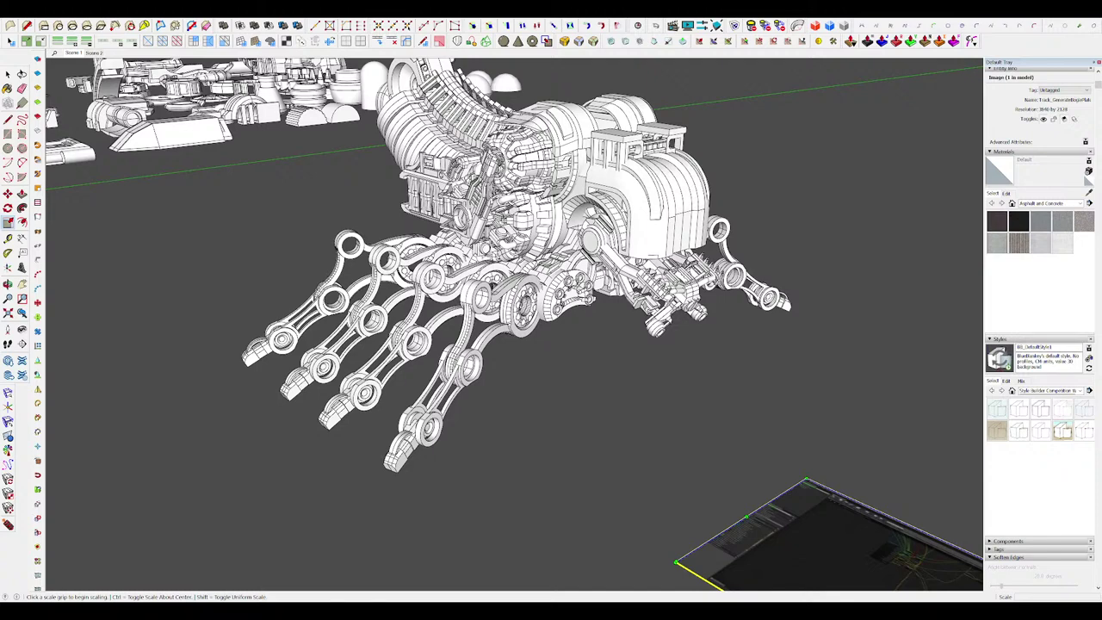
Step: Place a second node-graph image and move both images upward near each other
{"action": "left_click", "coordinate": [446, 562]}
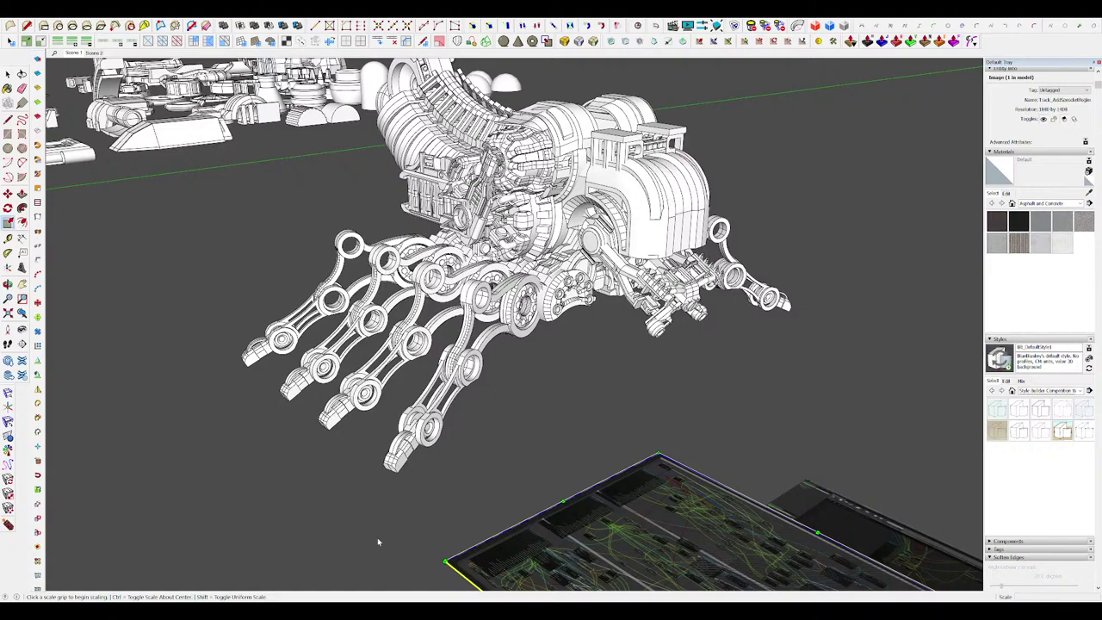
{"action": "scroll", "coordinate": [425, 563], "scroll_direction": "down", "scroll_amount": 3}
{"action": "middle_click_drag", "start_coordinate": [426, 563], "coordinate": [610, 549]}
{"action": "scroll", "coordinate": [610, 548], "scroll_direction": "down", "scroll_amount": 5}
{"action": "middle_click_drag", "start_coordinate": [160, 566], "coordinate": [733, 487]}
{"action": "key", "text": "m"}
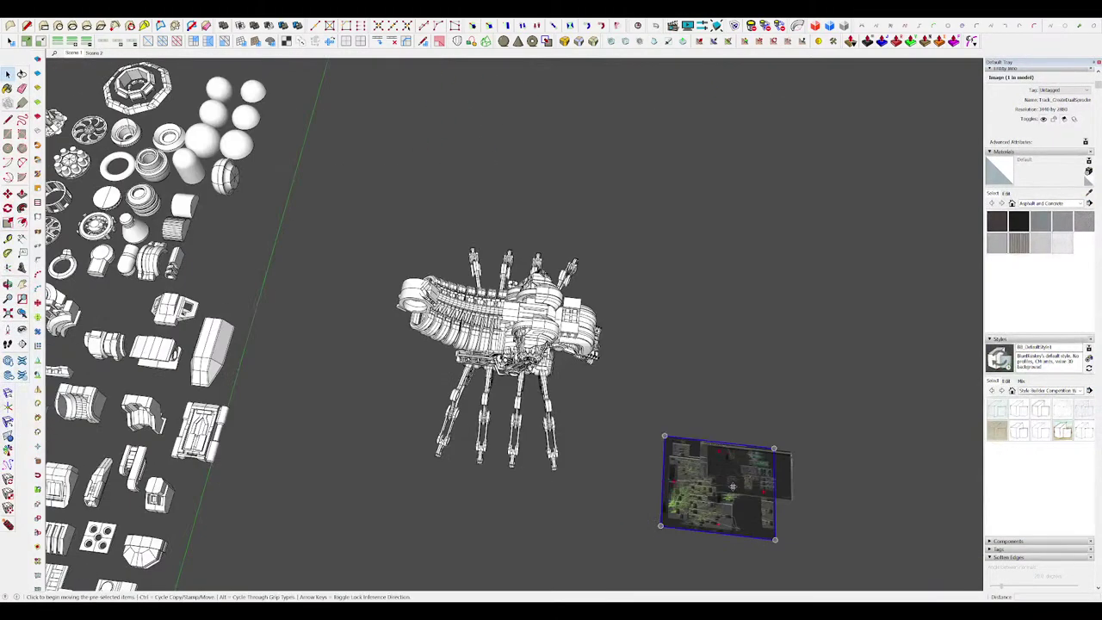
{"action": "left_click_drag", "start_coordinate": [732, 486], "coordinate": [696, 367]}
{"action": "key", "text": "space"}
{"action": "left_click", "coordinate": [718, 495]}
{"action": "key", "text": "m"}
{"action": "left_click_drag", "start_coordinate": [719, 495], "coordinate": [824, 362]}
Step: Reposition the second image beside the top image and delete the bottom image
{"action": "key", "text": "space"}
{"action": "scroll", "coordinate": [770, 447], "scroll_direction": "up", "scroll_amount": 4}
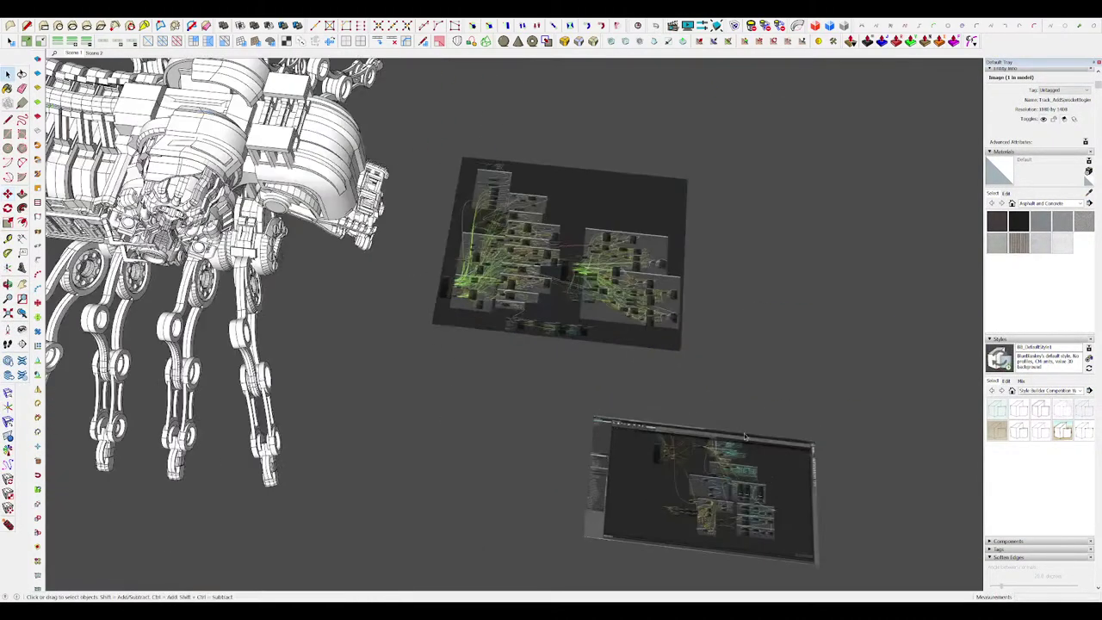
{"action": "scroll", "coordinate": [744, 436], "scroll_direction": "down", "scroll_amount": 4}
{"action": "key", "text": "ctrl+z"}
{"action": "key", "text": "m"}
{"action": "left_click_drag", "start_coordinate": [650, 478], "coordinate": [743, 348]}
{"action": "key", "text": "space"}
{"action": "middle_click_drag", "start_coordinate": [706, 457], "coordinate": [721, 441]}
{"action": "left_click", "coordinate": [721, 441]}
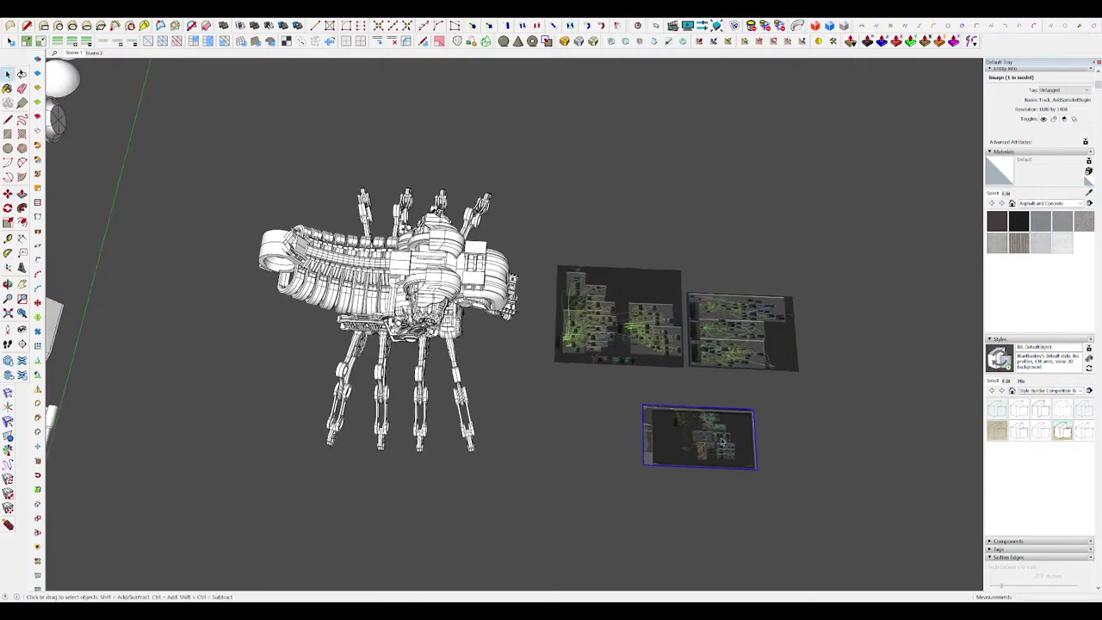
{"action": "key", "text": "Delete"}
{"action": "scroll", "coordinate": [671, 327], "scroll_direction": "up", "scroll_amount": 10}
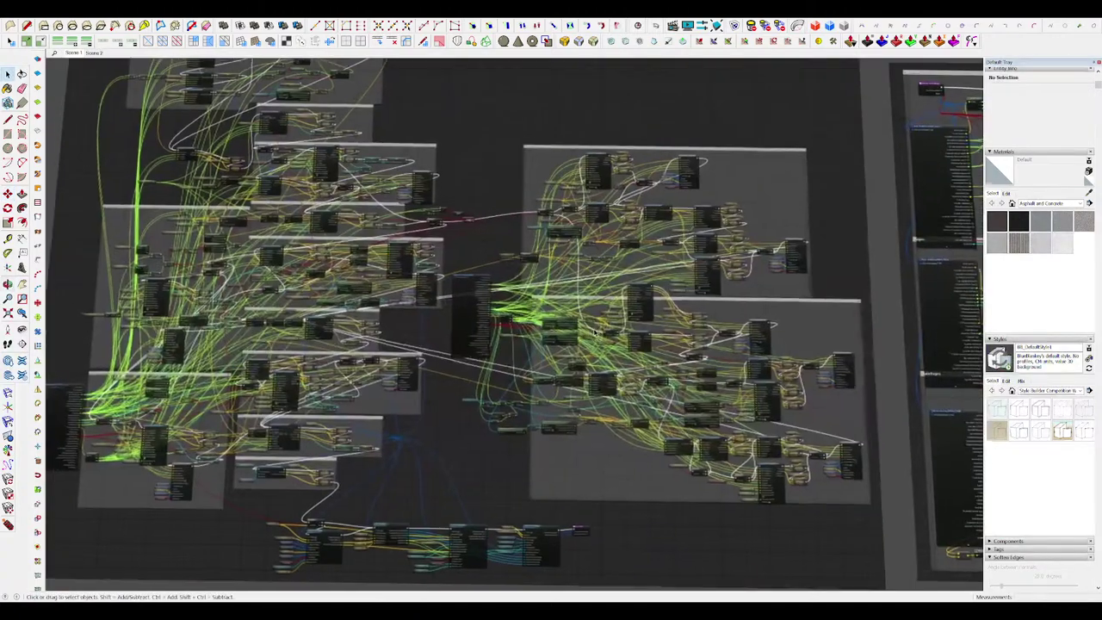
{"action": "mouse_move", "coordinate": [911, 336]}
{"action": "middle_mouse_down", "text": "shift"}
{"action": "mouse_move", "coordinate": [594, 333]}
{"action": "mouse_move", "coordinate": [678, 323]}
{"action": "middle_mouse_up", "text": "shift"}
{"action": "scroll", "coordinate": [593, 332], "scroll_direction": "down", "scroll_amount": 6}
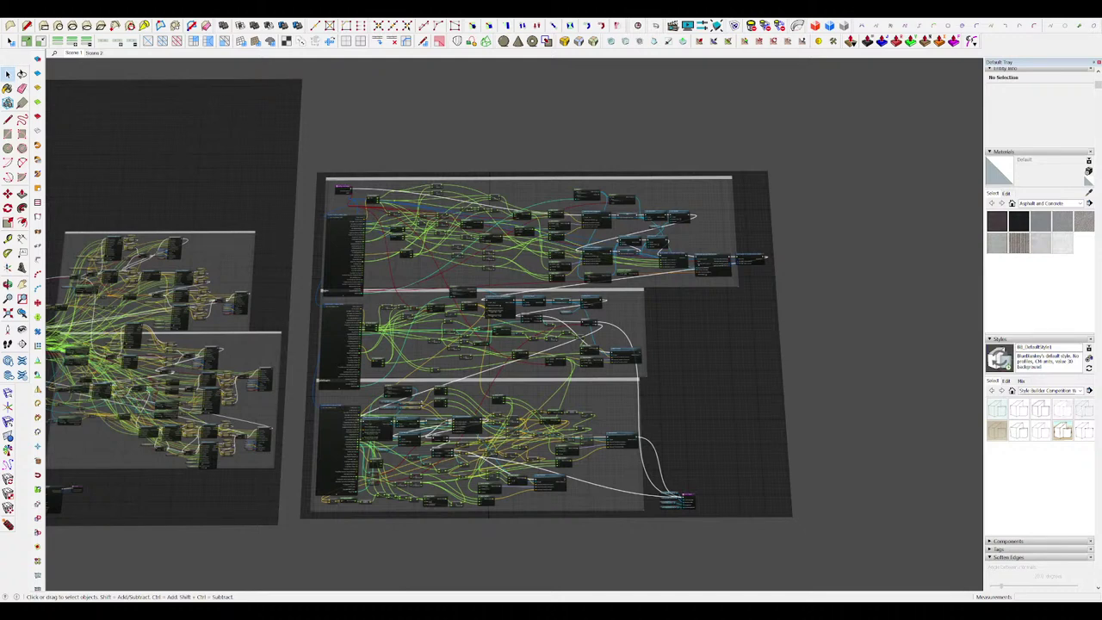
Step: Place a new node-graph image and scale it to match the others
{"action": "left_click", "coordinate": [799, 539]}
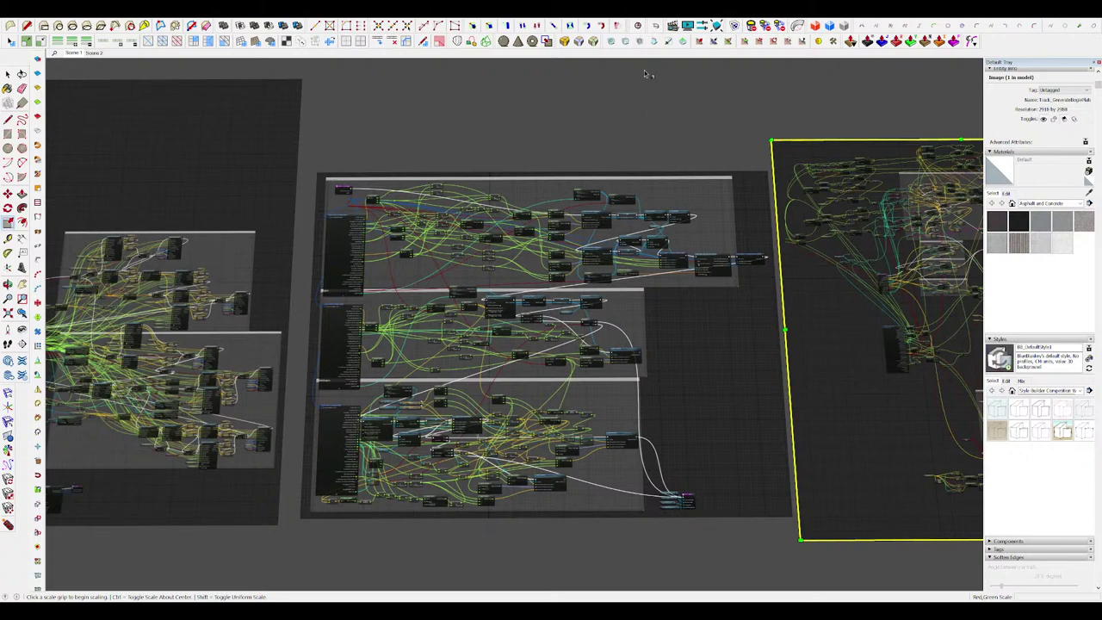
{"action": "scroll", "coordinate": [606, 407], "scroll_direction": "down", "scroll_amount": 5}
{"action": "scroll", "coordinate": [762, 395], "scroll_direction": "up", "scroll_amount": 8}
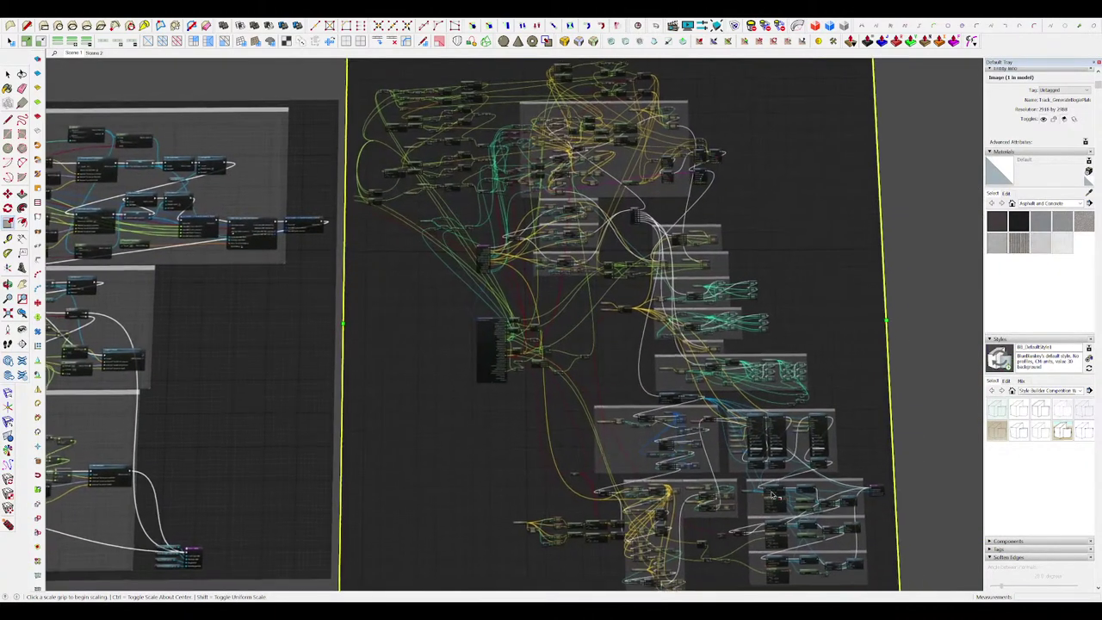
{"action": "scroll", "coordinate": [772, 494], "scroll_direction": "down", "scroll_amount": 1}
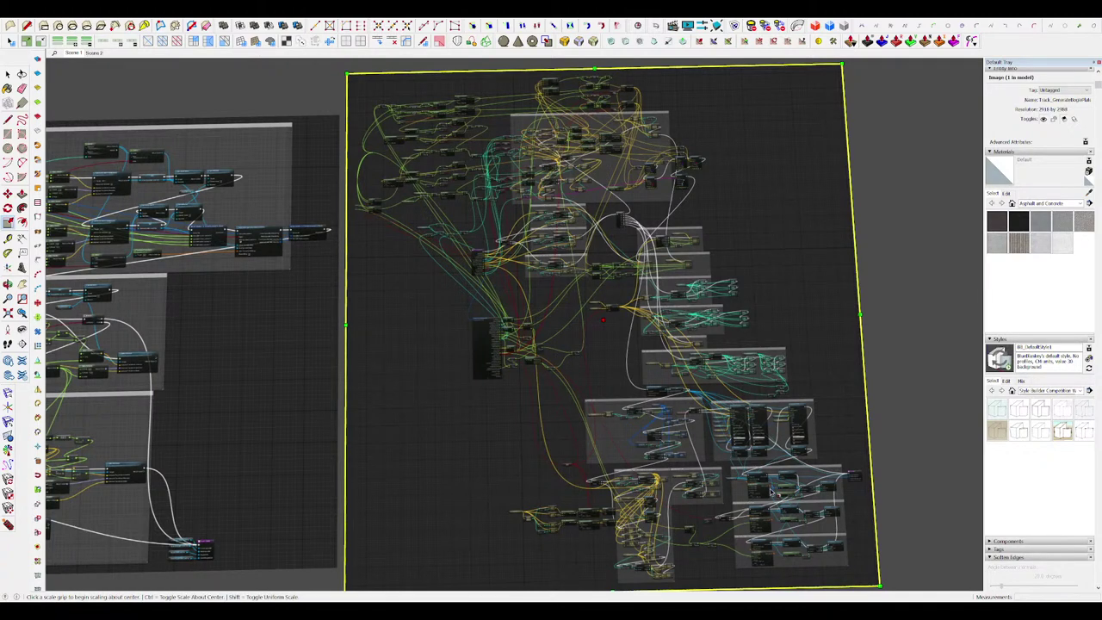
{"action": "key", "text": "space"}
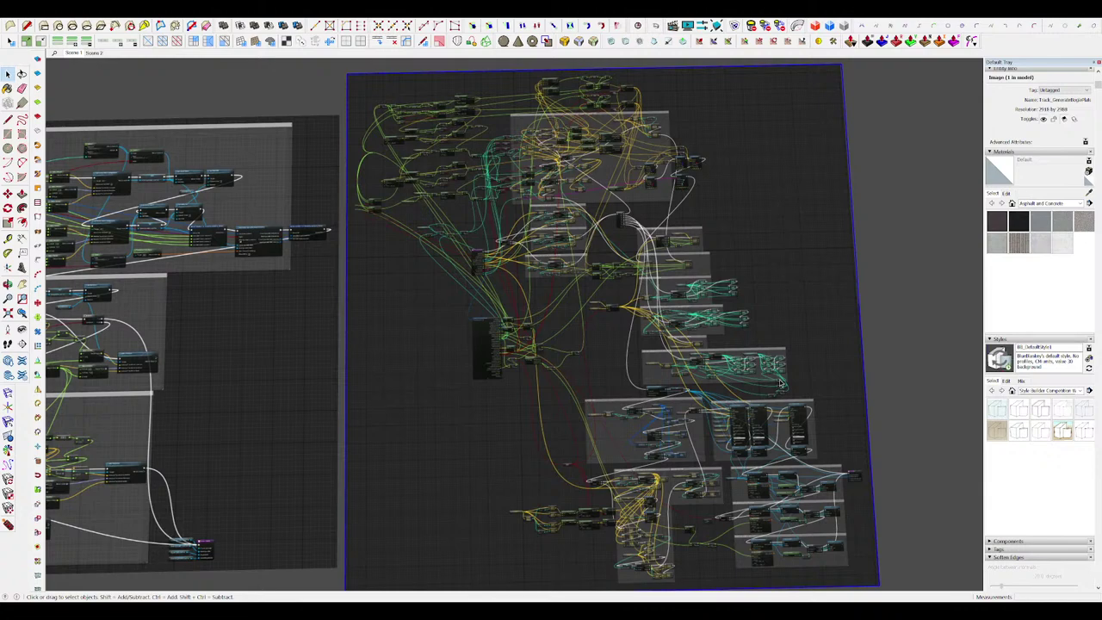
Step: Delete the middle, right and remaining node-graph images, leaving the hand alone
{"action": "scroll", "coordinate": [768, 373], "scroll_direction": "down", "scroll_amount": 5}
{"action": "middle_click_drag", "start_coordinate": [764, 374], "coordinate": [642, 331]}
{"action": "left_click", "coordinate": [524, 327], "text": "shift"}
{"action": "key", "text": "Delete"}
{"action": "middle_click_drag", "start_coordinate": [795, 415], "coordinate": [603, 252]}
{"action": "scroll", "coordinate": [603, 252], "scroll_direction": "down", "scroll_amount": 3}
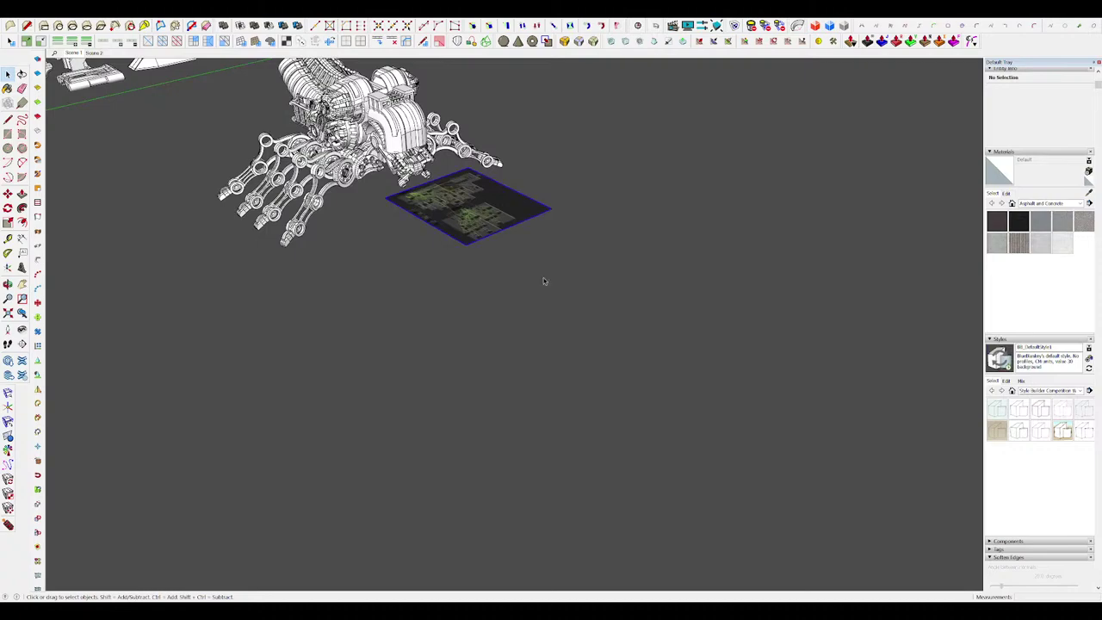
{"action": "scroll", "coordinate": [543, 281], "scroll_direction": "up", "scroll_amount": 2}
{"action": "middle_click_drag", "start_coordinate": [543, 281], "coordinate": [757, 482], "text": "shift"}
{"action": "scroll", "coordinate": [564, 267], "scroll_direction": "up", "scroll_amount": 4}
{"action": "key", "text": "Delete"}
{"action": "scroll", "coordinate": [593, 301], "scroll_direction": "up", "scroll_amount": 2}
Step: Open the railing group and push a rectangle into the post face to form a notch
{"action": "middle_click_drag", "start_coordinate": [607, 336], "coordinate": [620, 222]}
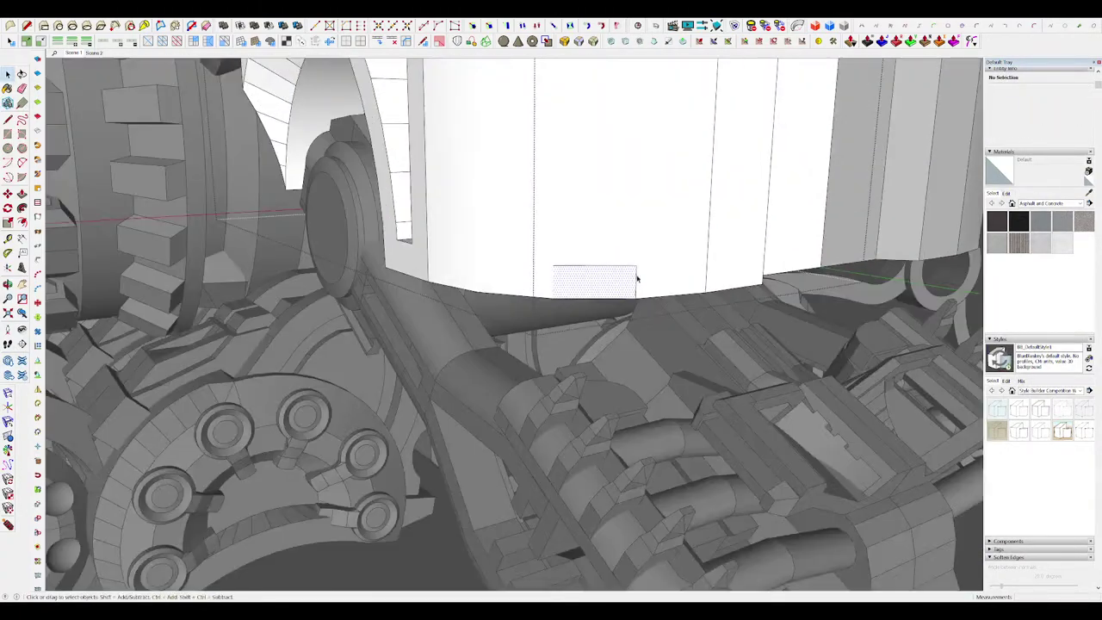
{"action": "key", "text": "e"}
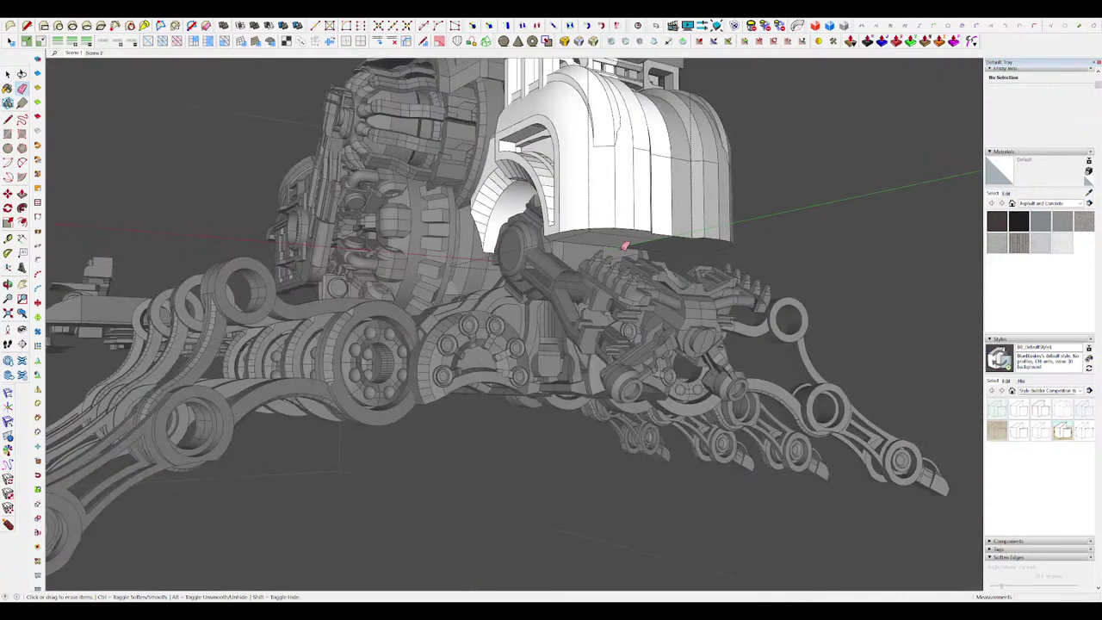
{"action": "key", "text": "space"}
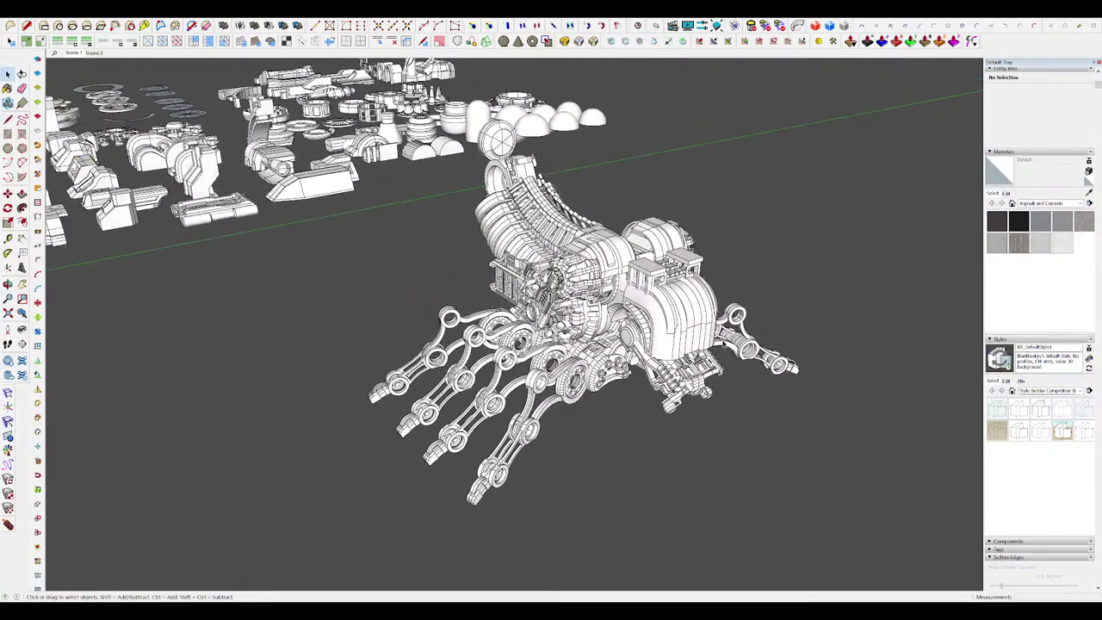
{"action": "scroll", "coordinate": [647, 277], "scroll_direction": "up", "scroll_amount": 5}
{"action": "double_click", "coordinate": [637, 279]}
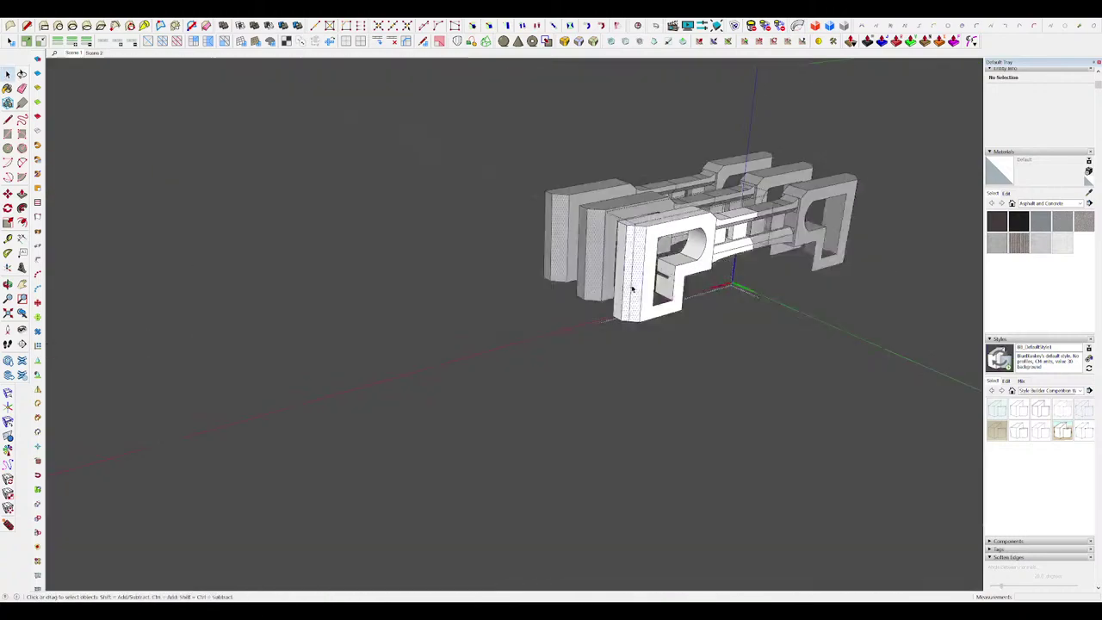
{"action": "middle_click_drag", "start_coordinate": [634, 284], "coordinate": [583, 362]}
{"action": "key", "text": "h"}
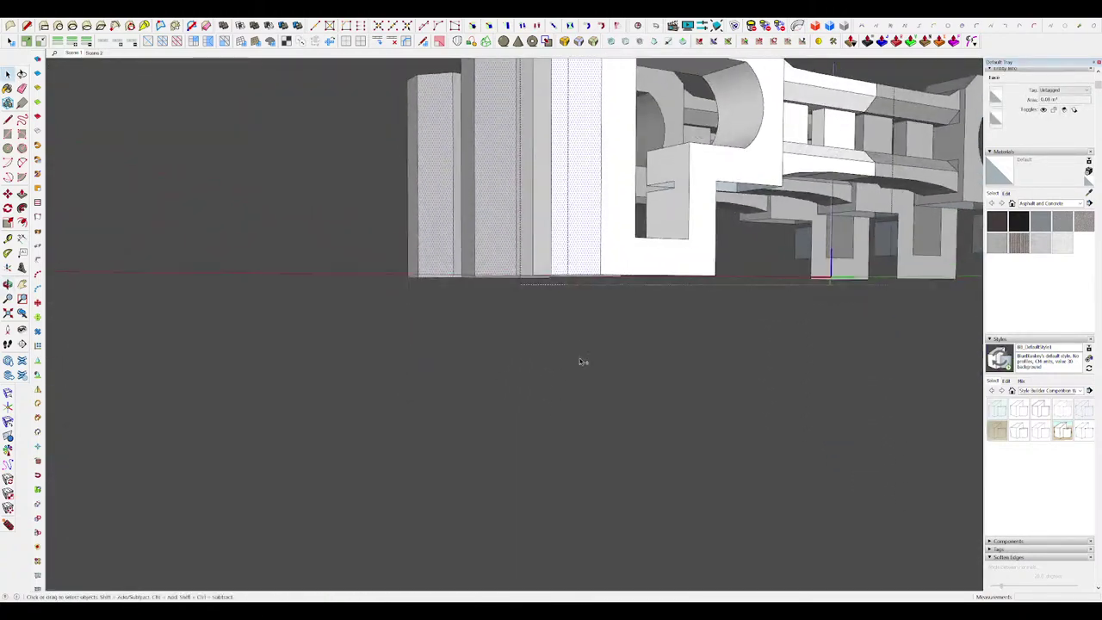
{"action": "key", "text": "h"}
{"action": "middle_click_drag", "start_coordinate": [583, 224], "coordinate": [583, 298]}
{"action": "scroll", "coordinate": [557, 217], "scroll_direction": "up", "scroll_amount": 2}
{"action": "key", "text": "r"}
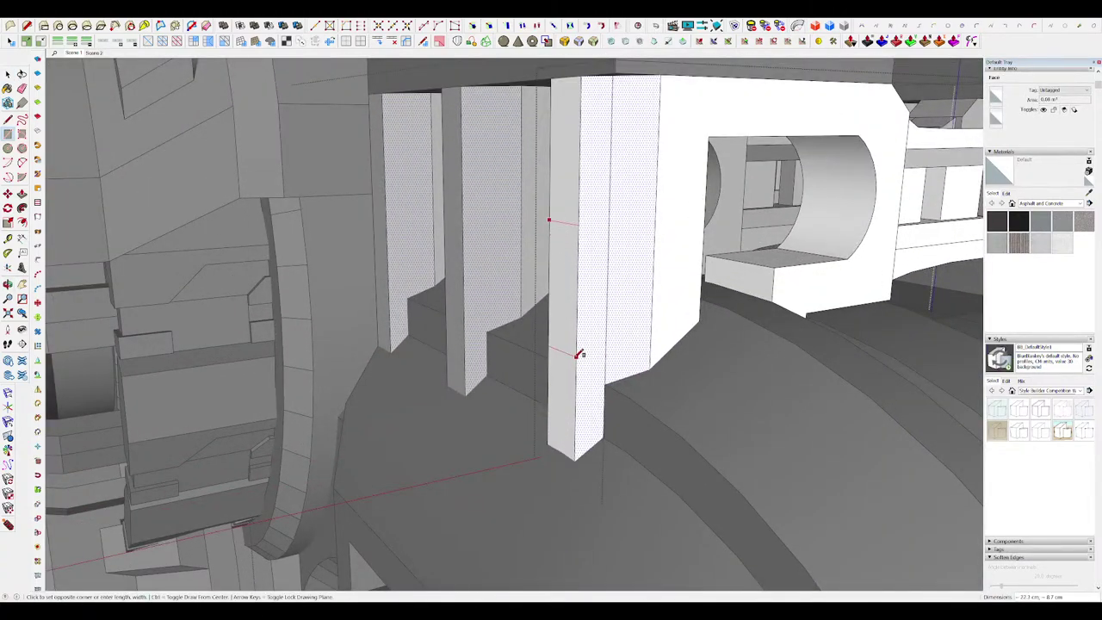
{"action": "left_click", "coordinate": [576, 355]}
{"action": "key", "text": "p"}
{"action": "left_click", "coordinate": [566, 302]}
{"action": "mouse_move", "coordinate": [597, 270]}
{"action": "middle_mouse_down"}
{"action": "mouse_move", "coordinate": [580, 263]}
{"action": "mouse_move", "coordinate": [563, 330]}
{"action": "middle_mouse_up"}
Step: Erase the stray corner edge, pull the notch wall outward, and clear the grey pillar edges
{"action": "left_click", "coordinate": [544, 311]}
{"action": "key", "text": "p"}
{"action": "left_click_drag", "start_coordinate": [566, 288], "coordinate": [597, 273]}
{"action": "middle_click_drag", "start_coordinate": [597, 273], "coordinate": [652, 389]}
{"action": "key", "text": "space"}
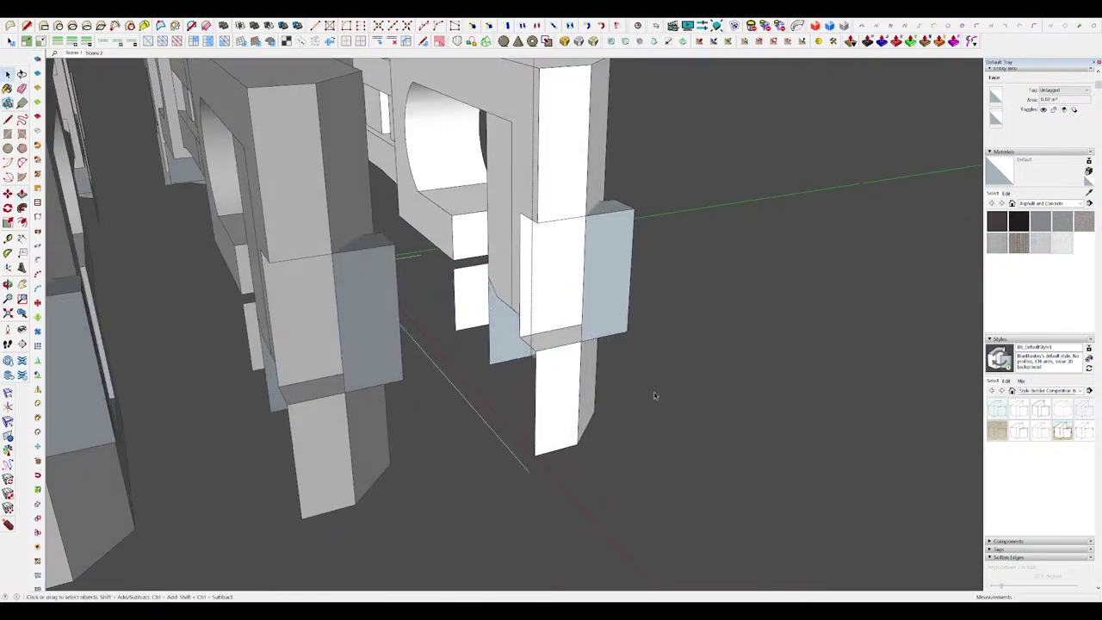
{"action": "left_click_drag", "start_coordinate": [654, 394], "coordinate": [532, 197]}
{"action": "mouse_move", "coordinate": [531, 196]}
{"action": "middle_mouse_down"}
{"action": "mouse_move", "coordinate": [539, 249]}
{"action": "mouse_move", "coordinate": [284, 312]}
{"action": "mouse_move", "coordinate": [219, 344]}
{"action": "middle_mouse_up"}
{"action": "key", "text": "e"}
{"action": "left_click_drag", "start_coordinate": [652, 313], "coordinate": [669, 303]}
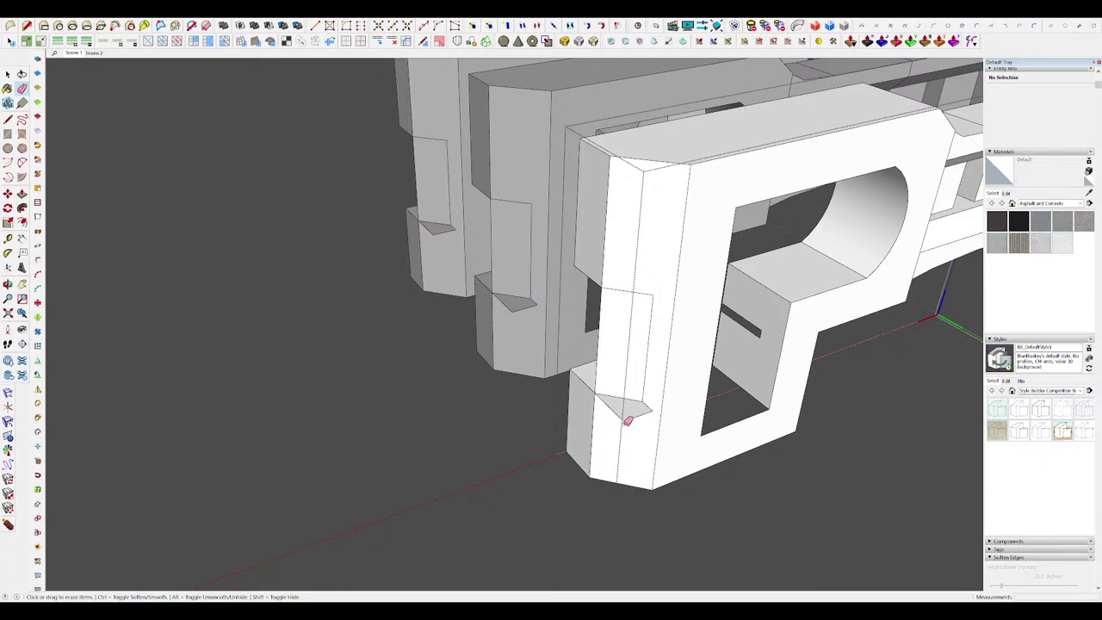
{"action": "mouse_move", "coordinate": [653, 409]}
{"action": "middle_mouse_down"}
{"action": "mouse_move", "coordinate": [605, 374]}
{"action": "mouse_move", "coordinate": [627, 387]}
{"action": "mouse_move", "coordinate": [639, 359]}
{"action": "mouse_move", "coordinate": [836, 370]}
{"action": "mouse_move", "coordinate": [551, 315]}
{"action": "mouse_move", "coordinate": [601, 348]}
{"action": "mouse_move", "coordinate": [624, 343]}
{"action": "mouse_move", "coordinate": [601, 333]}
{"action": "middle_mouse_up"}
Step: Draw a line splitting the pillar's side face and erase leftover edges
{"action": "left_click", "coordinate": [514, 330]}
{"action": "scroll", "coordinate": [585, 312], "scroll_direction": "down", "scroll_amount": 4}
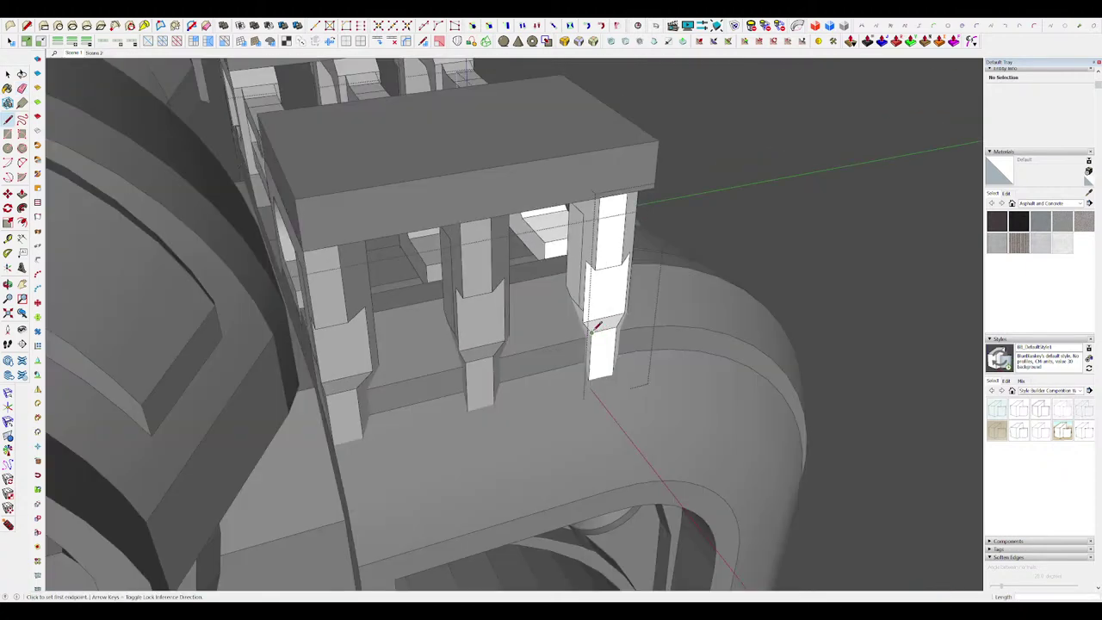
{"action": "scroll", "coordinate": [594, 325], "scroll_direction": "up", "scroll_amount": 4}
{"action": "key", "text": "e"}
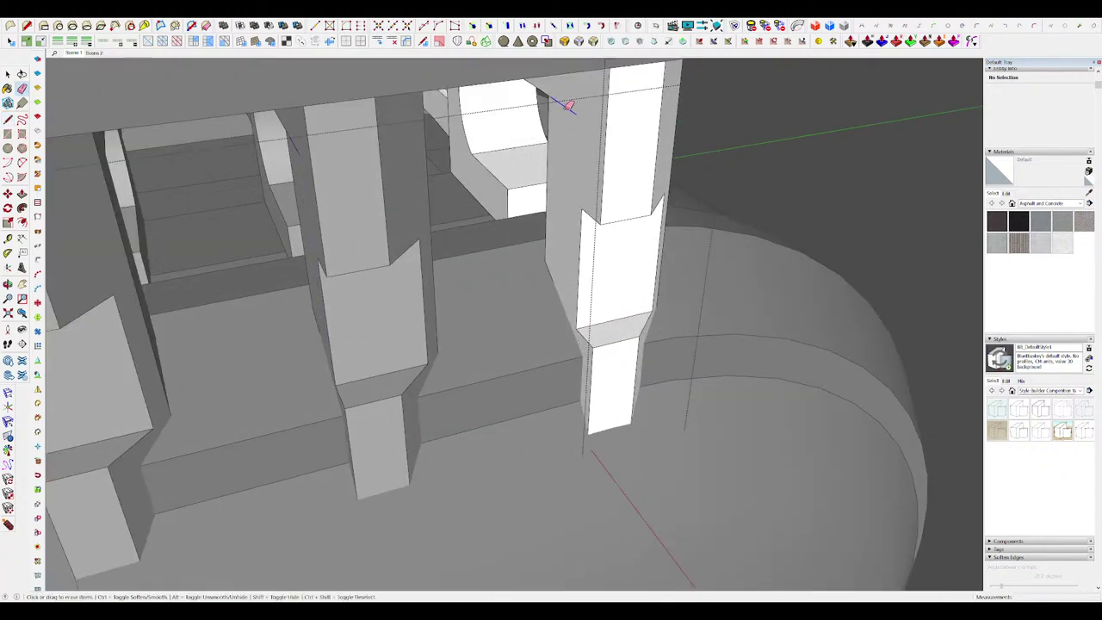
{"action": "scroll", "coordinate": [596, 197], "scroll_direction": "down", "scroll_amount": 5}
{"action": "middle_click_drag", "start_coordinate": [594, 197], "coordinate": [585, 236]}
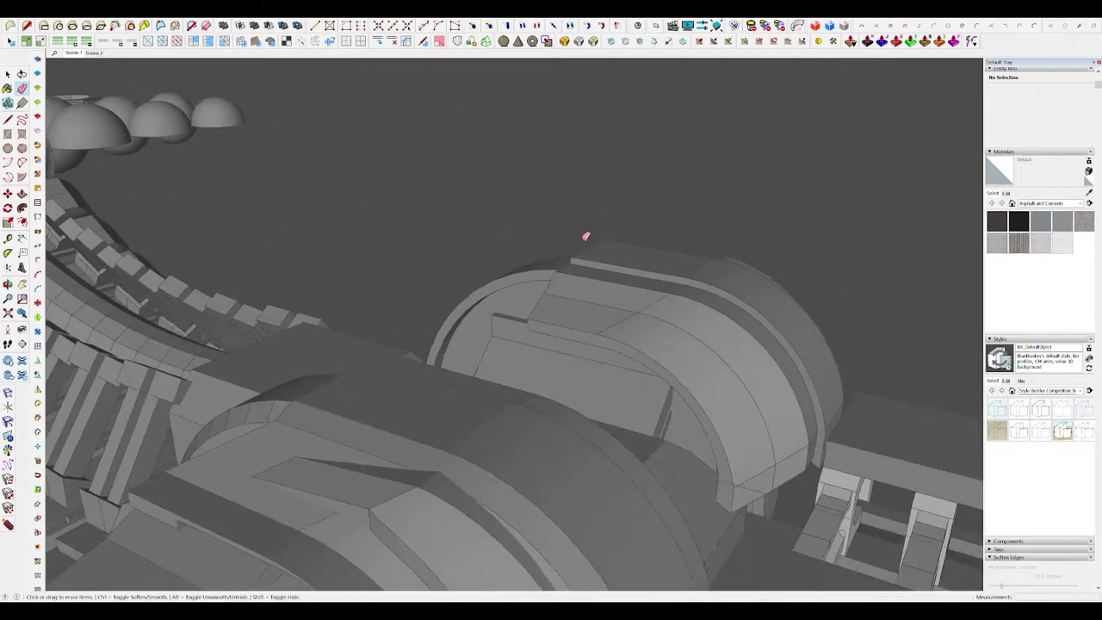
{"action": "scroll", "coordinate": [581, 236], "scroll_direction": "down", "scroll_amount": 5}
{"action": "scroll", "coordinate": [414, 239], "scroll_direction": "up", "scroll_amount": 3}
{"action": "scroll", "coordinate": [413, 239], "scroll_direction": "up", "scroll_amount": 5}
Step: Move each pillar's lower edge downward to slant the notch faces, then leave the group
{"action": "key", "text": "m"}
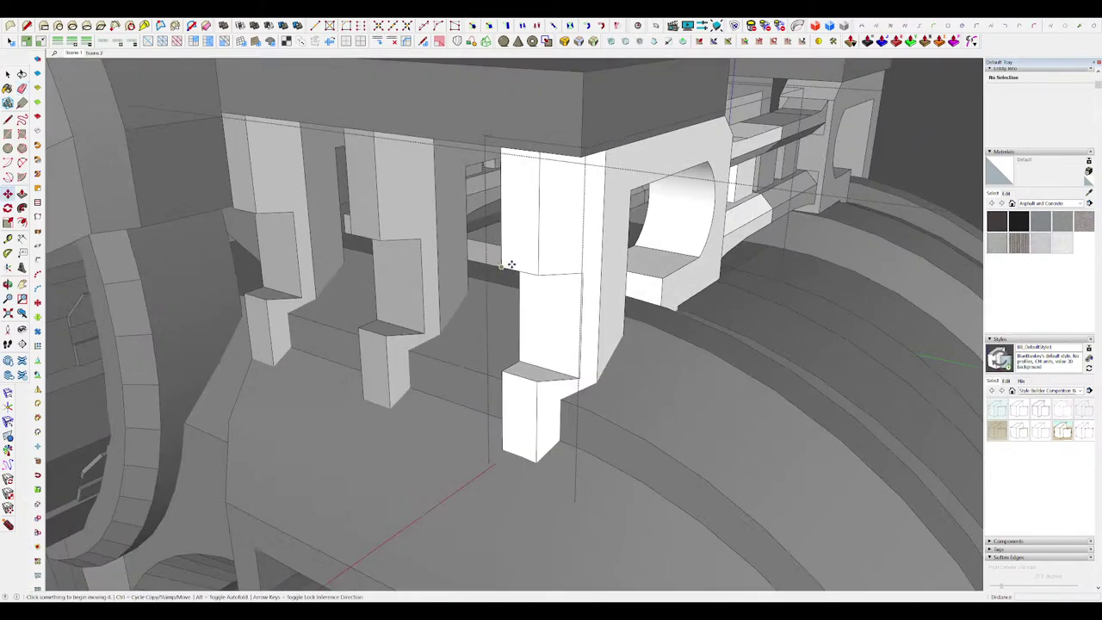
{"action": "left_click", "coordinate": [515, 259]}
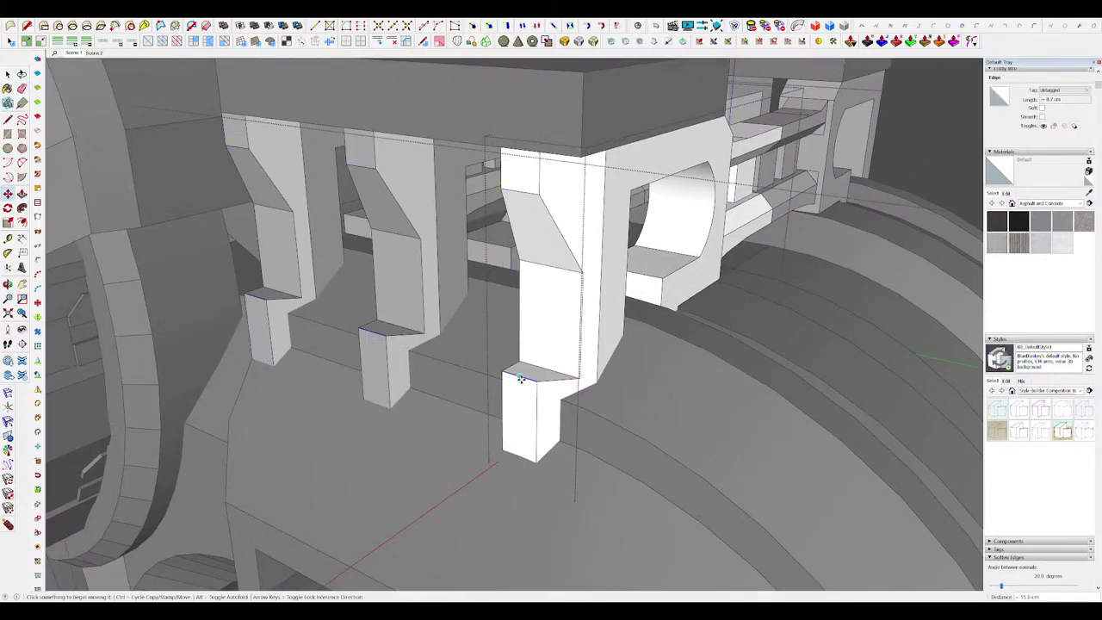
{"action": "left_click", "coordinate": [520, 377]}
{"action": "left_click", "coordinate": [514, 391]}
{"action": "middle_click_drag", "start_coordinate": [575, 356], "coordinate": [548, 238]}
{"action": "key", "text": "space"}
{"action": "scroll", "coordinate": [577, 350], "scroll_direction": "down", "scroll_amount": 6}
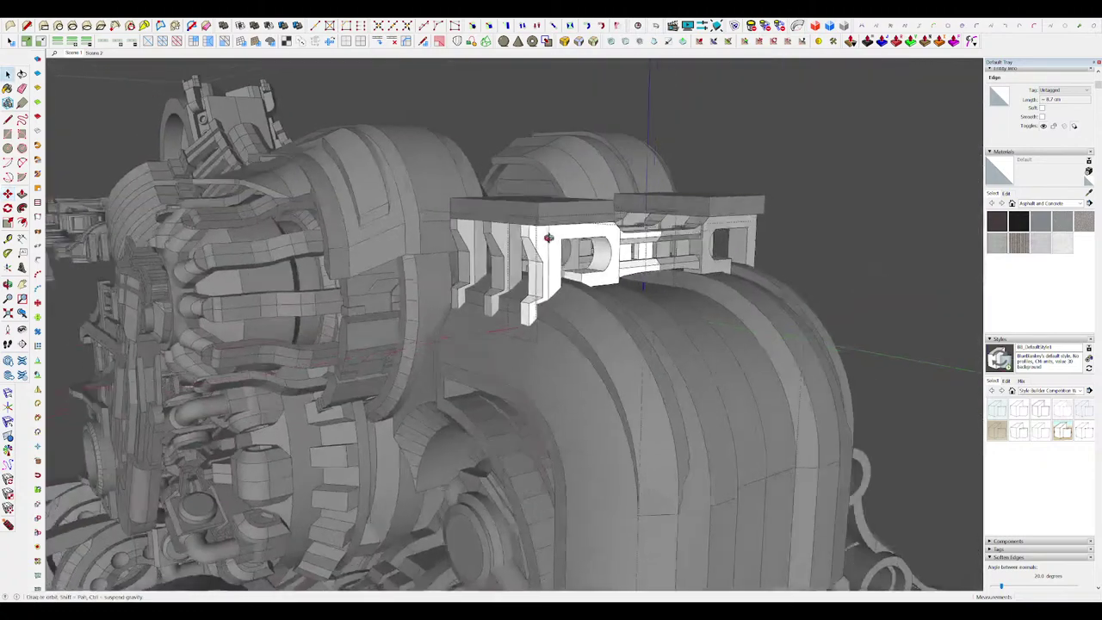
{"action": "scroll", "coordinate": [548, 237], "scroll_direction": "down", "scroll_amount": 5}
{"action": "scroll", "coordinate": [548, 238], "scroll_direction": "up", "scroll_amount": 5}
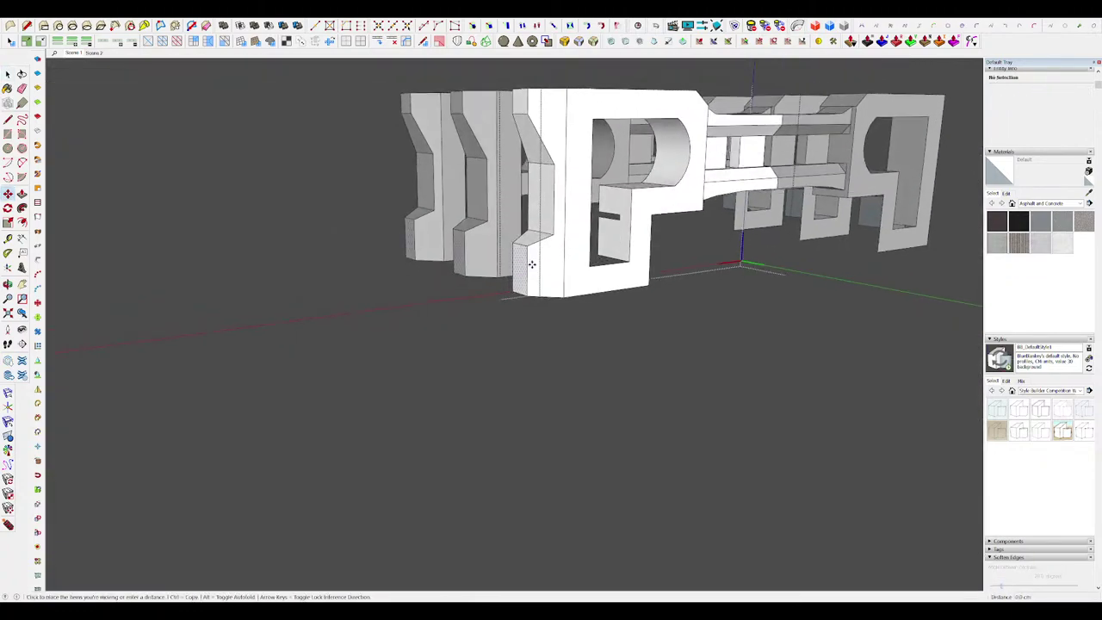
{"action": "left_click", "coordinate": [530, 262]}
{"action": "middle_click_drag", "start_coordinate": [530, 262], "coordinate": [560, 270]}
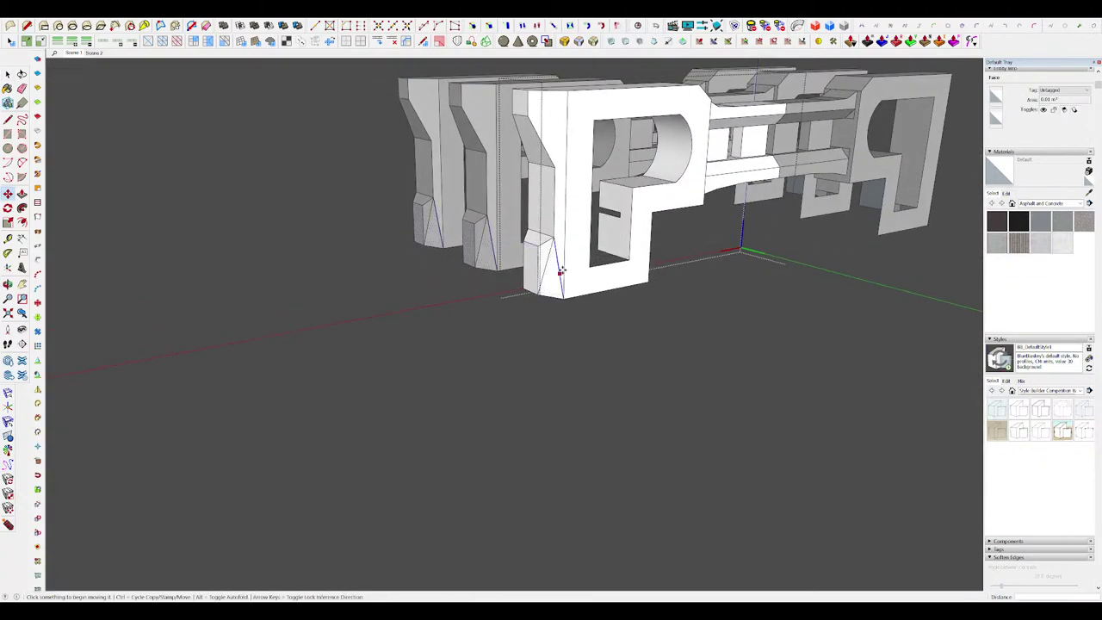
{"action": "key", "text": "h"}
{"action": "key", "text": "space"}
{"action": "scroll", "coordinate": [565, 277], "scroll_direction": "down", "scroll_amount": 8}
{"action": "left_click", "coordinate": [737, 302]}
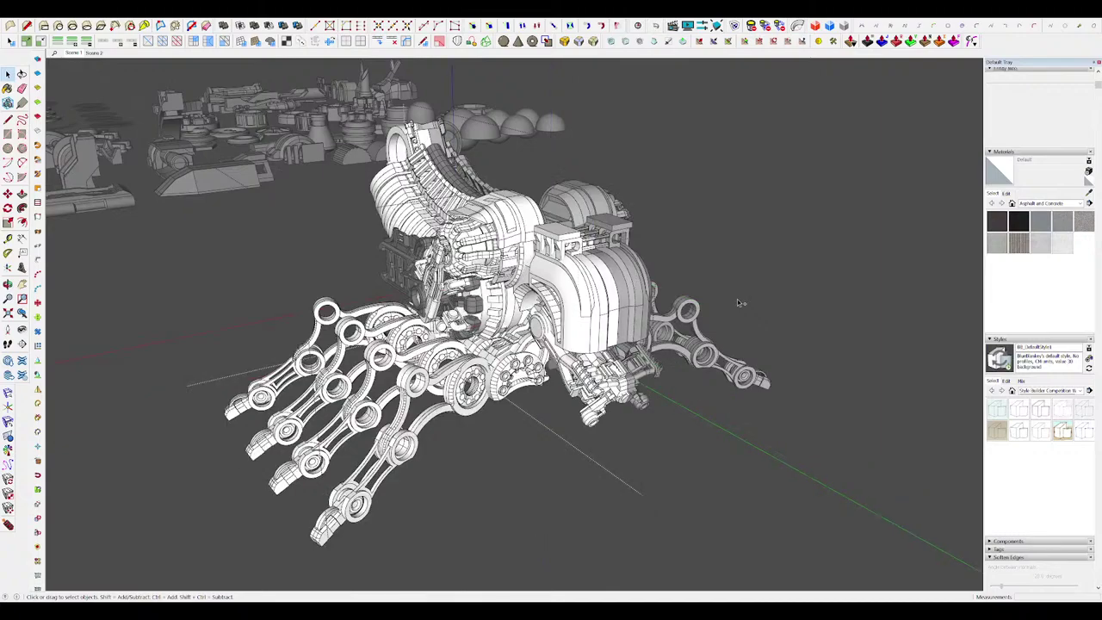
Step: Push the cover slab's top face down to make it thinner
{"action": "scroll", "coordinate": [572, 244], "scroll_direction": "up", "scroll_amount": 5}
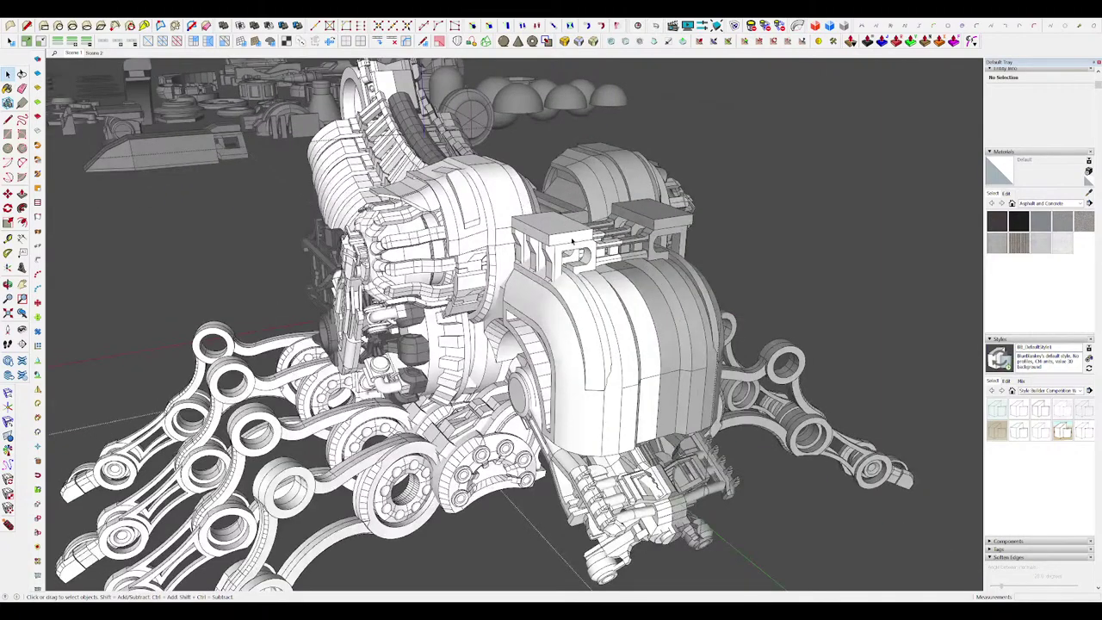
{"action": "scroll", "coordinate": [571, 242], "scroll_direction": "down", "scroll_amount": 5}
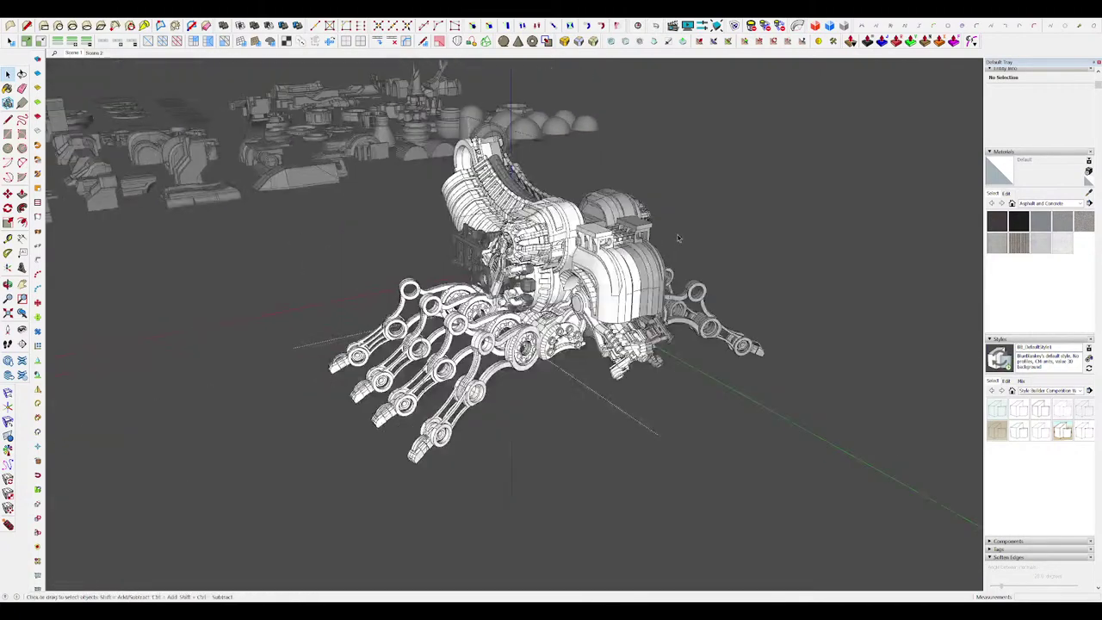
{"action": "middle_click_drag", "start_coordinate": [572, 242], "coordinate": [641, 233]}
{"action": "scroll", "coordinate": [641, 232], "scroll_direction": "up", "scroll_amount": 3}
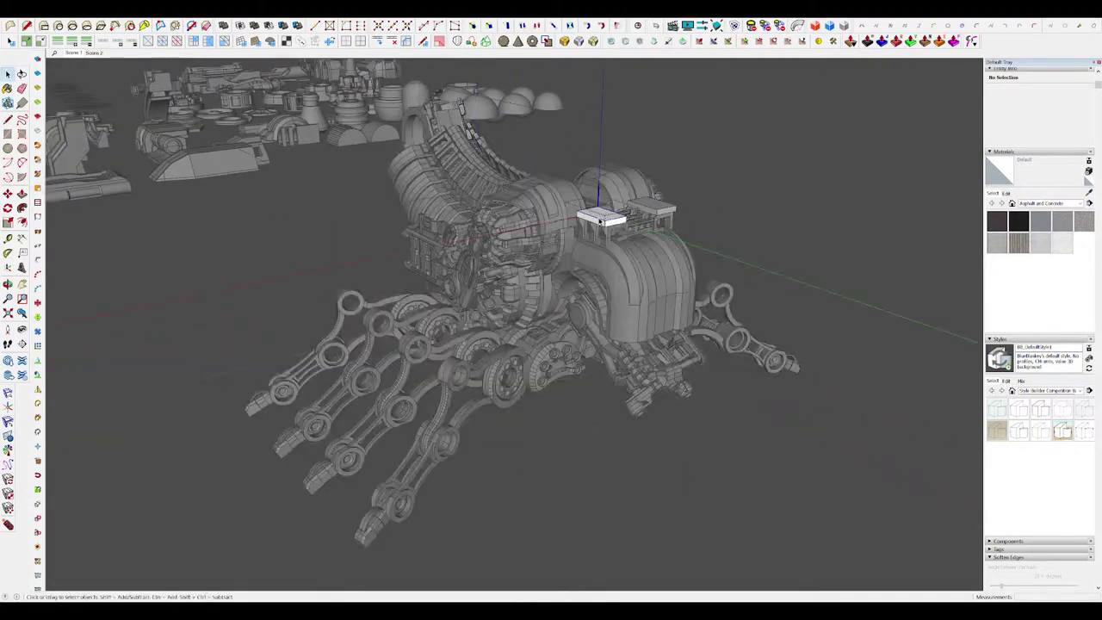
{"action": "scroll", "coordinate": [569, 226], "scroll_direction": "up", "scroll_amount": 5}
{"action": "key", "text": "p"}
{"action": "key", "text": "space"}
{"action": "middle_click_drag", "start_coordinate": [557, 226], "coordinate": [592, 272]}
{"action": "key", "text": "i"}
{"action": "key", "text": "p"}
{"action": "left_click", "coordinate": [583, 216]}
{"action": "scroll", "coordinate": [570, 225], "scroll_direction": "up", "scroll_amount": 4}
{"action": "left_click", "coordinate": [578, 234]}
Step: Offset the slab's top face inward and raise the inset into a stepped tier
{"action": "key", "text": "r"}
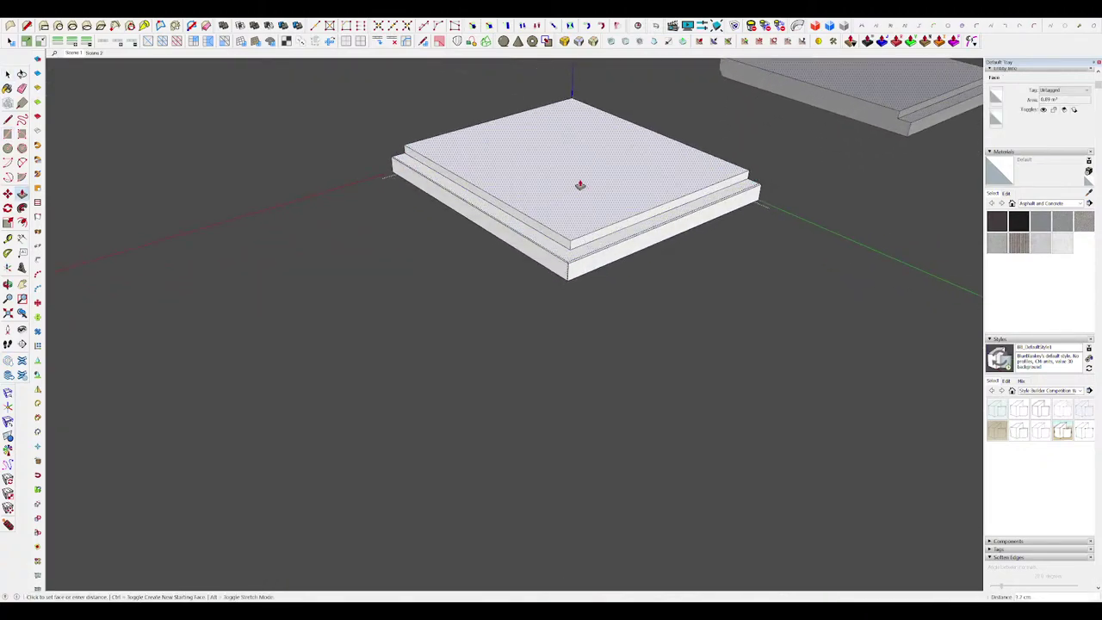
{"action": "key", "text": "Page_Up"}
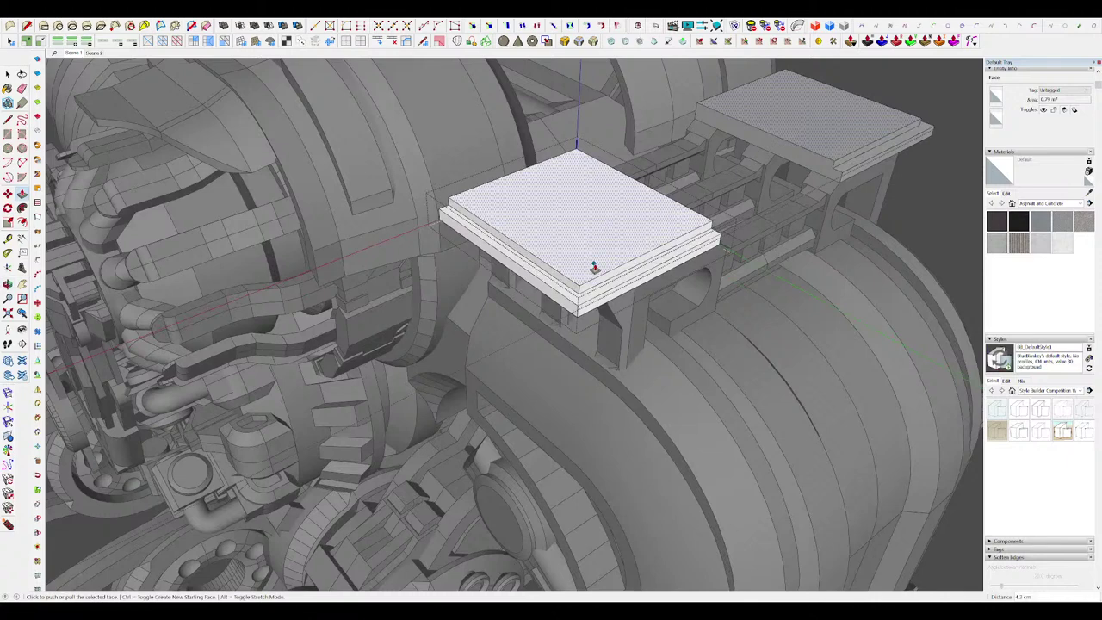
{"action": "scroll", "coordinate": [610, 228], "scroll_direction": "down", "scroll_amount": 4}
{"action": "scroll", "coordinate": [652, 228], "scroll_direction": "up", "scroll_amount": 3}
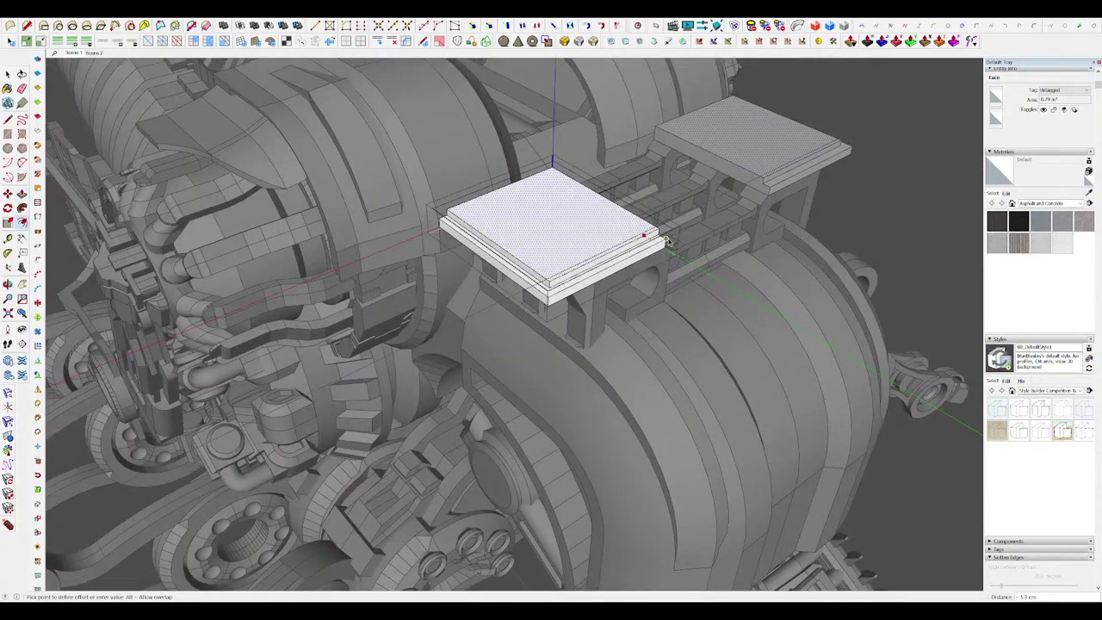
{"action": "key", "text": "h"}
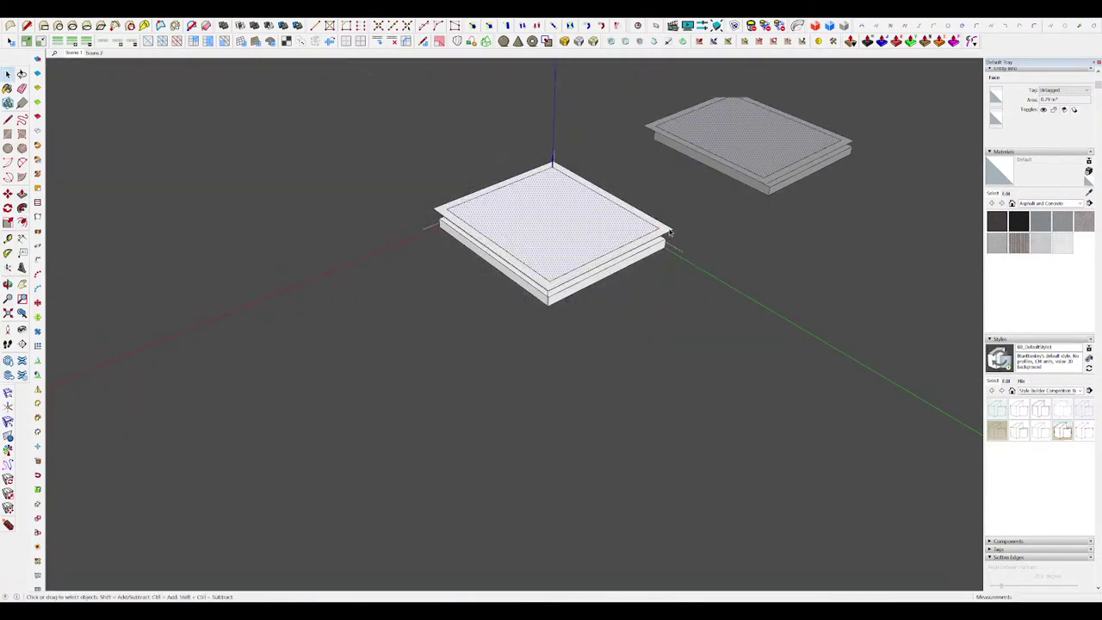
{"action": "key", "text": "f"}
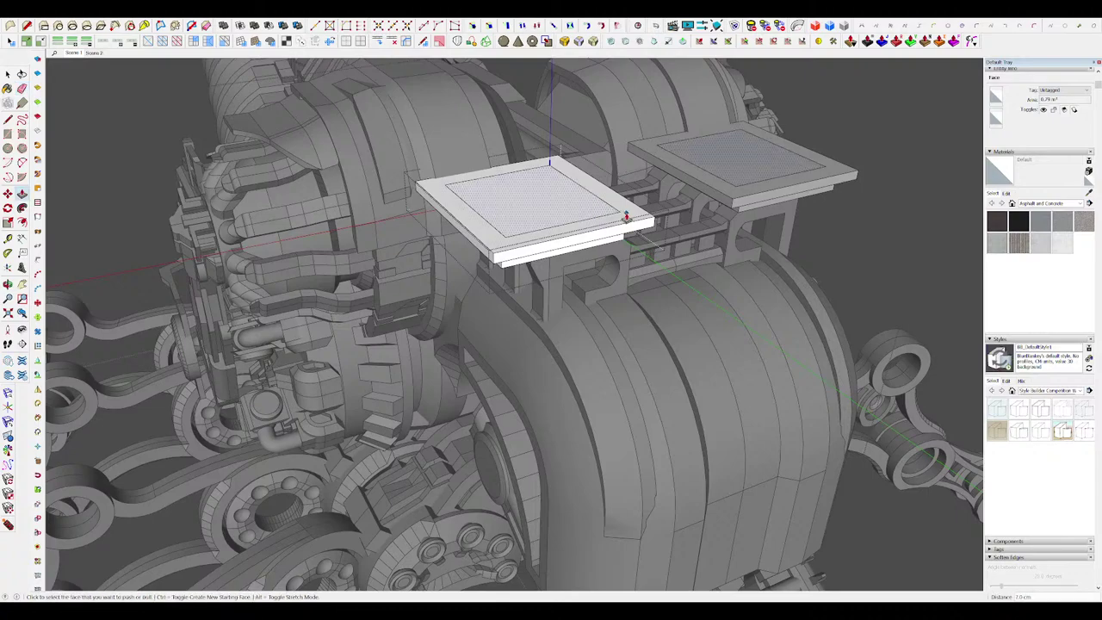
Step: Erase leftover inset edges and pull the lower slab's side face outward
{"action": "left_click_drag", "start_coordinate": [456, 180], "coordinate": [470, 206]}
{"action": "scroll", "coordinate": [555, 236], "scroll_direction": "down", "scroll_amount": 5}
{"action": "mouse_move", "coordinate": [556, 236]}
{"action": "middle_mouse_down"}
{"action": "mouse_move", "coordinate": [590, 221]}
{"action": "mouse_move", "coordinate": [490, 216]}
{"action": "mouse_move", "coordinate": [460, 232]}
{"action": "mouse_move", "coordinate": [570, 235]}
{"action": "mouse_move", "coordinate": [562, 208]}
{"action": "mouse_move", "coordinate": [526, 210]}
{"action": "middle_mouse_up"}
{"action": "key", "text": "ctrl+h"}
{"action": "scroll", "coordinate": [454, 215], "scroll_direction": "up", "scroll_amount": 5}
{"action": "scroll", "coordinate": [533, 233], "scroll_direction": "up", "scroll_amount": 2}
{"action": "key", "text": "p"}
{"action": "left_click", "coordinate": [544, 235]}
{"action": "key", "text": "ctrl+h"}
Step: Draw a rectangle on the slab's side face as the new plate's outline
{"action": "scroll", "coordinate": [568, 222], "scroll_direction": "down", "scroll_amount": 5}
{"action": "scroll", "coordinate": [567, 206], "scroll_direction": "up", "scroll_amount": 3}
{"action": "scroll", "coordinate": [567, 207], "scroll_direction": "up", "scroll_amount": 5}
{"action": "key", "text": "r"}
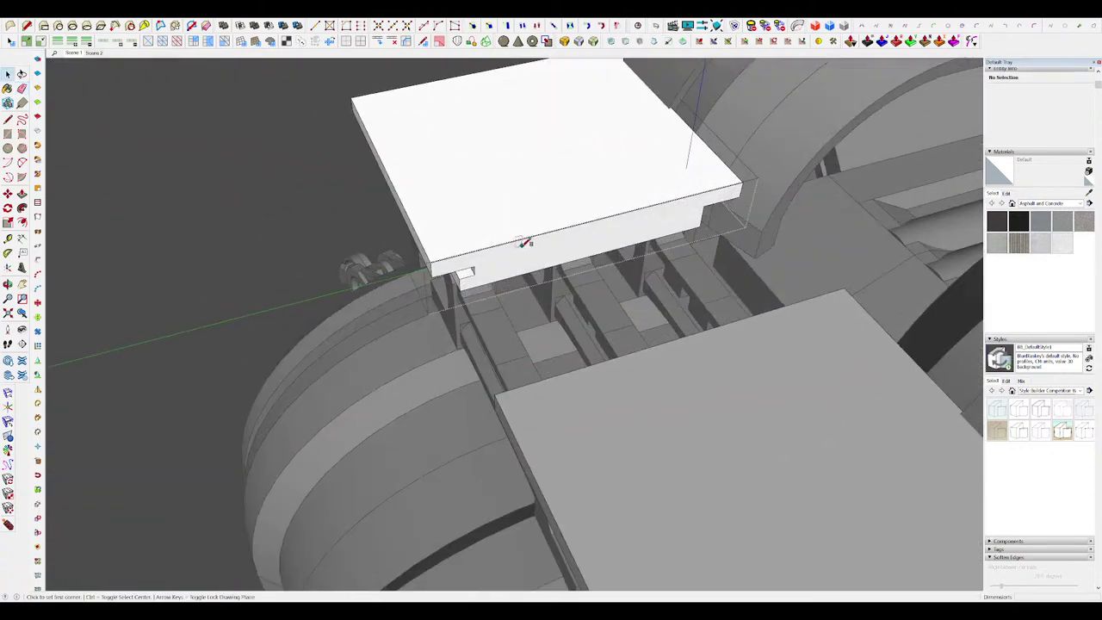
{"action": "left_click", "coordinate": [661, 235]}
{"action": "scroll", "coordinate": [637, 234], "scroll_direction": "down", "scroll_amount": 3}
{"action": "key", "text": "p"}
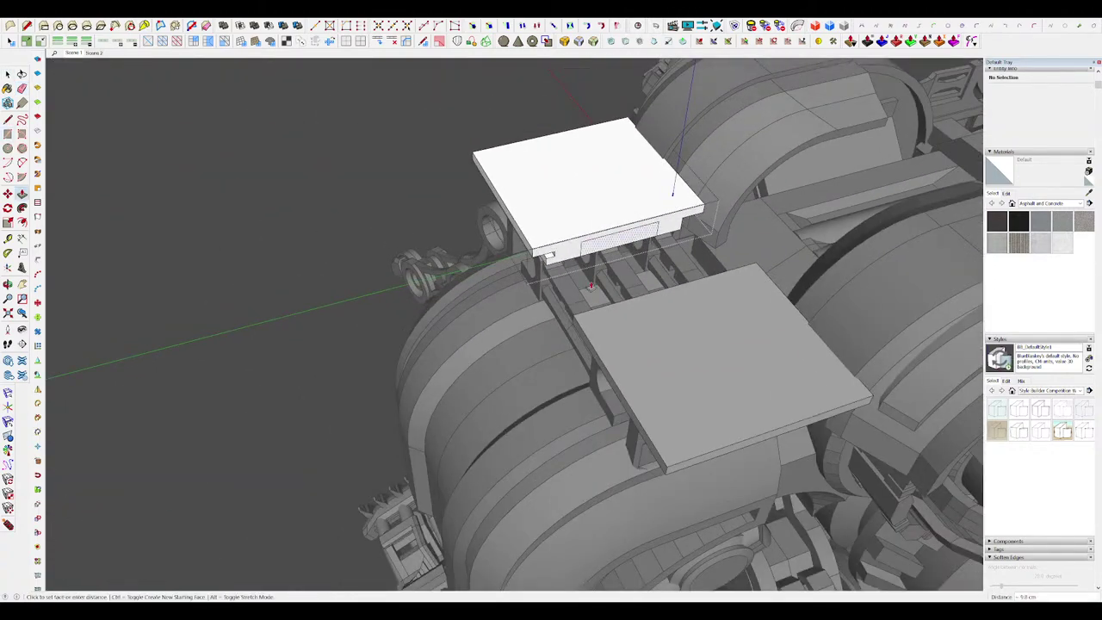
{"action": "key", "text": "space"}
{"action": "scroll", "coordinate": [701, 207], "scroll_direction": "down", "scroll_amount": 5}
{"action": "middle_click_drag", "start_coordinate": [539, 362], "coordinate": [711, 285]}
{"action": "scroll", "coordinate": [615, 204], "scroll_direction": "up", "scroll_amount": 5}
{"action": "scroll", "coordinate": [492, 290], "scroll_direction": "up", "scroll_amount": 4}
{"action": "scroll", "coordinate": [492, 291], "scroll_direction": "down", "scroll_amount": 3}
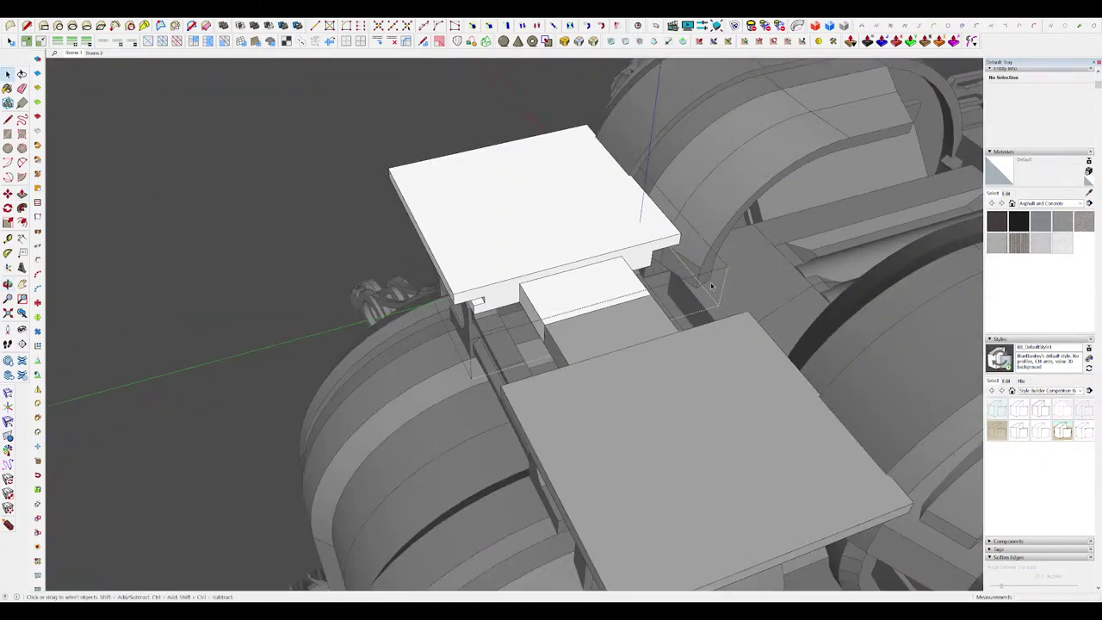
{"action": "middle_click_drag", "start_coordinate": [826, 316], "coordinate": [621, 253]}
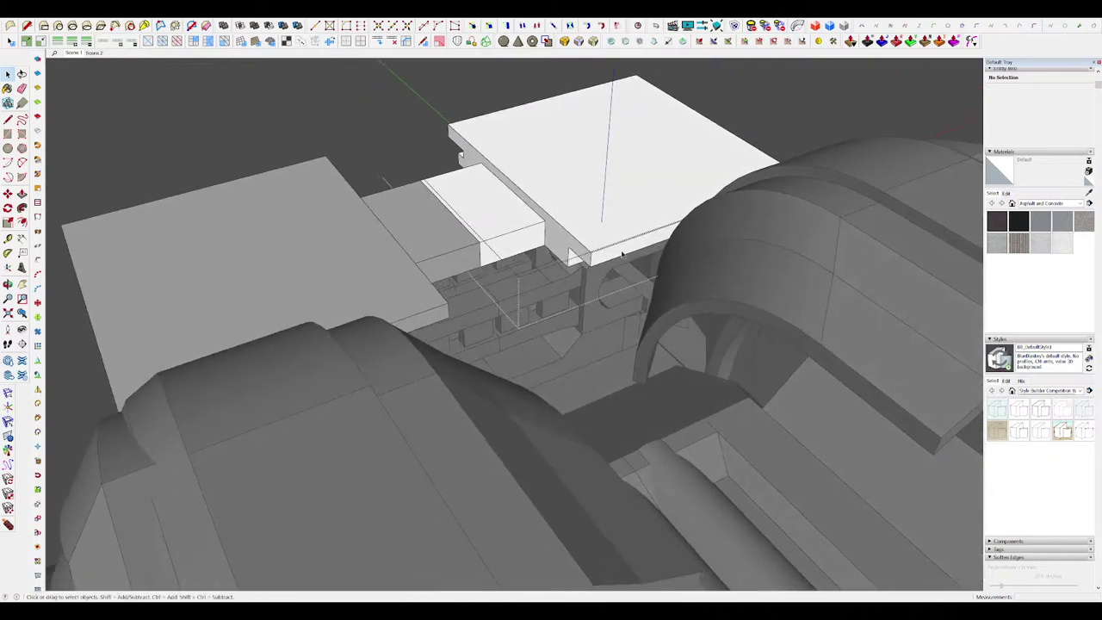
Step: Push/Pull the rectangle out into a flat plate beneath the cover plates
{"action": "key", "text": "p"}
{"action": "key", "text": "Page_Down"}
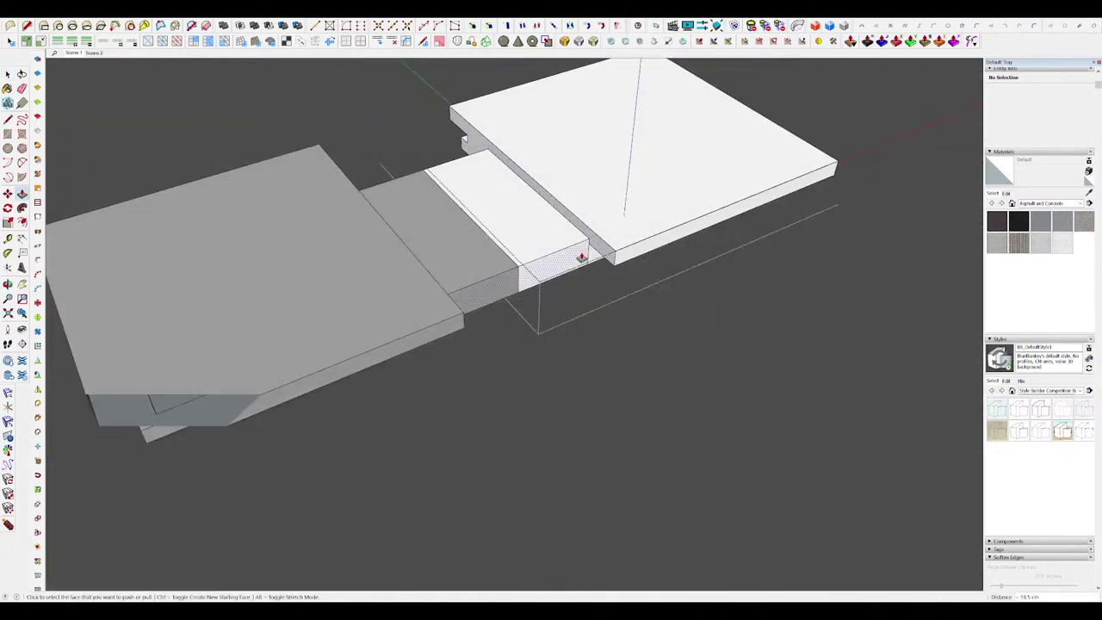
{"action": "left_click", "coordinate": [579, 262]}
{"action": "mouse_move", "coordinate": [576, 241]}
{"action": "middle_mouse_down"}
{"action": "mouse_move", "coordinate": [474, 180]}
{"action": "mouse_move", "coordinate": [639, 263]}
{"action": "mouse_move", "coordinate": [633, 303]}
{"action": "mouse_move", "coordinate": [797, 378]}
{"action": "mouse_move", "coordinate": [703, 342]}
{"action": "mouse_move", "coordinate": [586, 237]}
{"action": "middle_mouse_up"}
{"action": "key", "text": "i"}
{"action": "scroll", "coordinate": [797, 378], "scroll_direction": "down", "scroll_amount": 4}
{"action": "scroll", "coordinate": [585, 238], "scroll_direction": "up", "scroll_amount": 4}
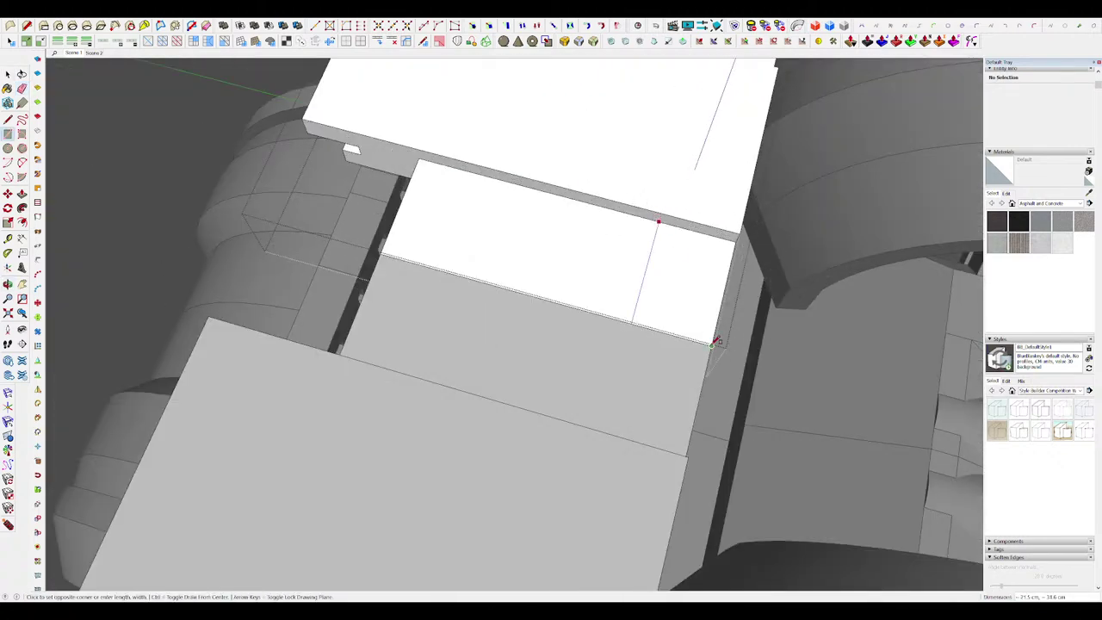
{"action": "mouse_move", "coordinate": [663, 213]}
{"action": "middle_mouse_down"}
{"action": "mouse_move", "coordinate": [700, 147]}
{"action": "mouse_move", "coordinate": [674, 182]}
{"action": "mouse_move", "coordinate": [639, 193]}
{"action": "mouse_move", "coordinate": [715, 199]}
{"action": "mouse_move", "coordinate": [634, 212]}
{"action": "mouse_move", "coordinate": [607, 260]}
{"action": "middle_mouse_up"}
{"action": "left_click", "coordinate": [660, 144]}
Step: Draw a rectangle on the plate's top and push it down into a recessed inner panel
{"action": "key", "text": "e"}
{"action": "scroll", "coordinate": [713, 199], "scroll_direction": "down", "scroll_amount": 10}
{"action": "scroll", "coordinate": [652, 184], "scroll_direction": "down", "scroll_amount": 5}
{"action": "scroll", "coordinate": [607, 235], "scroll_direction": "up", "scroll_amount": 4}
{"action": "key", "text": "h"}
{"action": "scroll", "coordinate": [627, 200], "scroll_direction": "up", "scroll_amount": 4}
{"action": "scroll", "coordinate": [577, 191], "scroll_direction": "up", "scroll_amount": 4}
{"action": "key", "text": "r"}
{"action": "left_click", "coordinate": [725, 217]}
{"action": "key", "text": "p"}
{"action": "left_click", "coordinate": [674, 207]}
{"action": "left_click", "coordinate": [664, 214]}
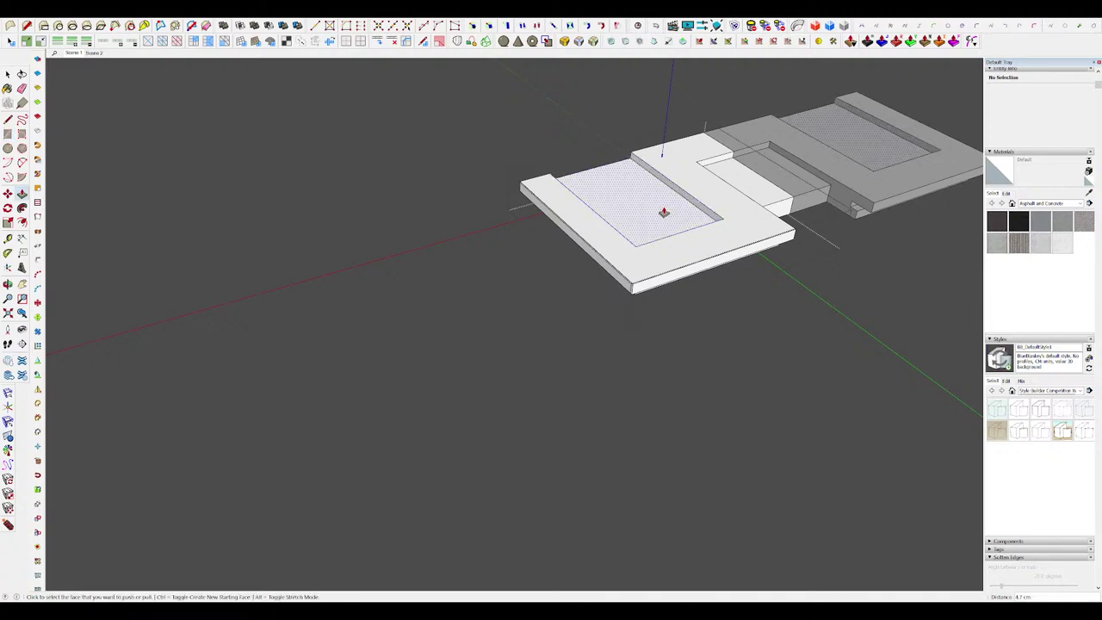
{"action": "key", "text": "h"}
{"action": "scroll", "coordinate": [633, 218], "scroll_direction": "down", "scroll_amount": 8}
{"action": "middle_click_drag", "start_coordinate": [746, 291], "coordinate": [757, 264]}
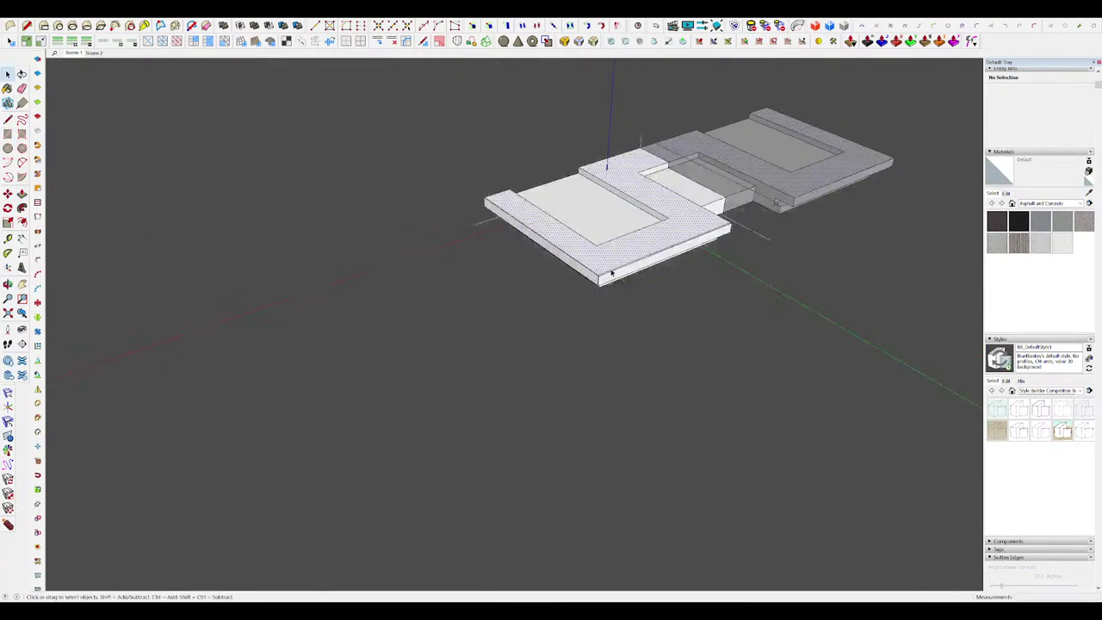
Step: Push/pull the L-shaped face into a thicker plate
{"action": "left_click", "coordinate": [602, 270]}
{"action": "left_click", "coordinate": [629, 302]}
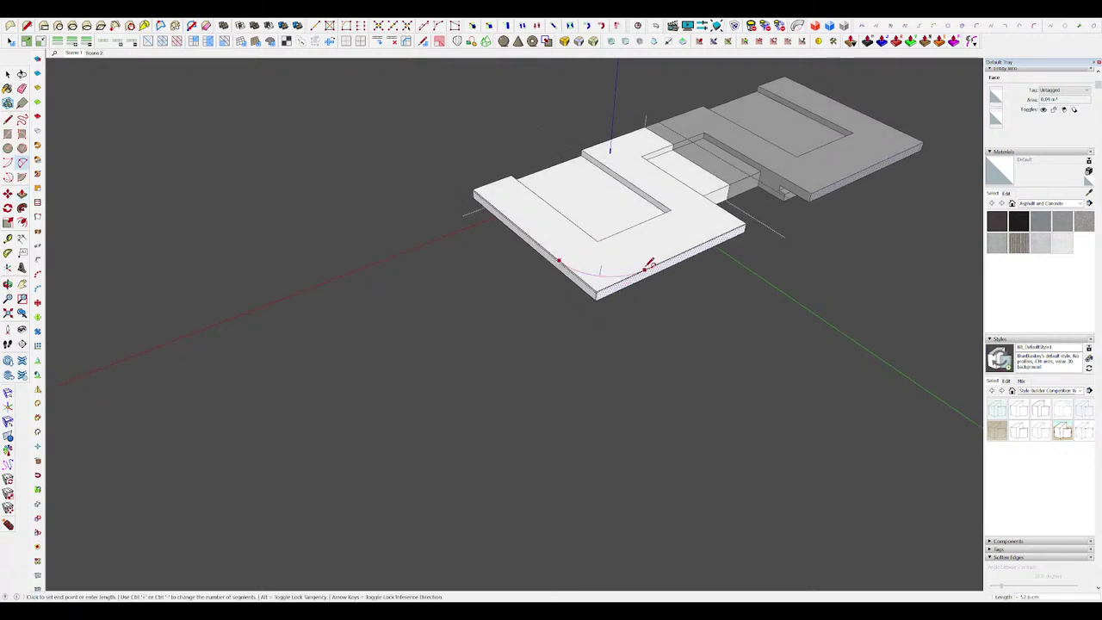
{"action": "scroll", "coordinate": [590, 277], "scroll_direction": "down", "scroll_amount": 5}
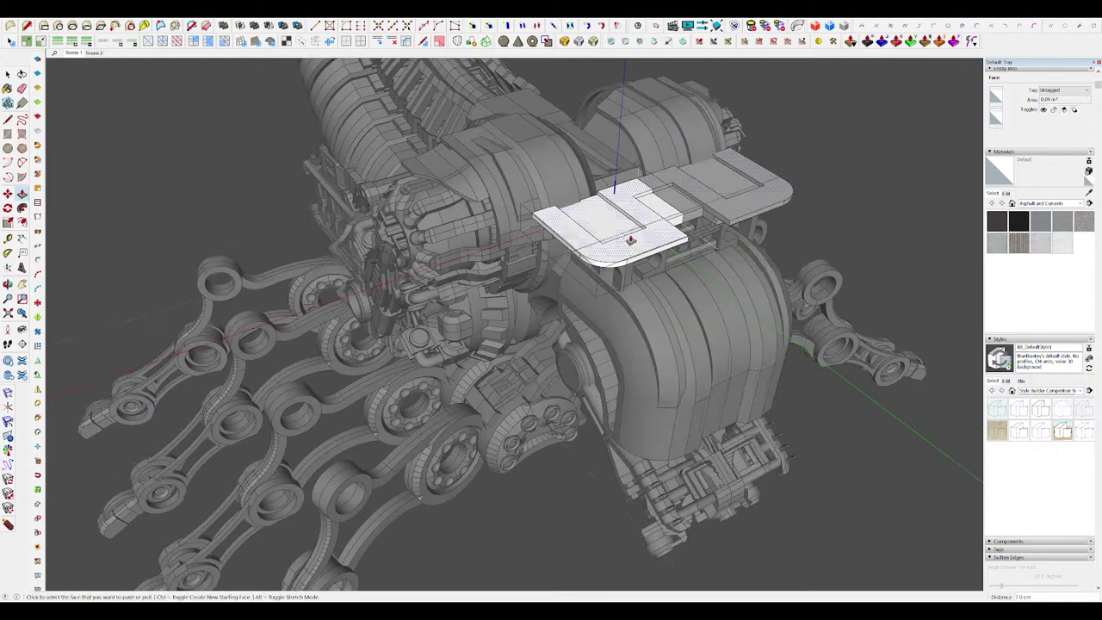
{"action": "scroll", "coordinate": [625, 211], "scroll_direction": "up", "scroll_amount": 3}
{"action": "middle_click_drag", "start_coordinate": [626, 213], "coordinate": [580, 263]}
Step: Draw an arc at the plate corner and push away the cut-off corner piece
{"action": "key", "text": "a"}
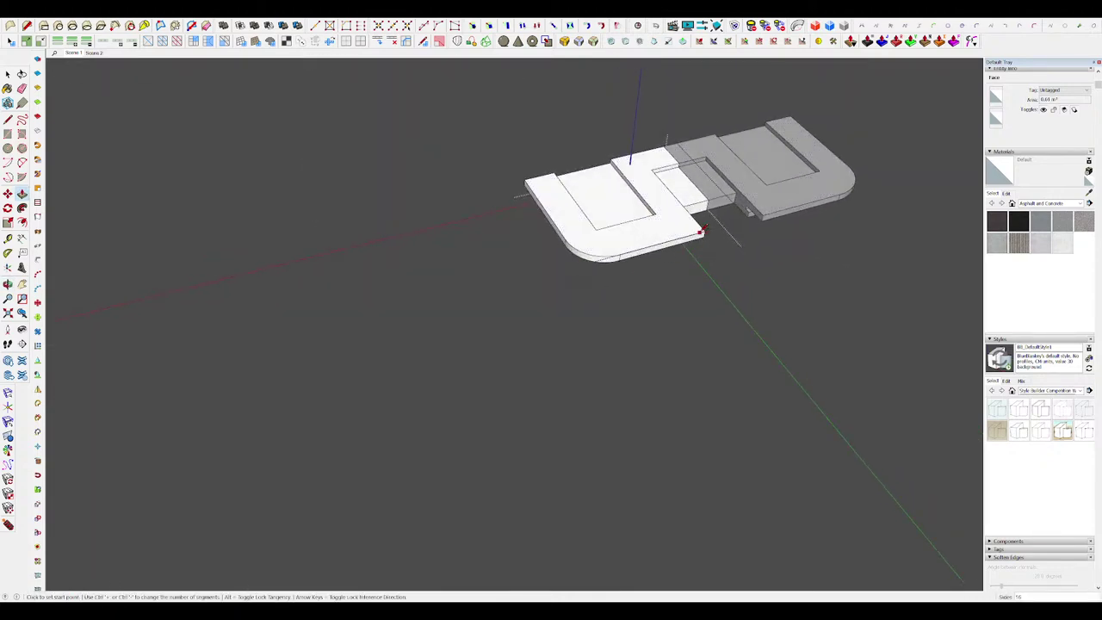
{"action": "scroll", "coordinate": [695, 231], "scroll_direction": "up", "scroll_amount": 3}
{"action": "left_click", "coordinate": [636, 265]}
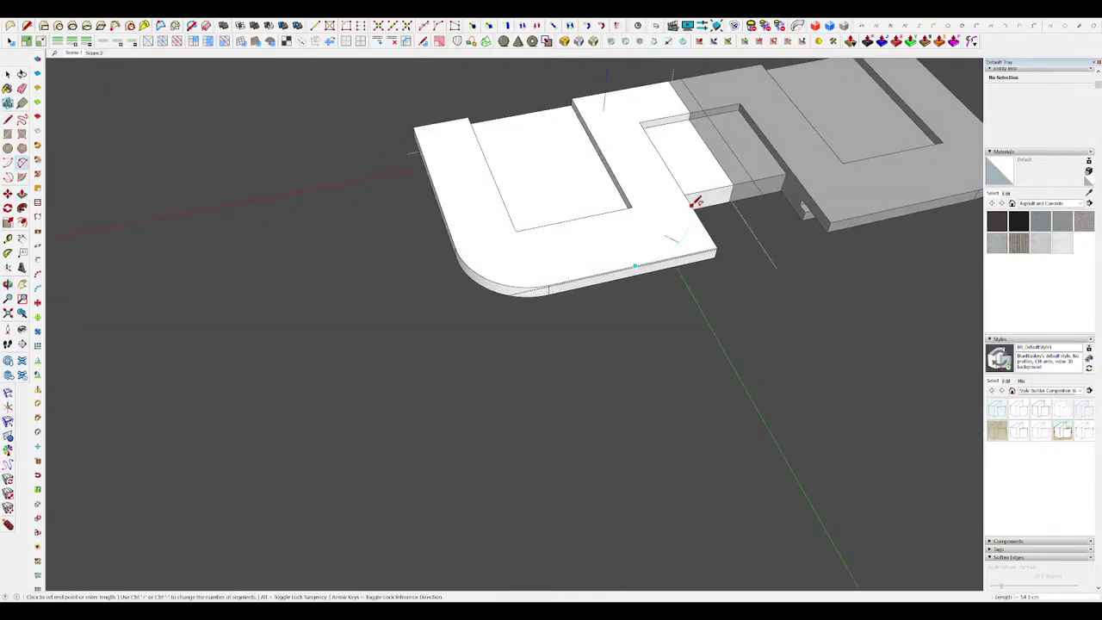
{"action": "scroll", "coordinate": [688, 199], "scroll_direction": "down", "scroll_amount": 3}
{"action": "middle_click_drag", "start_coordinate": [688, 200], "coordinate": [654, 285]}
{"action": "key", "text": "space"}
{"action": "scroll", "coordinate": [654, 285], "scroll_direction": "up", "scroll_amount": 3}
{"action": "key", "text": "p"}
{"action": "double_click", "coordinate": [647, 343]}
{"action": "middle_click_drag", "start_coordinate": [647, 342], "coordinate": [618, 325]}
{"action": "scroll", "coordinate": [652, 378], "scroll_direction": "up", "scroll_amount": 2}
Step: Erase the leftover edges of the projecting corner
{"action": "key", "text": "e"}
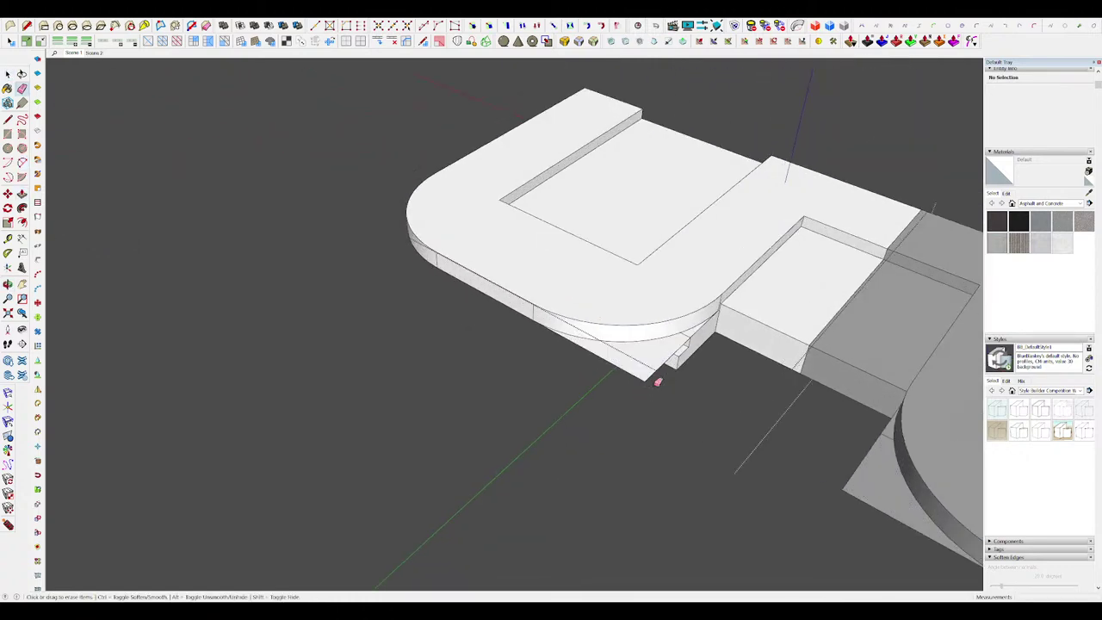
{"action": "scroll", "coordinate": [655, 381], "scroll_direction": "up", "scroll_amount": 1}
{"action": "left_click_drag", "start_coordinate": [654, 382], "coordinate": [642, 360]}
{"action": "scroll", "coordinate": [629, 229], "scroll_direction": "down", "scroll_amount": 4}
{"action": "mouse_move", "coordinate": [659, 344]}
{"action": "middle_mouse_down"}
{"action": "mouse_move", "coordinate": [629, 229]}
{"action": "mouse_move", "coordinate": [738, 231]}
{"action": "middle_mouse_up"}
Step: Raise the recessed face flush with the plate's top
{"action": "key", "text": "h"}
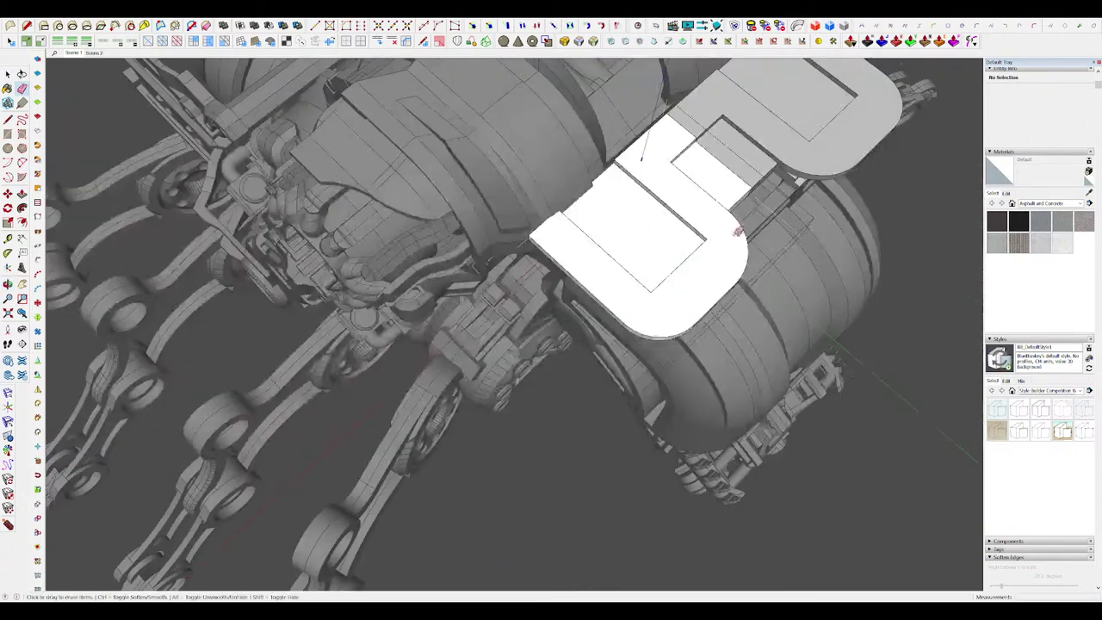
{"action": "scroll", "coordinate": [738, 231], "scroll_direction": "down", "scroll_amount": 2}
{"action": "scroll", "coordinate": [702, 241], "scroll_direction": "up", "scroll_amount": 5}
{"action": "key", "text": "p"}
{"action": "left_click", "coordinate": [565, 267]}
{"action": "left_click", "coordinate": [617, 261]}
Step: Erase the leftover inner edges at the rounded corner
{"action": "key", "text": "h"}
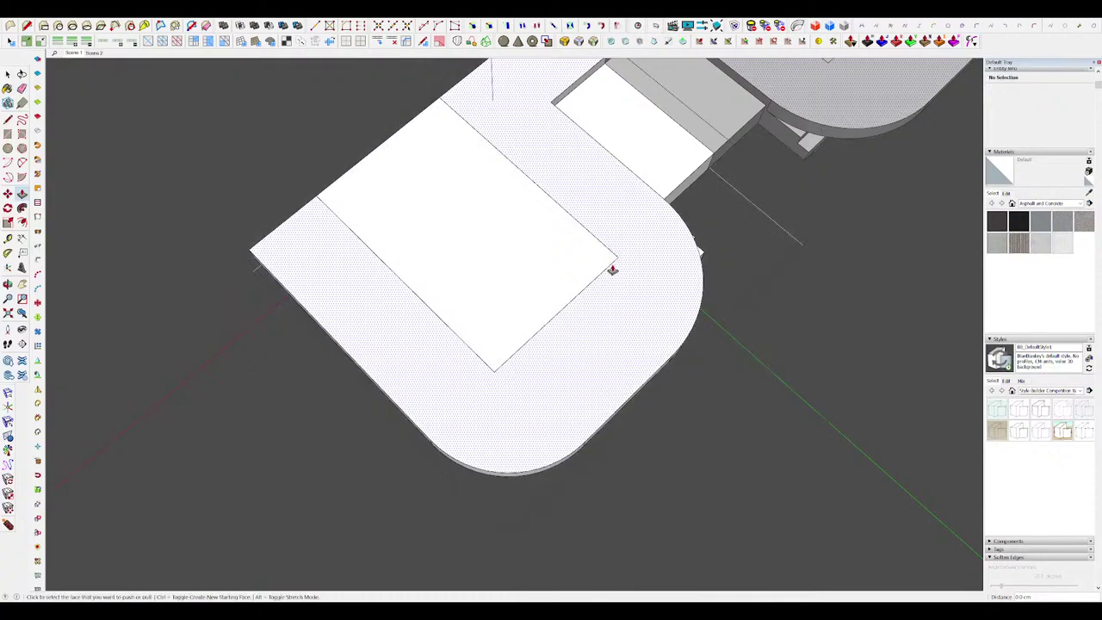
{"action": "key", "text": "e"}
{"action": "left_click", "coordinate": [614, 259]}
{"action": "scroll", "coordinate": [608, 259], "scroll_direction": "down", "scroll_amount": 2}
{"action": "left_click", "coordinate": [496, 314]}
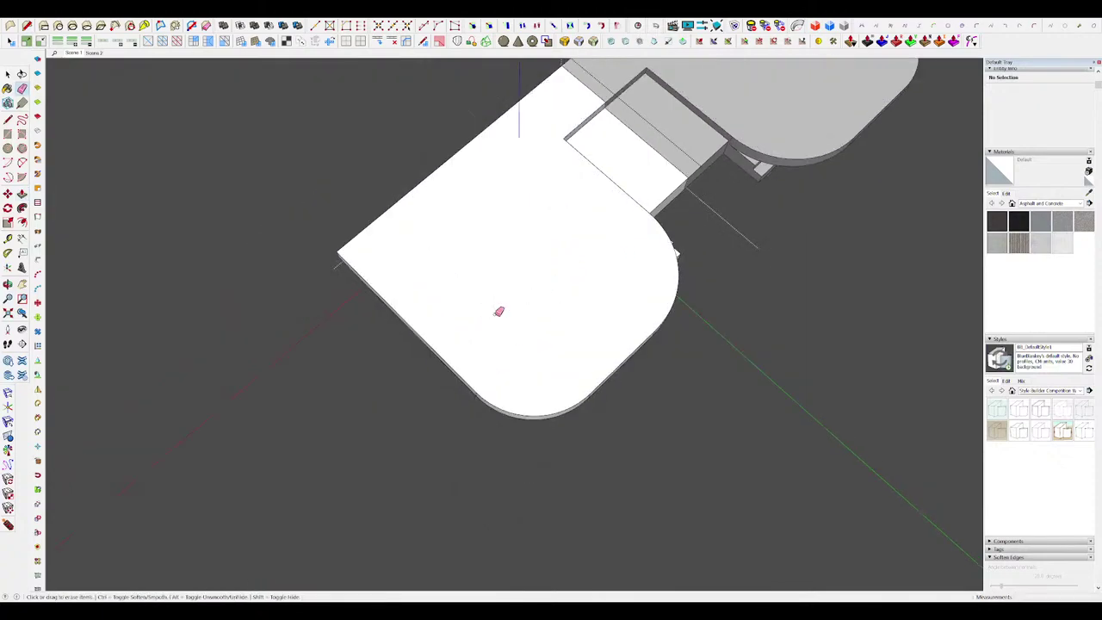
{"action": "left_click", "coordinate": [519, 99]}
{"action": "key", "text": "h"}
{"action": "scroll", "coordinate": [582, 195], "scroll_direction": "down", "scroll_amount": 3}
Step: Inset a first outline into the plate's top face with Offset
{"action": "key", "text": "f"}
{"action": "left_click", "coordinate": [608, 192]}
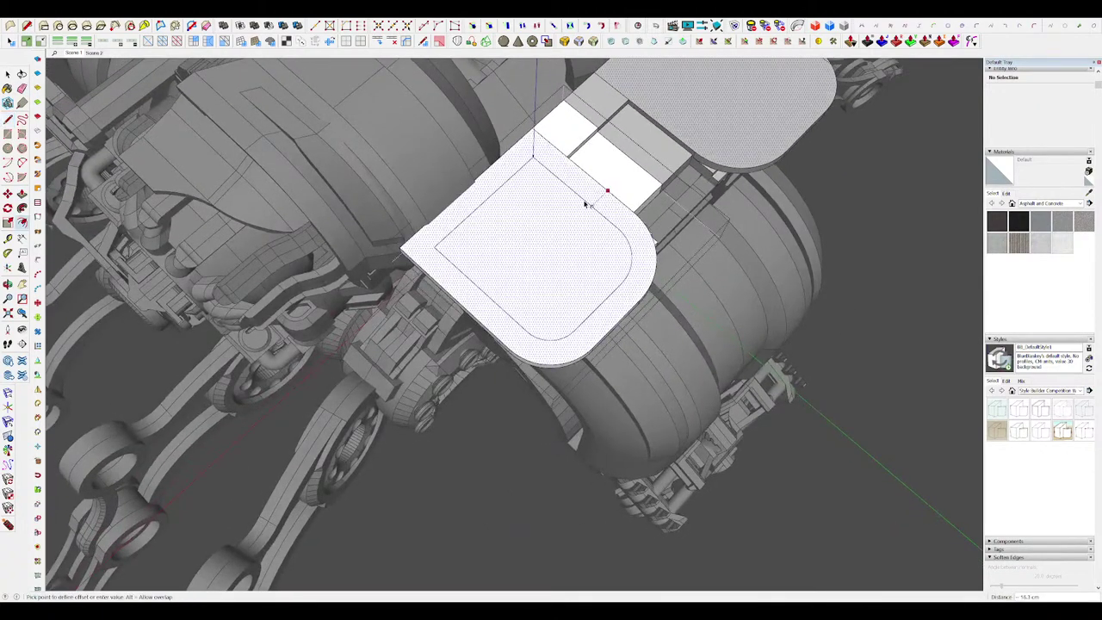
{"action": "left_click", "coordinate": [580, 208]}
{"action": "key", "text": "space"}
{"action": "mouse_move", "coordinate": [575, 226]}
{"action": "middle_mouse_down"}
{"action": "mouse_move", "coordinate": [599, 231]}
{"action": "mouse_move", "coordinate": [578, 142]}
{"action": "middle_mouse_up"}
{"action": "scroll", "coordinate": [571, 135], "scroll_direction": "down", "scroll_amount": 4}
Step: Lower the inner panel with Move, then undo the move
{"action": "key", "text": "m"}
{"action": "scroll", "coordinate": [561, 130], "scroll_direction": "up", "scroll_amount": 5}
{"action": "left_click", "coordinate": [557, 143]}
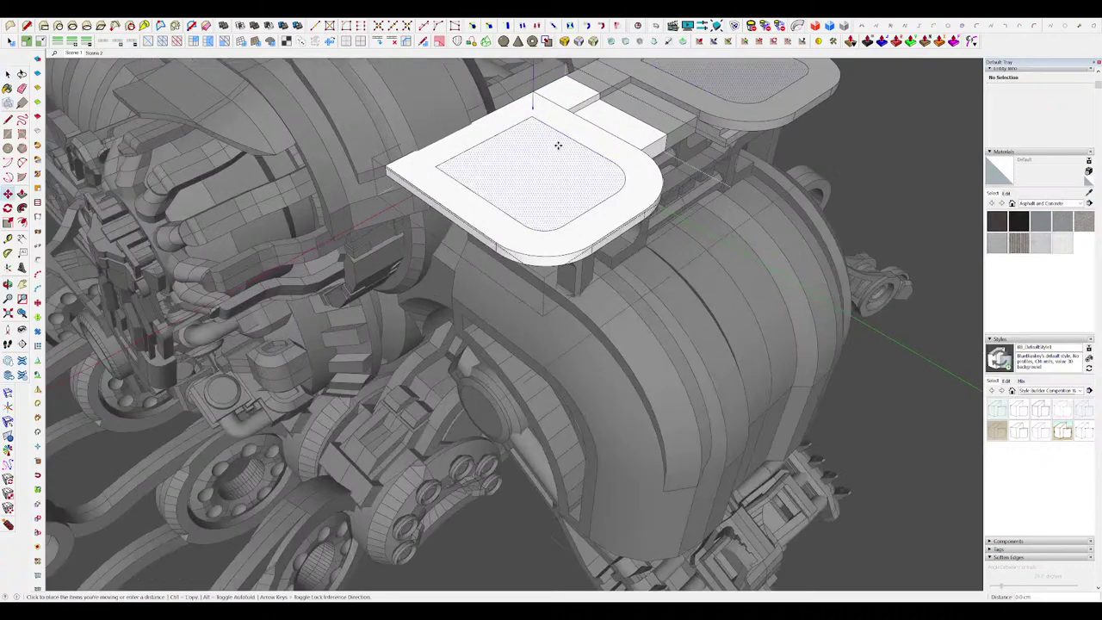
{"action": "key", "text": "Up"}
{"action": "left_click", "coordinate": [555, 153]}
{"action": "scroll", "coordinate": [594, 160], "scroll_direction": "down", "scroll_amount": 5}
{"action": "middle_click_drag", "start_coordinate": [616, 184], "coordinate": [590, 154]}
{"action": "key", "text": "ctrl+z"}
Step: Begin recessing the inner face with Push/Pull, then cancel it
{"action": "key", "text": "h"}
{"action": "scroll", "coordinate": [592, 168], "scroll_direction": "up", "scroll_amount": 6}
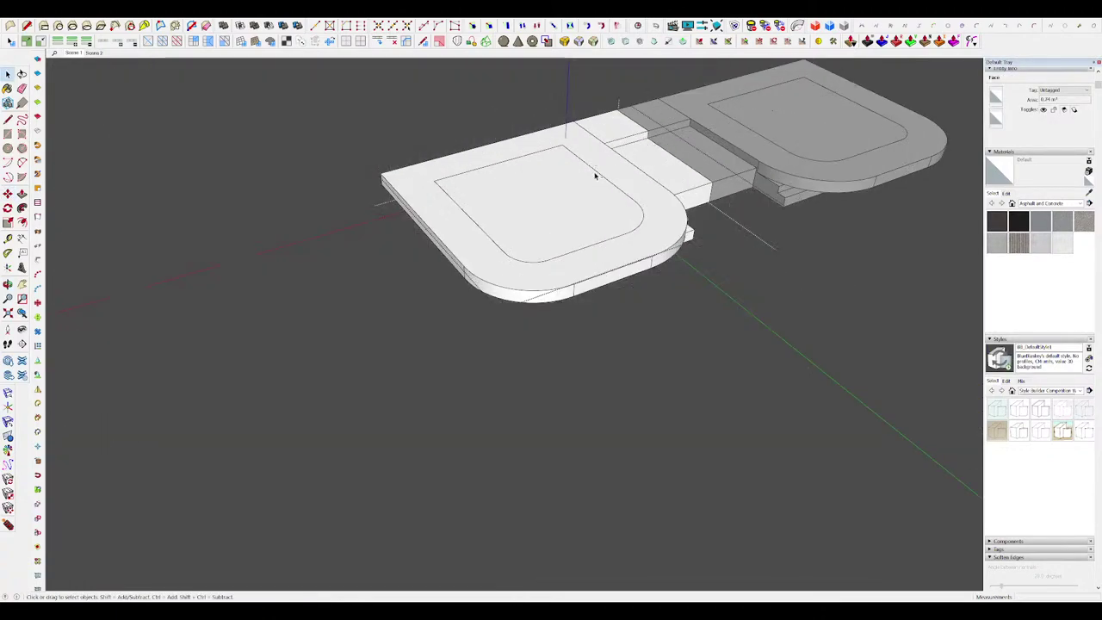
{"action": "key", "text": "p"}
{"action": "left_click", "coordinate": [582, 185]}
{"action": "middle_click_drag", "start_coordinate": [577, 201], "coordinate": [603, 215]}
{"action": "key", "text": "Escape"}
{"action": "key", "text": "space"}
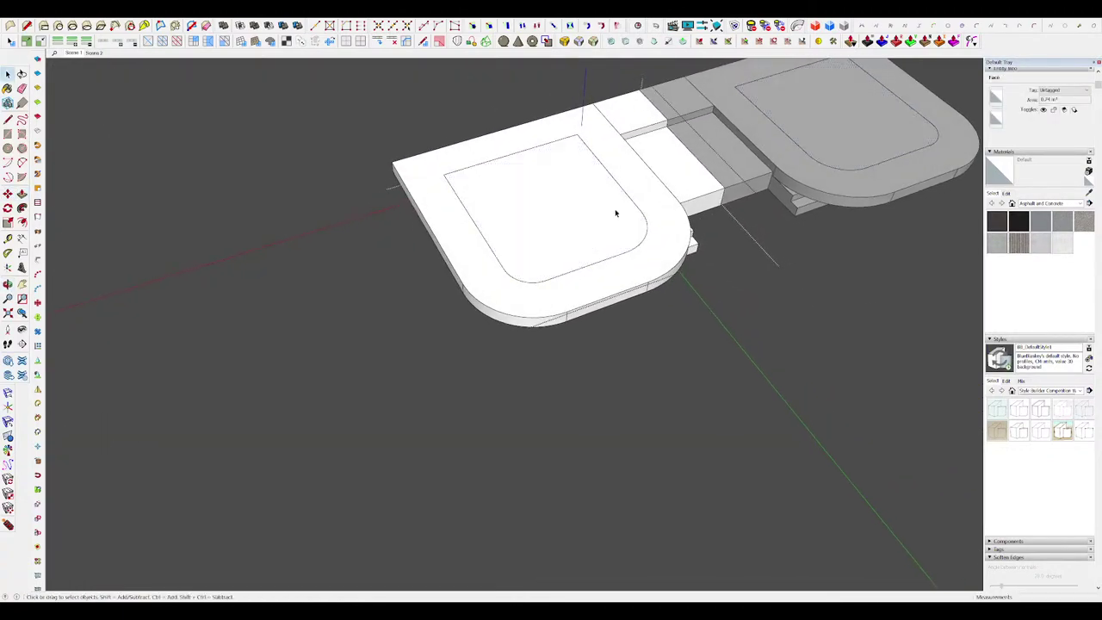
Step: Offset a second inset outline on the plate's top
{"action": "left_click", "coordinate": [638, 207]}
{"action": "left_click", "coordinate": [647, 211]}
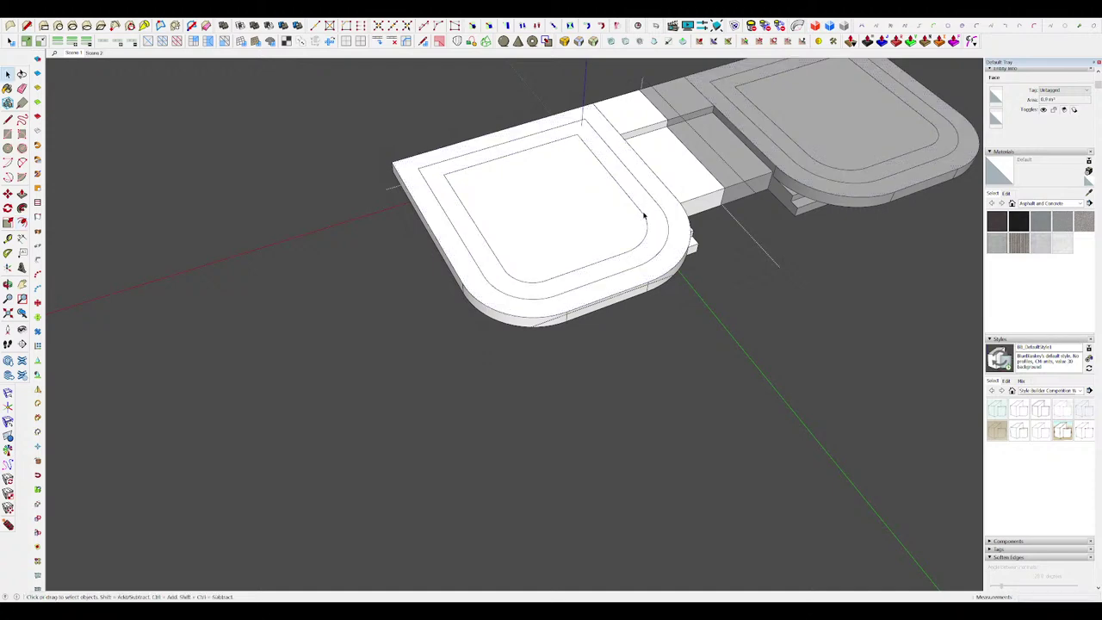
{"action": "key", "text": "m"}
{"action": "key", "text": "l"}
Step: Draw cross lines joining the arcs' endpoints, then select the left curved corner band
{"action": "middle_click_drag", "start_coordinate": [614, 212], "coordinate": [517, 278]}
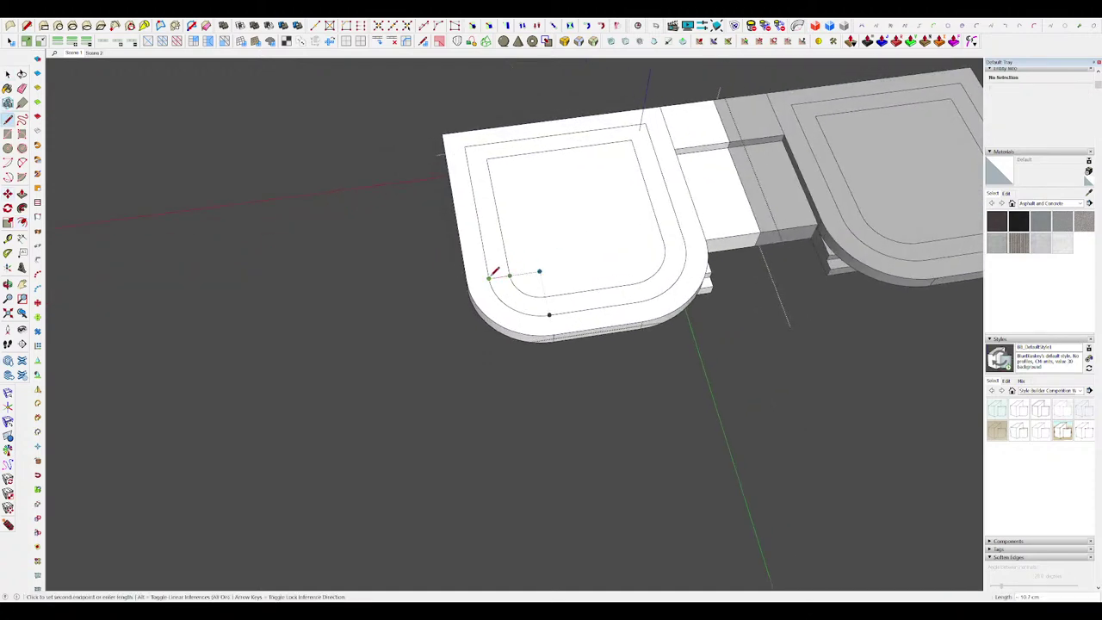
{"action": "left_click", "coordinate": [686, 239]}
{"action": "key", "text": "space"}
{"action": "scroll", "coordinate": [643, 282], "scroll_direction": "up", "scroll_amount": 4}
{"action": "key", "text": "l"}
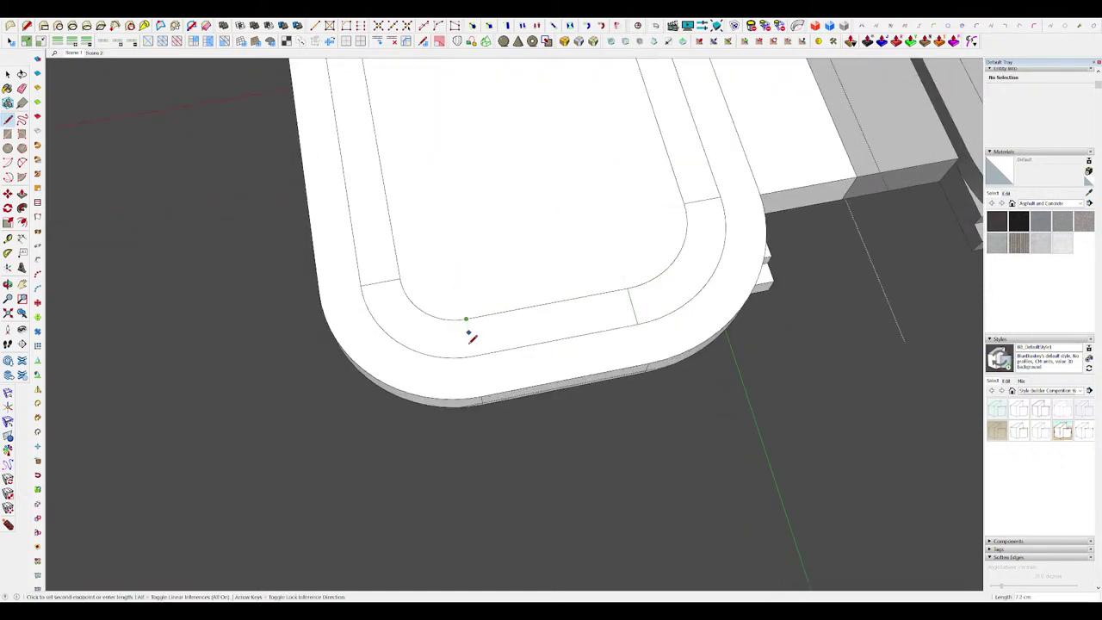
{"action": "scroll", "coordinate": [524, 315], "scroll_direction": "down", "scroll_amount": 3}
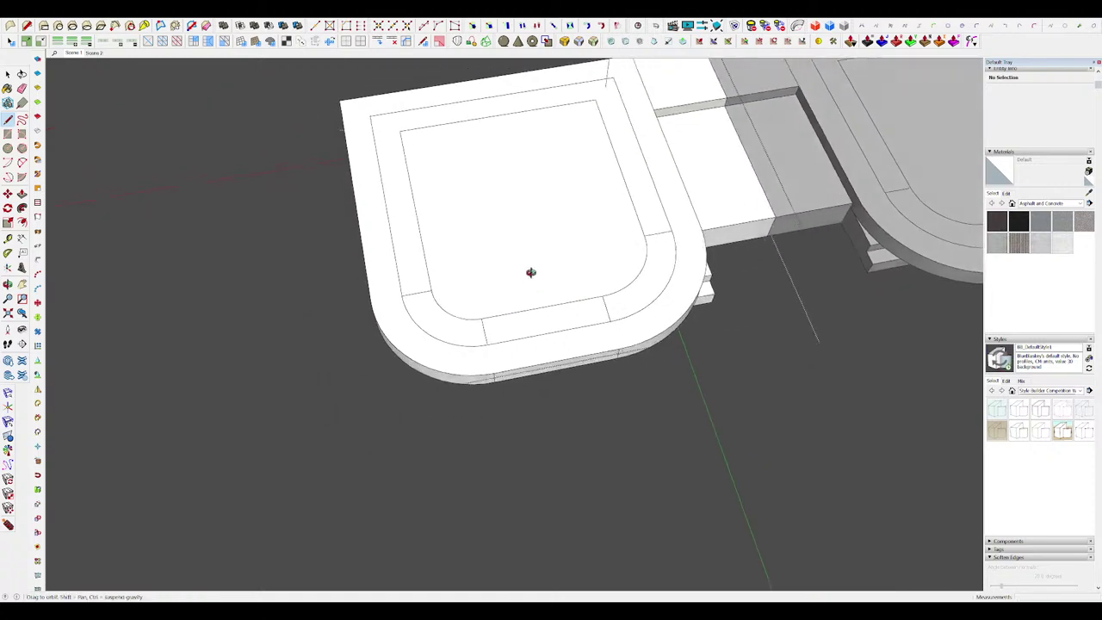
{"action": "scroll", "coordinate": [451, 342], "scroll_direction": "up", "scroll_amount": 5}
{"action": "key", "text": "space"}
{"action": "left_click", "coordinate": [398, 292]}
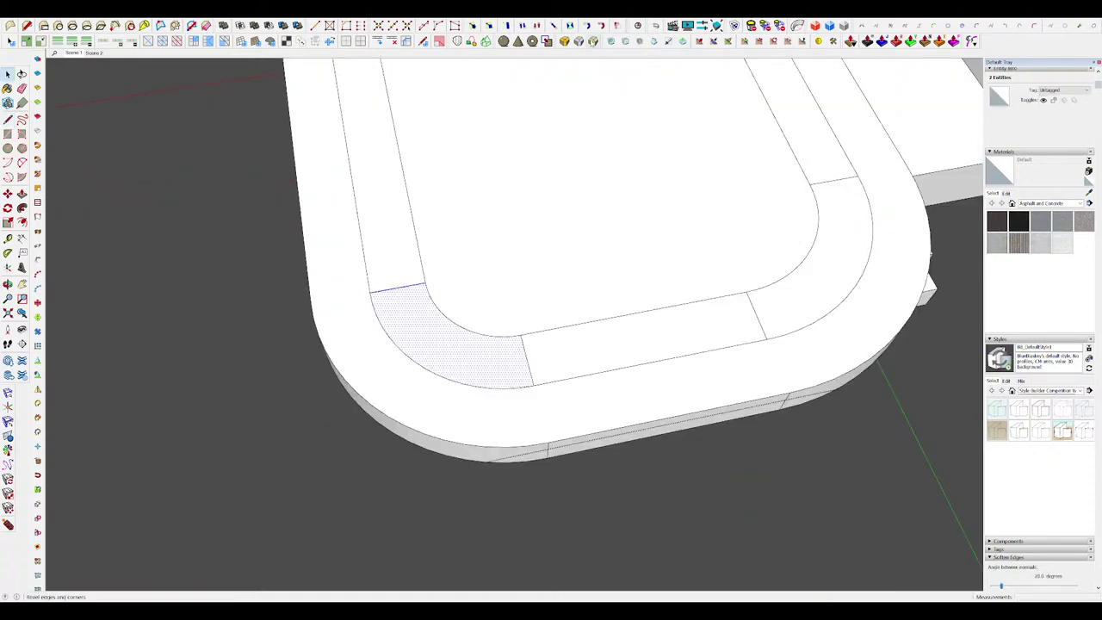
Step: Select the right curved corner band, then the inner panel face
{"action": "scroll", "coordinate": [706, 248], "scroll_direction": "down", "scroll_amount": 2}
{"action": "scroll", "coordinate": [629, 249], "scroll_direction": "down", "scroll_amount": 2}
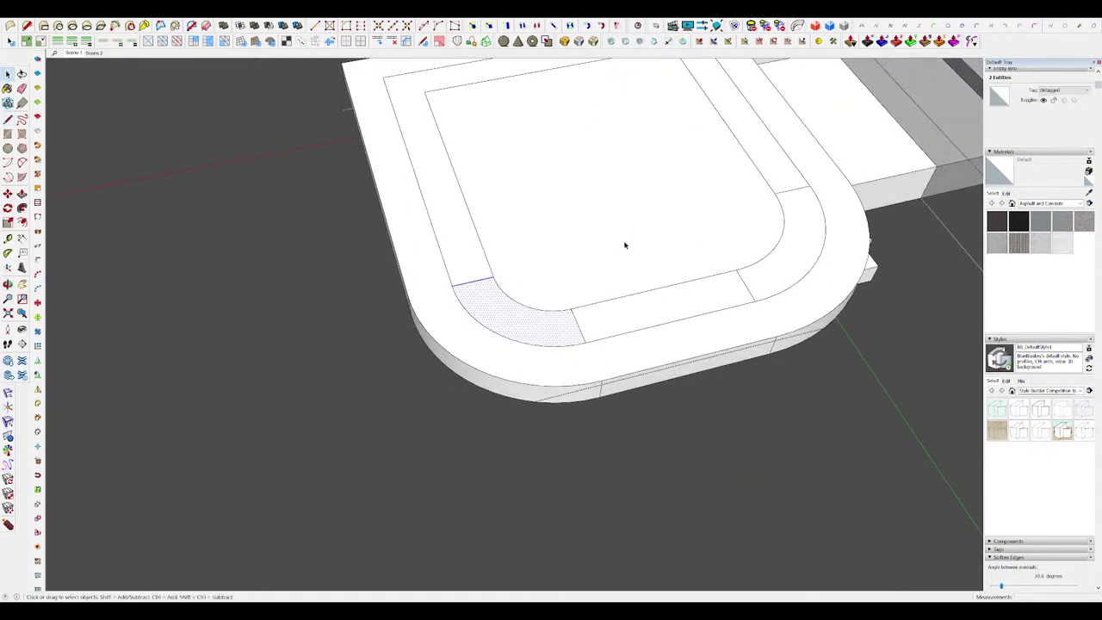
{"action": "scroll", "coordinate": [642, 177], "scroll_direction": "up", "scroll_amount": 2}
{"action": "left_click", "coordinate": [768, 302]}
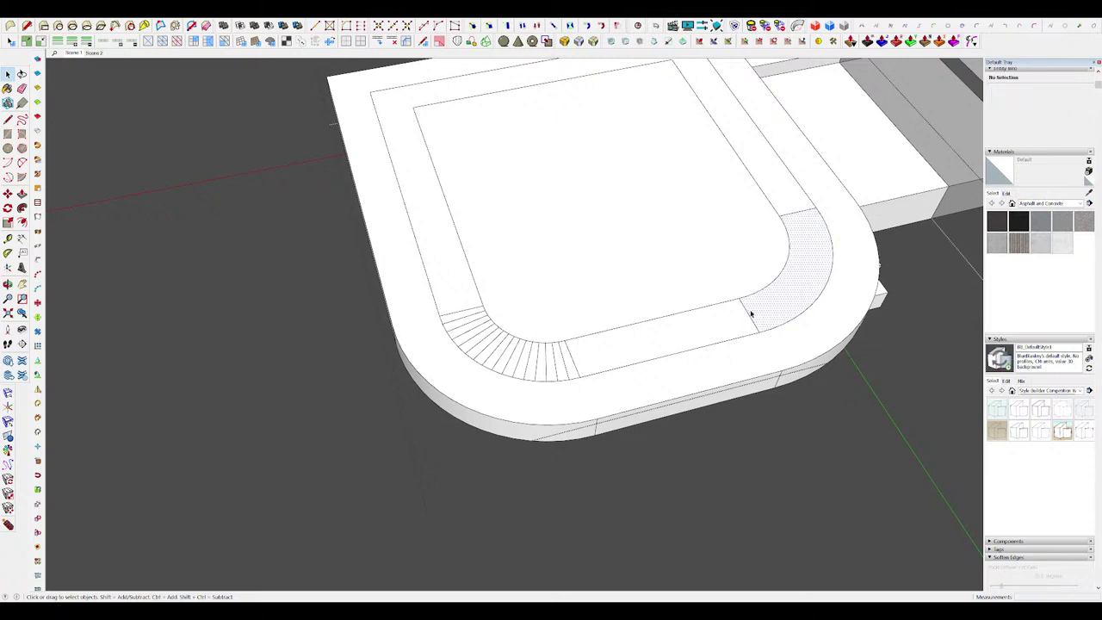
{"action": "scroll", "coordinate": [585, 388], "scroll_direction": "down", "scroll_amount": 3}
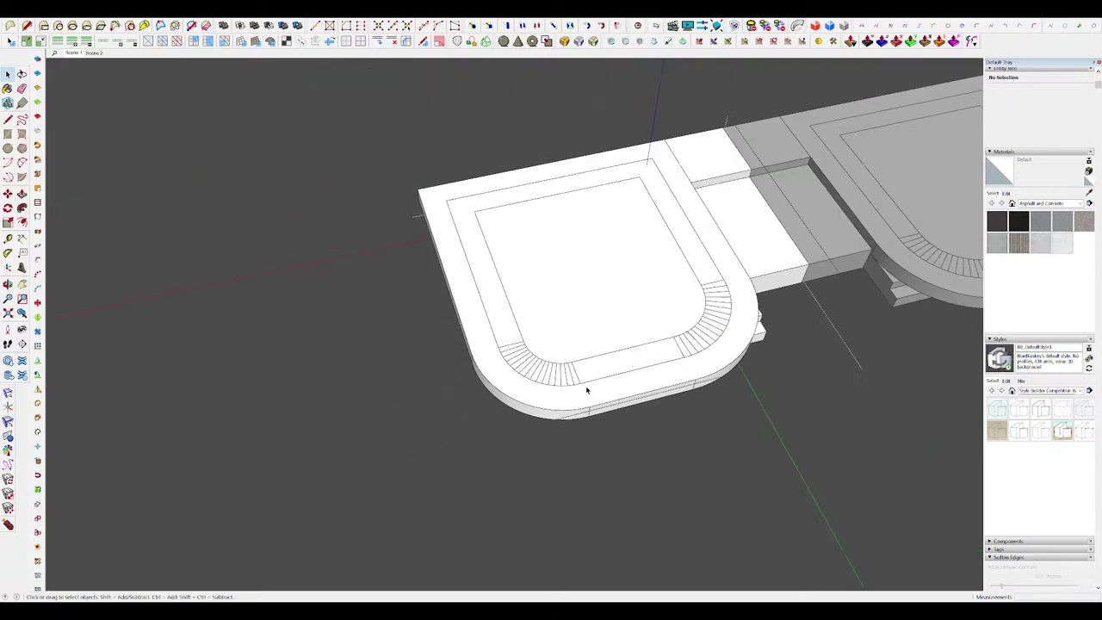
{"action": "middle_click_drag", "start_coordinate": [585, 388], "coordinate": [605, 216]}
{"action": "scroll", "coordinate": [580, 258], "scroll_direction": "up", "scroll_amount": 2}
{"action": "left_click", "coordinate": [580, 258]}
Step: Move the inner panel slightly lower, then undo that move
{"action": "key", "text": "m"}
{"action": "left_click", "coordinate": [602, 261]}
{"action": "key", "text": "p"}
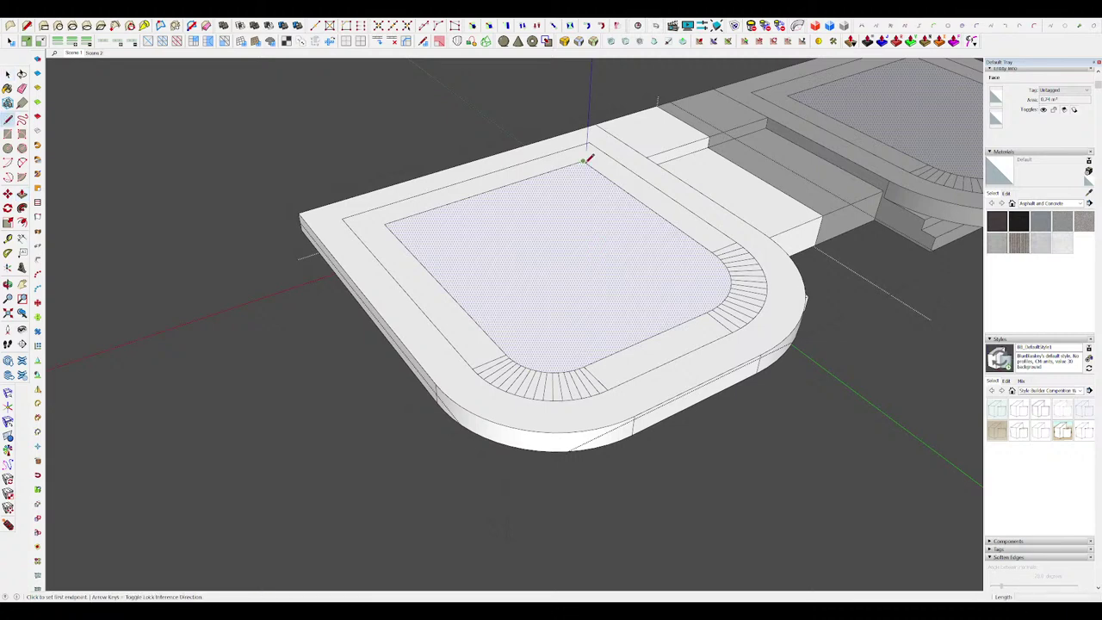
{"action": "left_click", "coordinate": [565, 249]}
{"action": "key", "text": "space"}
{"action": "scroll", "coordinate": [548, 170], "scroll_direction": "up", "scroll_amount": 2}
{"action": "scroll", "coordinate": [590, 172], "scroll_direction": "down", "scroll_amount": 2}
{"action": "mouse_move", "coordinate": [548, 170]}
{"action": "middle_mouse_down"}
{"action": "mouse_move", "coordinate": [591, 172]}
{"action": "mouse_move", "coordinate": [489, 148]}
{"action": "middle_mouse_up"}
{"action": "scroll", "coordinate": [590, 172], "scroll_direction": "up", "scroll_amount": 4}
{"action": "key", "text": "e"}
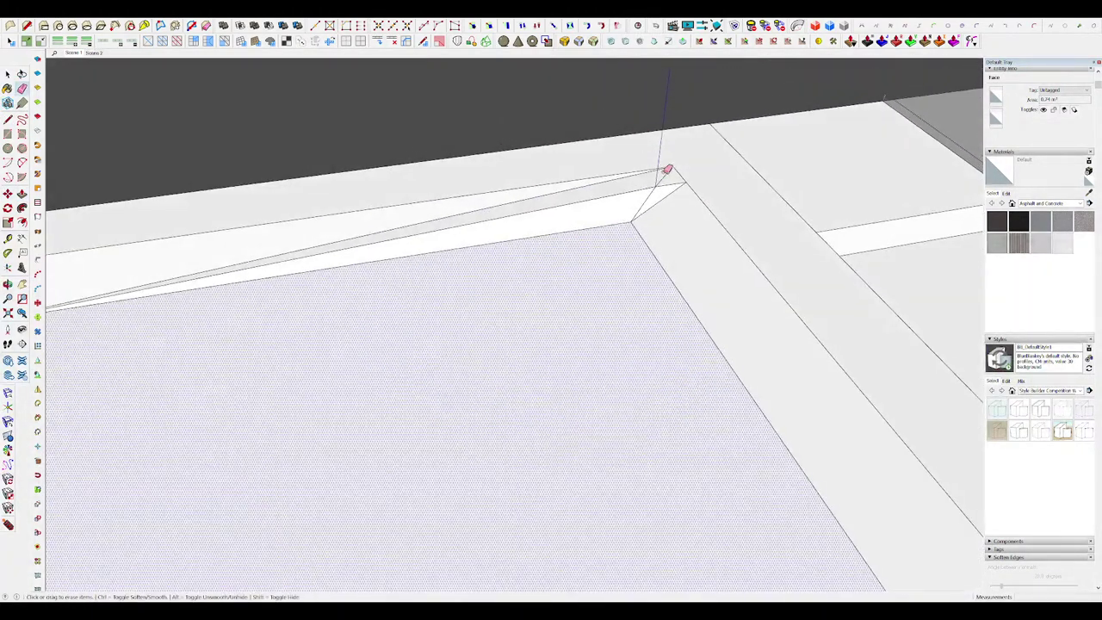
{"action": "key", "text": "ctrl+z"}
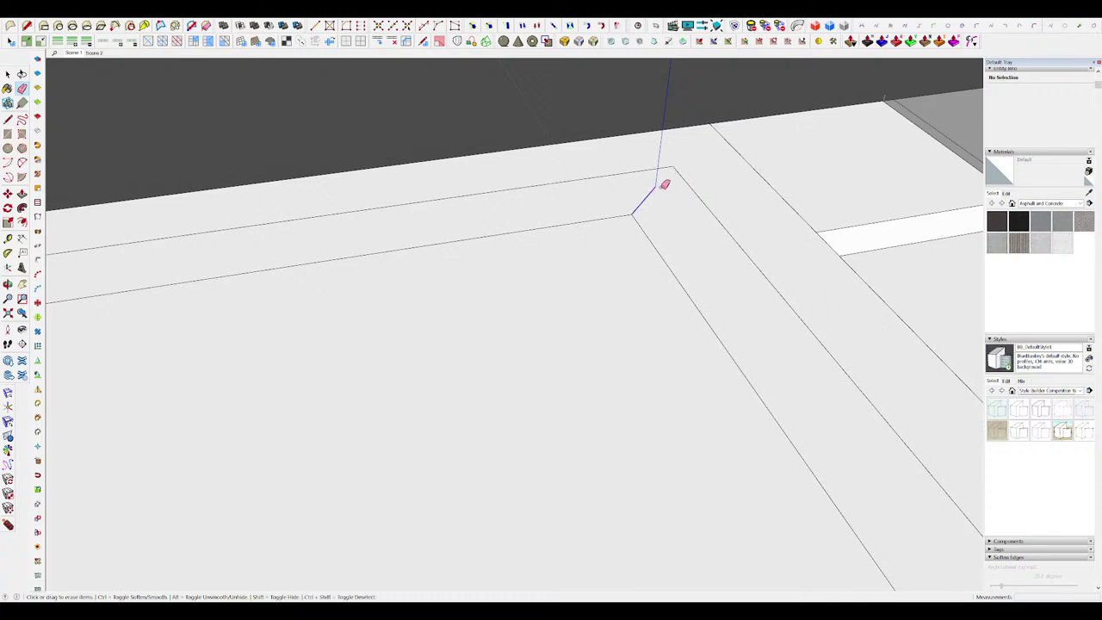
Step: Move the inner panel face lower so its sides fold into a sloped bevel
{"action": "scroll", "coordinate": [635, 207], "scroll_direction": "down", "scroll_amount": 5}
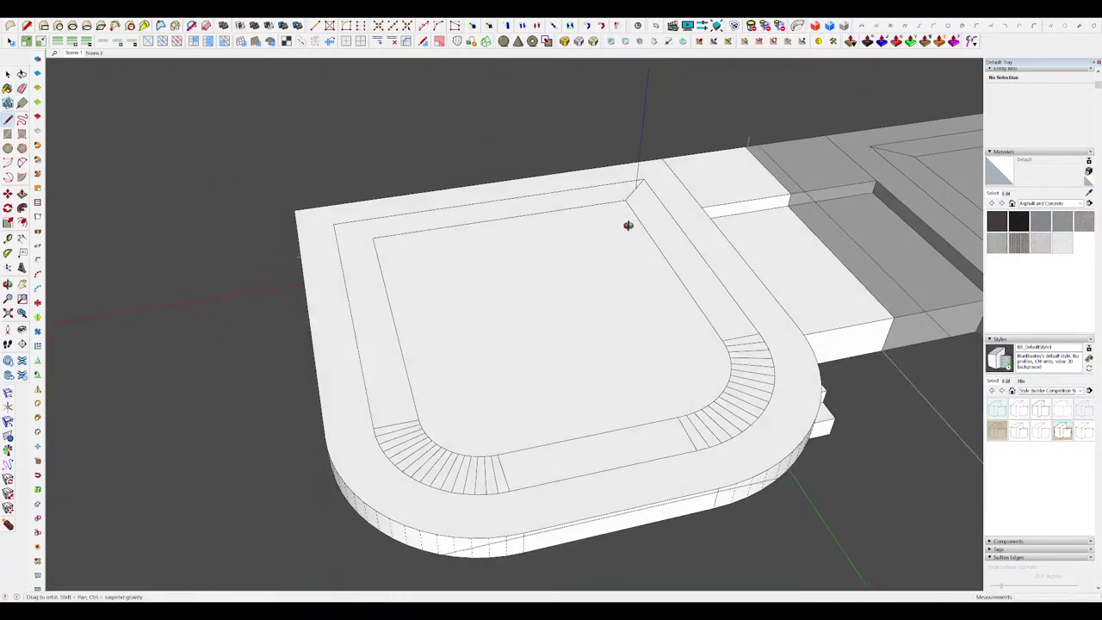
{"action": "key", "text": "m"}
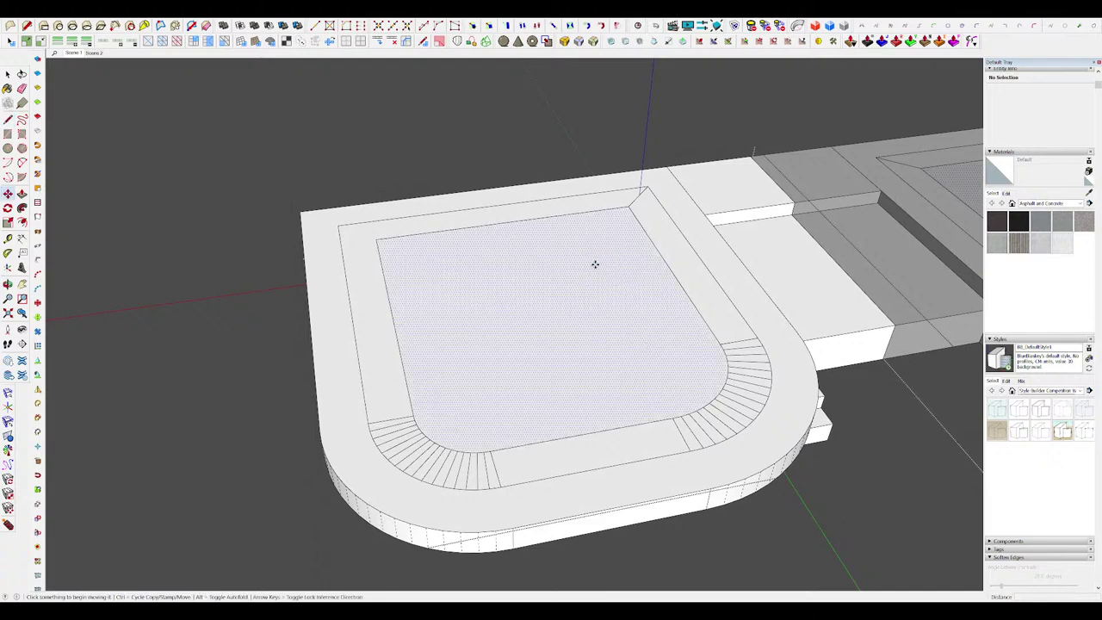
{"action": "left_click", "coordinate": [593, 261]}
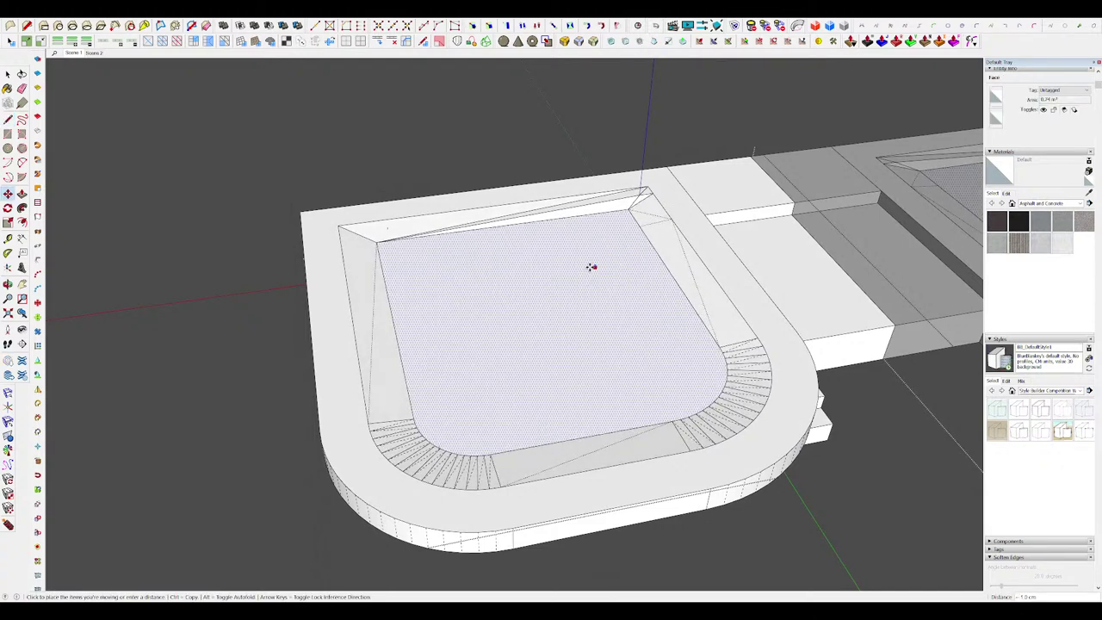
{"action": "left_click", "coordinate": [586, 277]}
{"action": "scroll", "coordinate": [615, 203], "scroll_direction": "up", "scroll_amount": 6}
Step: Erase the back-corner fold edge, add a corner line, and erase the extra diagonal
{"action": "key", "text": "e"}
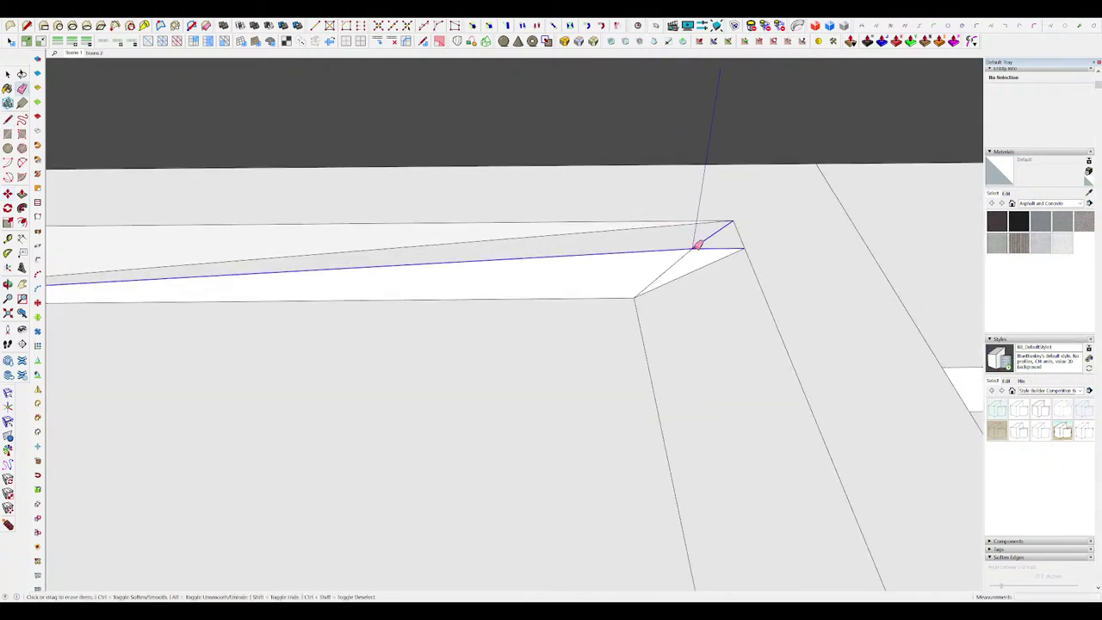
{"action": "left_click", "coordinate": [697, 245]}
{"action": "key", "text": "l"}
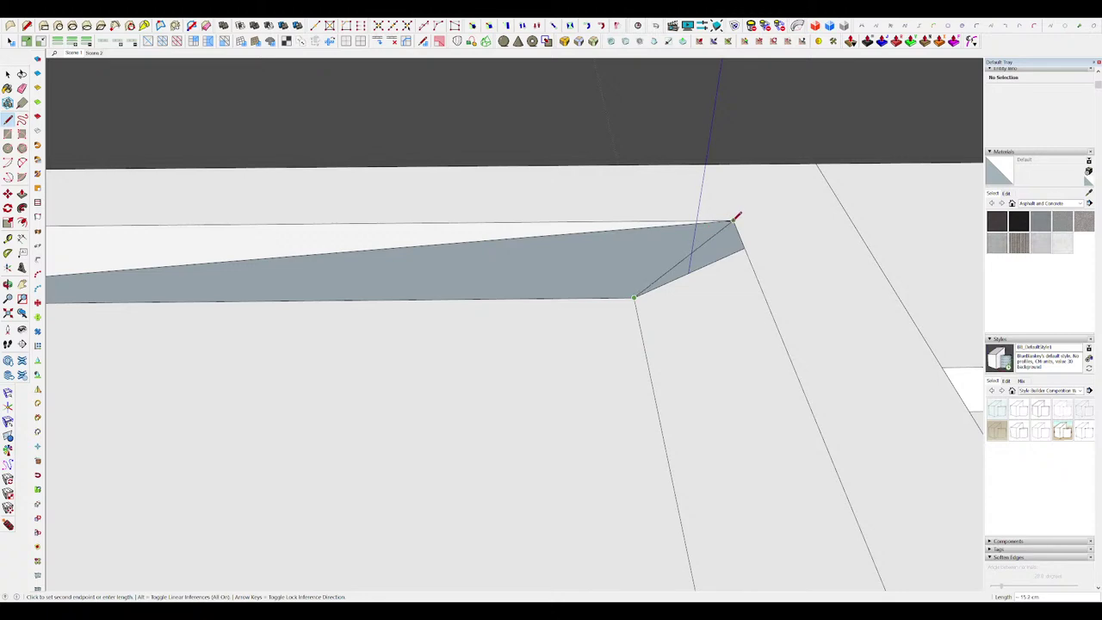
{"action": "left_click", "coordinate": [732, 221]}
{"action": "scroll", "coordinate": [733, 219], "scroll_direction": "down", "scroll_amount": 5}
{"action": "key", "text": "e"}
{"action": "left_click", "coordinate": [559, 206]}
{"action": "scroll", "coordinate": [561, 205], "scroll_direction": "down", "scroll_amount": 4}
{"action": "middle_click_drag", "start_coordinate": [563, 206], "coordinate": [711, 216]}
Step: Orbit toward the plate's back corner with the eraser set to soften edges
{"action": "key", "text": "ctrl"}
{"action": "scroll", "coordinate": [662, 219], "scroll_direction": "down", "scroll_amount": 4}
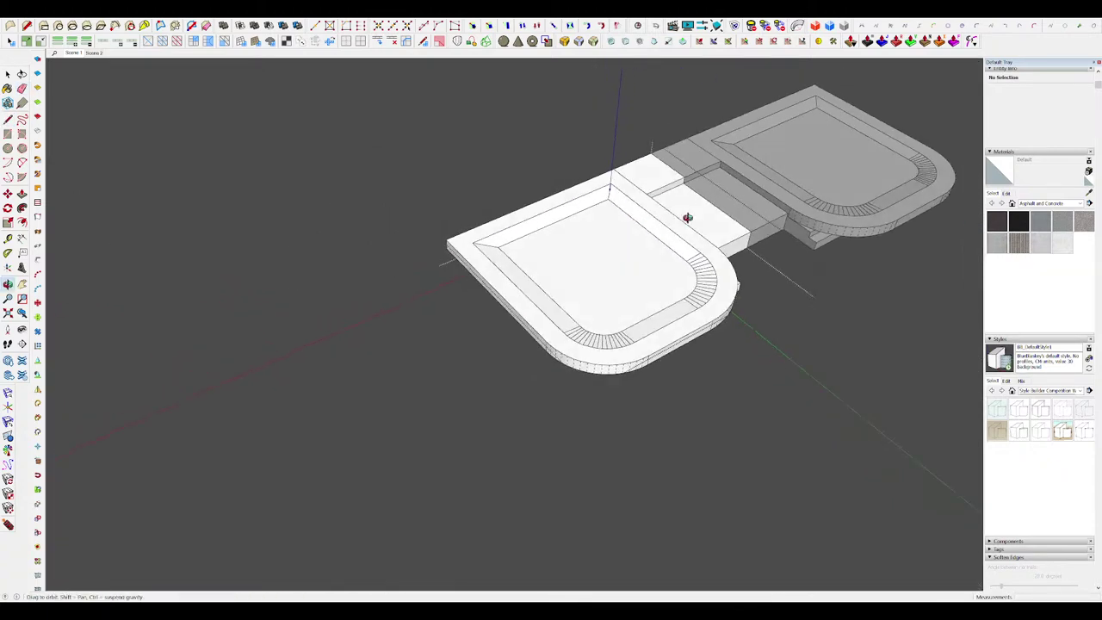
{"action": "scroll", "coordinate": [652, 221], "scroll_direction": "up", "scroll_amount": 6}
{"action": "key", "text": "m"}
{"action": "mouse_move", "coordinate": [605, 250]}
{"action": "middle_mouse_down"}
{"action": "mouse_move", "coordinate": [614, 246]}
{"action": "mouse_move", "coordinate": [605, 185]}
{"action": "mouse_move", "coordinate": [623, 182]}
{"action": "mouse_move", "coordinate": [618, 215]}
{"action": "mouse_move", "coordinate": [545, 211]}
{"action": "mouse_move", "coordinate": [634, 250]}
{"action": "mouse_move", "coordinate": [866, 263]}
{"action": "mouse_move", "coordinate": [913, 255]}
{"action": "middle_mouse_up"}
{"action": "scroll", "coordinate": [647, 181], "scroll_direction": "up", "scroll_amount": 5}
{"action": "key", "text": "e"}
Step: Select the sloped side face and erase the cross edges on the sloped strip
{"action": "key", "text": "space"}
{"action": "left_click", "coordinate": [620, 234]}
{"action": "scroll", "coordinate": [612, 237], "scroll_direction": "up", "scroll_amount": 2}
{"action": "scroll", "coordinate": [634, 251], "scroll_direction": "down", "scroll_amount": 5}
{"action": "mouse_move", "coordinate": [708, 258]}
{"action": "middle_mouse_down"}
{"action": "mouse_move", "coordinate": [504, 285]}
{"action": "mouse_move", "coordinate": [605, 287]}
{"action": "middle_mouse_up"}
{"action": "key", "text": "e"}
{"action": "scroll", "coordinate": [594, 275], "scroll_direction": "up", "scroll_amount": 5}
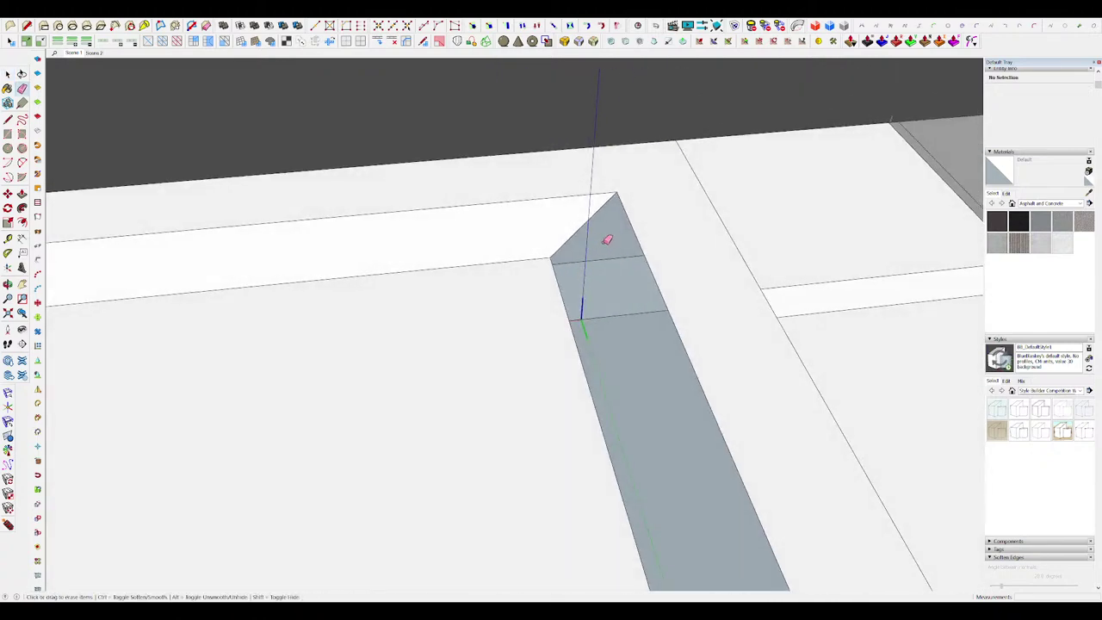
{"action": "left_click_drag", "start_coordinate": [605, 241], "coordinate": [614, 317]}
{"action": "scroll", "coordinate": [597, 243], "scroll_direction": "down", "scroll_amount": 5}
{"action": "mouse_move", "coordinate": [597, 243]}
{"action": "middle_mouse_down"}
{"action": "mouse_move", "coordinate": [613, 200]}
{"action": "mouse_move", "coordinate": [659, 216]}
{"action": "middle_mouse_up"}
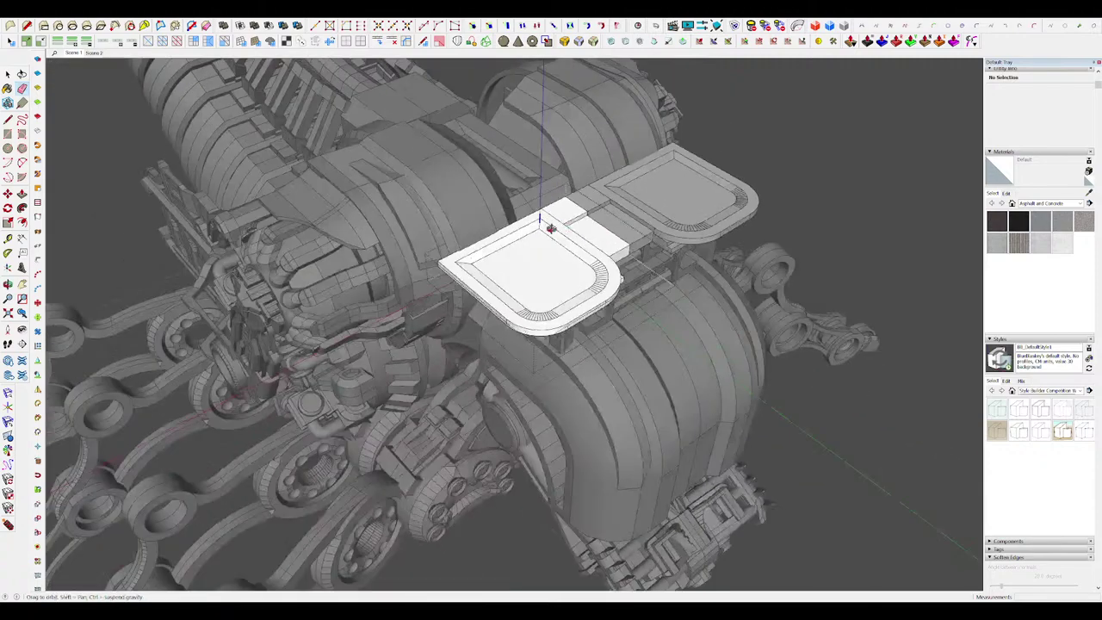
Step: Push the plate's inner panel through to open a hole
{"action": "scroll", "coordinate": [549, 278], "scroll_direction": "up", "scroll_amount": 3}
{"action": "scroll", "coordinate": [603, 241], "scroll_direction": "down", "scroll_amount": 5}
{"action": "middle_click_drag", "start_coordinate": [602, 241], "coordinate": [597, 236]}
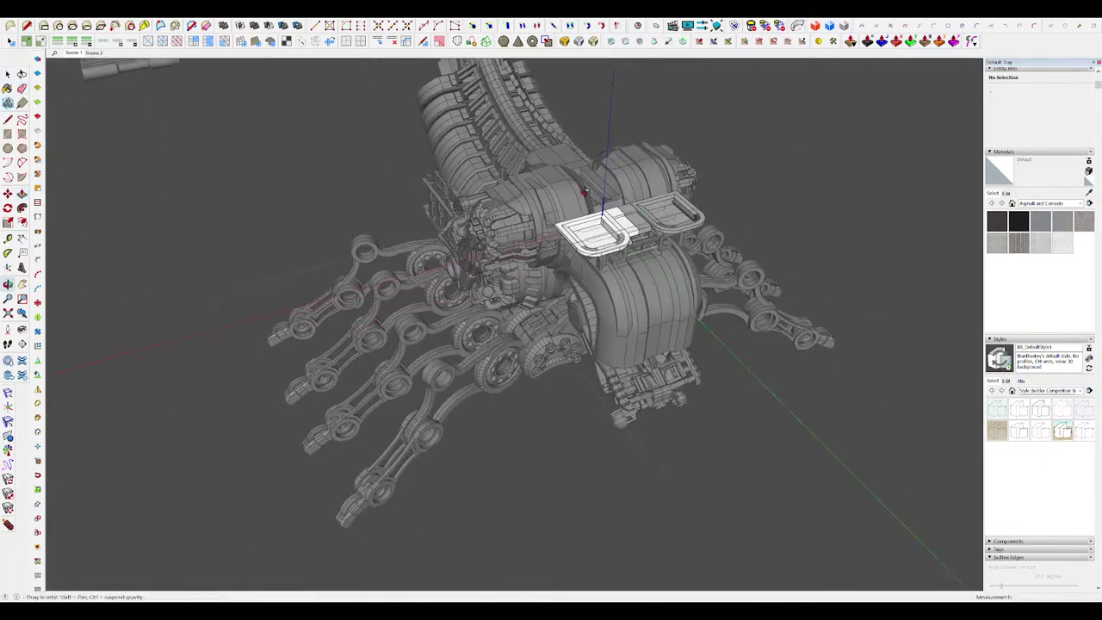
{"action": "scroll", "coordinate": [597, 237], "scroll_direction": "up", "scroll_amount": 6}
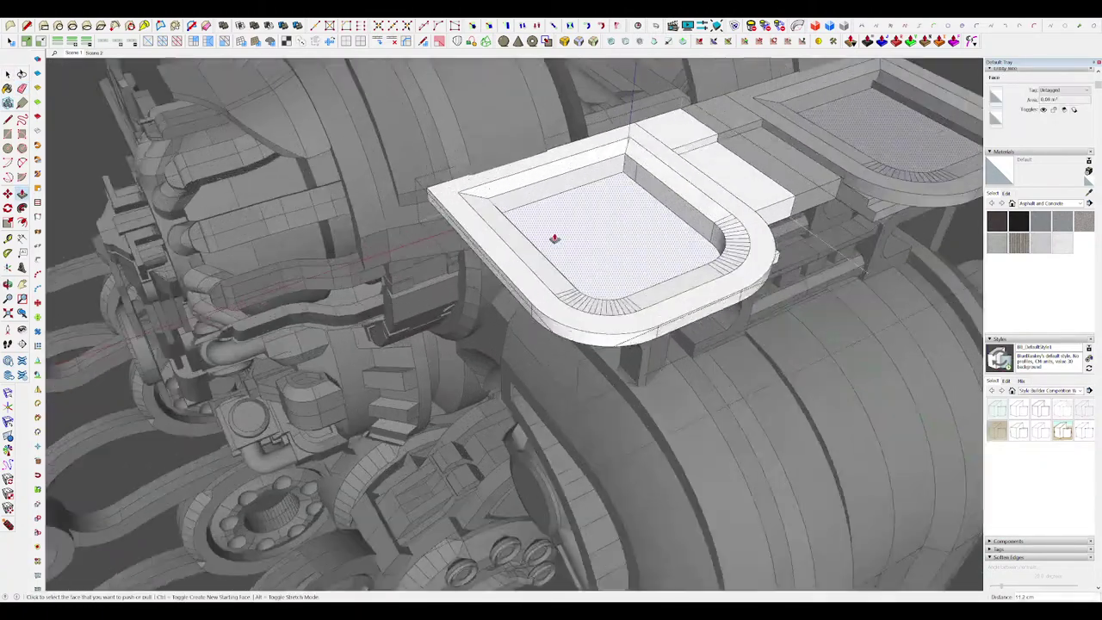
{"action": "middle_click_drag", "start_coordinate": [556, 239], "coordinate": [615, 258]}
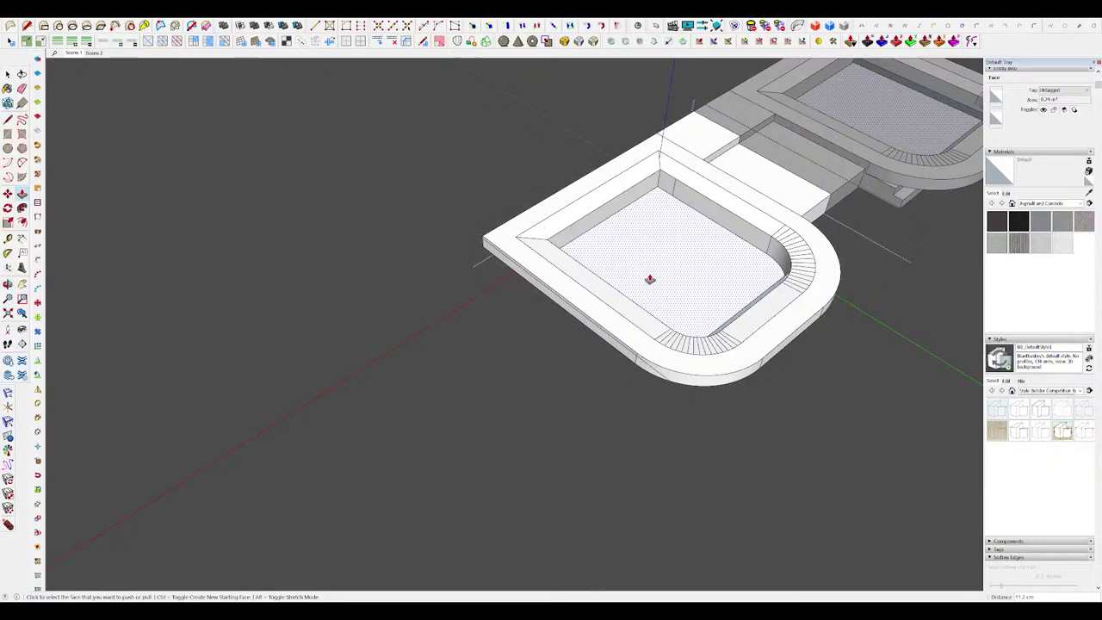
{"action": "middle_click_drag", "start_coordinate": [650, 279], "coordinate": [768, 251]}
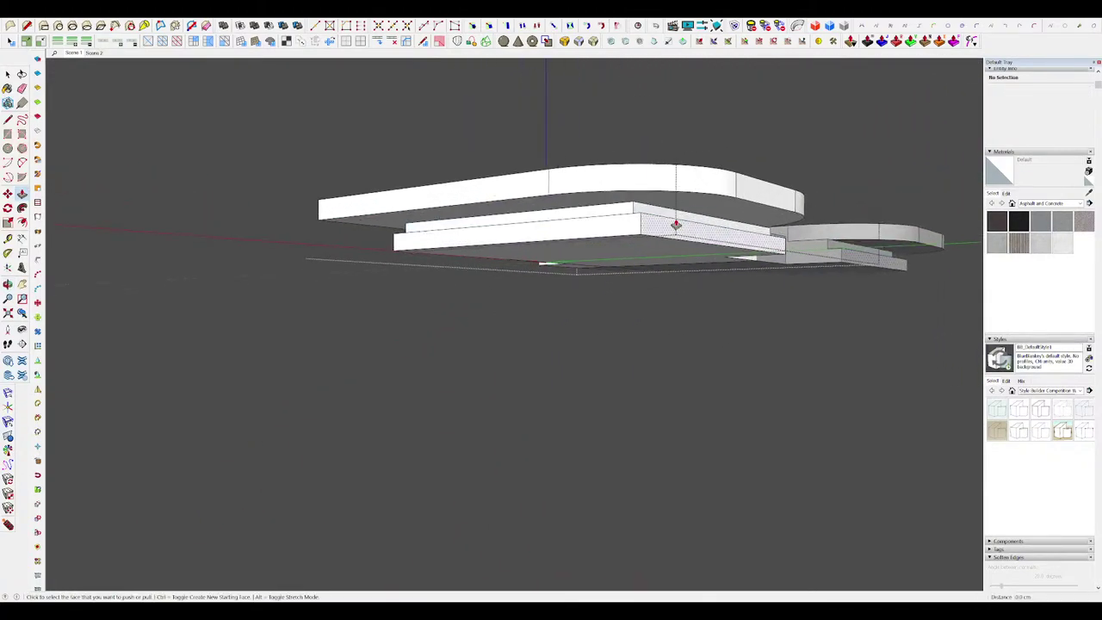
{"action": "middle_click_drag", "start_coordinate": [675, 225], "coordinate": [638, 253]}
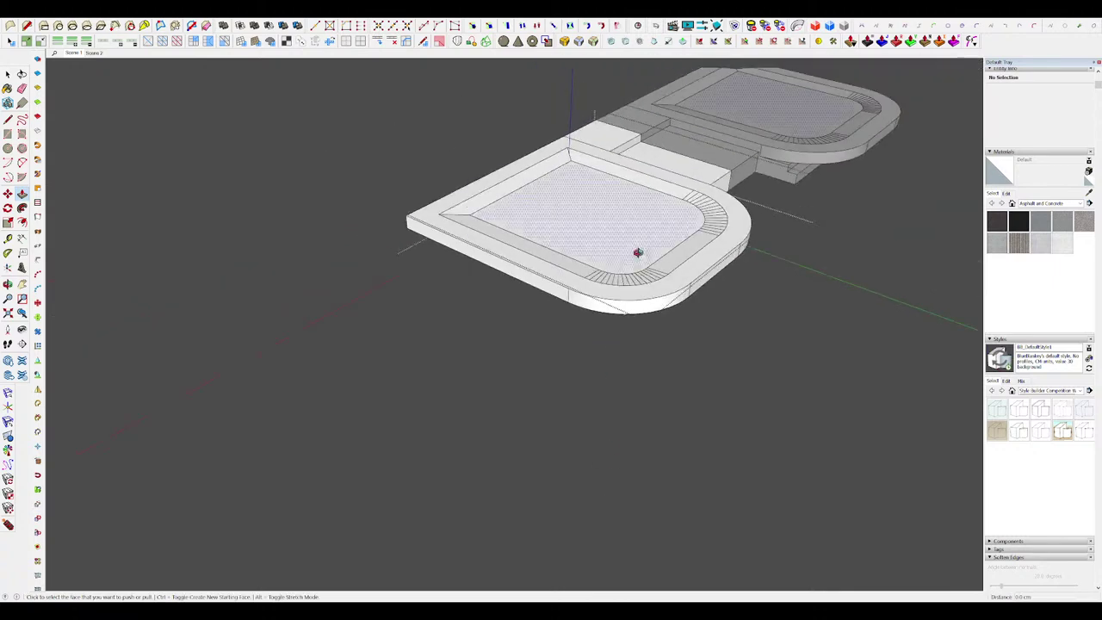
{"action": "scroll", "coordinate": [650, 223], "scroll_direction": "up", "scroll_amount": 3}
{"action": "middle_click_drag", "start_coordinate": [660, 199], "coordinate": [600, 250]}
{"action": "left_click", "coordinate": [572, 253]}
Step: Unhide the surrounding machine and exit the plate's nested group editing
{"action": "scroll", "coordinate": [617, 263], "scroll_direction": "down", "scroll_amount": 3}
{"action": "scroll", "coordinate": [600, 251], "scroll_direction": "up", "scroll_amount": 2}
{"action": "middle_click_drag", "start_coordinate": [603, 465], "coordinate": [590, 342]}
{"action": "key", "text": "h"}
{"action": "scroll", "coordinate": [591, 342], "scroll_direction": "down", "scroll_amount": 8}
{"action": "key", "text": "space"}
{"action": "left_click", "coordinate": [726, 278]}
{"action": "left_click", "coordinate": [727, 278]}
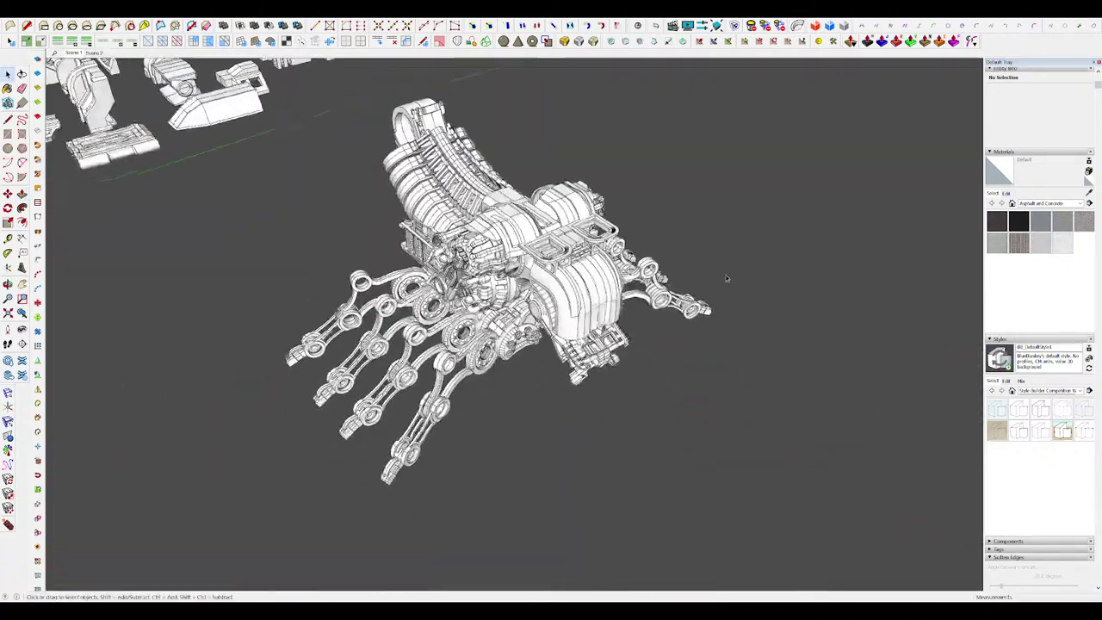
Step: Open the left ring for editing and erase the edges at its right corner
{"action": "scroll", "coordinate": [550, 241], "scroll_direction": "up", "scroll_amount": 7}
{"action": "middle_click_drag", "start_coordinate": [553, 240], "coordinate": [593, 262]}
{"action": "double_click", "coordinate": [621, 245]}
{"action": "double_click", "coordinate": [622, 246]}
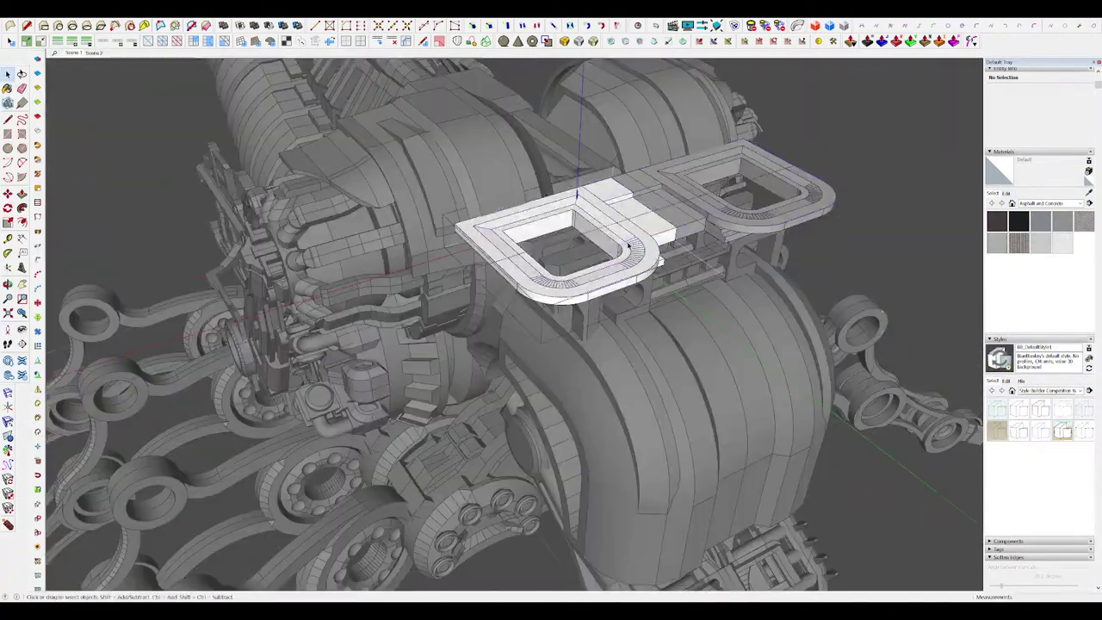
{"action": "scroll", "coordinate": [632, 235], "scroll_direction": "up", "scroll_amount": 4}
{"action": "key", "text": "e"}
{"action": "left_click_drag", "start_coordinate": [614, 287], "coordinate": [606, 289]}
{"action": "middle_click_drag", "start_coordinate": [594, 295], "coordinate": [508, 373]}
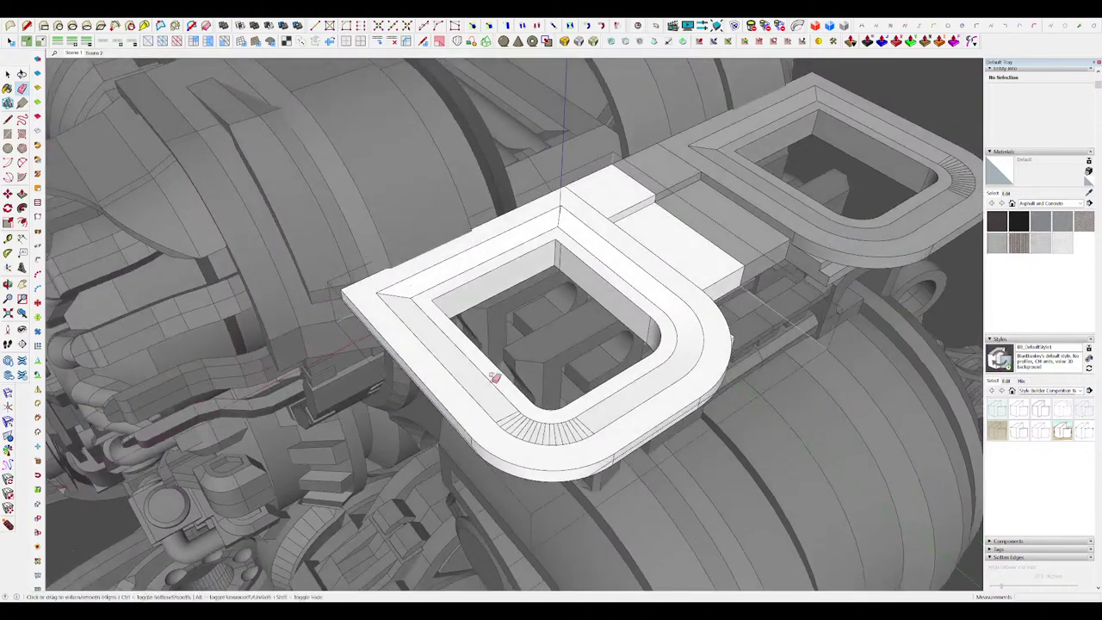
Step: Exit the cover plate component to the whole-hand overview and zoom back in
{"action": "key", "text": "space"}
{"action": "key", "text": "Page_Down"}
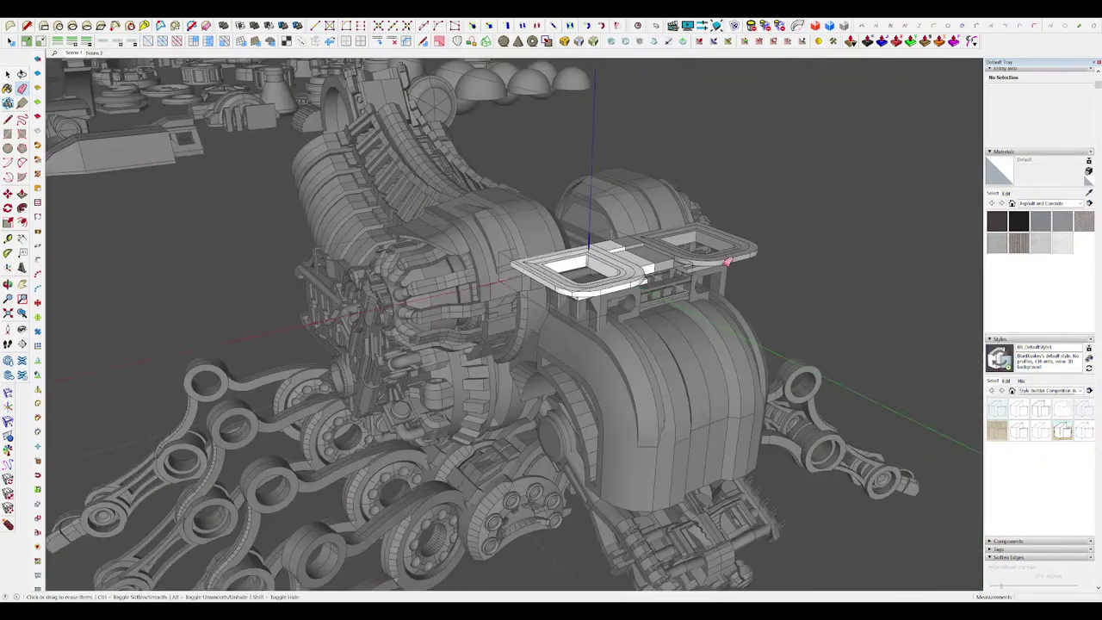
{"action": "left_click", "coordinate": [776, 203]}
{"action": "scroll", "coordinate": [776, 203], "scroll_direction": "down", "scroll_amount": 4}
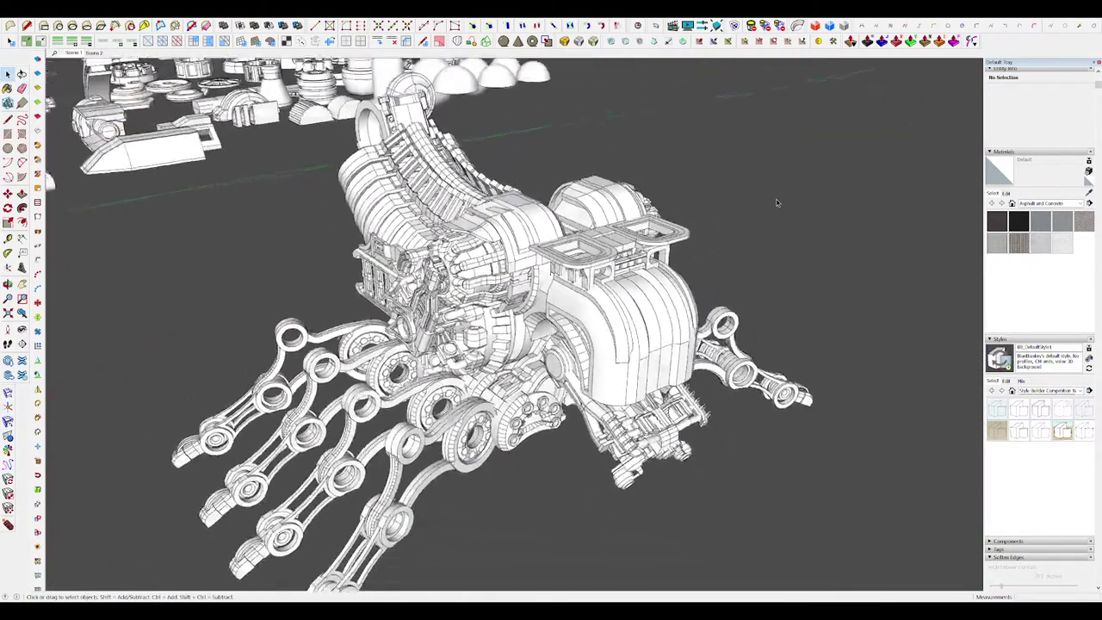
{"action": "scroll", "coordinate": [609, 213], "scroll_direction": "up", "scroll_amount": 6}
{"action": "scroll", "coordinate": [621, 257], "scroll_direction": "up", "scroll_amount": 2}
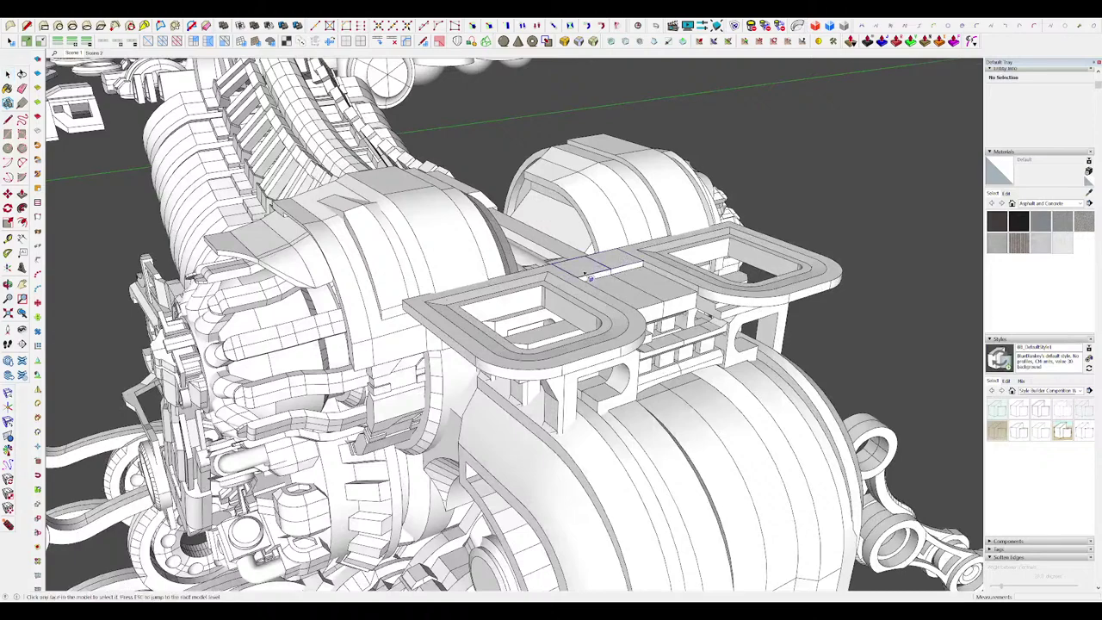
{"action": "scroll", "coordinate": [585, 273], "scroll_direction": "up", "scroll_amount": 5}
Step: Raise the plate's selected top face to its new height
{"action": "left_click", "coordinate": [604, 270]}
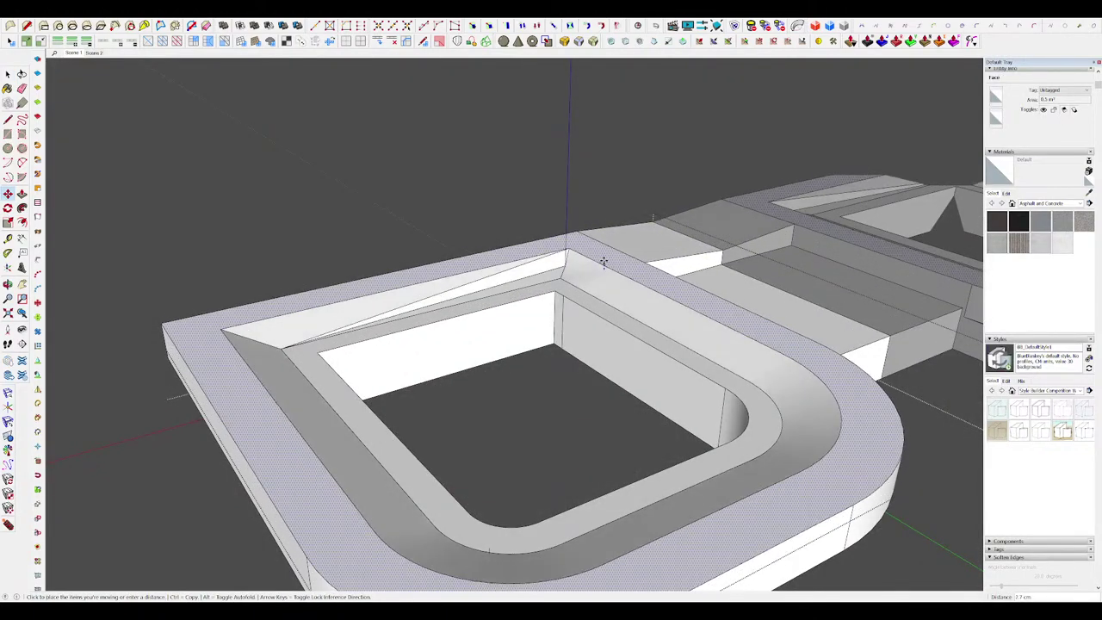
{"action": "left_click", "coordinate": [625, 234]}
{"action": "key", "text": "space"}
{"action": "scroll", "coordinate": [625, 234], "scroll_direction": "down", "scroll_amount": 4}
Step: Draw a line across the plate's inner corner
{"action": "middle_click_drag", "start_coordinate": [642, 270], "coordinate": [484, 330]}
{"action": "scroll", "coordinate": [644, 310], "scroll_direction": "up", "scroll_amount": 5}
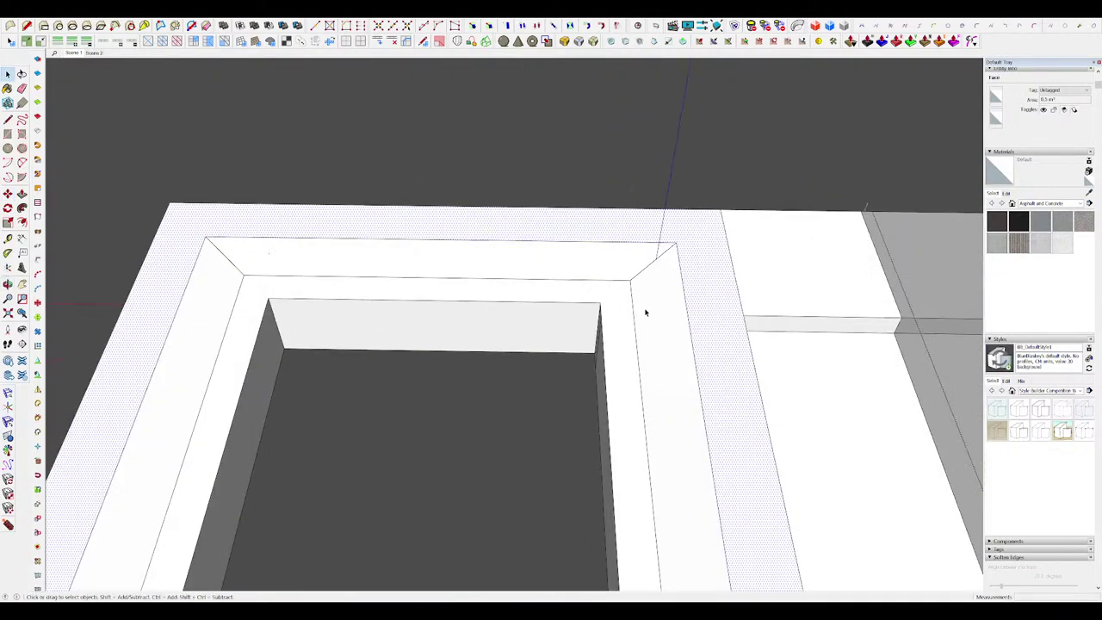
{"action": "scroll", "coordinate": [624, 120], "scroll_direction": "up", "scroll_amount": 5}
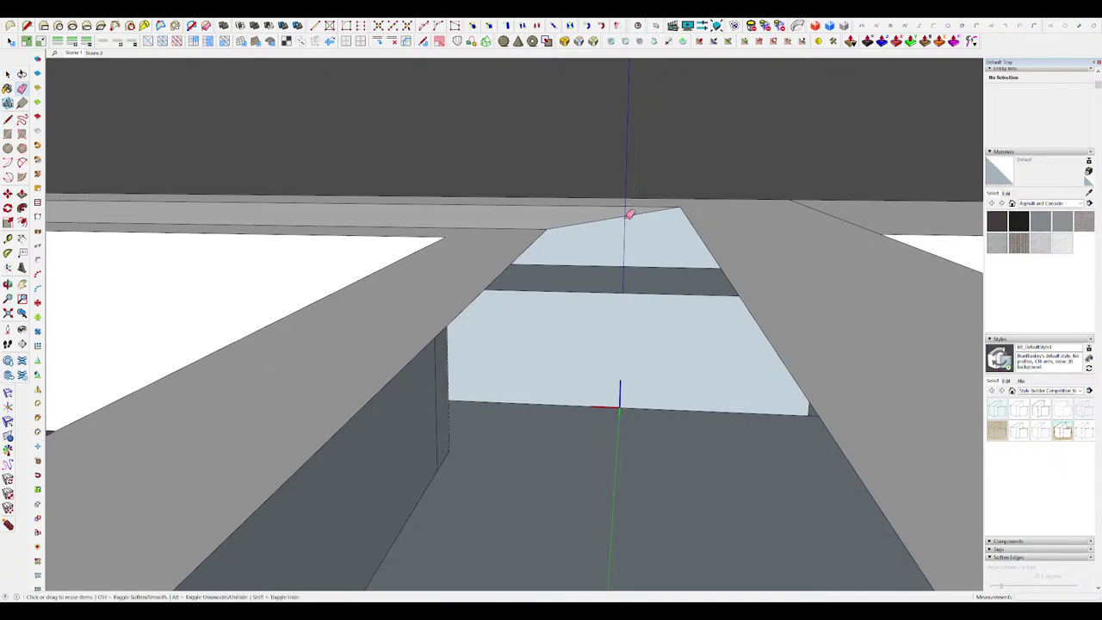
{"action": "left_click", "coordinate": [680, 206]}
{"action": "scroll", "coordinate": [762, 307], "scroll_direction": "down", "scroll_amount": 8}
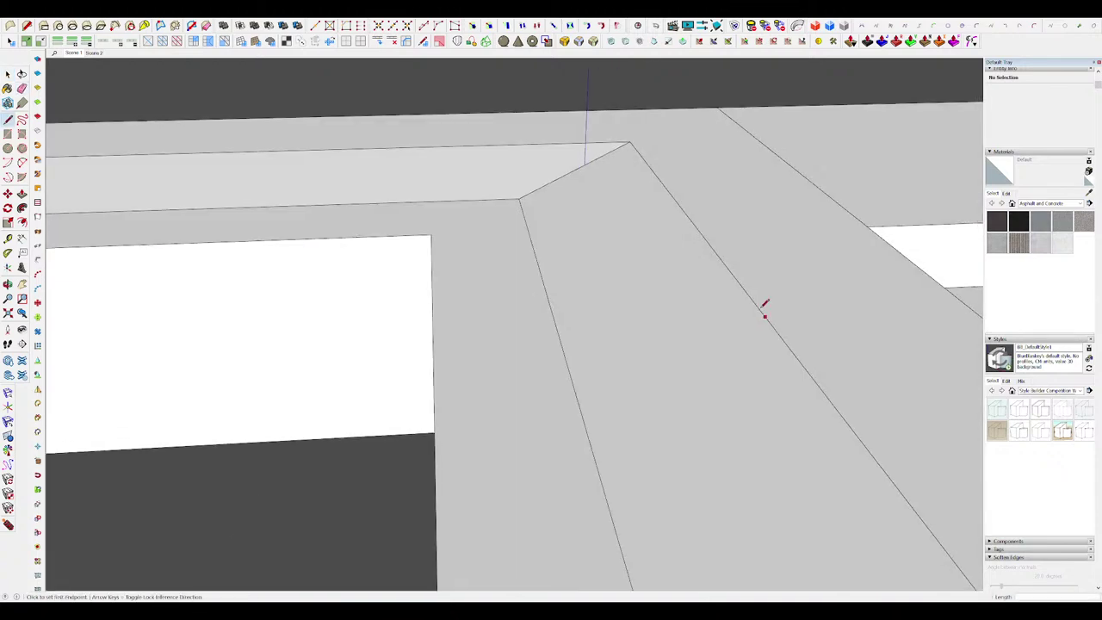
{"action": "scroll", "coordinate": [603, 224], "scroll_direction": "up", "scroll_amount": 4}
{"action": "key", "text": "space"}
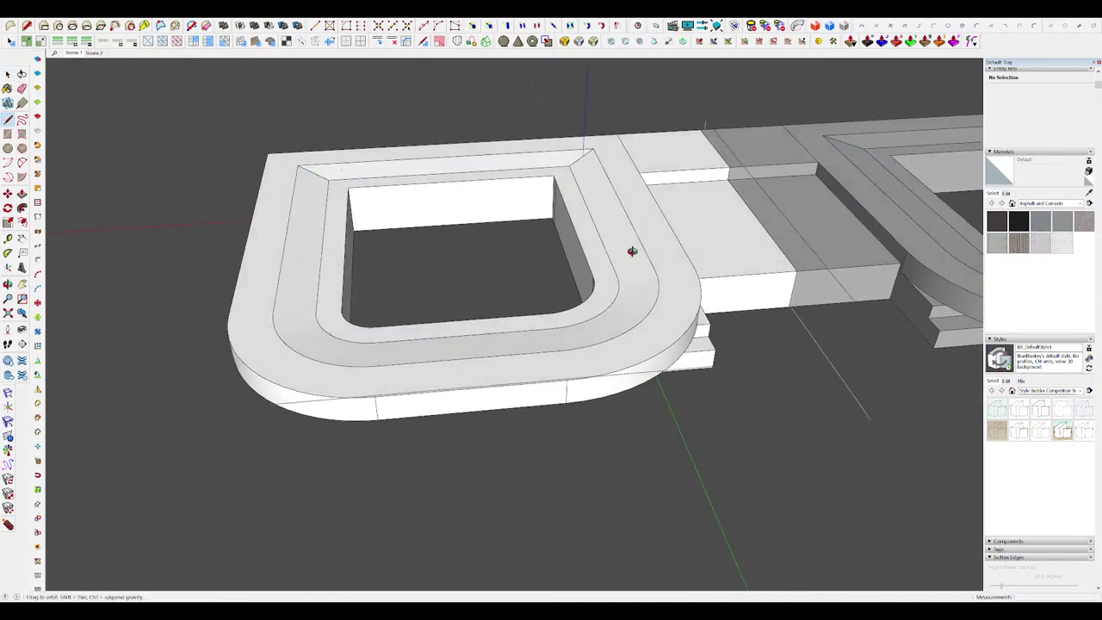
Step: Select the narrow corner strip face and close the line at its corner
{"action": "middle_click_drag", "start_coordinate": [631, 249], "coordinate": [629, 284]}
{"action": "scroll", "coordinate": [636, 168], "scroll_direction": "up", "scroll_amount": 4}
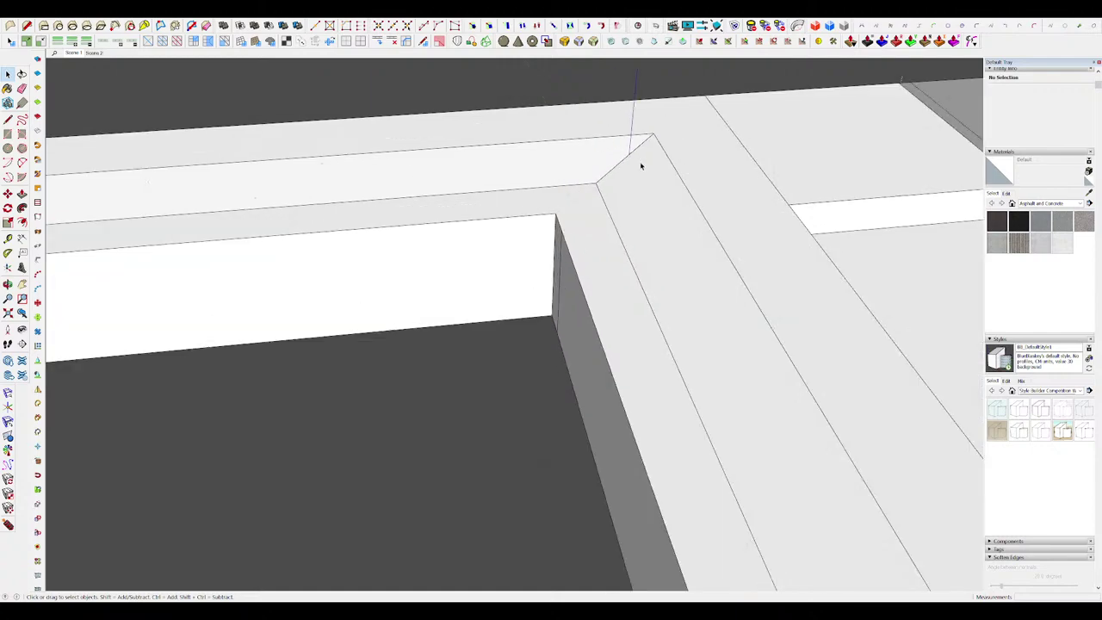
{"action": "left_click", "coordinate": [634, 169]}
{"action": "middle_click_drag", "start_coordinate": [634, 170], "coordinate": [631, 199]}
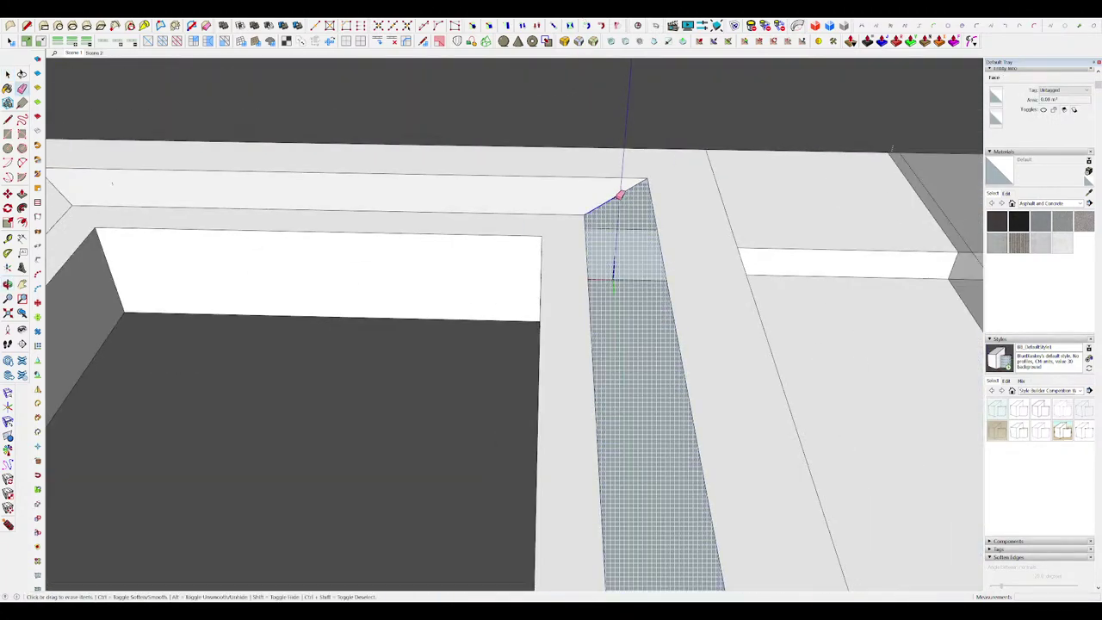
{"action": "scroll", "coordinate": [619, 197], "scroll_direction": "down", "scroll_amount": 5}
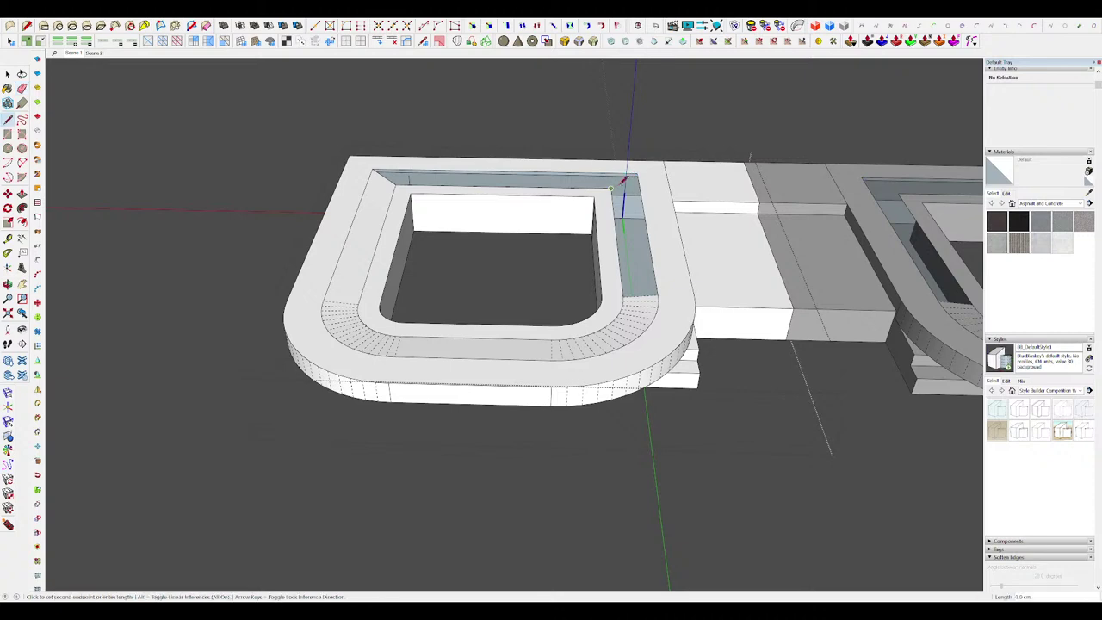
{"action": "left_click", "coordinate": [637, 174]}
{"action": "middle_click_drag", "start_coordinate": [646, 204], "coordinate": [639, 268]}
{"action": "key", "text": "space"}
Step: Unhide the rest of the model and push the inner ring down 6 cm
{"action": "middle_click_drag", "start_coordinate": [633, 222], "coordinate": [497, 296]}
{"action": "key", "text": "space"}
{"action": "key", "text": "h"}
{"action": "scroll", "coordinate": [632, 256], "scroll_direction": "down", "scroll_amount": 3}
{"action": "scroll", "coordinate": [556, 277], "scroll_direction": "up", "scroll_amount": 5}
{"action": "key", "text": "p"}
{"action": "left_click", "coordinate": [555, 280]}
{"action": "left_click", "coordinate": [542, 286]}
Step: Select the plate's front edge for a 4 cm RoundCorner offset
{"action": "scroll", "coordinate": [631, 261], "scroll_direction": "down", "scroll_amount": 7}
{"action": "scroll", "coordinate": [609, 268], "scroll_direction": "up", "scroll_amount": 3}
{"action": "key", "text": "space"}
{"action": "scroll", "coordinate": [672, 277], "scroll_direction": "up", "scroll_amount": 5}
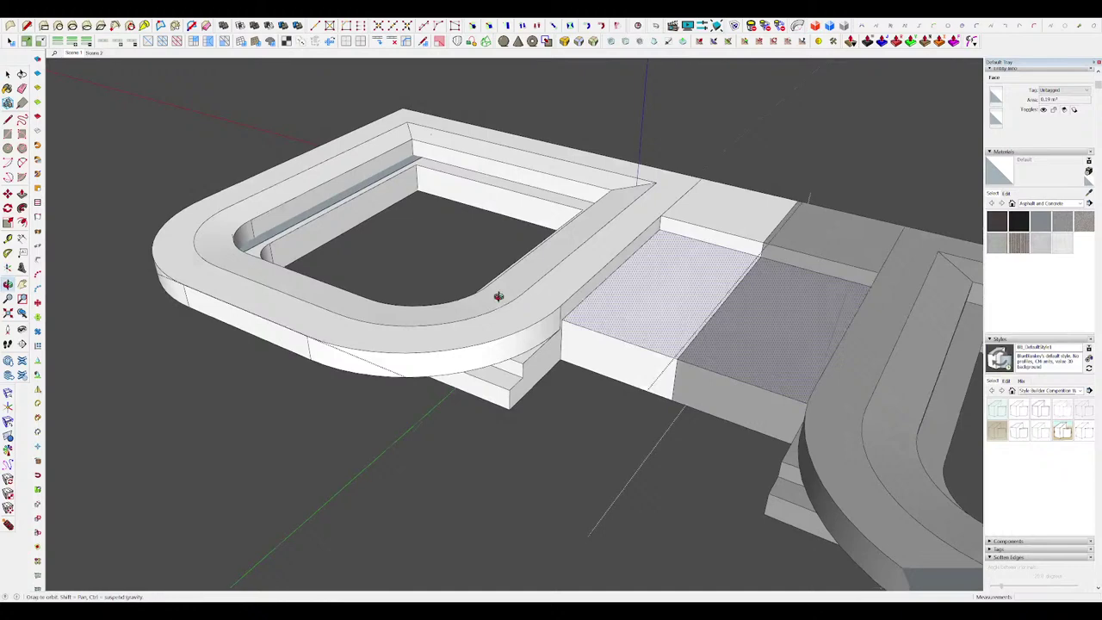
{"action": "left_click", "coordinate": [575, 327]}
{"action": "middle_click_drag", "start_coordinate": [575, 327], "coordinate": [561, 335]}
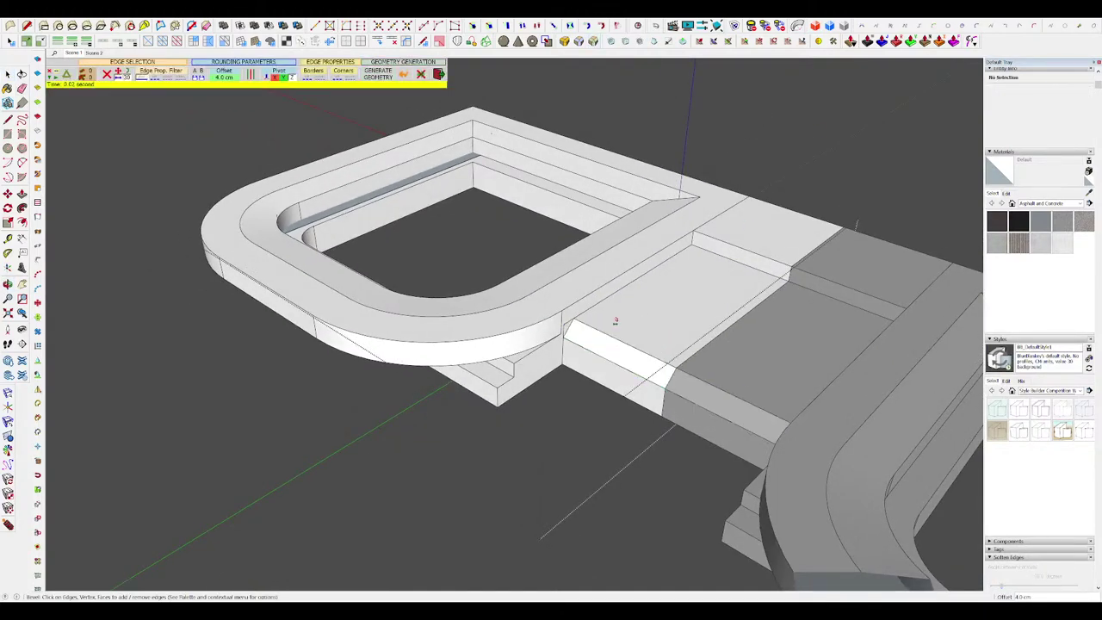
Step: Delete a stray face from the underside of the stacked plates
{"action": "key", "text": "e"}
{"action": "mouse_move", "coordinate": [594, 336]}
{"action": "middle_mouse_down"}
{"action": "mouse_move", "coordinate": [678, 278]}
{"action": "mouse_move", "coordinate": [600, 152]}
{"action": "middle_mouse_up"}
{"action": "scroll", "coordinate": [599, 152], "scroll_direction": "down", "scroll_amount": 4}
{"action": "scroll", "coordinate": [526, 255], "scroll_direction": "up", "scroll_amount": 5}
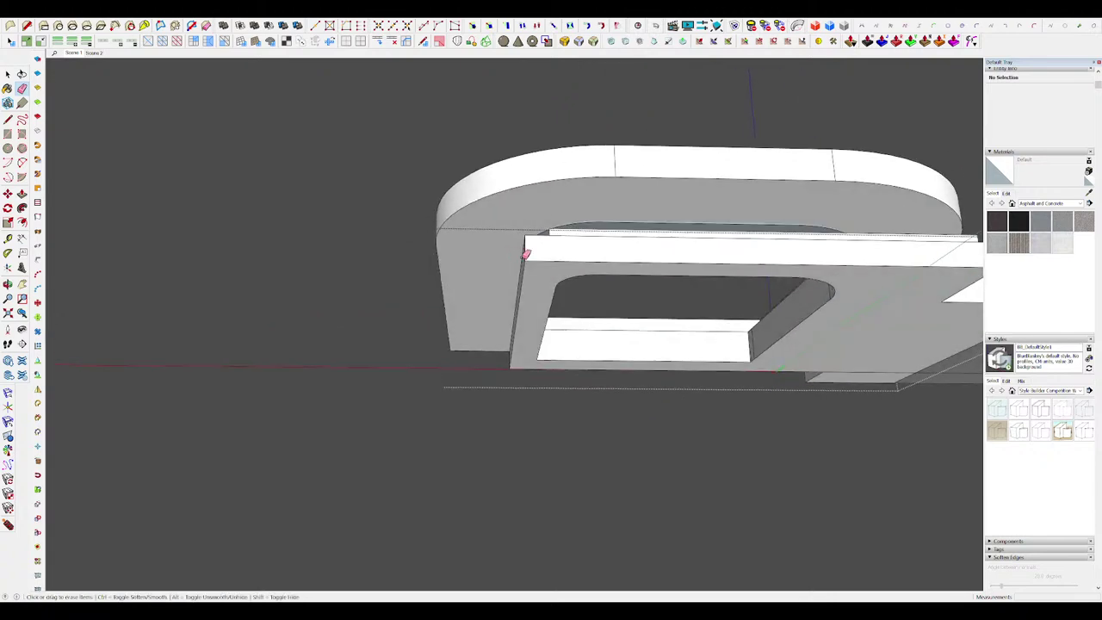
{"action": "key", "text": "p"}
{"action": "scroll", "coordinate": [526, 253], "scroll_direction": "up", "scroll_amount": 3}
{"action": "scroll", "coordinate": [492, 288], "scroll_direction": "up", "scroll_amount": 3}
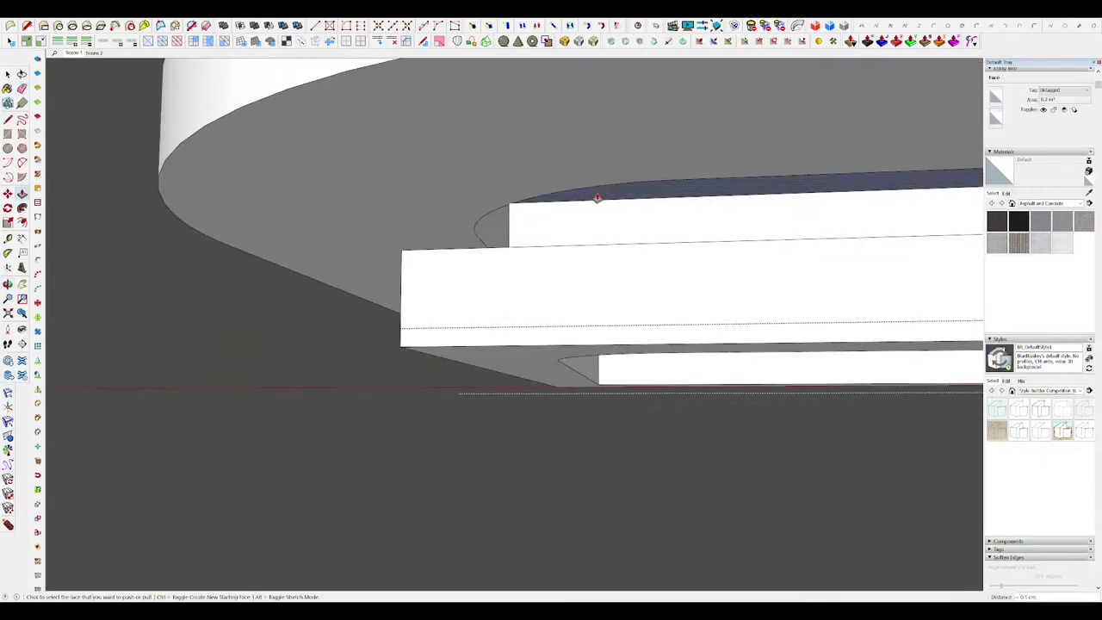
{"action": "middle_click_drag", "start_coordinate": [597, 197], "coordinate": [762, 223]}
{"action": "middle_click_drag", "start_coordinate": [447, 213], "coordinate": [568, 337]}
{"action": "key", "text": "Delete"}
Step: Inspect the plates' erased corner from below and select the face inside the plate
{"action": "scroll", "coordinate": [586, 373], "scroll_direction": "down", "scroll_amount": 4}
{"action": "scroll", "coordinate": [582, 393], "scroll_direction": "up", "scroll_amount": 5}
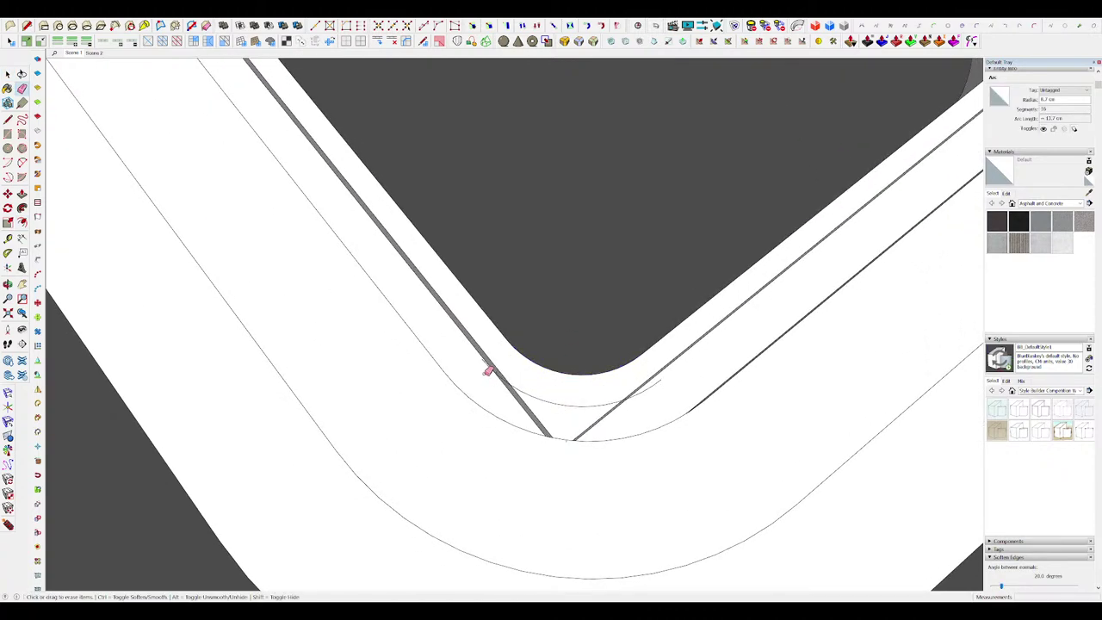
{"action": "middle_click_drag", "start_coordinate": [654, 384], "coordinate": [583, 430]}
{"action": "key", "text": "p"}
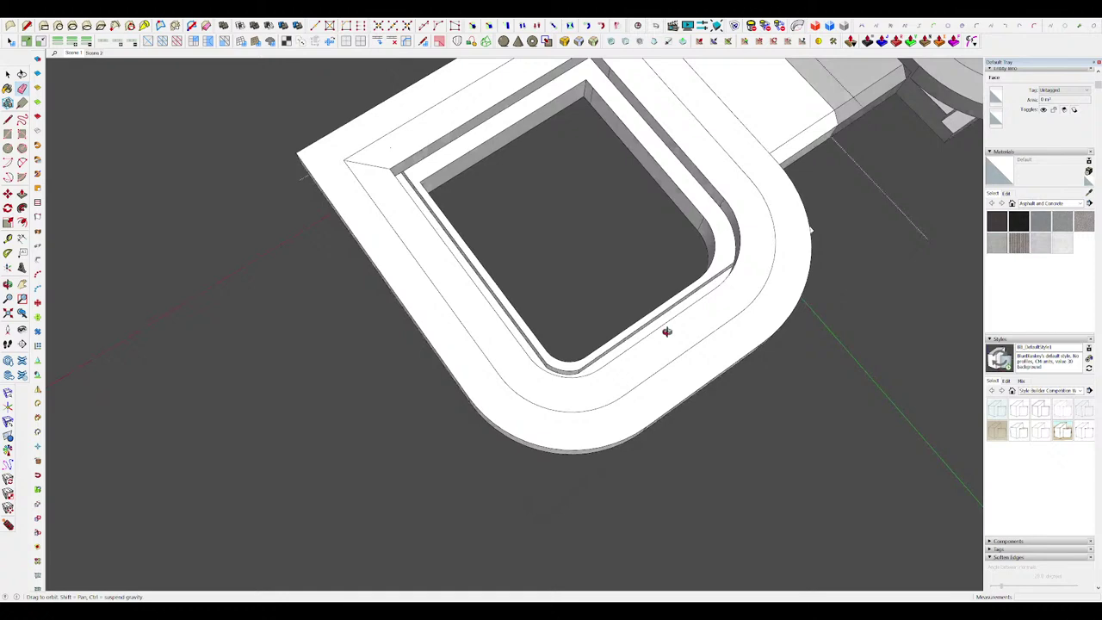
{"action": "mouse_move", "coordinate": [664, 327]}
{"action": "middle_mouse_down"}
{"action": "mouse_move", "coordinate": [657, 339]}
{"action": "mouse_move", "coordinate": [688, 123]}
{"action": "mouse_move", "coordinate": [675, 51]}
{"action": "middle_mouse_up"}
{"action": "mouse_move", "coordinate": [675, 279]}
{"action": "middle_mouse_down"}
{"action": "mouse_move", "coordinate": [678, 172]}
{"action": "mouse_move", "coordinate": [686, 278]}
{"action": "middle_mouse_up"}
{"action": "scroll", "coordinate": [579, 274], "scroll_direction": "up", "scroll_amount": 6}
{"action": "mouse_move", "coordinate": [581, 258]}
{"action": "middle_mouse_down"}
{"action": "mouse_move", "coordinate": [594, 215]}
{"action": "mouse_move", "coordinate": [576, 253]}
{"action": "mouse_move", "coordinate": [688, 169]}
{"action": "mouse_move", "coordinate": [683, 138]}
{"action": "mouse_move", "coordinate": [595, 253]}
{"action": "mouse_move", "coordinate": [818, 295]}
{"action": "mouse_move", "coordinate": [502, 258]}
{"action": "middle_mouse_up"}
{"action": "scroll", "coordinate": [561, 302], "scroll_direction": "up", "scroll_amount": 8}
{"action": "key", "text": "space"}
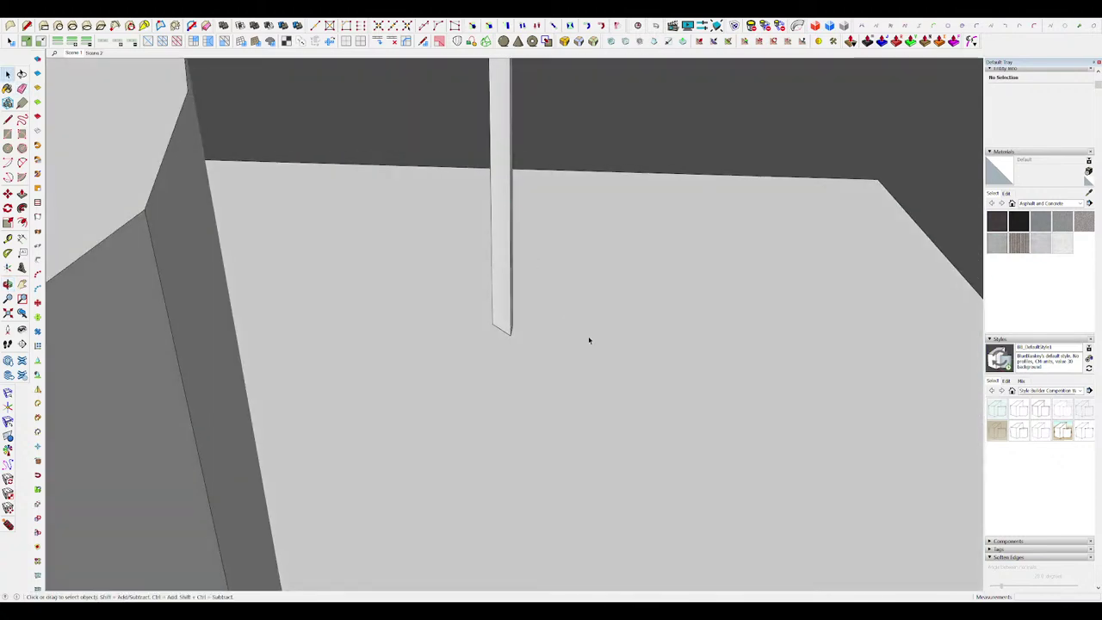
{"action": "left_click", "coordinate": [581, 339]}
Step: Box-select and delete the stray column faces beside the curved wall
{"action": "mouse_move", "coordinate": [580, 339]}
{"action": "middle_mouse_down"}
{"action": "mouse_move", "coordinate": [438, 233]}
{"action": "mouse_move", "coordinate": [529, 266]}
{"action": "mouse_move", "coordinate": [517, 194]}
{"action": "mouse_move", "coordinate": [539, 224]}
{"action": "mouse_move", "coordinate": [529, 298]}
{"action": "mouse_move", "coordinate": [585, 387]}
{"action": "mouse_move", "coordinate": [591, 421]}
{"action": "mouse_move", "coordinate": [568, 399]}
{"action": "mouse_move", "coordinate": [593, 334]}
{"action": "mouse_move", "coordinate": [548, 145]}
{"action": "mouse_move", "coordinate": [553, 209]}
{"action": "mouse_move", "coordinate": [518, 253]}
{"action": "middle_mouse_up"}
{"action": "key", "text": "l"}
{"action": "scroll", "coordinate": [518, 253], "scroll_direction": "up", "scroll_amount": 2}
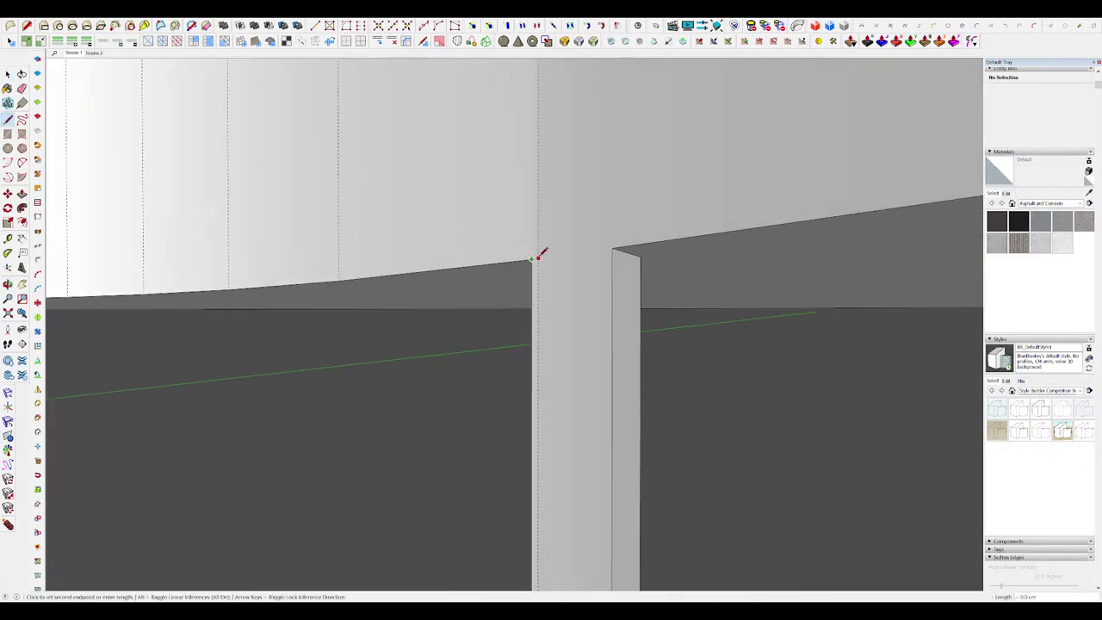
{"action": "key", "text": "space"}
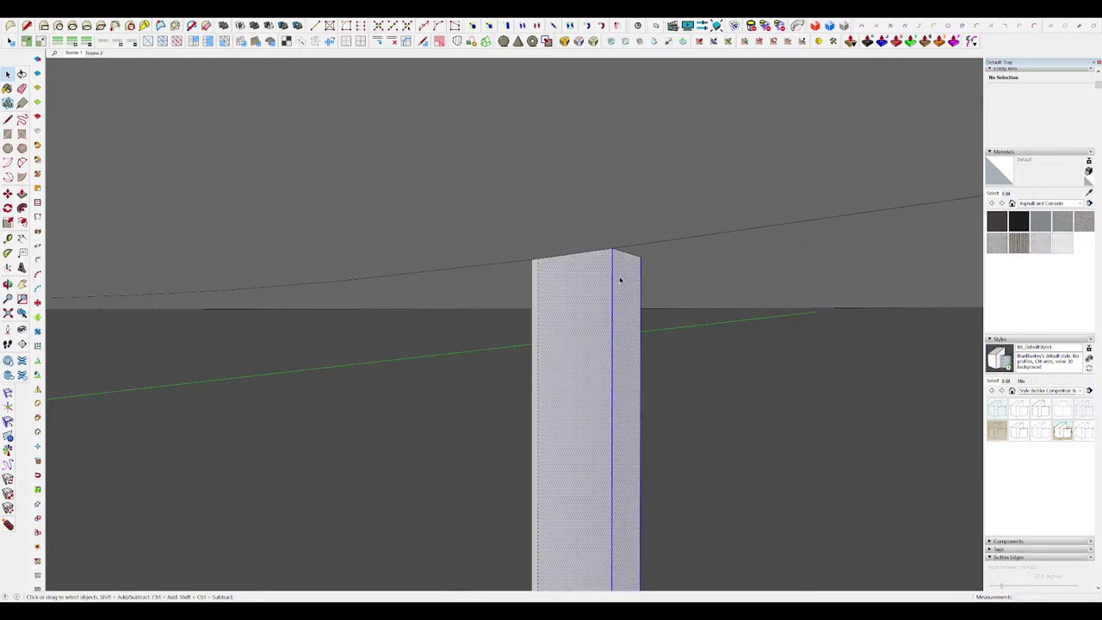
{"action": "key", "text": "Delete"}
{"action": "left_click_drag", "start_coordinate": [604, 446], "coordinate": [537, 432]}
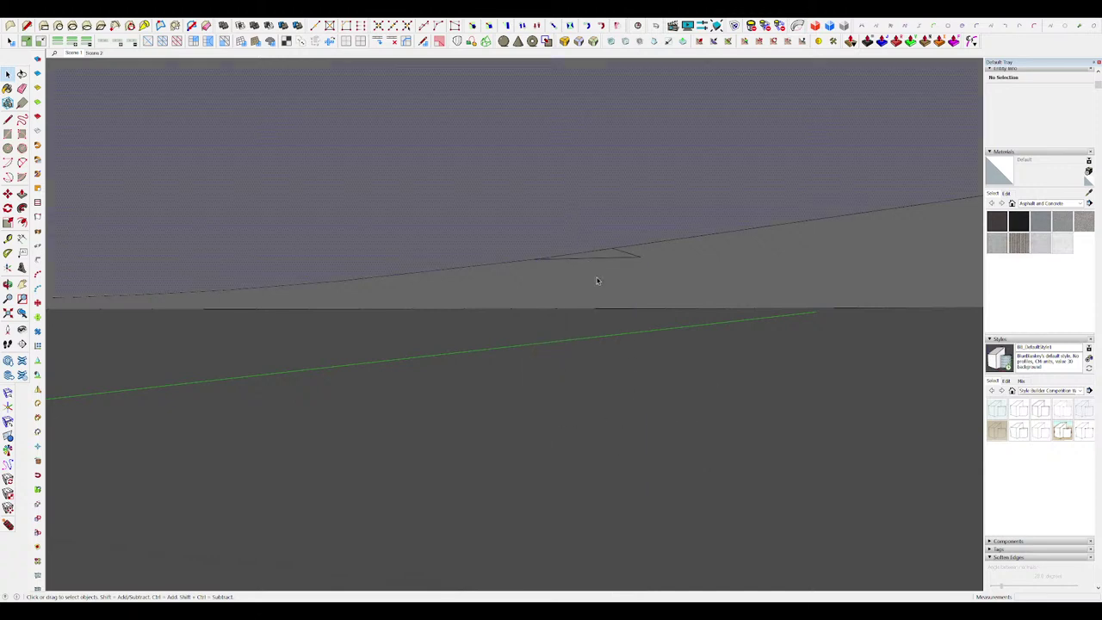
Step: Soften the edges along the curved plate wall with Ctrl-Eraser, then zoom out
{"action": "middle_click_drag", "start_coordinate": [597, 280], "coordinate": [456, 193]}
{"action": "scroll", "coordinate": [443, 198], "scroll_direction": "up", "scroll_amount": 3}
{"action": "key", "text": "l"}
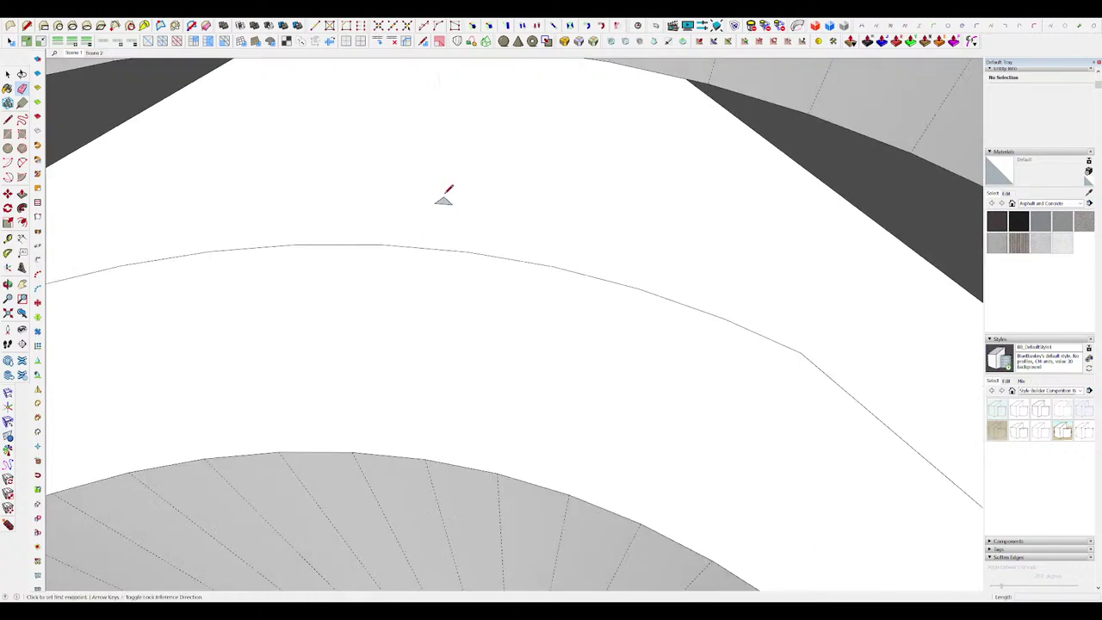
{"action": "scroll", "coordinate": [487, 226], "scroll_direction": "down", "scroll_amount": 5}
{"action": "middle_click_drag", "start_coordinate": [499, 228], "coordinate": [561, 134]}
{"action": "scroll", "coordinate": [561, 133], "scroll_direction": "up", "scroll_amount": 3}
{"action": "scroll", "coordinate": [559, 158], "scroll_direction": "down", "scroll_amount": 10}
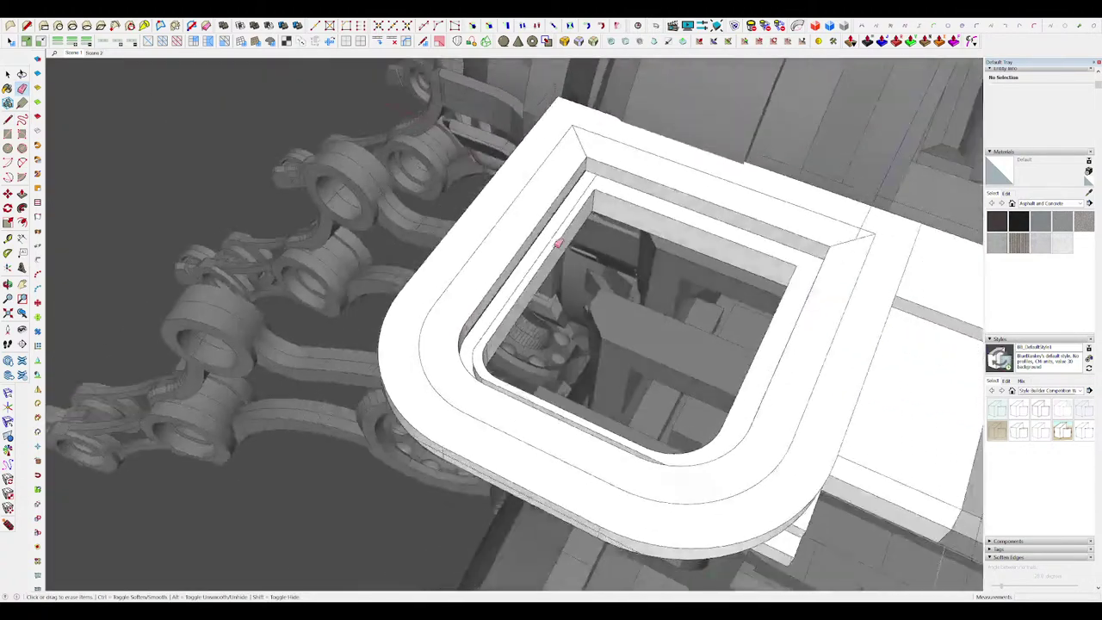
{"action": "scroll", "coordinate": [558, 243], "scroll_direction": "down", "scroll_amount": 2}
{"action": "mouse_move", "coordinate": [558, 244]}
{"action": "middle_mouse_down"}
{"action": "mouse_move", "coordinate": [613, 253]}
{"action": "mouse_move", "coordinate": [602, 246]}
{"action": "middle_mouse_up"}
{"action": "key", "text": "ctrl"}
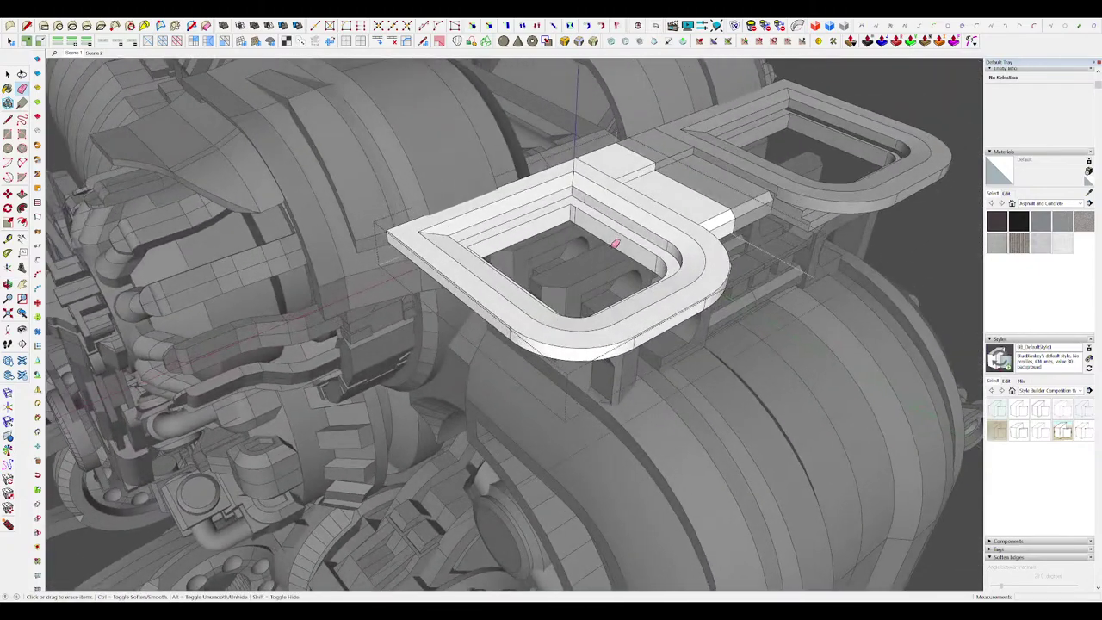
{"action": "scroll", "coordinate": [604, 285], "scroll_direction": "down", "scroll_amount": 3}
{"action": "scroll", "coordinate": [604, 286], "scroll_direction": "down", "scroll_amount": 4}
Step: Open the cover plate component and select a pillar face beneath it
{"action": "scroll", "coordinate": [779, 245], "scroll_direction": "down", "scroll_amount": 3}
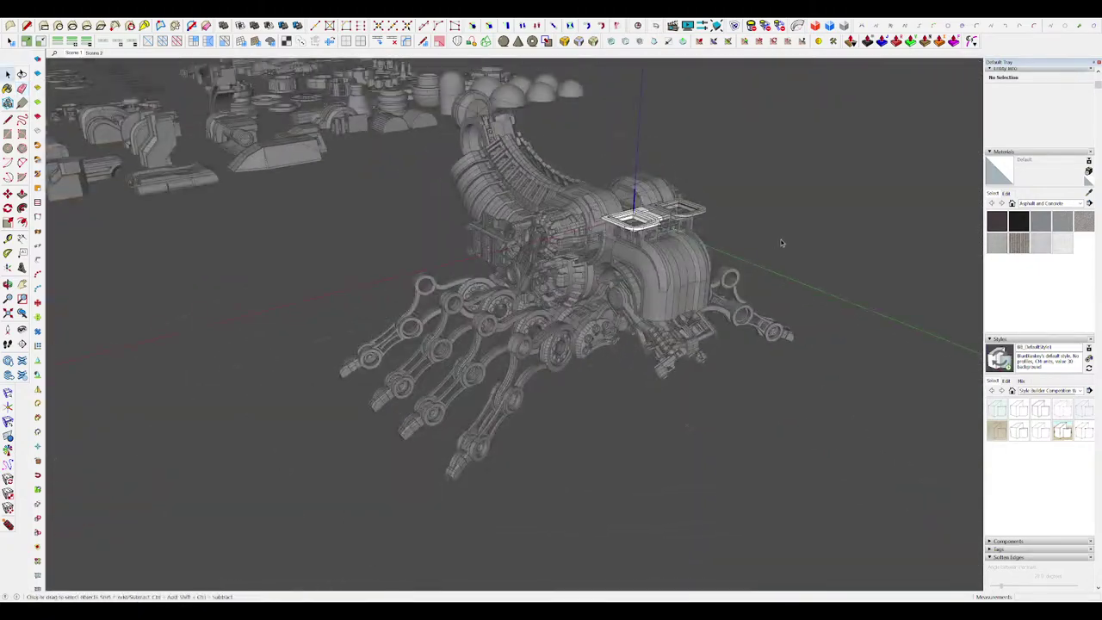
{"action": "middle_click_drag", "start_coordinate": [775, 251], "coordinate": [654, 236]}
{"action": "scroll", "coordinate": [641, 232], "scroll_direction": "up", "scroll_amount": 6}
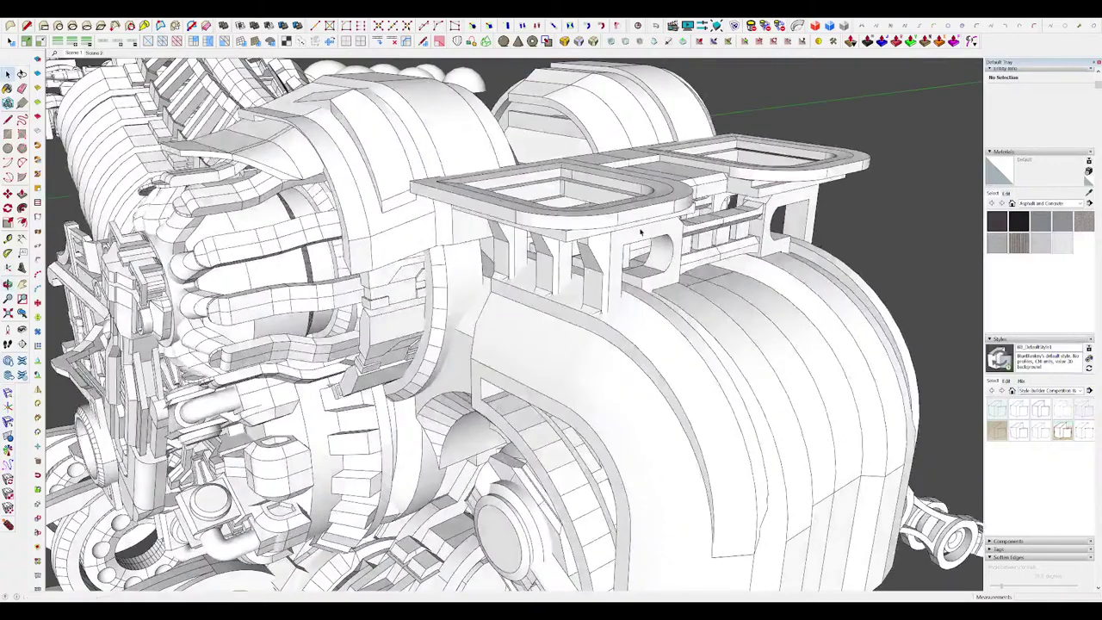
{"action": "scroll", "coordinate": [590, 223], "scroll_direction": "up", "scroll_amount": 3}
{"action": "left_click", "coordinate": [590, 224]}
{"action": "middle_click_drag", "start_coordinate": [586, 256], "coordinate": [583, 217]}
{"action": "key", "text": "shift+h"}
{"action": "left_click", "coordinate": [605, 233]}
Step: Pull the small upper pillar face to extend the bracket
{"action": "scroll", "coordinate": [614, 211], "scroll_direction": "down", "scroll_amount": 4}
{"action": "scroll", "coordinate": [614, 212], "scroll_direction": "up", "scroll_amount": 3}
{"action": "scroll", "coordinate": [582, 218], "scroll_direction": "down", "scroll_amount": 3}
{"action": "scroll", "coordinate": [582, 217], "scroll_direction": "up", "scroll_amount": 3}
{"action": "left_click", "coordinate": [583, 218]}
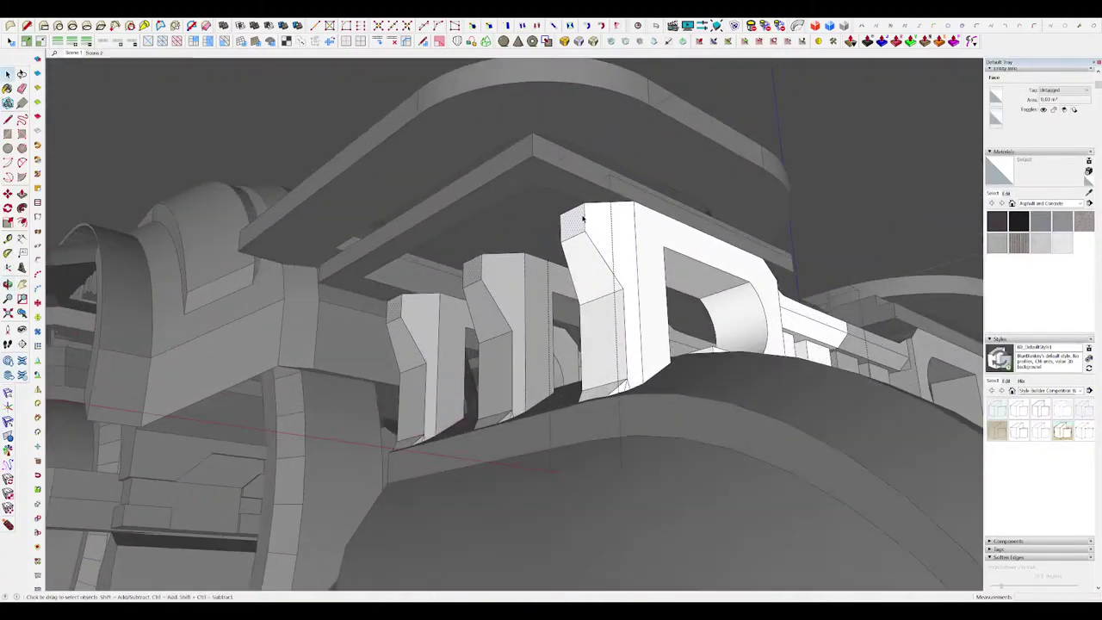
{"action": "scroll", "coordinate": [542, 196], "scroll_direction": "up", "scroll_amount": 2}
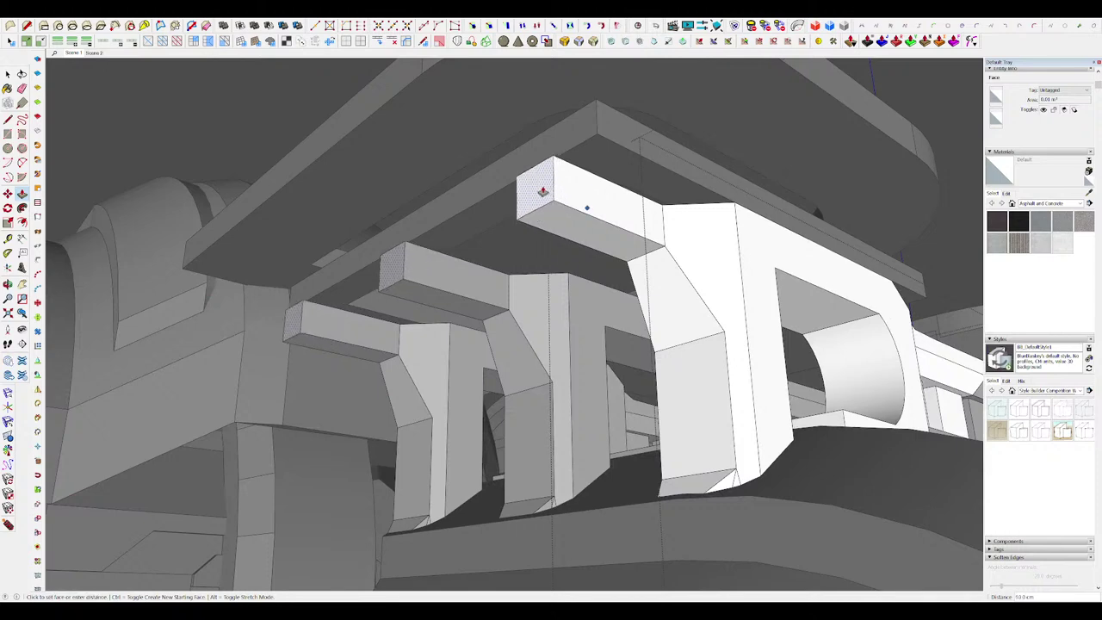
{"action": "left_click", "coordinate": [559, 192]}
{"action": "middle_click_drag", "start_coordinate": [559, 192], "coordinate": [516, 189]}
Step: Move the bracket edge across the curved top to a new position
{"action": "key", "text": "l"}
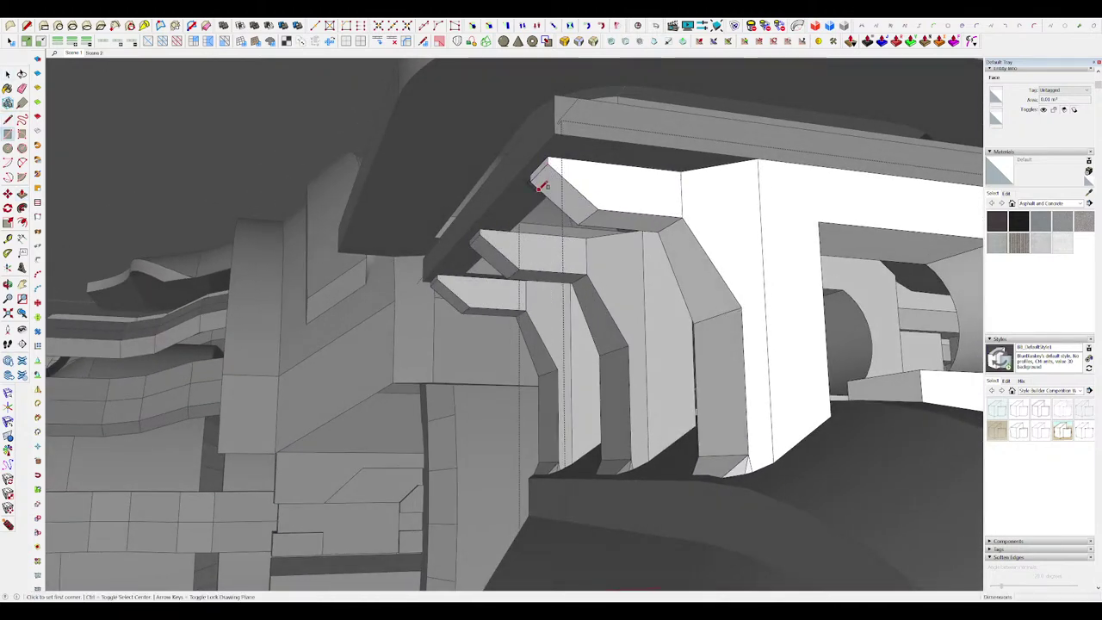
{"action": "key", "text": "m"}
{"action": "scroll", "coordinate": [557, 197], "scroll_direction": "up", "scroll_amount": 3}
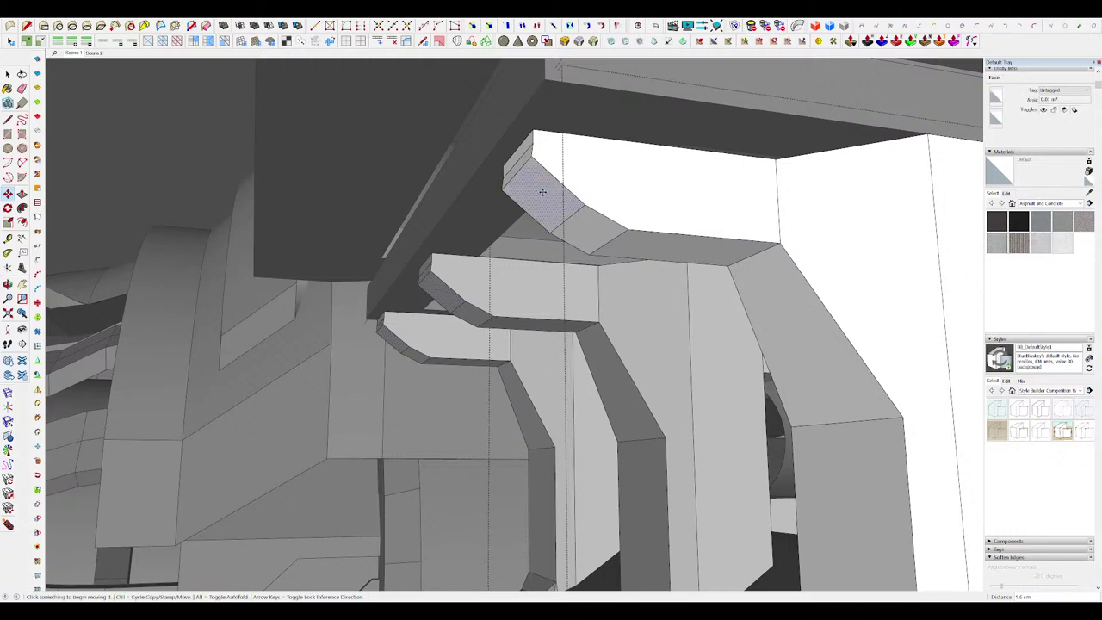
{"action": "scroll", "coordinate": [550, 192], "scroll_direction": "down", "scroll_amount": 5}
{"action": "scroll", "coordinate": [551, 207], "scroll_direction": "up", "scroll_amount": 5}
{"action": "scroll", "coordinate": [555, 224], "scroll_direction": "down", "scroll_amount": 5}
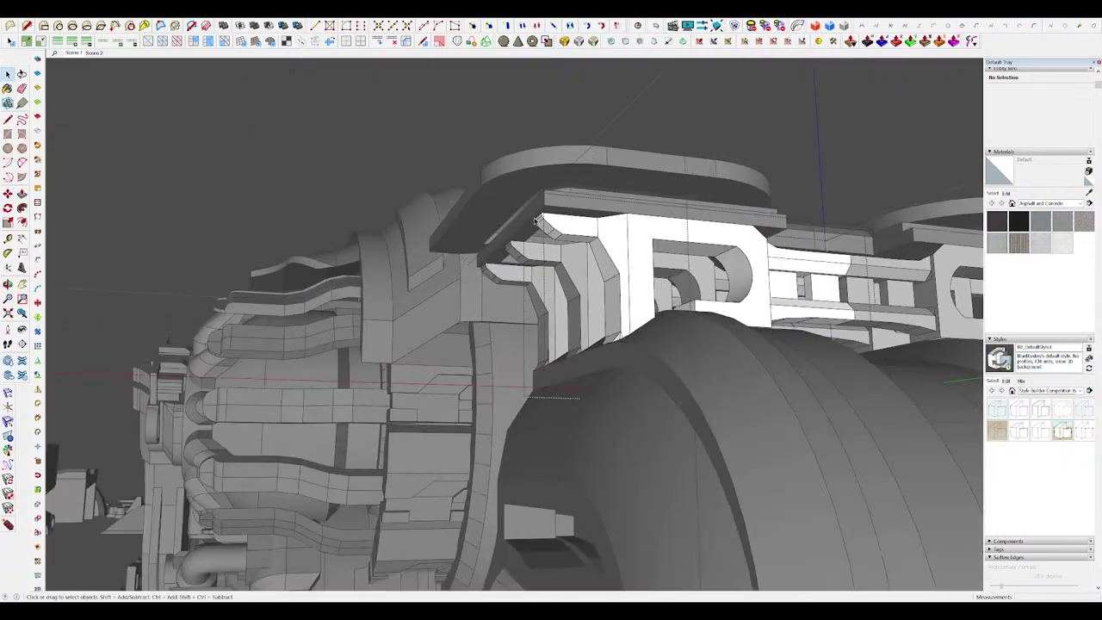
{"action": "scroll", "coordinate": [560, 247], "scroll_direction": "up", "scroll_amount": 3}
{"action": "left_click", "coordinate": [560, 247]}
{"action": "scroll", "coordinate": [561, 245], "scroll_direction": "up", "scroll_amount": 2}
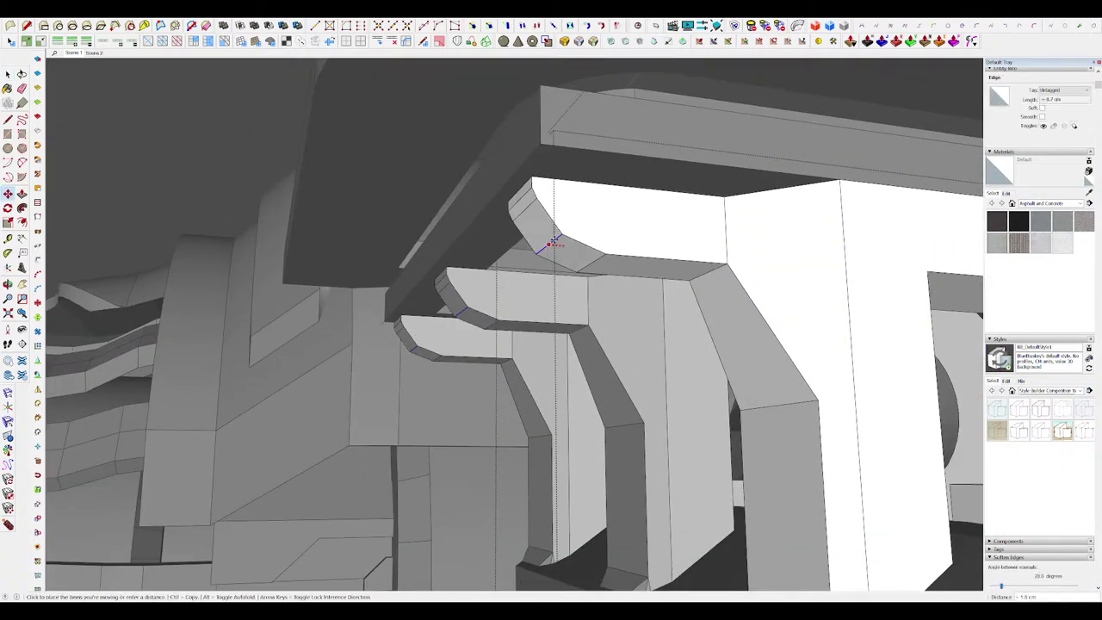
{"action": "left_click", "coordinate": [535, 214]}
{"action": "middle_click_drag", "start_coordinate": [535, 215], "coordinate": [553, 220]}
Step: Zoom out to the whole machine and leave group editing
{"action": "key", "text": "l"}
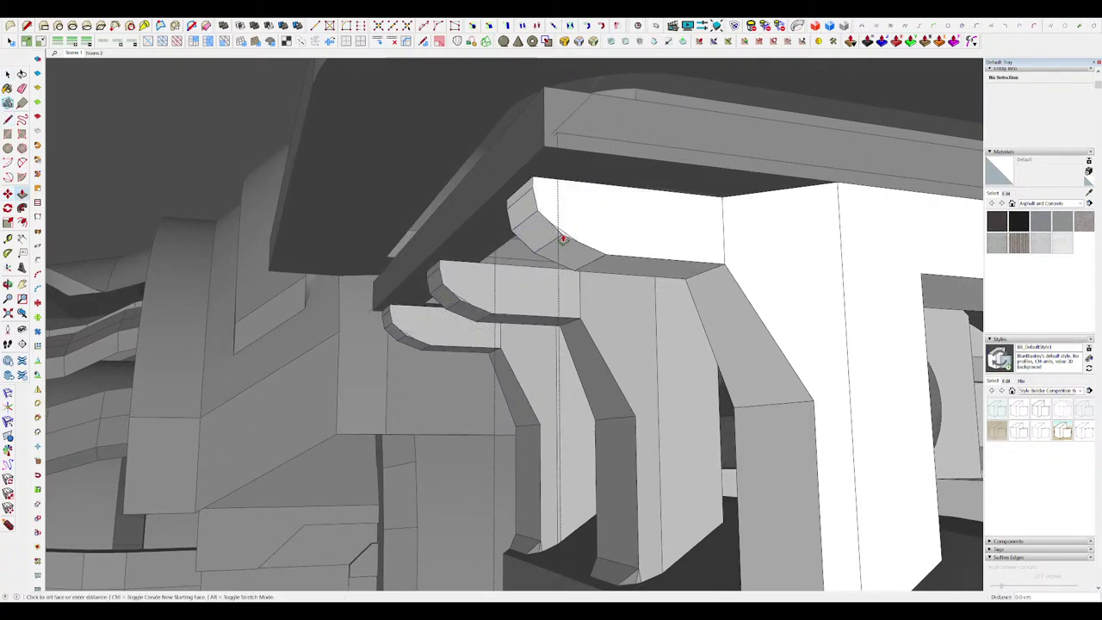
{"action": "middle_click_drag", "start_coordinate": [611, 220], "coordinate": [747, 344]}
{"action": "scroll", "coordinate": [684, 270], "scroll_direction": "down", "scroll_amount": 10}
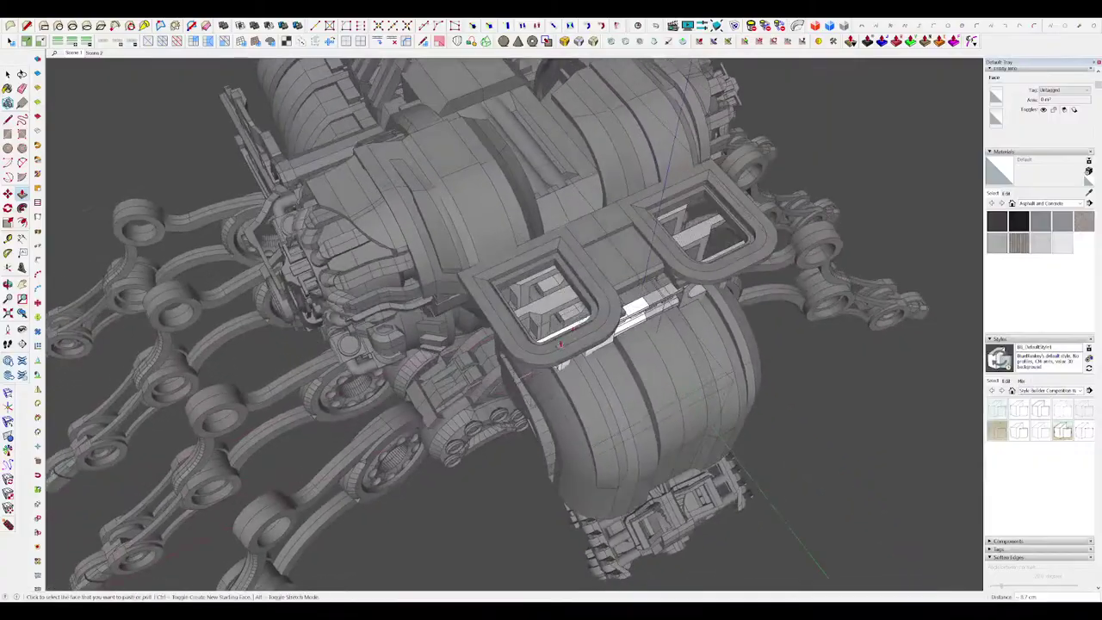
{"action": "scroll", "coordinate": [641, 387], "scroll_direction": "up", "scroll_amount": 5}
{"action": "middle_click_drag", "start_coordinate": [646, 393], "coordinate": [688, 310]}
{"action": "scroll", "coordinate": [691, 305], "scroll_direction": "down", "scroll_amount": 6}
{"action": "key", "text": "space"}
{"action": "left_click", "coordinate": [692, 303]}
Step: Copy the platform plate and place the copy below the original
{"action": "left_click", "coordinate": [712, 293]}
{"action": "key", "text": "Page_Up"}
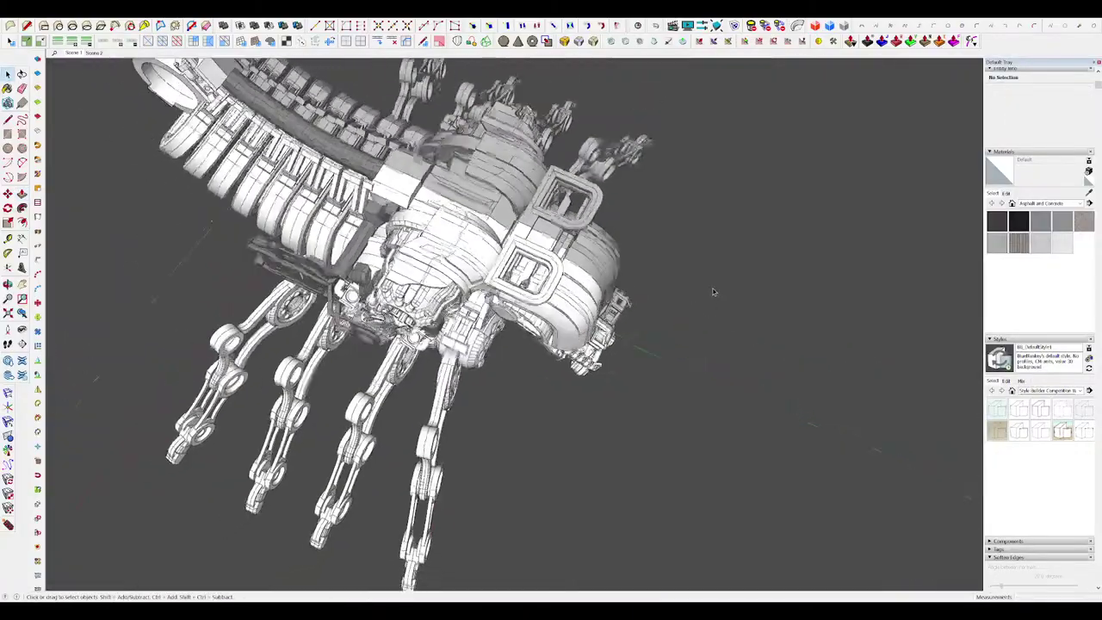
{"action": "scroll", "coordinate": [710, 290], "scroll_direction": "down", "scroll_amount": 3}
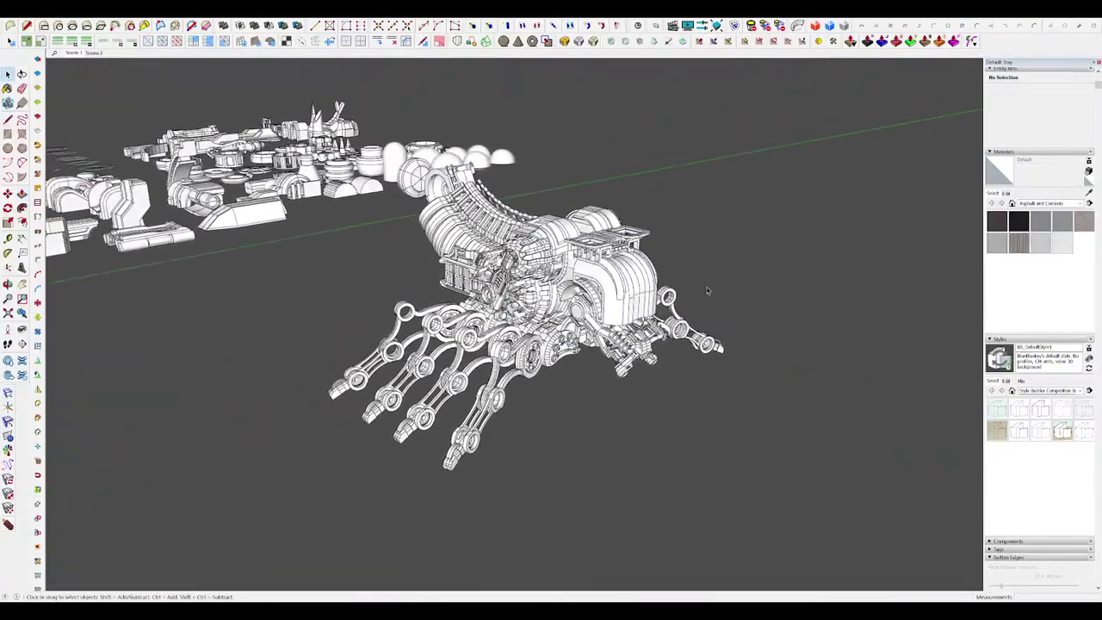
{"action": "middle_click_drag", "start_coordinate": [708, 290], "coordinate": [643, 244]}
{"action": "scroll", "coordinate": [585, 231], "scroll_direction": "up", "scroll_amount": 3}
{"action": "scroll", "coordinate": [588, 230], "scroll_direction": "up", "scroll_amount": 3}
{"action": "double_click", "coordinate": [594, 229]}
{"action": "scroll", "coordinate": [602, 227], "scroll_direction": "up", "scroll_amount": 4}
{"action": "left_click", "coordinate": [609, 224]}
{"action": "key", "text": "Escape"}
{"action": "left_click", "coordinate": [639, 229]}
{"action": "key", "text": "m"}
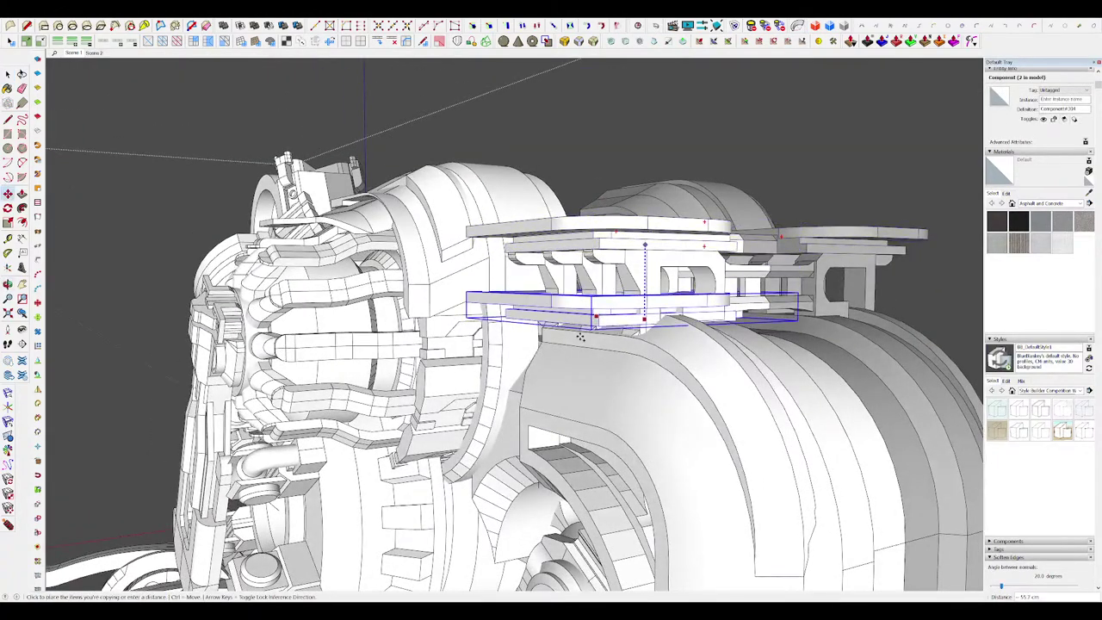
{"action": "left_click", "coordinate": [564, 351]}
{"action": "middle_click_drag", "start_coordinate": [564, 353], "coordinate": [580, 391]}
{"action": "key", "text": "space"}
Step: Inside the copied component, scale the new platform base taller vertically
{"action": "scroll", "coordinate": [587, 362], "scroll_direction": "down", "scroll_amount": 6}
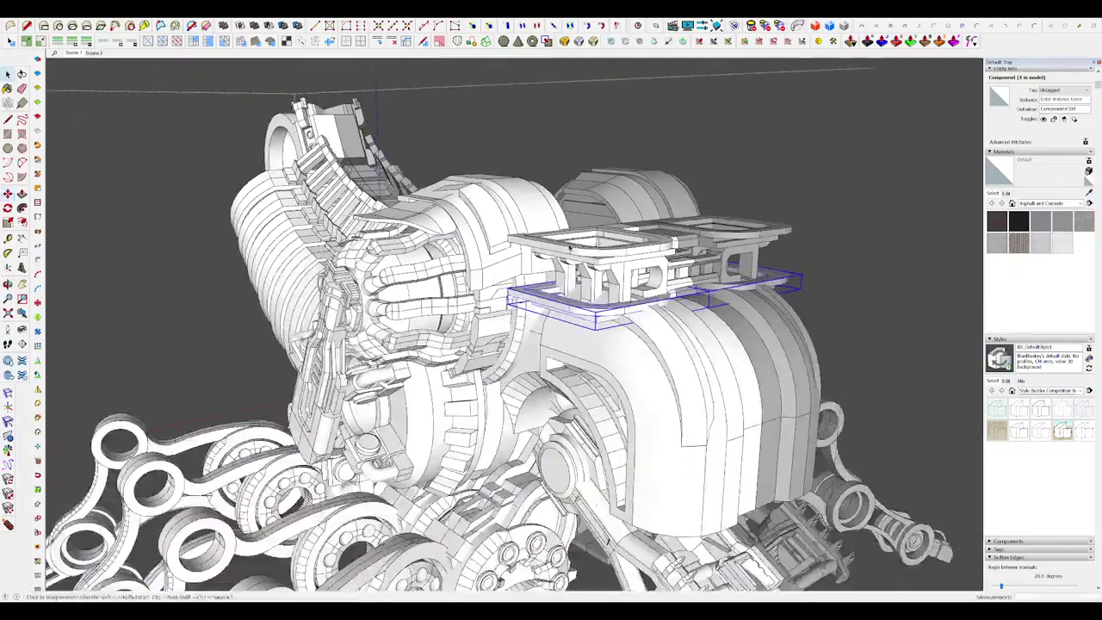
{"action": "middle_click_drag", "start_coordinate": [688, 275], "coordinate": [743, 295]}
{"action": "left_click", "coordinate": [758, 286]}
{"action": "left_click", "coordinate": [758, 287]}
{"action": "scroll", "coordinate": [758, 287], "scroll_direction": "down", "scroll_amount": 4}
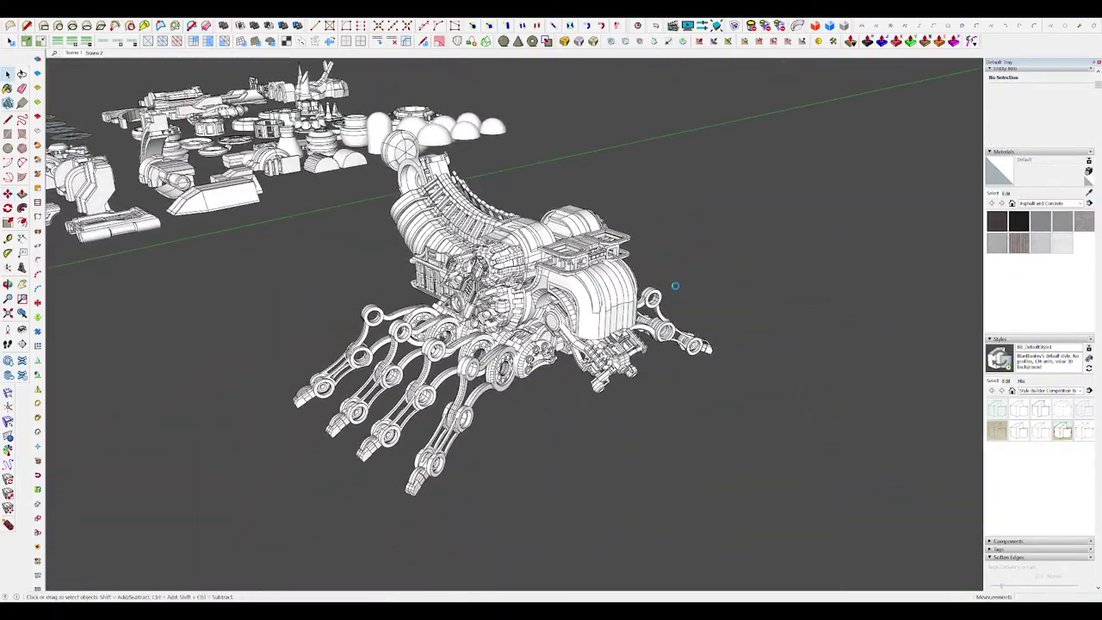
{"action": "scroll", "coordinate": [675, 287], "scroll_direction": "up", "scroll_amount": 2}
{"action": "middle_click_drag", "start_coordinate": [638, 288], "coordinate": [607, 230]}
{"action": "scroll", "coordinate": [617, 259], "scroll_direction": "up", "scroll_amount": 6}
{"action": "left_click", "coordinate": [632, 247]}
{"action": "double_click", "coordinate": [605, 199]}
{"action": "scroll", "coordinate": [605, 199], "scroll_direction": "down", "scroll_amount": 5}
{"action": "left_click", "coordinate": [638, 180]}
{"action": "scroll", "coordinate": [642, 189], "scroll_direction": "up", "scroll_amount": 8}
{"action": "key", "text": "s"}
{"action": "key", "text": "s"}
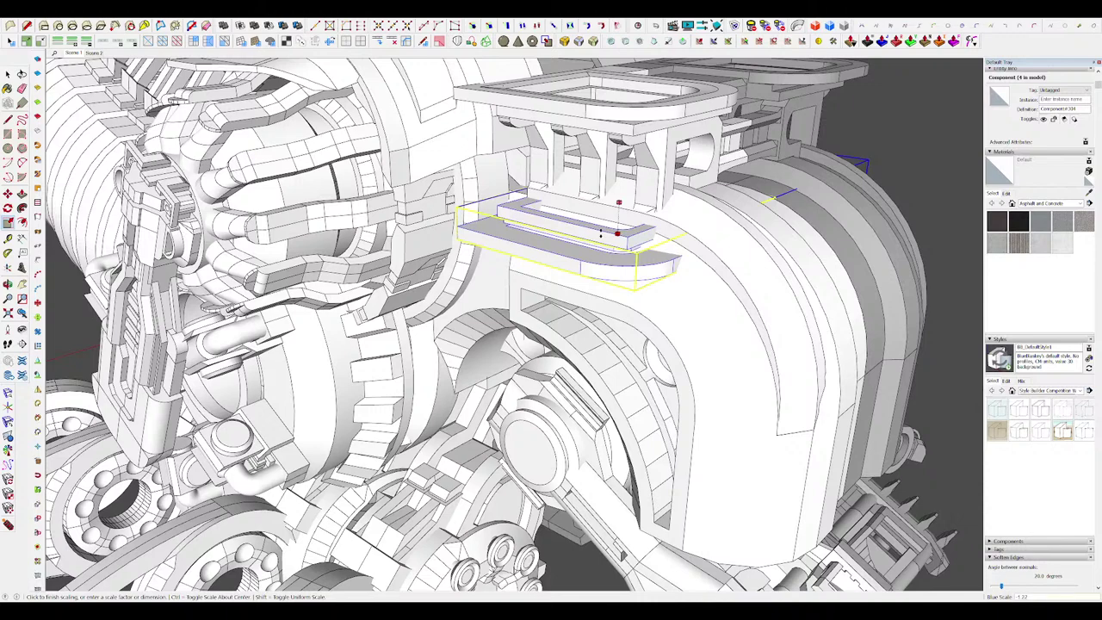
Step: Lower the new platform base 1.8 cm onto the rounded body
{"action": "scroll", "coordinate": [619, 234], "scroll_direction": "up", "scroll_amount": 5}
{"action": "key", "text": "m"}
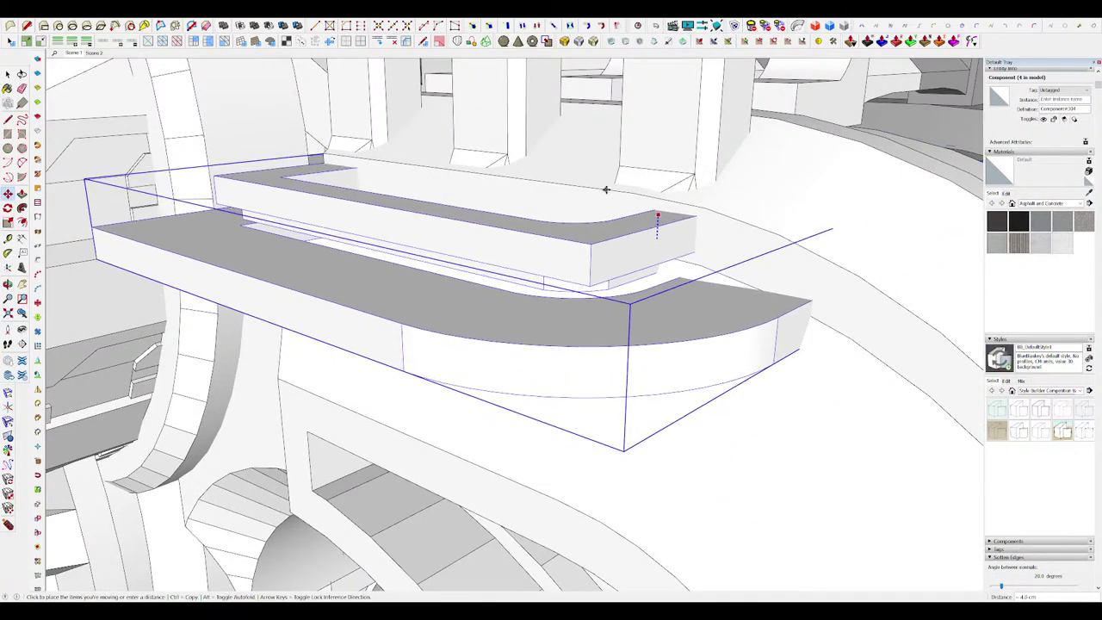
{"action": "scroll", "coordinate": [366, 163], "scroll_direction": "up", "scroll_amount": 3}
{"action": "left_click", "coordinate": [341, 162]}
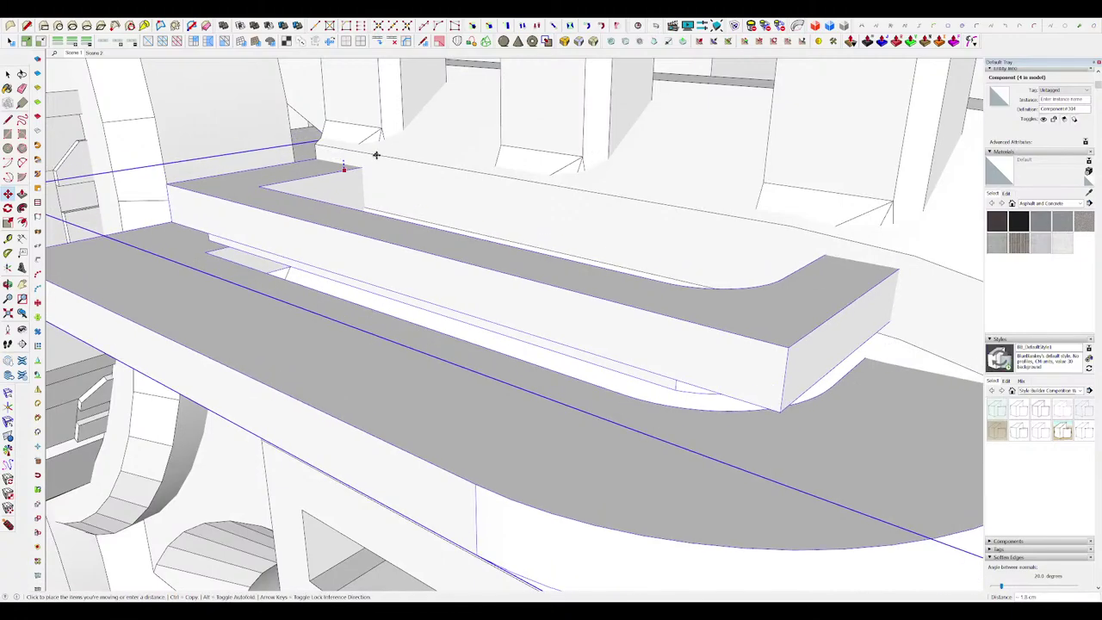
{"action": "scroll", "coordinate": [305, 159], "scroll_direction": "down", "scroll_amount": 6}
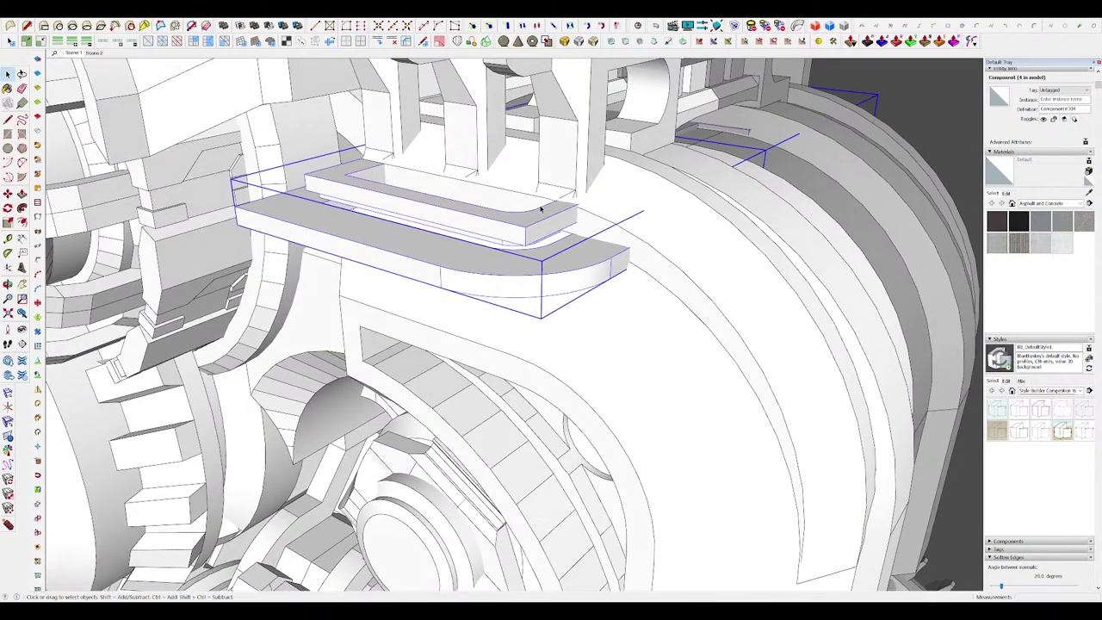
{"action": "middle_click_drag", "start_coordinate": [542, 209], "coordinate": [616, 263]}
{"action": "scroll", "coordinate": [616, 263], "scroll_direction": "up", "scroll_amount": 2}
{"action": "scroll", "coordinate": [654, 276], "scroll_direction": "down", "scroll_amount": 8}
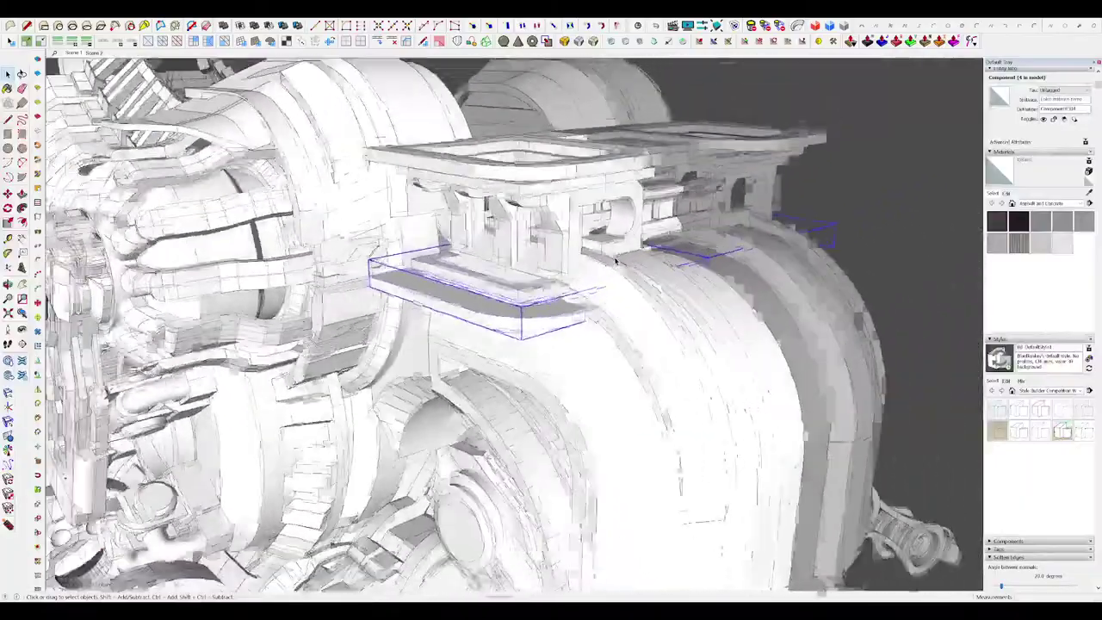
Step: Open the new lower plate component and select its top face
{"action": "left_click", "coordinate": [730, 295]}
{"action": "scroll", "coordinate": [730, 295], "scroll_direction": "down", "scroll_amount": 3}
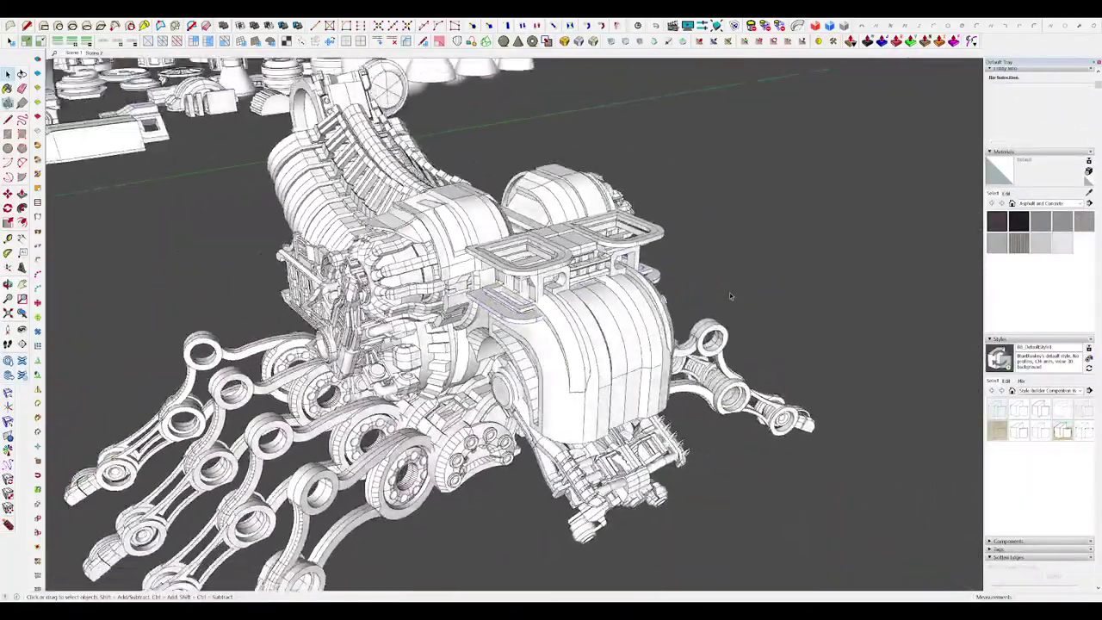
{"action": "mouse_move", "coordinate": [730, 295]}
{"action": "middle_mouse_down"}
{"action": "mouse_move", "coordinate": [627, 313]}
{"action": "mouse_move", "coordinate": [676, 301]}
{"action": "mouse_move", "coordinate": [698, 317]}
{"action": "mouse_move", "coordinate": [622, 277]}
{"action": "mouse_move", "coordinate": [659, 244]}
{"action": "mouse_move", "coordinate": [681, 190]}
{"action": "middle_mouse_up"}
{"action": "scroll", "coordinate": [602, 293], "scroll_direction": "up", "scroll_amount": 3}
{"action": "double_click", "coordinate": [601, 284]}
{"action": "scroll", "coordinate": [613, 284], "scroll_direction": "up", "scroll_amount": 2}
{"action": "left_click", "coordinate": [617, 294]}
{"action": "key", "text": "h"}
{"action": "scroll", "coordinate": [663, 312], "scroll_direction": "up", "scroll_amount": 2}
{"action": "scroll", "coordinate": [677, 308], "scroll_direction": "down", "scroll_amount": 6}
{"action": "scroll", "coordinate": [667, 303], "scroll_direction": "up", "scroll_amount": 5}
{"action": "scroll", "coordinate": [660, 244], "scroll_direction": "up", "scroll_amount": 2}
{"action": "scroll", "coordinate": [560, 224], "scroll_direction": "down", "scroll_amount": 4}
{"action": "middle_click_drag", "start_coordinate": [561, 224], "coordinate": [571, 112]}
{"action": "scroll", "coordinate": [571, 112], "scroll_direction": "up", "scroll_amount": 3}
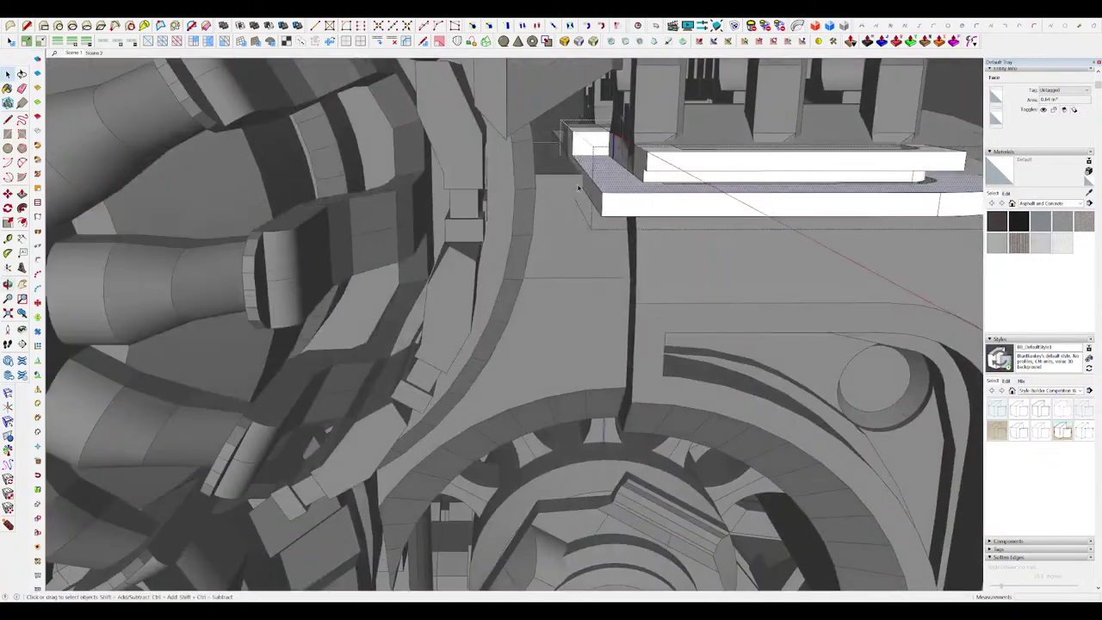
{"action": "scroll", "coordinate": [535, 185], "scroll_direction": "down", "scroll_amount": 5}
{"action": "middle_click_drag", "start_coordinate": [535, 185], "coordinate": [565, 292]}
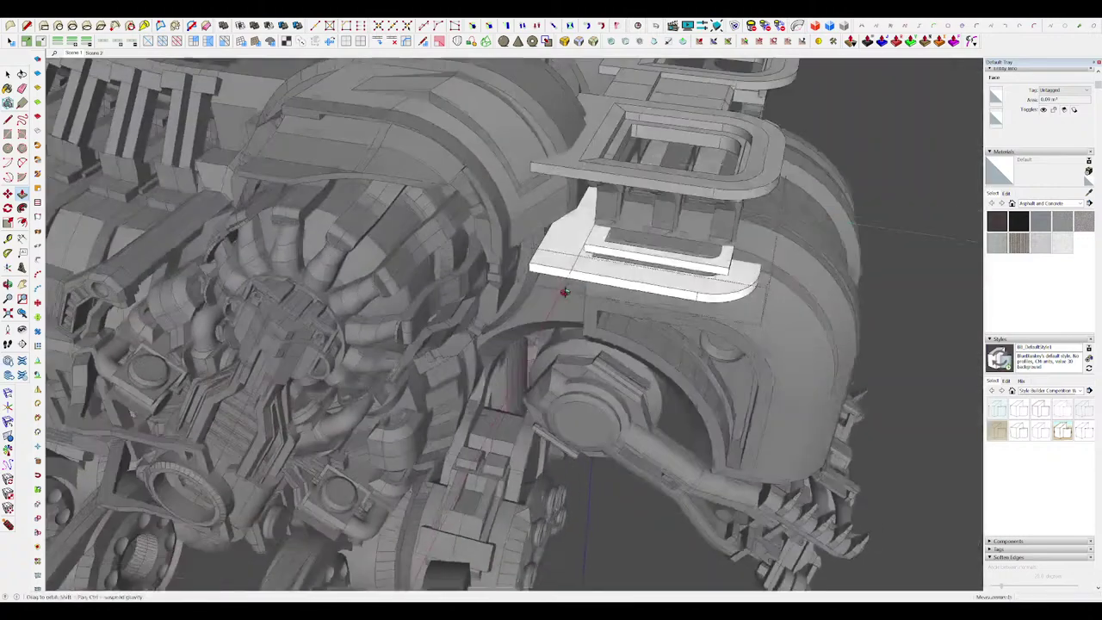
{"action": "scroll", "coordinate": [530, 297], "scroll_direction": "up", "scroll_amount": 3}
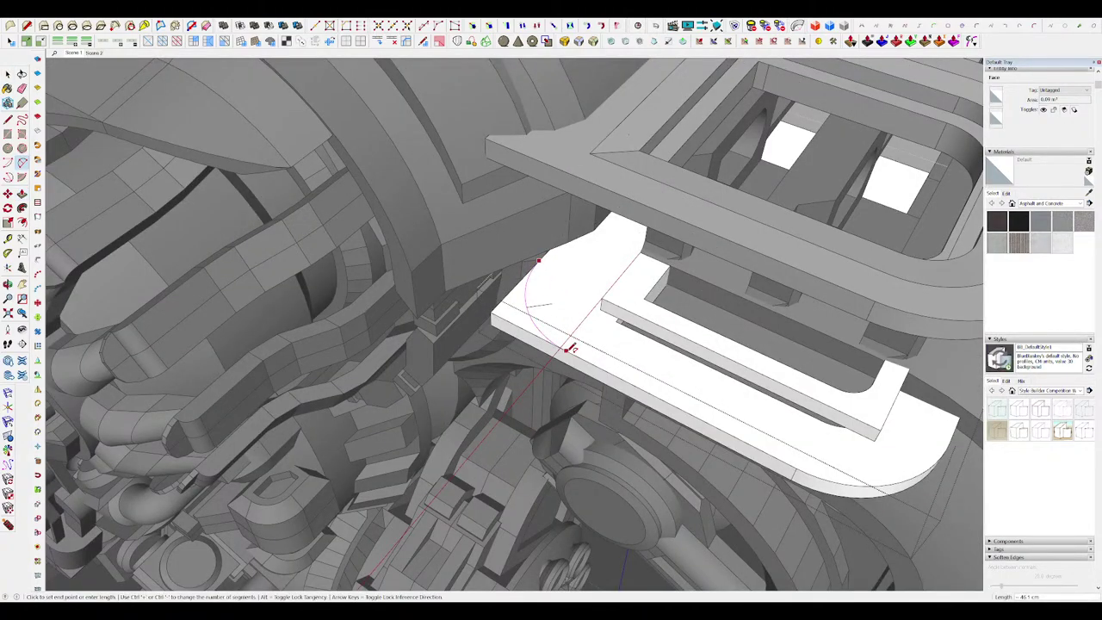
Step: Push/Pull away the plate's square corner, leaving a rounded outer end
{"action": "key", "text": "p"}
{"action": "double_click", "coordinate": [509, 319]}
{"action": "scroll", "coordinate": [630, 272], "scroll_direction": "down", "scroll_amount": 8}
{"action": "middle_click_drag", "start_coordinate": [699, 280], "coordinate": [623, 273]}
{"action": "scroll", "coordinate": [623, 272], "scroll_direction": "up", "scroll_amount": 10}
Step: Draw a rectangle on the plate's end and Push/Pull it through as a slot
{"action": "key", "text": "r"}
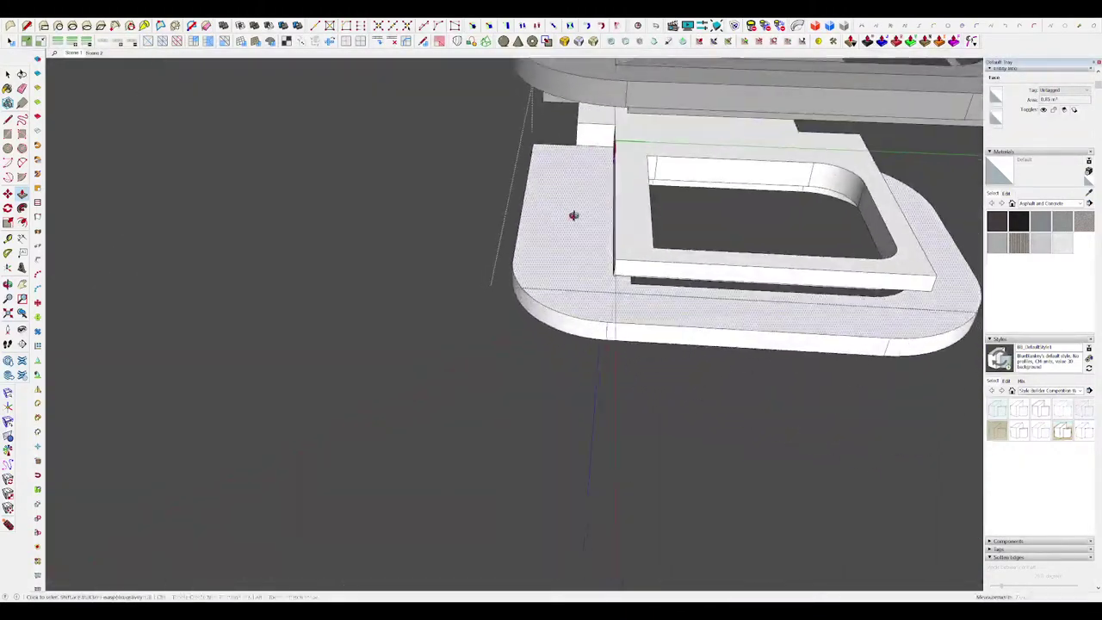
{"action": "left_click", "coordinate": [553, 140]}
{"action": "key", "text": "p"}
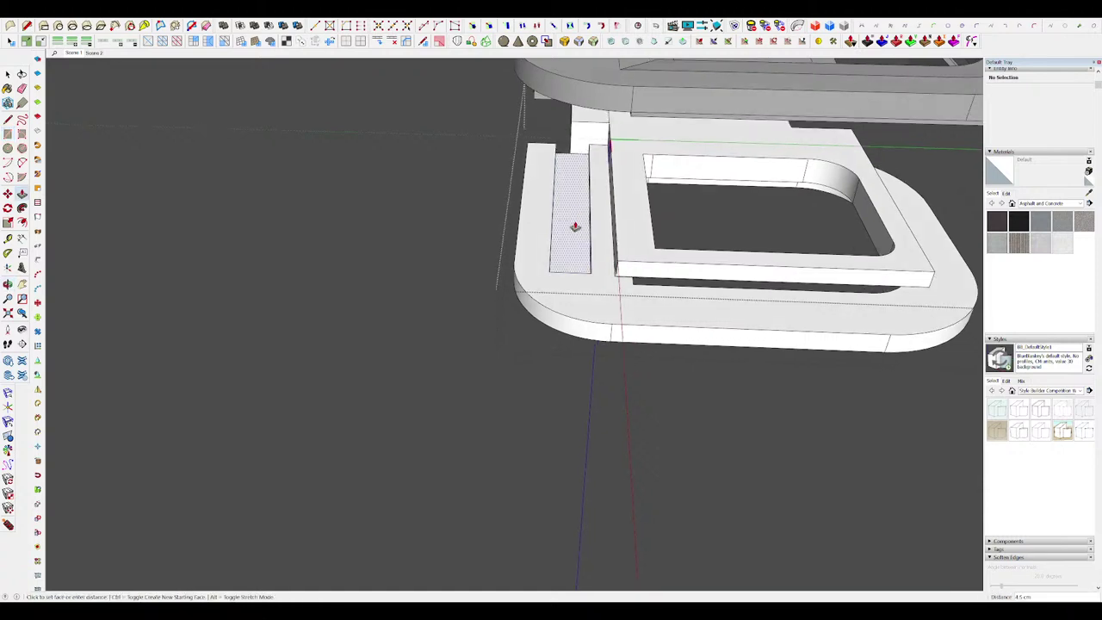
{"action": "middle_click_drag", "start_coordinate": [576, 226], "coordinate": [500, 321]}
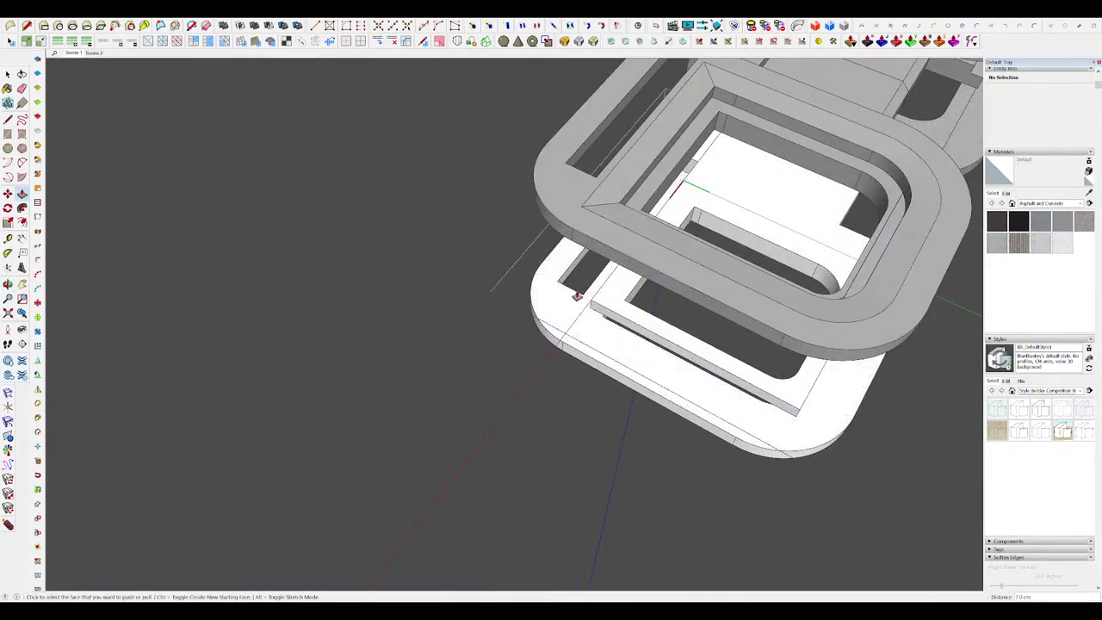
Step: Round the slot's inner corner with an arc fillet
{"action": "key", "text": "a"}
{"action": "scroll", "coordinate": [603, 277], "scroll_direction": "up", "scroll_amount": 3}
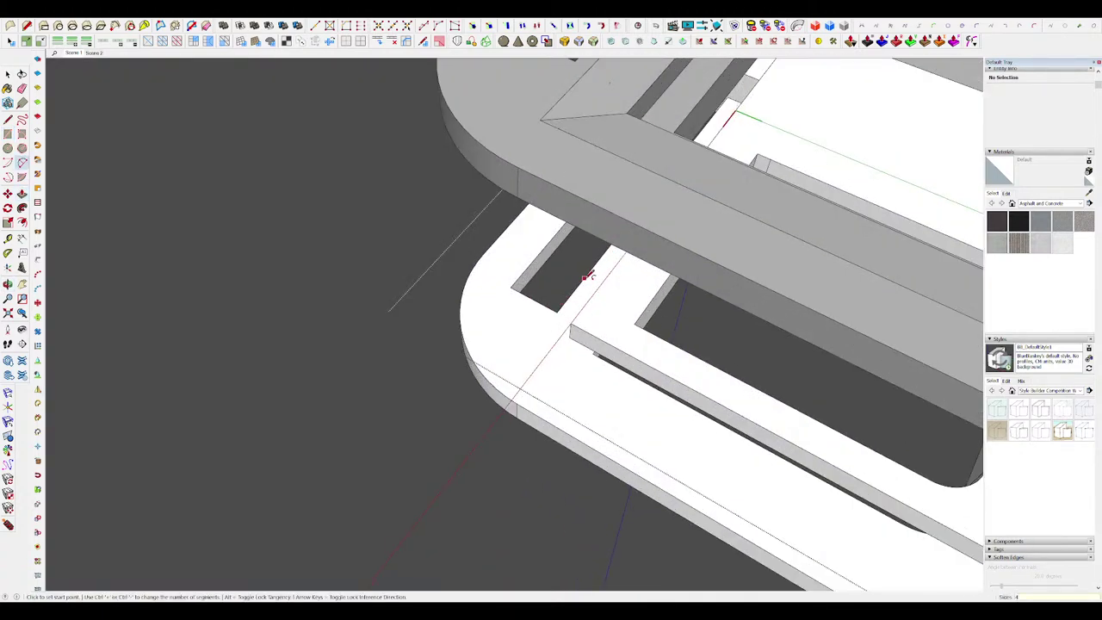
{"action": "scroll", "coordinate": [552, 256], "scroll_direction": "up", "scroll_amount": 2}
{"action": "scroll", "coordinate": [528, 251], "scroll_direction": "up", "scroll_amount": 5}
{"action": "left_click", "coordinate": [554, 234]}
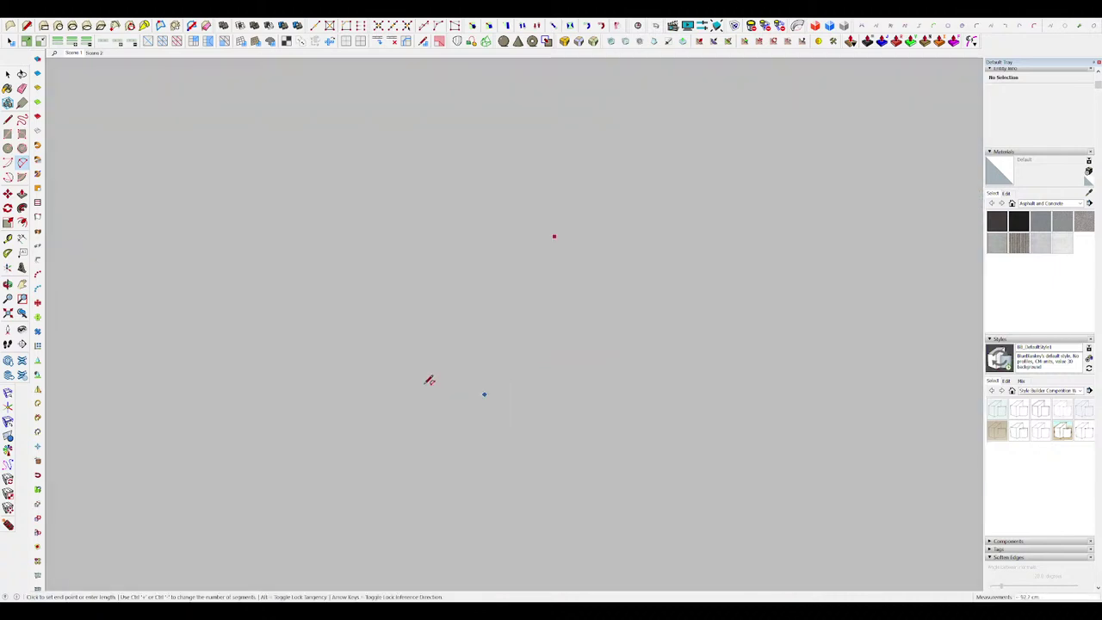
{"action": "scroll", "coordinate": [491, 376], "scroll_direction": "up", "scroll_amount": 2}
{"action": "scroll", "coordinate": [512, 359], "scroll_direction": "up", "scroll_amount": 1}
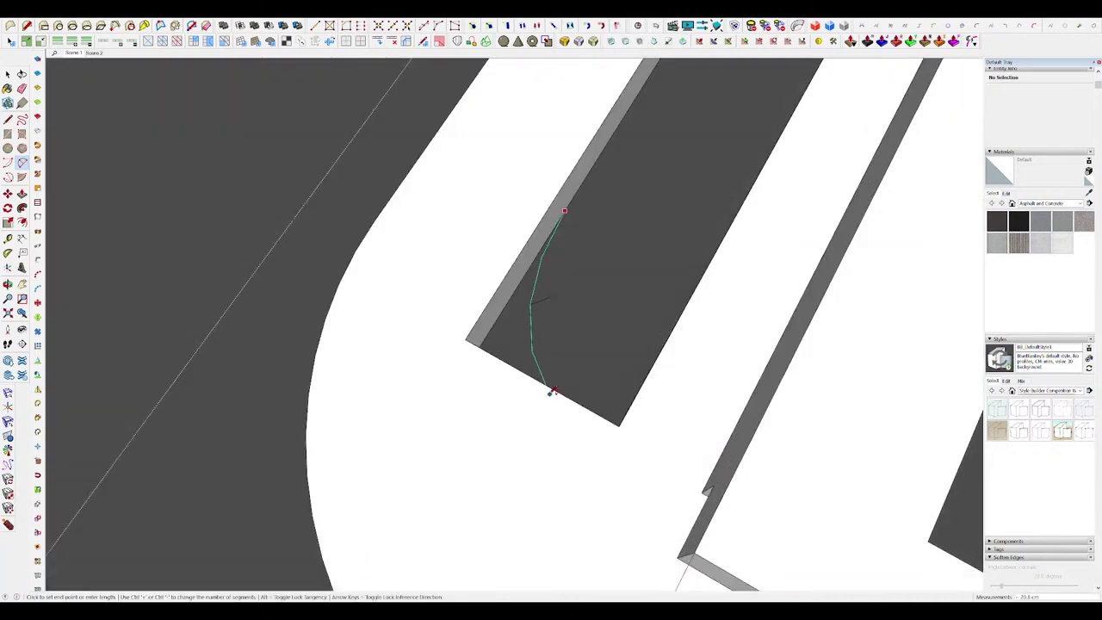
{"action": "middle_click_drag", "start_coordinate": [553, 390], "coordinate": [95, 387]}
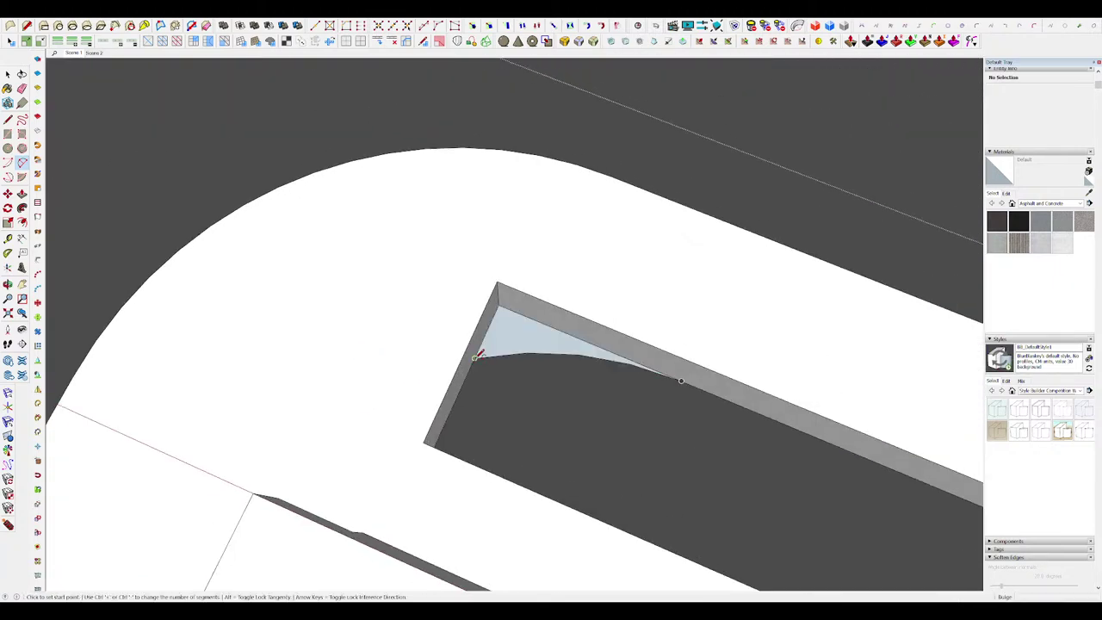
{"action": "mouse_move", "coordinate": [534, 278]}
{"action": "middle_mouse_down"}
{"action": "mouse_move", "coordinate": [600, 227]}
{"action": "mouse_move", "coordinate": [567, 238]}
{"action": "middle_mouse_up"}
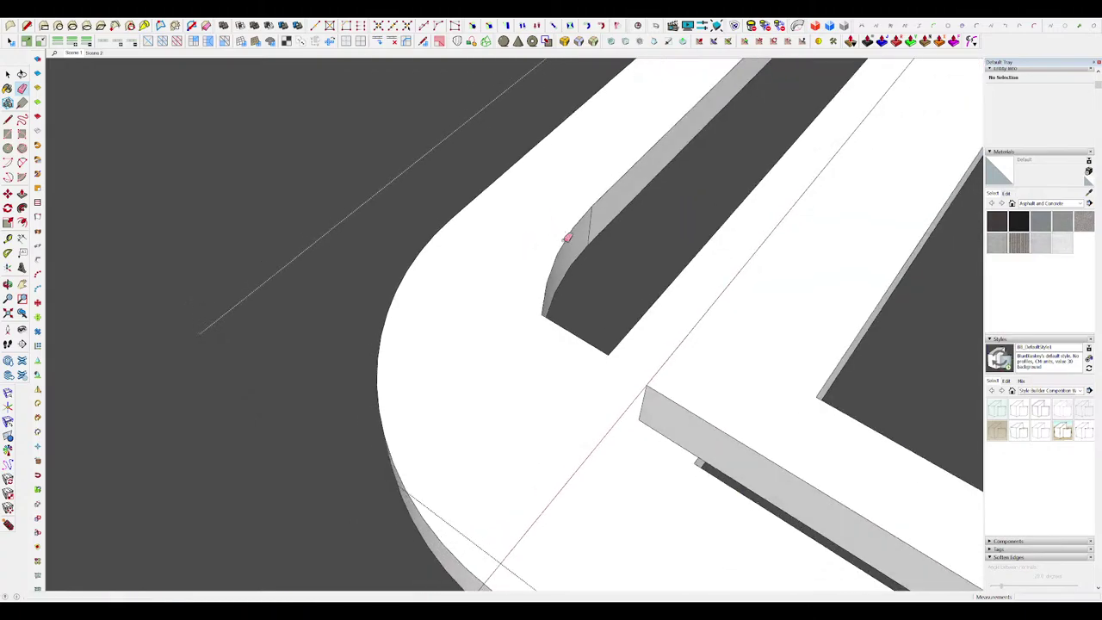
{"action": "scroll", "coordinate": [562, 242], "scroll_direction": "down", "scroll_amount": 6}
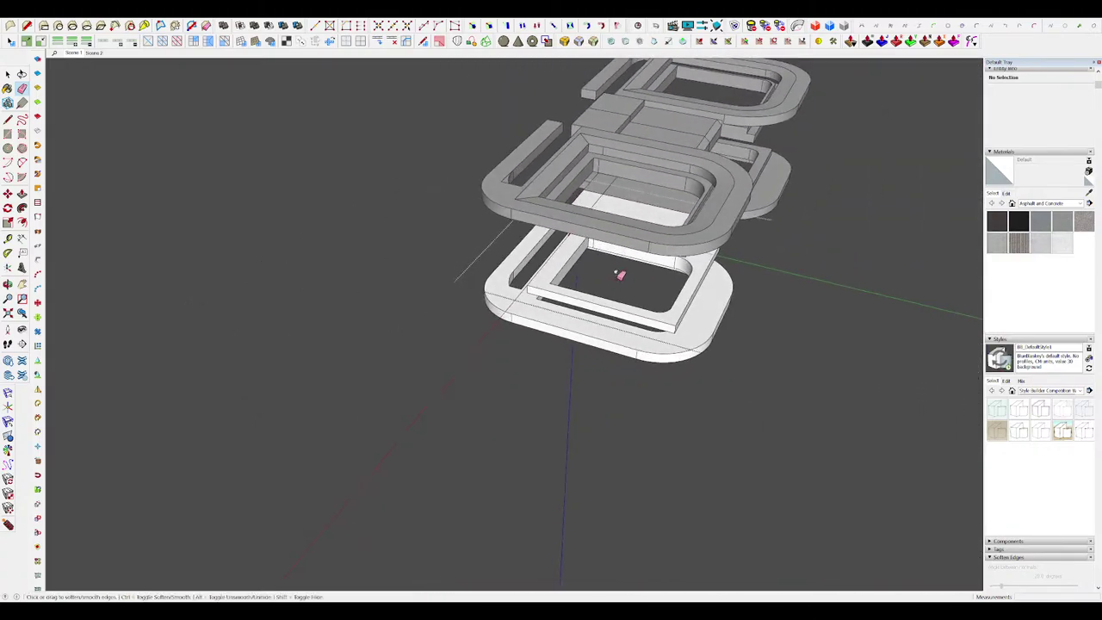
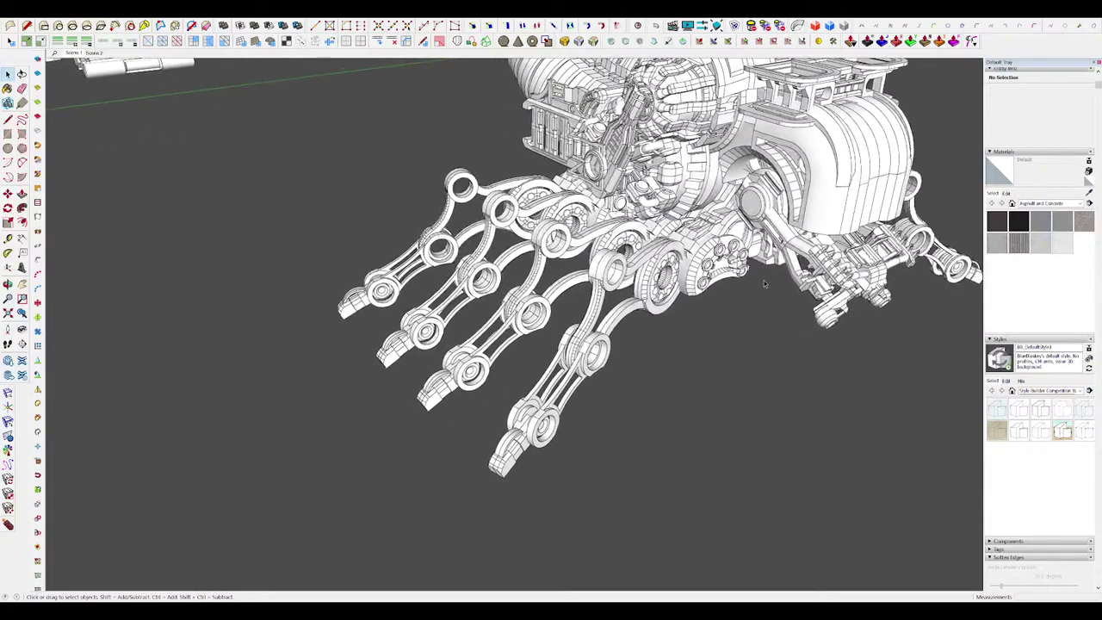
Step: Draw a rectangle on the fingertip's end face and Push/Pull it out into a block
{"action": "left_click", "coordinate": [575, 434]}
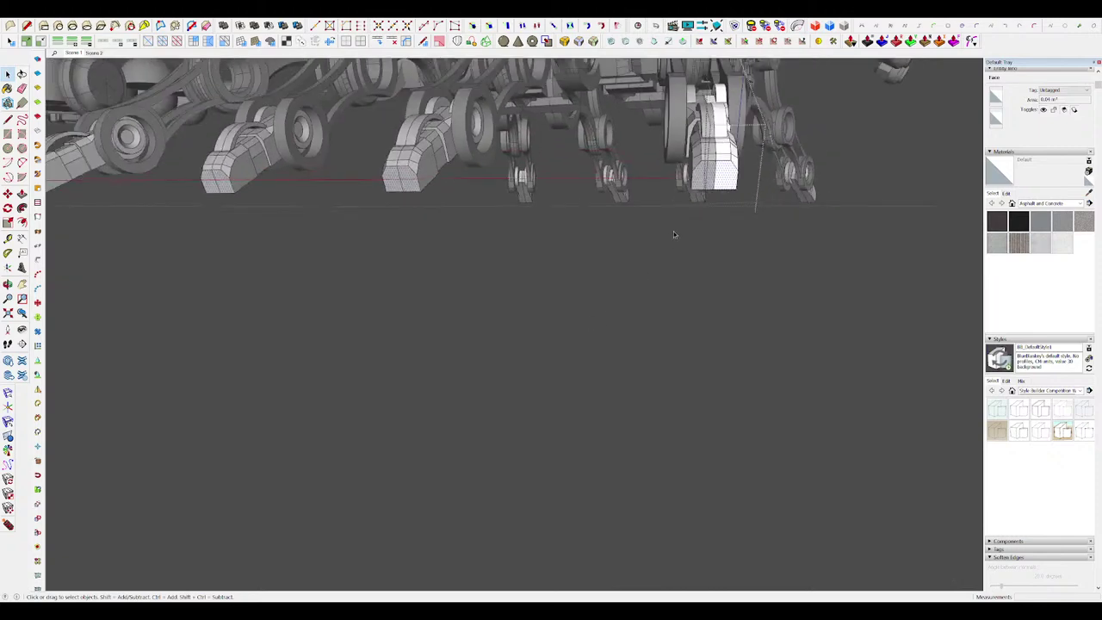
{"action": "left_click", "coordinate": [722, 244]}
{"action": "middle_click_drag", "start_coordinate": [721, 244], "coordinate": [694, 236]}
{"action": "key", "text": "p"}
{"action": "left_click", "coordinate": [700, 233]}
{"action": "middle_click_drag", "start_coordinate": [637, 309], "coordinate": [689, 261]}
{"action": "left_click", "coordinate": [689, 262]}
{"action": "key", "text": "r"}
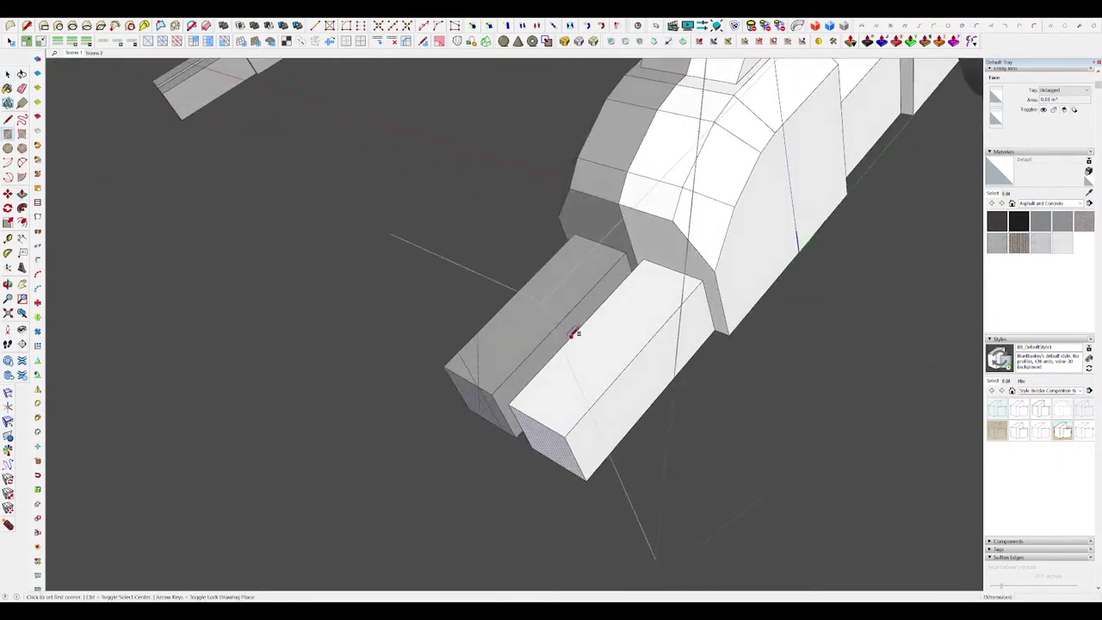
{"action": "left_click", "coordinate": [639, 297]}
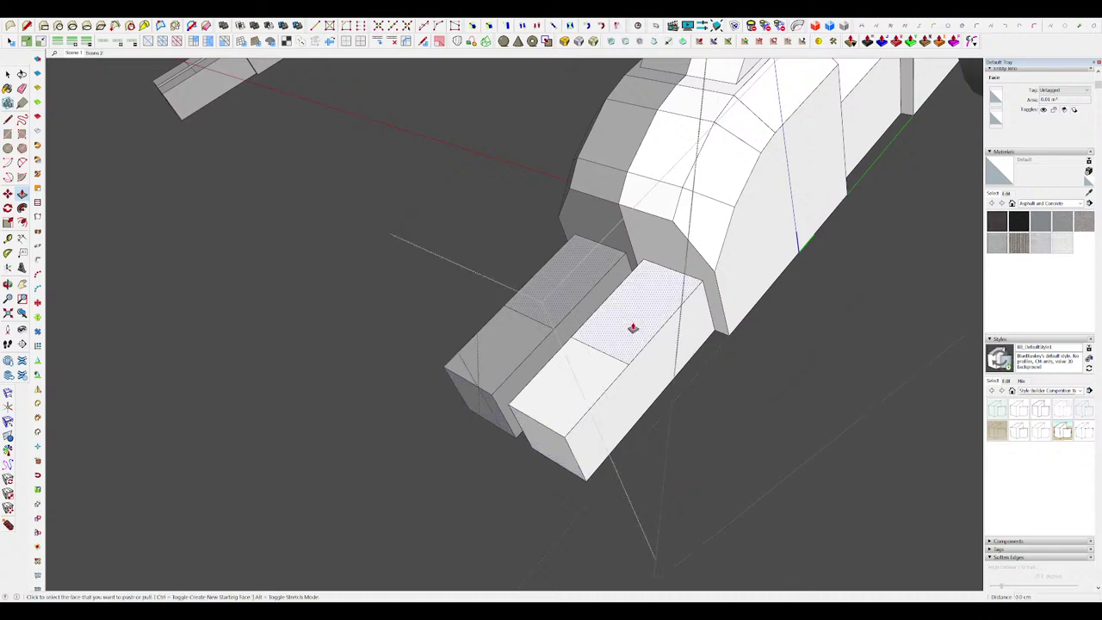
Step: Try raising the finger's top face, then undo the rear step and reframe the fingers
{"action": "left_click", "coordinate": [632, 327]}
{"action": "middle_click_drag", "start_coordinate": [647, 281], "coordinate": [703, 254]}
{"action": "key", "text": "l"}
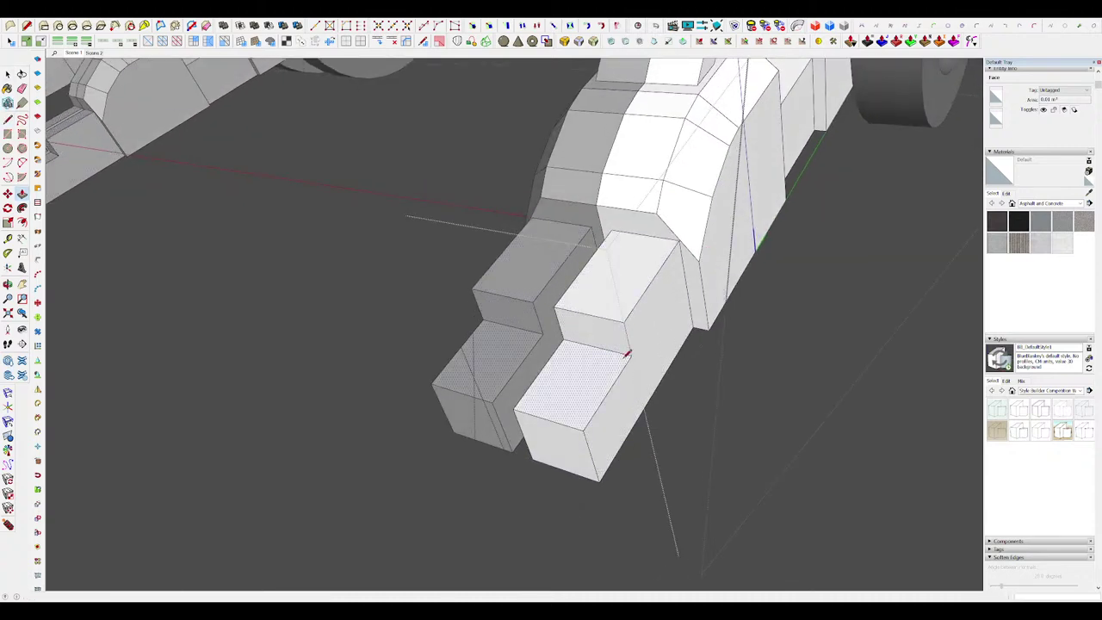
{"action": "key", "text": "ctrl+z"}
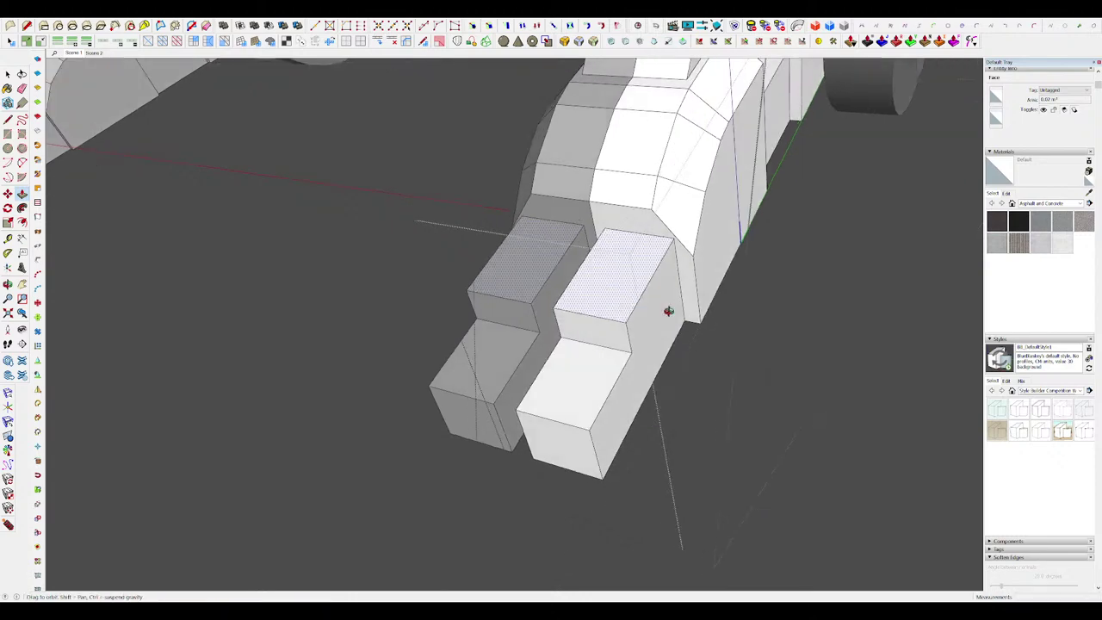
{"action": "middle_click_drag", "start_coordinate": [667, 310], "coordinate": [706, 332]}
{"action": "scroll", "coordinate": [672, 310], "scroll_direction": "down", "scroll_amount": 4}
{"action": "scroll", "coordinate": [661, 315], "scroll_direction": "up", "scroll_amount": 4}
Step: Push/Pull the rear finger tops upward into a raised step
{"action": "key", "text": "ctrl+z"}
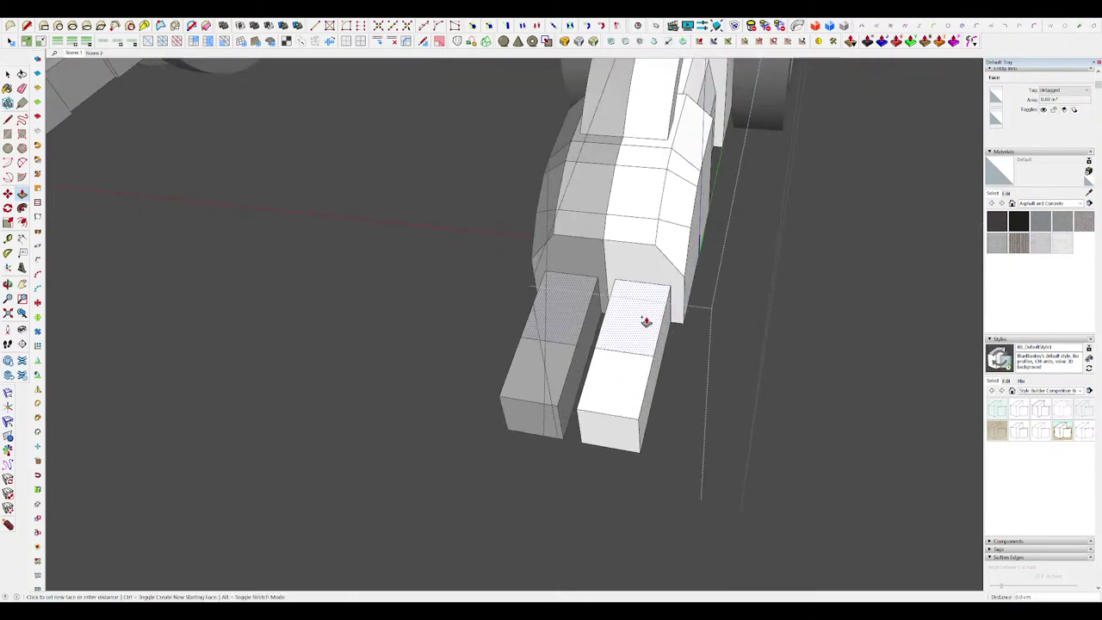
{"action": "left_click", "coordinate": [644, 301]}
{"action": "middle_click_drag", "start_coordinate": [642, 298], "coordinate": [636, 263]}
{"action": "key", "text": "space"}
{"action": "left_click", "coordinate": [652, 292]}
Step: Raise the finger's top face upward as a second layered step
{"action": "key", "text": "space"}
{"action": "left_click", "coordinate": [633, 306]}
{"action": "key", "text": "p"}
{"action": "left_click_drag", "start_coordinate": [631, 310], "coordinate": [629, 288]}
{"action": "middle_click_drag", "start_coordinate": [630, 288], "coordinate": [597, 284]}
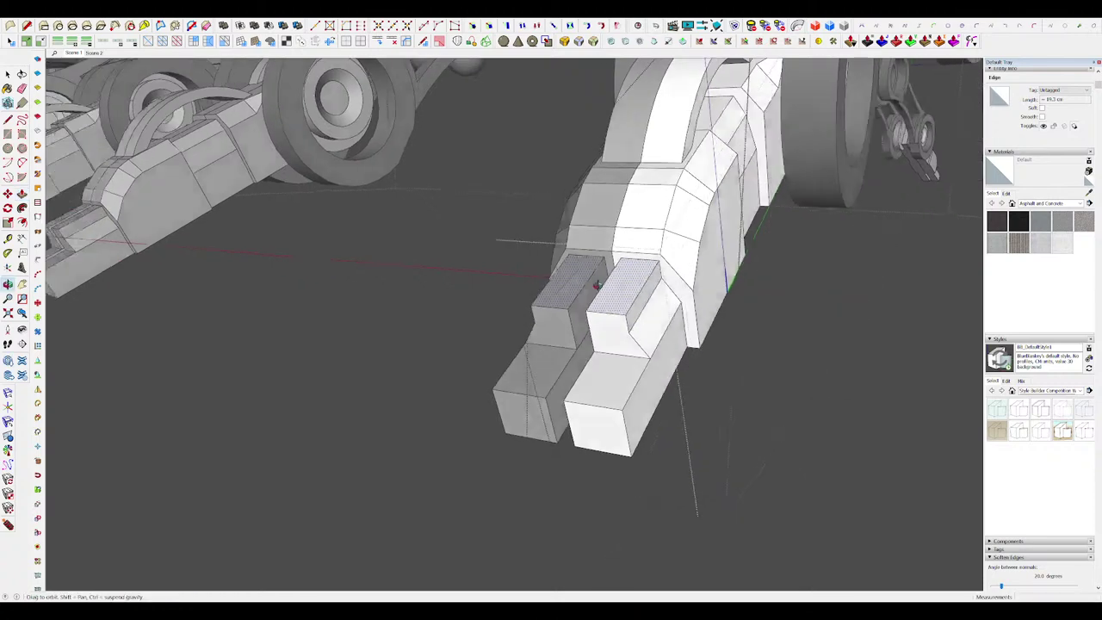
{"action": "key", "text": "space"}
Step: Move the front step's edge upward to taper the fingertip
{"action": "middle_click_drag", "start_coordinate": [602, 321], "coordinate": [607, 345]}
{"action": "key", "text": "l"}
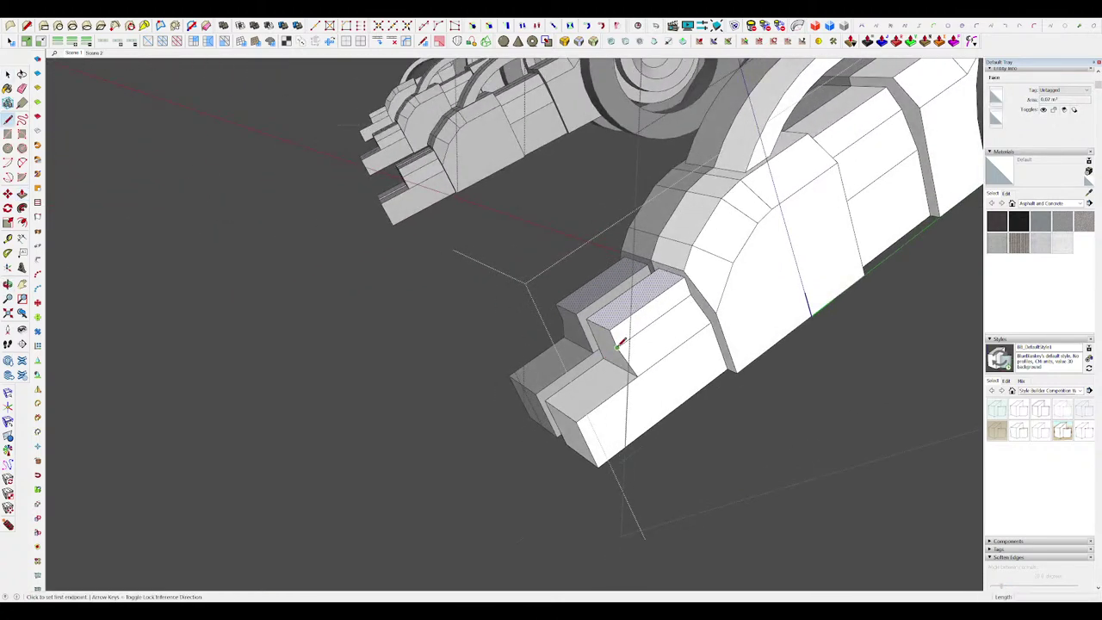
{"action": "scroll", "coordinate": [616, 347], "scroll_direction": "up", "scroll_amount": 3}
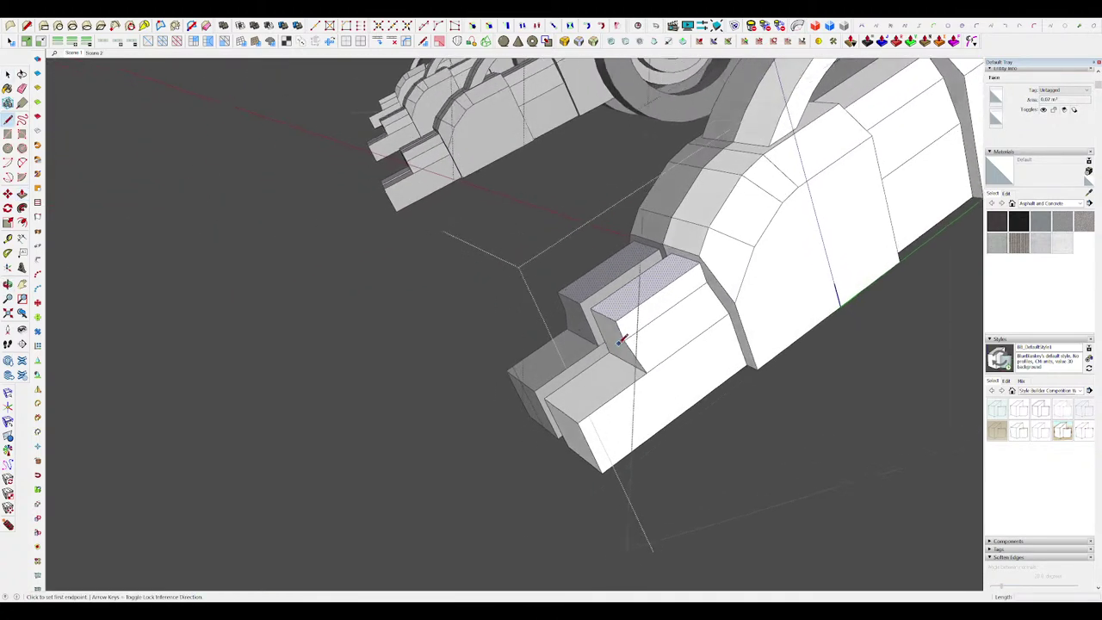
{"action": "middle_click_drag", "start_coordinate": [622, 337], "coordinate": [681, 309]}
{"action": "key", "text": "space"}
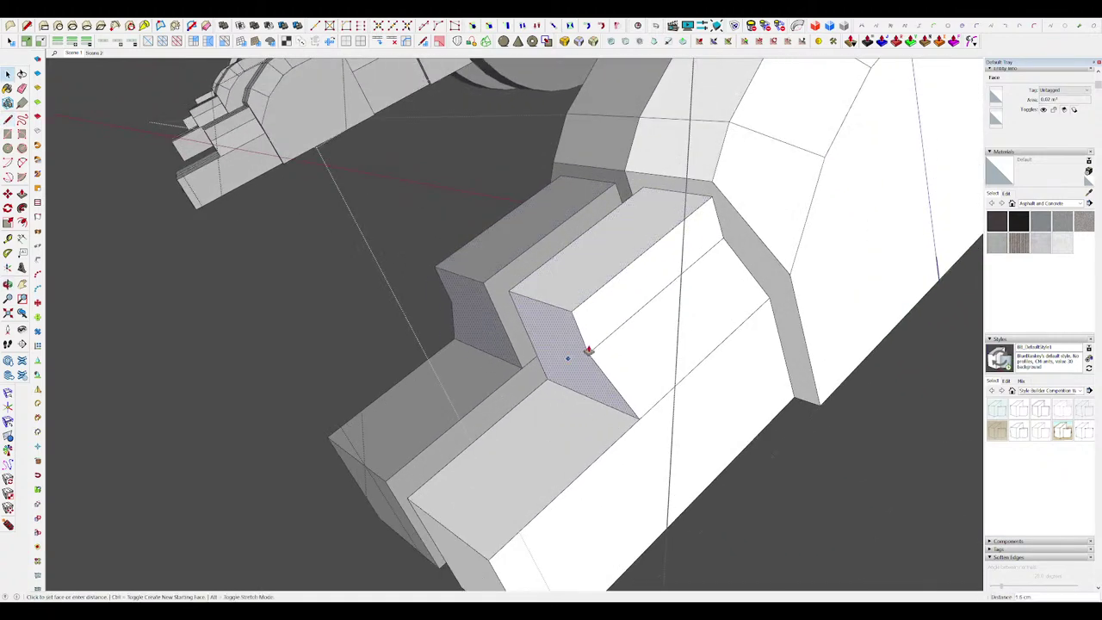
{"action": "scroll", "coordinate": [587, 350], "scroll_direction": "down", "scroll_amount": 3}
{"action": "key", "text": "l"}
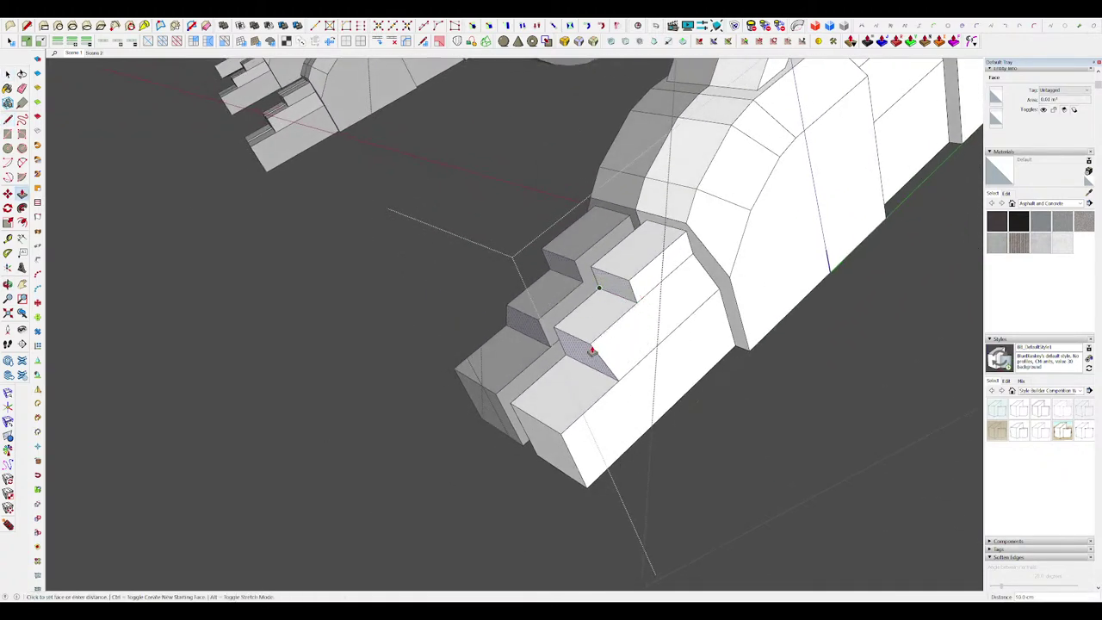
{"action": "key", "text": "m"}
{"action": "left_click", "coordinate": [569, 338]}
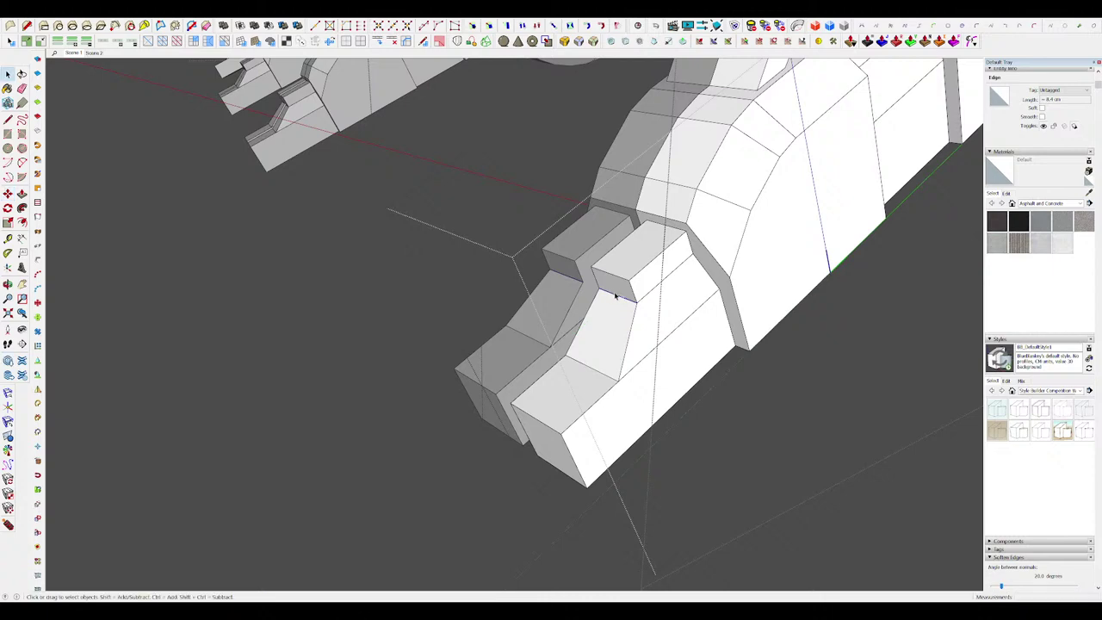
{"action": "middle_click_drag", "start_coordinate": [613, 293], "coordinate": [520, 292]}
Step: Clean up stray edges on the finger blocks and orbit over to another claw
{"action": "key", "text": "e"}
{"action": "key", "text": "space"}
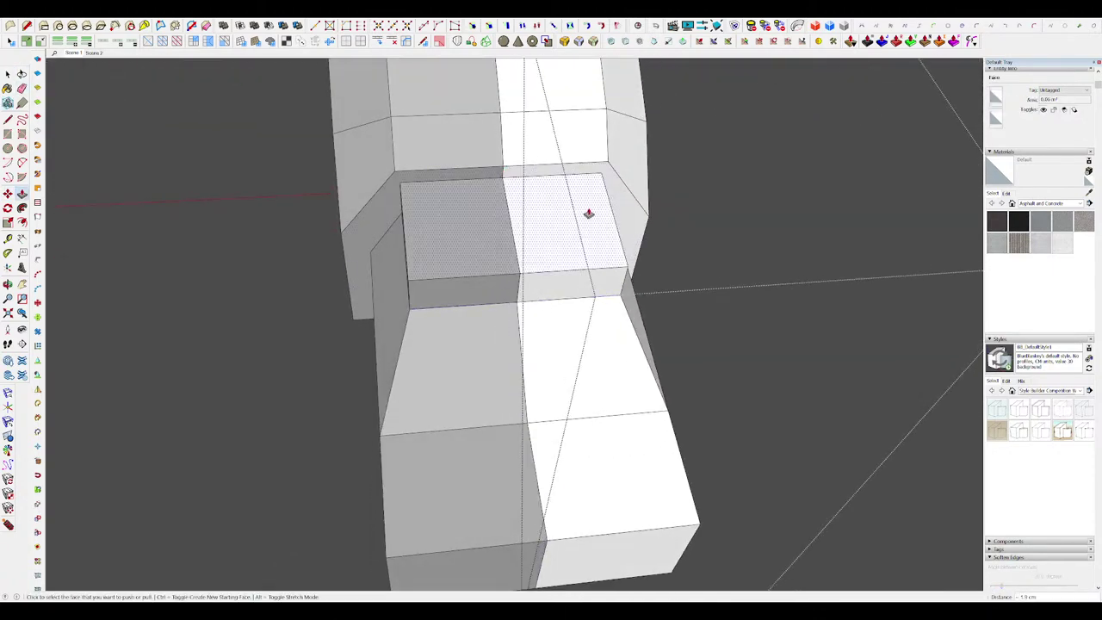
{"action": "mouse_move", "coordinate": [588, 216]}
{"action": "middle_mouse_down"}
{"action": "mouse_move", "coordinate": [585, 246]}
{"action": "mouse_move", "coordinate": [605, 228]}
{"action": "middle_mouse_up"}
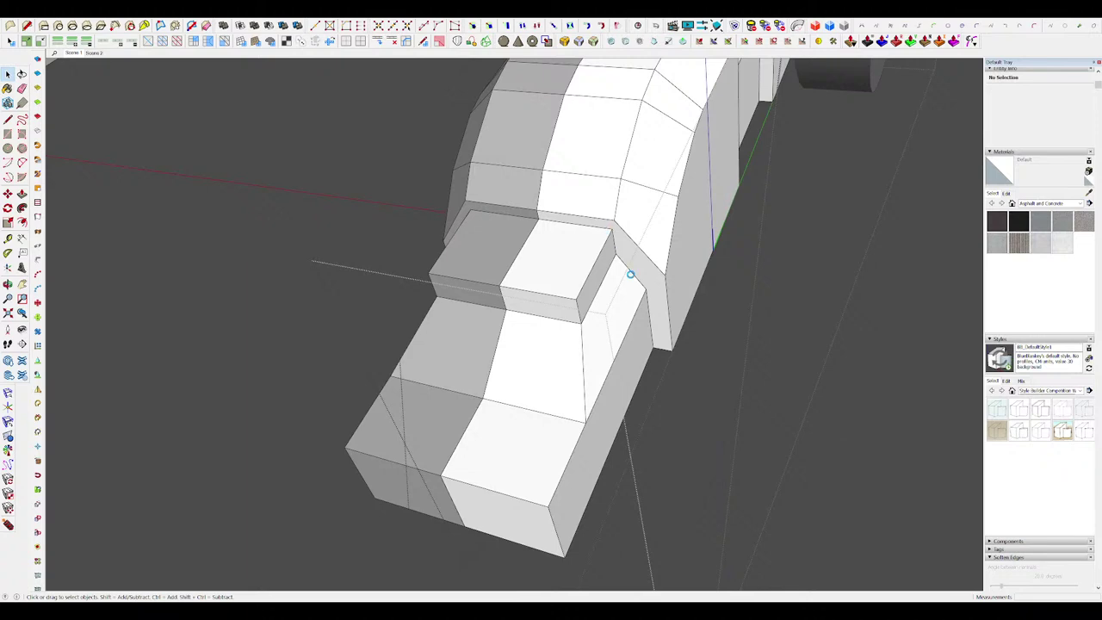
{"action": "scroll", "coordinate": [629, 273], "scroll_direction": "down", "scroll_amount": 7}
{"action": "middle_click_drag", "start_coordinate": [633, 277], "coordinate": [551, 334]}
{"action": "scroll", "coordinate": [589, 295], "scroll_direction": "up", "scroll_amount": 3}
{"action": "key", "text": "l"}
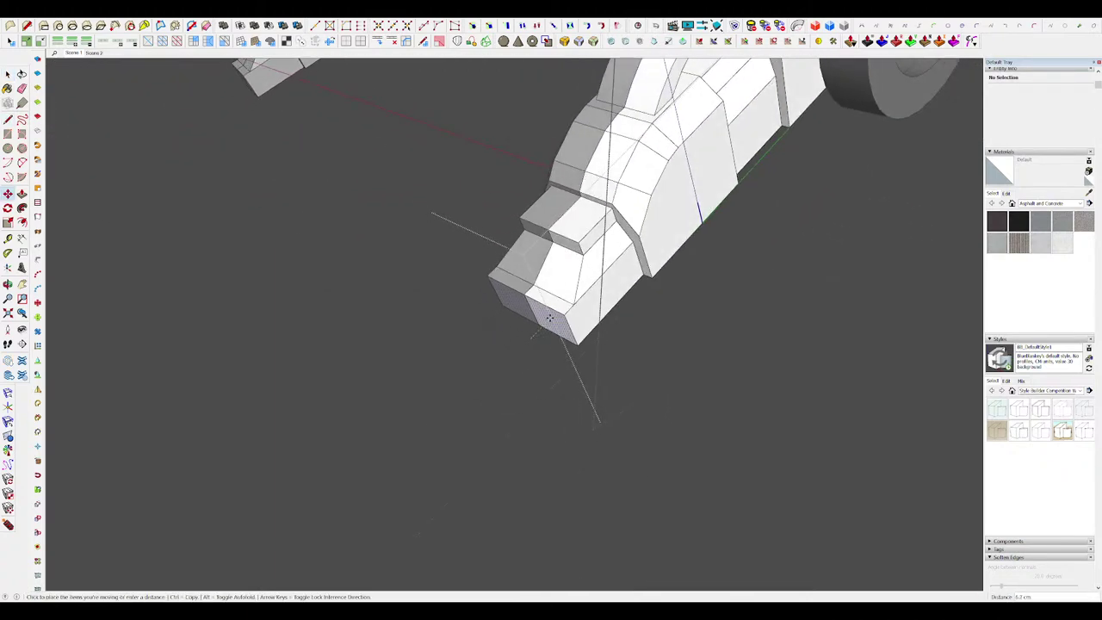
{"action": "middle_click_drag", "start_coordinate": [564, 317], "coordinate": [612, 269]}
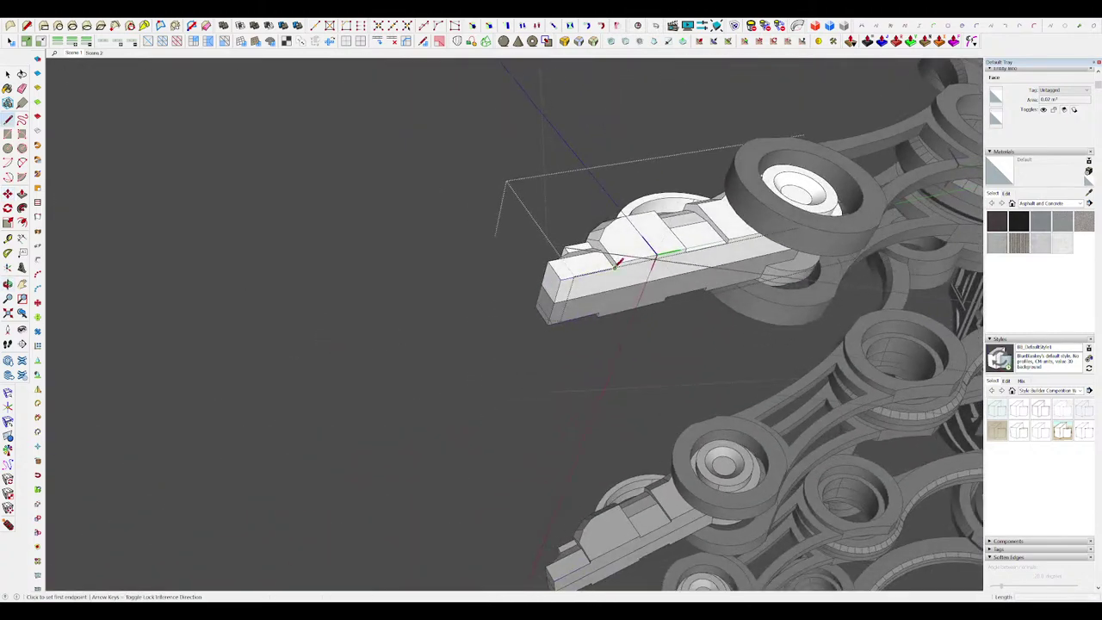
Step: Pull the tip block's side face out 4.5 cm
{"action": "left_click", "coordinate": [615, 268]}
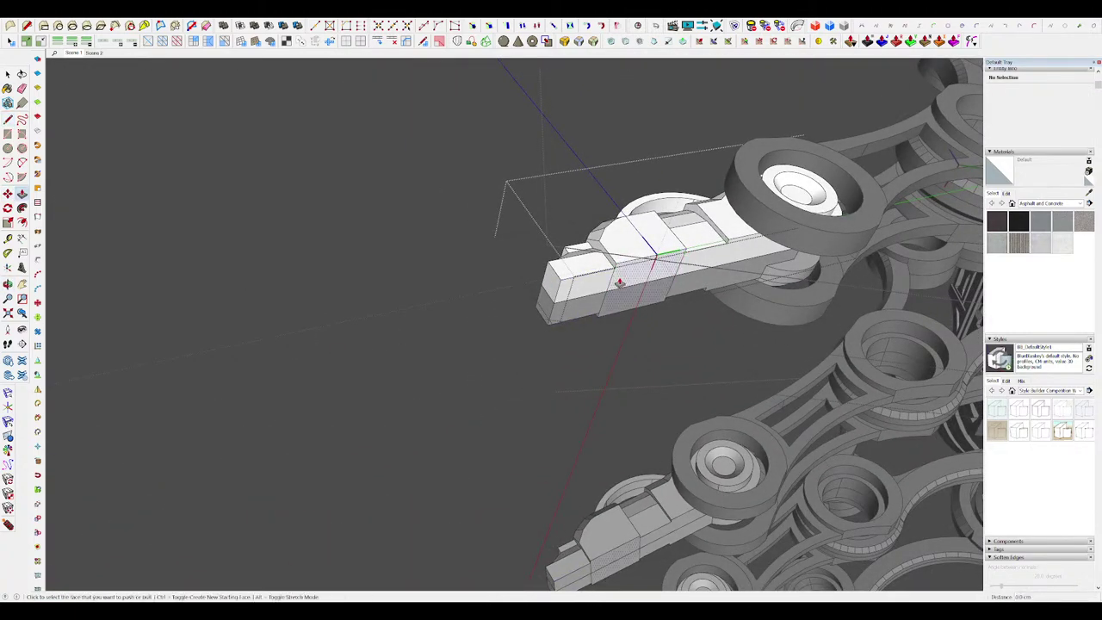
{"action": "left_click_drag", "start_coordinate": [620, 283], "coordinate": [613, 301]}
{"action": "middle_click_drag", "start_coordinate": [613, 301], "coordinate": [535, 284]}
{"action": "scroll", "coordinate": [535, 284], "scroll_direction": "up", "scroll_amount": 3}
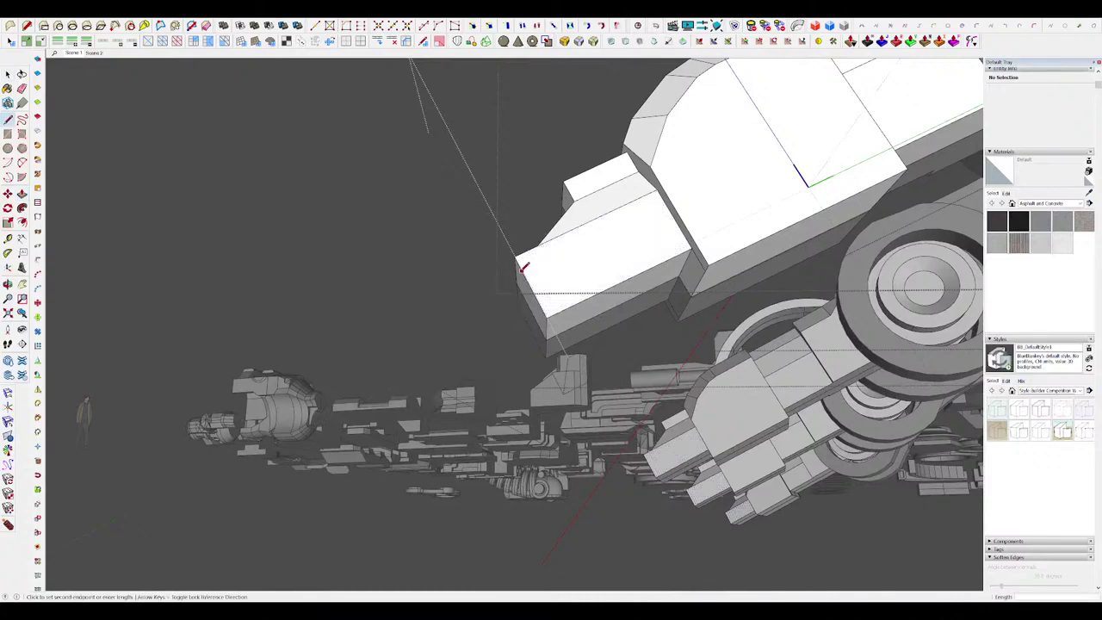
{"action": "mouse_move", "coordinate": [616, 283]}
{"action": "middle_mouse_down"}
{"action": "mouse_move", "coordinate": [659, 290]}
{"action": "mouse_move", "coordinate": [513, 323]}
{"action": "middle_mouse_up"}
Step: Reshape the small face on the claw block's underside
{"action": "key", "text": "e"}
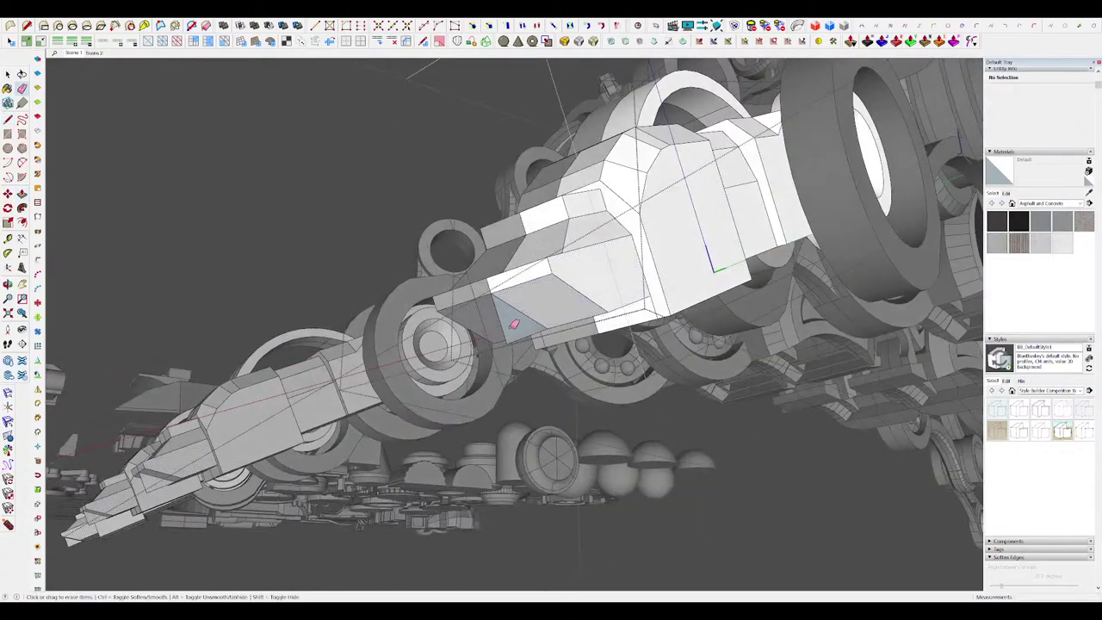
{"action": "mouse_move", "coordinate": [581, 290]}
{"action": "middle_mouse_down"}
{"action": "mouse_move", "coordinate": [597, 317]}
{"action": "mouse_move", "coordinate": [528, 300]}
{"action": "mouse_move", "coordinate": [578, 376]}
{"action": "mouse_move", "coordinate": [612, 345]}
{"action": "mouse_move", "coordinate": [612, 307]}
{"action": "middle_mouse_up"}
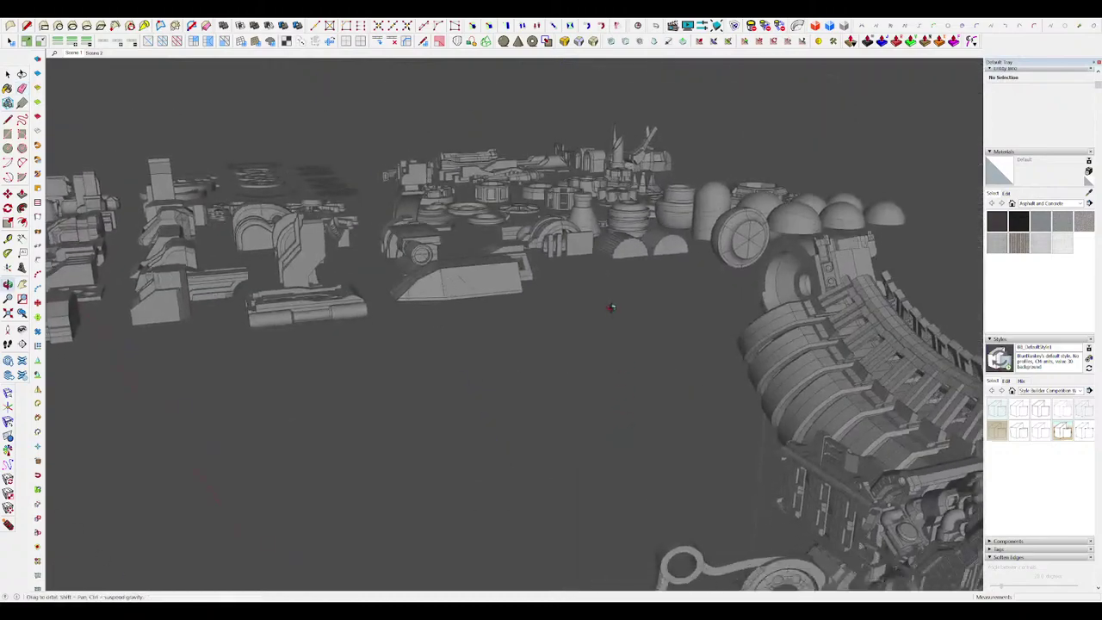
{"action": "scroll", "coordinate": [610, 267], "scroll_direction": "down", "scroll_amount": 6}
{"action": "scroll", "coordinate": [607, 266], "scroll_direction": "up", "scroll_amount": 7}
{"action": "mouse_move", "coordinate": [597, 354]}
{"action": "middle_mouse_down"}
{"action": "mouse_move", "coordinate": [605, 324]}
{"action": "mouse_move", "coordinate": [591, 356]}
{"action": "mouse_move", "coordinate": [603, 379]}
{"action": "mouse_move", "coordinate": [614, 303]}
{"action": "mouse_move", "coordinate": [584, 364]}
{"action": "mouse_move", "coordinate": [668, 320]}
{"action": "mouse_move", "coordinate": [669, 278]}
{"action": "mouse_move", "coordinate": [676, 285]}
{"action": "mouse_move", "coordinate": [680, 323]}
{"action": "mouse_move", "coordinate": [562, 396]}
{"action": "mouse_move", "coordinate": [608, 302]}
{"action": "mouse_move", "coordinate": [608, 337]}
{"action": "mouse_move", "coordinate": [526, 298]}
{"action": "mouse_move", "coordinate": [595, 338]}
{"action": "middle_mouse_up"}
{"action": "key", "text": "p"}
{"action": "left_click", "coordinate": [583, 364]}
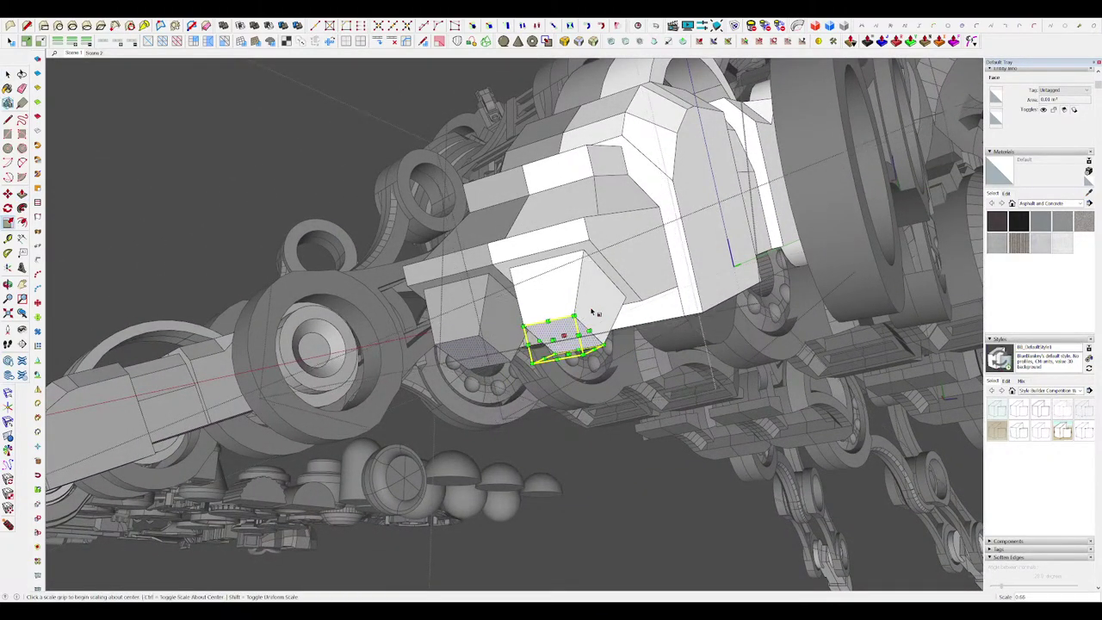
{"action": "middle_click_drag", "start_coordinate": [596, 312], "coordinate": [571, 331]}
{"action": "scroll", "coordinate": [591, 304], "scroll_direction": "down", "scroll_amount": 10}
Step: Hide surrounding geometry to inspect the claw from below, then exit the group
{"action": "key", "text": "h"}
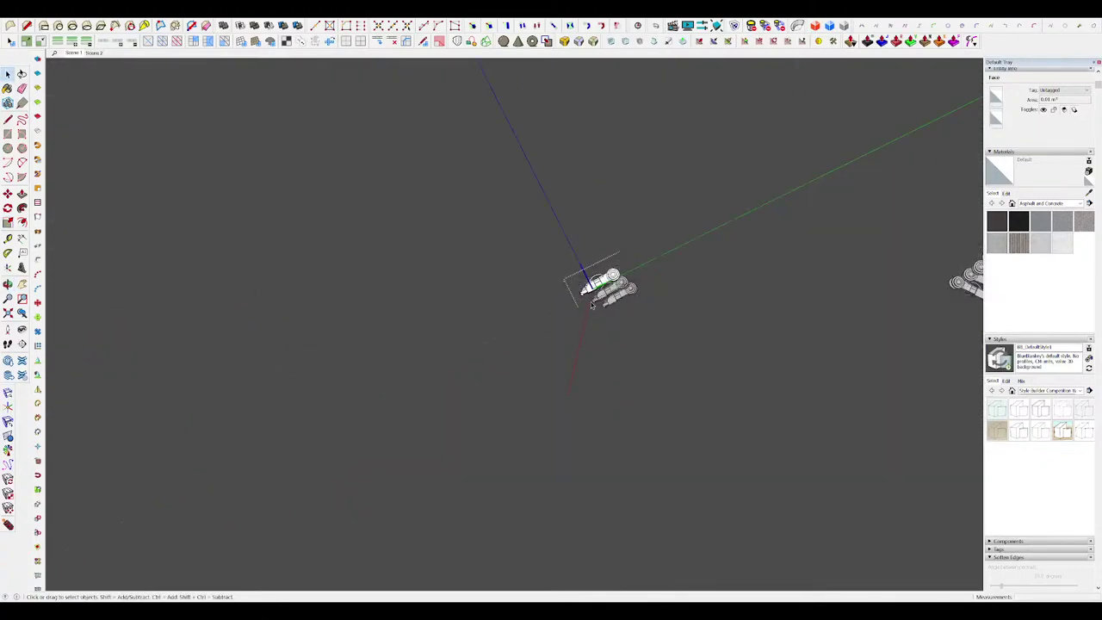
{"action": "scroll", "coordinate": [592, 304], "scroll_direction": "up", "scroll_amount": 10}
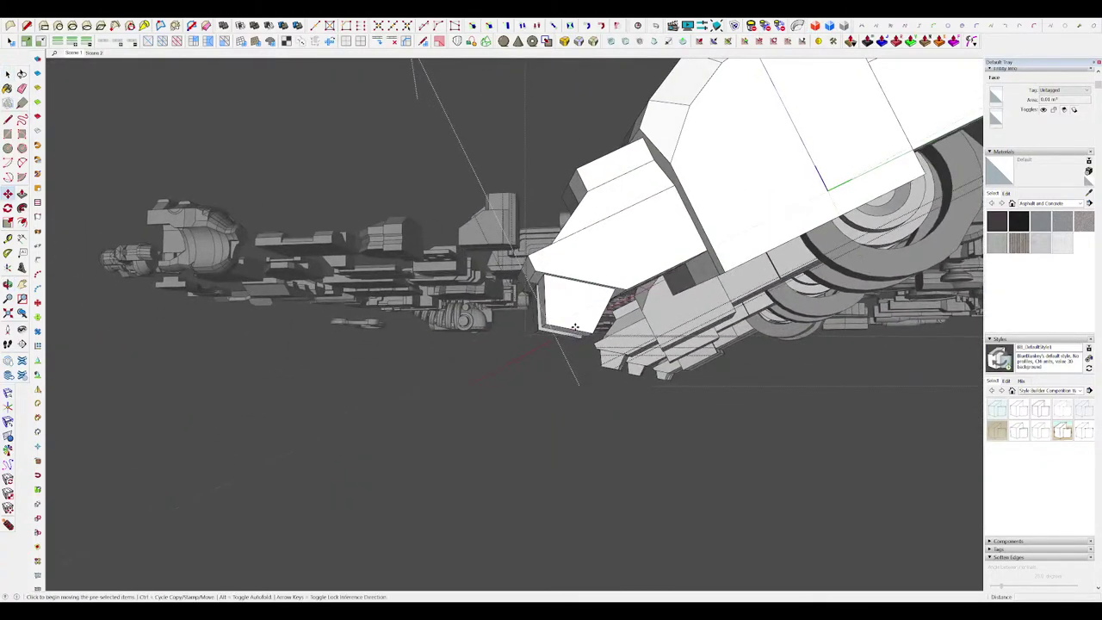
{"action": "mouse_move", "coordinate": [580, 303]}
{"action": "middle_mouse_down"}
{"action": "mouse_move", "coordinate": [543, 267]}
{"action": "mouse_move", "coordinate": [486, 258]}
{"action": "mouse_move", "coordinate": [556, 268]}
{"action": "mouse_move", "coordinate": [588, 290]}
{"action": "mouse_move", "coordinate": [592, 401]}
{"action": "middle_mouse_up"}
{"action": "key", "text": "e"}
{"action": "scroll", "coordinate": [566, 268], "scroll_direction": "down", "scroll_amount": 4}
{"action": "scroll", "coordinate": [585, 404], "scroll_direction": "down", "scroll_amount": 3}
{"action": "key", "text": "space"}
{"action": "scroll", "coordinate": [551, 426], "scroll_direction": "down", "scroll_amount": 3}
{"action": "left_click", "coordinate": [609, 457]}
{"action": "scroll", "coordinate": [530, 463], "scroll_direction": "up", "scroll_amount": 5}
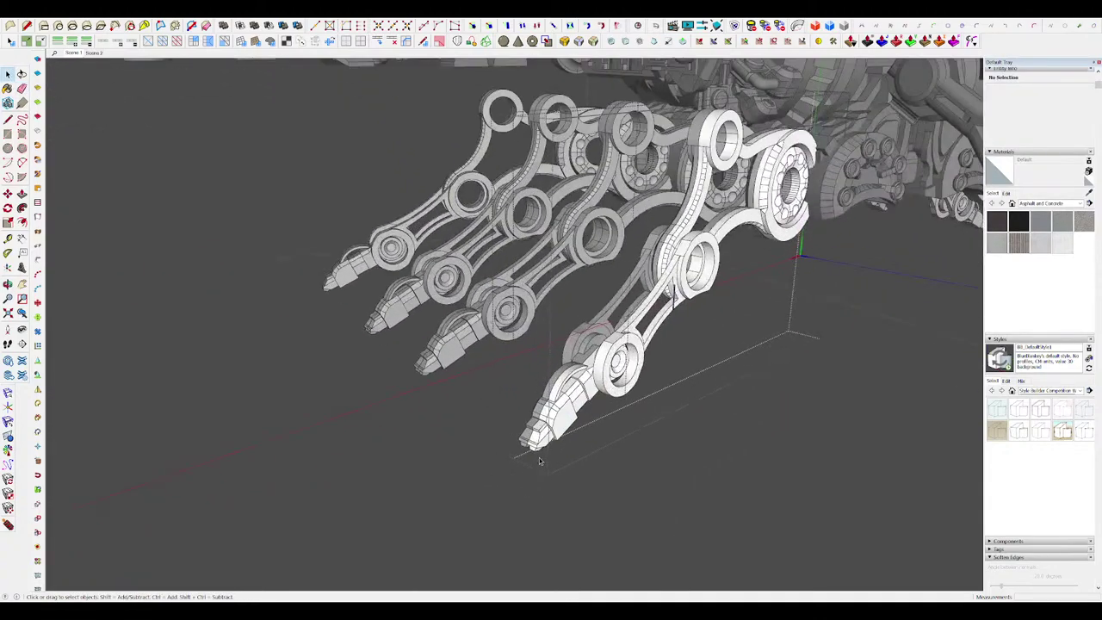
Step: Open the claw group and frame its tip groove from a low side angle
{"action": "left_click", "coordinate": [542, 432]}
{"action": "scroll", "coordinate": [545, 430], "scroll_direction": "up", "scroll_amount": 8}
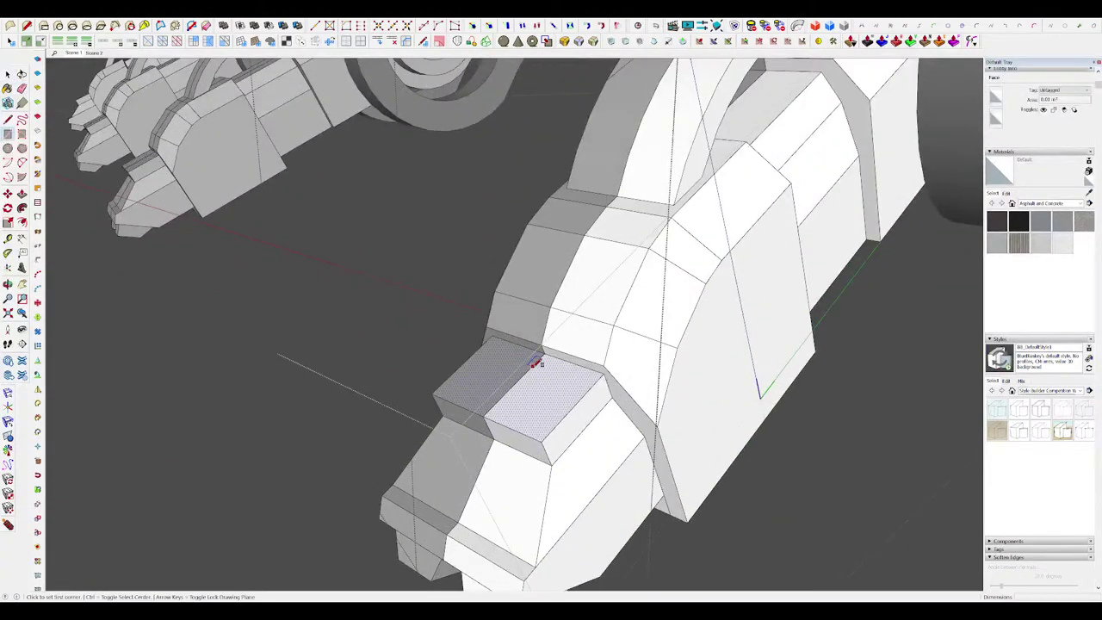
{"action": "middle_click_drag", "start_coordinate": [548, 413], "coordinate": [421, 440]}
{"action": "scroll", "coordinate": [513, 449], "scroll_direction": "down", "scroll_amount": 4}
{"action": "scroll", "coordinate": [539, 407], "scroll_direction": "up", "scroll_amount": 5}
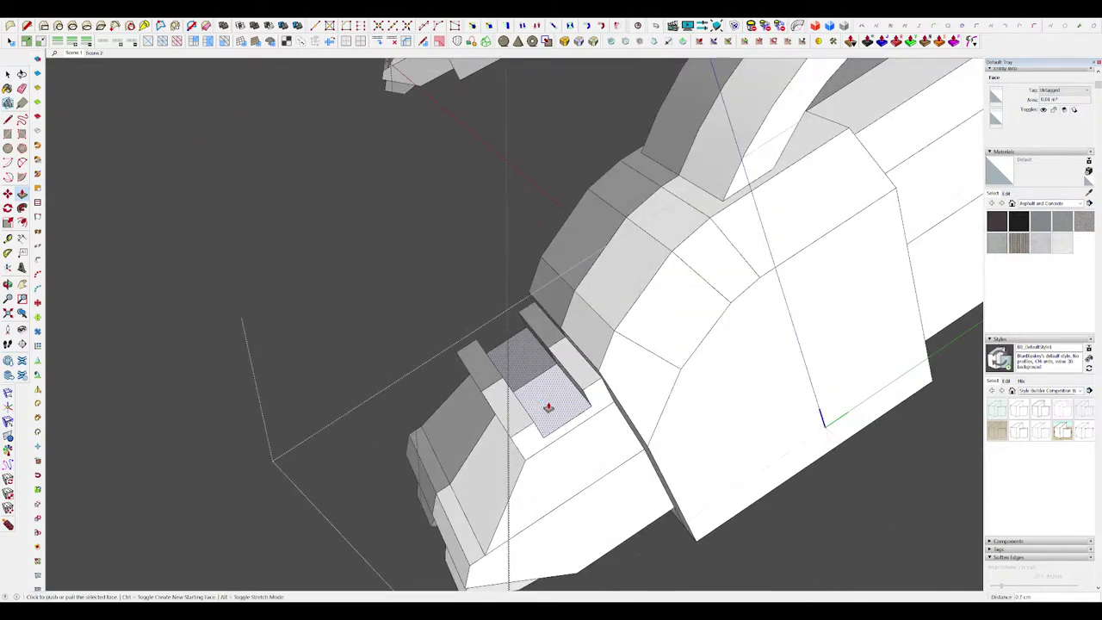
{"action": "scroll", "coordinate": [548, 407], "scroll_direction": "up", "scroll_amount": 2}
{"action": "middle_click_drag", "start_coordinate": [549, 407], "coordinate": [582, 347]}
{"action": "scroll", "coordinate": [573, 374], "scroll_direction": "down", "scroll_amount": 5}
{"action": "scroll", "coordinate": [582, 334], "scroll_direction": "up", "scroll_amount": 4}
Step: Push the small triangular face along the ridge so it sits mid-ridge
{"action": "key", "text": "space"}
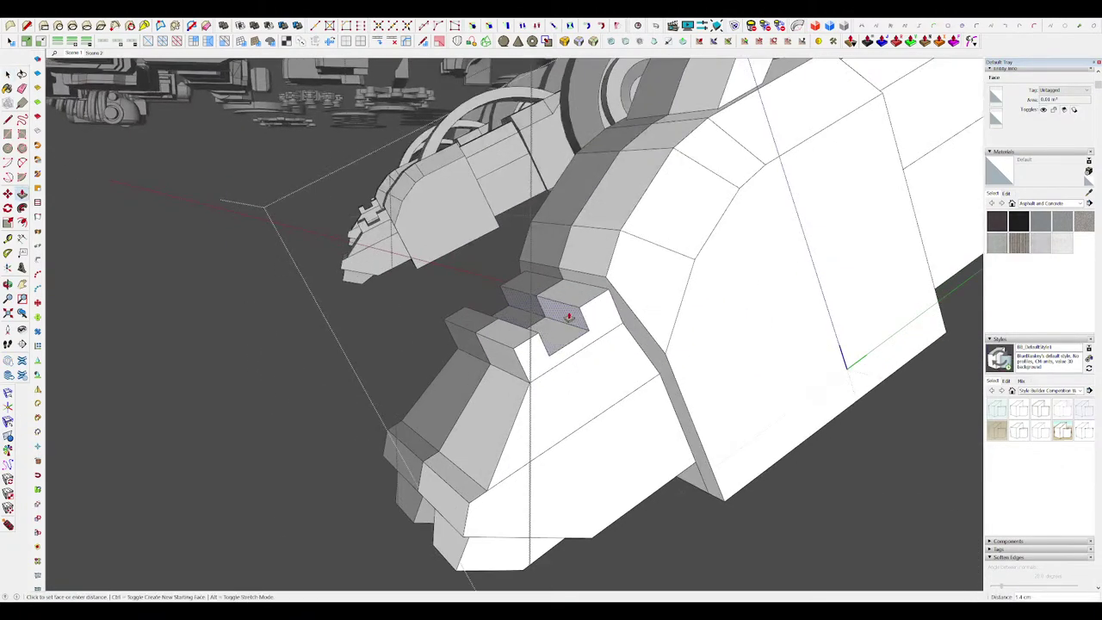
{"action": "key", "text": "space"}
{"action": "scroll", "coordinate": [568, 316], "scroll_direction": "down", "scroll_amount": 5}
{"action": "scroll", "coordinate": [607, 306], "scroll_direction": "up", "scroll_amount": 4}
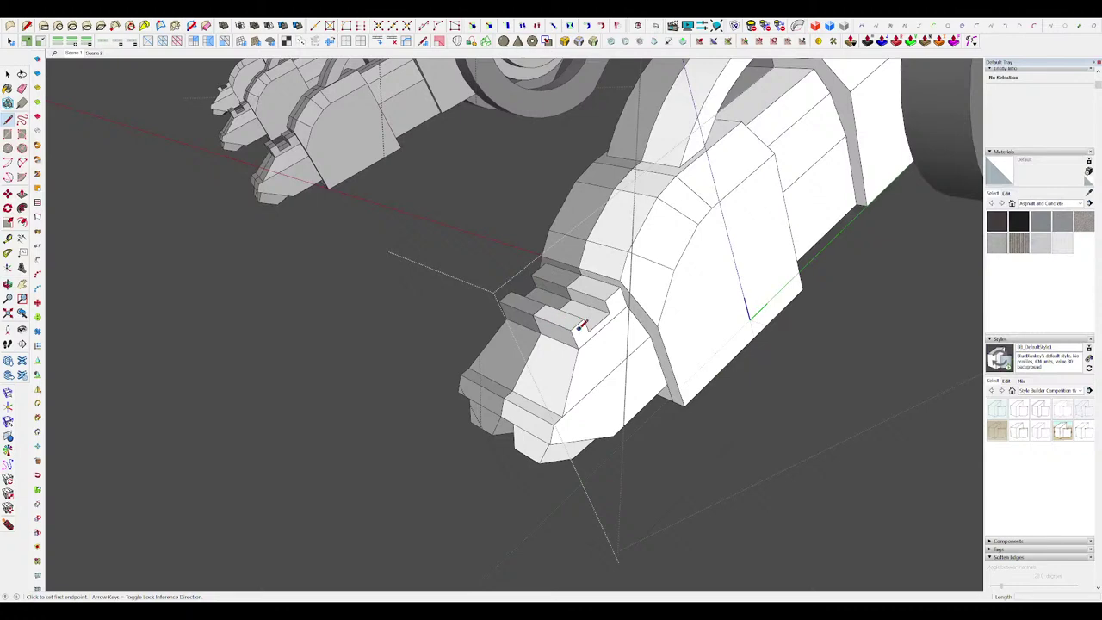
{"action": "scroll", "coordinate": [581, 326], "scroll_direction": "up", "scroll_amount": 2}
{"action": "left_click_drag", "start_coordinate": [570, 338], "coordinate": [521, 286]}
{"action": "scroll", "coordinate": [572, 294], "scroll_direction": "down", "scroll_amount": 5}
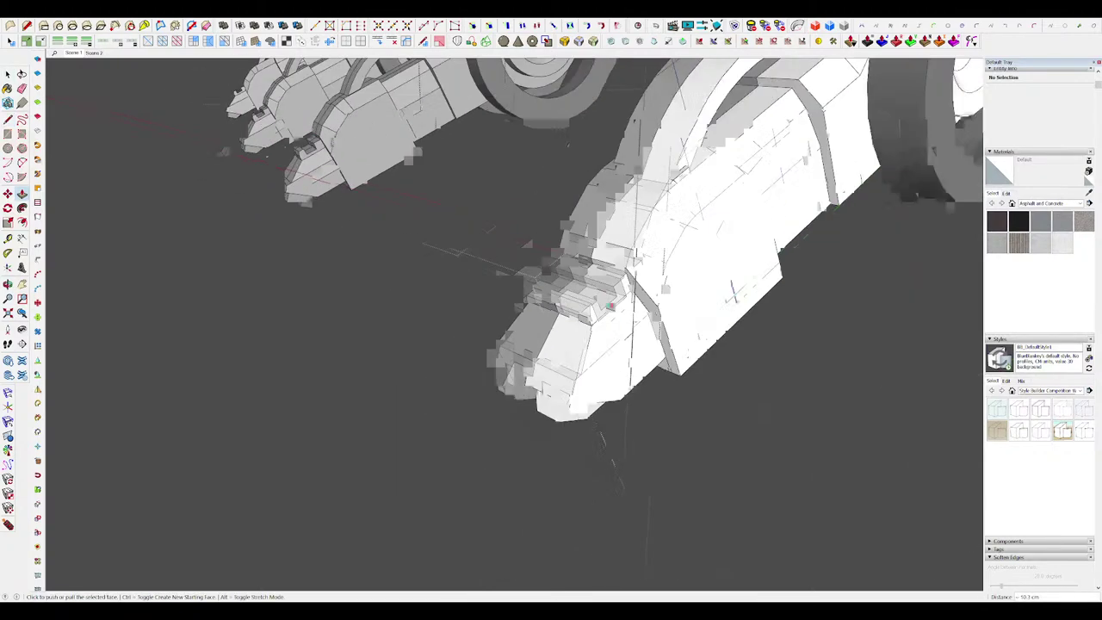
{"action": "scroll", "coordinate": [564, 301], "scroll_direction": "up", "scroll_amount": 6}
Step: Erase the stray edges left on the claw tip's steps
{"action": "middle_click_drag", "start_coordinate": [568, 319], "coordinate": [538, 302]}
{"action": "key", "text": "e"}
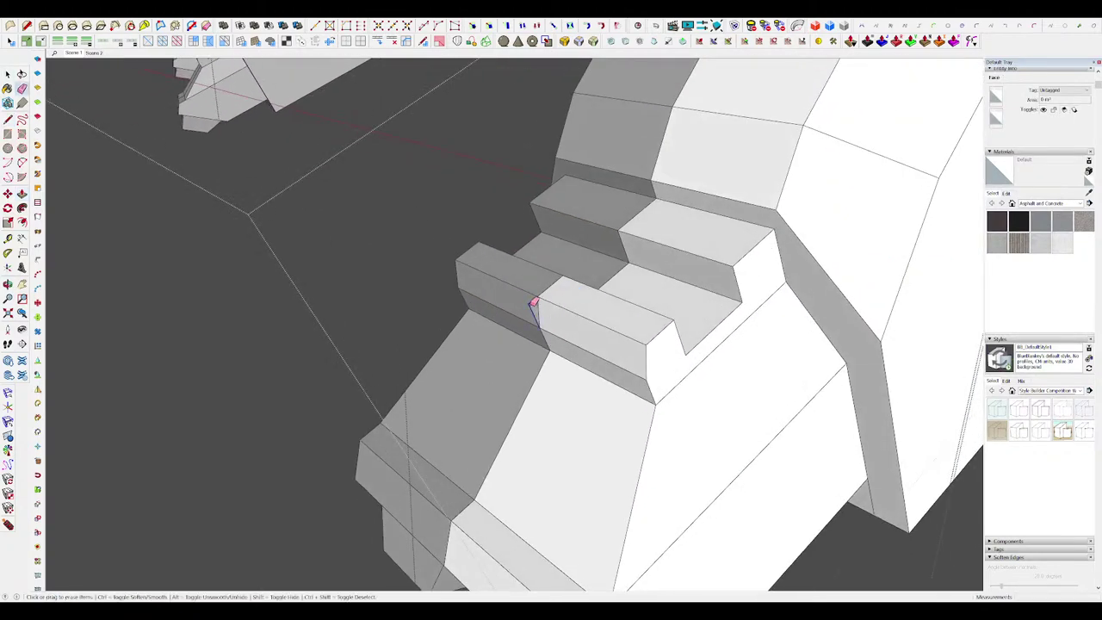
{"action": "key", "text": "space"}
{"action": "scroll", "coordinate": [551, 344], "scroll_direction": "down", "scroll_amount": 5}
{"action": "scroll", "coordinate": [571, 366], "scroll_direction": "up", "scroll_amount": 5}
{"action": "mouse_move", "coordinate": [556, 352]}
{"action": "middle_mouse_down"}
{"action": "mouse_move", "coordinate": [499, 367]}
{"action": "mouse_move", "coordinate": [525, 335]}
{"action": "middle_mouse_up"}
{"action": "key", "text": "e"}
{"action": "key", "text": "space"}
{"action": "scroll", "coordinate": [612, 321], "scroll_direction": "down", "scroll_amount": 1}
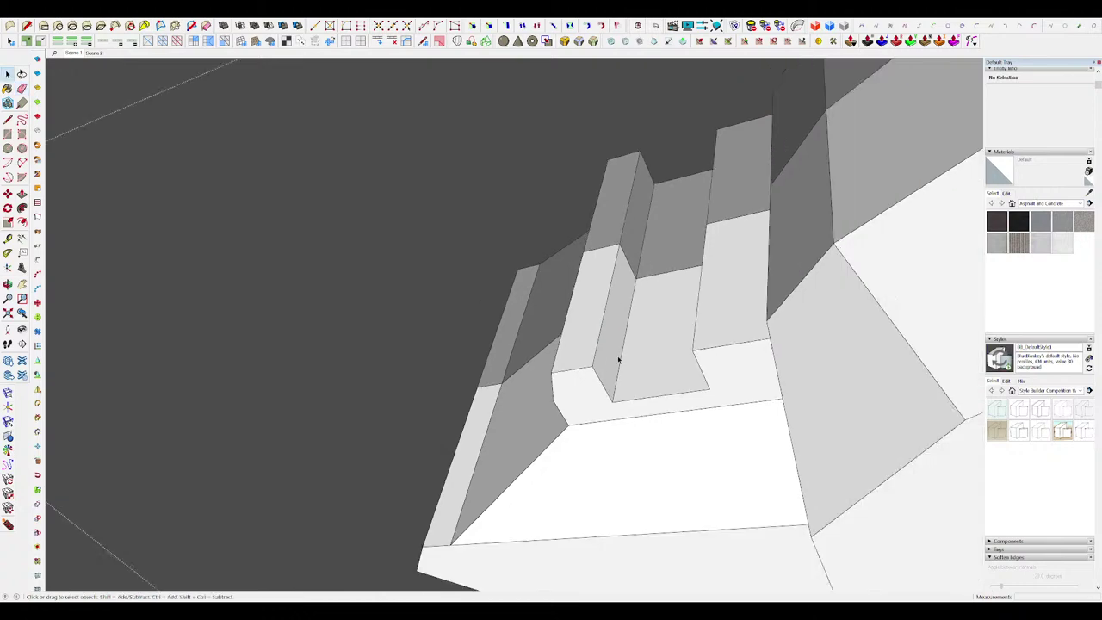
Step: Orbit out to check the whole claw assembly with its linkage arms
{"action": "middle_click_drag", "start_coordinate": [650, 278], "coordinate": [742, 215]}
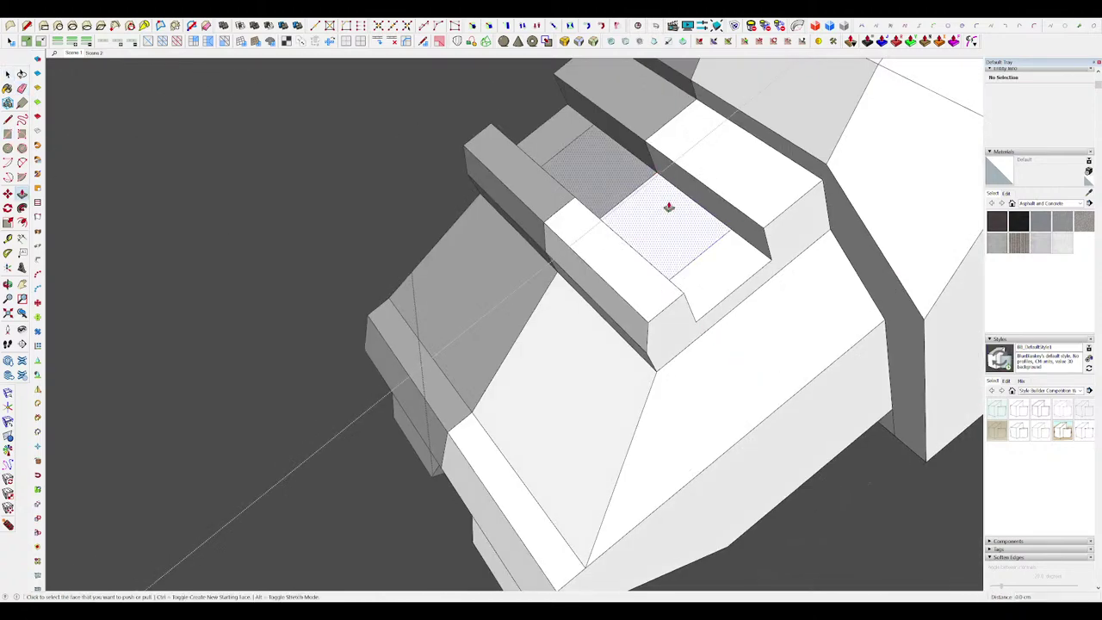
{"action": "scroll", "coordinate": [668, 198], "scroll_direction": "down", "scroll_amount": 5}
{"action": "middle_click_drag", "start_coordinate": [668, 197], "coordinate": [519, 250]}
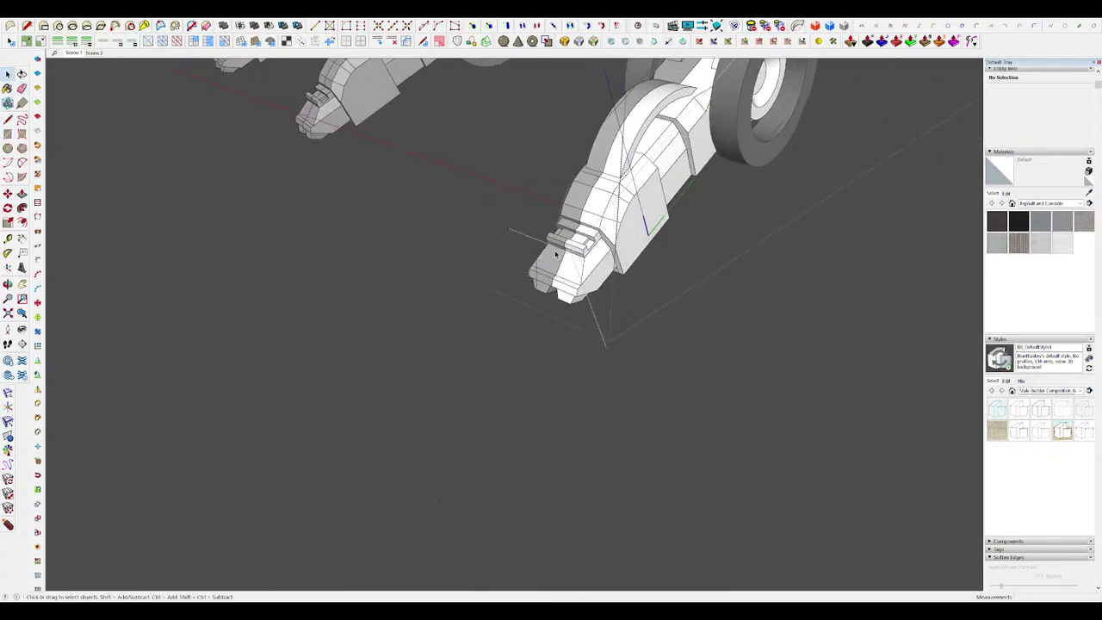
{"action": "scroll", "coordinate": [655, 370], "scroll_direction": "down", "scroll_amount": 6}
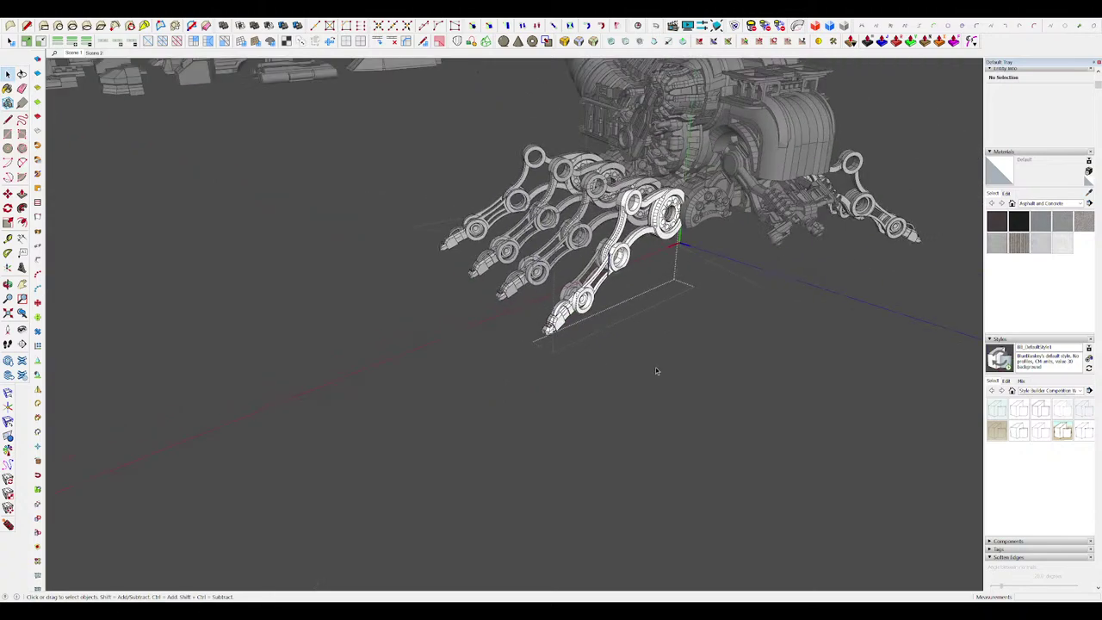
Step: Draw a 2-Point Arc under the claw tip and Push/Pull it about 16.8 cm
{"action": "scroll", "coordinate": [560, 352], "scroll_direction": "up", "scroll_amount": 10}
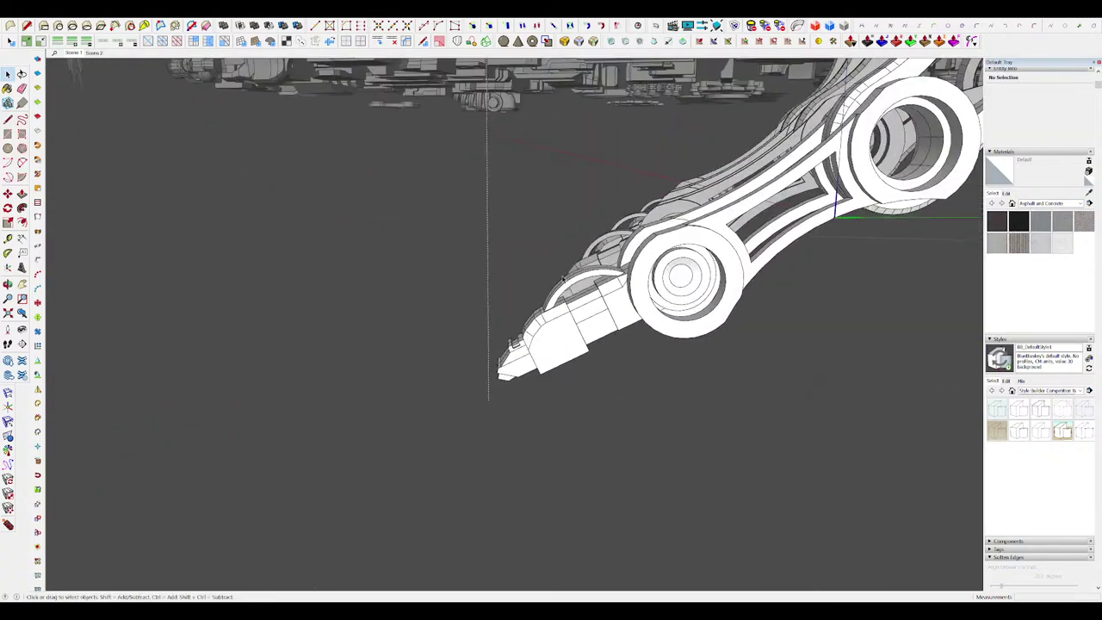
{"action": "left_click", "coordinate": [559, 353]}
{"action": "scroll", "coordinate": [559, 353], "scroll_direction": "up", "scroll_amount": 5}
{"action": "middle_click_drag", "start_coordinate": [558, 353], "coordinate": [573, 286]}
{"action": "scroll", "coordinate": [568, 280], "scroll_direction": "down", "scroll_amount": 2}
{"action": "key", "text": "a"}
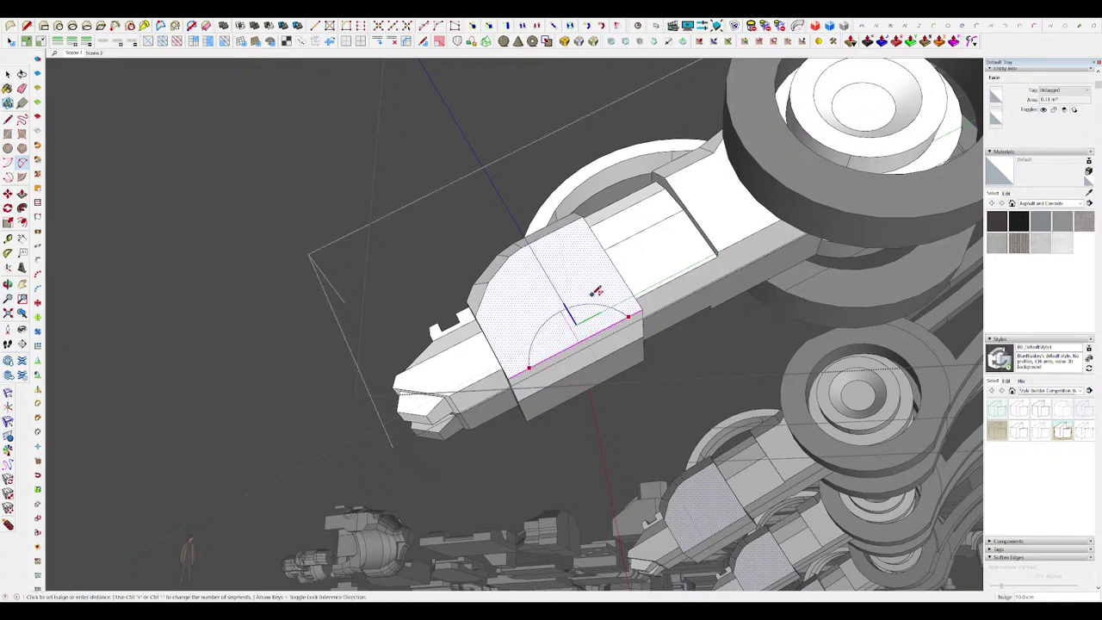
{"action": "left_click", "coordinate": [568, 421]}
{"action": "scroll", "coordinate": [574, 293], "scroll_direction": "down", "scroll_amount": 4}
{"action": "middle_click_drag", "start_coordinate": [571, 232], "coordinate": [620, 288]}
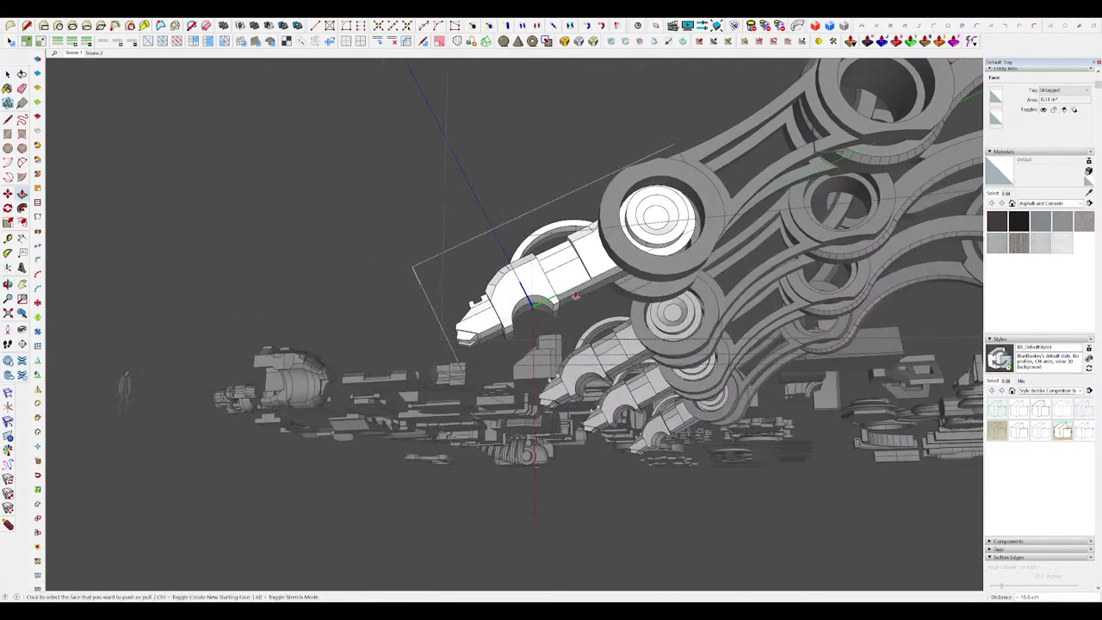
{"action": "scroll", "coordinate": [534, 322], "scroll_direction": "up", "scroll_amount": 6}
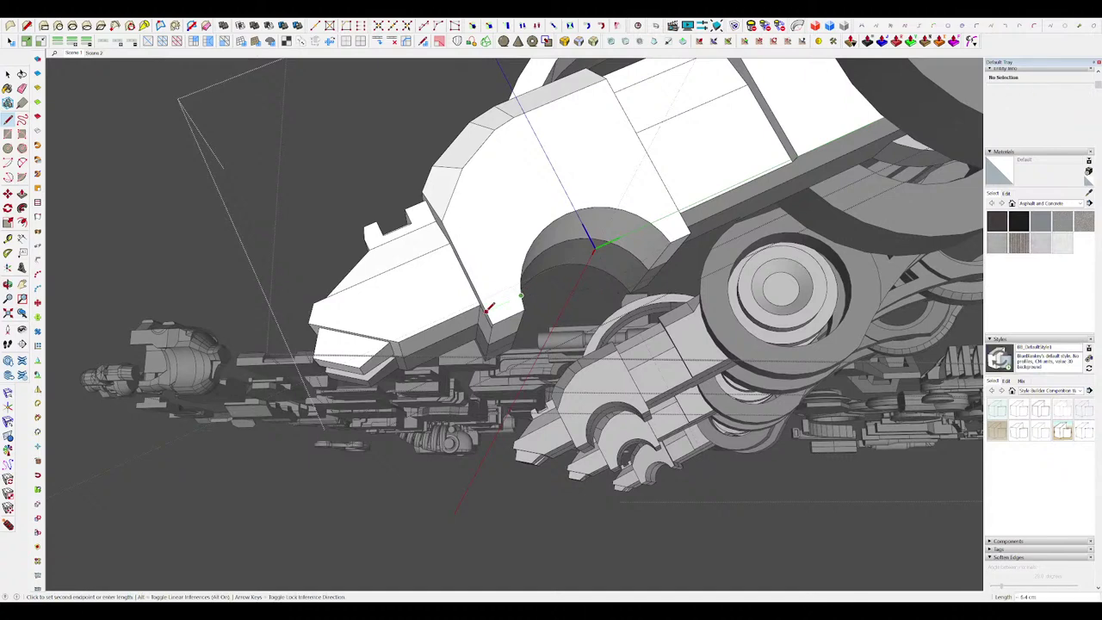
Step: Push the leftover protrusion flush beside the arch, then exit the claw group
{"action": "left_click", "coordinate": [503, 322]}
{"action": "middle_click_drag", "start_coordinate": [499, 335], "coordinate": [373, 331]}
{"action": "left_click", "coordinate": [508, 334]}
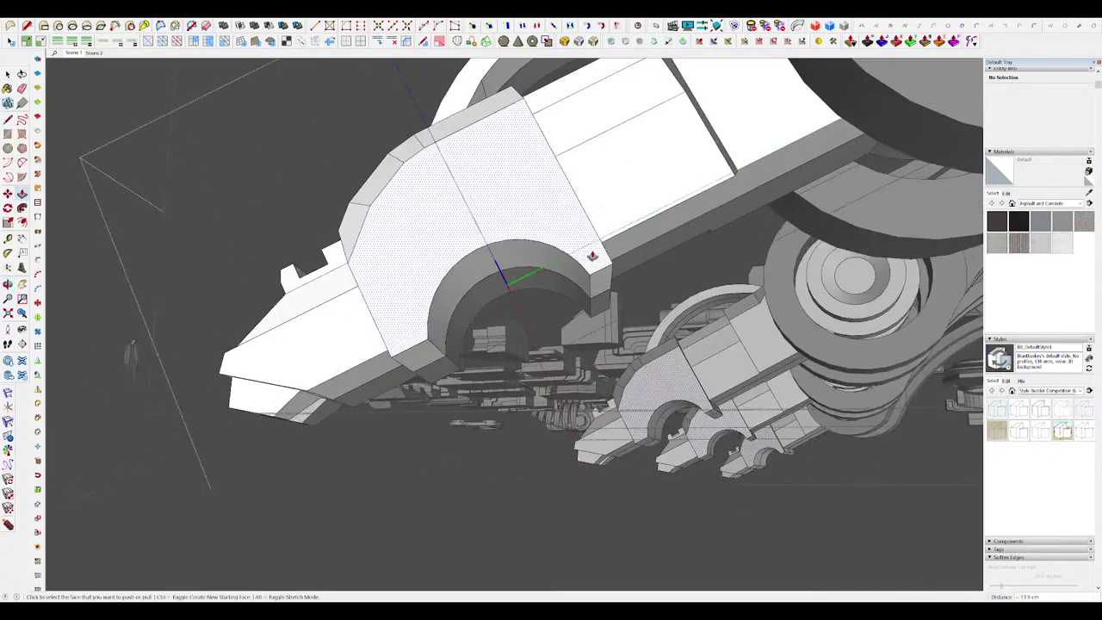
{"action": "key", "text": "l"}
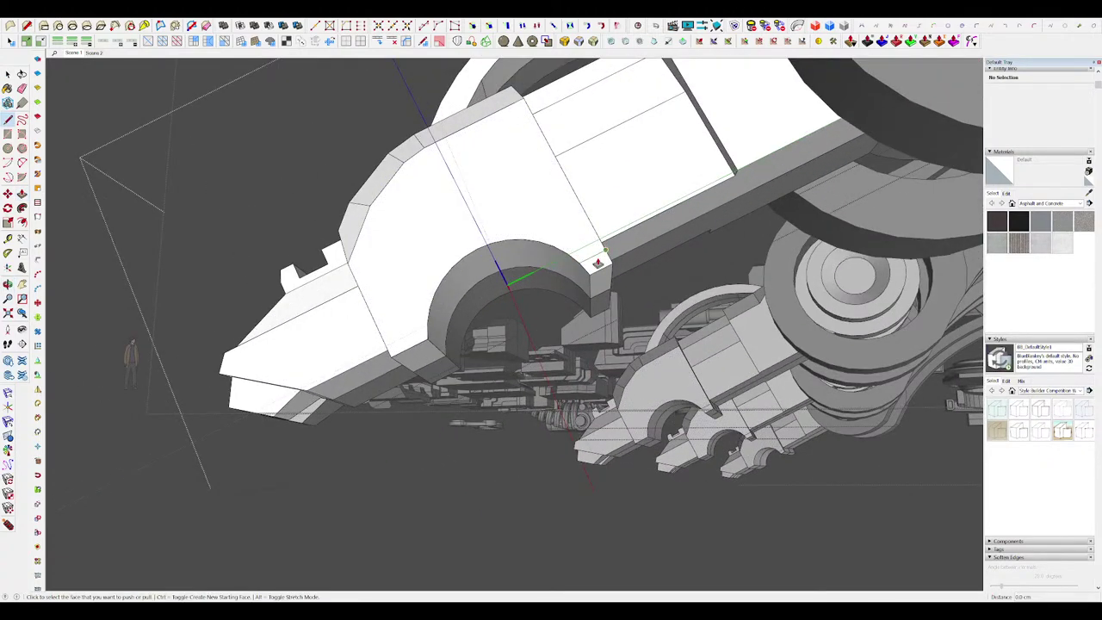
{"action": "scroll", "coordinate": [590, 246], "scroll_direction": "up", "scroll_amount": 5}
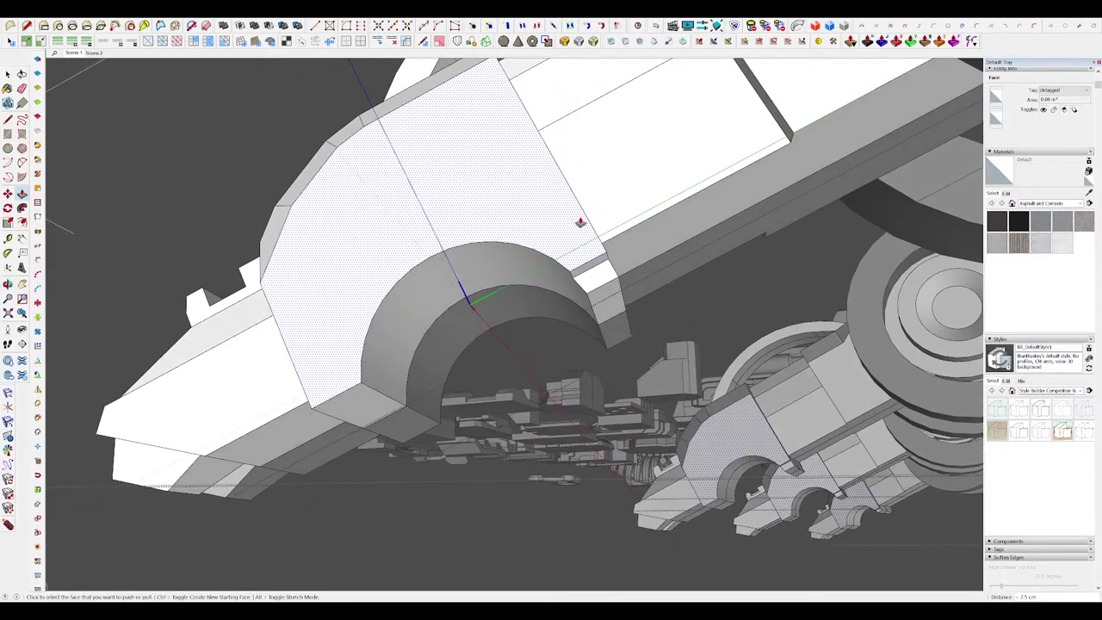
{"action": "middle_click_drag", "start_coordinate": [579, 227], "coordinate": [588, 379]}
{"action": "key", "text": "space"}
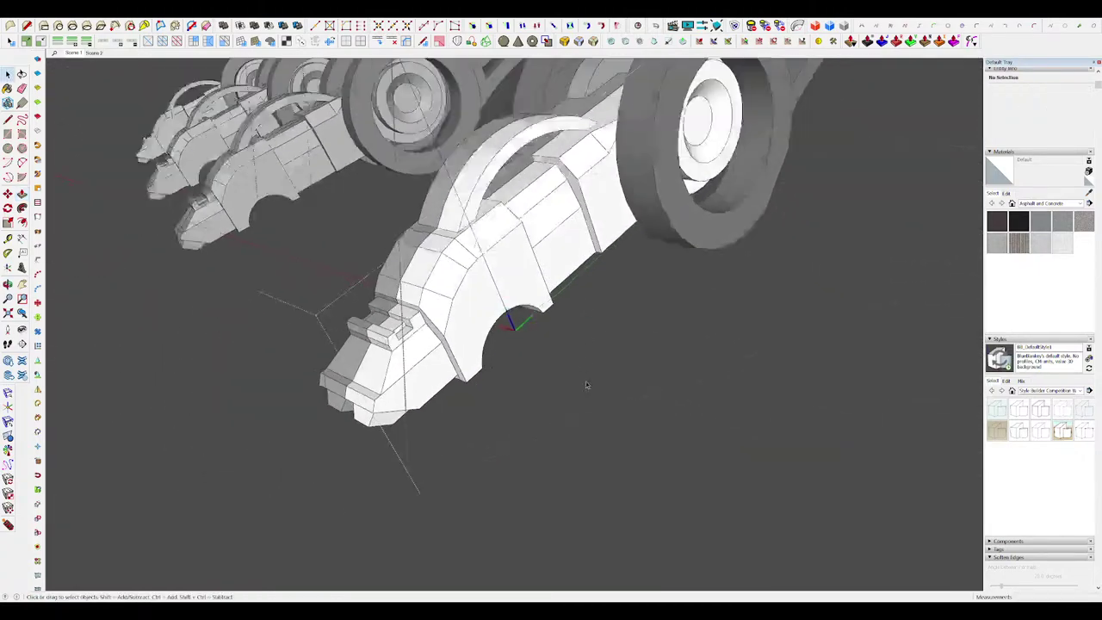
{"action": "scroll", "coordinate": [589, 385], "scroll_direction": "down", "scroll_amount": 3}
{"action": "left_click", "coordinate": [637, 462]}
Step: Survey the claw row and parts kit, flipping between the creature scene and the kit scene
{"action": "middle_click_drag", "start_coordinate": [615, 447], "coordinate": [549, 490]}
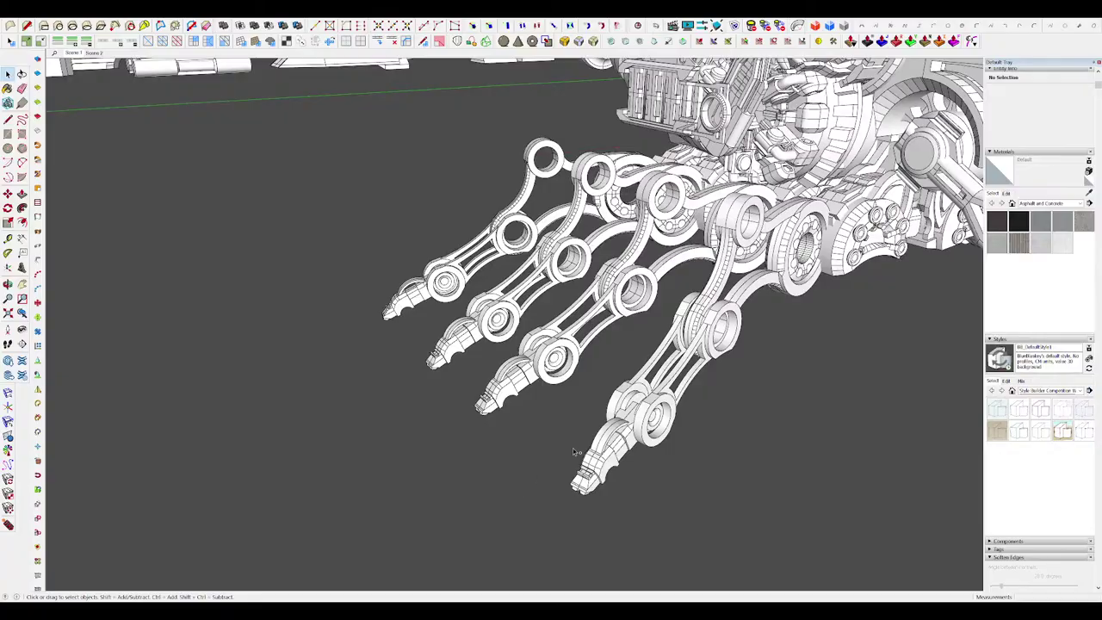
{"action": "middle_click_drag", "start_coordinate": [572, 447], "coordinate": [544, 430]}
{"action": "scroll", "coordinate": [844, 218], "scroll_direction": "down", "scroll_amount": 4}
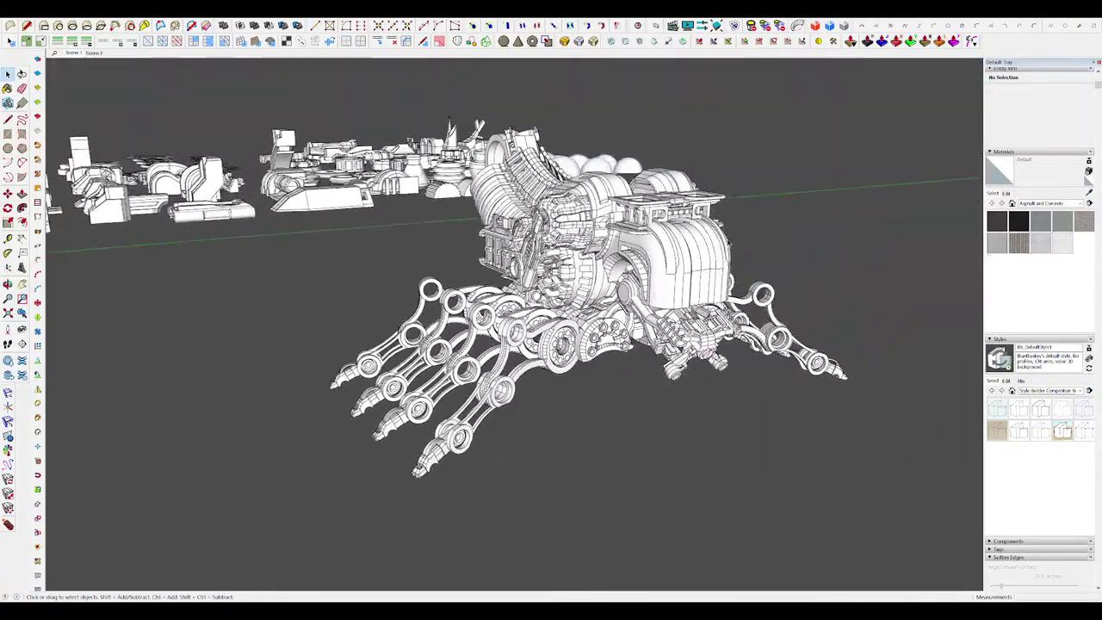
{"action": "middle_click_drag", "start_coordinate": [482, 249], "coordinate": [808, 348]}
{"action": "left_click_drag", "start_coordinate": [800, 446], "coordinate": [460, 273]}
{"action": "left_click", "coordinate": [723, 509]}
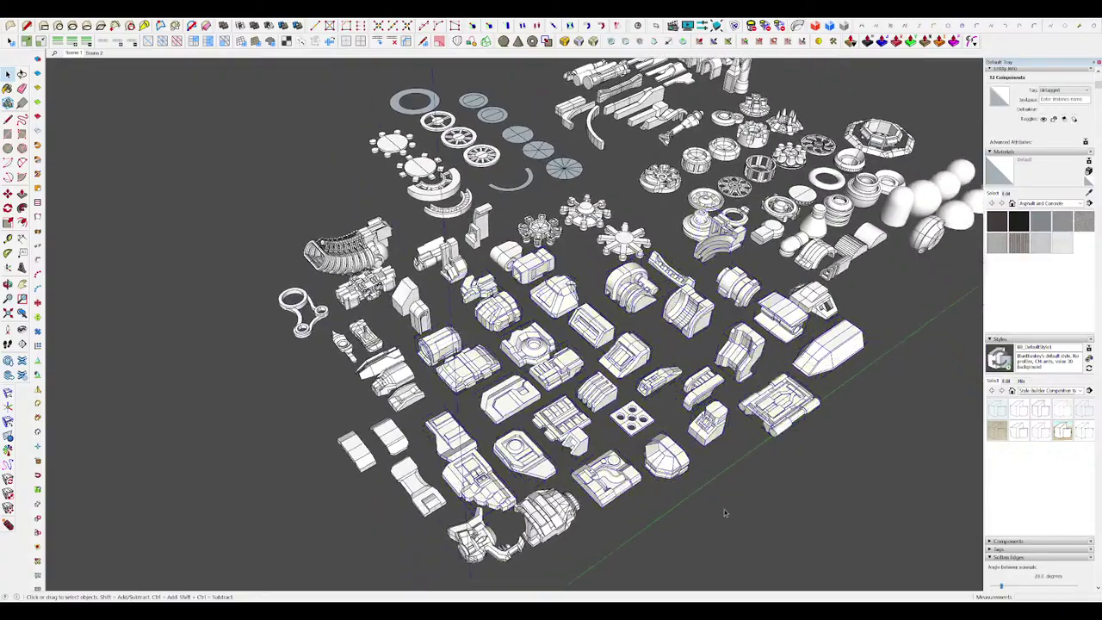
{"action": "middle_click_drag", "start_coordinate": [717, 508], "coordinate": [706, 584]}
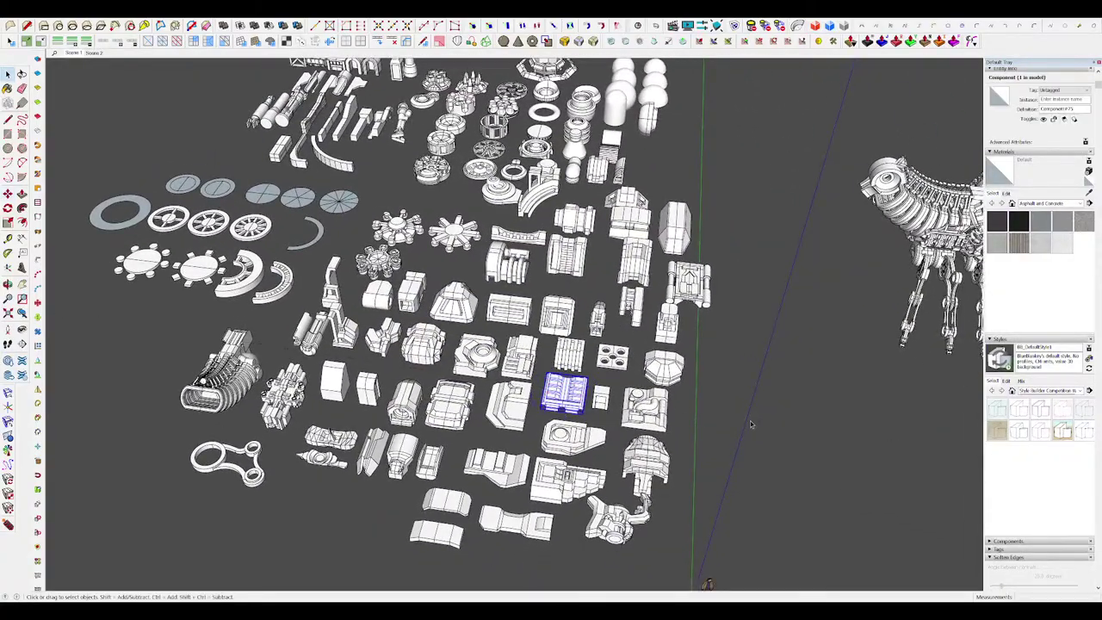
{"action": "middle_click_drag", "start_coordinate": [750, 423], "coordinate": [652, 370]}
{"action": "left_click", "coordinate": [723, 401]}
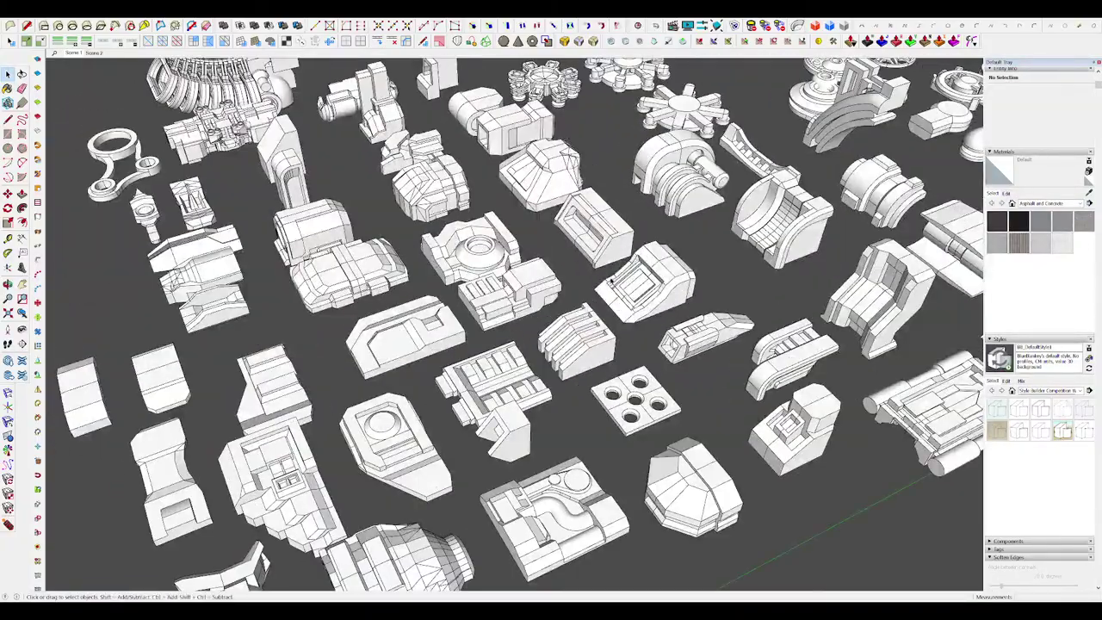
{"action": "key", "text": "Page_Down"}
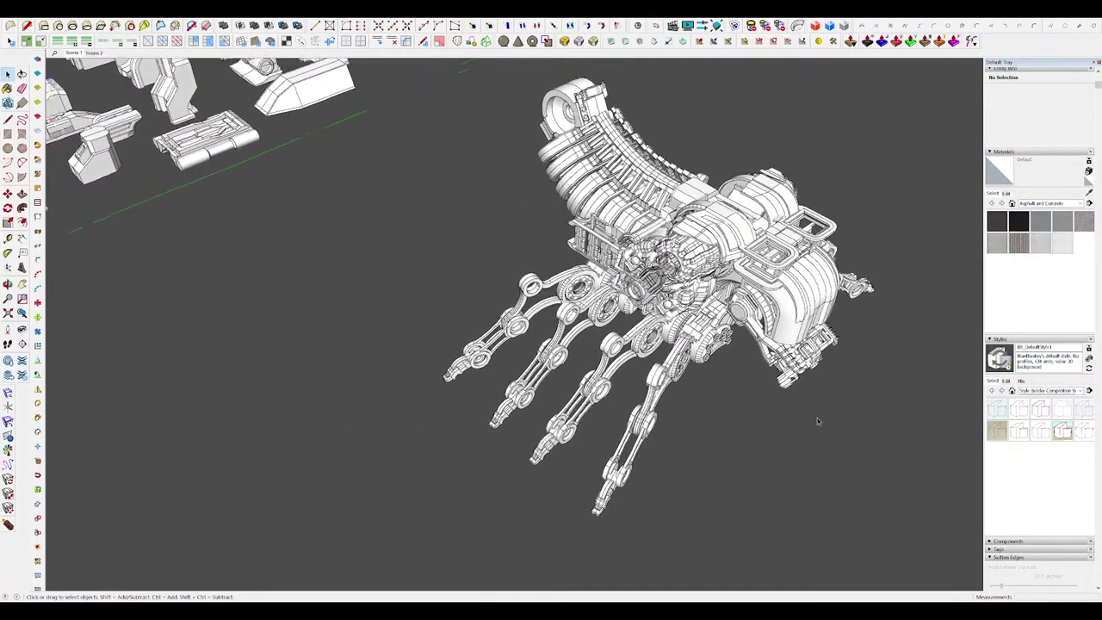
{"action": "key", "text": "Page_Down"}
Step: Move a two-pronged kit part into empty space and Ctrl-copy it beside itself
{"action": "left_click_drag", "start_coordinate": [514, 326], "coordinate": [622, 418]}
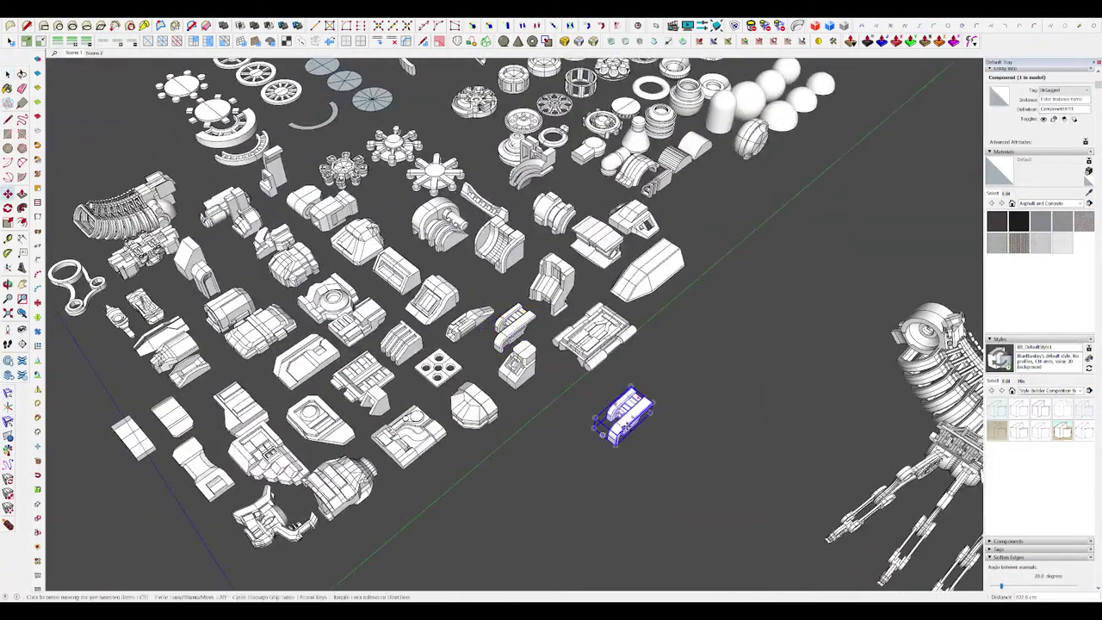
{"action": "scroll", "coordinate": [658, 439], "scroll_direction": "up", "scroll_amount": 5}
{"action": "left_click_drag", "start_coordinate": [600, 367], "coordinate": [656, 407], "text": "ctrl"}
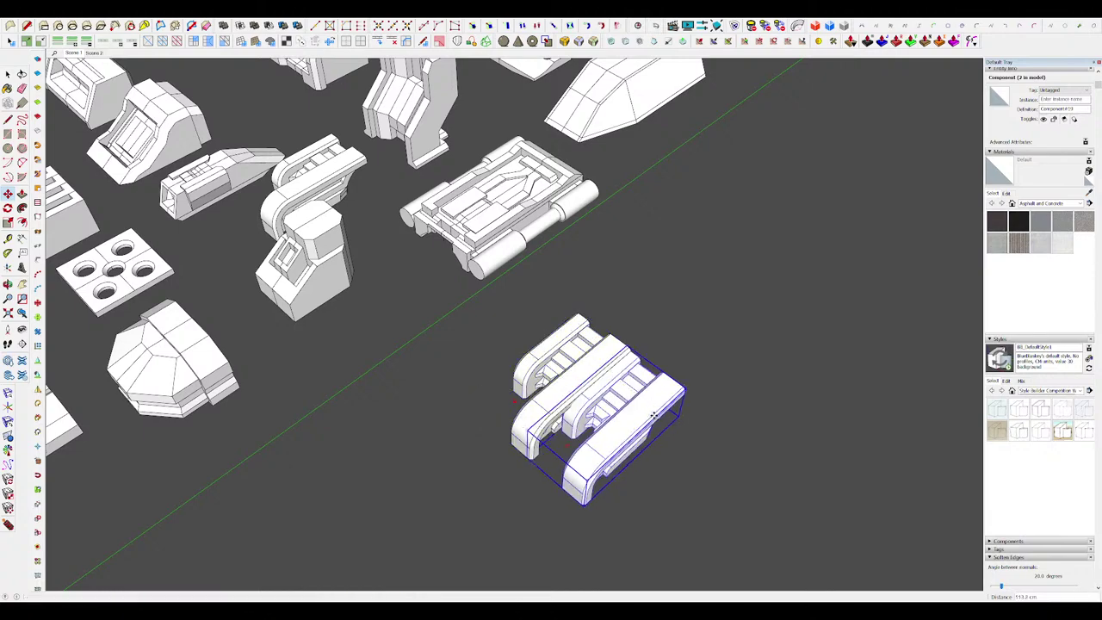
{"action": "key", "text": "space"}
{"action": "middle_click_drag", "start_coordinate": [680, 413], "coordinate": [795, 435]}
{"action": "left_click", "coordinate": [795, 435]}
{"action": "middle_click_drag", "start_coordinate": [626, 394], "coordinate": [657, 339]}
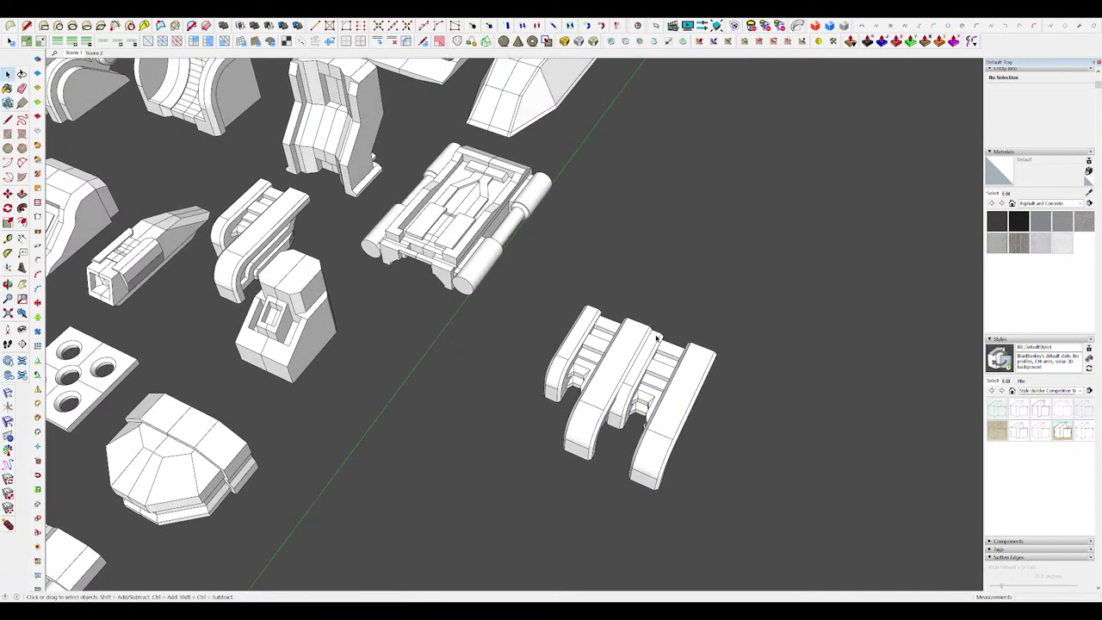
{"action": "scroll", "coordinate": [656, 338], "scroll_direction": "down", "scroll_amount": 10}
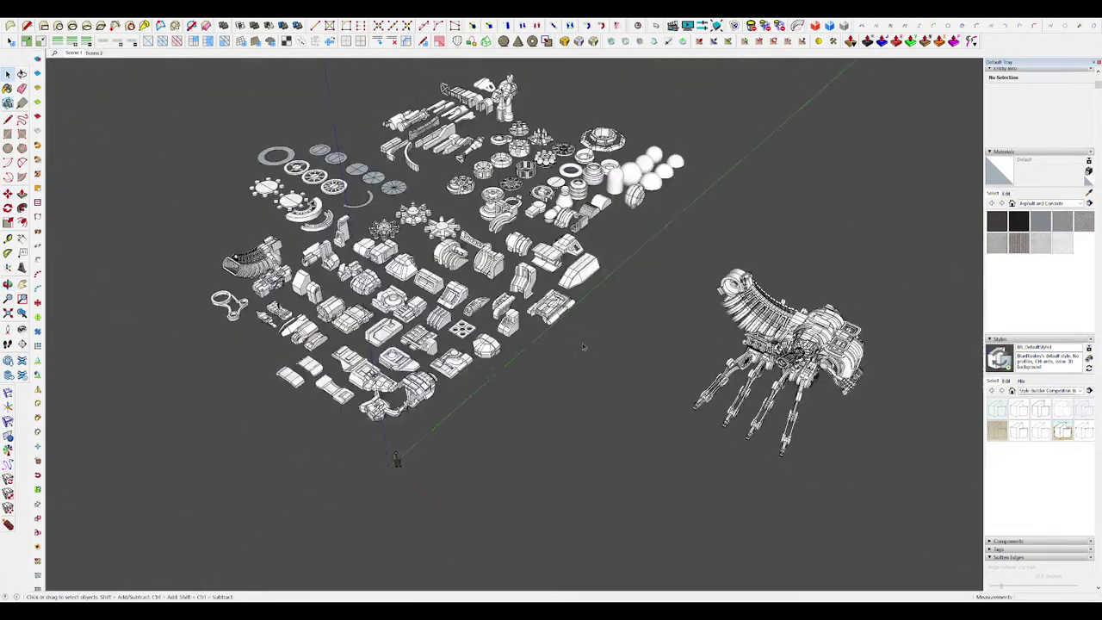
{"action": "middle_click_drag", "start_coordinate": [642, 317], "coordinate": [595, 439]}
{"action": "scroll", "coordinate": [595, 440], "scroll_direction": "down", "scroll_amount": 5}
Step: Select the whole claw creature and scale it up several times from a corner grip
{"action": "left_click", "coordinate": [634, 300]}
{"action": "middle_click_drag", "start_coordinate": [598, 250], "coordinate": [698, 367]}
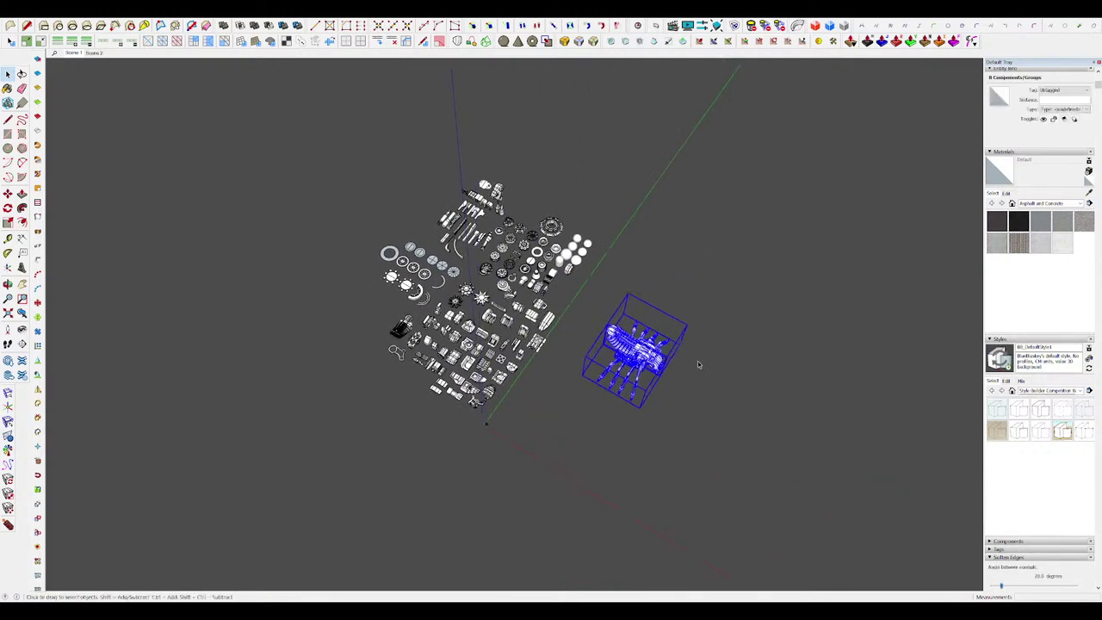
{"action": "key", "text": "s"}
{"action": "scroll", "coordinate": [686, 354], "scroll_direction": "down", "scroll_amount": 2}
{"action": "left_click_drag", "start_coordinate": [677, 334], "coordinate": [808, 234]}
Step: Shift the enlarged creature slightly to the left beside the kit
{"action": "key", "text": "m"}
{"action": "key", "text": "space"}
{"action": "left_click", "coordinate": [760, 418]}
{"action": "scroll", "coordinate": [594, 318], "scroll_direction": "up", "scroll_amount": 5}
{"action": "middle_click_drag", "start_coordinate": [413, 508], "coordinate": [465, 475]}
{"action": "scroll", "coordinate": [466, 473], "scroll_direction": "up", "scroll_amount": 5}
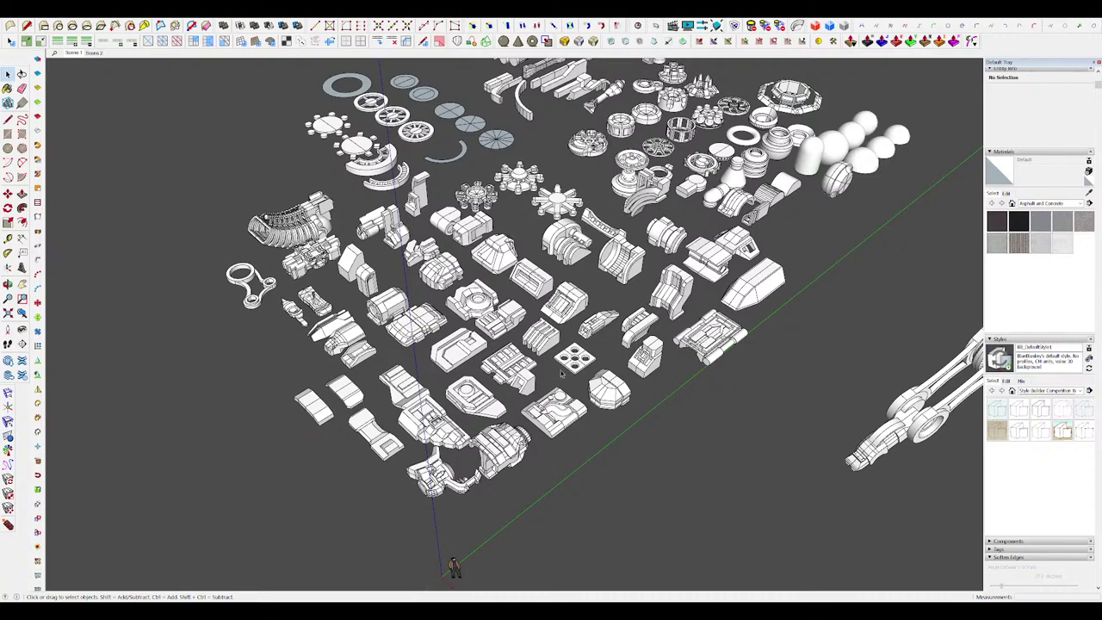
{"action": "middle_click_drag", "start_coordinate": [560, 370], "coordinate": [541, 363]}
{"action": "scroll", "coordinate": [516, 335], "scroll_direction": "down", "scroll_amount": 6}
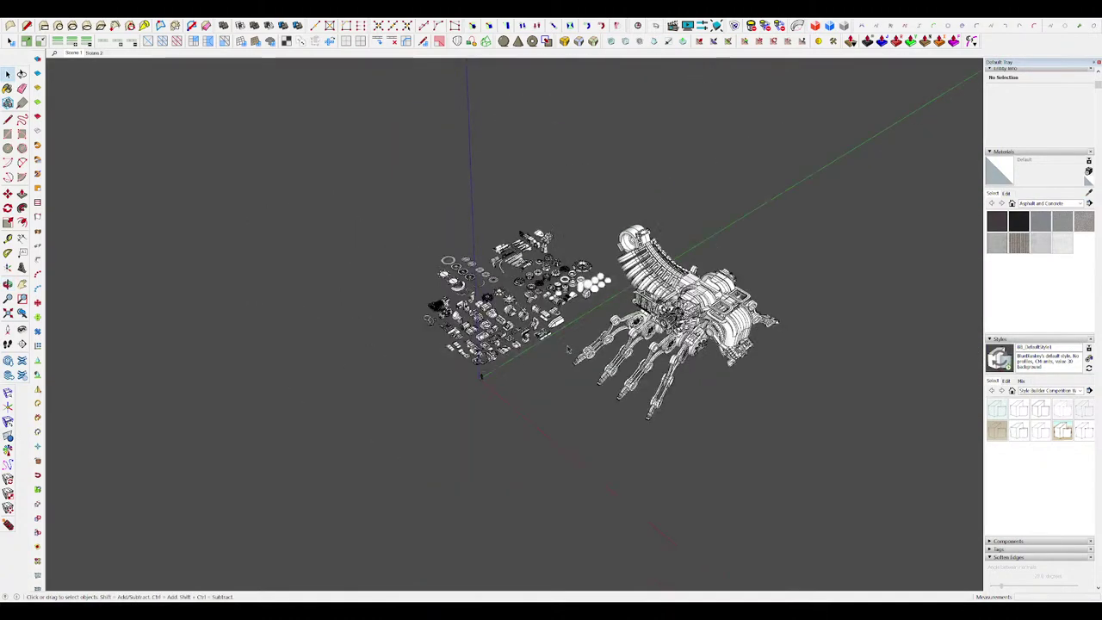
{"action": "scroll", "coordinate": [721, 323], "scroll_direction": "up", "scroll_amount": 4}
{"action": "left_click", "coordinate": [721, 323]}
{"action": "scroll", "coordinate": [716, 372], "scroll_direction": "down", "scroll_amount": 4}
{"action": "key", "text": "s"}
{"action": "key", "text": "space"}
{"action": "middle_click_drag", "start_coordinate": [721, 361], "coordinate": [742, 400]}
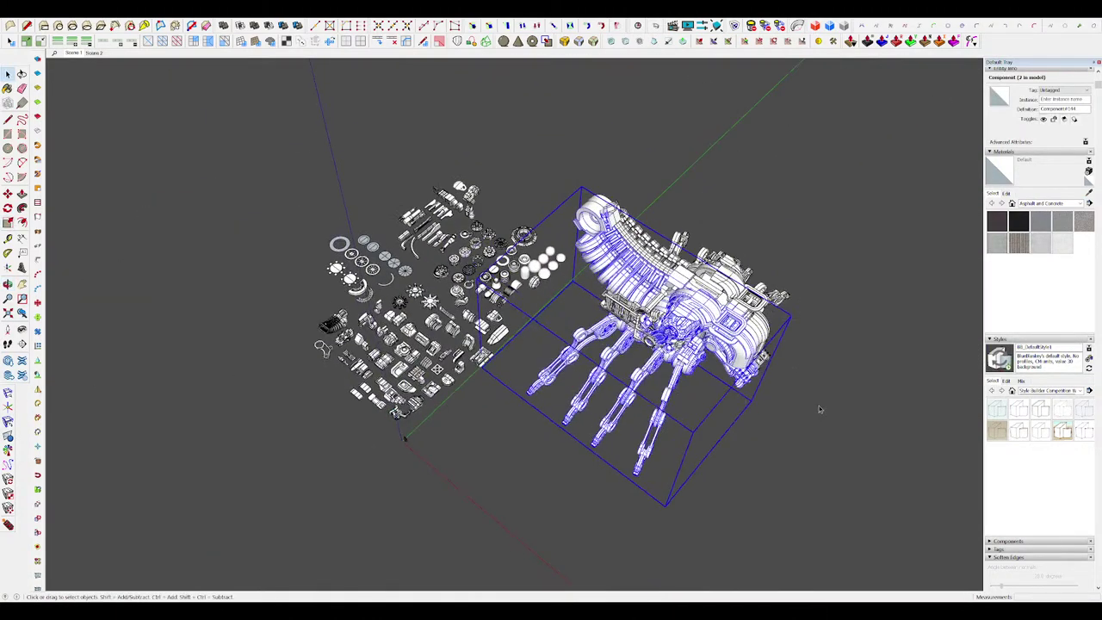
{"action": "middle_click_drag", "start_coordinate": [713, 258], "coordinate": [643, 202]}
{"action": "middle_click_drag", "start_coordinate": [702, 268], "coordinate": [895, 262]}
{"action": "key", "text": "s"}
{"action": "left_click", "coordinate": [823, 274]}
{"action": "left_click", "coordinate": [808, 279]}
{"action": "key", "text": "space"}
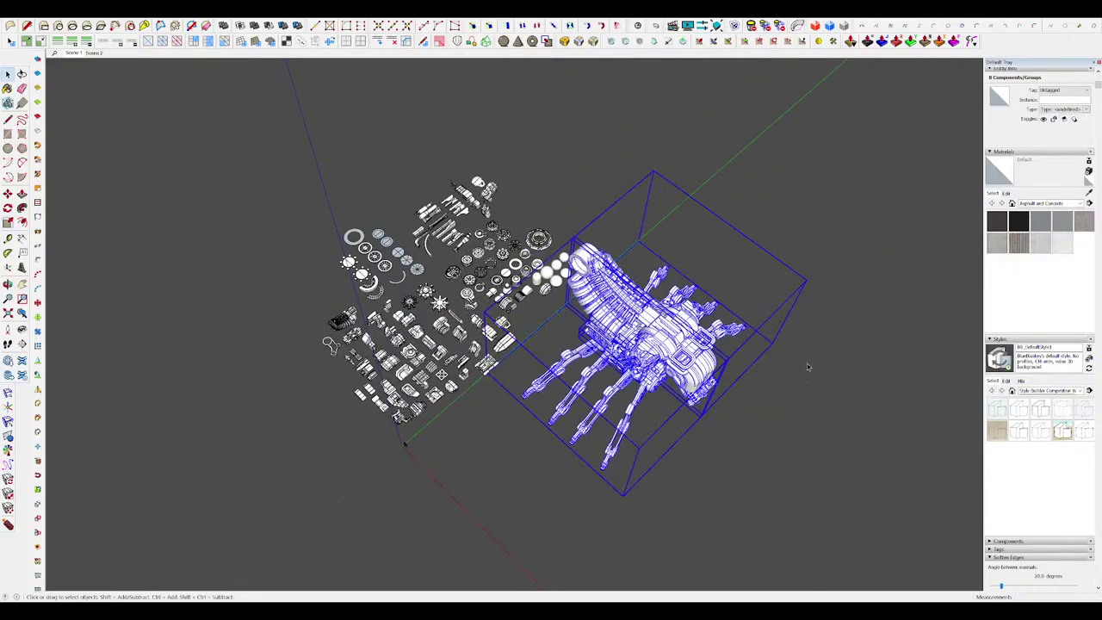
{"action": "left_click", "coordinate": [792, 378]}
{"action": "scroll", "coordinate": [732, 370], "scroll_direction": "up", "scroll_amount": 4}
{"action": "middle_click_drag", "start_coordinate": [731, 370], "coordinate": [418, 220]}
{"action": "middle_click_drag", "start_coordinate": [145, 209], "coordinate": [521, 288]}
{"action": "left_click", "coordinate": [747, 340]}
{"action": "key", "text": "h"}
{"action": "key", "text": "ctrl+z"}
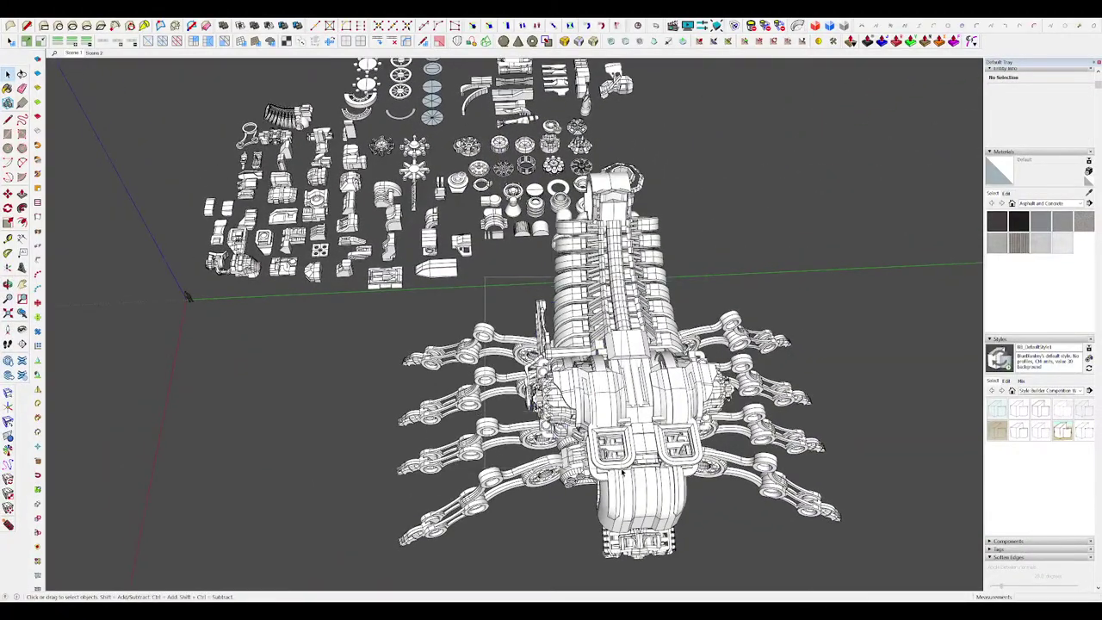
{"action": "left_click_drag", "start_coordinate": [621, 472], "coordinate": [617, 462]}
{"action": "middle_click_drag", "start_coordinate": [601, 422], "coordinate": [713, 337]}
{"action": "key", "text": "Delete"}
{"action": "double_click", "coordinate": [574, 341]}
{"action": "key", "text": "ctrl+shift+v"}
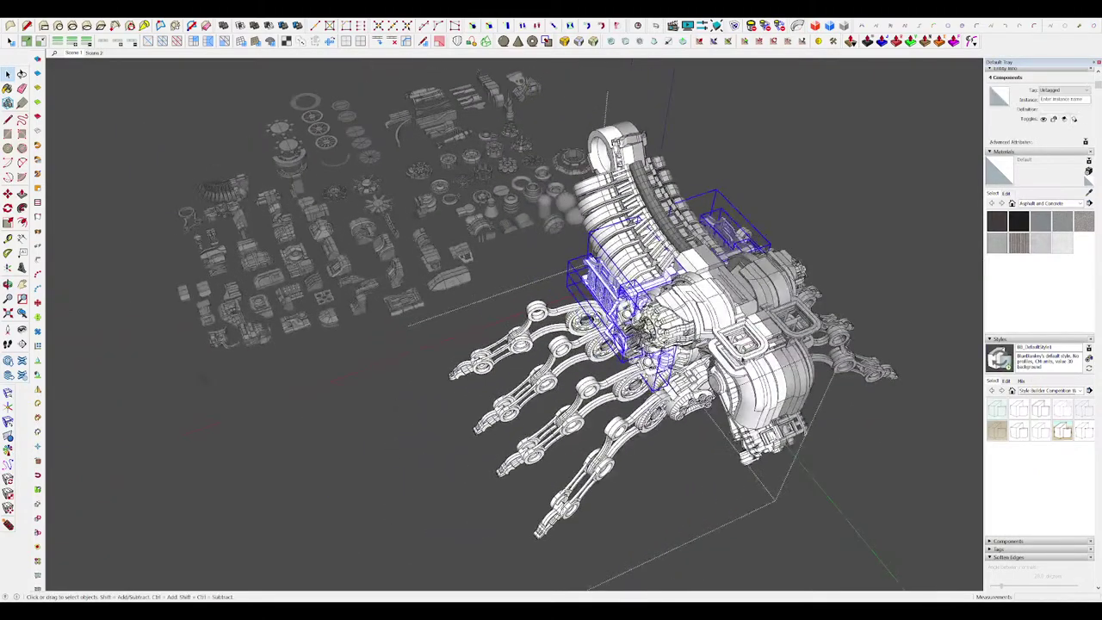
{"action": "middle_click_drag", "start_coordinate": [637, 327], "coordinate": [659, 395]}
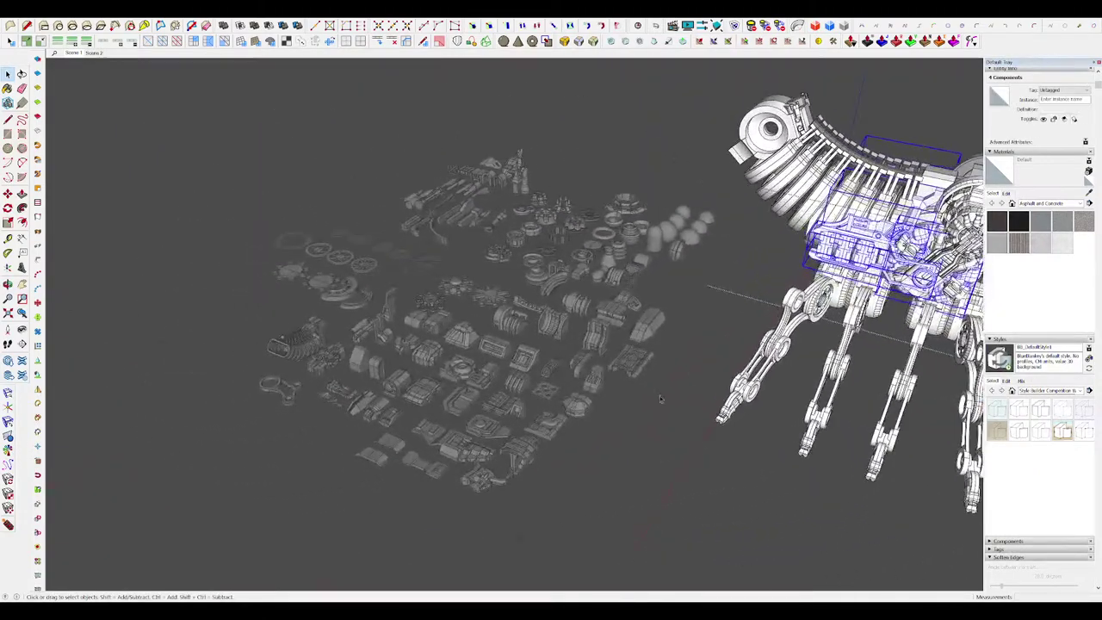
{"action": "left_click", "coordinate": [659, 395]}
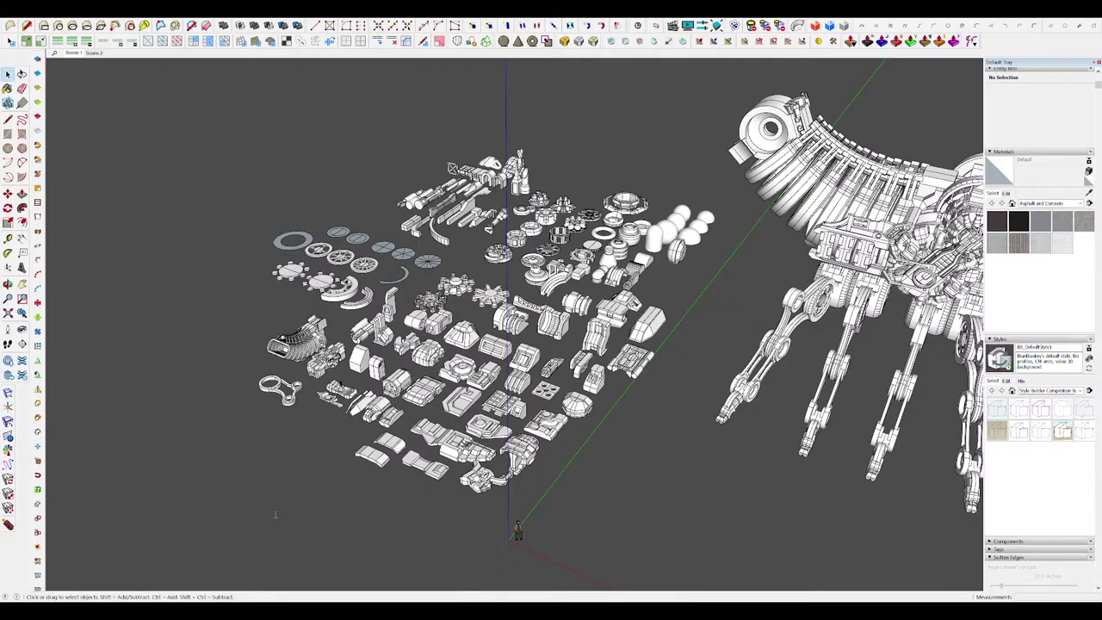
{"action": "scroll", "coordinate": [609, 395], "scroll_direction": "down", "scroll_amount": 5}
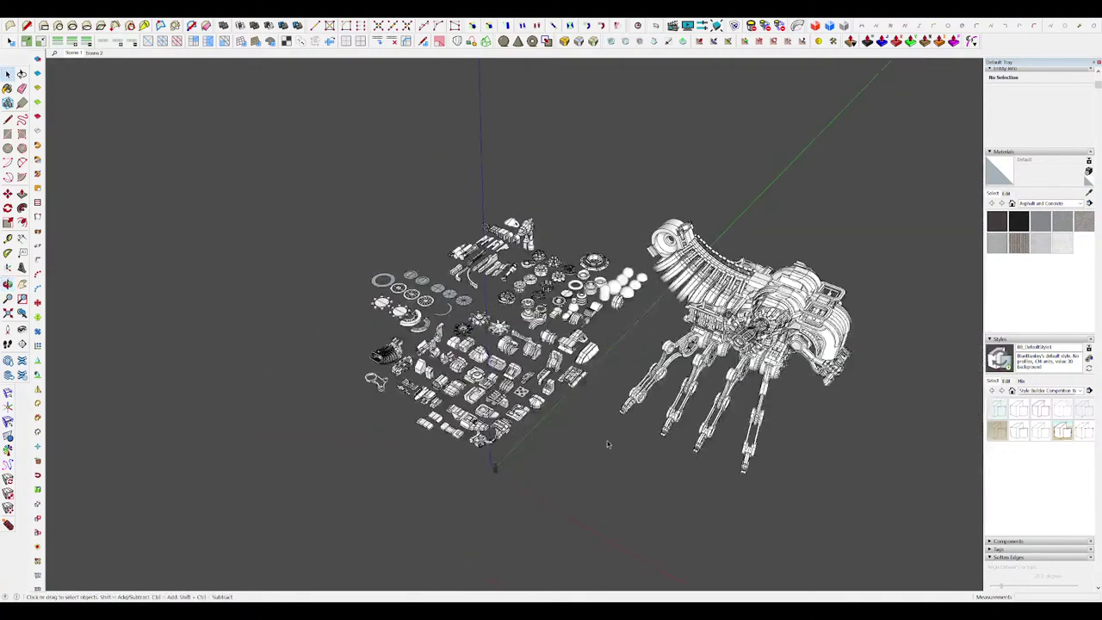
{"action": "scroll", "coordinate": [761, 331], "scroll_direction": "up", "scroll_amount": 5}
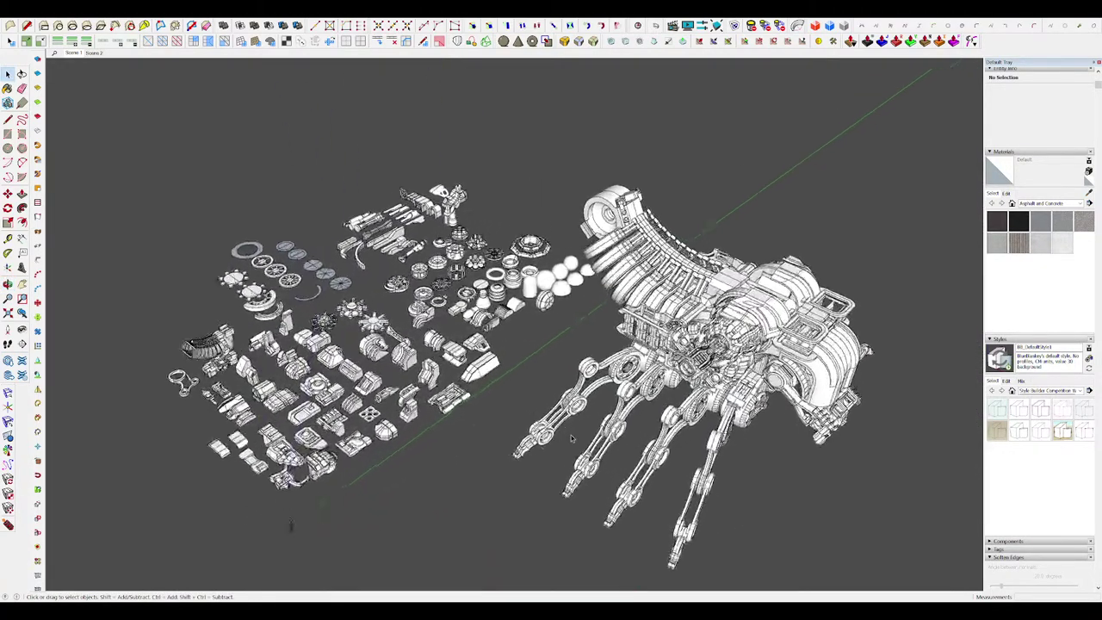
{"action": "mouse_move", "coordinate": [761, 331]}
{"action": "middle_mouse_down"}
{"action": "mouse_move", "coordinate": [718, 288]}
{"action": "mouse_move", "coordinate": [750, 316]}
{"action": "mouse_move", "coordinate": [747, 297]}
{"action": "middle_mouse_up"}
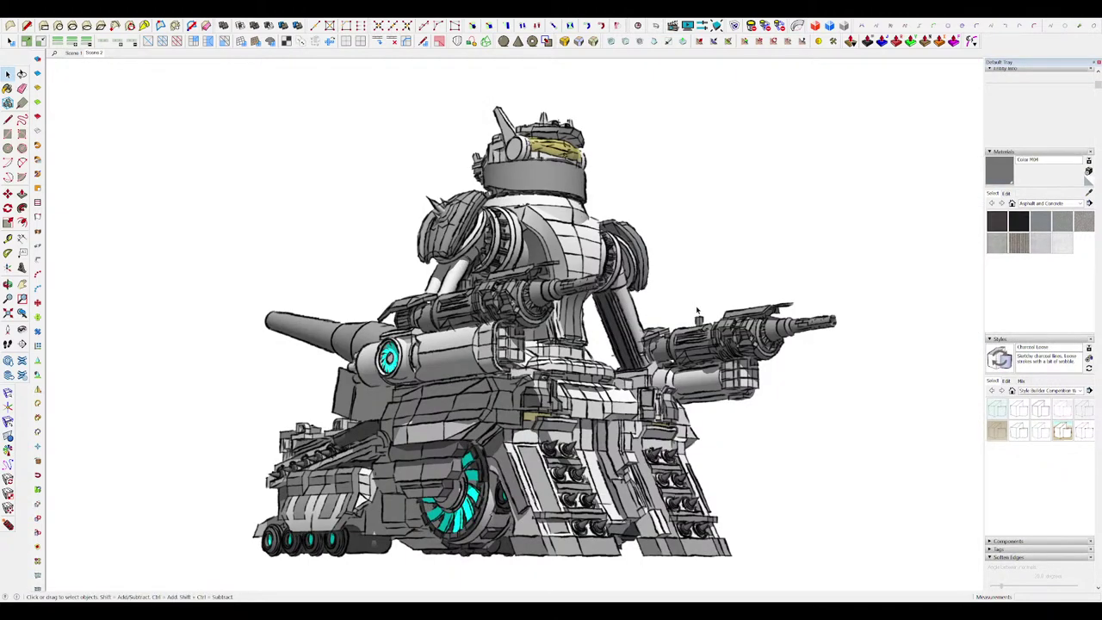
Step: In the style's Edit settings, open the Watermark panel to display the concept drawing
{"action": "mouse_move", "coordinate": [766, 384]}
{"action": "middle_mouse_down"}
{"action": "mouse_move", "coordinate": [766, 396]}
{"action": "mouse_move", "coordinate": [760, 388]}
{"action": "middle_mouse_up"}
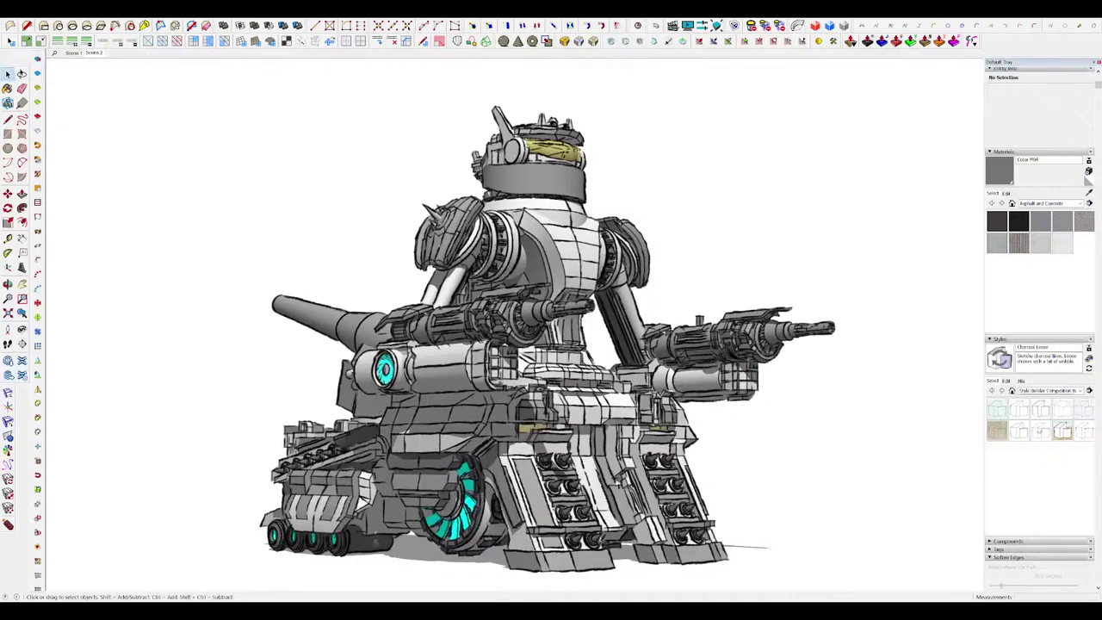
{"action": "left_click", "coordinate": [1006, 380]}
{"action": "left_click", "coordinate": [1003, 393]}
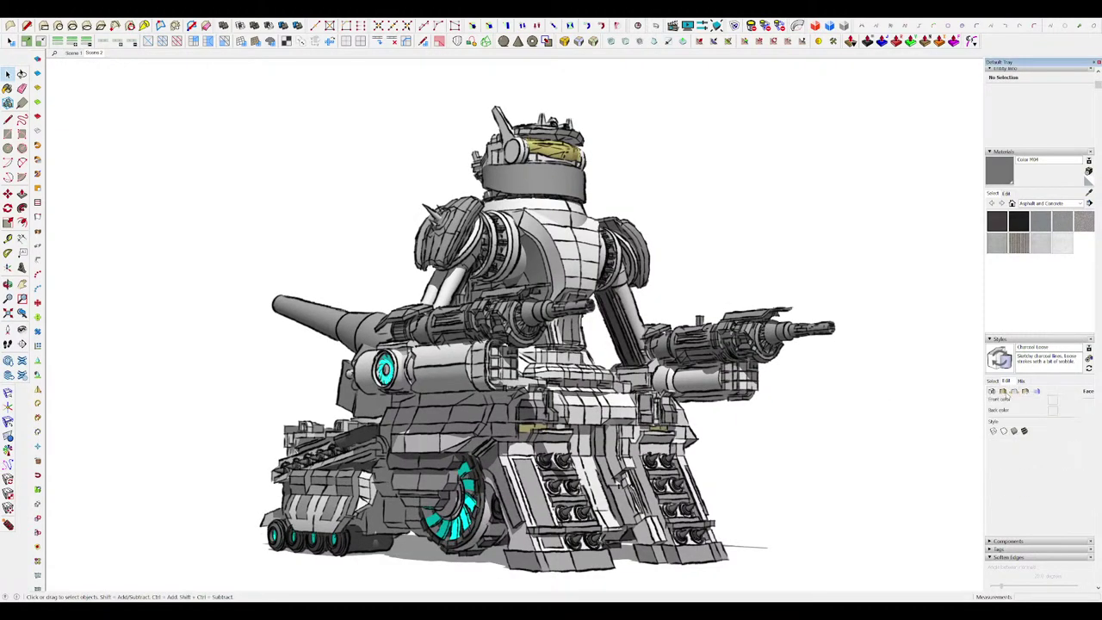
{"action": "left_click", "coordinate": [1013, 392]}
{"action": "left_click", "coordinate": [1024, 392]}
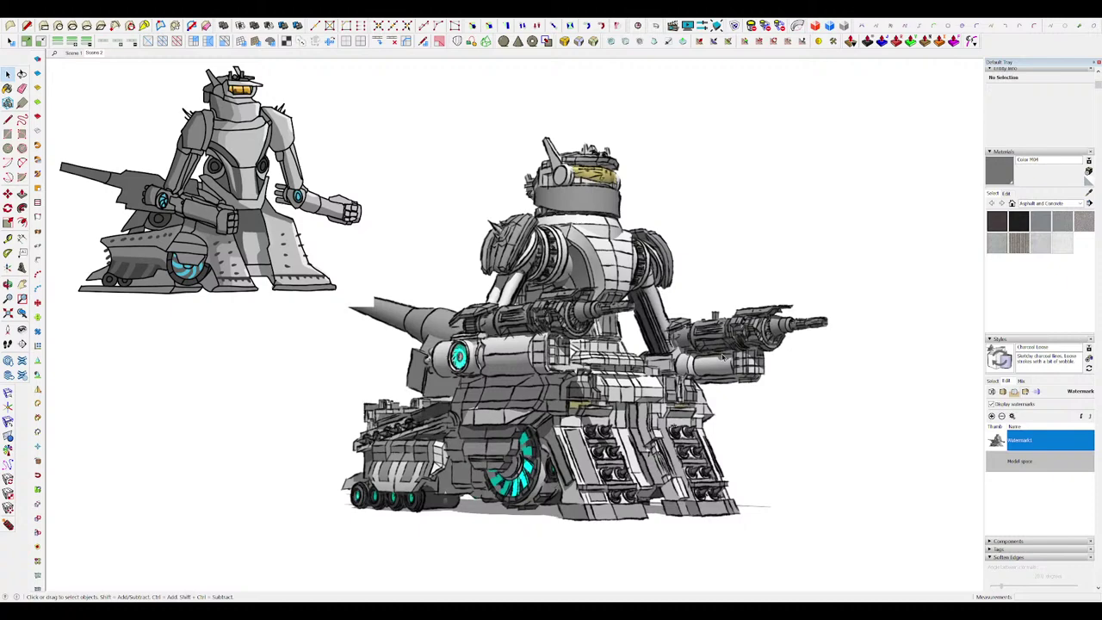
Step: Orbit the tank robot to review it from rear, cannon and low side views
{"action": "mouse_move", "coordinate": [723, 356]}
{"action": "middle_mouse_down"}
{"action": "mouse_move", "coordinate": [611, 495]}
{"action": "mouse_move", "coordinate": [714, 351]}
{"action": "middle_mouse_up"}
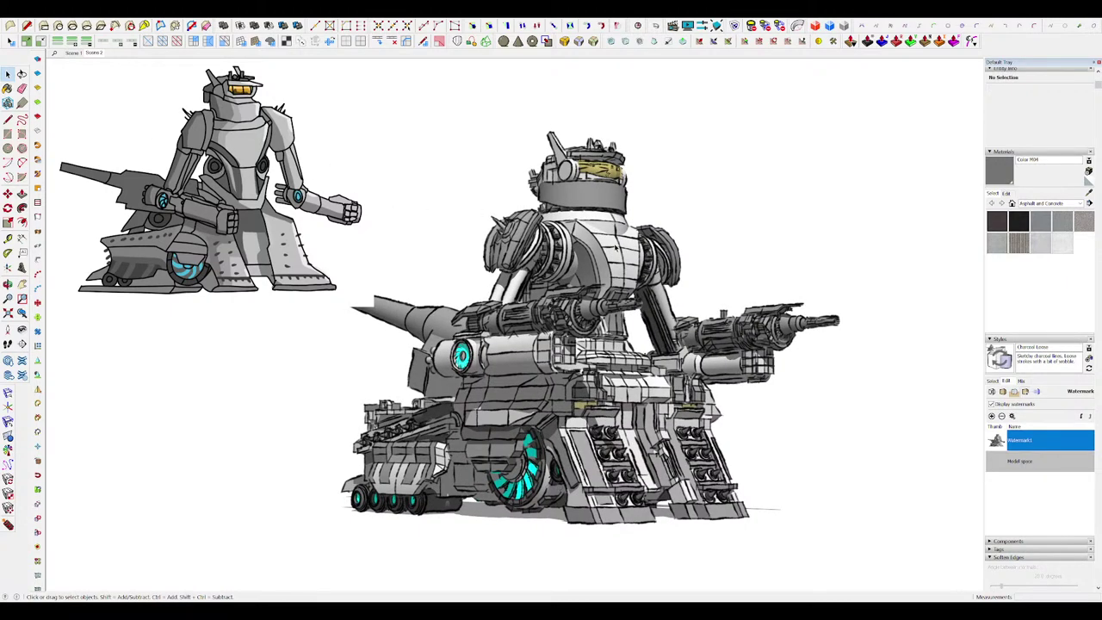
{"action": "middle_click_drag", "start_coordinate": [606, 301], "coordinate": [732, 352]}
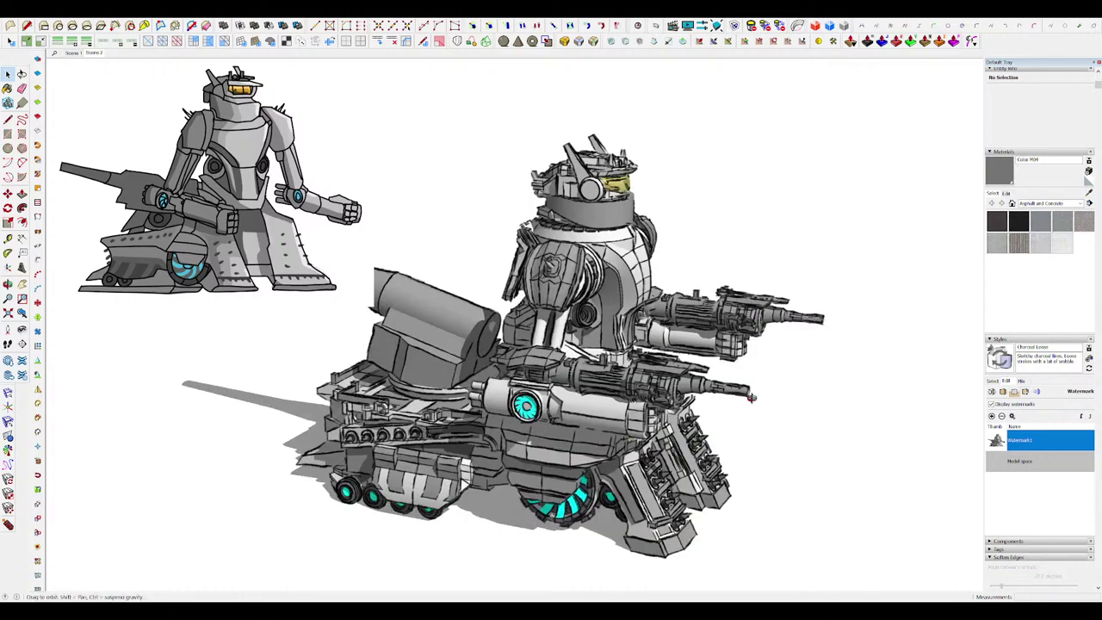
{"action": "middle_click_drag", "start_coordinate": [611, 353], "coordinate": [717, 371]}
{"action": "scroll", "coordinate": [718, 372], "scroll_direction": "down", "scroll_amount": 2}
{"action": "scroll", "coordinate": [473, 362], "scroll_direction": "up", "scroll_amount": 3}
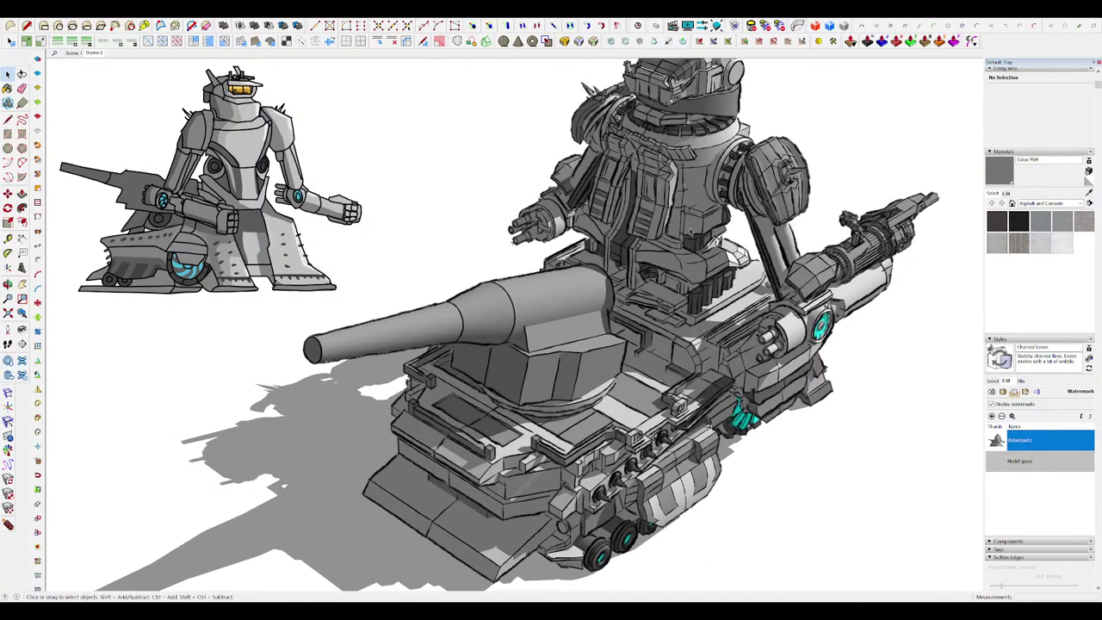
{"action": "middle_click_drag", "start_coordinate": [608, 429], "coordinate": [654, 362]}
{"action": "scroll", "coordinate": [654, 344], "scroll_direction": "up", "scroll_amount": 2}
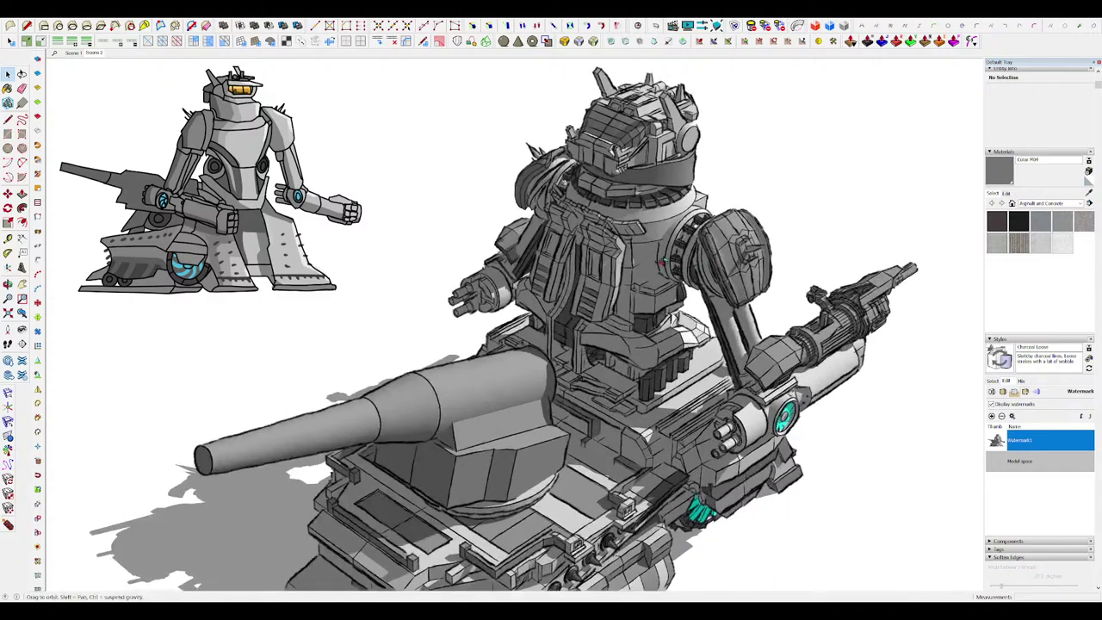
{"action": "middle_click_drag", "start_coordinate": [809, 353], "coordinate": [520, 138]}
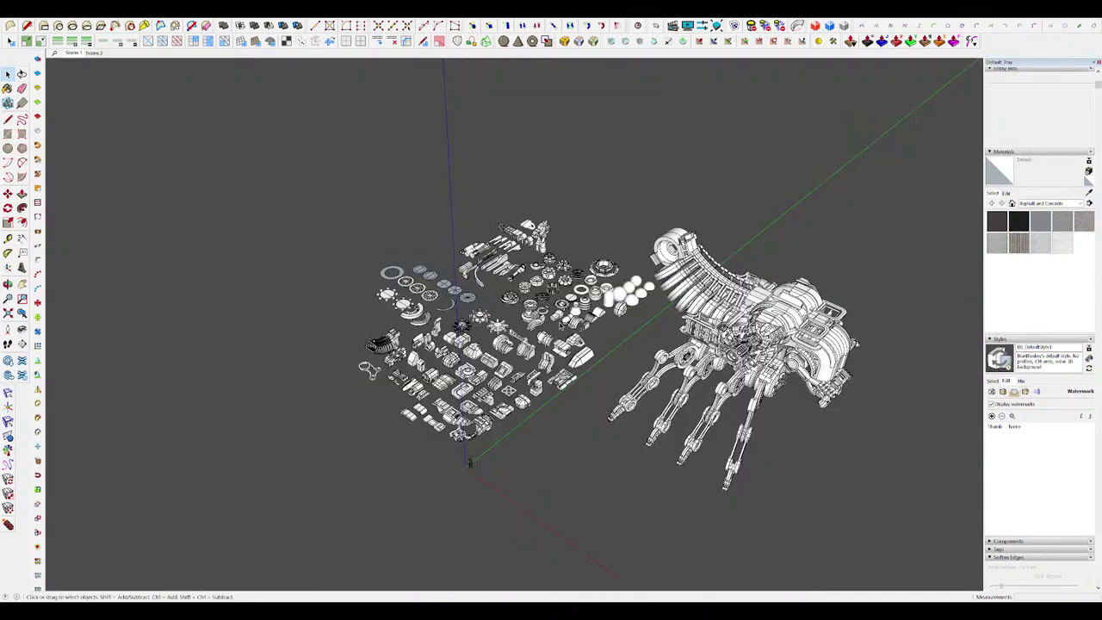
Step: Open the creature group, select its two inner body components and hide the rest
{"action": "middle_click_drag", "start_coordinate": [561, 325], "coordinate": [516, 298]}
{"action": "scroll", "coordinate": [559, 305], "scroll_direction": "down", "scroll_amount": 4}
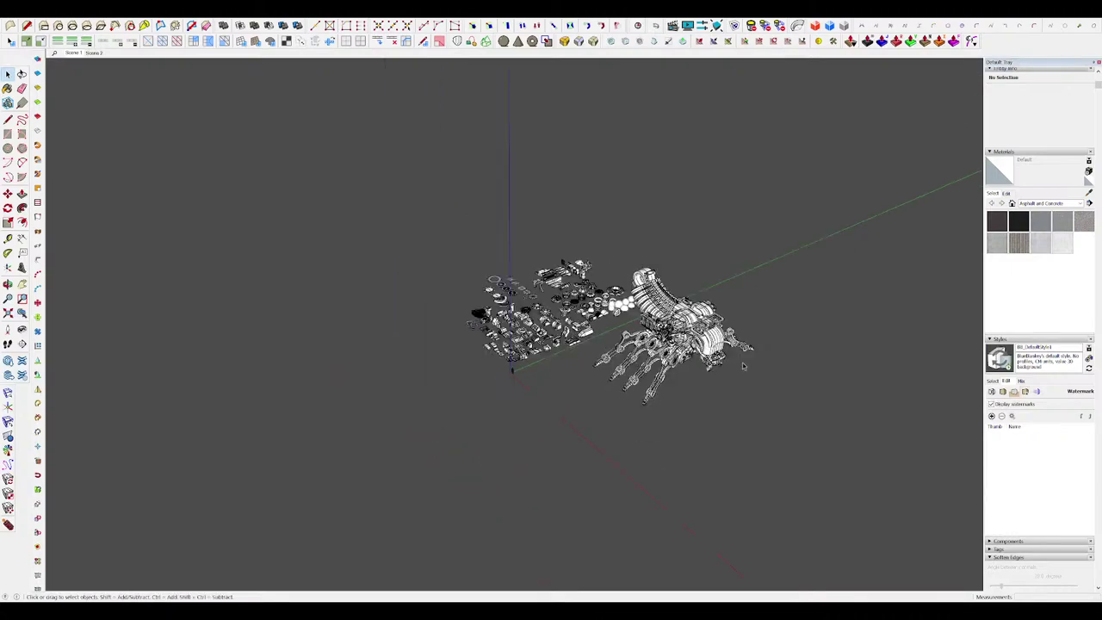
{"action": "scroll", "coordinate": [654, 305], "scroll_direction": "up", "scroll_amount": 6}
{"action": "left_click", "coordinate": [639, 299]}
{"action": "double_click", "coordinate": [639, 299]}
{"action": "left_click", "coordinate": [639, 299]}
{"action": "scroll", "coordinate": [641, 303], "scroll_direction": "up", "scroll_amount": 4}
{"action": "left_click", "coordinate": [641, 309]}
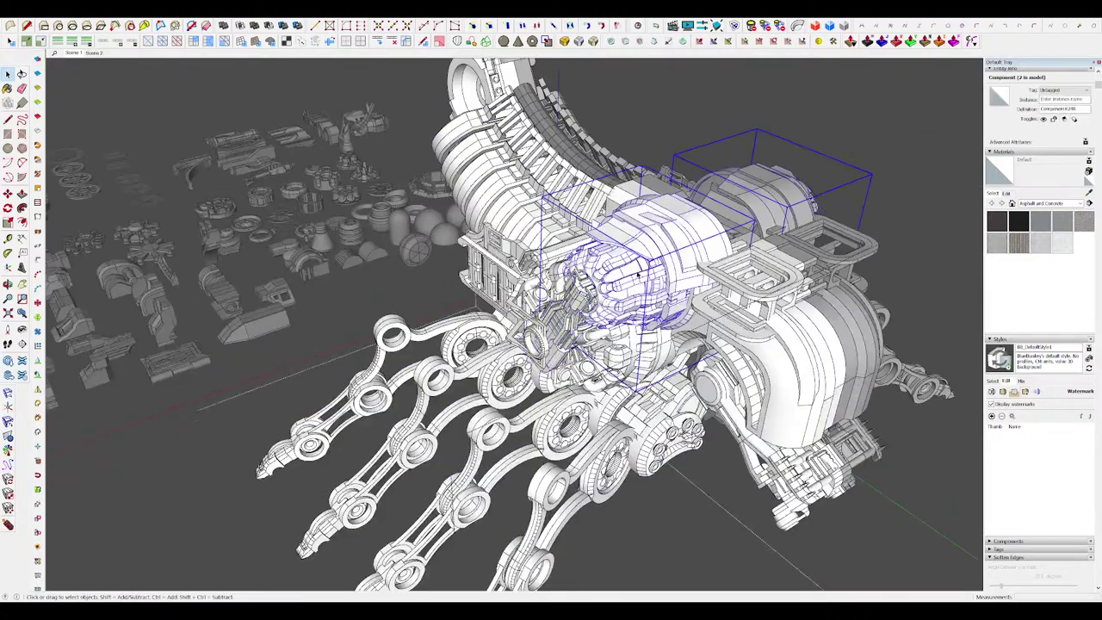
{"action": "key", "text": "h"}
{"action": "middle_click_drag", "start_coordinate": [641, 313], "coordinate": [482, 207]}
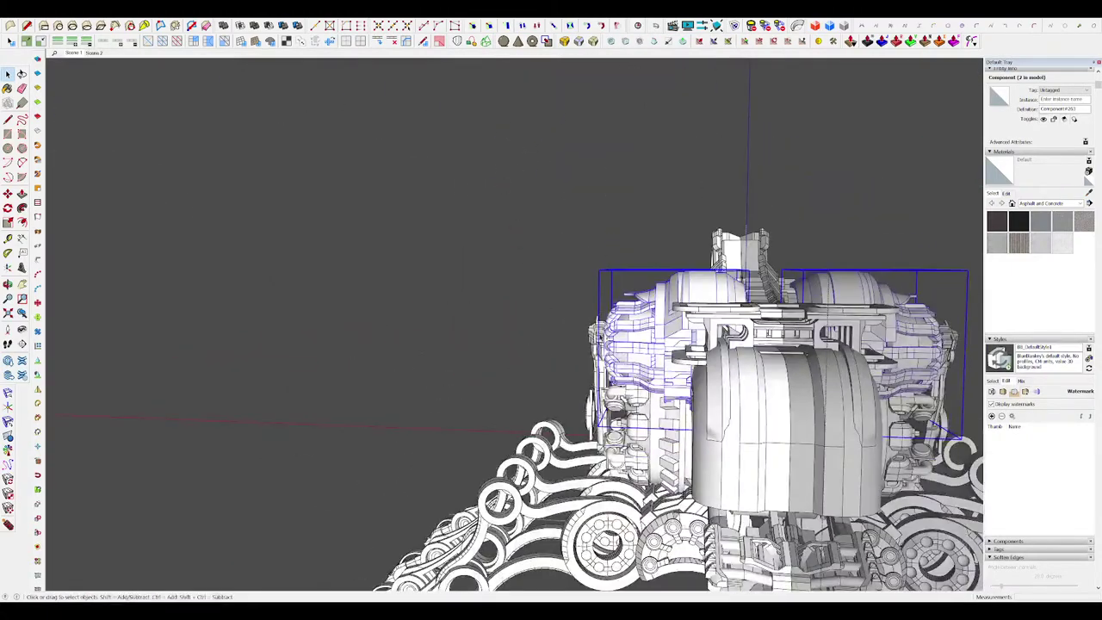
{"action": "left_click", "coordinate": [601, 337], "text": "shift"}
{"action": "middle_click_drag", "start_coordinate": [602, 336], "coordinate": [697, 378]}
Step: Move the two inner components slightly higher within the body
{"action": "key", "text": "s"}
{"action": "key", "text": "m"}
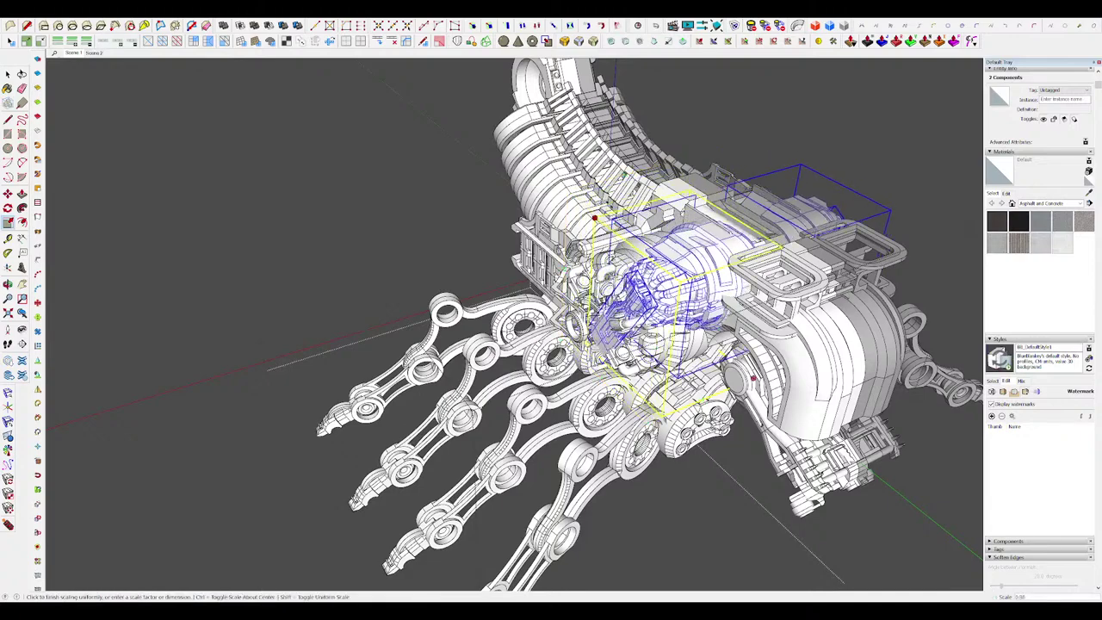
{"action": "middle_click_drag", "start_coordinate": [575, 175], "coordinate": [747, 222]}
{"action": "left_click", "coordinate": [711, 219]}
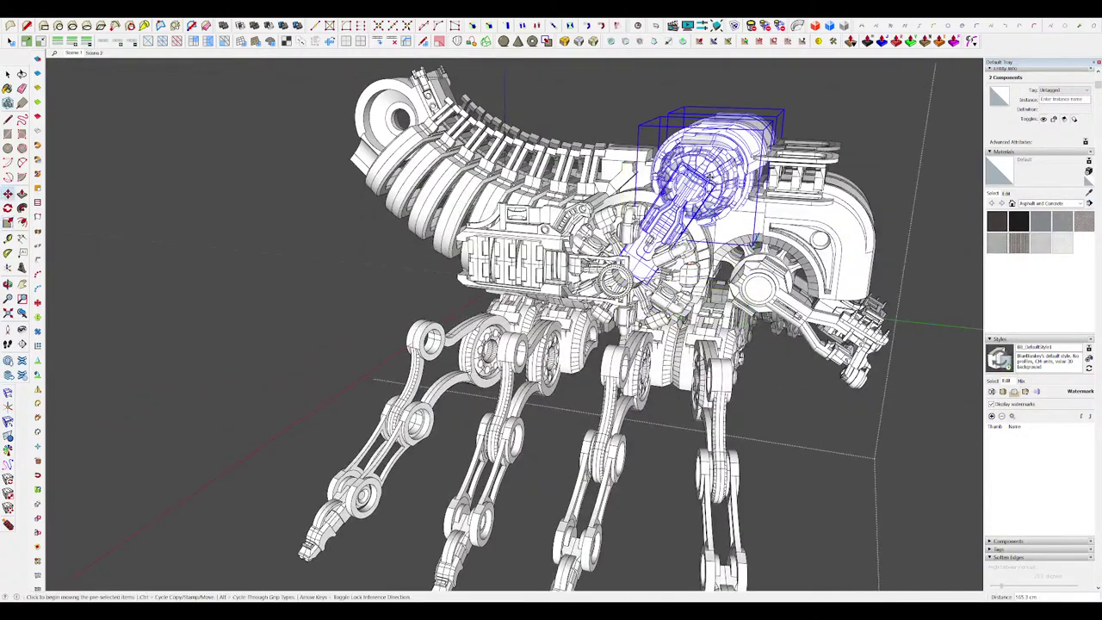
{"action": "left_click", "coordinate": [711, 177]}
{"action": "middle_click_drag", "start_coordinate": [711, 177], "coordinate": [366, 310]}
Step: Deselect, close the nested groups and orbit toward the creature's claw
{"action": "key", "text": "space"}
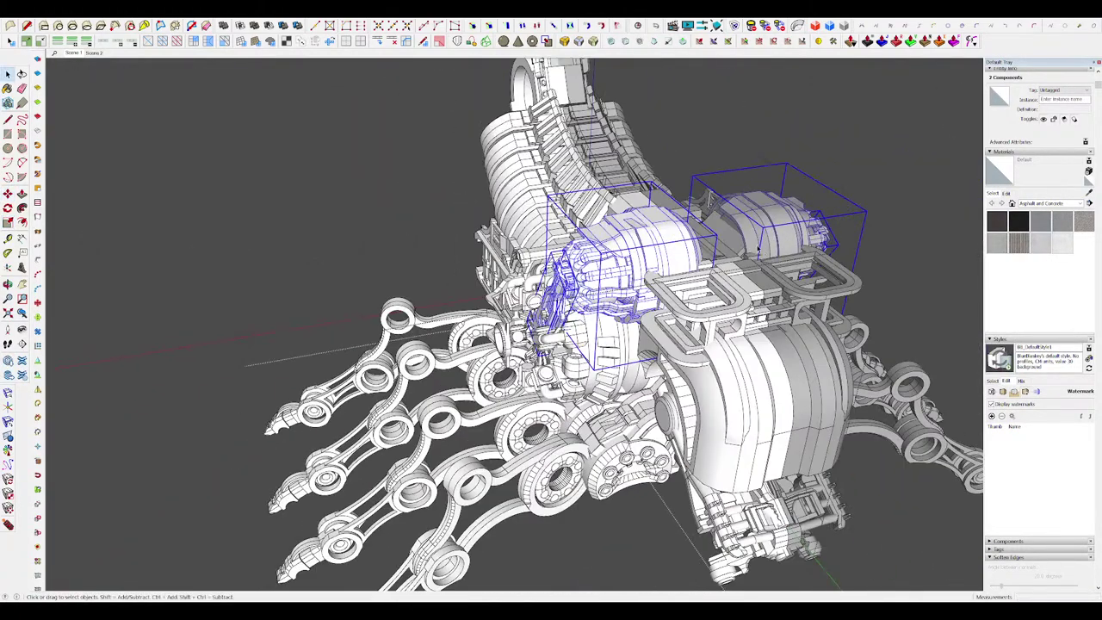
{"action": "left_click", "coordinate": [379, 249]}
{"action": "middle_click_drag", "start_coordinate": [379, 250], "coordinate": [553, 187]}
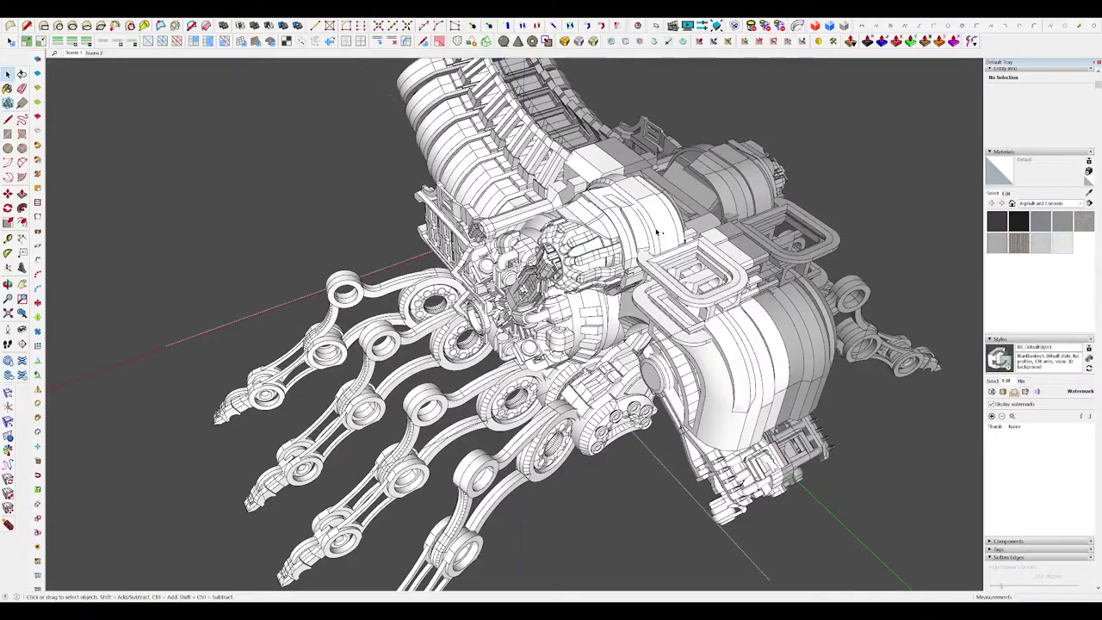
{"action": "key", "text": "Escape"}
{"action": "key", "text": "Escape"}
{"action": "key", "text": "Escape"}
{"action": "scroll", "coordinate": [659, 231], "scroll_direction": "down", "scroll_amount": 5}
{"action": "middle_click_drag", "start_coordinate": [659, 232], "coordinate": [688, 249]}
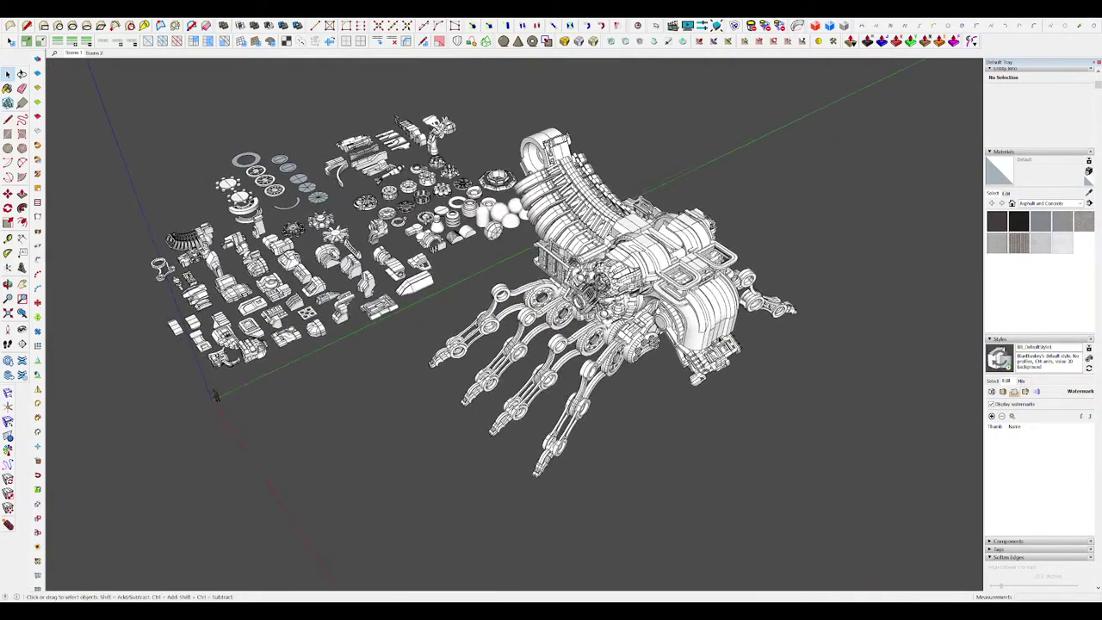
{"action": "middle_click_drag", "start_coordinate": [594, 245], "coordinate": [626, 250]}
{"action": "scroll", "coordinate": [620, 250], "scroll_direction": "up", "scroll_amount": 3}
Step: Inside the finger group, draw a rectangle on its side face and push it into a slab
{"action": "scroll", "coordinate": [643, 239], "scroll_direction": "up", "scroll_amount": 3}
{"action": "scroll", "coordinate": [594, 241], "scroll_direction": "up", "scroll_amount": 4}
{"action": "double_click", "coordinate": [585, 237]}
{"action": "scroll", "coordinate": [559, 225], "scroll_direction": "up", "scroll_amount": 4}
{"action": "left_click", "coordinate": [556, 219]}
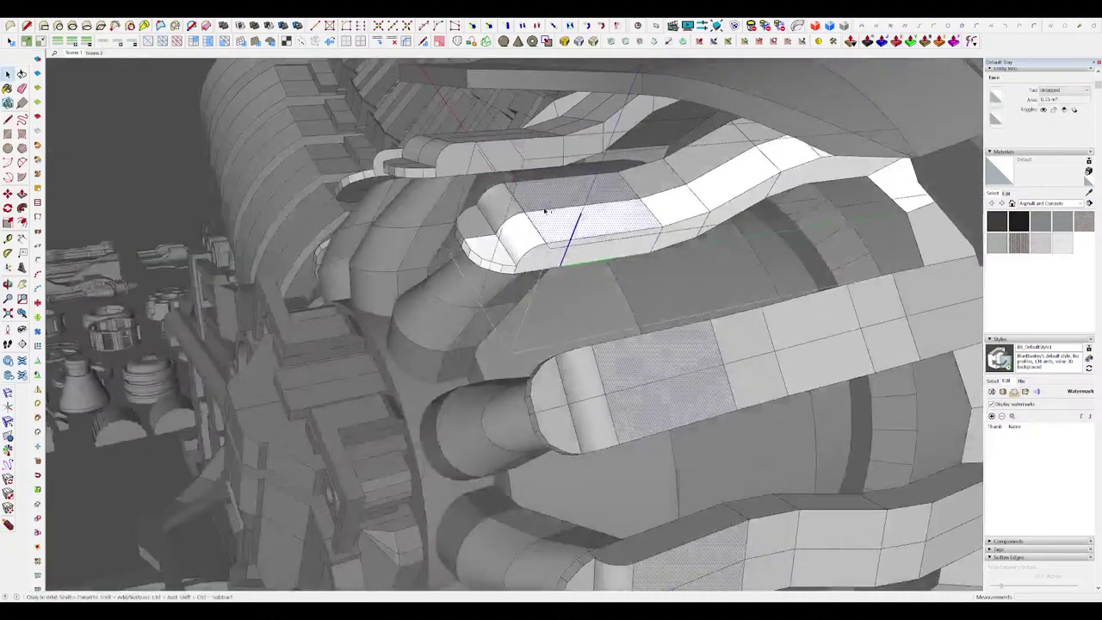
{"action": "key", "text": "h"}
{"action": "key", "text": "r"}
{"action": "left_click", "coordinate": [542, 257]}
{"action": "left_click", "coordinate": [649, 250]}
{"action": "key", "text": "p"}
{"action": "left_click", "coordinate": [595, 253]}
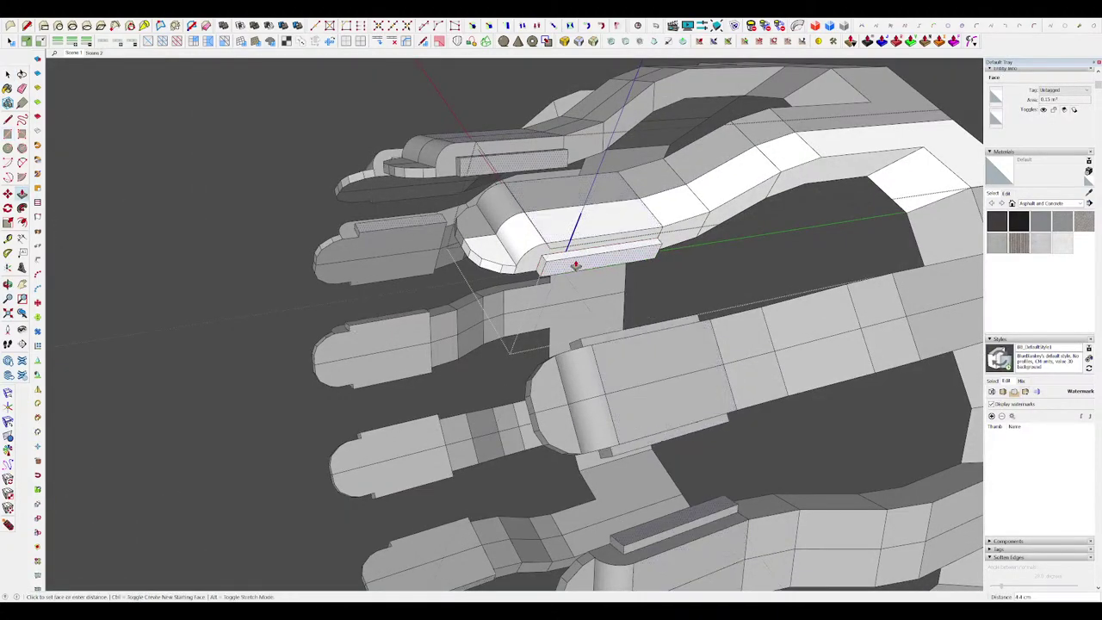
{"action": "left_click", "coordinate": [575, 265]}
Step: Briefly reveal then rehide the rest of the model to check the finger slab
{"action": "middle_click_drag", "start_coordinate": [575, 258], "coordinate": [674, 238]}
{"action": "scroll", "coordinate": [600, 246], "scroll_direction": "down", "scroll_amount": 4}
{"action": "key", "text": "h"}
{"action": "scroll", "coordinate": [573, 224], "scroll_direction": "up", "scroll_amount": 6}
{"action": "key", "text": "h"}
{"action": "middle_click_drag", "start_coordinate": [379, 241], "coordinate": [404, 233]}
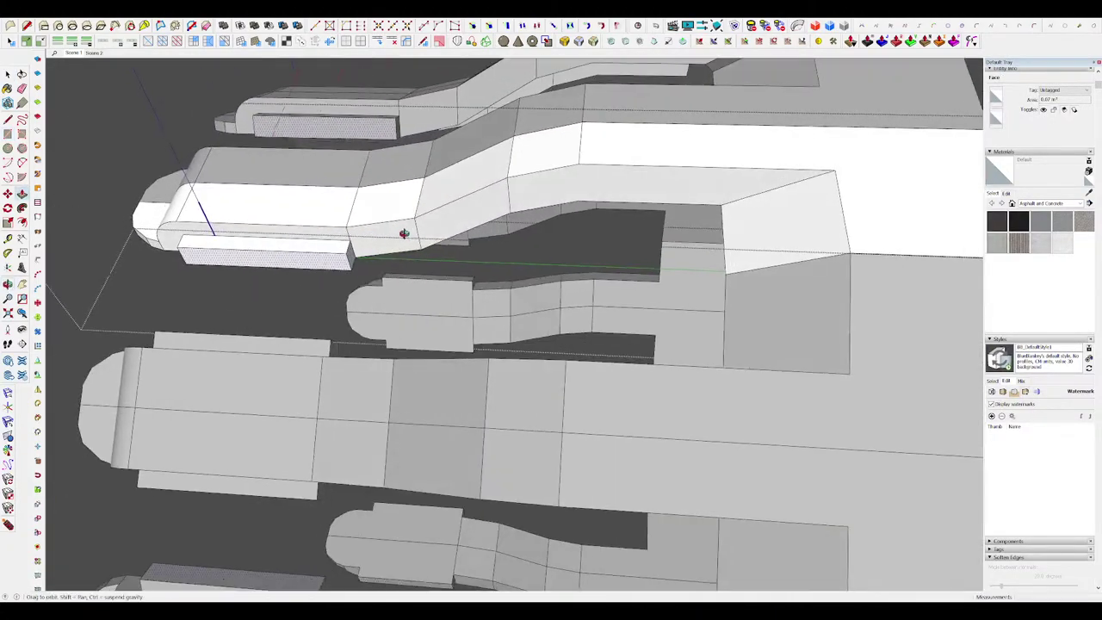
{"action": "scroll", "coordinate": [404, 234], "scroll_direction": "down", "scroll_amount": 5}
{"action": "scroll", "coordinate": [448, 231], "scroll_direction": "up", "scroll_amount": 6}
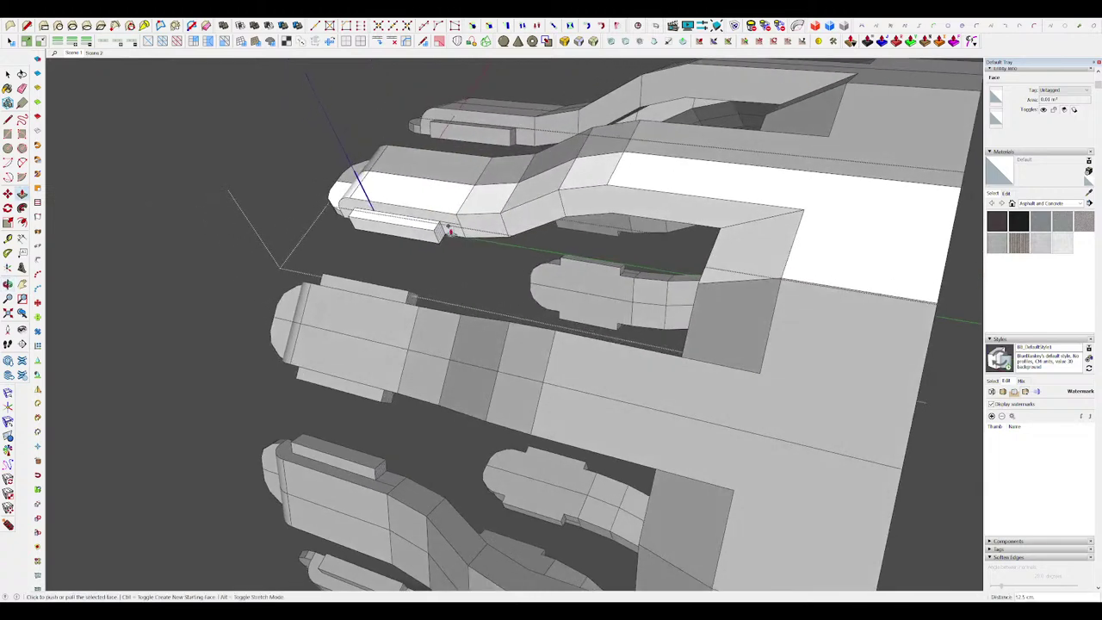
Step: Sweep the slab's end face along the edge path with Follow Me and zoom out to the full model
{"action": "key", "text": "shift+f"}
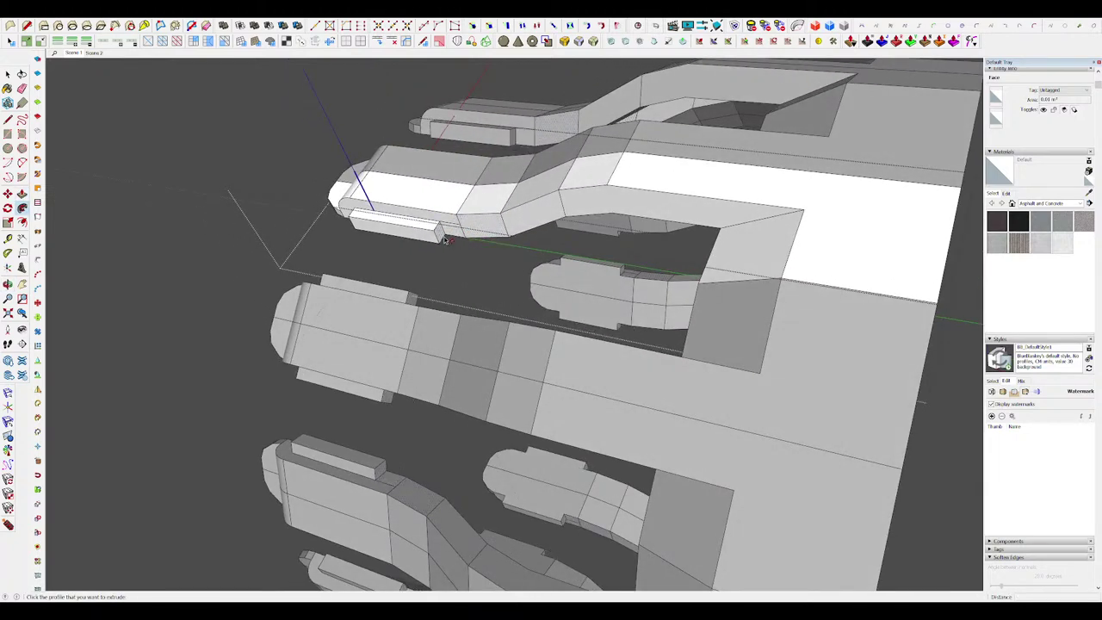
{"action": "left_click", "coordinate": [443, 236]}
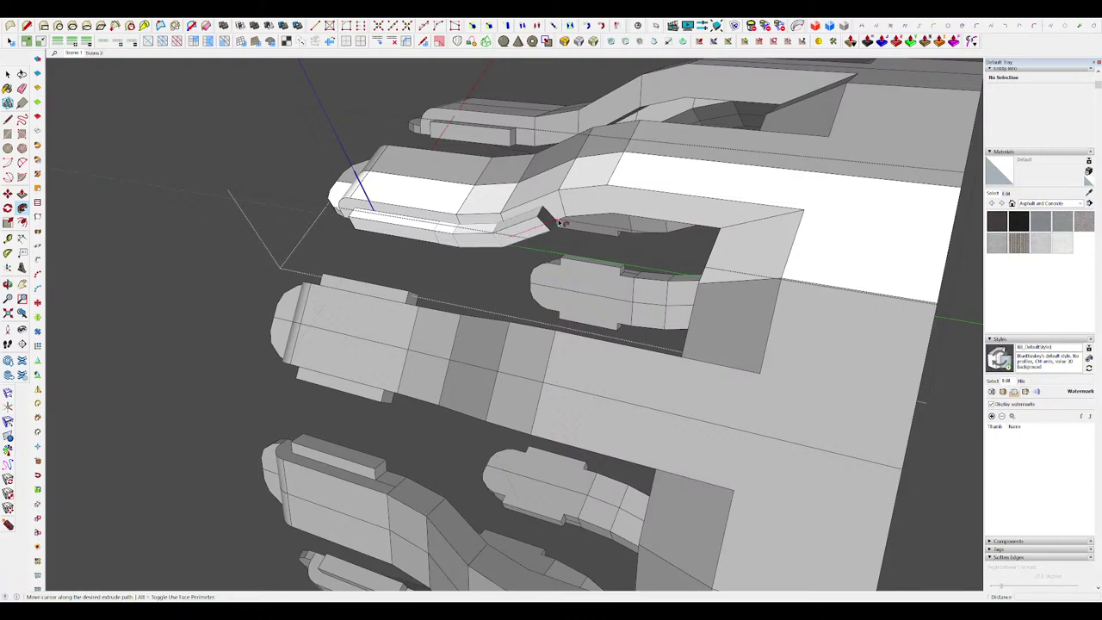
{"action": "left_click", "coordinate": [697, 223]}
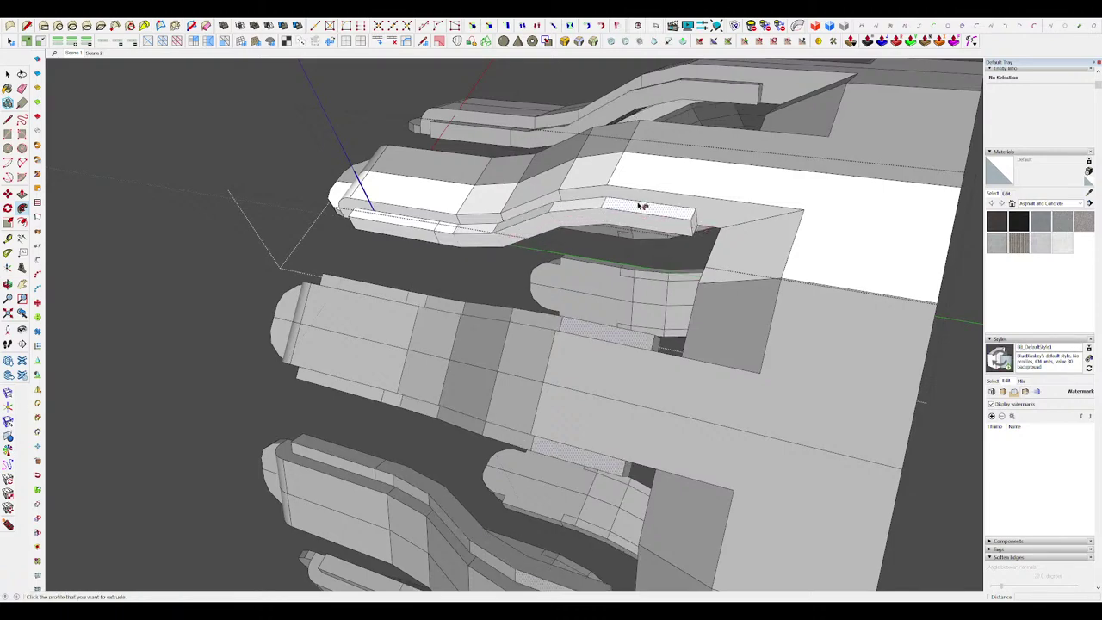
{"action": "key", "text": "space"}
{"action": "scroll", "coordinate": [641, 206], "scroll_direction": "down", "scroll_amount": 10}
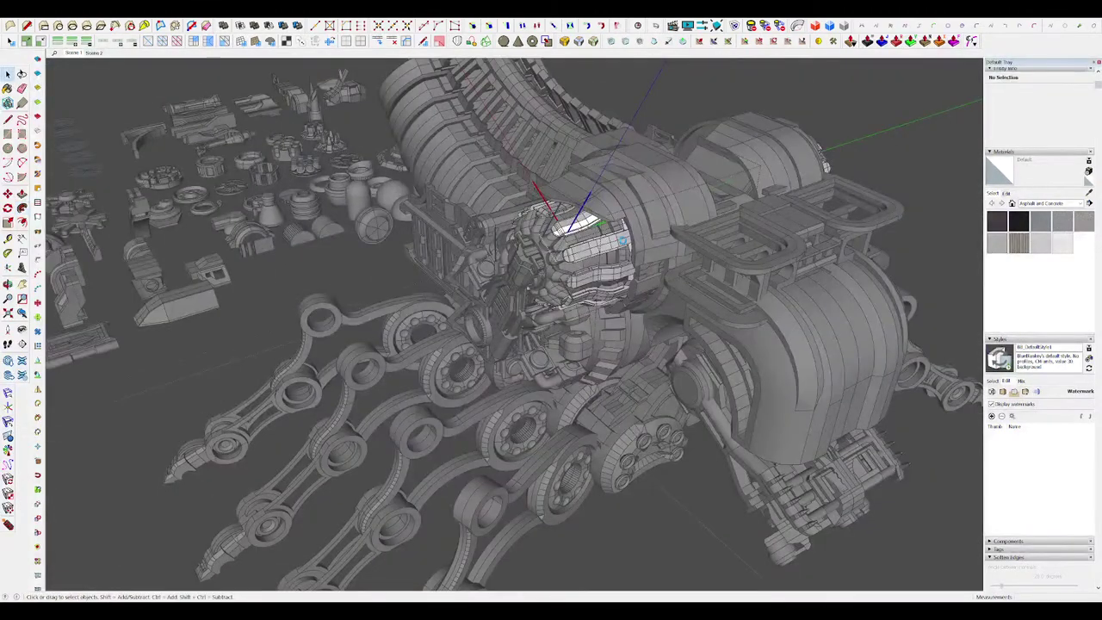
{"action": "scroll", "coordinate": [613, 246], "scroll_direction": "down", "scroll_amount": 5}
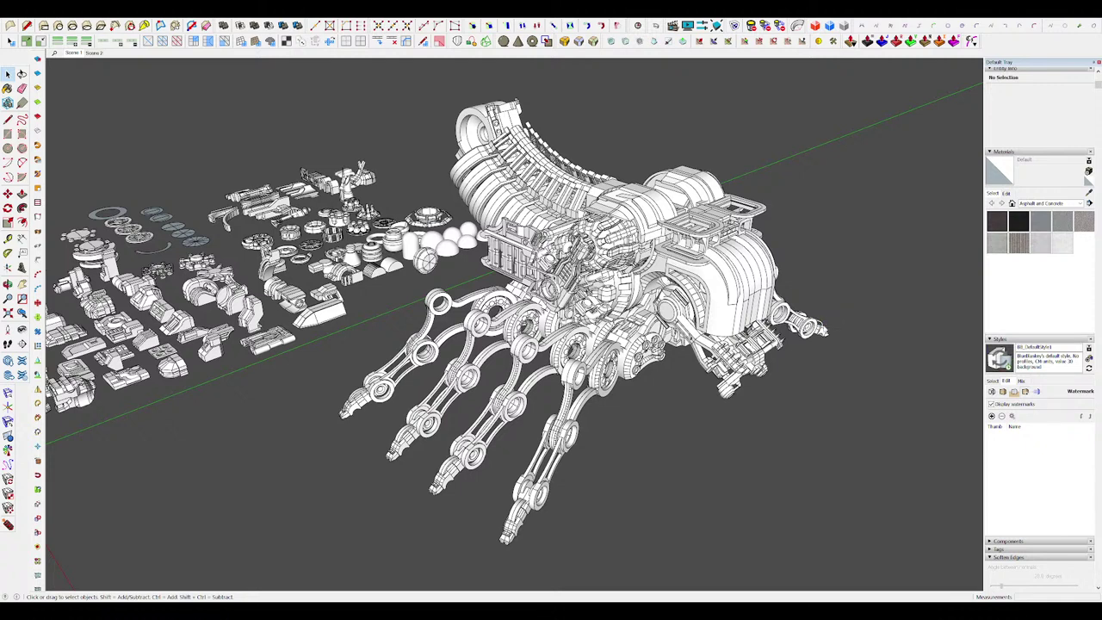
{"action": "left_click", "coordinate": [614, 324]}
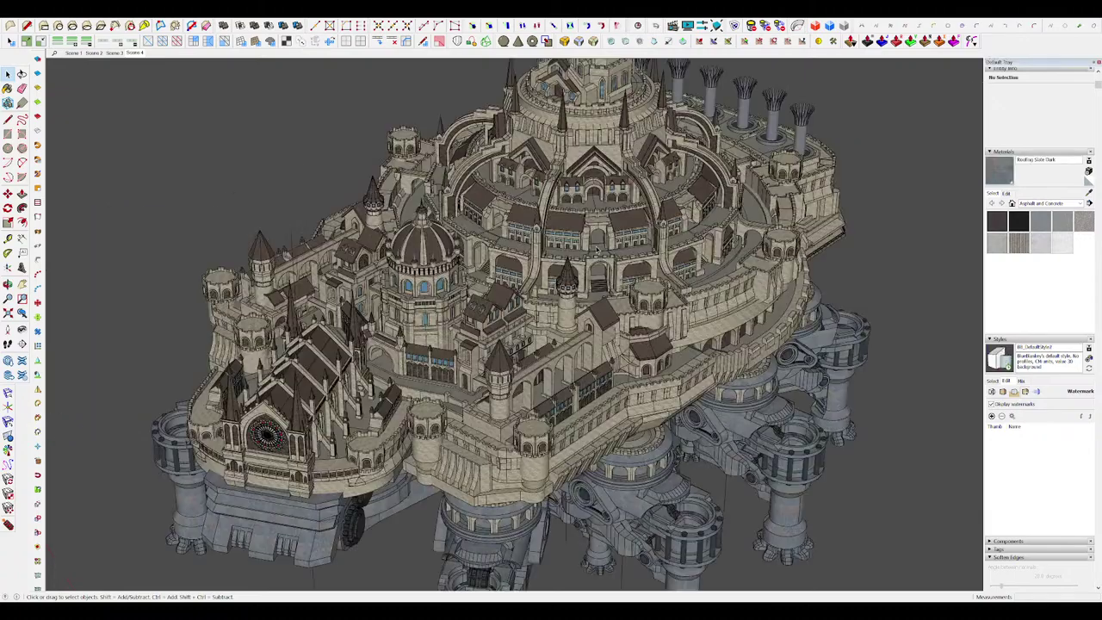
{"action": "middle_click_drag", "start_coordinate": [405, 540], "coordinate": [633, 517]}
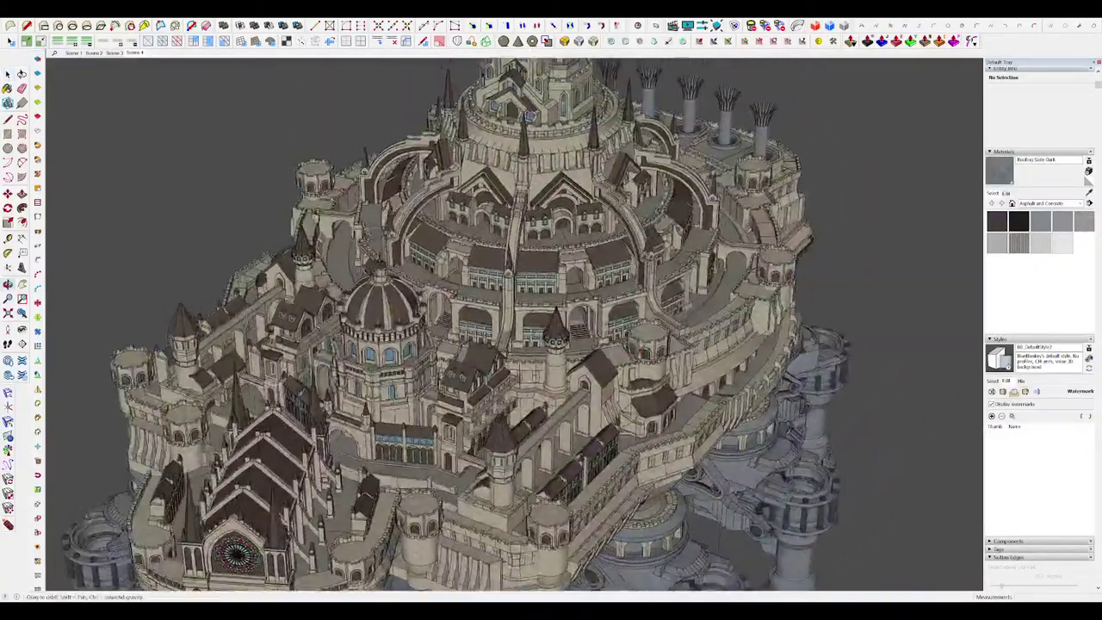
{"action": "scroll", "coordinate": [667, 290], "scroll_direction": "down", "scroll_amount": 4}
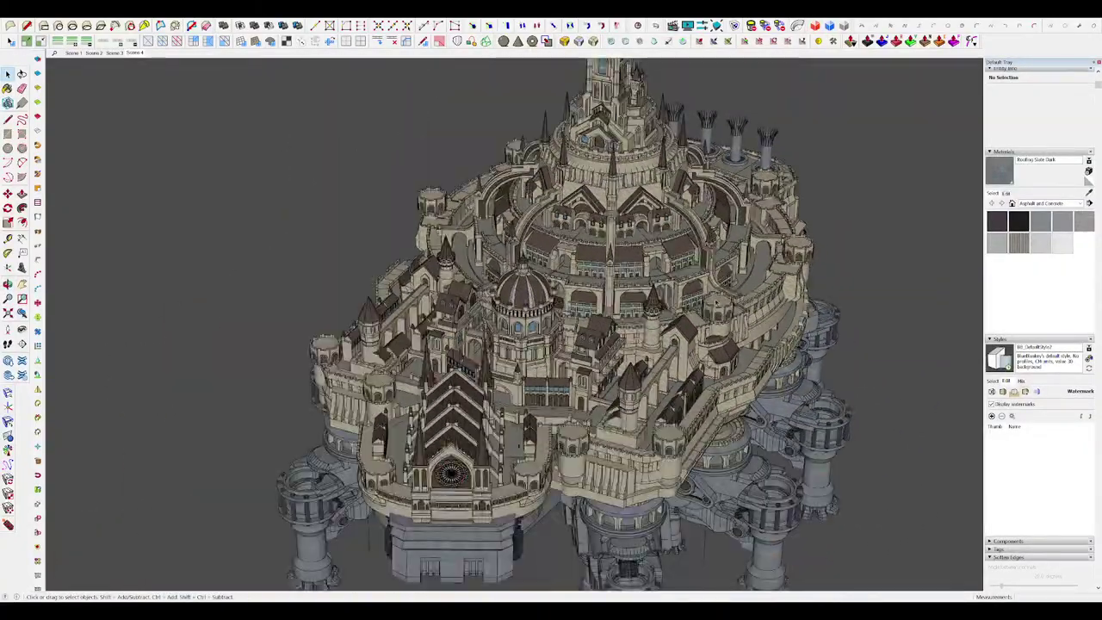
{"action": "mouse_move", "coordinate": [667, 290]}
{"action": "middle_mouse_down"}
{"action": "mouse_move", "coordinate": [688, 305]}
{"action": "mouse_move", "coordinate": [647, 331]}
{"action": "mouse_move", "coordinate": [725, 377]}
{"action": "mouse_move", "coordinate": [743, 343]}
{"action": "middle_mouse_up"}
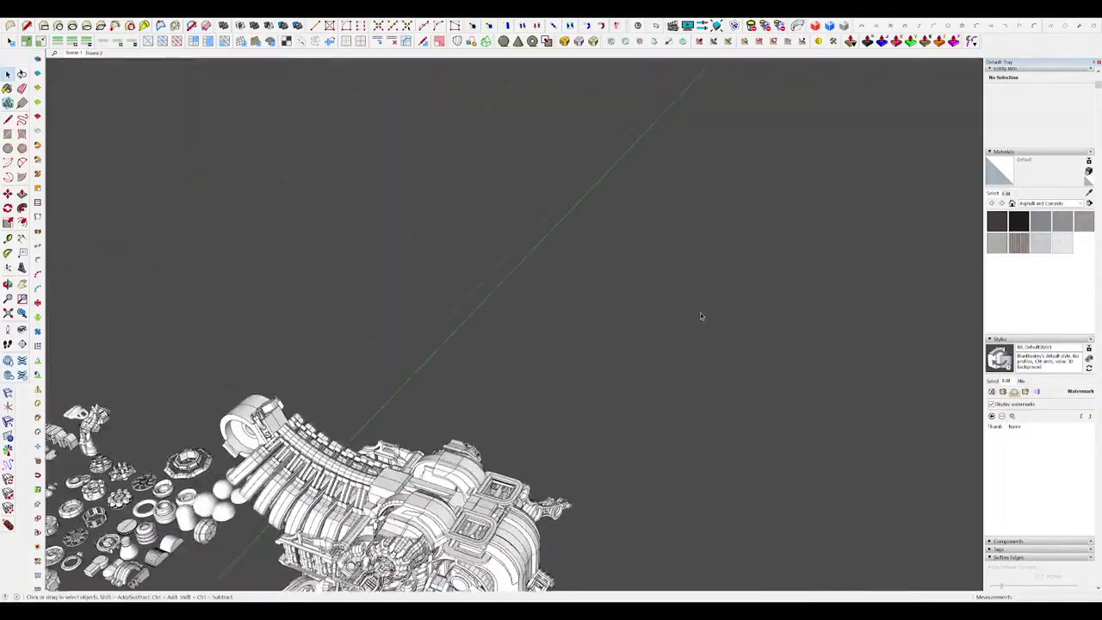
{"action": "mouse_move", "coordinate": [699, 316]}
{"action": "middle_mouse_down"}
{"action": "mouse_move", "coordinate": [714, 331]}
{"action": "mouse_move", "coordinate": [680, 302]}
{"action": "middle_mouse_up"}
{"action": "scroll", "coordinate": [663, 258], "scroll_direction": "up", "scroll_amount": 4}
Step: Select the curved top edges of the claw finger's link arm
{"action": "mouse_move", "coordinate": [663, 258]}
{"action": "middle_mouse_down"}
{"action": "mouse_move", "coordinate": [611, 284]}
{"action": "mouse_move", "coordinate": [627, 270]}
{"action": "mouse_move", "coordinate": [621, 278]}
{"action": "middle_mouse_up"}
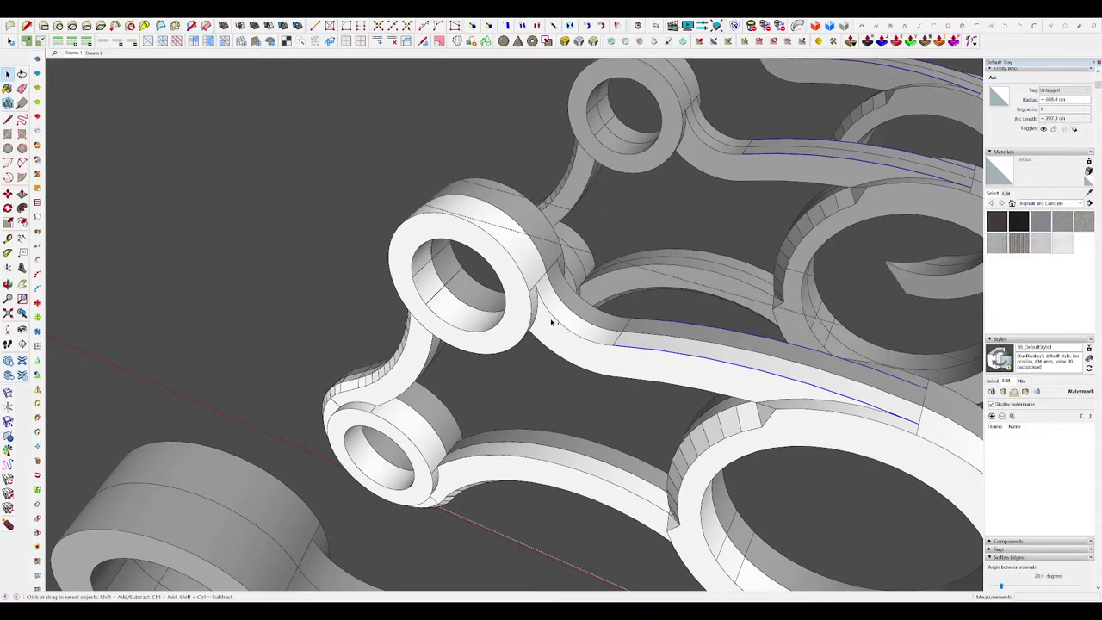
{"action": "left_click", "coordinate": [552, 322]}
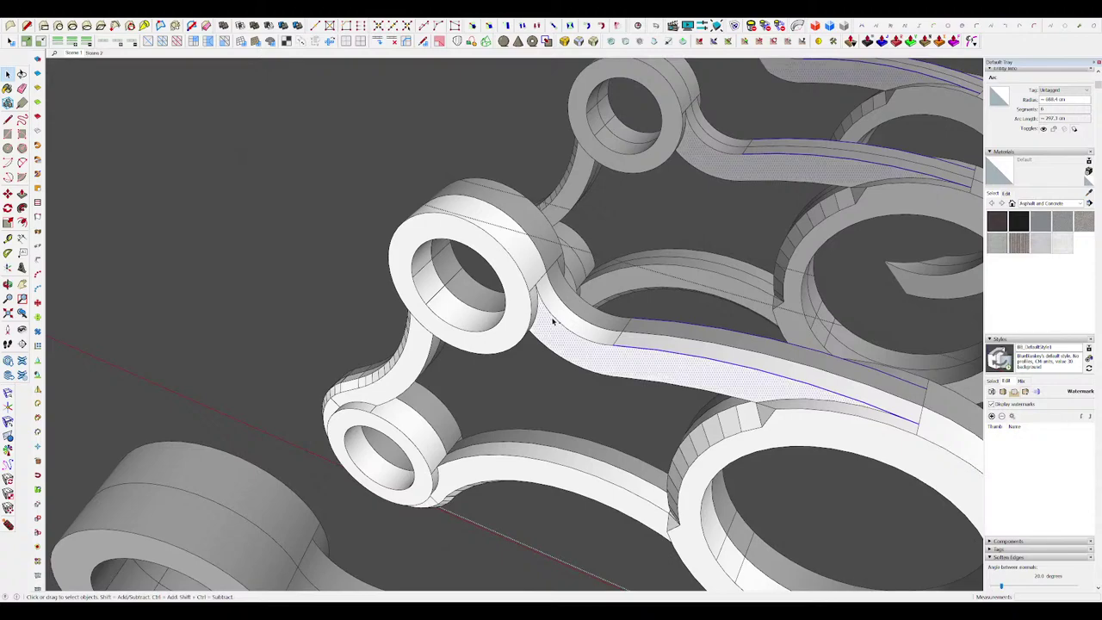
{"action": "left_click", "coordinate": [575, 341], "text": "shift"}
{"action": "middle_click_drag", "start_coordinate": [575, 342], "coordinate": [886, 258]}
{"action": "scroll", "coordinate": [672, 298], "scroll_direction": "up", "scroll_amount": 4}
{"action": "middle_click_drag", "start_coordinate": [654, 298], "coordinate": [628, 234]}
{"action": "left_click", "coordinate": [522, 352], "text": "ctrl"}
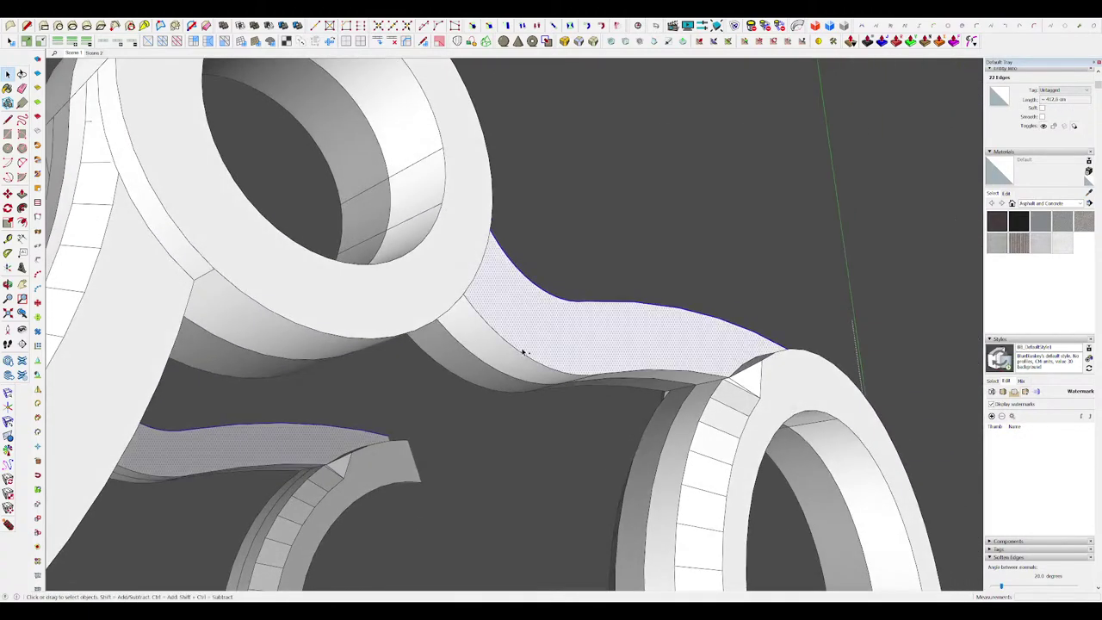
{"action": "left_click", "coordinate": [599, 354], "text": "shift"}
{"action": "left_click", "coordinate": [636, 371], "text": "shift"}
{"action": "scroll", "coordinate": [636, 371], "scroll_direction": "down", "scroll_amount": 5}
{"action": "middle_click_drag", "start_coordinate": [636, 371], "coordinate": [610, 315]}
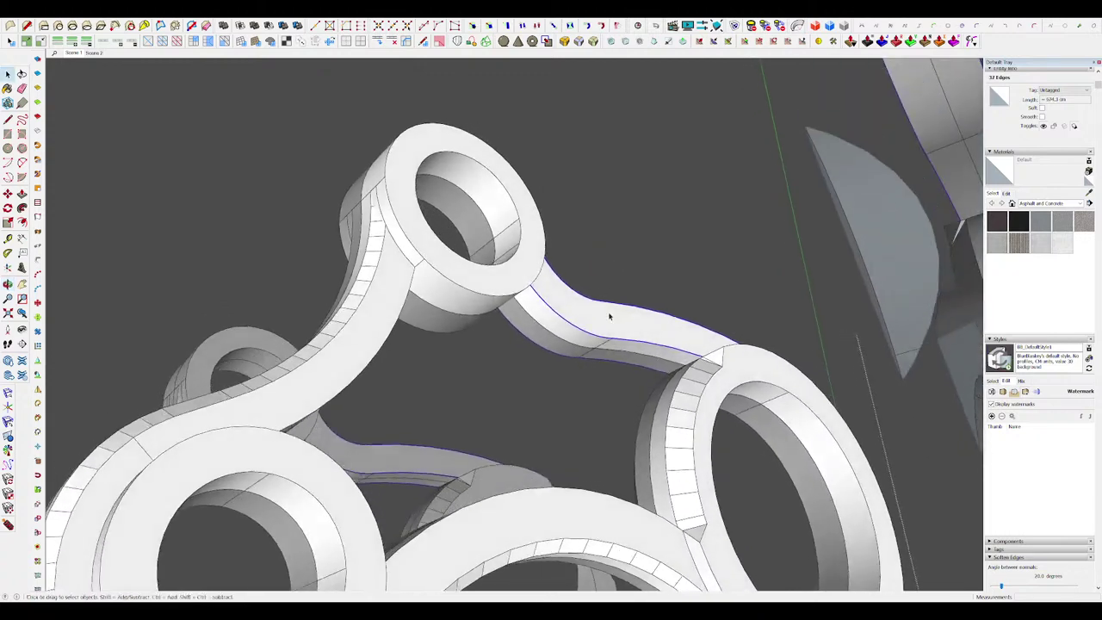
{"action": "scroll", "coordinate": [610, 315], "scroll_direction": "up", "scroll_amount": 3}
{"action": "left_click", "coordinate": [611, 372], "text": "shift"}
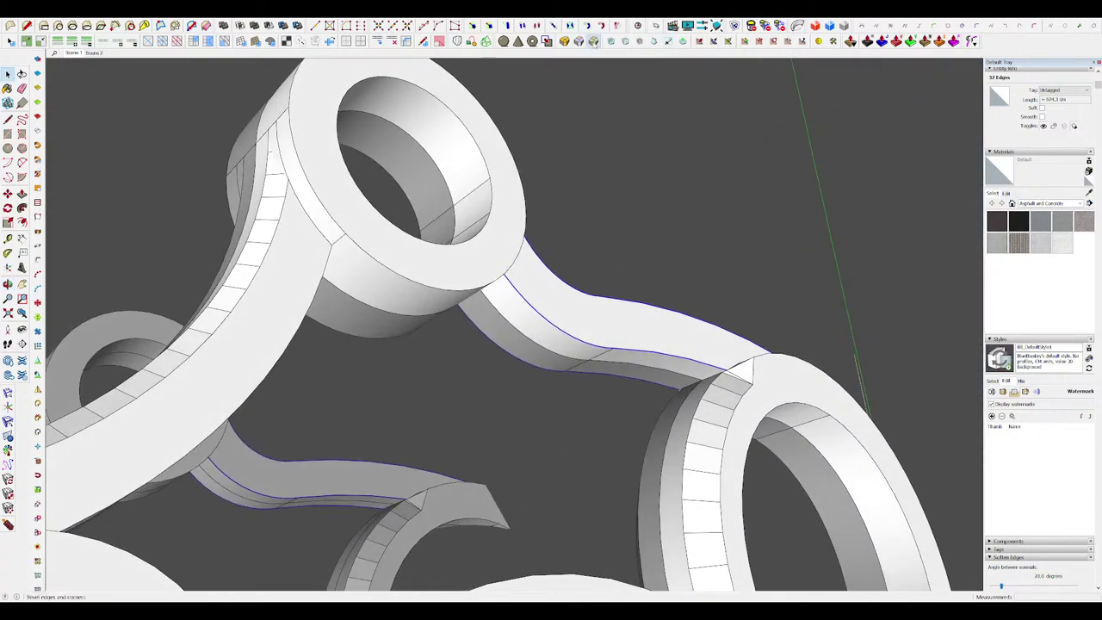
Step: Round the selected arm edges with a 6 cm RoundCorner bevel and exit the components
{"action": "left_click", "coordinate": [593, 41]}
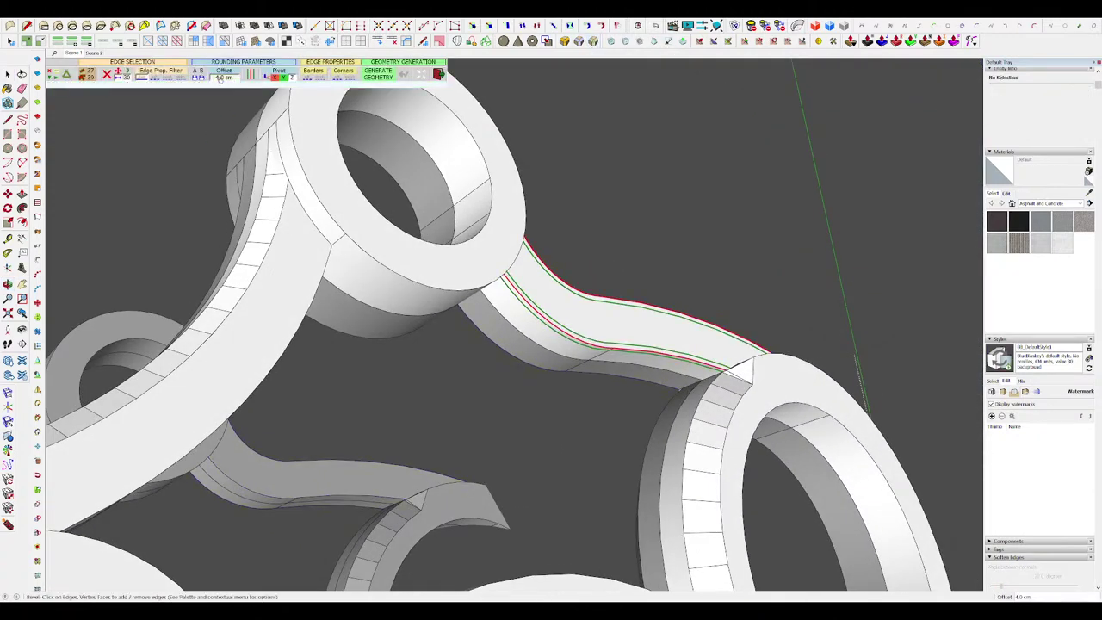
{"action": "type", "text": "6"}
{"action": "key", "text": "Return"}
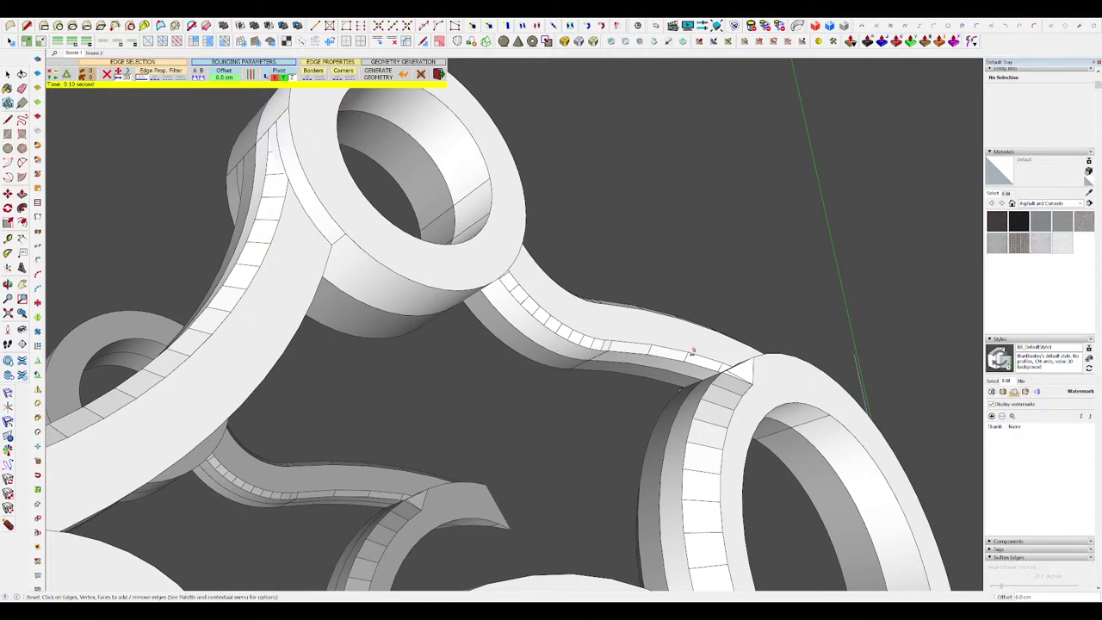
{"action": "key", "text": "space"}
{"action": "middle_click_drag", "start_coordinate": [693, 353], "coordinate": [688, 529]}
{"action": "scroll", "coordinate": [696, 364], "scroll_direction": "down", "scroll_amount": 5}
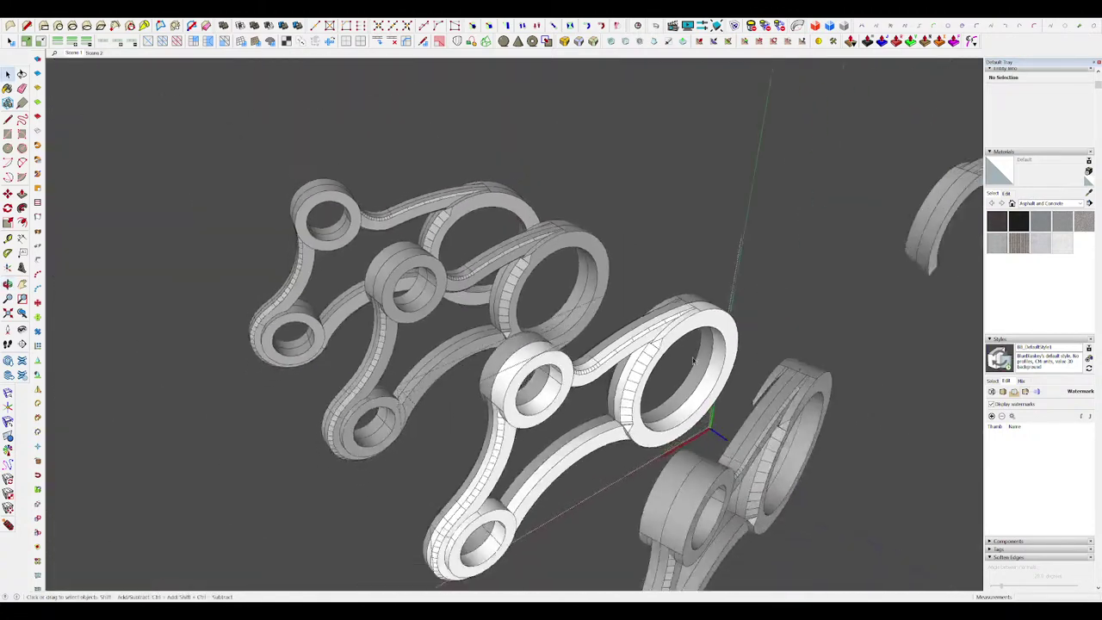
{"action": "scroll", "coordinate": [693, 359], "scroll_direction": "down", "scroll_amount": 3}
{"action": "left_click", "coordinate": [784, 307]}
{"action": "middle_click_drag", "start_coordinate": [784, 307], "coordinate": [813, 317]}
{"action": "left_click", "coordinate": [813, 318]}
Step: Select the front arm's curved top edge and give it the same 6 cm bevel
{"action": "key", "text": "d"}
{"action": "scroll", "coordinate": [519, 327], "scroll_direction": "up", "scroll_amount": 2}
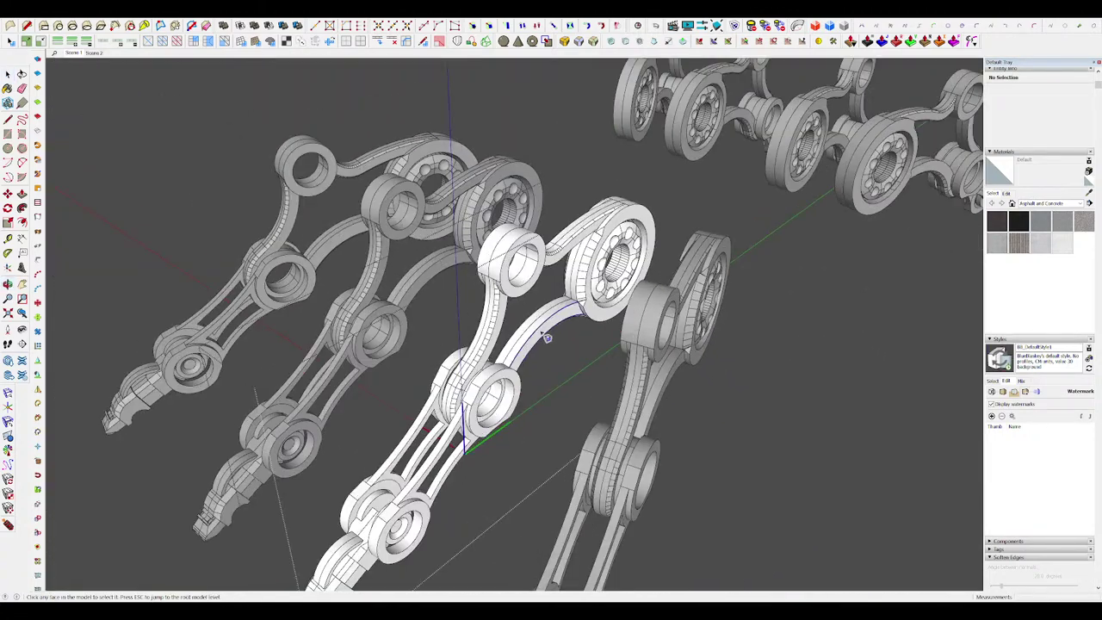
{"action": "scroll", "coordinate": [547, 338], "scroll_direction": "up", "scroll_amount": 5}
{"action": "left_click", "coordinate": [562, 316]}
{"action": "middle_click_drag", "start_coordinate": [561, 317], "coordinate": [573, 401]}
{"action": "scroll", "coordinate": [586, 349], "scroll_direction": "up", "scroll_amount": 3}
{"action": "left_click", "coordinate": [594, 41]}
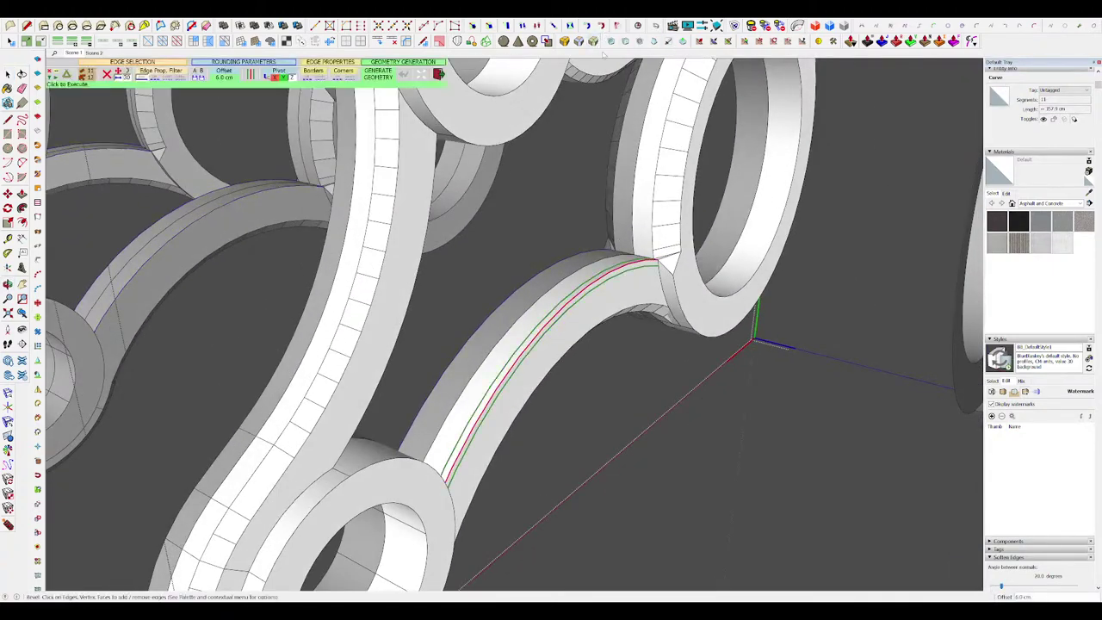
{"action": "middle_click_drag", "start_coordinate": [630, 248], "coordinate": [649, 278]}
{"action": "key", "text": "Return"}
{"action": "scroll", "coordinate": [621, 278], "scroll_direction": "down", "scroll_amount": 4}
{"action": "scroll", "coordinate": [619, 277], "scroll_direction": "up", "scroll_amount": 6}
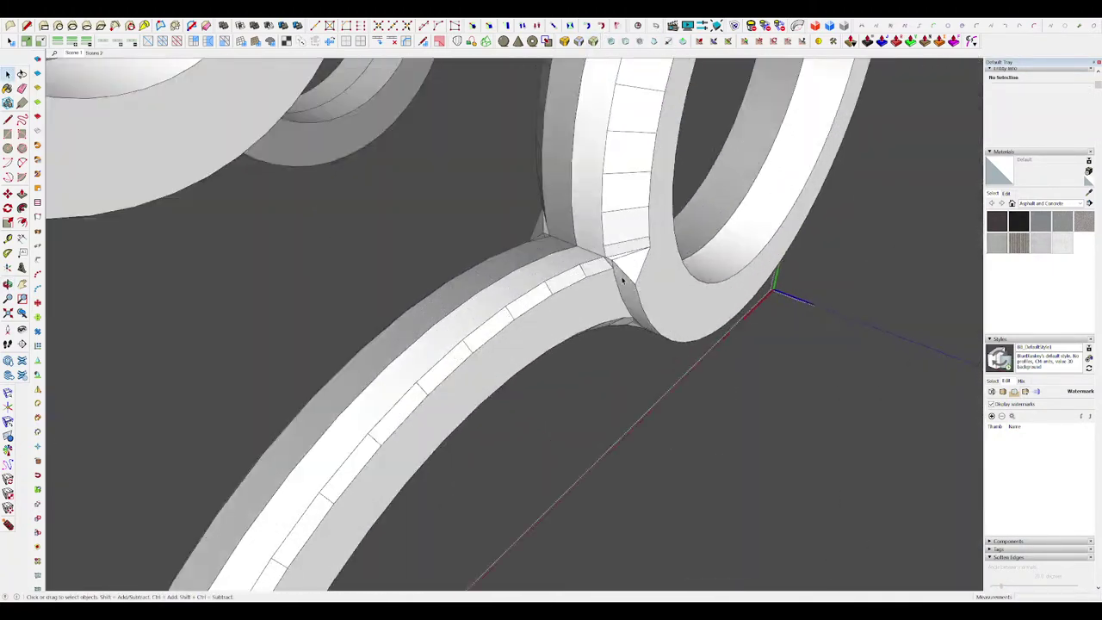
{"action": "scroll", "coordinate": [614, 269], "scroll_direction": "down", "scroll_amount": 2}
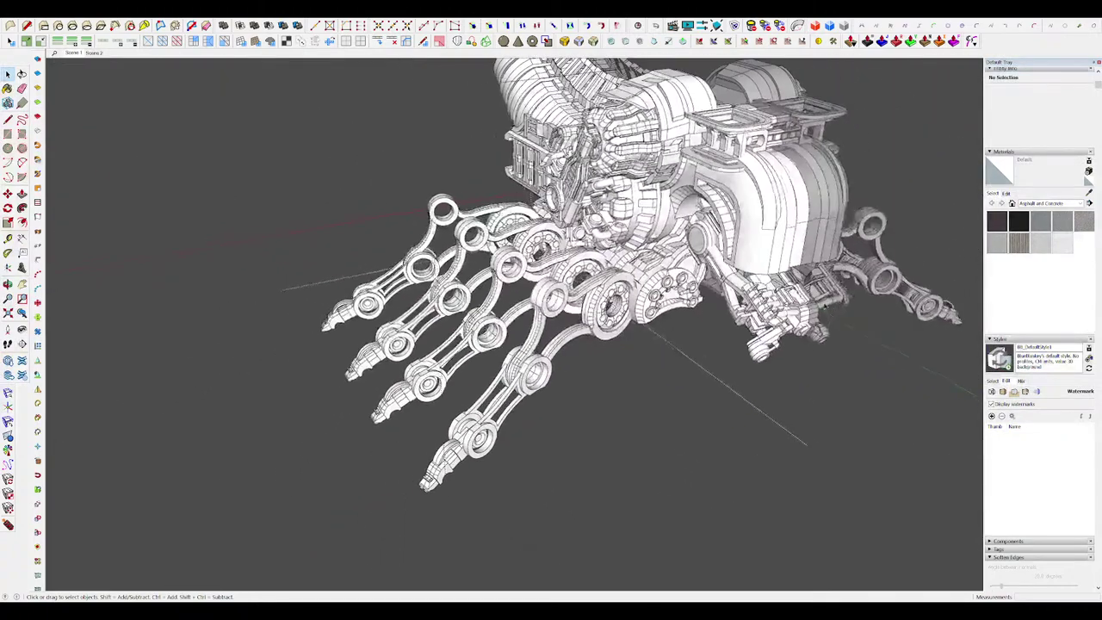
Step: Enter the finger link and select the ring face together with all its edges
{"action": "scroll", "coordinate": [527, 372], "scroll_direction": "up", "scroll_amount": 4}
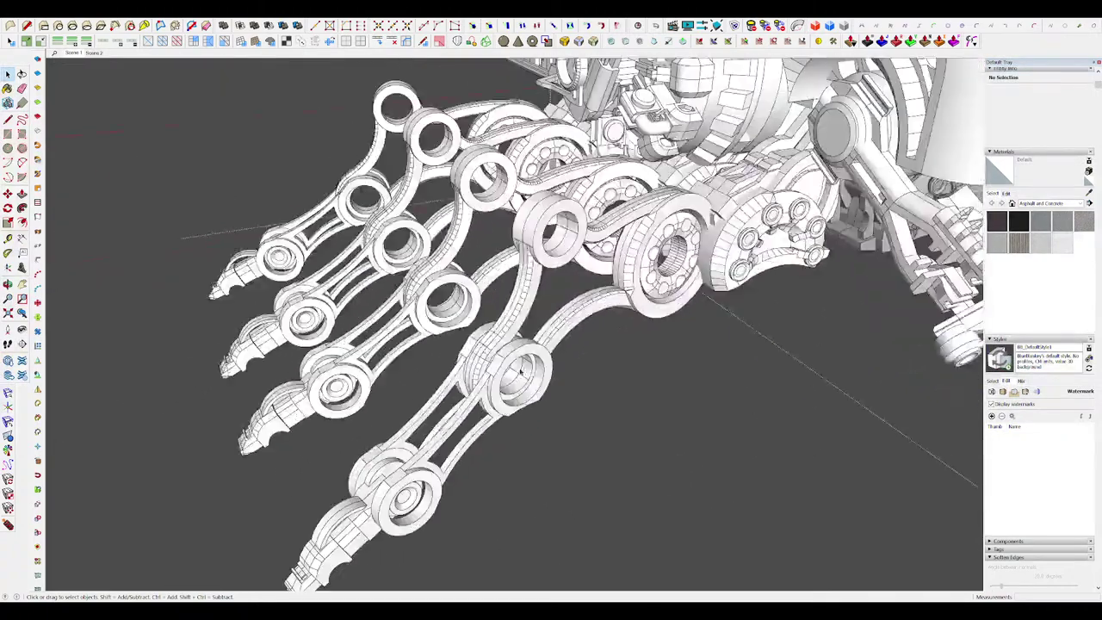
{"action": "scroll", "coordinate": [551, 375], "scroll_direction": "up", "scroll_amount": 4}
{"action": "middle_click_drag", "start_coordinate": [571, 376], "coordinate": [577, 346]}
{"action": "double_click", "coordinate": [575, 344]}
{"action": "scroll", "coordinate": [551, 336], "scroll_direction": "up", "scroll_amount": 3}
{"action": "left_click", "coordinate": [542, 330]}
{"action": "left_click", "coordinate": [542, 332]}
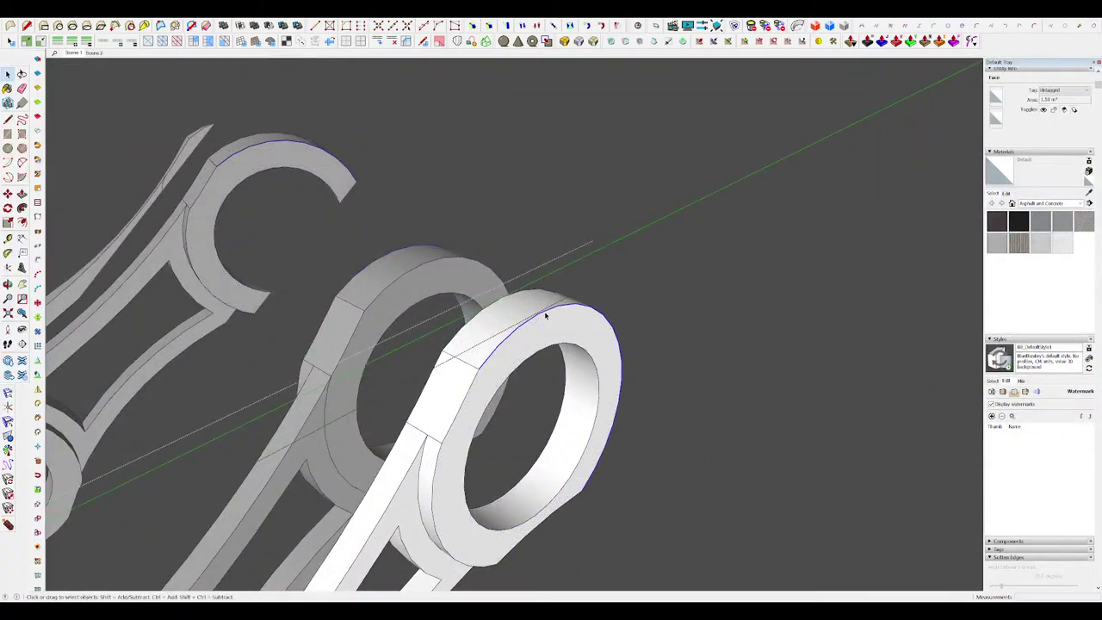
{"action": "left_click", "coordinate": [573, 312]}
{"action": "scroll", "coordinate": [590, 315], "scroll_direction": "down", "scroll_amount": 5}
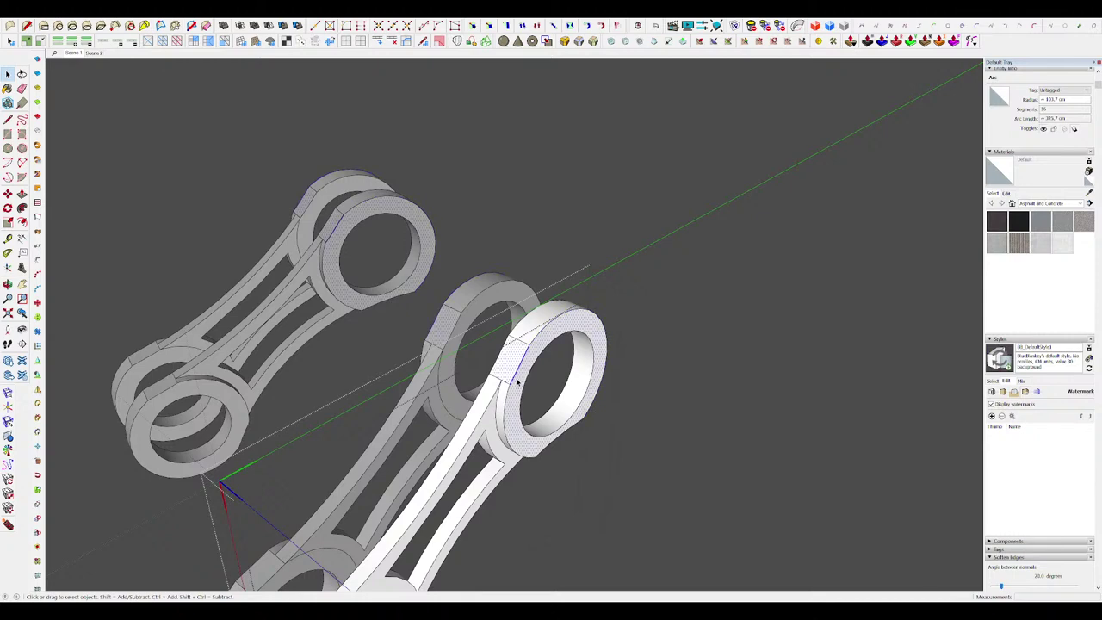
{"action": "scroll", "coordinate": [517, 382], "scroll_direction": "up", "scroll_amount": 2}
{"action": "double_click", "coordinate": [522, 377]}
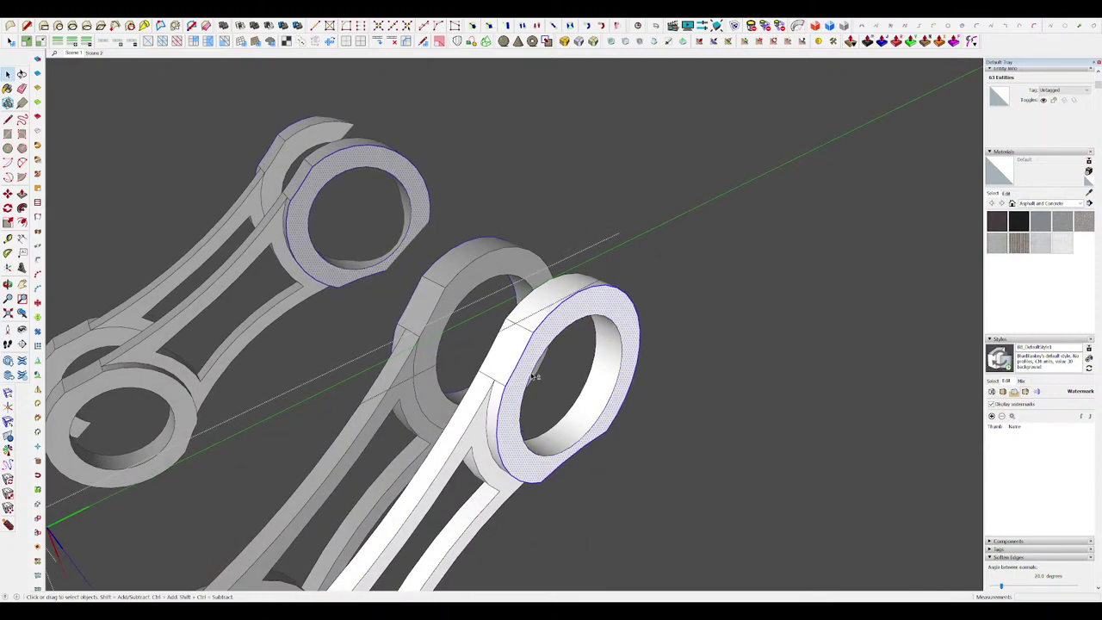
Step: Deselect the inner loop and round the ring's outer rim with a 6.0 cm RoundCorner bevel
{"action": "left_click", "coordinate": [617, 334], "text": "shift"}
{"action": "middle_click_drag", "start_coordinate": [617, 334], "coordinate": [615, 296]}
{"action": "scroll", "coordinate": [625, 307], "scroll_direction": "up", "scroll_amount": 2}
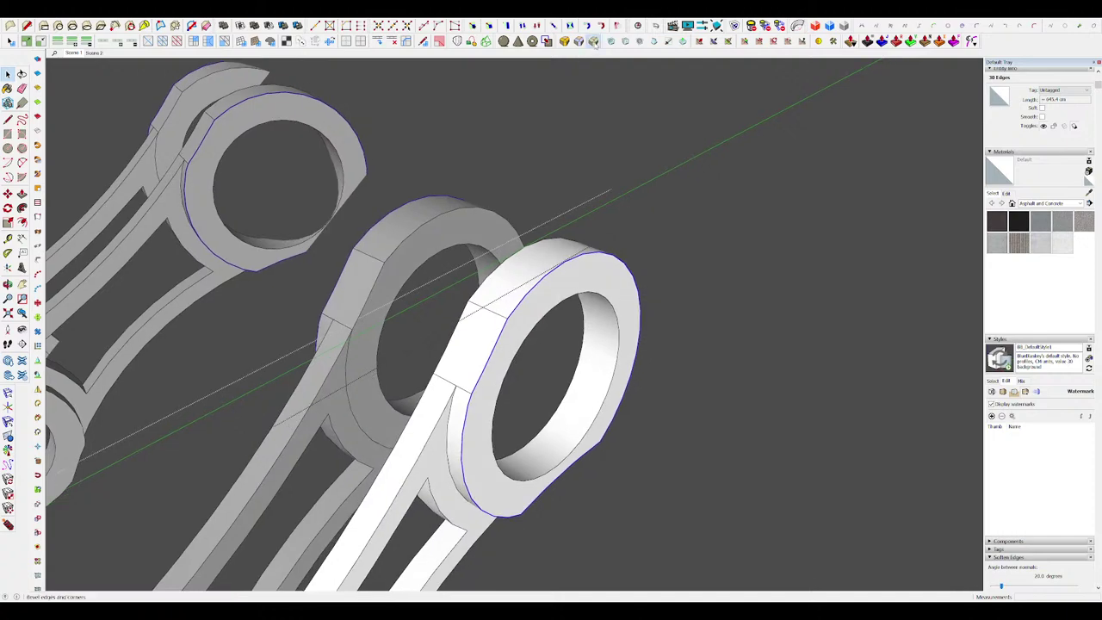
{"action": "left_click", "coordinate": [592, 42]}
{"action": "left_click", "coordinate": [604, 143]}
{"action": "key", "text": "space"}
Step: Exit the link and half-finger components, then reopen the front half of the finger
{"action": "scroll", "coordinate": [617, 281], "scroll_direction": "down", "scroll_amount": 3}
{"action": "left_click", "coordinate": [617, 280]}
{"action": "scroll", "coordinate": [632, 279], "scroll_direction": "down", "scroll_amount": 3}
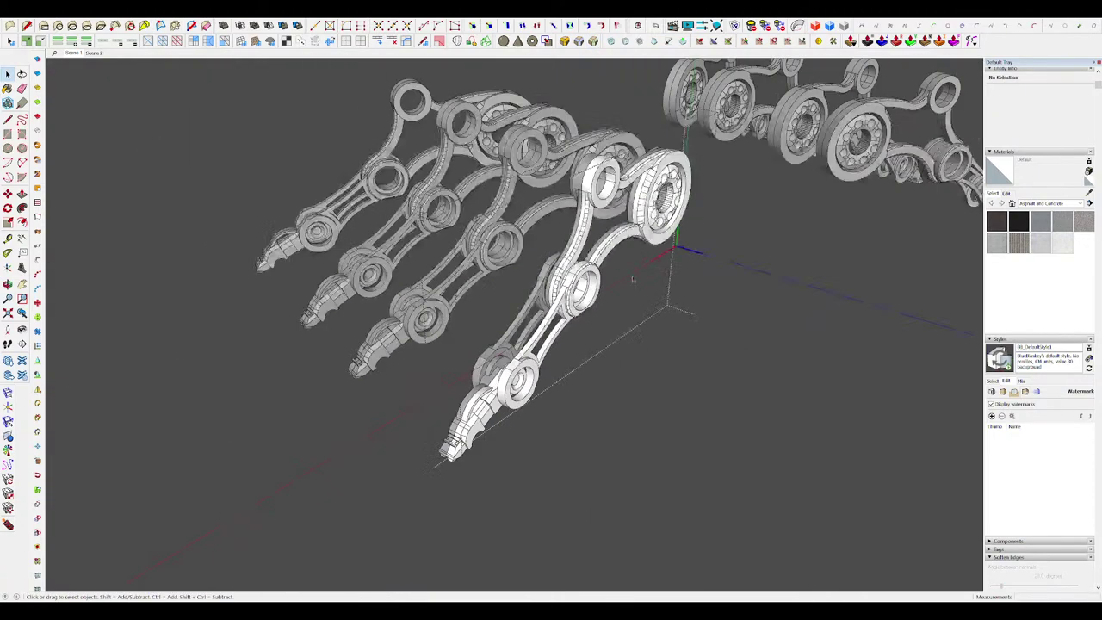
{"action": "left_click", "coordinate": [763, 284]}
{"action": "middle_click_drag", "start_coordinate": [762, 285], "coordinate": [694, 160]}
{"action": "scroll", "coordinate": [694, 160], "scroll_direction": "up", "scroll_amount": 3}
{"action": "double_click", "coordinate": [693, 205]}
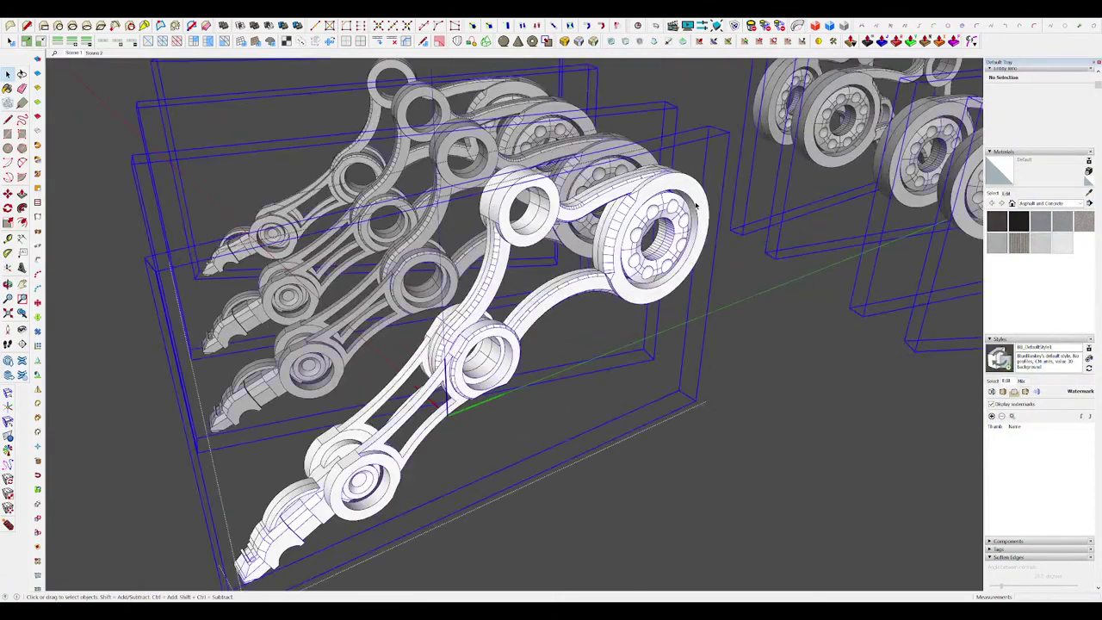
{"action": "middle_click_drag", "start_coordinate": [693, 204], "coordinate": [685, 199]}
{"action": "scroll", "coordinate": [711, 239], "scroll_direction": "up", "scroll_amount": 2}
{"action": "scroll", "coordinate": [688, 239], "scroll_direction": "down", "scroll_amount": 2}
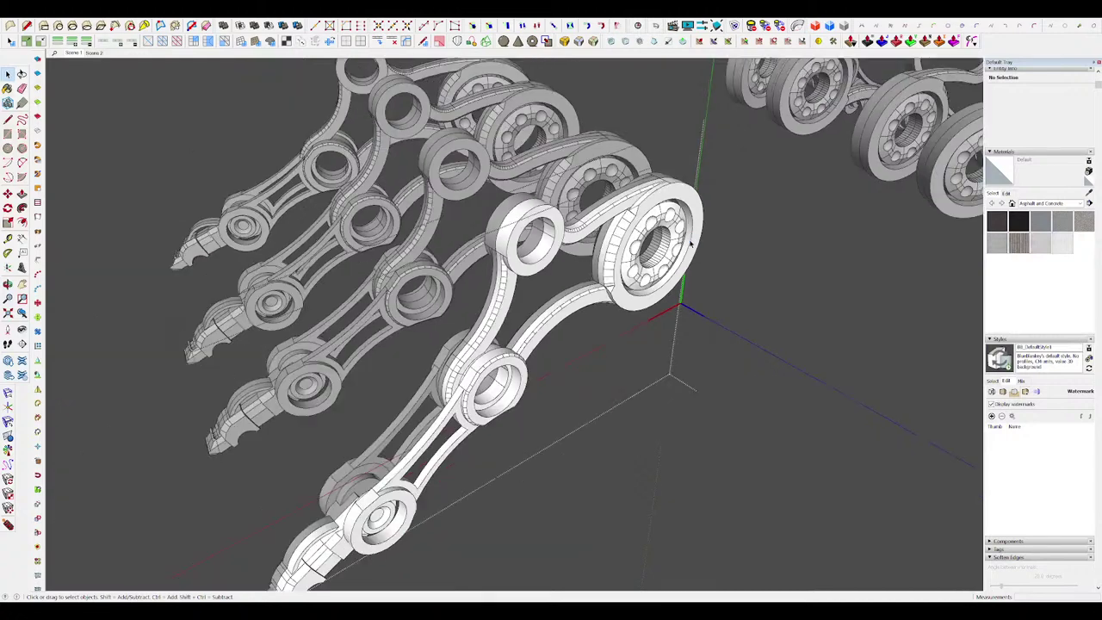
{"action": "middle_click_drag", "start_coordinate": [524, 225], "coordinate": [568, 225]}
{"action": "scroll", "coordinate": [568, 225], "scroll_direction": "up", "scroll_amount": 3}
Step: In the nested link, select the small ring's front rim arcs and launch RoundCorner Bevel
{"action": "double_click", "coordinate": [578, 221]}
{"action": "scroll", "coordinate": [577, 221], "scroll_direction": "up", "scroll_amount": 3}
{"action": "left_click", "coordinate": [592, 218]}
{"action": "left_click", "coordinate": [597, 210]}
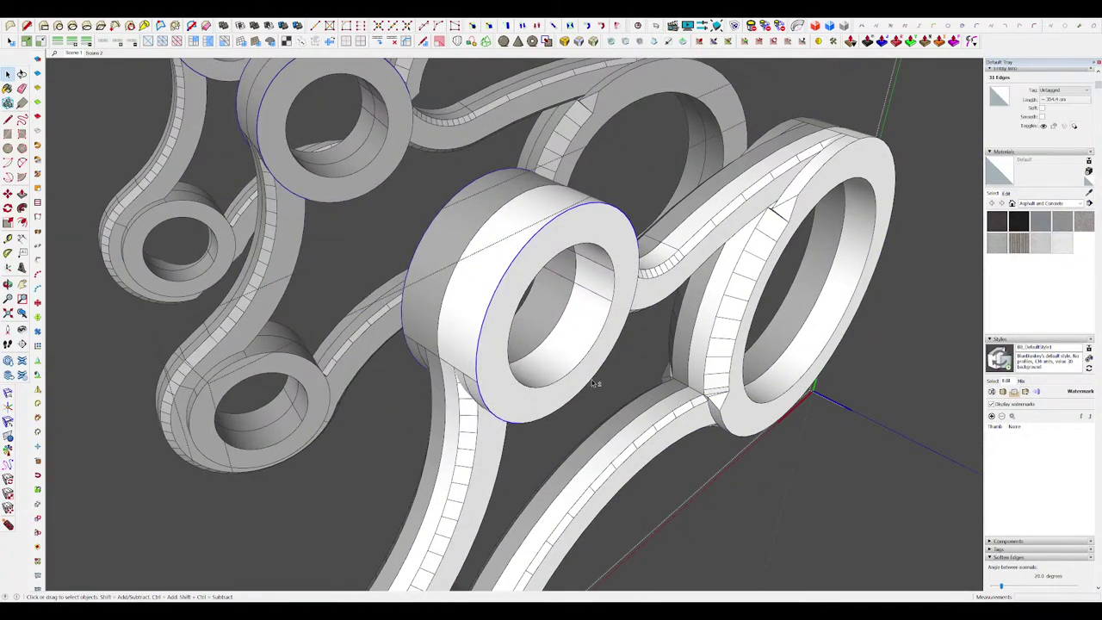
{"action": "left_click", "coordinate": [639, 270], "text": "shift"}
{"action": "middle_click_drag", "start_coordinate": [635, 270], "coordinate": [582, 238]}
{"action": "left_click", "coordinate": [592, 42]}
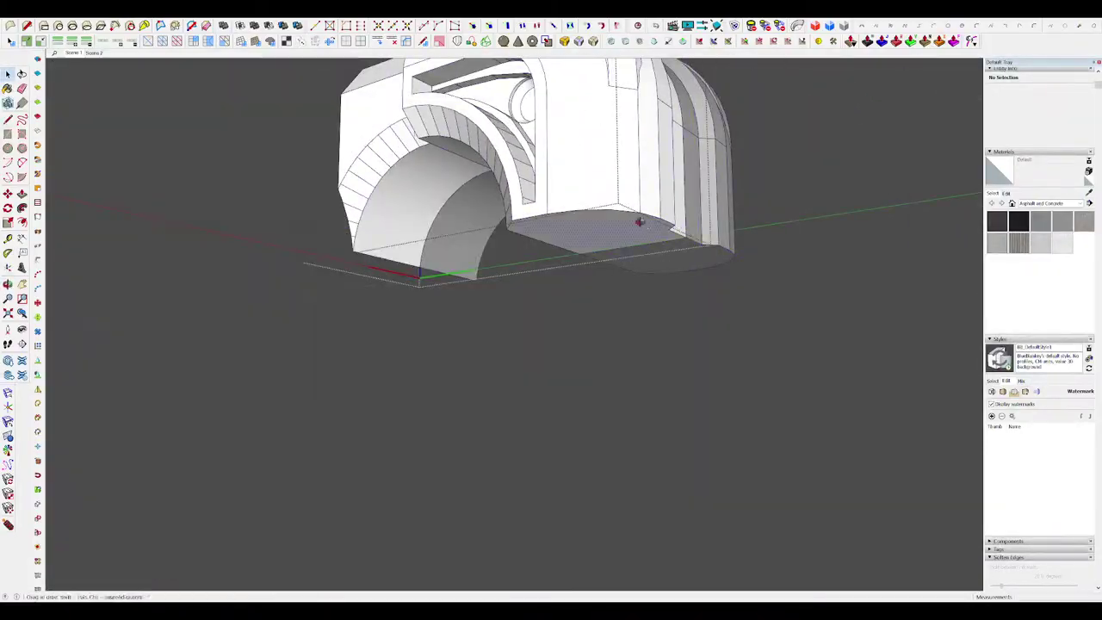
Step: Offset the housing's underside face inward to create an inset face
{"action": "middle_click_drag", "start_coordinate": [639, 222], "coordinate": [662, 216]}
{"action": "key", "text": "f"}
{"action": "left_click", "coordinate": [662, 217]}
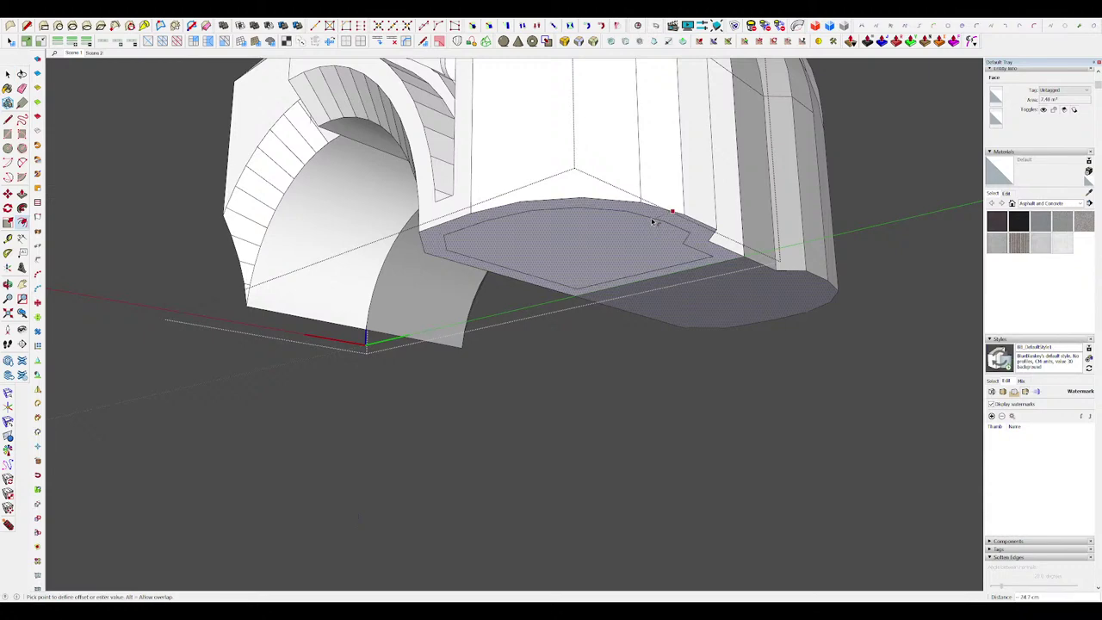
{"action": "left_click", "coordinate": [654, 221]}
{"action": "key", "text": "space"}
{"action": "left_click", "coordinate": [602, 230]}
{"action": "middle_click_drag", "start_coordinate": [469, 236], "coordinate": [524, 242]}
{"action": "key", "text": "m"}
{"action": "left_click", "coordinate": [578, 239]}
{"action": "key", "text": "space"}
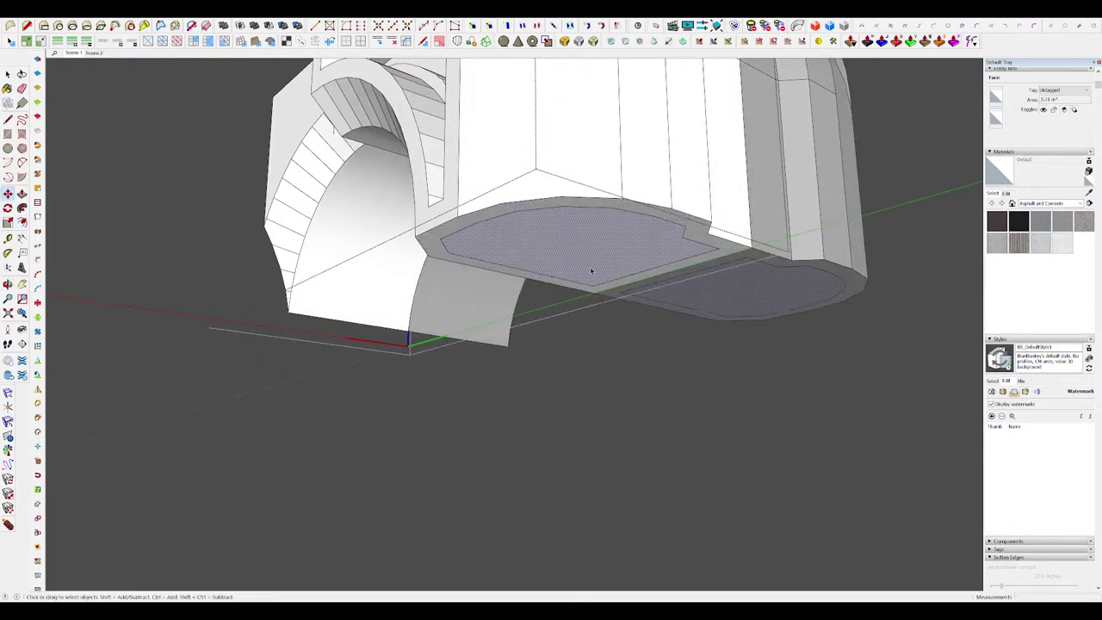
Step: Try filling the lower rim corner, then undo it and show the rest of the model
{"action": "middle_click_drag", "start_coordinate": [591, 270], "coordinate": [650, 232]}
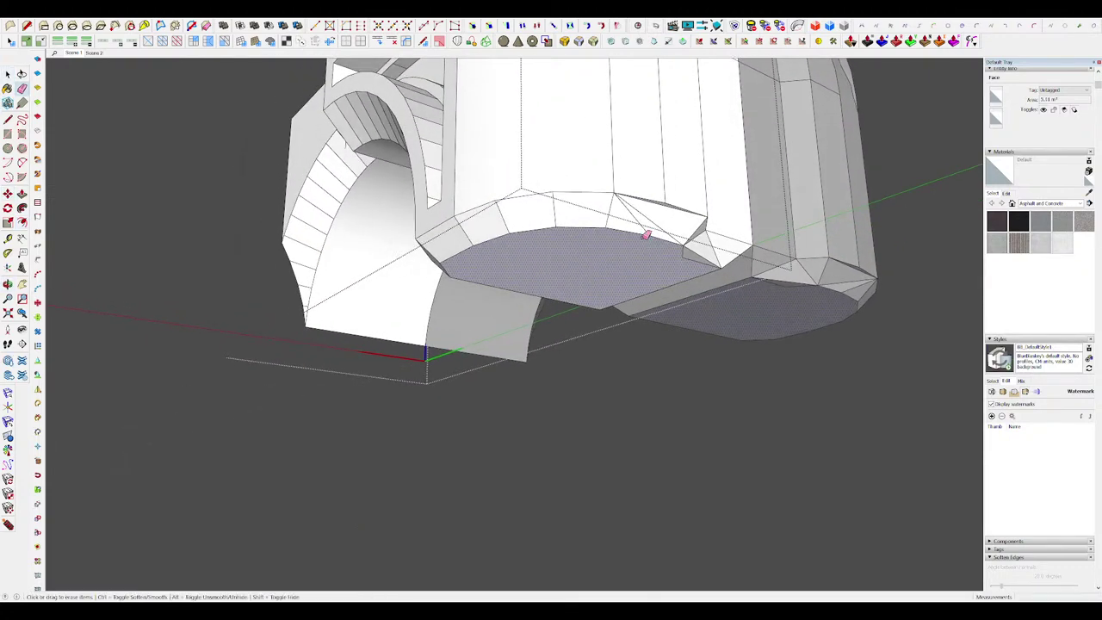
{"action": "key", "text": "e"}
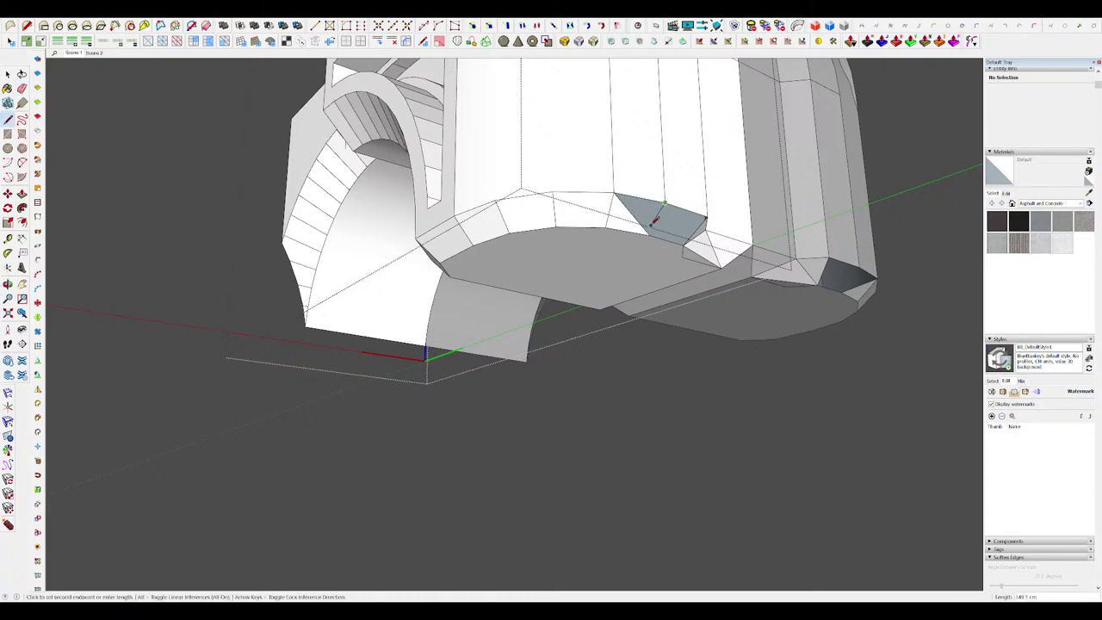
{"action": "left_click", "coordinate": [649, 233]}
{"action": "middle_click_drag", "start_coordinate": [650, 230], "coordinate": [640, 354]}
{"action": "key", "text": "ctrl+z"}
{"action": "key", "text": "alt+h"}
Step: Extrude the rim's bottom face with Push/Pull
{"action": "key", "text": "alt+h"}
{"action": "scroll", "coordinate": [601, 221], "scroll_direction": "up", "scroll_amount": 3}
{"action": "key", "text": "p"}
{"action": "left_click", "coordinate": [608, 227]}
{"action": "left_click", "coordinate": [625, 239]}
{"action": "scroll", "coordinate": [626, 241], "scroll_direction": "down", "scroll_amount": 2}
{"action": "key", "text": "alt+h"}
{"action": "scroll", "coordinate": [711, 241], "scroll_direction": "down", "scroll_amount": 4}
{"action": "key", "text": "space"}
{"action": "key", "text": "alt+h"}
{"action": "scroll", "coordinate": [688, 297], "scroll_direction": "up", "scroll_amount": 4}
Step: Move the rim edge and the corner vertex to the centre, closing the corner notch
{"action": "left_click", "coordinate": [634, 338]}
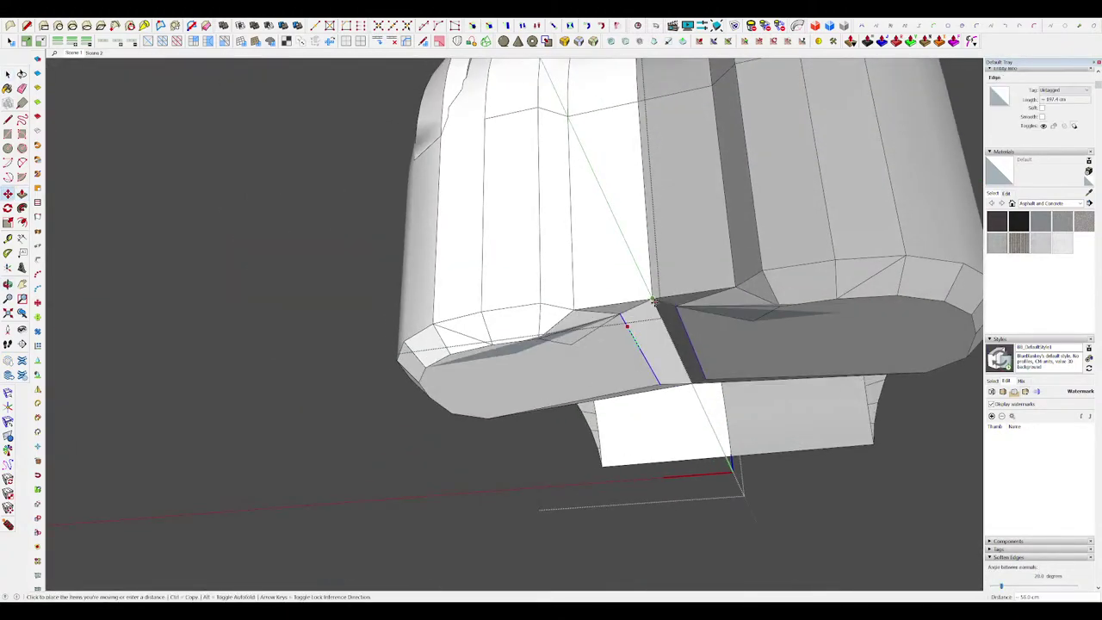
{"action": "left_click", "coordinate": [652, 300]}
{"action": "key", "text": "e"}
{"action": "mouse_move", "coordinate": [652, 303]}
{"action": "middle_mouse_down"}
{"action": "mouse_move", "coordinate": [587, 334]}
{"action": "mouse_move", "coordinate": [590, 351]}
{"action": "mouse_move", "coordinate": [633, 297]}
{"action": "mouse_move", "coordinate": [691, 347]}
{"action": "mouse_move", "coordinate": [544, 197]}
{"action": "mouse_move", "coordinate": [524, 153]}
{"action": "mouse_move", "coordinate": [657, 130]}
{"action": "mouse_move", "coordinate": [546, 185]}
{"action": "mouse_move", "coordinate": [676, 214]}
{"action": "middle_mouse_up"}
{"action": "scroll", "coordinate": [664, 297], "scroll_direction": "down", "scroll_amount": 4}
{"action": "scroll", "coordinate": [661, 301], "scroll_direction": "up", "scroll_amount": 3}
{"action": "scroll", "coordinate": [545, 197], "scroll_direction": "up", "scroll_amount": 3}
{"action": "key", "text": "m"}
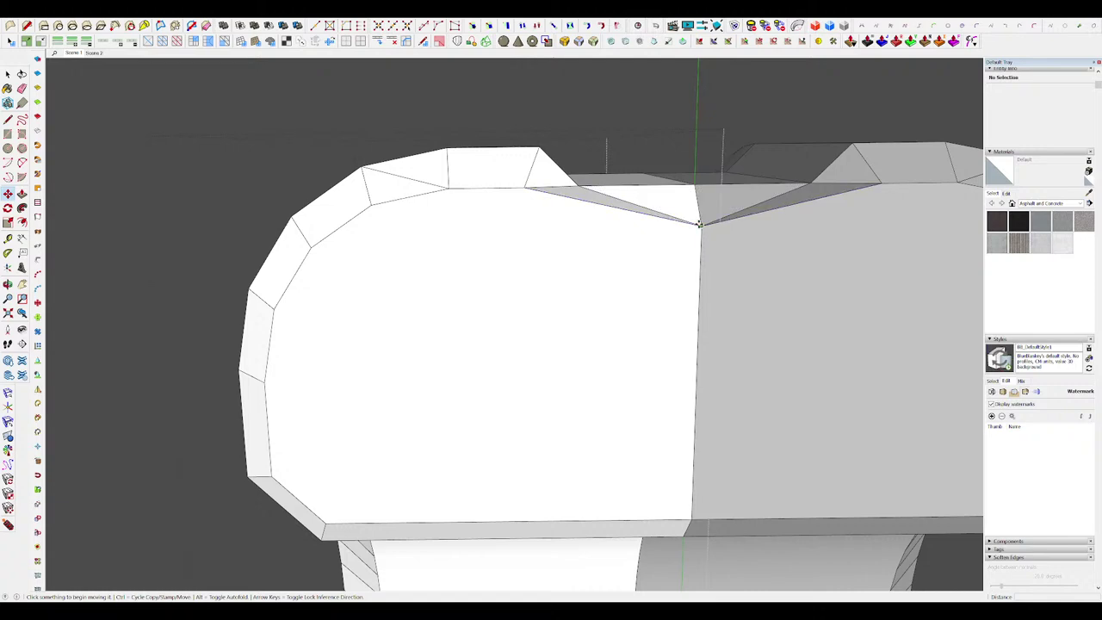
{"action": "left_click", "coordinate": [697, 224]}
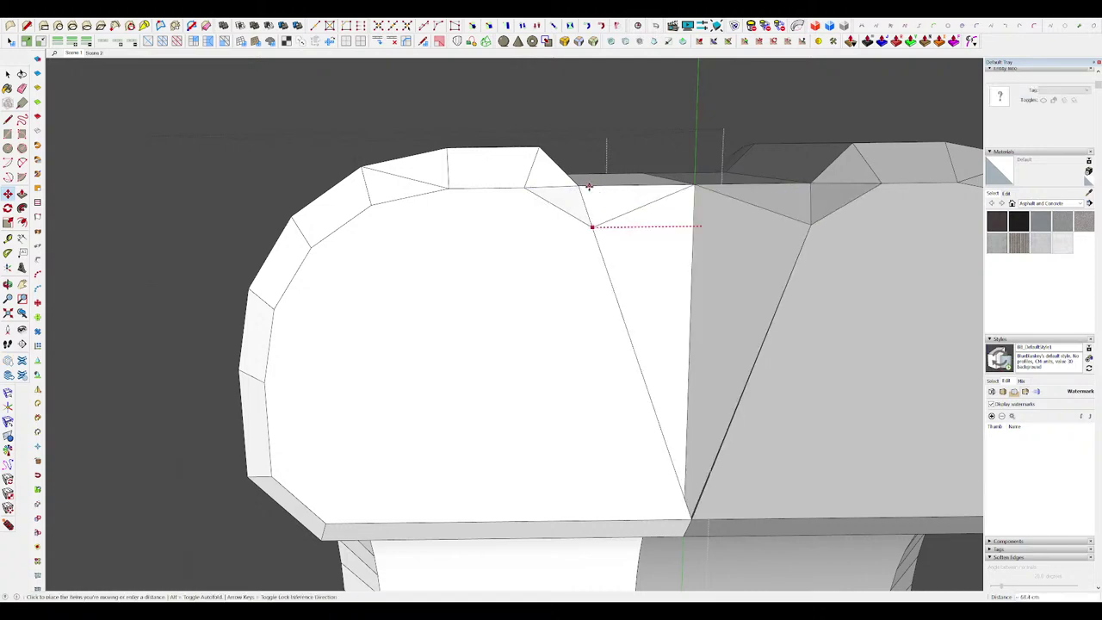
{"action": "middle_click_drag", "start_coordinate": [522, 185], "coordinate": [666, 385]}
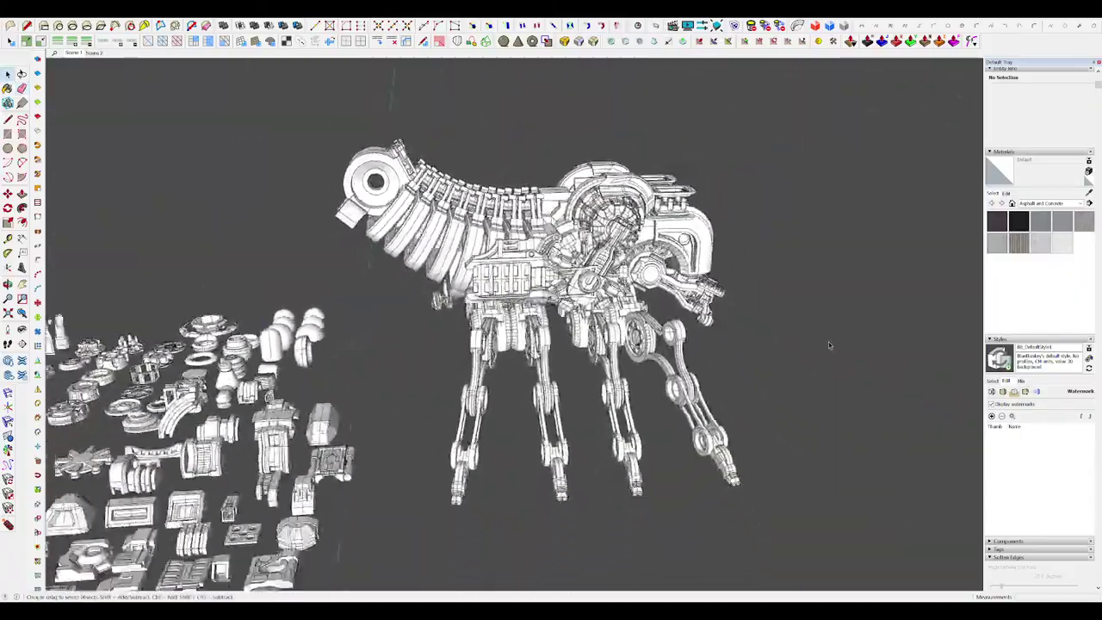
Step: Open the tower part, select its white front face and hide the rest of the model
{"action": "middle_click_drag", "start_coordinate": [828, 344], "coordinate": [617, 320]}
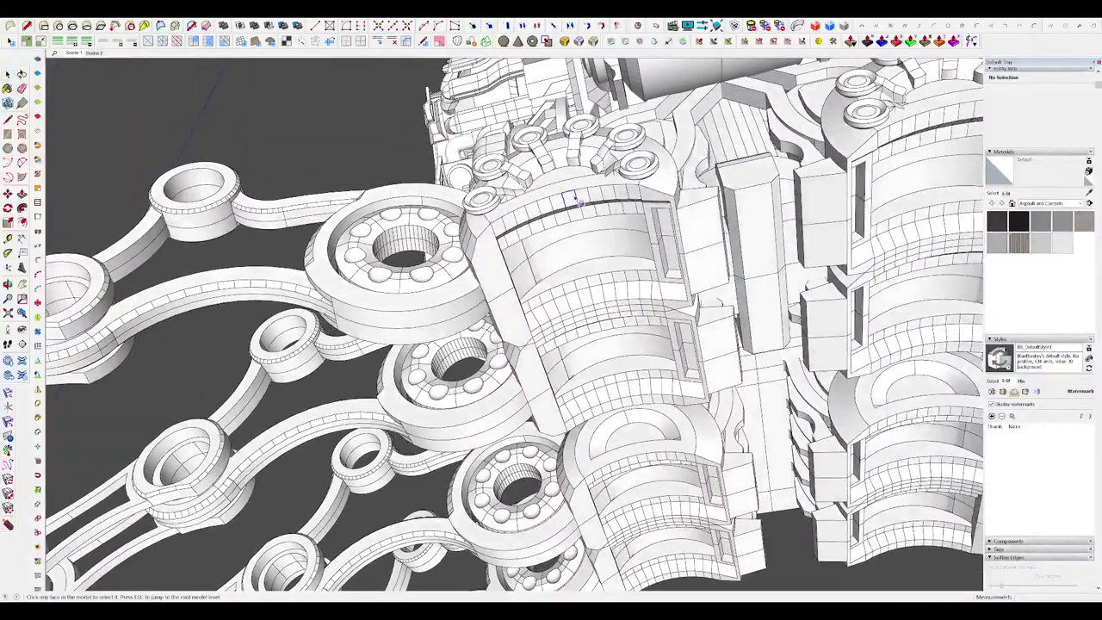
{"action": "left_click", "coordinate": [575, 198]}
{"action": "middle_click_drag", "start_coordinate": [575, 198], "coordinate": [597, 310]}
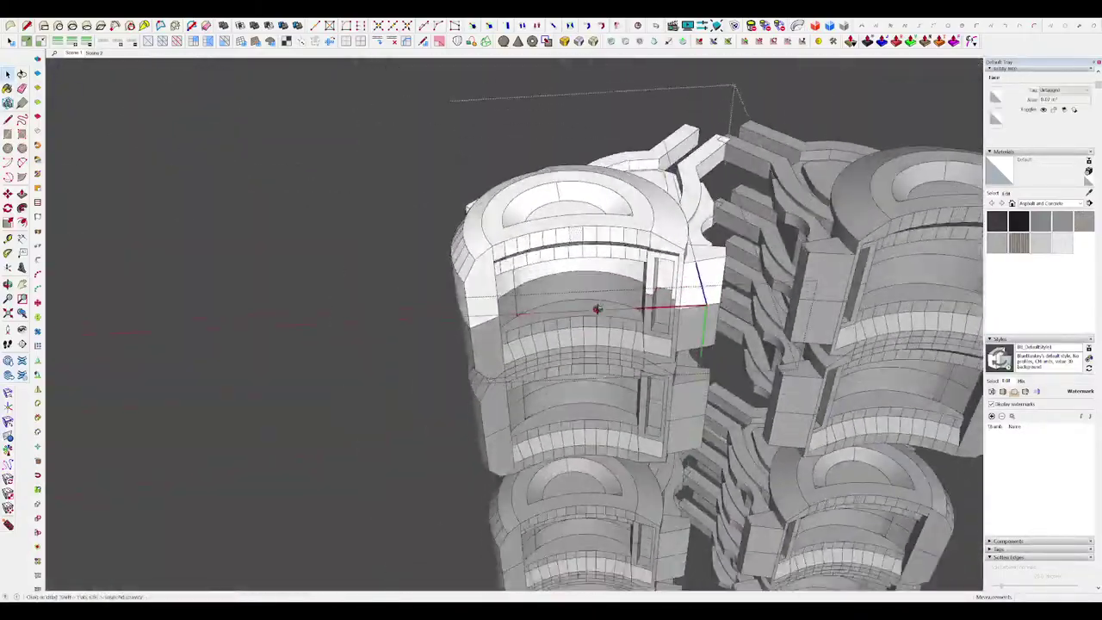
{"action": "scroll", "coordinate": [575, 240], "scroll_direction": "up", "scroll_amount": 4}
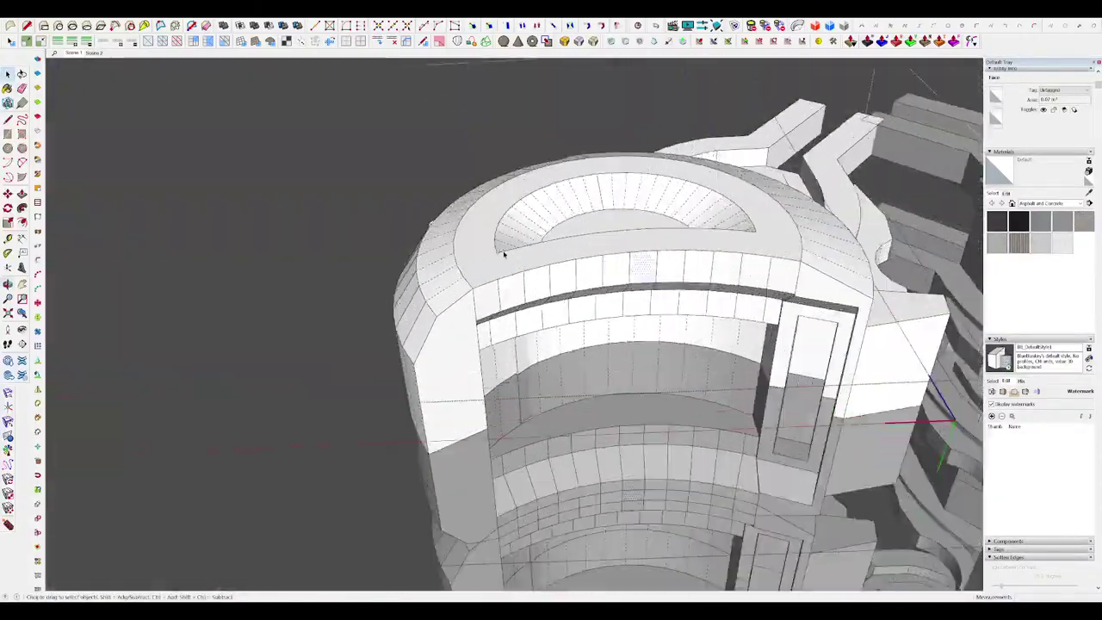
{"action": "key", "text": "l"}
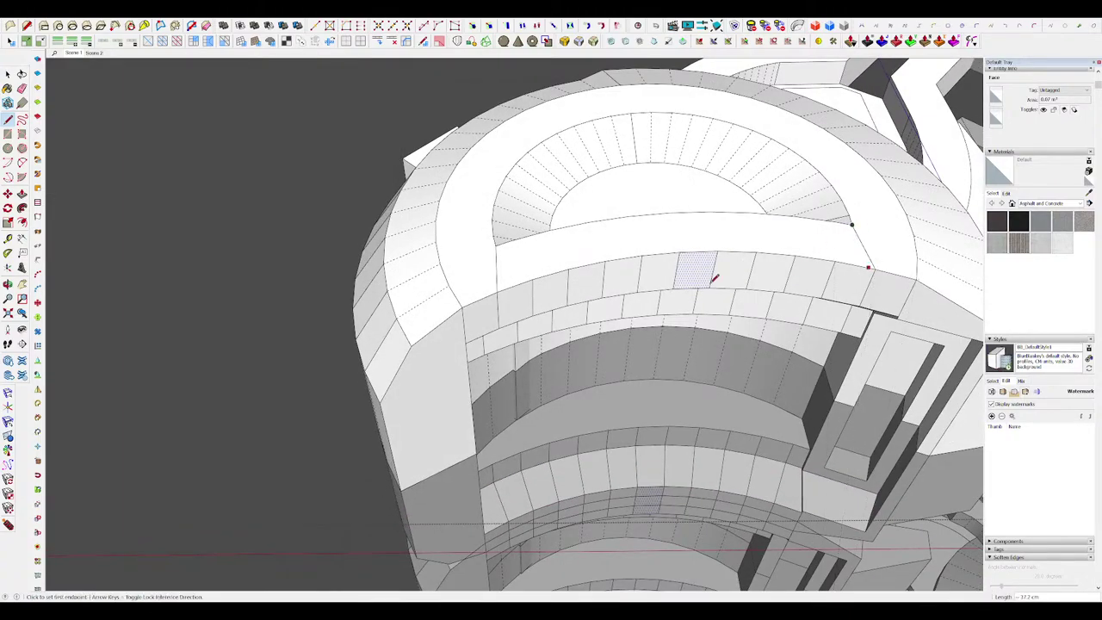
{"action": "scroll", "coordinate": [644, 249], "scroll_direction": "down", "scroll_amount": 4}
{"action": "scroll", "coordinate": [645, 249], "scroll_direction": "up", "scroll_amount": 4}
{"action": "key", "text": "space"}
{"action": "middle_click_drag", "start_coordinate": [605, 335], "coordinate": [723, 401]}
{"action": "left_click", "coordinate": [578, 267]}
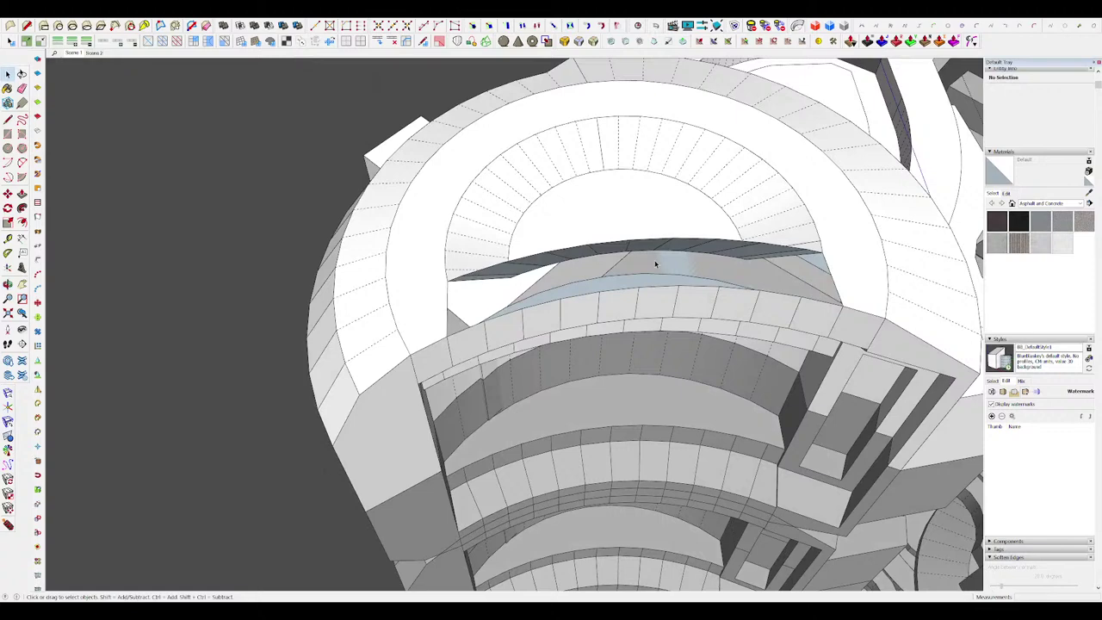
{"action": "scroll", "coordinate": [652, 259], "scroll_direction": "up", "scroll_amount": 3}
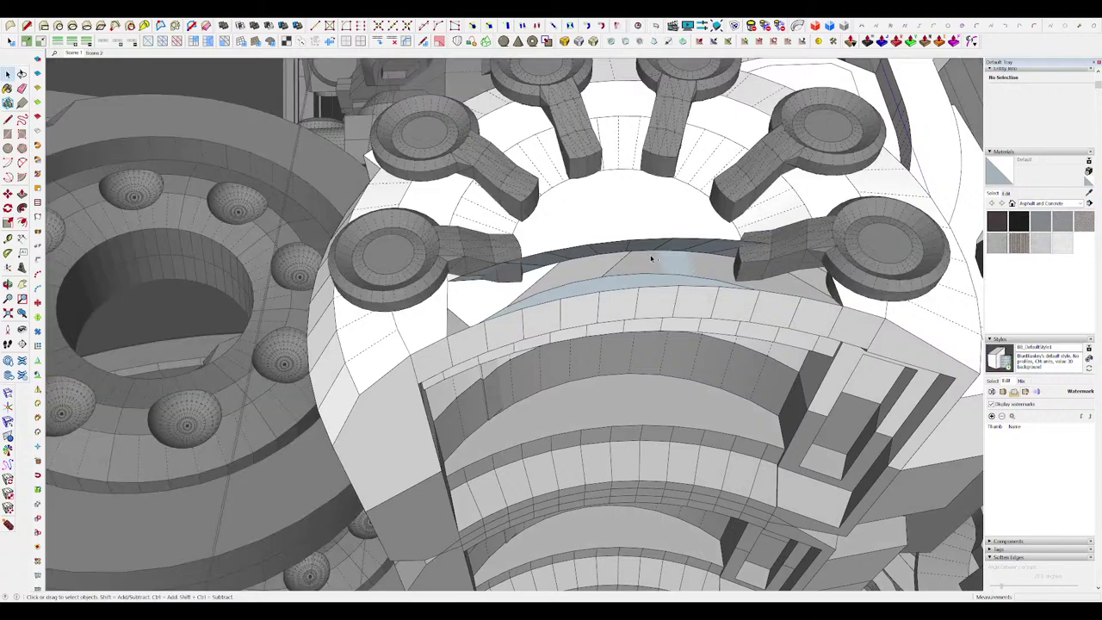
{"action": "key", "text": "shift+h"}
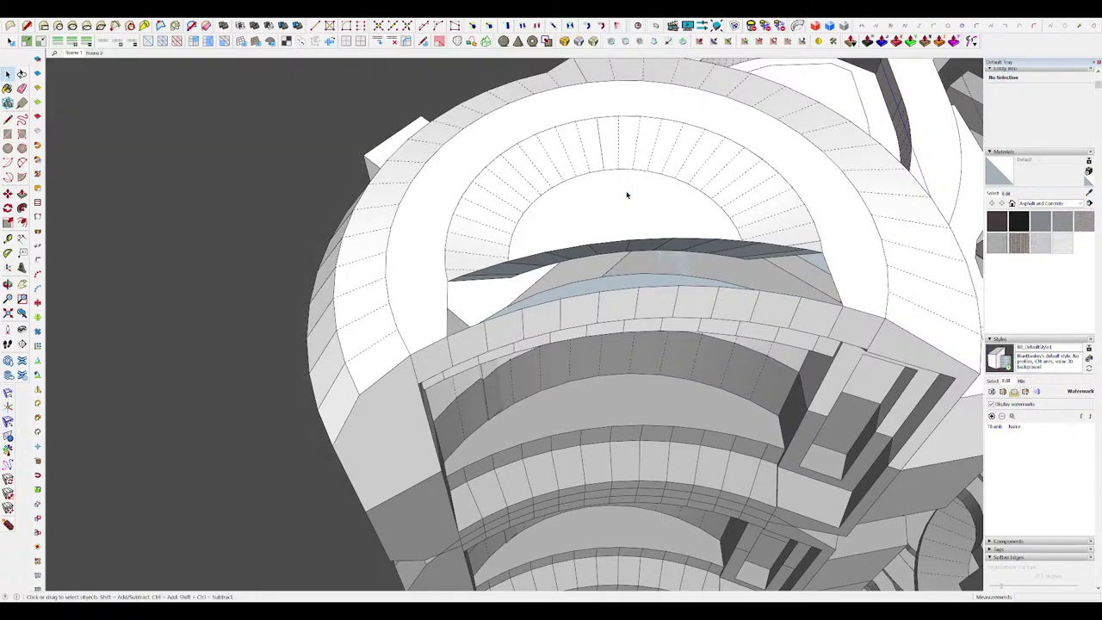
{"action": "middle_click_drag", "start_coordinate": [627, 195], "coordinate": [645, 203]}
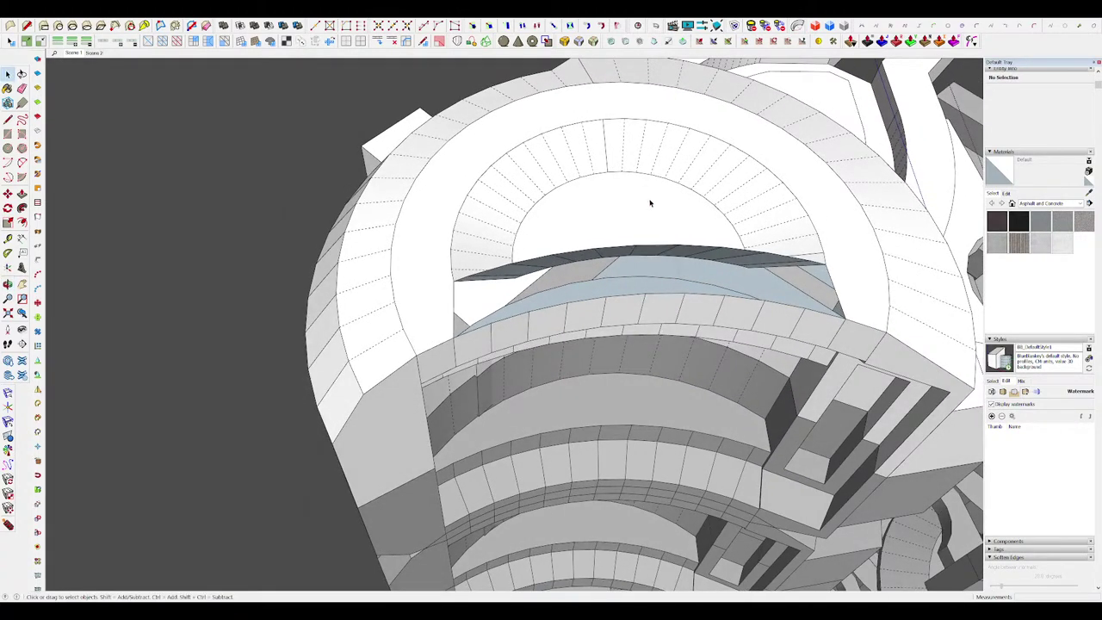
Step: Select the curved strip face and one edge, then split it into quads with Split Sausage
{"action": "key", "text": "shift+s"}
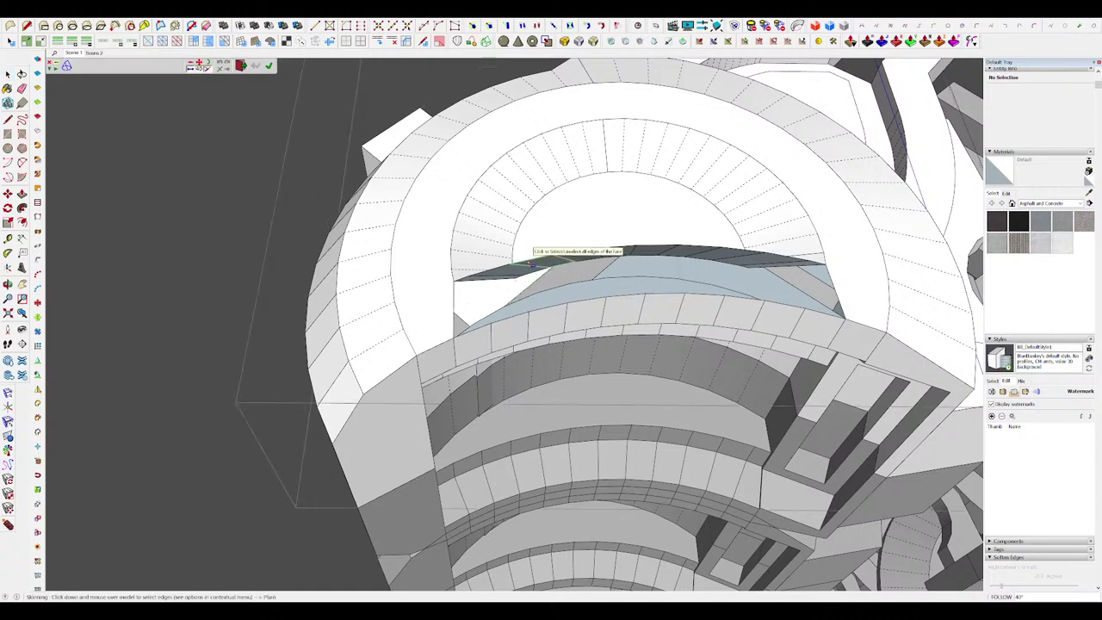
{"action": "key", "text": "space"}
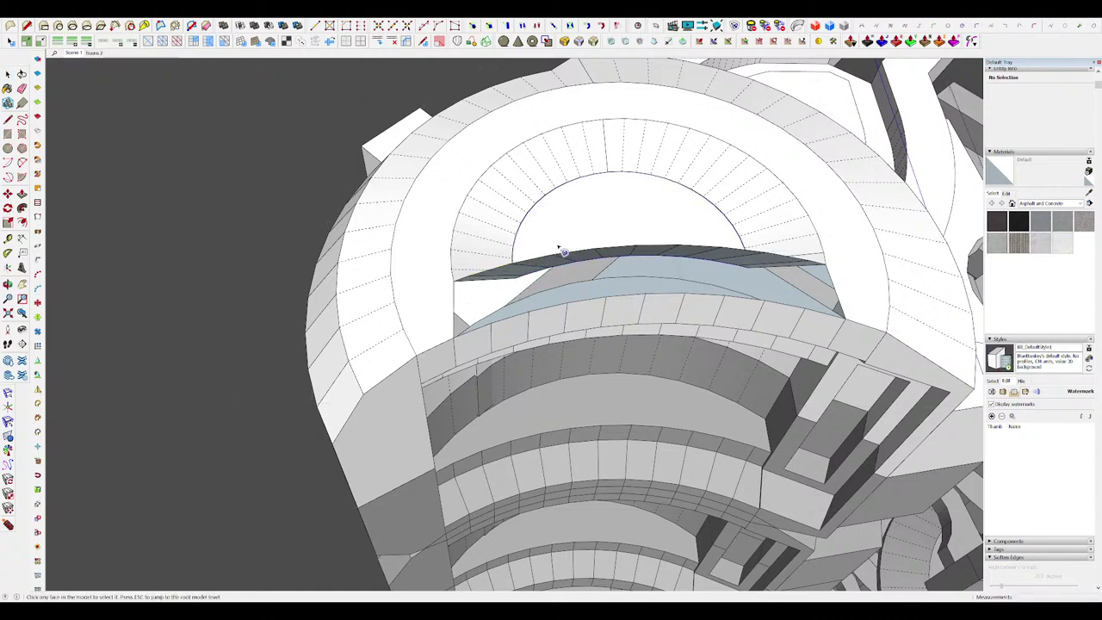
{"action": "left_click", "coordinate": [476, 321]}
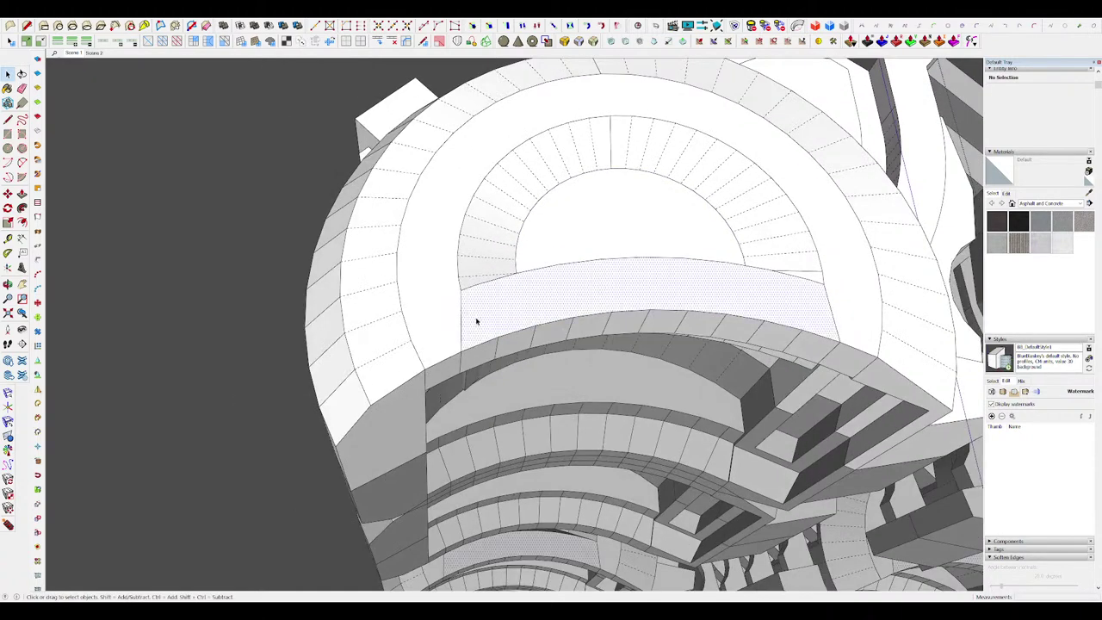
{"action": "left_click", "coordinate": [462, 315], "text": "ctrl"}
{"action": "left_click", "coordinate": [850, 42]}
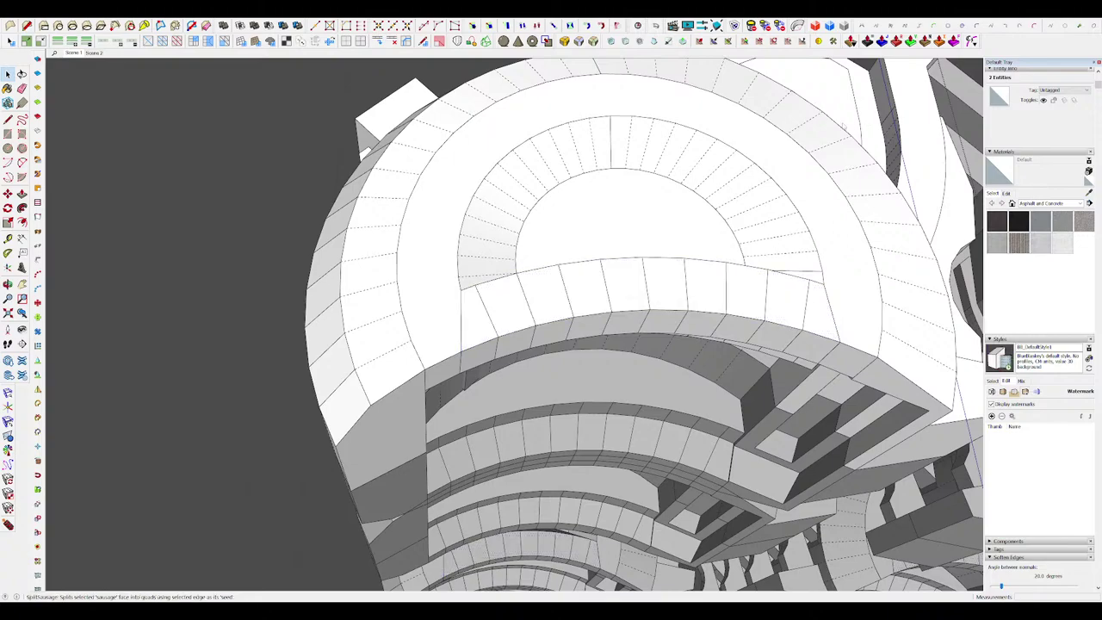
{"action": "scroll", "coordinate": [596, 249], "scroll_direction": "down", "scroll_amount": 4}
{"action": "middle_click_drag", "start_coordinate": [596, 248], "coordinate": [563, 177]}
{"action": "scroll", "coordinate": [629, 182], "scroll_direction": "up", "scroll_amount": 4}
Step: With Vertex Tools soft selection, shift the top ring's rim vertices along green, redoing once after undo
{"action": "key", "text": "v"}
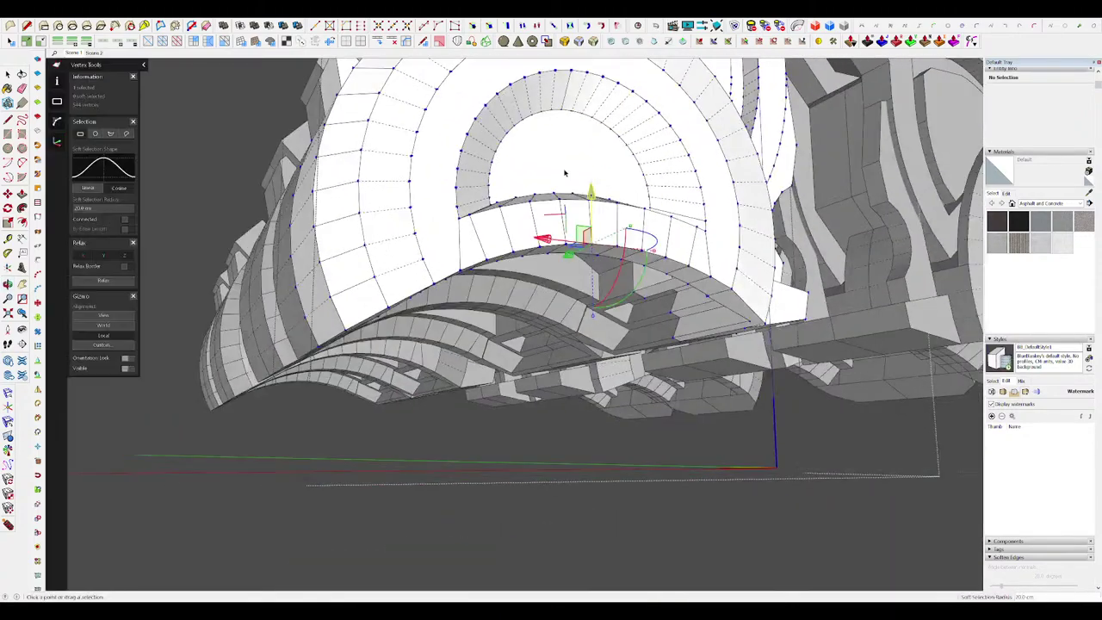
{"action": "scroll", "coordinate": [593, 211], "scroll_direction": "up", "scroll_amount": 3}
{"action": "mouse_move", "coordinate": [626, 236]}
{"action": "middle_mouse_down"}
{"action": "mouse_move", "coordinate": [671, 271]}
{"action": "mouse_move", "coordinate": [605, 240]}
{"action": "middle_mouse_up"}
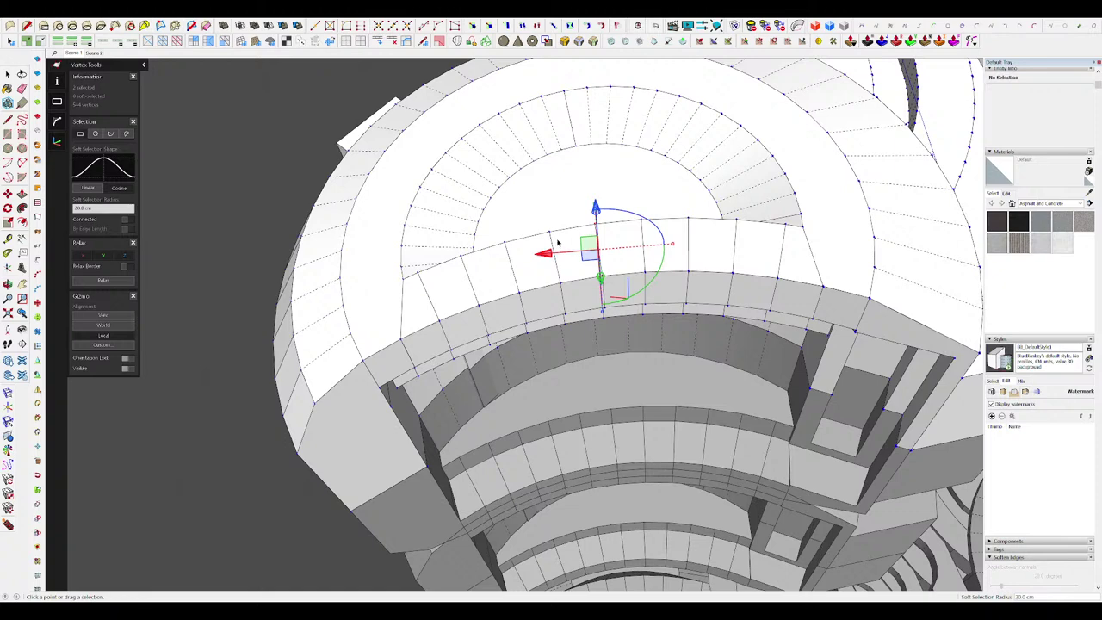
{"action": "middle_click_drag", "start_coordinate": [557, 239], "coordinate": [559, 228]}
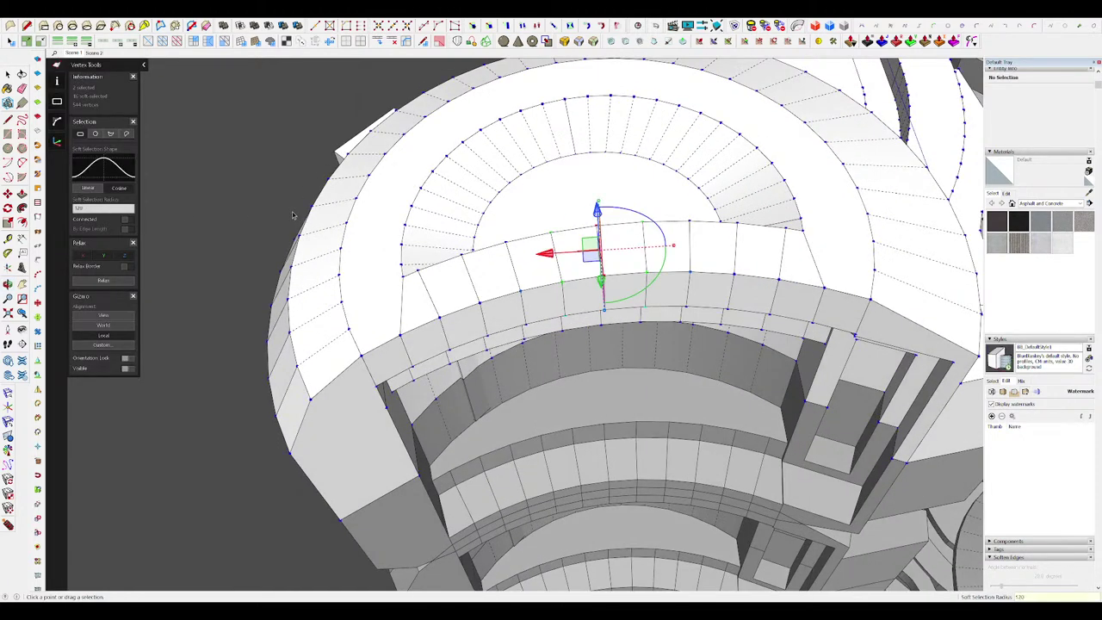
{"action": "middle_click_drag", "start_coordinate": [452, 235], "coordinate": [561, 206]}
{"action": "scroll", "coordinate": [524, 177], "scroll_direction": "down", "scroll_amount": 3}
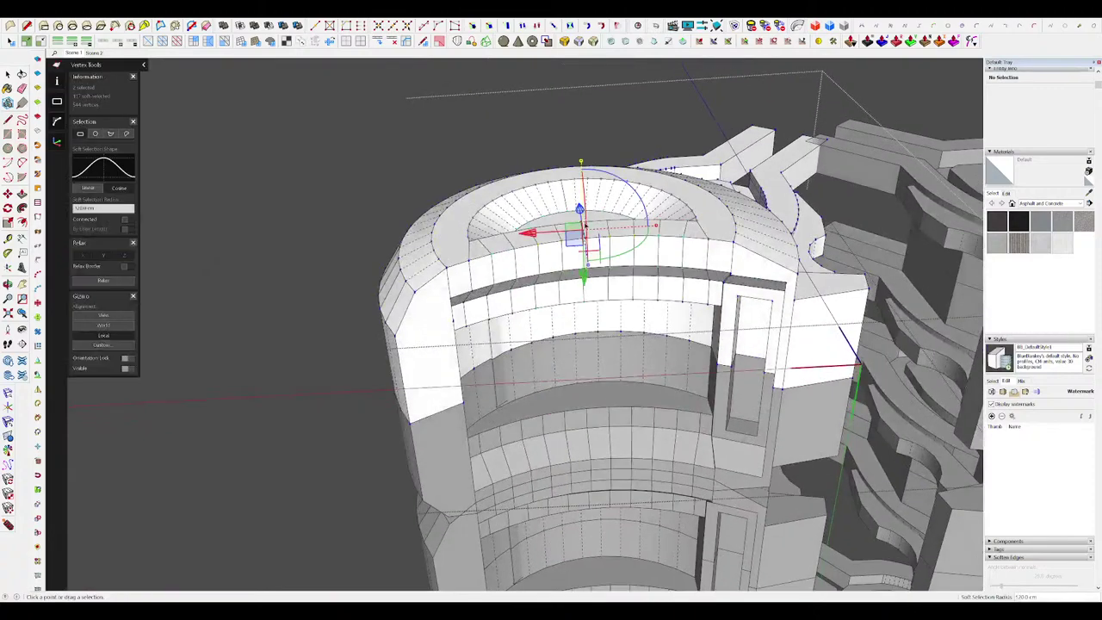
{"action": "left_click_drag", "start_coordinate": [590, 299], "coordinate": [586, 258]}
{"action": "middle_click_drag", "start_coordinate": [622, 265], "coordinate": [617, 317]}
{"action": "key", "text": "ctrl+z"}
{"action": "left_click_drag", "start_coordinate": [594, 337], "coordinate": [592, 337]}
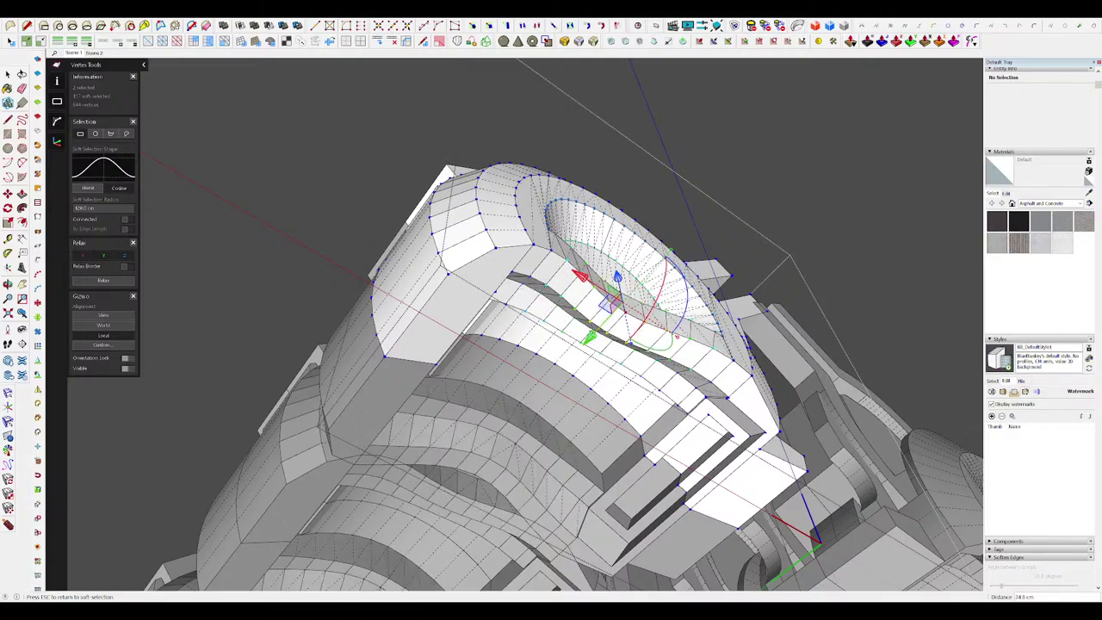
{"action": "middle_click_drag", "start_coordinate": [585, 340], "coordinate": [682, 245]}
{"action": "key", "text": "space"}
Step: Open the leg block's nested part and delete its outer frame pieces
{"action": "scroll", "coordinate": [635, 250], "scroll_direction": "up", "scroll_amount": 5}
{"action": "left_click", "coordinate": [635, 251]}
{"action": "scroll", "coordinate": [641, 249], "scroll_direction": "down", "scroll_amount": 4}
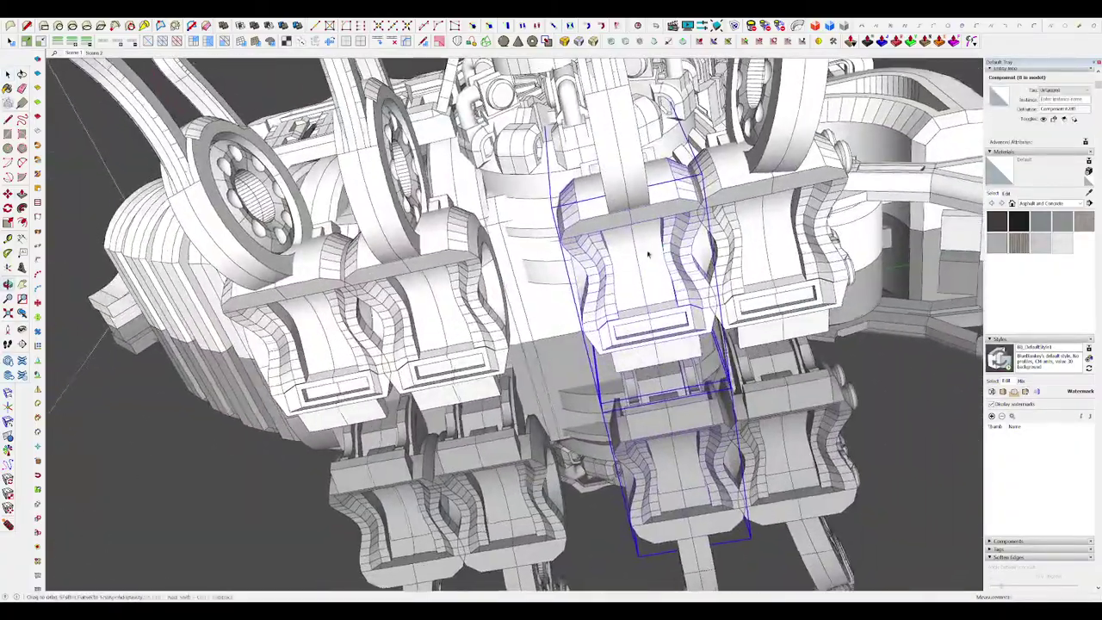
{"action": "double_click", "coordinate": [643, 250]}
{"action": "double_click", "coordinate": [643, 250]}
{"action": "triple_click", "coordinate": [654, 259]}
{"action": "left_click", "coordinate": [676, 277]}
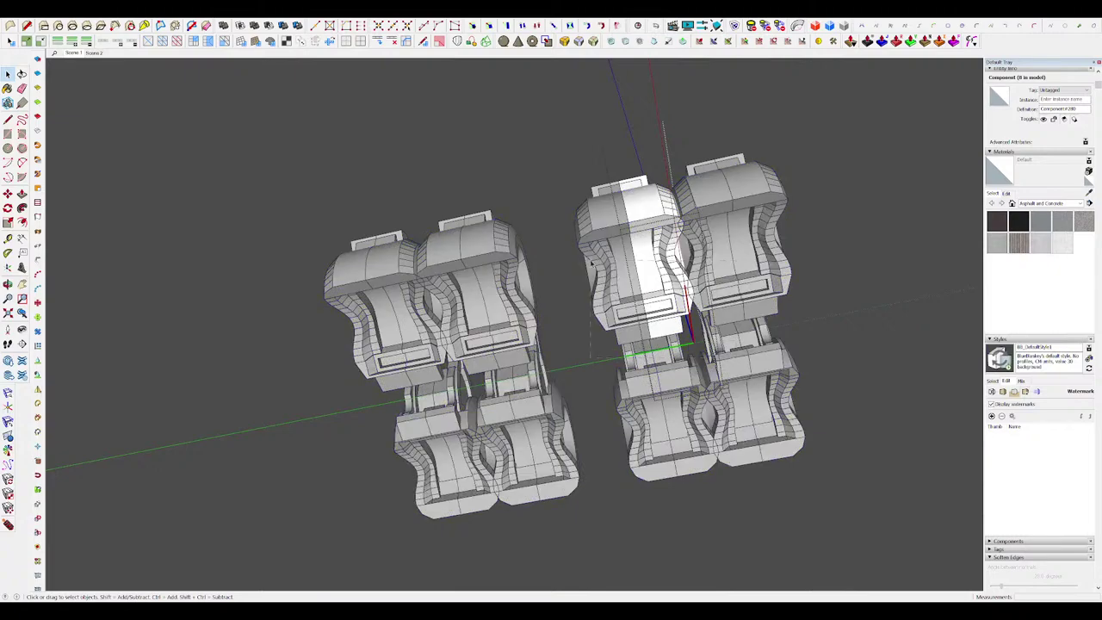
{"action": "triple_click", "coordinate": [676, 277]}
{"action": "key", "text": "Delete"}
Step: Hide the rest of the model and select the block's connected ring geometry
{"action": "scroll", "coordinate": [659, 263], "scroll_direction": "up", "scroll_amount": 3}
{"action": "middle_click_drag", "start_coordinate": [659, 263], "coordinate": [573, 157]}
{"action": "left_click", "coordinate": [628, 278]}
{"action": "scroll", "coordinate": [547, 122], "scroll_direction": "down", "scroll_amount": 3}
{"action": "scroll", "coordinate": [544, 209], "scroll_direction": "up", "scroll_amount": 3}
{"action": "key", "text": "h"}
{"action": "key", "text": "h"}
{"action": "double_click", "coordinate": [544, 209]}
{"action": "triple_click", "coordinate": [544, 209]}
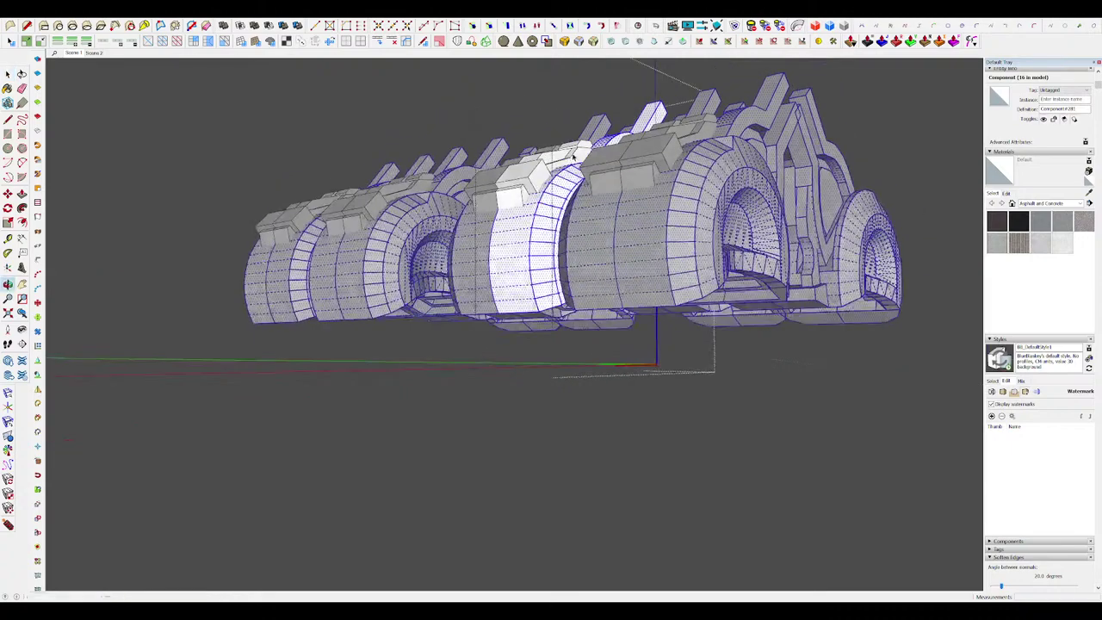
Step: Undo the trial scaling of the finger armor plate so the original plates remain
{"action": "key", "text": "ctrl+z"}
{"action": "key", "text": "ctrl+z"}
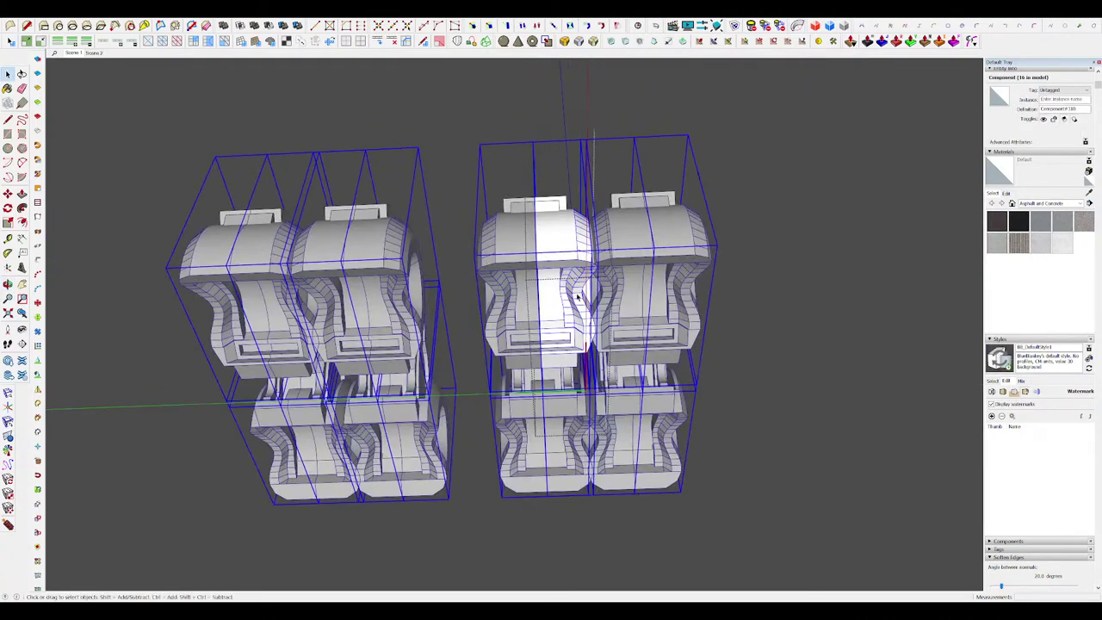
{"action": "middle_click_drag", "start_coordinate": [592, 294], "coordinate": [629, 209]}
{"action": "key", "text": "space"}
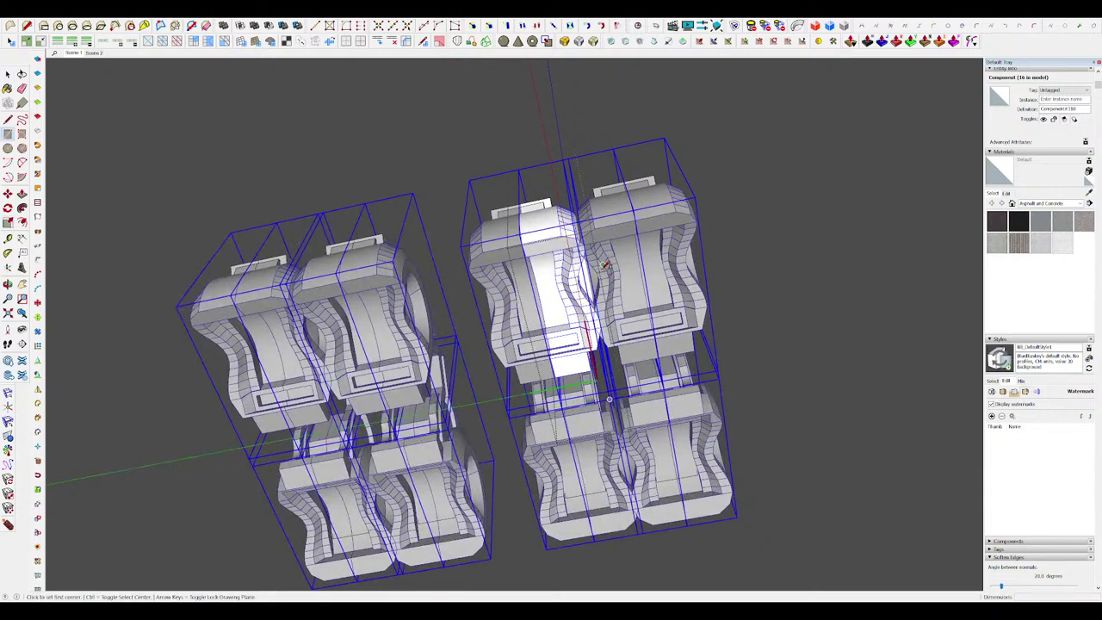
{"action": "key", "text": "ctrl+z"}
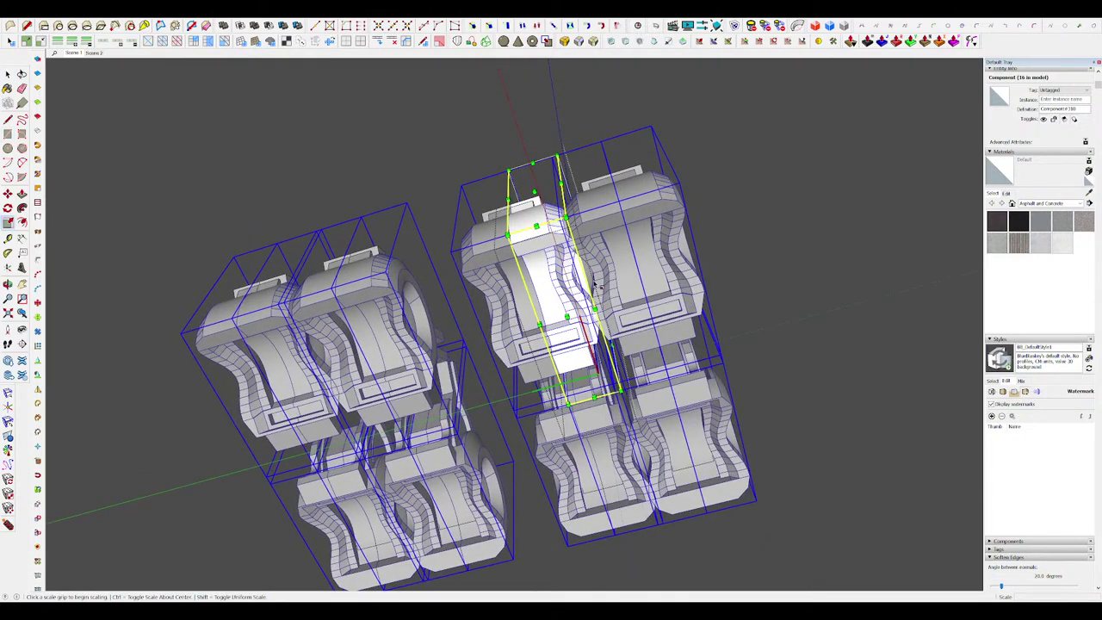
{"action": "key", "text": "ctrl+z"}
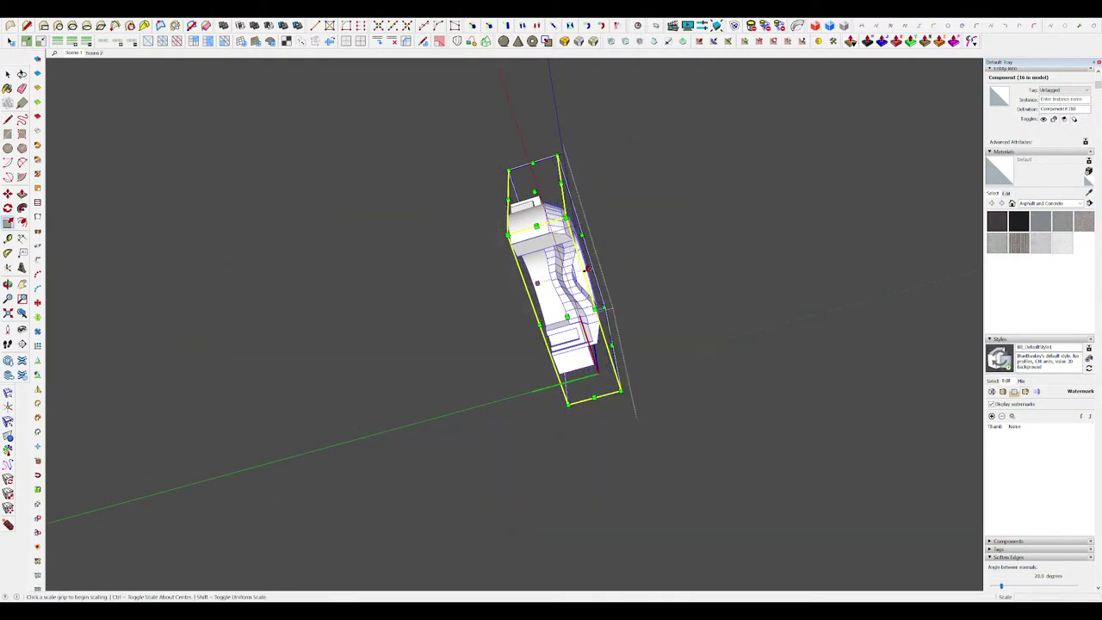
{"action": "key", "text": "ctrl+z"}
{"action": "key", "text": "ctrl+z"}
{"action": "key", "text": "ctrl+z"}
{"action": "key", "text": "ctrl+z"}
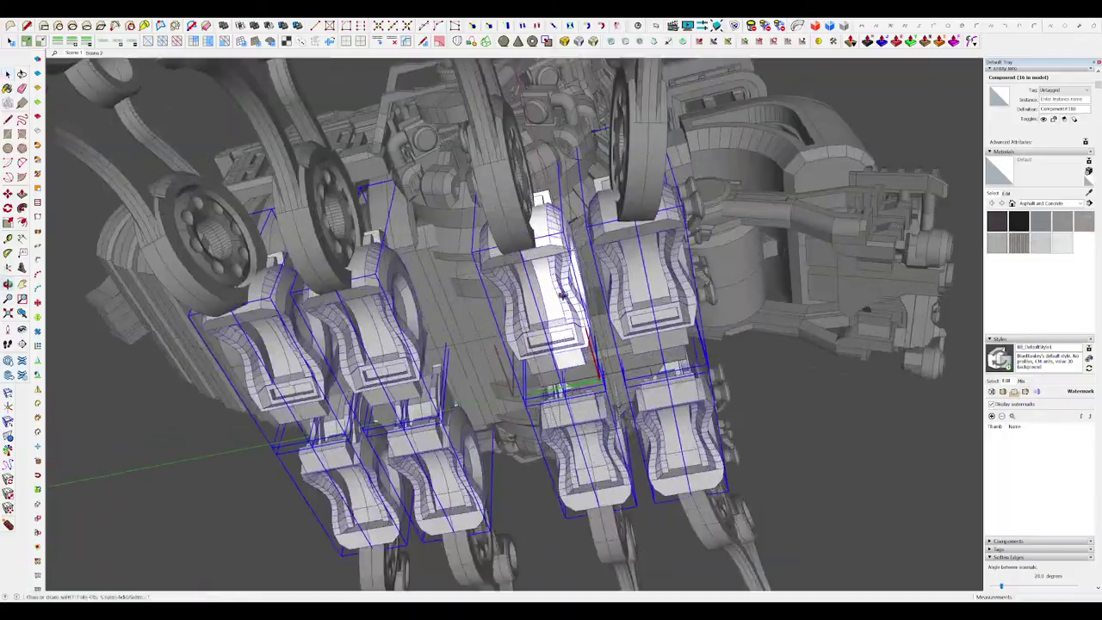
{"action": "mouse_move", "coordinate": [562, 295]}
{"action": "middle_mouse_down"}
{"action": "mouse_move", "coordinate": [543, 266]}
{"action": "mouse_move", "coordinate": [564, 279]}
{"action": "mouse_move", "coordinate": [555, 293]}
{"action": "mouse_move", "coordinate": [559, 275]}
{"action": "middle_mouse_up"}
{"action": "scroll", "coordinate": [564, 280], "scroll_direction": "down", "scroll_amount": 3}
{"action": "scroll", "coordinate": [564, 280], "scroll_direction": "up", "scroll_amount": 3}
Step: Step out to the whole robot, then undo back to the close-up inside the armor component
{"action": "scroll", "coordinate": [559, 271], "scroll_direction": "down", "scroll_amount": 3}
{"action": "left_click", "coordinate": [619, 327]}
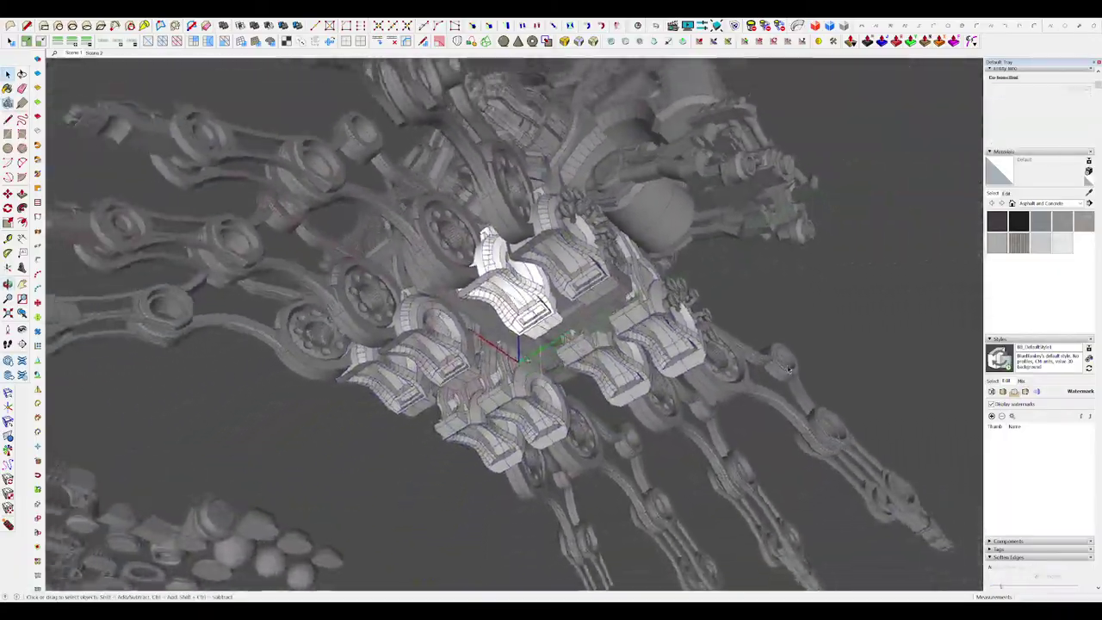
{"action": "left_click", "coordinate": [620, 327]}
{"action": "middle_click_drag", "start_coordinate": [620, 327], "coordinate": [594, 290]}
{"action": "scroll", "coordinate": [593, 290], "scroll_direction": "up", "scroll_amount": 6}
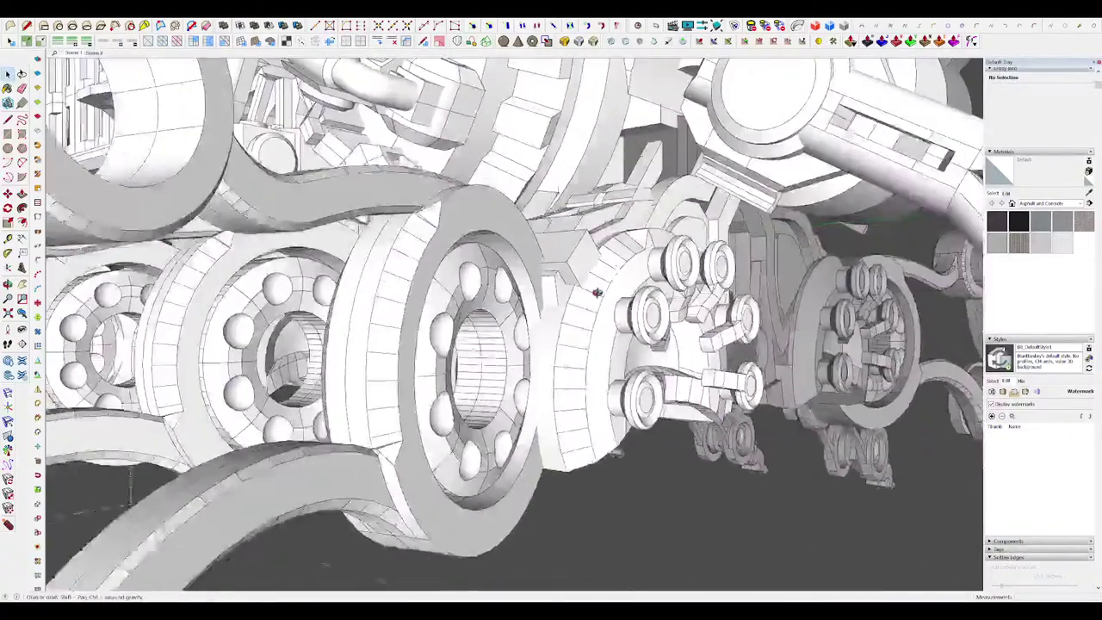
{"action": "key", "text": "ctrl+z"}
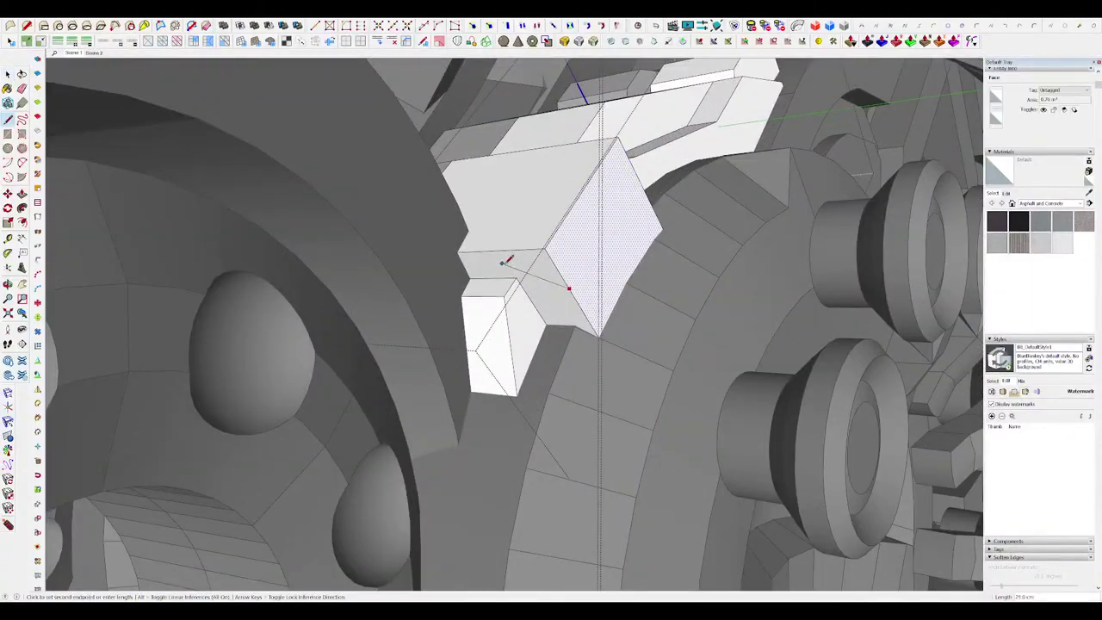
Step: Isolate the small angled armor piece and push one of its faces outward
{"action": "middle_click_drag", "start_coordinate": [633, 160], "coordinate": [581, 243]}
{"action": "key", "text": "i"}
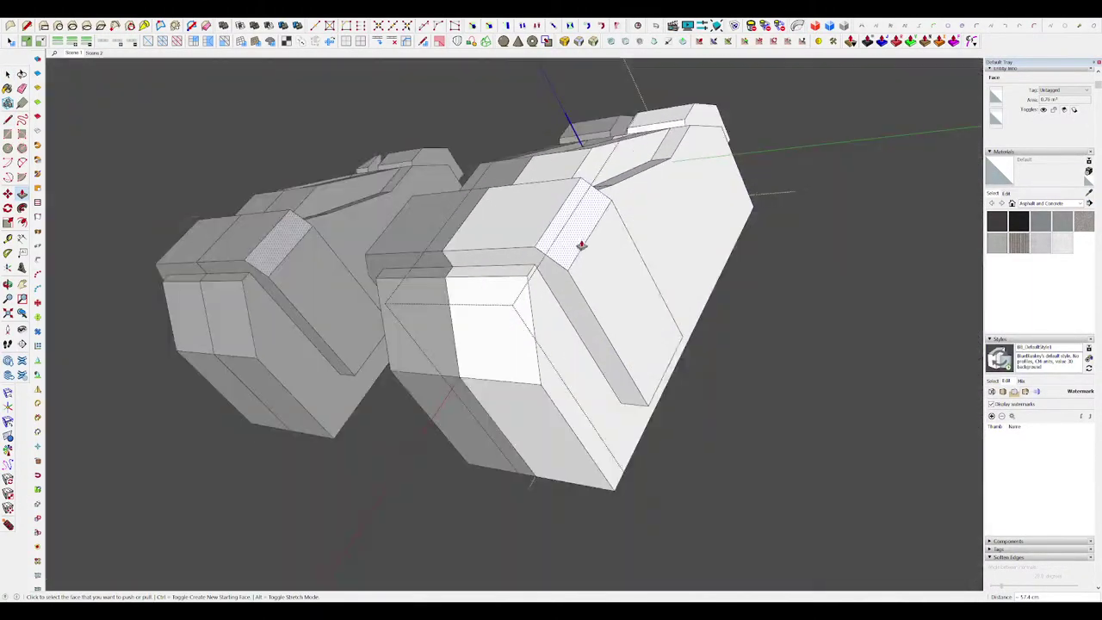
{"action": "key", "text": "i"}
{"action": "key", "text": "i"}
{"action": "middle_click_drag", "start_coordinate": [775, 167], "coordinate": [619, 373]}
Step: Reopen the armor piece for editing in isolation and orbit around it
{"action": "key", "text": "i"}
{"action": "key", "text": "space"}
{"action": "scroll", "coordinate": [554, 285], "scroll_direction": "down", "scroll_amount": 6}
{"action": "key", "text": "Escape"}
{"action": "scroll", "coordinate": [603, 258], "scroll_direction": "up", "scroll_amount": 4}
{"action": "double_click", "coordinate": [594, 260]}
{"action": "key", "text": "i"}
{"action": "middle_click_drag", "start_coordinate": [594, 260], "coordinate": [677, 328]}
{"action": "scroll", "coordinate": [677, 329], "scroll_direction": "up", "scroll_amount": 2}
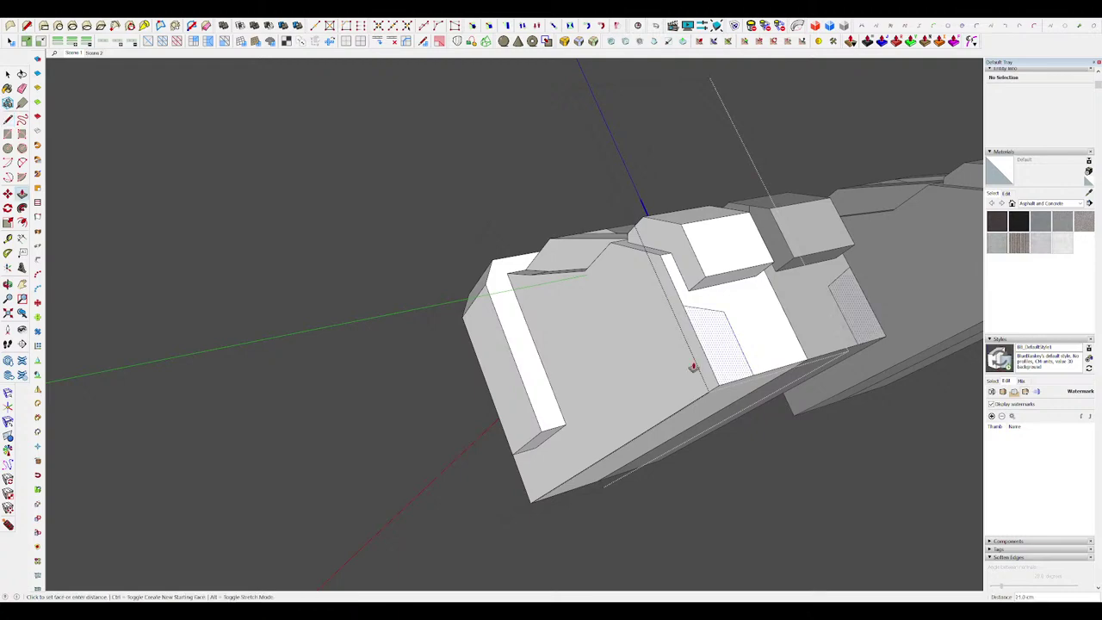
Step: Undo back to the full wheel-assembly view with the whole creature showing
{"action": "key", "text": "ctrl+z"}
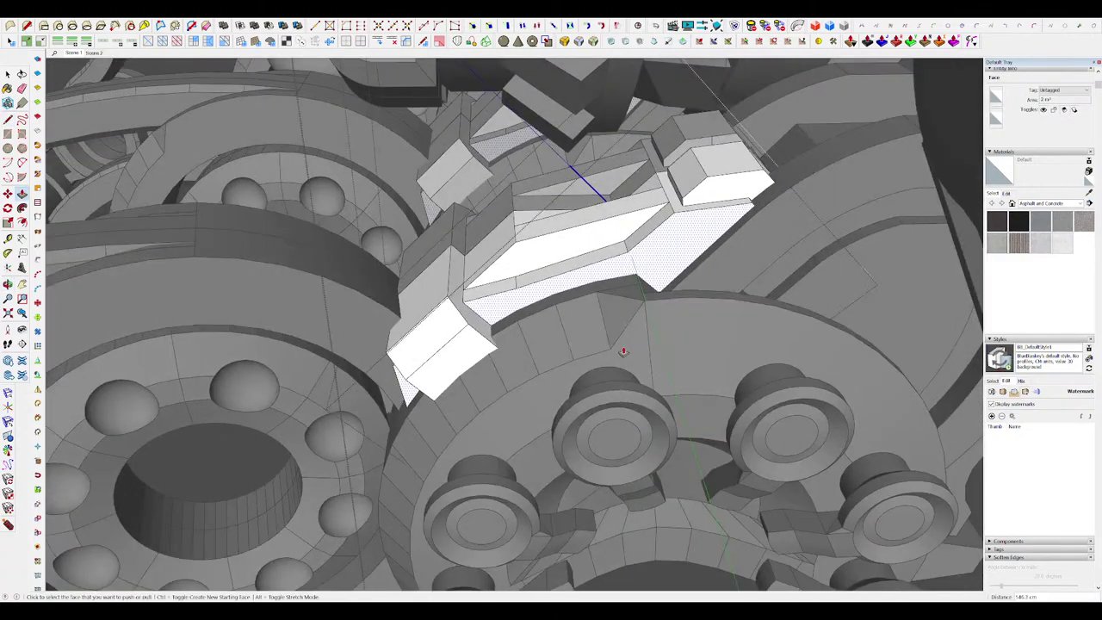
{"action": "scroll", "coordinate": [620, 343], "scroll_direction": "down", "scroll_amount": 6}
{"action": "middle_click_drag", "start_coordinate": [620, 342], "coordinate": [575, 286]}
{"action": "key", "text": "i"}
{"action": "scroll", "coordinate": [575, 285], "scroll_direction": "up", "scroll_amount": 3}
{"action": "key", "text": "ctrl+z"}
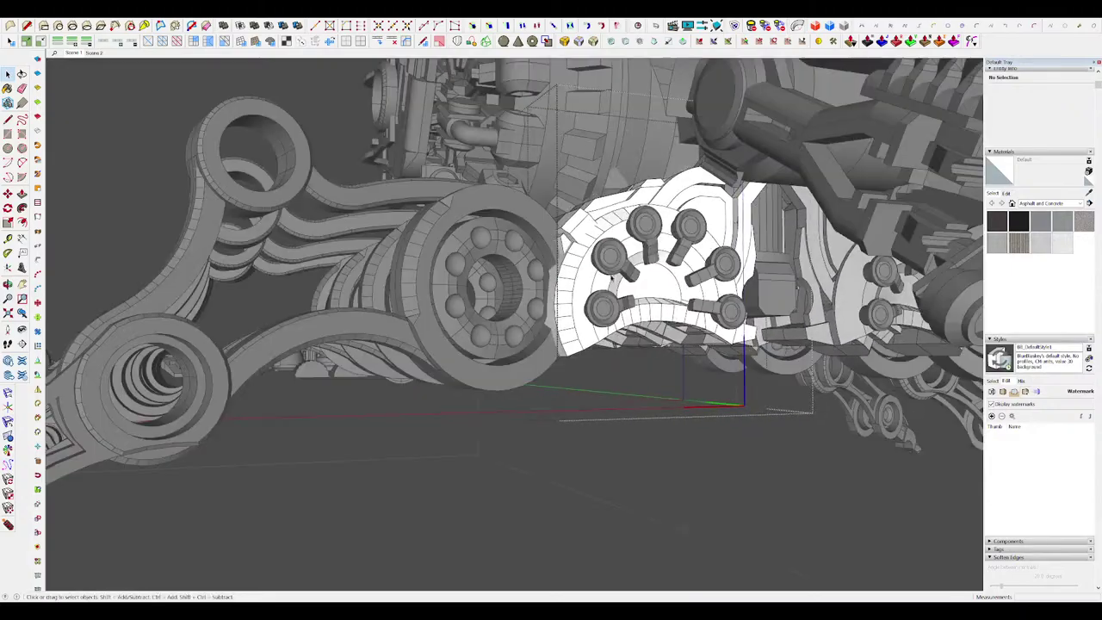
Step: Select the six ring-topped peg knobs on the finger armor plate and move them to a new spot
{"action": "middle_click_drag", "start_coordinate": [751, 423], "coordinate": [819, 346]}
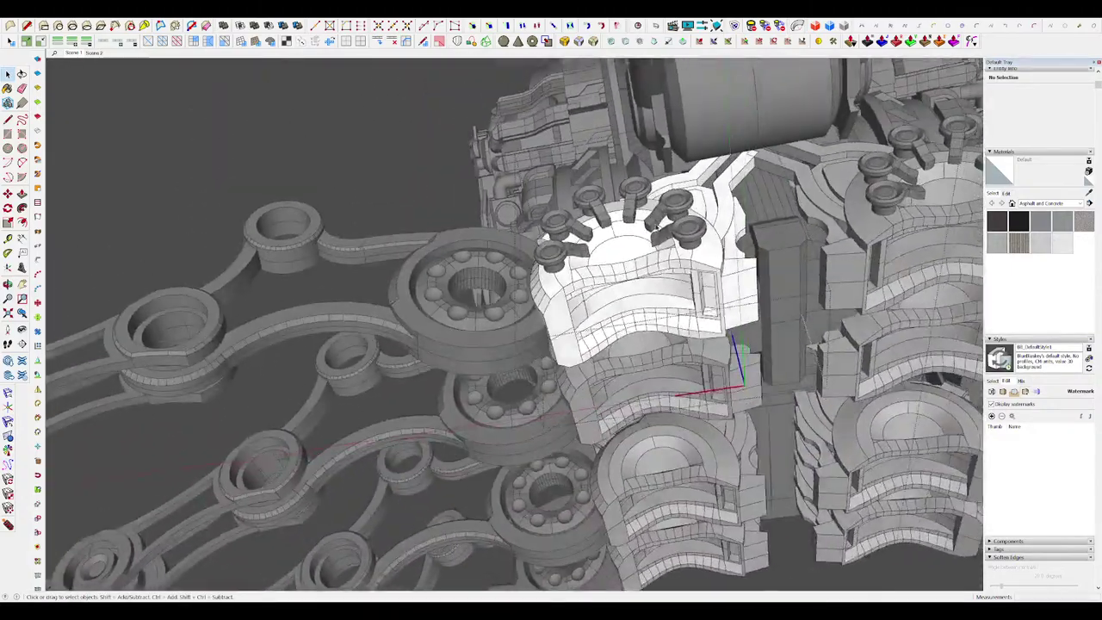
{"action": "scroll", "coordinate": [689, 266], "scroll_direction": "up", "scroll_amount": 4}
{"action": "key", "text": "ctrl+z"}
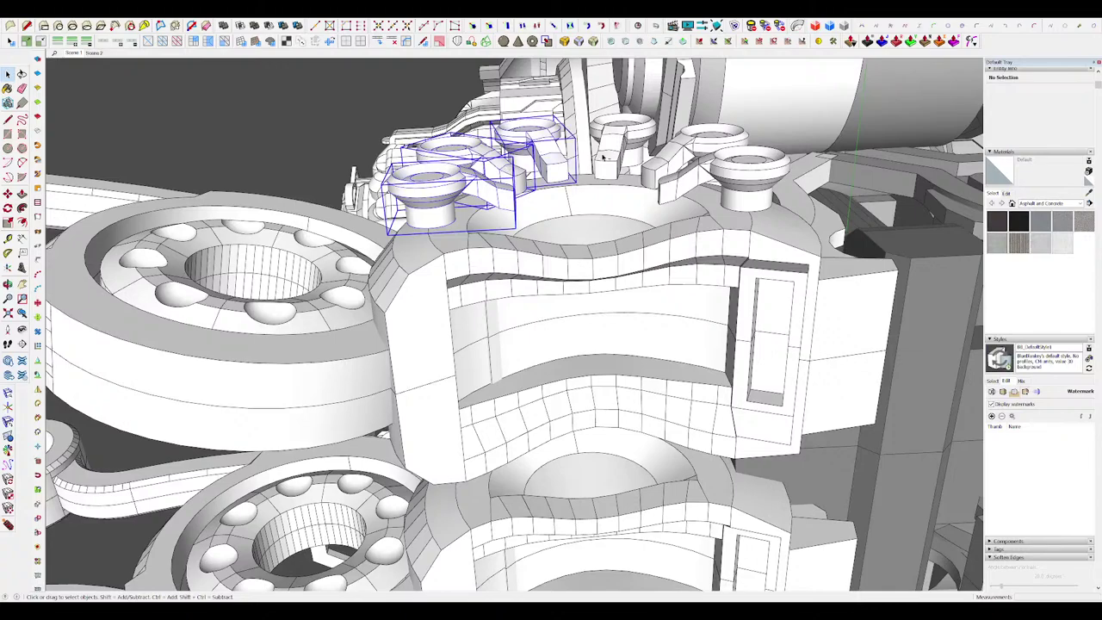
{"action": "key", "text": "ctrl+z"}
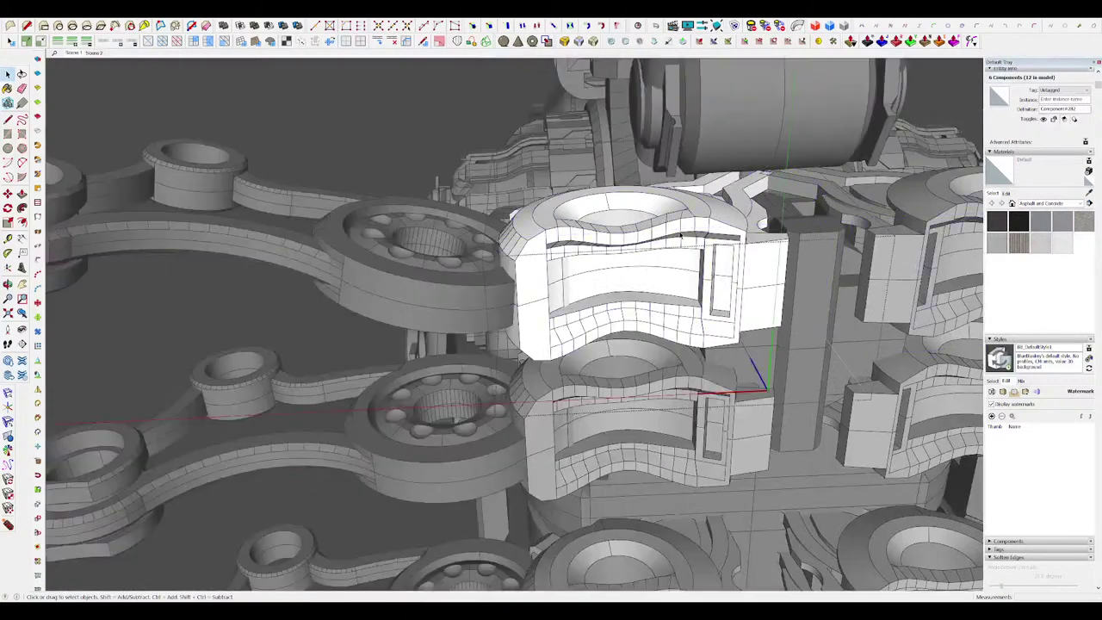
{"action": "key", "text": "ctrl+z"}
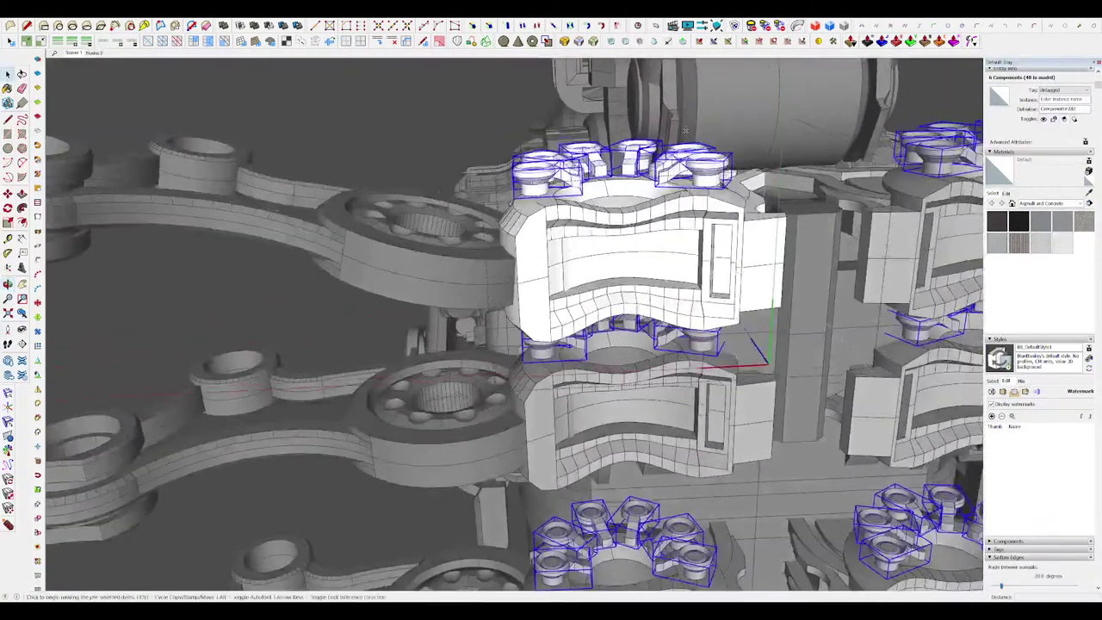
{"action": "key", "text": "m"}
{"action": "left_click", "coordinate": [709, 189]}
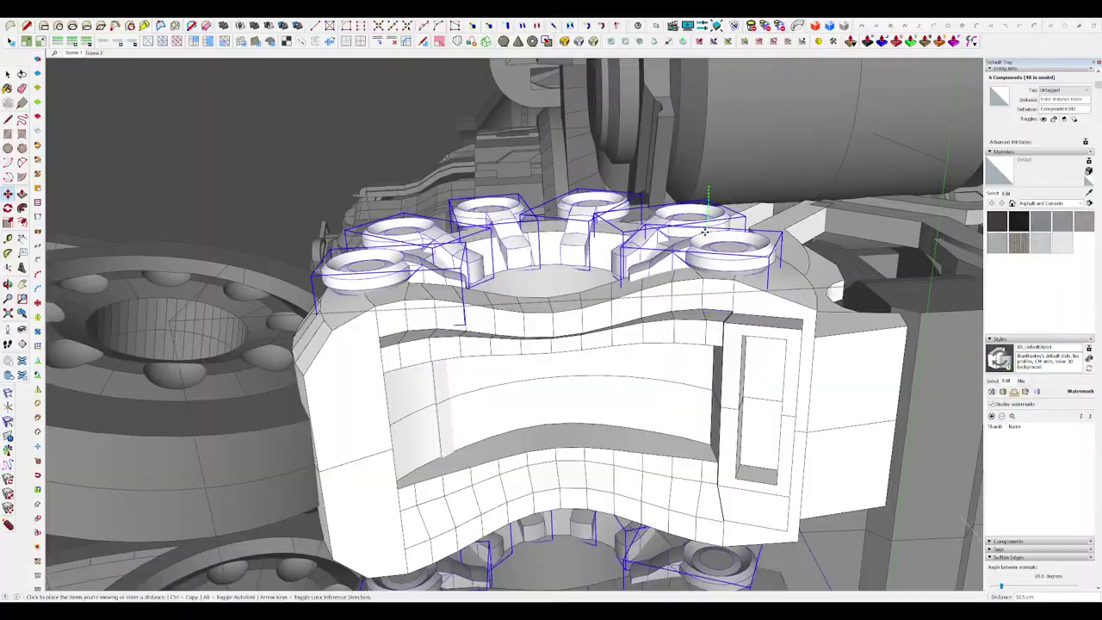
{"action": "scroll", "coordinate": [668, 230], "scroll_direction": "down", "scroll_amount": 10}
{"action": "middle_click_drag", "start_coordinate": [668, 231], "coordinate": [800, 471]}
{"action": "left_click", "coordinate": [802, 472]}
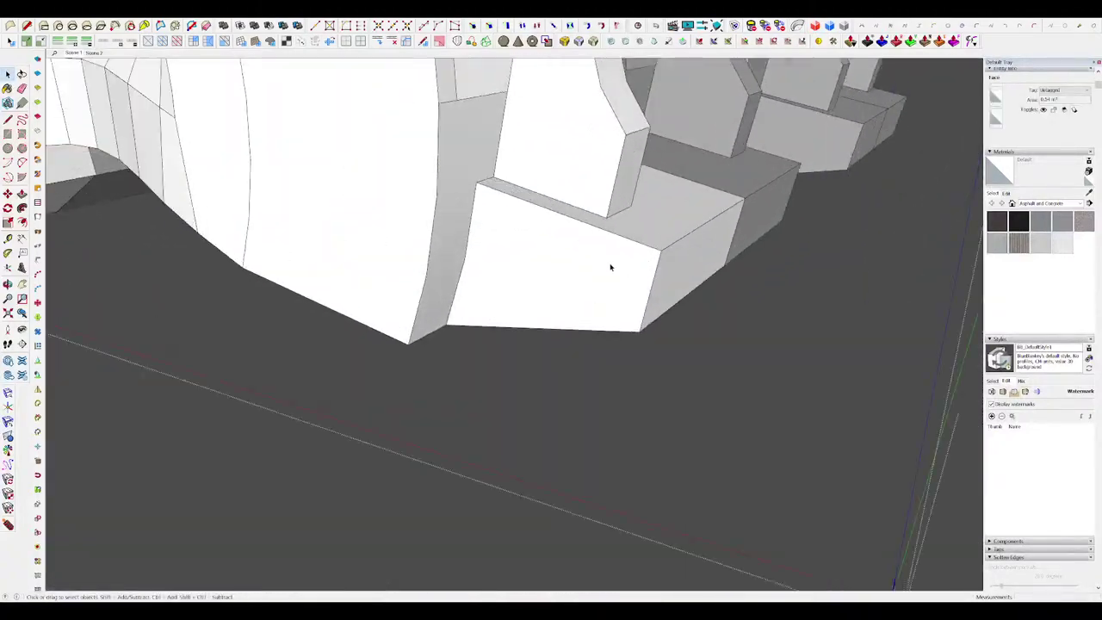
Step: Cut off a box corner with a line and push the triangular corner face in
{"action": "key", "text": "l"}
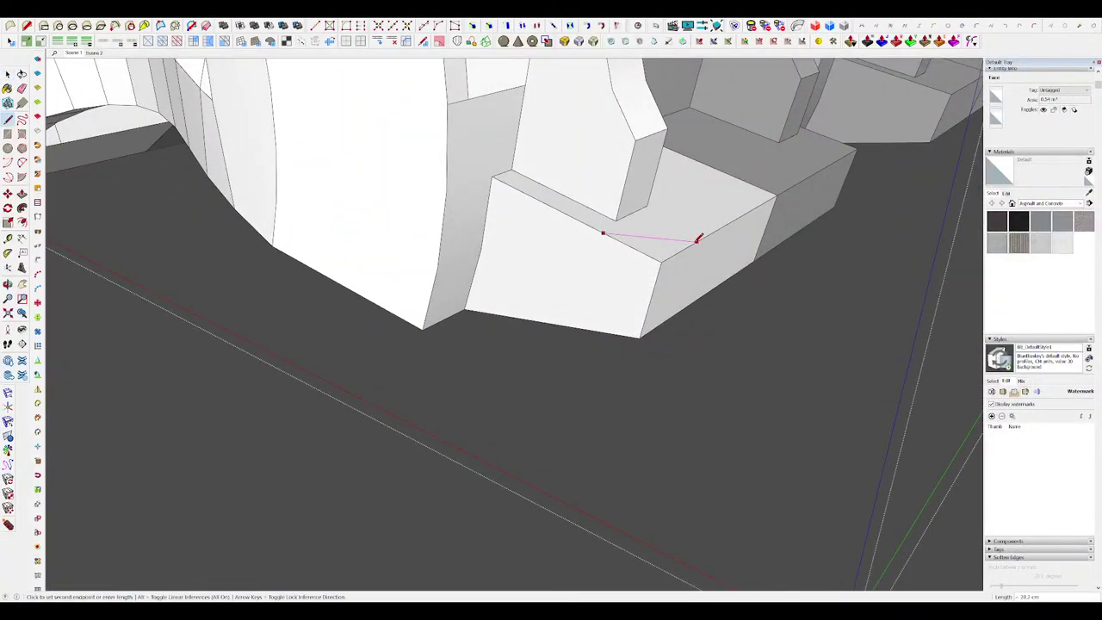
{"action": "left_click", "coordinate": [697, 242]}
{"action": "key", "text": "space"}
{"action": "left_click", "coordinate": [657, 251]}
{"action": "left_click", "coordinate": [663, 252]}
{"action": "key", "text": "p"}
{"action": "left_click", "coordinate": [663, 252]}
{"action": "mouse_move", "coordinate": [637, 371]}
{"action": "middle_mouse_down"}
{"action": "mouse_move", "coordinate": [629, 313]}
{"action": "mouse_move", "coordinate": [574, 311]}
{"action": "mouse_move", "coordinate": [588, 306]}
{"action": "middle_mouse_up"}
Step: Draw another corner line, soften the unwanted edges, and unhide the rest of the model
{"action": "key", "text": "l"}
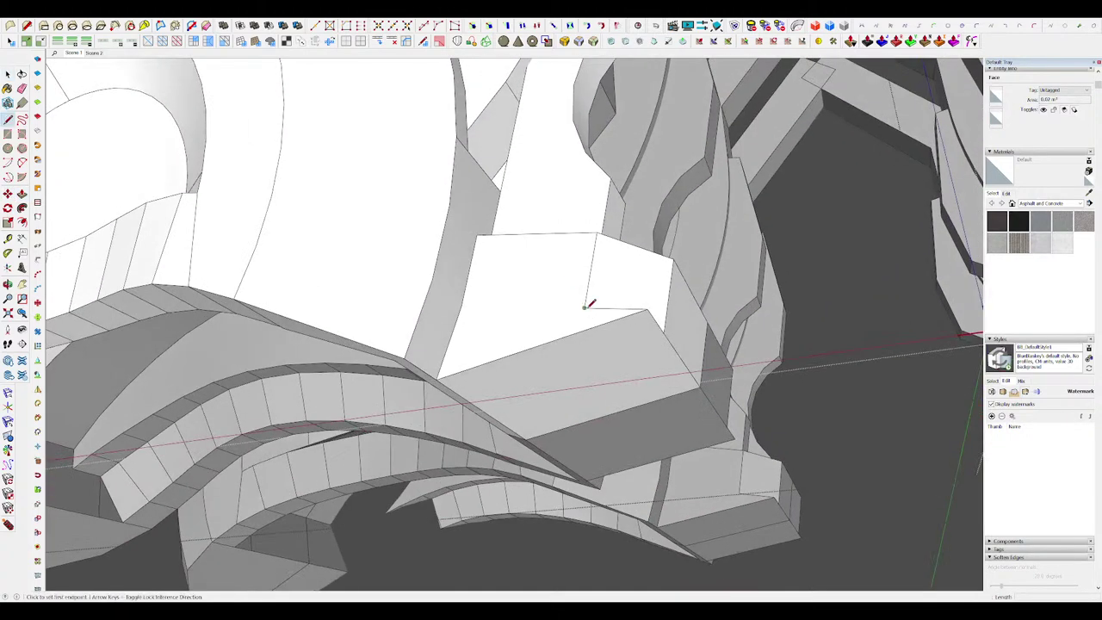
{"action": "left_click", "coordinate": [542, 342]}
{"action": "mouse_move", "coordinate": [542, 343]}
{"action": "middle_mouse_down"}
{"action": "mouse_move", "coordinate": [663, 317]}
{"action": "mouse_move", "coordinate": [632, 311]}
{"action": "mouse_move", "coordinate": [615, 214]}
{"action": "mouse_move", "coordinate": [726, 287]}
{"action": "mouse_move", "coordinate": [545, 225]}
{"action": "mouse_move", "coordinate": [571, 297]}
{"action": "middle_mouse_up"}
{"action": "left_click", "coordinate": [632, 292]}
{"action": "key", "text": "ctrl"}
{"action": "scroll", "coordinate": [725, 288], "scroll_direction": "down", "scroll_amount": 5}
{"action": "key", "text": "h"}
{"action": "key", "text": "h"}
{"action": "scroll", "coordinate": [605, 347], "scroll_direction": "up", "scroll_amount": 5}
Step: Close and split the angled faces on the bottom block's underside with new lines
{"action": "middle_click_drag", "start_coordinate": [605, 346], "coordinate": [423, 324]}
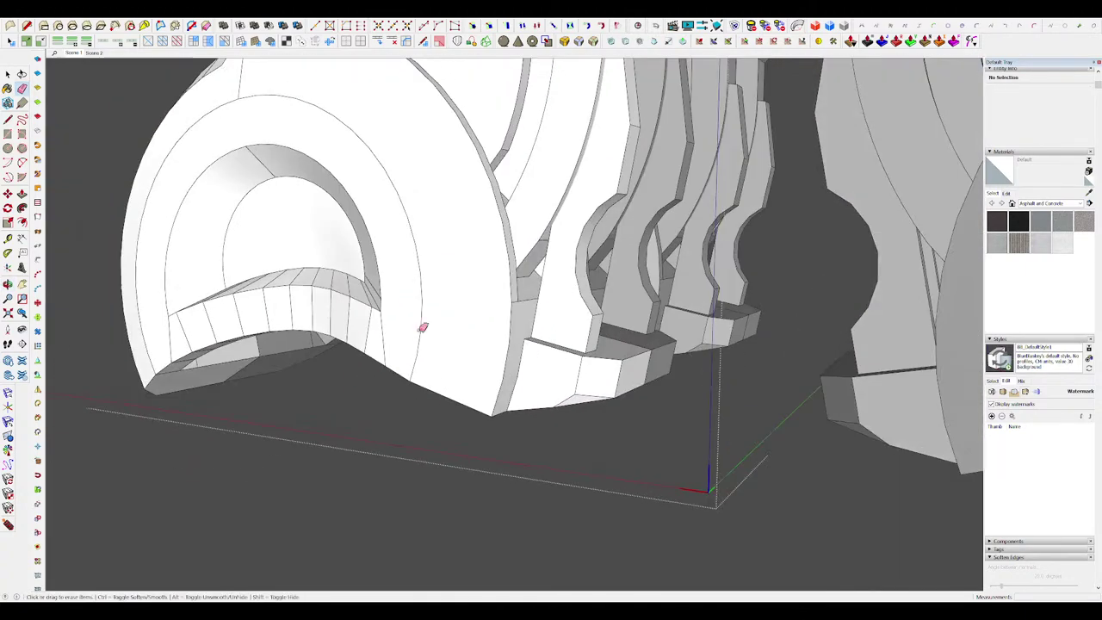
{"action": "scroll", "coordinate": [643, 315], "scroll_direction": "up", "scroll_amount": 5}
{"action": "middle_click_drag", "start_coordinate": [642, 316], "coordinate": [622, 339]}
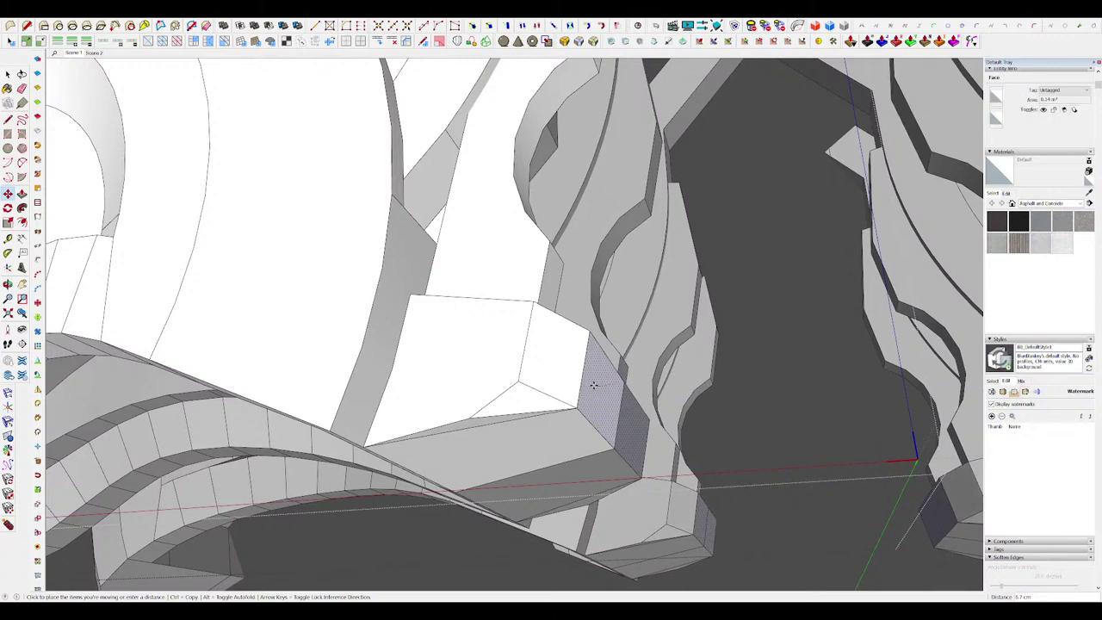
{"action": "mouse_move", "coordinate": [591, 381]}
{"action": "middle_mouse_down"}
{"action": "mouse_move", "coordinate": [485, 377]}
{"action": "mouse_move", "coordinate": [487, 413]}
{"action": "middle_mouse_up"}
{"action": "key", "text": "l"}
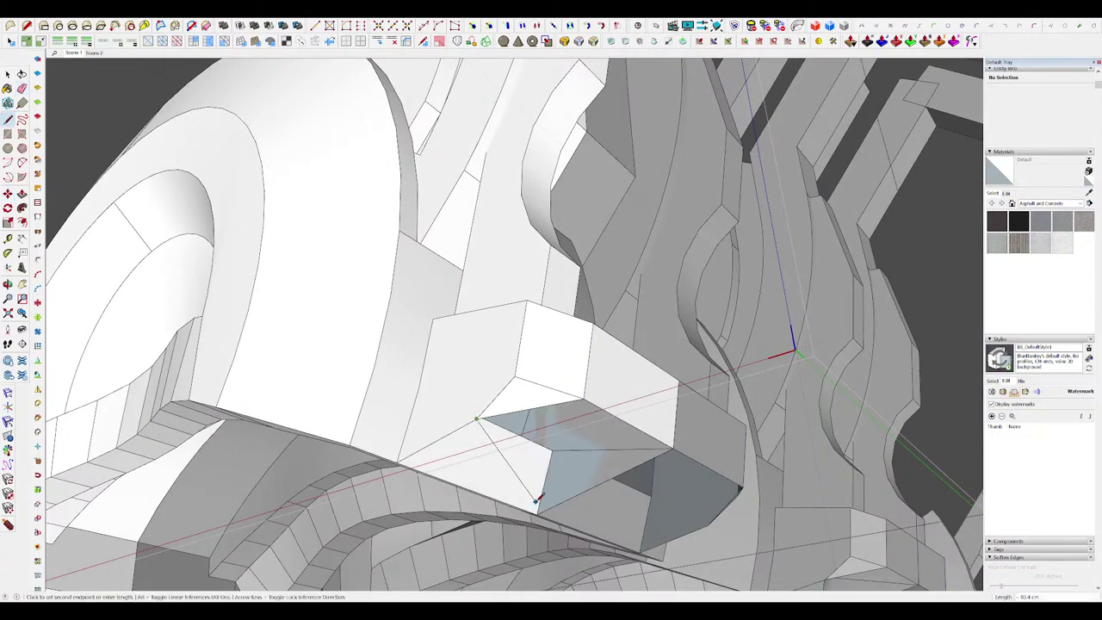
{"action": "left_click", "coordinate": [537, 510]}
{"action": "middle_click_drag", "start_coordinate": [537, 511], "coordinate": [504, 420]}
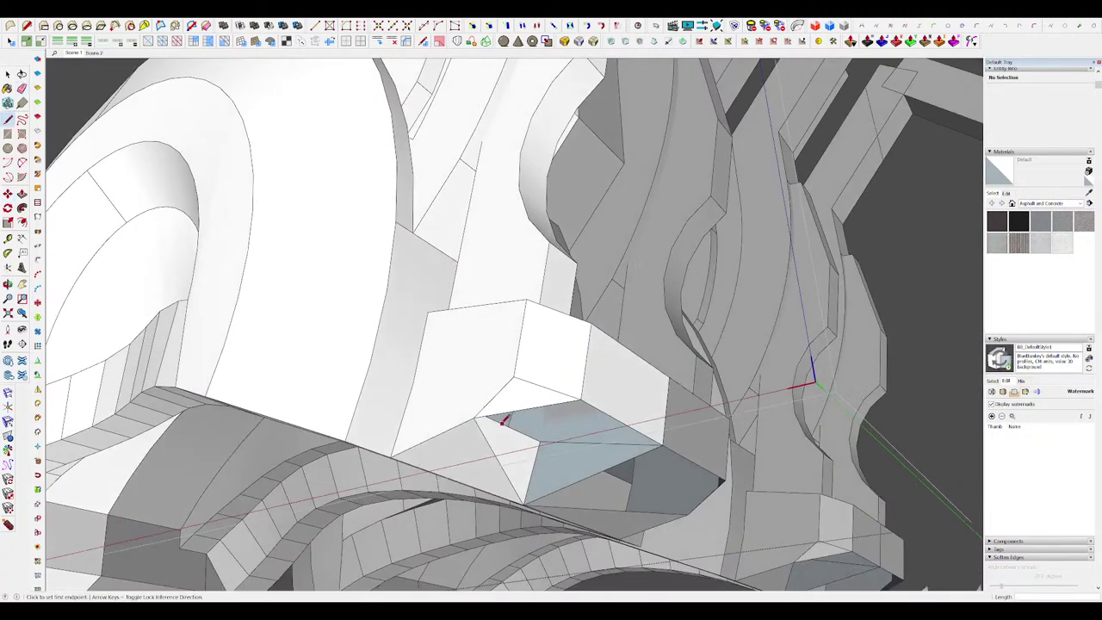
{"action": "left_click", "coordinate": [658, 440]}
{"action": "middle_click_drag", "start_coordinate": [480, 415], "coordinate": [644, 298]}
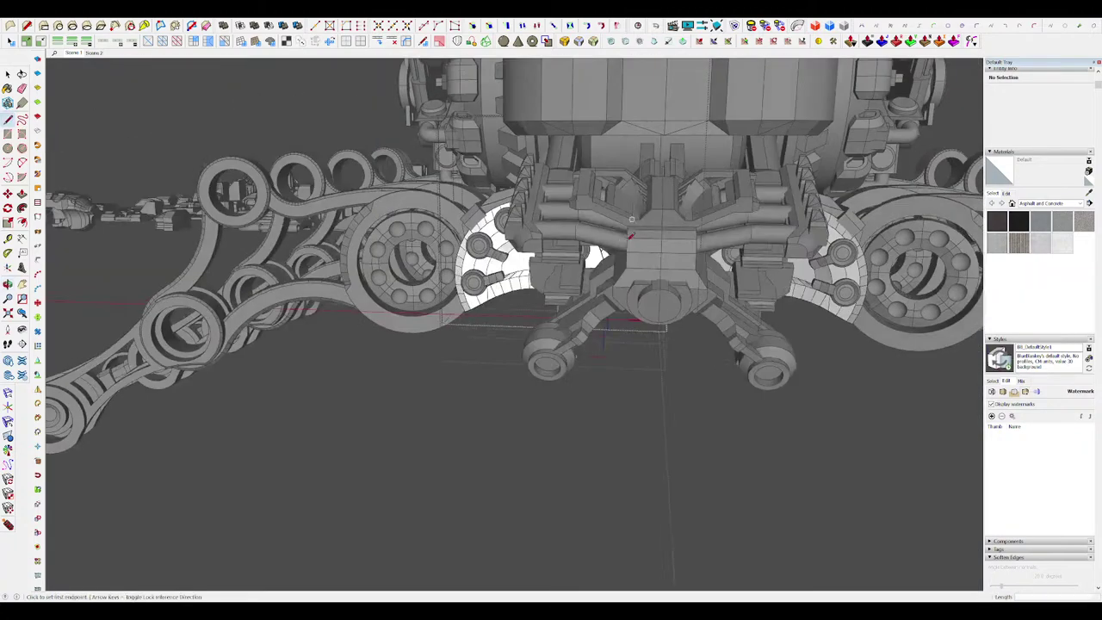
Step: Open the claw block component for editing with the rest of the model hidden
{"action": "middle_click_drag", "start_coordinate": [703, 290], "coordinate": [761, 302]}
{"action": "scroll", "coordinate": [617, 295], "scroll_direction": "up", "scroll_amount": 8}
{"action": "middle_click_drag", "start_coordinate": [617, 295], "coordinate": [558, 504]}
{"action": "scroll", "coordinate": [601, 286], "scroll_direction": "up", "scroll_amount": 2}
{"action": "double_click", "coordinate": [601, 286]}
{"action": "key", "text": "i"}
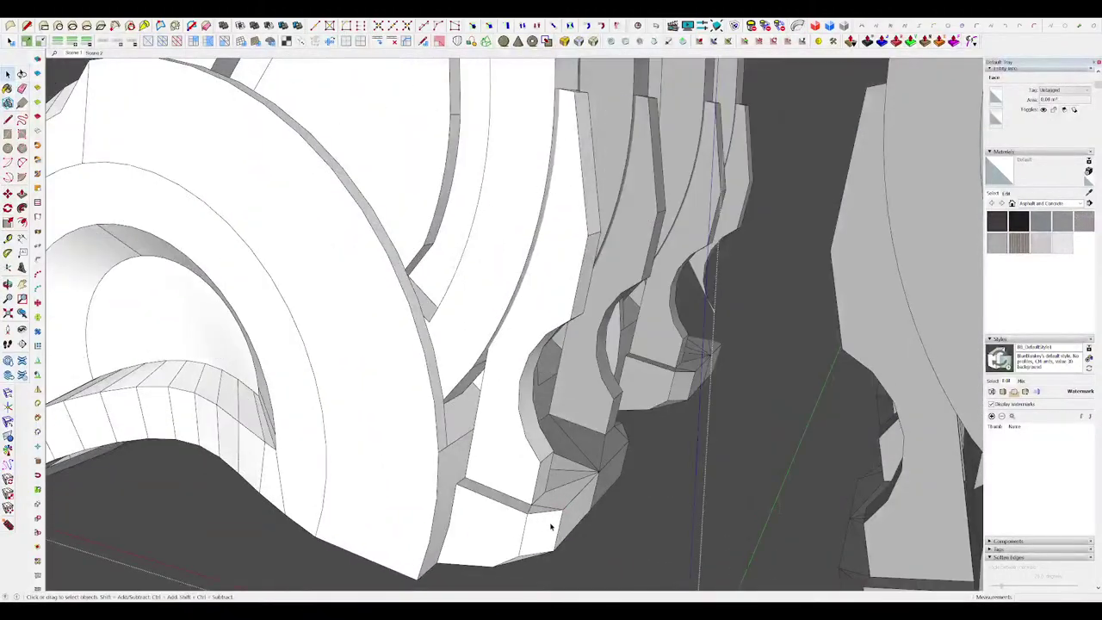
Step: Move the two selected faces at the claw block's tip to reshape it
{"action": "key", "text": "m"}
{"action": "left_click", "coordinate": [563, 509]}
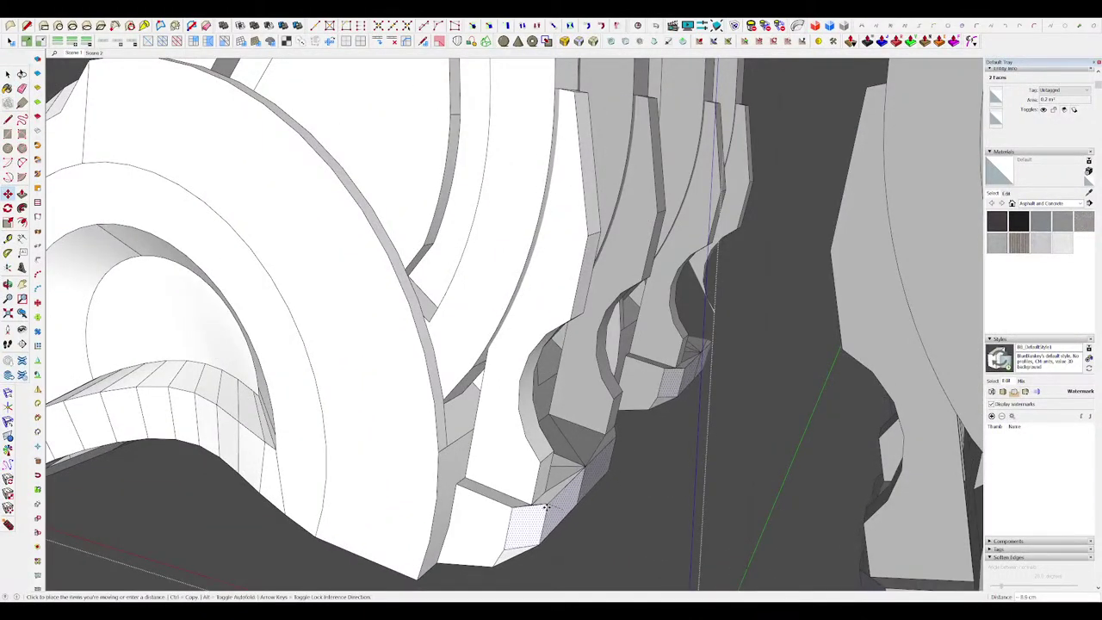
{"action": "left_click", "coordinate": [546, 507]}
{"action": "key", "text": "space"}
{"action": "scroll", "coordinate": [550, 494], "scroll_direction": "down", "scroll_amount": 6}
{"action": "middle_click_drag", "start_coordinate": [551, 494], "coordinate": [588, 341]}
{"action": "scroll", "coordinate": [585, 292], "scroll_direction": "down", "scroll_amount": 3}
{"action": "middle_click_drag", "start_coordinate": [585, 293], "coordinate": [644, 289]}
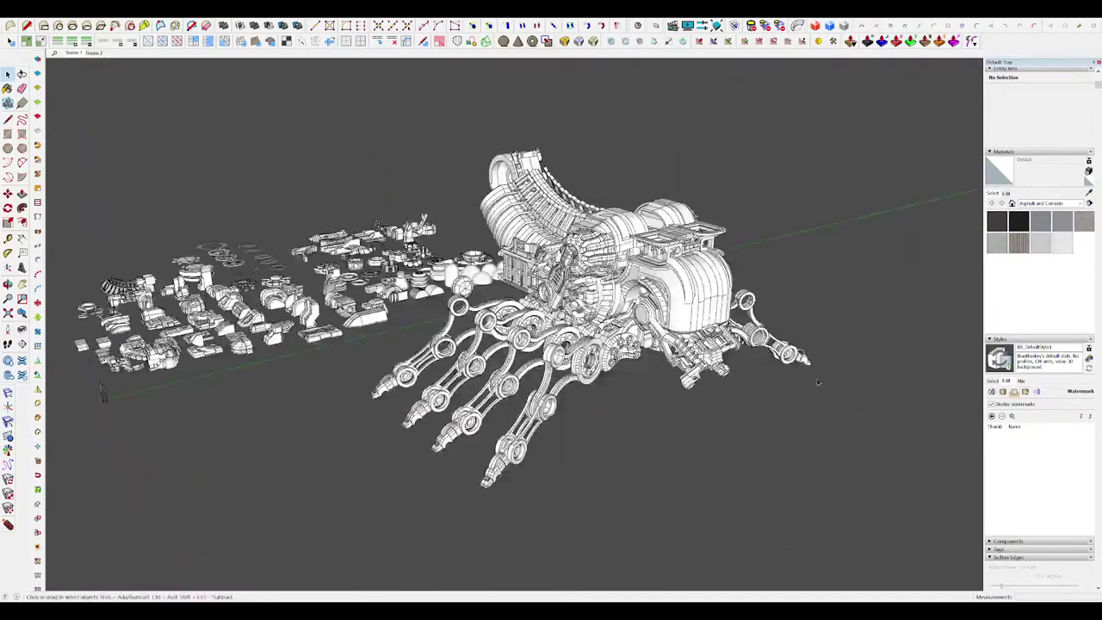
{"action": "scroll", "coordinate": [726, 314], "scroll_direction": "up", "scroll_amount": 4}
{"action": "middle_click_drag", "start_coordinate": [724, 317], "coordinate": [716, 328]}
{"action": "left_click", "coordinate": [639, 351]}
{"action": "scroll", "coordinate": [647, 352], "scroll_direction": "up", "scroll_amount": 4}
{"action": "mouse_move", "coordinate": [654, 352]}
{"action": "middle_mouse_down"}
{"action": "mouse_move", "coordinate": [634, 387]}
{"action": "mouse_move", "coordinate": [647, 365]}
{"action": "middle_mouse_up"}
{"action": "scroll", "coordinate": [630, 360], "scroll_direction": "down", "scroll_amount": 5}
{"action": "scroll", "coordinate": [573, 348], "scroll_direction": "up", "scroll_amount": 5}
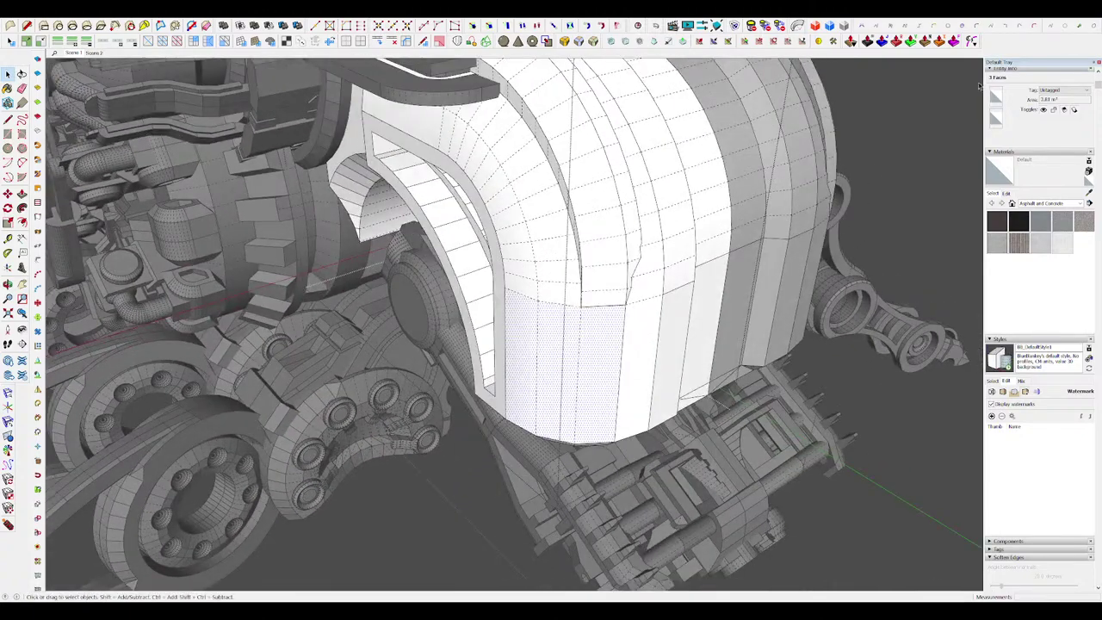
{"action": "left_click_drag", "start_coordinate": [615, 421], "coordinate": [575, 333]}
{"action": "middle_click_drag", "start_coordinate": [701, 356], "coordinate": [671, 356]}
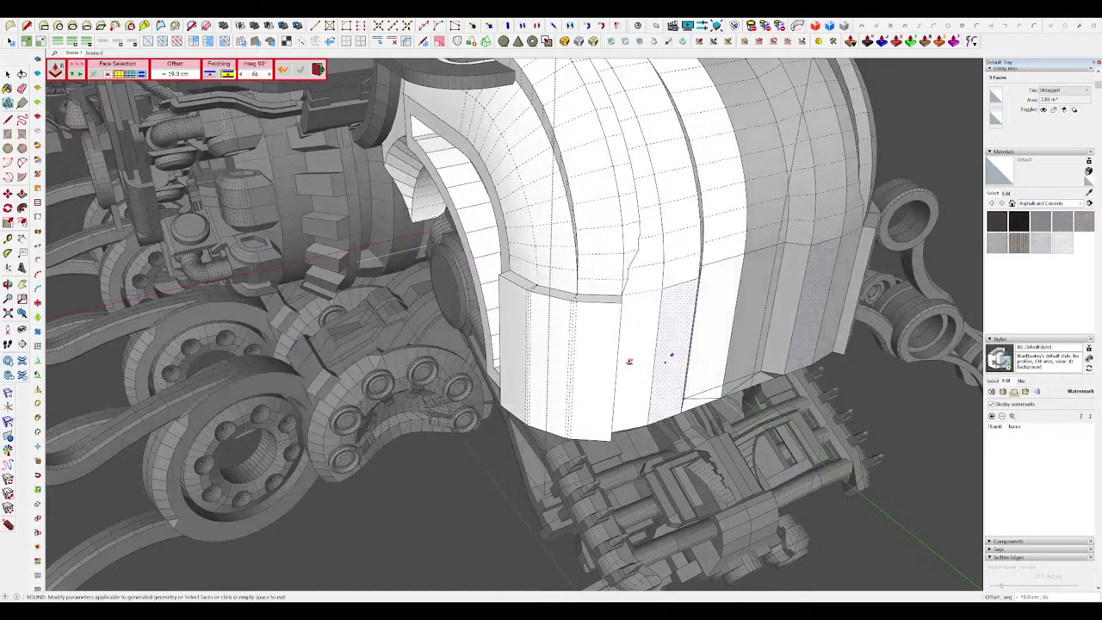
{"action": "key", "text": "alt+h"}
{"action": "key", "text": "space"}
{"action": "left_click", "coordinate": [601, 353]}
{"action": "middle_click_drag", "start_coordinate": [600, 363], "coordinate": [595, 489]}
{"action": "scroll", "coordinate": [600, 353], "scroll_direction": "up", "scroll_amount": 2}
{"action": "left_click", "coordinate": [584, 356]}
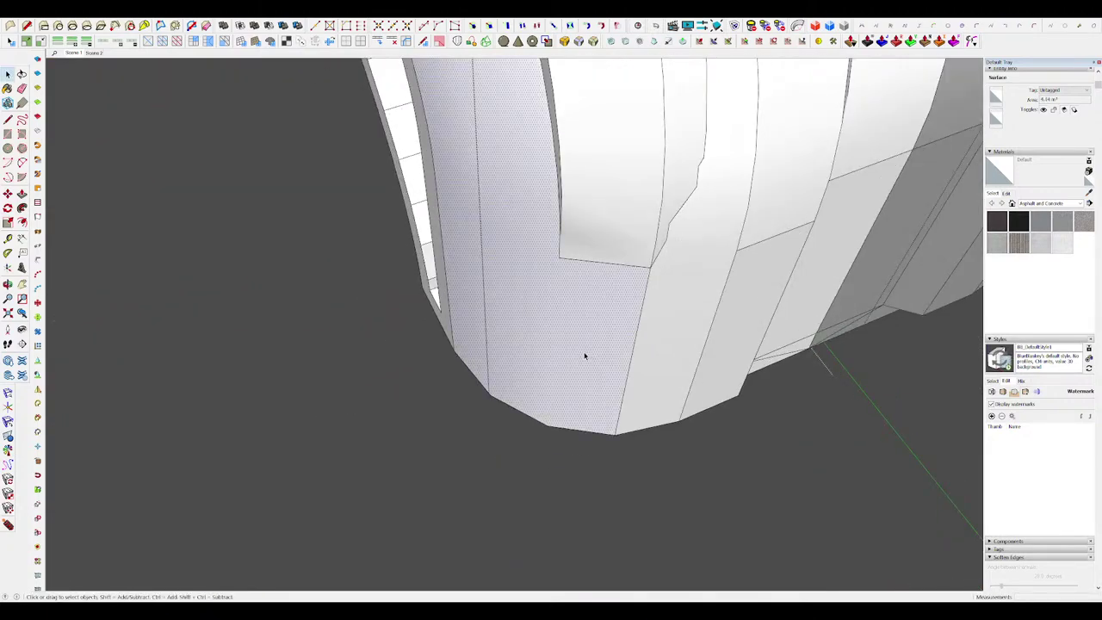
{"action": "scroll", "coordinate": [584, 355], "scroll_direction": "down", "scroll_amount": 2}
{"action": "key", "text": "alt+h"}
{"action": "left_click", "coordinate": [584, 354]}
{"action": "middle_click_drag", "start_coordinate": [525, 319], "coordinate": [569, 336]}
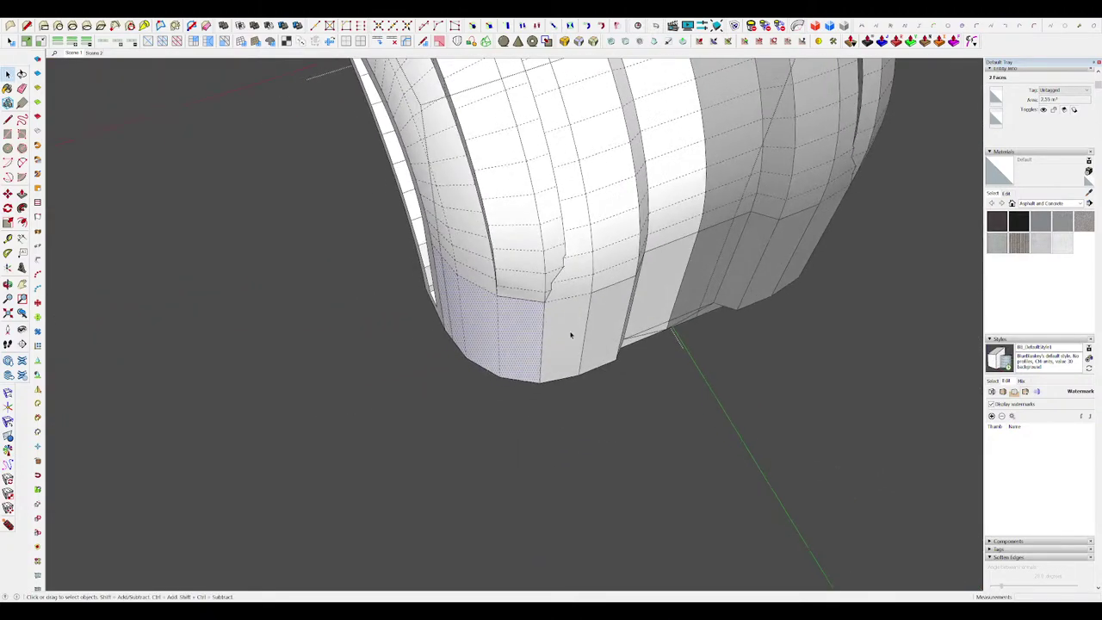
{"action": "left_click", "coordinate": [913, 43]}
{"action": "key", "text": "space"}
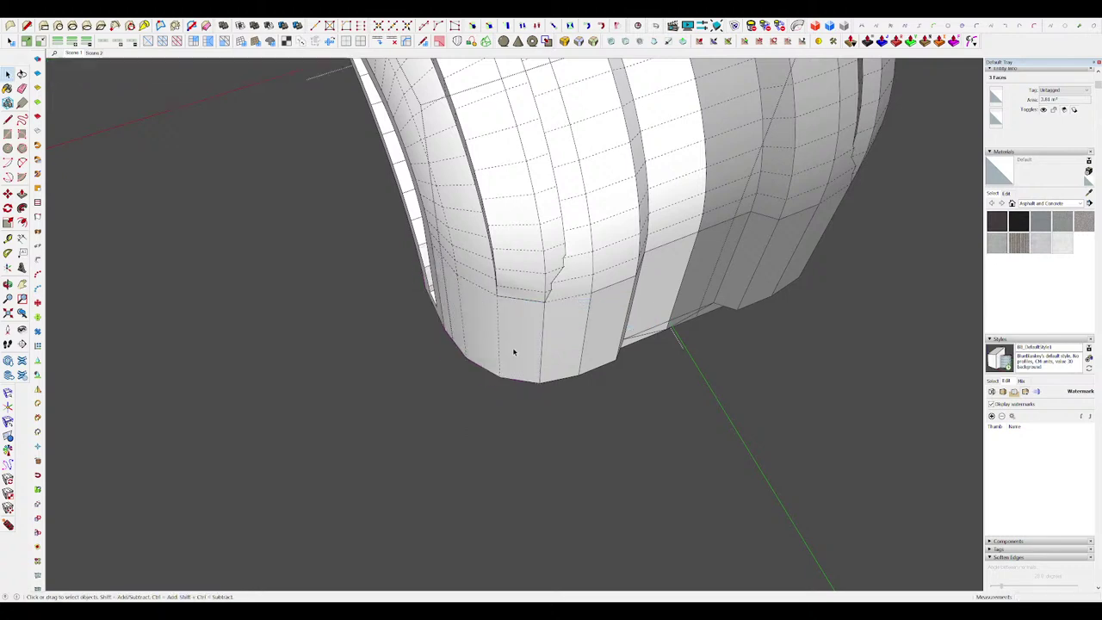
{"action": "left_click", "coordinate": [909, 43]}
{"action": "key", "text": "space"}
{"action": "left_click", "coordinate": [513, 325]}
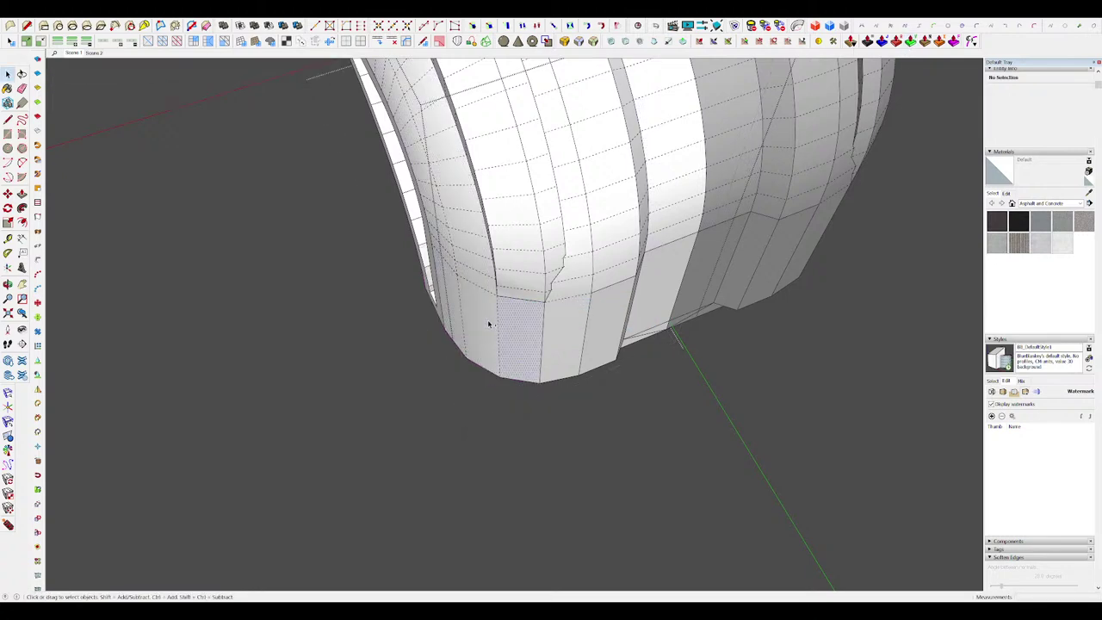
{"action": "left_click", "coordinate": [912, 43]}
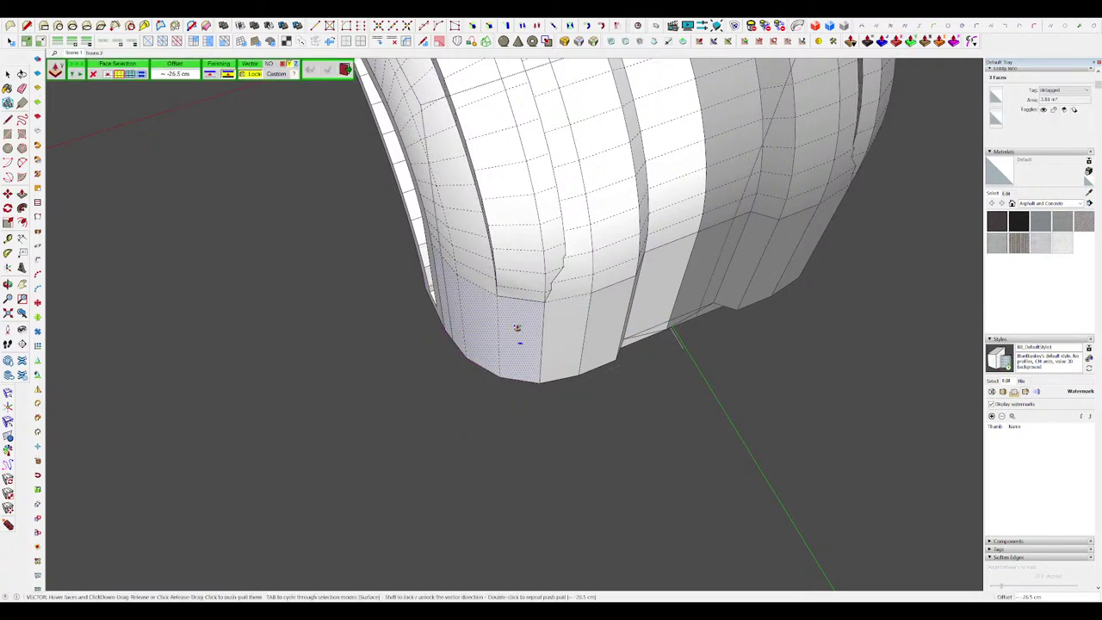
{"action": "key", "text": "space"}
{"action": "middle_click_drag", "start_coordinate": [498, 335], "coordinate": [532, 169]}
{"action": "key", "text": "i"}
{"action": "scroll", "coordinate": [652, 236], "scroll_direction": "down", "scroll_amount": 4}
{"action": "key", "text": "i"}
{"action": "scroll", "coordinate": [584, 240], "scroll_direction": "down", "scroll_amount": 3}
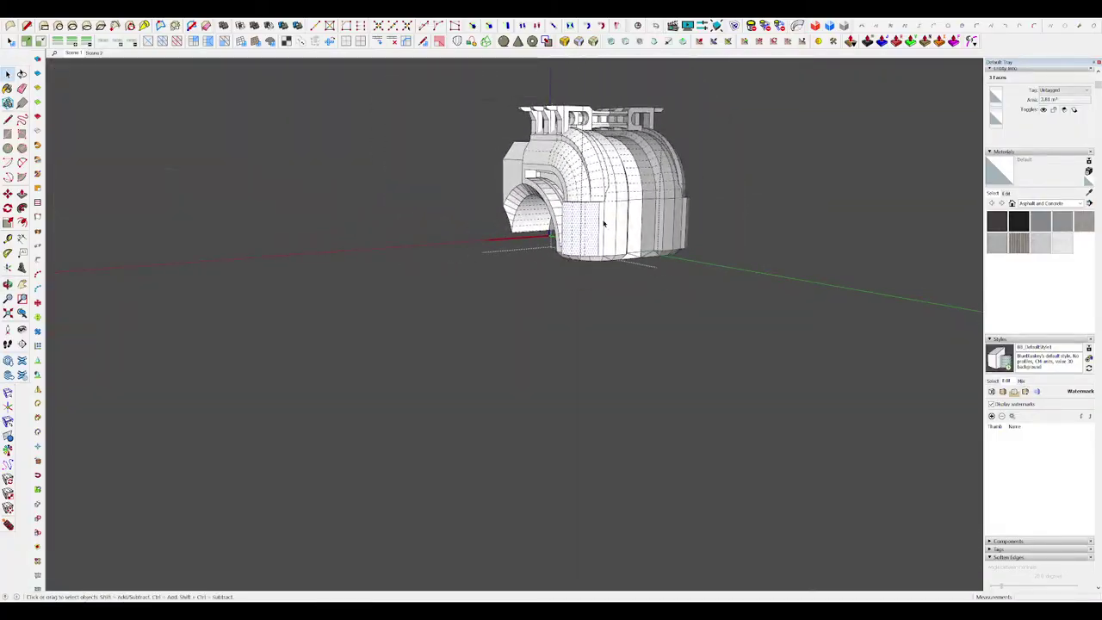
{"action": "middle_click_drag", "start_coordinate": [604, 224], "coordinate": [627, 280]}
{"action": "scroll", "coordinate": [627, 280], "scroll_direction": "up", "scroll_amount": 3}
{"action": "key", "text": "i"}
{"action": "scroll", "coordinate": [627, 281], "scroll_direction": "down", "scroll_amount": 7}
{"action": "left_click", "coordinate": [813, 344]}
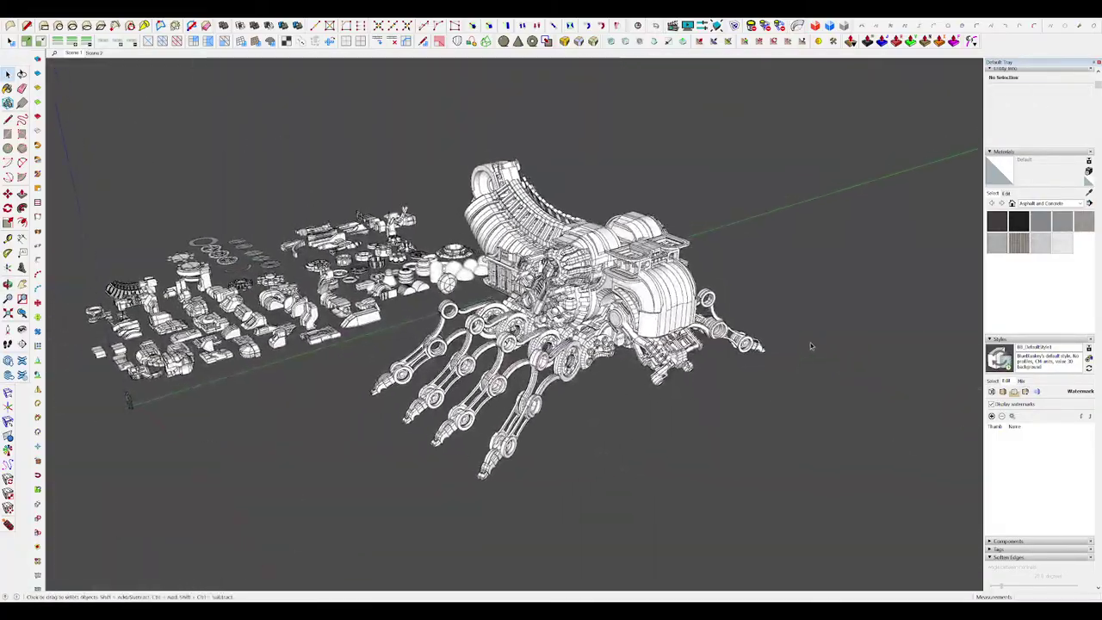
{"action": "key", "text": "Page_Down"}
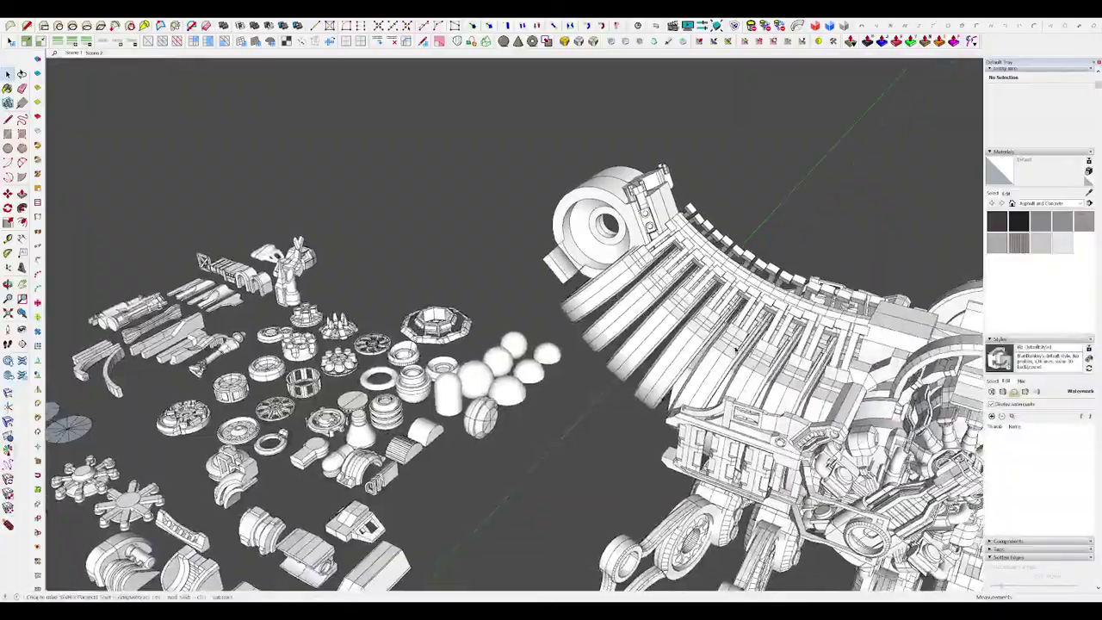
Step: Bring the ribbed neck into a close side view and briefly open the rib component
{"action": "middle_click_drag", "start_coordinate": [727, 343], "coordinate": [531, 327]}
{"action": "key", "text": "Page_Down"}
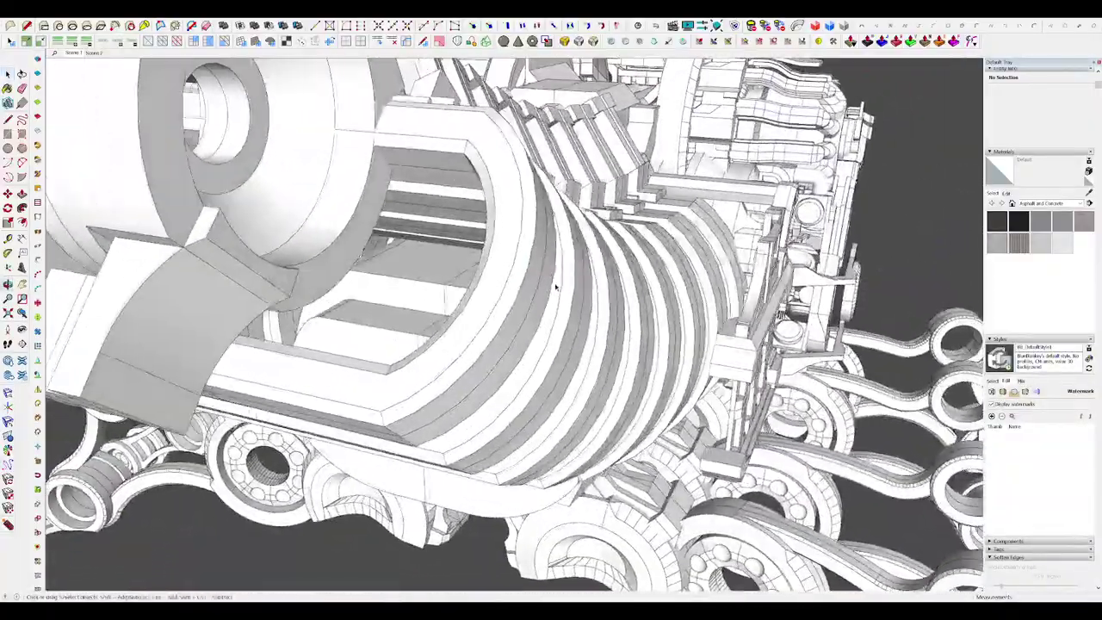
{"action": "mouse_move", "coordinate": [555, 287]}
{"action": "middle_mouse_down"}
{"action": "mouse_move", "coordinate": [583, 302]}
{"action": "mouse_move", "coordinate": [541, 291]}
{"action": "middle_mouse_up"}
{"action": "scroll", "coordinate": [582, 301], "scroll_direction": "down", "scroll_amount": 4}
{"action": "double_click", "coordinate": [540, 291]}
{"action": "key", "text": "h"}
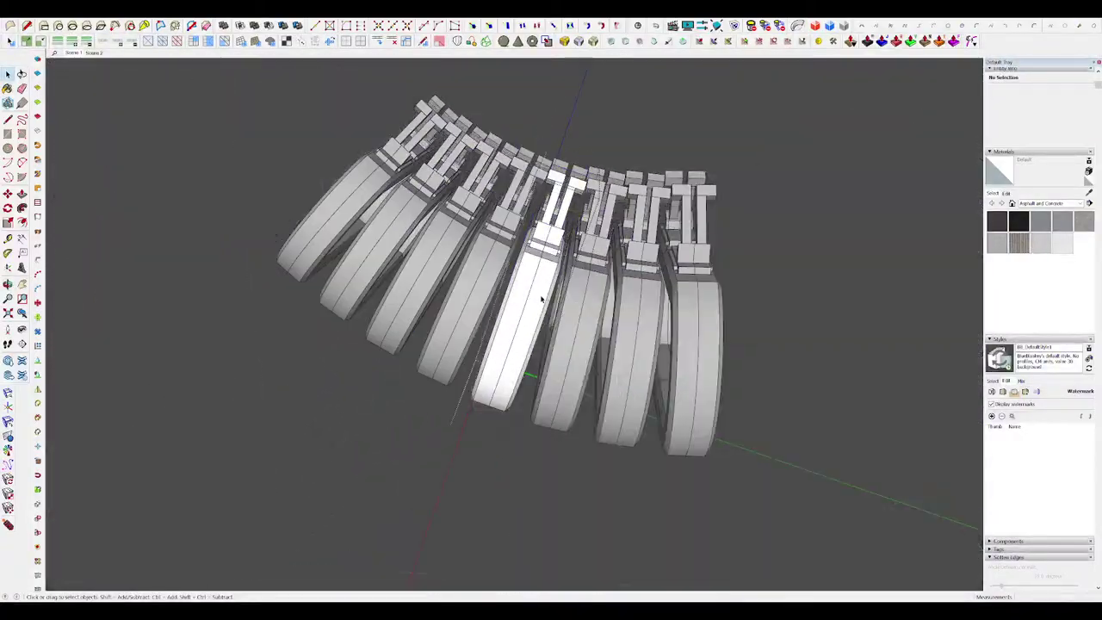
{"action": "key", "text": "h"}
Step: Orbit around the neck ribs and select one rib component
{"action": "scroll", "coordinate": [585, 337], "scroll_direction": "down", "scroll_amount": 5}
{"action": "left_click", "coordinate": [666, 456]}
{"action": "mouse_move", "coordinate": [666, 457]}
{"action": "middle_mouse_down"}
{"action": "mouse_move", "coordinate": [671, 487]}
{"action": "mouse_move", "coordinate": [667, 472]}
{"action": "middle_mouse_up"}
{"action": "left_click", "coordinate": [625, 354]}
{"action": "scroll", "coordinate": [625, 349], "scroll_direction": "up", "scroll_amount": 5}
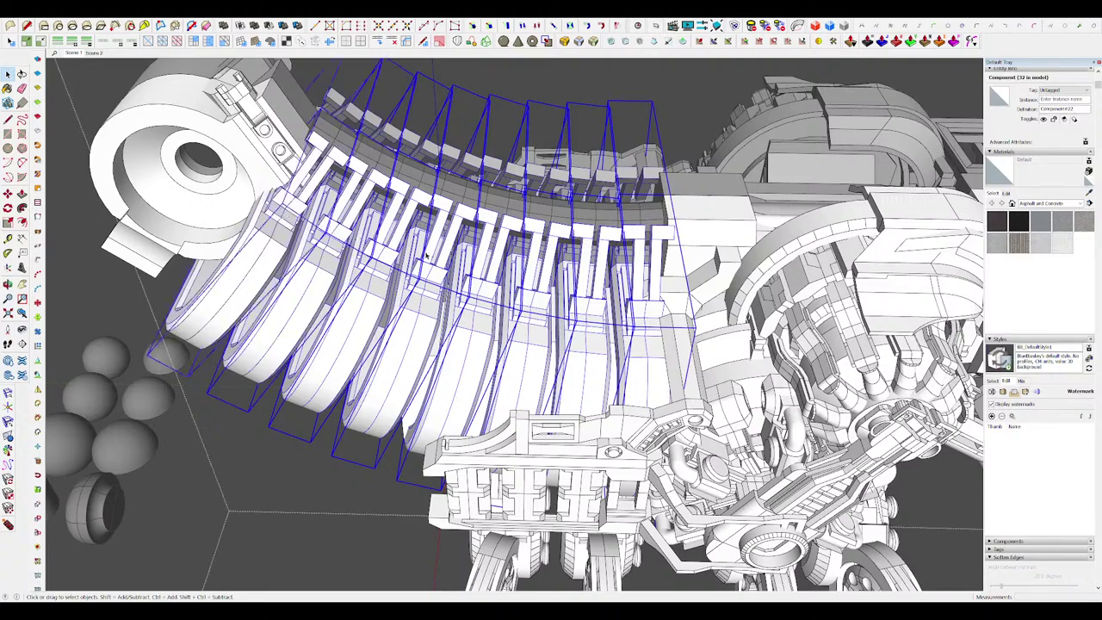
{"action": "scroll", "coordinate": [426, 254], "scroll_direction": "down", "scroll_amount": 5}
{"action": "middle_click_drag", "start_coordinate": [572, 393], "coordinate": [807, 245]}
Step: Open the ribs group, place a guide line, and face the ribs' end profile
{"action": "double_click", "coordinate": [592, 316]}
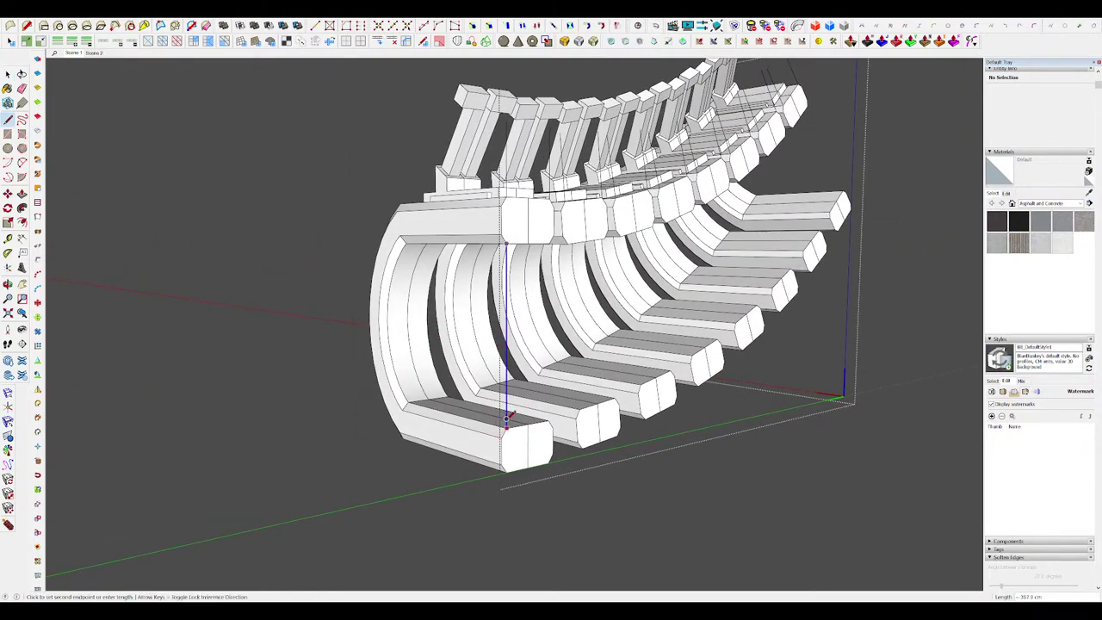
{"action": "scroll", "coordinate": [633, 317], "scroll_direction": "down", "scroll_amount": 3}
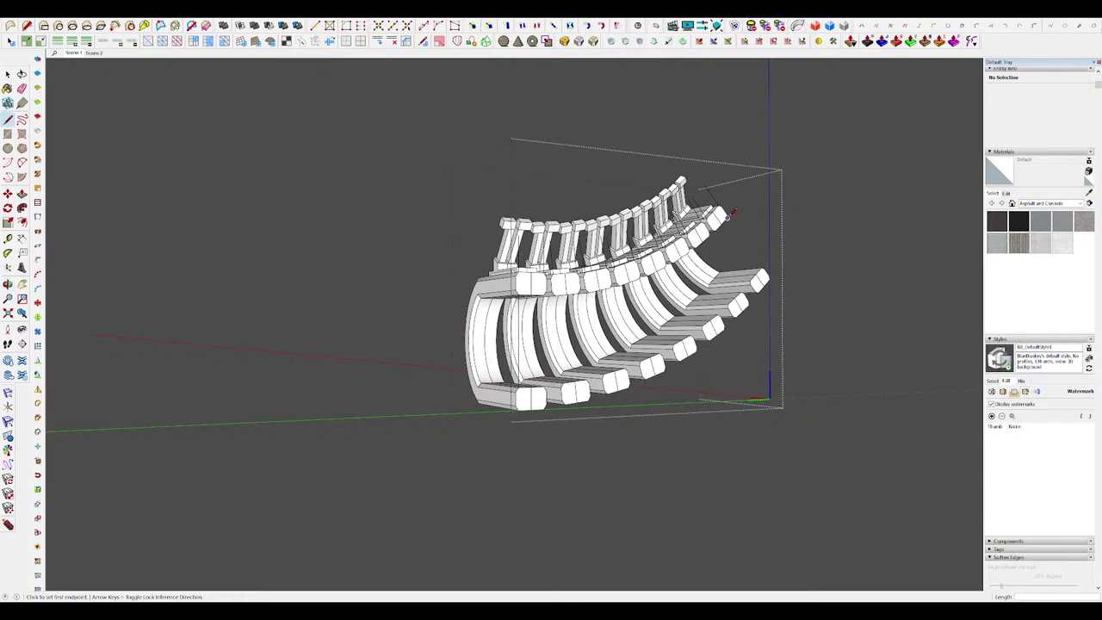
{"action": "scroll", "coordinate": [732, 213], "scroll_direction": "up", "scroll_amount": 5}
{"action": "left_click", "coordinate": [804, 325]}
{"action": "scroll", "coordinate": [775, 331], "scroll_direction": "down", "scroll_amount": 3}
{"action": "middle_click_drag", "start_coordinate": [697, 331], "coordinate": [750, 288]}
{"action": "scroll", "coordinate": [568, 361], "scroll_direction": "down", "scroll_amount": 2}
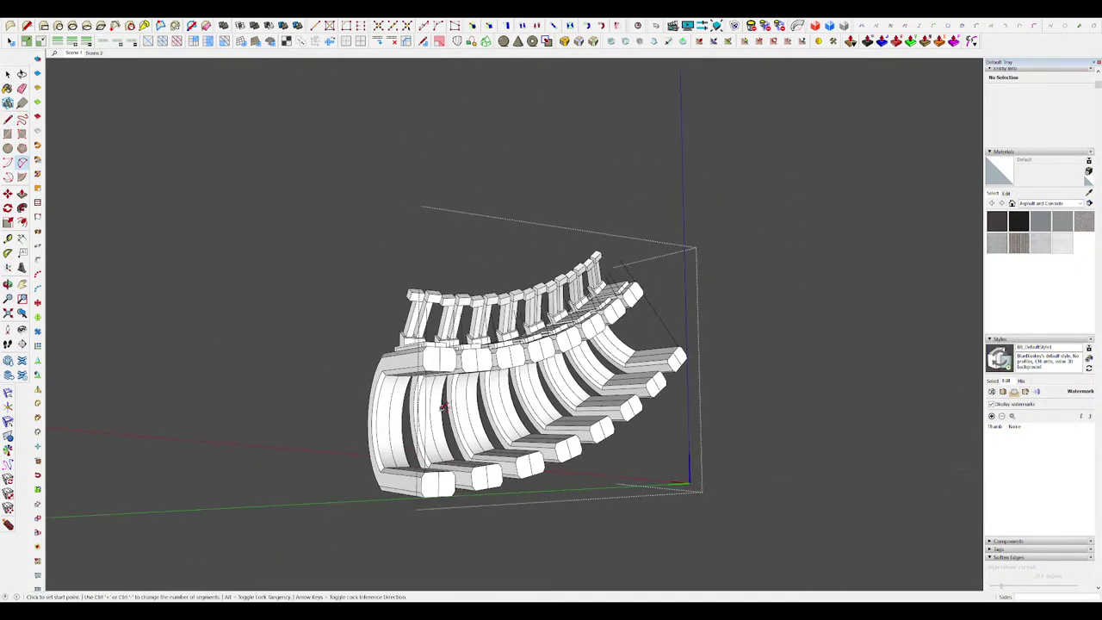
{"action": "middle_click_drag", "start_coordinate": [559, 370], "coordinate": [827, 388]}
{"action": "middle_click_drag", "start_coordinate": [456, 404], "coordinate": [626, 336]}
Step: Draw a 16-segment, 2102.2 cm radius arc across the C-shaped ribs' inner opening
{"action": "left_click", "coordinate": [554, 414]}
{"action": "key", "text": "Escape"}
{"action": "key", "text": "space"}
{"action": "left_click", "coordinate": [544, 351]}
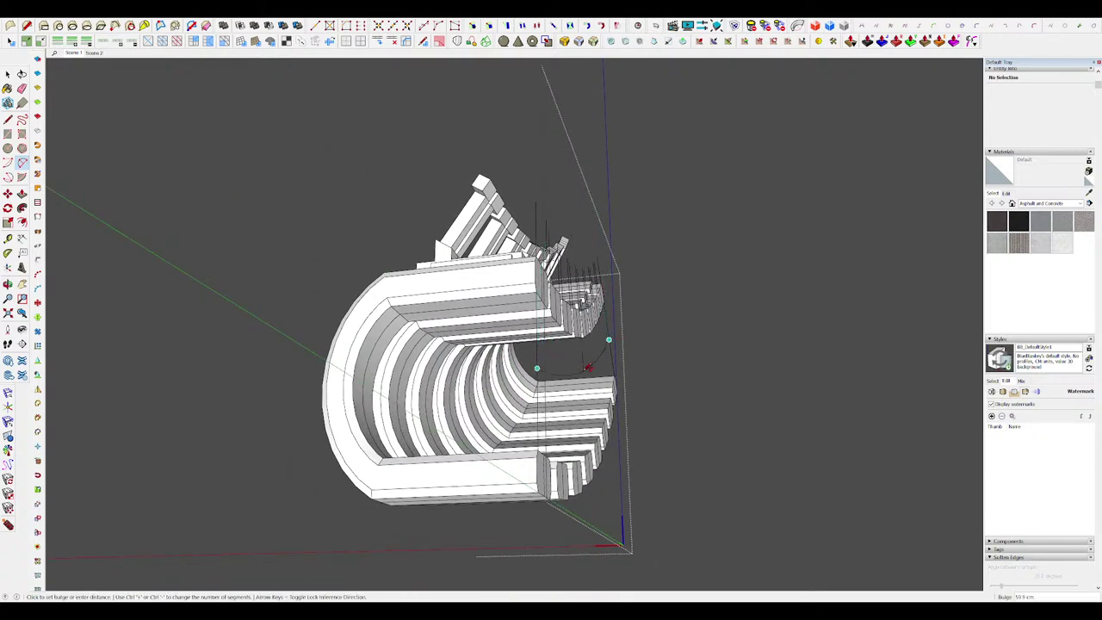
{"action": "middle_click_drag", "start_coordinate": [594, 370], "coordinate": [564, 438]}
{"action": "left_click", "coordinate": [589, 389]}
Step: Erase the leftover guide line and orbit around to the ribbed tube side
{"action": "key", "text": "e"}
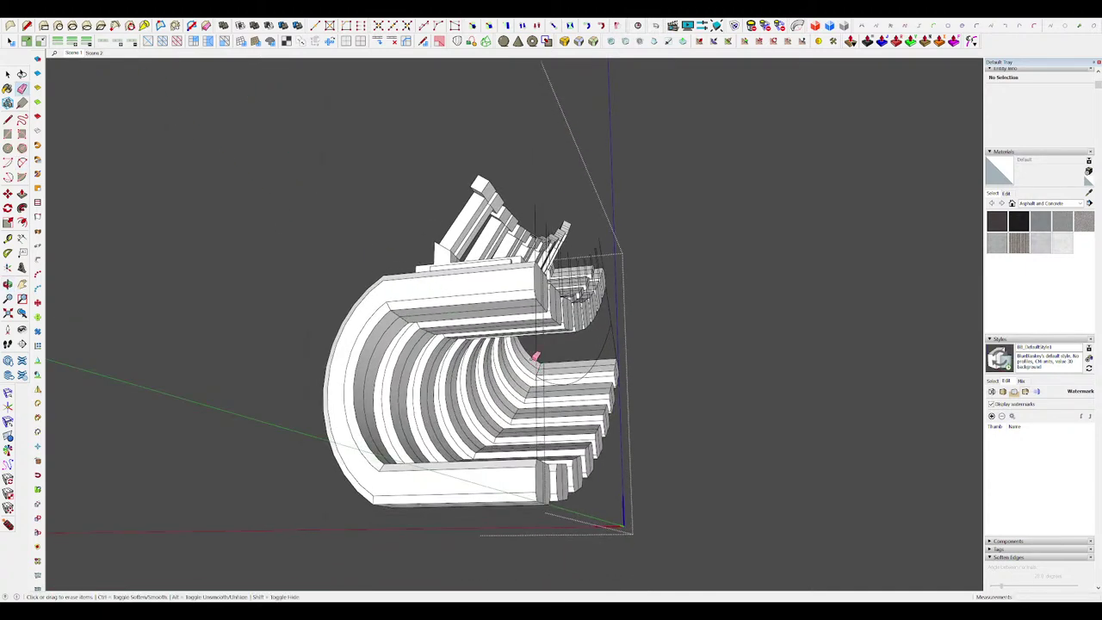
{"action": "mouse_move", "coordinate": [534, 356]}
{"action": "middle_mouse_down"}
{"action": "mouse_move", "coordinate": [575, 325]}
{"action": "mouse_move", "coordinate": [575, 347]}
{"action": "mouse_move", "coordinate": [609, 332]}
{"action": "middle_mouse_up"}
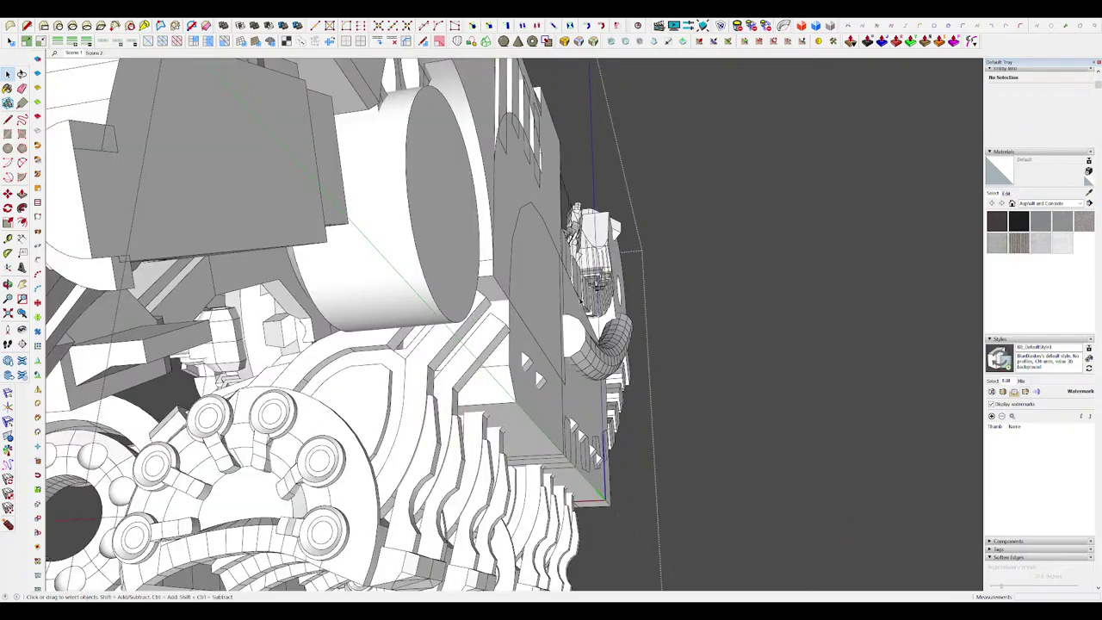
{"action": "scroll", "coordinate": [580, 301], "scroll_direction": "down", "scroll_amount": 5}
{"action": "mouse_move", "coordinate": [637, 301]}
{"action": "middle_mouse_down"}
{"action": "mouse_move", "coordinate": [571, 309]}
{"action": "mouse_move", "coordinate": [482, 292]}
{"action": "middle_mouse_up"}
{"action": "mouse_move", "coordinate": [762, 229]}
{"action": "middle_mouse_down"}
{"action": "mouse_move", "coordinate": [780, 278]}
{"action": "mouse_move", "coordinate": [564, 253]}
{"action": "mouse_move", "coordinate": [484, 319]}
{"action": "mouse_move", "coordinate": [593, 301]}
{"action": "middle_mouse_up"}
{"action": "scroll", "coordinate": [779, 278], "scroll_direction": "up", "scroll_amount": 3}
{"action": "scroll", "coordinate": [887, 439], "scroll_direction": "up", "scroll_amount": 5}
{"action": "mouse_move", "coordinate": [886, 439]}
{"action": "middle_mouse_down"}
{"action": "mouse_move", "coordinate": [935, 425]}
{"action": "mouse_move", "coordinate": [663, 323]}
{"action": "mouse_move", "coordinate": [752, 262]}
{"action": "middle_mouse_up"}
Step: Reopen the ribbed group to check the arc, then close it to show the full mech
{"action": "scroll", "coordinate": [663, 323], "scroll_direction": "down", "scroll_amount": 3}
{"action": "scroll", "coordinate": [663, 322], "scroll_direction": "up", "scroll_amount": 4}
{"action": "double_click", "coordinate": [662, 322]}
{"action": "scroll", "coordinate": [752, 262], "scroll_direction": "down", "scroll_amount": 3}
{"action": "scroll", "coordinate": [416, 303], "scroll_direction": "up", "scroll_amount": 4}
{"action": "middle_click_drag", "start_coordinate": [416, 302], "coordinate": [440, 270]}
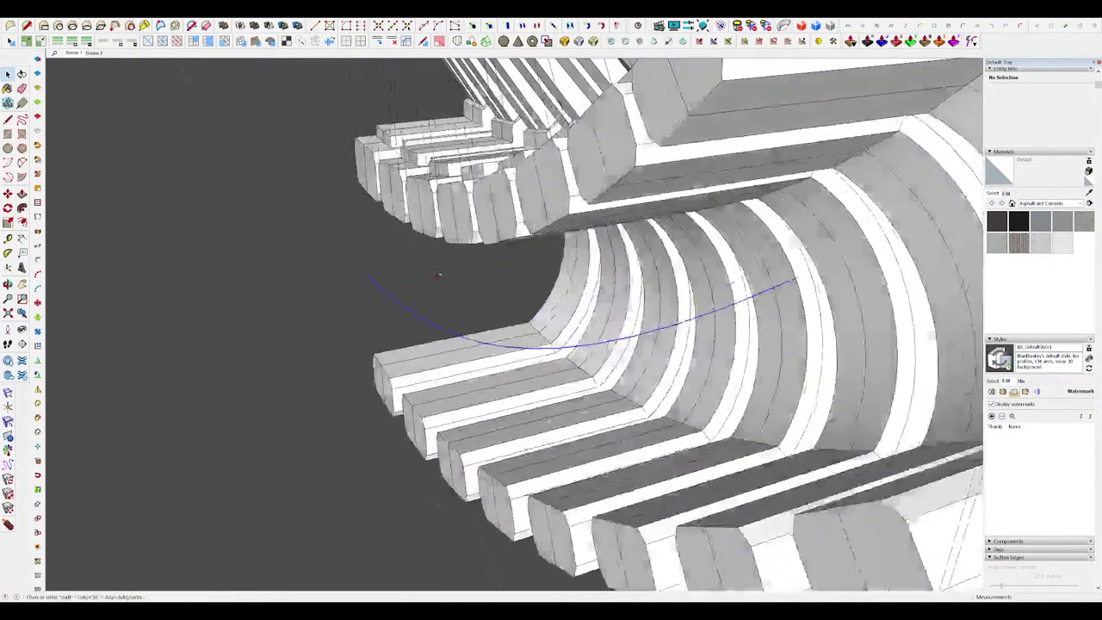
{"action": "scroll", "coordinate": [440, 270], "scroll_direction": "down", "scroll_amount": 2}
{"action": "mouse_move", "coordinate": [533, 284]}
{"action": "middle_mouse_down"}
{"action": "mouse_move", "coordinate": [642, 294]}
{"action": "mouse_move", "coordinate": [645, 283]}
{"action": "middle_mouse_up"}
{"action": "scroll", "coordinate": [618, 294], "scroll_direction": "down", "scroll_amount": 4}
{"action": "scroll", "coordinate": [649, 295], "scroll_direction": "down", "scroll_amount": 4}
{"action": "key", "text": "Escape"}
Step: Select the new arc and look around the open end of the ribbed neck
{"action": "left_click", "coordinate": [638, 293]}
{"action": "scroll", "coordinate": [645, 281], "scroll_direction": "up", "scroll_amount": 2}
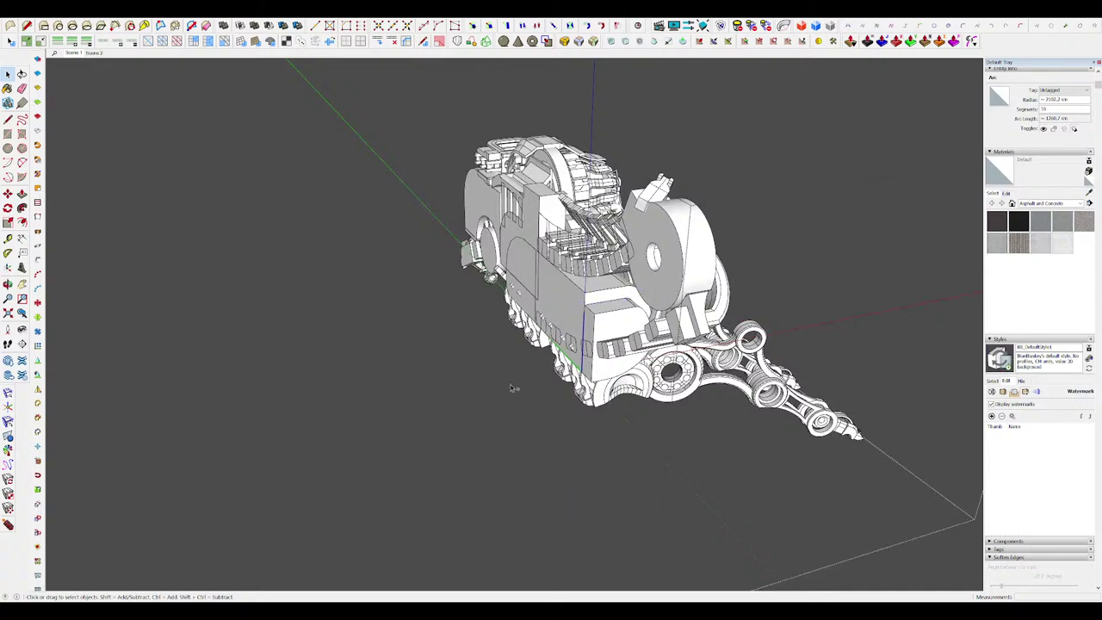
{"action": "scroll", "coordinate": [410, 442], "scroll_direction": "down", "scroll_amount": 3}
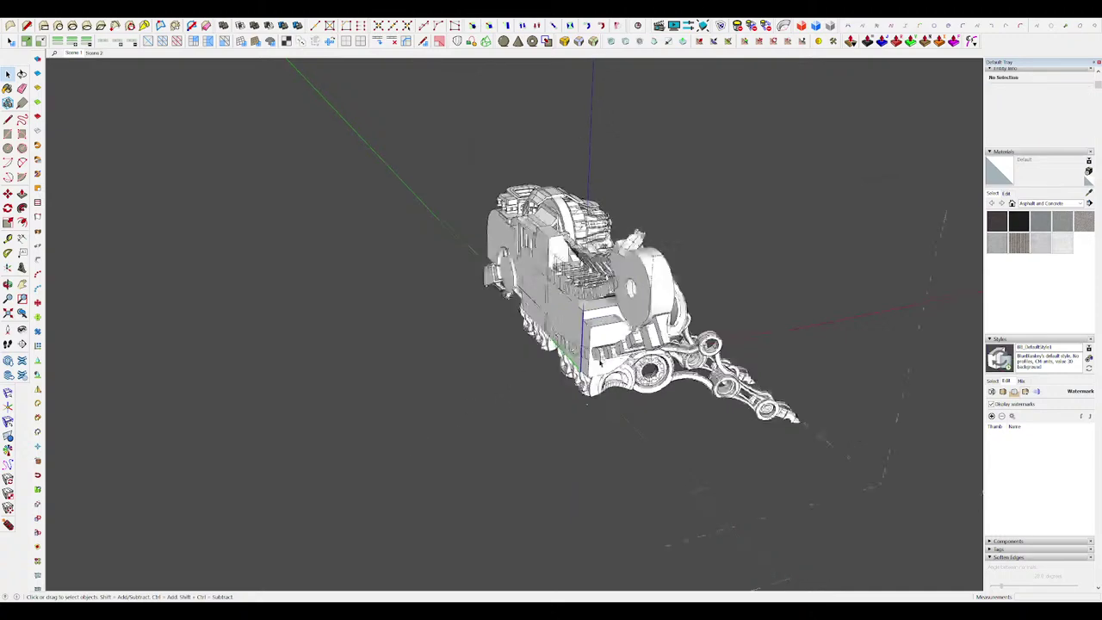
{"action": "middle_click_drag", "start_coordinate": [411, 441], "coordinate": [526, 473]}
{"action": "scroll", "coordinate": [580, 415], "scroll_direction": "up", "scroll_amount": 5}
{"action": "scroll", "coordinate": [651, 270], "scroll_direction": "up", "scroll_amount": 3}
{"action": "mouse_move", "coordinate": [598, 355]}
{"action": "middle_mouse_down"}
{"action": "mouse_move", "coordinate": [652, 301]}
{"action": "mouse_move", "coordinate": [656, 240]}
{"action": "middle_mouse_up"}
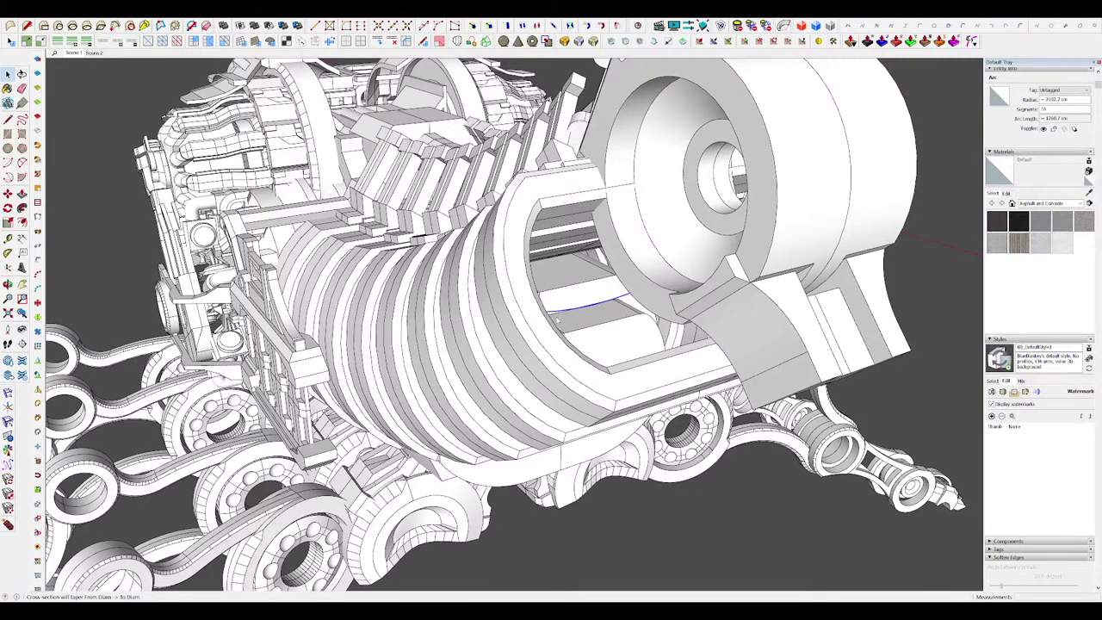
{"action": "scroll", "coordinate": [585, 319], "scroll_direction": "down", "scroll_amount": 4}
{"action": "mouse_move", "coordinate": [585, 319]}
{"action": "middle_mouse_down"}
{"action": "mouse_move", "coordinate": [613, 317]}
{"action": "mouse_move", "coordinate": [672, 267]}
{"action": "mouse_move", "coordinate": [430, 274]}
{"action": "mouse_move", "coordinate": [401, 333]}
{"action": "mouse_move", "coordinate": [378, 327]}
{"action": "mouse_move", "coordinate": [507, 299]}
{"action": "middle_mouse_up"}
{"action": "scroll", "coordinate": [434, 299], "scroll_direction": "up", "scroll_amount": 2}
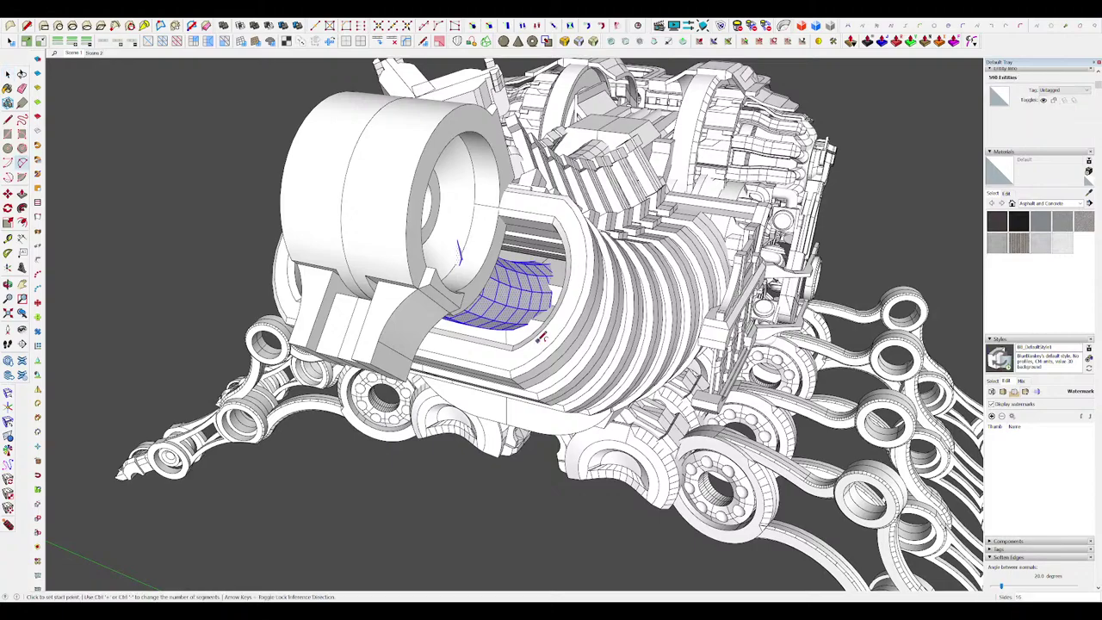
Step: Turn the curved inner plate into a solid component
{"action": "key", "text": "Return"}
{"action": "scroll", "coordinate": [561, 391], "scroll_direction": "down", "scroll_amount": 4}
{"action": "middle_click_drag", "start_coordinate": [561, 362], "coordinate": [607, 342]}
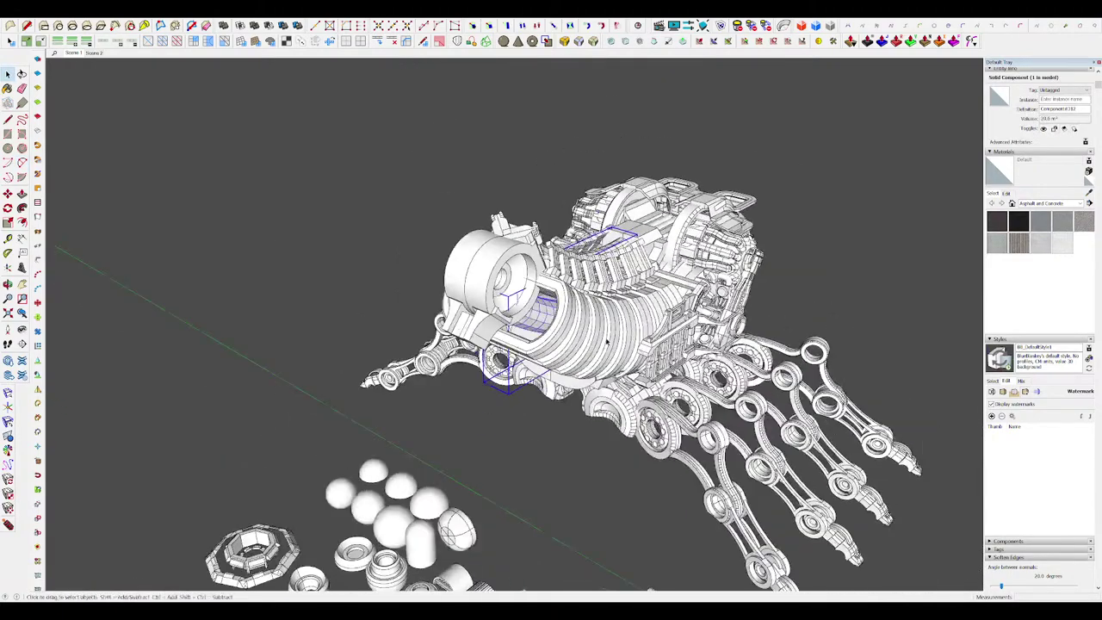
{"action": "scroll", "coordinate": [602, 334], "scroll_direction": "up", "scroll_amount": 6}
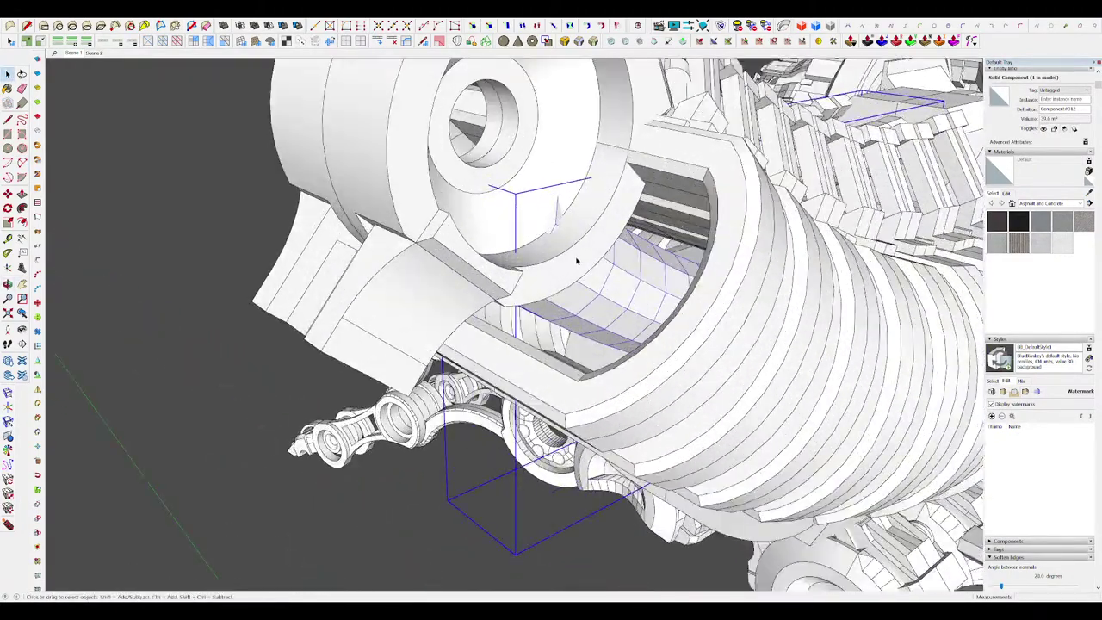
Step: Edit the curved plate component with the rest of the model shown, then exit
{"action": "double_click", "coordinate": [577, 261]}
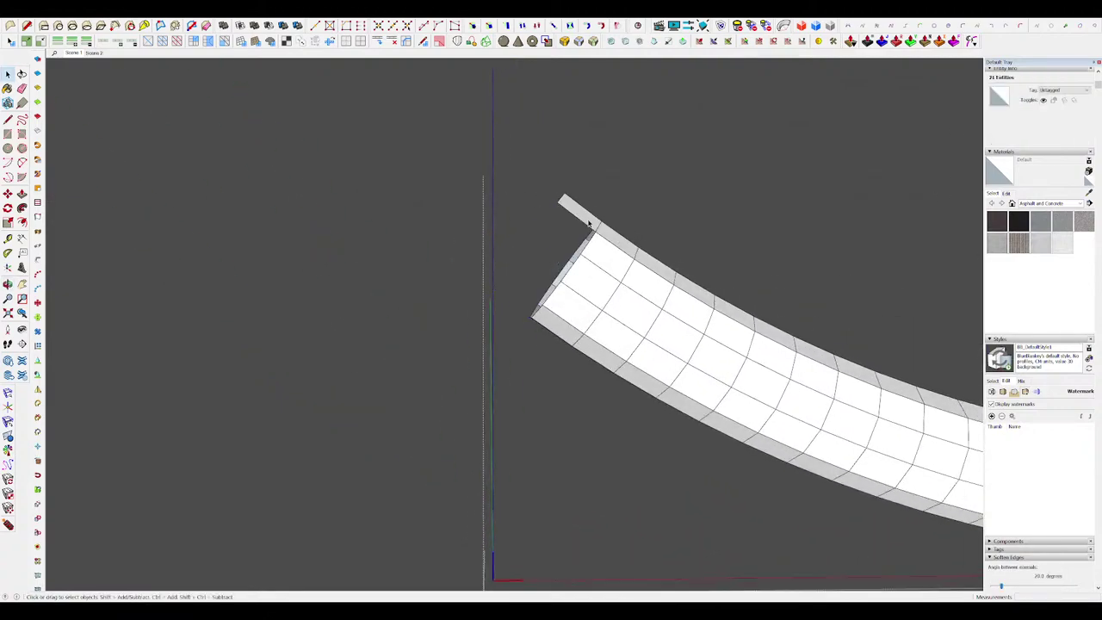
{"action": "key", "text": "h"}
{"action": "scroll", "coordinate": [577, 262], "scroll_direction": "down", "scroll_amount": 4}
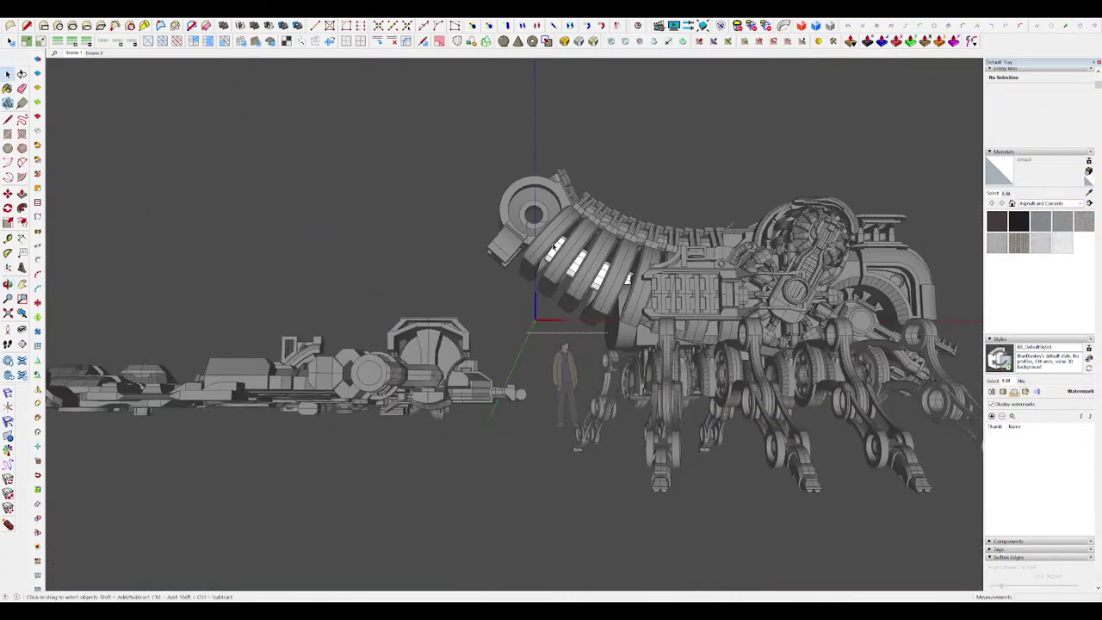
{"action": "scroll", "coordinate": [603, 297], "scroll_direction": "up", "scroll_amount": 2}
{"action": "middle_click_drag", "start_coordinate": [602, 297], "coordinate": [619, 413]}
{"action": "left_click", "coordinate": [674, 399]}
{"action": "scroll", "coordinate": [526, 251], "scroll_direction": "up", "scroll_amount": 5}
Step: Select the inner plate, cancel the stray move, and check the right-half component
{"action": "left_click", "coordinate": [526, 253]}
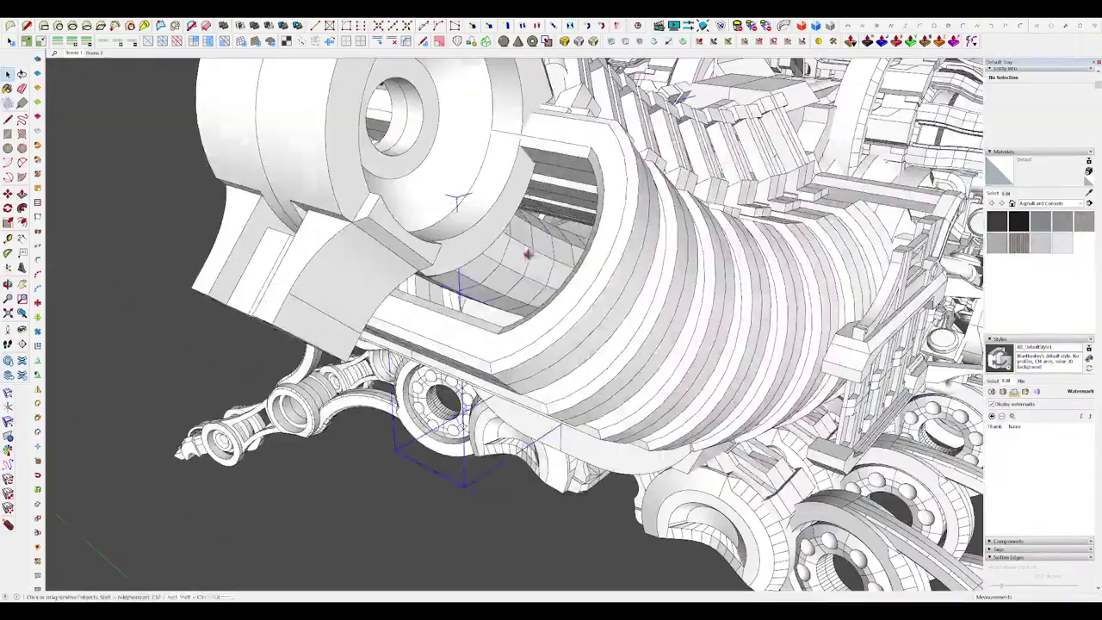
{"action": "middle_click_drag", "start_coordinate": [526, 253], "coordinate": [500, 286]}
{"action": "key", "text": "space"}
{"action": "key", "text": "Delete"}
{"action": "double_click", "coordinate": [598, 364]}
{"action": "key", "text": "Escape"}
Step: Open the component holding the curved plate and try Push/Pull on its face
{"action": "double_click", "coordinate": [527, 282]}
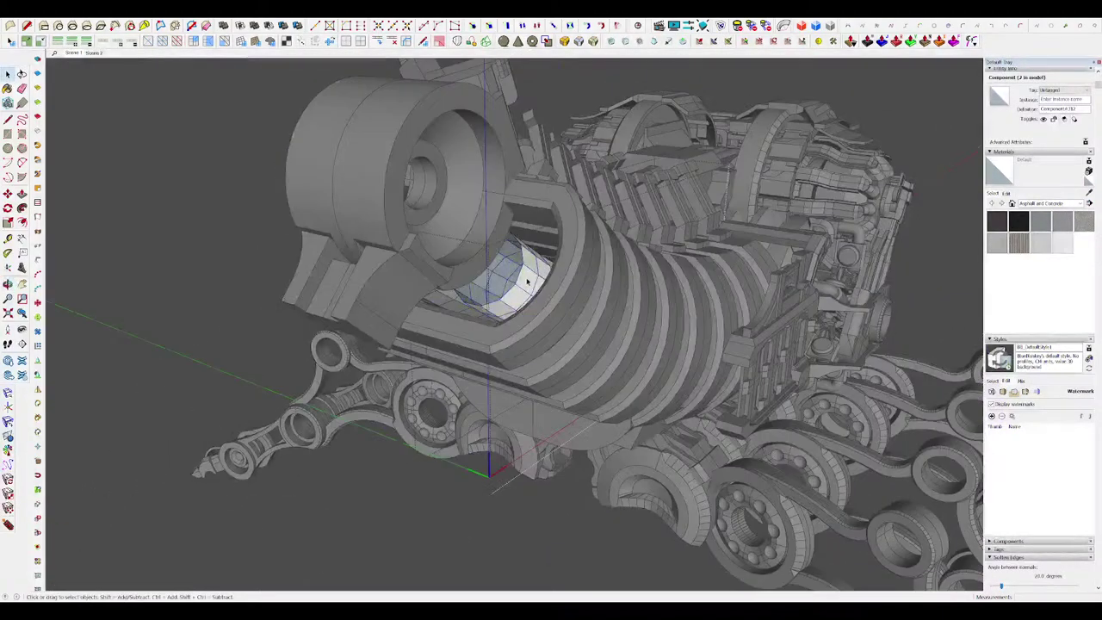
{"action": "scroll", "coordinate": [598, 257], "scroll_direction": "down", "scroll_amount": 6}
{"action": "middle_click_drag", "start_coordinate": [599, 257], "coordinate": [373, 246]}
{"action": "scroll", "coordinate": [567, 258], "scroll_direction": "up", "scroll_amount": 4}
{"action": "middle_click_drag", "start_coordinate": [547, 207], "coordinate": [558, 284]}
{"action": "scroll", "coordinate": [566, 253], "scroll_direction": "up", "scroll_amount": 4}
{"action": "middle_click_drag", "start_coordinate": [525, 375], "coordinate": [533, 387]}
{"action": "scroll", "coordinate": [600, 243], "scroll_direction": "up", "scroll_amount": 3}
{"action": "key", "text": "p"}
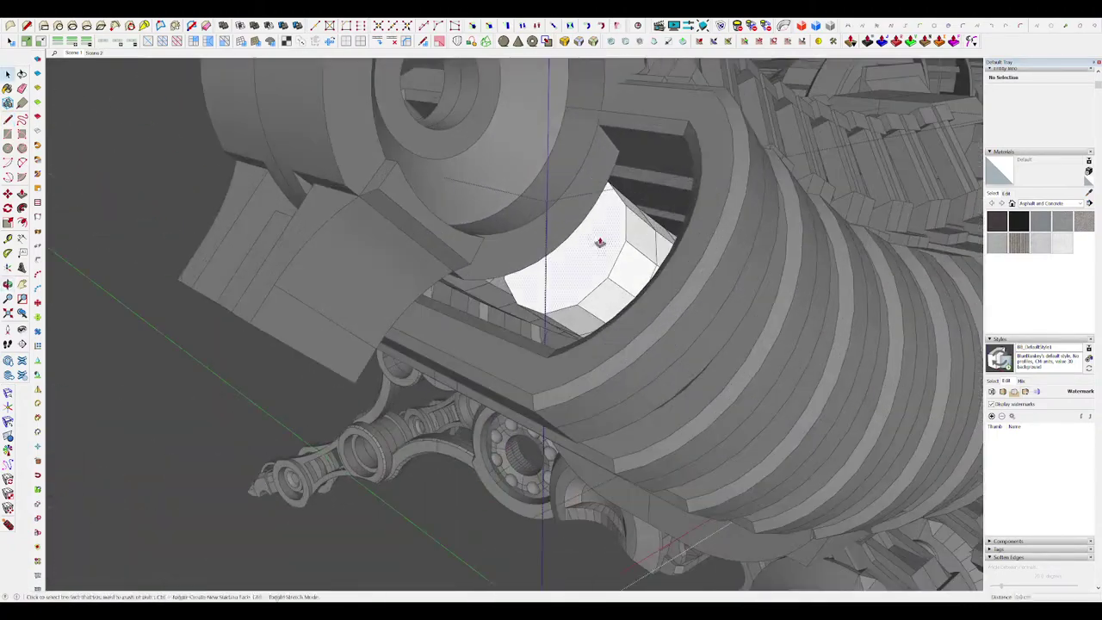
{"action": "key", "text": "space"}
{"action": "scroll", "coordinate": [580, 229], "scroll_direction": "down", "scroll_amount": 8}
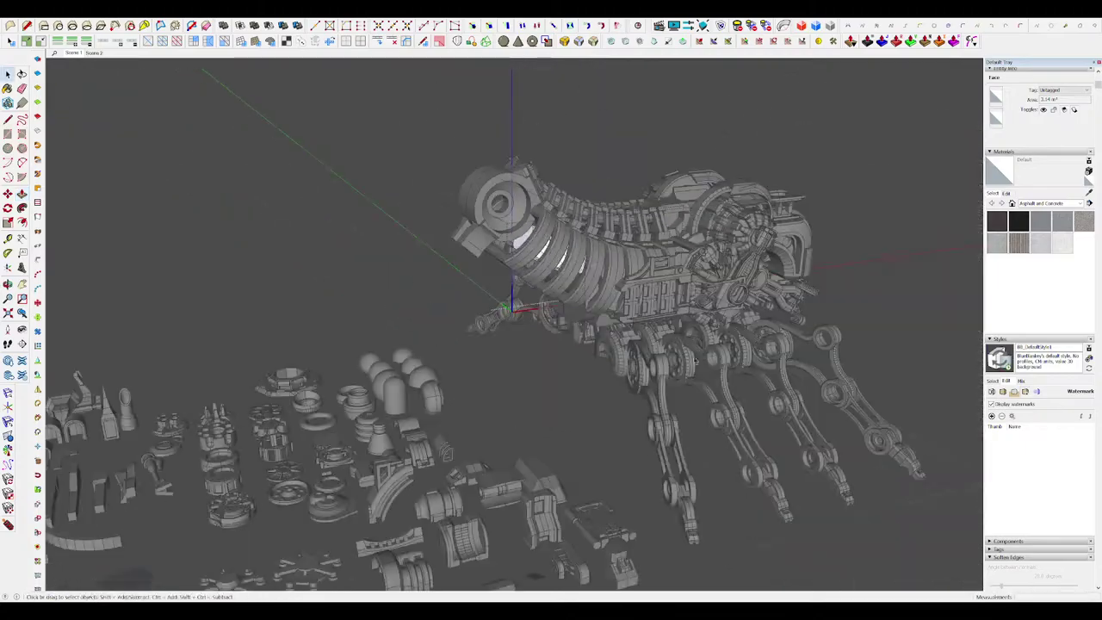
Step: Close the open leg component and bring the creature's head into view
{"action": "left_click", "coordinate": [878, 254]}
{"action": "middle_click_drag", "start_coordinate": [778, 376], "coordinate": [638, 280]}
{"action": "scroll", "coordinate": [725, 185], "scroll_direction": "up", "scroll_amount": 4}
{"action": "middle_click_drag", "start_coordinate": [724, 185], "coordinate": [554, 226]}
{"action": "scroll", "coordinate": [568, 364], "scroll_direction": "up", "scroll_amount": 3}
Step: Open the head part and draw a line across its face to the corner
{"action": "key", "text": "d"}
{"action": "left_click", "coordinate": [580, 341]}
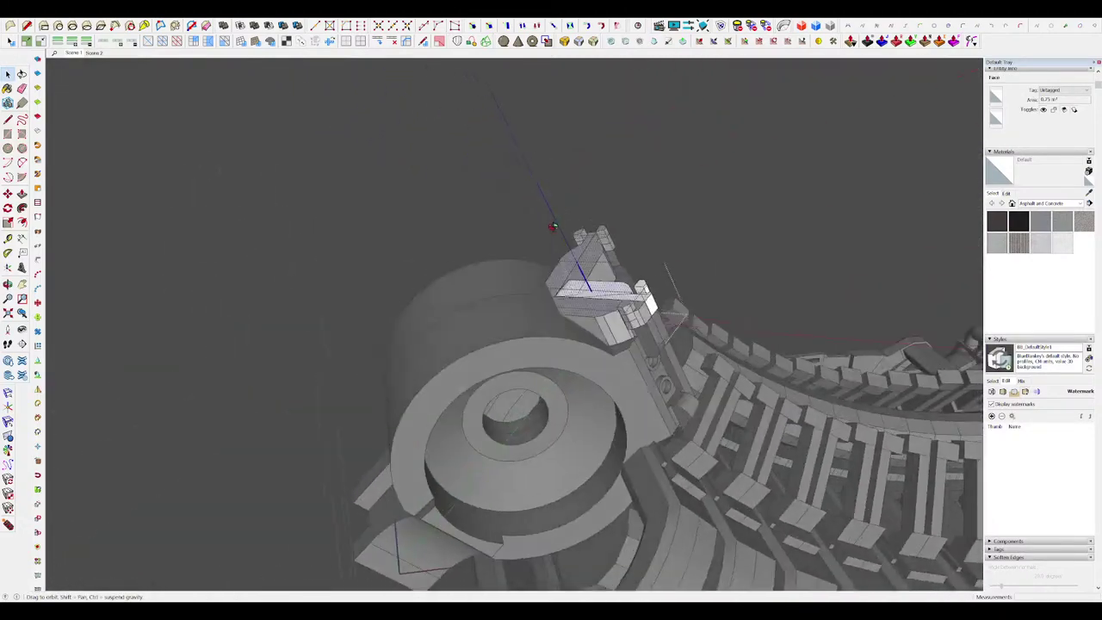
{"action": "scroll", "coordinate": [577, 267], "scroll_direction": "up", "scroll_amount": 4}
{"action": "middle_click_drag", "start_coordinate": [576, 267], "coordinate": [543, 417]}
{"action": "scroll", "coordinate": [568, 309], "scroll_direction": "up", "scroll_amount": 3}
{"action": "key", "text": "l"}
{"action": "scroll", "coordinate": [566, 307], "scroll_direction": "up", "scroll_amount": 3}
{"action": "left_click", "coordinate": [564, 305]}
{"action": "middle_click_drag", "start_coordinate": [565, 305], "coordinate": [436, 276]}
{"action": "left_click", "coordinate": [730, 260]}
{"action": "scroll", "coordinate": [620, 370], "scroll_direction": "down", "scroll_amount": 5}
{"action": "middle_click_drag", "start_coordinate": [620, 370], "coordinate": [521, 268]}
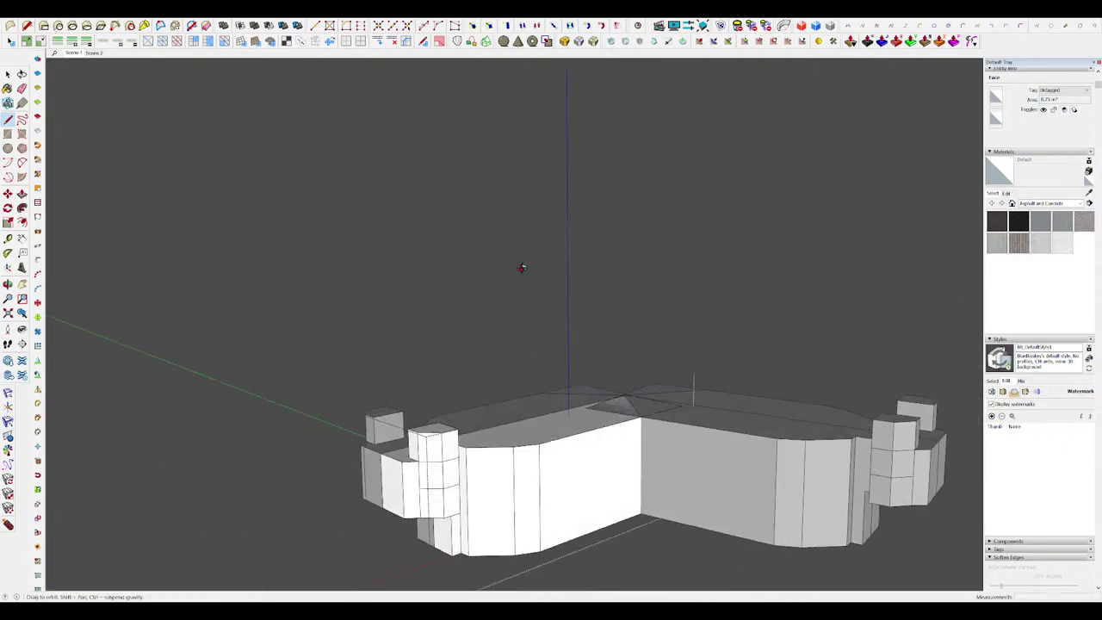
Step: Show the rest of the model again and close the inner and outer groups
{"action": "middle_click_drag", "start_coordinate": [838, 437], "coordinate": [976, 371]}
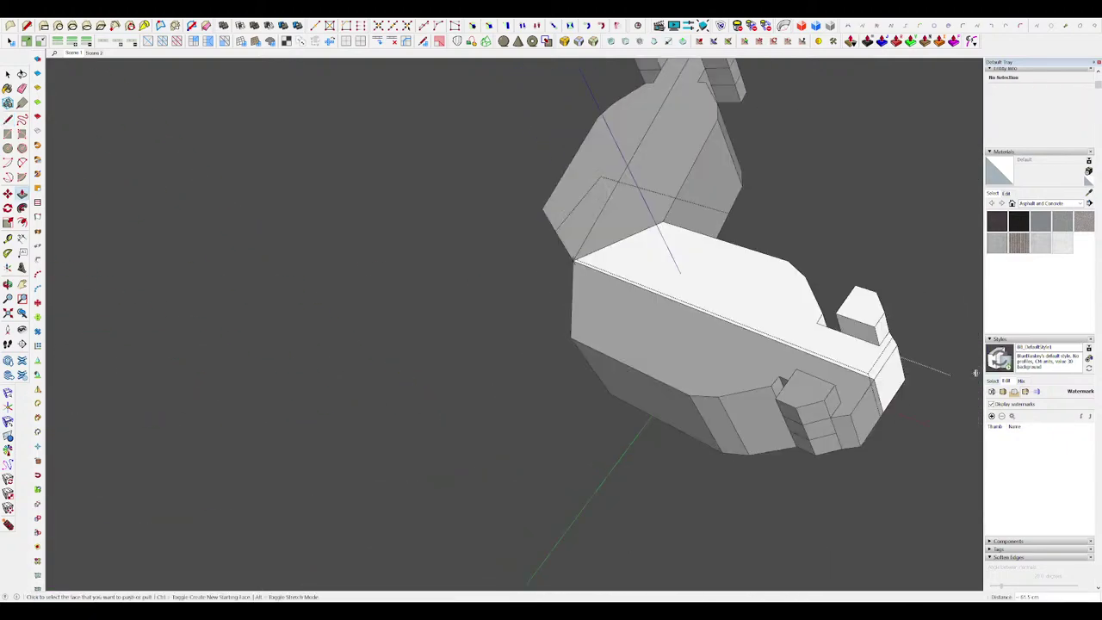
{"action": "key", "text": "h"}
{"action": "scroll", "coordinate": [643, 317], "scroll_direction": "down", "scroll_amount": 8}
{"action": "middle_click_drag", "start_coordinate": [644, 317], "coordinate": [738, 207]}
{"action": "scroll", "coordinate": [654, 218], "scroll_direction": "down", "scroll_amount": 3}
{"action": "key", "text": "space"}
{"action": "left_click", "coordinate": [737, 208]}
{"action": "left_click", "coordinate": [908, 234]}
{"action": "middle_click_drag", "start_coordinate": [908, 233], "coordinate": [889, 239]}
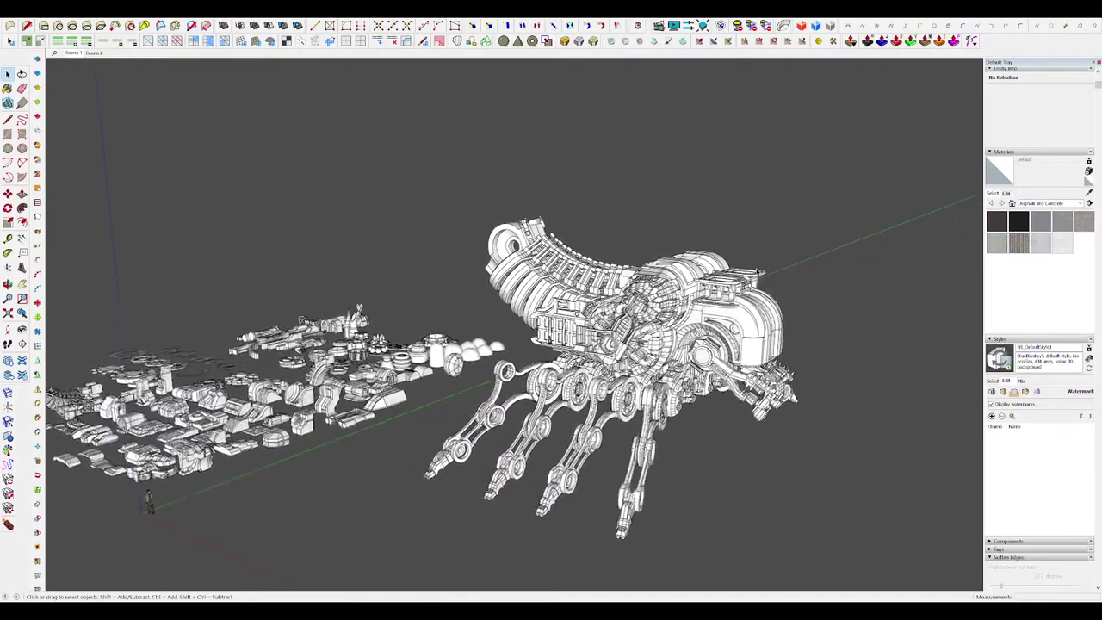
{"action": "middle_click_drag", "start_coordinate": [757, 272], "coordinate": [755, 329]}
Step: Draw a flat rectangle floating above the parts kit
{"action": "key", "text": "r"}
{"action": "left_click", "coordinate": [622, 257]}
{"action": "scroll", "coordinate": [755, 329], "scroll_direction": "down", "scroll_amount": 4}
{"action": "scroll", "coordinate": [527, 357], "scroll_direction": "up", "scroll_amount": 4}
{"action": "middle_click_drag", "start_coordinate": [526, 379], "coordinate": [593, 391]}
{"action": "scroll", "coordinate": [582, 379], "scroll_direction": "up", "scroll_amount": 4}
{"action": "scroll", "coordinate": [586, 376], "scroll_direction": "down", "scroll_amount": 5}
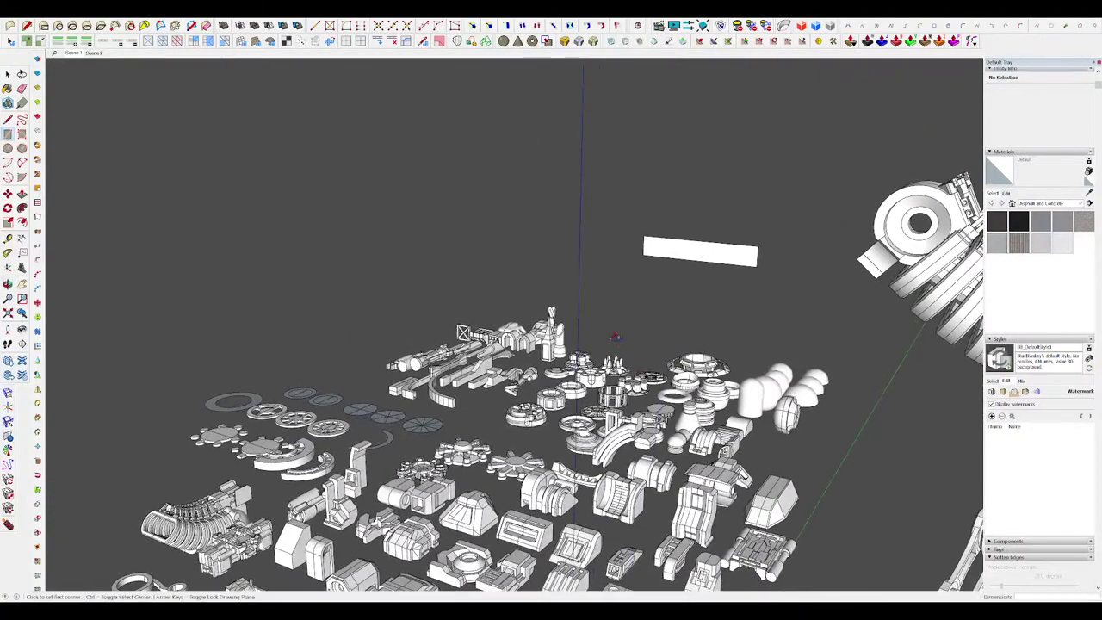
Step: Make the new box a component
{"action": "middle_click_drag", "start_coordinate": [614, 336], "coordinate": [551, 349]}
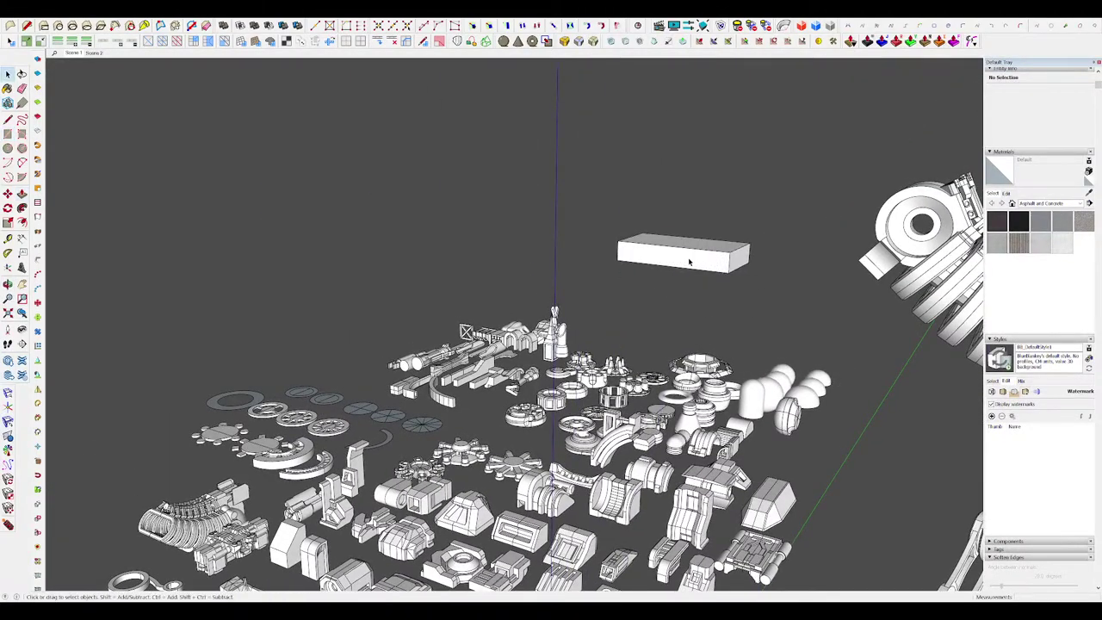
{"action": "scroll", "coordinate": [689, 261], "scroll_direction": "down", "scroll_amount": 4}
{"action": "key", "text": "g"}
{"action": "scroll", "coordinate": [689, 261], "scroll_direction": "up", "scroll_amount": 2}
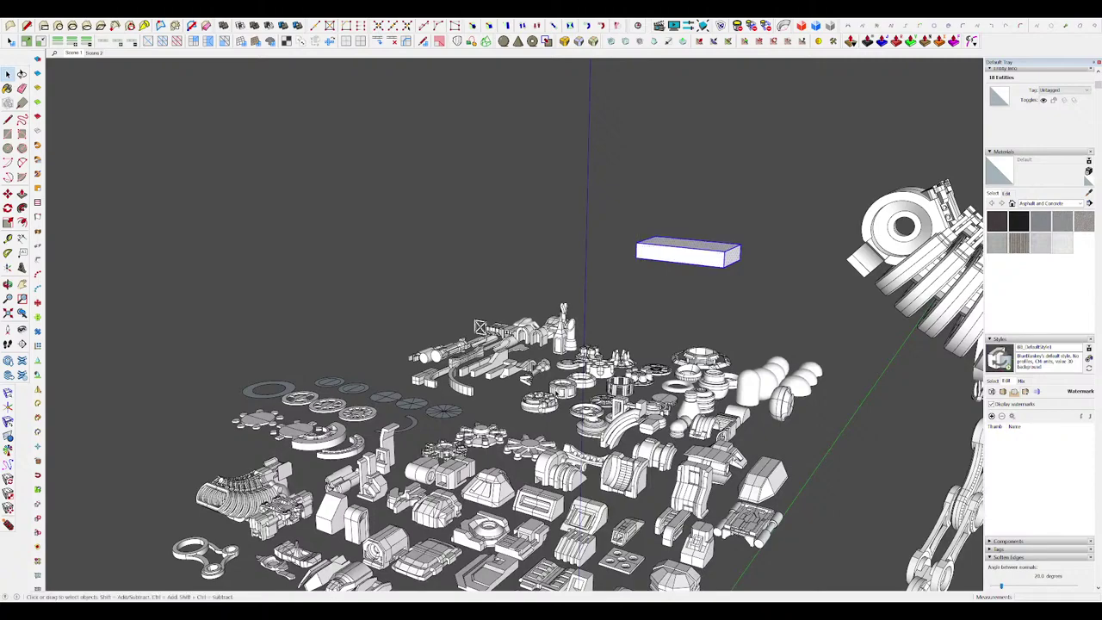
{"action": "scroll", "coordinate": [688, 261], "scroll_direction": "down", "scroll_amount": 4}
{"action": "middle_click_drag", "start_coordinate": [689, 261], "coordinate": [517, 377]}
{"action": "scroll", "coordinate": [509, 376], "scroll_direction": "up", "scroll_amount": 4}
Step: Carry the box over to the robot's head
{"action": "key", "text": "m"}
{"action": "scroll", "coordinate": [866, 227], "scroll_direction": "up", "scroll_amount": 3}
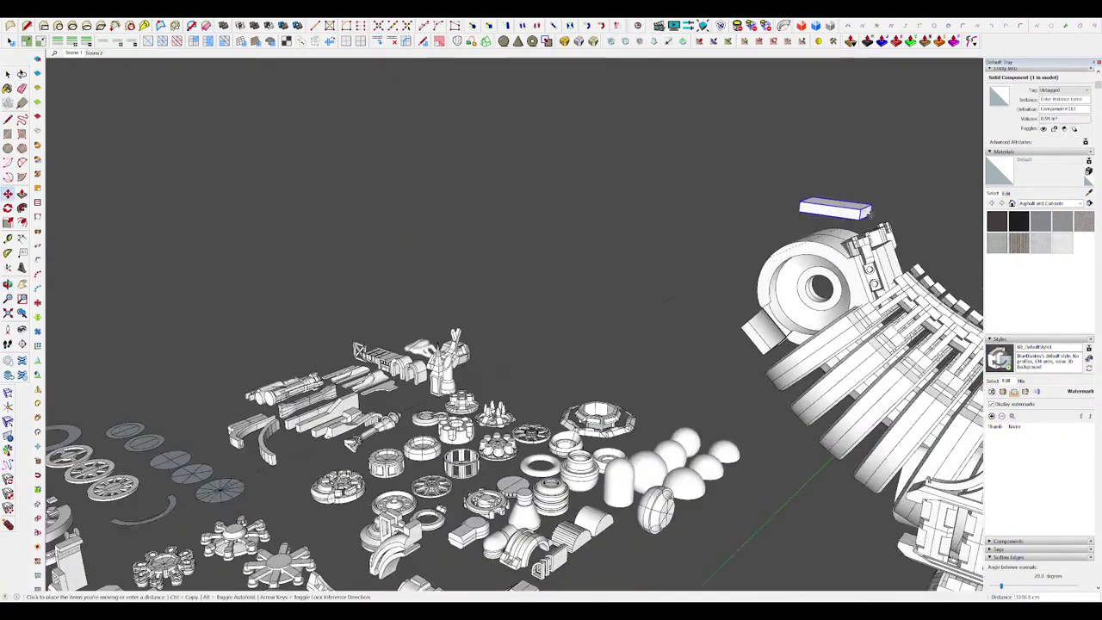
{"action": "middle_click_drag", "start_coordinate": [869, 216], "coordinate": [807, 283]}
{"action": "scroll", "coordinate": [825, 283], "scroll_direction": "up", "scroll_amount": 3}
{"action": "middle_click_drag", "start_coordinate": [815, 229], "coordinate": [755, 293]}
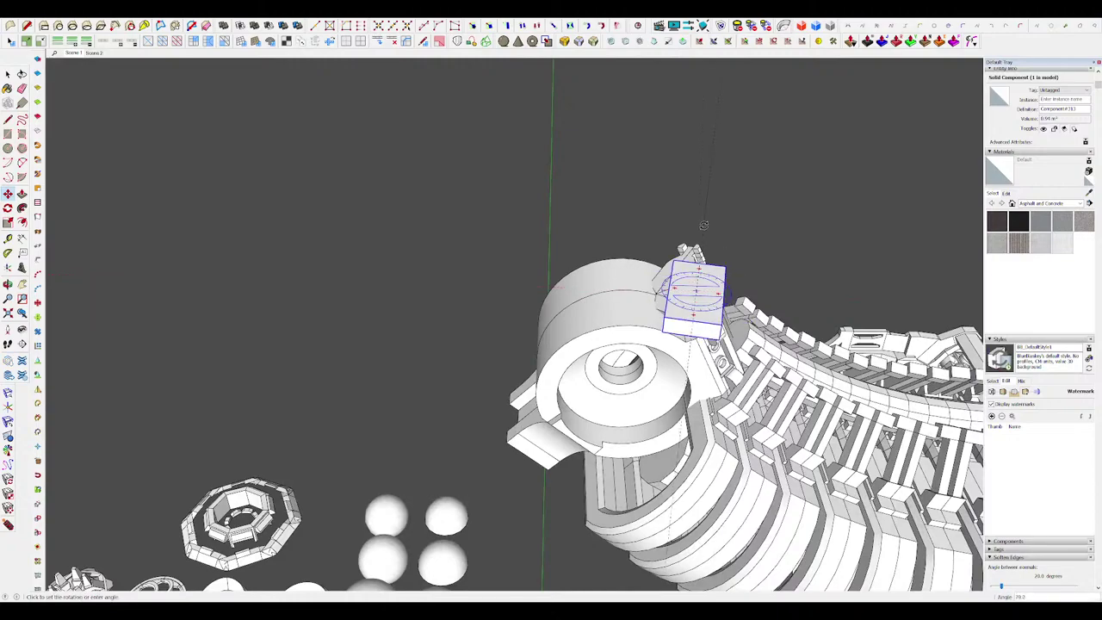
{"action": "scroll", "coordinate": [647, 205], "scroll_direction": "down", "scroll_amount": 3}
{"action": "middle_click_drag", "start_coordinate": [739, 376], "coordinate": [302, 236]}
{"action": "scroll", "coordinate": [647, 204], "scroll_direction": "up", "scroll_amount": 3}
Step: Stretch the box longer and thicker with Scale
{"action": "key", "text": "s"}
{"action": "left_click", "coordinate": [655, 241]}
{"action": "scroll", "coordinate": [499, 264], "scroll_direction": "down", "scroll_amount": 4}
{"action": "scroll", "coordinate": [302, 236], "scroll_direction": "up", "scroll_amount": 8}
Step: Move the box further right along the red axis
{"action": "key", "text": "m"}
{"action": "scroll", "coordinate": [398, 269], "scroll_direction": "down", "scroll_amount": 4}
{"action": "middle_click_drag", "start_coordinate": [398, 269], "coordinate": [339, 234]}
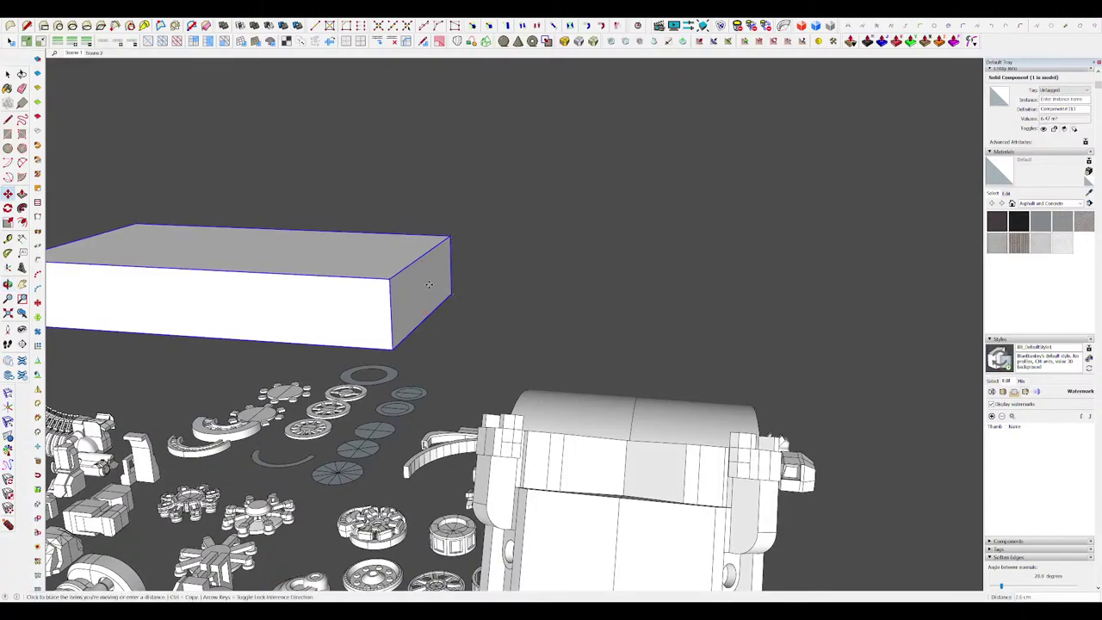
{"action": "key", "text": "Right"}
{"action": "left_click", "coordinate": [631, 442]}
{"action": "key", "text": "space"}
{"action": "middle_click_drag", "start_coordinate": [632, 297], "coordinate": [903, 349]}
{"action": "scroll", "coordinate": [774, 327], "scroll_direction": "down", "scroll_amount": 6}
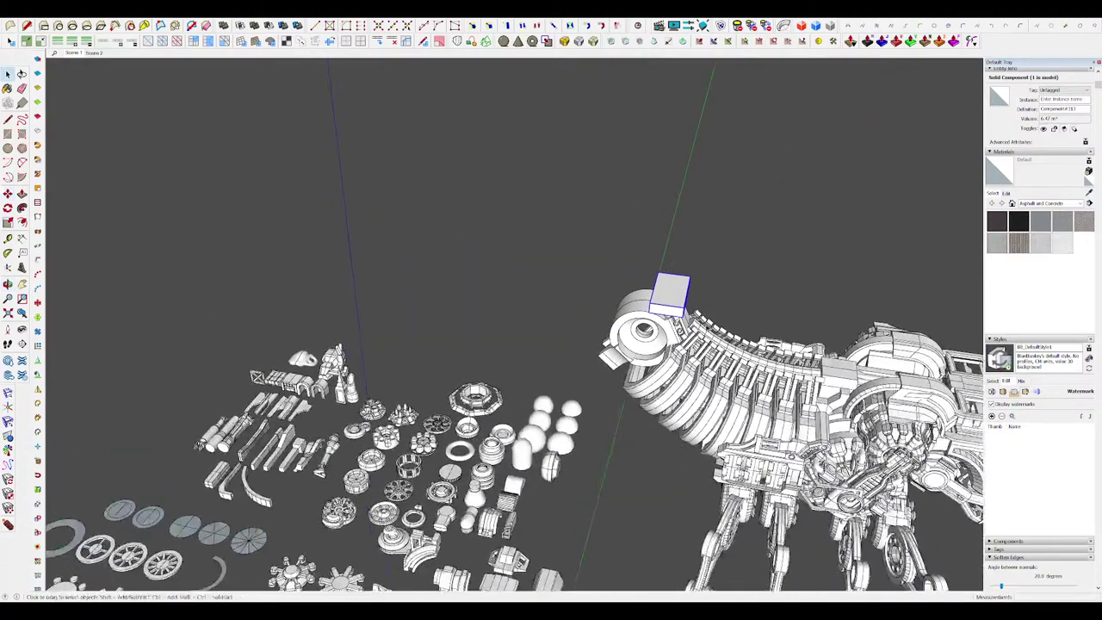
{"action": "scroll", "coordinate": [662, 288], "scroll_direction": "up", "scroll_amount": 3}
Step: Set the box down on top of the head
{"action": "key", "text": "m"}
{"action": "left_click", "coordinate": [555, 275]}
{"action": "key", "text": "space"}
{"action": "scroll", "coordinate": [559, 267], "scroll_direction": "down", "scroll_amount": 4}
{"action": "middle_click_drag", "start_coordinate": [559, 267], "coordinate": [723, 145]}
{"action": "scroll", "coordinate": [659, 159], "scroll_direction": "up", "scroll_amount": 5}
Step: Tilt the box on the head using Move's rotation grip
{"action": "key", "text": "m"}
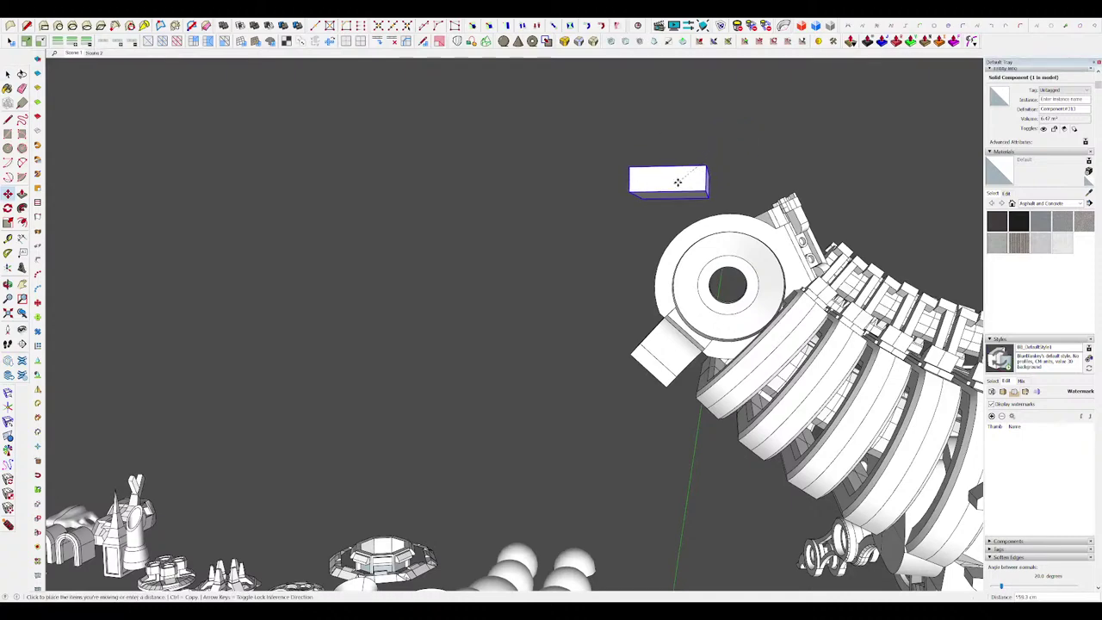
{"action": "left_click", "coordinate": [677, 183]}
{"action": "middle_click_drag", "start_coordinate": [678, 182], "coordinate": [712, 244]}
{"action": "left_click", "coordinate": [721, 198]}
{"action": "left_click", "coordinate": [706, 213]}
{"action": "key", "text": "space"}
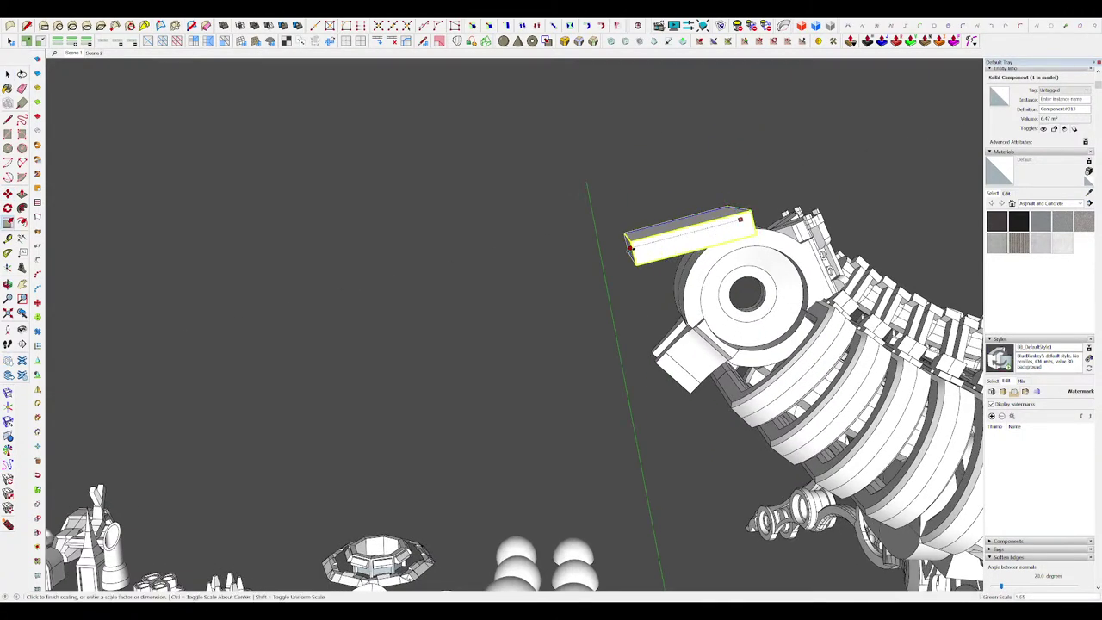
Step: Shift the box to its final spot, stretched along the head
{"action": "key", "text": "m"}
{"action": "middle_click_drag", "start_coordinate": [640, 256], "coordinate": [754, 214]}
{"action": "left_click", "coordinate": [697, 218]}
{"action": "left_click", "coordinate": [640, 235]}
{"action": "key", "text": "space"}
{"action": "scroll", "coordinate": [676, 256], "scroll_direction": "down", "scroll_amount": 7}
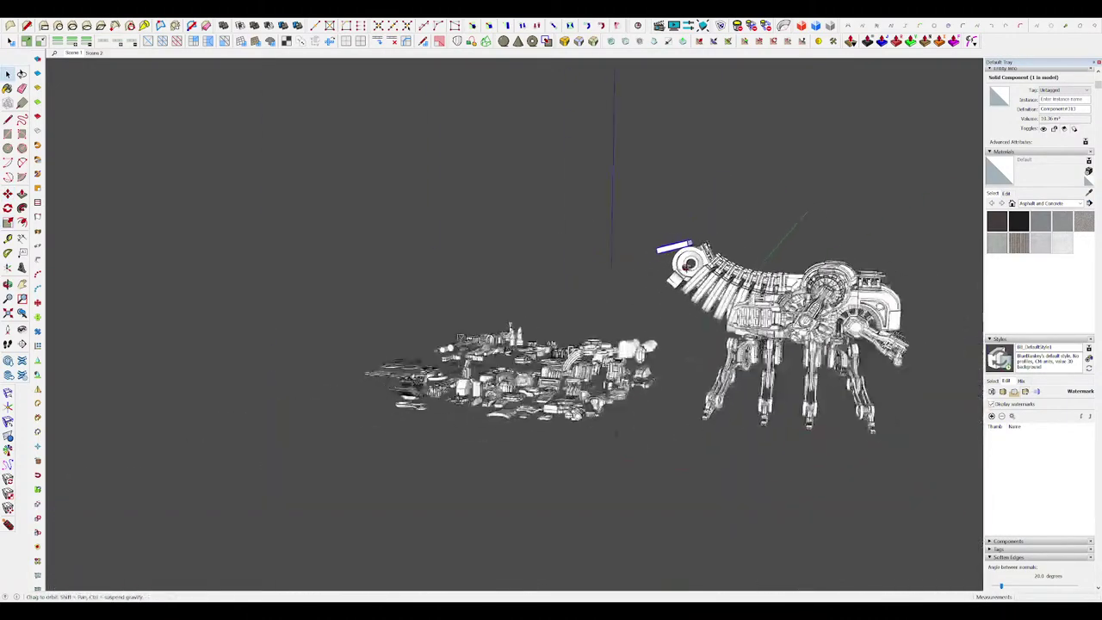
{"action": "middle_click_drag", "start_coordinate": [676, 257], "coordinate": [602, 332]}
{"action": "scroll", "coordinate": [598, 250], "scroll_direction": "up", "scroll_amount": 4}
{"action": "middle_click_drag", "start_coordinate": [602, 258], "coordinate": [657, 329]}
Step: Open the box component and offset its top face inward to form a border
{"action": "scroll", "coordinate": [646, 263], "scroll_direction": "up", "scroll_amount": 4}
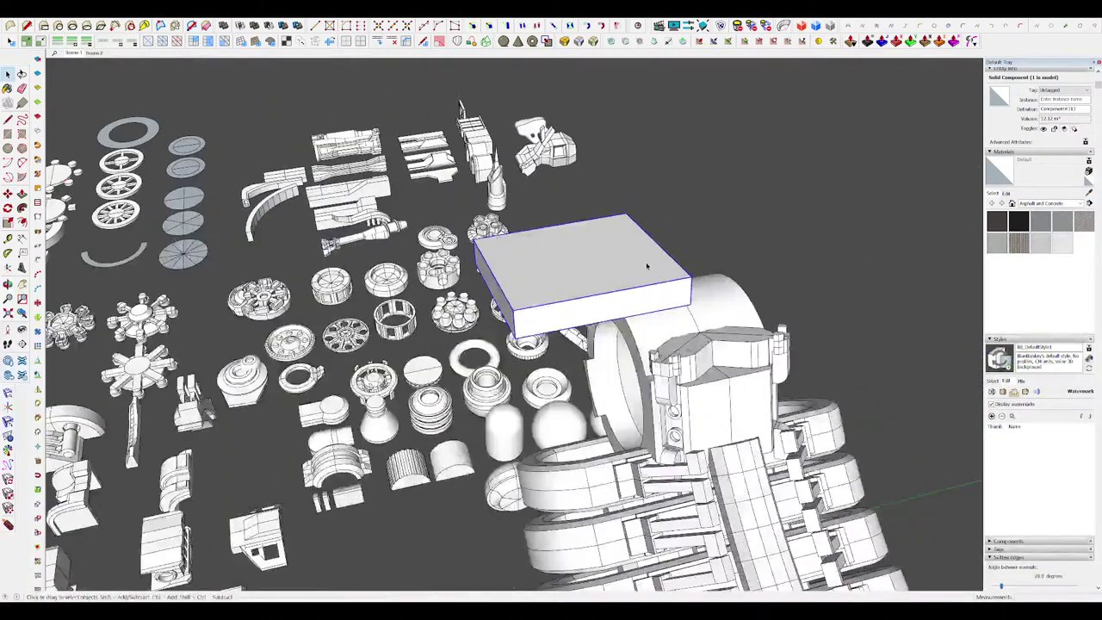
{"action": "double_click", "coordinate": [647, 266]}
{"action": "middle_click_drag", "start_coordinate": [649, 267], "coordinate": [755, 267]}
{"action": "key", "text": "f"}
{"action": "left_click", "coordinate": [755, 267]}
{"action": "scroll", "coordinate": [807, 268], "scroll_direction": "up", "scroll_amount": 3}
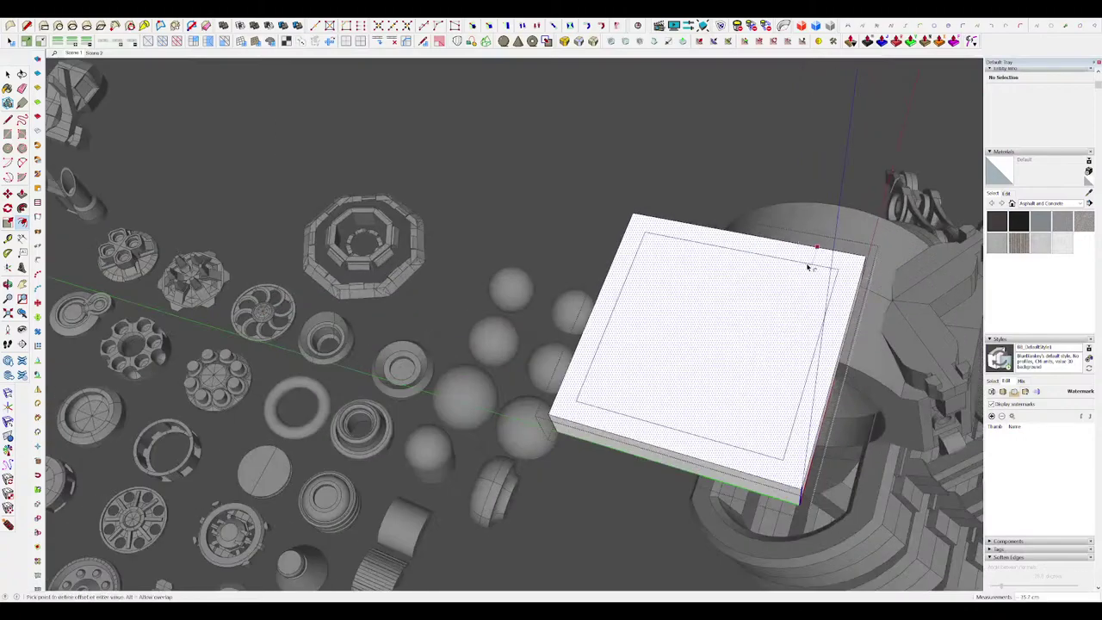
{"action": "left_click", "coordinate": [785, 272]}
Step: Push/Pull the inner top face through the box to cut an opening
{"action": "key", "text": "p"}
{"action": "left_click_drag", "start_coordinate": [677, 339], "coordinate": [732, 275]}
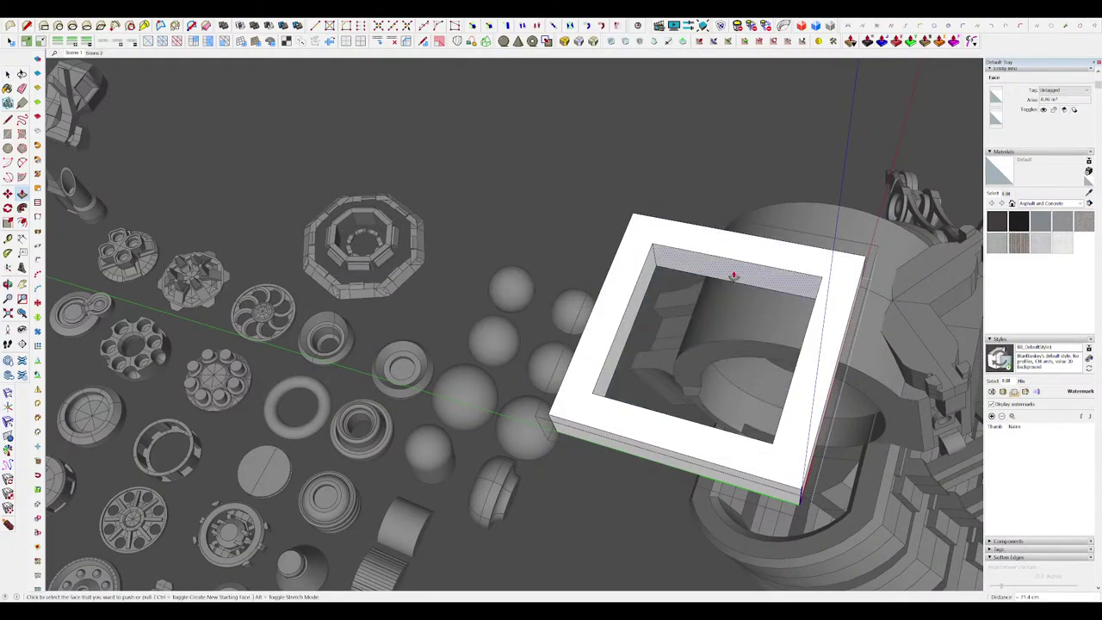
{"action": "left_click", "coordinate": [758, 224]}
{"action": "scroll", "coordinate": [632, 302], "scroll_direction": "down", "scroll_amount": 4}
{"action": "scroll", "coordinate": [667, 284], "scroll_direction": "up", "scroll_amount": 4}
Step: Erase the box's back wall to leave a U-shaped shell
{"action": "key", "text": "e"}
{"action": "left_click_drag", "start_coordinate": [662, 258], "coordinate": [656, 285]}
{"action": "scroll", "coordinate": [641, 280], "scroll_direction": "down", "scroll_amount": 5}
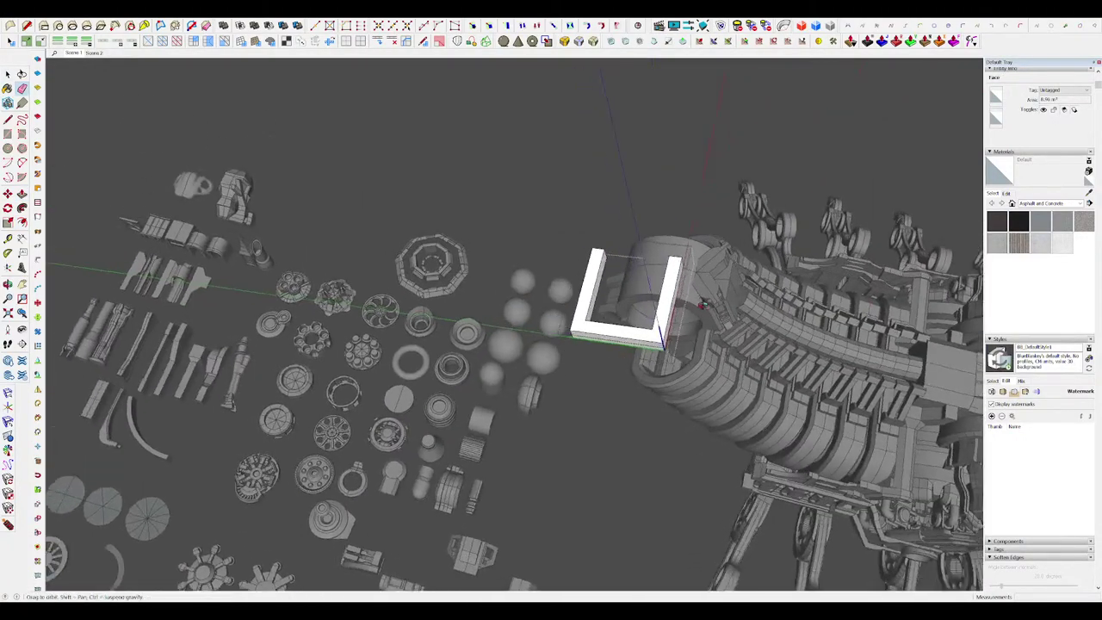
{"action": "middle_click_drag", "start_coordinate": [663, 293], "coordinate": [793, 393]}
{"action": "scroll", "coordinate": [684, 392], "scroll_direction": "up", "scroll_amount": 4}
{"action": "middle_click_drag", "start_coordinate": [695, 396], "coordinate": [714, 474]}
Step: Pull the inner bottom face of the U inward
{"action": "key", "text": "p"}
{"action": "left_click_drag", "start_coordinate": [667, 520], "coordinate": [664, 458]}
{"action": "middle_click_drag", "start_coordinate": [665, 459], "coordinate": [639, 310]}
{"action": "scroll", "coordinate": [639, 310], "scroll_direction": "down", "scroll_amount": 1}
Step: Round the bottom of the U frame with arcs
{"action": "key", "text": "a"}
{"action": "scroll", "coordinate": [624, 183], "scroll_direction": "down", "scroll_amount": 2}
{"action": "scroll", "coordinate": [624, 184], "scroll_direction": "up", "scroll_amount": 3}
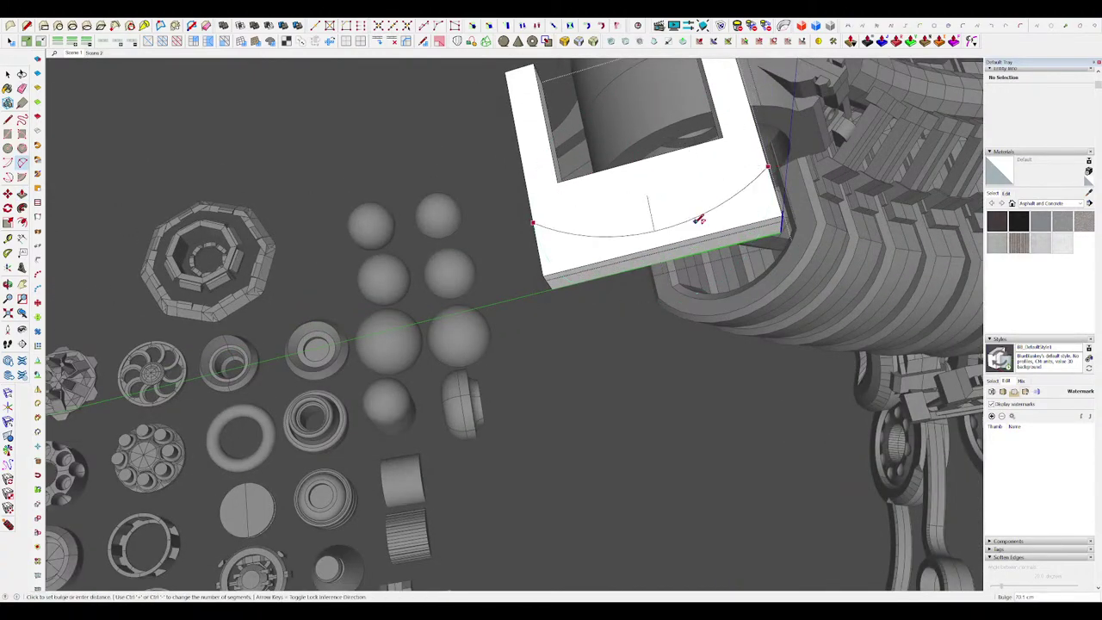
{"action": "middle_click_drag", "start_coordinate": [626, 251], "coordinate": [632, 231]}
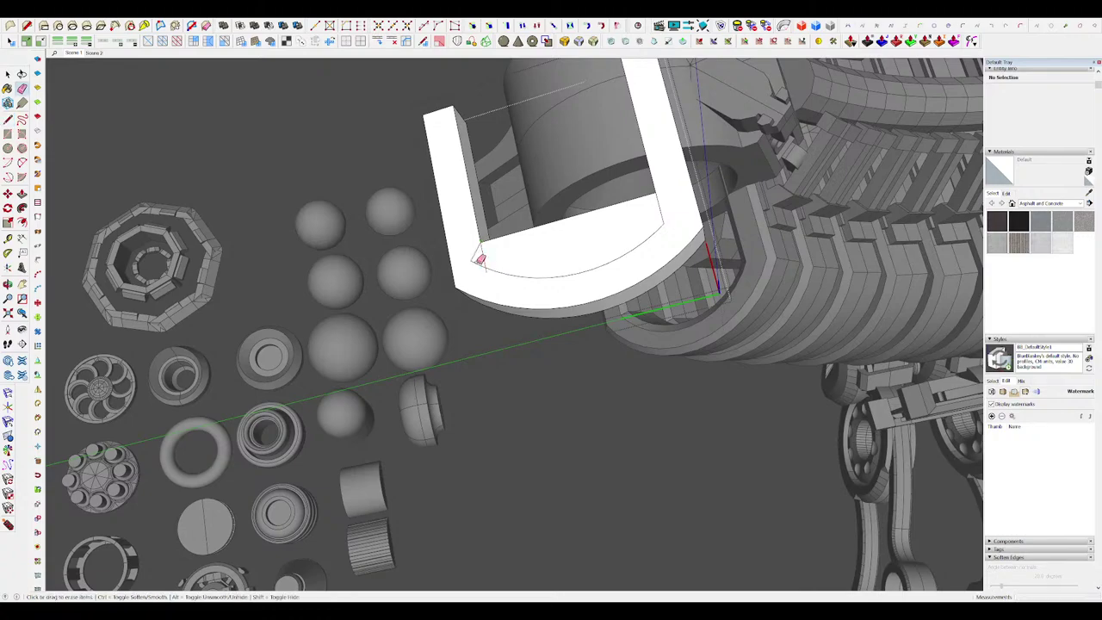
{"action": "middle_click_drag", "start_coordinate": [534, 289], "coordinate": [667, 293]}
{"action": "scroll", "coordinate": [357, 180], "scroll_direction": "down", "scroll_amount": 5}
{"action": "scroll", "coordinate": [675, 299], "scroll_direction": "down", "scroll_amount": 3}
Step: Close the component and select the U-shaped frame
{"action": "key", "text": "space"}
{"action": "left_click", "coordinate": [678, 304]}
{"action": "scroll", "coordinate": [661, 273], "scroll_direction": "up", "scroll_amount": 4}
{"action": "left_click", "coordinate": [618, 300]}
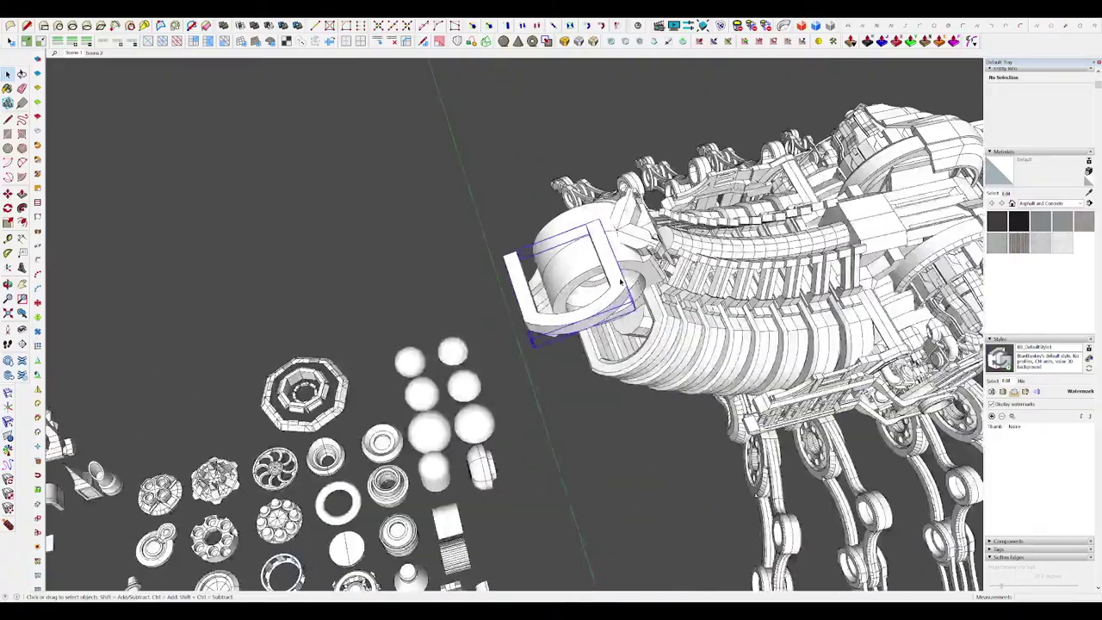
{"action": "middle_click_drag", "start_coordinate": [465, 314], "coordinate": [597, 301]}
{"action": "scroll", "coordinate": [580, 320], "scroll_direction": "down", "scroll_amount": 2}
Step: Move the head plate into its new position on the creature's head
{"action": "double_click", "coordinate": [589, 240]}
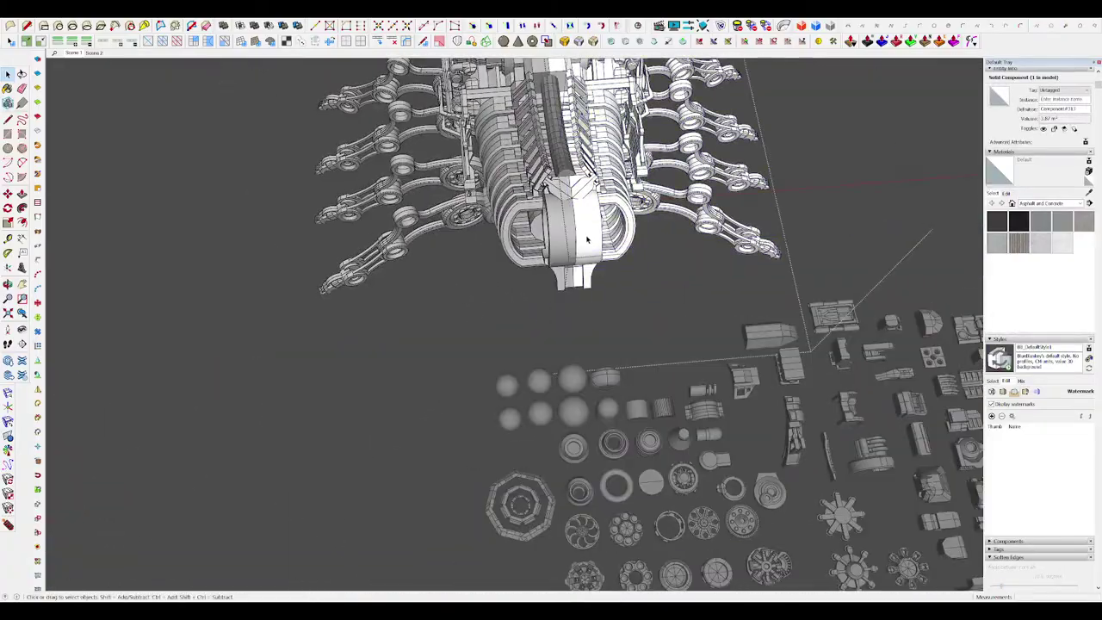
{"action": "middle_click_drag", "start_coordinate": [673, 252], "coordinate": [297, 185]}
{"action": "middle_click_drag", "start_coordinate": [465, 237], "coordinate": [650, 133]}
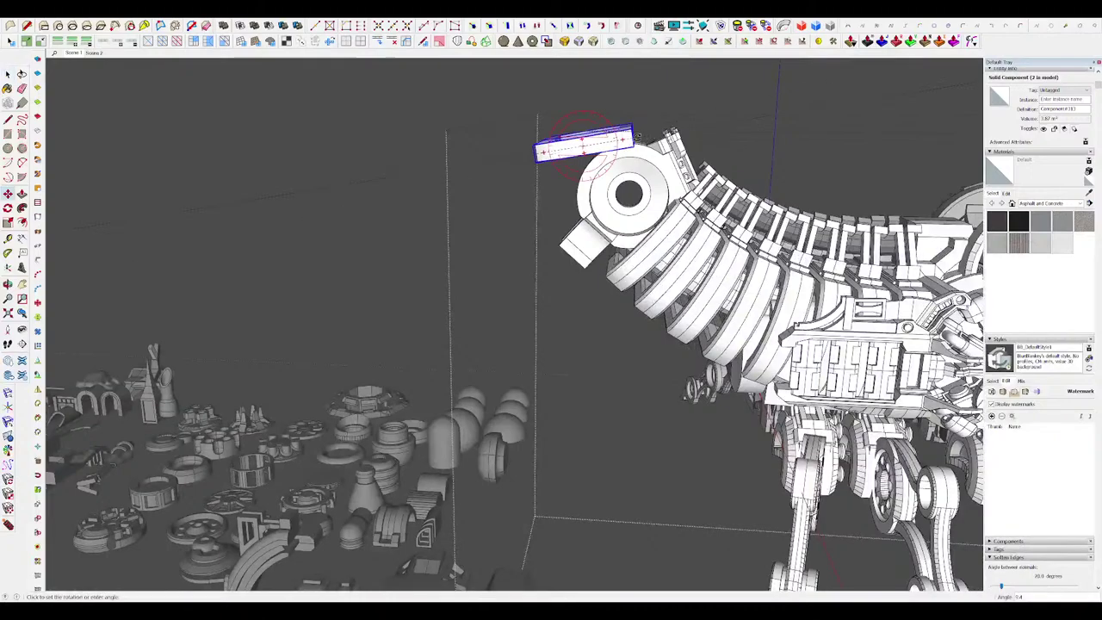
{"action": "left_click", "coordinate": [632, 140]}
{"action": "key", "text": "space"}
{"action": "scroll", "coordinate": [615, 189], "scroll_direction": "down", "scroll_amount": 6}
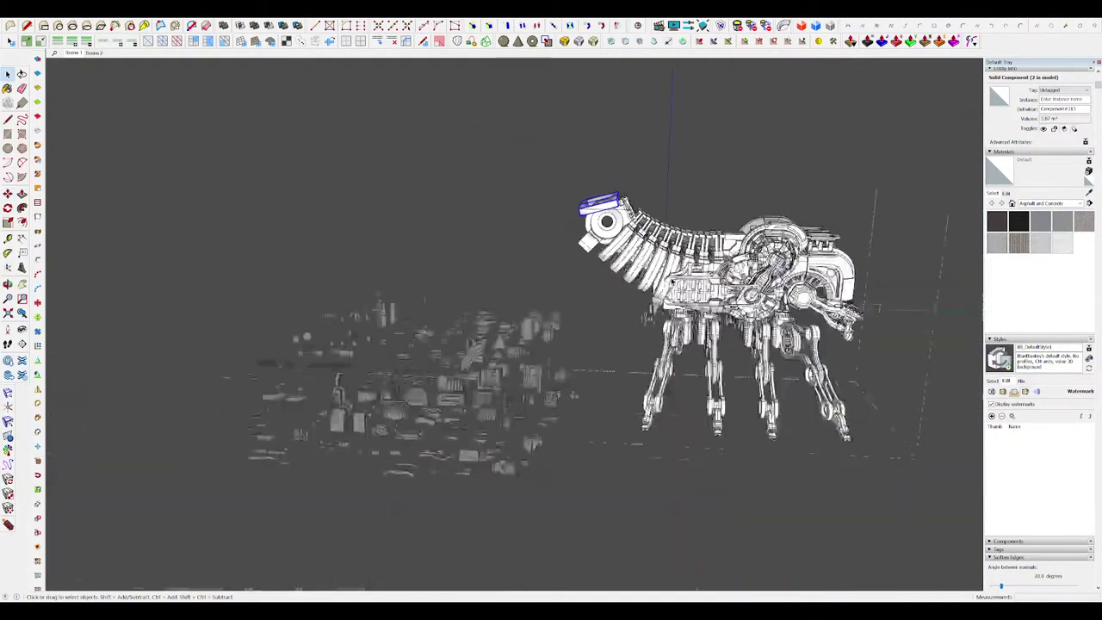
Step: Clear the selection and bring the creature's head into a front three-quarter view
{"action": "middle_click_drag", "start_coordinate": [775, 164], "coordinate": [766, 206]}
{"action": "left_click", "coordinate": [740, 198]}
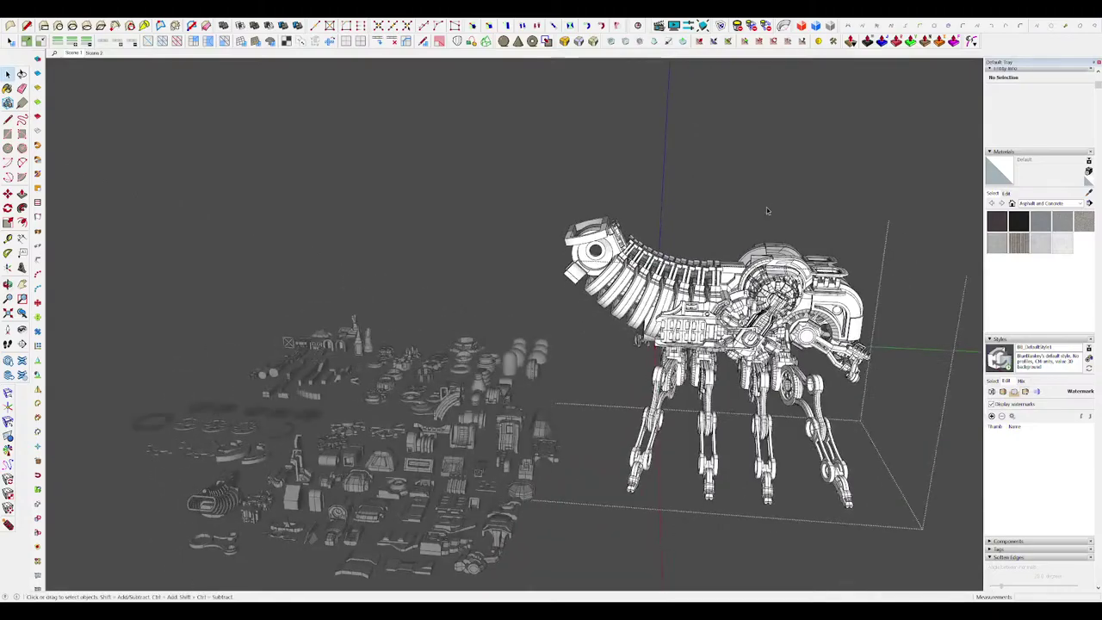
{"action": "scroll", "coordinate": [736, 215], "scroll_direction": "up", "scroll_amount": 6}
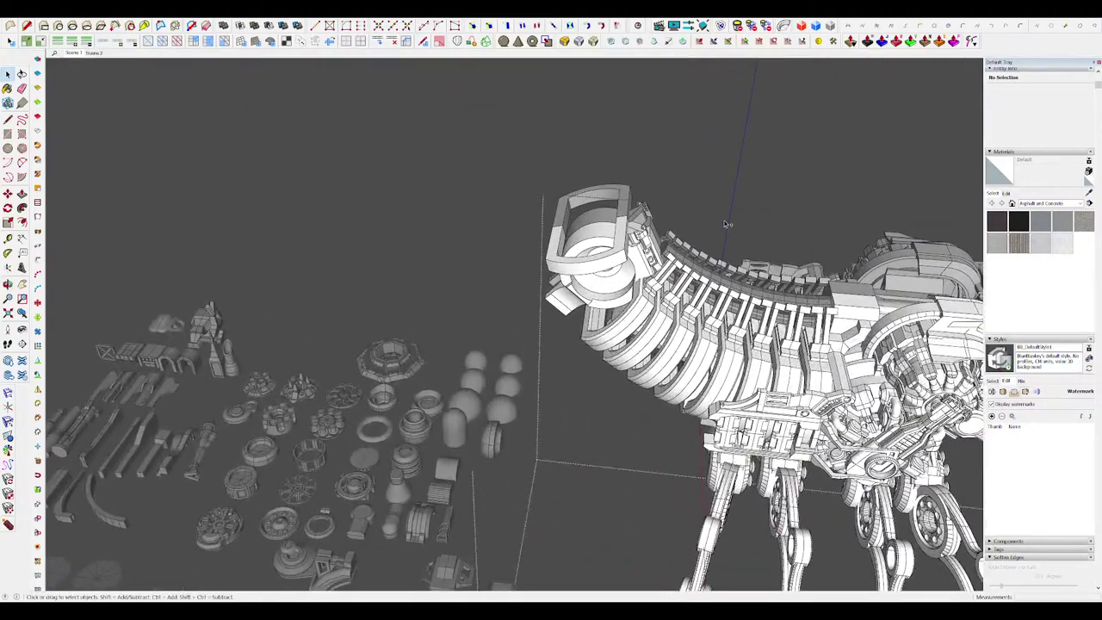
{"action": "middle_click_drag", "start_coordinate": [665, 250], "coordinate": [801, 224]}
{"action": "middle_click_drag", "start_coordinate": [538, 233], "coordinate": [622, 214], "text": "shift"}
Step: Select the plate on top of the head and start moving a Ctrl-copy of it
{"action": "scroll", "coordinate": [635, 224], "scroll_direction": "up", "scroll_amount": 3}
{"action": "left_click", "coordinate": [634, 222]}
{"action": "scroll", "coordinate": [633, 217], "scroll_direction": "down", "scroll_amount": 3}
{"action": "scroll", "coordinate": [636, 215], "scroll_direction": "up", "scroll_amount": 7}
{"action": "scroll", "coordinate": [622, 214], "scroll_direction": "down", "scroll_amount": 3}
{"action": "key", "text": "m"}
{"action": "key", "text": "ctrl"}
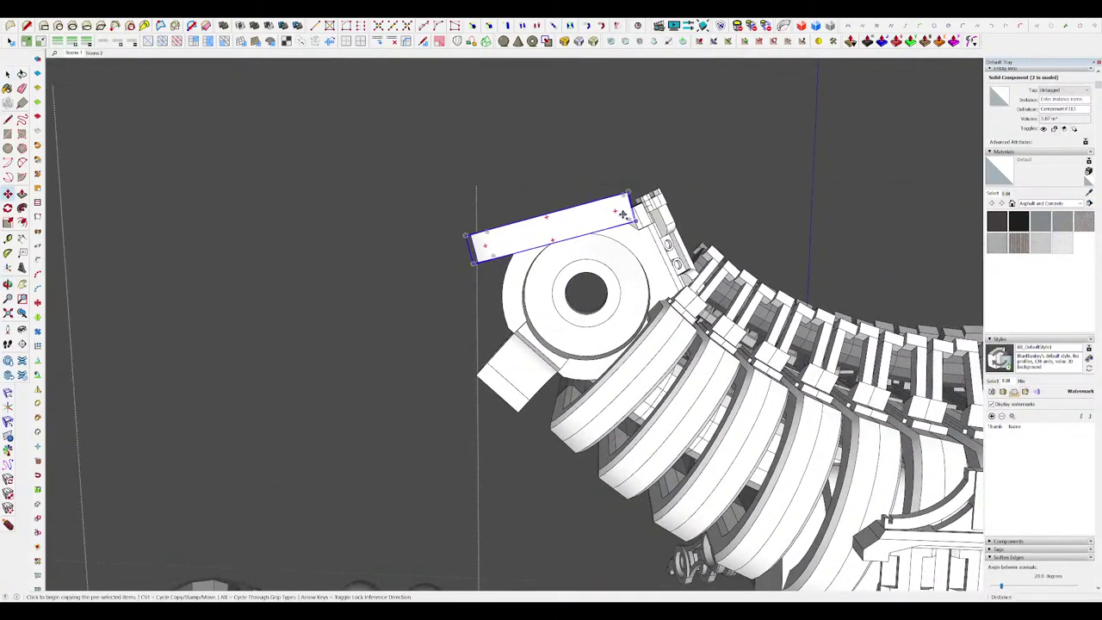
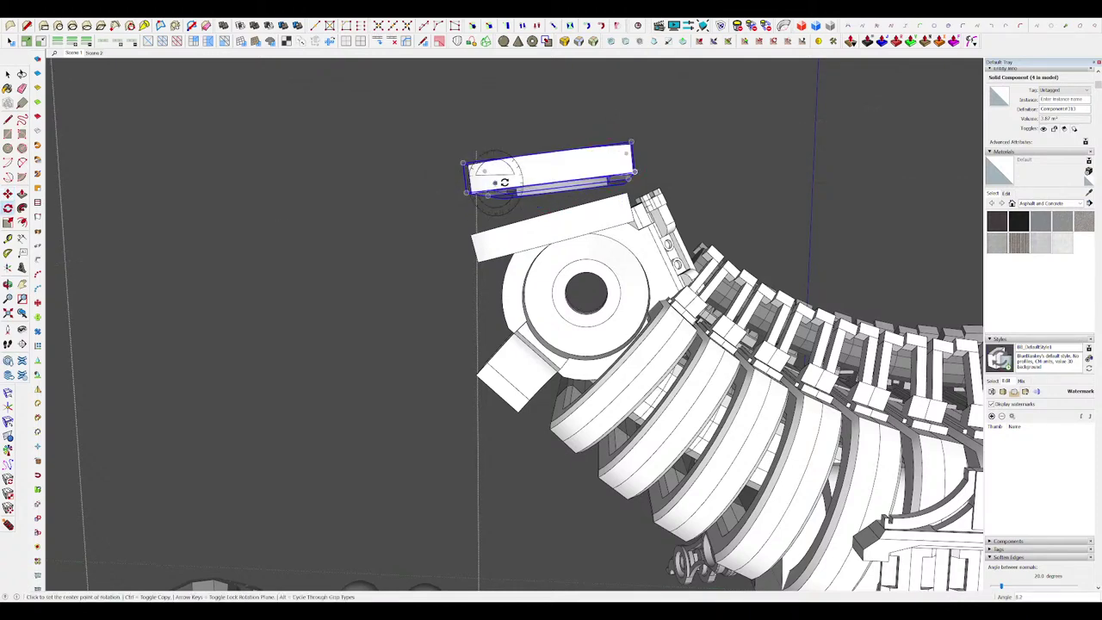
Step: Shrink the copied head plate slightly with the Scale tool
{"action": "middle_click_drag", "start_coordinate": [505, 183], "coordinate": [668, 198]}
{"action": "key", "text": "s"}
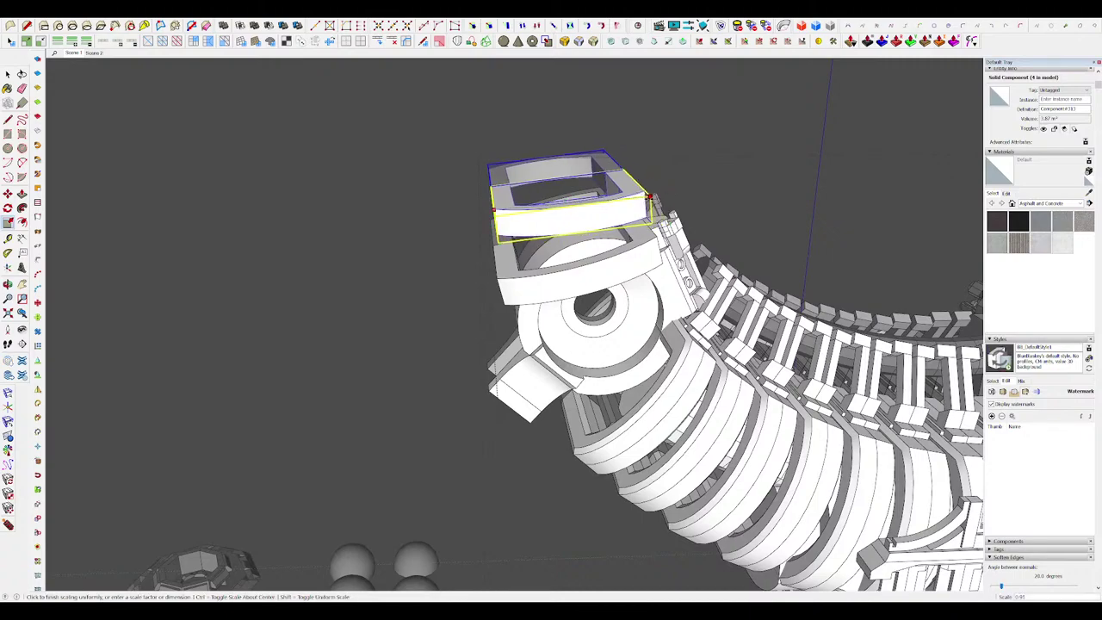
{"action": "left_click_drag", "start_coordinate": [649, 197], "coordinate": [641, 199]}
{"action": "scroll", "coordinate": [629, 207], "scroll_direction": "down", "scroll_amount": 6}
{"action": "middle_click_drag", "start_coordinate": [629, 211], "coordinate": [581, 293]}
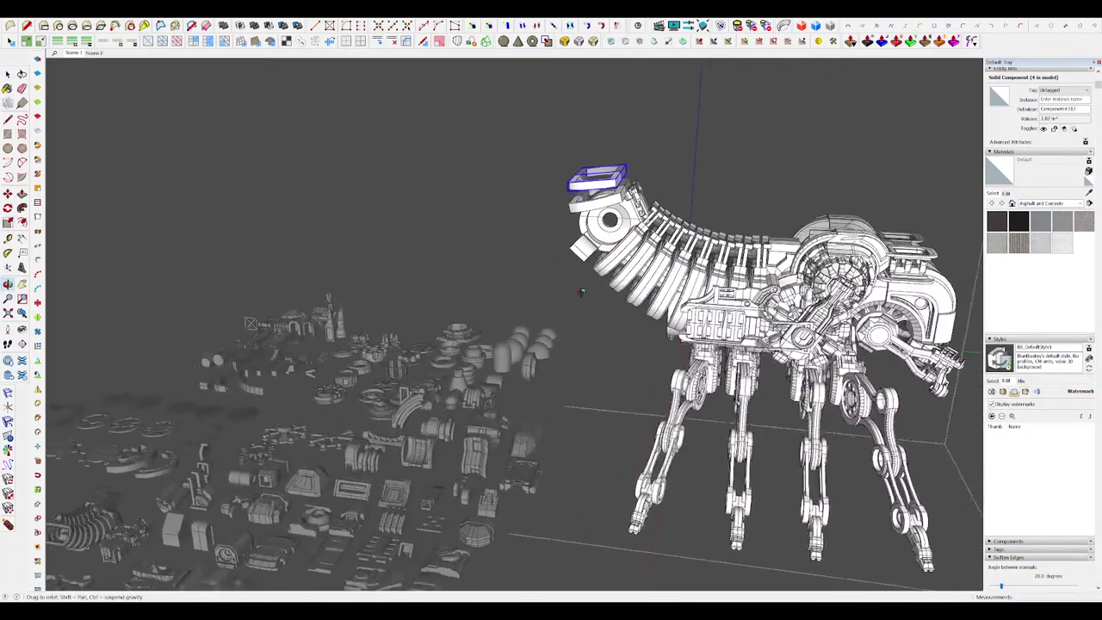
{"action": "scroll", "coordinate": [594, 258], "scroll_direction": "up", "scroll_amount": 5}
Step: Rotate the selected plate, then look around the robot's head rings
{"action": "key", "text": "q"}
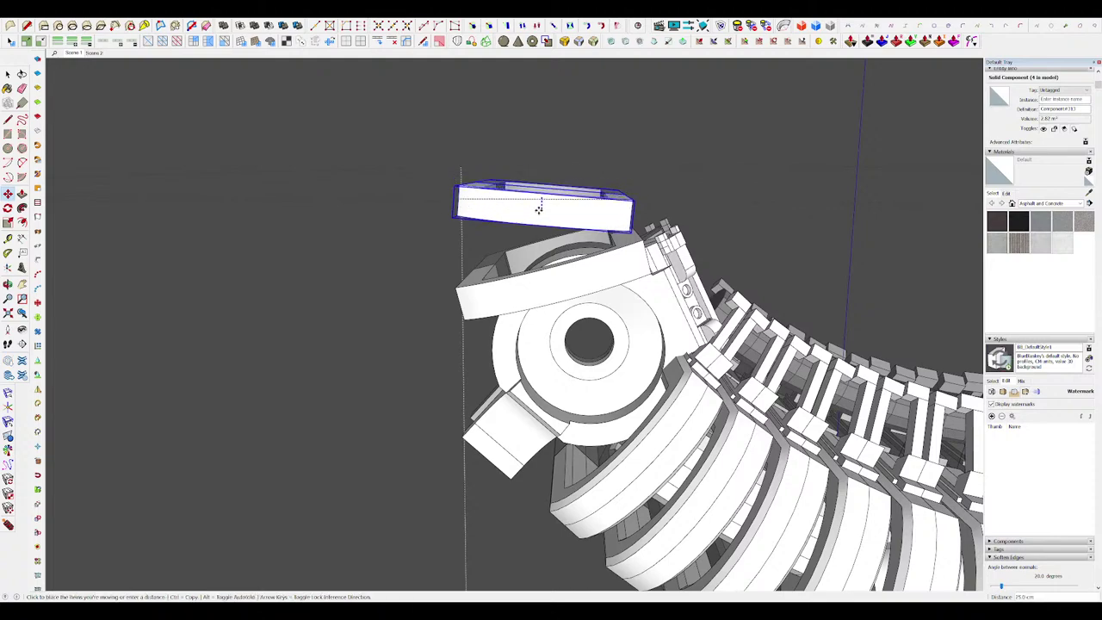
{"action": "key", "text": "space"}
{"action": "scroll", "coordinate": [539, 208], "scroll_direction": "down", "scroll_amount": 6}
{"action": "middle_click_drag", "start_coordinate": [539, 208], "coordinate": [551, 236]}
{"action": "scroll", "coordinate": [590, 237], "scroll_direction": "up", "scroll_amount": 7}
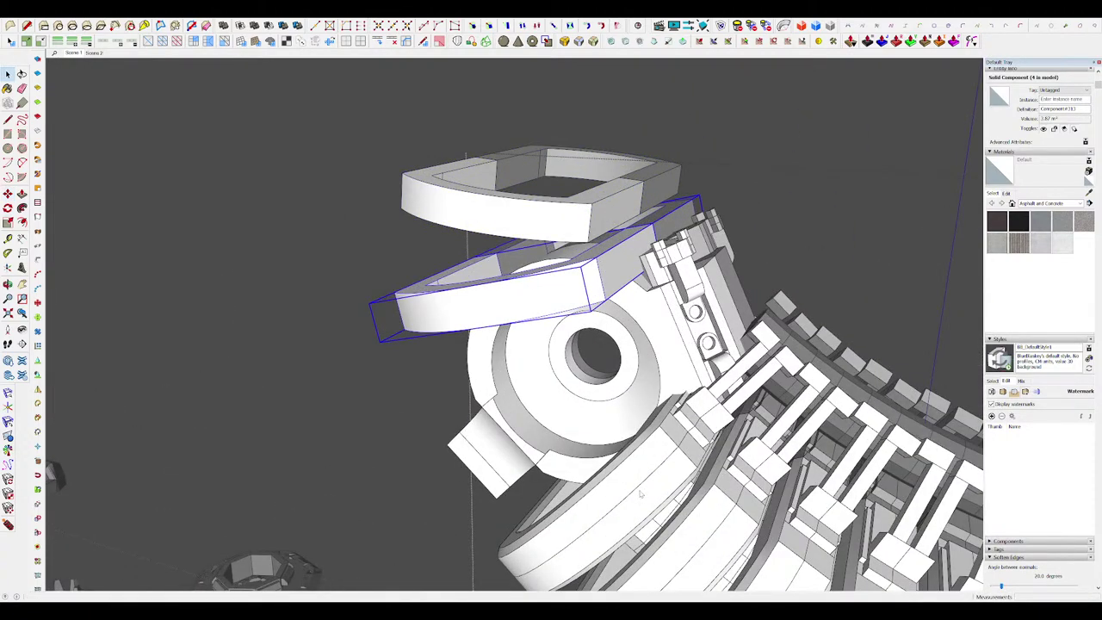
{"action": "scroll", "coordinate": [570, 224], "scroll_direction": "down", "scroll_amount": 3}
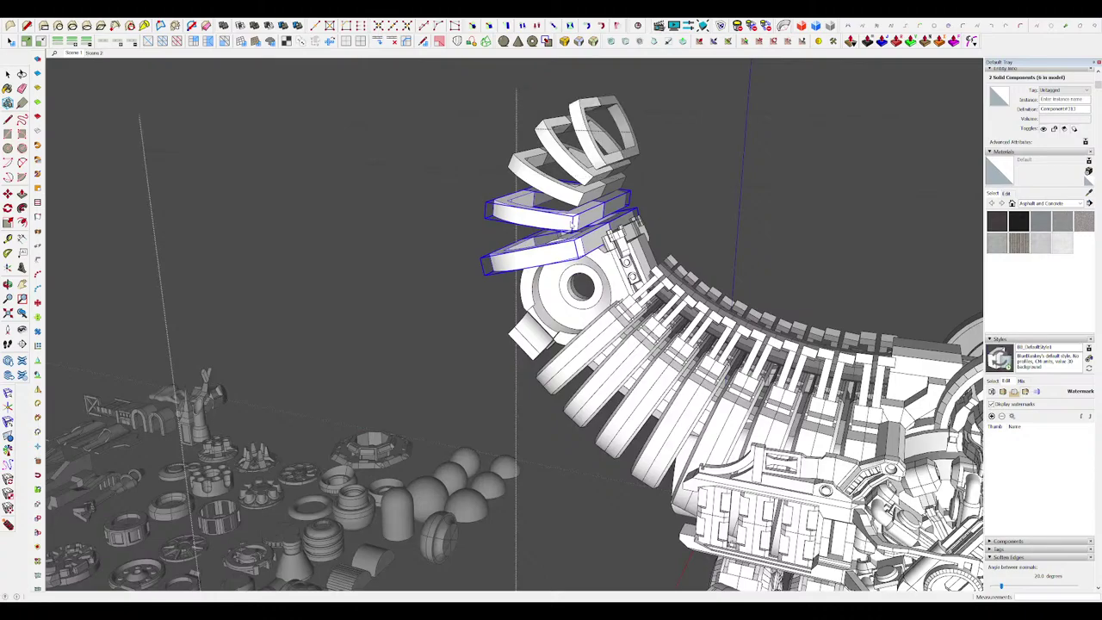
{"action": "scroll", "coordinate": [570, 222], "scroll_direction": "down", "scroll_amount": 5}
{"action": "mouse_move", "coordinate": [569, 222]}
{"action": "middle_mouse_down"}
{"action": "mouse_move", "coordinate": [504, 216]}
{"action": "mouse_move", "coordinate": [516, 226]}
{"action": "middle_mouse_up"}
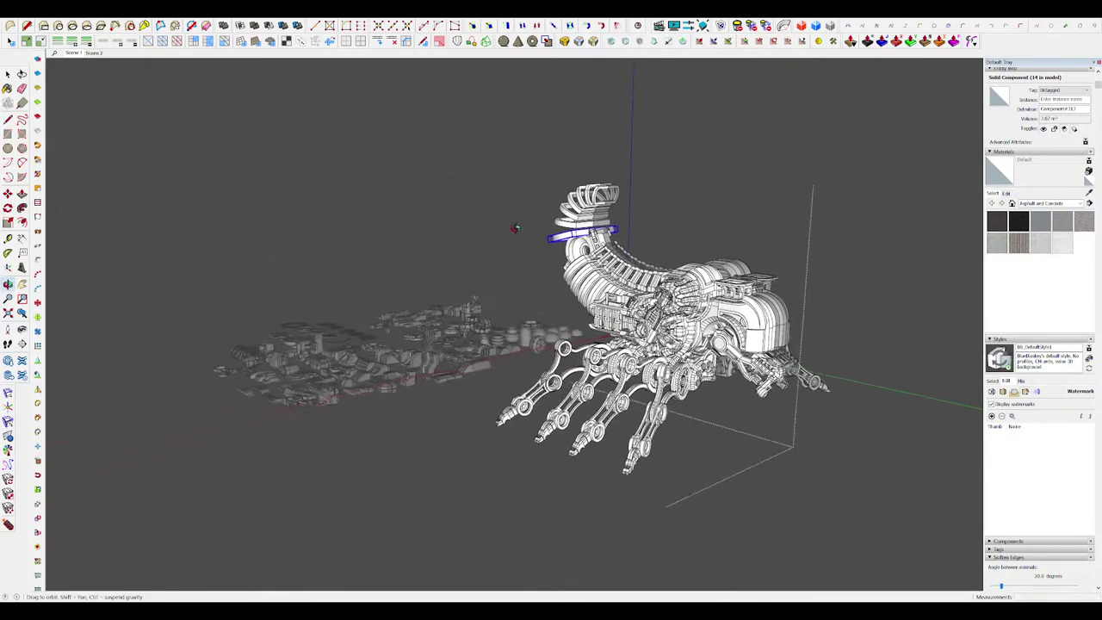
{"action": "scroll", "coordinate": [517, 226], "scroll_direction": "up", "scroll_amount": 5}
{"action": "scroll", "coordinate": [585, 221], "scroll_direction": "down", "scroll_amount": 2}
{"action": "mouse_move", "coordinate": [585, 221]}
{"action": "middle_mouse_down"}
{"action": "mouse_move", "coordinate": [686, 201]}
{"action": "mouse_move", "coordinate": [647, 206]}
{"action": "middle_mouse_up"}
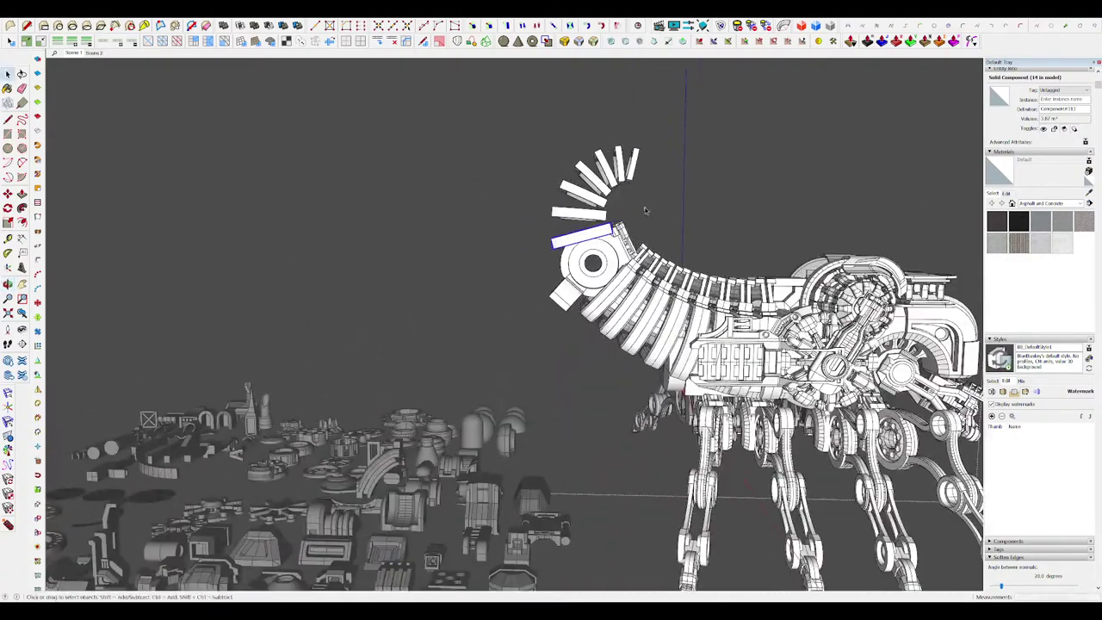
Step: Select the upper rings on the head and scale them up into a fanned crest
{"action": "left_click_drag", "start_coordinate": [647, 211], "coordinate": [555, 155]}
{"action": "mouse_move", "coordinate": [516, 189]}
{"action": "middle_mouse_down"}
{"action": "mouse_move", "coordinate": [456, 281]}
{"action": "mouse_move", "coordinate": [469, 331]}
{"action": "middle_mouse_up"}
{"action": "key", "text": "s"}
{"action": "scroll", "coordinate": [637, 215], "scroll_direction": "down", "scroll_amount": 3}
{"action": "scroll", "coordinate": [647, 211], "scroll_direction": "up", "scroll_amount": 2}
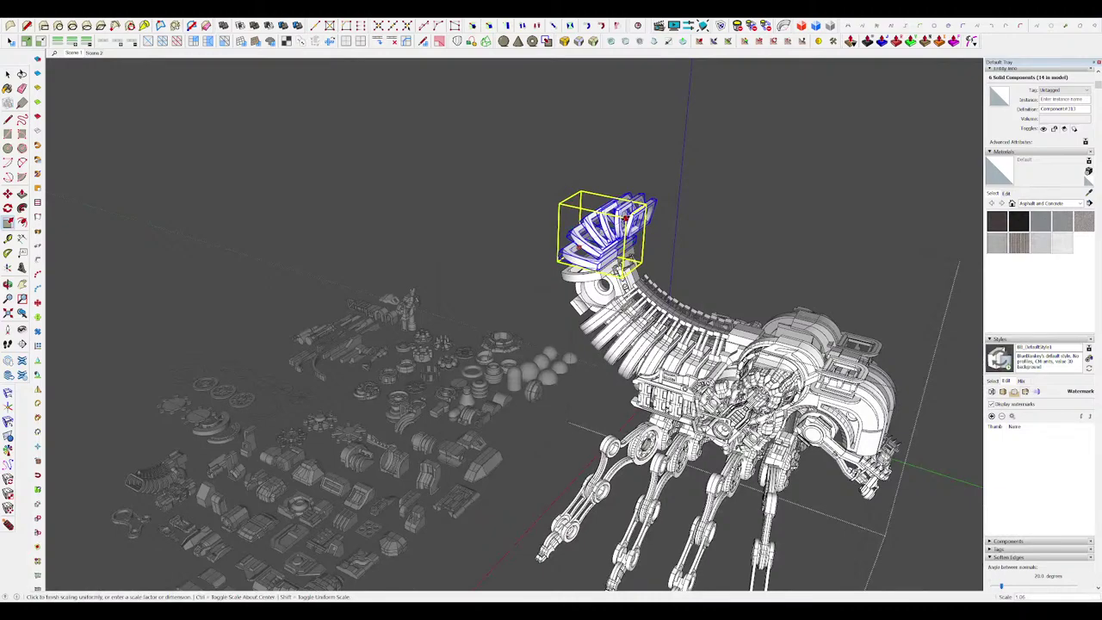
{"action": "middle_click_drag", "start_coordinate": [632, 215], "coordinate": [579, 181]}
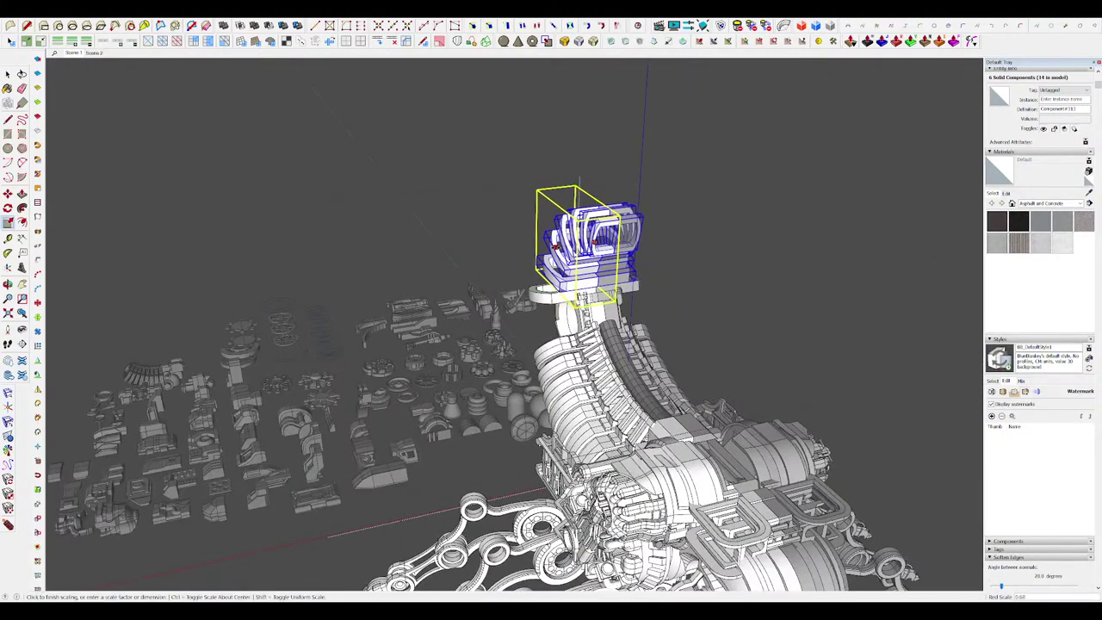
{"action": "middle_click_drag", "start_coordinate": [602, 232], "coordinate": [725, 227]}
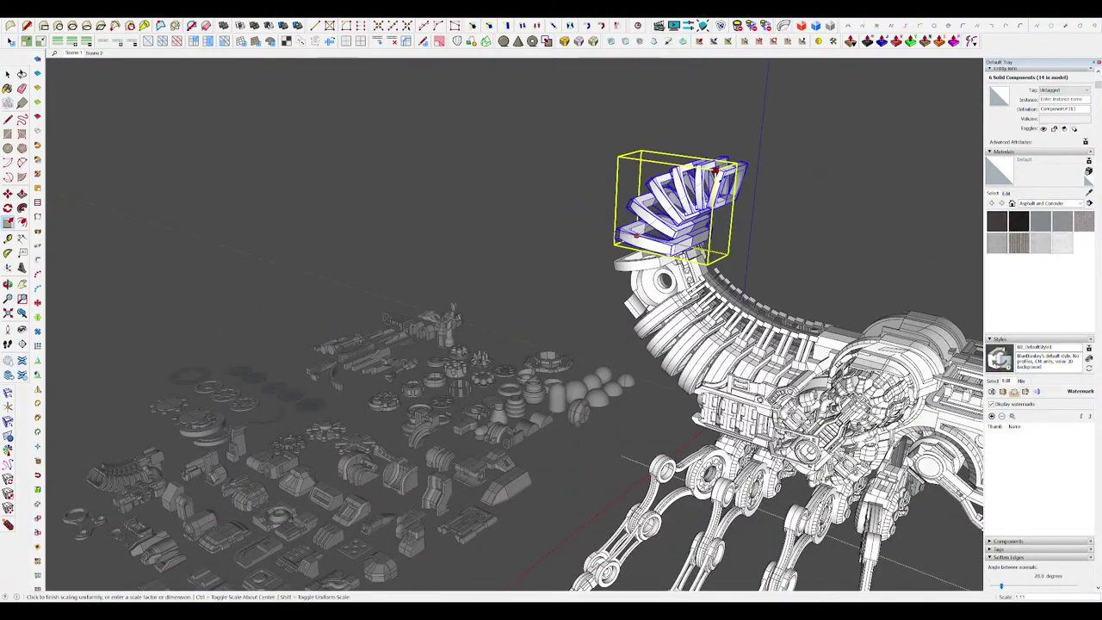
{"action": "left_click", "coordinate": [715, 170]}
Step: Clear the selection and bring the ringed head into a close view
{"action": "middle_click_drag", "start_coordinate": [715, 170], "coordinate": [680, 138]}
{"action": "scroll", "coordinate": [732, 258], "scroll_direction": "down", "scroll_amount": 4}
{"action": "key", "text": "space"}
{"action": "left_click", "coordinate": [836, 295]}
{"action": "mouse_move", "coordinate": [835, 296]}
{"action": "middle_mouse_down"}
{"action": "mouse_move", "coordinate": [758, 258]}
{"action": "mouse_move", "coordinate": [876, 273]}
{"action": "mouse_move", "coordinate": [766, 249]}
{"action": "middle_mouse_up"}
{"action": "left_click", "coordinate": [876, 273]}
{"action": "scroll", "coordinate": [488, 193], "scroll_direction": "up", "scroll_amount": 3}
{"action": "mouse_move", "coordinate": [654, 241]}
{"action": "middle_mouse_down"}
{"action": "mouse_move", "coordinate": [575, 222]}
{"action": "mouse_move", "coordinate": [603, 258]}
{"action": "middle_mouse_up"}
{"action": "scroll", "coordinate": [637, 215], "scroll_direction": "up", "scroll_amount": 2}
{"action": "mouse_move", "coordinate": [637, 215]}
{"action": "middle_mouse_down"}
{"action": "mouse_move", "coordinate": [664, 211]}
{"action": "mouse_move", "coordinate": [654, 209]}
{"action": "middle_mouse_up"}
{"action": "scroll", "coordinate": [636, 208], "scroll_direction": "down", "scroll_amount": 4}
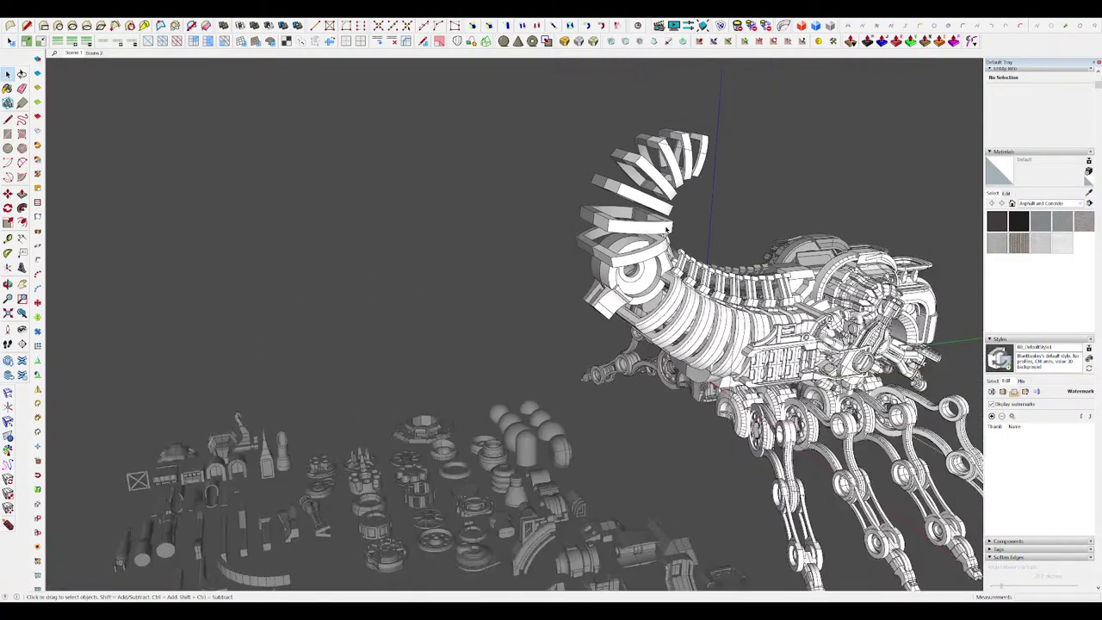
{"action": "scroll", "coordinate": [647, 284], "scroll_direction": "up", "scroll_amount": 7}
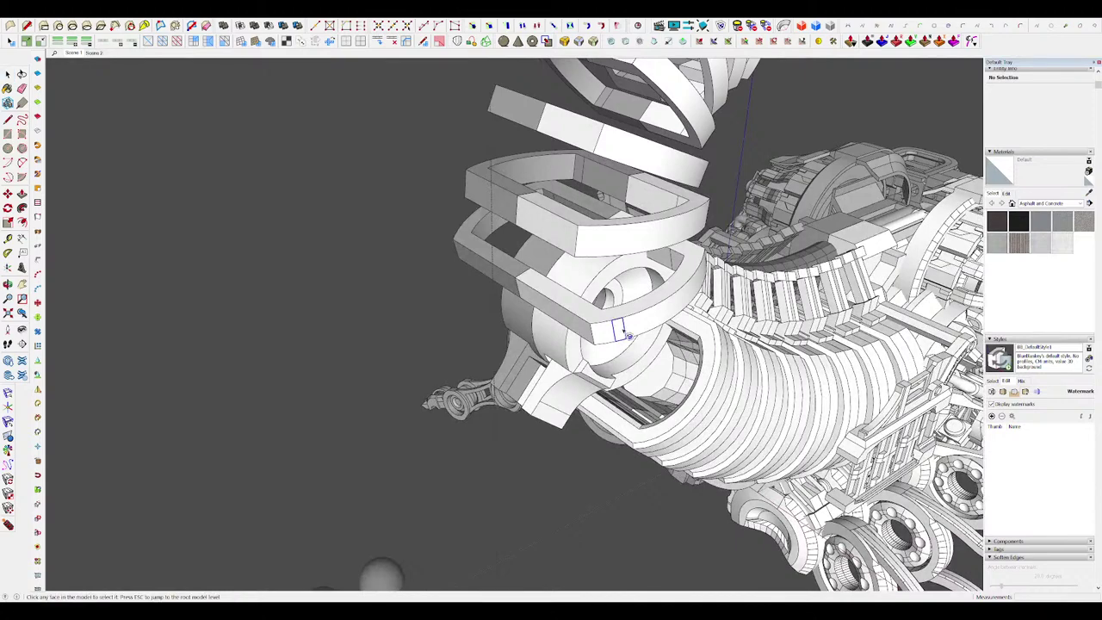
Step: Open the U-shaped head plate and offset its inner arc into a parallel curve
{"action": "left_click", "coordinate": [623, 331]}
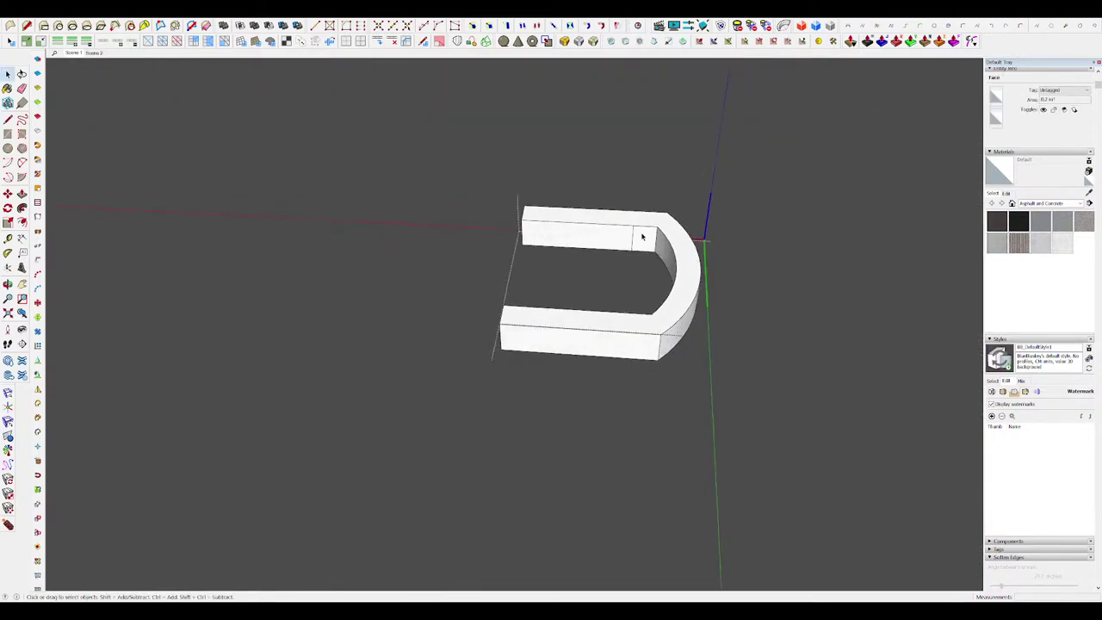
{"action": "scroll", "coordinate": [643, 236], "scroll_direction": "up", "scroll_amount": 3}
{"action": "middle_click_drag", "start_coordinate": [627, 238], "coordinate": [652, 252]}
{"action": "scroll", "coordinate": [655, 234], "scroll_direction": "up", "scroll_amount": 3}
{"action": "key", "text": "f"}
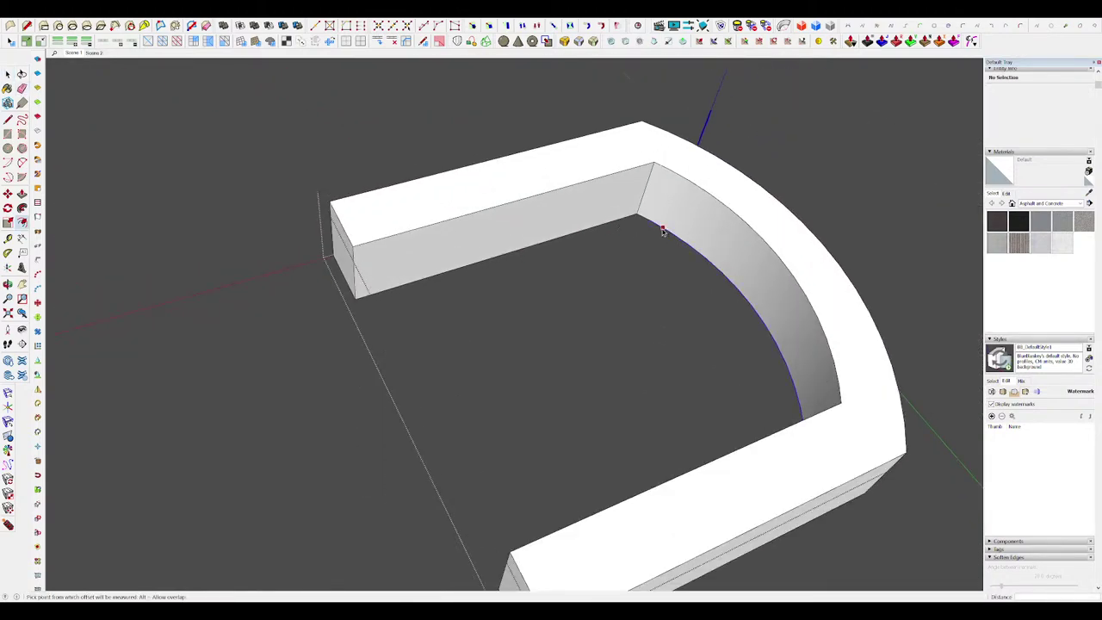
{"action": "left_click", "coordinate": [624, 240]}
{"action": "scroll", "coordinate": [622, 238], "scroll_direction": "down", "scroll_amount": 3}
Step: Draw a line from the offset arc's end to close the inner step
{"action": "key", "text": "l"}
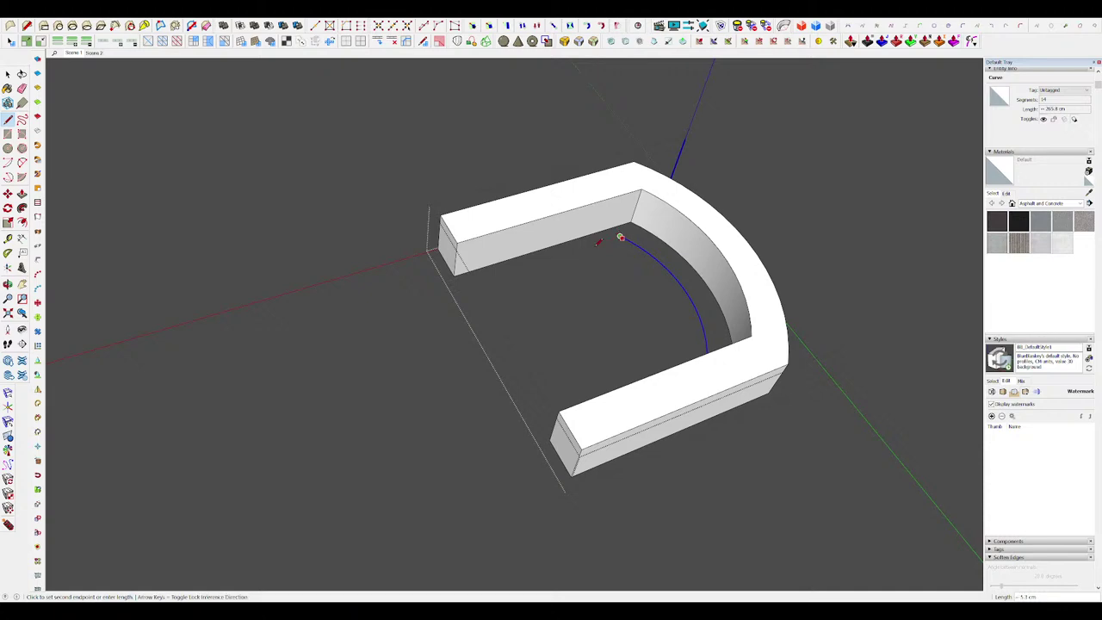
{"action": "left_click", "coordinate": [598, 242]}
{"action": "middle_click_drag", "start_coordinate": [598, 242], "coordinate": [682, 320]}
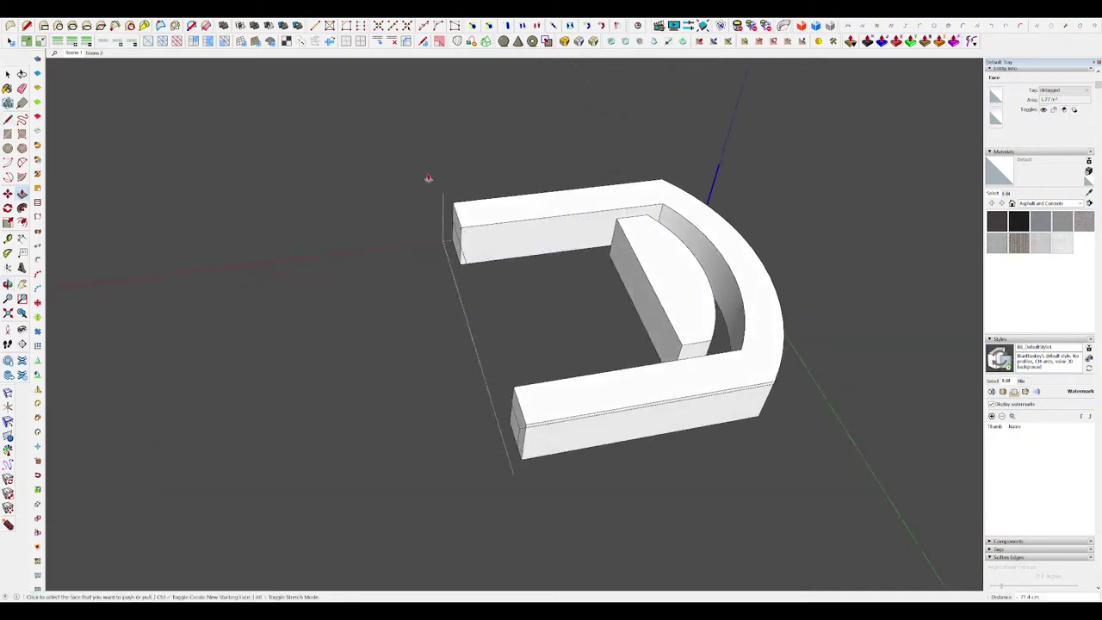
{"action": "middle_click_drag", "start_coordinate": [428, 177], "coordinate": [701, 279]}
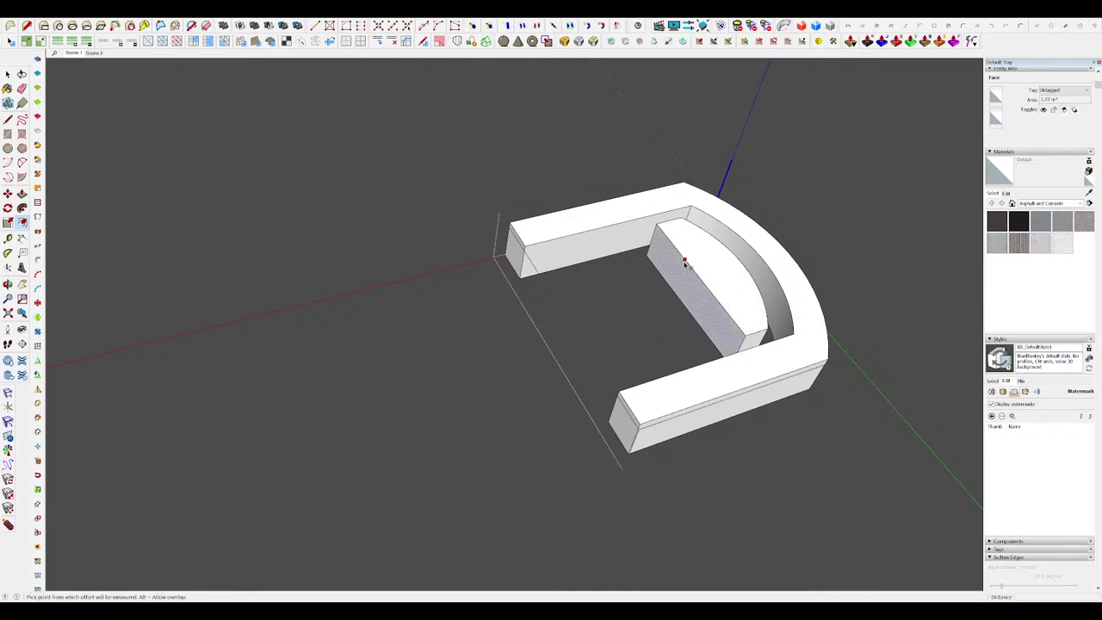
{"action": "middle_click_drag", "start_coordinate": [522, 258], "coordinate": [590, 301]}
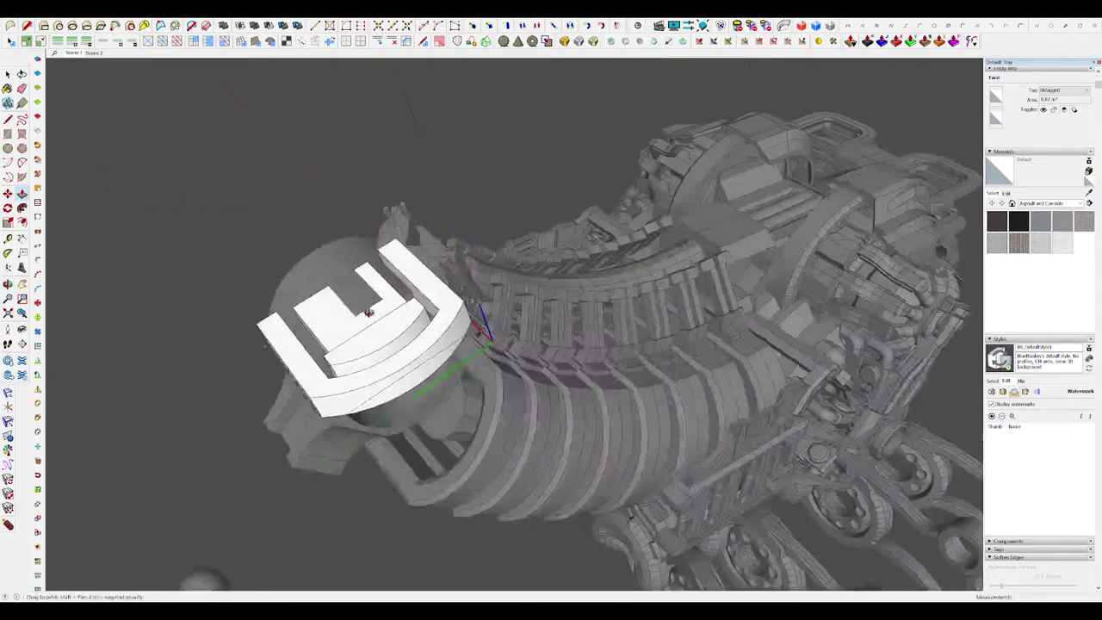
{"action": "middle_click_drag", "start_coordinate": [482, 327], "coordinate": [361, 323]}
{"action": "scroll", "coordinate": [436, 290], "scroll_direction": "down", "scroll_amount": 5}
{"action": "middle_click_drag", "start_coordinate": [533, 259], "coordinate": [499, 267]}
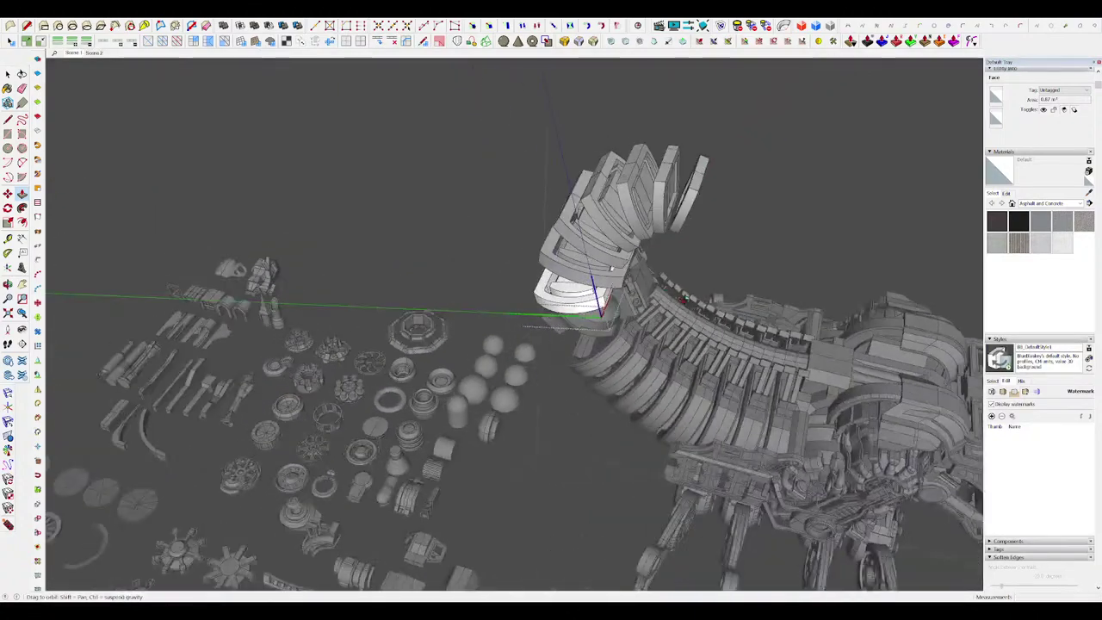
{"action": "scroll", "coordinate": [499, 267], "scroll_direction": "up", "scroll_amount": 5}
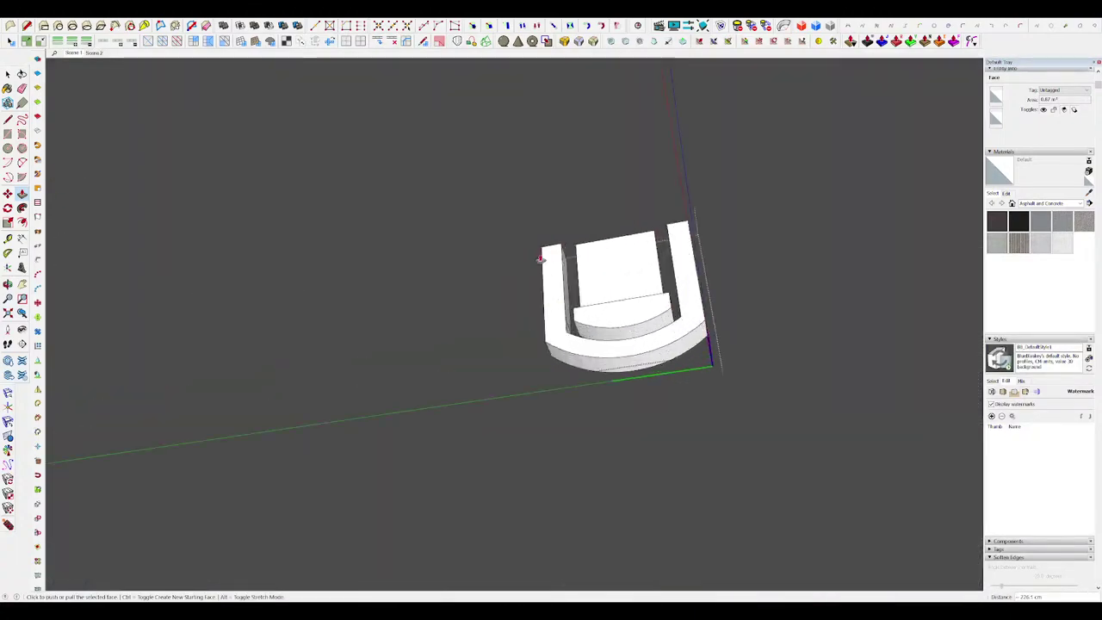
{"action": "middle_click_drag", "start_coordinate": [540, 258], "coordinate": [609, 474]}
{"action": "scroll", "coordinate": [612, 229], "scroll_direction": "up", "scroll_amount": 4}
{"action": "middle_click_drag", "start_coordinate": [614, 216], "coordinate": [612, 208]}
Step: Sketch the inner step outline on the U-shaped part with rectangles and lines
{"action": "key", "text": "r"}
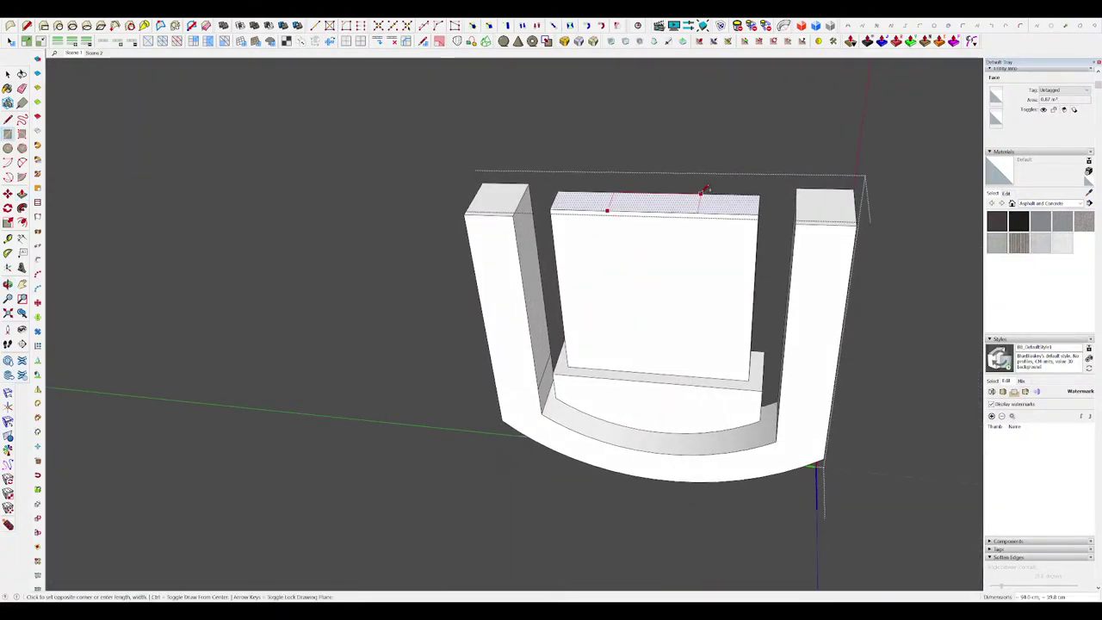
{"action": "scroll", "coordinate": [657, 343], "scroll_direction": "down", "scroll_amount": 6}
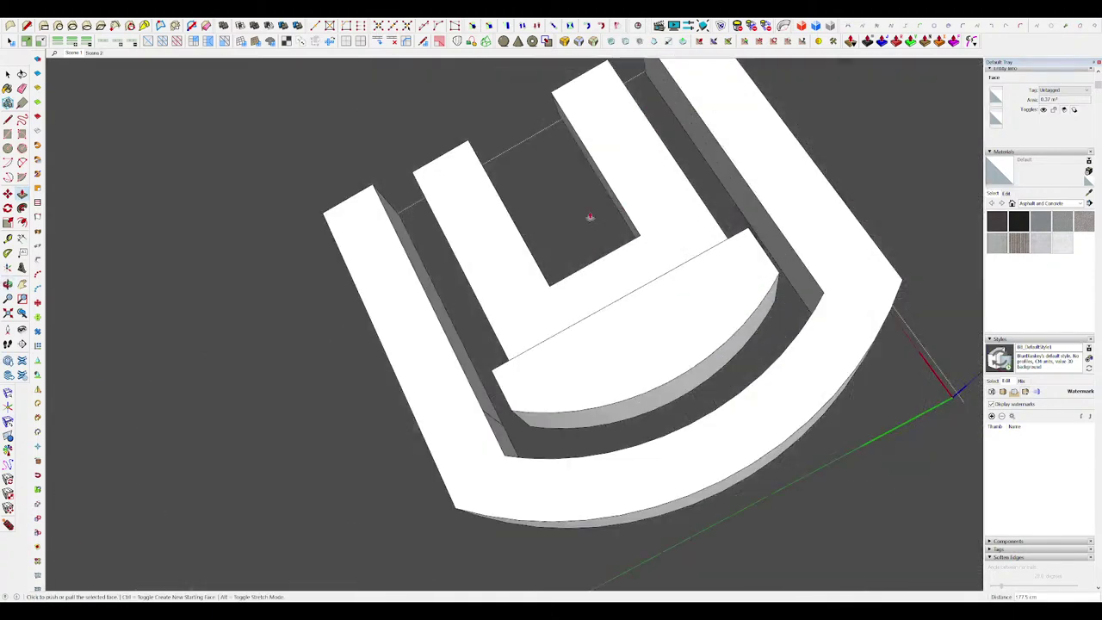
{"action": "middle_click_drag", "start_coordinate": [590, 218], "coordinate": [676, 287]}
{"action": "scroll", "coordinate": [558, 327], "scroll_direction": "up", "scroll_amount": 2}
{"action": "key", "text": "l"}
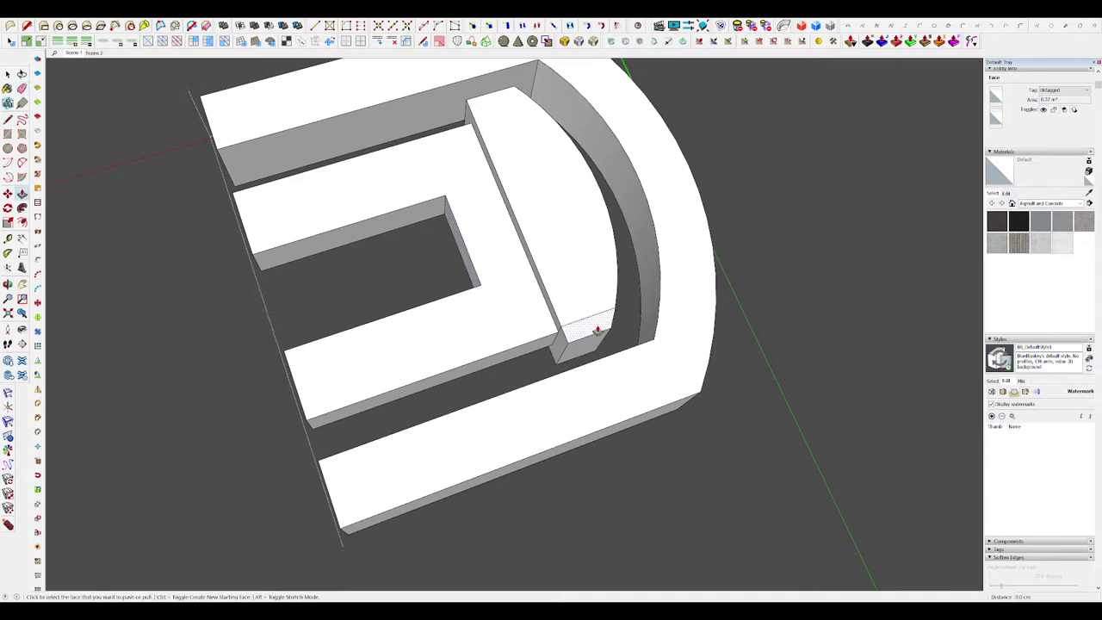
{"action": "middle_click_drag", "start_coordinate": [598, 327], "coordinate": [584, 391]}
{"action": "scroll", "coordinate": [551, 284], "scroll_direction": "down", "scroll_amount": 5}
{"action": "scroll", "coordinate": [525, 253], "scroll_direction": "up", "scroll_amount": 4}
{"action": "scroll", "coordinate": [564, 336], "scroll_direction": "up", "scroll_amount": 4}
{"action": "key", "text": "l"}
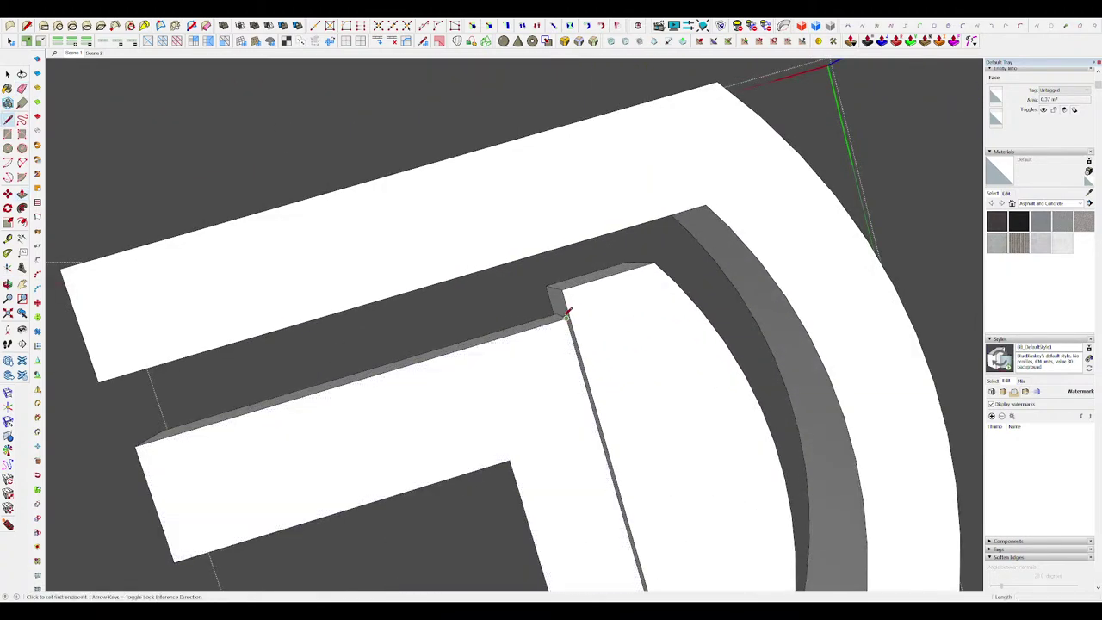
{"action": "middle_click_drag", "start_coordinate": [567, 310], "coordinate": [751, 236]}
Step: Add a line at the inner step's corner and undo the overhanging block on the inner U
{"action": "left_click", "coordinate": [559, 300]}
{"action": "left_click", "coordinate": [565, 292]}
{"action": "middle_click_drag", "start_coordinate": [640, 252], "coordinate": [633, 301]}
{"action": "scroll", "coordinate": [615, 265], "scroll_direction": "down", "scroll_amount": 10}
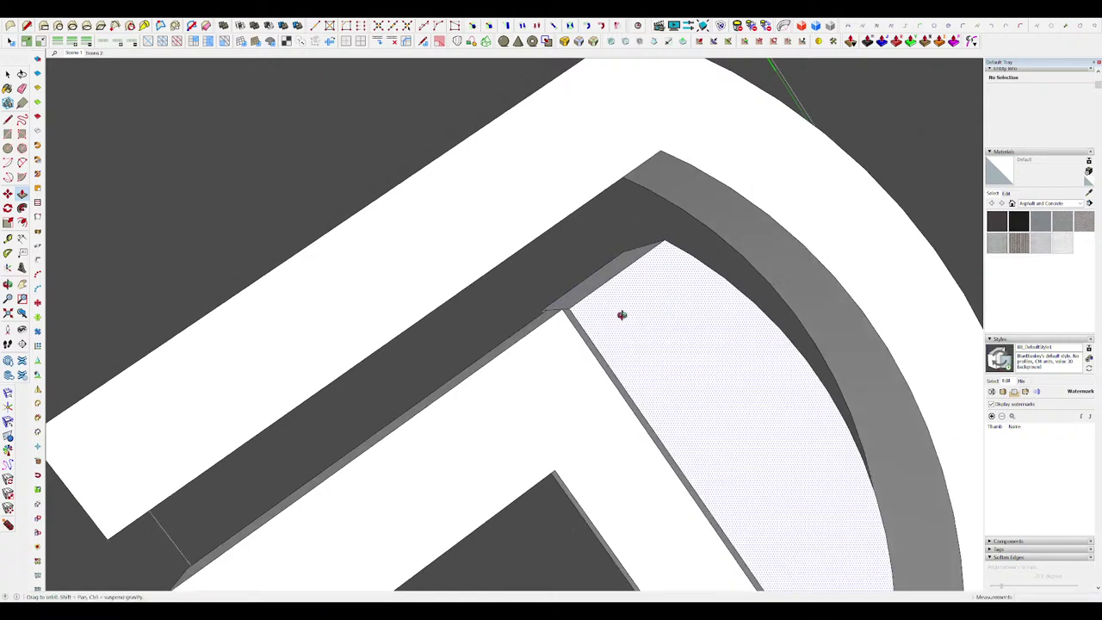
{"action": "scroll", "coordinate": [657, 246], "scroll_direction": "down", "scroll_amount": 5}
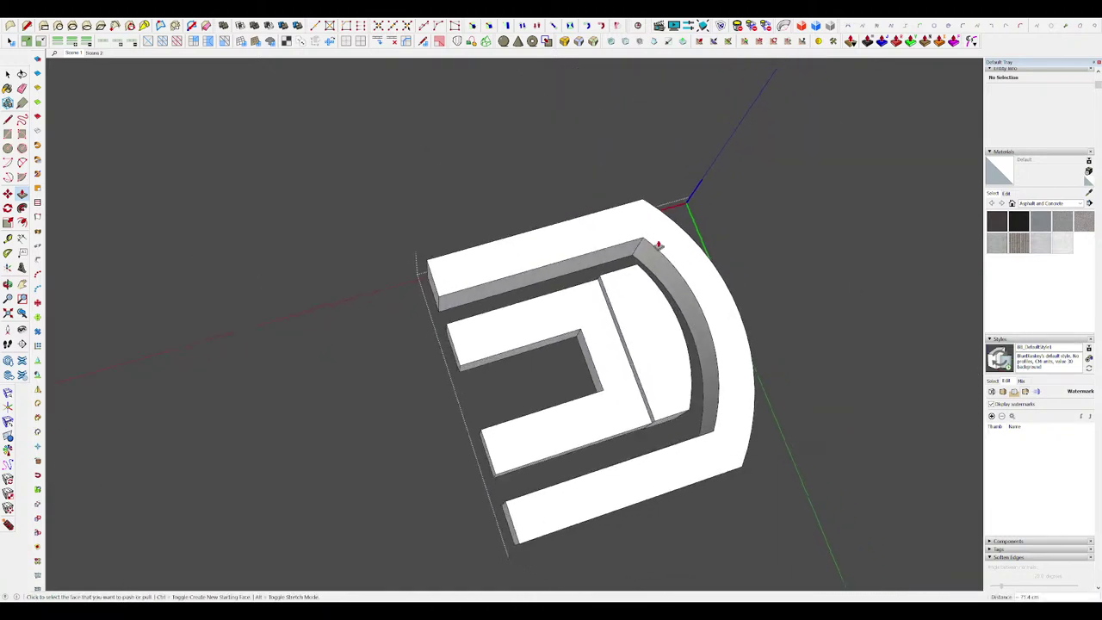
{"action": "scroll", "coordinate": [539, 339], "scroll_direction": "up", "scroll_amount": 8}
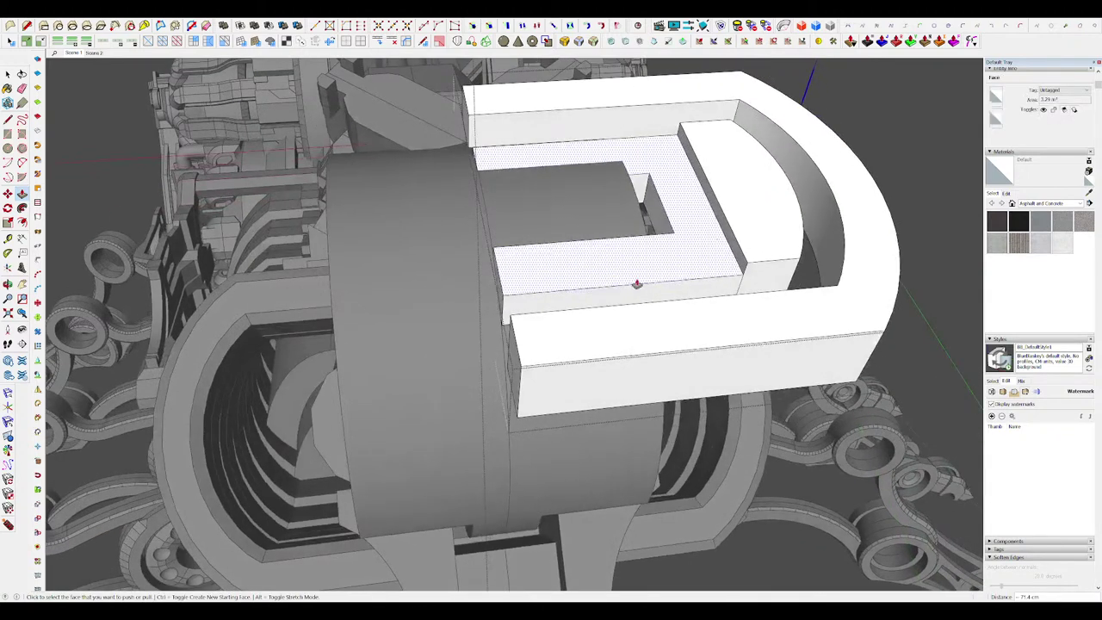
{"action": "scroll", "coordinate": [636, 284], "scroll_direction": "up", "scroll_amount": 4}
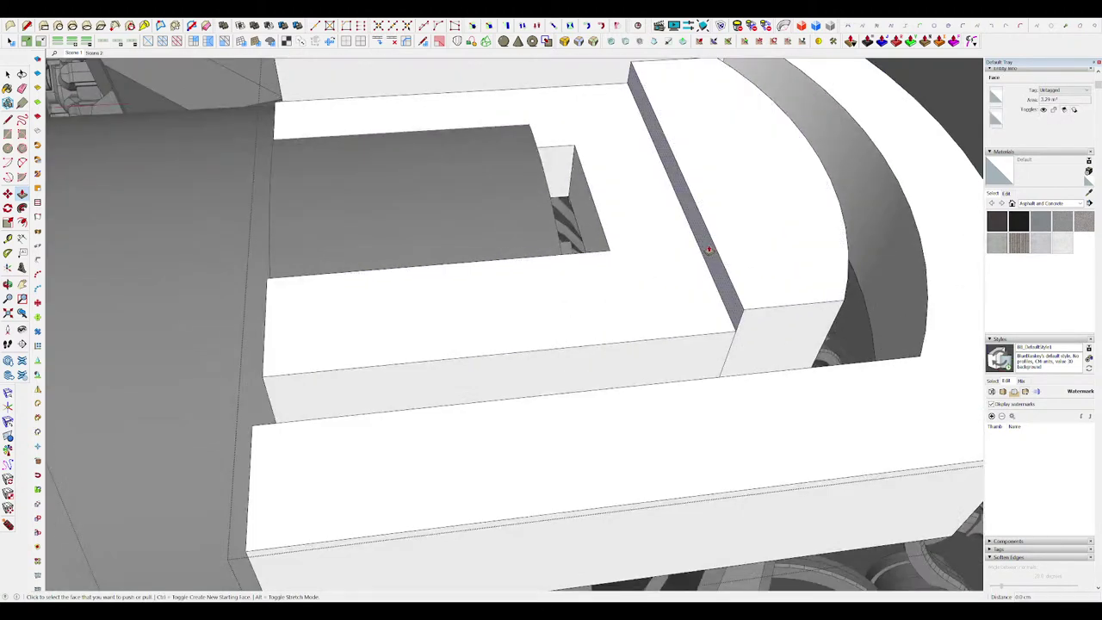
{"action": "key", "text": "ctrl+z"}
{"action": "key", "text": "ctrl+z"}
Step: Start moving the inner U geometry, then cancel and reorient around the part
{"action": "key", "text": "m"}
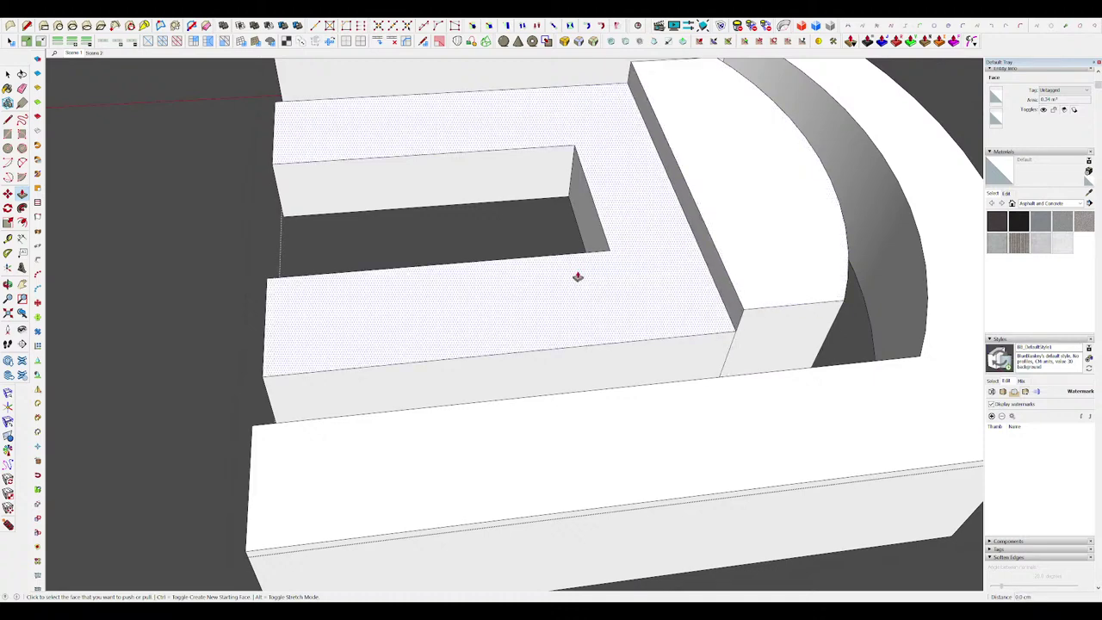
{"action": "scroll", "coordinate": [638, 272], "scroll_direction": "down", "scroll_amount": 5}
{"action": "key", "text": "space"}
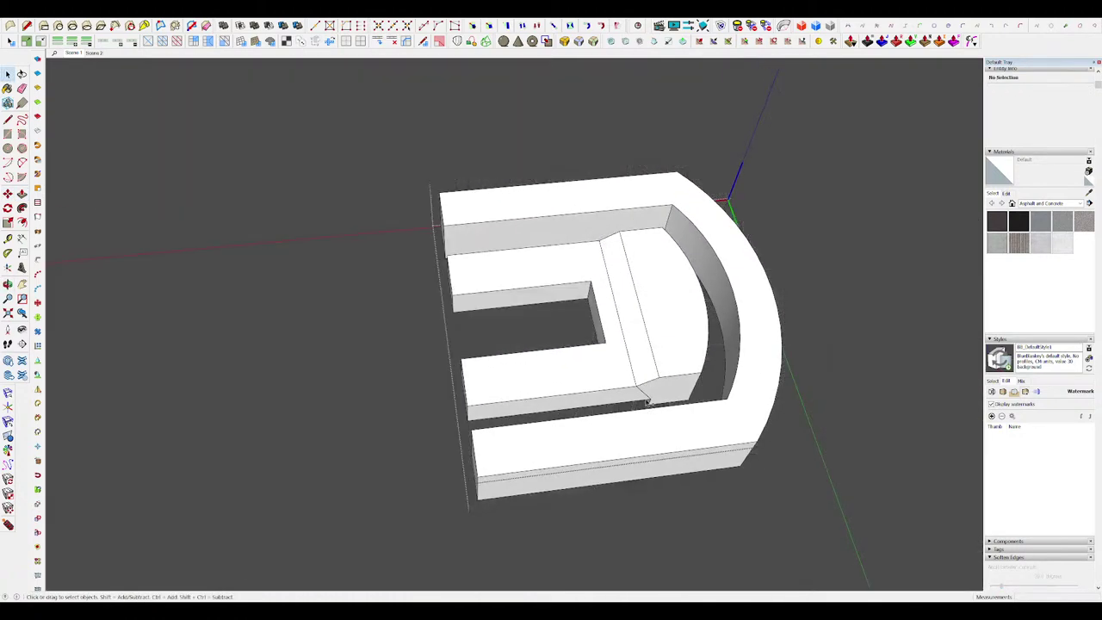
{"action": "scroll", "coordinate": [651, 400], "scroll_direction": "up", "scroll_amount": 5}
{"action": "mouse_move", "coordinate": [651, 399]}
{"action": "middle_mouse_down"}
{"action": "mouse_move", "coordinate": [726, 251]}
{"action": "mouse_move", "coordinate": [614, 290]}
{"action": "mouse_move", "coordinate": [680, 310]}
{"action": "mouse_move", "coordinate": [526, 324]}
{"action": "mouse_move", "coordinate": [529, 252]}
{"action": "mouse_move", "coordinate": [553, 517]}
{"action": "middle_mouse_up"}
{"action": "scroll", "coordinate": [725, 251], "scroll_direction": "down", "scroll_amount": 4}
{"action": "scroll", "coordinate": [526, 324], "scroll_direction": "up", "scroll_amount": 2}
Step: Move the edge of the inner U into its new position
{"action": "key", "text": "m"}
{"action": "scroll", "coordinate": [530, 246], "scroll_direction": "up", "scroll_amount": 3}
{"action": "scroll", "coordinate": [536, 239], "scroll_direction": "down", "scroll_amount": 5}
{"action": "scroll", "coordinate": [554, 233], "scroll_direction": "up", "scroll_amount": 4}
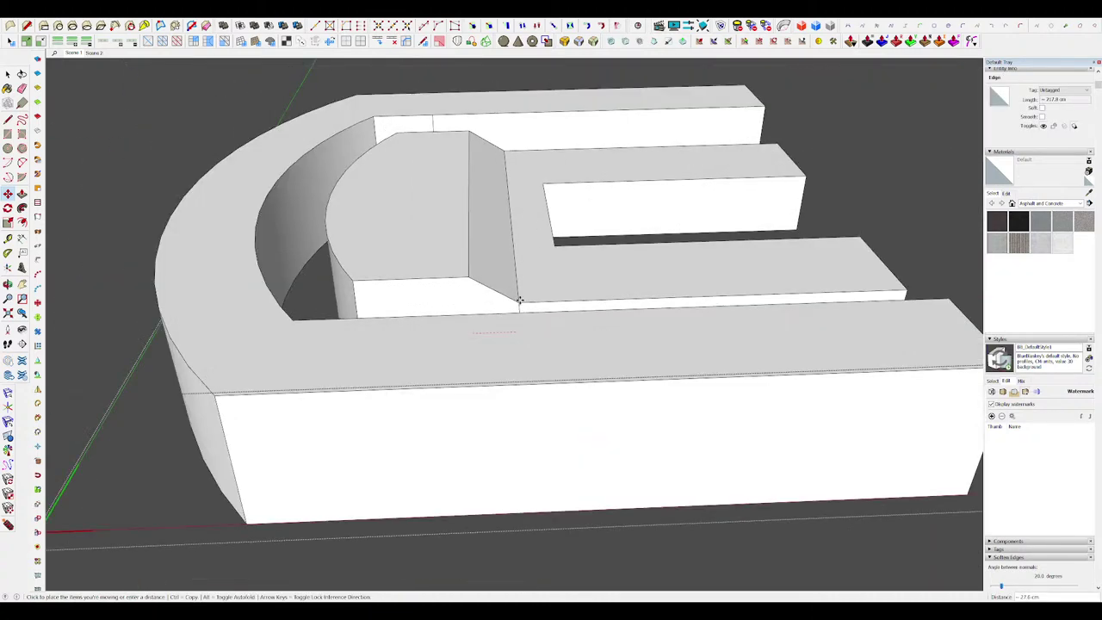
{"action": "left_click", "coordinate": [520, 299]}
{"action": "middle_click_drag", "start_coordinate": [520, 299], "coordinate": [533, 129]}
{"action": "scroll", "coordinate": [531, 254], "scroll_direction": "down", "scroll_amount": 3}
{"action": "key", "text": "space"}
Step: Push/Pull the new face to raise the inner step, then exit the component and deselect
{"action": "middle_click_drag", "start_coordinate": [536, 244], "coordinate": [433, 304]}
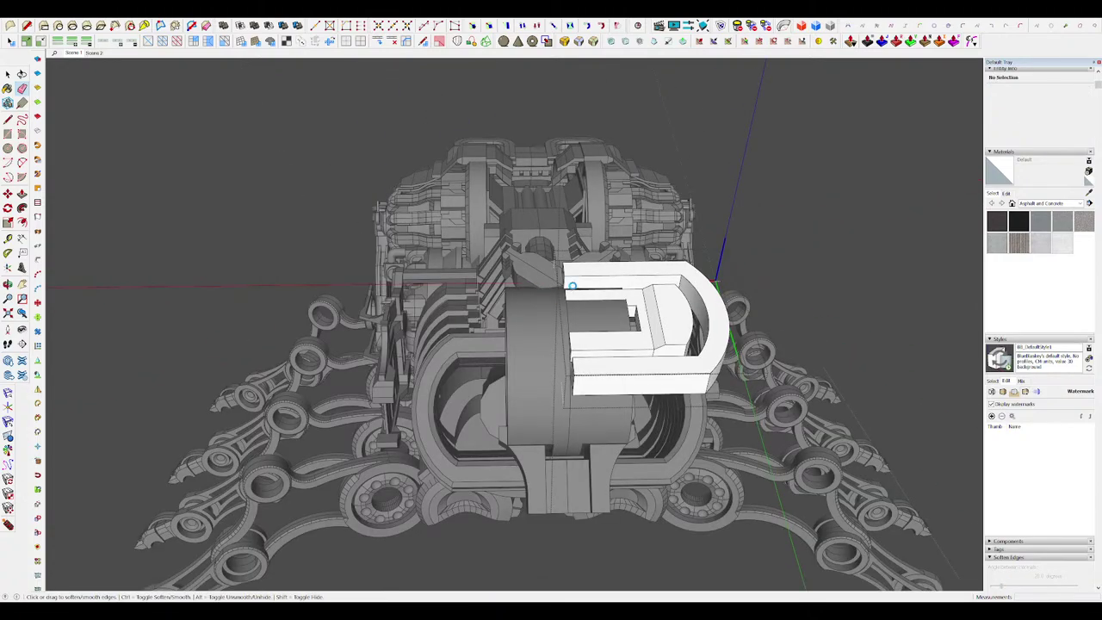
{"action": "middle_click_drag", "start_coordinate": [572, 286], "coordinate": [781, 226]}
{"action": "scroll", "coordinate": [522, 269], "scroll_direction": "up", "scroll_amount": 4}
{"action": "scroll", "coordinate": [539, 273], "scroll_direction": "up", "scroll_amount": 4}
{"action": "key", "text": "p"}
{"action": "left_click", "coordinate": [532, 173]}
{"action": "scroll", "coordinate": [811, 285], "scroll_direction": "down", "scroll_amount": 8}
{"action": "key", "text": "space"}
{"action": "left_click", "coordinate": [811, 285]}
{"action": "scroll", "coordinate": [757, 232], "scroll_direction": "down", "scroll_amount": 2}
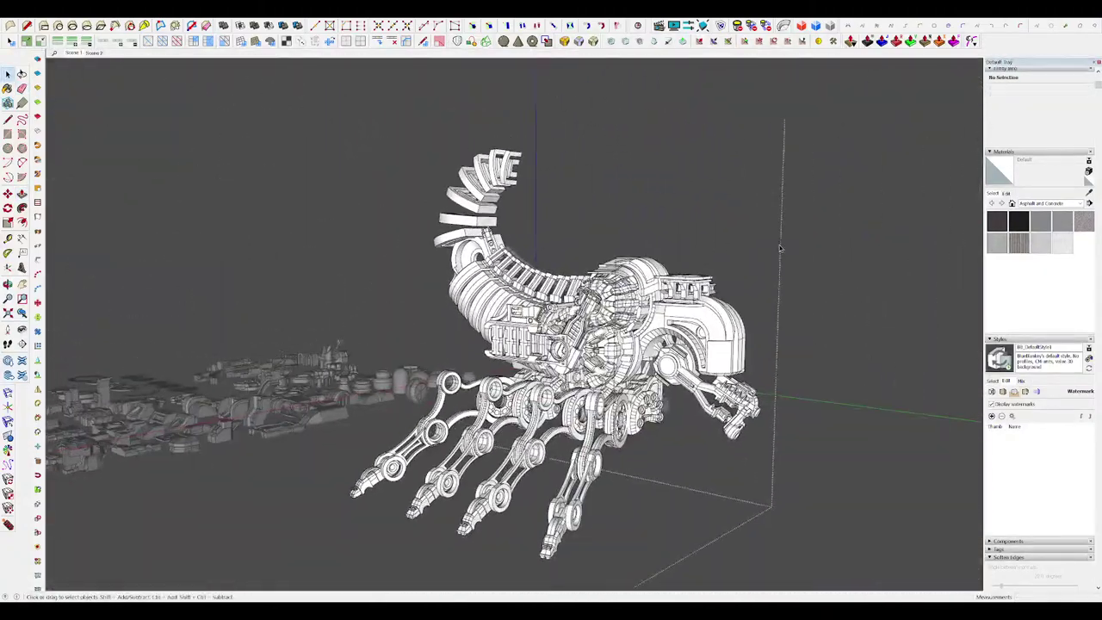
{"action": "scroll", "coordinate": [531, 182], "scroll_direction": "up", "scroll_amount": 6}
Step: Move-copy the inner curved edge of the E piece along its curved wall
{"action": "scroll", "coordinate": [547, 177], "scroll_direction": "up", "scroll_amount": 8}
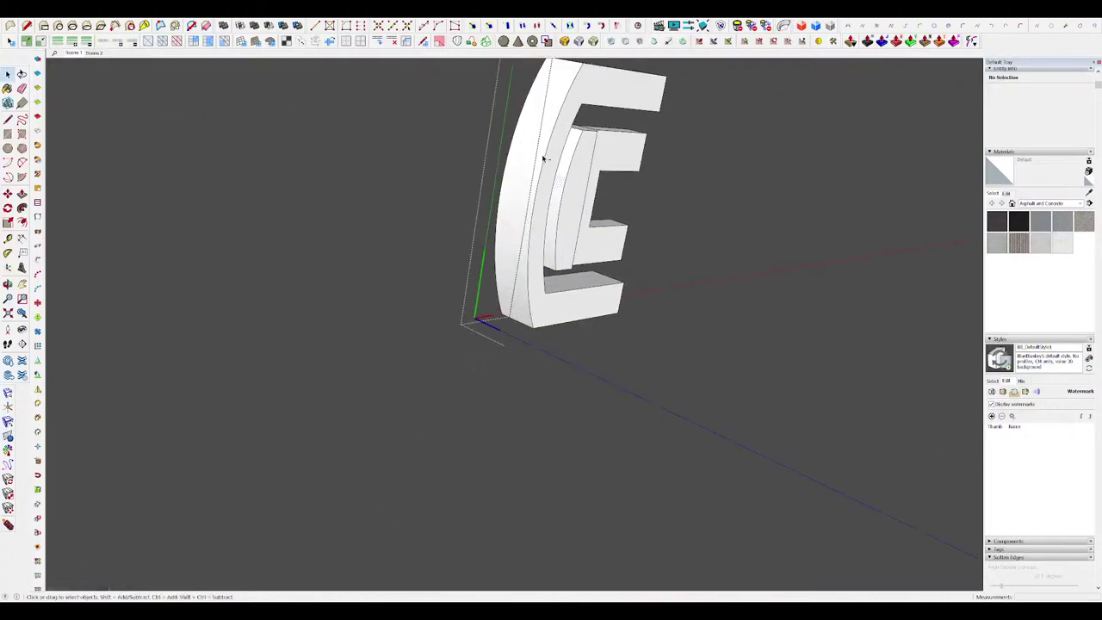
{"action": "left_click", "coordinate": [560, 228]}
{"action": "scroll", "coordinate": [558, 228], "scroll_direction": "down", "scroll_amount": 2}
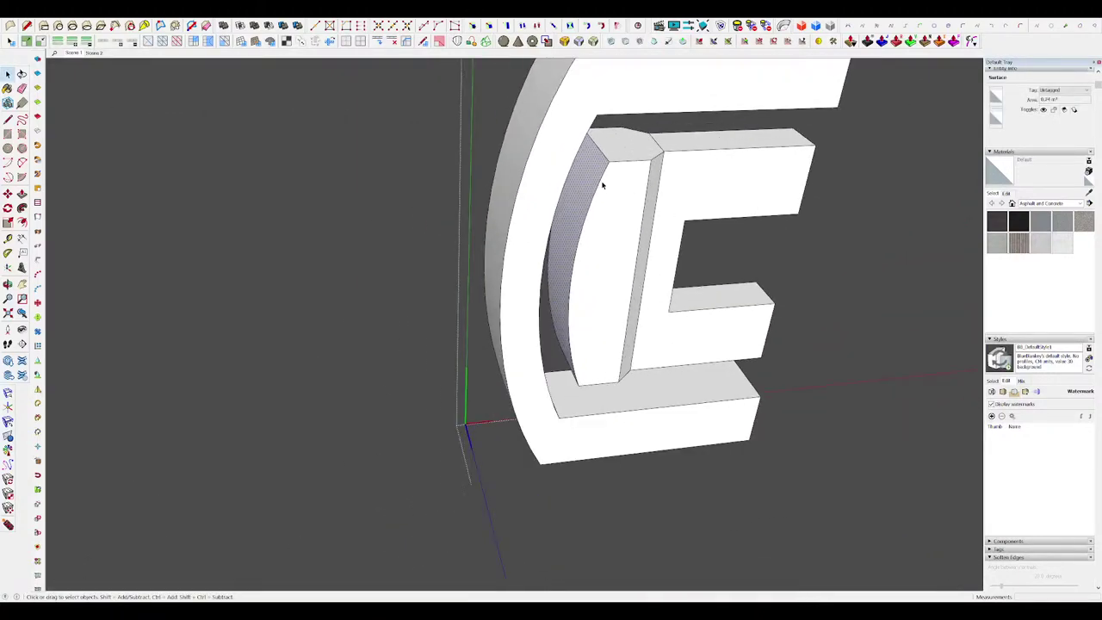
{"action": "left_click", "coordinate": [600, 183]}
{"action": "middle_click_drag", "start_coordinate": [601, 184], "coordinate": [542, 234]}
{"action": "key", "text": "m"}
{"action": "key", "text": "ctrl"}
{"action": "scroll", "coordinate": [616, 162], "scroll_direction": "up", "scroll_amount": 5}
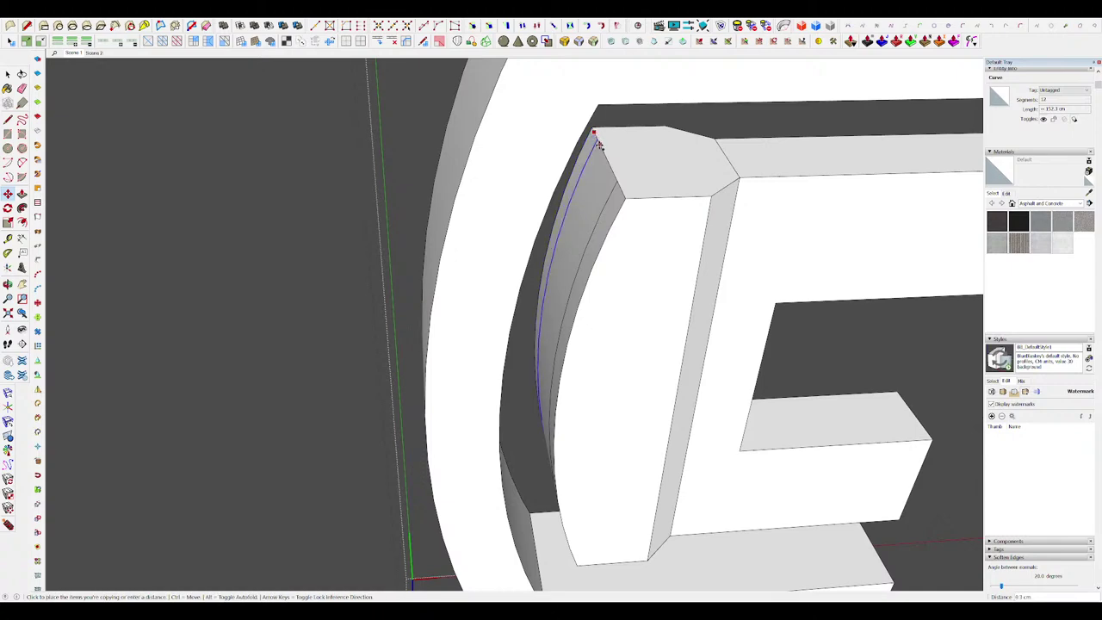
{"action": "scroll", "coordinate": [600, 167], "scroll_direction": "down", "scroll_amount": 4}
{"action": "key", "text": "space"}
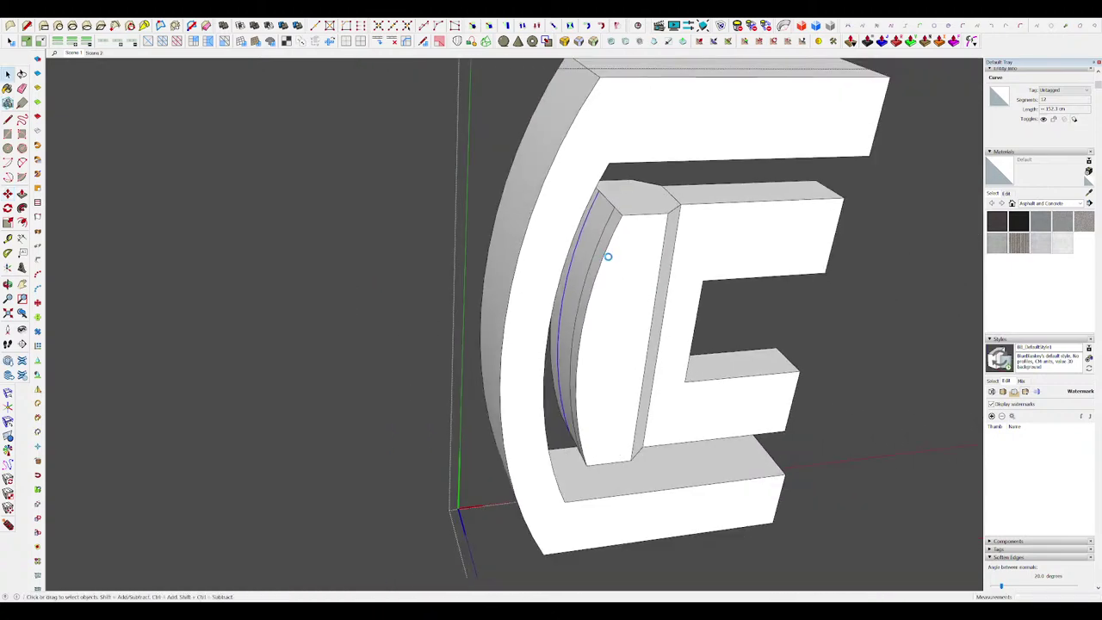
Step: Select alternating faces along the curved inner wall, from top to bottom
{"action": "scroll", "coordinate": [607, 257], "scroll_direction": "up", "scroll_amount": 5}
{"action": "scroll", "coordinate": [618, 239], "scroll_direction": "down", "scroll_amount": 4}
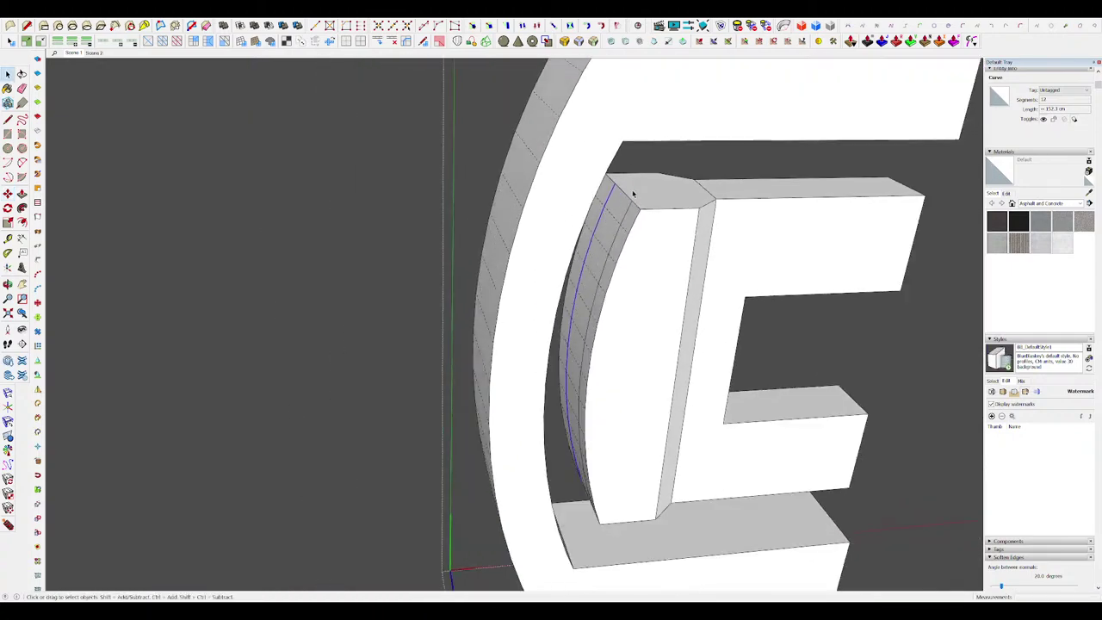
{"action": "left_click", "coordinate": [617, 225]}
{"action": "scroll", "coordinate": [612, 240], "scroll_direction": "up", "scroll_amount": 4}
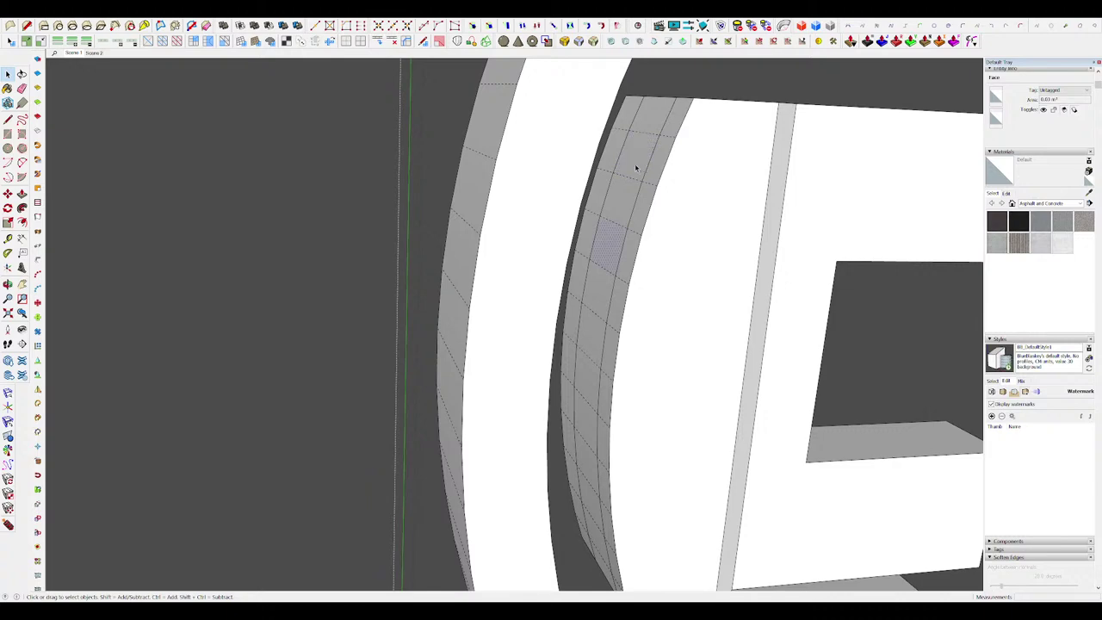
{"action": "scroll", "coordinate": [635, 168], "scroll_direction": "down", "scroll_amount": 3}
{"action": "left_click", "coordinate": [649, 133]}
{"action": "scroll", "coordinate": [628, 180], "scroll_direction": "up", "scroll_amount": 3}
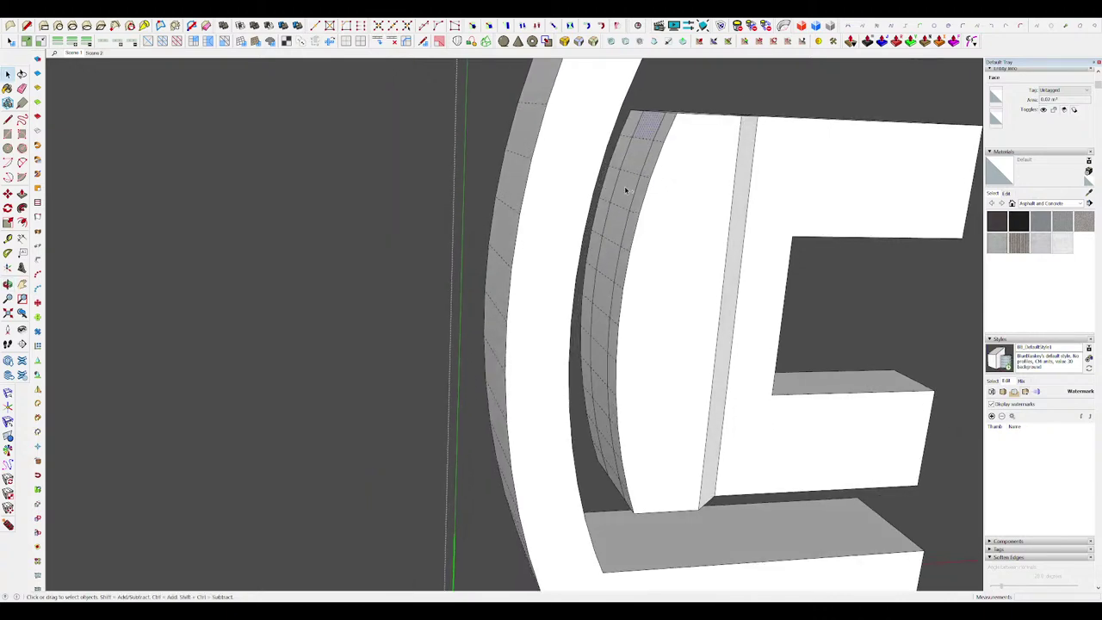
{"action": "left_click", "coordinate": [607, 260], "text": "shift"}
{"action": "scroll", "coordinate": [630, 192], "scroll_direction": "down", "scroll_amount": 3}
{"action": "scroll", "coordinate": [613, 297], "scroll_direction": "up", "scroll_amount": 3}
{"action": "left_click", "coordinate": [606, 286], "text": "shift"}
{"action": "scroll", "coordinate": [625, 206], "scroll_direction": "down", "scroll_amount": 3}
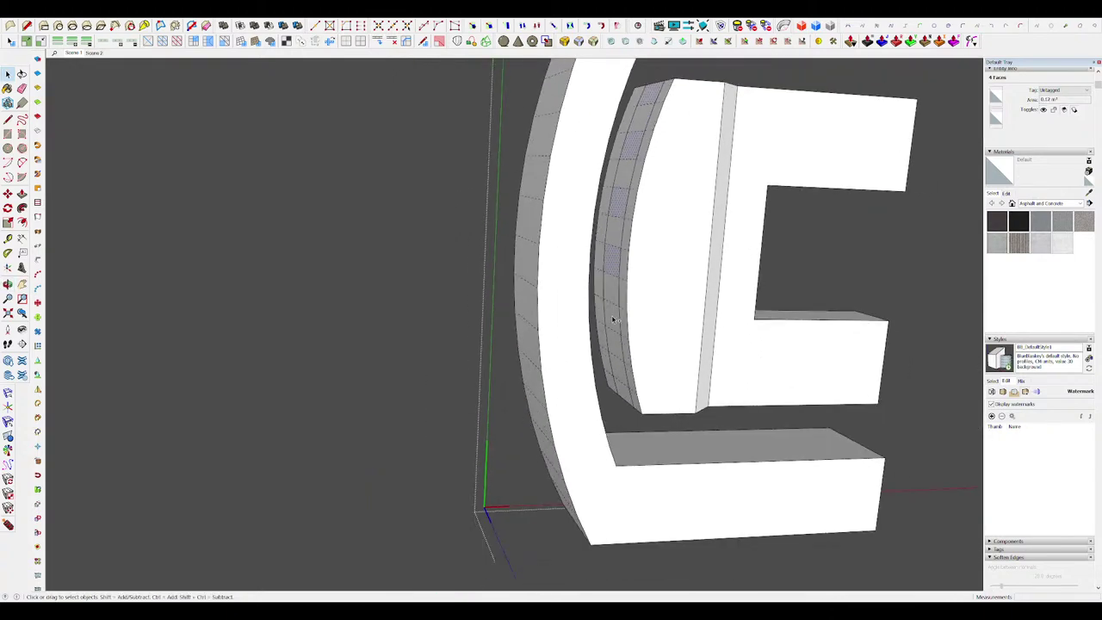
{"action": "left_click", "coordinate": [620, 371], "text": "shift"}
Step: Thicken the selected curved faces together with Joint Push Pull into raised slats
{"action": "middle_click_drag", "start_coordinate": [758, 281], "coordinate": [619, 302], "text": "shift"}
{"action": "scroll", "coordinate": [619, 302], "scroll_direction": "down", "scroll_amount": 2}
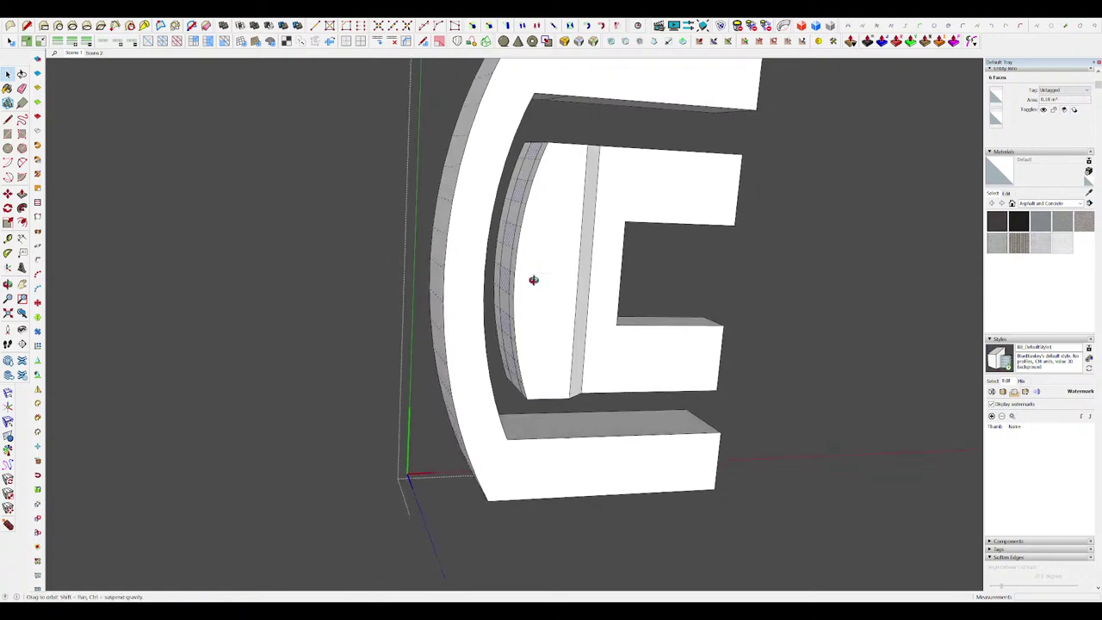
{"action": "middle_click_drag", "start_coordinate": [534, 277], "coordinate": [555, 315], "text": "shift"}
{"action": "scroll", "coordinate": [491, 197], "scroll_direction": "down", "scroll_amount": 2}
{"action": "scroll", "coordinate": [492, 197], "scroll_direction": "up", "scroll_amount": 2}
{"action": "middle_click_drag", "start_coordinate": [491, 197], "coordinate": [522, 228]}
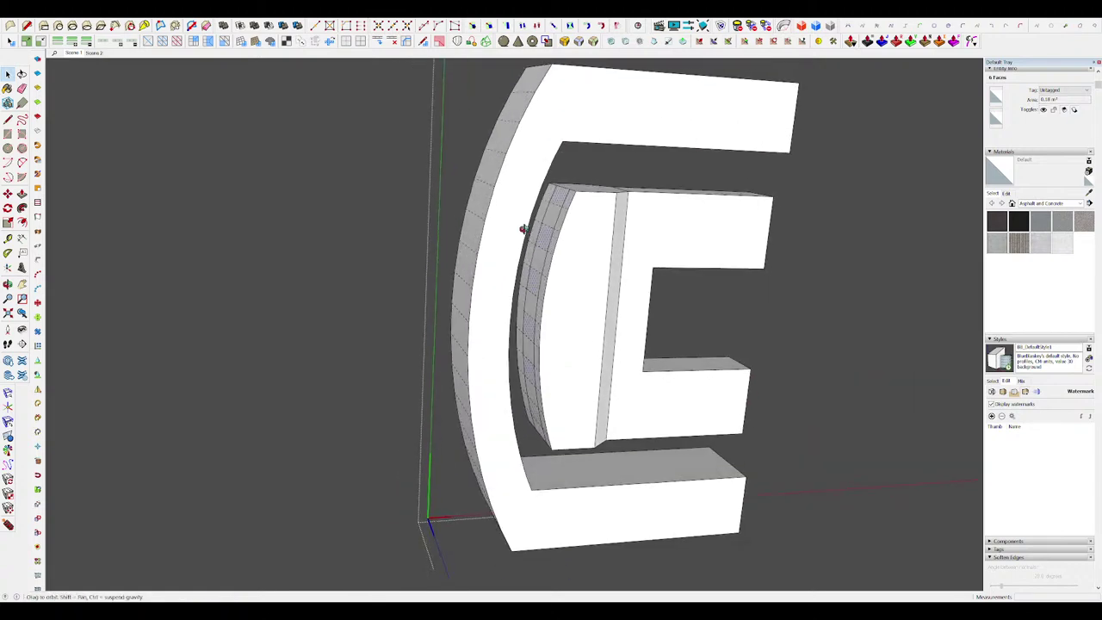
{"action": "left_click", "coordinate": [895, 41]}
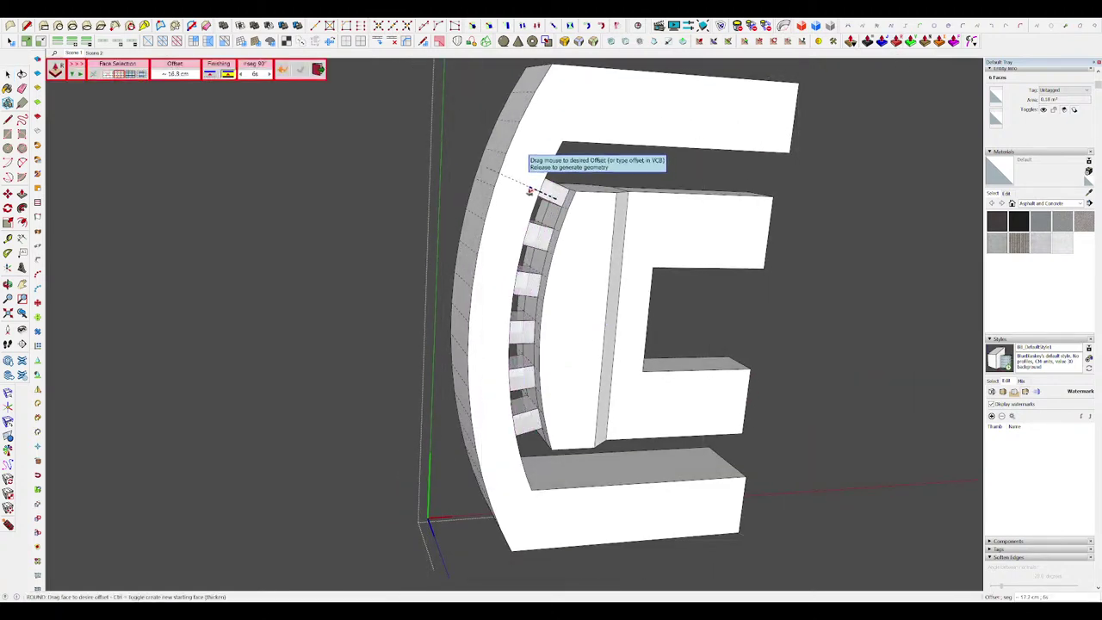
{"action": "middle_click_drag", "start_coordinate": [519, 184], "coordinate": [463, 186]}
{"action": "key", "text": "space"}
{"action": "middle_click_drag", "start_coordinate": [562, 283], "coordinate": [599, 295]}
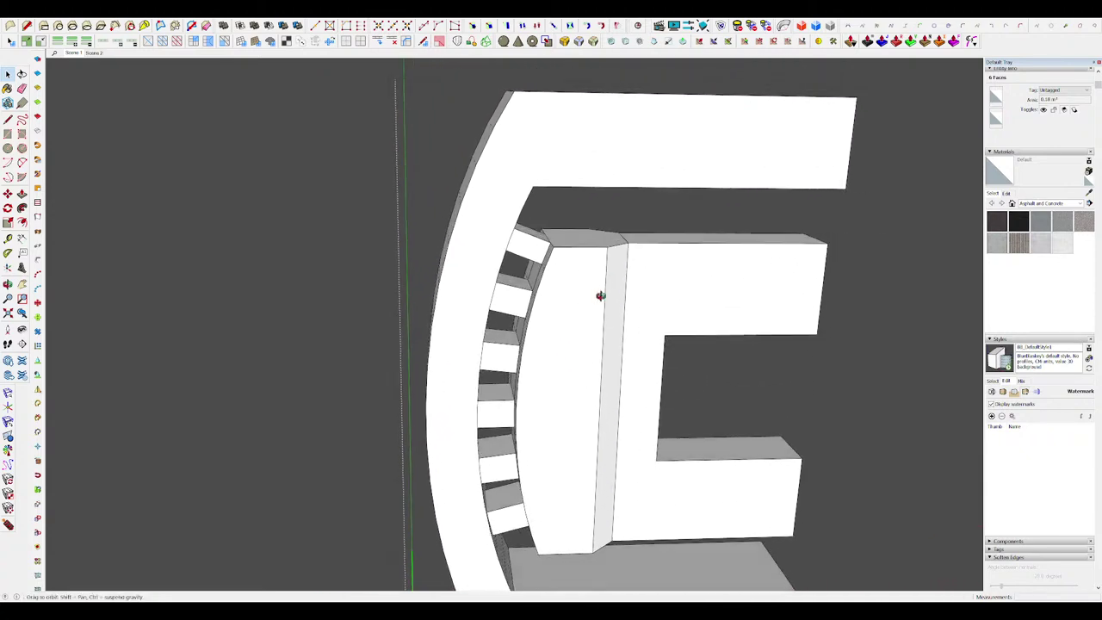
Step: Push/Pull the shaded end face up by 7.5 cm
{"action": "scroll", "coordinate": [576, 242], "scroll_direction": "up", "scroll_amount": 3}
{"action": "key", "text": "p"}
{"action": "scroll", "coordinate": [565, 234], "scroll_direction": "down", "scroll_amount": 5}
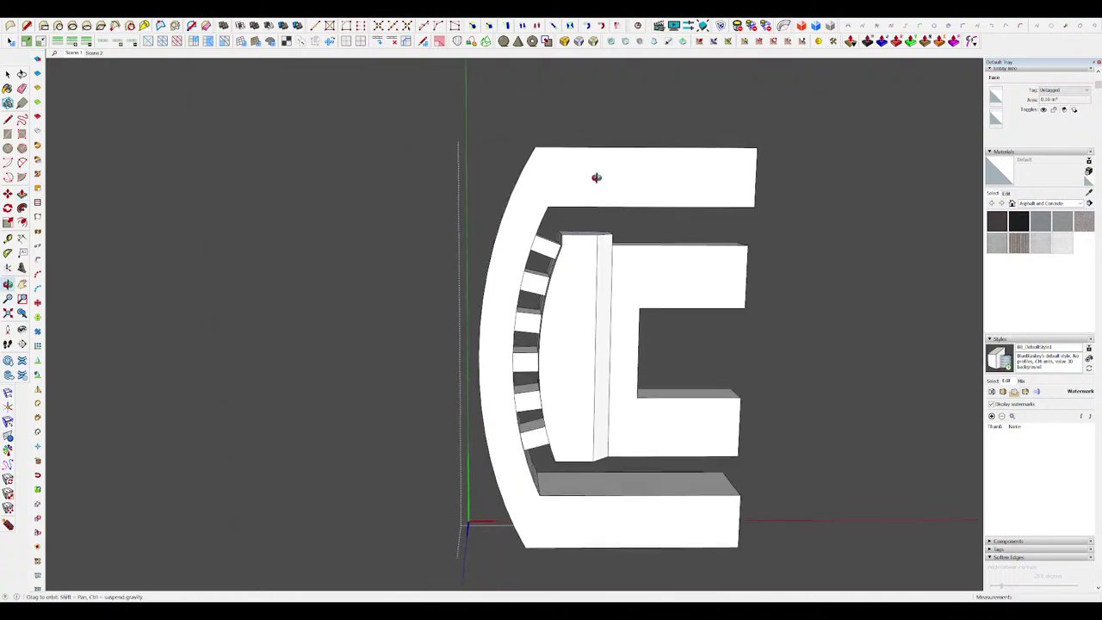
{"action": "scroll", "coordinate": [581, 244], "scroll_direction": "up", "scroll_amount": 5}
{"action": "left_click_drag", "start_coordinate": [582, 246], "coordinate": [576, 221]}
{"action": "scroll", "coordinate": [485, 248], "scroll_direction": "up", "scroll_amount": 3}
{"action": "mouse_move", "coordinate": [575, 221]}
{"action": "middle_mouse_down"}
{"action": "mouse_move", "coordinate": [602, 226]}
{"action": "mouse_move", "coordinate": [543, 249]}
{"action": "mouse_move", "coordinate": [539, 229]}
{"action": "middle_mouse_up"}
{"action": "scroll", "coordinate": [557, 231], "scroll_direction": "down", "scroll_amount": 2}
Step: Move an edge of the inner corner to bevel it
{"action": "key", "text": "m"}
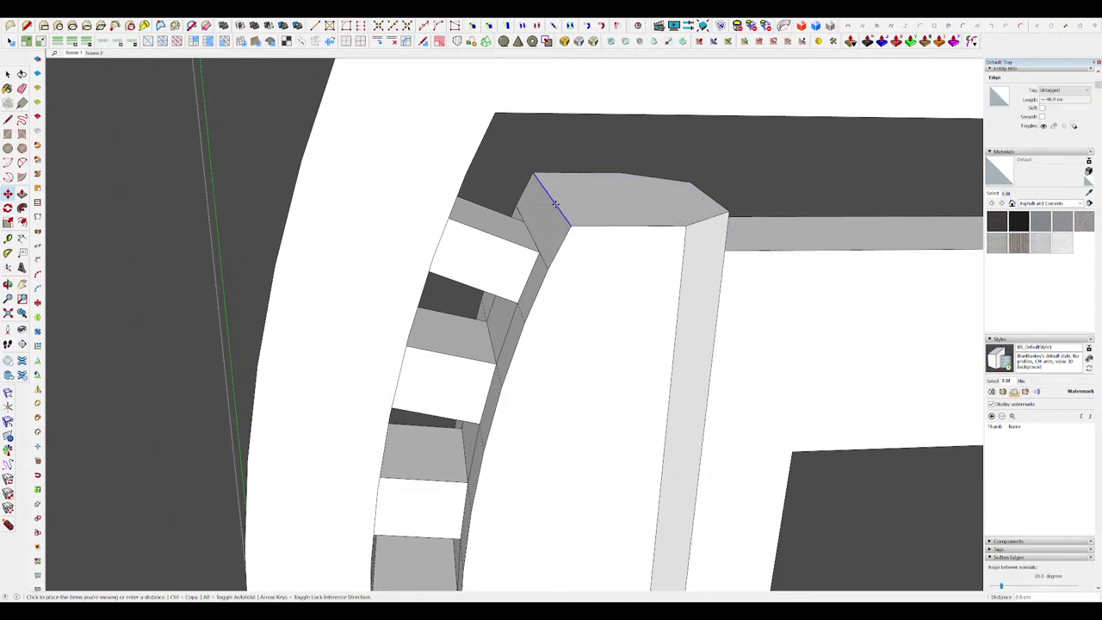
{"action": "left_click", "coordinate": [555, 201]}
{"action": "scroll", "coordinate": [555, 201], "scroll_direction": "down", "scroll_amount": 5}
{"action": "middle_click_drag", "start_coordinate": [654, 241], "coordinate": [643, 243]}
Step: Push the inner block's end faces level with the plate's arm ends
{"action": "key", "text": "space"}
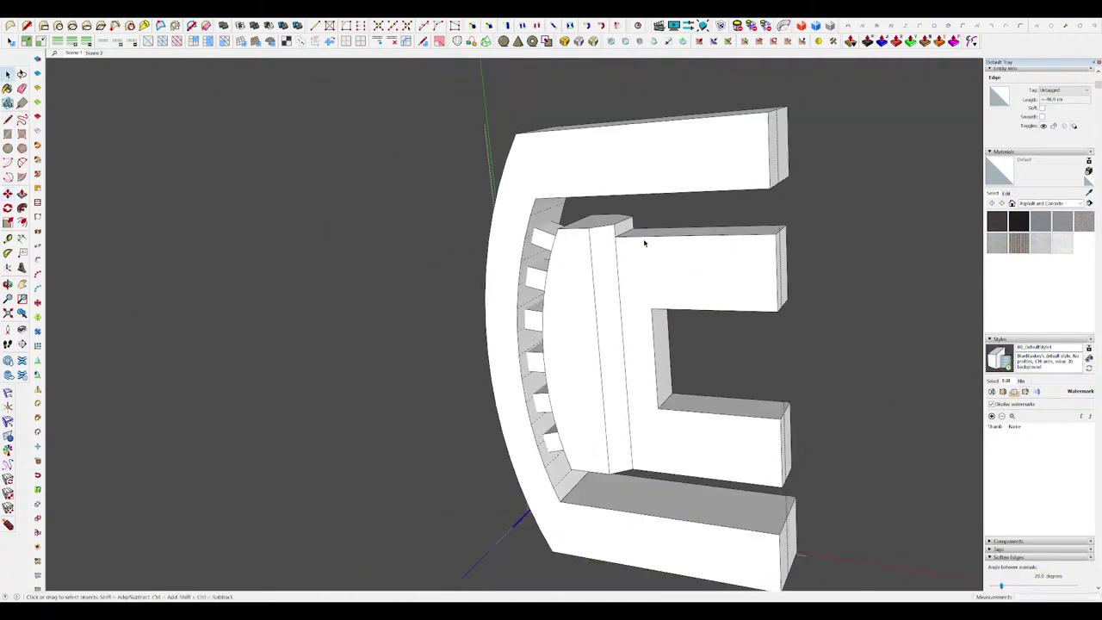
{"action": "left_click", "coordinate": [762, 243]}
{"action": "middle_click_drag", "start_coordinate": [764, 248], "coordinate": [664, 234]}
{"action": "key", "text": "space"}
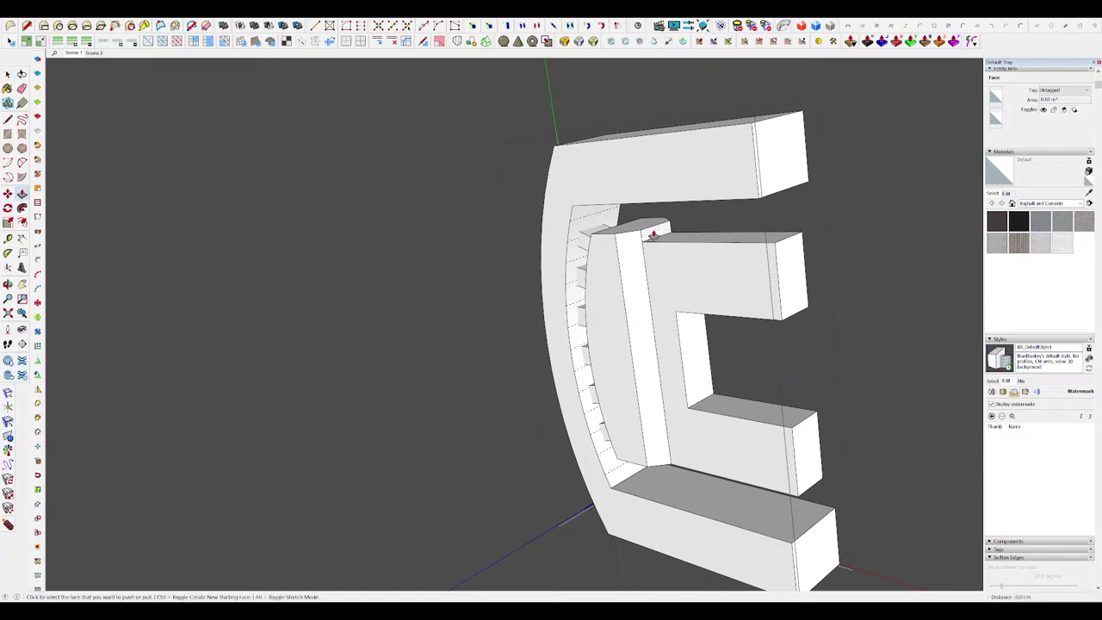
{"action": "left_click", "coordinate": [781, 248]}
{"action": "middle_click_drag", "start_coordinate": [781, 247], "coordinate": [657, 261]}
{"action": "scroll", "coordinate": [809, 245], "scroll_direction": "up", "scroll_amount": 3}
{"action": "mouse_move", "coordinate": [836, 238]}
{"action": "middle_mouse_down"}
{"action": "mouse_move", "coordinate": [704, 308]}
{"action": "mouse_move", "coordinate": [622, 238]}
{"action": "mouse_move", "coordinate": [662, 224]}
{"action": "middle_mouse_up"}
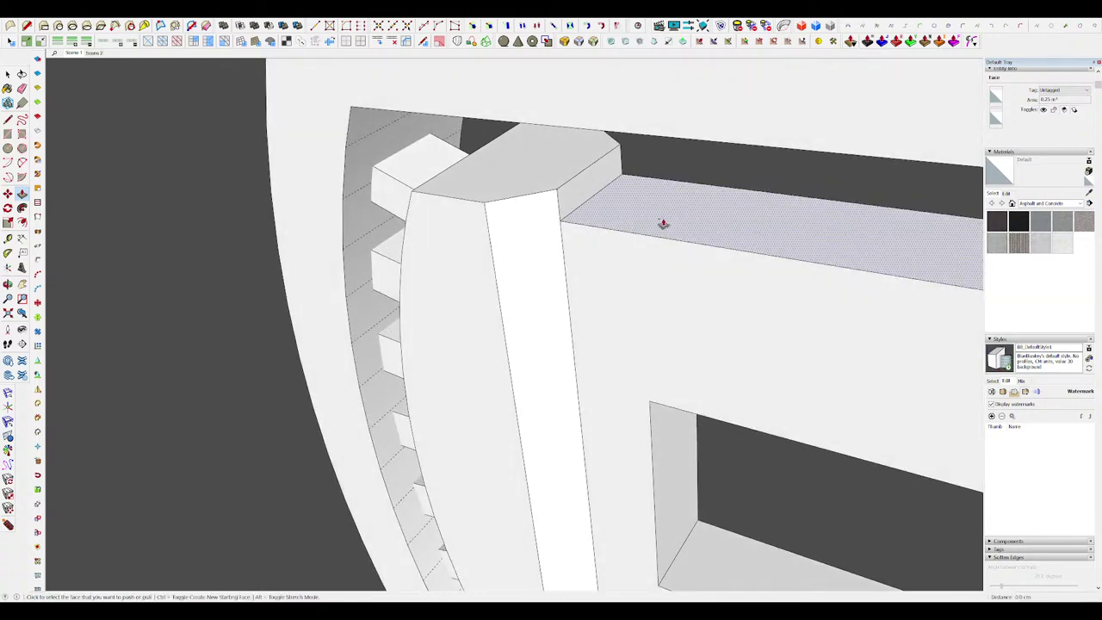
Step: Switch to the Eraser and orbit around the piece to inspect the bevelled result
{"action": "key", "text": "e"}
{"action": "scroll", "coordinate": [567, 178], "scroll_direction": "down", "scroll_amount": 8}
{"action": "middle_click_drag", "start_coordinate": [568, 177], "coordinate": [631, 114]}
{"action": "left_click_drag", "start_coordinate": [630, 114], "coordinate": [597, 218]}
{"action": "scroll", "coordinate": [597, 219], "scroll_direction": "down", "scroll_amount": 6}
{"action": "middle_click_drag", "start_coordinate": [596, 221], "coordinate": [542, 217]}
Step: Close the E-piece group and bring the C-shaped plate into view
{"action": "key", "text": "h"}
{"action": "key", "text": "h"}
{"action": "key", "text": "space"}
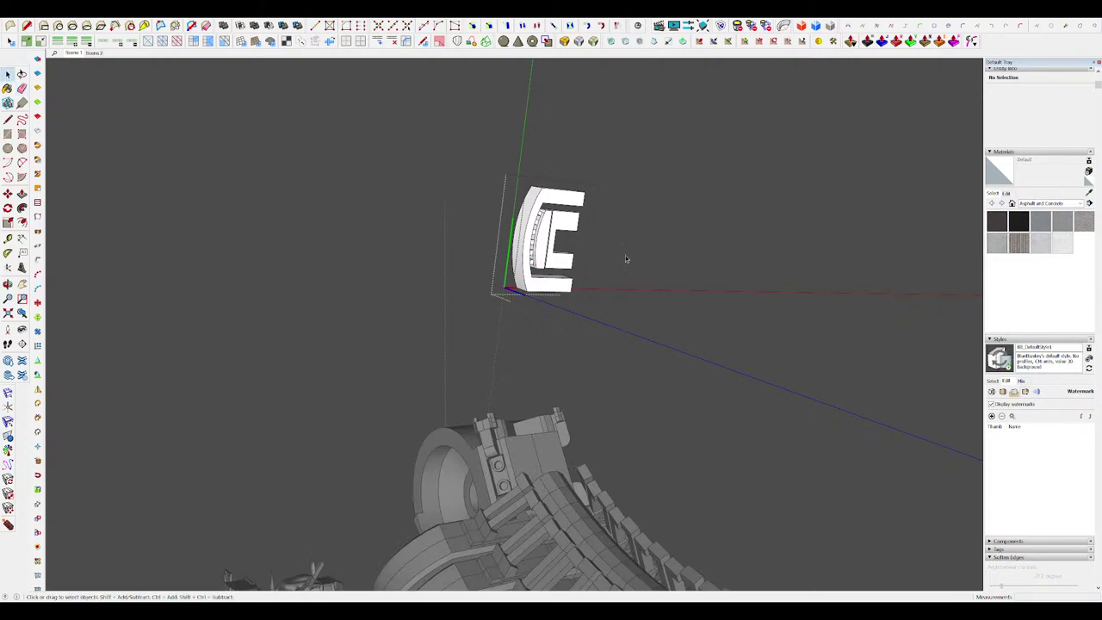
{"action": "left_click", "coordinate": [626, 259]}
{"action": "middle_click_drag", "start_coordinate": [597, 259], "coordinate": [591, 282]}
{"action": "scroll", "coordinate": [590, 348], "scroll_direction": "up", "scroll_amount": 3}
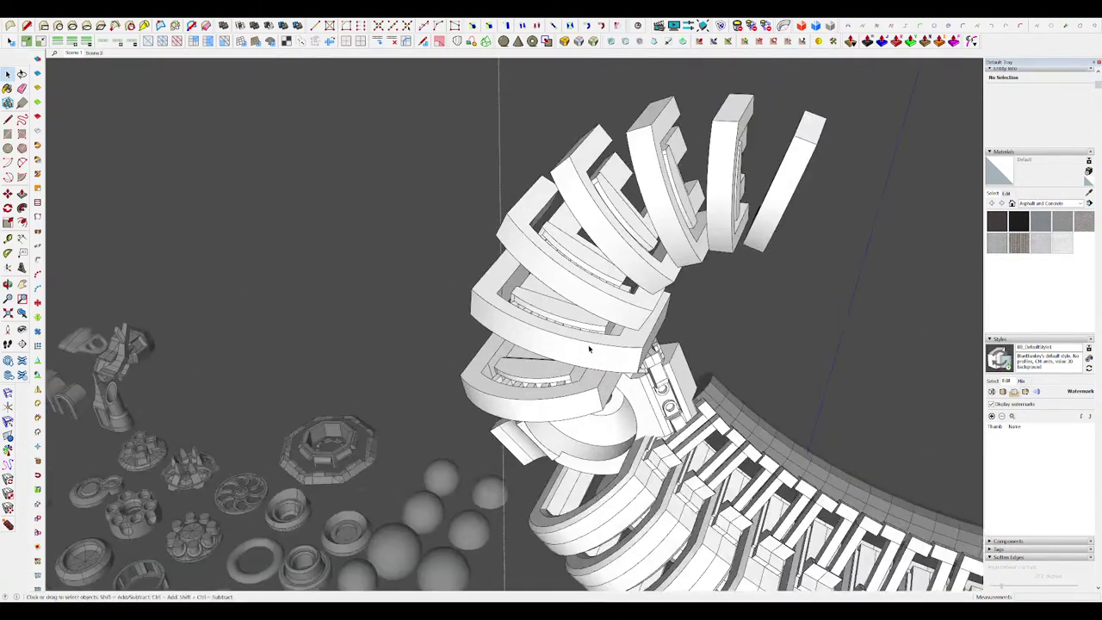
{"action": "middle_click_drag", "start_coordinate": [591, 350], "coordinate": [637, 270]}
{"action": "scroll", "coordinate": [595, 356], "scroll_direction": "up", "scroll_amount": 4}
Step: Inside the C-shaped group, draw a guide line and push the top face down to it
{"action": "double_click", "coordinate": [595, 357]}
{"action": "left_click", "coordinate": [595, 356]}
{"action": "left_click", "coordinate": [551, 264]}
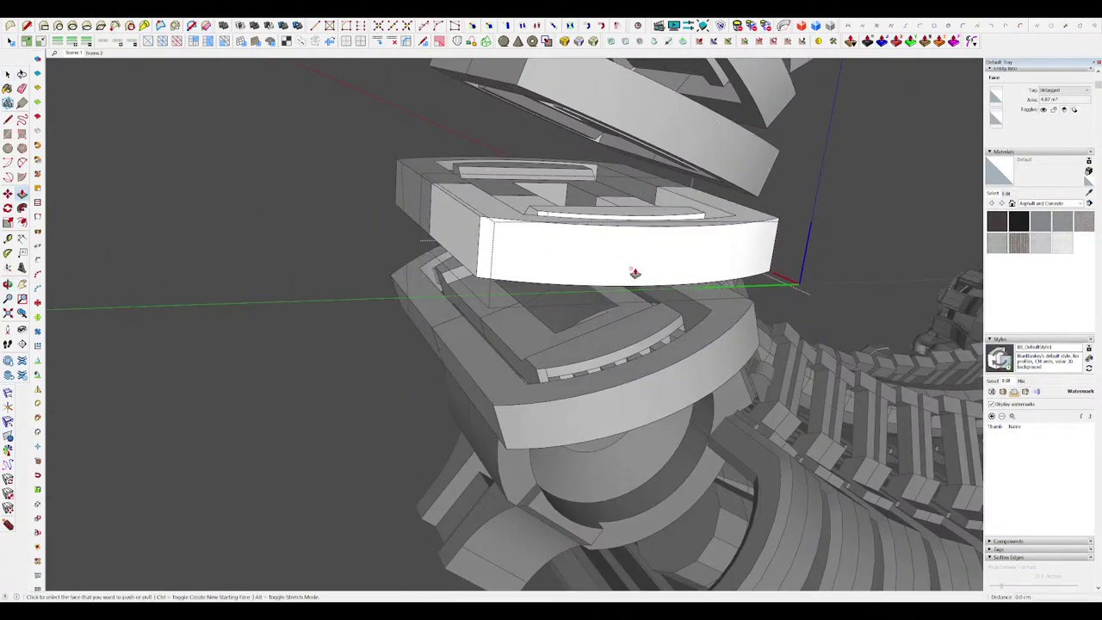
{"action": "scroll", "coordinate": [637, 270], "scroll_direction": "up", "scroll_amount": 2}
{"action": "key", "text": "l"}
{"action": "left_click", "coordinate": [404, 203]}
{"action": "key", "text": "p"}
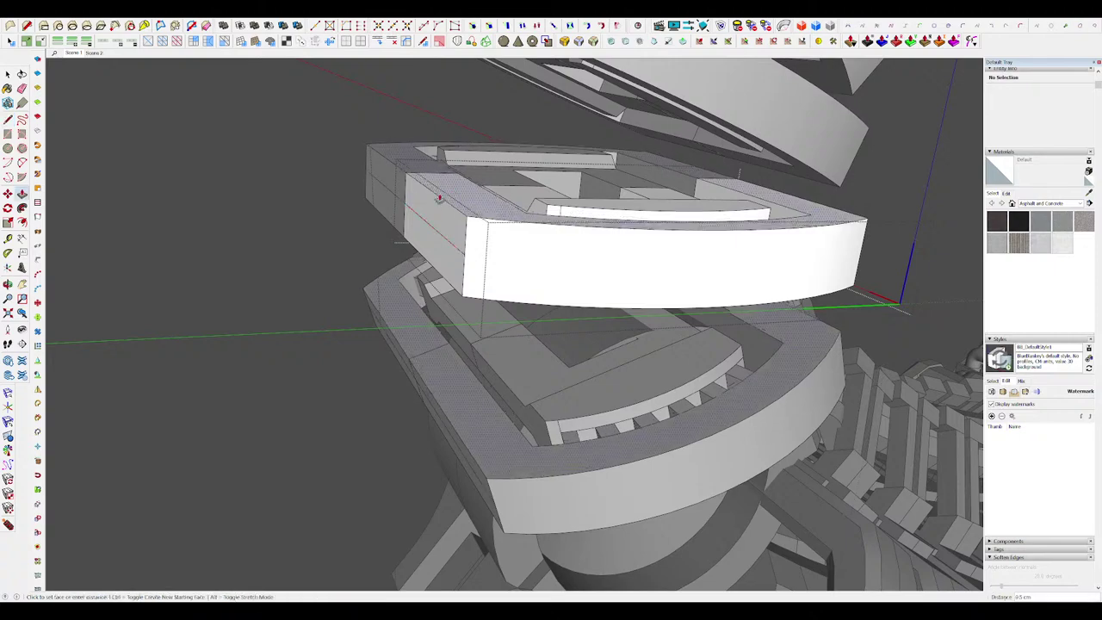
{"action": "left_click", "coordinate": [438, 197]}
{"action": "left_click", "coordinate": [413, 212]}
{"action": "key", "text": "space"}
{"action": "scroll", "coordinate": [534, 263], "scroll_direction": "down", "scroll_amount": 3}
Step: Turn the whole connected plate into a component
{"action": "triple_click", "coordinate": [508, 255]}
{"action": "middle_click_drag", "start_coordinate": [508, 255], "coordinate": [568, 312]}
{"action": "key", "text": "g"}
{"action": "key", "text": "Return"}
{"action": "scroll", "coordinate": [547, 296], "scroll_direction": "up", "scroll_amount": 3}
{"action": "scroll", "coordinate": [549, 296], "scroll_direction": "down", "scroll_amount": 3}
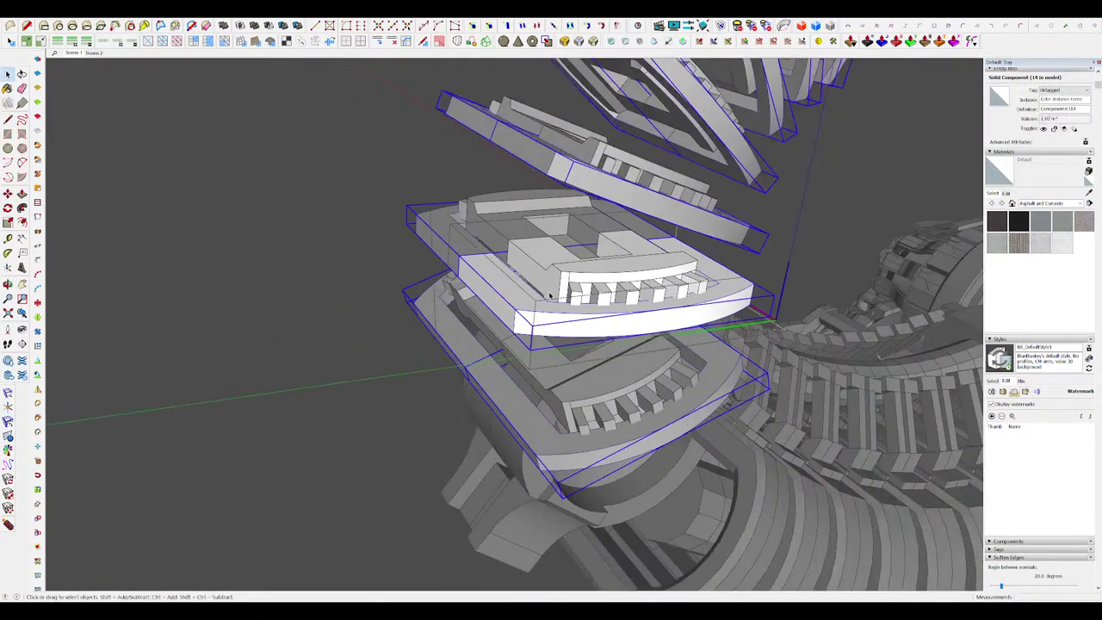
{"action": "scroll", "coordinate": [497, 287], "scroll_direction": "up", "scroll_amount": 2}
Step: Create a mirrored copy of the plate component stacked above it
{"action": "key", "text": "m"}
{"action": "key", "text": "shift+m"}
{"action": "left_click", "coordinate": [523, 295]}
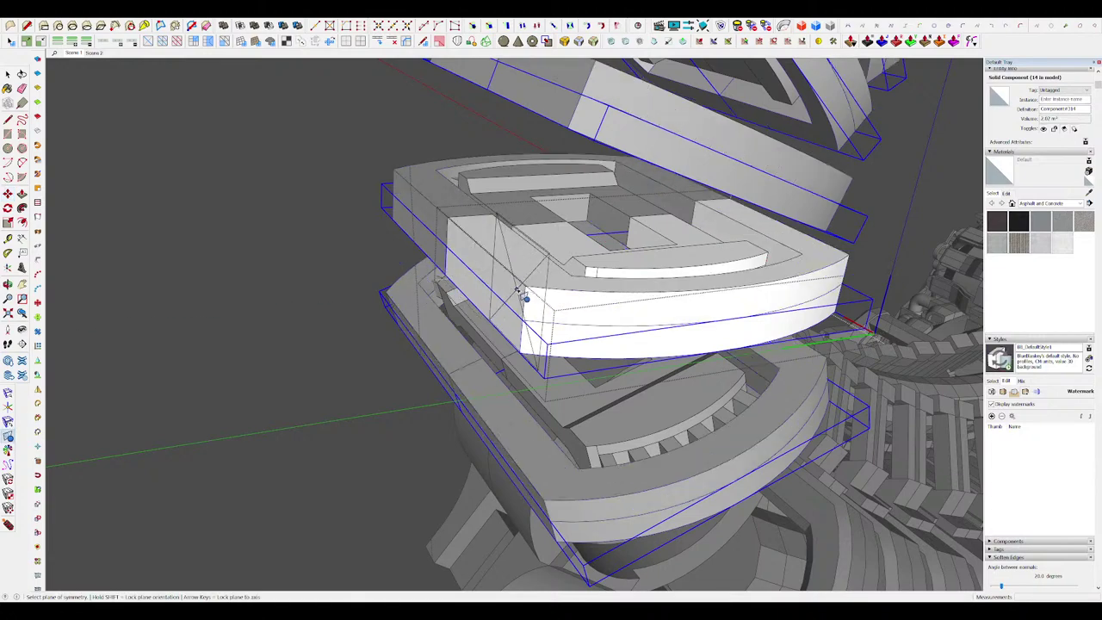
{"action": "key", "text": "space"}
{"action": "scroll", "coordinate": [548, 221], "scroll_direction": "down", "scroll_amount": 4}
{"action": "middle_click_drag", "start_coordinate": [523, 295], "coordinate": [546, 129]}
{"action": "scroll", "coordinate": [542, 228], "scroll_direction": "up", "scroll_amount": 4}
Step: Delete the component's bottom face to open its underside, then exit editing
{"action": "double_click", "coordinate": [542, 228]}
{"action": "key", "text": "i"}
{"action": "scroll", "coordinate": [517, 236], "scroll_direction": "up", "scroll_amount": 3}
{"action": "left_click", "coordinate": [486, 352]}
{"action": "scroll", "coordinate": [499, 344], "scroll_direction": "down", "scroll_amount": 2}
{"action": "middle_click_drag", "start_coordinate": [503, 340], "coordinate": [680, 331]}
{"action": "key", "text": "Delete"}
{"action": "key", "text": "i"}
{"action": "scroll", "coordinate": [407, 445], "scroll_direction": "down", "scroll_amount": 4}
{"action": "scroll", "coordinate": [732, 321], "scroll_direction": "down", "scroll_amount": 2}
{"action": "left_click", "coordinate": [753, 317]}
Step: Select the arc curve on the horn's stacked plate and move it to a new position
{"action": "scroll", "coordinate": [754, 316], "scroll_direction": "down", "scroll_amount": 3}
{"action": "middle_click_drag", "start_coordinate": [754, 317], "coordinate": [637, 344]}
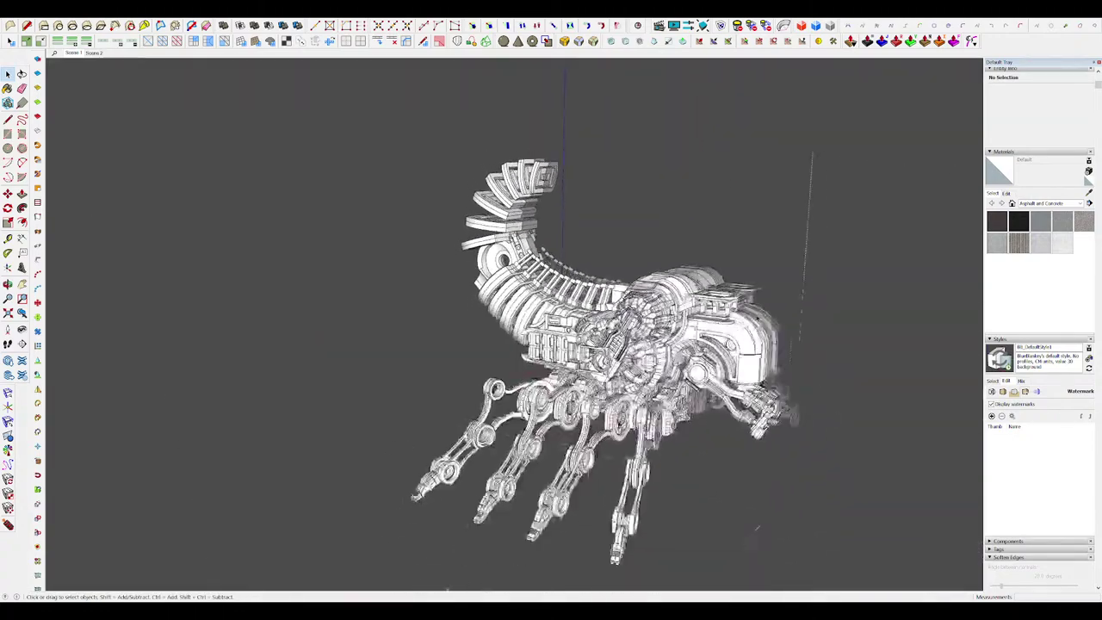
{"action": "middle_click_drag", "start_coordinate": [756, 527], "coordinate": [856, 278]}
{"action": "scroll", "coordinate": [488, 271], "scroll_direction": "up", "scroll_amount": 10}
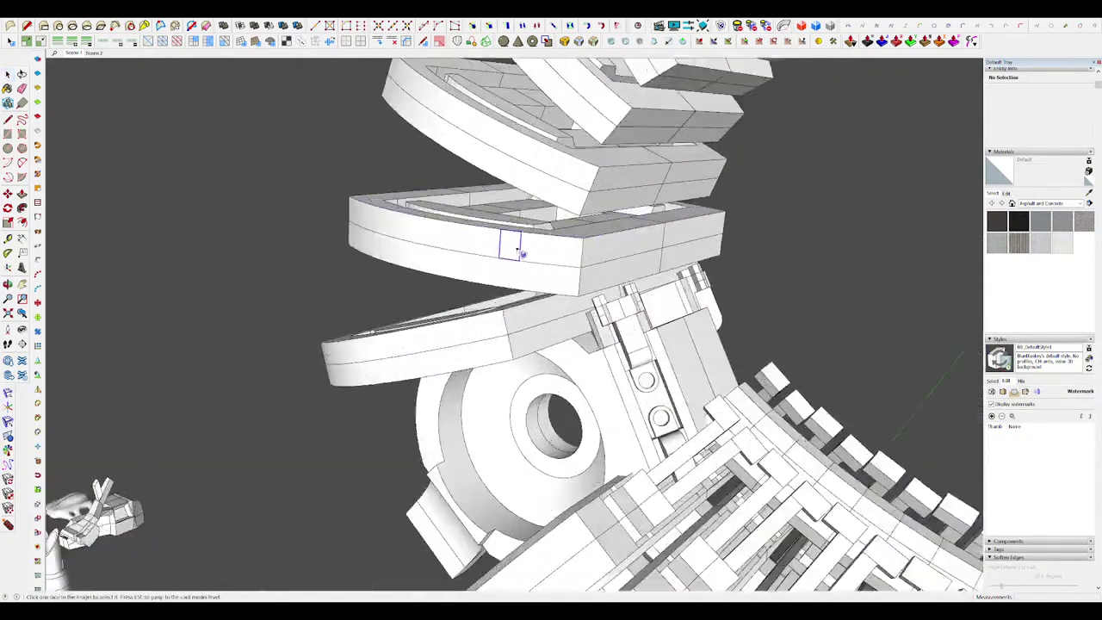
{"action": "middle_click_drag", "start_coordinate": [516, 241], "coordinate": [421, 268]}
{"action": "scroll", "coordinate": [508, 235], "scroll_direction": "up", "scroll_amount": 3}
{"action": "left_click", "coordinate": [511, 233]}
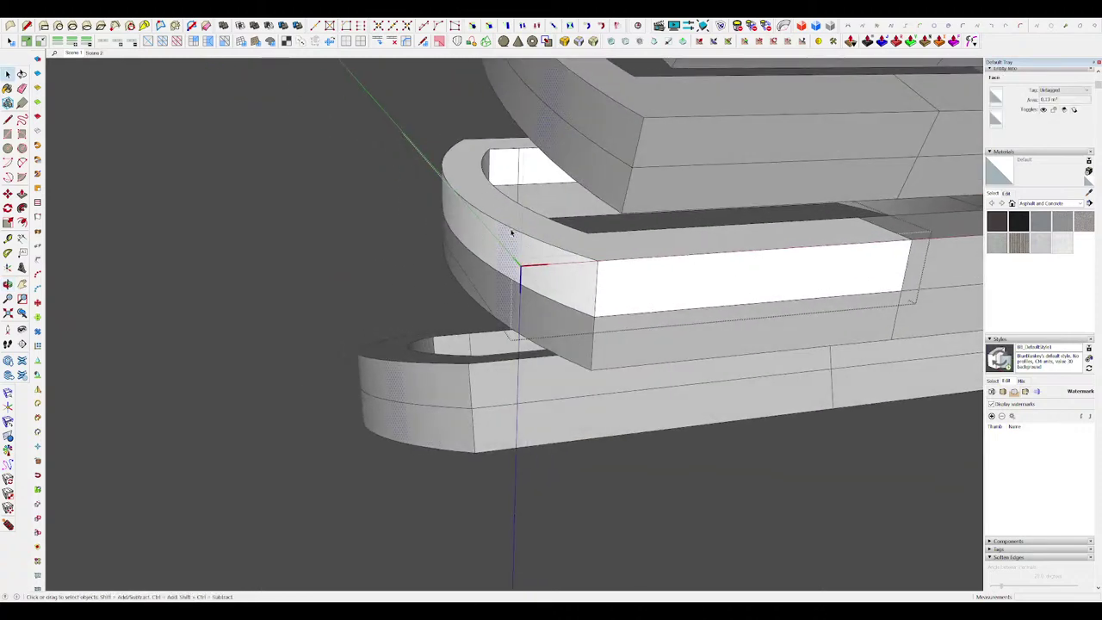
{"action": "left_click", "coordinate": [501, 226]}
{"action": "middle_click_drag", "start_coordinate": [502, 227], "coordinate": [570, 252]}
{"action": "key", "text": "m"}
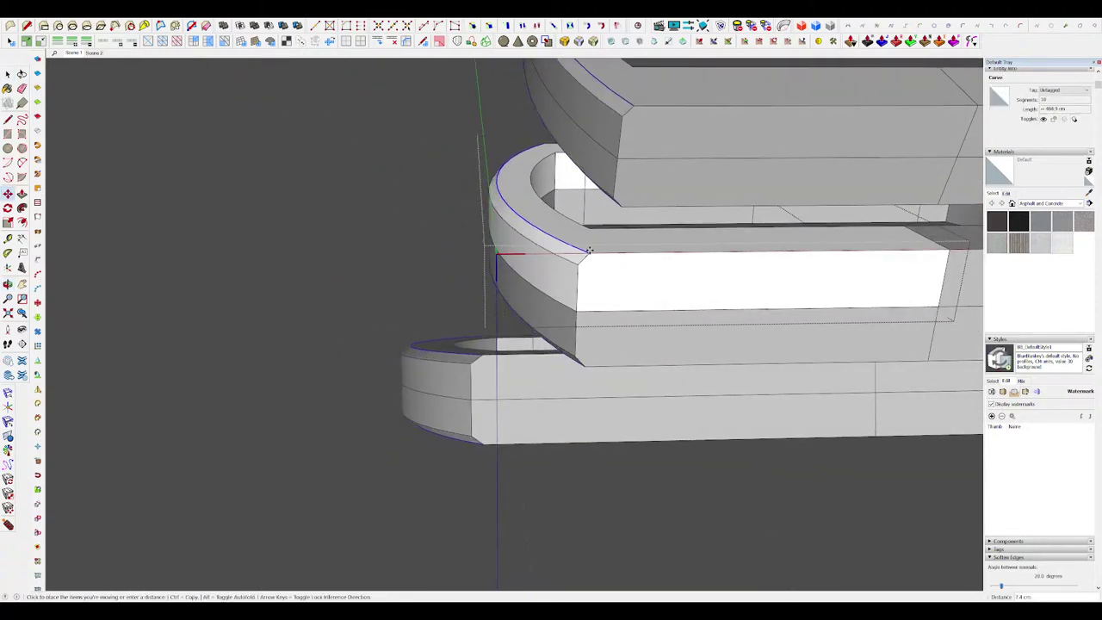
{"action": "middle_click_drag", "start_coordinate": [586, 249], "coordinate": [689, 297]}
{"action": "left_click", "coordinate": [484, 238]}
{"action": "key", "text": "space"}
Step: Exit the component editing levels and clear the selection
{"action": "scroll", "coordinate": [528, 229], "scroll_direction": "down", "scroll_amount": 3}
{"action": "scroll", "coordinate": [688, 297], "scroll_direction": "down", "scroll_amount": 3}
{"action": "left_click", "coordinate": [825, 320]}
{"action": "left_click", "coordinate": [827, 320]}
{"action": "left_click", "coordinate": [827, 321]}
{"action": "middle_click_drag", "start_coordinate": [827, 321], "coordinate": [694, 302]}
{"action": "scroll", "coordinate": [582, 283], "scroll_direction": "up", "scroll_amount": 3}
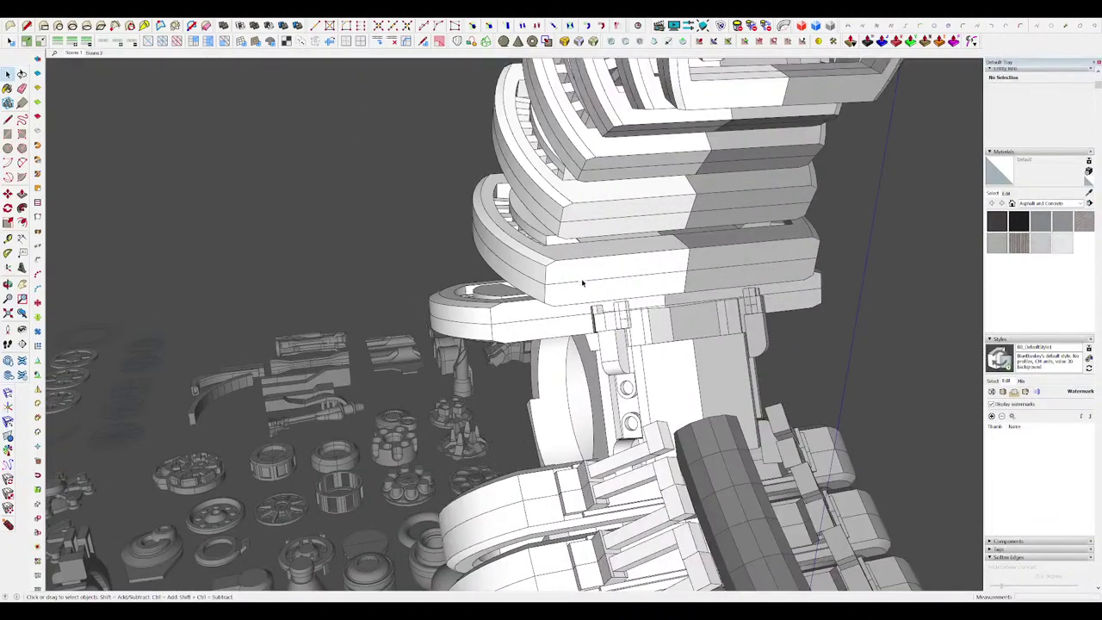
Step: In the head plate component, push a rectangle inward as a recess and extend its end wall to the edge
{"action": "left_click", "coordinate": [614, 266]}
{"action": "scroll", "coordinate": [603, 262], "scroll_direction": "up", "scroll_amount": 3}
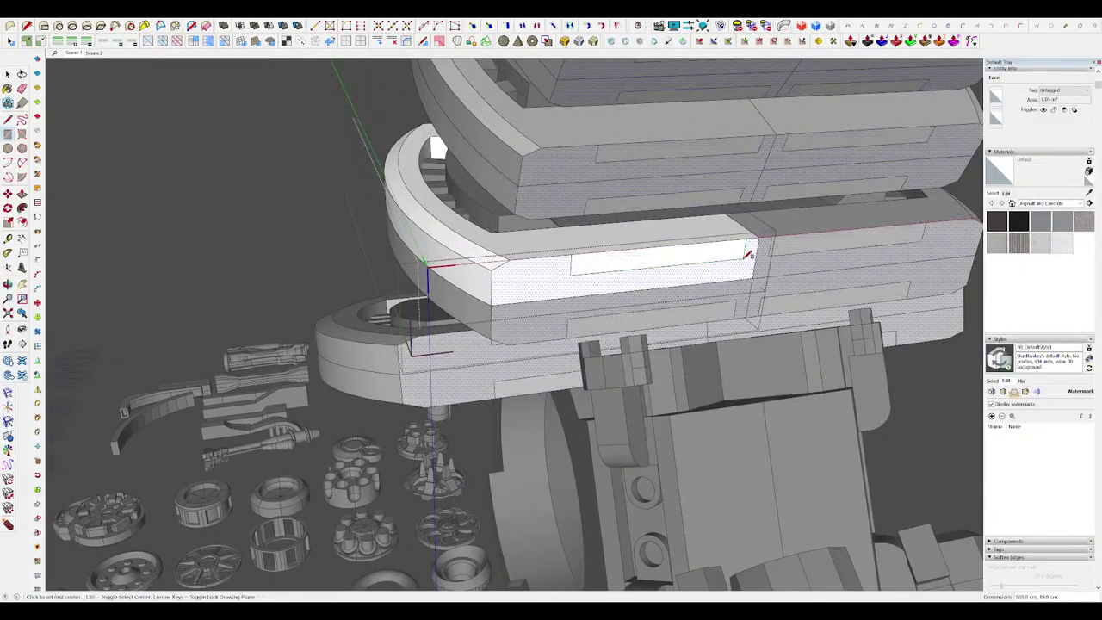
{"action": "key", "text": "space"}
{"action": "left_click", "coordinate": [688, 256]}
{"action": "key", "text": "p"}
{"action": "left_click", "coordinate": [686, 260]}
{"action": "left_click", "coordinate": [696, 250]}
{"action": "key", "text": "space"}
{"action": "key", "text": "p"}
{"action": "left_click", "coordinate": [744, 246]}
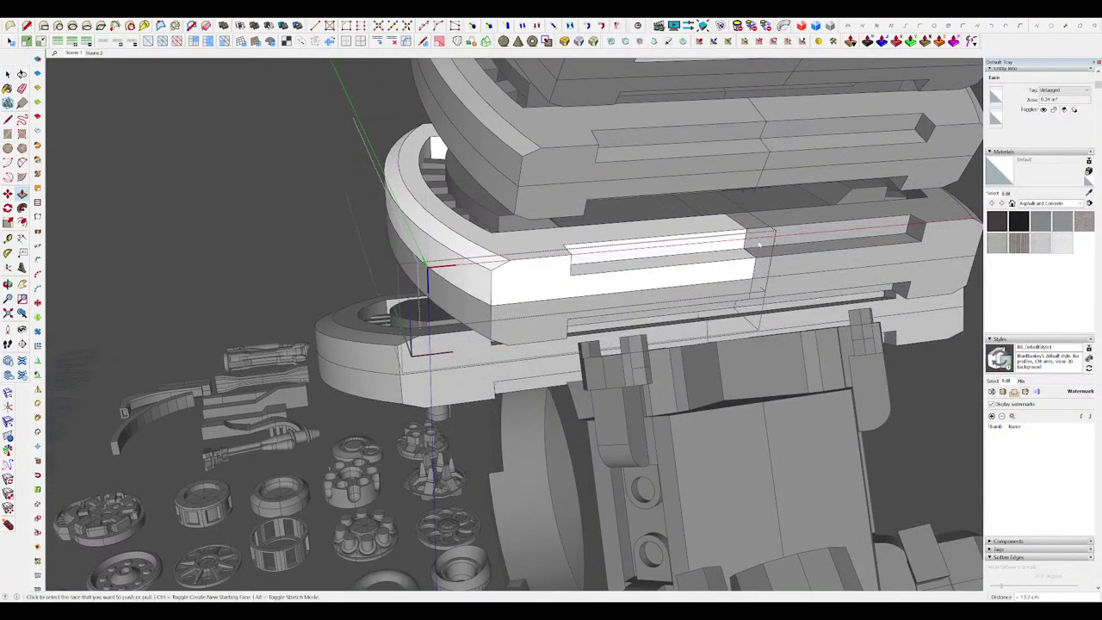
{"action": "scroll", "coordinate": [667, 310], "scroll_direction": "down", "scroll_amount": 5}
Step: Hide the rest of the model to isolate the head plate's recess
{"action": "middle_click_drag", "start_coordinate": [603, 309], "coordinate": [580, 289]}
{"action": "key", "text": "i"}
{"action": "middle_click_drag", "start_coordinate": [508, 312], "coordinate": [565, 305]}
{"action": "scroll", "coordinate": [594, 304], "scroll_direction": "up", "scroll_amount": 4}
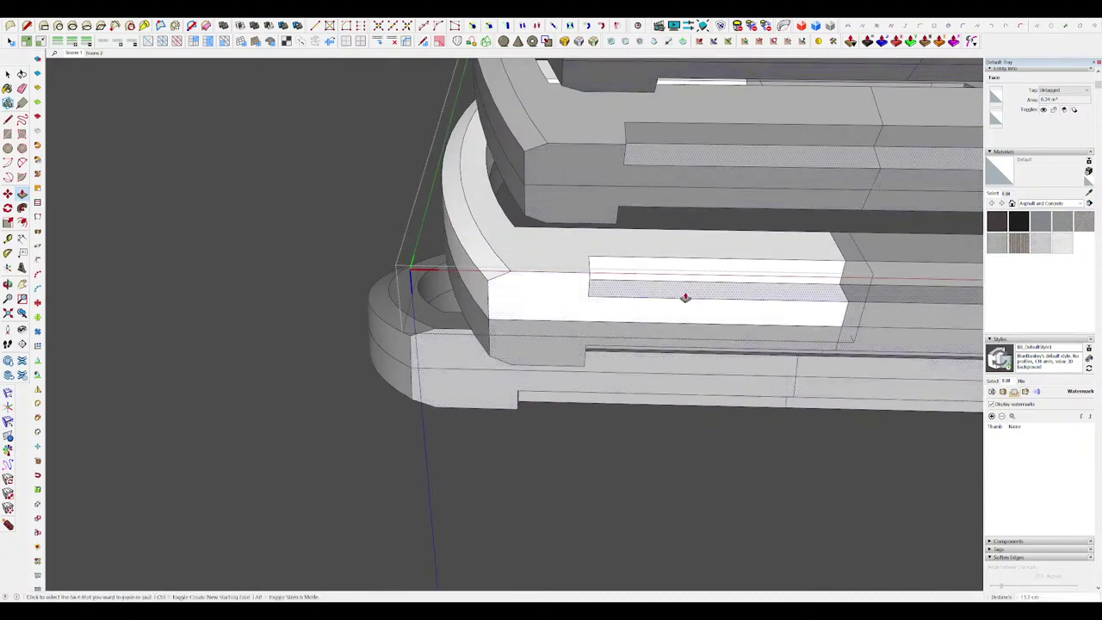
{"action": "key", "text": "e"}
{"action": "mouse_move", "coordinate": [685, 297]}
{"action": "middle_mouse_down"}
{"action": "mouse_move", "coordinate": [677, 319]}
{"action": "mouse_move", "coordinate": [607, 328]}
{"action": "middle_mouse_up"}
{"action": "middle_click_drag", "start_coordinate": [534, 327], "coordinate": [571, 308]}
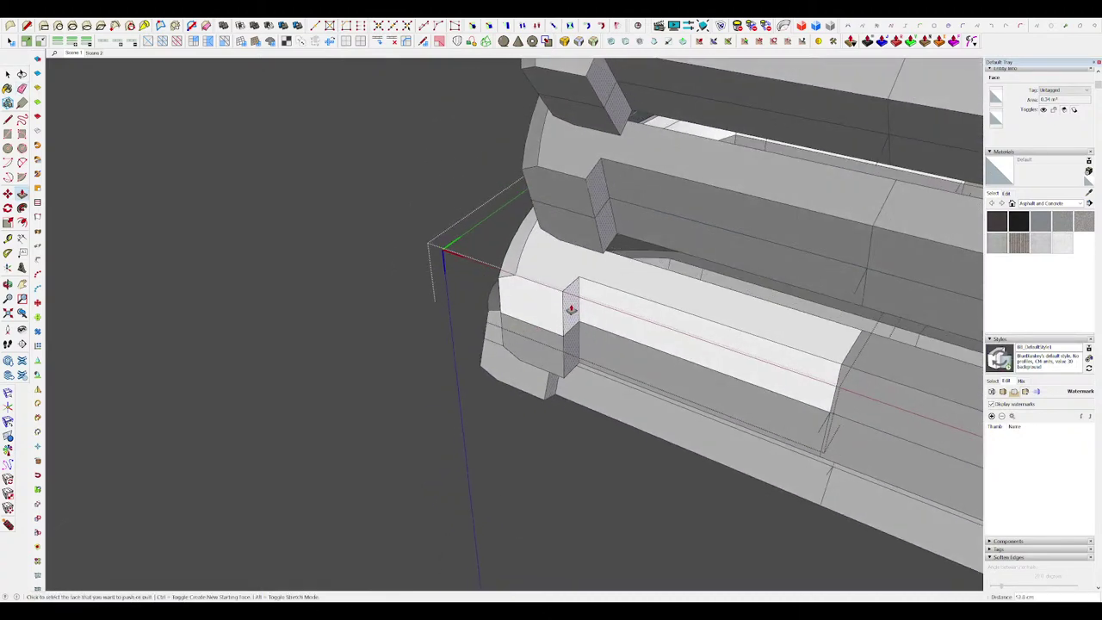
Step: Extrude the small strip along the recess to its far end
{"action": "key", "text": "p"}
{"action": "left_click", "coordinate": [574, 318]}
{"action": "left_click", "coordinate": [846, 368]}
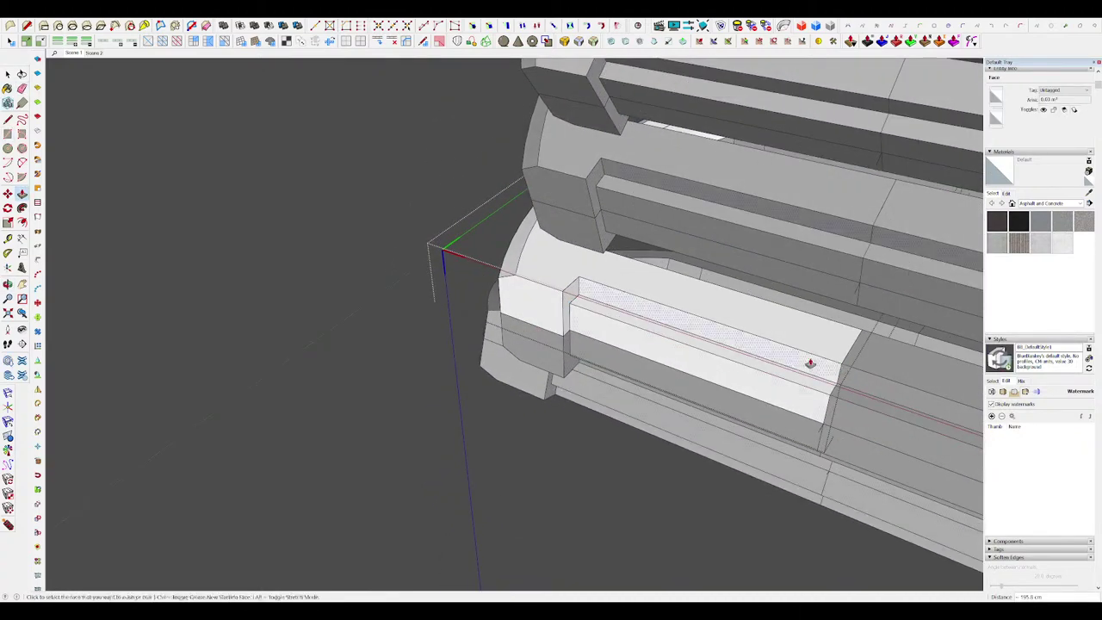
{"action": "middle_click_drag", "start_coordinate": [633, 322], "coordinate": [626, 284]}
{"action": "scroll", "coordinate": [569, 297], "scroll_direction": "up", "scroll_amount": 3}
Step: Raise the recess face by 7.9 cm
{"action": "key", "text": "space"}
{"action": "key", "text": "l"}
{"action": "left_click", "coordinate": [621, 325]}
{"action": "left_click", "coordinate": [619, 304]}
{"action": "scroll", "coordinate": [620, 305], "scroll_direction": "down", "scroll_amount": 2}
{"action": "scroll", "coordinate": [627, 284], "scroll_direction": "down", "scroll_amount": 2}
Step: Unhide the rest of the model around the head plate
{"action": "scroll", "coordinate": [626, 280], "scroll_direction": "down", "scroll_amount": 8}
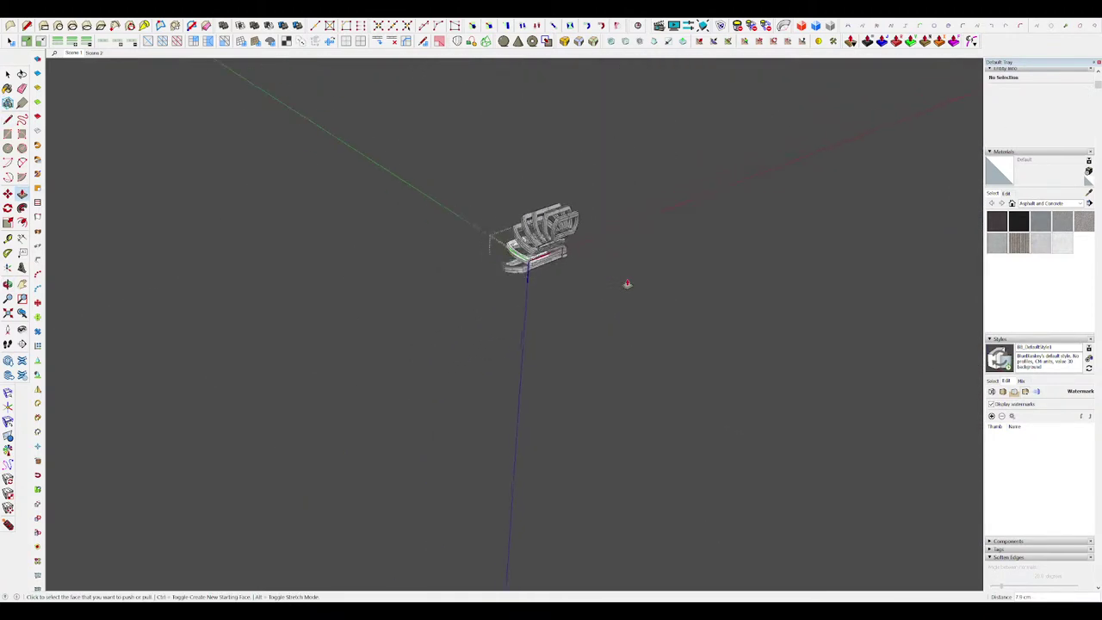
{"action": "scroll", "coordinate": [555, 278], "scroll_direction": "up", "scroll_amount": 5}
{"action": "key", "text": "h"}
{"action": "middle_click_drag", "start_coordinate": [551, 288], "coordinate": [603, 283]}
{"action": "scroll", "coordinate": [757, 280], "scroll_direction": "up", "scroll_amount": 4}
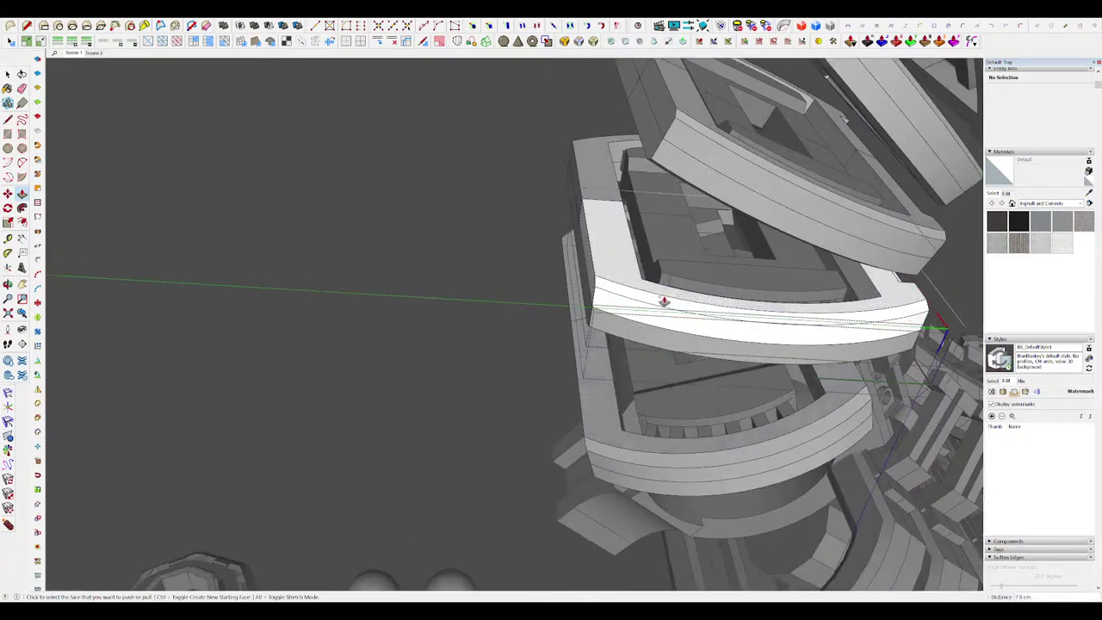
{"action": "middle_click_drag", "start_coordinate": [663, 300], "coordinate": [737, 302]}
Step: Draw a rectangle at the white ring corner, push/pull it, and erase the extra lines
{"action": "key", "text": "space"}
{"action": "middle_click_drag", "start_coordinate": [525, 234], "coordinate": [571, 243]}
{"action": "scroll", "coordinate": [551, 232], "scroll_direction": "up", "scroll_amount": 4}
{"action": "key", "text": "r"}
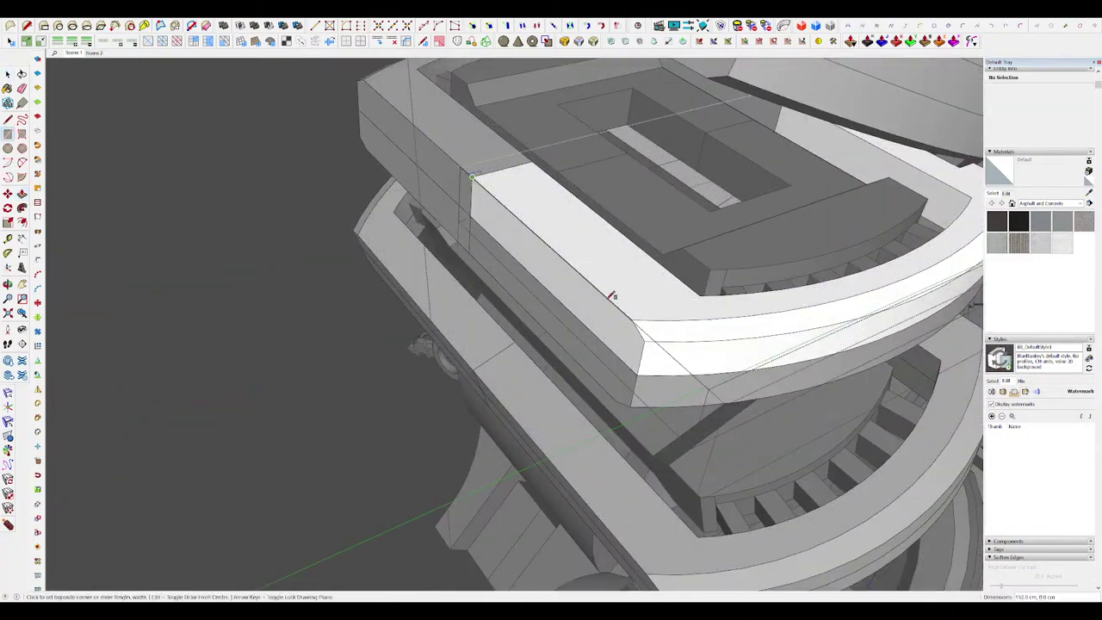
{"action": "scroll", "coordinate": [585, 295], "scroll_direction": "down", "scroll_amount": 5}
{"action": "key", "text": "p"}
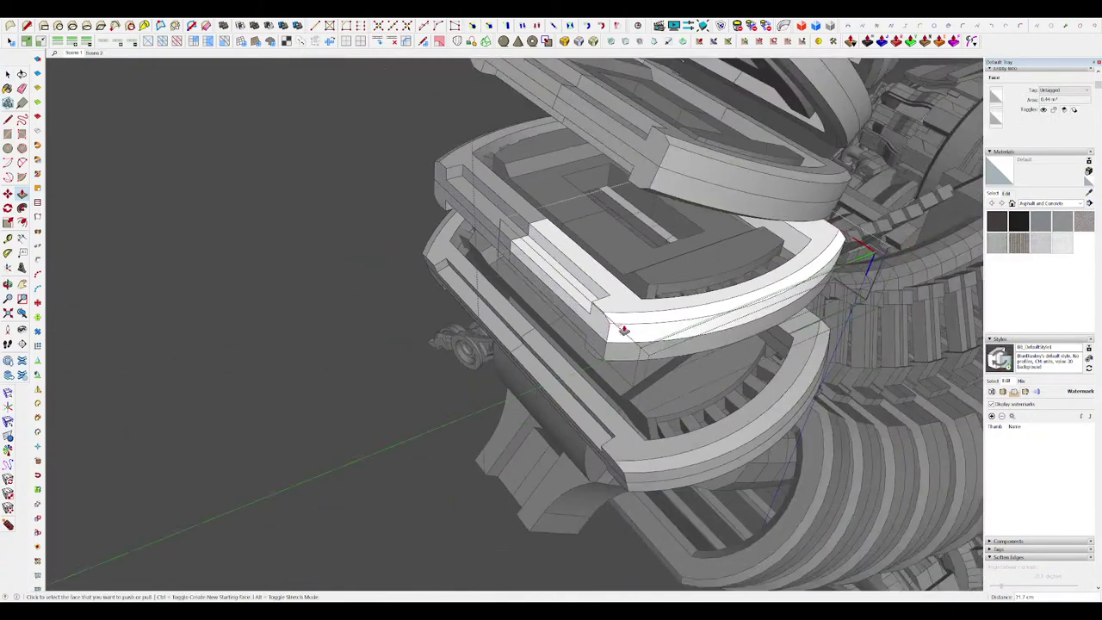
{"action": "mouse_move", "coordinate": [622, 327]}
{"action": "middle_mouse_down"}
{"action": "mouse_move", "coordinate": [646, 322]}
{"action": "mouse_move", "coordinate": [636, 329]}
{"action": "middle_mouse_up"}
{"action": "scroll", "coordinate": [641, 325], "scroll_direction": "up", "scroll_amount": 3}
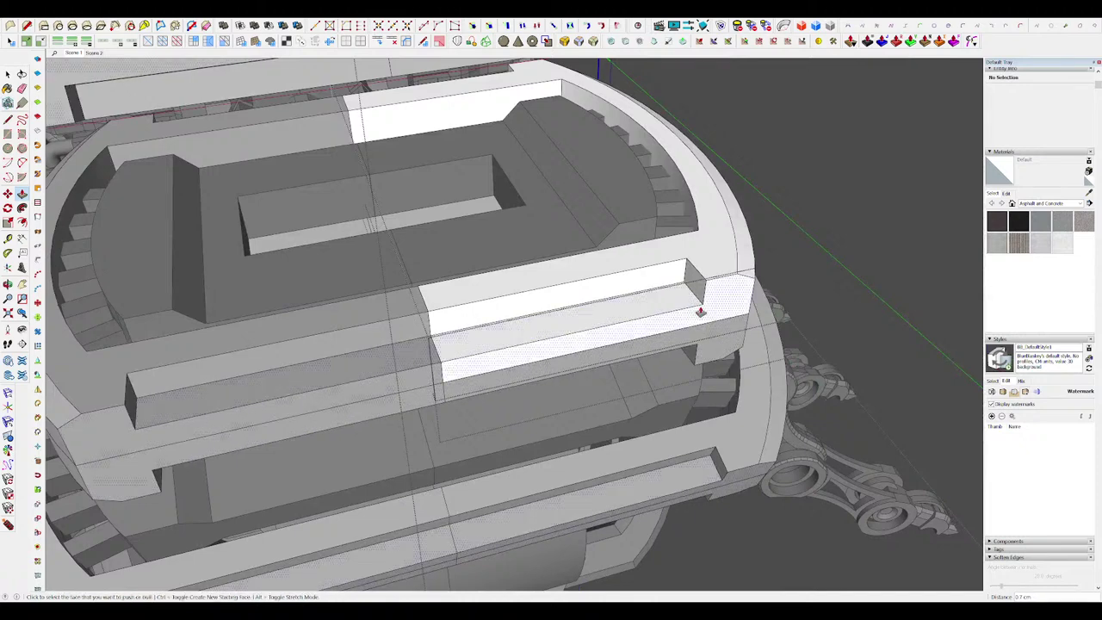
{"action": "key", "text": "e"}
{"action": "scroll", "coordinate": [701, 319], "scroll_direction": "up", "scroll_amount": 3}
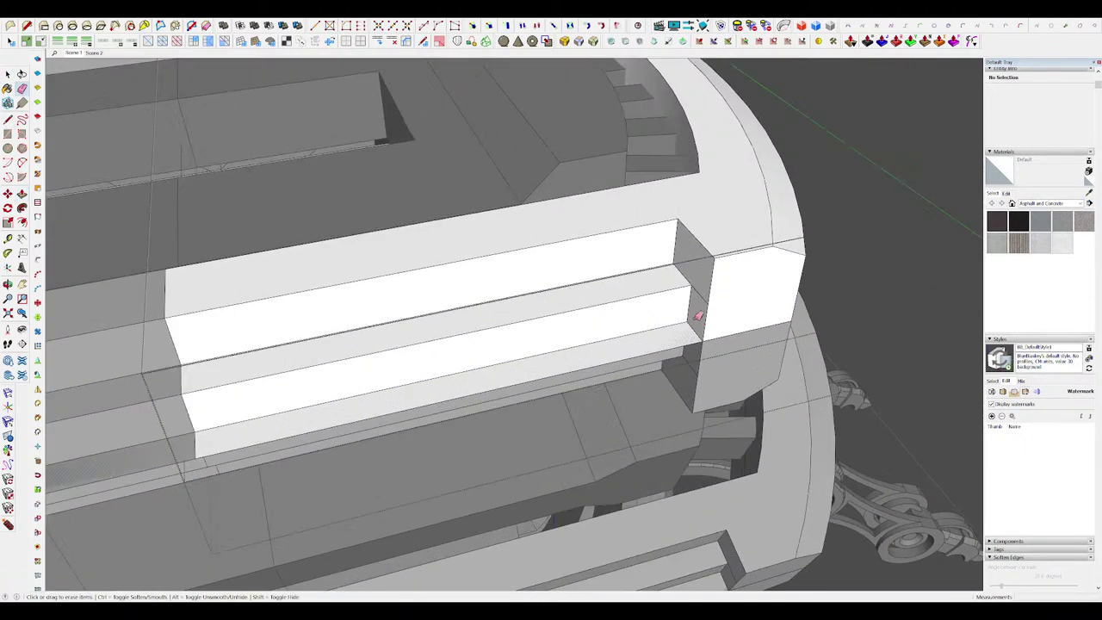
{"action": "mouse_move", "coordinate": [700, 289]}
{"action": "middle_mouse_down"}
{"action": "mouse_move", "coordinate": [676, 249]}
{"action": "mouse_move", "coordinate": [628, 282]}
{"action": "mouse_move", "coordinate": [637, 273]}
{"action": "middle_mouse_up"}
Step: Draw an arc on the strip and push the arc-bounded face down 11.3 cm
{"action": "key", "text": "a"}
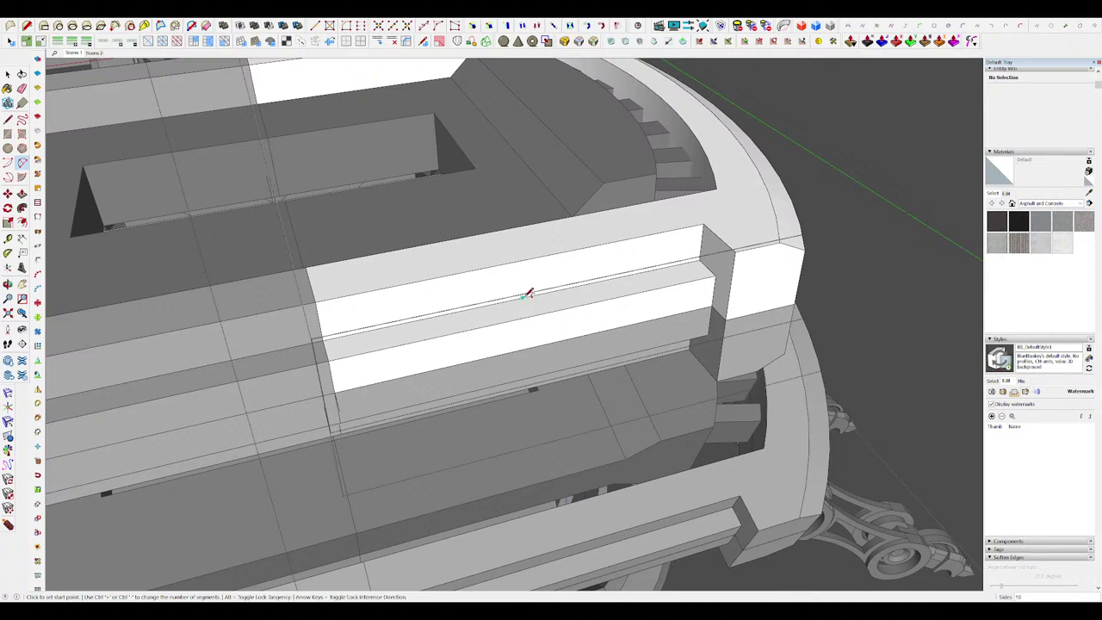
{"action": "left_click", "coordinate": [693, 246]}
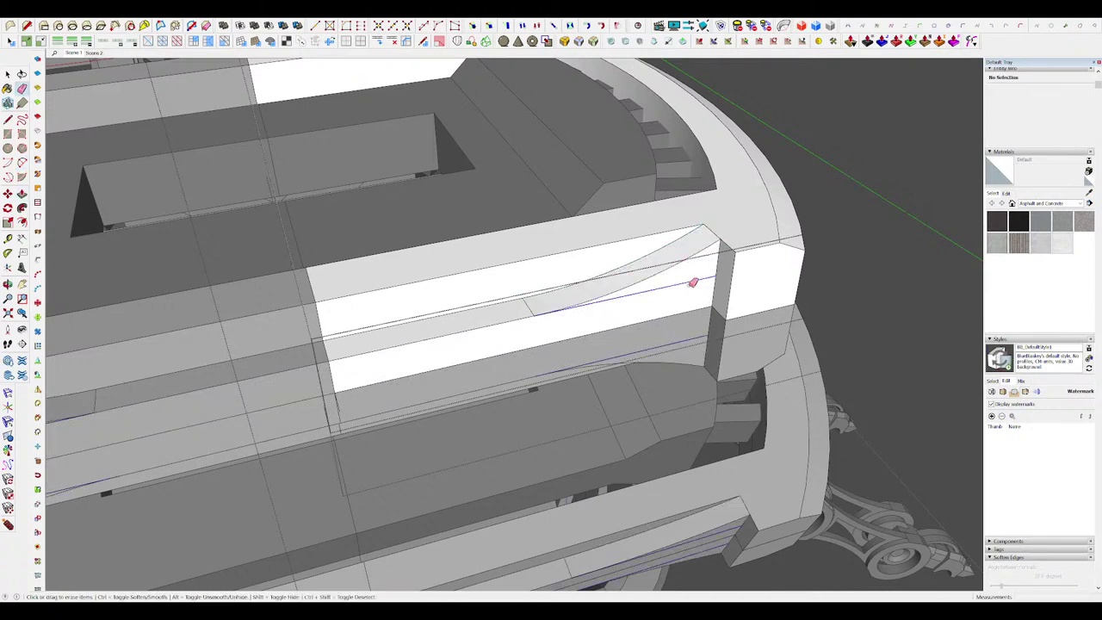
{"action": "scroll", "coordinate": [693, 282], "scroll_direction": "down", "scroll_amount": 3}
{"action": "middle_click_drag", "start_coordinate": [693, 282], "coordinate": [499, 243]}
{"action": "scroll", "coordinate": [499, 243], "scroll_direction": "down", "scroll_amount": 4}
{"action": "middle_click_drag", "start_coordinate": [650, 263], "coordinate": [634, 285]}
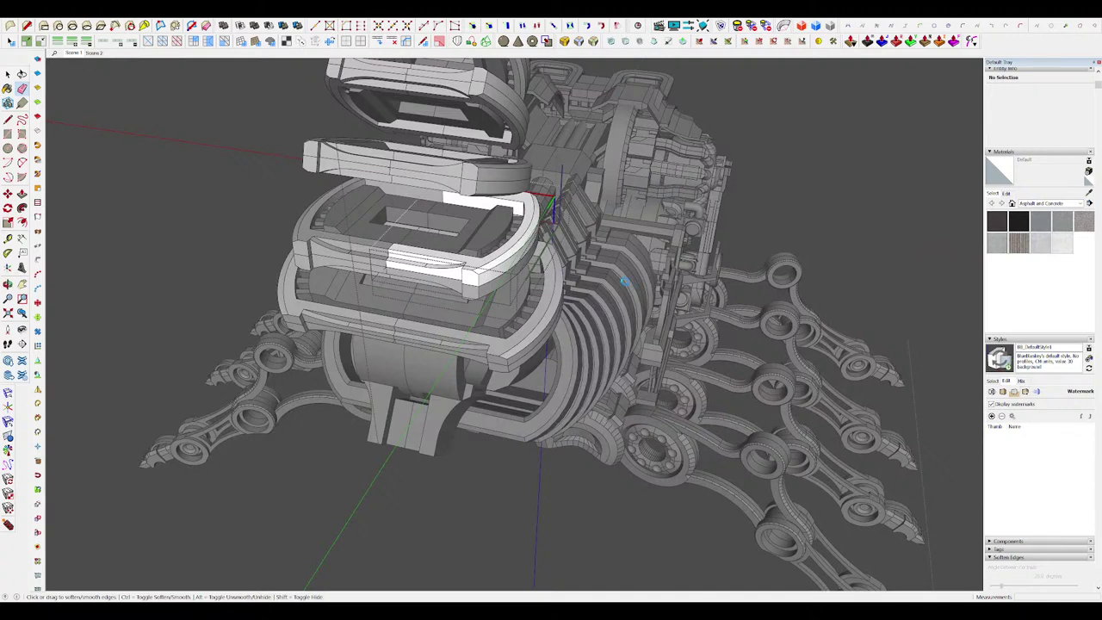
{"action": "middle_click_drag", "start_coordinate": [533, 281], "coordinate": [624, 283]}
{"action": "scroll", "coordinate": [599, 283], "scroll_direction": "up", "scroll_amount": 7}
Step: Tidy the lid's curved end with further push/pull, erase and move edits, then deselect
{"action": "key", "text": "p"}
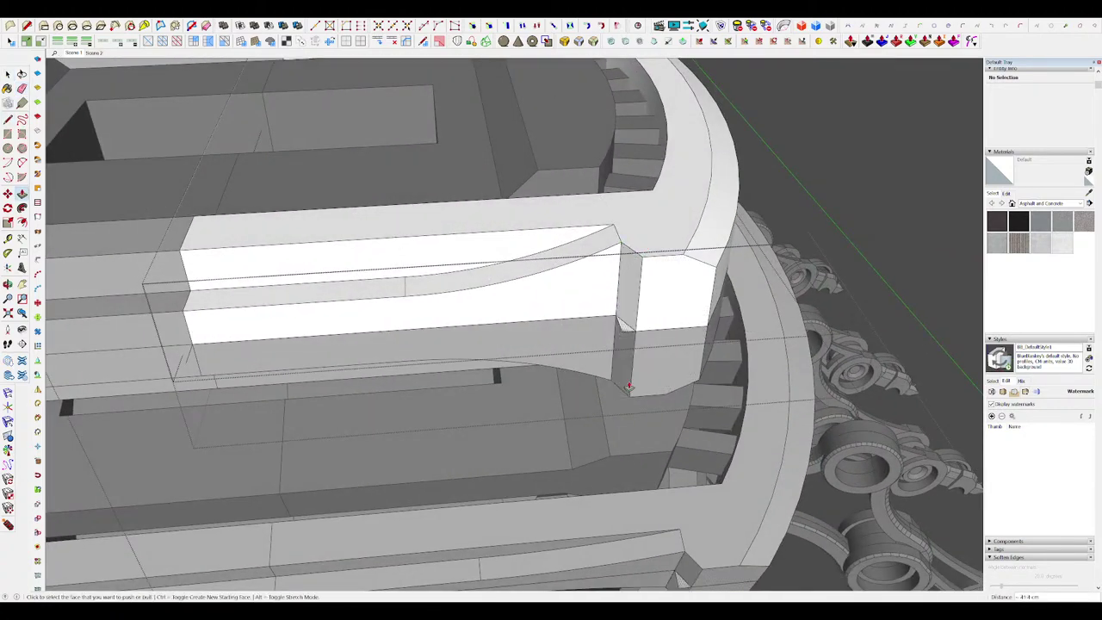
{"action": "scroll", "coordinate": [626, 344], "scroll_direction": "down", "scroll_amount": 4}
{"action": "scroll", "coordinate": [622, 330], "scroll_direction": "up", "scroll_amount": 6}
{"action": "key", "text": "e"}
{"action": "scroll", "coordinate": [618, 326], "scroll_direction": "down", "scroll_amount": 5}
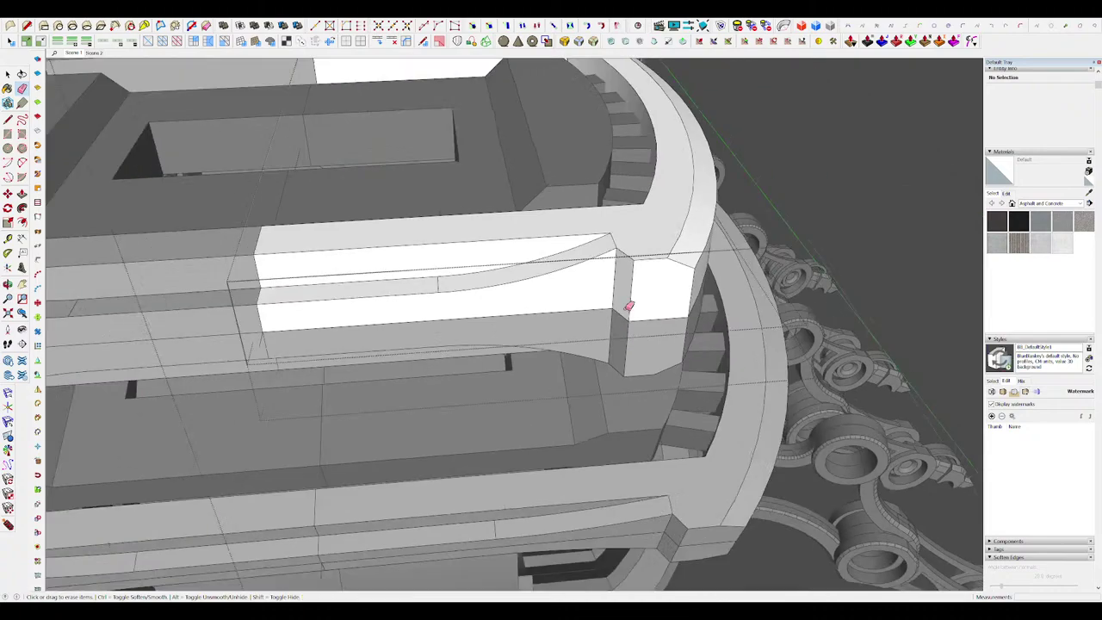
{"action": "scroll", "coordinate": [654, 305], "scroll_direction": "down", "scroll_amount": 4}
{"action": "middle_click_drag", "start_coordinate": [654, 305], "coordinate": [566, 348]}
{"action": "scroll", "coordinate": [450, 270], "scroll_direction": "up", "scroll_amount": 5}
{"action": "scroll", "coordinate": [584, 333], "scroll_direction": "up", "scroll_amount": 3}
{"action": "key", "text": "m"}
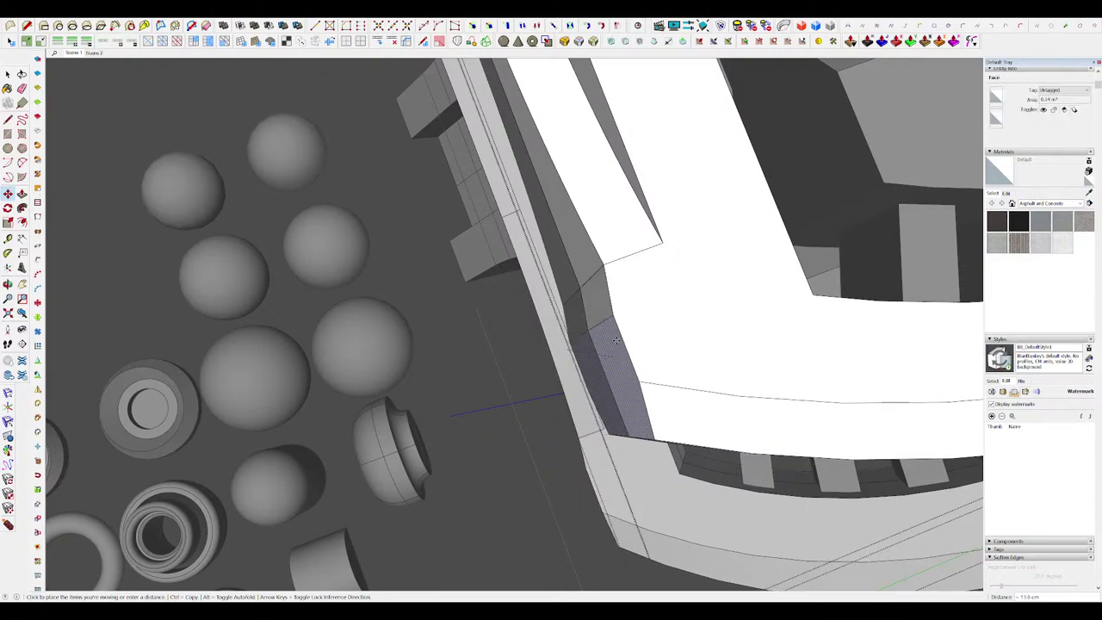
{"action": "scroll", "coordinate": [532, 304], "scroll_direction": "down", "scroll_amount": 6}
{"action": "key", "text": "space"}
{"action": "left_click", "coordinate": [453, 227]}
{"action": "middle_click_drag", "start_coordinate": [453, 227], "coordinate": [492, 228]}
Step: Step out of the current part, open the head fin, and push a recess into its face
{"action": "scroll", "coordinate": [492, 228], "scroll_direction": "down", "scroll_amount": 3}
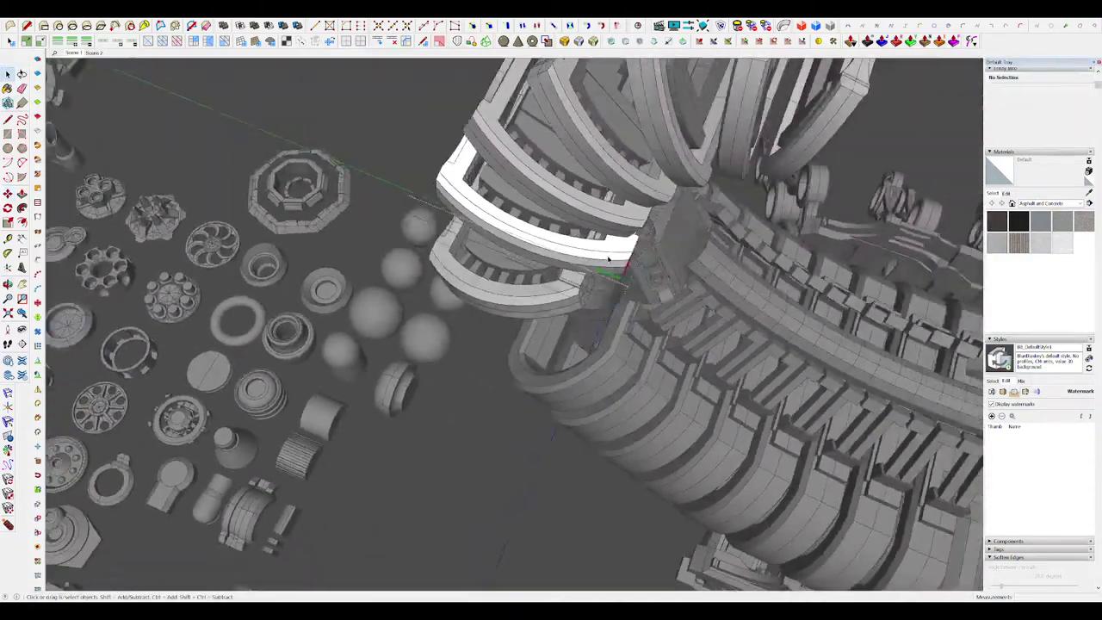
{"action": "middle_click_drag", "start_coordinate": [602, 387], "coordinate": [723, 269]}
{"action": "scroll", "coordinate": [723, 267], "scroll_direction": "down", "scroll_amount": 5}
{"action": "left_click", "coordinate": [724, 266]}
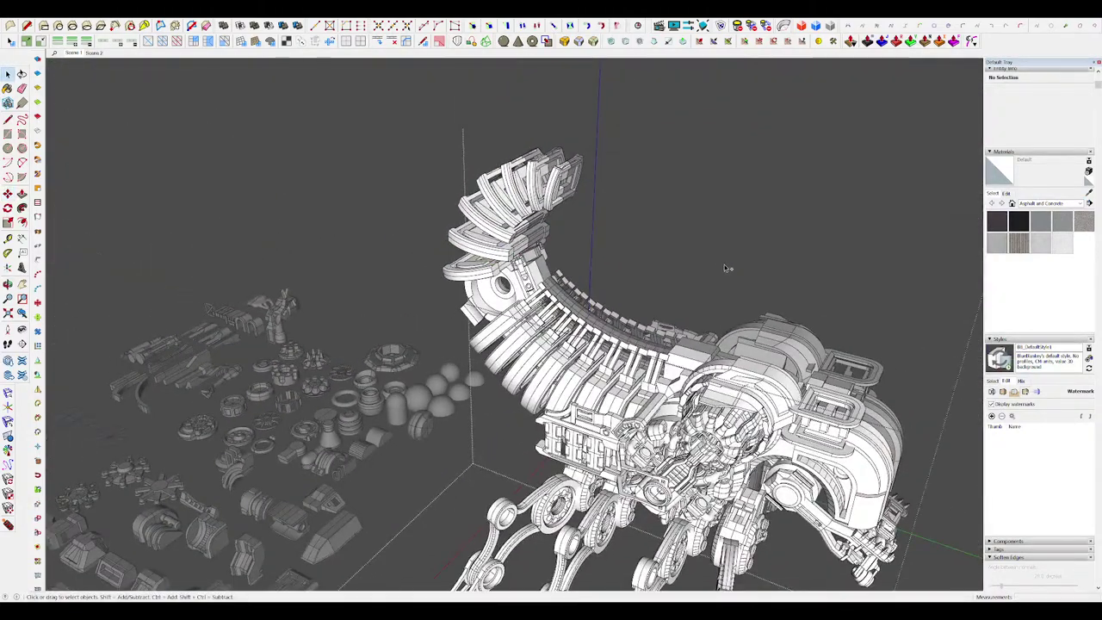
{"action": "scroll", "coordinate": [504, 185], "scroll_direction": "up", "scroll_amount": 3}
{"action": "scroll", "coordinate": [575, 198], "scroll_direction": "up", "scroll_amount": 2}
{"action": "middle_click_drag", "start_coordinate": [574, 198], "coordinate": [267, 146]}
{"action": "scroll", "coordinate": [511, 167], "scroll_direction": "up", "scroll_amount": 4}
{"action": "left_click", "coordinate": [511, 169]}
{"action": "scroll", "coordinate": [481, 181], "scroll_direction": "up", "scroll_amount": 4}
{"action": "scroll", "coordinate": [560, 176], "scroll_direction": "down", "scroll_amount": 1}
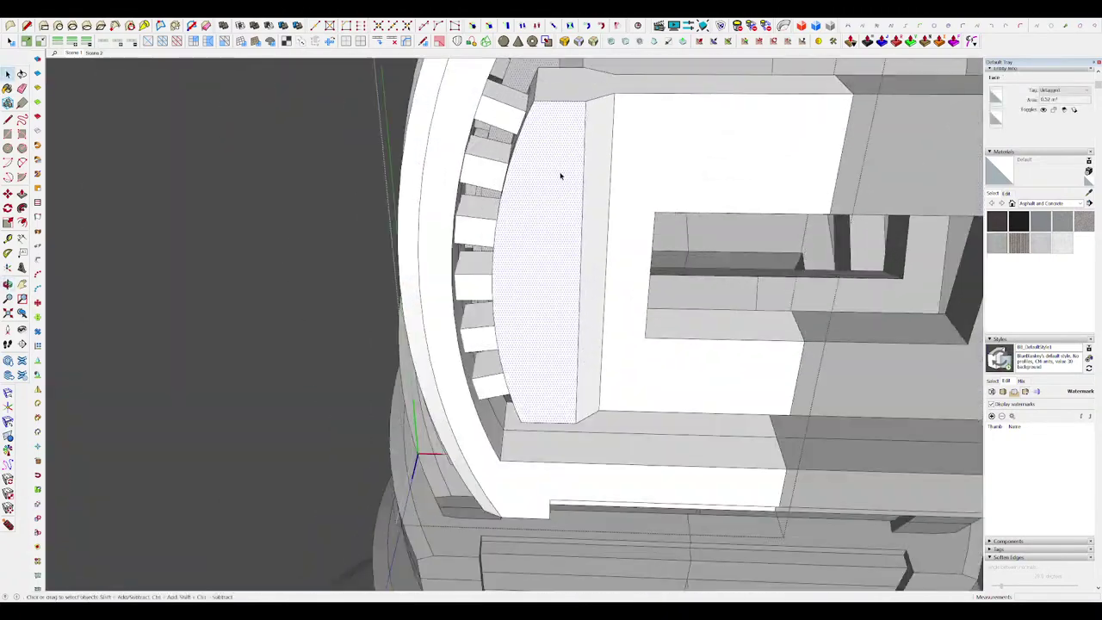
{"action": "left_click", "coordinate": [551, 190]}
Step: Offset an inset outline on the fin's face
{"action": "middle_click_drag", "start_coordinate": [551, 189], "coordinate": [661, 244]}
{"action": "scroll", "coordinate": [594, 217], "scroll_direction": "down", "scroll_amount": 7}
{"action": "key", "text": "space"}
{"action": "left_click", "coordinate": [602, 216]}
{"action": "scroll", "coordinate": [576, 196], "scroll_direction": "up", "scroll_amount": 6}
{"action": "left_click", "coordinate": [685, 190]}
Step: Push the upper inner rectangle through the fin as an opening and commit the recess
{"action": "key", "text": "p"}
{"action": "left_click", "coordinate": [667, 201]}
{"action": "left_click", "coordinate": [642, 207]}
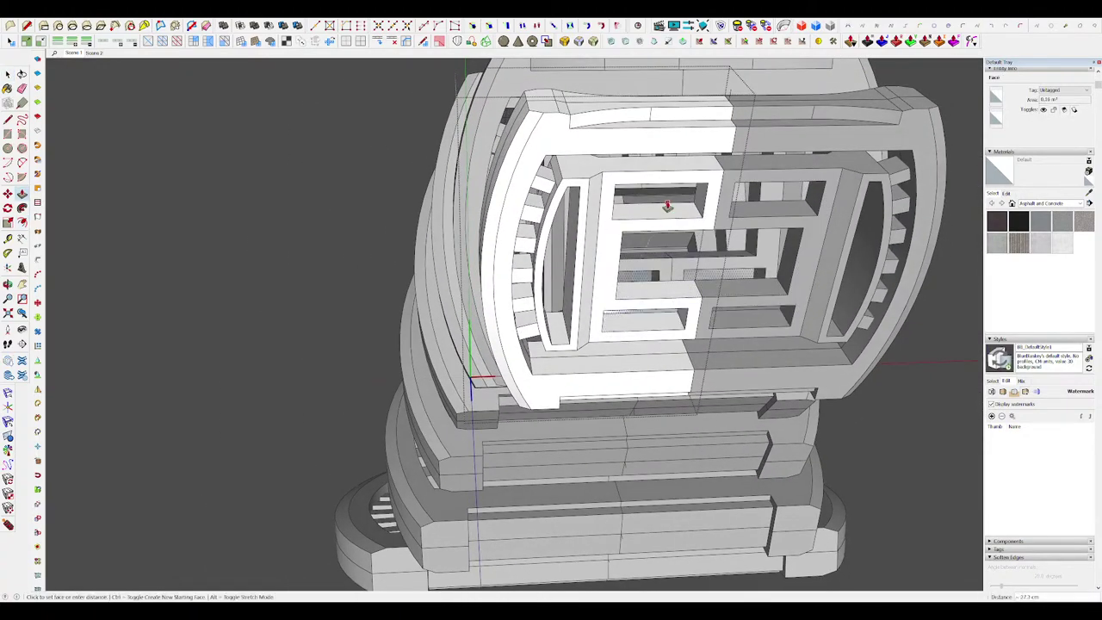
{"action": "left_click", "coordinate": [667, 206]}
{"action": "middle_click_drag", "start_coordinate": [667, 207], "coordinate": [902, 252]}
{"action": "scroll", "coordinate": [765, 219], "scroll_direction": "down", "scroll_amount": 4}
Step: Close the fin group and clear the selection
{"action": "key", "text": "space"}
{"action": "left_click", "coordinate": [814, 252]}
{"action": "scroll", "coordinate": [766, 223], "scroll_direction": "down", "scroll_amount": 3}
{"action": "left_click", "coordinate": [766, 223]}
{"action": "scroll", "coordinate": [776, 237], "scroll_direction": "down", "scroll_amount": 5}
{"action": "left_click", "coordinate": [902, 252]}
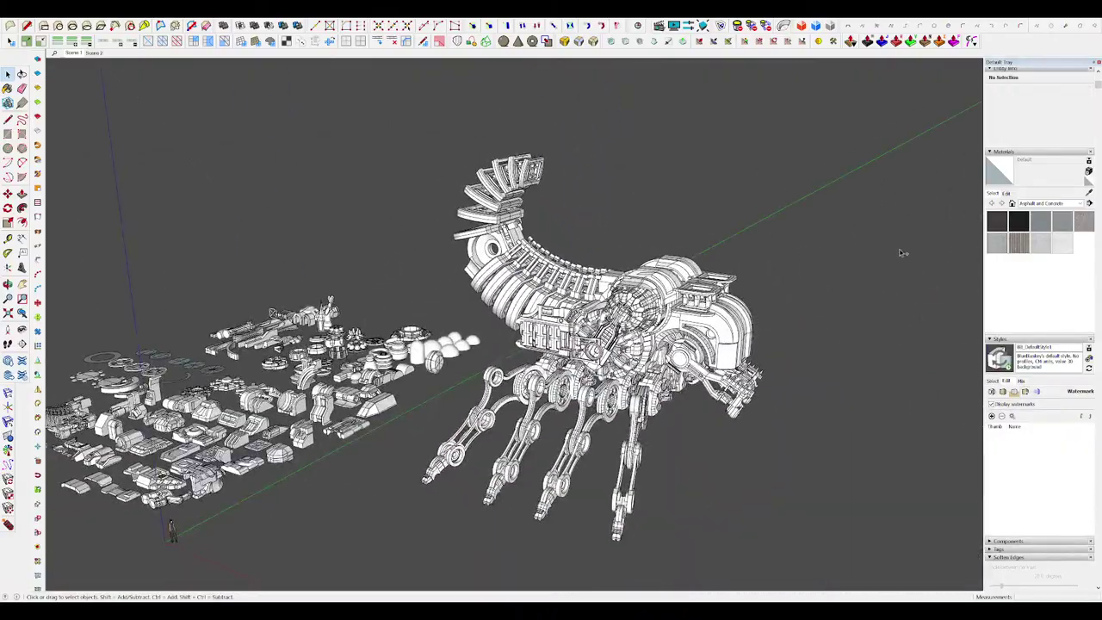
Step: Open the rib group and its nested curved bar for editing, viewing the fanned spine pieces
{"action": "scroll", "coordinate": [895, 241], "scroll_direction": "up", "scroll_amount": 8}
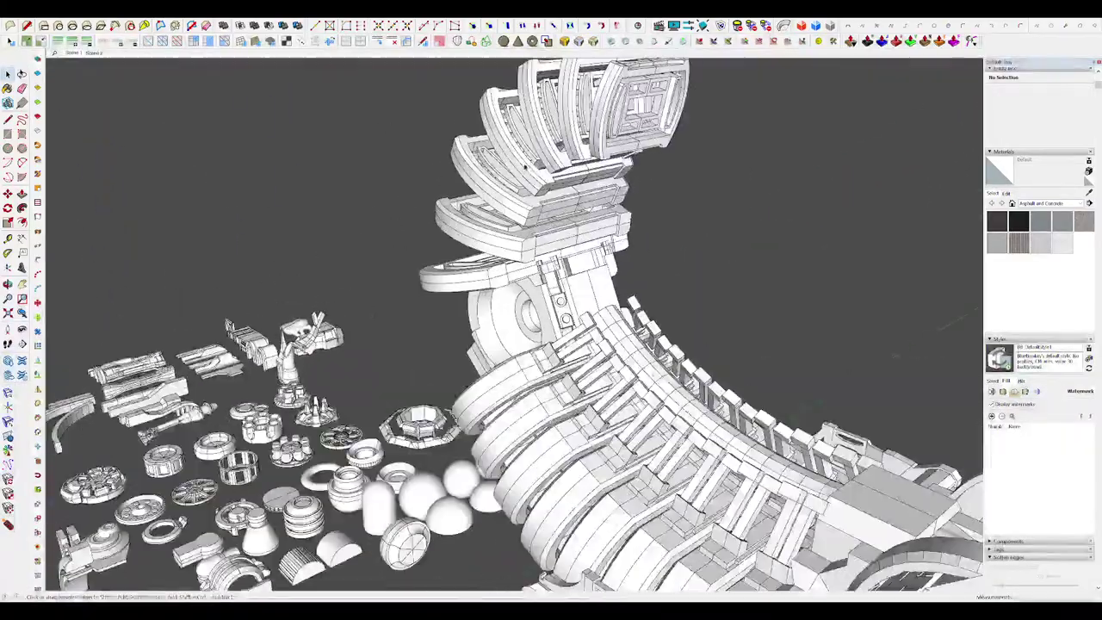
{"action": "scroll", "coordinate": [526, 226], "scroll_direction": "up", "scroll_amount": 3}
{"action": "scroll", "coordinate": [501, 226], "scroll_direction": "up", "scroll_amount": 2}
{"action": "double_click", "coordinate": [500, 215]}
{"action": "middle_click_drag", "start_coordinate": [499, 201], "coordinate": [645, 246]}
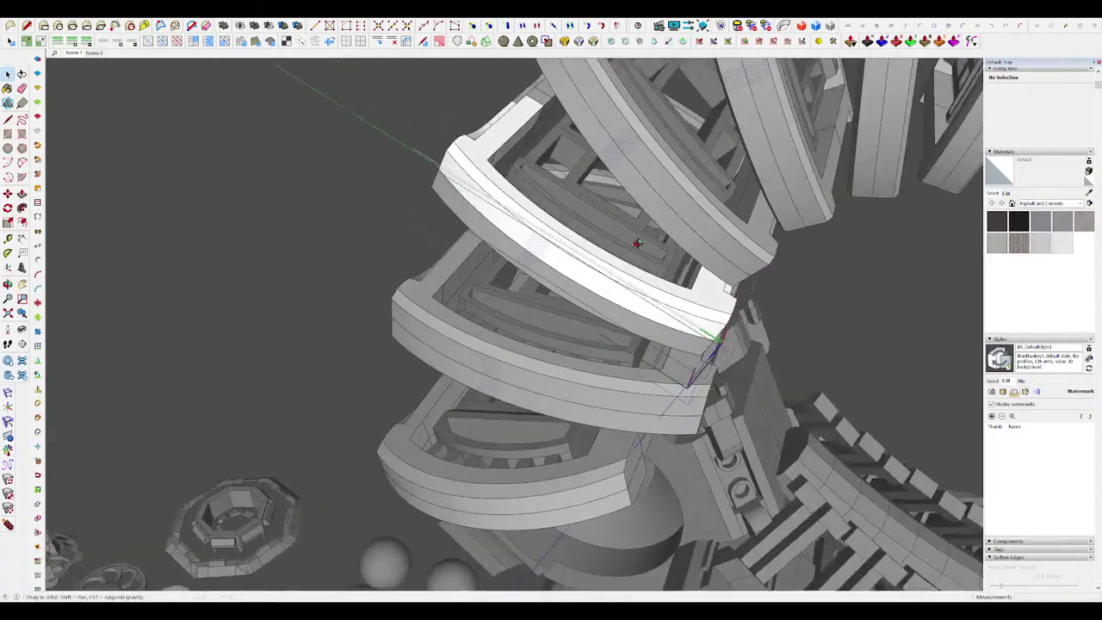
{"action": "double_click", "coordinate": [555, 238]}
{"action": "middle_click_drag", "start_coordinate": [556, 238], "coordinate": [616, 160]}
{"action": "middle_click_drag", "start_coordinate": [507, 337], "coordinate": [594, 225]}
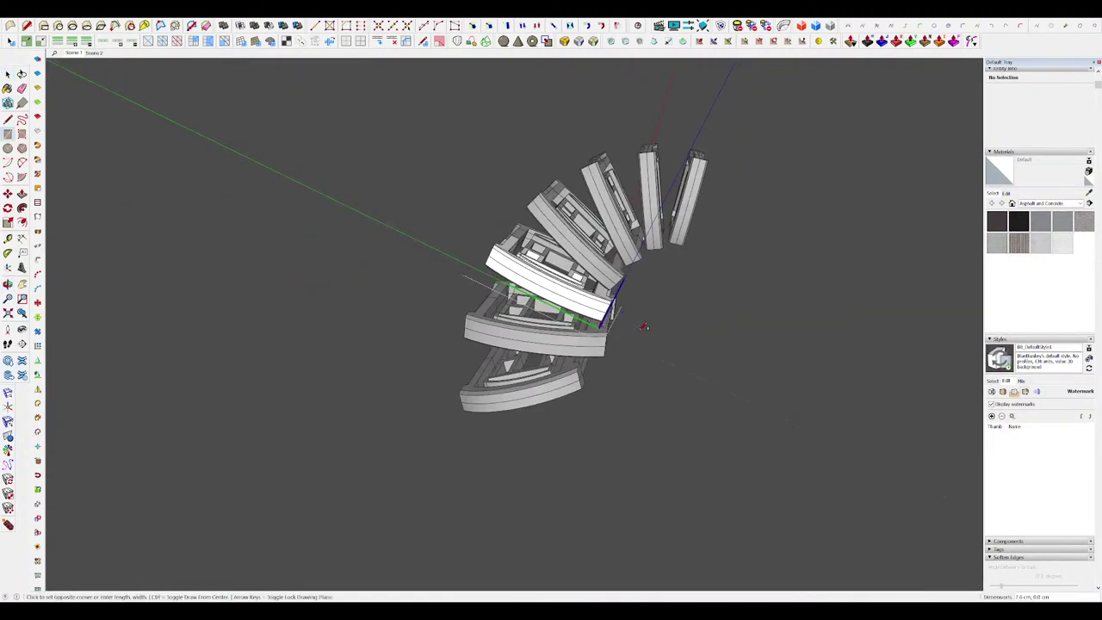
{"action": "middle_click_drag", "start_coordinate": [656, 339], "coordinate": [618, 408]}
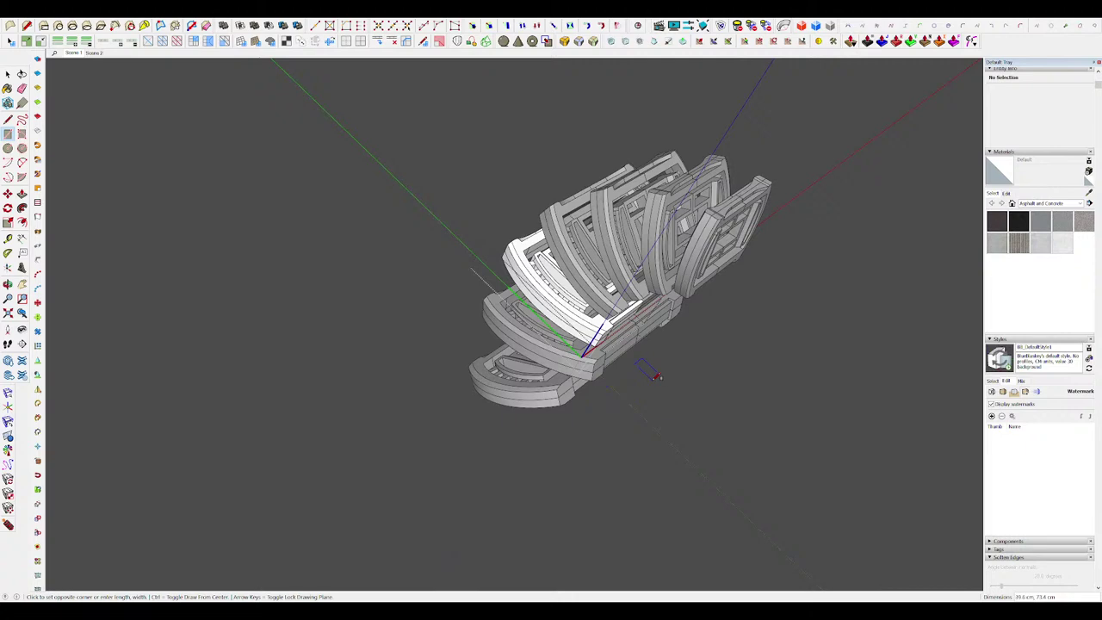
Step: Extrude the box on the spine pieces with Push/Pull and make it a component
{"action": "key", "text": "p"}
{"action": "scroll", "coordinate": [656, 375], "scroll_direction": "up", "scroll_amount": 3}
{"action": "left_click", "coordinate": [700, 316]}
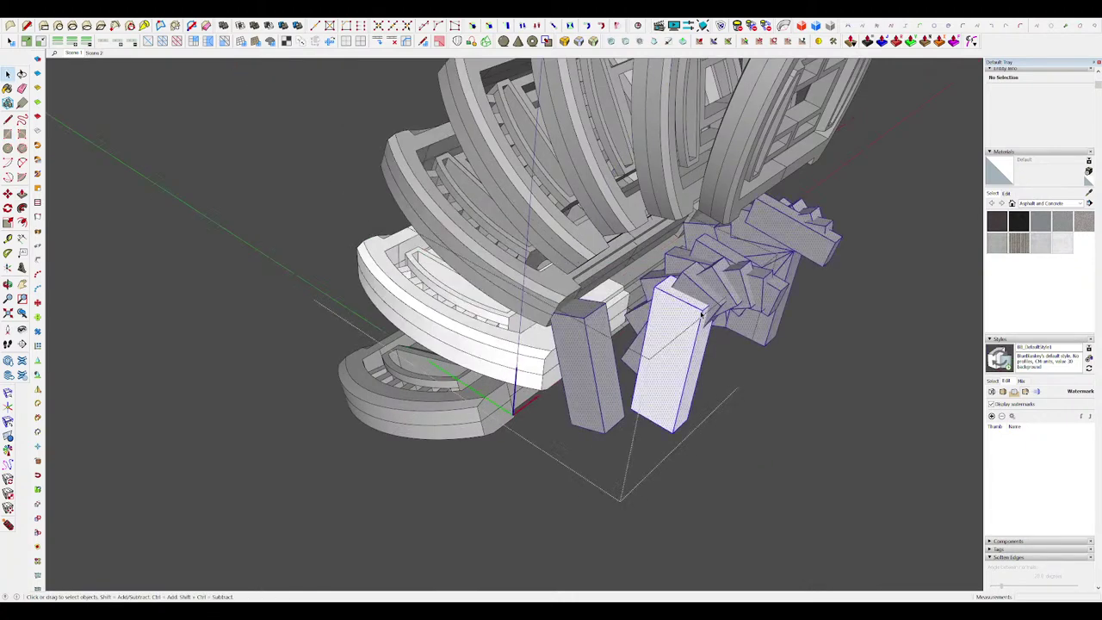
{"action": "key", "text": "g"}
{"action": "middle_click_drag", "start_coordinate": [562, 397], "coordinate": [590, 381]}
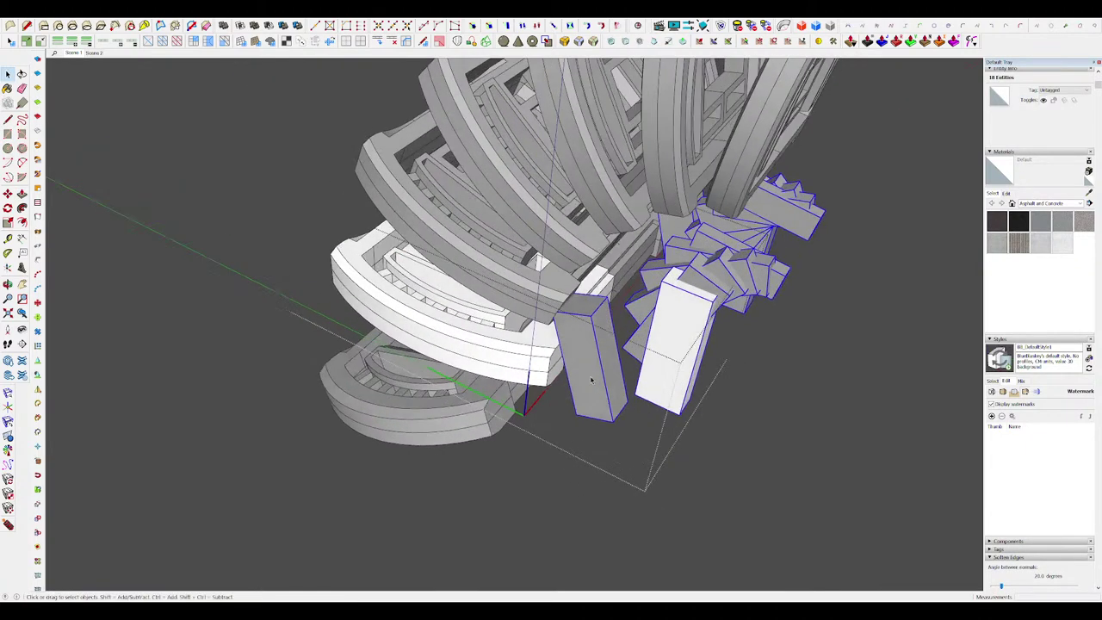
{"action": "scroll", "coordinate": [551, 404], "scroll_direction": "down", "scroll_amount": 3}
{"action": "key", "text": "i"}
{"action": "key", "text": "j"}
{"action": "scroll", "coordinate": [555, 387], "scroll_direction": "up", "scroll_amount": 4}
Step: Move the box crossbar to the end of the curved bar
{"action": "key", "text": "m"}
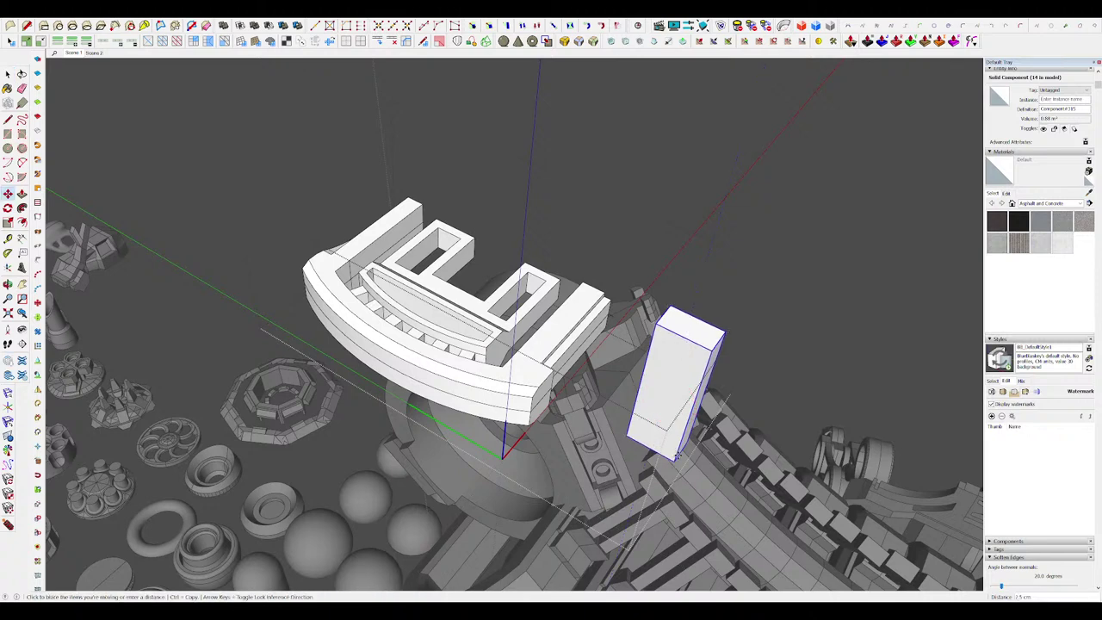
{"action": "scroll", "coordinate": [677, 453], "scroll_direction": "down", "scroll_amount": 1}
{"action": "left_click", "coordinate": [419, 373]}
{"action": "scroll", "coordinate": [615, 323], "scroll_direction": "down", "scroll_amount": 2}
{"action": "key", "text": "i"}
{"action": "middle_click_drag", "start_coordinate": [573, 370], "coordinate": [531, 291]}
{"action": "key", "text": "j"}
Step: Copy the box crossbar onto the next head plate
{"action": "scroll", "coordinate": [524, 331], "scroll_direction": "up", "scroll_amount": 3}
{"action": "middle_click_drag", "start_coordinate": [485, 256], "coordinate": [525, 386]}
{"action": "key", "text": "m"}
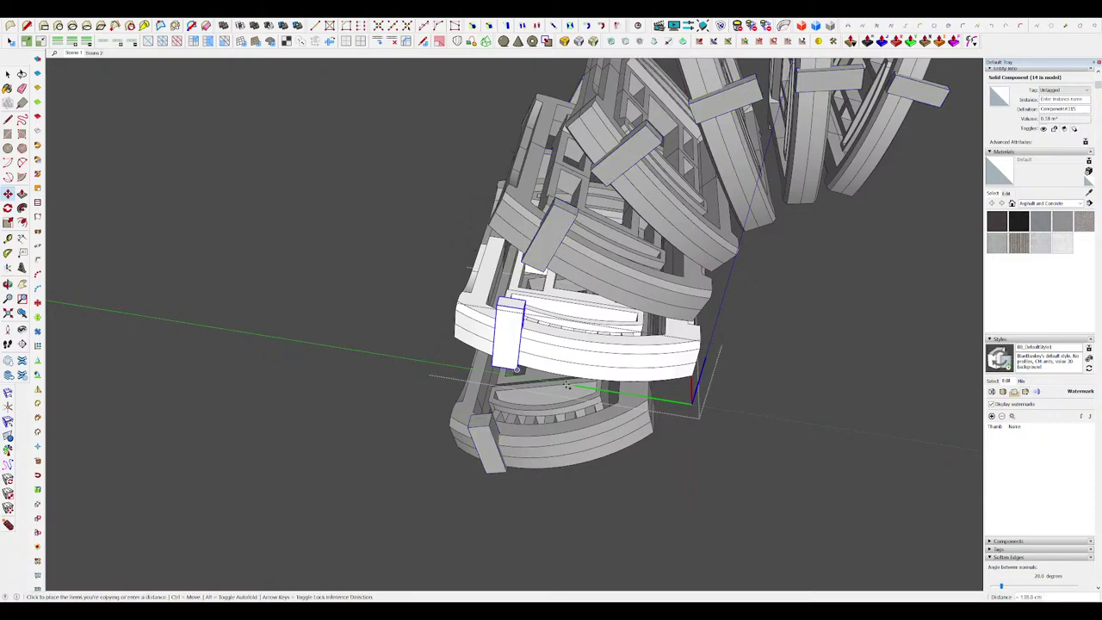
{"action": "left_click", "coordinate": [645, 394]}
{"action": "middle_click_drag", "start_coordinate": [645, 394], "coordinate": [565, 312]}
{"action": "key", "text": "i"}
{"action": "scroll", "coordinate": [565, 312], "scroll_direction": "down", "scroll_amount": 3}
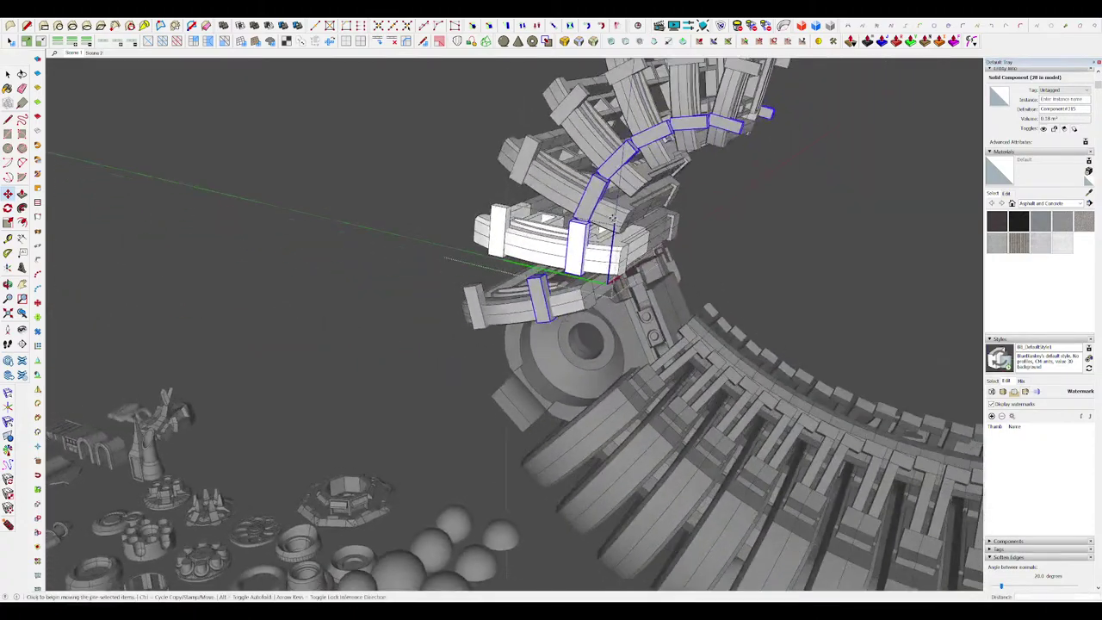
{"action": "key", "text": "j"}
Step: Exit the component being edited and select the head plate component
{"action": "key", "text": "space"}
{"action": "left_click", "coordinate": [724, 254]}
{"action": "scroll", "coordinate": [614, 241], "scroll_direction": "down", "scroll_amount": 3}
{"action": "middle_click_drag", "start_coordinate": [614, 242], "coordinate": [732, 164]}
{"action": "left_click", "coordinate": [742, 153]}
{"action": "scroll", "coordinate": [563, 250], "scroll_direction": "up", "scroll_amount": 4}
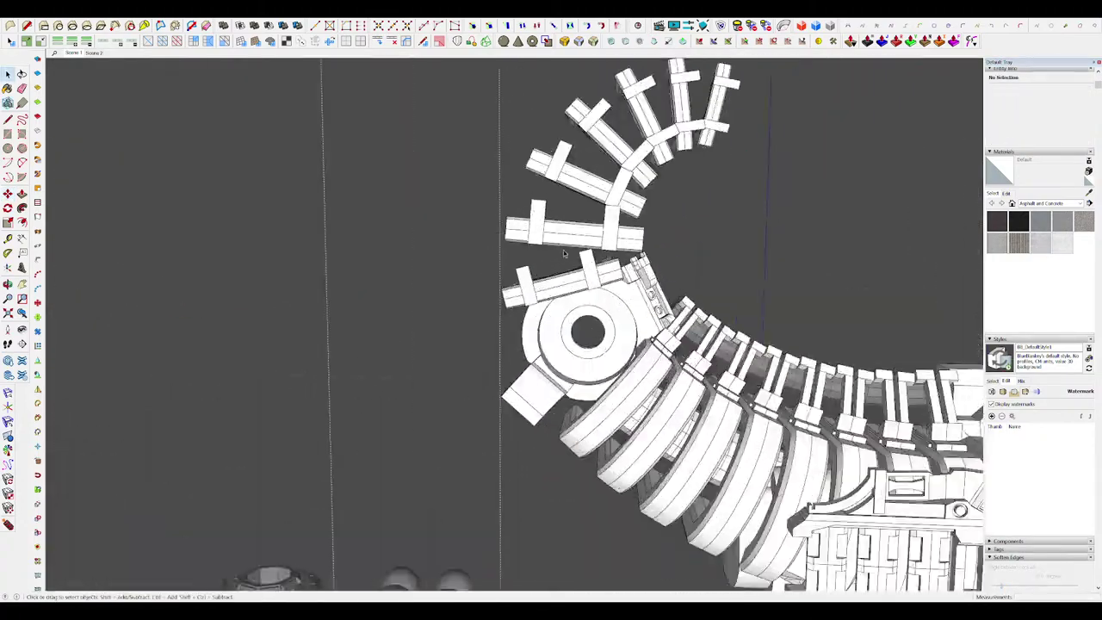
{"action": "middle_click_drag", "start_coordinate": [563, 249], "coordinate": [683, 487]}
{"action": "scroll", "coordinate": [685, 486], "scroll_direction": "up", "scroll_amount": 3}
{"action": "left_click", "coordinate": [585, 297]}
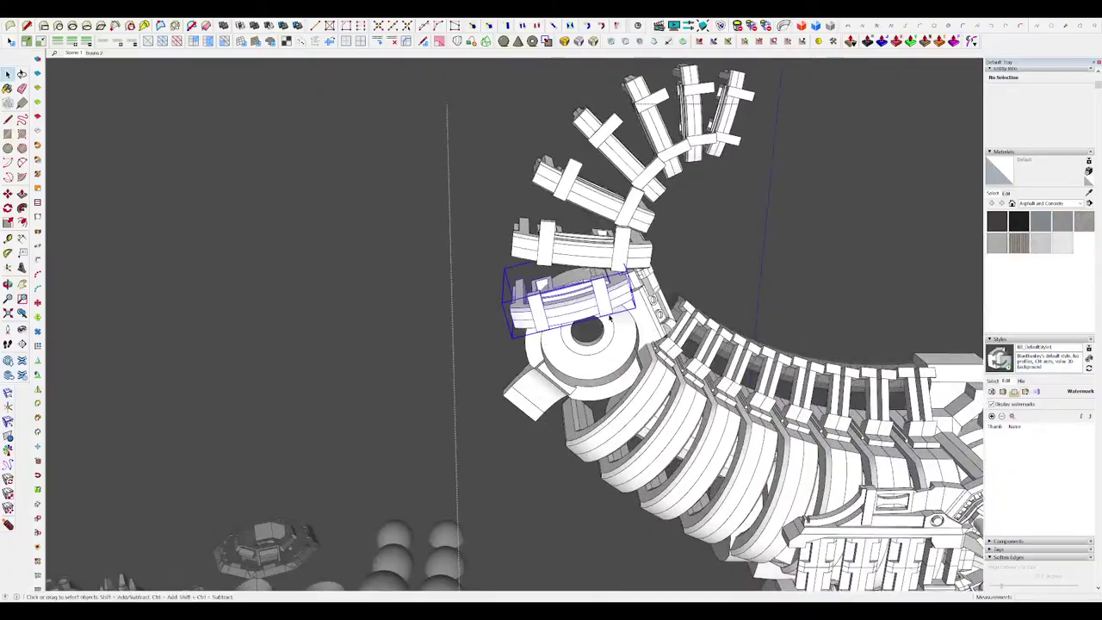
{"action": "scroll", "coordinate": [602, 318], "scroll_direction": "up", "scroll_amount": 5}
{"action": "scroll", "coordinate": [603, 330], "scroll_direction": "down", "scroll_amount": 5}
{"action": "middle_click_drag", "start_coordinate": [594, 345], "coordinate": [657, 282]}
{"action": "scroll", "coordinate": [685, 181], "scroll_direction": "up", "scroll_amount": 4}
{"action": "scroll", "coordinate": [685, 185], "scroll_direction": "down", "scroll_amount": 3}
{"action": "scroll", "coordinate": [657, 282], "scroll_direction": "up", "scroll_amount": 2}
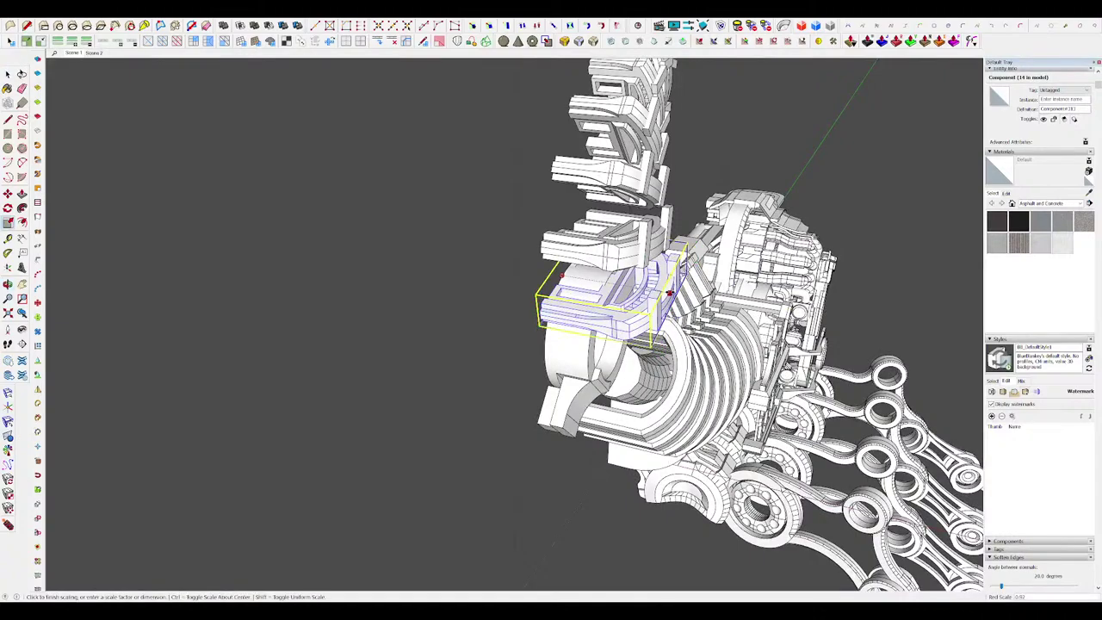
Step: Scale the head plate component to 0.92 along the red axis
{"action": "left_click_drag", "start_coordinate": [669, 293], "coordinate": [664, 293]}
{"action": "middle_click_drag", "start_coordinate": [664, 293], "coordinate": [503, 248]}
{"action": "scroll", "coordinate": [518, 256], "scroll_direction": "up", "scroll_amount": 2}
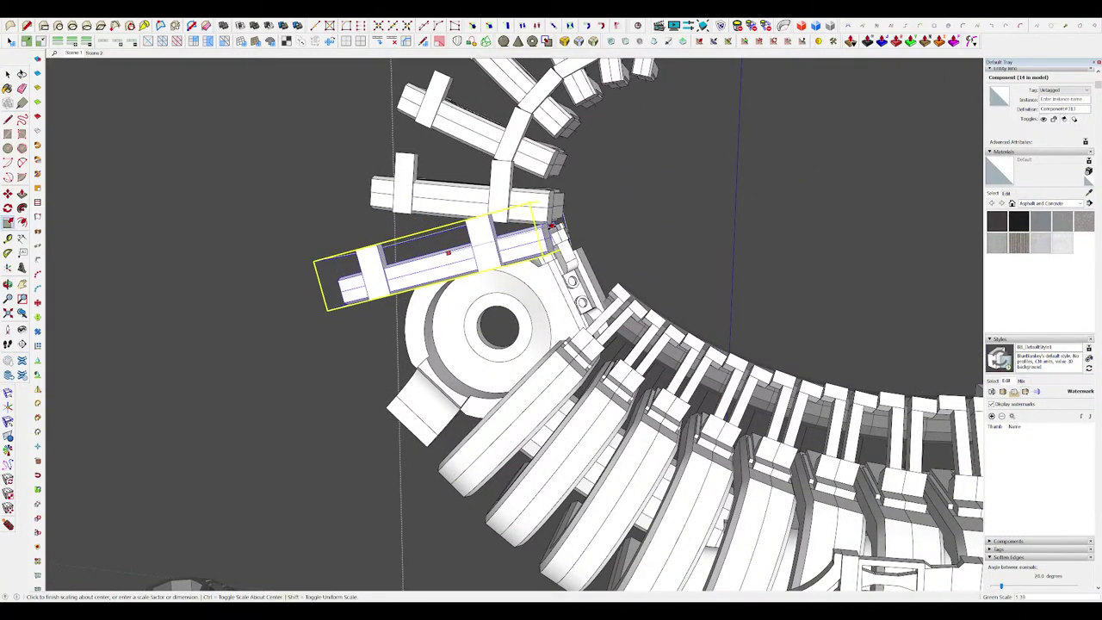
{"action": "scroll", "coordinate": [447, 252], "scroll_direction": "down", "scroll_amount": 5}
{"action": "middle_click_drag", "start_coordinate": [447, 252], "coordinate": [297, 469]}
{"action": "scroll", "coordinate": [515, 293], "scroll_direction": "up", "scroll_amount": 5}
{"action": "middle_click_drag", "start_coordinate": [523, 299], "coordinate": [515, 291]}
{"action": "key", "text": "s"}
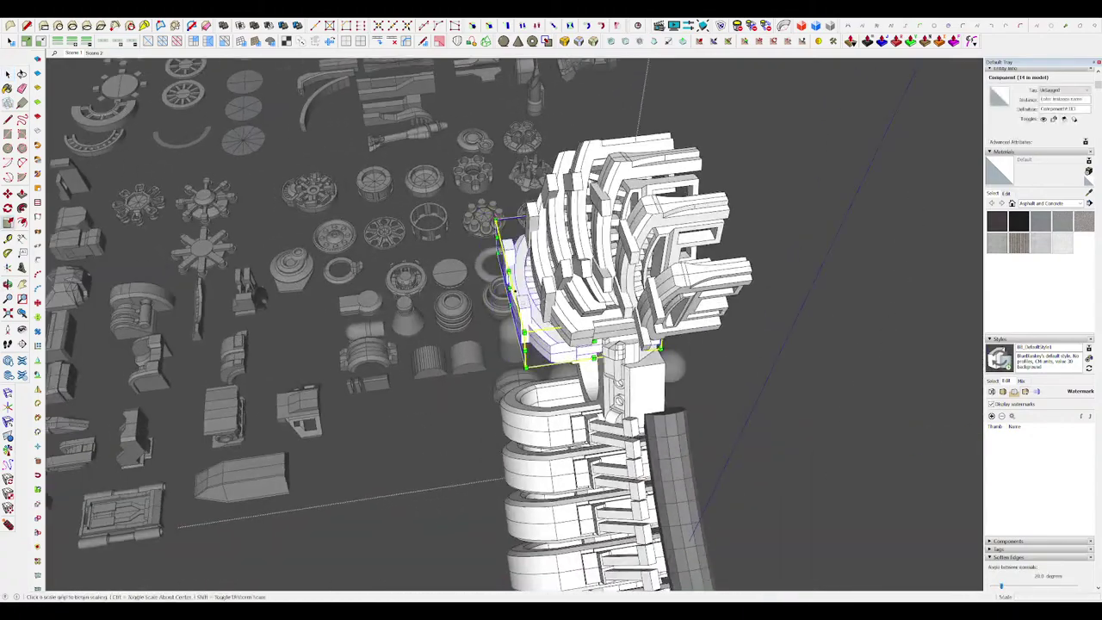
{"action": "left_click_drag", "start_coordinate": [520, 287], "coordinate": [521, 287]}
{"action": "middle_click_drag", "start_coordinate": [521, 287], "coordinate": [743, 251]}
{"action": "key", "text": "space"}
Step: Close the open editing contexts, clear the selection, and bring the head socket into view
{"action": "scroll", "coordinate": [743, 251], "scroll_direction": "down", "scroll_amount": 8}
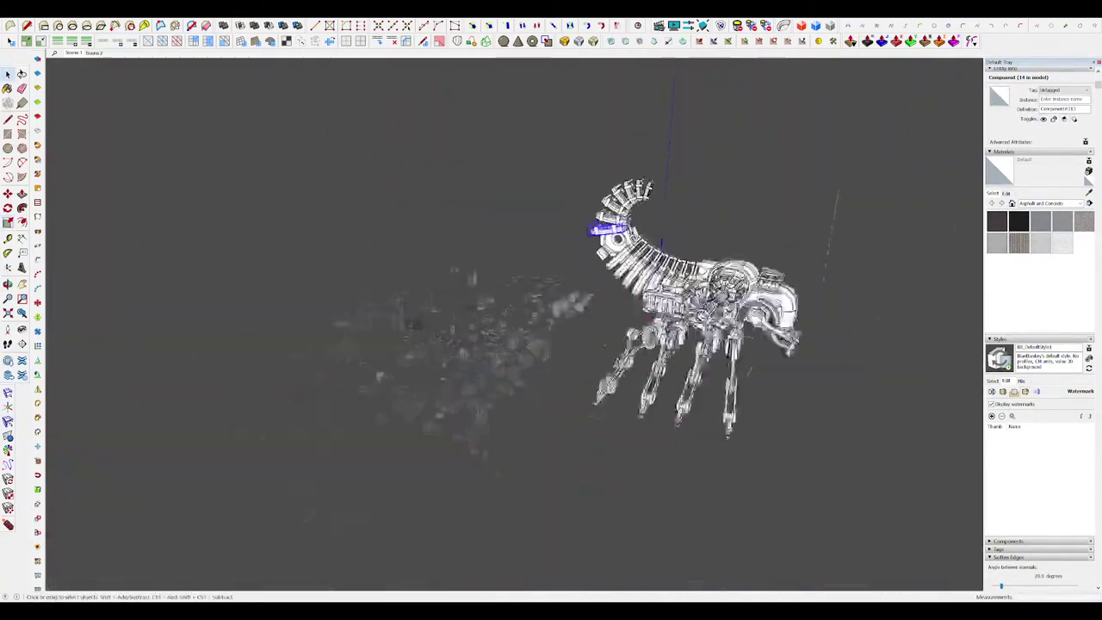
{"action": "left_click", "coordinate": [734, 145]}
{"action": "middle_click_drag", "start_coordinate": [734, 145], "coordinate": [808, 153]}
{"action": "left_click", "coordinate": [735, 150]}
{"action": "left_click", "coordinate": [734, 150]}
{"action": "scroll", "coordinate": [734, 150], "scroll_direction": "up", "scroll_amount": 3}
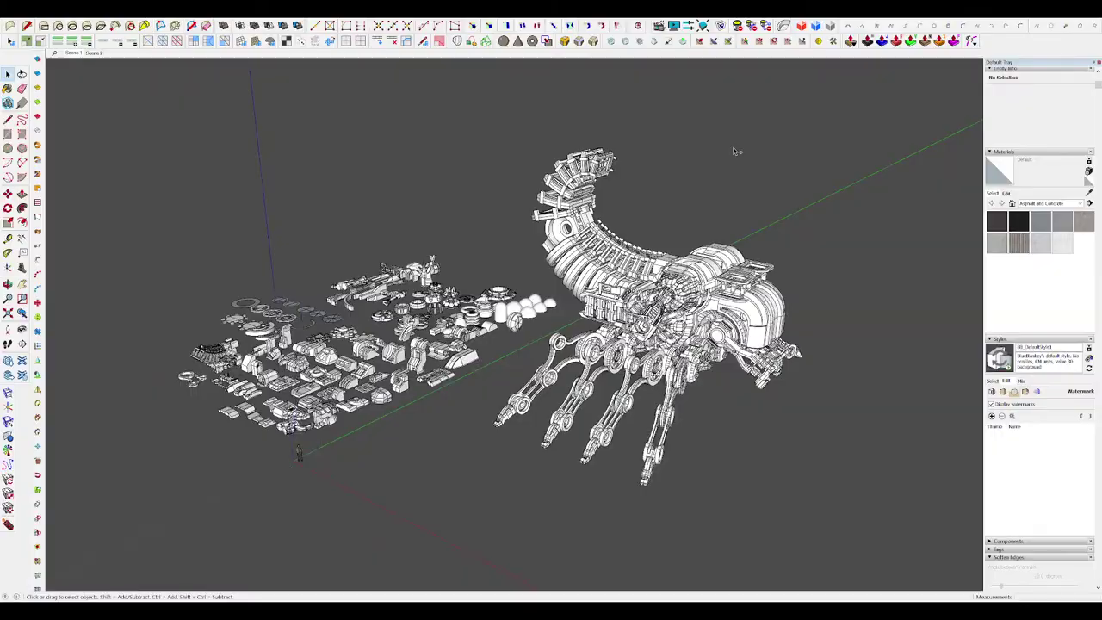
{"action": "middle_click_drag", "start_coordinate": [734, 206], "coordinate": [730, 204]}
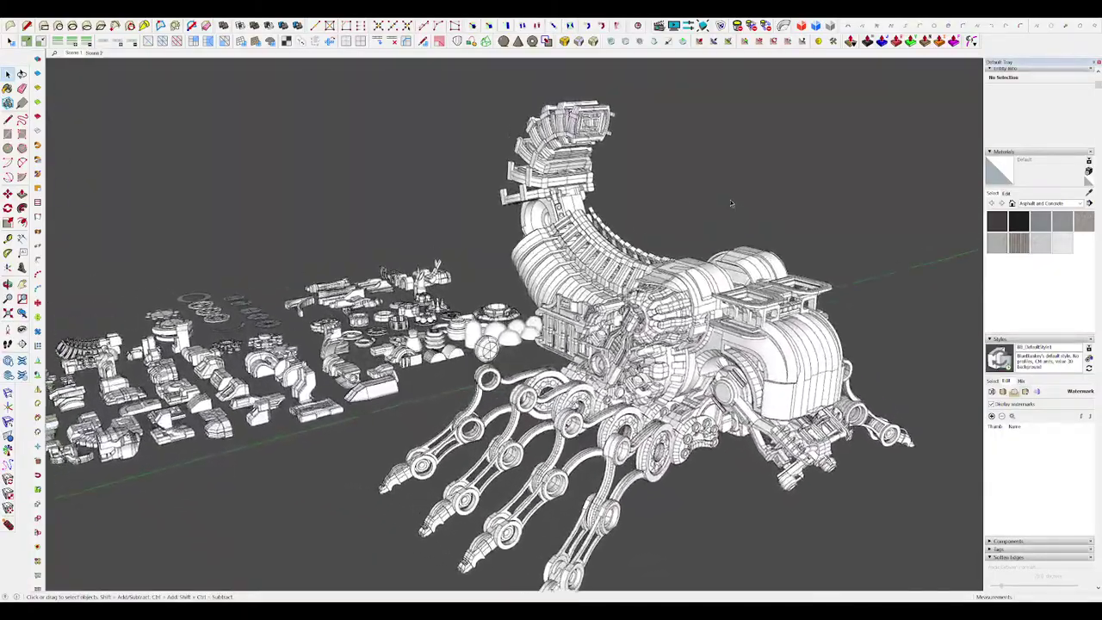
{"action": "scroll", "coordinate": [725, 331], "scroll_direction": "up", "scroll_amount": 5}
{"action": "middle_click_drag", "start_coordinate": [726, 331], "coordinate": [722, 345]}
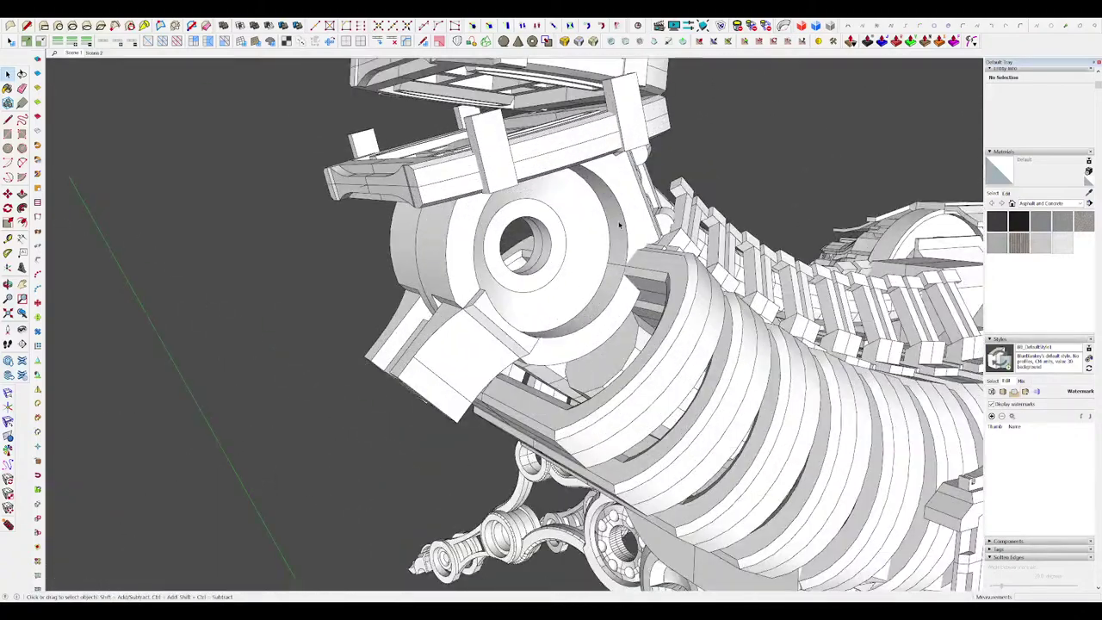
Step: Inside the head group, push/pull the circle into a cylinder in the round socket
{"action": "double_click", "coordinate": [617, 194]}
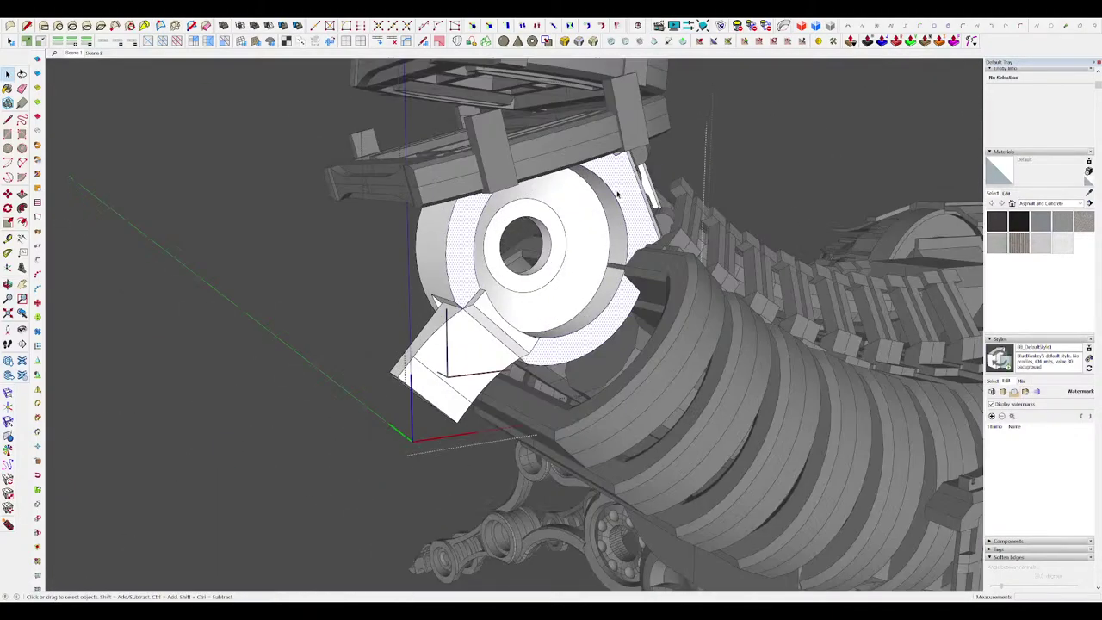
{"action": "left_click", "coordinate": [617, 195]}
{"action": "key", "text": "h"}
{"action": "middle_click_drag", "start_coordinate": [617, 195], "coordinate": [541, 160]}
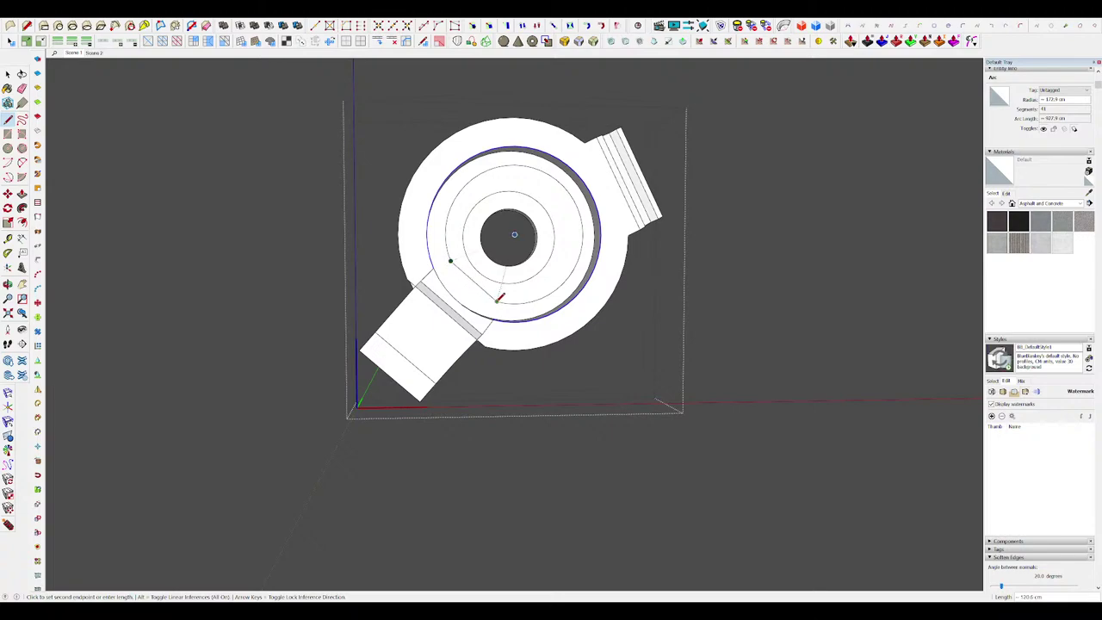
{"action": "middle_click_drag", "start_coordinate": [499, 297], "coordinate": [499, 233]}
{"action": "key", "text": "p"}
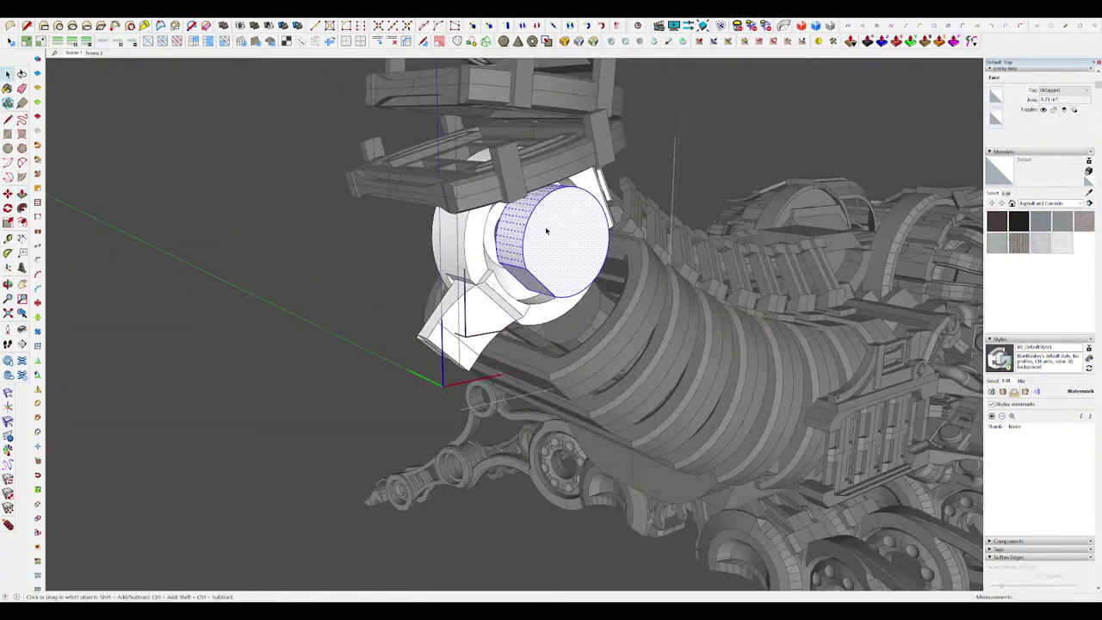
{"action": "key", "text": "space"}
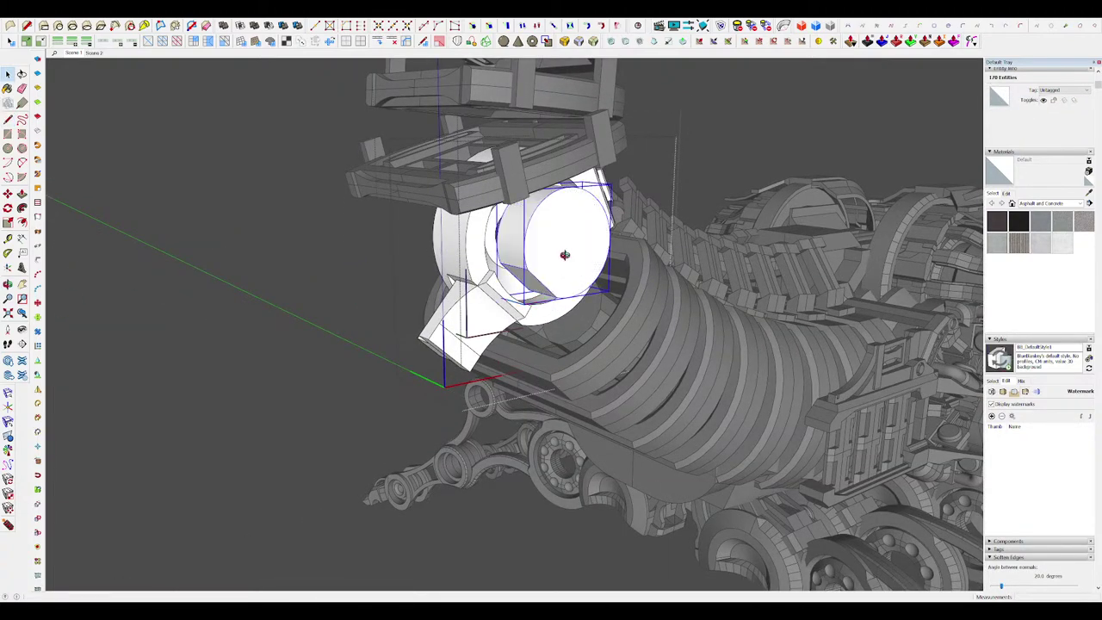
Step: Offset the cylinder's front face to form an inner ring band
{"action": "scroll", "coordinate": [457, 234], "scroll_direction": "down", "scroll_amount": 4}
{"action": "middle_click_drag", "start_coordinate": [564, 255], "coordinate": [548, 221]}
{"action": "scroll", "coordinate": [516, 228], "scroll_direction": "up", "scroll_amount": 4}
{"action": "double_click", "coordinate": [548, 221]}
{"action": "key", "text": "f"}
{"action": "left_click", "coordinate": [557, 201]}
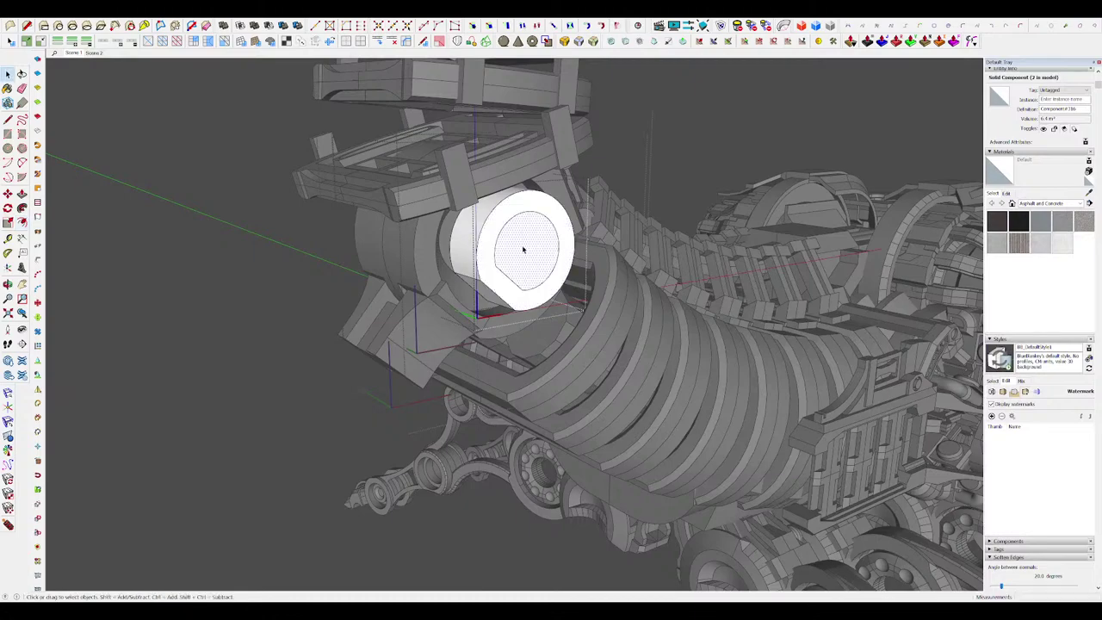
{"action": "scroll", "coordinate": [572, 260], "scroll_direction": "down", "scroll_amount": 5}
{"action": "middle_click_drag", "start_coordinate": [551, 252], "coordinate": [219, 284]}
{"action": "scroll", "coordinate": [535, 257], "scroll_direction": "up", "scroll_amount": 5}
{"action": "key", "text": "space"}
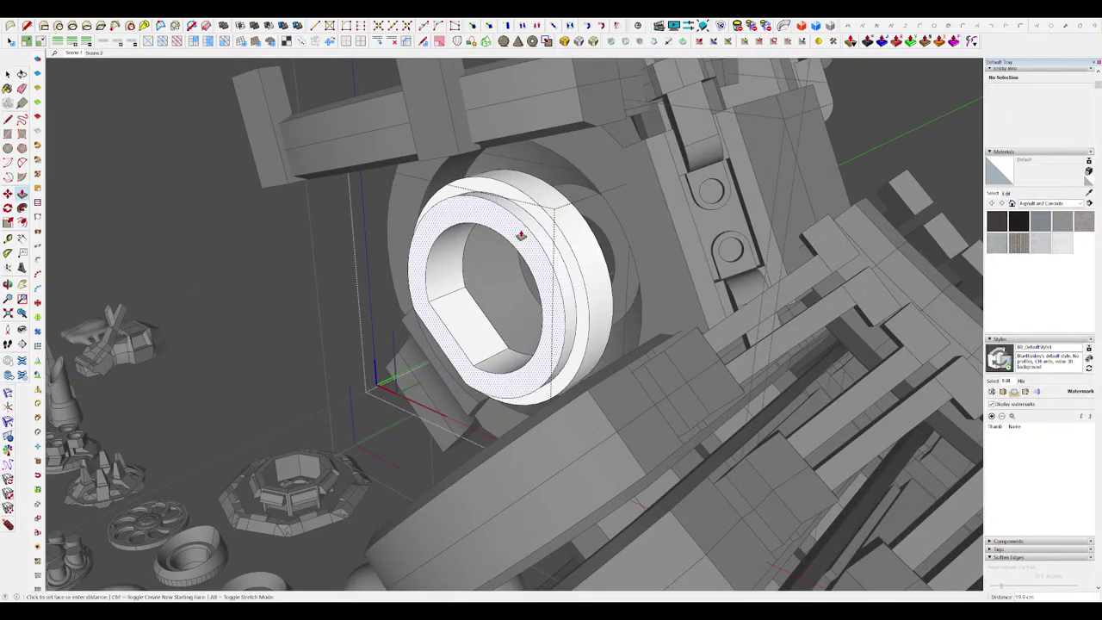
Step: Erase the leftover arc edge on the ring
{"action": "key", "text": "i"}
{"action": "middle_click_drag", "start_coordinate": [413, 267], "coordinate": [448, 292]}
{"action": "scroll", "coordinate": [448, 292], "scroll_direction": "up", "scroll_amount": 2}
{"action": "key", "text": "e"}
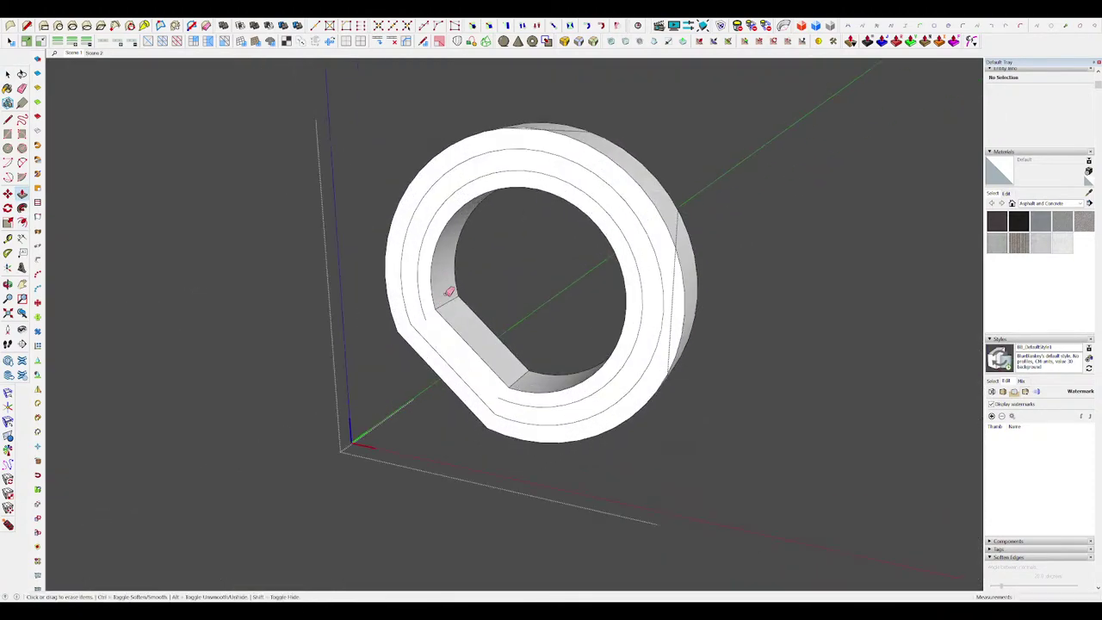
{"action": "left_click_drag", "start_coordinate": [424, 305], "coordinate": [426, 316]}
{"action": "scroll", "coordinate": [614, 194], "scroll_direction": "down", "scroll_amount": 3}
Step: Pull the offset ring face out as a raised step, then exit the component and group
{"action": "key", "text": "i"}
{"action": "middle_click_drag", "start_coordinate": [617, 193], "coordinate": [524, 228]}
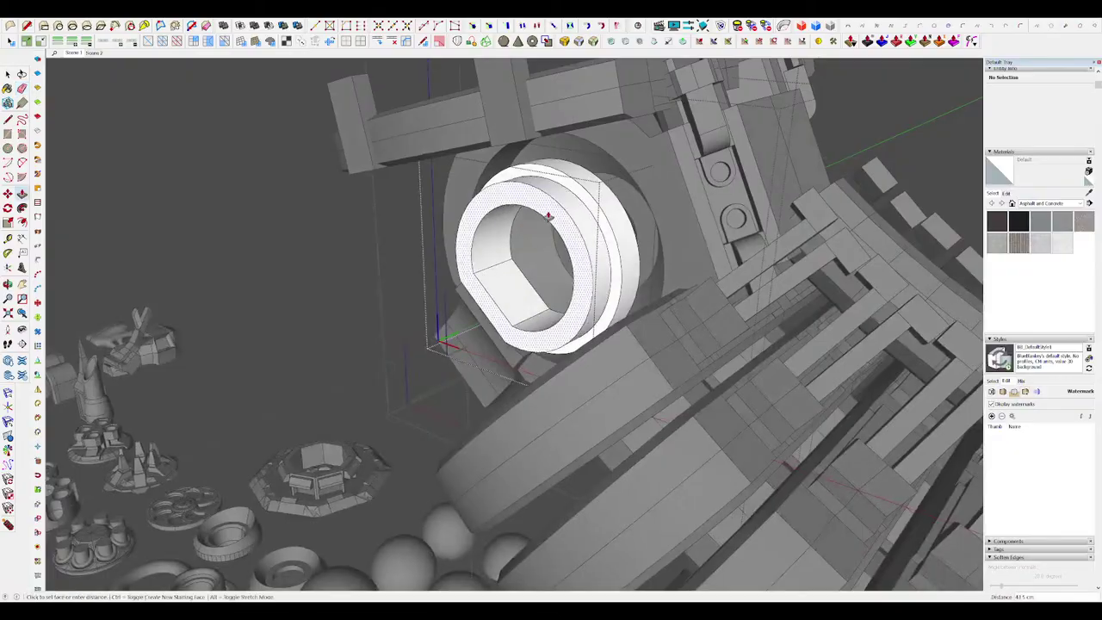
{"action": "left_click", "coordinate": [549, 215]}
{"action": "key", "text": "space"}
{"action": "scroll", "coordinate": [548, 215], "scroll_direction": "down", "scroll_amount": 7}
{"action": "left_click", "coordinate": [747, 224]}
{"action": "left_click", "coordinate": [747, 224]}
Step: Exit the head group and orbit around the creature to the front leg's fingertip
{"action": "left_click", "coordinate": [768, 222]}
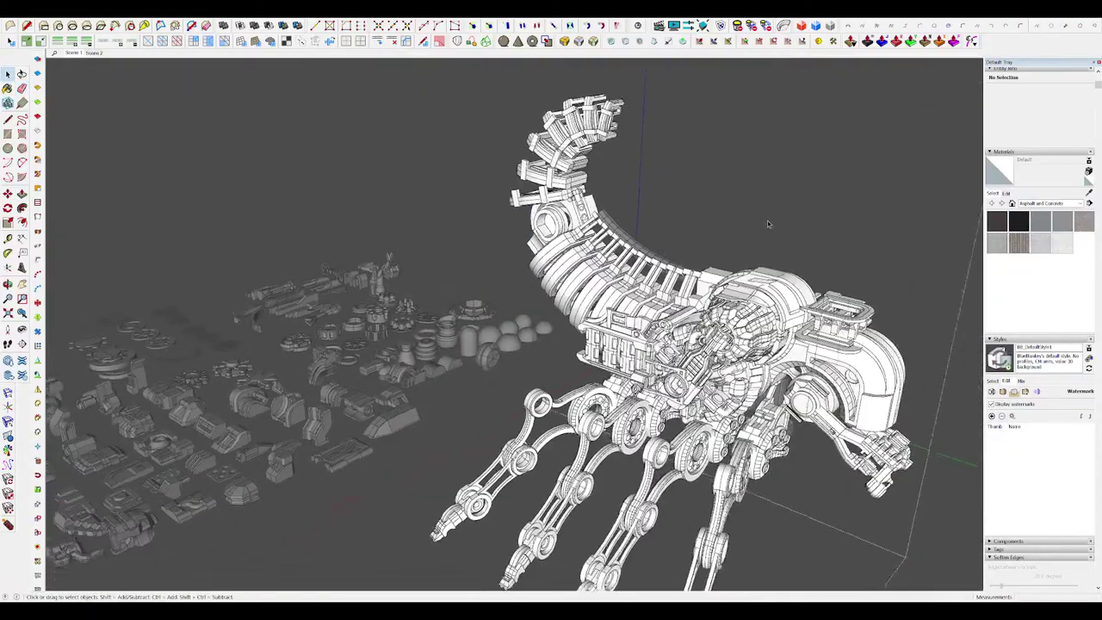
{"action": "scroll", "coordinate": [767, 222], "scroll_direction": "down", "scroll_amount": 2}
{"action": "mouse_move", "coordinate": [768, 222]}
{"action": "middle_mouse_down"}
{"action": "mouse_move", "coordinate": [797, 221]}
{"action": "mouse_move", "coordinate": [629, 221]}
{"action": "mouse_move", "coordinate": [852, 241]}
{"action": "mouse_move", "coordinate": [934, 279]}
{"action": "middle_mouse_up"}
{"action": "left_click", "coordinate": [842, 240]}
{"action": "scroll", "coordinate": [682, 268], "scroll_direction": "up", "scroll_amount": 3}
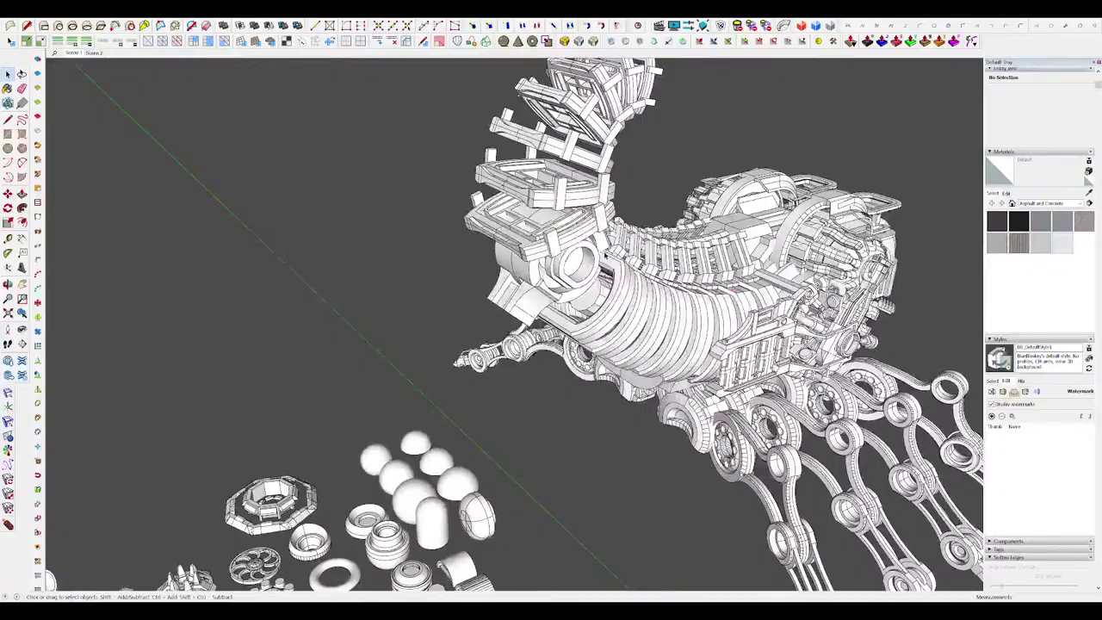
{"action": "scroll", "coordinate": [578, 251], "scroll_direction": "down", "scroll_amount": 5}
{"action": "middle_click_drag", "start_coordinate": [578, 250], "coordinate": [142, 357]}
{"action": "mouse_move", "coordinate": [490, 313]}
{"action": "middle_mouse_down"}
{"action": "mouse_move", "coordinate": [572, 405]}
{"action": "mouse_move", "coordinate": [605, 375]}
{"action": "mouse_move", "coordinate": [597, 415]}
{"action": "middle_mouse_up"}
{"action": "scroll", "coordinate": [607, 371], "scroll_direction": "down", "scroll_amount": 3}
{"action": "scroll", "coordinate": [578, 413], "scroll_direction": "up", "scroll_amount": 5}
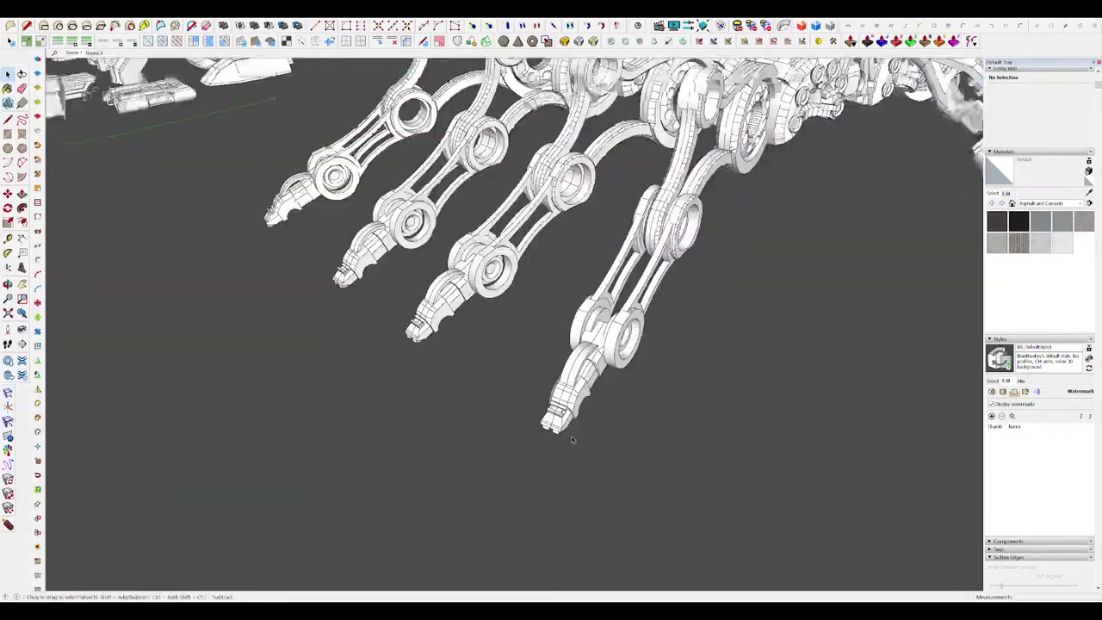
{"action": "scroll", "coordinate": [579, 413], "scroll_direction": "up", "scroll_amount": 4}
{"action": "middle_click_drag", "start_coordinate": [578, 413], "coordinate": [553, 379]}
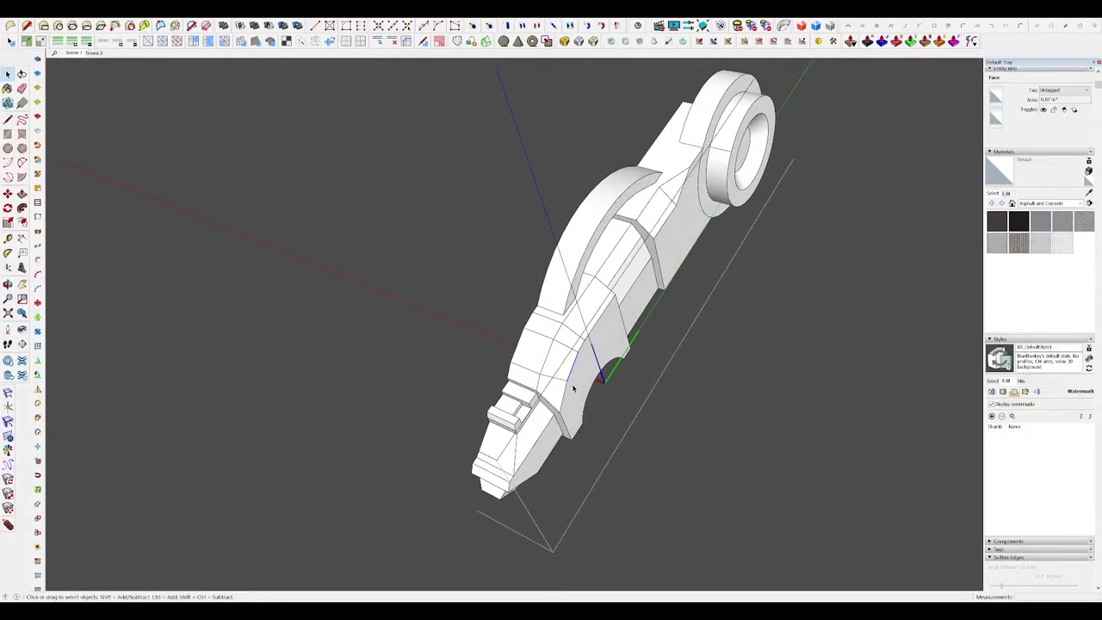
{"action": "scroll", "coordinate": [573, 388], "scroll_direction": "down", "scroll_amount": 3}
Step: Draw a small box on the fingertip's side face and make it a component
{"action": "left_click", "coordinate": [575, 337]}
{"action": "key", "text": "h"}
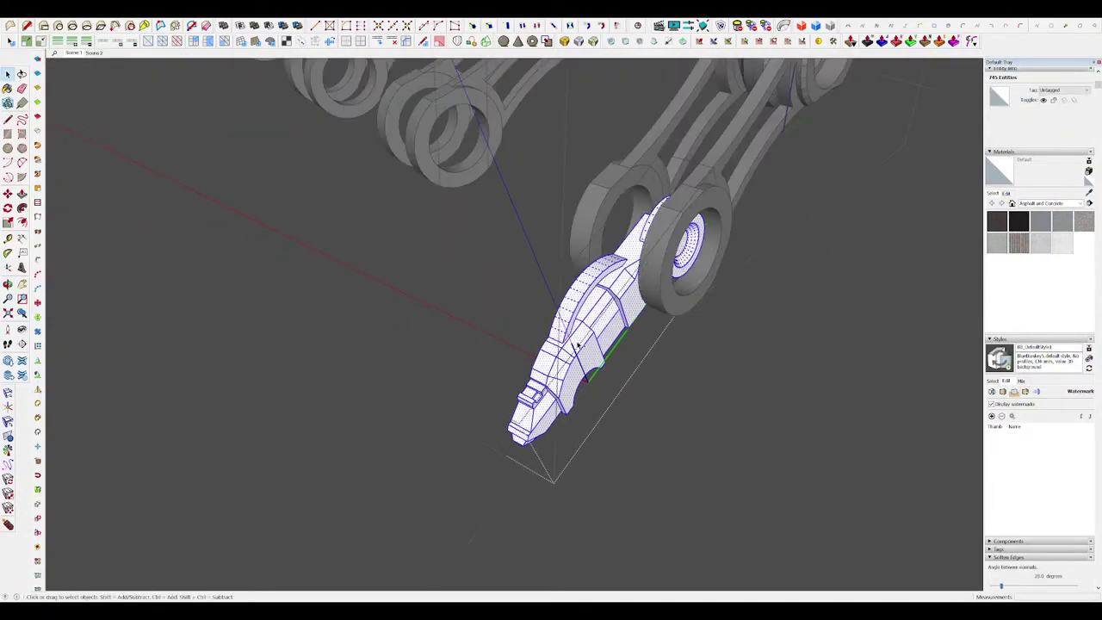
{"action": "key", "text": "Escape"}
{"action": "middle_click_drag", "start_coordinate": [584, 383], "coordinate": [589, 415]}
{"action": "key", "text": "r"}
{"action": "left_click", "coordinate": [590, 376]}
{"action": "triple_click", "coordinate": [604, 404]}
{"action": "key", "text": "g"}
Step: Set the box's push/pull depth and mirror it to the other side with scale -1
{"action": "key", "text": "m"}
{"action": "key", "text": "space"}
{"action": "double_click", "coordinate": [591, 393]}
{"action": "key", "text": "p"}
{"action": "left_click", "coordinate": [601, 371]}
{"action": "left_click", "coordinate": [588, 414]}
{"action": "scroll", "coordinate": [579, 387], "scroll_direction": "down", "scroll_amount": 3}
{"action": "key", "text": "space"}
Step: Inside the isolated claw block, move an edge to bevel the box top
{"action": "double_click", "coordinate": [584, 387]}
{"action": "key", "text": "i"}
{"action": "key", "text": "i"}
{"action": "mouse_move", "coordinate": [514, 329]}
{"action": "middle_mouse_down"}
{"action": "mouse_move", "coordinate": [494, 327]}
{"action": "mouse_move", "coordinate": [512, 307]}
{"action": "middle_mouse_up"}
{"action": "scroll", "coordinate": [512, 307], "scroll_direction": "up", "scroll_amount": 4}
{"action": "key", "text": "space"}
{"action": "key", "text": "l"}
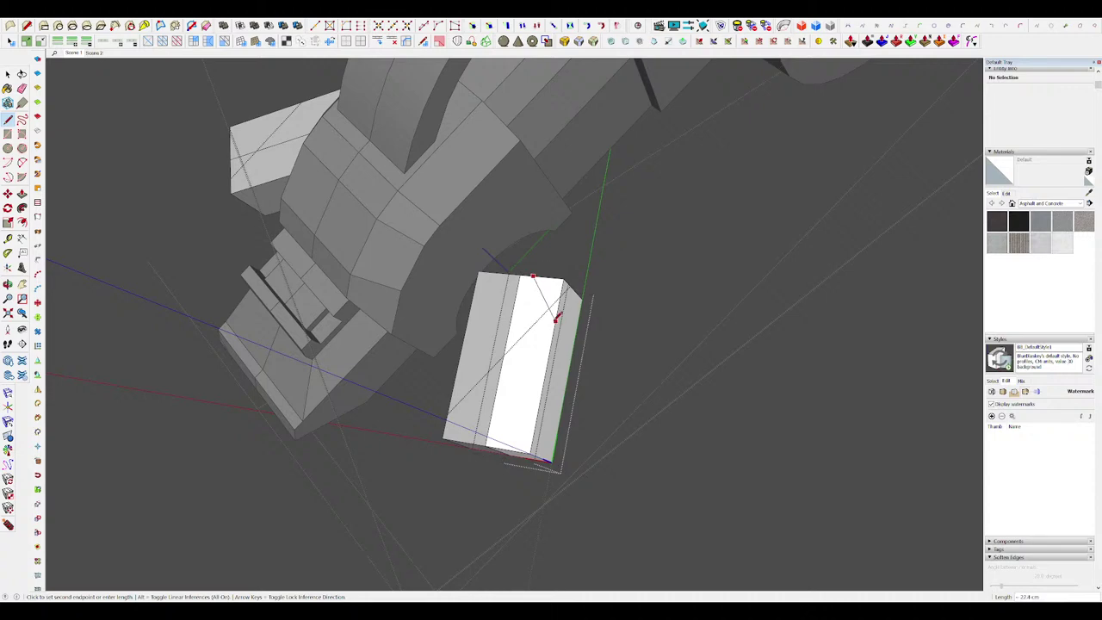
{"action": "mouse_move", "coordinate": [584, 325]}
{"action": "middle_mouse_down"}
{"action": "mouse_move", "coordinate": [561, 308]}
{"action": "mouse_move", "coordinate": [542, 320]}
{"action": "middle_mouse_up"}
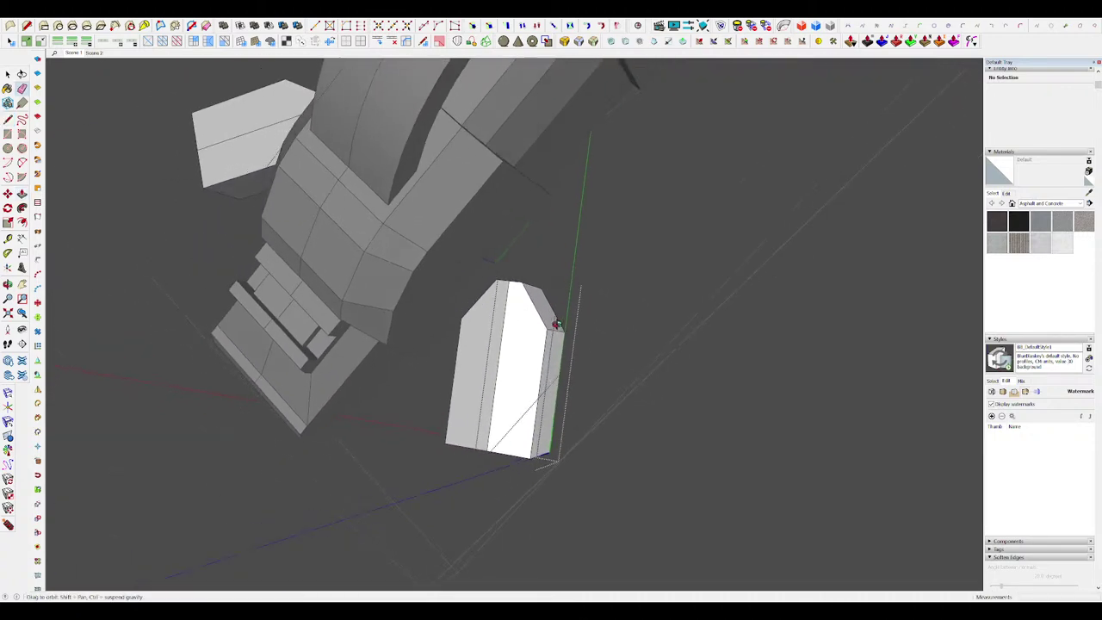
{"action": "scroll", "coordinate": [529, 324], "scroll_direction": "up", "scroll_amount": 3}
{"action": "left_click", "coordinate": [618, 320]}
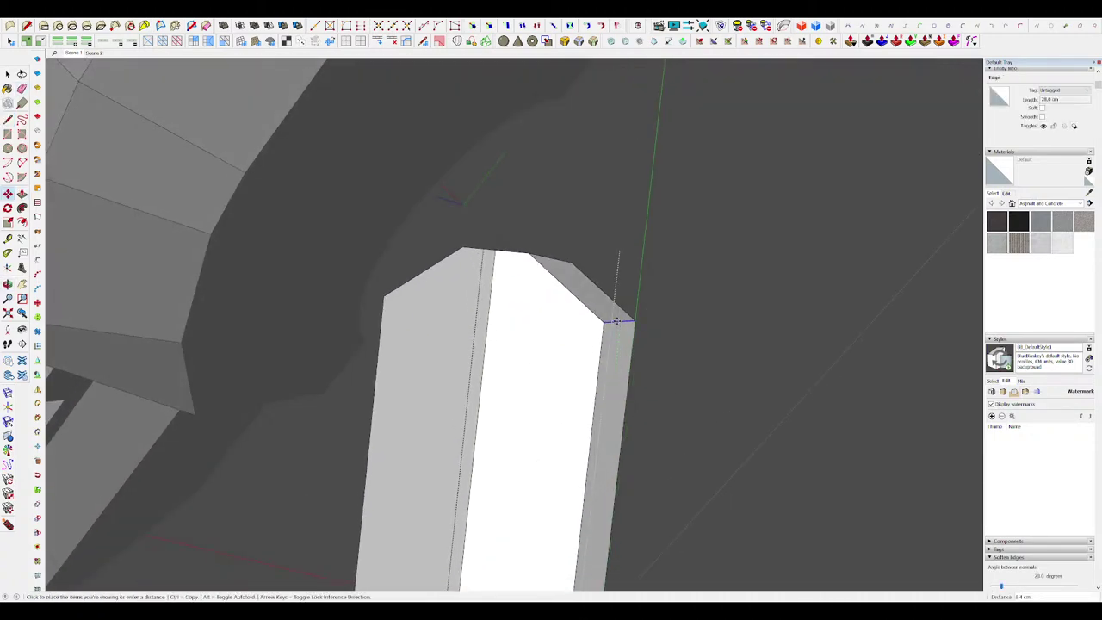
{"action": "key", "text": "space"}
{"action": "scroll", "coordinate": [595, 334], "scroll_direction": "down", "scroll_amount": 5}
Step: Cut away the triangular section at the block's back and select the claw component
{"action": "mouse_move", "coordinate": [594, 334]}
{"action": "middle_mouse_down"}
{"action": "mouse_move", "coordinate": [573, 333]}
{"action": "mouse_move", "coordinate": [591, 316]}
{"action": "middle_mouse_up"}
{"action": "scroll", "coordinate": [573, 334], "scroll_direction": "up", "scroll_amount": 3}
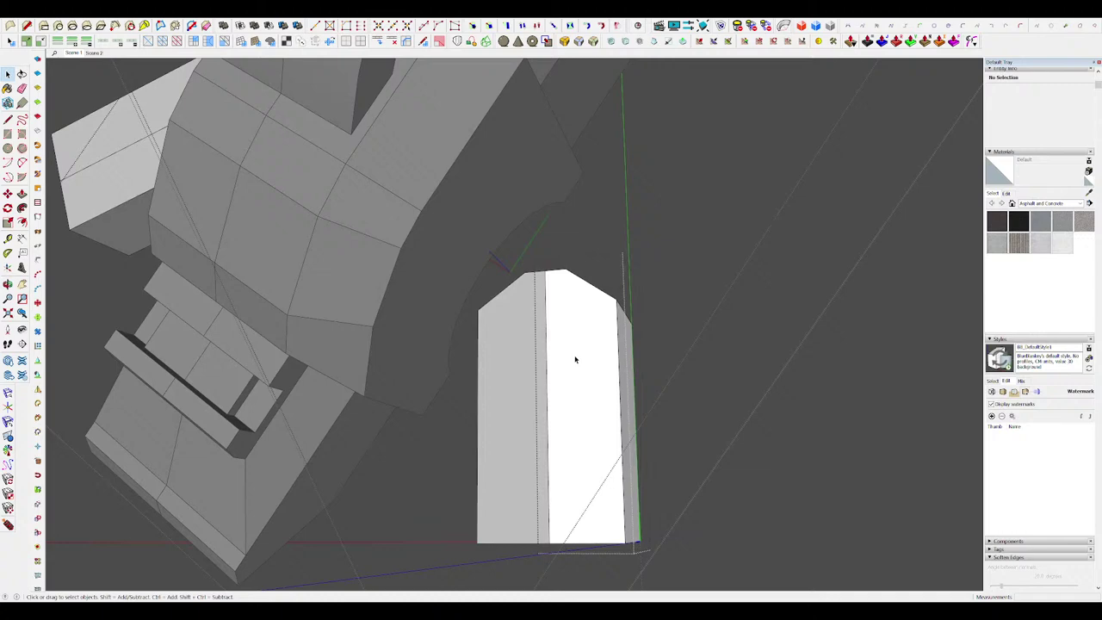
{"action": "scroll", "coordinate": [575, 355], "scroll_direction": "down", "scroll_amount": 3}
{"action": "mouse_move", "coordinate": [575, 354]}
{"action": "middle_mouse_down"}
{"action": "mouse_move", "coordinate": [597, 391]}
{"action": "mouse_move", "coordinate": [516, 249]}
{"action": "mouse_move", "coordinate": [561, 263]}
{"action": "mouse_move", "coordinate": [689, 391]}
{"action": "mouse_move", "coordinate": [638, 372]}
{"action": "mouse_move", "coordinate": [539, 238]}
{"action": "mouse_move", "coordinate": [557, 348]}
{"action": "middle_mouse_up"}
{"action": "scroll", "coordinate": [580, 354], "scroll_direction": "up", "scroll_amount": 2}
{"action": "scroll", "coordinate": [517, 249], "scroll_direction": "down", "scroll_amount": 4}
{"action": "scroll", "coordinate": [594, 344], "scroll_direction": "up", "scroll_amount": 4}
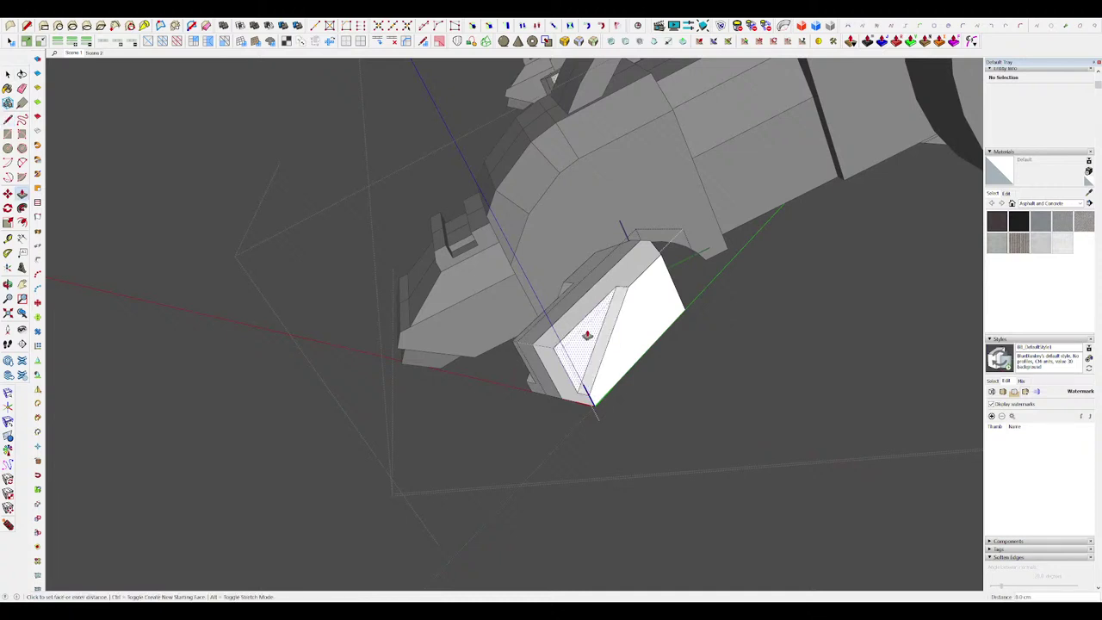
{"action": "left_click", "coordinate": [521, 344]}
{"action": "middle_click_drag", "start_coordinate": [522, 344], "coordinate": [572, 353]}
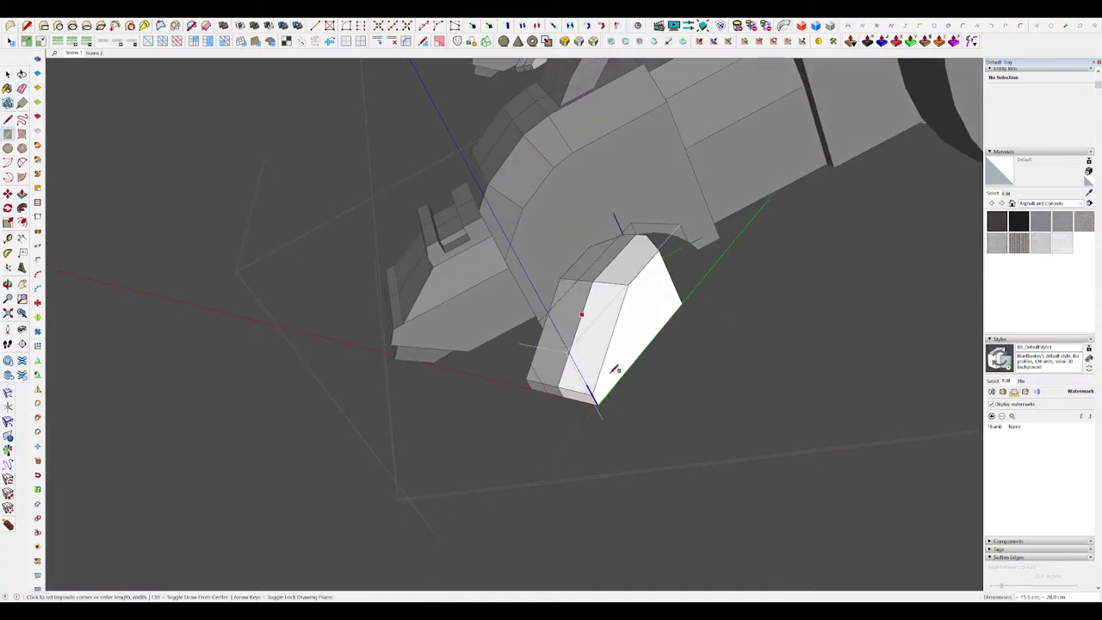
{"action": "mouse_move", "coordinate": [588, 346]}
{"action": "middle_mouse_down"}
{"action": "mouse_move", "coordinate": [745, 418]}
{"action": "mouse_move", "coordinate": [582, 323]}
{"action": "mouse_move", "coordinate": [594, 340]}
{"action": "middle_mouse_up"}
{"action": "left_click", "coordinate": [591, 327]}
Step: Group the two claw blocks and rotate them into position on the fingertip
{"action": "key", "text": "g"}
{"action": "middle_click_drag", "start_coordinate": [572, 394], "coordinate": [705, 371]}
{"action": "scroll", "coordinate": [706, 371], "scroll_direction": "down", "scroll_amount": 3}
{"action": "scroll", "coordinate": [507, 297], "scroll_direction": "up", "scroll_amount": 3}
{"action": "key", "text": "m"}
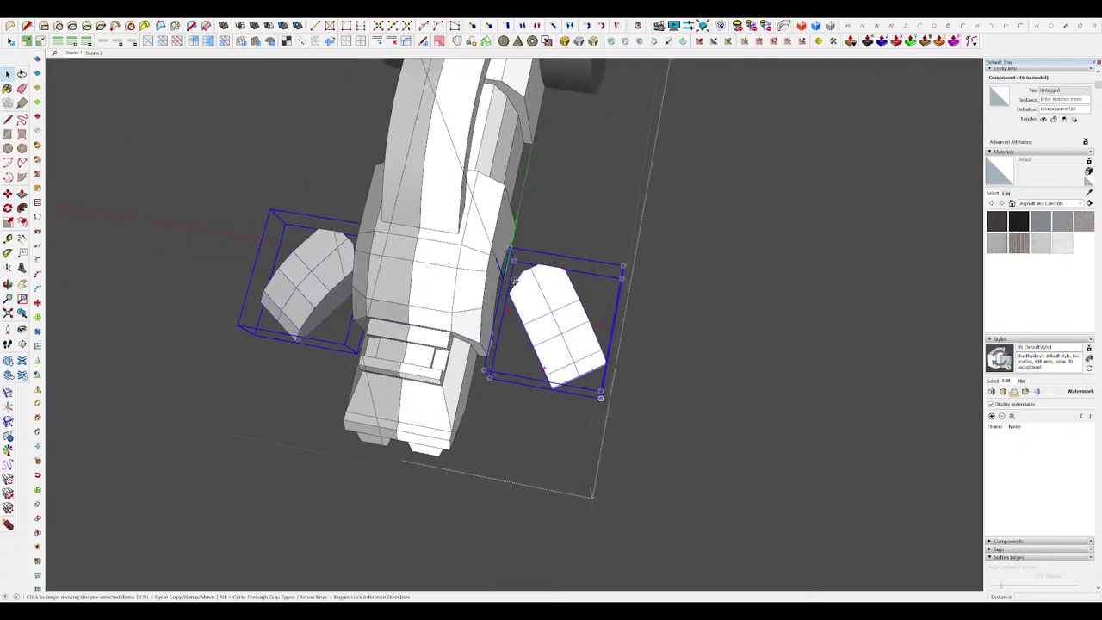
{"action": "left_click", "coordinate": [560, 270]}
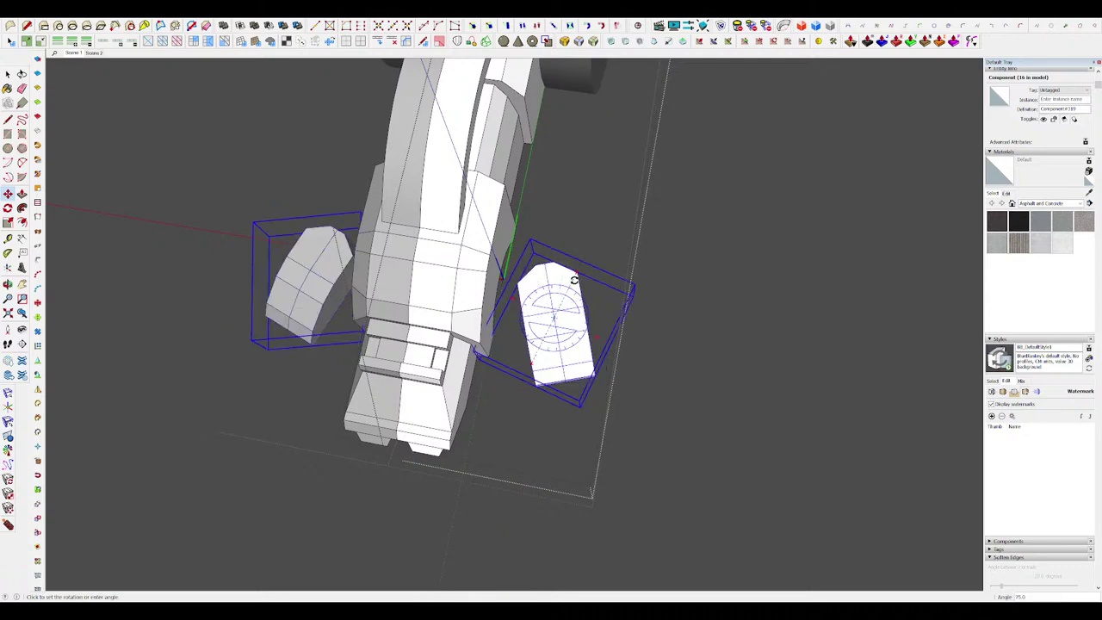
{"action": "left_click", "coordinate": [533, 319]}
{"action": "scroll", "coordinate": [538, 319], "scroll_direction": "down", "scroll_amount": 10}
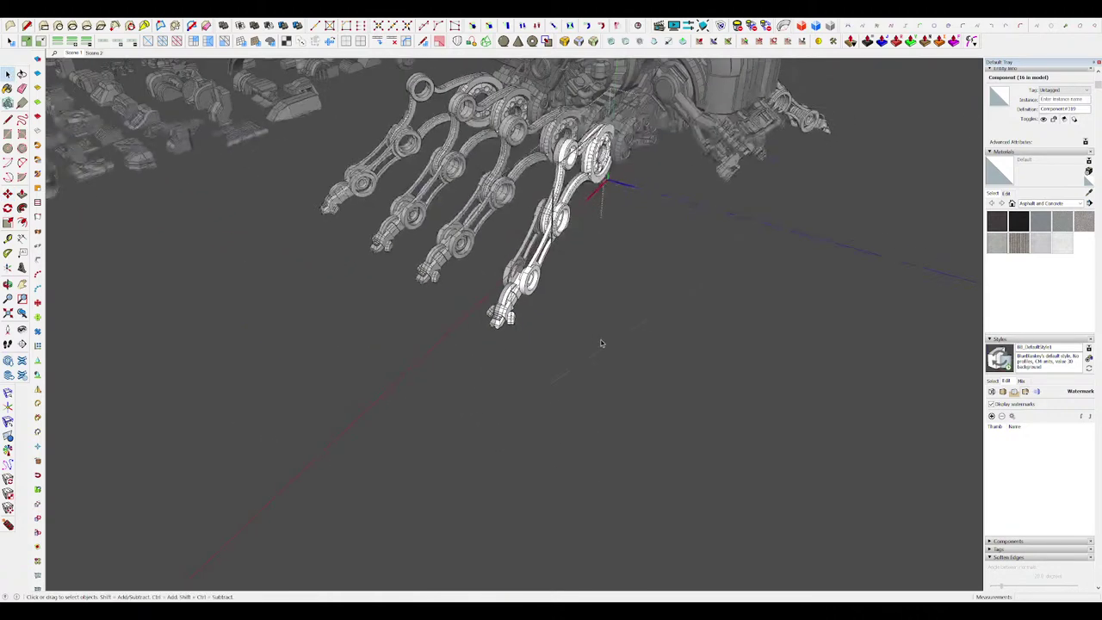
{"action": "left_click", "coordinate": [601, 343]}
{"action": "scroll", "coordinate": [602, 343], "scroll_direction": "down", "scroll_amount": 2}
{"action": "scroll", "coordinate": [524, 364], "scroll_direction": "up", "scroll_amount": 4}
Step: Scale the nested side claw block narrower
{"action": "double_click", "coordinate": [545, 369]}
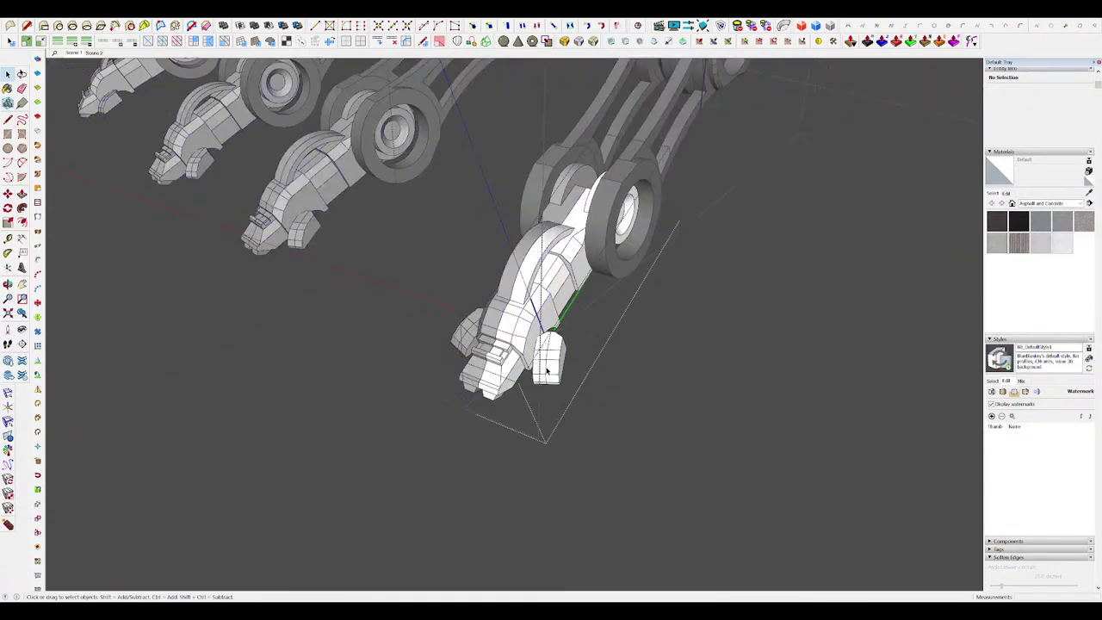
{"action": "double_click", "coordinate": [547, 369]}
{"action": "scroll", "coordinate": [548, 369], "scroll_direction": "up", "scroll_amount": 3}
{"action": "left_click", "coordinate": [549, 370]}
{"action": "key", "text": "s"}
{"action": "scroll", "coordinate": [584, 368], "scroll_direction": "up", "scroll_amount": 3}
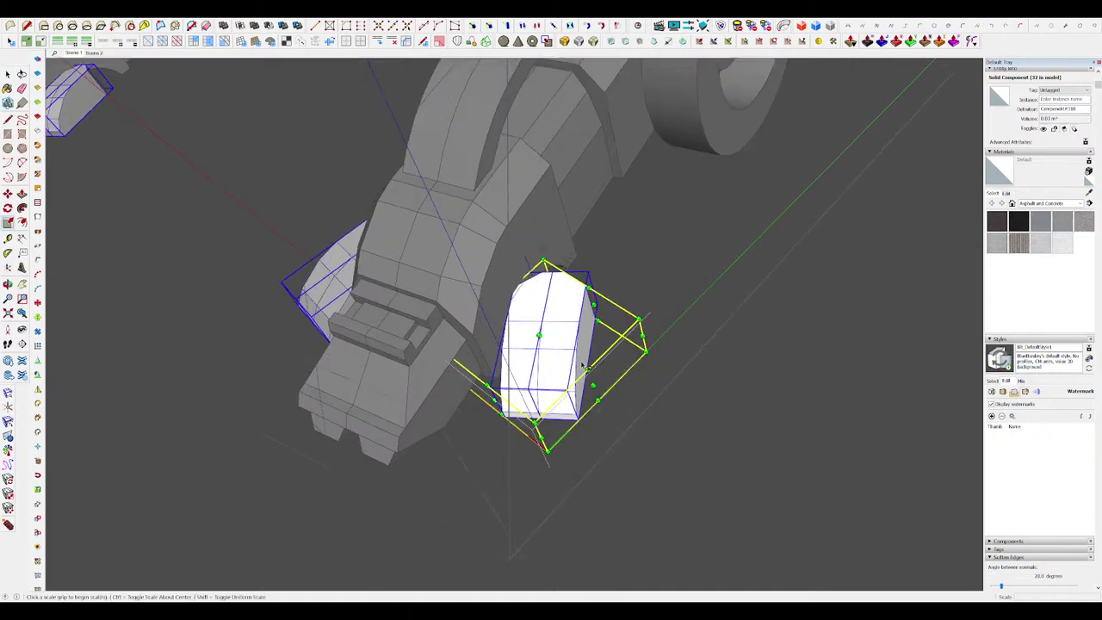
{"action": "middle_click_drag", "start_coordinate": [561, 357], "coordinate": [600, 351]}
{"action": "middle_click_drag", "start_coordinate": [618, 387], "coordinate": [495, 372]}
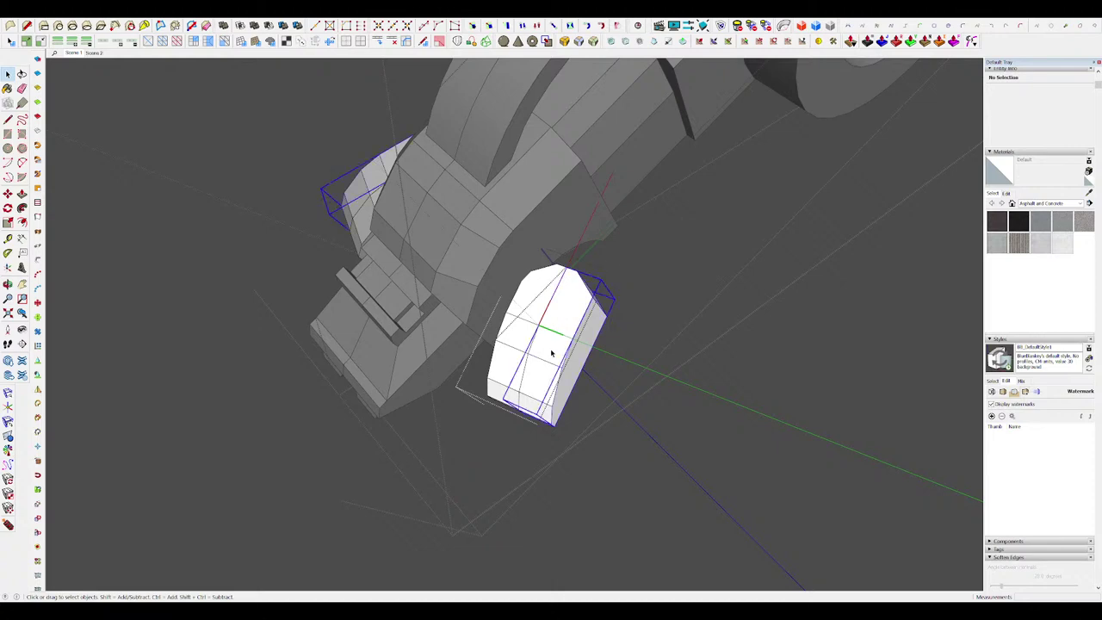
{"action": "middle_click_drag", "start_coordinate": [552, 352], "coordinate": [573, 327]}
{"action": "key", "text": "s"}
{"action": "left_click_drag", "start_coordinate": [578, 315], "coordinate": [563, 313]}
{"action": "middle_click_drag", "start_coordinate": [559, 311], "coordinate": [521, 363]}
Step: Reshape the side claw by extruding a rectangle, moving an edge and pushing a face
{"action": "key", "text": "r"}
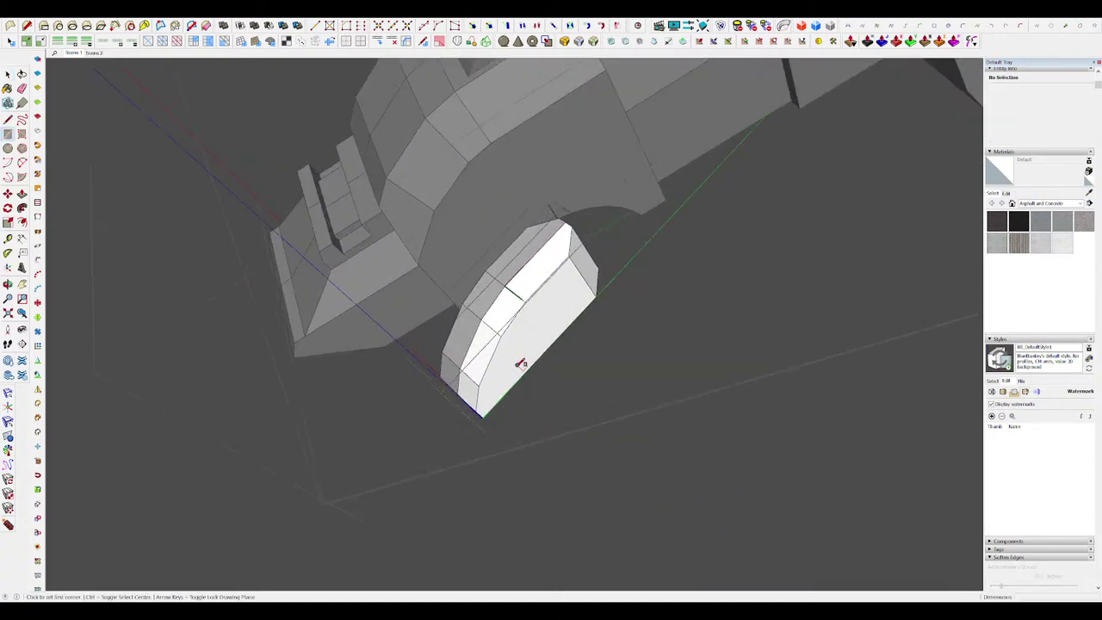
{"action": "left_click", "coordinate": [572, 321]}
{"action": "scroll", "coordinate": [602, 310], "scroll_direction": "up", "scroll_amount": 3}
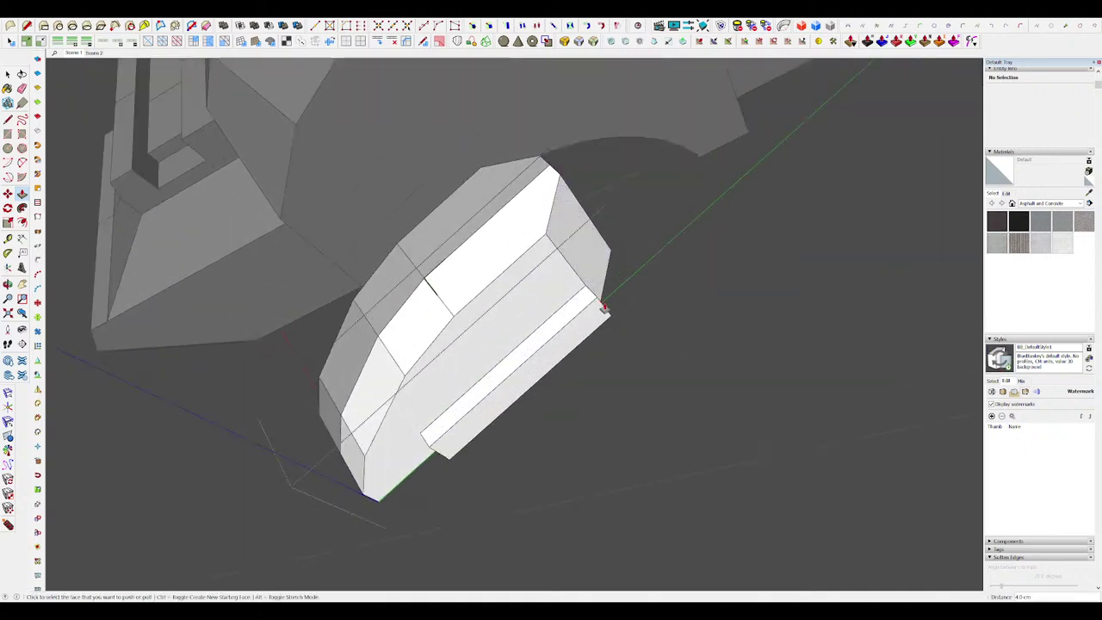
{"action": "left_click", "coordinate": [586, 324]}
{"action": "scroll", "coordinate": [586, 318], "scroll_direction": "down", "scroll_amount": 4}
{"action": "middle_click_drag", "start_coordinate": [582, 305], "coordinate": [646, 260]}
{"action": "key", "text": "space"}
{"action": "scroll", "coordinate": [519, 381], "scroll_direction": "up", "scroll_amount": 3}
{"action": "scroll", "coordinate": [550, 355], "scroll_direction": "down", "scroll_amount": 3}
{"action": "scroll", "coordinate": [578, 294], "scroll_direction": "up", "scroll_amount": 3}
{"action": "key", "text": "p"}
{"action": "left_click", "coordinate": [583, 284]}
{"action": "scroll", "coordinate": [581, 278], "scroll_direction": "down", "scroll_amount": 3}
{"action": "key", "text": "space"}
Step: Add a small rectangular block on the fingertip and extrude it
{"action": "key", "text": "h"}
{"action": "scroll", "coordinate": [557, 311], "scroll_direction": "up", "scroll_amount": 3}
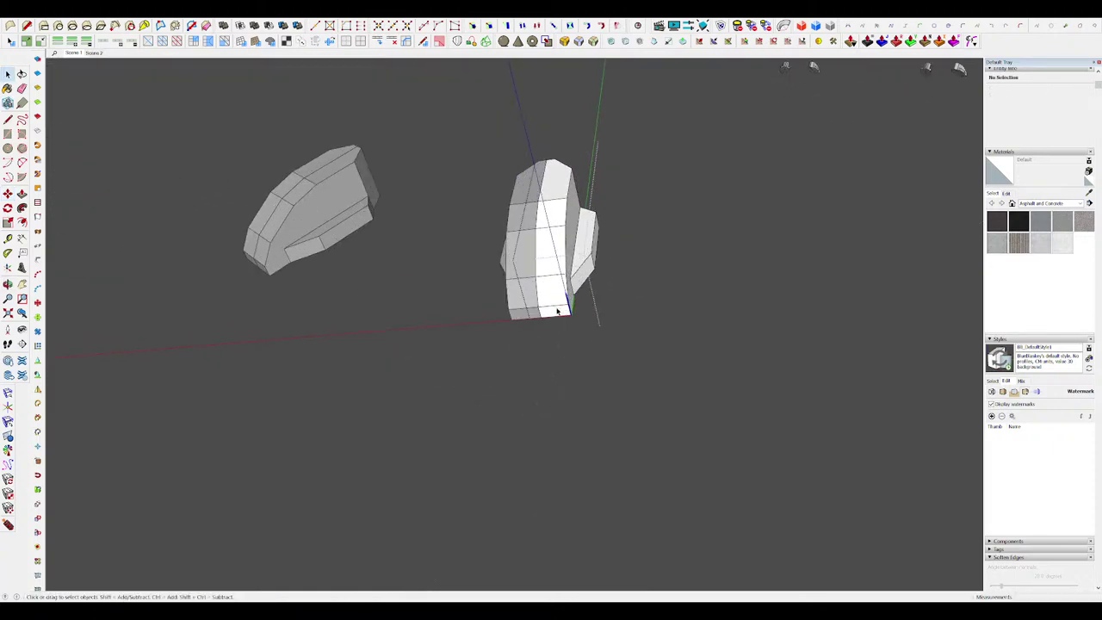
{"action": "middle_click_drag", "start_coordinate": [556, 311], "coordinate": [586, 281]}
{"action": "scroll", "coordinate": [586, 280], "scroll_direction": "up", "scroll_amount": 4}
{"action": "key", "text": "r"}
{"action": "left_click", "coordinate": [575, 290]}
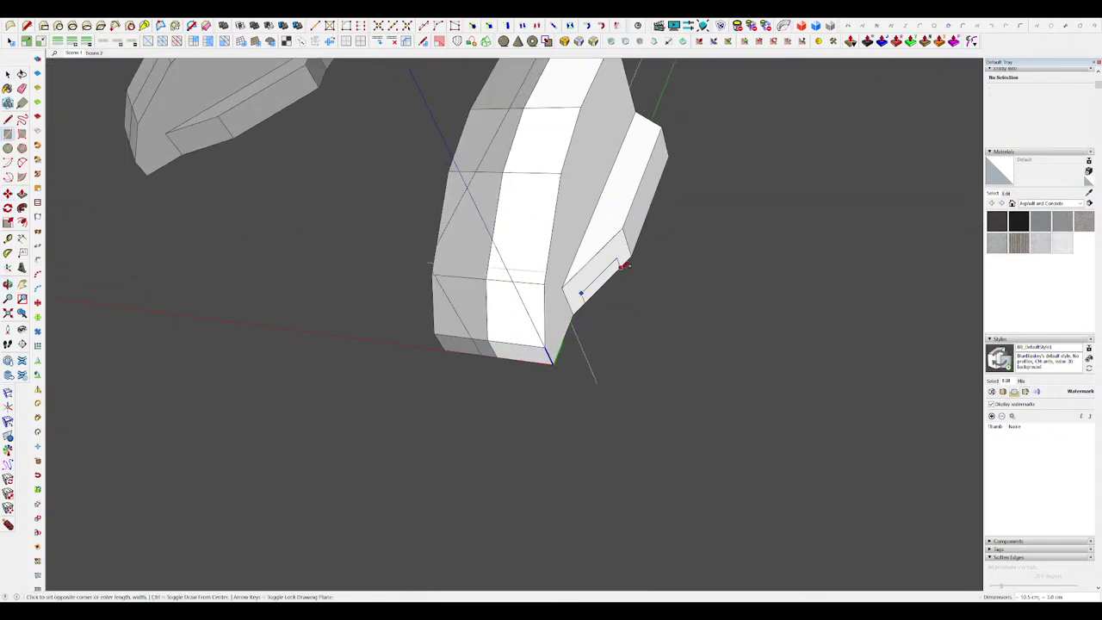
{"action": "left_click", "coordinate": [620, 266]}
{"action": "key", "text": "p"}
{"action": "left_click", "coordinate": [615, 271]}
{"action": "left_click", "coordinate": [642, 288]}
{"action": "key", "text": "h"}
{"action": "scroll", "coordinate": [609, 277], "scroll_direction": "down", "scroll_amount": 5}
{"action": "scroll", "coordinate": [602, 268], "scroll_direction": "up", "scroll_amount": 4}
Step: Push the new block's face out further
{"action": "middle_click_drag", "start_coordinate": [546, 290], "coordinate": [510, 300]}
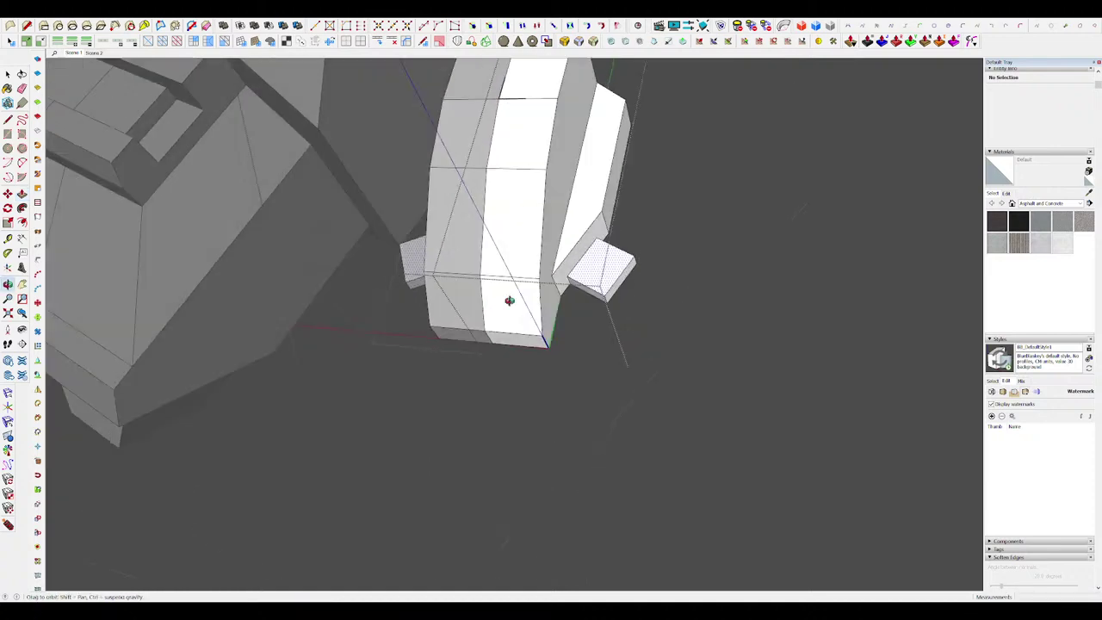
{"action": "scroll", "coordinate": [616, 271], "scroll_direction": "up", "scroll_amount": 2}
{"action": "key", "text": "p"}
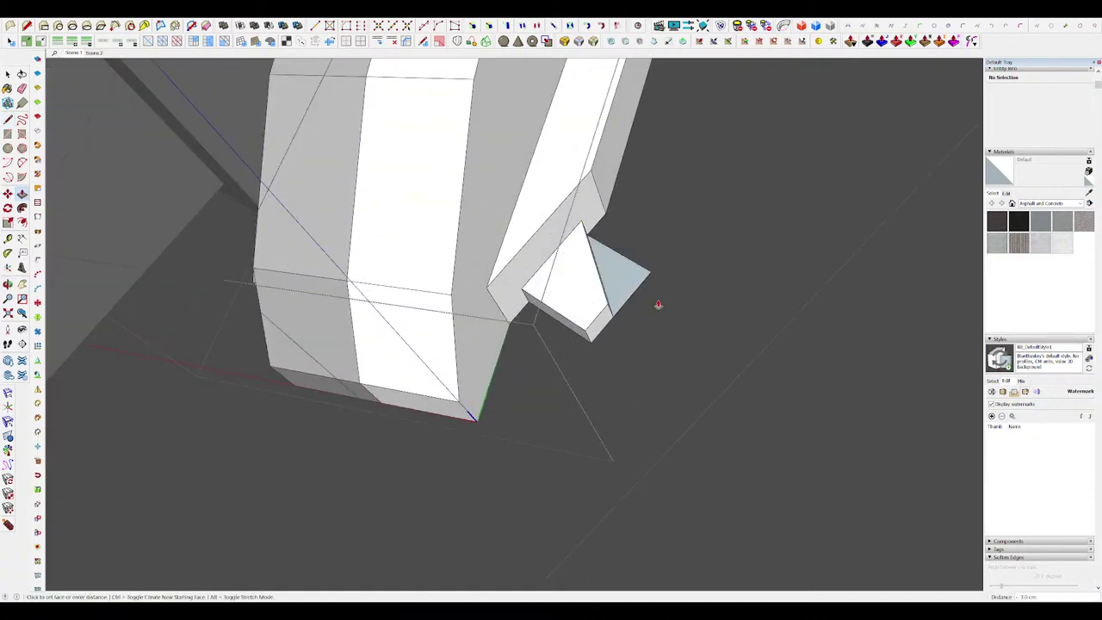
{"action": "left_click", "coordinate": [657, 304]}
{"action": "scroll", "coordinate": [657, 305], "scroll_direction": "down", "scroll_amount": 8}
{"action": "middle_click_drag", "start_coordinate": [577, 304], "coordinate": [637, 328]}
{"action": "key", "text": "space"}
Step: Lengthen the fingertip toe by pulling its end face and split the face with a line
{"action": "left_click", "coordinate": [642, 344]}
{"action": "scroll", "coordinate": [642, 345], "scroll_direction": "down", "scroll_amount": 2}
{"action": "left_click", "coordinate": [675, 384]}
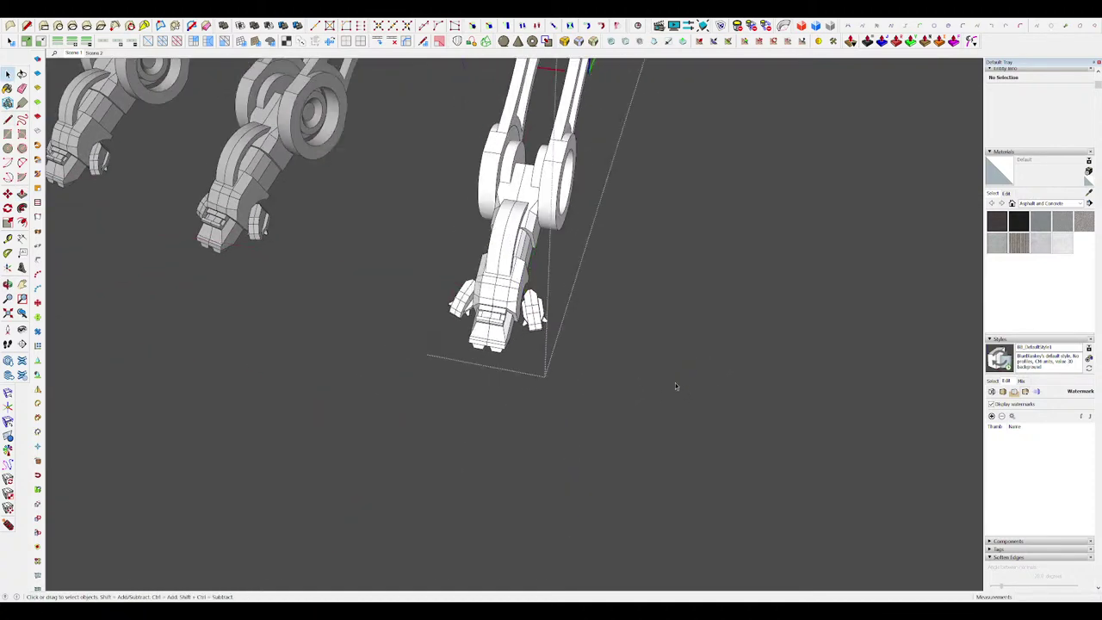
{"action": "middle_click_drag", "start_coordinate": [675, 386], "coordinate": [516, 331]}
{"action": "scroll", "coordinate": [546, 389], "scroll_direction": "up", "scroll_amount": 3}
{"action": "left_click", "coordinate": [601, 356]}
{"action": "scroll", "coordinate": [526, 401], "scroll_direction": "up", "scroll_amount": 2}
{"action": "middle_click_drag", "start_coordinate": [526, 401], "coordinate": [586, 368]}
{"action": "scroll", "coordinate": [575, 400], "scroll_direction": "up", "scroll_amount": 2}
{"action": "key", "text": "p"}
{"action": "left_click", "coordinate": [581, 398]}
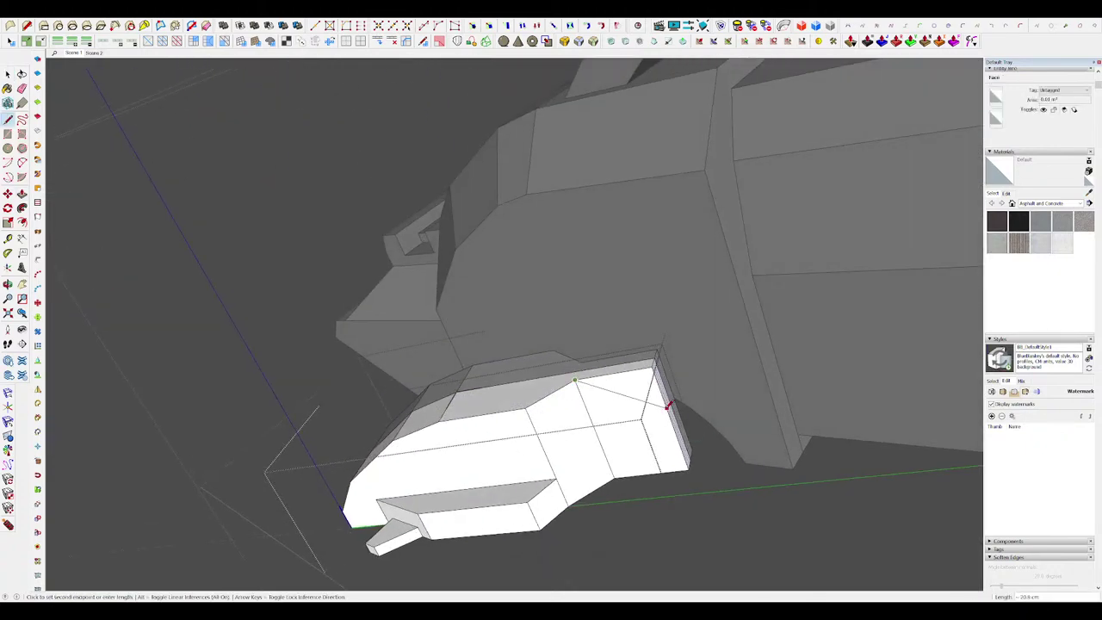
{"action": "left_click", "coordinate": [668, 405]}
Step: Move the split bevel face upward to chamfer the toe piece
{"action": "key", "text": "p"}
{"action": "scroll", "coordinate": [646, 358], "scroll_direction": "up", "scroll_amount": 2}
{"action": "key", "text": "r"}
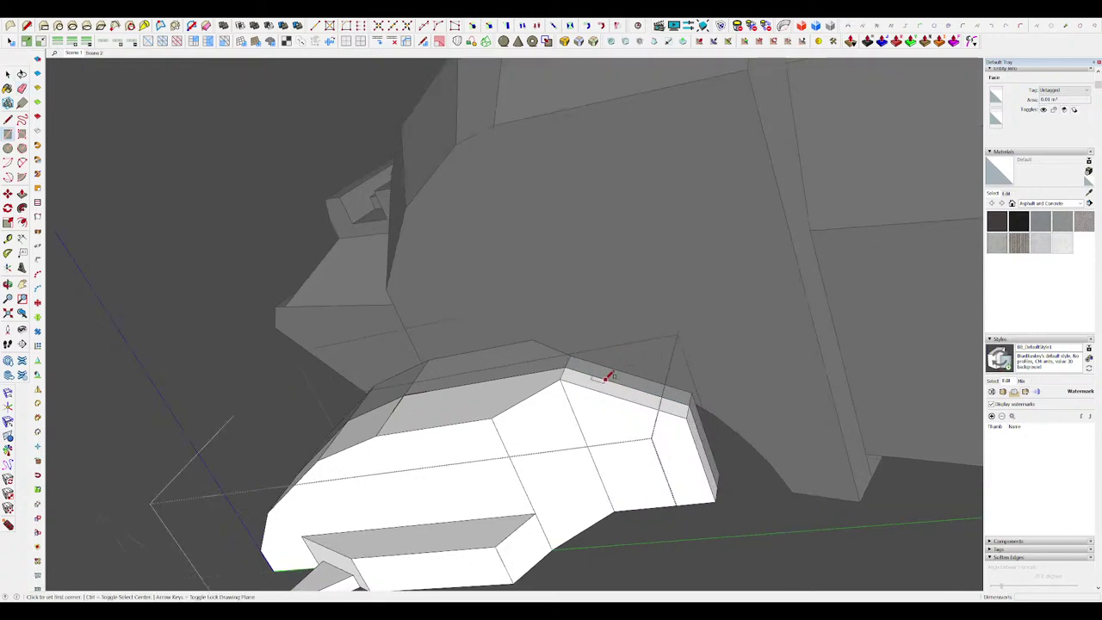
{"action": "key", "text": "m"}
{"action": "left_click", "coordinate": [627, 395]}
{"action": "left_click", "coordinate": [630, 381]}
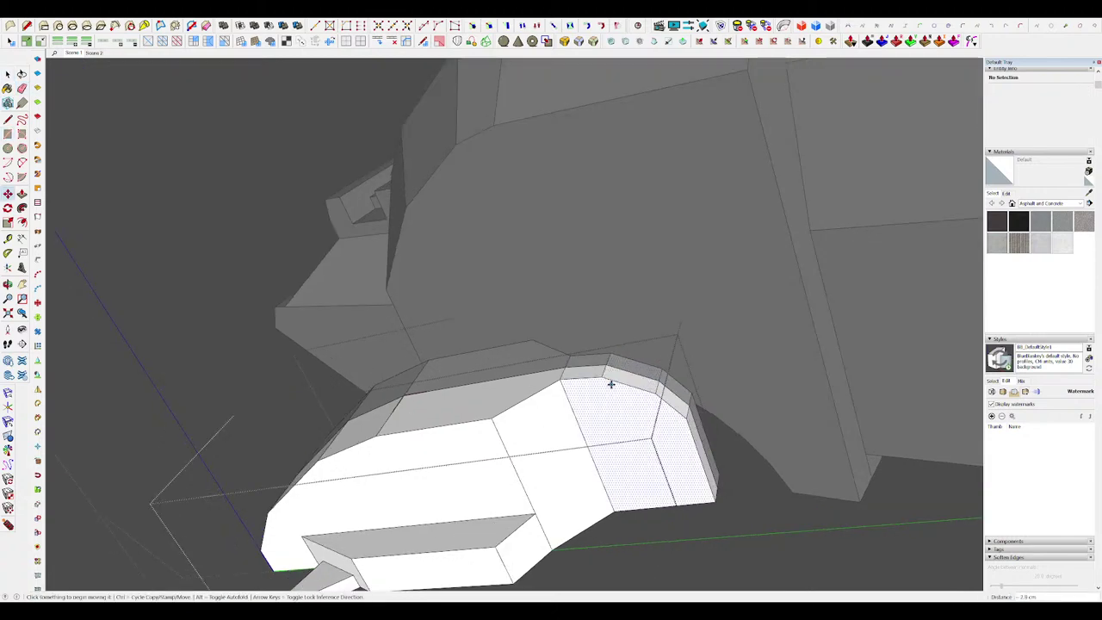
{"action": "scroll", "coordinate": [608, 384], "scroll_direction": "down", "scroll_amount": 10}
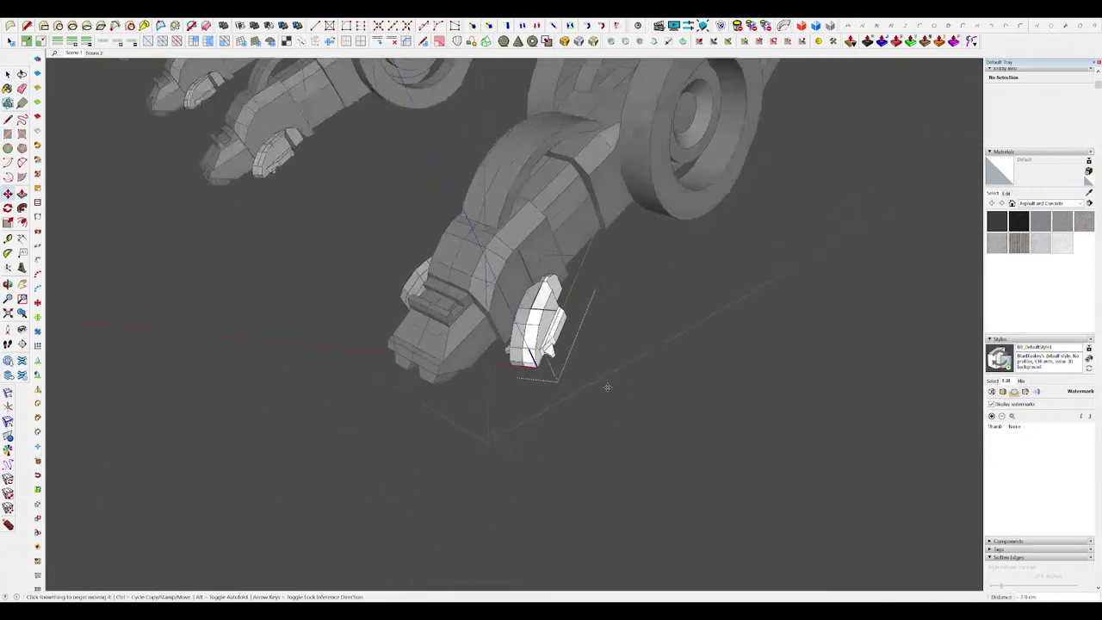
{"action": "middle_click_drag", "start_coordinate": [609, 384], "coordinate": [487, 165]}
{"action": "key", "text": "space"}
{"action": "scroll", "coordinate": [581, 291], "scroll_direction": "up", "scroll_amount": 4}
Step: Draw a circle inside the foot's arched cutout and push/pull it into a cylinder
{"action": "scroll", "coordinate": [559, 255], "scroll_direction": "down", "scroll_amount": 4}
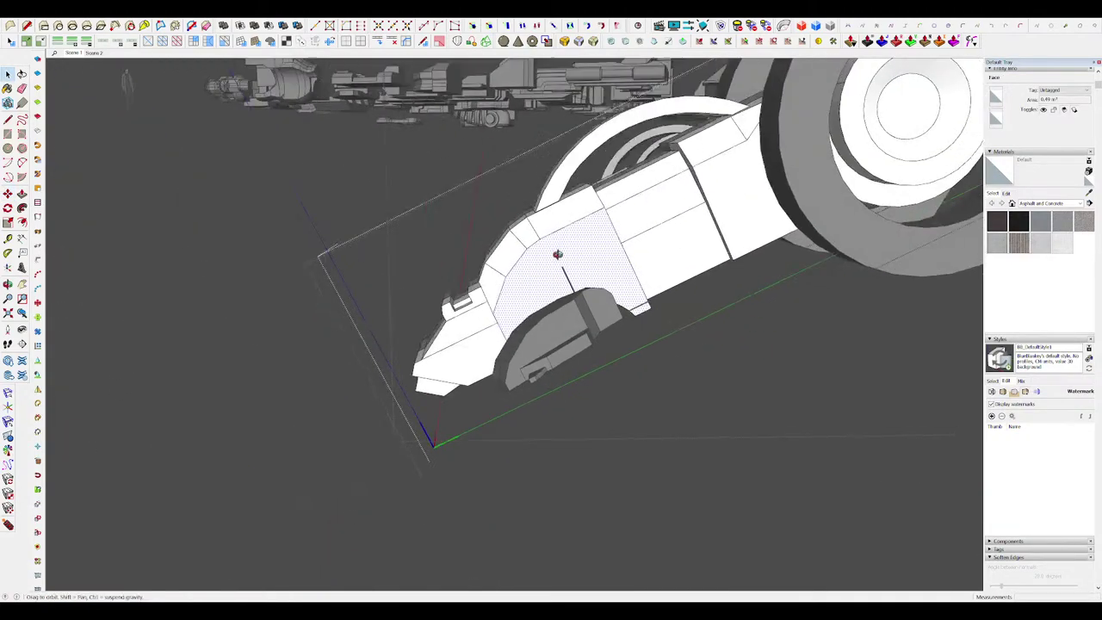
{"action": "middle_click_drag", "start_coordinate": [559, 256], "coordinate": [639, 357]}
{"action": "key", "text": "c"}
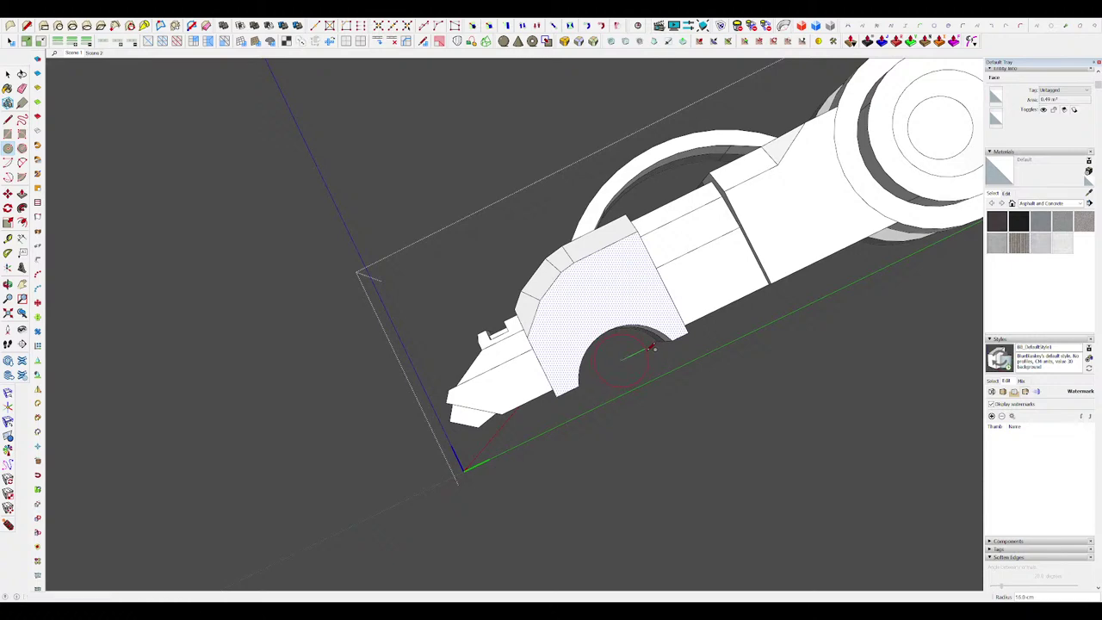
{"action": "key", "text": "space"}
{"action": "triple_click", "coordinate": [590, 324]}
{"action": "scroll", "coordinate": [587, 326], "scroll_direction": "down", "scroll_amount": 4}
{"action": "key", "text": "Escape"}
{"action": "scroll", "coordinate": [585, 332], "scroll_direction": "up", "scroll_amount": 3}
{"action": "middle_click_drag", "start_coordinate": [597, 319], "coordinate": [549, 342]}
{"action": "key", "text": "c"}
{"action": "left_click", "coordinate": [631, 346]}
{"action": "key", "text": "p"}
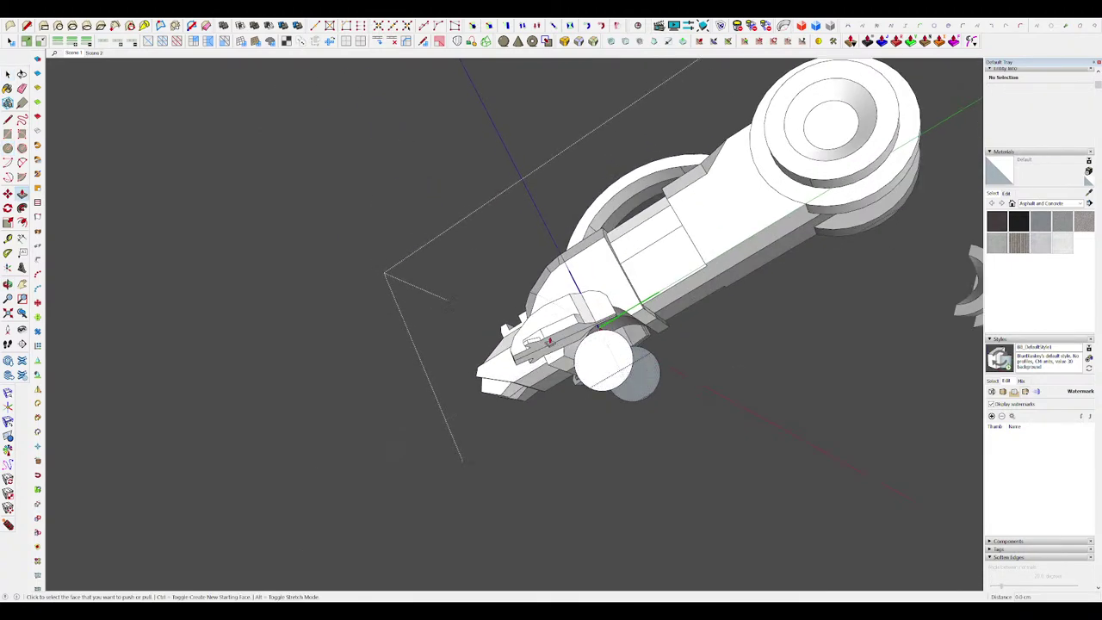
{"action": "middle_click_drag", "start_coordinate": [635, 362], "coordinate": [665, 294]}
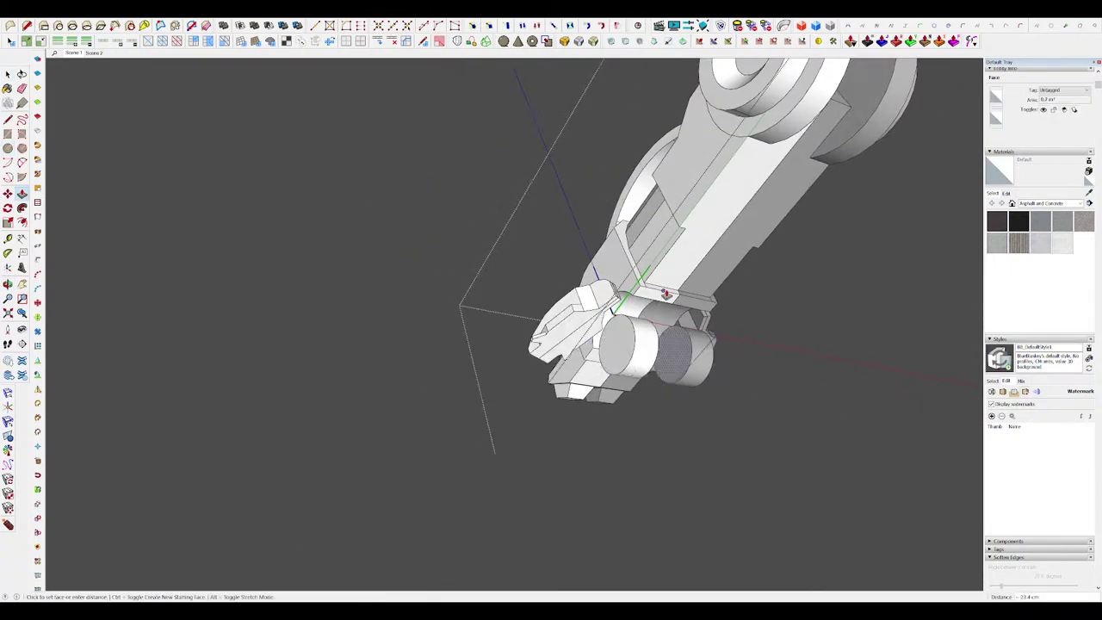
Step: Select the whole cylinder and make it a group
{"action": "triple_click", "coordinate": [612, 359]}
{"action": "middle_click_drag", "start_coordinate": [612, 359], "coordinate": [645, 385]}
{"action": "scroll", "coordinate": [658, 347], "scroll_direction": "up", "scroll_amount": 5}
{"action": "key", "text": "ctrl+g"}
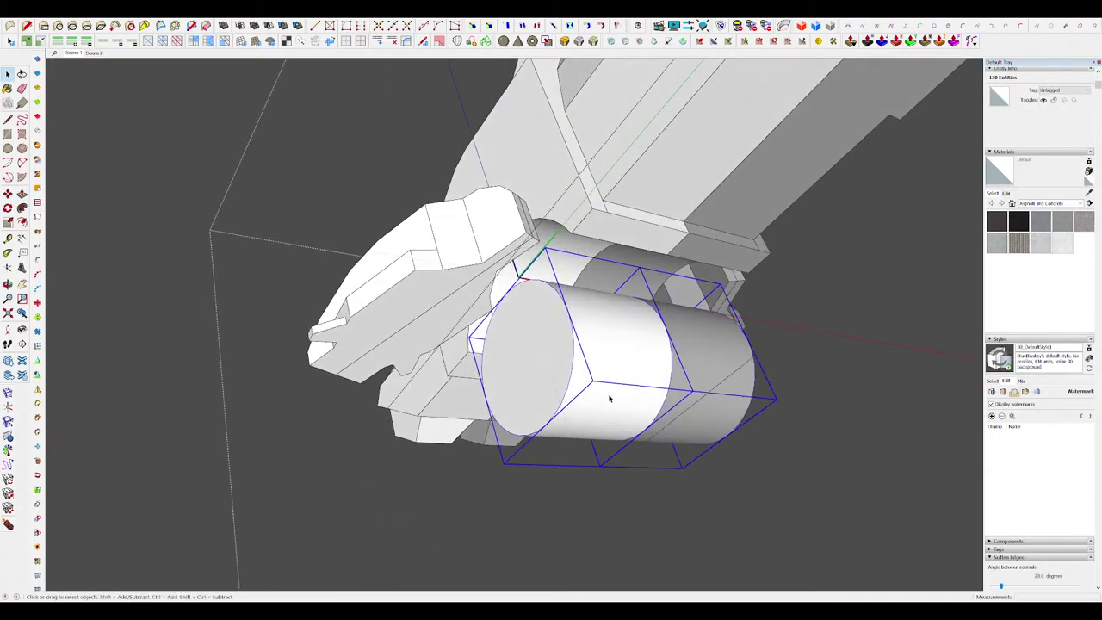
Step: Move the cylinder group into position in the arch
{"action": "key", "text": "m"}
{"action": "middle_click_drag", "start_coordinate": [499, 467], "coordinate": [557, 302]}
{"action": "left_click", "coordinate": [546, 295]}
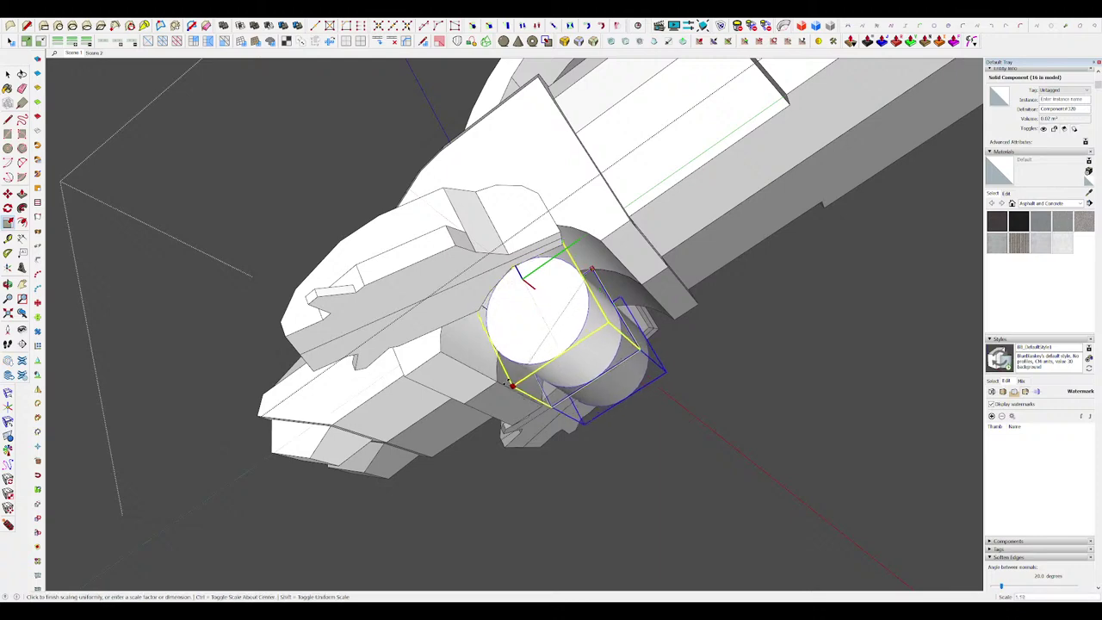
{"action": "middle_click_drag", "start_coordinate": [488, 394], "coordinate": [529, 269]}
{"action": "key", "text": "m"}
{"action": "key", "text": "m"}
{"action": "left_click", "coordinate": [561, 328]}
{"action": "scroll", "coordinate": [565, 326], "scroll_direction": "down", "scroll_amount": 3}
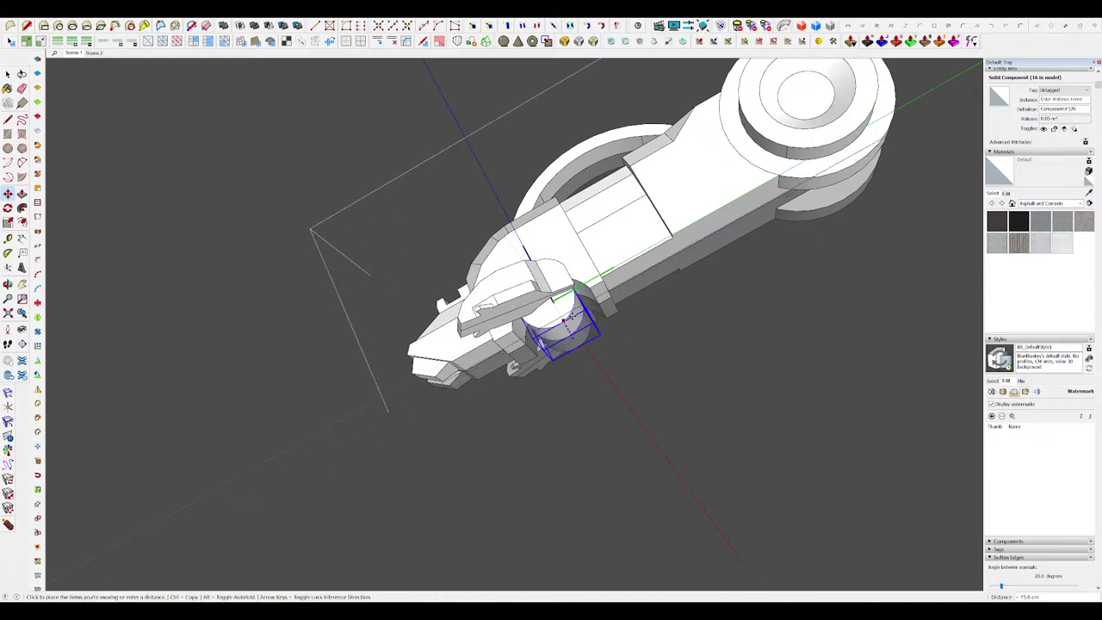
{"action": "scroll", "coordinate": [570, 309], "scroll_direction": "up", "scroll_amount": 4}
{"action": "middle_click_drag", "start_coordinate": [569, 310], "coordinate": [606, 220]}
Step: Inside the cylinder, offset a smaller circle onto its end face
{"action": "key", "text": "space"}
{"action": "double_click", "coordinate": [559, 269]}
{"action": "key", "text": "f"}
{"action": "left_click", "coordinate": [560, 254]}
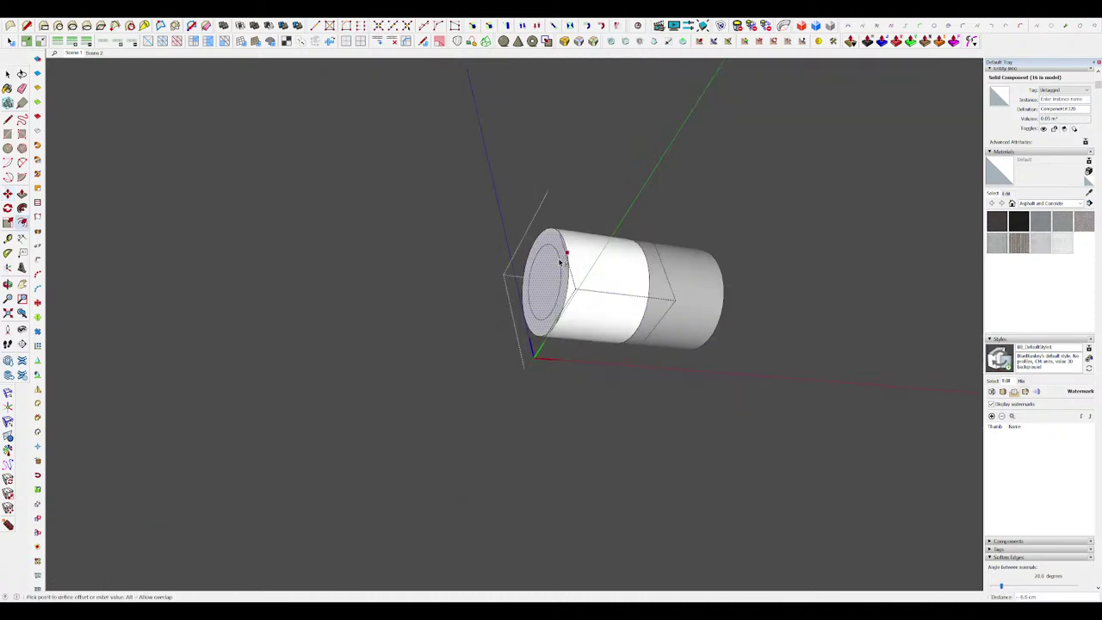
{"action": "left_click", "coordinate": [553, 270]}
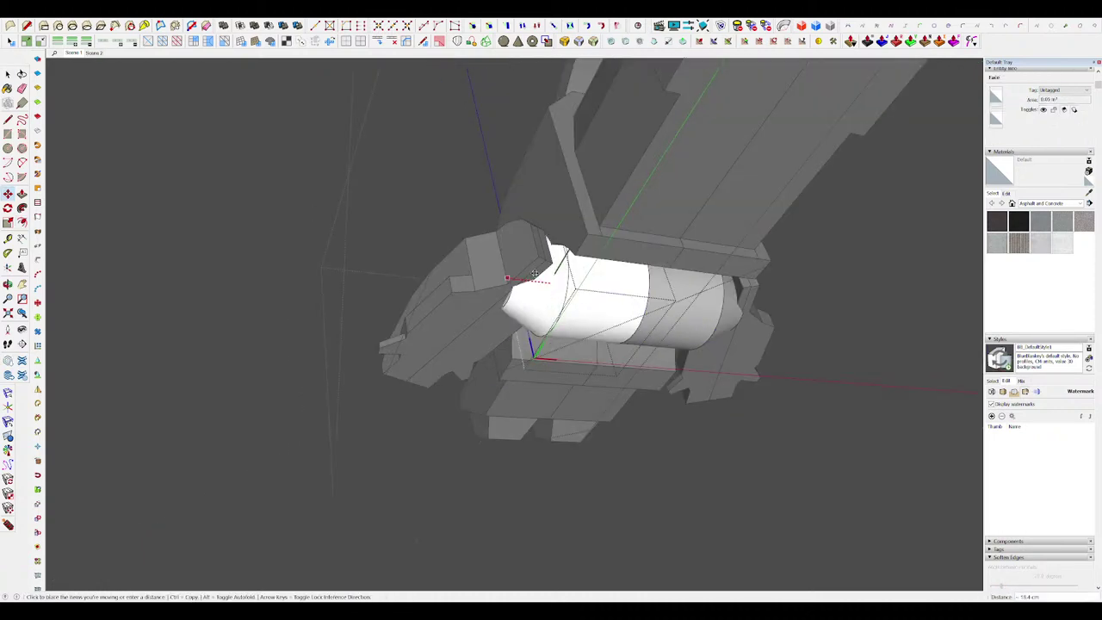
Step: Orbit out and step back out of the components to the whole model
{"action": "middle_click_drag", "start_coordinate": [534, 273], "coordinate": [507, 465]}
{"action": "scroll", "coordinate": [599, 245], "scroll_direction": "down", "scroll_amount": 3}
{"action": "key", "text": "space"}
{"action": "left_click", "coordinate": [688, 484]}
{"action": "left_click", "coordinate": [675, 461]}
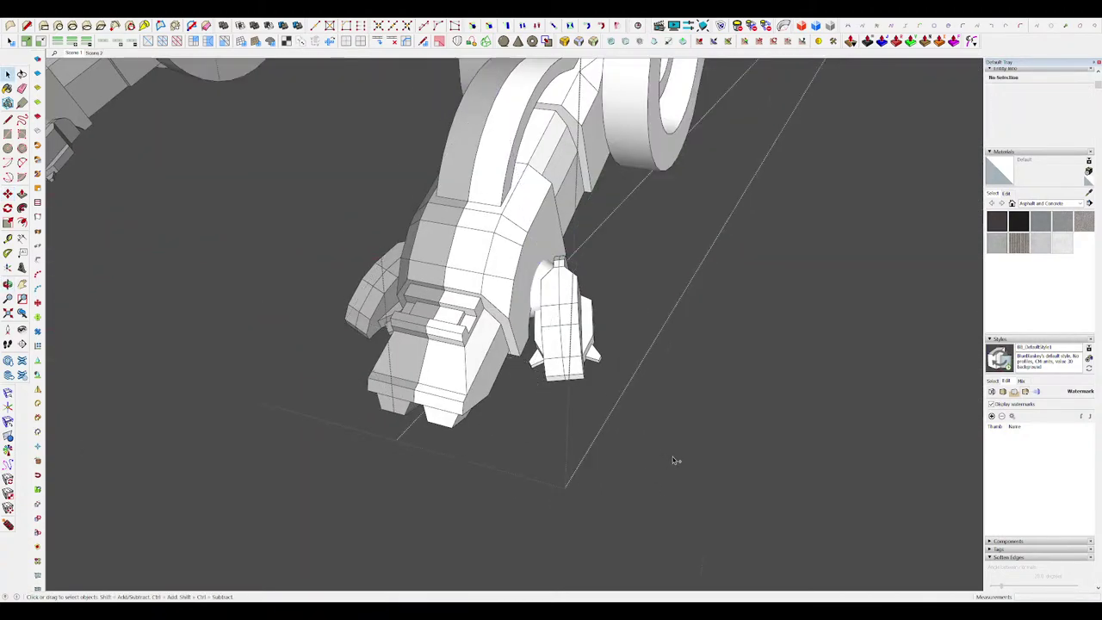
Step: Open the ring joint and select only its outer edge loop
{"action": "key", "text": "Page_Down"}
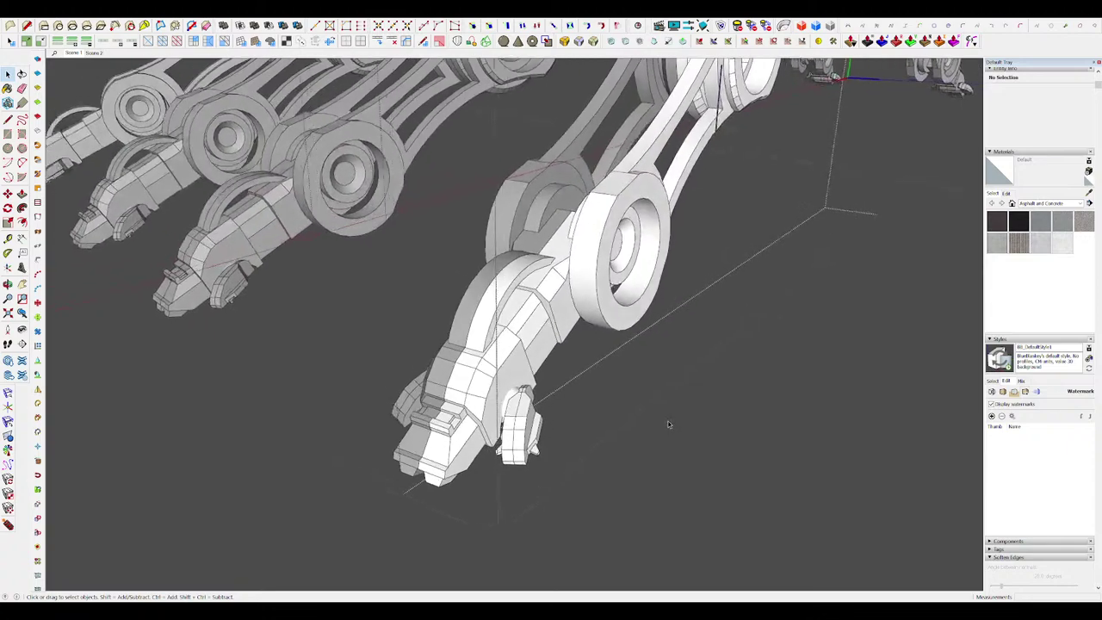
{"action": "middle_click_drag", "start_coordinate": [668, 423], "coordinate": [693, 249]}
{"action": "scroll", "coordinate": [694, 249], "scroll_direction": "up", "scroll_amount": 3}
{"action": "scroll", "coordinate": [619, 296], "scroll_direction": "down", "scroll_amount": 3}
{"action": "scroll", "coordinate": [689, 267], "scroll_direction": "up", "scroll_amount": 3}
{"action": "scroll", "coordinate": [636, 262], "scroll_direction": "up", "scroll_amount": 3}
{"action": "double_click", "coordinate": [637, 261]}
{"action": "left_click", "coordinate": [637, 261]}
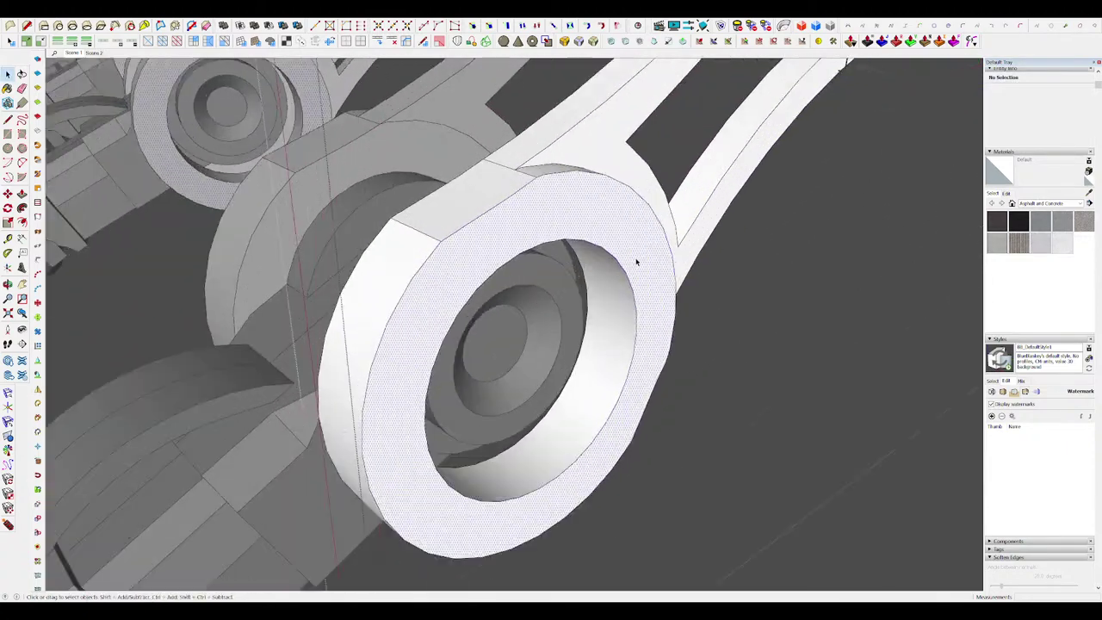
{"action": "double_click", "coordinate": [636, 258]}
{"action": "scroll", "coordinate": [632, 231], "scroll_direction": "down", "scroll_amount": 3}
{"action": "left_click", "coordinate": [632, 233], "text": "shift"}
{"action": "left_click", "coordinate": [616, 247], "text": "shift"}
Step: Round over the ring's selected outer edges with a RoundCorner bevel
{"action": "middle_click_drag", "start_coordinate": [609, 247], "coordinate": [461, 209]}
{"action": "scroll", "coordinate": [709, 338], "scroll_direction": "up", "scroll_amount": 2}
{"action": "middle_click_drag", "start_coordinate": [709, 338], "coordinate": [713, 407]}
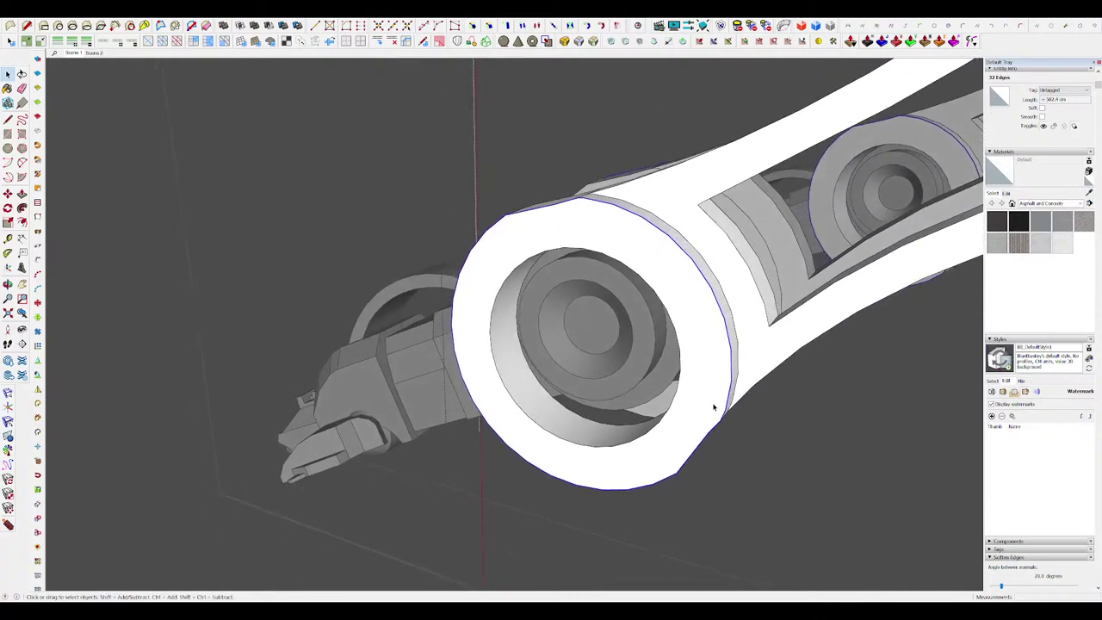
{"action": "left_click", "coordinate": [593, 42]}
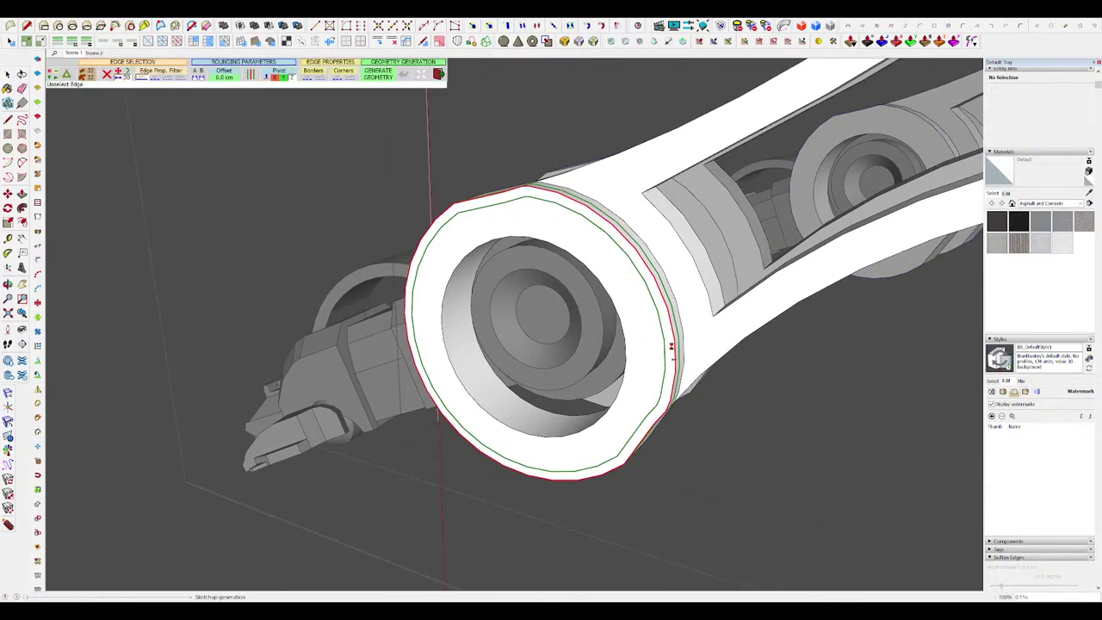
{"action": "middle_click_drag", "start_coordinate": [674, 351], "coordinate": [748, 384]}
{"action": "scroll", "coordinate": [748, 384], "scroll_direction": "down", "scroll_amount": 6}
{"action": "middle_click_drag", "start_coordinate": [676, 231], "coordinate": [762, 373]}
Step: Return to the foot close-up, try an offset on its side face, then undo it
{"action": "left_click", "coordinate": [762, 372]}
{"action": "left_click", "coordinate": [765, 373]}
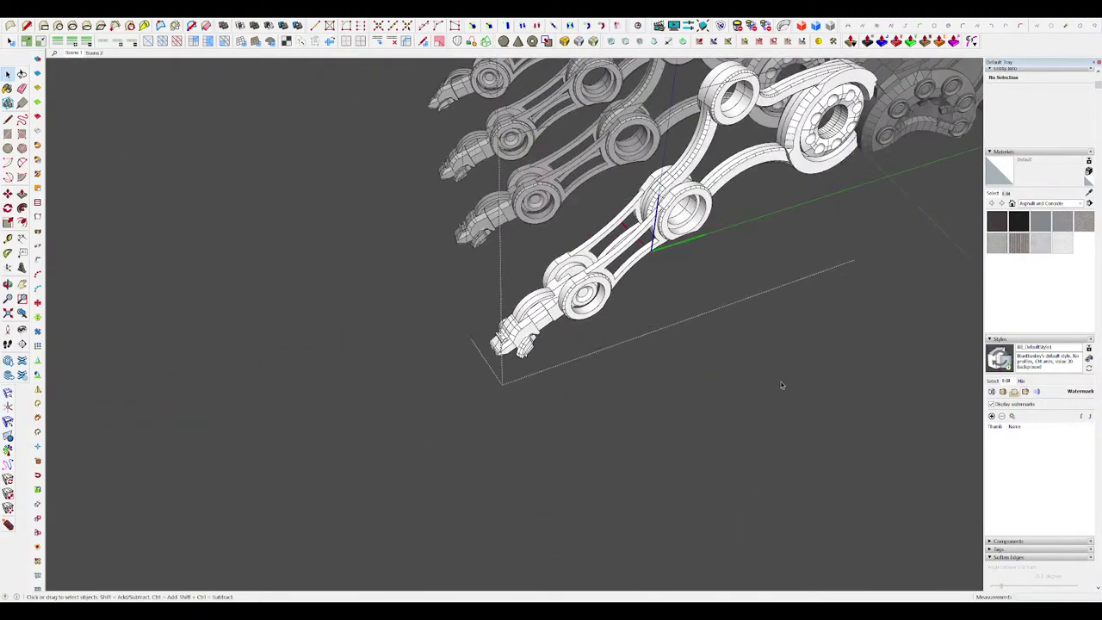
{"action": "key", "text": "Page_Down"}
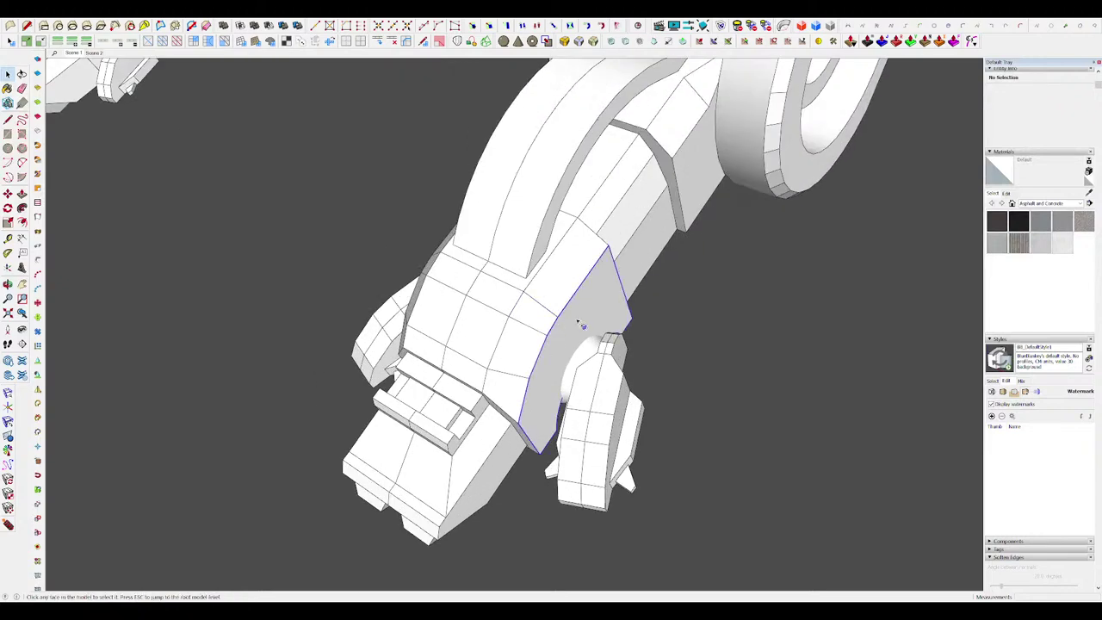
{"action": "left_click", "coordinate": [577, 322]}
{"action": "scroll", "coordinate": [583, 313], "scroll_direction": "down", "scroll_amount": 2}
{"action": "key", "text": "f"}
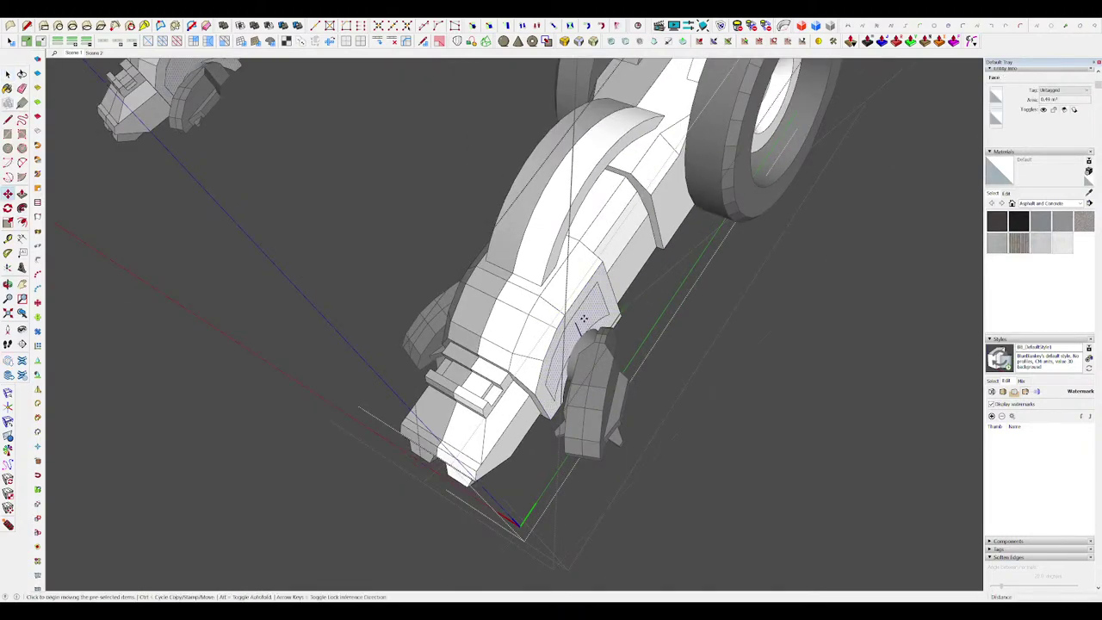
{"action": "key", "text": "ctrl+z"}
{"action": "key", "text": "ctrl+z"}
{"action": "key", "text": "shift+h"}
{"action": "scroll", "coordinate": [561, 355], "scroll_direction": "up", "scroll_amount": 5}
Step: Erase an edge on the foot's side plate and redraw a line to close the face
{"action": "key", "text": "e"}
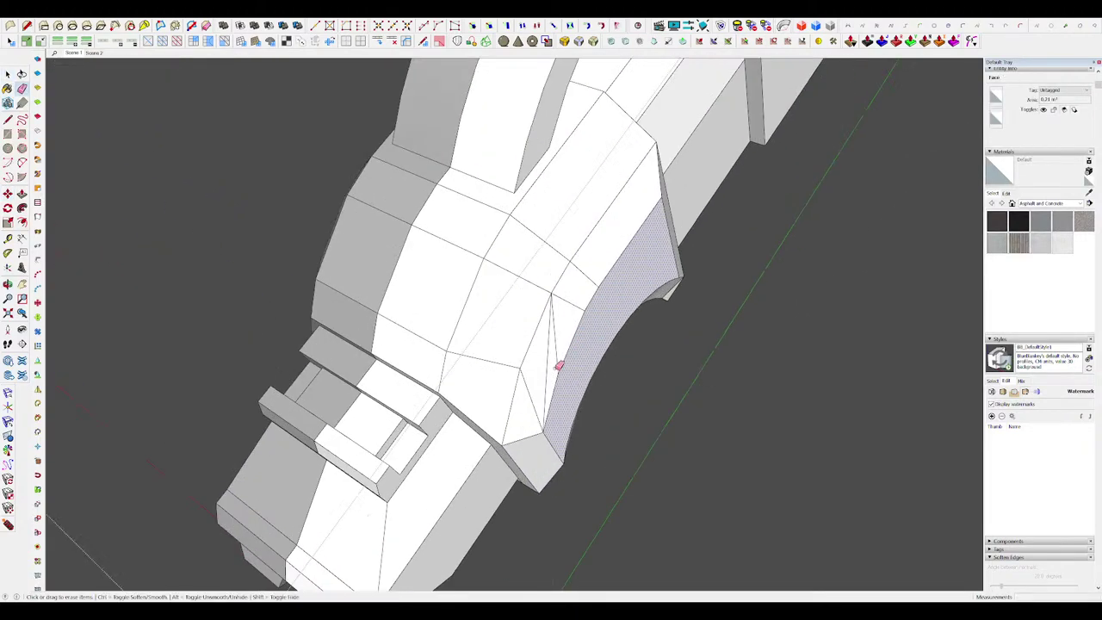
{"action": "left_click", "coordinate": [551, 365]}
{"action": "key", "text": "l"}
{"action": "left_click", "coordinate": [558, 368]}
{"action": "middle_click_drag", "start_coordinate": [558, 366], "coordinate": [428, 239]}
{"action": "scroll", "coordinate": [335, 172], "scroll_direction": "down", "scroll_amount": 5}
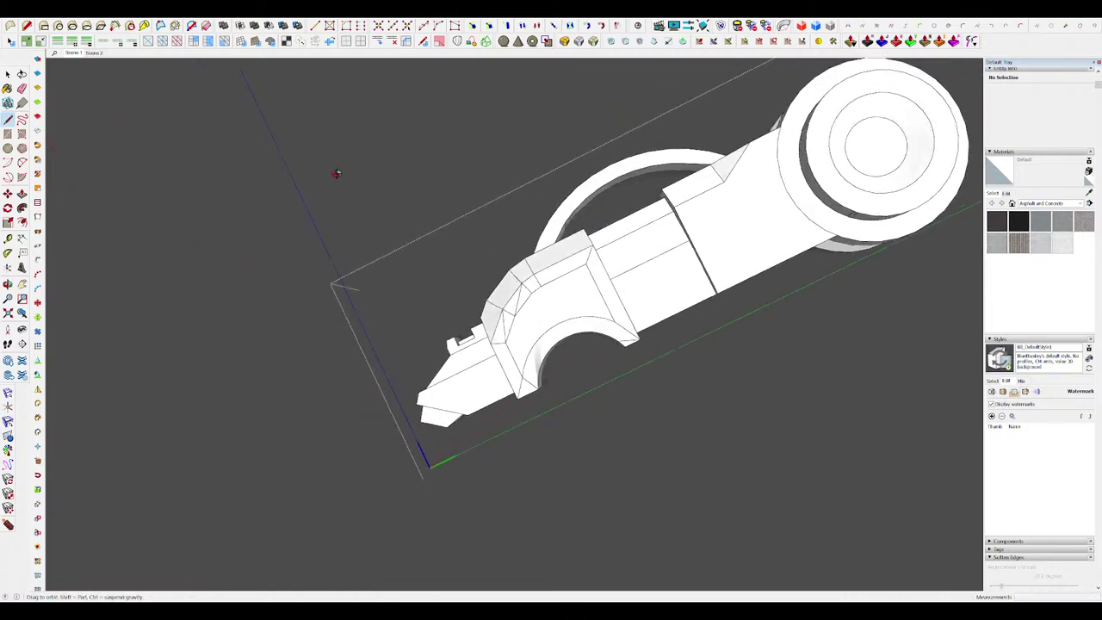
{"action": "middle_click_drag", "start_coordinate": [568, 313], "coordinate": [497, 414]}
{"action": "scroll", "coordinate": [565, 296], "scroll_direction": "up", "scroll_amount": 4}
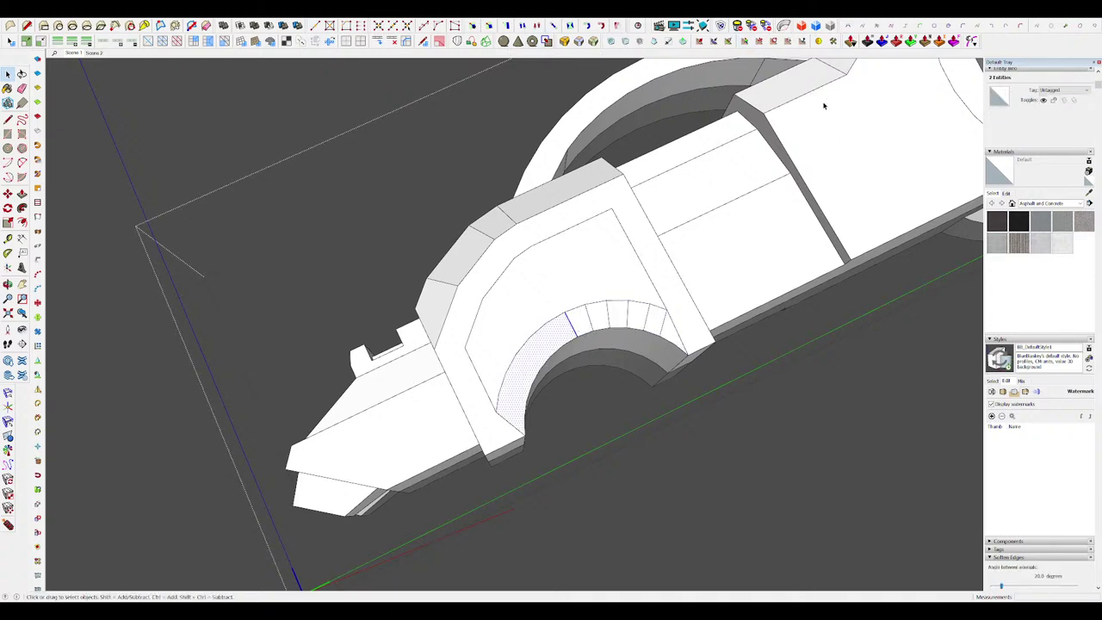
Step: Move the foot's side face, then draw a diagonal edge splitting the side panel
{"action": "left_click", "coordinate": [524, 336]}
{"action": "mouse_move", "coordinate": [524, 337]}
{"action": "middle_mouse_down"}
{"action": "mouse_move", "coordinate": [542, 334]}
{"action": "mouse_move", "coordinate": [544, 288]}
{"action": "mouse_move", "coordinate": [476, 292]}
{"action": "middle_mouse_up"}
{"action": "key", "text": "m"}
{"action": "left_click", "coordinate": [538, 291]}
{"action": "left_click", "coordinate": [561, 288]}
{"action": "key", "text": "e"}
{"action": "left_click_drag", "start_coordinate": [482, 292], "coordinate": [504, 292]}
{"action": "key", "text": "l"}
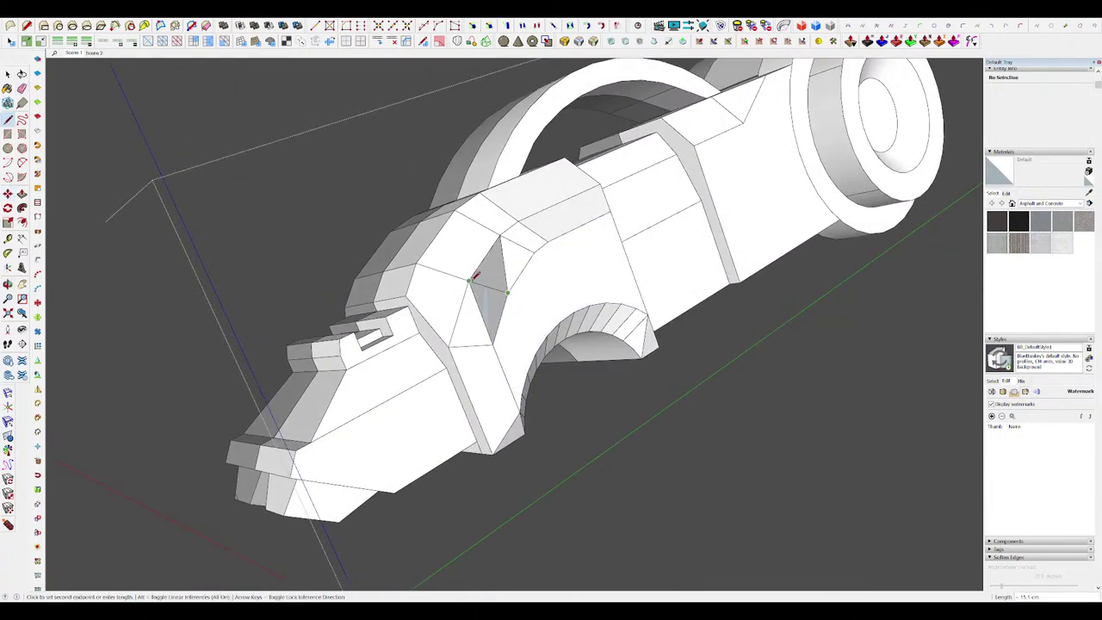
{"action": "left_click", "coordinate": [470, 281]}
Step: Step back out of the nested groups to the whole robot
{"action": "mouse_move", "coordinate": [469, 281]}
{"action": "middle_mouse_down"}
{"action": "mouse_move", "coordinate": [459, 246]}
{"action": "mouse_move", "coordinate": [568, 427]}
{"action": "mouse_move", "coordinate": [708, 338]}
{"action": "mouse_move", "coordinate": [818, 401]}
{"action": "middle_mouse_up"}
{"action": "scroll", "coordinate": [708, 344], "scroll_direction": "down", "scroll_amount": 6}
{"action": "key", "text": "space"}
{"action": "left_click", "coordinate": [803, 385]}
{"action": "scroll", "coordinate": [803, 386], "scroll_direction": "down", "scroll_amount": 4}
{"action": "left_click", "coordinate": [821, 486]}
{"action": "left_click", "coordinate": [822, 488]}
{"action": "scroll", "coordinate": [826, 488], "scroll_direction": "down", "scroll_amount": 2}
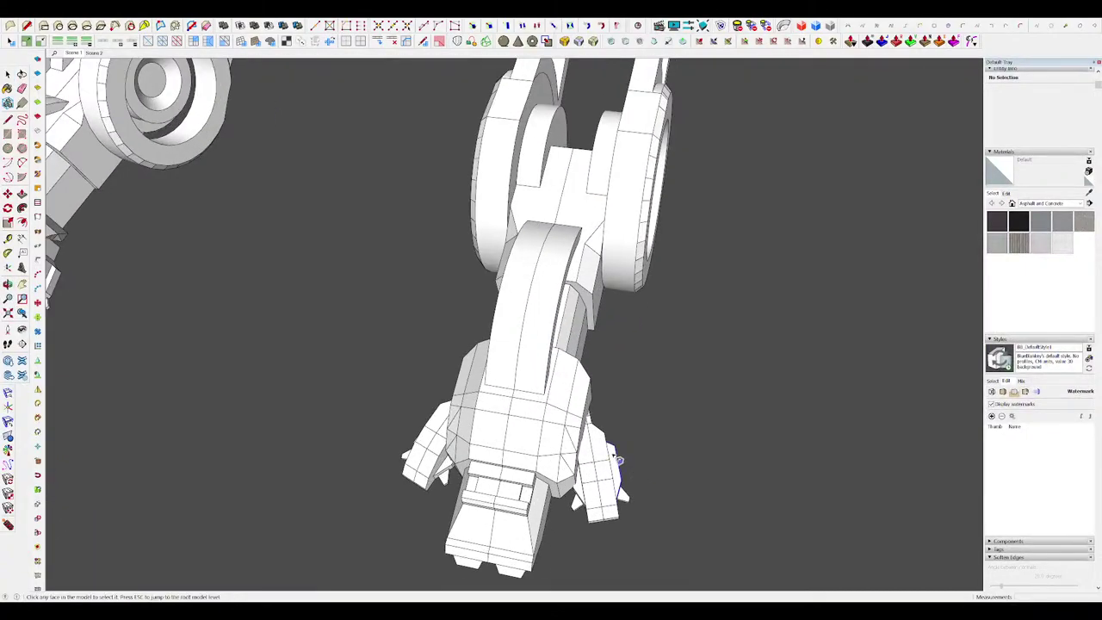
Step: Open the foot component, move a side face, and hide the rest of the model
{"action": "left_click", "coordinate": [614, 456]}
{"action": "left_click", "coordinate": [610, 467]}
{"action": "key", "text": "m"}
{"action": "left_click", "coordinate": [560, 410]}
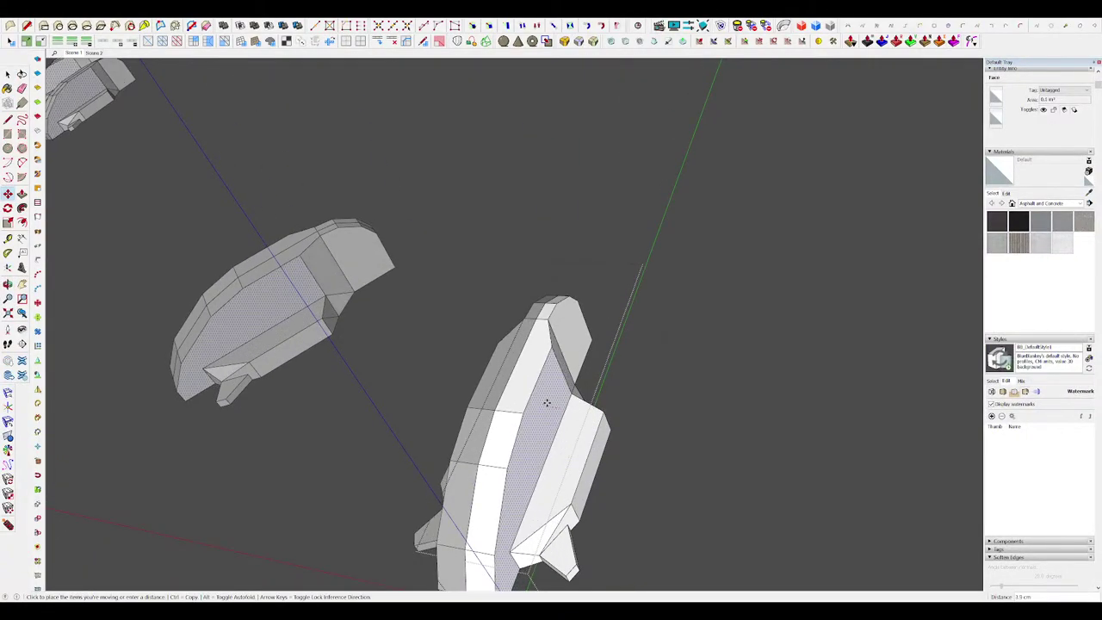
{"action": "left_click", "coordinate": [550, 403]}
{"action": "scroll", "coordinate": [564, 399], "scroll_direction": "down", "scroll_amount": 5}
{"action": "key", "text": "h"}
{"action": "key", "text": "h"}
{"action": "middle_click_drag", "start_coordinate": [596, 396], "coordinate": [539, 400]}
{"action": "scroll", "coordinate": [539, 400], "scroll_direction": "up", "scroll_amount": 4}
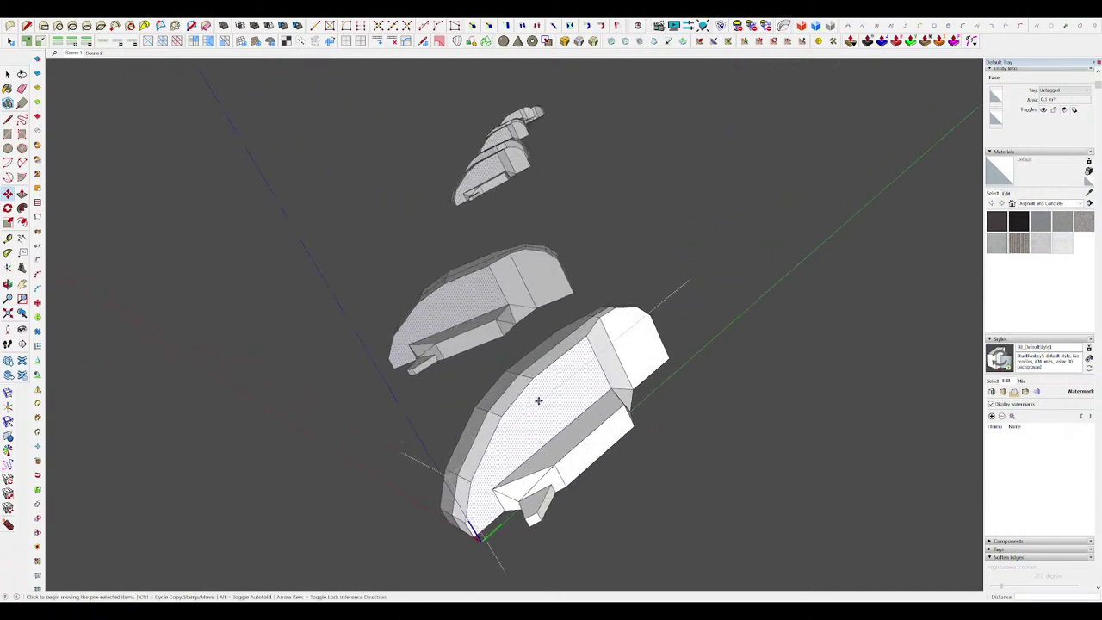
{"action": "key", "text": "space"}
Step: Split the plate face with a line and push the new face inward
{"action": "left_click", "coordinate": [476, 465]}
{"action": "key", "text": "space"}
{"action": "middle_click_drag", "start_coordinate": [550, 351], "coordinate": [582, 342]}
{"action": "scroll", "coordinate": [583, 342], "scroll_direction": "up", "scroll_amount": 2}
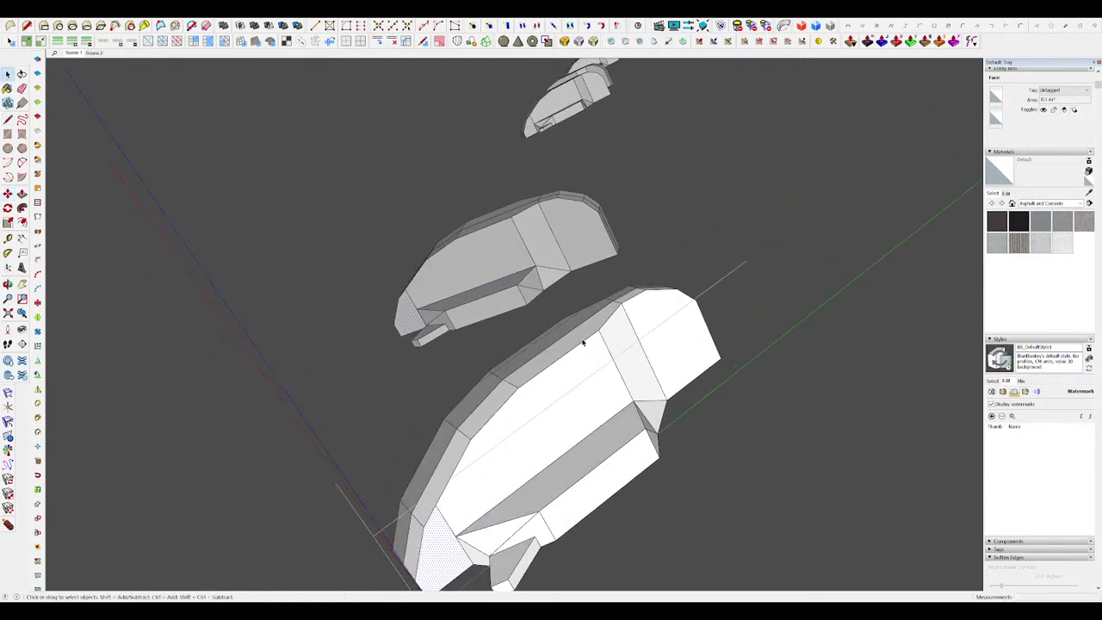
{"action": "key", "text": "p"}
{"action": "left_click", "coordinate": [602, 349]}
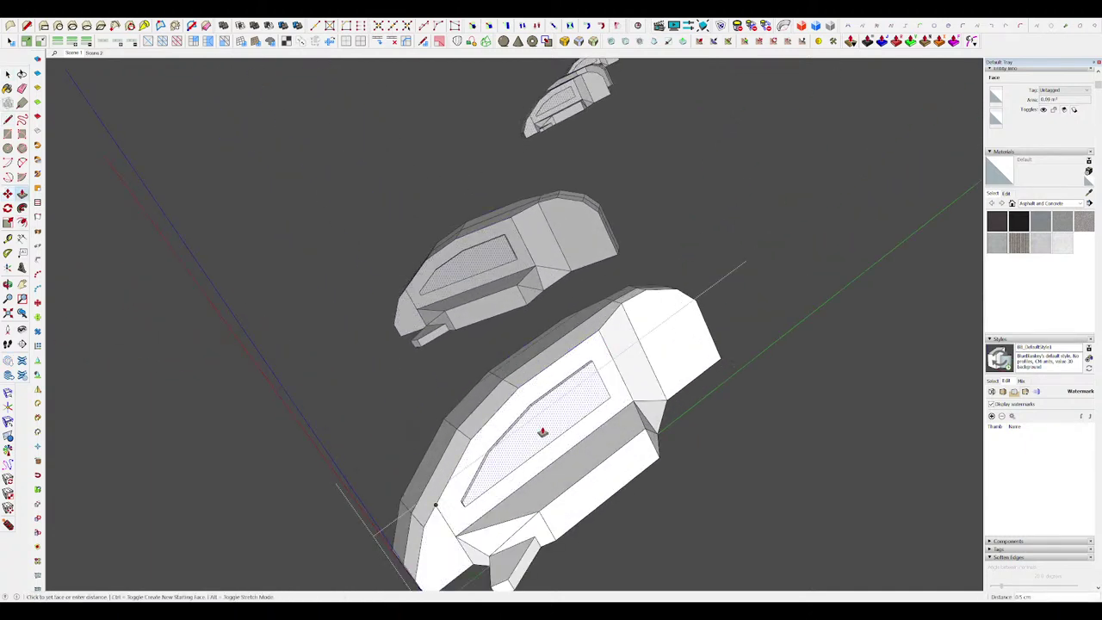
{"action": "left_click", "coordinate": [521, 428]}
{"action": "scroll", "coordinate": [544, 413], "scroll_direction": "down", "scroll_amount": 4}
{"action": "middle_click_drag", "start_coordinate": [548, 408], "coordinate": [611, 391]}
{"action": "scroll", "coordinate": [612, 392], "scroll_direction": "up", "scroll_amount": 2}
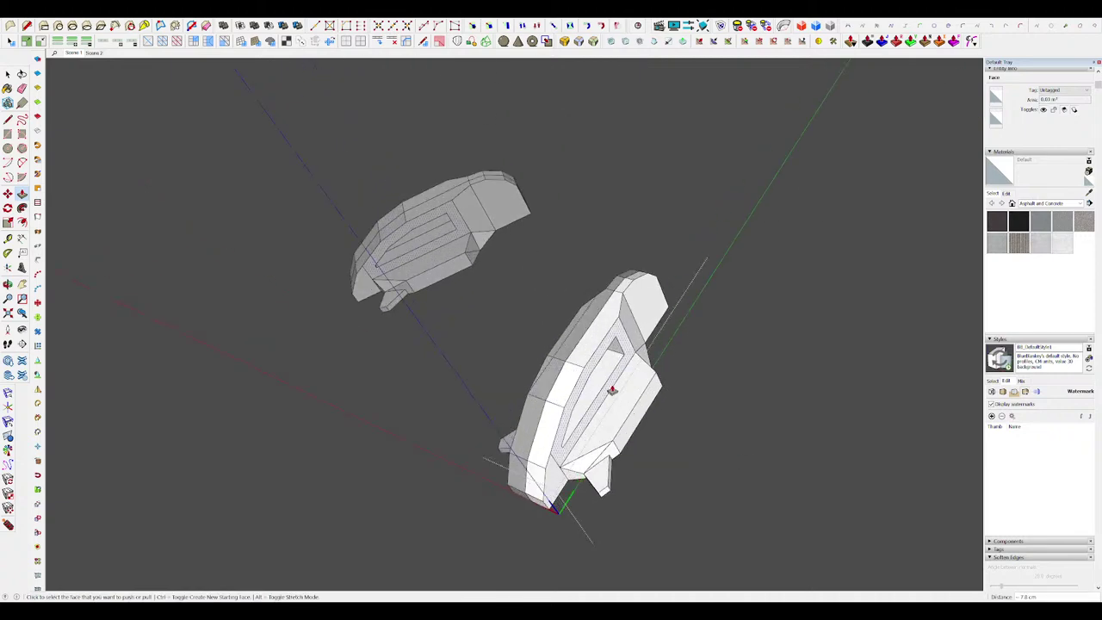
Step: Erase the leftover edge to merge the plate faces
{"action": "left_click", "coordinate": [603, 401]}
{"action": "key", "text": "alt+h"}
{"action": "scroll", "coordinate": [606, 394], "scroll_direction": "down", "scroll_amount": 5}
{"action": "scroll", "coordinate": [612, 387], "scroll_direction": "up", "scroll_amount": 5}
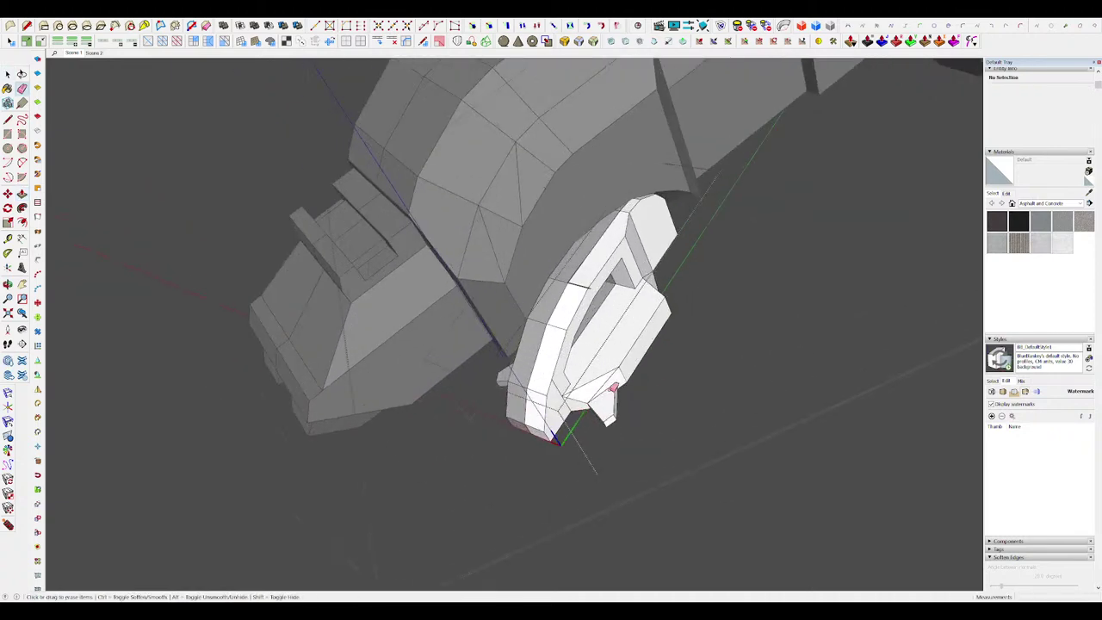
{"action": "key", "text": "alt+h"}
{"action": "scroll", "coordinate": [620, 361], "scroll_direction": "up", "scroll_amount": 3}
Step: Offset the plate face's outline inward and push/pull the inset panel
{"action": "key", "text": "f"}
{"action": "left_click", "coordinate": [641, 240]}
{"action": "left_click", "coordinate": [630, 256]}
{"action": "key", "text": "p"}
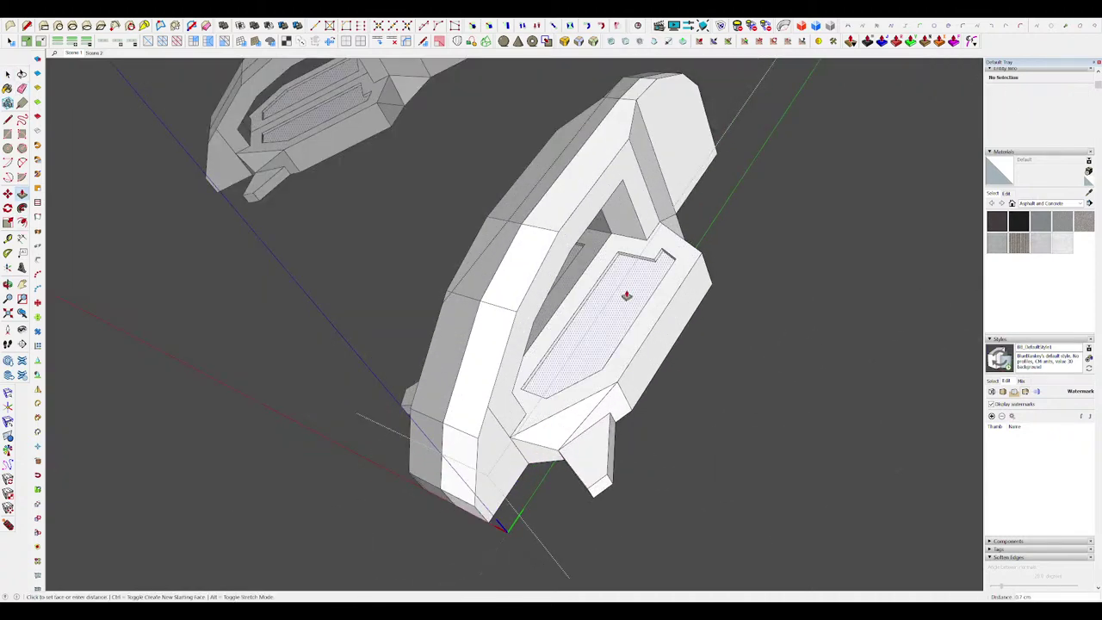
{"action": "scroll", "coordinate": [606, 338], "scroll_direction": "down", "scroll_amount": 10}
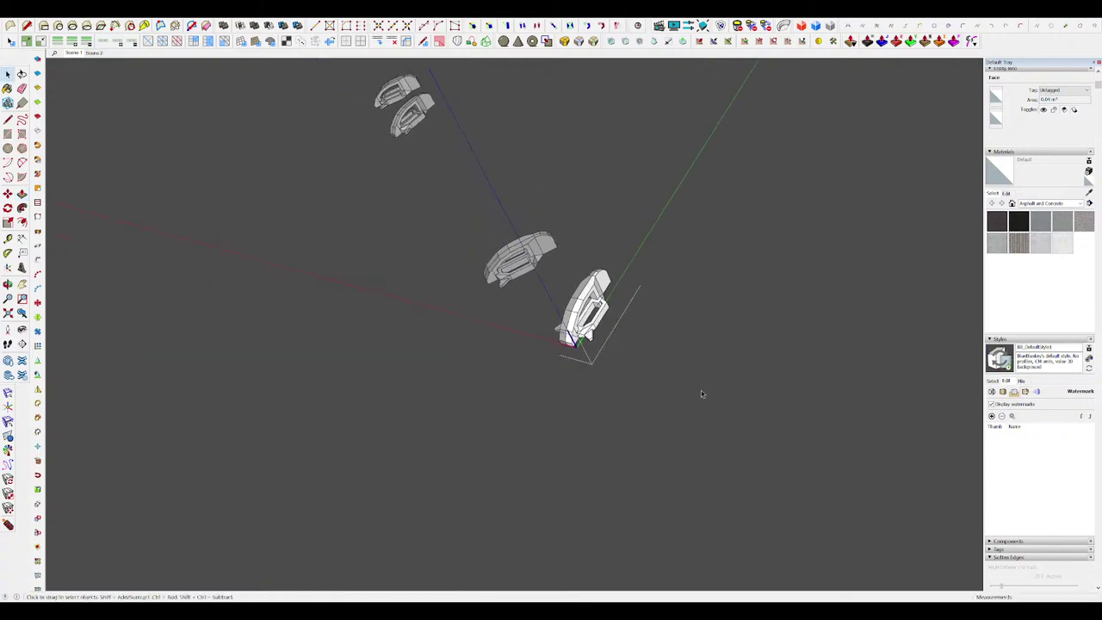
{"action": "key", "text": "space"}
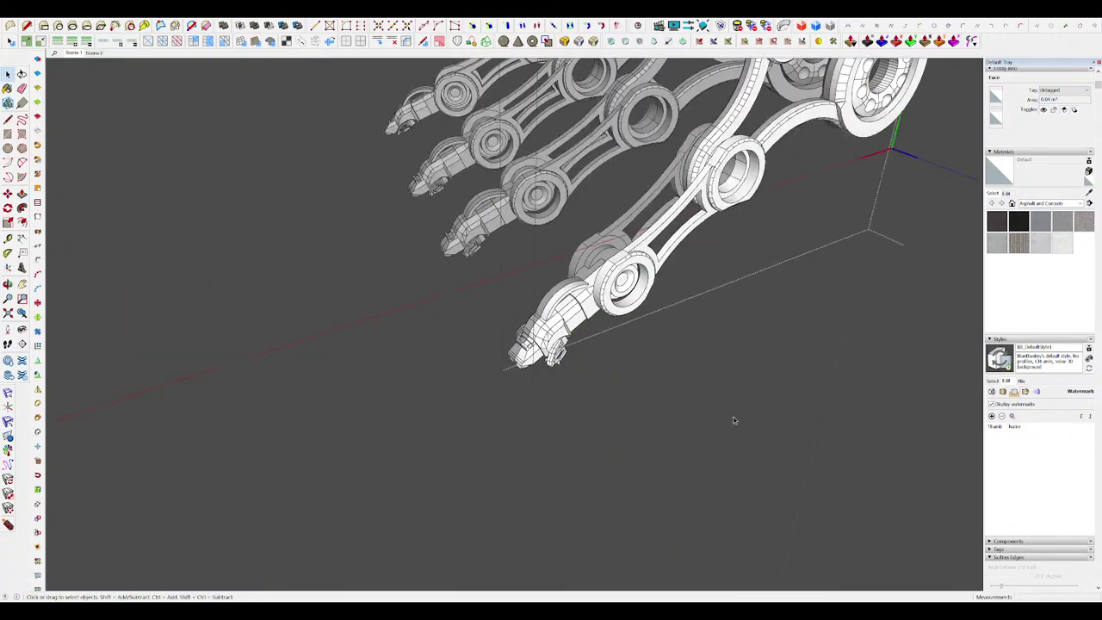
{"action": "middle_click_drag", "start_coordinate": [733, 418], "coordinate": [554, 425]}
{"action": "scroll", "coordinate": [827, 459], "scroll_direction": "up", "scroll_amount": 3}
Step: Open the finger component and draw a rectangle on its side face
{"action": "scroll", "coordinate": [469, 436], "scroll_direction": "up", "scroll_amount": 5}
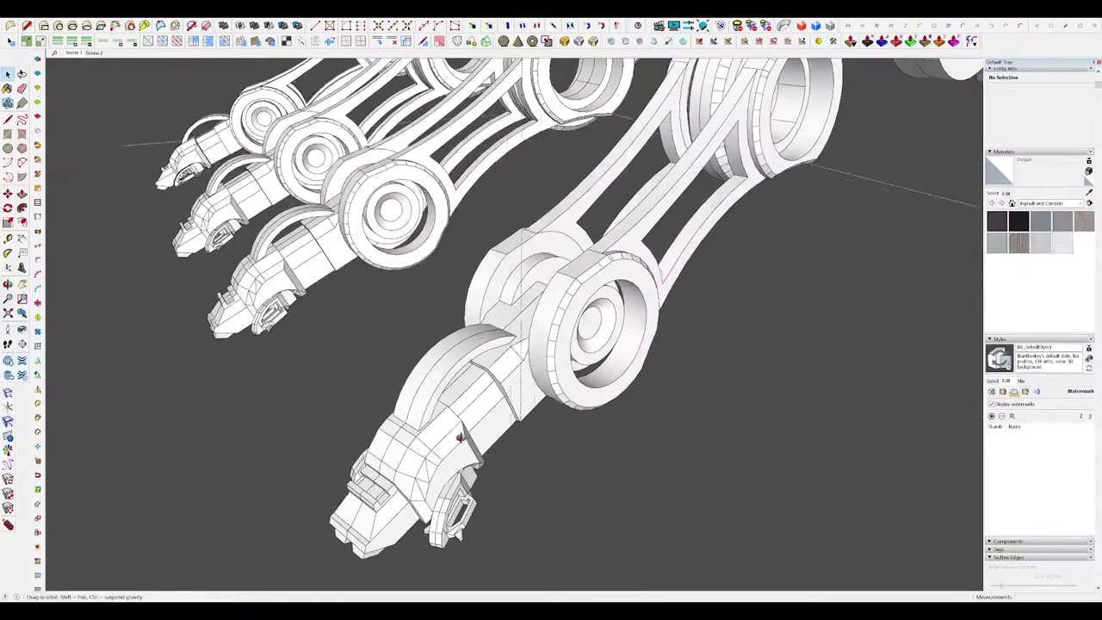
{"action": "key", "text": "q"}
{"action": "left_click", "coordinate": [482, 433]}
{"action": "middle_click_drag", "start_coordinate": [481, 433], "coordinate": [401, 457]}
{"action": "scroll", "coordinate": [423, 450], "scroll_direction": "up", "scroll_amount": 5}
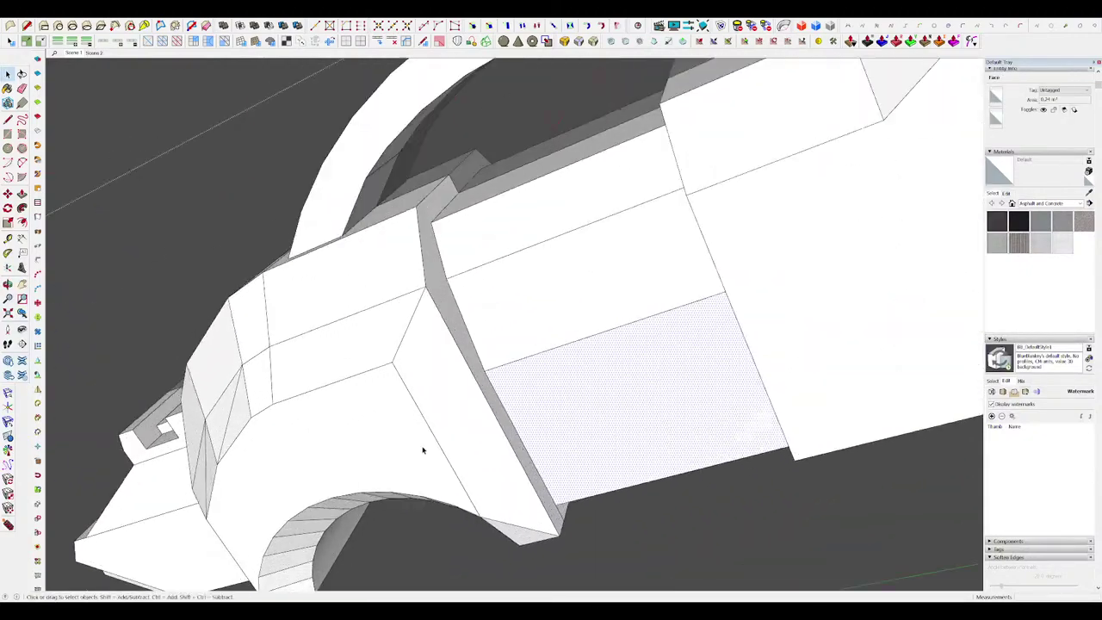
{"action": "left_click", "coordinate": [502, 399]}
{"action": "middle_click_drag", "start_coordinate": [502, 398], "coordinate": [744, 351]}
{"action": "left_click", "coordinate": [730, 333]}
{"action": "key", "text": "space"}
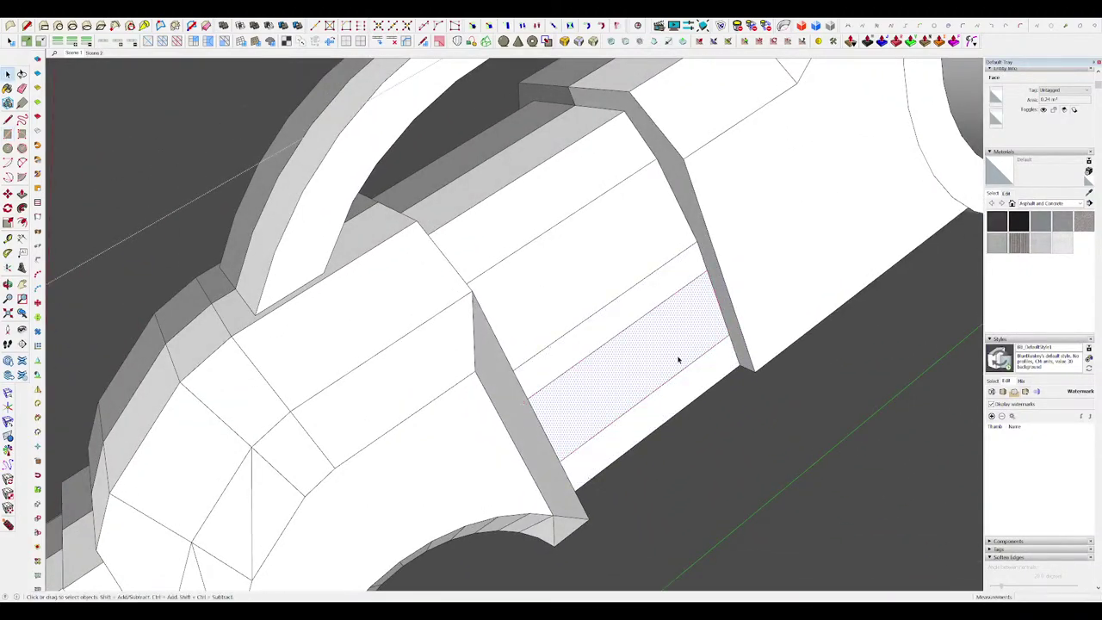
Step: Push the rectangle in 25.1 cm to form the slot, then push the sill face back 11.1 cm
{"action": "key", "text": "p"}
{"action": "middle_click_drag", "start_coordinate": [673, 357], "coordinate": [614, 364]}
{"action": "left_click", "coordinate": [638, 386]}
{"action": "left_click", "coordinate": [577, 371]}
{"action": "scroll", "coordinate": [637, 377], "scroll_direction": "down", "scroll_amount": 4}
{"action": "left_click", "coordinate": [652, 383]}
{"action": "left_click", "coordinate": [642, 376]}
{"action": "scroll", "coordinate": [641, 375], "scroll_direction": "up", "scroll_amount": 5}
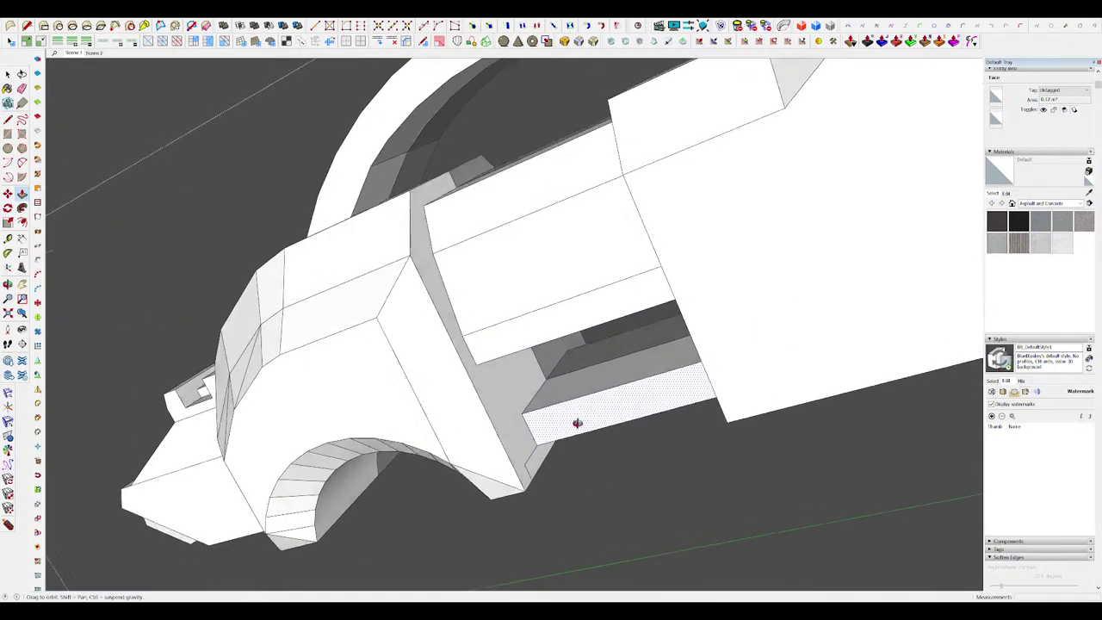
{"action": "middle_click_drag", "start_coordinate": [576, 423], "coordinate": [563, 318]}
Step: Extrude the small rectangle face on the finger and clear the selection
{"action": "key", "text": "r"}
{"action": "left_click", "coordinate": [666, 363]}
{"action": "left_click", "coordinate": [802, 322]}
{"action": "scroll", "coordinate": [563, 318], "scroll_direction": "down", "scroll_amount": 6}
{"action": "scroll", "coordinate": [569, 320], "scroll_direction": "down", "scroll_amount": 3}
{"action": "key", "text": "space"}
{"action": "middle_click_drag", "start_coordinate": [663, 367], "coordinate": [693, 397]}
{"action": "left_click", "coordinate": [694, 397]}
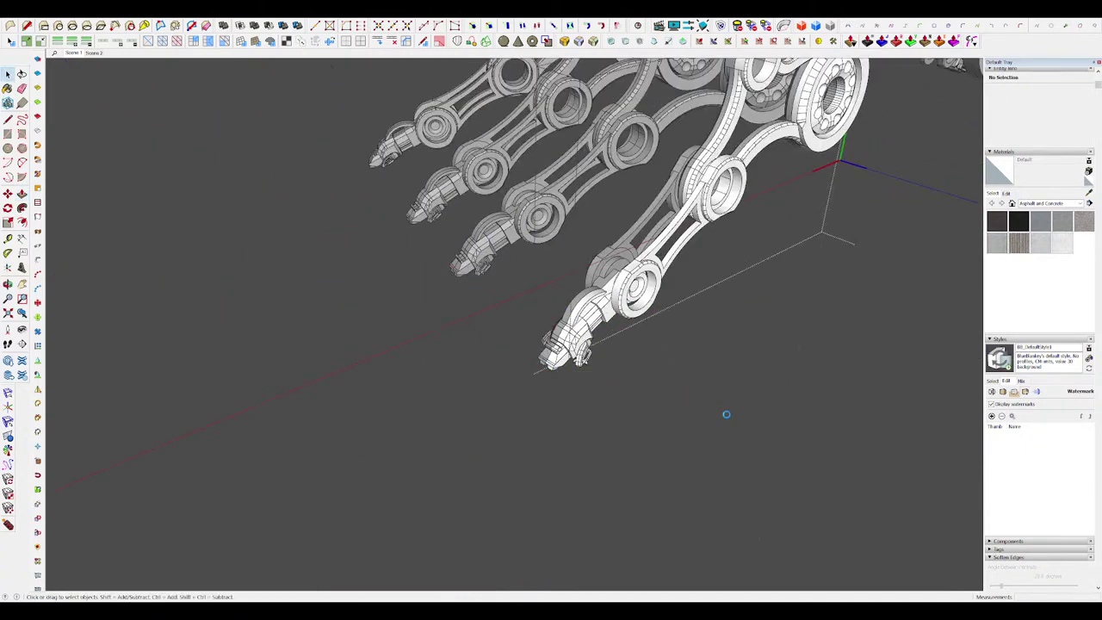
Step: Select the narrow face at the fingertip and work on it with the Line and Push/Pull tools
{"action": "scroll", "coordinate": [642, 356], "scroll_direction": "up", "scroll_amount": 5}
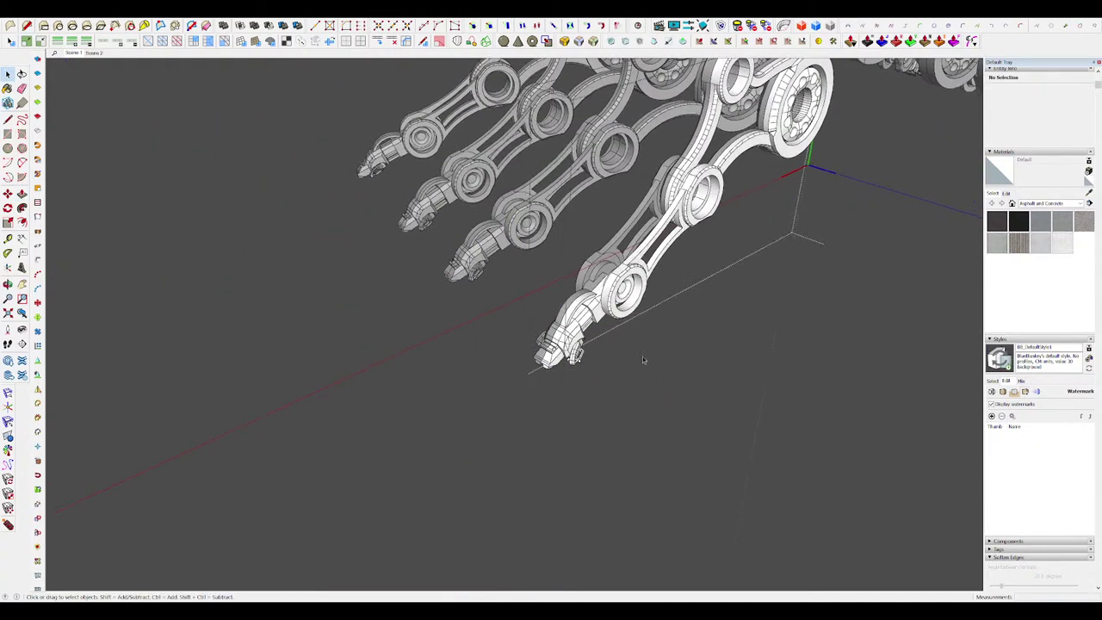
{"action": "scroll", "coordinate": [570, 285], "scroll_direction": "up", "scroll_amount": 5}
{"action": "left_click", "coordinate": [573, 259]}
{"action": "key", "text": "l"}
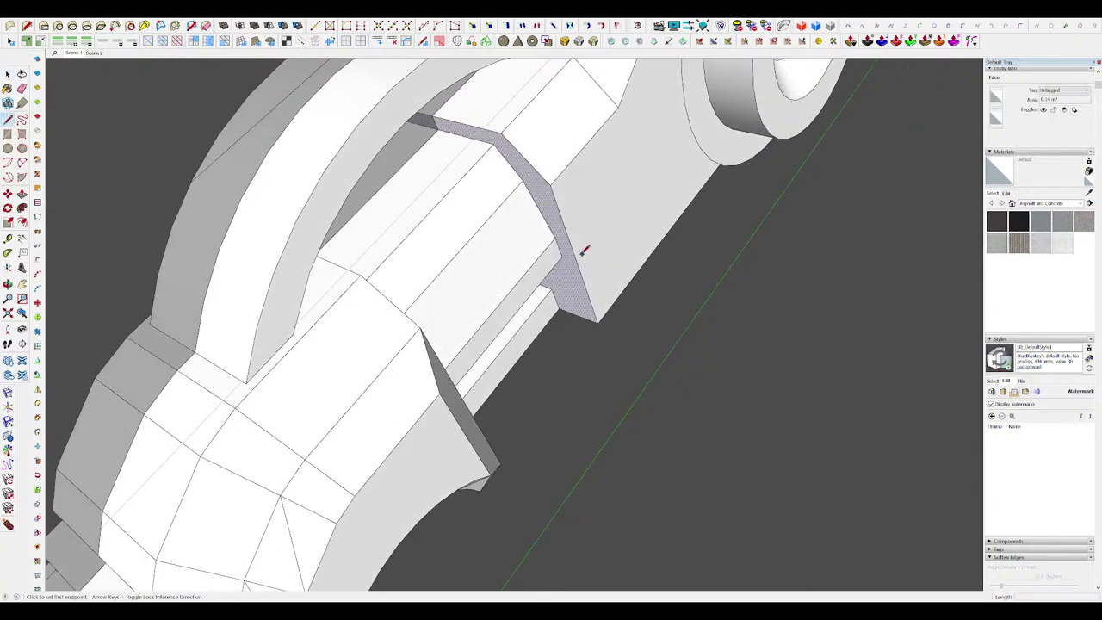
{"action": "key", "text": "p"}
{"action": "scroll", "coordinate": [578, 307], "scroll_direction": "down", "scroll_amount": 8}
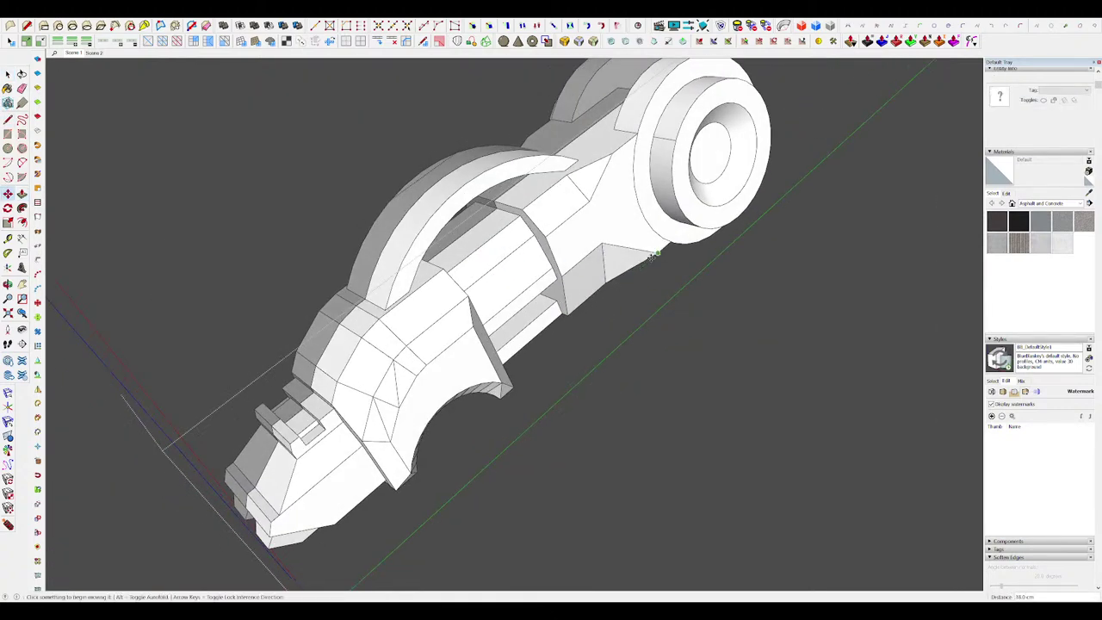
{"action": "key", "text": "space"}
{"action": "scroll", "coordinate": [596, 316], "scroll_direction": "down", "scroll_amount": 10}
Step: Exit the fingertip part and its parent groups back to the whole model
{"action": "left_click", "coordinate": [723, 448]}
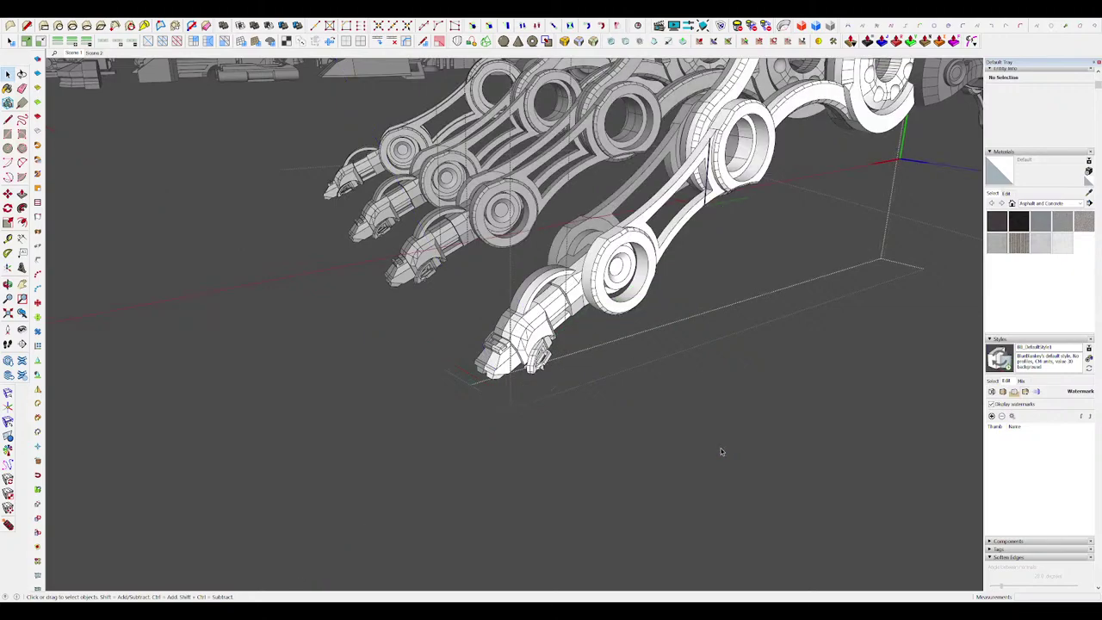
{"action": "middle_click_drag", "start_coordinate": [721, 448], "coordinate": [751, 456]}
{"action": "left_click", "coordinate": [746, 442]}
{"action": "middle_click_drag", "start_coordinate": [626, 317], "coordinate": [633, 301]}
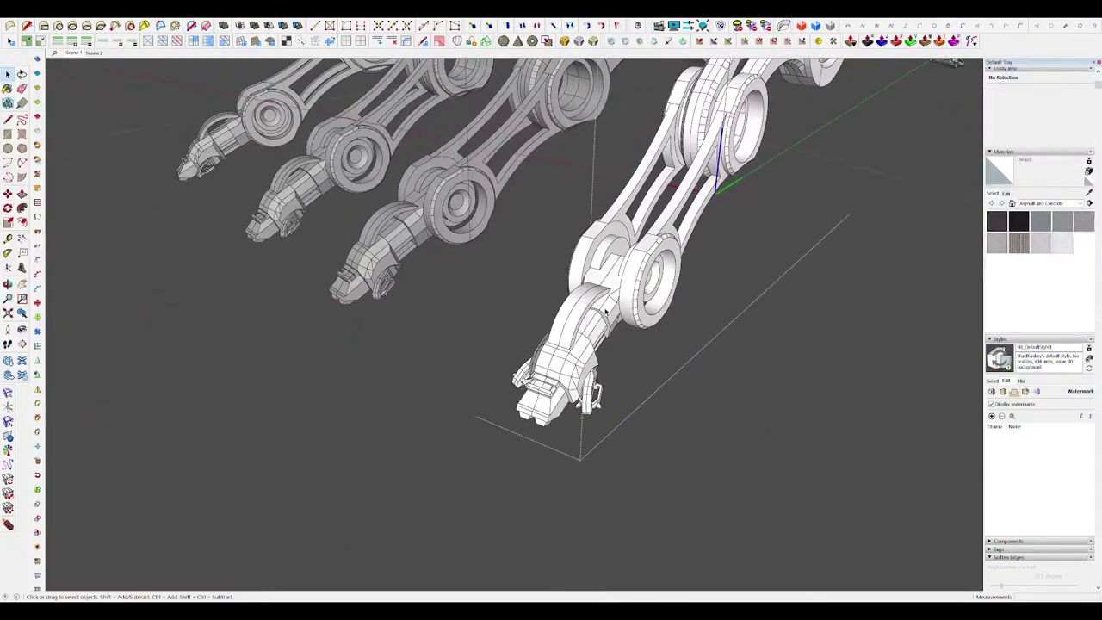
{"action": "scroll", "coordinate": [590, 307], "scroll_direction": "up", "scroll_amount": 2}
{"action": "scroll", "coordinate": [602, 335], "scroll_direction": "down", "scroll_amount": 8}
{"action": "left_click", "coordinate": [680, 399]}
{"action": "middle_click_drag", "start_coordinate": [680, 399], "coordinate": [674, 433]}
{"action": "left_click", "coordinate": [674, 434]}
{"action": "scroll", "coordinate": [674, 431], "scroll_direction": "up", "scroll_amount": 4}
{"action": "key", "text": "Page_Down"}
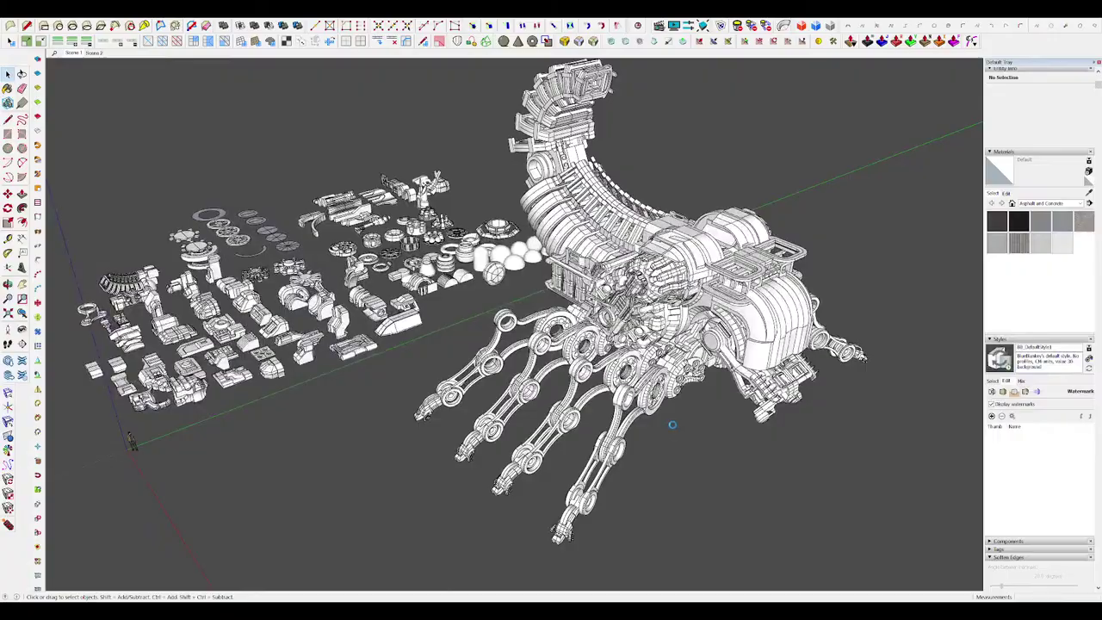
Step: Select a face on one of the spine ribs
{"action": "middle_click_drag", "start_coordinate": [674, 431], "coordinate": [517, 301]}
{"action": "scroll", "coordinate": [510, 294], "scroll_direction": "up", "scroll_amount": 5}
{"action": "scroll", "coordinate": [510, 294], "scroll_direction": "up", "scroll_amount": 10}
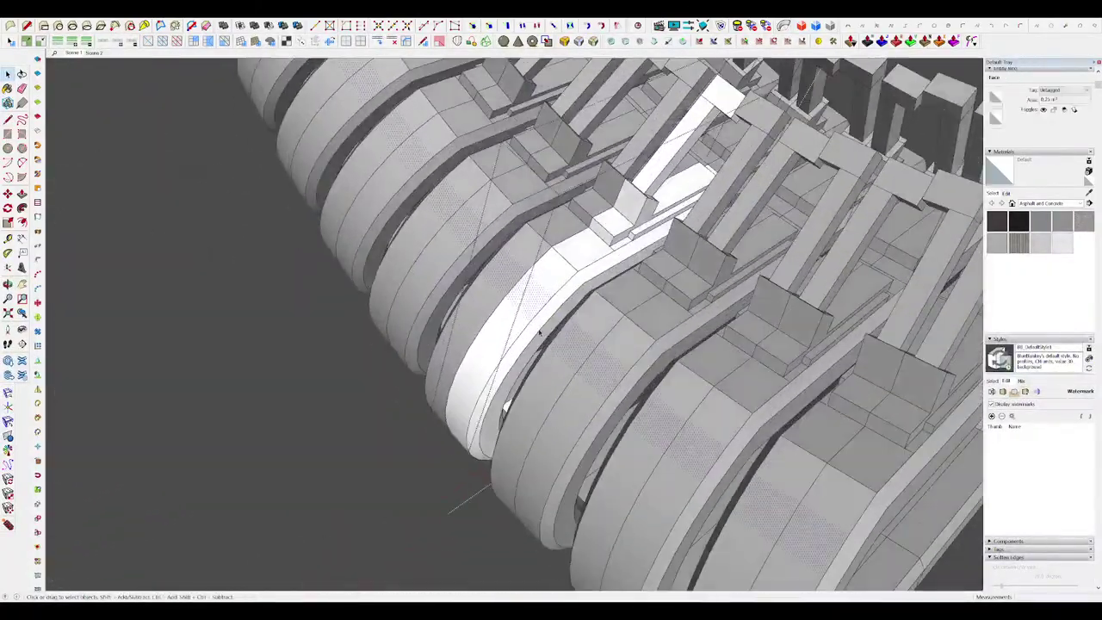
{"action": "left_click", "coordinate": [568, 318]}
{"action": "middle_click_drag", "start_coordinate": [568, 317], "coordinate": [544, 320]}
Step: Isolate the rib component and draw a line across its curved face
{"action": "key", "text": "h"}
{"action": "scroll", "coordinate": [558, 294], "scroll_direction": "down", "scroll_amount": 3}
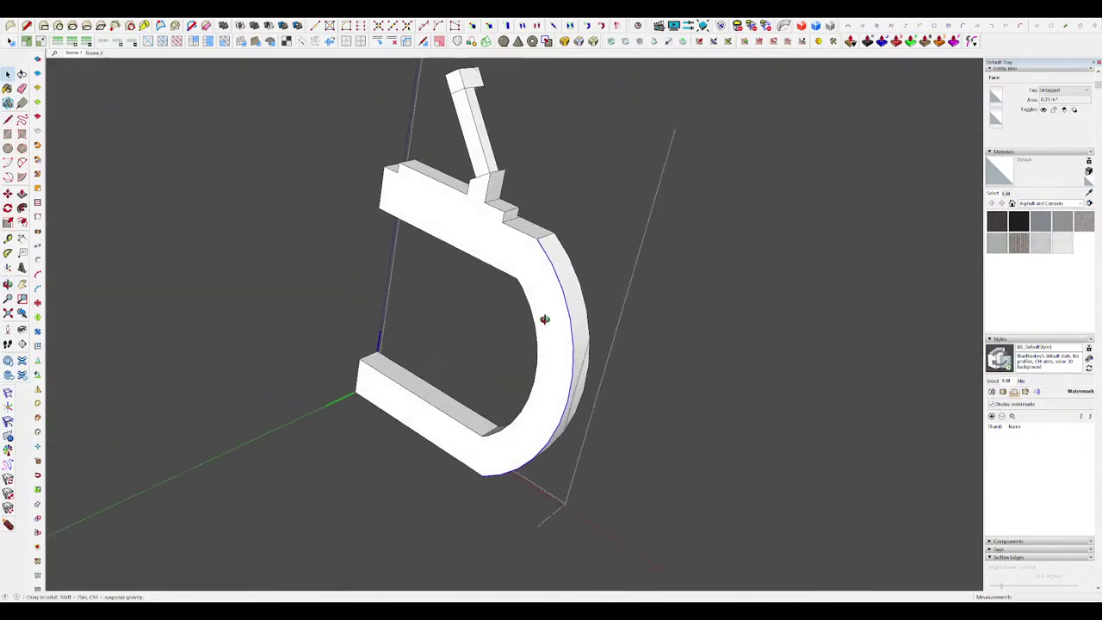
{"action": "scroll", "coordinate": [482, 489], "scroll_direction": "up", "scroll_amount": 2}
{"action": "key", "text": "l"}
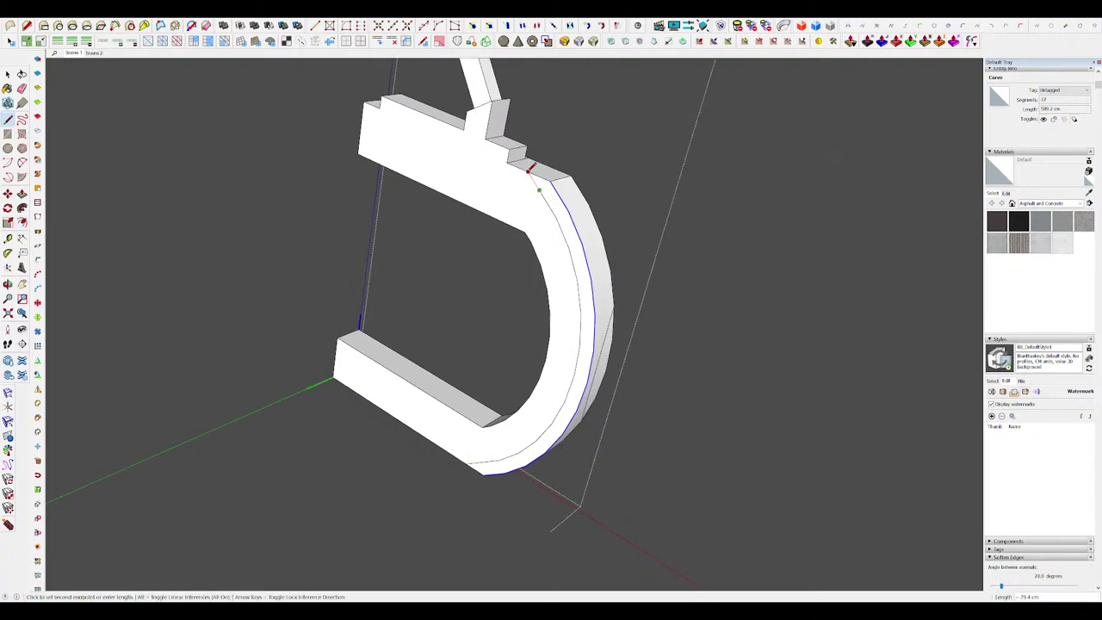
{"action": "left_click", "coordinate": [528, 171]}
{"action": "key", "text": "i"}
{"action": "middle_click_drag", "start_coordinate": [560, 219], "coordinate": [500, 270]}
Step: Push/Pull the rib's curved face
{"action": "key", "text": "p"}
{"action": "key", "text": "j"}
{"action": "left_click", "coordinate": [549, 248]}
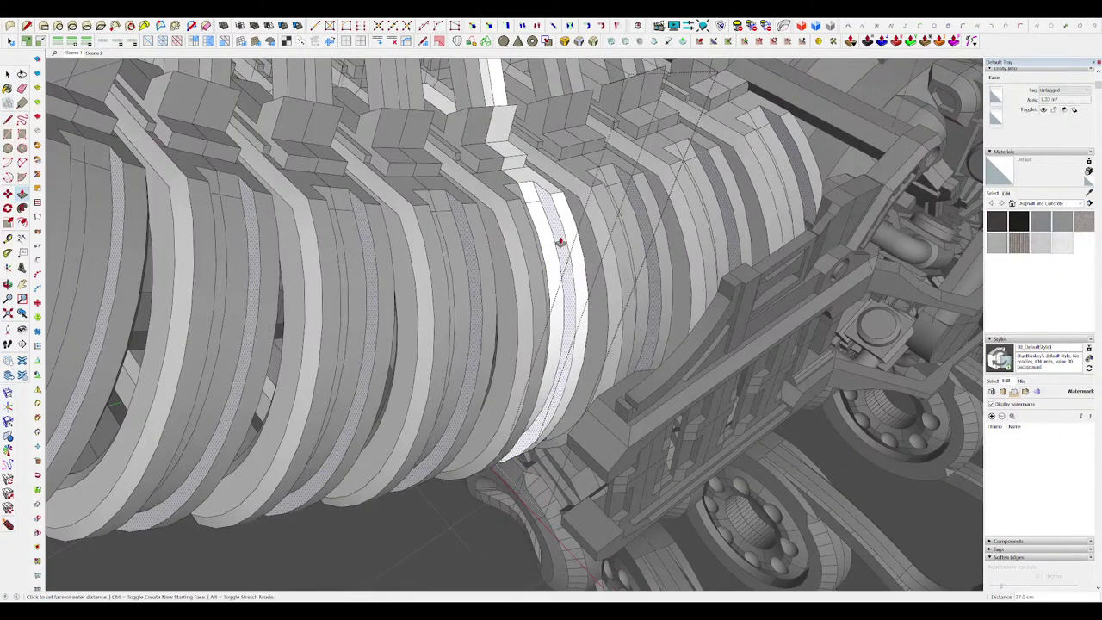
{"action": "middle_click_drag", "start_coordinate": [560, 243], "coordinate": [692, 387]}
{"action": "scroll", "coordinate": [680, 379], "scroll_direction": "up", "scroll_amount": 6}
{"action": "middle_click_drag", "start_coordinate": [639, 278], "coordinate": [595, 250]}
Step: Move the rib's curved edge to widen its sloped faces
{"action": "key", "text": "m"}
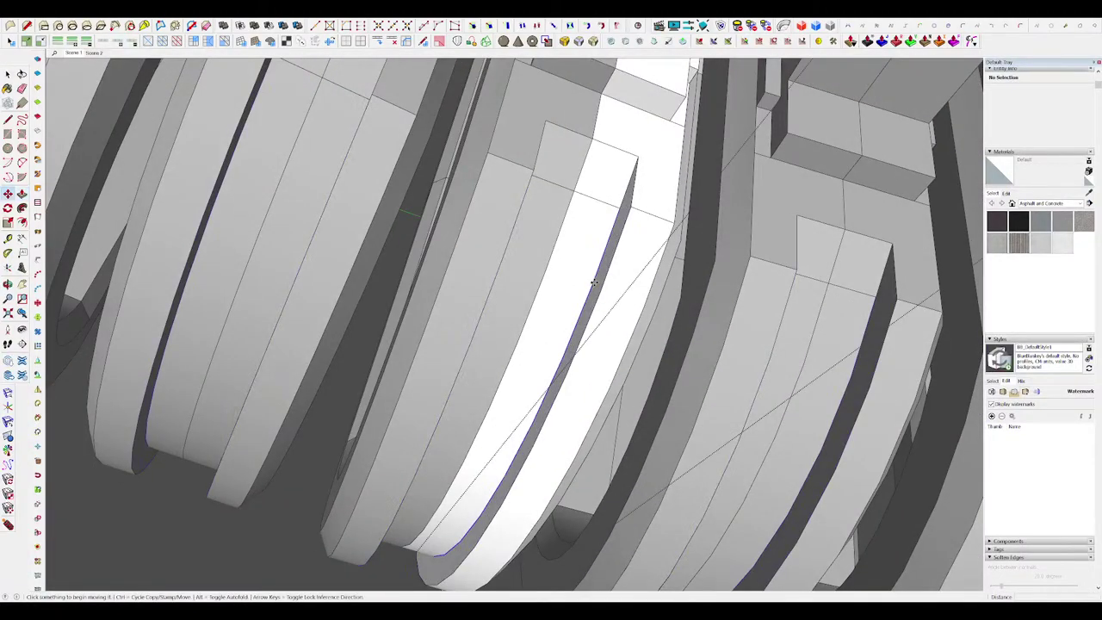
{"action": "left_click", "coordinate": [593, 282]}
{"action": "left_click", "coordinate": [568, 273]}
{"action": "scroll", "coordinate": [594, 241], "scroll_direction": "down", "scroll_amount": 3}
{"action": "middle_click_drag", "start_coordinate": [649, 224], "coordinate": [618, 180]}
Step: Select the rib's lower strip face and a small edge, then clear the selection
{"action": "key", "text": "space"}
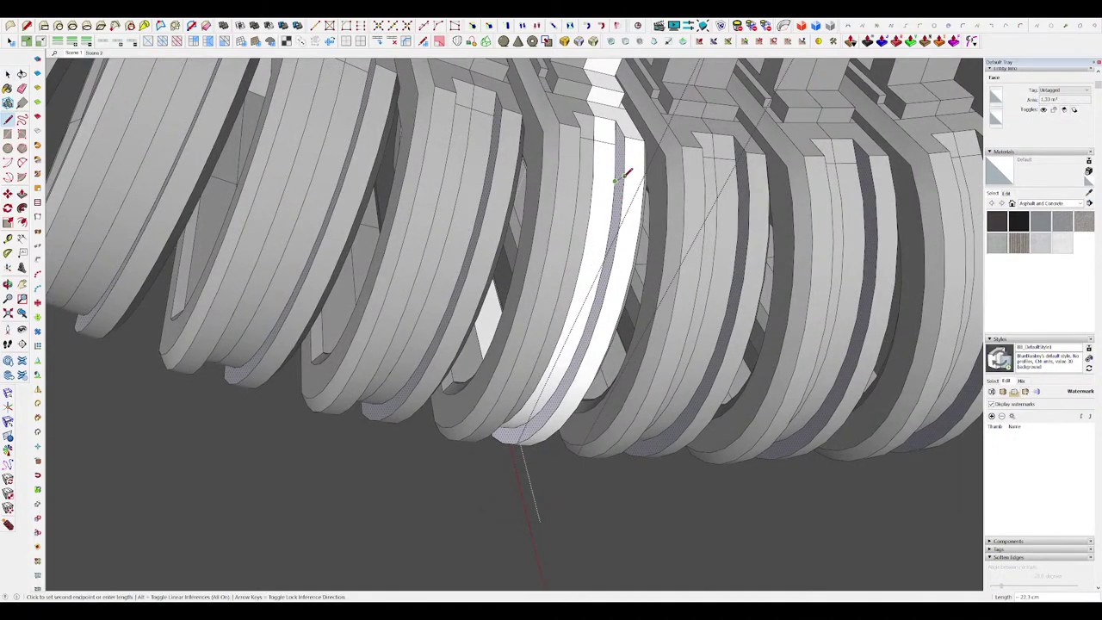
{"action": "left_click", "coordinate": [622, 183]}
{"action": "left_click", "coordinate": [621, 179], "text": "shift"}
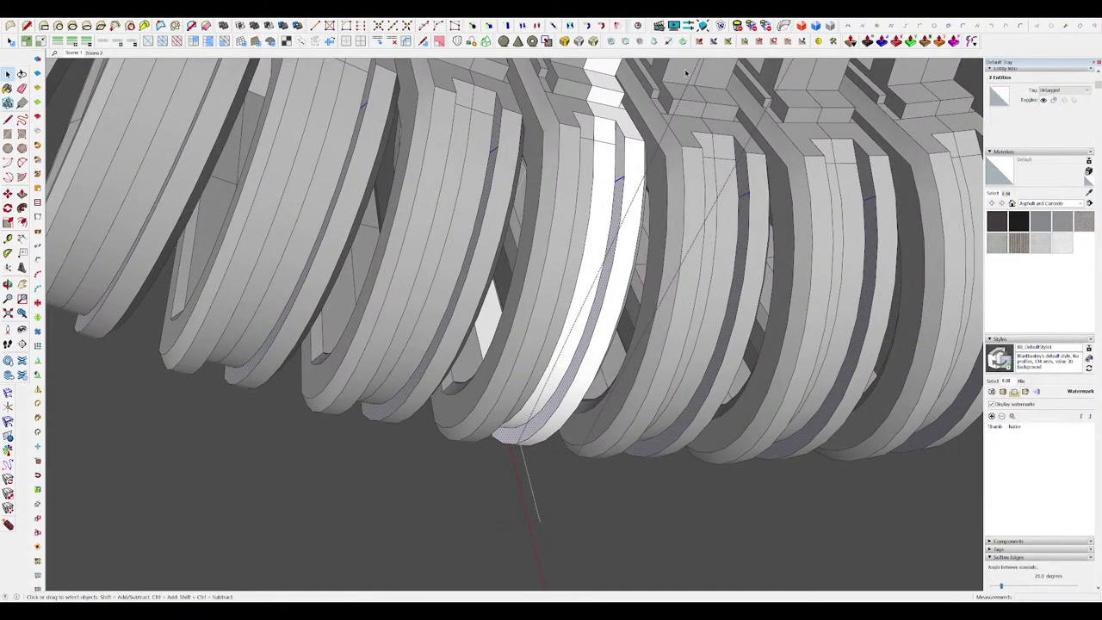
{"action": "left_click", "coordinate": [643, 233]}
{"action": "scroll", "coordinate": [646, 206], "scroll_direction": "down", "scroll_amount": 5}
{"action": "middle_click_drag", "start_coordinate": [647, 195], "coordinate": [636, 243]}
{"action": "scroll", "coordinate": [580, 248], "scroll_direction": "up", "scroll_amount": 5}
Step: Move the inner strip edges to widen the bevelled strip
{"action": "key", "text": "m"}
{"action": "left_click", "coordinate": [631, 242]}
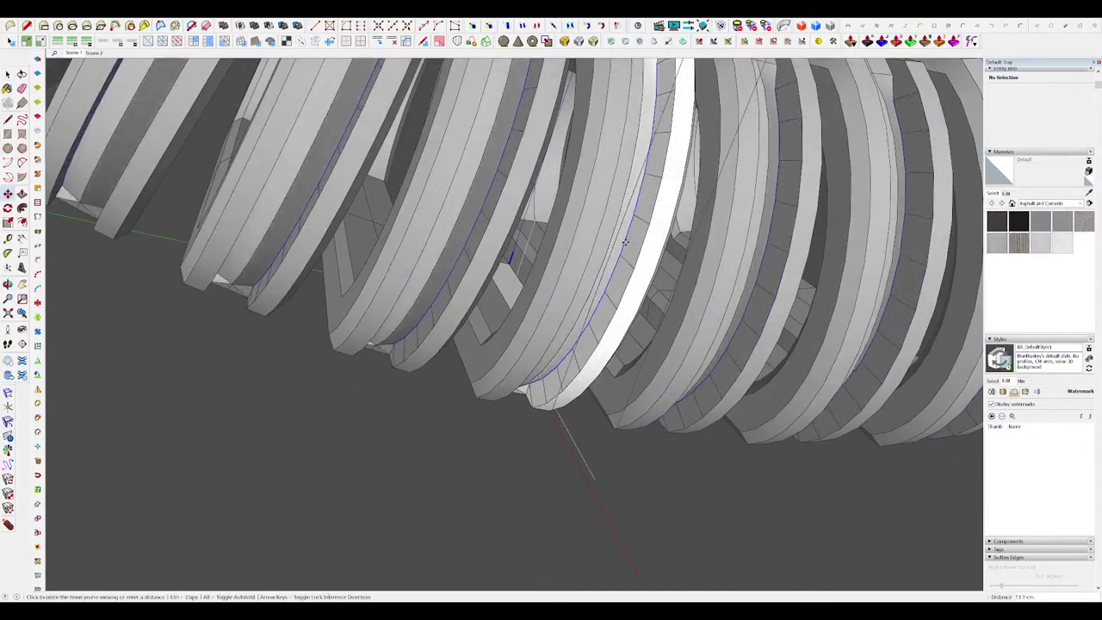
{"action": "left_click", "coordinate": [619, 243]}
{"action": "middle_click_drag", "start_coordinate": [617, 244], "coordinate": [610, 218]}
{"action": "scroll", "coordinate": [611, 215], "scroll_direction": "down", "scroll_amount": 4}
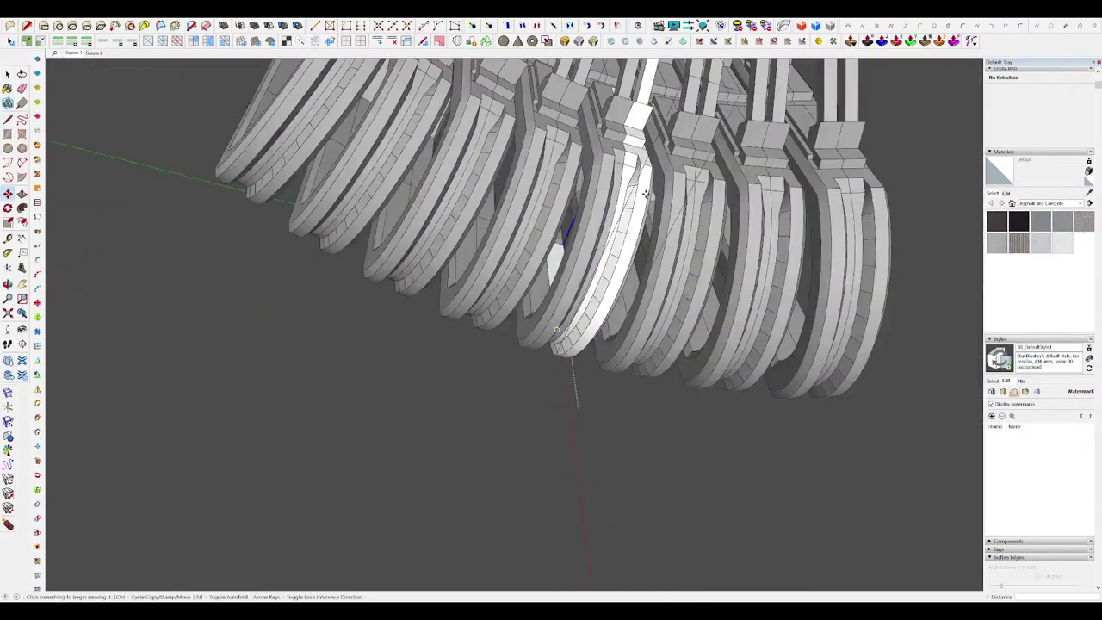
{"action": "scroll", "coordinate": [625, 176], "scroll_direction": "up", "scroll_amount": 5}
Step: Move the vertices at the rib's top to rework its shape
{"action": "left_click", "coordinate": [626, 155]}
{"action": "left_click", "coordinate": [608, 185]}
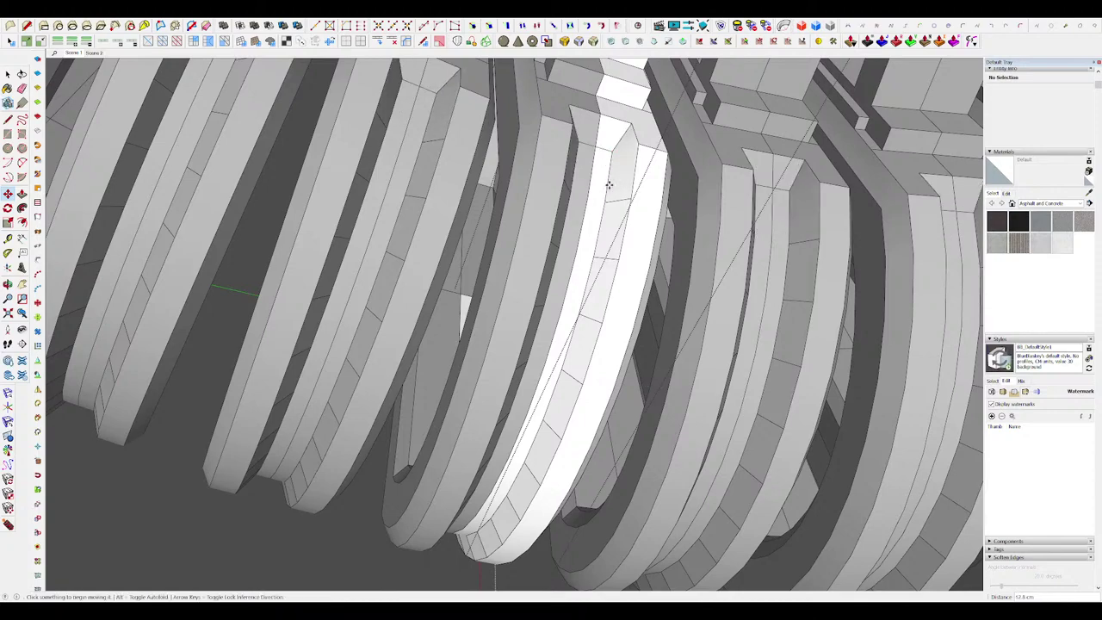
{"action": "left_click", "coordinate": [630, 127]}
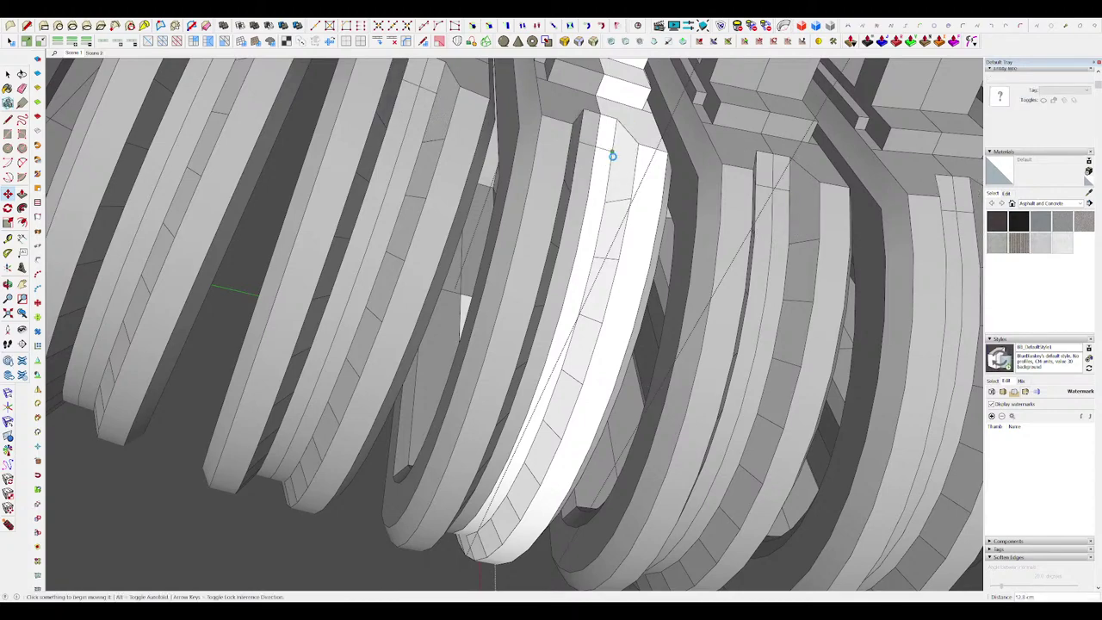
{"action": "scroll", "coordinate": [616, 232], "scroll_direction": "down", "scroll_amount": 10}
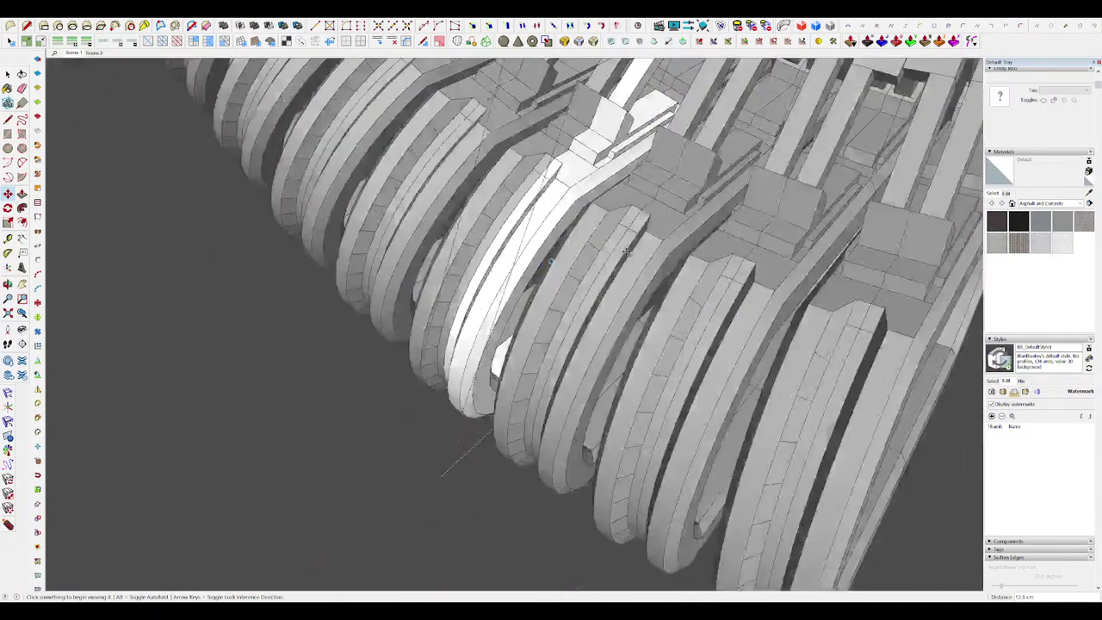
{"action": "key", "text": "space"}
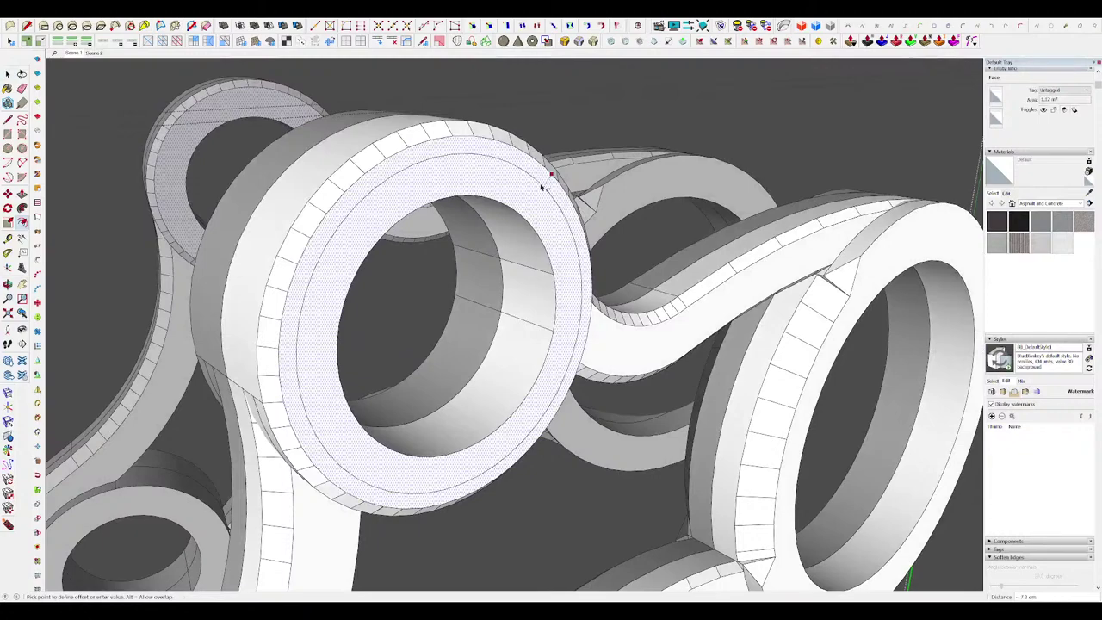
Step: Finish offsetting the ring's outline and cap the ring hole with an edge
{"action": "left_click", "coordinate": [517, 196]}
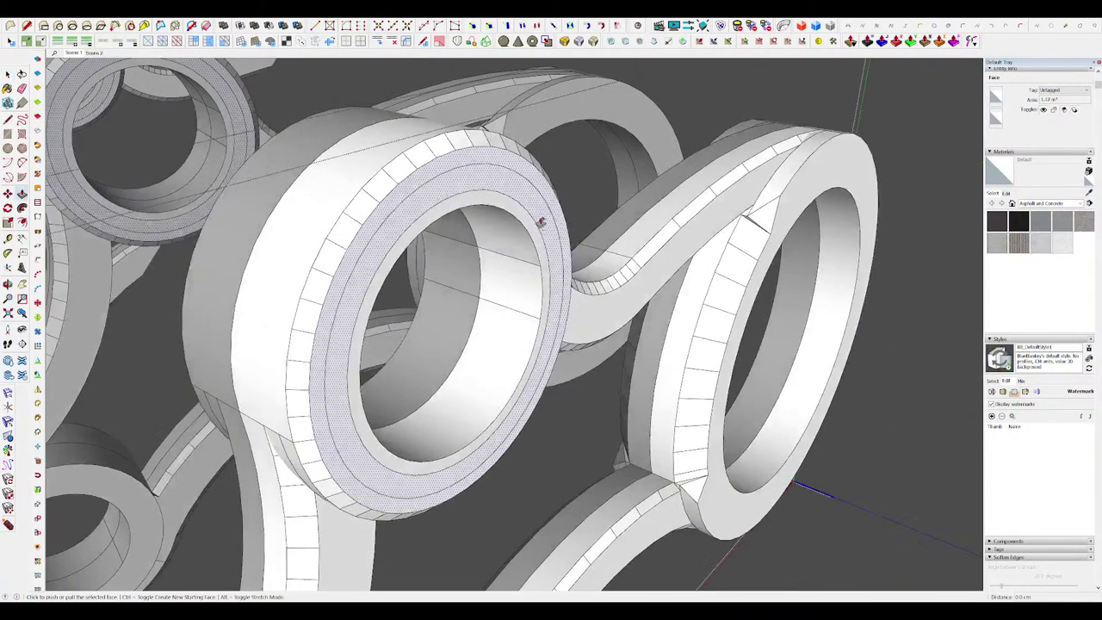
{"action": "left_click", "coordinate": [532, 185]}
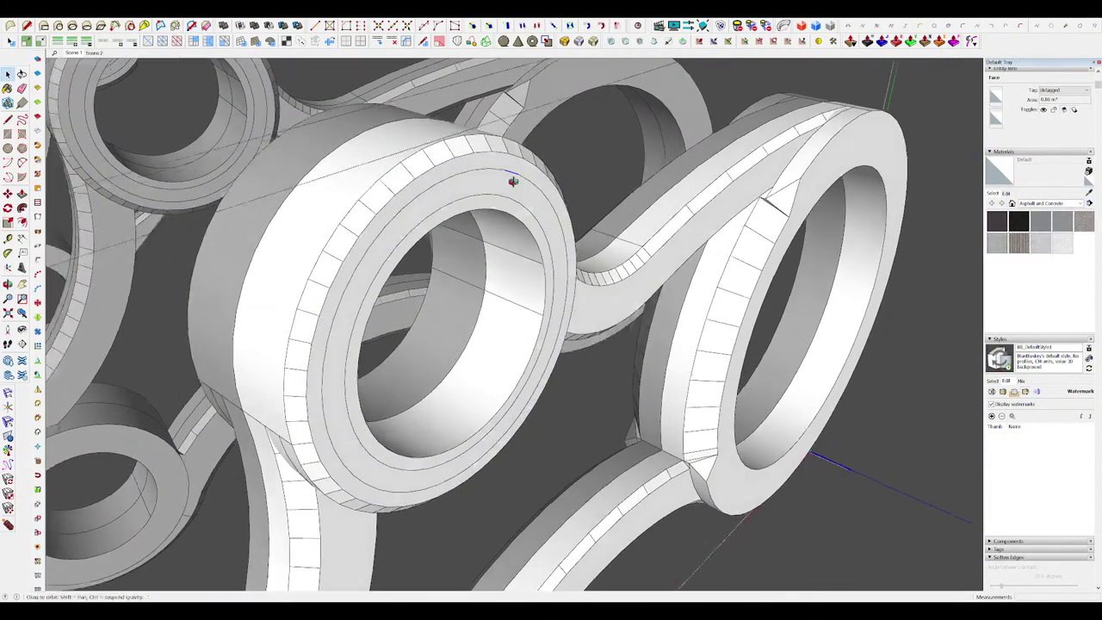
{"action": "left_click", "coordinate": [516, 179]}
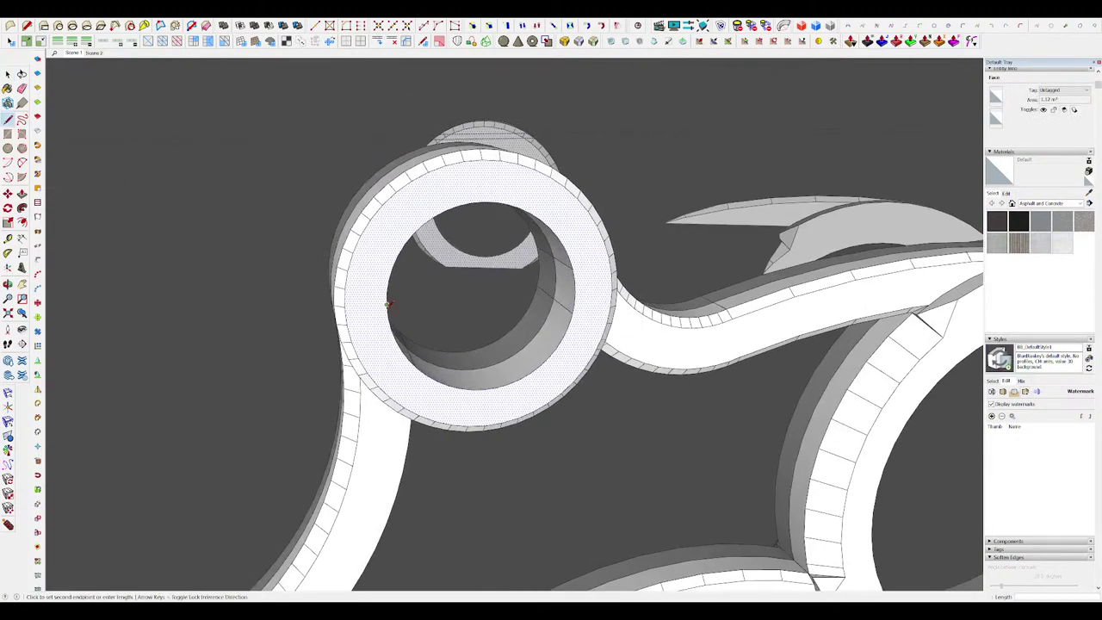
{"action": "left_click", "coordinate": [576, 291]}
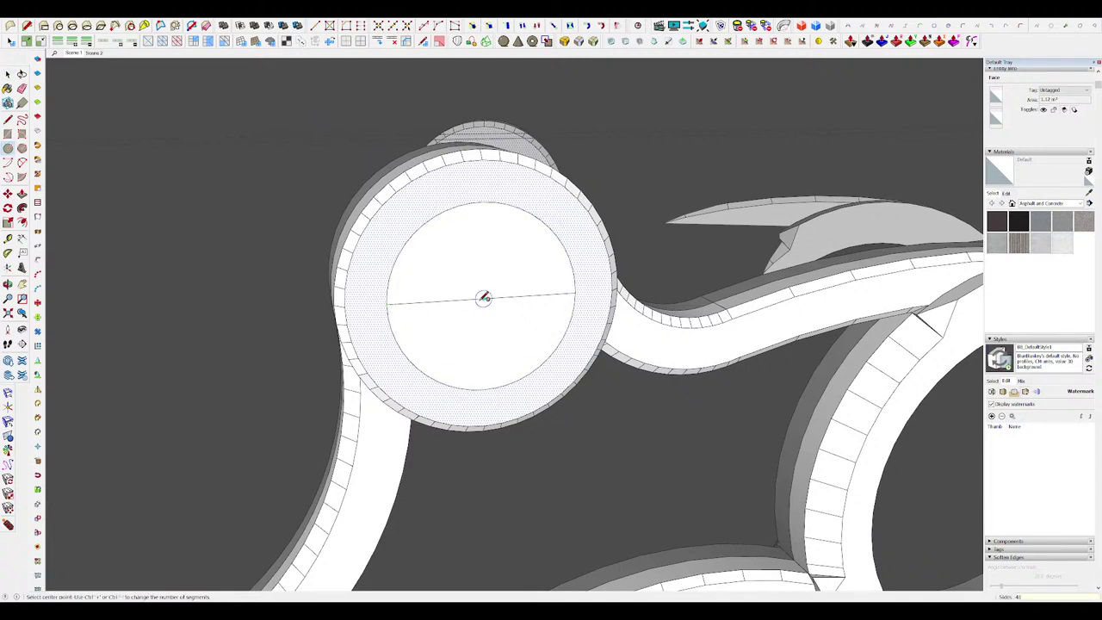
Step: Draw a circle inside the capped ring, then delete the temporary cap faces to reopen the hole
{"action": "left_click", "coordinate": [372, 304]}
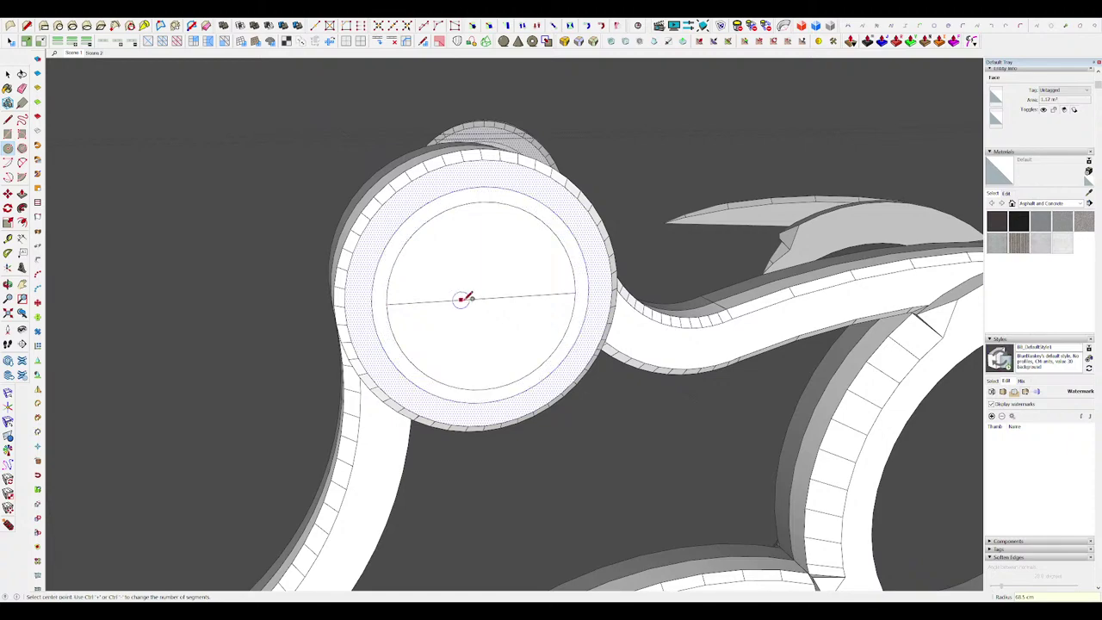
{"action": "middle_click_drag", "start_coordinate": [359, 305], "coordinate": [456, 290]}
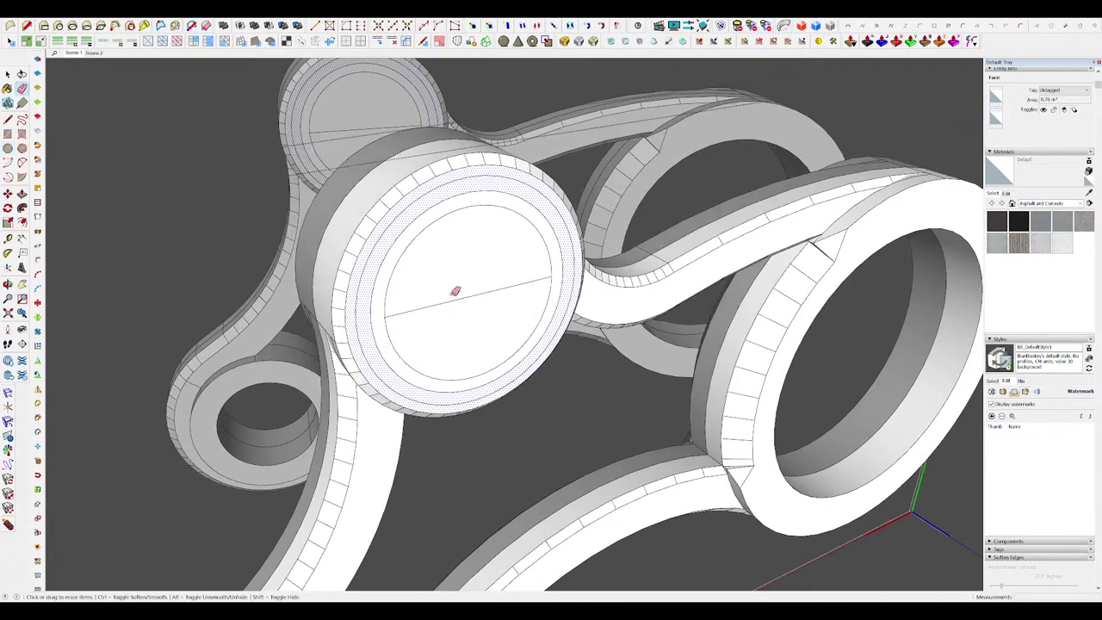
{"action": "key", "text": "space"}
{"action": "middle_click_drag", "start_coordinate": [491, 253], "coordinate": [556, 216]}
{"action": "scroll", "coordinate": [547, 263], "scroll_direction": "down", "scroll_amount": 4}
{"action": "left_click", "coordinate": [521, 269]}
{"action": "key", "text": "Delete"}
{"action": "scroll", "coordinate": [534, 253], "scroll_direction": "up", "scroll_amount": 4}
{"action": "scroll", "coordinate": [571, 252], "scroll_direction": "down", "scroll_amount": 4}
{"action": "scroll", "coordinate": [571, 252], "scroll_direction": "down", "scroll_amount": 3}
{"action": "key", "text": "i"}
{"action": "scroll", "coordinate": [561, 234], "scroll_direction": "up", "scroll_amount": 5}
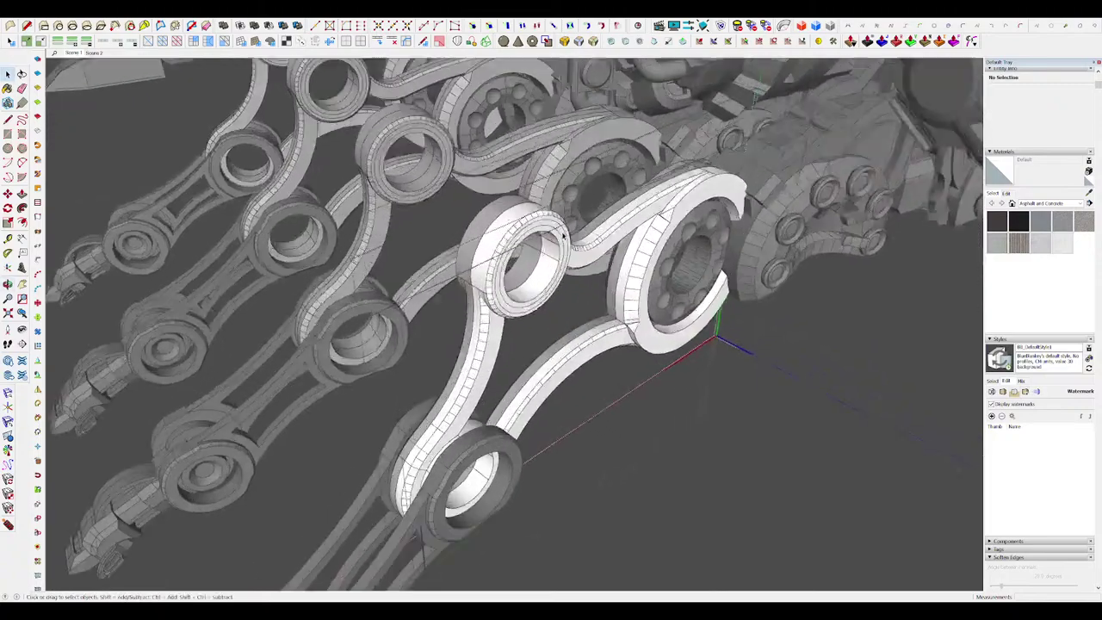
Step: Bevel the ring hole's inner edges with the Bevel plugin
{"action": "key", "text": "m"}
{"action": "scroll", "coordinate": [560, 231], "scroll_direction": "down", "scroll_amount": 10}
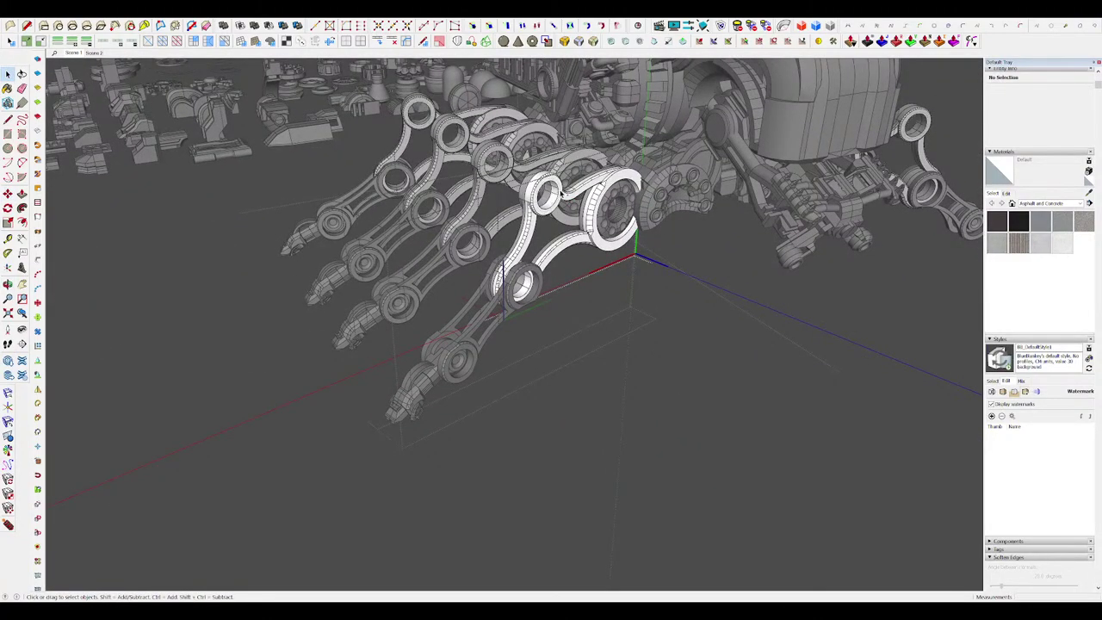
{"action": "scroll", "coordinate": [561, 191], "scroll_direction": "up", "scroll_amount": 8}
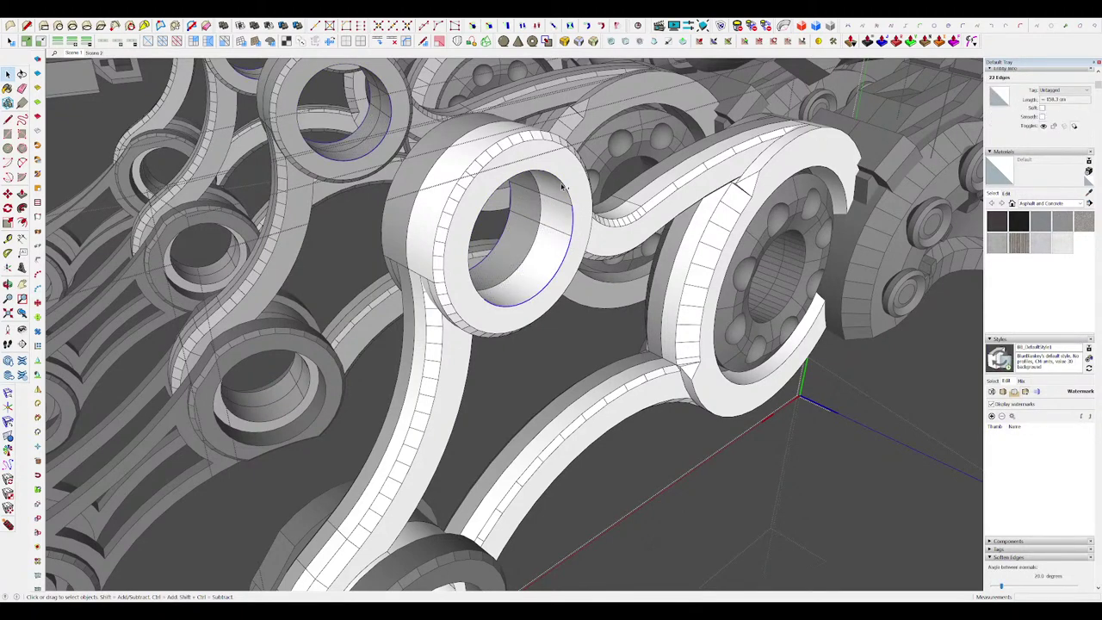
{"action": "left_click", "coordinate": [594, 40]}
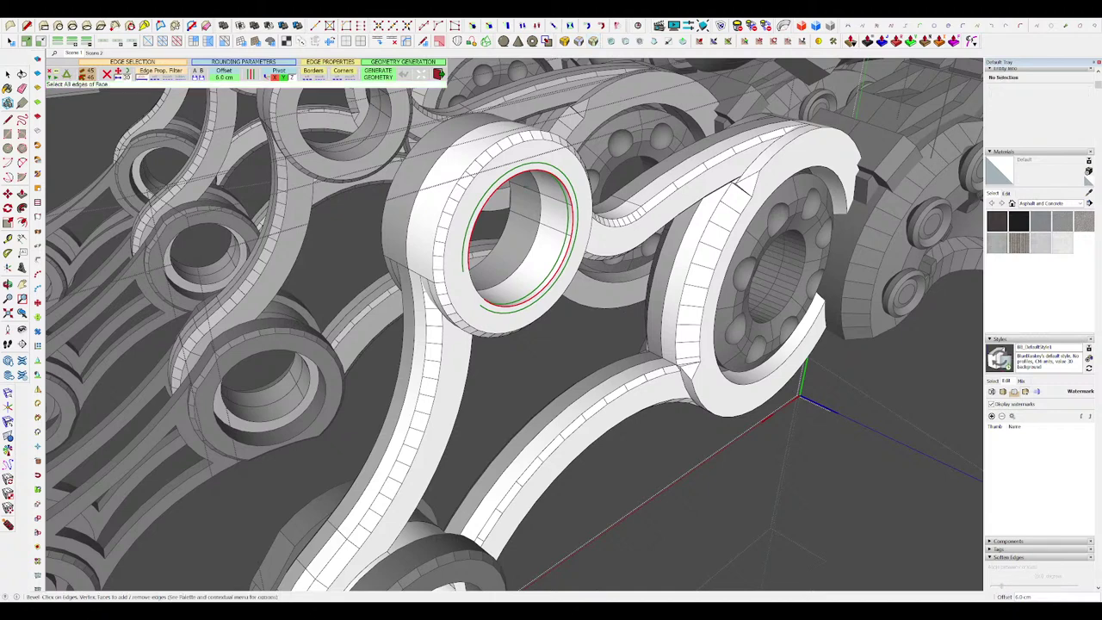
{"action": "key", "text": "space"}
{"action": "scroll", "coordinate": [482, 295], "scroll_direction": "up", "scroll_amount": 3}
{"action": "scroll", "coordinate": [525, 314], "scroll_direction": "down", "scroll_amount": 2}
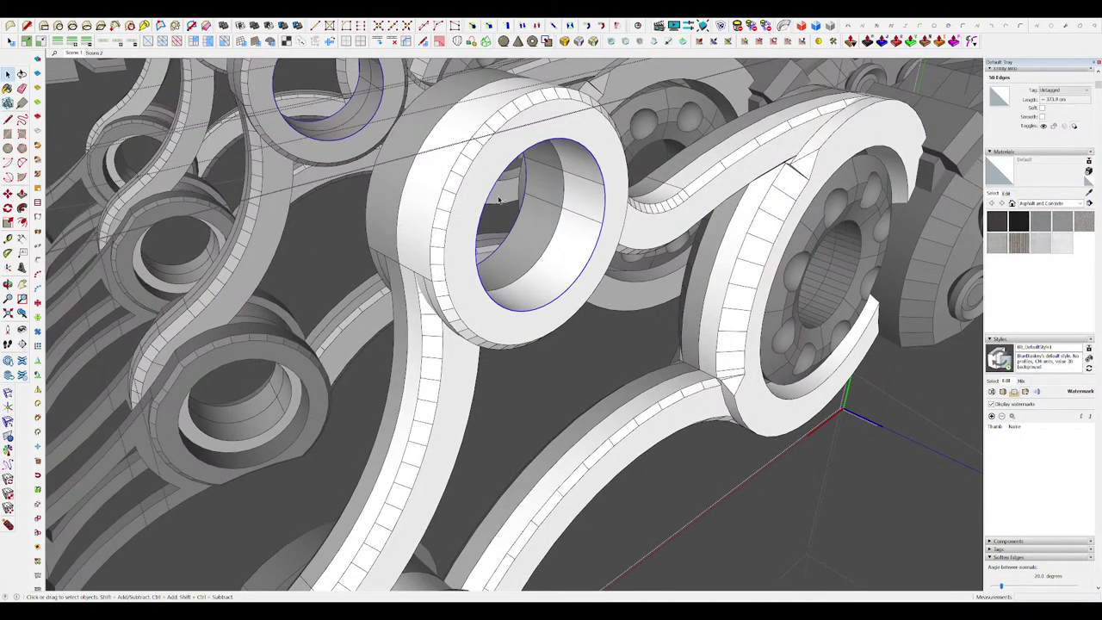
{"action": "left_click", "coordinate": [593, 41]}
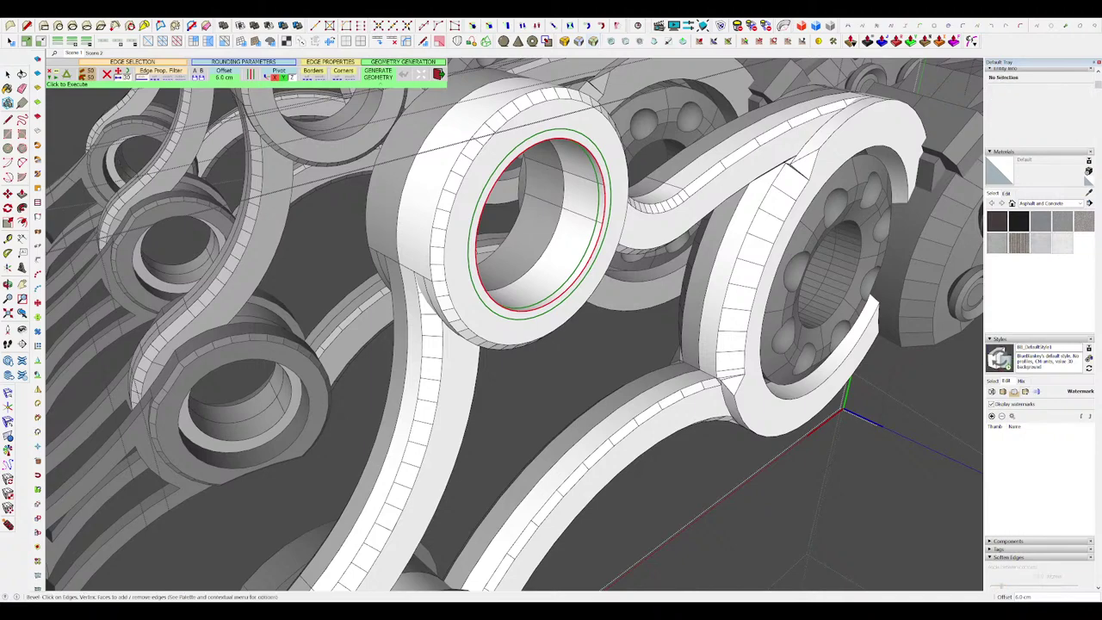
{"action": "left_click", "coordinate": [629, 262]}
Step: Delete the leftover disc face and clear the selection
{"action": "scroll", "coordinate": [526, 261], "scroll_direction": "down", "scroll_amount": 4}
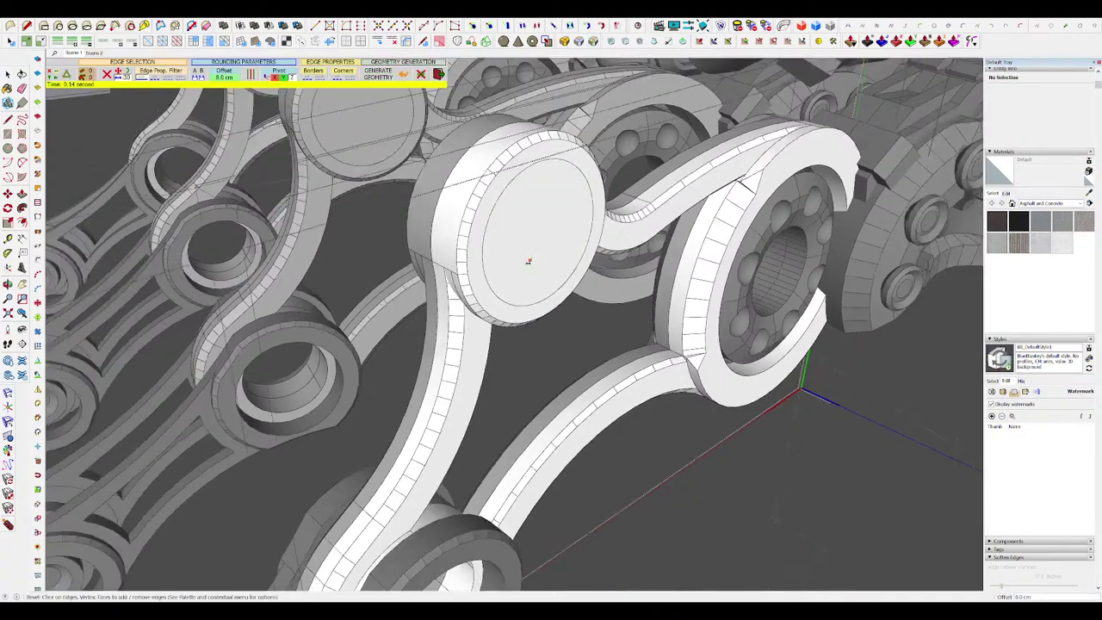
{"action": "key", "text": "space"}
{"action": "left_click", "coordinate": [553, 249]}
{"action": "key", "text": "Delete"}
{"action": "scroll", "coordinate": [522, 251], "scroll_direction": "down", "scroll_amount": 5}
{"action": "scroll", "coordinate": [600, 267], "scroll_direction": "down", "scroll_amount": 3}
{"action": "left_click", "coordinate": [575, 297]}
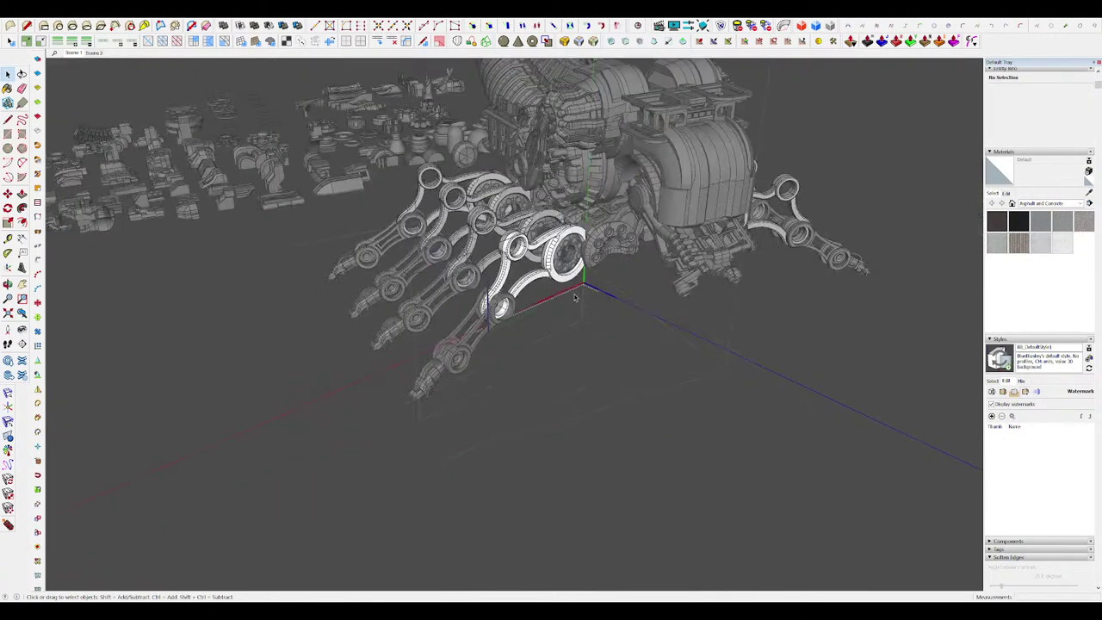
{"action": "middle_click_drag", "start_coordinate": [575, 288], "coordinate": [812, 425]}
Step: Open the neck connector group and draw an inner rectangle on the clamp face
{"action": "left_click", "coordinate": [813, 426]}
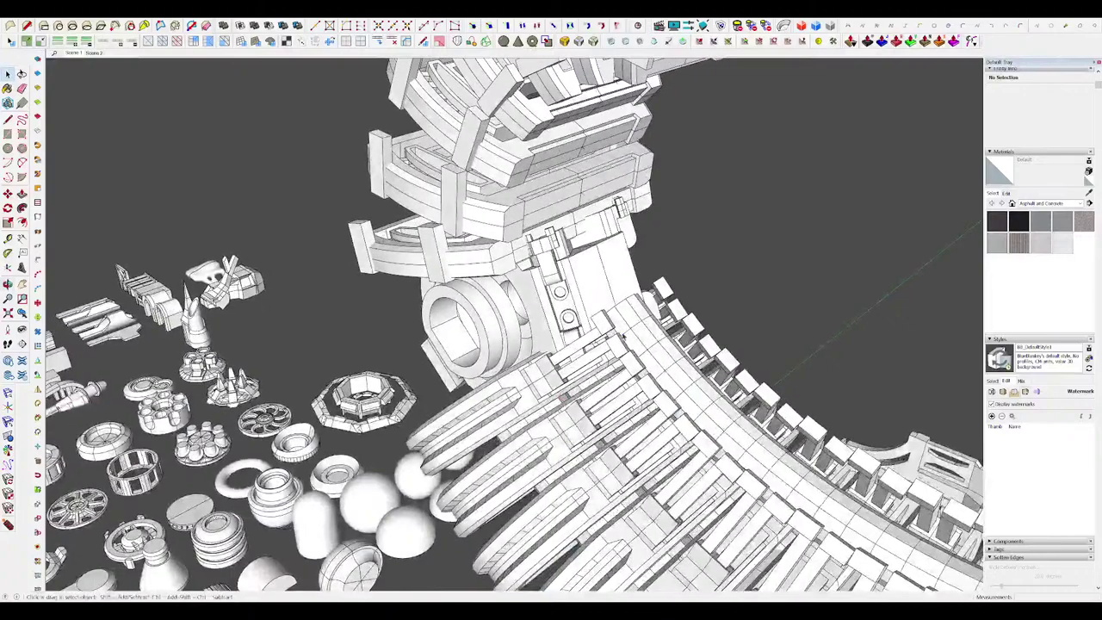
{"action": "double_click", "coordinate": [593, 290]}
{"action": "left_click", "coordinate": [592, 288]}
{"action": "scroll", "coordinate": [592, 288], "scroll_direction": "up", "scroll_amount": 3}
{"action": "middle_click_drag", "start_coordinate": [592, 288], "coordinate": [551, 344]}
{"action": "key", "text": "r"}
{"action": "left_click", "coordinate": [562, 244]}
{"action": "left_click", "coordinate": [589, 291]}
Step: Push/Pull the rectangle up into a small box above the clamp
{"action": "key", "text": "p"}
{"action": "left_click", "coordinate": [589, 291]}
{"action": "left_click", "coordinate": [610, 275]}
{"action": "scroll", "coordinate": [610, 275], "scroll_direction": "down", "scroll_amount": 5}
{"action": "scroll", "coordinate": [605, 208], "scroll_direction": "up", "scroll_amount": 4}
{"action": "scroll", "coordinate": [605, 207], "scroll_direction": "up", "scroll_amount": 4}
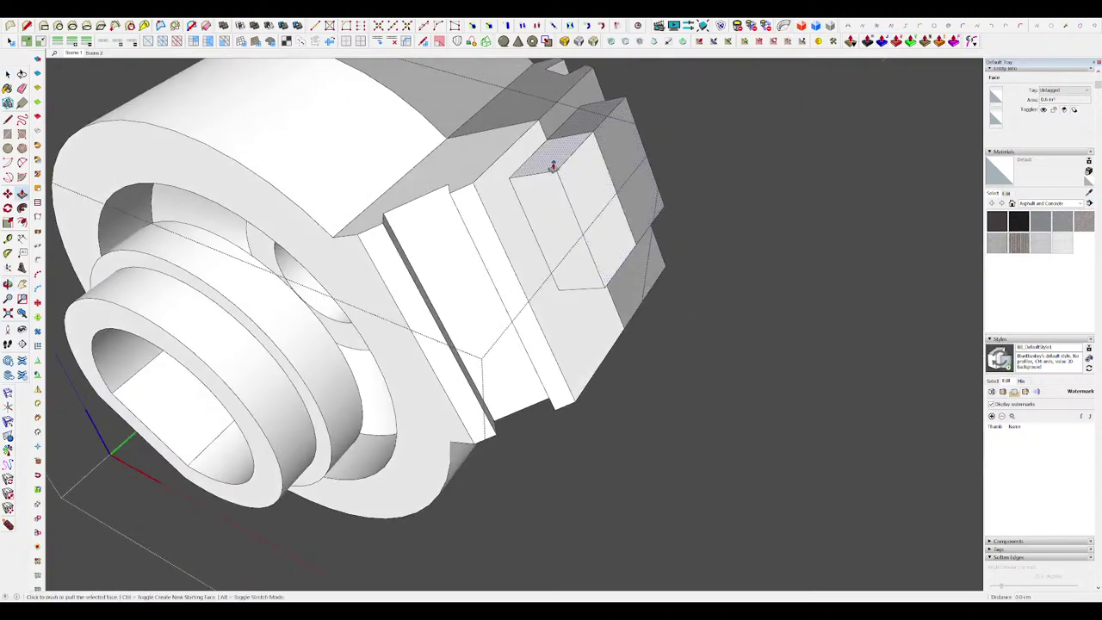
{"action": "left_click", "coordinate": [553, 167]}
{"action": "left_click", "coordinate": [558, 112]}
{"action": "middle_click_drag", "start_coordinate": [558, 112], "coordinate": [472, 33]}
{"action": "key", "text": "space"}
{"action": "middle_click_drag", "start_coordinate": [641, 387], "coordinate": [604, 225]}
Step: Draw a 2-Point Arc profile starting at the box's bottom-edge midpoint, isolating the part
{"action": "key", "text": "shift+h"}
{"action": "key", "text": "a"}
{"action": "key", "text": "shift+h"}
{"action": "left_click", "coordinate": [613, 322]}
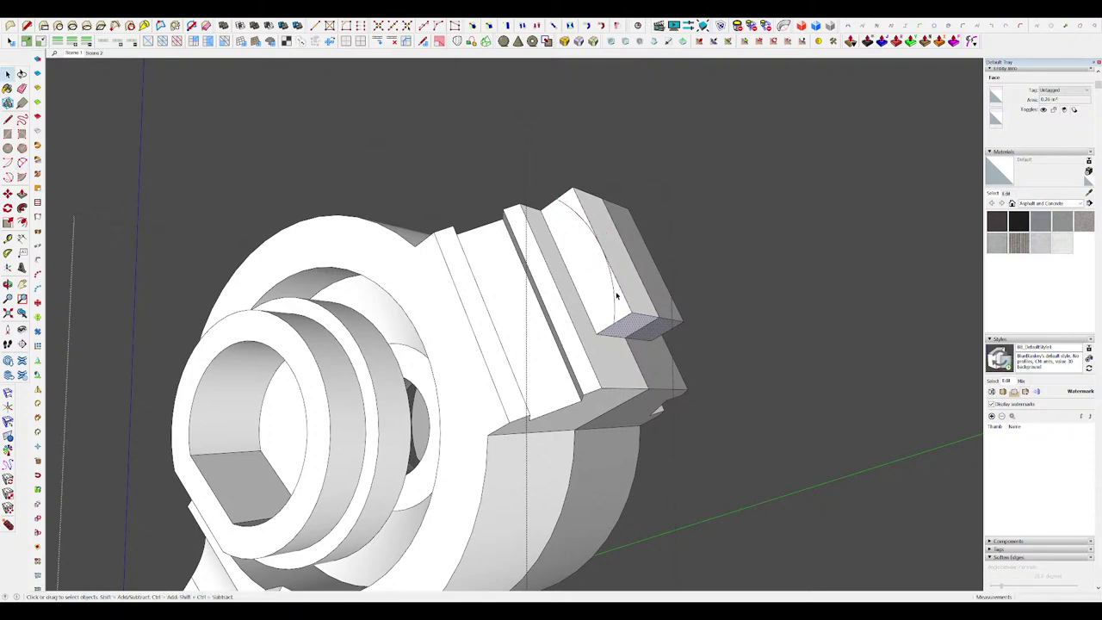
{"action": "key", "text": "shift+h"}
{"action": "scroll", "coordinate": [640, 242], "scroll_direction": "down", "scroll_amount": 5}
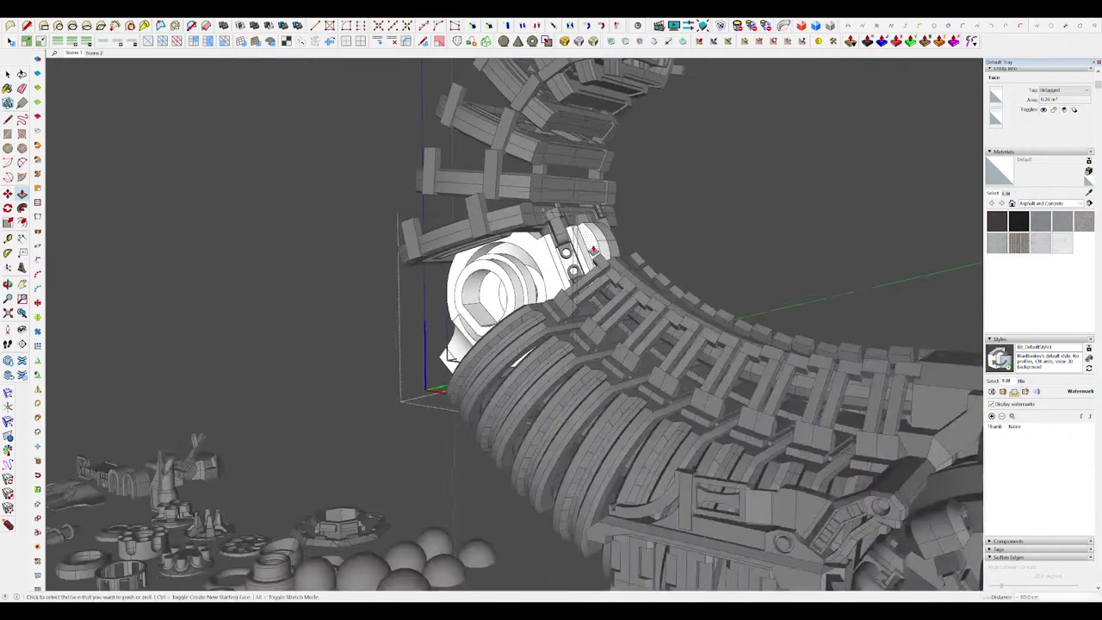
{"action": "middle_click_drag", "start_coordinate": [604, 245], "coordinate": [543, 360]}
{"action": "key", "text": "shift+h"}
{"action": "scroll", "coordinate": [554, 323], "scroll_direction": "up", "scroll_amount": 4}
{"action": "scroll", "coordinate": [542, 360], "scroll_direction": "down", "scroll_amount": 3}
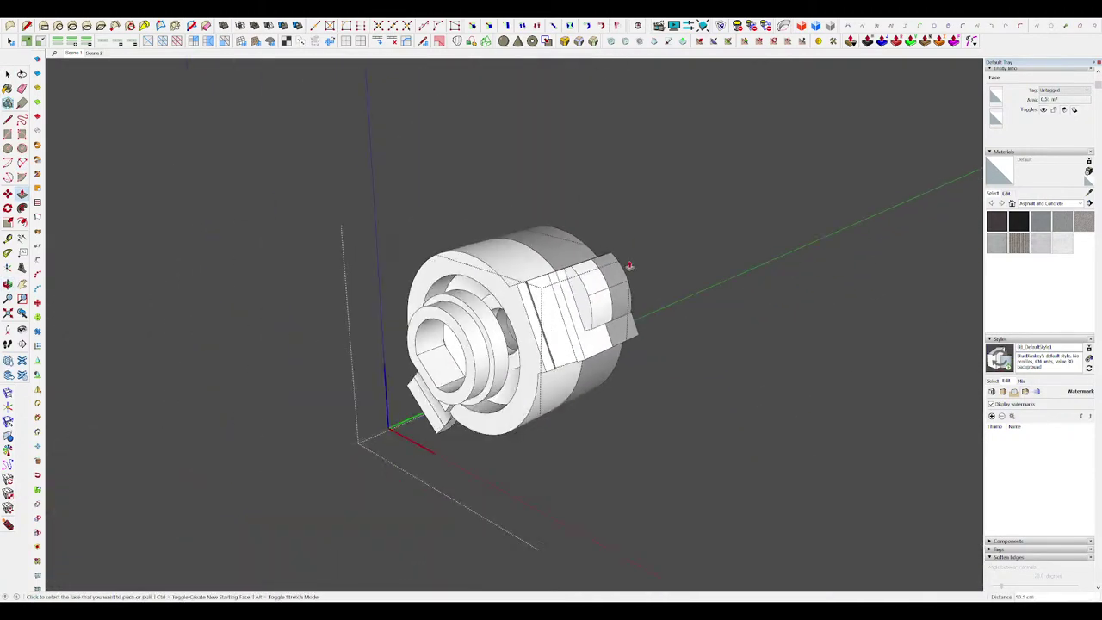
{"action": "middle_click_drag", "start_coordinate": [627, 266], "coordinate": [593, 220]}
{"action": "scroll", "coordinate": [606, 188], "scroll_direction": "up", "scroll_amount": 3}
{"action": "key", "text": "space"}
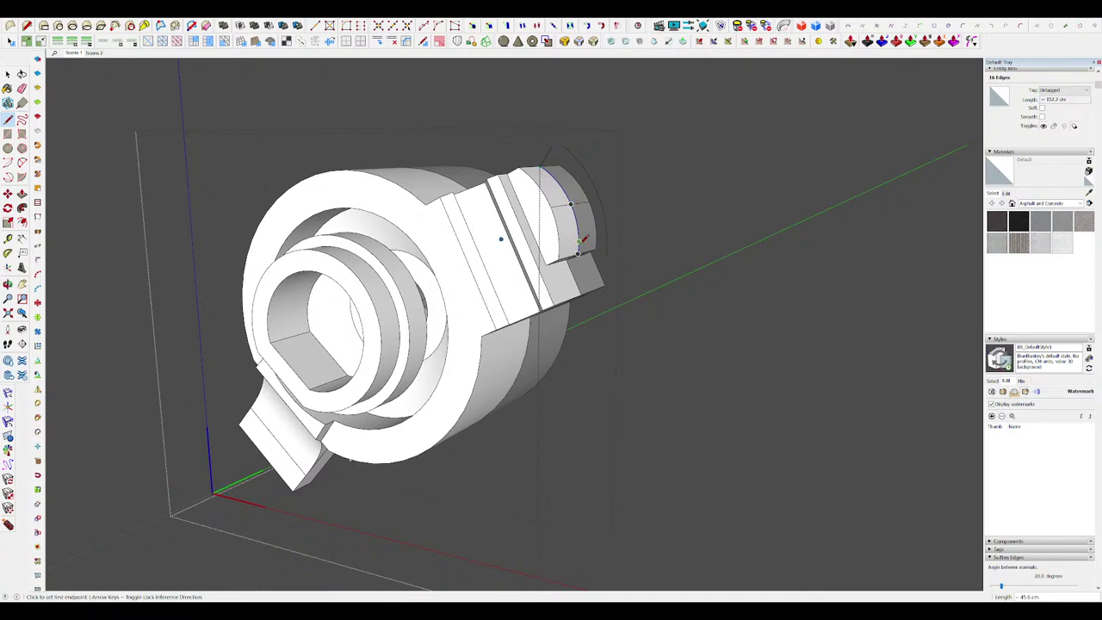
{"action": "scroll", "coordinate": [606, 254], "scroll_direction": "up", "scroll_amount": 5}
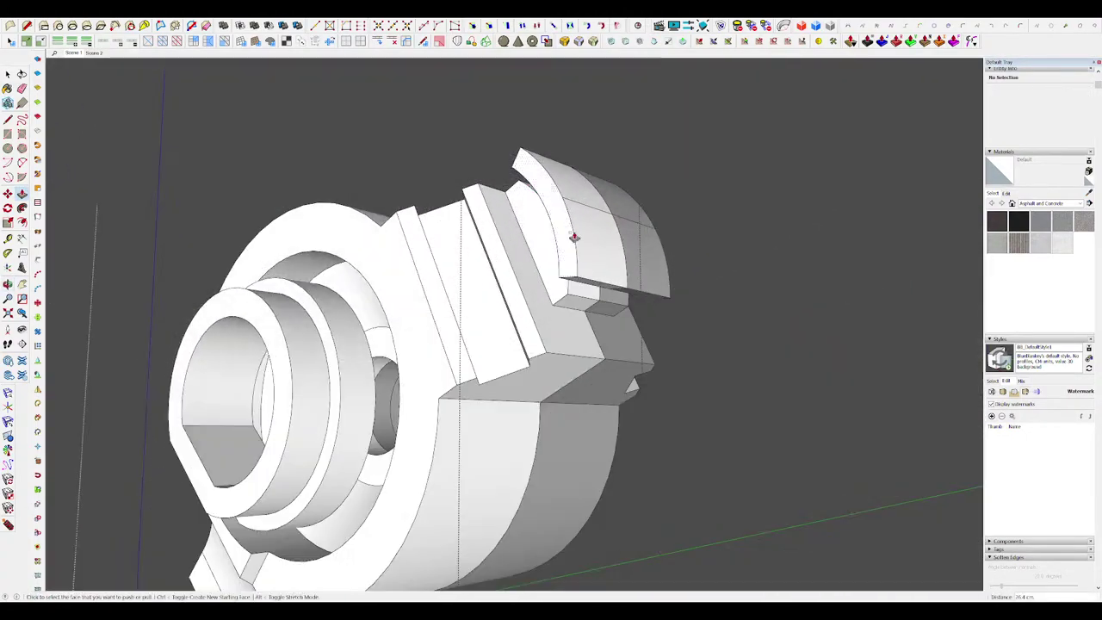
Step: Move the arc curve outward to extend the curved cap, then close the group
{"action": "key", "text": "space"}
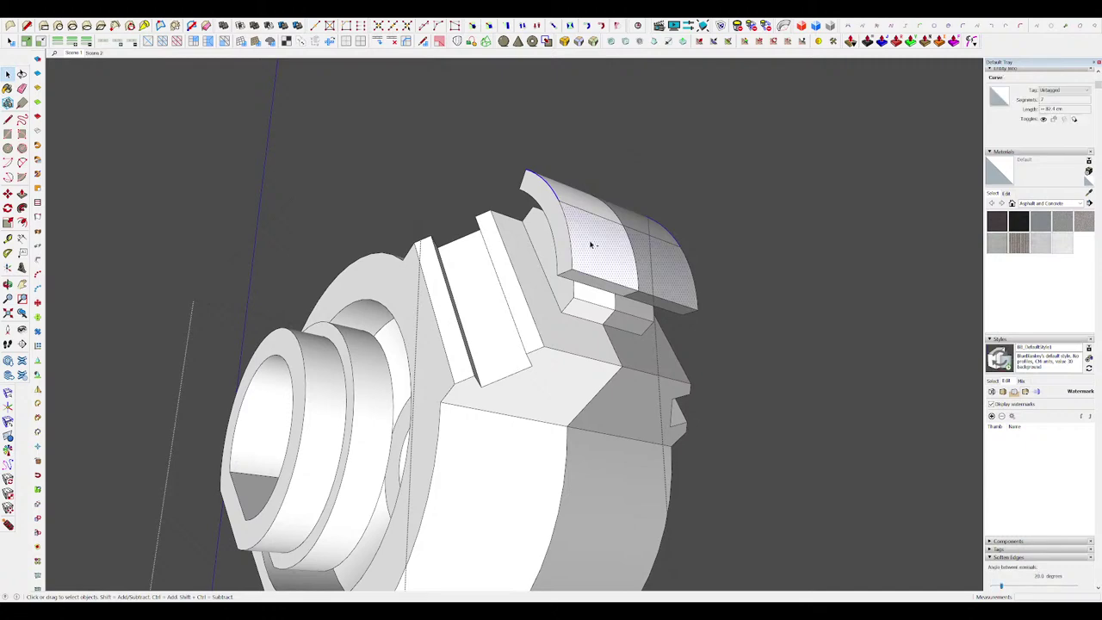
{"action": "left_click", "coordinate": [567, 228]}
{"action": "left_click", "coordinate": [559, 218]}
{"action": "scroll", "coordinate": [558, 203], "scroll_direction": "up", "scroll_amount": 2}
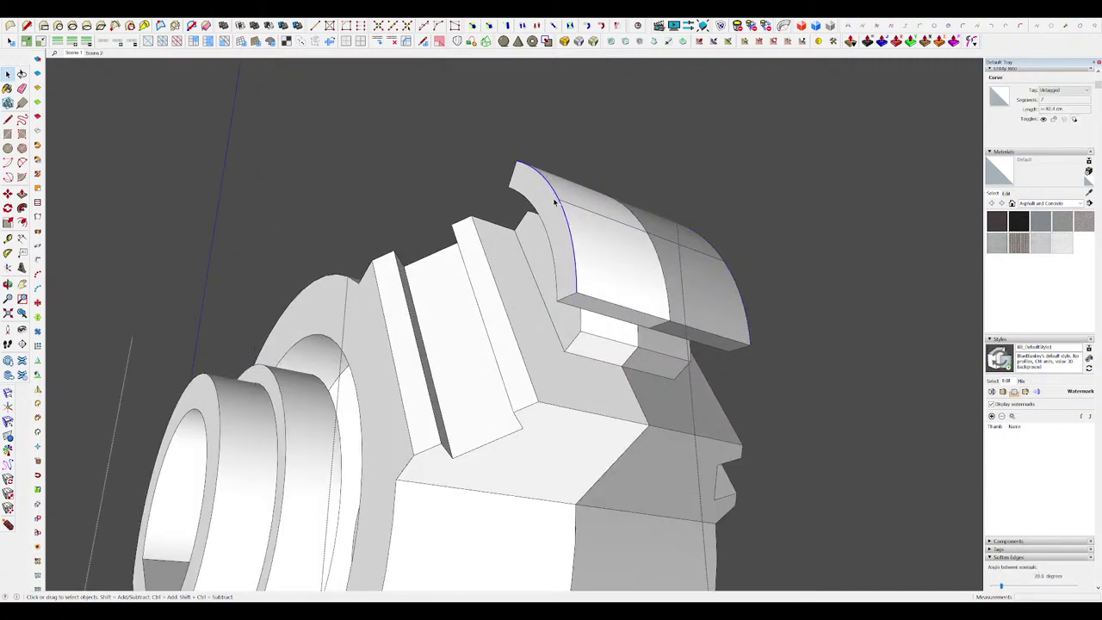
{"action": "scroll", "coordinate": [559, 215], "scroll_direction": "up", "scroll_amount": 2}
{"action": "key", "text": "f"}
{"action": "left_click", "coordinate": [555, 176]}
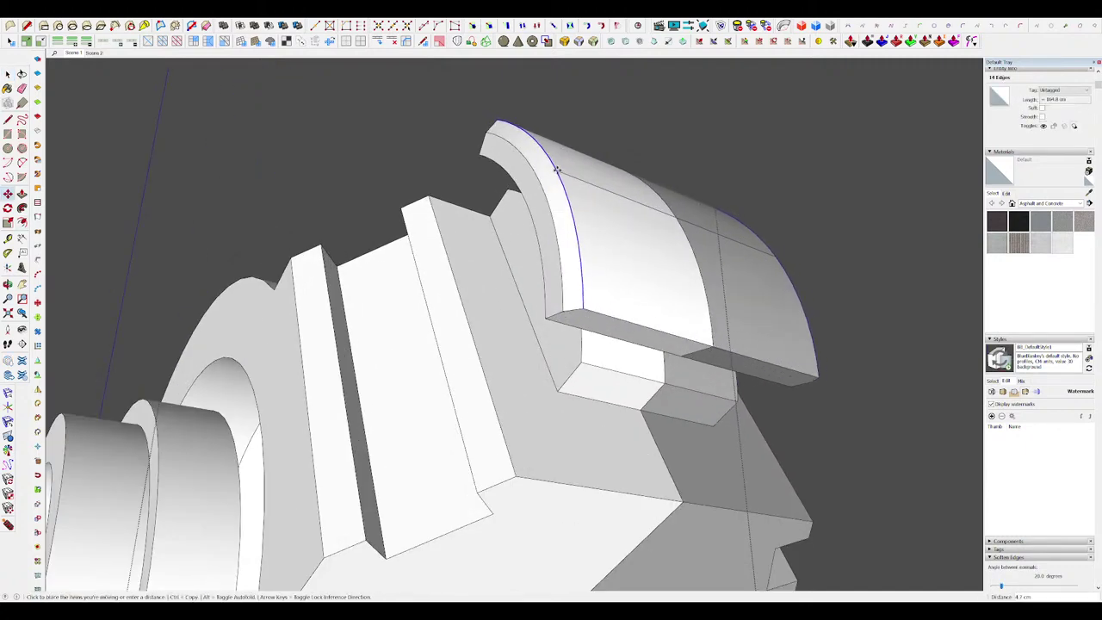
{"action": "left_click", "coordinate": [568, 173]}
{"action": "scroll", "coordinate": [615, 238], "scroll_direction": "down", "scroll_amount": 4}
{"action": "middle_click_drag", "start_coordinate": [568, 174], "coordinate": [642, 275]}
{"action": "key", "text": "i"}
{"action": "scroll", "coordinate": [661, 320], "scroll_direction": "down", "scroll_amount": 4}
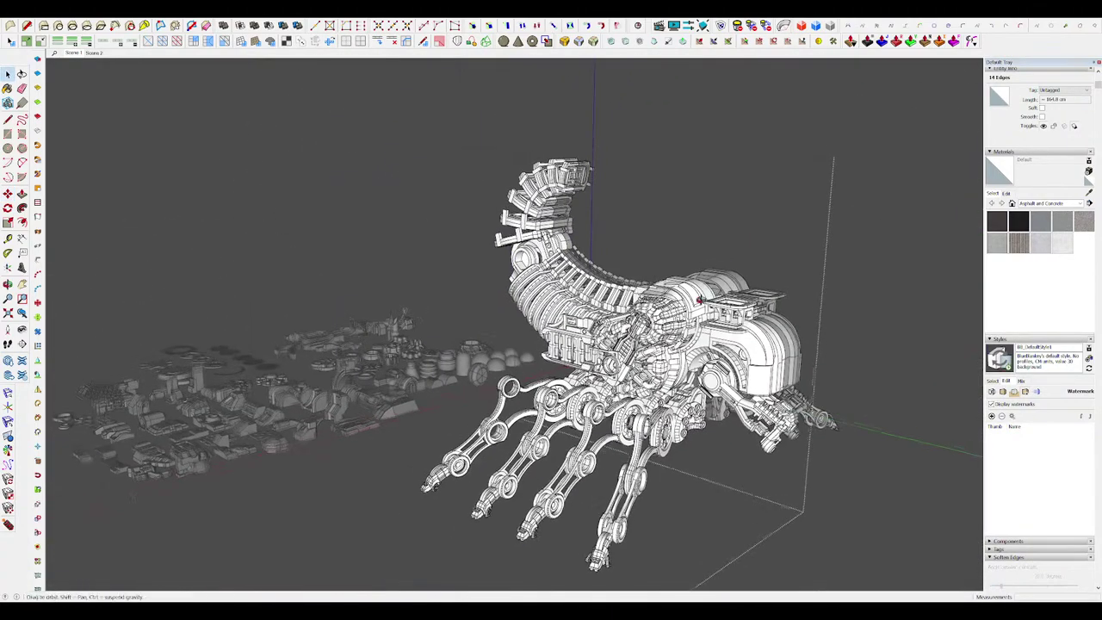
{"action": "left_click", "coordinate": [869, 295]}
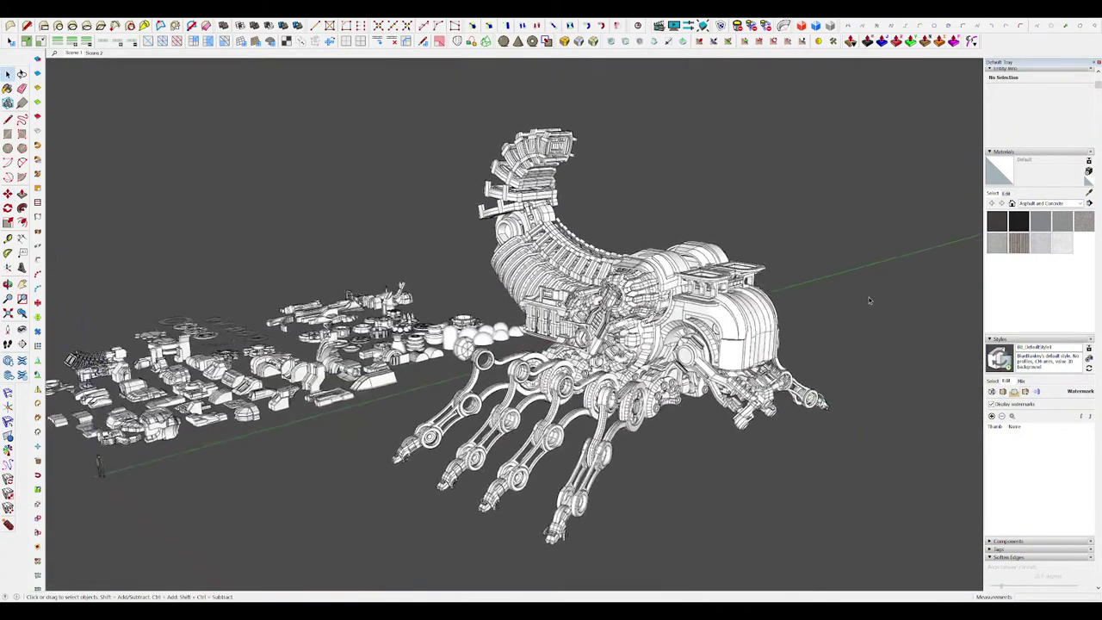
Step: In the tail joint's cylinder group, offset the curved face outline and push it in as a groove
{"action": "scroll", "coordinate": [559, 211], "scroll_direction": "up", "scroll_amount": 4}
{"action": "mouse_move", "coordinate": [563, 215]}
{"action": "middle_mouse_down"}
{"action": "mouse_move", "coordinate": [549, 248]}
{"action": "mouse_move", "coordinate": [465, 272]}
{"action": "mouse_move", "coordinate": [456, 258]}
{"action": "mouse_move", "coordinate": [558, 239]}
{"action": "mouse_move", "coordinate": [608, 131]}
{"action": "middle_mouse_up"}
{"action": "scroll", "coordinate": [559, 226], "scroll_direction": "up", "scroll_amount": 5}
{"action": "double_click", "coordinate": [571, 254]}
{"action": "scroll", "coordinate": [467, 268], "scroll_direction": "up", "scroll_amount": 5}
{"action": "key", "text": "e"}
{"action": "key", "text": "p"}
{"action": "key", "text": "space"}
{"action": "key", "text": "f"}
{"action": "left_click", "coordinate": [608, 131]}
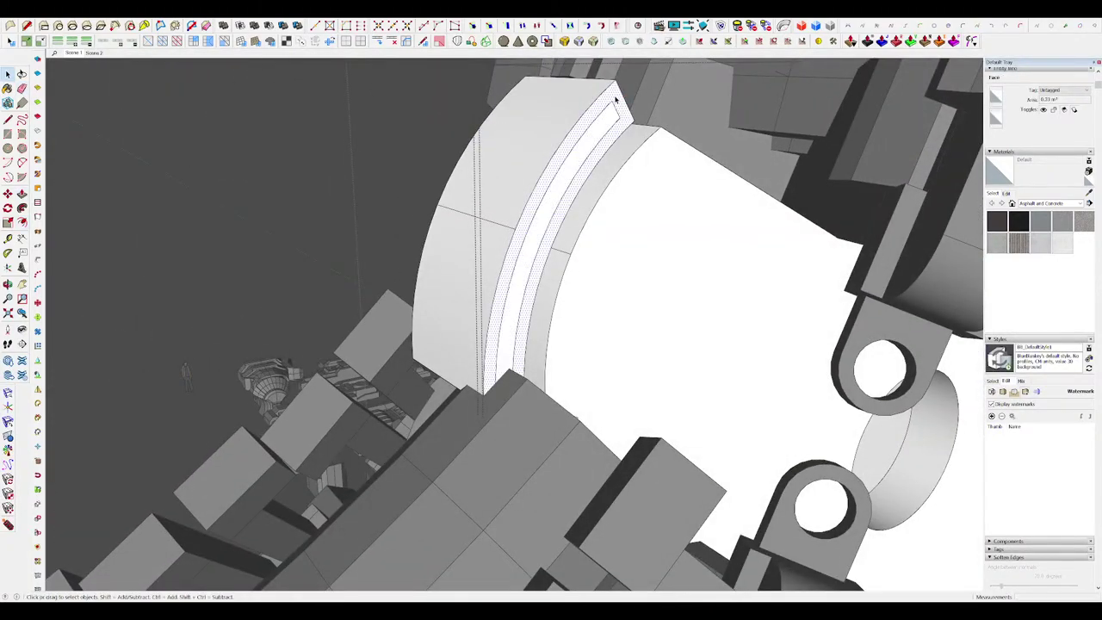
{"action": "key", "text": "p"}
{"action": "left_click_drag", "start_coordinate": [616, 99], "coordinate": [588, 100]}
Step: Close the cylinder group and orbit around the whole scorpion model
{"action": "scroll", "coordinate": [588, 100], "scroll_direction": "down", "scroll_amount": 4}
{"action": "middle_click_drag", "start_coordinate": [588, 100], "coordinate": [762, 266]}
{"action": "scroll", "coordinate": [587, 211], "scroll_direction": "down", "scroll_amount": 5}
{"action": "key", "text": "space"}
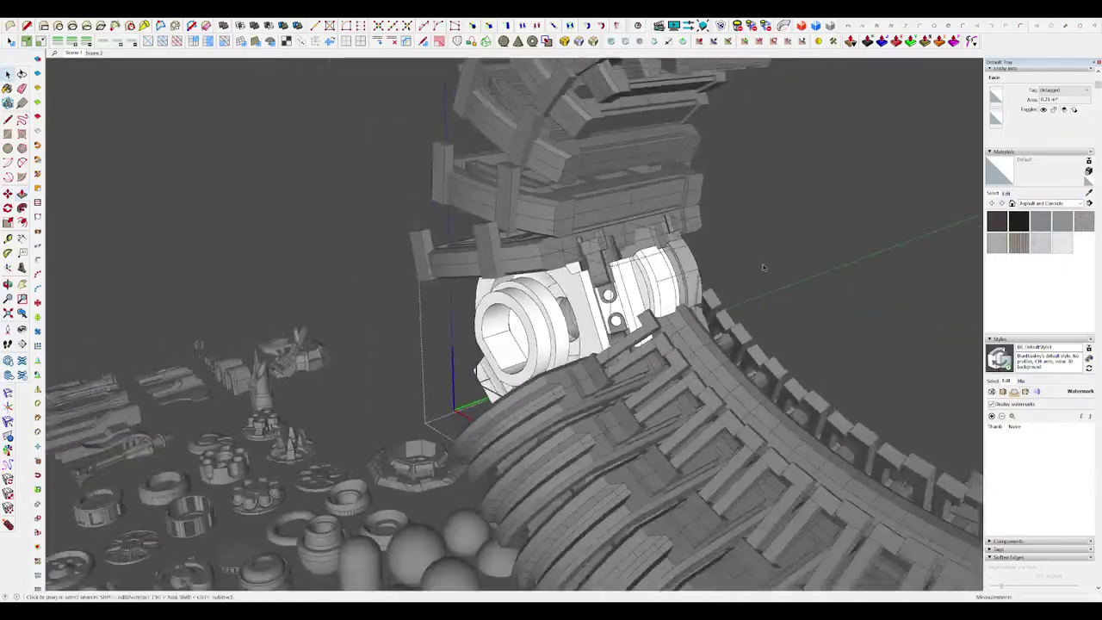
{"action": "scroll", "coordinate": [762, 267], "scroll_direction": "down", "scroll_amount": 5}
{"action": "left_click", "coordinate": [782, 276]}
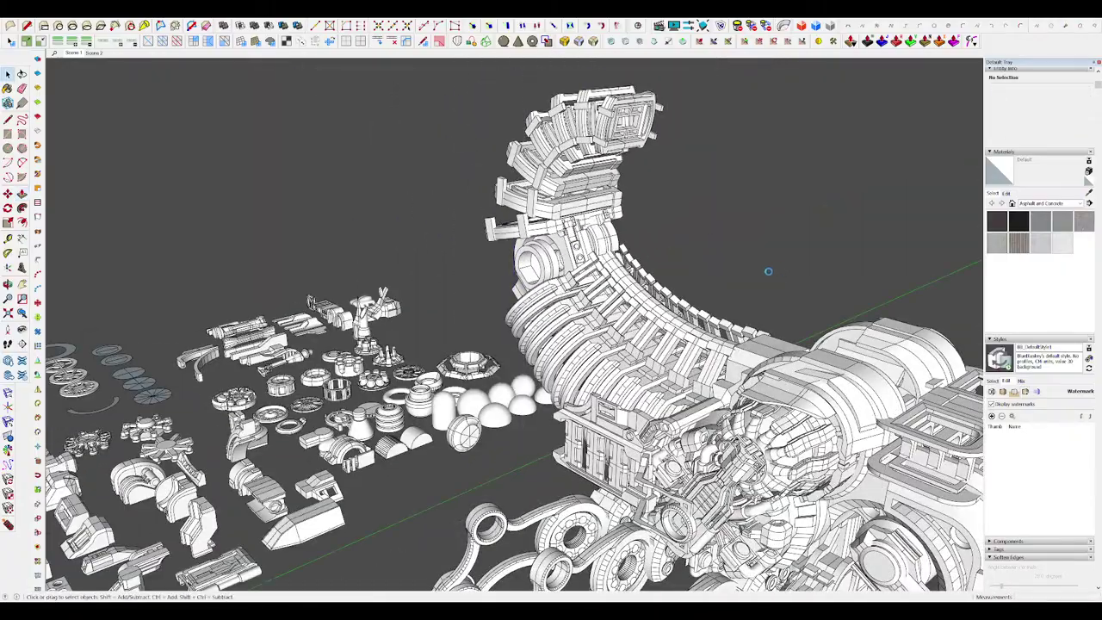
{"action": "scroll", "coordinate": [688, 250], "scroll_direction": "down", "scroll_amount": 4}
{"action": "middle_click_drag", "start_coordinate": [688, 251], "coordinate": [547, 271]}
{"action": "scroll", "coordinate": [638, 259], "scroll_direction": "up", "scroll_amount": 7}
{"action": "scroll", "coordinate": [638, 259], "scroll_direction": "up", "scroll_amount": 4}
Step: Open the rib component and push its bracket face downward
{"action": "double_click", "coordinate": [620, 255]}
{"action": "left_click", "coordinate": [619, 255]}
{"action": "scroll", "coordinate": [619, 256], "scroll_direction": "up", "scroll_amount": 4}
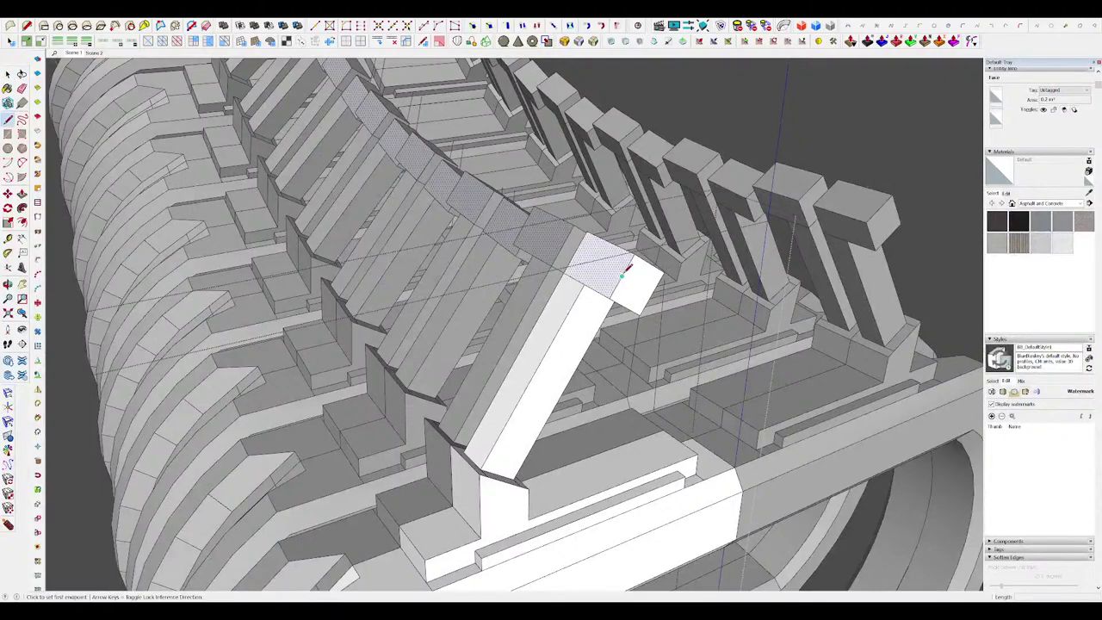
{"action": "key", "text": "p"}
{"action": "middle_click_drag", "start_coordinate": [637, 266], "coordinate": [651, 155]}
{"action": "scroll", "coordinate": [607, 270], "scroll_direction": "down", "scroll_amount": 6}
{"action": "scroll", "coordinate": [658, 295], "scroll_direction": "down", "scroll_amount": 5}
{"action": "scroll", "coordinate": [645, 290], "scroll_direction": "up", "scroll_amount": 10}
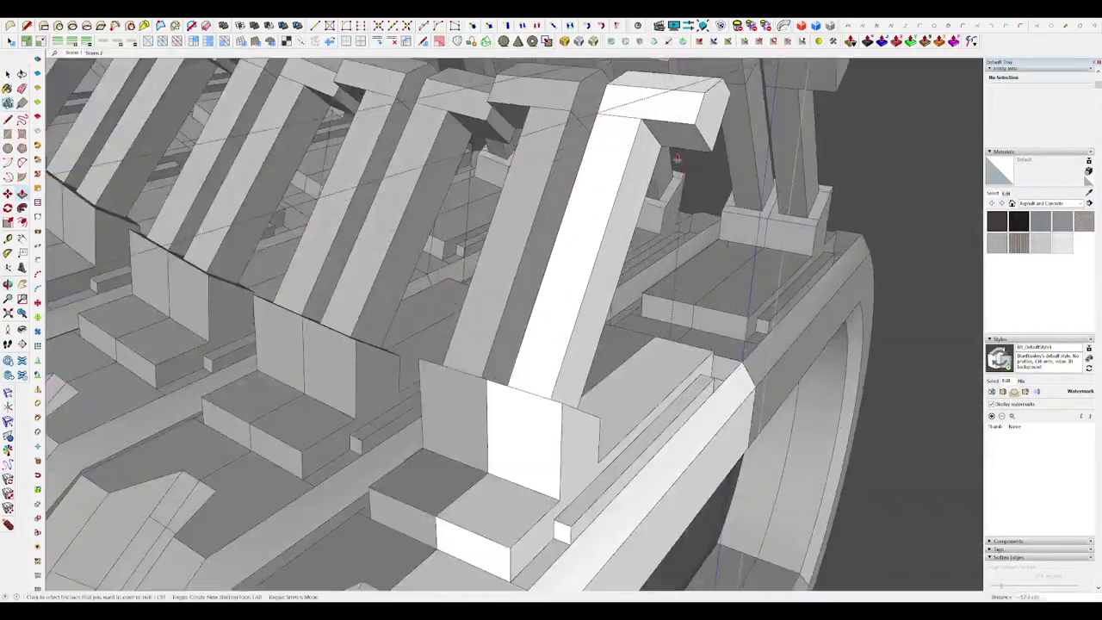
{"action": "scroll", "coordinate": [651, 146], "scroll_direction": "down", "scroll_amount": 2}
{"action": "left_click", "coordinate": [652, 146]}
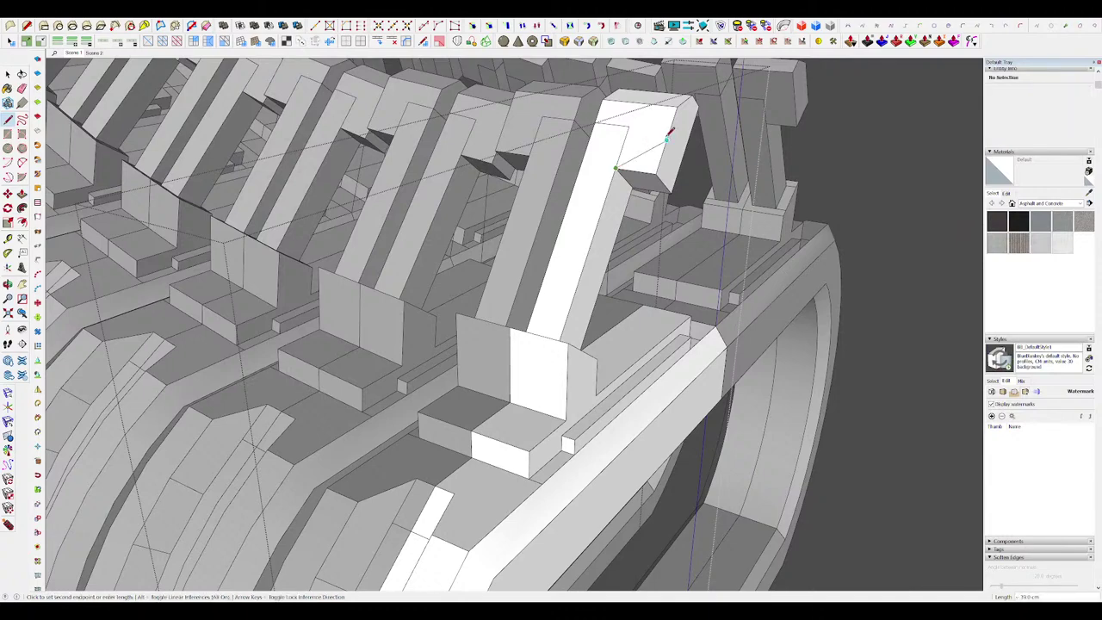
{"action": "scroll", "coordinate": [651, 169], "scroll_direction": "down", "scroll_amount": 5}
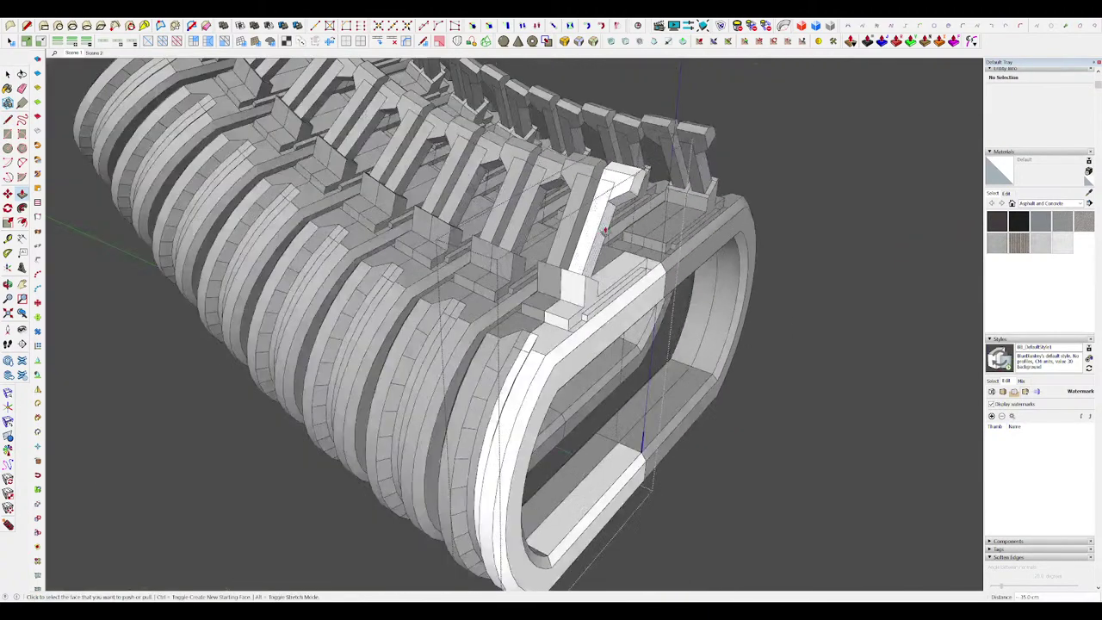
{"action": "scroll", "coordinate": [619, 207], "scroll_direction": "up", "scroll_amount": 7}
Step: Start a rectangle on the end rib bracket, then exit the nested rib groups
{"action": "key", "text": "r"}
{"action": "left_click", "coordinate": [601, 226]}
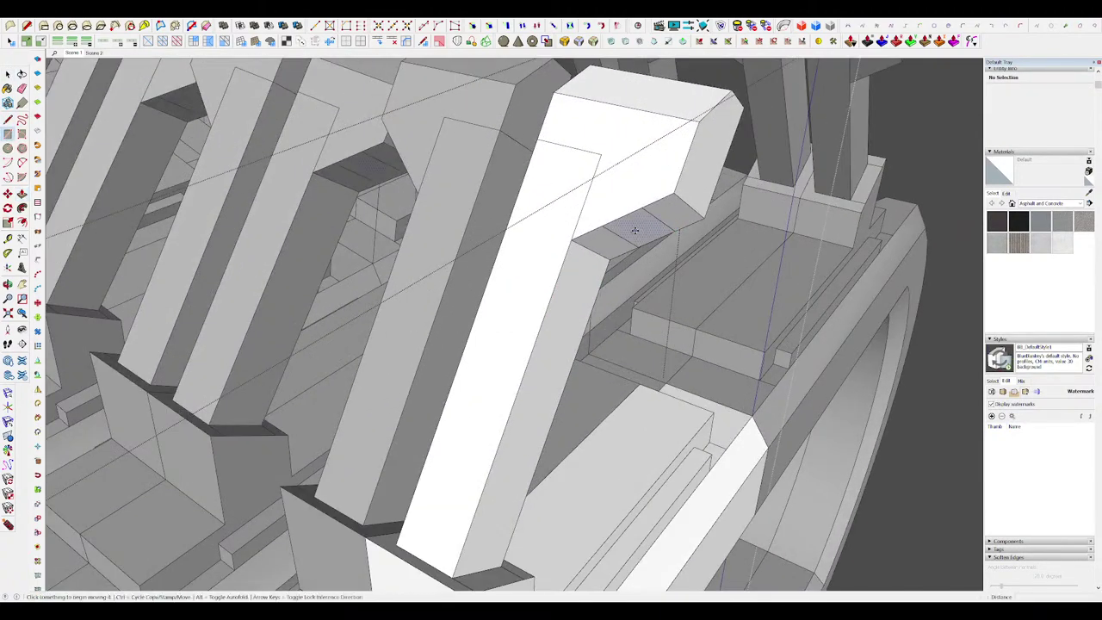
{"action": "scroll", "coordinate": [634, 230], "scroll_direction": "down", "scroll_amount": 6}
{"action": "key", "text": "space"}
{"action": "scroll", "coordinate": [623, 189], "scroll_direction": "up", "scroll_amount": 2}
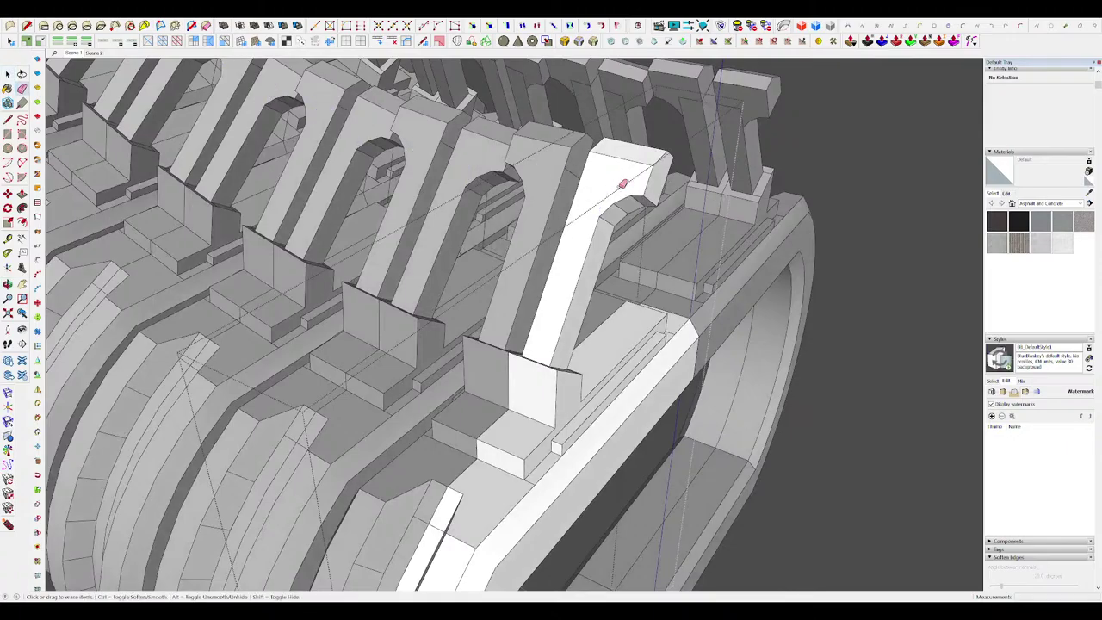
{"action": "scroll", "coordinate": [626, 182], "scroll_direction": "down", "scroll_amount": 7}
{"action": "key", "text": "space"}
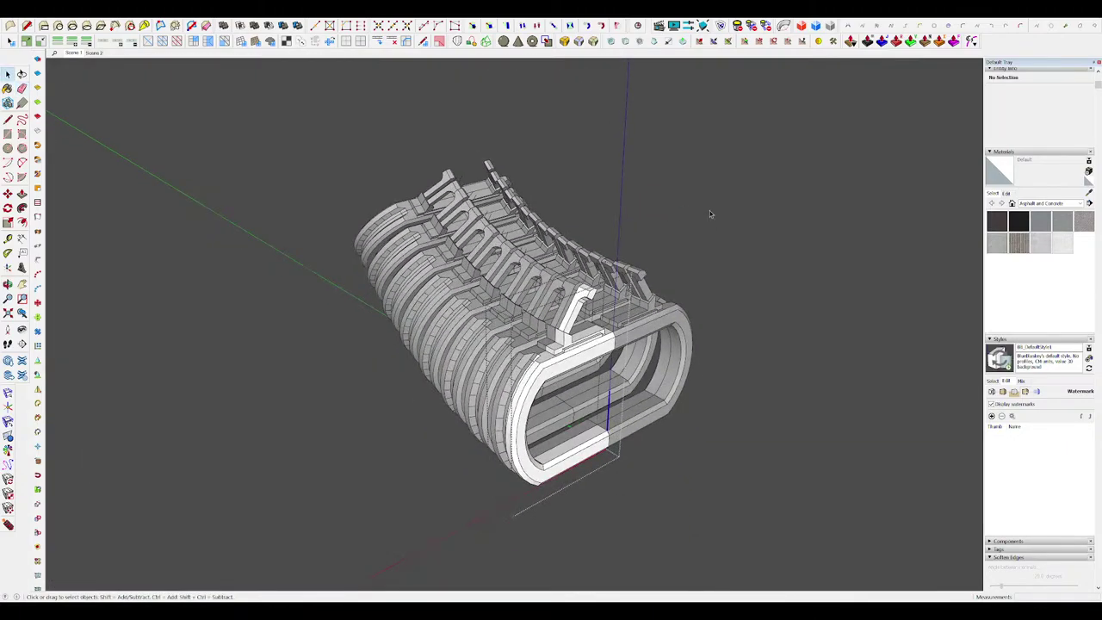
{"action": "left_click", "coordinate": [707, 213]}
{"action": "left_click", "coordinate": [694, 228]}
{"action": "left_click", "coordinate": [703, 233]}
{"action": "scroll", "coordinate": [708, 233], "scroll_direction": "down", "scroll_amount": 5}
Step: Orbit to the middle of the robot and open the window panel group
{"action": "middle_click_drag", "start_coordinate": [711, 233], "coordinate": [824, 241]}
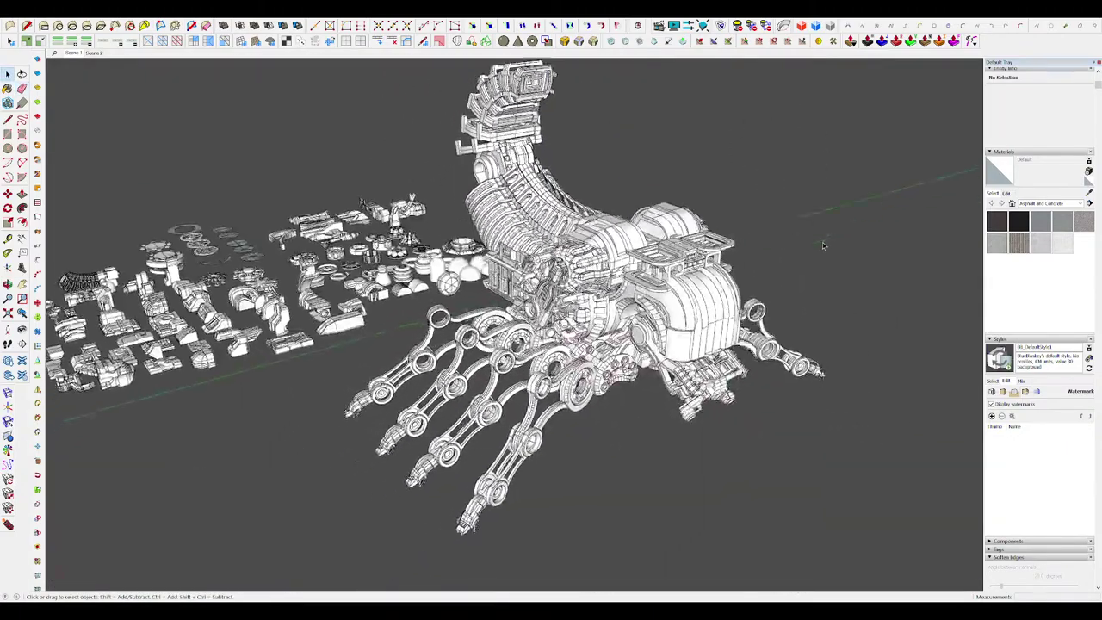
{"action": "scroll", "coordinate": [758, 245], "scroll_direction": "up", "scroll_amount": 2}
{"action": "middle_click_drag", "start_coordinate": [738, 251], "coordinate": [802, 366]}
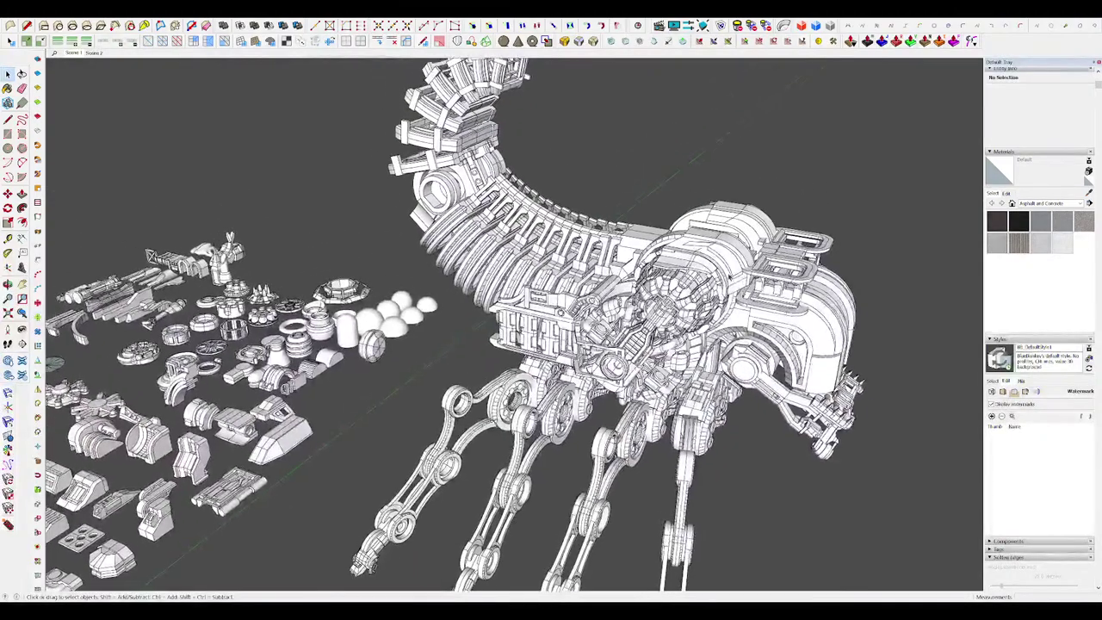
{"action": "scroll", "coordinate": [558, 297], "scroll_direction": "up", "scroll_amount": 4}
{"action": "mouse_move", "coordinate": [560, 293]}
{"action": "middle_mouse_down"}
{"action": "mouse_move", "coordinate": [567, 307]}
{"action": "mouse_move", "coordinate": [543, 271]}
{"action": "mouse_move", "coordinate": [584, 252]}
{"action": "middle_mouse_up"}
{"action": "scroll", "coordinate": [541, 296], "scroll_direction": "up", "scroll_amount": 8}
{"action": "double_click", "coordinate": [543, 272]}
{"action": "left_click", "coordinate": [543, 271]}
Step: Split the opening face with a line and move its left part to narrow the opening
{"action": "key", "text": "l"}
{"action": "key", "text": "space"}
{"action": "scroll", "coordinate": [554, 292], "scroll_direction": "down", "scroll_amount": 10}
{"action": "scroll", "coordinate": [517, 250], "scroll_direction": "up", "scroll_amount": 8}
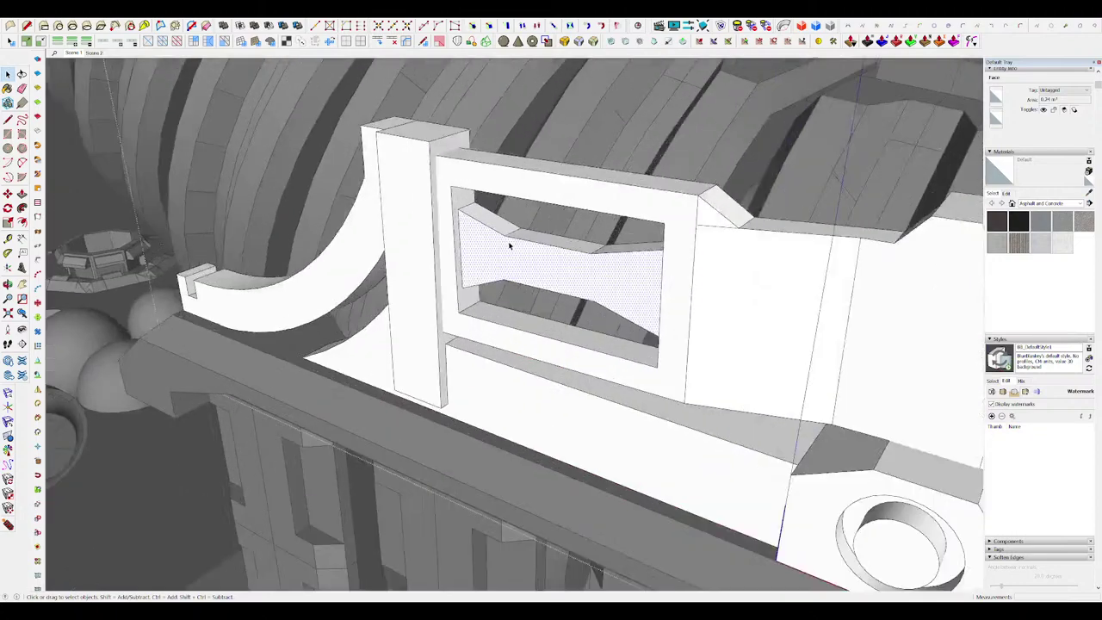
{"action": "key", "text": "l"}
{"action": "left_click", "coordinate": [503, 233]}
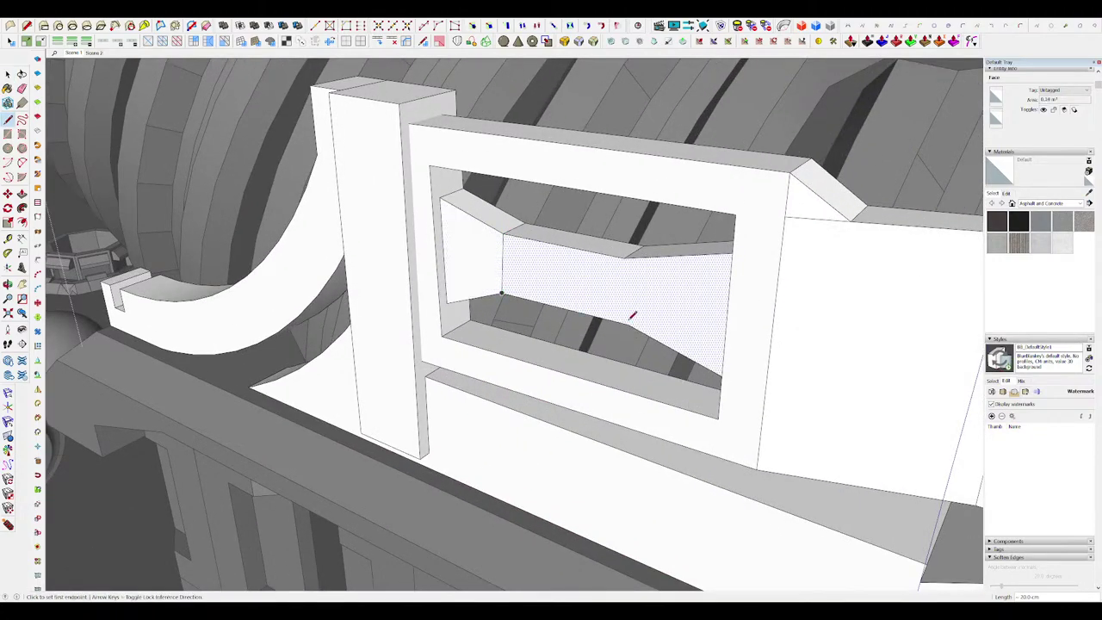
{"action": "left_click", "coordinate": [627, 255]}
{"action": "key", "text": "space"}
{"action": "left_click", "coordinate": [601, 281]}
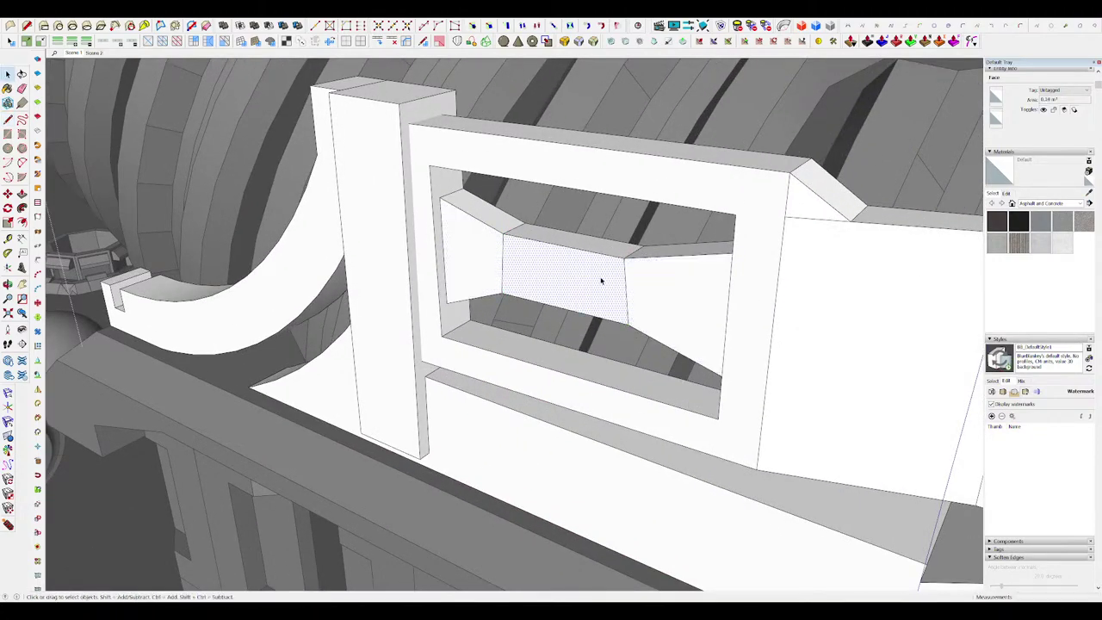
{"action": "left_click", "coordinate": [546, 271]}
Step: Hide the rest of the model and select a wall edge of the bracket panel
{"action": "scroll", "coordinate": [561, 249], "scroll_direction": "down", "scroll_amount": 8}
{"action": "key", "text": "h"}
{"action": "middle_click_drag", "start_coordinate": [555, 258], "coordinate": [640, 314]}
{"action": "scroll", "coordinate": [640, 314], "scroll_direction": "up", "scroll_amount": 5}
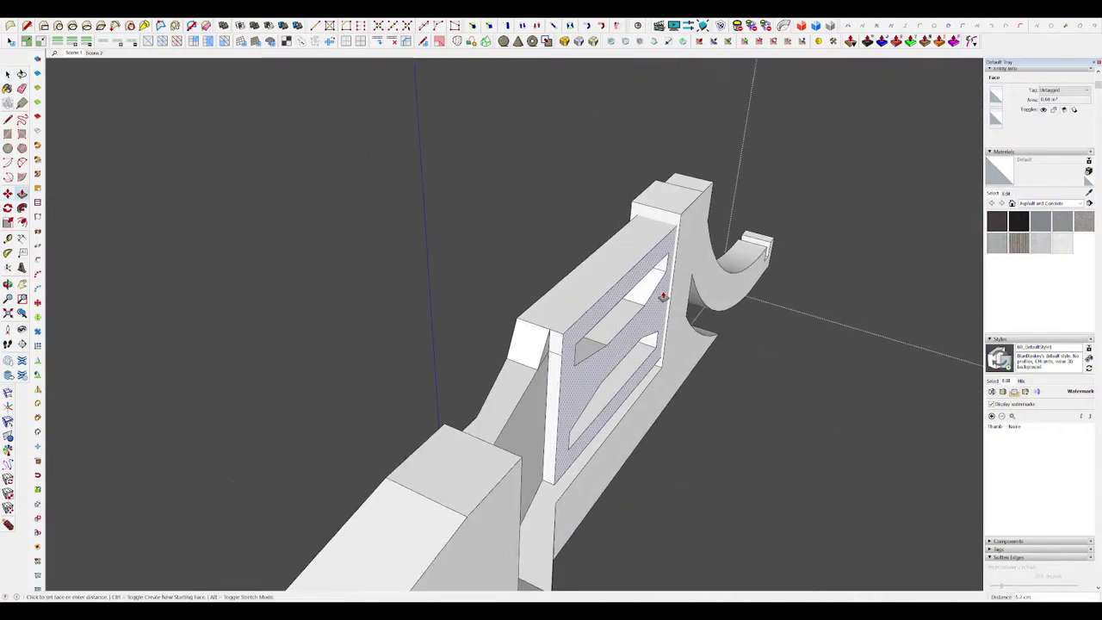
{"action": "scroll", "coordinate": [465, 415], "scroll_direction": "up", "scroll_amount": 6}
{"action": "middle_click_drag", "start_coordinate": [479, 408], "coordinate": [592, 331]}
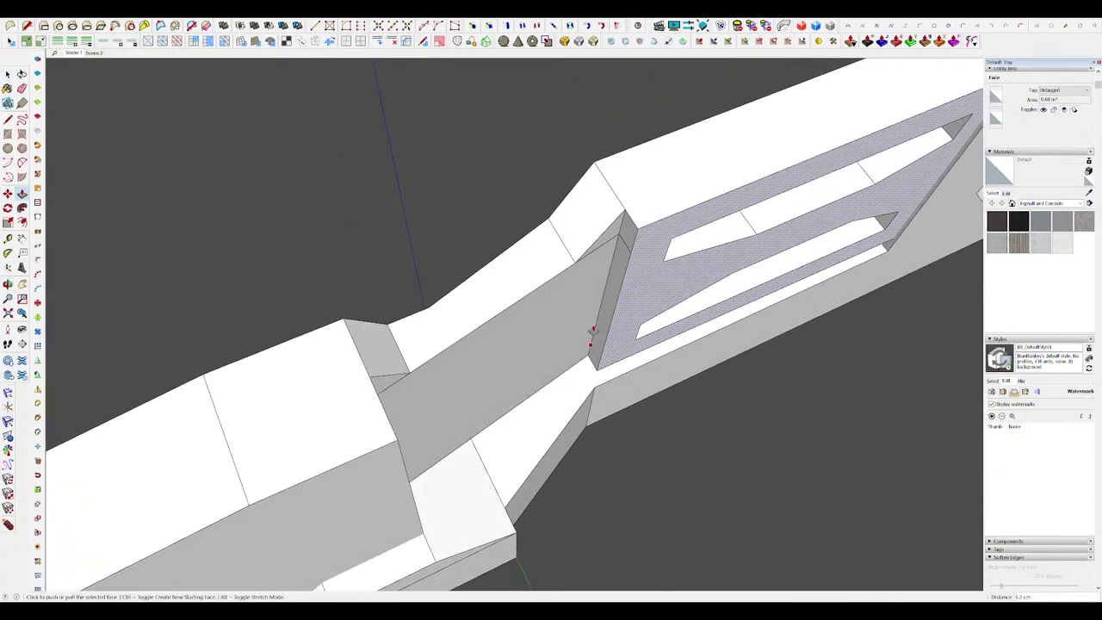
{"action": "key", "text": "space"}
{"action": "left_click", "coordinate": [618, 241]}
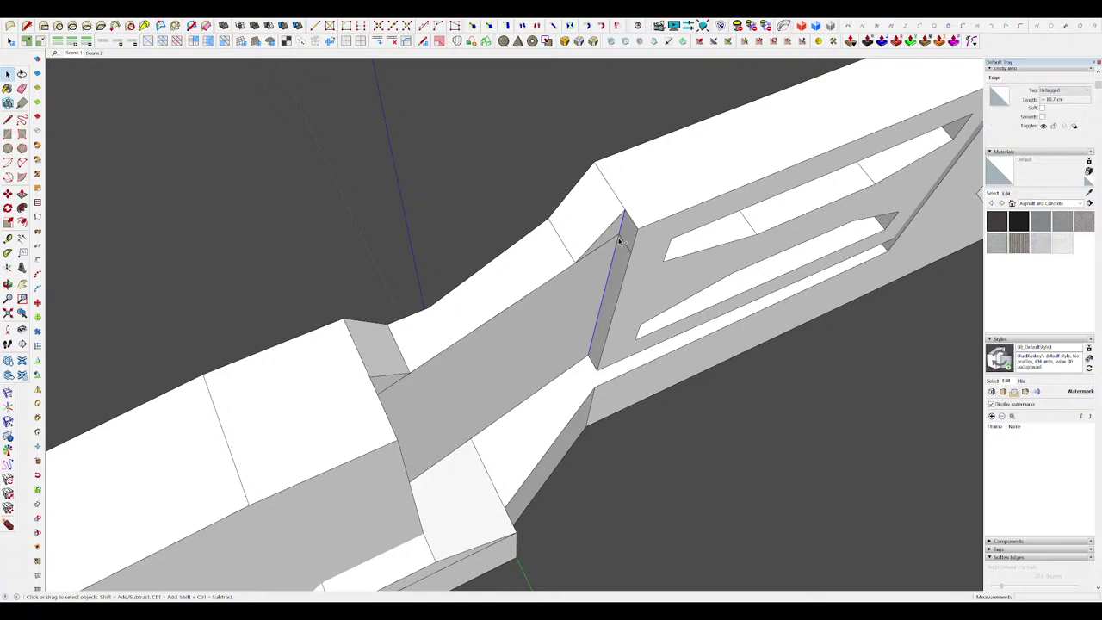
Step: Move a wall vertex to reshape the panel wall, then view the whole bracket
{"action": "mouse_move", "coordinate": [629, 249]}
{"action": "middle_mouse_down"}
{"action": "mouse_move", "coordinate": [484, 319]}
{"action": "mouse_move", "coordinate": [305, 296]}
{"action": "mouse_move", "coordinate": [499, 324]}
{"action": "mouse_move", "coordinate": [459, 371]}
{"action": "mouse_move", "coordinate": [708, 244]}
{"action": "middle_mouse_up"}
{"action": "key", "text": "Escape"}
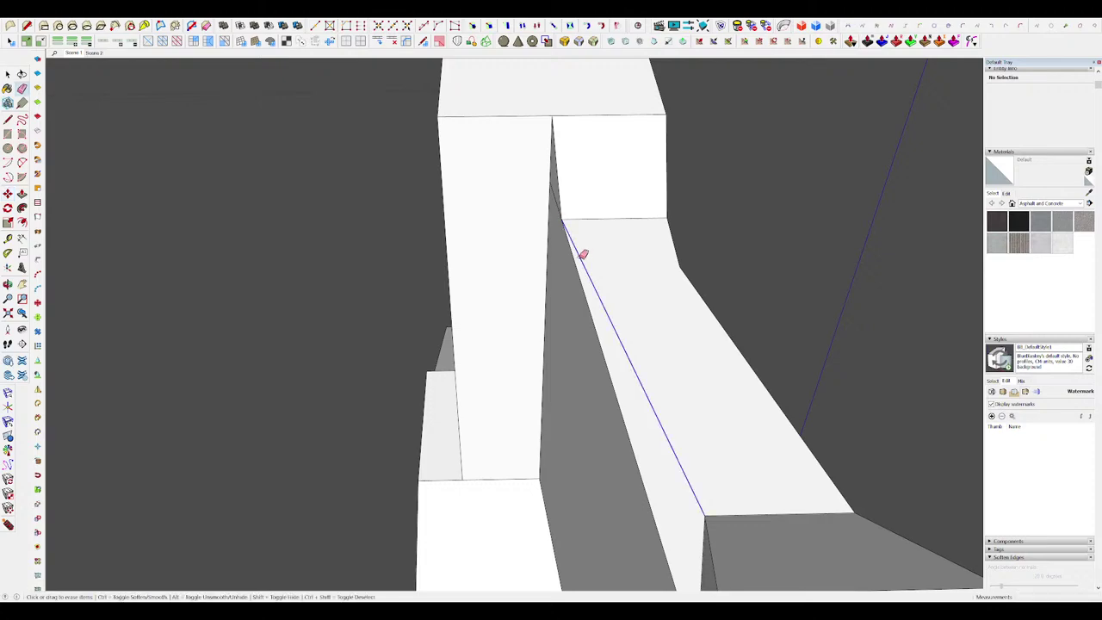
{"action": "mouse_move", "coordinate": [583, 254]}
{"action": "middle_mouse_down"}
{"action": "mouse_move", "coordinate": [576, 284]}
{"action": "mouse_move", "coordinate": [690, 318]}
{"action": "middle_mouse_up"}
{"action": "left_click", "coordinate": [652, 331]}
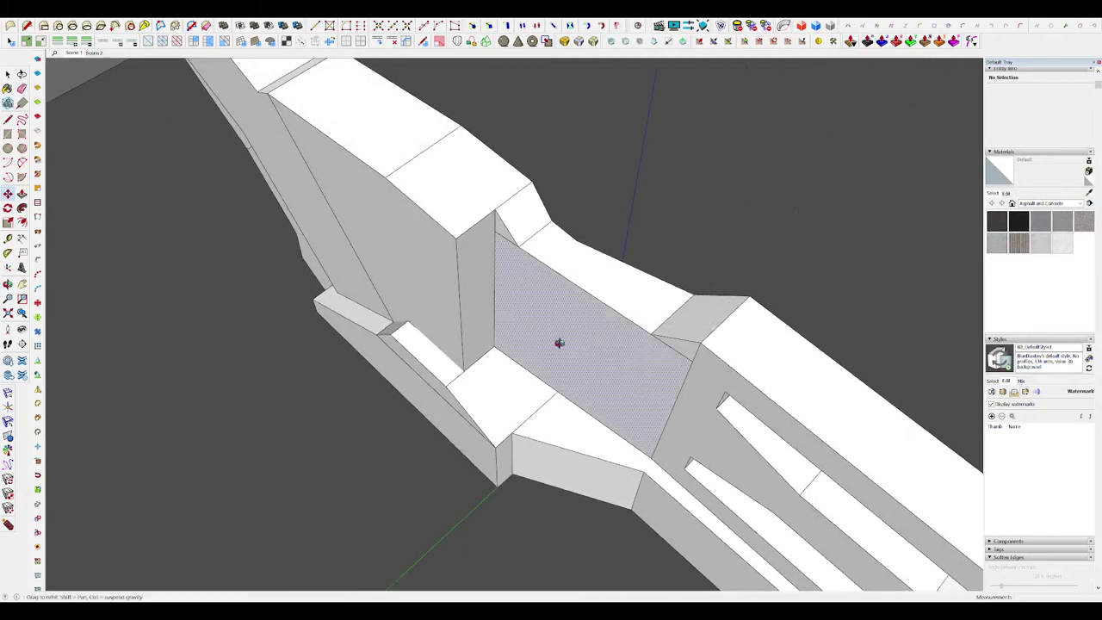
{"action": "middle_click_drag", "start_coordinate": [558, 344], "coordinate": [800, 292]}
{"action": "middle_click_drag", "start_coordinate": [460, 302], "coordinate": [670, 289]}
{"action": "scroll", "coordinate": [670, 289], "scroll_direction": "down", "scroll_amount": 5}
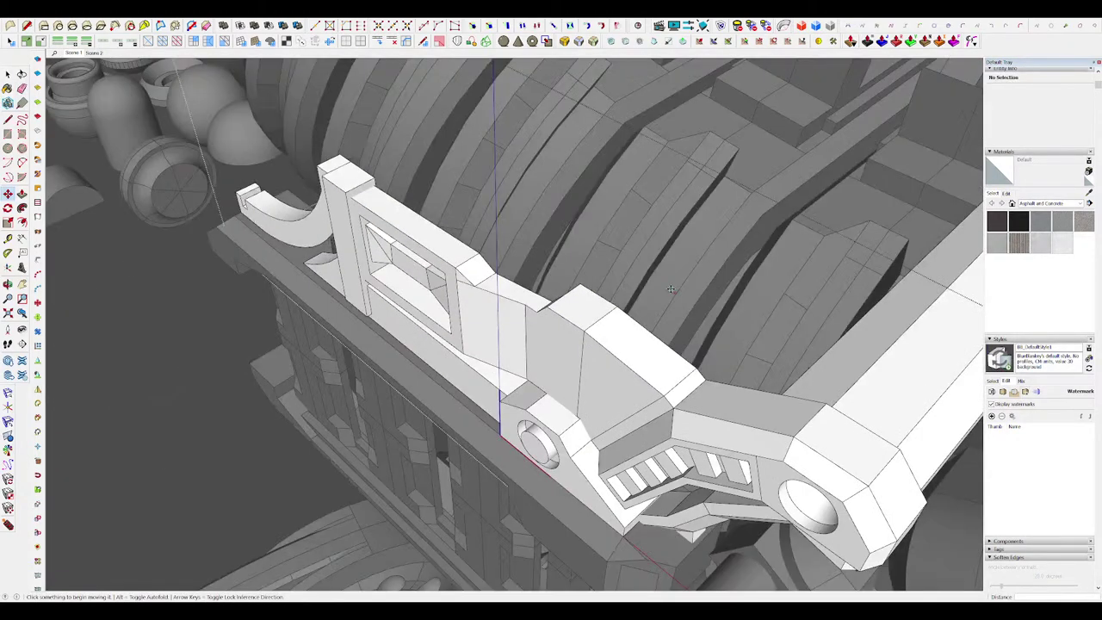
{"action": "scroll", "coordinate": [670, 289], "scroll_direction": "down", "scroll_amount": 10}
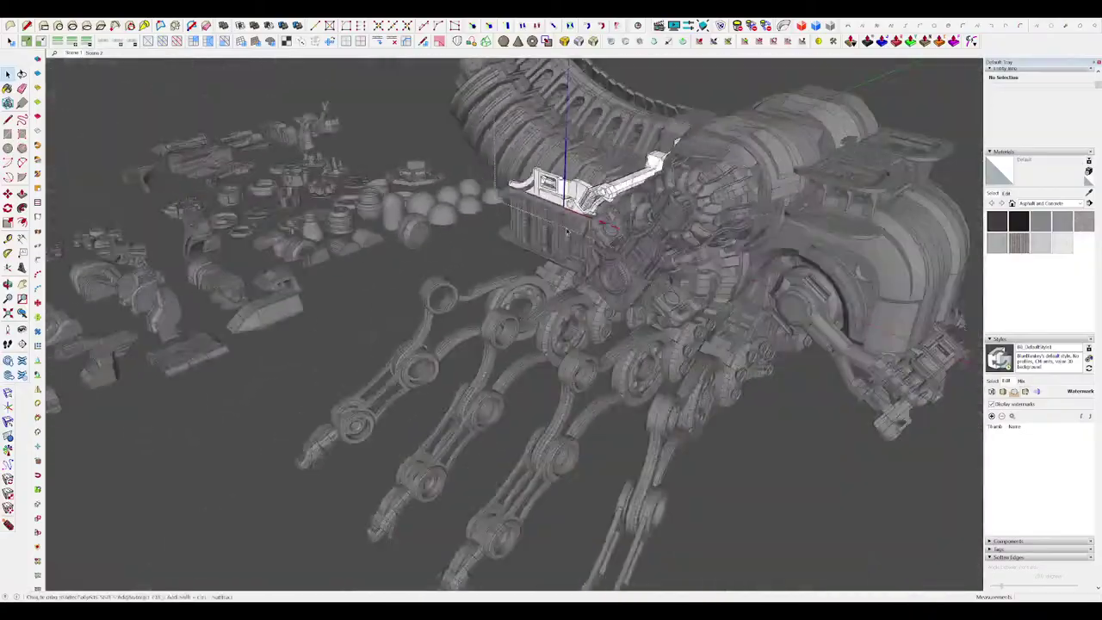
{"action": "key", "text": "space"}
Step: Step out of the nested panel group and orbit to a face on the curved head strip
{"action": "left_click", "coordinate": [771, 265]}
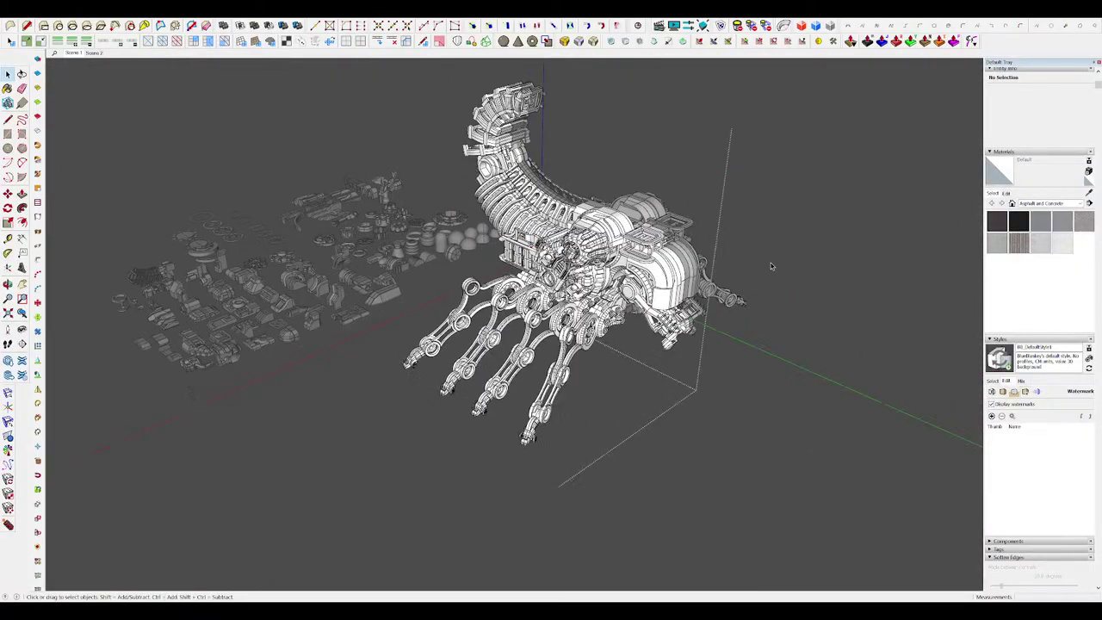
{"action": "left_click", "coordinate": [771, 265]}
{"action": "middle_click_drag", "start_coordinate": [771, 265], "coordinate": [772, 266]}
{"action": "scroll", "coordinate": [528, 206], "scroll_direction": "up", "scroll_amount": 10}
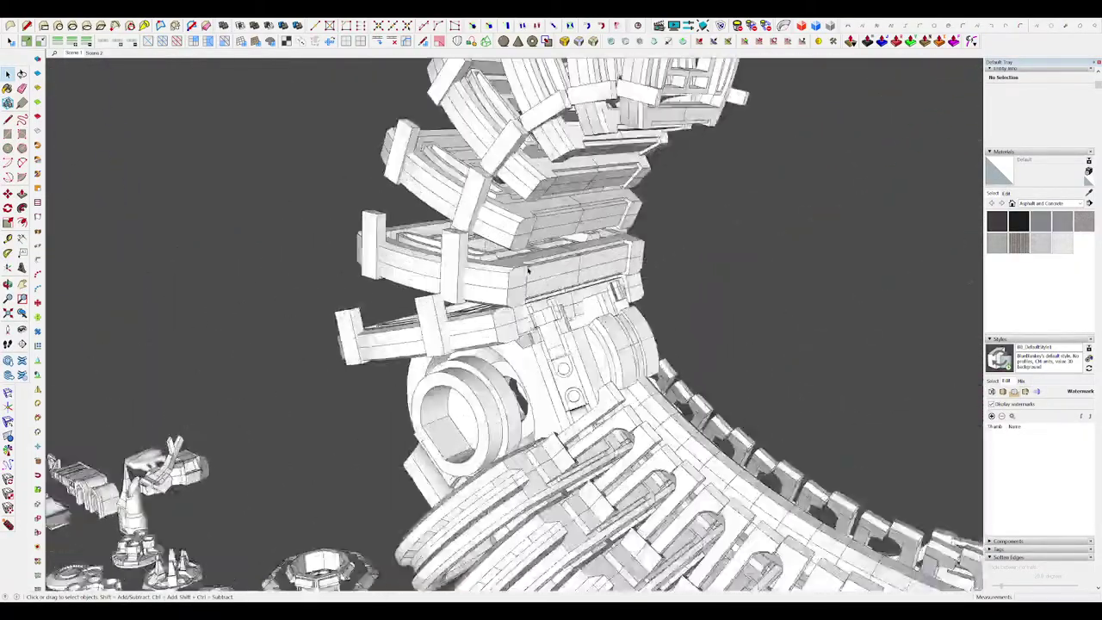
{"action": "mouse_move", "coordinate": [528, 259]}
{"action": "middle_mouse_down"}
{"action": "mouse_move", "coordinate": [521, 273]}
{"action": "mouse_move", "coordinate": [540, 269]}
{"action": "middle_mouse_up"}
{"action": "key", "text": "d"}
{"action": "scroll", "coordinate": [543, 272], "scroll_direction": "up", "scroll_amount": 5}
{"action": "left_click", "coordinate": [491, 284]}
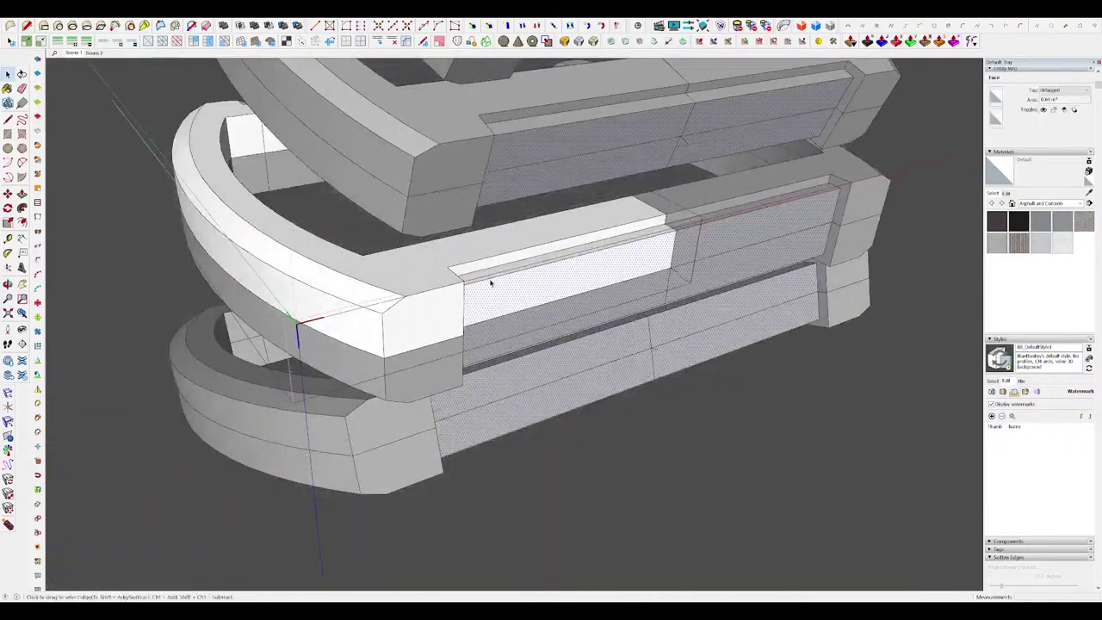
Step: Draw a rectangular panel on the strip and move-copy it into three evenly spaced panels (/3)
{"action": "left_click", "coordinate": [525, 309]}
{"action": "middle_click_drag", "start_coordinate": [525, 308], "coordinate": [487, 302]}
{"action": "key", "text": "space"}
{"action": "left_click", "coordinate": [503, 306]}
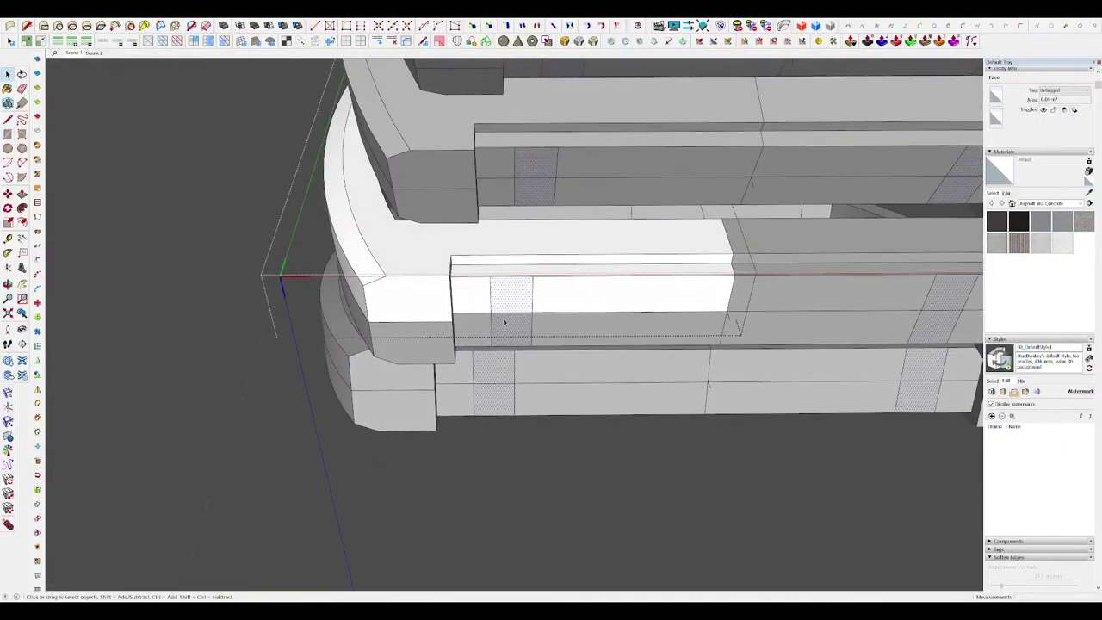
{"action": "key", "text": "m"}
{"action": "left_click", "coordinate": [704, 315]}
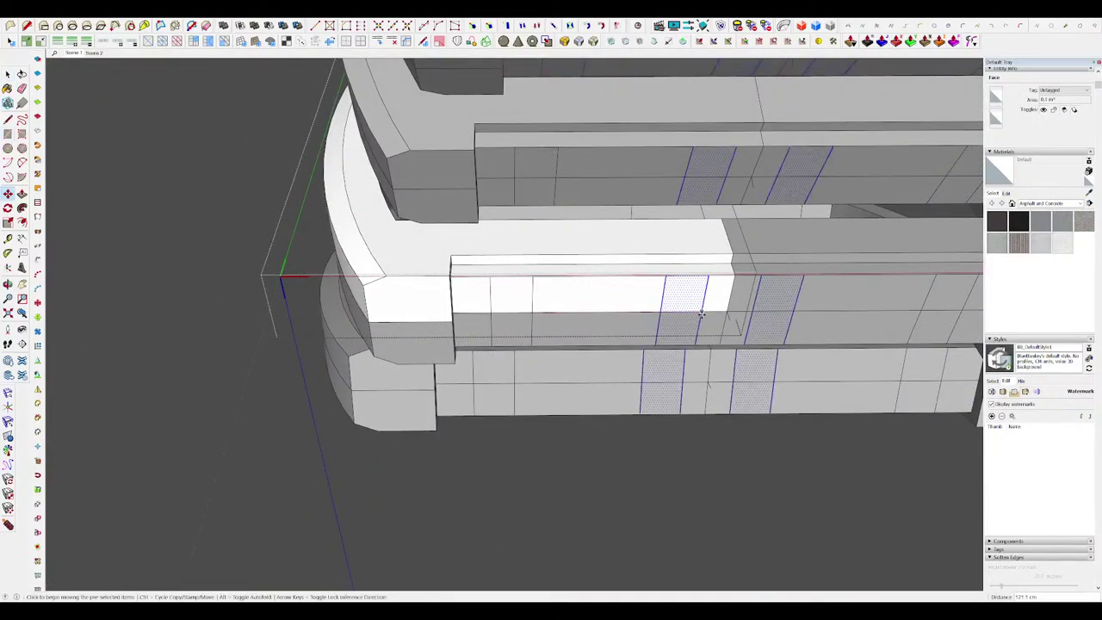
{"action": "key", "text": "Return"}
Step: Inspect the new panels up close and undo the recessed blocks along the strip
{"action": "middle_click_drag", "start_coordinate": [701, 314], "coordinate": [738, 325]}
{"action": "key", "text": "space"}
{"action": "scroll", "coordinate": [622, 290], "scroll_direction": "up", "scroll_amount": 4}
{"action": "middle_click_drag", "start_coordinate": [400, 295], "coordinate": [449, 302]}
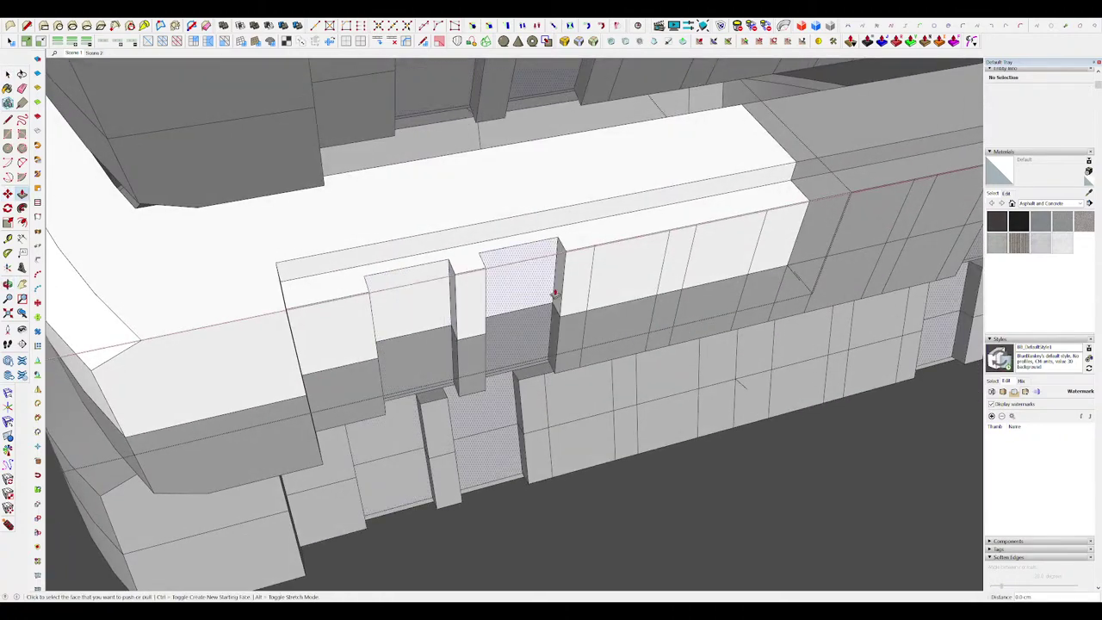
{"action": "key", "text": "space"}
{"action": "scroll", "coordinate": [726, 262], "scroll_direction": "down", "scroll_amount": 15}
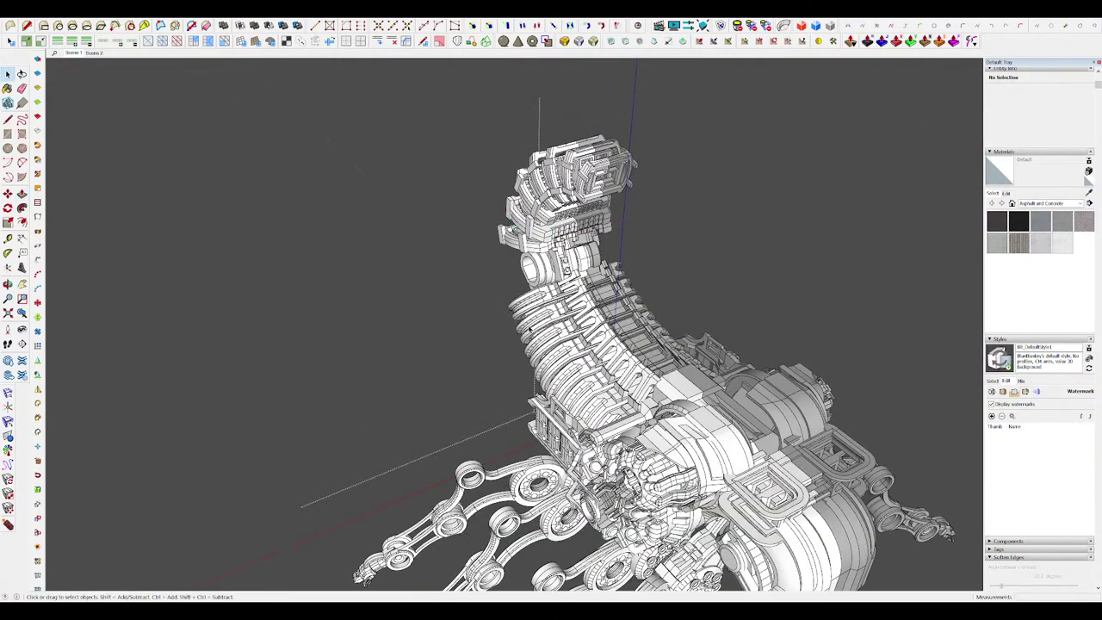
{"action": "middle_click_drag", "start_coordinate": [718, 258], "coordinate": [596, 232]}
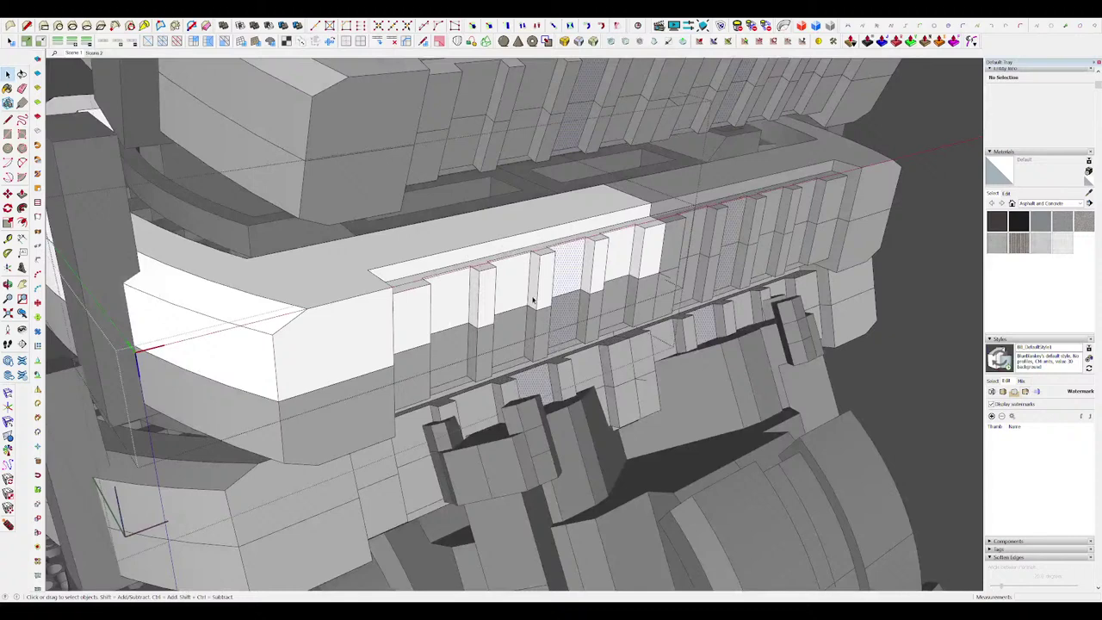
{"action": "left_click", "coordinate": [543, 295]}
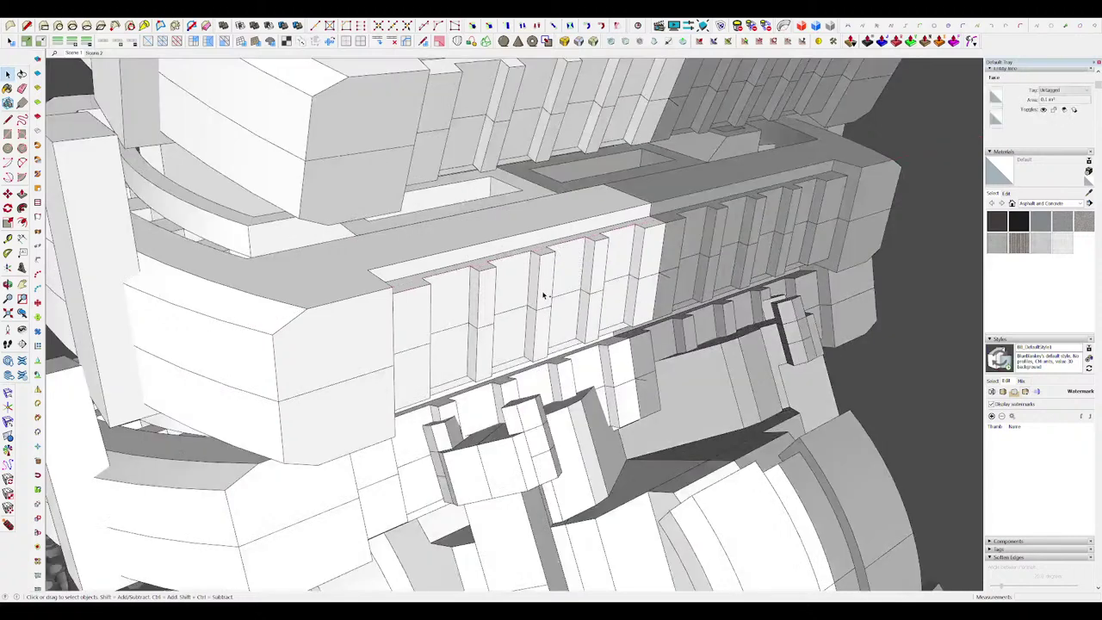
{"action": "key", "text": "ctrl+z"}
Step: Select the panel faces on the strip and push-pull a panel inward to a new depth
{"action": "key", "text": "e"}
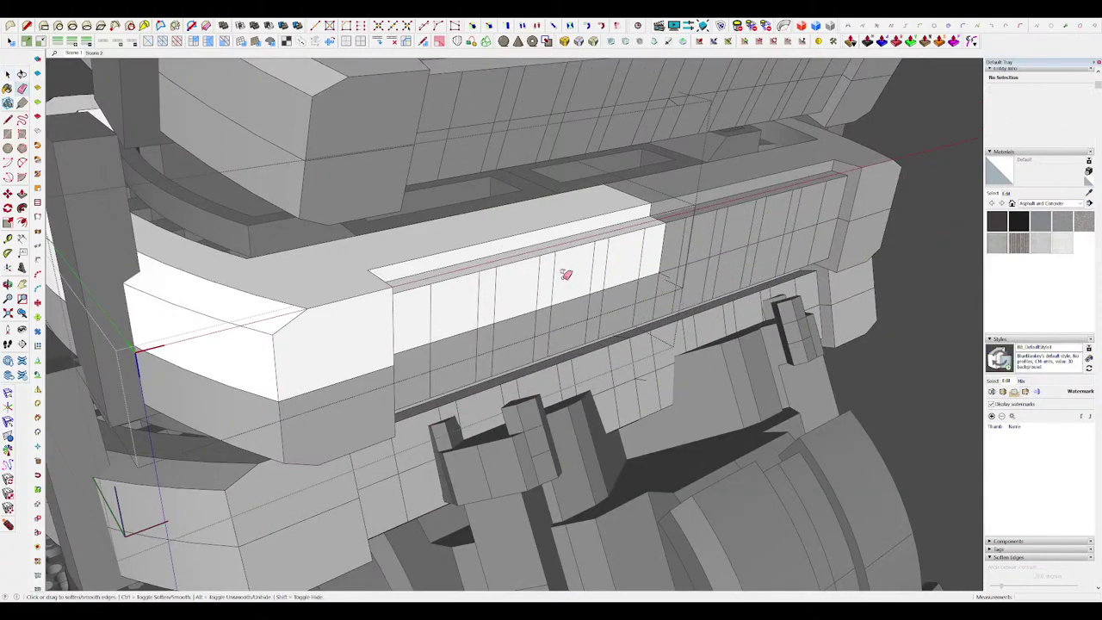
{"action": "middle_click_drag", "start_coordinate": [563, 275], "coordinate": [469, 309]}
{"action": "left_click", "coordinate": [443, 308]}
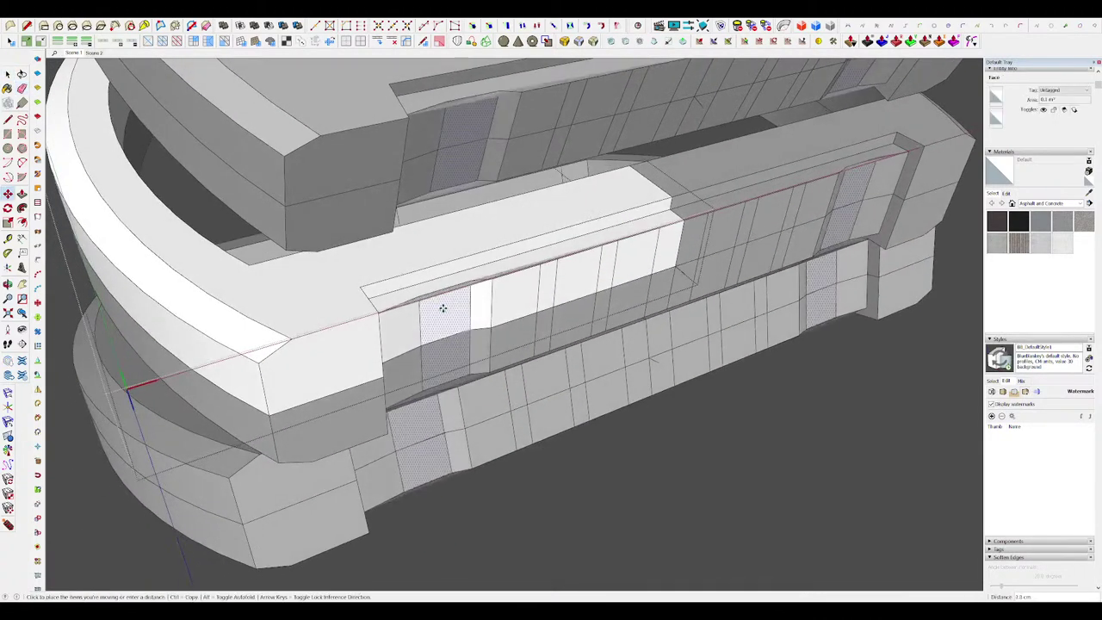
{"action": "left_click", "coordinate": [560, 279]}
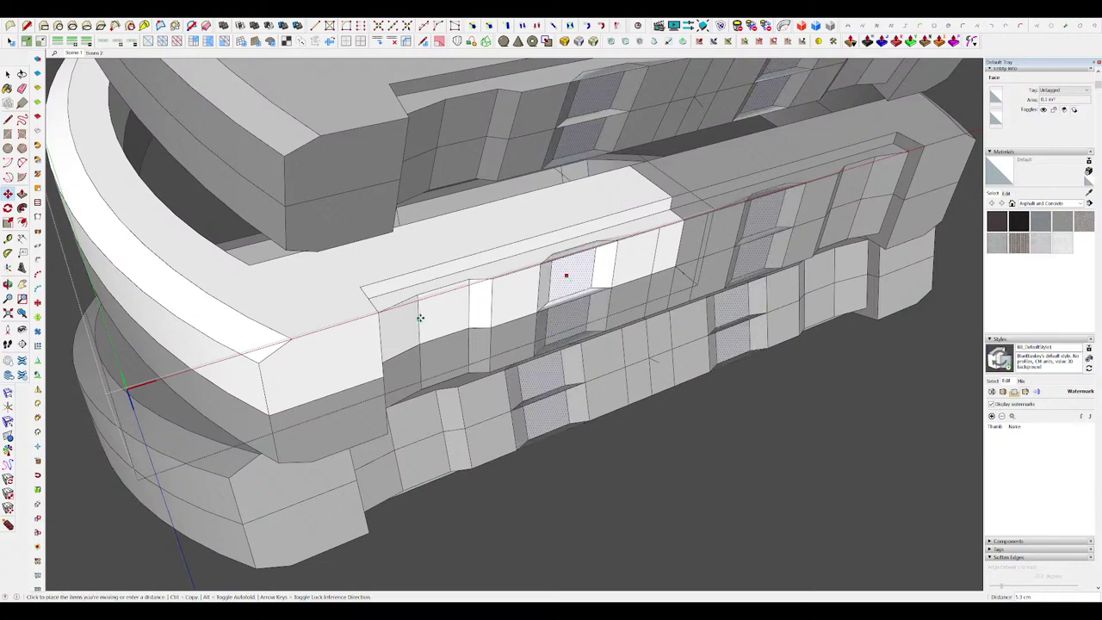
{"action": "mouse_move", "coordinate": [516, 304]}
{"action": "middle_mouse_down"}
{"action": "mouse_move", "coordinate": [549, 245]}
{"action": "mouse_move", "coordinate": [554, 288]}
{"action": "middle_mouse_up"}
{"action": "scroll", "coordinate": [656, 244], "scroll_direction": "up", "scroll_amount": 3}
{"action": "key", "text": "m"}
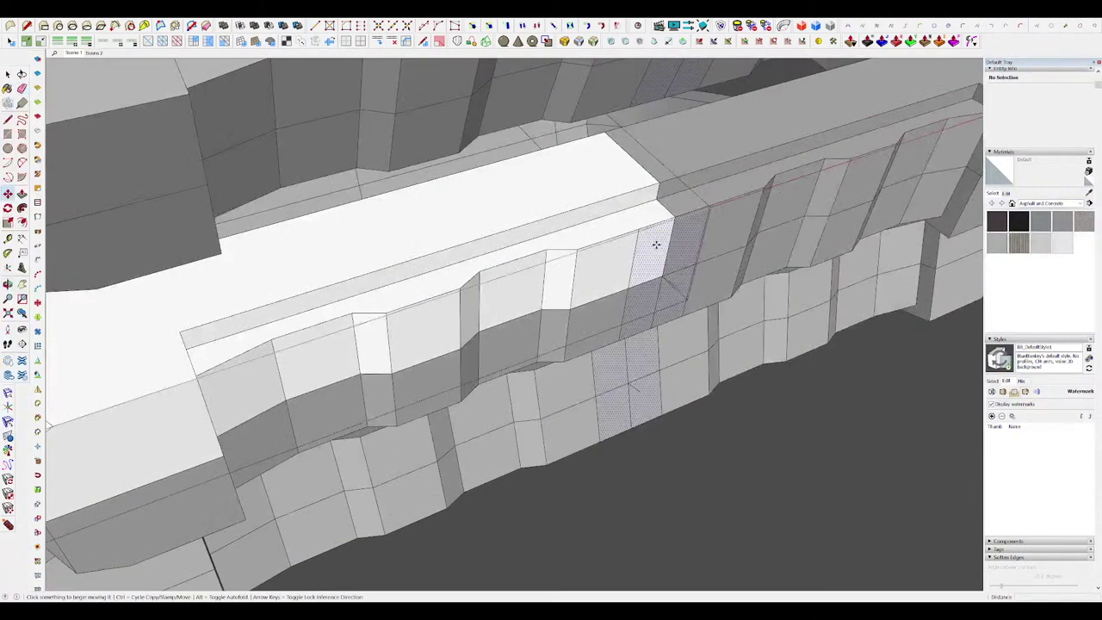
{"action": "middle_click_drag", "start_coordinate": [650, 242], "coordinate": [617, 257]}
{"action": "key", "text": "p"}
{"action": "left_click", "coordinate": [655, 277]}
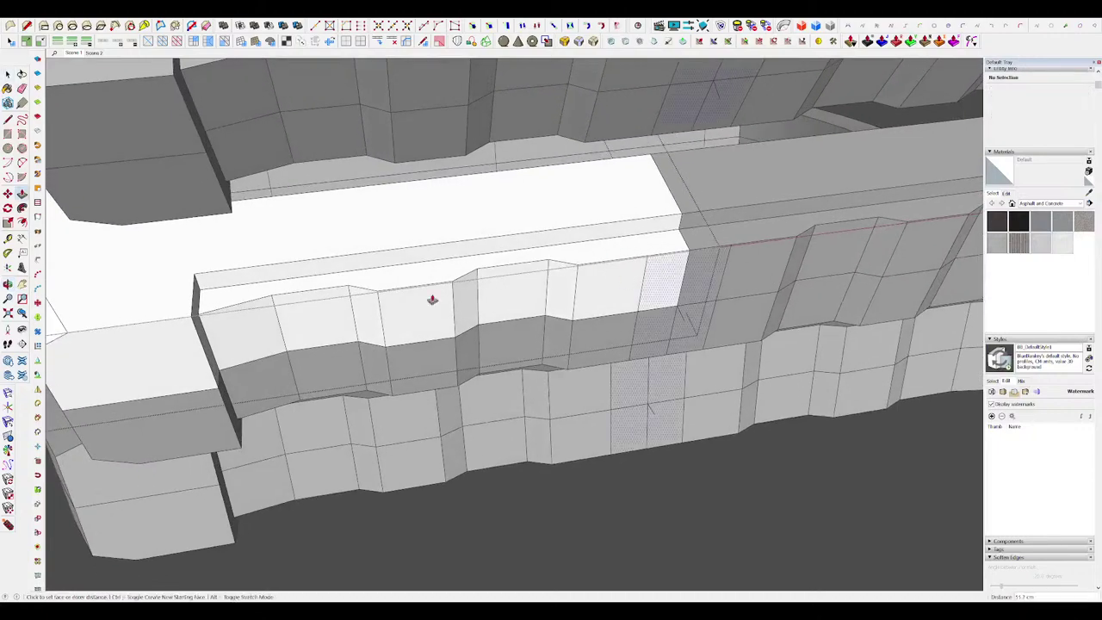
{"action": "left_click", "coordinate": [497, 301]}
Step: Move the selected panel face slightly to the right to stagger the slats
{"action": "scroll", "coordinate": [498, 302], "scroll_direction": "down", "scroll_amount": 5}
{"action": "middle_click_drag", "start_coordinate": [498, 301], "coordinate": [568, 288]}
{"action": "scroll", "coordinate": [559, 289], "scroll_direction": "up", "scroll_amount": 5}
{"action": "key", "text": "space"}
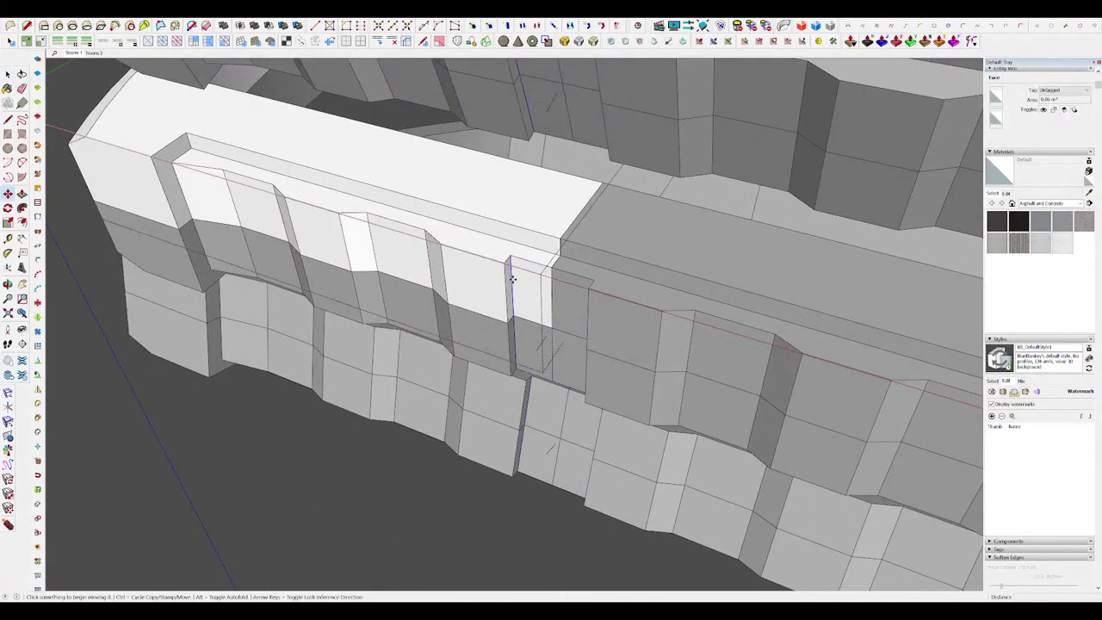
{"action": "left_click", "coordinate": [513, 279]}
{"action": "left_click", "coordinate": [534, 285]}
Step: Exit the strip and parent groups to show the whole robot model
{"action": "scroll", "coordinate": [551, 267], "scroll_direction": "down", "scroll_amount": 10}
{"action": "key", "text": "space"}
{"action": "left_click", "coordinate": [732, 261]}
{"action": "left_click", "coordinate": [732, 260]}
{"action": "left_click", "coordinate": [732, 262]}
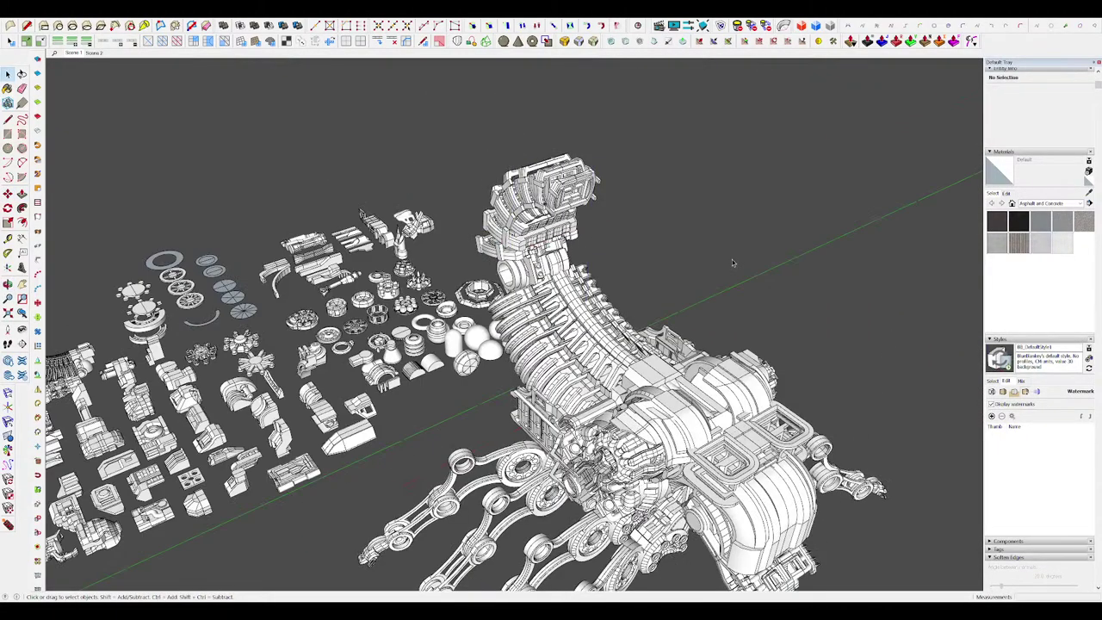